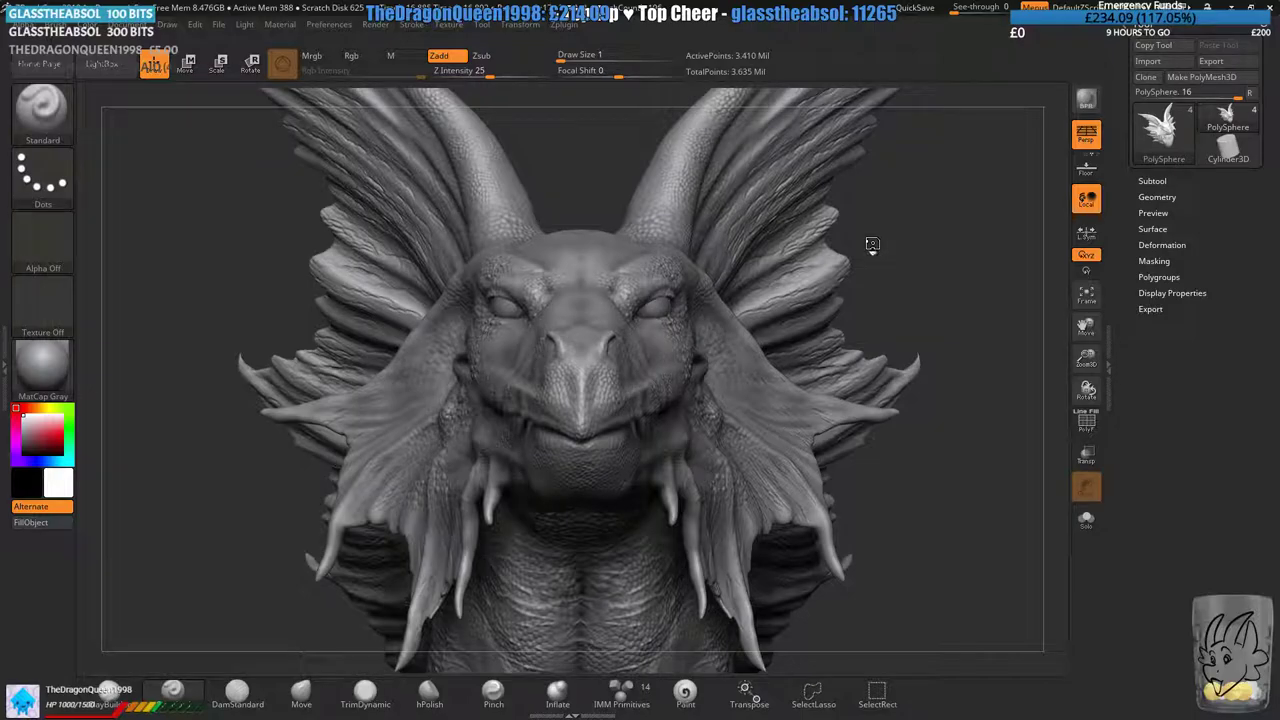
# - Examine the finished dragon head sculpt from the front and side, including the face, horns and frills
pyautogui.moveTo(606, 357)
pyautogui.keyDown('ctrl'); pyautogui.mouseDown(button='right')
pyautogui.moveTo(254, 380)
pyautogui.moveTo(940, 351)
pyautogui.mouseUp(button='right'); pyautogui.keyUp('ctrl')
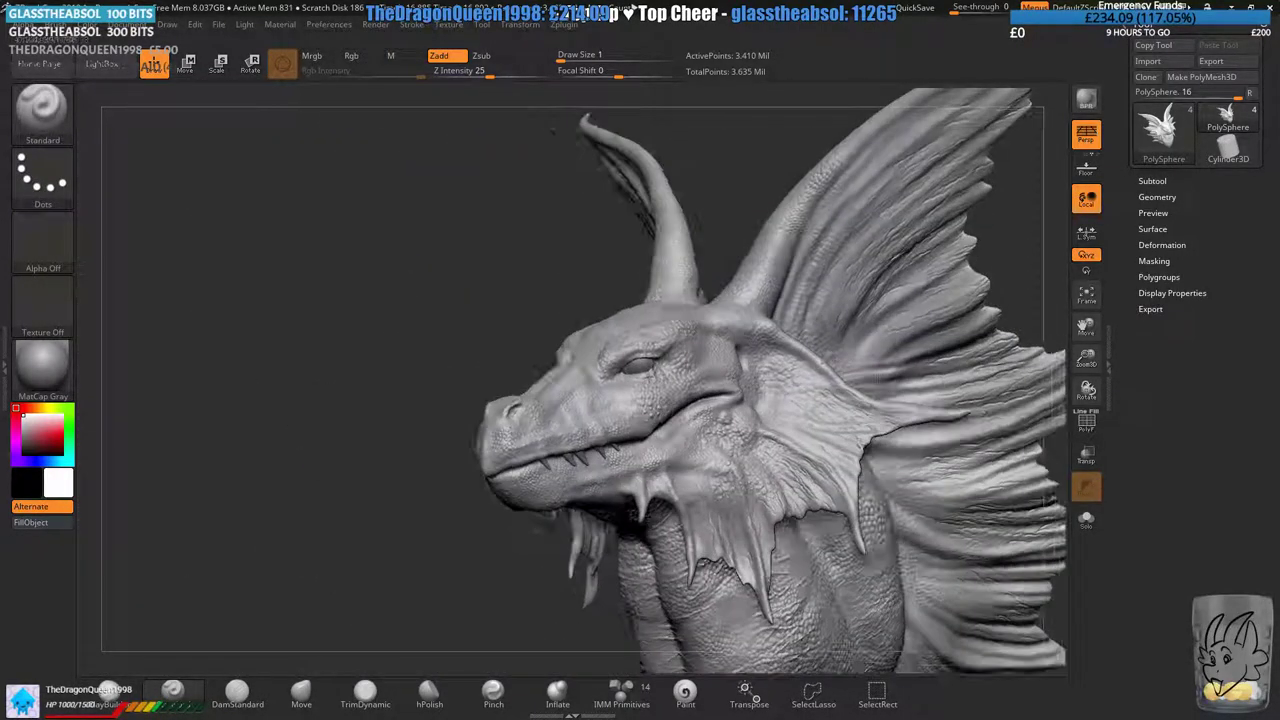
pyautogui.keyDown('alt'); pyautogui.moveTo(1065, 305); pyautogui.dragTo(892, 300, button='right'); pyautogui.keyUp('alt')
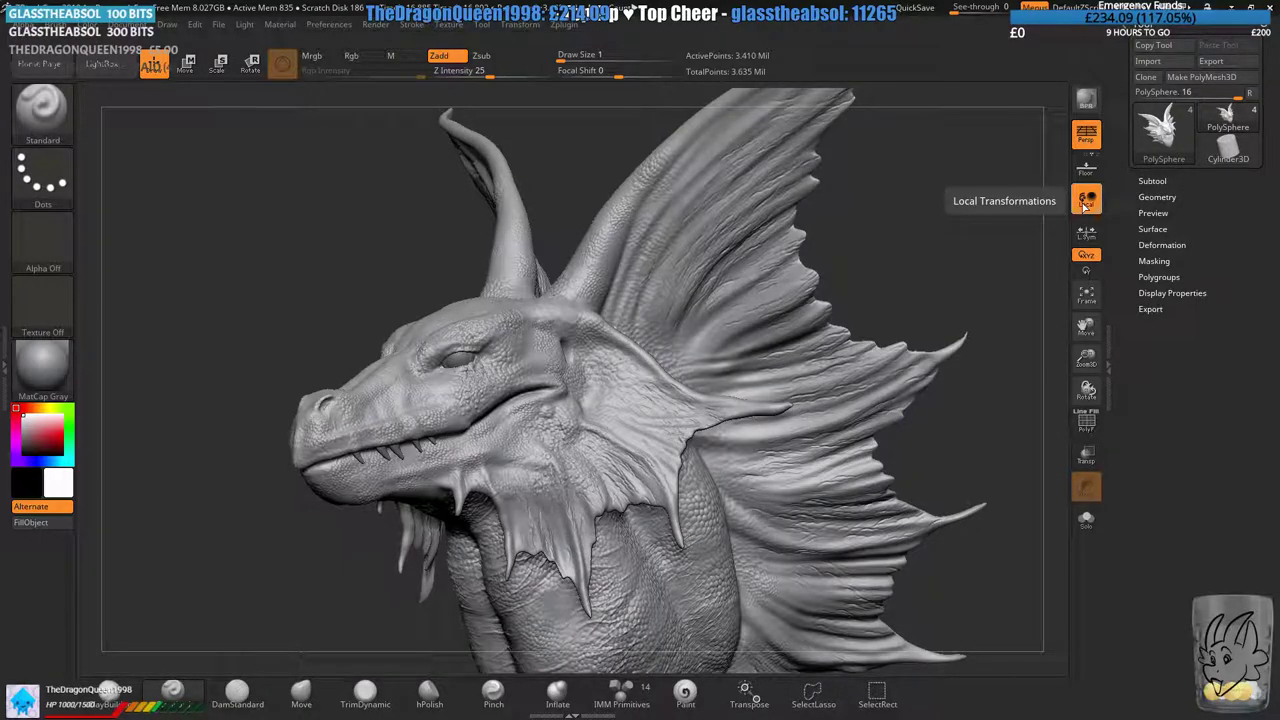
pyautogui.moveTo(375, 340); pyautogui.dragTo(562, 315)
pyautogui.moveTo(364, 319); pyautogui.dragTo(270, 335)
pyautogui.moveTo(270, 335)
pyautogui.keyDown('alt'); pyautogui.mouseDown()
pyautogui.moveTo(450, 345)
pyautogui.moveTo(575, 308)
pyautogui.mouseUp(); pyautogui.keyUp('alt')
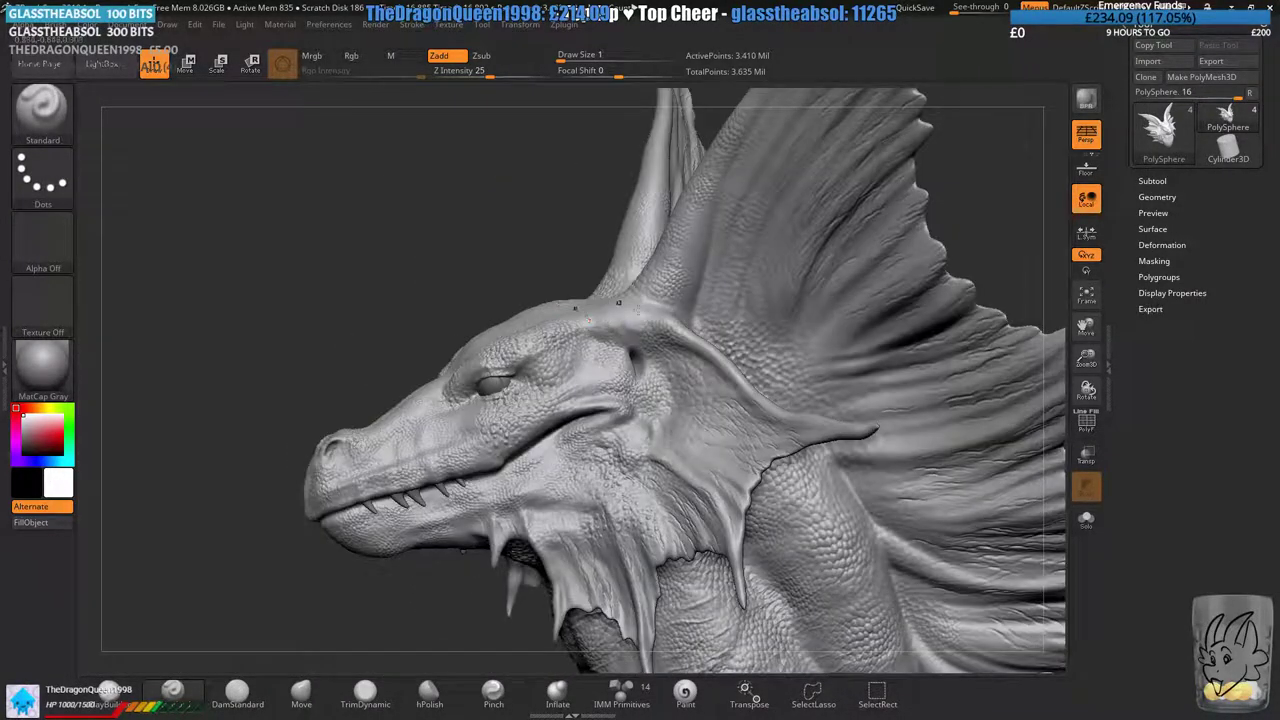
pyautogui.moveTo(562, 373)
pyautogui.keyDown('alt'); pyautogui.mouseDown(button='right')
pyautogui.moveTo(388, 364)
pyautogui.moveTo(360, 325)
pyautogui.moveTo(290, 361)
pyautogui.mouseUp(button='right'); pyautogui.keyUp('alt')
pyautogui.moveTo(330, 360); pyautogui.dragTo(350, 362)
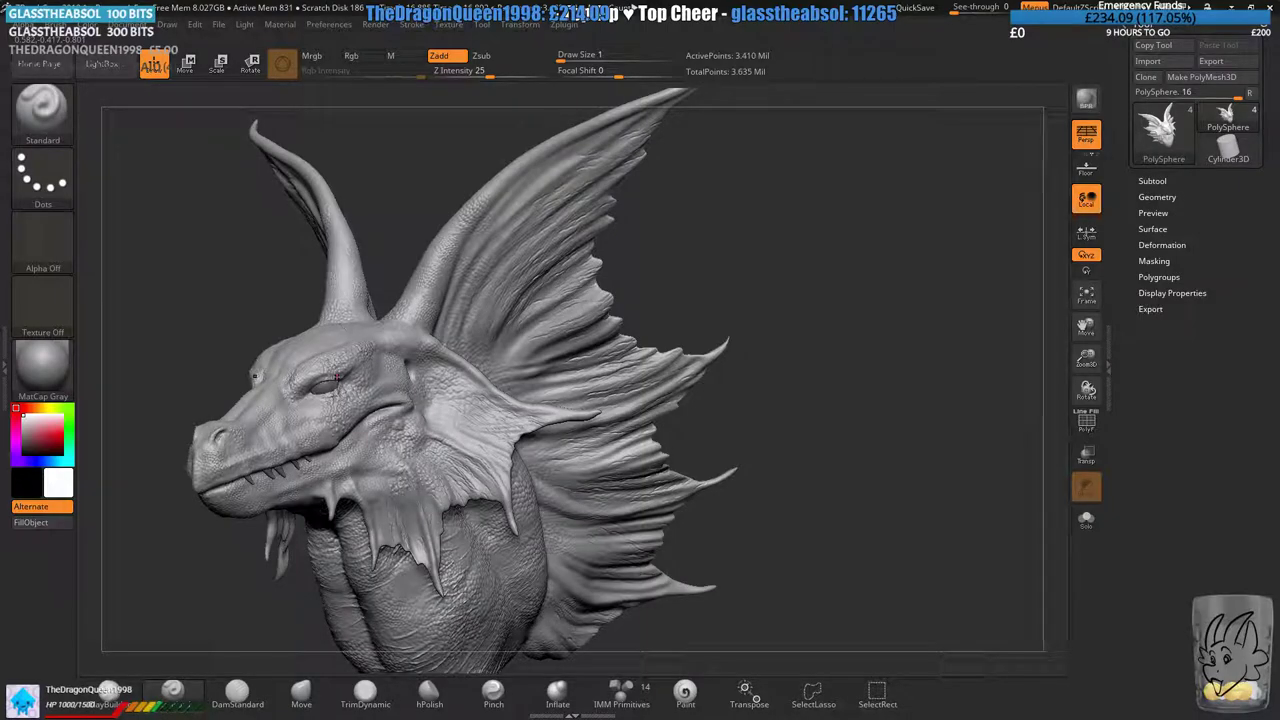
pyautogui.keyDown('alt'); pyautogui.moveTo(347, 303); pyautogui.dragTo(524, 314, button='right'); pyautogui.keyUp('alt')
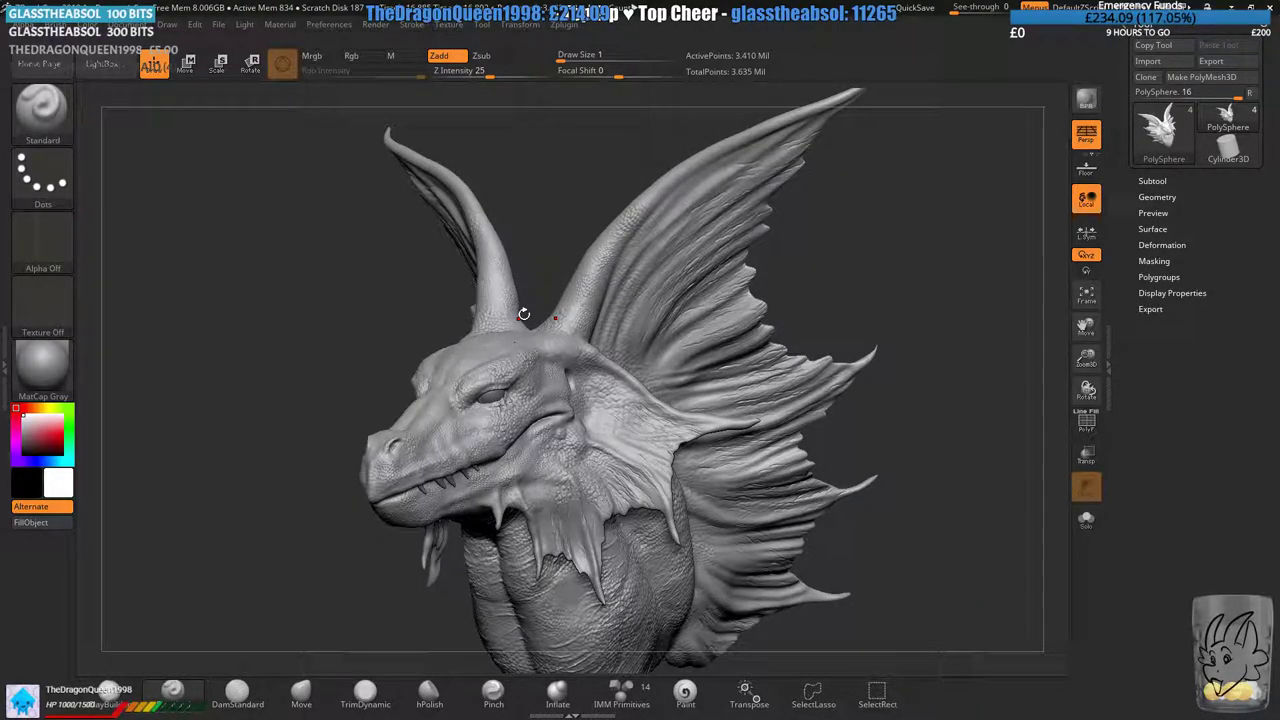
# - Open the DynaMesh sphere 128 starter project in place of the dragon sculpt
pyautogui.press(',')
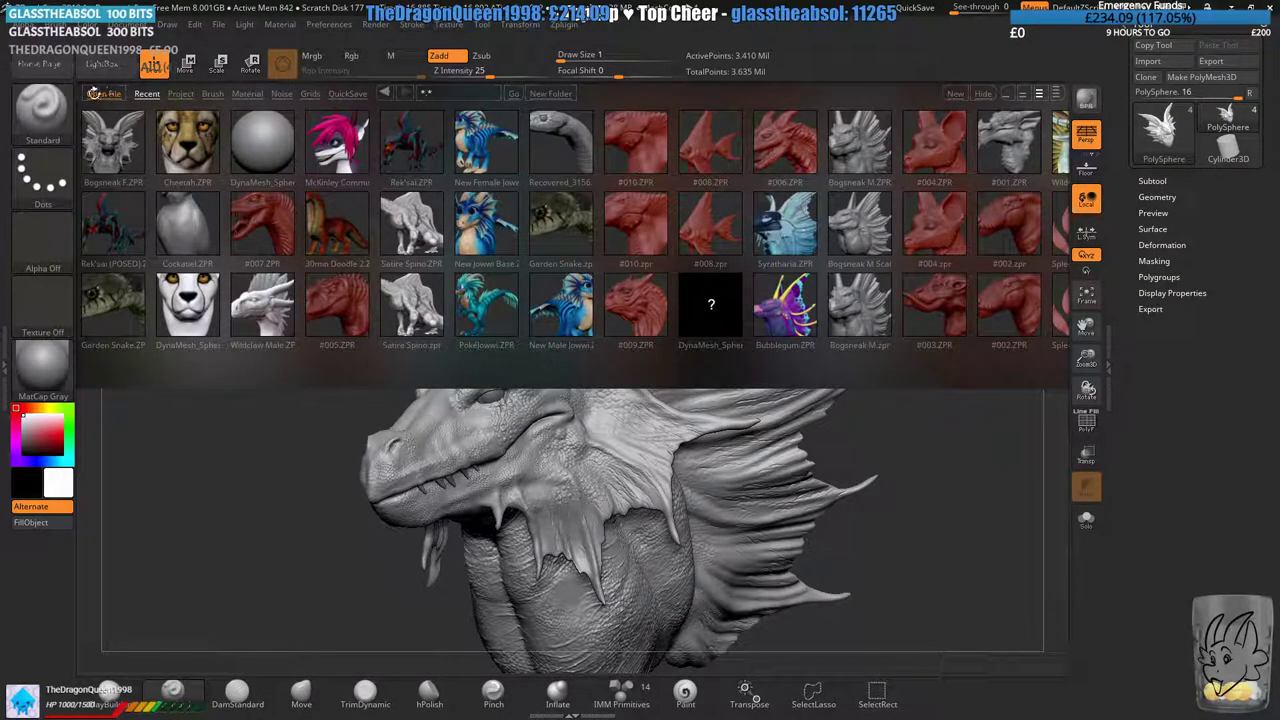
pyautogui.click(93, 93)
pyautogui.click(720, 548)
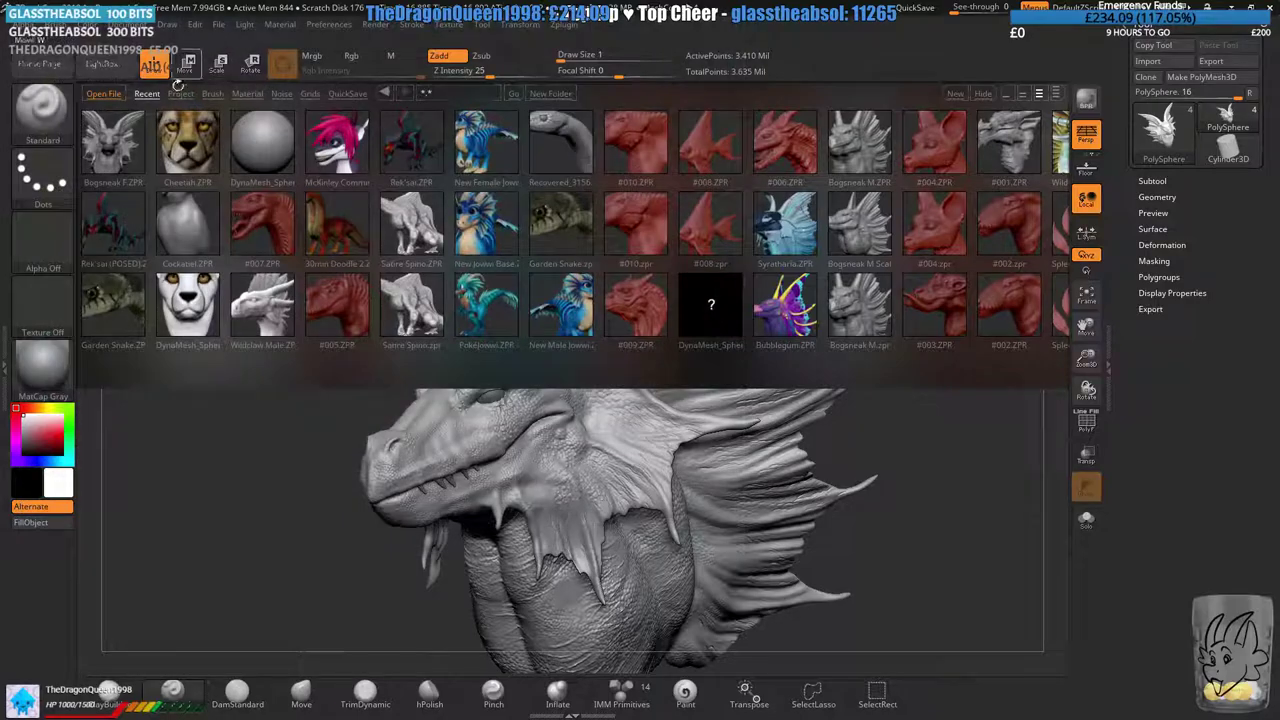
pyautogui.click(180, 94)
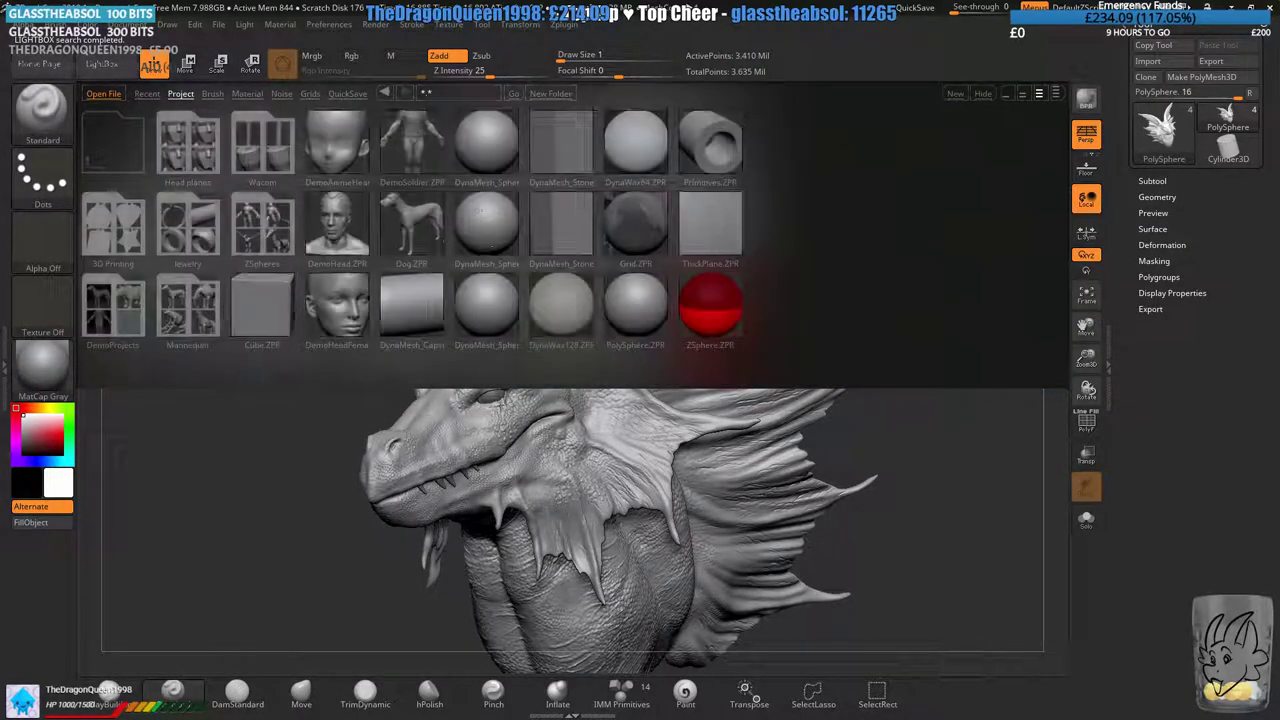
pyautogui.doubleClick(479, 144)
pyautogui.click(693, 418)
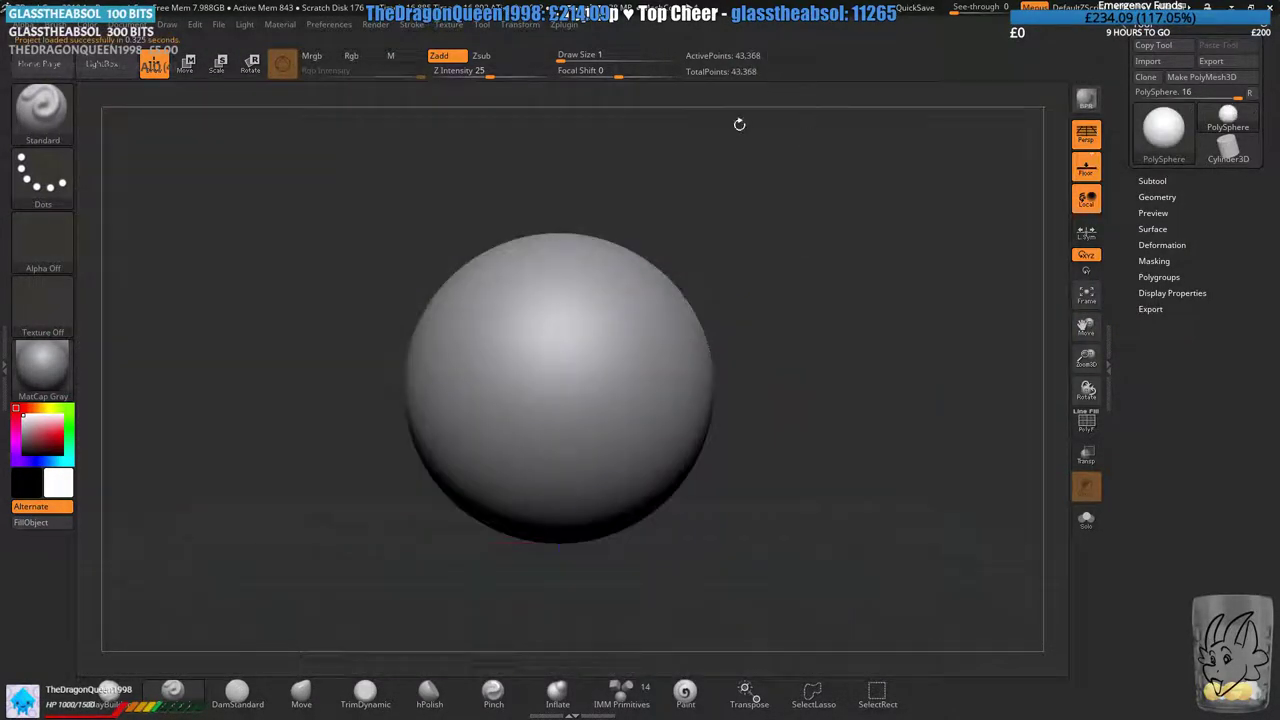
# - Set the sphere's DynaMesh resolution to 56 and remesh it
pyautogui.click(1157, 197)
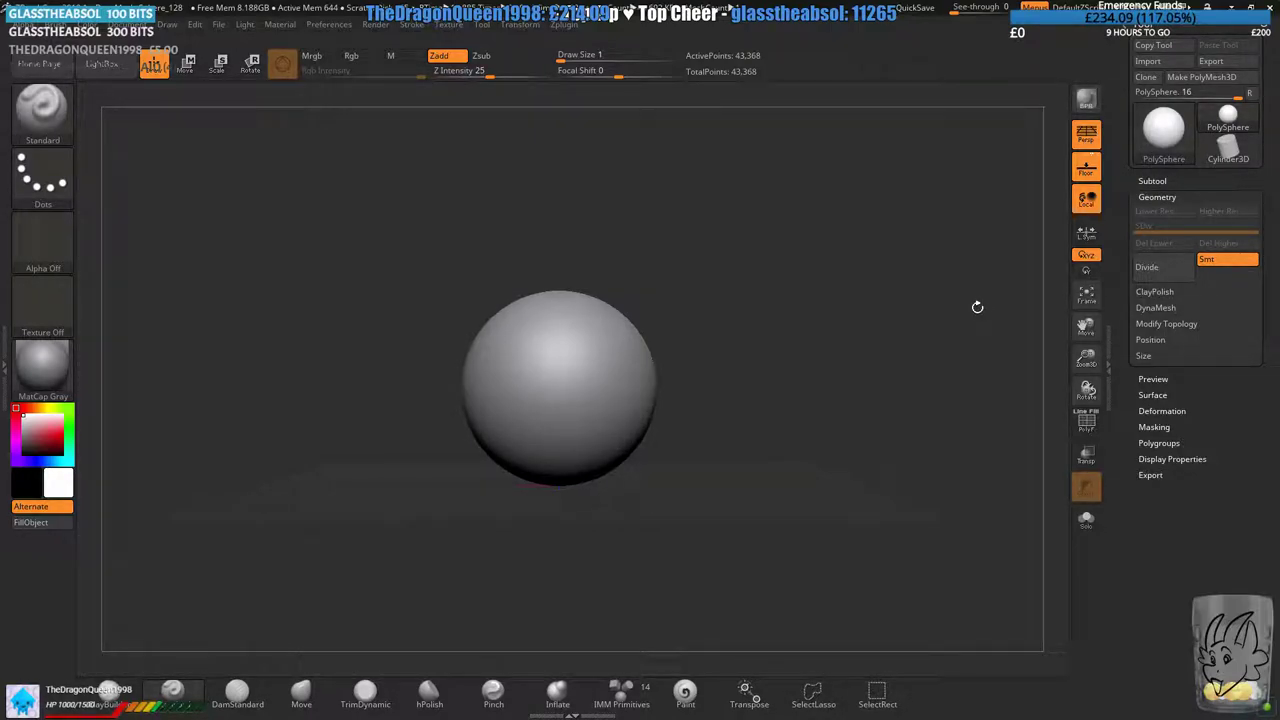
pyautogui.click(1150, 308)
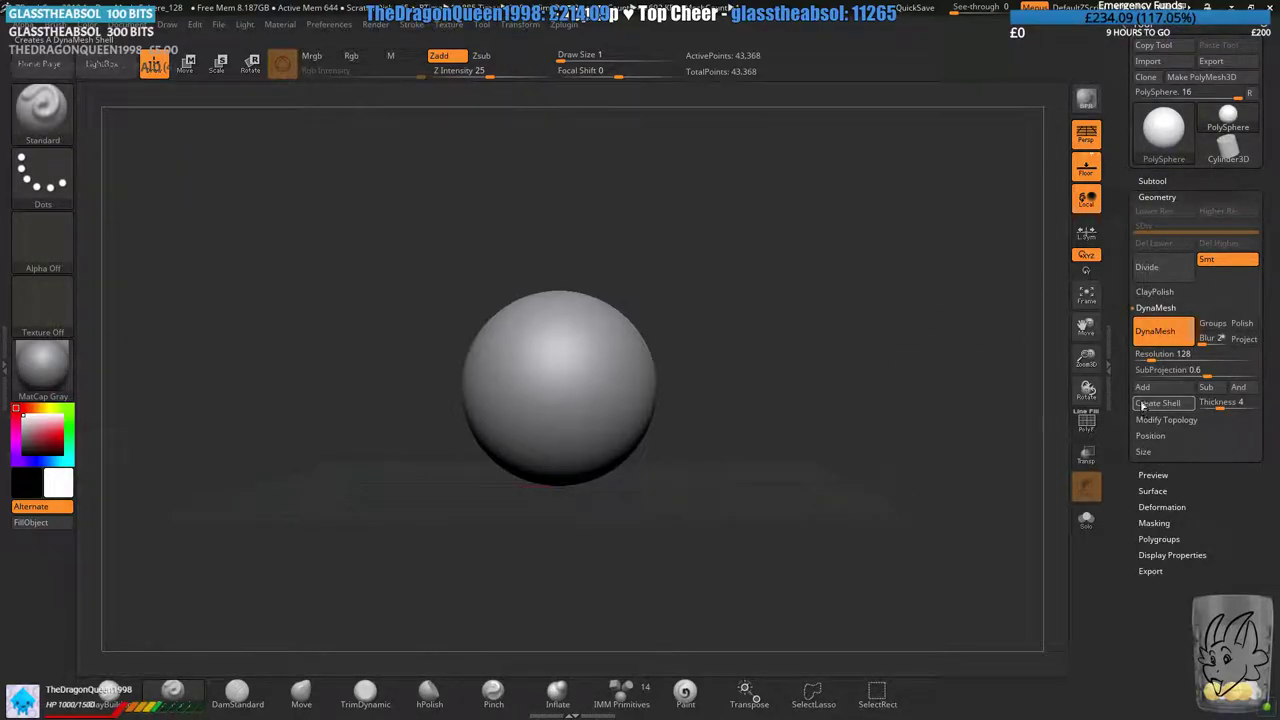
pyautogui.click(1143, 357)
pyautogui.press('Return')
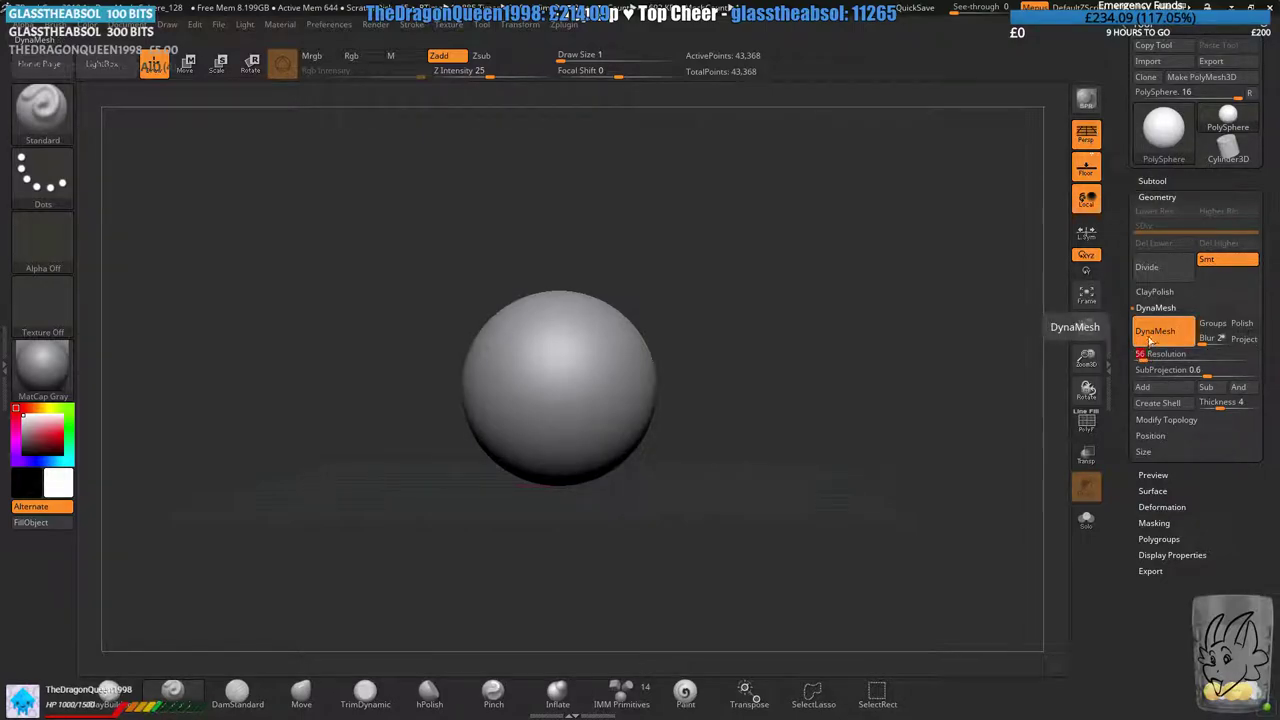
pyautogui.click(1158, 331)
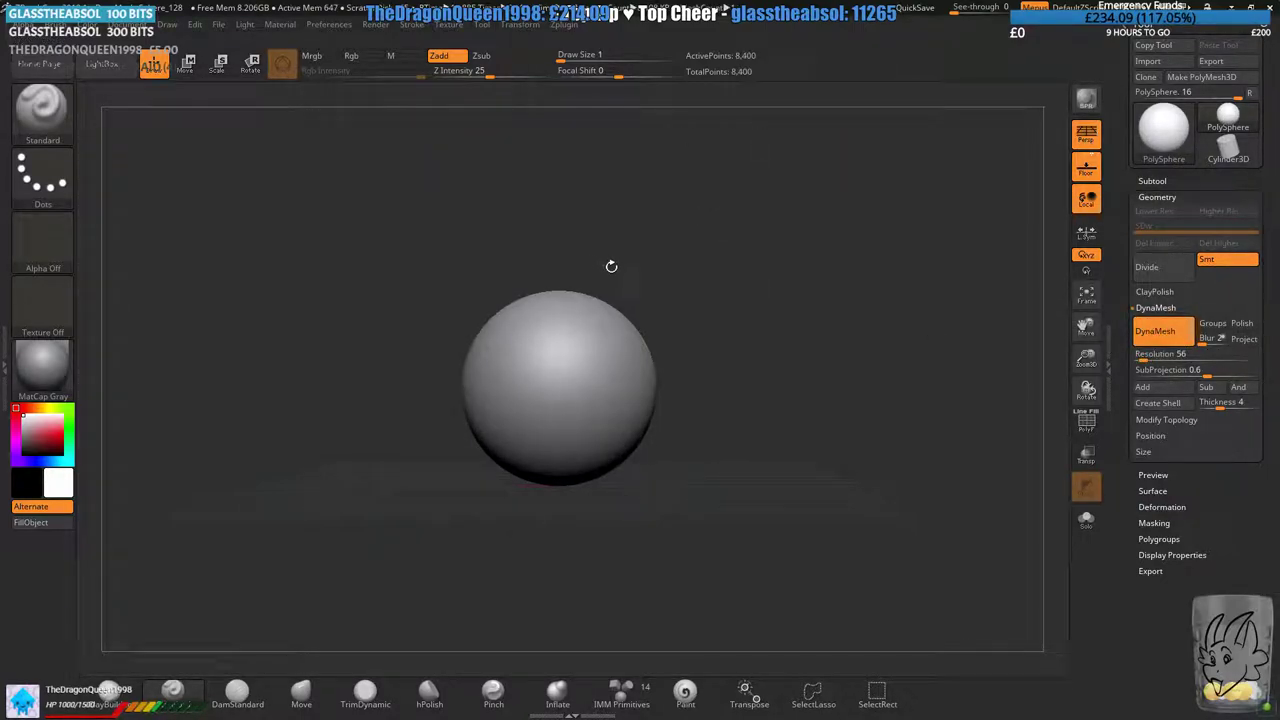
# - Select the Move brush and remesh the sphere at DynaMesh resolution 24
pyautogui.click(188, 66)
pyautogui.keyDown('alt'); pyautogui.moveTo(310, 210); pyautogui.dragTo(428, 222); pyautogui.keyUp('alt')
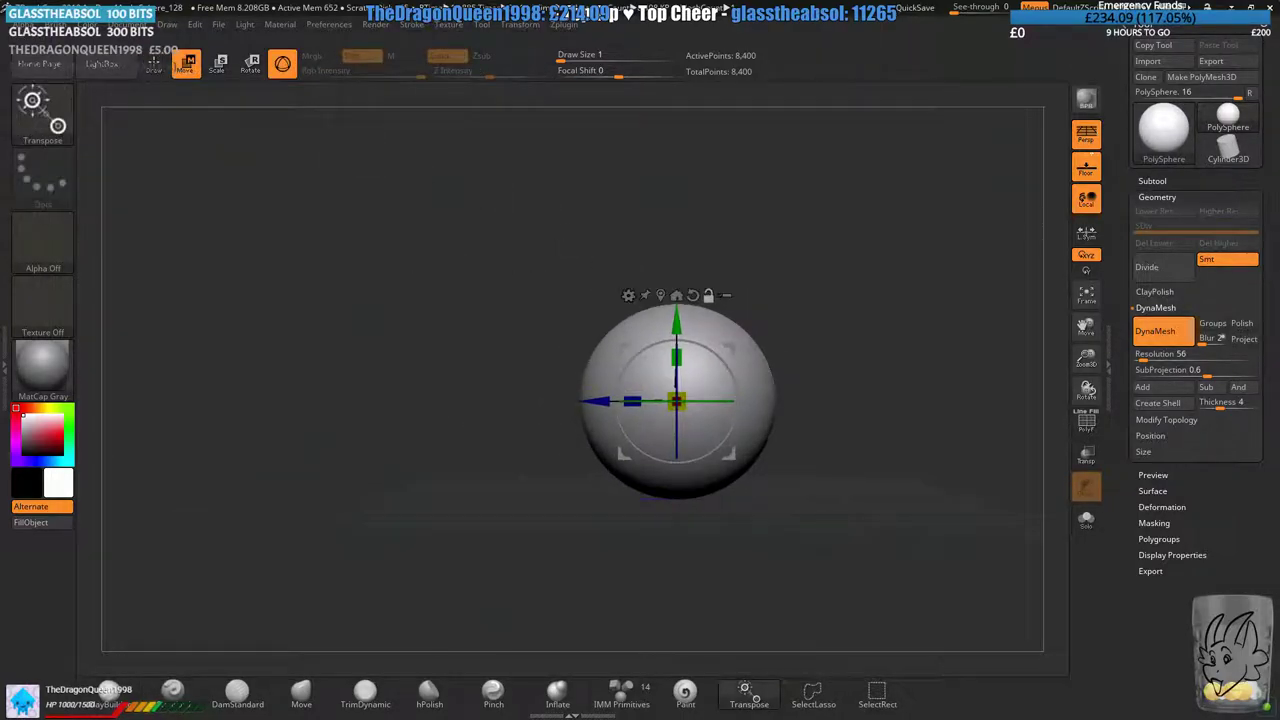
pyautogui.click(155, 66)
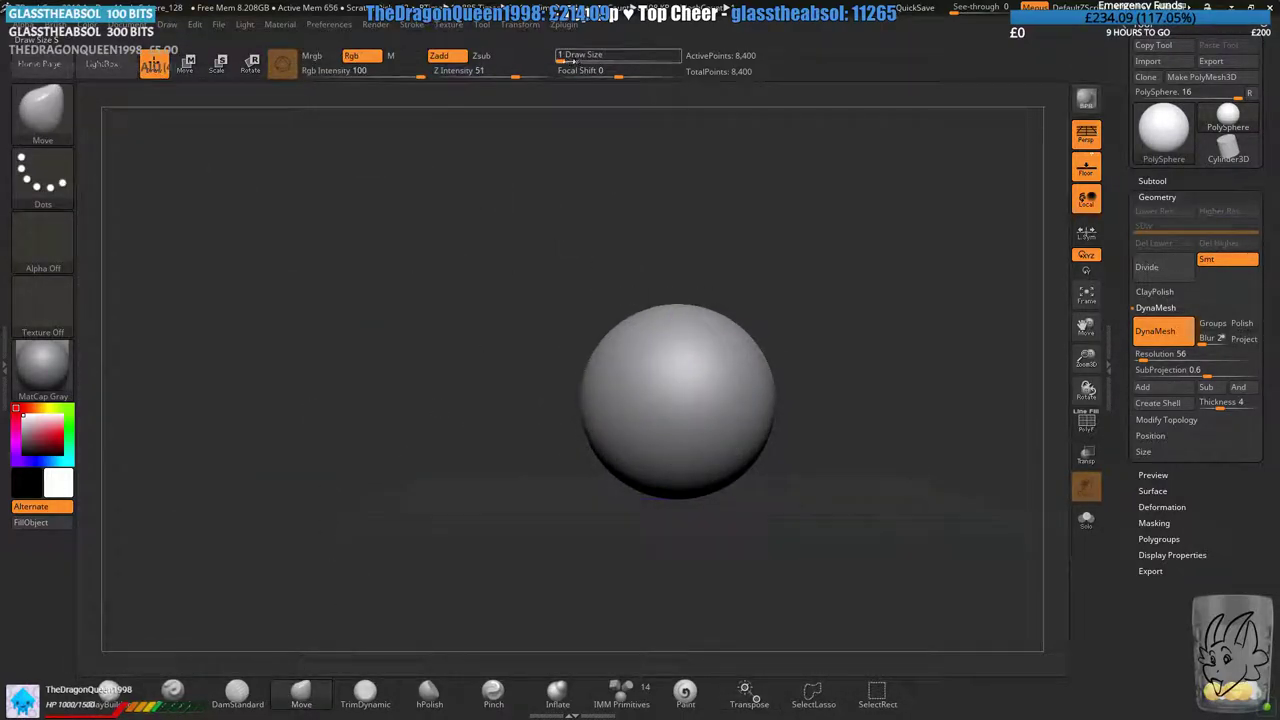
pyautogui.moveTo(584, 60); pyautogui.dragTo(592, 60)
pyautogui.moveTo(1143, 360); pyautogui.dragTo(1140, 360)
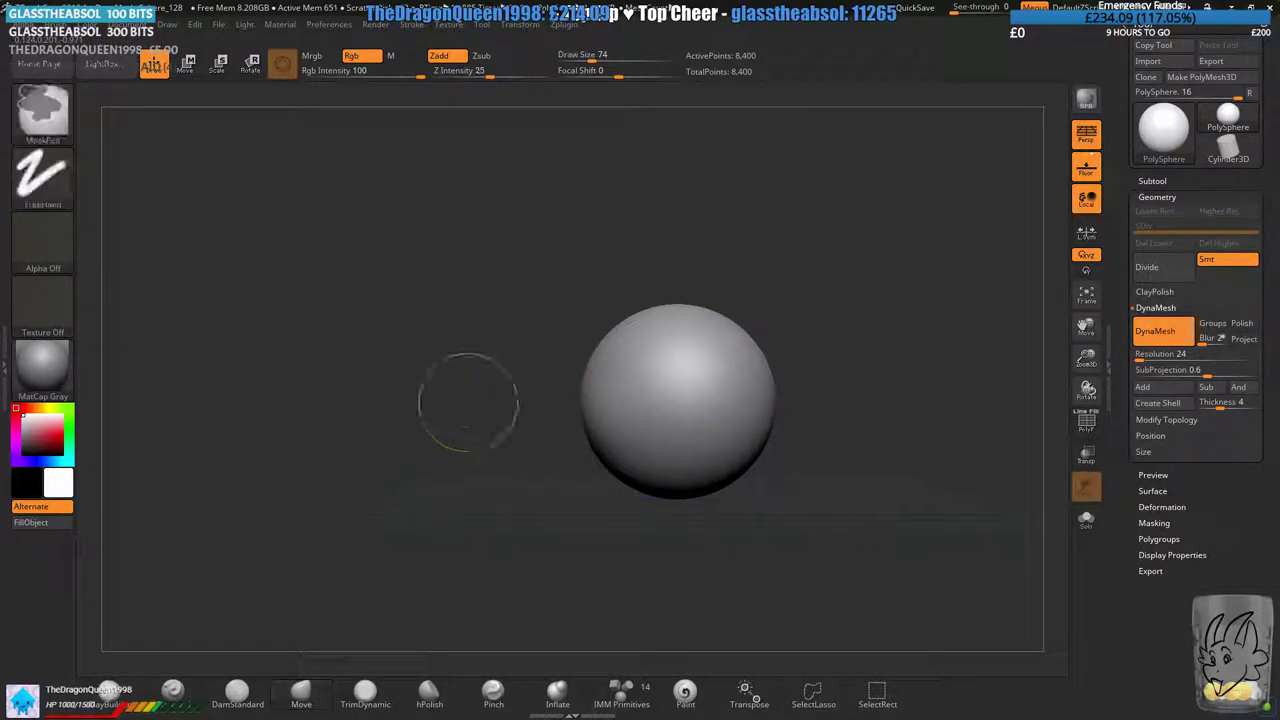
pyautogui.moveTo(488, 404)
pyautogui.keyDown('ctrl'); pyautogui.mouseDown()
pyautogui.moveTo(523, 477)
pyautogui.moveTo(560, 380)
pyautogui.mouseUp(); pyautogui.keyUp('ctrl')
# - Set the Move brush's draw size to 140 and pull the front of the sphere out into a tapered muzzle
pyautogui.moveTo(591, 59); pyautogui.dragTo(594, 59)
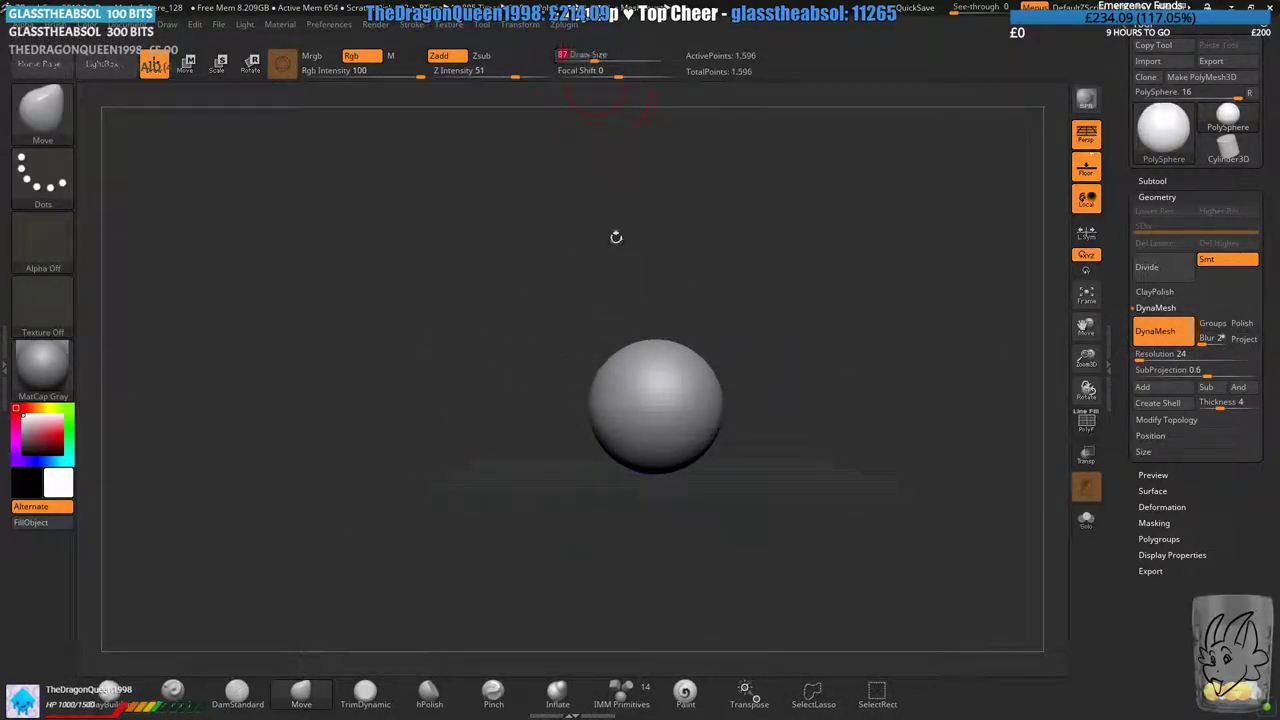
pyautogui.keyDown('alt'); pyautogui.moveTo(615, 237); pyautogui.dragTo(702, 145); pyautogui.keyUp('alt')
pyautogui.moveTo(594, 59); pyautogui.dragTo(603, 59)
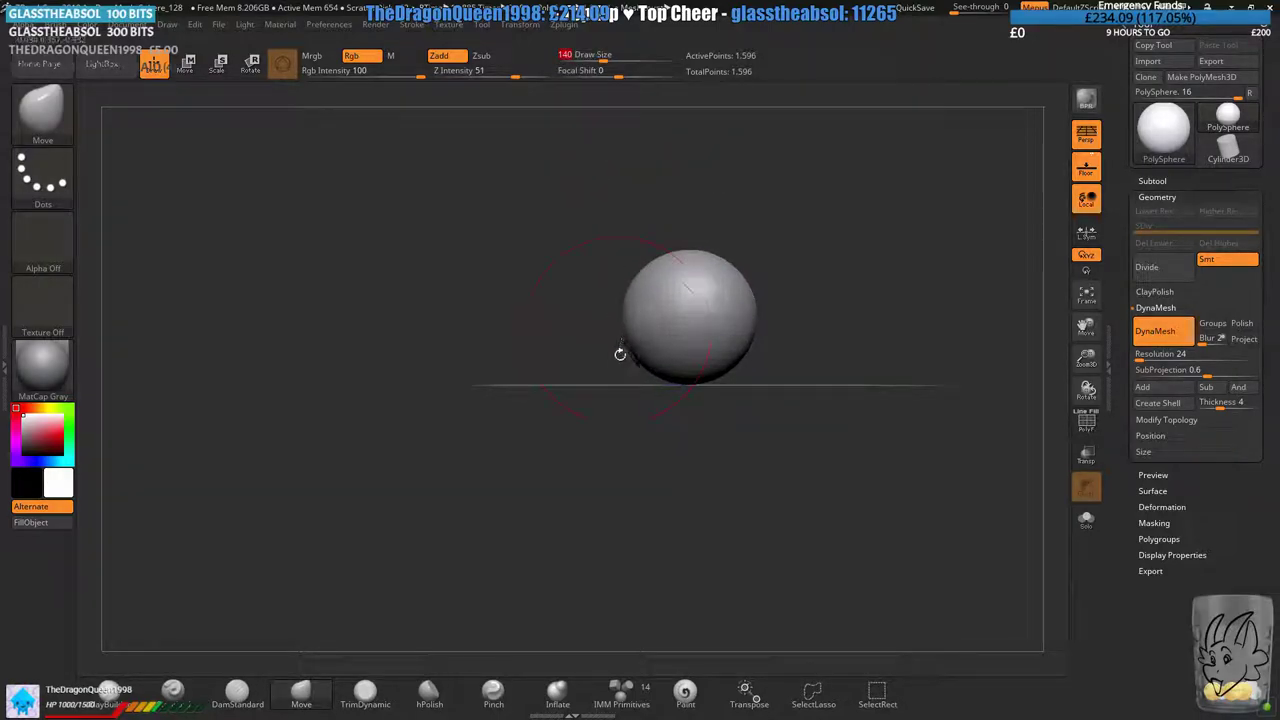
pyautogui.moveTo(625, 340)
pyautogui.mouseDown()
pyautogui.moveTo(552, 338)
pyautogui.moveTo(568, 287)
pyautogui.mouseUp()
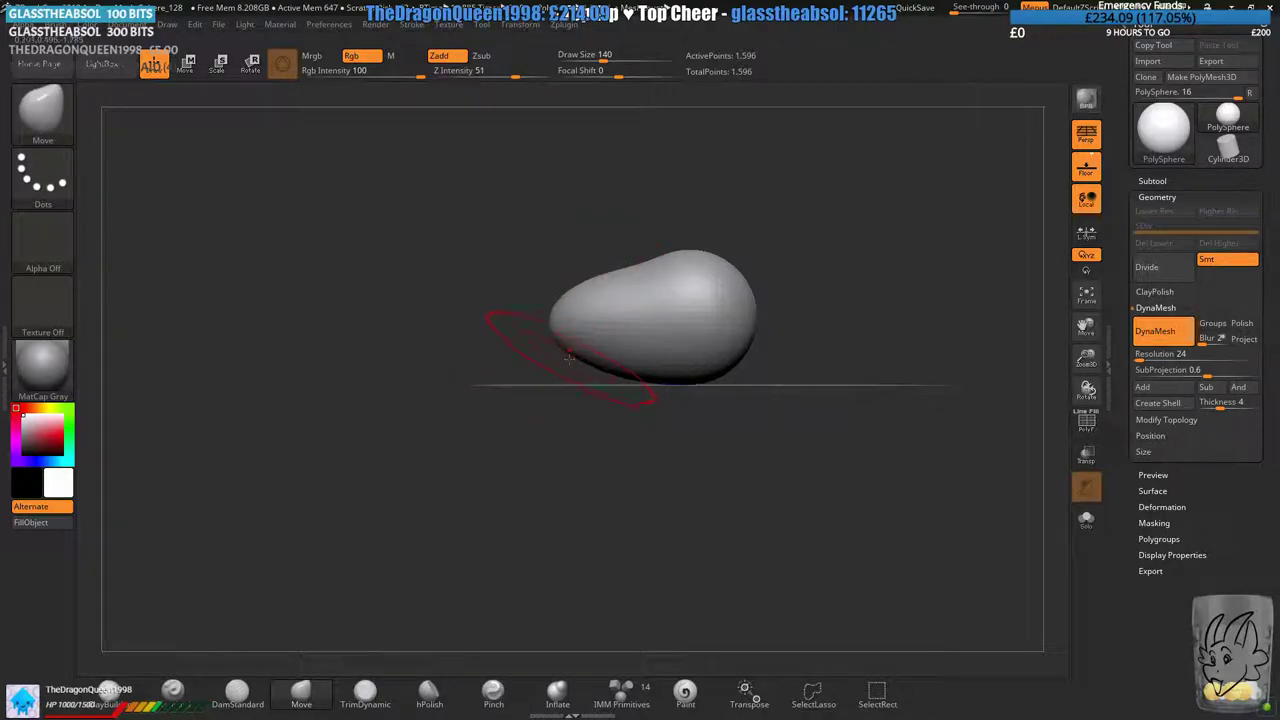
pyautogui.moveTo(566, 352)
pyautogui.mouseDown()
pyautogui.moveTo(556, 362)
pyautogui.moveTo(702, 361)
pyautogui.mouseUp()
pyautogui.keyDown('shift'); pyautogui.moveTo(660, 425); pyautogui.dragTo(718, 410); pyautogui.keyUp('shift')
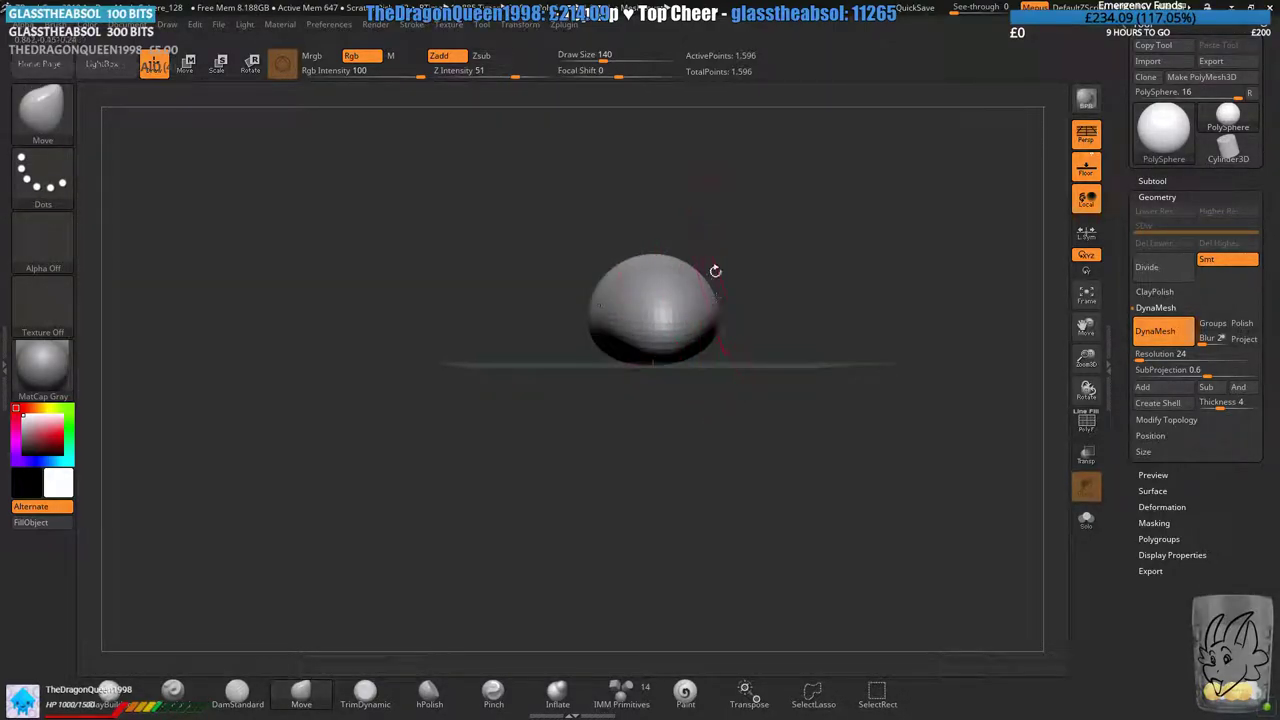
# - Narrow the sides of the muzzle from above and push up the underside at the back of the skull
pyautogui.moveTo(715, 270)
pyautogui.mouseDown()
pyautogui.moveTo(715, 301)
pyautogui.moveTo(702, 294)
pyautogui.mouseUp()
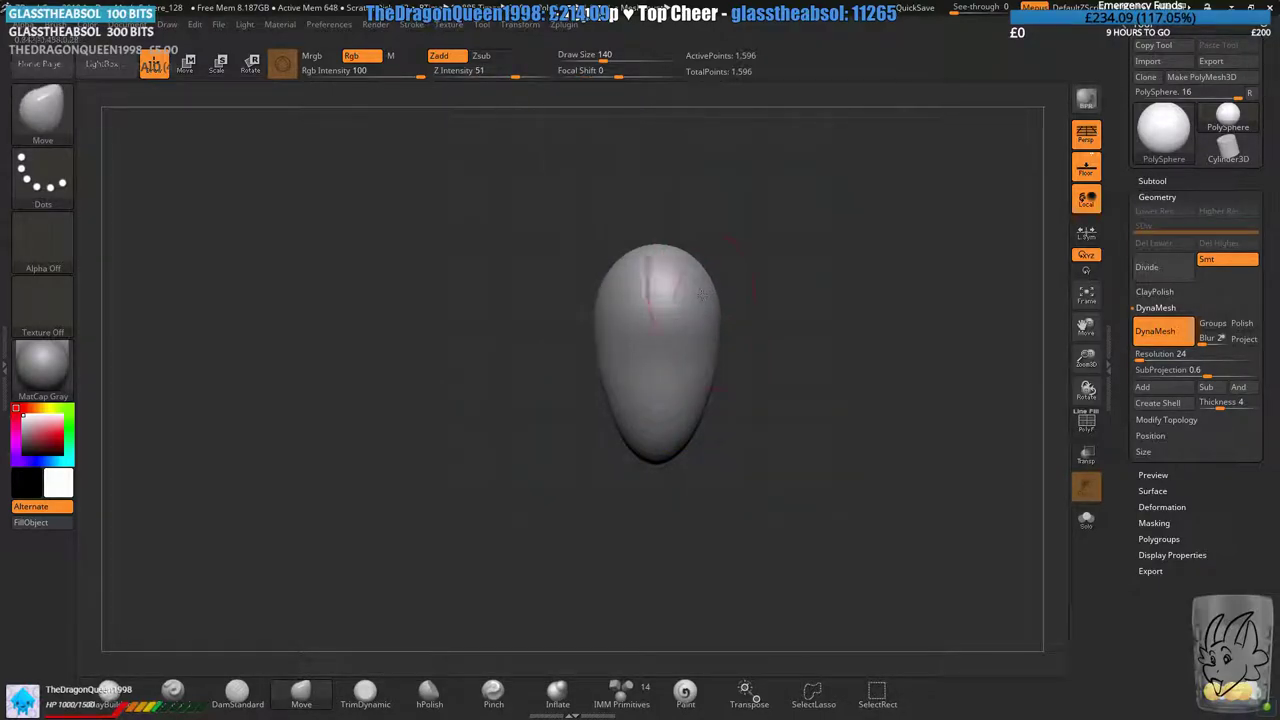
pyautogui.moveTo(712, 388); pyautogui.dragTo(690, 390)
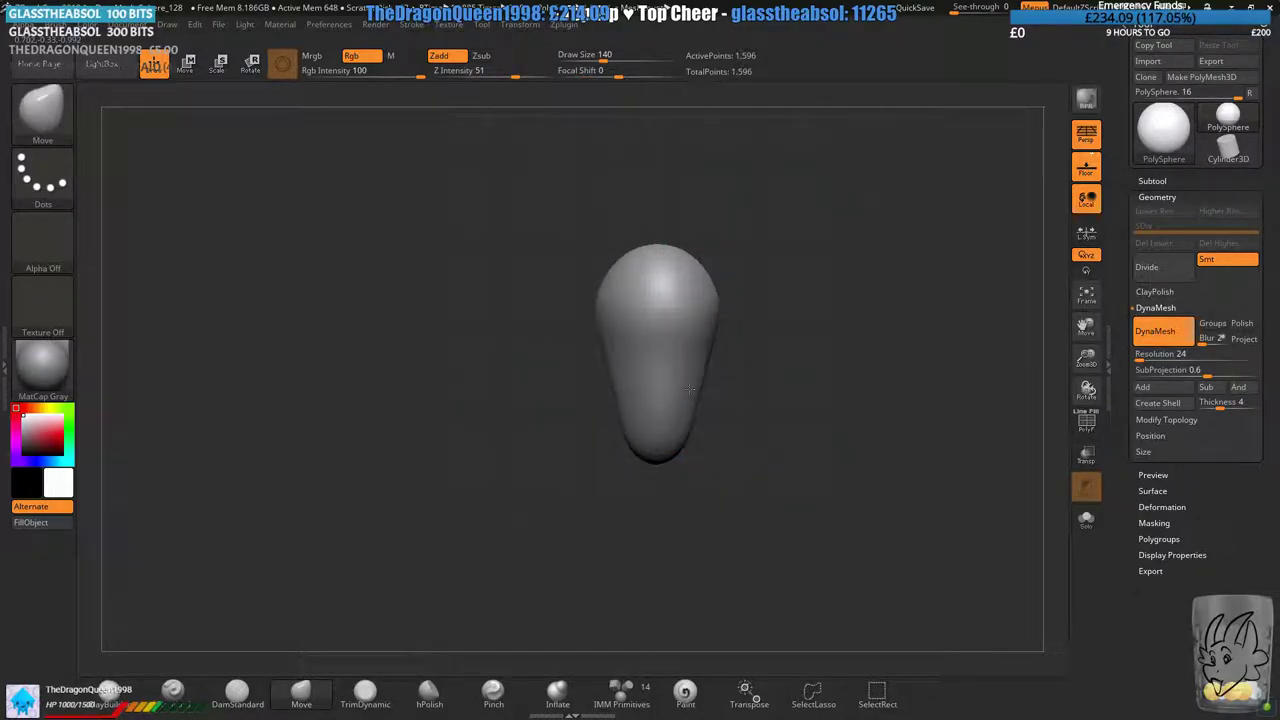
pyautogui.moveTo(692, 401)
pyautogui.mouseDown(button='right')
pyautogui.moveTo(574, 312)
pyautogui.moveTo(593, 352)
pyautogui.mouseUp(button='right')
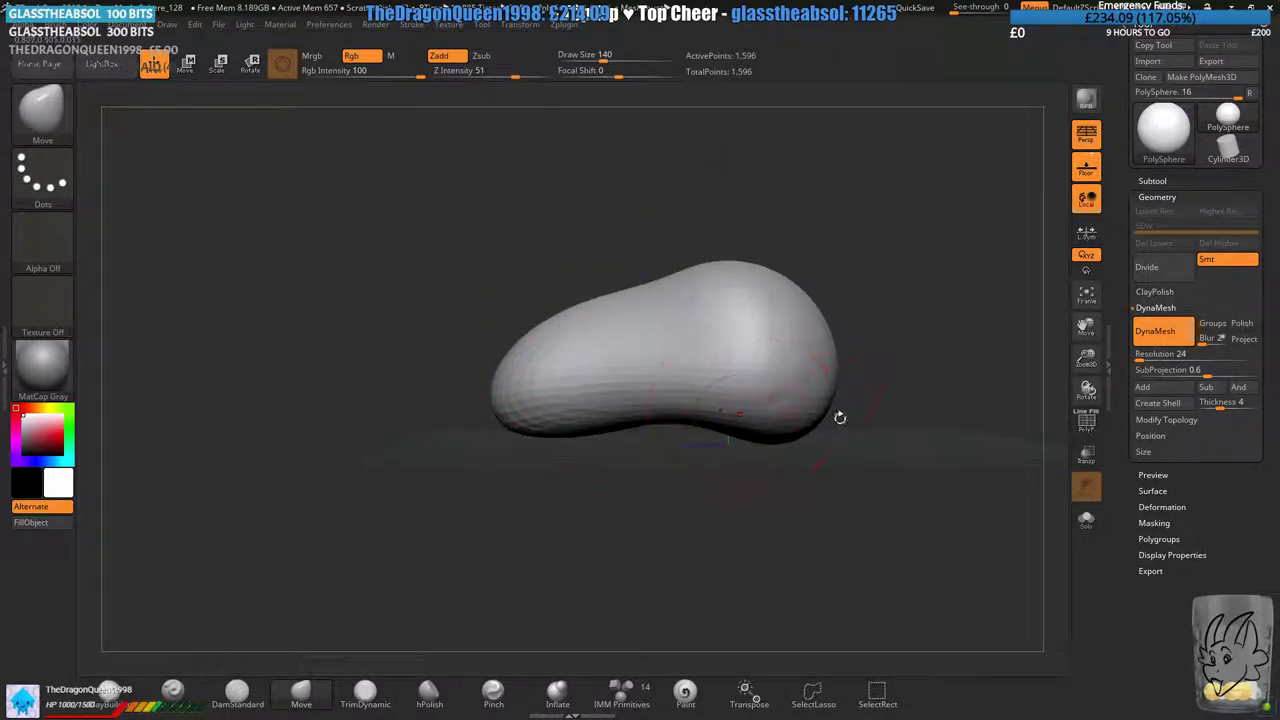
pyautogui.moveTo(818, 410); pyautogui.dragTo(735, 333)
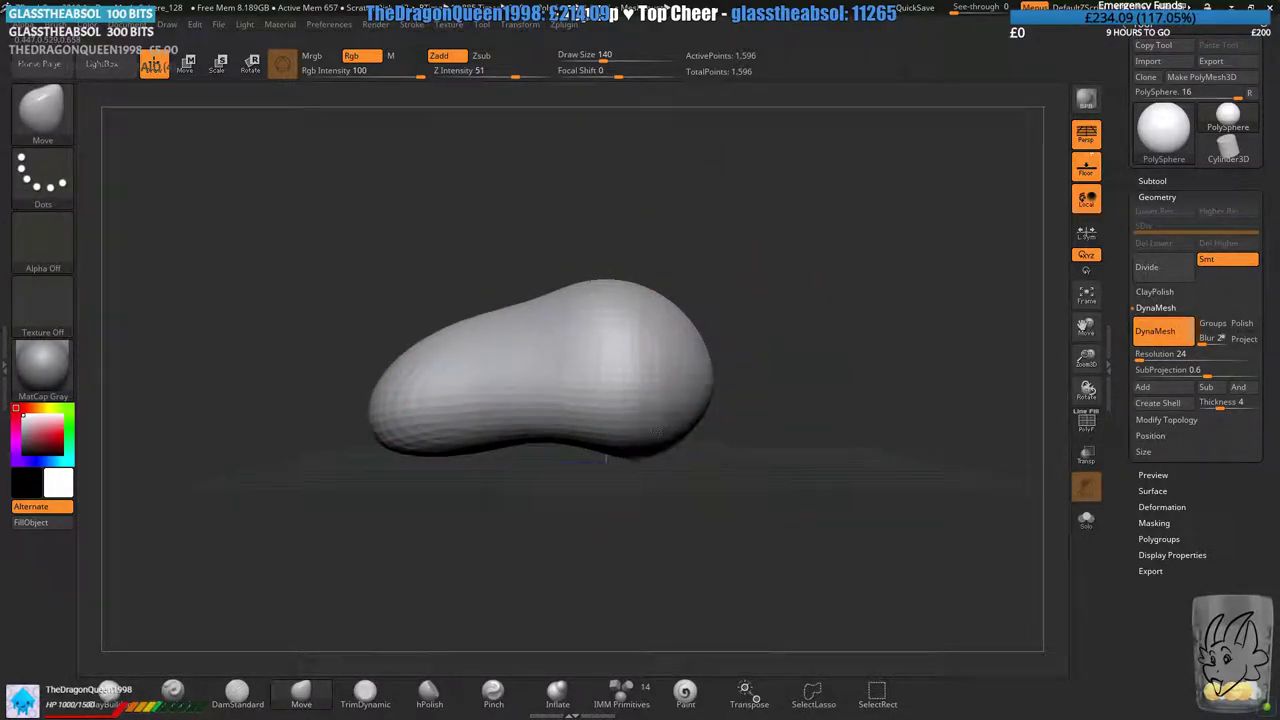
pyautogui.keyDown('alt'); pyautogui.moveTo(629, 400); pyautogui.dragTo(765, 410); pyautogui.keyUp('alt')
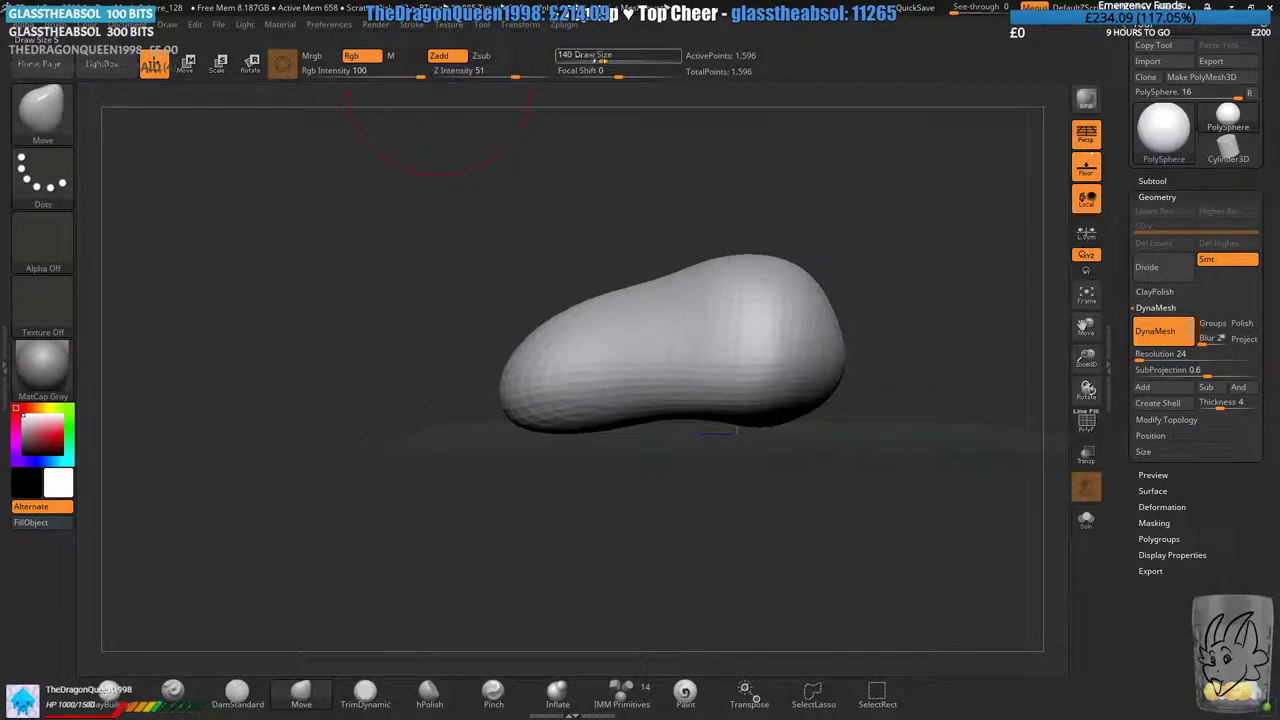
# - Set the draw size to 90, pinch in the head where the muzzle meets the skull, and smooth its sides
pyautogui.moveTo(602, 61); pyautogui.dragTo(594, 61)
pyautogui.moveTo(453, 255)
pyautogui.mouseDown()
pyautogui.moveTo(590, 310)
pyautogui.moveTo(557, 329)
pyautogui.mouseUp()
pyautogui.keyDown('shift'); pyautogui.moveTo(714, 457); pyautogui.dragTo(712, 535); pyautogui.keyUp('shift')
pyautogui.keyDown('alt'); pyautogui.moveTo(785, 385); pyautogui.dragTo(625, 400); pyautogui.keyUp('alt')
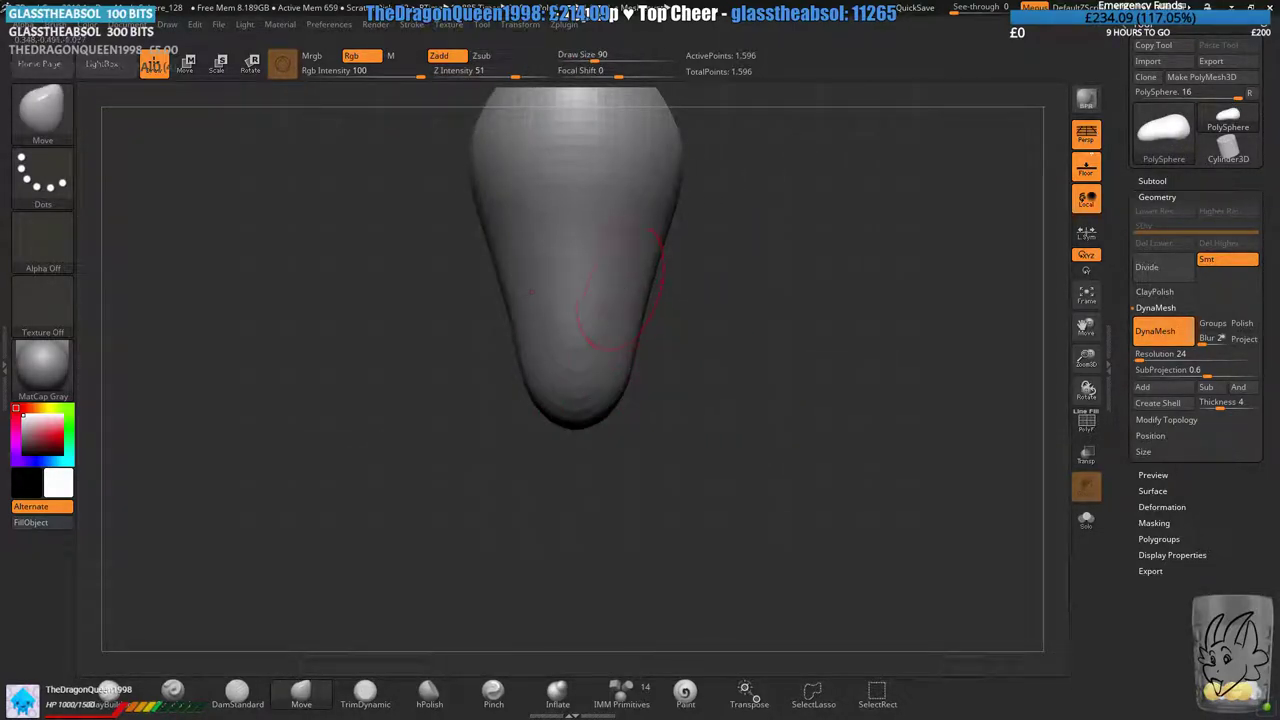
pyautogui.keyDown('alt'); pyautogui.moveTo(620, 291); pyautogui.dragTo(663, 395); pyautogui.keyUp('alt')
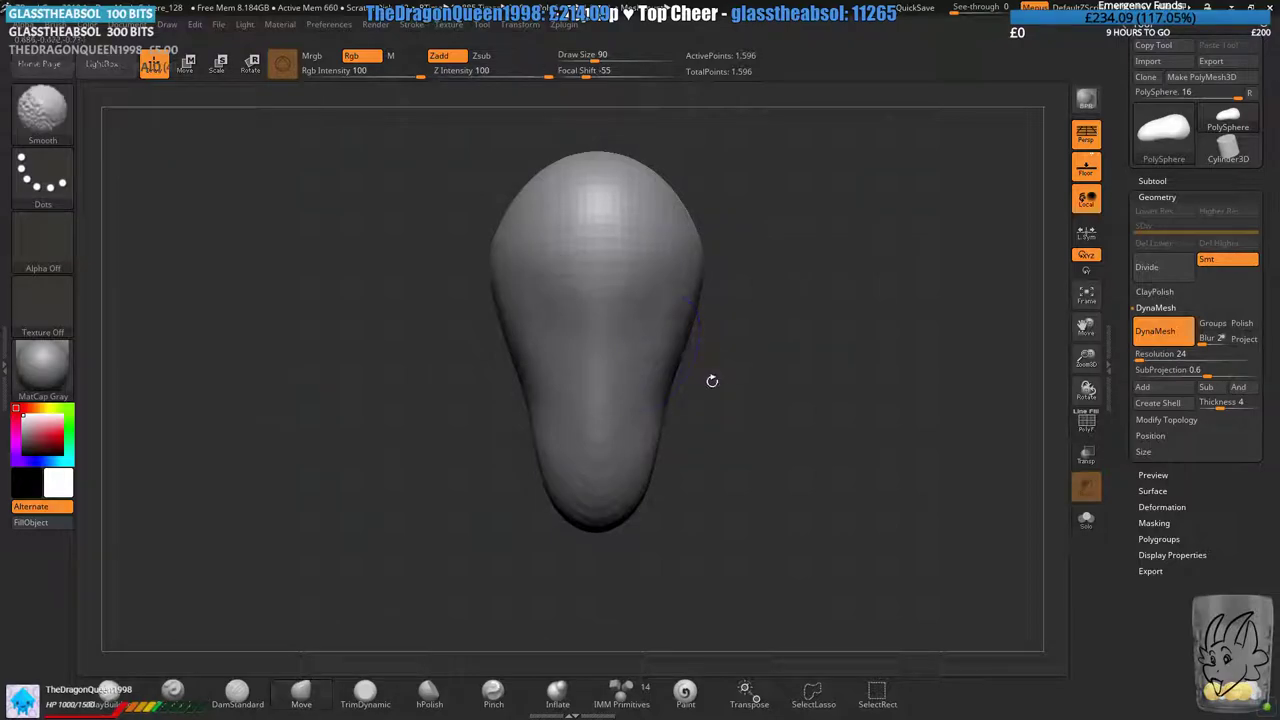
pyautogui.keyDown('shift'); pyautogui.moveTo(711, 392); pyautogui.dragTo(628, 368); pyautogui.keyUp('shift')
pyautogui.moveTo(752, 440); pyautogui.dragTo(745, 470)
pyautogui.moveTo(705, 420); pyautogui.dragTo(680, 445)
# - Flatten the muzzle surface with the hPolish brush at draw size 132, undoing the first smaller stroke
pyautogui.click(429, 690)
pyautogui.moveTo(580, 428)
pyautogui.mouseDown()
pyautogui.moveTo(557, 455)
pyautogui.moveTo(545, 442)
pyautogui.mouseUp()
pyautogui.hotkey('ctrl', 'z')
pyautogui.moveTo(594, 58); pyautogui.dragTo(603, 58)
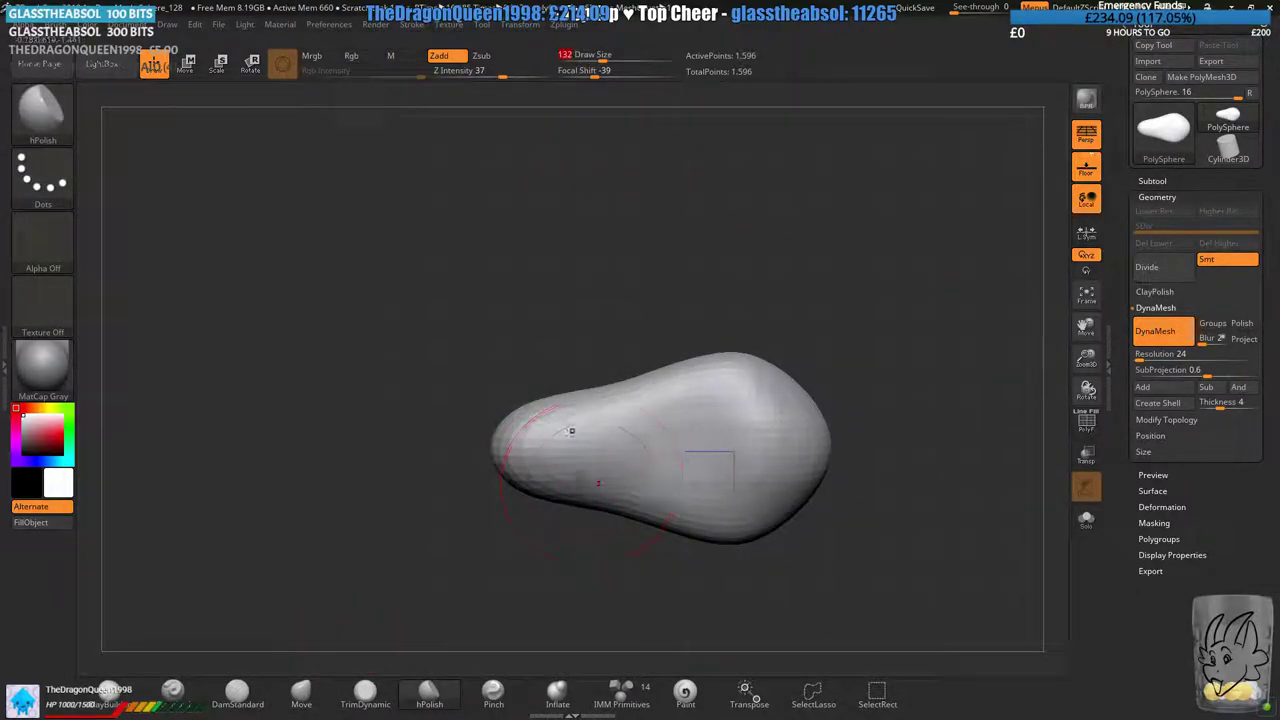
pyautogui.moveTo(572, 430)
pyautogui.mouseDown()
pyautogui.moveTo(550, 455)
pyautogui.moveTo(660, 448)
pyautogui.moveTo(735, 461)
pyautogui.mouseUp()
pyautogui.moveTo(655, 555); pyautogui.dragTo(655, 625)
pyautogui.moveTo(692, 229); pyautogui.dragTo(680, 262)
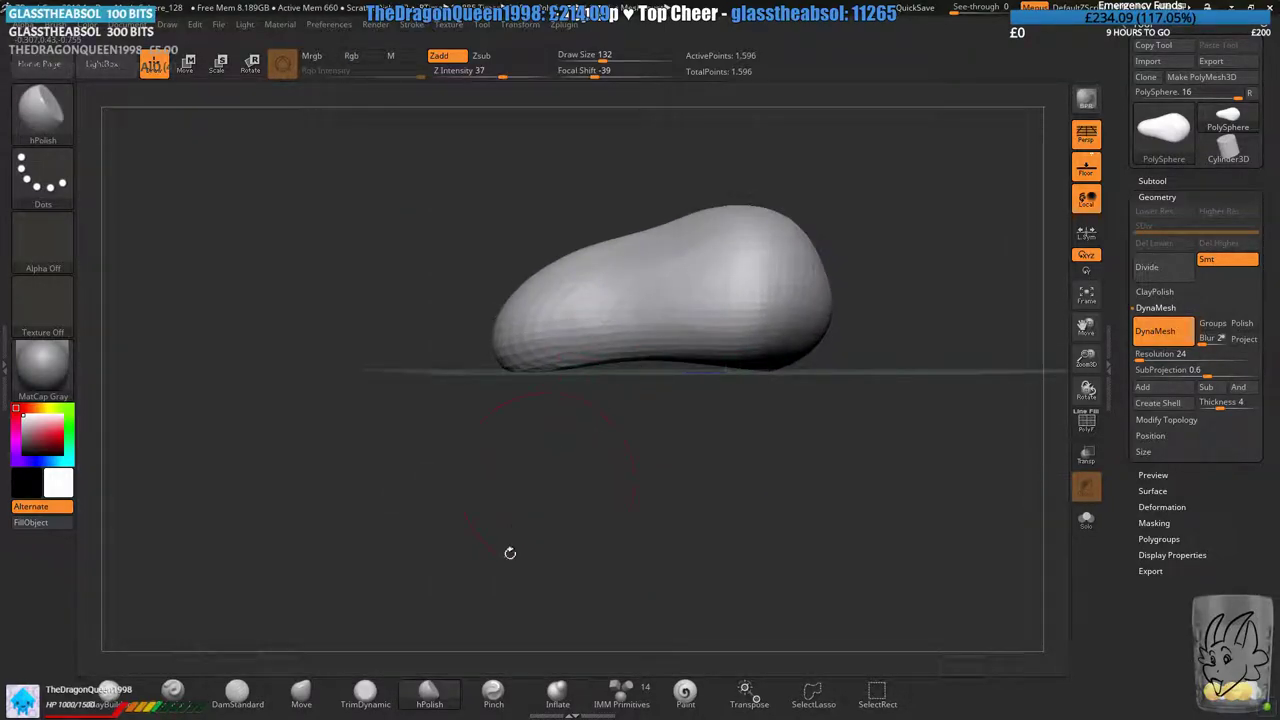
# - Reshape the head's side profile with the Move brush, blunting the snout tip and lowering the bridge in front of the forehead
pyautogui.click(301, 692)
pyautogui.keyDown('alt'); pyautogui.moveTo(420, 400); pyautogui.dragTo(422, 470); pyautogui.keyUp('alt')
pyautogui.keyDown('ctrl'); pyautogui.moveTo(546, 366); pyautogui.dragTo(534, 343, button='right'); pyautogui.keyUp('ctrl')
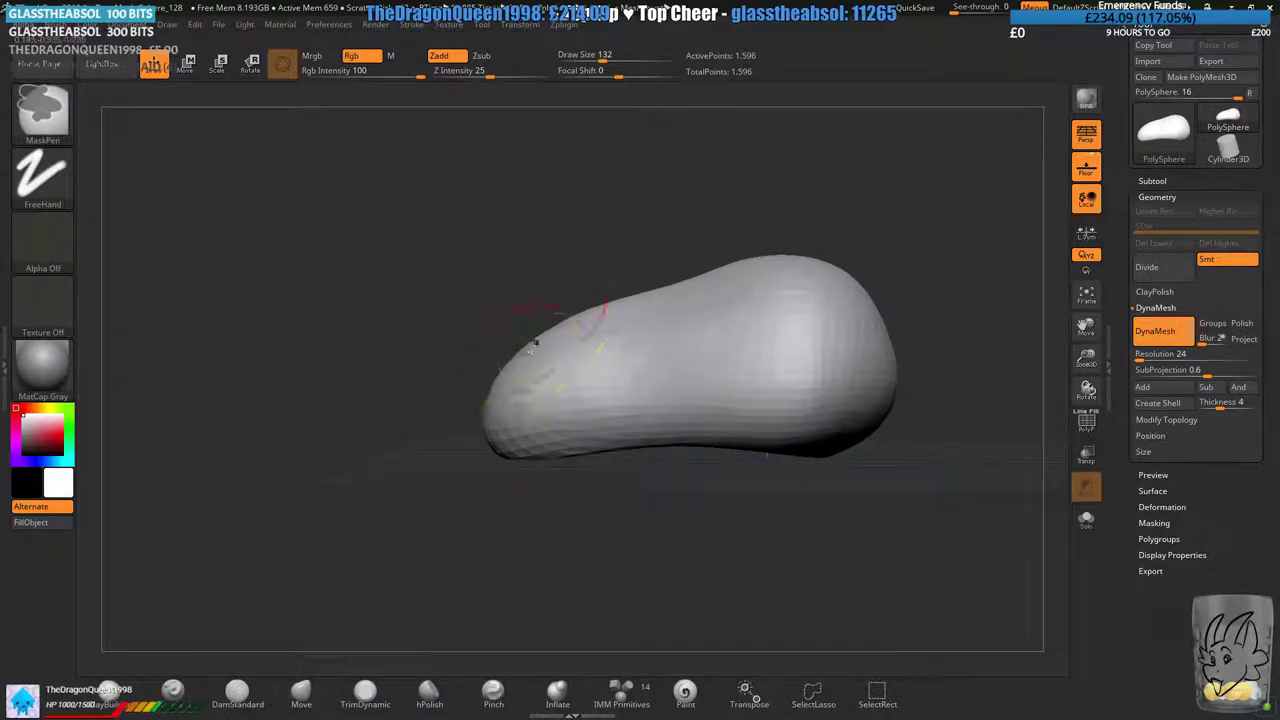
pyautogui.moveTo(526, 366); pyautogui.dragTo(510, 358)
pyautogui.moveTo(601, 303); pyautogui.dragTo(612, 320)
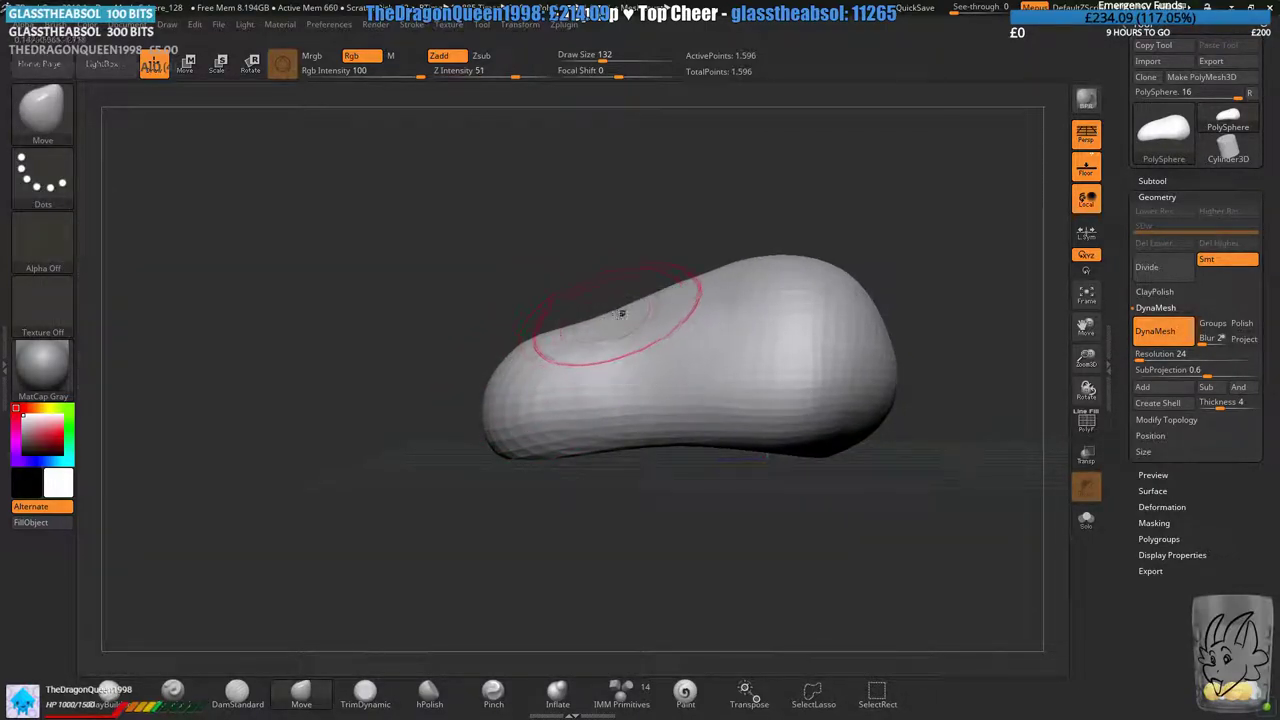
pyautogui.moveTo(687, 284); pyautogui.dragTo(694, 300)
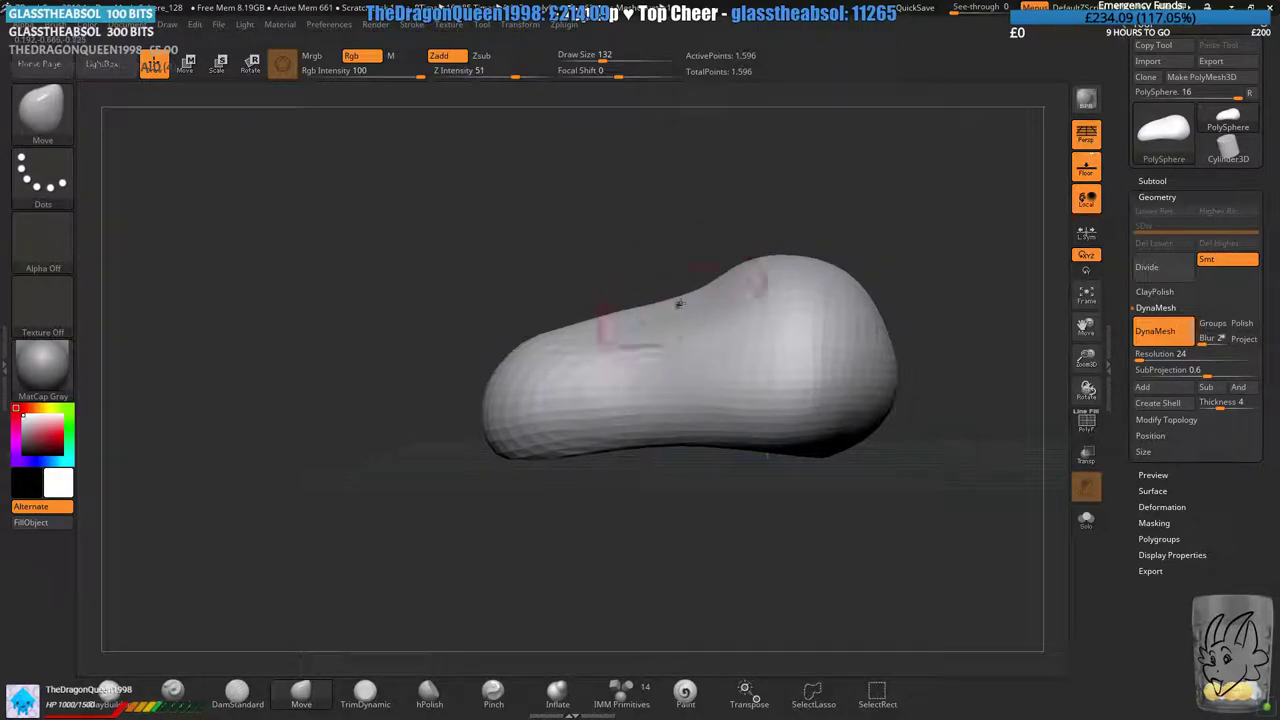
pyautogui.moveTo(774, 266); pyautogui.dragTo(710, 279)
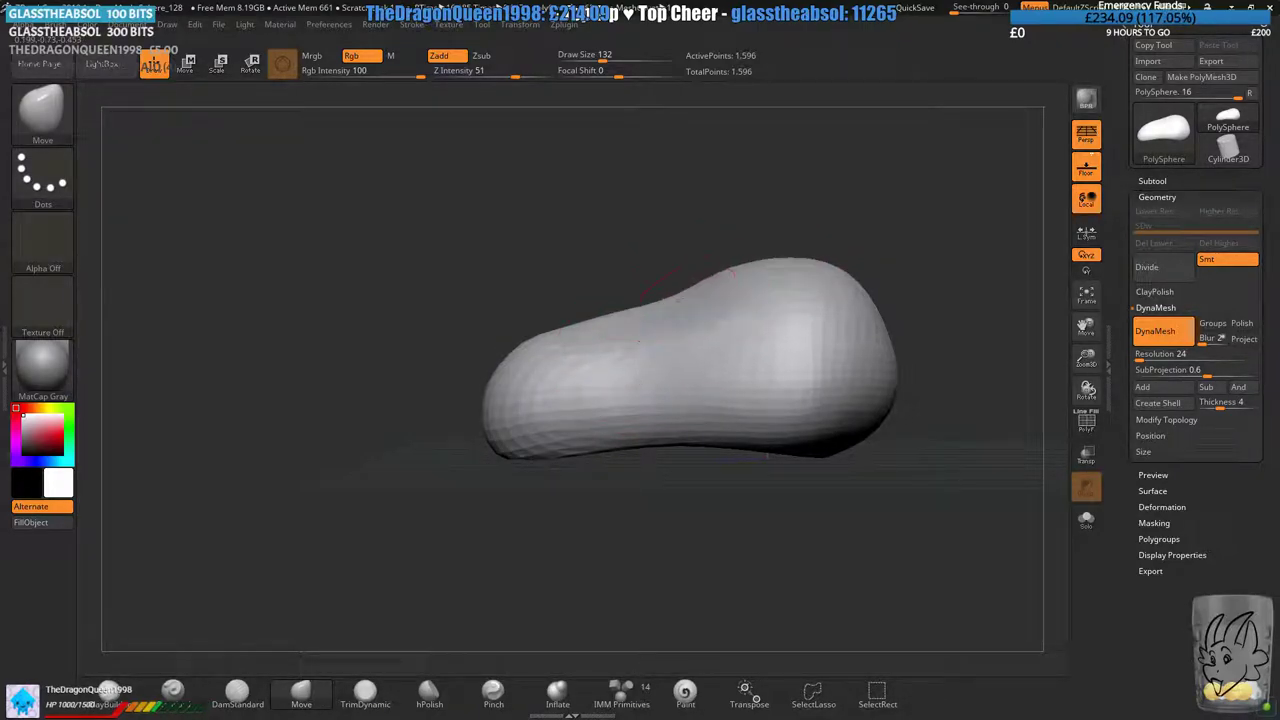
pyautogui.moveTo(610, 319); pyautogui.dragTo(599, 328)
# - Push in eye-socket hollows beside the brow and adjust the snout's lower edge with the Move brush, updating the DynaMesh
pyautogui.moveTo(514, 337)
pyautogui.mouseDown(button='right')
pyautogui.moveTo(580, 331)
pyautogui.moveTo(572, 322)
pyautogui.moveTo(560, 407)
pyautogui.moveTo(676, 364)
pyautogui.moveTo(683, 432)
pyautogui.mouseUp(button='right')
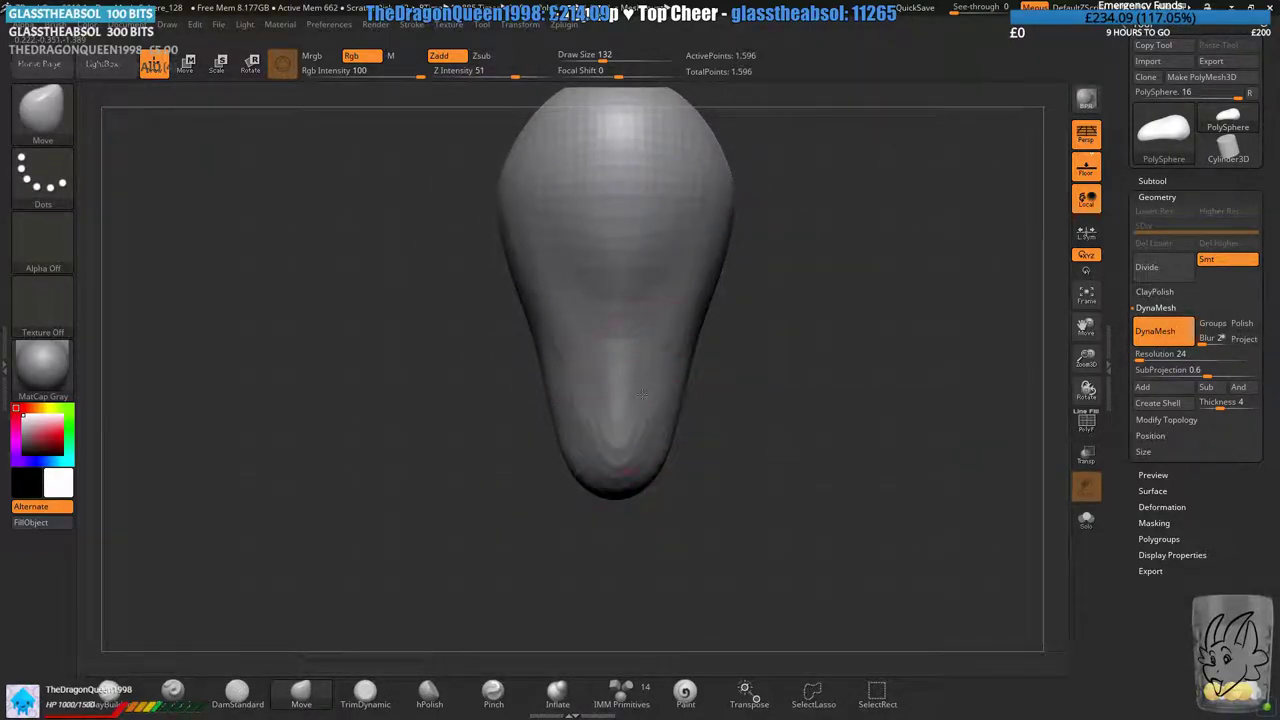
pyautogui.moveTo(677, 281); pyautogui.dragTo(679, 298)
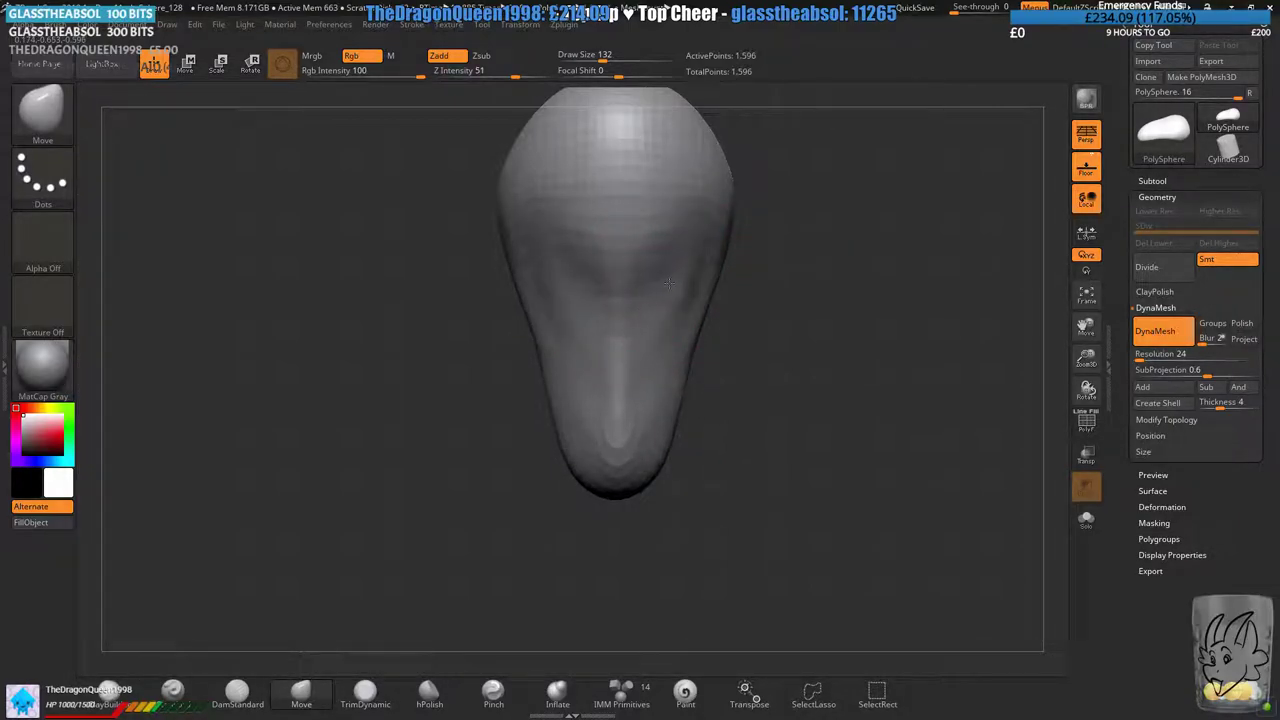
pyautogui.moveTo(680, 302); pyautogui.dragTo(615, 358, button='right')
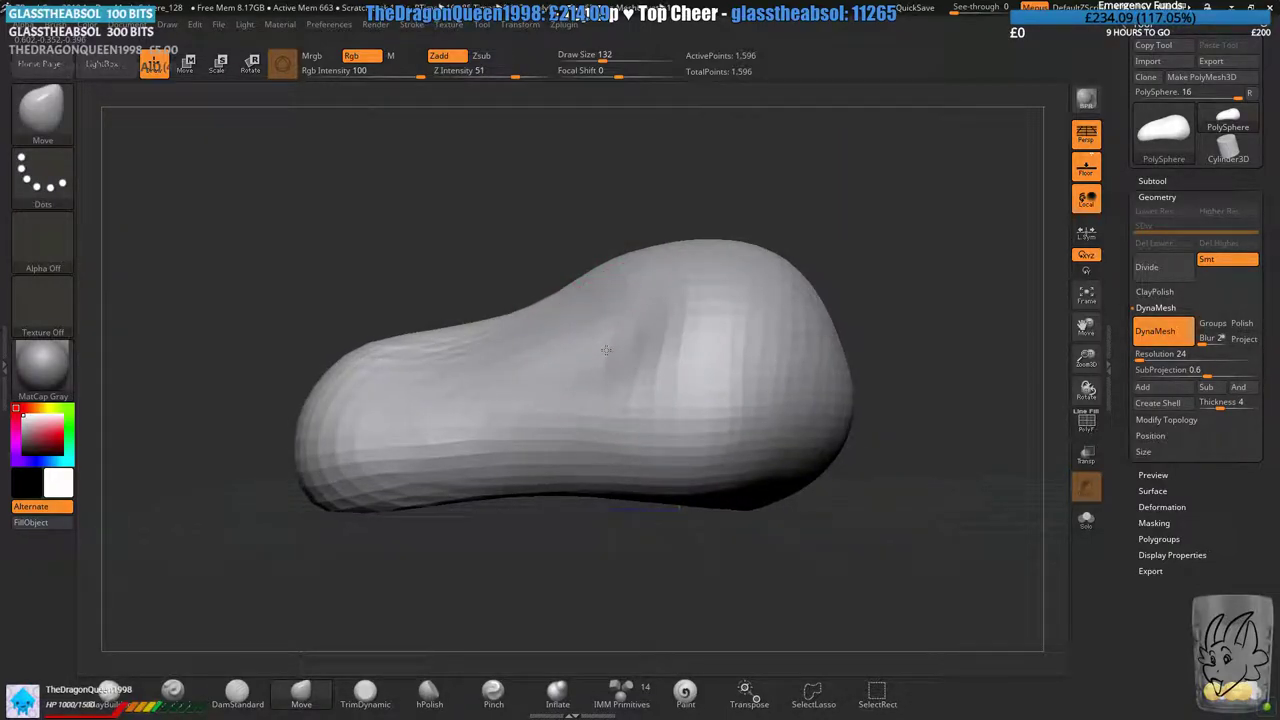
pyautogui.keyDown('alt'); pyautogui.moveTo(559, 401); pyautogui.dragTo(664, 334, button='right'); pyautogui.keyUp('alt')
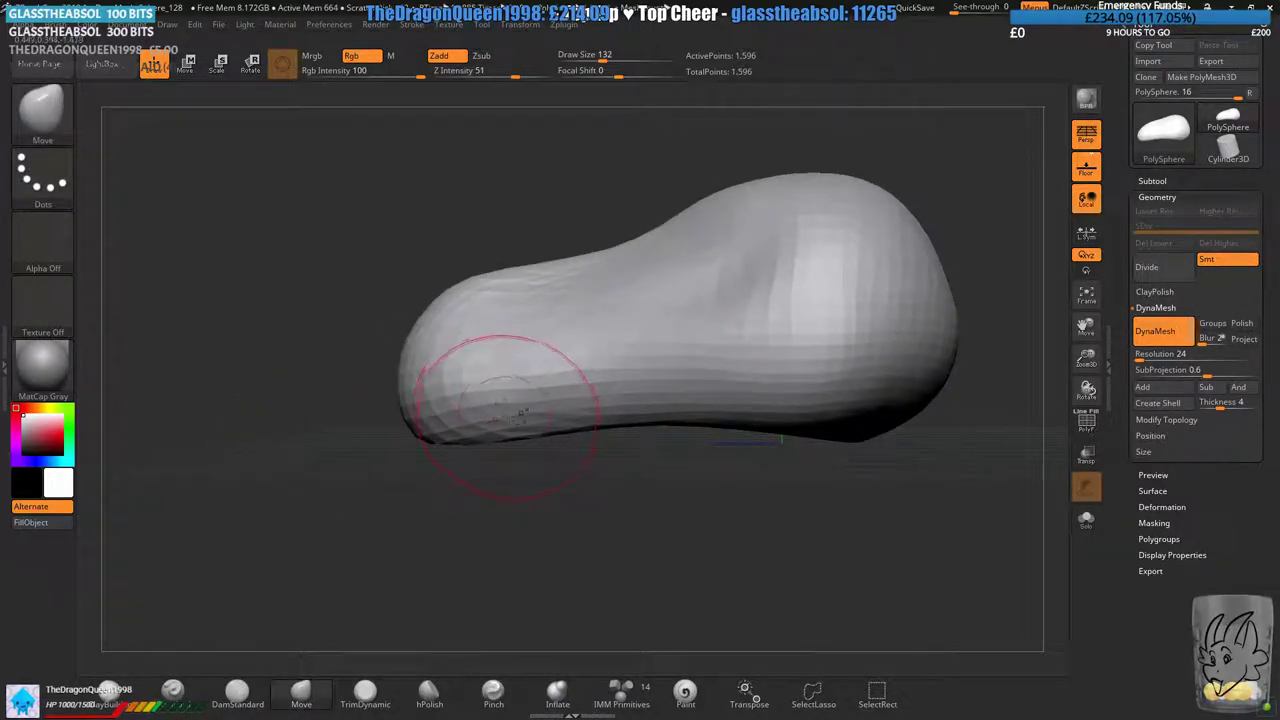
pyautogui.moveTo(474, 430); pyautogui.dragTo(501, 439)
pyautogui.keyDown('ctrl'); pyautogui.moveTo(440, 498); pyautogui.dragTo(499, 533); pyautogui.keyUp('ctrl')
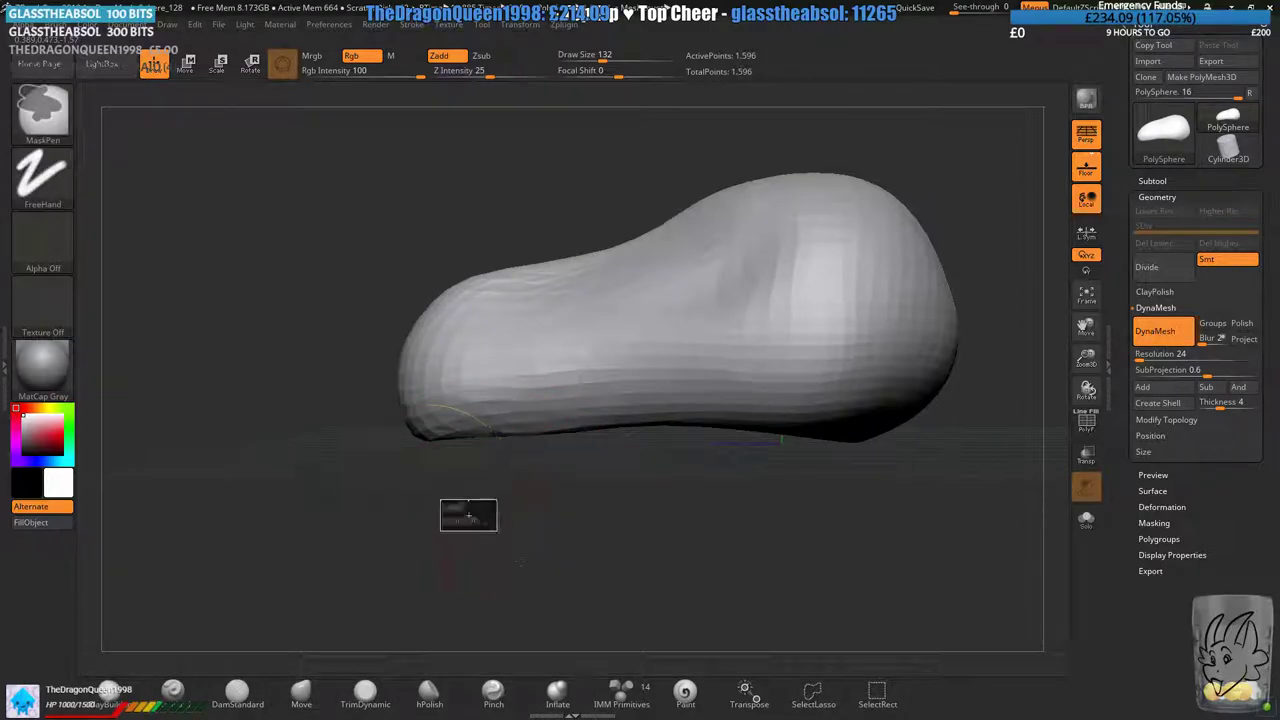
# - Mask along the head's length to isolate its underside strip and separate it with Split Unmasked Points
pyautogui.moveTo(581, 548)
pyautogui.keyDown('ctrl'); pyautogui.mouseDown(button='right')
pyautogui.moveTo(587, 500)
pyautogui.moveTo(506, 434)
pyautogui.mouseUp(button='right'); pyautogui.keyUp('ctrl')
pyautogui.moveTo(766, 423)
pyautogui.keyDown('ctrl'); pyautogui.mouseDown()
pyautogui.moveTo(311, 386)
pyautogui.moveTo(254, 341)
pyautogui.mouseUp(); pyautogui.keyUp('ctrl')
pyautogui.keyDown('alt'); pyautogui.moveTo(255, 348); pyautogui.dragTo(413, 433, button='right'); pyautogui.keyUp('alt')
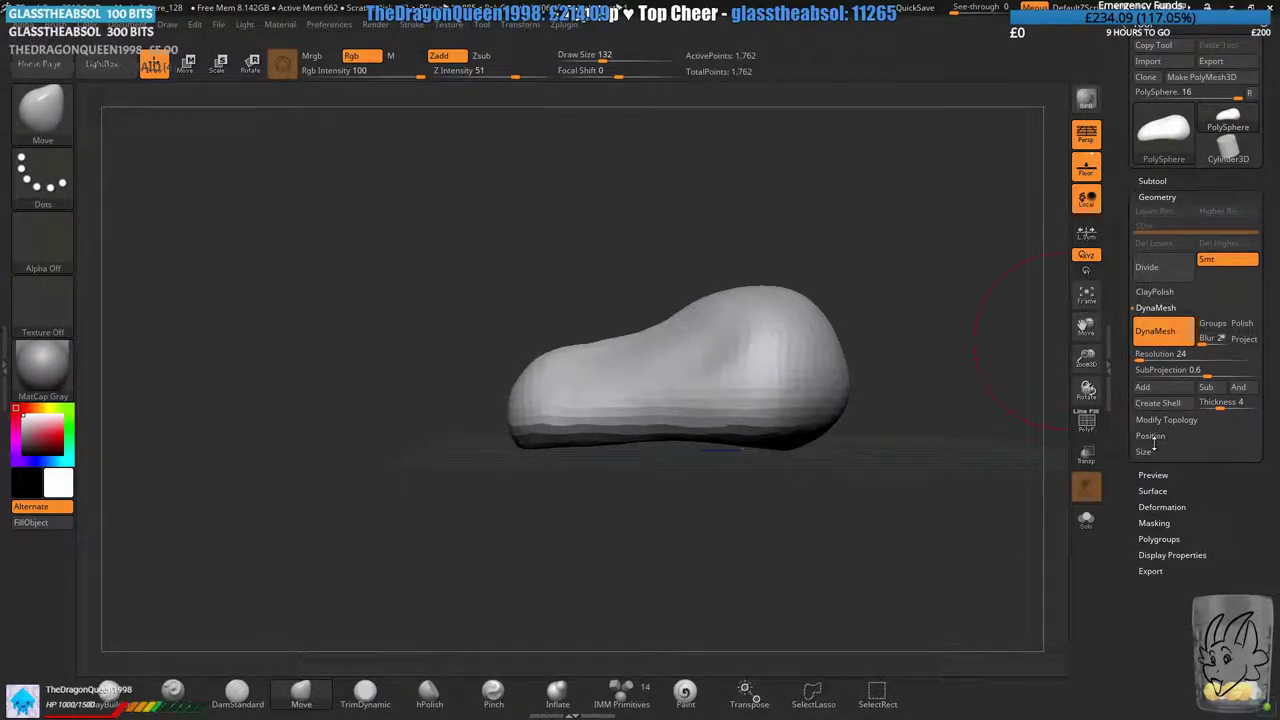
pyautogui.click(1153, 507)
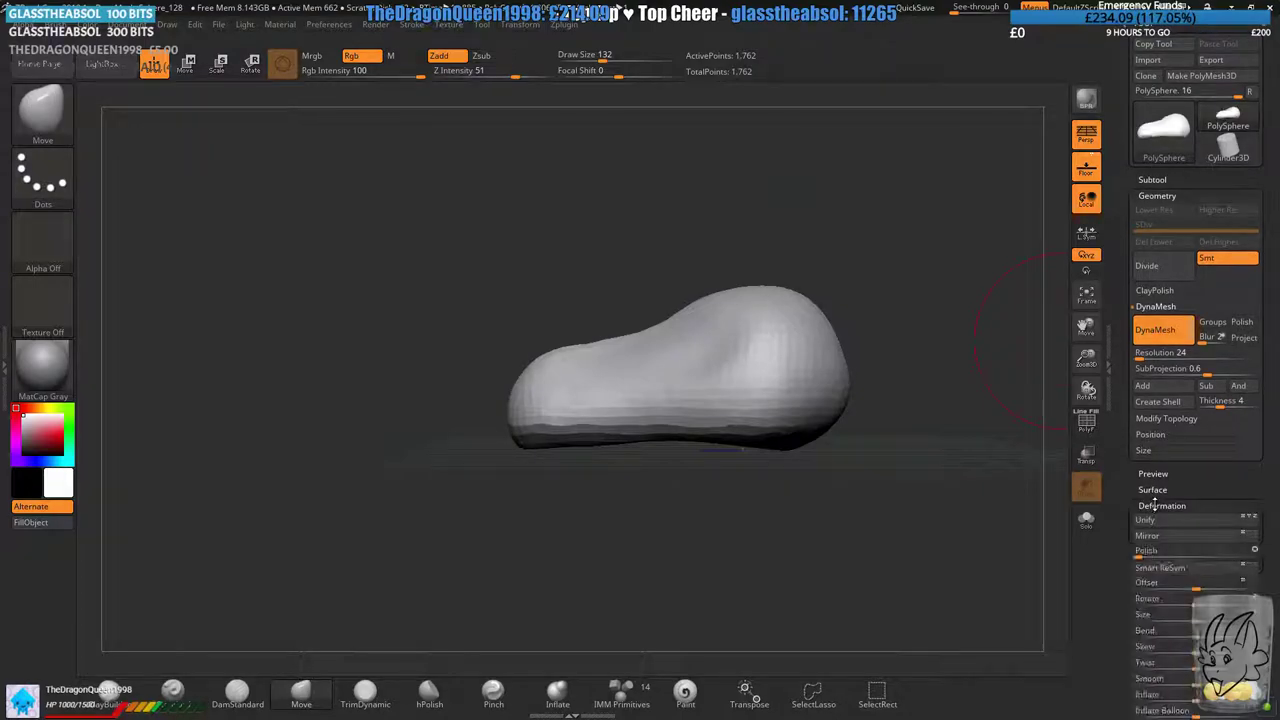
pyautogui.click(1152, 179)
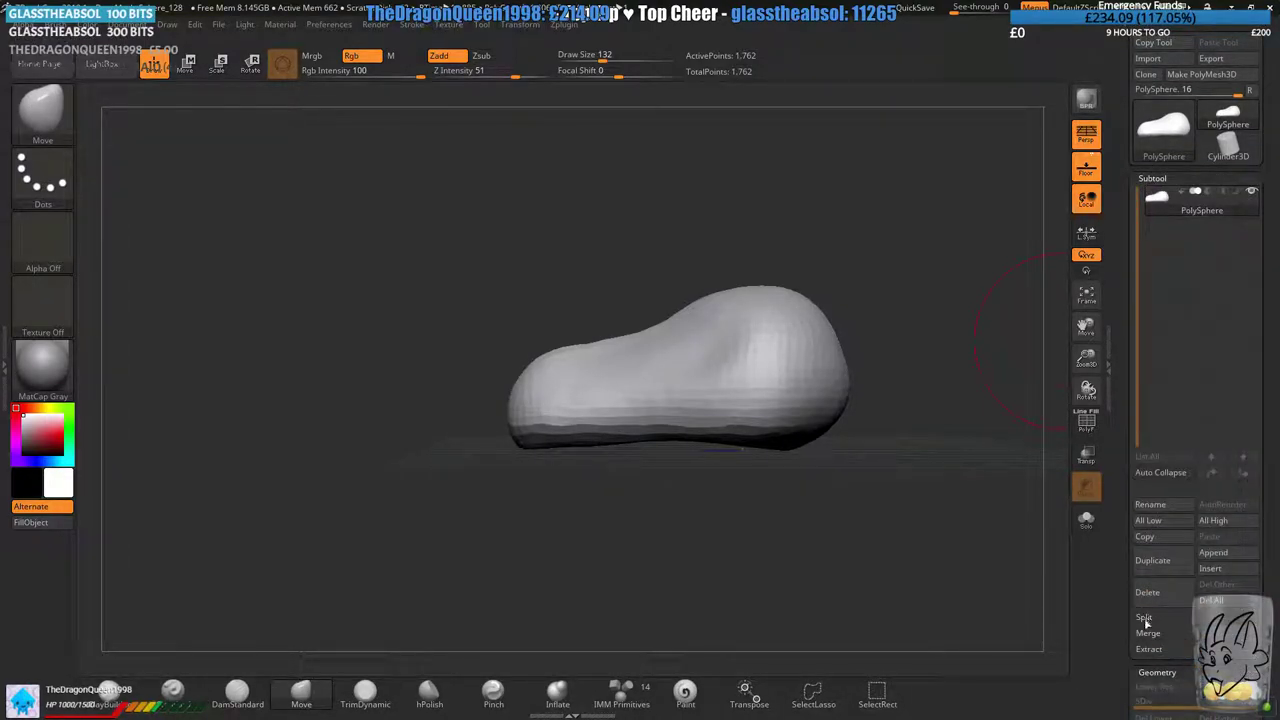
pyautogui.click(1147, 620)
pyautogui.click(1167, 649)
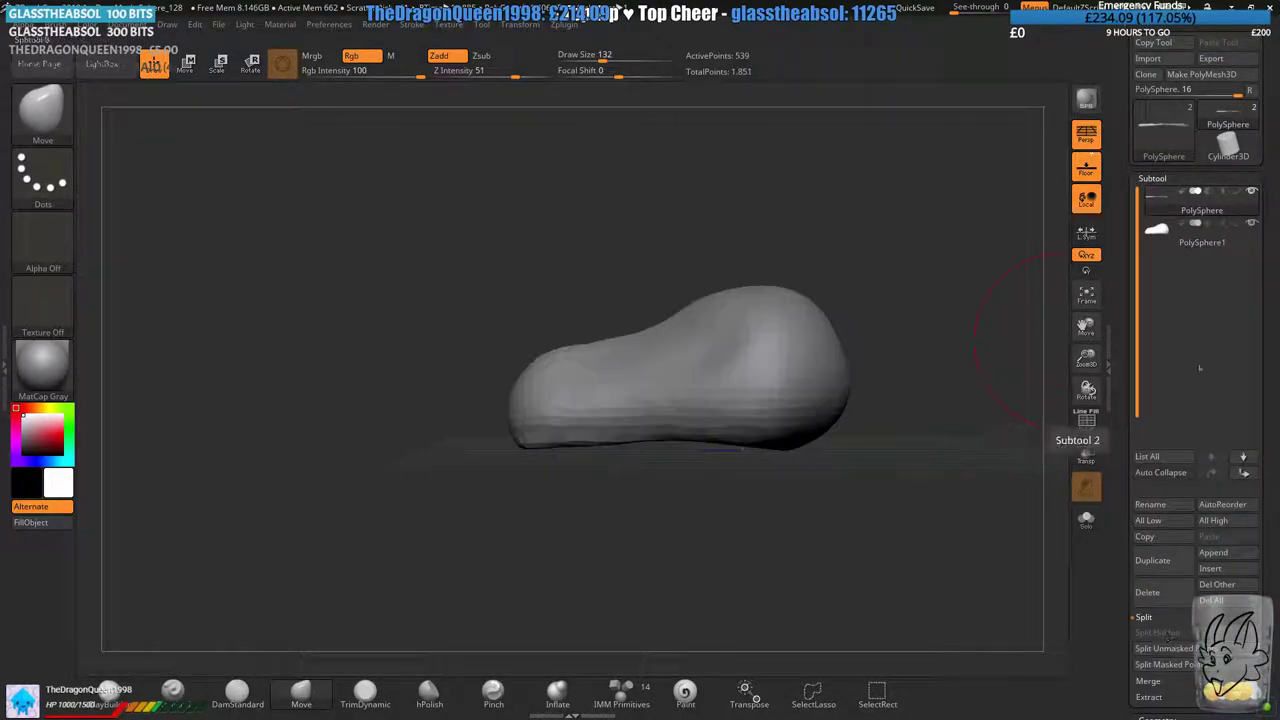
# - Delete the thin underside subtool and remesh the remaining head with DynaMesh to close its flat base
pyautogui.click(1179, 590)
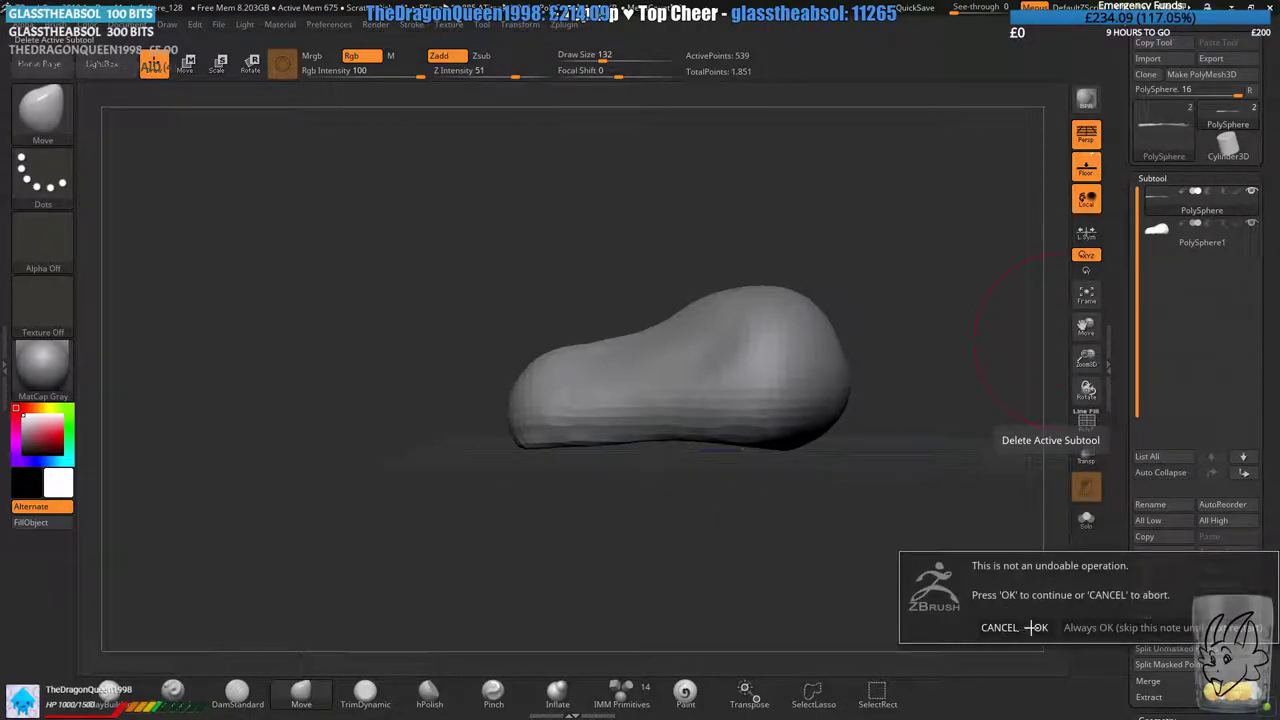
pyautogui.click(1030, 627)
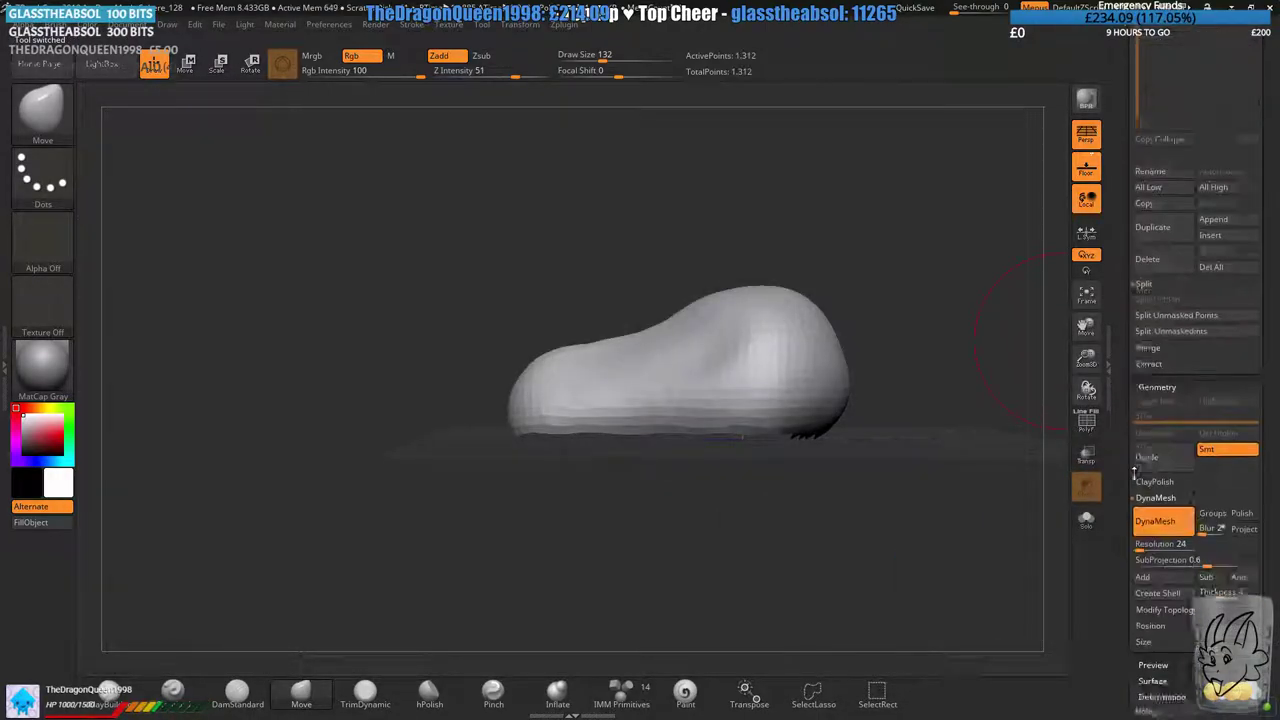
pyautogui.keyDown('ctrl'); pyautogui.moveTo(903, 515); pyautogui.dragTo(865, 420); pyautogui.keyUp('ctrl')
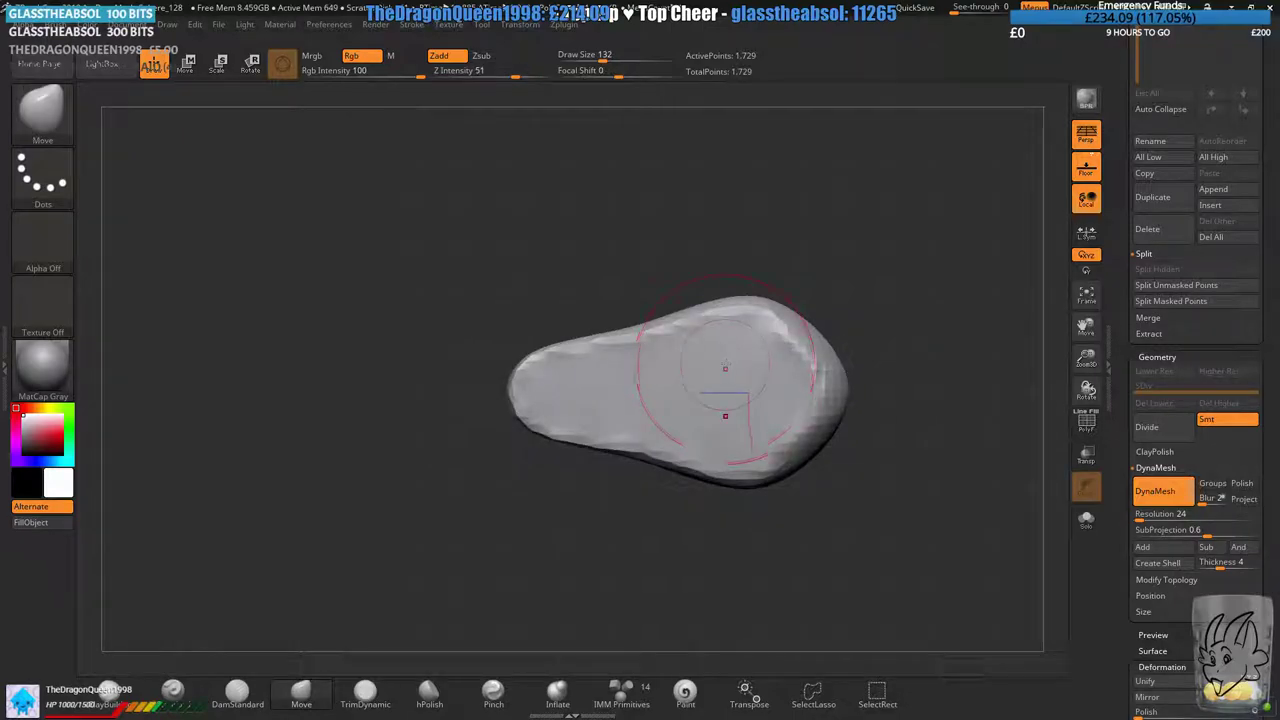
# - Duplicate the trimmed head subtool, toggle symmetry, and activate the Move gizmo on the copy
pyautogui.moveTo(745, 390); pyautogui.dragTo(791, 457)
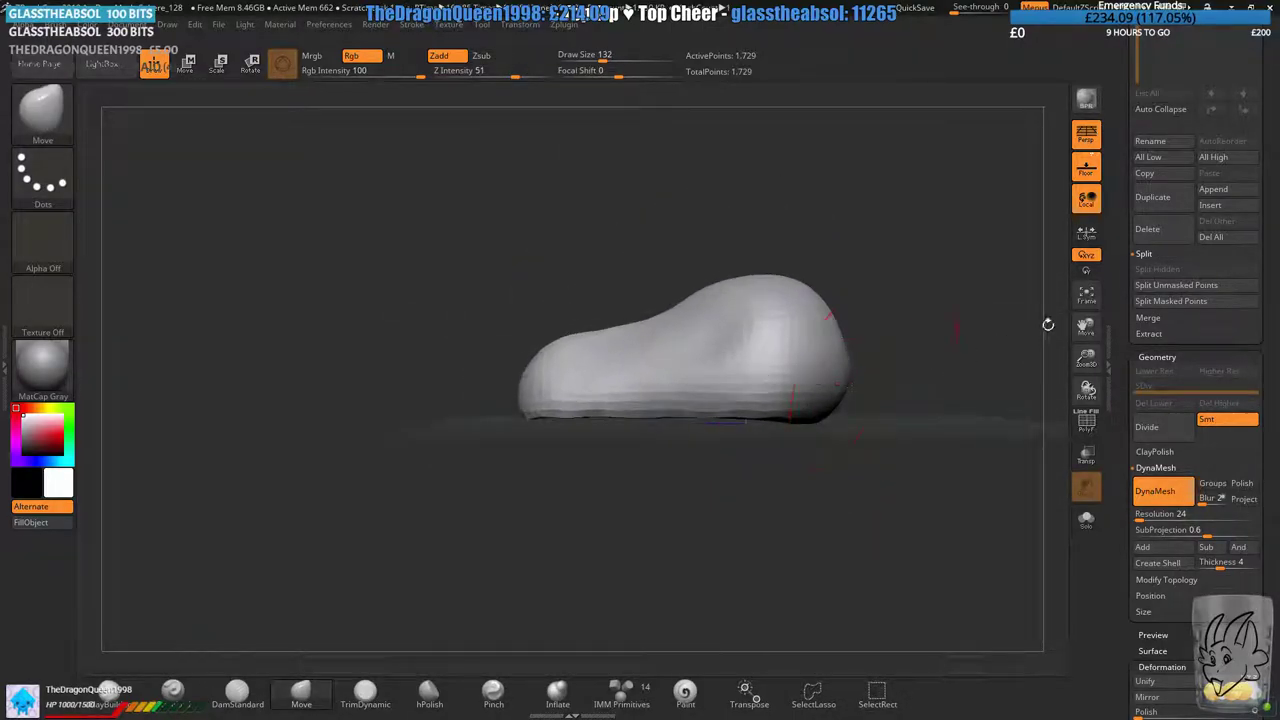
pyautogui.scroll(3, 1150, 300)
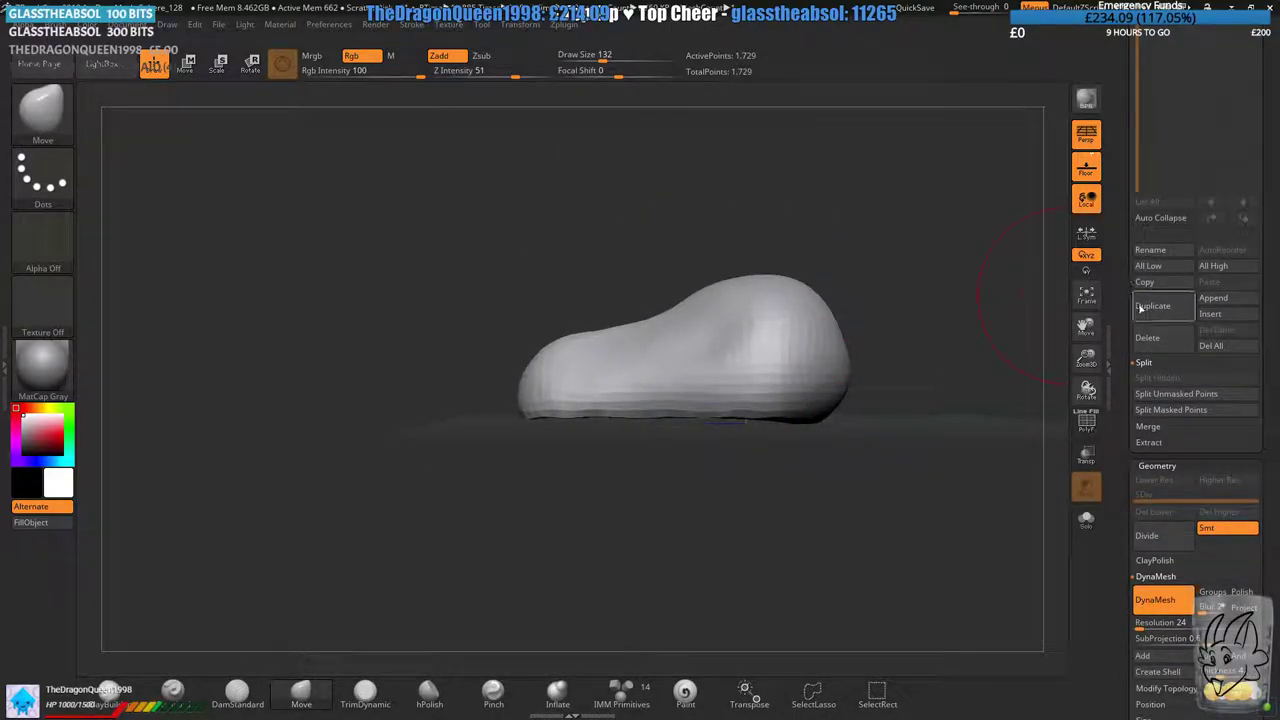
pyautogui.click(1151, 306)
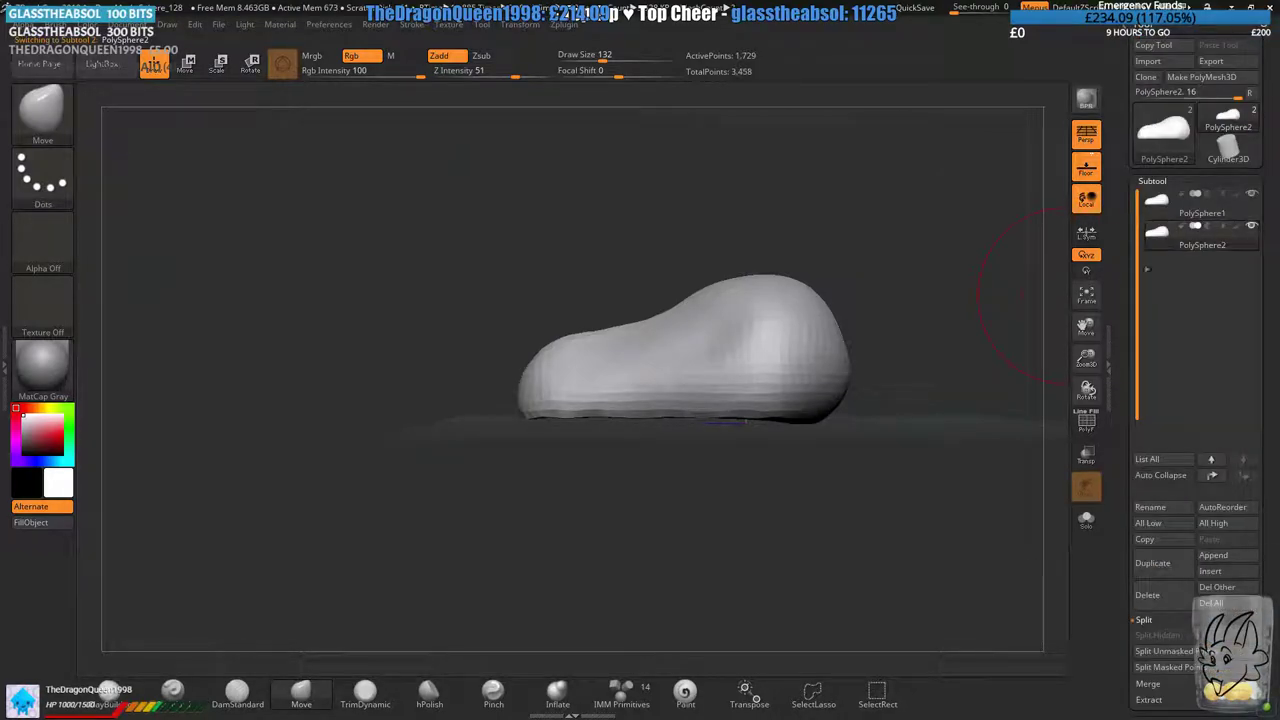
pyautogui.moveTo(518, 26)
pyautogui.click(568, 343)
pyautogui.click(186, 65)
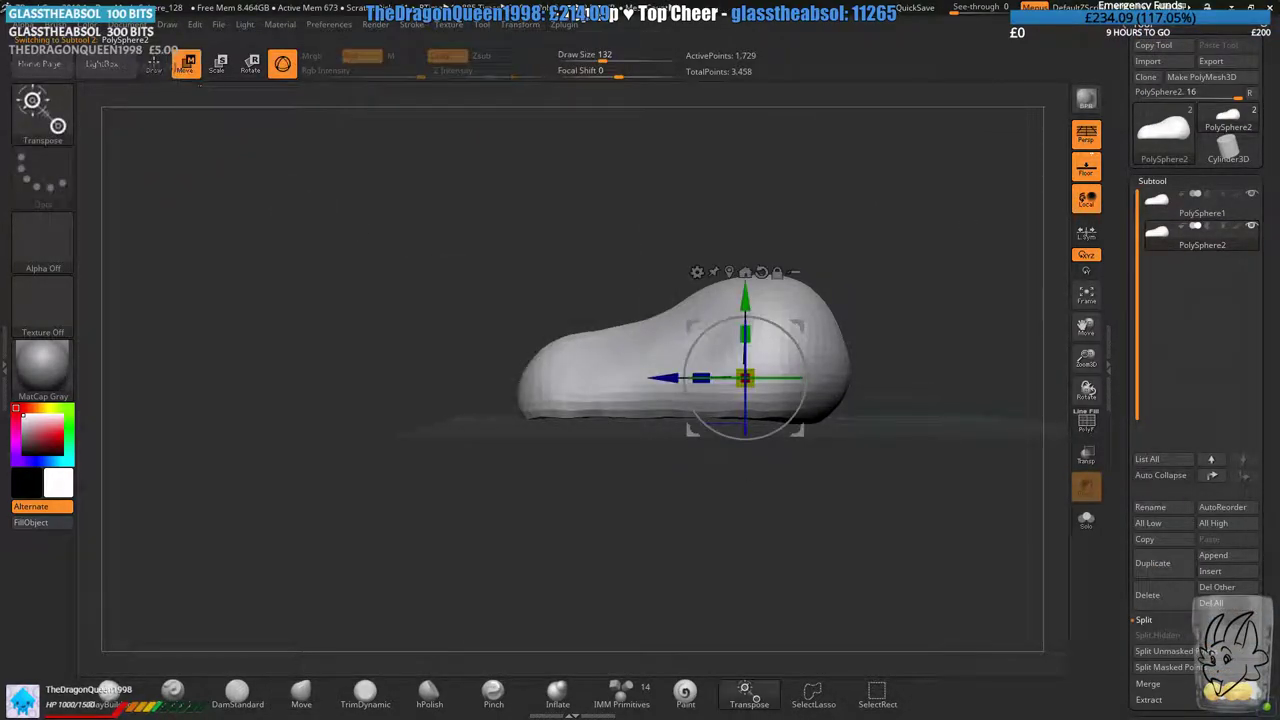
# - Flip the duplicate upside down and move it directly below the head, undoing the surplus transforms
pyautogui.moveTo(290, 255); pyautogui.dragTo(812, 342)
pyautogui.keyDown('shift'); pyautogui.moveTo(829, 289); pyautogui.dragTo(724, 410); pyautogui.keyUp('shift')
pyautogui.moveTo(646, 337); pyautogui.dragTo(572, 445)
pyautogui.keyDown('shift'); pyautogui.moveTo(790, 325); pyautogui.dragTo(731, 349); pyautogui.keyUp('shift')
pyautogui.hotkey('ctrl', 'z')
pyautogui.hotkey('ctrl', 'z')
pyautogui.hotkey('ctrl', 'z')
pyautogui.hotkey('ctrl', 'z')
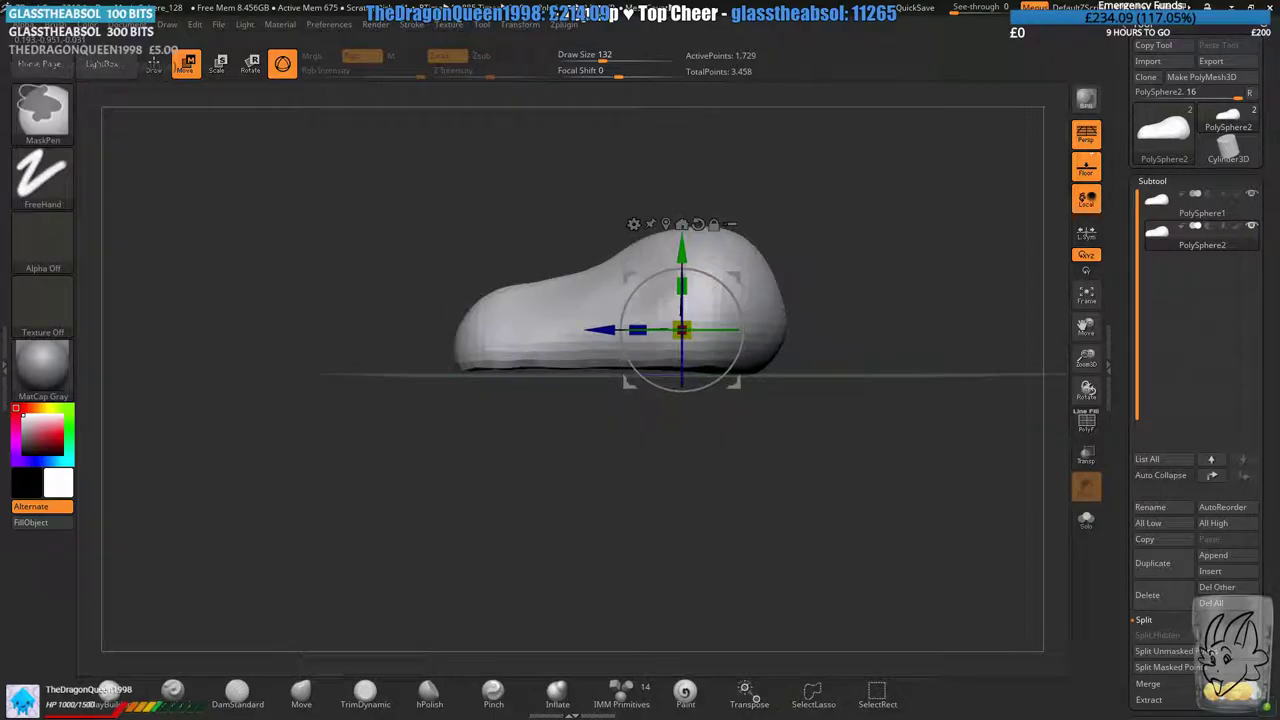
pyautogui.hotkey('ctrl', 'shift', 'z')
pyautogui.click(526, 28)
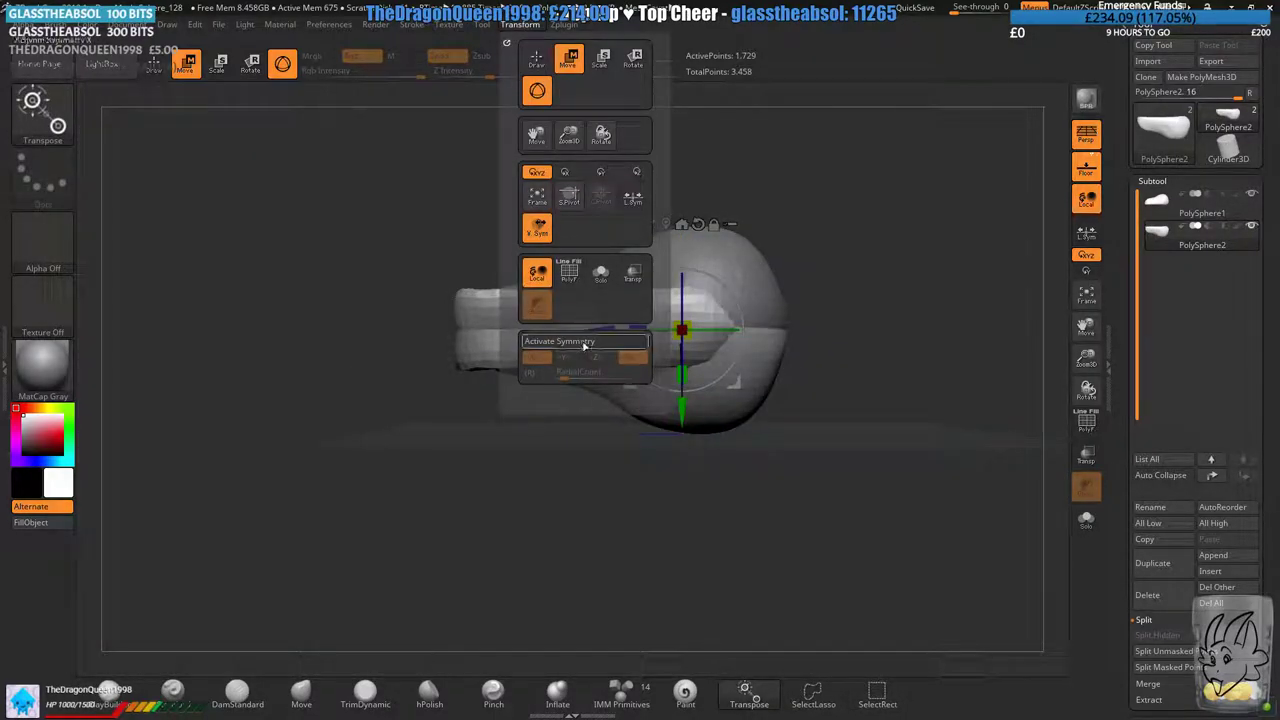
pyautogui.moveTo(627, 278); pyautogui.dragTo(623, 360)
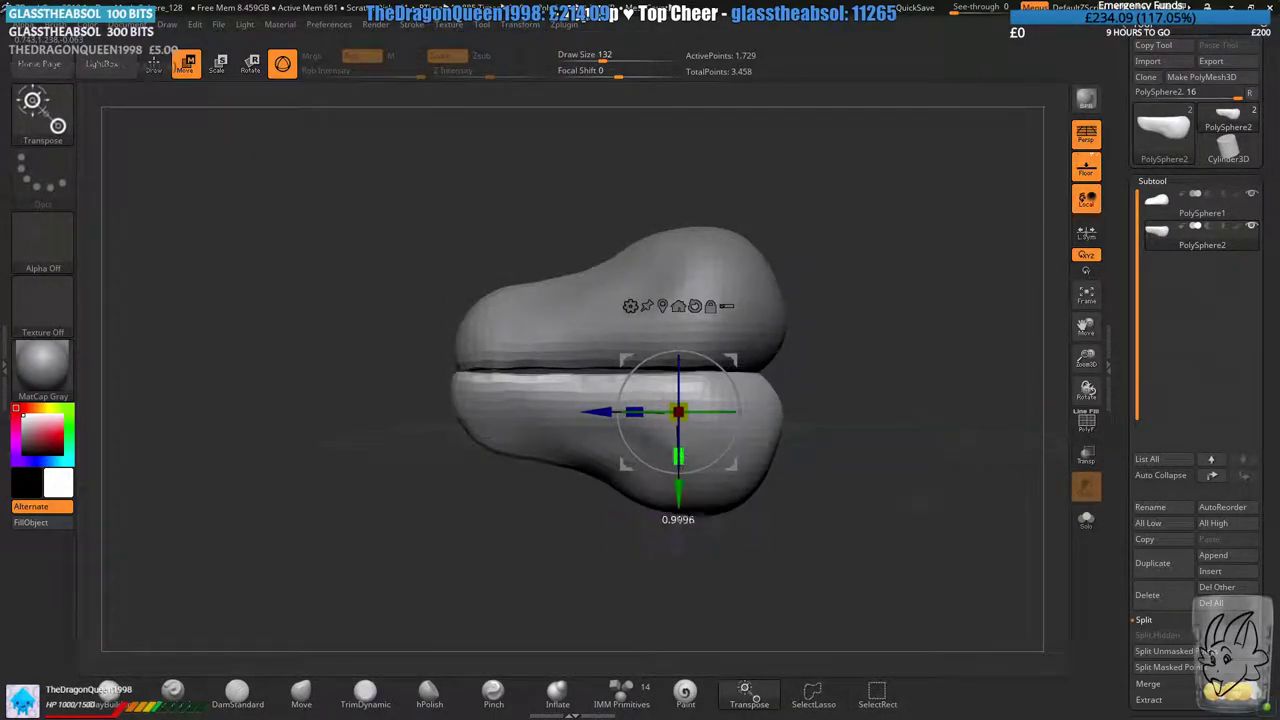
# - Flatten the flipped copy vertically and tilt it into a lower jaw that opens at the front
pyautogui.moveTo(679, 458); pyautogui.dragTo(679, 436)
pyautogui.moveTo(733, 369); pyautogui.dragTo(740, 342)
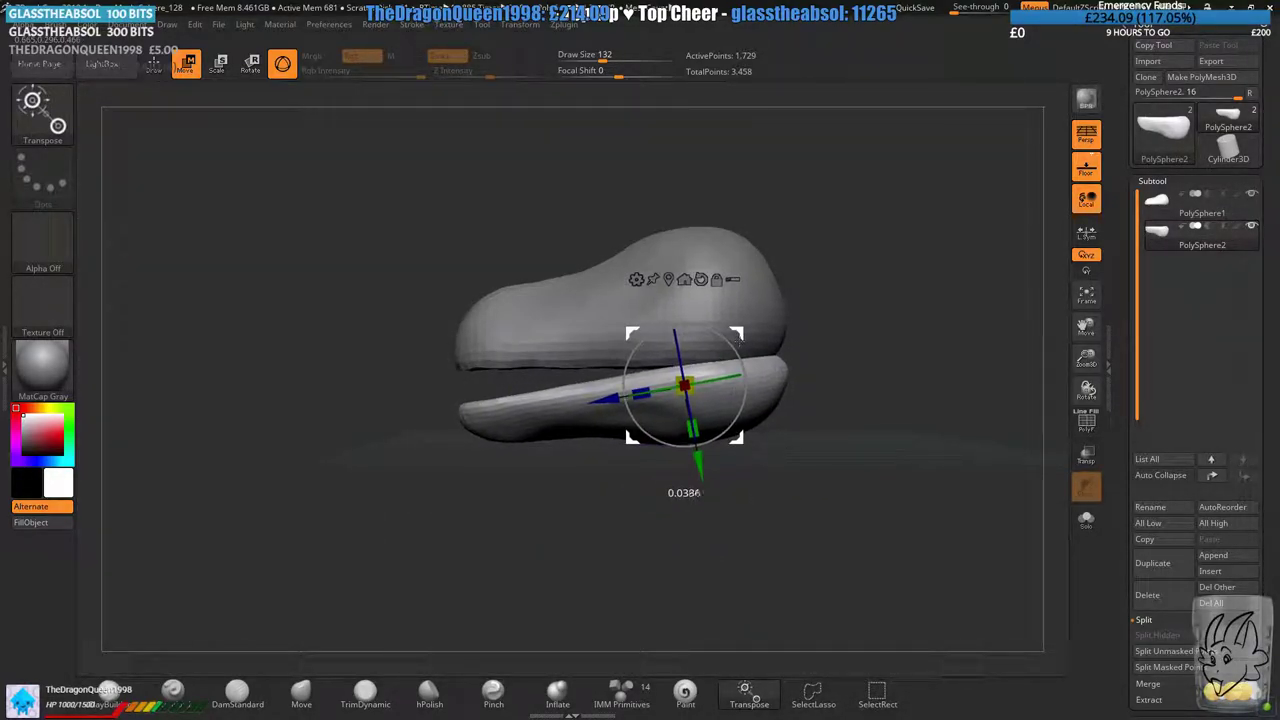
pyautogui.keyDown('shift'); pyautogui.moveTo(592, 478); pyautogui.dragTo(711, 276); pyautogui.keyUp('shift')
pyautogui.moveTo(757, 458); pyautogui.dragTo(739, 458)
pyautogui.keyDown('shift'); pyautogui.moveTo(775, 340); pyautogui.dragTo(653, 382, button='right'); pyautogui.keyUp('shift')
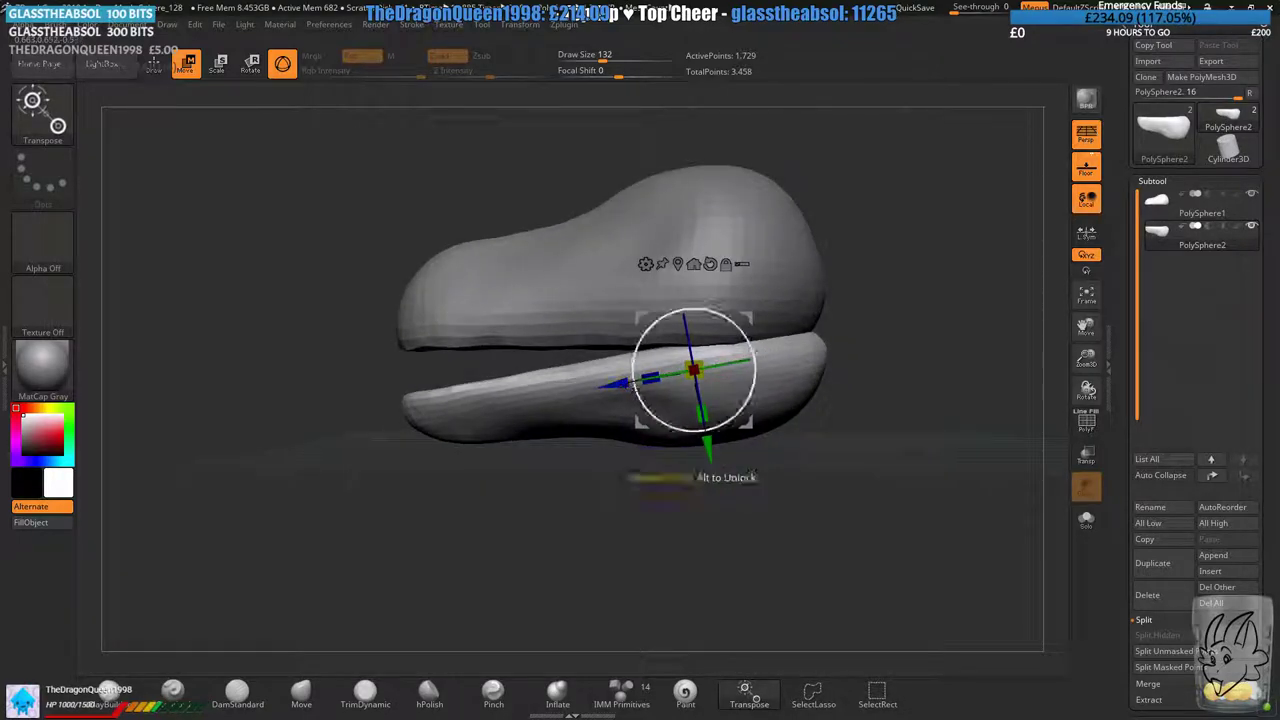
pyautogui.moveTo(648, 383); pyautogui.dragTo(749, 422)
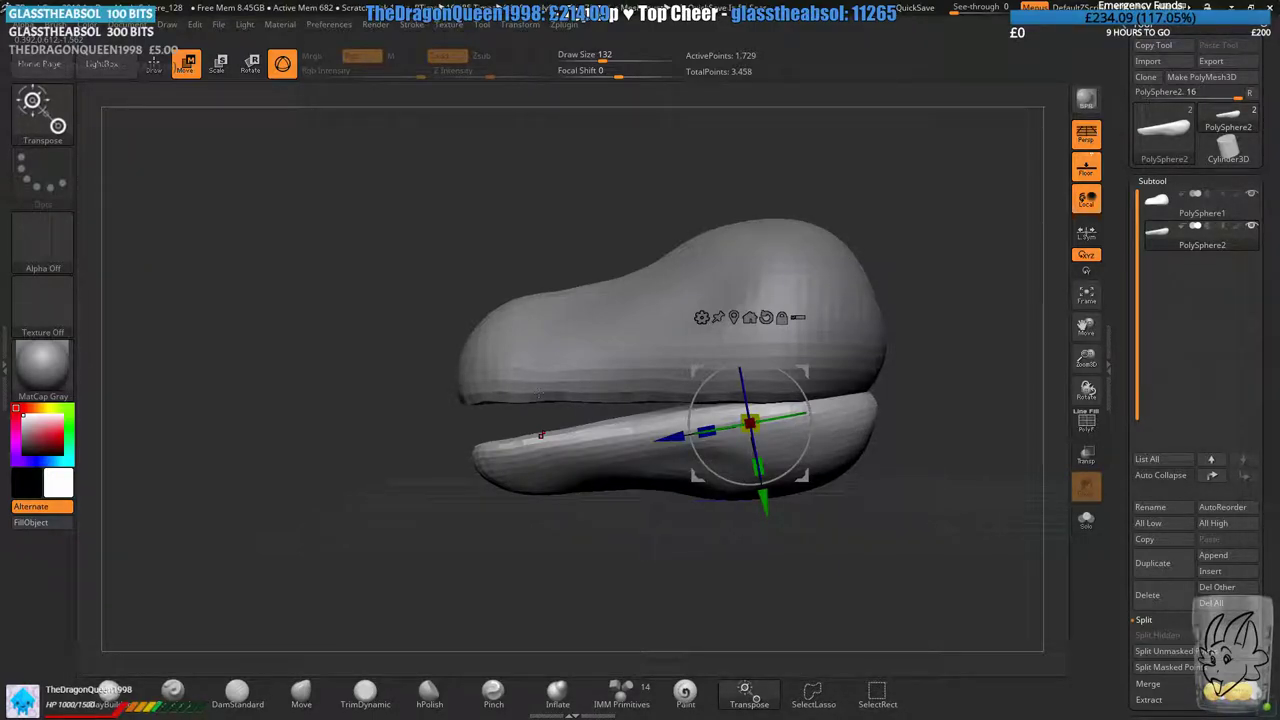
# - Remesh the lower jaw at DynaMesh resolution 88, nudging its rear edge with the Move brush
pyautogui.press('q')
pyautogui.keyDown('alt'); pyautogui.moveTo(1060, 380); pyautogui.dragTo(914, 324); pyautogui.keyUp('alt')
pyautogui.keyDown('alt'); pyautogui.moveTo(849, 275); pyautogui.dragTo(965, 368); pyautogui.keyUp('alt')
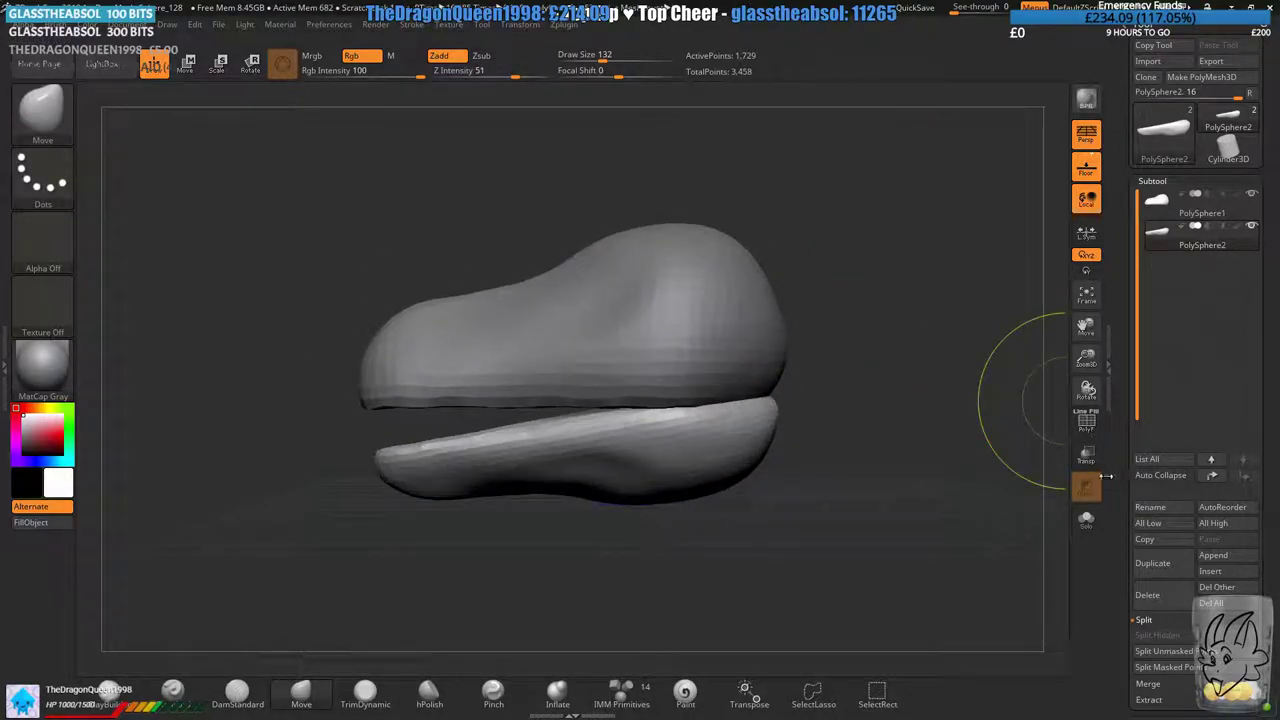
pyautogui.moveTo(1131, 597); pyautogui.dragTo(1131, 402)
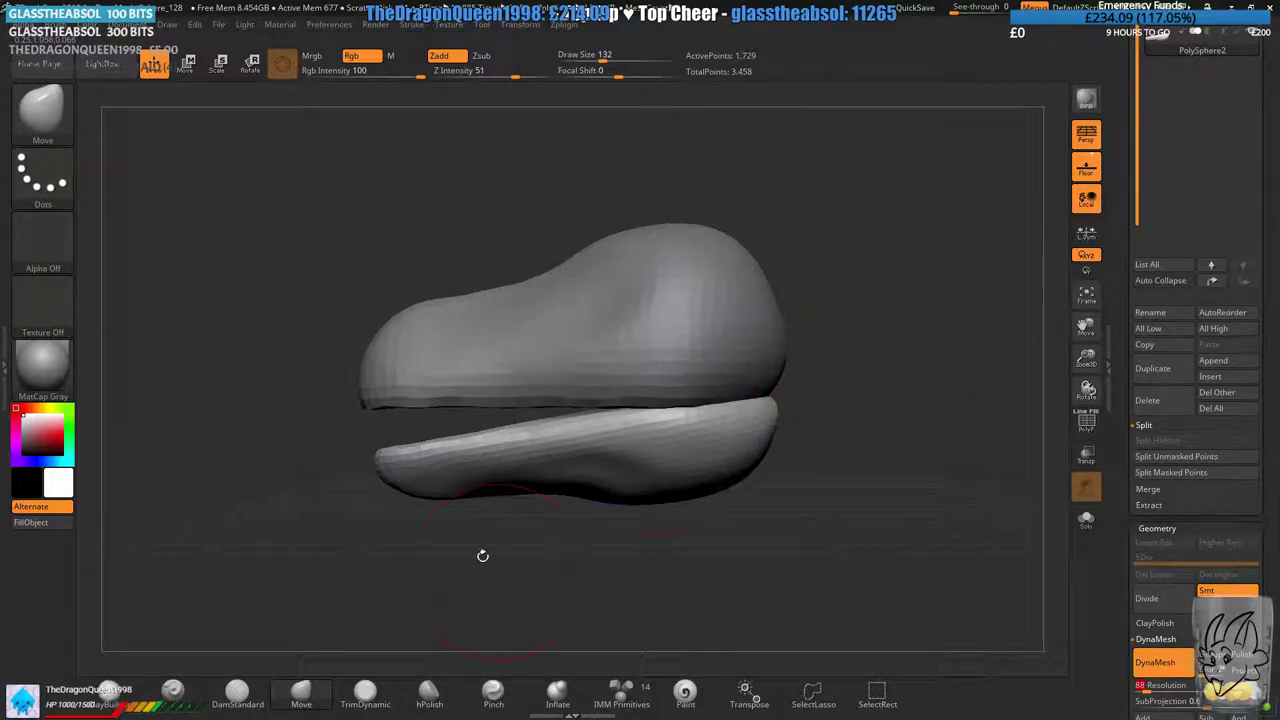
pyautogui.moveTo(773, 418); pyautogui.dragTo(780, 415)
pyautogui.keyDown('ctrl'); pyautogui.moveTo(863, 299); pyautogui.dragTo(935, 325); pyautogui.keyUp('ctrl')
# - Select the upper head subtool and remesh it at DynaMesh resolution 48
pyautogui.moveTo(1132, 366); pyautogui.dragTo(1132, 450)
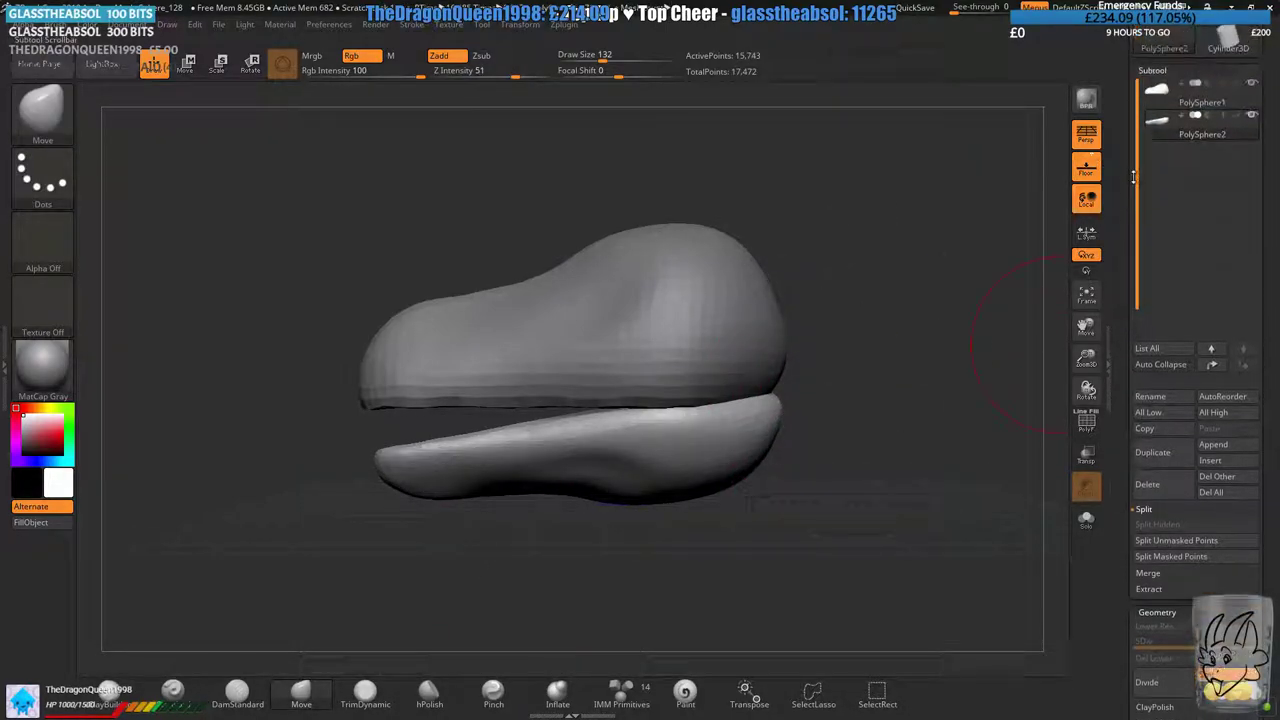
pyautogui.click(1163, 98)
pyautogui.scroll(-2, 1131, 605)
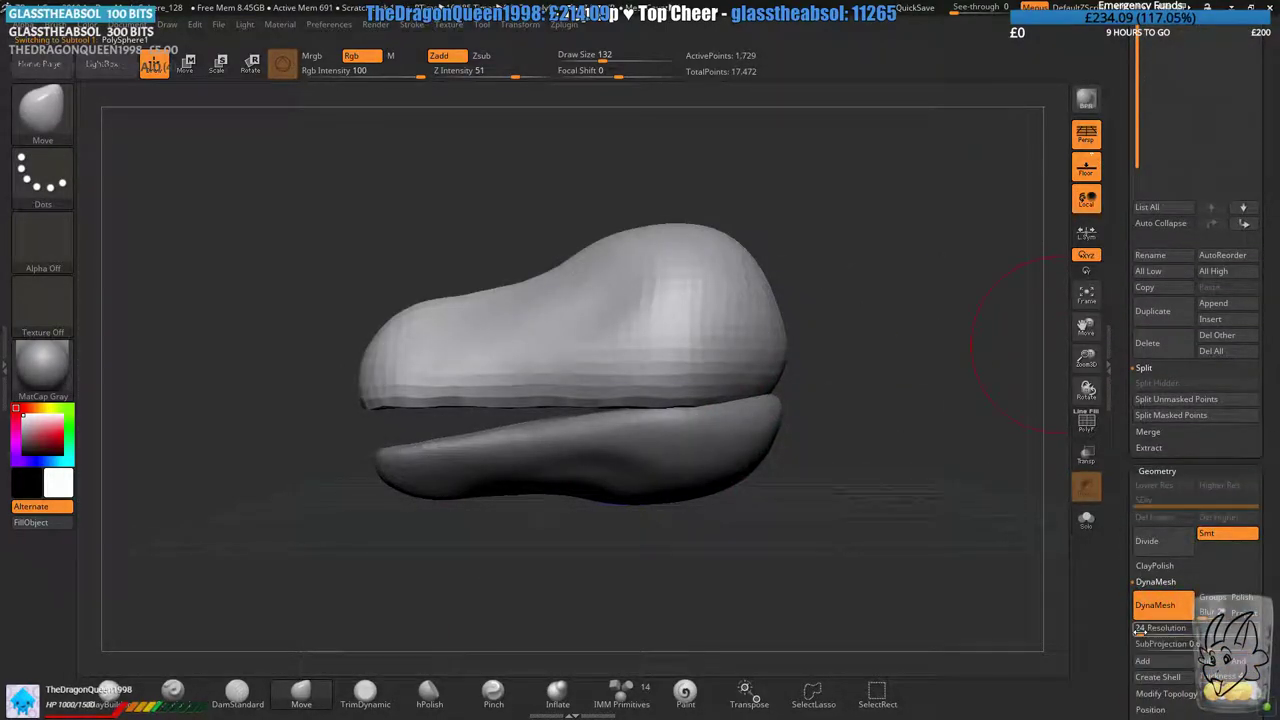
pyautogui.keyDown('ctrl'); pyautogui.moveTo(915, 380); pyautogui.dragTo(1186, 409); pyautogui.keyUp('ctrl')
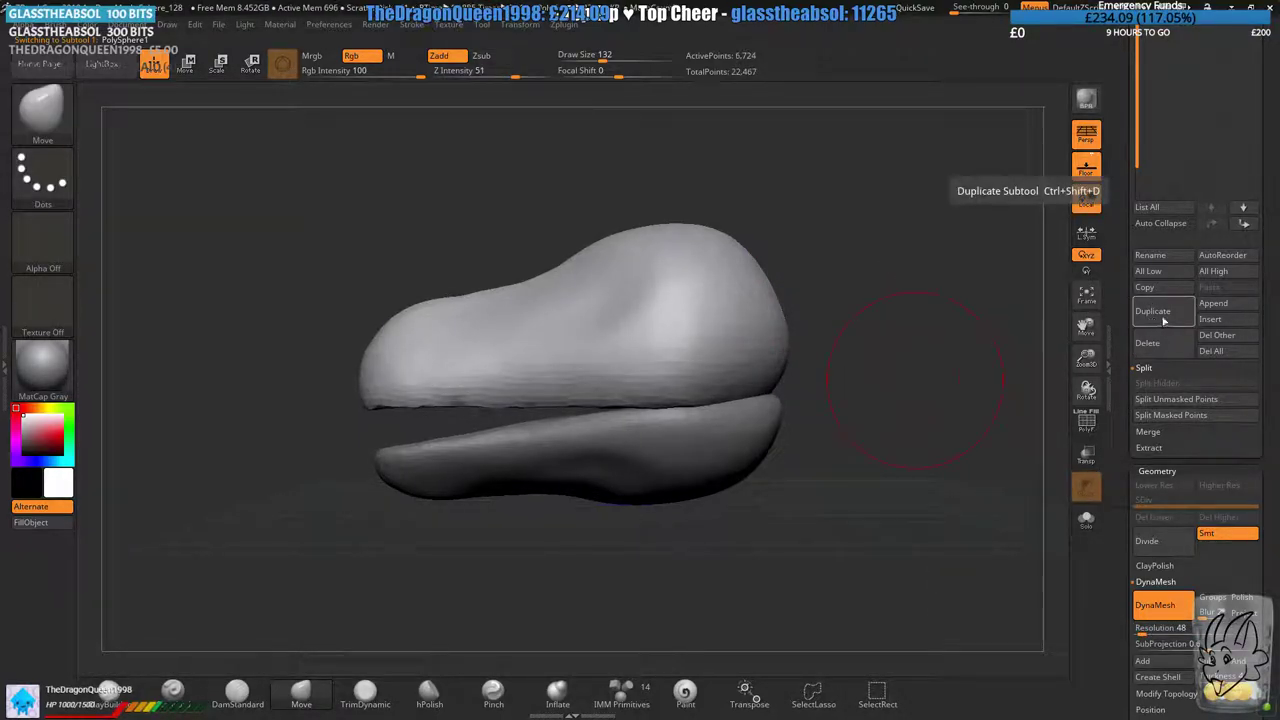
# - Append a Sphere3D subtool to the head and make the new sphere the active subtool
pyautogui.click(1213, 303)
pyautogui.click(828, 334)
pyautogui.moveTo(1131, 269); pyautogui.dragTo(1131, 517)
pyautogui.click(1162, 271)
pyautogui.moveTo(1128, 346); pyautogui.dragTo(1126, 337)
pyautogui.scroll(-4, 1125, 337)
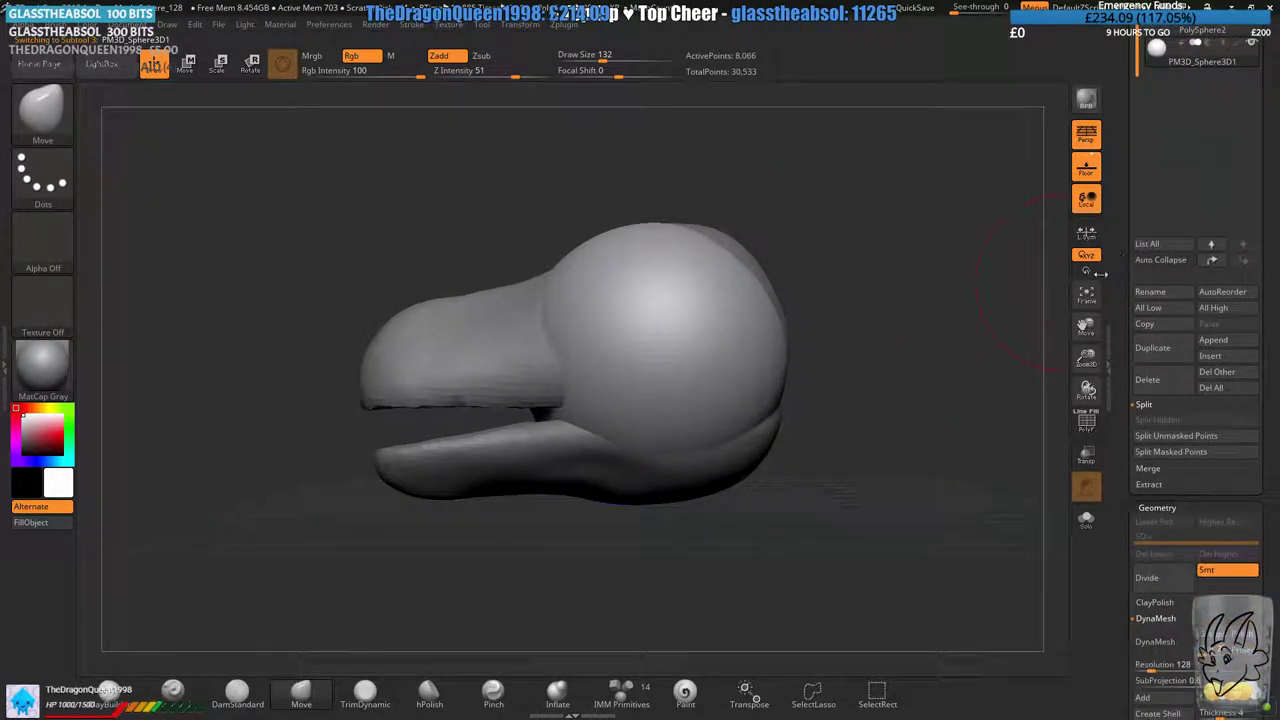
# - Enable DynaMesh on the appended sphere and remesh it at resolution 80
pyautogui.moveTo(832, 428); pyautogui.dragTo(804, 405)
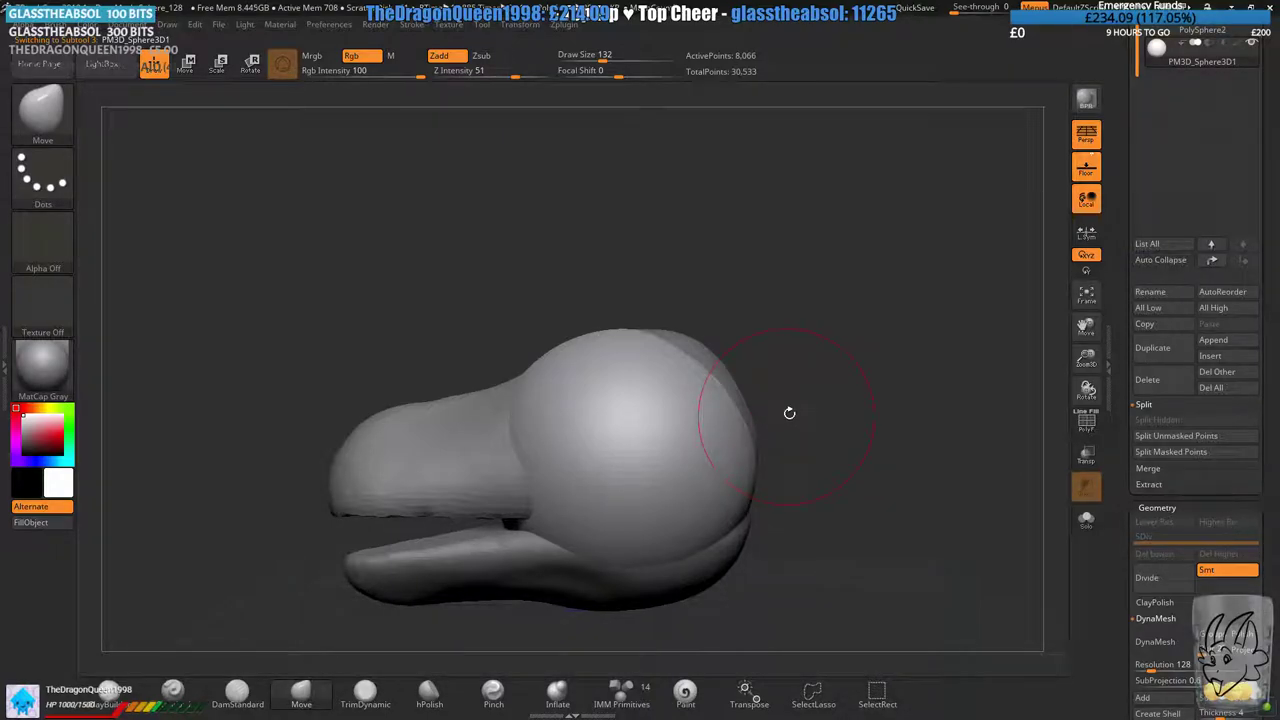
pyautogui.keyDown('alt'); pyautogui.moveTo(881, 474); pyautogui.dragTo(884, 355); pyautogui.keyUp('alt')
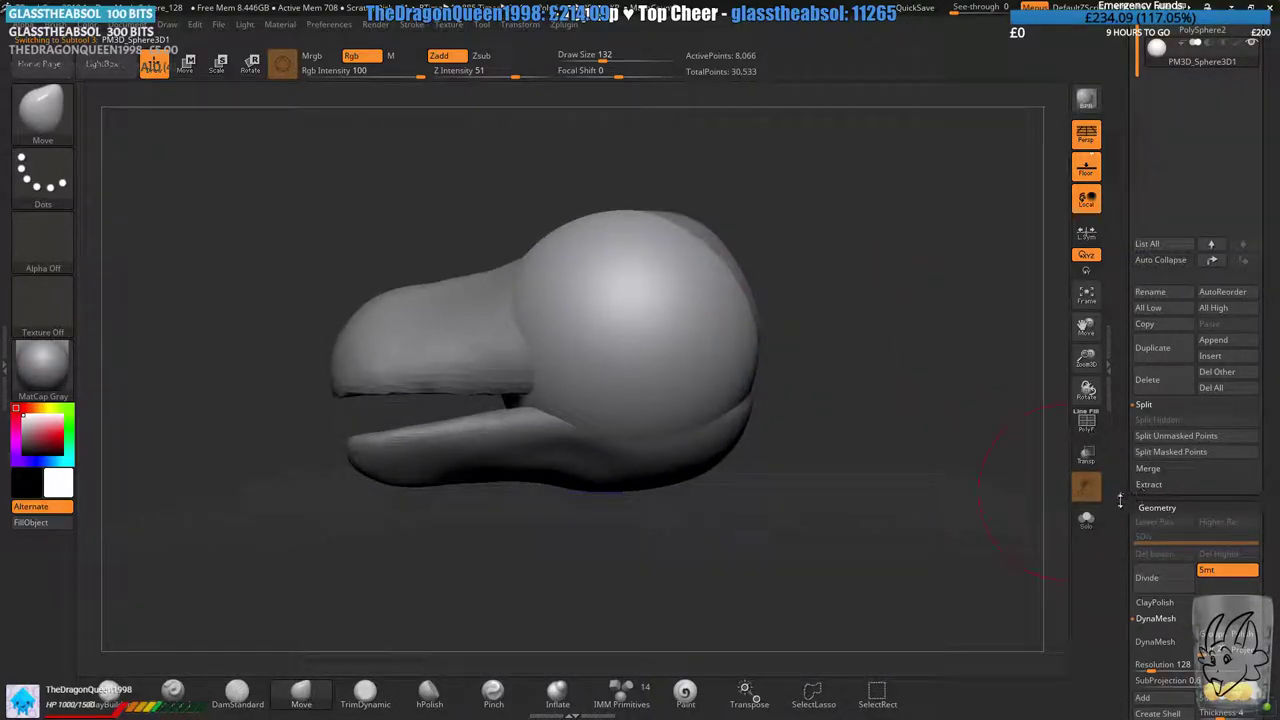
pyautogui.moveTo(1123, 513); pyautogui.dragTo(1118, 472)
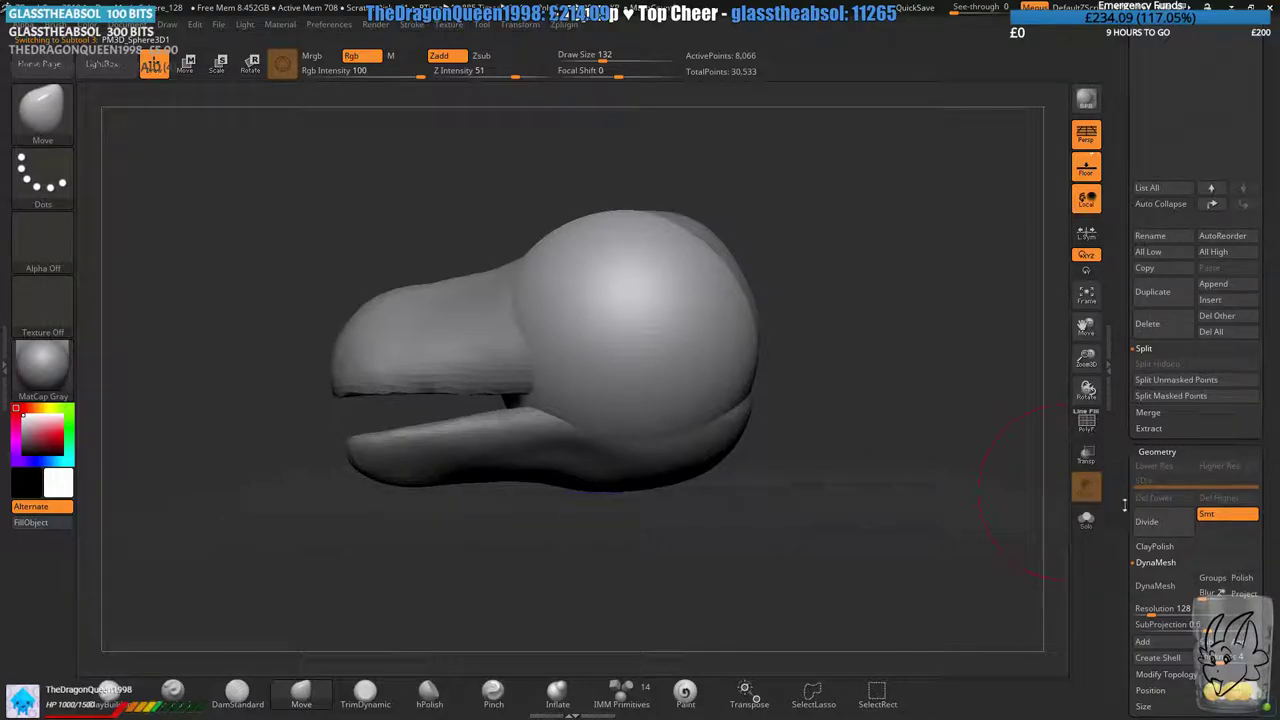
pyautogui.click(1155, 592)
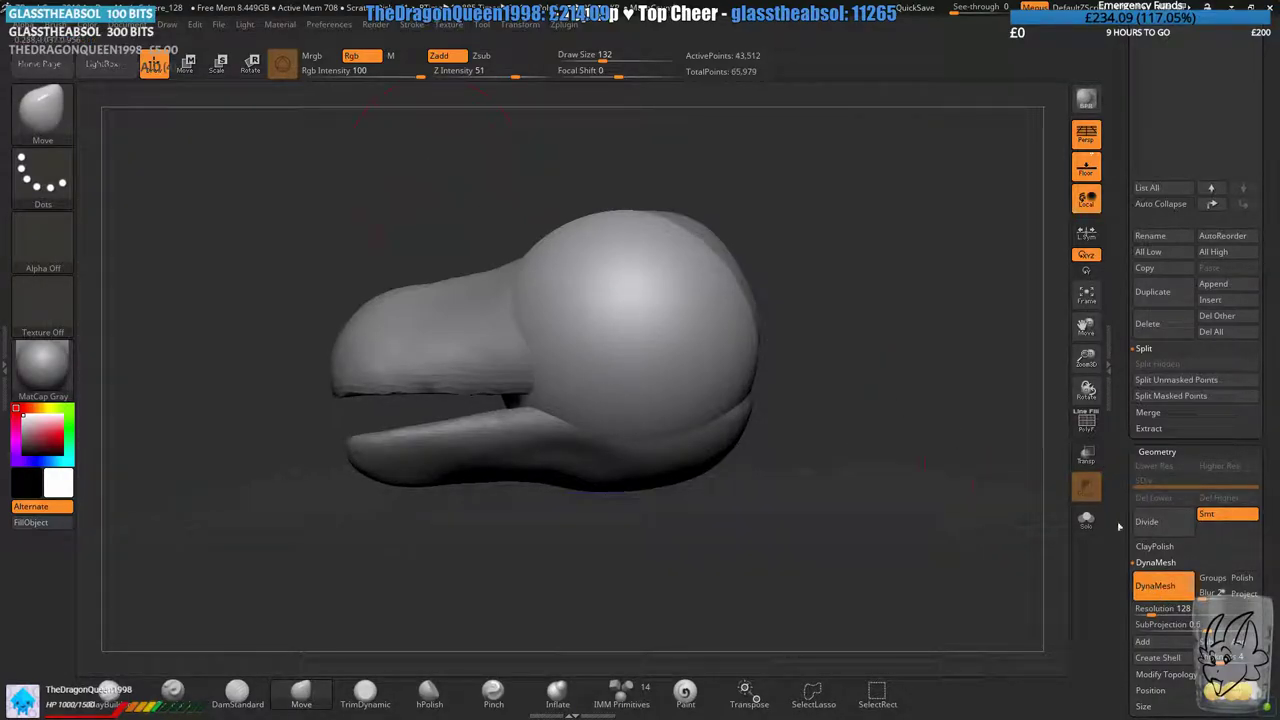
pyautogui.moveTo(1143, 608); pyautogui.dragTo(1128, 607)
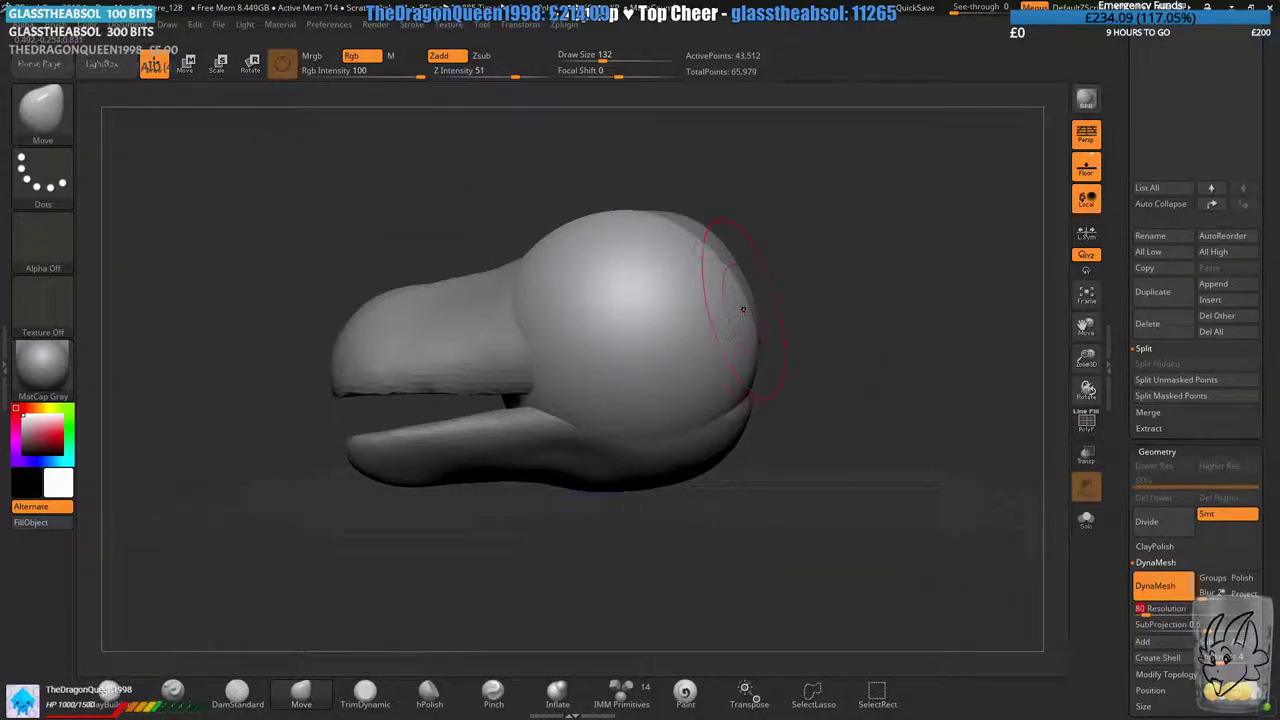
pyautogui.keyDown('ctrl'); pyautogui.moveTo(842, 252); pyautogui.dragTo(876, 328); pyautogui.keyUp('ctrl')
# - Move the sphere with the gizmo to the back of the skull, behind both jaws
pyautogui.keyDown('alt'); pyautogui.moveTo(832, 365); pyautogui.dragTo(780, 266); pyautogui.keyUp('alt')
pyautogui.press('w')
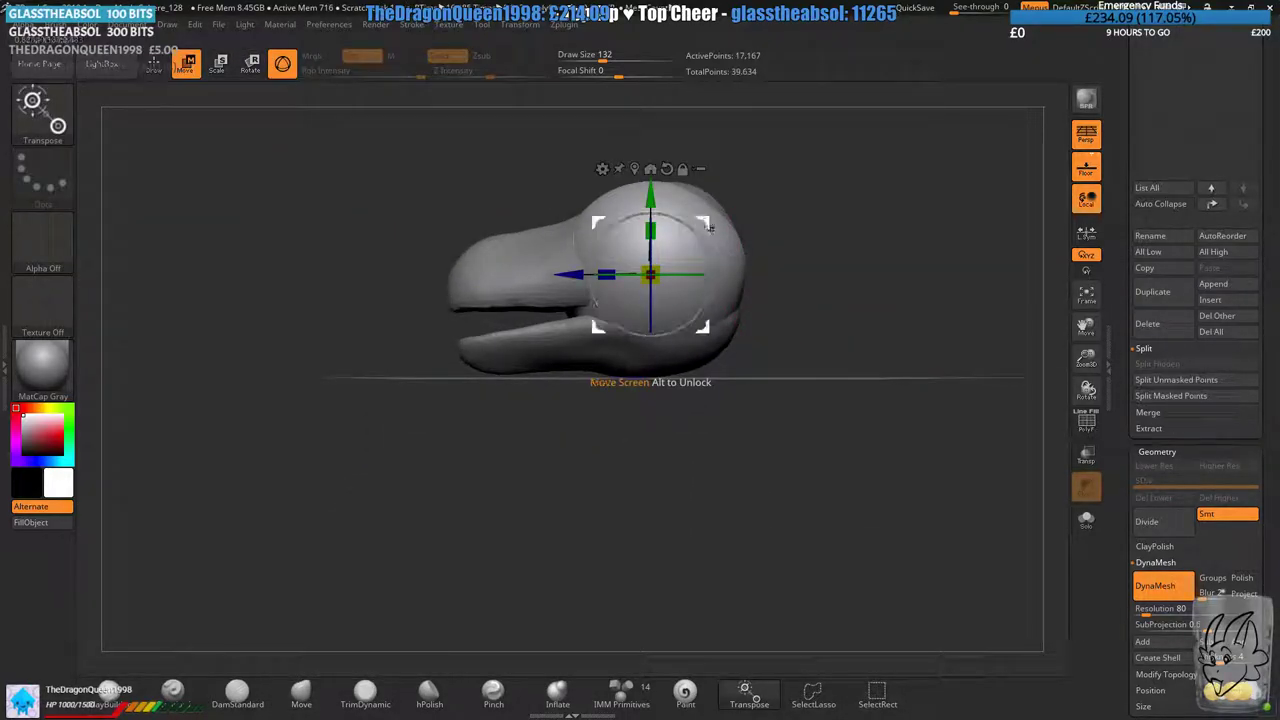
pyautogui.moveTo(651, 277)
pyautogui.mouseDown()
pyautogui.moveTo(767, 287)
pyautogui.moveTo(770, 228)
pyautogui.mouseUp()
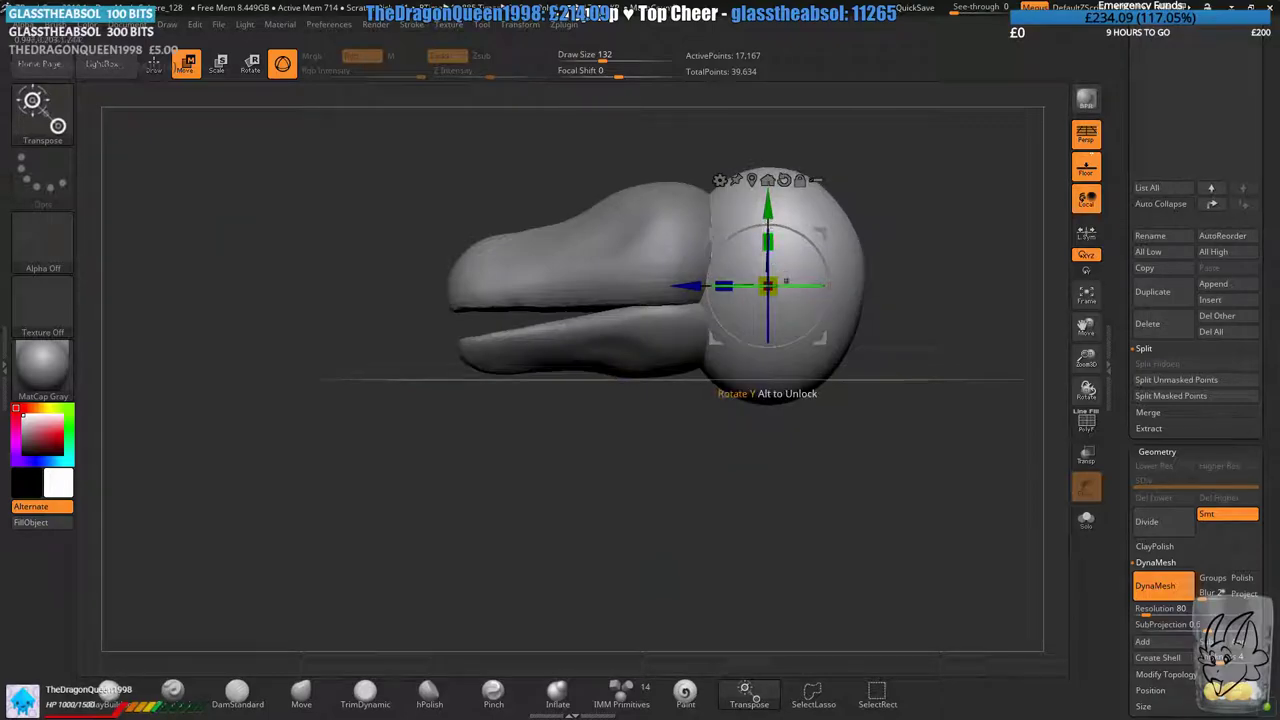
# - Scale down and tilt the sphere behind the jaws, and remesh it at DynaMesh resolution 40
pyautogui.moveTo(768, 286); pyautogui.dragTo(748, 290)
pyautogui.moveTo(826, 313); pyautogui.dragTo(827, 271)
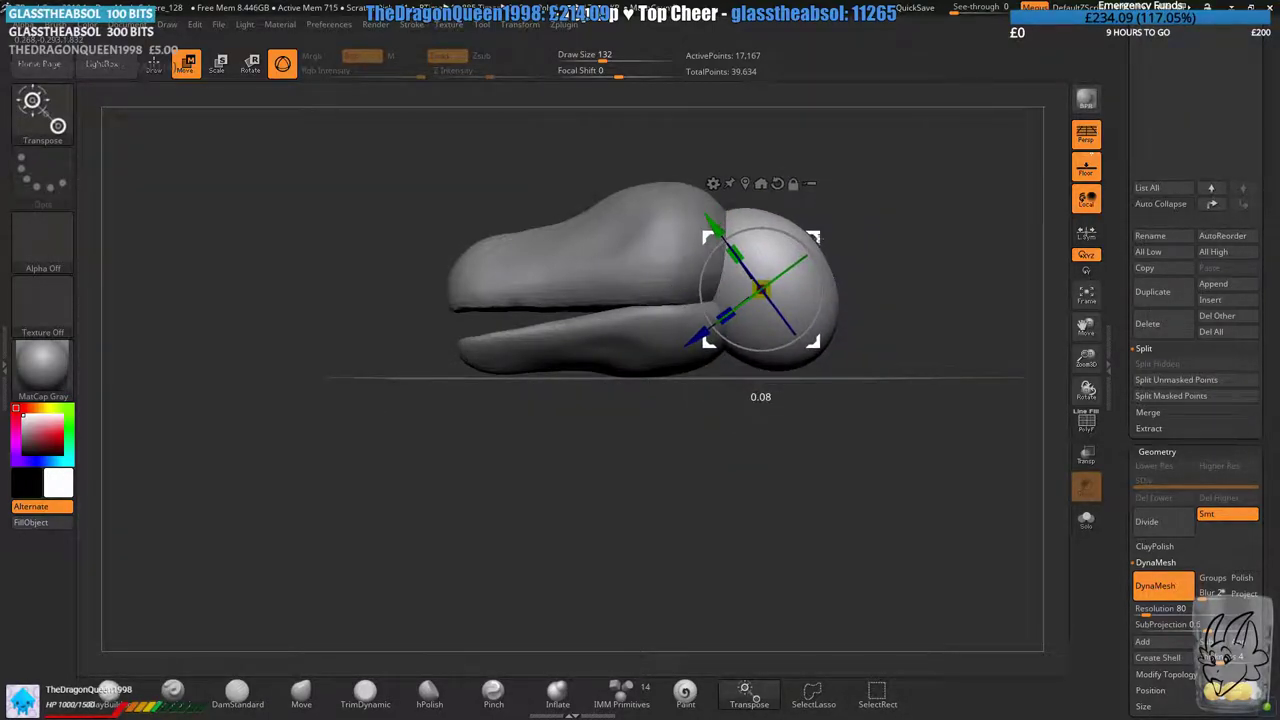
pyautogui.click(1142, 610)
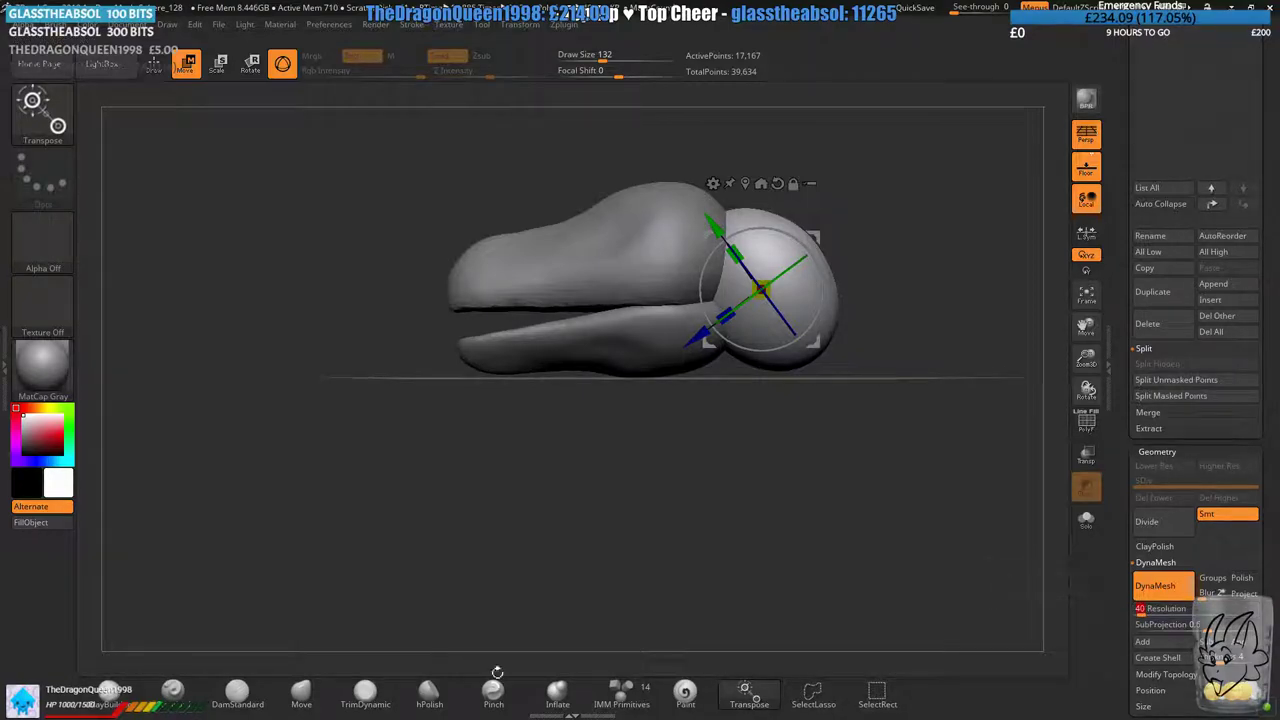
pyautogui.click(302, 690)
pyautogui.keyDown('ctrl'); pyautogui.moveTo(766, 438); pyautogui.dragTo(716, 484); pyautogui.keyUp('ctrl')
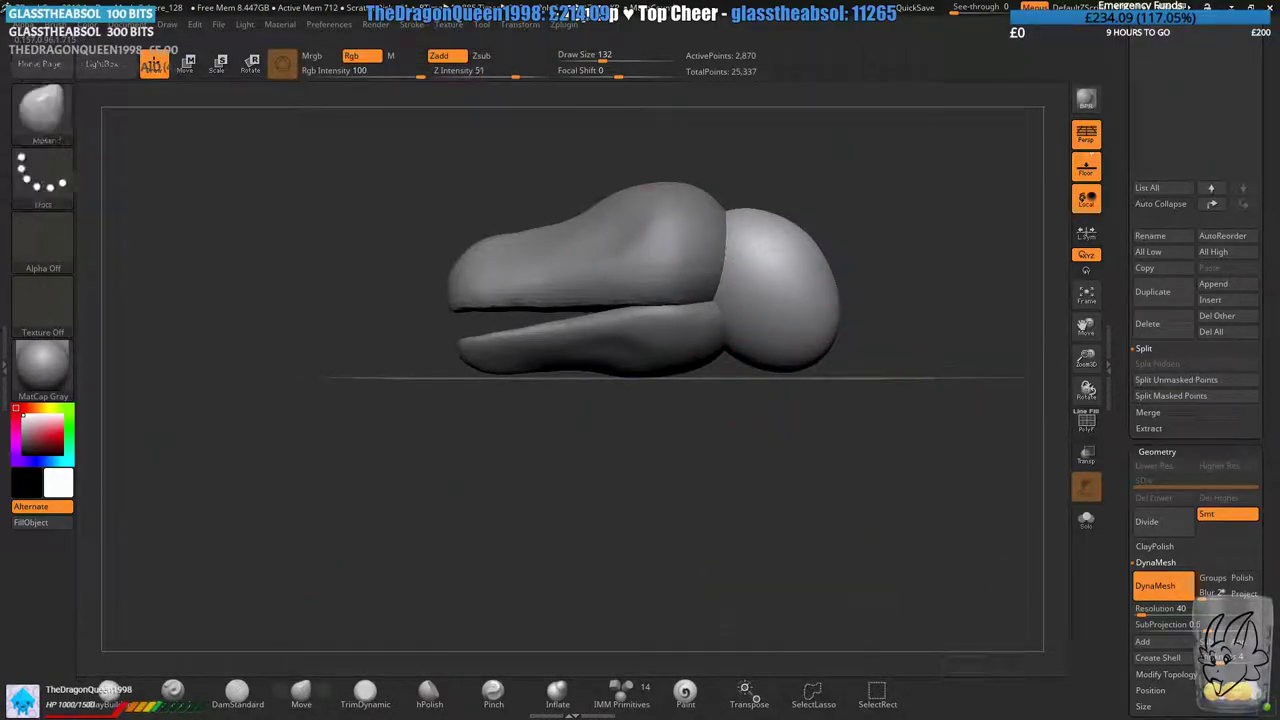
# - Reshape the upper part of the sphere with the Move brush so it follows the back of the skull
pyautogui.keyDown('alt'); pyautogui.moveTo(386, 471); pyautogui.dragTo(375, 552); pyautogui.keyUp('alt')
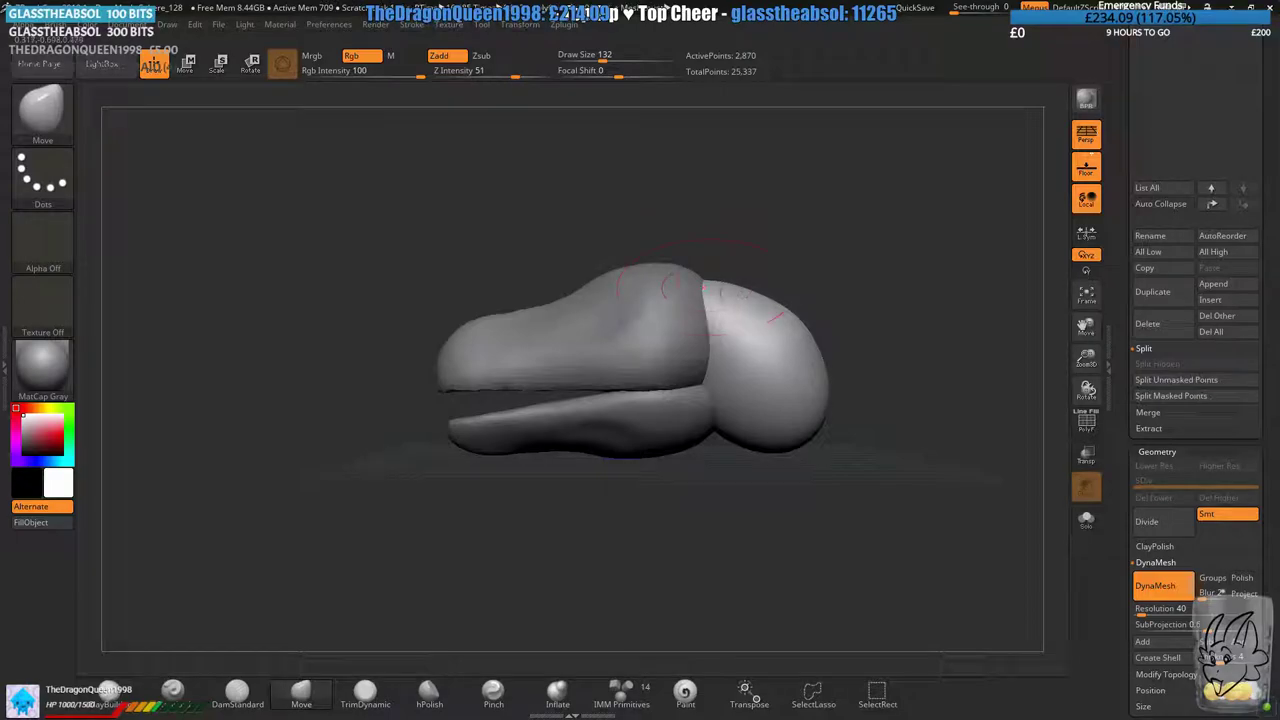
pyautogui.keyDown('ctrl'); pyautogui.moveTo(787, 366); pyautogui.dragTo(826, 306, button='right'); pyautogui.keyUp('ctrl')
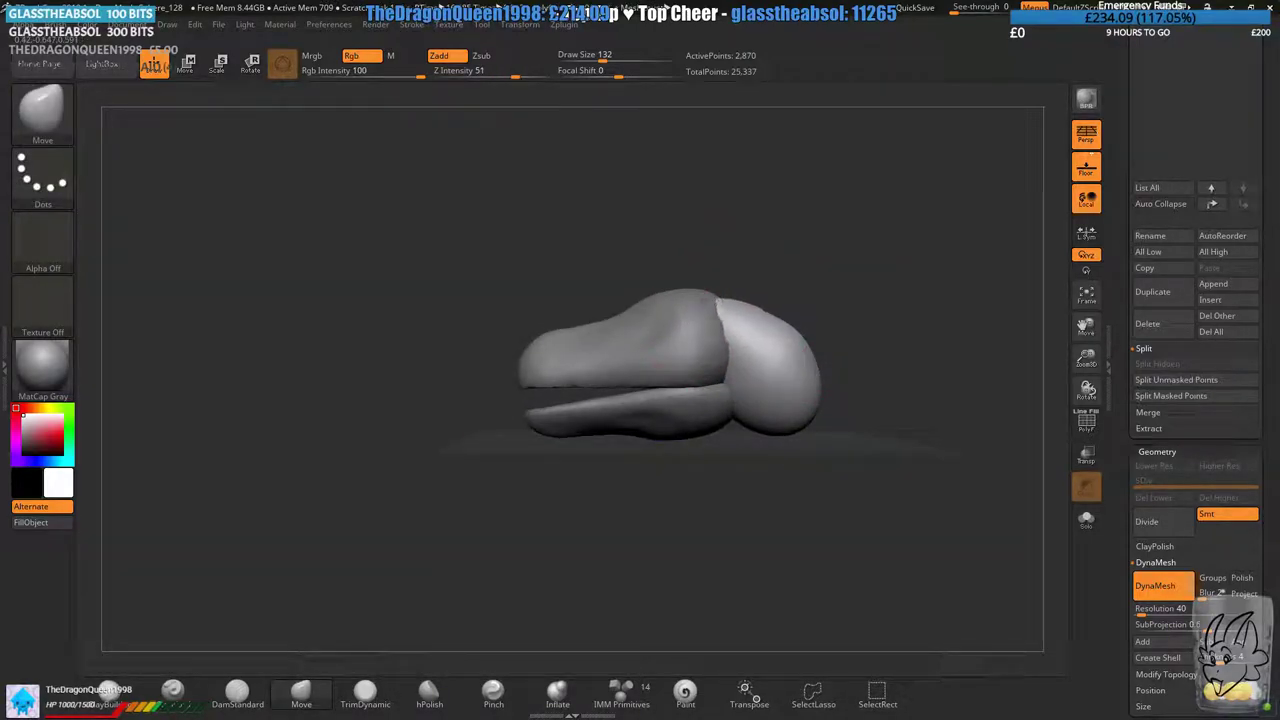
pyautogui.moveTo(777, 323); pyautogui.dragTo(781, 312)
pyautogui.keyDown('alt'); pyautogui.moveTo(815, 451); pyautogui.dragTo(650, 321); pyautogui.keyUp('alt')
pyautogui.moveTo(638, 277); pyautogui.dragTo(589, 306)
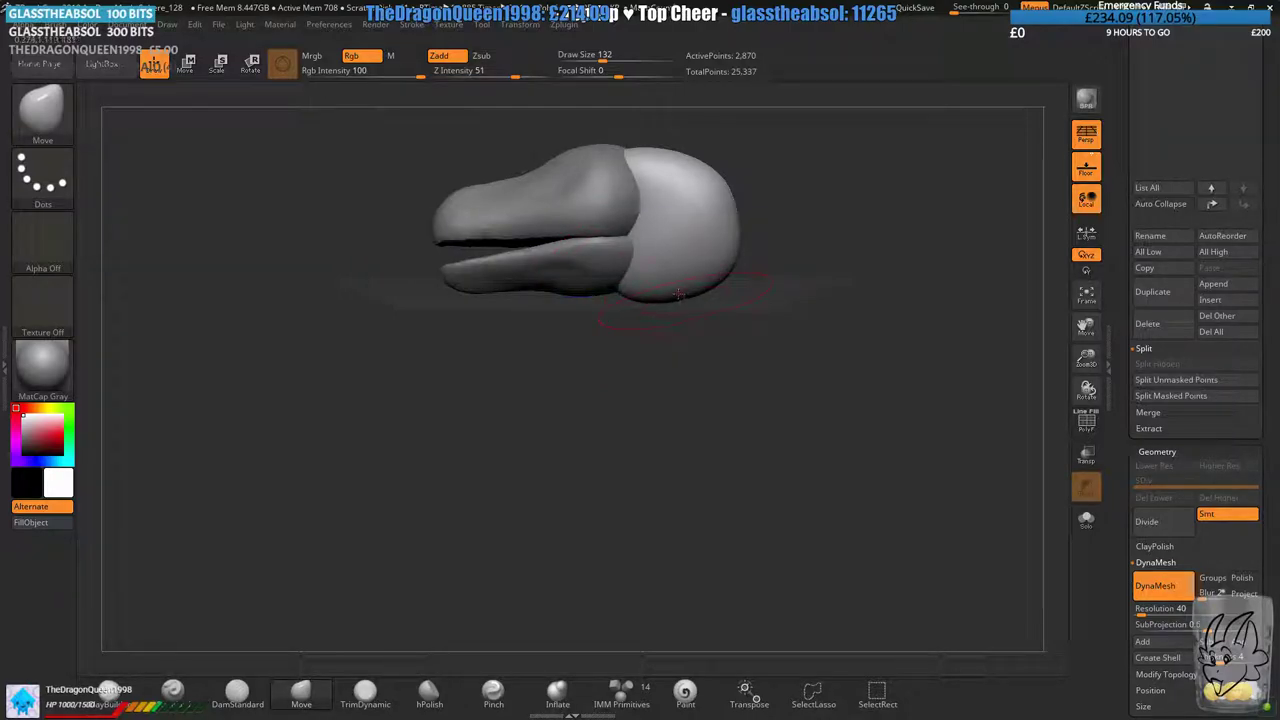
# - Pull the sphere's underside down and back into a thick neck with the Move brush, smooth it and remesh it
pyautogui.moveTo(678, 294)
pyautogui.mouseDown()
pyautogui.moveTo(702, 364)
pyautogui.moveTo(762, 360)
pyautogui.mouseUp()
pyautogui.moveTo(738, 268); pyautogui.dragTo(768, 268)
pyautogui.moveTo(742, 346)
pyautogui.mouseDown()
pyautogui.moveTo(752, 358)
pyautogui.moveTo(766, 345)
pyautogui.mouseUp()
pyautogui.moveTo(756, 345); pyautogui.dragTo(766, 354)
pyautogui.moveTo(640, 345); pyautogui.dragTo(658, 328)
pyautogui.moveTo(820, 430)
pyautogui.mouseDown()
pyautogui.moveTo(850, 436)
pyautogui.moveTo(822, 430)
pyautogui.mouseUp()
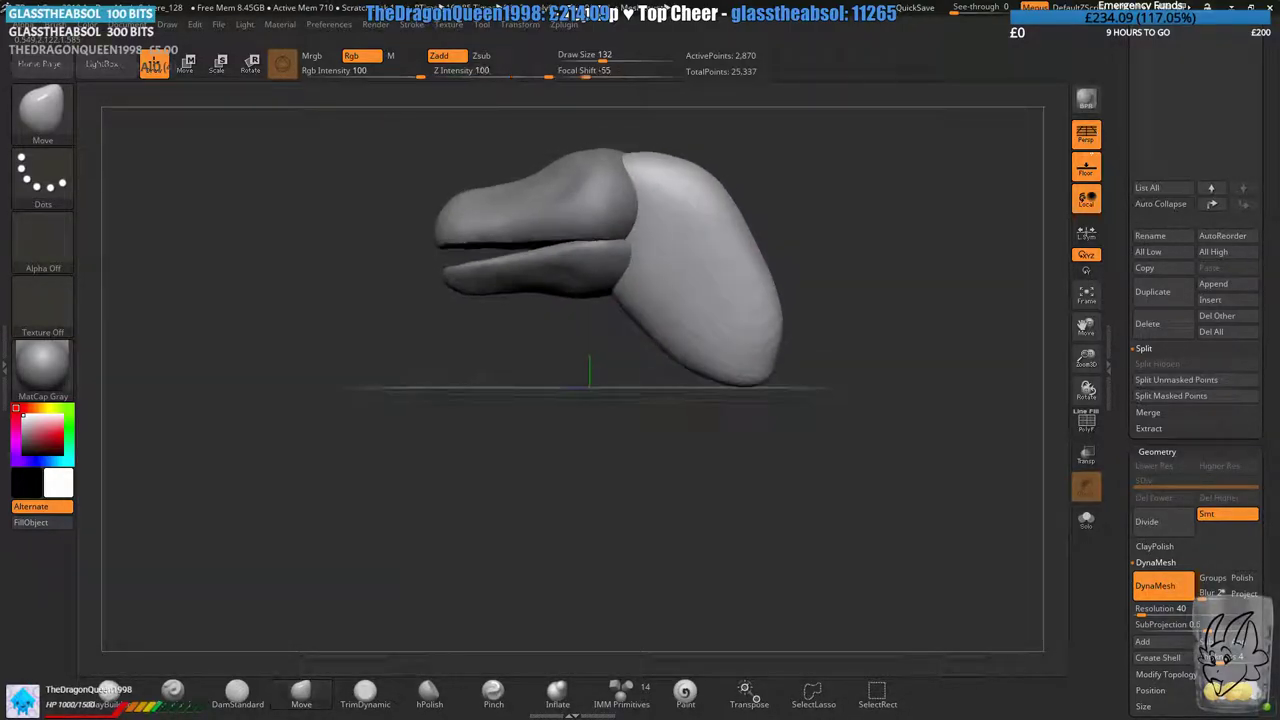
pyautogui.moveTo(700, 350)
pyautogui.mouseDown()
pyautogui.moveTo(646, 389)
pyautogui.moveTo(642, 366)
pyautogui.mouseUp()
pyautogui.keyDown('ctrl'); pyautogui.moveTo(534, 429); pyautogui.dragTo(580, 458); pyautogui.keyUp('ctrl')
# - Try to make the lopsided neck symmetrical with Mirror And Weld
pyautogui.moveTo(560, 450); pyautogui.dragTo(740, 456)
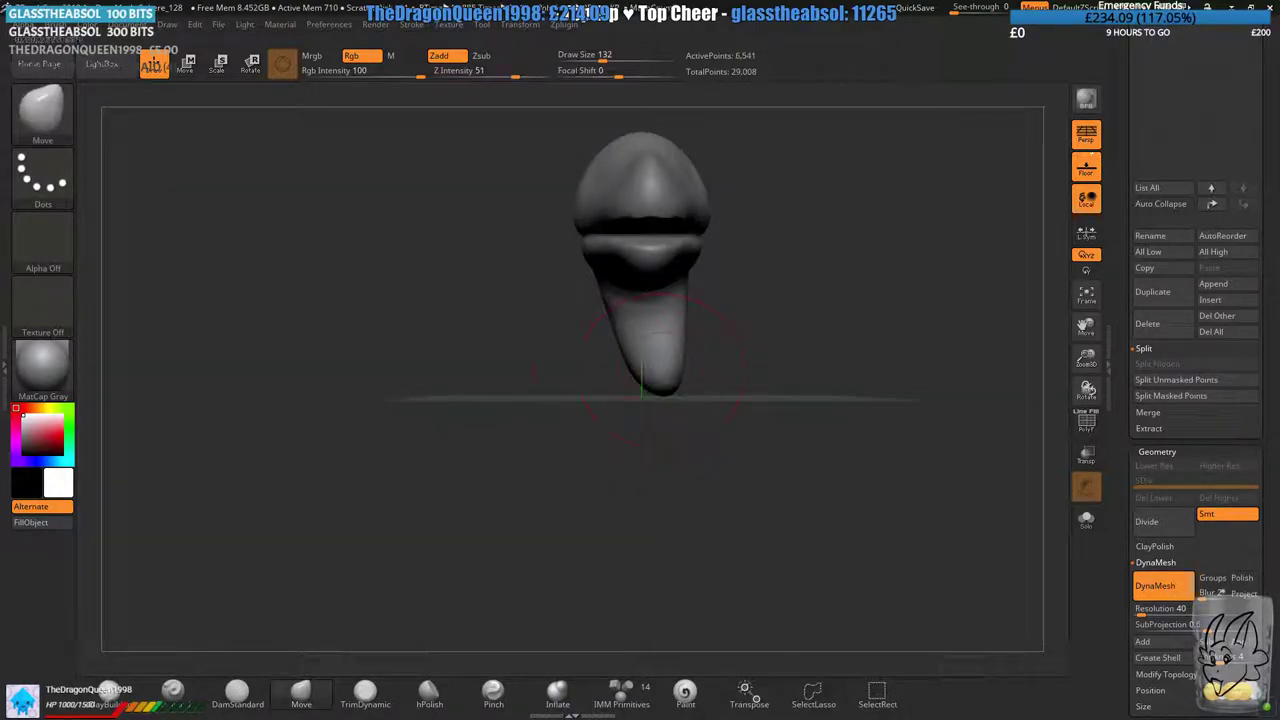
pyautogui.click(520, 24)
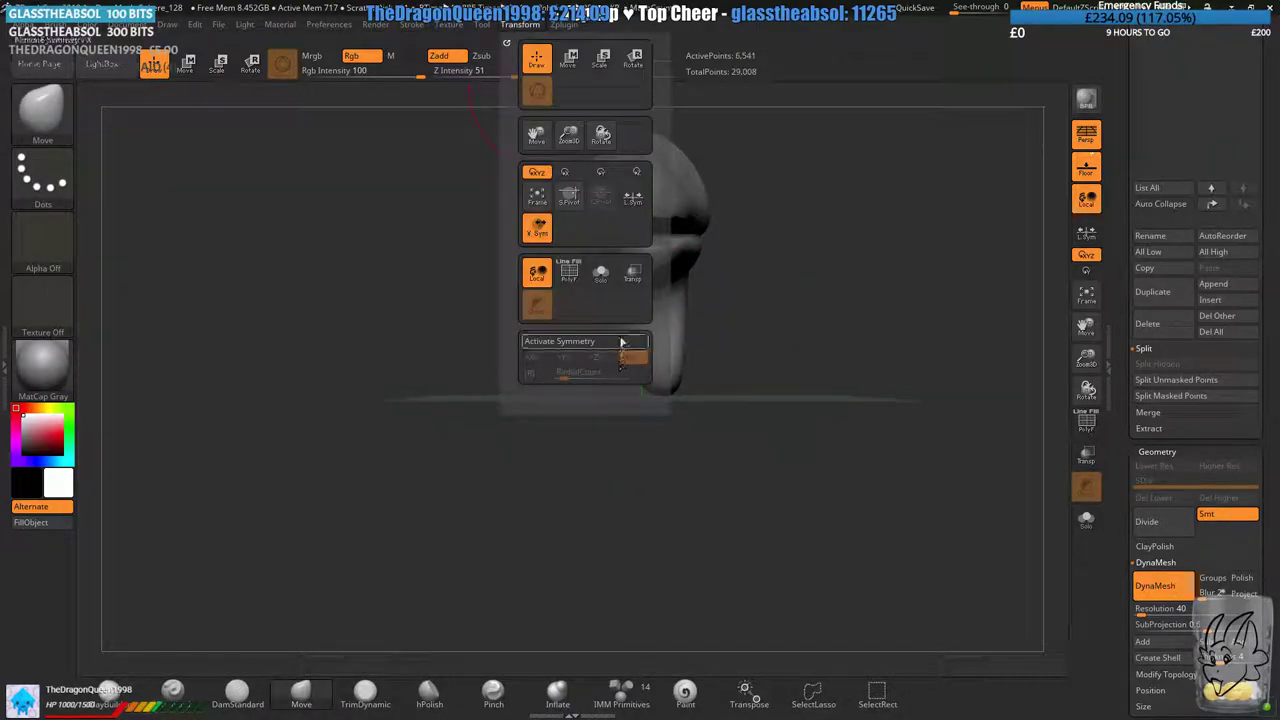
pyautogui.scroll(-3, 1148, 440)
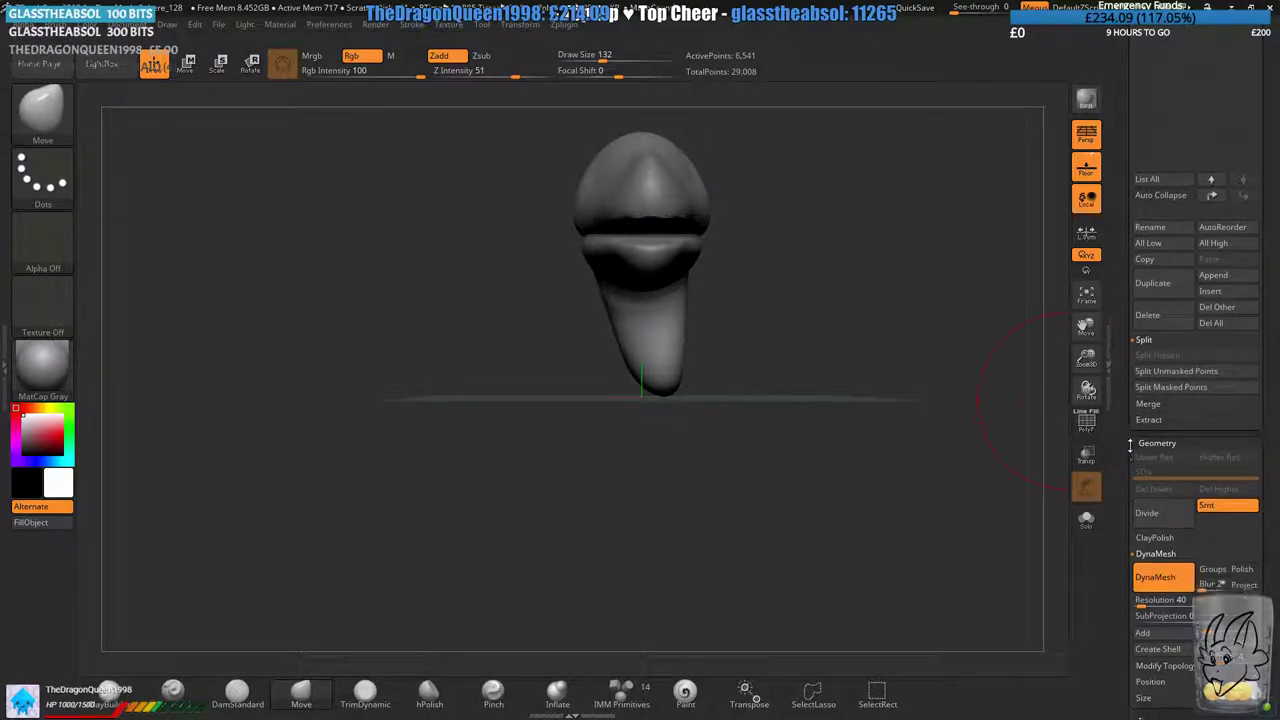
pyautogui.click(1151, 513)
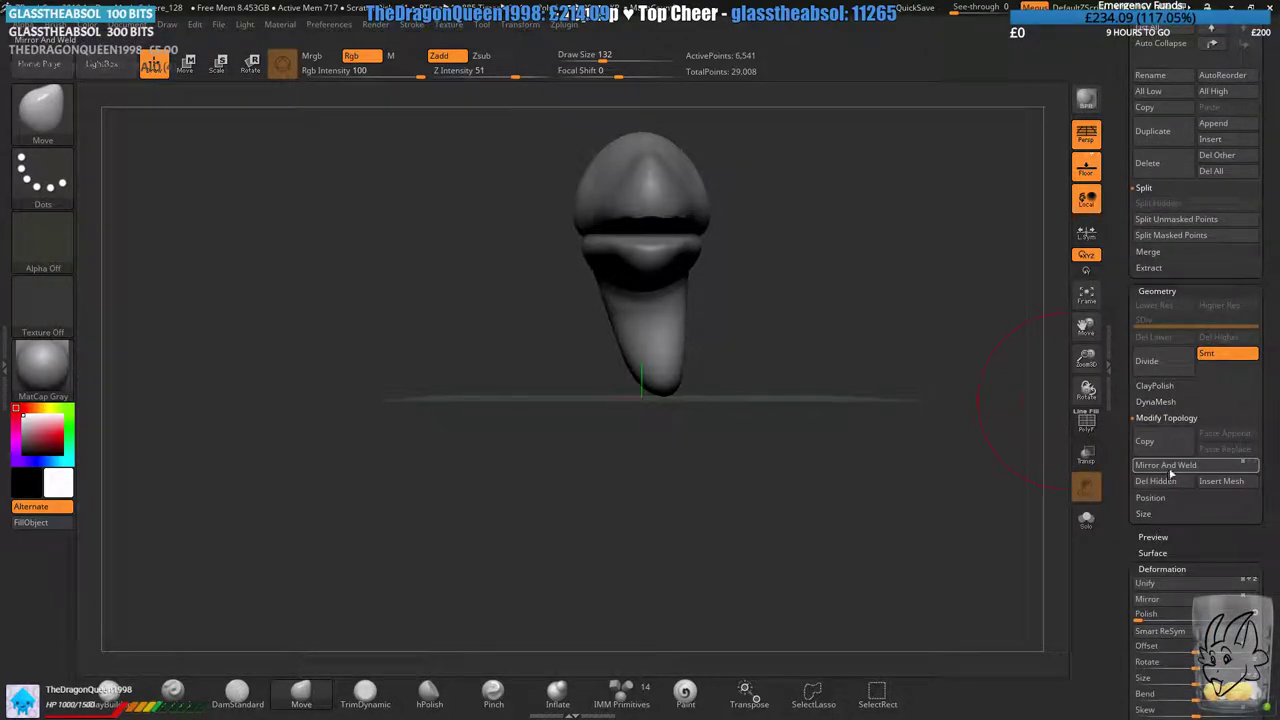
pyautogui.click(1168, 468)
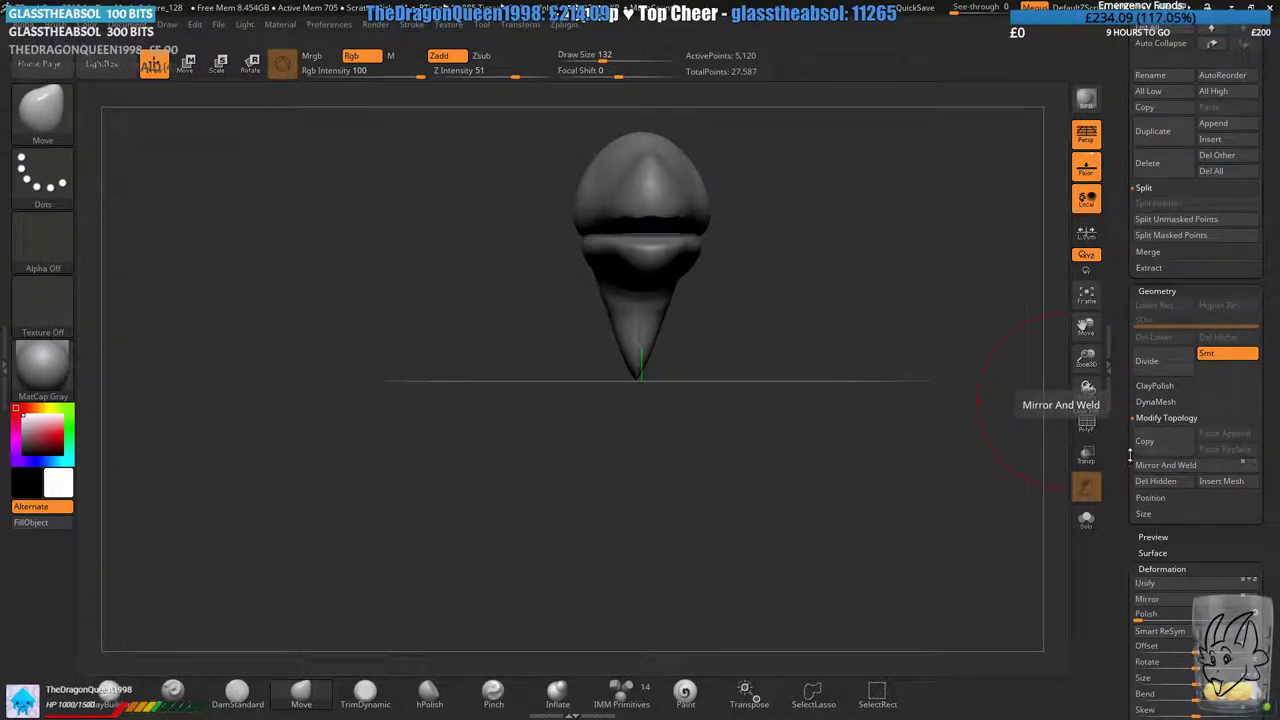
pyautogui.moveTo(1130, 455); pyautogui.dragTo(1130, 712)
pyautogui.keyDown('shift'); pyautogui.moveTo(985, 440); pyautogui.dragTo(823, 394); pyautogui.keyUp('shift')
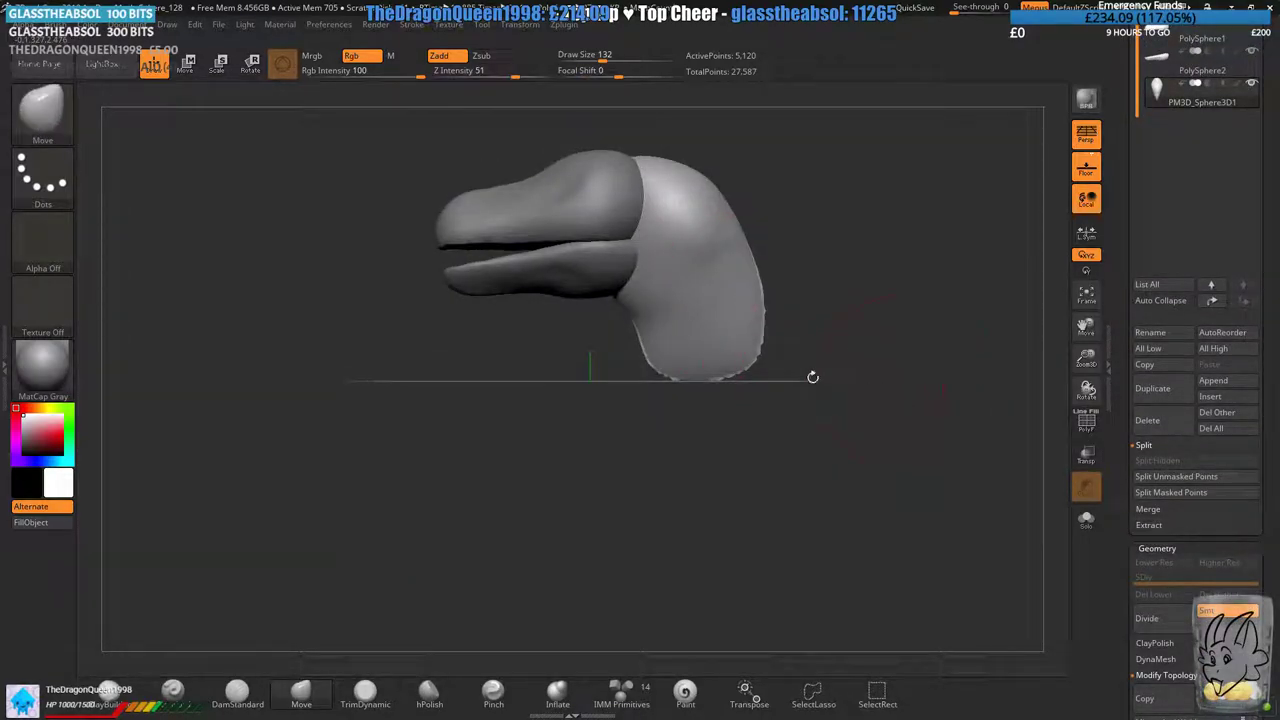
pyautogui.hotkey('ctrl', 'z')
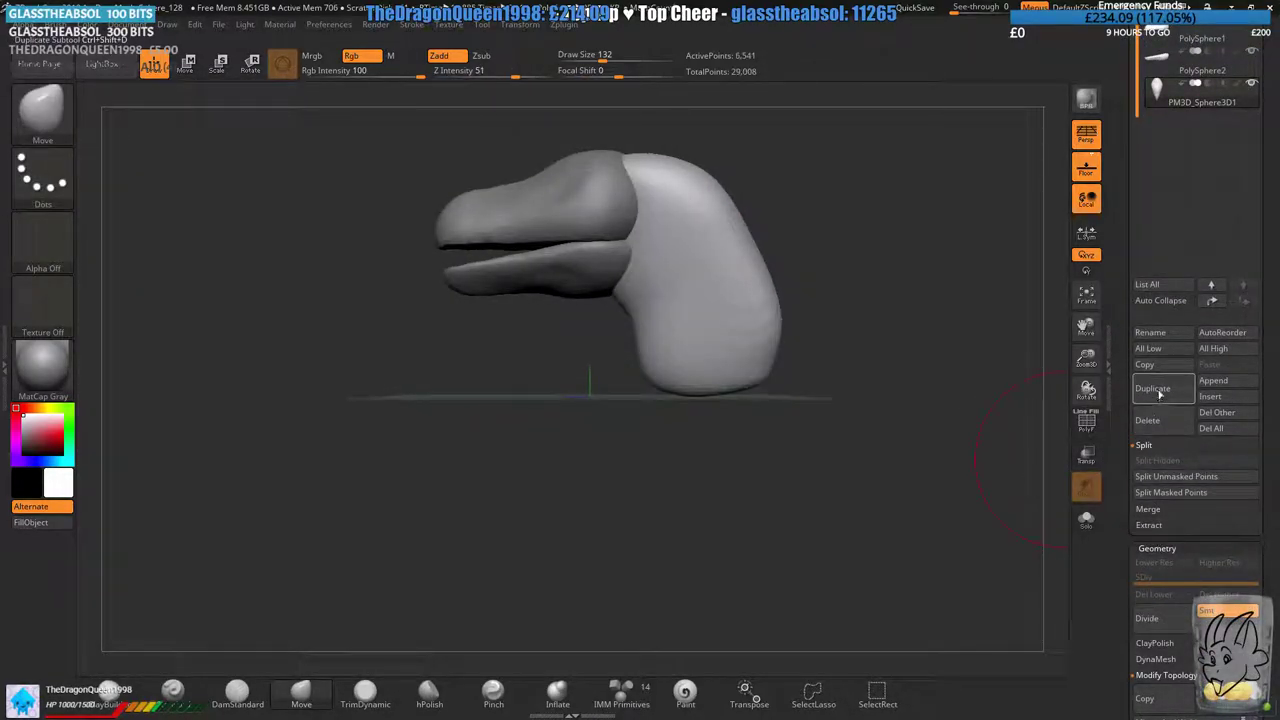
# - Duplicate the neck subtool and mirror the copy to the opposite side
pyautogui.click(1160, 390)
pyautogui.scroll(-5, 1126, 380)
pyautogui.scroll(7, 1148, 540)
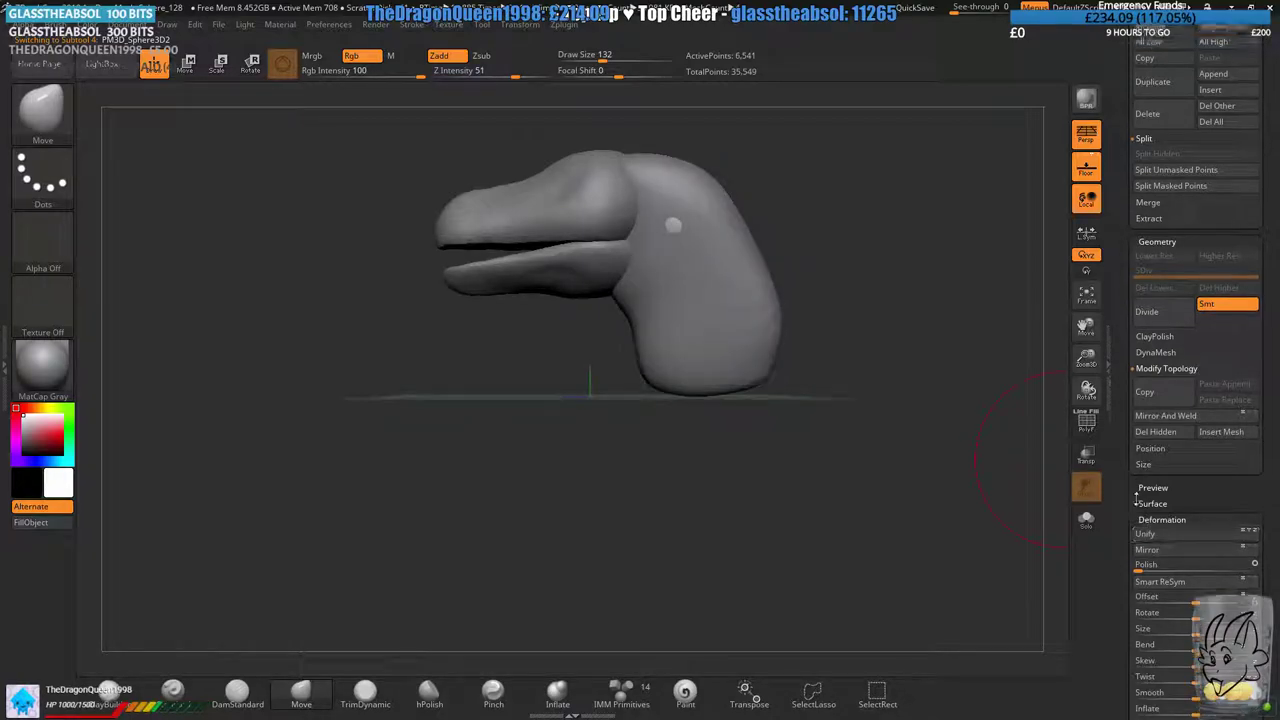
# - Select the original neck subtool and merge it down with its copy into one subtool
pyautogui.click(1162, 223)
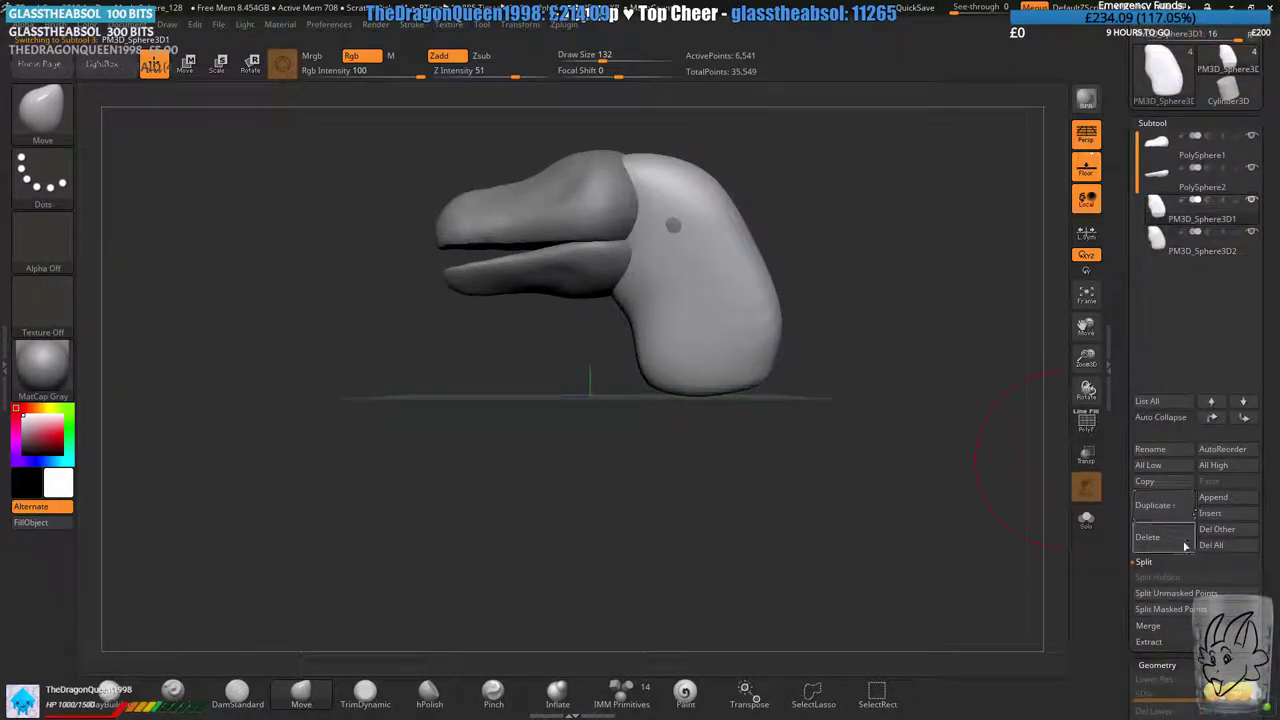
pyautogui.click(1162, 625)
pyautogui.click(1163, 595)
pyautogui.click(1030, 625)
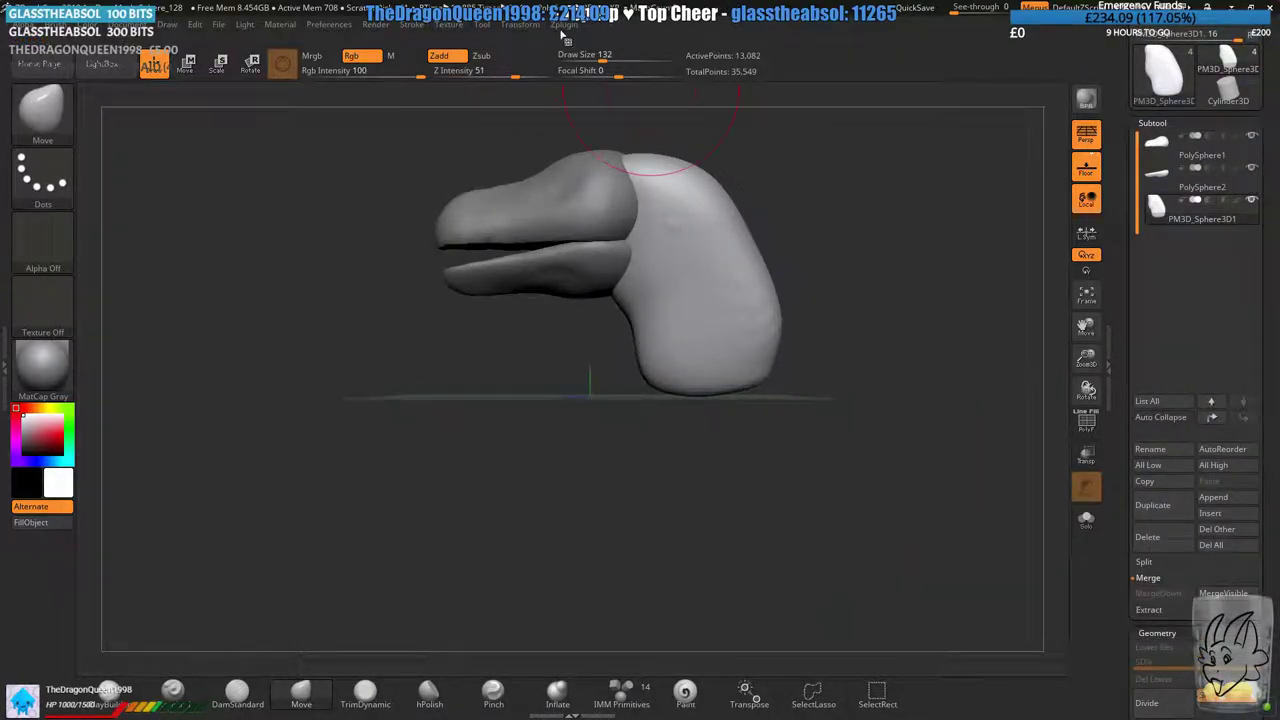
# - Activate symmetry and remesh the merged neck halves with DynaMesh
pyautogui.click(524, 28)
pyautogui.click(583, 340)
pyautogui.moveTo(882, 188); pyautogui.dragTo(851, 170)
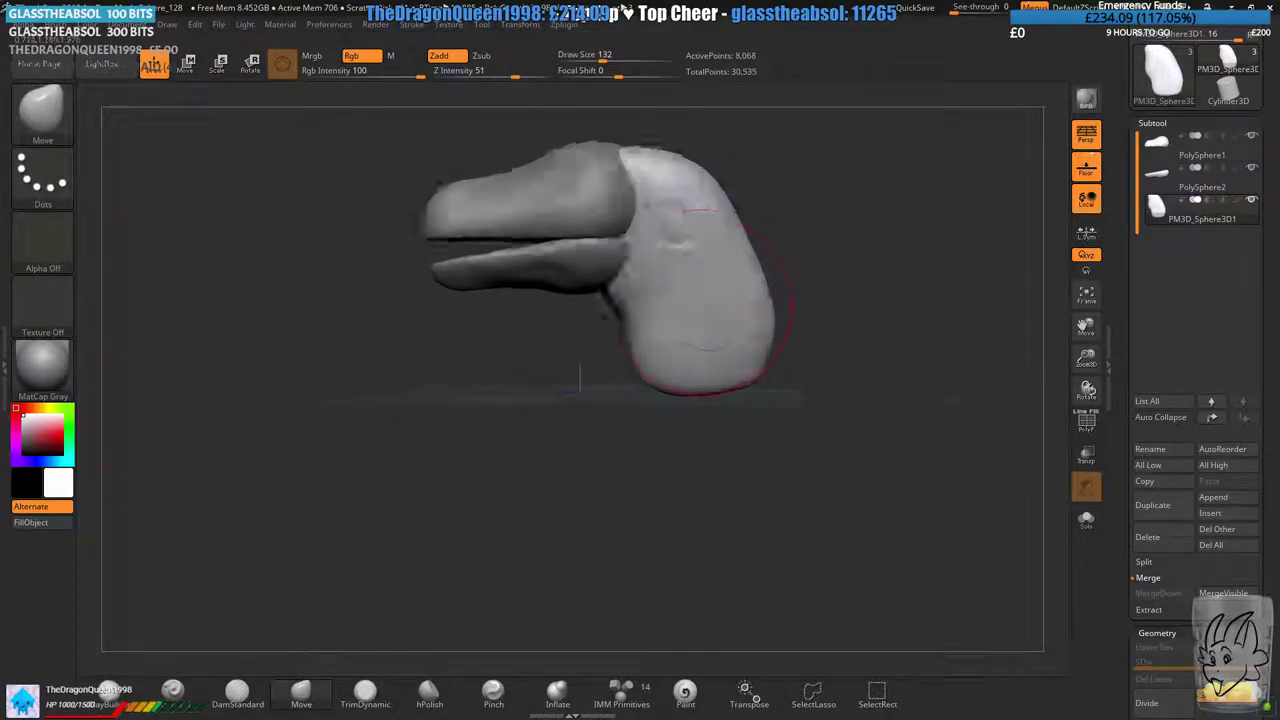
pyautogui.moveTo(900, 520)
pyautogui.mouseDown()
pyautogui.moveTo(1000, 520)
pyautogui.moveTo(900, 520)
pyautogui.mouseUp()
# - Add volume to the sides of the neck with the Inflate brush and remesh it
pyautogui.click(557, 694)
pyautogui.moveTo(632, 268)
pyautogui.keyDown('shift'); pyautogui.mouseDown()
pyautogui.moveTo(660, 258)
pyautogui.moveTo(652, 272)
pyautogui.mouseUp(); pyautogui.keyUp('shift')
pyautogui.hotkey('ctrl', 'z')
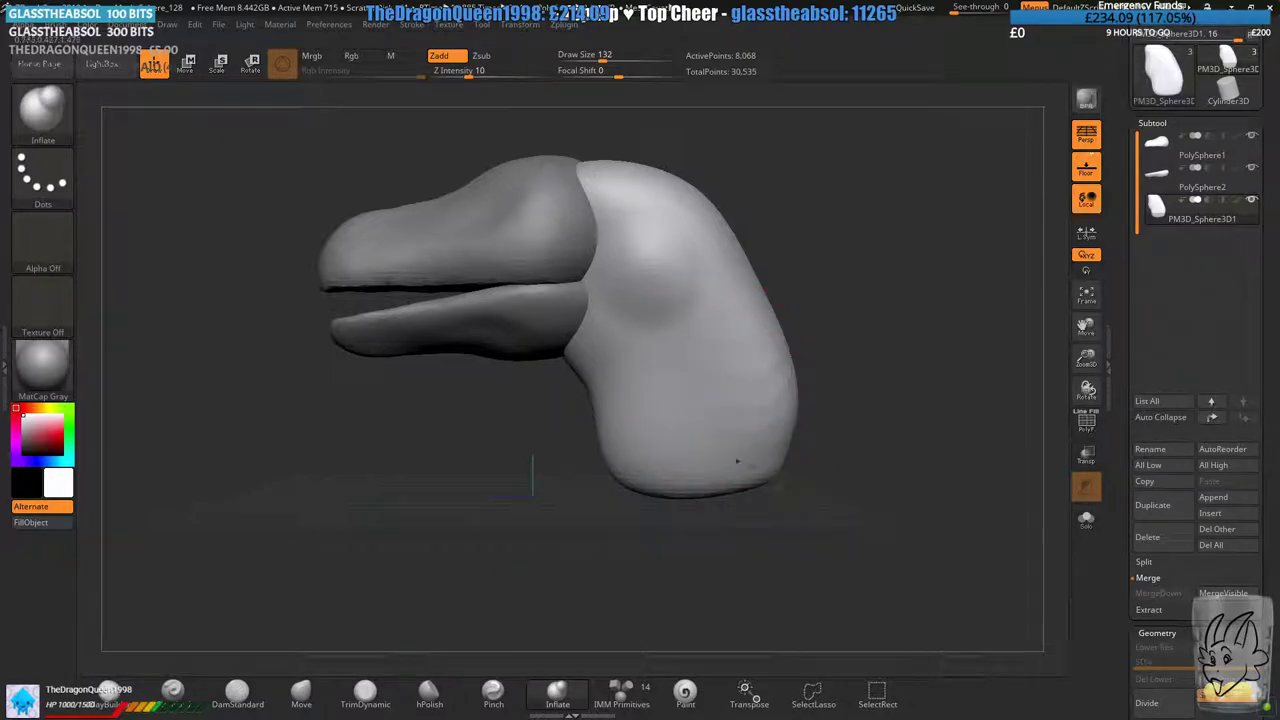
pyautogui.moveTo(750, 403); pyautogui.dragTo(765, 450)
pyautogui.keyDown('ctrl'); pyautogui.moveTo(880, 500); pyautogui.dragTo(730, 545); pyautogui.keyUp('ctrl')
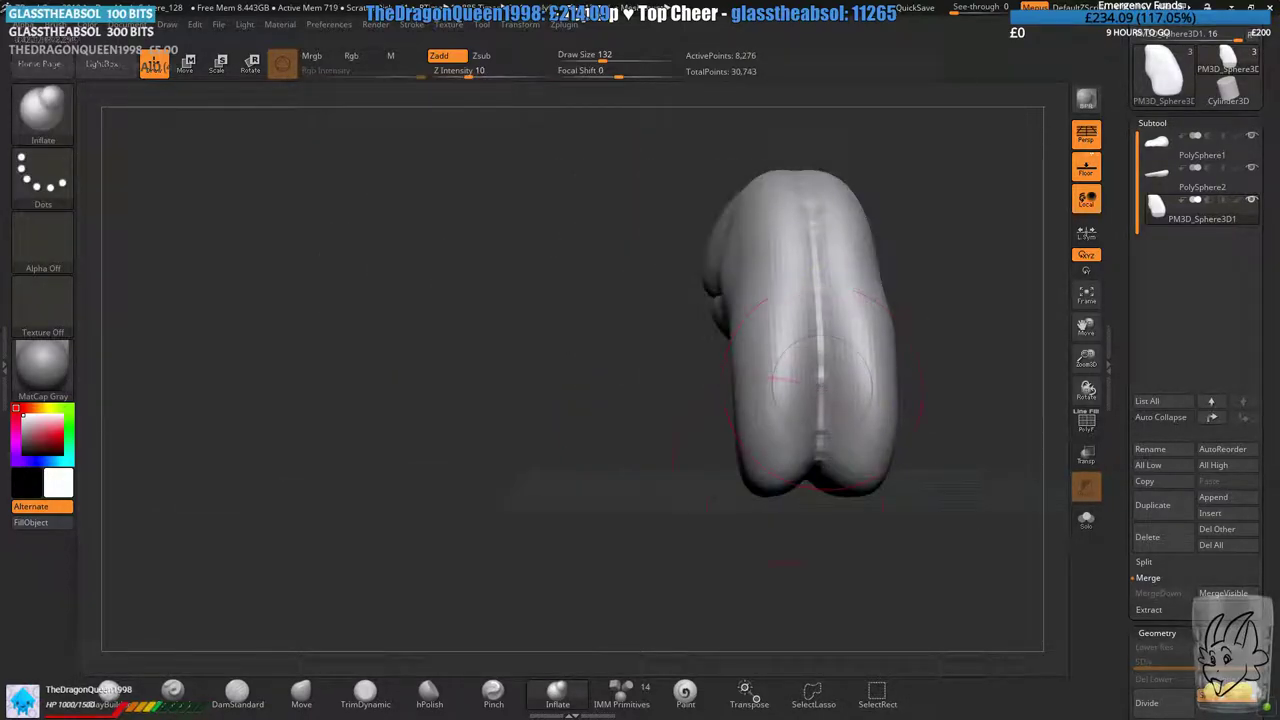
# - Fill the seam down the back of the neck with the Inflate brush, smooth it and remesh
pyautogui.moveTo(791, 200); pyautogui.dragTo(805, 480)
pyautogui.keyDown('ctrl'); pyautogui.moveTo(920, 520); pyautogui.dragTo(960, 560); pyautogui.keyUp('ctrl')
pyautogui.keyDown('alt'); pyautogui.moveTo(940, 540); pyautogui.dragTo(850, 581); pyautogui.keyUp('alt')
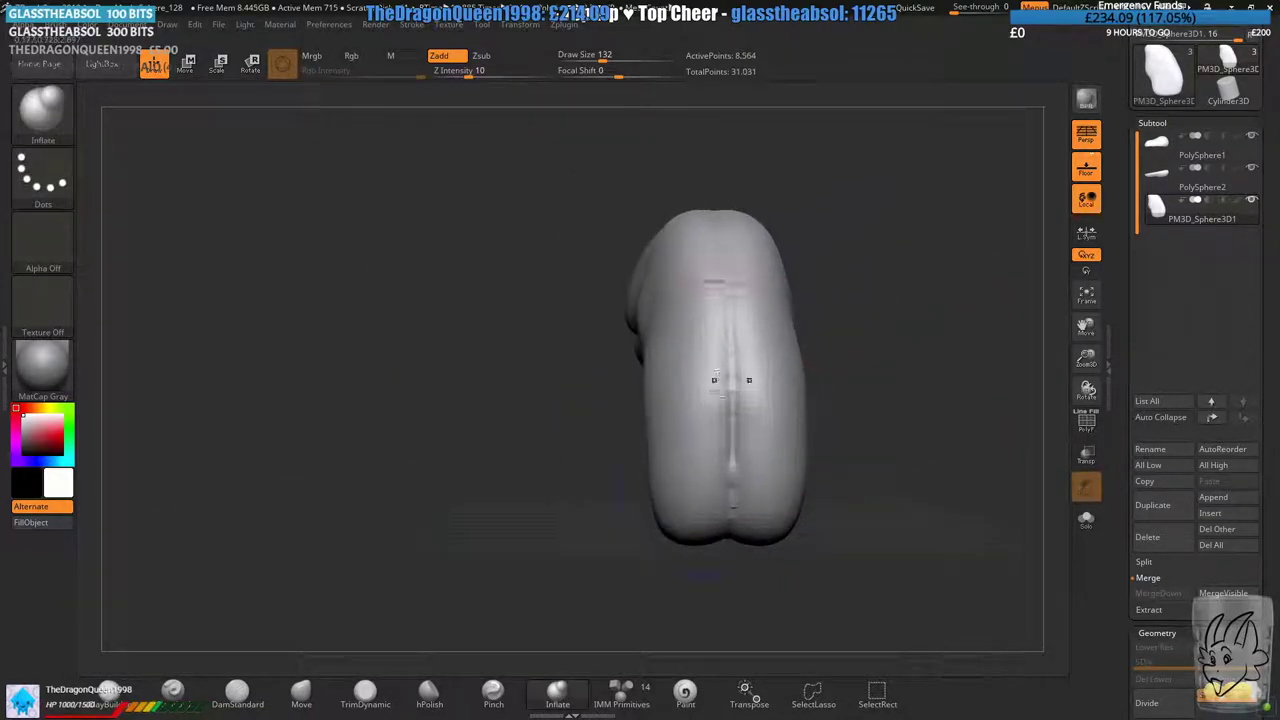
pyautogui.keyDown('shift'); pyautogui.moveTo(720, 440); pyautogui.dragTo(723, 251); pyautogui.keyUp('shift')
pyautogui.moveTo(880, 400); pyautogui.dragTo(880, 480)
pyautogui.keyDown('shift'); pyautogui.moveTo(694, 311); pyautogui.dragTo(694, 360); pyautogui.keyUp('shift')
pyautogui.moveTo(870, 400)
pyautogui.mouseDown()
pyautogui.moveTo(865, 495)
pyautogui.moveTo(880, 400)
pyautogui.mouseUp()
pyautogui.keyDown('alt'); pyautogui.moveTo(870, 480); pyautogui.dragTo(825, 305); pyautogui.keyUp('alt')
pyautogui.moveTo(660, 360); pyautogui.dragTo(660, 470)
pyautogui.keyDown('ctrl'); pyautogui.moveTo(819, 368); pyautogui.dragTo(826, 400); pyautogui.keyUp('ctrl')
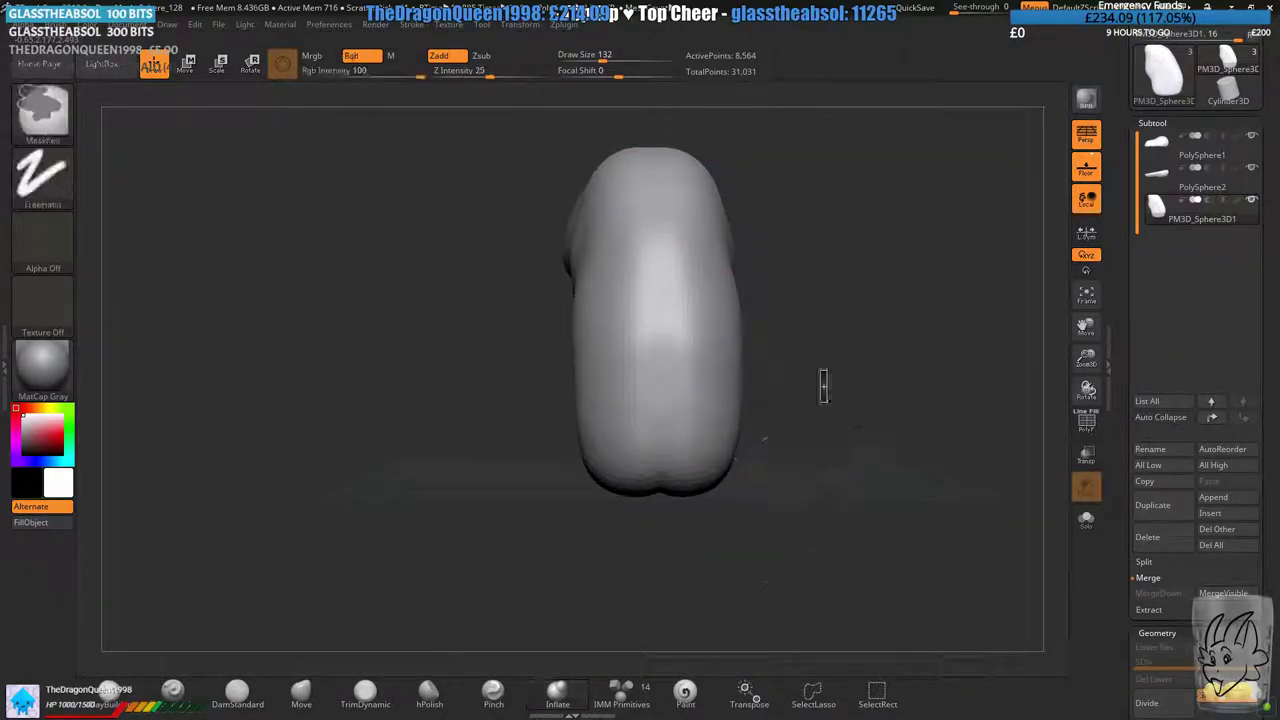
# - Inflate and smooth the crease down the front of the neck below the lower jaw, and remesh it
pyautogui.keyDown('shift'); pyautogui.moveTo(500, 392); pyautogui.dragTo(712, 388); pyautogui.keyUp('shift')
pyautogui.keyDown('alt'); pyautogui.moveTo(435, 537); pyautogui.dragTo(625, 430); pyautogui.keyUp('alt')
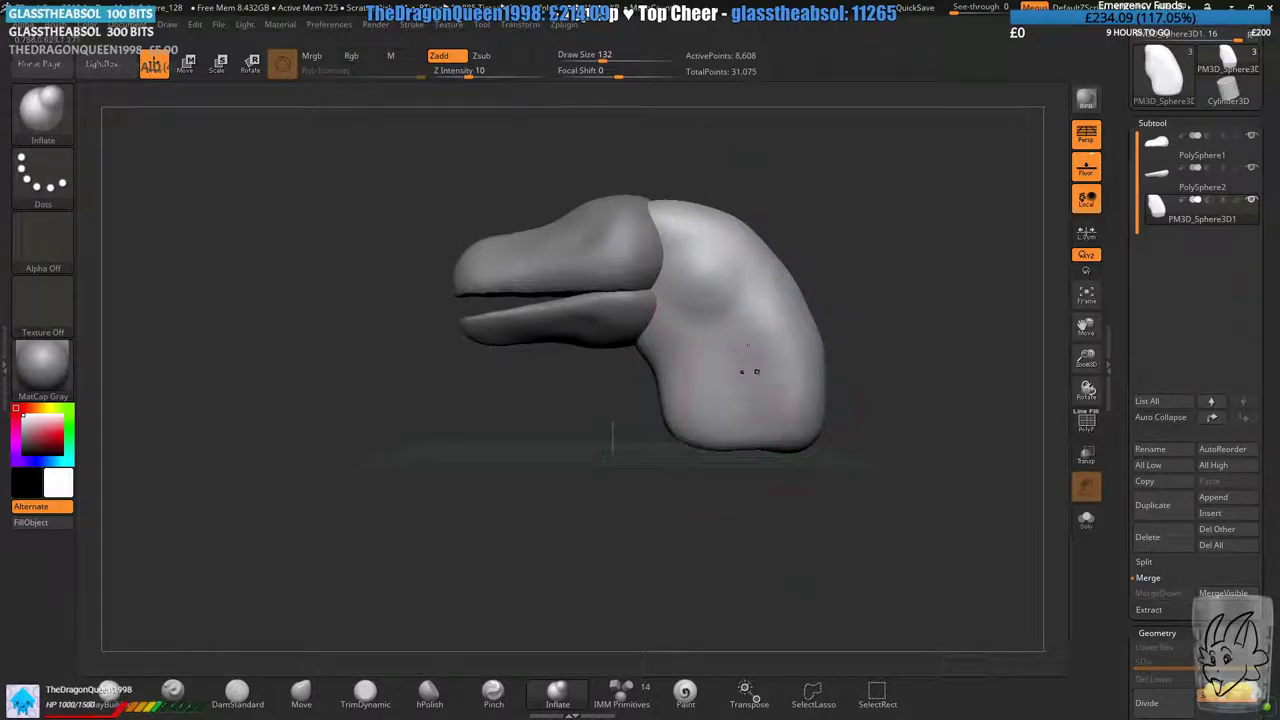
pyautogui.keyDown('shift'); pyautogui.moveTo(680, 571); pyautogui.dragTo(631, 460); pyautogui.keyUp('shift')
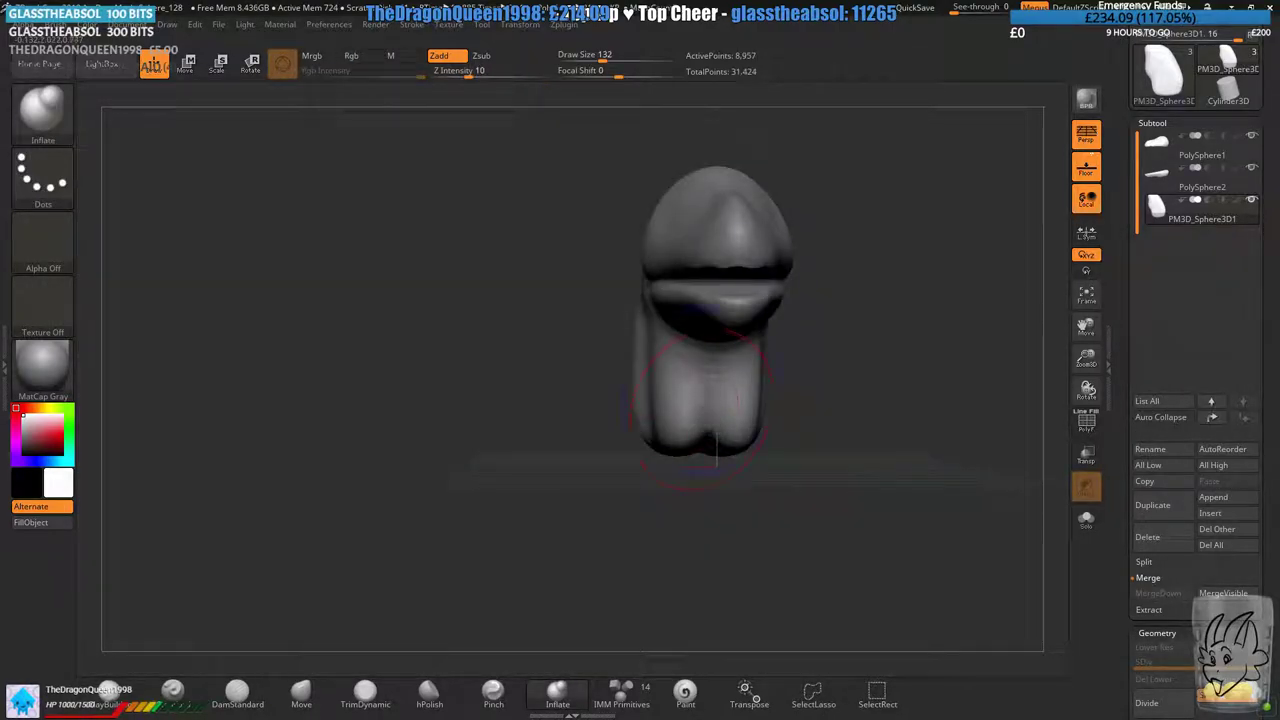
pyautogui.keyDown('shift'); pyautogui.moveTo(590, 510); pyautogui.dragTo(588, 400); pyautogui.keyUp('shift')
pyautogui.moveTo(706, 429); pyautogui.dragTo(710, 490)
pyautogui.keyDown('ctrl'); pyautogui.moveTo(556, 467); pyautogui.dragTo(608, 530); pyautogui.keyUp('ctrl')
pyautogui.keyDown('shift'); pyautogui.moveTo(600, 480); pyautogui.dragTo(604, 580); pyautogui.keyUp('shift')
pyautogui.keyDown('alt'); pyautogui.moveTo(604, 520); pyautogui.dragTo(575, 582); pyautogui.keyUp('alt')
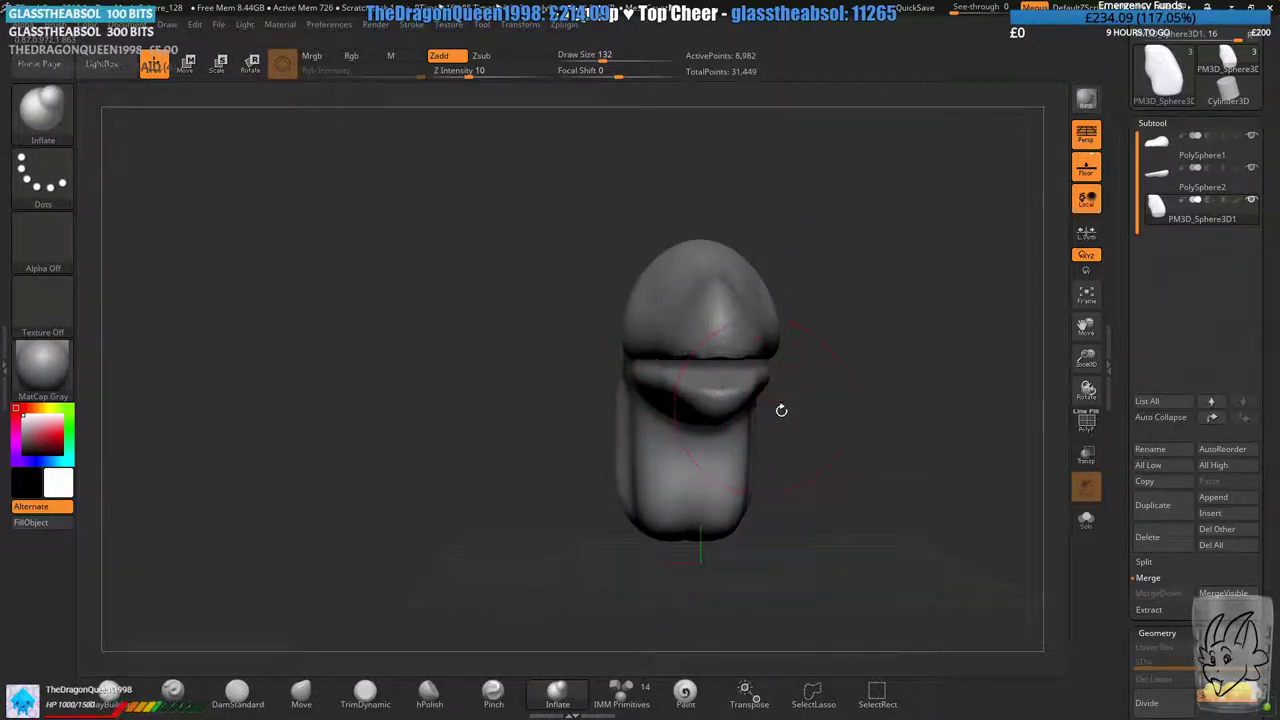
pyautogui.moveTo(781, 410)
pyautogui.mouseDown()
pyautogui.moveTo(520, 436)
pyautogui.moveTo(454, 477)
pyautogui.mouseUp()
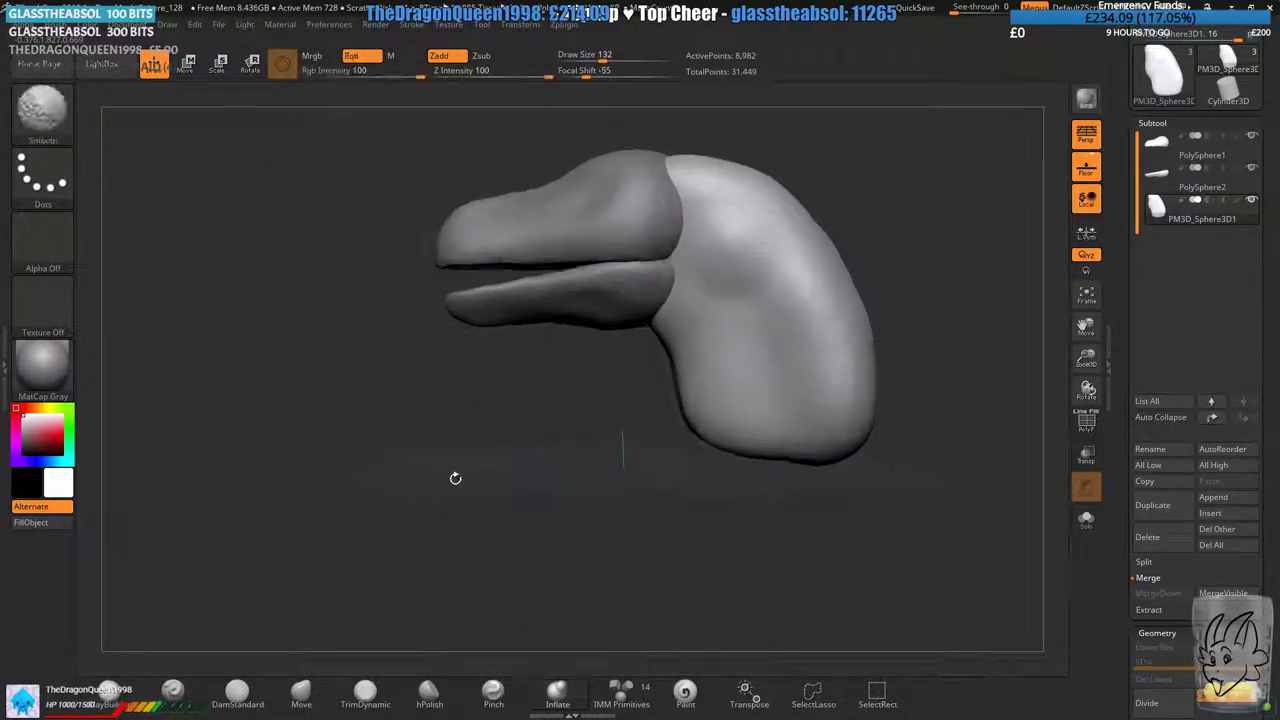
# - Pull the throat forward under the lower jaw and extend the neck base downward with the Move brush, then remesh
pyautogui.click(301, 692)
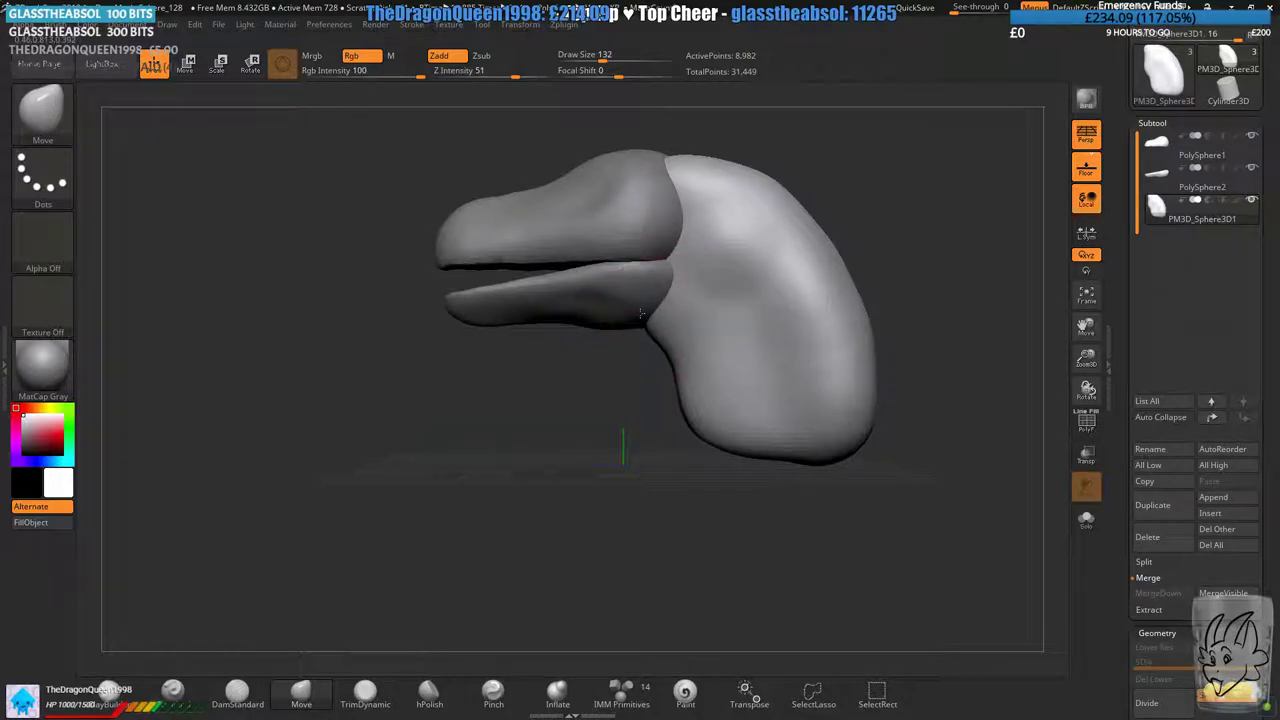
pyautogui.moveTo(641, 314); pyautogui.dragTo(596, 324)
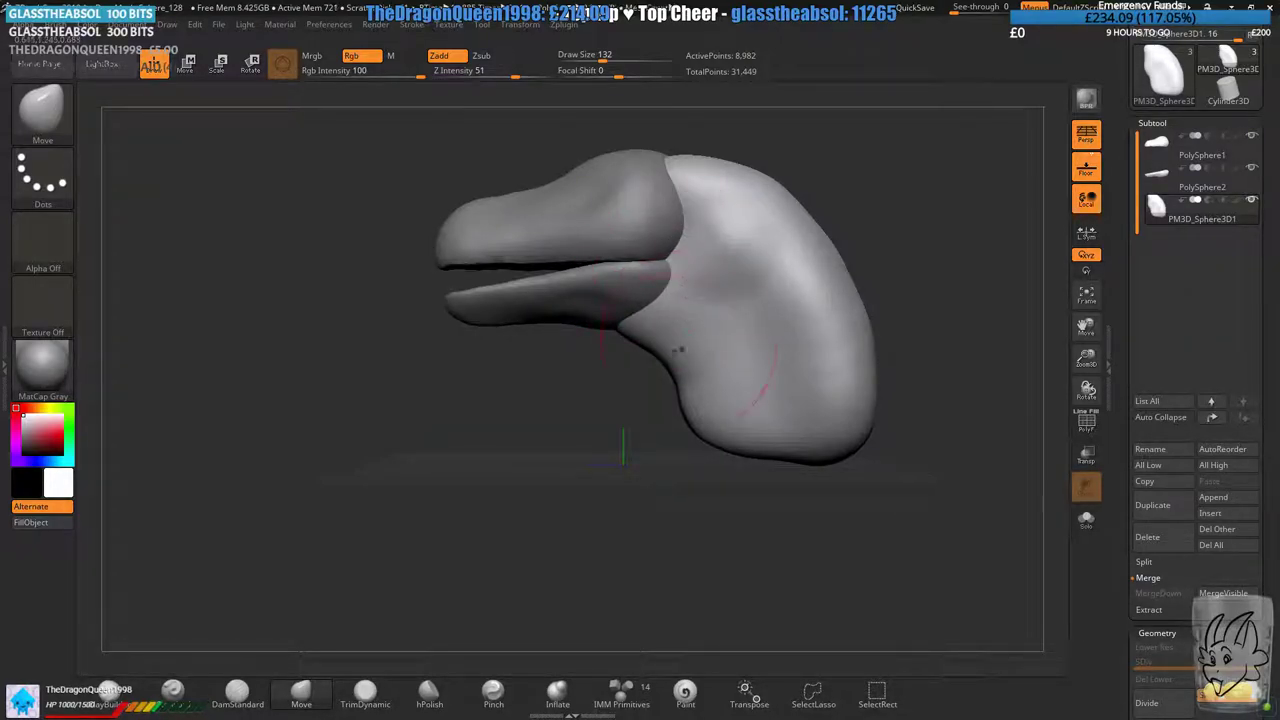
pyautogui.moveTo(680, 390); pyautogui.dragTo(694, 503)
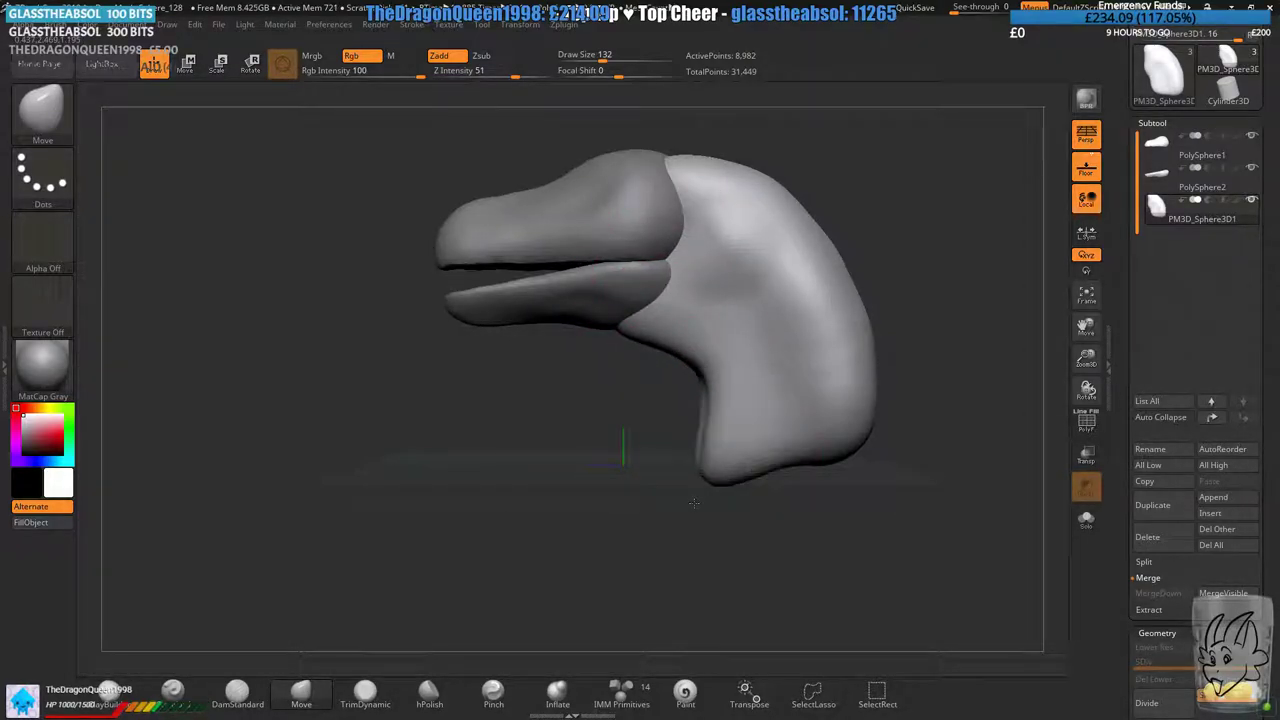
pyautogui.moveTo(785, 450)
pyautogui.mouseDown()
pyautogui.moveTo(790, 484)
pyautogui.moveTo(760, 490)
pyautogui.mouseUp()
pyautogui.keyDown('ctrl'); pyautogui.moveTo(610, 520); pyautogui.dragTo(575, 550); pyautogui.keyUp('ctrl')
# - Adjust the front sides of the neck with the Move brush from the front, smooth the throat and remesh
pyautogui.moveTo(560, 500); pyautogui.dragTo(715, 465)
pyautogui.keyDown('shift'); pyautogui.moveTo(751, 442); pyautogui.dragTo(763, 415, button='right'); pyautogui.keyUp('shift')
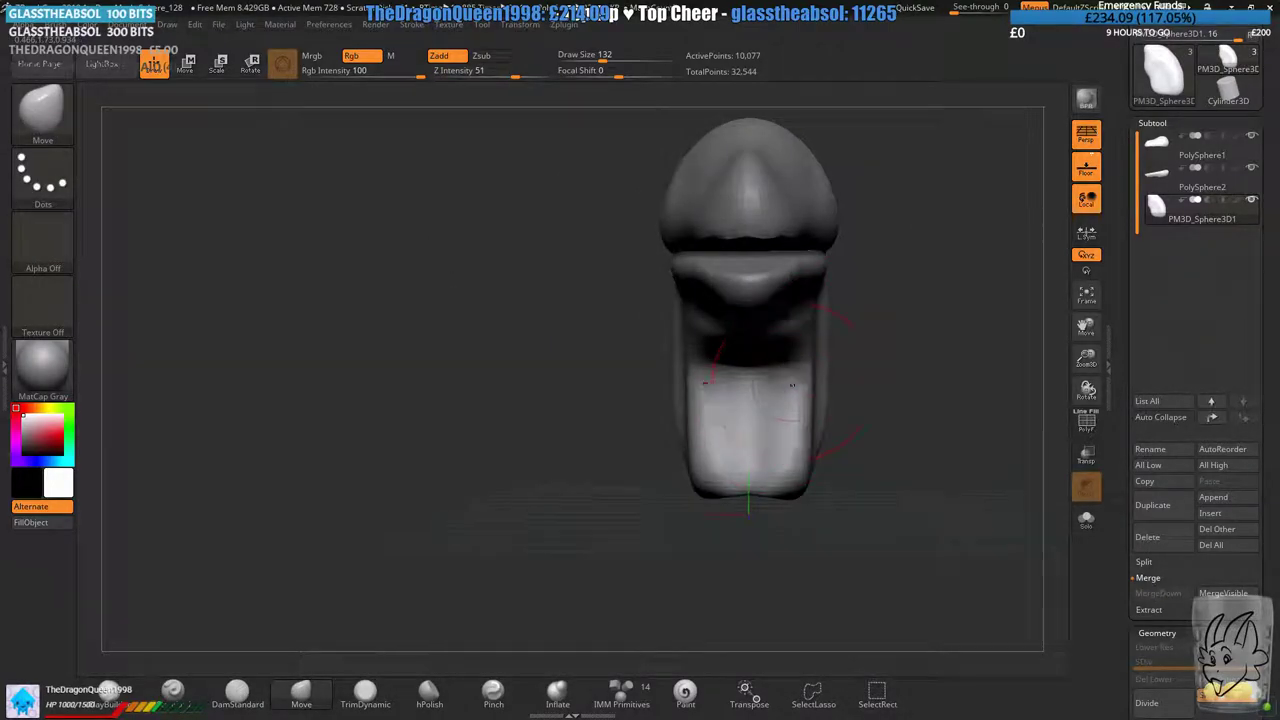
pyautogui.moveTo(792, 384)
pyautogui.mouseDown()
pyautogui.moveTo(818, 475)
pyautogui.moveTo(840, 474)
pyautogui.moveTo(843, 430)
pyautogui.mouseUp()
pyautogui.keyDown('shift'); pyautogui.moveTo(805, 335); pyautogui.dragTo(714, 410); pyautogui.keyUp('shift')
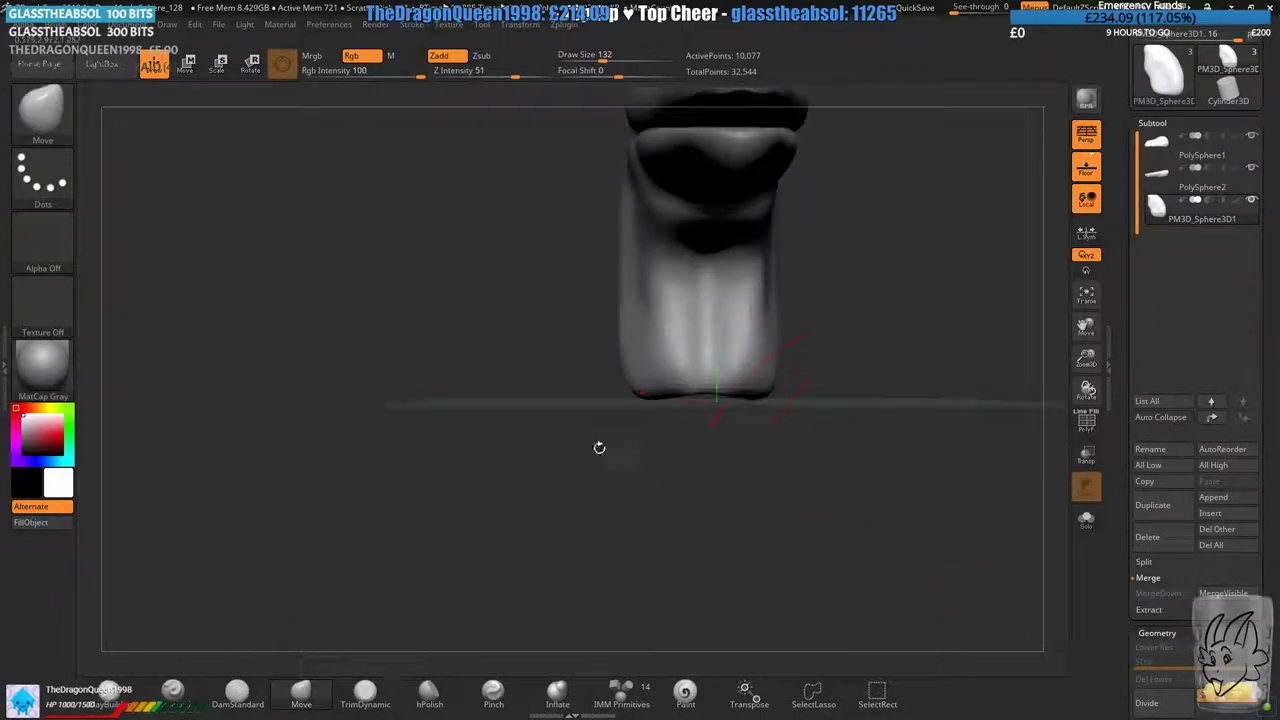
pyautogui.keyDown('ctrl'); pyautogui.moveTo(446, 454); pyautogui.dragTo(406, 532); pyautogui.keyUp('ctrl')
# - Build up and smooth the back of the neck with the Standard brush, and remesh it
pyautogui.click(184, 691)
pyautogui.moveTo(640, 440)
pyautogui.keyDown('shift'); pyautogui.mouseDown()
pyautogui.moveTo(588, 373)
pyautogui.moveTo(686, 323)
pyautogui.moveTo(703, 214)
pyautogui.moveTo(827, 452)
pyautogui.moveTo(594, 446)
pyautogui.moveTo(594, 457)
pyautogui.moveTo(811, 290)
pyautogui.mouseUp(); pyautogui.keyUp('shift')
pyautogui.moveTo(723, 171); pyautogui.dragTo(803, 397)
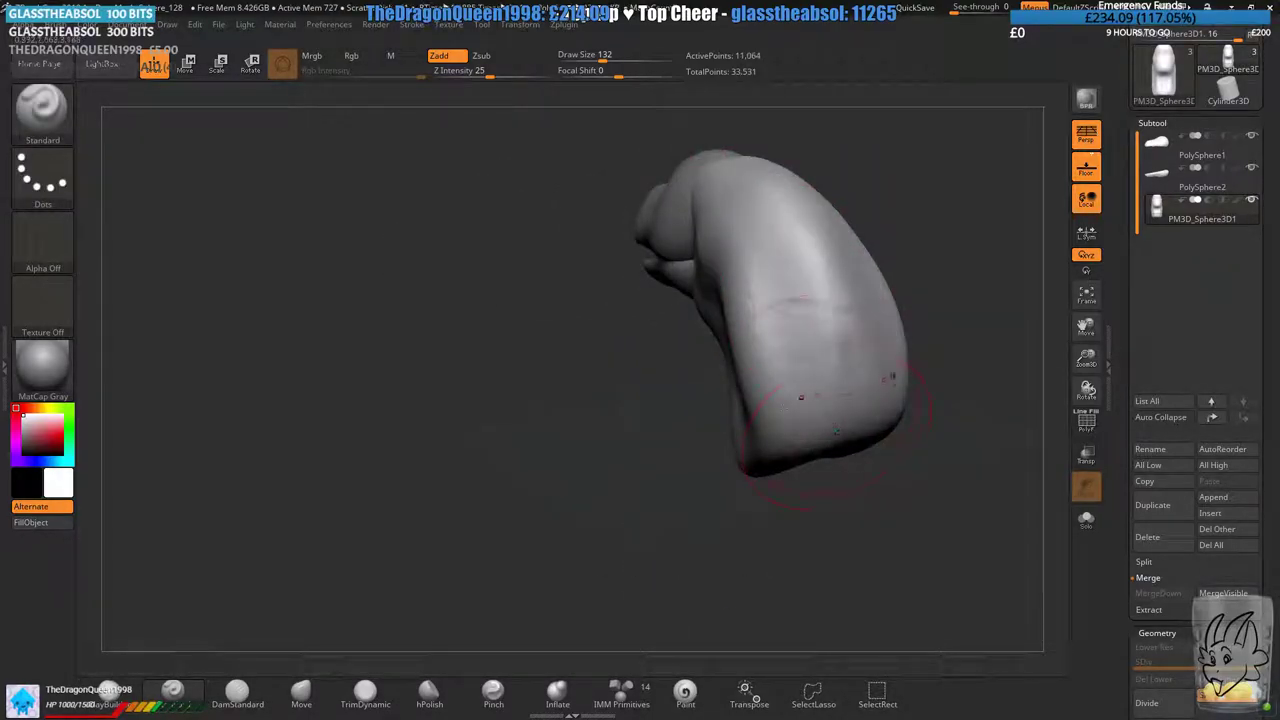
pyautogui.moveTo(640, 410); pyautogui.dragTo(814, 357)
pyautogui.moveTo(940, 300)
pyautogui.keyDown('ctrl'); pyautogui.mouseDown()
pyautogui.moveTo(989, 349)
pyautogui.moveTo(789, 314)
pyautogui.mouseUp(); pyautogui.keyUp('ctrl')
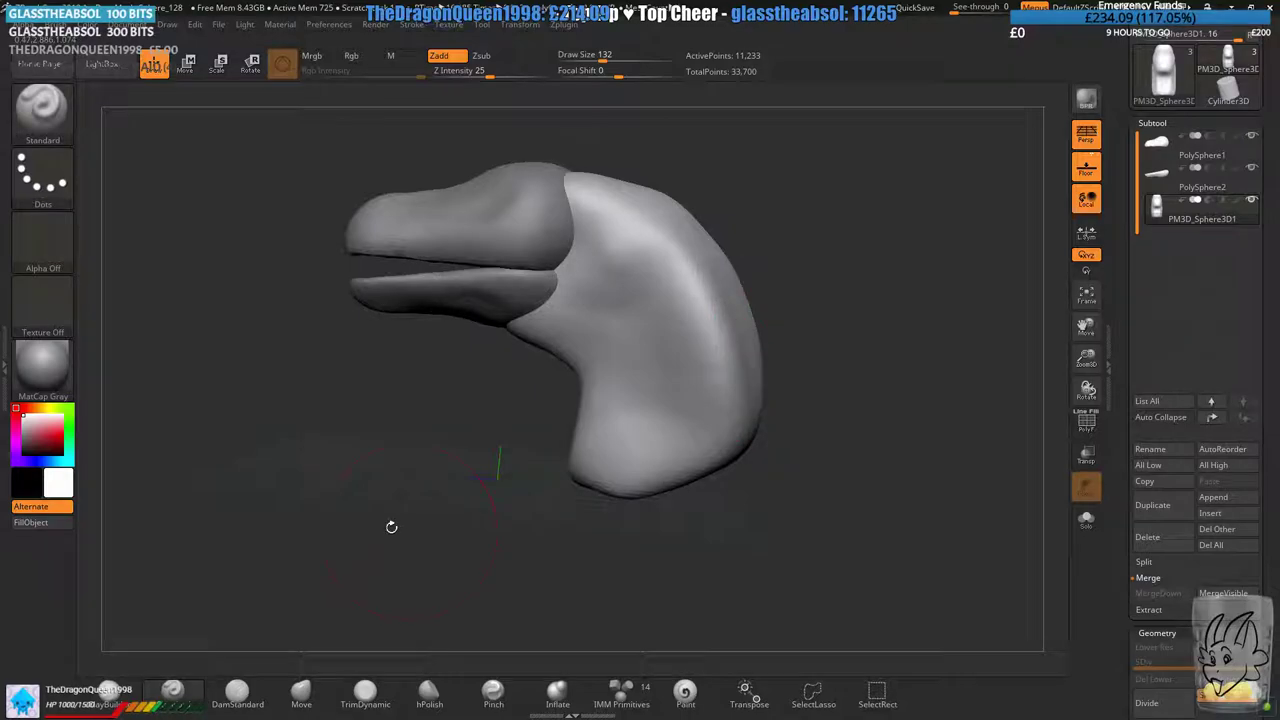
# - Set the Move brush's draw size to 197 and reshape the neck into a stronger curve
pyautogui.click(301, 690)
pyautogui.moveTo(489, 534)
pyautogui.mouseDown()
pyautogui.moveTo(677, 509)
pyautogui.moveTo(663, 331)
pyautogui.mouseUp()
pyautogui.click(613, 59)
pyautogui.moveTo(580, 180)
pyautogui.keyDown('ctrl'); pyautogui.mouseDown(button='right')
pyautogui.moveTo(545, 285)
pyautogui.moveTo(520, 265)
pyautogui.mouseUp(button='right'); pyautogui.keyUp('ctrl')
pyautogui.moveTo(442, 305); pyautogui.dragTo(374, 284)
pyautogui.moveTo(445, 548)
pyautogui.mouseDown()
pyautogui.moveTo(440, 430)
pyautogui.moveTo(530, 284)
pyautogui.moveTo(597, 213)
pyautogui.moveTo(615, 310)
pyautogui.moveTo(503, 312)
pyautogui.mouseUp()
pyautogui.moveTo(518, 378); pyautogui.dragTo(546, 405)
# - Smooth the back of the neck and refine its width with the Move brush, working from behind and above
pyautogui.moveTo(762, 330)
pyautogui.keyDown('shift'); pyautogui.mouseDown()
pyautogui.moveTo(775, 368)
pyautogui.moveTo(714, 394)
pyautogui.moveTo(683, 284)
pyautogui.moveTo(724, 399)
pyautogui.mouseUp(); pyautogui.keyUp('shift')
pyautogui.moveTo(720, 277); pyautogui.dragTo(706, 284)
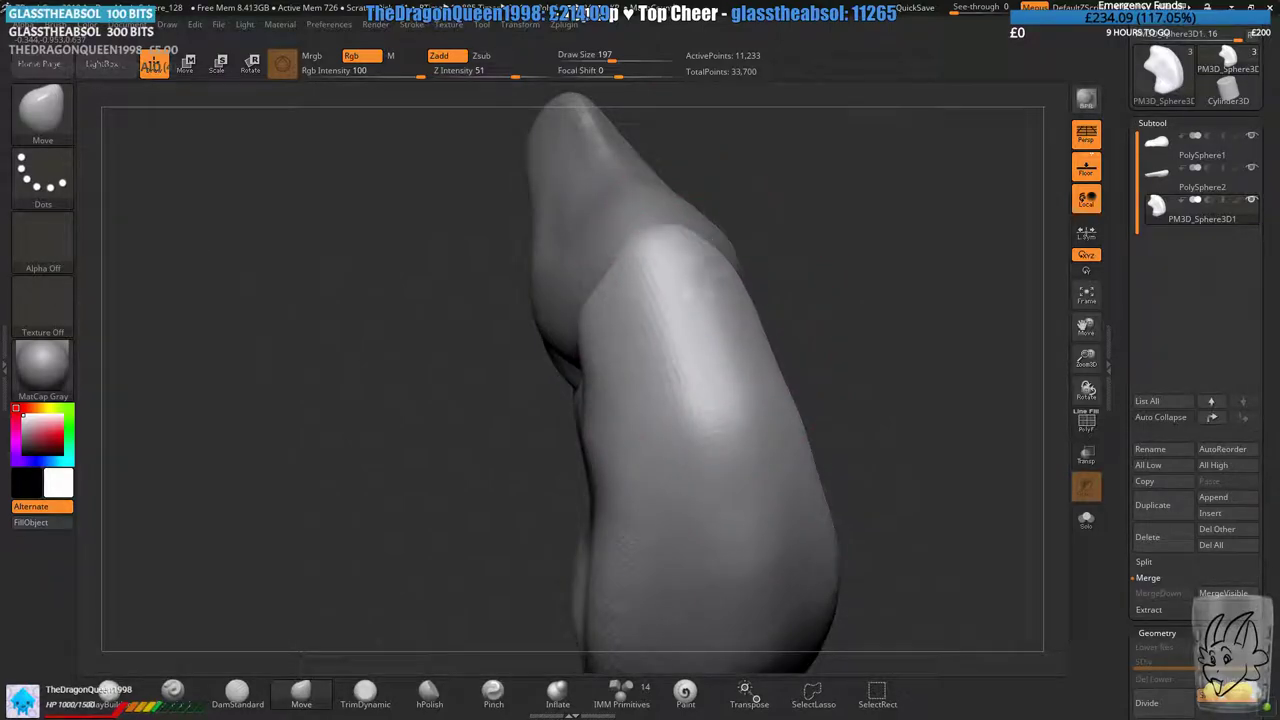
pyautogui.moveTo(850, 330); pyautogui.dragTo(895, 335)
pyautogui.moveTo(750, 285); pyautogui.dragTo(730, 285)
pyautogui.moveTo(860, 390); pyautogui.dragTo(845, 300)
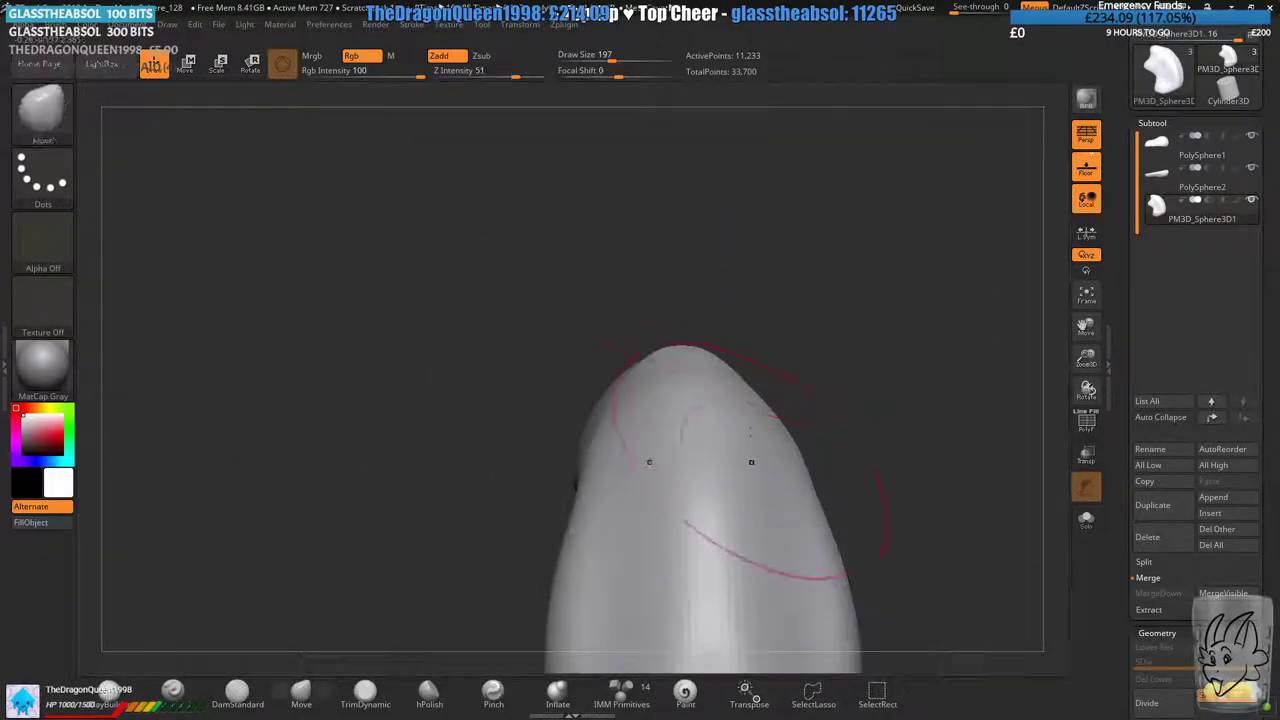
pyautogui.moveTo(560, 420)
pyautogui.mouseDown()
pyautogui.moveTo(645, 370)
pyautogui.moveTo(698, 366)
pyautogui.moveTo(880, 414)
pyautogui.moveTo(853, 332)
pyautogui.mouseUp()
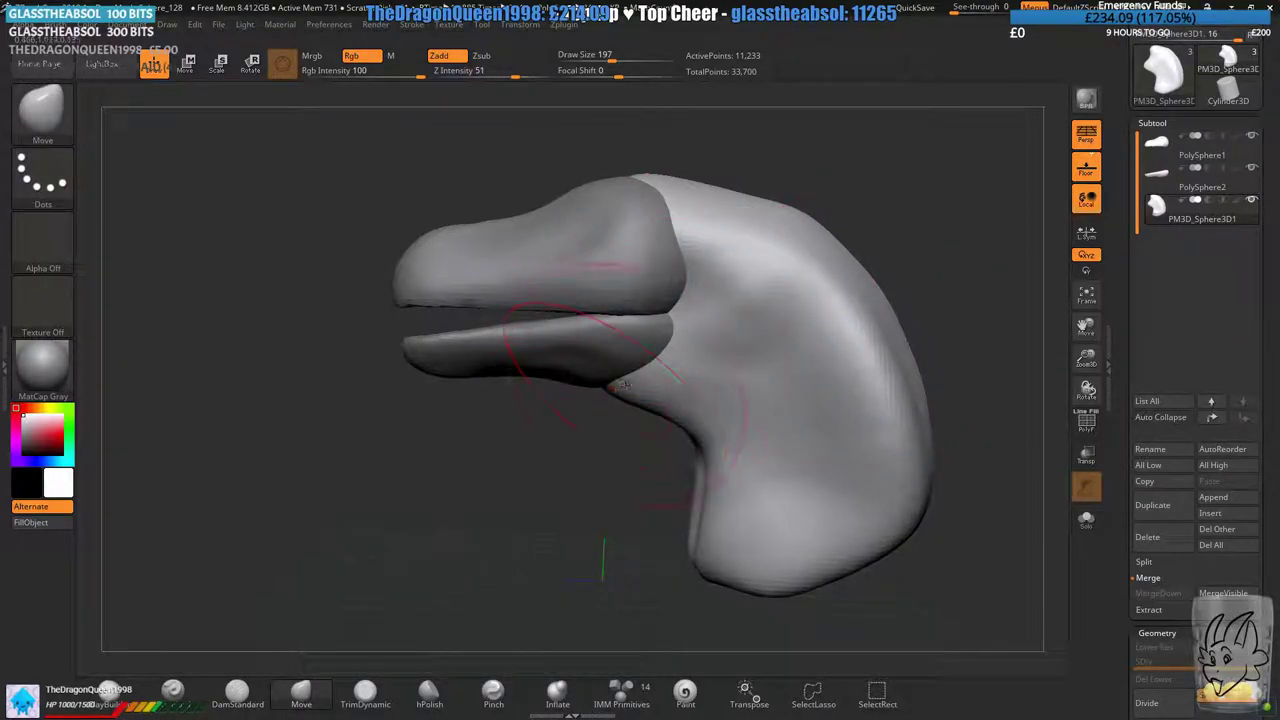
# - Pull the neck base downward into a broad, flat bottom with the Move brush and remesh it
pyautogui.keyDown('alt'); pyautogui.moveTo(617, 397); pyautogui.dragTo(566, 325, button='right'); pyautogui.keyUp('alt')
pyautogui.keyDown('ctrl'); pyautogui.moveTo(566, 325); pyautogui.dragTo(665, 337, button='right'); pyautogui.keyUp('ctrl')
pyautogui.moveTo(664, 336)
pyautogui.keyDown('shift'); pyautogui.mouseDown()
pyautogui.moveTo(663, 291)
pyautogui.moveTo(623, 316)
pyautogui.mouseUp(); pyautogui.keyUp('shift')
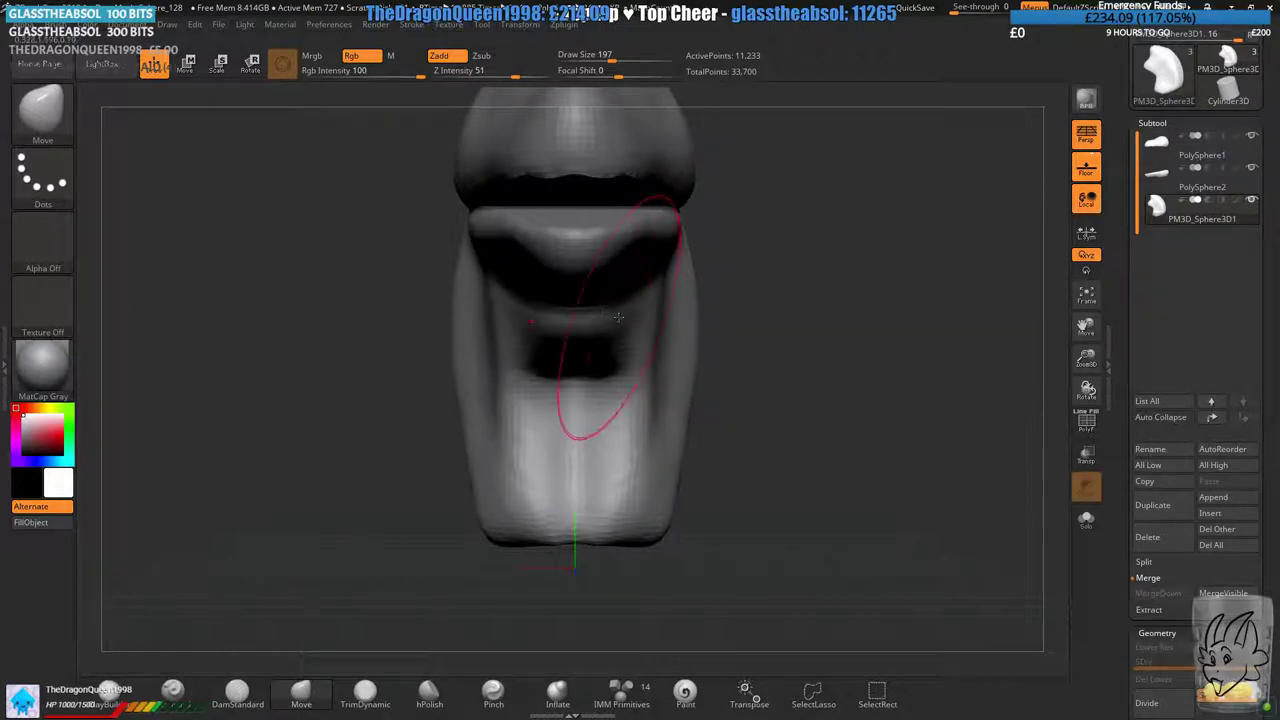
pyautogui.moveTo(623, 316)
pyautogui.mouseDown(button='right')
pyautogui.moveTo(620, 280)
pyautogui.moveTo(520, 308)
pyautogui.moveTo(560, 290)
pyautogui.moveTo(648, 301)
pyautogui.mouseUp(button='right')
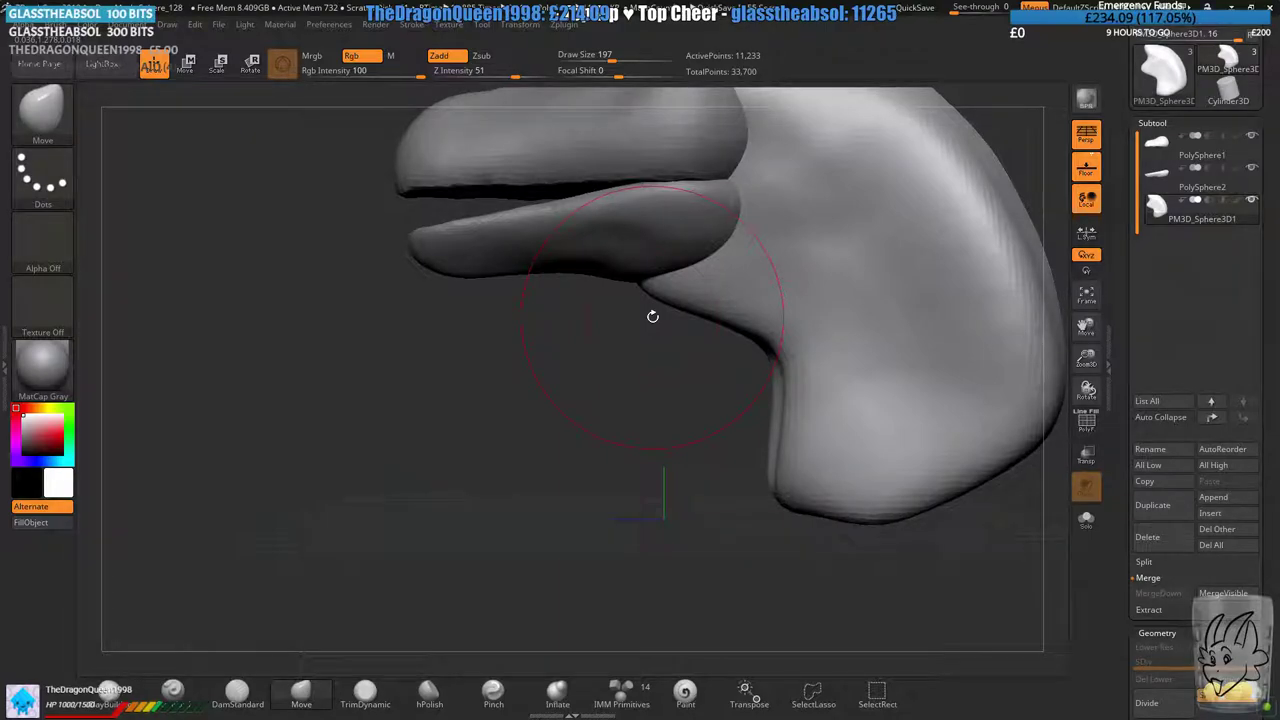
pyautogui.keyDown('alt'); pyautogui.moveTo(742, 410); pyautogui.dragTo(614, 384); pyautogui.keyUp('alt')
pyautogui.keyDown('ctrl'); pyautogui.moveTo(677, 300); pyautogui.dragTo(690, 318, button='right'); pyautogui.keyUp('ctrl')
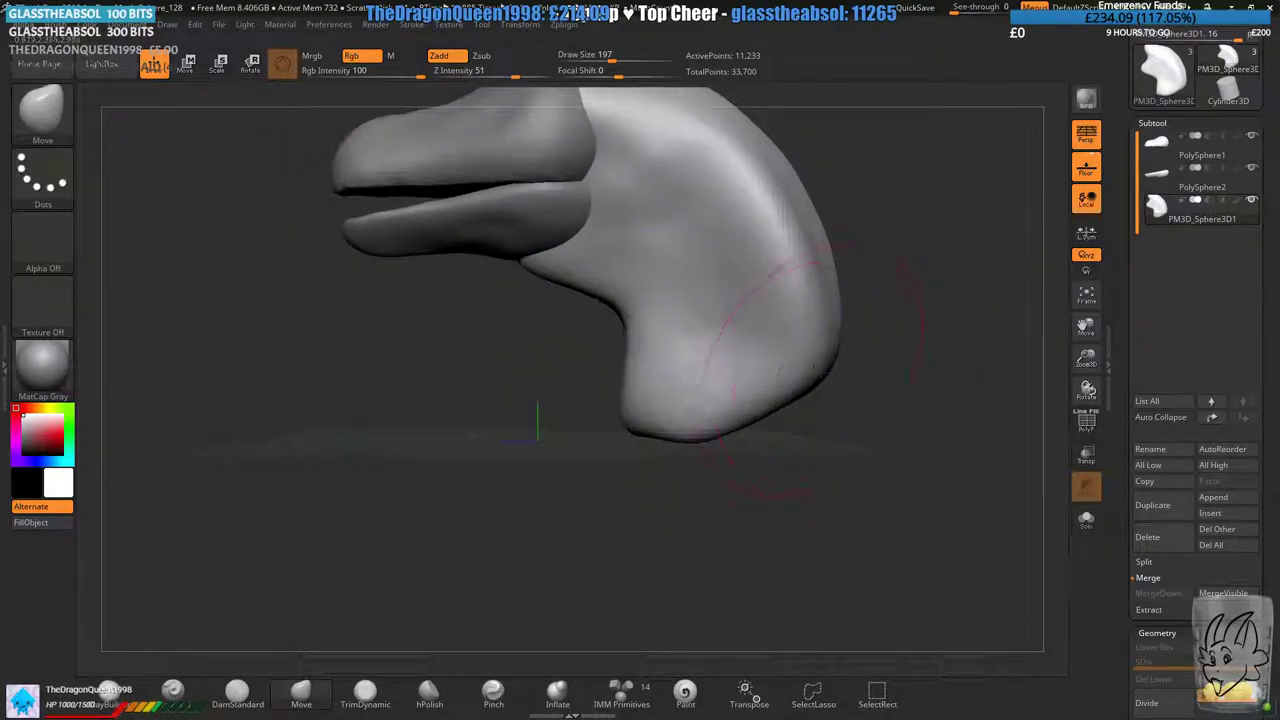
pyautogui.moveTo(644, 410); pyautogui.dragTo(622, 438)
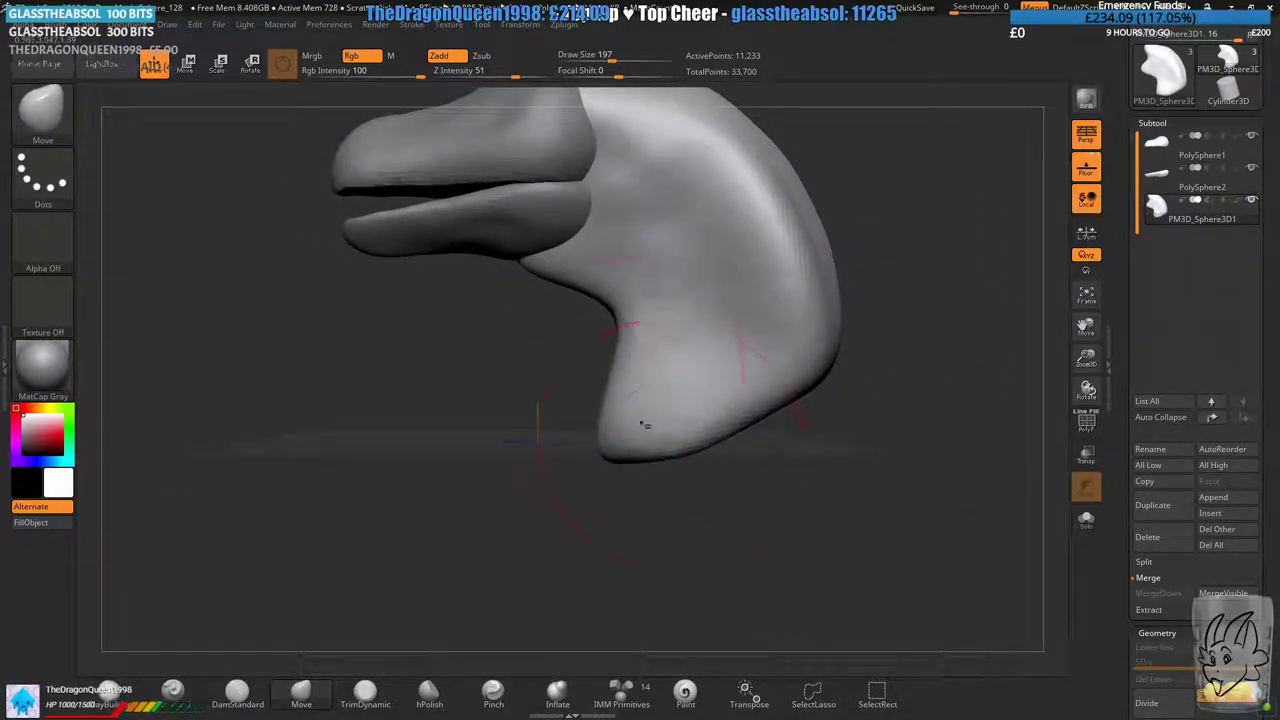
pyautogui.moveTo(629, 394); pyautogui.dragTo(642, 396)
pyautogui.moveTo(715, 450); pyautogui.dragTo(720, 458)
pyautogui.moveTo(790, 428)
pyautogui.mouseDown()
pyautogui.moveTo(765, 430)
pyautogui.moveTo(825, 432)
pyautogui.moveTo(786, 433)
pyautogui.moveTo(815, 425)
pyautogui.moveTo(802, 448)
pyautogui.mouseUp()
pyautogui.keyDown('ctrl'); pyautogui.moveTo(780, 508); pyautogui.dragTo(808, 572); pyautogui.keyUp('ctrl')
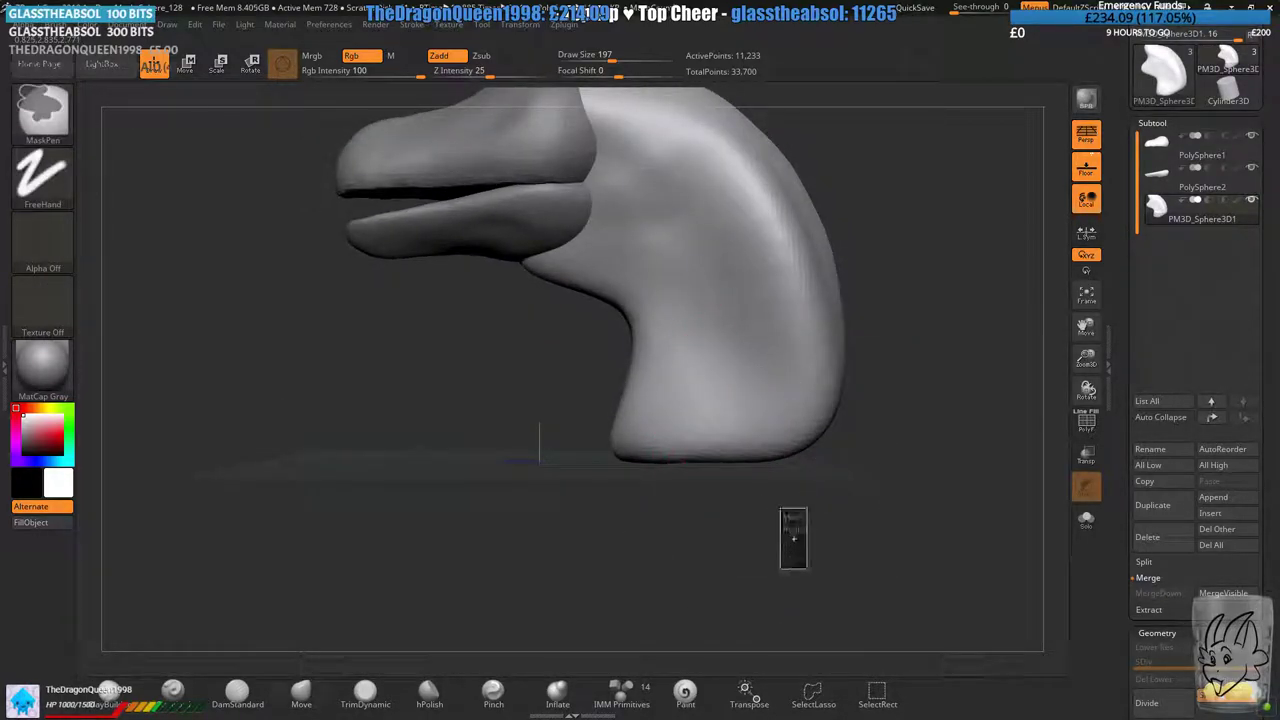
# - Push in the bulging sides of the neck from behind with the Move brush and remesh
pyautogui.moveTo(905, 500); pyautogui.dragTo(765, 465)
pyautogui.moveTo(860, 446); pyautogui.dragTo(790, 450, button='right')
pyautogui.moveTo(808, 560)
pyautogui.mouseDown(button='right')
pyautogui.moveTo(810, 500)
pyautogui.moveTo(720, 516)
pyautogui.moveTo(722, 592)
pyautogui.moveTo(738, 592)
pyautogui.mouseUp(button='right')
pyautogui.keyDown('ctrl'); pyautogui.moveTo(720, 277); pyautogui.dragTo(697, 325, button='right'); pyautogui.keyUp('ctrl')
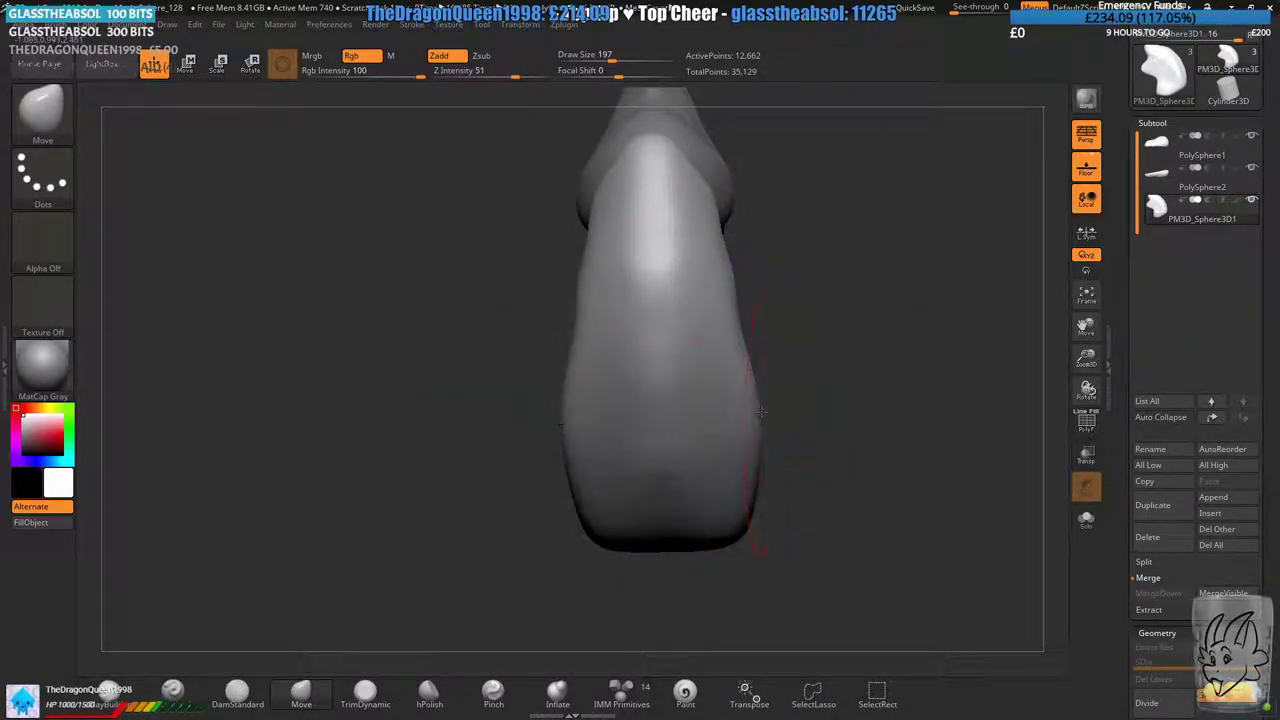
pyautogui.moveTo(761, 411); pyautogui.dragTo(742, 388)
pyautogui.keyDown('ctrl'); pyautogui.moveTo(814, 328); pyautogui.dragTo(832, 352); pyautogui.keyUp('ctrl')
pyautogui.moveTo(820, 340)
pyautogui.mouseDown(button='right')
pyautogui.moveTo(782, 330)
pyautogui.moveTo(896, 336)
pyautogui.mouseUp(button='right')
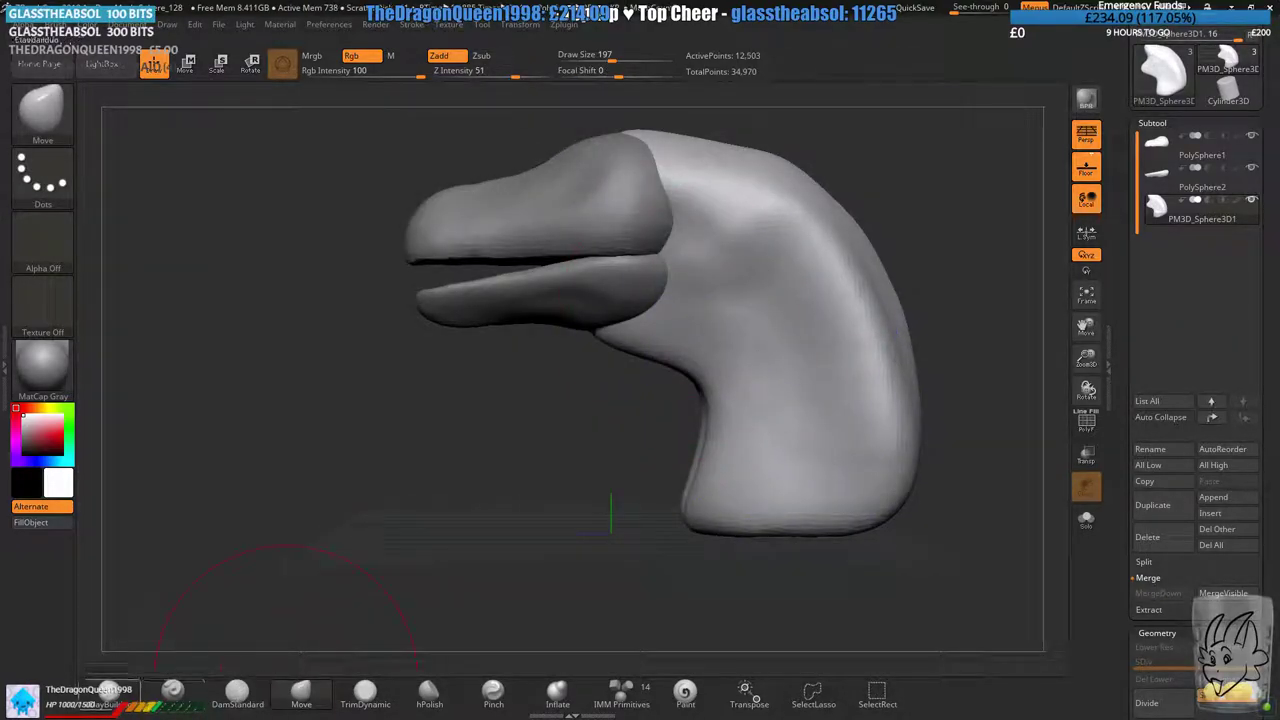
# - Build up the neck along its back curve with the Standard brush and remesh
pyautogui.click(173, 690)
pyautogui.keyDown('alt'); pyautogui.moveTo(829, 380); pyautogui.dragTo(706, 357, button='right'); pyautogui.keyUp('alt')
pyautogui.moveTo(660, 222); pyautogui.dragTo(752, 490)
pyautogui.moveTo(775, 505)
pyautogui.mouseDown(button='right')
pyautogui.moveTo(868, 382)
pyautogui.moveTo(775, 375)
pyautogui.mouseUp(button='right')
pyautogui.moveTo(691, 180); pyautogui.dragTo(790, 485)
pyautogui.moveTo(780, 514); pyautogui.dragTo(895, 460, button='right')
pyautogui.keyDown('ctrl'); pyautogui.moveTo(928, 298); pyautogui.dragTo(890, 426); pyautogui.keyUp('ctrl')
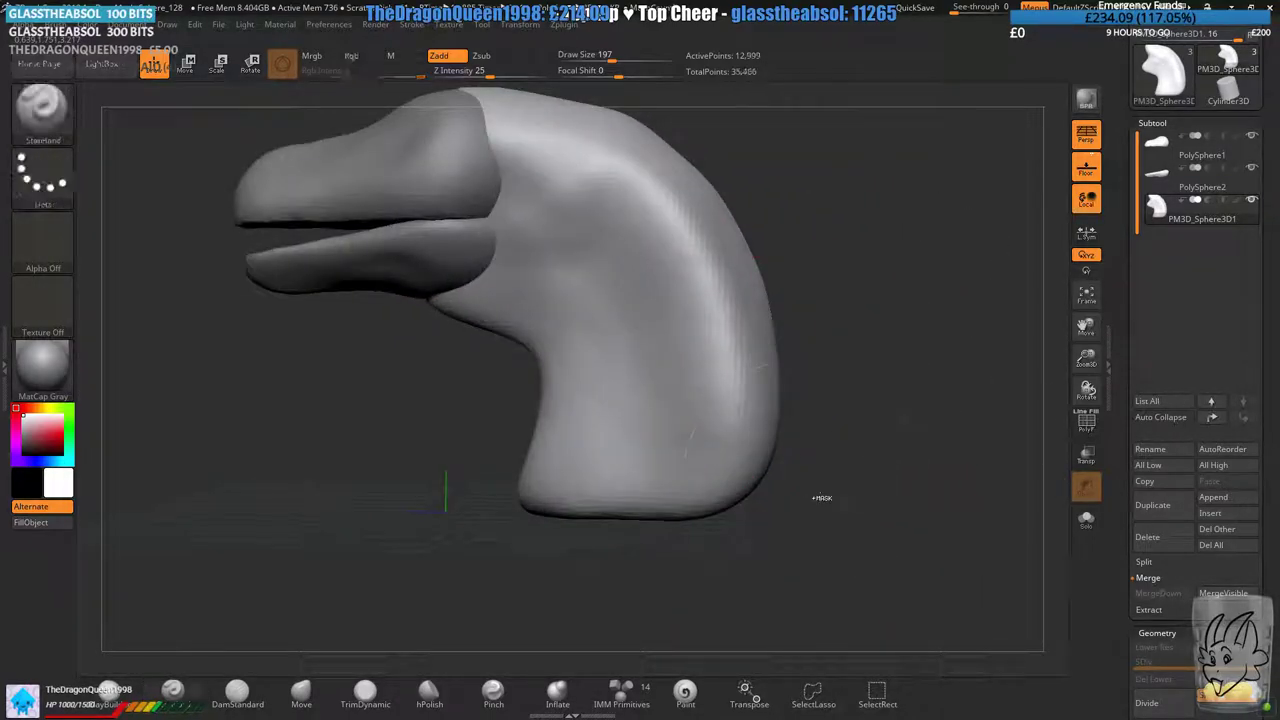
# - Reshape the lower neck and its back contour with the Move brush from several angles
pyautogui.click(301, 690)
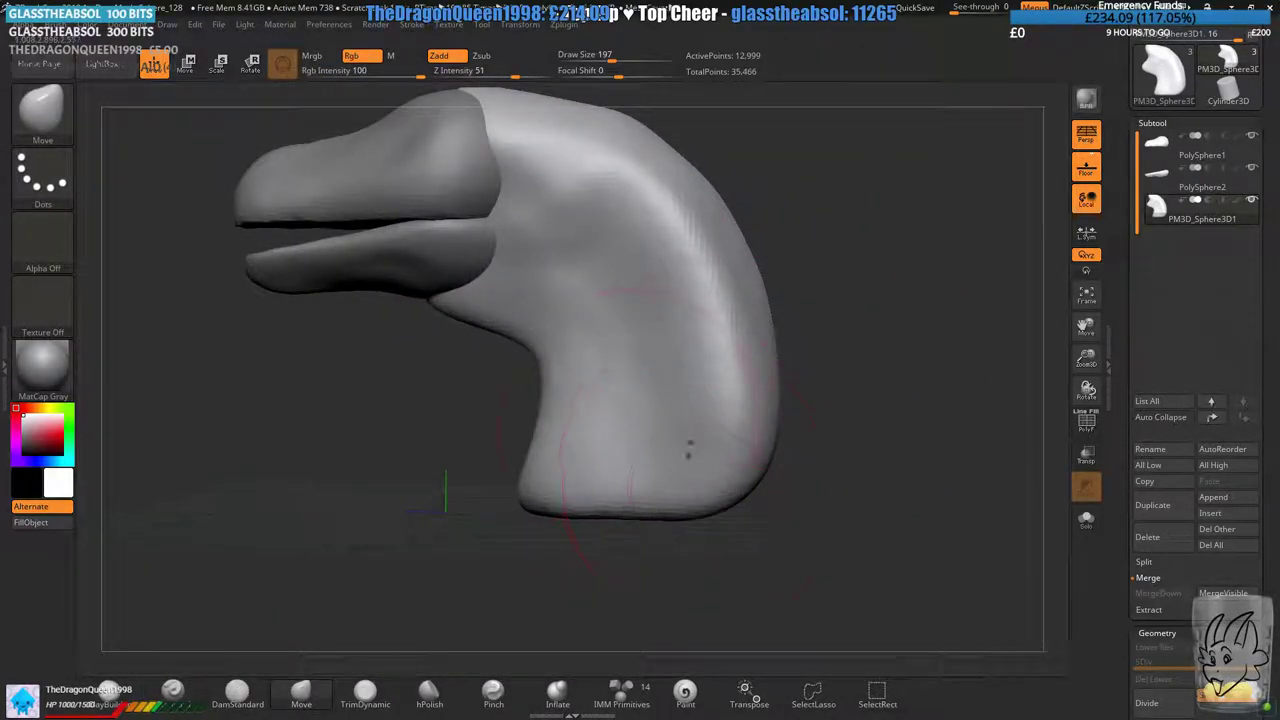
pyautogui.moveTo(596, 388); pyautogui.dragTo(774, 404, button='right')
pyautogui.moveTo(774, 404)
pyautogui.keyDown('ctrl'); pyautogui.mouseDown(button='right')
pyautogui.moveTo(797, 340)
pyautogui.moveTo(774, 326)
pyautogui.moveTo(771, 353)
pyautogui.mouseUp(button='right'); pyautogui.keyUp('ctrl')
pyautogui.moveTo(664, 406); pyautogui.dragTo(678, 400)
pyautogui.moveTo(672, 468); pyautogui.dragTo(694, 458)
pyautogui.moveTo(788, 286); pyautogui.dragTo(778, 294)
pyautogui.moveTo(834, 408); pyautogui.dragTo(817, 404)
pyautogui.moveTo(851, 437); pyautogui.dragTo(838, 408, button='right')
pyautogui.moveTo(1016, 404); pyautogui.dragTo(778, 366, button='right')
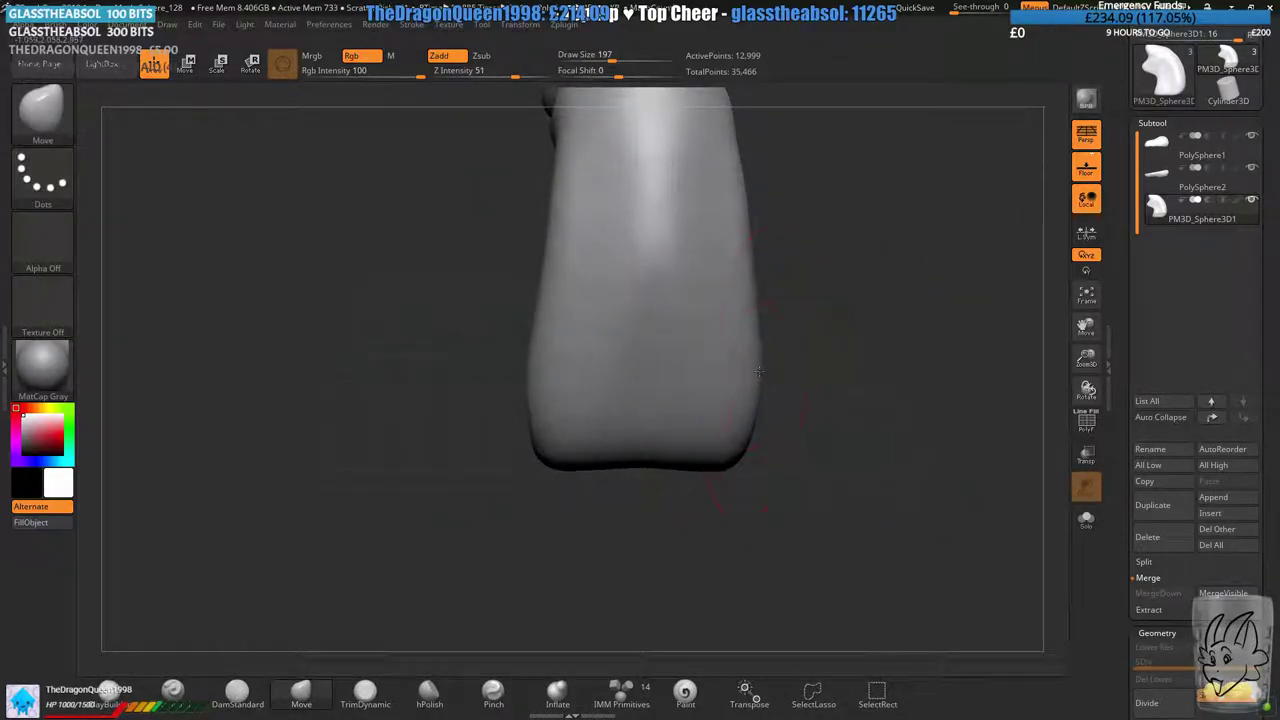
# - Adjust the lower sides of the neck from behind with the Move brush and remesh
pyautogui.moveTo(758, 371)
pyautogui.mouseDown()
pyautogui.moveTo(724, 374)
pyautogui.moveTo(750, 361)
pyautogui.mouseUp()
pyautogui.hotkey('ctrl', 'z')
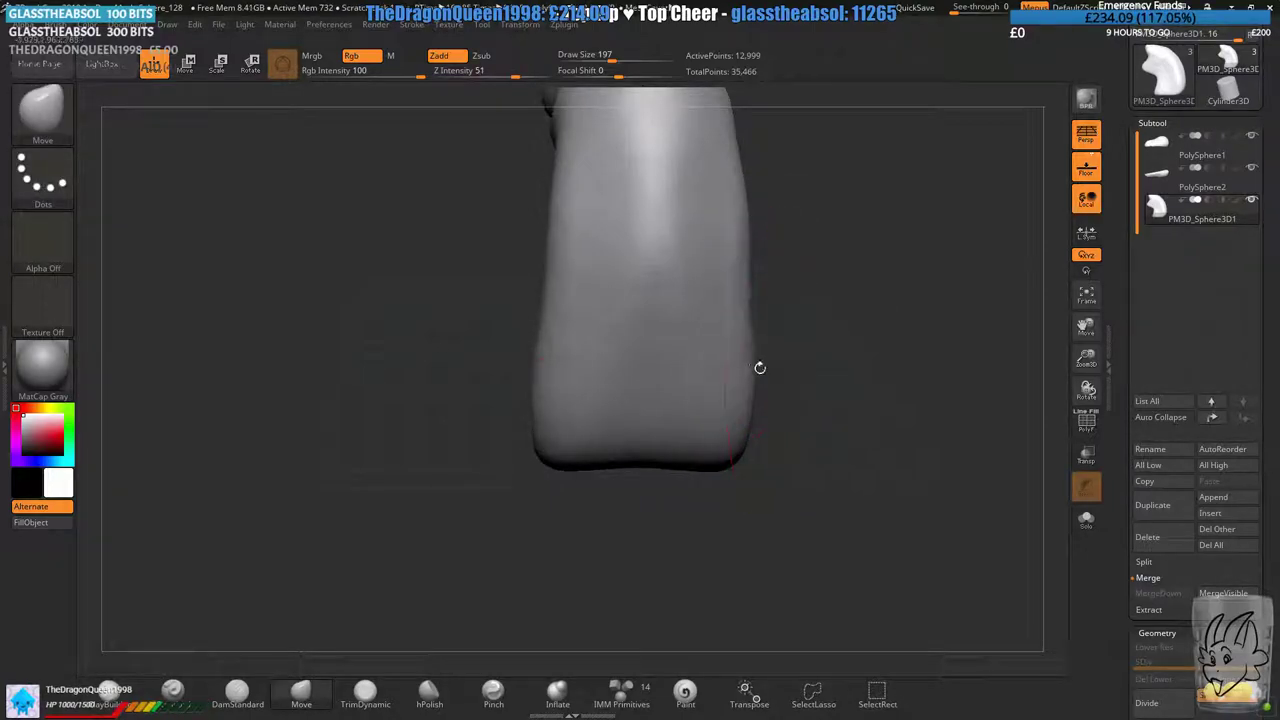
pyautogui.moveTo(760, 368); pyautogui.dragTo(764, 374, button='right')
pyautogui.keyDown('ctrl'); pyautogui.moveTo(830, 400); pyautogui.dragTo(872, 445); pyautogui.keyUp('ctrl')
pyautogui.keyDown('alt'); pyautogui.moveTo(591, 390); pyautogui.dragTo(783, 445, button='right'); pyautogui.keyUp('alt')
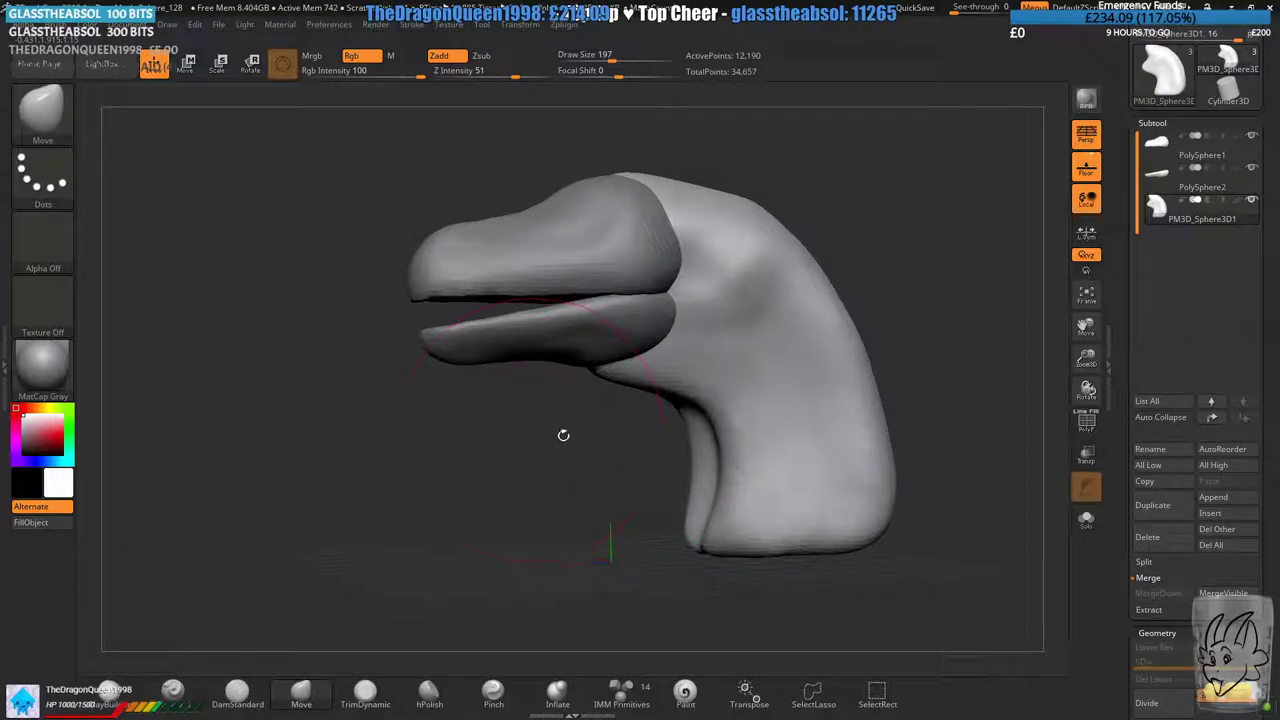
# - Refine the upper neck behind the skull and jaw with the Move brush and remesh
pyautogui.moveTo(563, 437)
pyautogui.mouseDown(button='right')
pyautogui.moveTo(860, 437)
pyautogui.moveTo(654, 437)
pyautogui.moveTo(635, 411)
pyautogui.mouseUp(button='right')
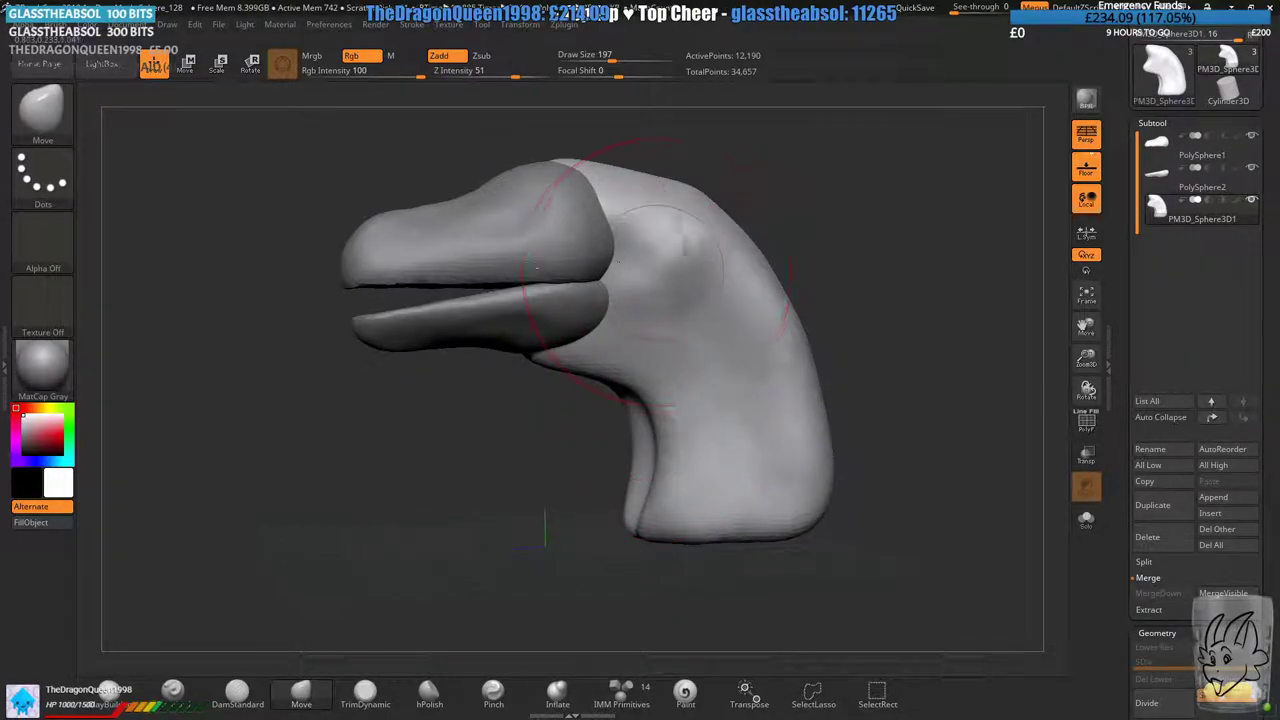
pyautogui.moveTo(510, 250)
pyautogui.keyDown('alt'); pyautogui.mouseDown(button='right')
pyautogui.moveTo(600, 289)
pyautogui.moveTo(606, 314)
pyautogui.moveTo(785, 325)
pyautogui.mouseUp(button='right'); pyautogui.keyUp('alt')
pyautogui.moveTo(768, 466)
pyautogui.mouseDown(button='right')
pyautogui.moveTo(748, 492)
pyautogui.moveTo(925, 498)
pyautogui.moveTo(580, 495)
pyautogui.mouseUp(button='right')
pyautogui.moveTo(648, 318)
pyautogui.mouseDown(button='right')
pyautogui.moveTo(668, 219)
pyautogui.moveTo(668, 375)
pyautogui.moveTo(645, 400)
pyautogui.moveTo(779, 234)
pyautogui.mouseUp(button='right')
pyautogui.moveTo(650, 361)
pyautogui.mouseDown(button='right')
pyautogui.moveTo(510, 402)
pyautogui.moveTo(712, 448)
pyautogui.moveTo(800, 410)
pyautogui.mouseUp(button='right')
pyautogui.moveTo(690, 330)
pyautogui.mouseDown(button='right')
pyautogui.moveTo(738, 318)
pyautogui.moveTo(682, 294)
pyautogui.moveTo(766, 440)
pyautogui.moveTo(560, 425)
pyautogui.mouseUp(button='right')
pyautogui.keyDown('ctrl'); pyautogui.moveTo(385, 400); pyautogui.dragTo(505, 480); pyautogui.keyUp('ctrl')
pyautogui.keyDown('ctrl'); pyautogui.moveTo(634, 425); pyautogui.dragTo(657, 371, button='right'); pyautogui.keyUp('ctrl')
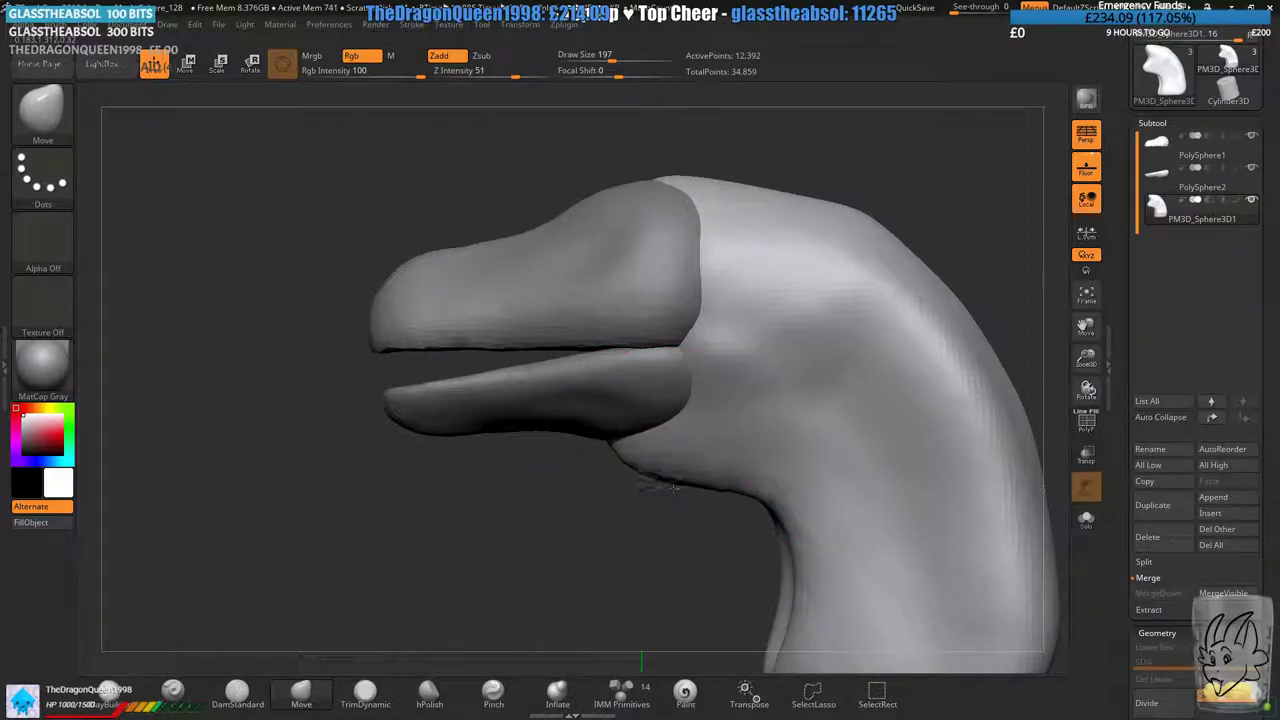
# - Smooth out the throat contour just behind the lower jaw with the Move brush and remesh
pyautogui.moveTo(646, 467); pyautogui.dragTo(690, 474)
pyautogui.keyDown('ctrl'); pyautogui.moveTo(602, 518); pyautogui.dragTo(540, 575); pyautogui.keyUp('ctrl')
pyautogui.keyDown('ctrl'); pyautogui.moveTo(554, 574); pyautogui.dragTo(566, 523, button='right'); pyautogui.keyUp('ctrl')
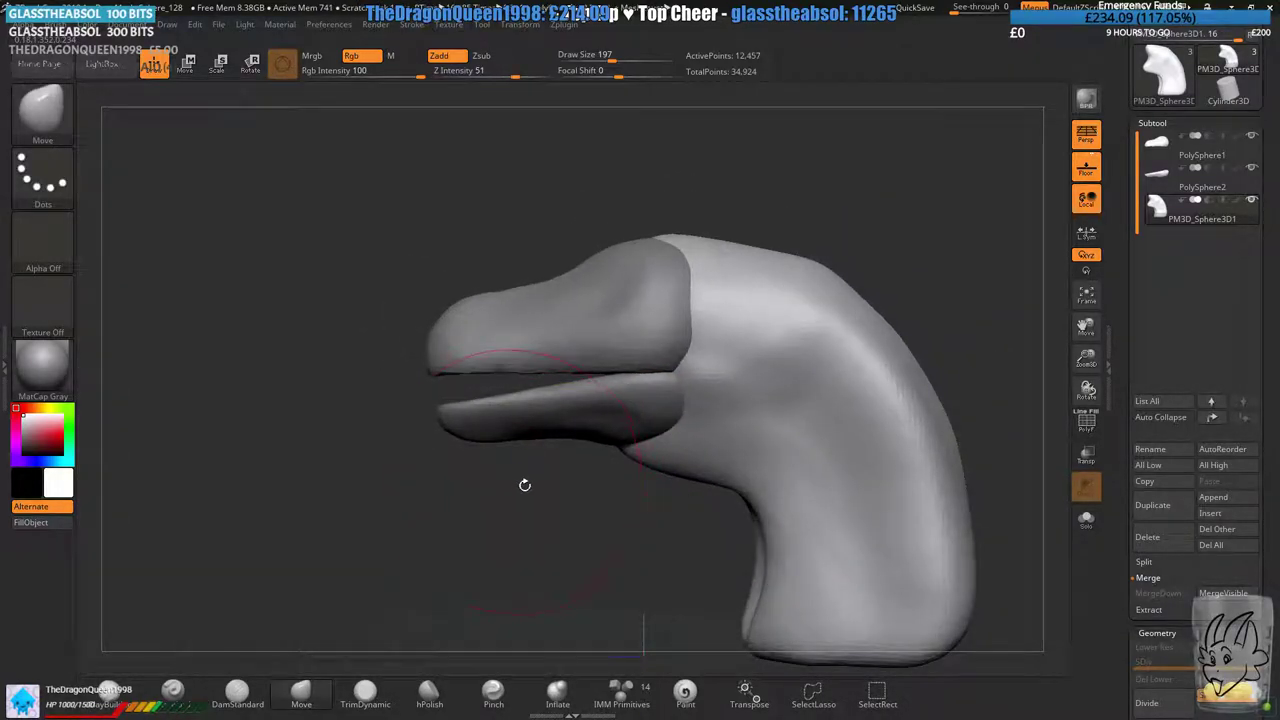
pyautogui.moveTo(524, 484)
pyautogui.mouseDown(button='right')
pyautogui.moveTo(558, 482)
pyautogui.moveTo(592, 438)
pyautogui.moveTo(670, 426)
pyautogui.moveTo(582, 424)
pyautogui.mouseUp(button='right')
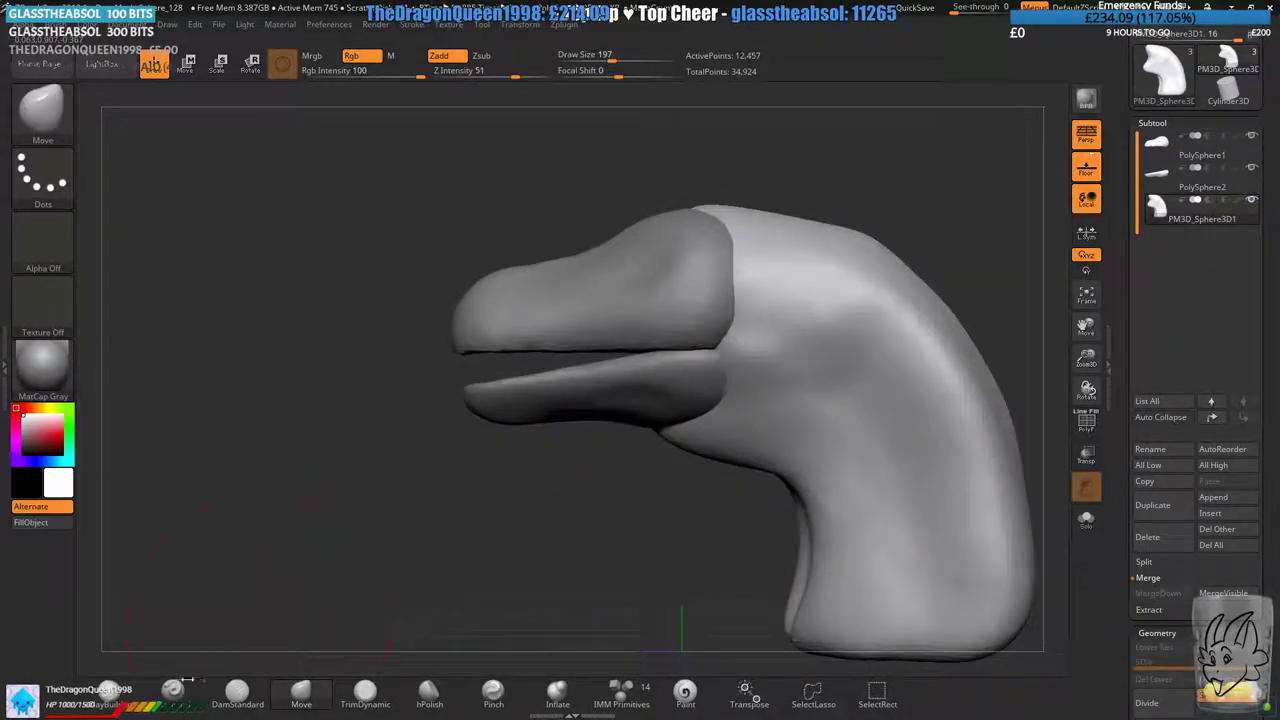
# - Set the Standard brush's draw size to 140, build up the side of the neck and smooth its back
pyautogui.click(180, 691)
pyautogui.keyDown('alt'); pyautogui.moveTo(830, 416); pyautogui.dragTo(664, 333, button='right'); pyautogui.keyUp('alt')
pyautogui.moveTo(620, 278); pyautogui.dragTo(762, 492)
pyautogui.hotkey('ctrl', 'z')
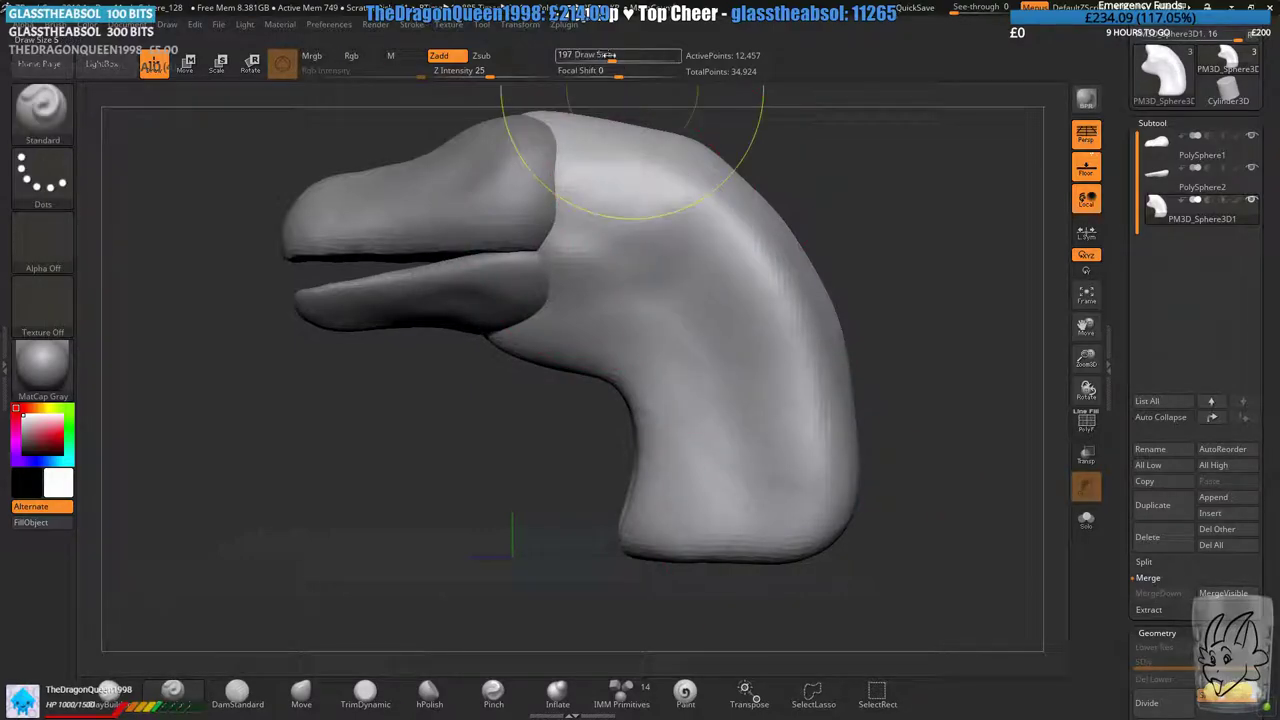
pyautogui.moveTo(613, 61); pyautogui.dragTo(602, 61)
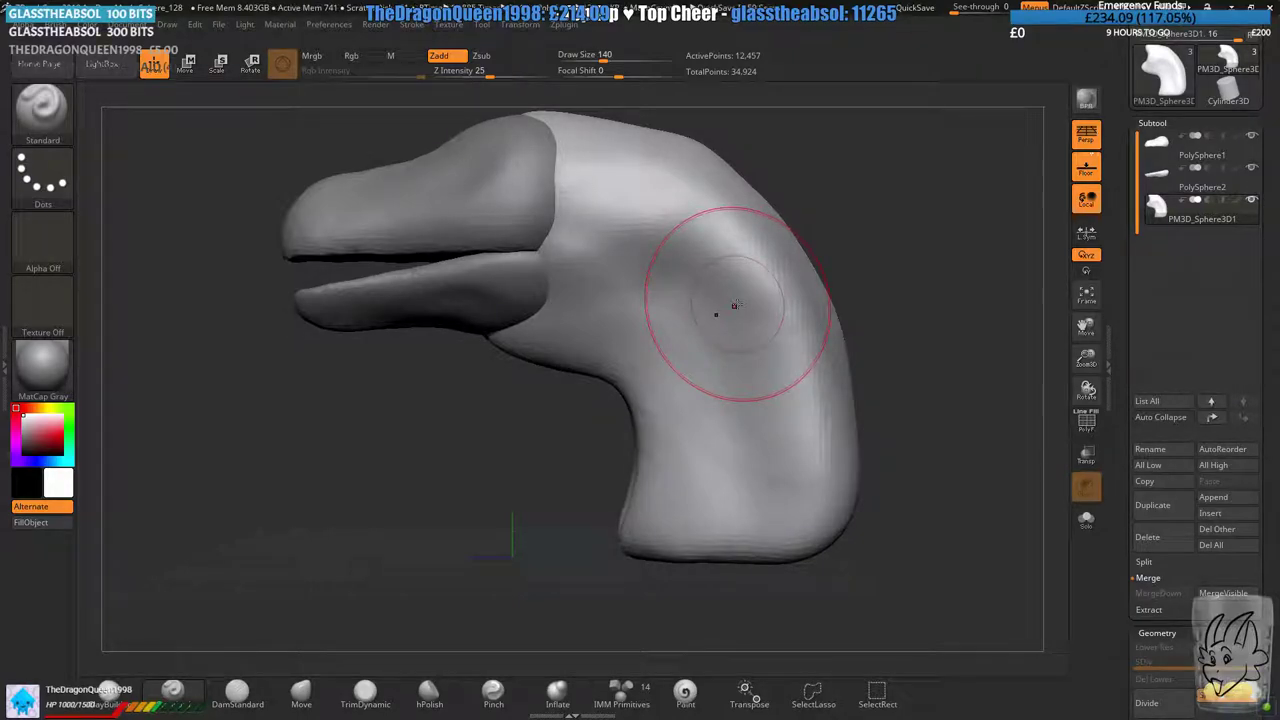
pyautogui.moveTo(829, 306)
pyautogui.keyDown('shift'); pyautogui.mouseDown()
pyautogui.moveTo(708, 327)
pyautogui.moveTo(660, 206)
pyautogui.moveTo(651, 517)
pyautogui.moveTo(631, 449)
pyautogui.mouseUp(); pyautogui.keyUp('shift')
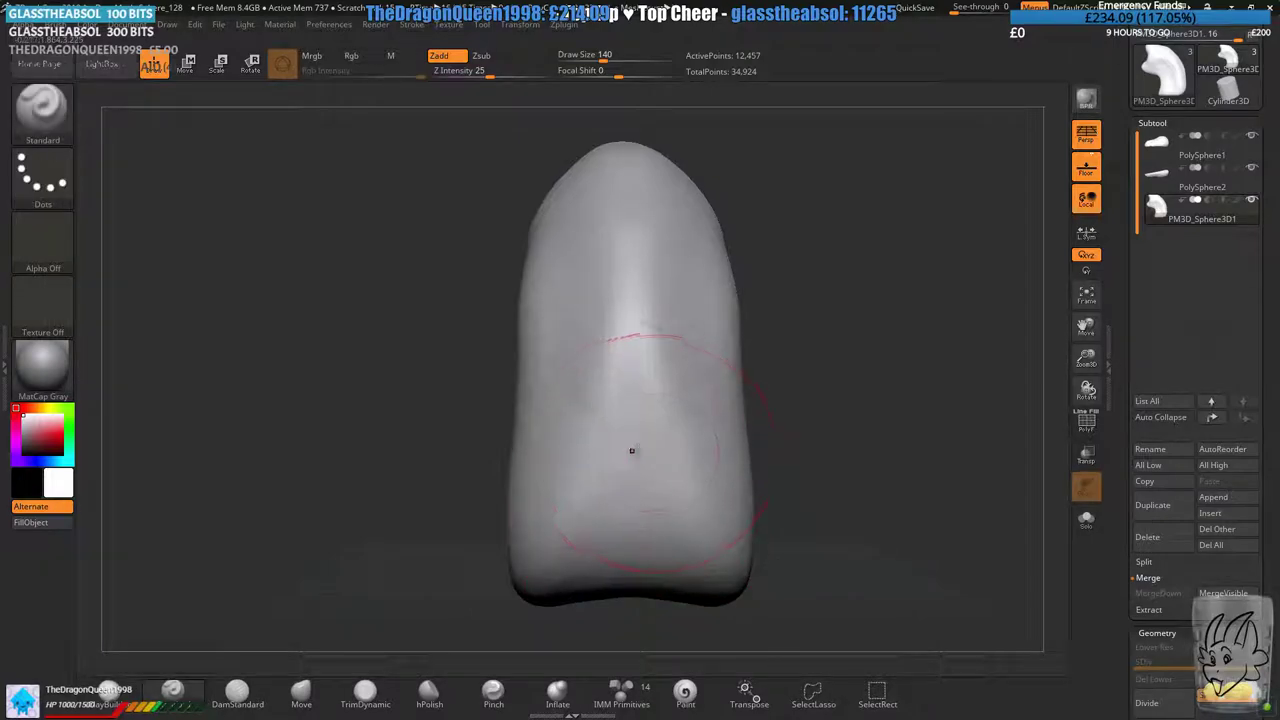
# - Refine the raised form running along the side of the neck with the Standard brush
pyautogui.moveTo(90, 318); pyautogui.dragTo(170, 305)
pyautogui.moveTo(780, 420)
pyautogui.mouseDown()
pyautogui.moveTo(860, 400)
pyautogui.moveTo(750, 375)
pyautogui.mouseUp()
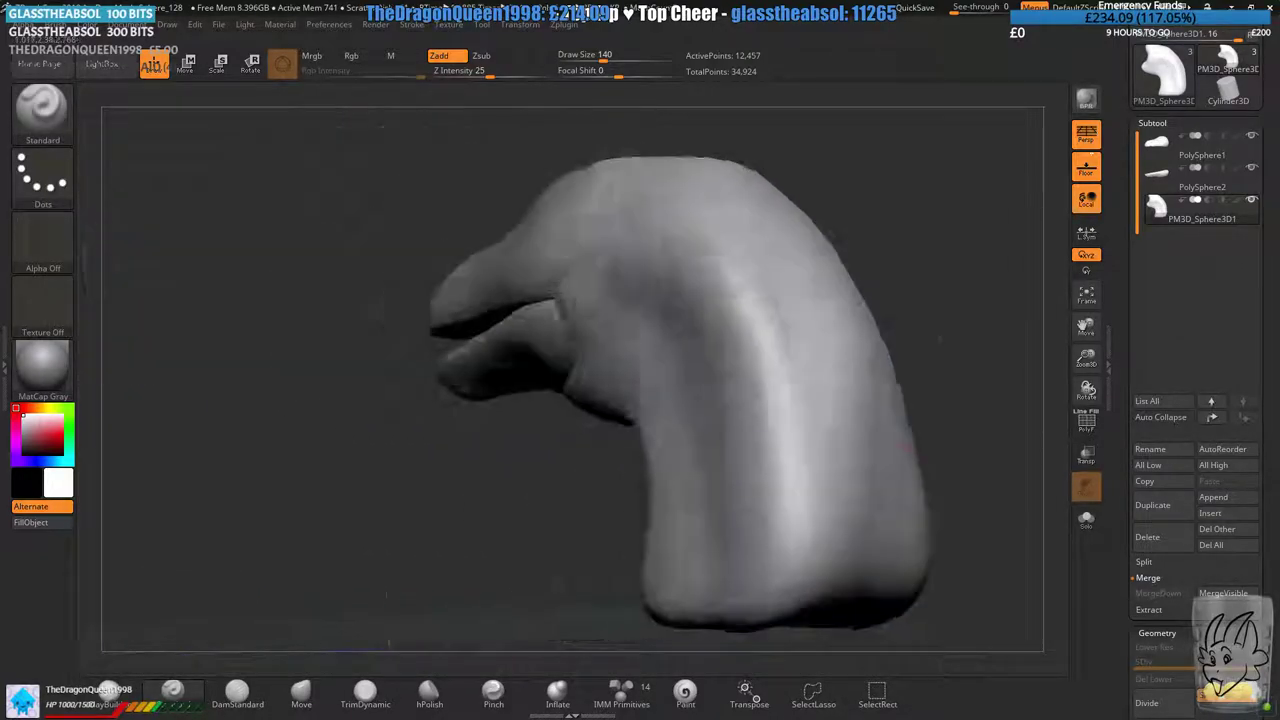
pyautogui.keyDown('alt'); pyautogui.moveTo(500, 475); pyautogui.dragTo(382, 297); pyautogui.keyUp('alt')
pyautogui.moveTo(480, 400); pyautogui.dragTo(350, 330)
pyautogui.moveTo(684, 348)
pyautogui.mouseDown()
pyautogui.moveTo(700, 340)
pyautogui.moveTo(718, 360)
pyautogui.moveTo(705, 345)
pyautogui.mouseUp()
pyautogui.moveTo(737, 220)
pyautogui.mouseDown()
pyautogui.moveTo(705, 395)
pyautogui.moveTo(621, 357)
pyautogui.mouseUp()
pyautogui.moveTo(850, 440); pyautogui.dragTo(963, 585)
# - Isolate the thin slice at the bottom of the neck and split the hidden part into a separate subtool
pyautogui.keyDown('alt'); pyautogui.moveTo(500, 440); pyautogui.dragTo(604, 500); pyautogui.keyUp('alt')
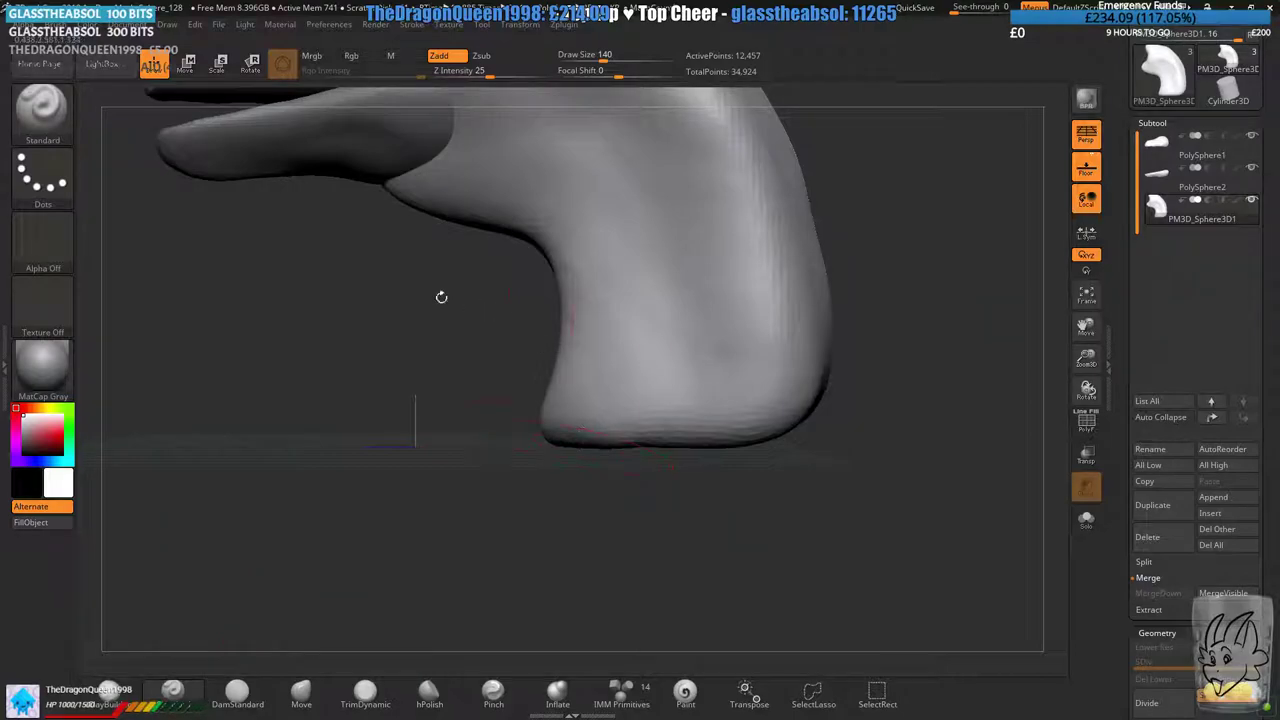
pyautogui.moveTo(656, 535); pyautogui.dragTo(688, 448)
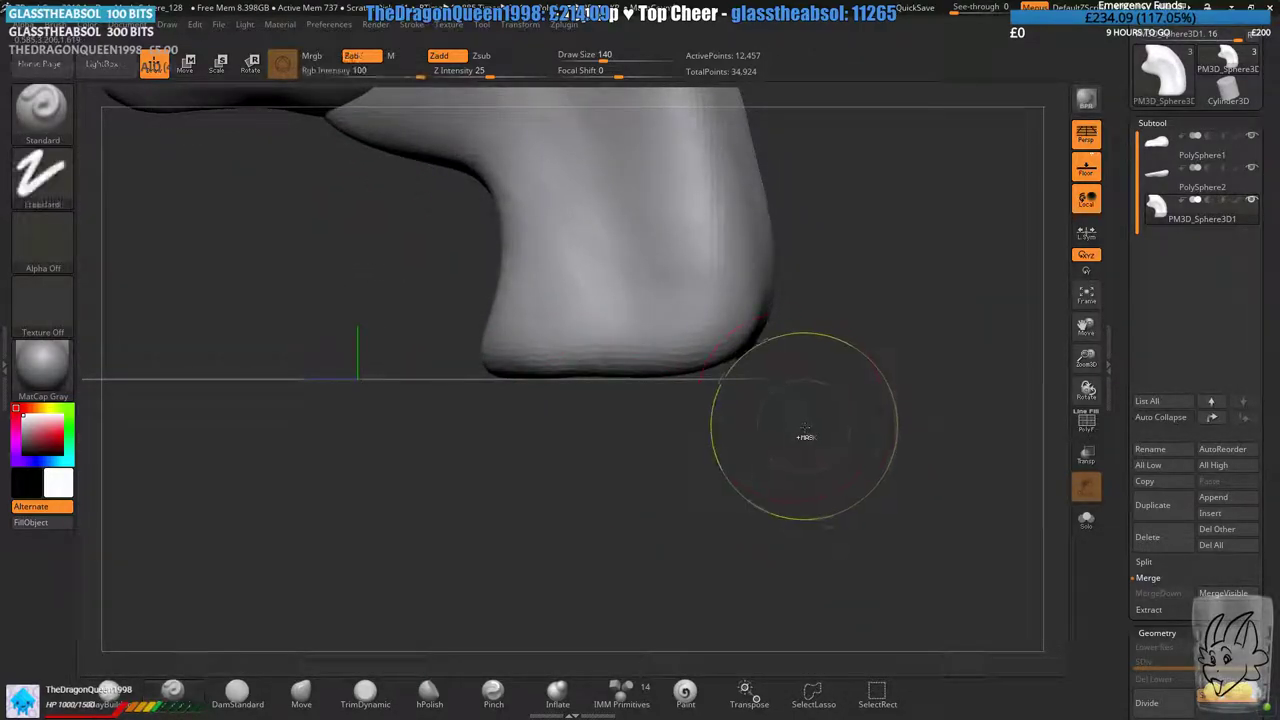
pyautogui.keyDown('ctrl'); pyautogui.keyDown('shift'); pyautogui.moveTo(814, 437); pyautogui.dragTo(403, 354); pyautogui.keyUp('shift'); pyautogui.keyUp('ctrl')
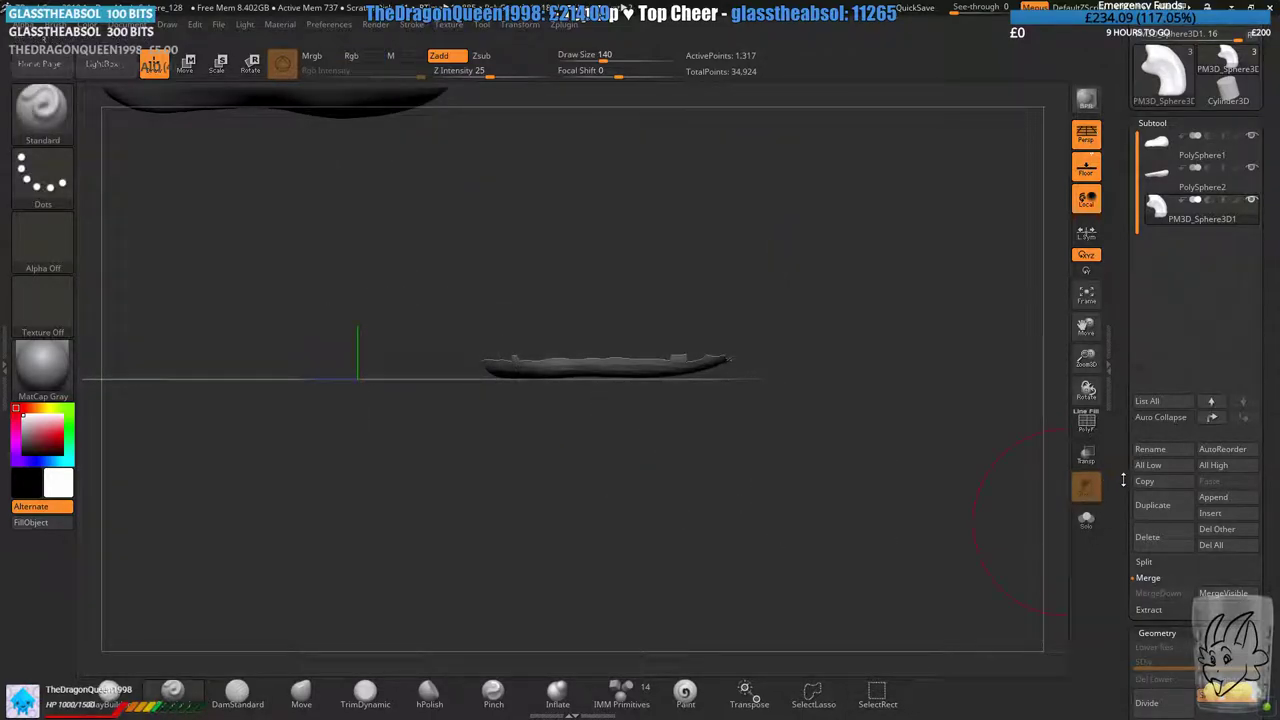
pyautogui.click(1146, 563)
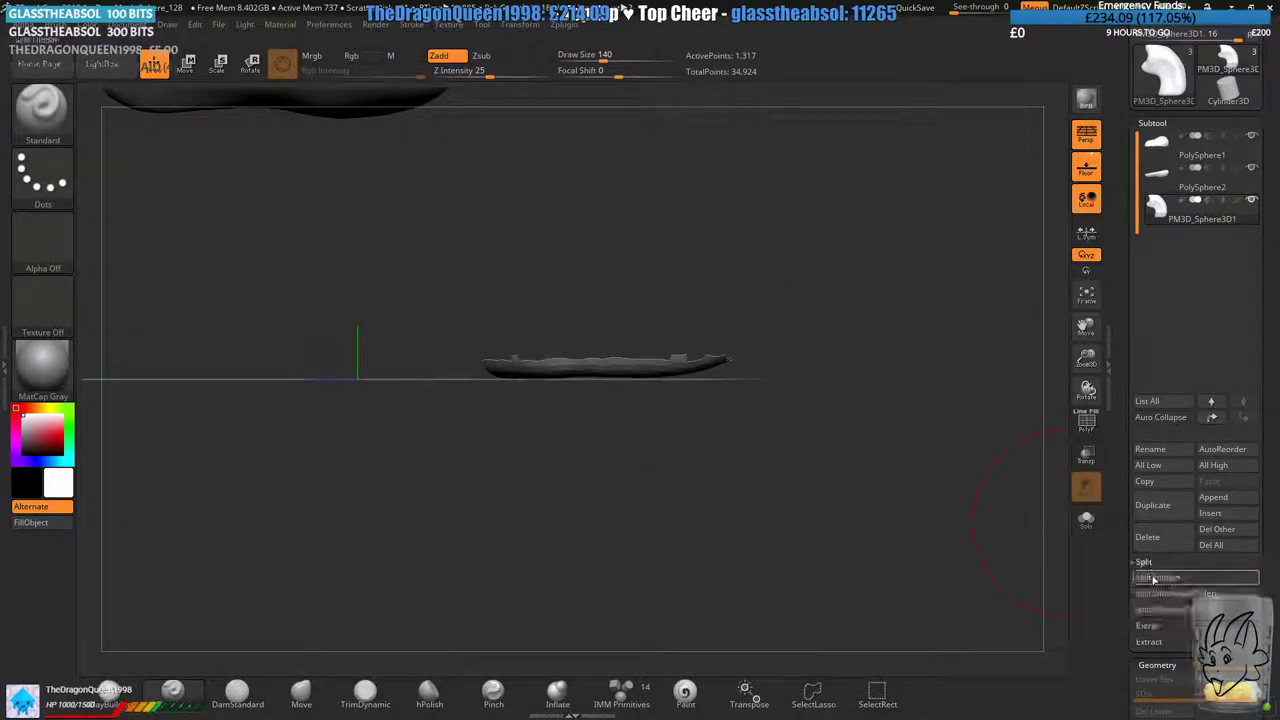
pyautogui.click(1160, 605)
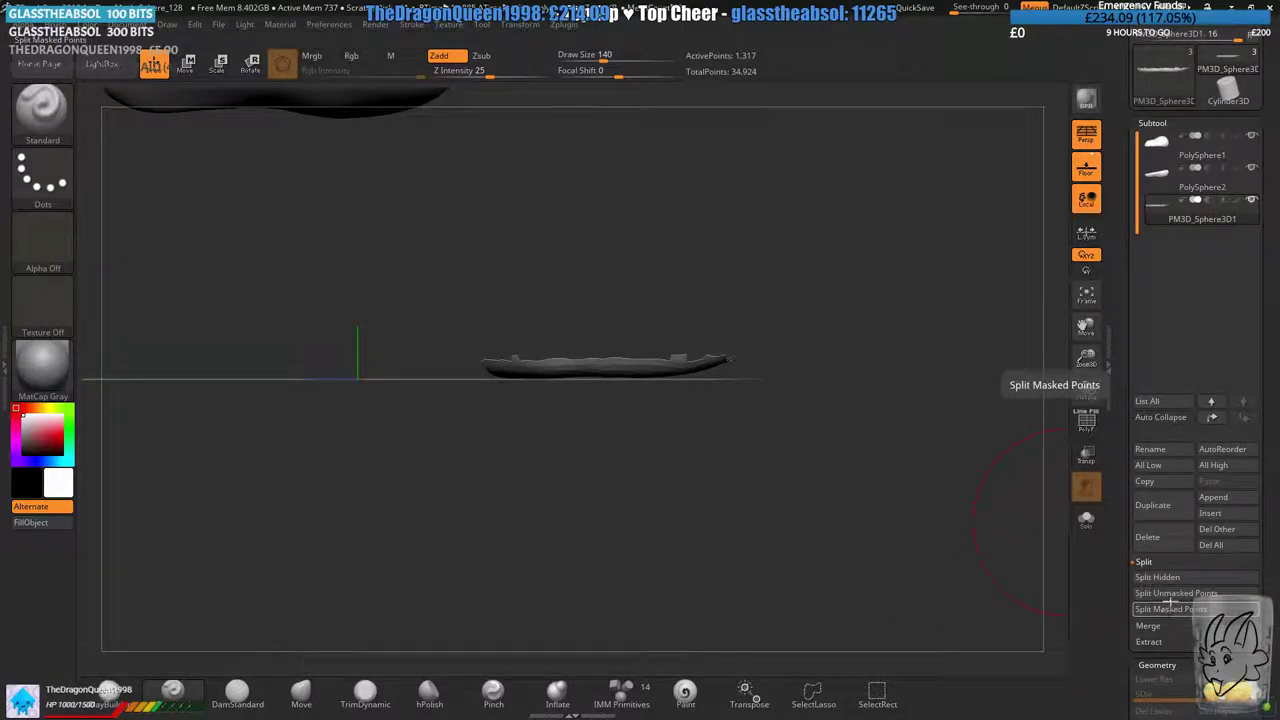
pyautogui.click(1158, 593)
# - Delete the subtool holding the bottom slice and remesh the neck to close its flat base
pyautogui.click(1152, 213)
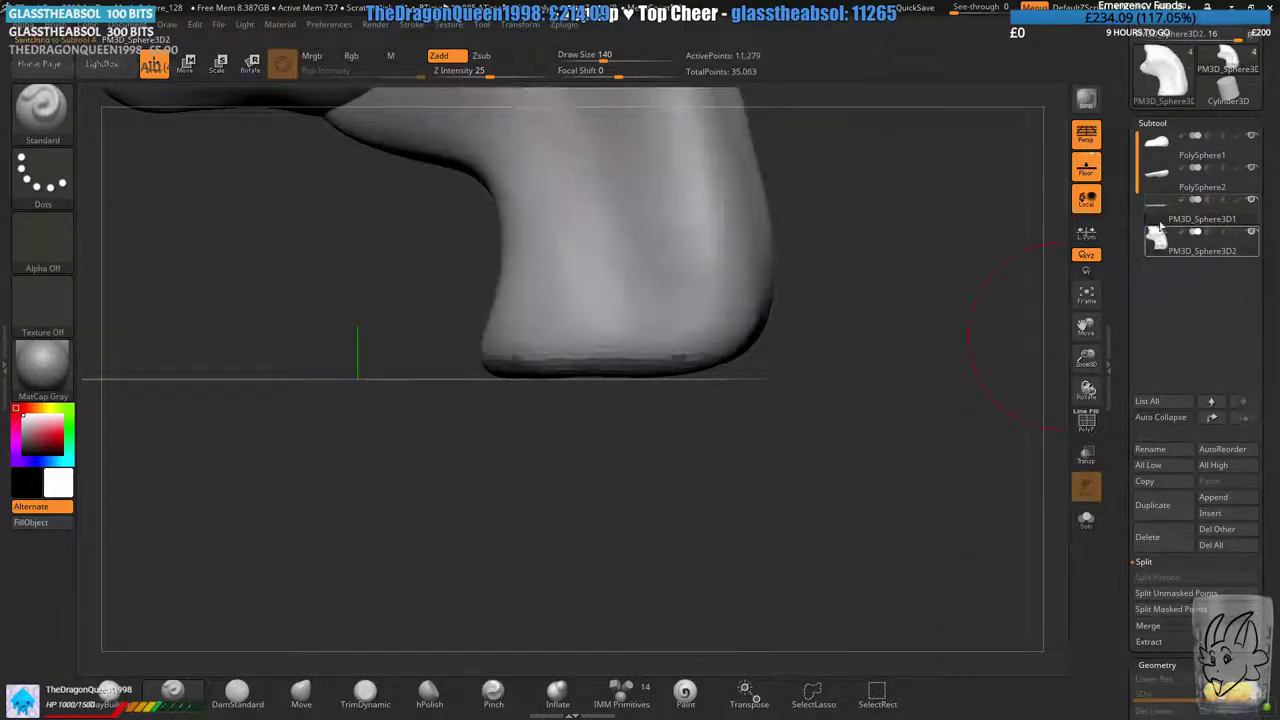
pyautogui.click(1147, 538)
pyautogui.click(1040, 561)
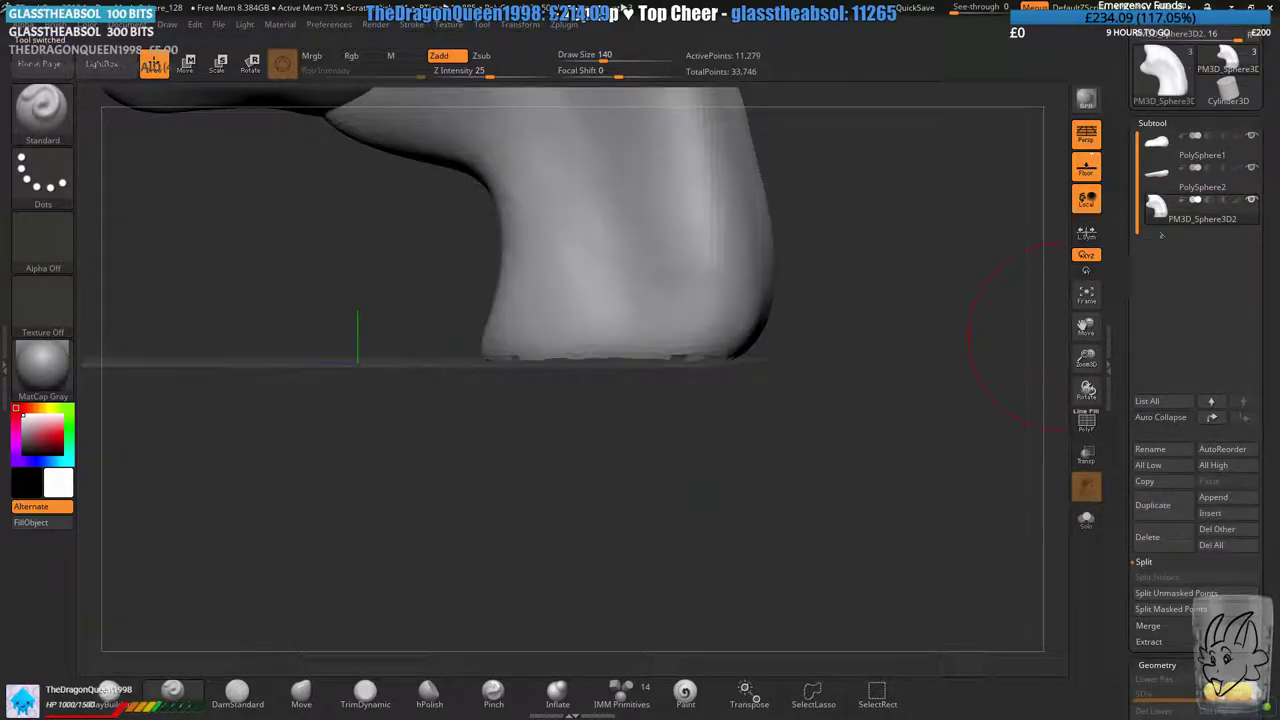
pyautogui.moveTo(794, 549); pyautogui.dragTo(760, 372)
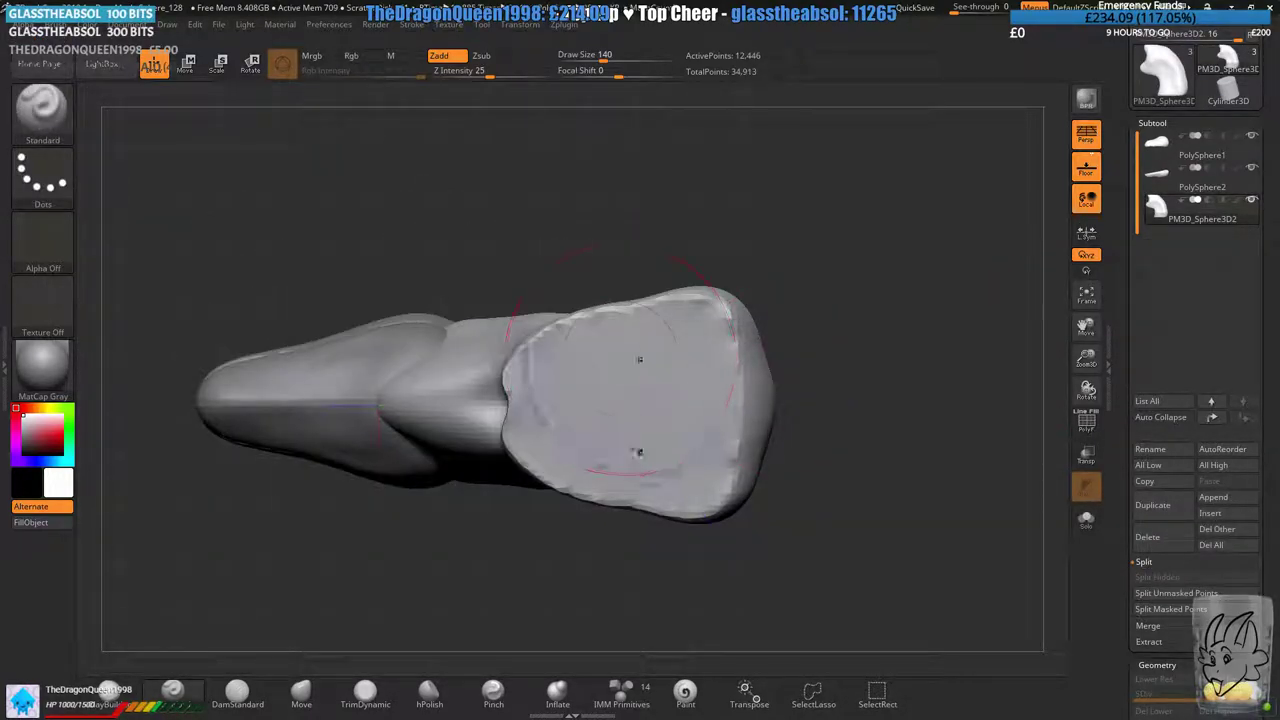
# - Pull the notched front edge of the neck's base into a rounded outline with the Move brush and remesh
pyautogui.keyDown('ctrl'); pyautogui.moveTo(483, 378); pyautogui.dragTo(529, 492, button='right'); pyautogui.keyUp('ctrl')
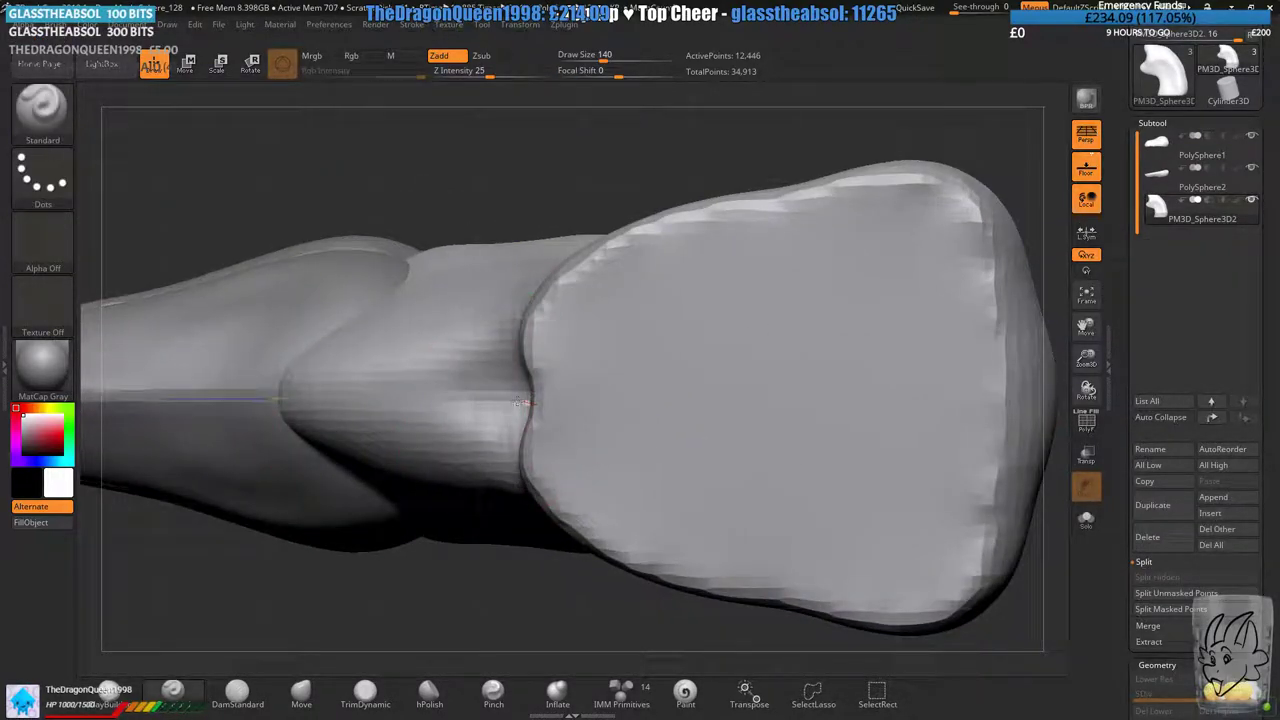
pyautogui.click(301, 692)
pyautogui.moveTo(533, 412); pyautogui.dragTo(493, 404)
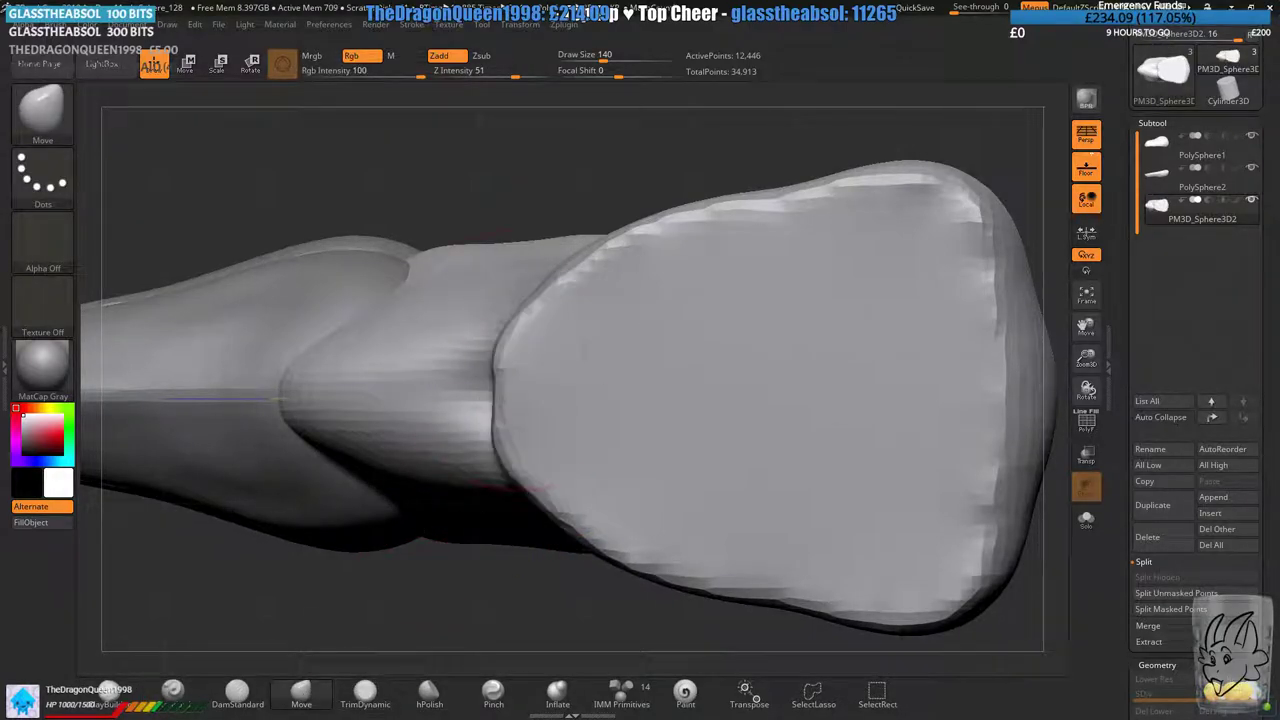
pyautogui.moveTo(521, 347)
pyautogui.mouseDown()
pyautogui.moveTo(537, 334)
pyautogui.moveTo(557, 360)
pyautogui.mouseUp()
pyautogui.keyDown('ctrl'); pyautogui.moveTo(557, 360); pyautogui.dragTo(643, 271, button='right'); pyautogui.keyUp('ctrl')
pyautogui.keyDown('ctrl'); pyautogui.moveTo(643, 271); pyautogui.dragTo(696, 285); pyautogui.keyUp('ctrl')
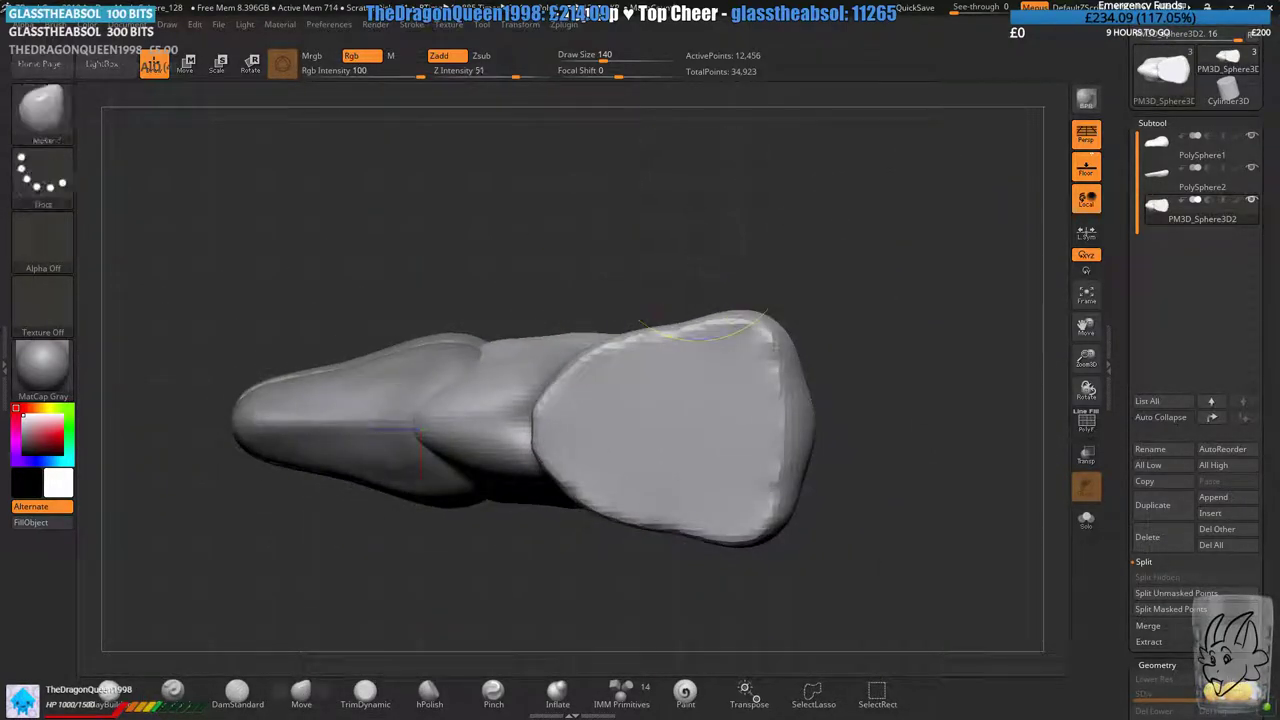
pyautogui.keyDown('shift'); pyautogui.moveTo(696, 200); pyautogui.dragTo(707, 424, button='right'); pyautogui.keyUp('shift')
pyautogui.moveTo(623, 583)
pyautogui.keyDown('alt'); pyautogui.mouseDown(button='right')
pyautogui.moveTo(643, 500)
pyautogui.moveTo(631, 466)
pyautogui.mouseUp(button='right'); pyautogui.keyUp('alt')
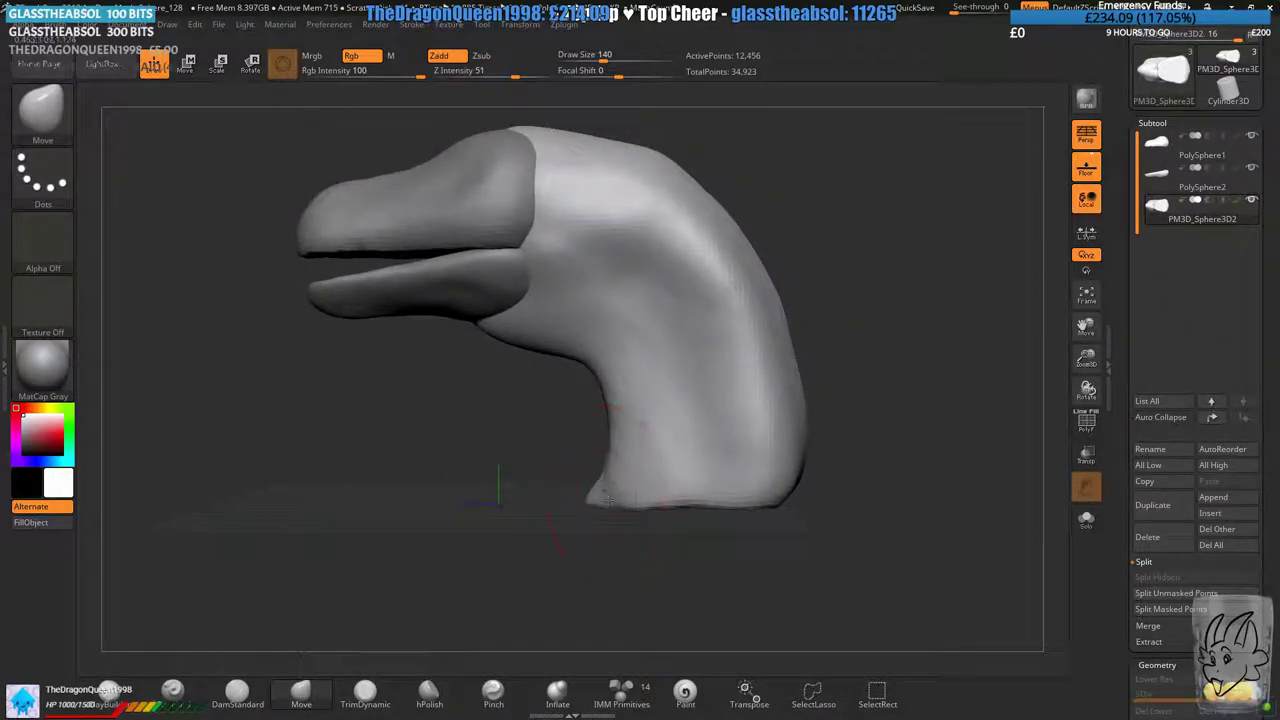
# - Adjust the front side of the lower neck with a small Move brush stroke
pyautogui.moveTo(570, 440)
pyautogui.keyDown('shift'); pyautogui.mouseDown(button='right')
pyautogui.moveTo(625, 440)
pyautogui.moveTo(679, 518)
pyautogui.mouseUp(button='right'); pyautogui.keyUp('shift')
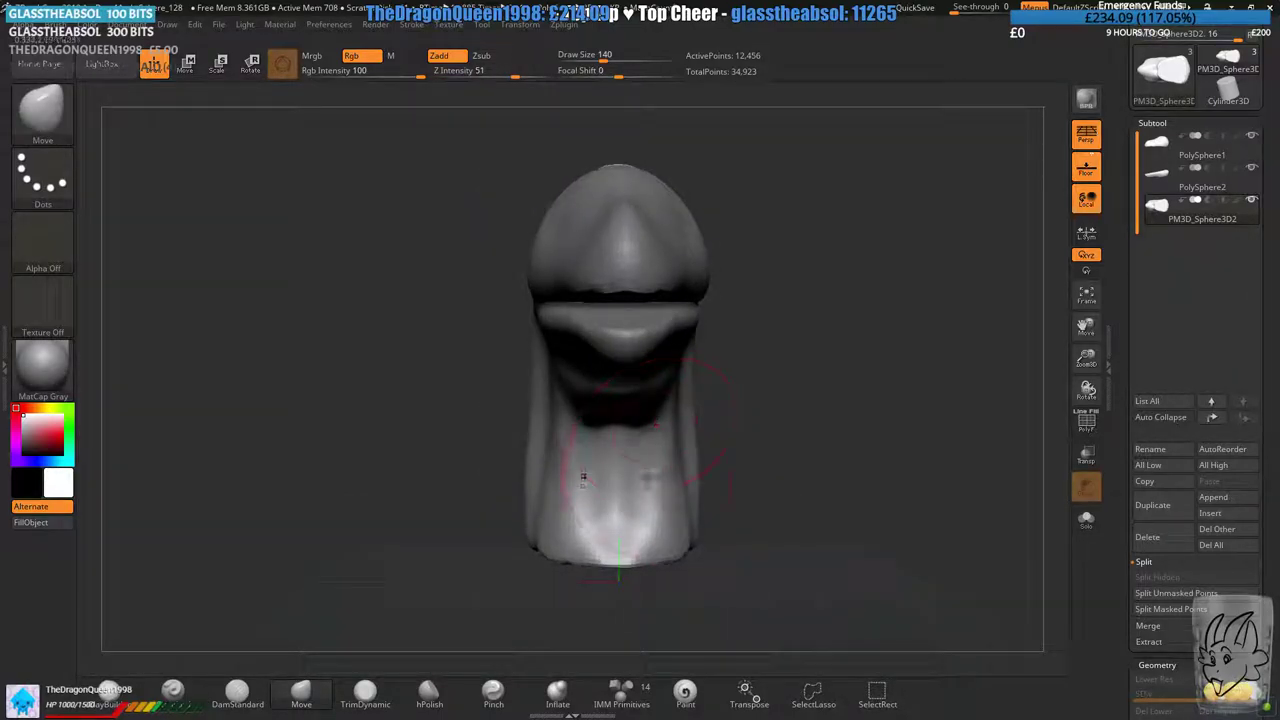
pyautogui.moveTo(684, 458)
pyautogui.keyDown('alt'); pyautogui.mouseDown(button='right')
pyautogui.moveTo(687, 363)
pyautogui.moveTo(686, 456)
pyautogui.moveTo(664, 383)
pyautogui.mouseUp(button='right'); pyautogui.keyUp('alt')
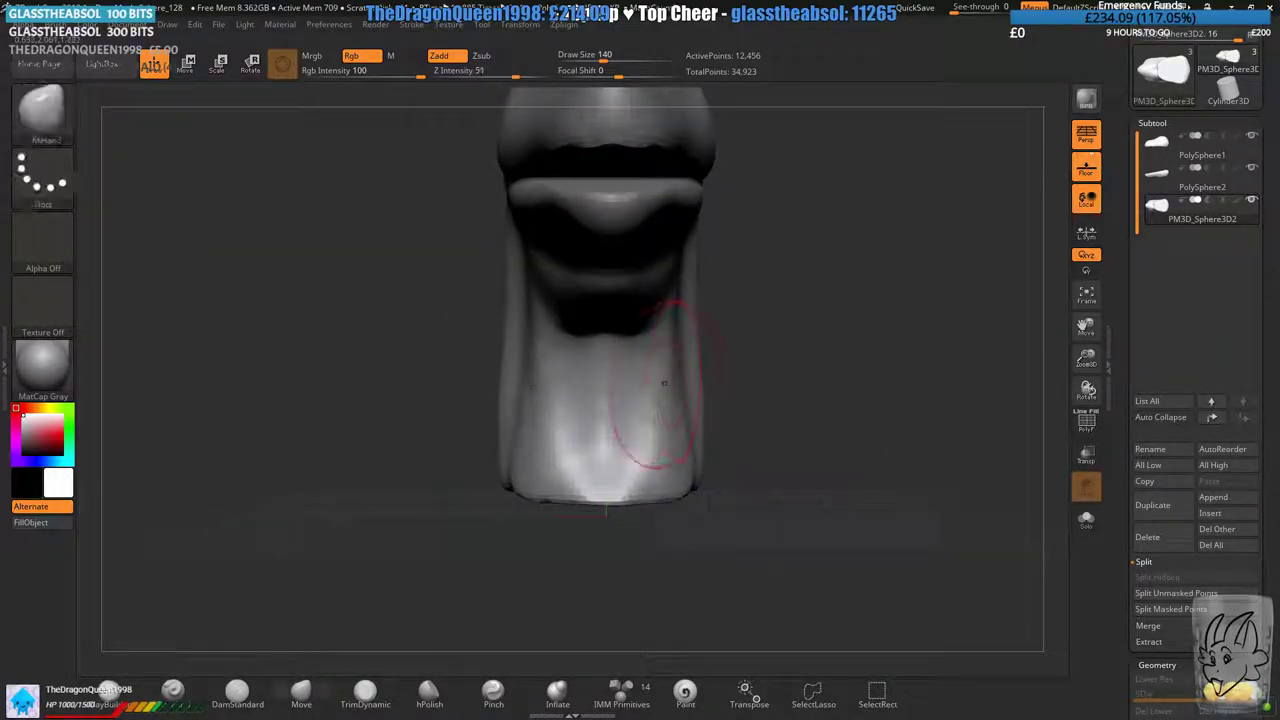
pyautogui.moveTo(664, 383); pyautogui.dragTo(657, 380)
pyautogui.moveTo(659, 452); pyautogui.dragTo(505, 390, button='right')
pyautogui.keyDown('alt'); pyautogui.moveTo(684, 340); pyautogui.dragTo(599, 382, button='right'); pyautogui.keyUp('alt')
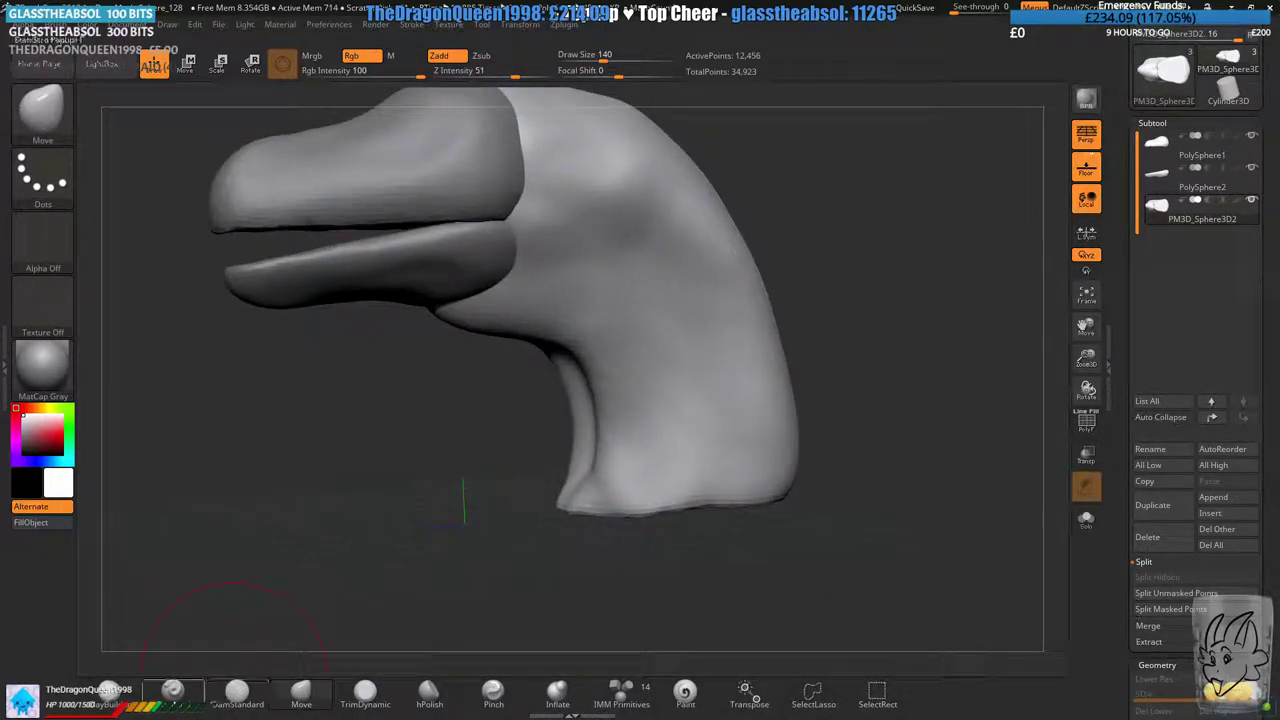
# - Build up the long raised form running down the side and back of the neck with the Standard brush
pyautogui.click(172, 690)
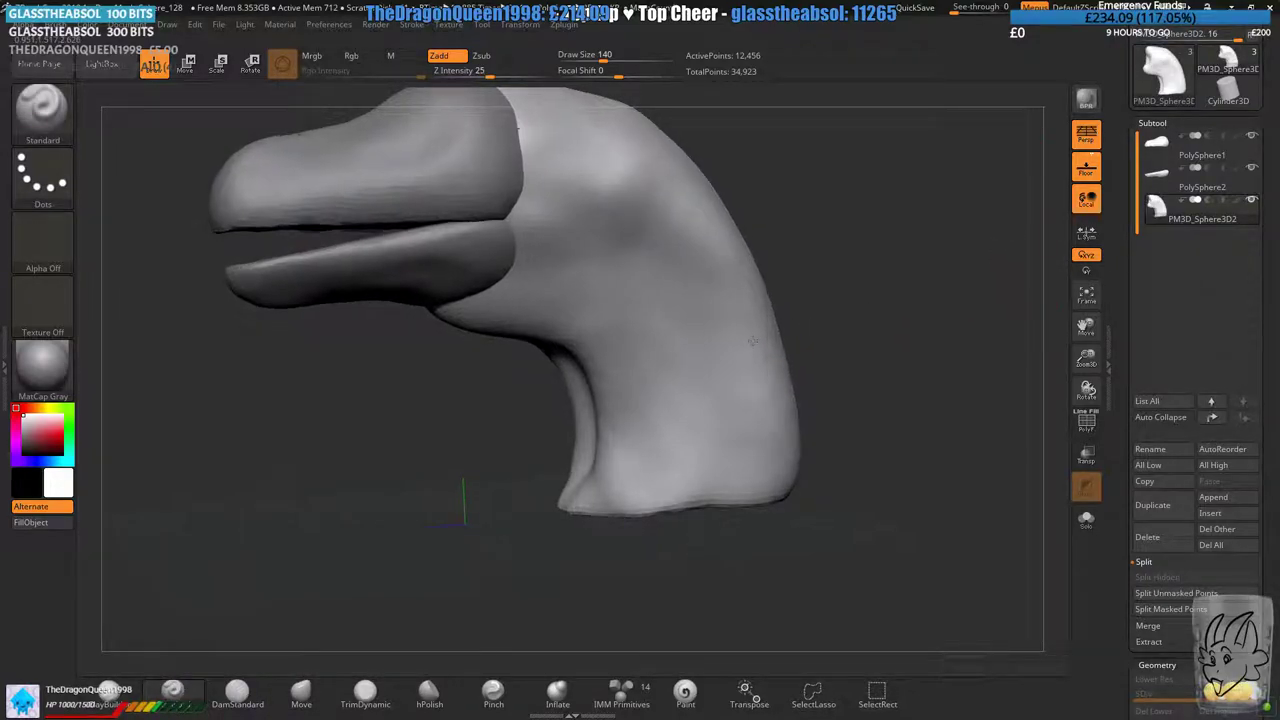
pyautogui.moveTo(753, 341); pyautogui.dragTo(705, 330, button='right')
pyautogui.moveTo(625, 215); pyautogui.dragTo(760, 500)
pyautogui.moveTo(931, 363); pyautogui.dragTo(814, 354, button='right')
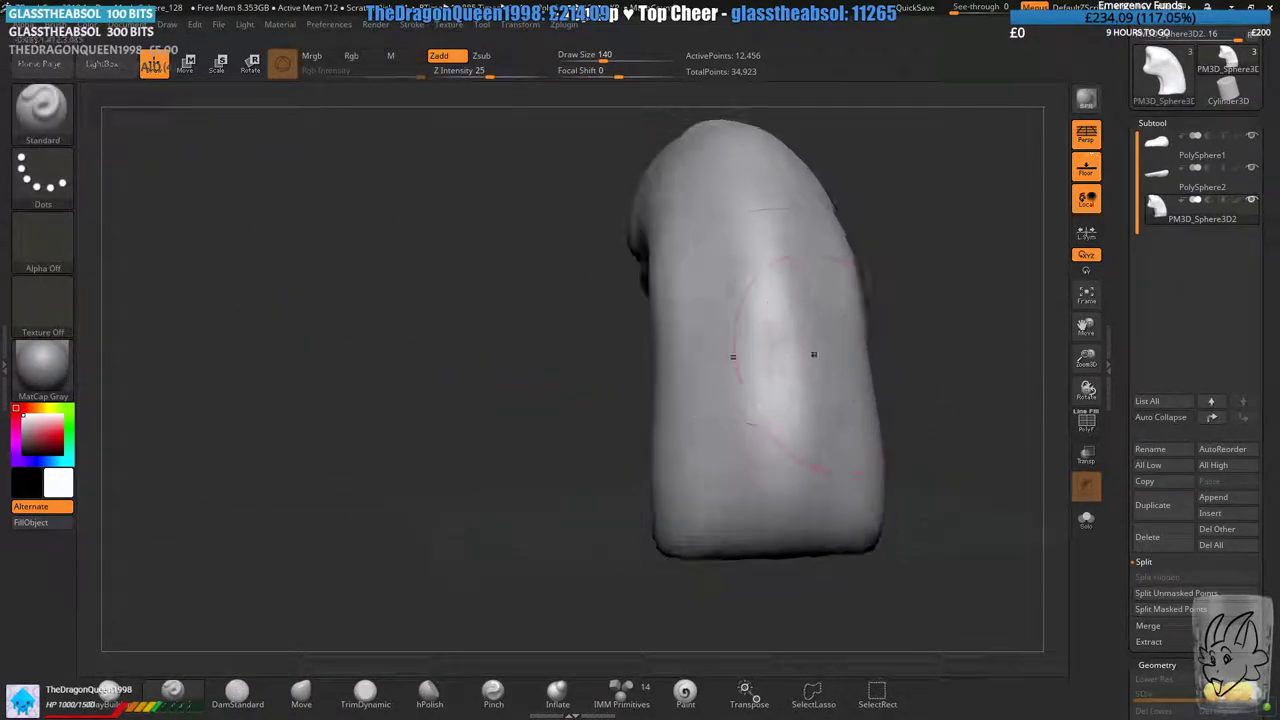
pyautogui.moveTo(730, 190); pyautogui.dragTo(755, 500)
pyautogui.moveTo(540, 370)
pyautogui.mouseDown(button='right')
pyautogui.moveTo(623, 360)
pyautogui.moveTo(640, 330)
pyautogui.mouseUp(button='right')
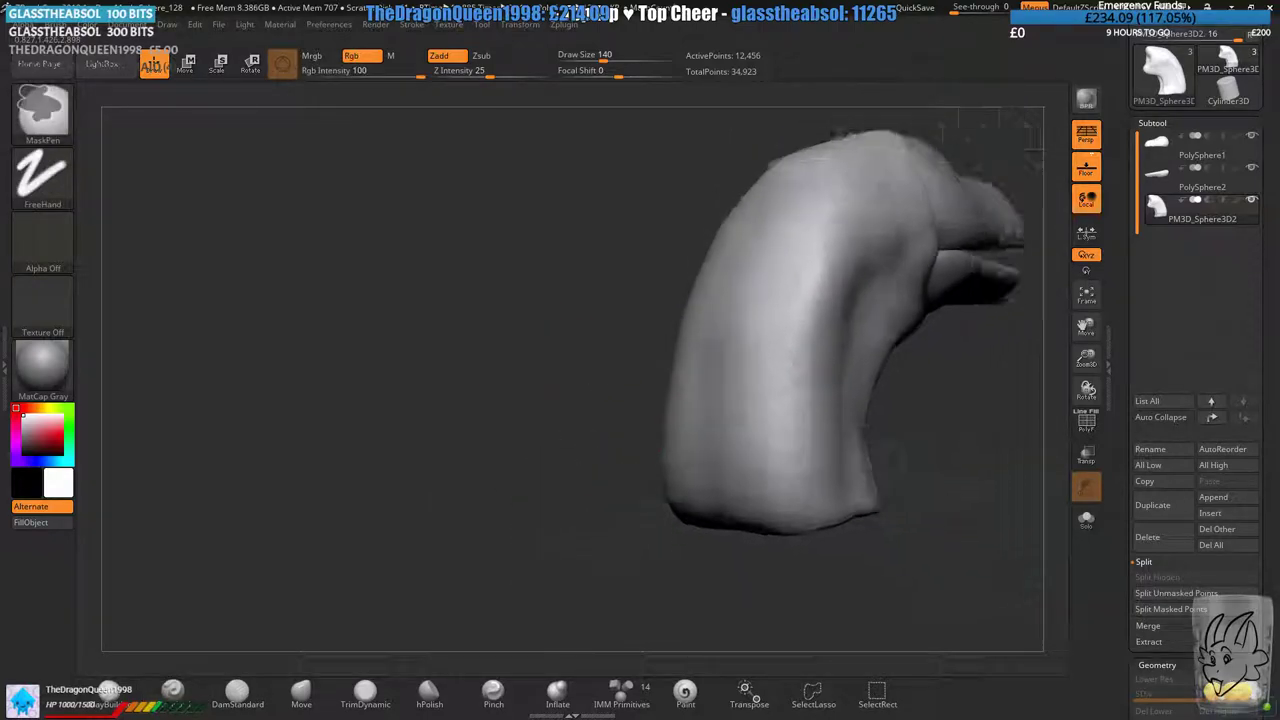
pyautogui.moveTo(655, 395)
pyautogui.mouseDown(button='right')
pyautogui.moveTo(571, 401)
pyautogui.moveTo(641, 419)
pyautogui.mouseUp(button='right')
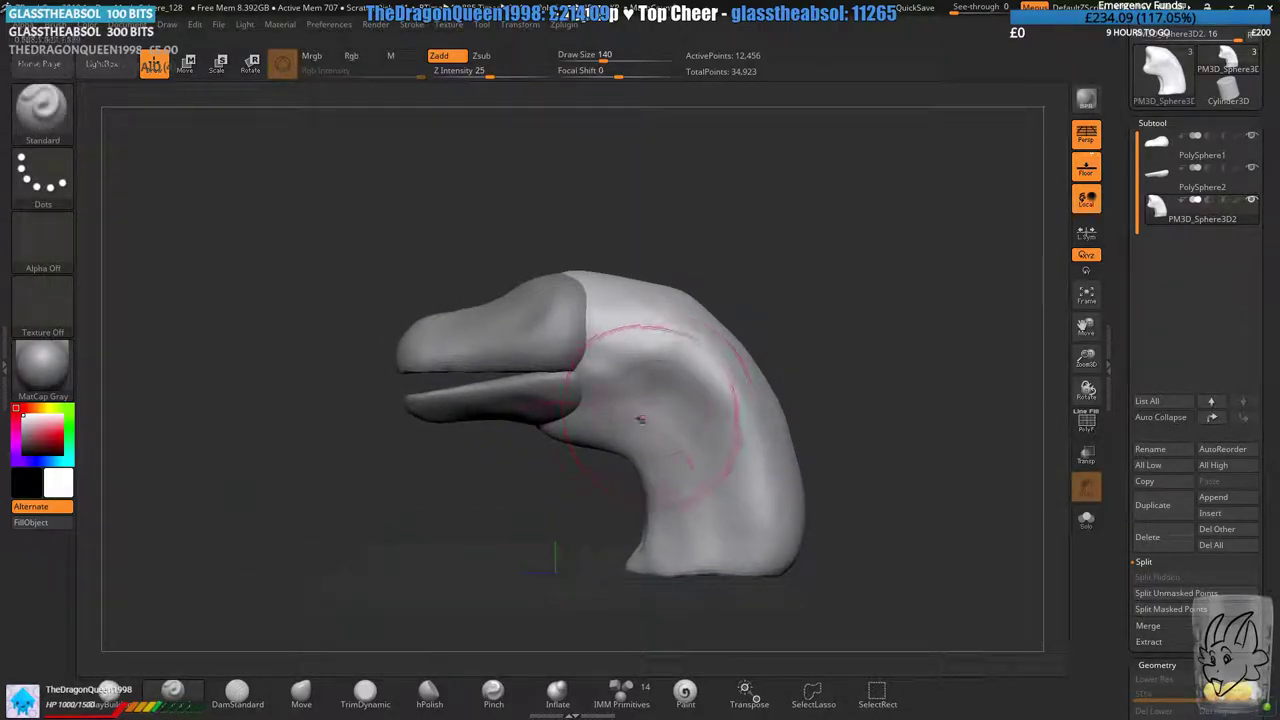
pyautogui.click(306, 695)
pyautogui.keyDown('alt'); pyautogui.moveTo(743, 349); pyautogui.dragTo(694, 401, button='right'); pyautogui.keyUp('alt')
pyautogui.keyDown('ctrl'); pyautogui.moveTo(694, 401); pyautogui.dragTo(690, 480, button='right'); pyautogui.keyUp('ctrl')
pyautogui.moveTo(517, 257); pyautogui.dragTo(512, 242)
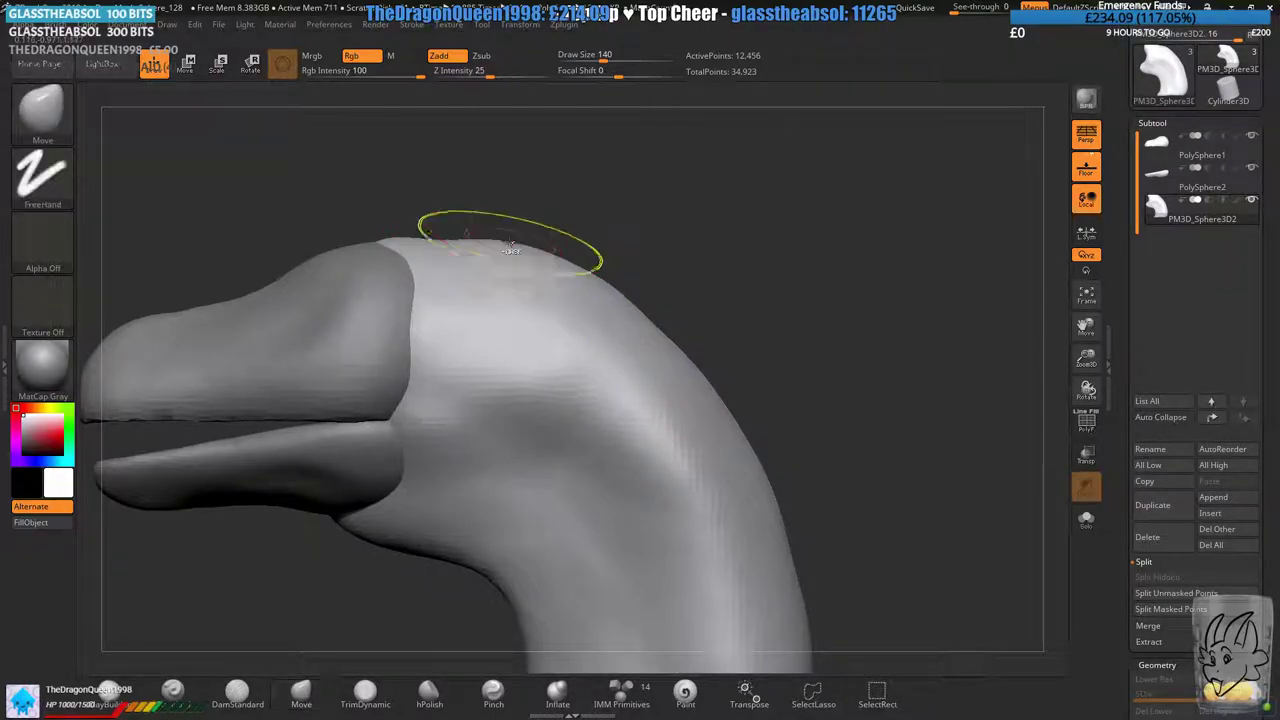
pyautogui.hotkey('ctrl', 'z')
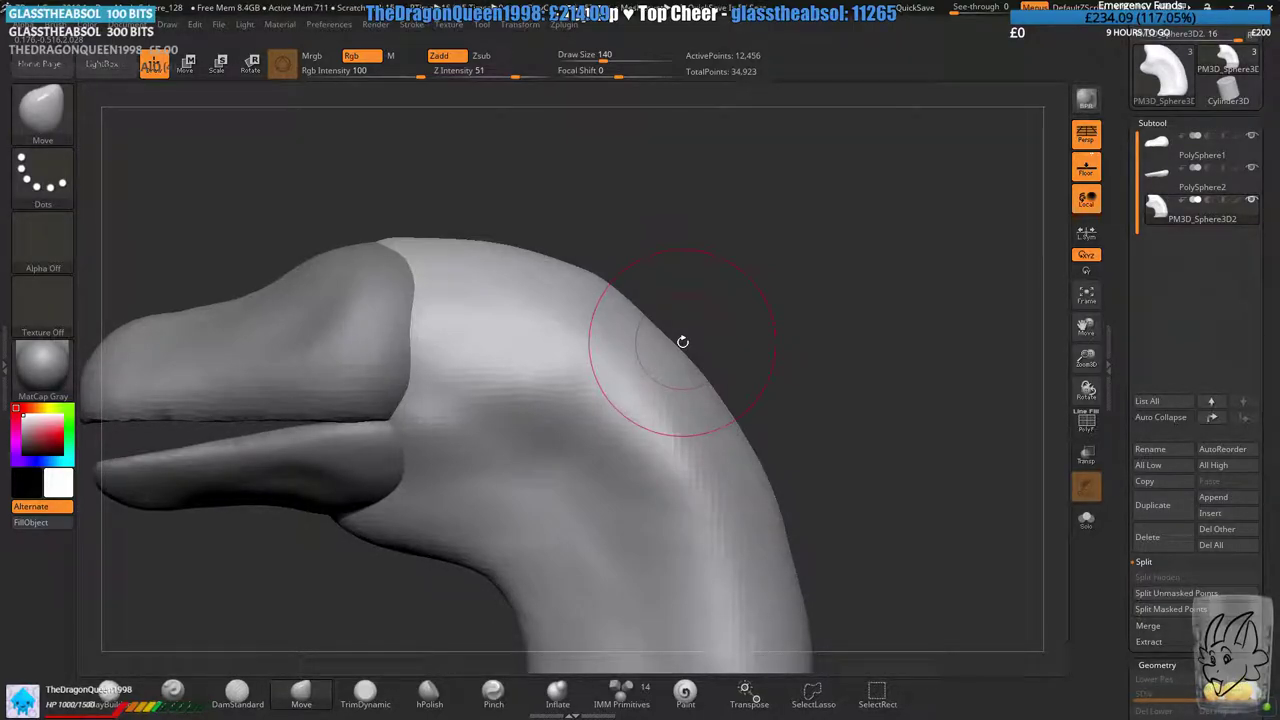
# - Add a new sphere subtool to the head for the eyes and make it the active subtool
pyautogui.moveTo(683, 342)
pyautogui.mouseDown(button='right')
pyautogui.moveTo(660, 287)
pyautogui.moveTo(614, 343)
pyautogui.moveTo(614, 323)
pyautogui.mouseUp(button='right')
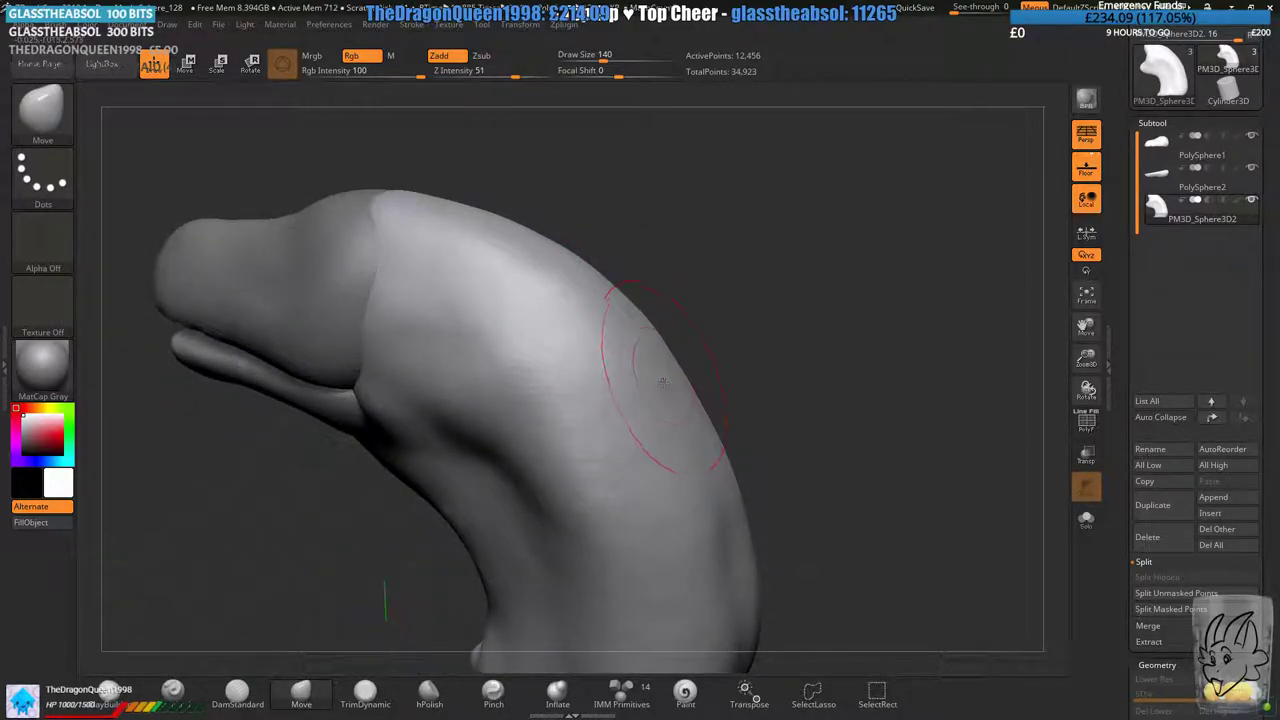
pyautogui.keyDown('ctrl'); pyautogui.moveTo(779, 469); pyautogui.dragTo(848, 303, button='right'); pyautogui.keyUp('ctrl')
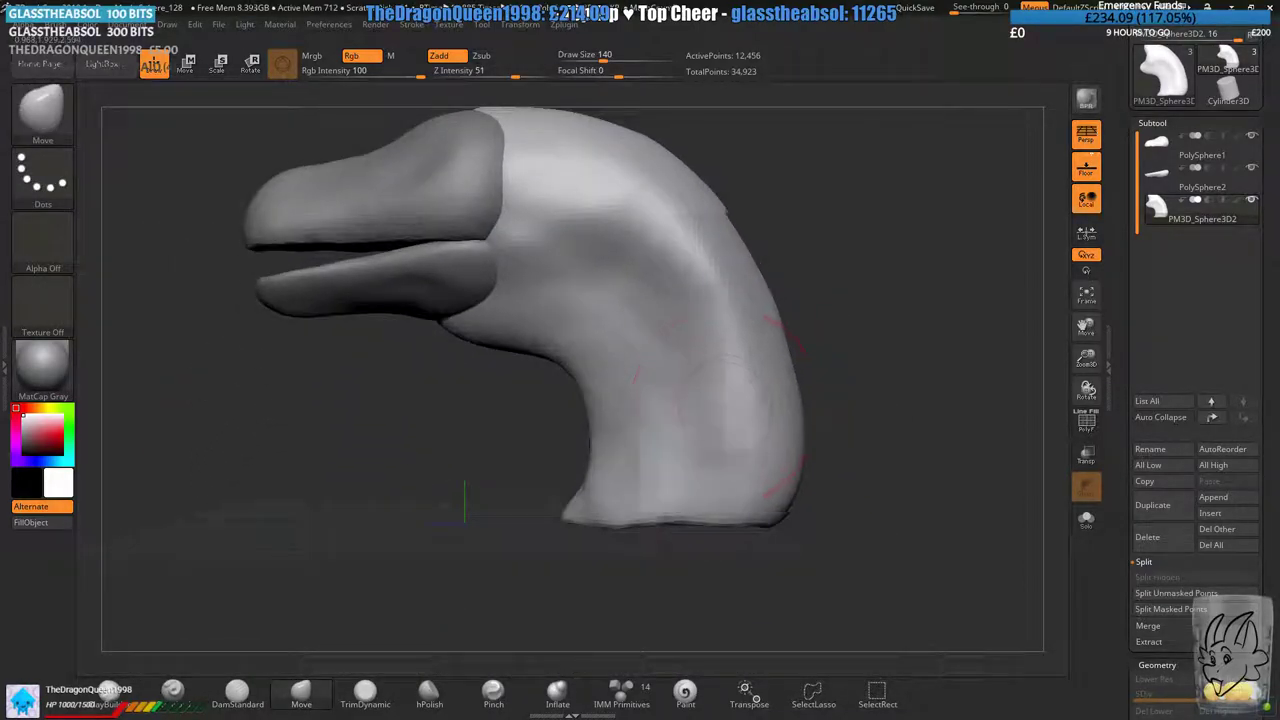
pyautogui.moveTo(714, 408)
pyautogui.mouseDown(button='right')
pyautogui.moveTo(690, 370)
pyautogui.moveTo(785, 444)
pyautogui.mouseUp(button='right')
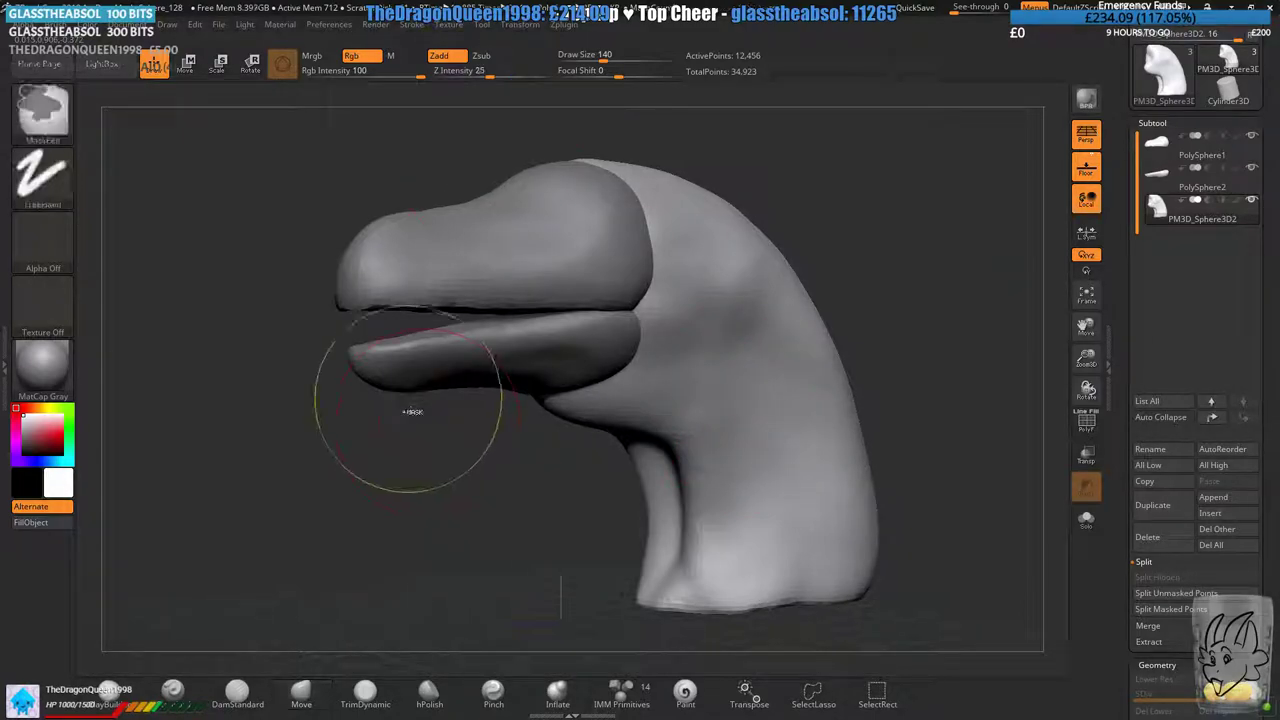
pyautogui.moveTo(409, 403)
pyautogui.mouseDown(button='right')
pyautogui.moveTo(446, 374)
pyautogui.moveTo(480, 374)
pyautogui.moveTo(400, 374)
pyautogui.mouseUp(button='right')
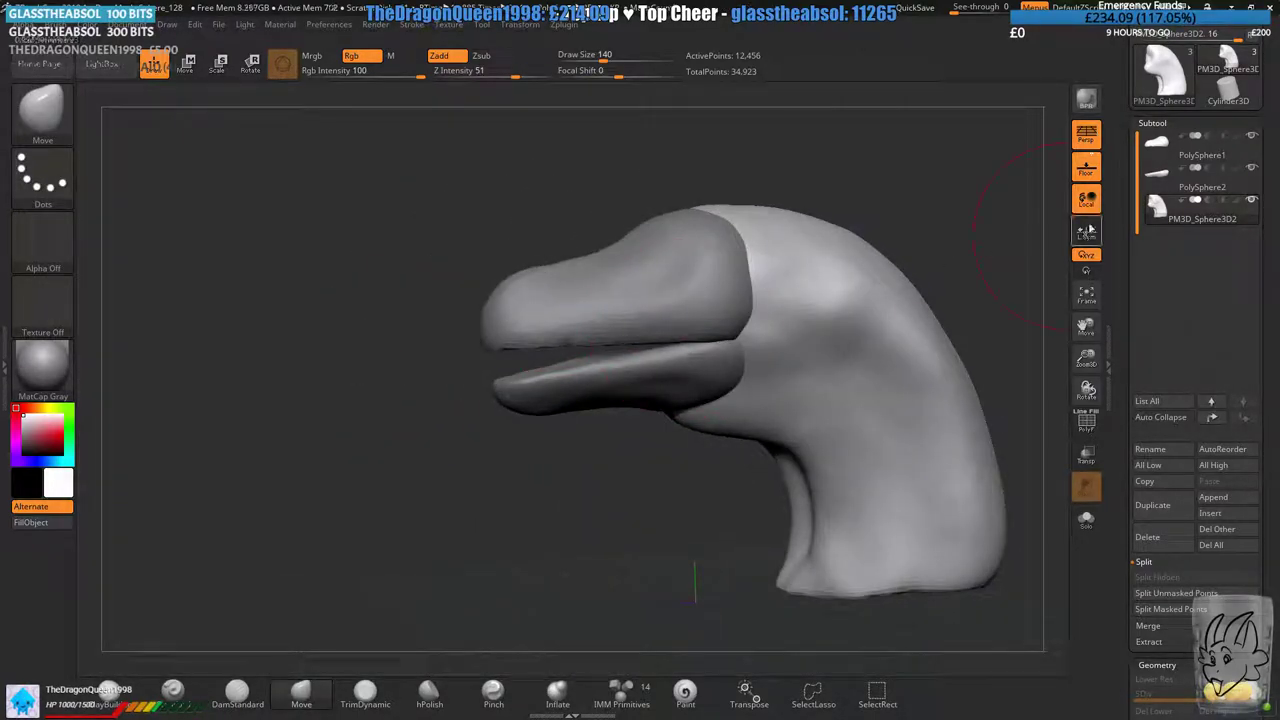
pyautogui.click(1158, 147)
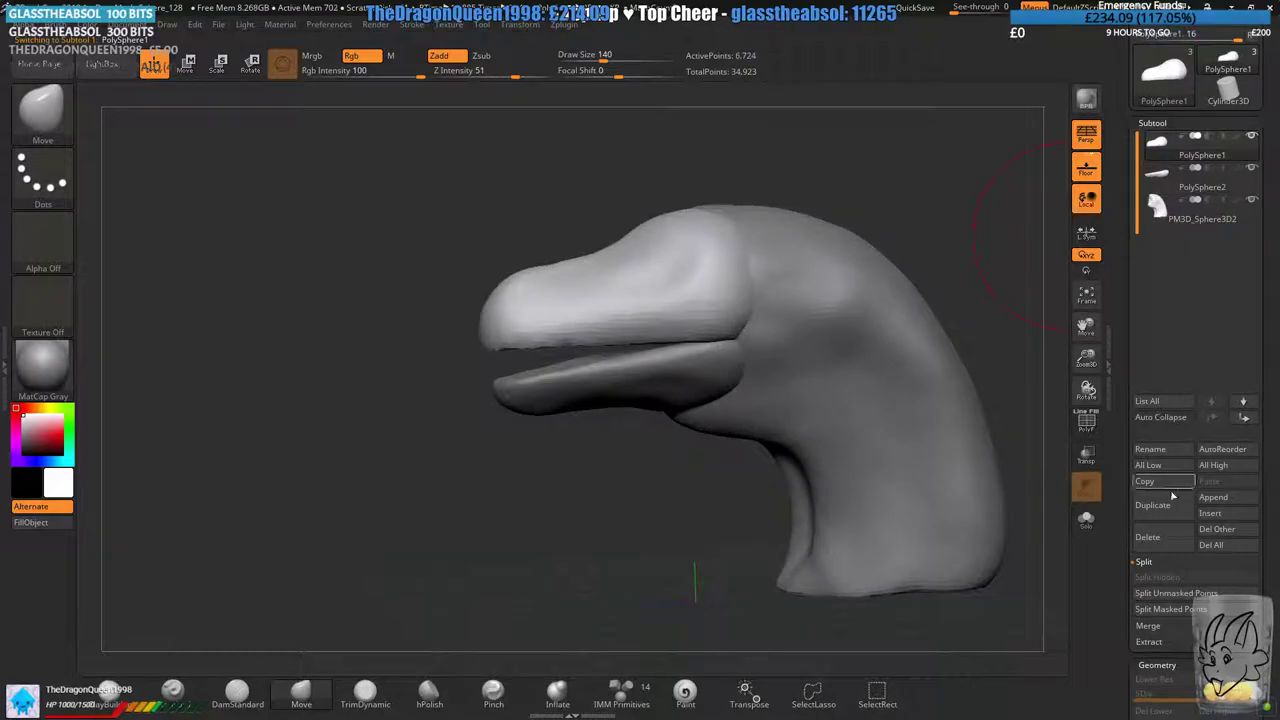
pyautogui.click(1212, 513)
pyautogui.click(1020, 512)
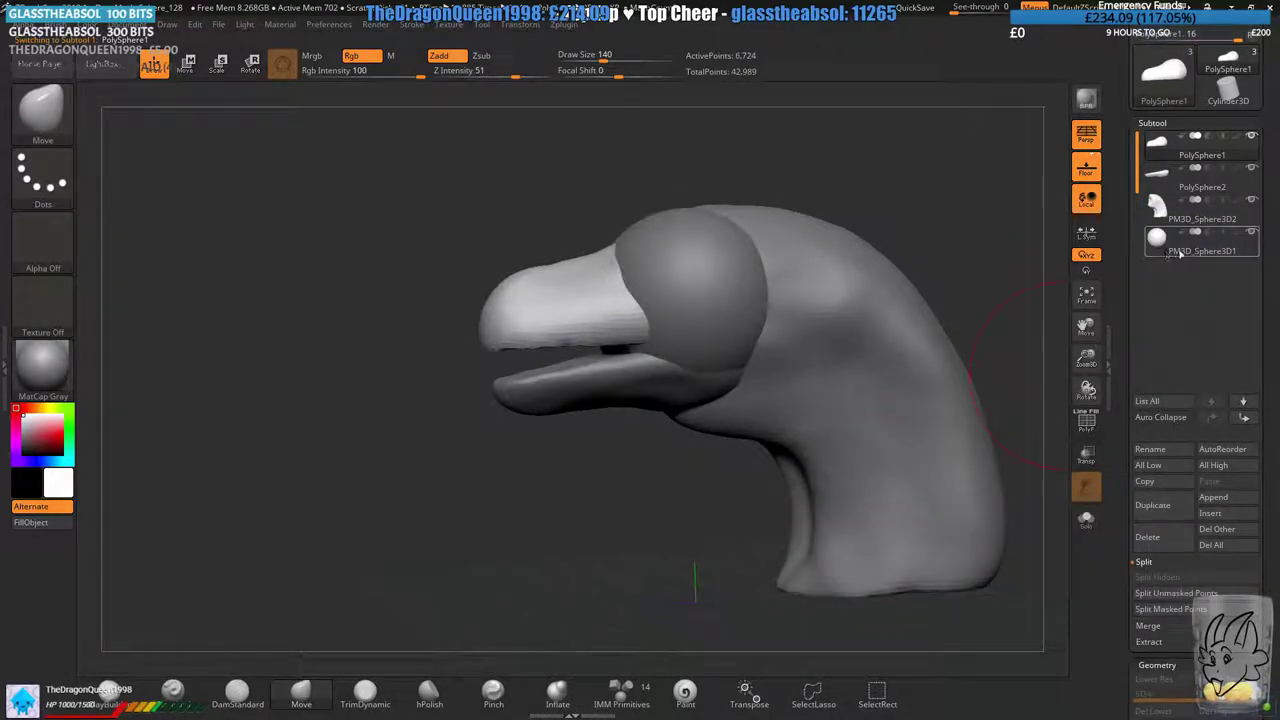
pyautogui.moveTo(427, 203); pyautogui.dragTo(485, 201)
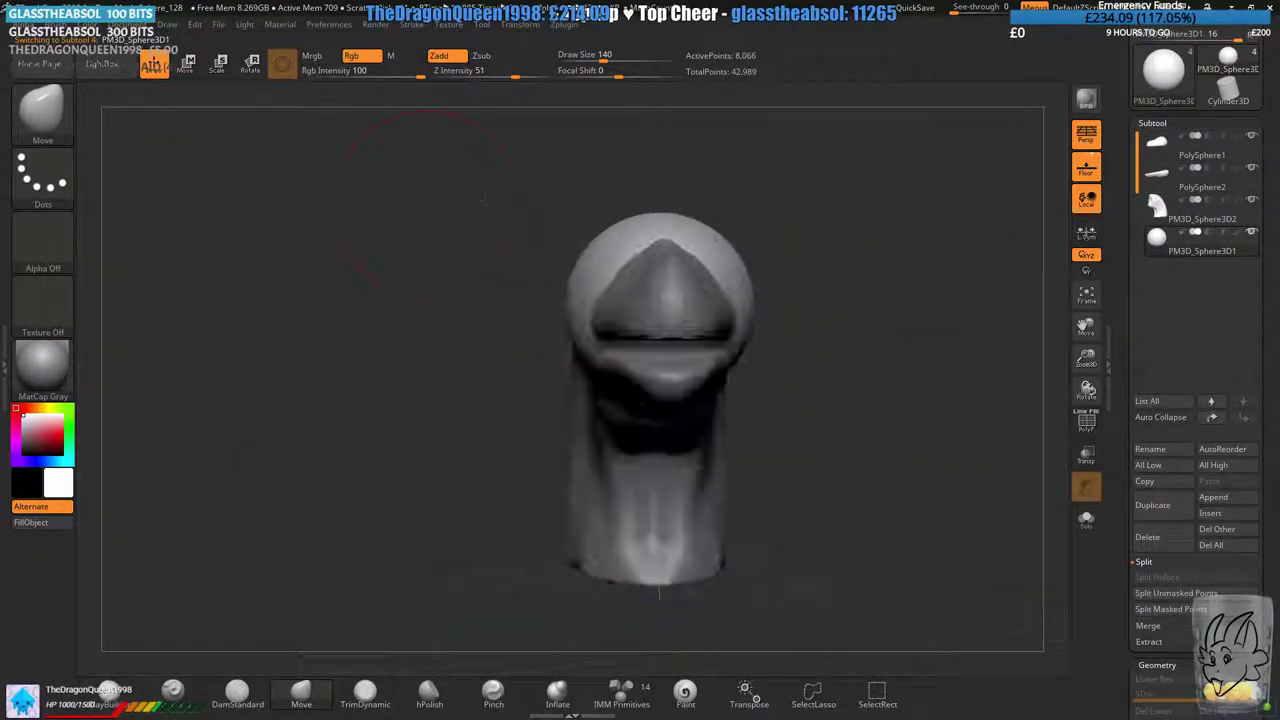
# - Scale the new sphere down to roughly eyeball size and shift it away from the head's centre
pyautogui.click(186, 66)
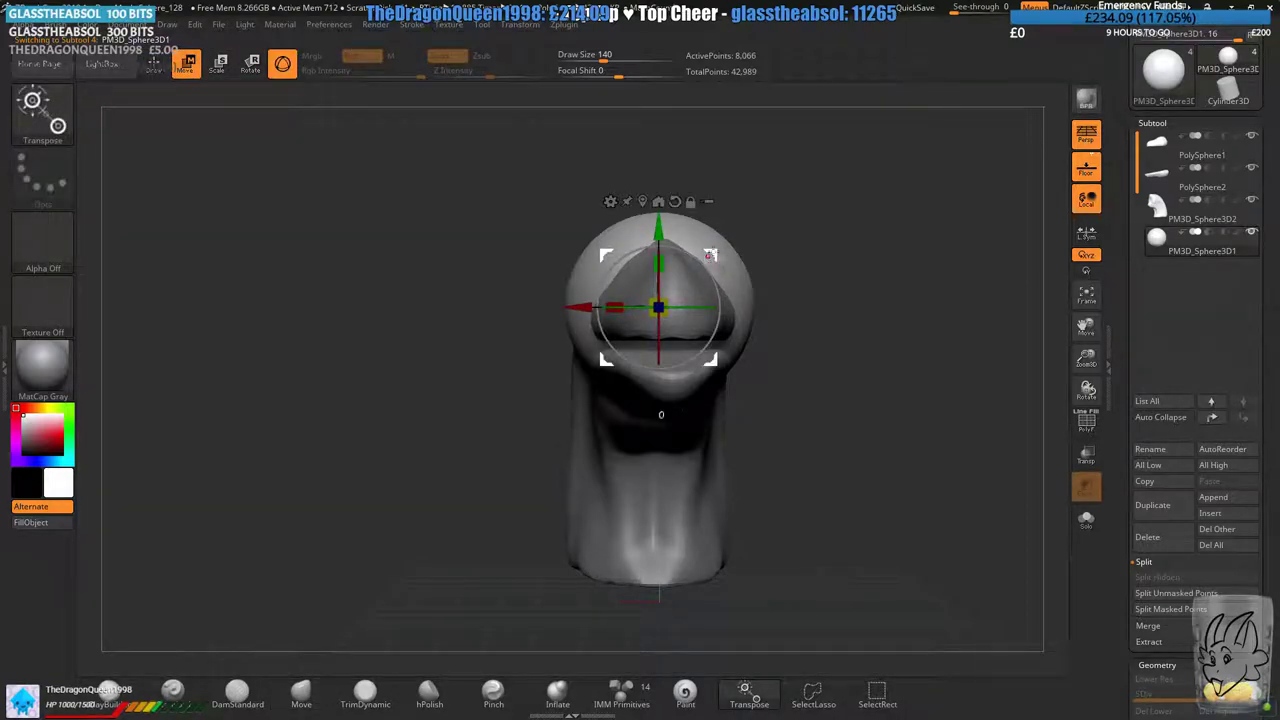
pyautogui.moveTo(714, 259); pyautogui.dragTo(884, 242)
pyautogui.keyDown('alt'); pyautogui.moveTo(884, 242); pyautogui.dragTo(691, 287, button='right'); pyautogui.keyUp('alt')
pyautogui.keyDown('ctrl'); pyautogui.moveTo(691, 287); pyautogui.dragTo(842, 310, button='right'); pyautogui.keyUp('ctrl')
pyautogui.moveTo(670, 314); pyautogui.dragTo(572, 184)
pyautogui.moveTo(775, 420); pyautogui.dragTo(636, 420)
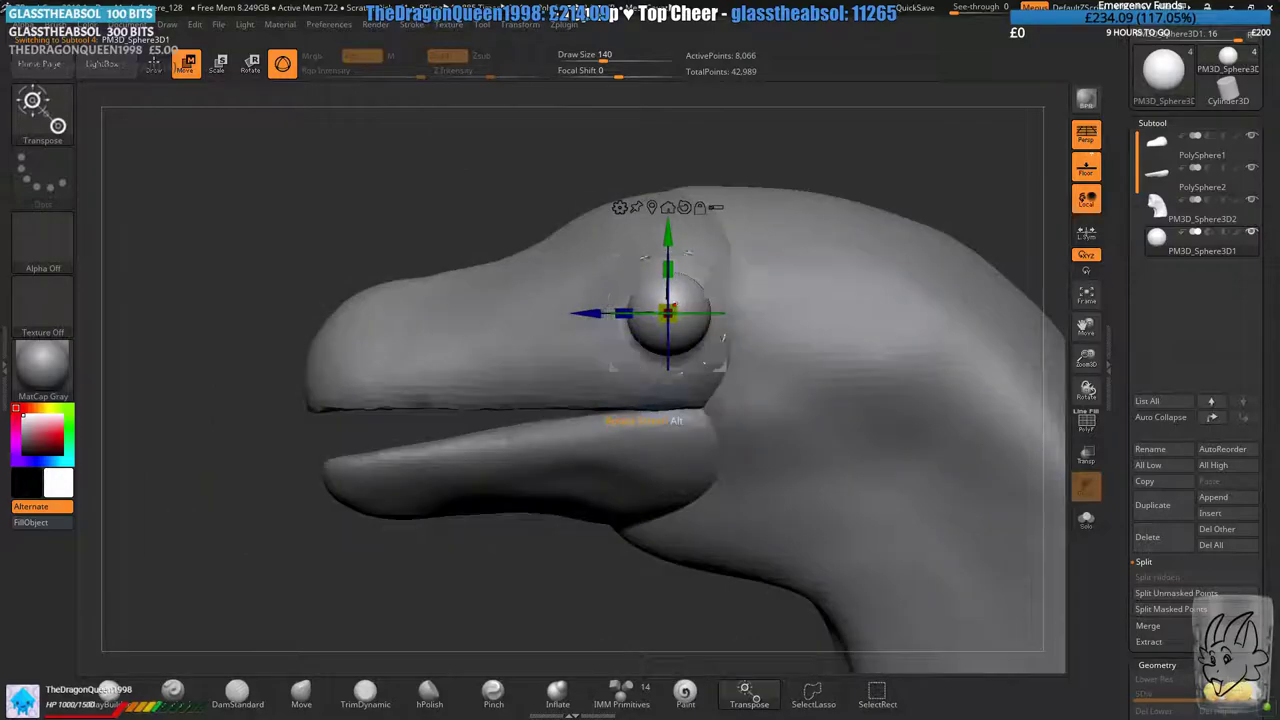
# - Shrink the eye sphere further and move it forward and outward so it sits partly embedded in the skull's side
pyautogui.moveTo(720, 365); pyautogui.dragTo(584, 321)
pyautogui.keyDown('shift'); pyautogui.moveTo(612, 240); pyautogui.dragTo(750, 240, button='right'); pyautogui.keyUp('shift')
pyautogui.moveTo(633, 218); pyautogui.dragTo(376, 213)
pyautogui.moveTo(400, 225); pyautogui.dragTo(240, 228, button='right')
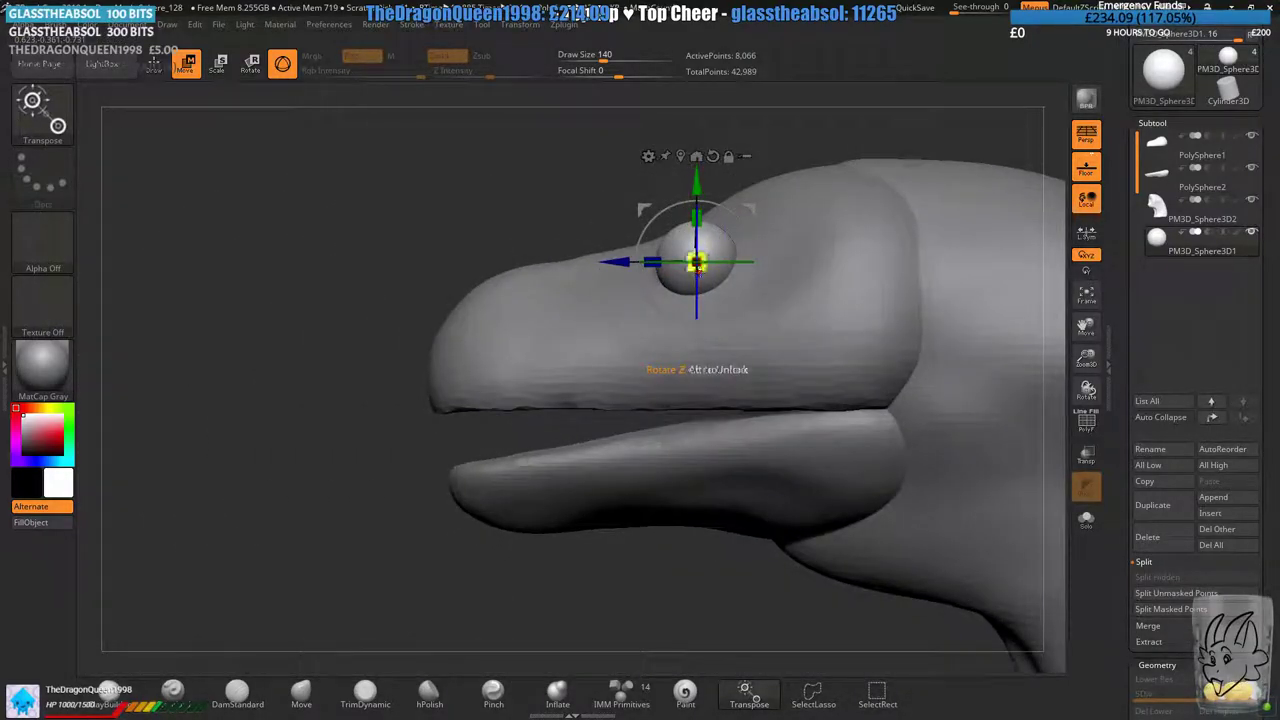
# - Nudge the eye sphere slightly back toward the brow and fine-tune its size
pyautogui.keyDown('alt'); pyautogui.moveTo(804, 210); pyautogui.dragTo(738, 238, button='right'); pyautogui.keyUp('alt')
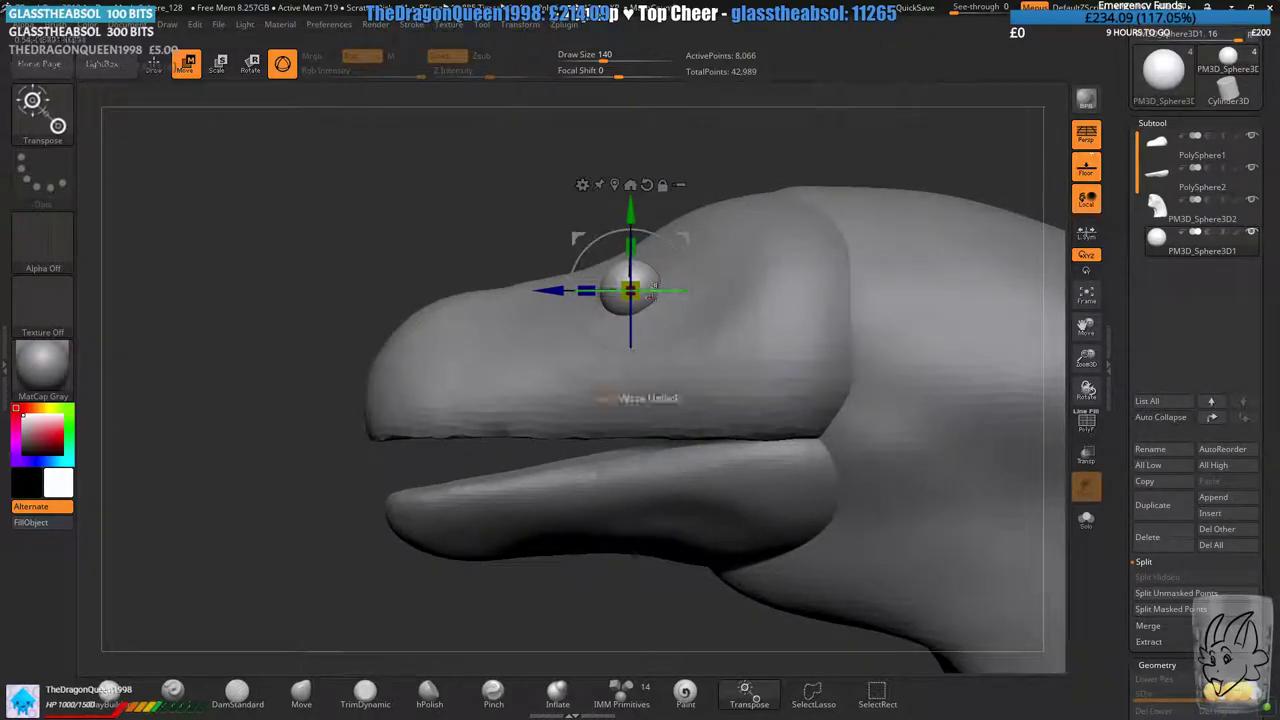
pyautogui.moveTo(632, 290); pyautogui.dragTo(652, 274)
pyautogui.moveTo(687, 234); pyautogui.dragTo(703, 238)
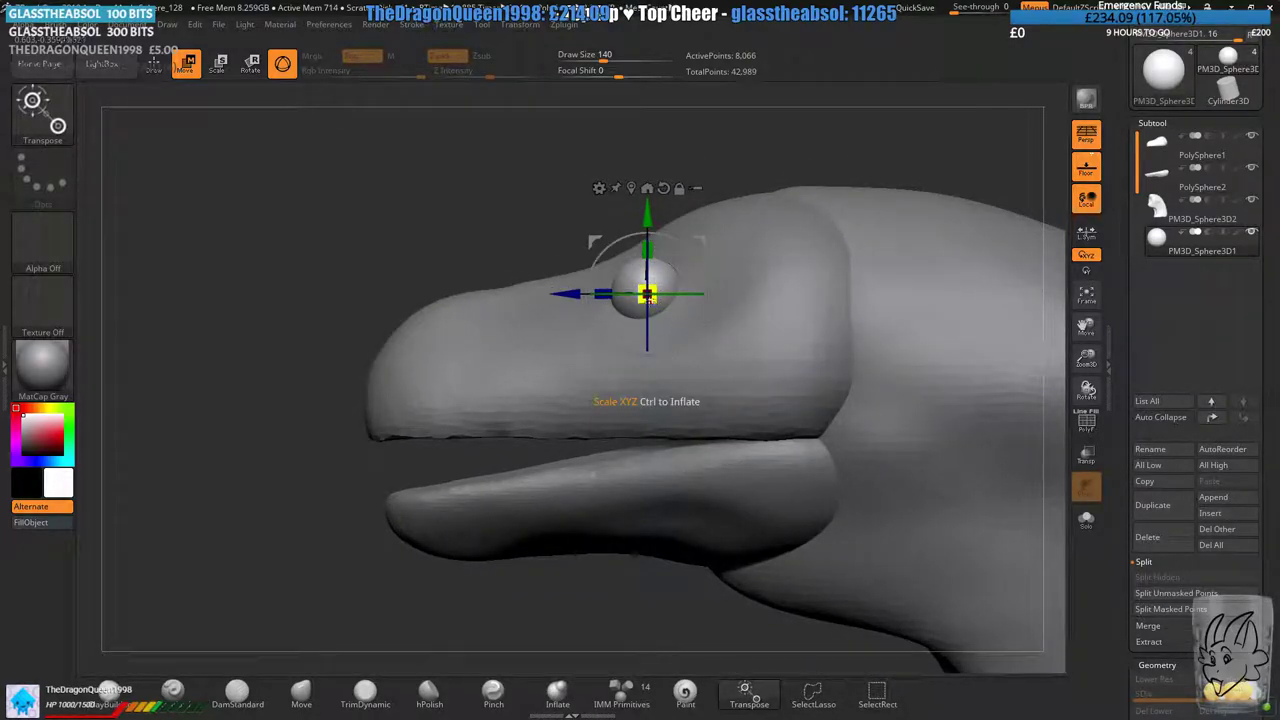
pyautogui.keyDown('shift'); pyautogui.moveTo(693, 264); pyautogui.dragTo(731, 256, button='right'); pyautogui.keyUp('shift')
pyautogui.moveTo(862, 385)
pyautogui.mouseDown()
pyautogui.moveTo(880, 340)
pyautogui.moveTo(885, 375)
pyautogui.mouseUp()
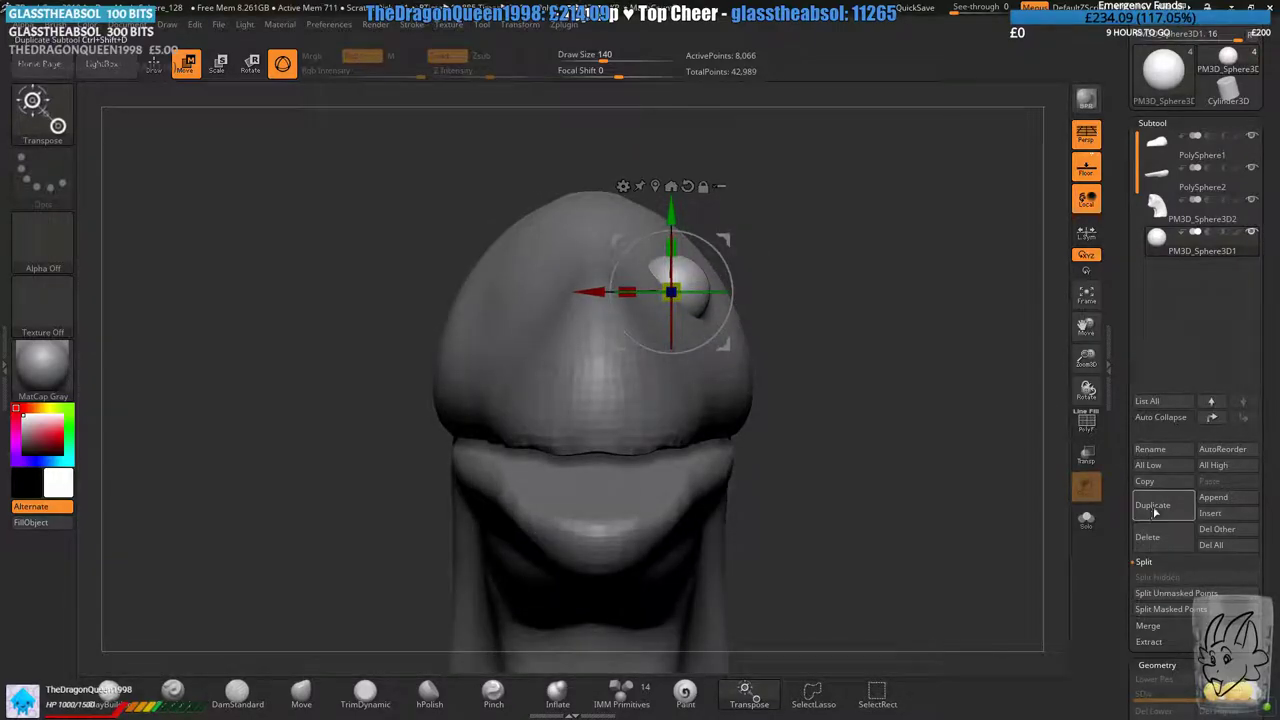
# - Duplicate the eye sphere and mirror the copy to the opposite side of the head
pyautogui.click(1150, 505)
pyautogui.scroll(-5, 1143, 500)
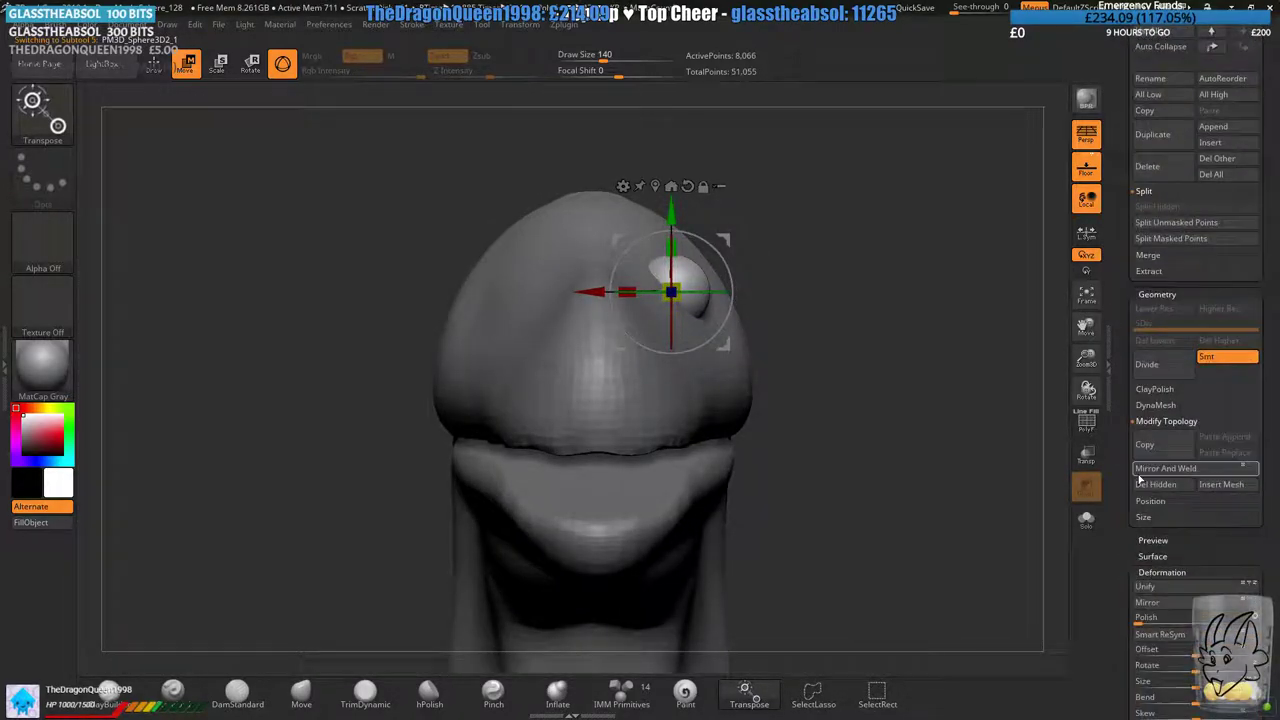
pyautogui.click(1146, 601)
pyautogui.scroll(4, 1135, 605)
# - Merge the two eye spheres into a single subtool with MergeDown
pyautogui.click(1143, 152)
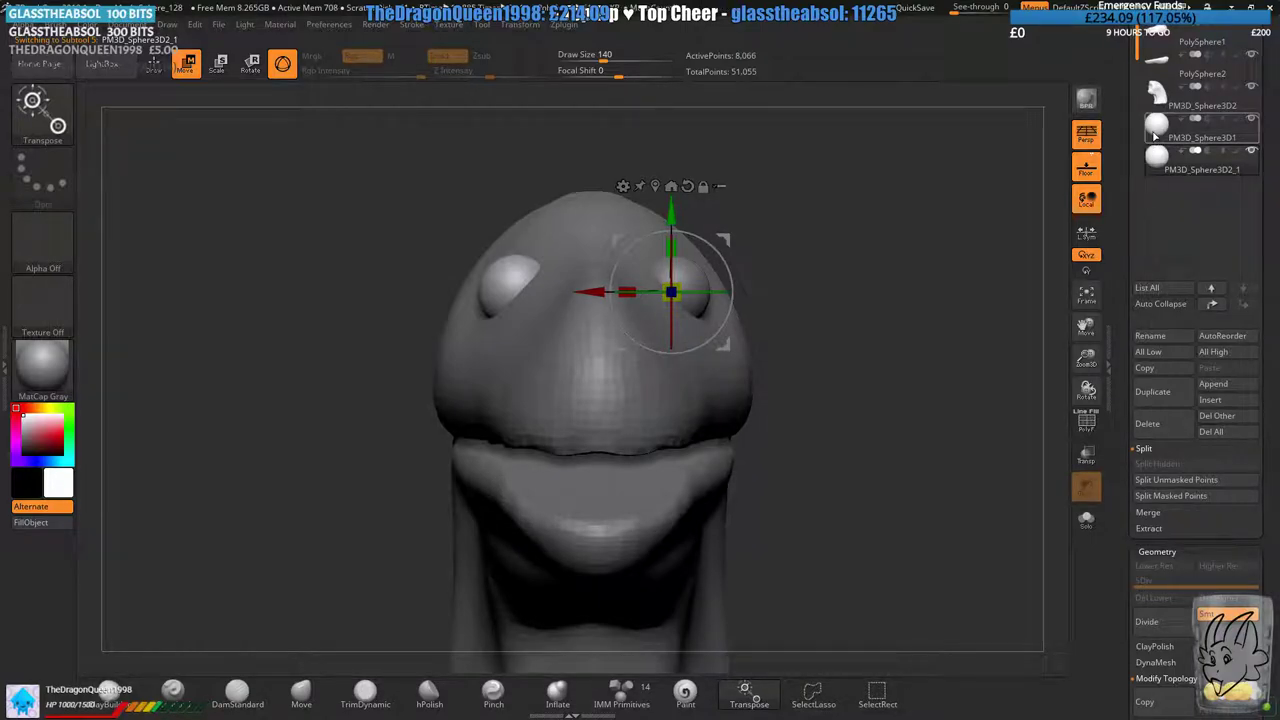
pyautogui.click(1159, 514)
pyautogui.click(1157, 495)
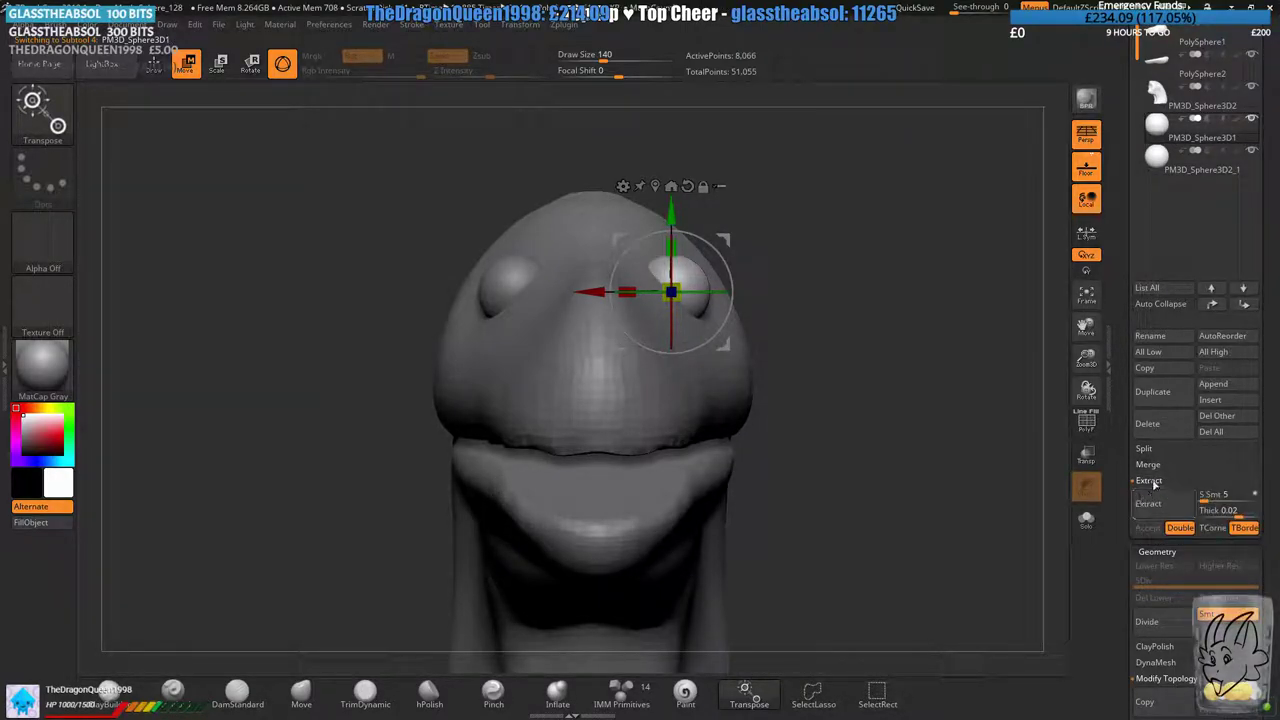
pyautogui.click(1154, 466)
pyautogui.click(1156, 481)
pyautogui.click(1097, 507)
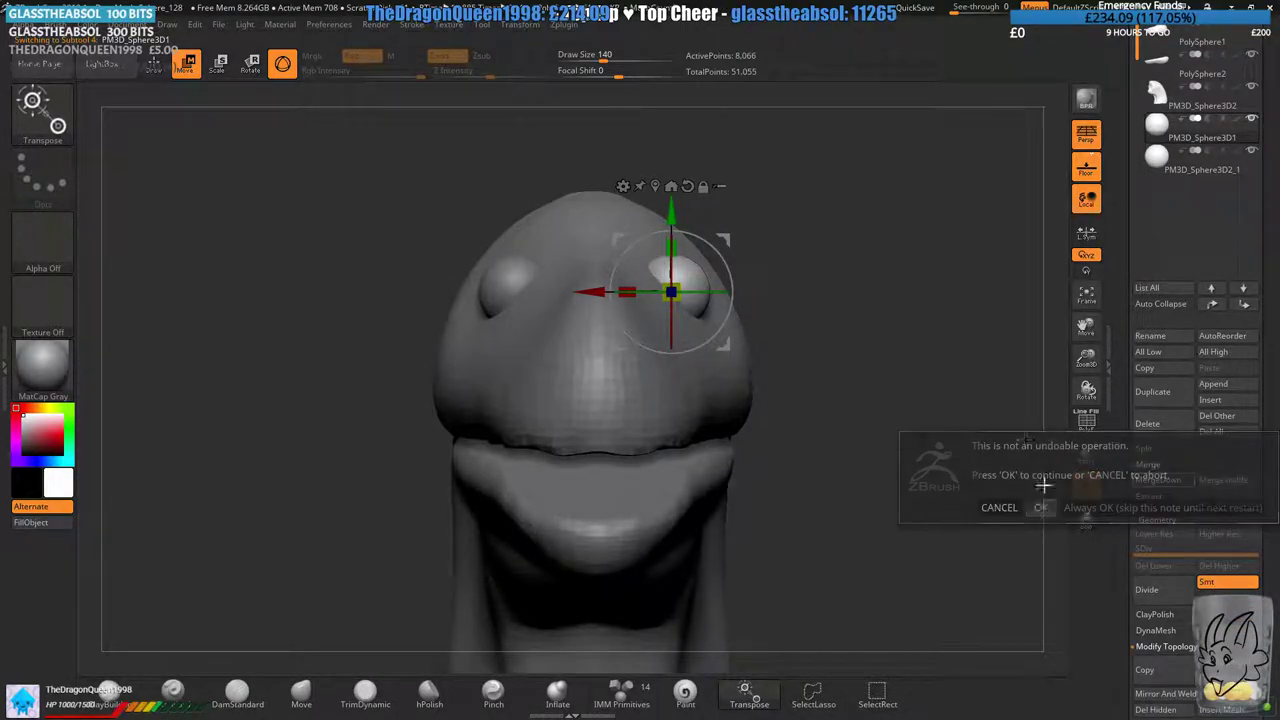
pyautogui.click(531, 28)
pyautogui.click(572, 343)
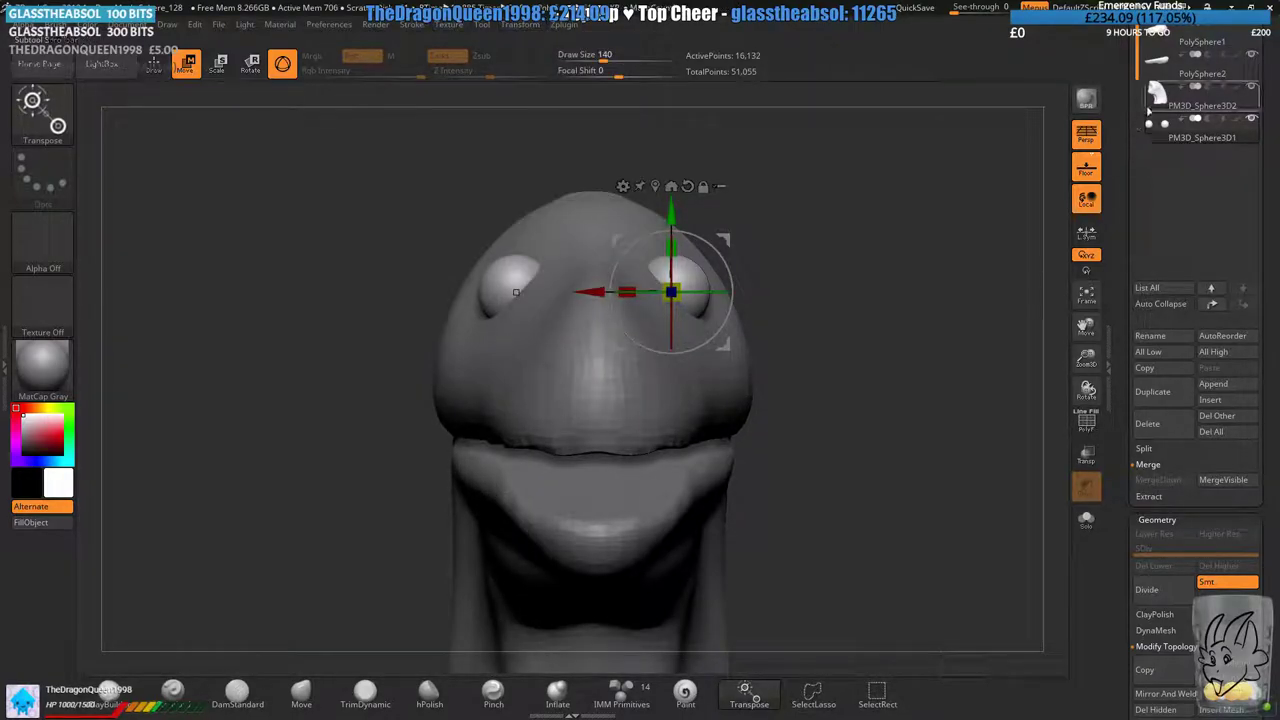
# - Switch from transforming to the ClayBuildup brush and set its draw size to 116 for work around the eye
pyautogui.click(1165, 99)
pyautogui.moveTo(975, 385); pyautogui.dragTo(791, 411)
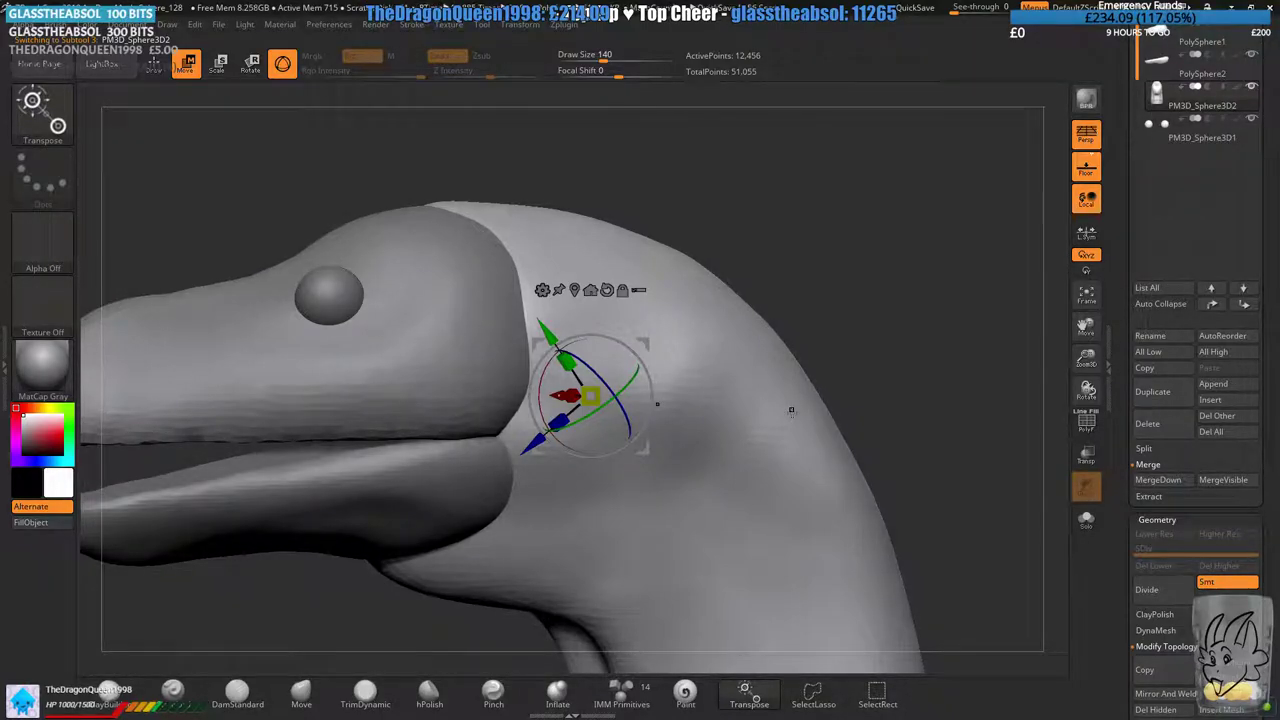
pyautogui.keyDown('alt'); pyautogui.moveTo(532, 392); pyautogui.dragTo(678, 463, button='right'); pyautogui.keyUp('alt')
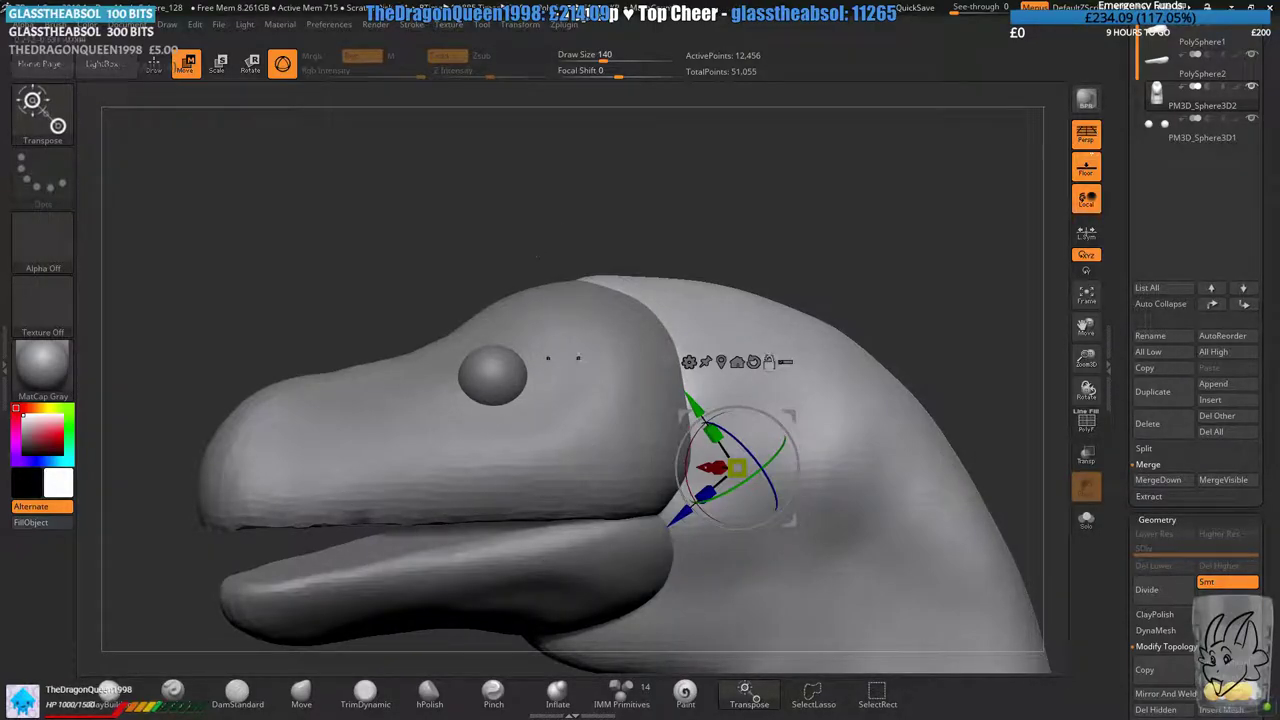
pyautogui.click(117, 689)
pyautogui.moveTo(483, 333)
pyautogui.keyDown('alt'); pyautogui.mouseDown(button='right')
pyautogui.moveTo(603, 263)
pyautogui.moveTo(595, 338)
pyautogui.mouseUp(button='right'); pyautogui.keyUp('alt')
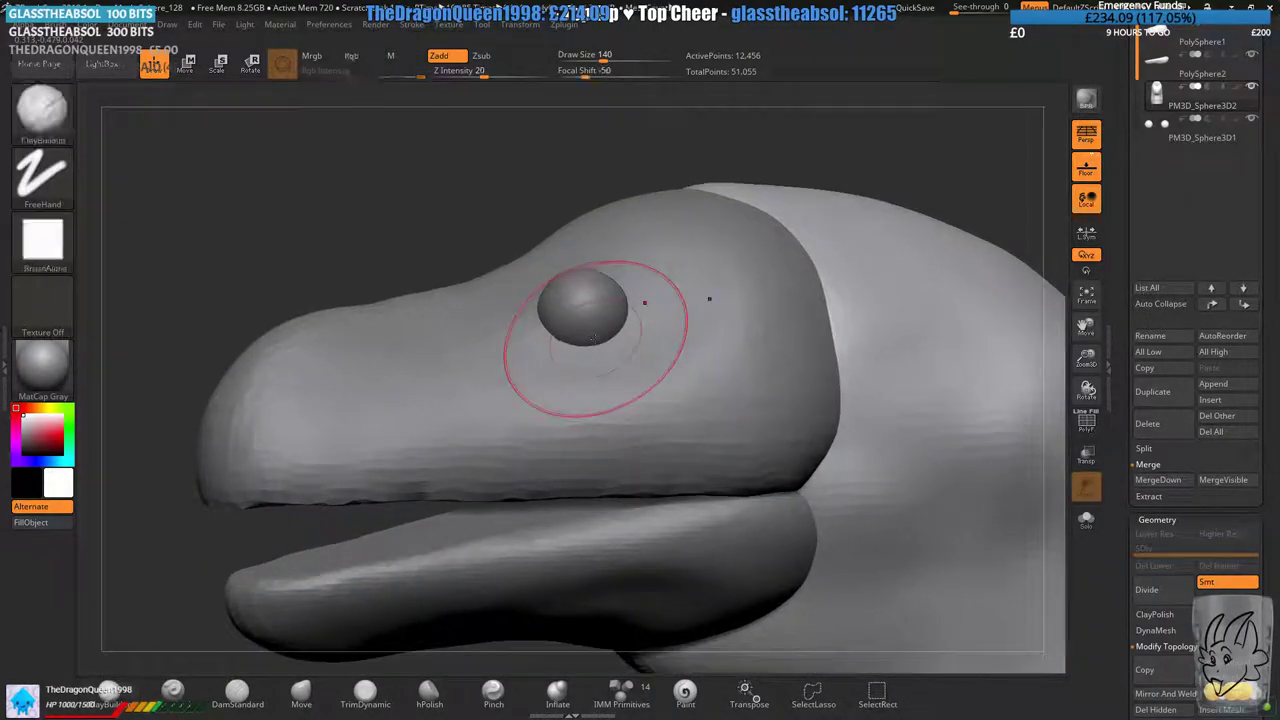
pyautogui.moveTo(603, 60); pyautogui.dragTo(590, 60)
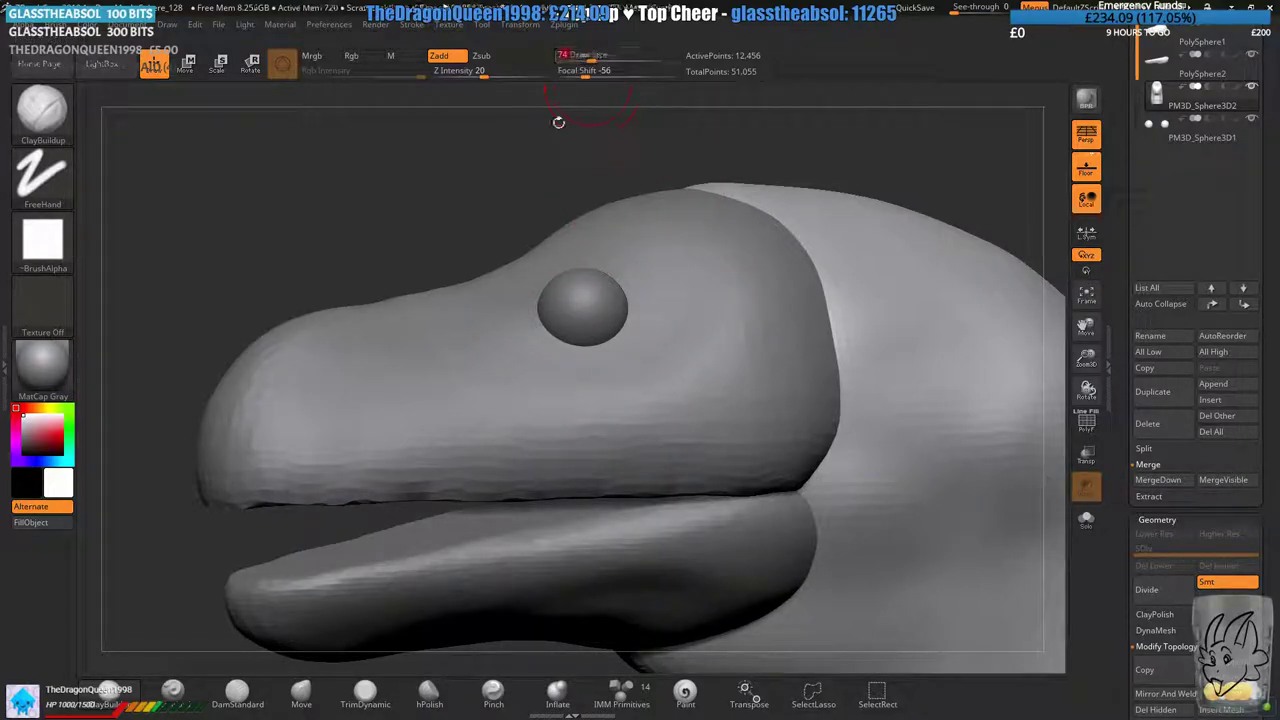
pyautogui.keyDown('alt'); pyautogui.moveTo(606, 212); pyautogui.dragTo(727, 290, button='right'); pyautogui.keyUp('alt')
pyautogui.moveTo(697, 410); pyautogui.dragTo(634, 106)
pyautogui.moveTo(592, 60); pyautogui.dragTo(600, 60)
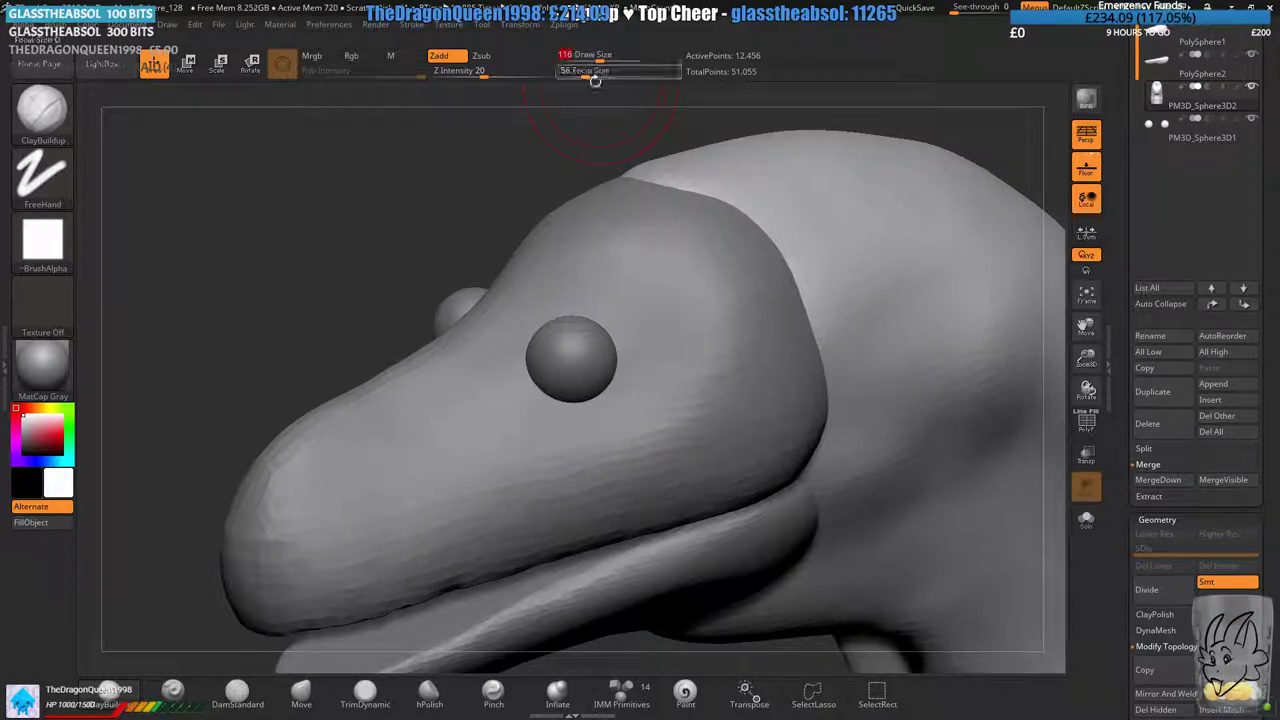
pyautogui.moveTo(548, 310); pyautogui.dragTo(568, 336, button='right')
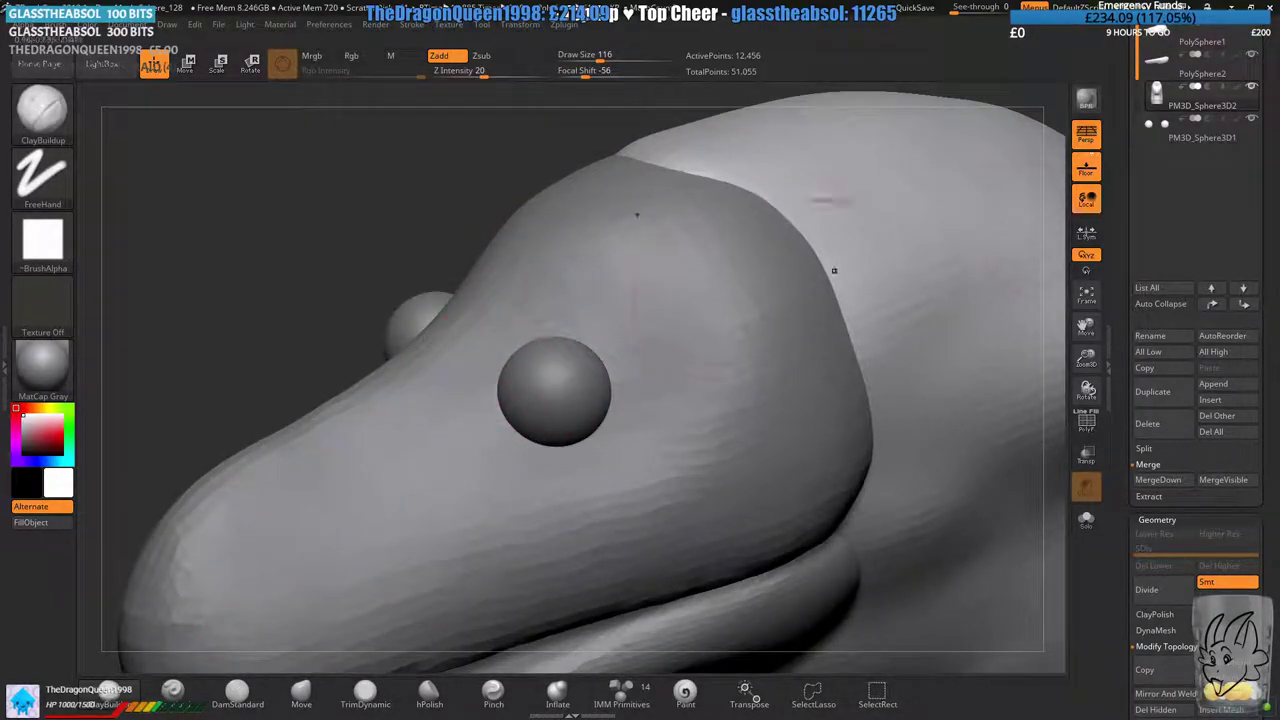
# - Select the upper head subtool and sculpt the brow and socket around the eye with ClayBuildup
pyautogui.moveTo(1126, 92); pyautogui.dragTo(1126, 144)
pyautogui.click(1155, 88)
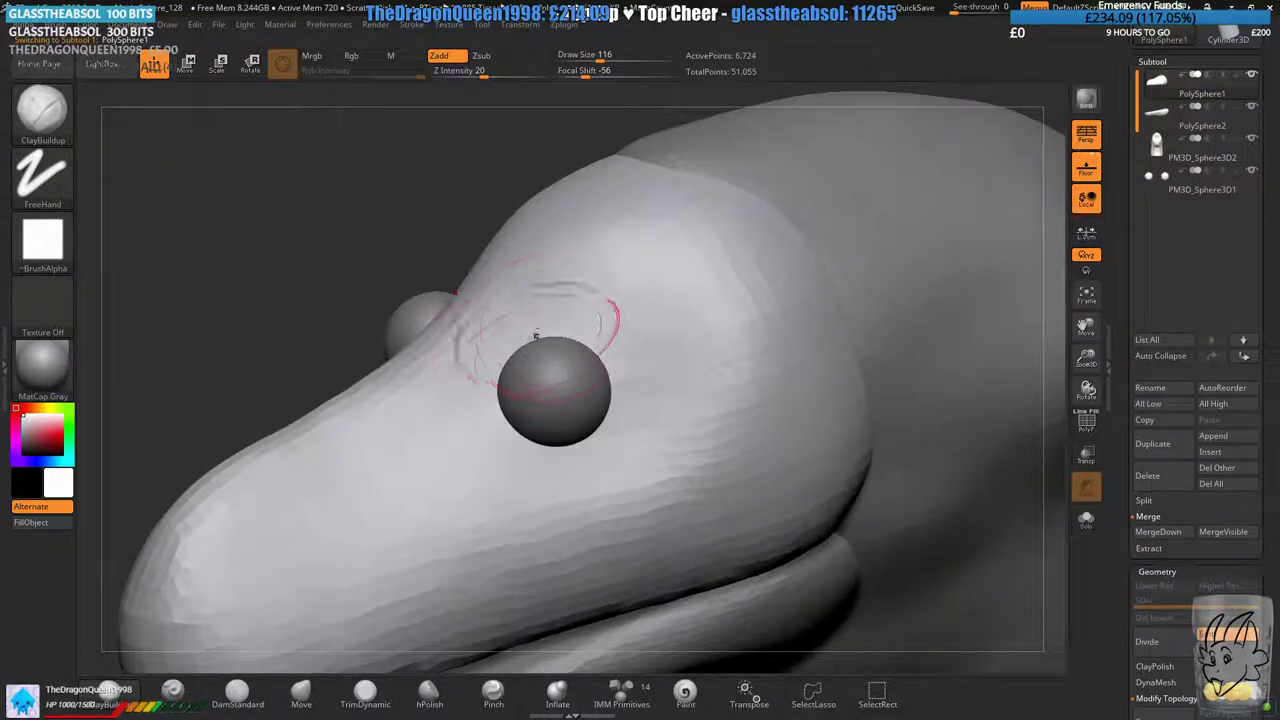
pyautogui.moveTo(490, 372)
pyautogui.mouseDown()
pyautogui.moveTo(602, 342)
pyautogui.moveTo(572, 325)
pyautogui.moveTo(580, 314)
pyautogui.moveTo(455, 370)
pyautogui.mouseUp()
pyautogui.moveTo(340, 320)
pyautogui.keyDown('shift'); pyautogui.mouseDown(button='right')
pyautogui.moveTo(448, 290)
pyautogui.moveTo(320, 320)
pyautogui.mouseUp(button='right'); pyautogui.keyUp('shift')
pyautogui.moveTo(558, 330)
pyautogui.mouseDown()
pyautogui.moveTo(520, 312)
pyautogui.moveTo(474, 358)
pyautogui.mouseUp()
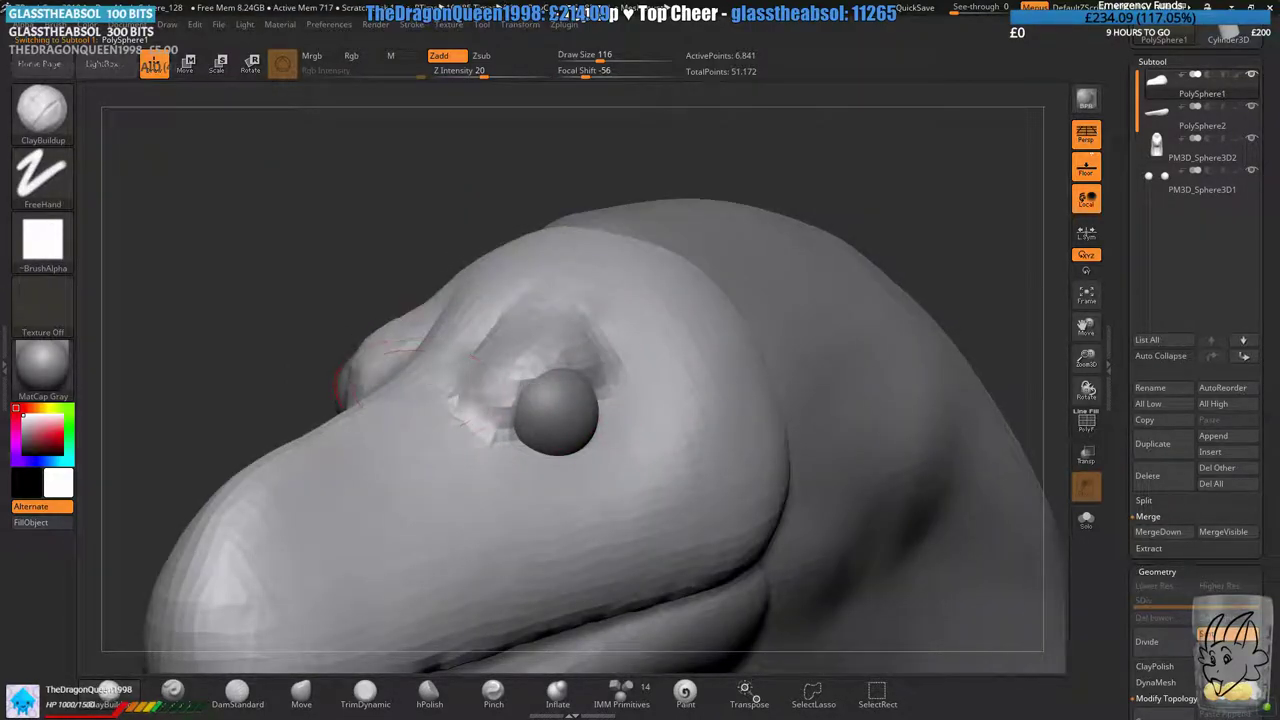
pyautogui.moveTo(340, 238); pyautogui.dragTo(360, 230)
pyautogui.moveTo(553, 388); pyautogui.dragTo(690, 350, button='right')
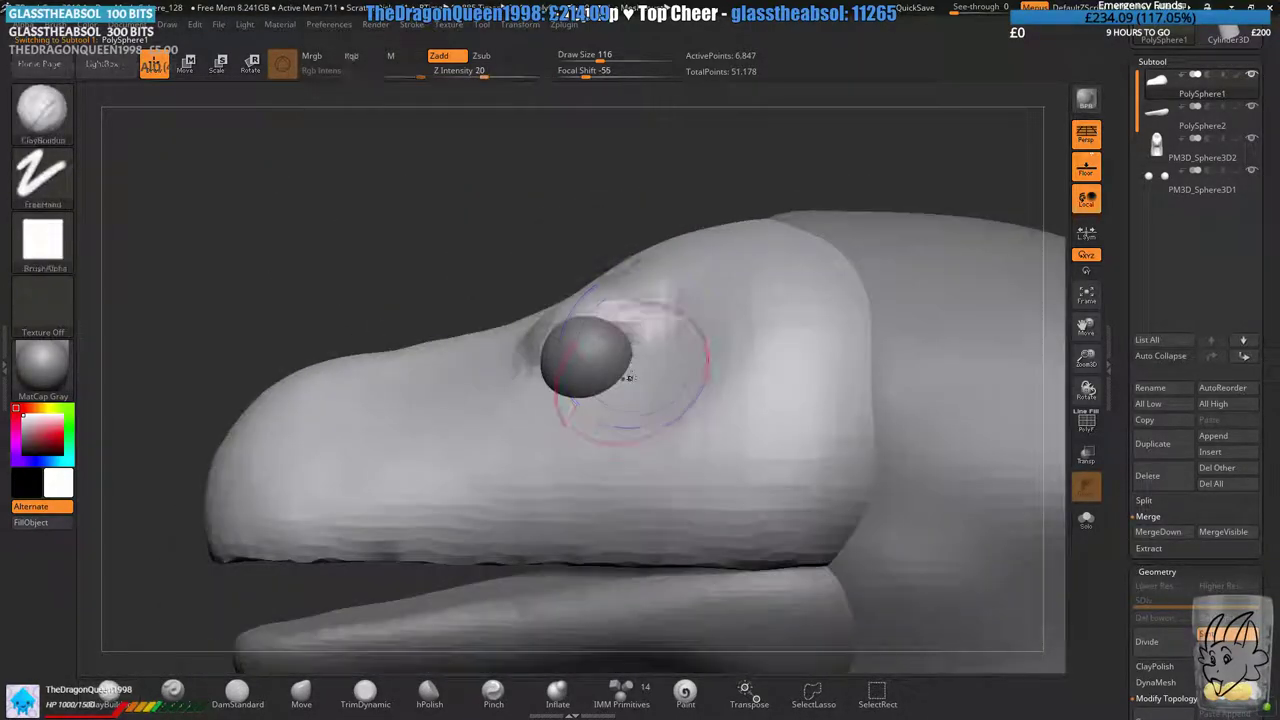
pyautogui.keyDown('alt'); pyautogui.moveTo(549, 342); pyautogui.dragTo(675, 315, button='right'); pyautogui.keyUp('alt')
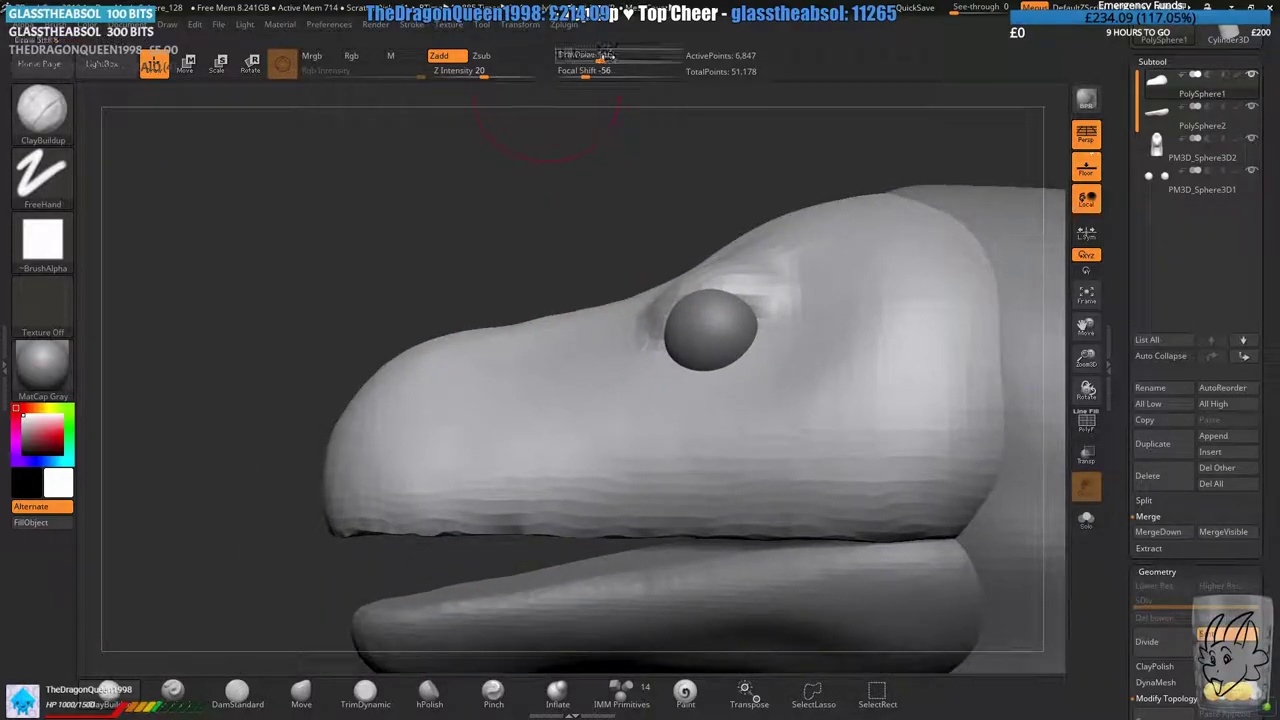
# - Carve an oval hollow into the muzzle's side and a soft groove beneath the eye at draw size 90
pyautogui.moveTo(600, 58); pyautogui.dragTo(594, 58)
pyautogui.moveTo(581, 381)
pyautogui.mouseDown()
pyautogui.moveTo(485, 415)
pyautogui.moveTo(460, 440)
pyautogui.moveTo(530, 430)
pyautogui.moveTo(579, 381)
pyautogui.moveTo(455, 400)
pyautogui.moveTo(605, 420)
pyautogui.mouseUp()
pyautogui.moveTo(545, 370)
pyautogui.keyDown('shift'); pyautogui.mouseDown()
pyautogui.moveTo(484, 363)
pyautogui.moveTo(515, 425)
pyautogui.moveTo(575, 415)
pyautogui.moveTo(630, 428)
pyautogui.mouseUp(); pyautogui.keyUp('shift')
pyautogui.moveTo(740, 430)
pyautogui.keyDown('shift'); pyautogui.mouseDown()
pyautogui.moveTo(660, 403)
pyautogui.moveTo(755, 435)
pyautogui.mouseUp(); pyautogui.keyUp('shift')
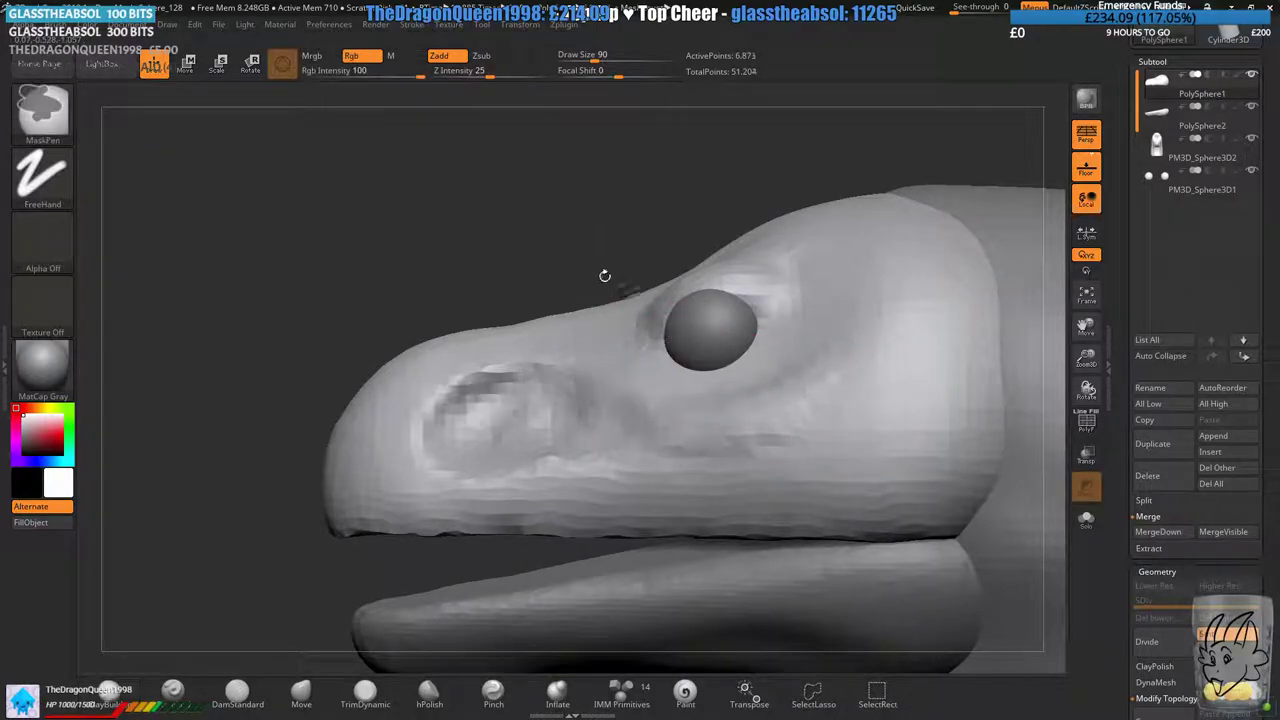
pyautogui.keyDown('alt'); pyautogui.moveTo(350, 347); pyautogui.dragTo(503, 286, button='right'); pyautogui.keyUp('alt')
pyautogui.keyDown('ctrl'); pyautogui.moveTo(465, 402); pyautogui.dragTo(483, 359, button='right'); pyautogui.keyUp('ctrl')
pyautogui.moveTo(483, 358); pyautogui.dragTo(808, 278)
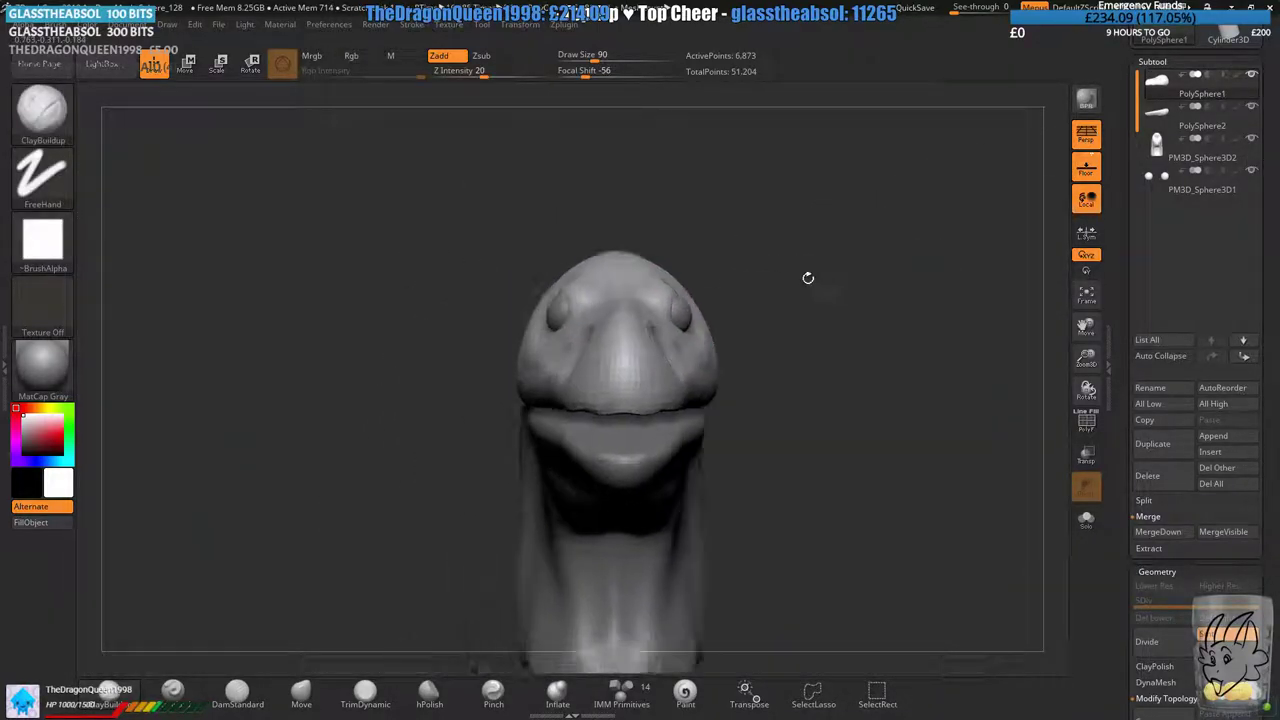
pyautogui.rightClick(655, 487)
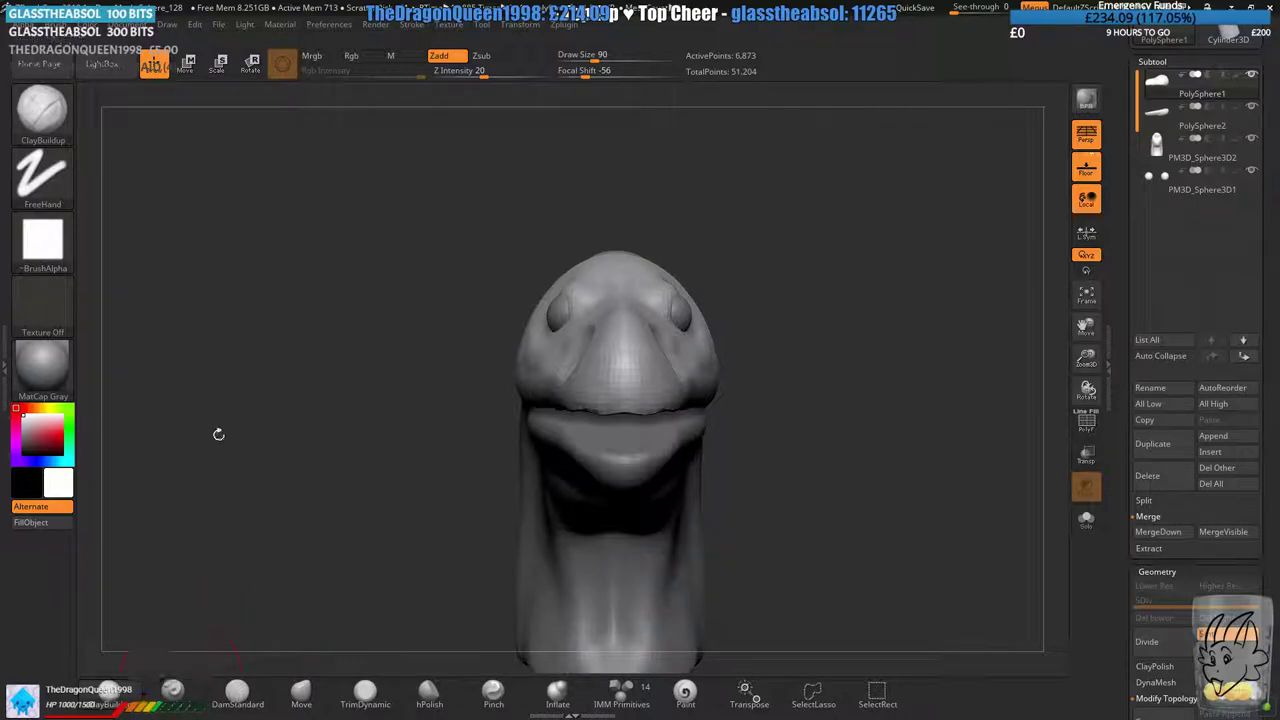
# - Isolate the upper head and adjust its outline with the Move brush at draw size 172, then show all parts again
pyautogui.moveTo(594, 58); pyautogui.dragTo(606, 58)
pyautogui.click(301, 692)
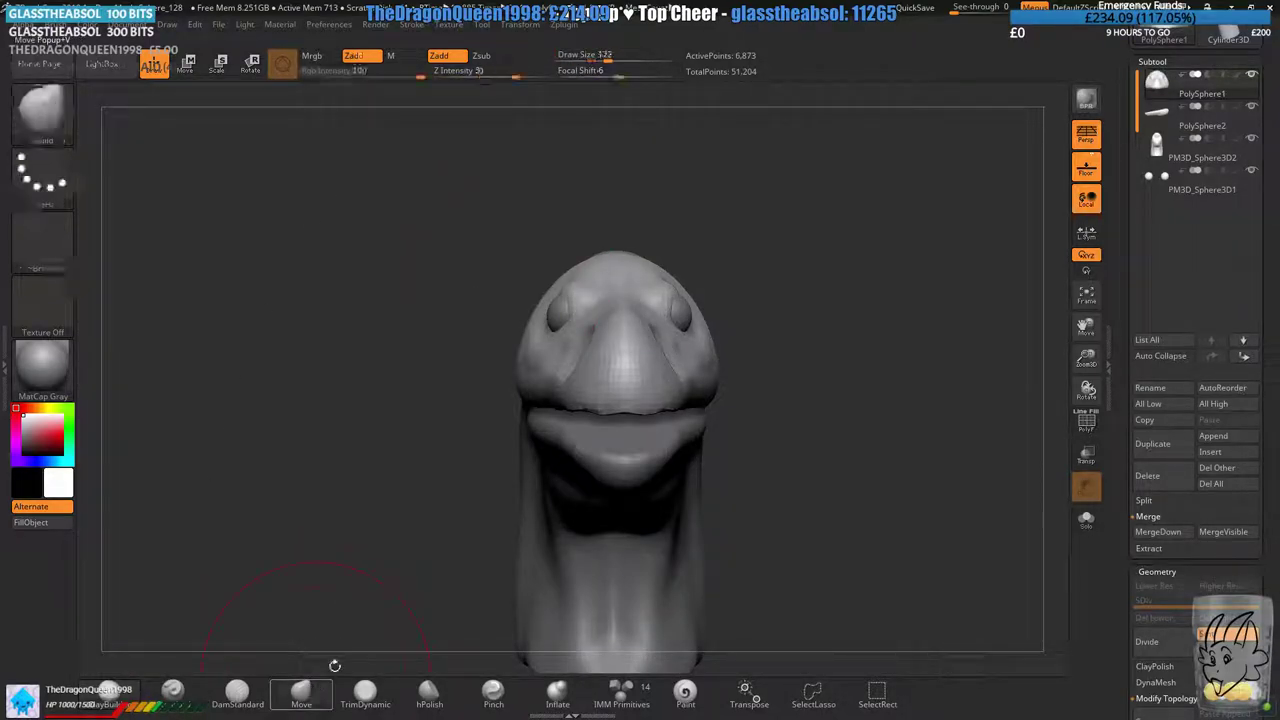
pyautogui.click(1080, 516)
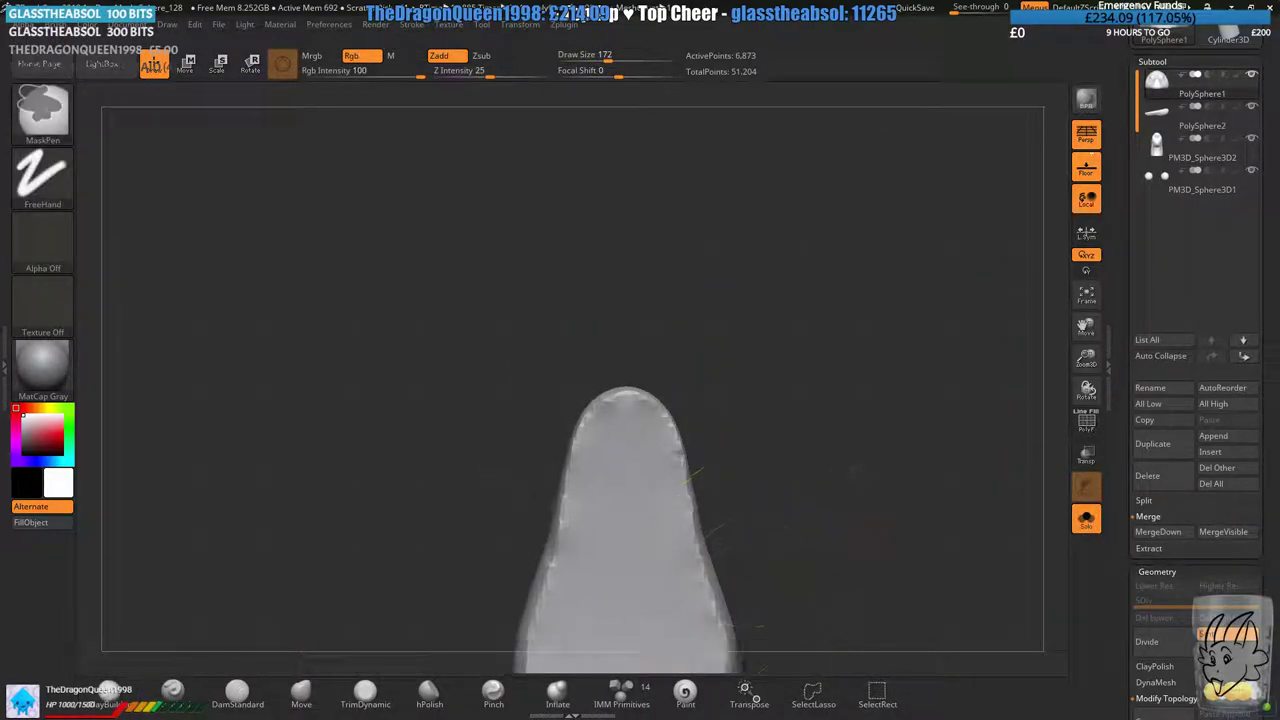
pyautogui.moveTo(666, 383); pyautogui.dragTo(645, 380)
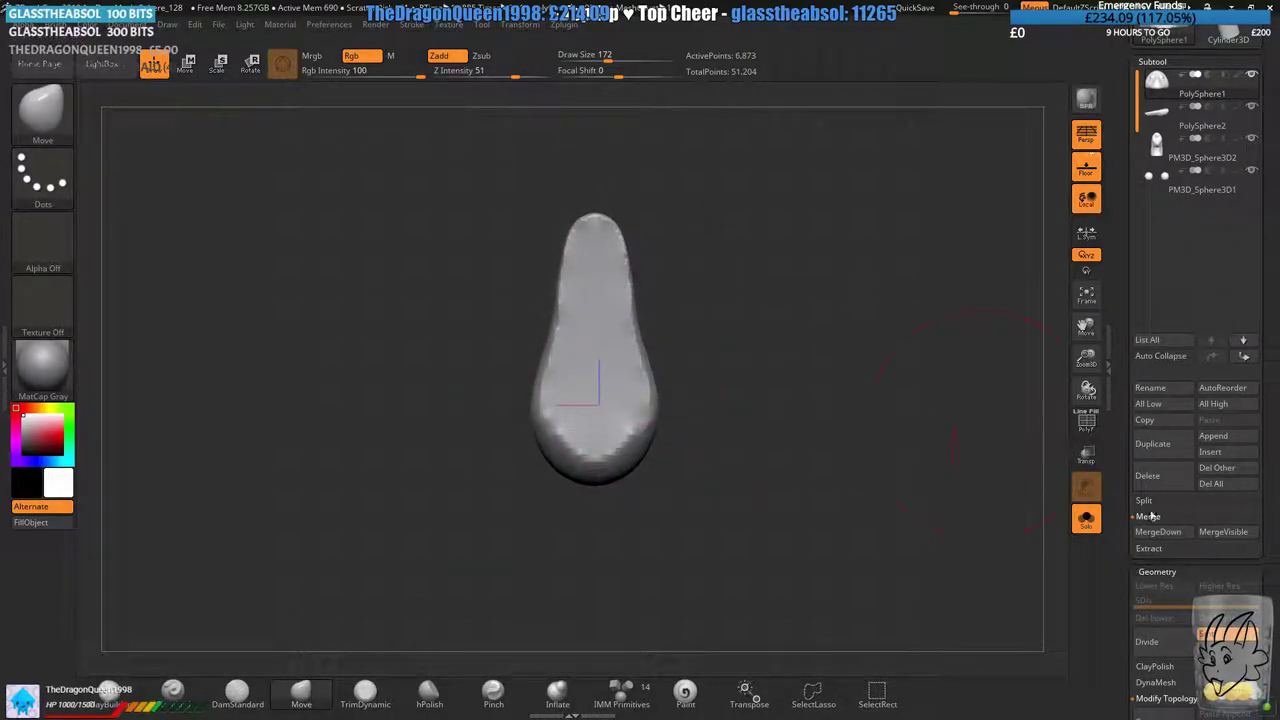
pyautogui.click(1086, 518)
pyautogui.keyDown('shift'); pyautogui.moveTo(1040, 477); pyautogui.dragTo(640, 318); pyautogui.keyUp('shift')
# - Select the lower jaw subtool and adjust its sides with the Move brush to follow the upper head
pyautogui.click(1188, 118)
pyautogui.moveTo(930, 330)
pyautogui.mouseDown()
pyautogui.moveTo(985, 210)
pyautogui.moveTo(950, 205)
pyautogui.mouseUp()
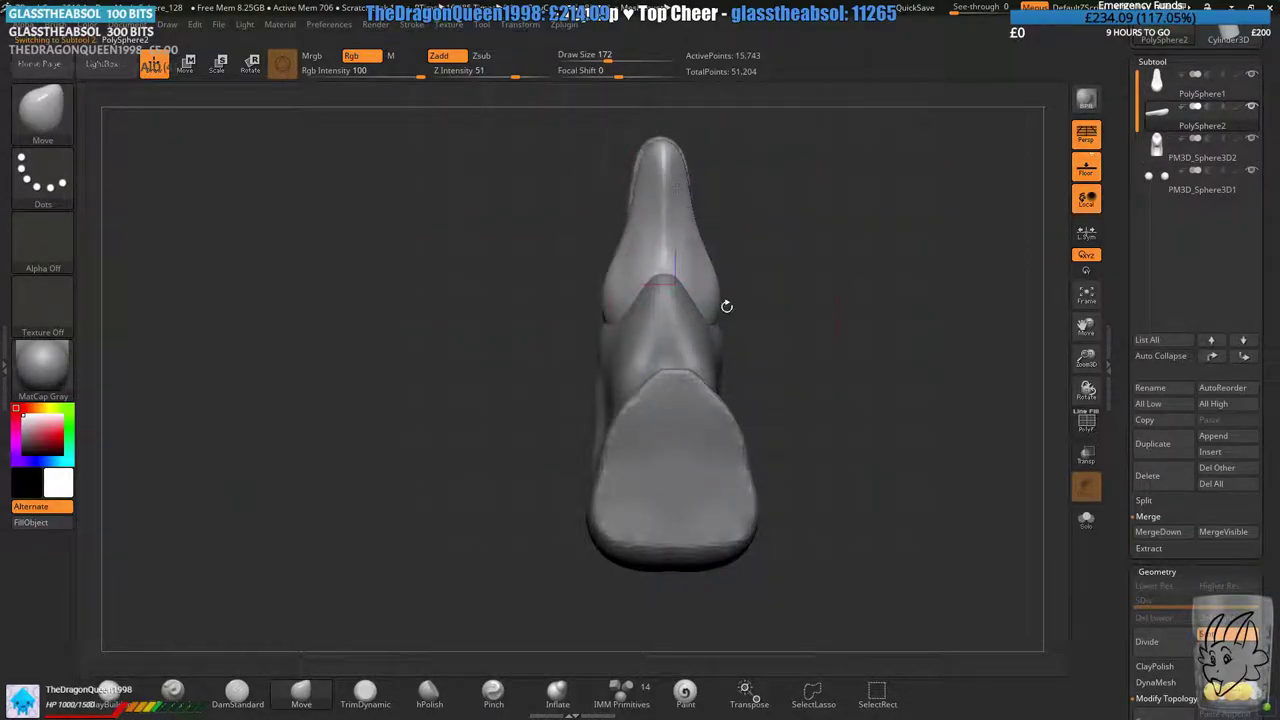
pyautogui.moveTo(727, 306); pyautogui.dragTo(888, 310)
# - Select the neck subtool and reshape the throat where it meets the underside of the lower jaw with the Move brush
pyautogui.click(1190, 149)
pyautogui.moveTo(880, 375); pyautogui.dragTo(846, 263)
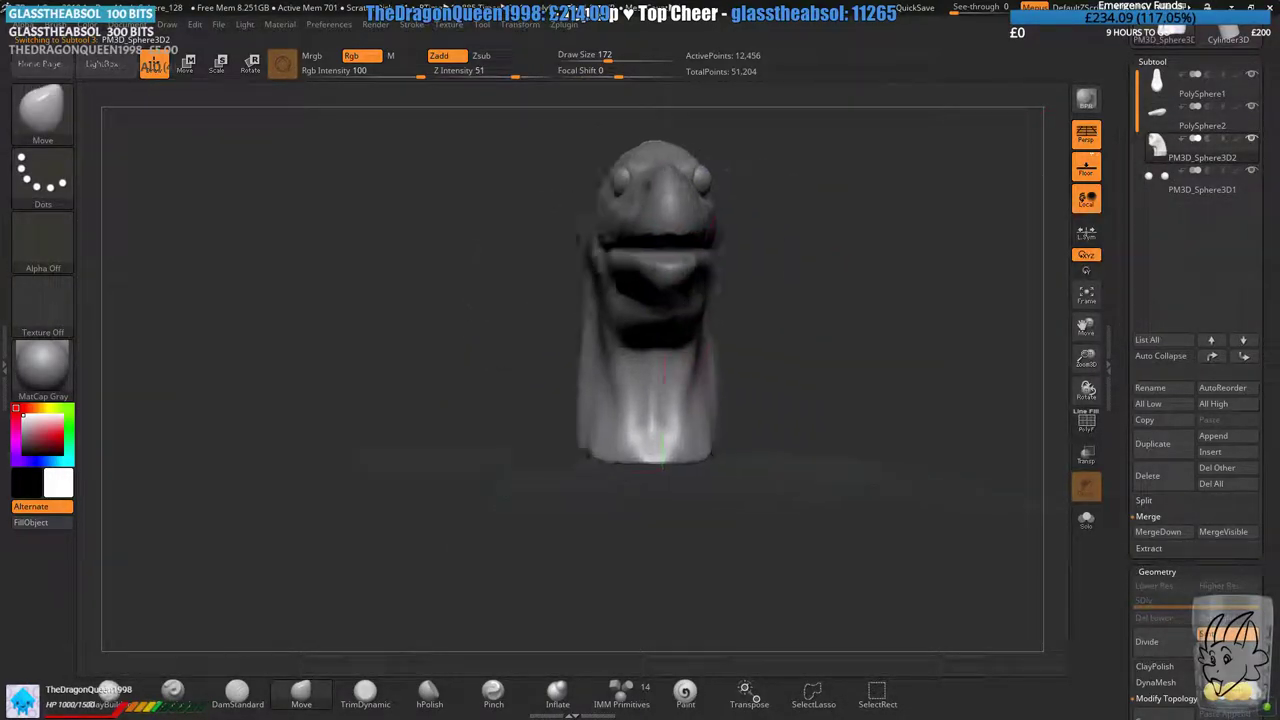
pyautogui.moveTo(735, 285)
pyautogui.mouseDown()
pyautogui.moveTo(657, 240)
pyautogui.moveTo(540, 292)
pyautogui.moveTo(512, 335)
pyautogui.moveTo(520, 410)
pyautogui.mouseUp()
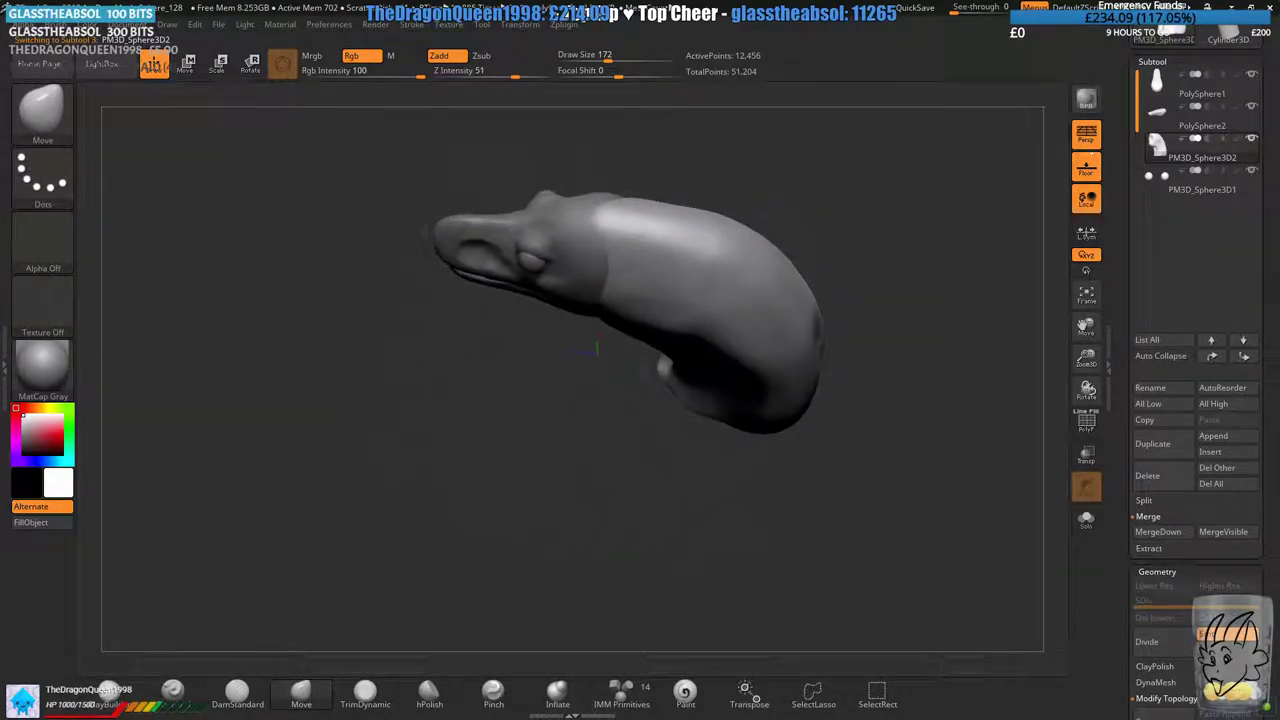
pyautogui.moveTo(614, 331)
pyautogui.keyDown('alt'); pyautogui.mouseDown()
pyautogui.moveTo(603, 333)
pyautogui.moveTo(620, 366)
pyautogui.moveTo(720, 355)
pyautogui.mouseUp(); pyautogui.keyUp('alt')
pyautogui.moveTo(720, 357)
pyautogui.mouseDown(button='right')
pyautogui.moveTo(668, 360)
pyautogui.moveTo(672, 315)
pyautogui.mouseUp(button='right')
pyautogui.keyDown('ctrl'); pyautogui.moveTo(672, 315); pyautogui.dragTo(745, 378, button='right'); pyautogui.keyUp('ctrl')
pyautogui.moveTo(737, 319); pyautogui.dragTo(733, 335)
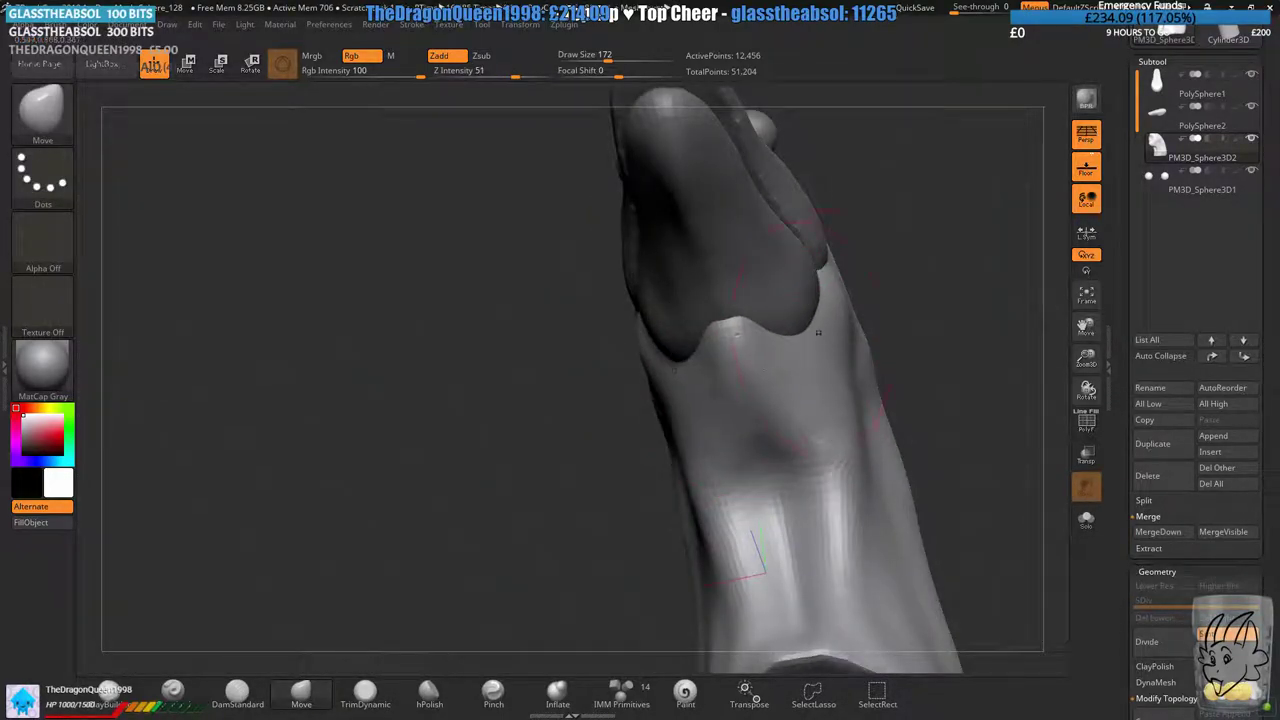
pyautogui.moveTo(824, 320); pyautogui.dragTo(824, 335)
pyautogui.moveTo(940, 380)
pyautogui.keyDown('shift'); pyautogui.mouseDown()
pyautogui.moveTo(729, 437)
pyautogui.moveTo(720, 414)
pyautogui.moveTo(755, 350)
pyautogui.mouseUp(); pyautogui.keyUp('shift')
pyautogui.keyDown('alt'); pyautogui.moveTo(1019, 175); pyautogui.dragTo(934, 240); pyautogui.keyUp('alt')
# - Select the upper head and deepen the hollow on the muzzle's side using ClayBuildup at draw size 97
pyautogui.click(1195, 90)
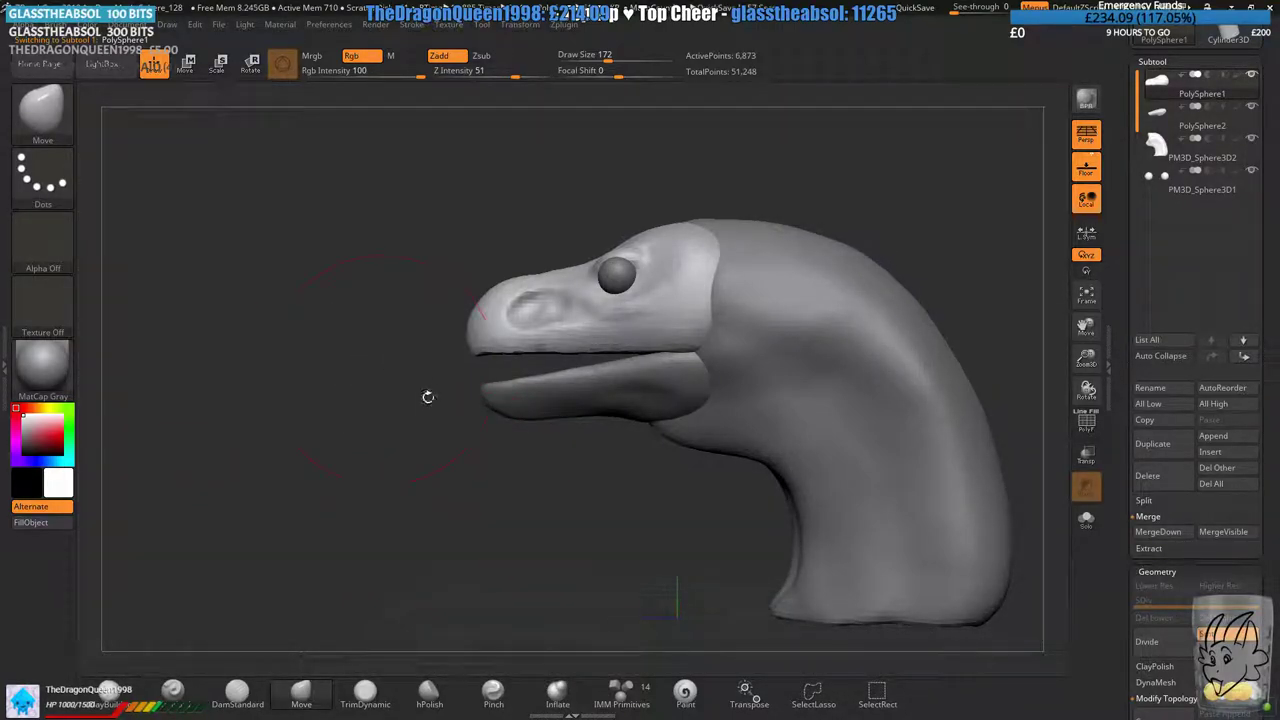
pyautogui.keyDown('alt'); pyautogui.moveTo(428, 397); pyautogui.dragTo(430, 470); pyautogui.keyUp('alt')
pyautogui.keyDown('alt'); pyautogui.moveTo(287, 389); pyautogui.dragTo(321, 532); pyautogui.keyUp('alt')
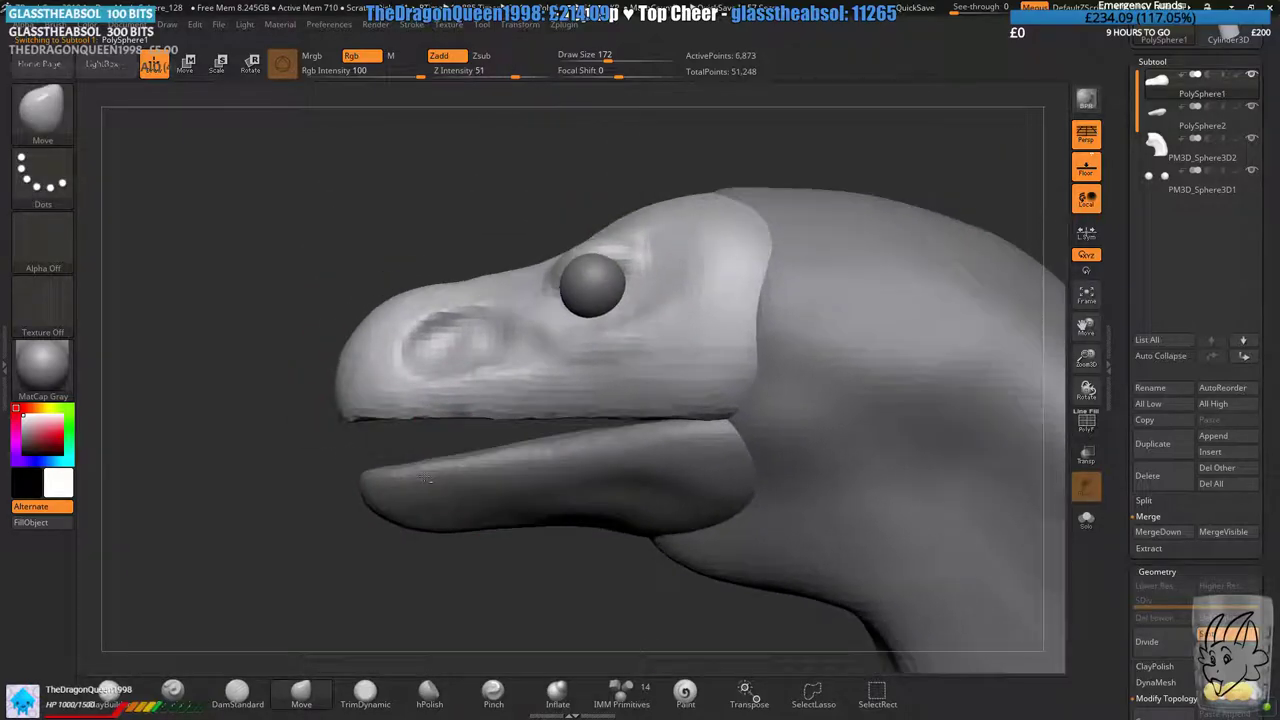
pyautogui.click(595, 60)
pyautogui.click(122, 692)
pyautogui.keyDown('alt'); pyautogui.moveTo(220, 560); pyautogui.dragTo(287, 568); pyautogui.keyUp('alt')
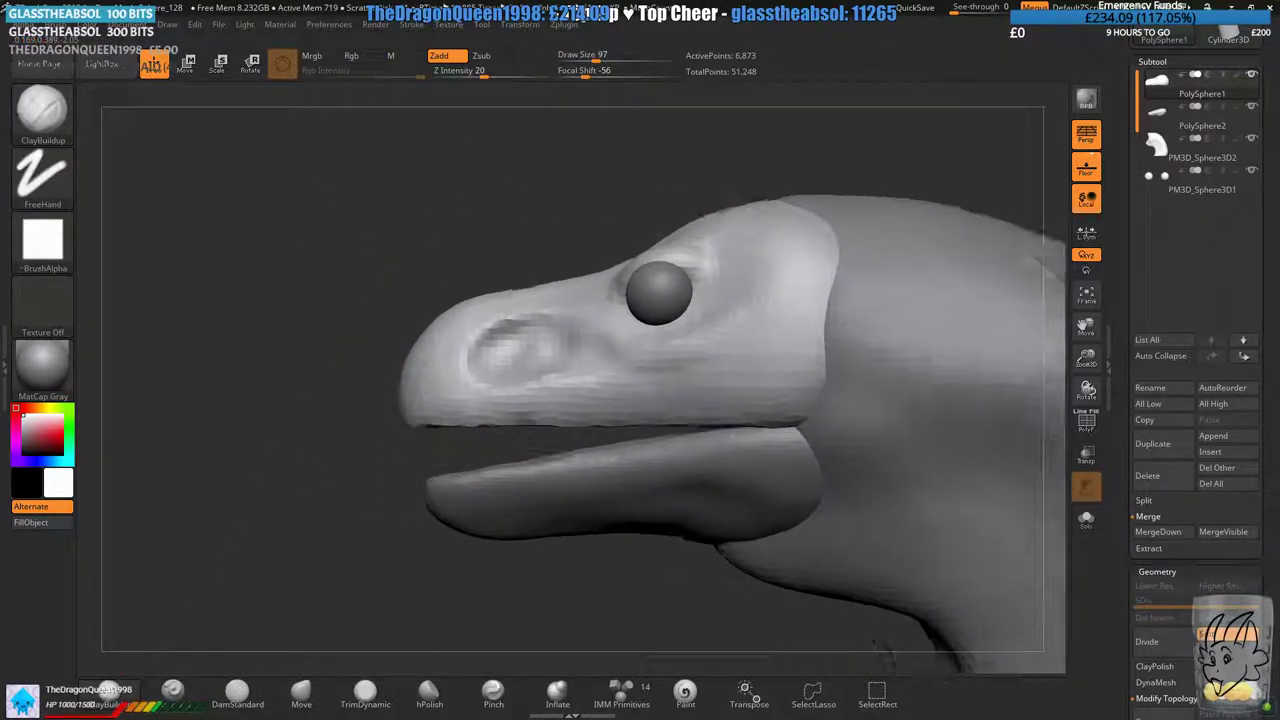
pyautogui.moveTo(287, 568)
pyautogui.mouseDown(button='right')
pyautogui.moveTo(311, 568)
pyautogui.moveTo(311, 620)
pyautogui.mouseUp(button='right')
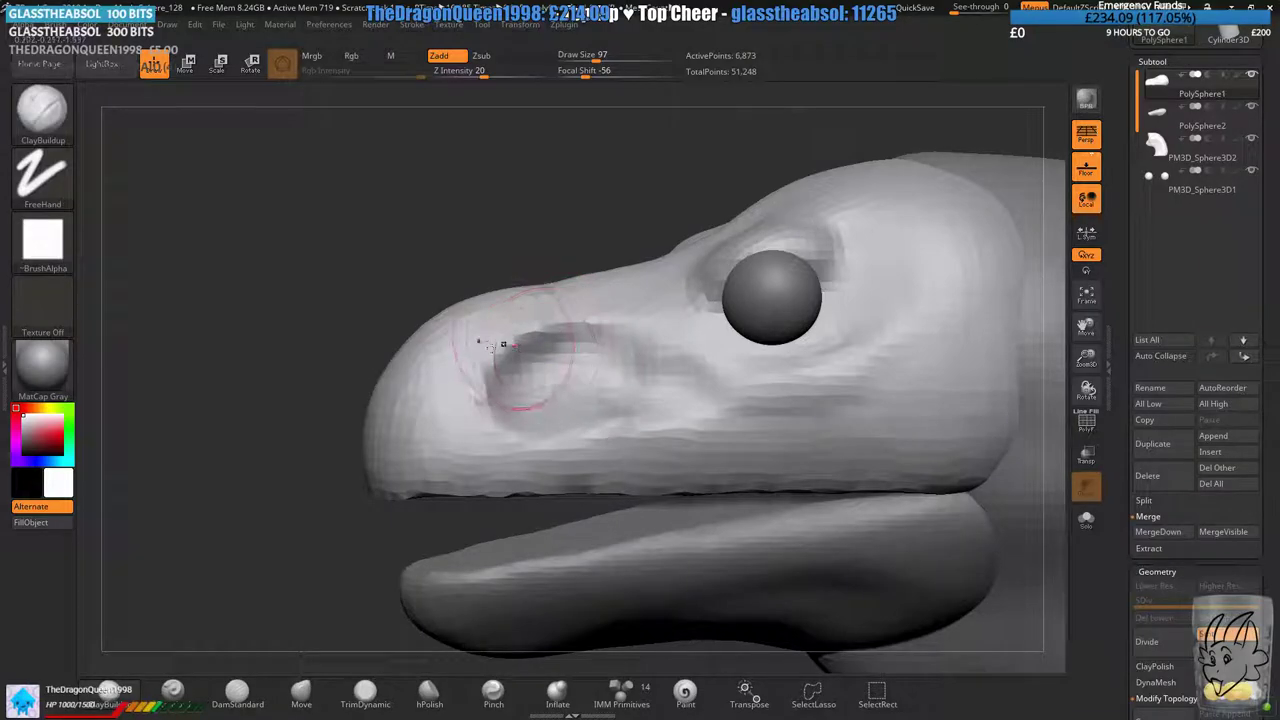
pyautogui.moveTo(503, 344)
pyautogui.mouseDown()
pyautogui.moveTo(523, 380)
pyautogui.moveTo(560, 400)
pyautogui.moveTo(644, 356)
pyautogui.moveTo(608, 354)
pyautogui.mouseUp()
pyautogui.moveTo(608, 354); pyautogui.dragTo(679, 348, button='right')
pyautogui.moveTo(608, 440); pyautogui.dragTo(540, 442, button='right')
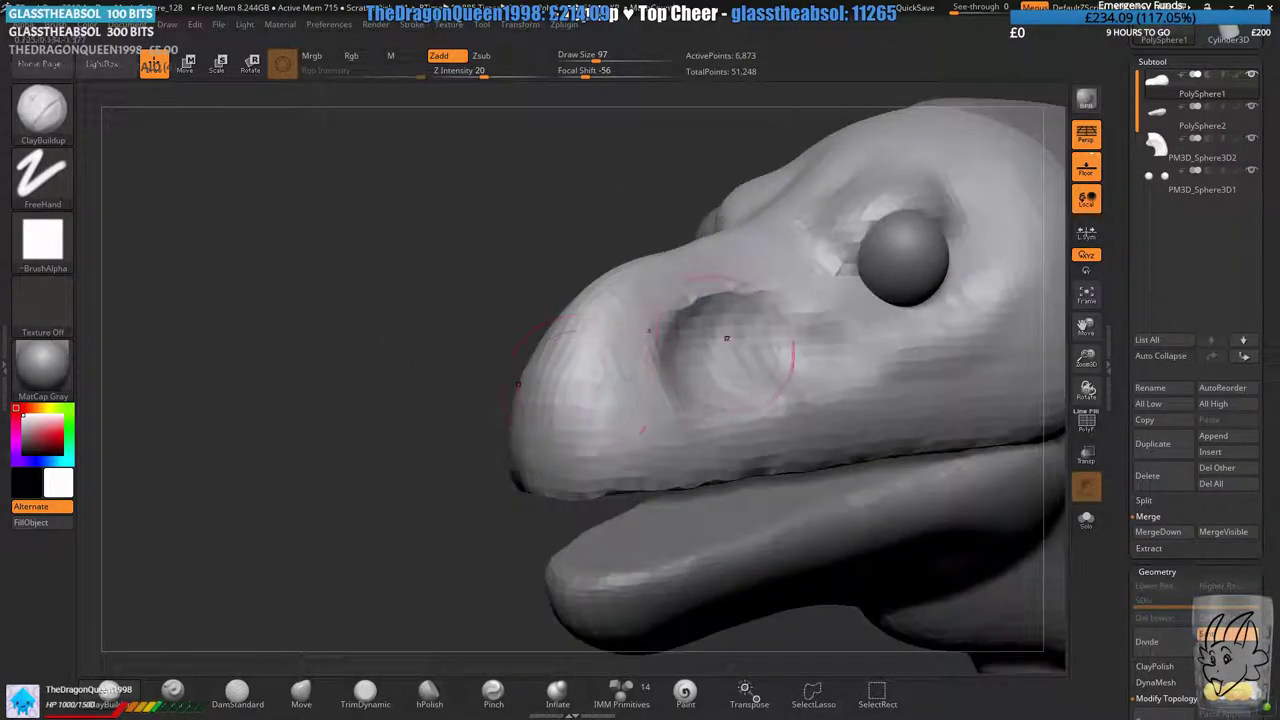
pyautogui.moveTo(729, 340)
pyautogui.mouseDown()
pyautogui.moveTo(694, 366)
pyautogui.moveTo(700, 318)
pyautogui.moveTo(706, 398)
pyautogui.mouseUp()
# - Build up the inner brows beside the eyes and define the ridge running down the muzzle's centre
pyautogui.moveTo(722, 387); pyautogui.dragTo(565, 370, button='right')
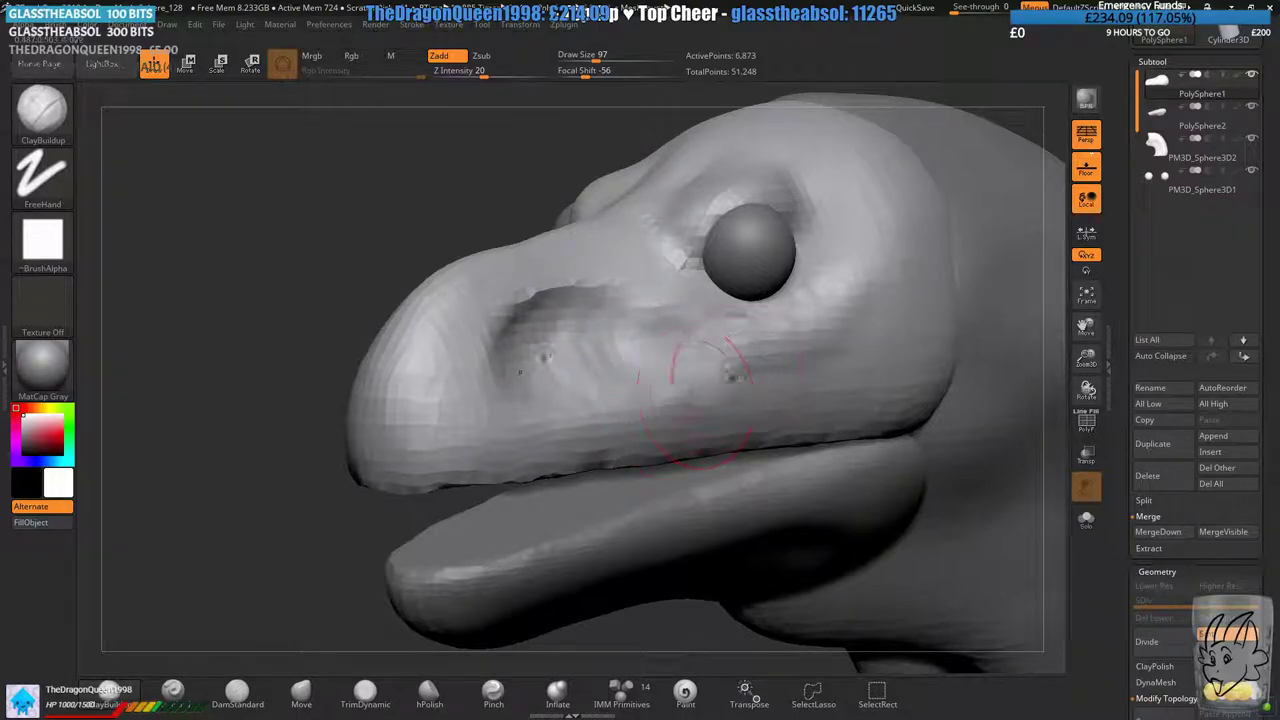
pyautogui.moveTo(694, 409); pyautogui.dragTo(663, 300, button='right')
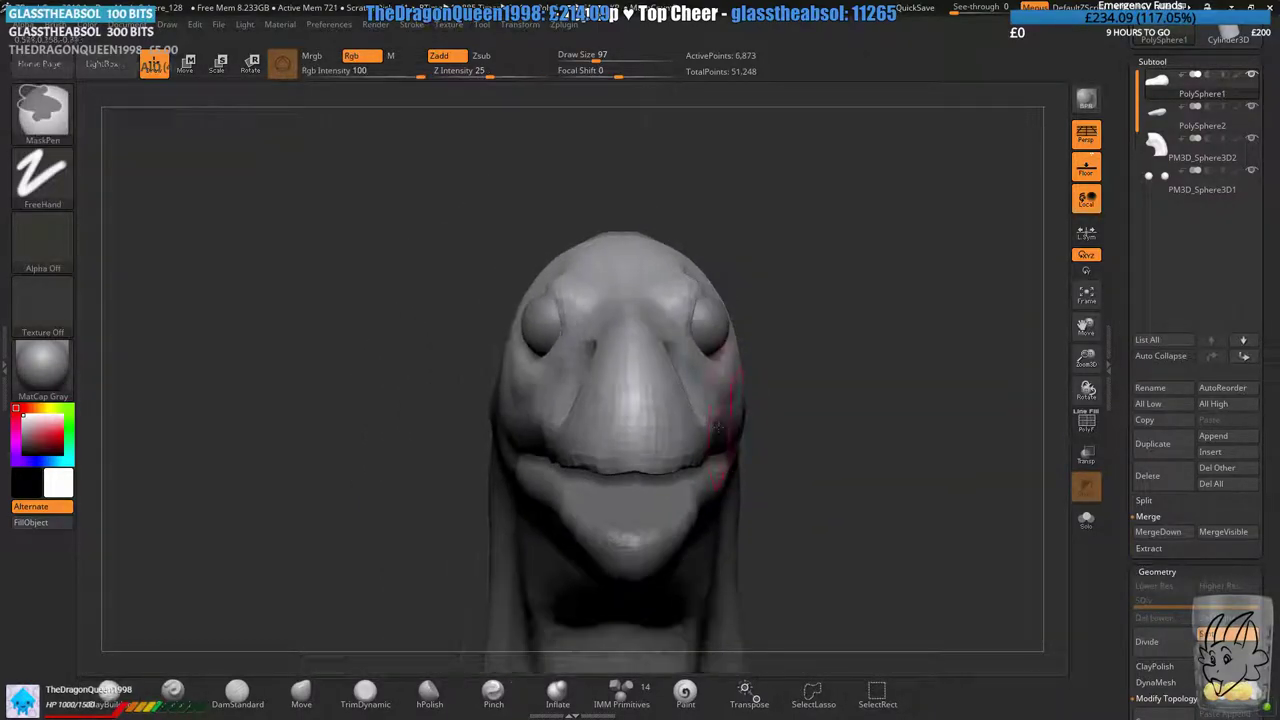
pyautogui.moveTo(709, 437)
pyautogui.mouseDown(button='right')
pyautogui.moveTo(608, 384)
pyautogui.moveTo(677, 358)
pyautogui.moveTo(672, 342)
pyautogui.moveTo(674, 358)
pyautogui.mouseUp(button='right')
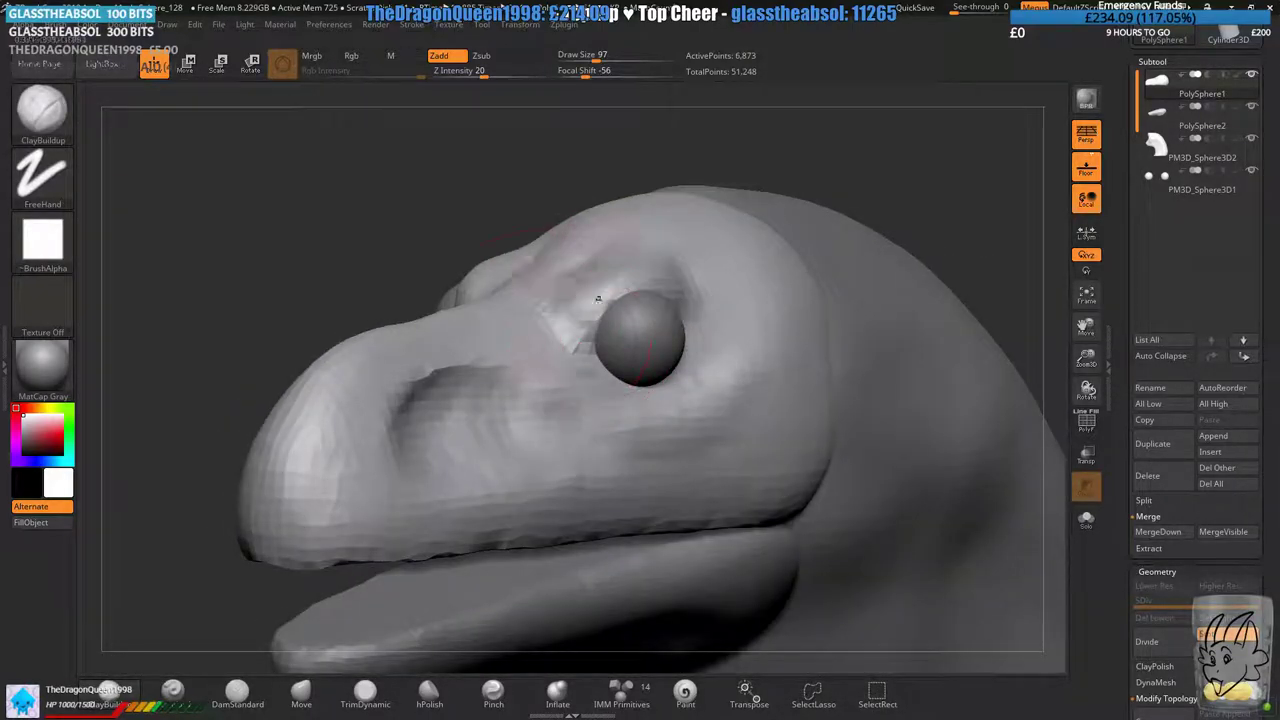
pyautogui.moveTo(598, 298); pyautogui.dragTo(567, 357, button='right')
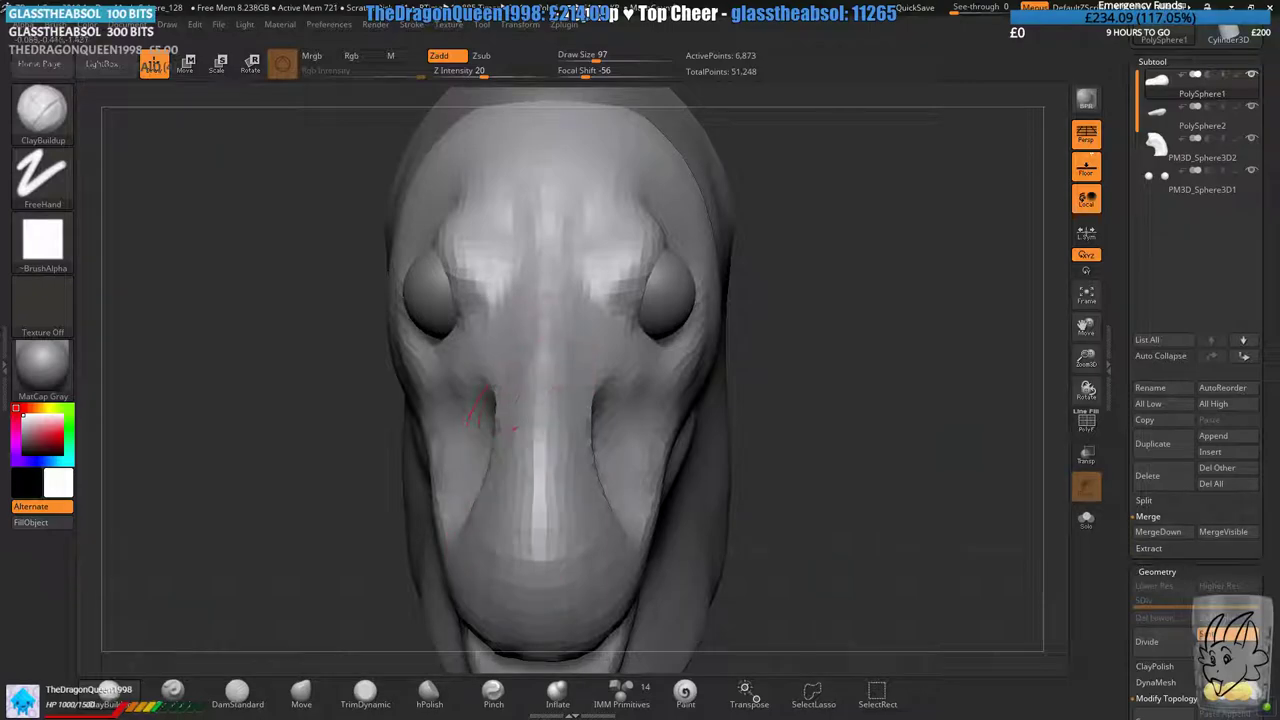
pyautogui.moveTo(585, 245); pyautogui.dragTo(622, 298)
pyautogui.keyDown('alt'); pyautogui.moveTo(628, 302); pyautogui.dragTo(606, 356, button='right'); pyautogui.keyUp('alt')
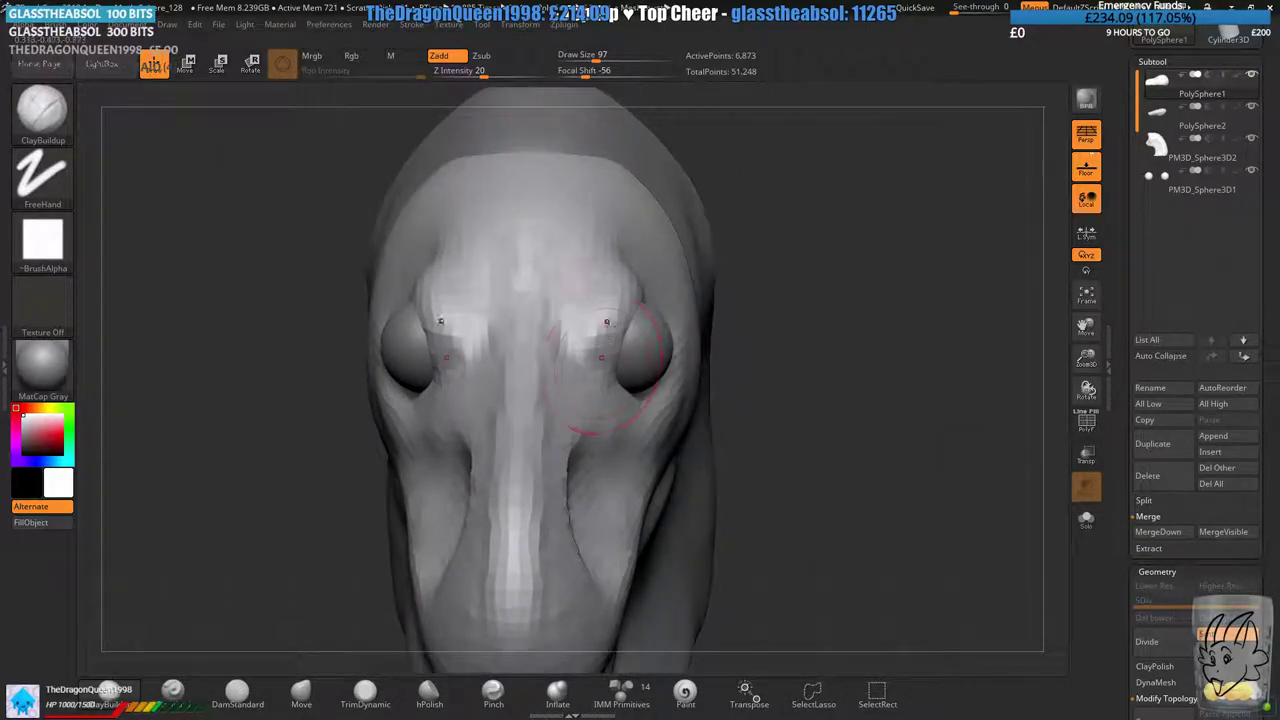
pyautogui.moveTo(606, 356); pyautogui.dragTo(587, 378)
pyautogui.moveTo(660, 310); pyautogui.dragTo(610, 320, button='right')
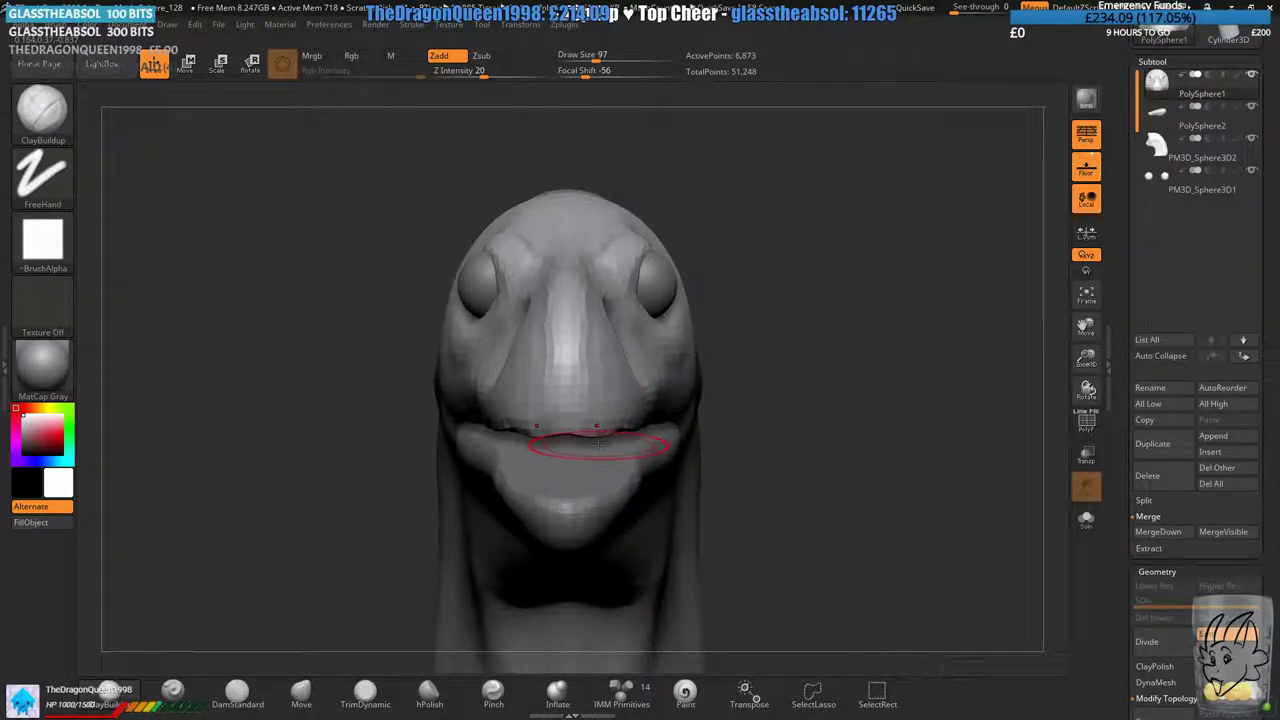
# - Add clay to the forehead and brow ridges and carve a deeper fold above the eyes
pyautogui.moveTo(565, 293); pyautogui.dragTo(729, 300, button='right')
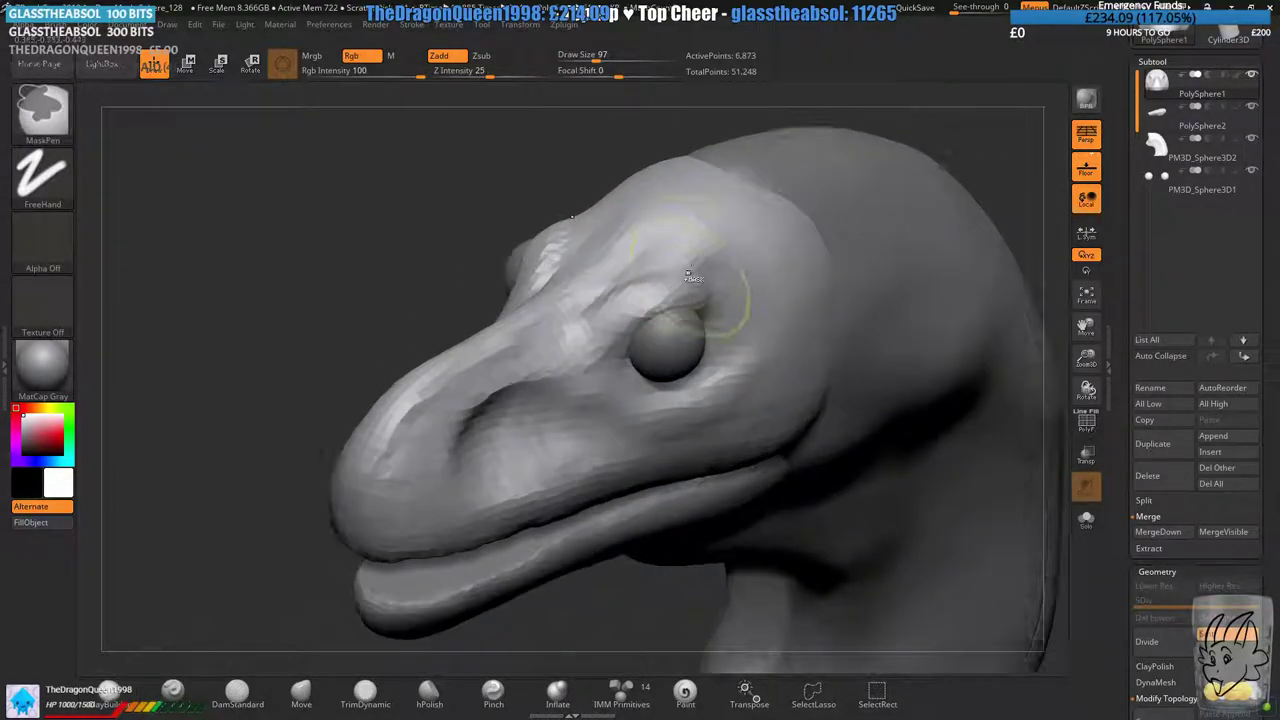
pyautogui.keyDown('alt'); pyautogui.moveTo(660, 240); pyautogui.dragTo(601, 326, button='right'); pyautogui.keyUp('alt')
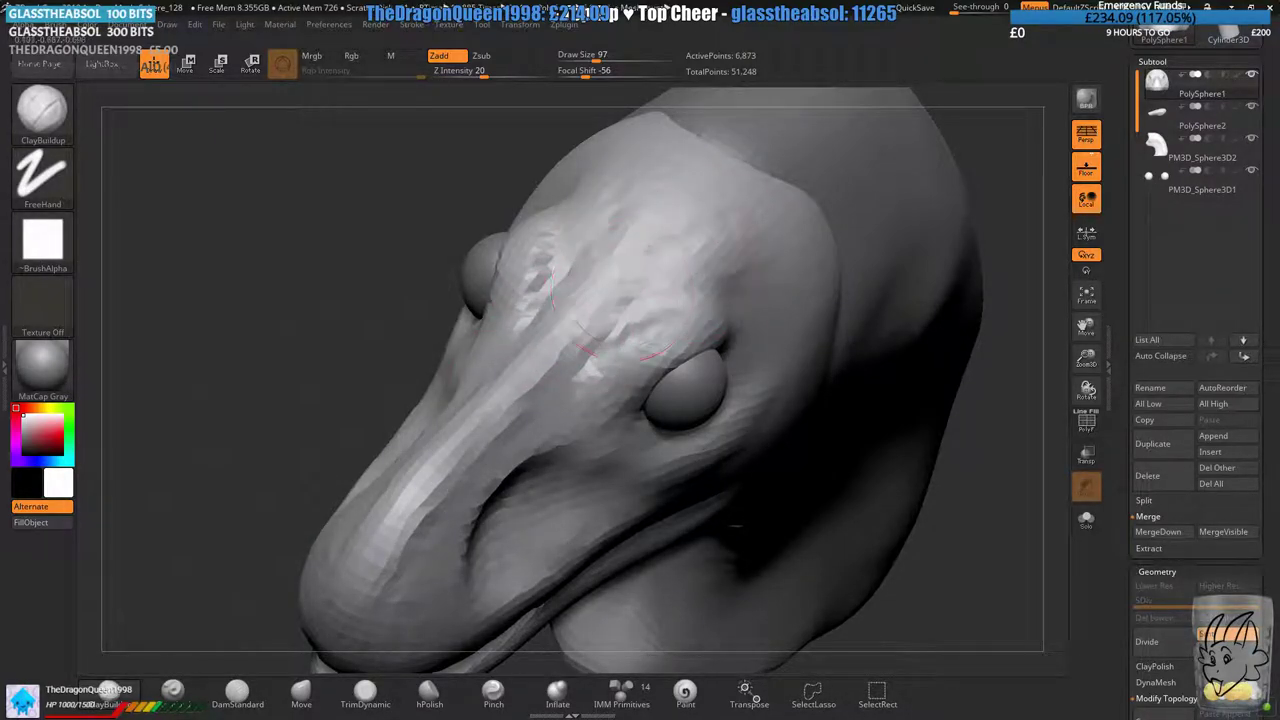
pyautogui.moveTo(605, 315)
pyautogui.mouseDown(button='right')
pyautogui.moveTo(771, 357)
pyautogui.moveTo(720, 355)
pyautogui.moveTo(648, 312)
pyautogui.mouseUp(button='right')
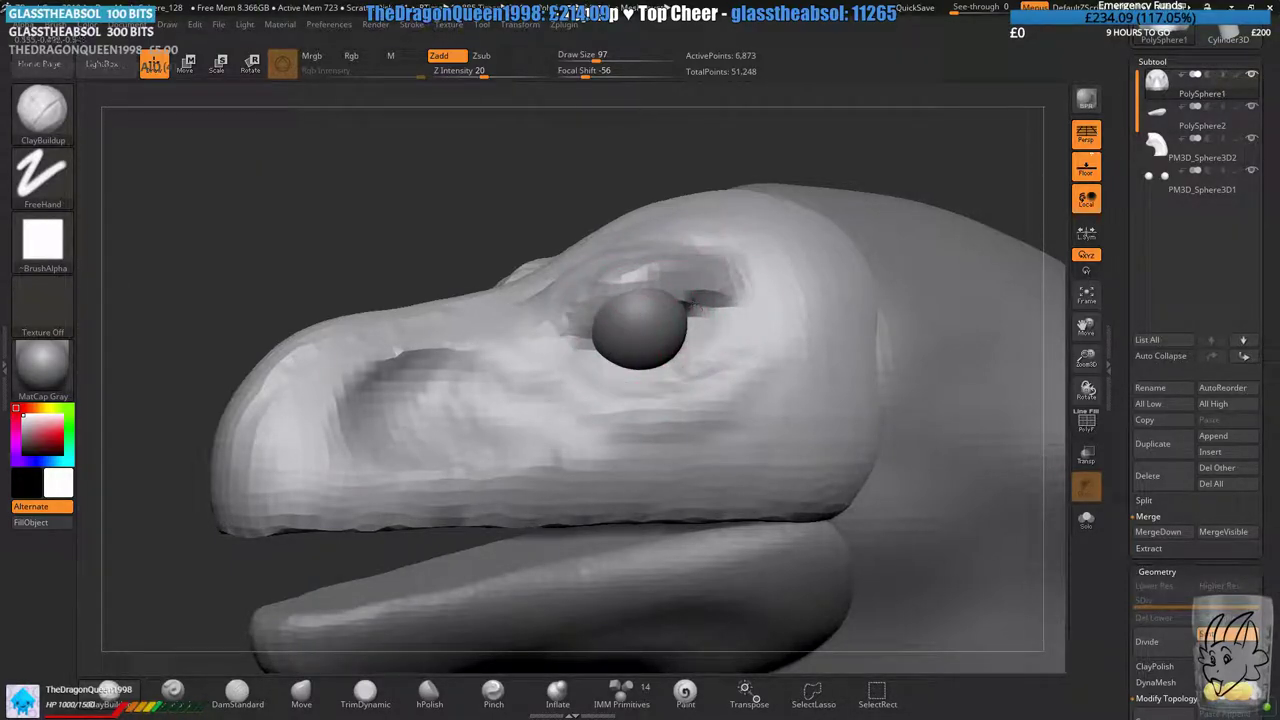
# - Remesh the upper head with DynaMesh and rework the surface inside the muzzle hollow
pyautogui.keyDown('ctrl'); pyautogui.moveTo(355, 223); pyautogui.dragTo(400, 255); pyautogui.keyUp('ctrl')
pyautogui.moveTo(355, 240); pyautogui.dragTo(600, 250, button='right')
pyautogui.moveTo(470, 390); pyautogui.dragTo(447, 462)
pyautogui.moveTo(447, 462); pyautogui.dragTo(300, 475, button='right')
# - Carve the lower eyelid crease around the underside of the eye using DamStandard at draw size 65
pyautogui.click(237, 692)
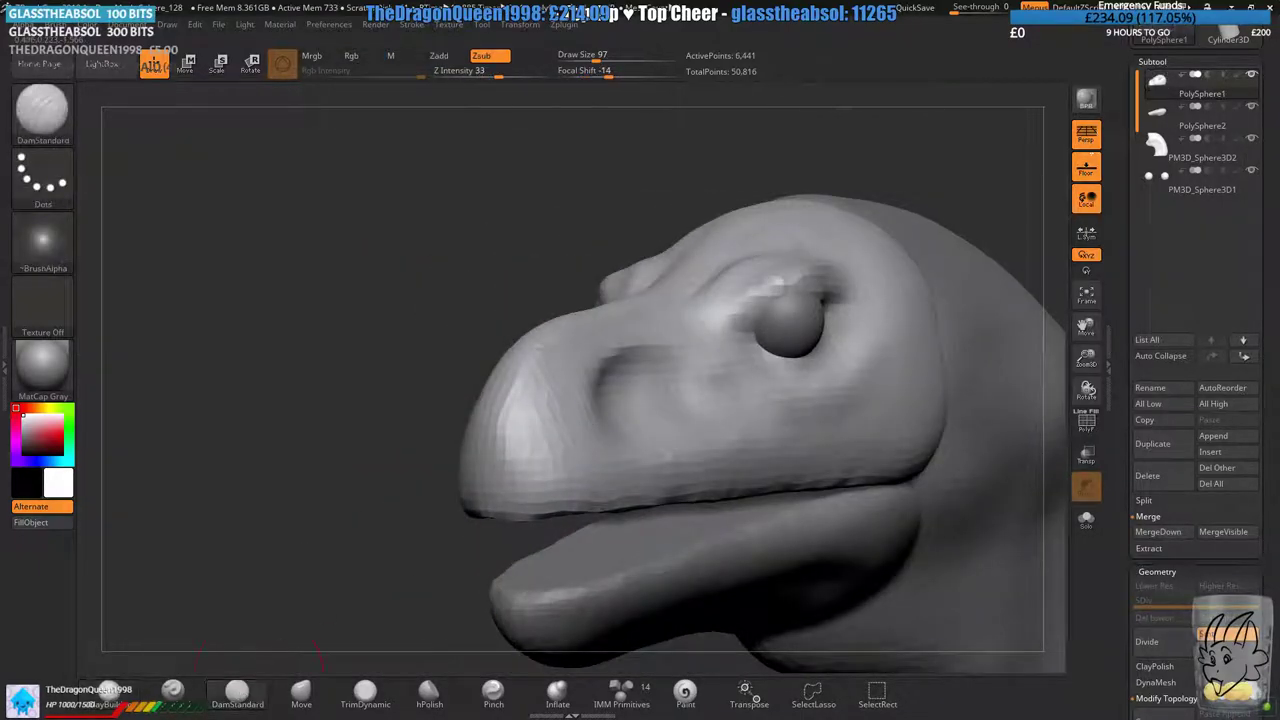
pyautogui.moveTo(590, 330)
pyautogui.mouseDown(button='right')
pyautogui.moveTo(497, 310)
pyautogui.moveTo(550, 200)
pyautogui.mouseUp(button='right')
pyautogui.moveTo(596, 58); pyautogui.dragTo(590, 58)
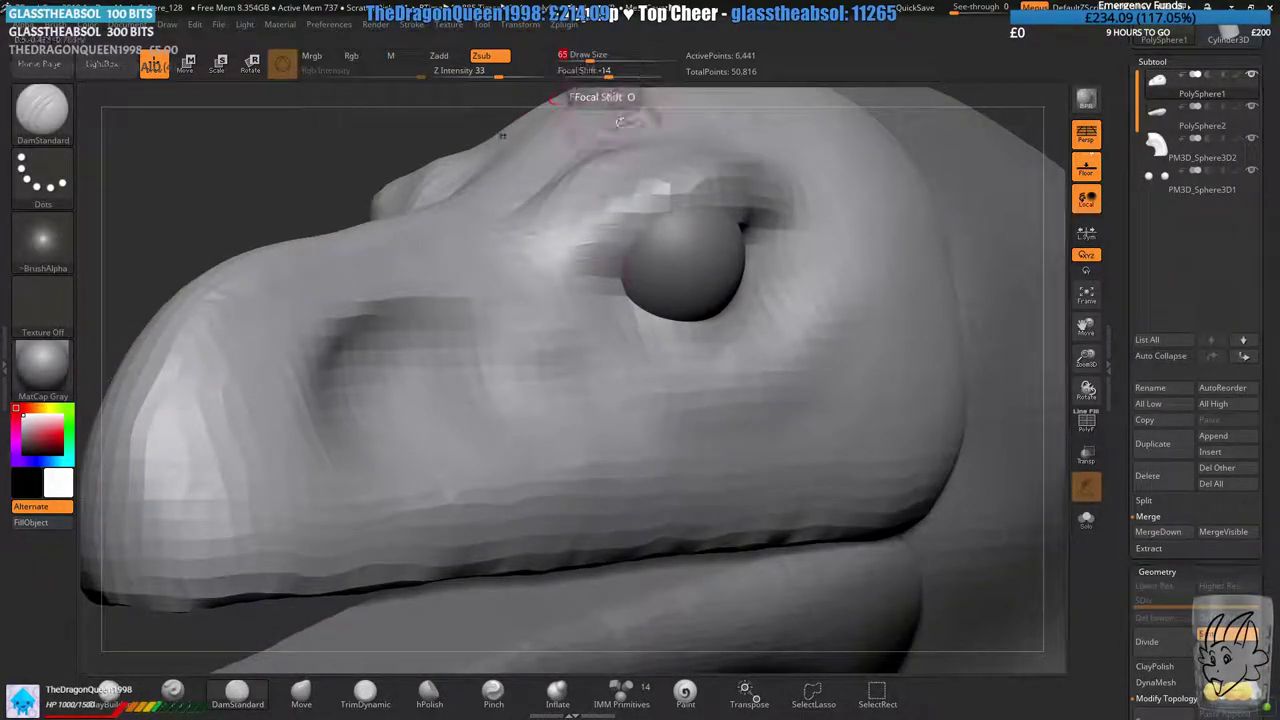
pyautogui.moveTo(620, 220)
pyautogui.mouseDown(button='right')
pyautogui.moveTo(663, 343)
pyautogui.moveTo(590, 353)
pyautogui.moveTo(568, 332)
pyautogui.moveTo(545, 338)
pyautogui.mouseUp(button='right')
pyautogui.moveTo(528, 342); pyautogui.dragTo(664, 290)
pyautogui.moveTo(580, 350); pyautogui.dragTo(655, 320)
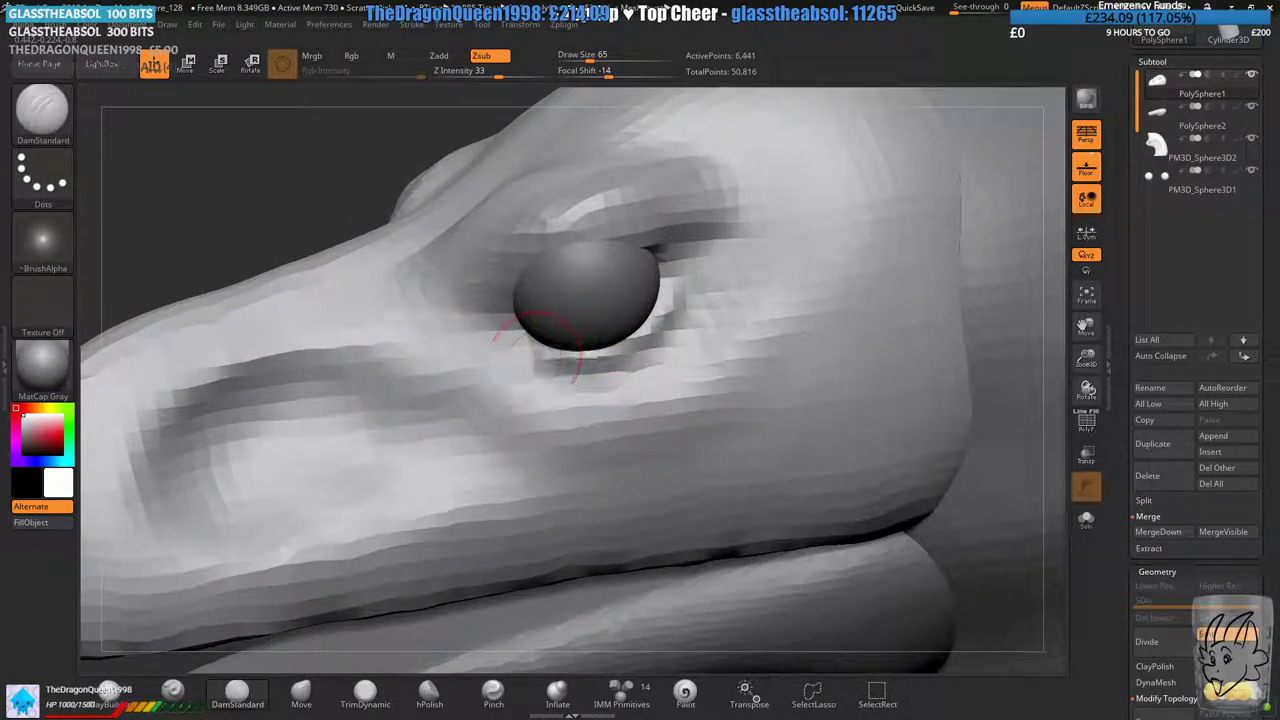
pyautogui.press('ctrl')
pyautogui.moveTo(610, 340)
pyautogui.keyDown('ctrl'); pyautogui.mouseDown(button='right')
pyautogui.moveTo(445, 390)
pyautogui.moveTo(508, 308)
pyautogui.moveTo(612, 325)
pyautogui.mouseUp(button='right'); pyautogui.keyUp('ctrl')
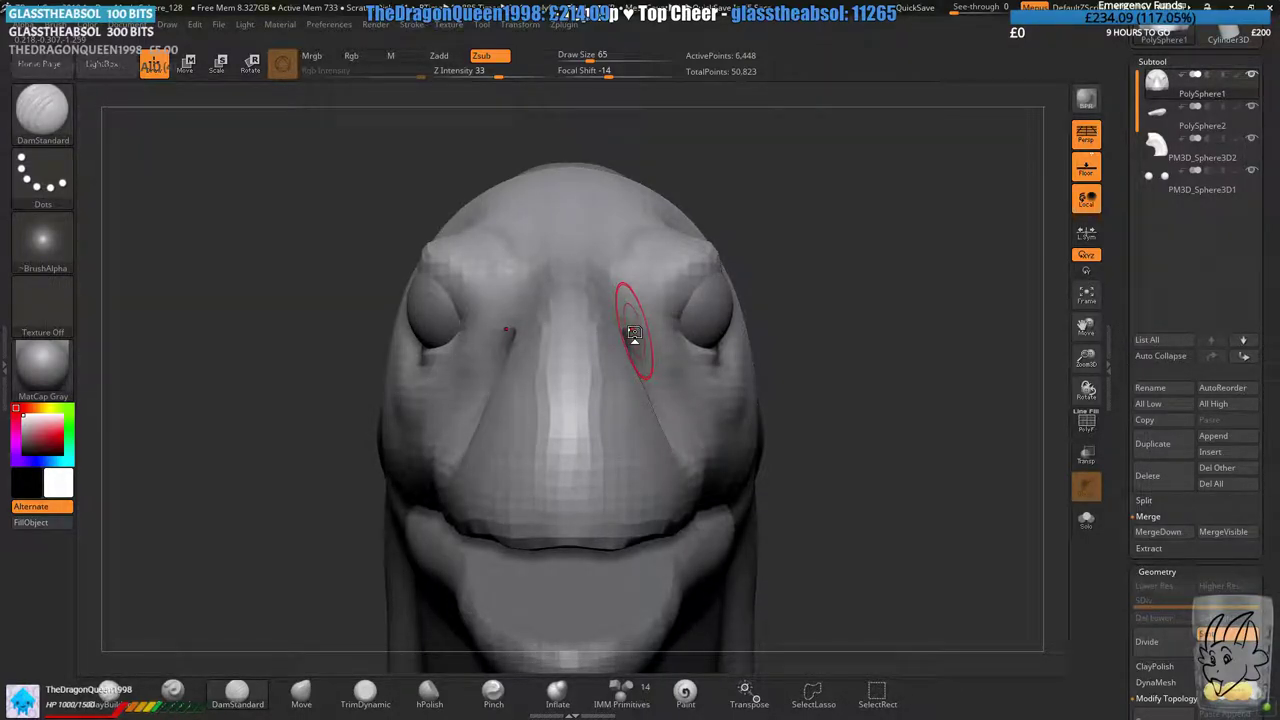
# - Refine the rear edge of the muzzle hollow and the inner corner of the eye with DamStandard
pyautogui.moveTo(692, 290); pyautogui.dragTo(574, 262, button='right')
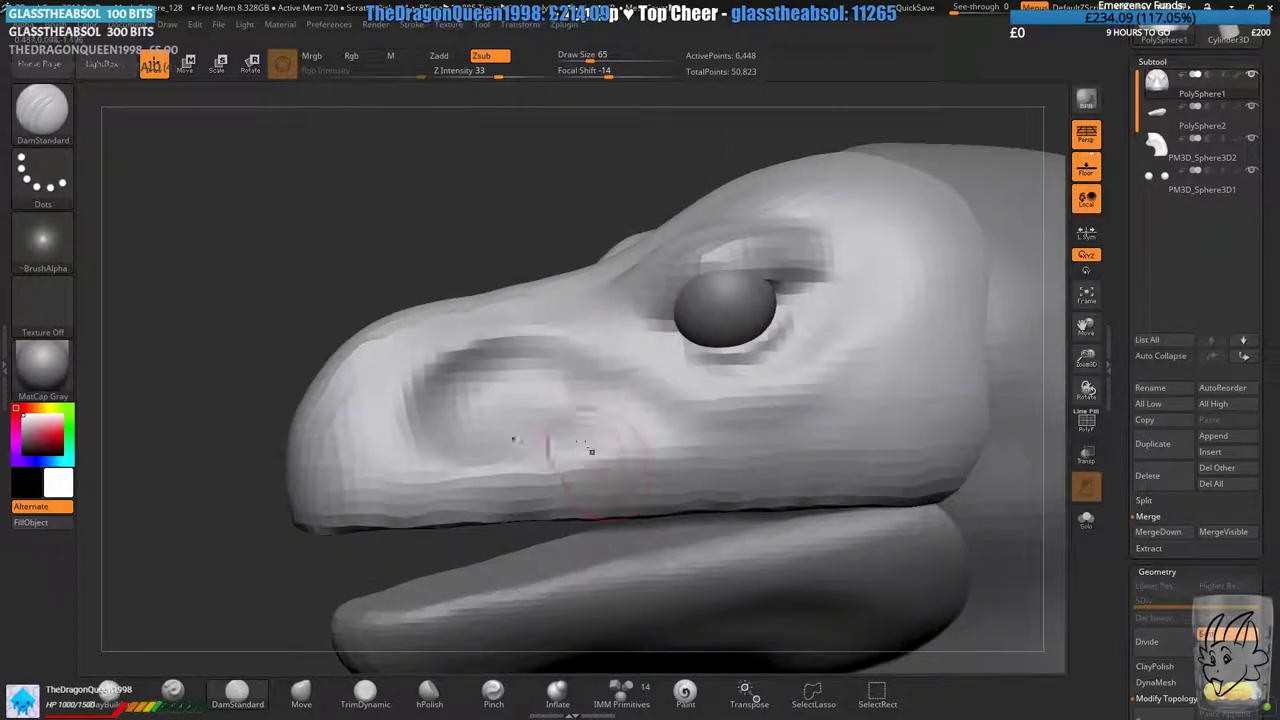
pyautogui.keyDown('alt'); pyautogui.moveTo(591, 451); pyautogui.dragTo(483, 443, button='right'); pyautogui.keyUp('alt')
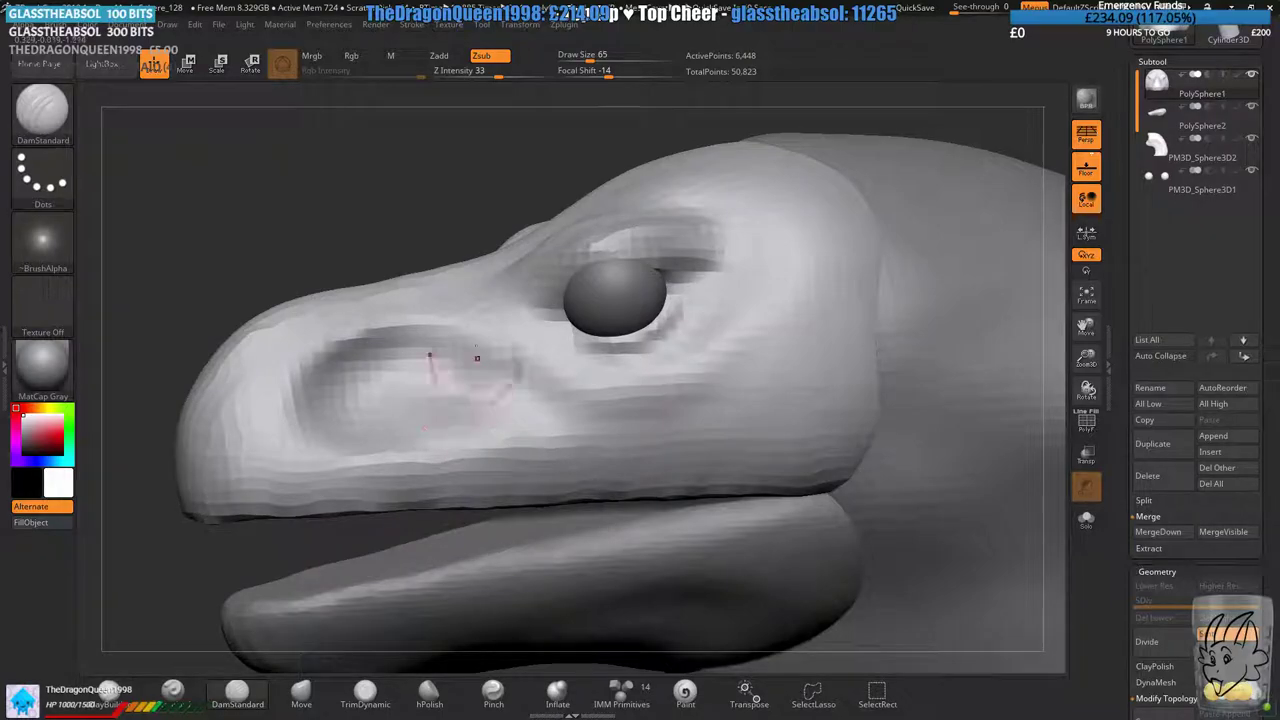
pyautogui.moveTo(454, 299)
pyautogui.mouseDown(button='right')
pyautogui.moveTo(620, 348)
pyautogui.moveTo(545, 410)
pyautogui.mouseUp(button='right')
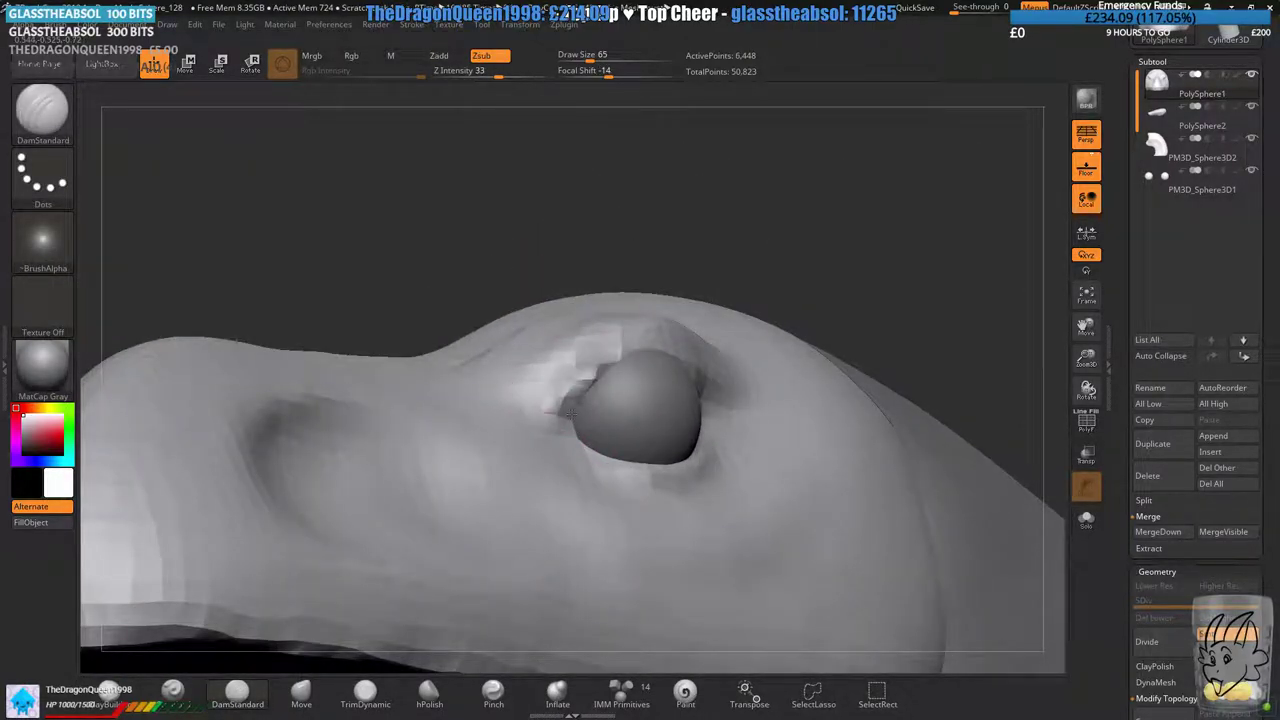
# - Adjust the upper eyelid above the eye with the Move brush at draw size 65 and remesh the upper head with DynaMesh
pyautogui.moveTo(600, 378); pyautogui.dragTo(521, 366, button='right')
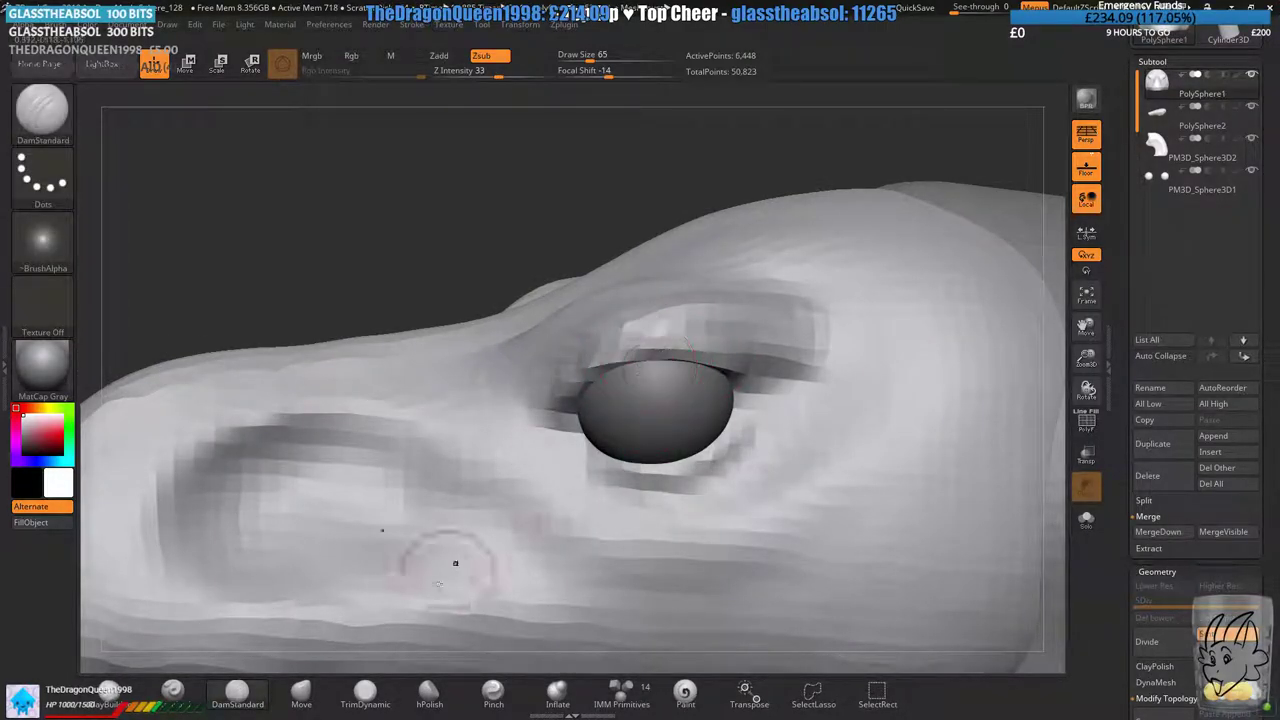
pyautogui.click(301, 692)
pyautogui.moveTo(620, 357); pyautogui.dragTo(645, 378, button='right')
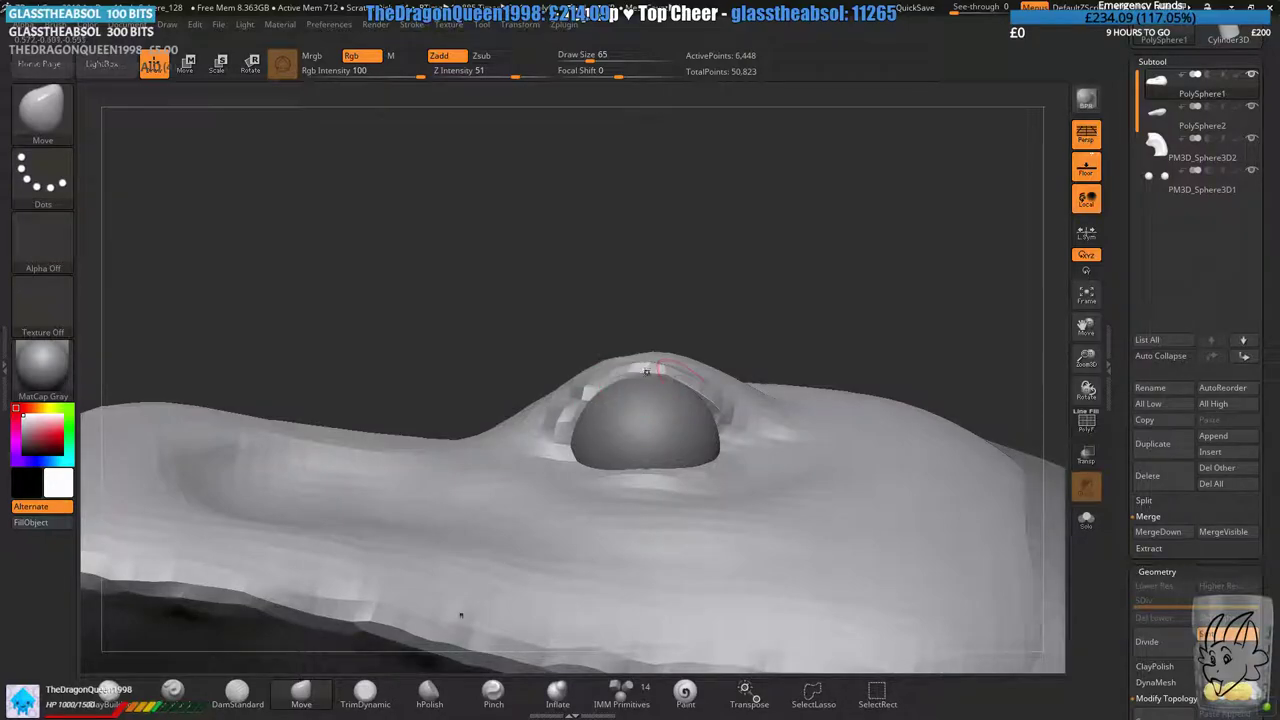
pyautogui.keyDown('ctrl'); pyautogui.moveTo(278, 229); pyautogui.dragTo(309, 264); pyautogui.keyUp('ctrl')
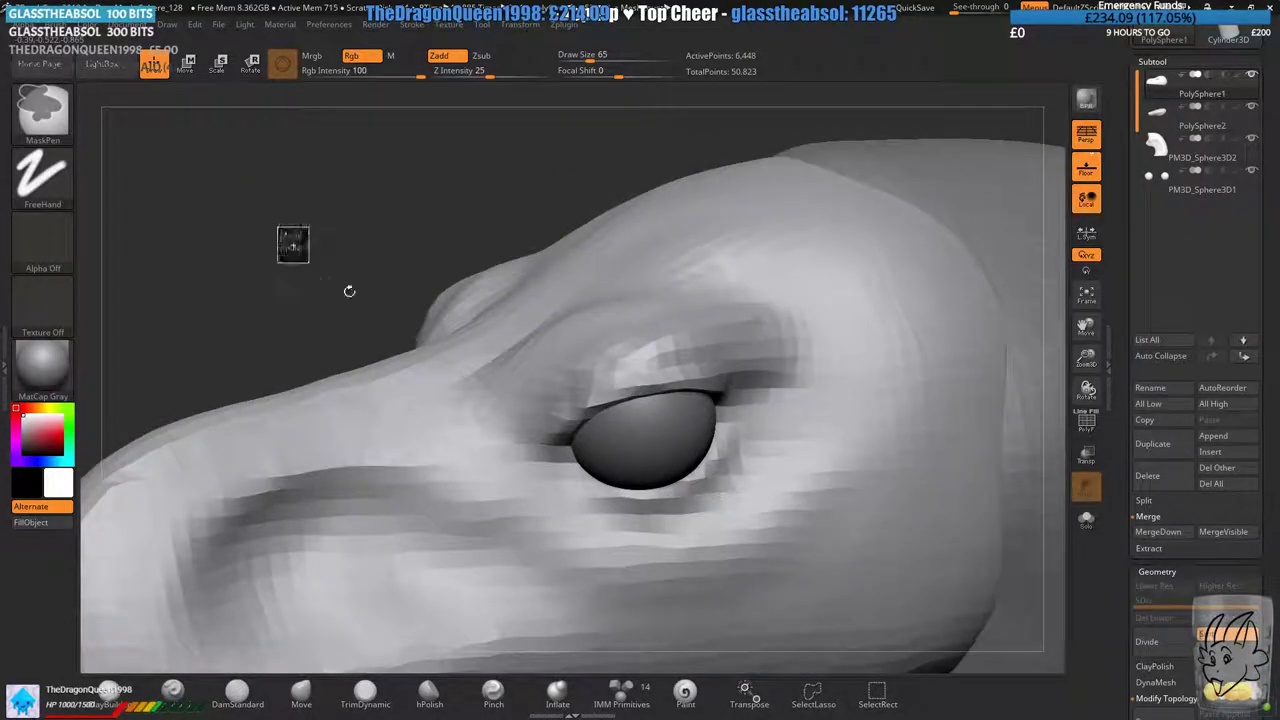
pyautogui.moveTo(701, 327)
pyautogui.keyDown('alt'); pyautogui.mouseDown(button='right')
pyautogui.moveTo(740, 240)
pyautogui.moveTo(626, 369)
pyautogui.moveTo(700, 338)
pyautogui.mouseUp(button='right'); pyautogui.keyUp('alt')
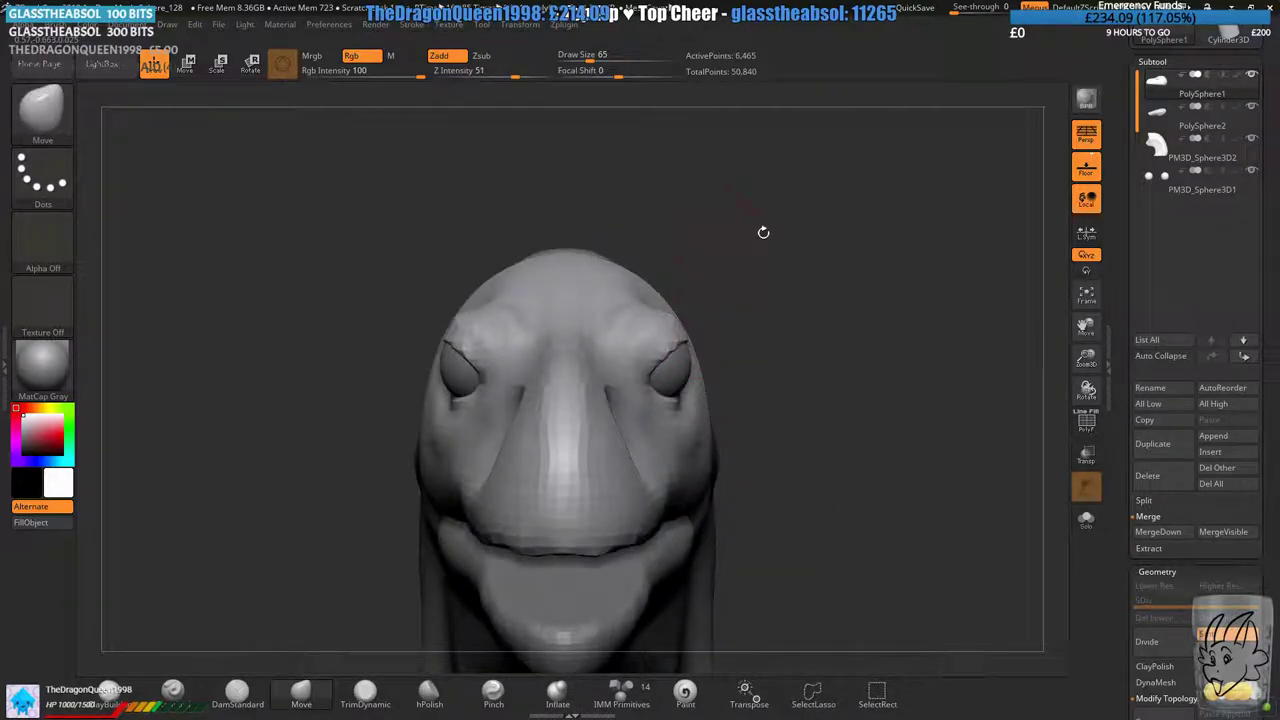
# - Select the eyeball subtool and rotate and slightly shift the eyes with the transform gizmo to fit the sockets
pyautogui.click(1168, 193)
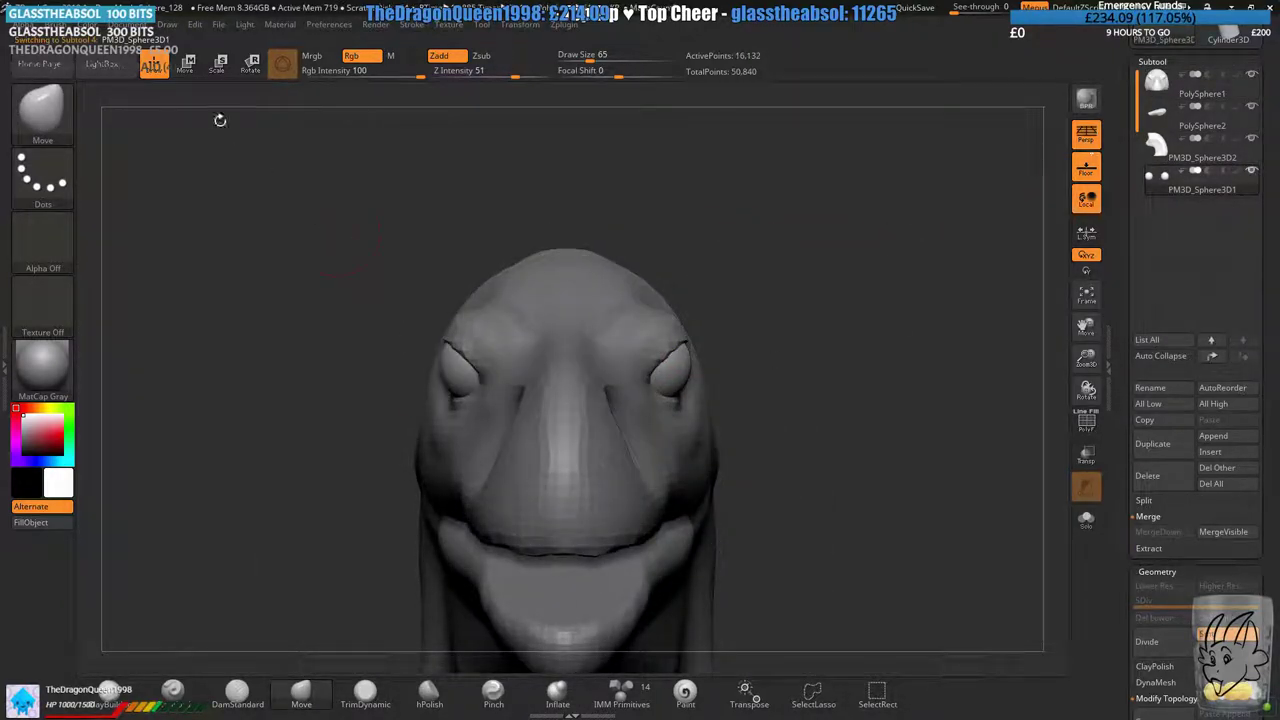
pyautogui.click(188, 68)
pyautogui.moveTo(661, 361); pyautogui.dragTo(632, 402, button='right')
pyautogui.moveTo(611, 338); pyautogui.dragTo(665, 372)
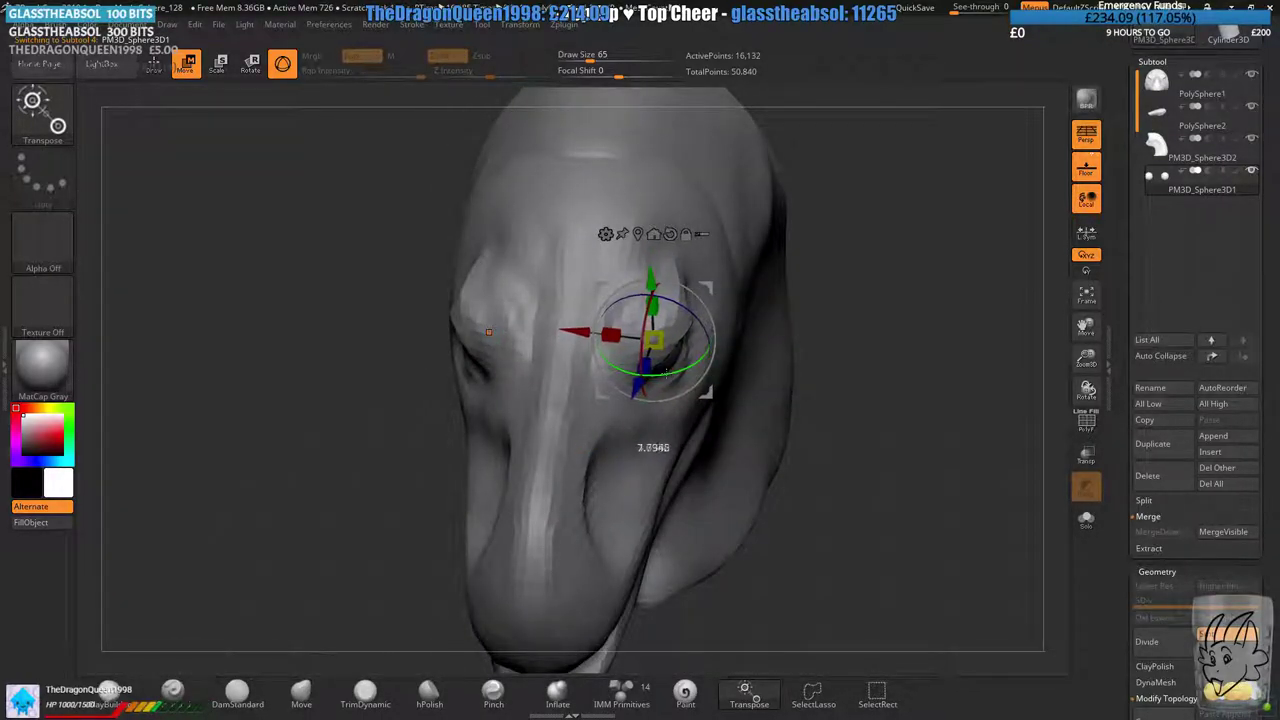
pyautogui.moveTo(488, 332); pyautogui.dragTo(484, 322, button='right')
pyautogui.moveTo(706, 345); pyautogui.dragTo(715, 334)
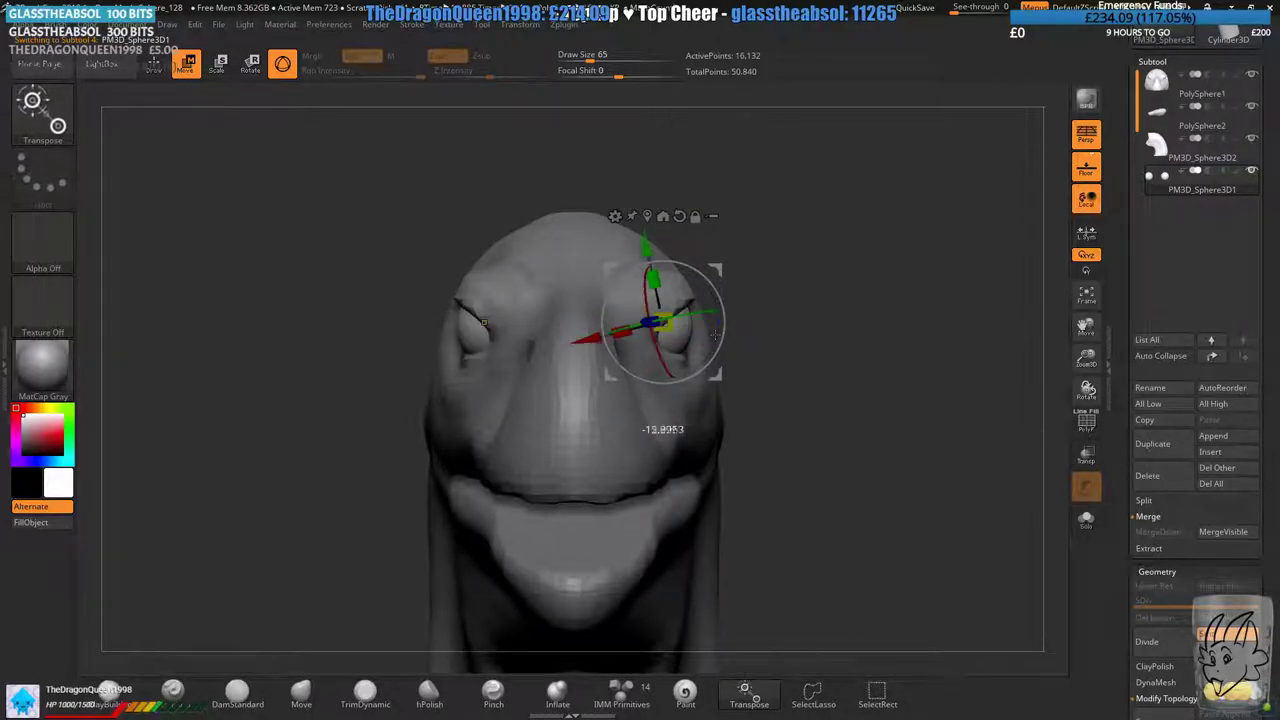
pyautogui.moveTo(597, 354); pyautogui.dragTo(592, 355)
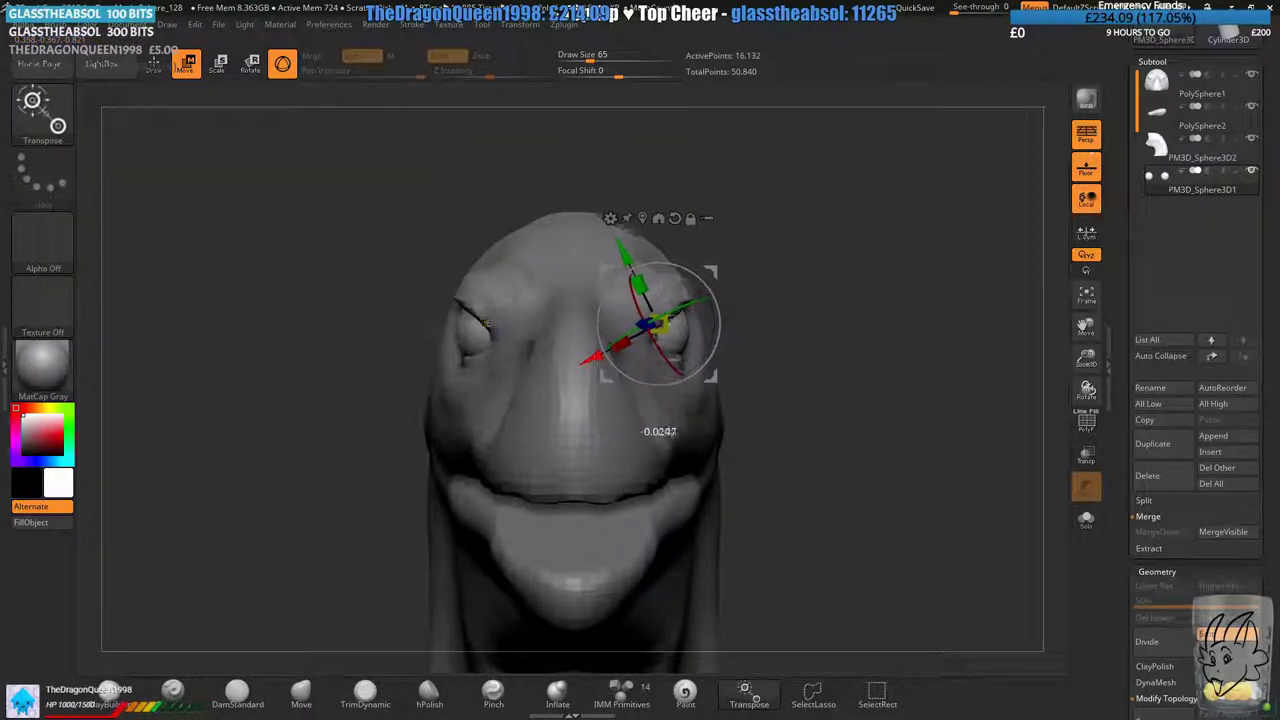
# - Reshape the upper head's sides and eye openings with the Move brush at draw size 132 and smooth the surface
pyautogui.click(155, 66)
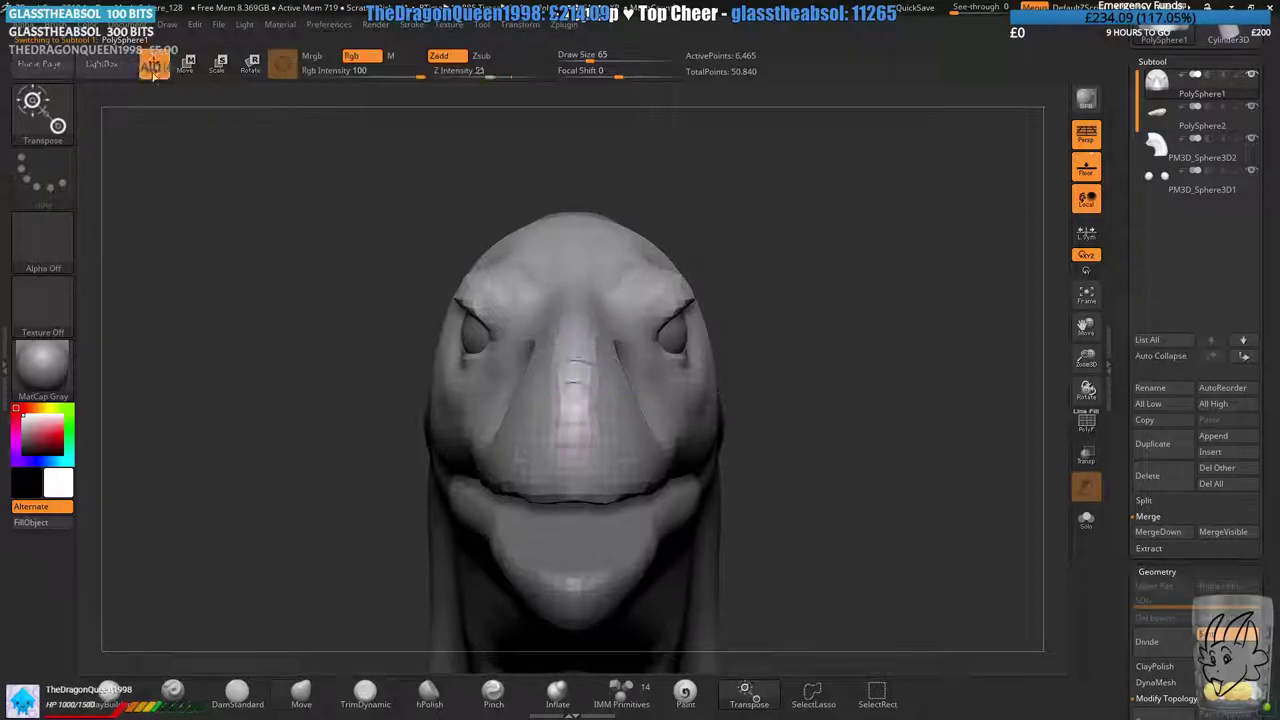
pyautogui.click(362, 692)
pyautogui.click(301, 690)
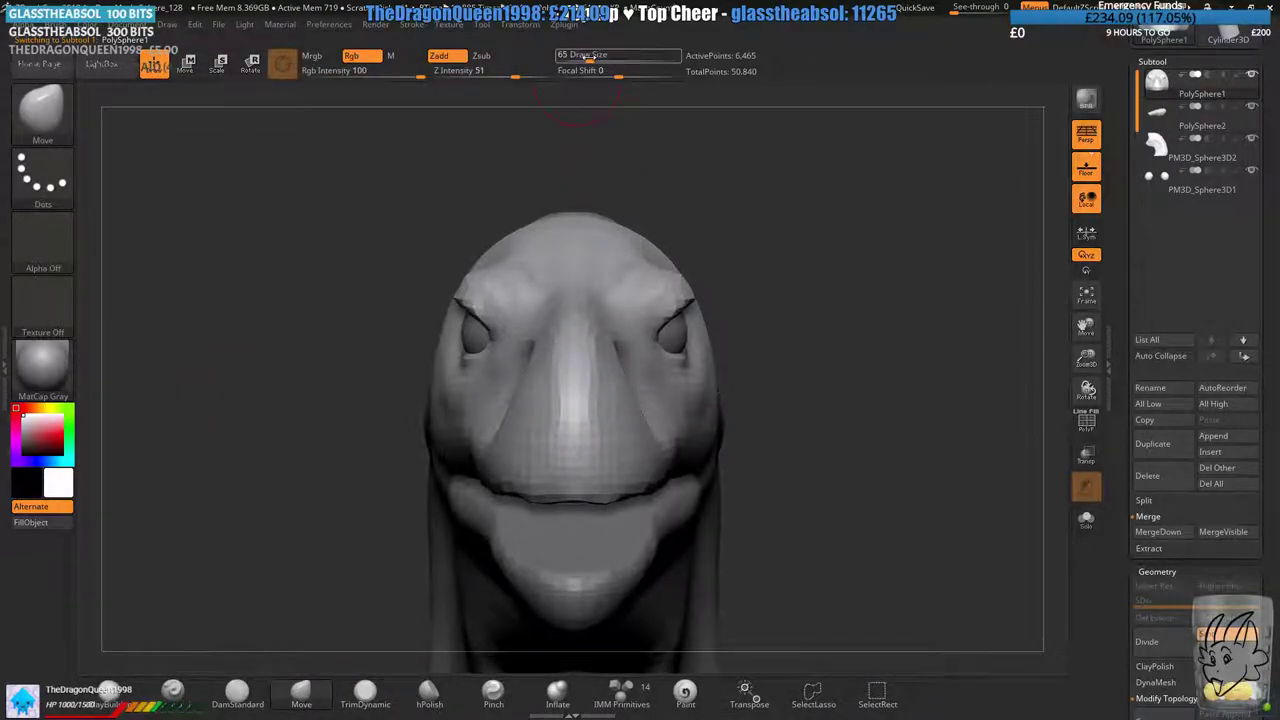
pyautogui.moveTo(588, 57); pyautogui.dragTo(602, 58)
pyautogui.moveTo(662, 180); pyautogui.dragTo(676, 400)
pyautogui.moveTo(698, 460); pyautogui.dragTo(680, 490)
pyautogui.moveTo(706, 560)
pyautogui.mouseDown()
pyautogui.moveTo(690, 360)
pyautogui.moveTo(684, 390)
pyautogui.moveTo(656, 374)
pyautogui.moveTo(684, 332)
pyautogui.mouseUp()
pyautogui.moveTo(664, 376); pyautogui.dragTo(658, 378)
pyautogui.moveTo(780, 395)
pyautogui.mouseDown()
pyautogui.moveTo(640, 410)
pyautogui.moveTo(575, 375)
pyautogui.mouseUp()
pyautogui.moveTo(530, 215); pyautogui.dragTo(645, 320)
pyautogui.keyDown('shift'); pyautogui.moveTo(590, 590); pyautogui.dragTo(423, 534); pyautogui.keyUp('shift')
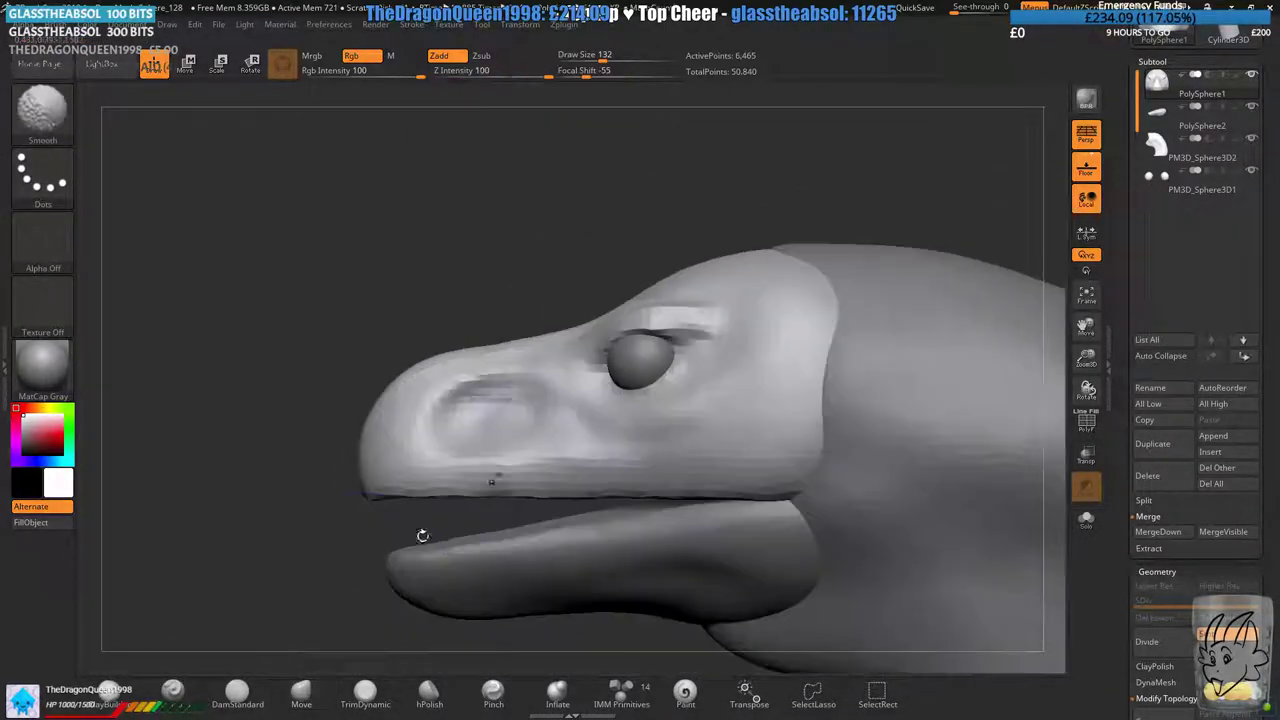
# - Build up clay around the eye socket with ClayBuildup and remesh the upper head with DynaMesh
pyautogui.click(109, 697)
pyautogui.keyDown('alt'); pyautogui.moveTo(230, 560); pyautogui.dragTo(300, 620); pyautogui.keyUp('alt')
pyautogui.moveTo(697, 378)
pyautogui.mouseDown()
pyautogui.moveTo(654, 417)
pyautogui.moveTo(670, 355)
pyautogui.moveTo(700, 370)
pyautogui.moveTo(702, 435)
pyautogui.mouseUp()
pyautogui.moveTo(377, 248)
pyautogui.keyDown('ctrl'); pyautogui.mouseDown()
pyautogui.moveTo(457, 337)
pyautogui.moveTo(570, 425)
pyautogui.mouseUp(); pyautogui.keyUp('ctrl')
pyautogui.keyDown('alt'); pyautogui.moveTo(290, 640); pyautogui.dragTo(300, 585); pyautogui.keyUp('alt')
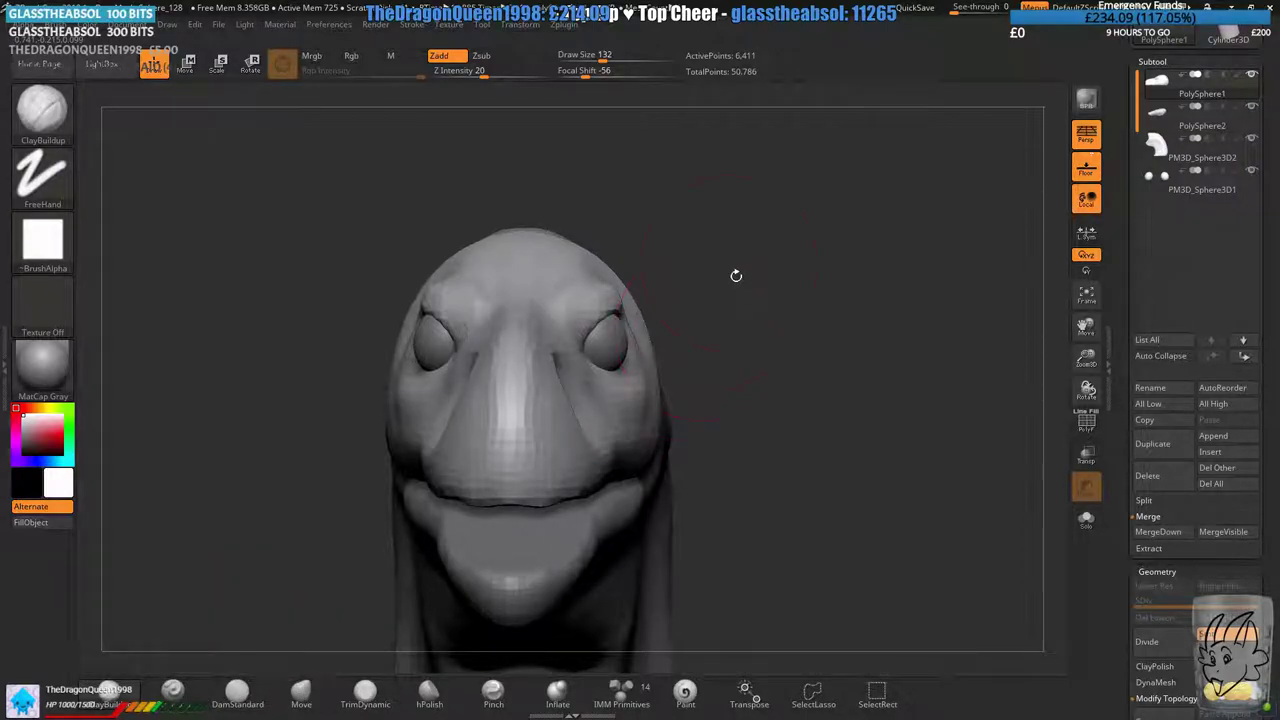
# - Add clay to the side of the head directly behind the eye with ClayBuildup at draw size 132
pyautogui.keyDown('alt'); pyautogui.moveTo(719, 293); pyautogui.dragTo(714, 357); pyautogui.keyUp('alt')
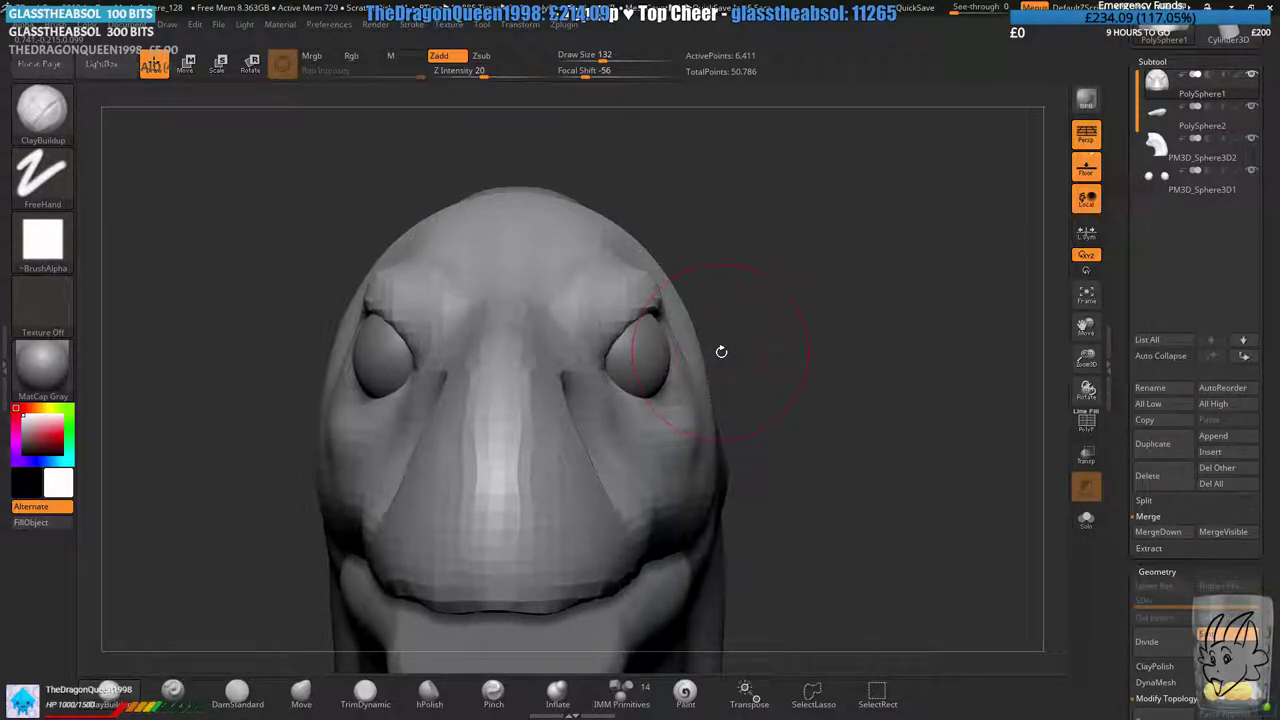
pyautogui.moveTo(847, 282); pyautogui.dragTo(780, 281)
pyautogui.keyDown('alt'); pyautogui.moveTo(848, 300); pyautogui.dragTo(706, 292, button='right'); pyautogui.keyUp('alt')
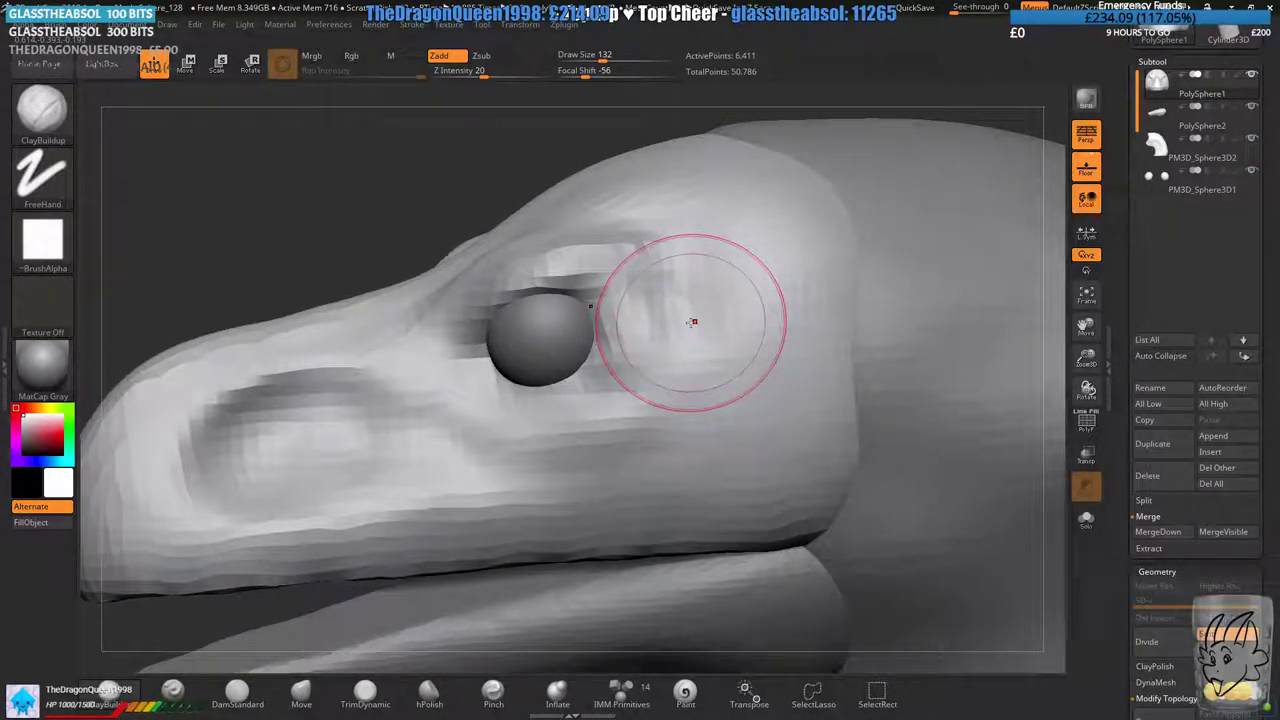
pyautogui.moveTo(623, 339)
pyautogui.keyDown('alt'); pyautogui.mouseDown(button='right')
pyautogui.moveTo(674, 331)
pyautogui.moveTo(662, 372)
pyautogui.mouseUp(button='right'); pyautogui.keyUp('alt')
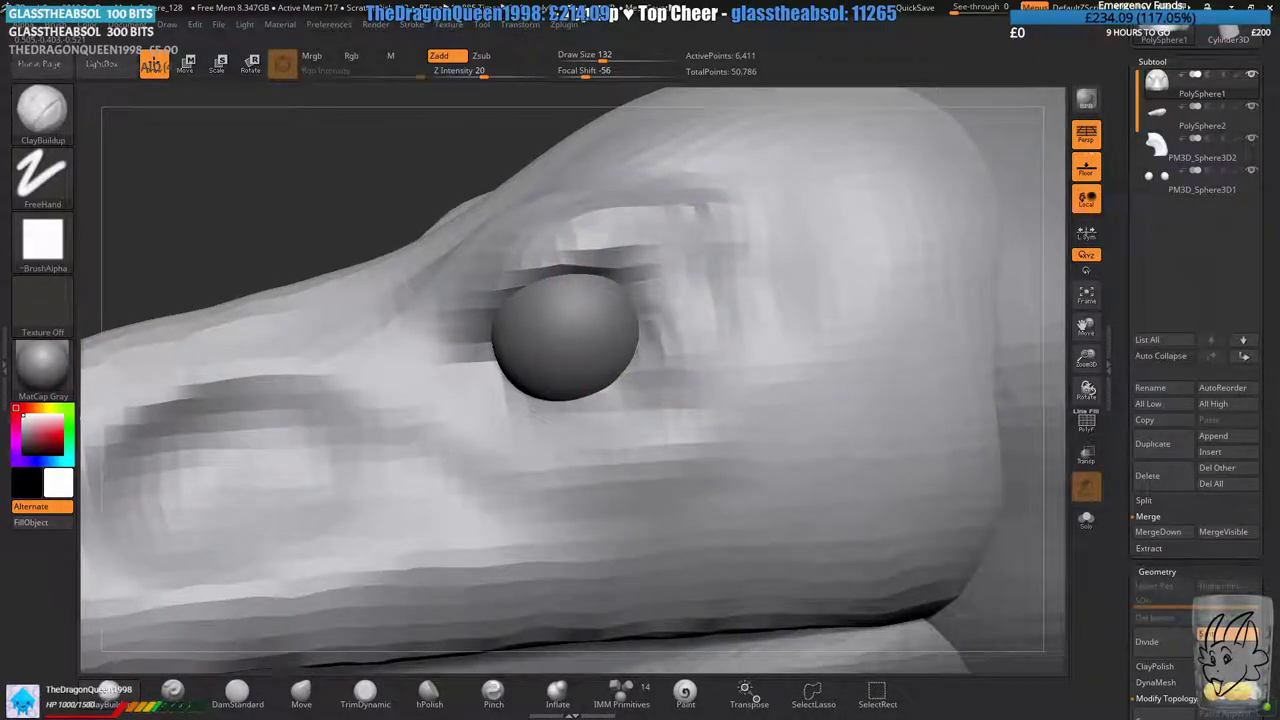
# - Pull the rear edge of the eye socket closer around the eyeball with the Move brush
pyautogui.press('b')
pyautogui.press('m')
pyautogui.press('v')
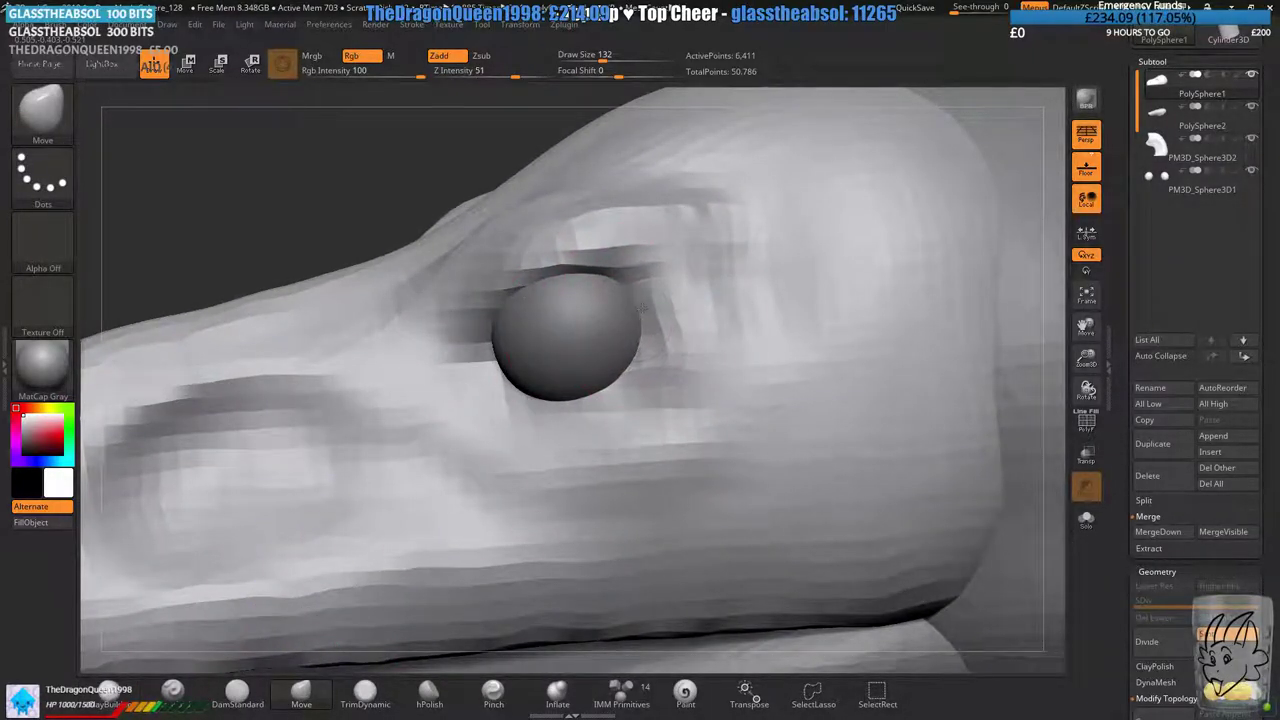
pyautogui.moveTo(651, 329); pyautogui.dragTo(681, 313, button='right')
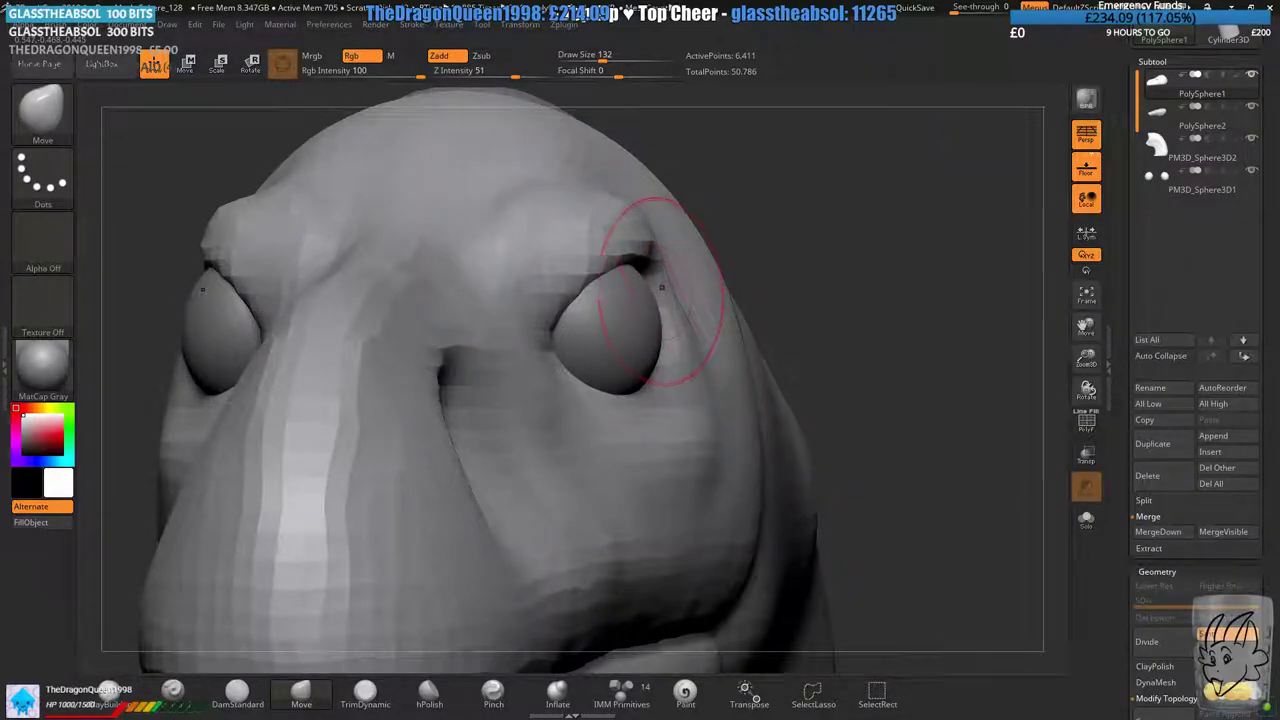
pyautogui.moveTo(655, 270); pyautogui.dragTo(662, 284, button='right')
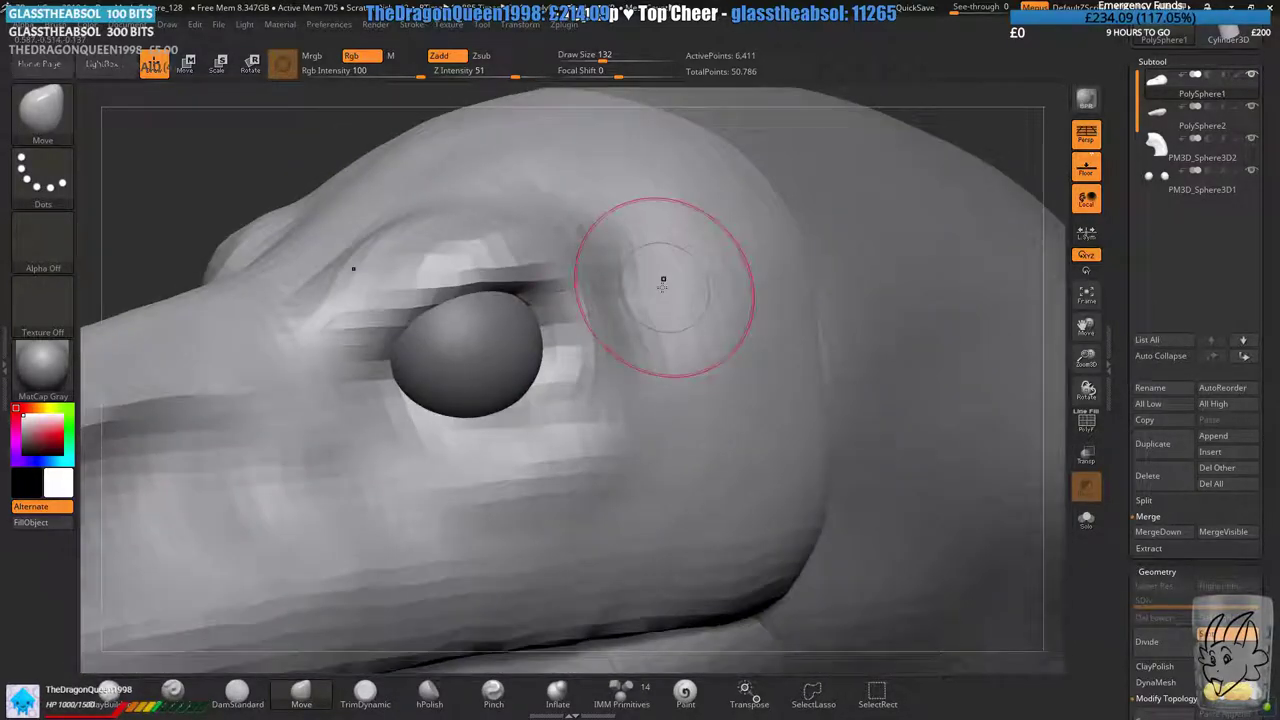
# - Sculpt the temple behind the eye with ClayBuildup and extend the brow ridge toward the back of the head
pyautogui.click(112, 700)
pyautogui.keyDown('ctrl'); pyautogui.moveTo(677, 514); pyautogui.dragTo(714, 311, button='right'); pyautogui.keyUp('ctrl')
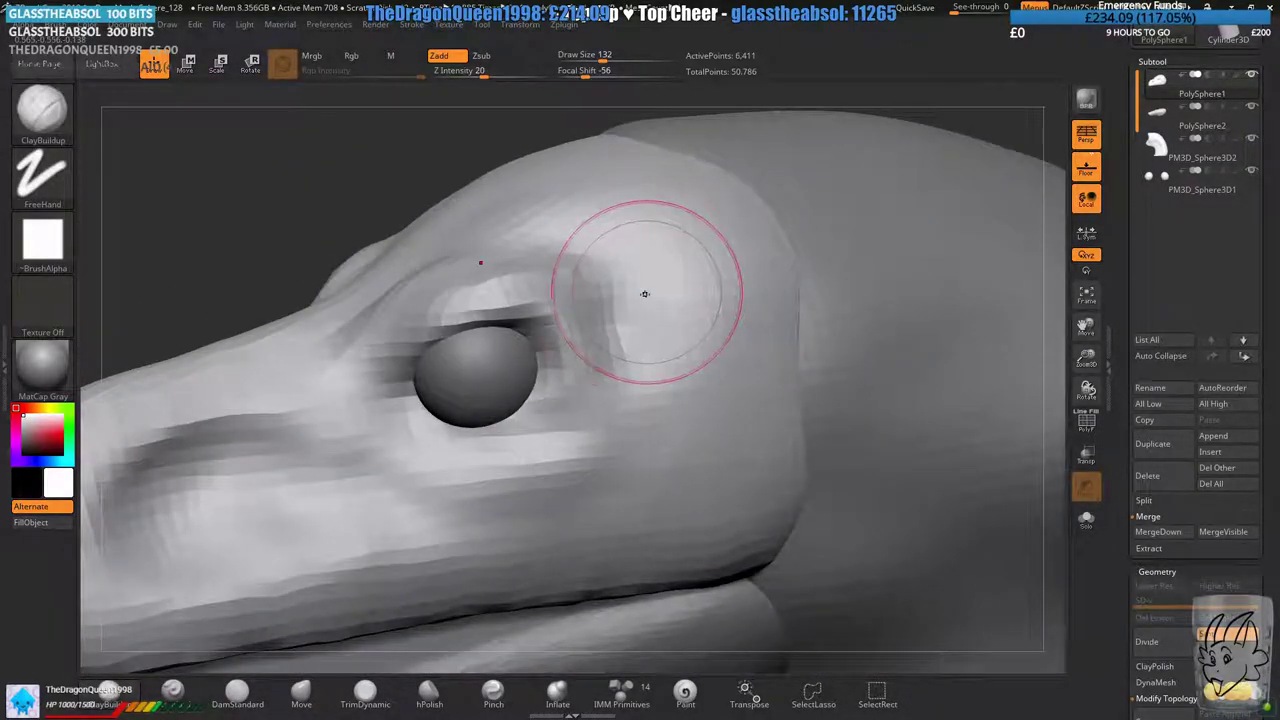
pyautogui.moveTo(645, 294)
pyautogui.mouseDown()
pyautogui.moveTo(620, 394)
pyautogui.moveTo(596, 300)
pyautogui.mouseUp()
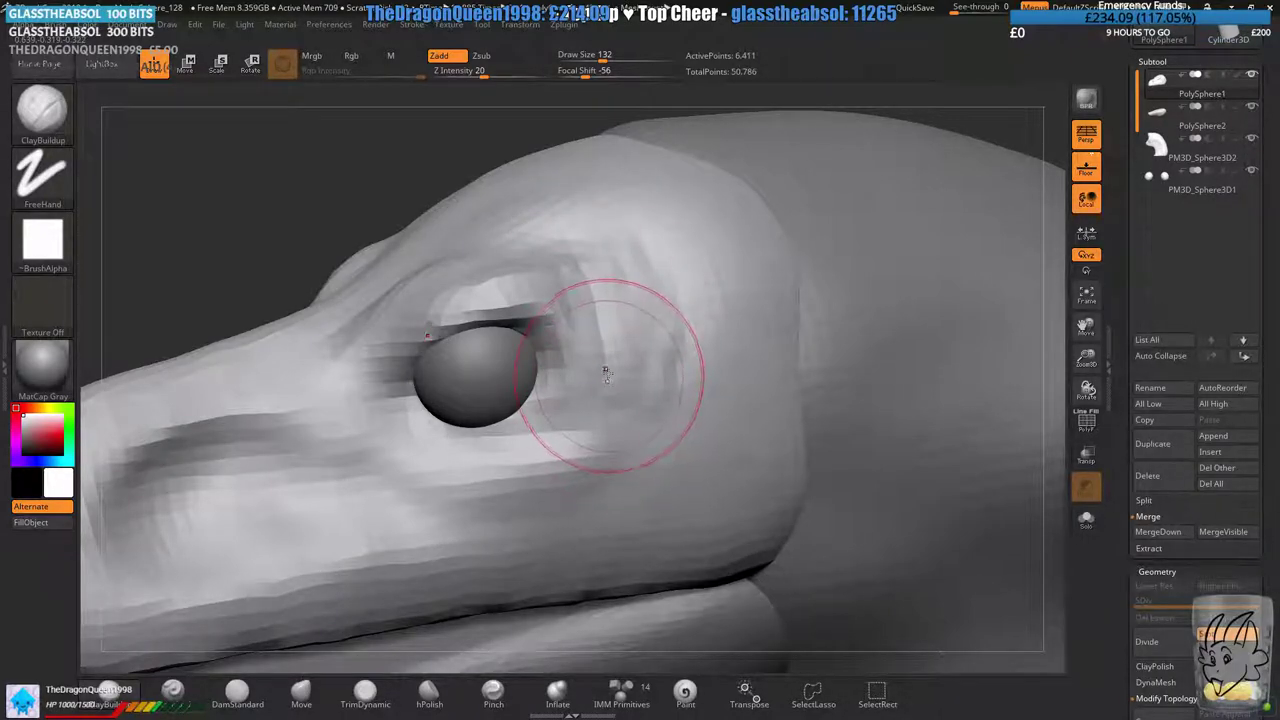
pyautogui.moveTo(605, 373); pyautogui.dragTo(627, 348)
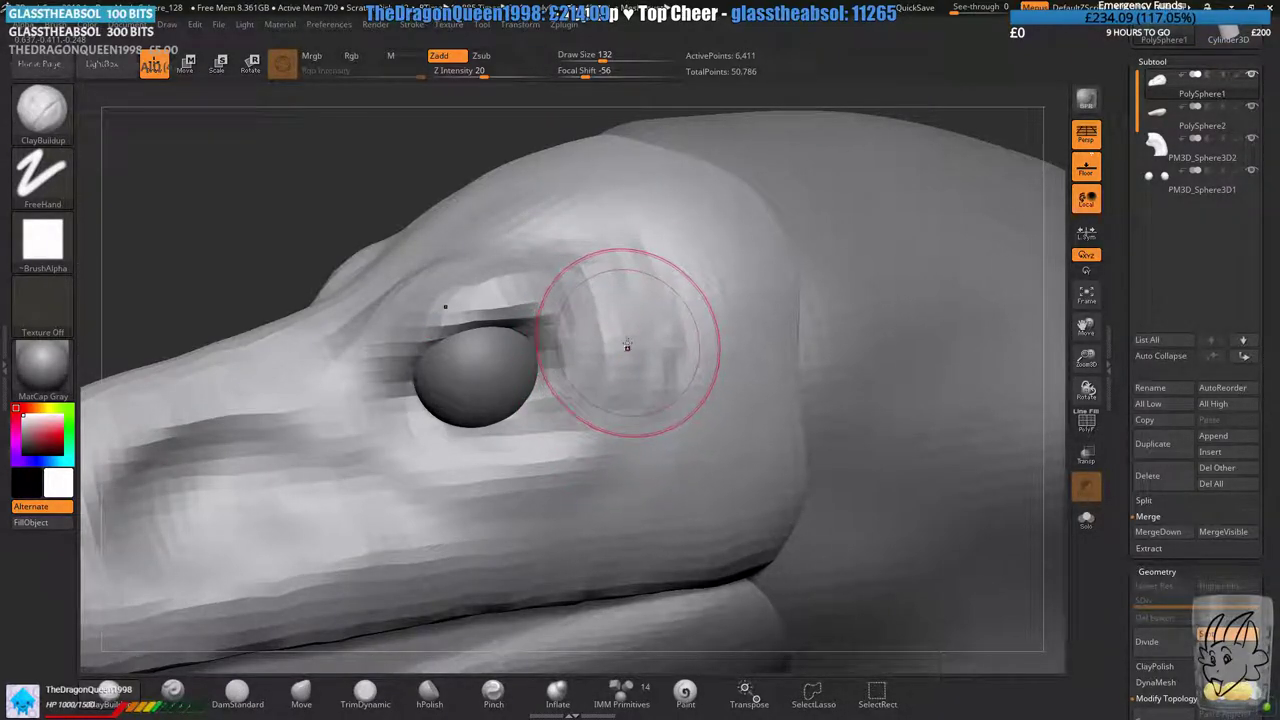
pyautogui.moveTo(676, 327); pyautogui.dragTo(696, 343, button='right')
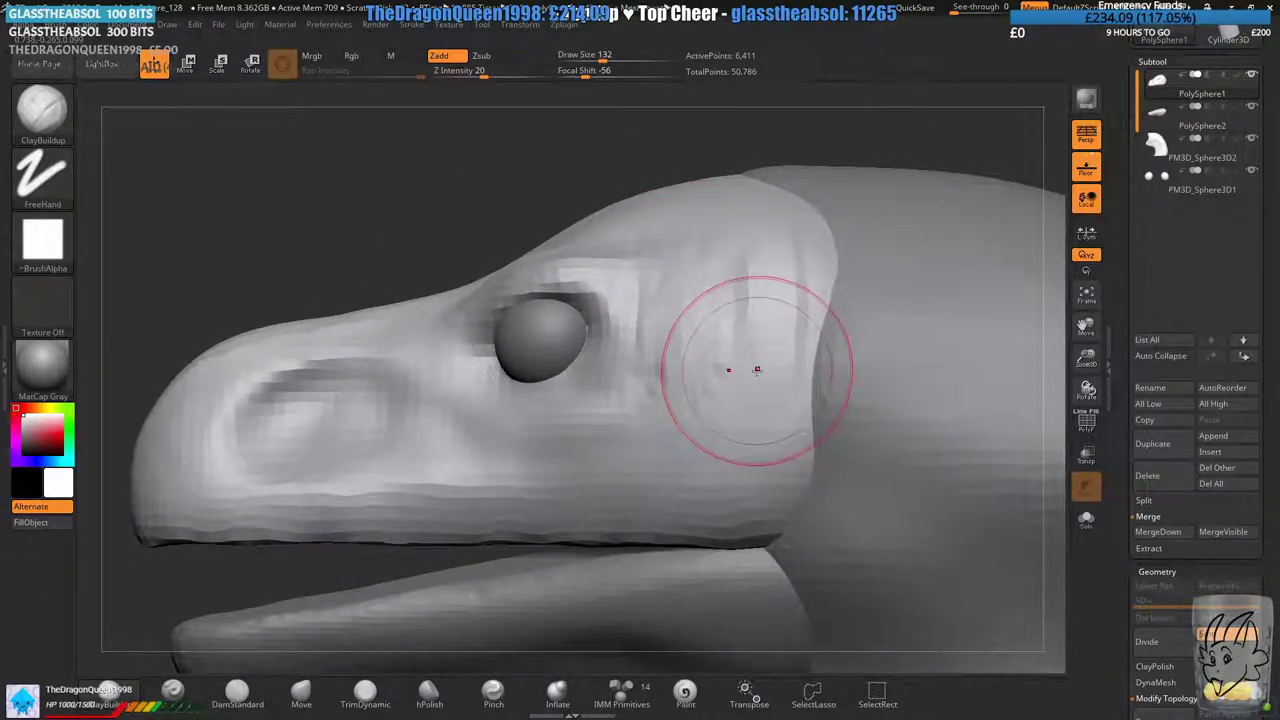
pyautogui.moveTo(700, 286); pyautogui.dragTo(623, 266, button='right')
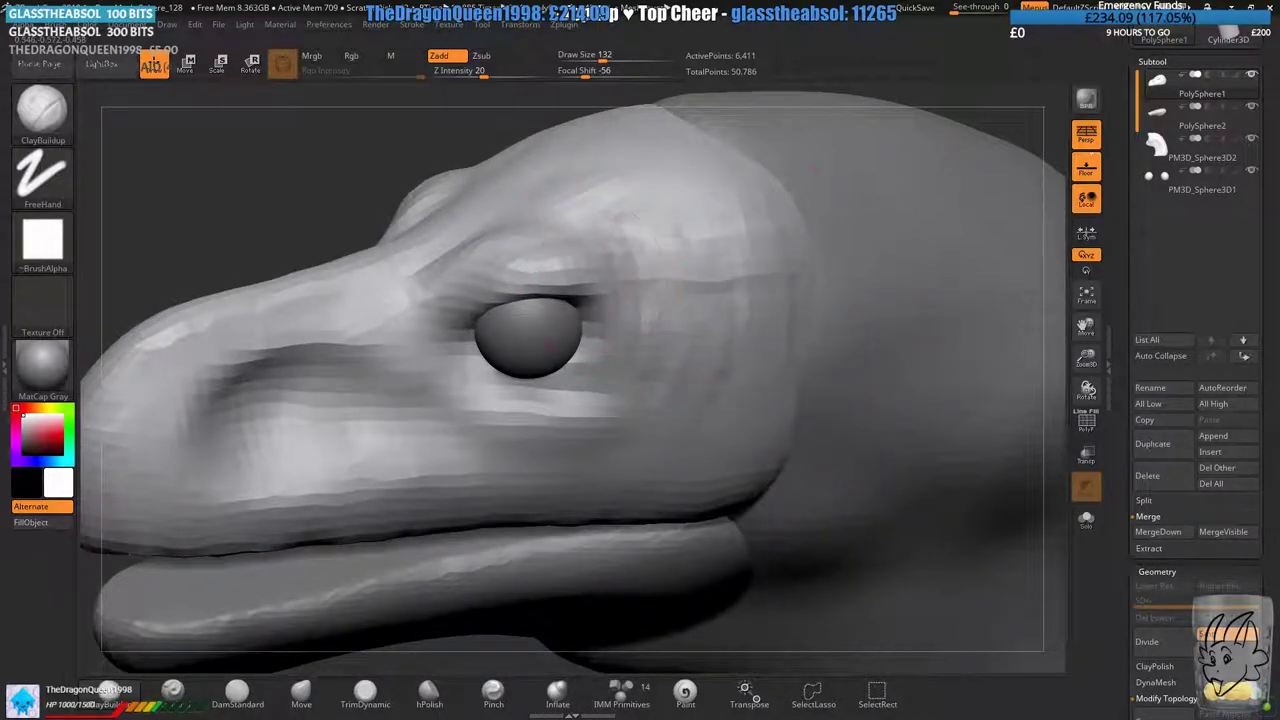
pyautogui.moveTo(610, 271); pyautogui.dragTo(783, 201)
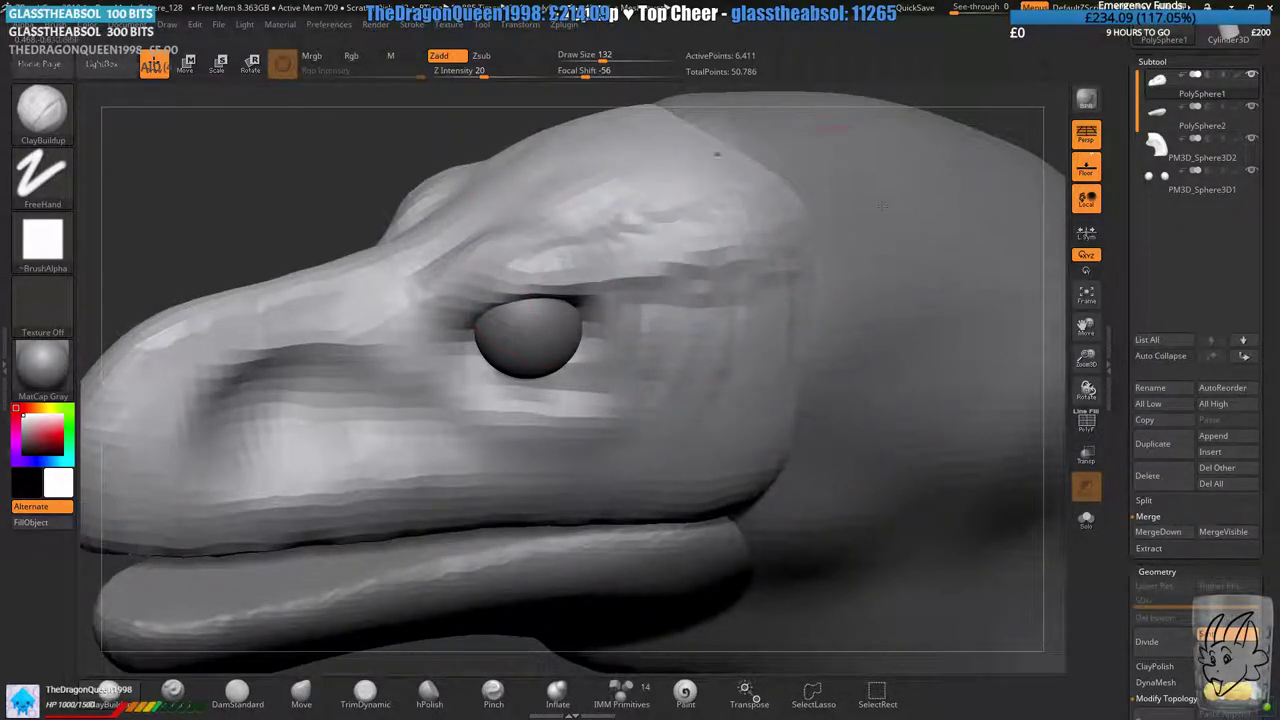
# - Remesh the upper head with DynaMesh and rework the clay around the eye and brow ridge
pyautogui.keyDown('ctrl'); pyautogui.moveTo(277, 190); pyautogui.dragTo(290, 218); pyautogui.keyUp('ctrl')
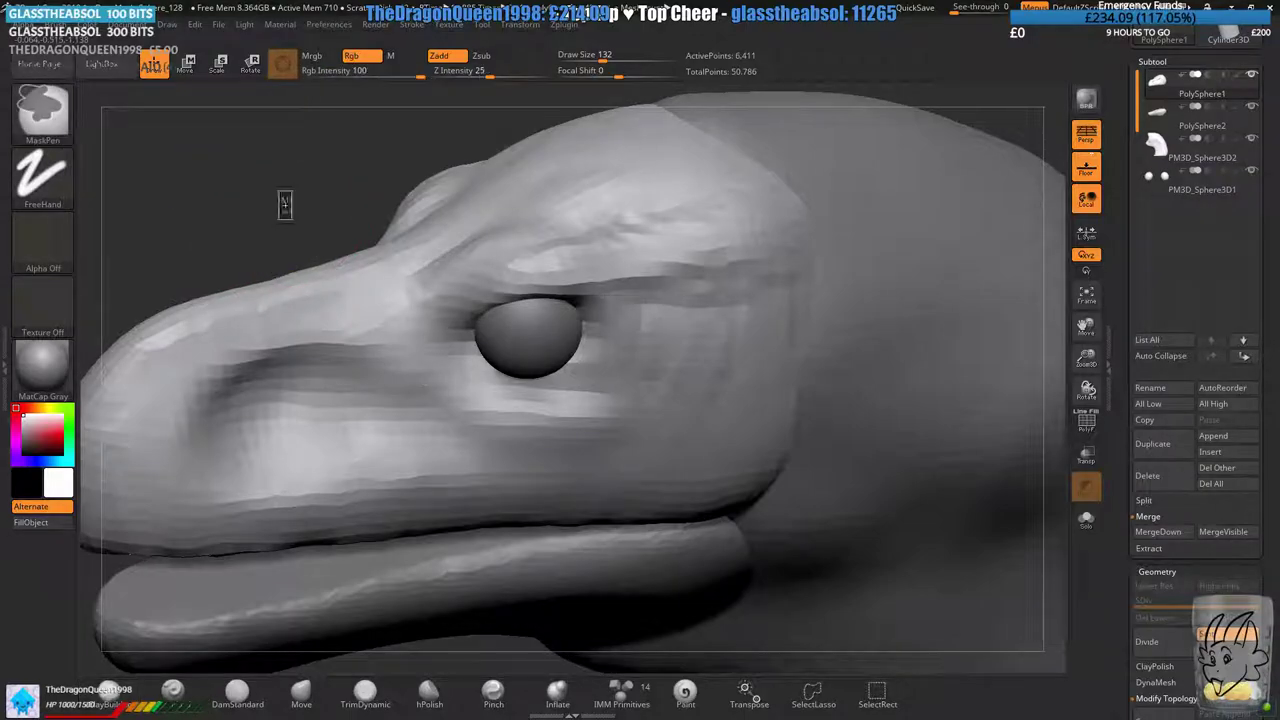
pyautogui.moveTo(300, 240); pyautogui.dragTo(400, 290, button='right')
pyautogui.moveTo(460, 369)
pyautogui.mouseDown(button='right')
pyautogui.moveTo(530, 480)
pyautogui.moveTo(600, 430)
pyautogui.mouseUp(button='right')
pyautogui.moveTo(537, 408); pyautogui.dragTo(622, 363)
pyautogui.moveTo(748, 283); pyautogui.dragTo(548, 390)
pyautogui.keyDown('ctrl'); pyautogui.moveTo(872, 569); pyautogui.dragTo(890, 592); pyautogui.keyUp('ctrl')
pyautogui.moveTo(719, 516); pyautogui.dragTo(690, 400, button='right')
pyautogui.moveTo(520, 400)
pyautogui.mouseDown(button='right')
pyautogui.moveTo(620, 386)
pyautogui.moveTo(640, 430)
pyautogui.moveTo(540, 420)
pyautogui.moveTo(560, 470)
pyautogui.moveTo(590, 490)
pyautogui.mouseUp(button='right')
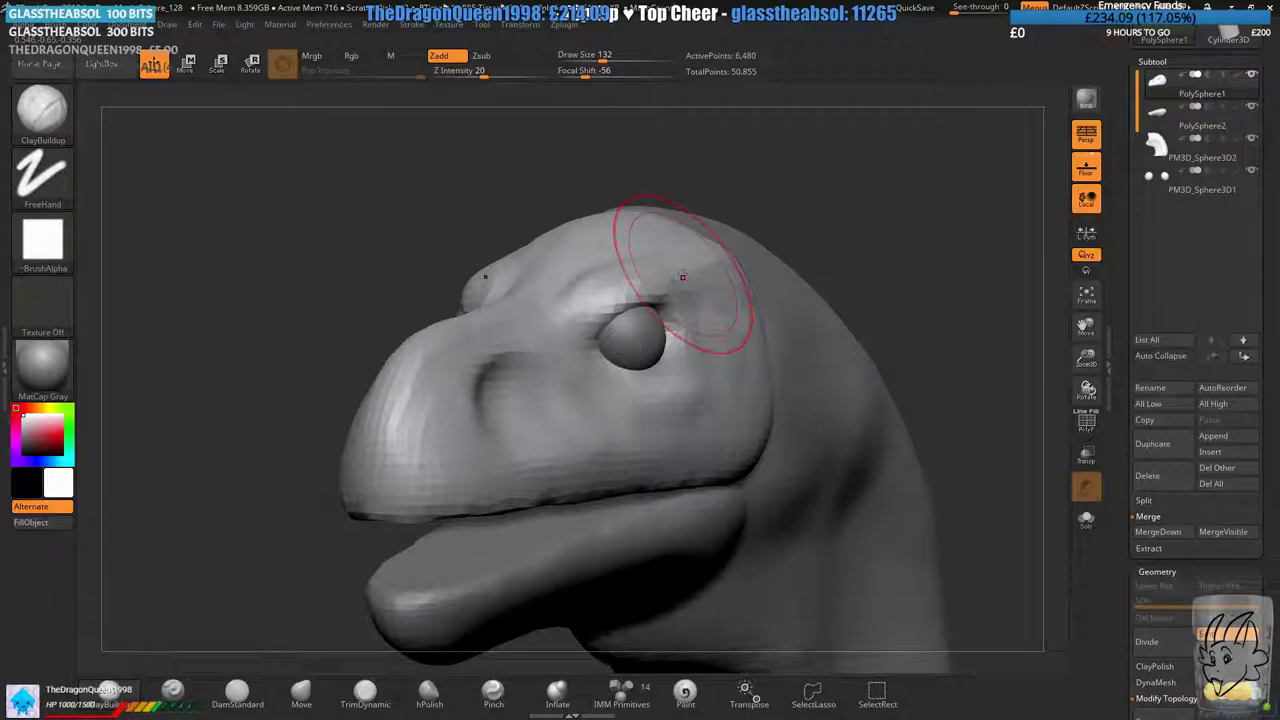
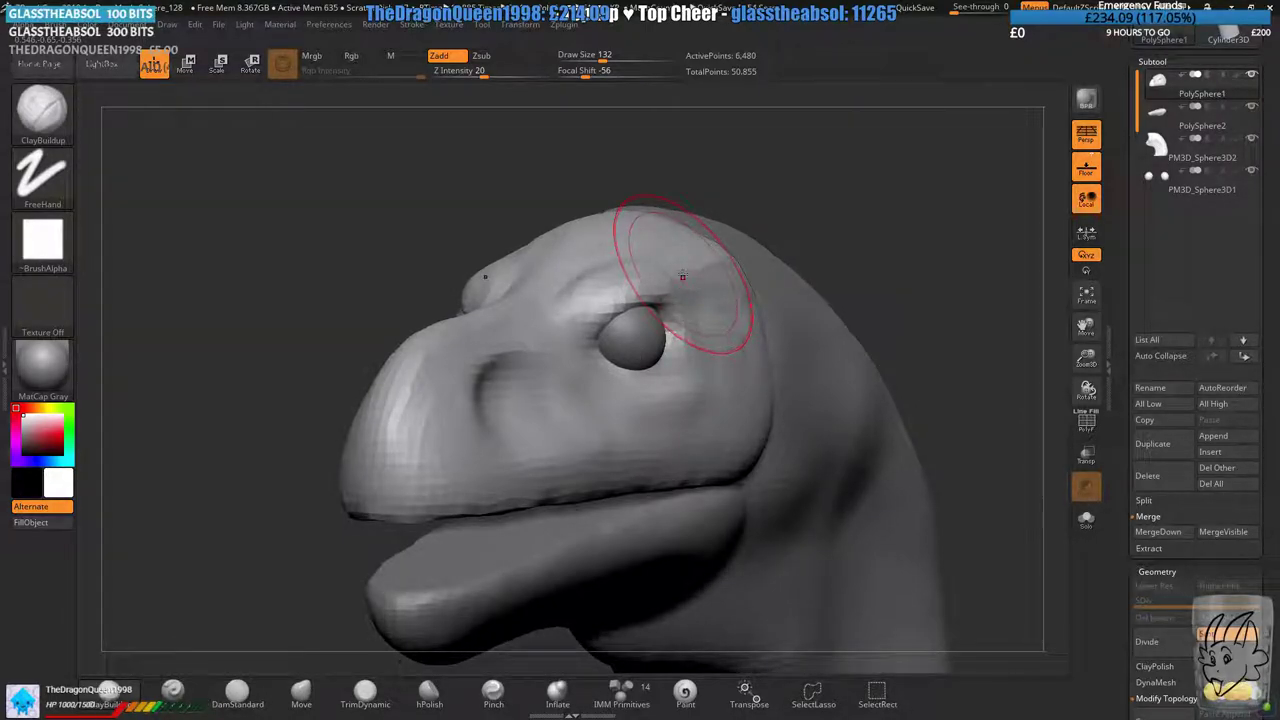
# - Examine the muzzle, mouth line and eye area from the front and from both sides of the head
pyautogui.moveTo(515, 179)
pyautogui.keyDown('alt'); pyautogui.mouseDown()
pyautogui.moveTo(623, 81)
pyautogui.moveTo(583, 56)
pyautogui.mouseUp(); pyautogui.keyUp('alt')
pyautogui.moveTo(527, 222); pyautogui.dragTo(558, 62)
pyautogui.moveTo(430, 230)
pyautogui.mouseDown()
pyautogui.moveTo(375, 300)
pyautogui.moveTo(422, 322)
pyautogui.mouseUp()
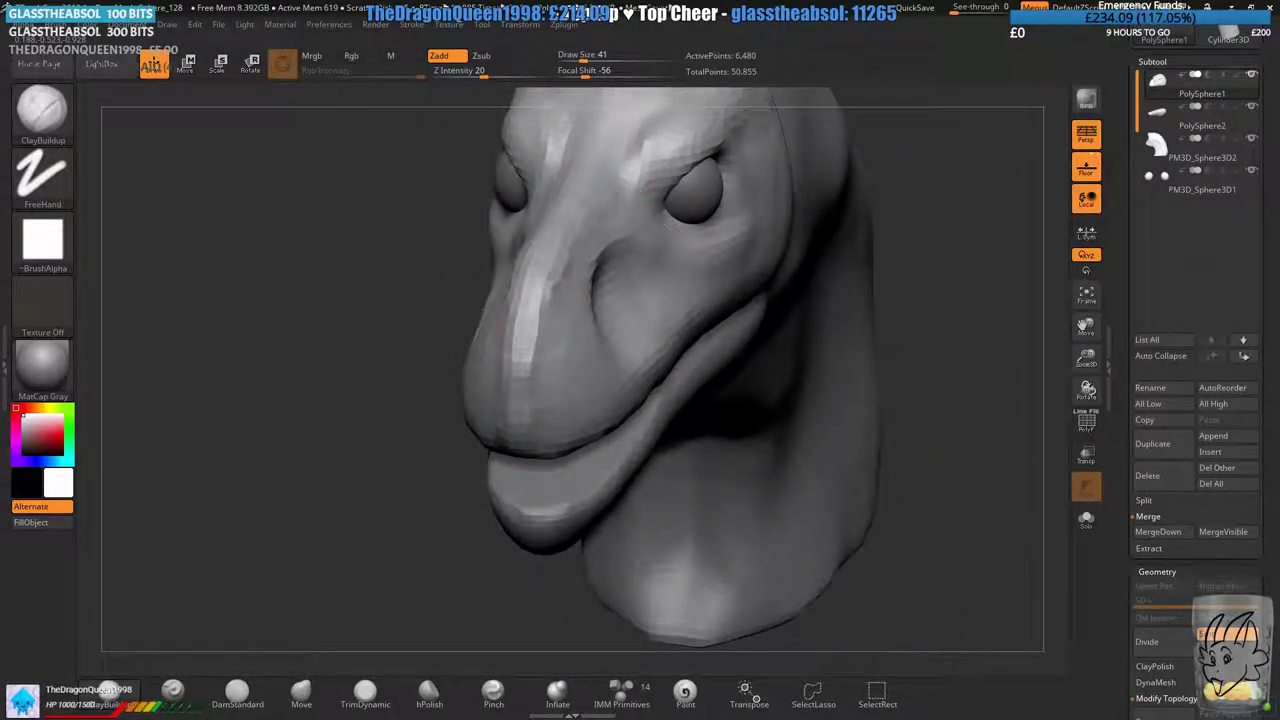
pyautogui.moveTo(340, 300); pyautogui.dragTo(520, 300)
pyautogui.moveTo(330, 400)
pyautogui.keyDown('shift'); pyautogui.mouseDown()
pyautogui.moveTo(597, 406)
pyautogui.moveTo(796, 393)
pyautogui.moveTo(884, 371)
pyautogui.mouseUp(); pyautogui.keyUp('shift')
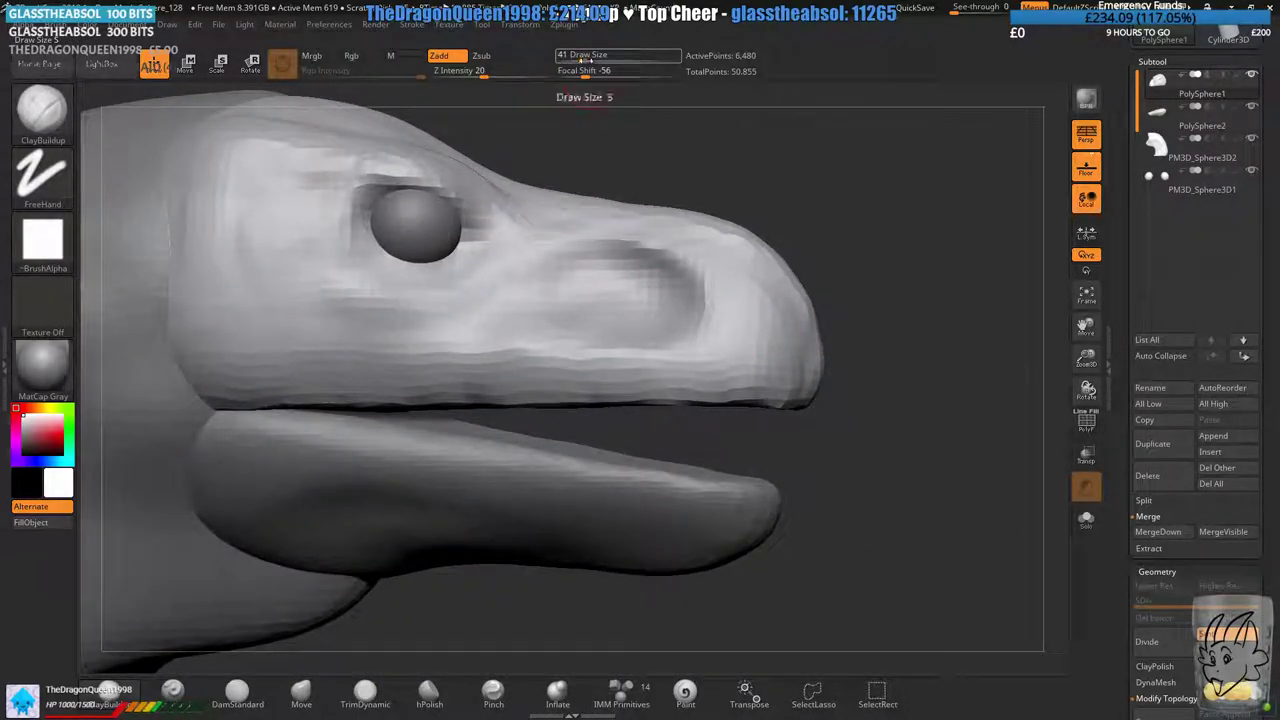
pyautogui.moveTo(584, 58); pyautogui.dragTo(598, 58)
pyautogui.moveTo(925, 345)
pyautogui.keyDown('shift'); pyautogui.mouseDown()
pyautogui.moveTo(677, 354)
pyautogui.moveTo(312, 264)
pyautogui.mouseUp(); pyautogui.keyUp('shift')
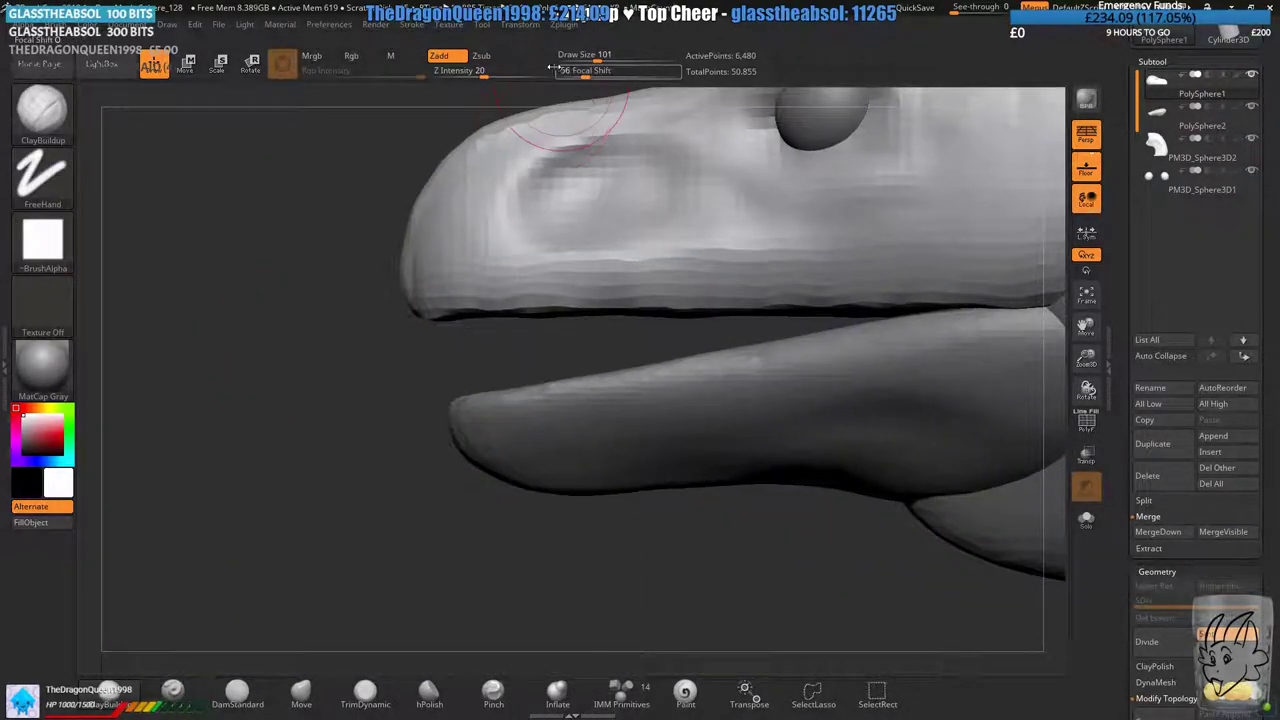
pyautogui.moveTo(598, 58); pyautogui.dragTo(603, 58)
pyautogui.keyDown('alt'); pyautogui.moveTo(802, 275); pyautogui.dragTo(742, 350, button='right'); pyautogui.keyUp('alt')
pyautogui.moveTo(742, 350)
pyautogui.keyDown('ctrl'); pyautogui.mouseDown(button='right')
pyautogui.moveTo(735, 338)
pyautogui.moveTo(718, 360)
pyautogui.mouseUp(button='right'); pyautogui.keyUp('ctrl')
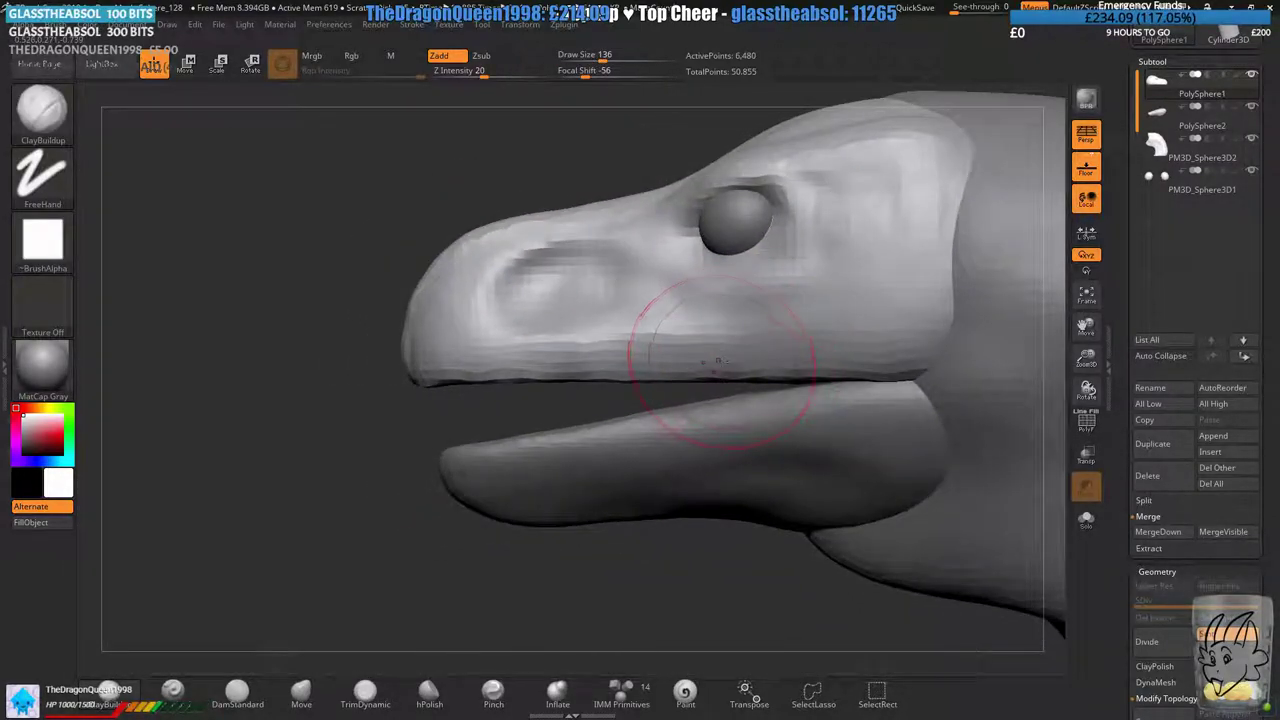
# - Reshape the upper lip into a wavy line and extend the snout tip with the Move brush, reducing the draw size to 149
pyautogui.click(304, 691)
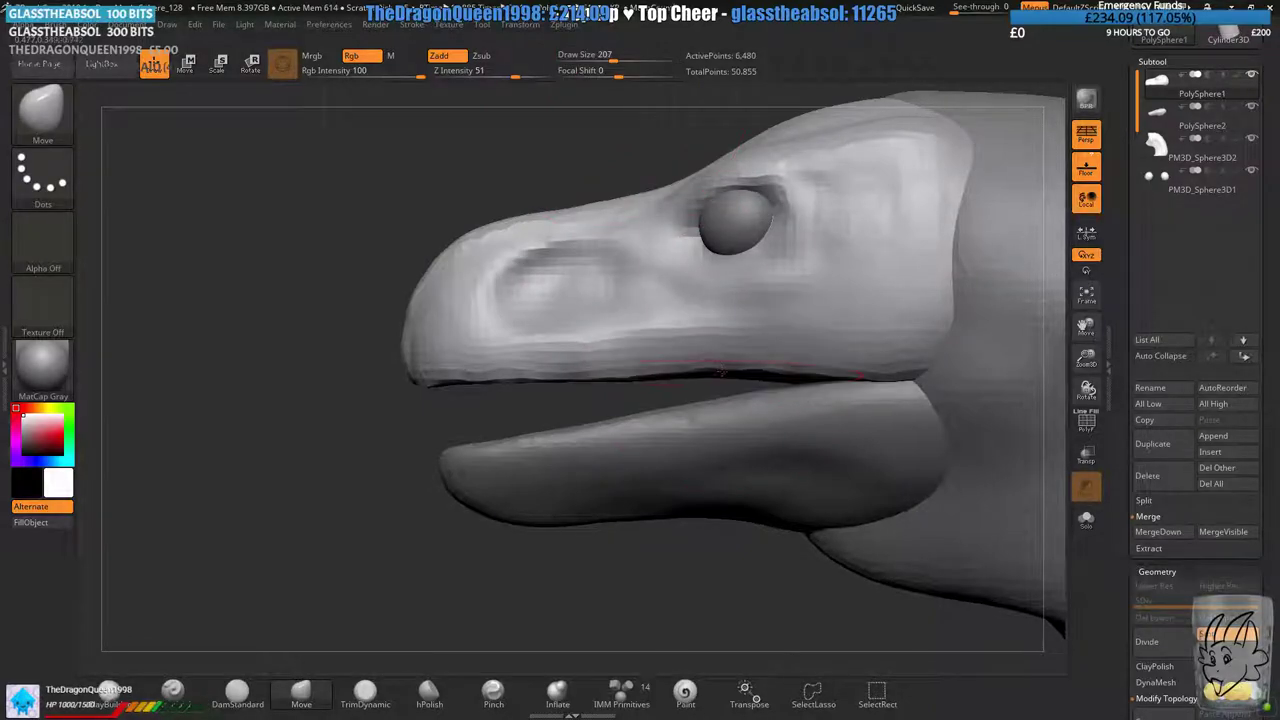
pyautogui.moveTo(705, 370); pyautogui.dragTo(704, 363)
pyautogui.keyDown('ctrl'); pyautogui.moveTo(433, 340); pyautogui.dragTo(439, 402, button='right'); pyautogui.keyUp('ctrl')
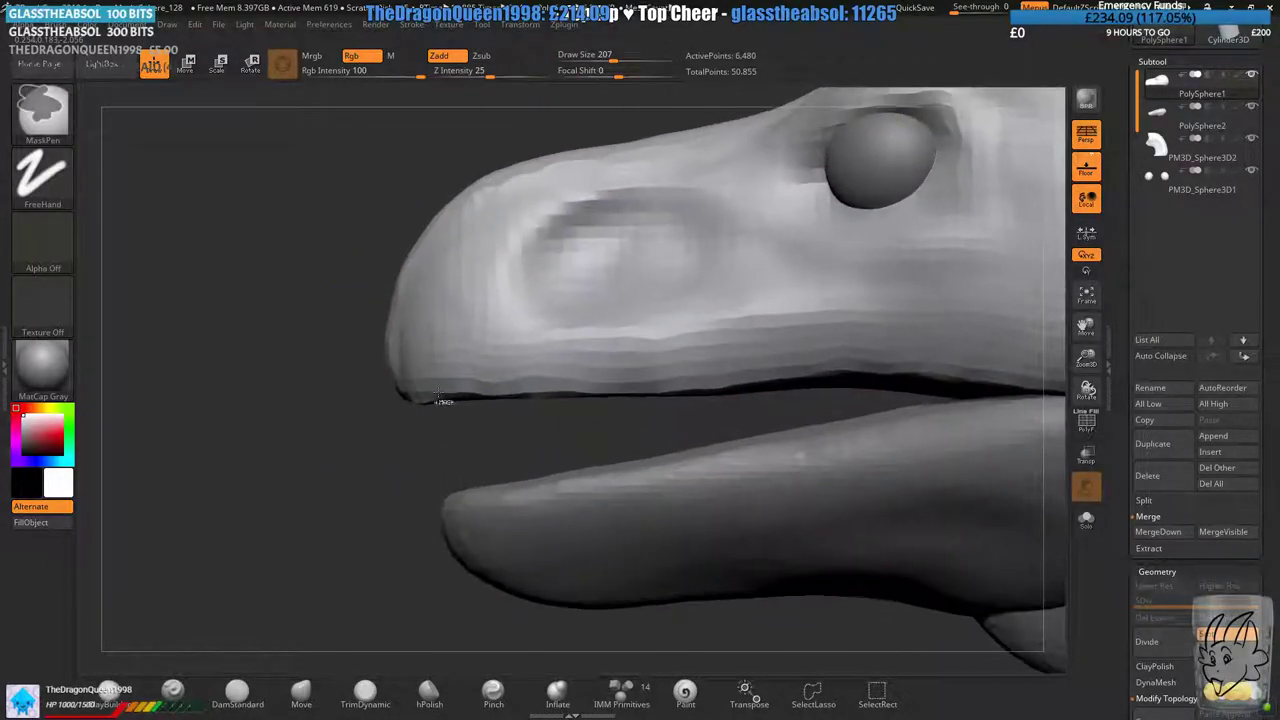
pyautogui.moveTo(551, 393); pyautogui.dragTo(549, 386)
pyautogui.moveTo(418, 404); pyautogui.dragTo(407, 407)
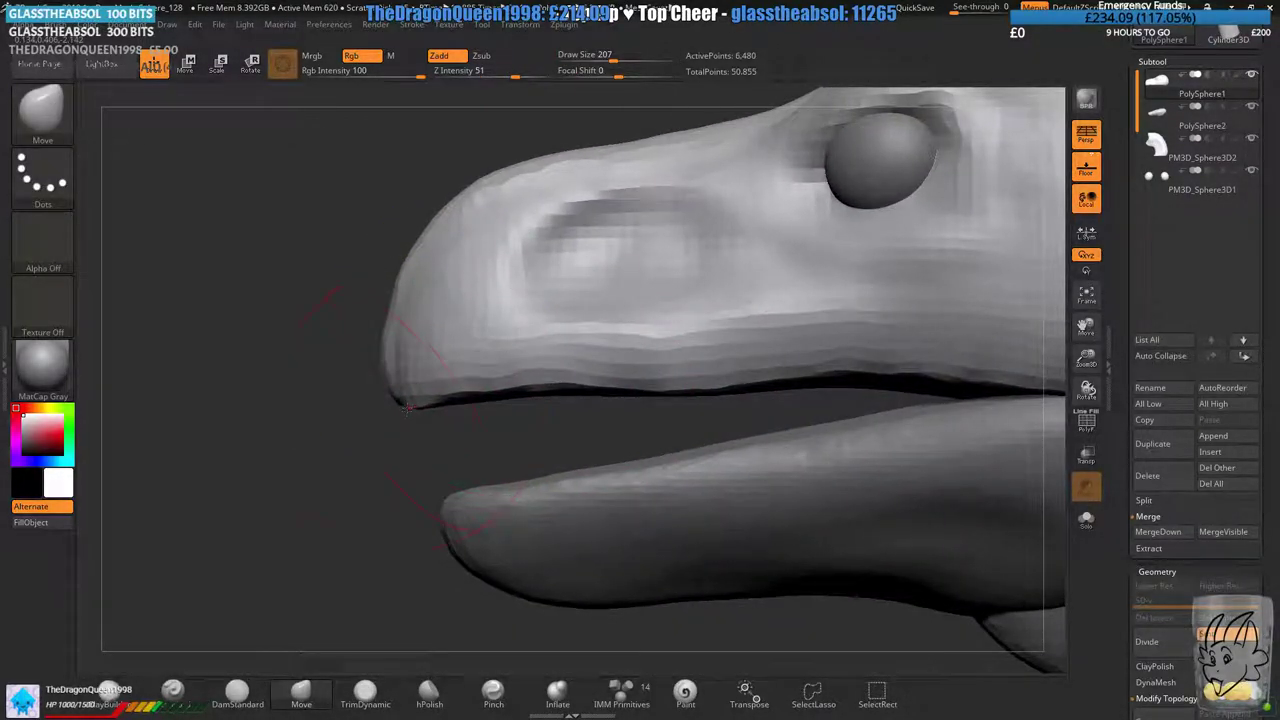
pyautogui.moveTo(614, 60); pyautogui.dragTo(605, 60)
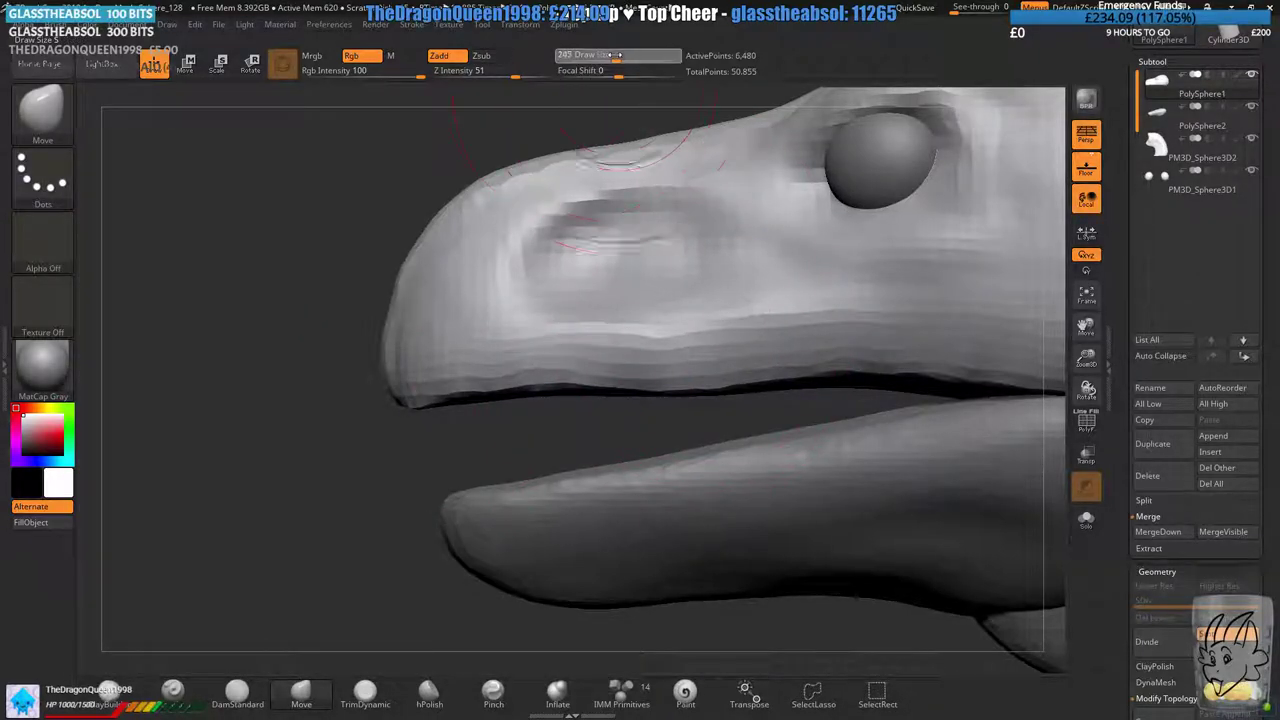
pyautogui.moveTo(670, 382); pyautogui.dragTo(675, 396)
# - Pull the rear corner of the upper jaw backward and upward over the neck with the Move brush
pyautogui.keyDown('alt'); pyautogui.moveTo(880, 388); pyautogui.dragTo(740, 352, button='right'); pyautogui.keyUp('alt')
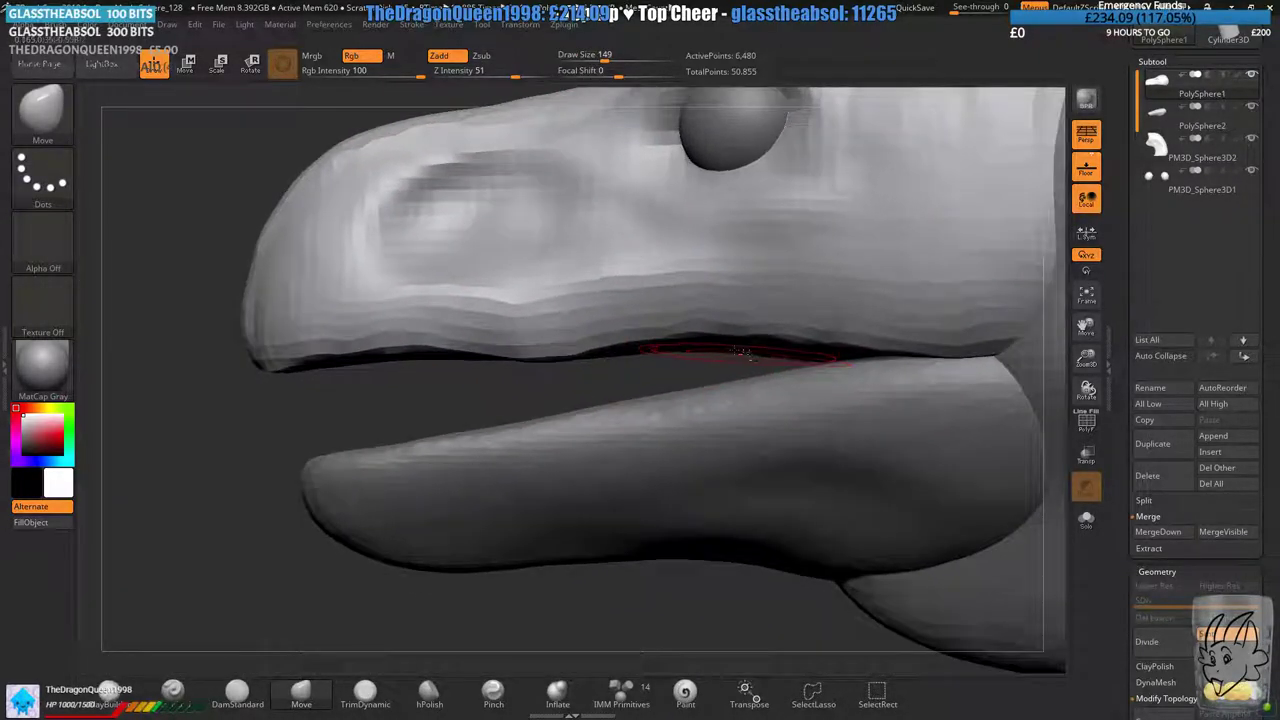
pyautogui.keyDown('alt'); pyautogui.moveTo(915, 363); pyautogui.dragTo(775, 328, button='right'); pyautogui.keyUp('alt')
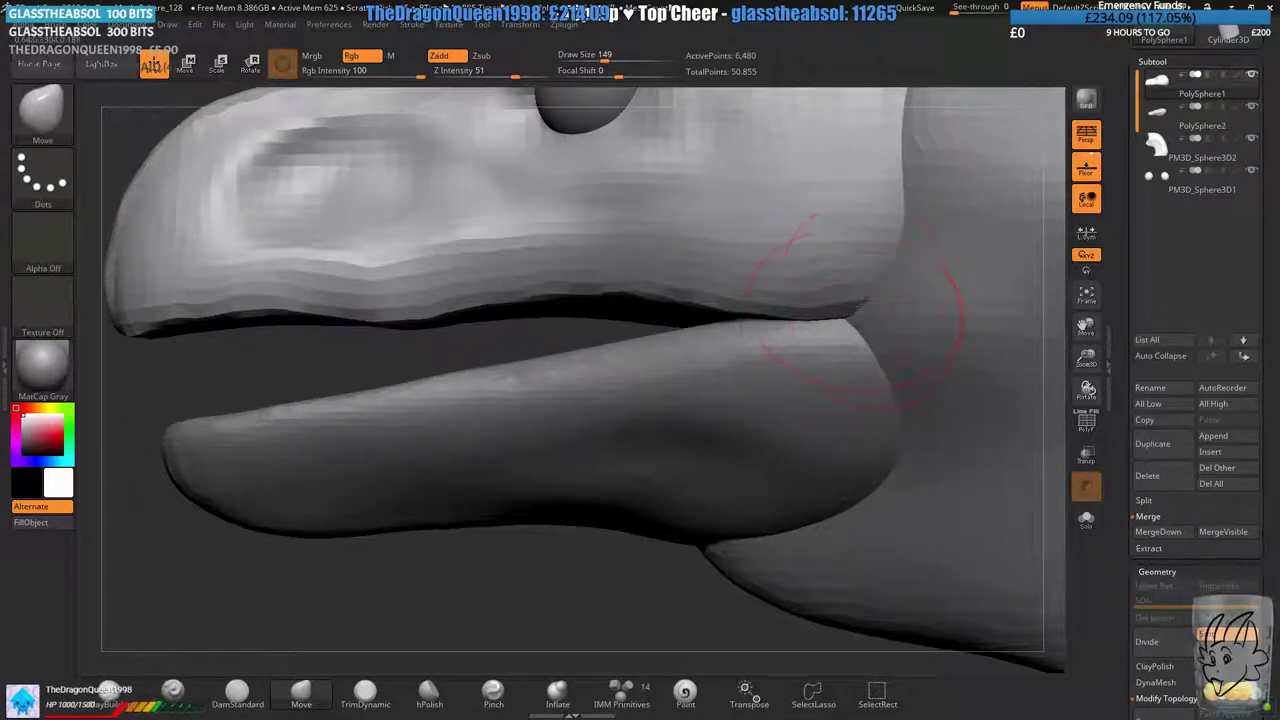
pyautogui.moveTo(908, 304); pyautogui.dragTo(880, 279, button='right')
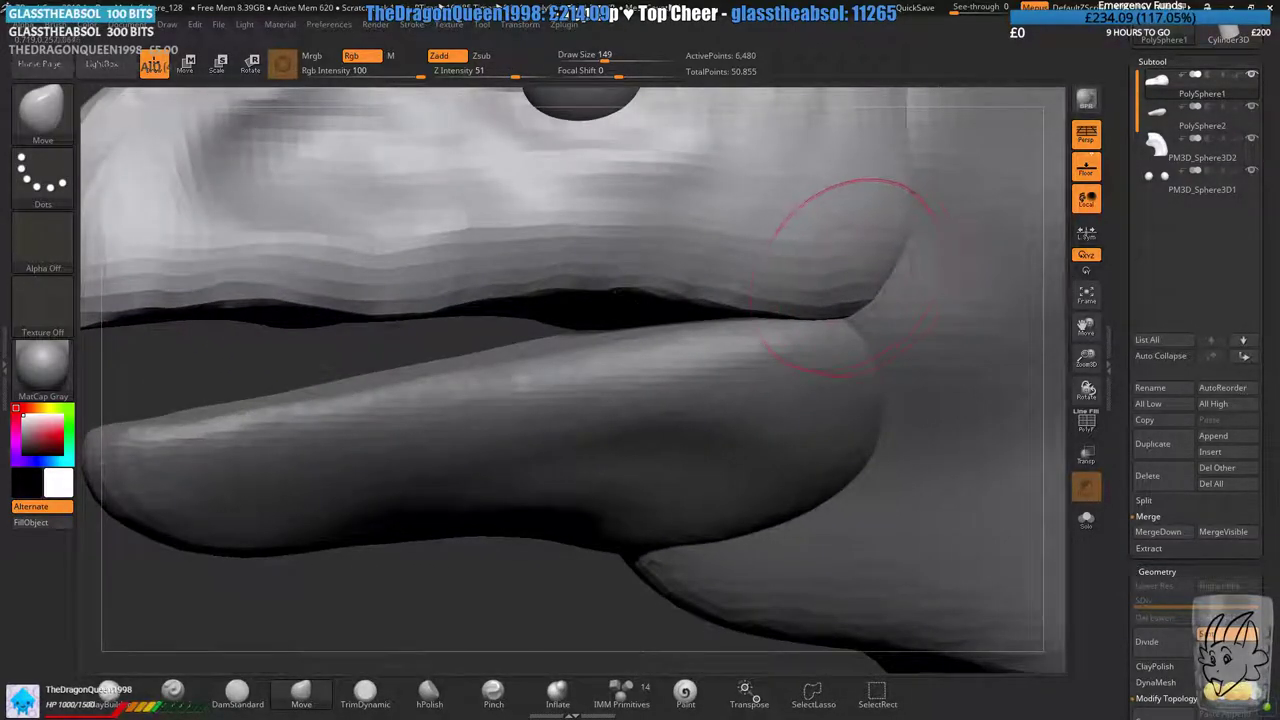
pyautogui.moveTo(872, 278); pyautogui.dragTo(938, 248)
pyautogui.moveTo(910, 202); pyautogui.dragTo(943, 190)
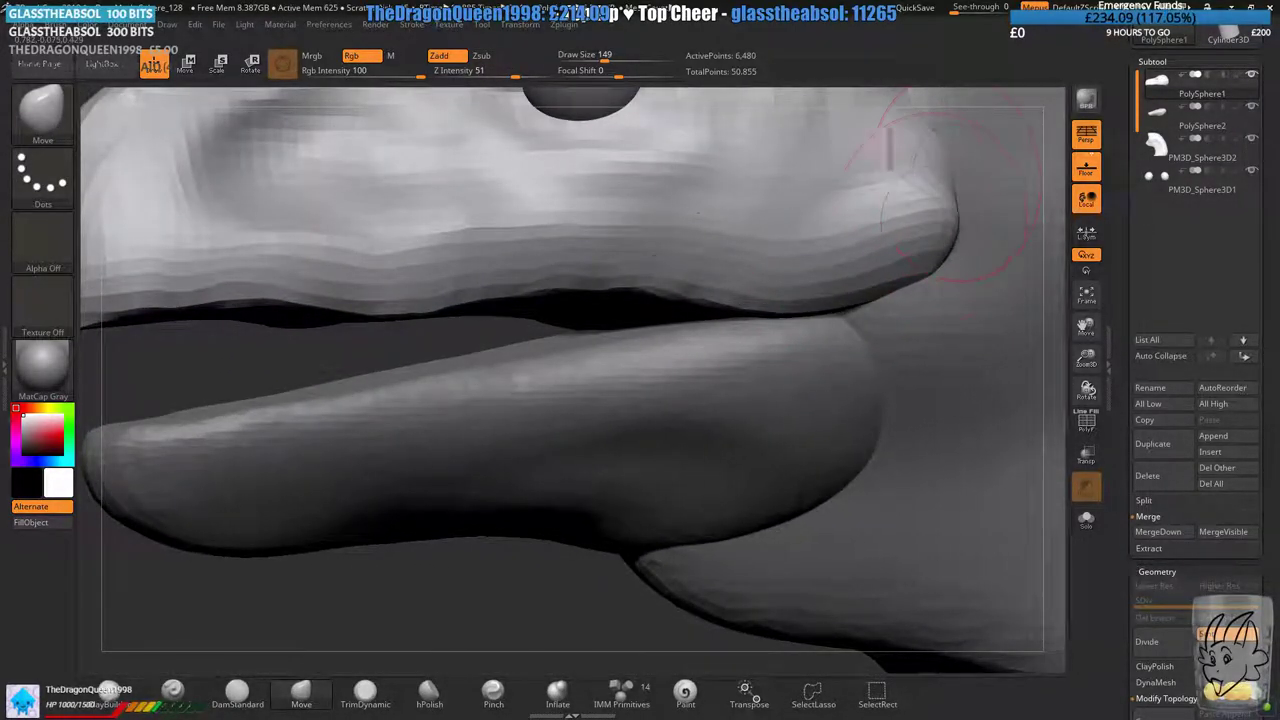
pyautogui.moveTo(825, 308); pyautogui.dragTo(850, 288, button='right')
pyautogui.moveTo(928, 222); pyautogui.dragTo(942, 212)
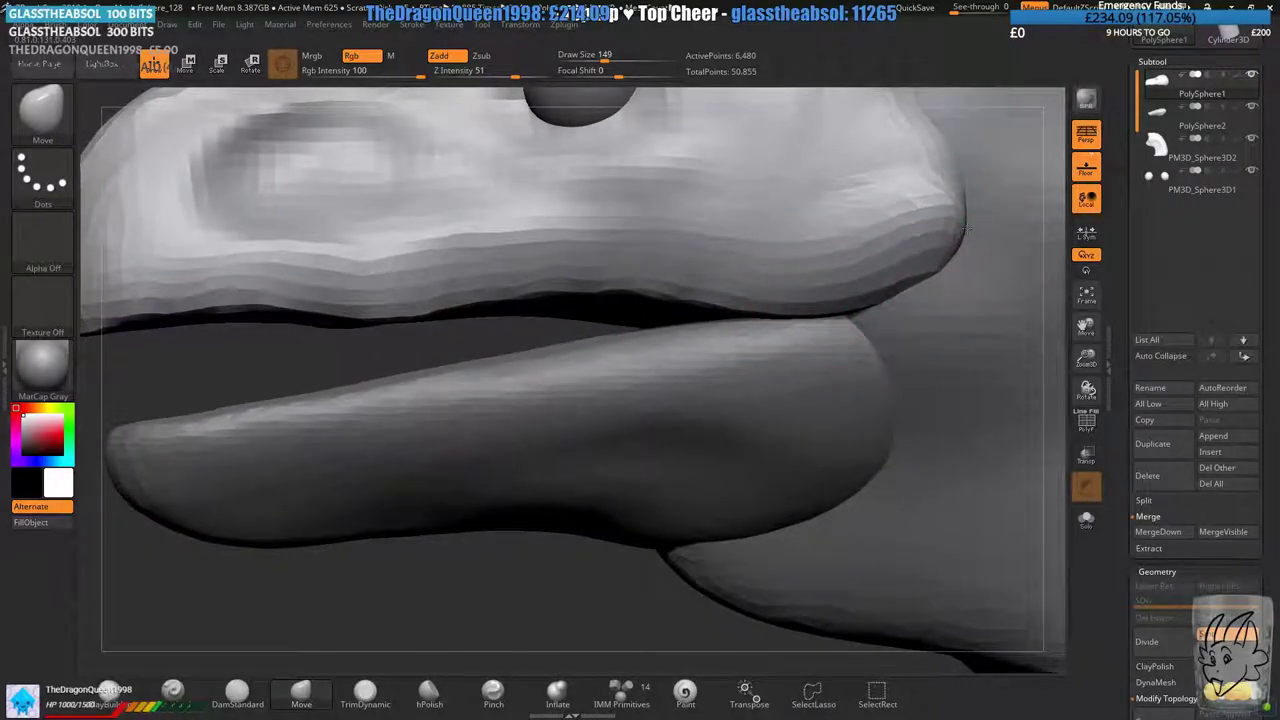
# - Smooth the bulge at the rear of the cheek and pull the edge above it outward to even the contour
pyautogui.keyDown('alt'); pyautogui.moveTo(943, 249); pyautogui.dragTo(800, 326, button='right'); pyautogui.keyUp('alt')
pyautogui.press('space')
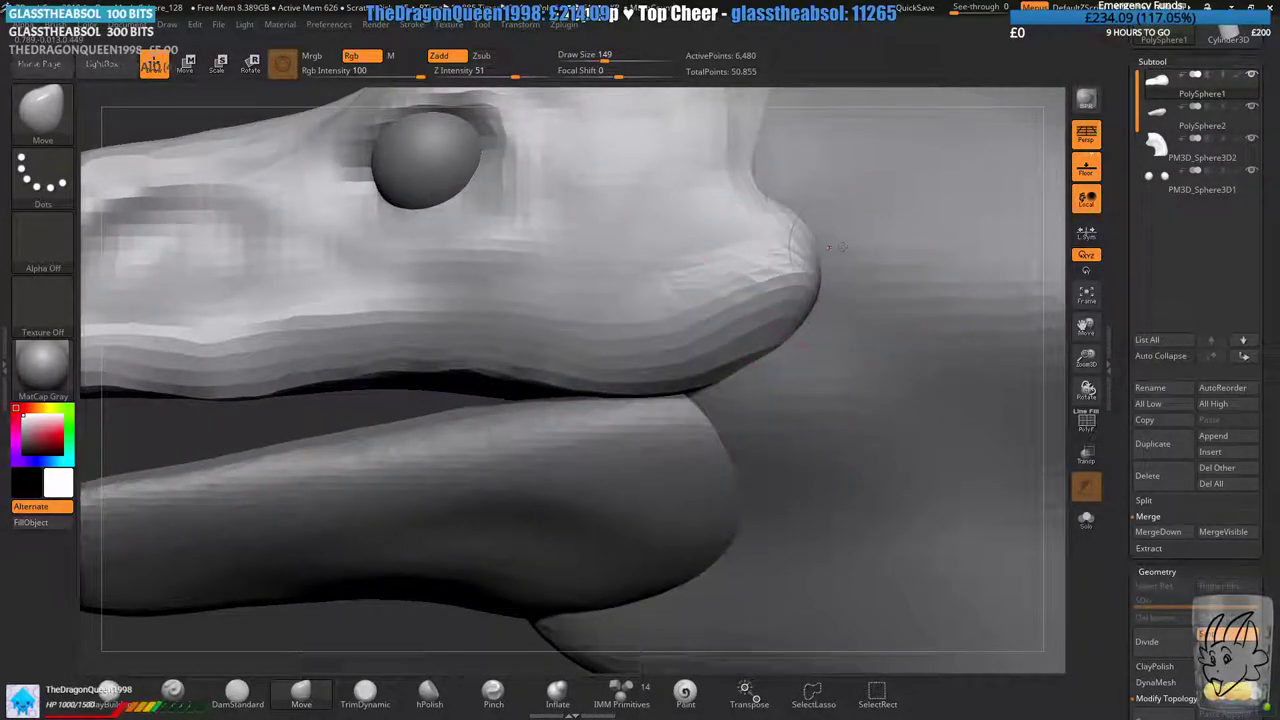
pyautogui.keyDown('shift'); pyautogui.moveTo(781, 206); pyautogui.dragTo(786, 250); pyautogui.keyUp('shift')
pyautogui.moveTo(786, 250); pyautogui.dragTo(740, 190, button='right')
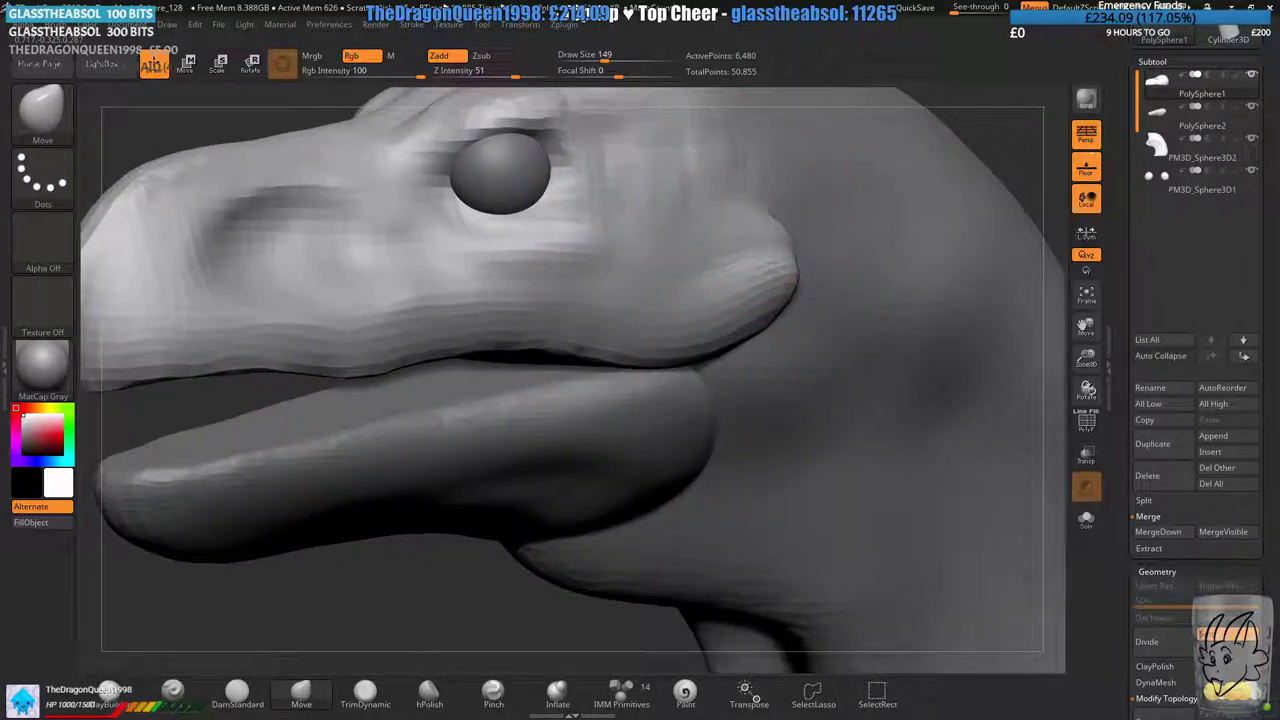
pyautogui.moveTo(767, 196); pyautogui.dragTo(790, 190)
pyautogui.moveTo(790, 190)
pyautogui.mouseDown(button='right')
pyautogui.moveTo(740, 200)
pyautogui.moveTo(757, 186)
pyautogui.mouseUp(button='right')
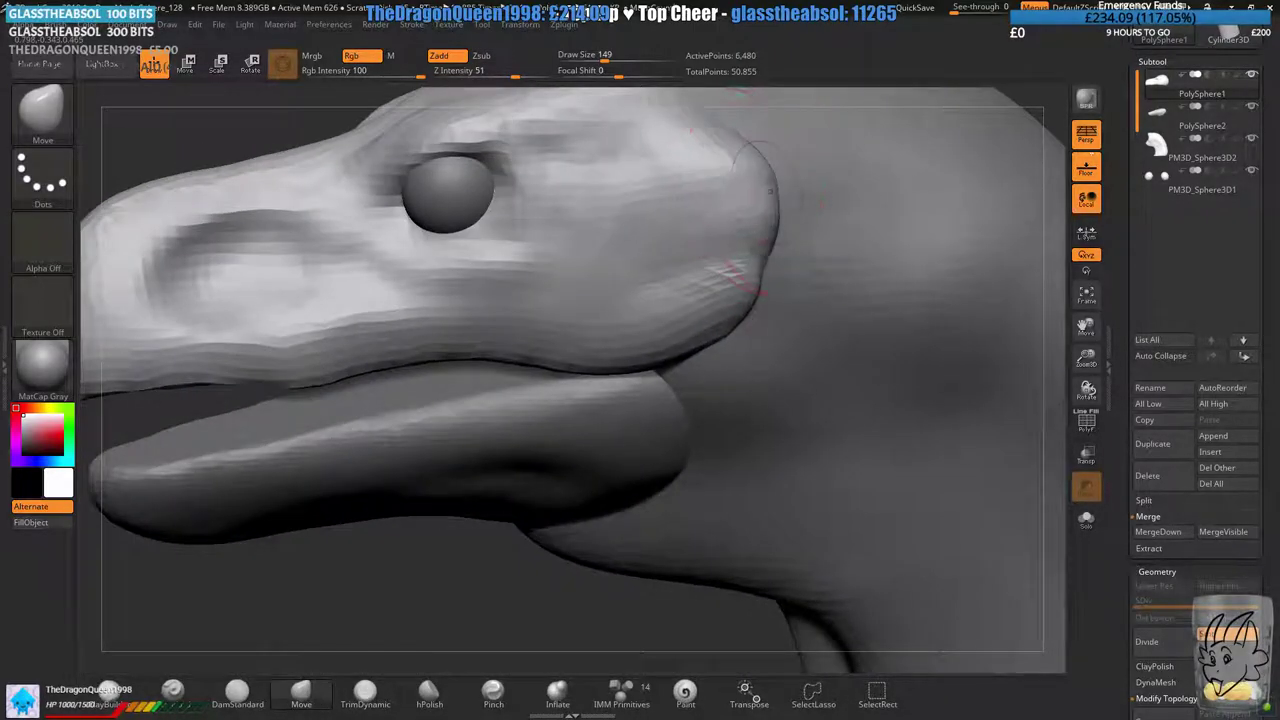
pyautogui.keyDown('ctrl'); pyautogui.moveTo(743, 277); pyautogui.dragTo(454, 268, button='right'); pyautogui.keyUp('ctrl')
pyautogui.moveTo(629, 220)
pyautogui.mouseDown(button='right')
pyautogui.moveTo(669, 186)
pyautogui.moveTo(646, 206)
pyautogui.moveTo(651, 159)
pyautogui.mouseUp(button='right')
# - Refine the rounded rear outline of the cheek with the Move brush at draw size 108
pyautogui.click(598, 59)
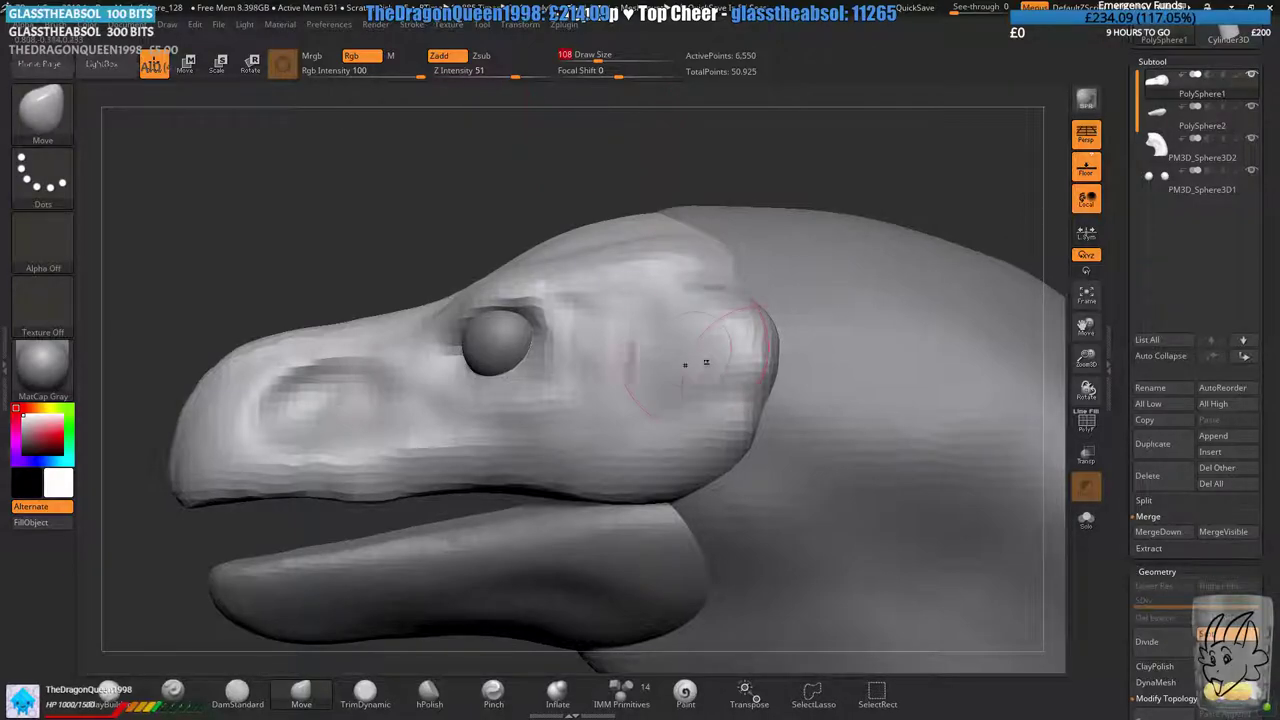
pyautogui.moveTo(706, 363)
pyautogui.keyDown('alt'); pyautogui.mouseDown(button='right')
pyautogui.moveTo(689, 286)
pyautogui.moveTo(706, 317)
pyautogui.moveTo(748, 330)
pyautogui.mouseUp(button='right'); pyautogui.keyUp('alt')
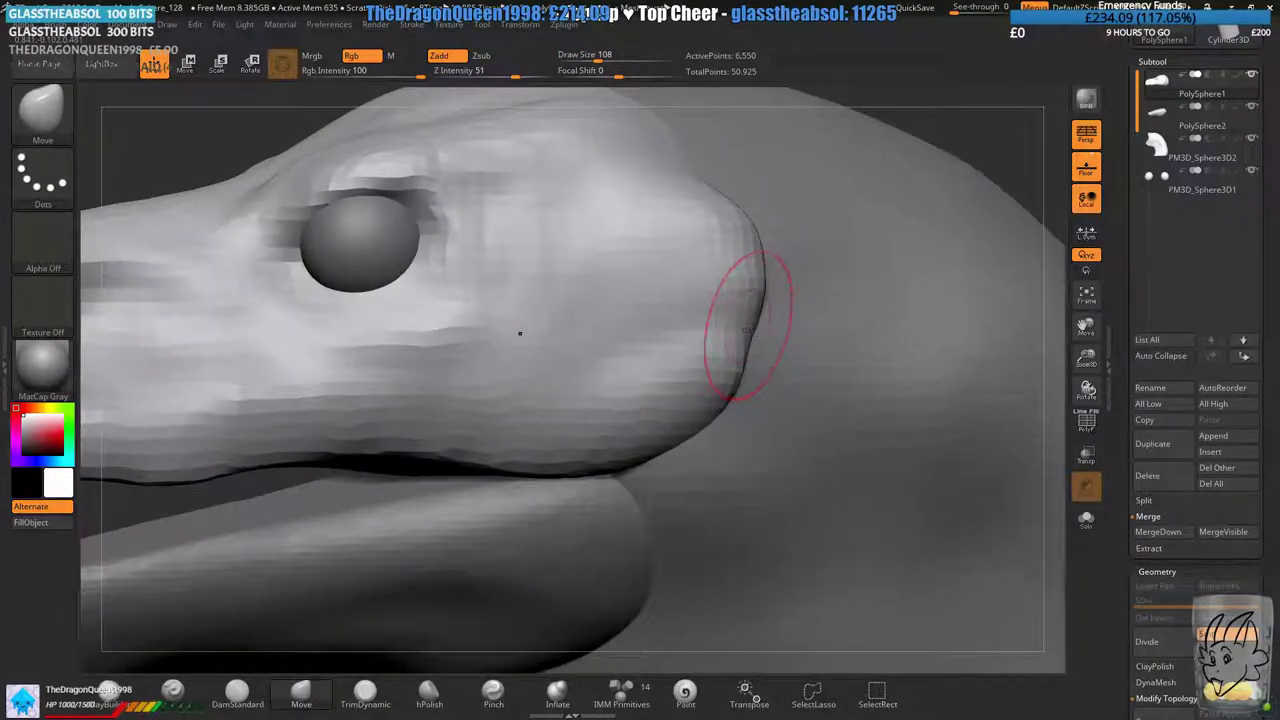
pyautogui.moveTo(748, 325); pyautogui.dragTo(768, 338)
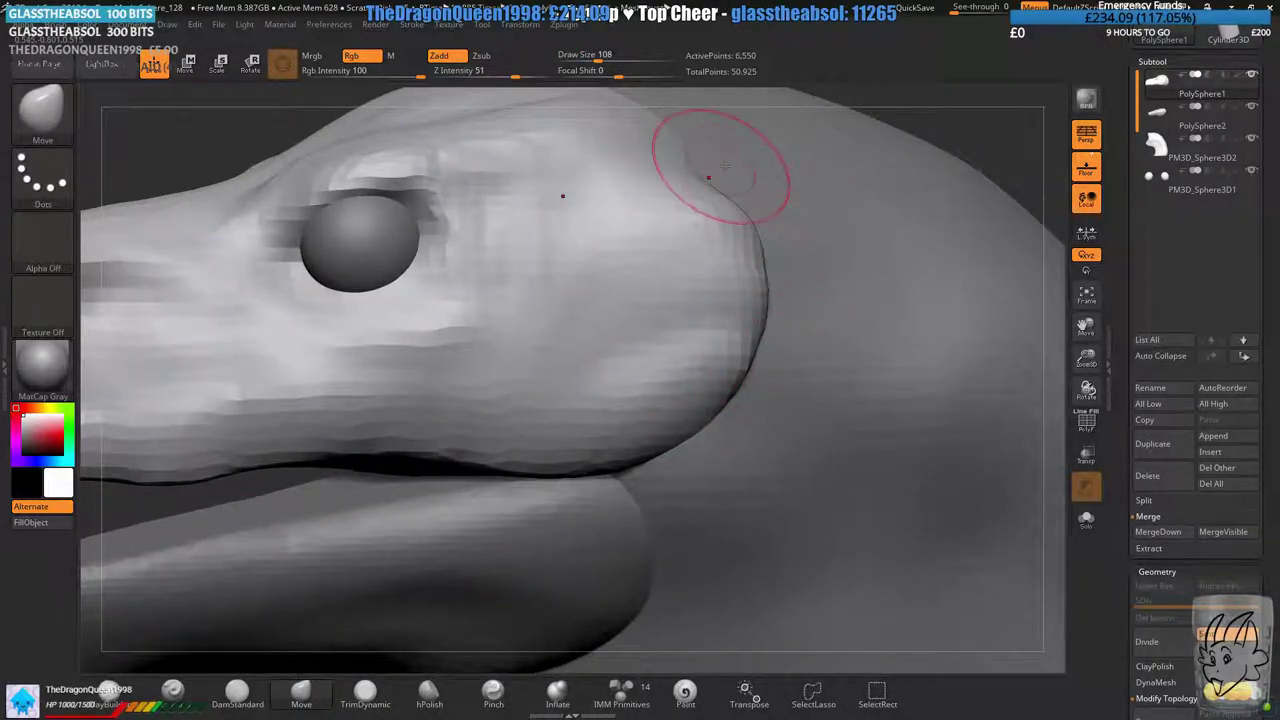
pyautogui.moveTo(723, 167); pyautogui.dragTo(708, 169)
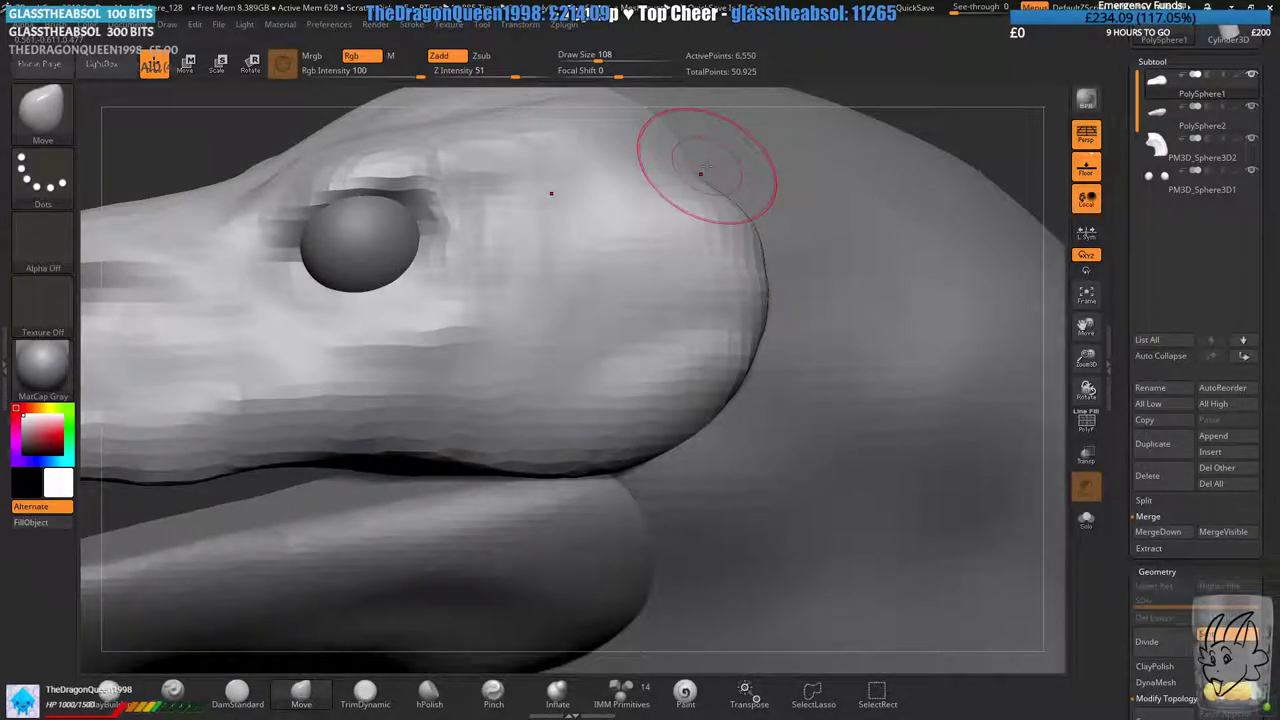
pyautogui.moveTo(755, 263); pyautogui.dragTo(778, 254, button='right')
pyautogui.moveTo(768, 262)
pyautogui.mouseDown()
pyautogui.moveTo(794, 265)
pyautogui.moveTo(762, 194)
pyautogui.mouseUp()
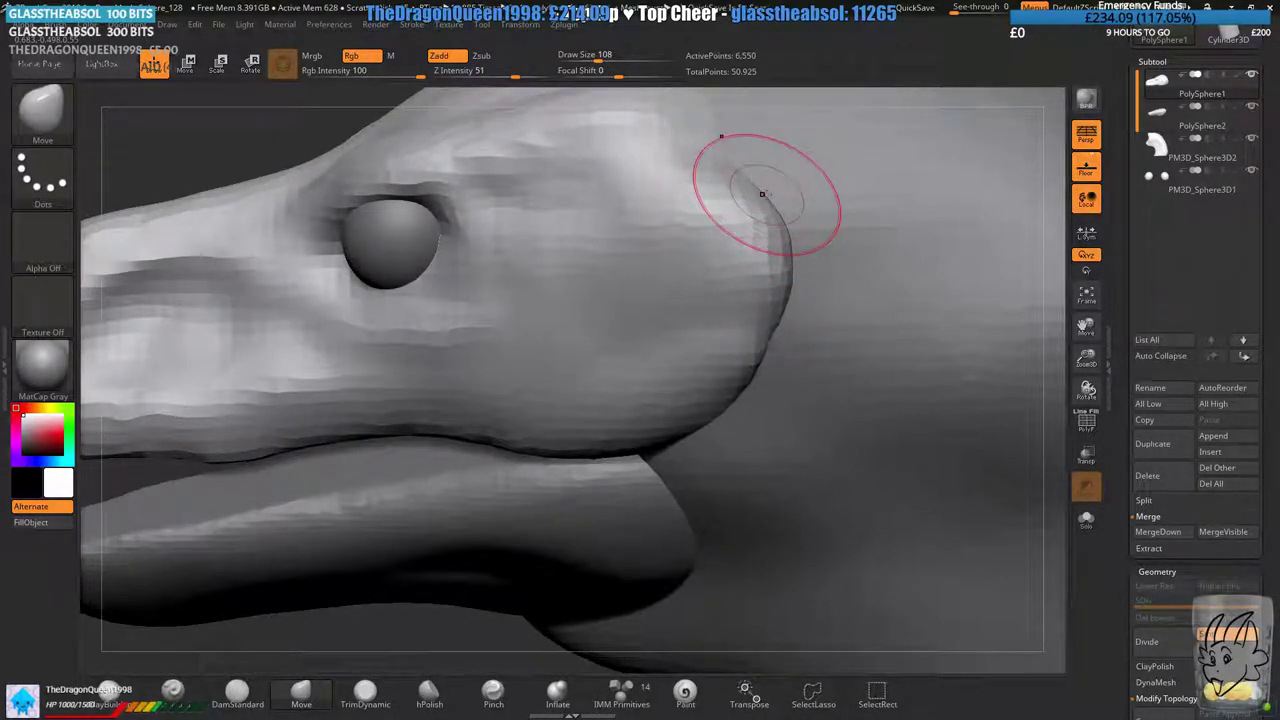
pyautogui.keyDown('alt'); pyautogui.moveTo(803, 203); pyautogui.dragTo(808, 329, button='right'); pyautogui.keyUp('alt')
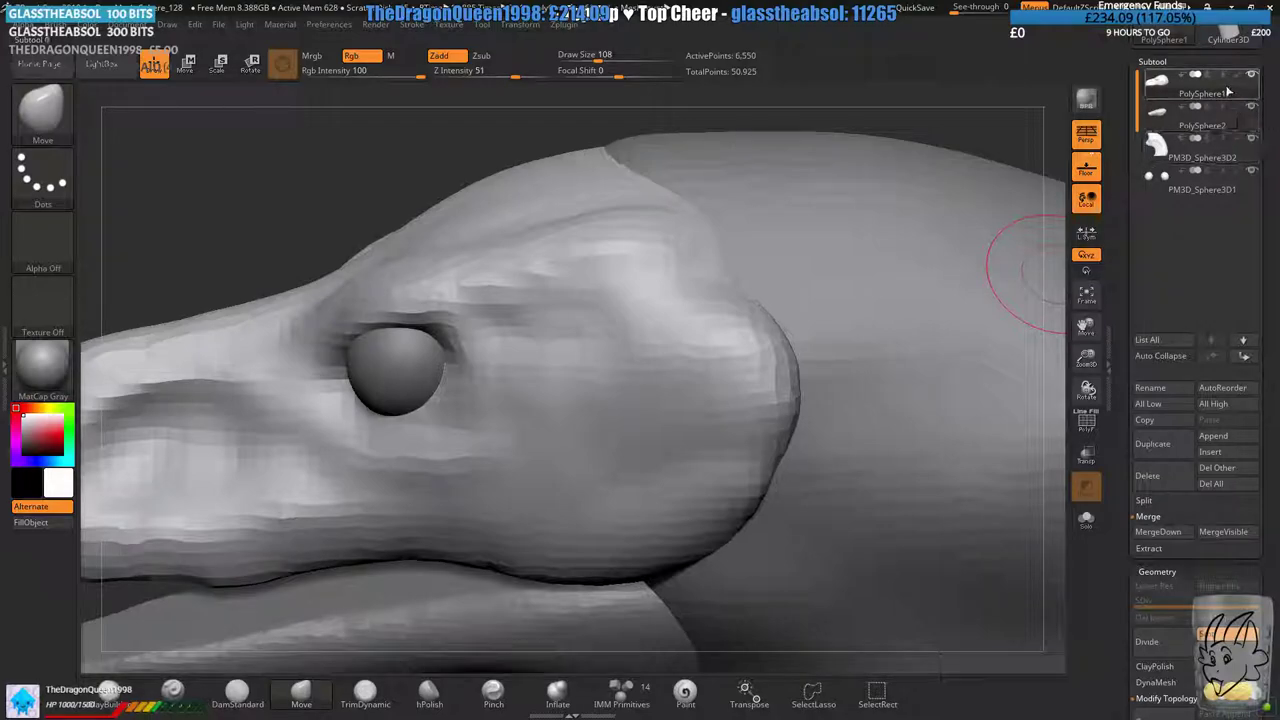
# - Toggle the visibility of the lower jaw, neck and eyes one by one and check the whole head from the side
pyautogui.click(1253, 108)
pyautogui.click(1253, 108)
pyautogui.click(1254, 140)
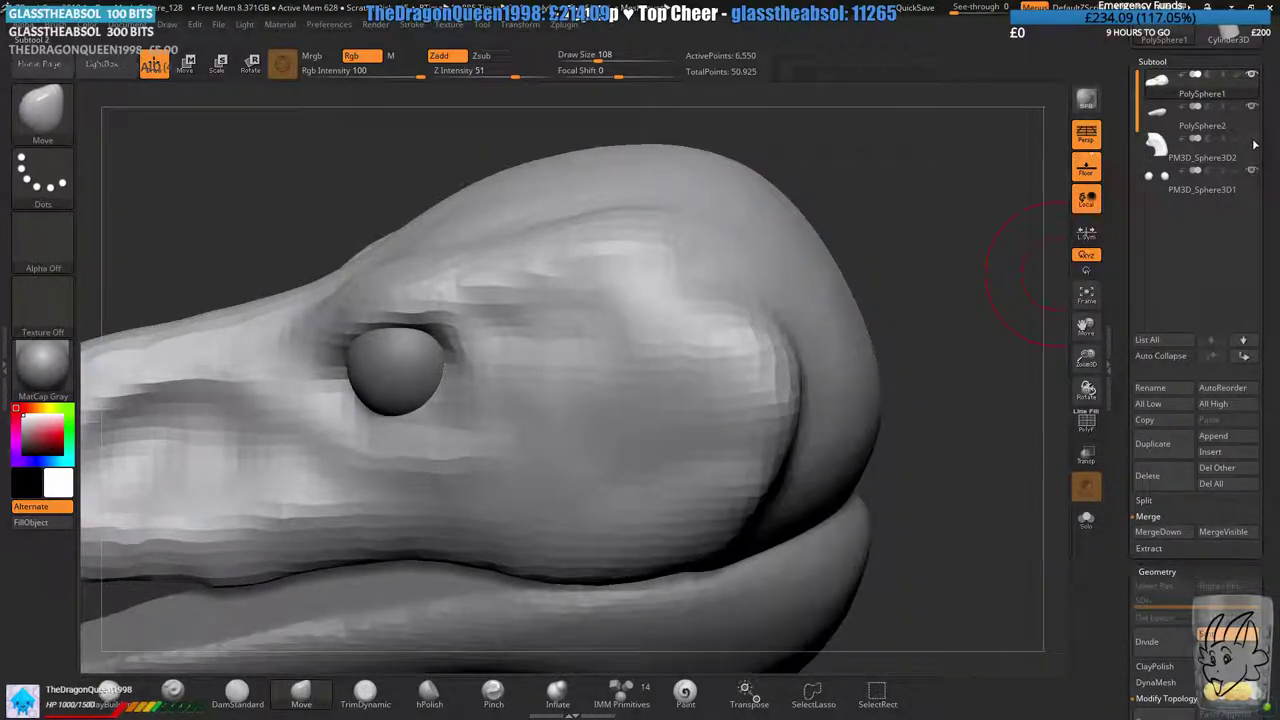
pyautogui.click(1254, 140)
pyautogui.click(1254, 172)
pyautogui.click(1254, 172)
pyautogui.keyDown('alt'); pyautogui.moveTo(667, 419); pyautogui.dragTo(676, 341, button='right'); pyautogui.keyUp('alt')
pyautogui.keyDown('ctrl'); pyautogui.moveTo(664, 410); pyautogui.dragTo(702, 290, button='right'); pyautogui.keyUp('ctrl')
pyautogui.keyDown('ctrl'); pyautogui.keyDown('shift'); pyautogui.moveTo(487, 486); pyautogui.dragTo(573, 220); pyautogui.keyUp('shift'); pyautogui.keyUp('ctrl')
pyautogui.keyDown('ctrl'); pyautogui.keyDown('shift'); pyautogui.click(366, 617); pyautogui.keyUp('shift'); pyautogui.keyUp('ctrl')
pyautogui.keyDown('shift'); pyautogui.moveTo(464, 522); pyautogui.dragTo(476, 519, button='right'); pyautogui.keyUp('shift')
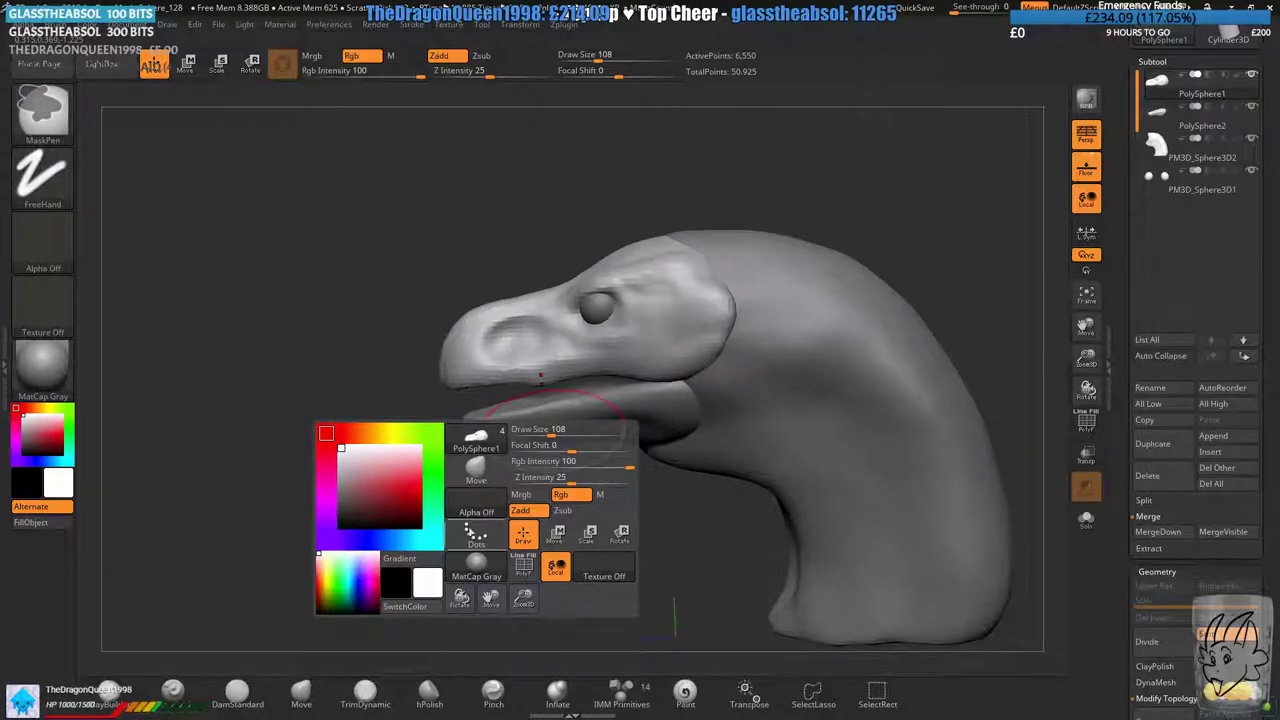
pyautogui.keyDown('ctrl'); pyautogui.keyDown('shift'); pyautogui.moveTo(376, 486); pyautogui.dragTo(526, 285); pyautogui.keyUp('shift'); pyautogui.keyUp('ctrl')
pyautogui.keyDown('ctrl'); pyautogui.keyDown('shift'); pyautogui.click(294, 474); pyautogui.keyUp('shift'); pyautogui.keyUp('ctrl')
pyautogui.moveTo(314, 529); pyautogui.dragTo(345, 630, button='right')
# - Fill out the notch at the cheek's upper rear edge with the Move brush and remesh the upper head with DynaMesh
pyautogui.keyDown('alt'); pyautogui.moveTo(691, 463); pyautogui.dragTo(654, 363, button='right'); pyautogui.keyUp('alt')
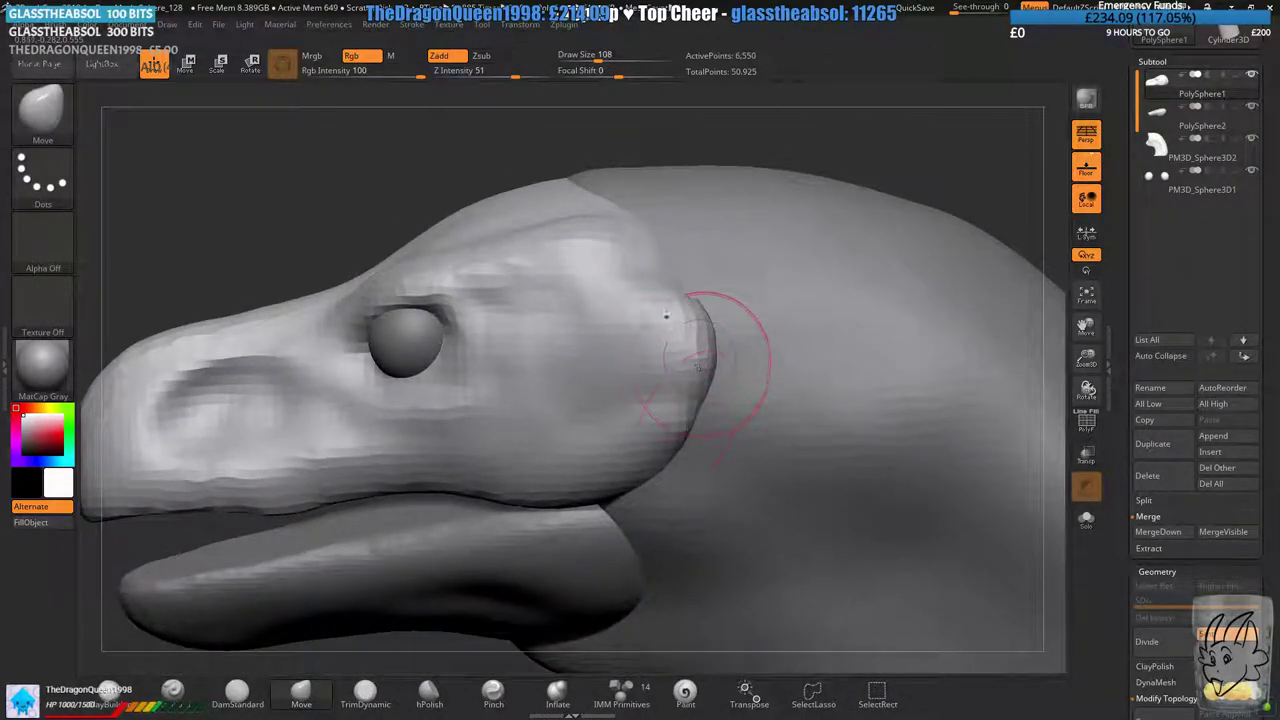
pyautogui.moveTo(688, 316)
pyautogui.mouseDown()
pyautogui.moveTo(700, 296)
pyautogui.moveTo(682, 264)
pyautogui.moveTo(711, 308)
pyautogui.mouseUp()
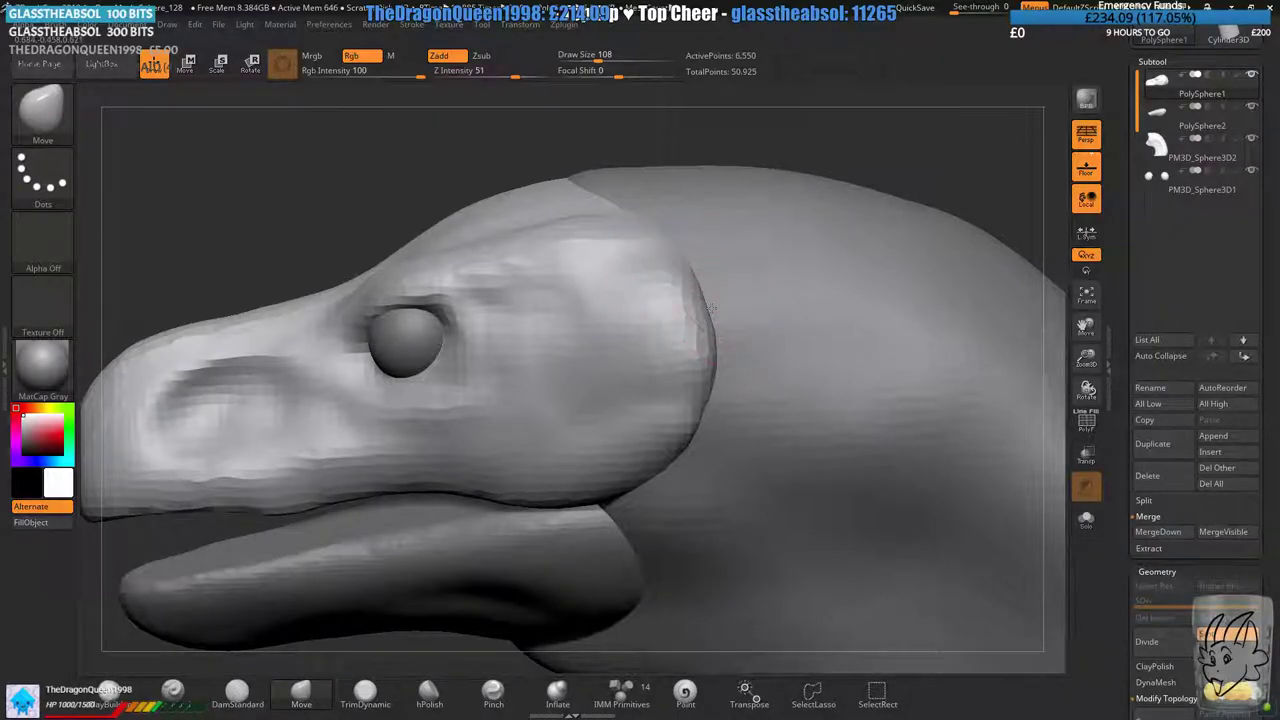
pyautogui.moveTo(720, 331); pyautogui.dragTo(815, 340, button='right')
pyautogui.keyDown('ctrl'); pyautogui.moveTo(443, 240); pyautogui.dragTo(465, 273); pyautogui.keyUp('ctrl')
pyautogui.moveTo(640, 330); pyautogui.dragTo(550, 325, button='right')
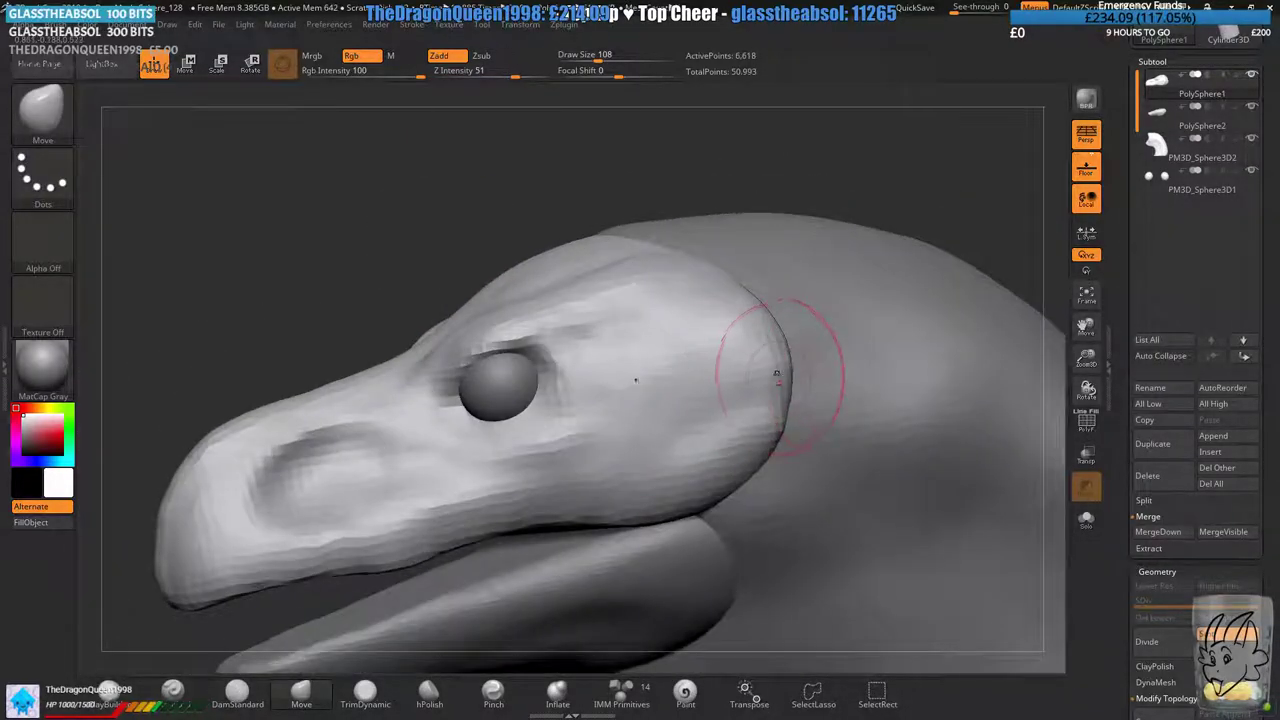
pyautogui.moveTo(780, 381); pyautogui.dragTo(700, 339, button='right')
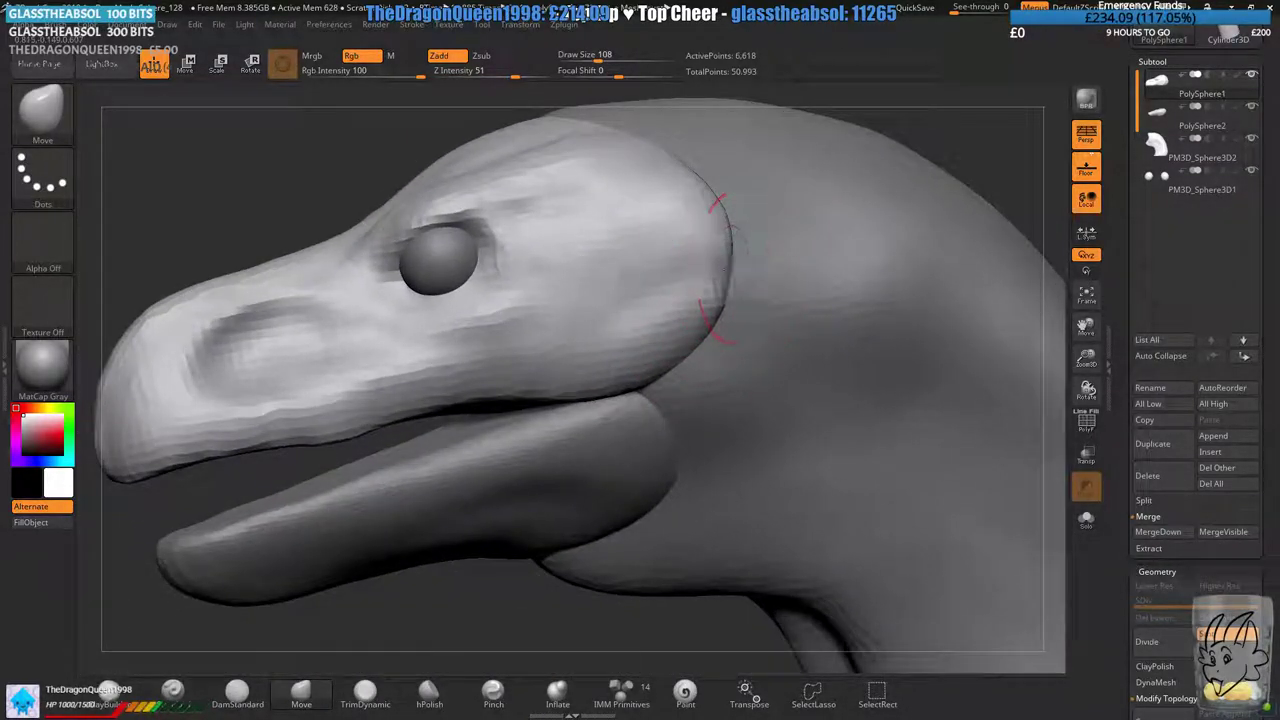
# - Smooth and tuck in the rear of the cheek at draw size 234, remeshing the upper head with DynaMesh
pyautogui.click(617, 61)
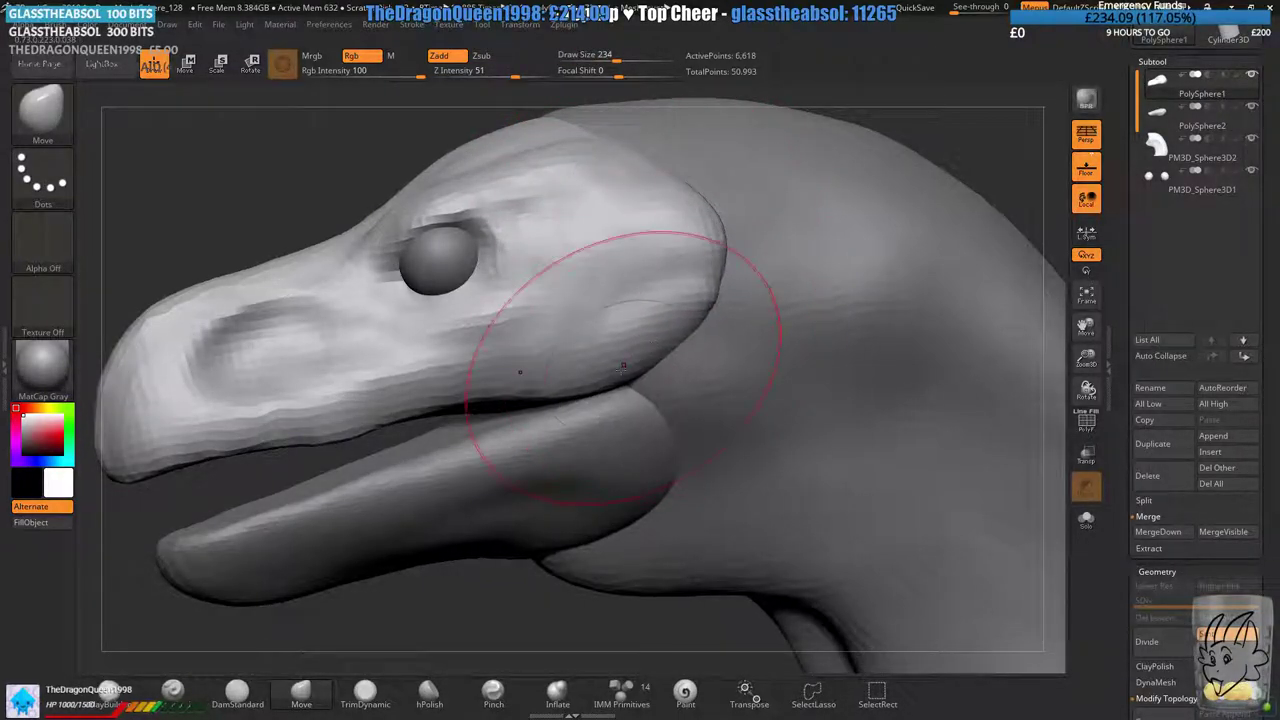
pyautogui.keyDown('shift'); pyautogui.moveTo(622, 366); pyautogui.dragTo(625, 372); pyautogui.keyUp('shift')
pyautogui.keyDown('shift'); pyautogui.moveTo(718, 240); pyautogui.dragTo(671, 263); pyautogui.keyUp('shift')
pyautogui.moveTo(671, 263); pyautogui.dragTo(878, 210, button='right')
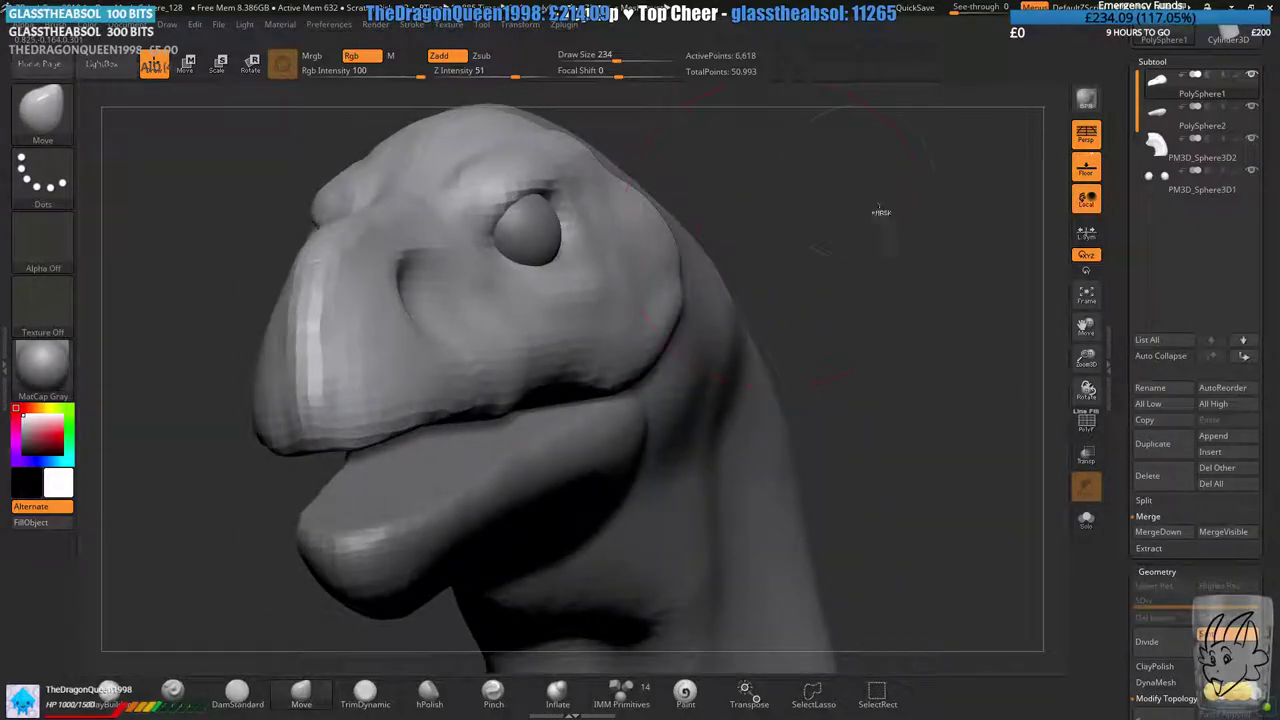
pyautogui.keyDown('ctrl'); pyautogui.moveTo(878, 210); pyautogui.dragTo(892, 224); pyautogui.keyUp('ctrl')
pyautogui.moveTo(668, 288); pyautogui.dragTo(678, 242, button='right')
pyautogui.moveTo(678, 242)
pyautogui.keyDown('shift'); pyautogui.mouseDown()
pyautogui.moveTo(700, 240)
pyautogui.moveTo(626, 250)
pyautogui.mouseUp(); pyautogui.keyUp('shift')
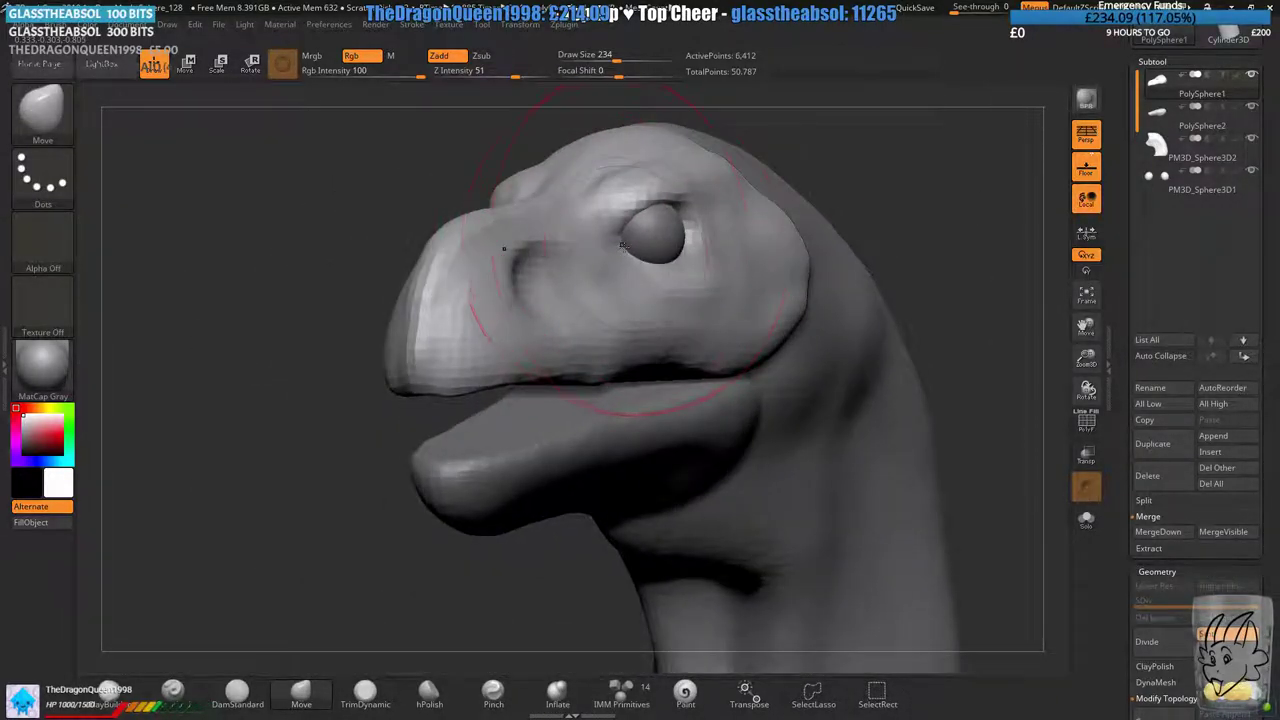
# - Adjust the rear contour of the skull and cheek with the Move brush at draw sizes 136 and 108, and remesh with DynaMesh
pyautogui.click(603, 59)
pyautogui.moveTo(735, 112); pyautogui.dragTo(678, 122)
pyautogui.keyDown('ctrl'); pyautogui.moveTo(678, 122); pyautogui.dragTo(762, 286, button='right'); pyautogui.keyUp('ctrl')
pyautogui.moveTo(752, 287); pyautogui.dragTo(766, 281)
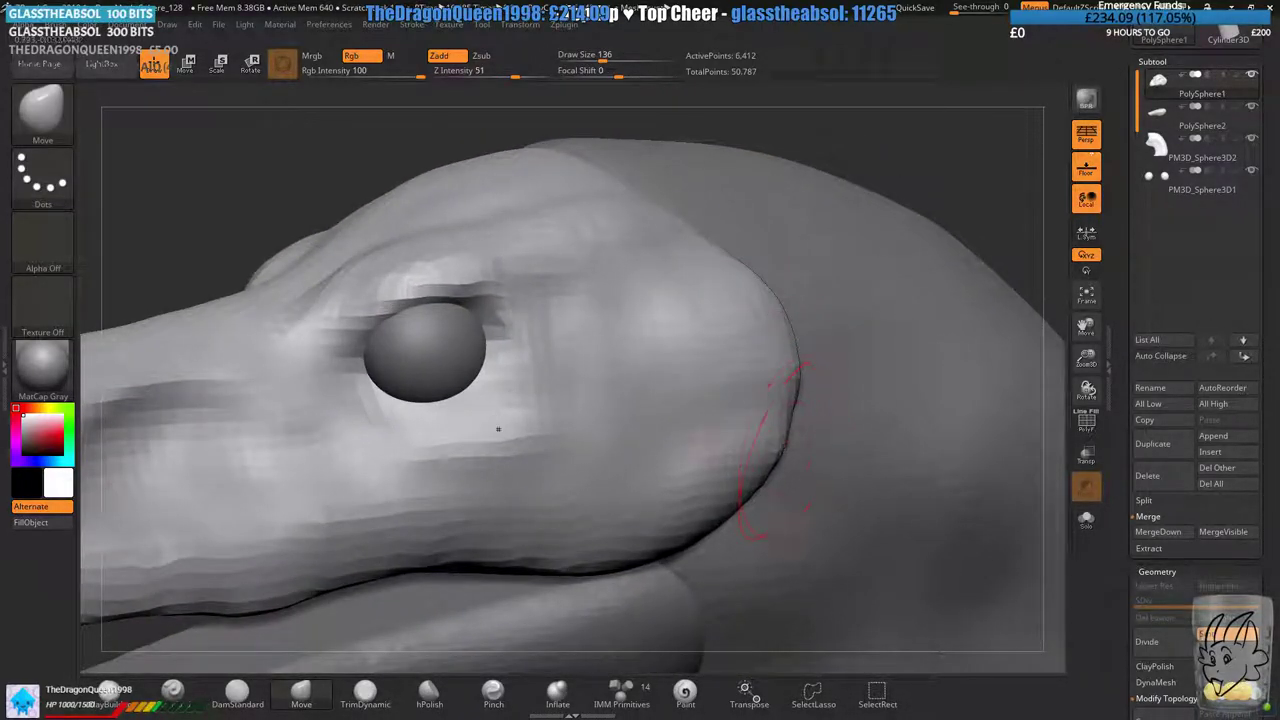
pyautogui.moveTo(762, 438); pyautogui.dragTo(773, 443)
pyautogui.click(598, 59)
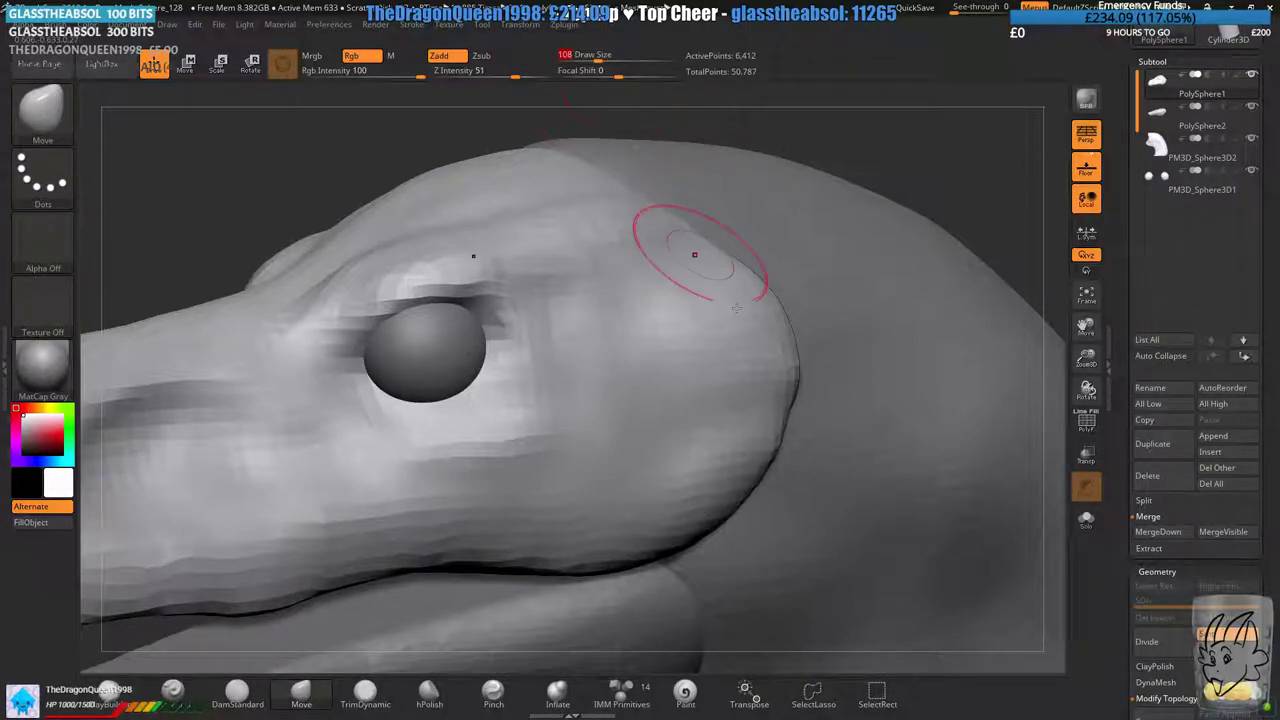
pyautogui.moveTo(740, 232)
pyautogui.mouseDown(button='right')
pyautogui.moveTo(691, 295)
pyautogui.moveTo(658, 278)
pyautogui.mouseUp(button='right')
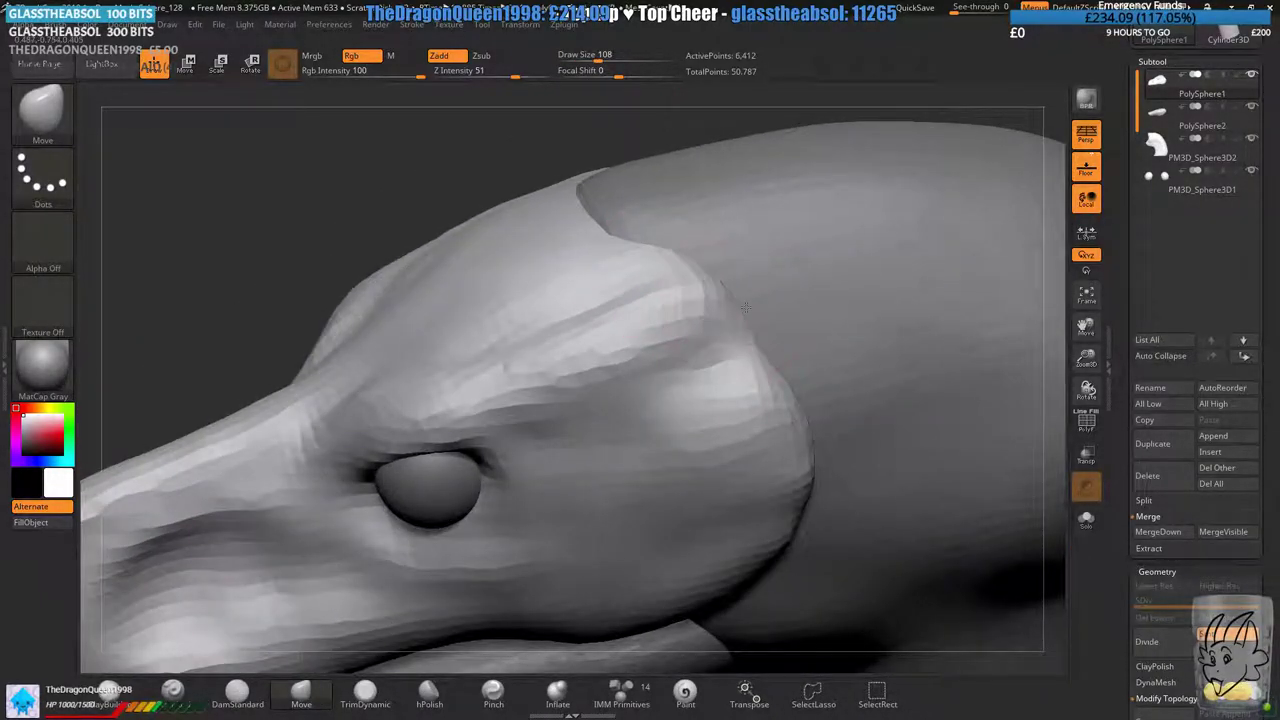
pyautogui.keyDown('ctrl'); pyautogui.moveTo(415, 165); pyautogui.dragTo(440, 197); pyautogui.keyUp('ctrl')
# - Adjust the crown's rear edge, build up and smooth the area behind the brow with ClayBuildup at draw size 116, and remesh with DynaMesh
pyautogui.keyDown('ctrl'); pyautogui.moveTo(600, 260); pyautogui.dragTo(755, 284, button='right'); pyautogui.keyUp('ctrl')
pyautogui.moveTo(755, 284); pyautogui.dragTo(677, 234)
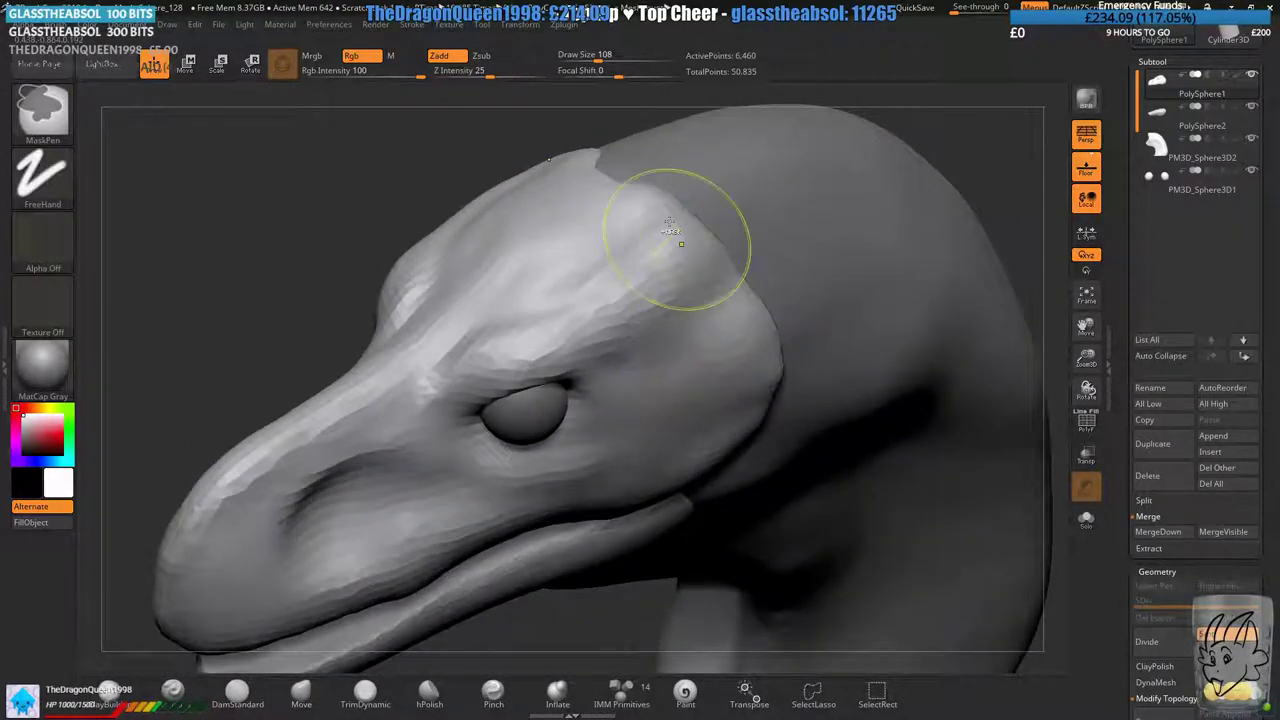
pyautogui.click(108, 690)
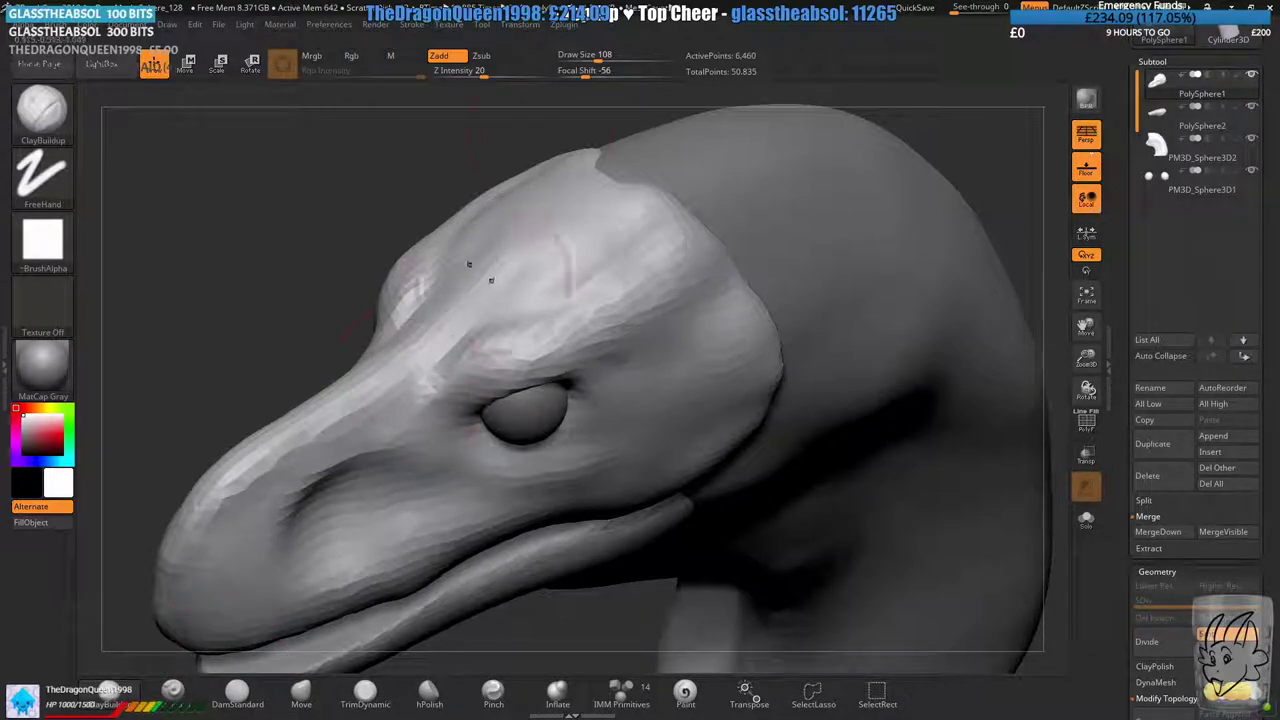
pyautogui.moveTo(597, 54); pyautogui.dragTo(600, 55)
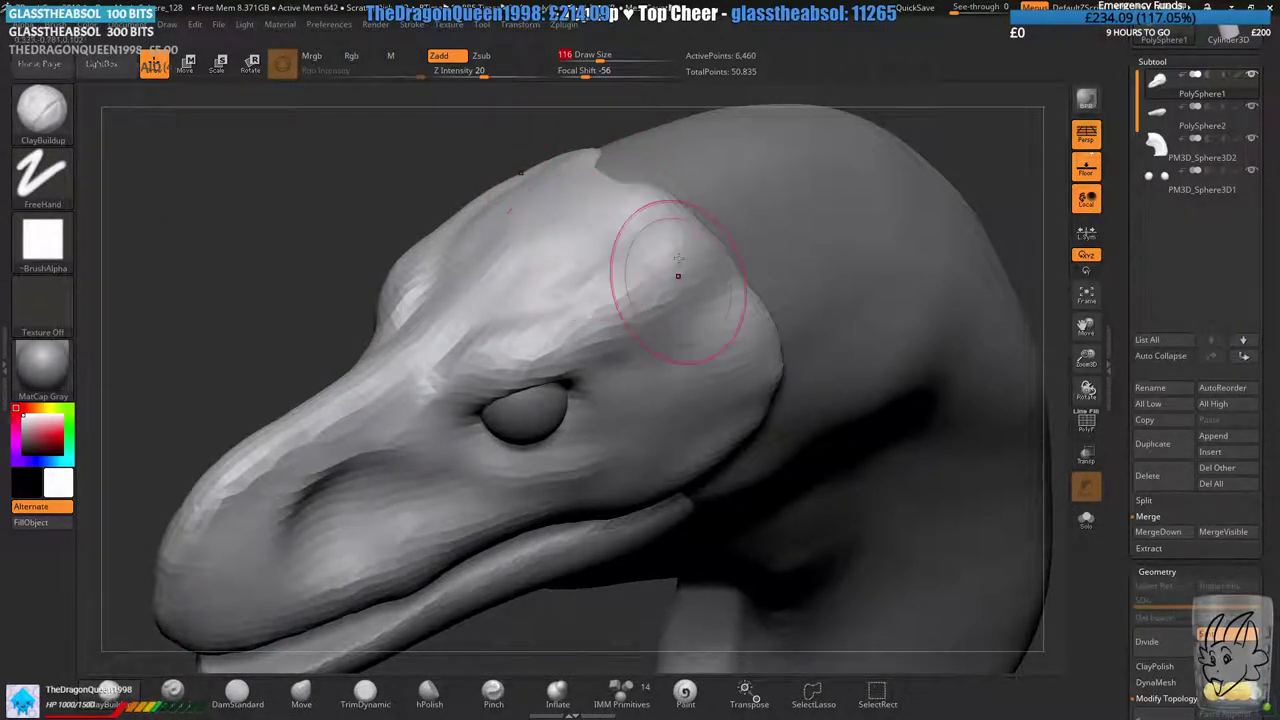
pyautogui.keyDown('ctrl'); pyautogui.moveTo(678, 259); pyautogui.dragTo(691, 253, button='right'); pyautogui.keyUp('ctrl')
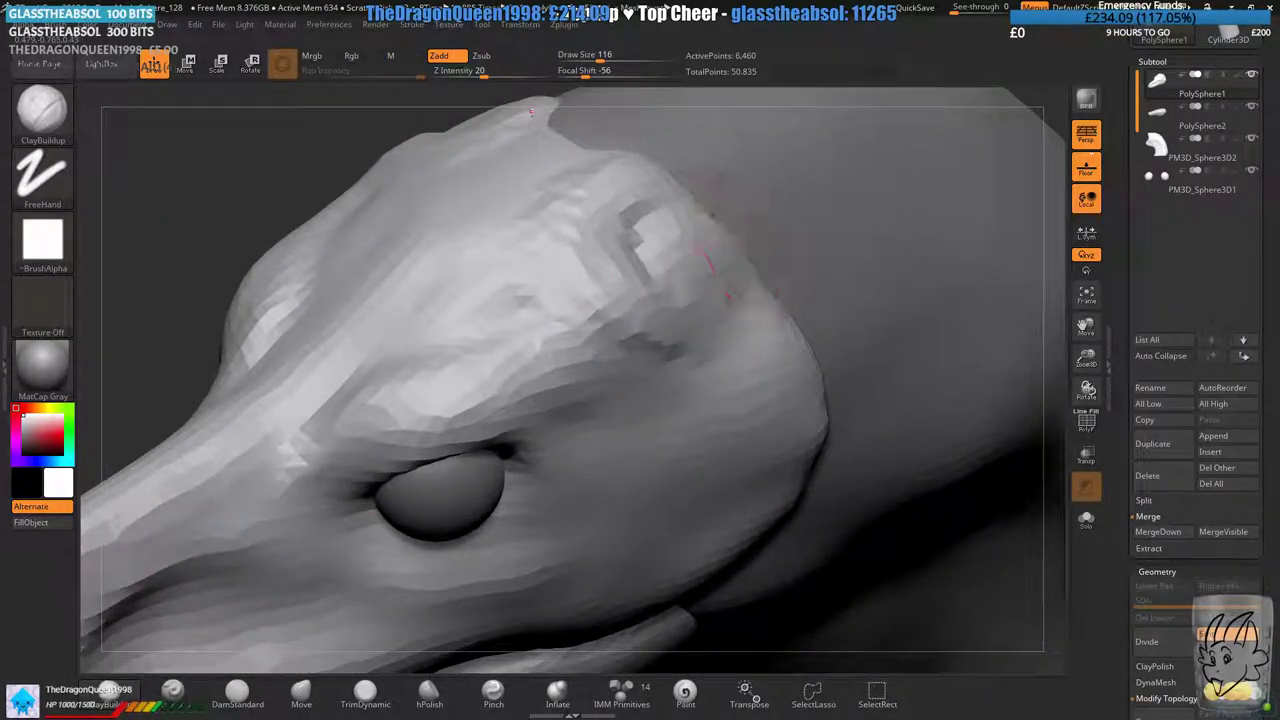
pyautogui.moveTo(710, 258)
pyautogui.keyDown('shift'); pyautogui.mouseDown()
pyautogui.moveTo(686, 300)
pyautogui.moveTo(629, 214)
pyautogui.mouseUp(); pyautogui.keyUp('shift')
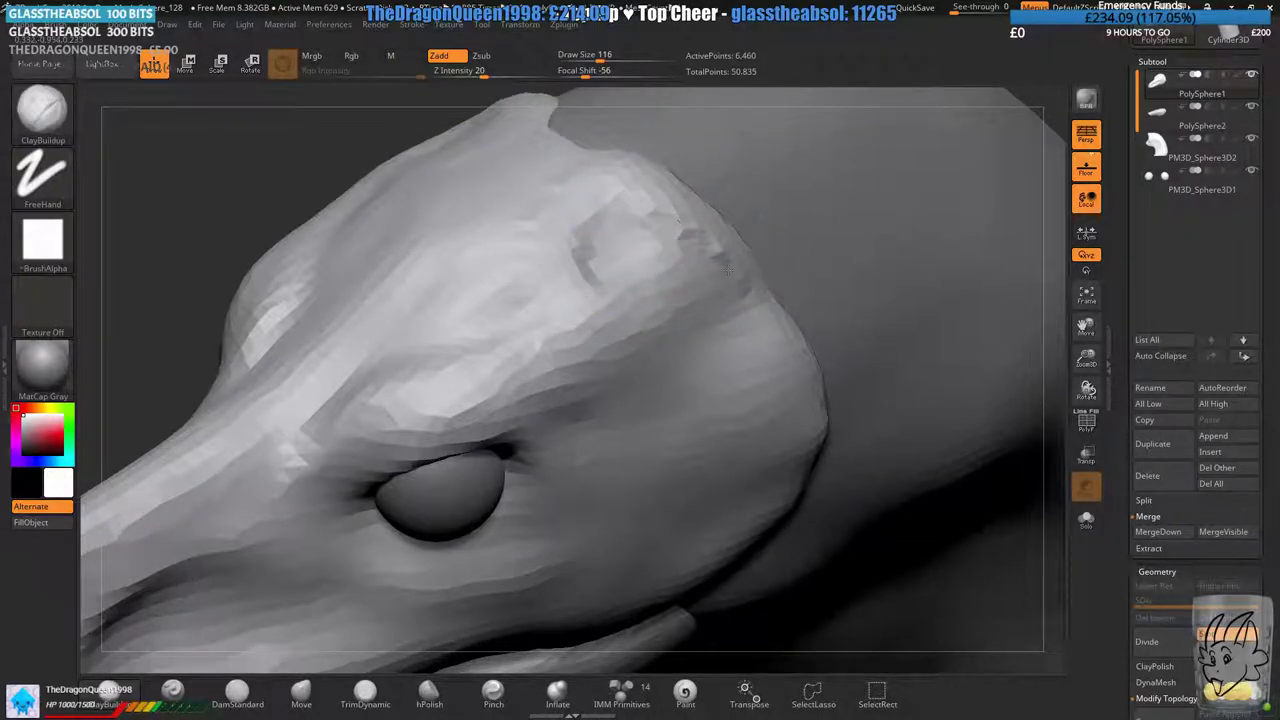
pyautogui.keyDown('ctrl'); pyautogui.moveTo(630, 300); pyautogui.dragTo(670, 205, button='right'); pyautogui.keyUp('ctrl')
pyautogui.keyDown('shift'); pyautogui.moveTo(760, 195); pyautogui.dragTo(714, 227, button='right'); pyautogui.keyUp('shift')
pyautogui.moveTo(700, 228)
pyautogui.mouseDown()
pyautogui.moveTo(651, 186)
pyautogui.moveTo(660, 205)
pyautogui.mouseUp()
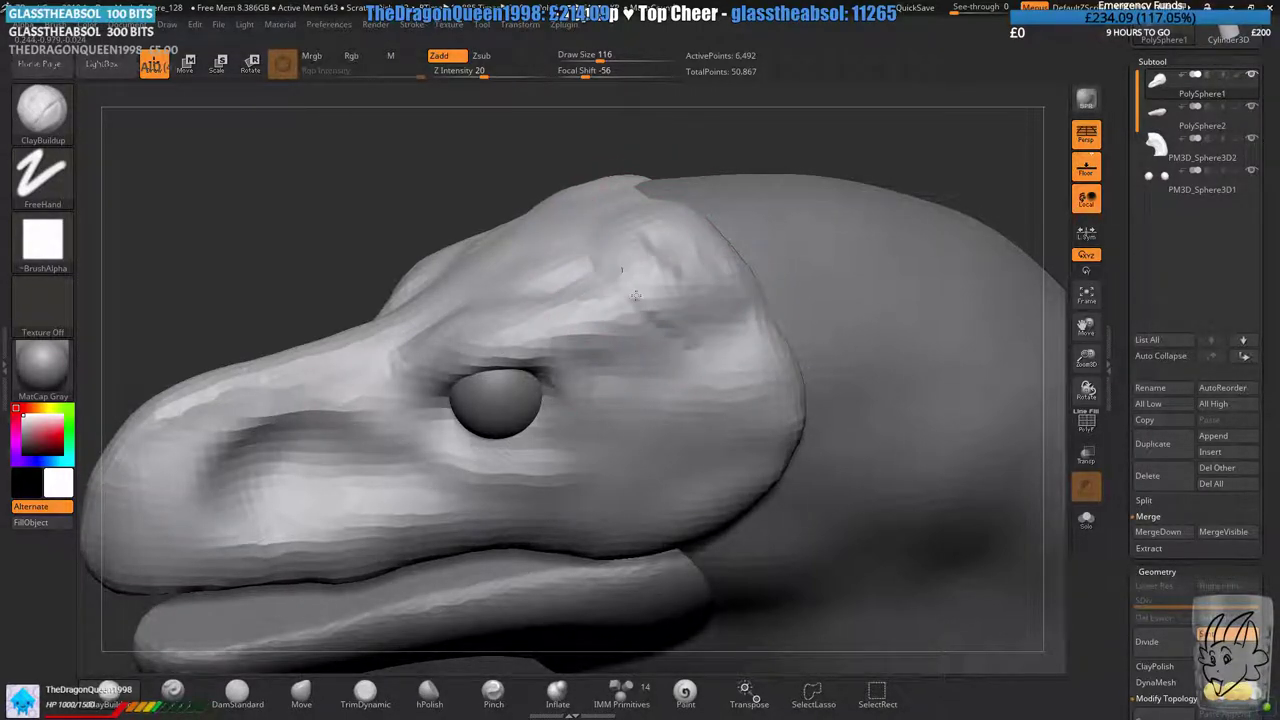
# - Build a rounded bulge at the rear of the crown with ClayBuildup, smooth it, and remesh the upper head with DynaMesh
pyautogui.moveTo(652, 318)
pyautogui.mouseDown()
pyautogui.moveTo(748, 310)
pyautogui.moveTo(690, 308)
pyautogui.mouseUp()
pyautogui.moveTo(860, 300); pyautogui.dragTo(930, 265)
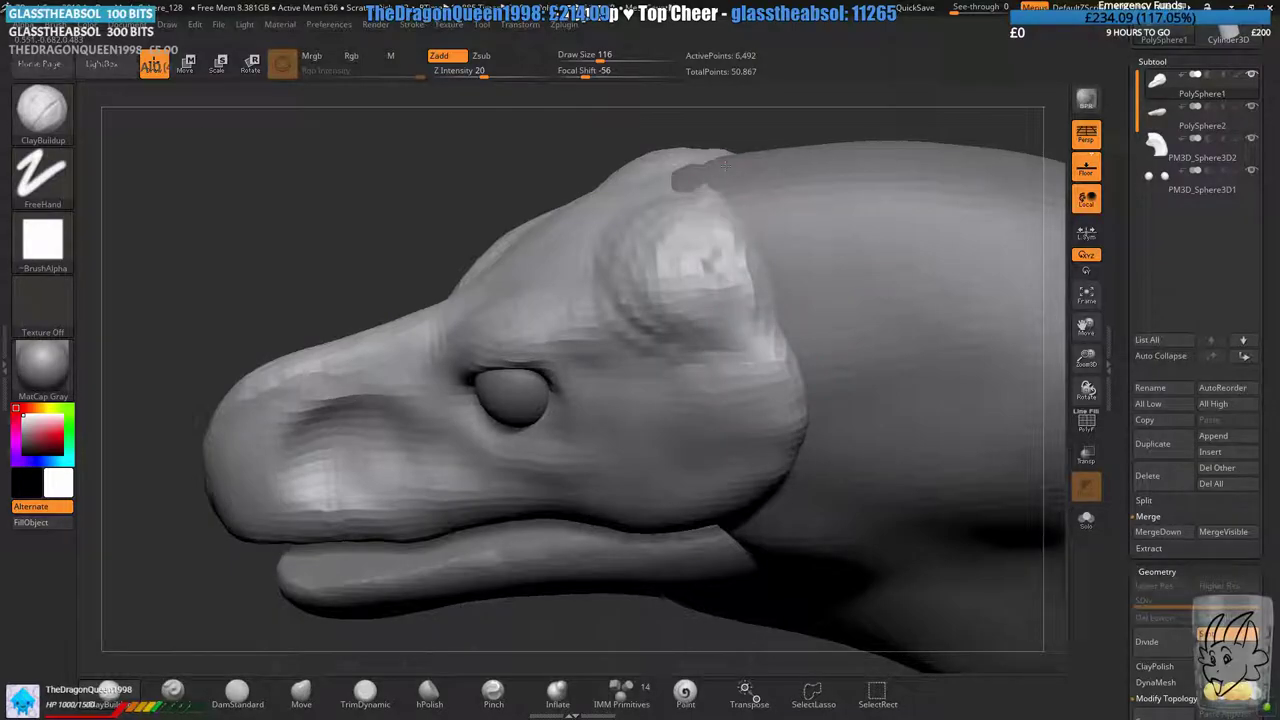
pyautogui.moveTo(725, 166)
pyautogui.mouseDown()
pyautogui.moveTo(680, 209)
pyautogui.moveTo(689, 257)
pyautogui.mouseUp()
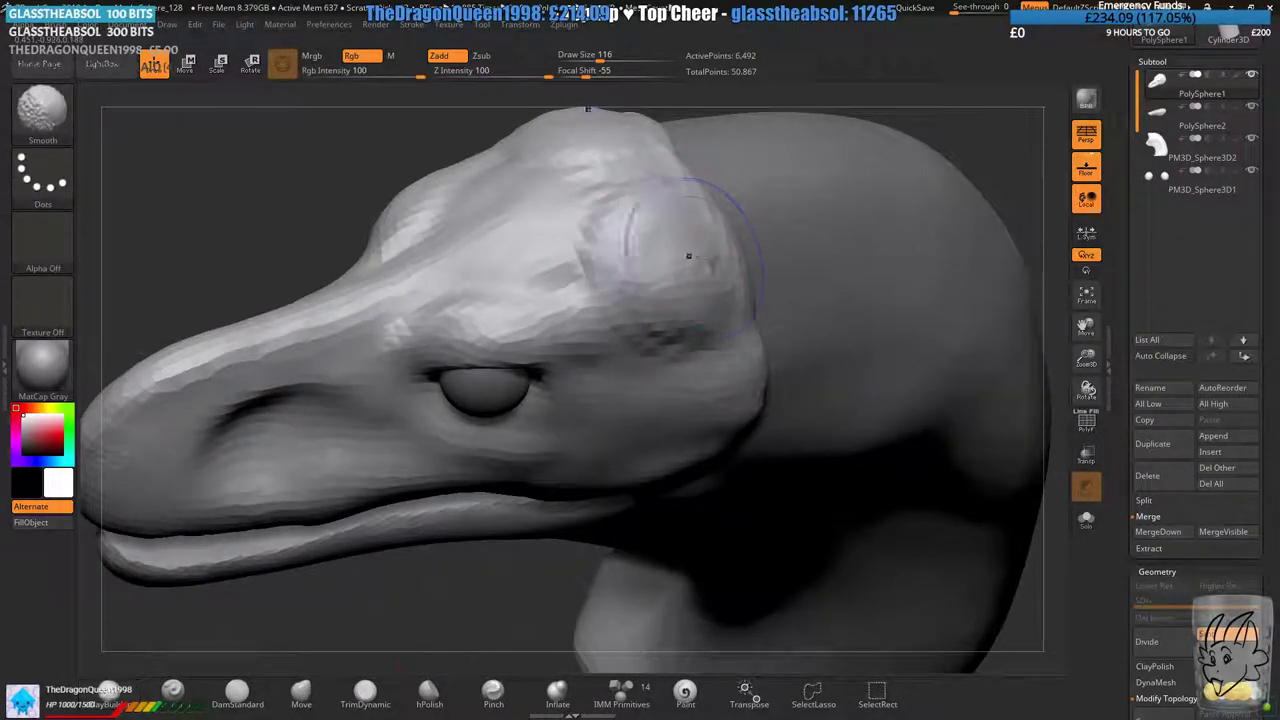
pyautogui.keyDown('ctrl'); pyautogui.moveTo(306, 176); pyautogui.dragTo(347, 286); pyautogui.keyUp('ctrl')
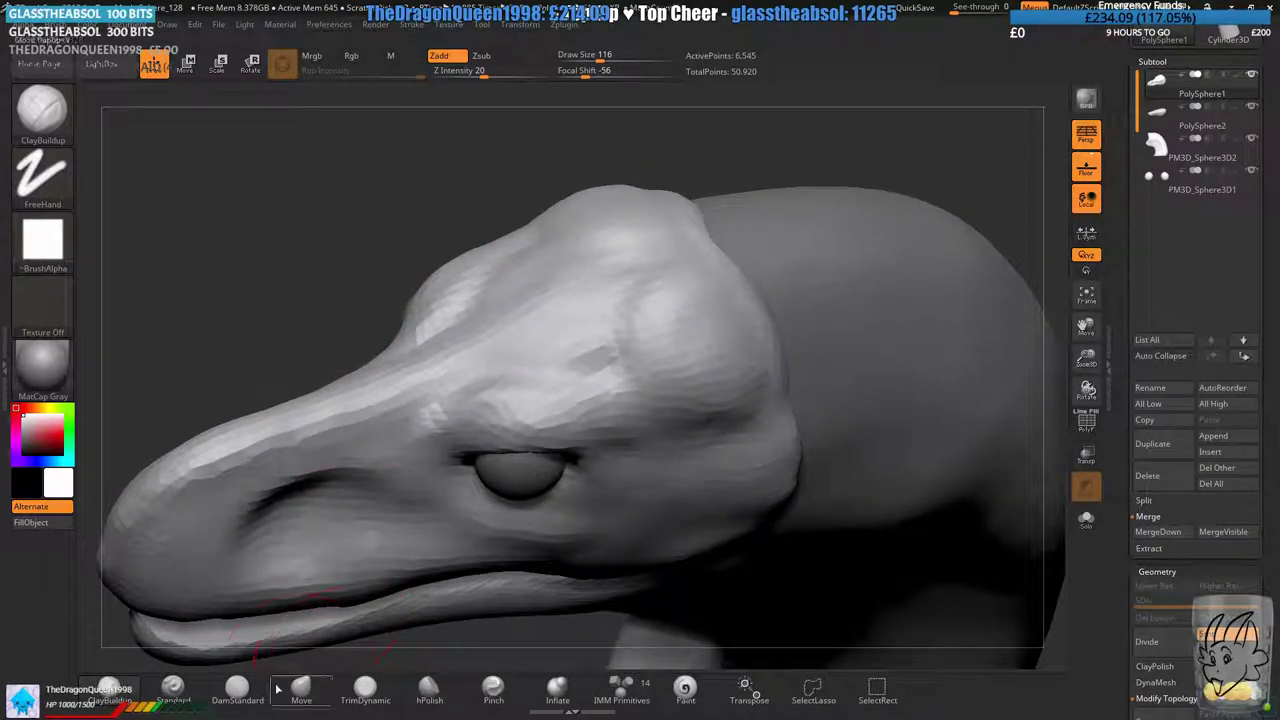
# - Refine the forehead between the crown bulges with DamStandard at draw size 116 and remesh the upper head with DynaMesh
pyautogui.click(237, 692)
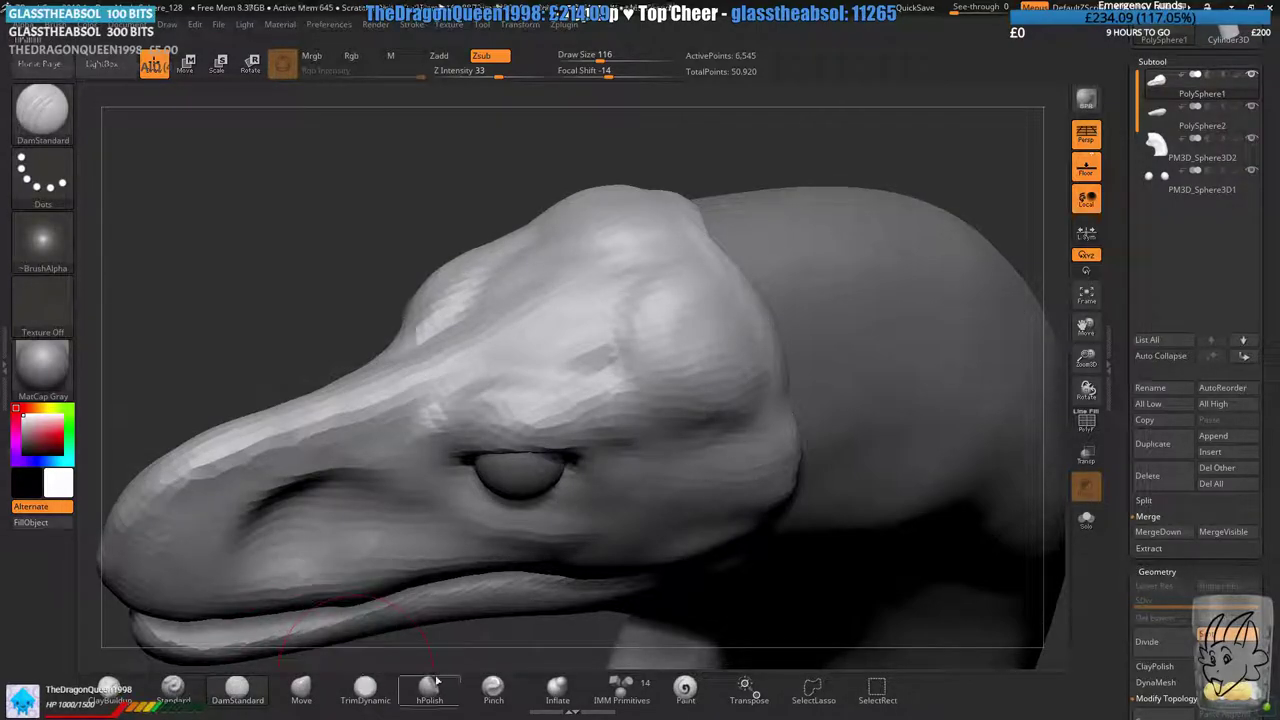
pyautogui.moveTo(262, 205); pyautogui.dragTo(440, 300)
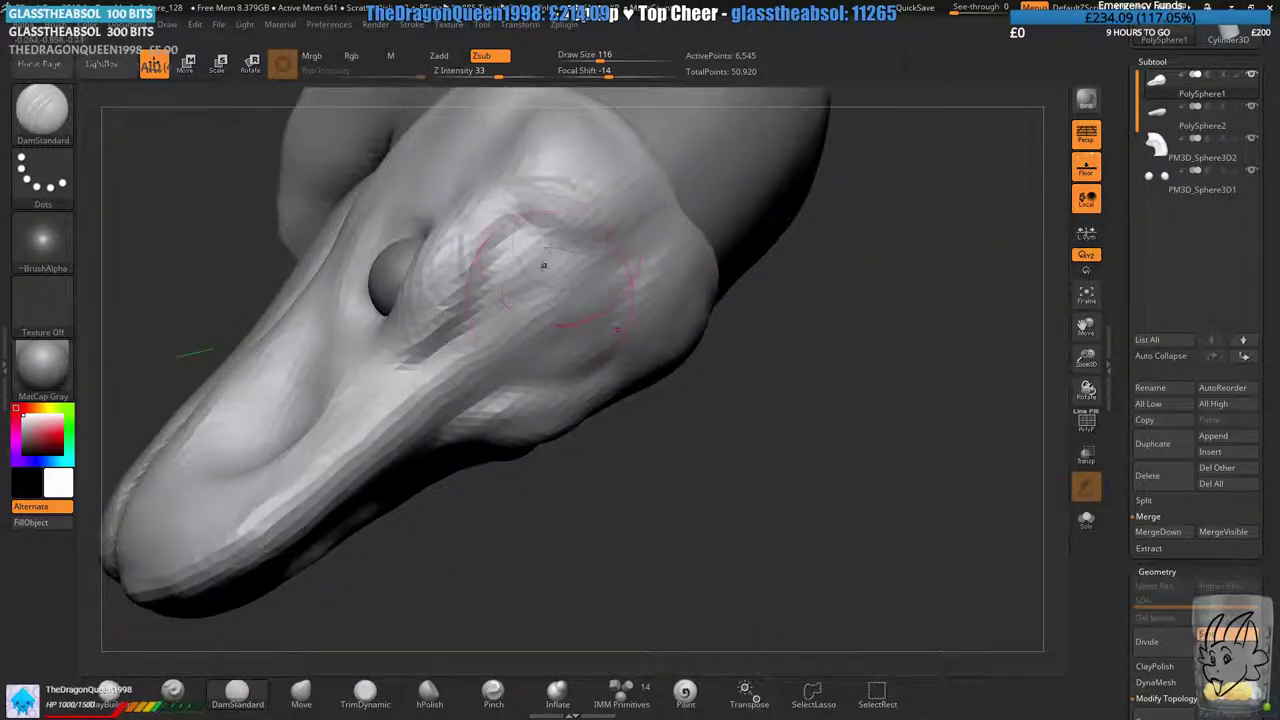
pyautogui.moveTo(755, 165); pyautogui.dragTo(586, 280)
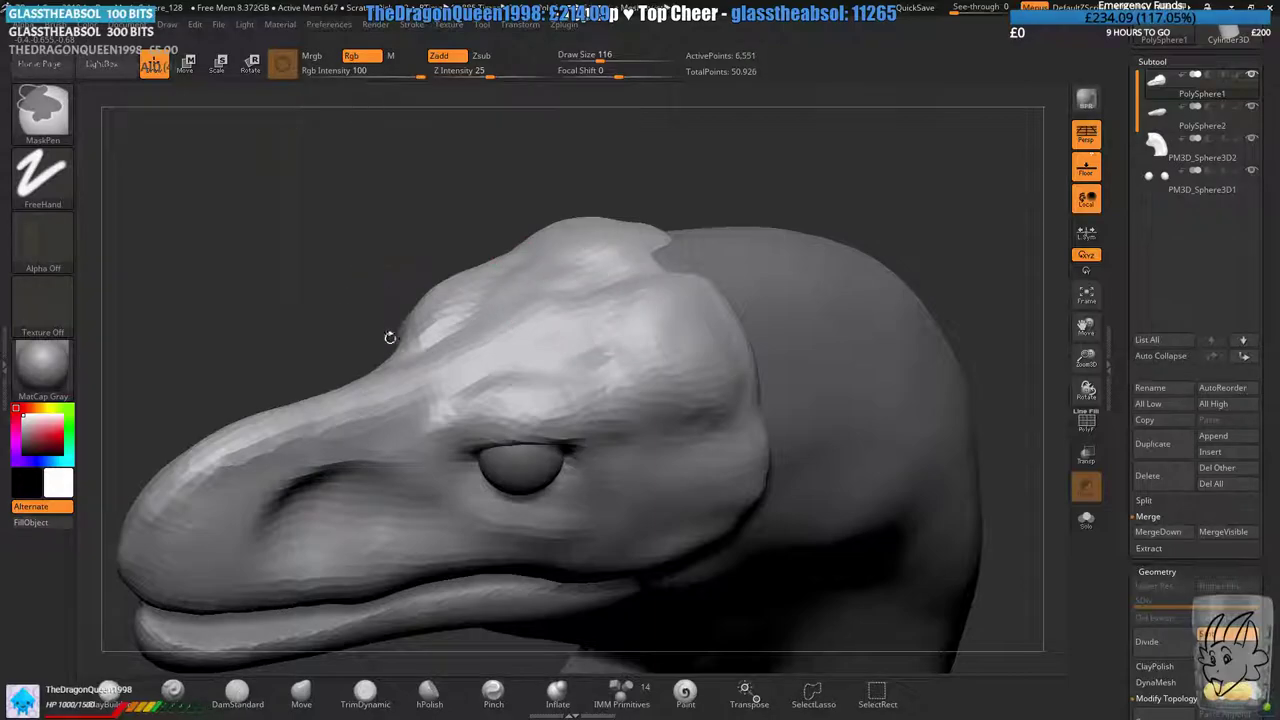
pyautogui.keyDown('ctrl'); pyautogui.moveTo(389, 337); pyautogui.dragTo(352, 196); pyautogui.keyUp('ctrl')
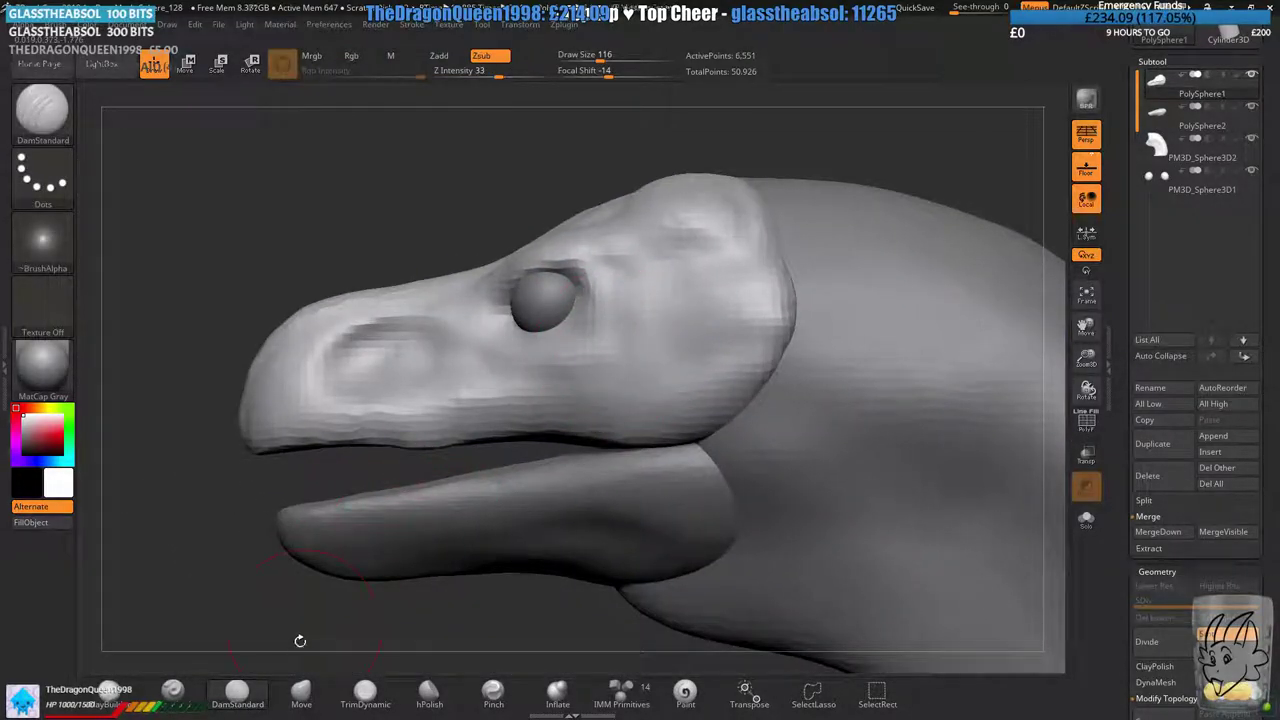
# - Pull the crown bulge's rear contour outward with the Move brush and remesh the upper head with DynaMesh
pyautogui.click(301, 691)
pyautogui.moveTo(800, 120)
pyautogui.mouseDown(button='right')
pyautogui.moveTo(815, 175)
pyautogui.moveTo(660, 225)
pyautogui.mouseUp(button='right')
pyautogui.moveTo(660, 225)
pyautogui.keyDown('ctrl'); pyautogui.mouseDown(button='right')
pyautogui.moveTo(664, 245)
pyautogui.moveTo(612, 315)
pyautogui.mouseUp(button='right'); pyautogui.keyUp('ctrl')
pyautogui.moveTo(623, 257); pyautogui.dragTo(669, 238)
pyautogui.moveTo(700, 220); pyautogui.dragTo(732, 138, button='right')
pyautogui.keyDown('ctrl'); pyautogui.moveTo(780, 150); pyautogui.dragTo(800, 185); pyautogui.keyUp('ctrl')
# - Add volume to the crown bulge with ClayBuildup at draw size 116 and remesh the upper head with DynaMesh
pyautogui.click(110, 691)
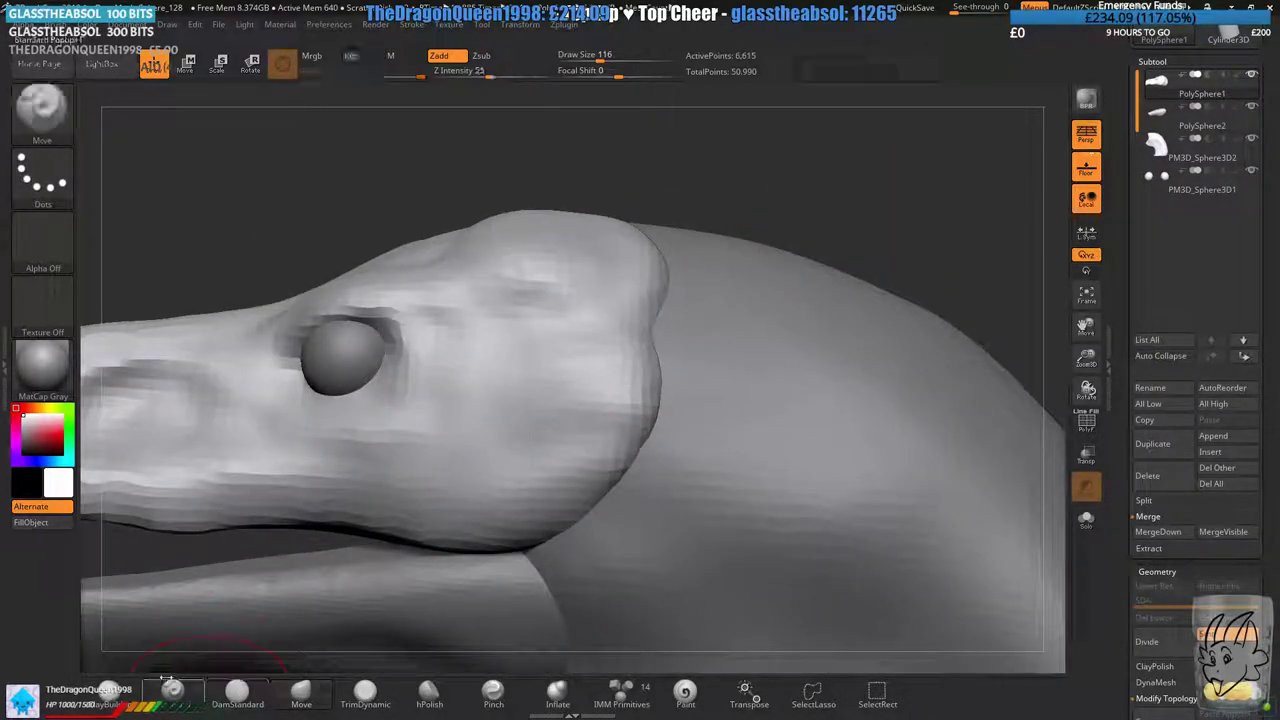
pyautogui.moveTo(480, 320); pyautogui.dragTo(492, 375, button='right')
pyautogui.keyDown('alt'); pyautogui.moveTo(510, 130); pyautogui.dragTo(555, 275, button='right'); pyautogui.keyUp('alt')
pyautogui.keyDown('ctrl'); pyautogui.moveTo(555, 275); pyautogui.dragTo(572, 335, button='right'); pyautogui.keyUp('ctrl')
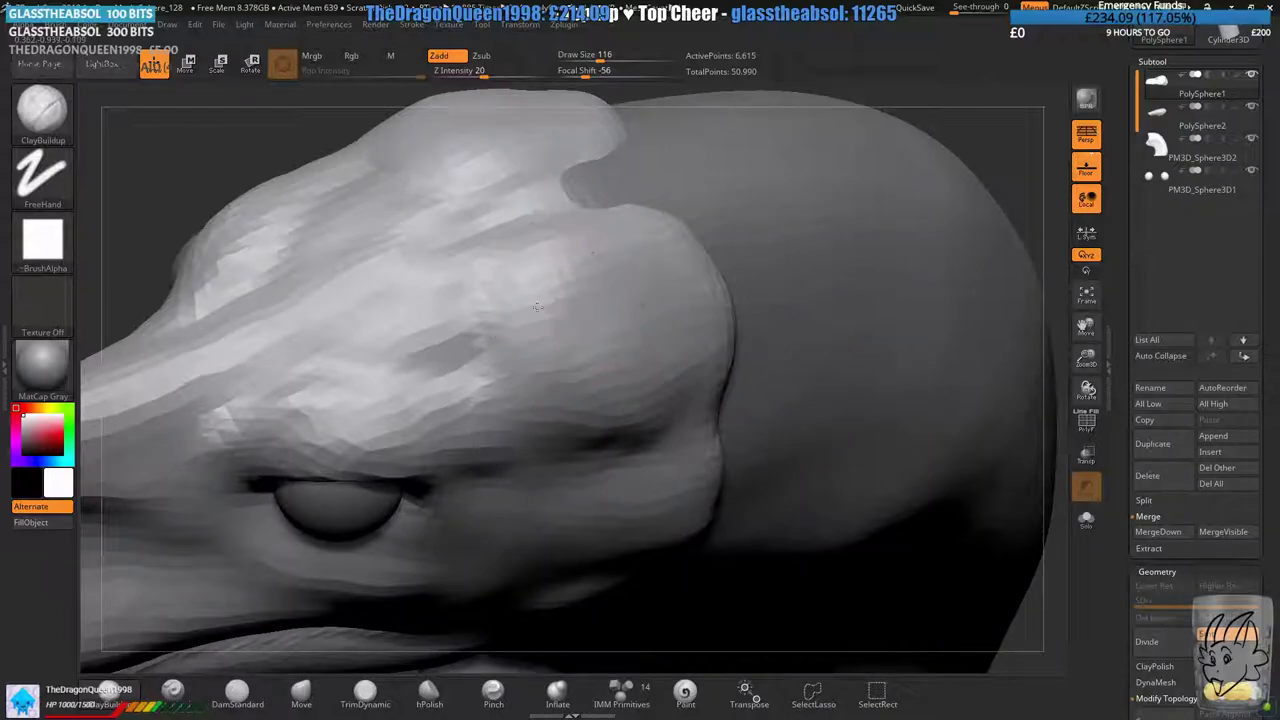
pyautogui.moveTo(600, 268)
pyautogui.mouseDown()
pyautogui.moveTo(520, 272)
pyautogui.moveTo(520, 345)
pyautogui.moveTo(575, 395)
pyautogui.moveTo(660, 316)
pyautogui.moveTo(630, 250)
pyautogui.mouseUp()
pyautogui.moveTo(620, 243); pyautogui.dragTo(622, 295, button='right')
pyautogui.moveTo(600, 223)
pyautogui.mouseDown()
pyautogui.moveTo(722, 312)
pyautogui.moveTo(680, 337)
pyautogui.moveTo(620, 325)
pyautogui.moveTo(640, 340)
pyautogui.moveTo(670, 320)
pyautogui.mouseUp()
pyautogui.keyDown('ctrl'); pyautogui.moveTo(672, 580); pyautogui.dragTo(658, 553); pyautogui.keyUp('ctrl')
pyautogui.moveTo(658, 553)
pyautogui.mouseDown(button='right')
pyautogui.moveTo(651, 449)
pyautogui.moveTo(594, 517)
pyautogui.moveTo(563, 331)
pyautogui.moveTo(517, 399)
pyautogui.mouseUp(button='right')
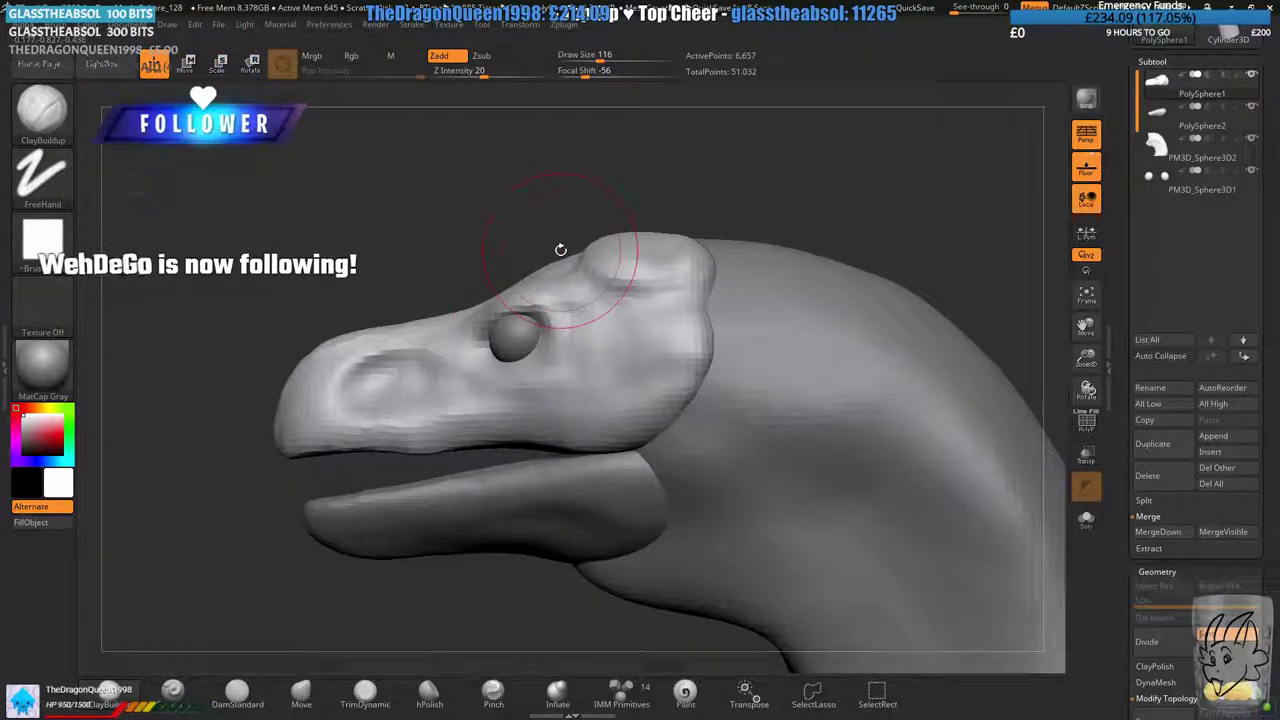
# - Select the eye spheres subtool and reposition the eyes within their sockets using the transform gizmo
pyautogui.keyDown('alt'); pyautogui.moveTo(660, 278); pyautogui.dragTo(838, 271, button='right'); pyautogui.keyUp('alt')
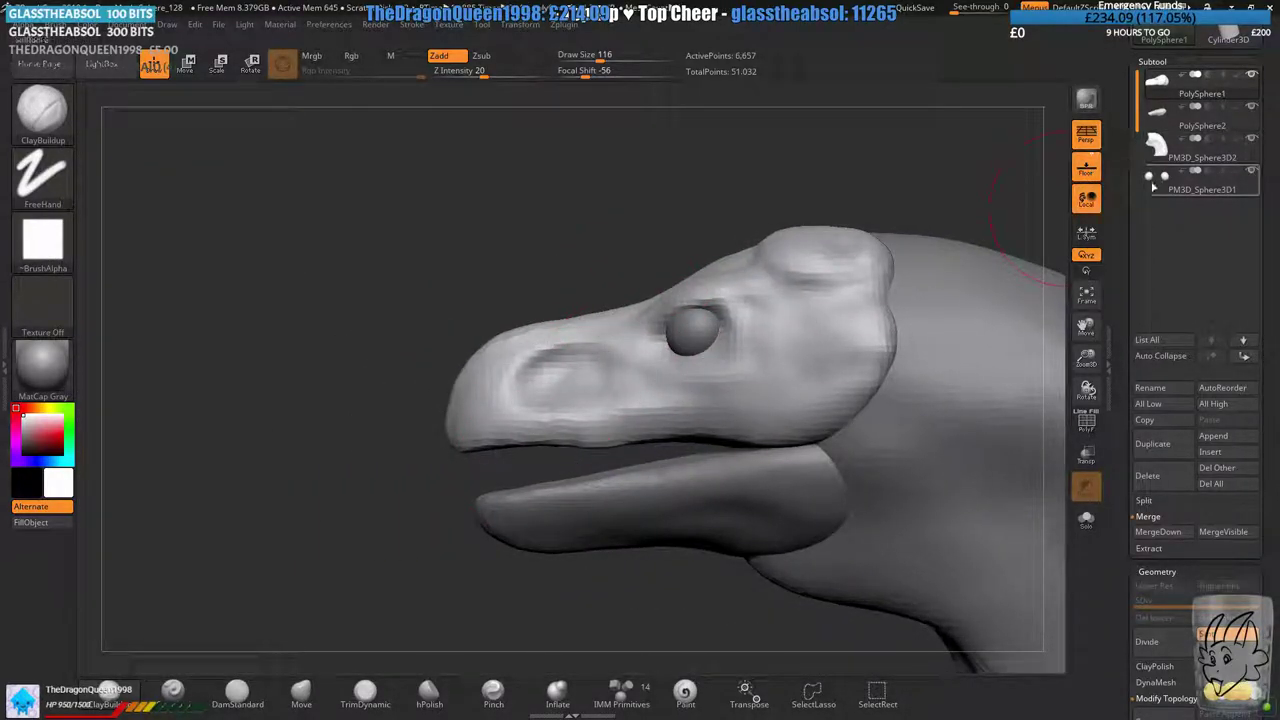
pyautogui.click(1157, 183)
pyautogui.click(189, 64)
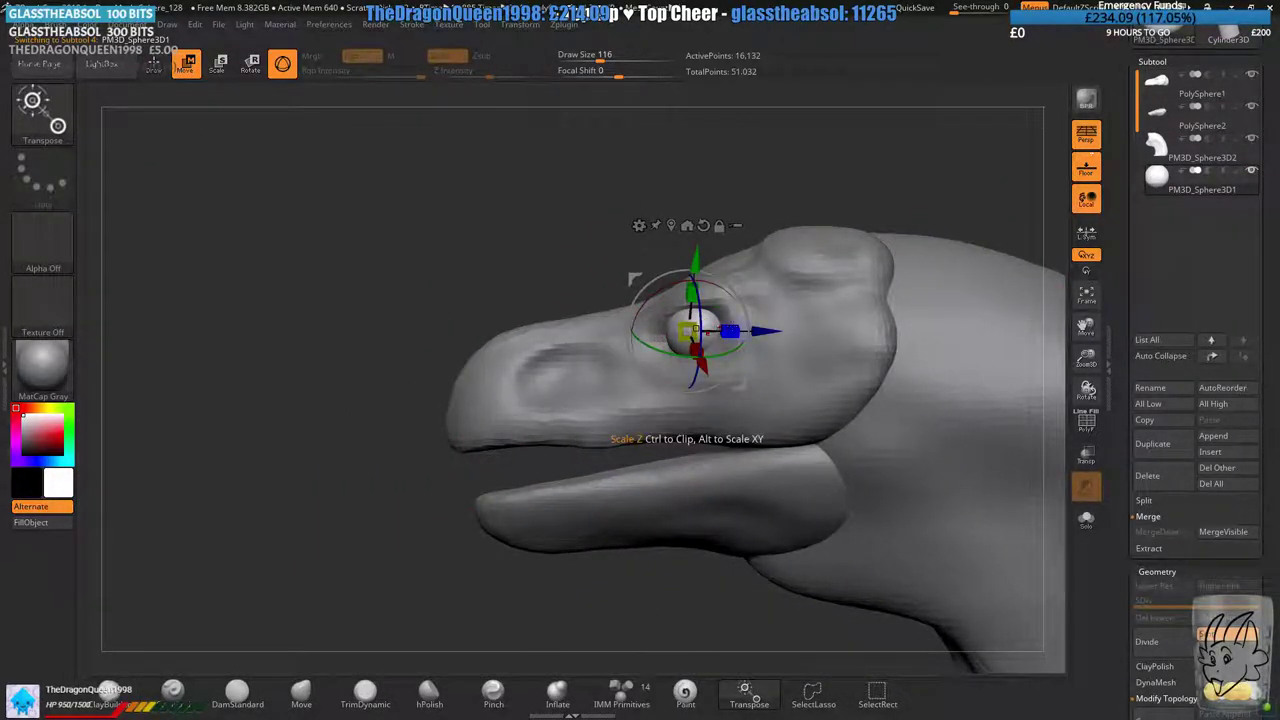
pyautogui.moveTo(730, 331); pyautogui.dragTo(740, 385, button='right')
pyautogui.moveTo(681, 328); pyautogui.dragTo(681, 343)
pyautogui.moveTo(684, 345); pyautogui.dragTo(738, 325, button='right')
pyautogui.moveTo(732, 279); pyautogui.dragTo(740, 275)
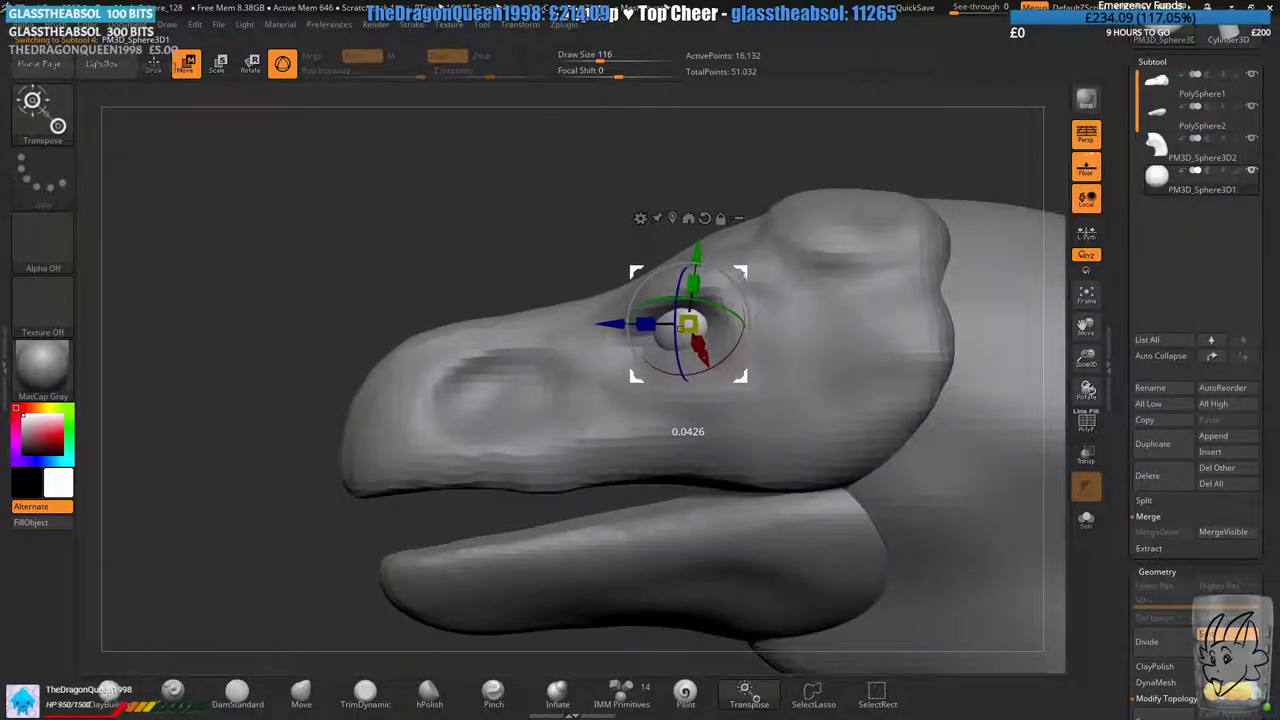
# - Reshape the upper head around the eye socket to fit the eye with the Move brush at draw size 187
pyautogui.moveTo(688, 322)
pyautogui.mouseDown(button='right')
pyautogui.moveTo(554, 316)
pyautogui.moveTo(596, 308)
pyautogui.moveTo(735, 332)
pyautogui.moveTo(597, 272)
pyautogui.moveTo(558, 305)
pyautogui.mouseUp(button='right')
pyautogui.click(1158, 84)
pyautogui.click(301, 693)
pyautogui.click(610, 60)
pyautogui.moveTo(558, 305); pyautogui.dragTo(562, 314)
pyautogui.moveTo(550, 325); pyautogui.dragTo(591, 334, button='right')
pyautogui.moveTo(591, 334); pyautogui.dragTo(576, 328)
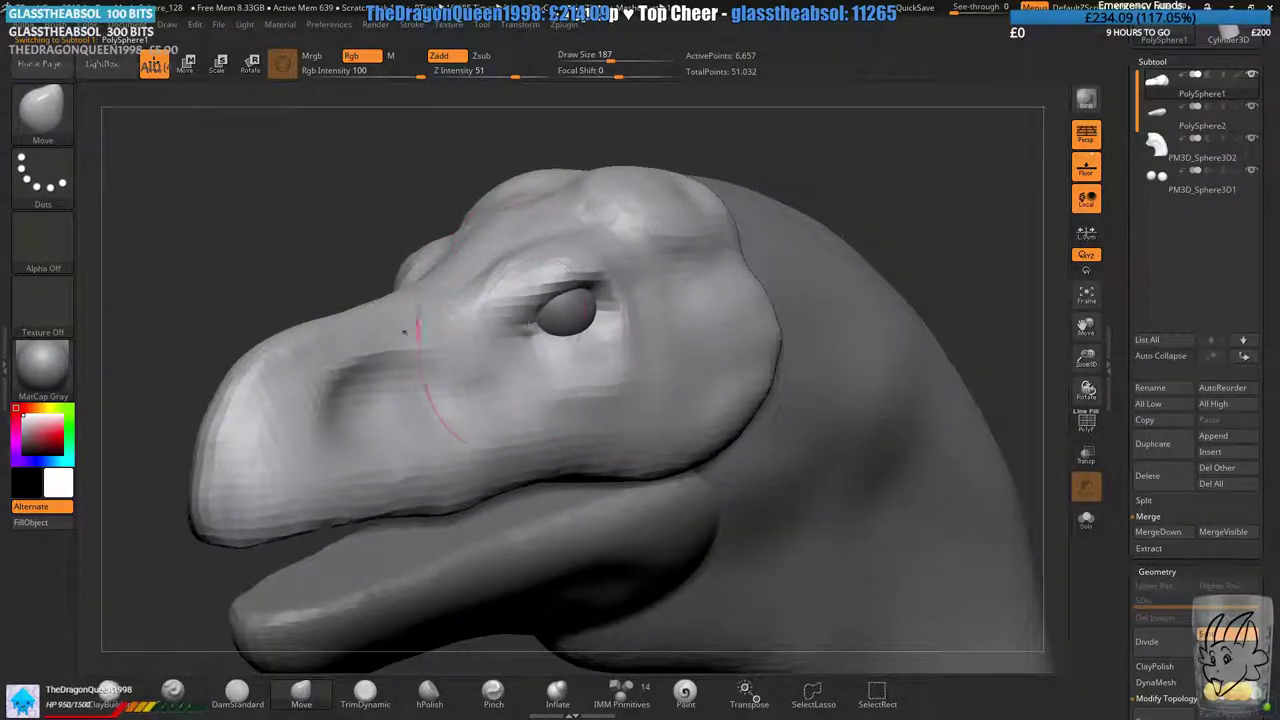
pyautogui.moveTo(630, 312); pyautogui.dragTo(591, 306, button='right')
pyautogui.moveTo(571, 443)
pyautogui.keyDown('ctrl'); pyautogui.mouseDown(button='right')
pyautogui.moveTo(530, 325)
pyautogui.moveTo(470, 328)
pyautogui.mouseUp(button='right'); pyautogui.keyUp('ctrl')
pyautogui.moveTo(470, 328)
pyautogui.keyDown('alt'); pyautogui.mouseDown(button='right')
pyautogui.moveTo(566, 278)
pyautogui.moveTo(549, 327)
pyautogui.mouseUp(button='right'); pyautogui.keyUp('alt')
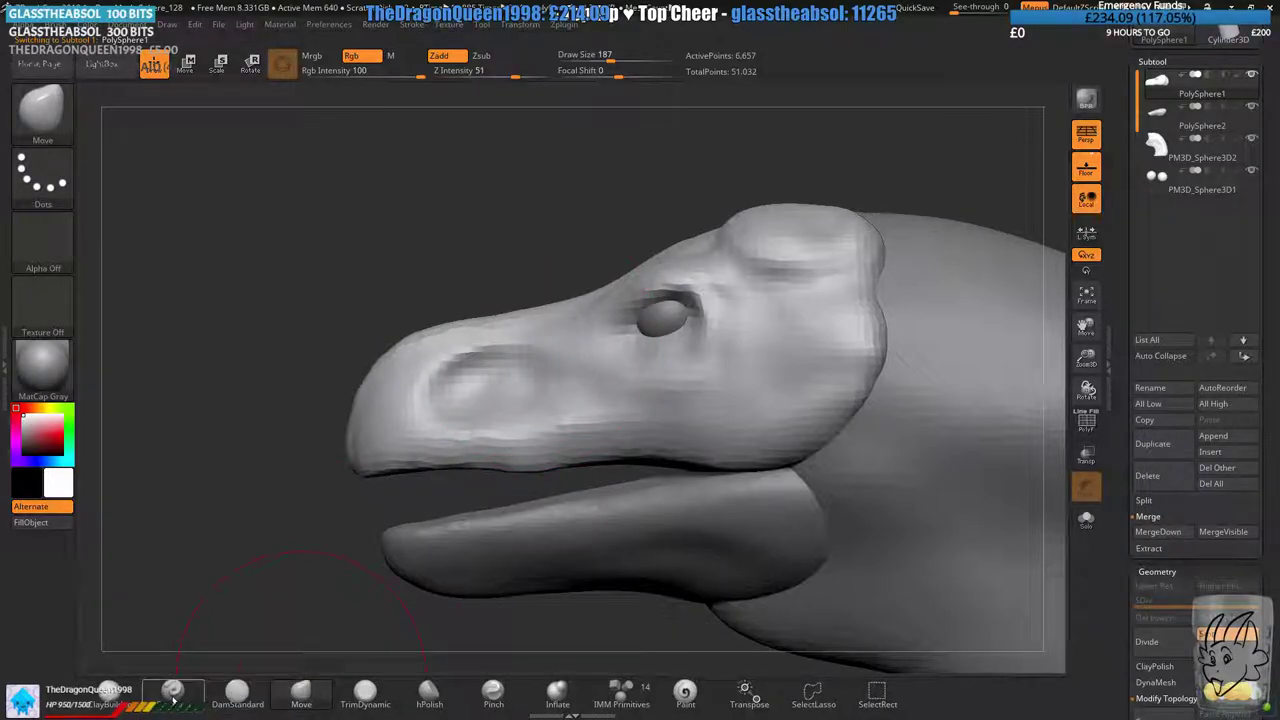
# - Build a ridge along the muzzle from above the nostril hollow to the eye with ClayBuildup at draw size 68, and remesh with DynaMesh
pyautogui.click(112, 696)
pyautogui.keyDown('ctrl'); pyautogui.moveTo(429, 340); pyautogui.dragTo(432, 356, button='right'); pyautogui.keyUp('ctrl')
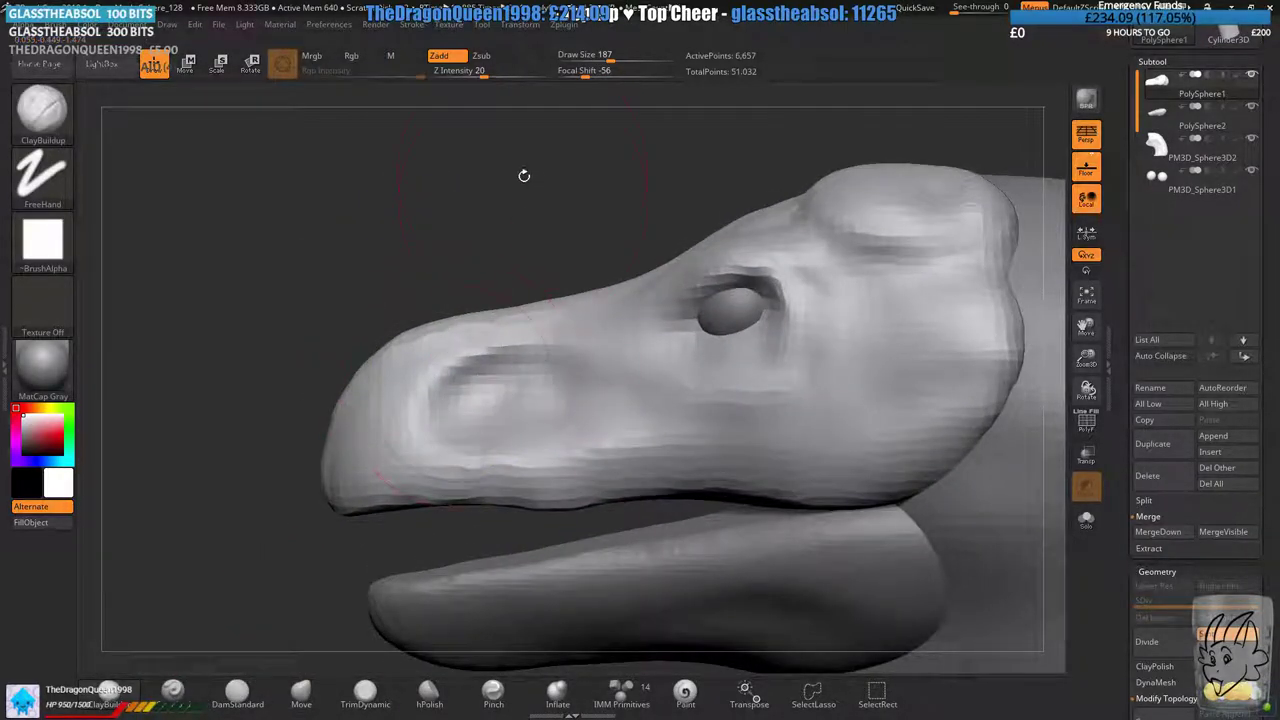
pyautogui.keyDown('alt'); pyautogui.moveTo(492, 266); pyautogui.dragTo(521, 190, button='right'); pyautogui.keyUp('alt')
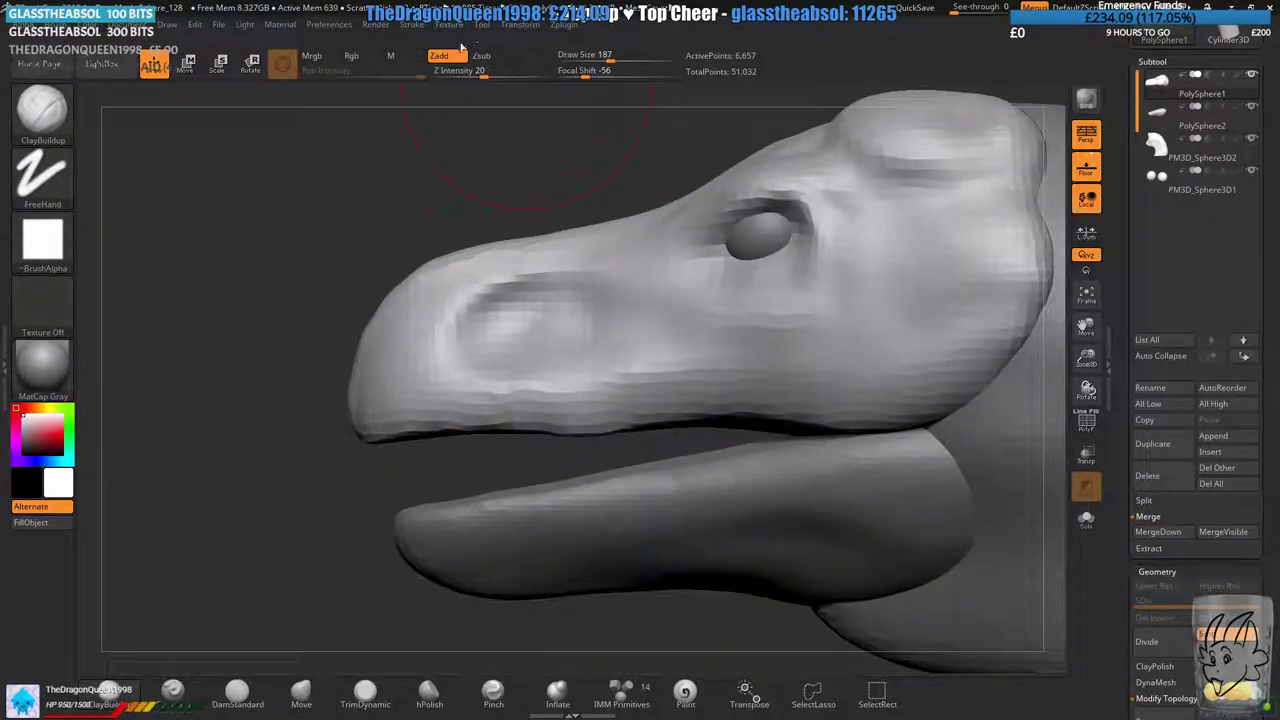
pyautogui.moveTo(598, 61); pyautogui.dragTo(590, 58)
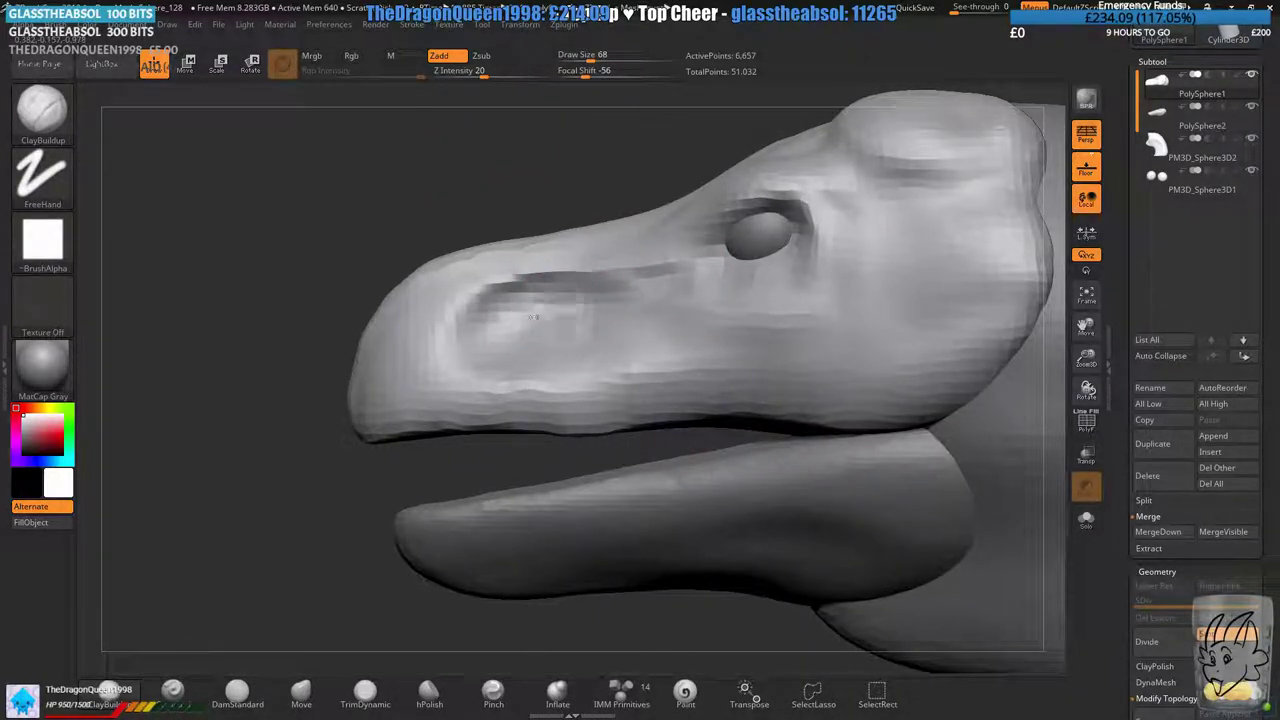
pyautogui.moveTo(591, 325)
pyautogui.keyDown('ctrl'); pyautogui.mouseDown(button='right')
pyautogui.moveTo(588, 297)
pyautogui.moveTo(566, 300)
pyautogui.mouseUp(button='right'); pyautogui.keyUp('ctrl')
pyautogui.moveTo(556, 225); pyautogui.dragTo(627, 317, button='right')
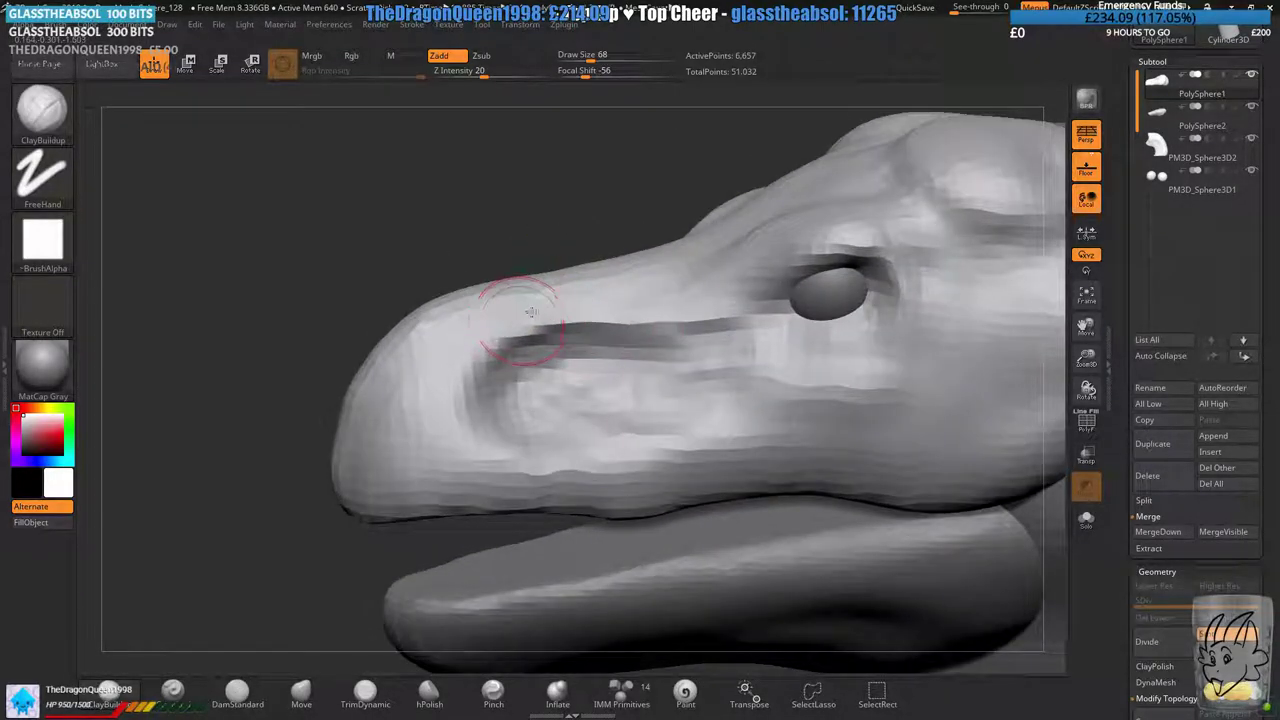
pyautogui.moveTo(656, 288); pyautogui.dragTo(788, 263)
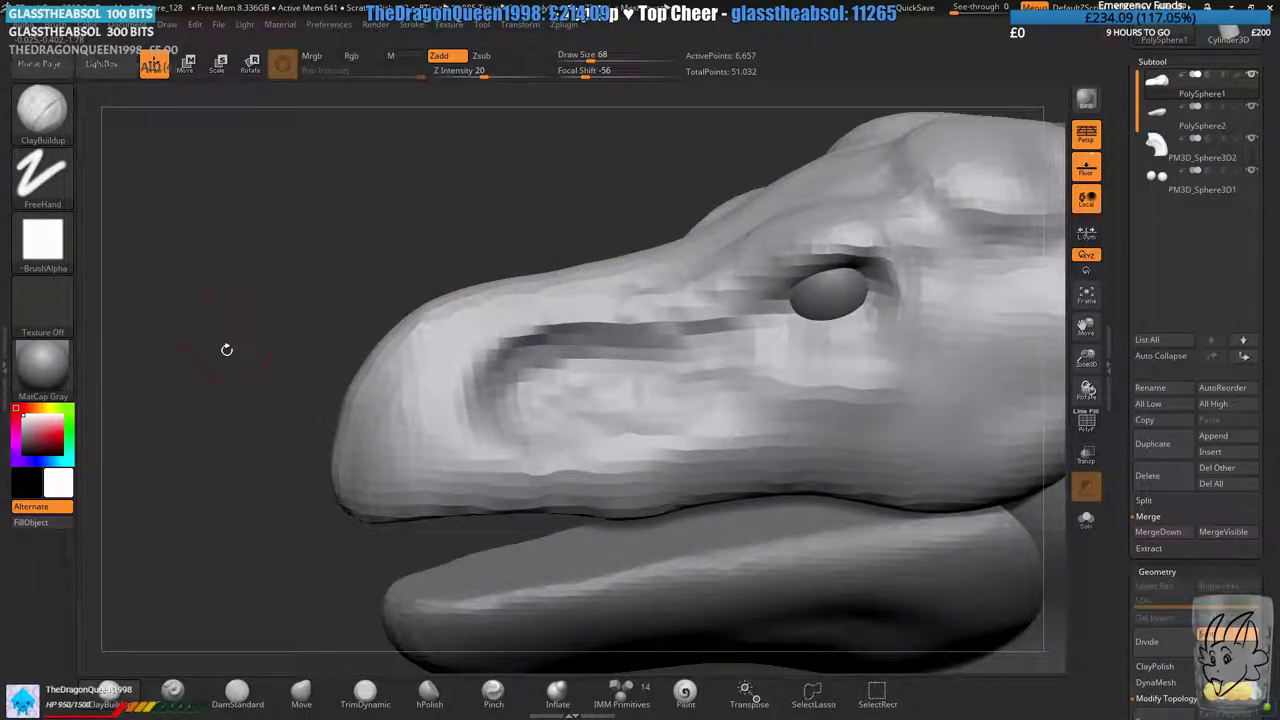
pyautogui.keyDown('ctrl'); pyautogui.moveTo(222, 313); pyautogui.dragTo(248, 359); pyautogui.keyUp('ctrl')
# - Build up and smooth the bridge of the muzzle with ClayBuildup at draw size 83, and remesh the upper head with DynaMesh
pyautogui.keyDown('ctrl'); pyautogui.moveTo(300, 410); pyautogui.dragTo(655, 264, button='right'); pyautogui.keyUp('ctrl')
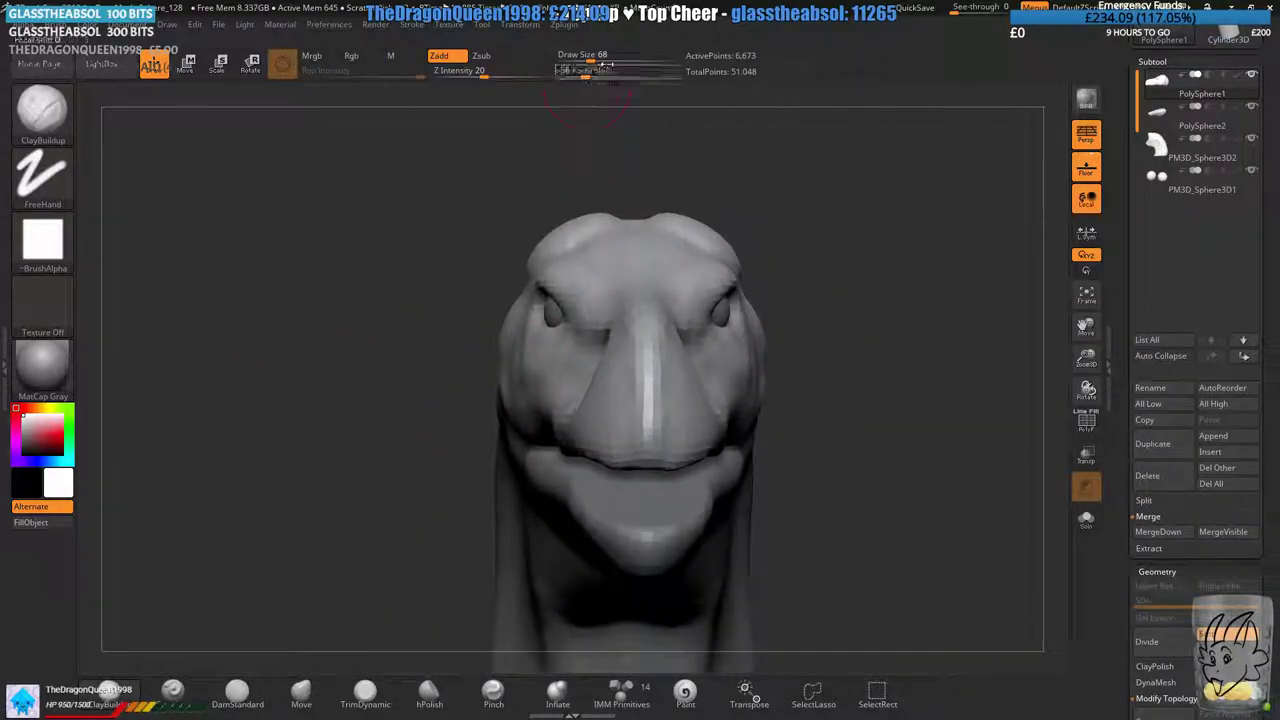
pyautogui.moveTo(591, 62); pyautogui.dragTo(595, 62)
pyautogui.moveTo(735, 222)
pyautogui.mouseDown(button='right')
pyautogui.moveTo(657, 283)
pyautogui.moveTo(640, 385)
pyautogui.mouseUp(button='right')
pyautogui.moveTo(583, 486); pyautogui.dragTo(612, 422)
pyautogui.moveTo(723, 243); pyautogui.dragTo(692, 288)
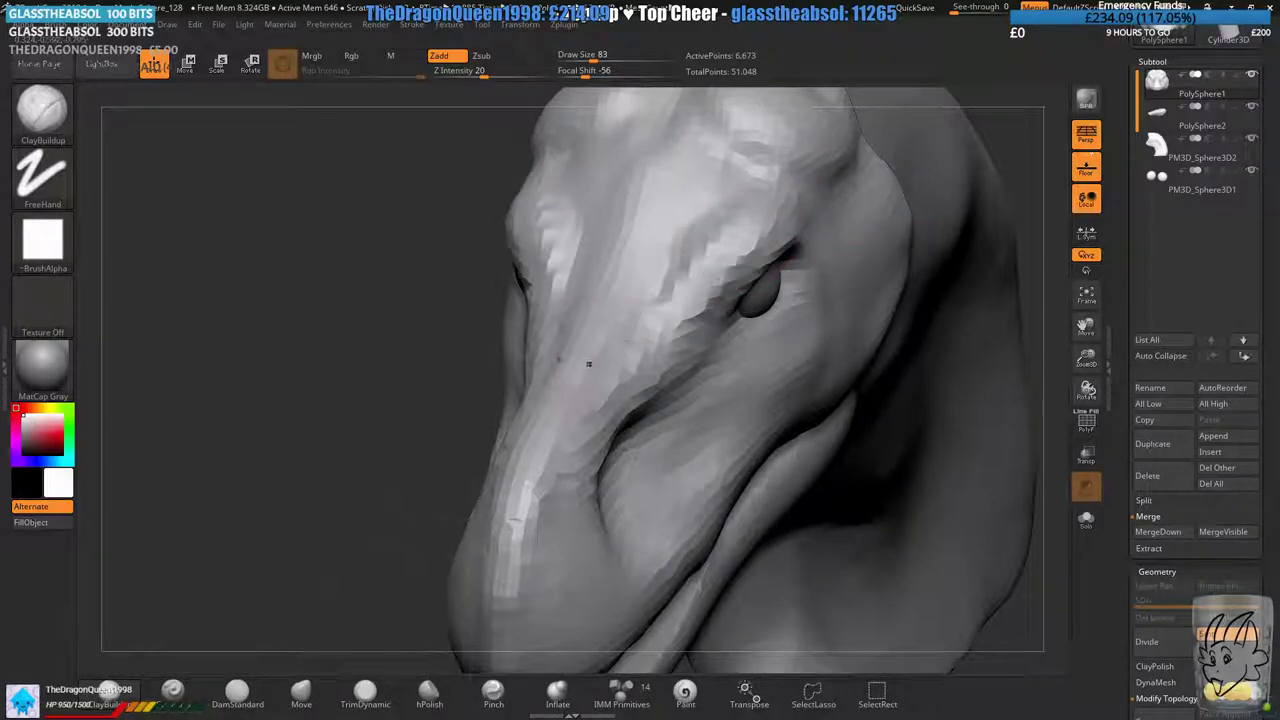
pyautogui.keyDown('shift'); pyautogui.moveTo(589, 363); pyautogui.dragTo(530, 470); pyautogui.keyUp('shift')
pyautogui.keyDown('ctrl'); pyautogui.moveTo(520, 460); pyautogui.dragTo(440, 360, button='right'); pyautogui.keyUp('ctrl')
pyautogui.keyDown('ctrl'); pyautogui.moveTo(377, 391); pyautogui.dragTo(400, 425); pyautogui.keyUp('ctrl')
pyautogui.moveTo(430, 430)
pyautogui.keyDown('shift'); pyautogui.mouseDown(button='right')
pyautogui.moveTo(566, 443)
pyautogui.moveTo(582, 396)
pyautogui.moveTo(445, 385)
pyautogui.moveTo(498, 345)
pyautogui.moveTo(572, 400)
pyautogui.mouseUp(button='right'); pyautogui.keyUp('shift')
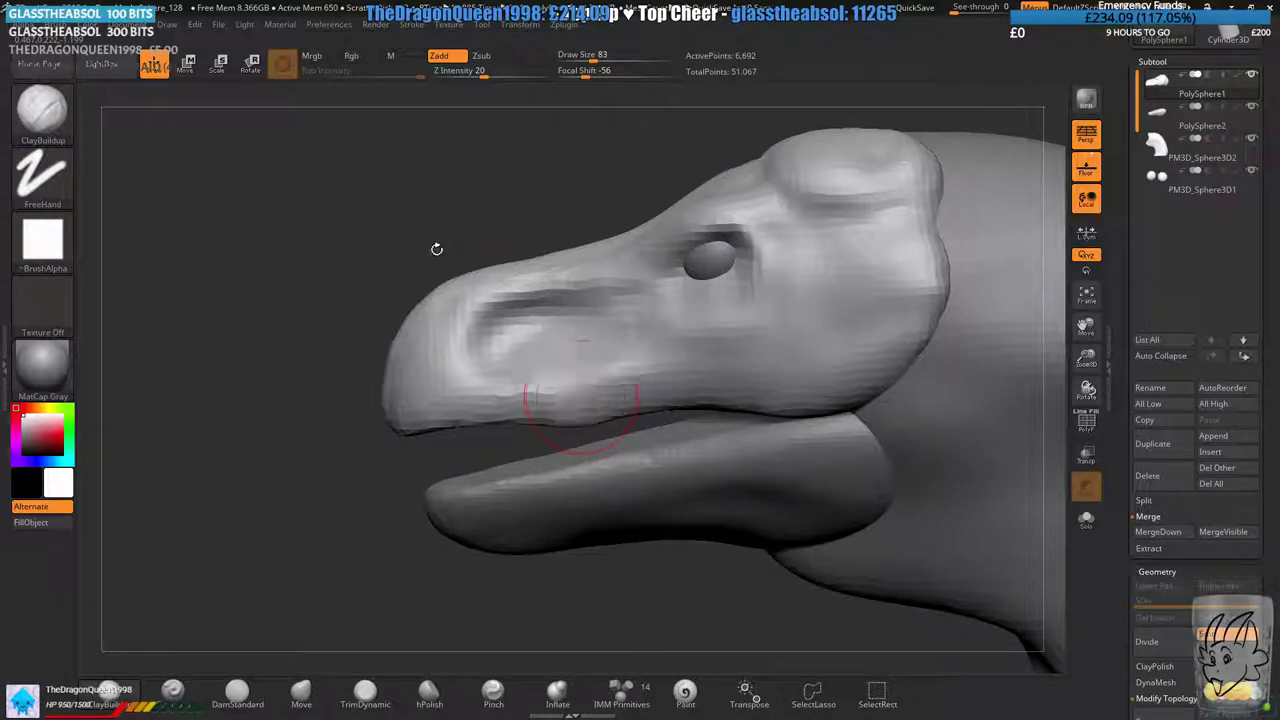
# - Carve along the upper lip's edge from the muzzle tip toward the mouth corner with DamStandard at draw size 62
pyautogui.keyDown('alt'); pyautogui.moveTo(275, 475); pyautogui.dragTo(305, 428); pyautogui.keyUp('alt')
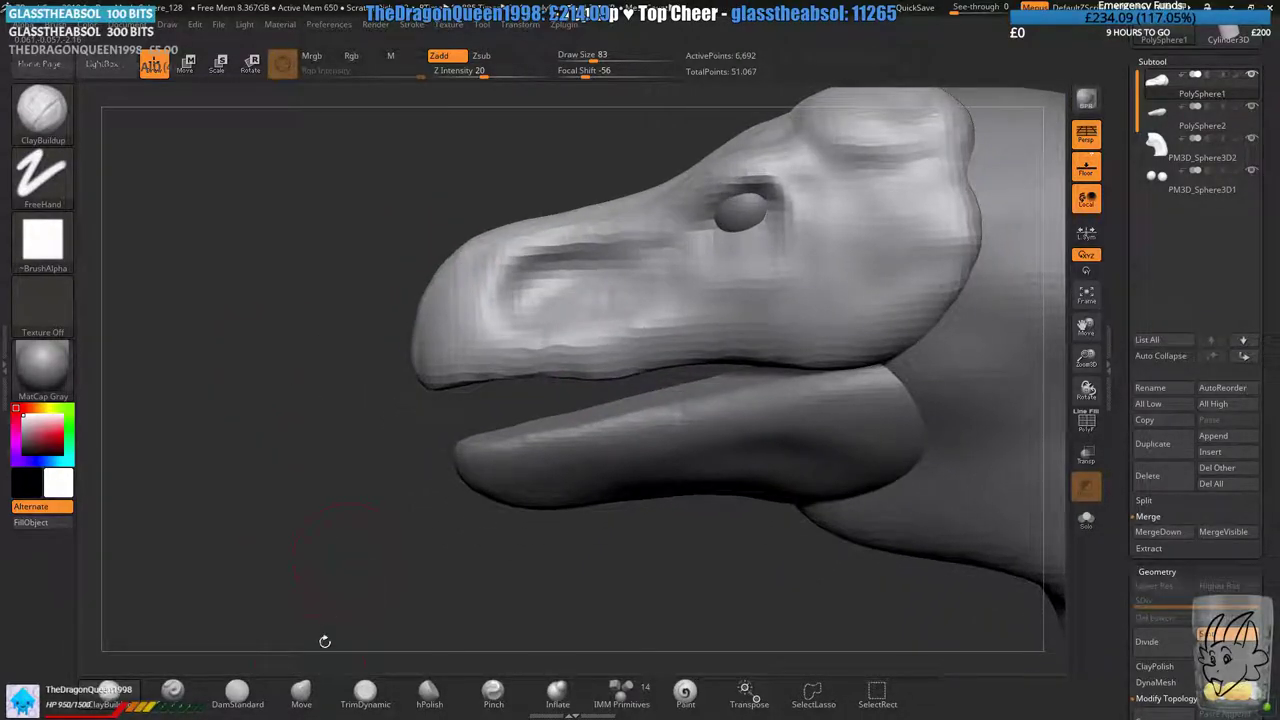
pyautogui.click(300, 697)
pyautogui.click(237, 694)
pyautogui.keyDown('ctrl'); pyautogui.moveTo(477, 409); pyautogui.dragTo(474, 482, button='right'); pyautogui.keyUp('ctrl')
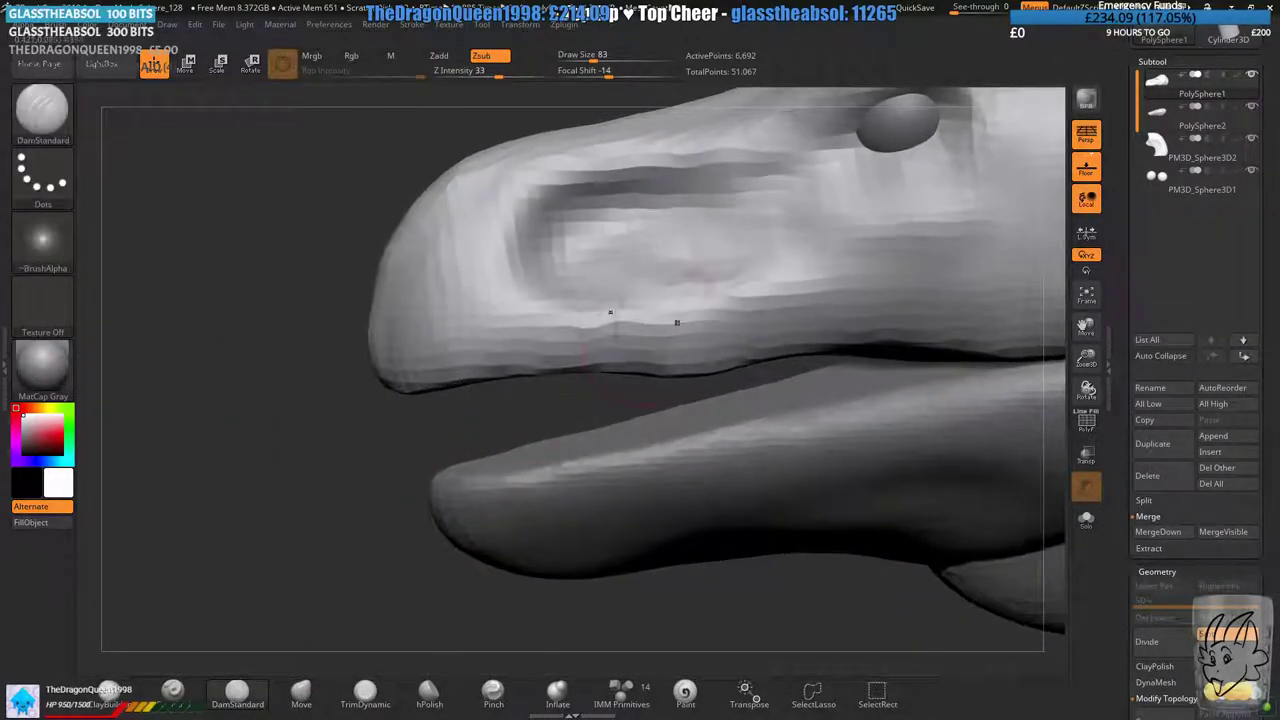
pyautogui.moveTo(594, 57); pyautogui.dragTo(588, 57)
pyautogui.moveTo(592, 410); pyautogui.dragTo(547, 379, button='right')
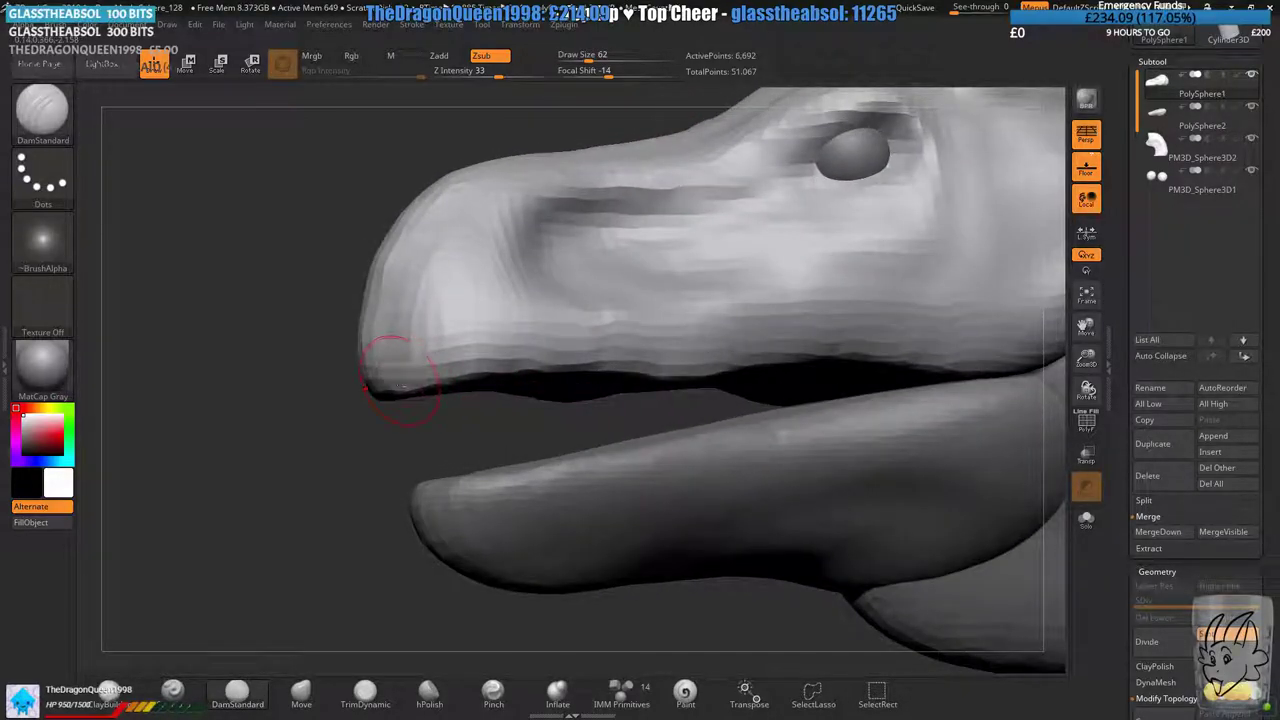
pyautogui.moveTo(403, 386); pyautogui.dragTo(518, 384)
pyautogui.hotkey('ctrl', 'z')
pyautogui.moveTo(398, 384); pyautogui.dragTo(455, 387)
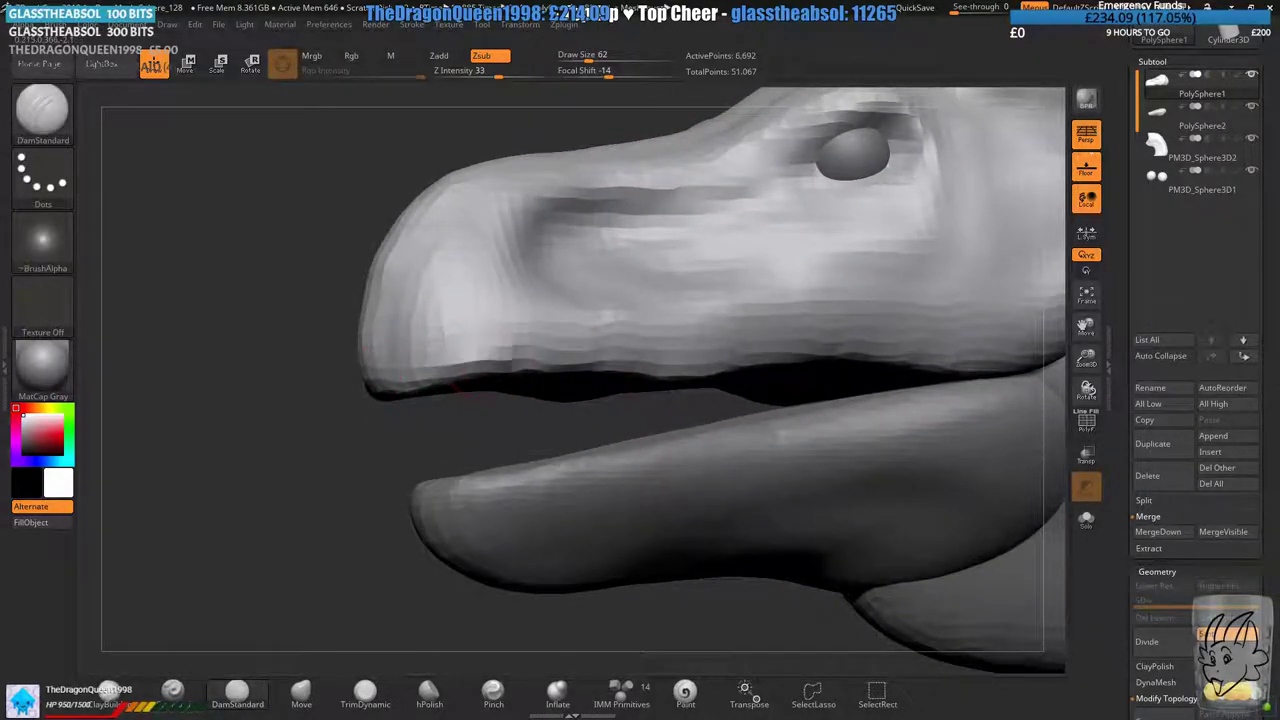
pyautogui.moveTo(838, 360); pyautogui.dragTo(525, 343, button='right')
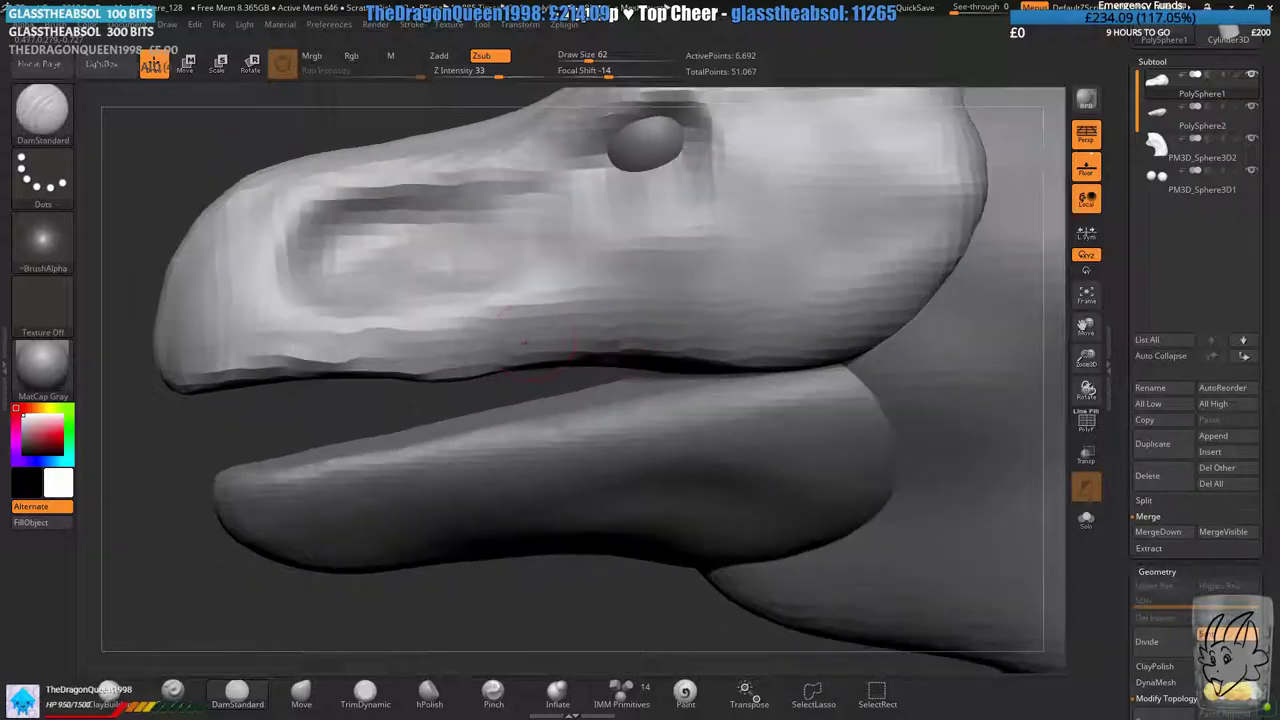
pyautogui.moveTo(491, 364); pyautogui.dragTo(858, 346)
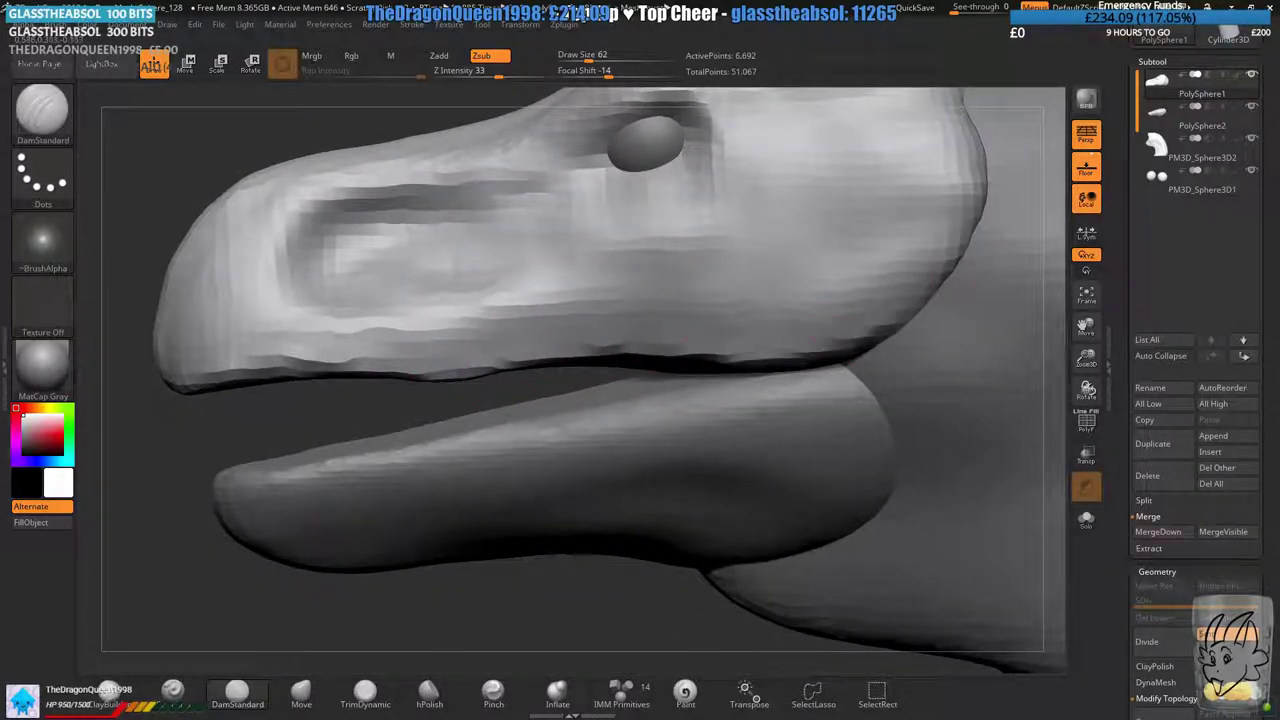
# - Carve along the rear lower edge of the cheek with DamStandard at draw size 62, and remesh the upper head with DynaMesh
pyautogui.moveTo(940, 280); pyautogui.dragTo(954, 262)
pyautogui.moveTo(808, 358)
pyautogui.mouseDown()
pyautogui.moveTo(892, 314)
pyautogui.moveTo(960, 246)
pyautogui.mouseUp()
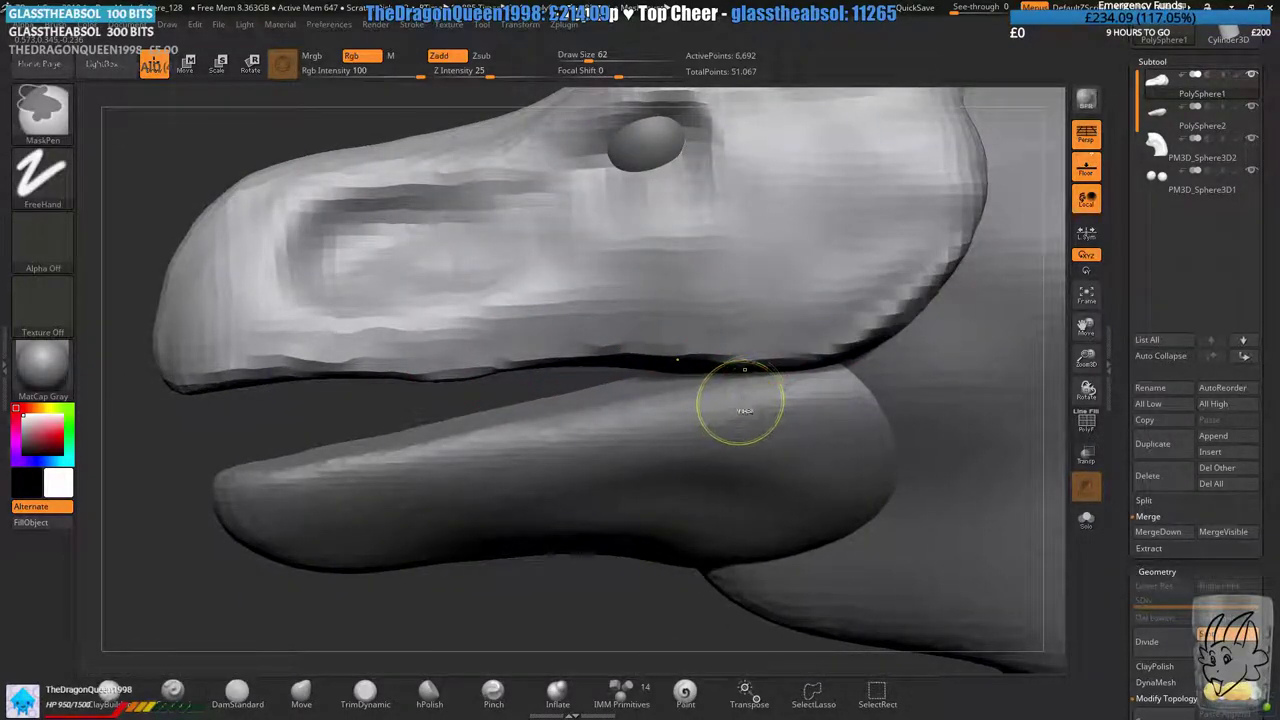
pyautogui.hotkey('ctrl', 'z')
pyautogui.hotkey('ctrl', 'z')
pyautogui.moveTo(863, 355); pyautogui.dragTo(896, 328)
pyautogui.keyDown('ctrl'); pyautogui.moveTo(390, 430); pyautogui.dragTo(250, 526, button='right'); pyautogui.keyUp('ctrl')
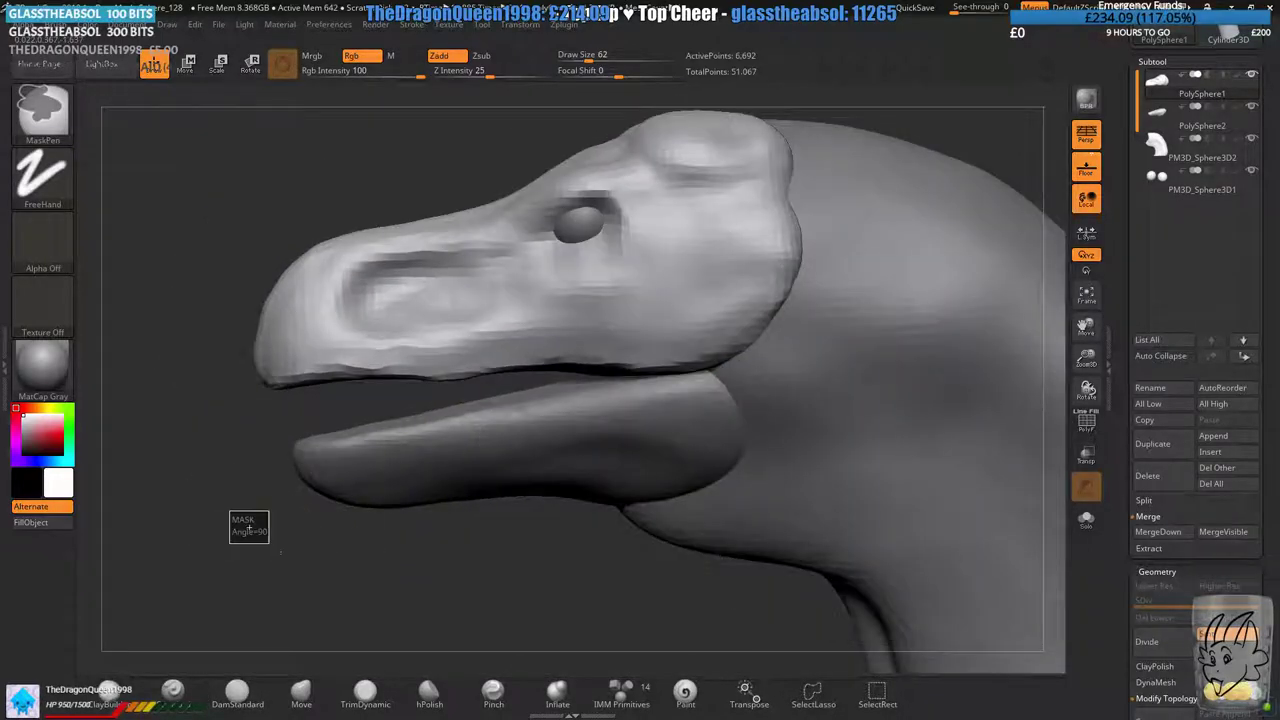
# - Carve a nostril into each side of the muzzle tip with DamStandard at draw size 62
pyautogui.moveTo(330, 425)
pyautogui.keyDown('alt'); pyautogui.mouseDown(button='right')
pyautogui.moveTo(414, 470)
pyautogui.moveTo(376, 428)
pyautogui.moveTo(620, 434)
pyautogui.moveTo(602, 385)
pyautogui.mouseUp(button='right'); pyautogui.keyUp('alt')
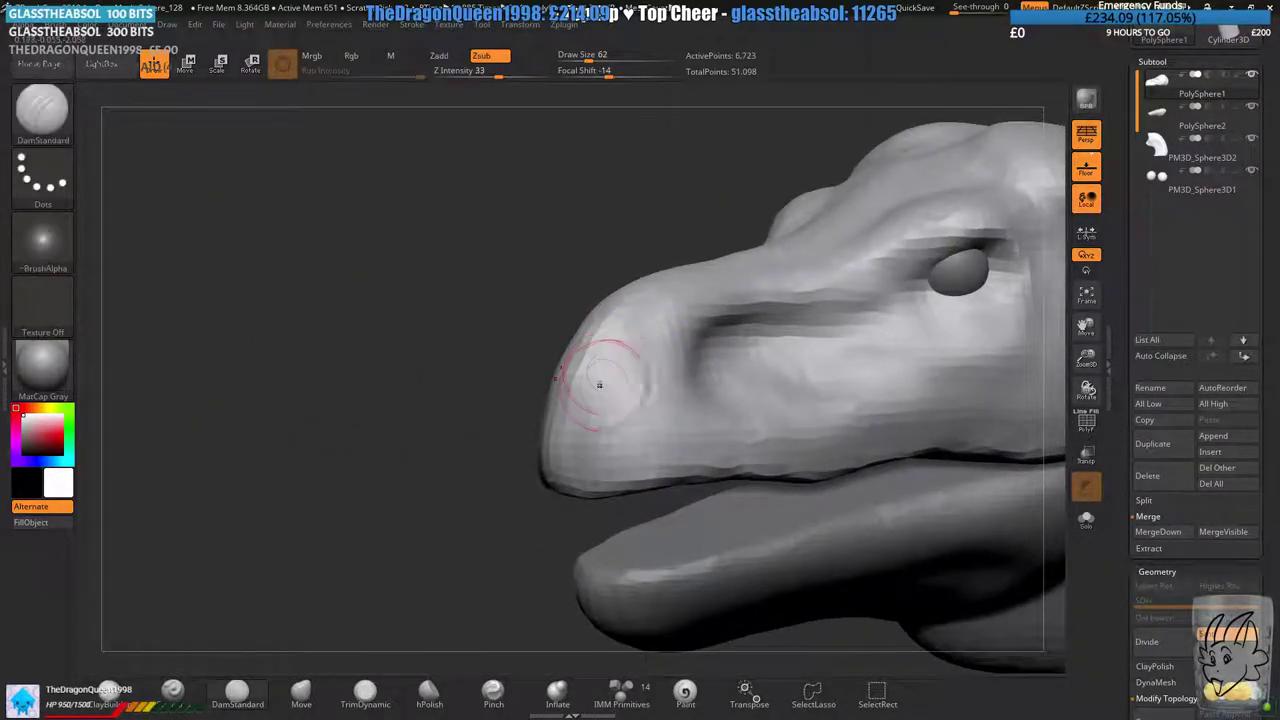
pyautogui.moveTo(602, 384)
pyautogui.mouseDown()
pyautogui.moveTo(666, 317)
pyautogui.moveTo(652, 331)
pyautogui.mouseUp()
pyautogui.moveTo(450, 350); pyautogui.dragTo(540, 425, button='right')
pyautogui.hotkey('ctrl', 'z')
pyautogui.moveTo(604, 316)
pyautogui.mouseDown()
pyautogui.moveTo(564, 368)
pyautogui.moveTo(608, 336)
pyautogui.moveTo(574, 394)
pyautogui.mouseUp()
pyautogui.moveTo(331, 411)
pyautogui.keyDown('shift'); pyautogui.mouseDown()
pyautogui.moveTo(397, 457)
pyautogui.moveTo(393, 483)
pyautogui.mouseUp(); pyautogui.keyUp('shift')
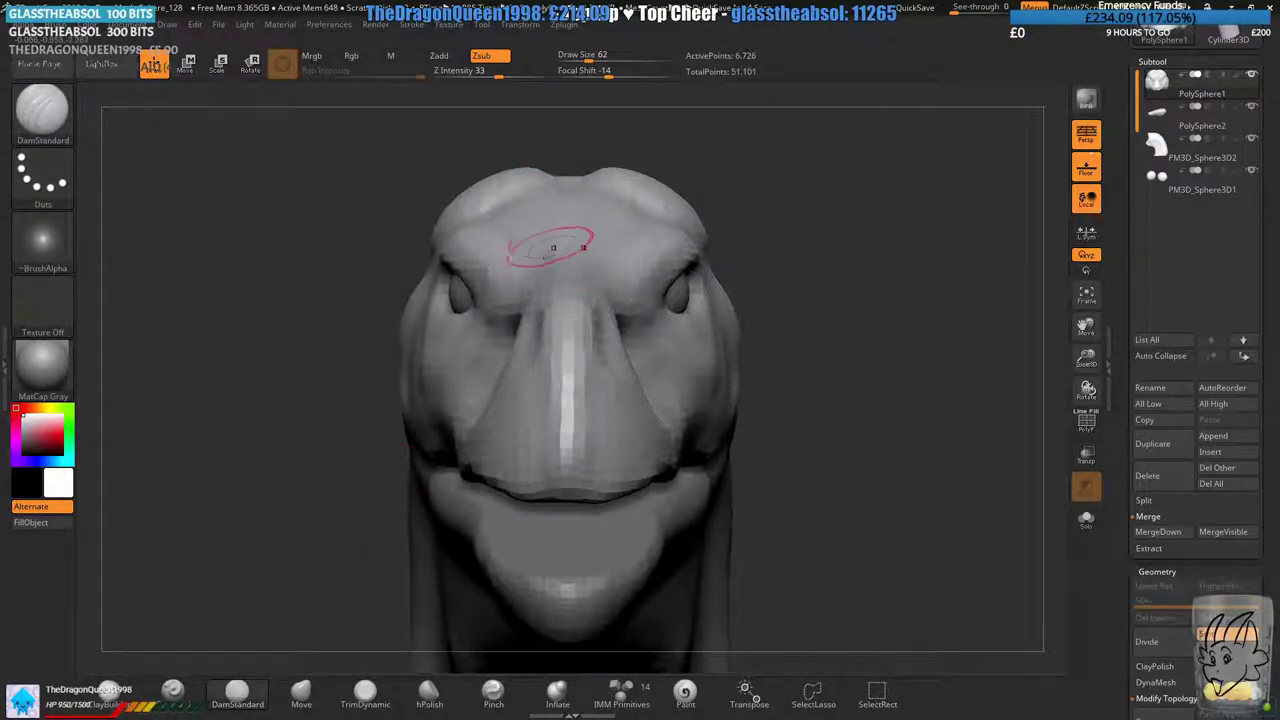
pyautogui.moveTo(740, 290)
pyautogui.mouseDown(button='right')
pyautogui.moveTo(580, 311)
pyautogui.moveTo(574, 289)
pyautogui.moveTo(700, 268)
pyautogui.moveTo(660, 345)
pyautogui.mouseUp(button='right')
pyautogui.moveTo(700, 298)
pyautogui.mouseDown()
pyautogui.moveTo(670, 328)
pyautogui.moveTo(655, 385)
pyautogui.mouseUp()
pyautogui.hotkey('ctrl', 'z')
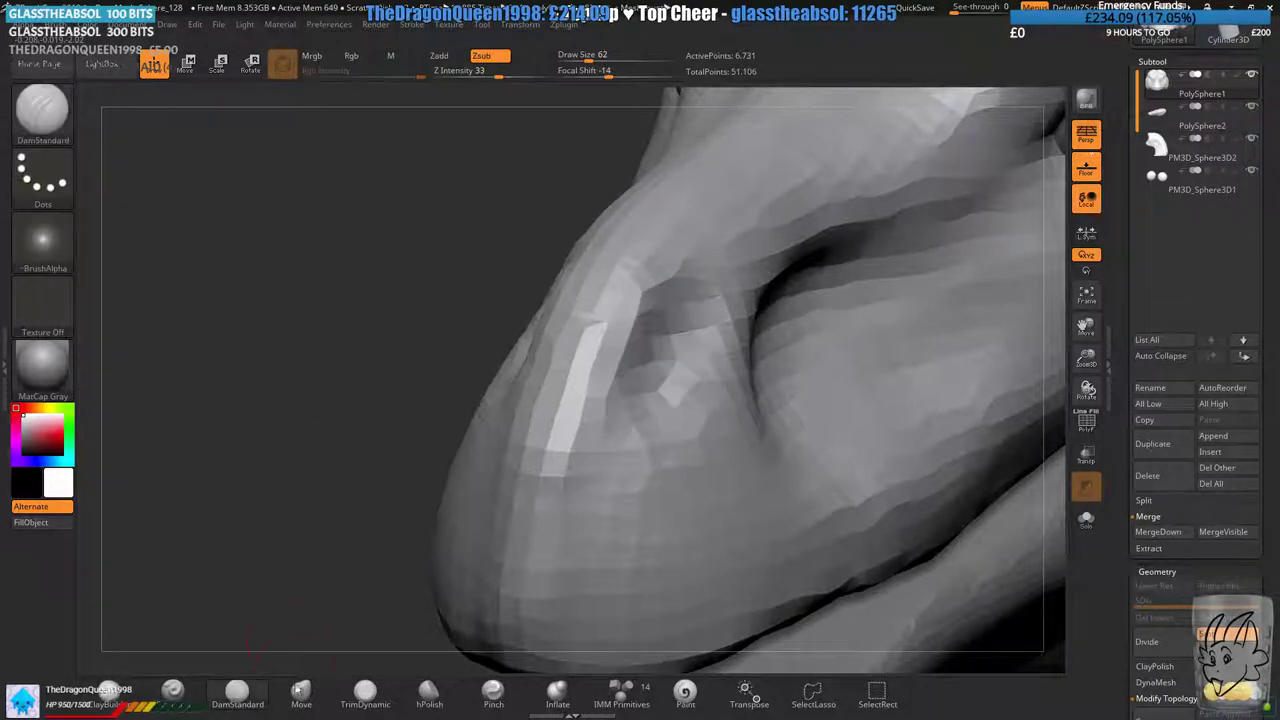
# - Deepen the nostrils with the Standard brush at draw size 49, and remesh the upper head with DynaMesh
pyautogui.click(173, 691)
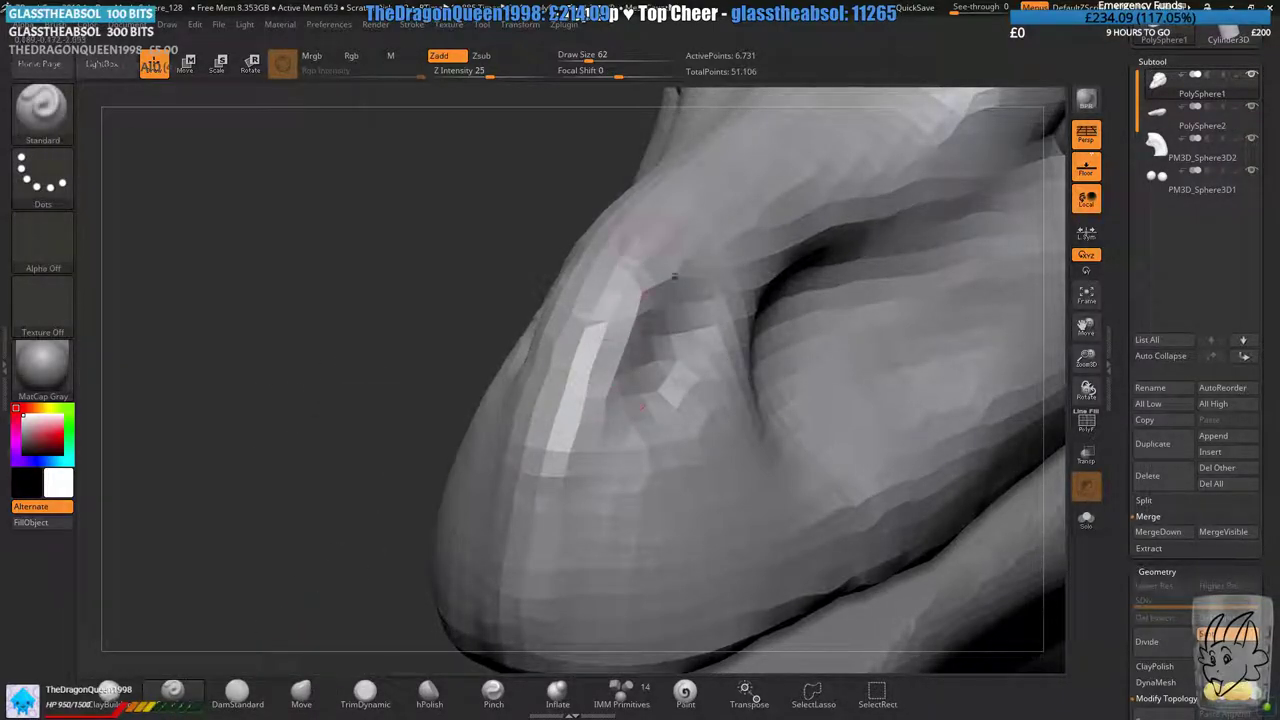
pyautogui.click(580, 60)
pyautogui.moveTo(583, 62); pyautogui.dragTo(587, 84)
pyautogui.moveTo(606, 372)
pyautogui.mouseDown()
pyautogui.moveTo(622, 300)
pyautogui.moveTo(686, 300)
pyautogui.moveTo(711, 277)
pyautogui.mouseUp()
pyautogui.keyDown('ctrl'); pyautogui.moveTo(382, 503); pyautogui.dragTo(243, 438); pyautogui.keyUp('ctrl')
pyautogui.keyDown('alt'); pyautogui.moveTo(157, 575); pyautogui.dragTo(250, 626); pyautogui.keyUp('alt')
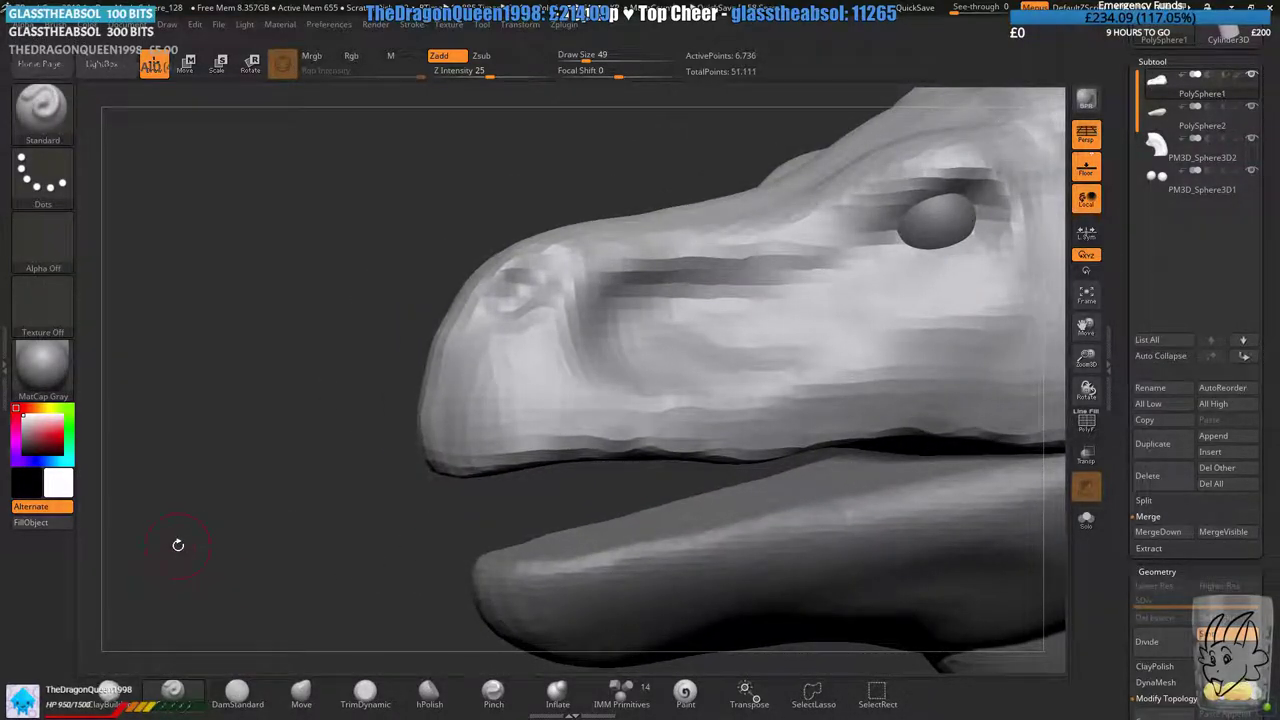
pyautogui.moveTo(368, 357); pyautogui.dragTo(470, 430)
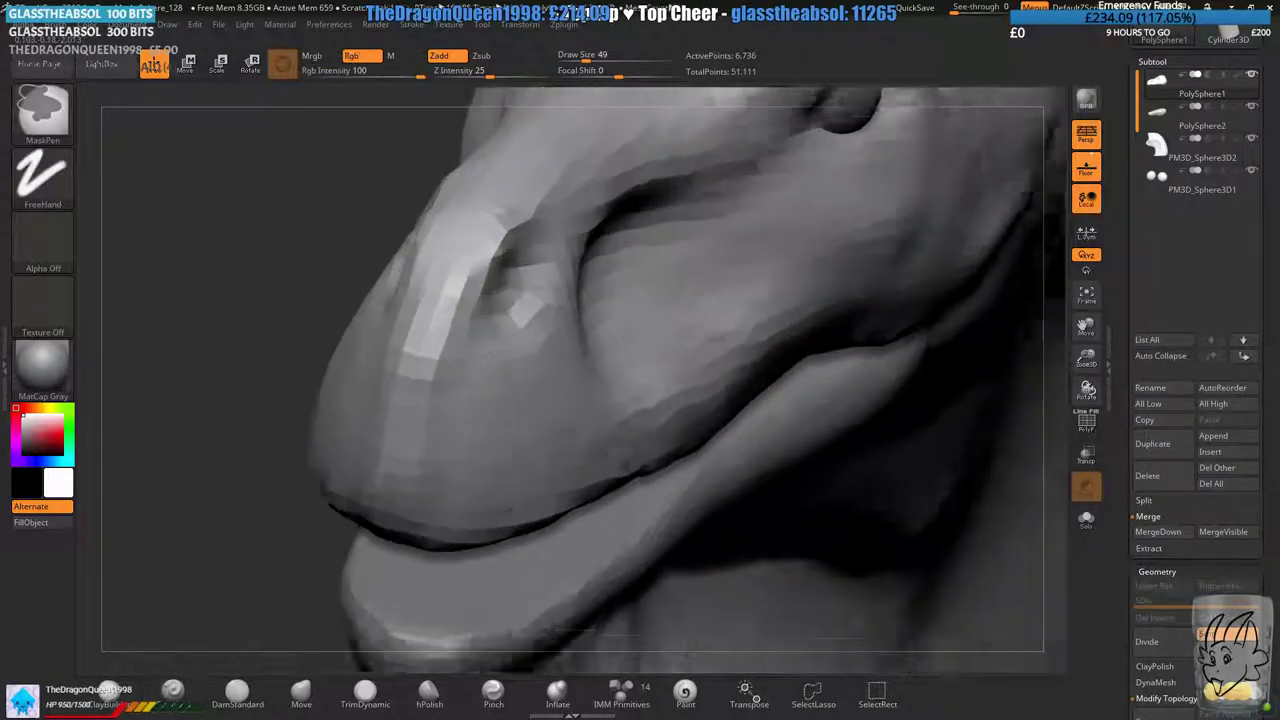
pyautogui.keyDown('ctrl'); pyautogui.moveTo(470, 430); pyautogui.dragTo(480, 440, button='right'); pyautogui.keyUp('ctrl')
pyautogui.moveTo(523, 272)
pyautogui.mouseDown()
pyautogui.moveTo(514, 314)
pyautogui.moveTo(488, 312)
pyautogui.mouseUp()
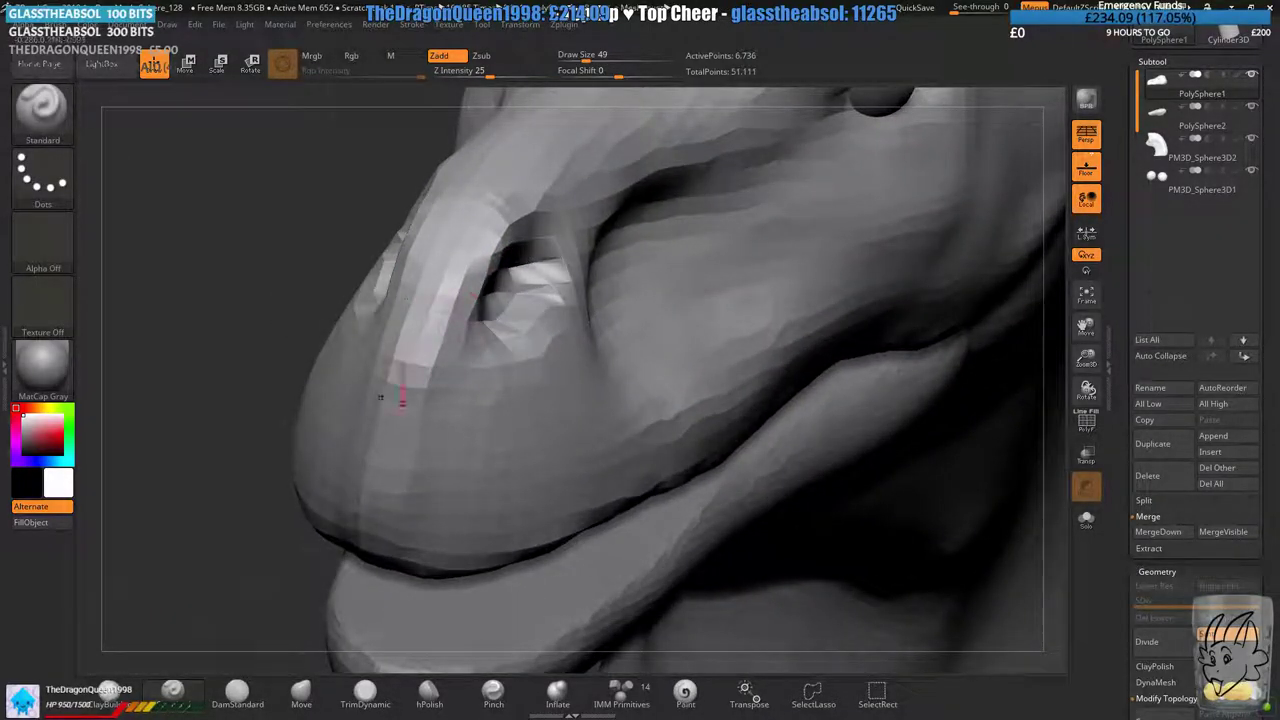
pyautogui.hotkey('ctrl', 'z')
pyautogui.moveTo(250, 440); pyautogui.dragTo(285, 405)
pyautogui.moveTo(484, 310); pyautogui.dragTo(530, 260)
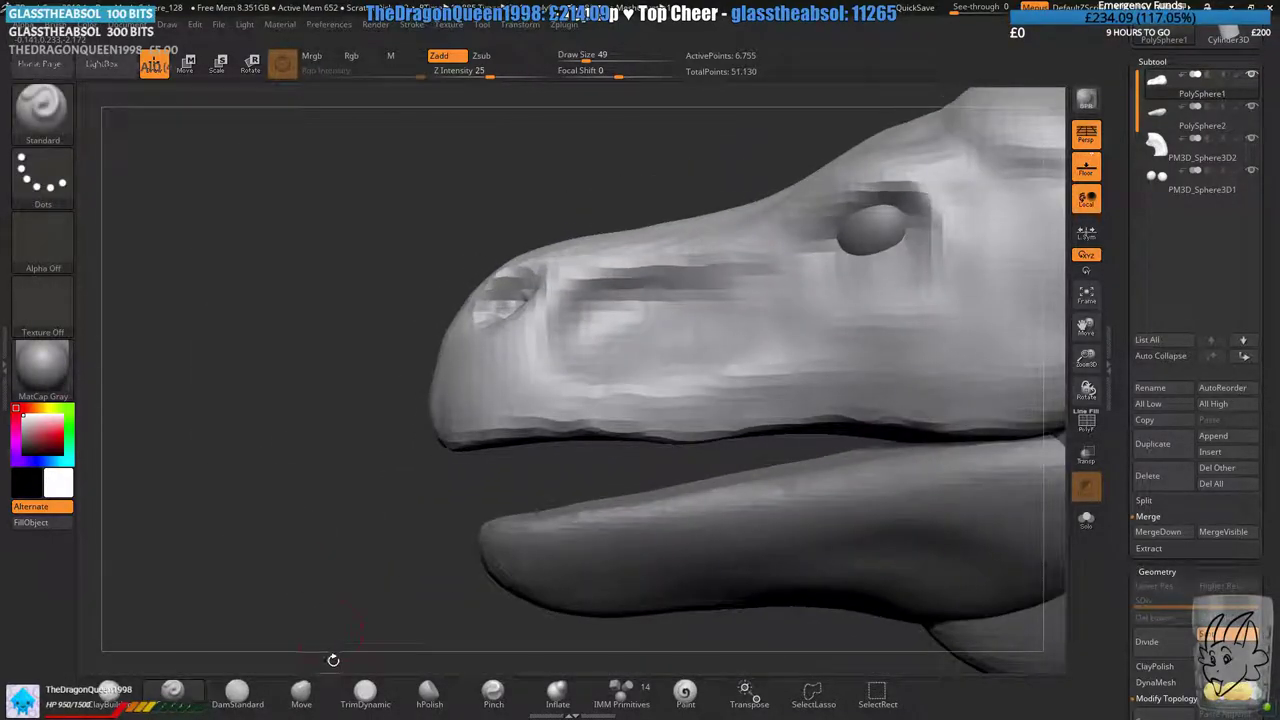
# - Reshape the nostril rims and the upper sides of the muzzle with the Move brush at draw size 128
pyautogui.click(301, 690)
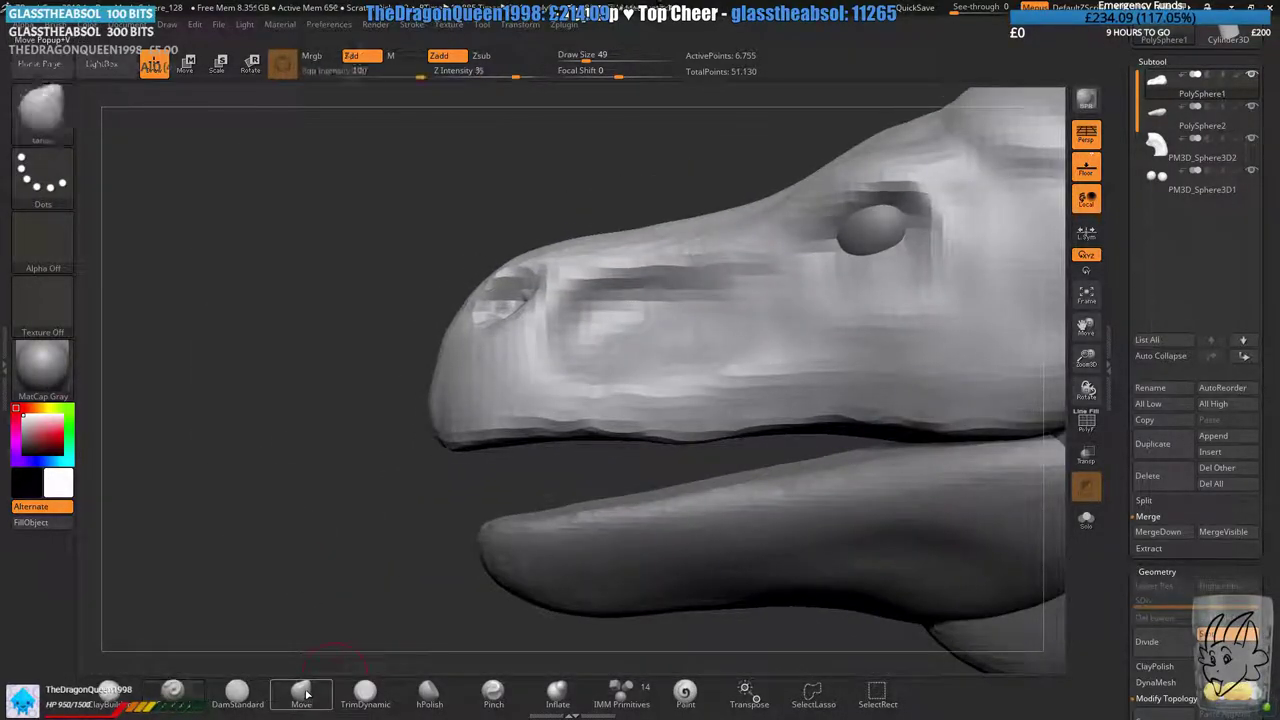
pyautogui.moveTo(588, 60); pyautogui.dragTo(602, 60)
pyautogui.keyDown('ctrl'); pyautogui.moveTo(566, 163); pyautogui.dragTo(520, 314, button='right'); pyautogui.keyUp('ctrl')
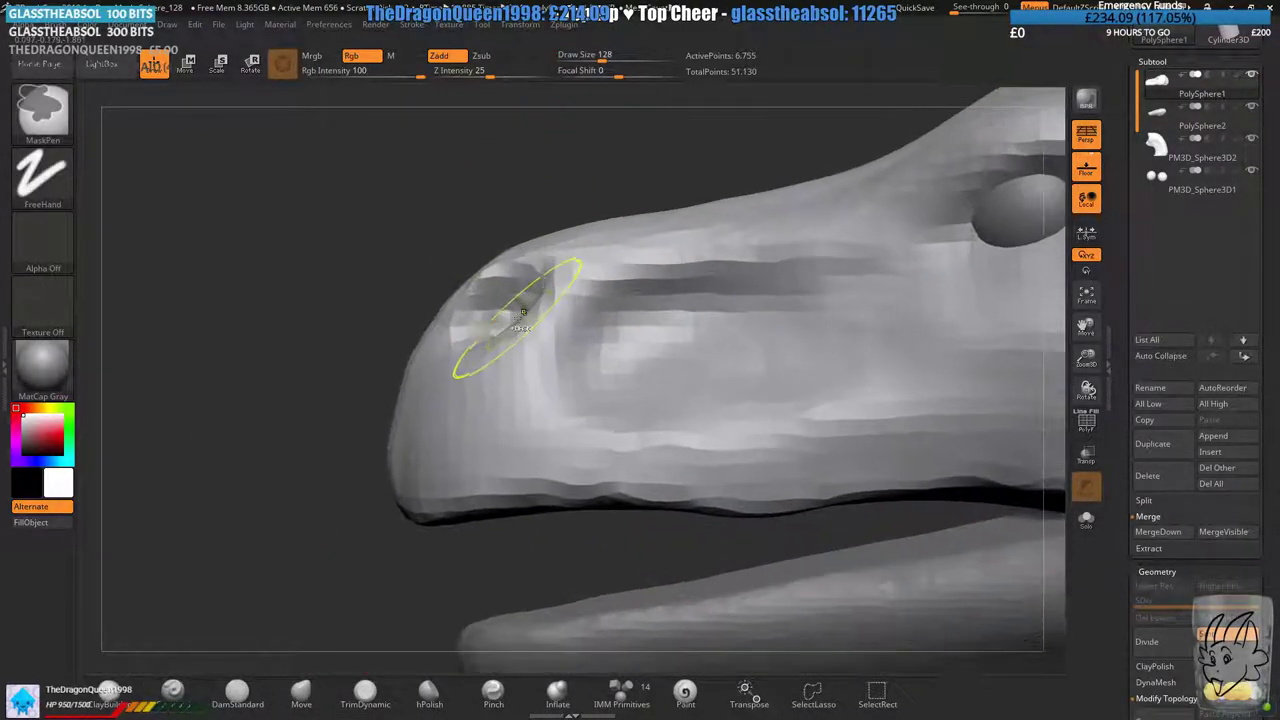
pyautogui.moveTo(537, 312); pyautogui.dragTo(540, 329)
pyautogui.moveTo(514, 314)
pyautogui.mouseDown(button='right')
pyautogui.moveTo(531, 223)
pyautogui.moveTo(680, 286)
pyautogui.moveTo(905, 315)
pyautogui.mouseUp(button='right')
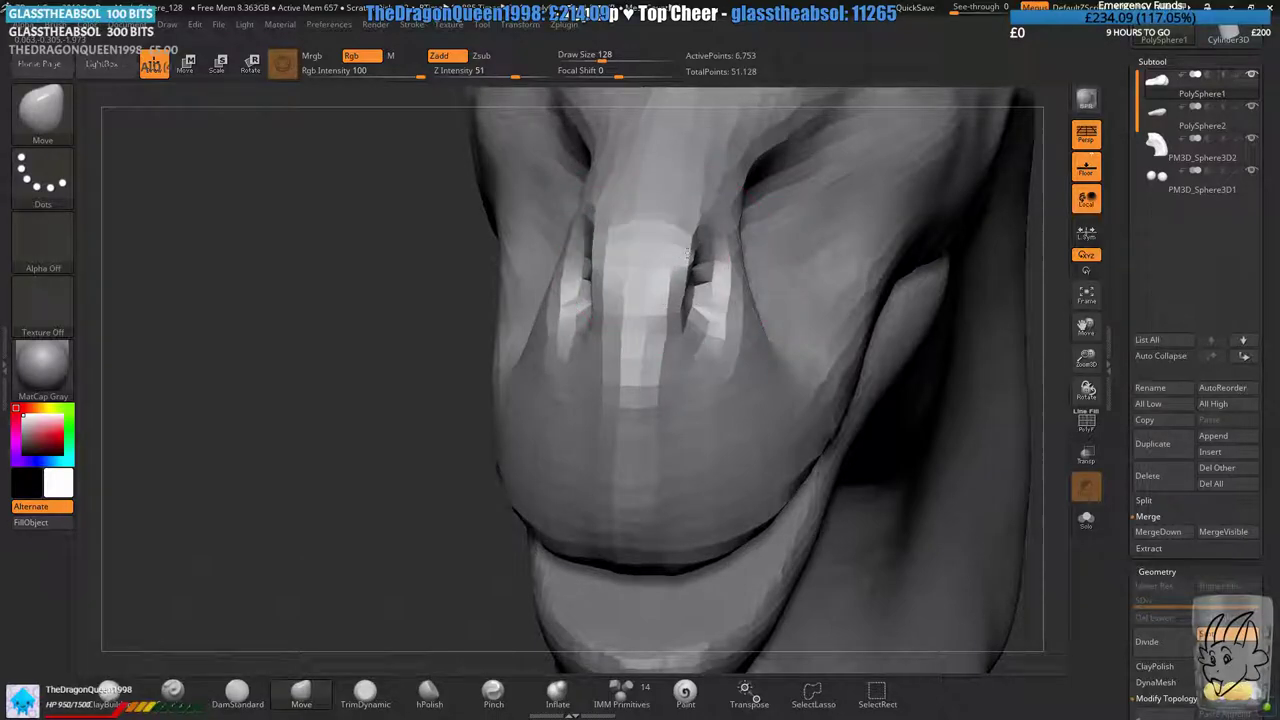
pyautogui.moveTo(696, 236); pyautogui.dragTo(714, 228)
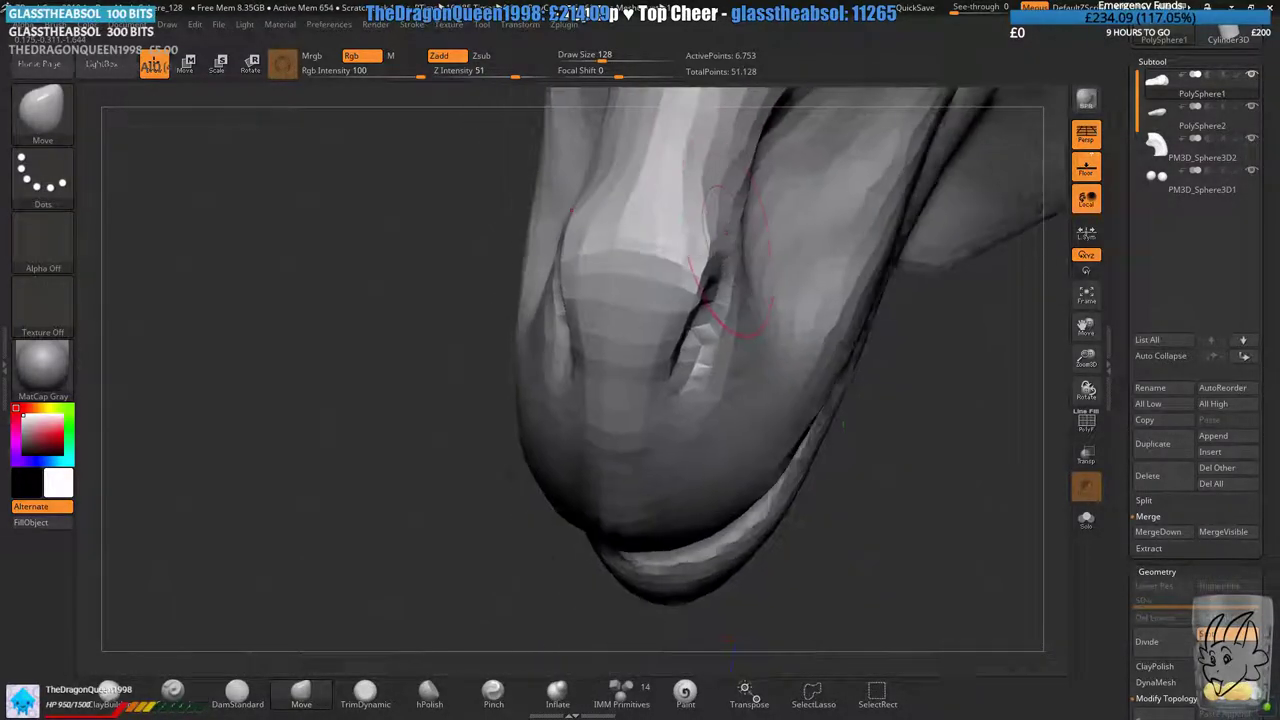
pyautogui.moveTo(638, 515)
pyautogui.mouseDown(button='right')
pyautogui.moveTo(506, 320)
pyautogui.moveTo(560, 290)
pyautogui.moveTo(655, 400)
pyautogui.moveTo(662, 352)
pyautogui.moveTo(681, 371)
pyautogui.mouseUp(button='right')
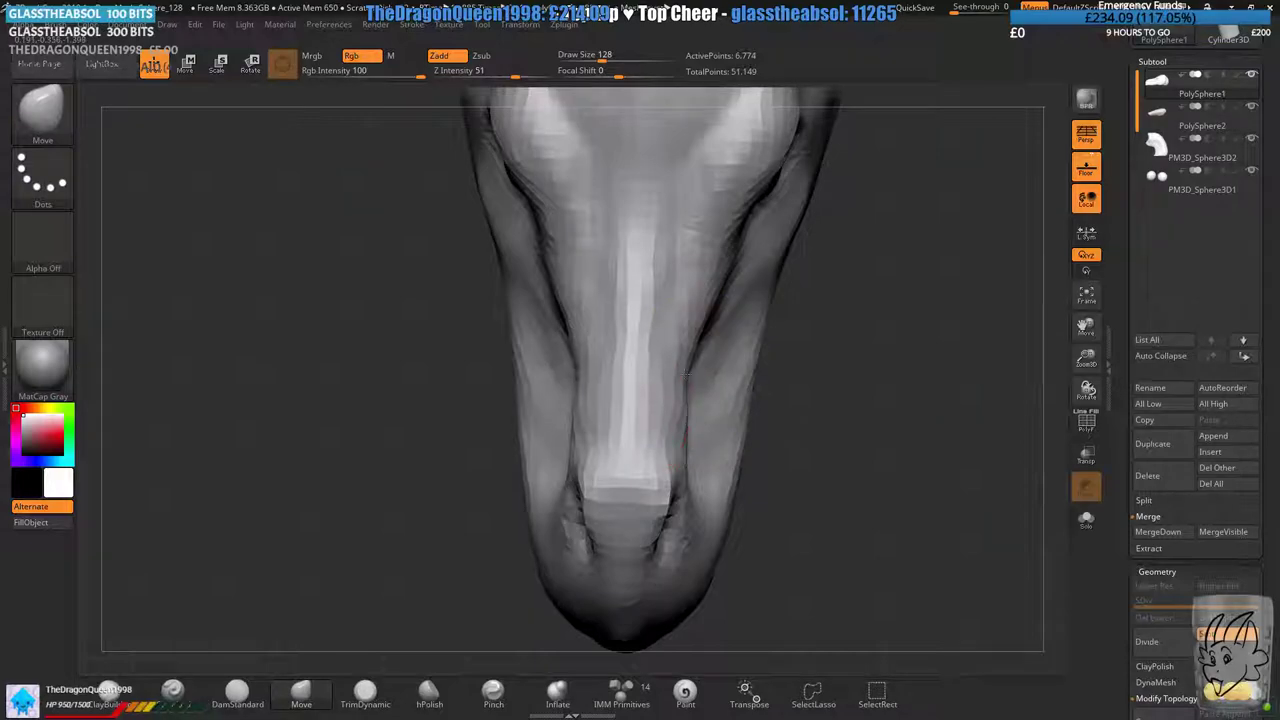
pyautogui.keyDown('ctrl'); pyautogui.moveTo(765, 508); pyautogui.dragTo(762, 468, button='right'); pyautogui.keyUp('ctrl')
pyautogui.moveTo(762, 468); pyautogui.dragTo(772, 215, button='right')
pyautogui.moveTo(757, 394)
pyautogui.mouseDown(button='right')
pyautogui.moveTo(632, 335)
pyautogui.moveTo(790, 402)
pyautogui.moveTo(826, 446)
pyautogui.mouseUp(button='right')
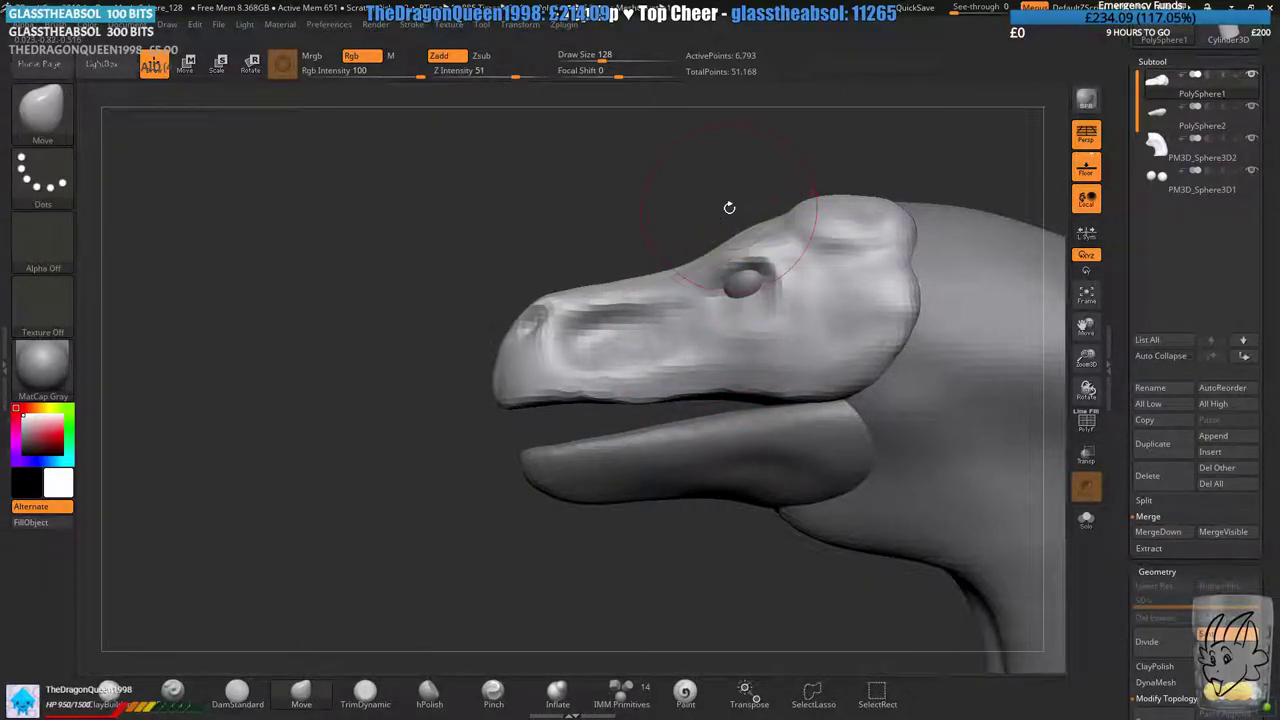
# - Raise the forehead profile between the muzzle bridge and the crown with the Move brush at draw size 128
pyautogui.moveTo(729, 206); pyautogui.dragTo(664, 209)
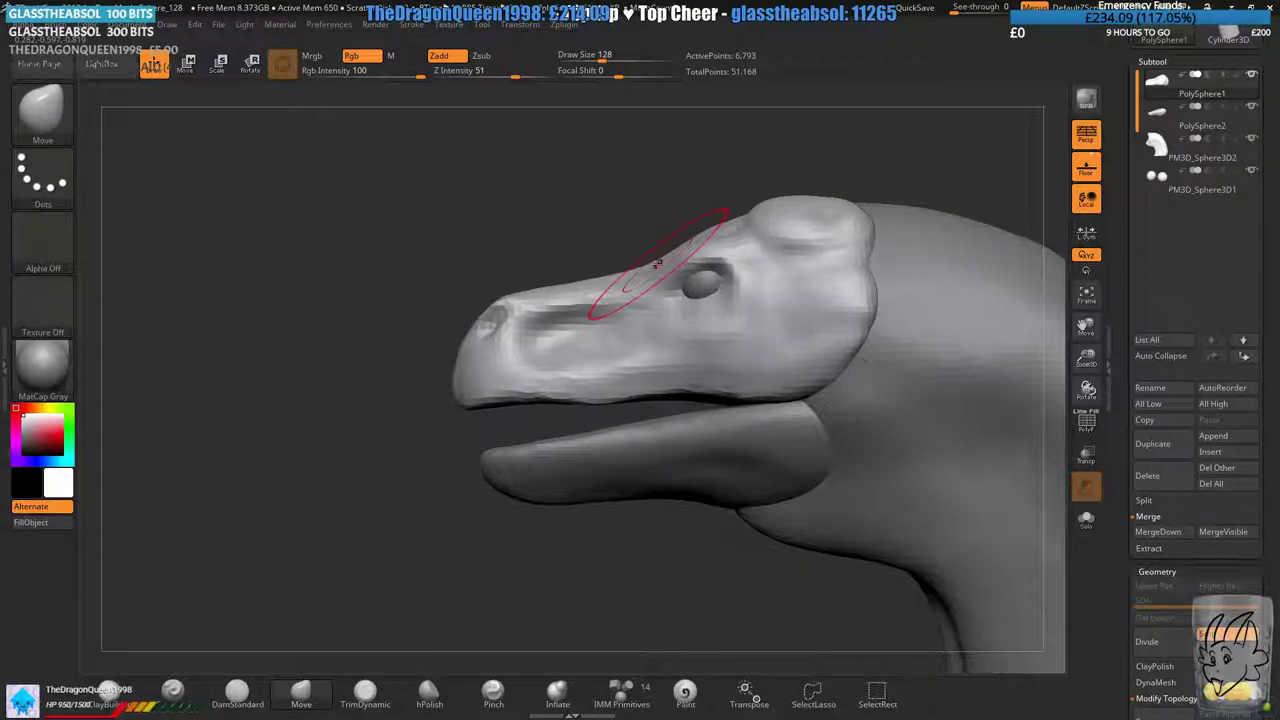
pyautogui.moveTo(677, 250); pyautogui.dragTo(671, 241, button='right')
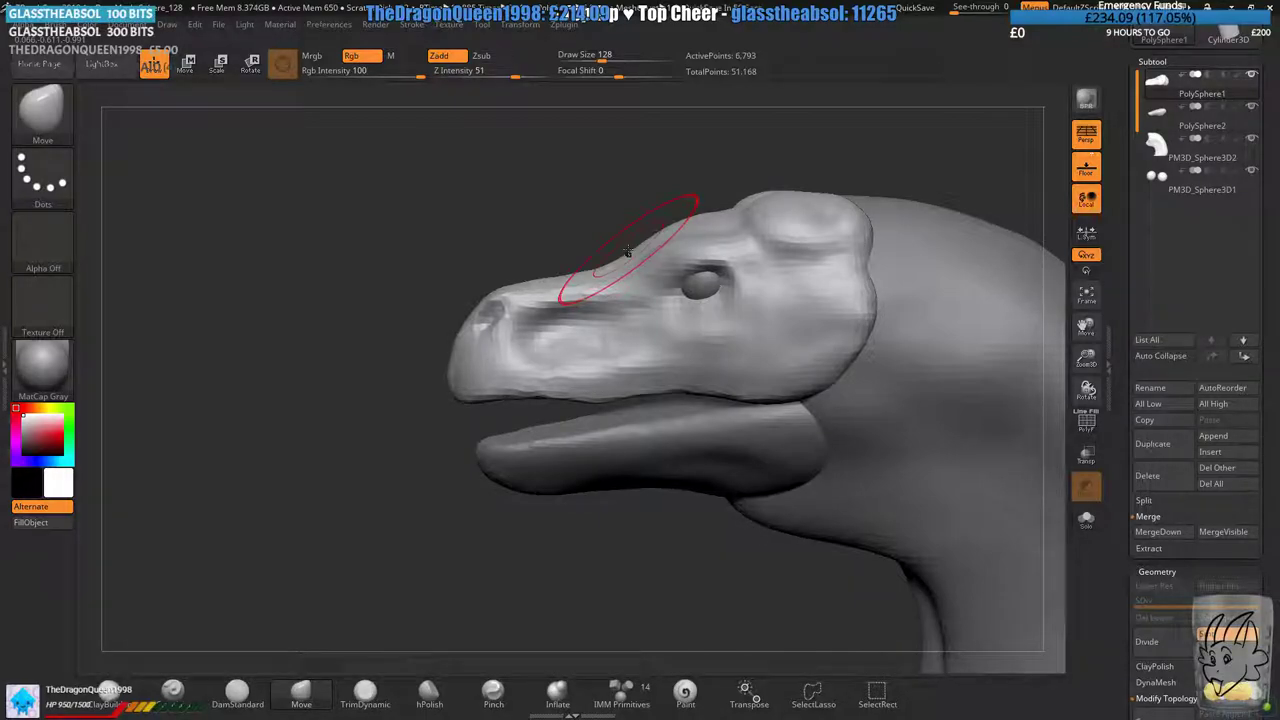
pyautogui.moveTo(632, 260)
pyautogui.mouseDown(button='right')
pyautogui.moveTo(640, 211)
pyautogui.moveTo(647, 253)
pyautogui.mouseUp(button='right')
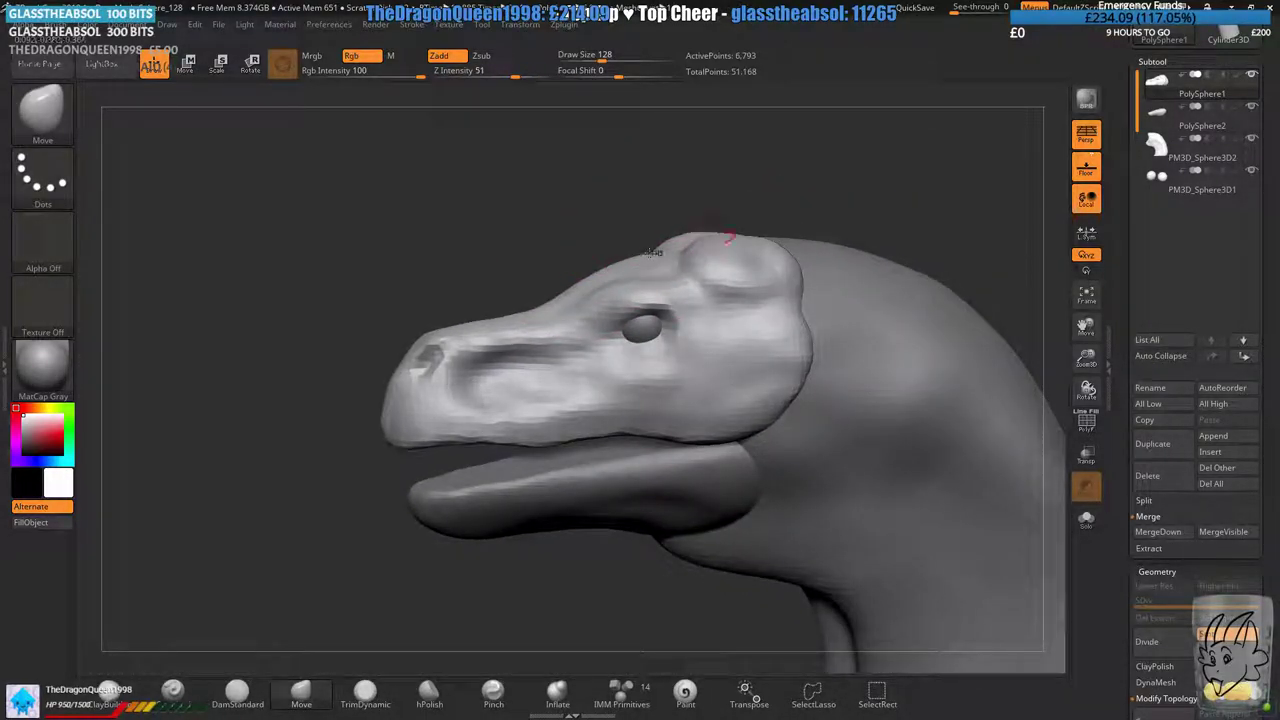
pyautogui.moveTo(563, 277); pyautogui.dragTo(586, 371, button='right')
pyautogui.moveTo(626, 226)
pyautogui.mouseDown(button='right')
pyautogui.moveTo(573, 251)
pyautogui.moveTo(592, 220)
pyautogui.mouseUp(button='right')
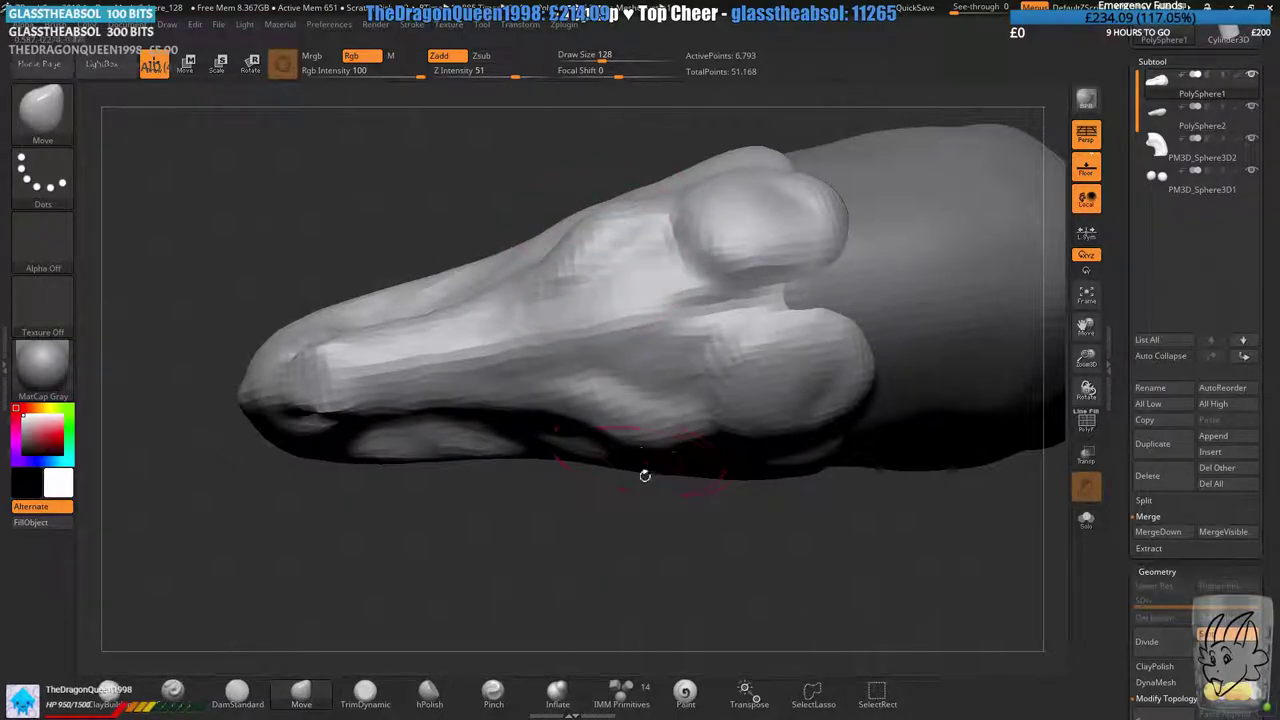
pyautogui.moveTo(643, 474); pyautogui.dragTo(628, 330, button='right')
pyautogui.moveTo(335, 560)
pyautogui.mouseDown()
pyautogui.moveTo(385, 530)
pyautogui.moveTo(365, 560)
pyautogui.mouseUp()
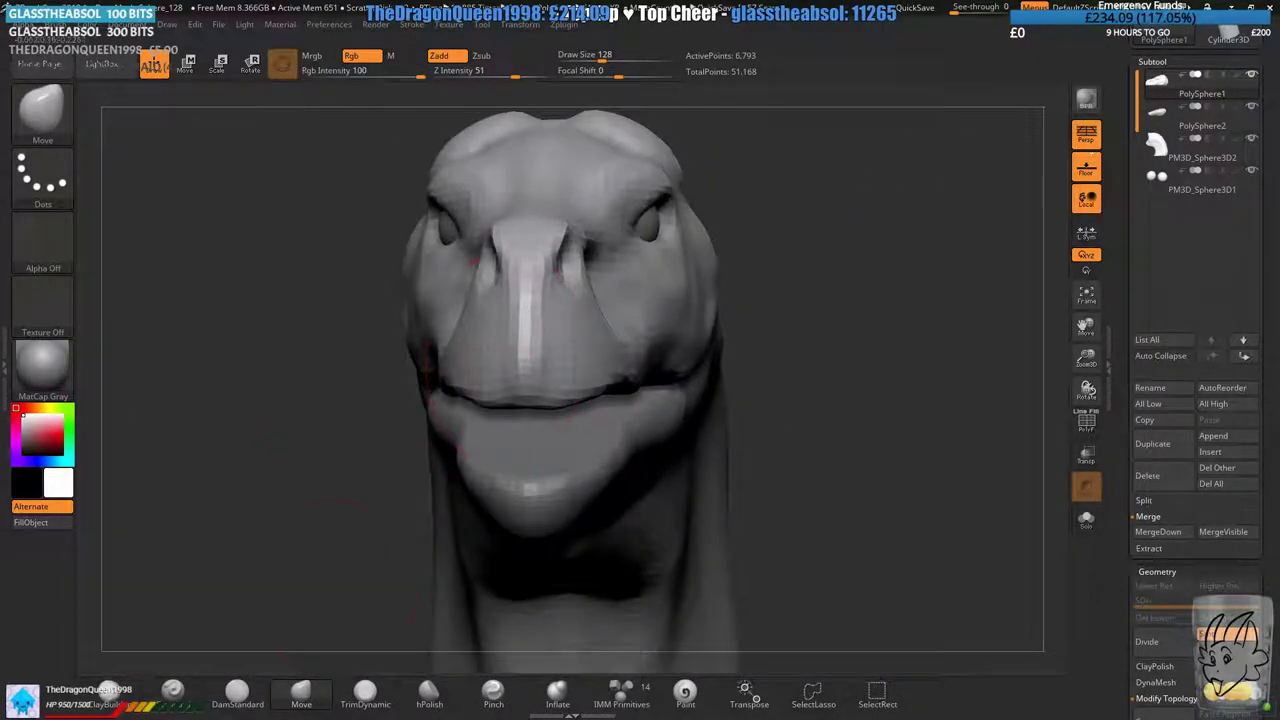
# - Carve the upper lip's edge toward the mouth corner with DamStandard at draw size 104, and remesh the upper head with DynaMesh
pyautogui.click(245, 692)
pyautogui.moveTo(615, 497); pyautogui.dragTo(443, 523, button='right')
pyautogui.keyDown('alt'); pyautogui.moveTo(743, 457); pyautogui.dragTo(676, 356, button='right'); pyautogui.keyUp('alt')
pyautogui.moveTo(601, 55); pyautogui.dragTo(585, 56)
pyautogui.keyDown('ctrl'); pyautogui.moveTo(560, 165); pyautogui.dragTo(531, 214, button='right'); pyautogui.keyUp('ctrl')
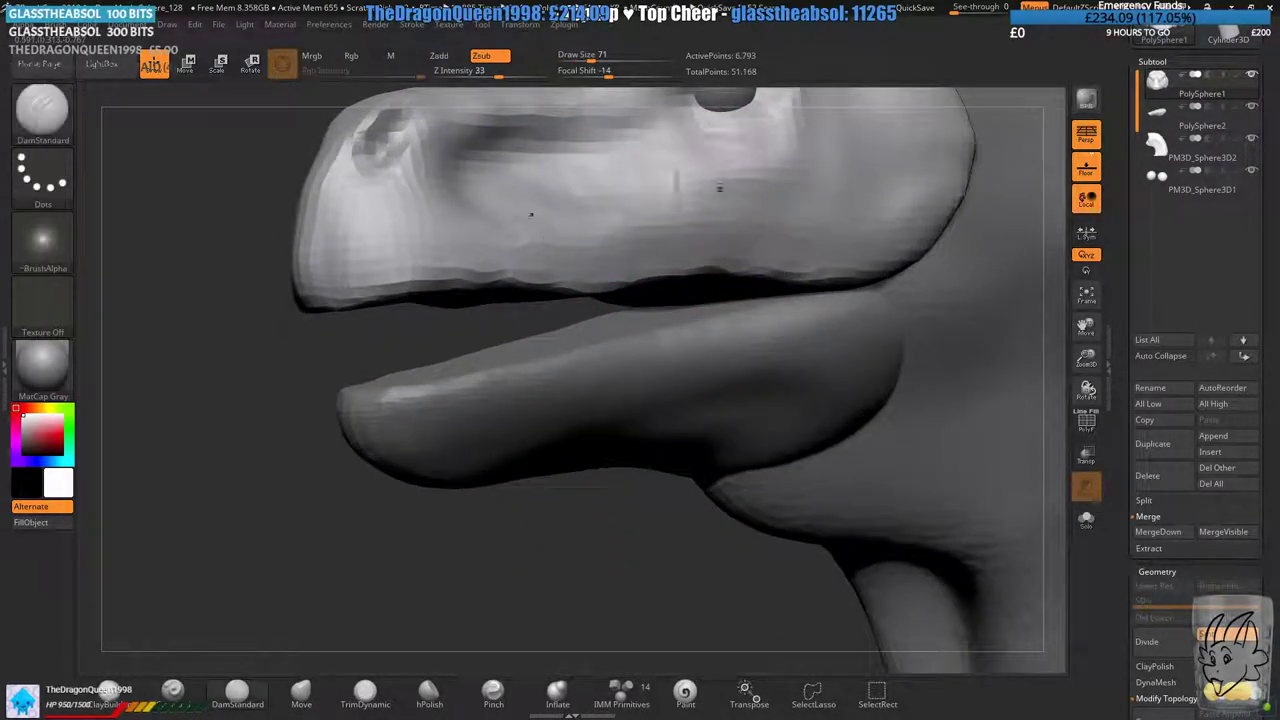
pyautogui.click(594, 60)
pyautogui.moveTo(594, 60); pyautogui.dragTo(598, 60)
pyautogui.moveTo(860, 320)
pyautogui.keyDown('alt'); pyautogui.mouseDown(button='right')
pyautogui.moveTo(715, 324)
pyautogui.moveTo(737, 334)
pyautogui.moveTo(686, 271)
pyautogui.mouseUp(button='right'); pyautogui.keyUp('alt')
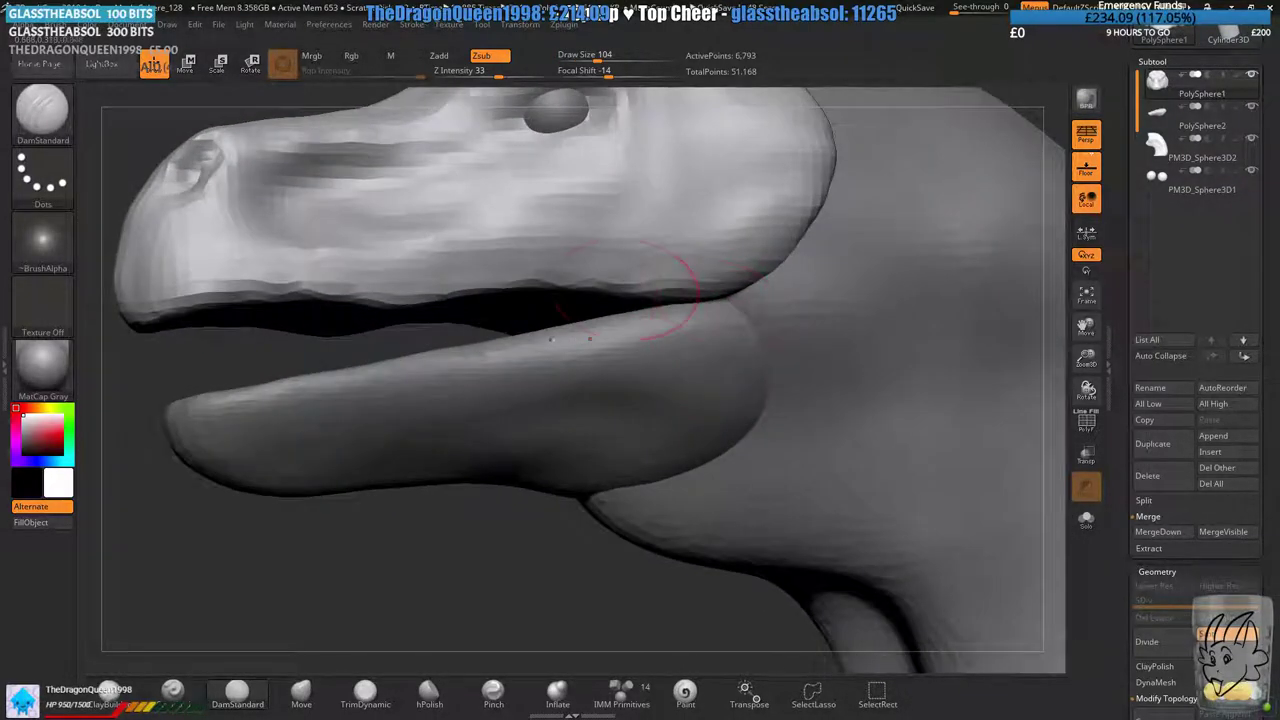
pyautogui.moveTo(780, 268)
pyautogui.mouseDown()
pyautogui.moveTo(812, 188)
pyautogui.moveTo(794, 204)
pyautogui.mouseUp()
pyautogui.moveTo(571, 345)
pyautogui.mouseDown(button='right')
pyautogui.moveTo(597, 467)
pyautogui.moveTo(600, 385)
pyautogui.mouseUp(button='right')
pyautogui.keyDown('ctrl'); pyautogui.moveTo(923, 266); pyautogui.dragTo(953, 310); pyautogui.keyUp('ctrl')
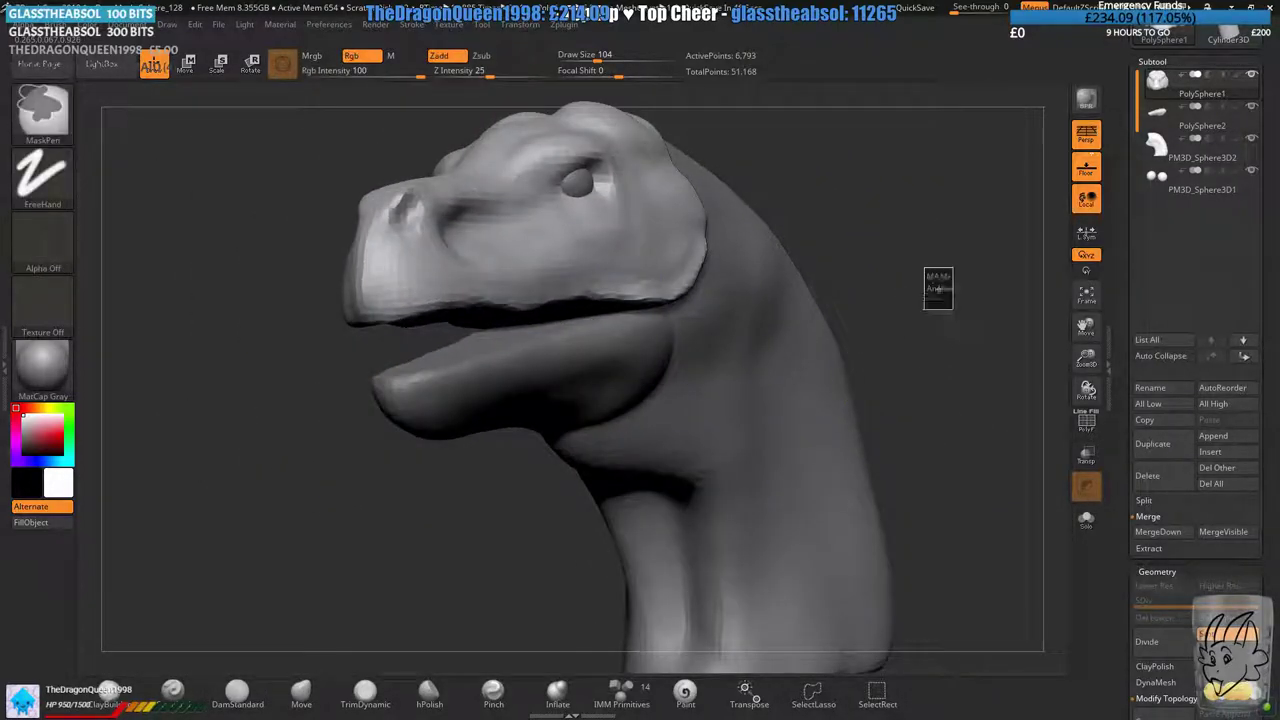
pyautogui.moveTo(480, 292)
pyautogui.mouseDown(button='right')
pyautogui.moveTo(686, 292)
pyautogui.moveTo(582, 302)
pyautogui.mouseUp(button='right')
pyautogui.keyDown('ctrl'); pyautogui.moveTo(858, 186); pyautogui.dragTo(882, 226); pyautogui.keyUp('ctrl')
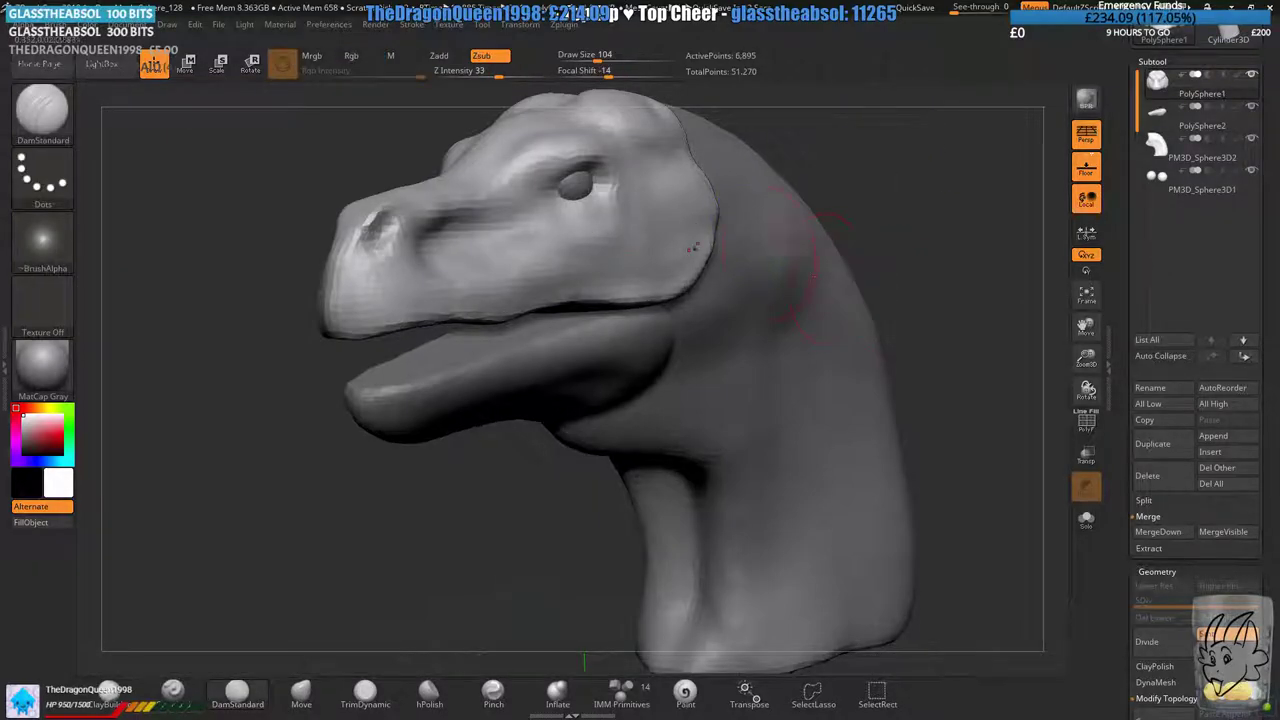
# - Adjust the mouth line and the back of the cheek with the Move brush at draw size 104
pyautogui.moveTo(657, 288)
pyautogui.mouseDown(button='right')
pyautogui.moveTo(708, 278)
pyautogui.moveTo(666, 297)
pyautogui.moveTo(597, 298)
pyautogui.moveTo(573, 347)
pyautogui.moveTo(497, 358)
pyautogui.moveTo(497, 405)
pyautogui.mouseUp(button='right')
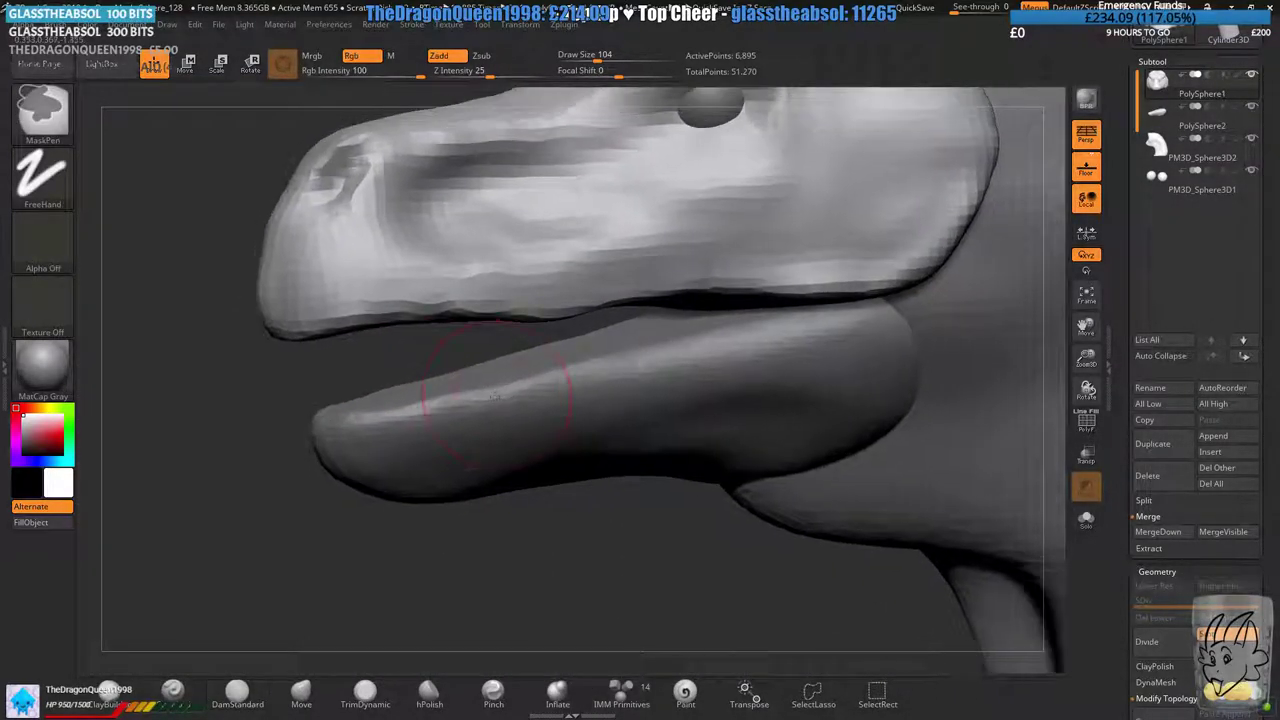
pyautogui.click(301, 692)
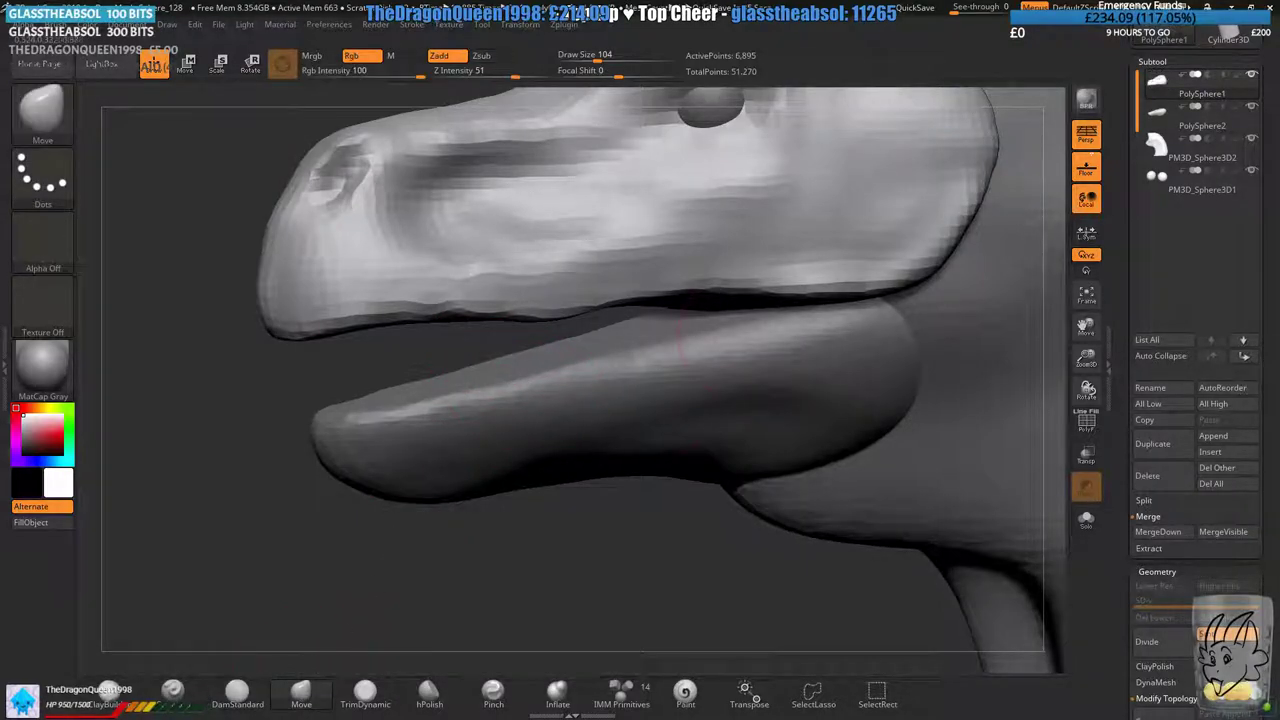
pyautogui.moveTo(771, 275)
pyautogui.mouseDown(button='right')
pyautogui.moveTo(740, 301)
pyautogui.moveTo(736, 290)
pyautogui.mouseUp(button='right')
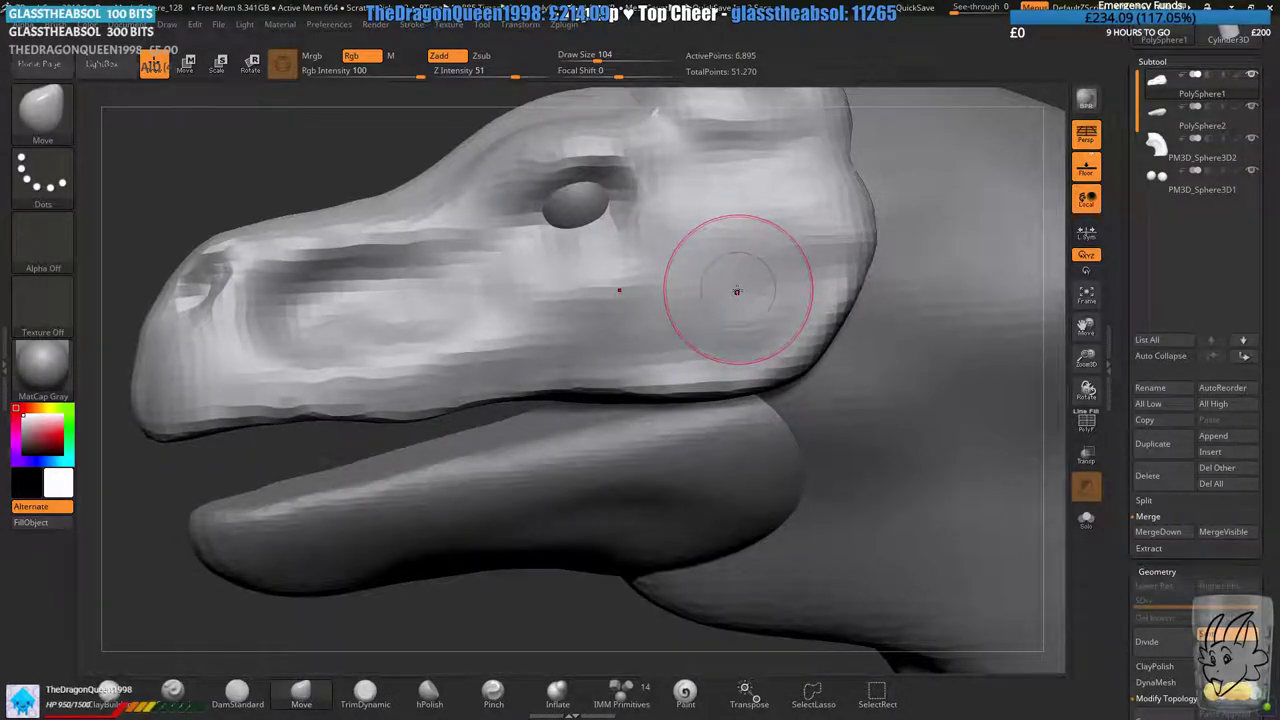
pyautogui.moveTo(634, 392)
pyautogui.keyDown('shift'); pyautogui.mouseDown()
pyautogui.moveTo(796, 356)
pyautogui.moveTo(852, 264)
pyautogui.mouseUp(); pyautogui.keyUp('shift')
pyautogui.hotkey('ctrl', 'z')
pyautogui.hotkey('ctrl', 'z')
pyautogui.moveTo(591, 509)
pyautogui.keyDown('ctrl'); pyautogui.mouseDown(button='right')
pyautogui.moveTo(557, 408)
pyautogui.moveTo(655, 412)
pyautogui.moveTo(640, 440)
pyautogui.moveTo(329, 600)
pyautogui.mouseUp(button='right'); pyautogui.keyUp('ctrl')
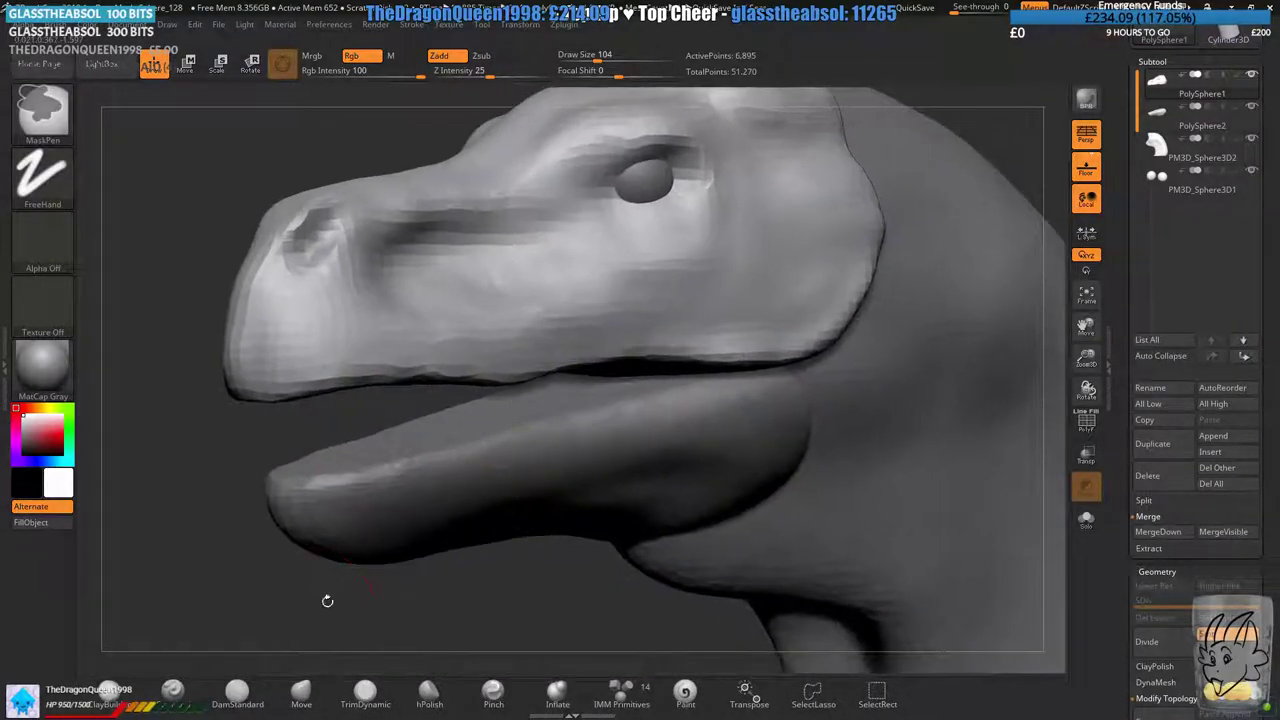
# - Build up the rear of the cheek above the mouth corner with ClayBuildup at draw size 104, and remesh with DynaMesh
pyautogui.click(172, 692)
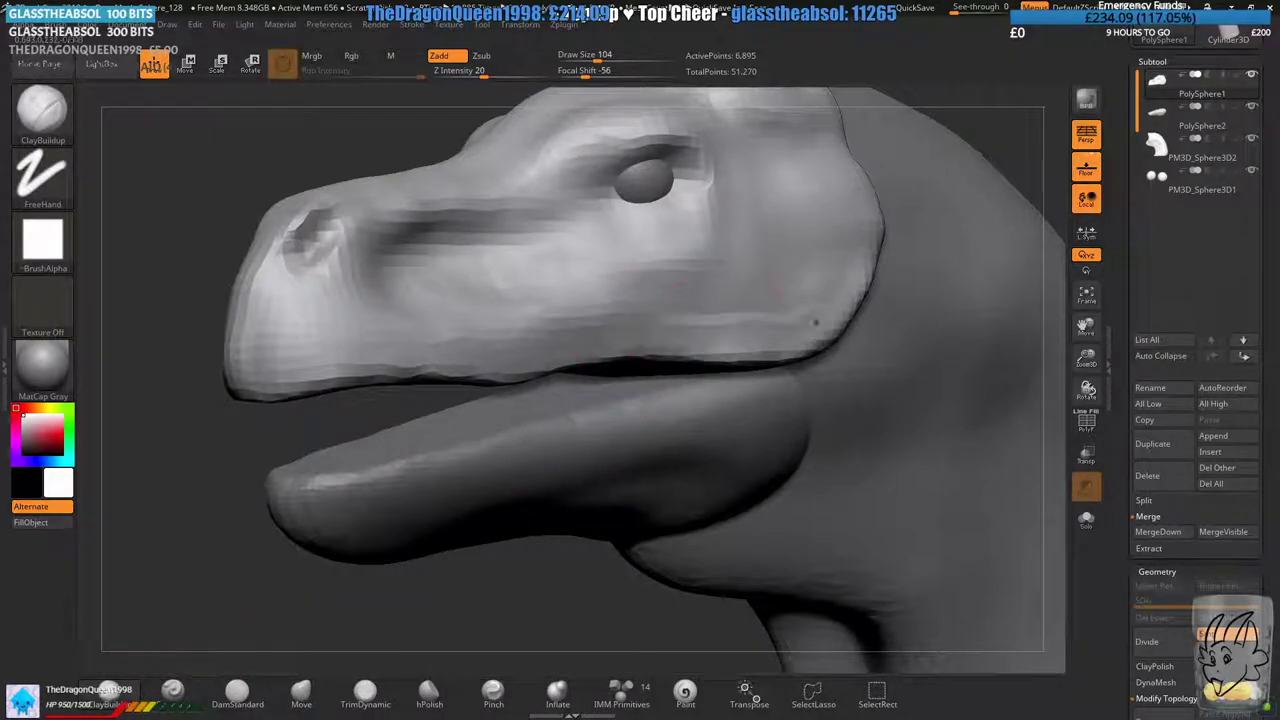
pyautogui.moveTo(860, 272)
pyautogui.mouseDown(button='right')
pyautogui.moveTo(849, 289)
pyautogui.moveTo(814, 294)
pyautogui.moveTo(802, 274)
pyautogui.moveTo(792, 316)
pyautogui.mouseUp(button='right')
pyautogui.keyDown('shift'); pyautogui.moveTo(626, 351); pyautogui.dragTo(686, 360); pyautogui.keyUp('shift')
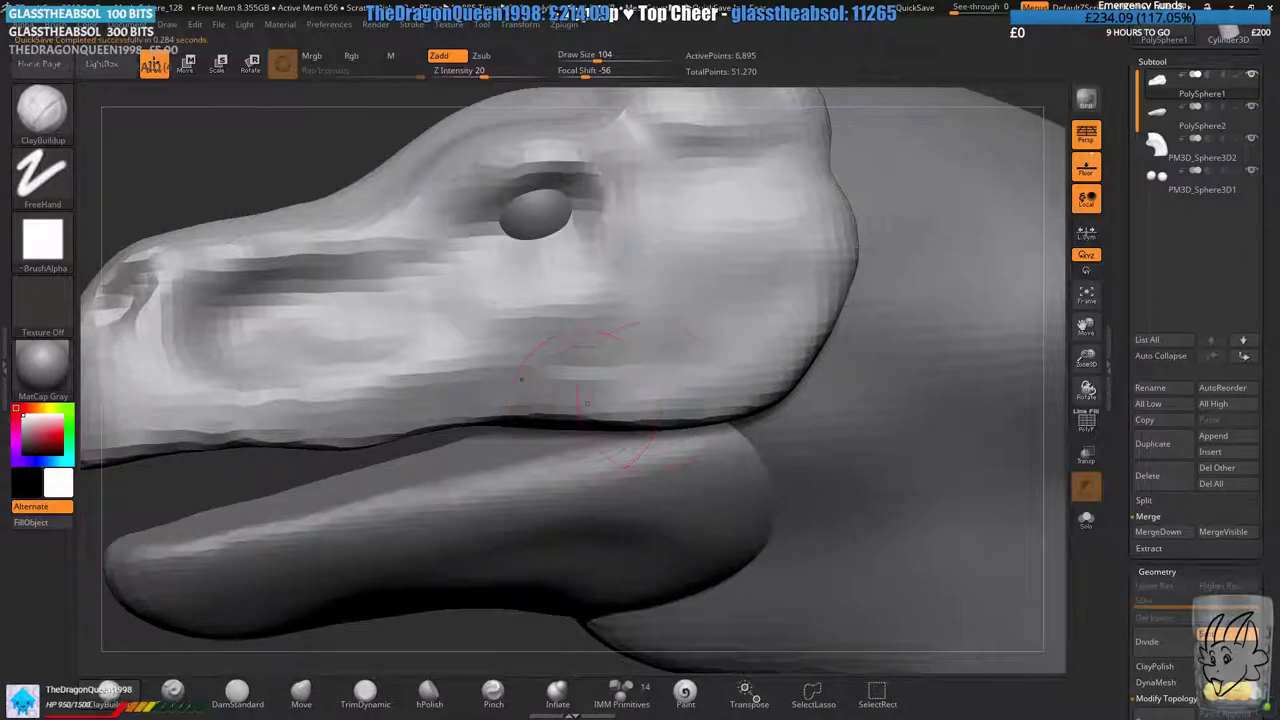
pyautogui.moveTo(765, 310); pyautogui.dragTo(706, 405)
pyautogui.moveTo(700, 405)
pyautogui.keyDown('ctrl'); pyautogui.mouseDown(button='right')
pyautogui.moveTo(450, 440)
pyautogui.moveTo(290, 495)
pyautogui.mouseUp(button='right'); pyautogui.keyUp('ctrl')
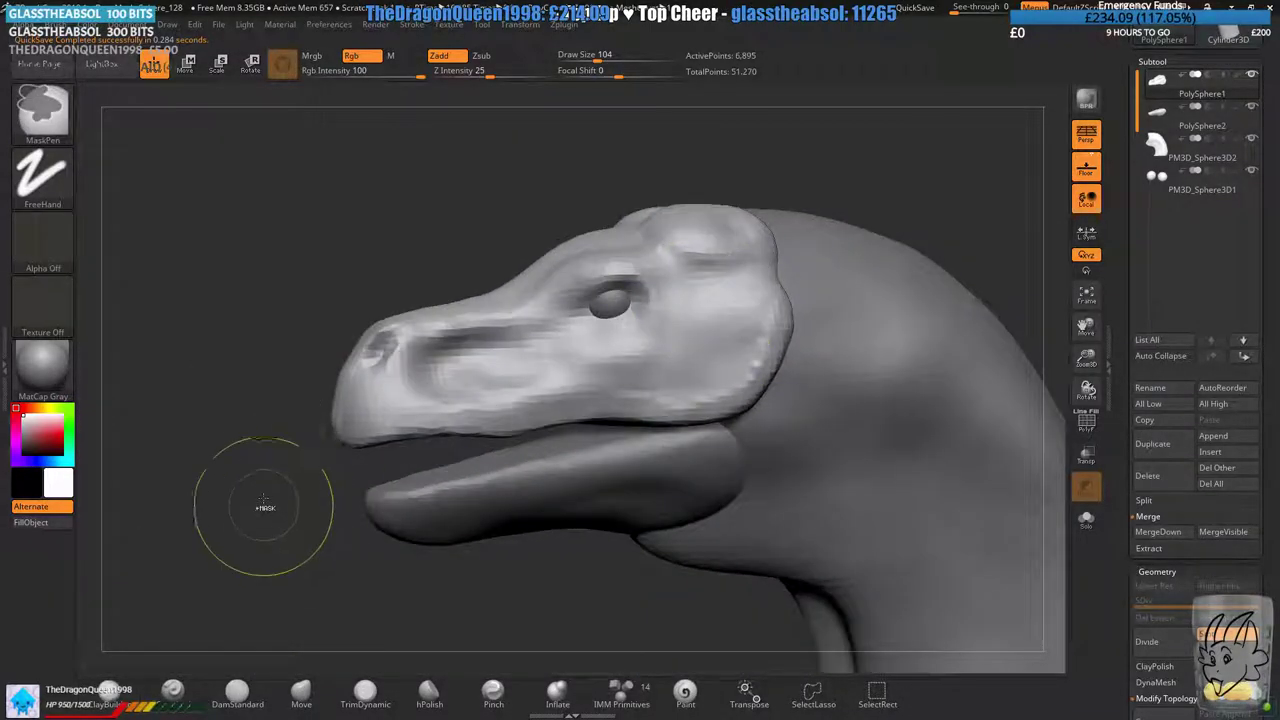
pyautogui.moveTo(462, 418); pyautogui.dragTo(508, 388, button='right')
pyautogui.moveTo(443, 423)
pyautogui.mouseDown(button='right')
pyautogui.moveTo(455, 415)
pyautogui.moveTo(475, 430)
pyautogui.mouseUp(button='right')
pyautogui.keyDown('alt'); pyautogui.moveTo(470, 485); pyautogui.dragTo(670, 445, button='right'); pyautogui.keyUp('alt')
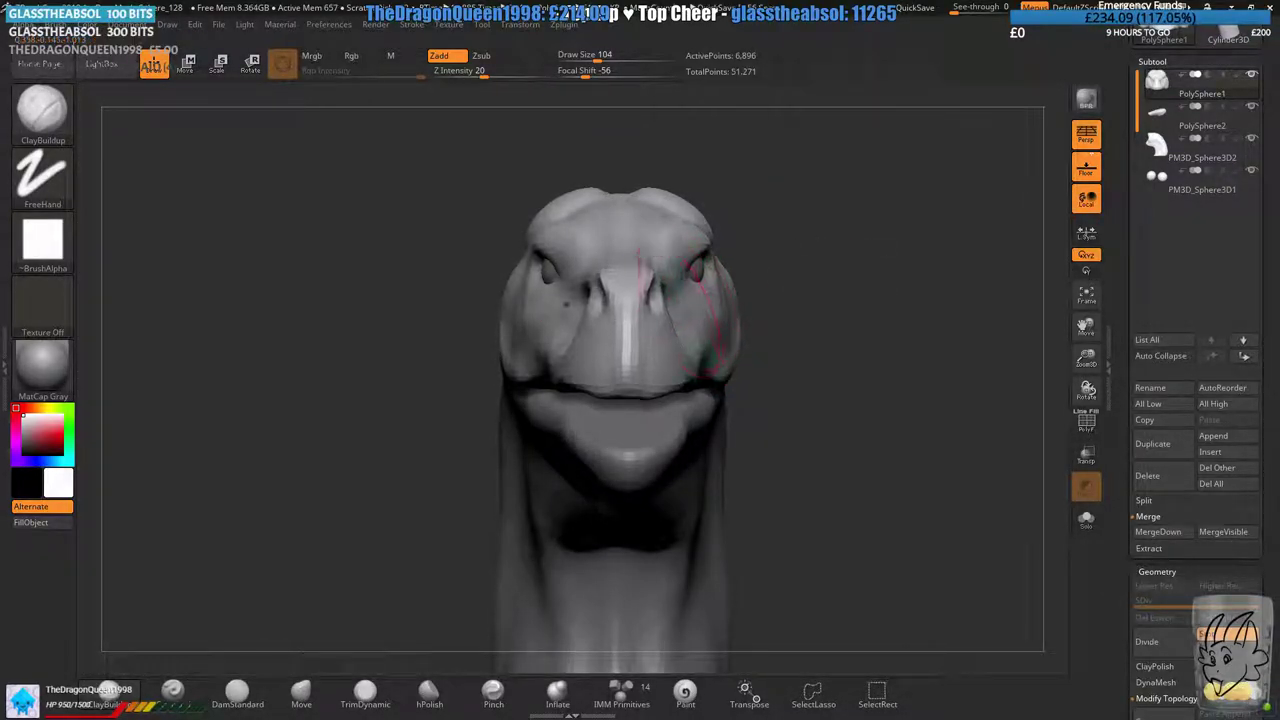
# - Carve the crease between the upper eyelid and the eyeball with DamStandard at draw size 104
pyautogui.moveTo(708, 280)
pyautogui.mouseDown(button='right')
pyautogui.moveTo(656, 240)
pyautogui.moveTo(687, 329)
pyautogui.moveTo(565, 333)
pyautogui.moveTo(501, 363)
pyautogui.mouseUp(button='right')
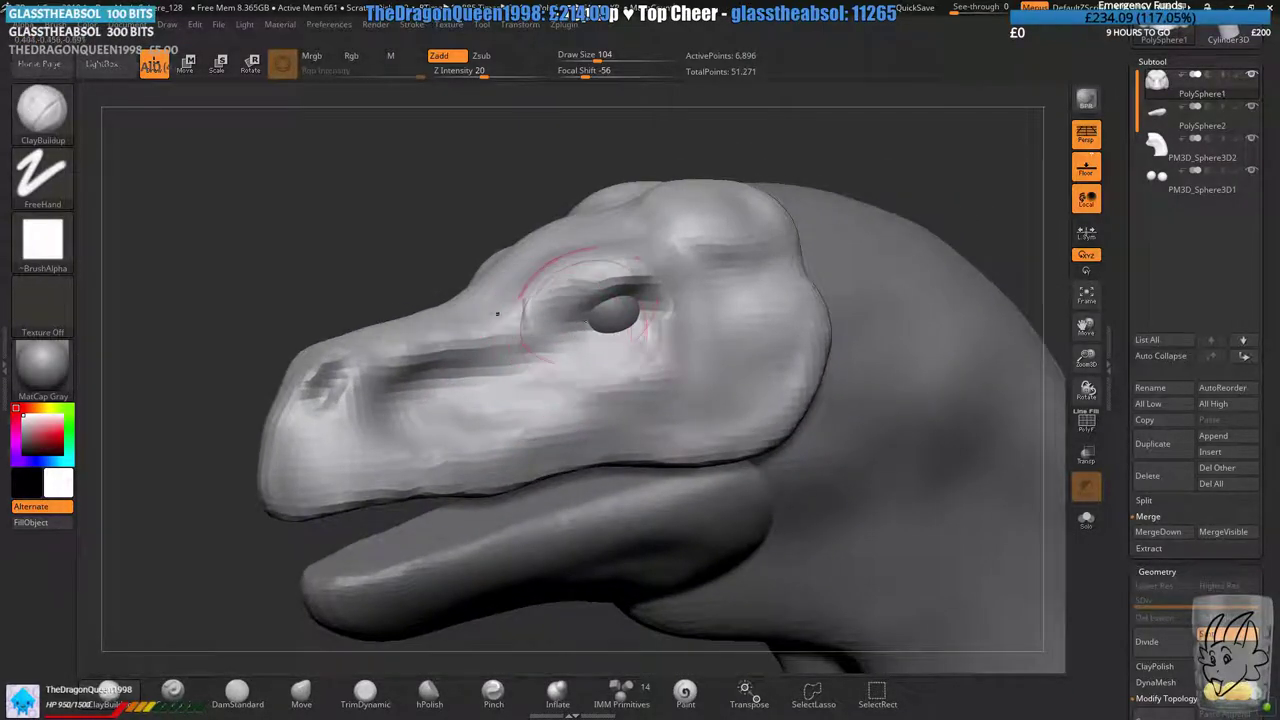
pyautogui.moveTo(514, 314)
pyautogui.mouseDown(button='right')
pyautogui.moveTo(506, 300)
pyautogui.moveTo(544, 338)
pyautogui.mouseUp(button='right')
pyautogui.moveTo(258, 505)
pyautogui.keyDown('ctrl'); pyautogui.mouseDown(button='right')
pyautogui.moveTo(312, 582)
pyautogui.moveTo(360, 604)
pyautogui.mouseUp(button='right'); pyautogui.keyUp('ctrl')
pyautogui.click(249, 684)
pyautogui.keyDown('alt'); pyautogui.moveTo(500, 300); pyautogui.dragTo(455, 450, button='right'); pyautogui.keyUp('alt')
pyautogui.keyDown('ctrl'); pyautogui.moveTo(455, 450); pyautogui.dragTo(520, 510, button='right'); pyautogui.keyUp('ctrl')
pyautogui.moveTo(520, 310); pyautogui.dragTo(590, 370, button='right')
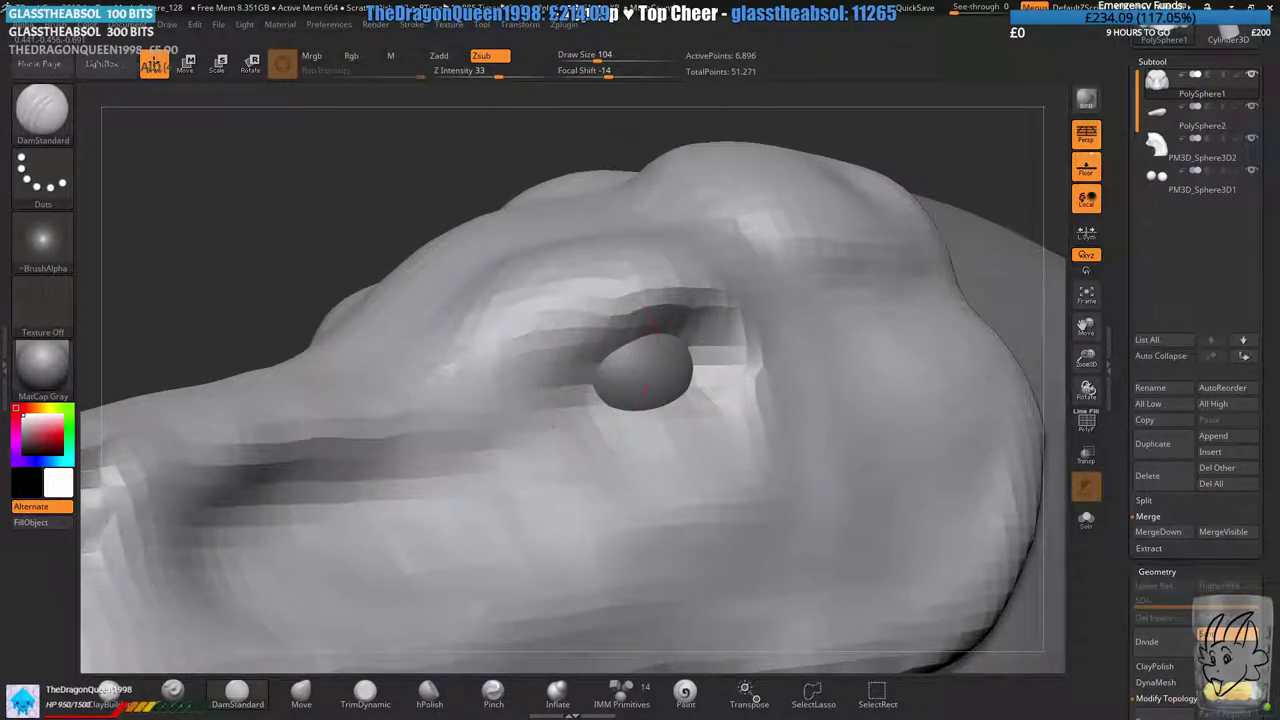
pyautogui.moveTo(650, 350)
pyautogui.mouseDown()
pyautogui.moveTo(718, 320)
pyautogui.moveTo(568, 362)
pyautogui.mouseUp()
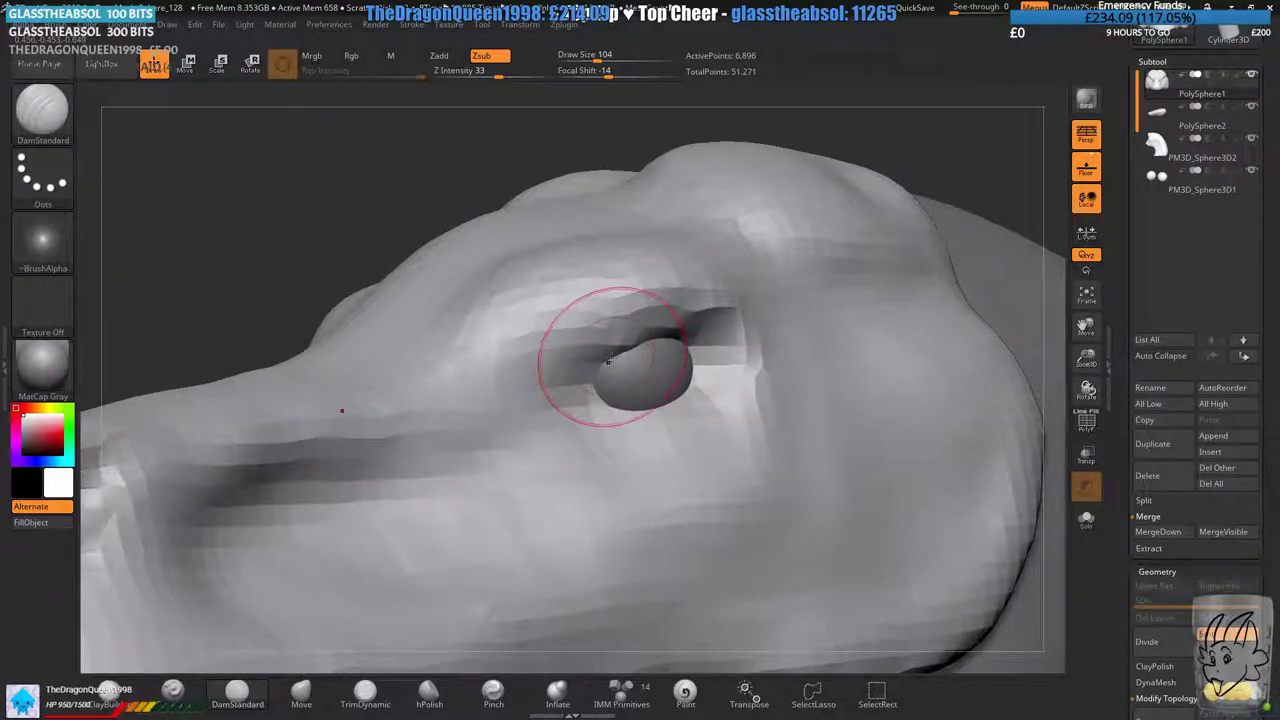
pyautogui.moveTo(600, 364)
pyautogui.mouseDown(button='right')
pyautogui.moveTo(660, 395)
pyautogui.moveTo(590, 350)
pyautogui.moveTo(600, 250)
pyautogui.moveTo(686, 316)
pyautogui.moveTo(590, 385)
pyautogui.mouseUp(button='right')
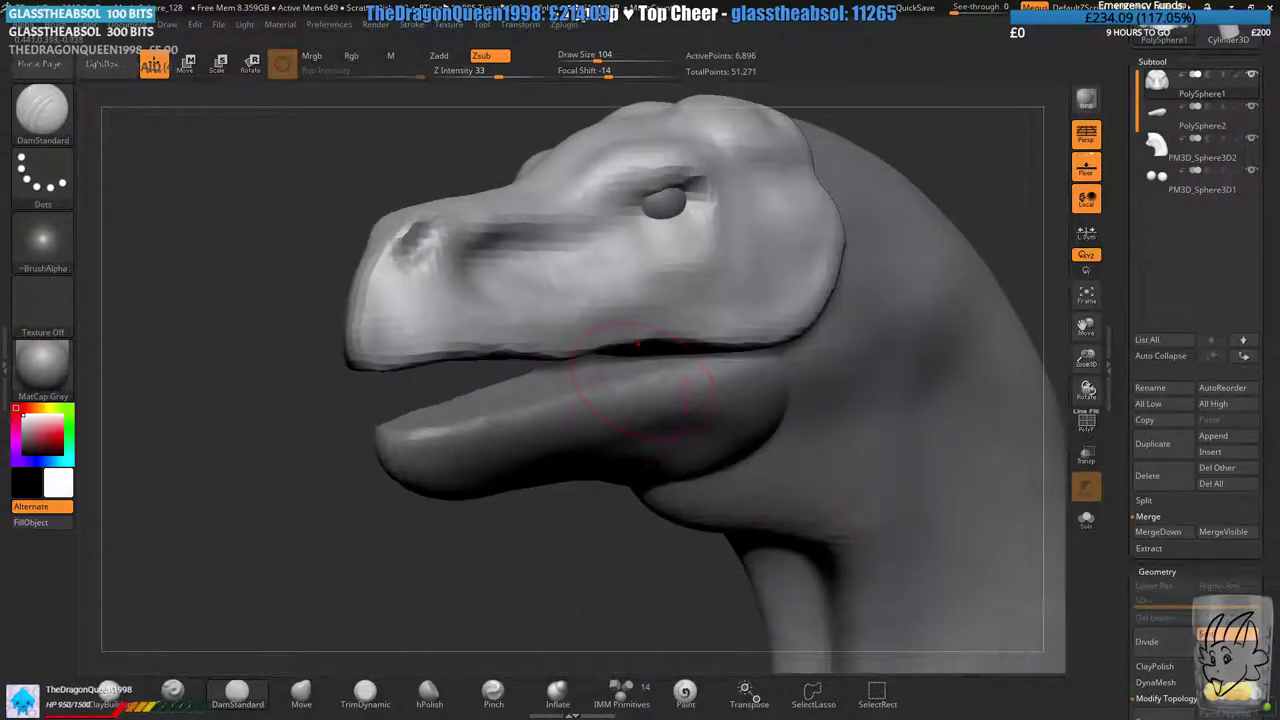
# - Reshape the front of the snout from the nostril down to the upper lip tip with the Move brush at draw size 104
pyautogui.moveTo(589, 437)
pyautogui.keyDown('shift'); pyautogui.mouseDown(button='right')
pyautogui.moveTo(603, 437)
pyautogui.moveTo(588, 407)
pyautogui.mouseUp(button='right'); pyautogui.keyUp('shift')
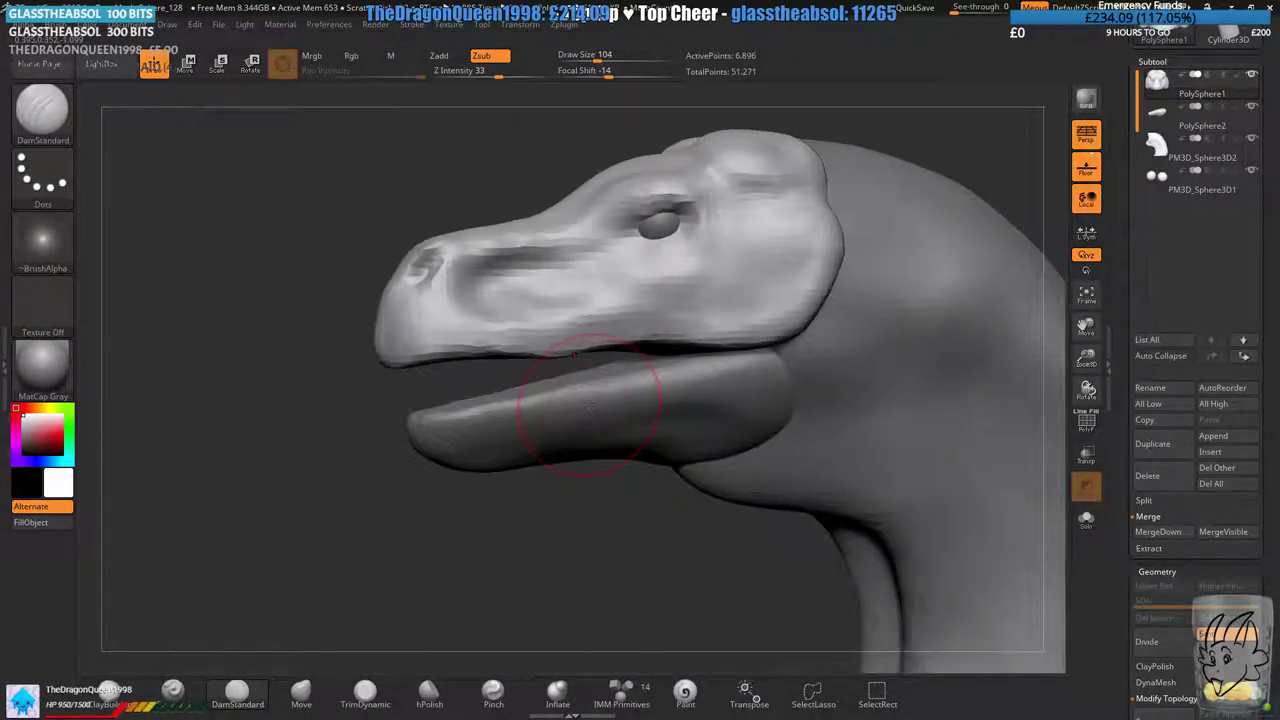
pyautogui.click(298, 690)
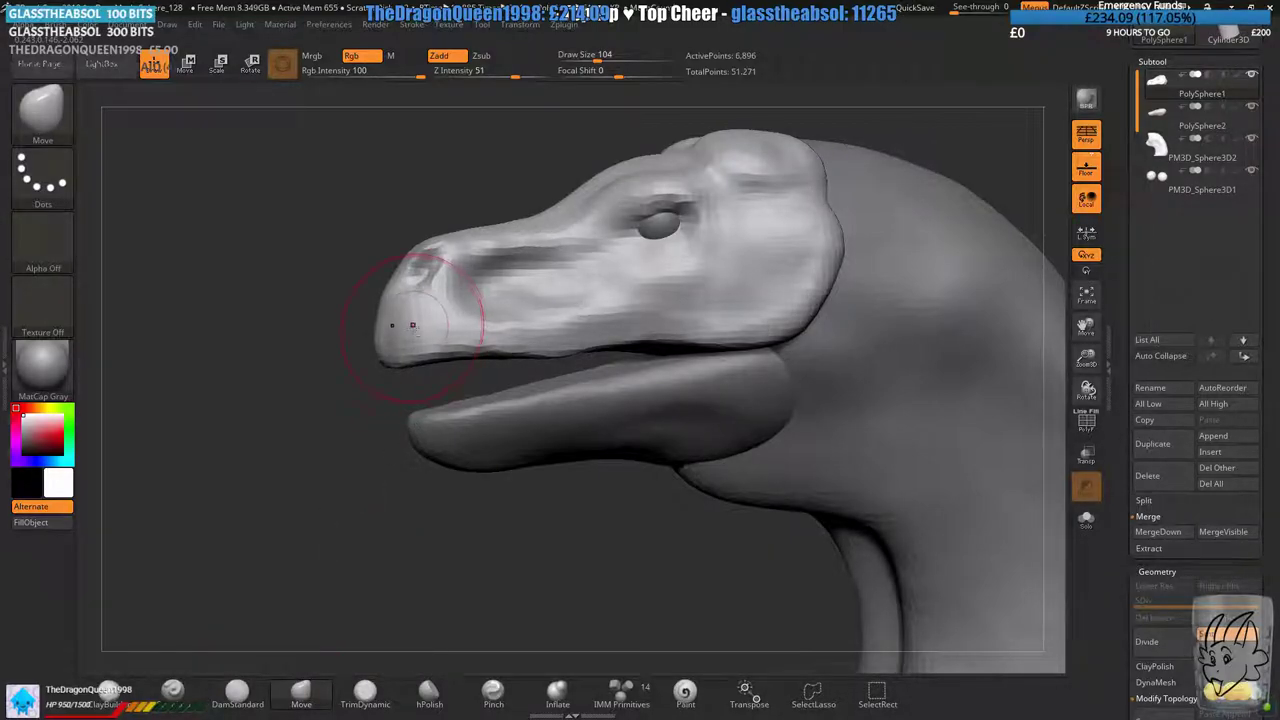
pyautogui.keyDown('alt'); pyautogui.moveTo(415, 250); pyautogui.dragTo(520, 322, button='right'); pyautogui.keyUp('alt')
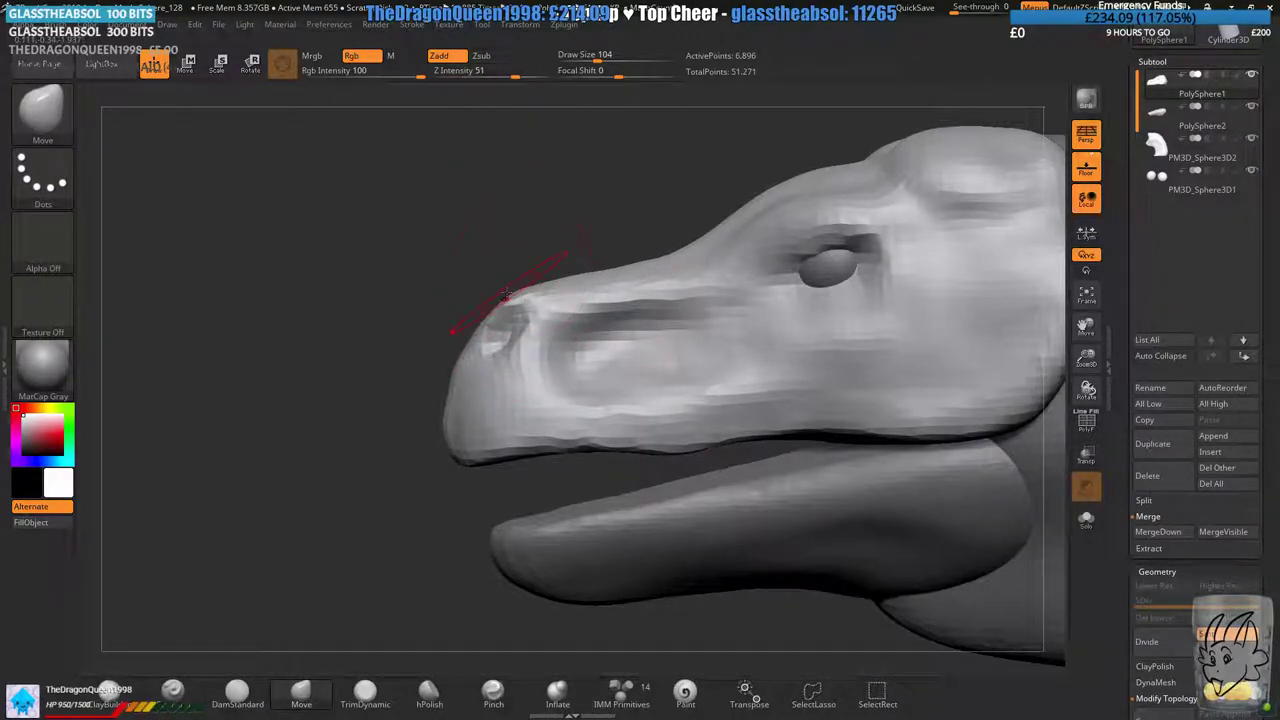
pyautogui.moveTo(507, 290)
pyautogui.keyDown('ctrl'); pyautogui.mouseDown(button='right')
pyautogui.moveTo(516, 312)
pyautogui.moveTo(497, 324)
pyautogui.mouseUp(button='right'); pyautogui.keyUp('ctrl')
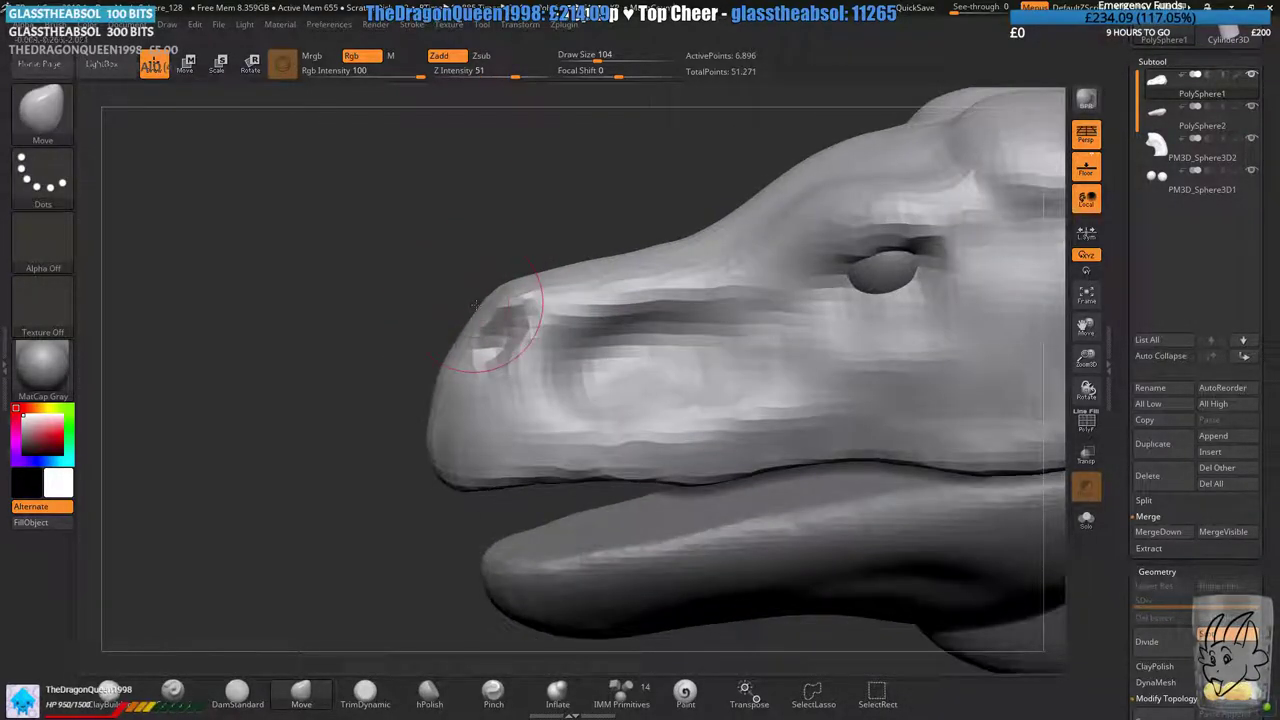
pyautogui.moveTo(497, 324)
pyautogui.mouseDown()
pyautogui.moveTo(478, 316)
pyautogui.moveTo(440, 356)
pyautogui.mouseUp()
pyautogui.moveTo(400, 358)
pyautogui.keyDown('shift'); pyautogui.mouseDown(button='right')
pyautogui.moveTo(590, 353)
pyautogui.moveTo(528, 334)
pyautogui.moveTo(534, 351)
pyautogui.mouseUp(button='right'); pyautogui.keyUp('shift')
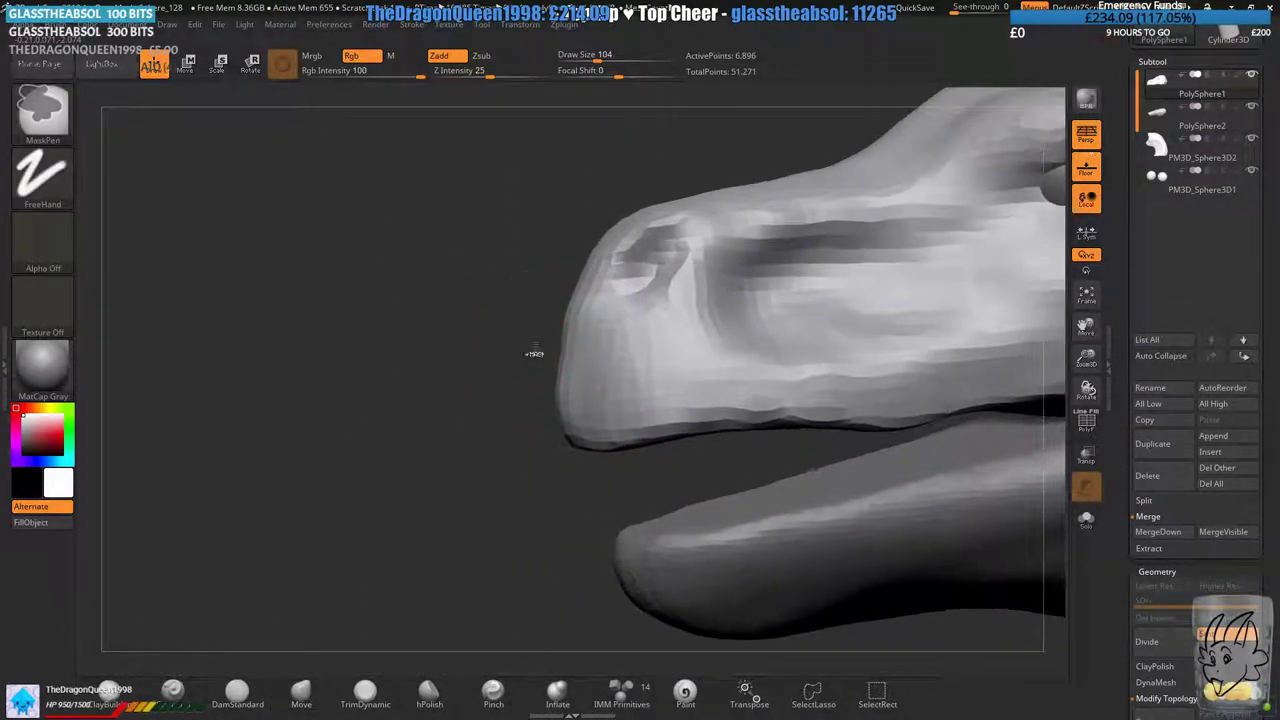
pyautogui.moveTo(568, 353); pyautogui.dragTo(555, 354)
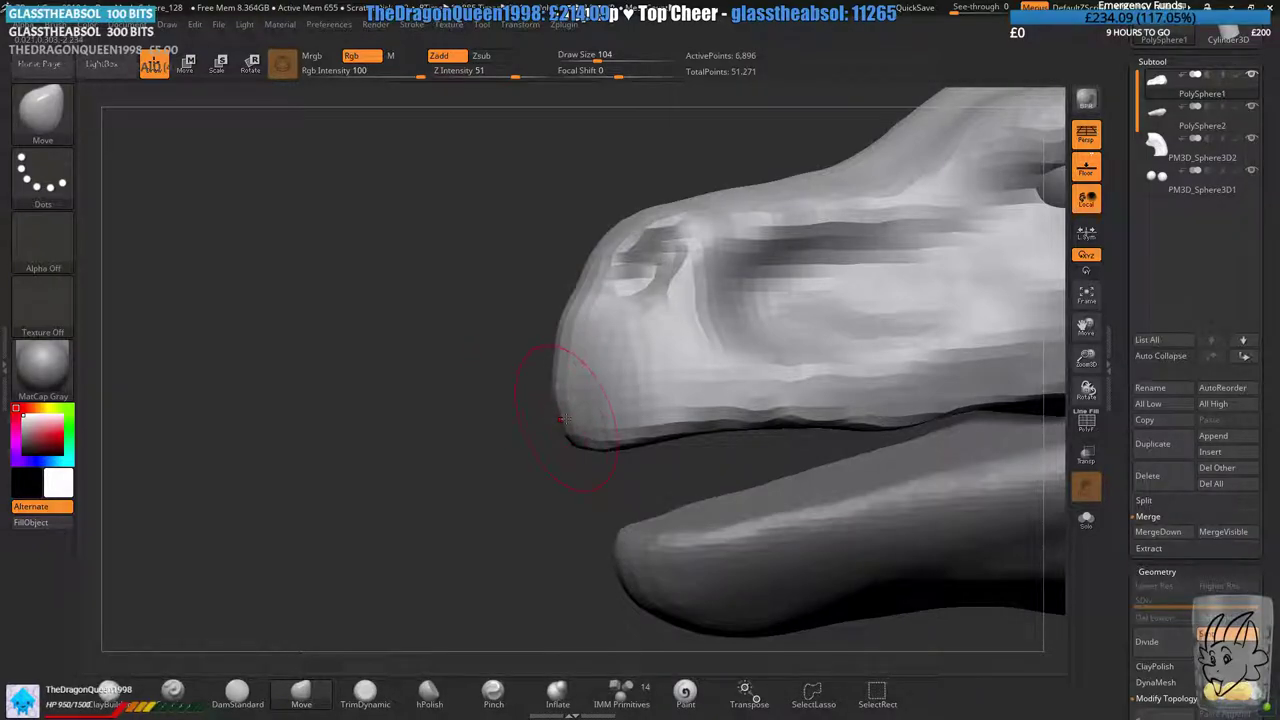
pyautogui.moveTo(572, 438); pyautogui.dragTo(560, 434)
pyautogui.moveTo(562, 262); pyautogui.dragTo(540, 231, button='right')
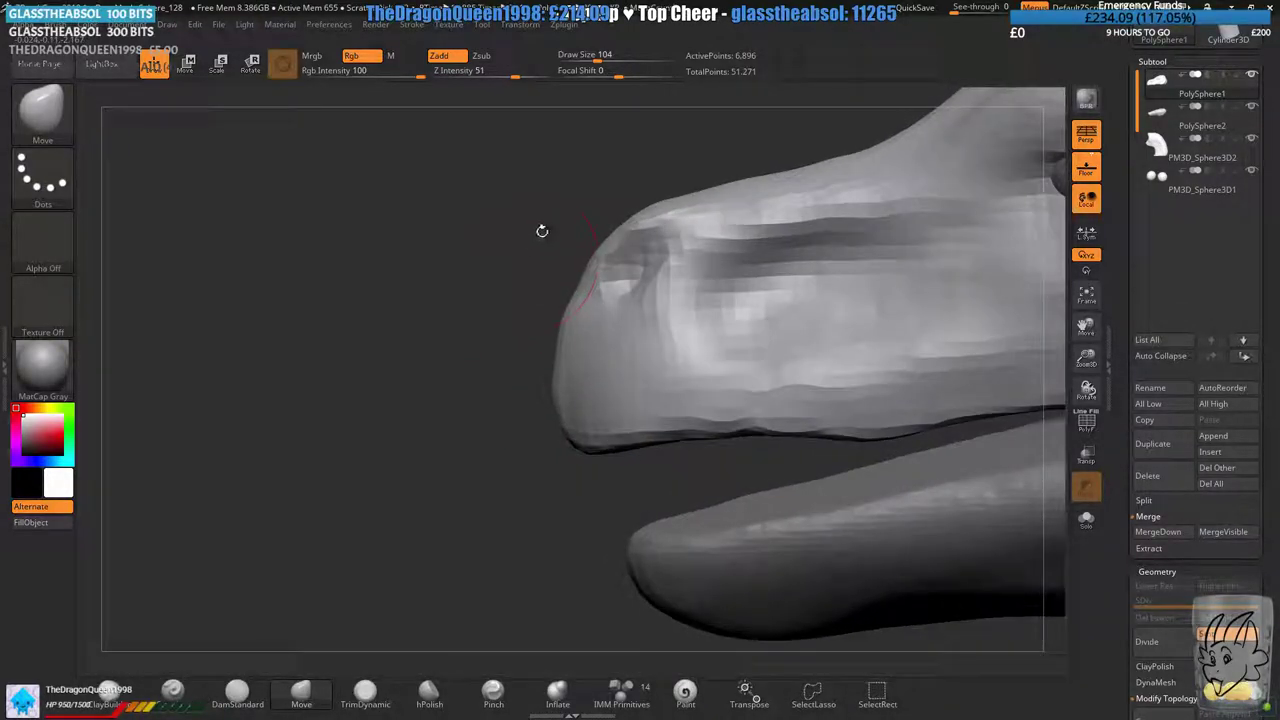
# - Refine the snout's front profile with the Move brush, using draw size 74 below the nostril and 163 near the lip
pyautogui.click(592, 60)
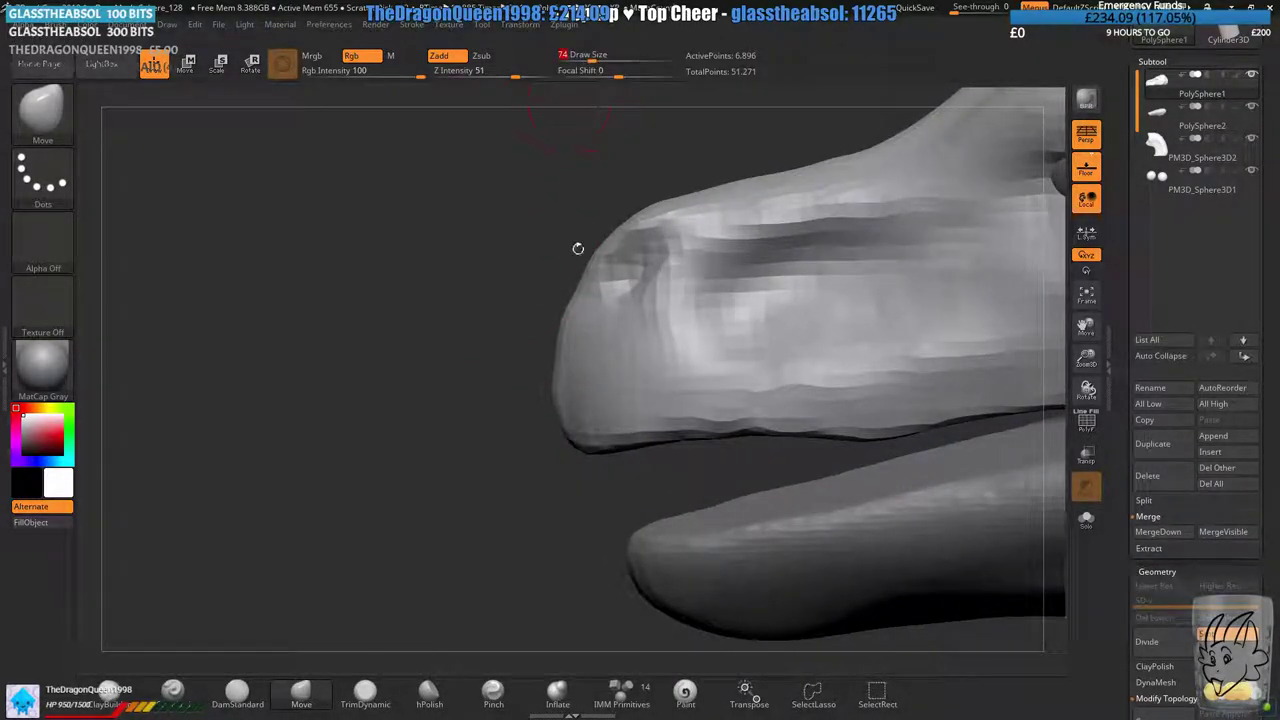
pyautogui.moveTo(588, 287); pyautogui.dragTo(572, 278)
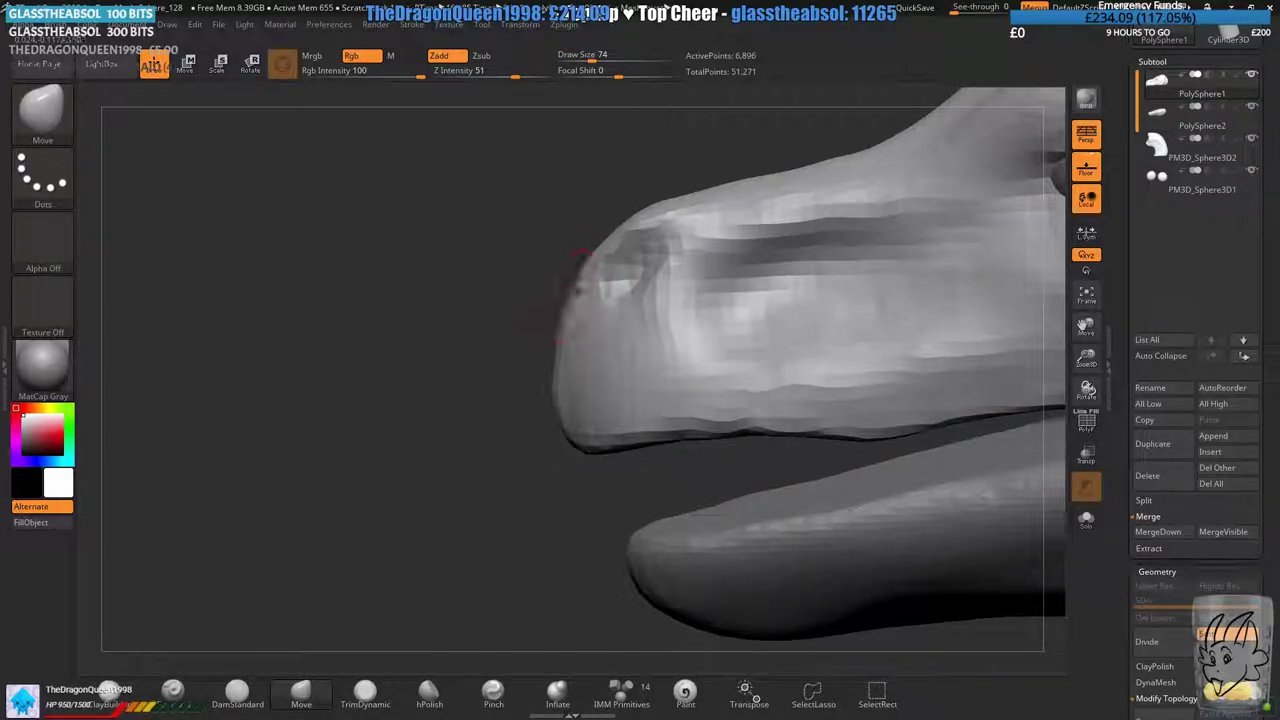
pyautogui.click(607, 60)
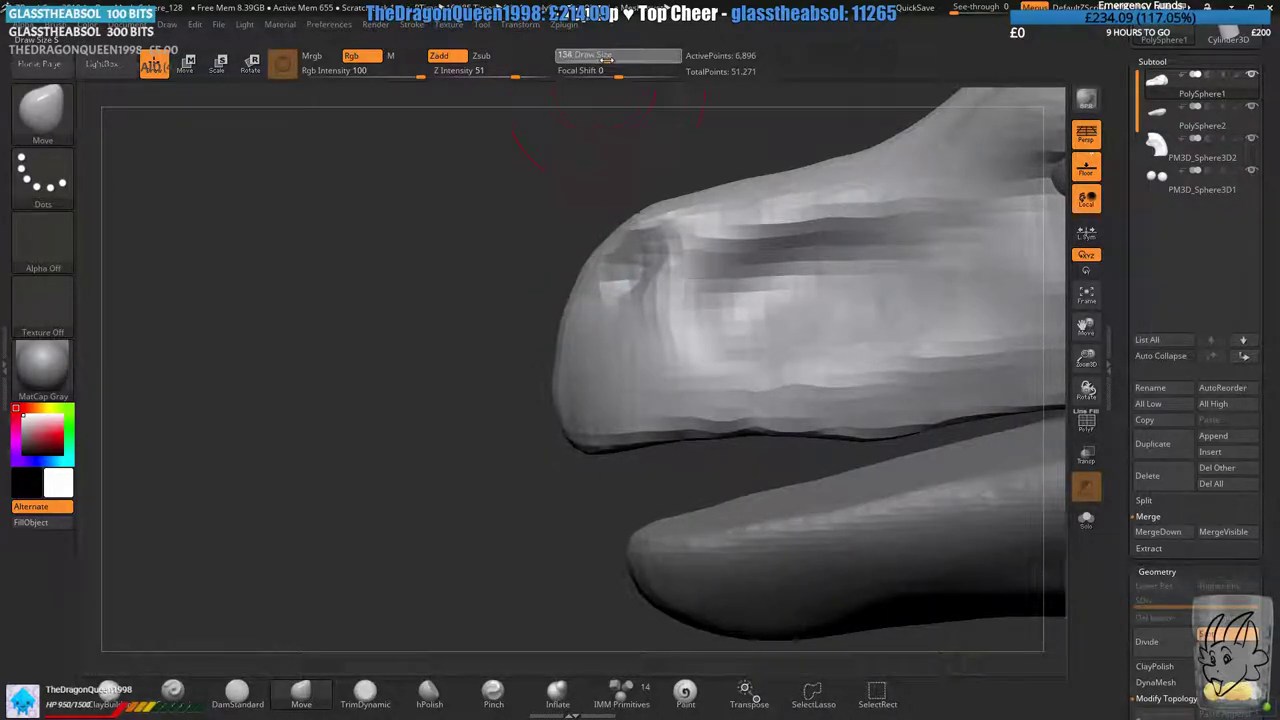
pyautogui.keyDown('ctrl'); pyautogui.moveTo(577, 298); pyautogui.dragTo(582, 402, button='right'); pyautogui.keyUp('ctrl')
pyautogui.moveTo(582, 402); pyautogui.dragTo(594, 412)
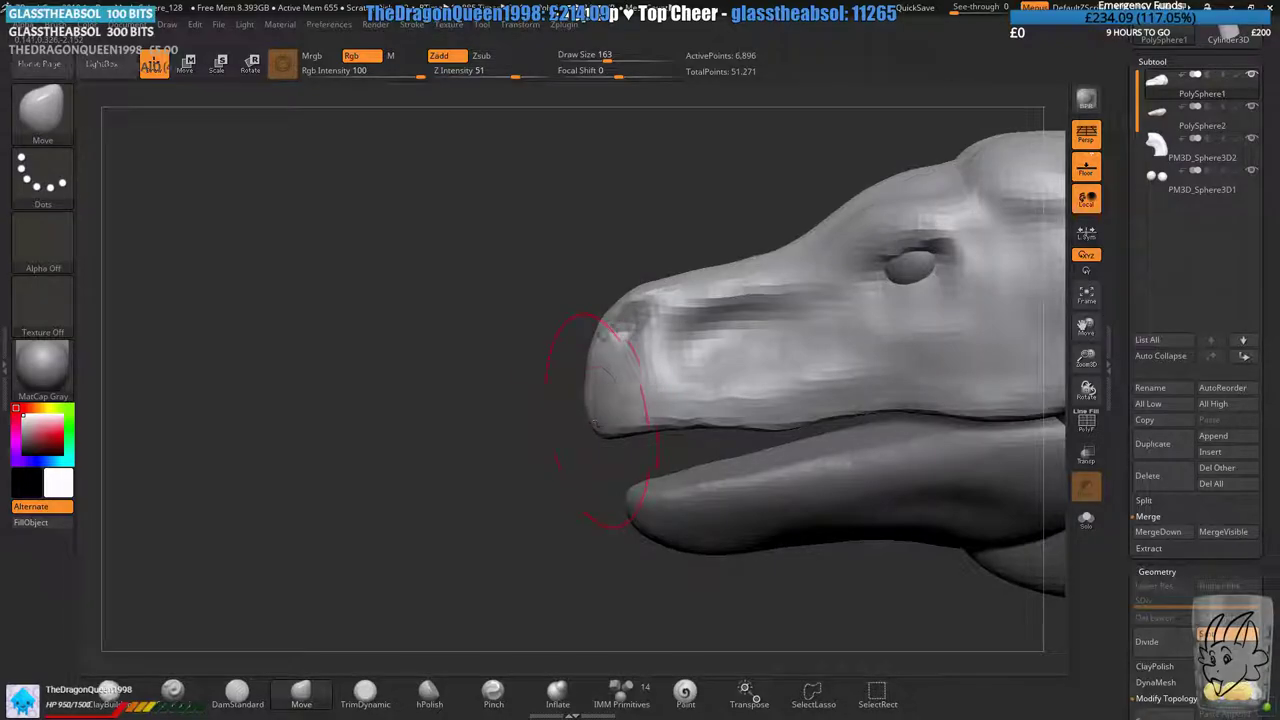
# - Adjust the muzzle's side behind the nostril with the Move brush at draw size 163, and reduce the draw size to 124
pyautogui.keyDown('ctrl'); pyautogui.moveTo(723, 291); pyautogui.dragTo(726, 317, button='right'); pyautogui.keyUp('ctrl')
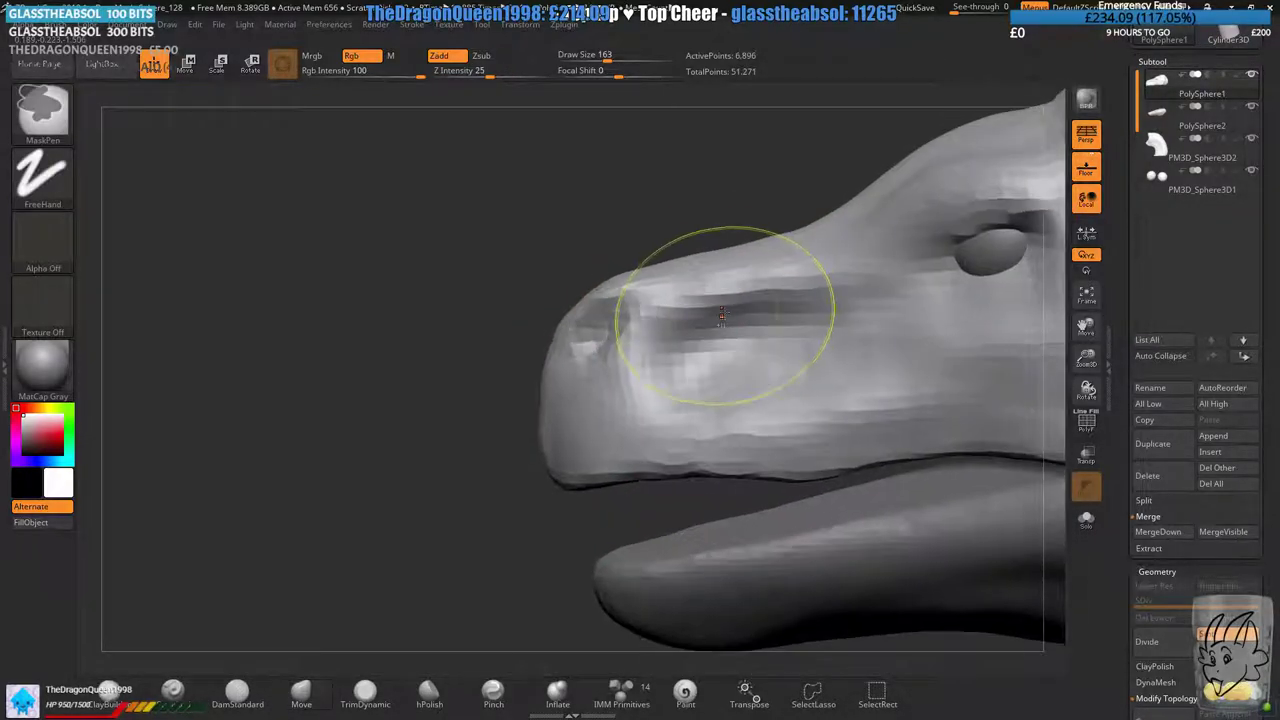
pyautogui.moveTo(651, 311); pyautogui.dragTo(694, 323)
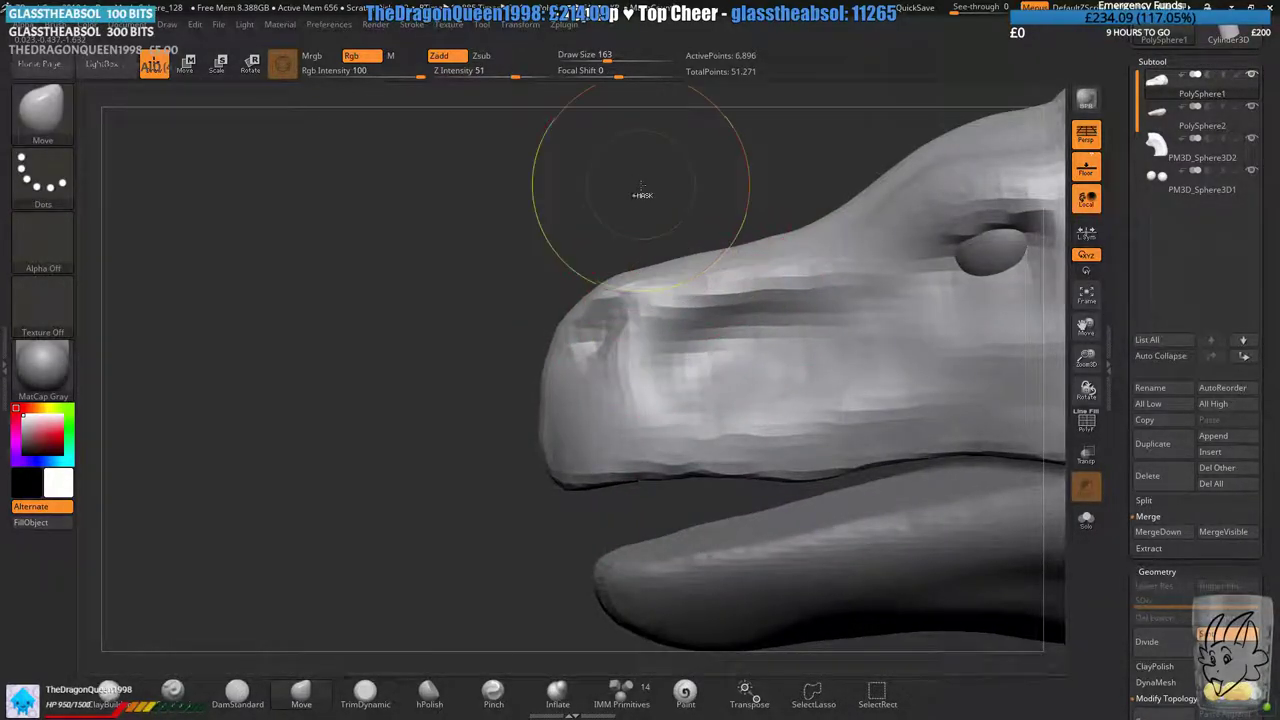
pyautogui.moveTo(643, 194); pyautogui.dragTo(662, 199)
pyautogui.moveTo(606, 59); pyautogui.dragTo(601, 59)
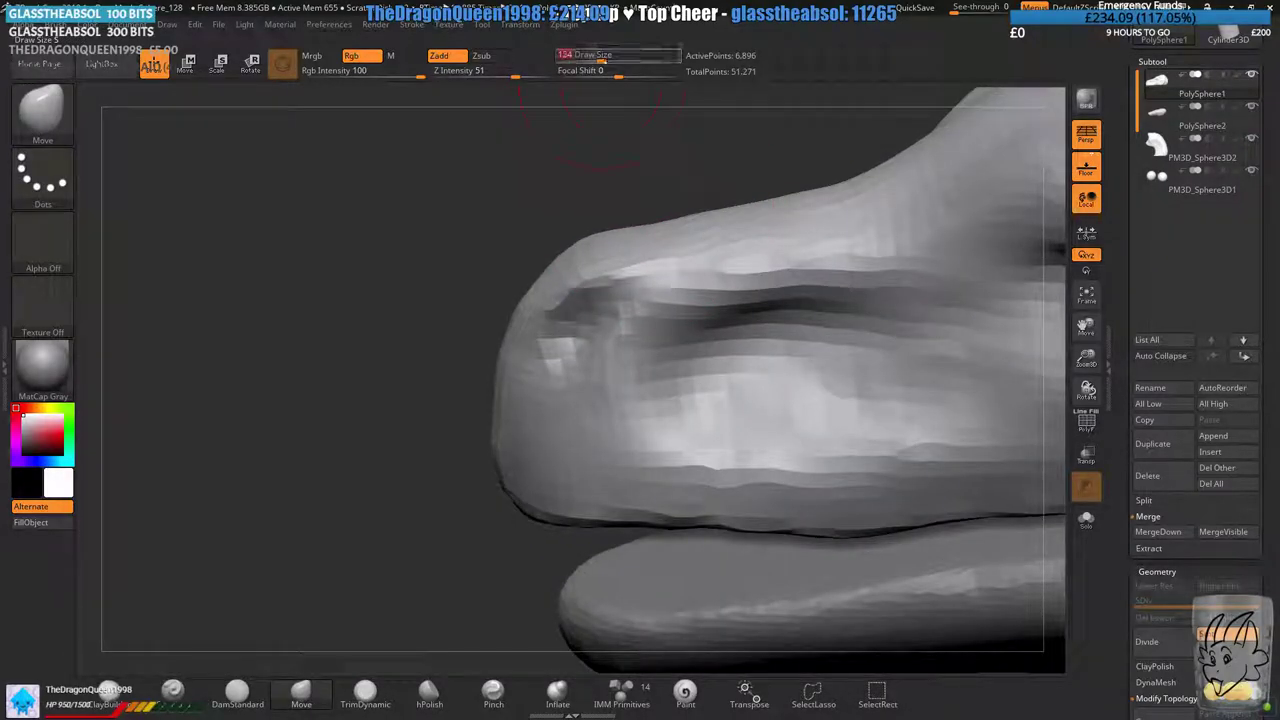
# - Reshape the nostril near the snout tip with the Move brush, pulling its rim to widen the opening
pyautogui.moveTo(643, 231); pyautogui.dragTo(645, 224)
pyautogui.keyDown('ctrl'); pyautogui.moveTo(646, 224); pyautogui.dragTo(514, 284, button='right'); pyautogui.keyUp('ctrl')
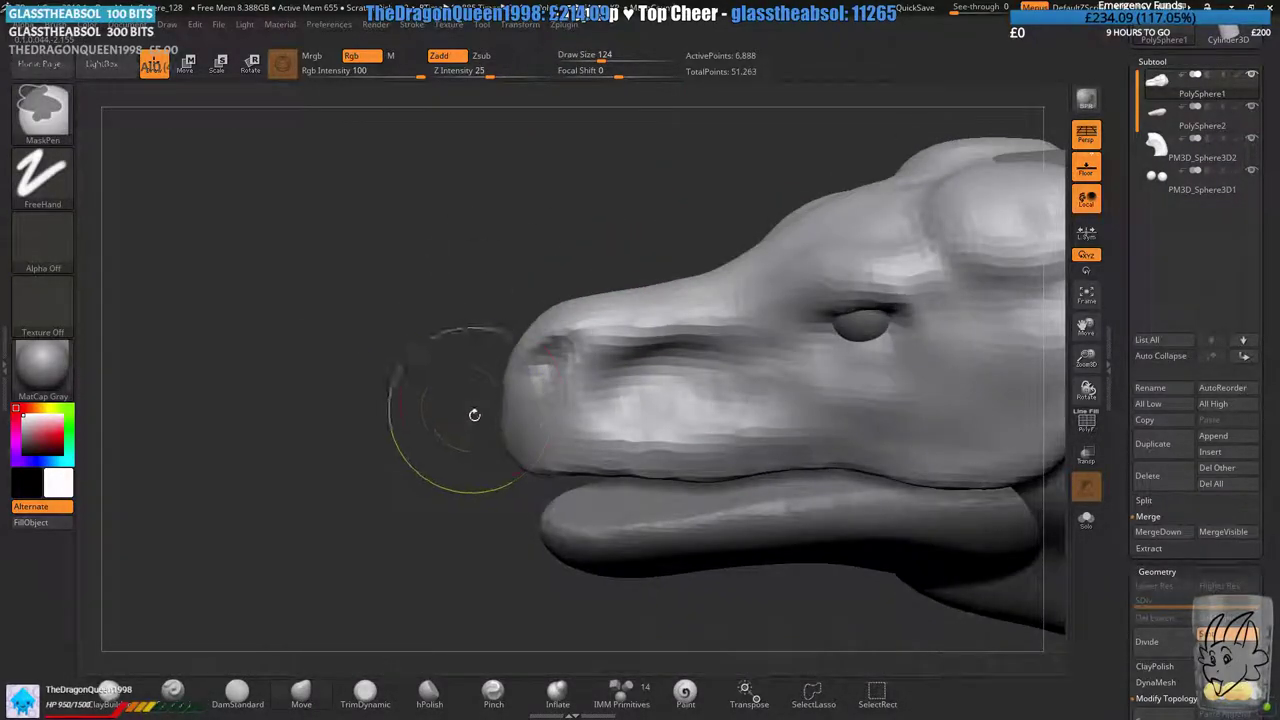
pyautogui.moveTo(474, 414)
pyautogui.mouseDown(button='right')
pyautogui.moveTo(551, 437)
pyautogui.moveTo(516, 354)
pyautogui.mouseUp(button='right')
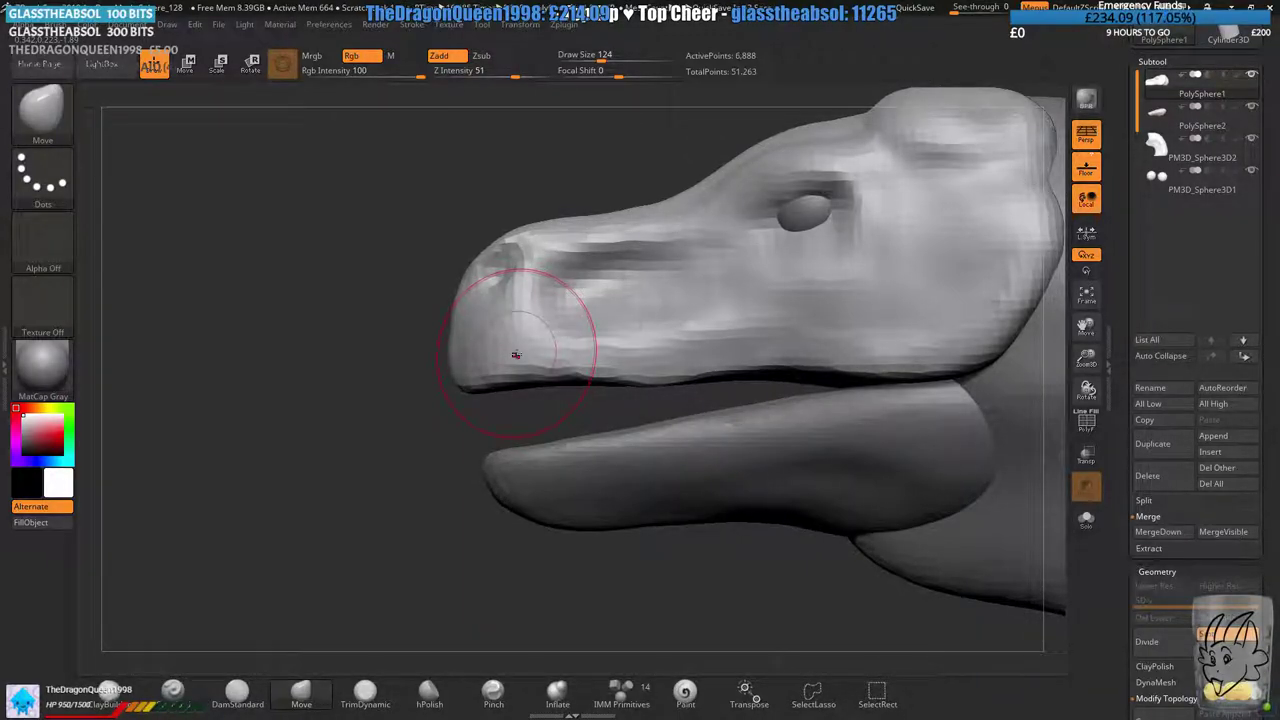
pyautogui.moveTo(531, 243)
pyautogui.keyDown('ctrl'); pyautogui.mouseDown(button='right')
pyautogui.moveTo(528, 190)
pyautogui.moveTo(600, 289)
pyautogui.moveTo(596, 382)
pyautogui.moveTo(629, 191)
pyautogui.moveTo(609, 246)
pyautogui.mouseUp(button='right'); pyautogui.keyUp('ctrl')
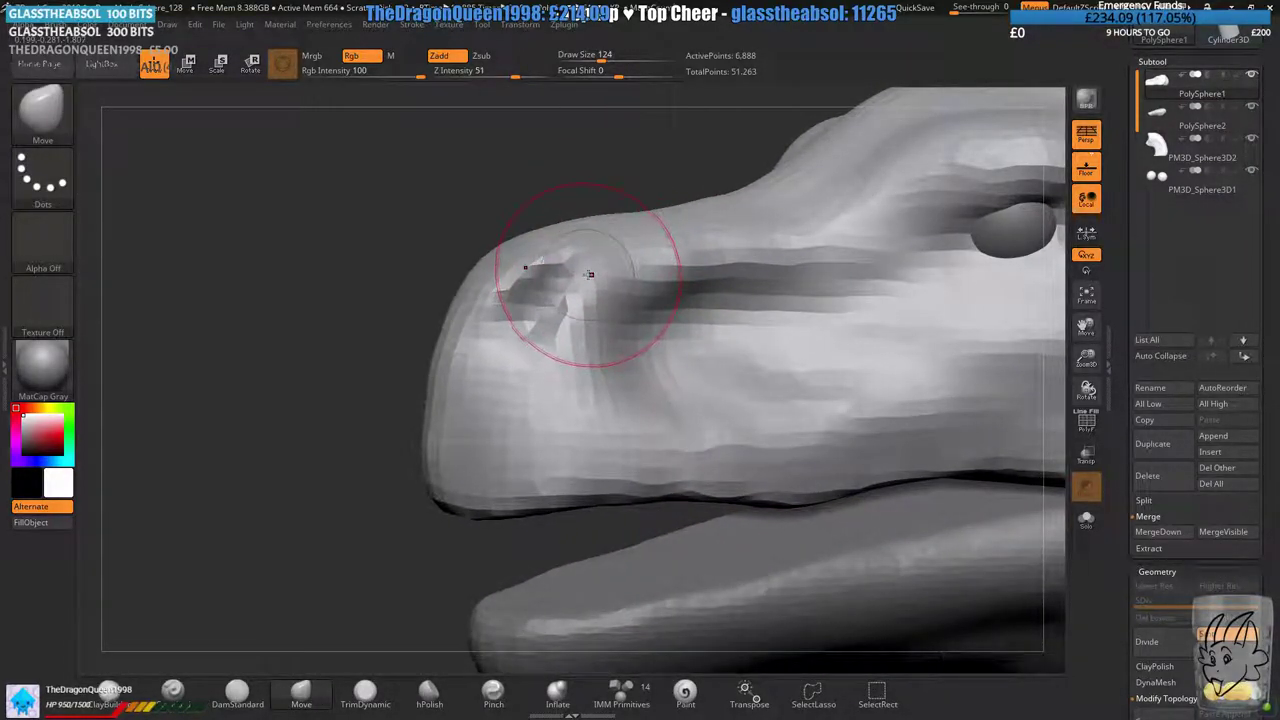
pyautogui.moveTo(590, 276); pyautogui.dragTo(523, 320)
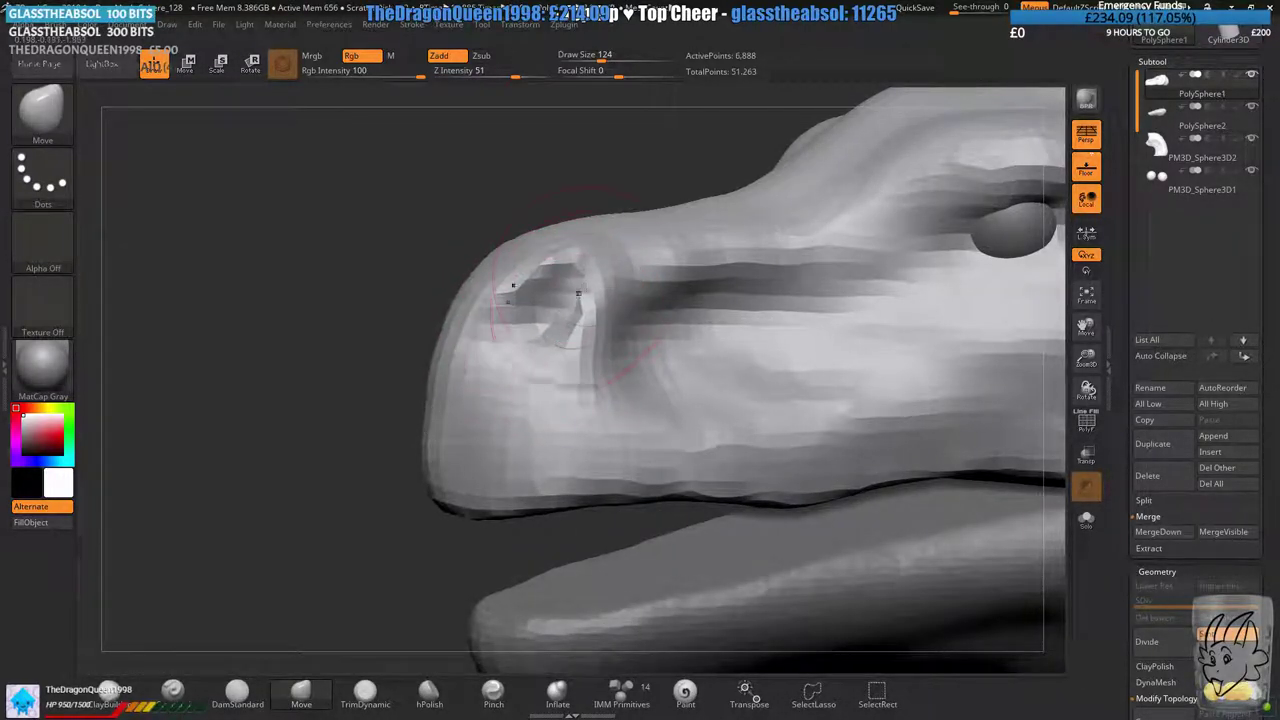
pyautogui.moveTo(517, 290)
pyautogui.mouseDown(button='right')
pyautogui.moveTo(744, 295)
pyautogui.moveTo(746, 379)
pyautogui.mouseUp(button='right')
pyautogui.moveTo(749, 381); pyautogui.dragTo(737, 374)
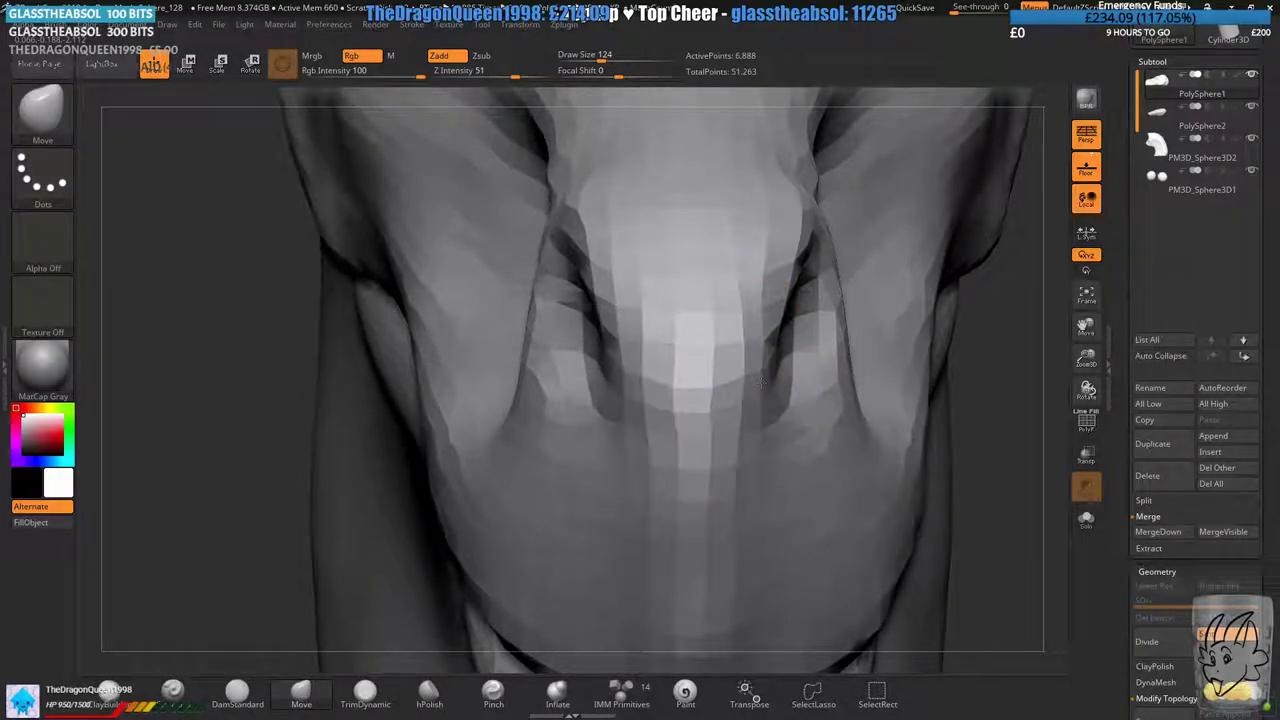
# - Remesh the upper head with DynaMesh and check the snout from the side
pyautogui.keyDown('ctrl'); pyautogui.moveTo(731, 354); pyautogui.dragTo(724, 290, button='right'); pyautogui.keyUp('ctrl')
pyautogui.keyDown('ctrl'); pyautogui.moveTo(411, 486); pyautogui.dragTo(382, 450); pyautogui.keyUp('ctrl')
pyautogui.moveTo(640, 535); pyautogui.dragTo(640, 445, button='right')
pyautogui.moveTo(415, 445); pyautogui.dragTo(592, 371)
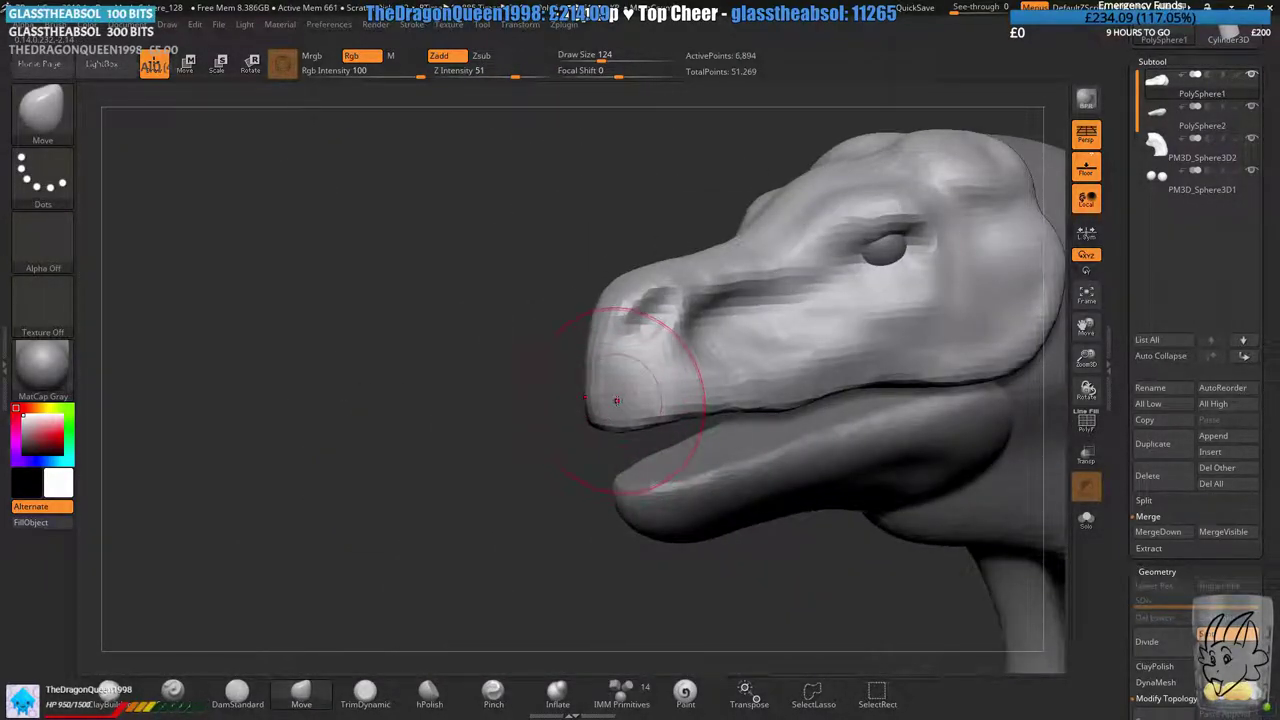
pyautogui.keyDown('alt'); pyautogui.moveTo(773, 387); pyautogui.dragTo(400, 370, button='right'); pyautogui.keyUp('alt')
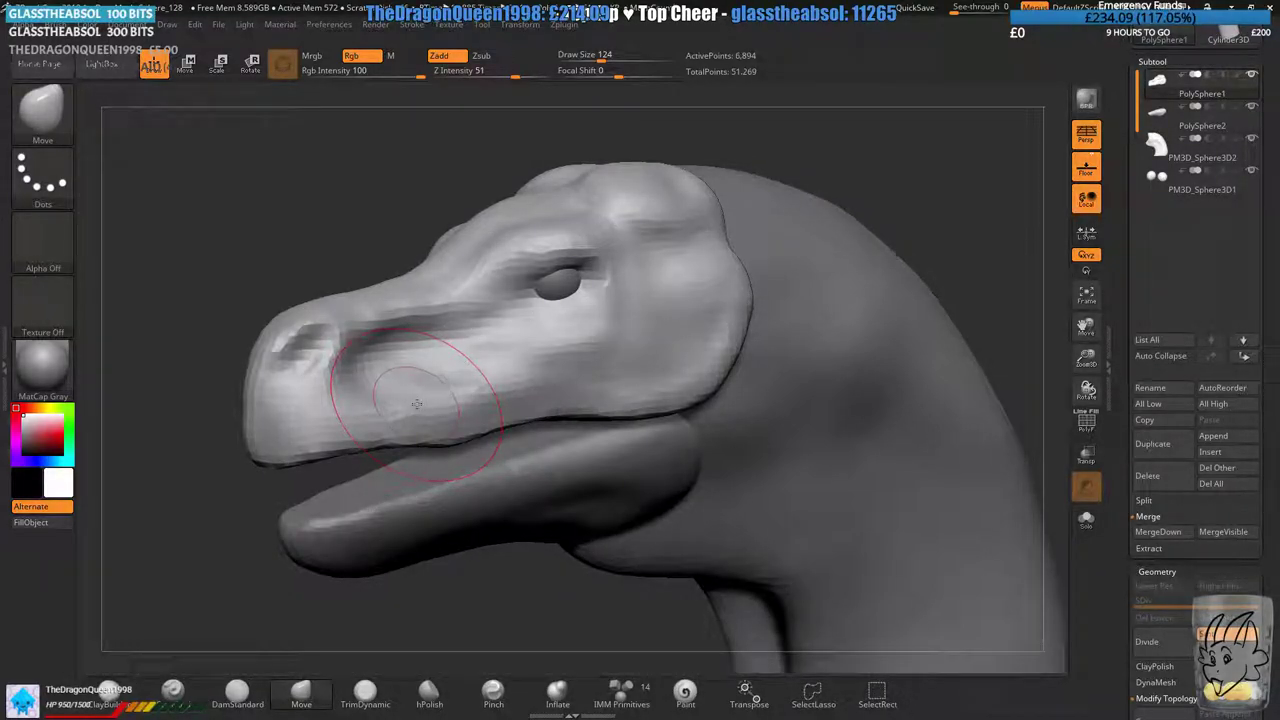
pyautogui.click(563, 25)
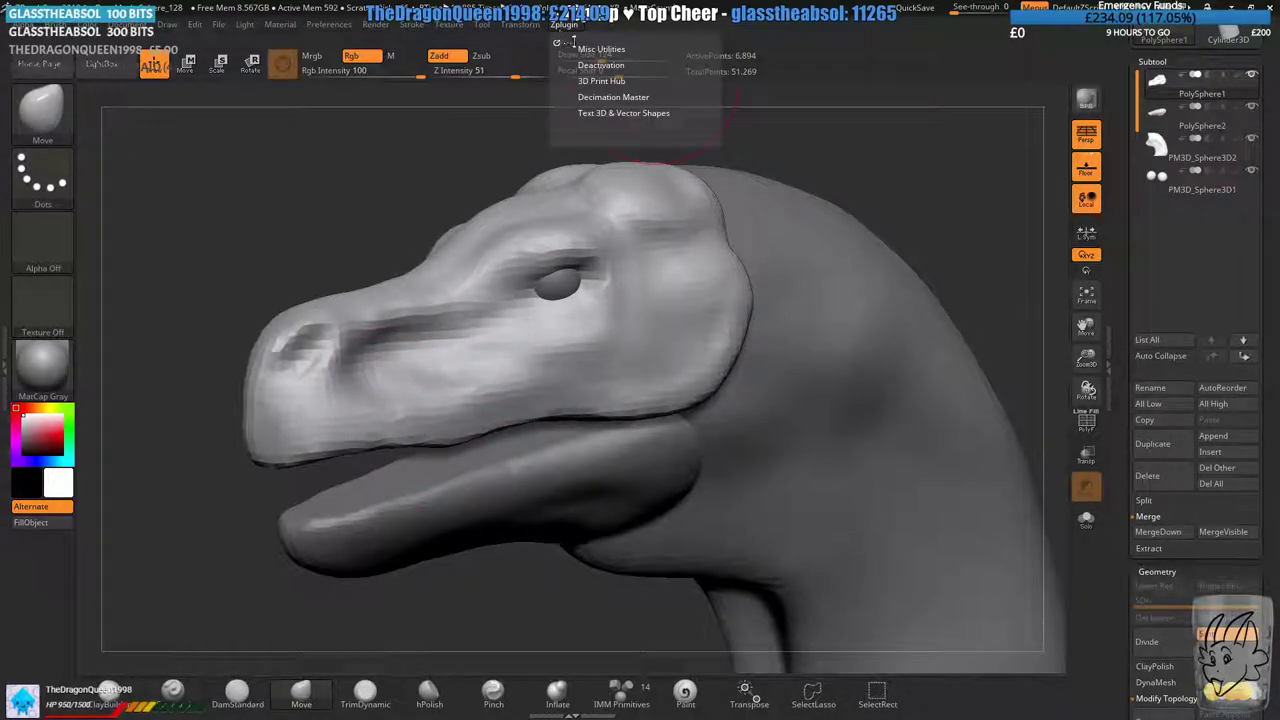
pyautogui.click(611, 97)
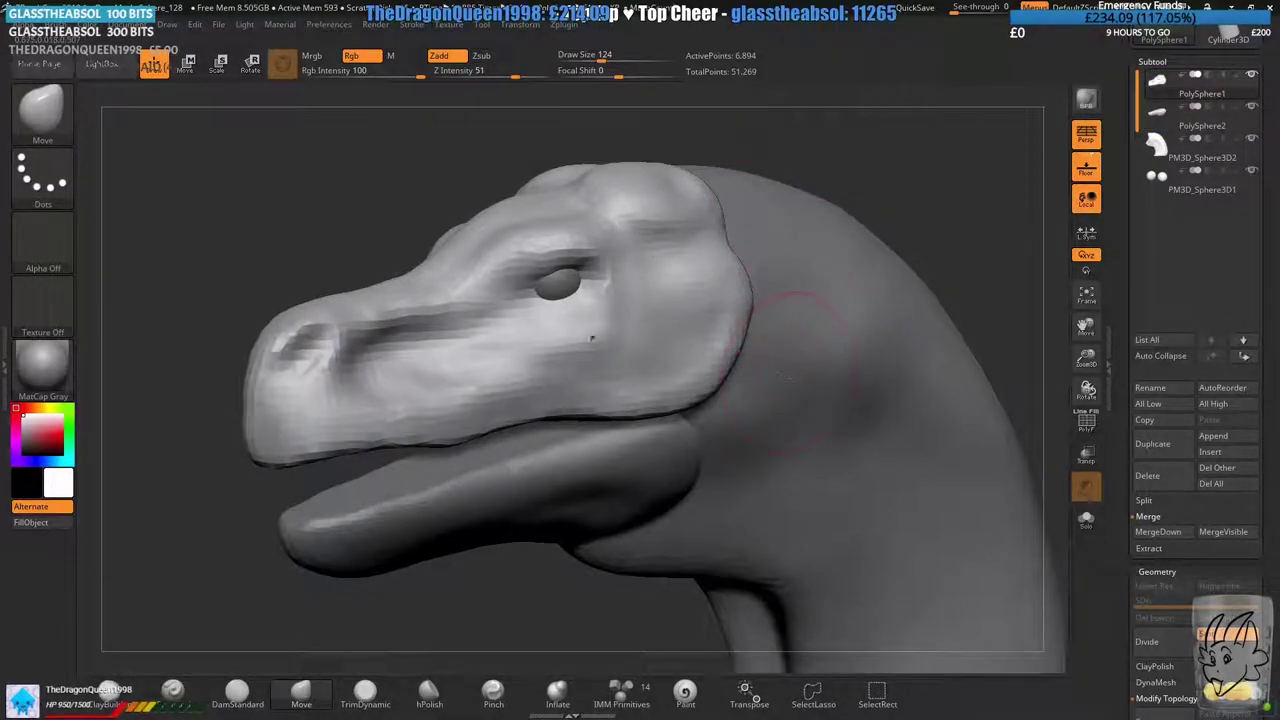
# - Select the lower jaw subtool PolySphere2 and reshape its underside into a concave curve with the Move brush
pyautogui.moveTo(754, 354)
pyautogui.keyDown('alt'); pyautogui.mouseDown(button='right')
pyautogui.moveTo(829, 371)
pyautogui.moveTo(813, 387)
pyautogui.mouseUp(button='right'); pyautogui.keyUp('alt')
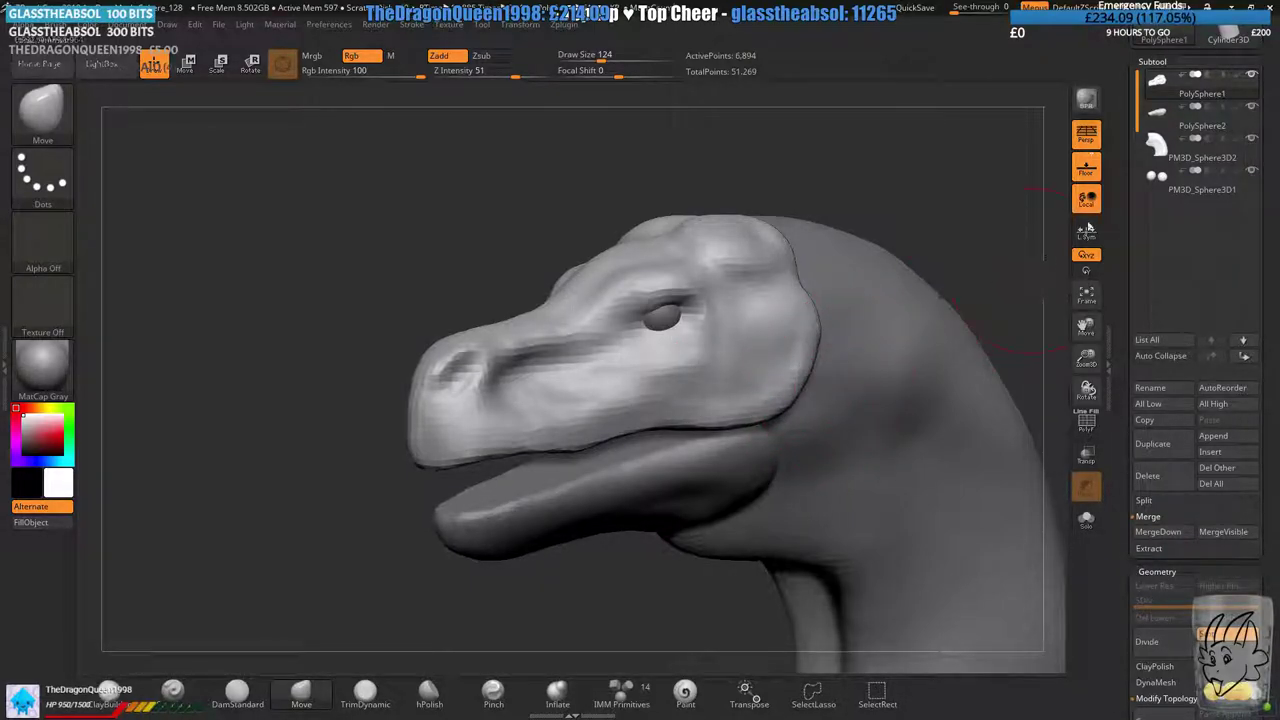
pyautogui.click(1151, 114)
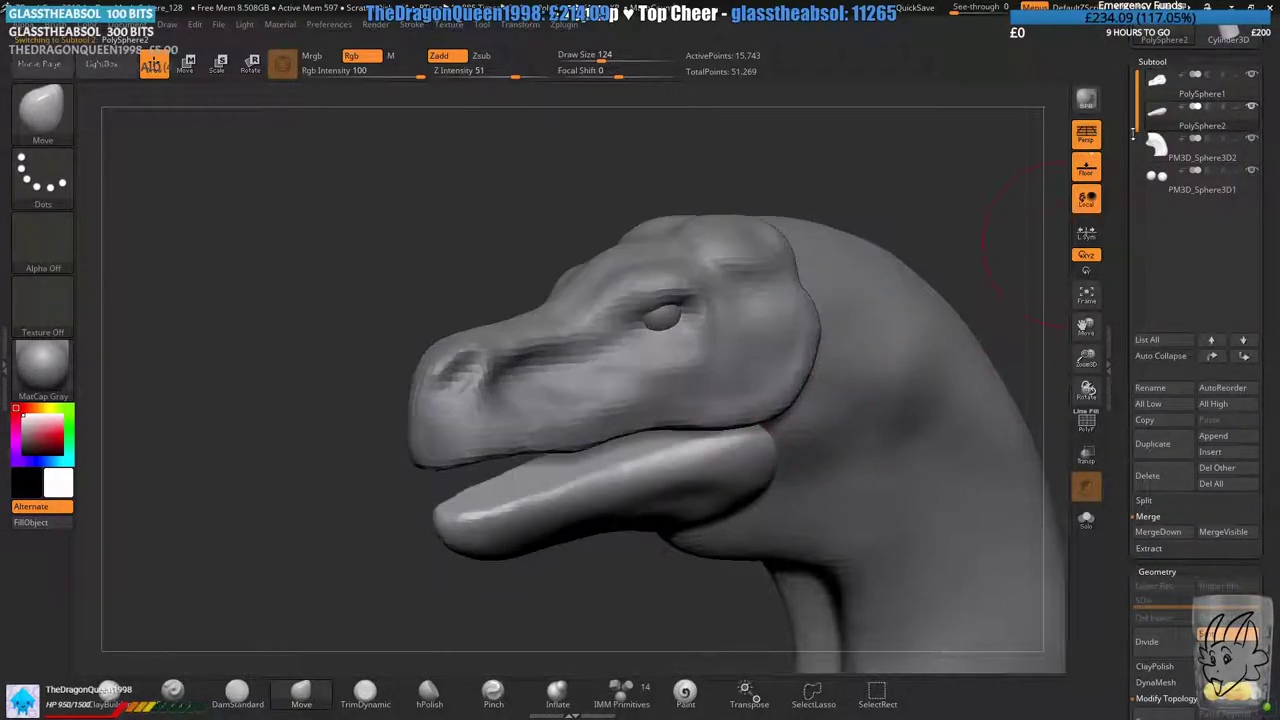
pyautogui.moveTo(608, 463); pyautogui.dragTo(612, 350, button='right')
pyautogui.keyDown('ctrl'); pyautogui.moveTo(612, 350); pyautogui.dragTo(550, 102, button='right'); pyautogui.keyUp('ctrl')
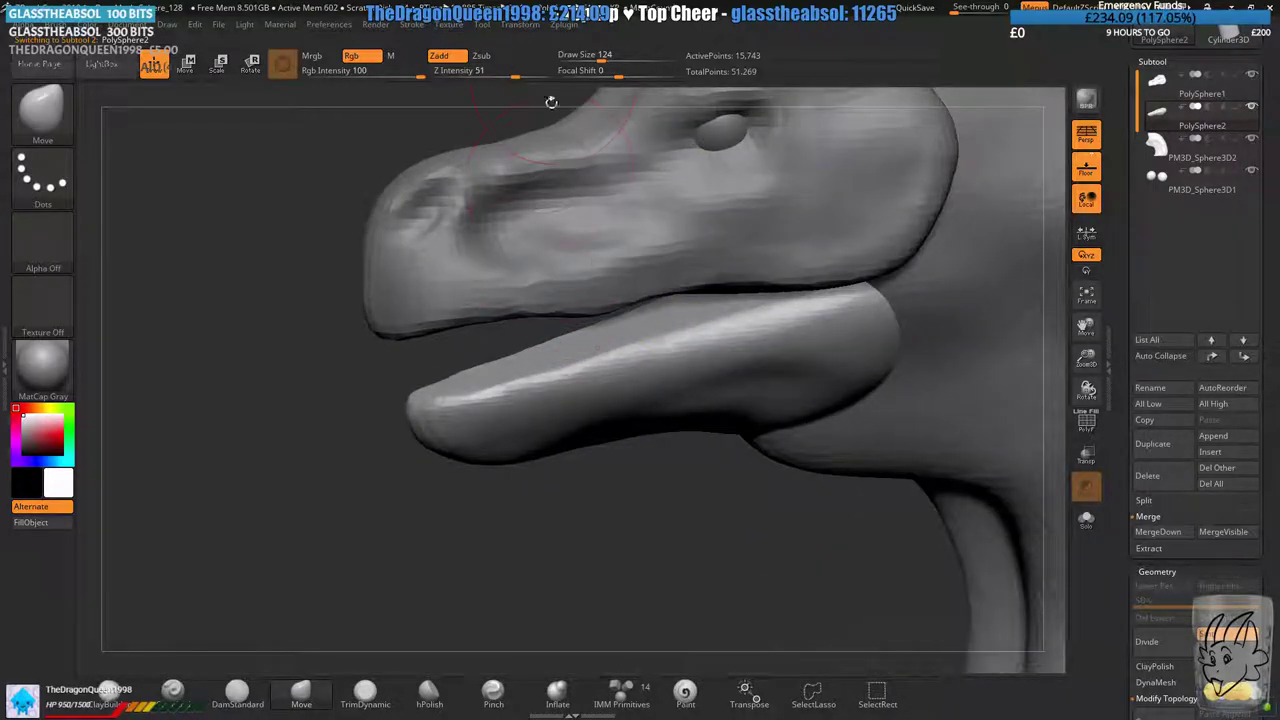
pyautogui.moveTo(544, 331); pyautogui.dragTo(538, 317, button='right')
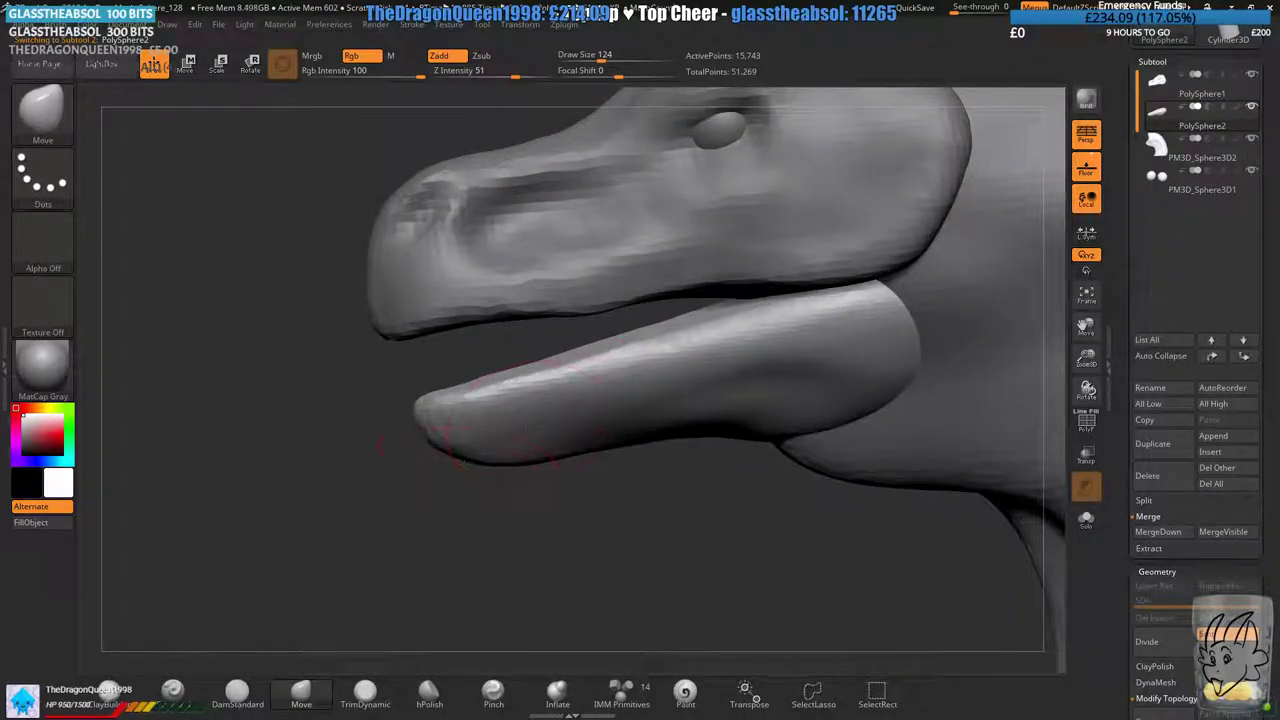
pyautogui.moveTo(480, 437)
pyautogui.keyDown('ctrl'); pyautogui.mouseDown(button='right')
pyautogui.moveTo(446, 433)
pyautogui.moveTo(720, 430)
pyautogui.moveTo(649, 424)
pyautogui.moveTo(752, 383)
pyautogui.moveTo(750, 450)
pyautogui.moveTo(738, 422)
pyautogui.mouseUp(button='right'); pyautogui.keyUp('ctrl')
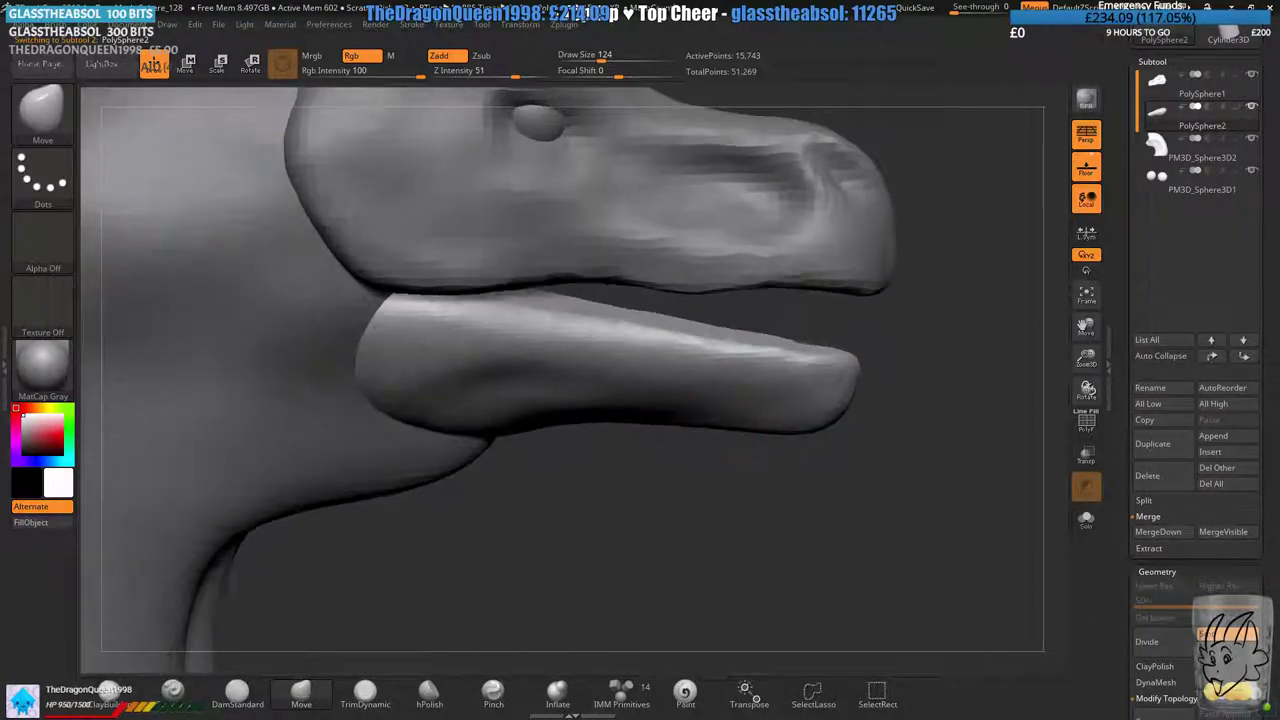
pyautogui.moveTo(712, 436)
pyautogui.mouseDown()
pyautogui.moveTo(710, 420)
pyautogui.moveTo(662, 427)
pyautogui.mouseUp()
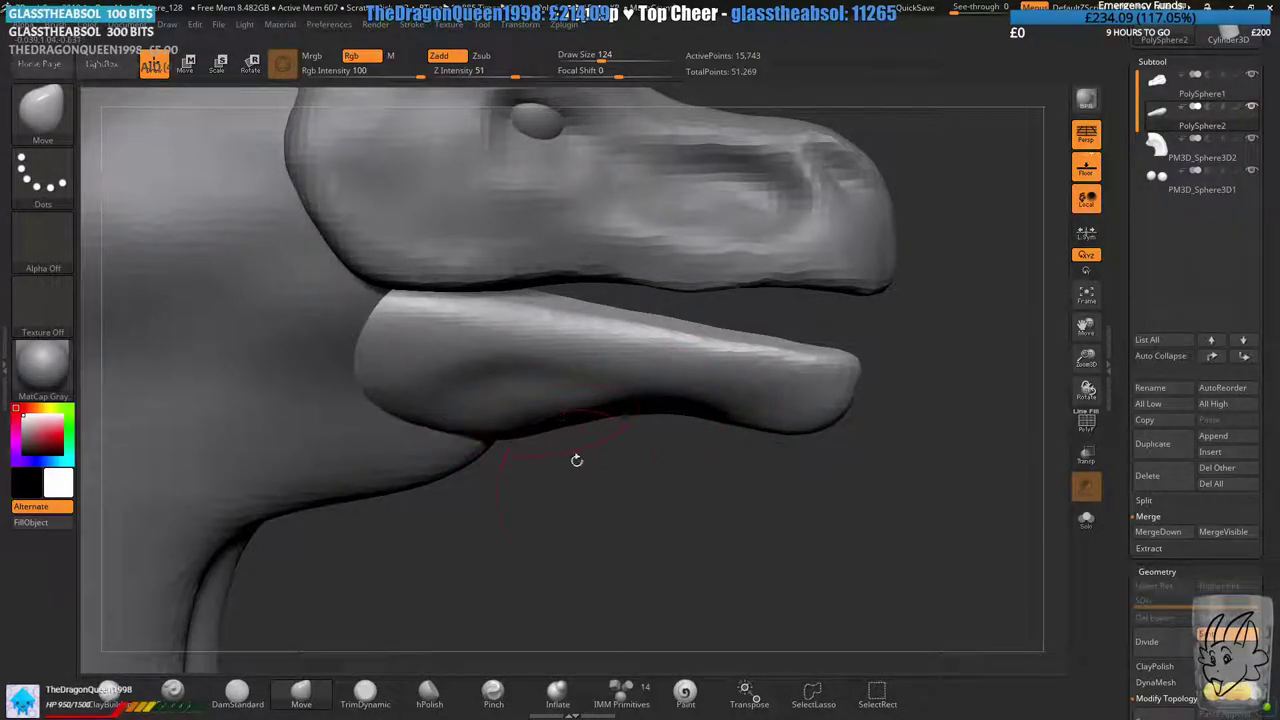
pyautogui.moveTo(577, 457); pyautogui.dragTo(583, 433, button='right')
pyautogui.moveTo(576, 389); pyautogui.dragTo(570, 402)
pyautogui.moveTo(645, 438); pyautogui.dragTo(578, 430, button='right')
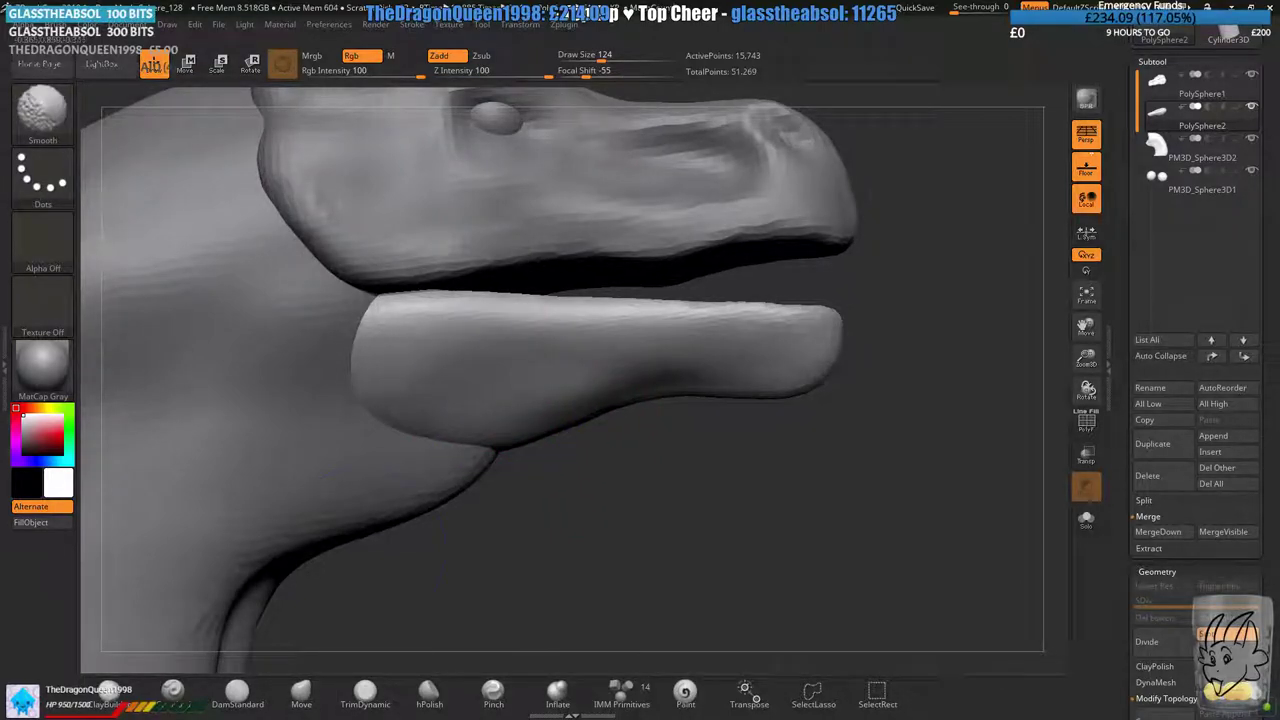
# - Choose the ClayBuildup brush with a draw size of 108 for sculpting the lower jaw
pyautogui.click(150, 697)
pyautogui.moveTo(476, 527)
pyautogui.keyDown('alt'); pyautogui.mouseDown(button='right')
pyautogui.moveTo(534, 472)
pyautogui.moveTo(498, 525)
pyautogui.mouseUp(button='right'); pyautogui.keyUp('alt')
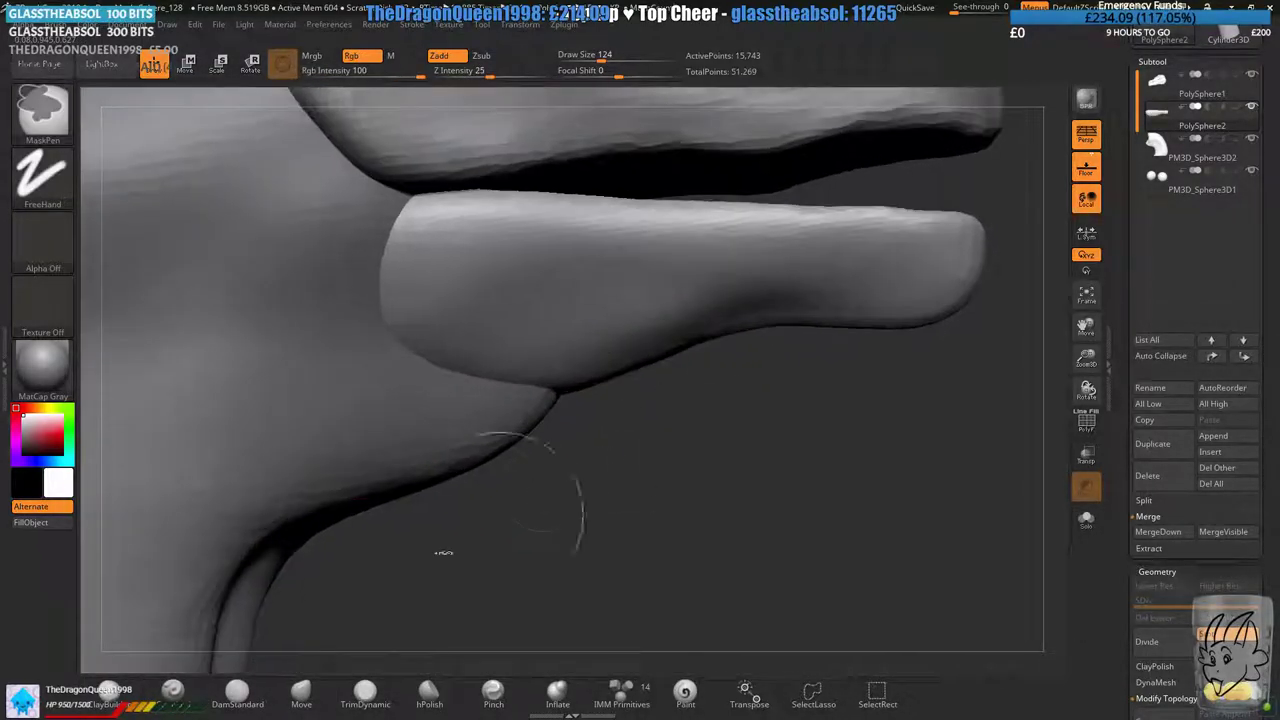
pyautogui.click(112, 695)
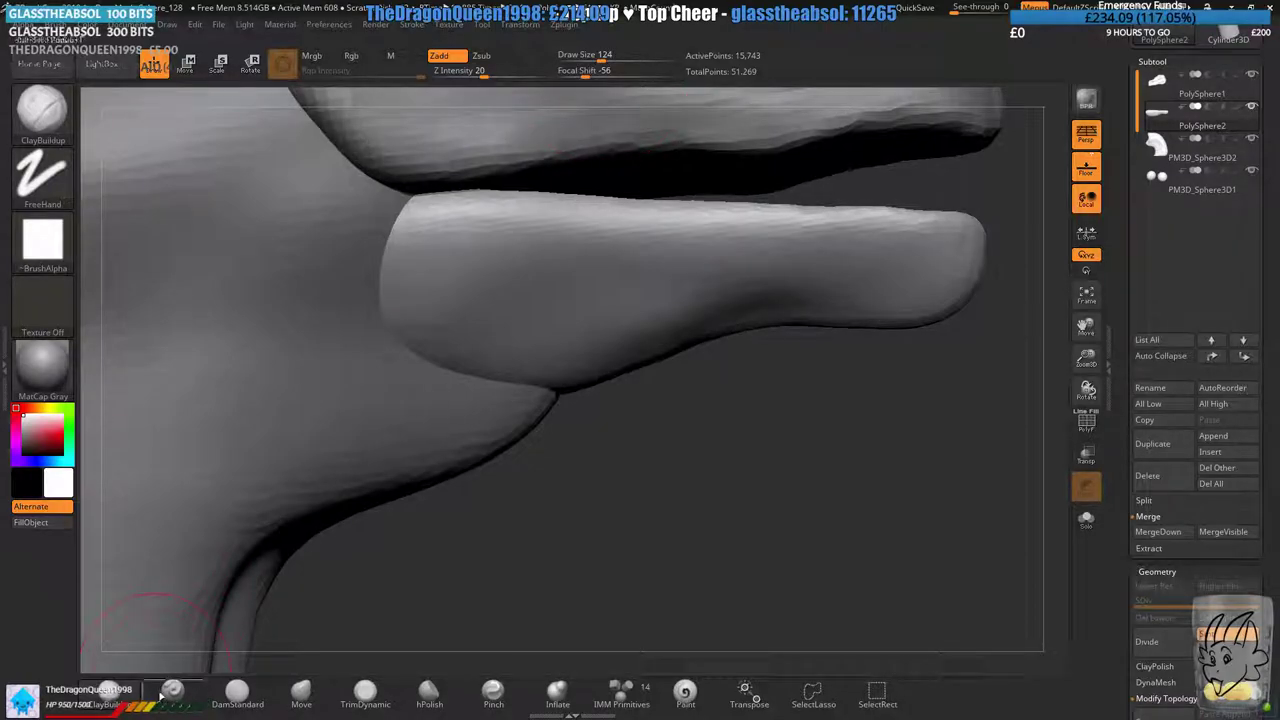
pyautogui.click(165, 692)
pyautogui.moveTo(600, 58); pyautogui.dragTo(590, 58)
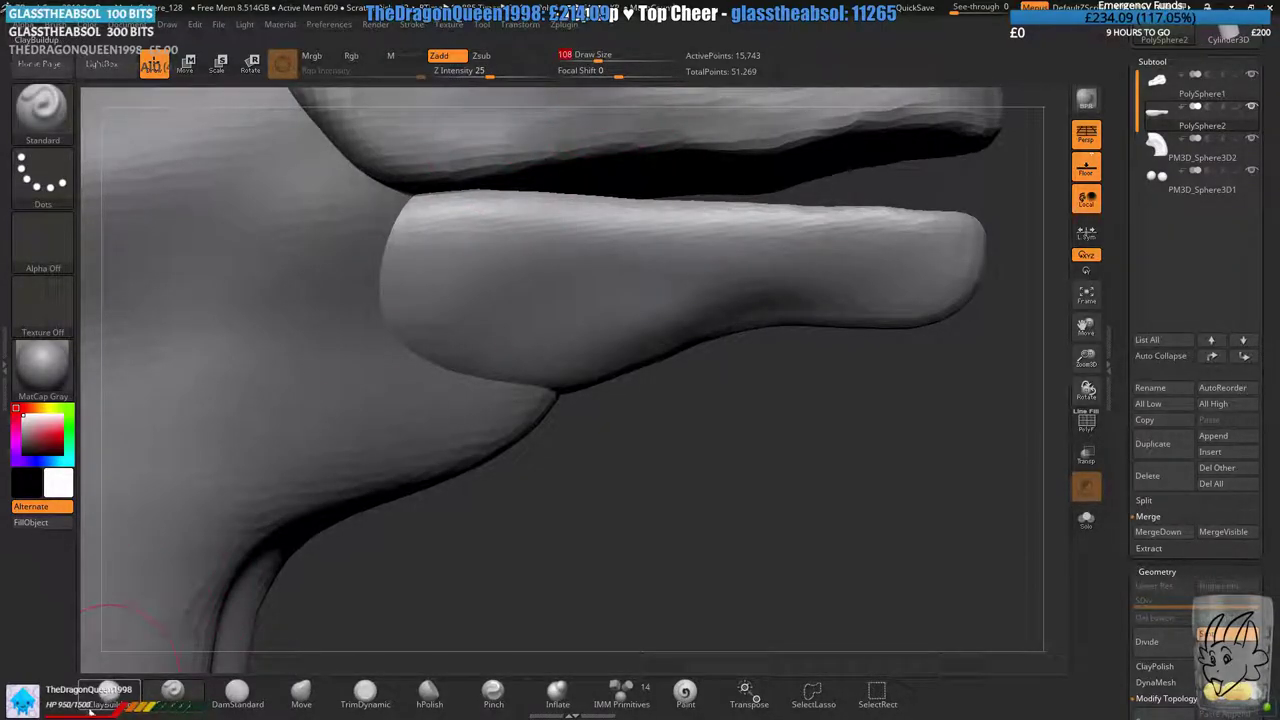
pyautogui.click(110, 690)
pyautogui.moveTo(443, 509)
pyautogui.mouseDown(button='right')
pyautogui.moveTo(474, 427)
pyautogui.moveTo(462, 400)
pyautogui.mouseUp(button='right')
pyautogui.moveTo(490, 334); pyautogui.dragTo(655, 302)
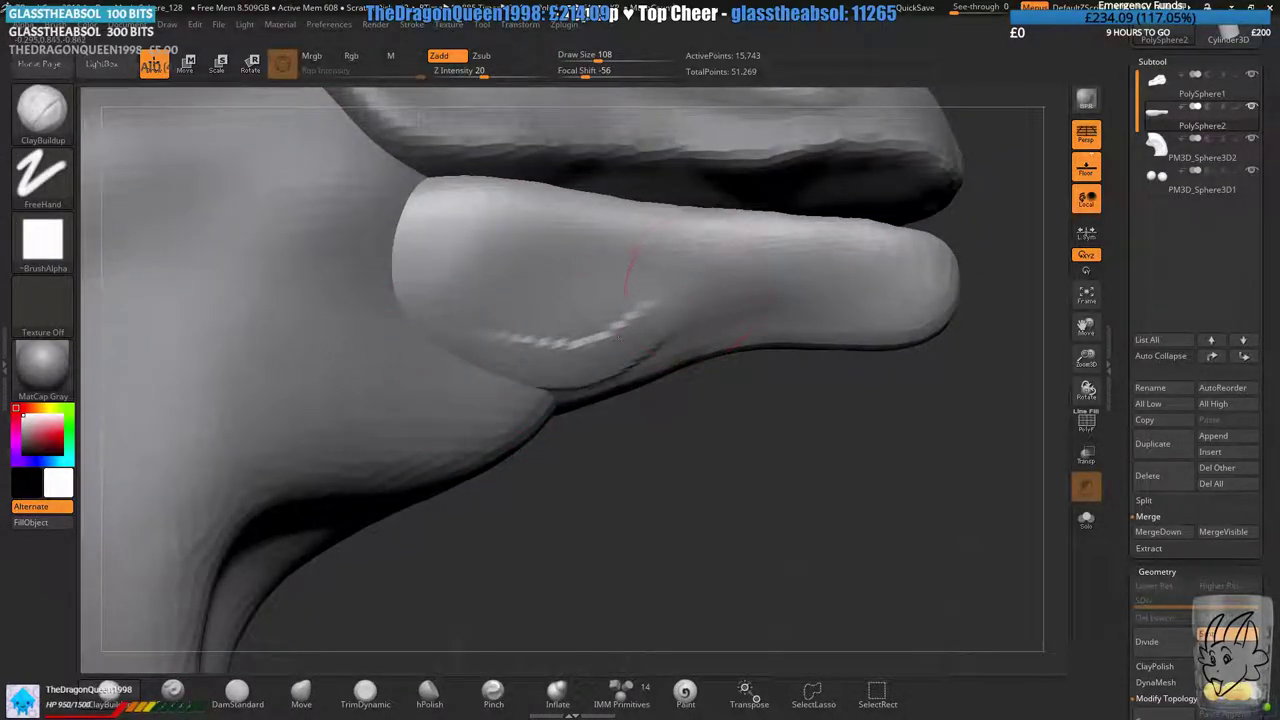
pyautogui.moveTo(528, 342); pyautogui.dragTo(668, 288)
pyautogui.hotkey('ctrl', 'z')
pyautogui.hotkey('ctrl', 'z')
# - Build up a ridge along the lower jaw's side and rear edge at draw size 104, and remesh the jaw
pyautogui.moveTo(604, 60); pyautogui.dragTo(600, 60)
pyautogui.moveTo(554, 454); pyautogui.dragTo(545, 396, button='right')
pyautogui.moveTo(429, 337)
pyautogui.mouseDown()
pyautogui.moveTo(606, 366)
pyautogui.moveTo(690, 320)
pyautogui.mouseUp()
pyautogui.moveTo(796, 298)
pyautogui.mouseDown()
pyautogui.moveTo(690, 342)
pyautogui.moveTo(780, 298)
pyautogui.moveTo(590, 354)
pyautogui.mouseUp()
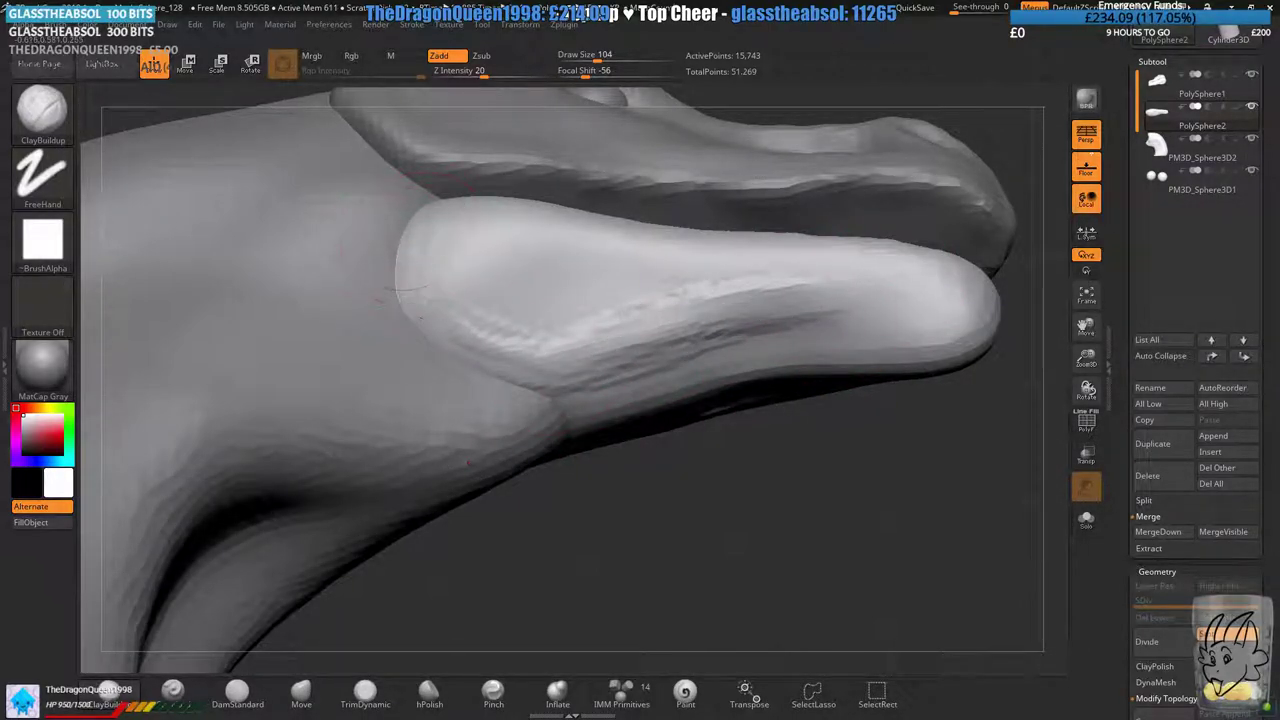
pyautogui.moveTo(414, 252)
pyautogui.mouseDown()
pyautogui.moveTo(471, 343)
pyautogui.moveTo(424, 296)
pyautogui.moveTo(475, 338)
pyautogui.moveTo(543, 342)
pyautogui.mouseUp()
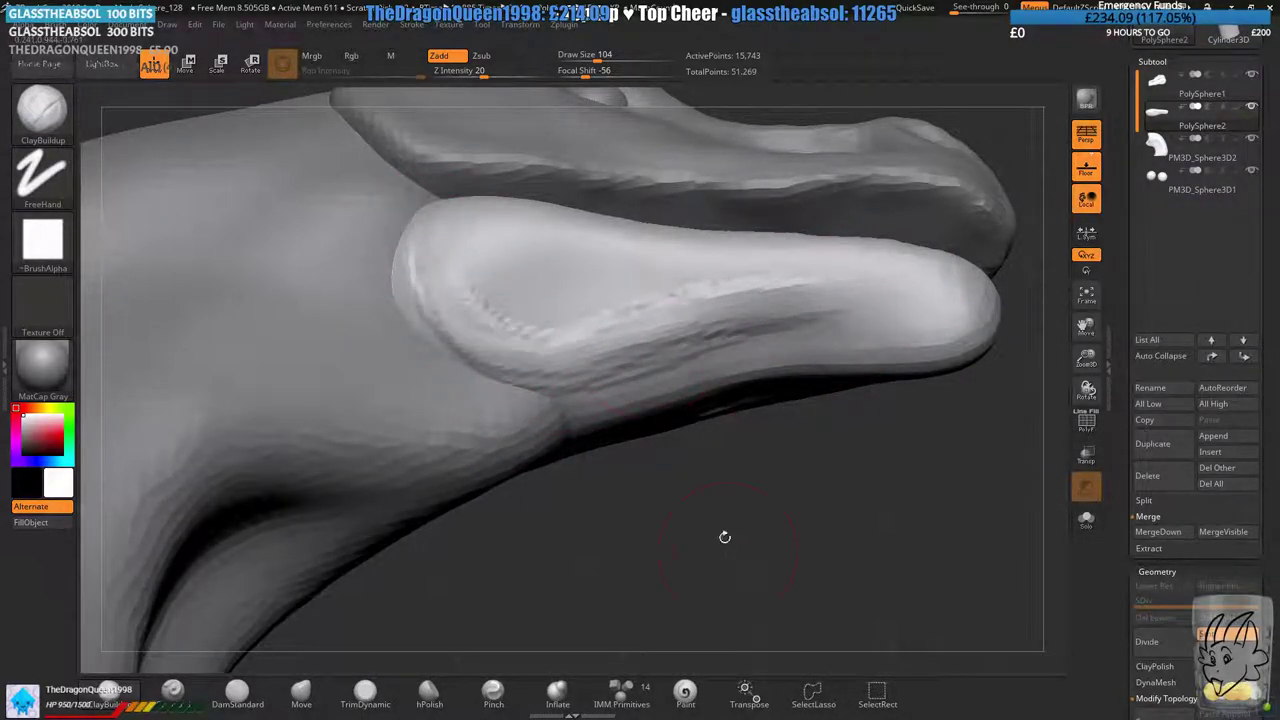
pyautogui.moveTo(723, 541)
pyautogui.keyDown('ctrl'); pyautogui.mouseDown()
pyautogui.moveTo(780, 499)
pyautogui.moveTo(765, 470)
pyautogui.mouseUp(); pyautogui.keyUp('ctrl')
# - Build up a central strip of clay on the jaw's underside, between the two jaw halves, and remesh it
pyautogui.moveTo(770, 515)
pyautogui.mouseDown()
pyautogui.moveTo(740, 430)
pyautogui.moveTo(790, 348)
pyautogui.moveTo(820, 345)
pyautogui.moveTo(829, 329)
pyautogui.mouseUp()
pyautogui.keyDown('alt'); pyautogui.moveTo(829, 329); pyautogui.dragTo(742, 448, button='right'); pyautogui.keyUp('alt')
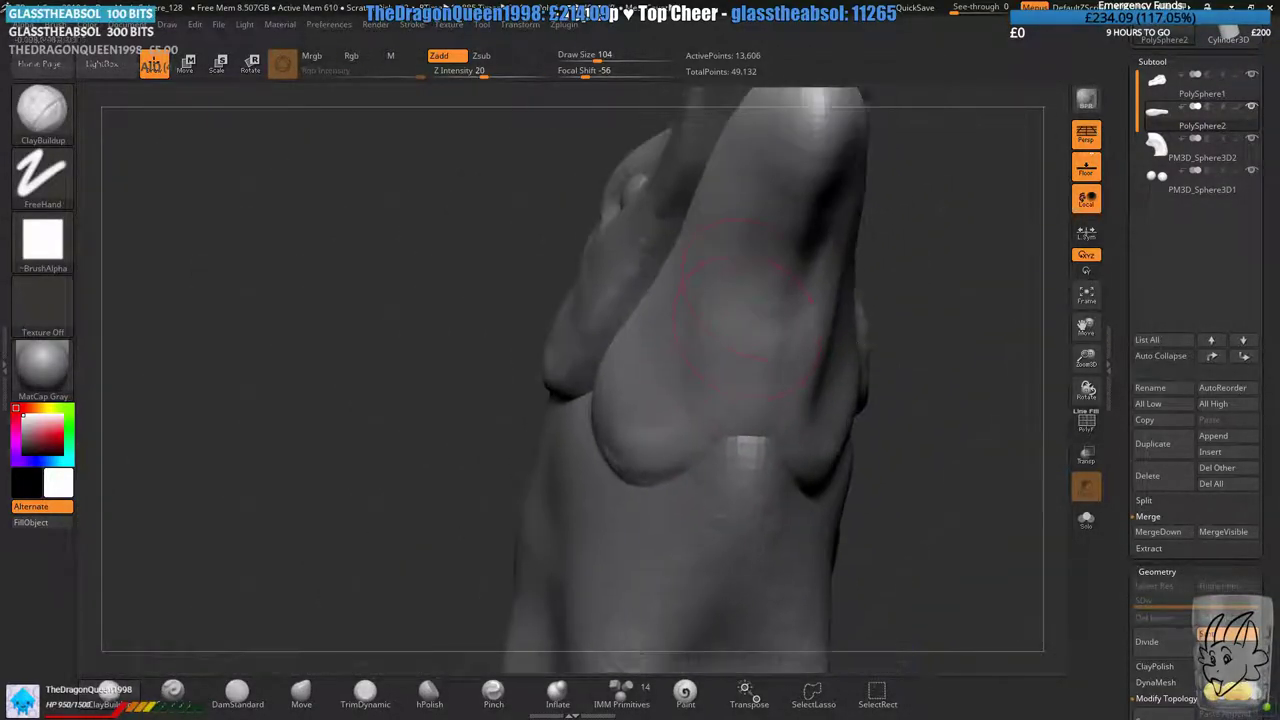
pyautogui.moveTo(797, 208)
pyautogui.mouseDown()
pyautogui.moveTo(790, 290)
pyautogui.moveTo(748, 425)
pyautogui.mouseUp()
pyautogui.moveTo(790, 245); pyautogui.dragTo(758, 420)
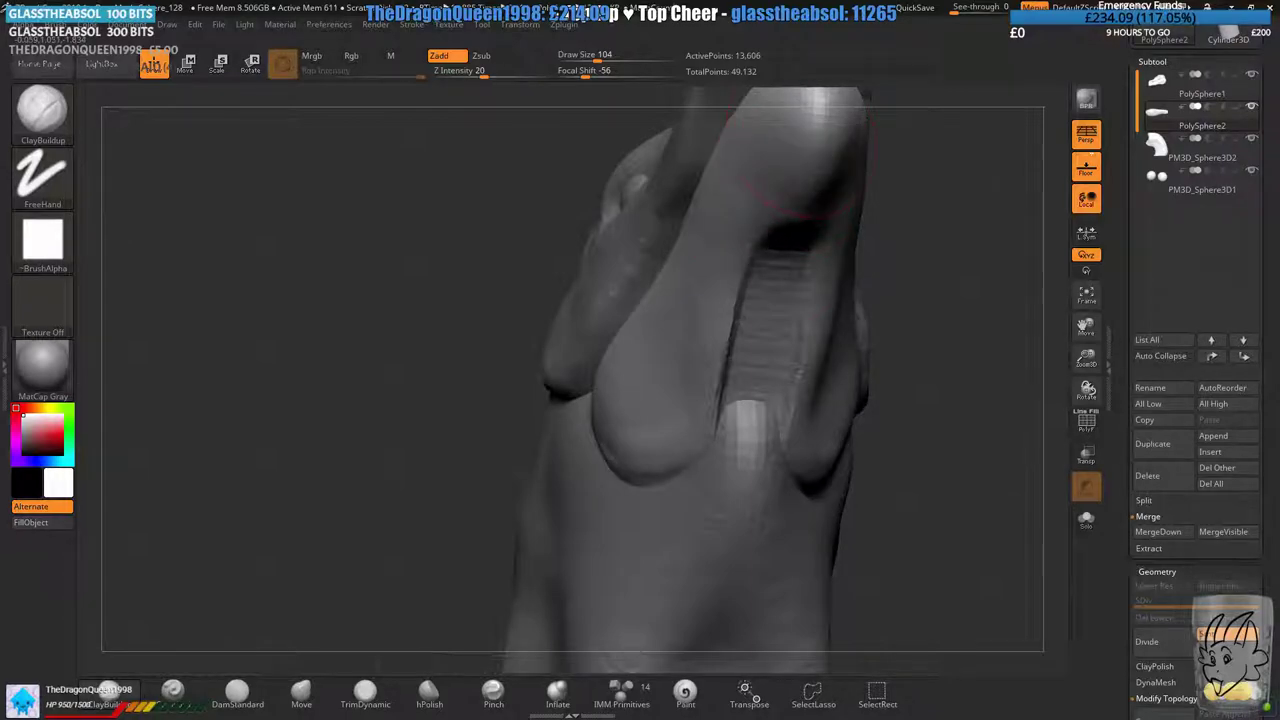
pyautogui.moveTo(943, 420); pyautogui.dragTo(831, 363)
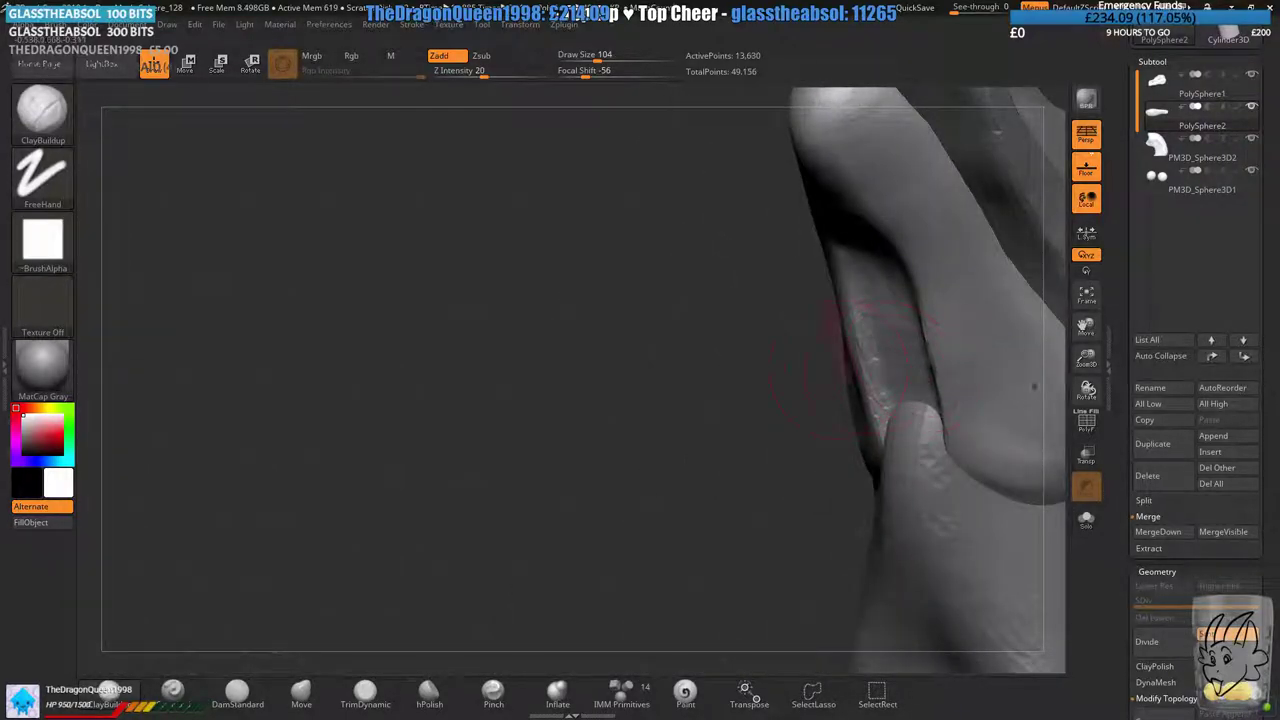
# - Add clay along the inner edges of both jaw halves and smooth them into the central strip underneath
pyautogui.moveTo(856, 372)
pyautogui.mouseDown(button='right')
pyautogui.moveTo(925, 394)
pyautogui.moveTo(770, 310)
pyautogui.mouseUp(button='right')
pyautogui.moveTo(770, 310); pyautogui.dragTo(774, 212)
pyautogui.moveTo(768, 192)
pyautogui.keyDown('alt'); pyautogui.mouseDown(button='right')
pyautogui.moveTo(702, 314)
pyautogui.moveTo(709, 277)
pyautogui.mouseUp(button='right'); pyautogui.keyUp('alt')
pyautogui.keyDown('alt'); pyautogui.moveTo(732, 325); pyautogui.dragTo(762, 263, button='right'); pyautogui.keyUp('alt')
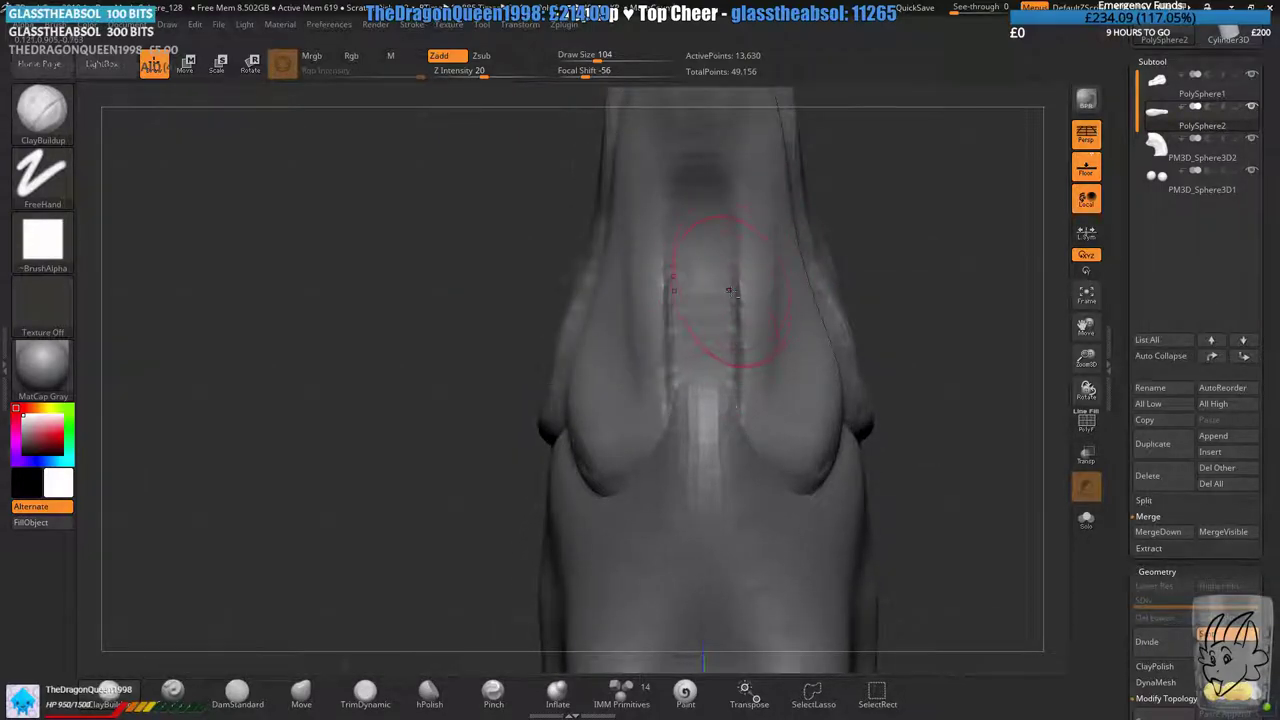
pyautogui.moveTo(733, 289)
pyautogui.mouseDown()
pyautogui.moveTo(754, 406)
pyautogui.moveTo(744, 259)
pyautogui.moveTo(748, 392)
pyautogui.mouseUp()
pyautogui.moveTo(745, 310)
pyautogui.keyDown('shift'); pyautogui.mouseDown()
pyautogui.moveTo(722, 366)
pyautogui.moveTo(748, 425)
pyautogui.mouseUp(); pyautogui.keyUp('shift')
pyautogui.moveTo(763, 241); pyautogui.dragTo(770, 380, button='right')
# - Build up a ridge along the lower side of the jaw, from its rear corner forward to the chin
pyautogui.moveTo(820, 250)
pyautogui.keyDown('alt'); pyautogui.mouseDown(button='right')
pyautogui.moveTo(594, 401)
pyautogui.moveTo(612, 408)
pyautogui.moveTo(577, 338)
pyautogui.mouseUp(button='right'); pyautogui.keyUp('alt')
pyautogui.moveTo(508, 384); pyautogui.dragTo(590, 370)
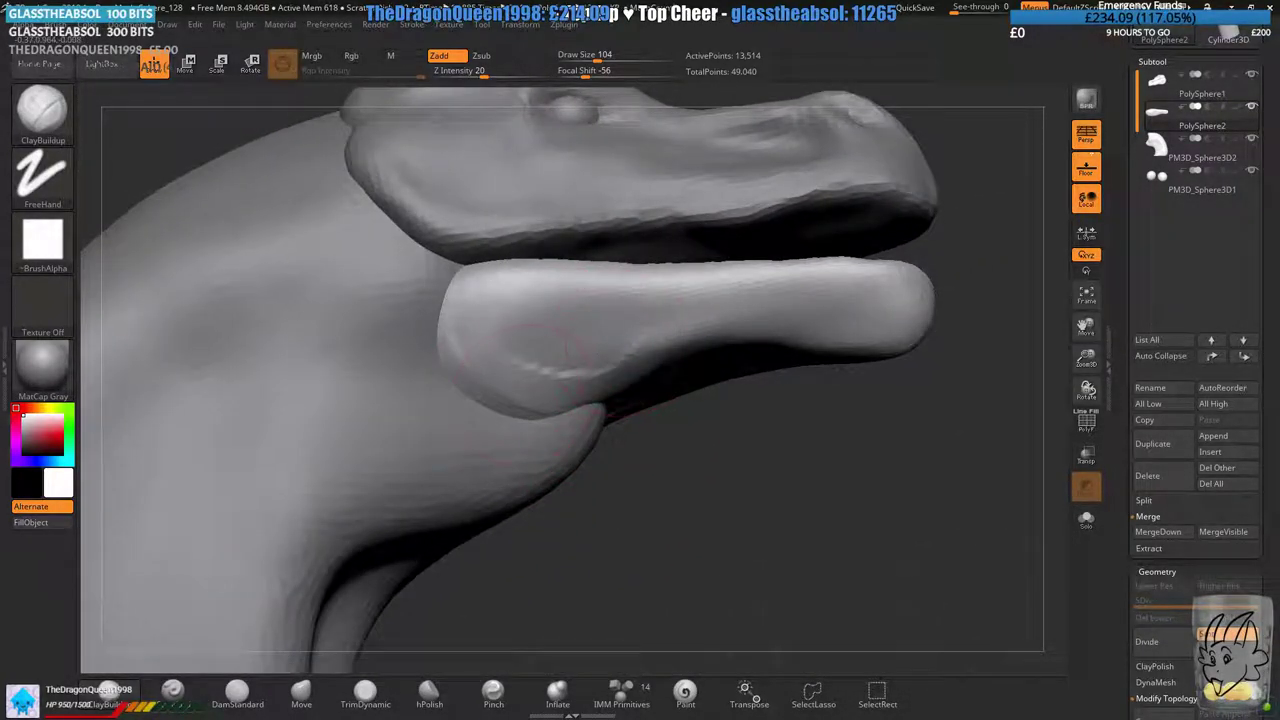
pyautogui.hotkey('ctrl', 'z')
pyautogui.moveTo(537, 406)
pyautogui.mouseDown(button='right')
pyautogui.moveTo(523, 352)
pyautogui.moveTo(520, 378)
pyautogui.mouseUp(button='right')
pyautogui.moveTo(515, 379); pyautogui.dragTo(768, 311)
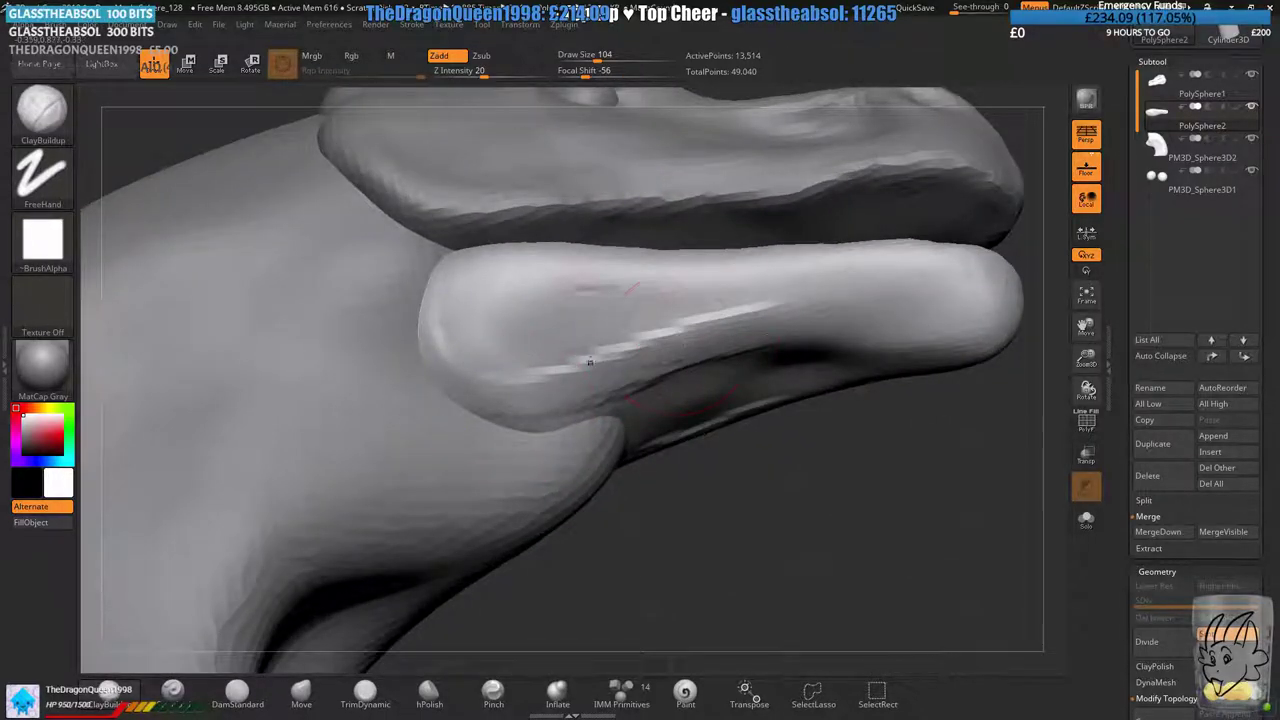
pyautogui.moveTo(591, 357); pyautogui.dragTo(890, 317)
pyautogui.moveTo(768, 318); pyautogui.dragTo(915, 317)
pyautogui.moveTo(828, 328)
pyautogui.mouseDown()
pyautogui.moveTo(520, 400)
pyautogui.moveTo(471, 371)
pyautogui.moveTo(509, 391)
pyautogui.moveTo(497, 410)
pyautogui.moveTo(520, 405)
pyautogui.mouseUp()
pyautogui.hotkey('ctrl', 'z')
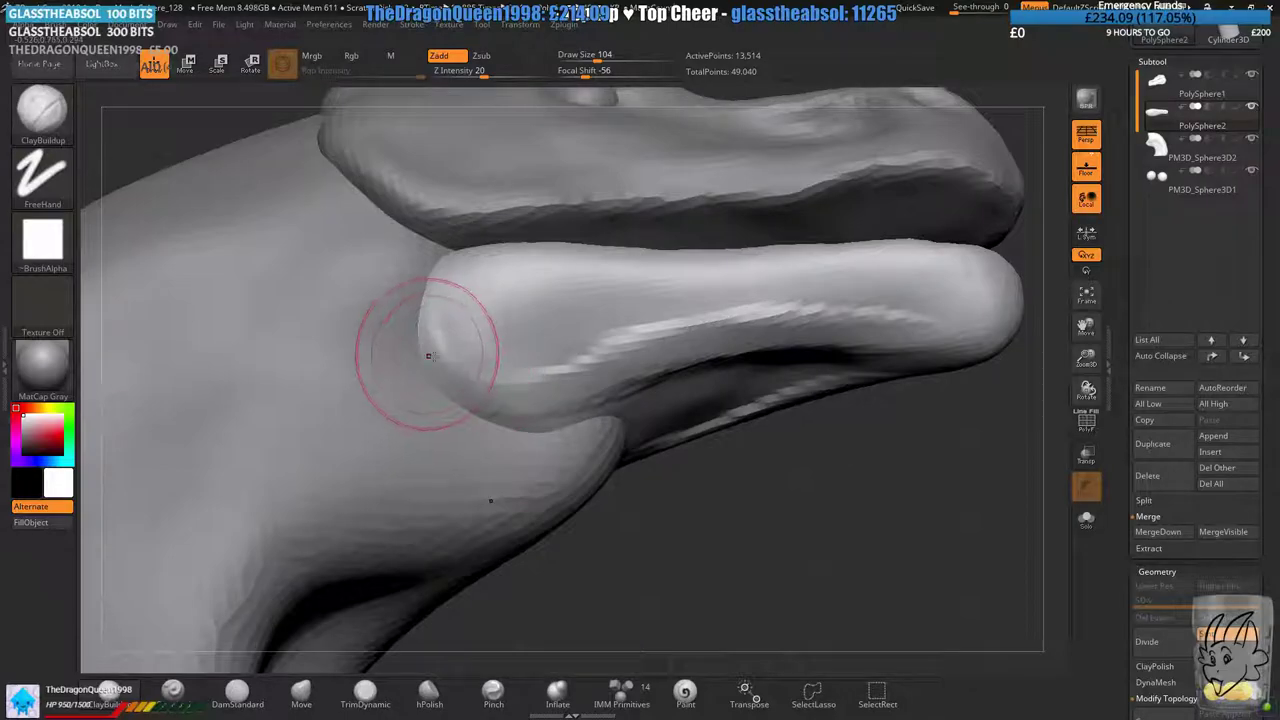
# - Thicken the ridge around the jaw's rear corner, remesh the jaw and smooth the ridge
pyautogui.moveTo(429, 354)
pyautogui.mouseDown()
pyautogui.moveTo(490, 395)
pyautogui.moveTo(640, 382)
pyautogui.mouseUp()
pyautogui.moveTo(462, 373)
pyautogui.mouseDown()
pyautogui.moveTo(545, 373)
pyautogui.moveTo(802, 320)
pyautogui.mouseUp()
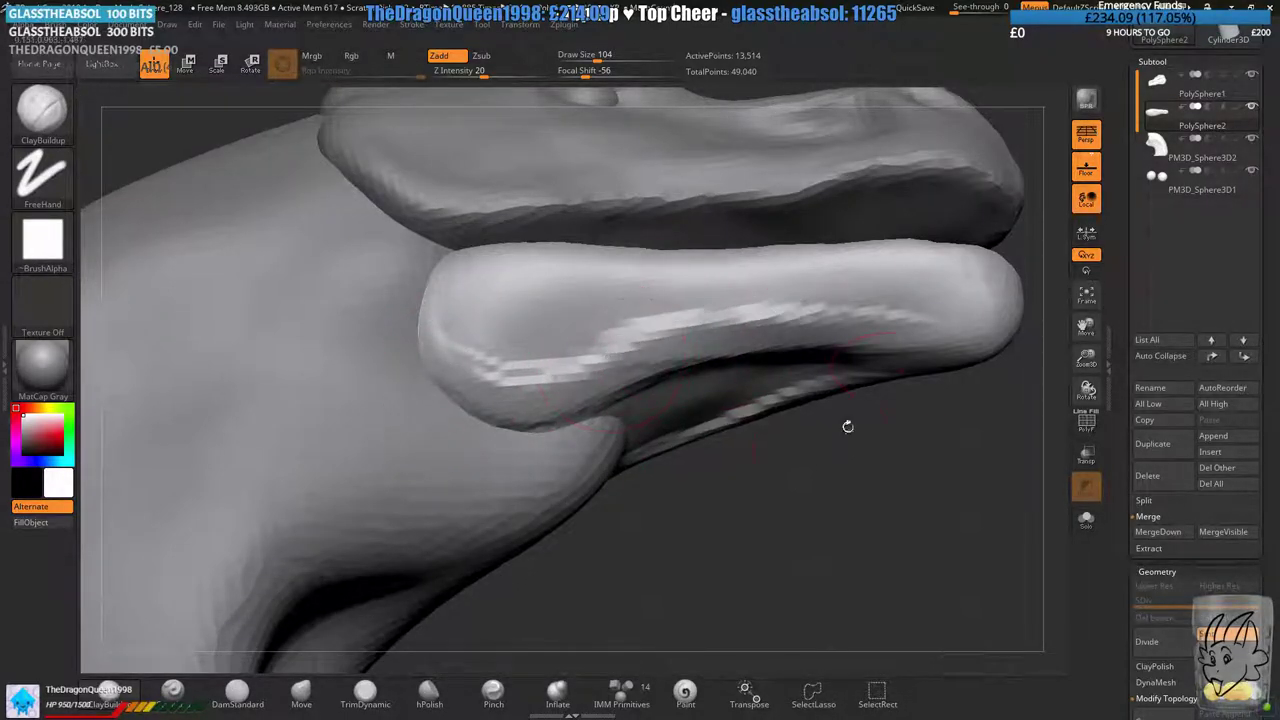
pyautogui.keyDown('ctrl'); pyautogui.moveTo(840, 494); pyautogui.dragTo(872, 544); pyautogui.keyUp('ctrl')
pyautogui.moveTo(675, 346); pyautogui.dragTo(664, 370, button='right')
pyautogui.keyDown('shift'); pyautogui.moveTo(640, 370); pyautogui.dragTo(530, 405); pyautogui.keyUp('shift')
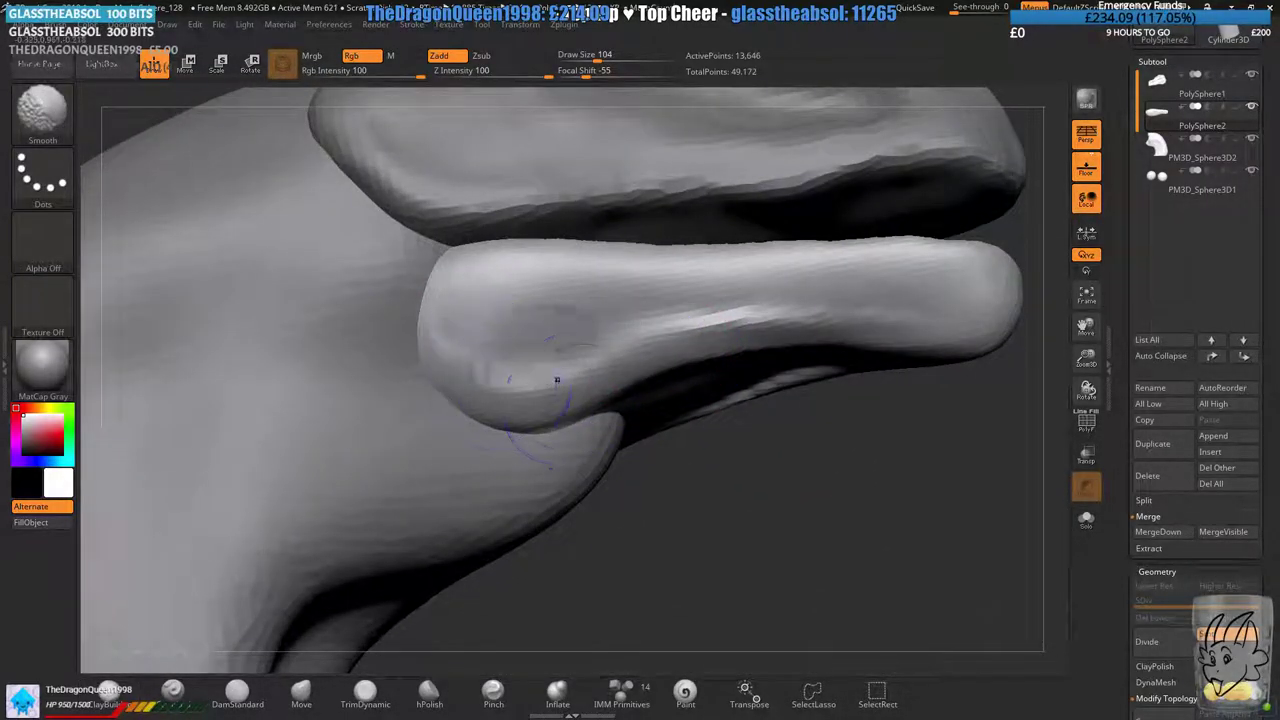
# - Add more clay over the rear half of the jaw ridge and smooth it into the surrounding surface
pyautogui.moveTo(557, 440); pyautogui.dragTo(553, 412, button='right')
pyautogui.moveTo(494, 354)
pyautogui.mouseDown()
pyautogui.moveTo(462, 372)
pyautogui.moveTo(686, 320)
pyautogui.mouseUp()
pyautogui.moveTo(655, 445); pyautogui.dragTo(638, 403, button='right')
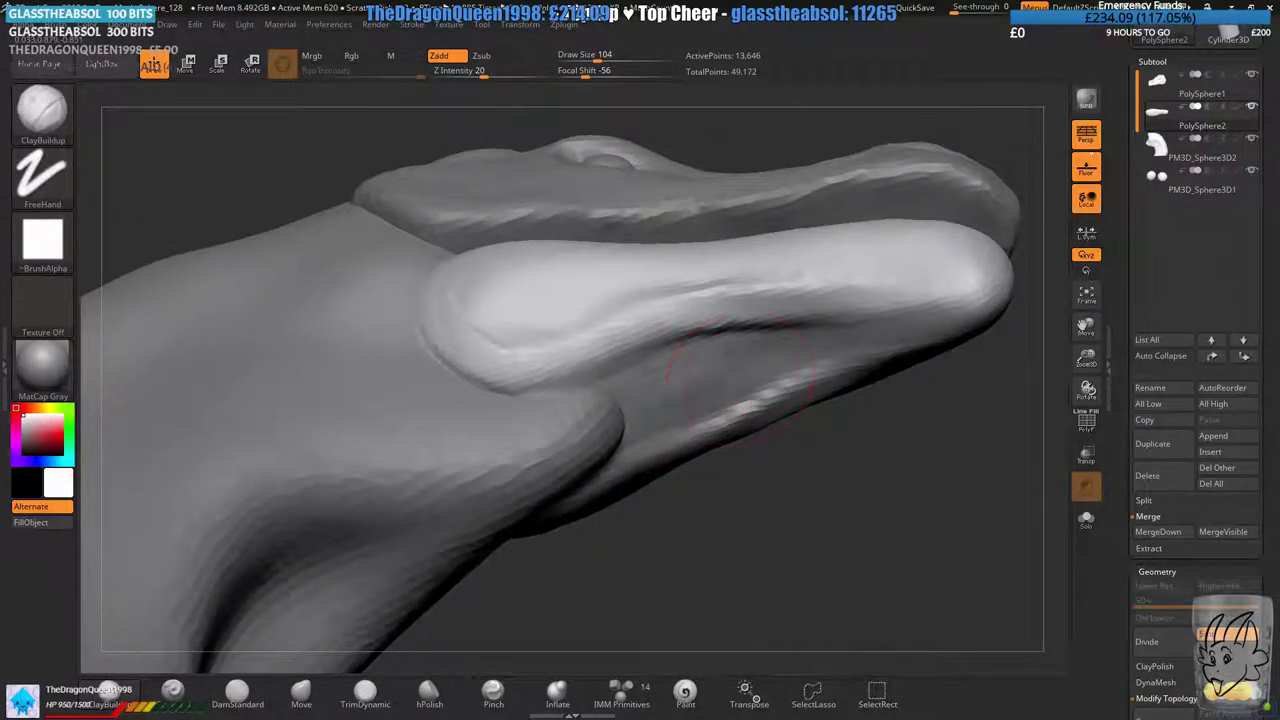
pyautogui.moveTo(735, 375)
pyautogui.mouseDown()
pyautogui.moveTo(660, 390)
pyautogui.moveTo(715, 370)
pyautogui.moveTo(620, 375)
pyautogui.moveTo(665, 345)
pyautogui.moveTo(735, 375)
pyautogui.mouseUp()
pyautogui.moveTo(570, 338)
pyautogui.mouseDown()
pyautogui.moveTo(491, 329)
pyautogui.moveTo(580, 322)
pyautogui.mouseUp()
pyautogui.moveTo(684, 280)
pyautogui.mouseDown(button='right')
pyautogui.moveTo(677, 342)
pyautogui.moveTo(668, 315)
pyautogui.mouseUp(button='right')
pyautogui.keyDown('shift'); pyautogui.moveTo(600, 335); pyautogui.dragTo(686, 309); pyautogui.keyUp('shift')
pyautogui.keyDown('ctrl'); pyautogui.moveTo(748, 380); pyautogui.dragTo(755, 540, button='right'); pyautogui.keyUp('ctrl')
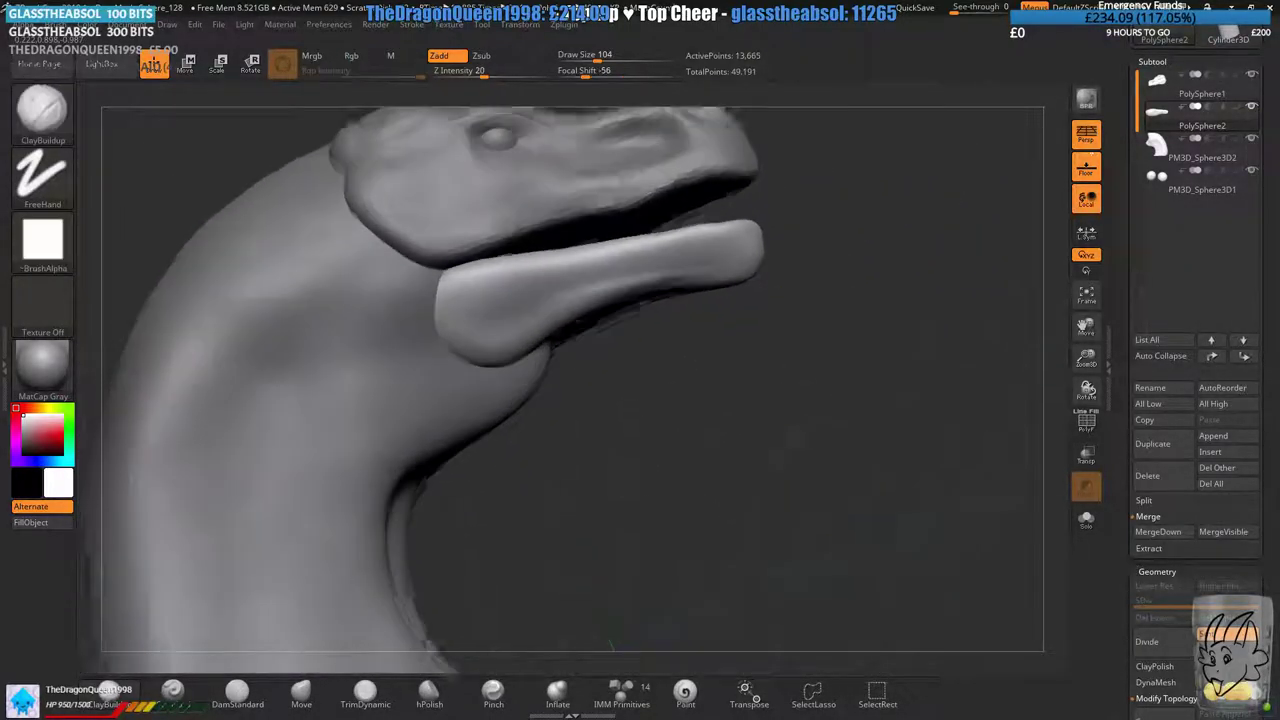
pyautogui.moveTo(610, 645); pyautogui.dragTo(520, 615, button='right')
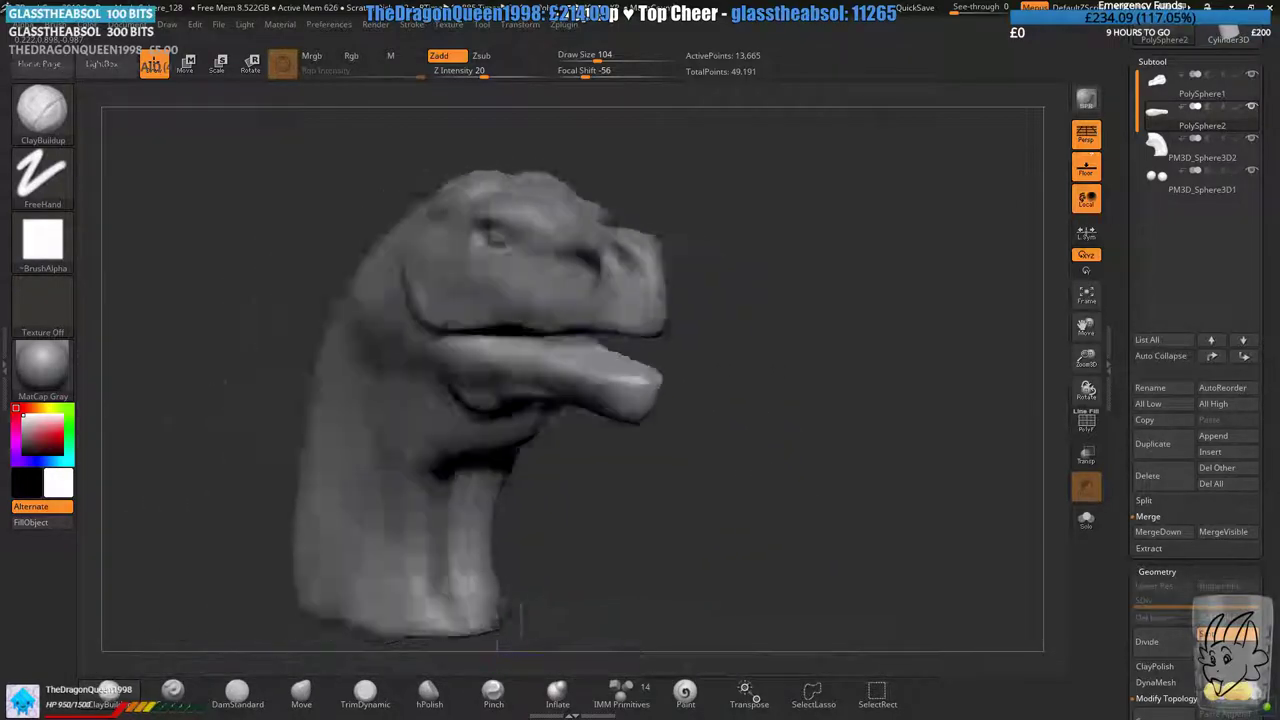
pyautogui.moveTo(675, 430)
pyautogui.mouseDown(button='right')
pyautogui.moveTo(470, 428)
pyautogui.moveTo(783, 418)
pyautogui.moveTo(652, 457)
pyautogui.mouseUp(button='right')
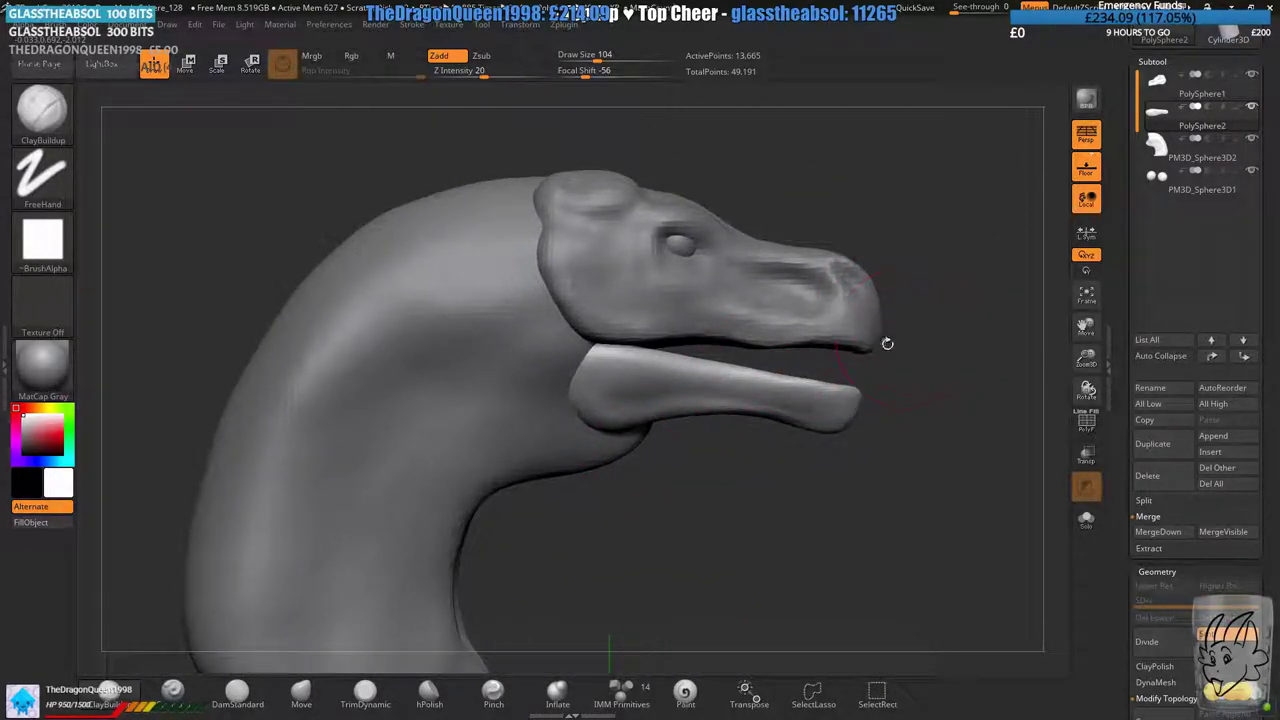
# - Use the Move brush to pull the lower jaw's rear end backward and up beneath the skull
pyautogui.click(301, 692)
pyautogui.moveTo(596, 361); pyautogui.dragTo(614, 352)
pyautogui.moveTo(598, 356); pyautogui.dragTo(536, 308, button='right')
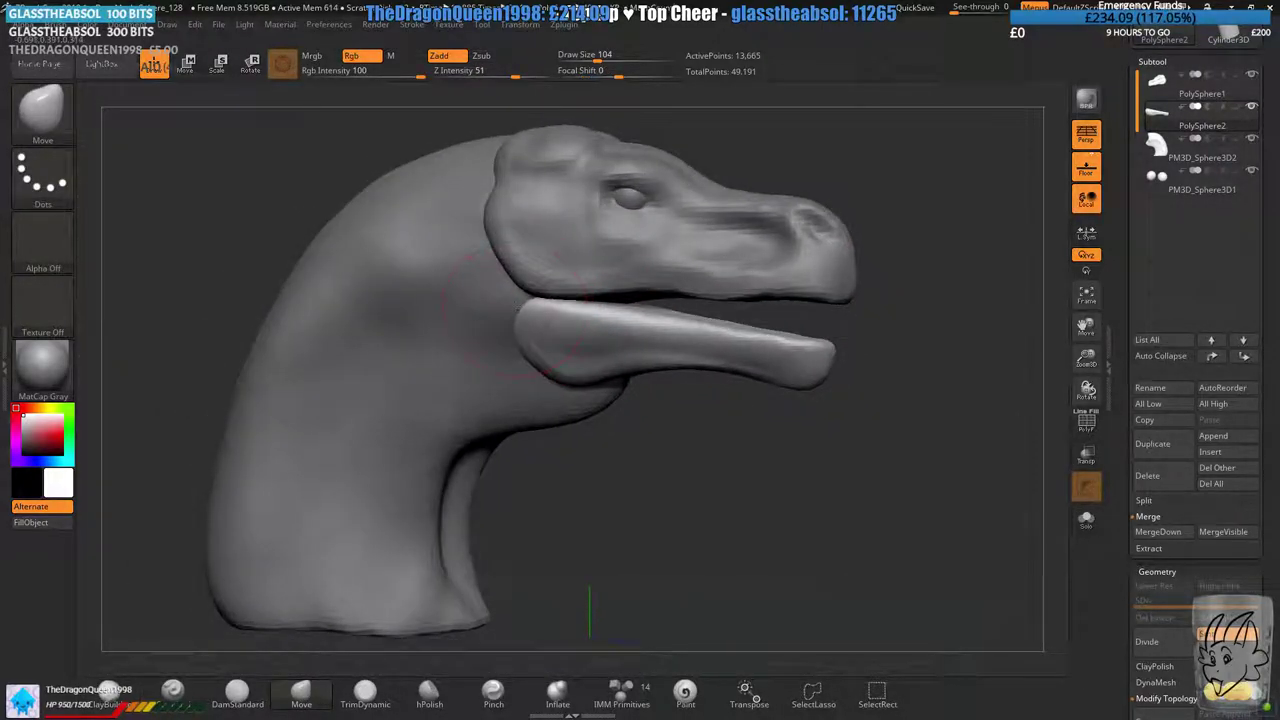
pyautogui.moveTo(517, 287)
pyautogui.mouseDown()
pyautogui.moveTo(511, 275)
pyautogui.moveTo(507, 311)
pyautogui.moveTo(503, 279)
pyautogui.mouseUp()
pyautogui.moveTo(503, 282); pyautogui.dragTo(516, 289, button='right')
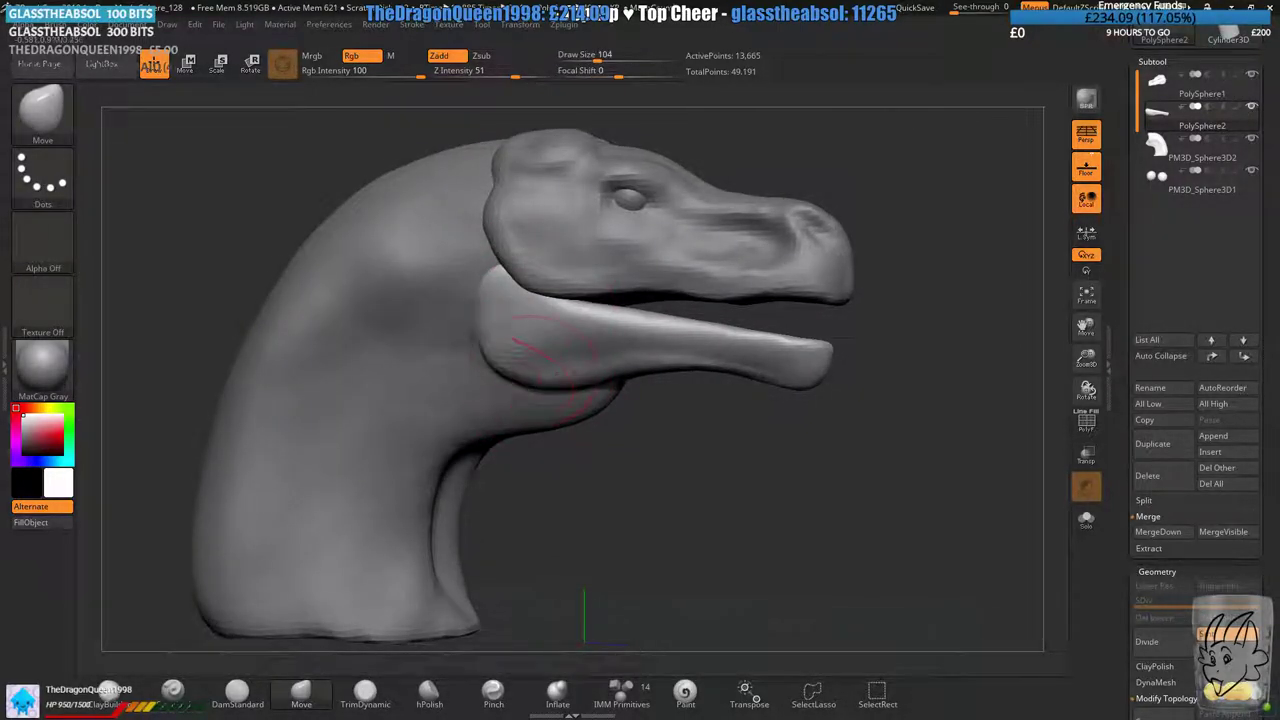
pyautogui.keyDown('ctrl'); pyautogui.moveTo(514, 357); pyautogui.dragTo(578, 405, button='right'); pyautogui.keyUp('ctrl')
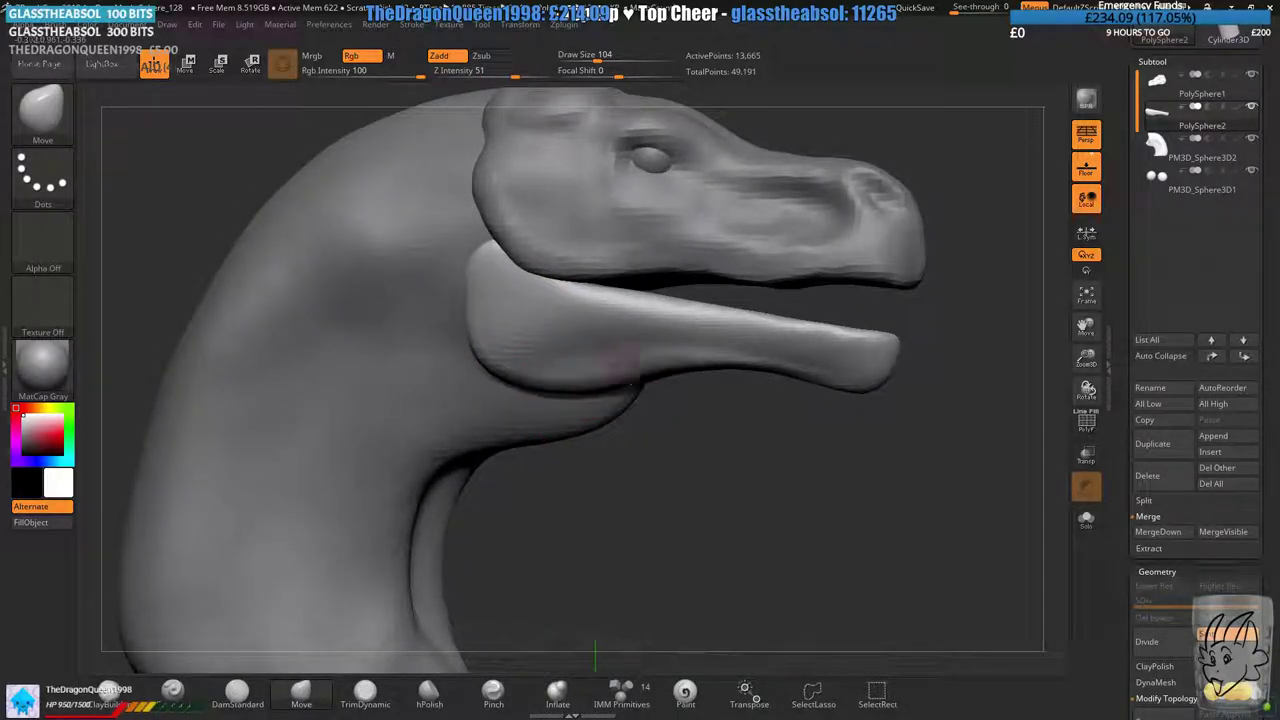
pyautogui.keyDown('ctrl'); pyautogui.moveTo(560, 383); pyautogui.dragTo(540, 387, button='right'); pyautogui.keyUp('ctrl')
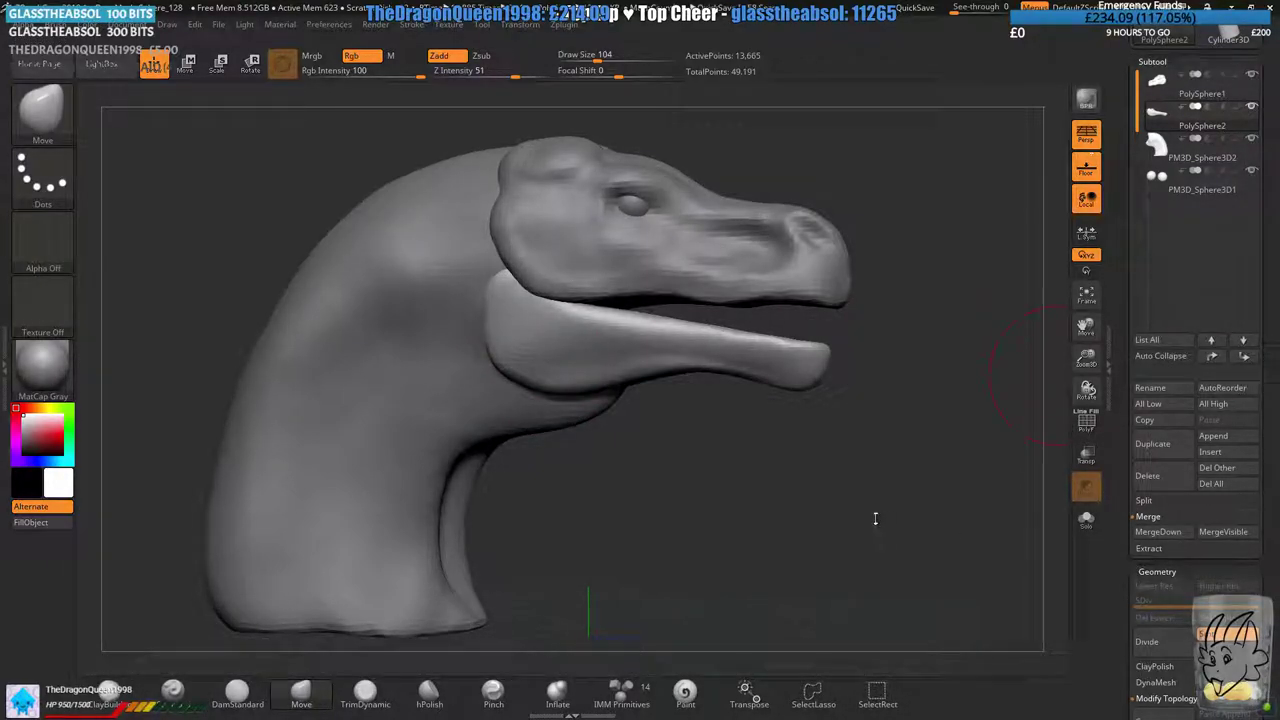
pyautogui.keyDown('ctrl'); pyautogui.moveTo(257, 294); pyautogui.dragTo(320, 298, button='right'); pyautogui.keyUp('ctrl')
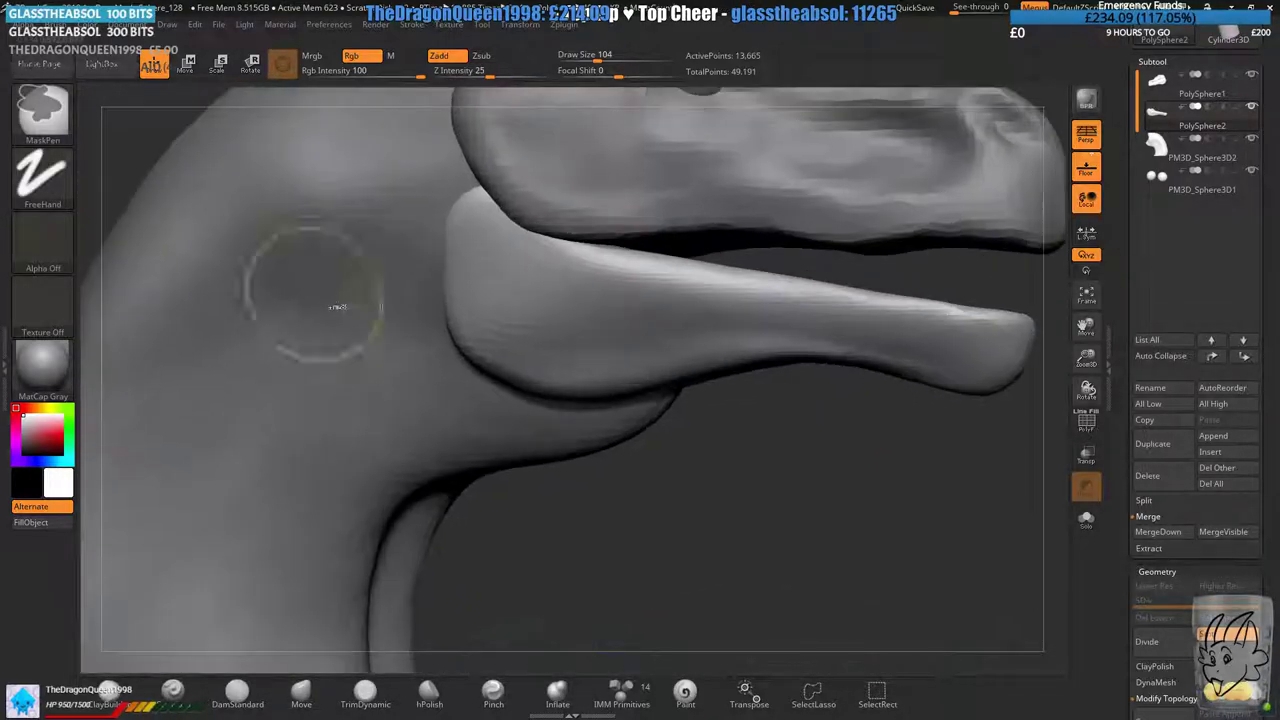
pyautogui.moveTo(459, 273); pyautogui.dragTo(438, 284)
pyautogui.keyDown('alt'); pyautogui.moveTo(485, 205); pyautogui.dragTo(522, 292, button='right'); pyautogui.keyUp('alt')
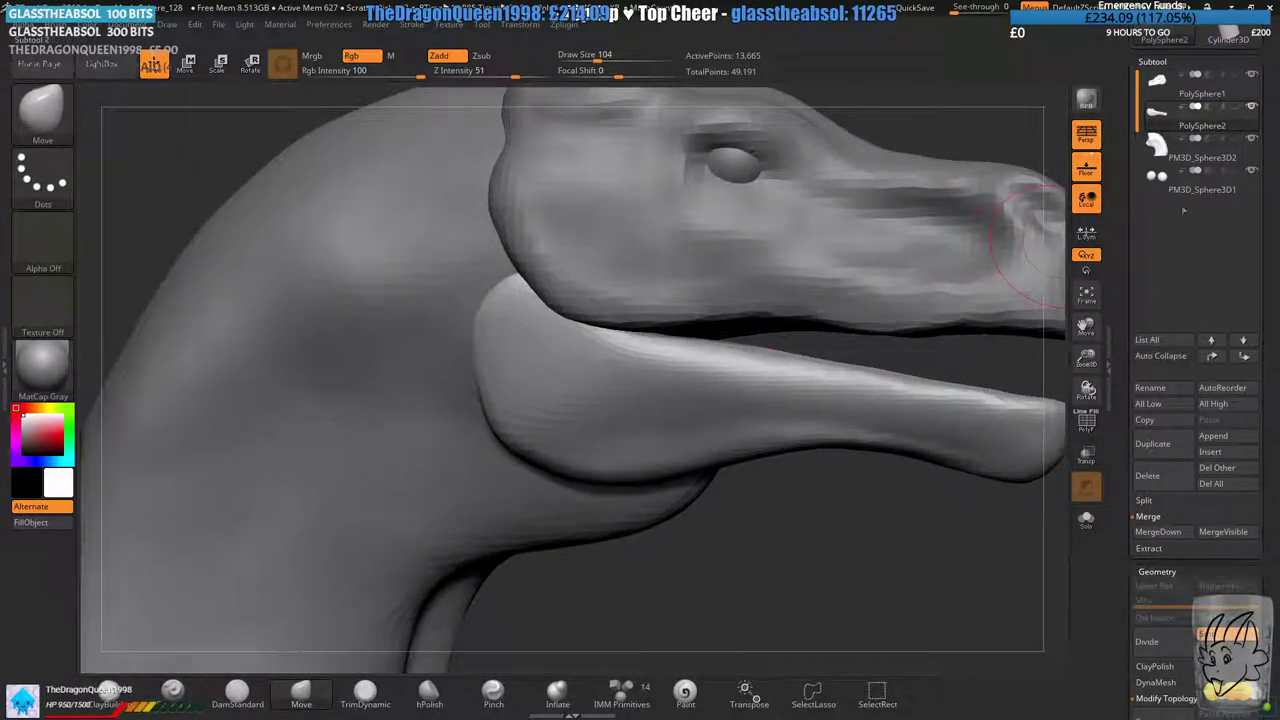
# - Select the upper head, pull its rear cheek edge back over the neck and jaw joint, and remesh it
pyautogui.click(1160, 149)
pyautogui.click(1171, 88)
pyautogui.moveTo(585, 225)
pyautogui.keyDown('ctrl'); pyautogui.mouseDown(button='right')
pyautogui.moveTo(555, 215)
pyautogui.moveTo(571, 277)
pyautogui.mouseUp(button='right'); pyautogui.keyUp('ctrl')
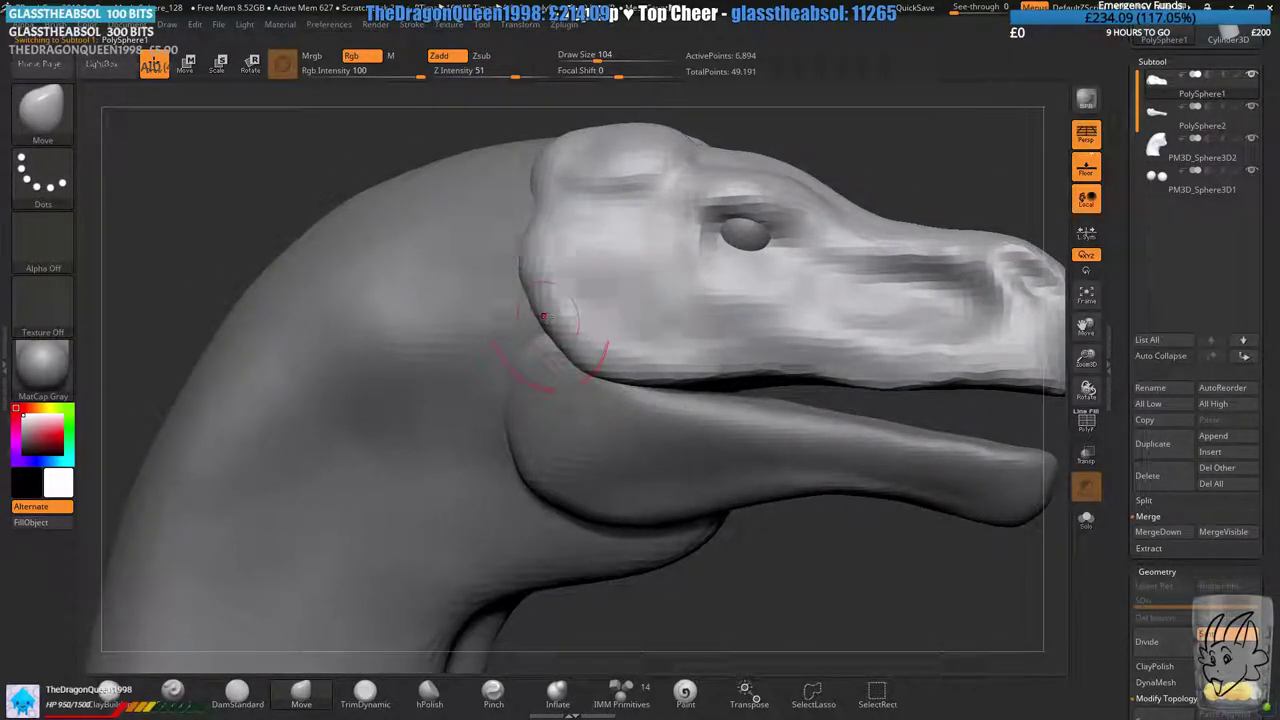
pyautogui.moveTo(557, 340); pyautogui.dragTo(509, 270)
pyautogui.moveTo(511, 272); pyautogui.dragTo(520, 292, button='right')
pyautogui.moveTo(522, 311); pyautogui.dragTo(501, 306)
pyautogui.moveTo(503, 302); pyautogui.dragTo(490, 246, button='right')
pyautogui.moveTo(508, 238); pyautogui.dragTo(495, 252)
pyautogui.moveTo(540, 337); pyautogui.dragTo(547, 348)
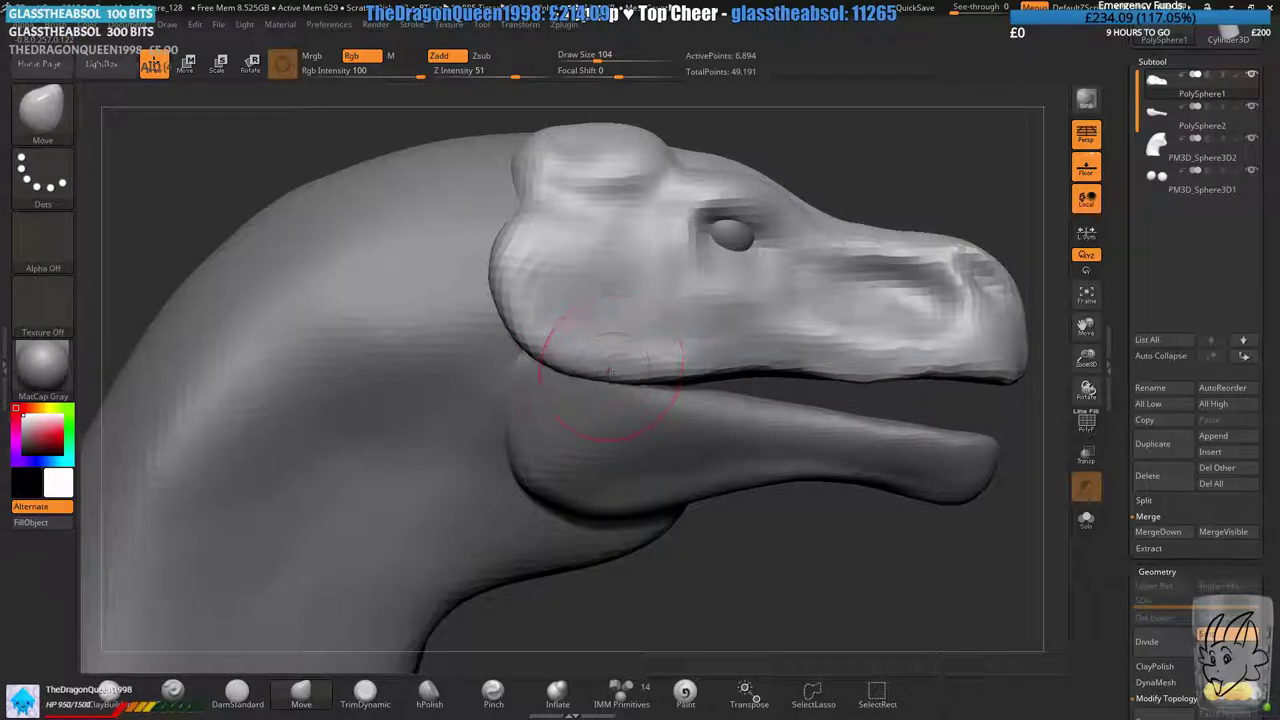
pyautogui.keyDown('ctrl'); pyautogui.moveTo(762, 562); pyautogui.dragTo(747, 541); pyautogui.keyUp('ctrl')
pyautogui.keyDown('ctrl'); pyautogui.moveTo(747, 541); pyautogui.dragTo(742, 506, button='right'); pyautogui.keyUp('ctrl')
pyautogui.moveTo(742, 506); pyautogui.dragTo(680, 565, button='right')
pyautogui.moveTo(680, 565); pyautogui.dragTo(790, 574, button='right')
# - Select the neck and, with the Move brush at size 212, shift its lower part forward into a more upright pose
pyautogui.click(1214, 153)
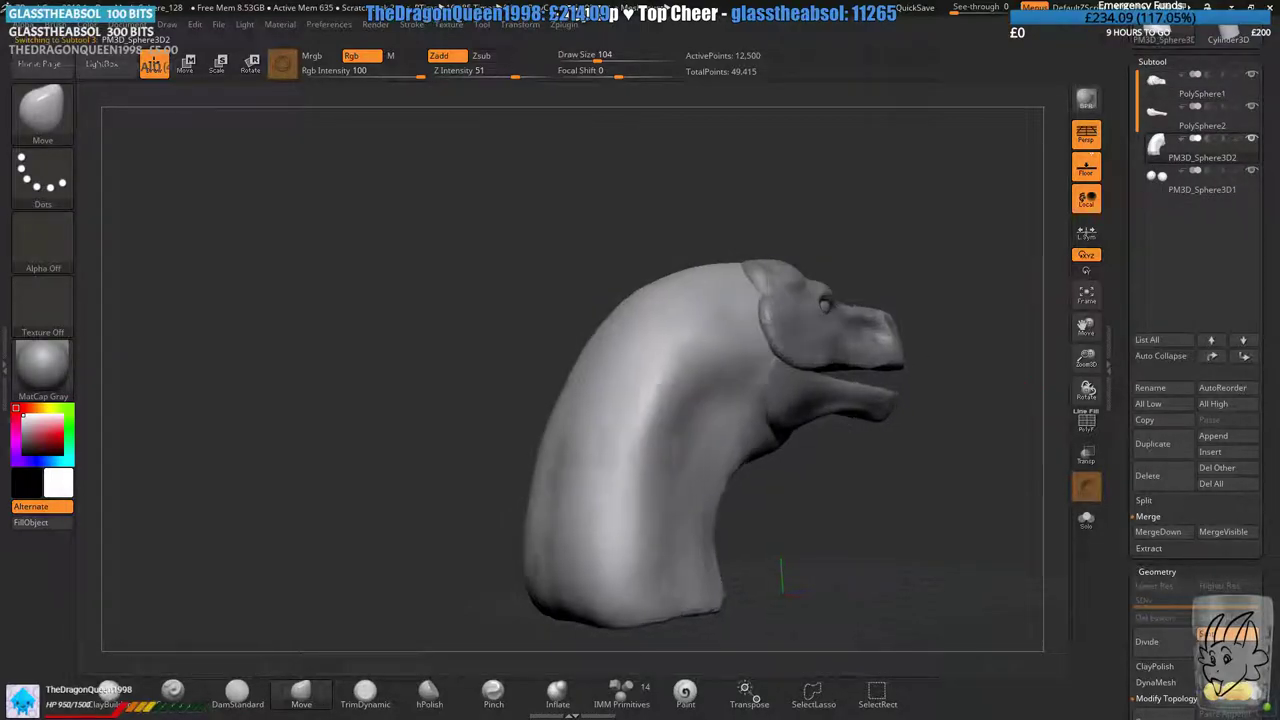
pyautogui.moveTo(738, 352)
pyautogui.keyDown('shift'); pyautogui.mouseDown(button='right')
pyautogui.moveTo(636, 350)
pyautogui.moveTo(690, 364)
pyautogui.moveTo(672, 366)
pyautogui.mouseUp(button='right'); pyautogui.keyUp('shift')
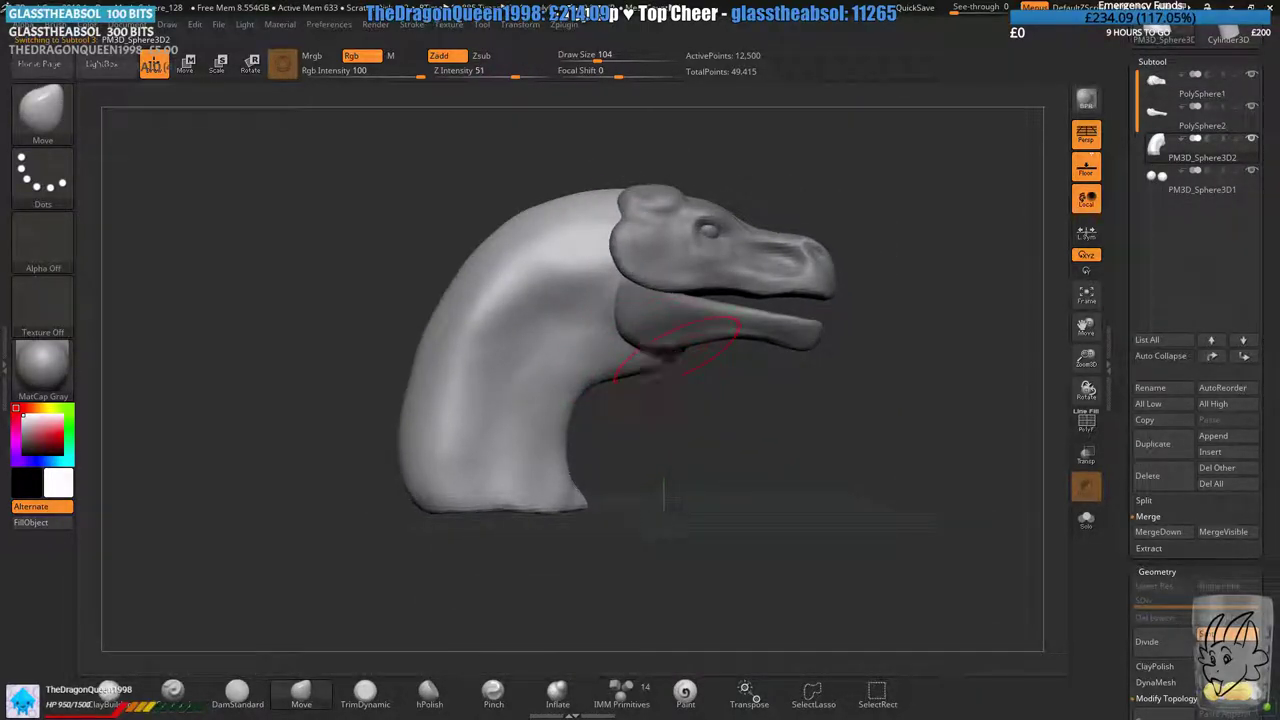
pyautogui.moveTo(598, 60); pyautogui.dragTo(613, 60)
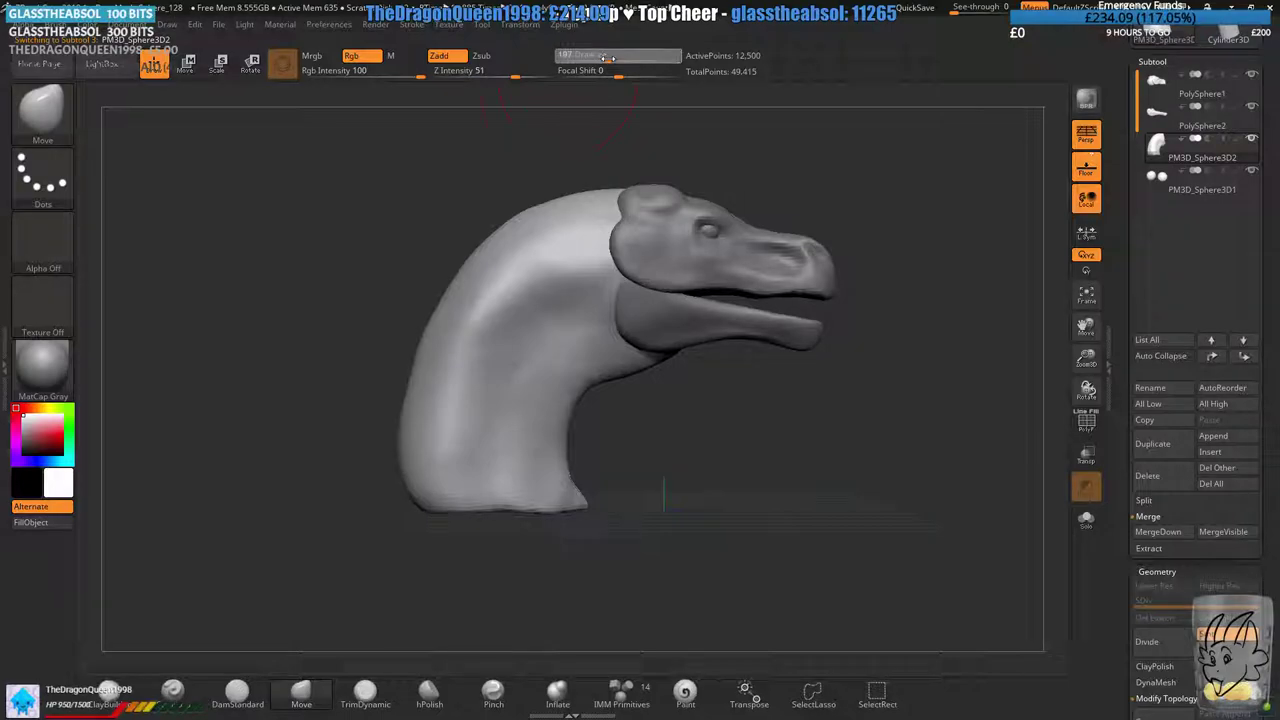
pyautogui.keyDown('ctrl'); pyautogui.moveTo(602, 440); pyautogui.dragTo(594, 400, button='right'); pyautogui.keyUp('ctrl')
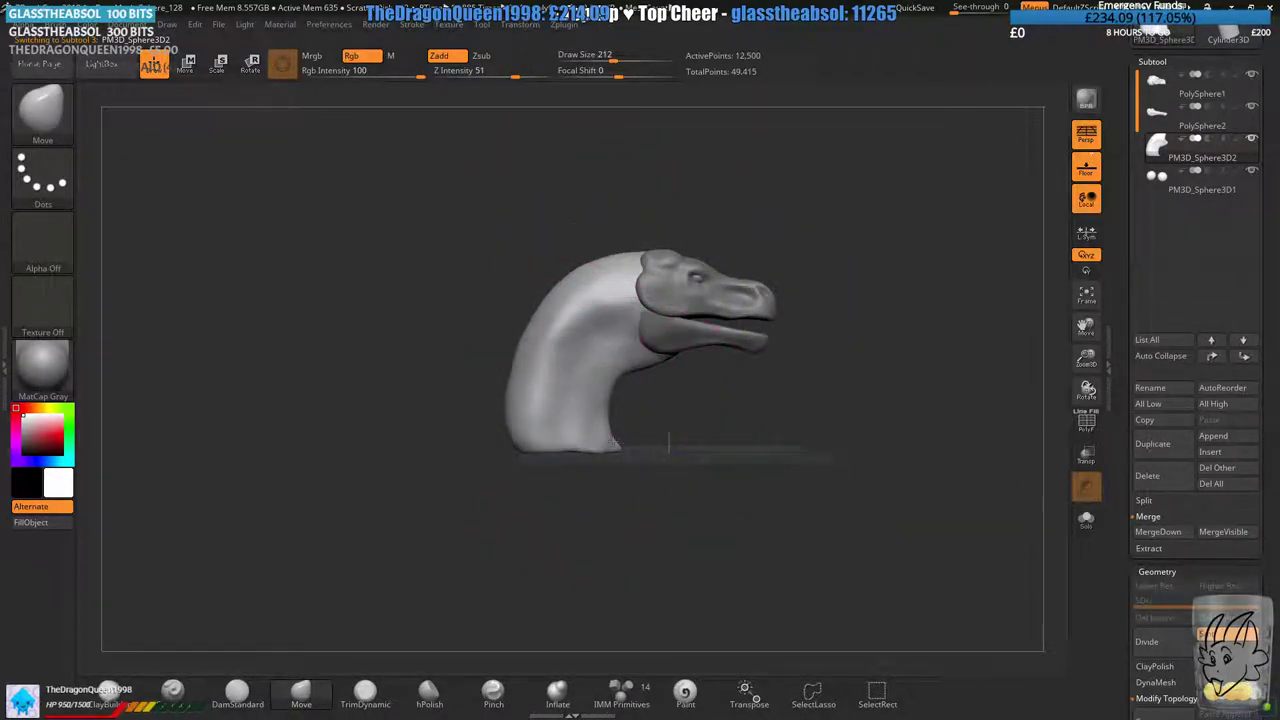
pyautogui.moveTo(590, 431); pyautogui.dragTo(604, 435)
pyautogui.moveTo(520, 390); pyautogui.dragTo(546, 395)
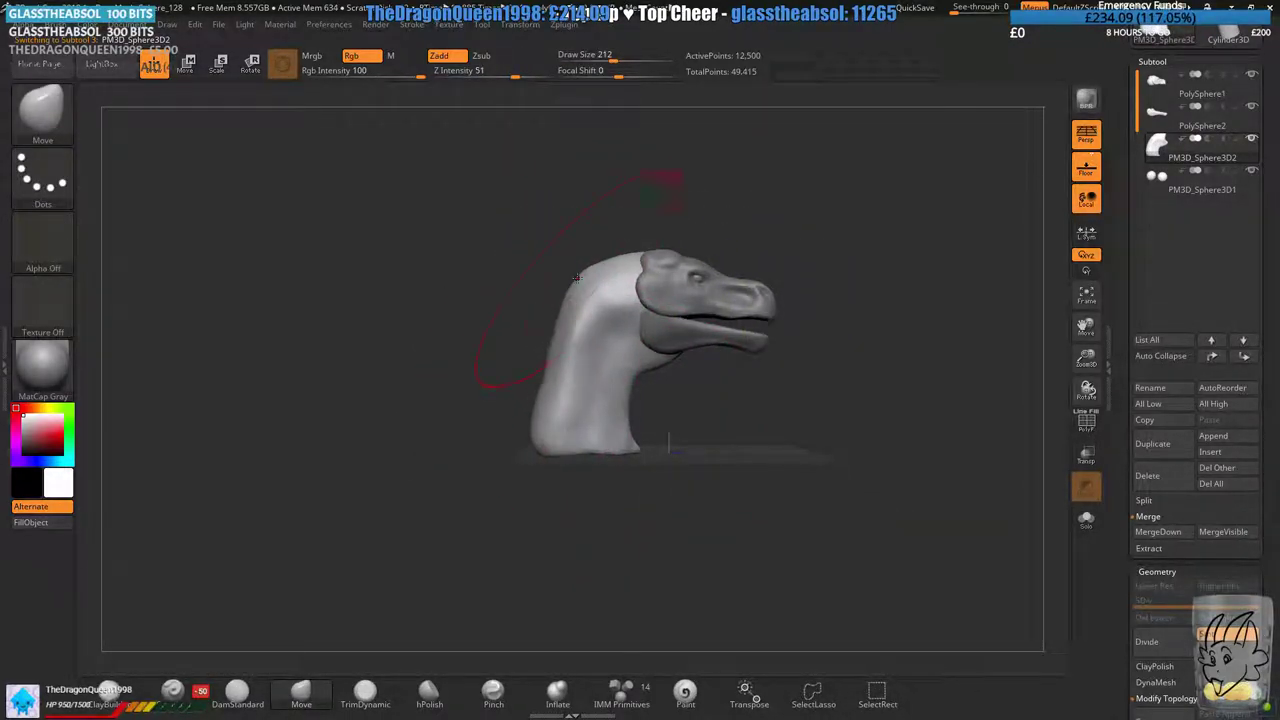
# - Pull the back of the neck outward at the base and mid-height to round its silhouette
pyautogui.keyDown('ctrl'); pyautogui.moveTo(562, 449); pyautogui.dragTo(556, 508, button='right'); pyautogui.keyUp('ctrl')
pyautogui.moveTo(530, 454); pyautogui.dragTo(493, 461)
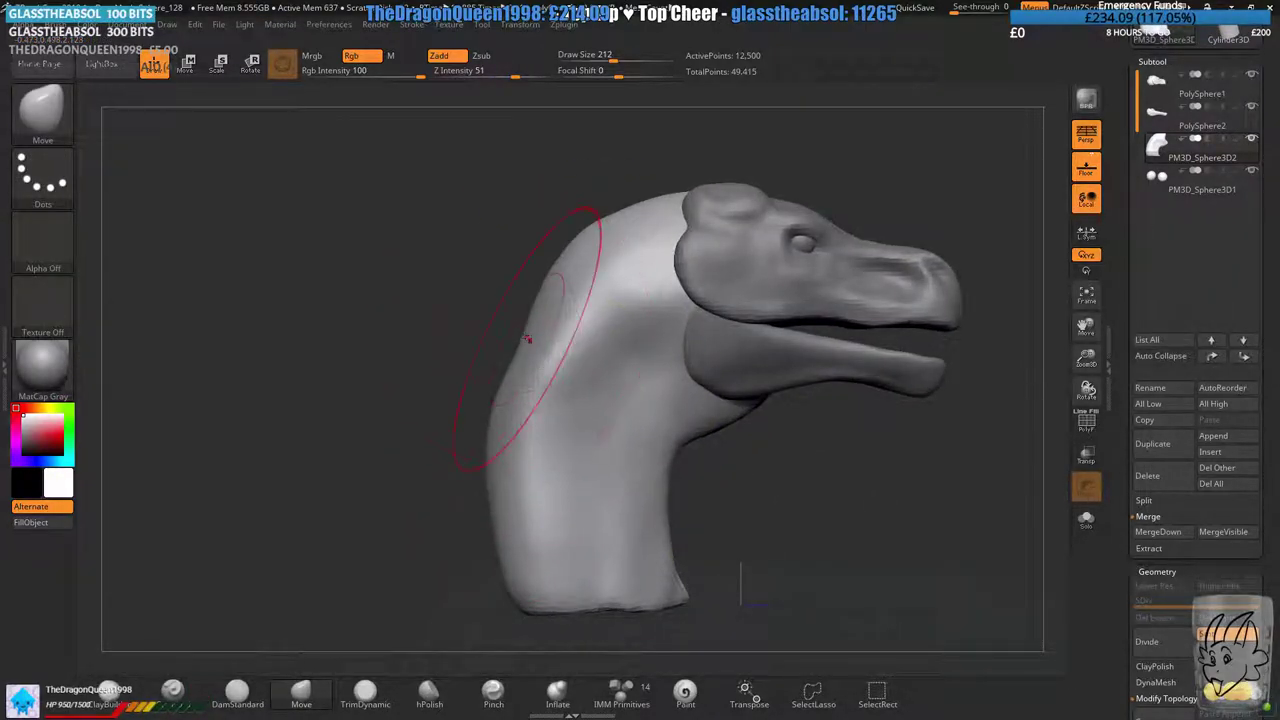
pyautogui.moveTo(529, 337); pyautogui.dragTo(515, 331)
pyautogui.moveTo(530, 538); pyautogui.dragTo(508, 549)
pyautogui.moveTo(650, 582); pyautogui.dragTo(745, 520, button='right')
pyautogui.keyDown('alt'); pyautogui.moveTo(745, 520); pyautogui.dragTo(694, 406, button='right'); pyautogui.keyUp('alt')
pyautogui.keyDown('shift'); pyautogui.moveTo(795, 400); pyautogui.dragTo(594, 453, button='right'); pyautogui.keyUp('shift')
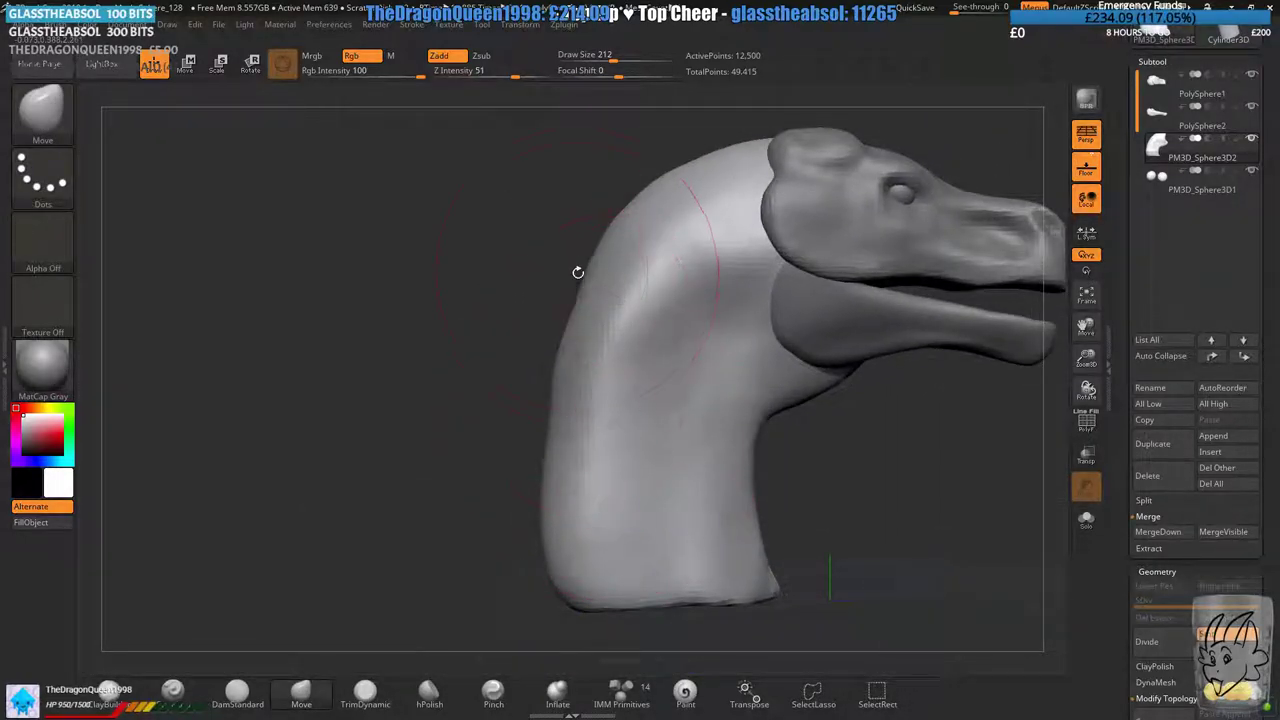
# - Reduce the Move brush size to 140 and refine the neck's back contour up to the rear of the skull
pyautogui.click(604, 58)
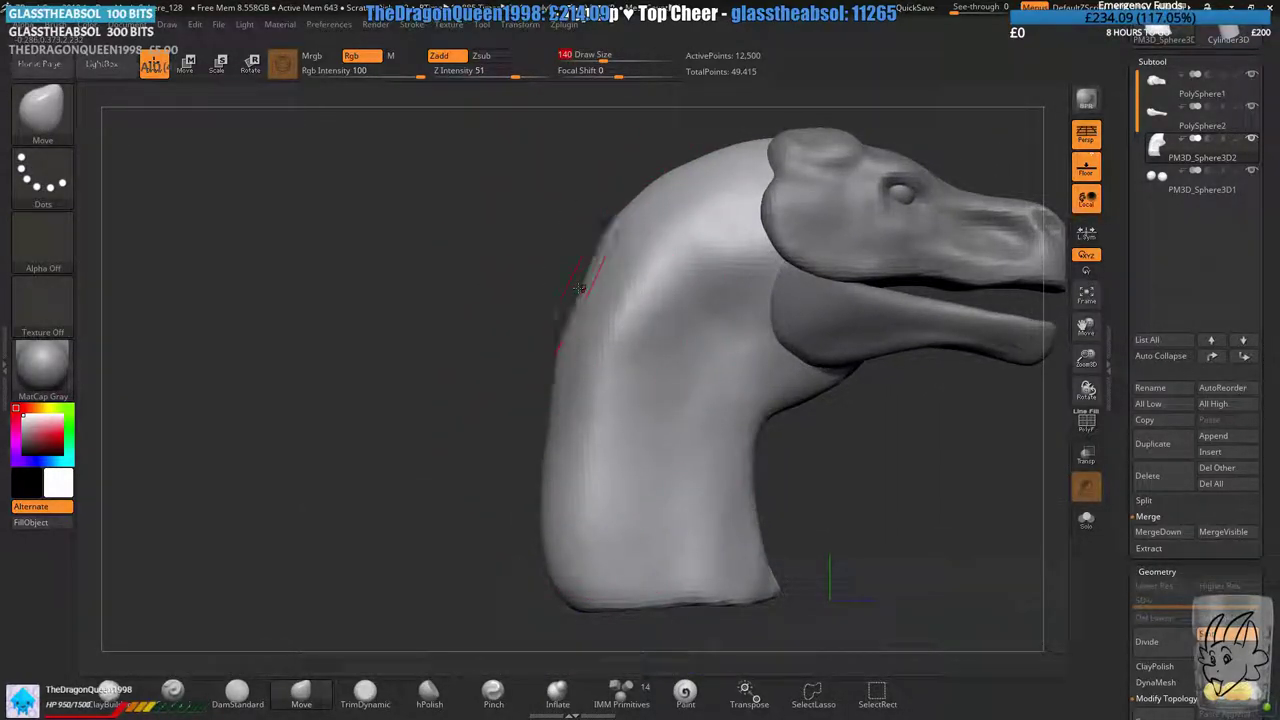
pyautogui.moveTo(550, 453)
pyautogui.mouseDown(button='right')
pyautogui.moveTo(624, 228)
pyautogui.moveTo(652, 281)
pyautogui.mouseUp(button='right')
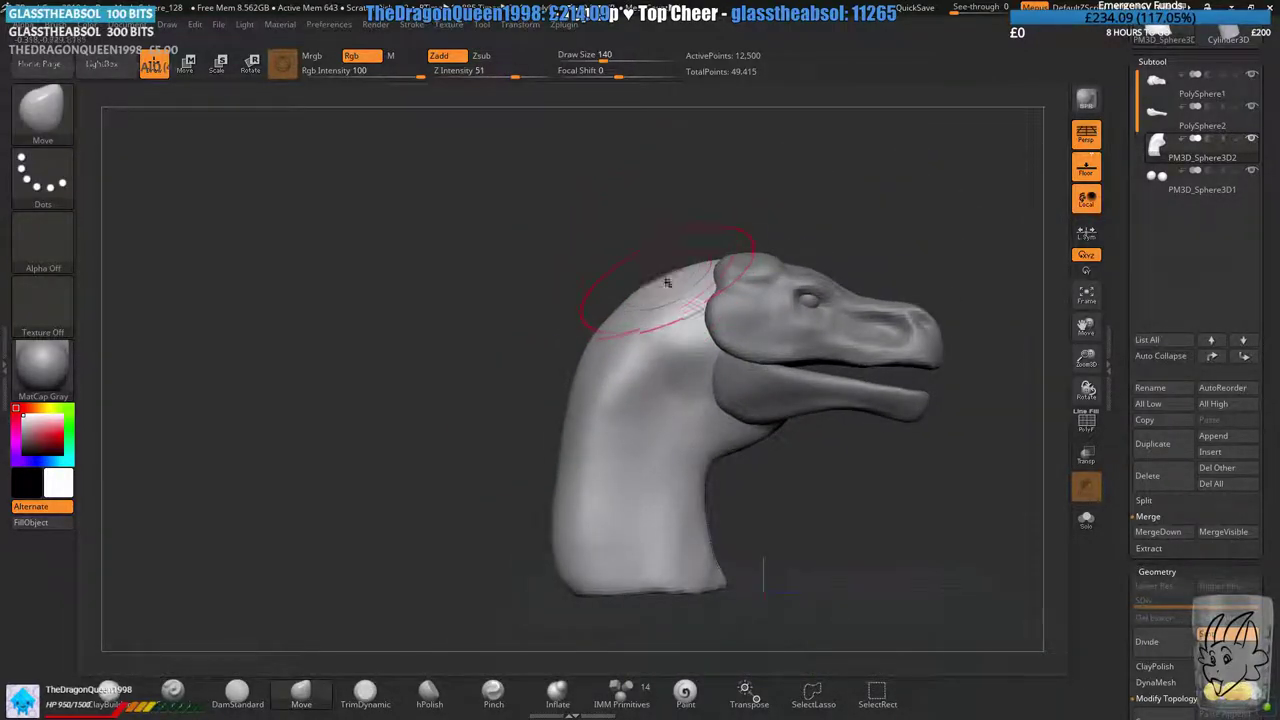
pyautogui.moveTo(669, 283); pyautogui.dragTo(677, 267)
pyautogui.keyDown('alt'); pyautogui.moveTo(822, 330); pyautogui.dragTo(757, 278, button='right'); pyautogui.keyUp('alt')
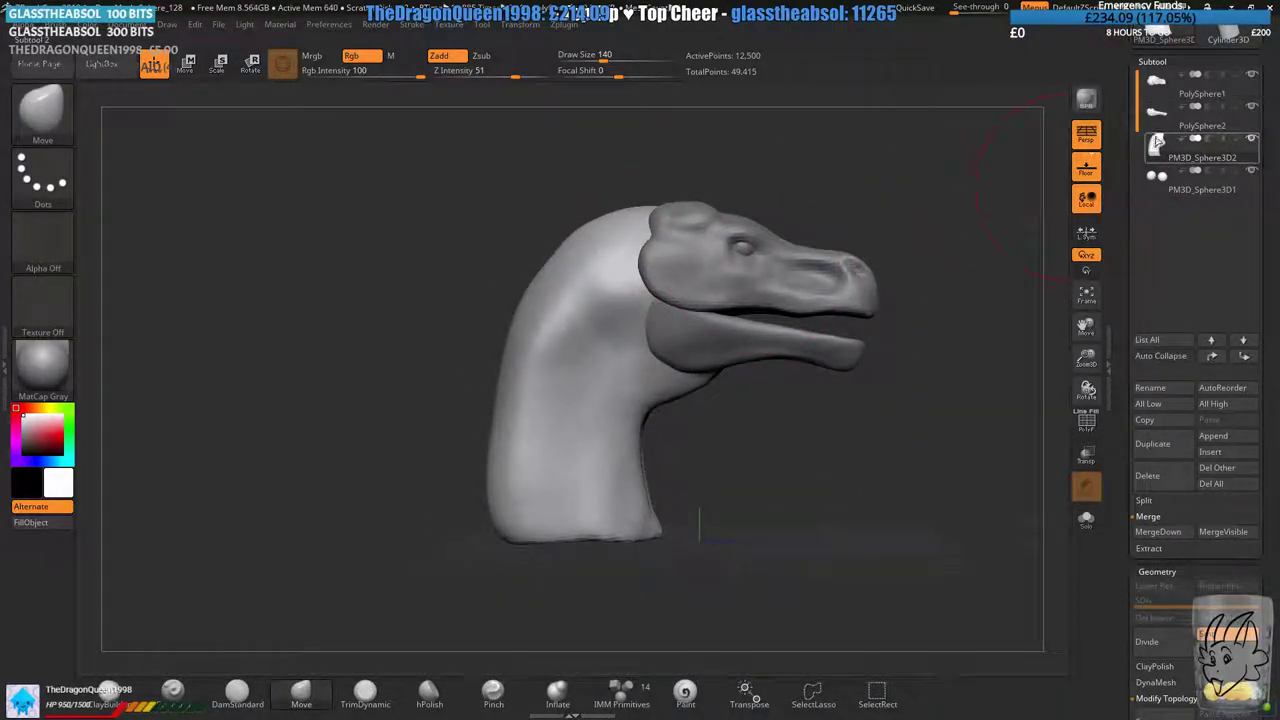
# - Select the lower jaw and remesh it
pyautogui.click(1198, 87)
pyautogui.click(1198, 119)
pyautogui.keyDown('alt'); pyautogui.moveTo(829, 257); pyautogui.dragTo(814, 371, button='right'); pyautogui.keyUp('alt')
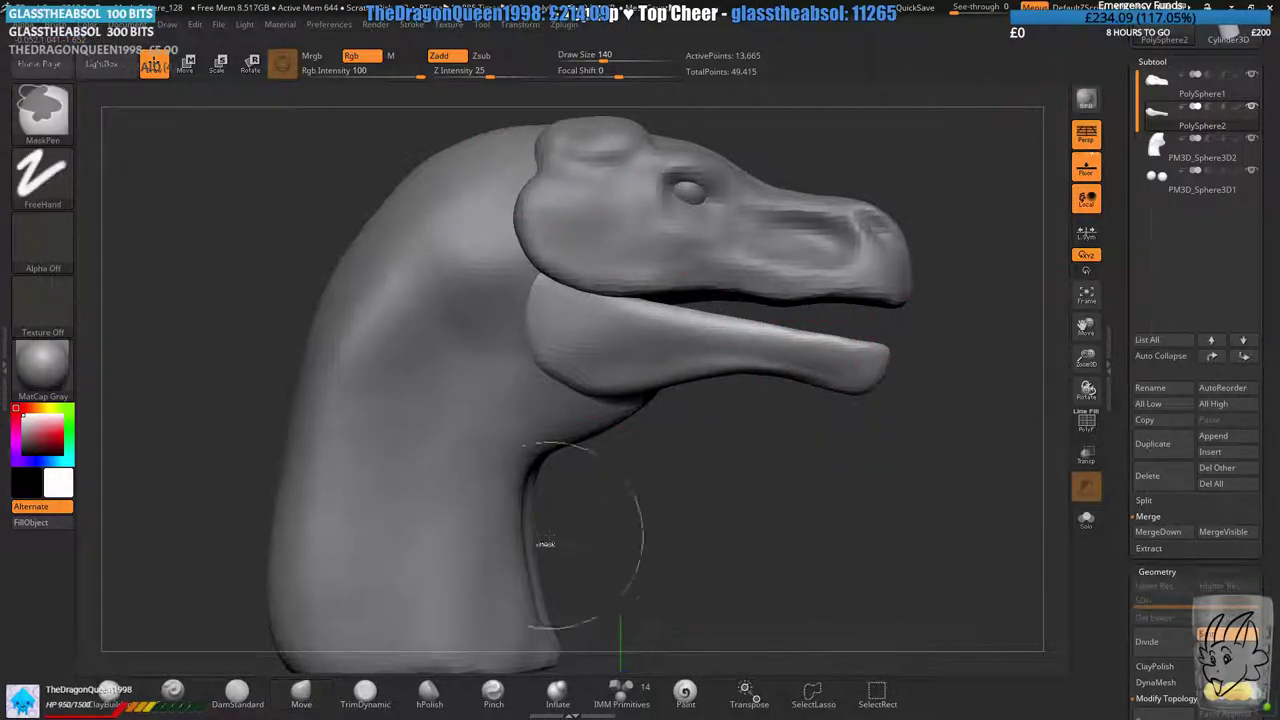
pyautogui.keyDown('ctrl'); pyautogui.moveTo(550, 541); pyautogui.dragTo(706, 607); pyautogui.keyUp('ctrl')
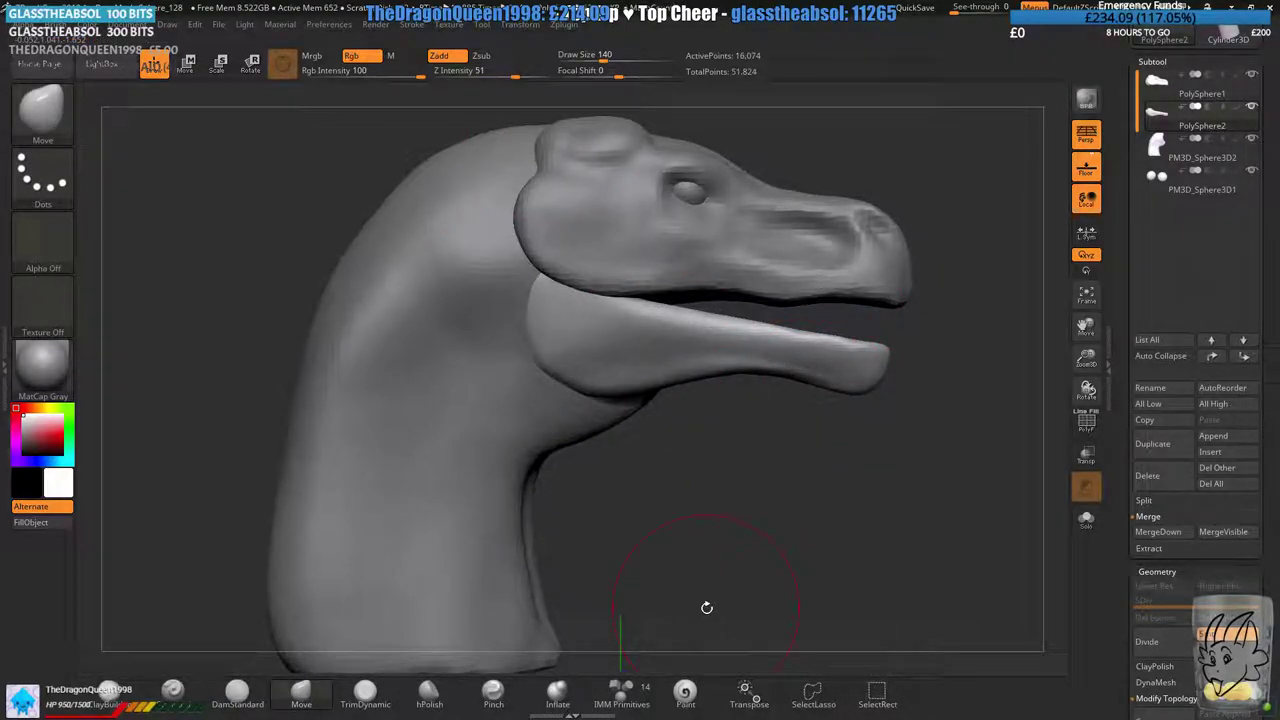
# - Raise the jaw's upper edge below the eye and pull the upper corner of the chin tip forward
pyautogui.keyDown('ctrl'); pyautogui.moveTo(680, 240); pyautogui.dragTo(688, 316, button='right'); pyautogui.keyUp('ctrl')
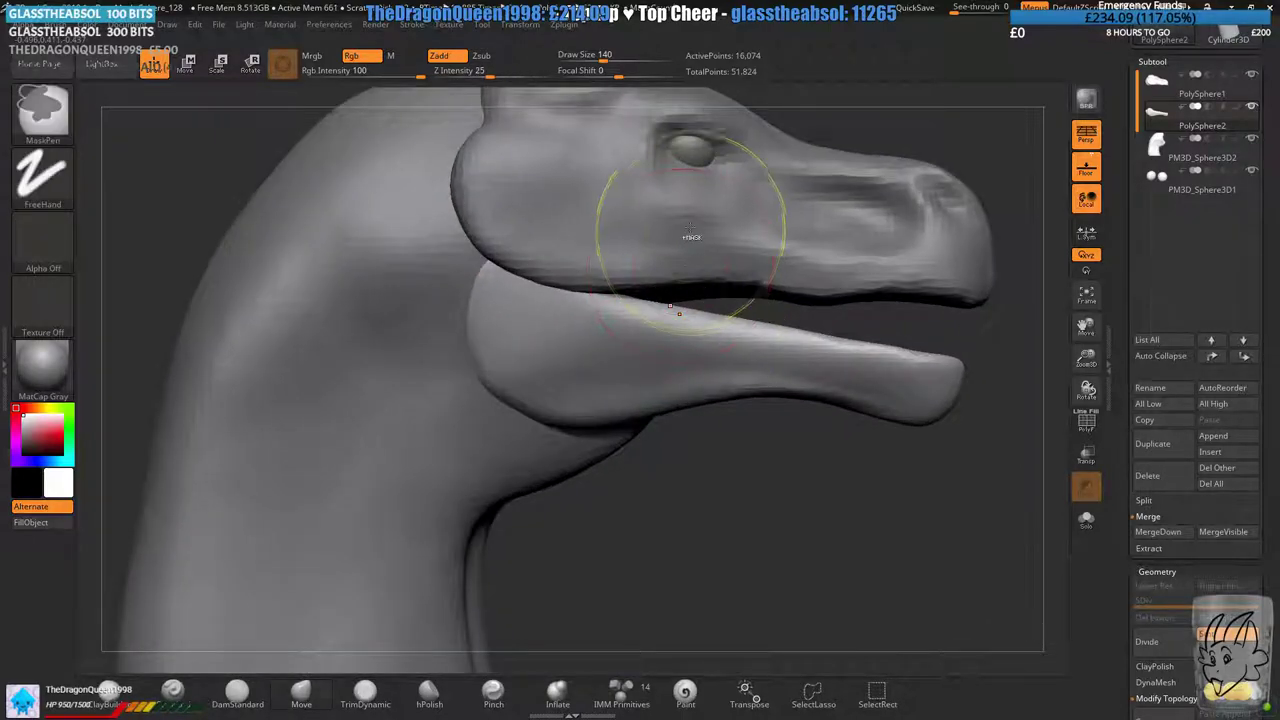
pyautogui.keyDown('ctrl'); pyautogui.moveTo(688, 237); pyautogui.dragTo(680, 300, button='right'); pyautogui.keyUp('ctrl')
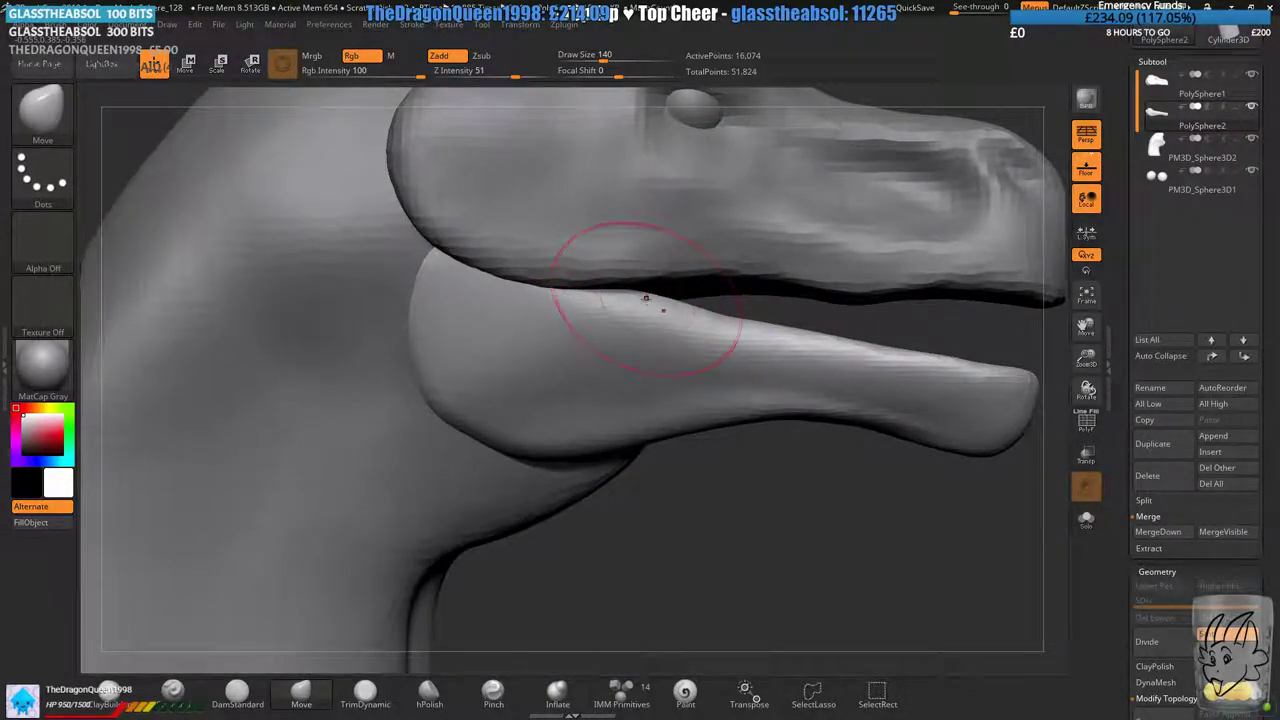
pyautogui.moveTo(658, 303); pyautogui.dragTo(748, 318)
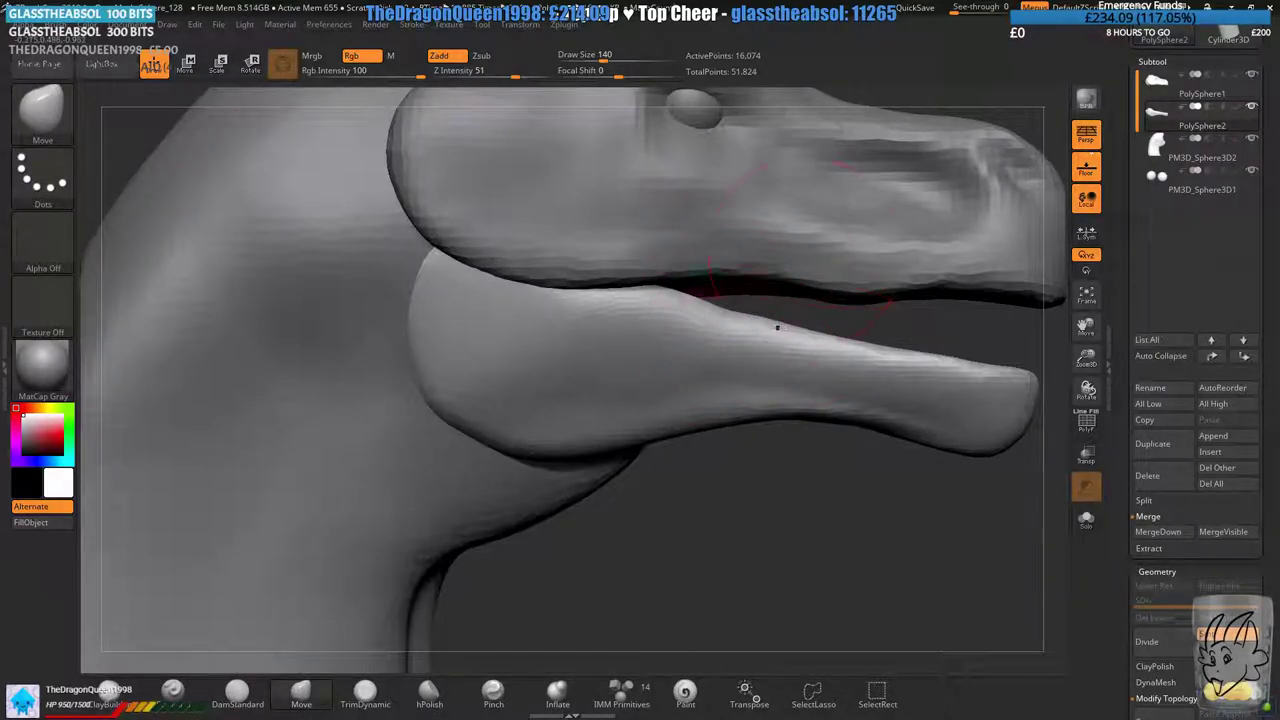
pyautogui.keyDown('alt'); pyautogui.moveTo(930, 315); pyautogui.dragTo(790, 365, button='right'); pyautogui.keyUp('alt')
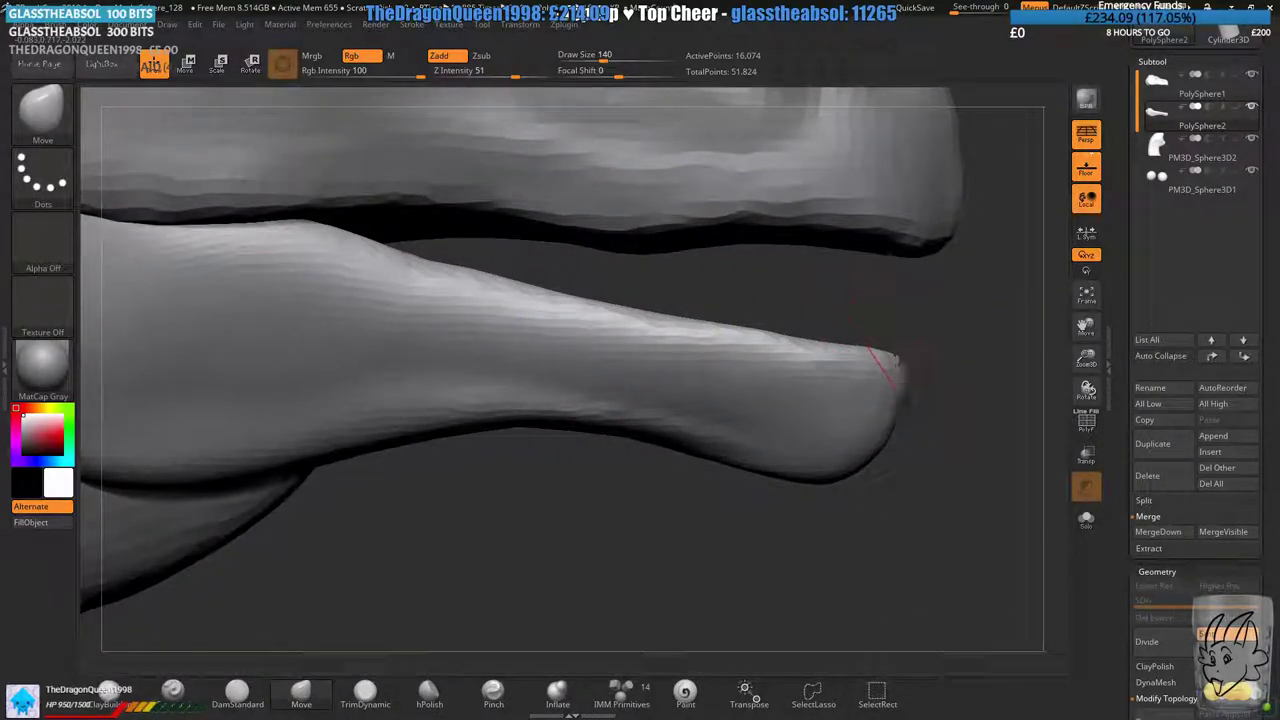
pyautogui.moveTo(896, 360); pyautogui.dragTo(904, 352)
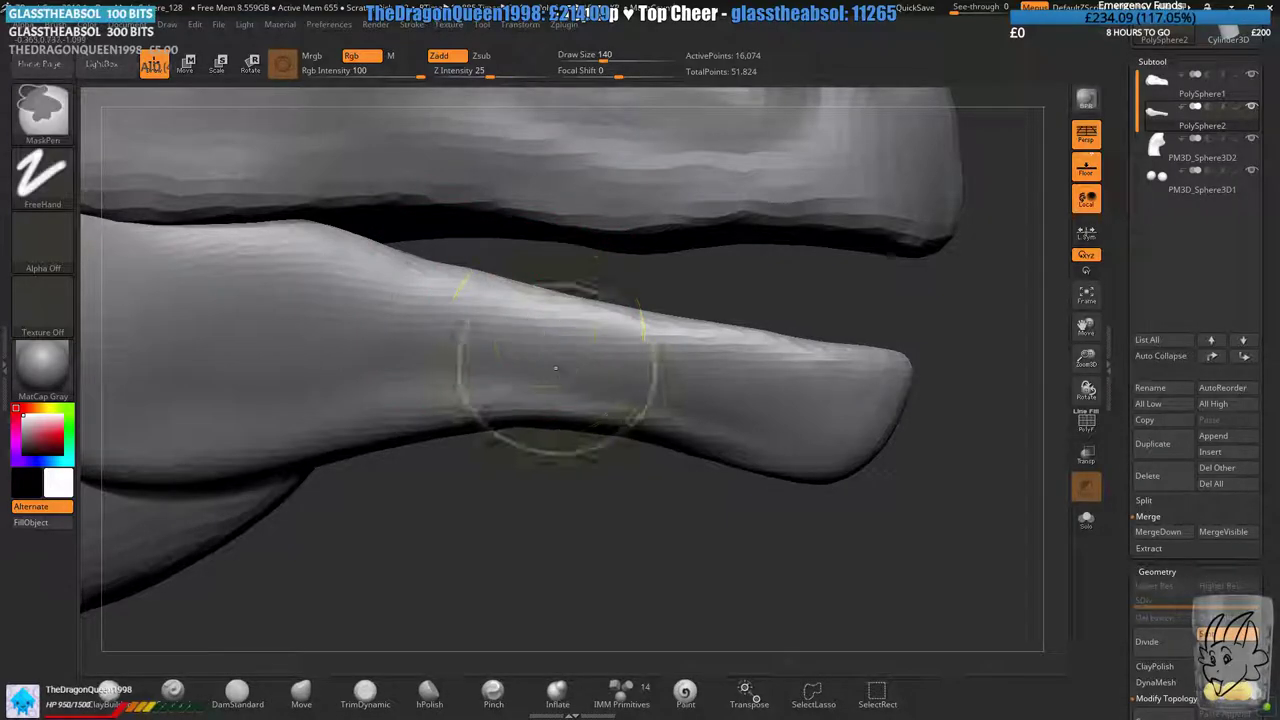
# - Push up the jaw's upper edge midway along its length and remesh the jaw
pyautogui.keyDown('ctrl'); pyautogui.moveTo(557, 366); pyautogui.dragTo(530, 312, button='right'); pyautogui.keyUp('ctrl')
pyautogui.moveTo(526, 310); pyautogui.dragTo(457, 275)
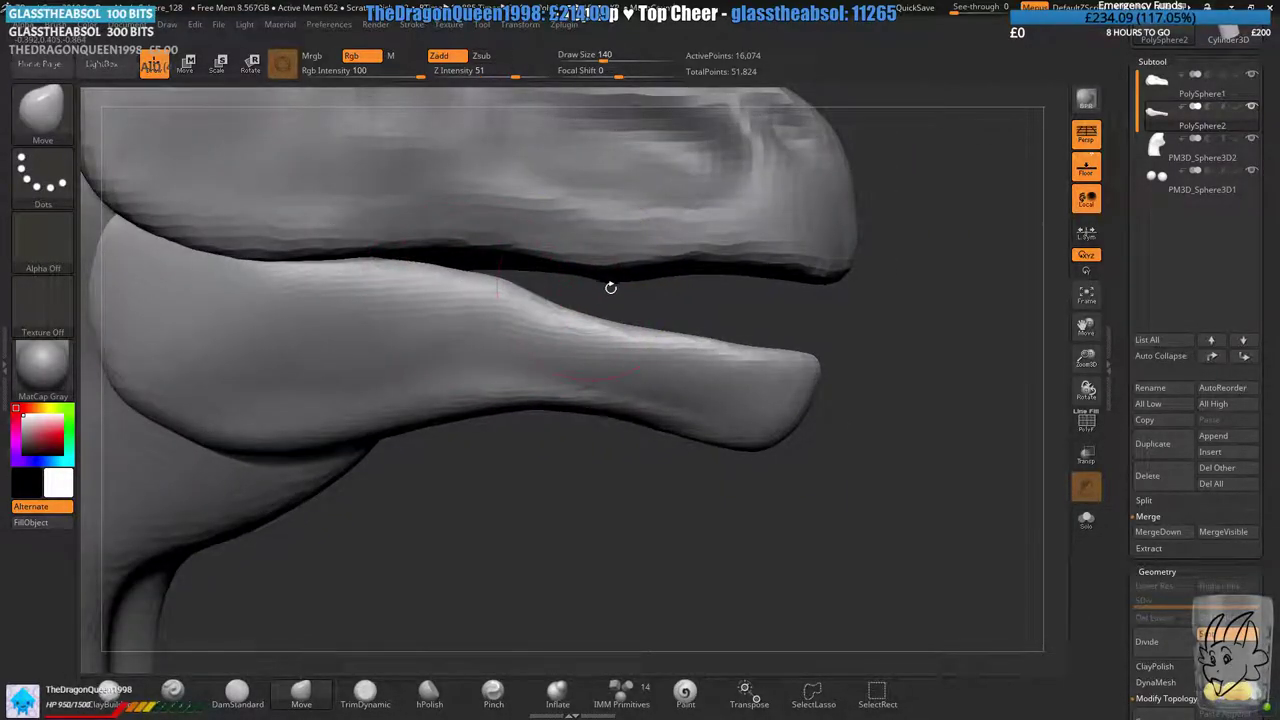
pyautogui.moveTo(609, 287); pyautogui.dragTo(396, 371, button='right')
pyautogui.moveTo(343, 466)
pyautogui.keyDown('ctrl'); pyautogui.mouseDown(button='right')
pyautogui.moveTo(254, 427)
pyautogui.moveTo(377, 400)
pyautogui.moveTo(370, 380)
pyautogui.moveTo(489, 389)
pyautogui.moveTo(551, 294)
pyautogui.moveTo(608, 320)
pyautogui.moveTo(657, 314)
pyautogui.mouseUp(button='right'); pyautogui.keyUp('ctrl')
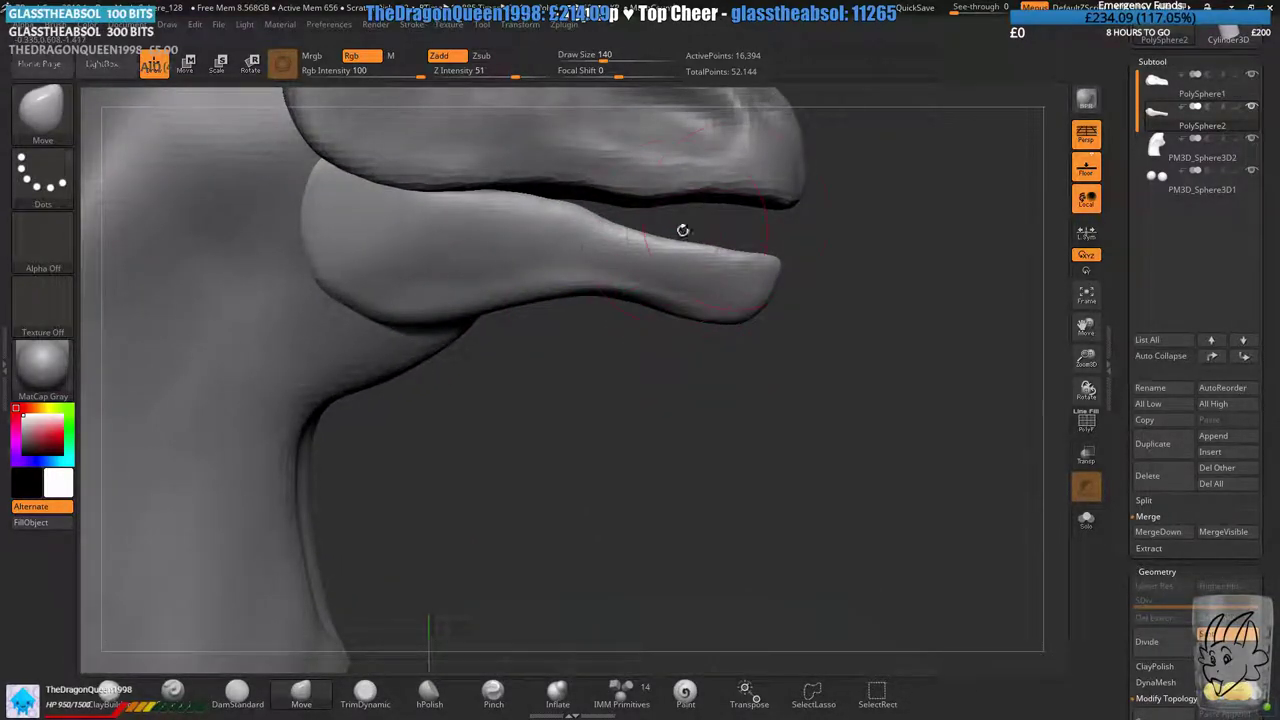
# - Enlarge the Move brush to size 207 and pull the jaw's lower rear corner backward
pyautogui.moveTo(682, 230)
pyautogui.keyDown('ctrl'); pyautogui.mouseDown(button='right')
pyautogui.moveTo(690, 328)
pyautogui.moveTo(537, 337)
pyautogui.moveTo(346, 320)
pyautogui.moveTo(355, 343)
pyautogui.mouseUp(button='right'); pyautogui.keyUp('ctrl')
pyautogui.moveTo(297, 312); pyautogui.dragTo(602, 393)
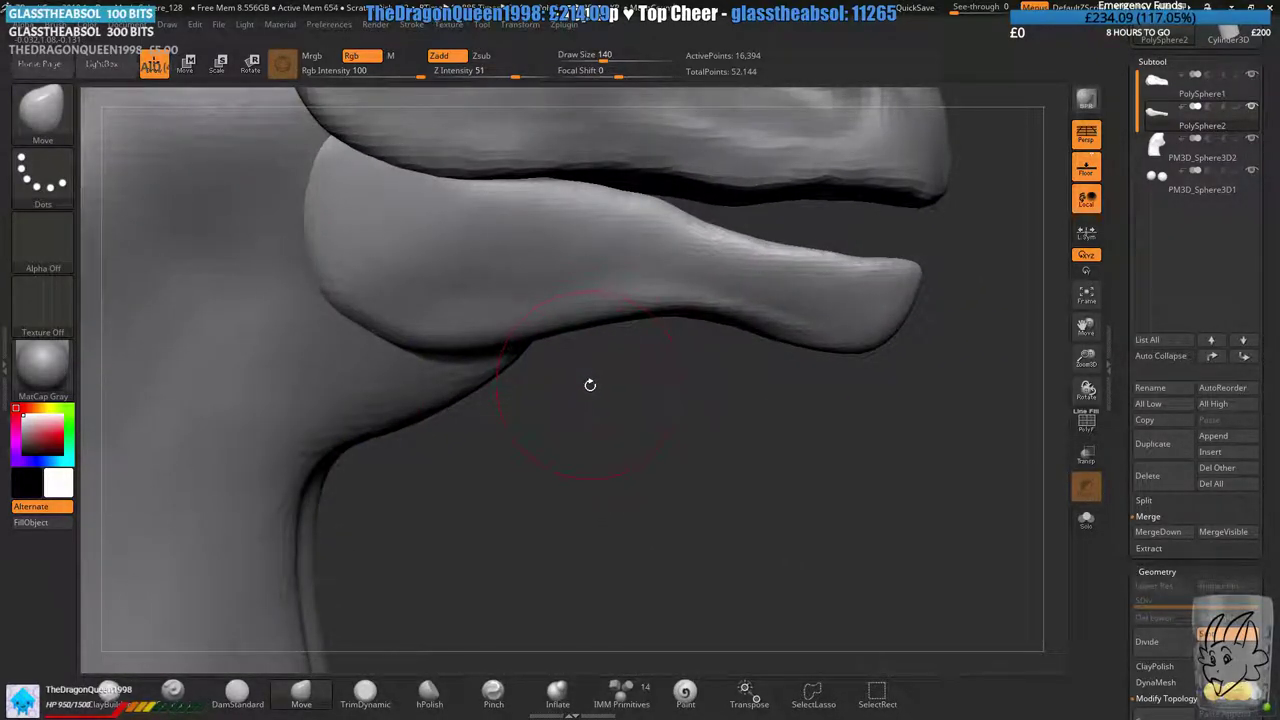
pyautogui.click(613, 58)
pyautogui.moveTo(537, 411); pyautogui.dragTo(486, 314)
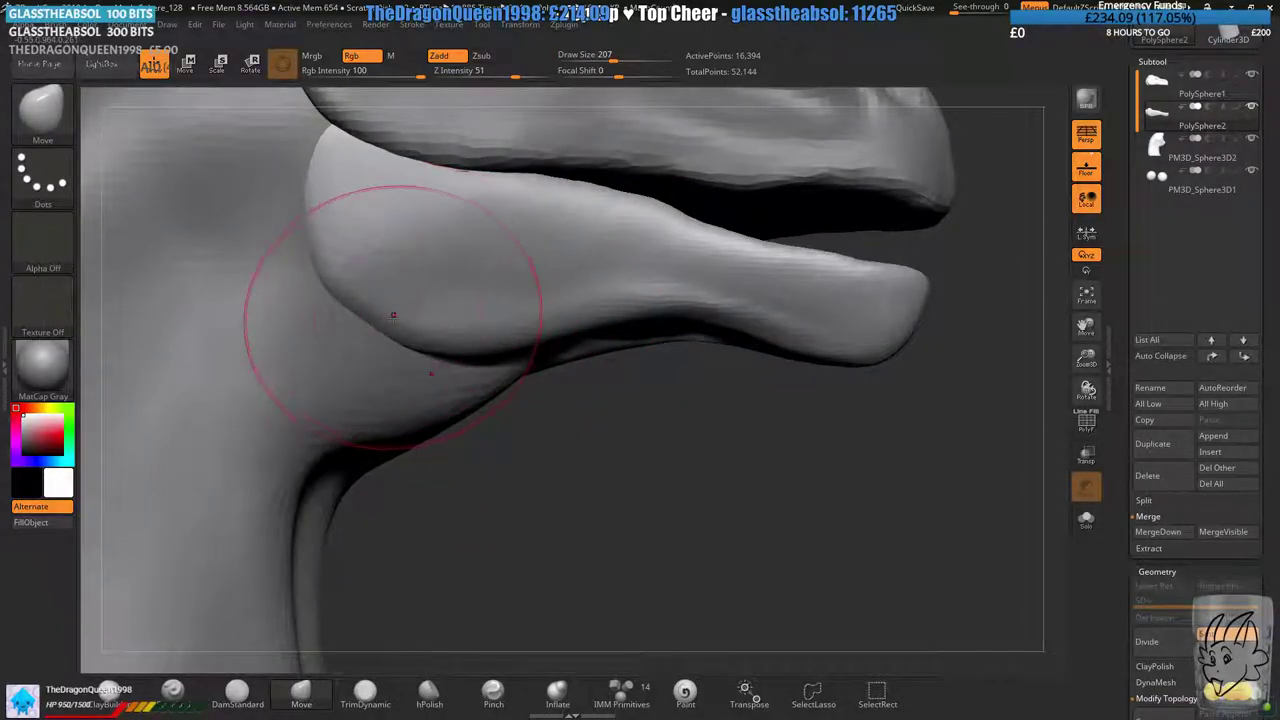
pyautogui.moveTo(382, 331)
pyautogui.mouseDown()
pyautogui.moveTo(382, 348)
pyautogui.moveTo(366, 332)
pyautogui.mouseUp()
# - Reduce the Move brush size to 112 and adjust the underside of the jaw from the front
pyautogui.press('[')
pyautogui.press('[')
pyautogui.press('[')
pyautogui.press('[')
pyautogui.moveTo(560, 440); pyautogui.dragTo(330, 430)
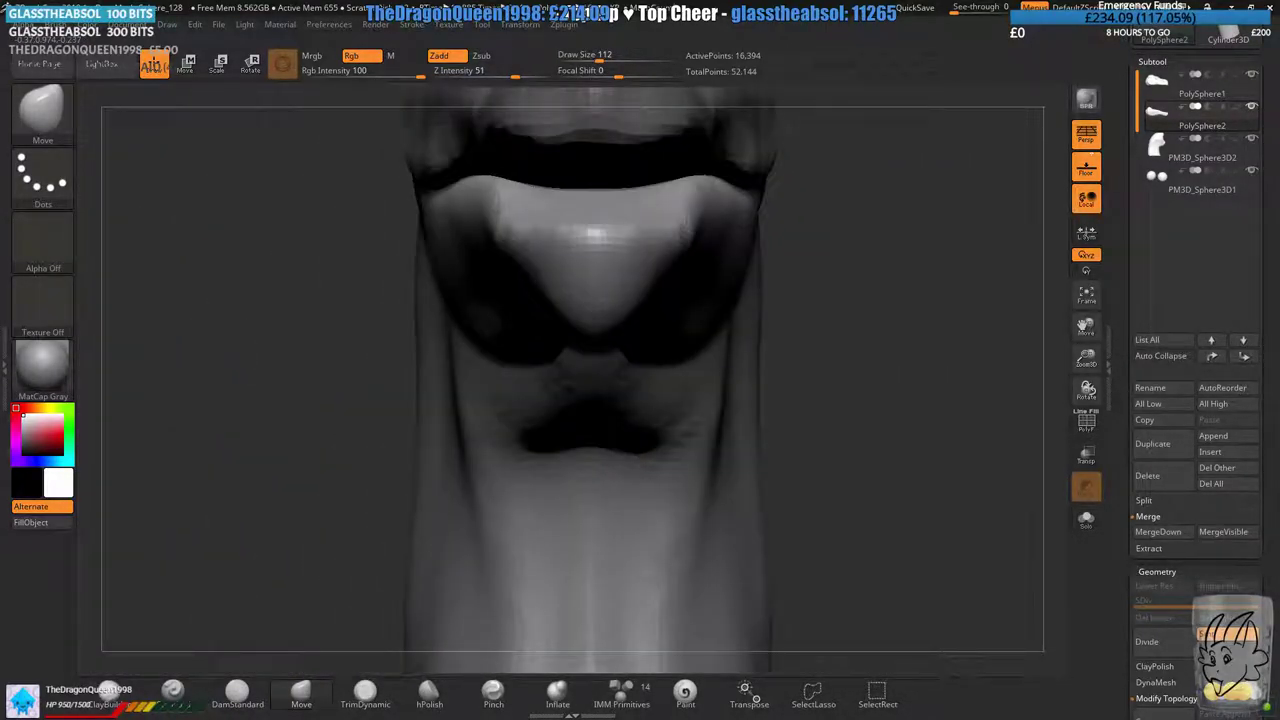
pyautogui.moveTo(590, 330)
pyautogui.mouseDown()
pyautogui.moveTo(475, 290)
pyautogui.moveTo(560, 380)
pyautogui.mouseUp()
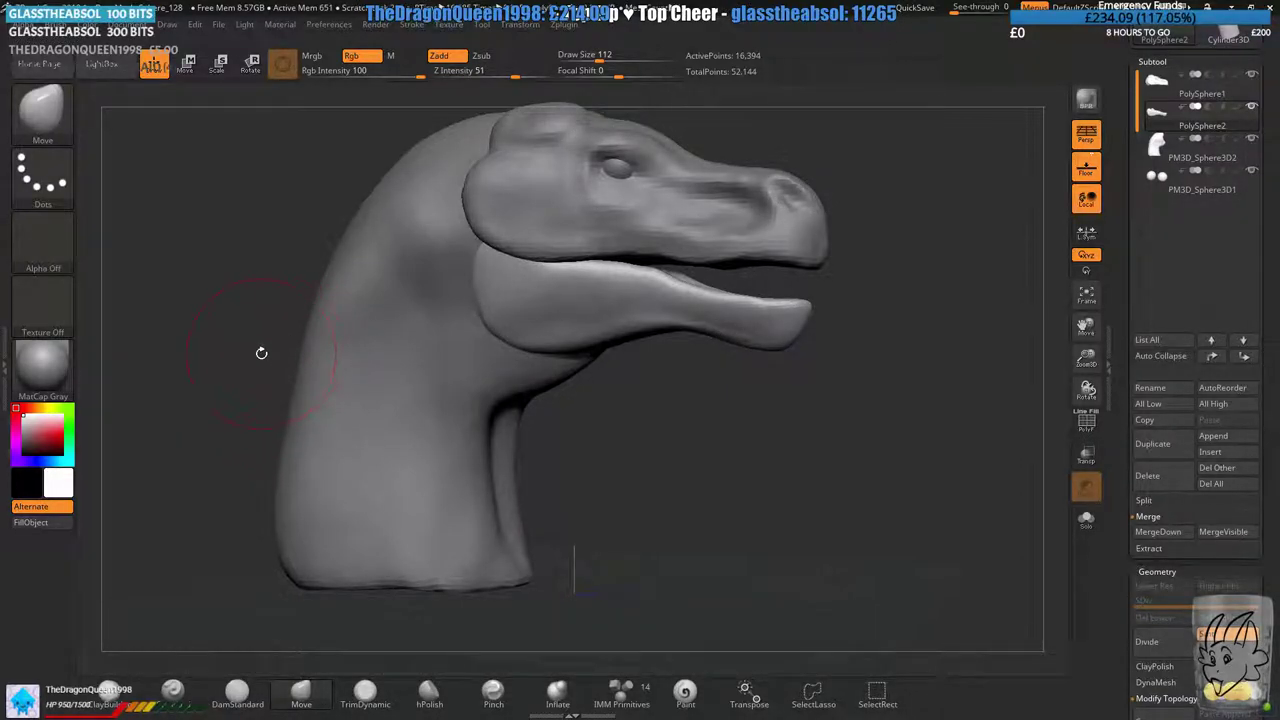
# - Refine the hump on the jaw's upper edge where it meets the upper head, and remesh the jaw
pyautogui.moveTo(478, 316); pyautogui.dragTo(637, 309, button='right')
pyautogui.keyDown('alt'); pyautogui.moveTo(708, 268); pyautogui.dragTo(675, 280, button='right'); pyautogui.keyUp('alt')
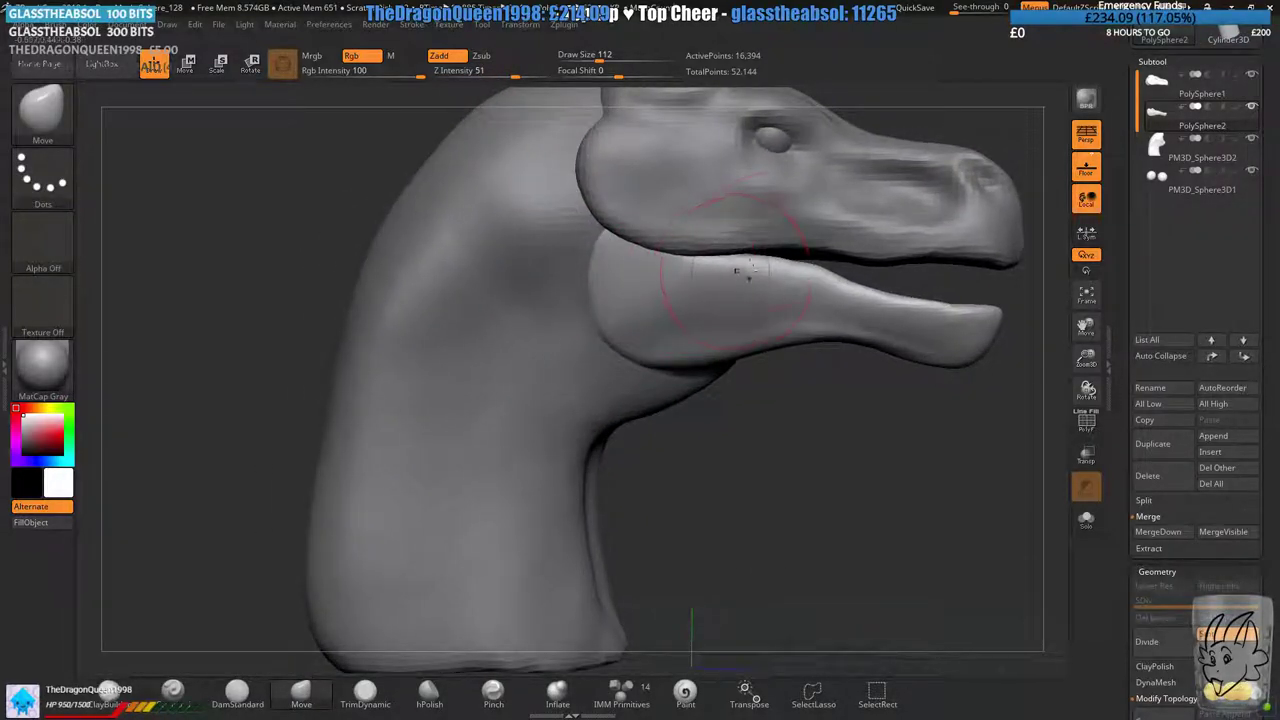
pyautogui.moveTo(800, 172)
pyautogui.keyDown('alt'); pyautogui.mouseDown(button='right')
pyautogui.moveTo(697, 186)
pyautogui.moveTo(657, 280)
pyautogui.mouseUp(button='right'); pyautogui.keyUp('alt')
pyautogui.moveTo(647, 286)
pyautogui.mouseDown()
pyautogui.moveTo(648, 272)
pyautogui.moveTo(648, 285)
pyautogui.moveTo(680, 262)
pyautogui.moveTo(706, 283)
pyautogui.mouseUp()
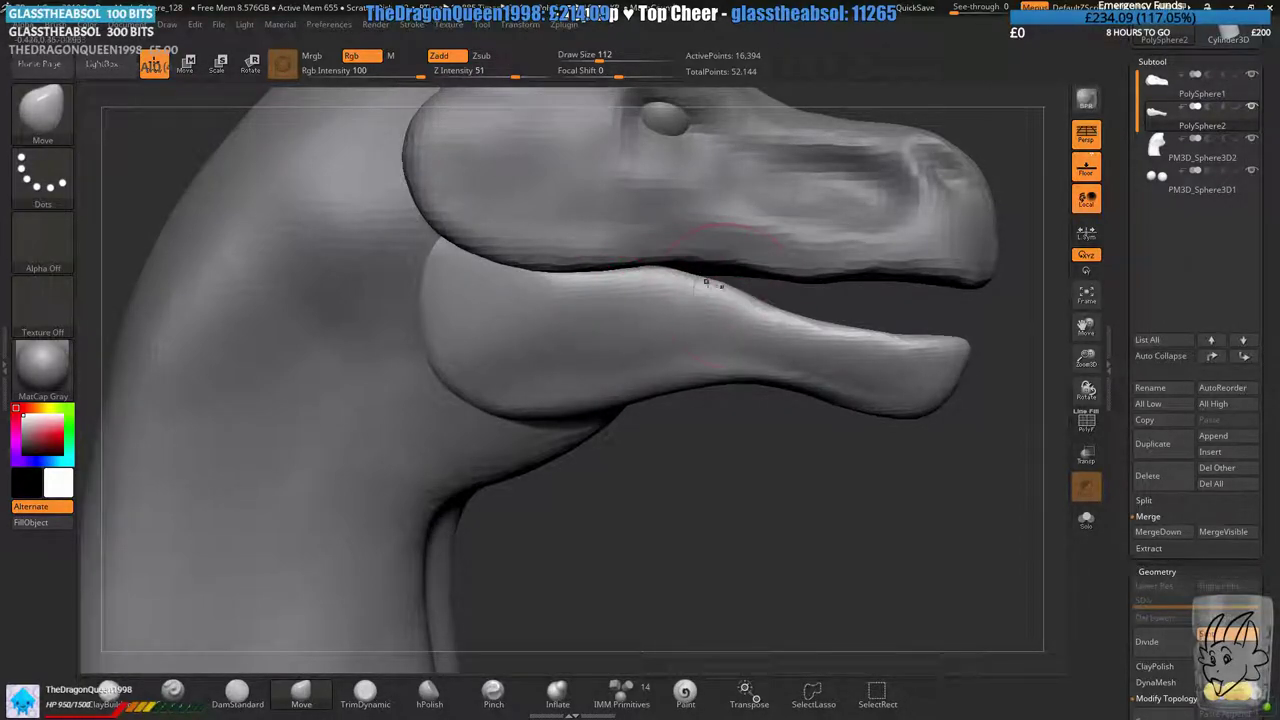
pyautogui.keyDown('alt'); pyautogui.moveTo(840, 490); pyautogui.dragTo(726, 510); pyautogui.keyUp('alt')
pyautogui.keyDown('ctrl'); pyautogui.moveTo(723, 514); pyautogui.dragTo(785, 453); pyautogui.keyUp('ctrl')
# - Select the upper head and reshape its snout and upper lip line with the Move brush at size 154
pyautogui.keyDown('alt'); pyautogui.moveTo(874, 453); pyautogui.dragTo(654, 438); pyautogui.keyUp('alt')
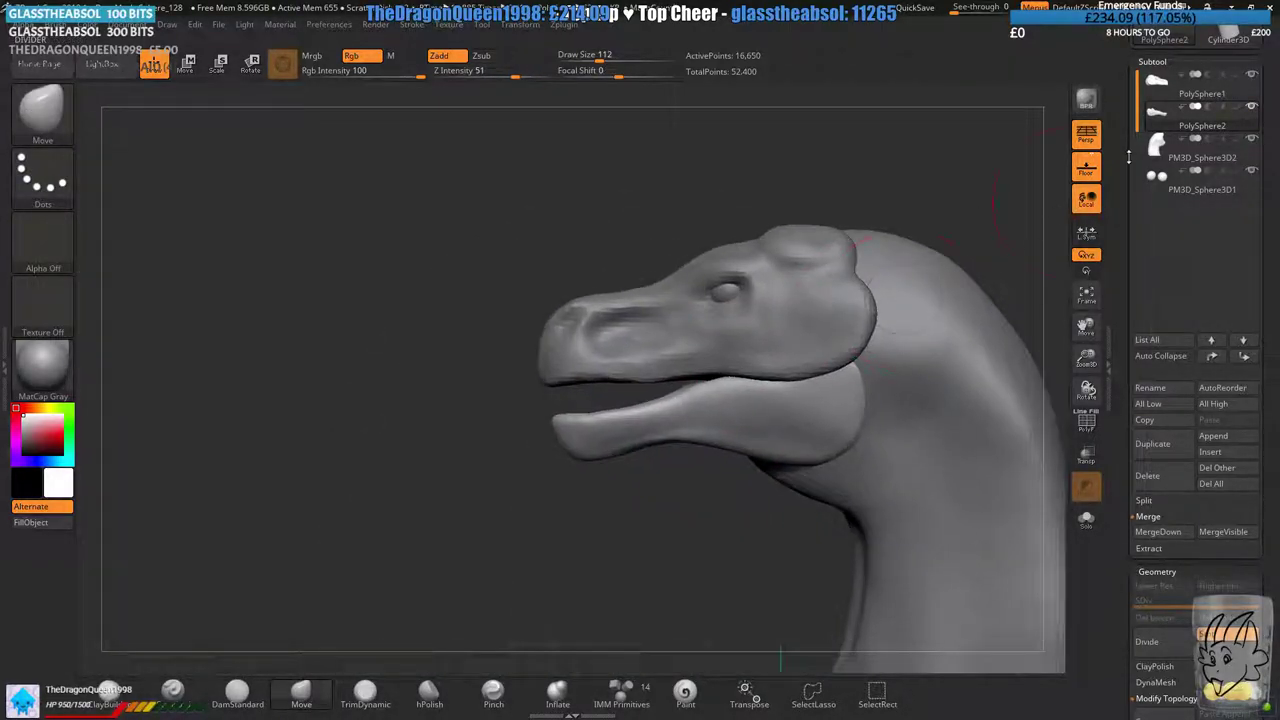
pyautogui.keyDown('alt'); pyautogui.click(710, 276); pyautogui.keyUp('alt')
pyautogui.keyDown('ctrl'); pyautogui.moveTo(626, 192); pyautogui.dragTo(638, 192, button='right'); pyautogui.keyUp('ctrl')
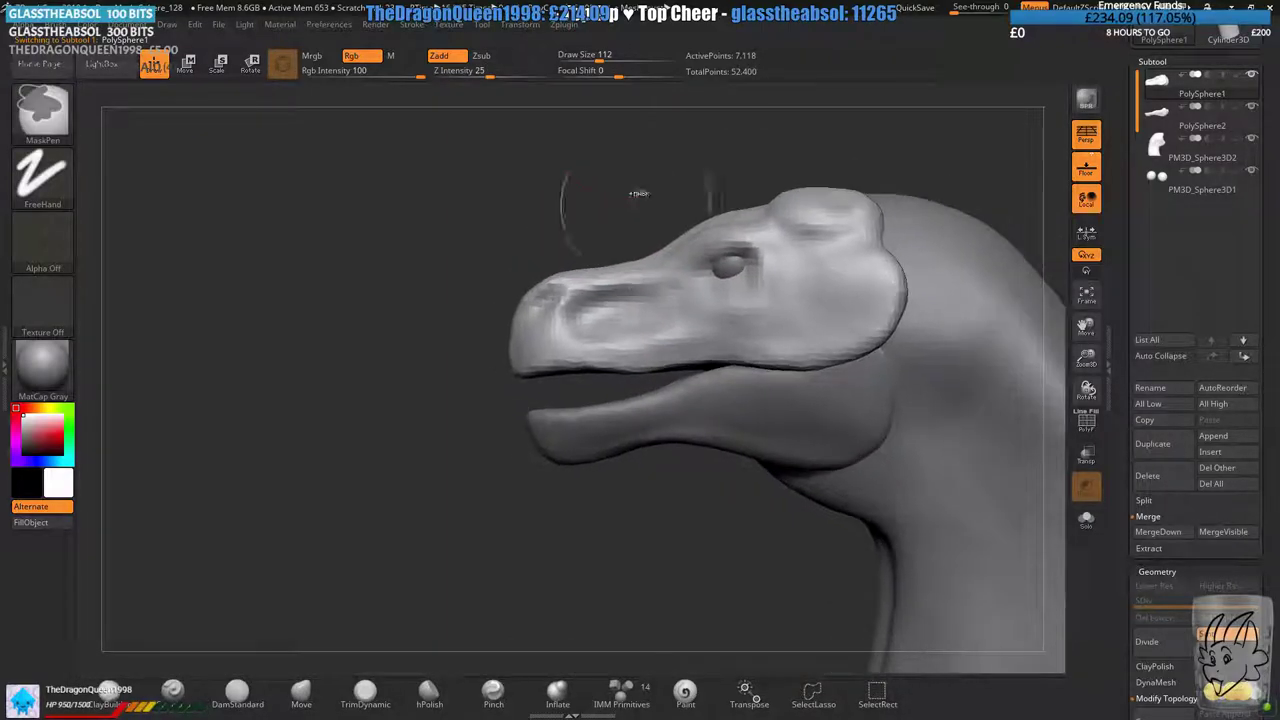
pyautogui.moveTo(599, 61); pyautogui.dragTo(606, 61)
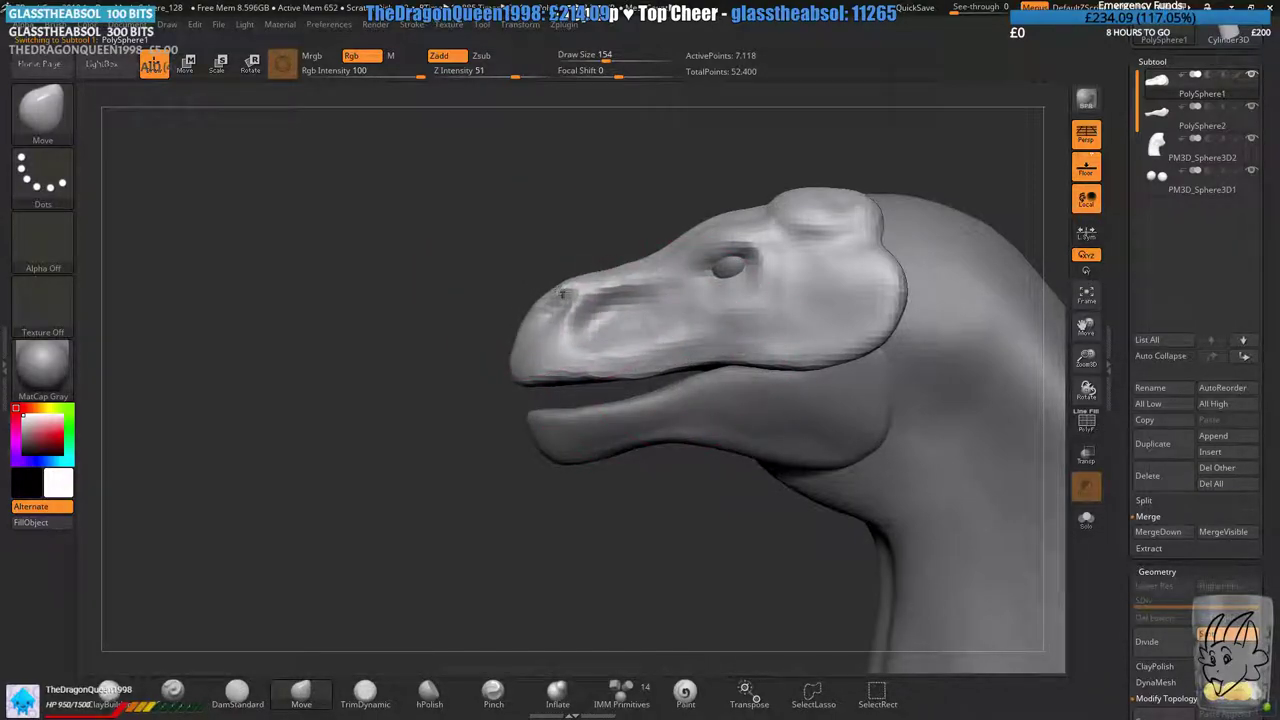
pyautogui.moveTo(627, 270); pyautogui.dragTo(610, 265, button='right')
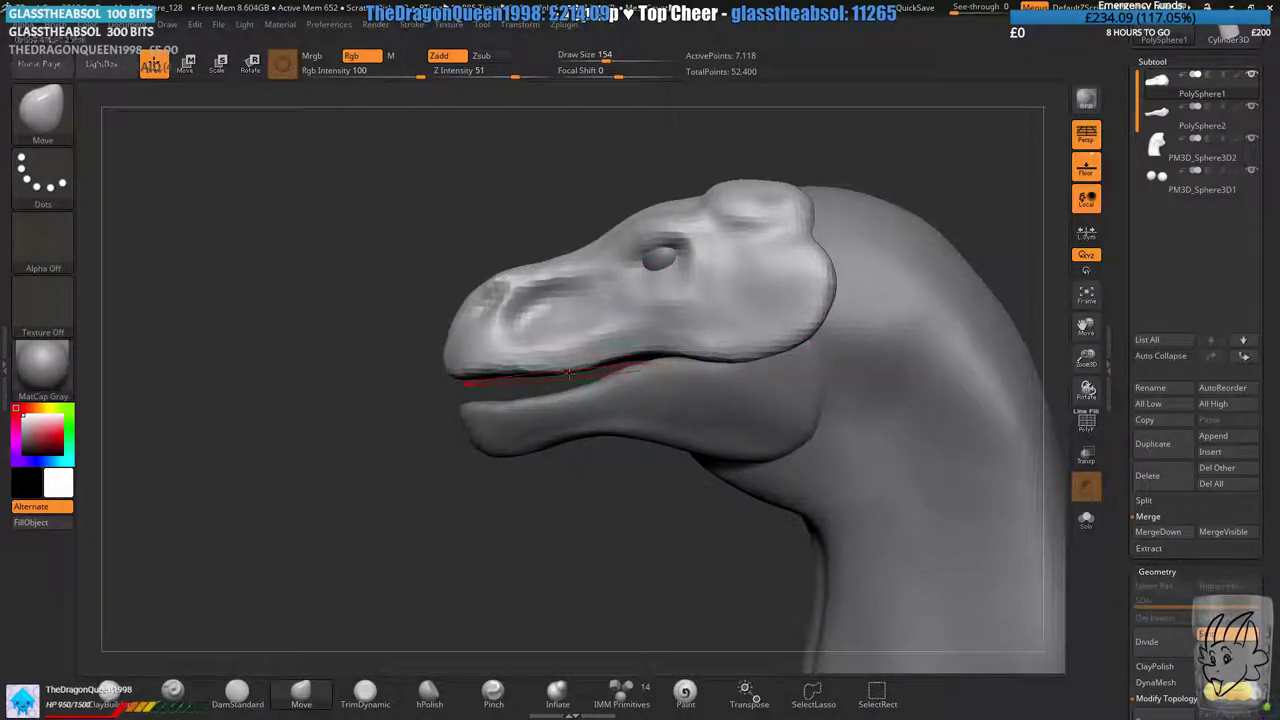
pyautogui.moveTo(419, 458); pyautogui.dragTo(446, 397)
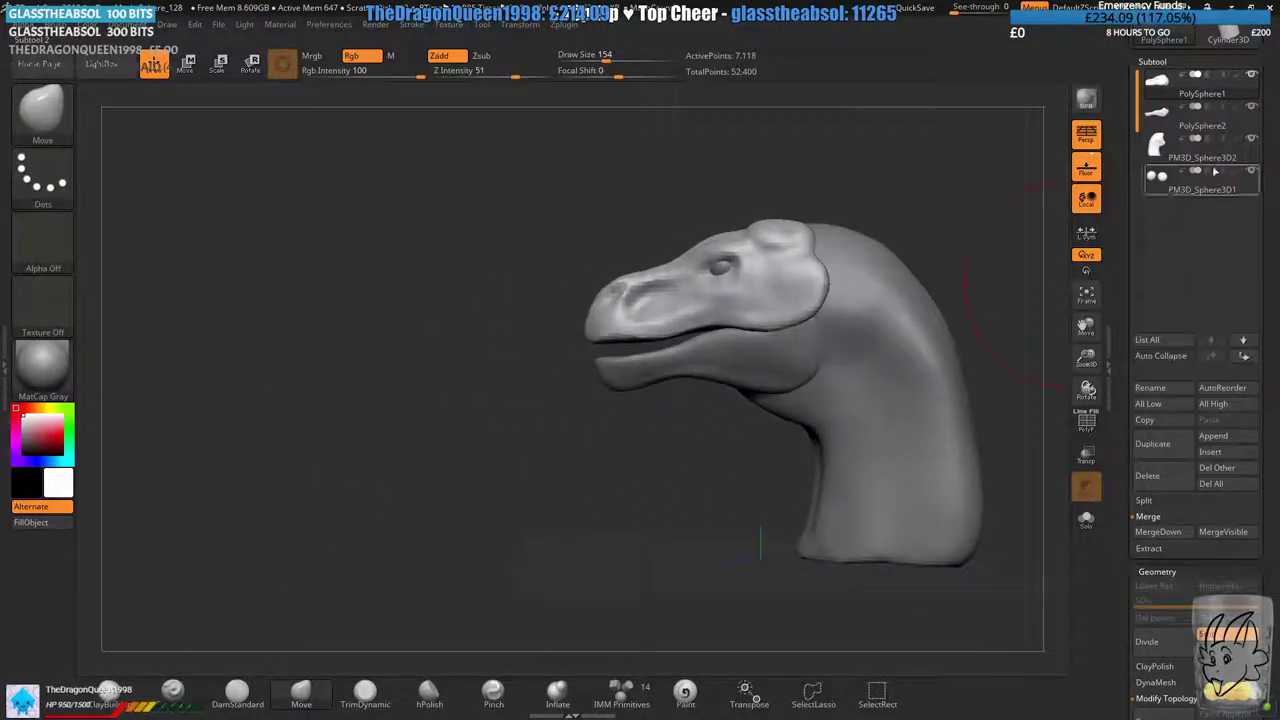
# - Select the lower jaw, rotate it slightly further open and shift it slightly backward with the transform gizmo
pyautogui.click(1200, 117)
pyautogui.keyDown('ctrl'); pyautogui.moveTo(638, 347); pyautogui.dragTo(642, 430, button='right'); pyautogui.keyUp('ctrl')
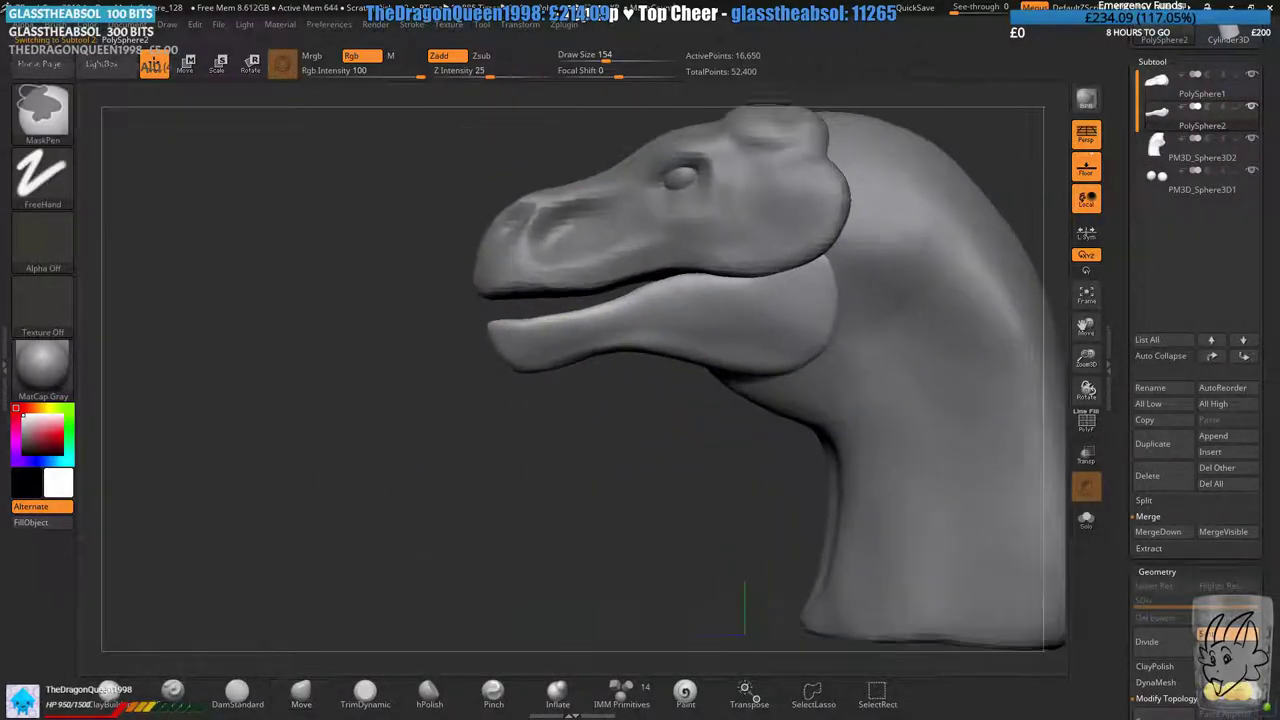
pyautogui.click(186, 64)
pyautogui.keyDown('alt'); pyautogui.moveTo(697, 328); pyautogui.dragTo(647, 408, button='right'); pyautogui.keyUp('alt')
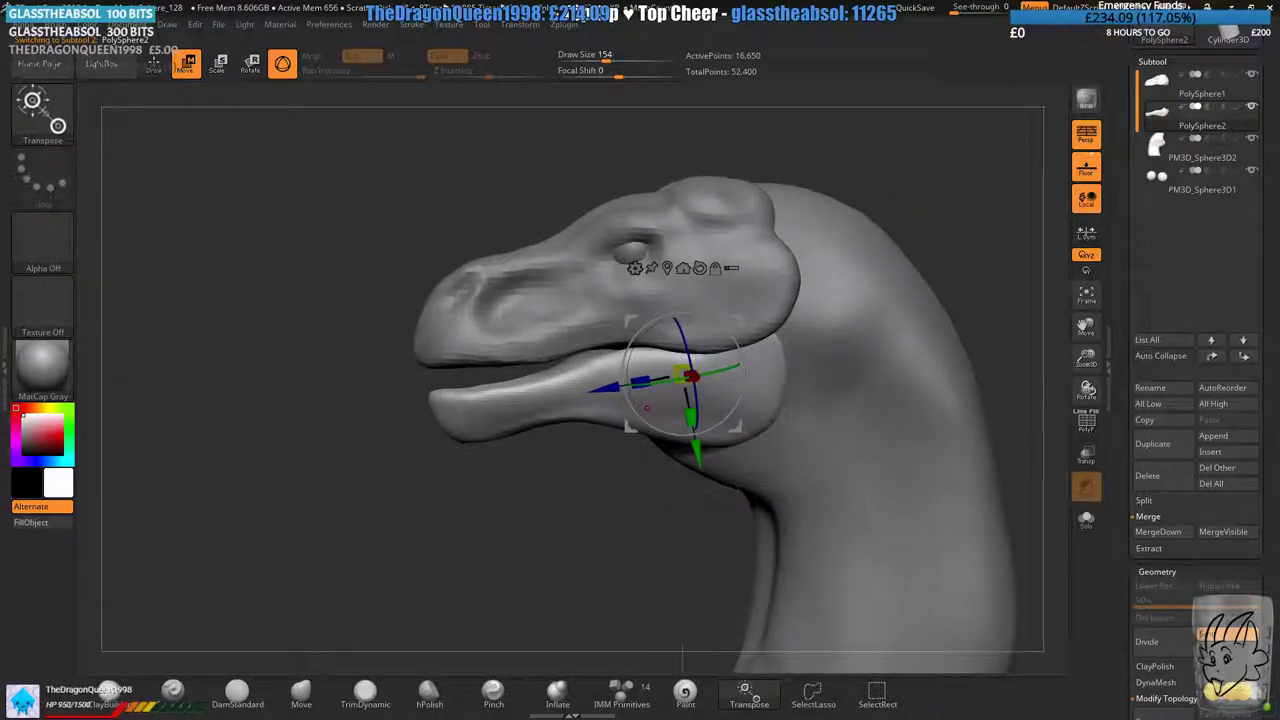
pyautogui.moveTo(640, 403); pyautogui.dragTo(646, 413)
pyautogui.keyDown('shift'); pyautogui.moveTo(660, 470); pyautogui.dragTo(668, 468, button='right'); pyautogui.keyUp('shift')
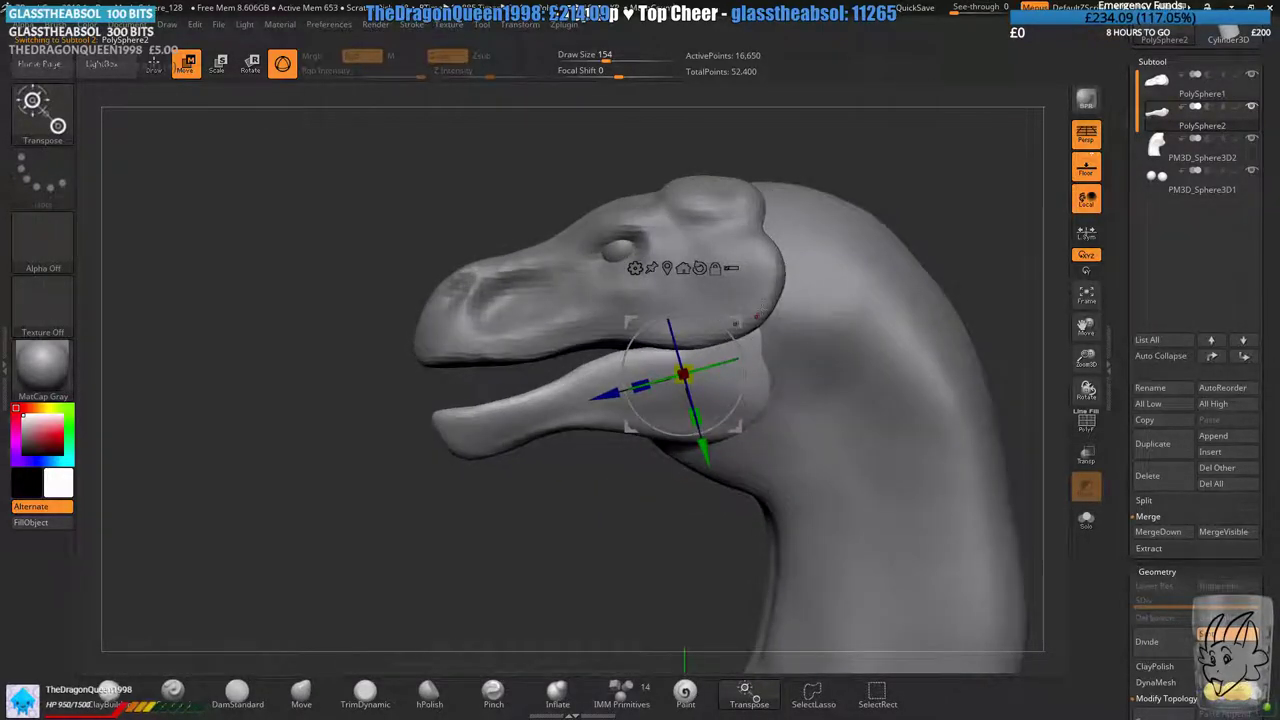
pyautogui.moveTo(738, 320); pyautogui.dragTo(743, 322)
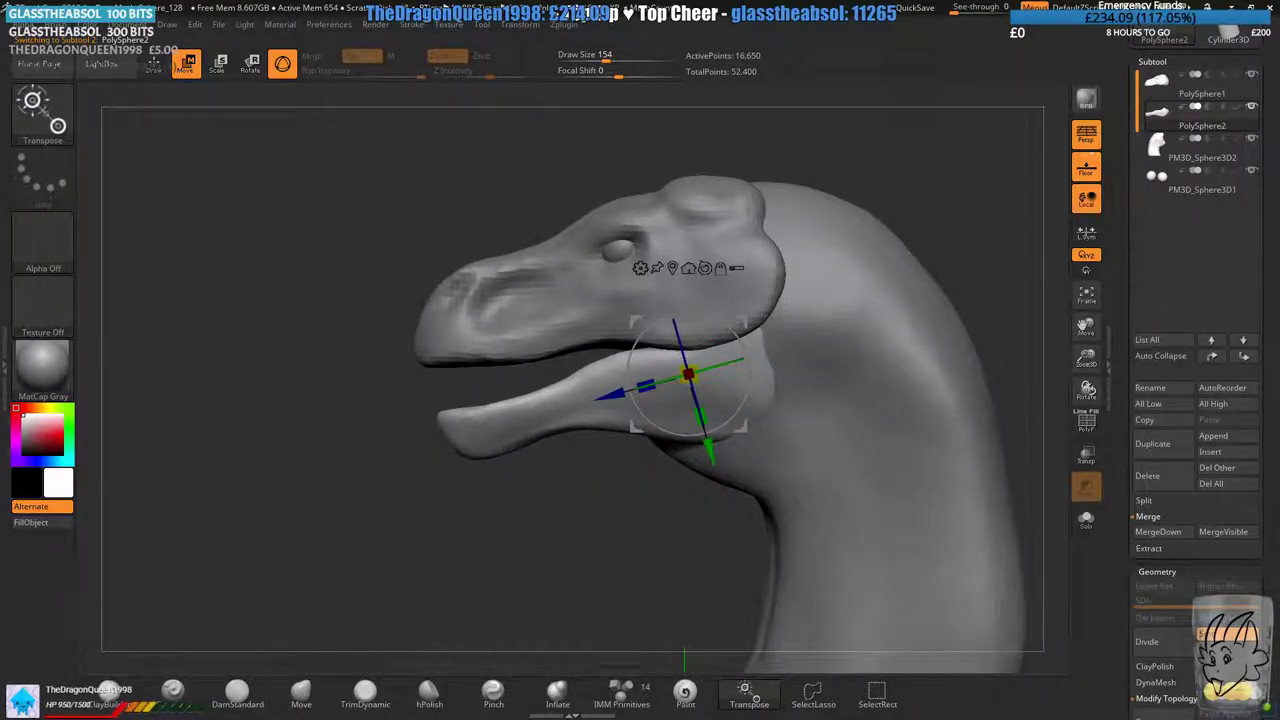
pyautogui.click(172, 690)
pyautogui.moveTo(446, 523); pyautogui.dragTo(741, 350)
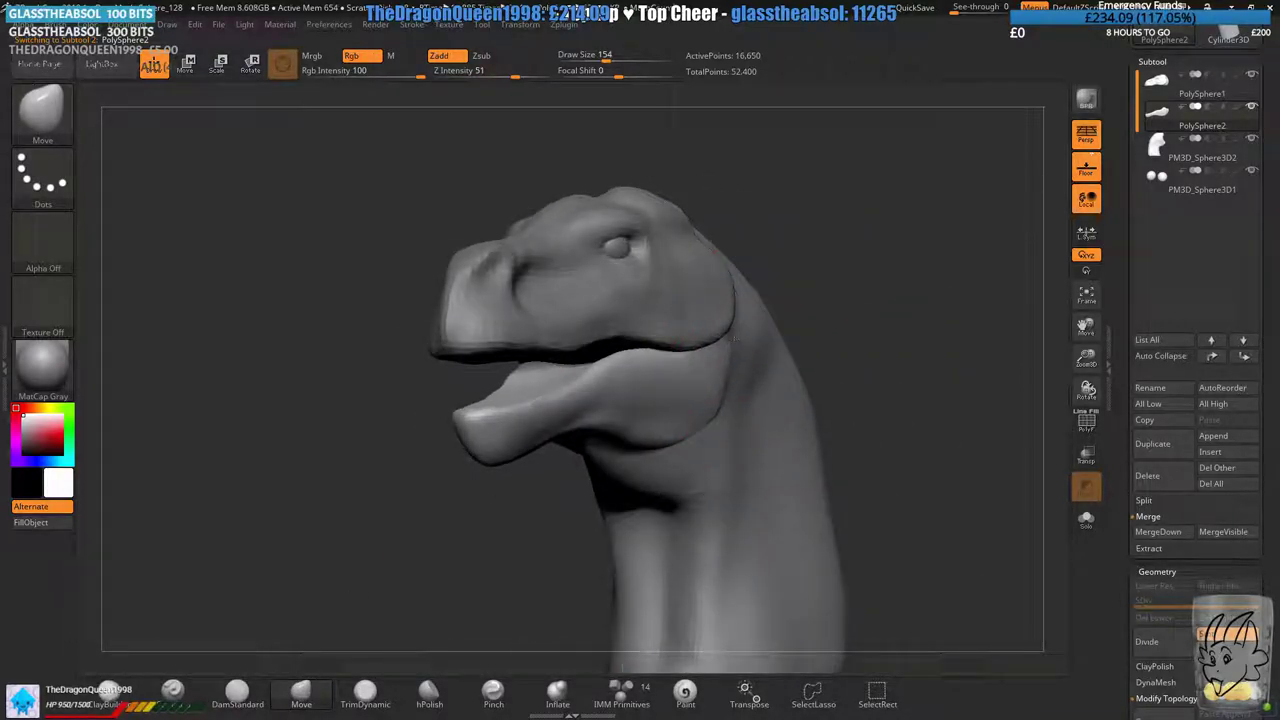
pyautogui.moveTo(745, 319)
pyautogui.mouseDown(button='right')
pyautogui.moveTo(714, 358)
pyautogui.moveTo(594, 380)
pyautogui.moveTo(554, 458)
pyautogui.moveTo(674, 429)
pyautogui.moveTo(600, 441)
pyautogui.mouseUp(button='right')
pyautogui.moveTo(683, 417); pyautogui.dragTo(644, 365, button='right')
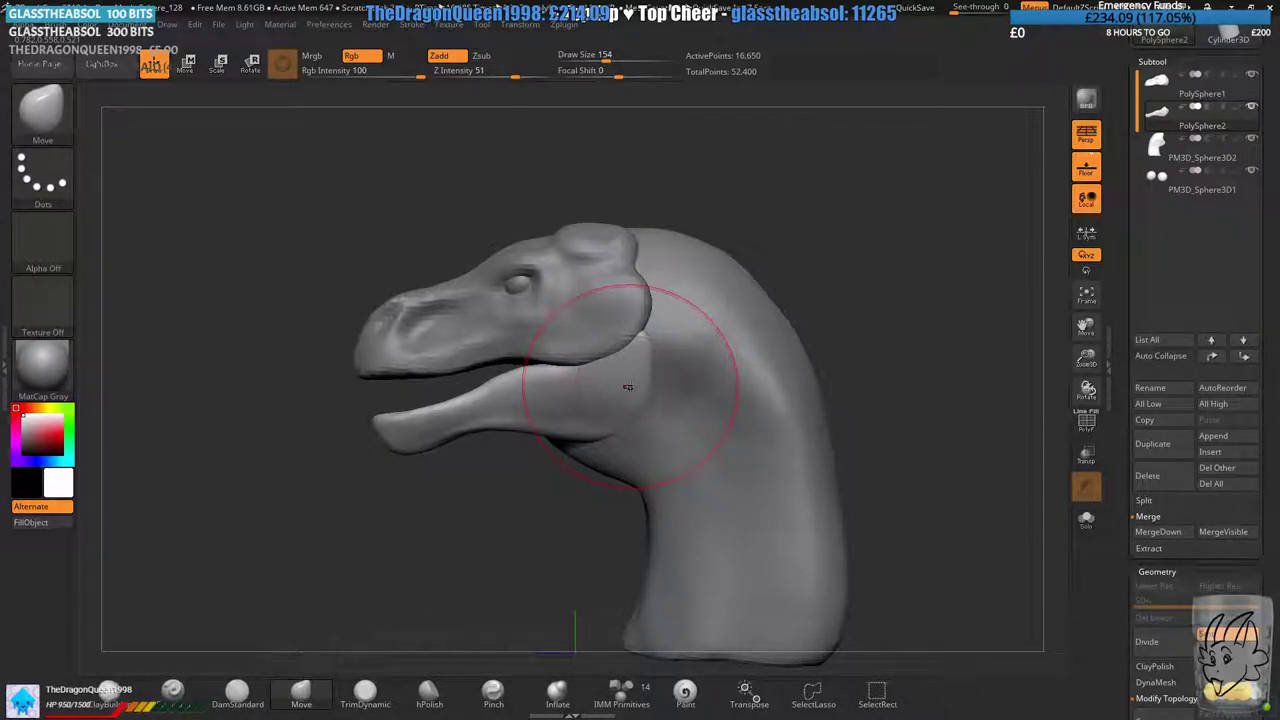
# - Append a ZSphere to the model as a new subtool
pyautogui.click(1170, 89)
pyautogui.keyDown('alt'); pyautogui.moveTo(700, 296); pyautogui.dragTo(779, 315, button='right'); pyautogui.keyUp('alt')
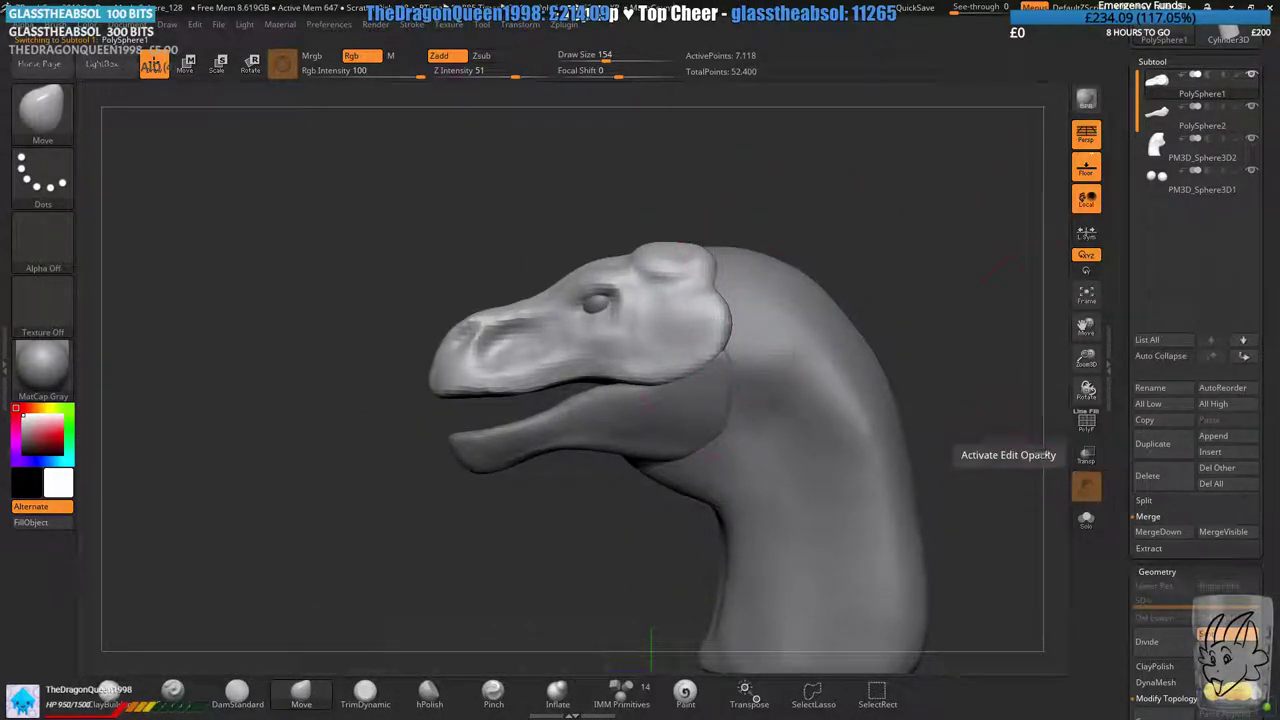
pyautogui.keyDown('alt'); pyautogui.moveTo(1059, 418); pyautogui.dragTo(957, 336, button='right'); pyautogui.keyUp('alt')
pyautogui.scroll(-2, 1135, 550)
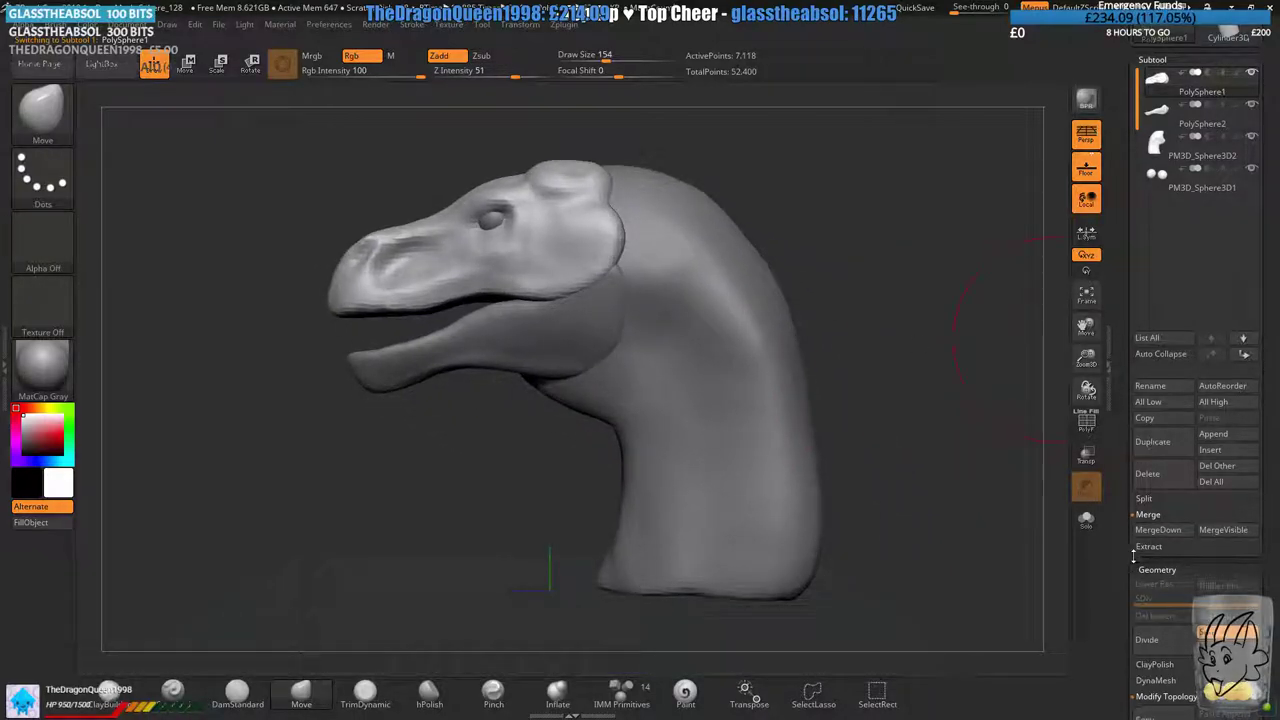
pyautogui.keyDown('alt'); pyautogui.moveTo(864, 170); pyautogui.dragTo(970, 234); pyautogui.keyUp('alt')
pyautogui.click(527, 28)
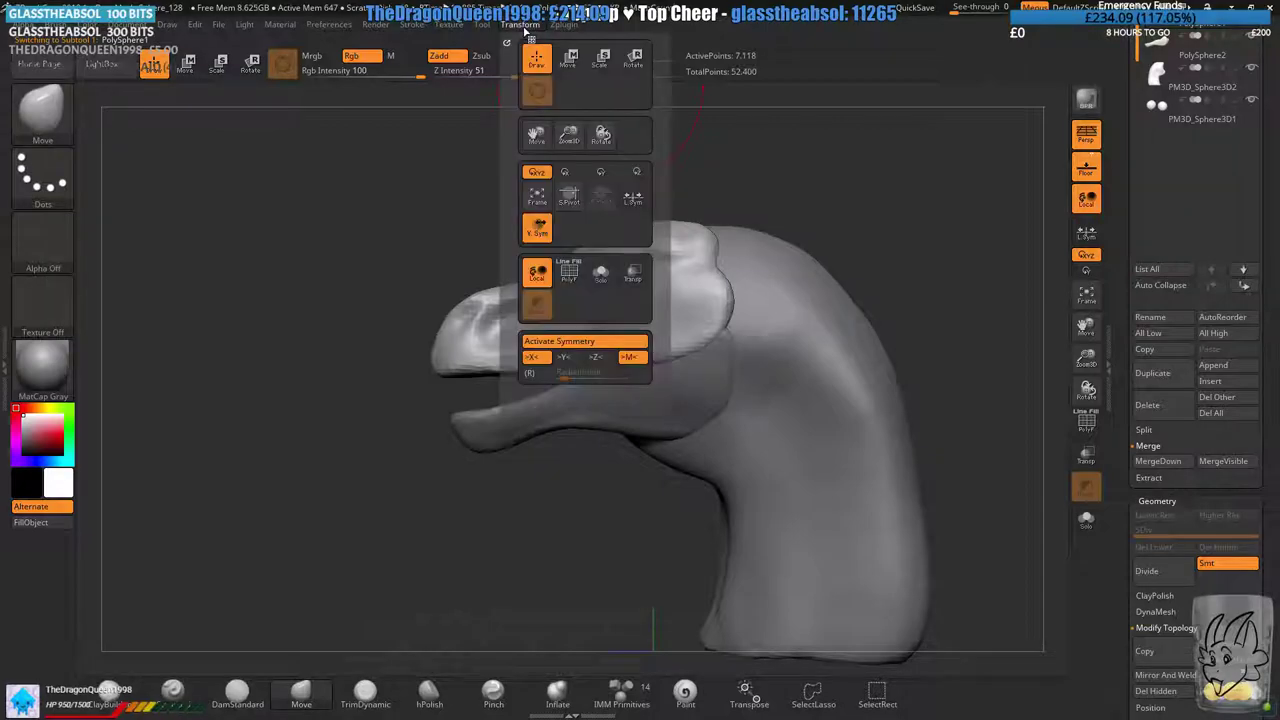
pyautogui.click(1210, 366)
pyautogui.click(1022, 457)
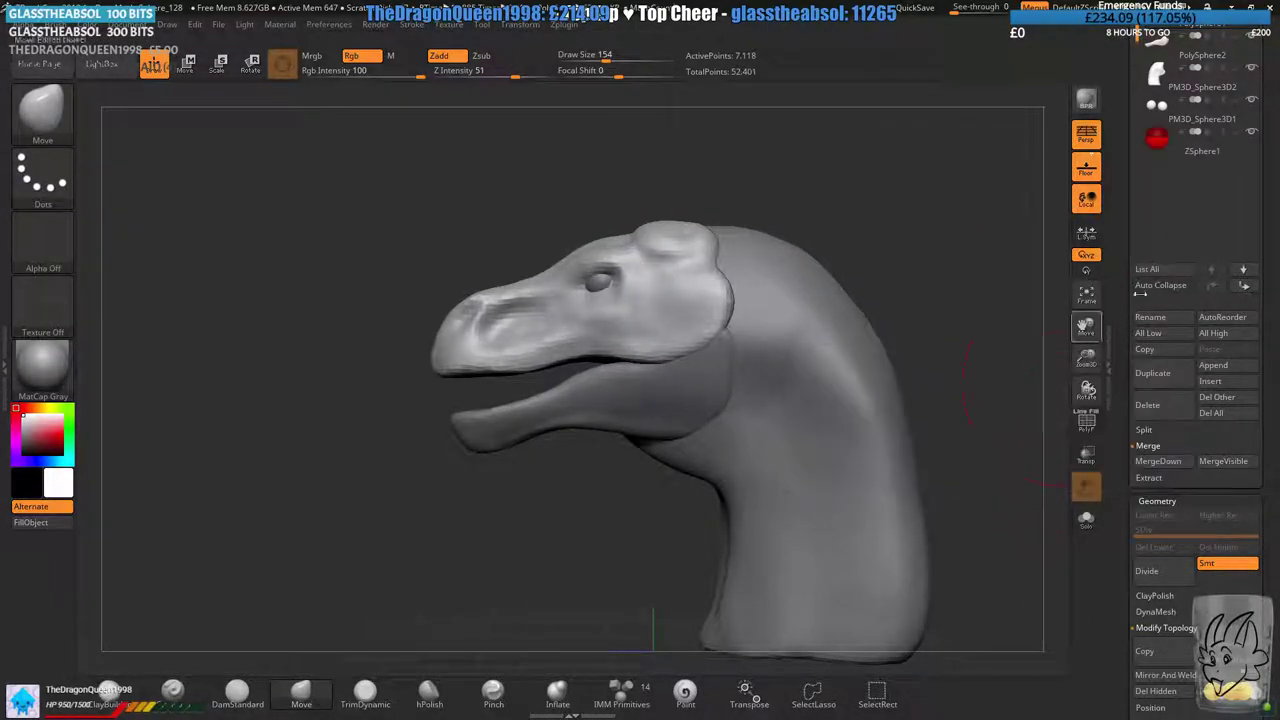
# - Select the ZSphere subtool and move the sphere up onto the top rear of the head
pyautogui.click(1203, 154)
pyautogui.moveTo(455, 190); pyautogui.dragTo(700, 195)
pyautogui.click(186, 64)
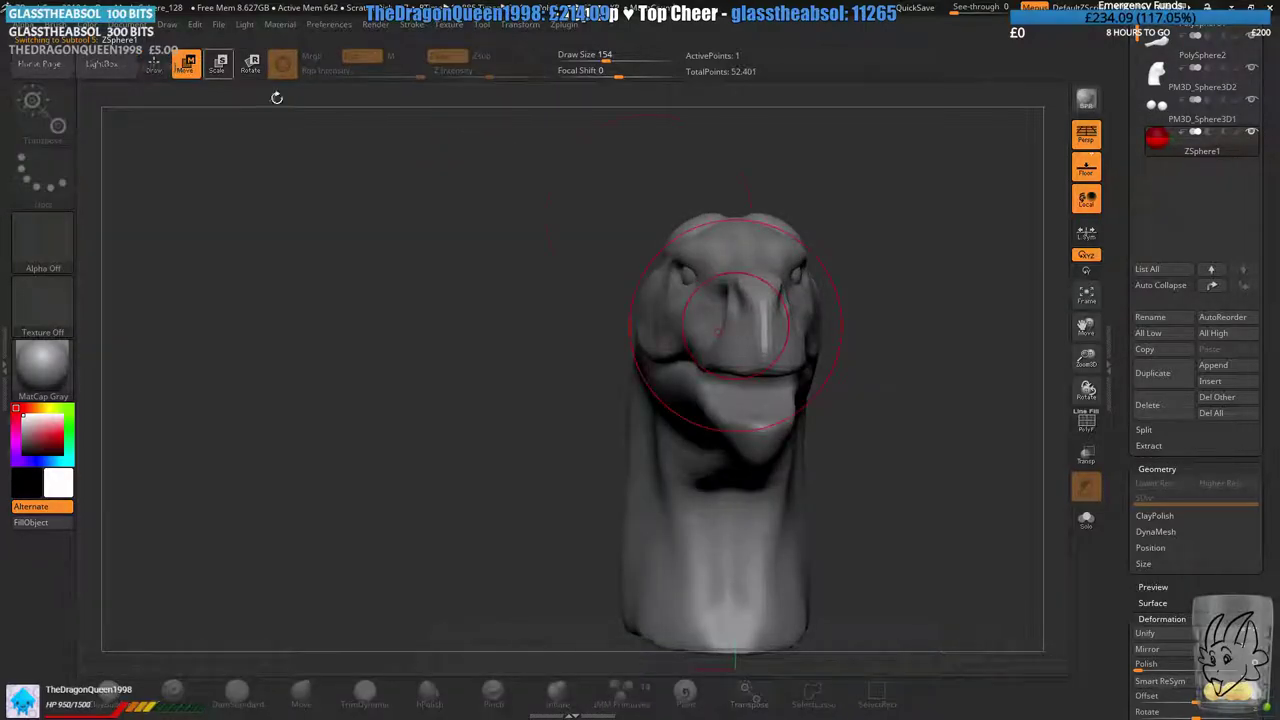
pyautogui.keyDown('shift'); pyautogui.moveTo(277, 97); pyautogui.dragTo(215, 110); pyautogui.keyUp('shift')
pyautogui.moveTo(618, 335); pyautogui.dragTo(755, 202)
pyautogui.keyDown('shift'); pyautogui.moveTo(862, 212); pyautogui.dragTo(650, 215); pyautogui.keyUp('shift')
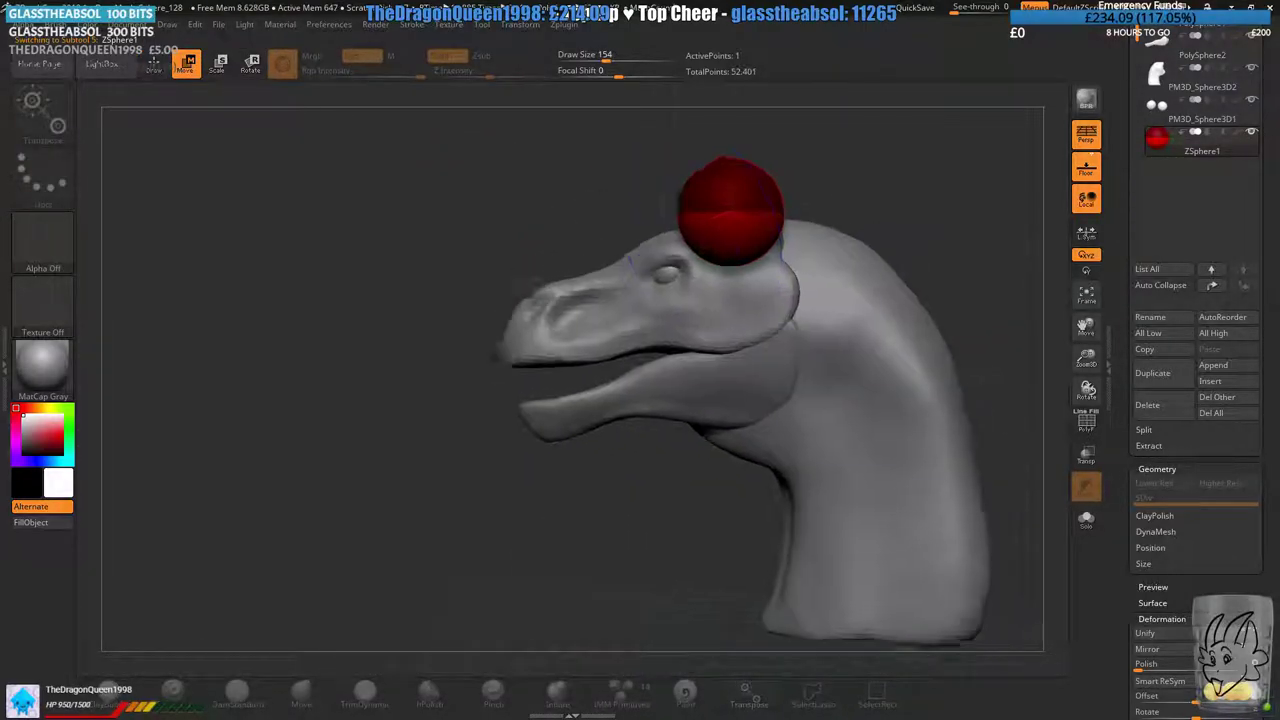
pyautogui.keyDown('alt'); pyautogui.moveTo(440, 130); pyautogui.dragTo(322, 212); pyautogui.keyUp('alt')
# - Resize the ZSphere and move it sideways over one of the two bumps on top of the skull
pyautogui.click(218, 63)
pyautogui.moveTo(622, 285); pyautogui.dragTo(712, 283)
pyautogui.click(187, 66)
pyautogui.moveTo(575, 400); pyautogui.dragTo(705, 430, button='right')
pyautogui.keyDown('shift'); pyautogui.moveTo(600, 330); pyautogui.dragTo(790, 320, button='right'); pyautogui.keyUp('shift')
pyautogui.moveTo(775, 268); pyautogui.dragTo(762, 275)
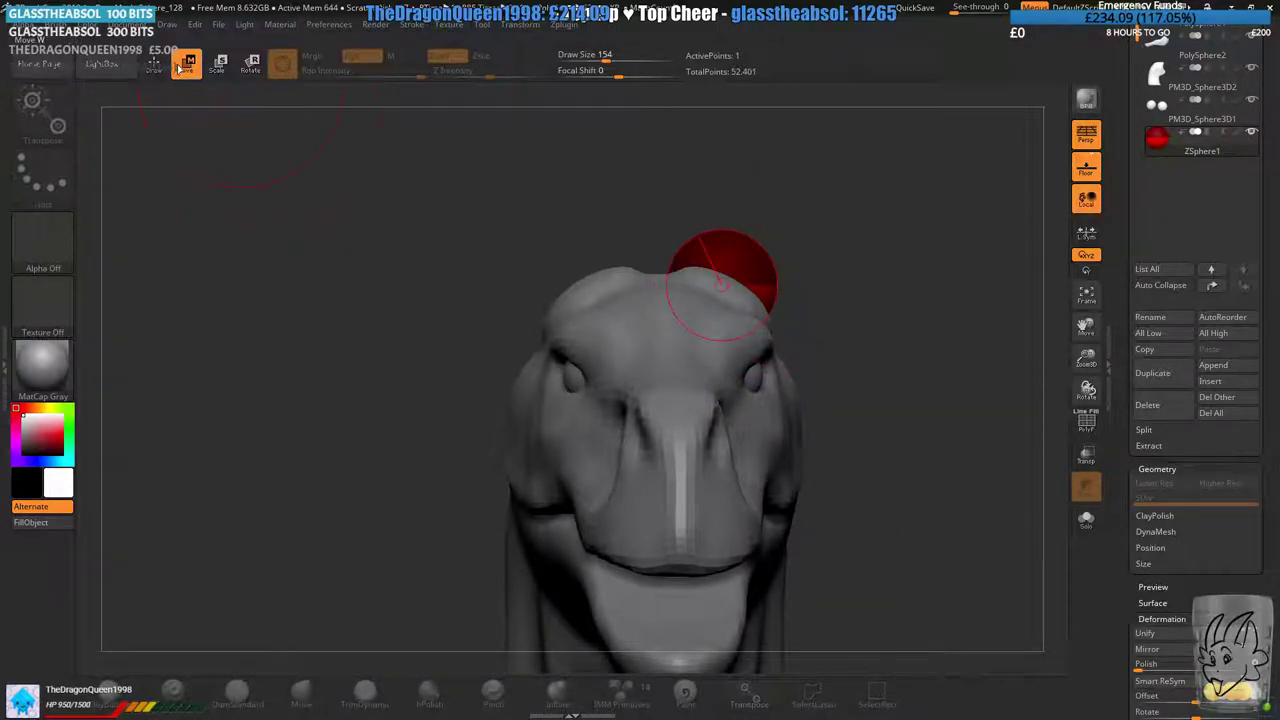
# - Shrink the ZSphere and shift it slightly forward so it sits centred on the skull bump in side view
pyautogui.click(218, 64)
pyautogui.keyDown('shift'); pyautogui.moveTo(770, 335); pyautogui.dragTo(670, 330, button='right'); pyautogui.keyUp('shift')
pyautogui.moveTo(638, 297); pyautogui.dragTo(612, 292)
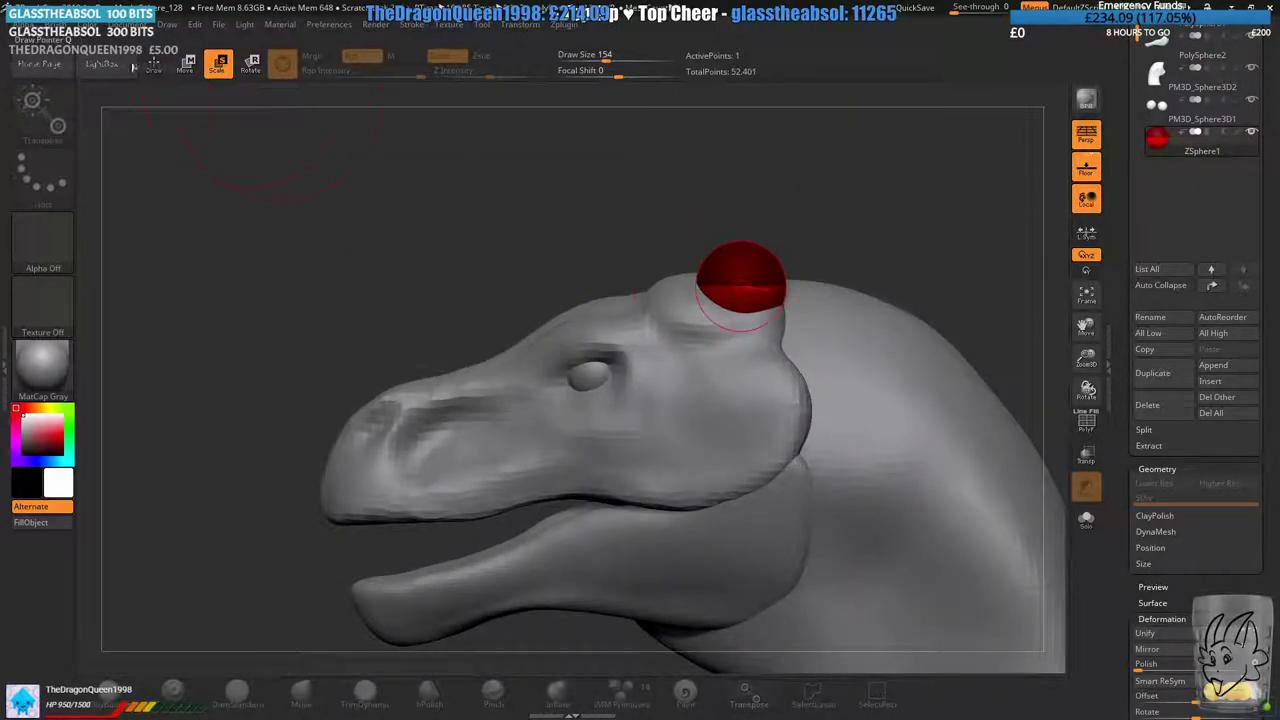
pyautogui.click(187, 66)
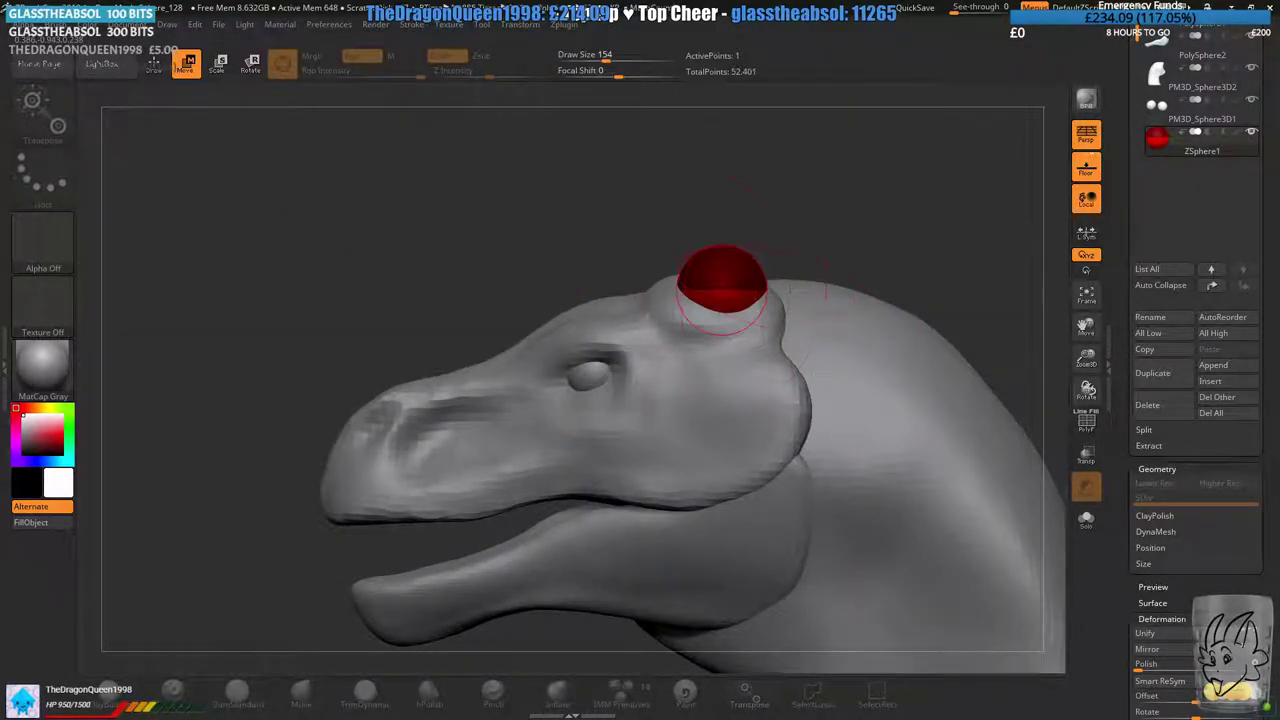
# - Try a slightly larger size for the ZSphere on the skull bump, and undo the change
pyautogui.click(218, 63)
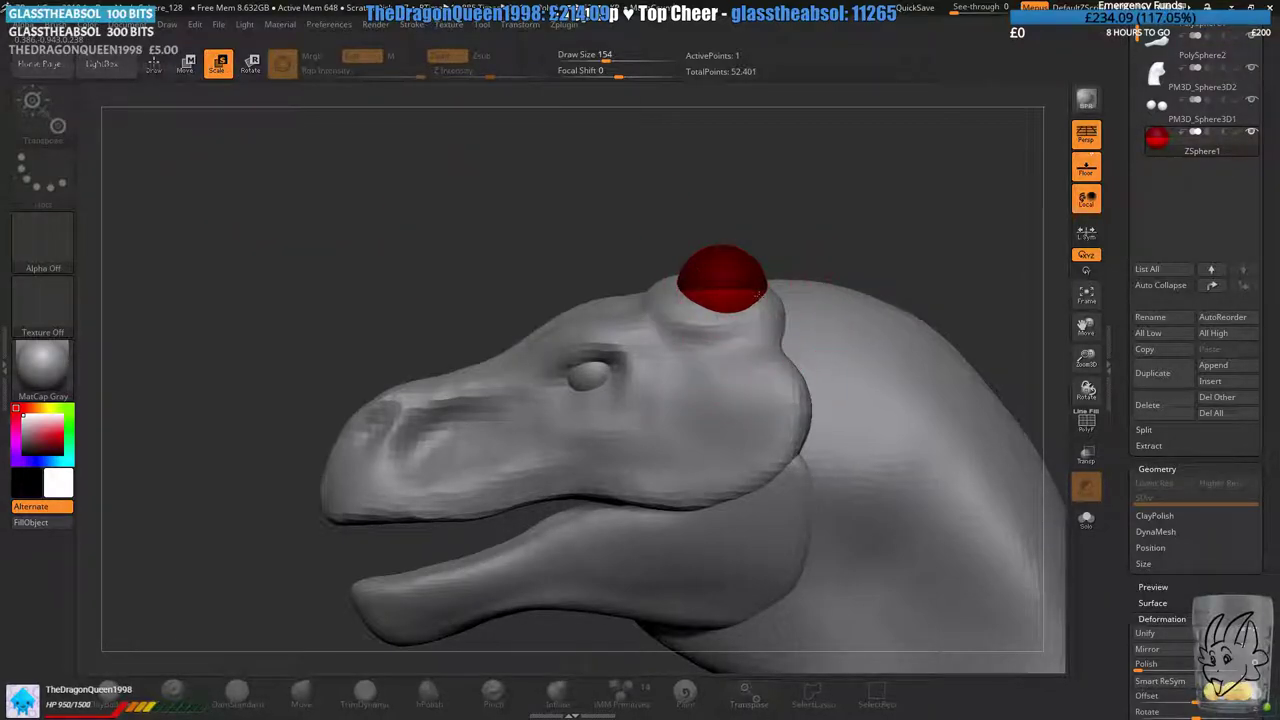
pyautogui.moveTo(757, 292); pyautogui.dragTo(772, 300)
pyautogui.click(185, 63)
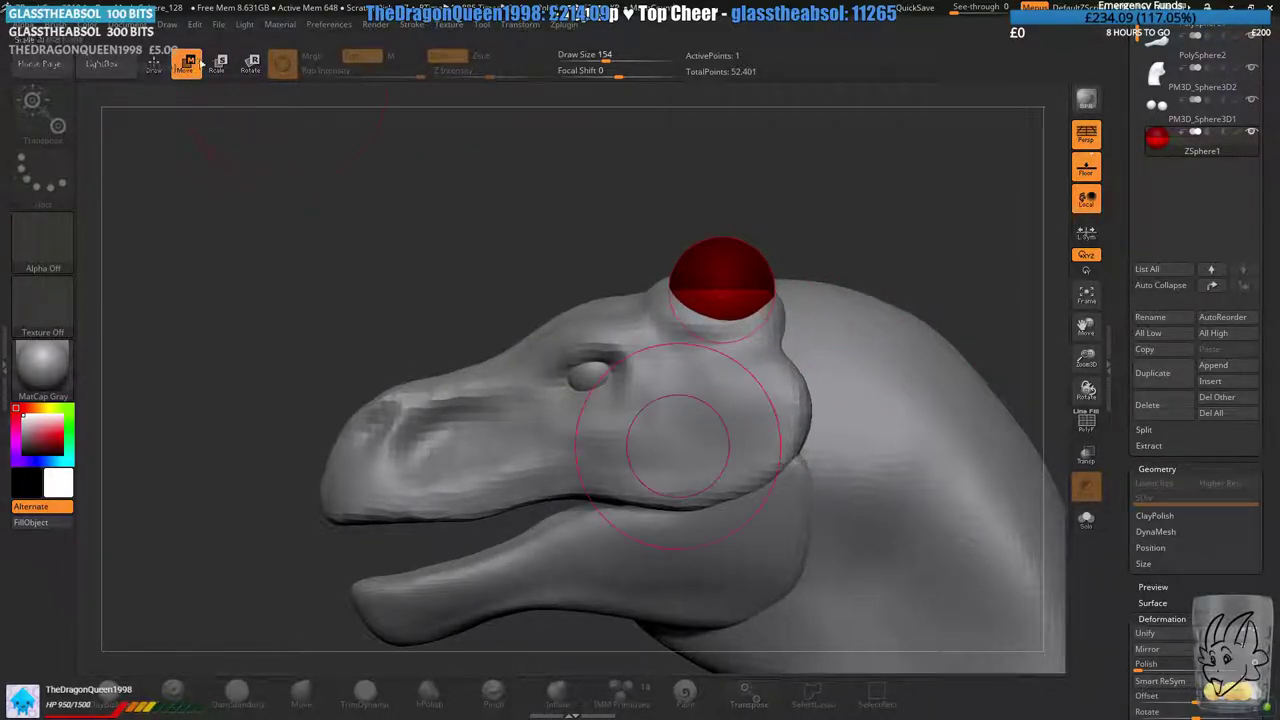
pyautogui.moveTo(722, 290)
pyautogui.keyDown('shift'); pyautogui.mouseDown(button='right')
pyautogui.moveTo(775, 279)
pyautogui.moveTo(700, 294)
pyautogui.moveTo(834, 337)
pyautogui.moveTo(760, 300)
pyautogui.moveTo(705, 245)
pyautogui.moveTo(770, 352)
pyautogui.mouseUp(button='right'); pyautogui.keyUp('shift')
pyautogui.press('e')
pyautogui.hotkey('ctrl', 'z')
pyautogui.press('w')
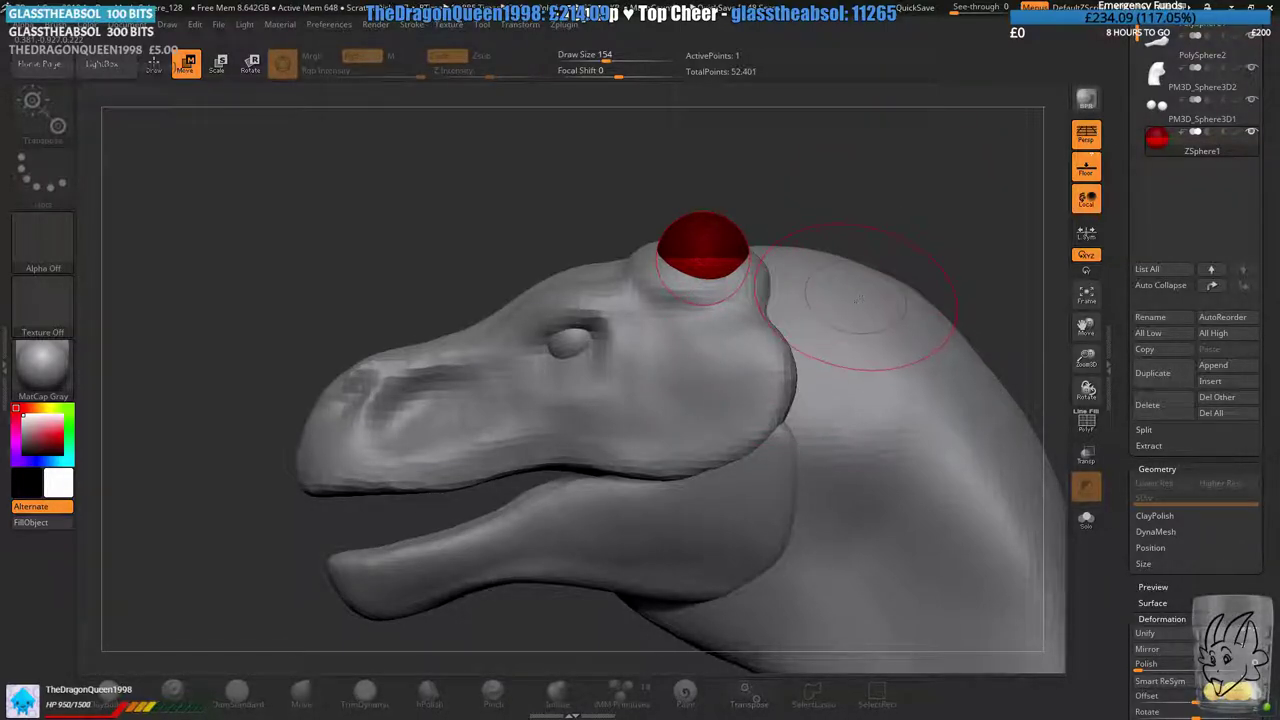
# - Draw a tapering ZSphere chain curling backward from the base sphere and pull its tip down to the rear of the jaw
pyautogui.click(155, 66)
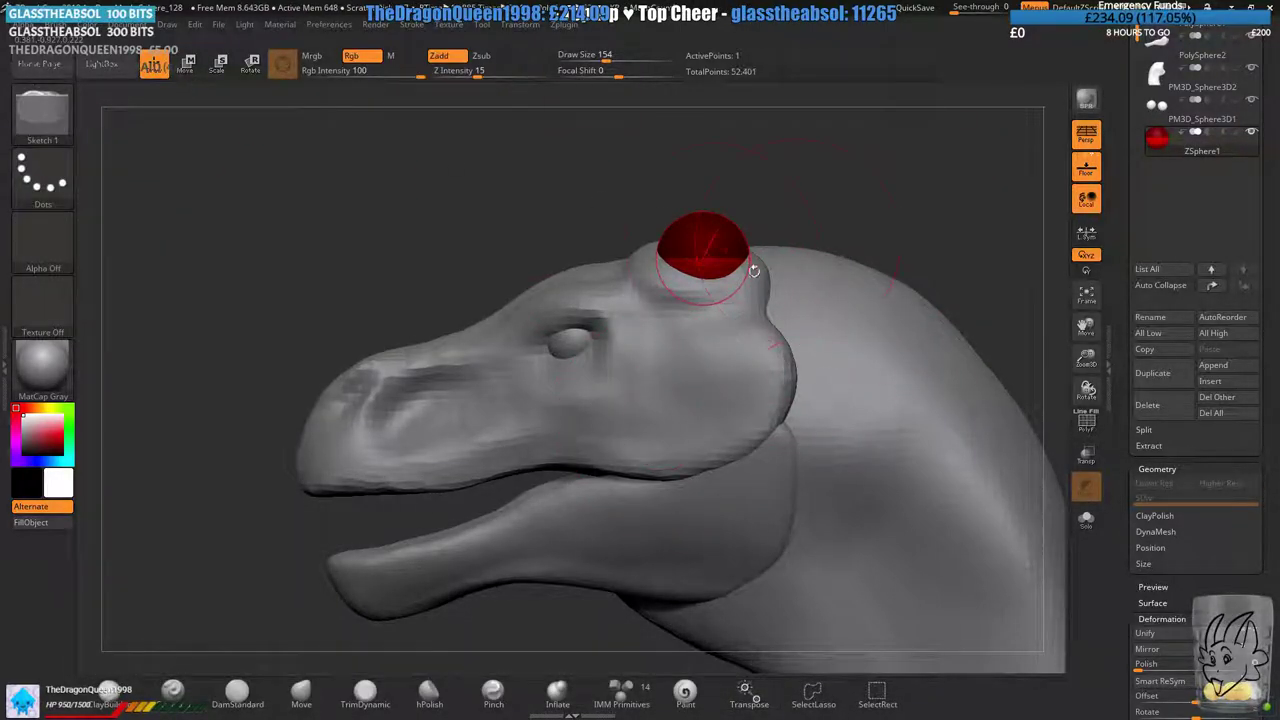
pyautogui.moveTo(733, 235)
pyautogui.mouseDown()
pyautogui.moveTo(808, 258)
pyautogui.moveTo(821, 302)
pyautogui.mouseUp()
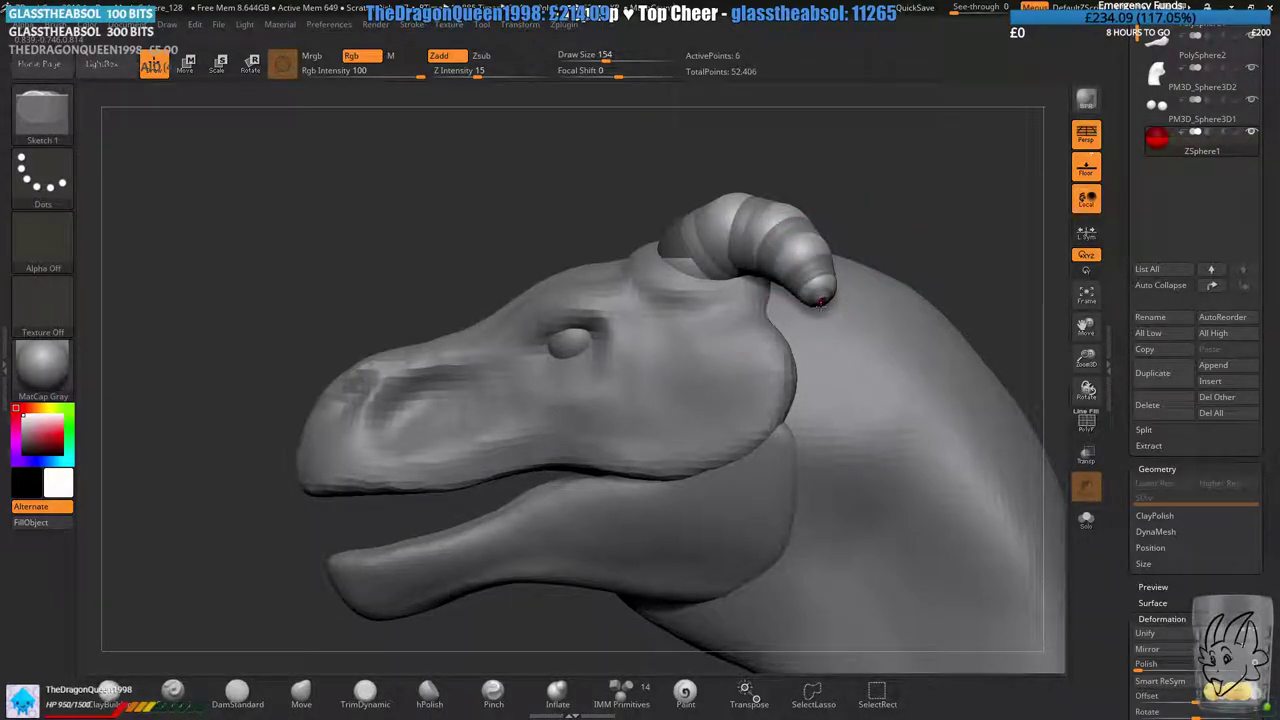
pyautogui.press('w')
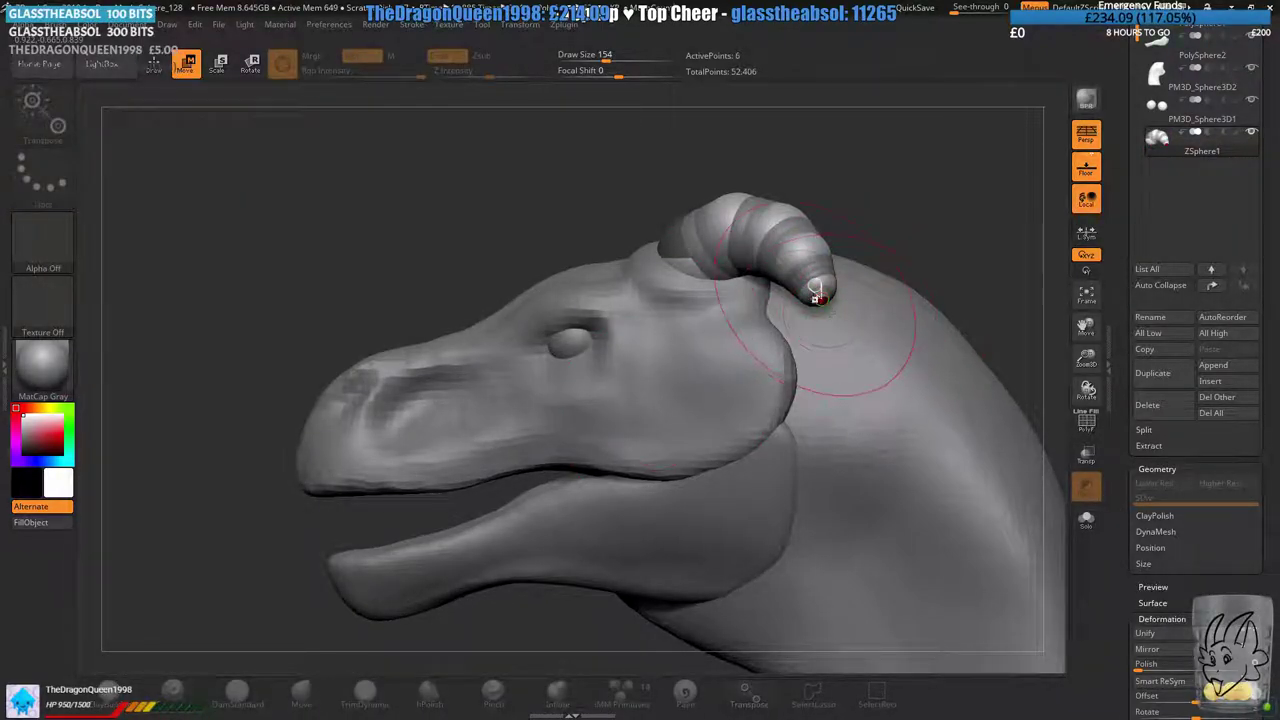
pyautogui.moveTo(815, 292); pyautogui.dragTo(643, 545)
# - Move the horn's ZSphere joints back over the neck and bring its tip forward beneath the jaw to form a large curl
pyautogui.moveTo(768, 275); pyautogui.dragTo(834, 268)
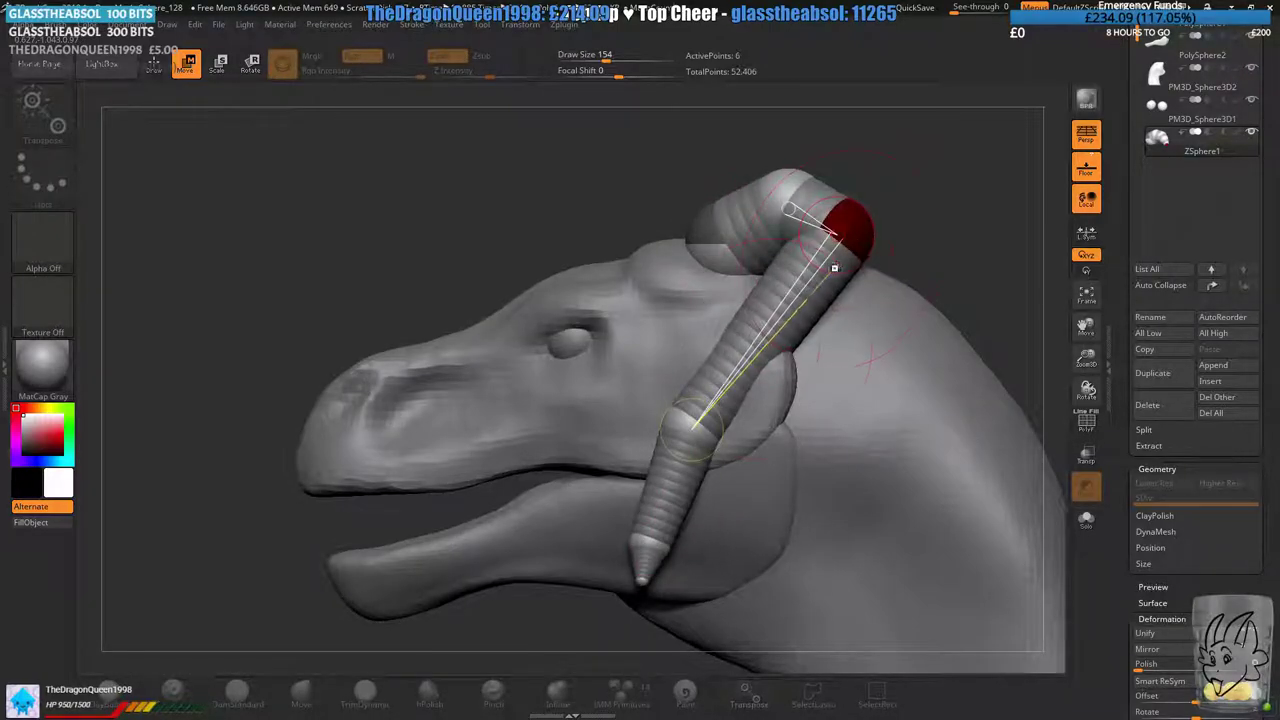
pyautogui.moveTo(700, 423); pyautogui.dragTo(917, 441)
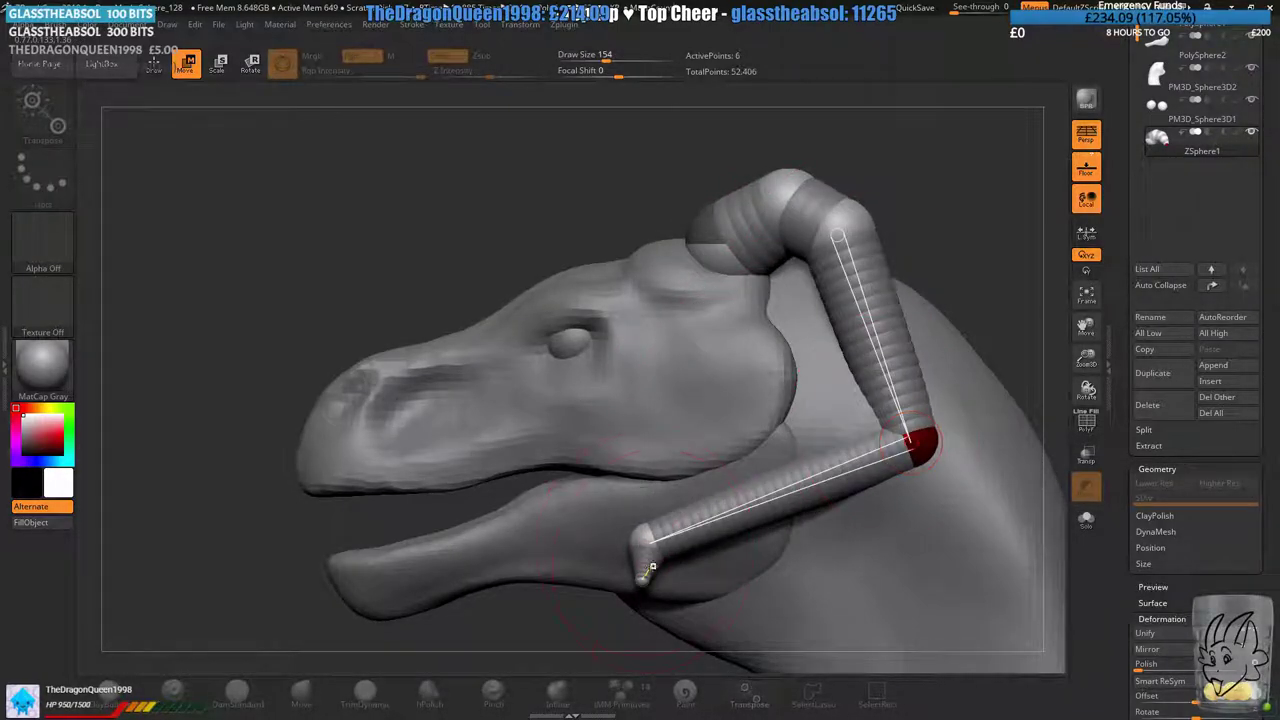
pyautogui.moveTo(651, 567); pyautogui.dragTo(540, 449)
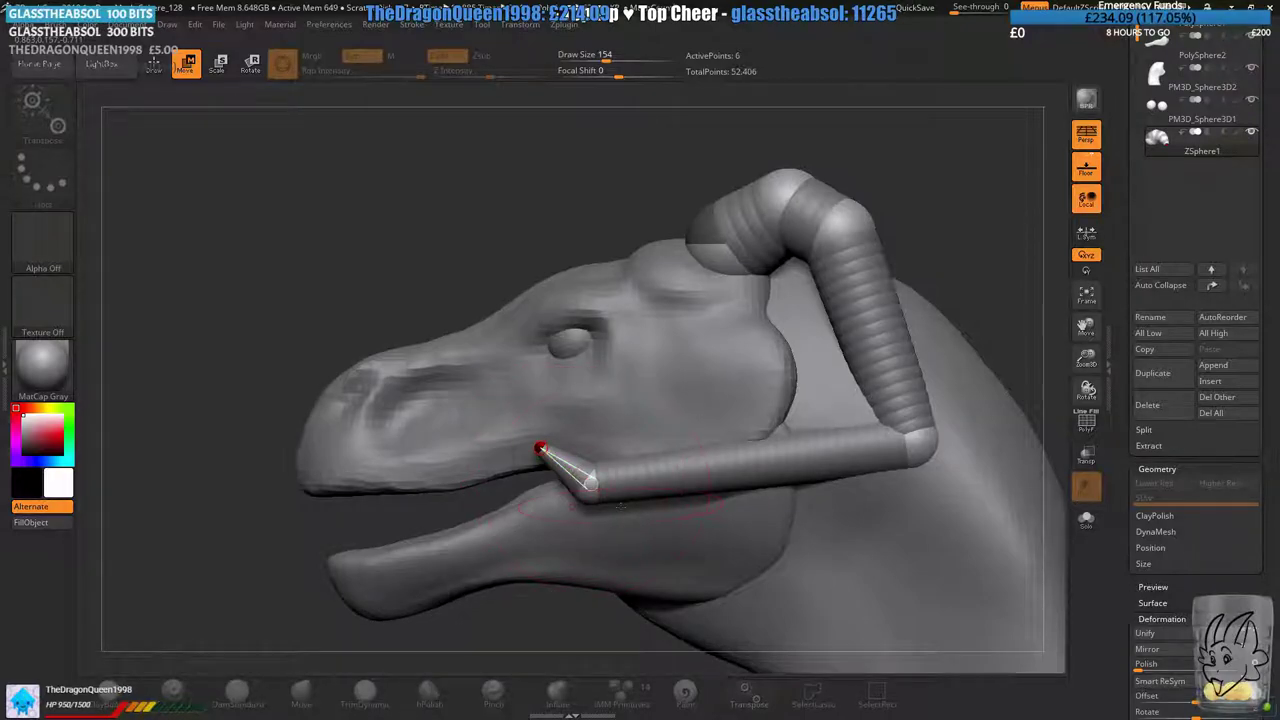
pyautogui.moveTo(592, 490); pyautogui.dragTo(688, 549)
pyautogui.keyDown('alt'); pyautogui.moveTo(779, 435); pyautogui.dragTo(782, 352, button='right'); pyautogui.keyUp('alt')
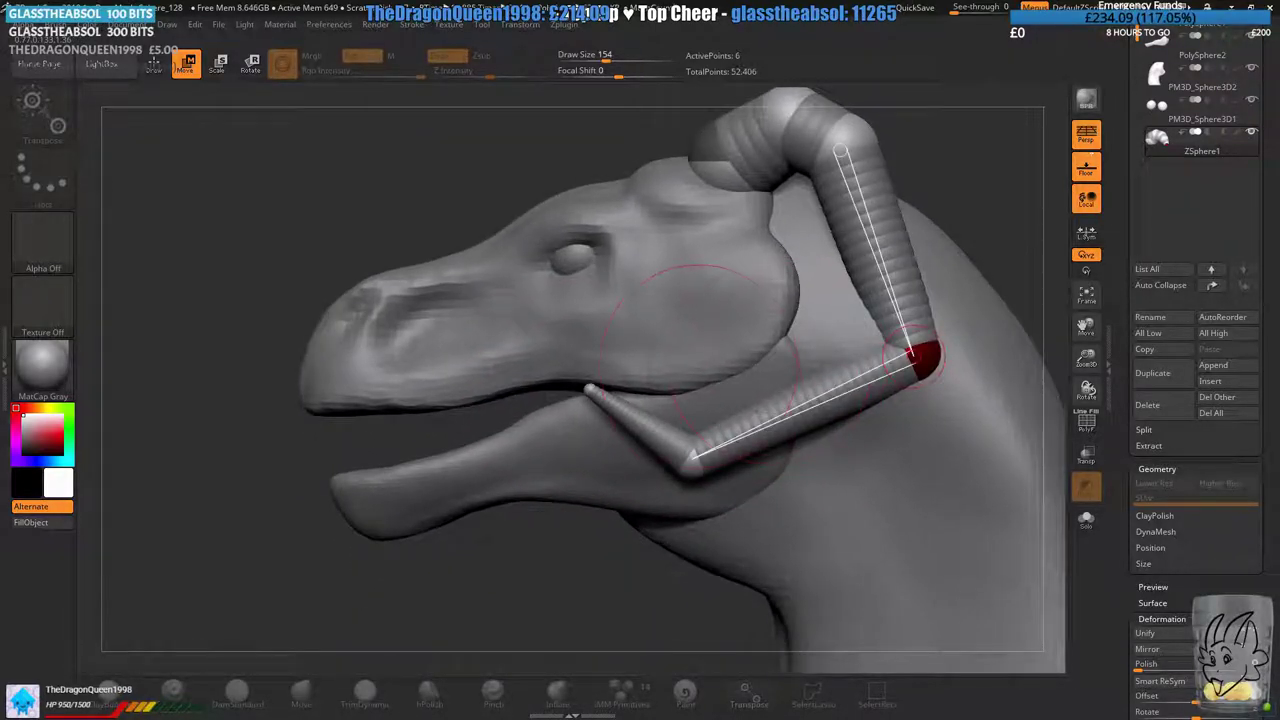
pyautogui.moveTo(692, 459); pyautogui.dragTo(735, 528)
pyautogui.moveTo(592, 391); pyautogui.dragTo(635, 490)
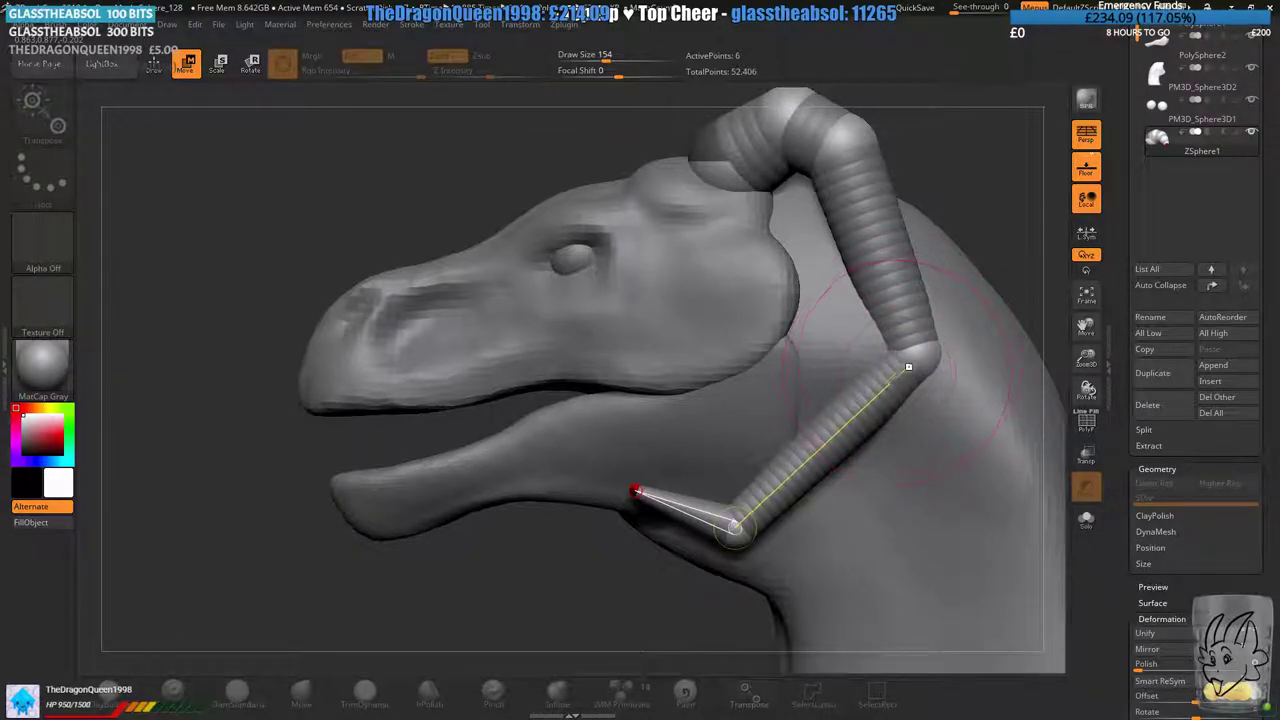
# - Reposition the horn's upper and rear joints in side view to round out the arc behind the skull
pyautogui.moveTo(900, 362); pyautogui.dragTo(898, 404)
pyautogui.moveTo(862, 144); pyautogui.dragTo(893, 217)
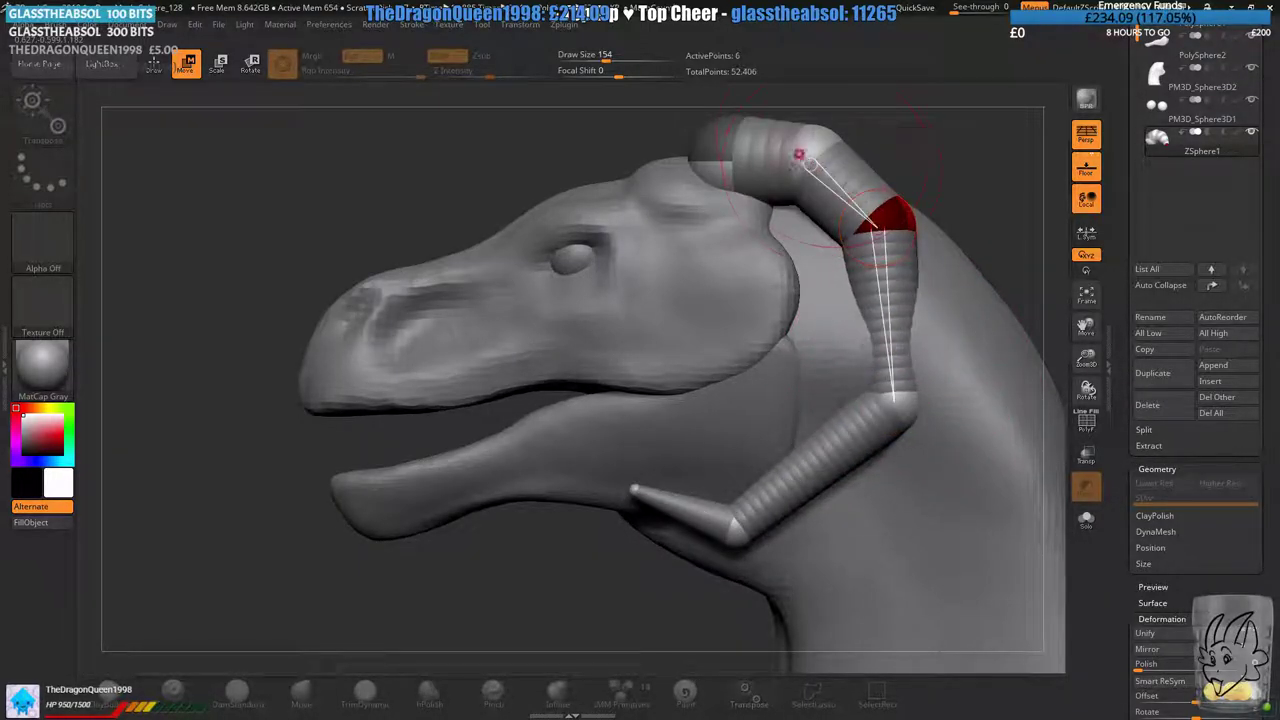
pyautogui.moveTo(802, 150); pyautogui.dragTo(829, 118)
pyautogui.moveTo(893, 222); pyautogui.dragTo(943, 242)
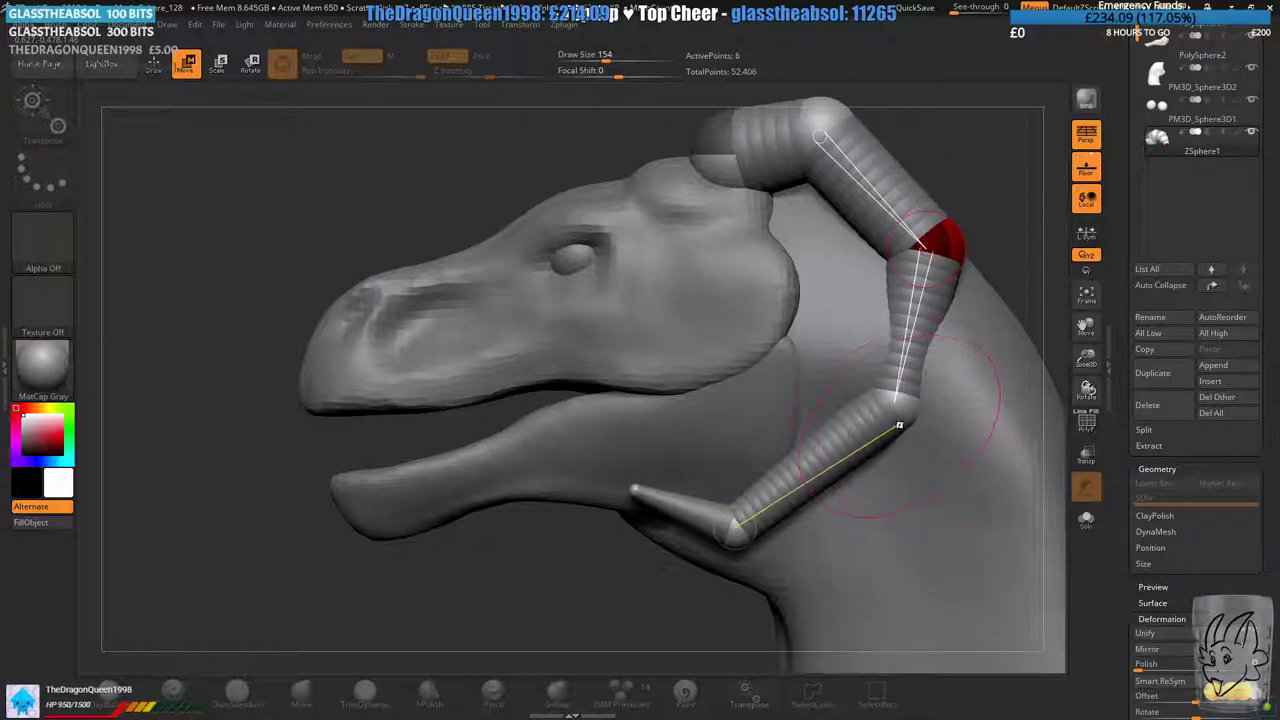
pyautogui.moveTo(899, 418); pyautogui.dragTo(902, 407)
pyautogui.moveTo(980, 180)
pyautogui.mouseDown()
pyautogui.moveTo(1010, 180)
pyautogui.moveTo(985, 184)
pyautogui.mouseUp()
pyautogui.moveTo(826, 118); pyautogui.dragTo(829, 112)
pyautogui.moveTo(902, 400); pyautogui.dragTo(901, 410)
# - Pull the horn's rear and lower joints outward from the neck and adjust the base sphere's position from above
pyautogui.moveTo(1000, 190); pyautogui.dragTo(505, 215)
pyautogui.moveTo(538, 256); pyautogui.dragTo(482, 242)
pyautogui.moveTo(506, 212); pyautogui.dragTo(630, 225, button='right')
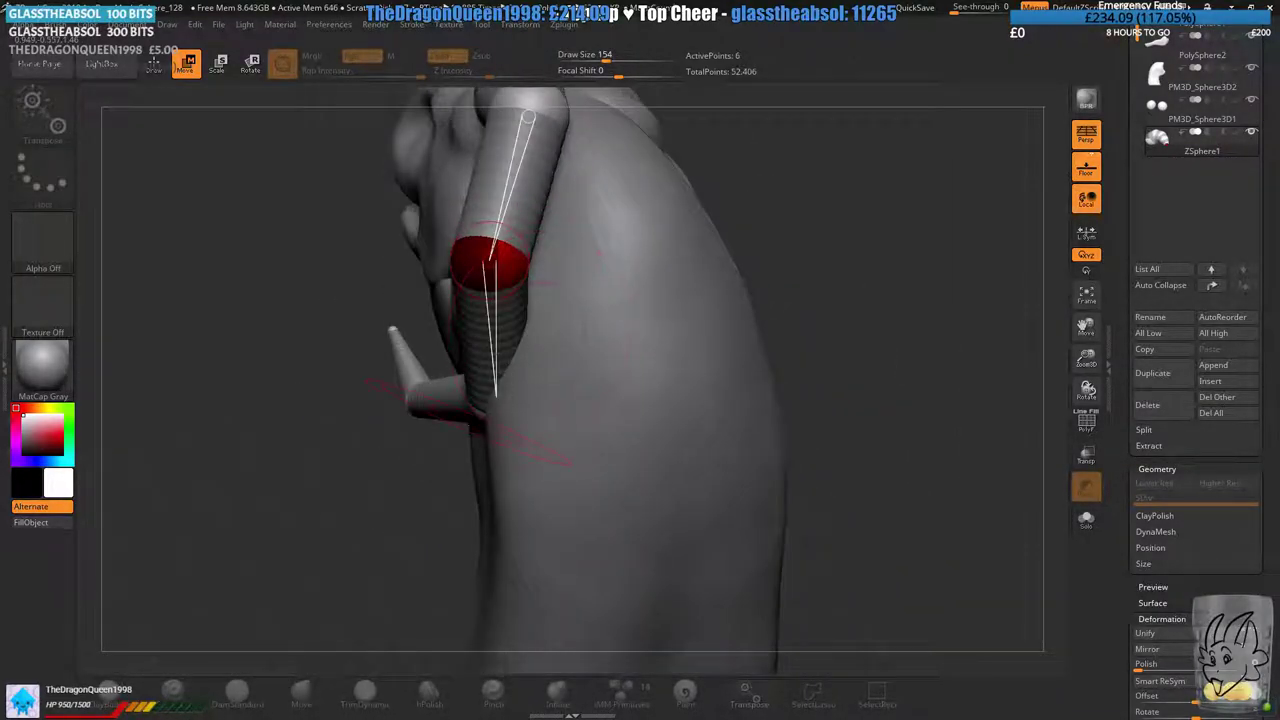
pyautogui.moveTo(491, 404); pyautogui.dragTo(424, 396)
pyautogui.keyDown('ctrl'); pyautogui.moveTo(510, 500); pyautogui.dragTo(664, 305, button='right'); pyautogui.keyUp('ctrl')
pyautogui.moveTo(638, 302); pyautogui.dragTo(646, 332)
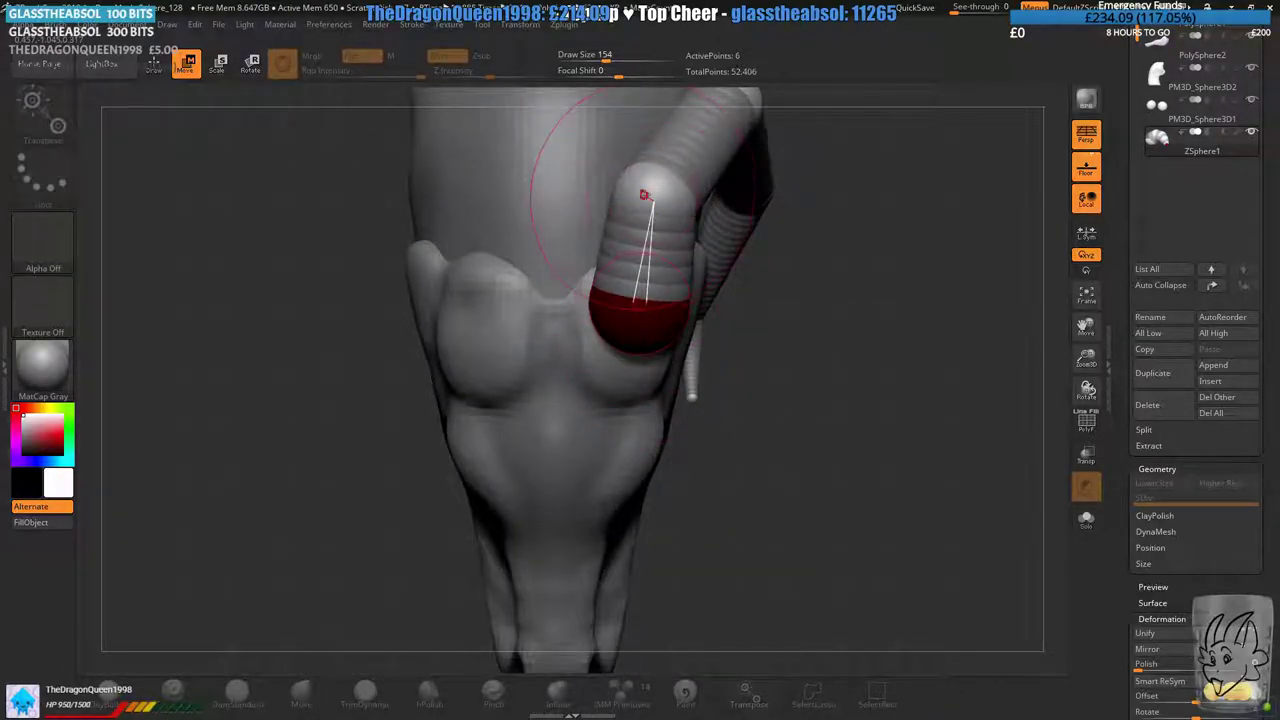
# - Adjust the horn's side-to-side curve by moving its joints and tip from rear, front and underneath views
pyautogui.moveTo(645, 195); pyautogui.dragTo(700, 202)
pyautogui.moveTo(712, 288)
pyautogui.mouseDown(button='right')
pyautogui.moveTo(736, 222)
pyautogui.moveTo(714, 292)
pyautogui.mouseUp(button='right')
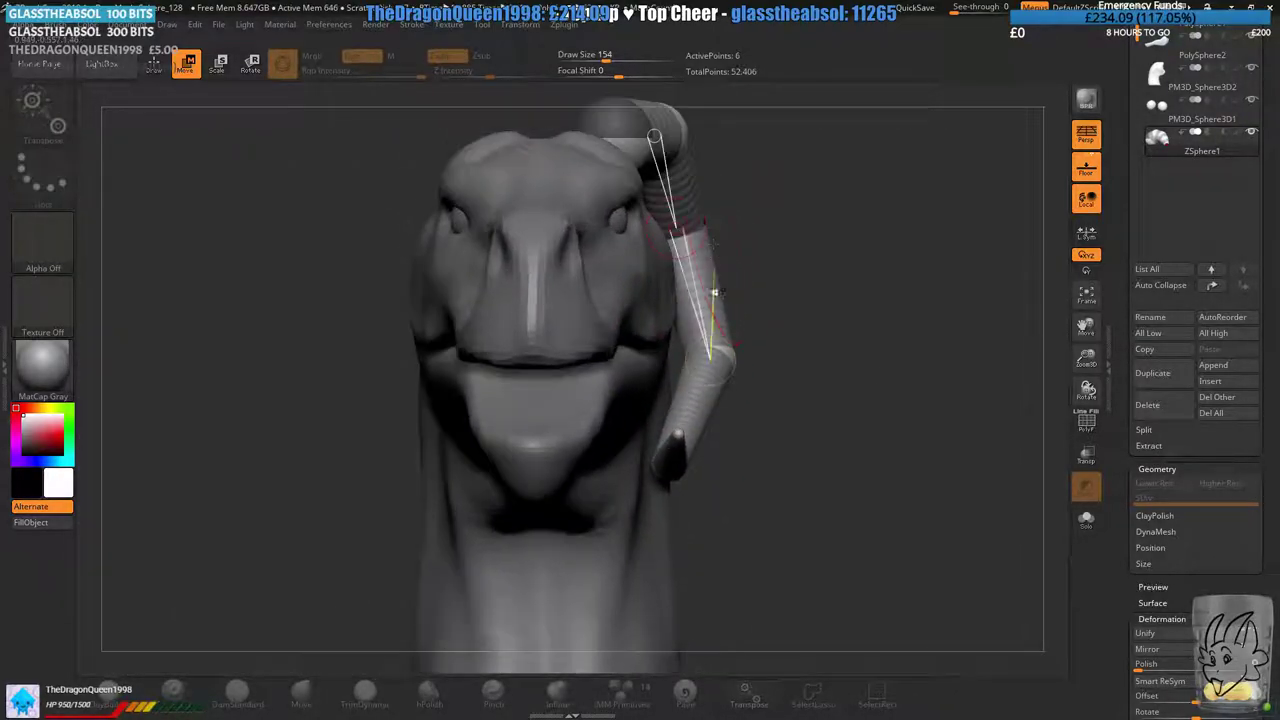
pyautogui.moveTo(714, 356)
pyautogui.mouseDown()
pyautogui.moveTo(747, 343)
pyautogui.moveTo(738, 350)
pyautogui.mouseUp()
pyautogui.moveTo(738, 345); pyautogui.dragTo(656, 240, button='right')
pyautogui.moveTo(678, 220); pyautogui.dragTo(630, 214)
pyautogui.moveTo(580, 443); pyautogui.dragTo(748, 438, button='right')
pyautogui.moveTo(650, 352); pyautogui.dragTo(655, 288, button='right')
pyautogui.moveTo(588, 258); pyautogui.dragTo(618, 243)
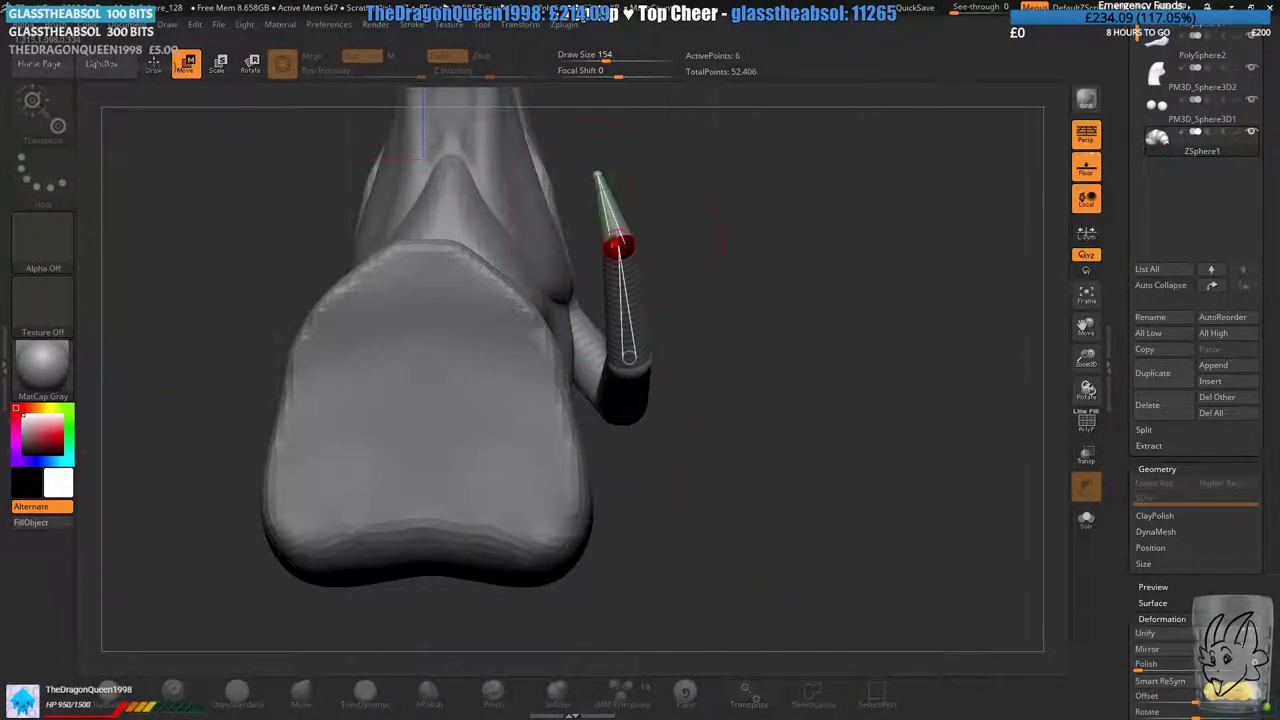
pyautogui.moveTo(599, 175); pyautogui.dragTo(603, 177)
# - Reposition the horn's rear and lower joints in side view and pull its tip back beneath the jaw
pyautogui.moveTo(604, 172); pyautogui.dragTo(703, 392, button='right')
pyautogui.keyDown('ctrl'); pyautogui.moveTo(703, 392); pyautogui.dragTo(645, 378, button='right'); pyautogui.keyUp('ctrl')
pyautogui.keyDown('alt'); pyautogui.moveTo(749, 401); pyautogui.dragTo(695, 404, button='right'); pyautogui.keyUp('alt')
pyautogui.keyDown('ctrl'); pyautogui.moveTo(748, 348); pyautogui.dragTo(753, 378, button='right'); pyautogui.keyUp('ctrl')
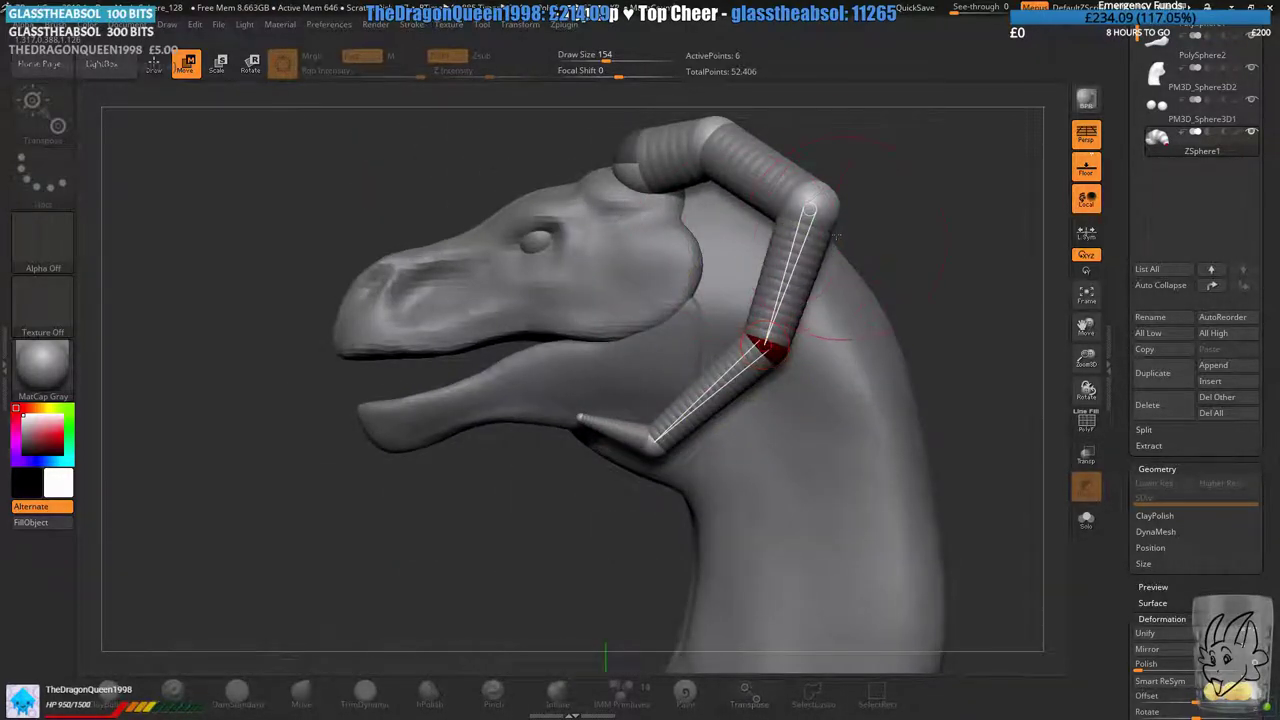
pyautogui.moveTo(808, 205); pyautogui.dragTo(768, 296)
pyautogui.moveTo(768, 355); pyautogui.dragTo(778, 358)
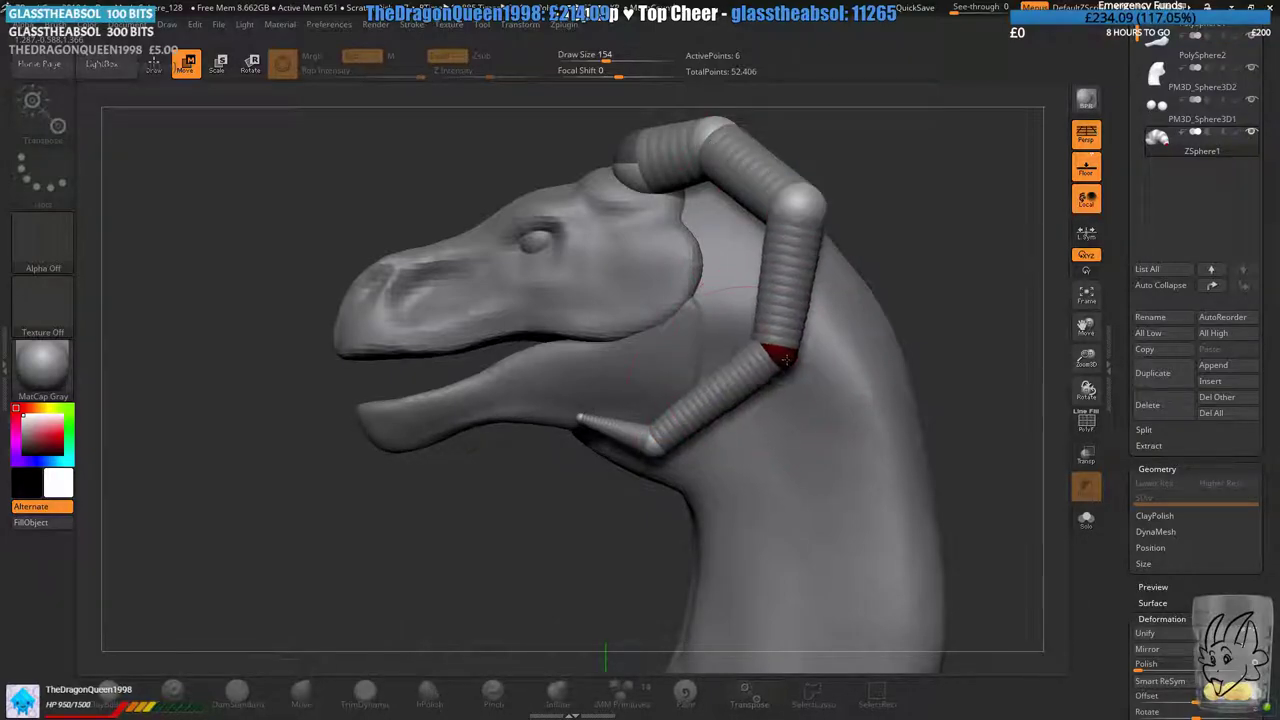
pyautogui.moveTo(656, 438); pyautogui.dragTo(681, 449)
pyautogui.moveTo(590, 424); pyautogui.dragTo(604, 439)
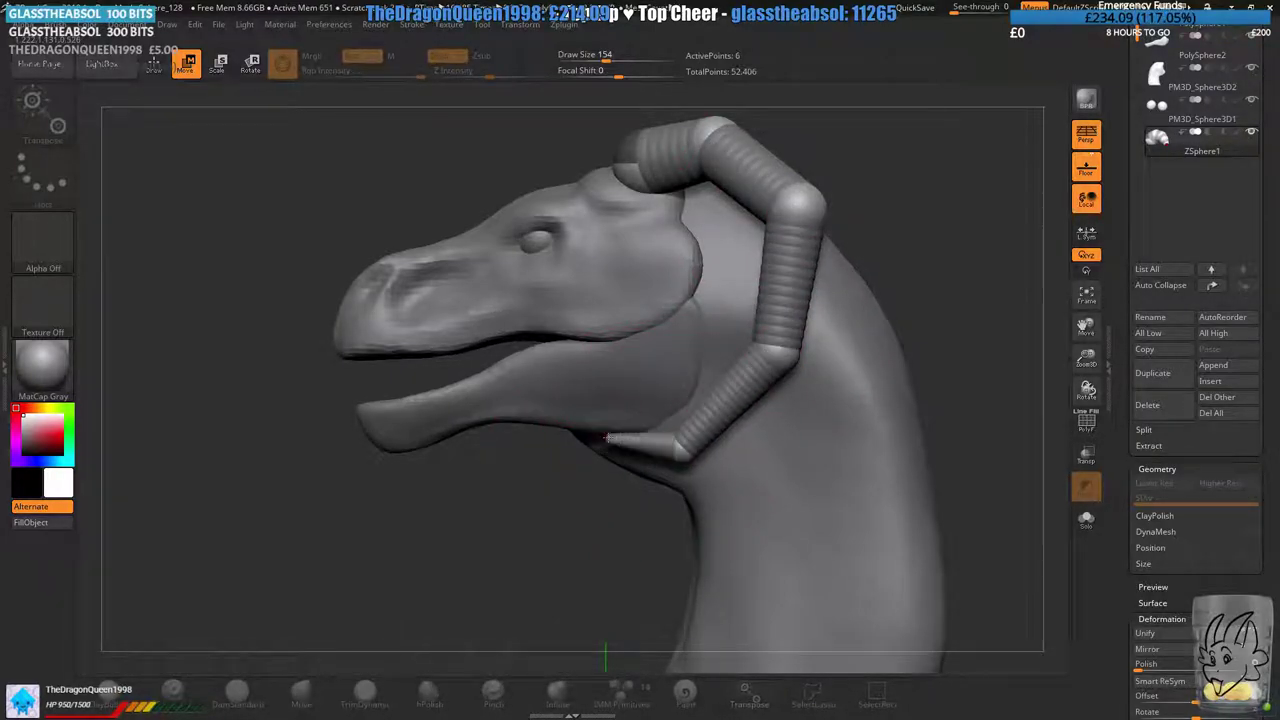
# - Scale the horn's tip sphere and add another ZSphere to the end of the chain
pyautogui.keyDown('ctrl'); pyautogui.moveTo(469, 398); pyautogui.dragTo(478, 270, button='right'); pyautogui.keyUp('ctrl')
pyautogui.click(218, 65)
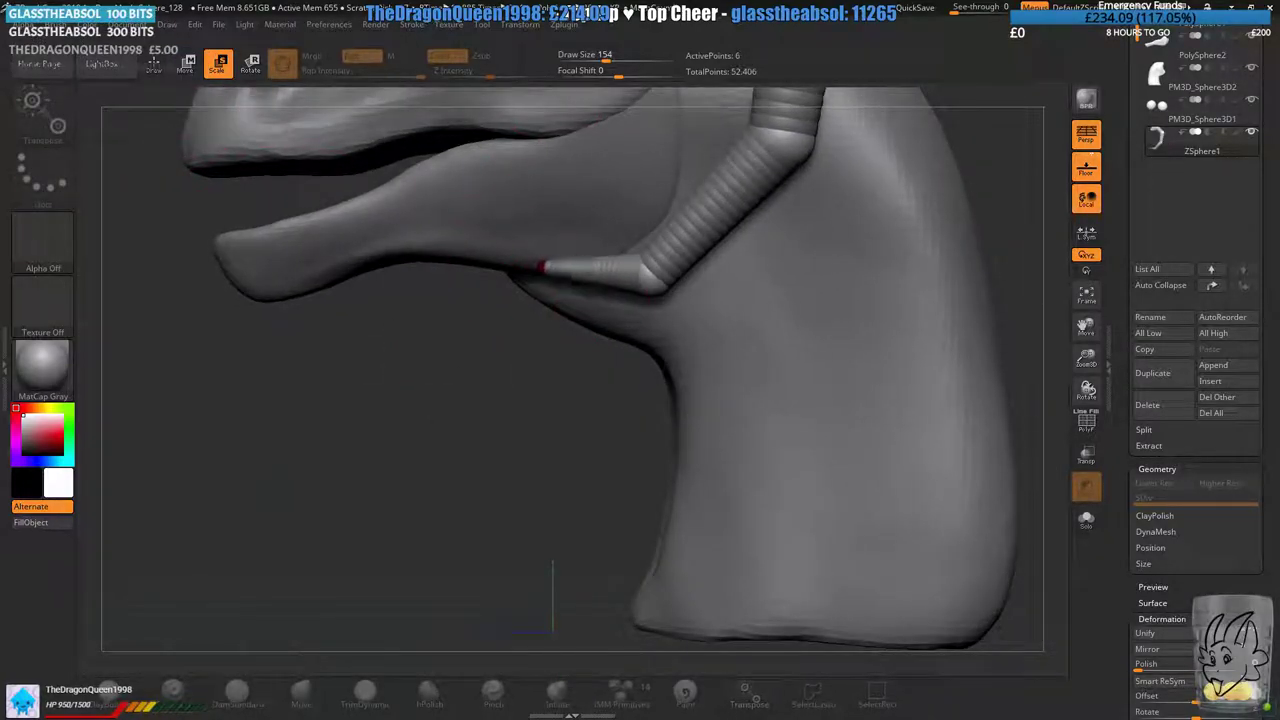
pyautogui.moveTo(543, 267); pyautogui.dragTo(507, 266)
pyautogui.click(154, 65)
pyautogui.moveTo(215, 215)
pyautogui.mouseDown(button='right')
pyautogui.moveTo(392, 245)
pyautogui.moveTo(528, 305)
pyautogui.mouseUp(button='right')
pyautogui.moveTo(482, 293); pyautogui.dragTo(498, 303)
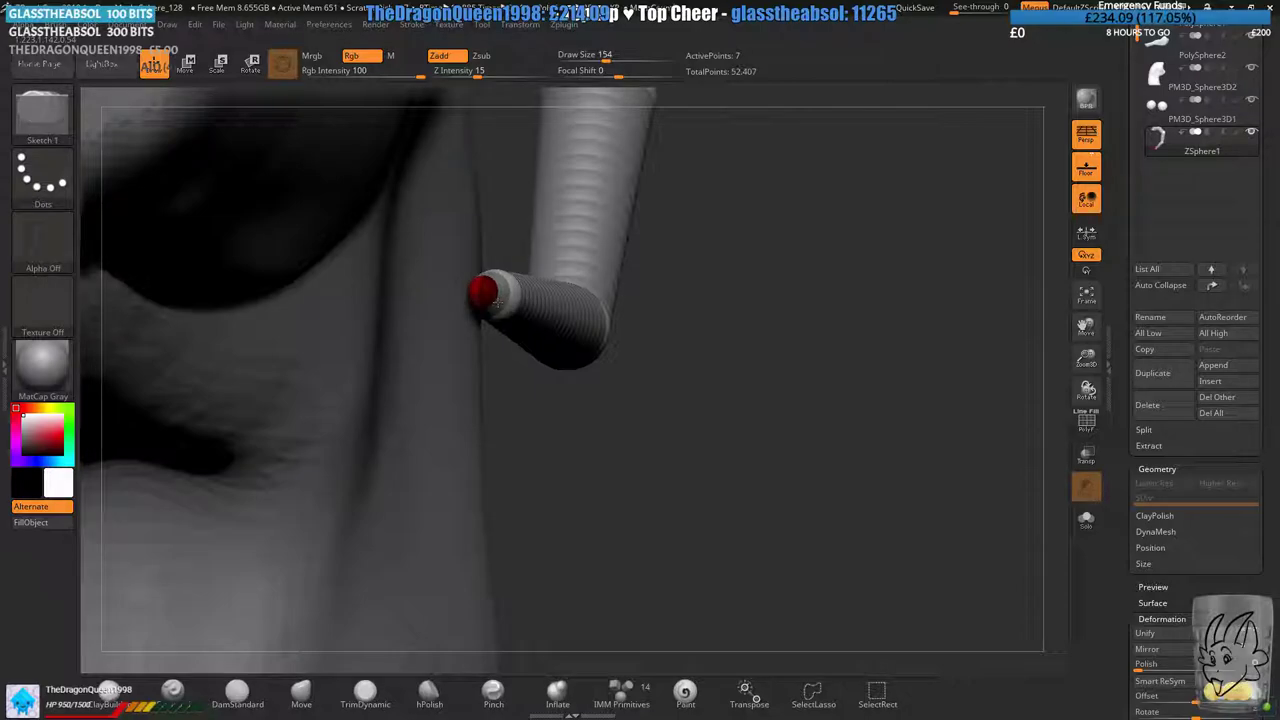
# - Bend the horn's end upward by raising the new tip sphere and lowering the joint before it beneath the jaw
pyautogui.click(190, 70)
pyautogui.moveTo(705, 250)
pyautogui.mouseDown(button='right')
pyautogui.moveTo(560, 255)
pyautogui.moveTo(646, 393)
pyautogui.moveTo(640, 354)
pyautogui.mouseUp(button='right')
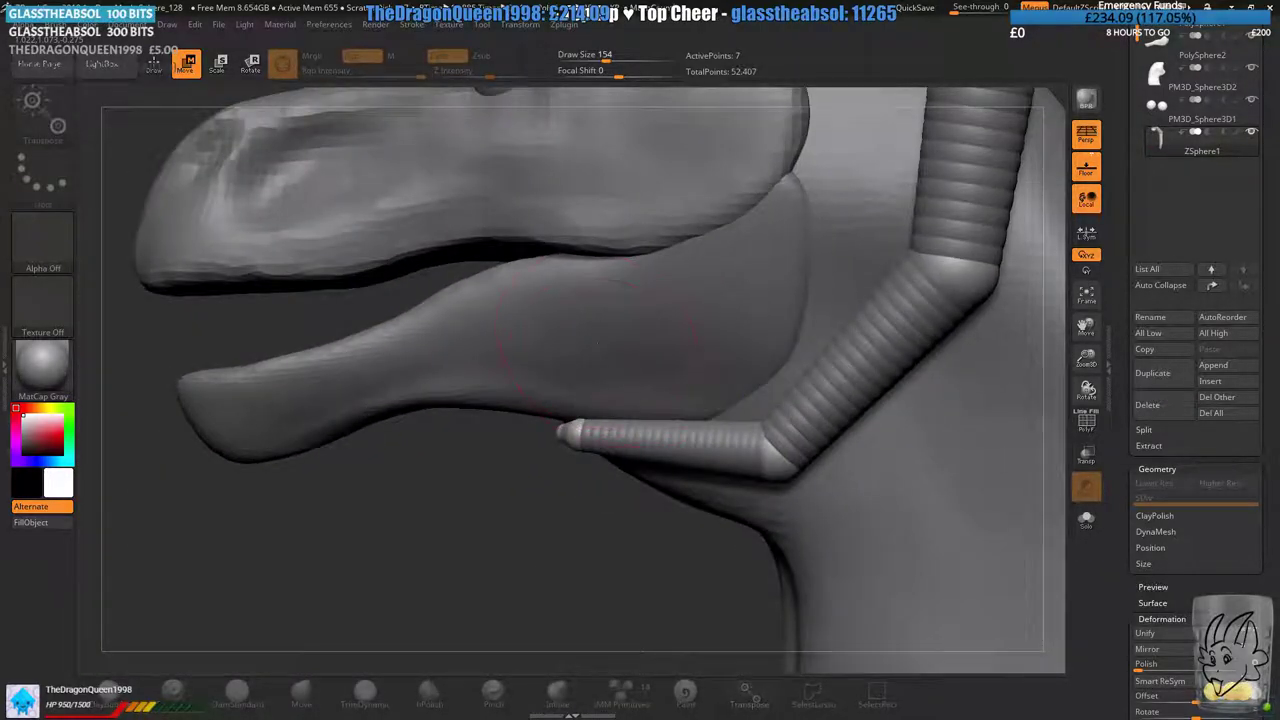
pyautogui.press('s')
pyautogui.press('r')
pyautogui.press('s')
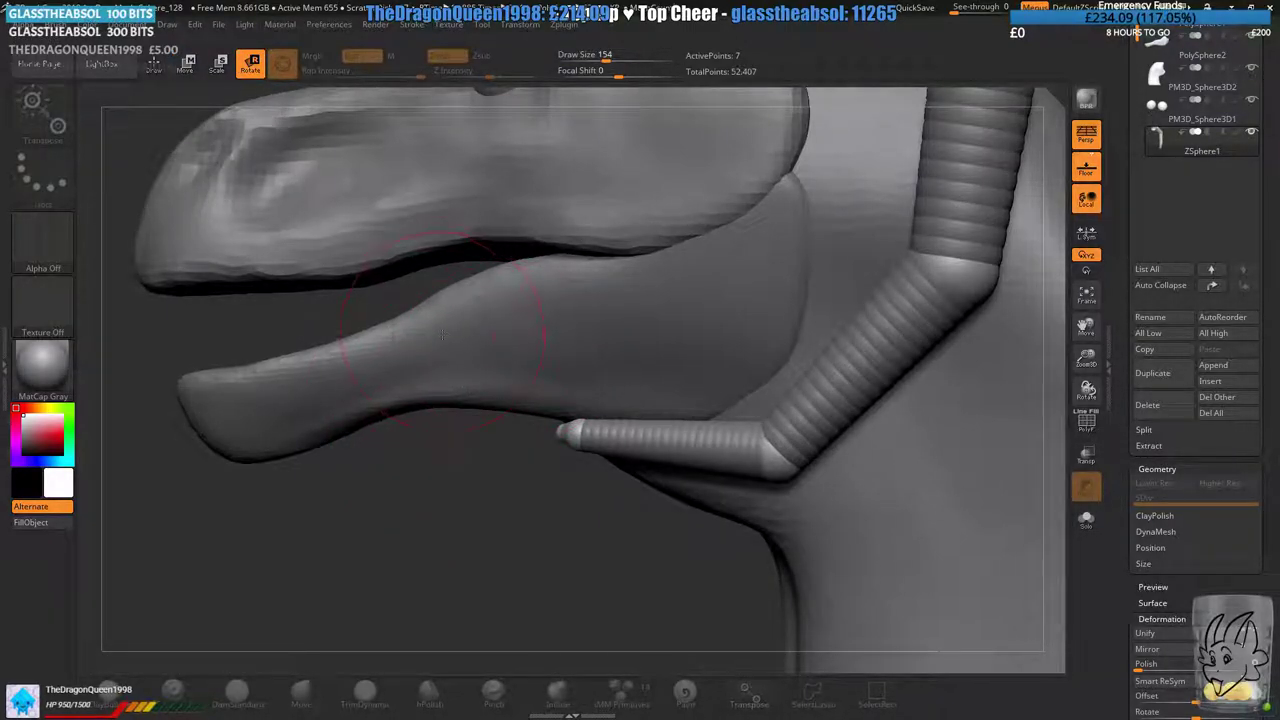
pyautogui.click(186, 63)
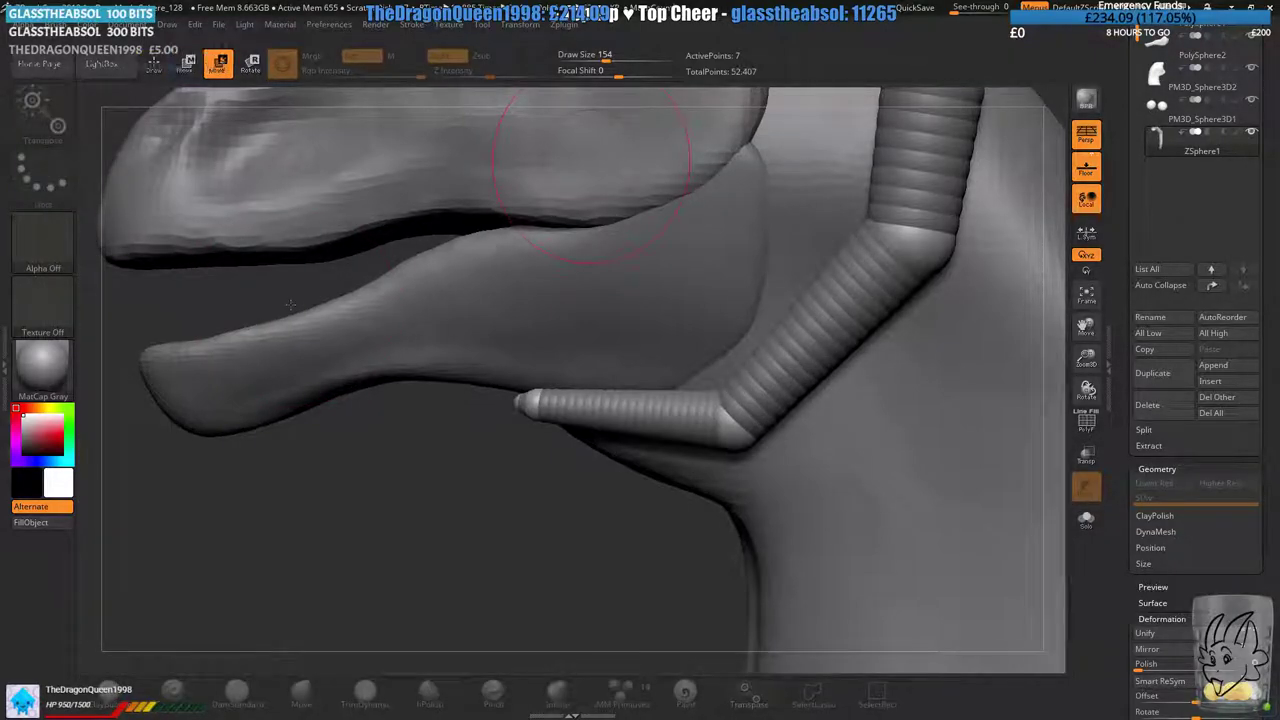
pyautogui.moveTo(517, 404); pyautogui.dragTo(547, 366)
pyautogui.keyDown('alt'); pyautogui.moveTo(542, 273); pyautogui.dragTo(592, 349); pyautogui.keyUp('alt')
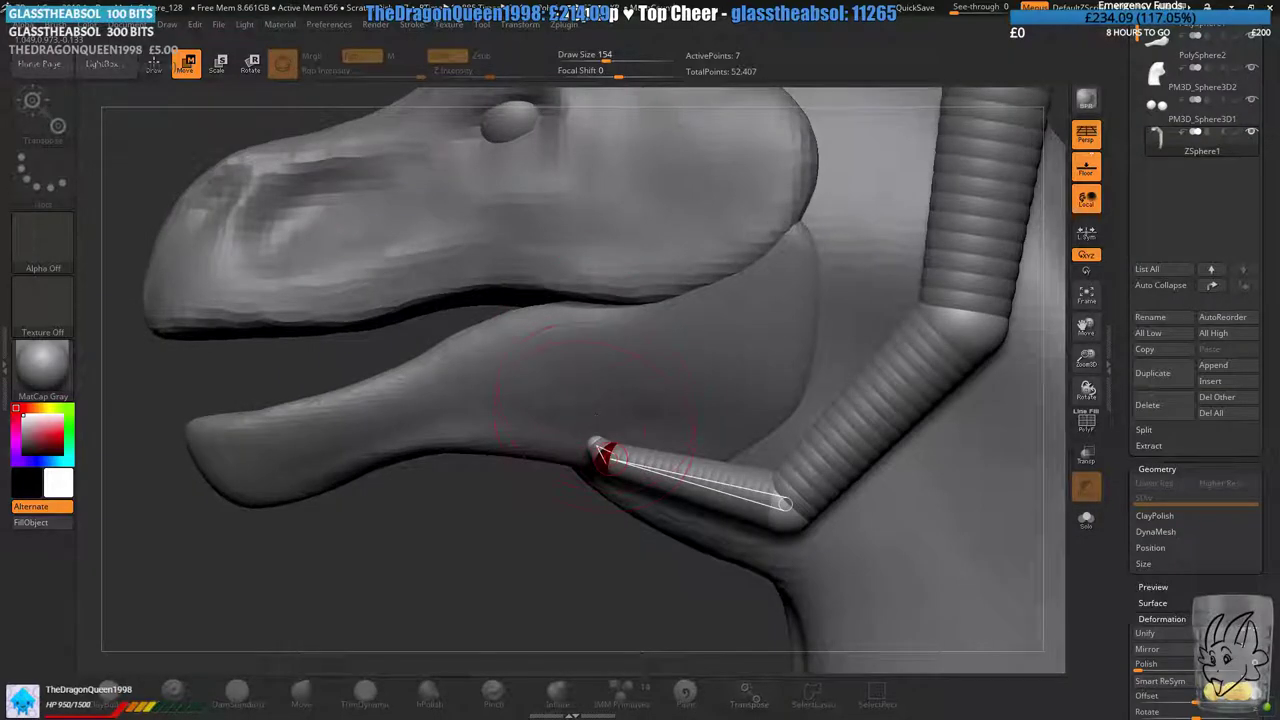
pyautogui.moveTo(594, 444)
pyautogui.mouseDown()
pyautogui.moveTo(608, 437)
pyautogui.moveTo(563, 343)
pyautogui.moveTo(620, 484)
pyautogui.mouseUp()
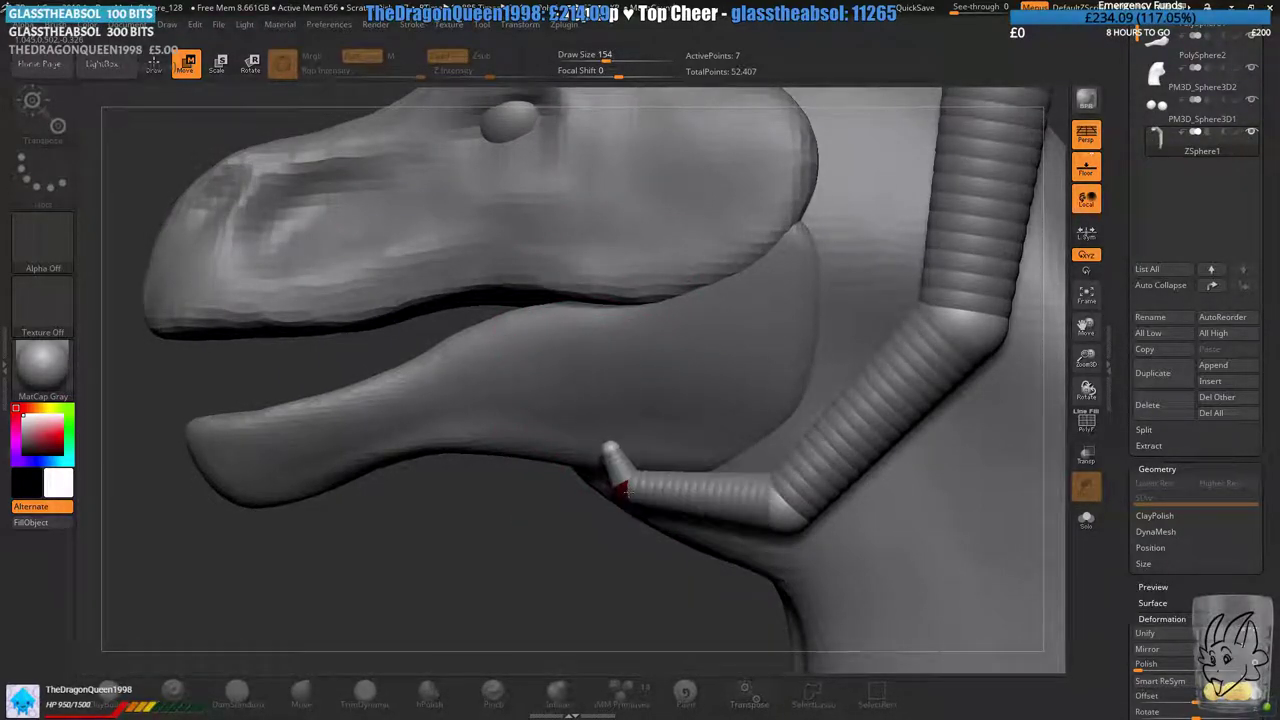
# - Reduce the draw size to 97 and extend the horn's tip upward and forward across the lower jaw
pyautogui.keyDown('ctrl'); pyautogui.moveTo(665, 490); pyautogui.dragTo(640, 410, button='right'); pyautogui.keyUp('ctrl')
pyautogui.moveTo(606, 59); pyautogui.dragTo(596, 59)
pyautogui.keyDown('ctrl'); pyautogui.moveTo(560, 180); pyautogui.dragTo(592, 300, button='right'); pyautogui.keyUp('ctrl')
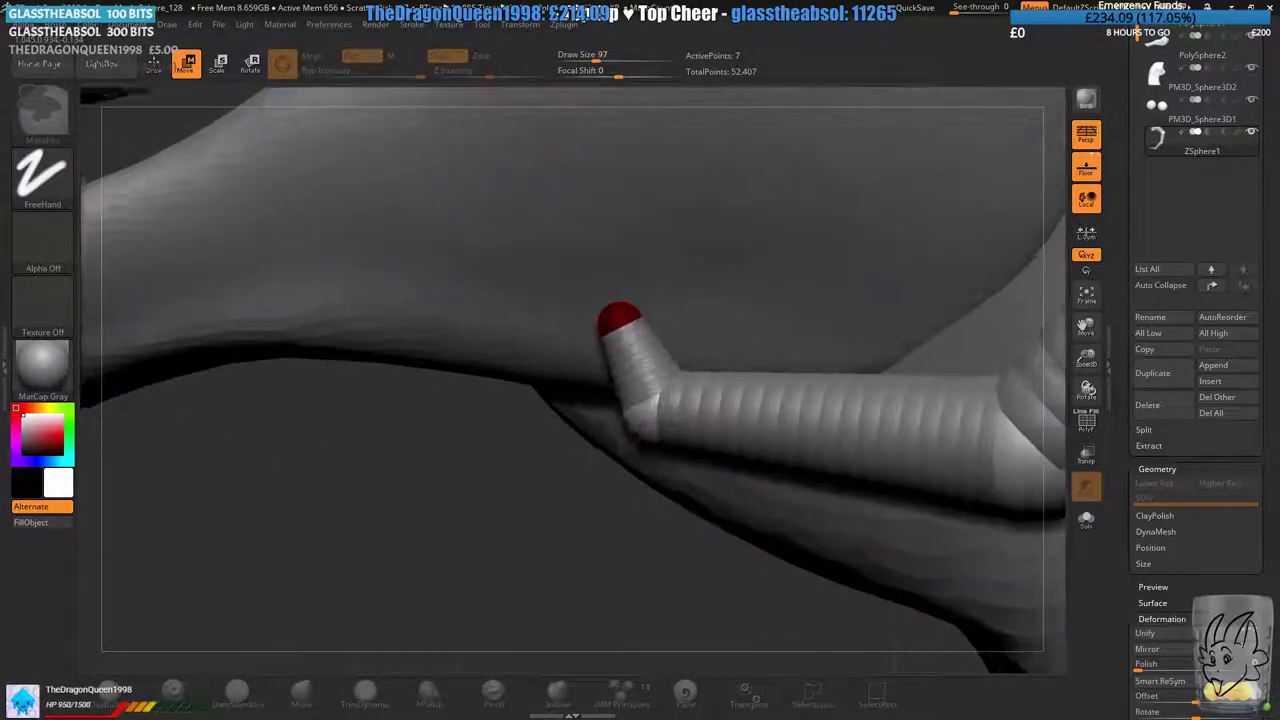
pyautogui.moveTo(619, 315); pyautogui.dragTo(489, 106)
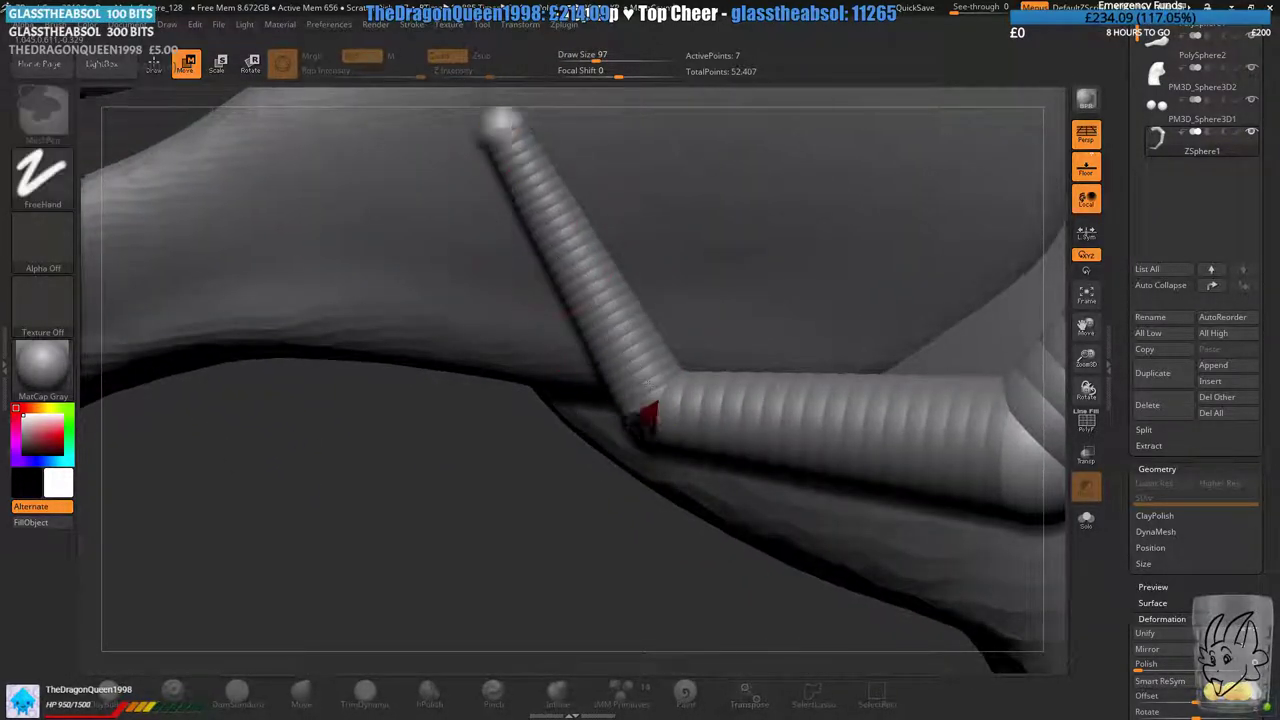
pyautogui.keyDown('ctrl'); pyautogui.moveTo(625, 460); pyautogui.dragTo(598, 370, button='right'); pyautogui.keyUp('ctrl')
pyautogui.moveTo(563, 398); pyautogui.dragTo(565, 443)
pyautogui.keyDown('ctrl'); pyautogui.moveTo(567, 443); pyautogui.dragTo(558, 388, button='right'); pyautogui.keyUp('ctrl')
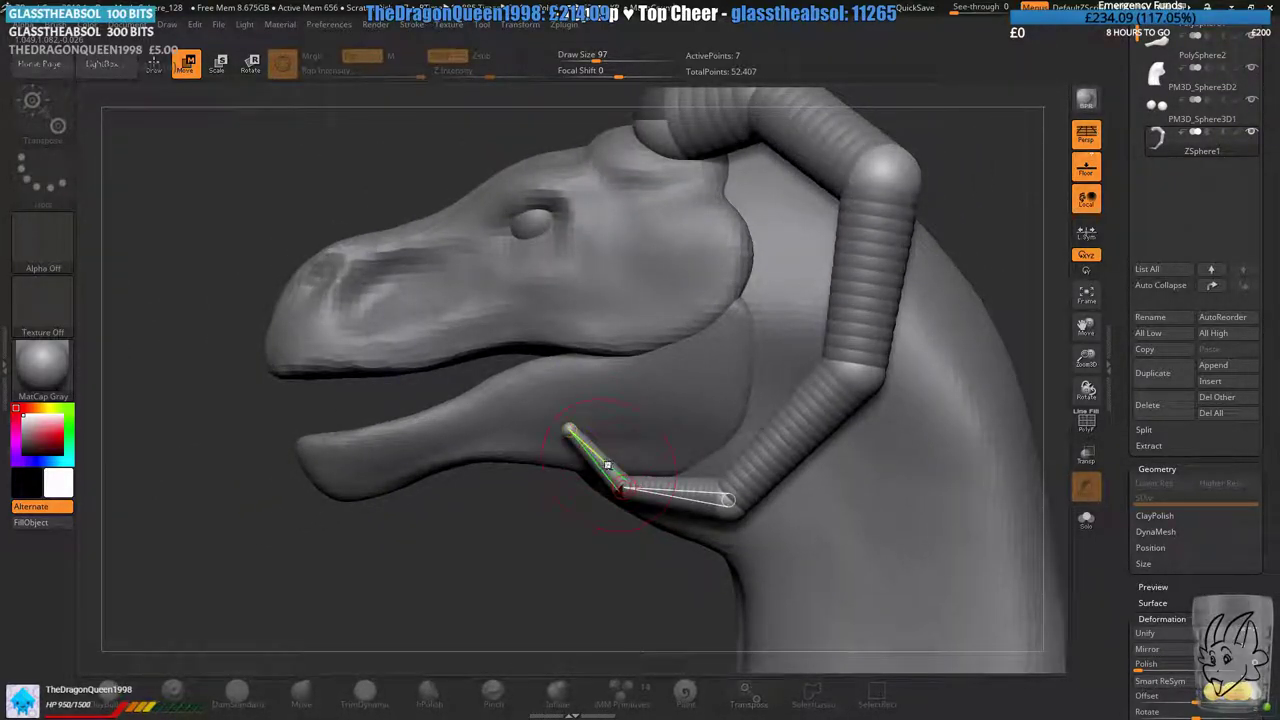
# - Set the draw size to 31 and scale up the horn's lower joints and tip sphere
pyautogui.press('e')
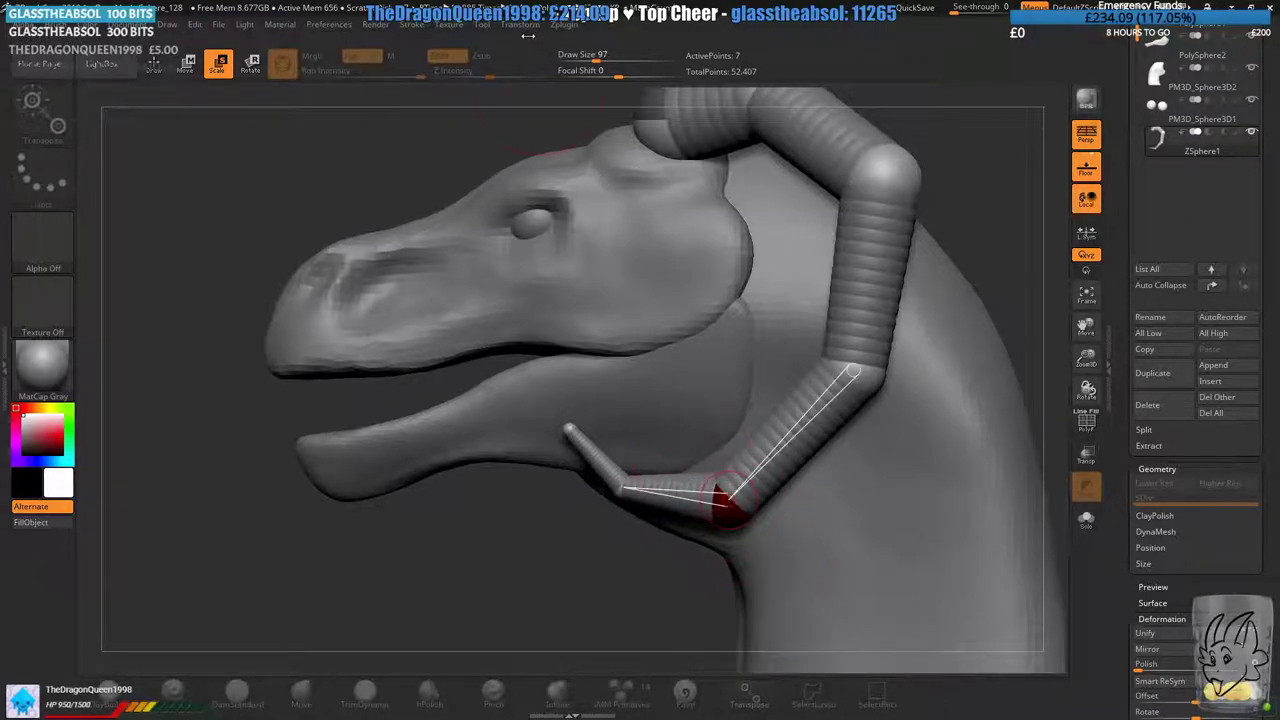
pyautogui.moveTo(596, 58); pyautogui.dragTo(580, 59)
pyautogui.keyDown('alt'); pyautogui.moveTo(850, 372); pyautogui.dragTo(808, 250, button='right'); pyautogui.keyUp('alt')
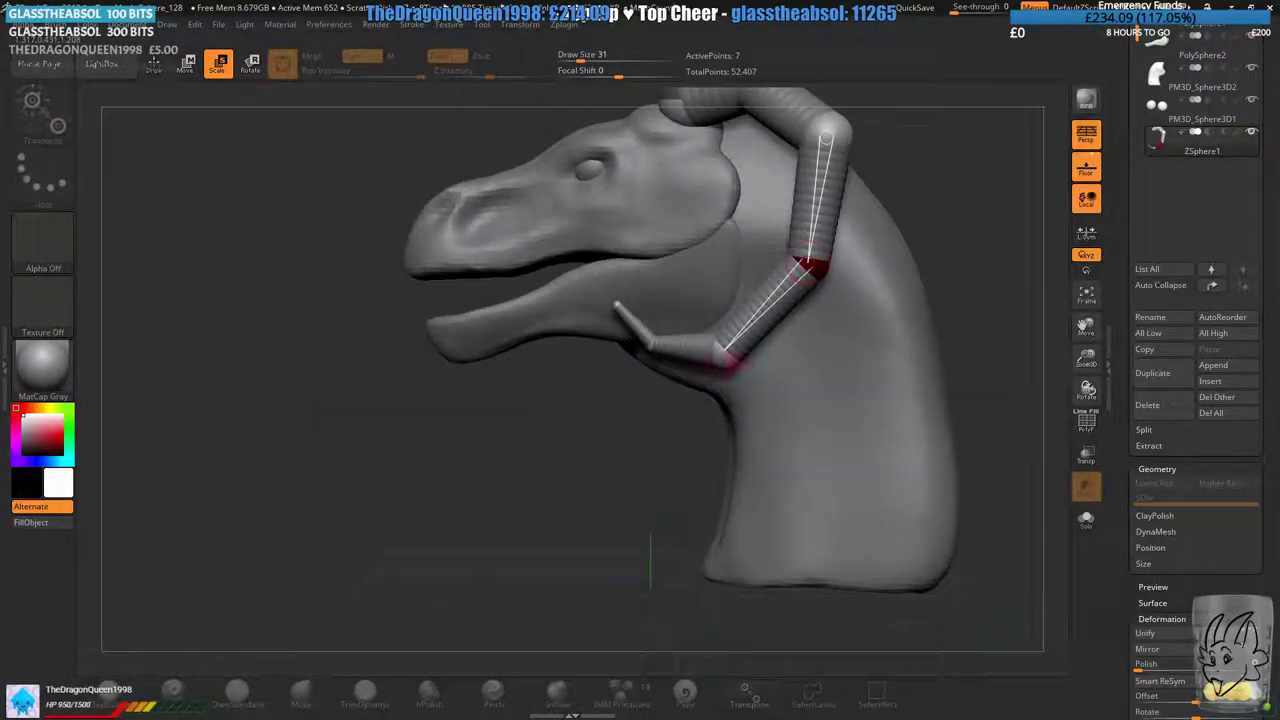
pyautogui.moveTo(726, 358); pyautogui.dragTo(728, 376)
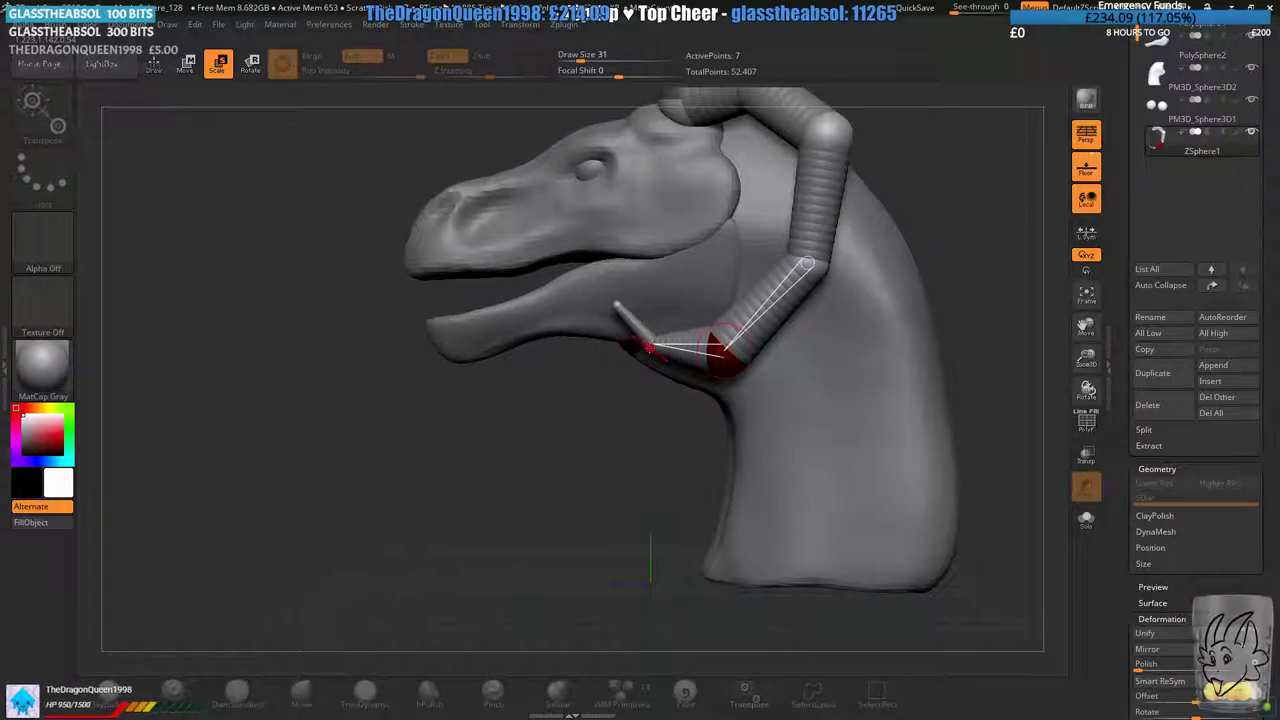
pyautogui.moveTo(650, 347); pyautogui.dragTo(640, 360)
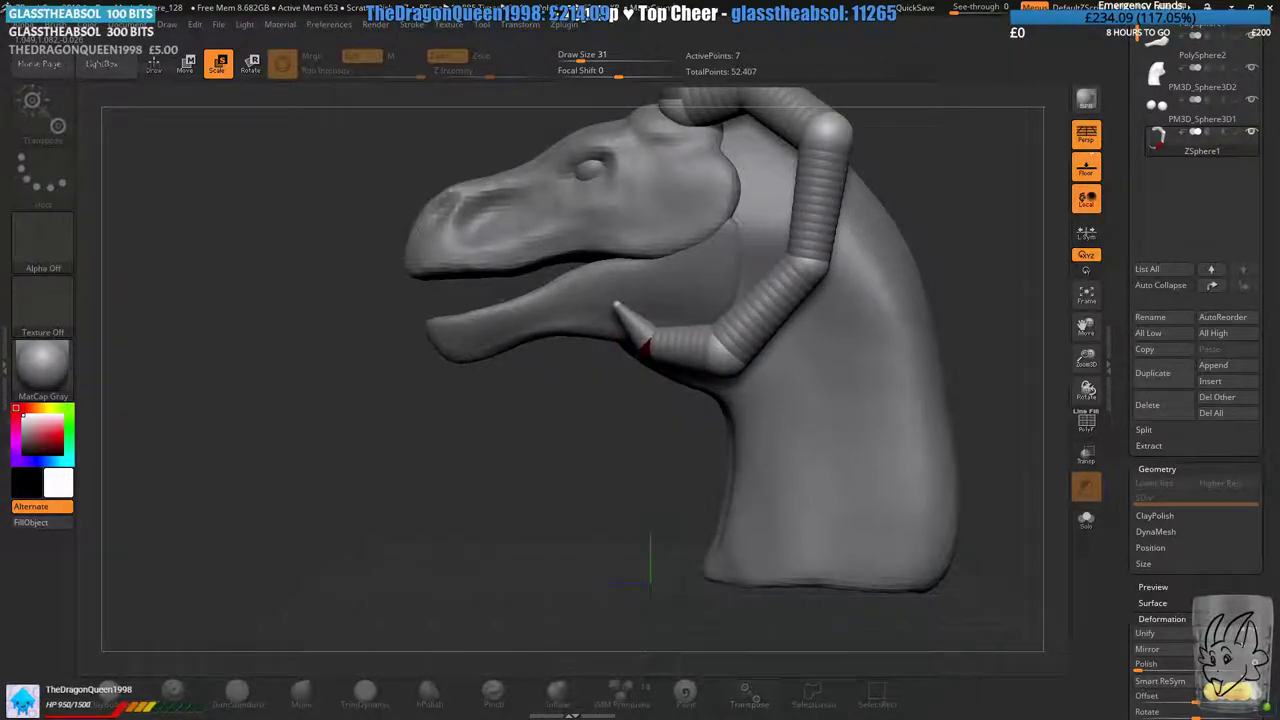
pyautogui.moveTo(616, 302); pyautogui.dragTo(616, 304)
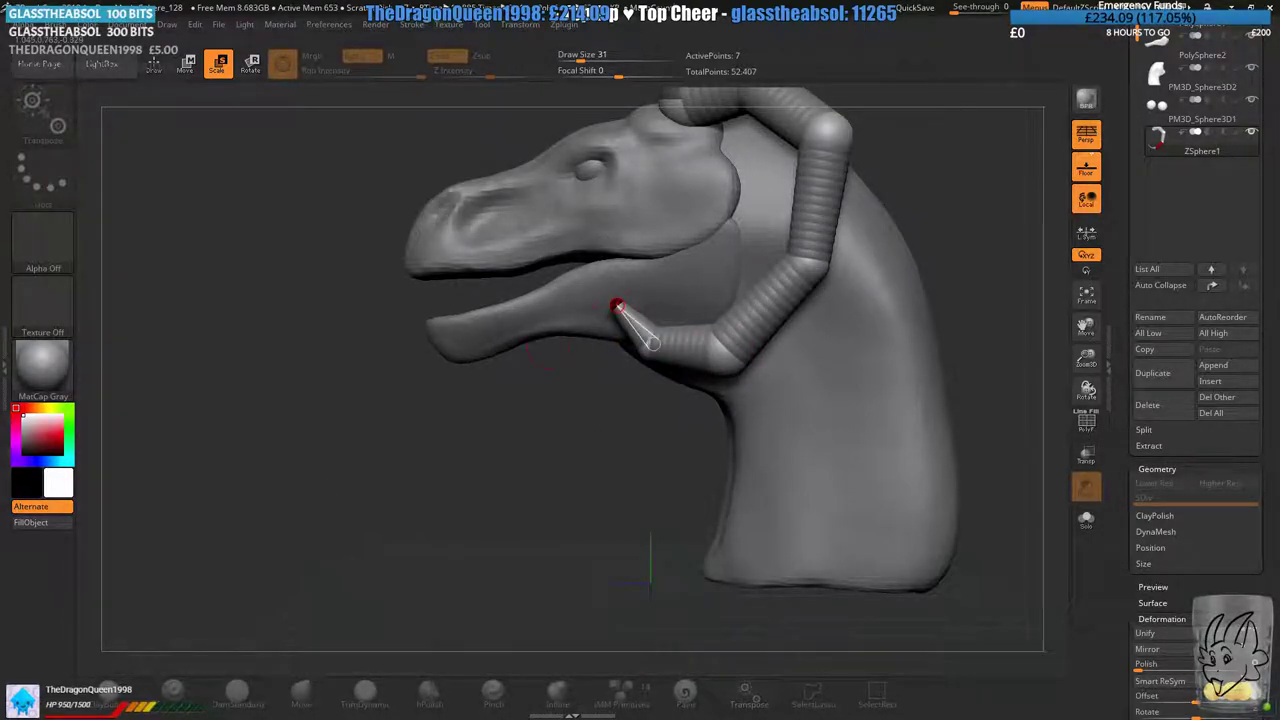
# - Scale up the horn's two rear joints to thicken the arc behind the skull
pyautogui.keyDown('alt'); pyautogui.moveTo(748, 316); pyautogui.dragTo(676, 372, button='right'); pyautogui.keyUp('alt')
pyautogui.click(732, 322)
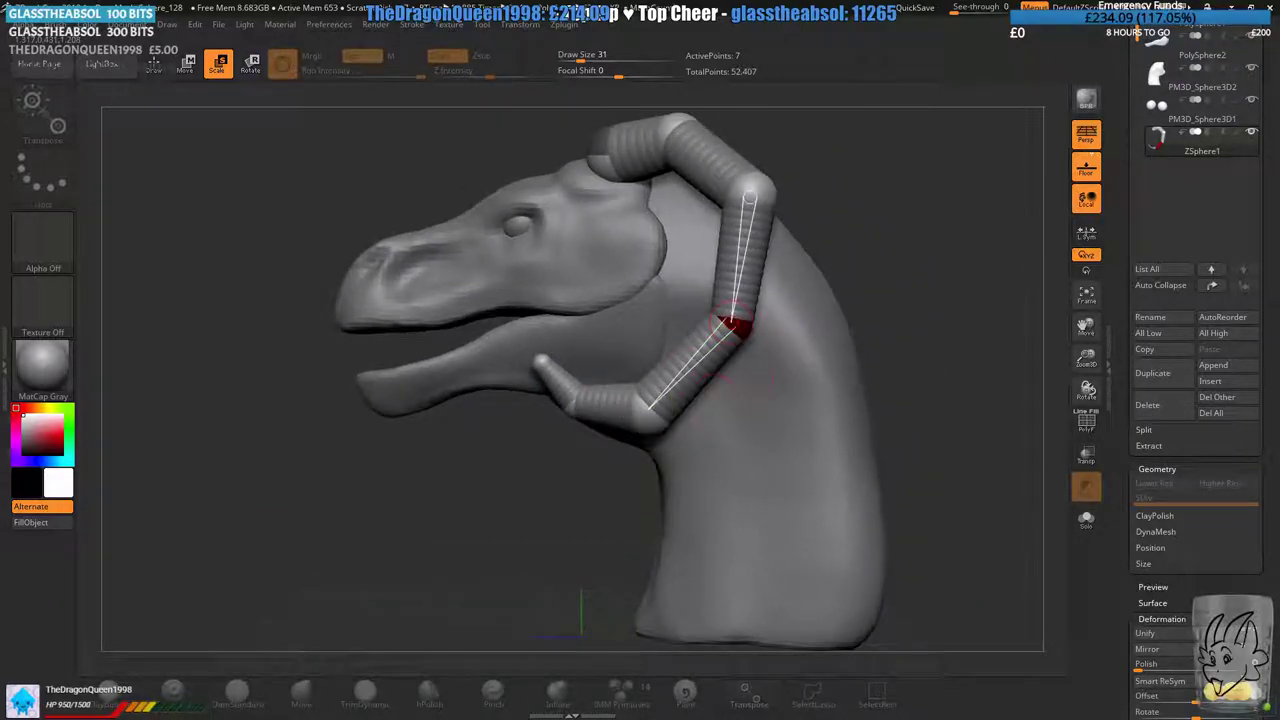
pyautogui.moveTo(734, 323); pyautogui.dragTo(739, 330)
pyautogui.moveTo(755, 188)
pyautogui.mouseDown()
pyautogui.moveTo(776, 187)
pyautogui.moveTo(760, 197)
pyautogui.mouseUp()
pyautogui.hotkey('ctrl', 'z')
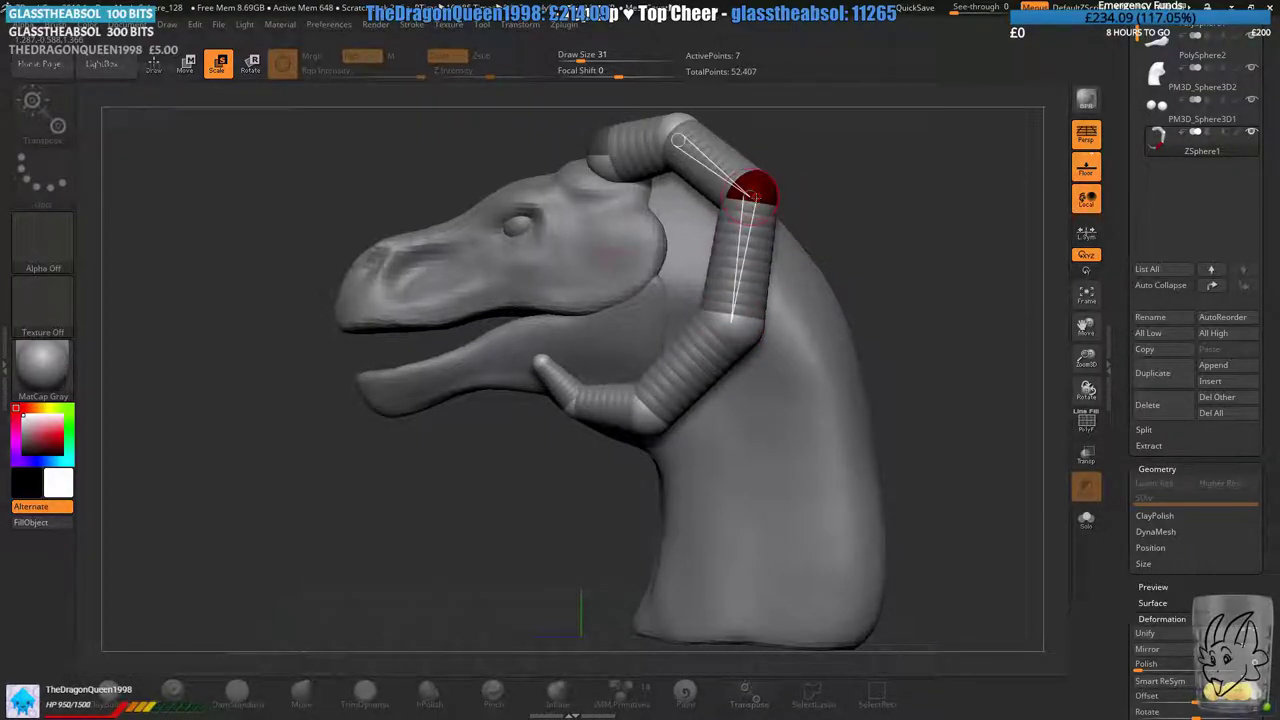
pyautogui.click(678, 124)
pyautogui.moveTo(700, 116)
pyautogui.keyDown('alt'); pyautogui.mouseDown()
pyautogui.moveTo(727, 181)
pyautogui.moveTo(712, 198)
pyautogui.mouseUp(); pyautogui.keyUp('alt')
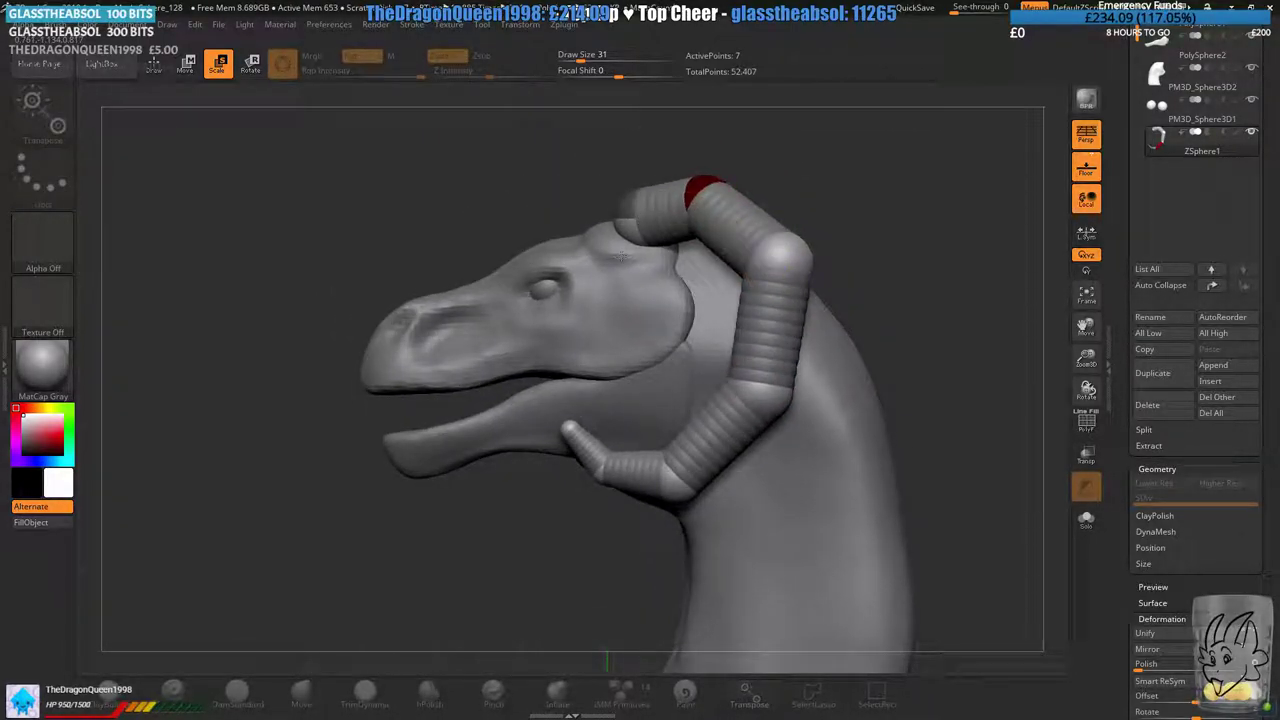
# - Adjust the lateral position of the horn's rear and lower joints from front, back and top views
pyautogui.press('w')
pyautogui.moveTo(621, 247); pyautogui.dragTo(760, 265)
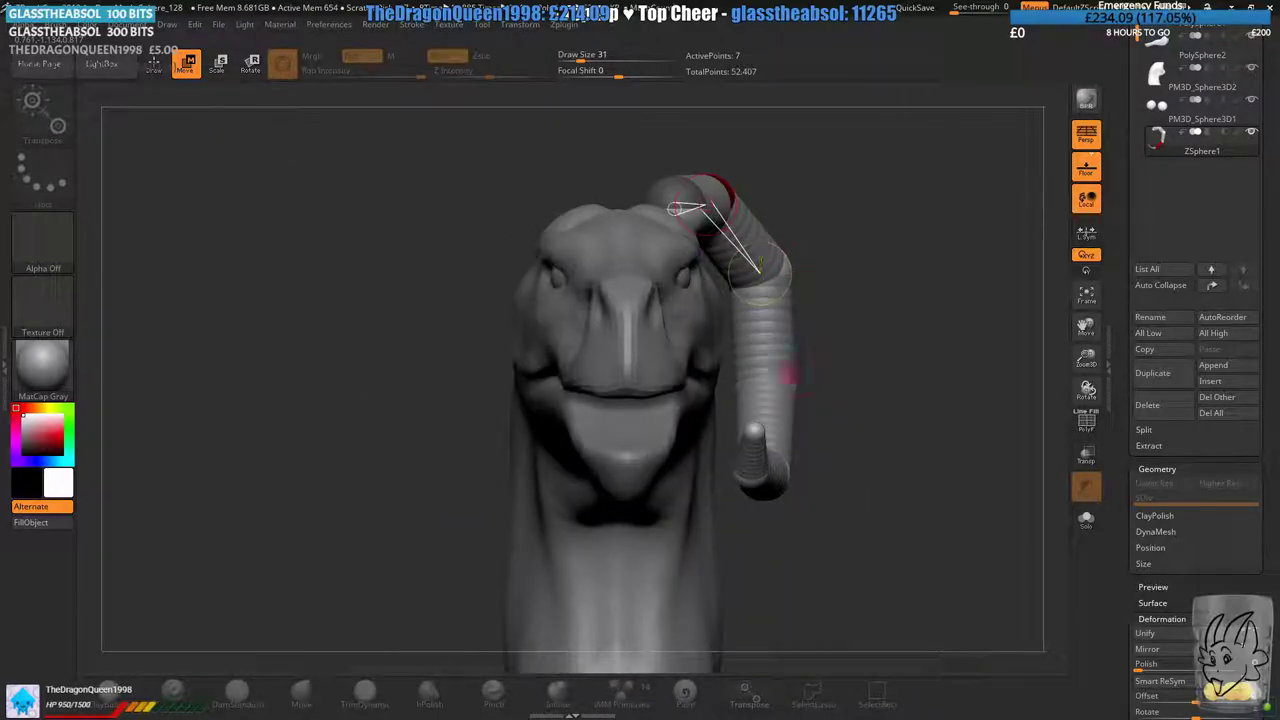
pyautogui.moveTo(767, 370); pyautogui.dragTo(780, 379)
pyautogui.moveTo(775, 466); pyautogui.dragTo(770, 468)
pyautogui.moveTo(980, 445); pyautogui.dragTo(780, 460)
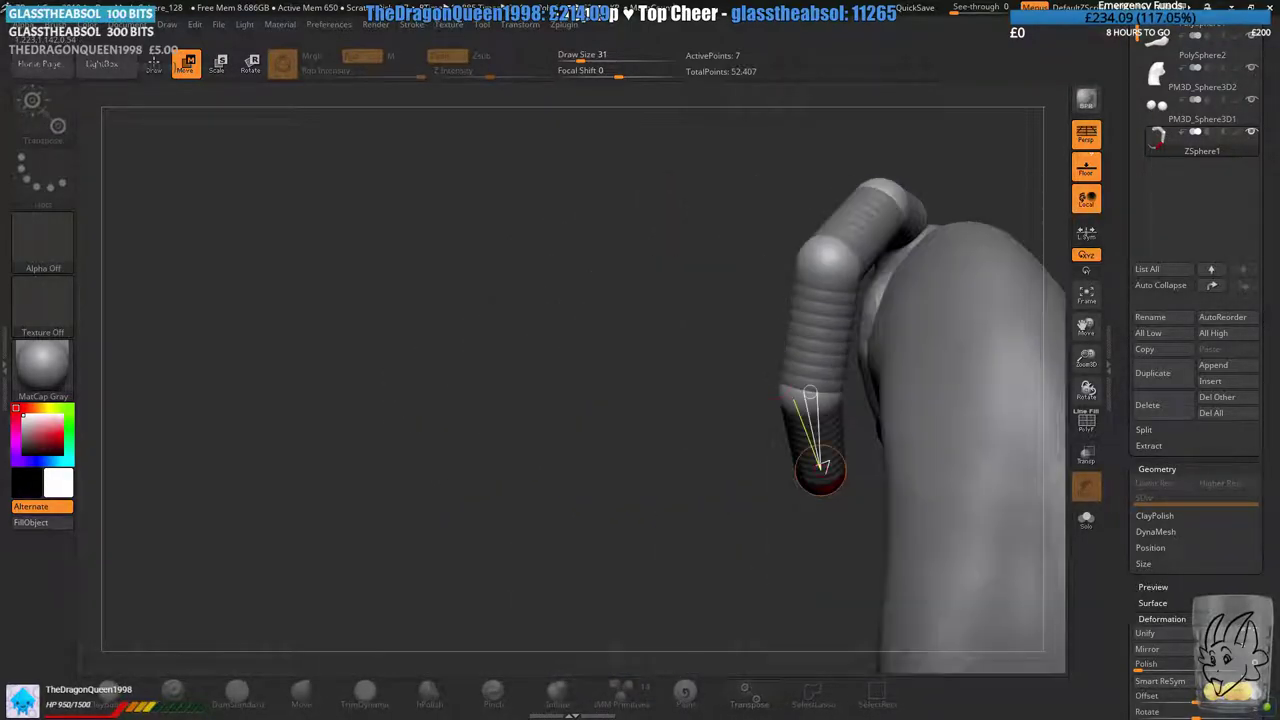
pyautogui.moveTo(775, 243); pyautogui.dragTo(590, 455)
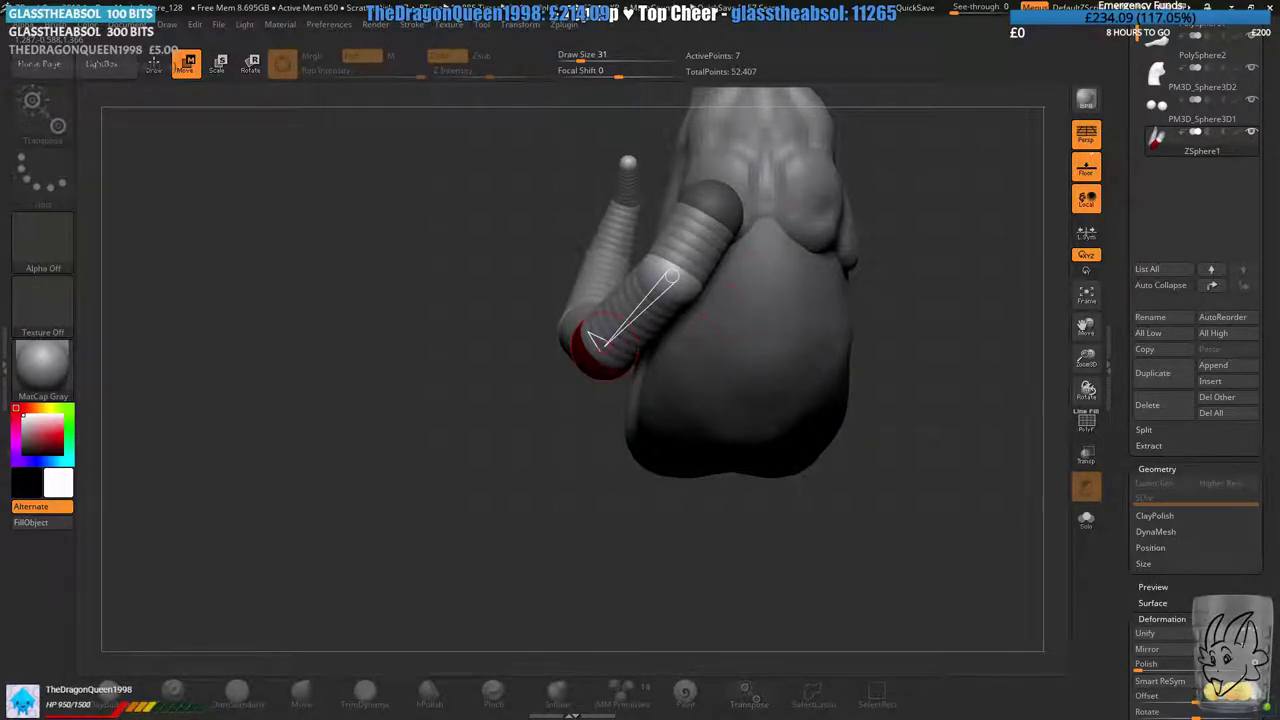
pyautogui.moveTo(555, 420); pyautogui.dragTo(675, 279)
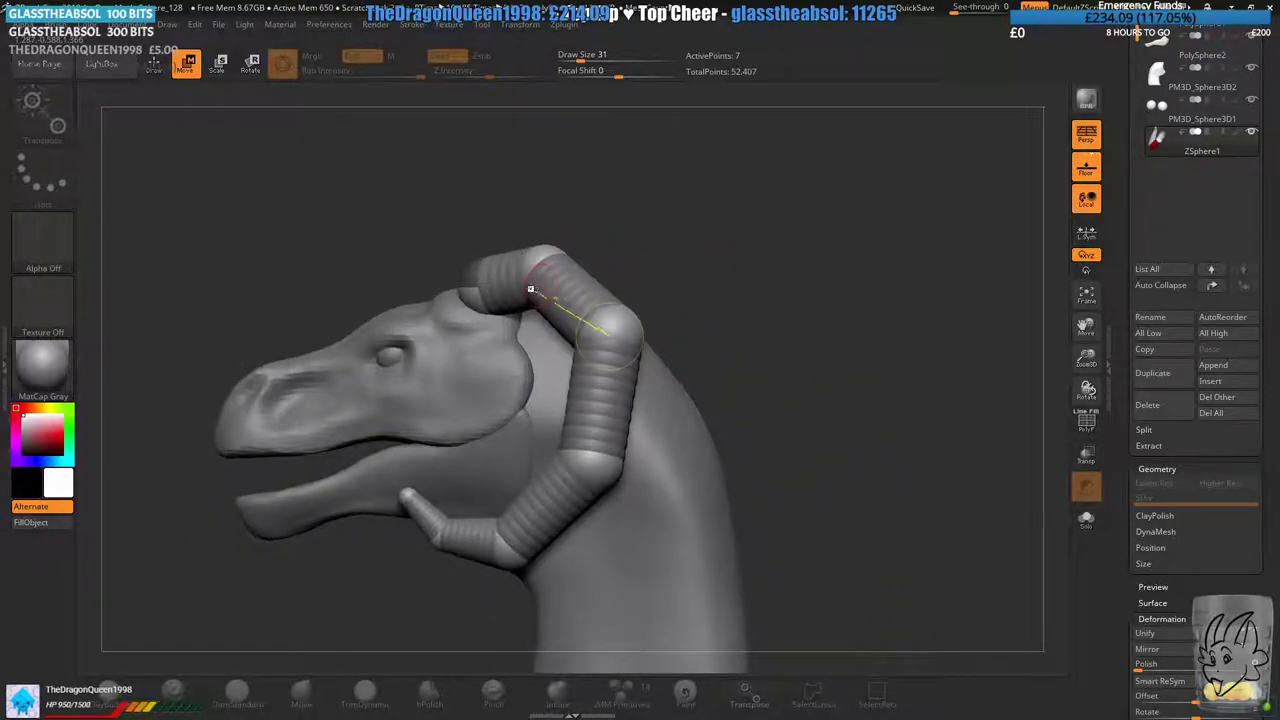
# - Raise the horn's two upper joints and shift the rear joint below them in side view to widen the curl
pyautogui.keyDown('alt'); pyautogui.moveTo(510, 326); pyautogui.dragTo(685, 290, button='right'); pyautogui.keyUp('alt')
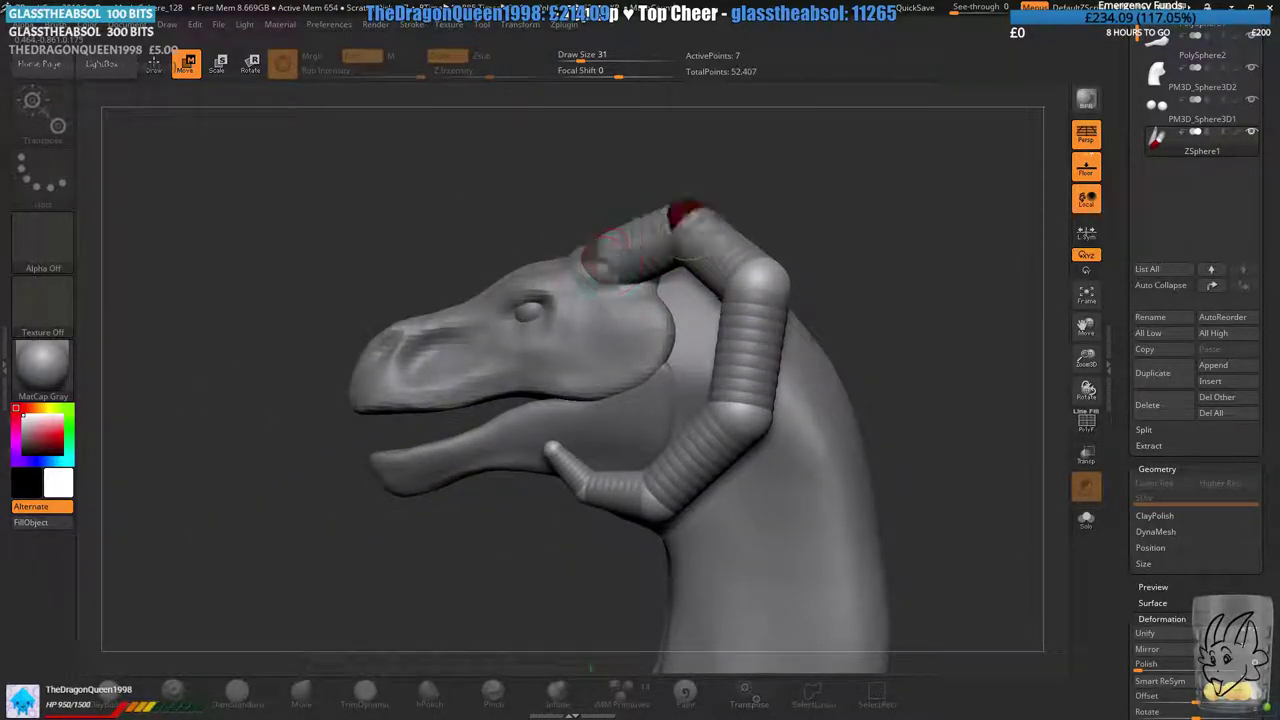
pyautogui.moveTo(630, 250); pyautogui.dragTo(734, 250, button='right')
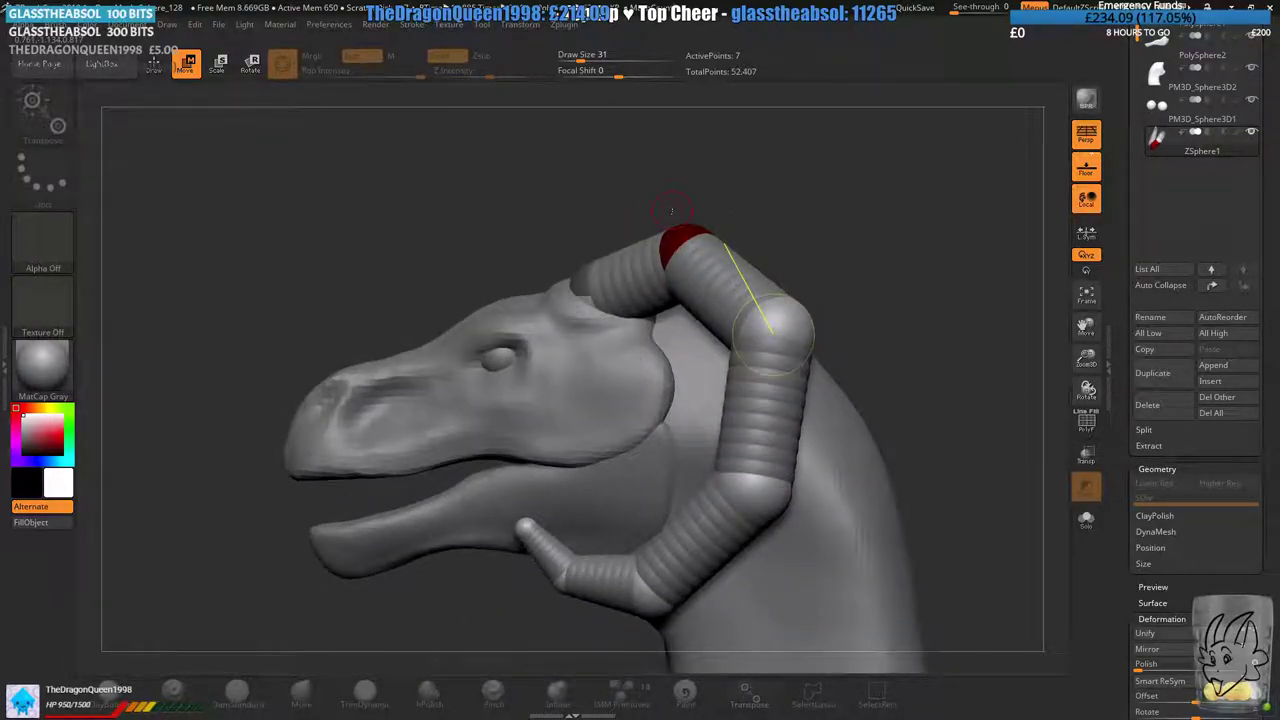
pyautogui.moveTo(687, 236); pyautogui.dragTo(662, 214)
pyautogui.moveTo(780, 326); pyautogui.dragTo(782, 306)
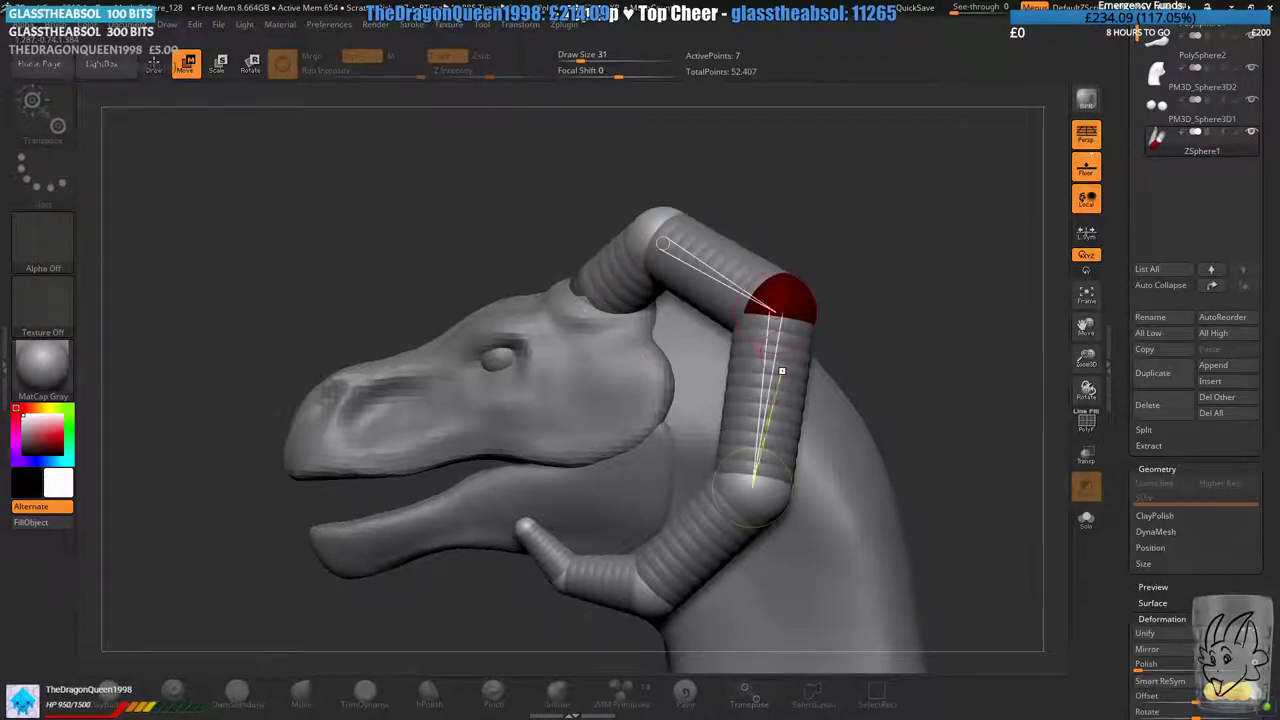
pyautogui.moveTo(757, 497); pyautogui.dragTo(772, 490)
# - Fine-tune the horn's outward curve by nudging its upper, rear and lower joints from several angles
pyautogui.moveTo(870, 500); pyautogui.dragTo(985, 505, button='right')
pyautogui.moveTo(768, 478); pyautogui.dragTo(773, 474)
pyautogui.moveTo(752, 596)
pyautogui.mouseDown(button='right')
pyautogui.moveTo(751, 420)
pyautogui.moveTo(752, 600)
pyautogui.mouseUp(button='right')
pyautogui.moveTo(749, 237); pyautogui.dragTo(748, 228)
pyautogui.moveTo(870, 420); pyautogui.dragTo(870, 485, button='right')
pyautogui.moveTo(778, 329); pyautogui.dragTo(780, 327)
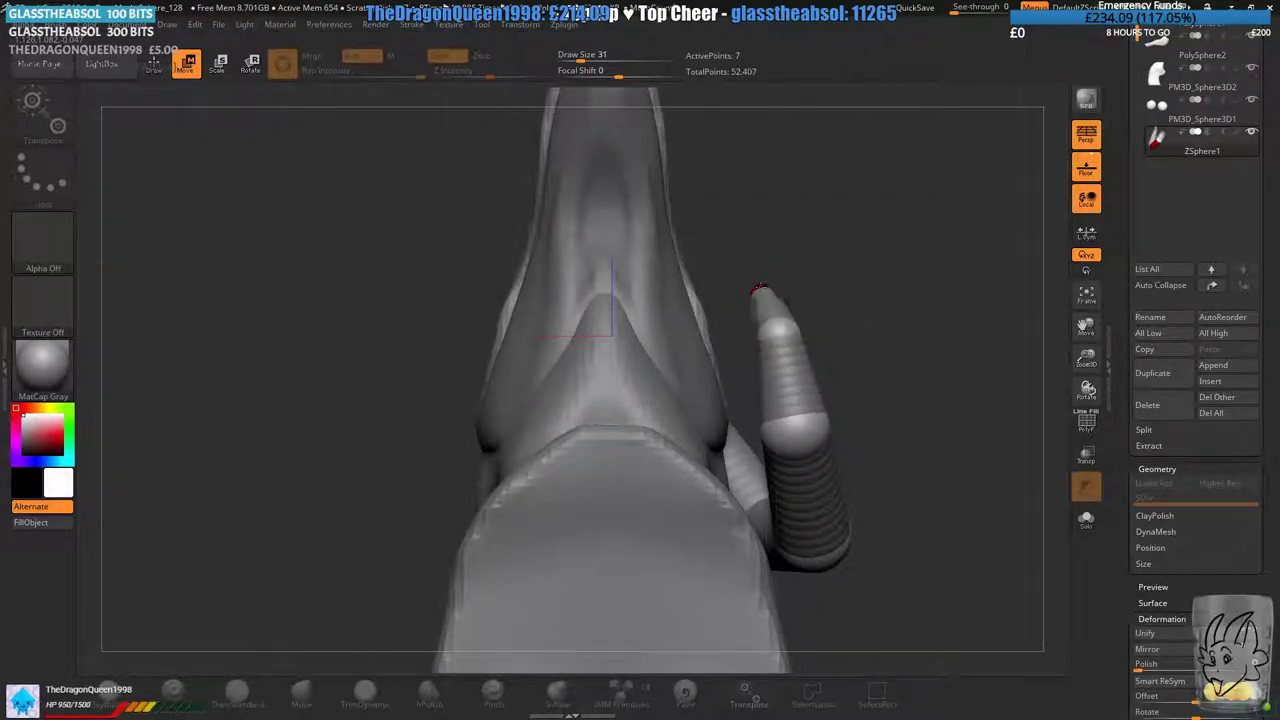
# - Move the horn's lower and rear joints backward in side view to round out the lower curl
pyautogui.moveTo(770, 300); pyautogui.dragTo(600, 362, button='right')
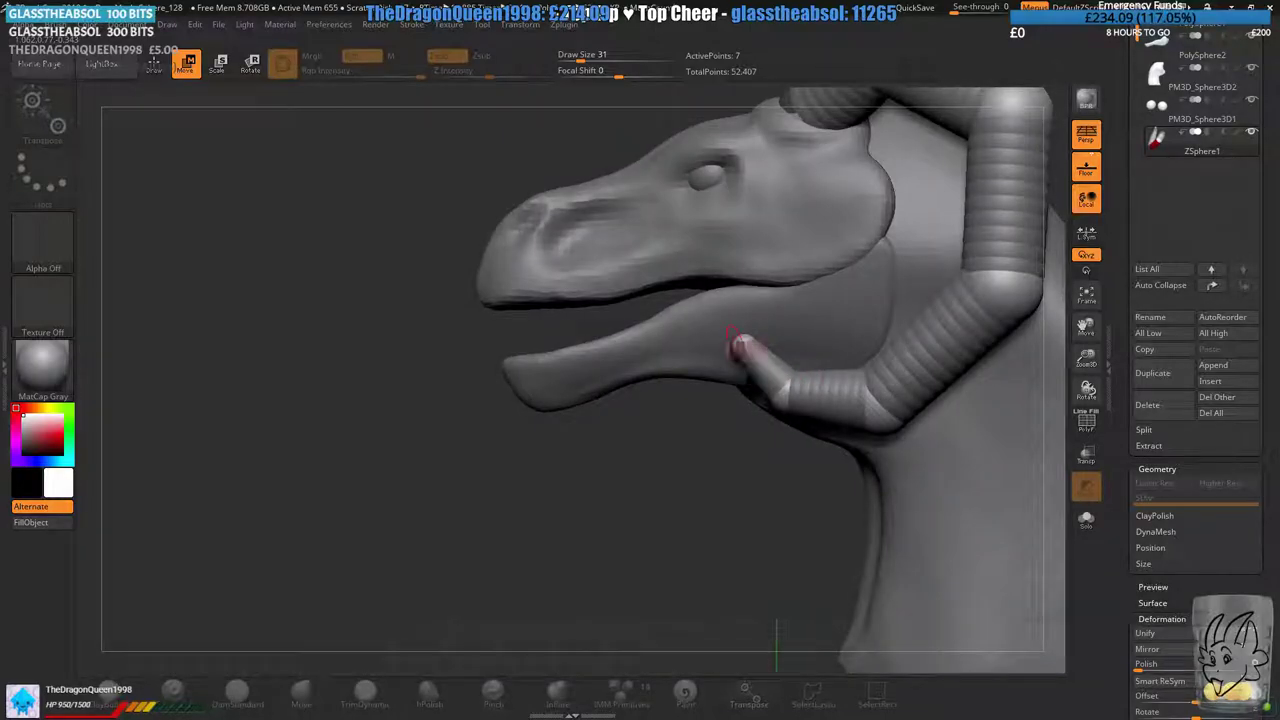
pyautogui.moveTo(738, 352); pyautogui.dragTo(725, 368, button='right')
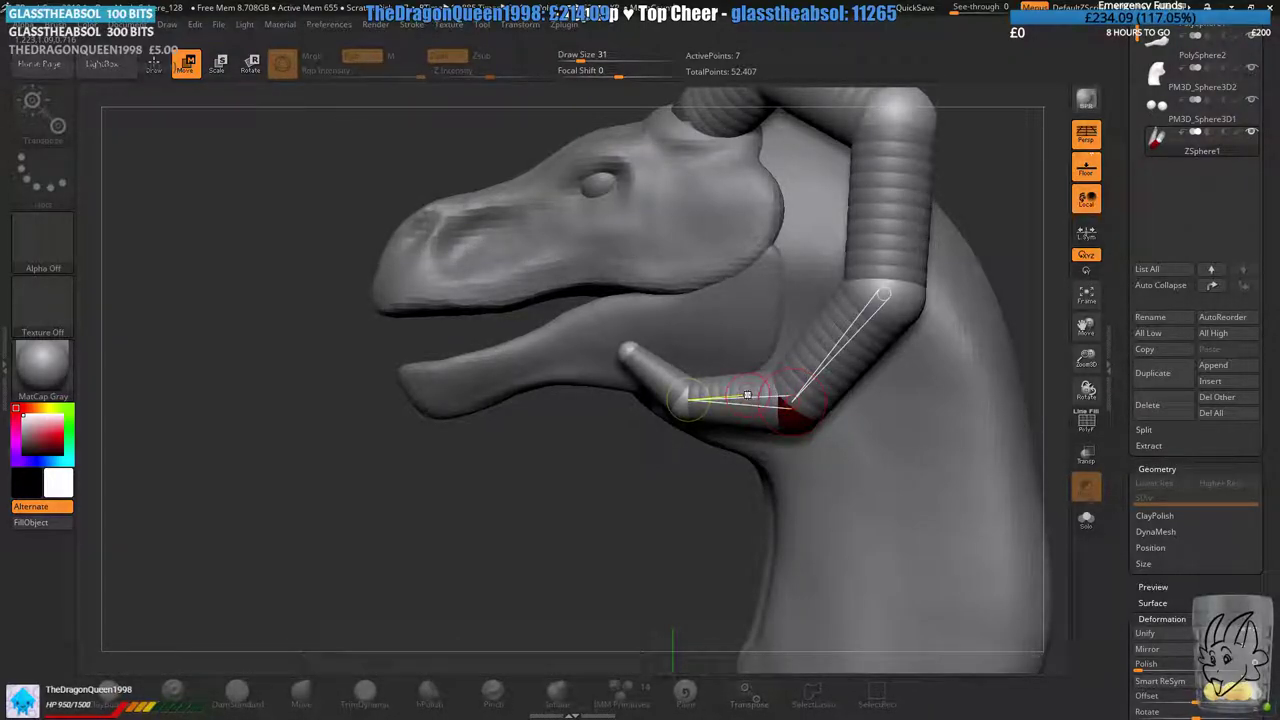
pyautogui.keyDown('alt'); pyautogui.moveTo(739, 406); pyautogui.dragTo(681, 439, button='right'); pyautogui.keyUp('alt')
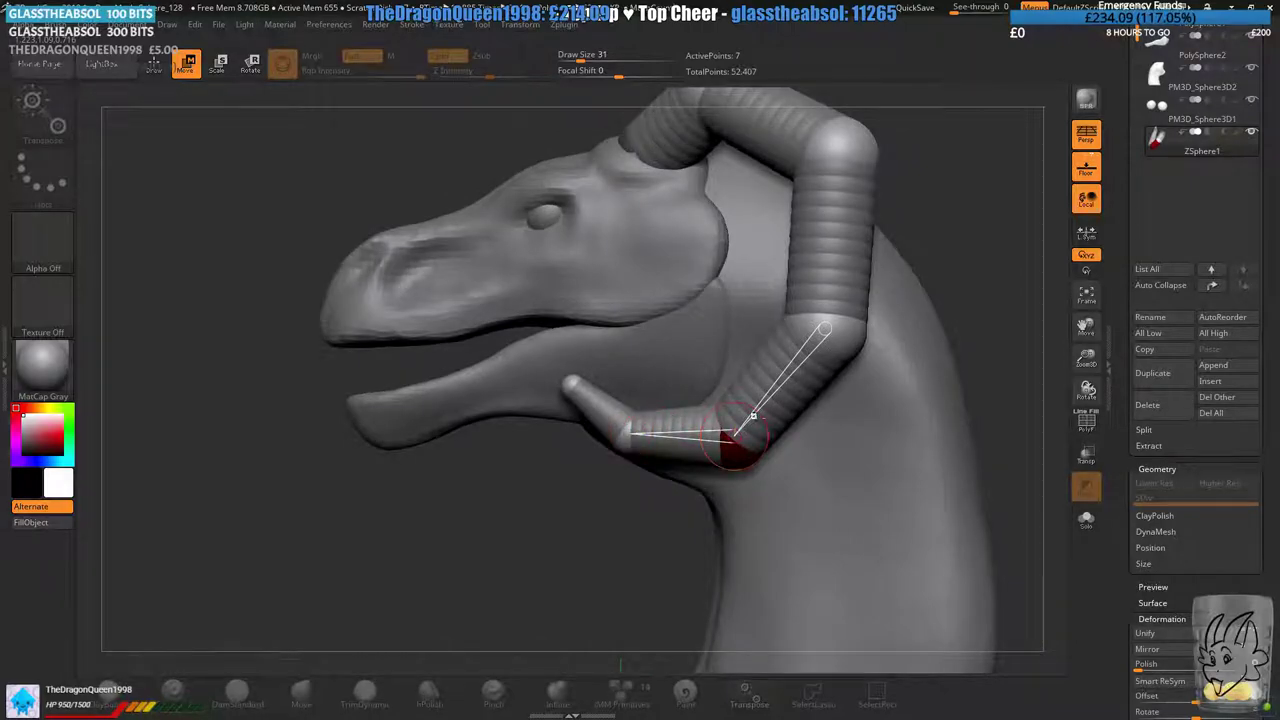
pyautogui.moveTo(754, 452); pyautogui.dragTo(761, 450)
pyautogui.moveTo(851, 333); pyautogui.dragTo(873, 331)
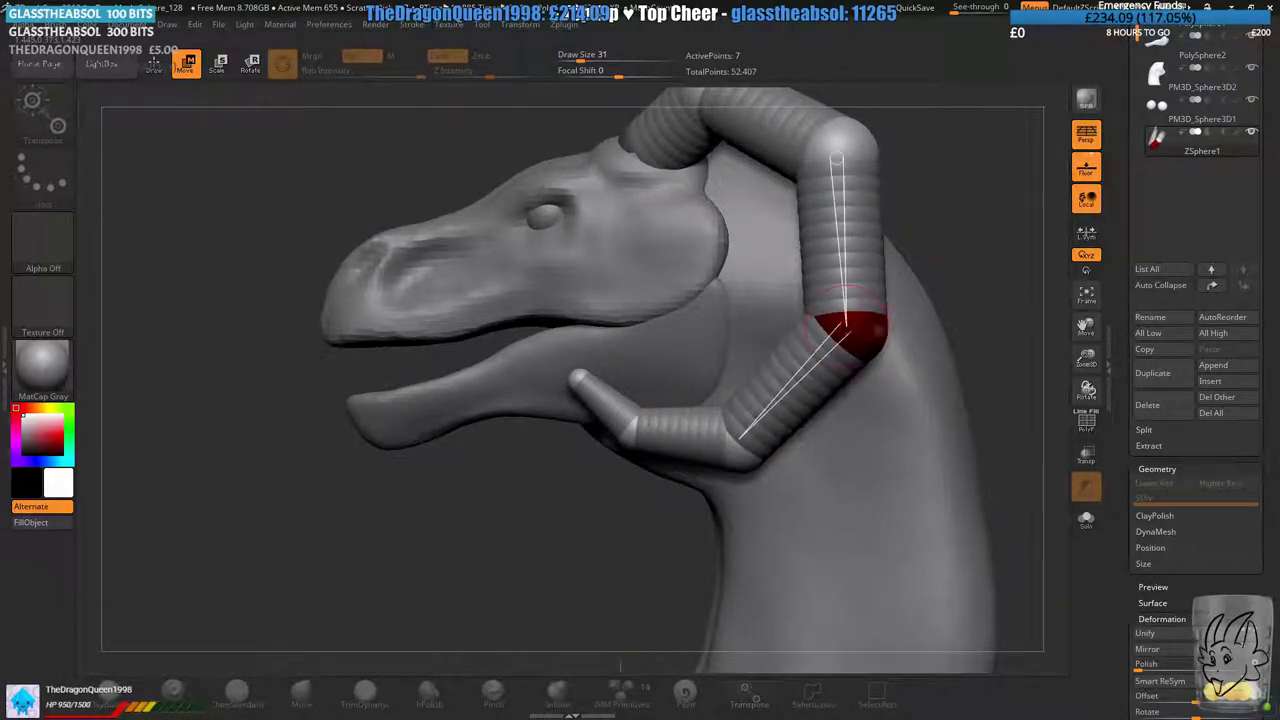
# - Insert new ZSphere joints midway along the horn's segments, from the upper arc down to the tip
pyautogui.keyDown('alt'); pyautogui.moveTo(918, 254); pyautogui.dragTo(893, 331, button='right'); pyautogui.keyUp('alt')
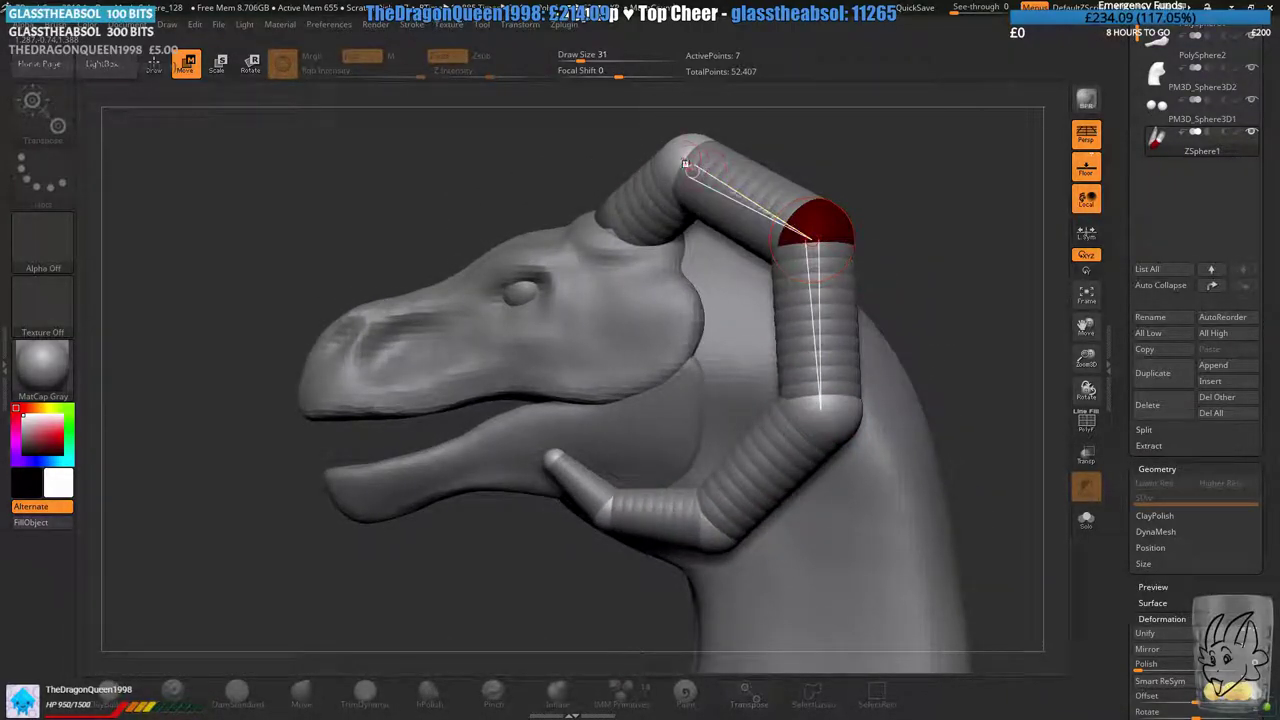
pyautogui.press('q')
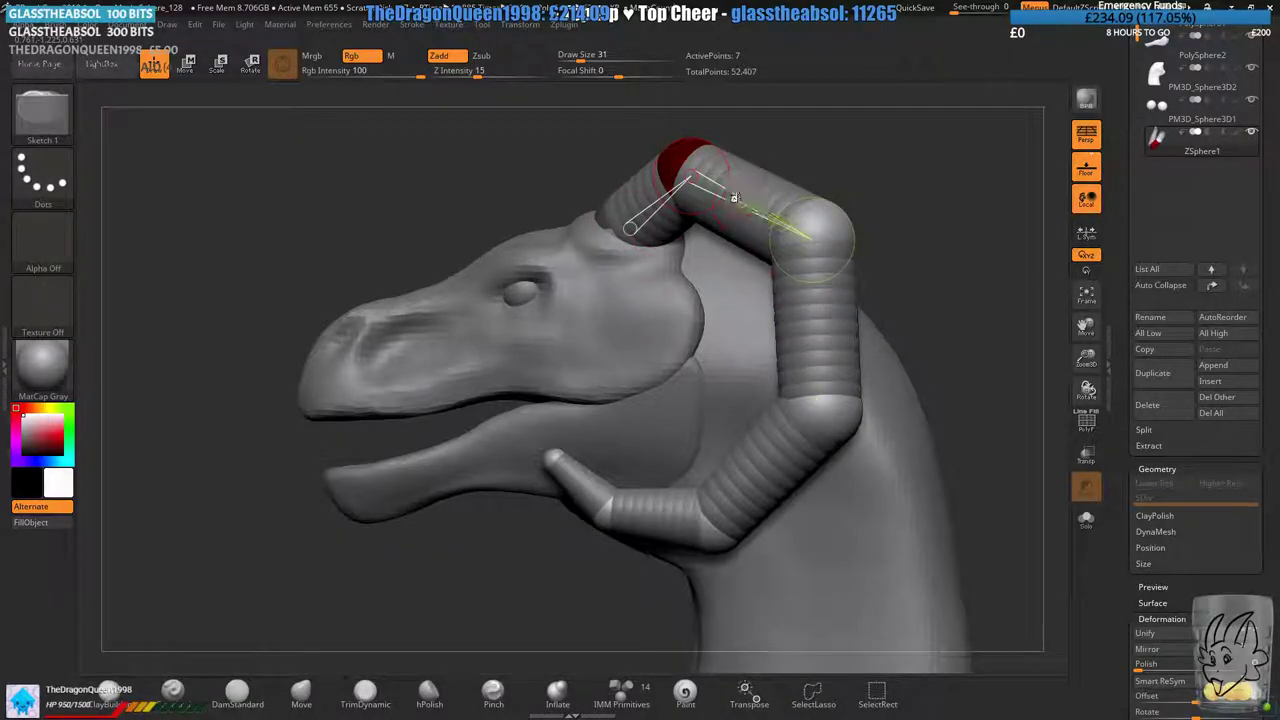
pyautogui.click(814, 312)
pyautogui.click(769, 453)
pyautogui.click(657, 508)
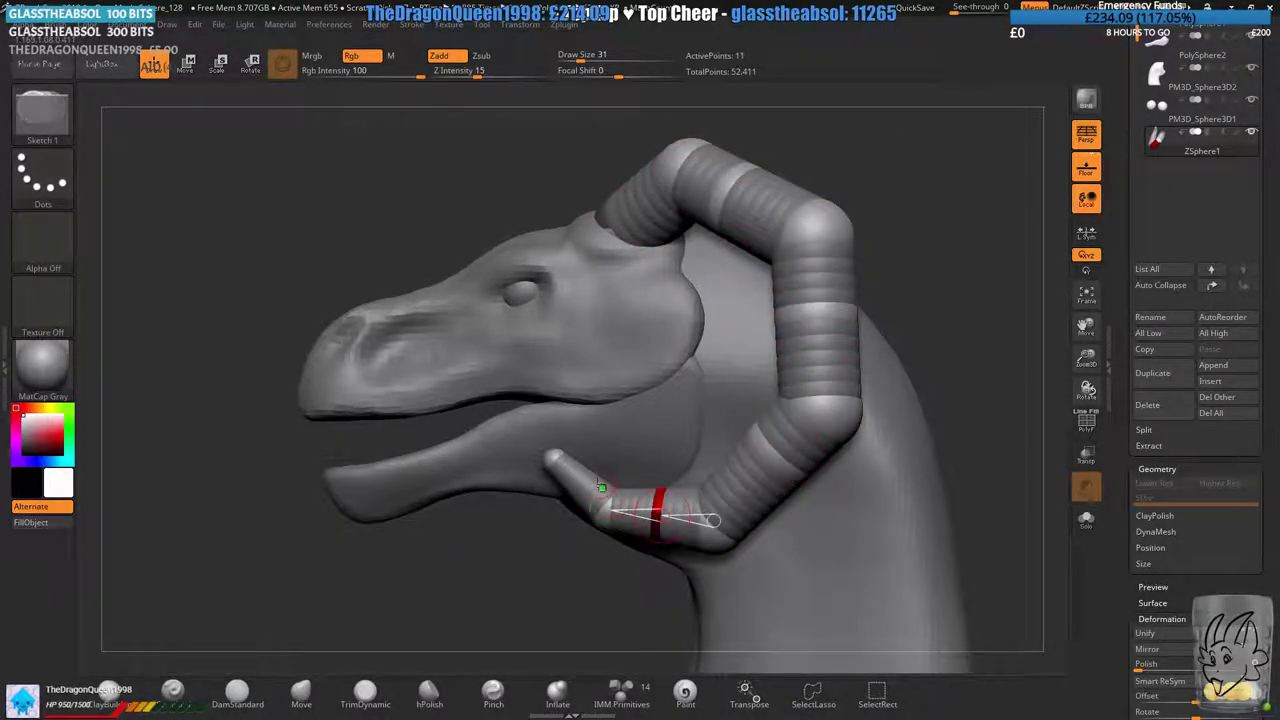
pyautogui.click(585, 484)
# - Move the newly inserted horn joints outward from the curl in side view to round off the angular segments
pyautogui.press('w')
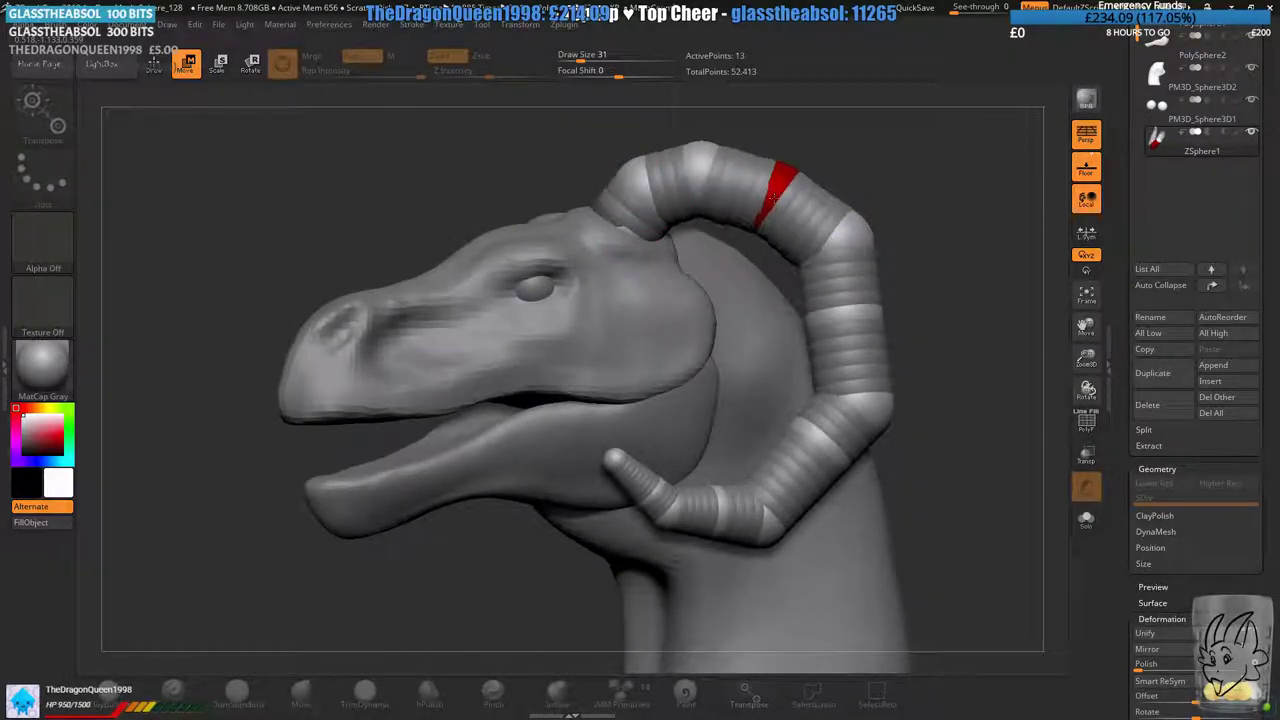
pyautogui.moveTo(765, 270); pyautogui.dragTo(700, 275)
pyautogui.moveTo(755, 337)
pyautogui.keyDown('alt'); pyautogui.mouseDown()
pyautogui.moveTo(720, 257)
pyautogui.moveTo(778, 265)
pyautogui.moveTo(847, 244)
pyautogui.mouseUp(); pyautogui.keyUp('alt')
pyautogui.moveTo(776, 372); pyautogui.dragTo(781, 391)
pyautogui.moveTo(650, 430)
pyautogui.mouseDown(button='right')
pyautogui.moveTo(609, 388)
pyautogui.moveTo(522, 407)
pyautogui.mouseUp(button='right')
pyautogui.moveTo(570, 403); pyautogui.dragTo(594, 427)
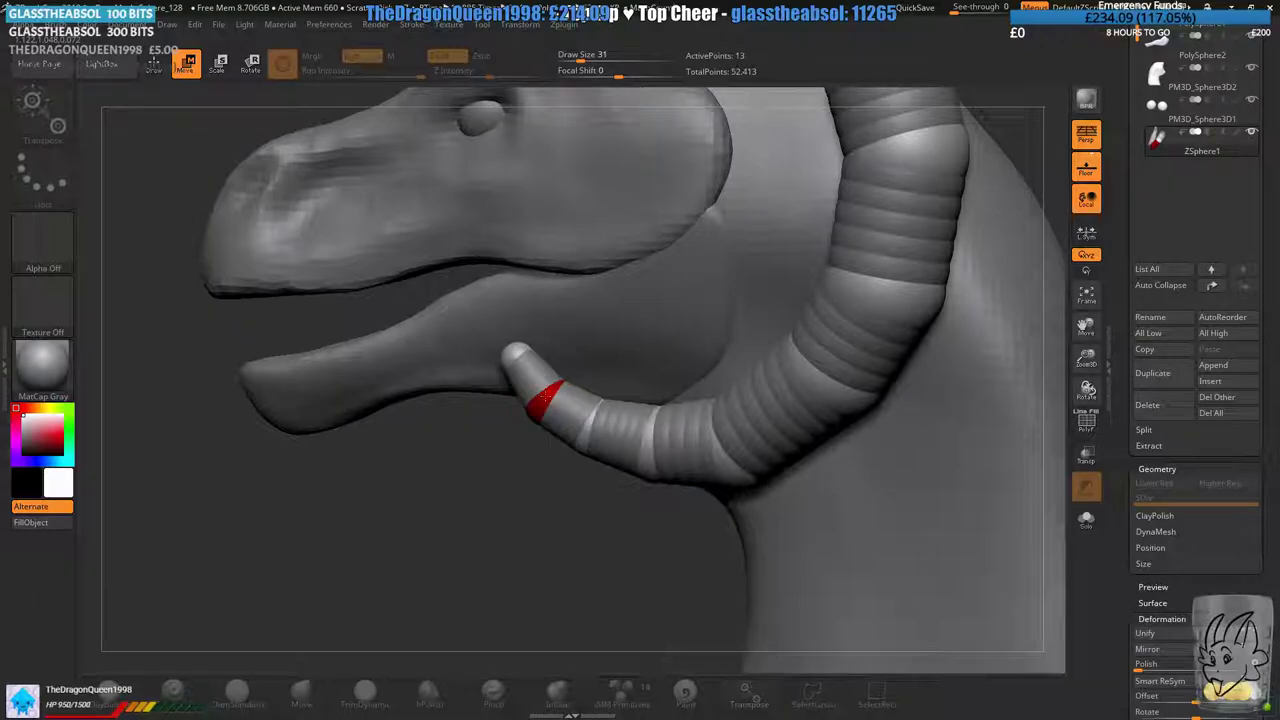
# - Scale up the joints along the horn's upper rear arc to thicken that section
pyautogui.moveTo(522, 510)
pyautogui.keyDown('ctrl'); pyautogui.mouseDown(button='right')
pyautogui.moveTo(500, 400)
pyautogui.moveTo(530, 500)
pyautogui.moveTo(618, 483)
pyautogui.moveTo(590, 486)
pyautogui.mouseUp(button='right'); pyautogui.keyUp('ctrl')
pyautogui.keyDown('alt'); pyautogui.moveTo(612, 411); pyautogui.dragTo(682, 415, button='right'); pyautogui.keyUp('alt')
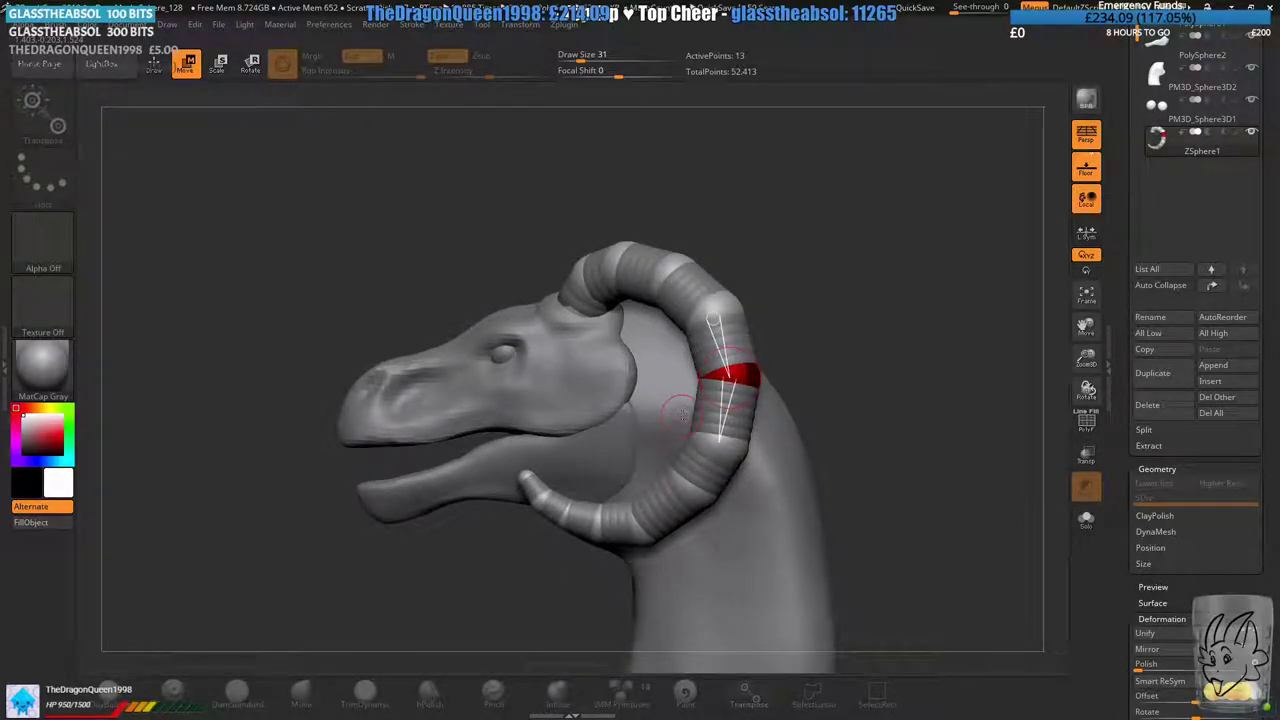
pyautogui.press('e')
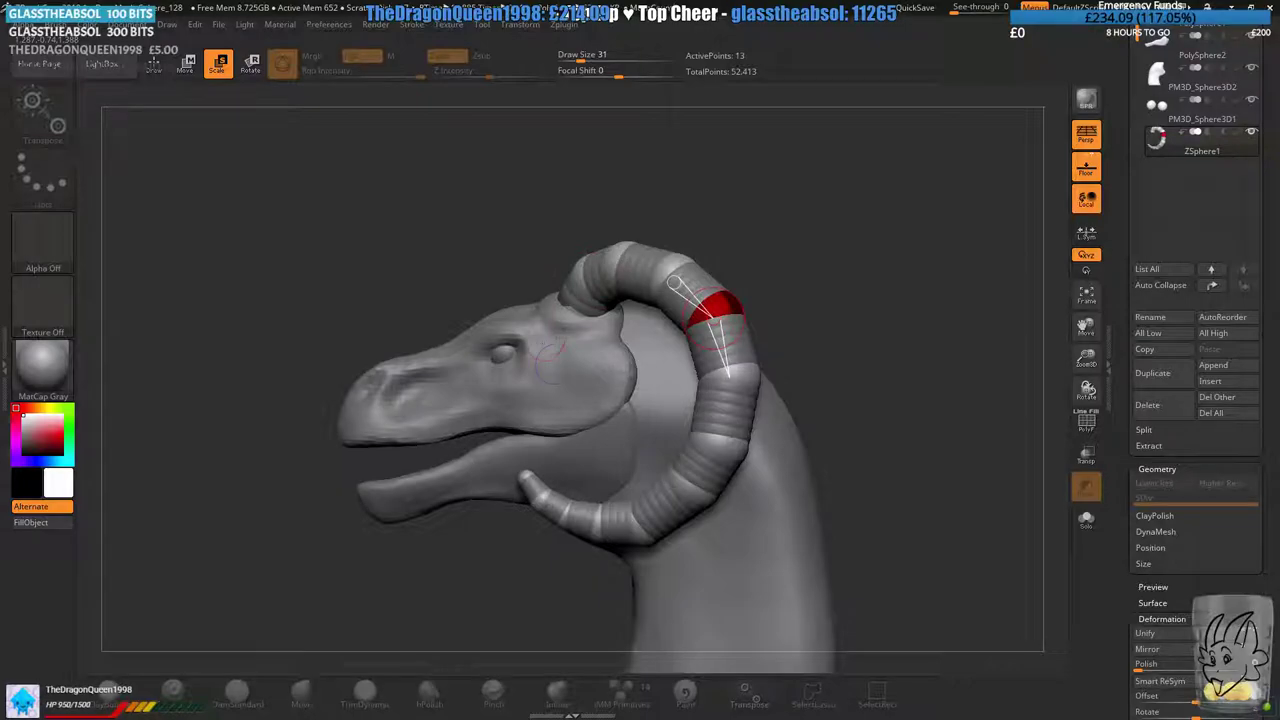
pyautogui.moveTo(550, 362); pyautogui.dragTo(560, 354, button='right')
pyautogui.moveTo(262, 166); pyautogui.dragTo(450, 260, button='right')
pyautogui.keyDown('ctrl'); pyautogui.moveTo(450, 260); pyautogui.dragTo(632, 250, button='right'); pyautogui.keyUp('ctrl')
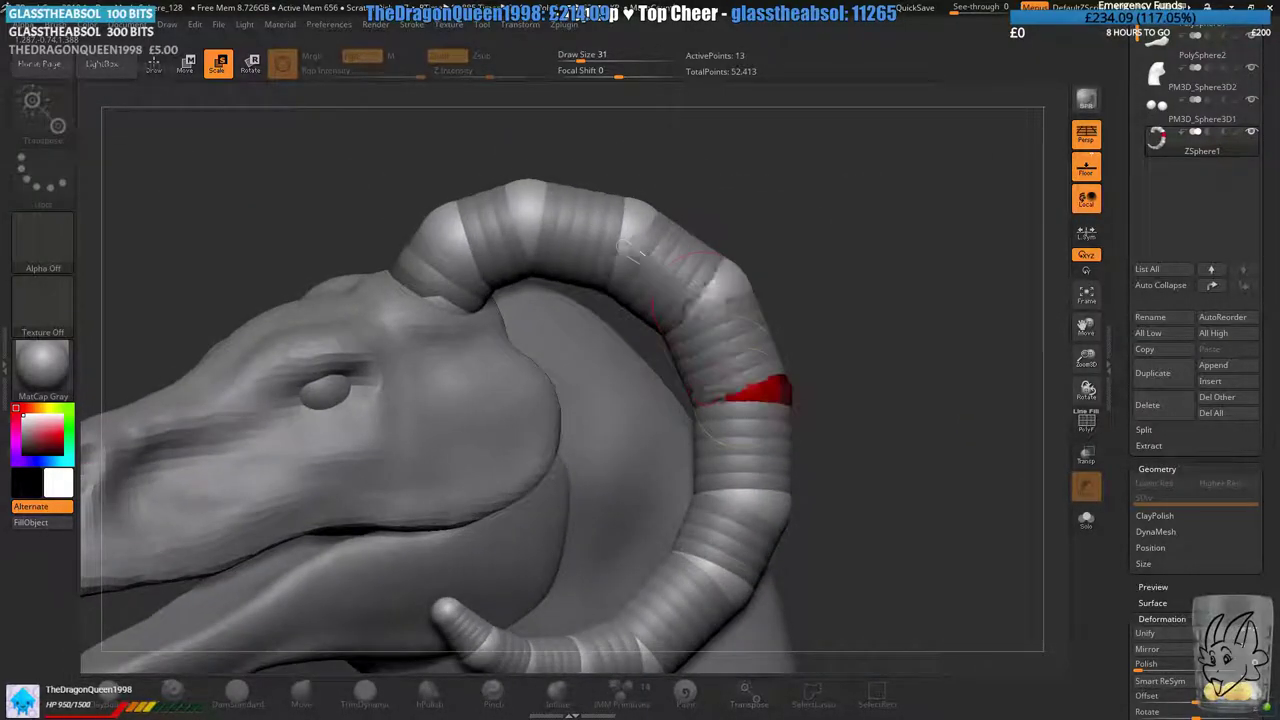
pyautogui.moveTo(628, 250); pyautogui.dragTo(643, 266)
pyautogui.moveTo(846, 381); pyautogui.dragTo(882, 380, button='right')
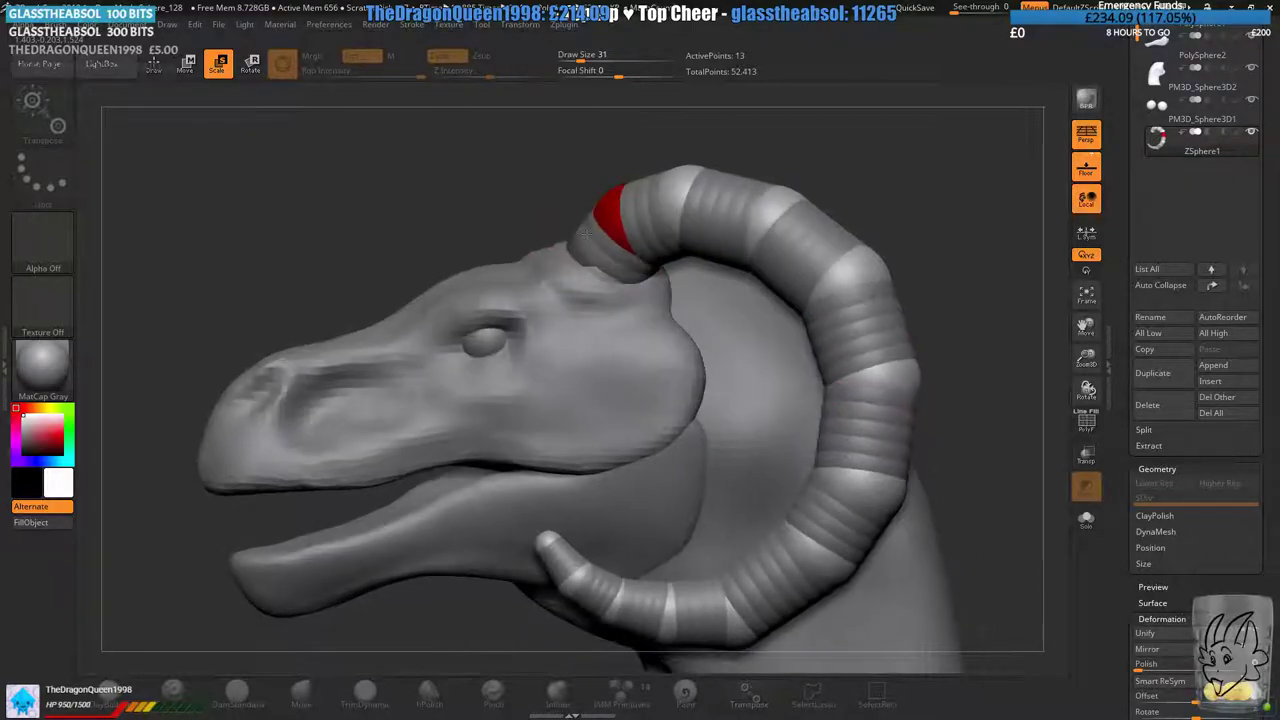
# - Enlarge the joints from the horn's base around the rear to the lower curl for a smoother taper
pyautogui.moveTo(632, 230); pyautogui.dragTo(880, 300)
pyautogui.moveTo(866, 386); pyautogui.dragTo(866, 391)
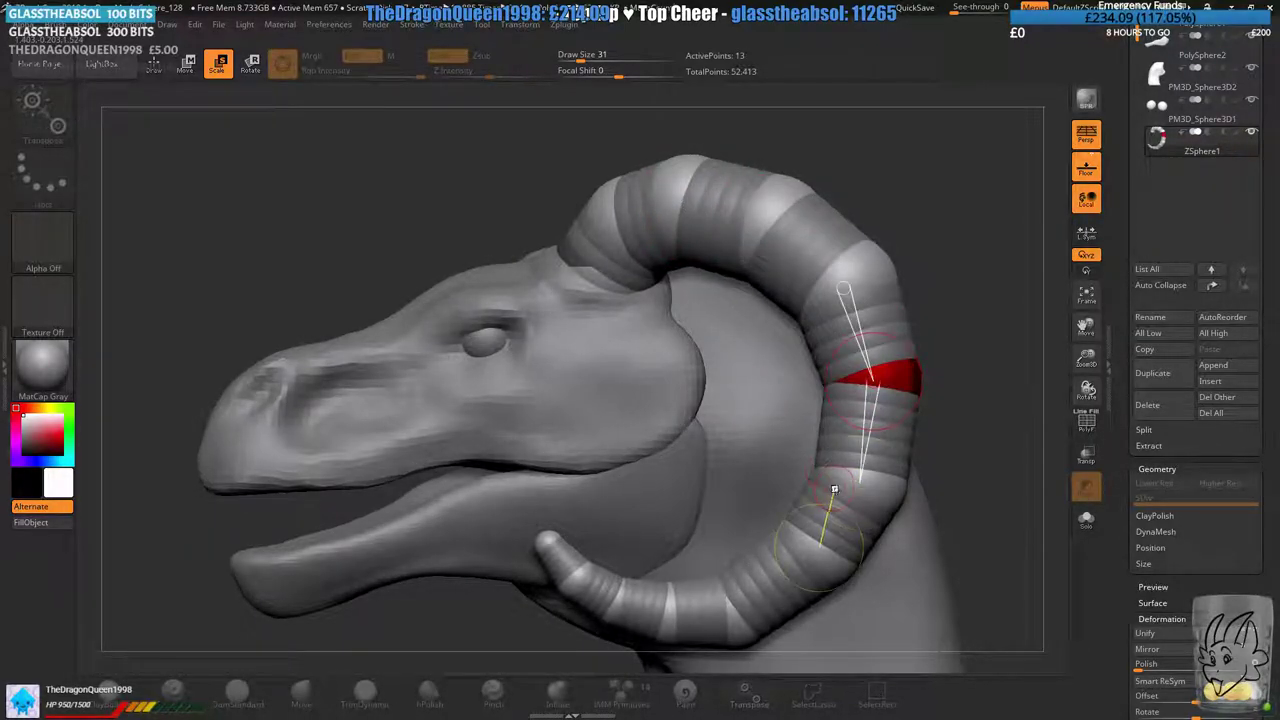
pyautogui.moveTo(858, 486); pyautogui.dragTo(868, 492)
pyautogui.moveTo(606, 264); pyautogui.dragTo(640, 230)
pyautogui.moveTo(684, 206); pyautogui.dragTo(872, 446)
pyautogui.moveTo(872, 496); pyautogui.dragTo(884, 542)
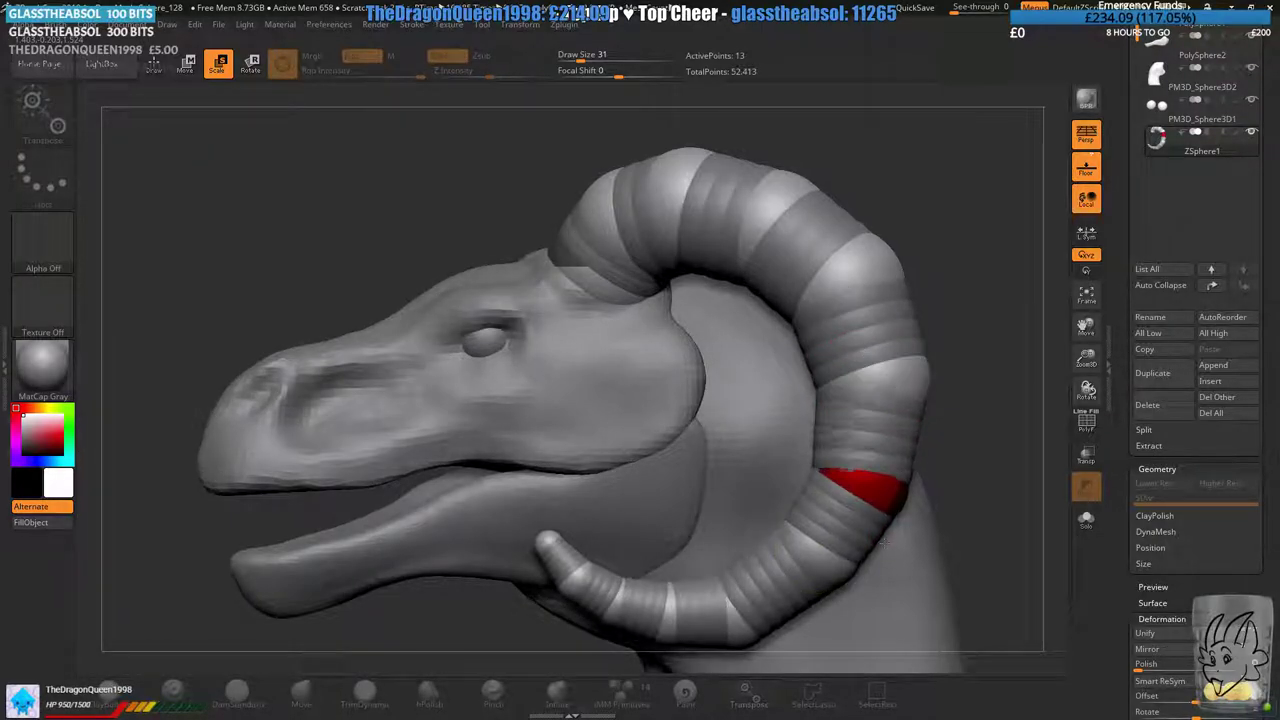
pyautogui.keyDown('alt'); pyautogui.moveTo(842, 545); pyautogui.dragTo(840, 433, button='right'); pyautogui.keyUp('alt')
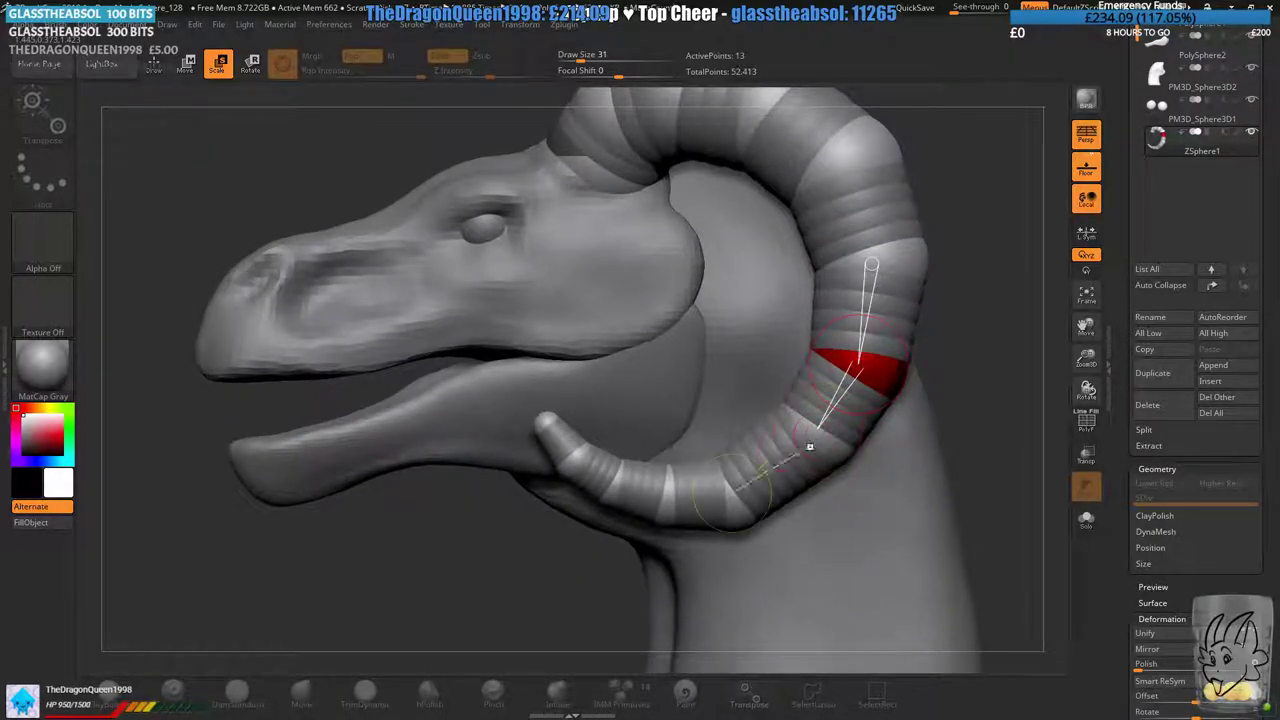
pyautogui.moveTo(783, 460); pyautogui.dragTo(810, 450)
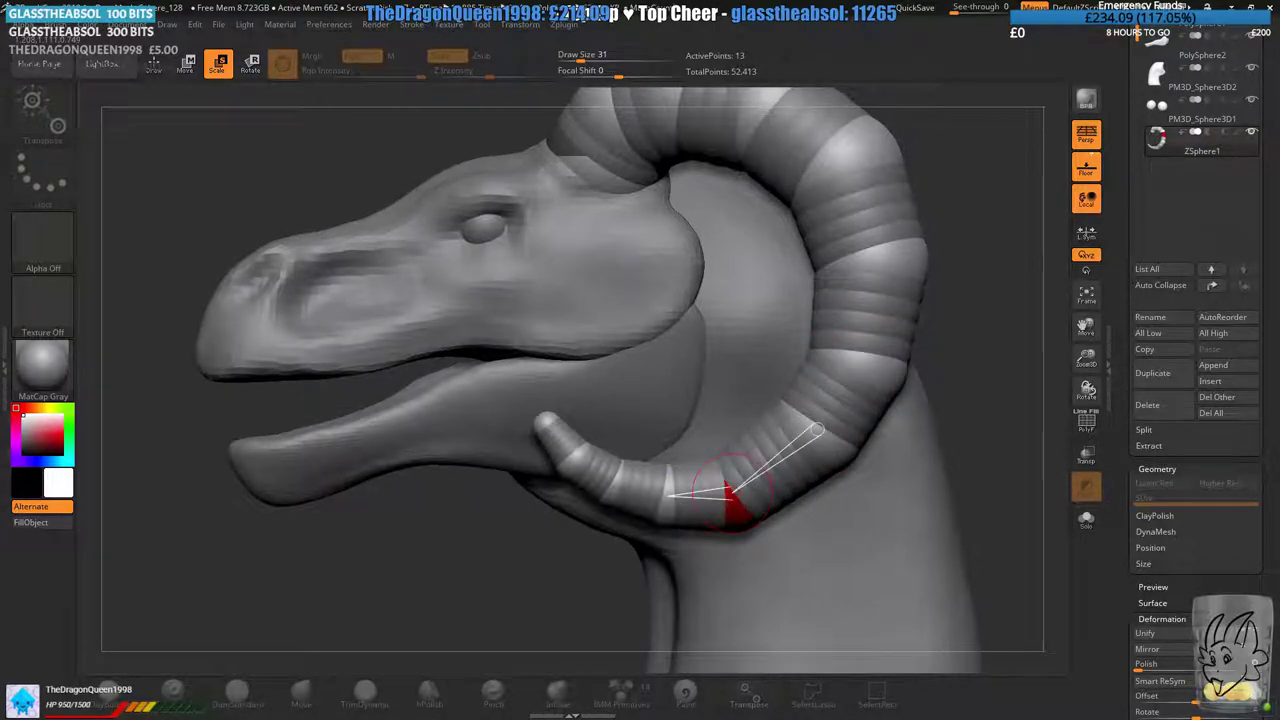
# - Set the draw size to 112 and move the horn's rear joints sideways to smooth the curve seen from behind and below
pyautogui.keyDown('ctrl'); pyautogui.moveTo(628, 522); pyautogui.dragTo(698, 488, button='right'); pyautogui.keyUp('ctrl')
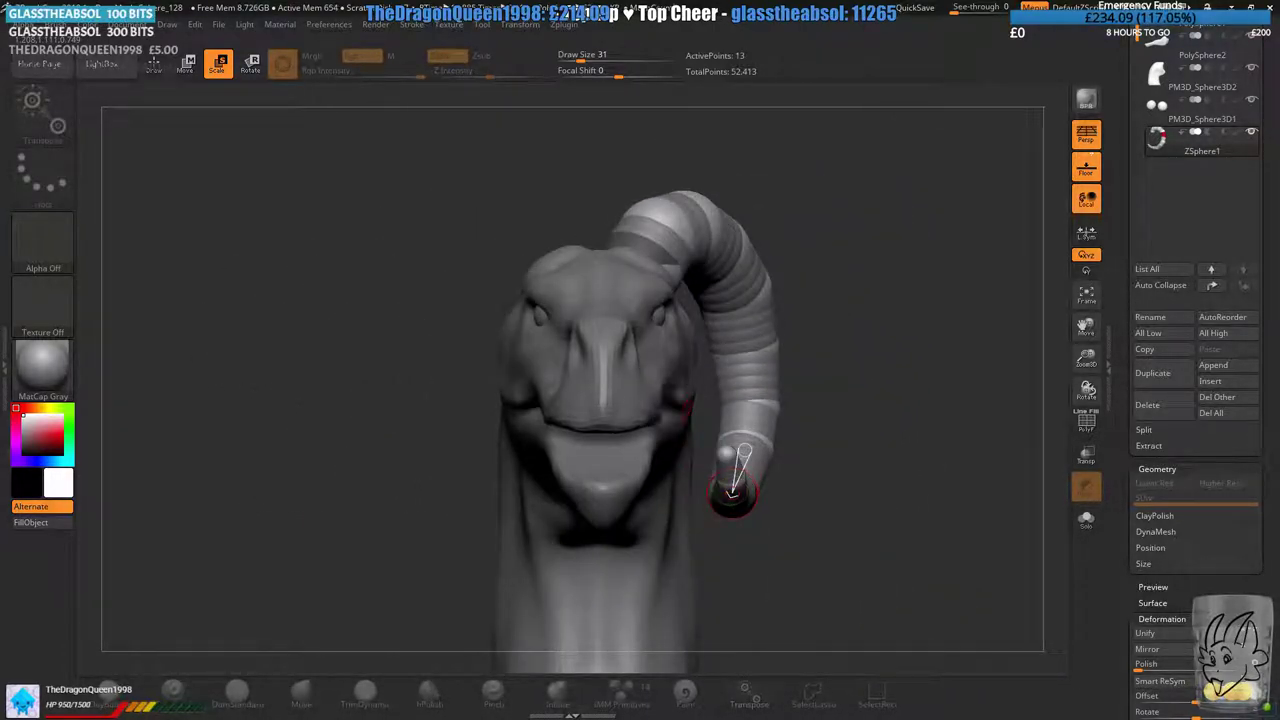
pyautogui.click(190, 66)
pyautogui.moveTo(872, 400)
pyautogui.keyDown('shift'); pyautogui.mouseDown(button='right')
pyautogui.moveTo(774, 367)
pyautogui.moveTo(806, 374)
pyautogui.moveTo(805, 412)
pyautogui.moveTo(797, 375)
pyautogui.mouseUp(button='right'); pyautogui.keyUp('shift')
pyautogui.press('space')
pyautogui.click(815, 375)
pyautogui.keyDown('ctrl'); pyautogui.moveTo(802, 272); pyautogui.dragTo(795, 302, button='right'); pyautogui.keyUp('ctrl')
pyautogui.moveTo(808, 308); pyautogui.dragTo(804, 298)
pyautogui.moveTo(817, 309); pyautogui.dragTo(772, 370, button='right')
pyautogui.moveTo(758, 423); pyautogui.dragTo(751, 441)
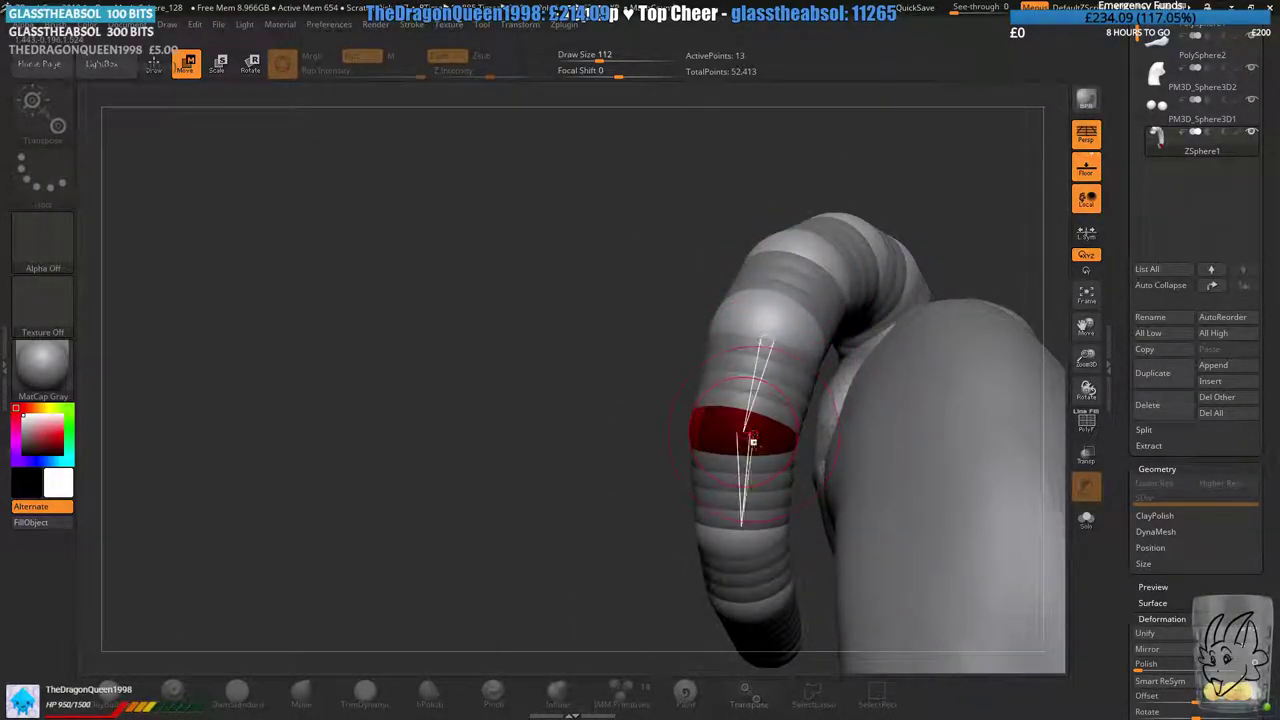
pyautogui.moveTo(751, 441)
pyautogui.mouseDown(button='right')
pyautogui.moveTo(766, 385)
pyautogui.moveTo(726, 398)
pyautogui.moveTo(770, 412)
pyautogui.moveTo(770, 428)
pyautogui.moveTo(749, 380)
pyautogui.moveTo(726, 397)
pyautogui.mouseUp(button='right')
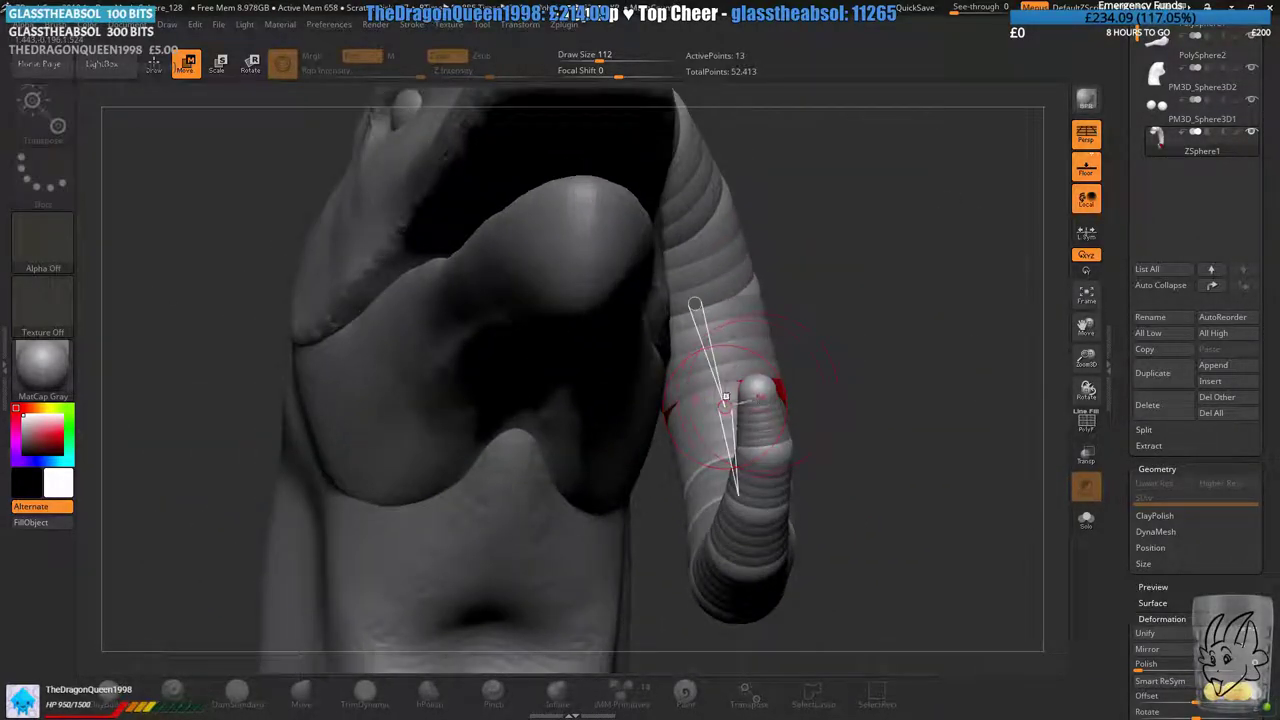
pyautogui.moveTo(764, 443); pyautogui.dragTo(759, 362, button='right')
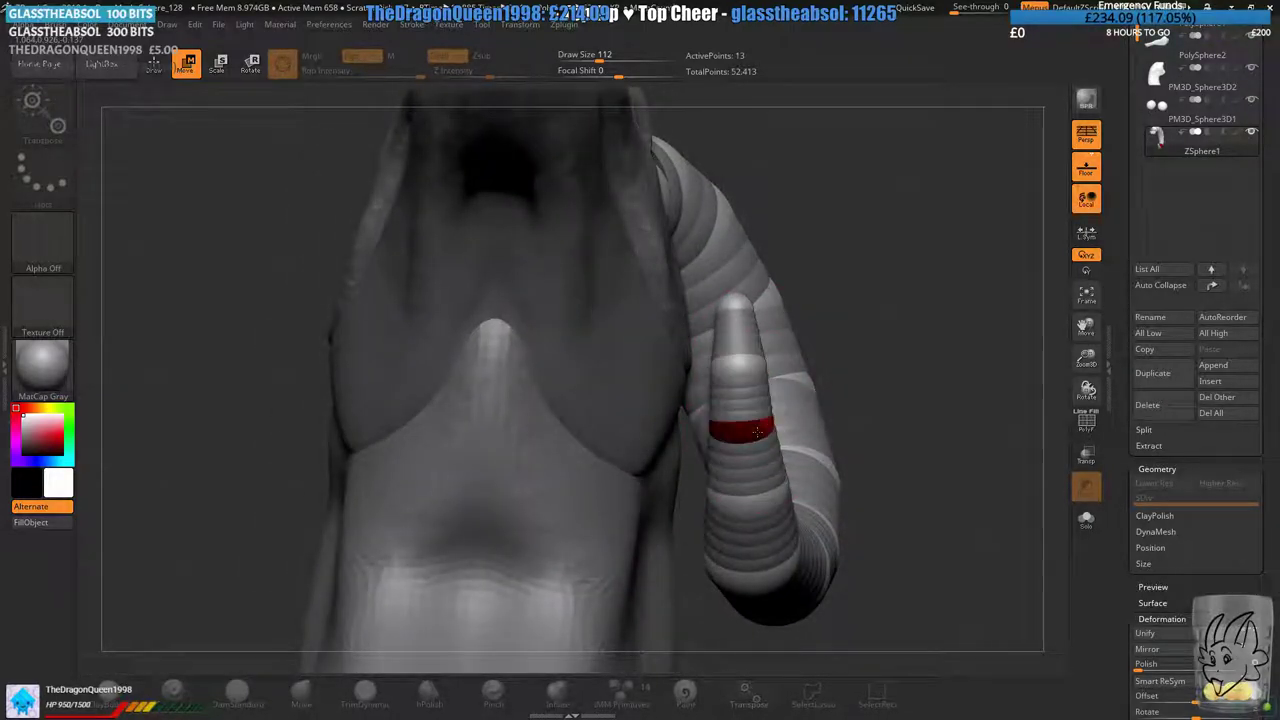
pyautogui.moveTo(742, 331)
pyautogui.mouseDown(button='right')
pyautogui.moveTo(742, 260)
pyautogui.moveTo(749, 371)
pyautogui.moveTo(640, 488)
pyautogui.moveTo(657, 429)
pyautogui.moveTo(619, 367)
pyautogui.mouseUp(button='right')
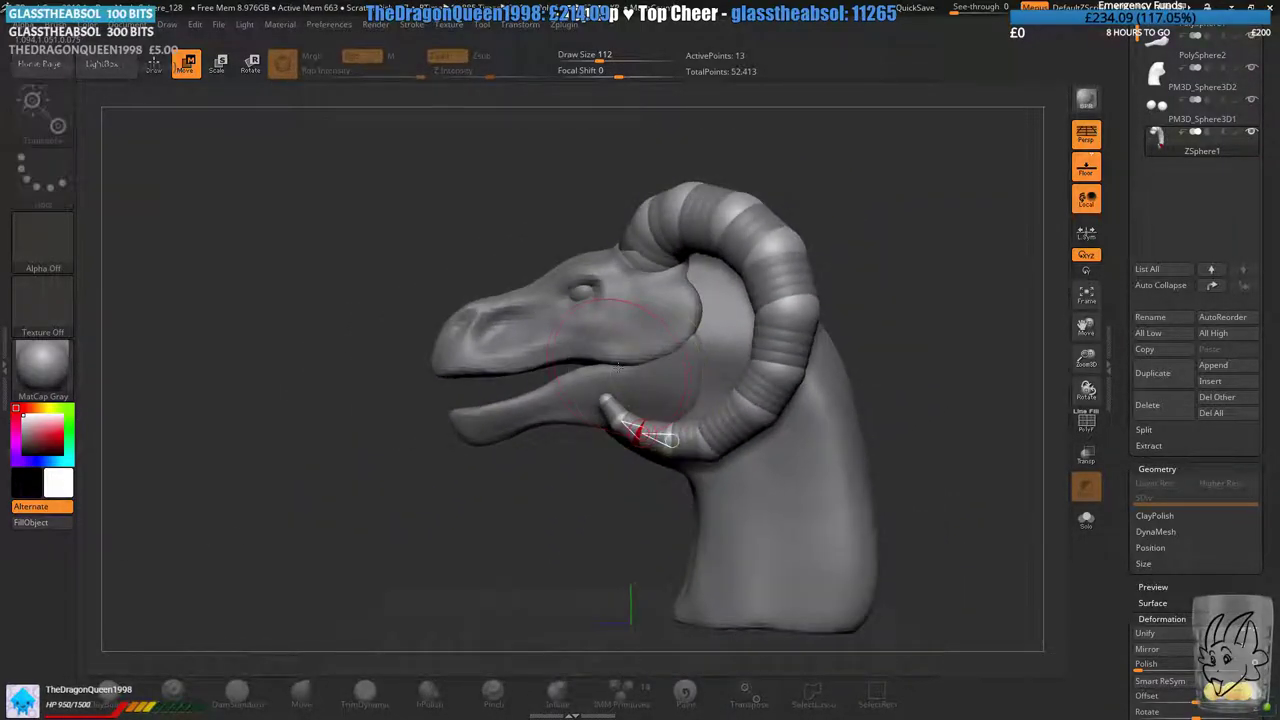
# - Set the draw size to 177 for adjusting the horn's lower joints
pyautogui.keyDown('alt'); pyautogui.moveTo(648, 434); pyautogui.dragTo(880, 410, button='right'); pyautogui.keyUp('alt')
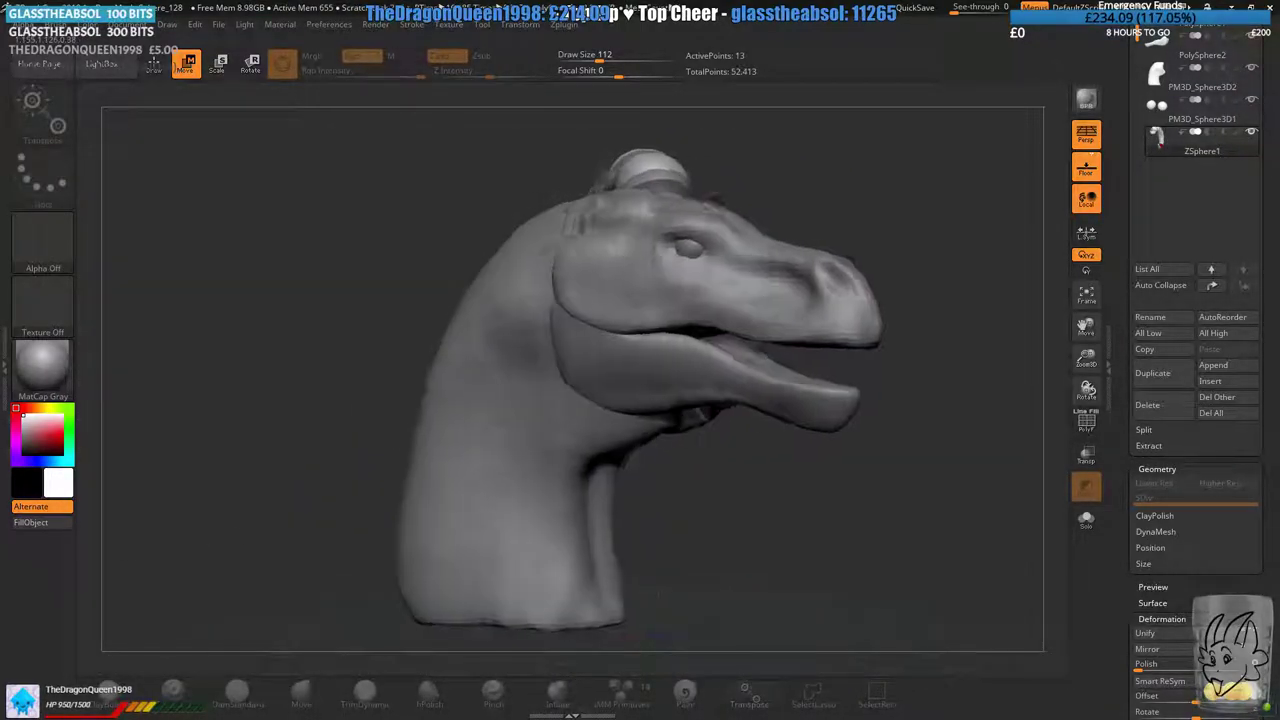
pyautogui.moveTo(760, 372); pyautogui.dragTo(688, 276, button='right')
pyautogui.keyDown('ctrl'); pyautogui.moveTo(688, 276); pyautogui.dragTo(653, 348, button='right'); pyautogui.keyUp('ctrl')
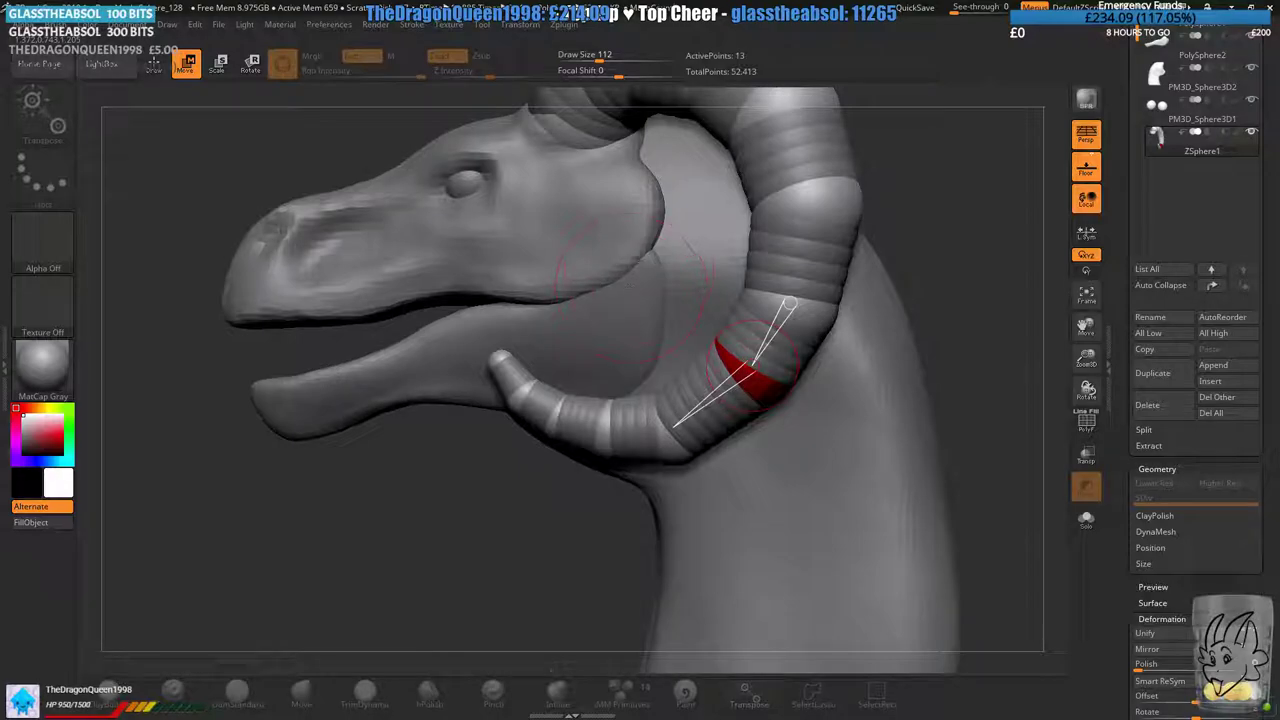
pyautogui.click(609, 59)
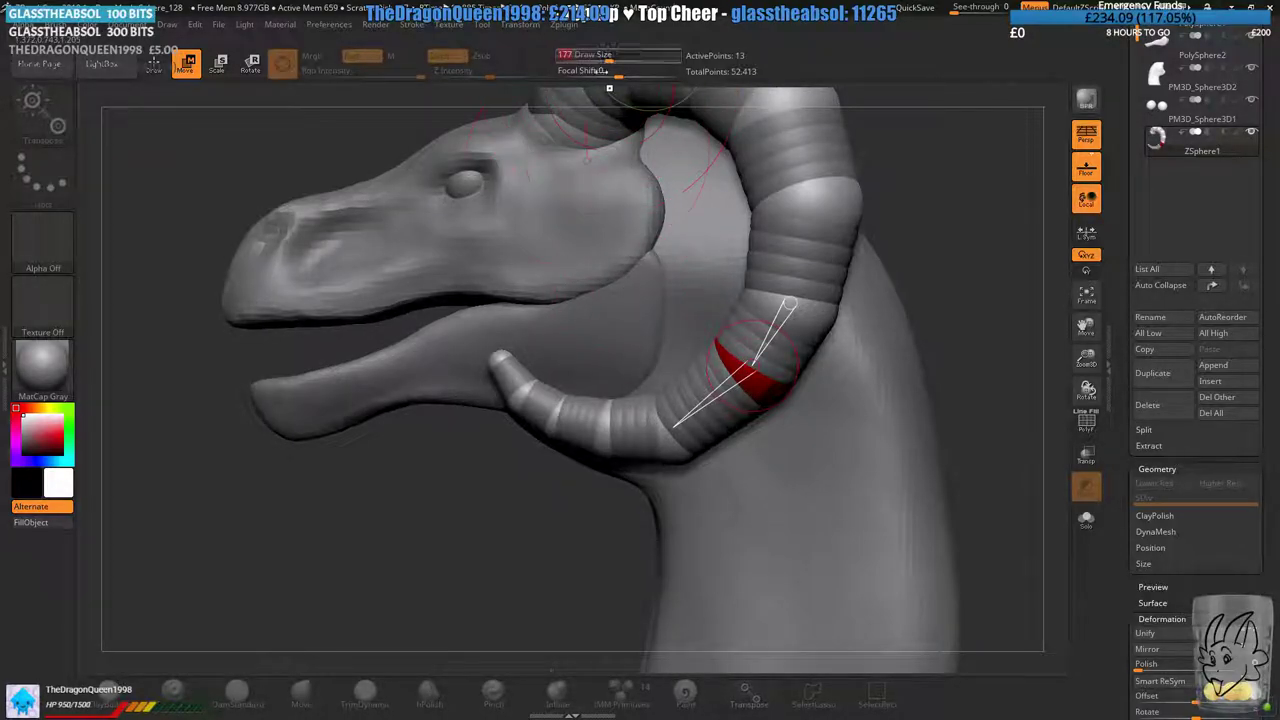
pyautogui.click(502, 359)
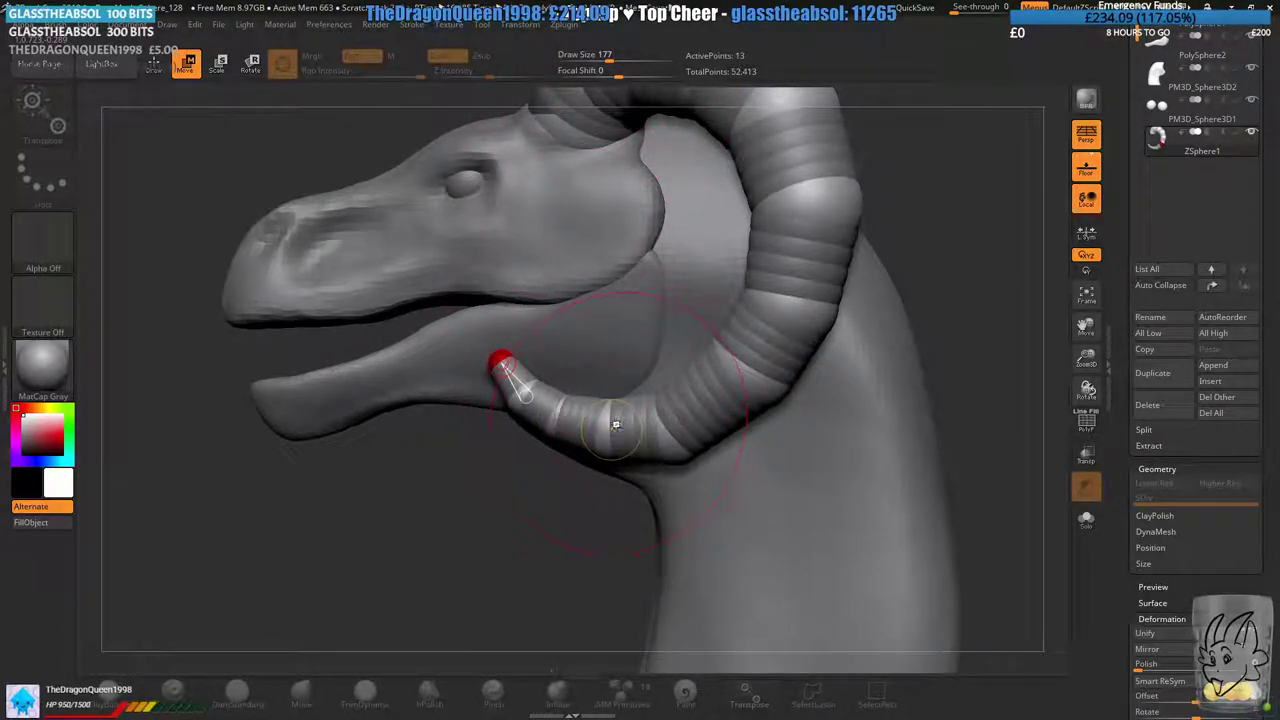
pyautogui.moveTo(616, 425); pyautogui.dragTo(704, 432)
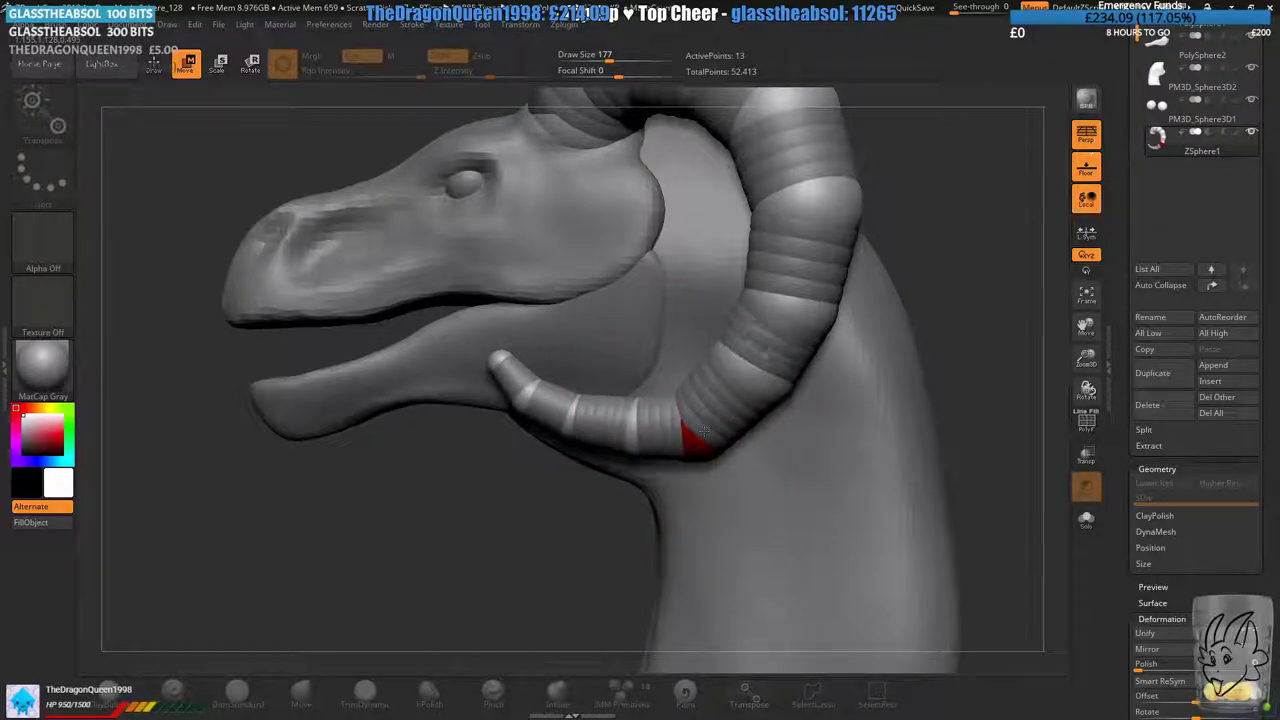
pyautogui.hotkey('ctrl', 'z')
pyautogui.hotkey('ctrl', 'z')
# - Reposition the joints between the horn's lower curl and tip from below to even out their spacing
pyautogui.moveTo(620, 580); pyautogui.dragTo(662, 388)
pyautogui.keyDown('alt'); pyautogui.moveTo(670, 276); pyautogui.dragTo(710, 323); pyautogui.keyUp('alt')
pyautogui.moveTo(591, 343); pyautogui.dragTo(586, 344)
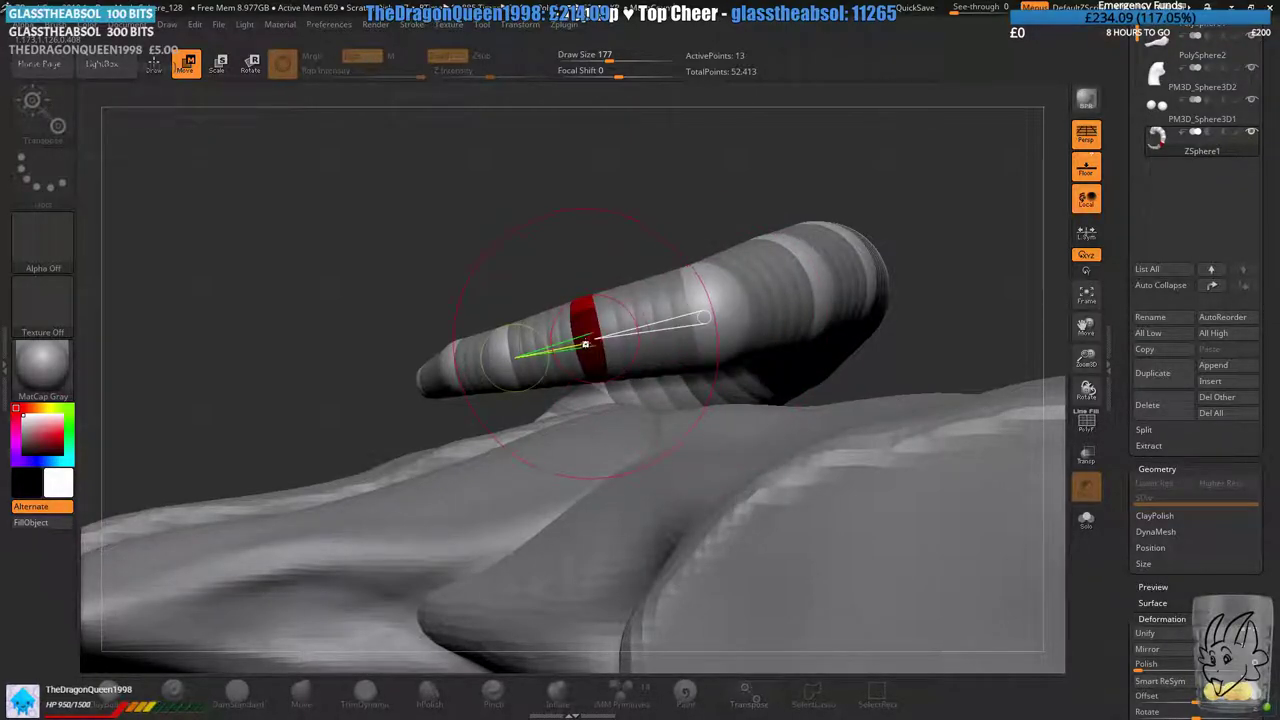
pyautogui.moveTo(509, 356); pyautogui.dragTo(516, 356)
pyautogui.moveTo(706, 319); pyautogui.dragTo(710, 320)
pyautogui.moveTo(588, 338); pyautogui.dragTo(608, 338)
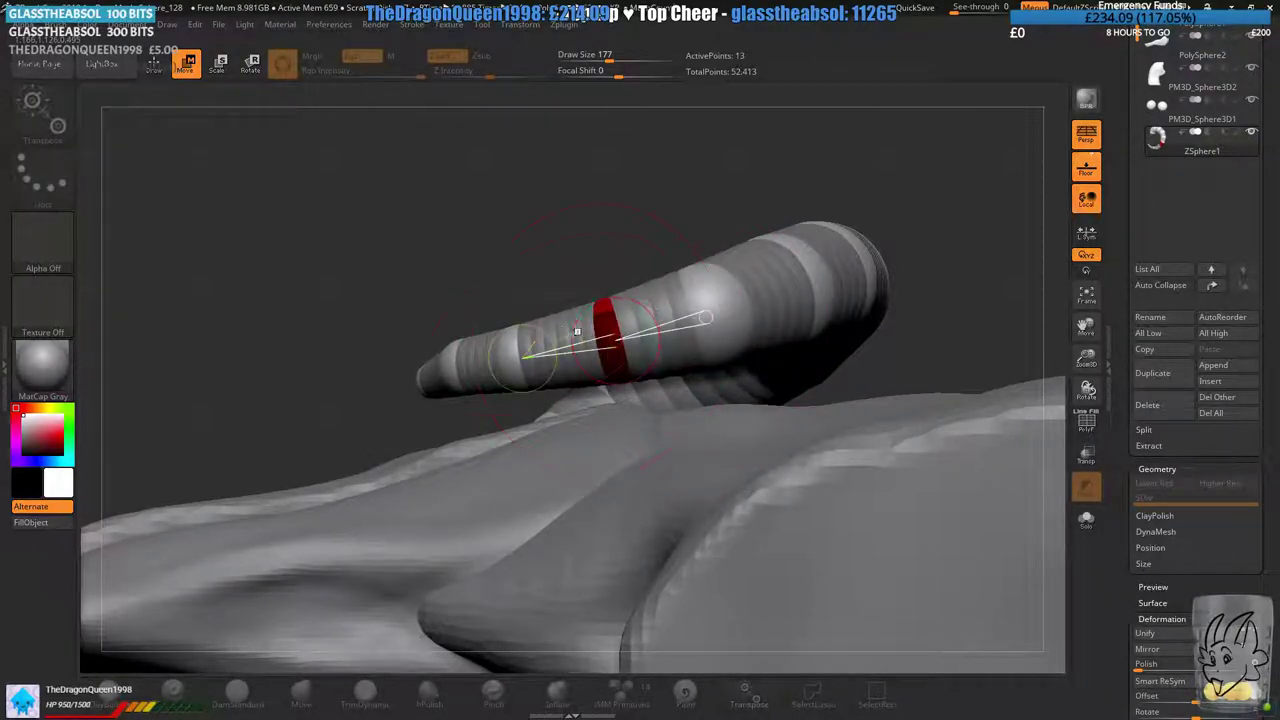
pyautogui.moveTo(520, 357); pyautogui.dragTo(486, 363)
# - Adjust the horn's tip and the joint behind it in side view, and move the horned-dragon reference window off the canvas
pyautogui.moveTo(455, 235); pyautogui.dragTo(474, 352)
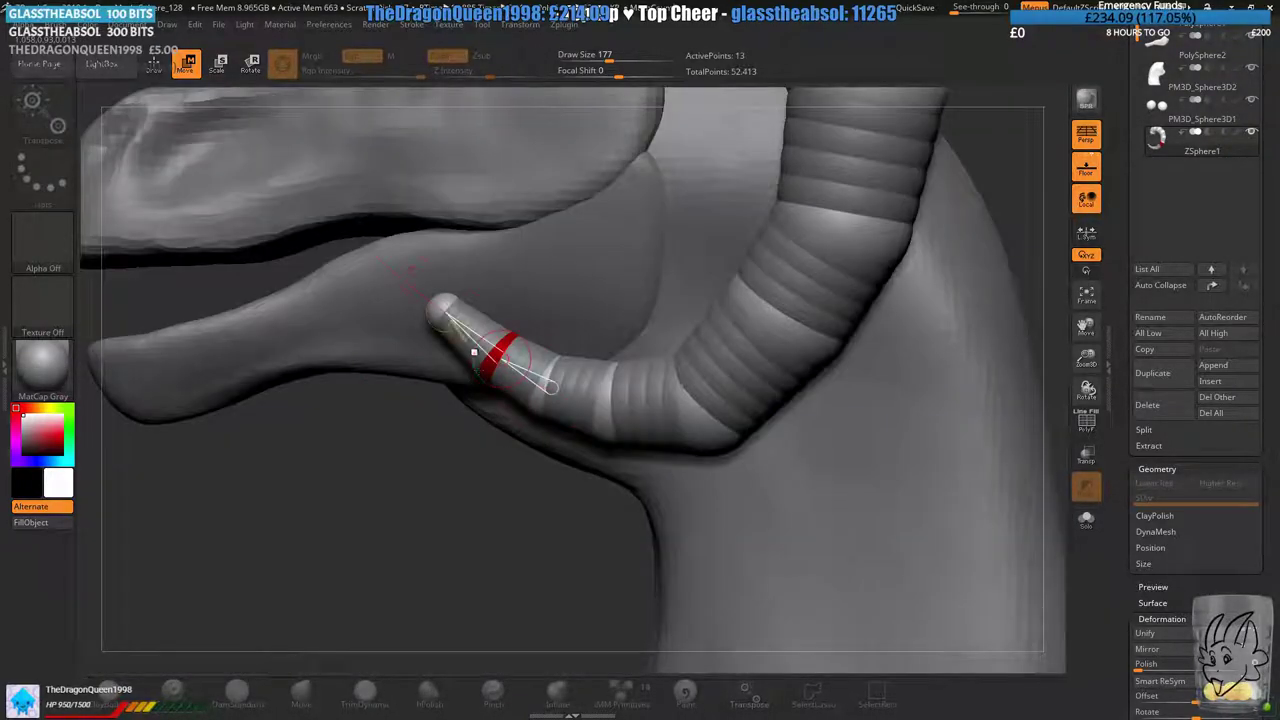
pyautogui.moveTo(447, 307); pyautogui.dragTo(465, 289)
pyautogui.moveTo(526, 412); pyautogui.dragTo(542, 450)
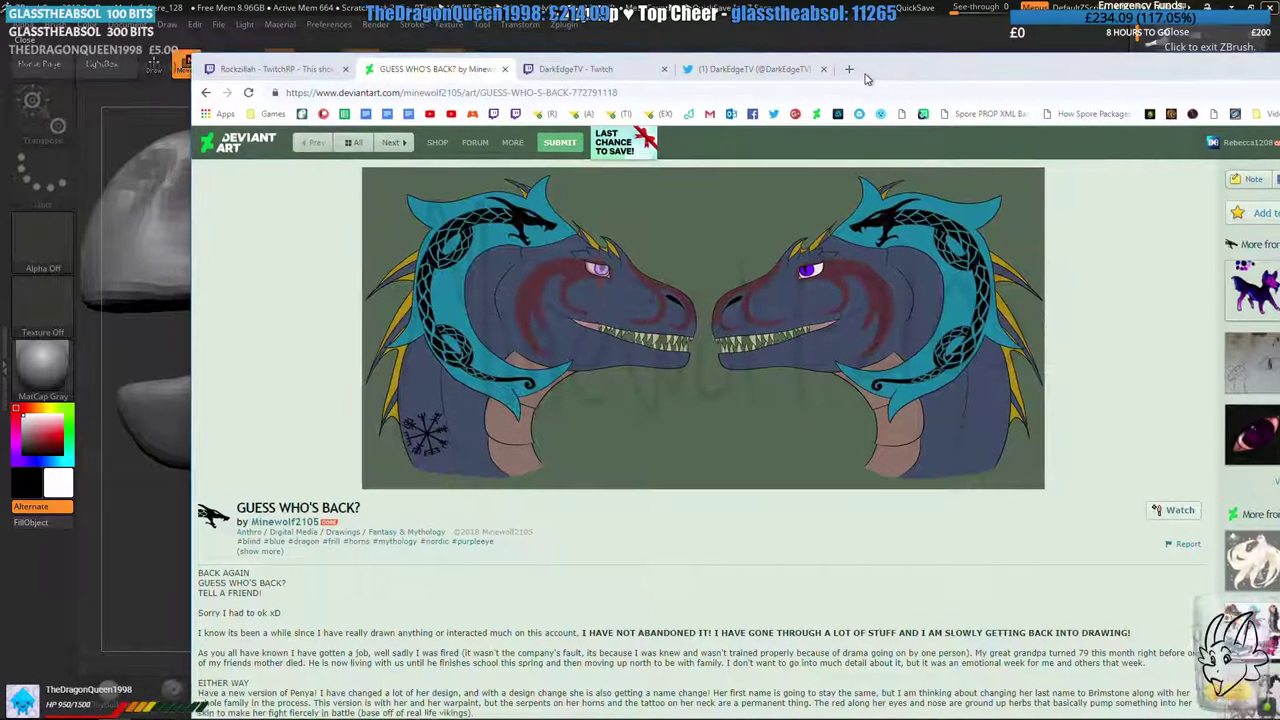
pyautogui.moveTo(866, 75); pyautogui.dragTo(1279, 88)
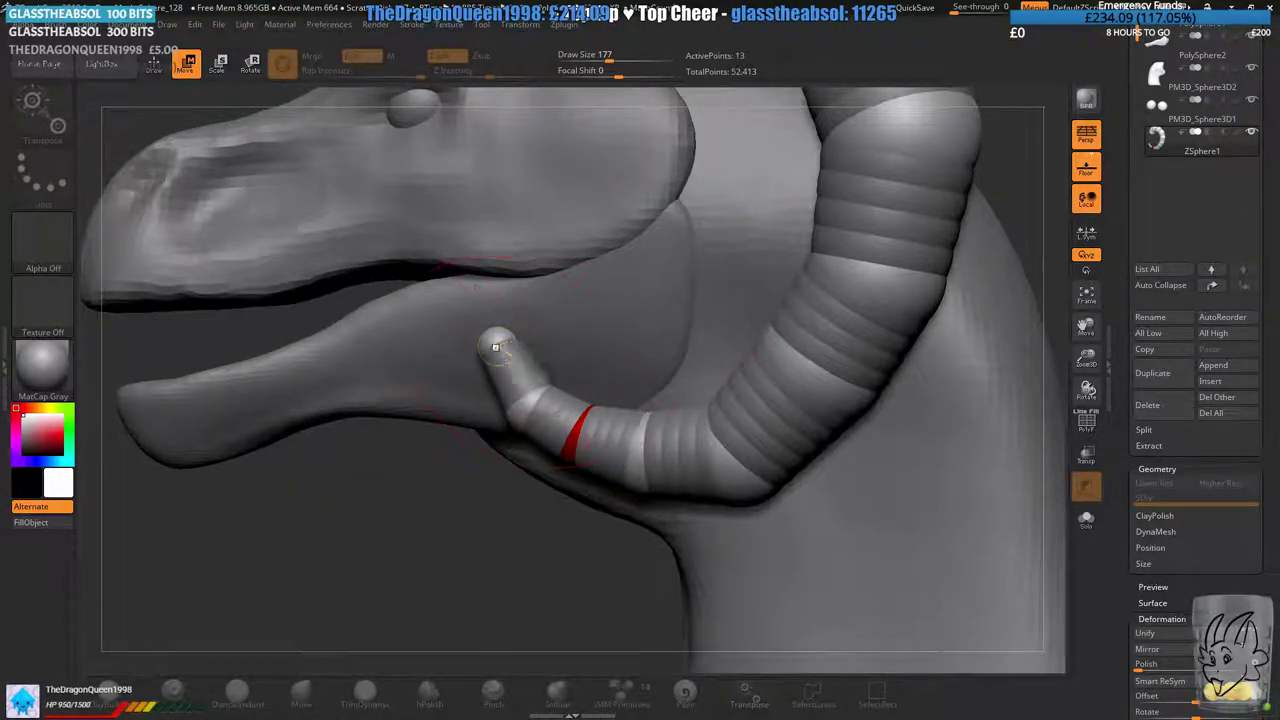
# - Lower the joints near the horn's tip and shift the lower rear joints backward and upward in side view to round the curl
pyautogui.keyDown('alt'); pyautogui.moveTo(500, 356); pyautogui.dragTo(521, 391, button='right'); pyautogui.keyUp('alt')
pyautogui.moveTo(514, 390); pyautogui.dragTo(512, 418)
pyautogui.moveTo(605, 475); pyautogui.dragTo(617, 491)
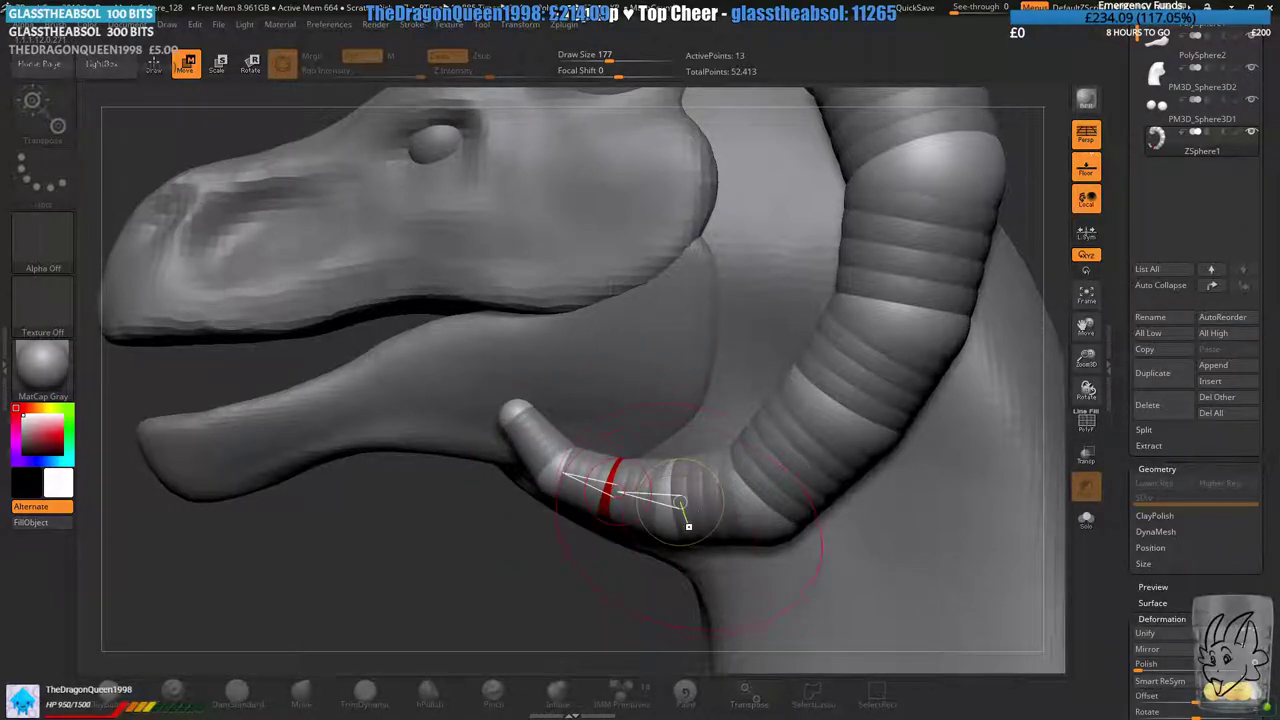
pyautogui.moveTo(768, 511); pyautogui.dragTo(786, 493)
pyautogui.moveTo(850, 405); pyautogui.dragTo(874, 394)
pyautogui.hotkey('ctrl', 'z')
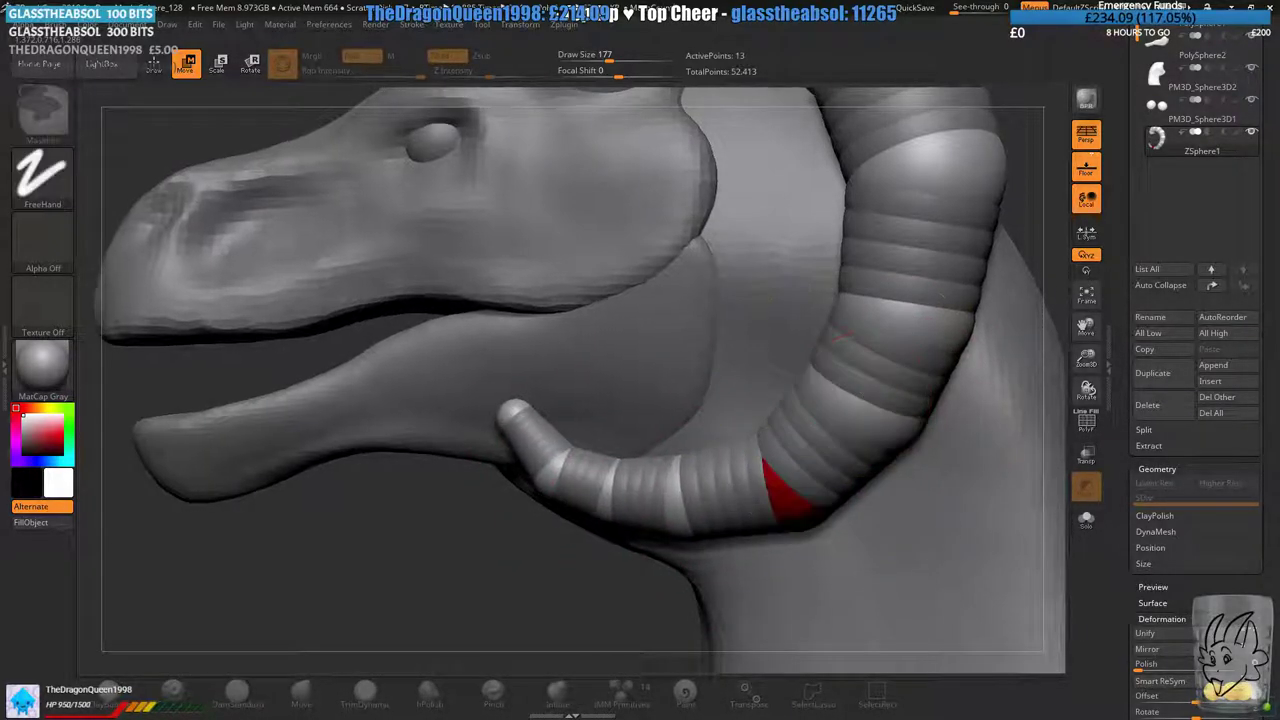
pyautogui.keyDown('ctrl'); pyautogui.moveTo(862, 375); pyautogui.dragTo(853, 350, button='right'); pyautogui.keyUp('ctrl')
pyautogui.moveTo(877, 363); pyautogui.dragTo(896, 346)
# - Nudge the horn's tip and the joints behind it sideways from front and underside views to align the lower curl
pyautogui.moveTo(720, 440); pyautogui.dragTo(847, 461, button='right')
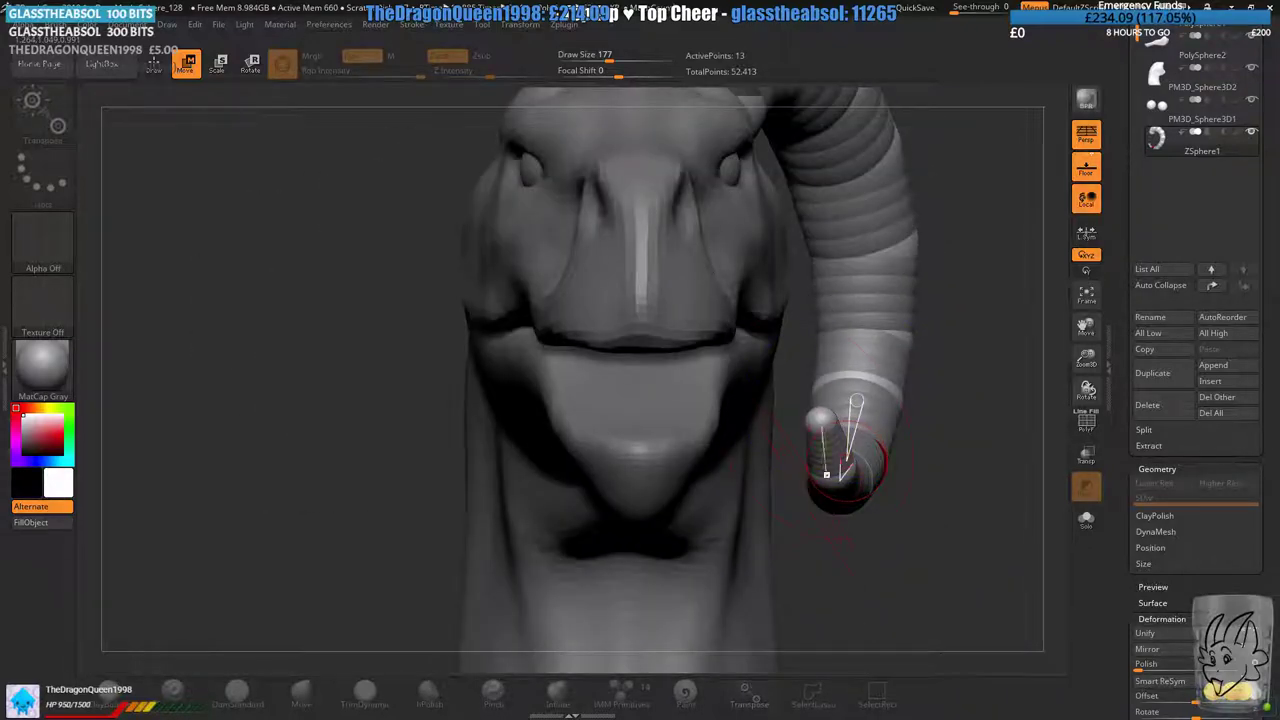
pyautogui.moveTo(818, 426); pyautogui.dragTo(833, 424)
pyautogui.moveTo(840, 478); pyautogui.dragTo(829, 478)
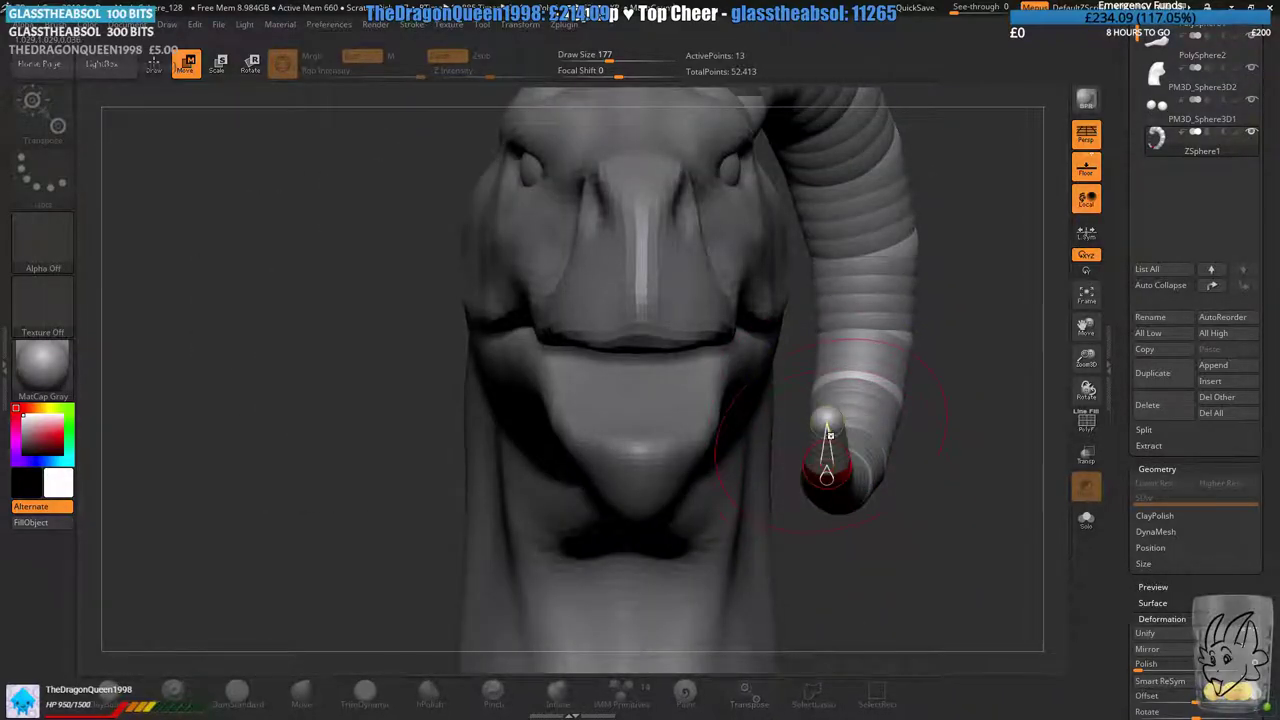
pyautogui.moveTo(826, 425); pyautogui.dragTo(829, 420)
pyautogui.moveTo(832, 430); pyautogui.dragTo(842, 310, button='right')
pyautogui.moveTo(824, 467); pyautogui.dragTo(833, 470)
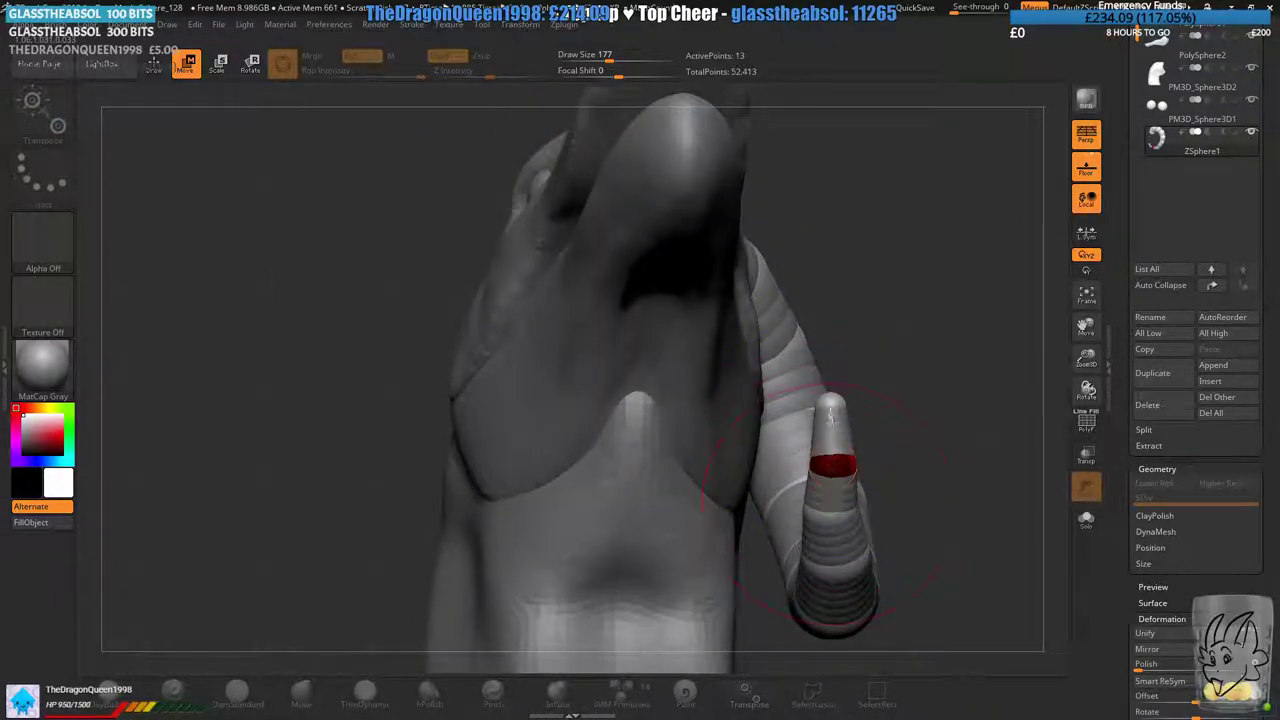
pyautogui.moveTo(832, 466); pyautogui.dragTo(806, 480, button='right')
pyautogui.moveTo(805, 497); pyautogui.dragTo(813, 492)
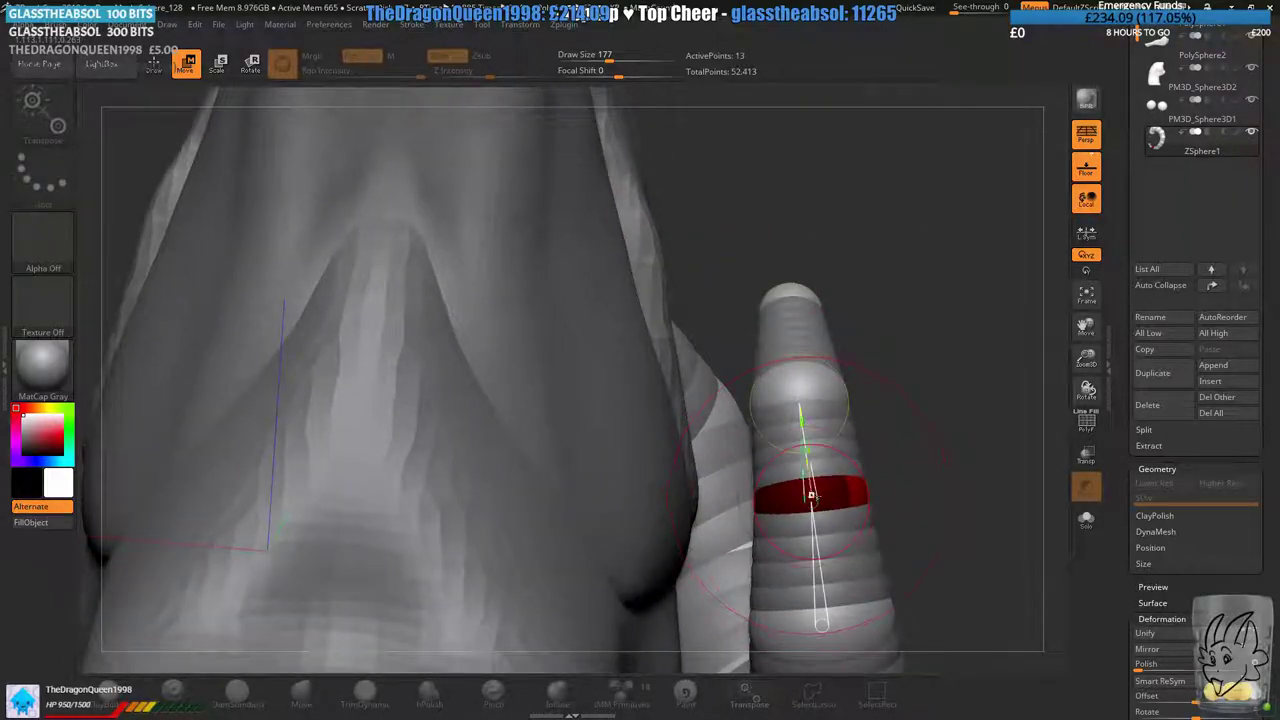
pyautogui.keyDown('ctrl'); pyautogui.moveTo(813, 492); pyautogui.dragTo(822, 418, button='right'); pyautogui.keyUp('ctrl')
pyautogui.moveTo(870, 488); pyautogui.dragTo(832, 389, button='right')
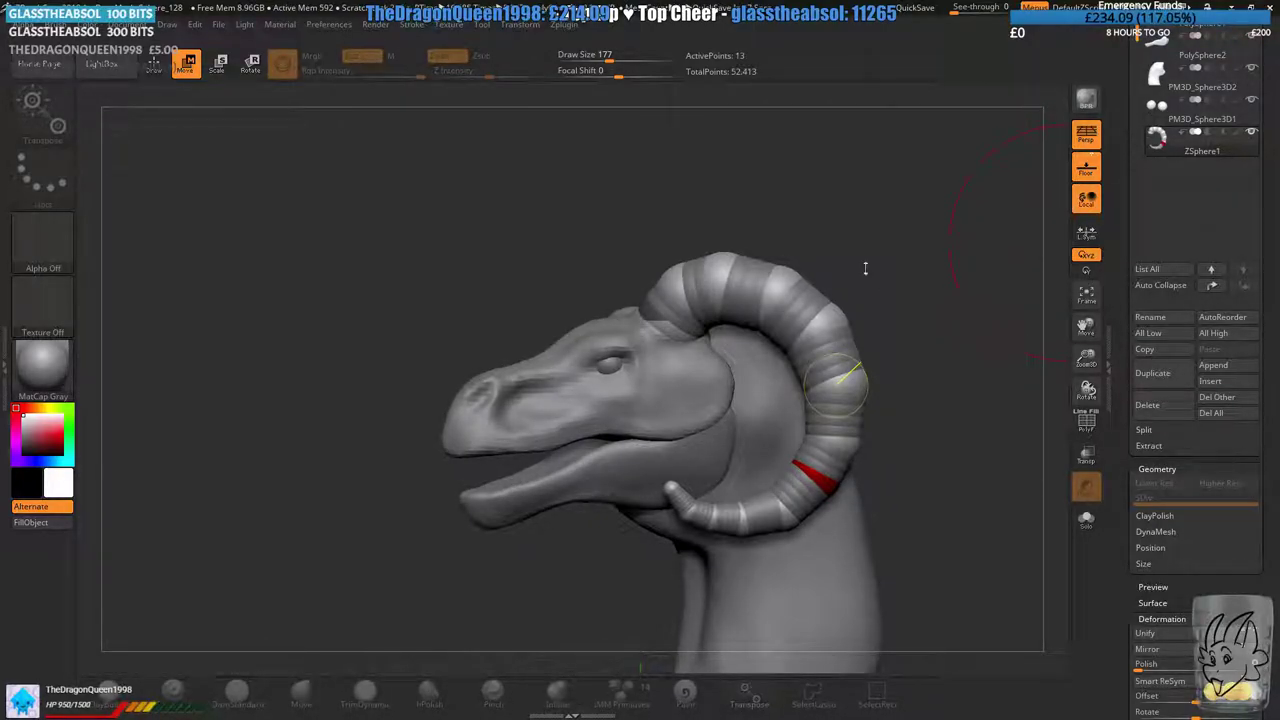
# - Undo the last adjustment to the horn's joints and check its curve from the front and side
pyautogui.hotkey('ctrl', 'z')
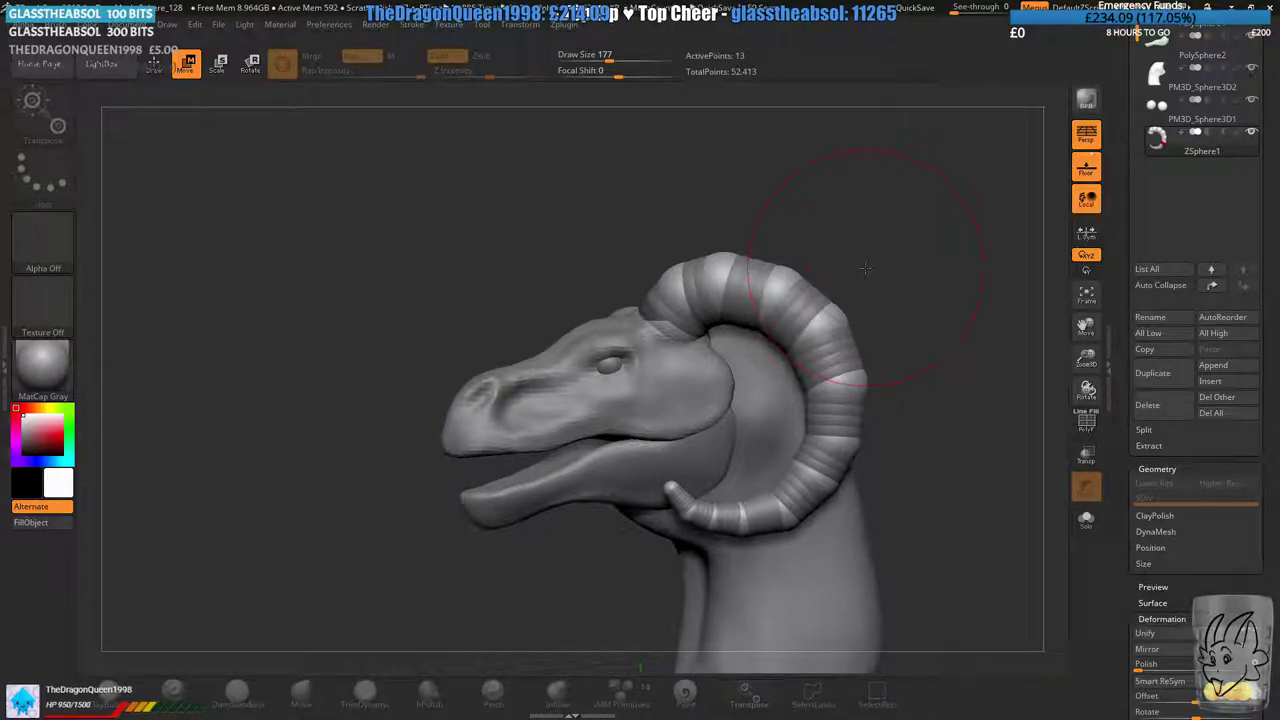
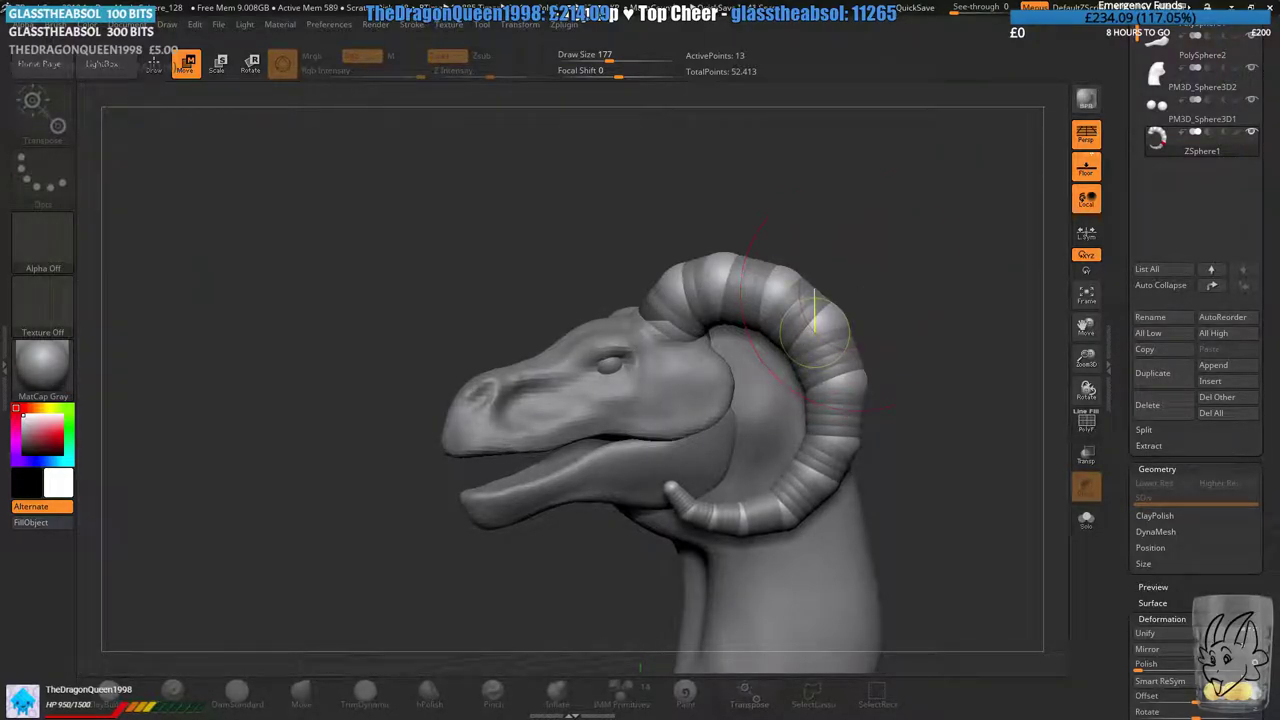
pyautogui.keyDown('alt'); pyautogui.moveTo(858, 291); pyautogui.dragTo(828, 268); pyautogui.keyUp('alt')
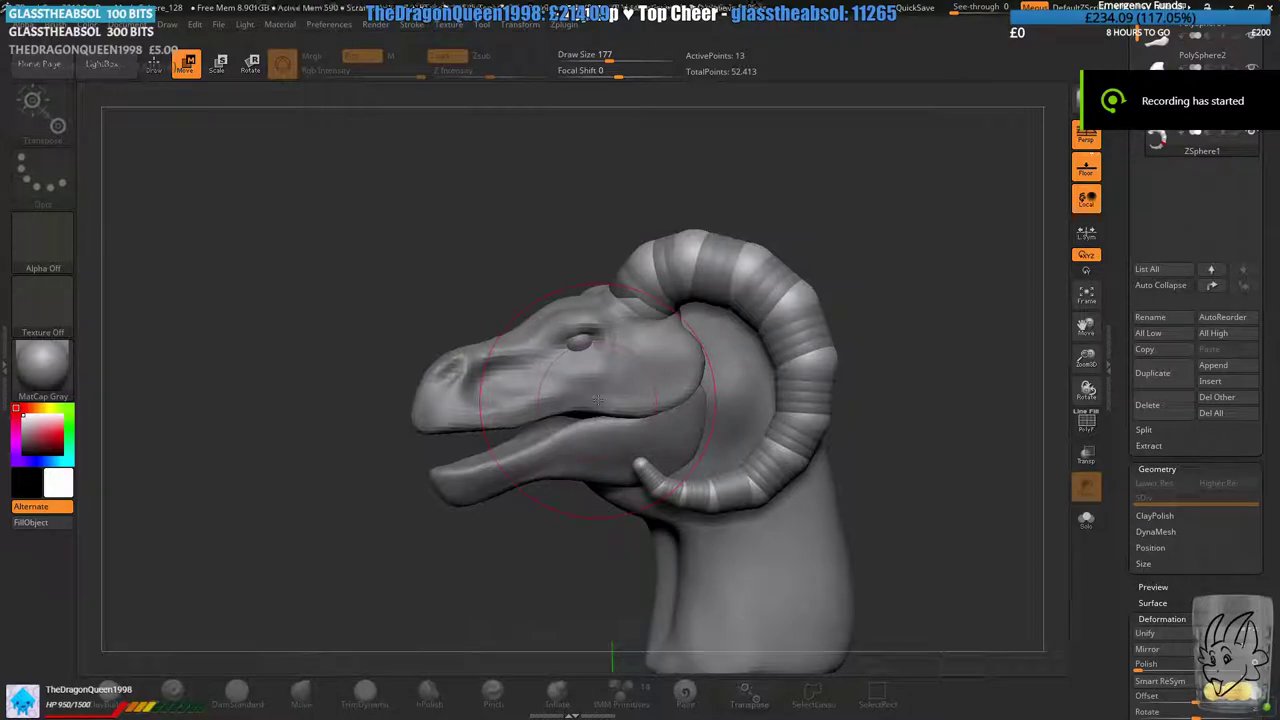
pyautogui.keyDown('shift'); pyautogui.moveTo(750, 220); pyautogui.dragTo(825, 228); pyautogui.keyUp('shift')
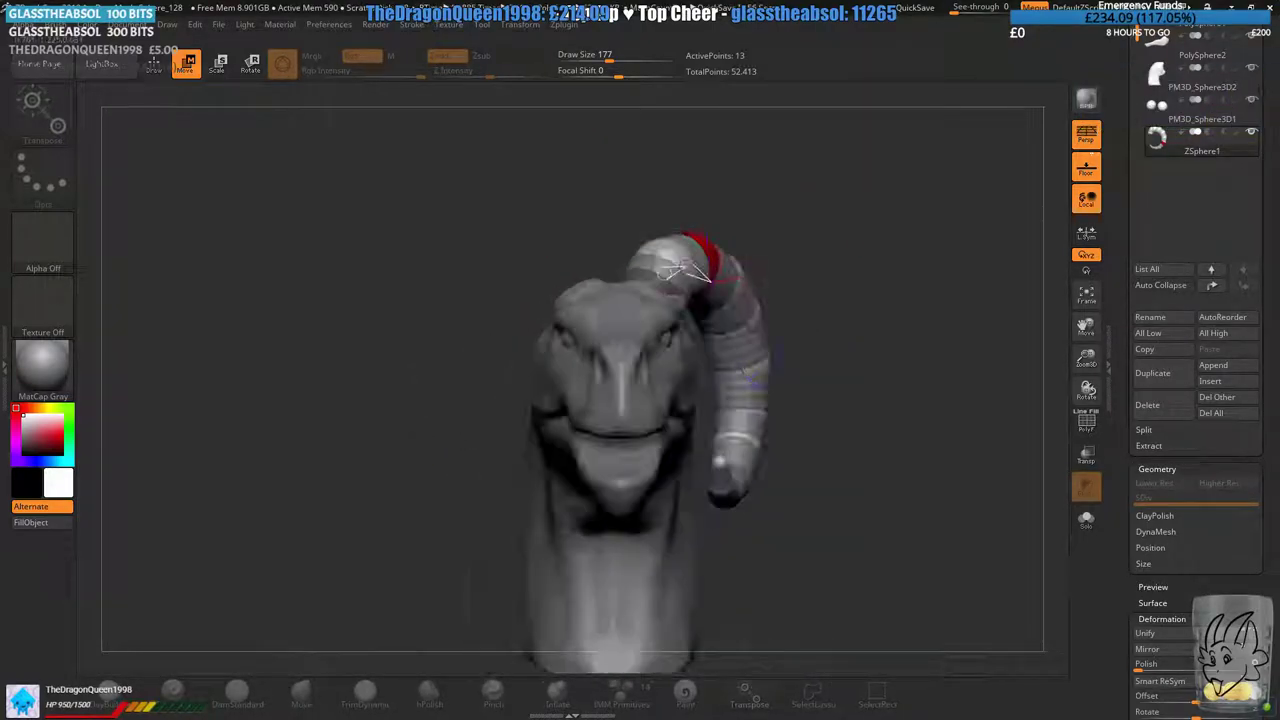
pyautogui.keyDown('shift'); pyautogui.moveTo(785, 372); pyautogui.dragTo(766, 267); pyautogui.keyUp('shift')
pyautogui.moveTo(742, 370)
pyautogui.mouseDown(button='right')
pyautogui.moveTo(800, 330)
pyautogui.moveTo(1013, 263)
pyautogui.mouseUp(button='right')
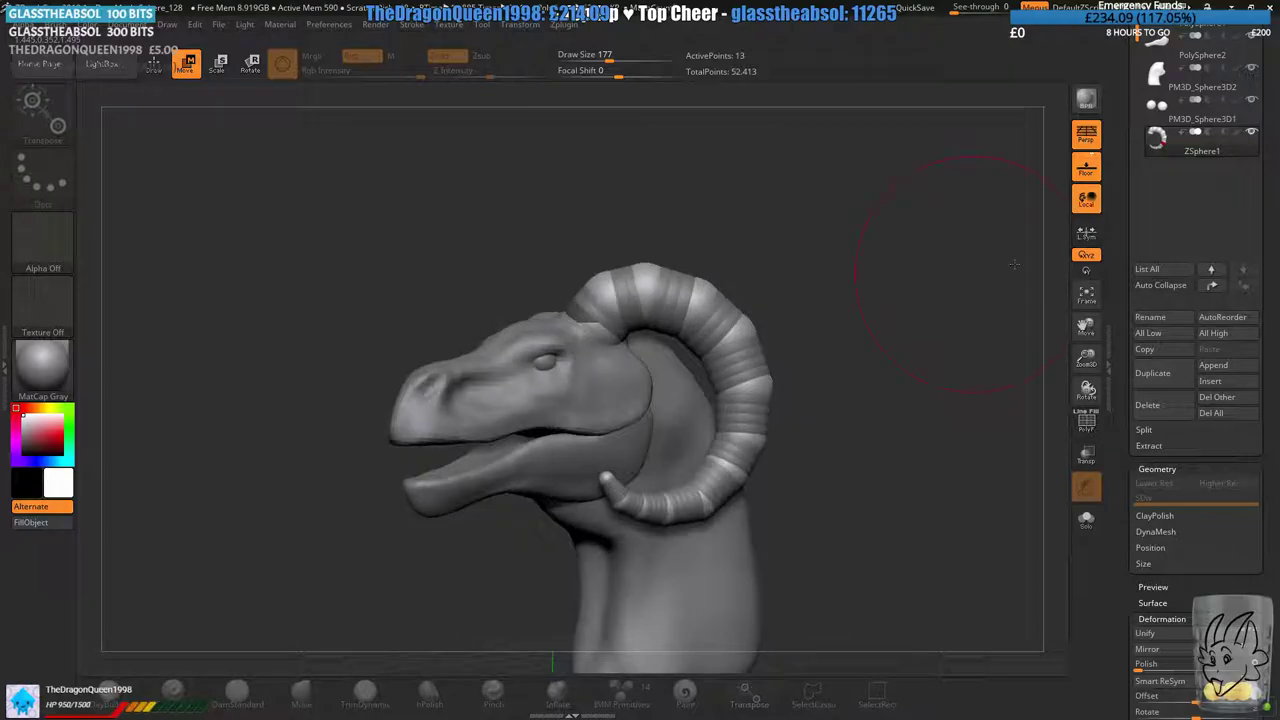
pyautogui.click(1140, 373)
pyautogui.moveTo(1123, 432); pyautogui.dragTo(1125, 328)
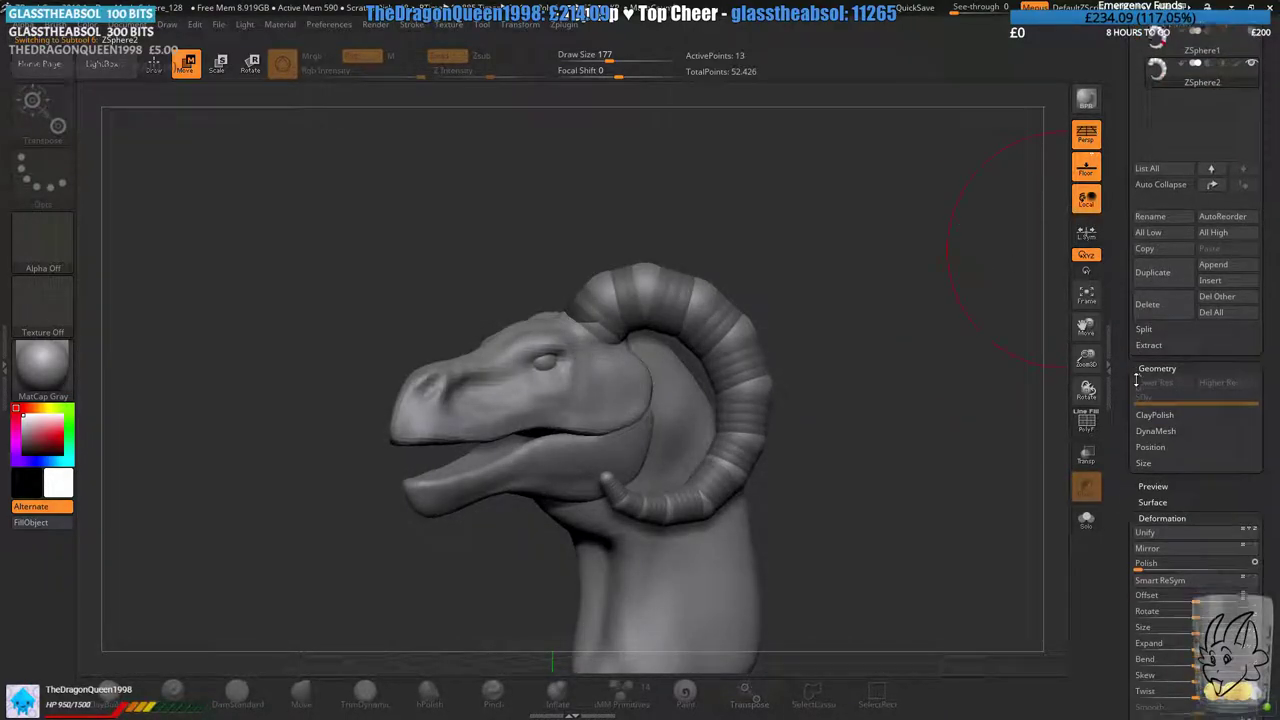
pyautogui.click(1142, 543)
pyautogui.moveTo(1127, 497); pyautogui.dragTo(1127, 631)
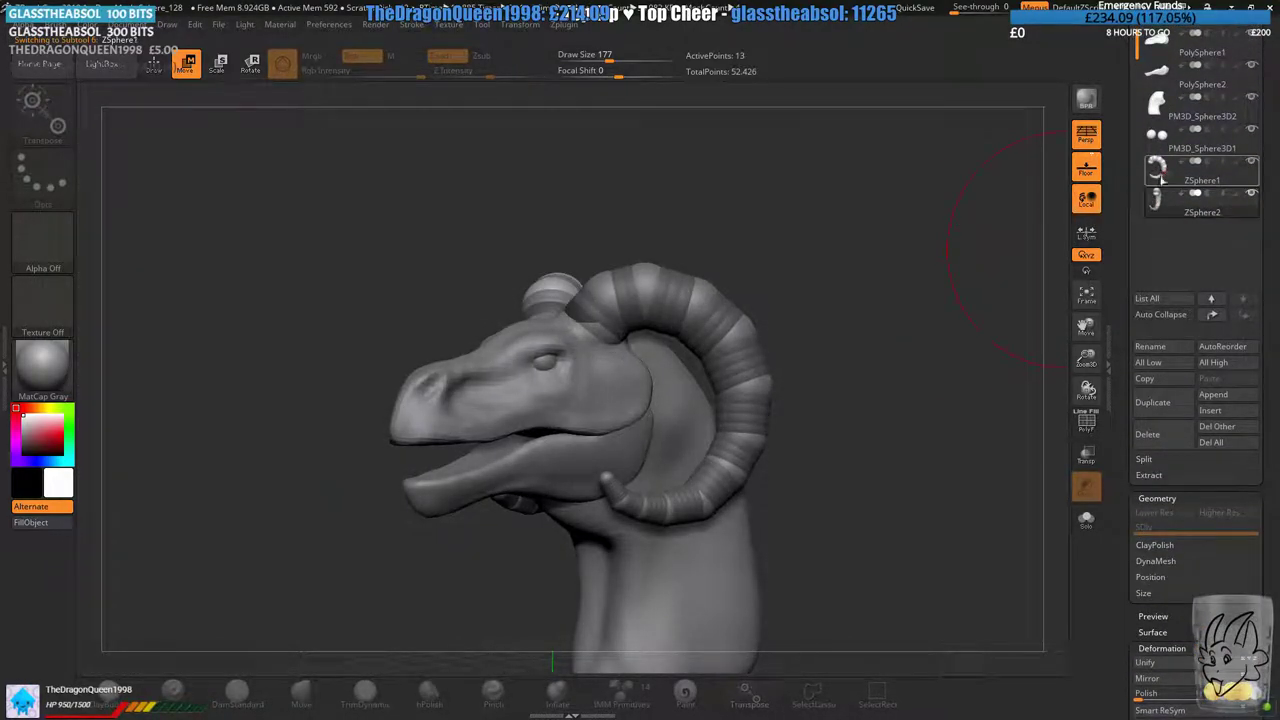
pyautogui.click(1195, 168)
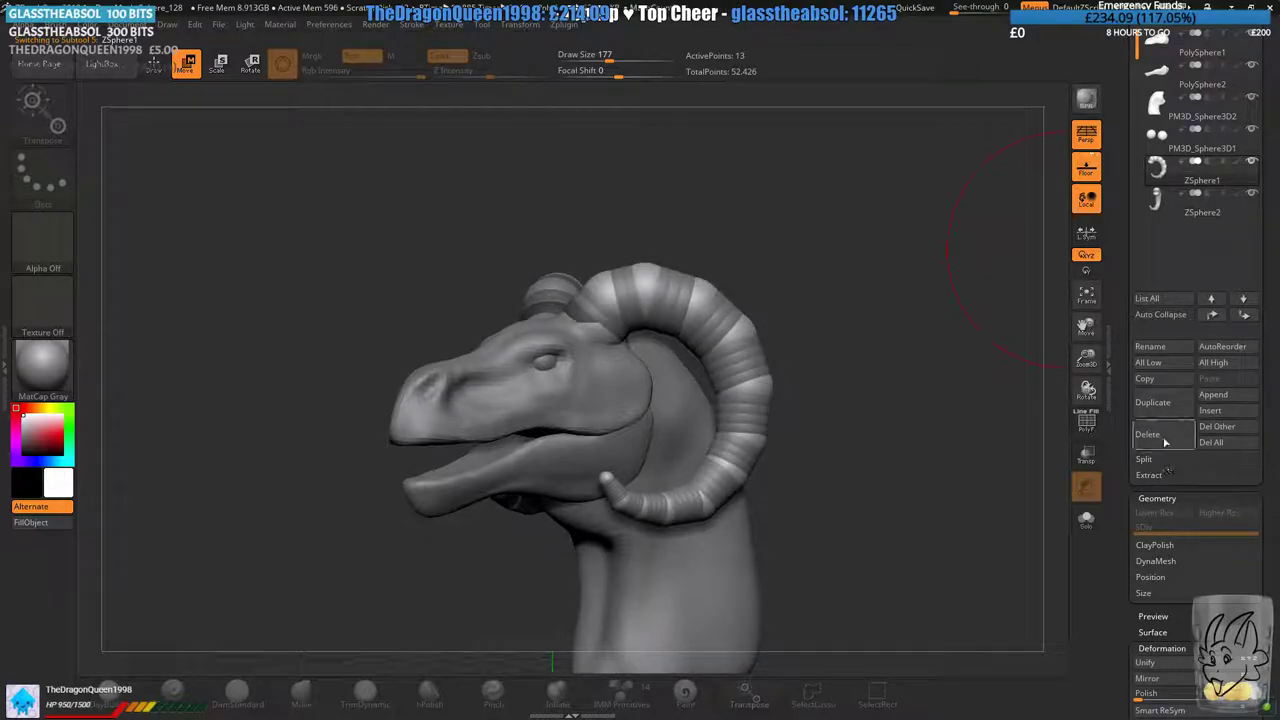
pyautogui.click(1158, 203)
pyautogui.click(1170, 436)
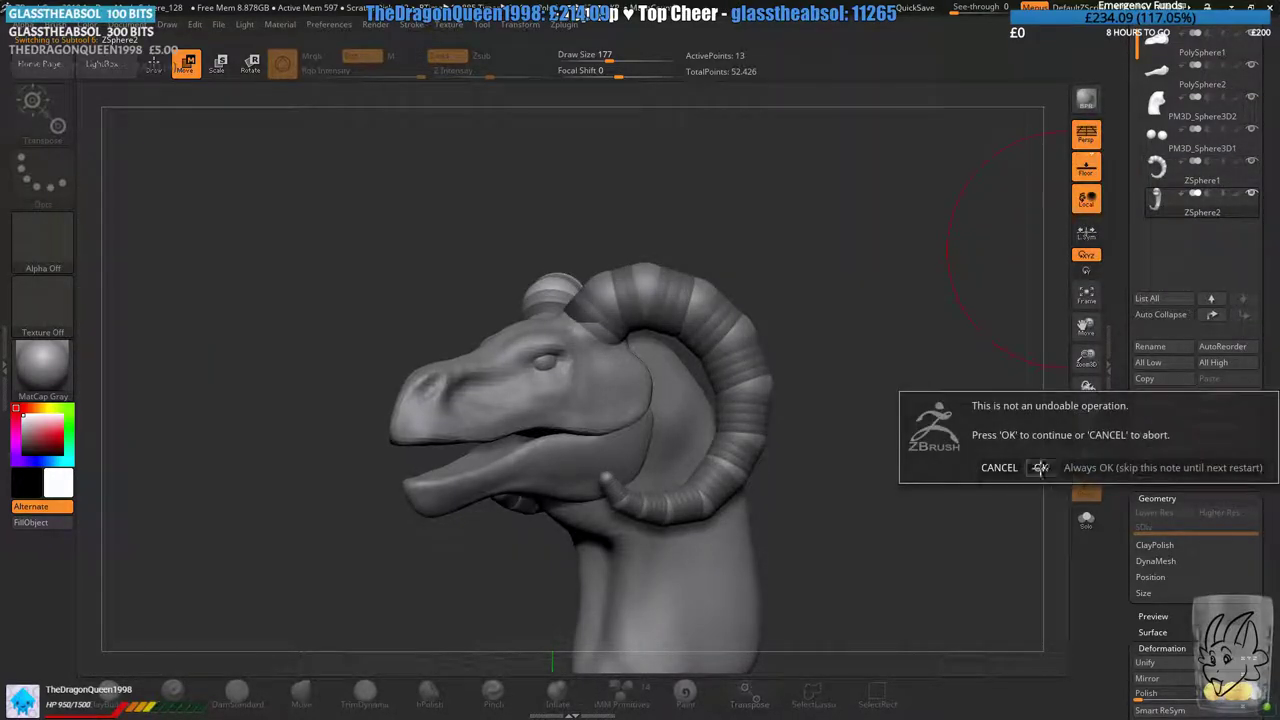
pyautogui.click(1041, 468)
# - Preview the horn as an adaptive skin with a DynaMesh resolution of 416 and a density of 3
pyautogui.scroll(-10, 1160, 270)
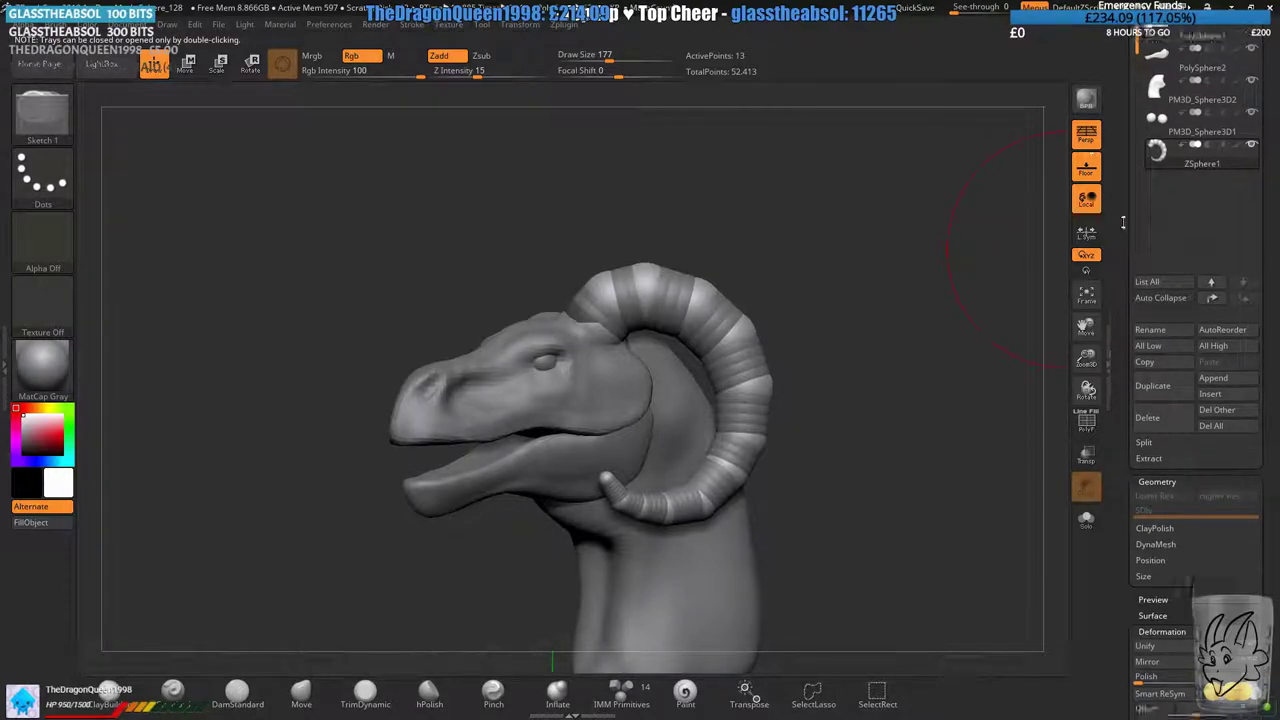
pyautogui.click(1163, 215)
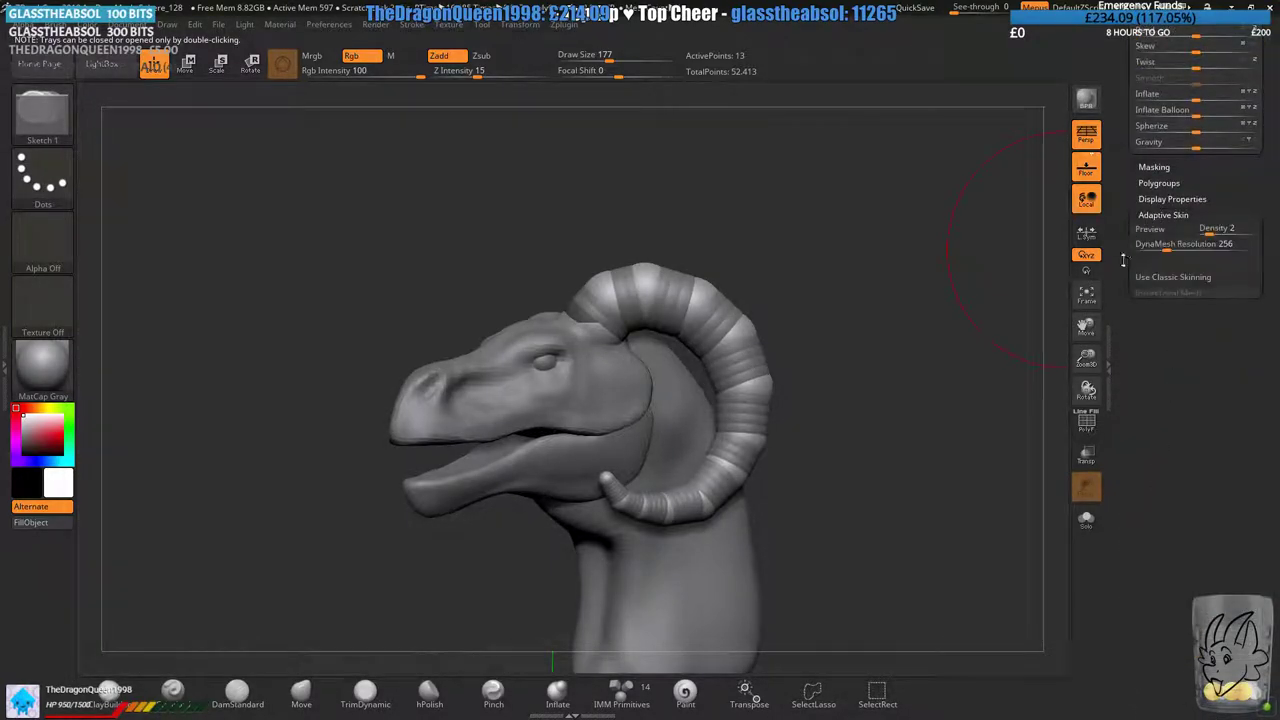
pyautogui.click(1150, 391)
pyautogui.moveTo(812, 380)
pyautogui.mouseDown(button='right')
pyautogui.moveTo(894, 377)
pyautogui.moveTo(912, 440)
pyautogui.mouseUp(button='right')
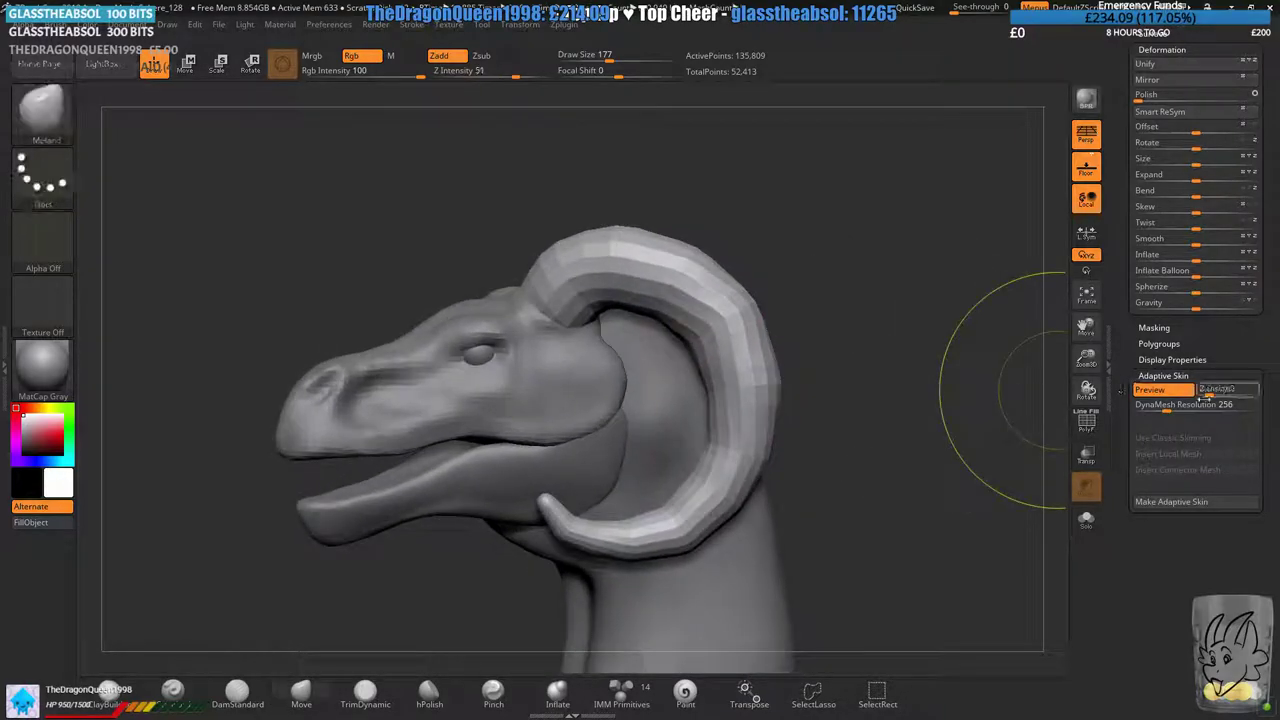
pyautogui.click(1156, 392)
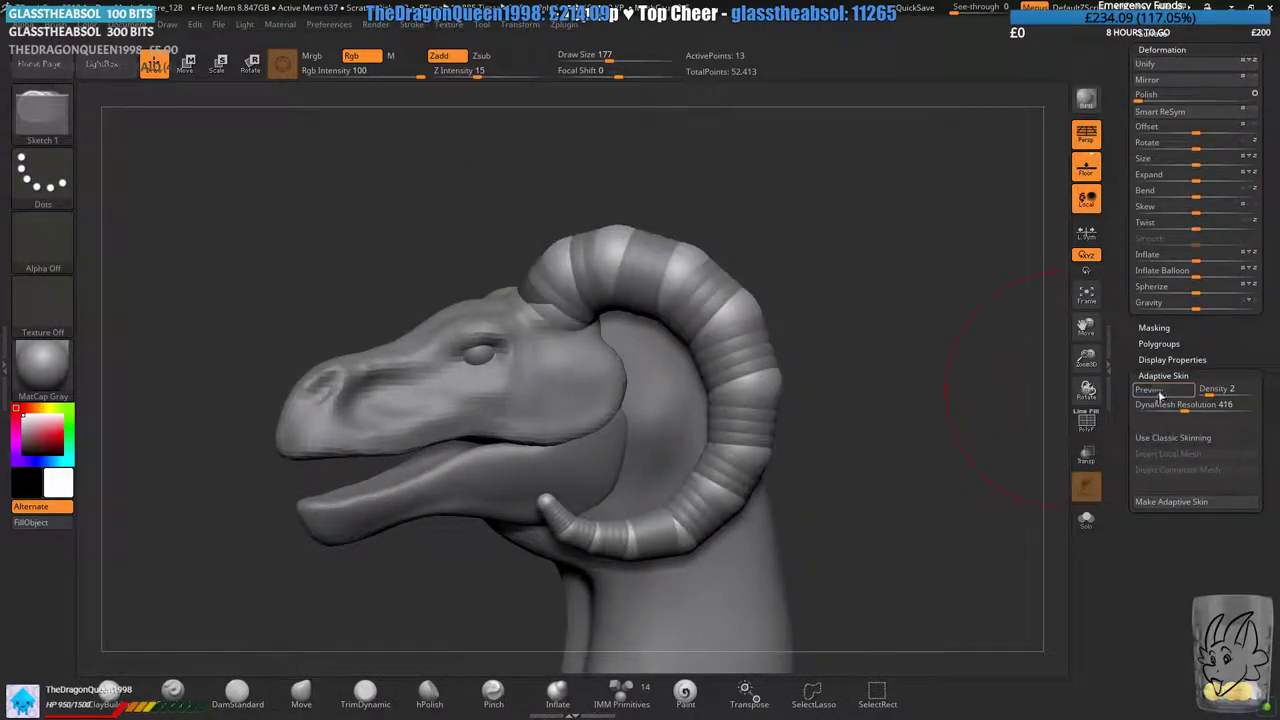
pyautogui.click(1156, 392)
pyautogui.click(1211, 394)
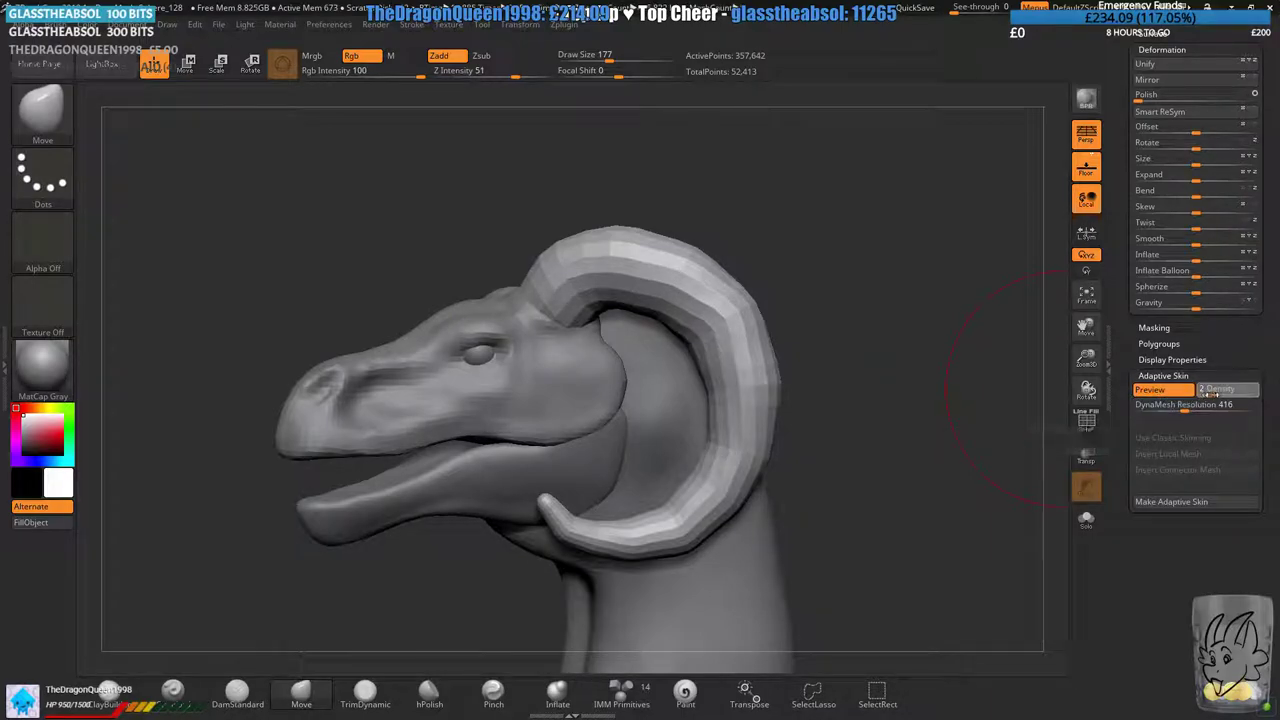
pyautogui.click(1164, 393)
pyautogui.click(1164, 393)
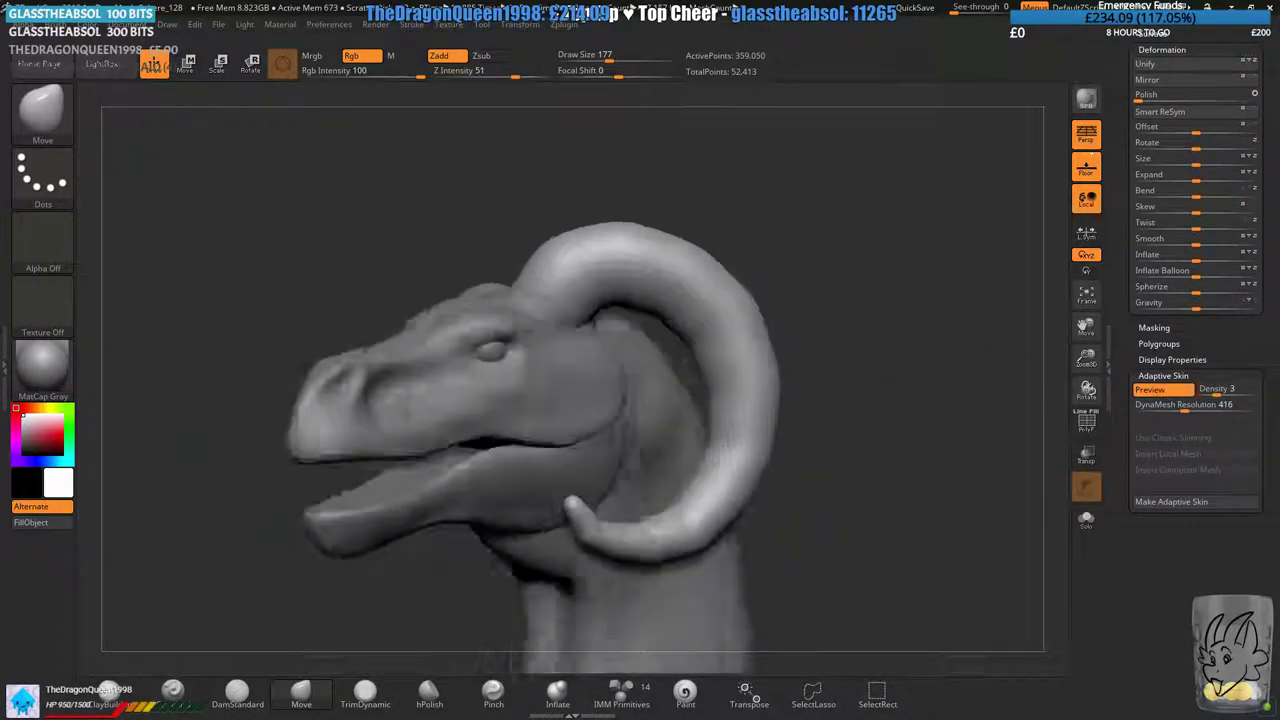
# - Lower the adaptive skin density to 1, refresh the preview, and make an adaptive skin from the horn
pyautogui.moveTo(1224, 388); pyautogui.dragTo(1211, 392)
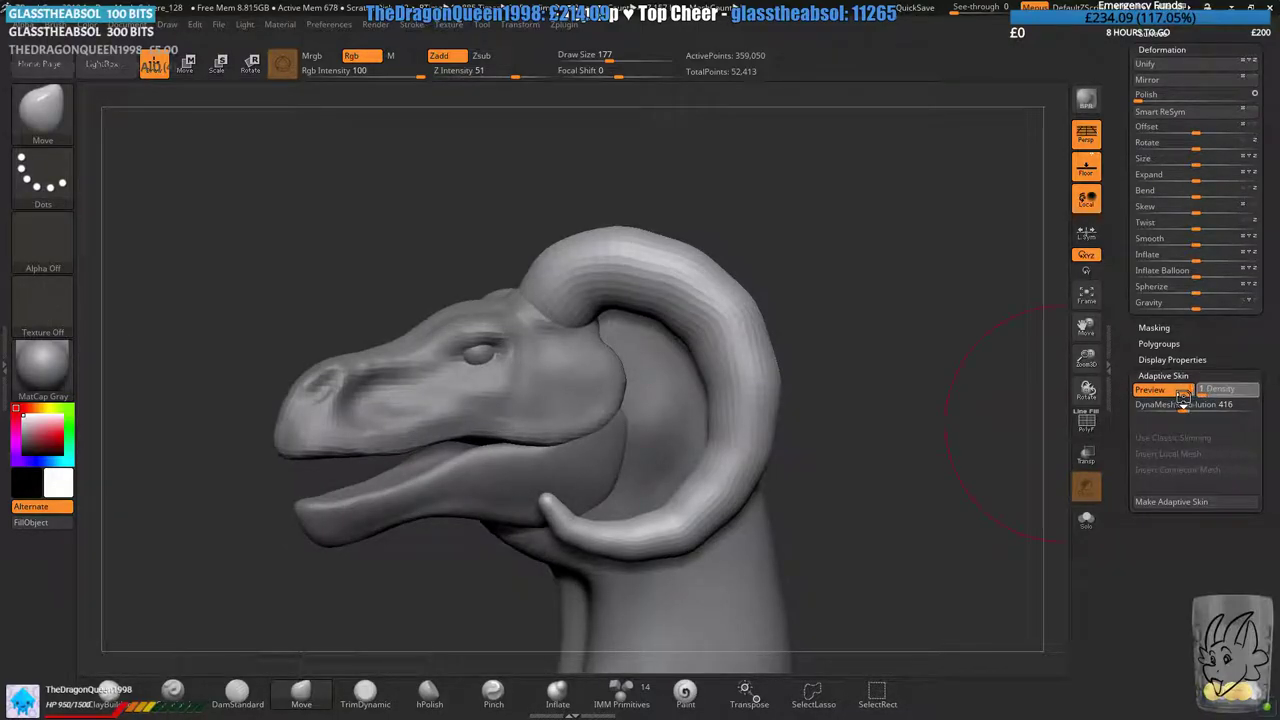
pyautogui.click(1185, 394)
pyautogui.click(1189, 394)
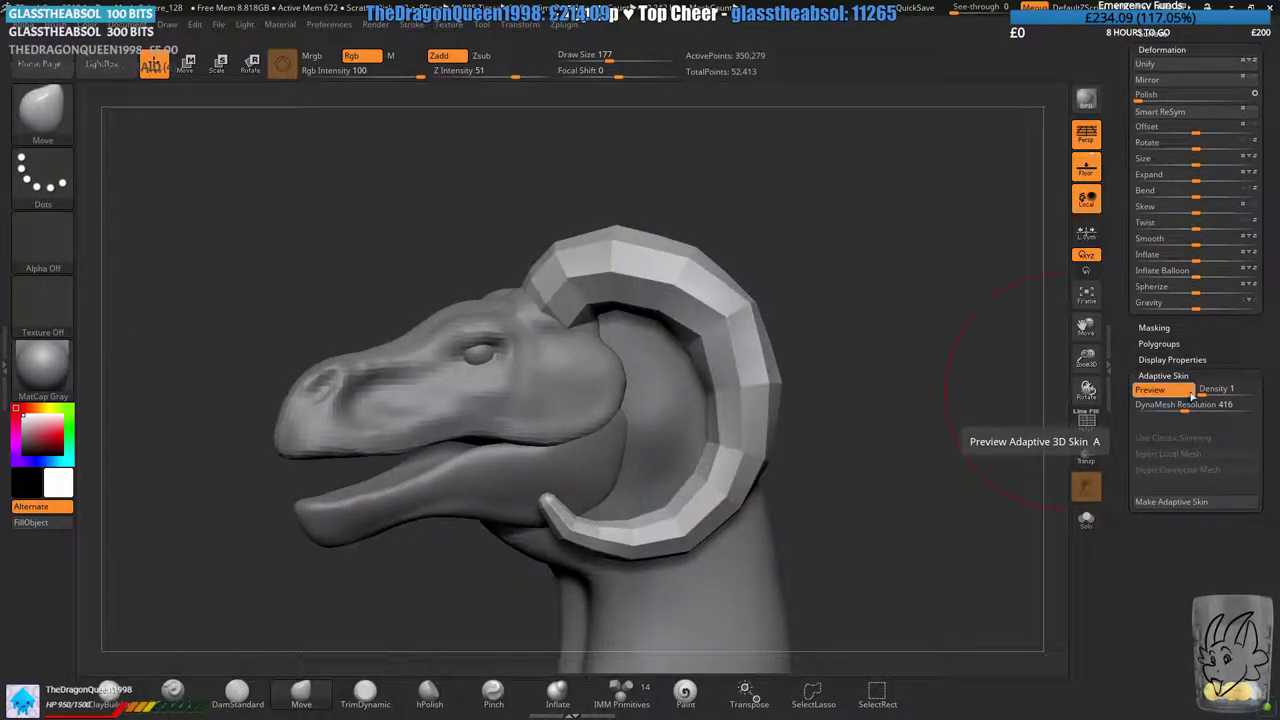
pyautogui.moveTo(922, 492); pyautogui.dragTo(868, 560)
pyautogui.rightClick(860, 568)
pyautogui.click(1163, 503)
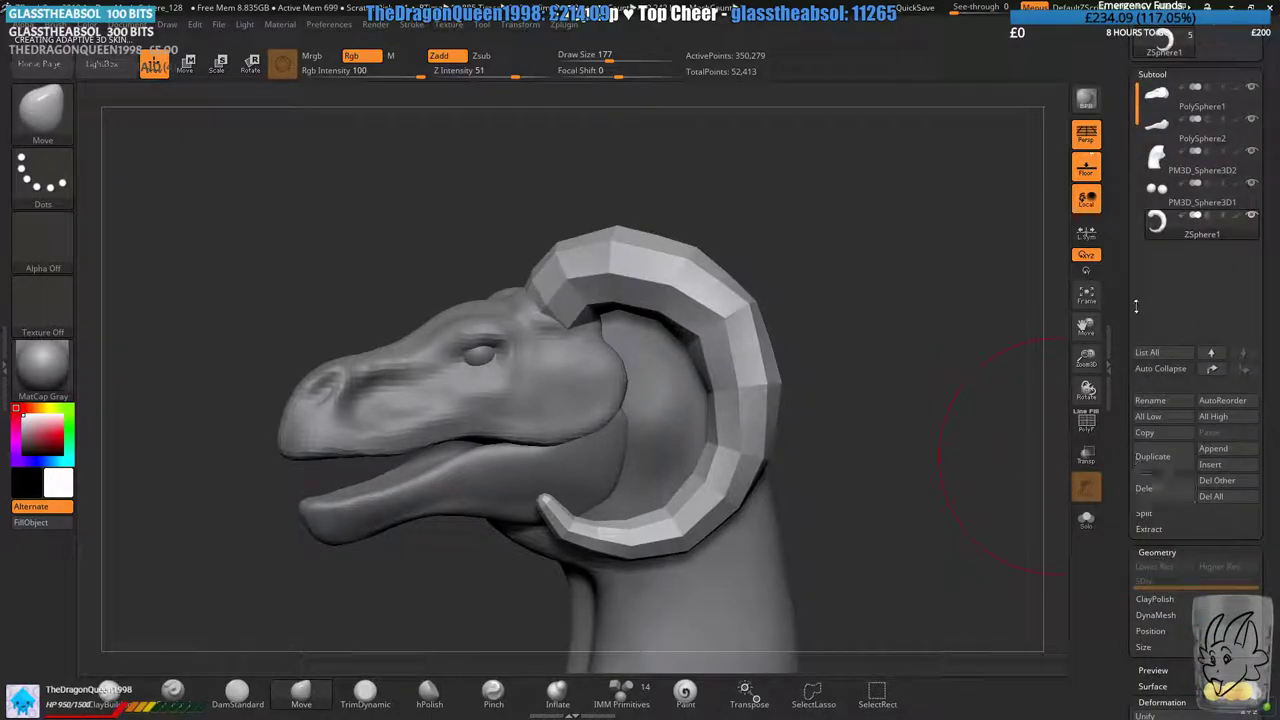
# - Duplicate the horn subtool and delete the original ZSphere1, keeping only the copy
pyautogui.click(1155, 596)
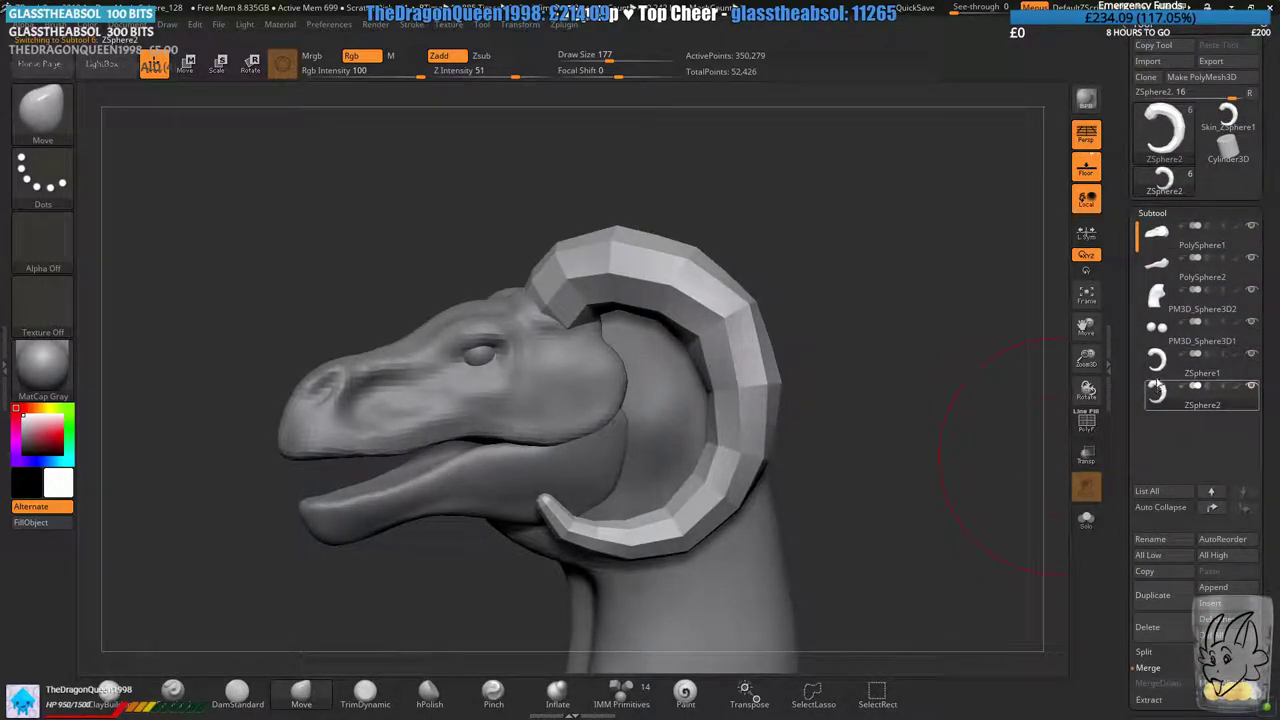
pyautogui.click(1147, 626)
pyautogui.click(1041, 652)
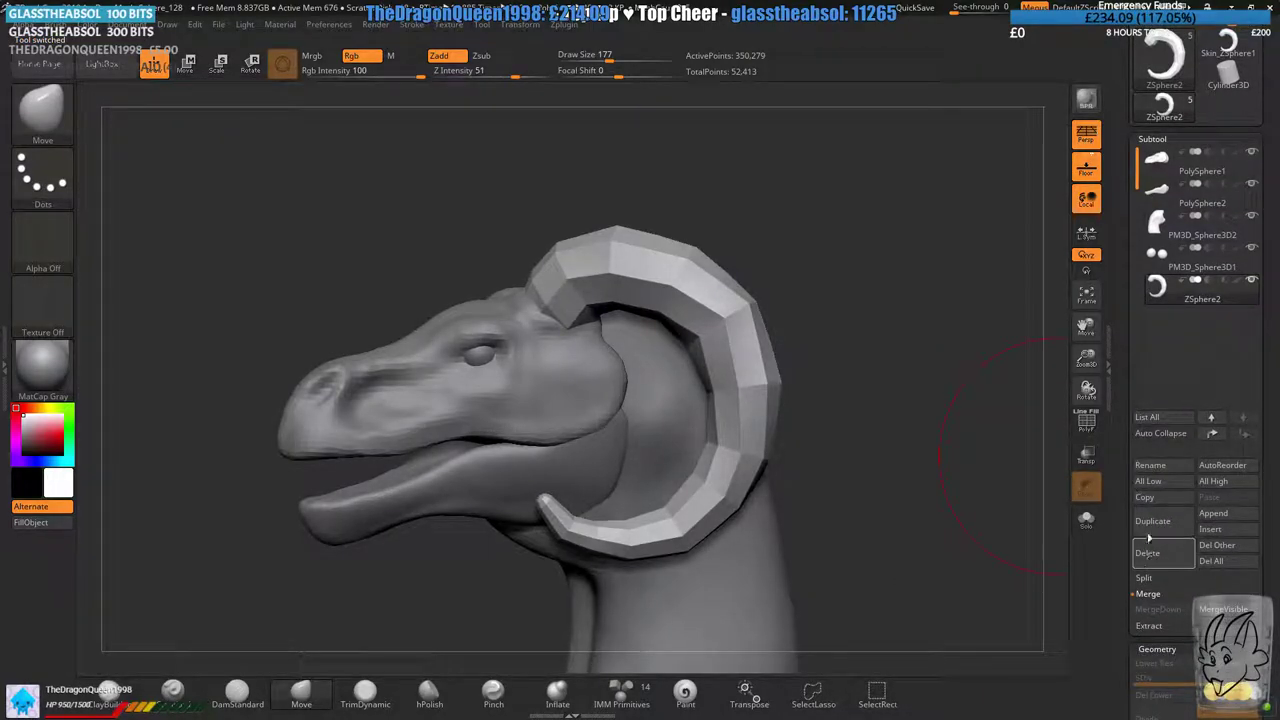
# - Duplicate the faceted horn and mirror the copy to the opposite side of the head
pyautogui.click(1163, 524)
pyautogui.moveTo(1126, 581); pyautogui.dragTo(1129, 464)
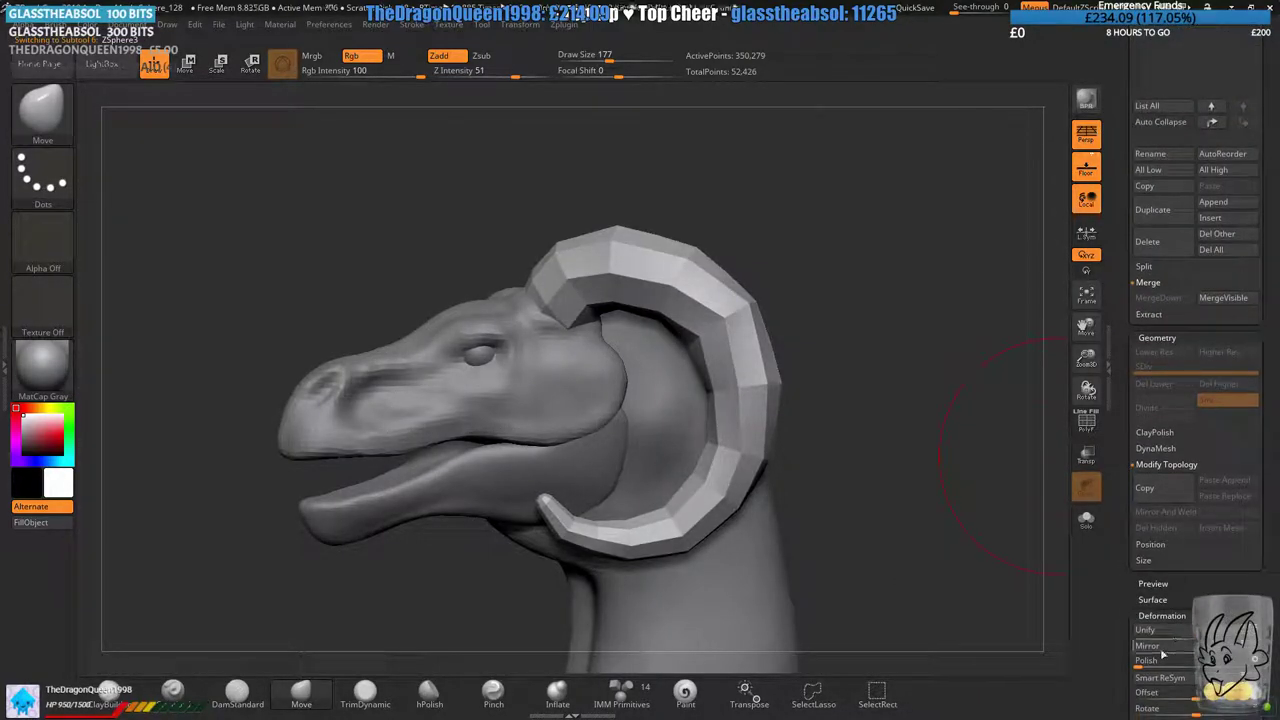
pyautogui.click(1161, 649)
pyautogui.moveTo(1130, 557); pyautogui.dragTo(1129, 662)
# - Merge the two horns into one subtool and activate symmetry
pyautogui.click(1198, 213)
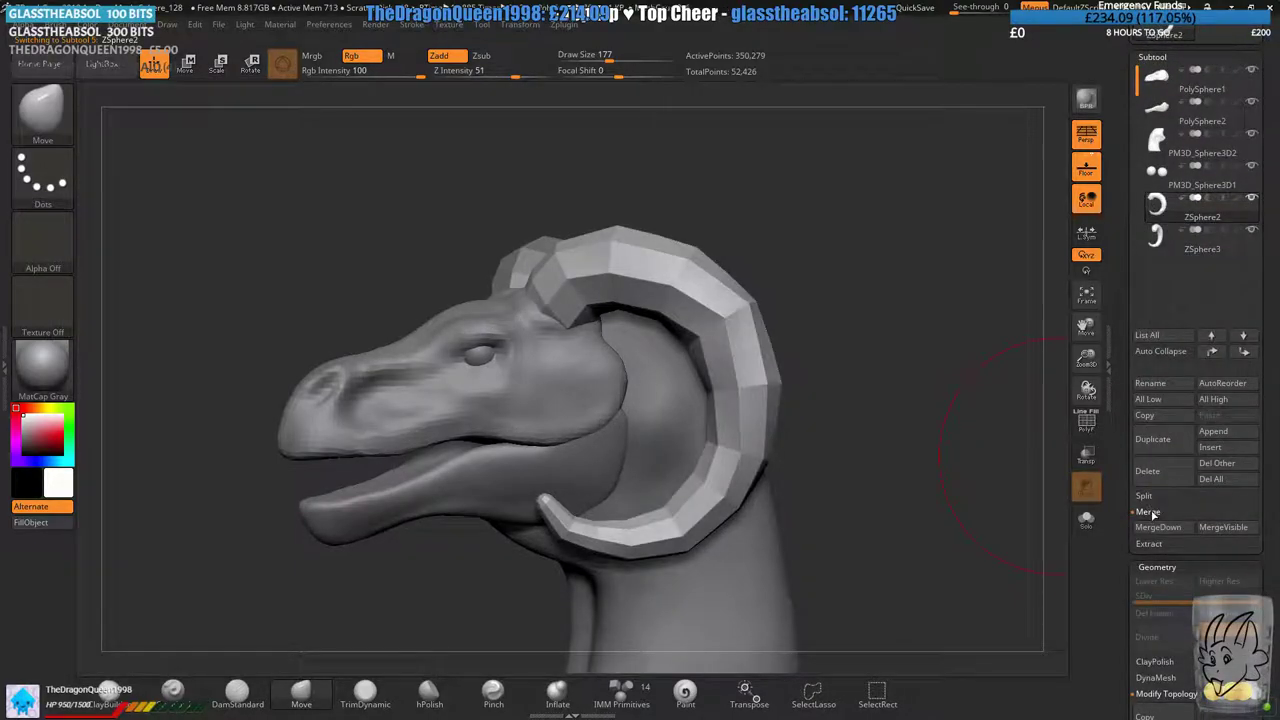
pyautogui.click(1157, 527)
pyautogui.click(1041, 553)
pyautogui.moveTo(530, 27)
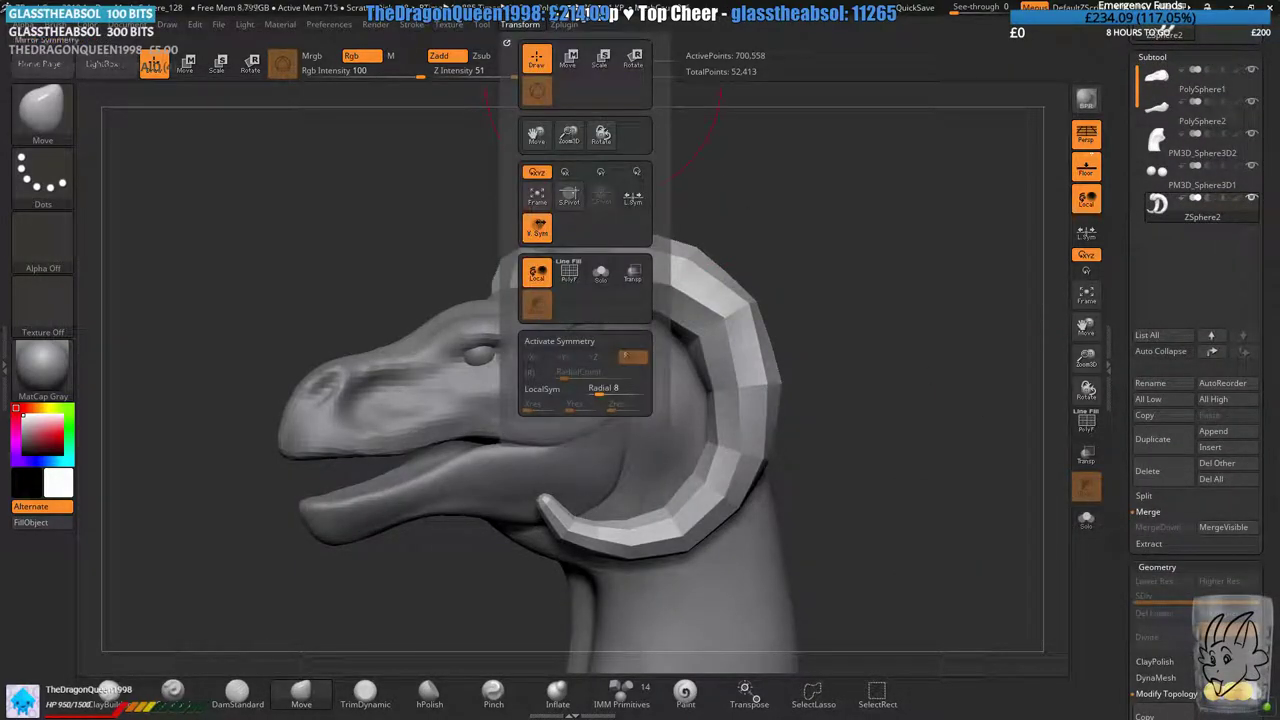
pyautogui.click(588, 340)
# - Enlarge the Move brush and reshape the upper and rear curve of both horns
pyautogui.keyDown('ctrl'); pyautogui.moveTo(947, 472); pyautogui.dragTo(945, 395, button='right'); pyautogui.keyUp('ctrl')
pyautogui.moveTo(640, 215); pyautogui.dragTo(863, 322)
pyautogui.moveTo(863, 322); pyautogui.dragTo(835, 320, button='right')
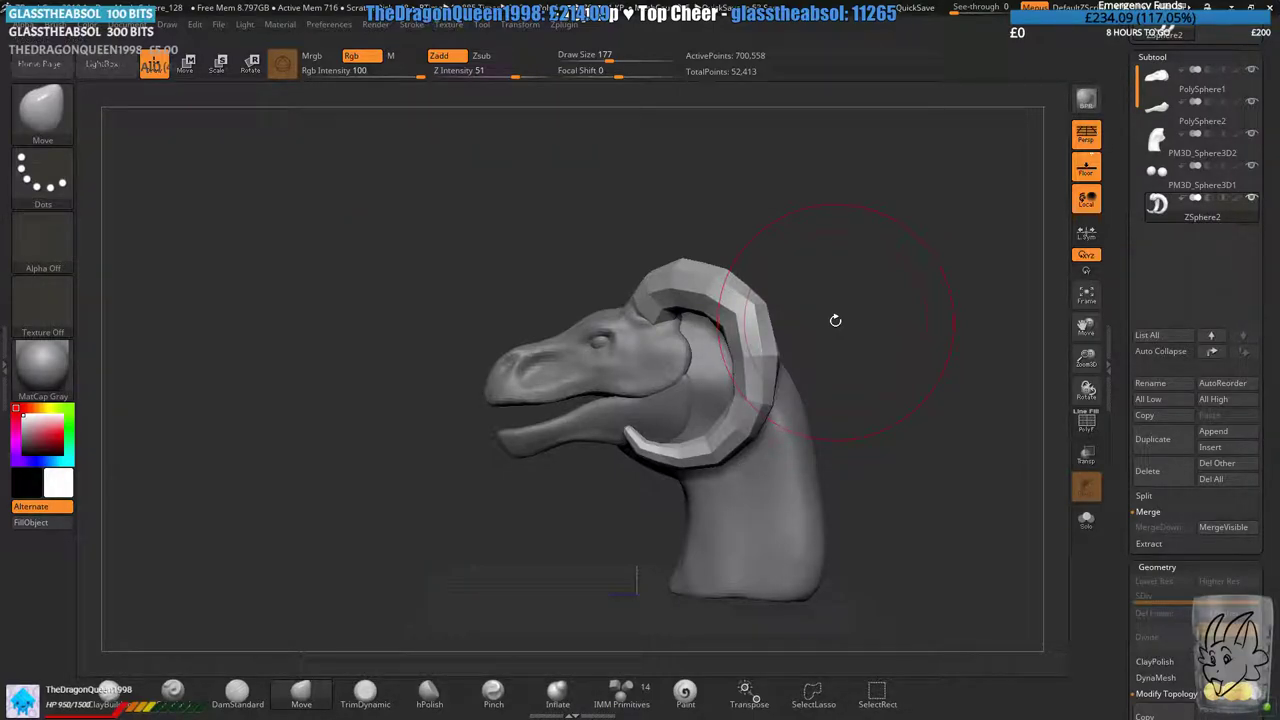
pyautogui.keyDown('alt'); pyautogui.moveTo(715, 352); pyautogui.dragTo(534, 503, button='right'); pyautogui.keyUp('alt')
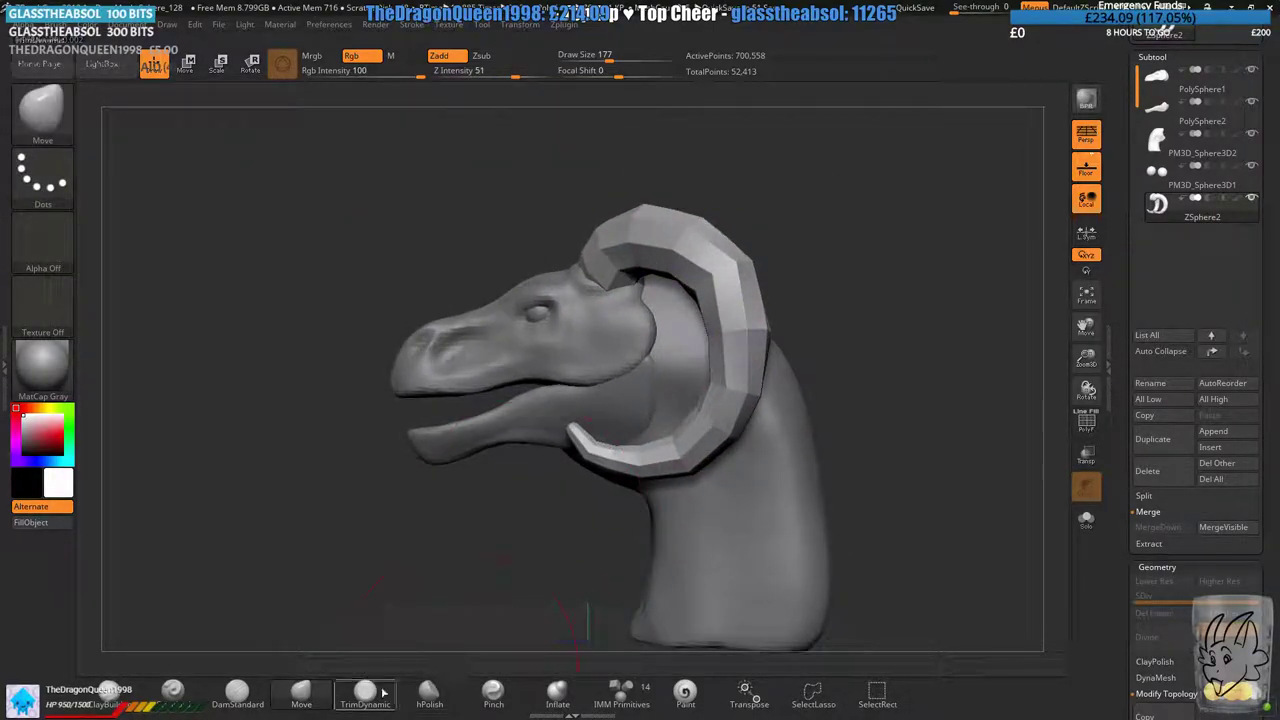
pyautogui.moveTo(606, 57); pyautogui.dragTo(618, 57)
pyautogui.moveTo(725, 288); pyautogui.dragTo(709, 286, button='right')
pyautogui.moveTo(706, 289); pyautogui.dragTo(739, 301)
pyautogui.moveTo(686, 241); pyautogui.dragTo(687, 235)
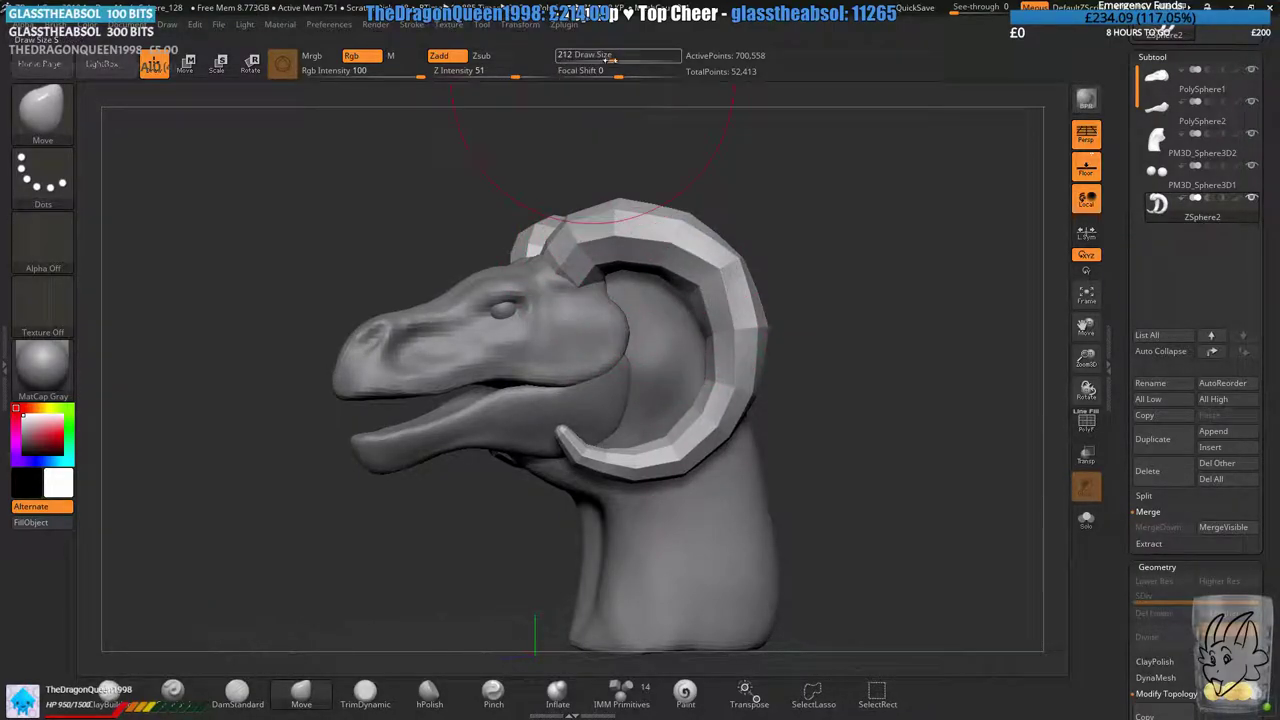
# - Reduce the draw size to 167 and refine the horns' curve with the Move brush
pyautogui.moveTo(617, 57); pyautogui.dragTo(607, 57)
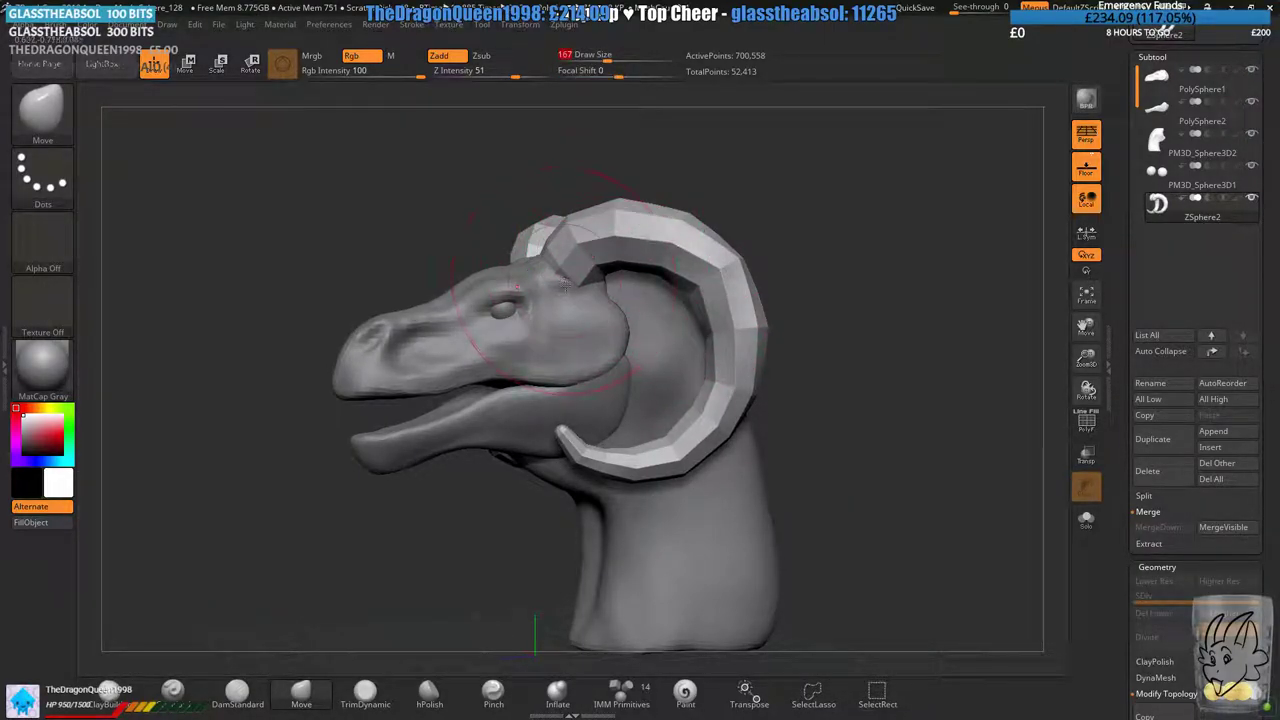
pyautogui.moveTo(300, 390); pyautogui.dragTo(520, 380)
pyautogui.moveTo(700, 290); pyautogui.dragTo(665, 375)
pyautogui.moveTo(625, 428); pyautogui.dragTo(843, 392)
# - Try remeshing the merged horns with DynaMesh at a resolution of 104
pyautogui.scroll(-5, 1114, 540)
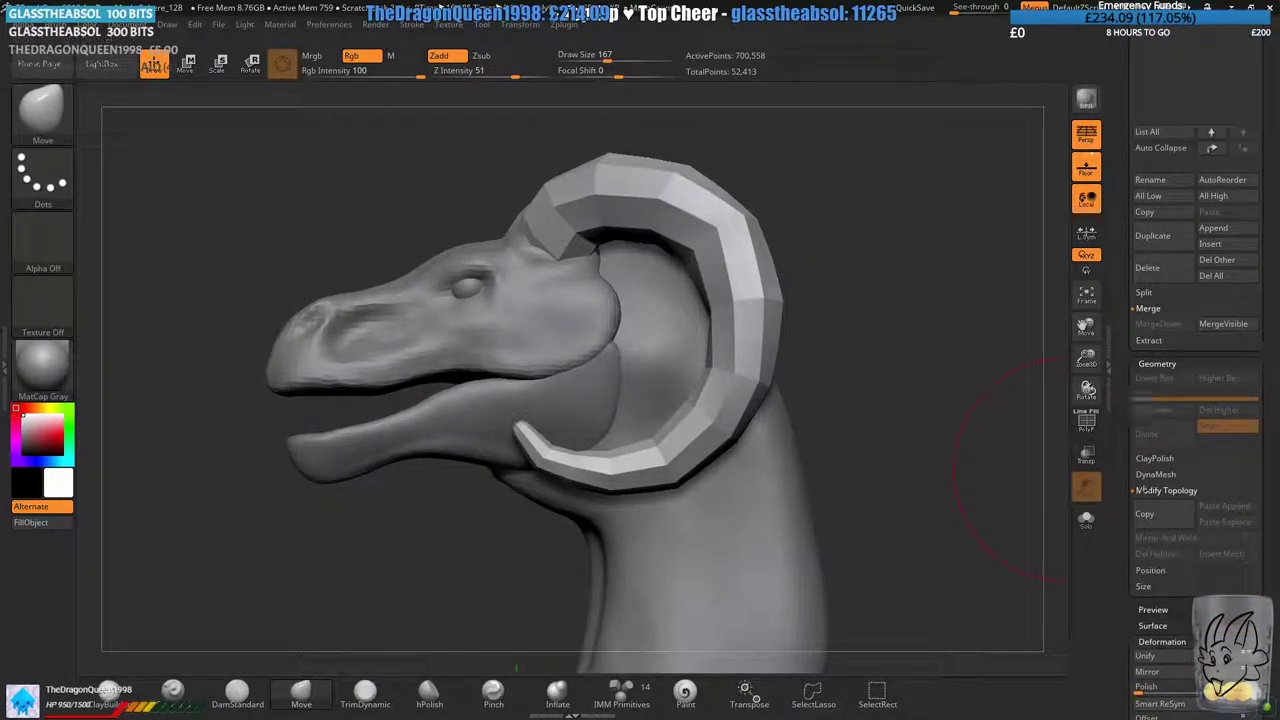
pyautogui.click(1156, 474)
pyautogui.moveTo(1164, 522); pyautogui.dragTo(1149, 522)
pyautogui.click(1158, 509)
pyautogui.click(1156, 498)
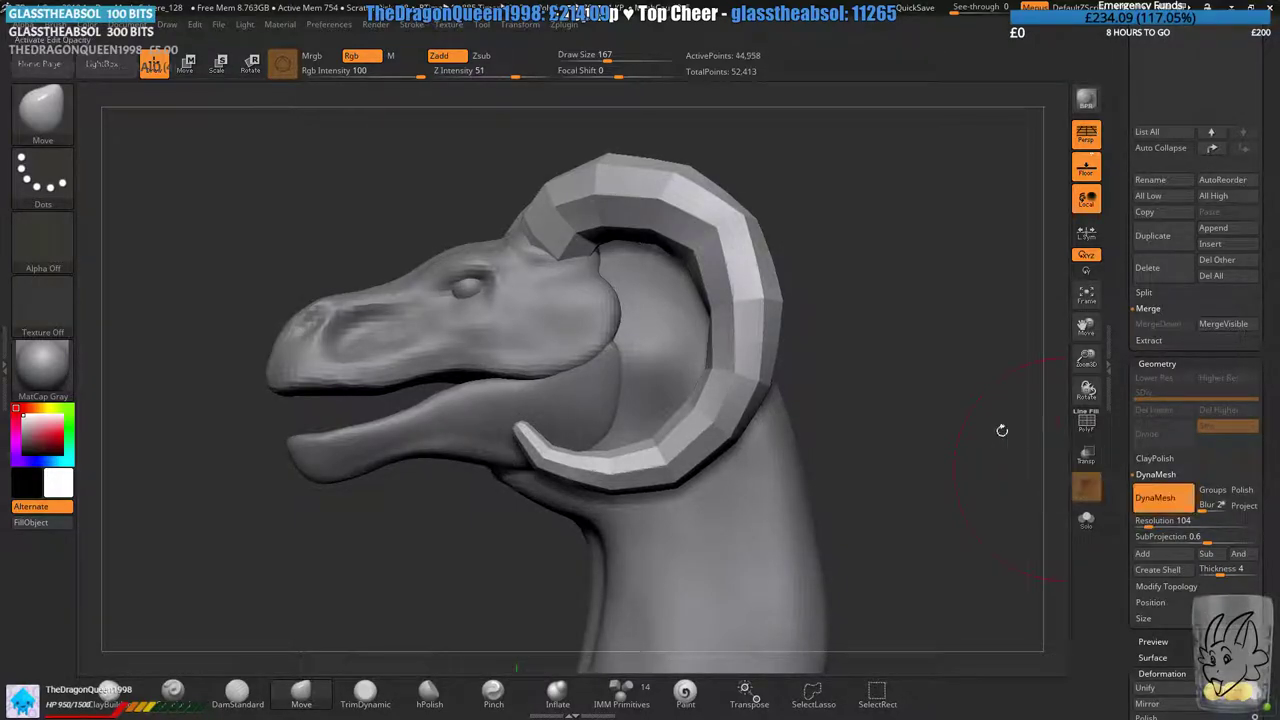
# - Try smoothing the horns' faceted surface and raising the top of their arch with the Move brush
pyautogui.keyDown('shift'); pyautogui.moveTo(690, 462); pyautogui.dragTo(540, 448); pyautogui.keyUp('shift')
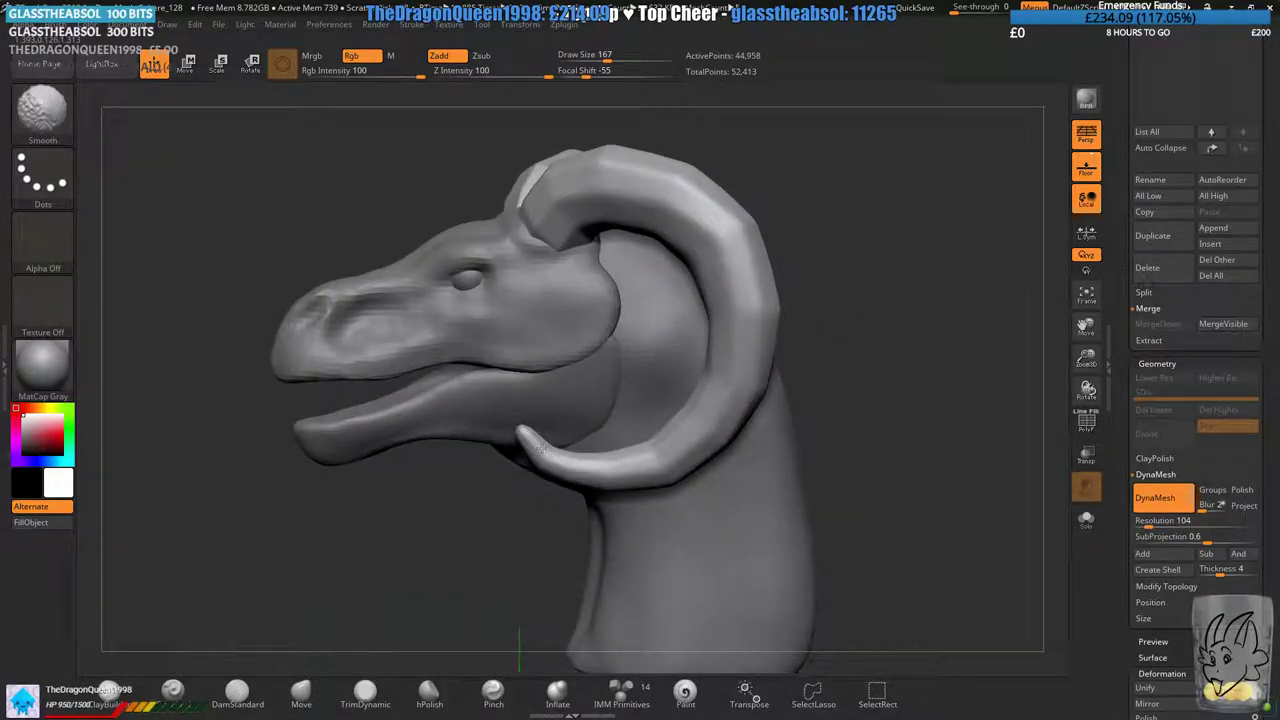
pyautogui.keyDown('shift'); pyautogui.moveTo(649, 190); pyautogui.dragTo(595, 170); pyautogui.keyUp('shift')
pyautogui.moveTo(798, 136)
pyautogui.keyDown('alt'); pyautogui.mouseDown(button='right')
pyautogui.moveTo(866, 200)
pyautogui.moveTo(862, 227)
pyautogui.moveTo(846, 206)
pyautogui.moveTo(772, 240)
pyautogui.mouseUp(button='right'); pyautogui.keyUp('alt')
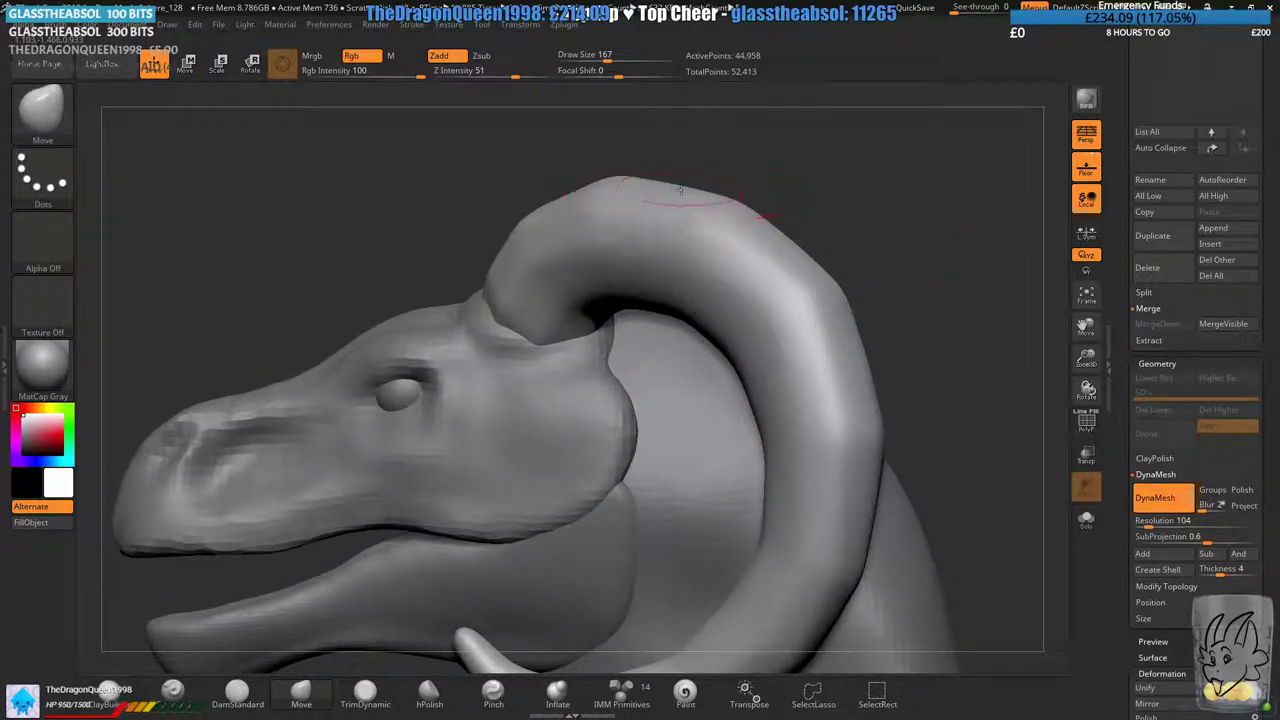
pyautogui.moveTo(692, 198); pyautogui.dragTo(686, 175)
# - Undo the horns' arch adjustment, smoothing and DynaMesh remesh
pyautogui.hotkey('ctrl', 'z')
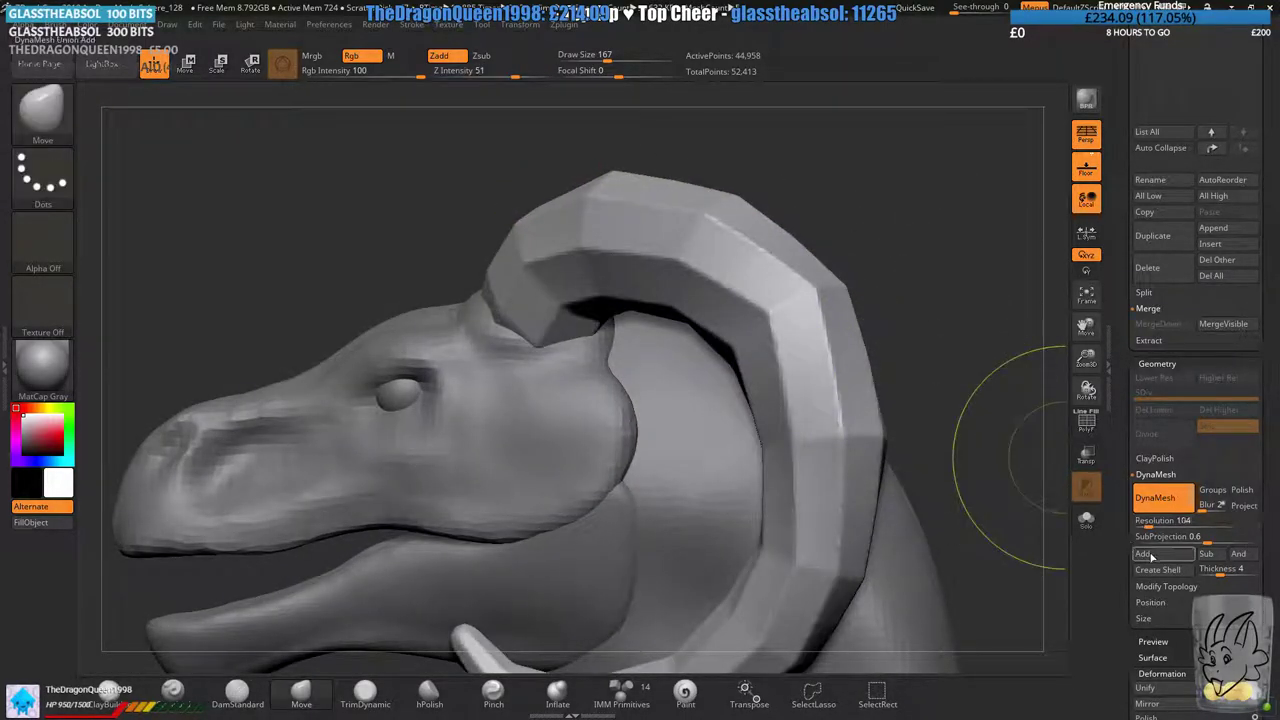
pyautogui.click(1141, 522)
pyautogui.hotkey('ctrl', 'z')
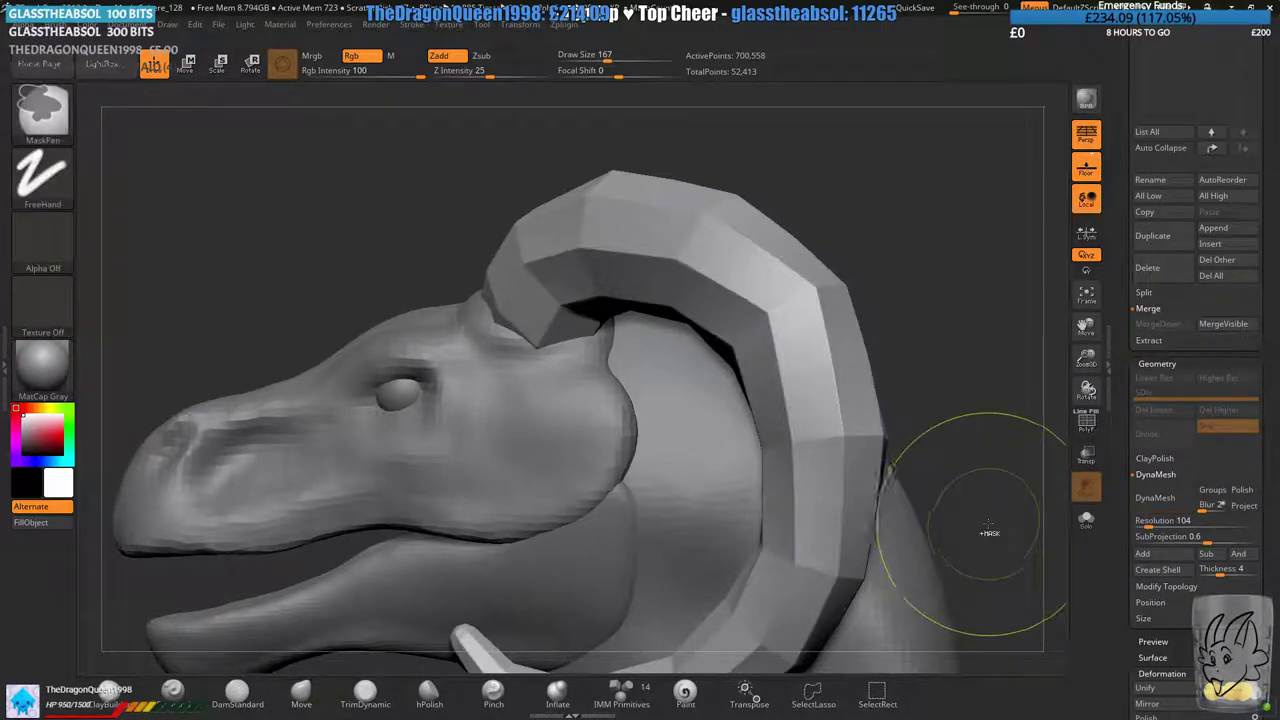
# - Remesh the horns with DynaMesh at a resolution of 24, then try smoothing their rear curve and undo it
pyautogui.click(1140, 524)
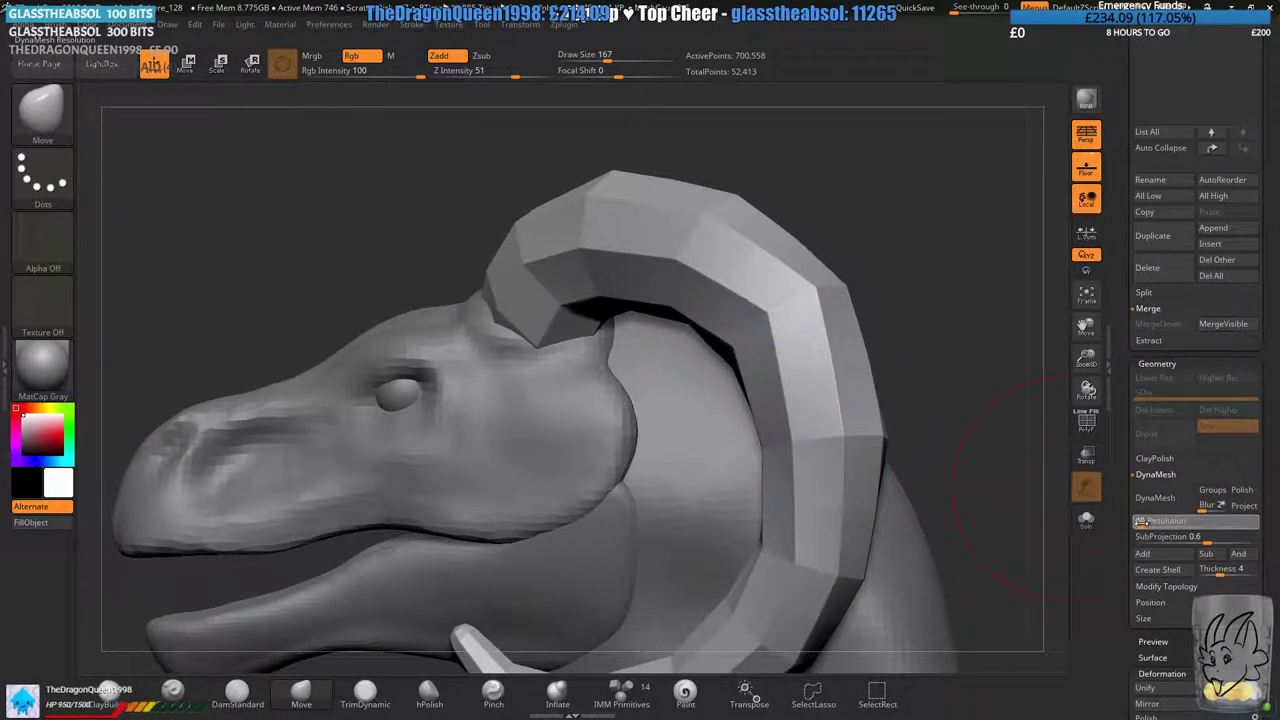
pyautogui.click(1150, 504)
pyautogui.moveTo(960, 450)
pyautogui.keyDown('ctrl'); pyautogui.mouseDown(button='right')
pyautogui.moveTo(810, 420)
pyautogui.moveTo(798, 363)
pyautogui.mouseUp(button='right'); pyautogui.keyUp('ctrl')
pyautogui.keyDown('shift'); pyautogui.moveTo(845, 345); pyautogui.dragTo(768, 450); pyautogui.keyUp('shift')
pyautogui.hotkey('ctrl', 'z')
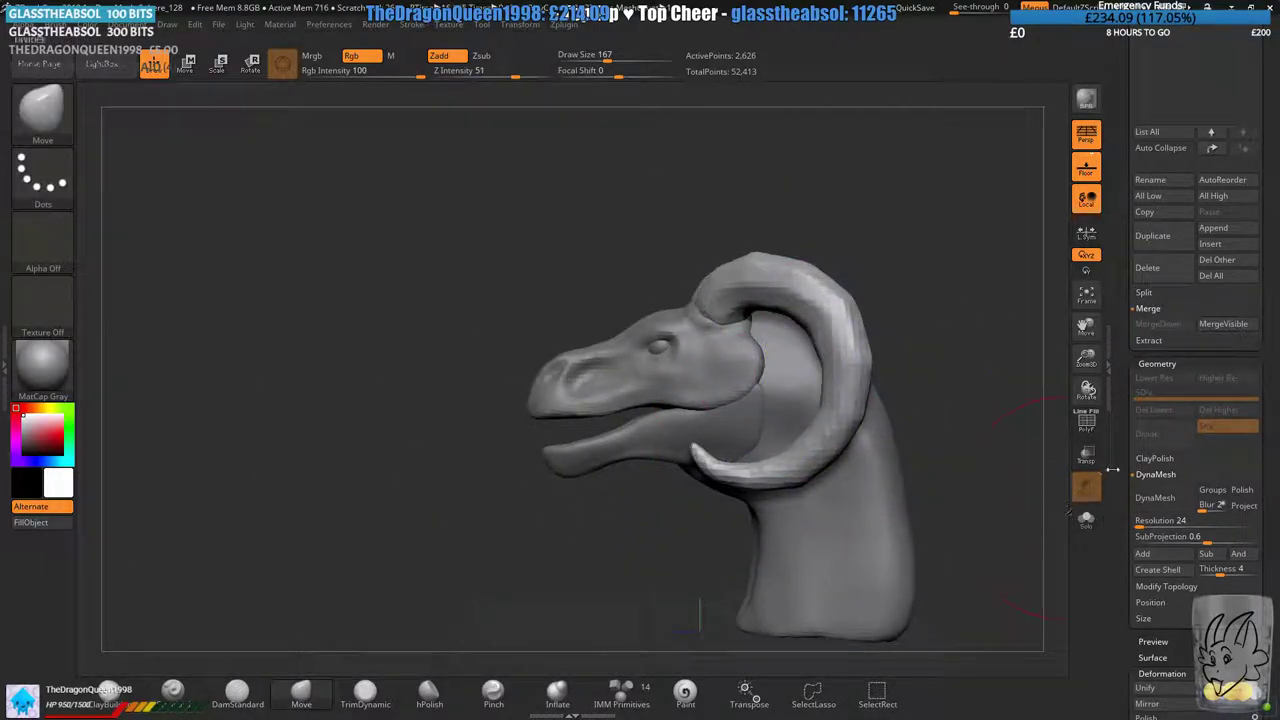
# - Remesh the horns with DynaMesh at a resolution of 48 and smooth along their full curve to the tips
pyautogui.click(1140, 524)
pyautogui.write('48')
pyautogui.press('Return')
pyautogui.click(1155, 497)
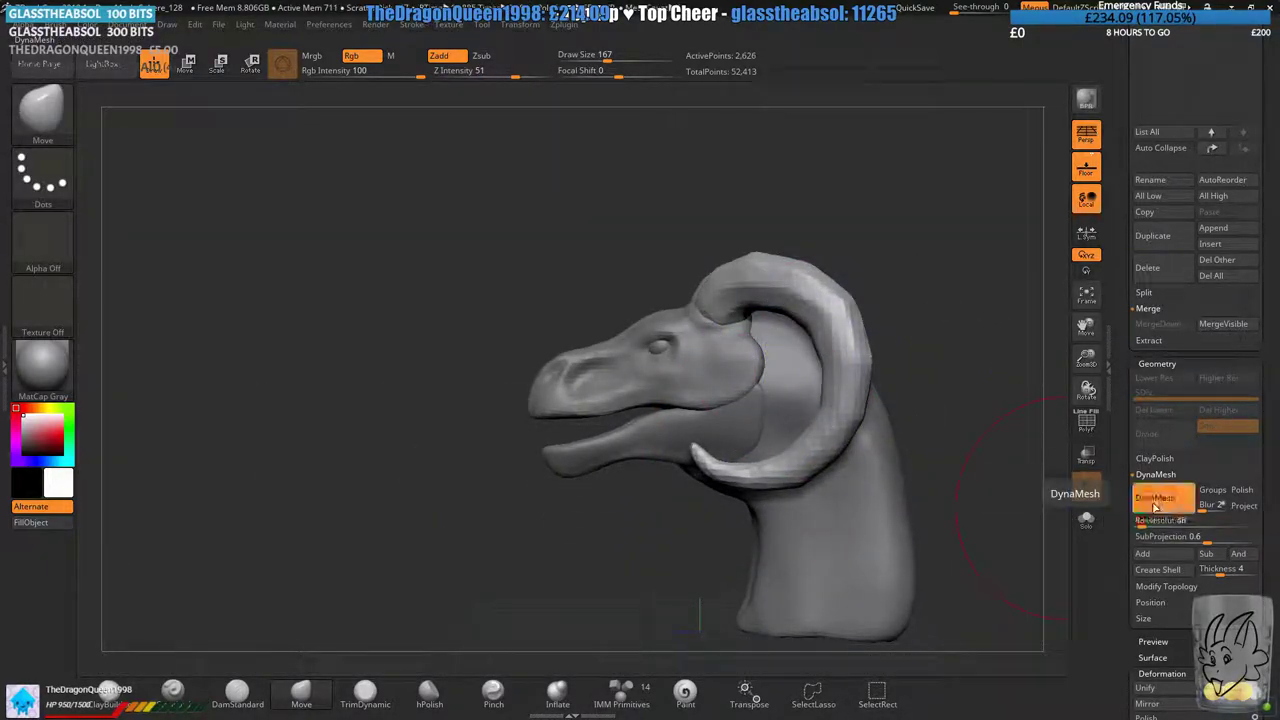
pyautogui.keyDown('ctrl'); pyautogui.moveTo(949, 347); pyautogui.dragTo(966, 388); pyautogui.keyUp('ctrl')
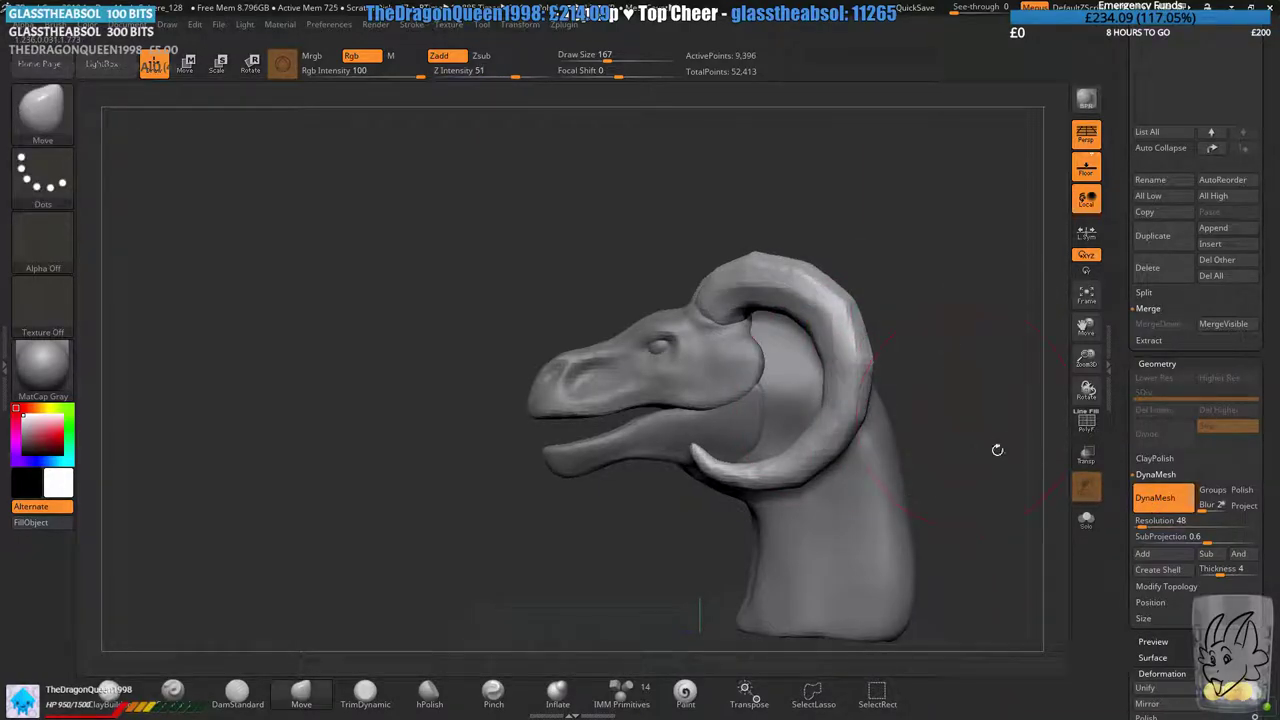
pyautogui.moveTo(823, 303)
pyautogui.keyDown('shift'); pyautogui.mouseDown()
pyautogui.moveTo(846, 350)
pyautogui.moveTo(790, 460)
pyautogui.moveTo(706, 460)
pyautogui.mouseUp(); pyautogui.keyUp('shift')
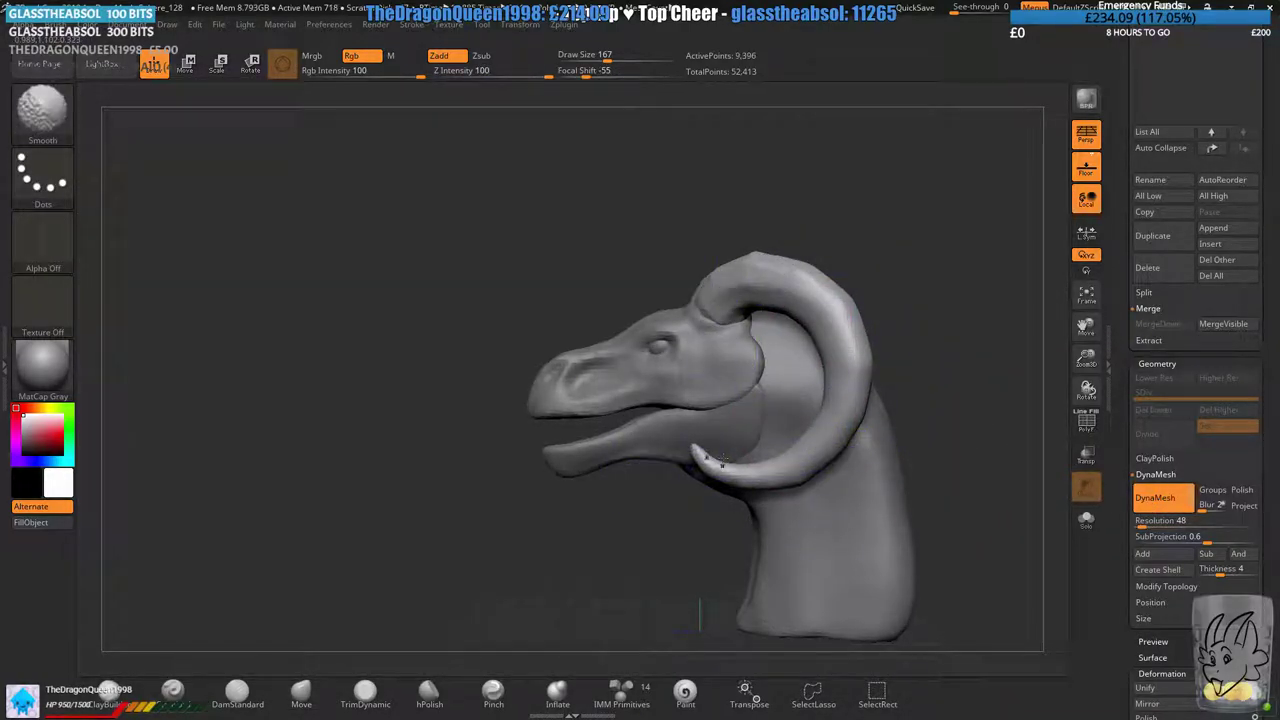
# - Remesh the horns with DynaMesh at a resolution of 64, smooth their curve again and refine their shape
pyautogui.click(1152, 503)
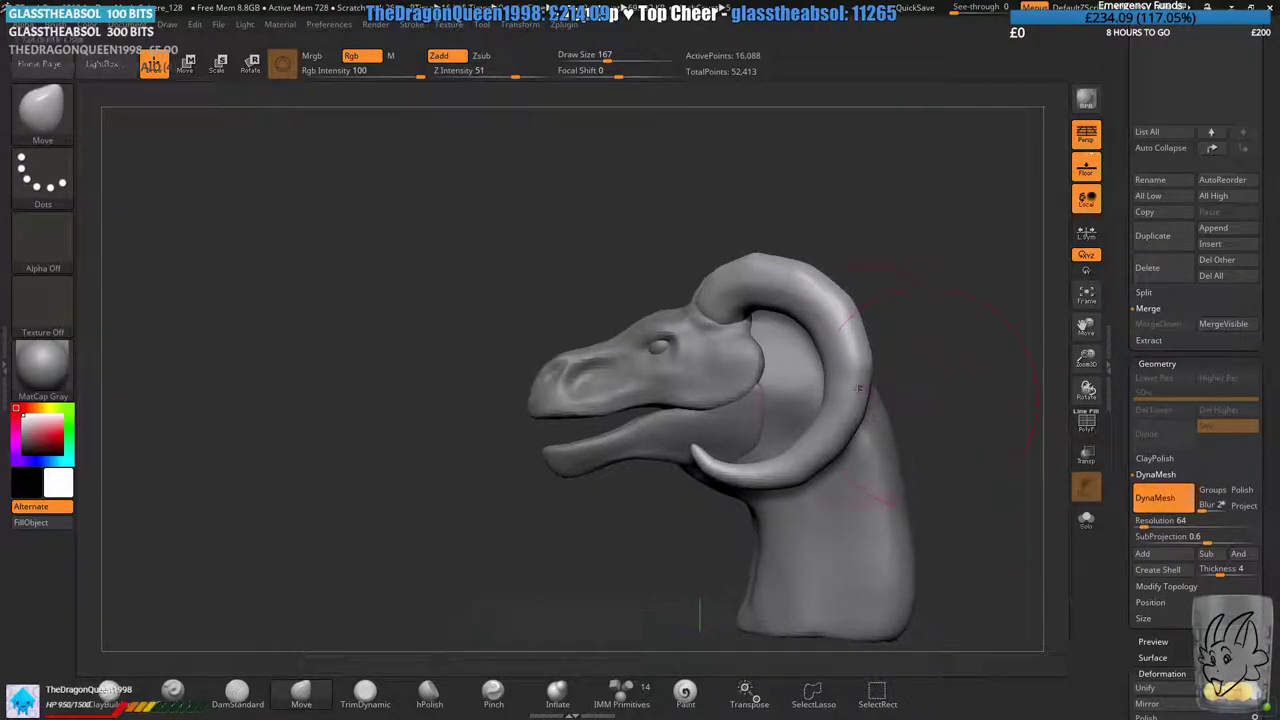
pyautogui.moveTo(806, 286)
pyautogui.keyDown('shift'); pyautogui.mouseDown()
pyautogui.moveTo(831, 420)
pyautogui.moveTo(711, 463)
pyautogui.mouseUp(); pyautogui.keyUp('shift')
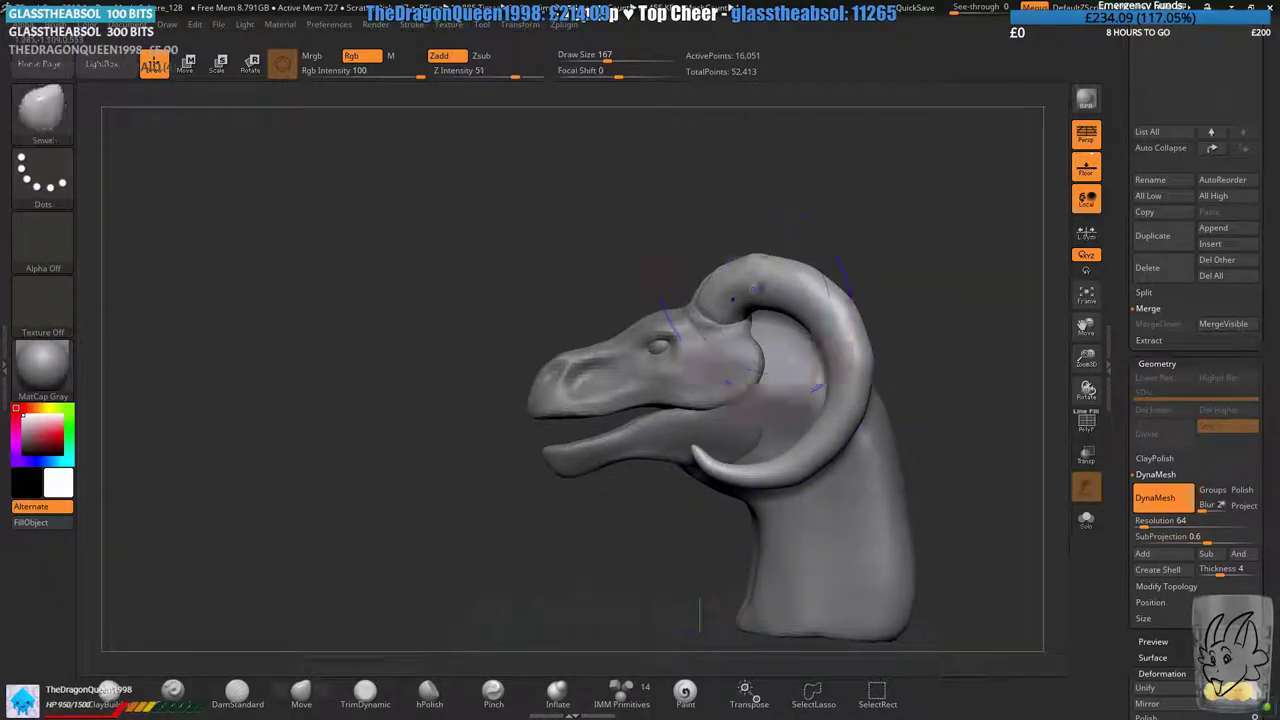
pyautogui.moveTo(620, 210)
pyautogui.mouseDown()
pyautogui.moveTo(715, 225)
pyautogui.moveTo(743, 347)
pyautogui.moveTo(766, 318)
pyautogui.moveTo(870, 318)
pyautogui.moveTo(842, 348)
pyautogui.moveTo(757, 320)
pyautogui.moveTo(650, 400)
pyautogui.mouseUp()
pyautogui.keyDown('ctrl'); pyautogui.moveTo(545, 470); pyautogui.dragTo(590, 500); pyautogui.keyUp('ctrl')
pyautogui.moveTo(673, 455); pyautogui.dragTo(648, 443, button='right')
pyautogui.moveTo(651, 452); pyautogui.dragTo(635, 395)
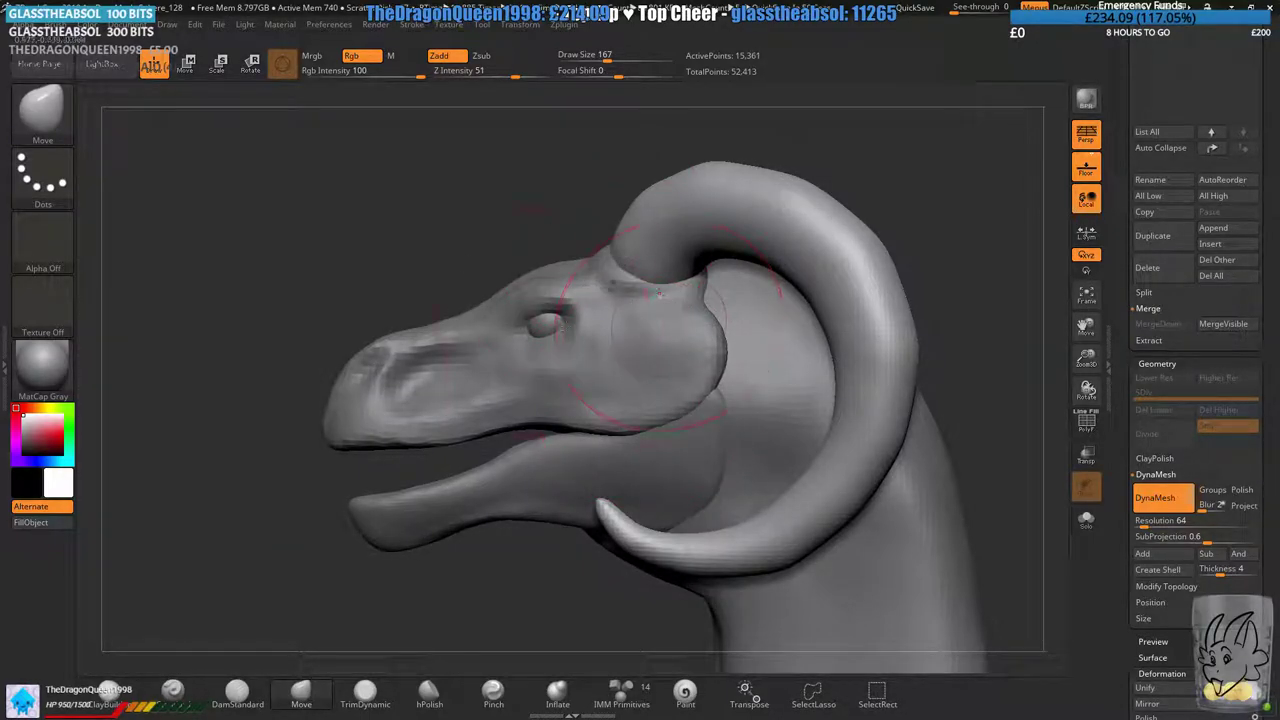
# - Build up clay at the inner base of the horns with the ClayBuildup brush at draw size 59
pyautogui.keyDown('alt'); pyautogui.moveTo(660, 293); pyautogui.dragTo(712, 294, button='right'); pyautogui.keyUp('alt')
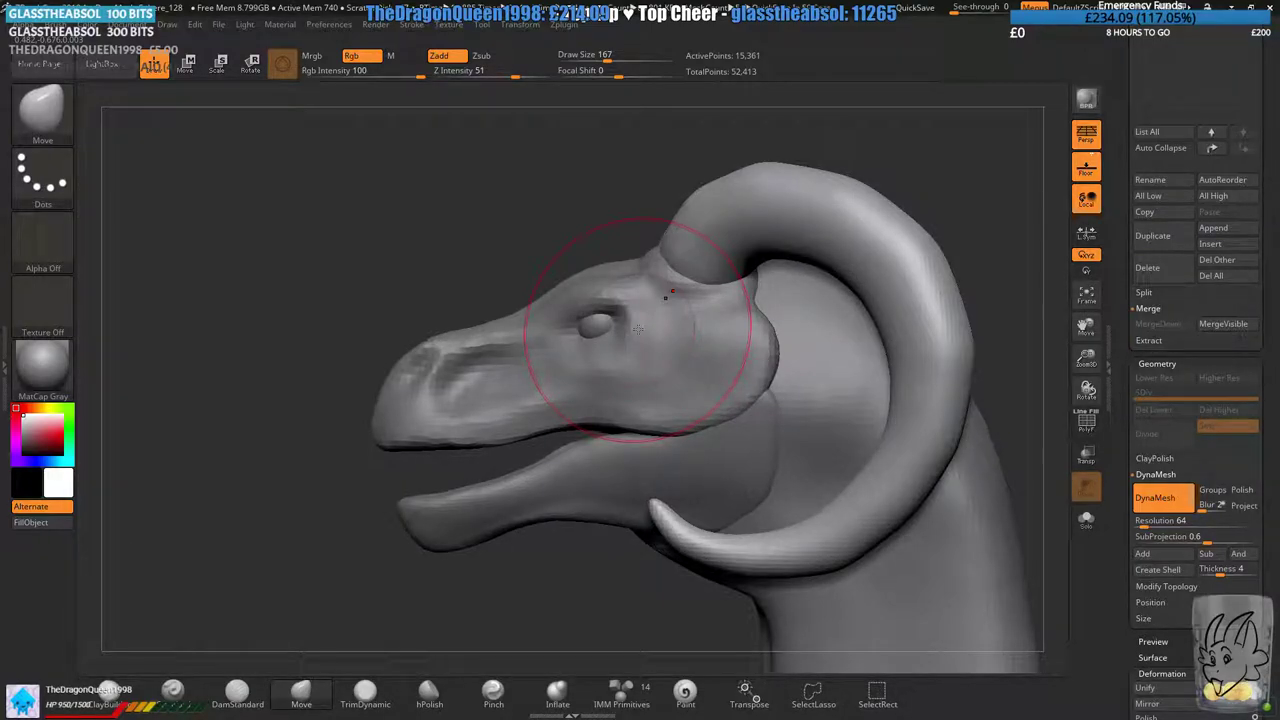
pyautogui.moveTo(657, 282)
pyautogui.mouseDown(button='right')
pyautogui.moveTo(800, 290)
pyautogui.moveTo(812, 385)
pyautogui.mouseUp(button='right')
pyautogui.keyDown('ctrl'); pyautogui.moveTo(440, 370); pyautogui.dragTo(433, 407, button='right'); pyautogui.keyUp('ctrl')
pyautogui.click(173, 692)
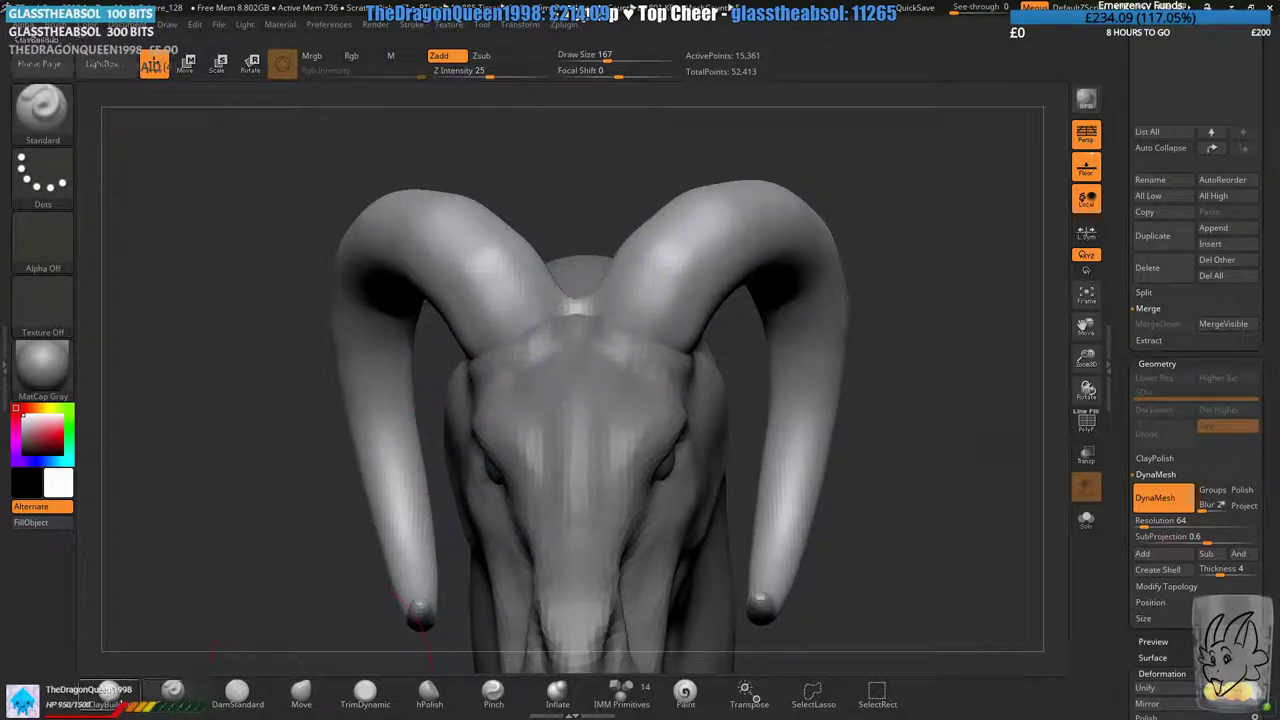
pyautogui.click(110, 692)
pyautogui.moveTo(532, 447); pyautogui.dragTo(585, 475, button='right')
pyautogui.click(606, 57)
pyautogui.moveTo(606, 57); pyautogui.dragTo(588, 57)
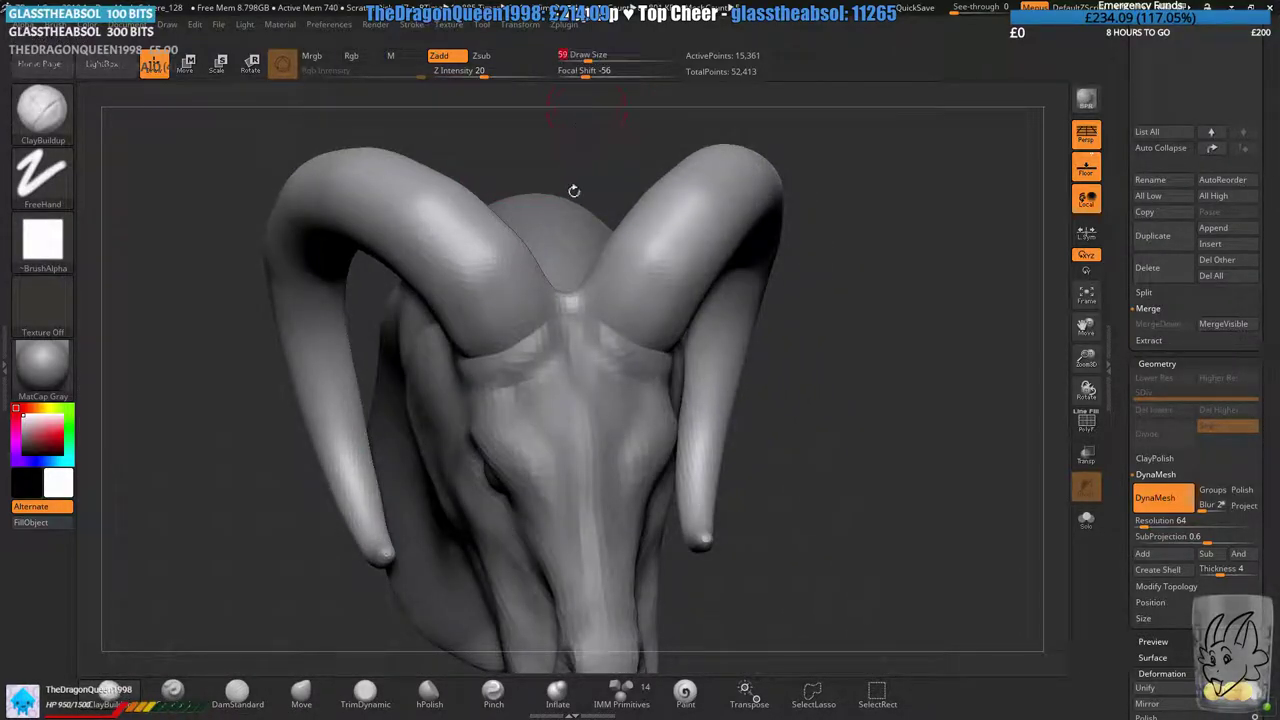
pyautogui.moveTo(574, 191)
pyautogui.mouseDown(button='right')
pyautogui.moveTo(560, 285)
pyautogui.moveTo(534, 334)
pyautogui.mouseUp(button='right')
pyautogui.moveTo(532, 318)
pyautogui.mouseDown()
pyautogui.moveTo(540, 372)
pyautogui.moveTo(538, 318)
pyautogui.moveTo(540, 352)
pyautogui.mouseUp()
# - Remesh the horns and smooth the added clay where their bases meet the skull
pyautogui.keyDown('ctrl'); pyautogui.moveTo(869, 454); pyautogui.dragTo(888, 480); pyautogui.keyUp('ctrl')
pyautogui.moveTo(590, 416)
pyautogui.mouseDown(button='right')
pyautogui.moveTo(604, 421)
pyautogui.moveTo(560, 385)
pyautogui.mouseUp(button='right')
pyautogui.moveTo(600, 375)
pyautogui.keyDown('shift'); pyautogui.mouseDown()
pyautogui.moveTo(575, 385)
pyautogui.moveTo(572, 345)
pyautogui.moveTo(577, 382)
pyautogui.mouseUp(); pyautogui.keyUp('shift')
pyautogui.moveTo(385, 505); pyautogui.dragTo(411, 446, button='right')
pyautogui.keyDown('ctrl'); pyautogui.moveTo(243, 462); pyautogui.dragTo(331, 564); pyautogui.keyUp('ctrl')
pyautogui.keyDown('shift'); pyautogui.moveTo(340, 560); pyautogui.dragTo(385, 600, button='right'); pyautogui.keyUp('shift')
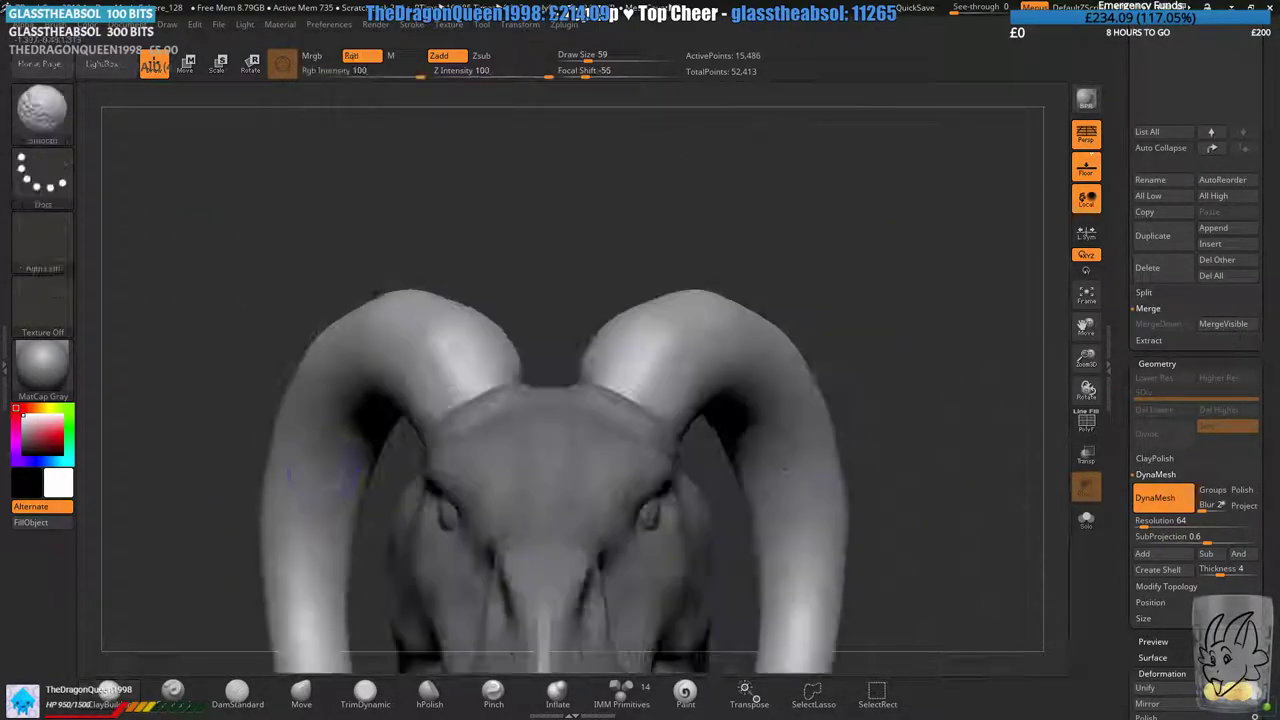
# - Reshape the horn base against the forehead with the Move brush at draw size 132, and remesh the horns
pyautogui.click(303, 692)
pyautogui.click(603, 60)
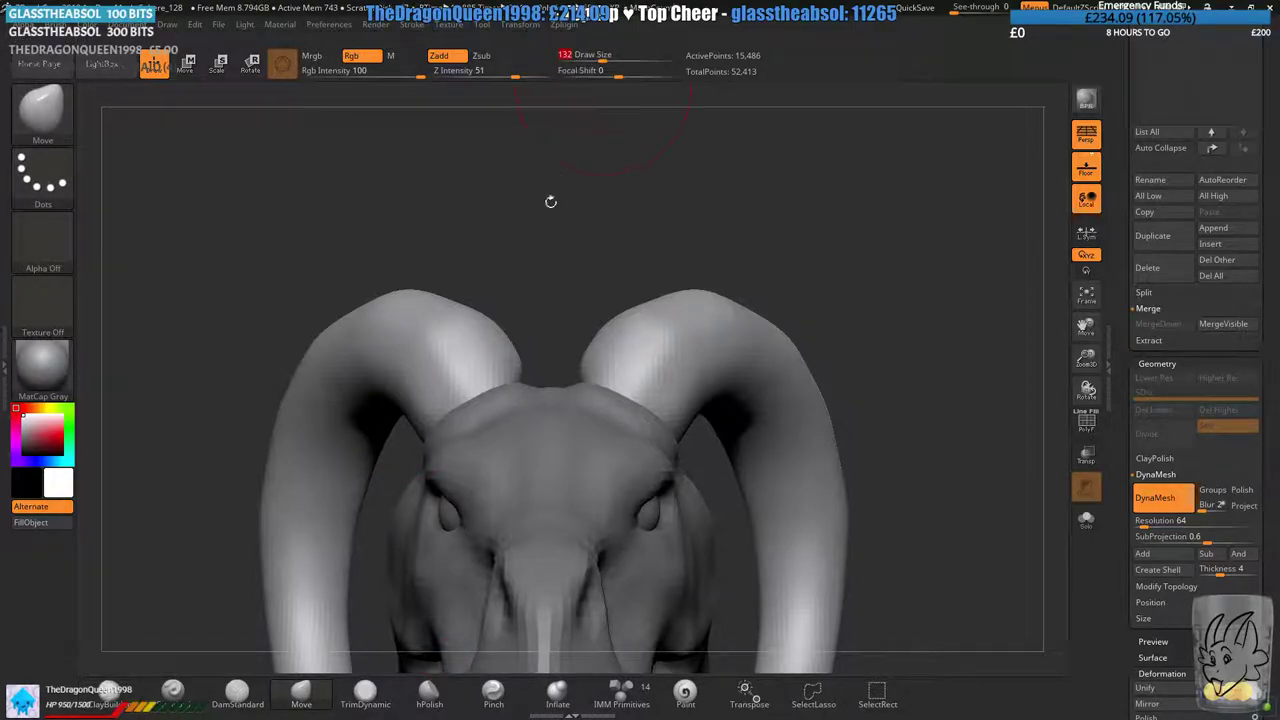
pyautogui.keyDown('alt'); pyautogui.moveTo(551, 200); pyautogui.dragTo(643, 157, button='right'); pyautogui.keyUp('alt')
pyautogui.moveTo(671, 217)
pyautogui.mouseDown(button='right')
pyautogui.moveTo(704, 226)
pyautogui.moveTo(702, 275)
pyautogui.moveTo(634, 308)
pyautogui.mouseUp(button='right')
pyautogui.moveTo(618, 366); pyautogui.dragTo(590, 433)
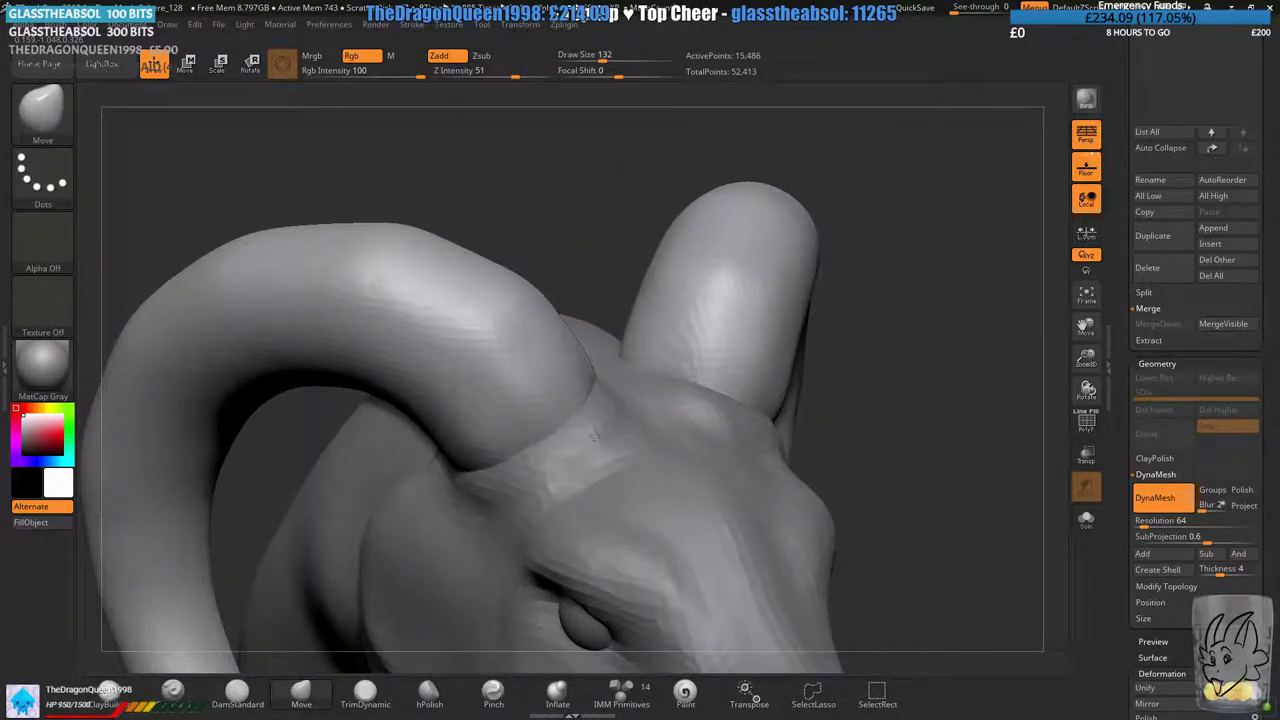
pyautogui.moveTo(800, 432); pyautogui.dragTo(754, 446, button='right')
pyautogui.keyDown('ctrl'); pyautogui.moveTo(630, 218); pyautogui.dragTo(658, 260); pyautogui.keyUp('ctrl')
# - Adjust the inner edges of the horn bases at the gap between them and update the horns' DynaMesh
pyautogui.moveTo(658, 265)
pyautogui.mouseDown(button='right')
pyautogui.moveTo(652, 392)
pyautogui.moveTo(620, 450)
pyautogui.mouseUp(button='right')
pyautogui.moveTo(620, 397); pyautogui.dragTo(632, 412)
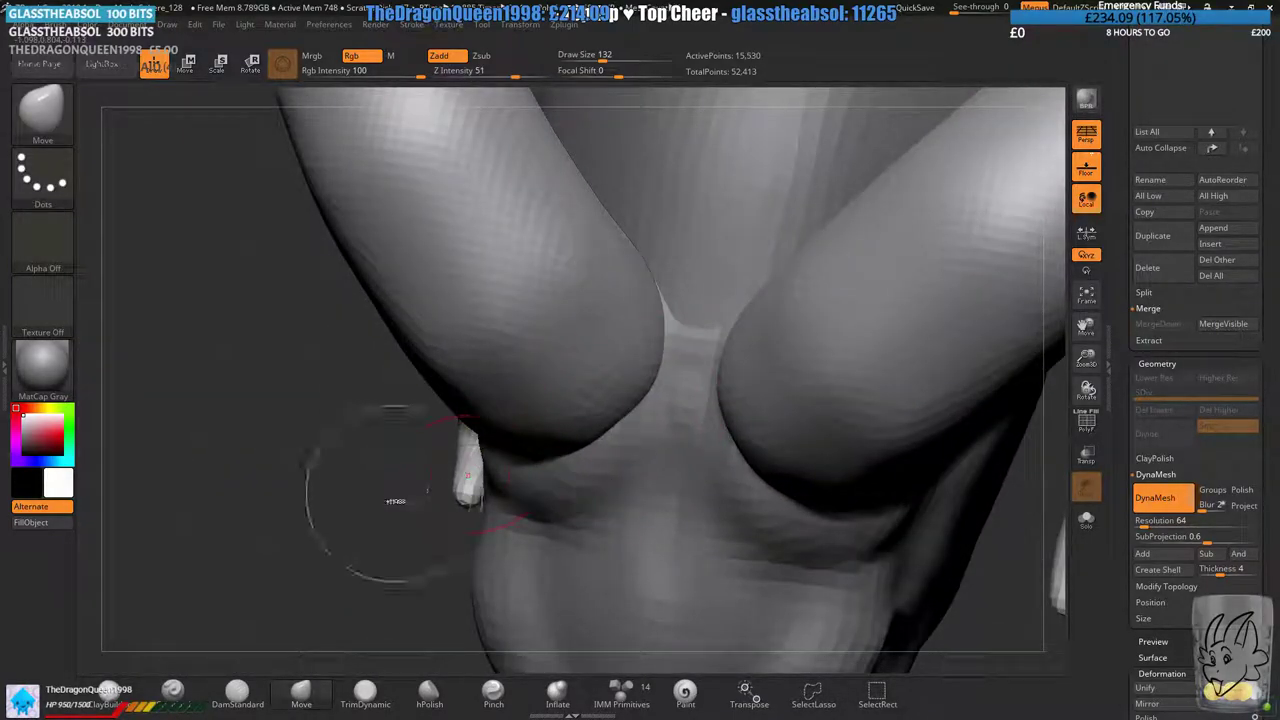
pyautogui.keyDown('ctrl'); pyautogui.moveTo(346, 470); pyautogui.dragTo(381, 514); pyautogui.keyUp('ctrl')
pyautogui.keyDown('ctrl'); pyautogui.moveTo(405, 543); pyautogui.dragTo(415, 388, button='right'); pyautogui.keyUp('ctrl')
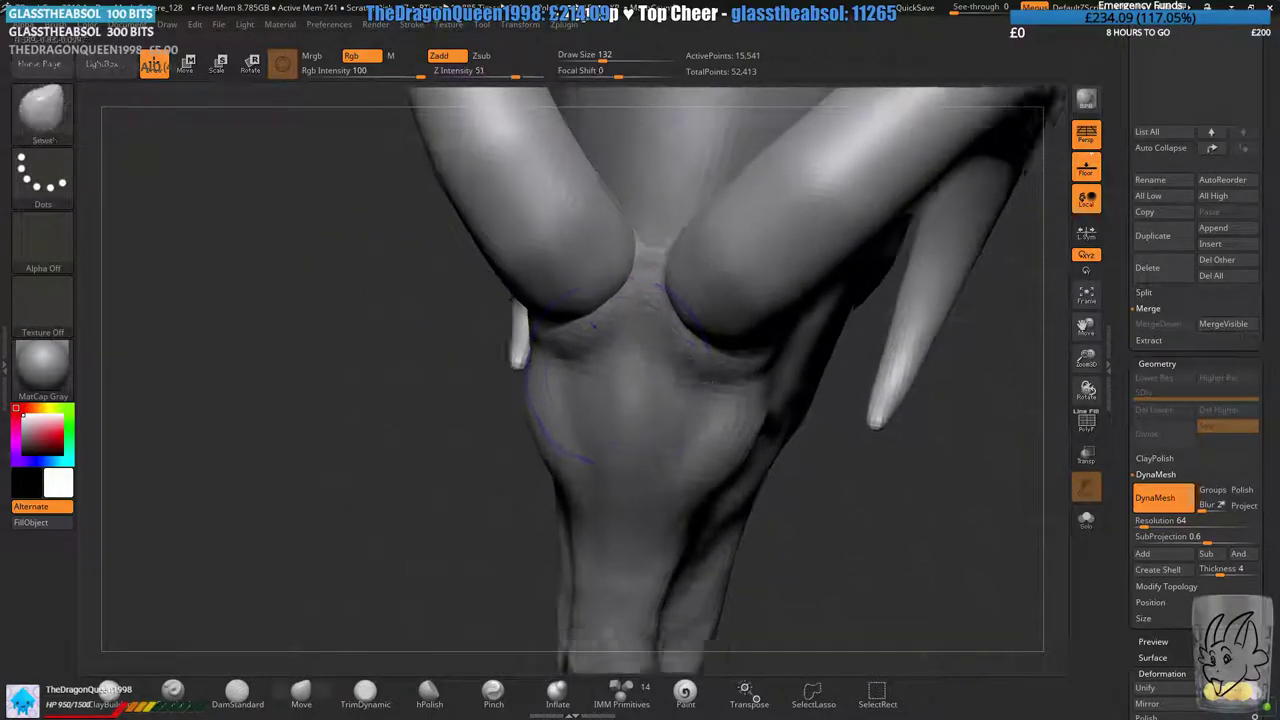
pyautogui.moveTo(592, 325); pyautogui.dragTo(650, 200, button='right')
pyautogui.moveTo(794, 428); pyautogui.dragTo(790, 400, button='right')
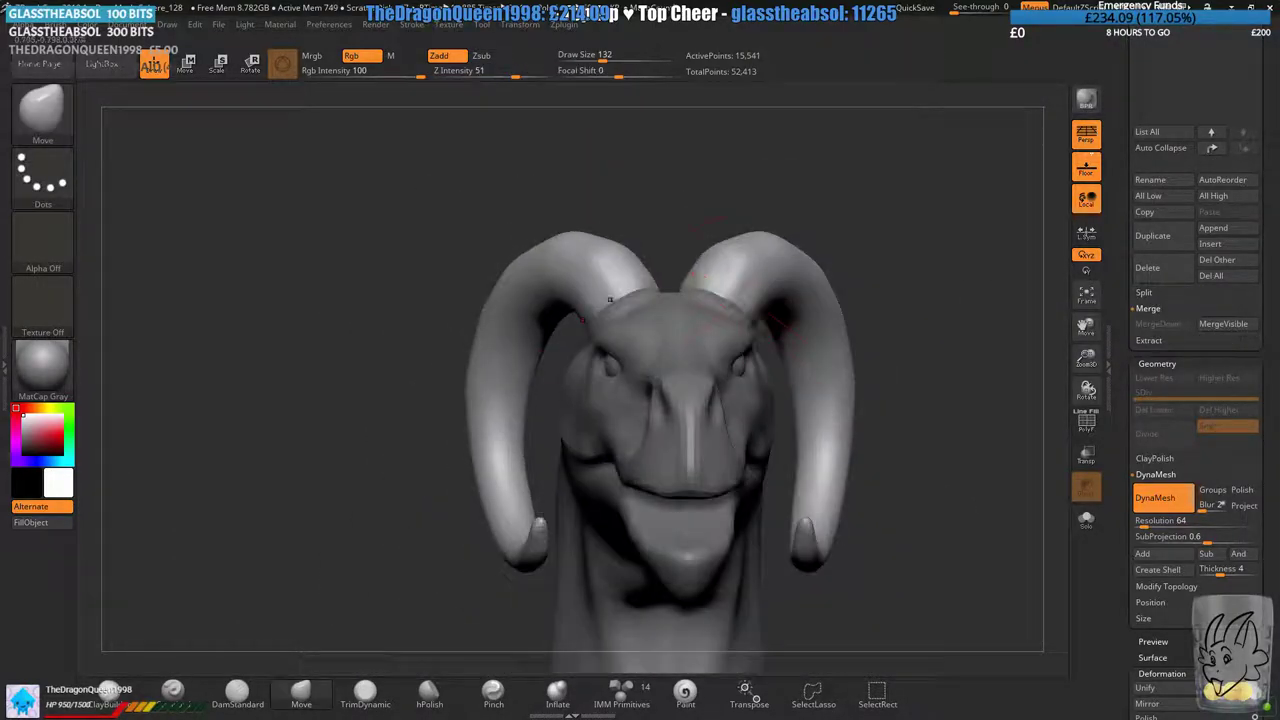
# - Smooth the horns' outer curve and lower lengths, remeshing them between the smoothing passes
pyautogui.keyDown('shift'); pyautogui.moveTo(724, 278); pyautogui.dragTo(723, 263); pyautogui.keyUp('shift')
pyautogui.moveTo(749, 203); pyautogui.dragTo(718, 324, button='right')
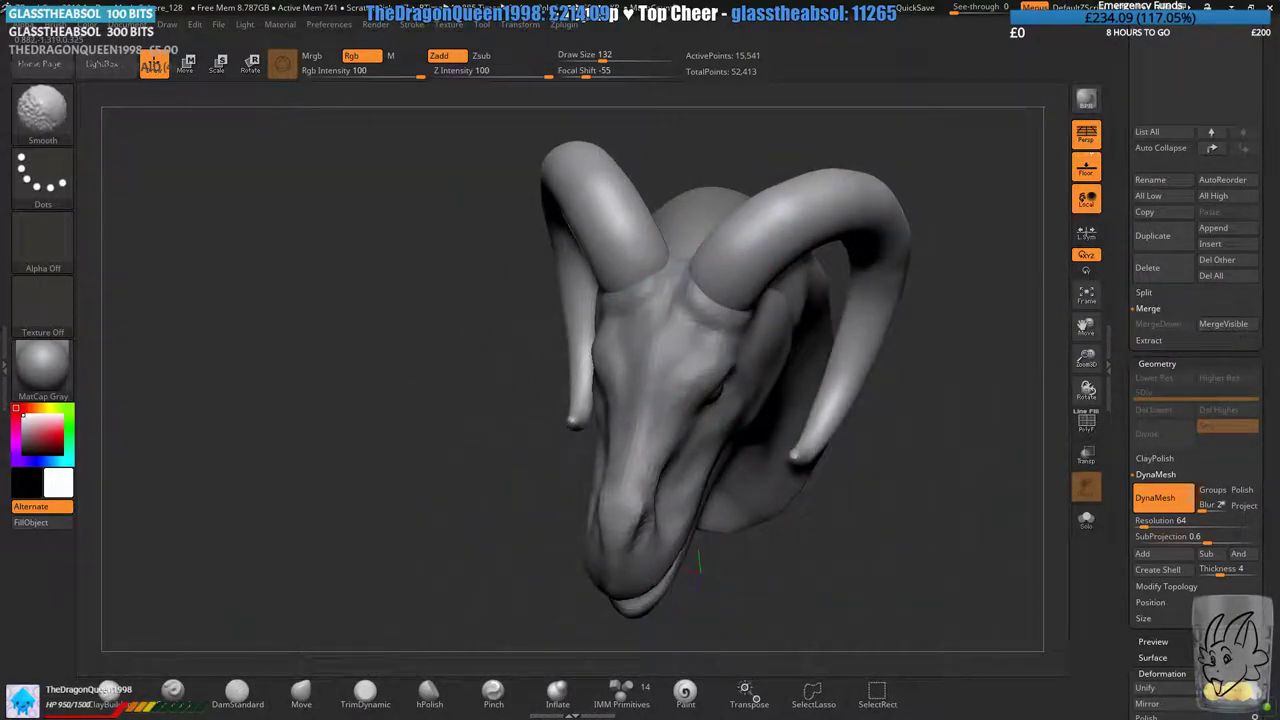
pyautogui.keyDown('shift'); pyautogui.moveTo(866, 336); pyautogui.dragTo(866, 382); pyautogui.keyUp('shift')
pyautogui.keyDown('ctrl'); pyautogui.moveTo(920, 430); pyautogui.dragTo(955, 472); pyautogui.keyUp('ctrl')
pyautogui.moveTo(858, 356); pyautogui.dragTo(842, 432, button='right')
pyautogui.keyDown('shift'); pyautogui.moveTo(838, 335); pyautogui.dragTo(815, 400); pyautogui.keyUp('shift')
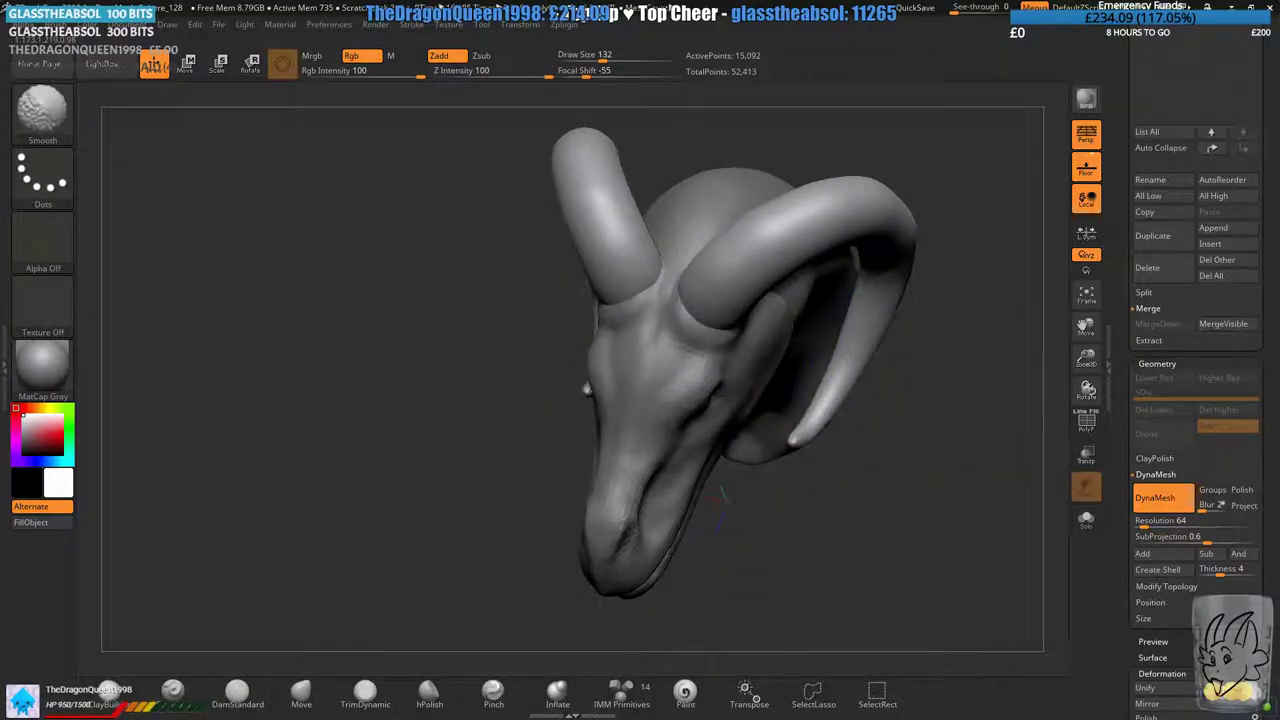
pyautogui.moveTo(720, 495)
pyautogui.mouseDown(button='right')
pyautogui.moveTo(937, 400)
pyautogui.moveTo(857, 346)
pyautogui.moveTo(820, 250)
pyautogui.moveTo(860, 254)
pyautogui.mouseUp(button='right')
pyautogui.keyDown('alt'); pyautogui.moveTo(700, 188); pyautogui.dragTo(735, 266, button='right'); pyautogui.keyUp('alt')
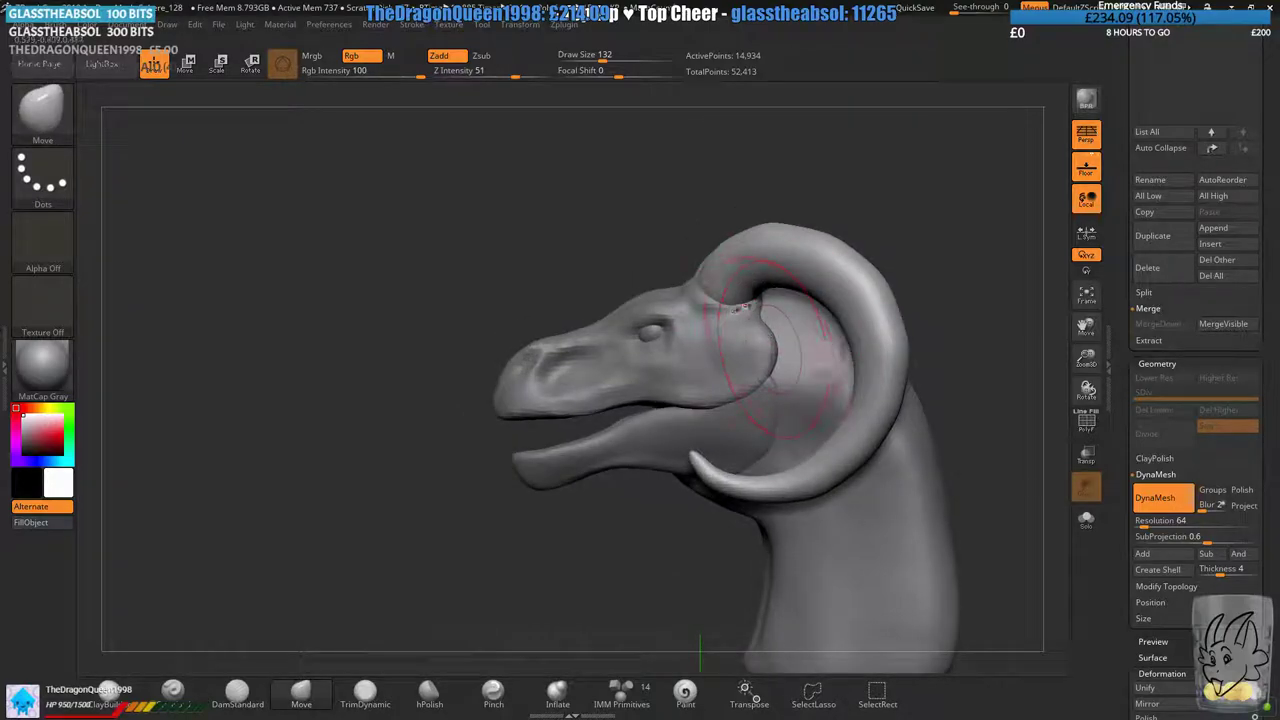
# - Nudge the front of the horn base above the brow with the Move brush at draw size 197, and remesh
pyautogui.click(612, 59)
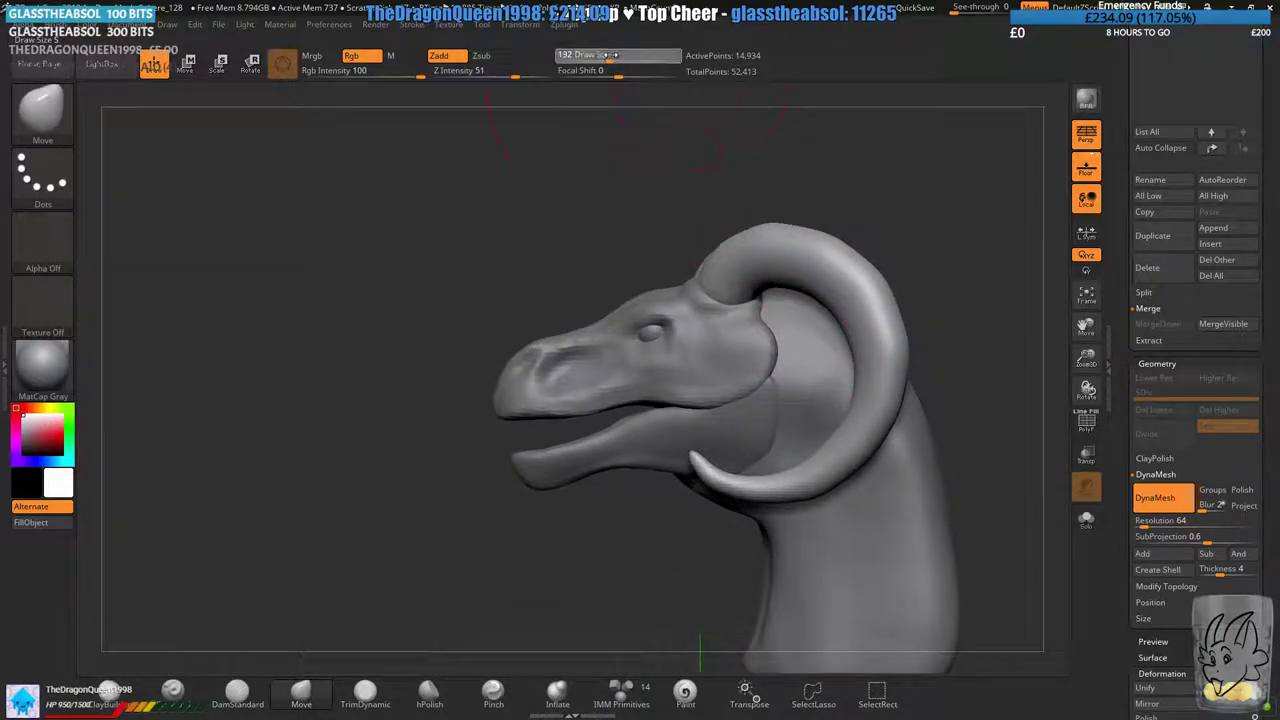
pyautogui.keyDown('ctrl'); pyautogui.moveTo(710, 292); pyautogui.dragTo(691, 333, button='right'); pyautogui.keyUp('ctrl')
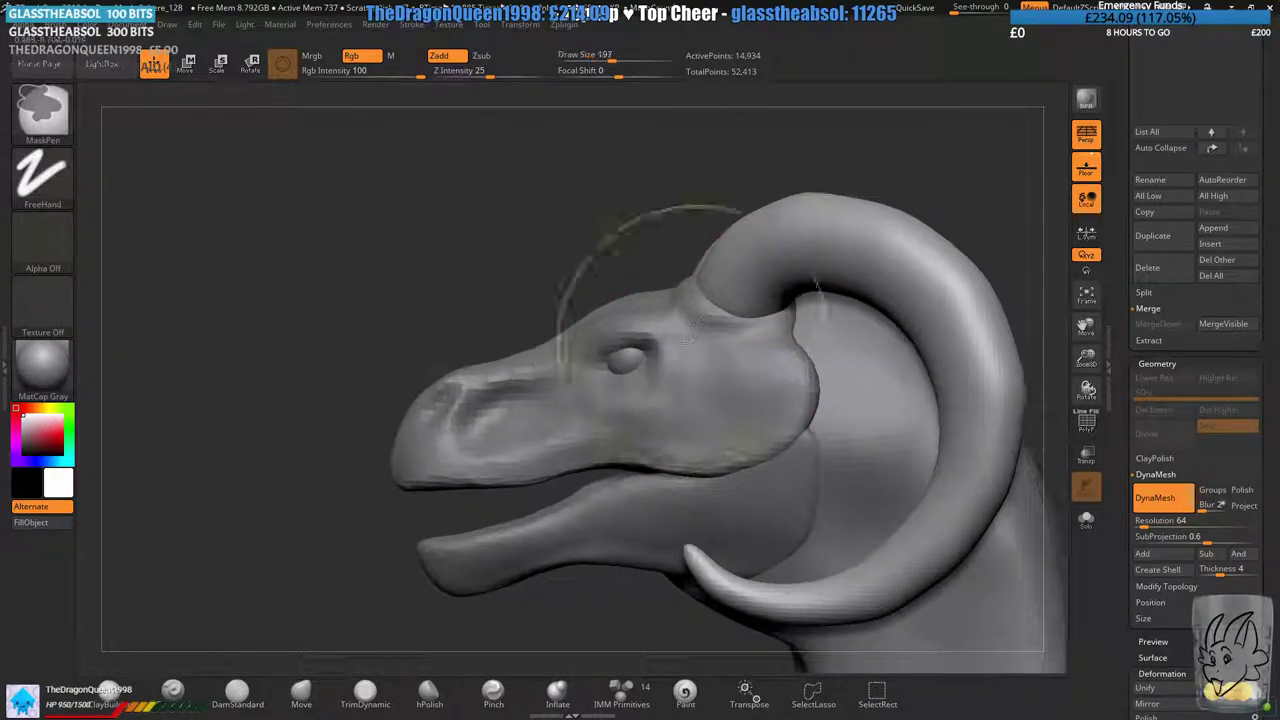
pyautogui.moveTo(692, 310); pyautogui.dragTo(672, 302)
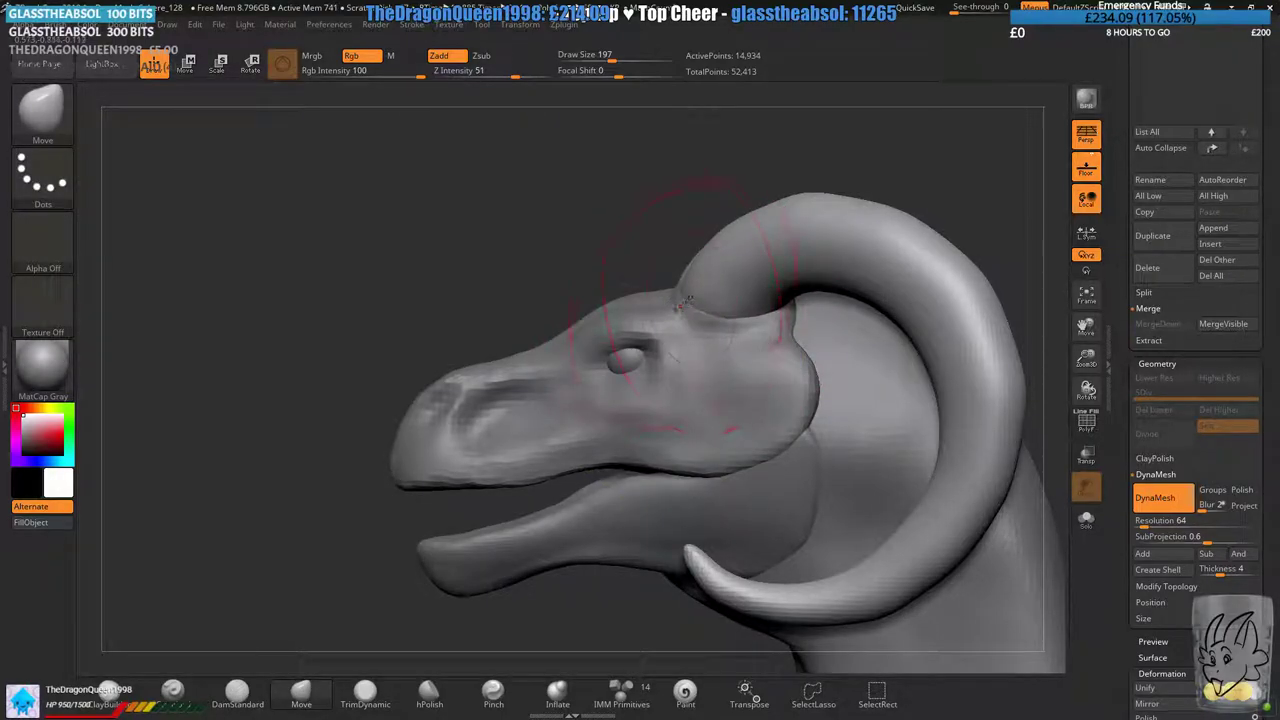
pyautogui.hotkey('ctrl', 'z')
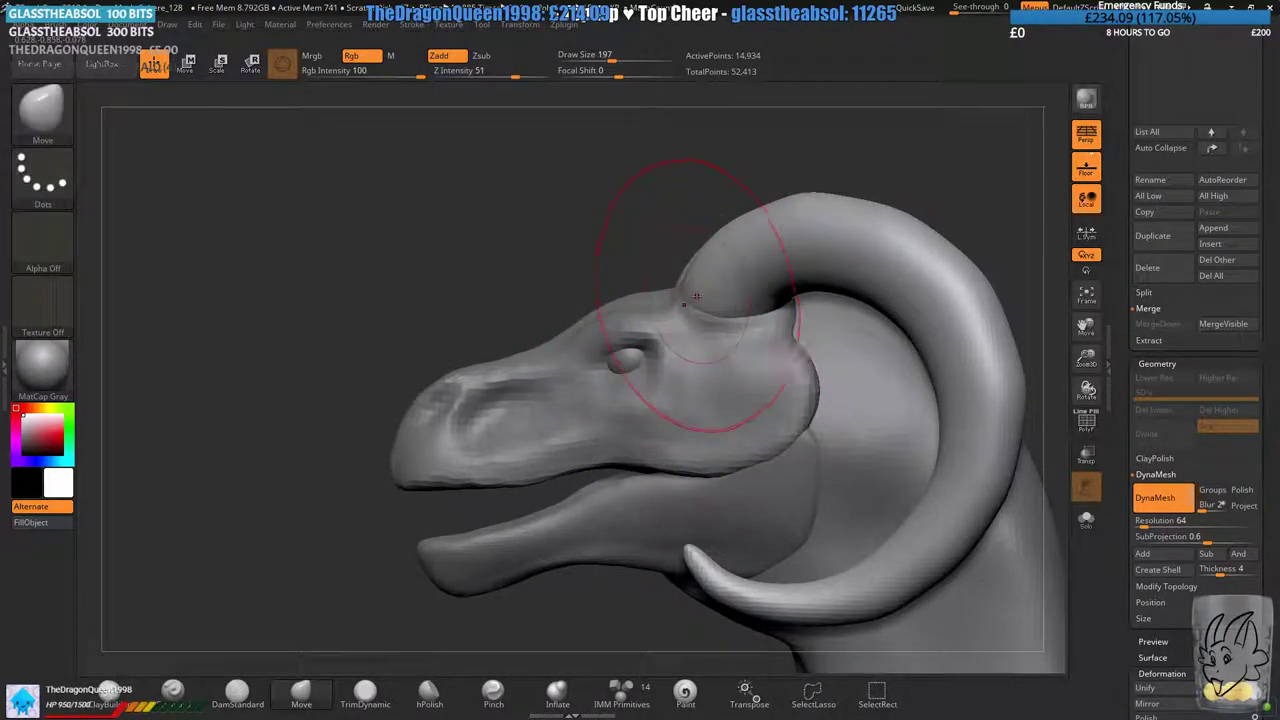
pyautogui.moveTo(691, 299); pyautogui.dragTo(700, 292)
pyautogui.moveTo(700, 292); pyautogui.dragTo(890, 210, button='right')
pyautogui.keyDown('ctrl'); pyautogui.moveTo(908, 180); pyautogui.dragTo(880, 212); pyautogui.keyUp('ctrl')
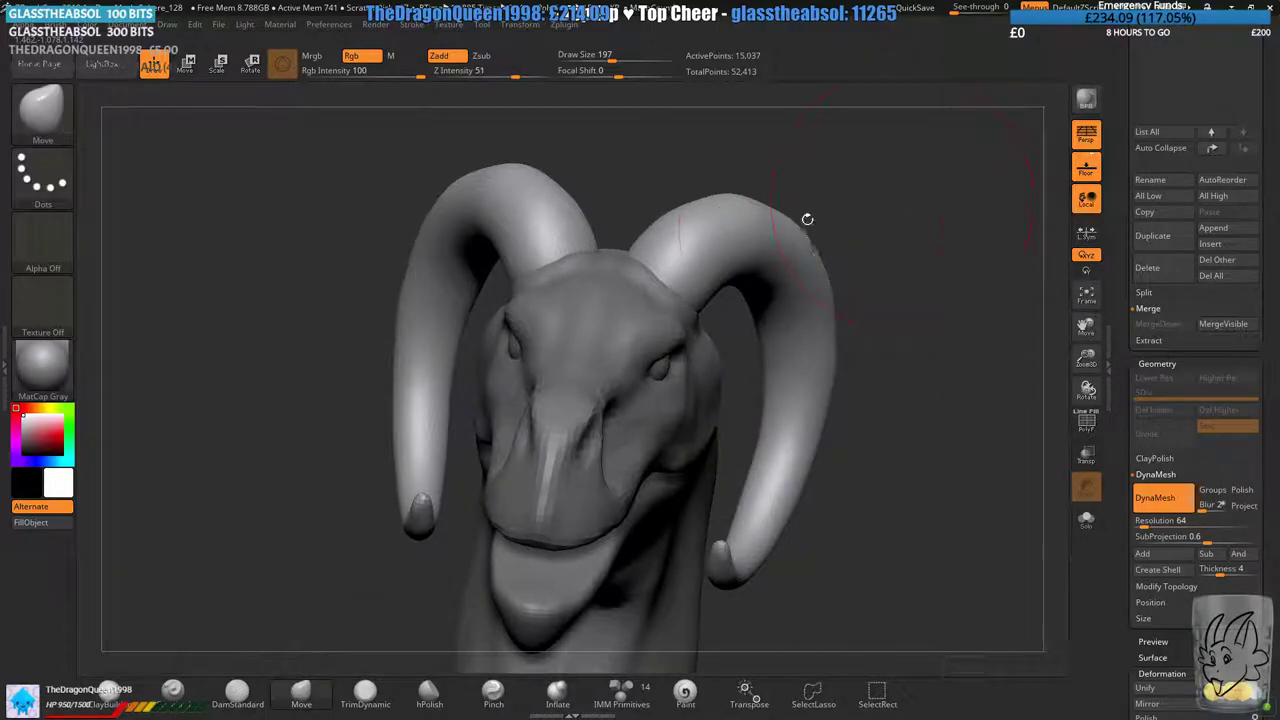
pyautogui.moveTo(806, 218); pyautogui.dragTo(871, 197, button='right')
# - On the PolySphere1 head subtool, carve a crease around the front of the horn base with DamStandard at draw size 116
pyautogui.moveTo(1119, 243); pyautogui.dragTo(1121, 403)
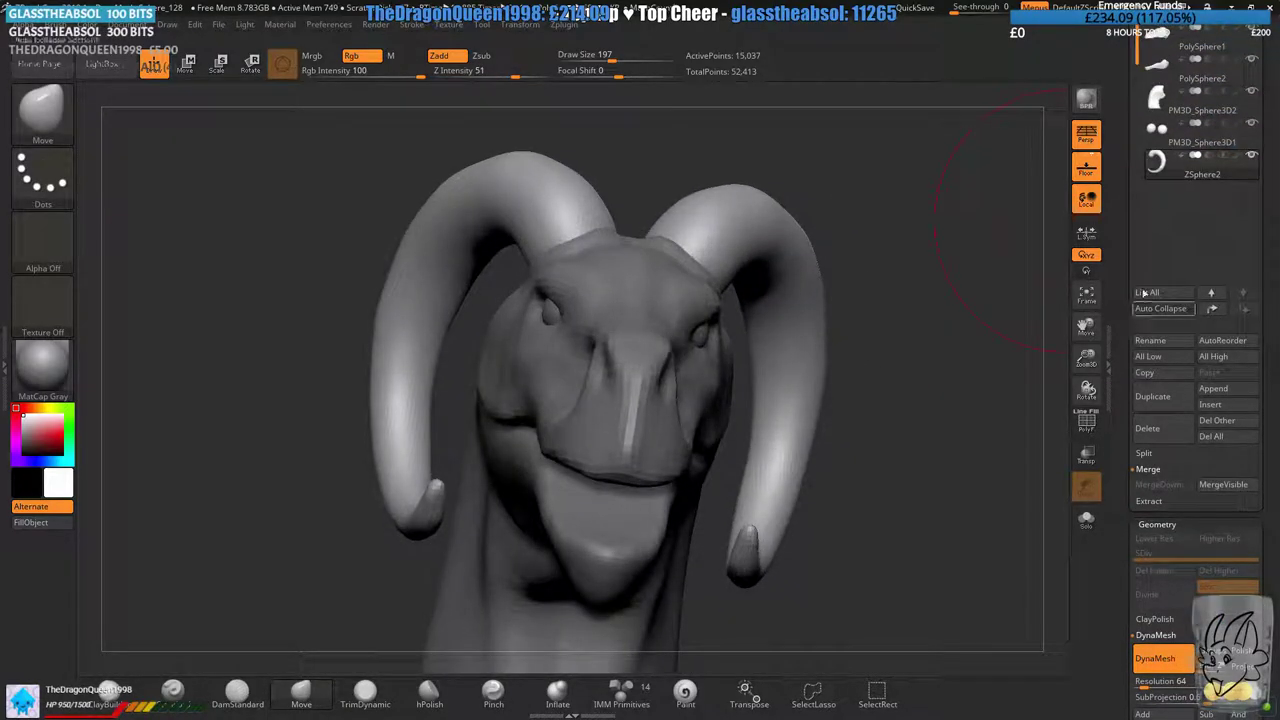
pyautogui.click(1157, 38)
pyautogui.moveTo(945, 250); pyautogui.dragTo(904, 335, button='right')
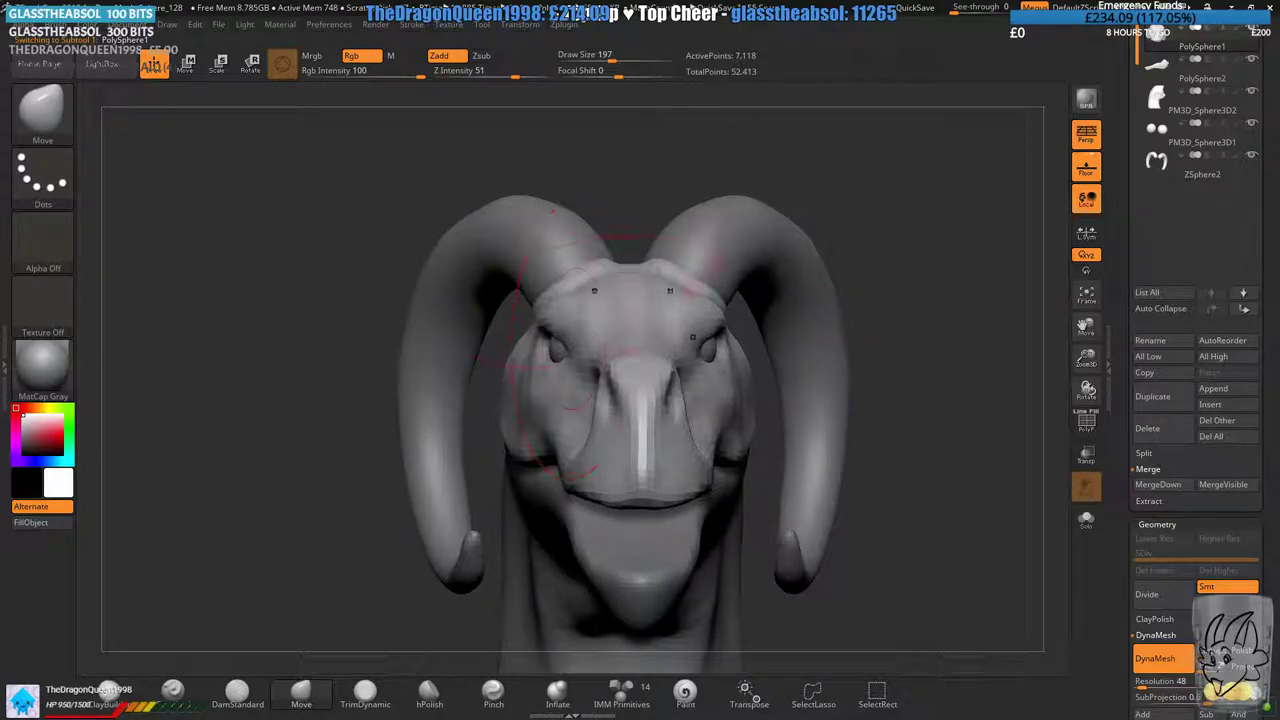
pyautogui.moveTo(600, 350); pyautogui.dragTo(505, 428, button='right')
pyautogui.click(237, 690)
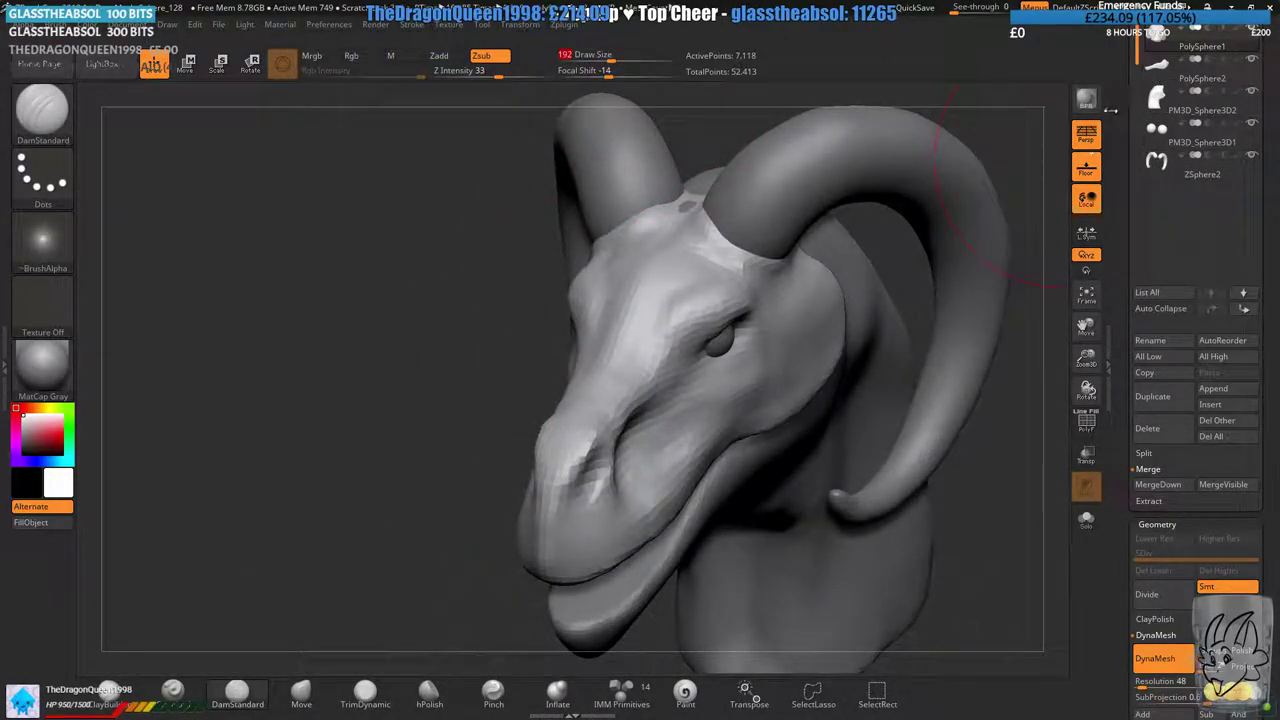
pyautogui.moveTo(821, 250); pyautogui.dragTo(827, 288, button='right')
pyautogui.keyDown('ctrl'); pyautogui.moveTo(591, 443); pyautogui.dragTo(590, 505, button='right'); pyautogui.keyUp('ctrl')
pyautogui.moveTo(608, 56); pyautogui.dragTo(600, 56)
pyautogui.keyDown('alt'); pyautogui.moveTo(715, 205); pyautogui.dragTo(594, 281, button='right'); pyautogui.keyUp('alt')
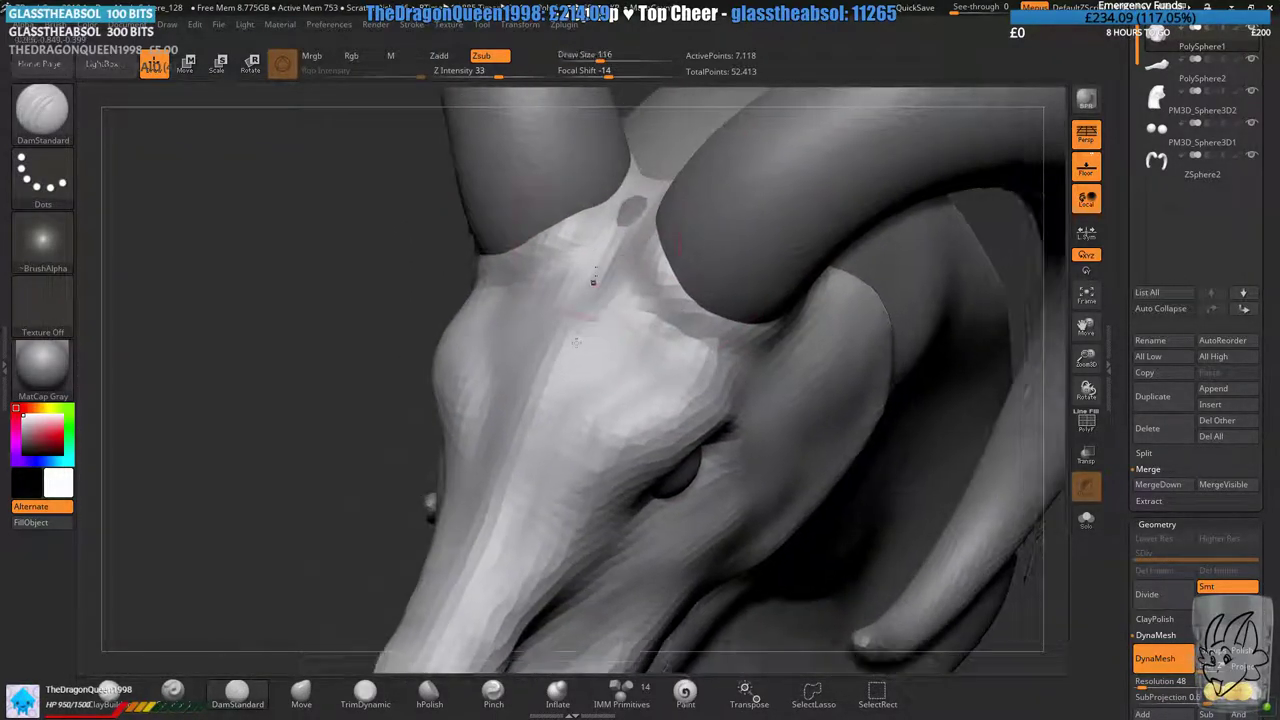
pyautogui.moveTo(590, 225)
pyautogui.mouseDown(button='right')
pyautogui.moveTo(661, 218)
pyautogui.moveTo(655, 240)
pyautogui.mouseUp(button='right')
pyautogui.moveTo(639, 225)
pyautogui.mouseDown()
pyautogui.moveTo(650, 172)
pyautogui.moveTo(643, 210)
pyautogui.moveTo(652, 178)
pyautogui.moveTo(748, 350)
pyautogui.mouseUp()
pyautogui.moveTo(768, 340); pyautogui.dragTo(660, 318, button='right')
pyautogui.moveTo(722, 361)
pyautogui.mouseDown(button='right')
pyautogui.moveTo(773, 388)
pyautogui.moveTo(726, 392)
pyautogui.mouseUp(button='right')
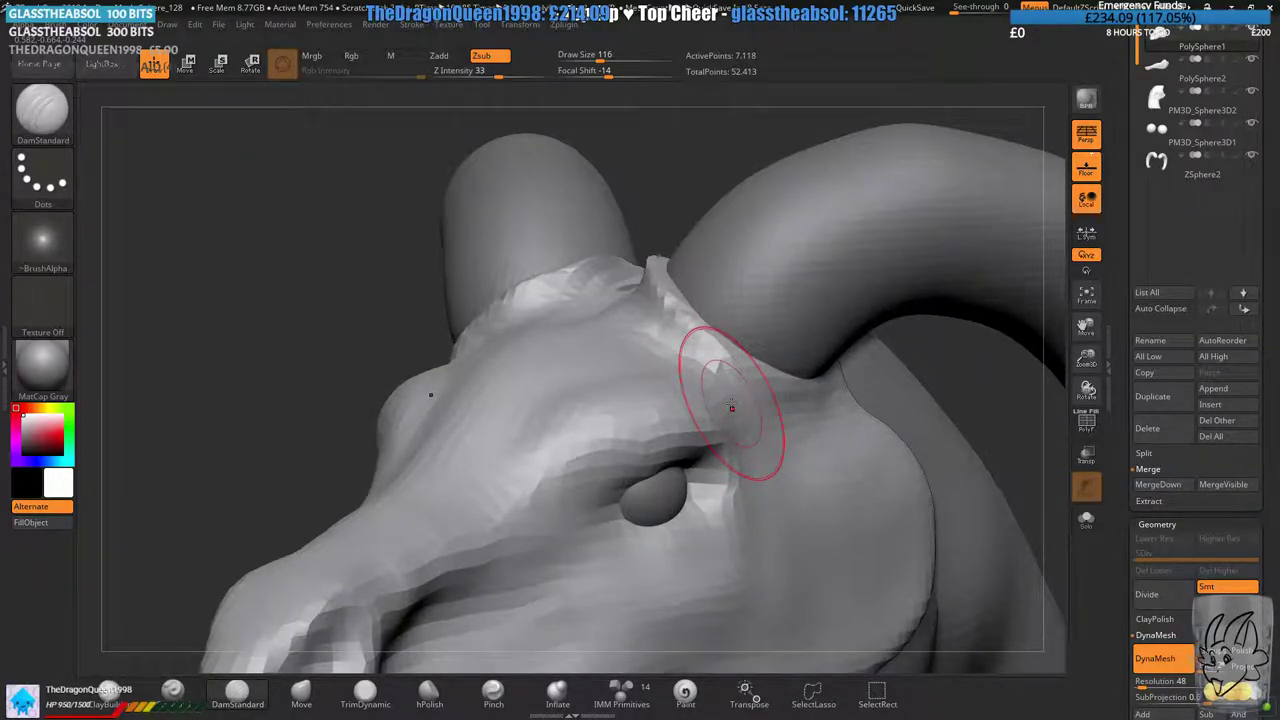
# - Extend the crease along the side of the horn base behind the eye and remesh the head
pyautogui.moveTo(724, 284); pyautogui.dragTo(697, 406, button='right')
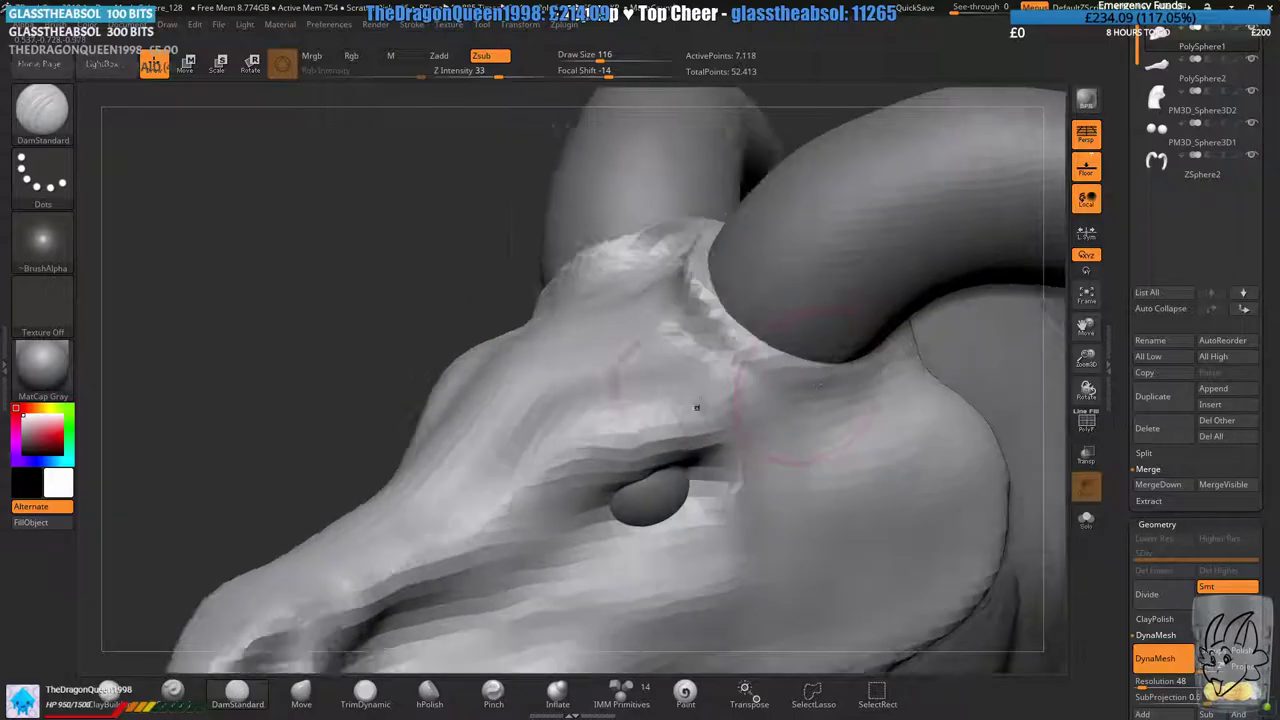
pyautogui.moveTo(746, 349); pyautogui.dragTo(848, 358)
pyautogui.moveTo(868, 352)
pyautogui.mouseDown(button='right')
pyautogui.moveTo(798, 340)
pyautogui.moveTo(893, 280)
pyautogui.mouseUp(button='right')
pyautogui.moveTo(765, 388); pyautogui.dragTo(745, 355, button='right')
pyautogui.keyDown('ctrl'); pyautogui.moveTo(362, 264); pyautogui.dragTo(416, 346); pyautogui.keyUp('ctrl')
pyautogui.moveTo(425, 340); pyautogui.dragTo(463, 374, button='right')
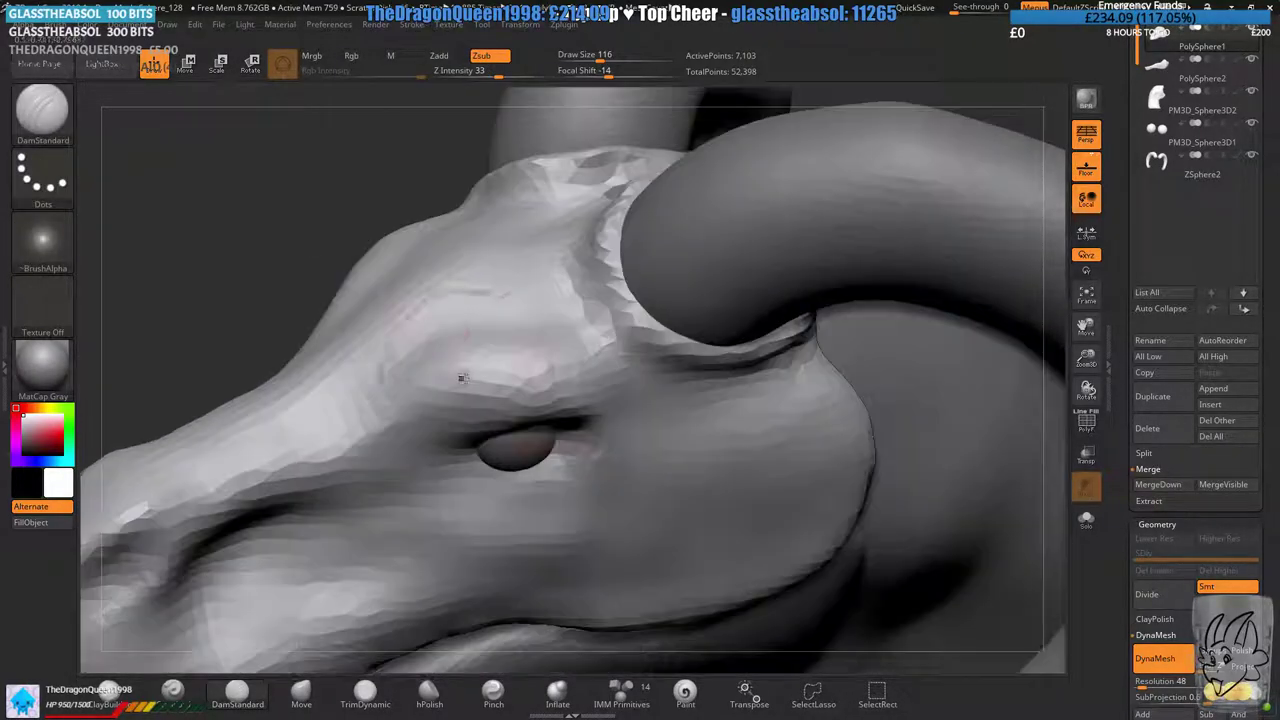
# - Refine and smooth the skull rim around the front and inner sides of the horn bases, and remesh the head
pyautogui.moveTo(602, 335); pyautogui.dragTo(618, 388, button='right')
pyautogui.moveTo(592, 258)
pyautogui.keyDown('shift'); pyautogui.mouseDown()
pyautogui.moveTo(618, 370)
pyautogui.moveTo(643, 253)
pyautogui.moveTo(622, 362)
pyautogui.mouseUp(); pyautogui.keyUp('shift')
pyautogui.moveTo(626, 350)
pyautogui.mouseDown(button='right')
pyautogui.moveTo(637, 252)
pyautogui.moveTo(682, 201)
pyautogui.mouseUp(button='right')
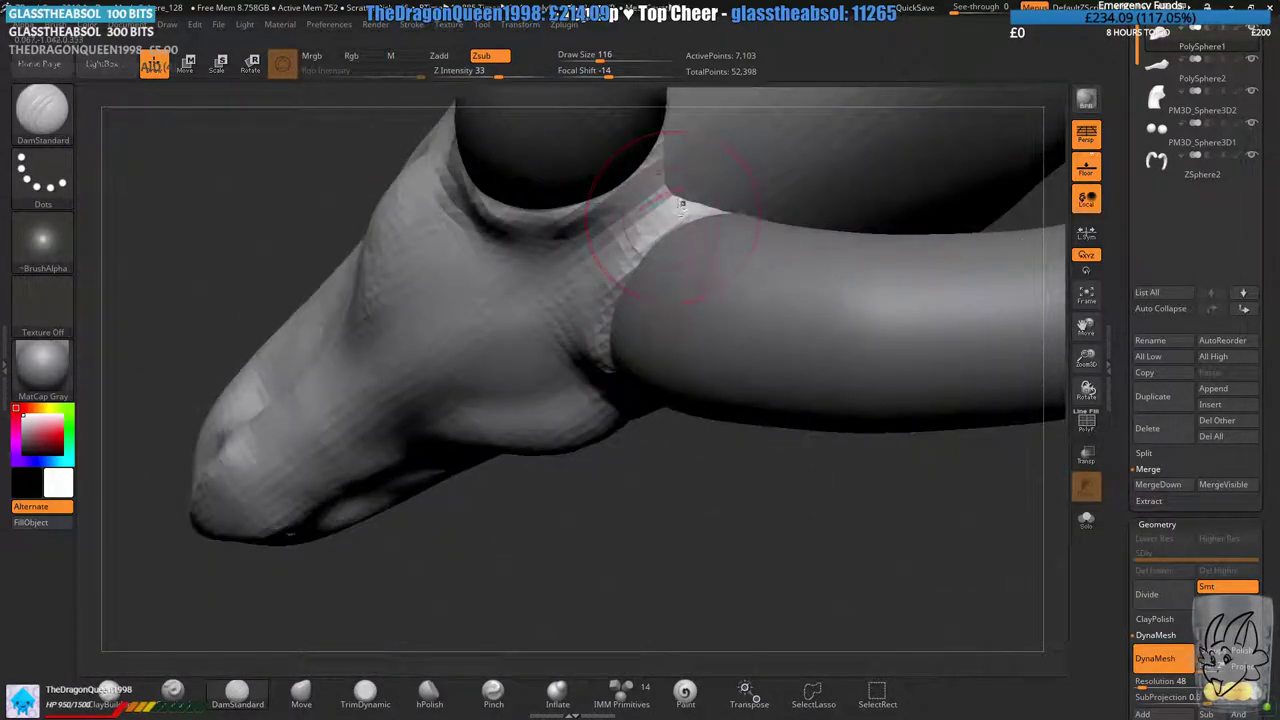
pyautogui.moveTo(696, 247)
pyautogui.mouseDown(button='right')
pyautogui.moveTo(700, 206)
pyautogui.moveTo(630, 313)
pyautogui.mouseUp(button='right')
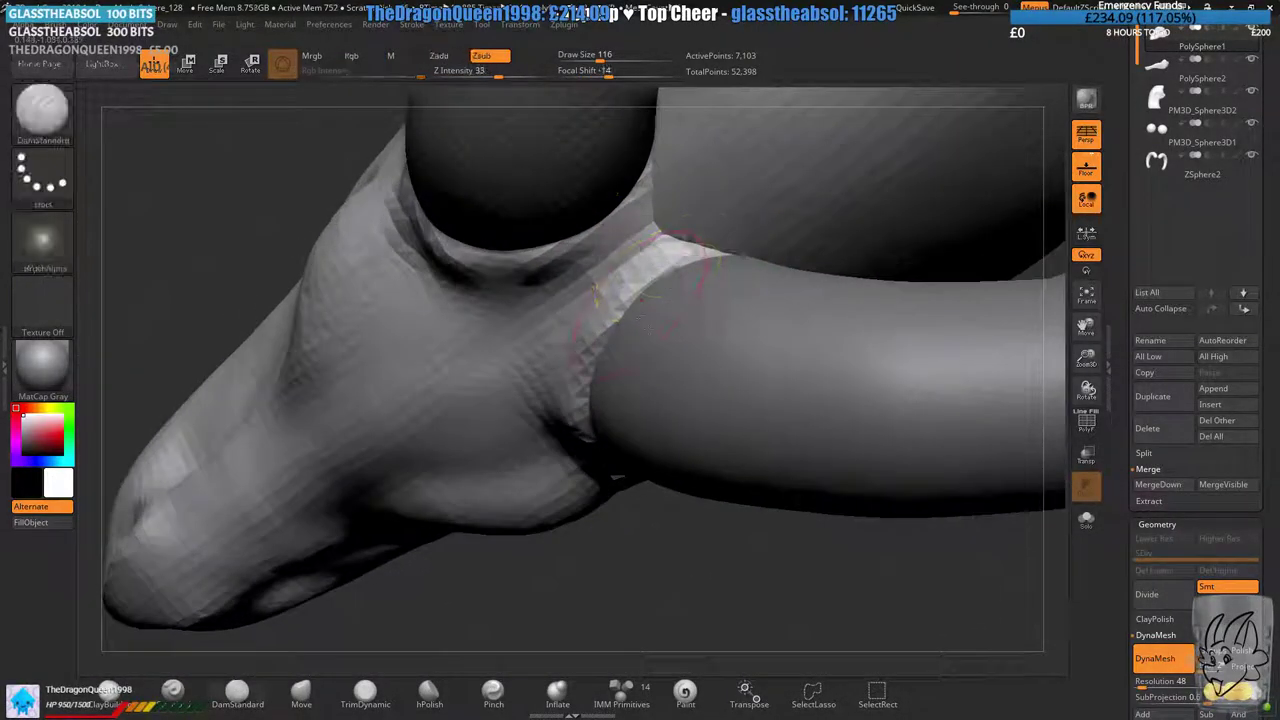
pyautogui.keyDown('shift'); pyautogui.moveTo(617, 318); pyautogui.dragTo(660, 262); pyautogui.keyUp('shift')
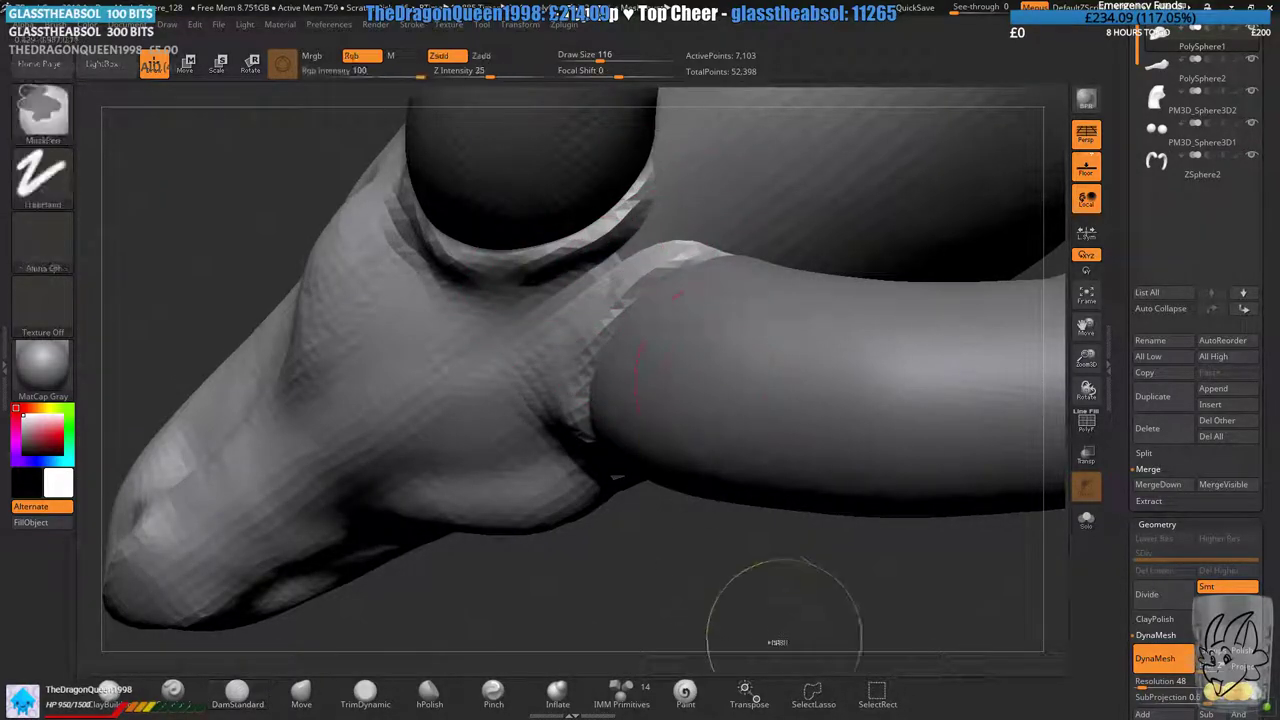
pyautogui.keyDown('ctrl'); pyautogui.moveTo(785, 616); pyautogui.dragTo(748, 598); pyautogui.keyUp('ctrl')
pyautogui.keyDown('ctrl'); pyautogui.moveTo(671, 506); pyautogui.dragTo(677, 386, button='right'); pyautogui.keyUp('ctrl')
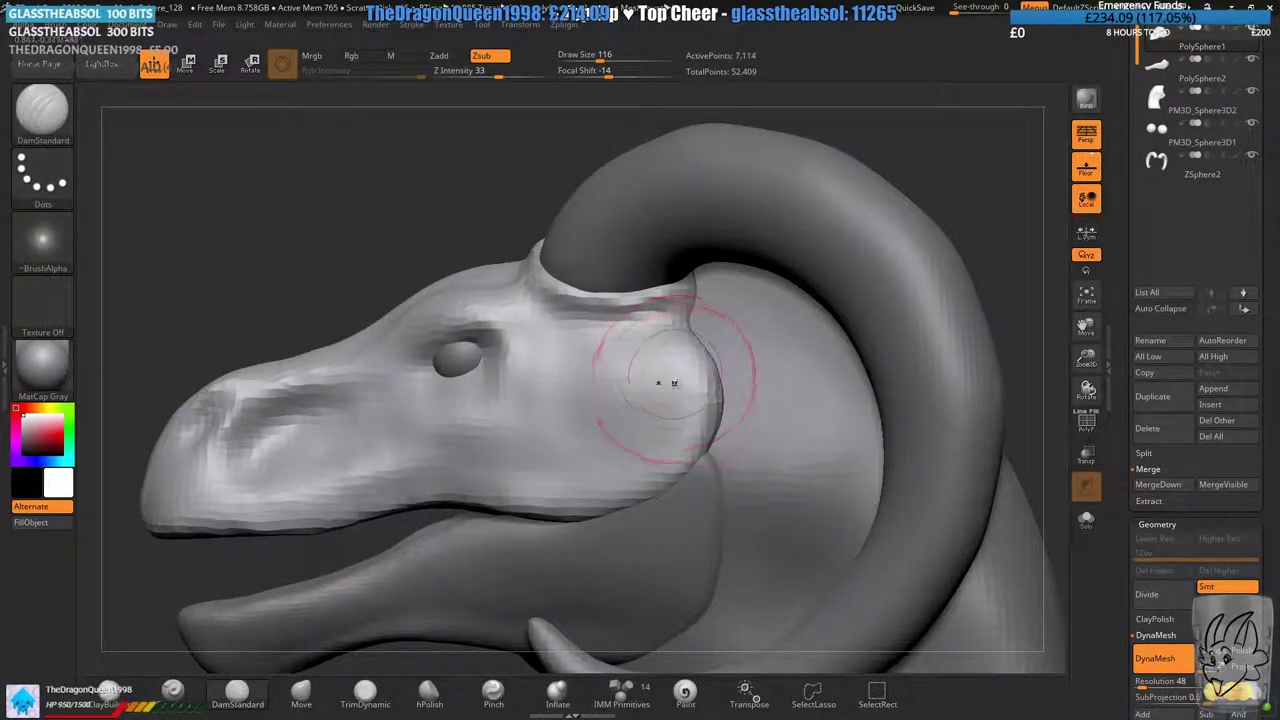
# - Build up and smooth the skull around the horn bases with ClayBuildup at draw size 116, and remesh the head
pyautogui.click(118, 694)
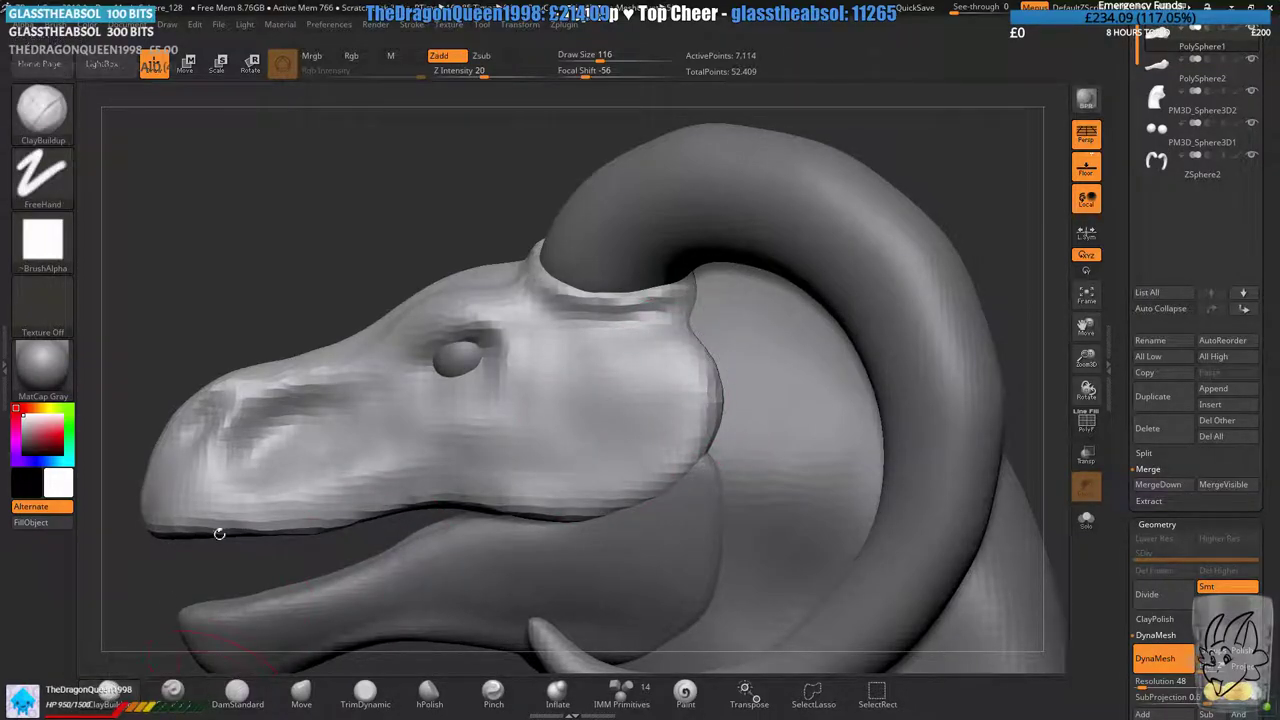
pyautogui.moveTo(536, 341); pyautogui.dragTo(632, 340, button='right')
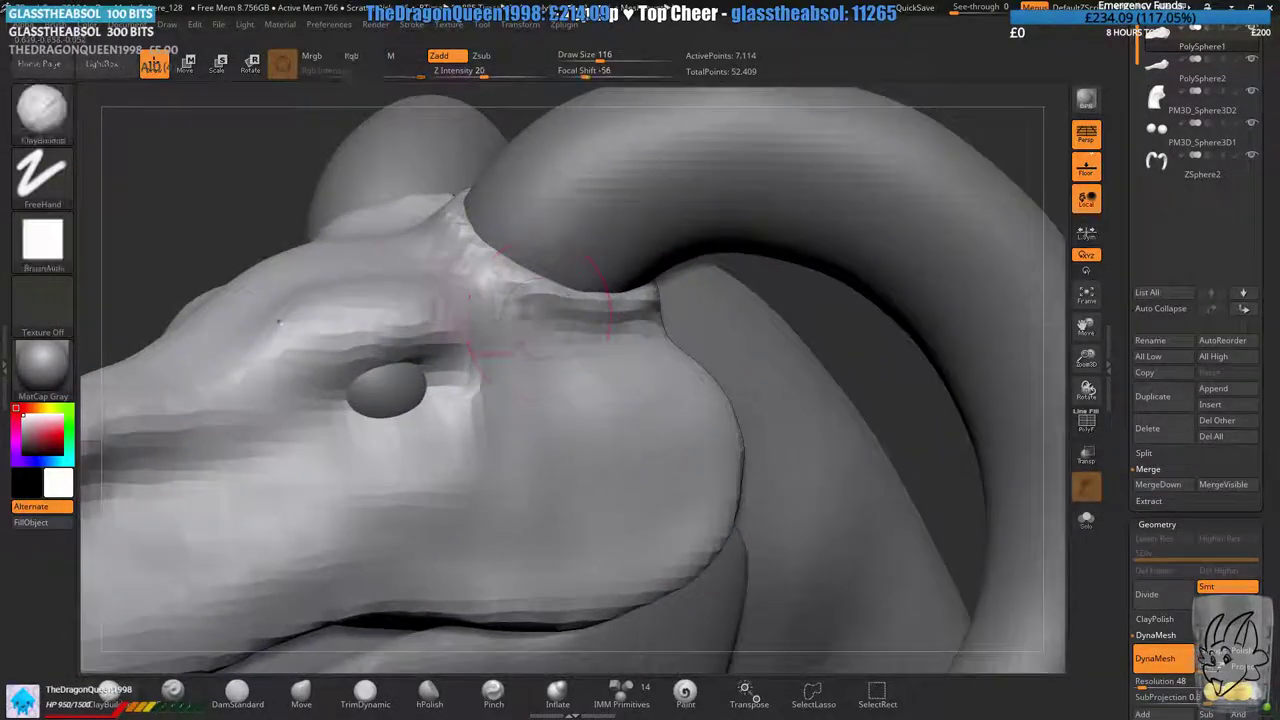
pyautogui.moveTo(640, 302)
pyautogui.keyDown('shift'); pyautogui.mouseDown()
pyautogui.moveTo(491, 266)
pyautogui.moveTo(610, 304)
pyautogui.mouseUp(); pyautogui.keyUp('shift')
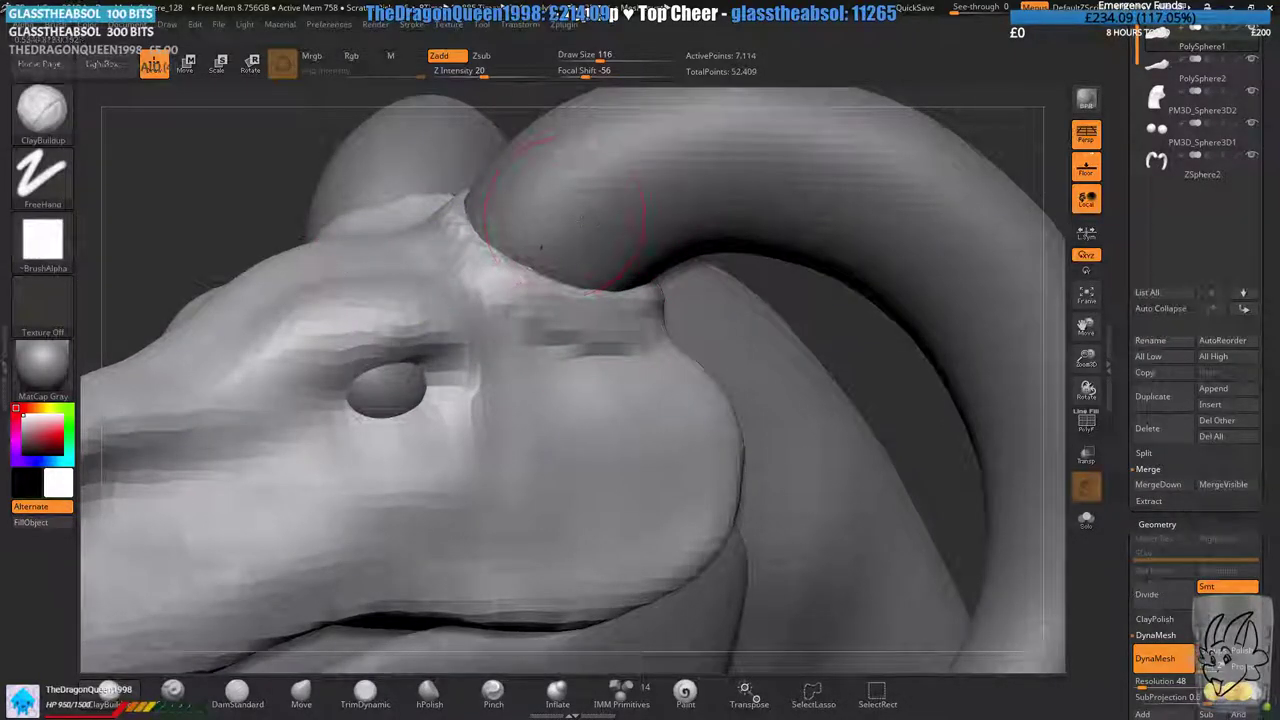
pyautogui.moveTo(585, 300); pyautogui.dragTo(625, 330, button='right')
pyautogui.moveTo(563, 253); pyautogui.dragTo(551, 245, button='right')
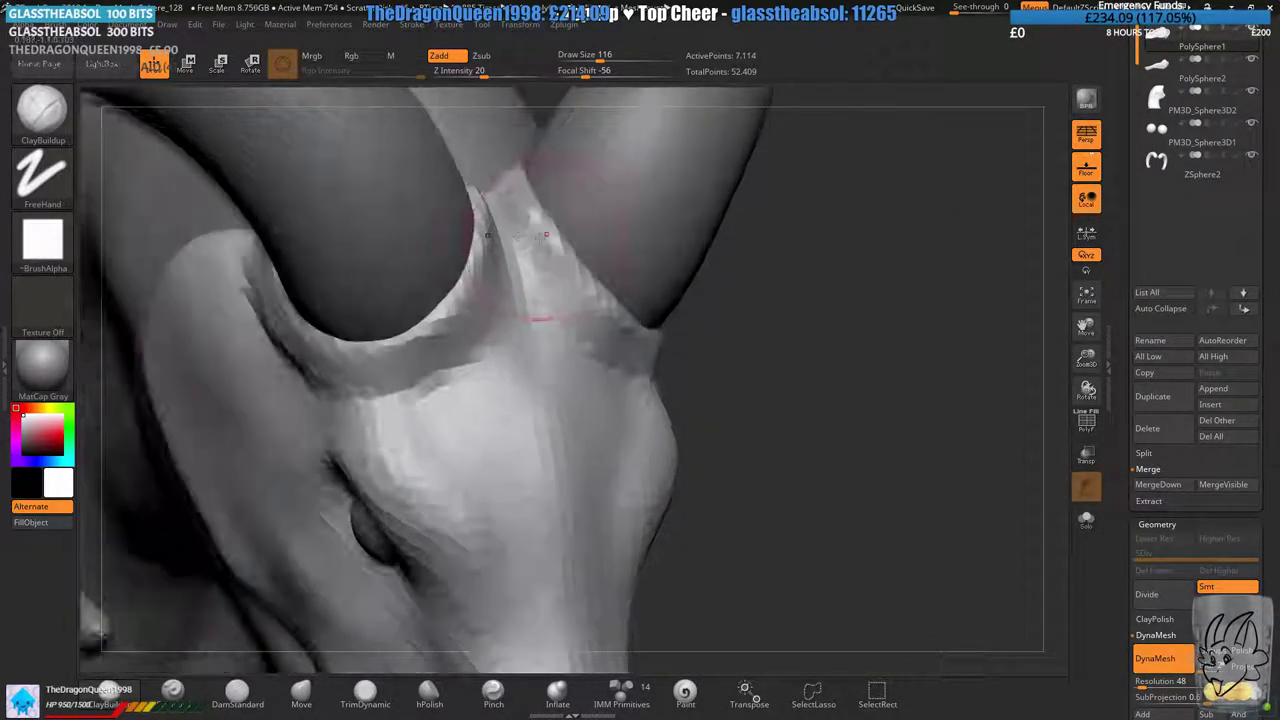
pyautogui.moveTo(551, 245)
pyautogui.mouseDown()
pyautogui.moveTo(530, 208)
pyautogui.moveTo(585, 315)
pyautogui.mouseUp()
pyautogui.moveTo(630, 320); pyautogui.dragTo(569, 268, button='right')
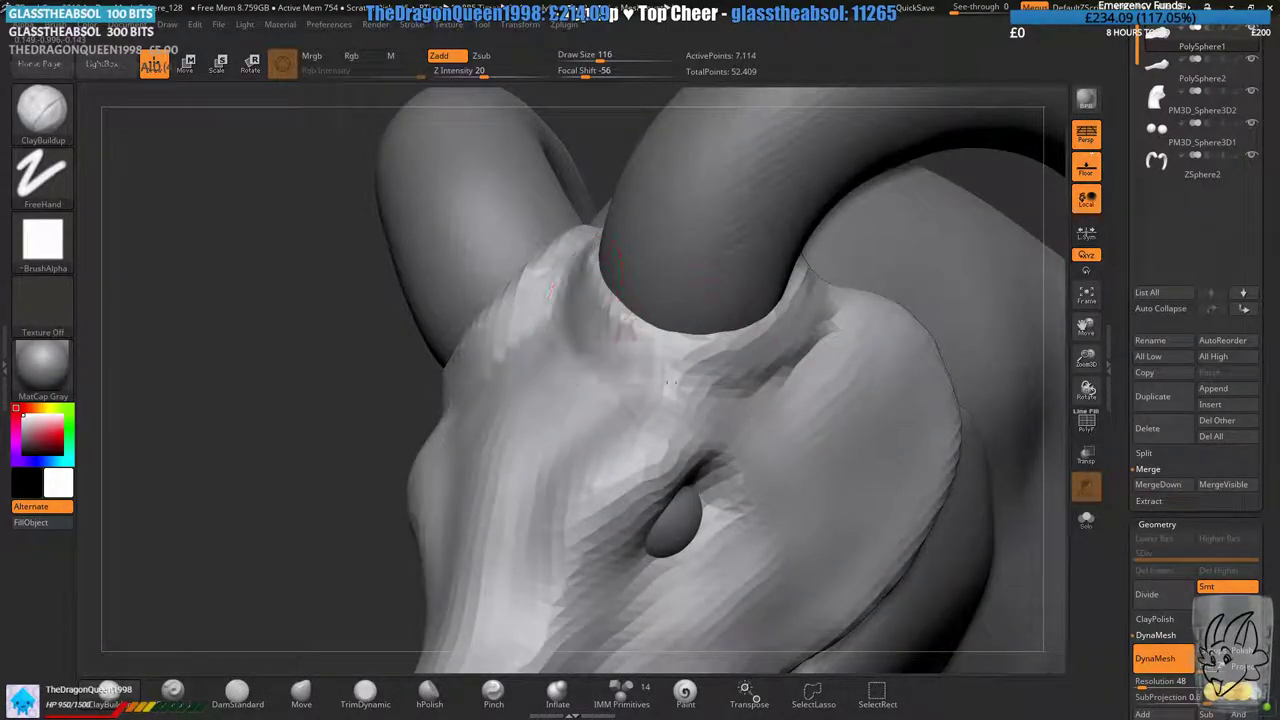
pyautogui.keyDown('ctrl'); pyautogui.moveTo(280, 366); pyautogui.dragTo(310, 395); pyautogui.keyUp('ctrl')
# - Examine how the horns blend into the head from the front and the side
pyautogui.moveTo(391, 431)
pyautogui.mouseDown(button='right')
pyautogui.moveTo(540, 560)
pyautogui.moveTo(560, 470)
pyautogui.moveTo(650, 360)
pyautogui.mouseUp(button='right')
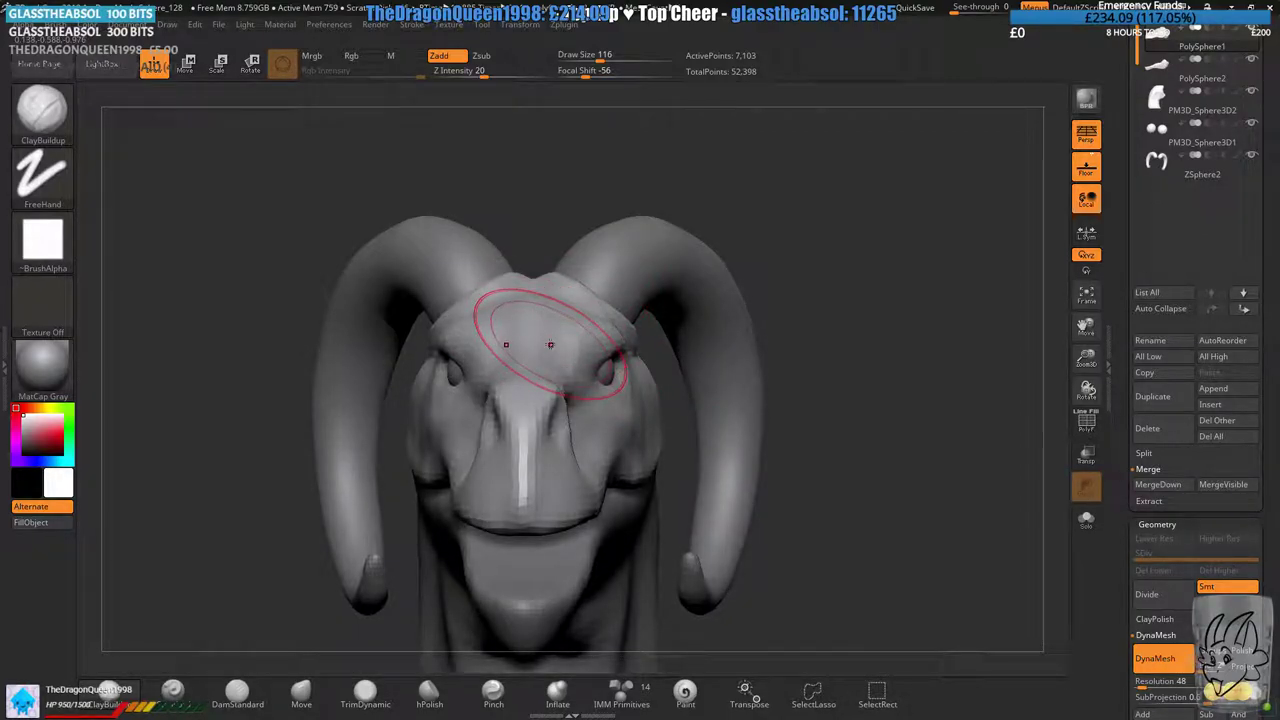
pyautogui.moveTo(459, 330); pyautogui.dragTo(580, 470, button='right')
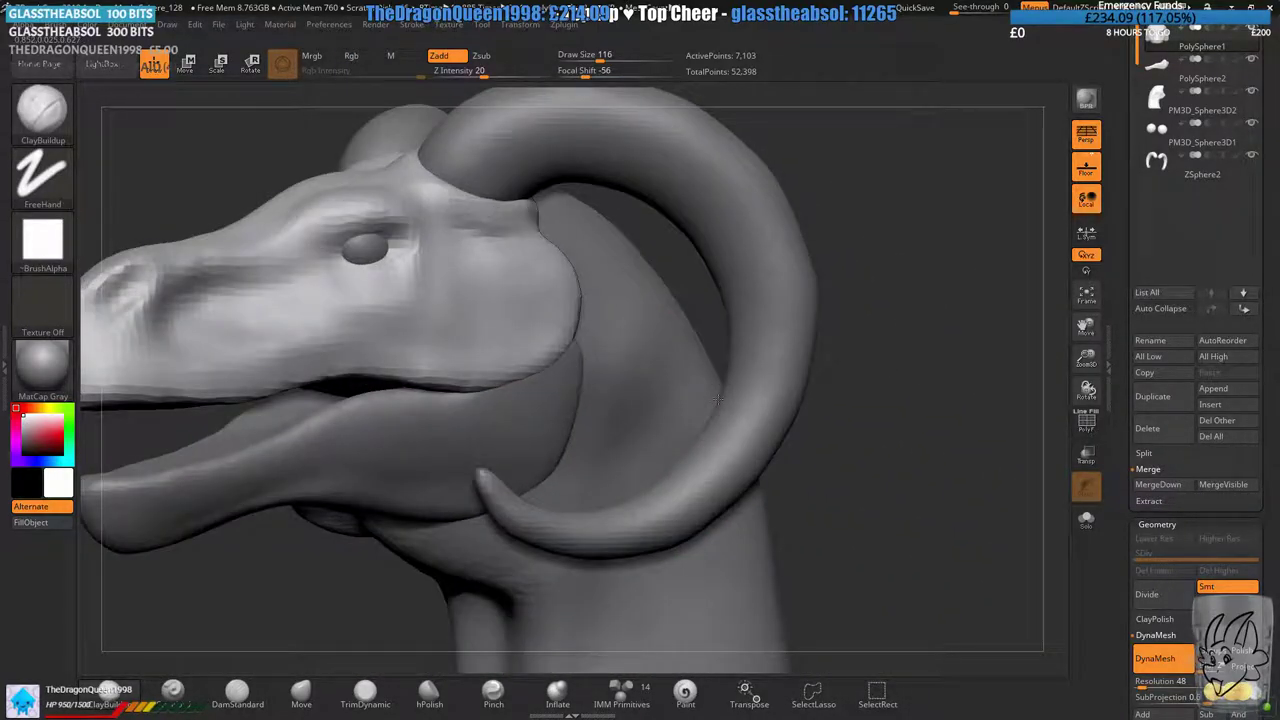
pyautogui.keyDown('ctrl'); pyautogui.moveTo(684, 466); pyautogui.dragTo(978, 126, button='right'); pyautogui.keyUp('ctrl')
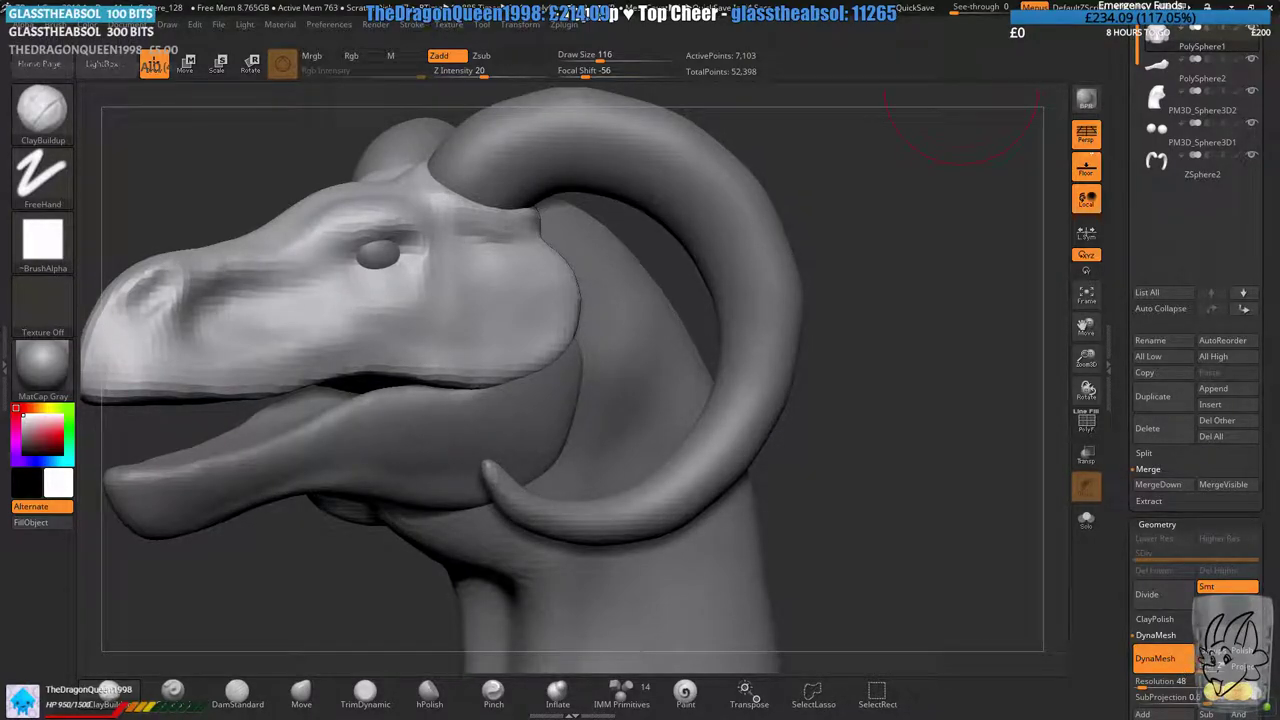
pyautogui.press('super')
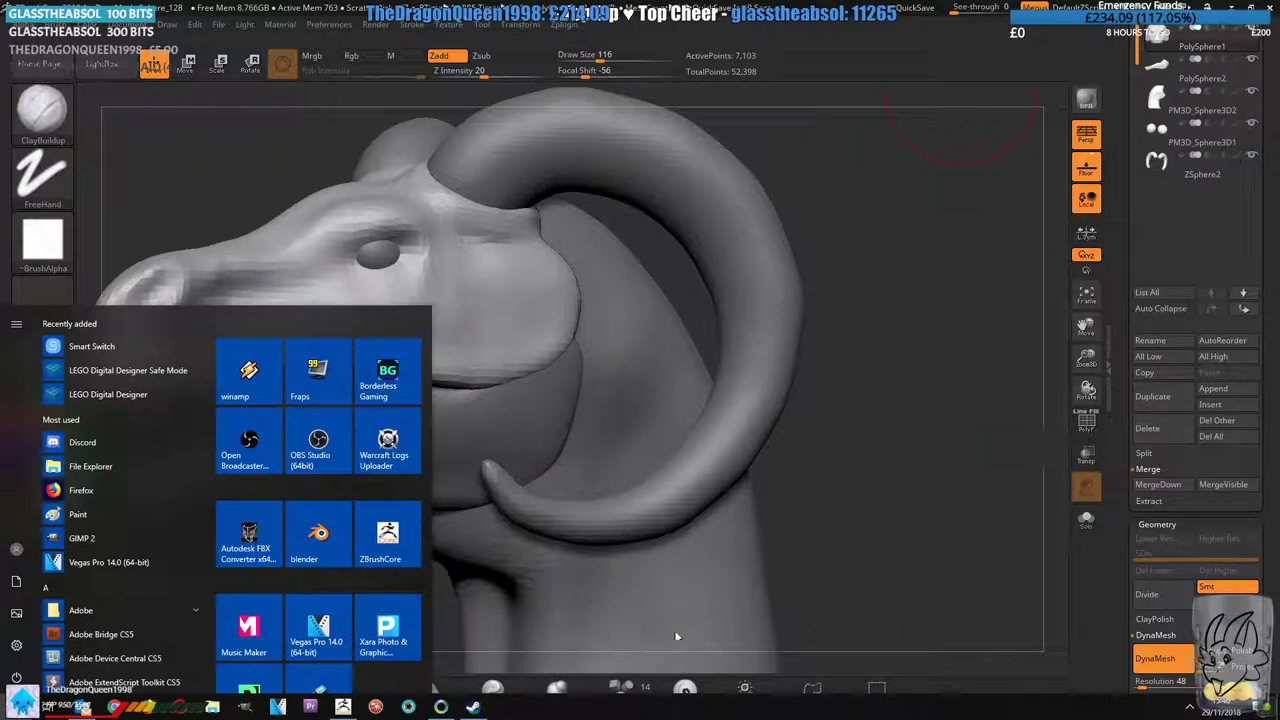
pyautogui.click(883, 539)
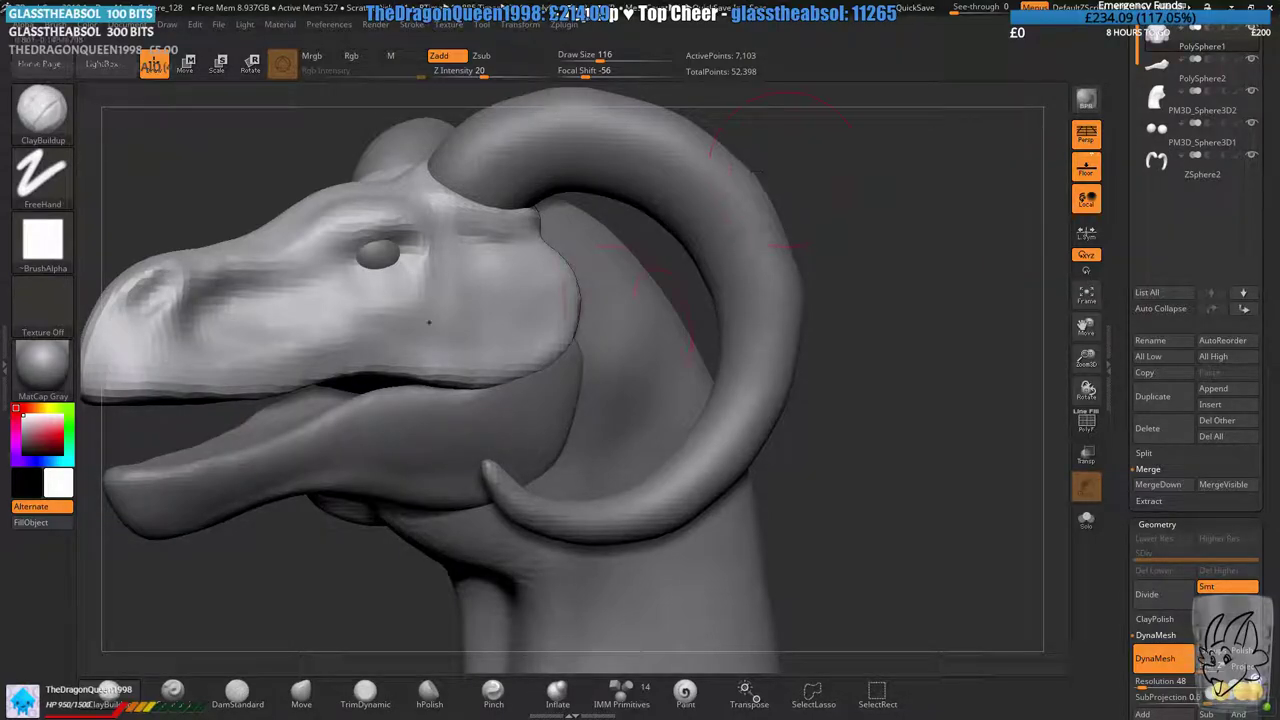
pyautogui.moveTo(451, 294)
pyautogui.keyDown('alt'); pyautogui.mouseDown(button='right')
pyautogui.moveTo(594, 314)
pyautogui.moveTo(694, 357)
pyautogui.moveTo(673, 377)
pyautogui.moveTo(655, 356)
pyautogui.moveTo(780, 362)
pyautogui.moveTo(663, 345)
pyautogui.moveTo(790, 352)
pyautogui.moveTo(690, 365)
pyautogui.moveTo(720, 514)
pyautogui.mouseUp(button='right'); pyautogui.keyUp('alt')
pyautogui.press('ctrl')
pyautogui.moveTo(720, 514); pyautogui.dragTo(743, 397)
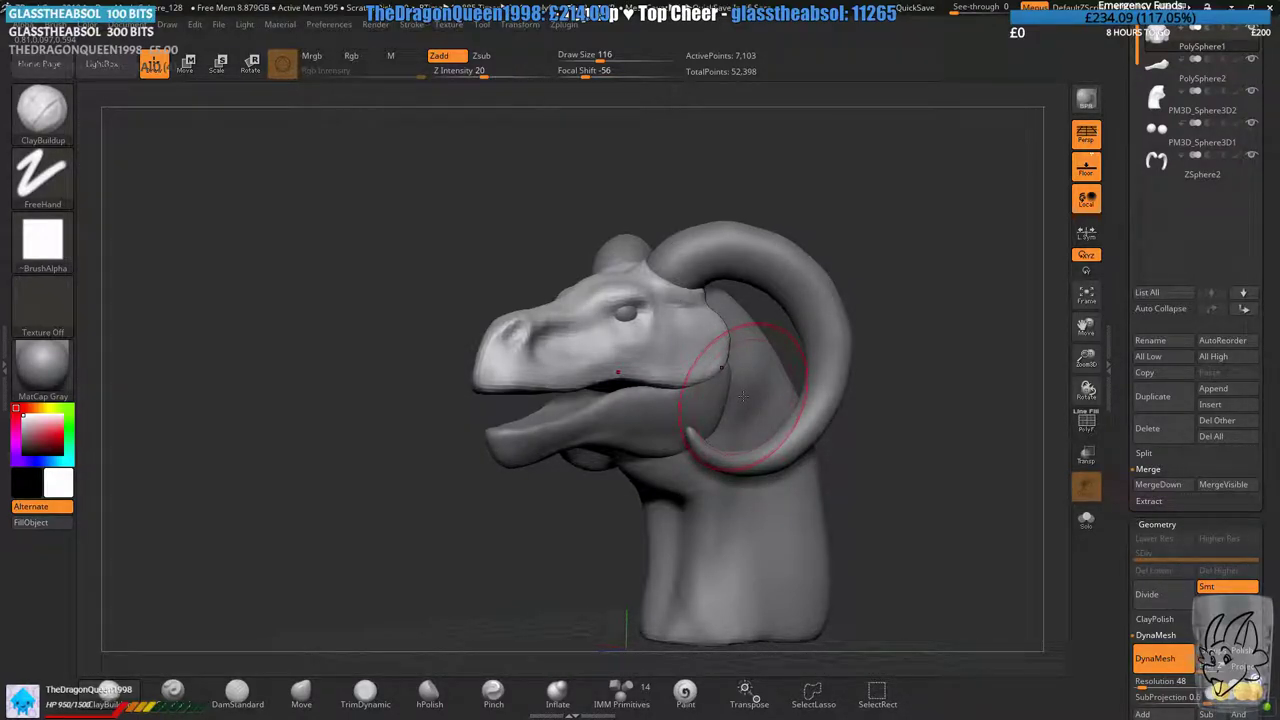
# - Try to pull the rear end of the brow ridge into a point with the Move brush at draw size 74
pyautogui.keyDown('alt'); pyautogui.moveTo(588, 427); pyautogui.dragTo(566, 403, button='right'); pyautogui.keyUp('alt')
pyautogui.keyDown('ctrl'); pyautogui.moveTo(549, 288); pyautogui.dragTo(608, 292, button='right'); pyautogui.keyUp('ctrl')
pyautogui.click(600, 55)
pyautogui.moveTo(600, 55); pyautogui.dragTo(584, 55)
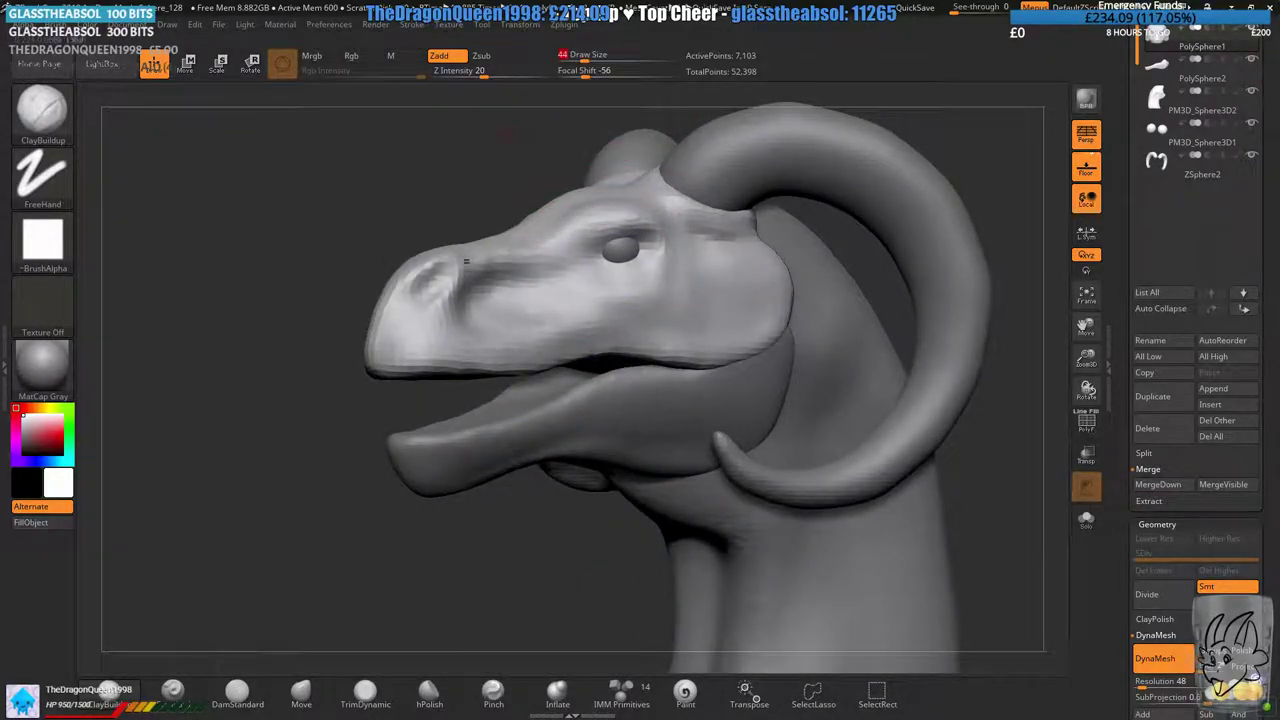
pyautogui.keyDown('alt'); pyautogui.moveTo(378, 420); pyautogui.dragTo(362, 541, button='right'); pyautogui.keyUp('alt')
pyautogui.moveTo(598, 295)
pyautogui.keyDown('ctrl'); pyautogui.mouseDown(button='right')
pyautogui.moveTo(664, 340)
pyautogui.moveTo(657, 275)
pyautogui.mouseUp(button='right'); pyautogui.keyUp('ctrl')
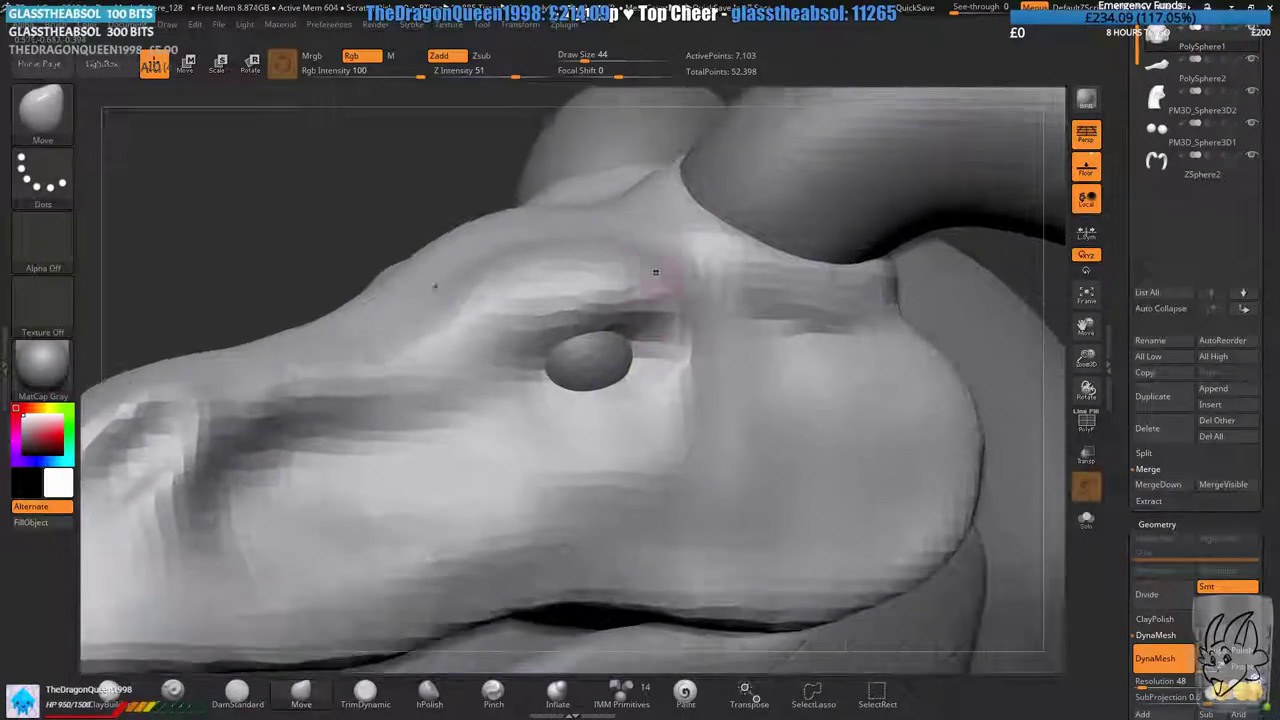
pyautogui.moveTo(586, 58); pyautogui.dragTo(592, 58)
pyautogui.keyDown('ctrl'); pyautogui.moveTo(690, 264); pyautogui.dragTo(706, 300, button='right'); pyautogui.keyUp('ctrl')
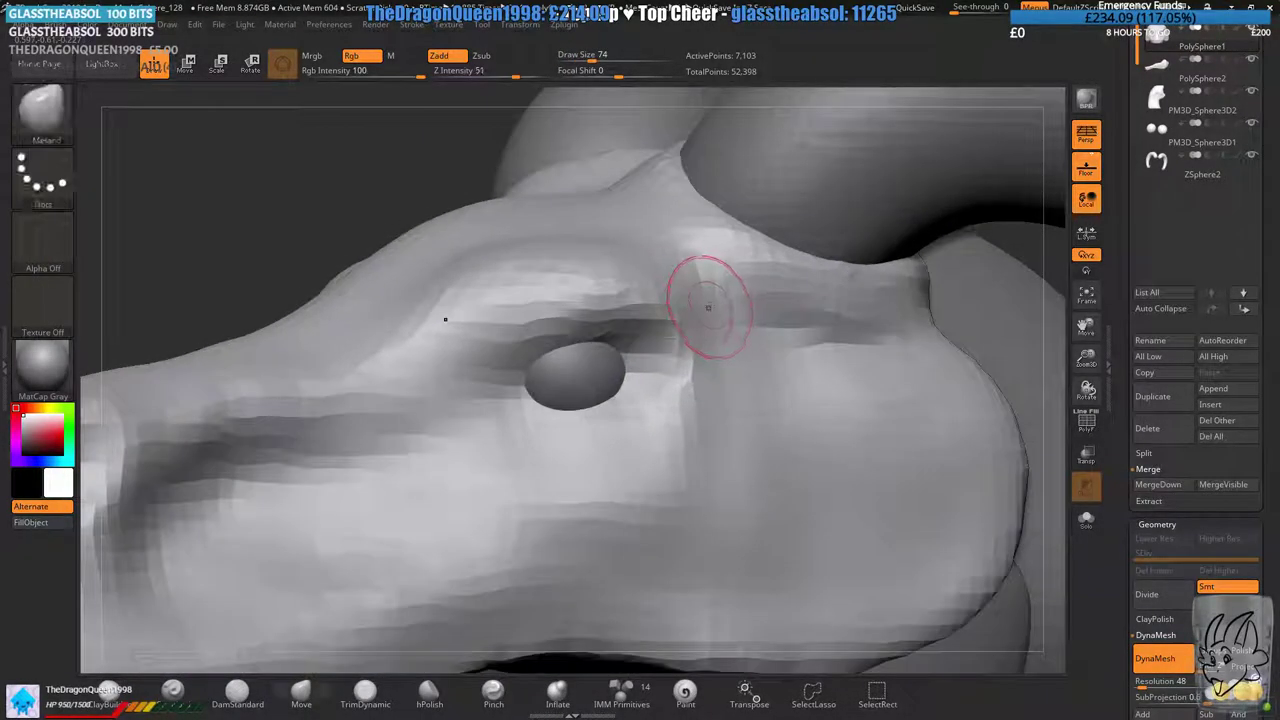
pyautogui.moveTo(676, 301); pyautogui.dragTo(726, 244)
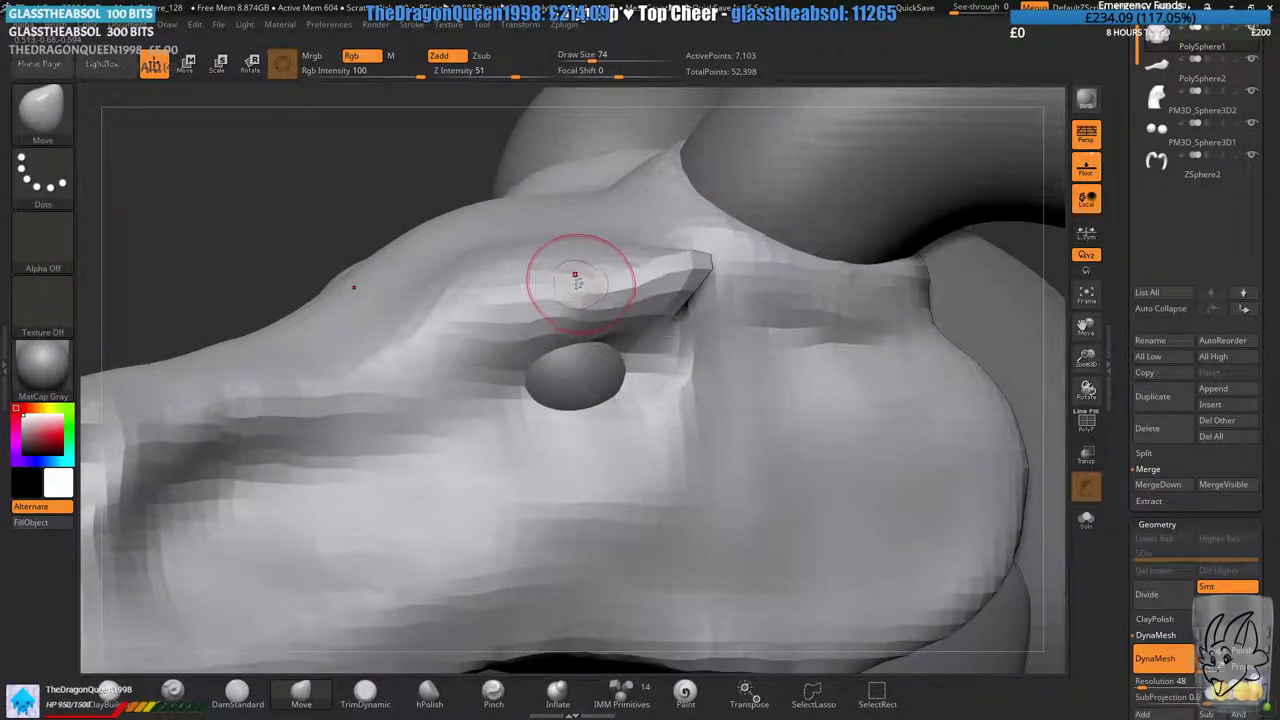
pyautogui.hotkey('ctrl', 'z')
# - Try to pull a row of spikes out of the brow ridge above the eye with the Move brush, and undo them
pyautogui.moveTo(651, 266); pyautogui.dragTo(668, 257, button='right')
pyautogui.moveTo(672, 284); pyautogui.dragTo(718, 255)
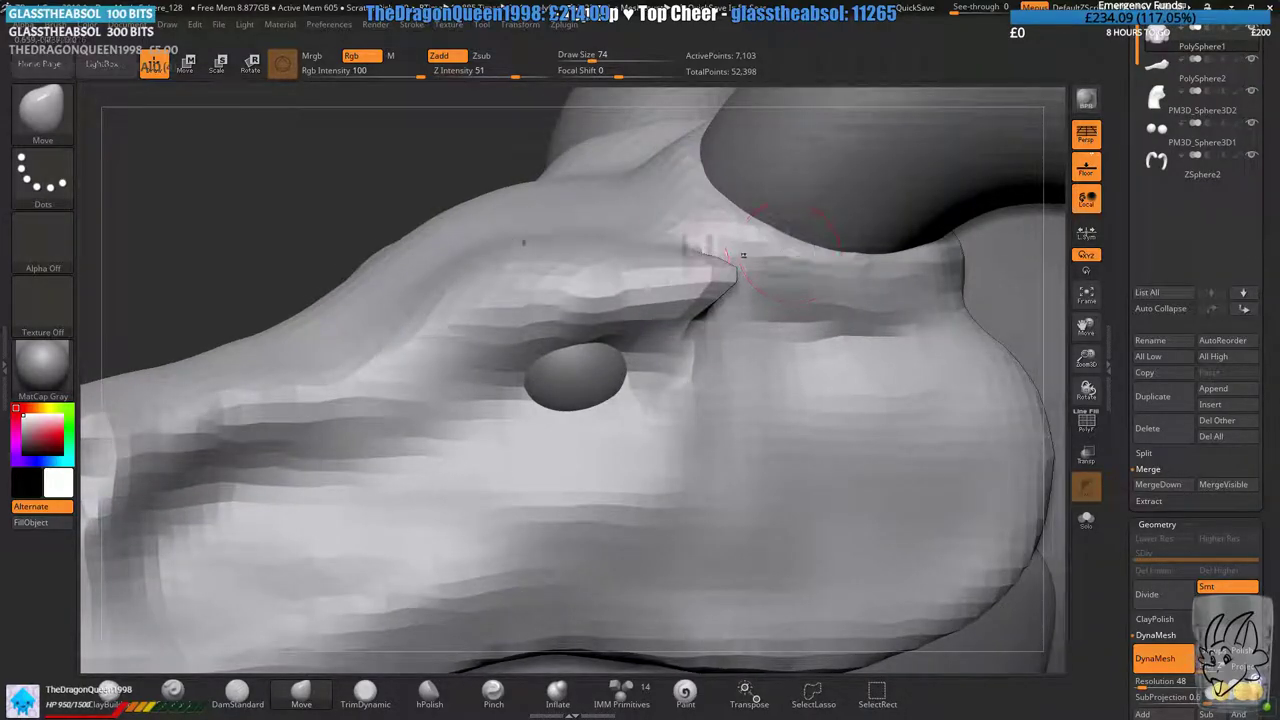
pyautogui.moveTo(718, 255); pyautogui.dragTo(706, 232, button='right')
pyautogui.hotkey('ctrl', 'z')
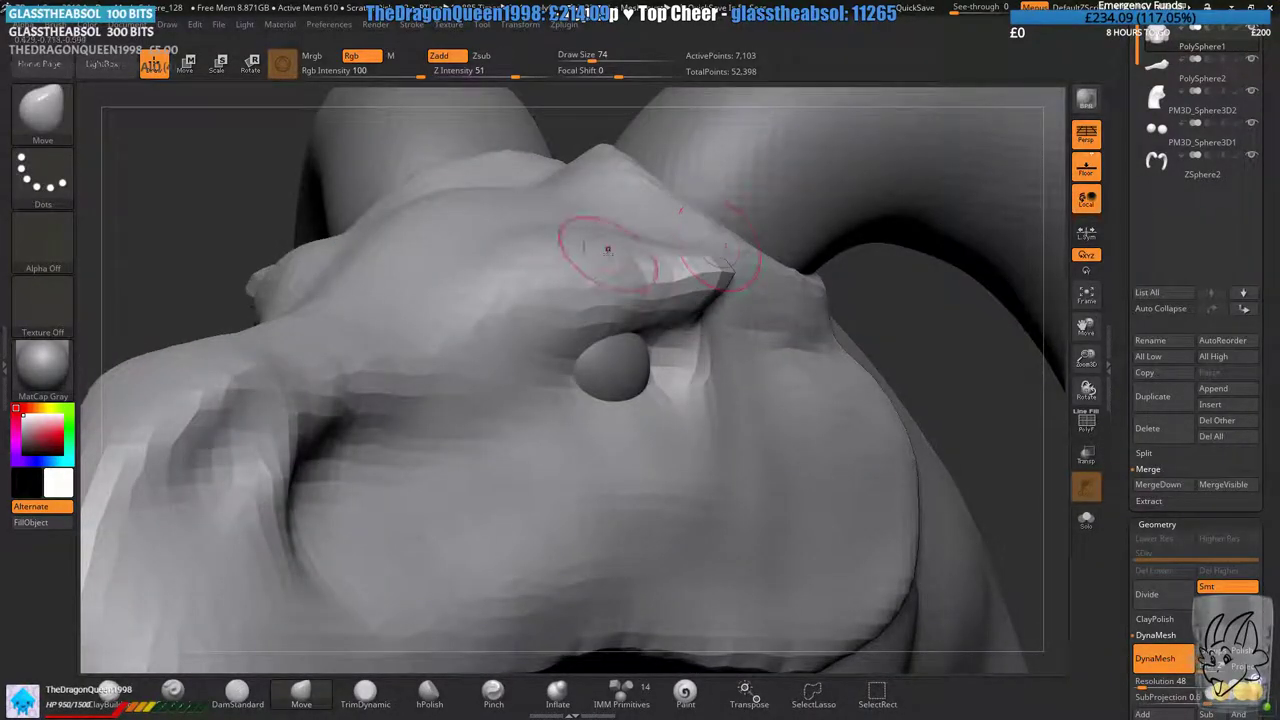
pyautogui.moveTo(614, 229); pyautogui.dragTo(607, 270, button='right')
pyautogui.moveTo(608, 270); pyautogui.dragTo(652, 234)
pyautogui.moveTo(556, 260); pyautogui.dragTo(588, 243)
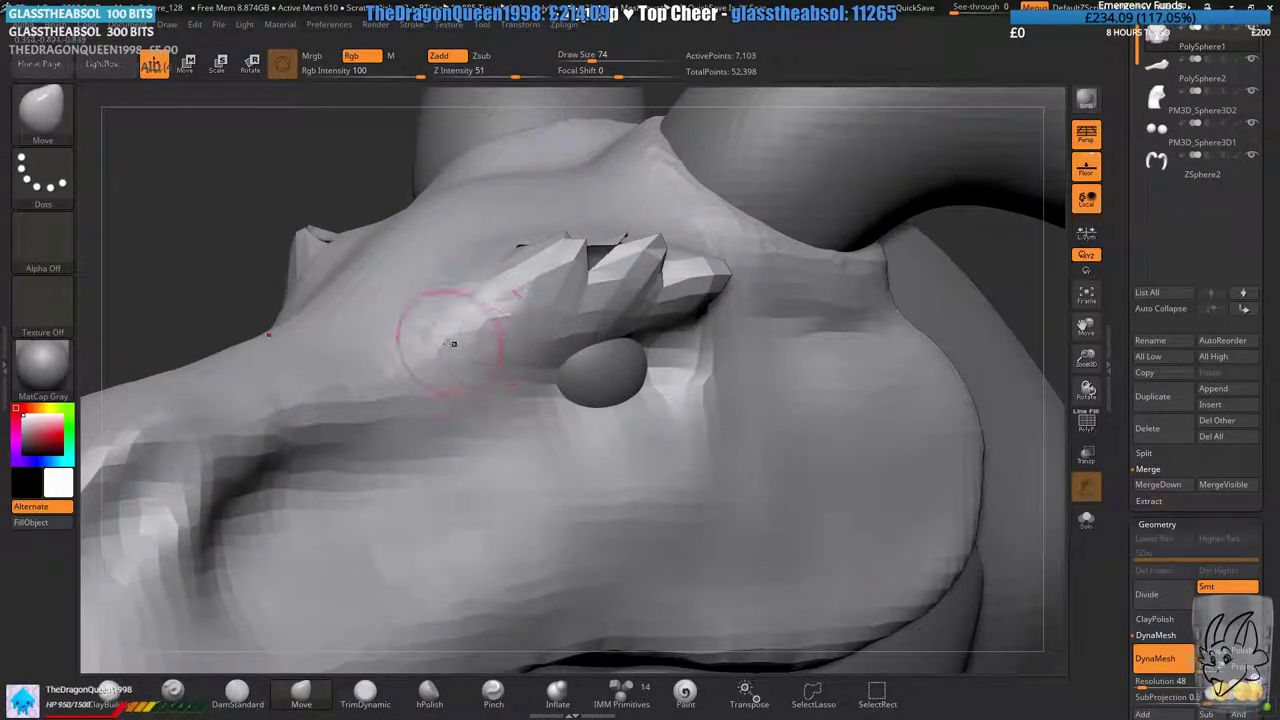
pyautogui.moveTo(452, 338); pyautogui.dragTo(487, 287)
pyautogui.moveTo(487, 285)
pyautogui.keyDown('ctrl'); pyautogui.mouseDown(button='right')
pyautogui.moveTo(491, 236)
pyautogui.moveTo(525, 345)
pyautogui.moveTo(486, 378)
pyautogui.moveTo(490, 268)
pyautogui.moveTo(683, 252)
pyautogui.moveTo(623, 214)
pyautogui.mouseUp(button='right'); pyautogui.keyUp('ctrl')
pyautogui.press('ctrl')
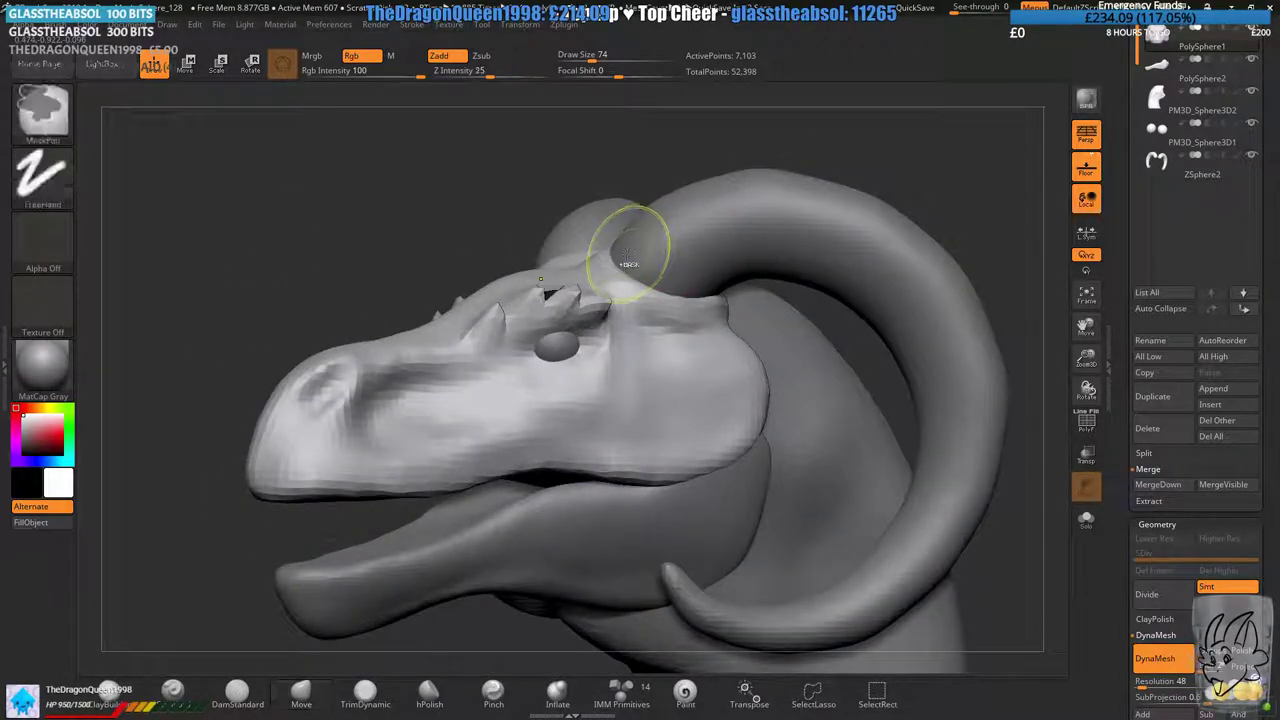
pyautogui.hotkey('ctrl', 'z')
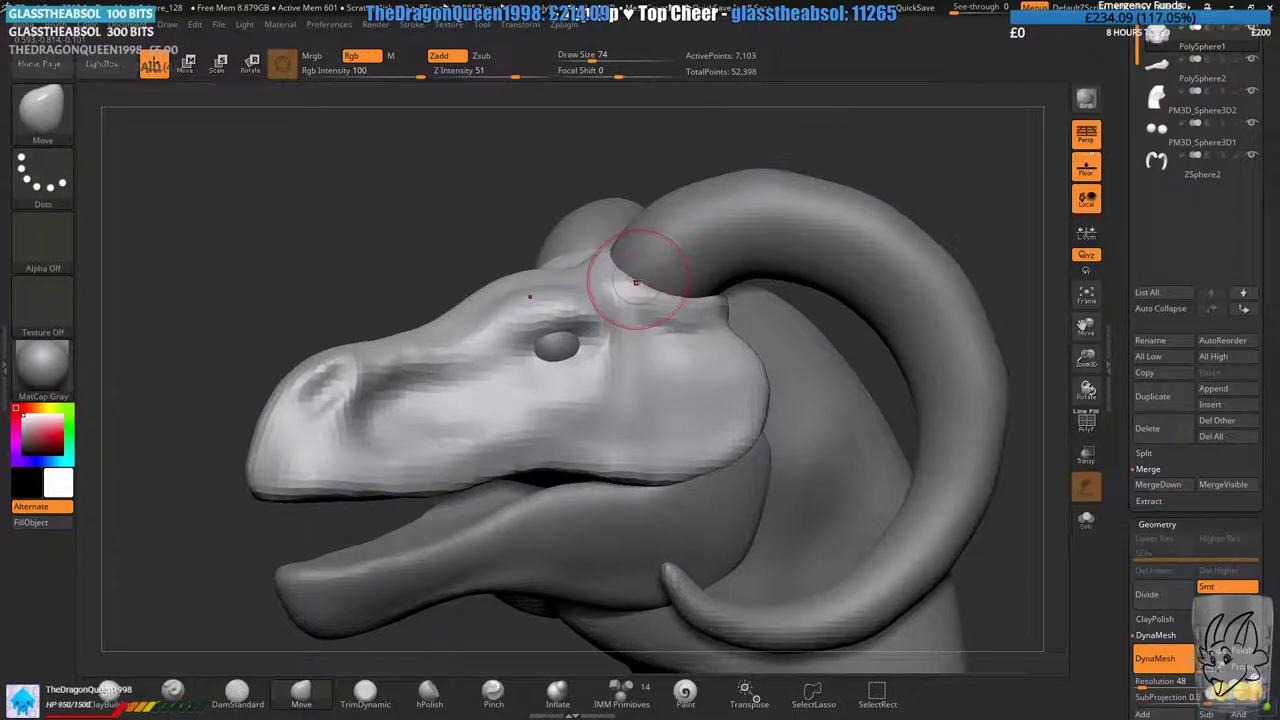
# - Set the head's DynaMesh resolution to 120 and remesh it
pyautogui.moveTo(632, 281)
pyautogui.keyDown('alt'); pyautogui.mouseDown(button='right')
pyautogui.moveTo(699, 231)
pyautogui.moveTo(736, 181)
pyautogui.mouseUp(button='right'); pyautogui.keyUp('alt')
pyautogui.keyDown('ctrl'); pyautogui.moveTo(600, 300); pyautogui.dragTo(590, 235, button='right'); pyautogui.keyUp('ctrl')
pyautogui.moveTo(440, 235)
pyautogui.mouseDown(button='right')
pyautogui.moveTo(606, 221)
pyautogui.moveTo(657, 300)
pyautogui.mouseUp(button='right')
pyautogui.moveTo(775, 365); pyautogui.dragTo(850, 350, button='right')
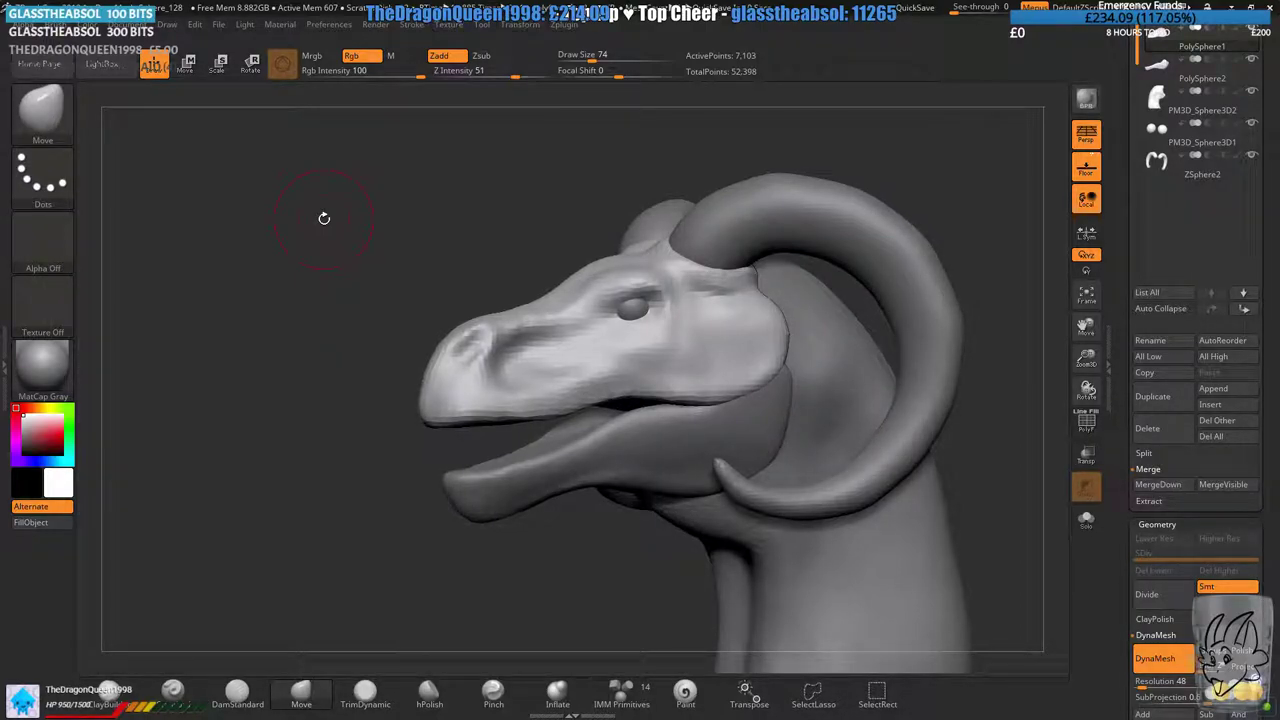
pyautogui.moveTo(480, 220)
pyautogui.mouseDown()
pyautogui.moveTo(523, 217)
pyautogui.moveTo(511, 234)
pyautogui.moveTo(690, 185)
pyautogui.moveTo(660, 245)
pyautogui.mouseUp()
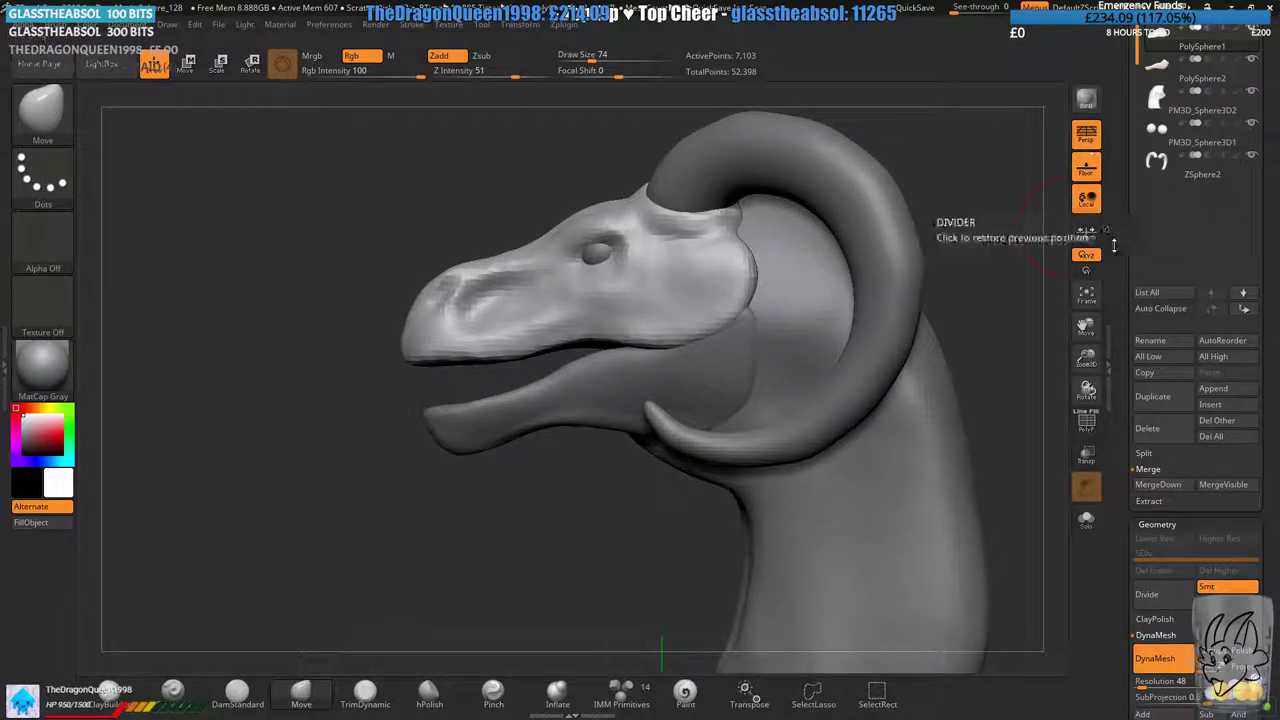
pyautogui.scroll(-1, 1134, 566)
pyautogui.scroll(-3, 1134, 566)
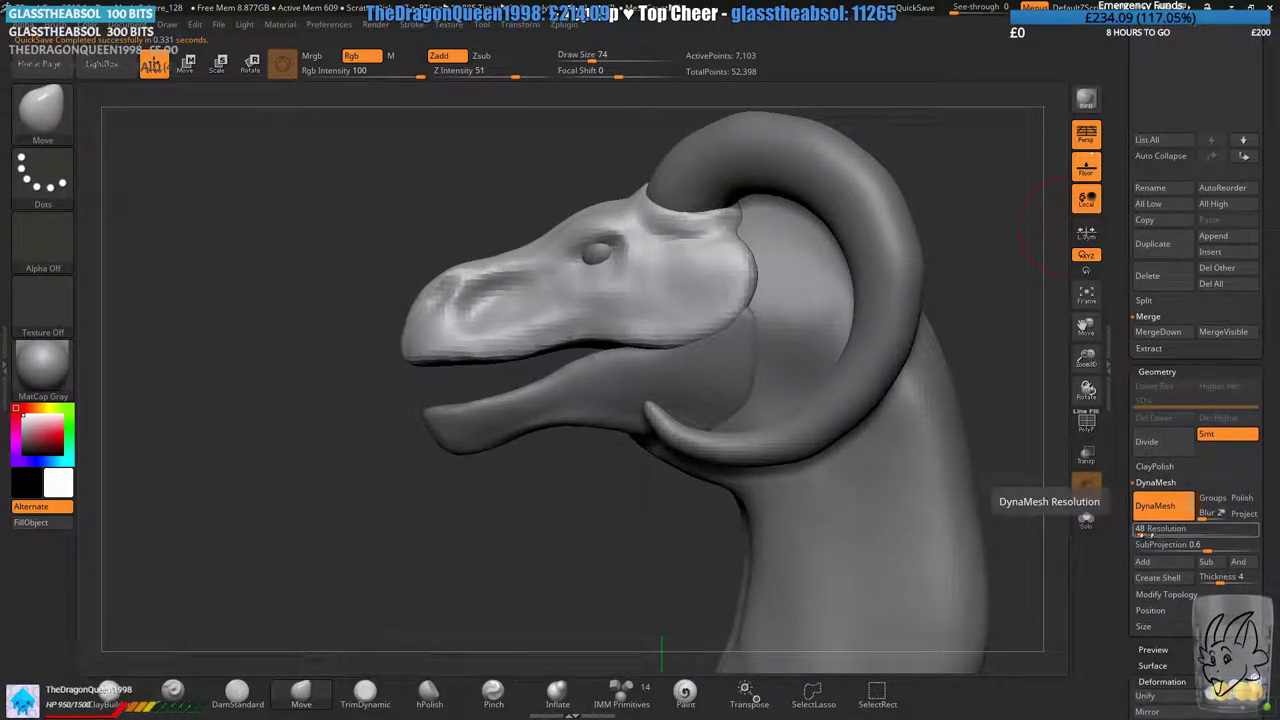
pyautogui.click(1157, 510)
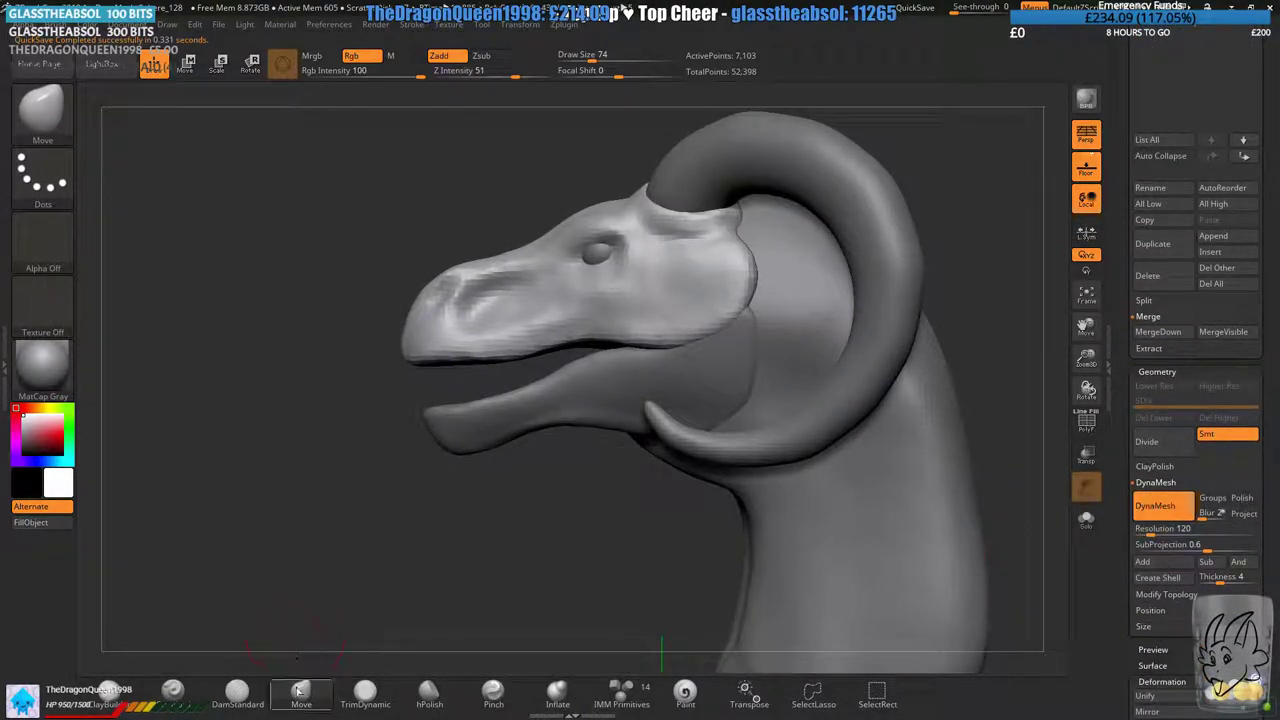
pyautogui.keyDown('ctrl'); pyautogui.moveTo(363, 443); pyautogui.dragTo(524, 576); pyautogui.keyUp('ctrl')
# - Smooth the head at draw size 280, isolate it to remesh, and show all subtools again
pyautogui.click(620, 59)
pyautogui.moveTo(694, 363)
pyautogui.keyDown('shift'); pyautogui.mouseDown()
pyautogui.moveTo(517, 383)
pyautogui.moveTo(704, 363)
pyautogui.mouseUp(); pyautogui.keyUp('shift')
pyautogui.moveTo(390, 290)
pyautogui.mouseDown()
pyautogui.moveTo(548, 322)
pyautogui.moveTo(640, 262)
pyautogui.moveTo(655, 190)
pyautogui.mouseUp()
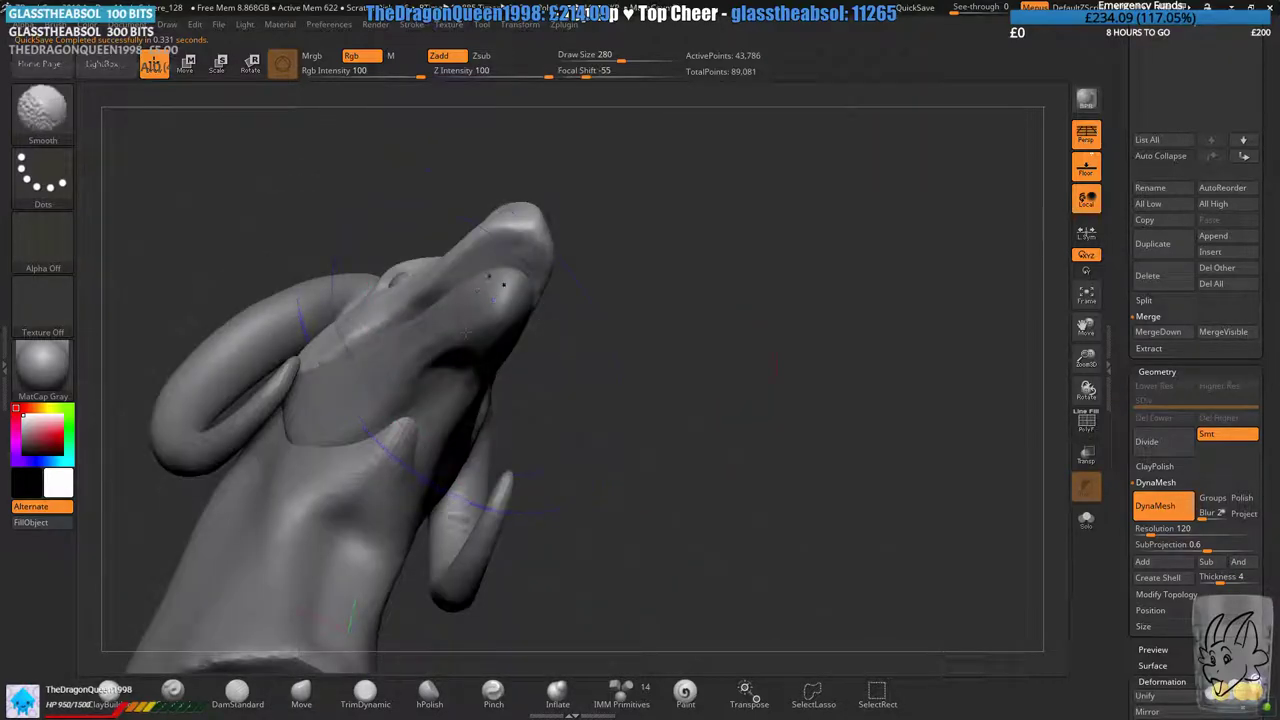
pyautogui.click(1086, 520)
pyautogui.keyDown('ctrl'); pyautogui.moveTo(891, 460); pyautogui.dragTo(925, 500); pyautogui.keyUp('ctrl')
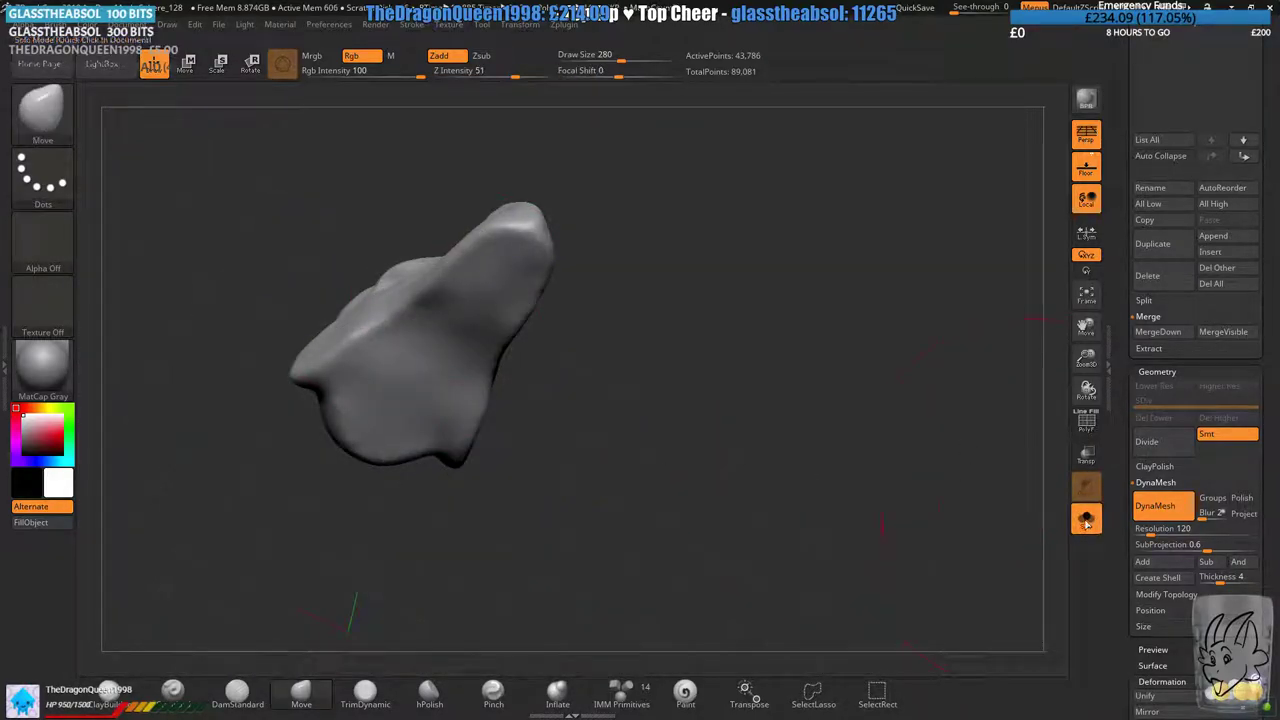
pyautogui.click(1086, 520)
pyautogui.keyDown('shift'); pyautogui.moveTo(852, 414); pyautogui.dragTo(701, 352); pyautogui.keyUp('shift')
# - Nudge the rim of the eye socket around the eyeball with the Move brush at draw size 39
pyautogui.click(108, 692)
pyautogui.moveTo(627, 385)
pyautogui.keyDown('alt'); pyautogui.mouseDown(button='right')
pyautogui.moveTo(757, 443)
pyautogui.moveTo(600, 325)
pyautogui.moveTo(785, 402)
pyautogui.mouseUp(button='right'); pyautogui.keyUp('alt')
pyautogui.moveTo(610, 57); pyautogui.dragTo(582, 58)
pyautogui.moveTo(482, 257)
pyautogui.keyDown('alt'); pyautogui.mouseDown(button='right')
pyautogui.moveTo(415, 328)
pyautogui.moveTo(362, 348)
pyautogui.mouseUp(button='right'); pyautogui.keyUp('alt')
pyautogui.keyDown('ctrl'); pyautogui.moveTo(491, 286); pyautogui.dragTo(374, 363, button='right'); pyautogui.keyUp('ctrl')
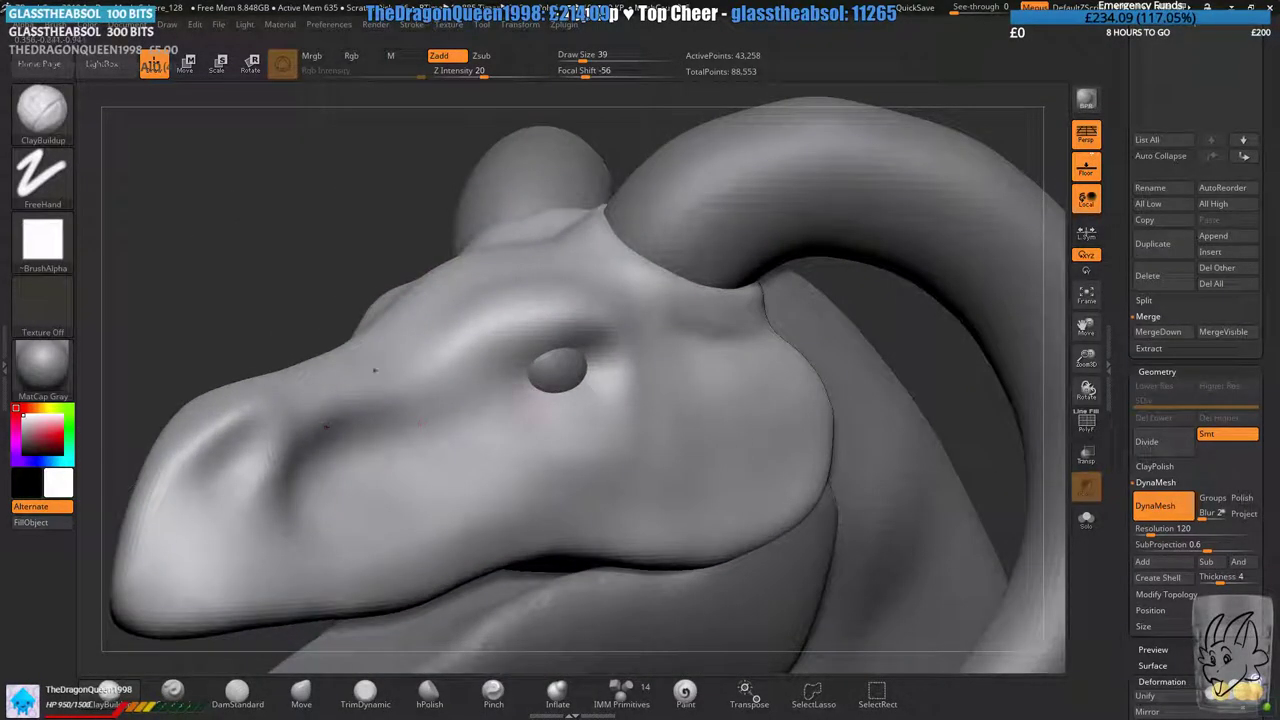
pyautogui.moveTo(514, 375); pyautogui.dragTo(700, 373, button='right')
pyautogui.keyDown('alt'); pyautogui.moveTo(372, 354); pyautogui.dragTo(651, 354, button='right'); pyautogui.keyUp('alt')
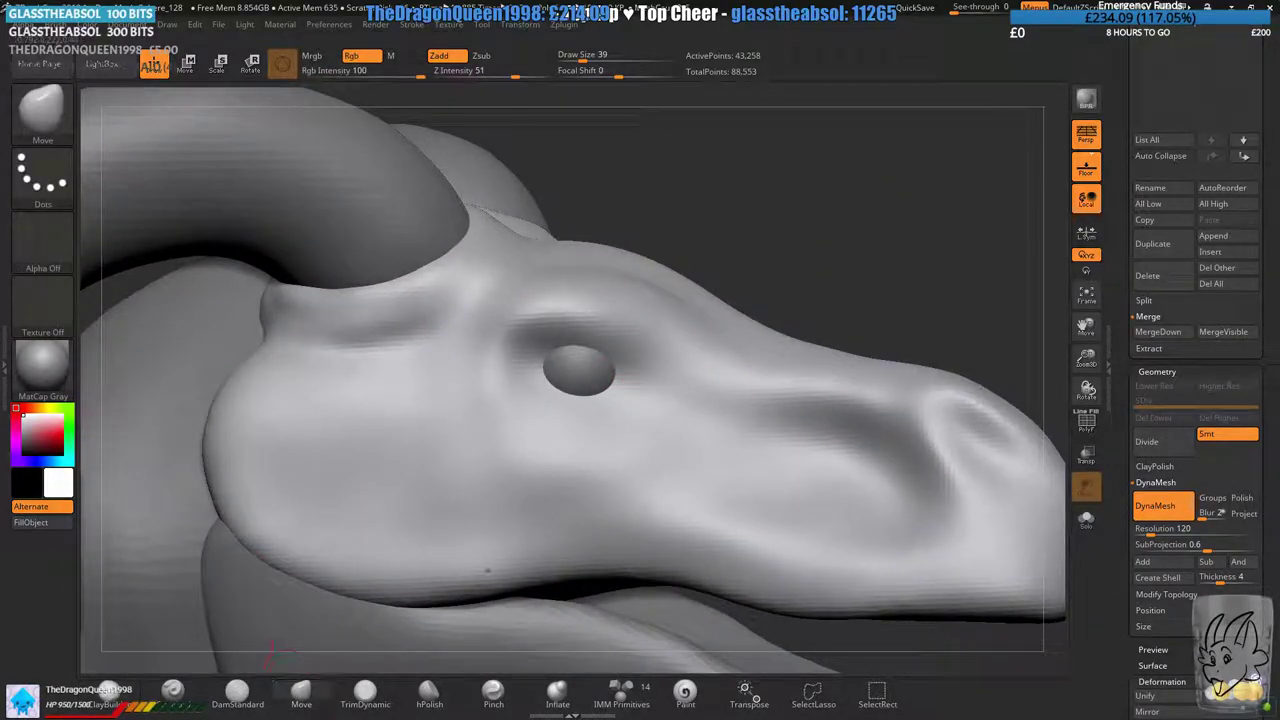
pyautogui.moveTo(566, 366)
pyautogui.mouseDown()
pyautogui.moveTo(601, 358)
pyautogui.moveTo(613, 372)
pyautogui.moveTo(587, 381)
pyautogui.mouseUp()
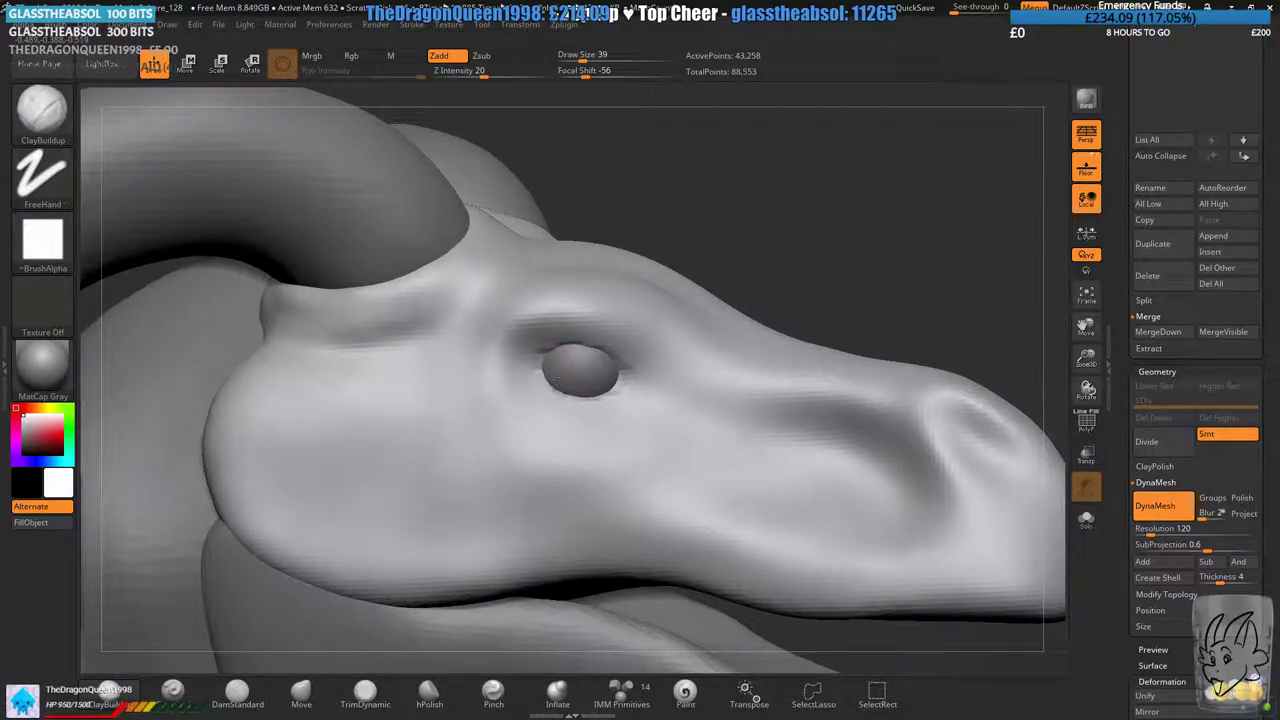
# - Build up a thick brow ridge above and in front of the eye with ClayBuildup at draw size 80
pyautogui.keyDown('ctrl'); pyautogui.moveTo(590, 324); pyautogui.dragTo(600, 332, button='right'); pyautogui.keyUp('ctrl')
pyautogui.moveTo(526, 350)
pyautogui.mouseDown()
pyautogui.moveTo(606, 336)
pyautogui.moveTo(515, 337)
pyautogui.mouseUp()
pyautogui.moveTo(582, 60); pyautogui.dragTo(592, 60)
pyautogui.moveTo(530, 325); pyautogui.dragTo(634, 317)
pyautogui.moveTo(634, 317); pyautogui.dragTo(648, 322, button='right')
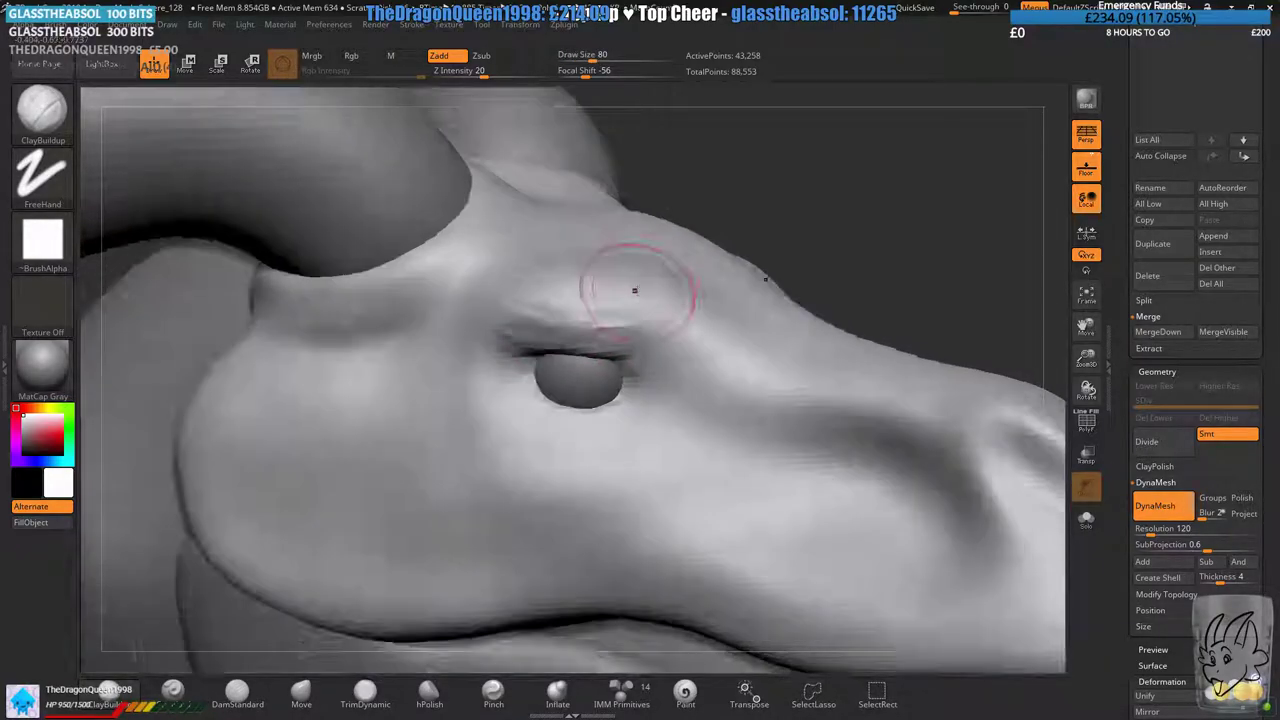
pyautogui.moveTo(634, 289)
pyautogui.mouseDown()
pyautogui.moveTo(646, 284)
pyautogui.moveTo(530, 300)
pyautogui.moveTo(600, 300)
pyautogui.moveTo(674, 356)
pyautogui.mouseUp()
pyautogui.moveTo(786, 278); pyautogui.dragTo(792, 232)
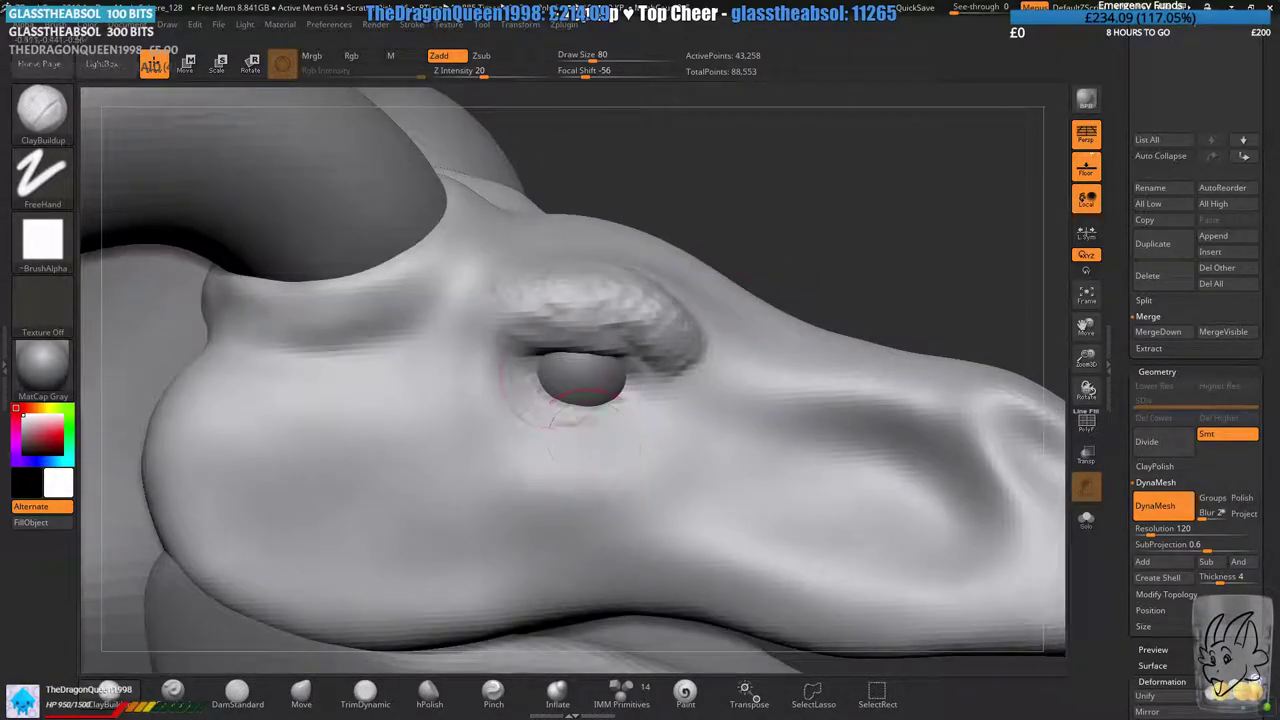
# - Build up the lower eyelid beneath the eyeball with ClayBuildup, redoing the first stroke
pyautogui.moveTo(502, 382); pyautogui.dragTo(618, 412)
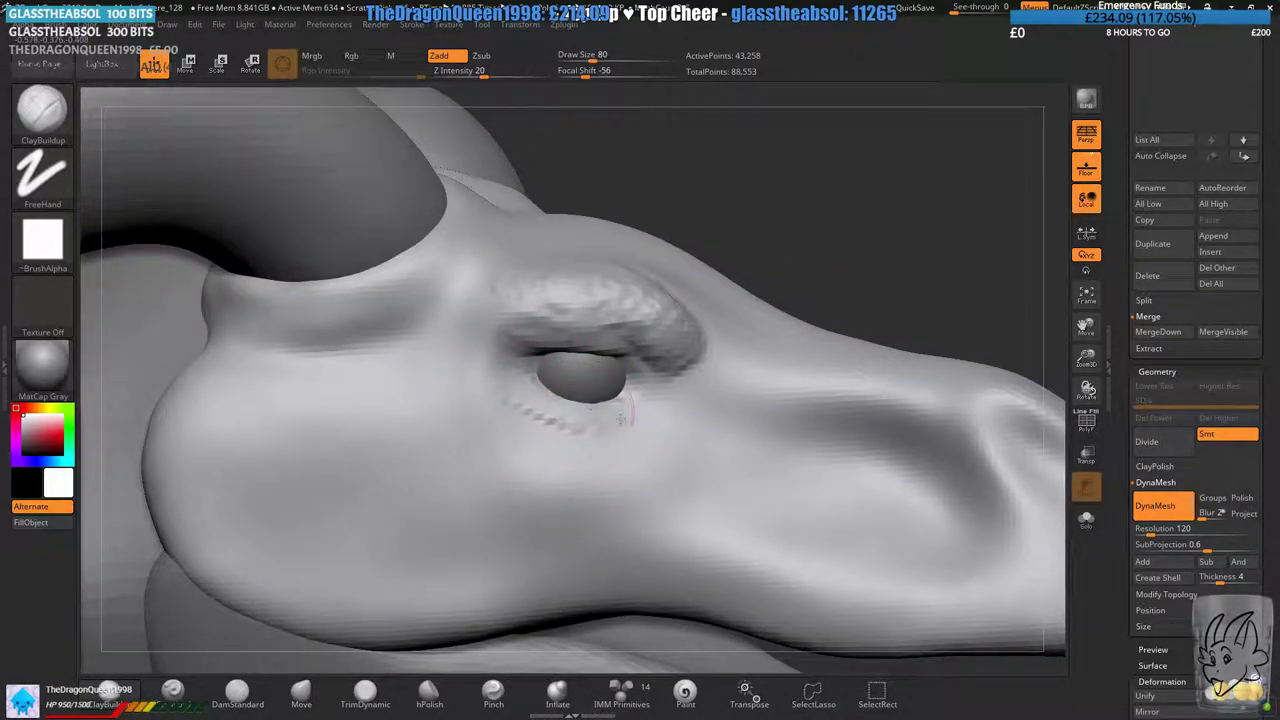
pyautogui.hotkey('ctrl', 'z')
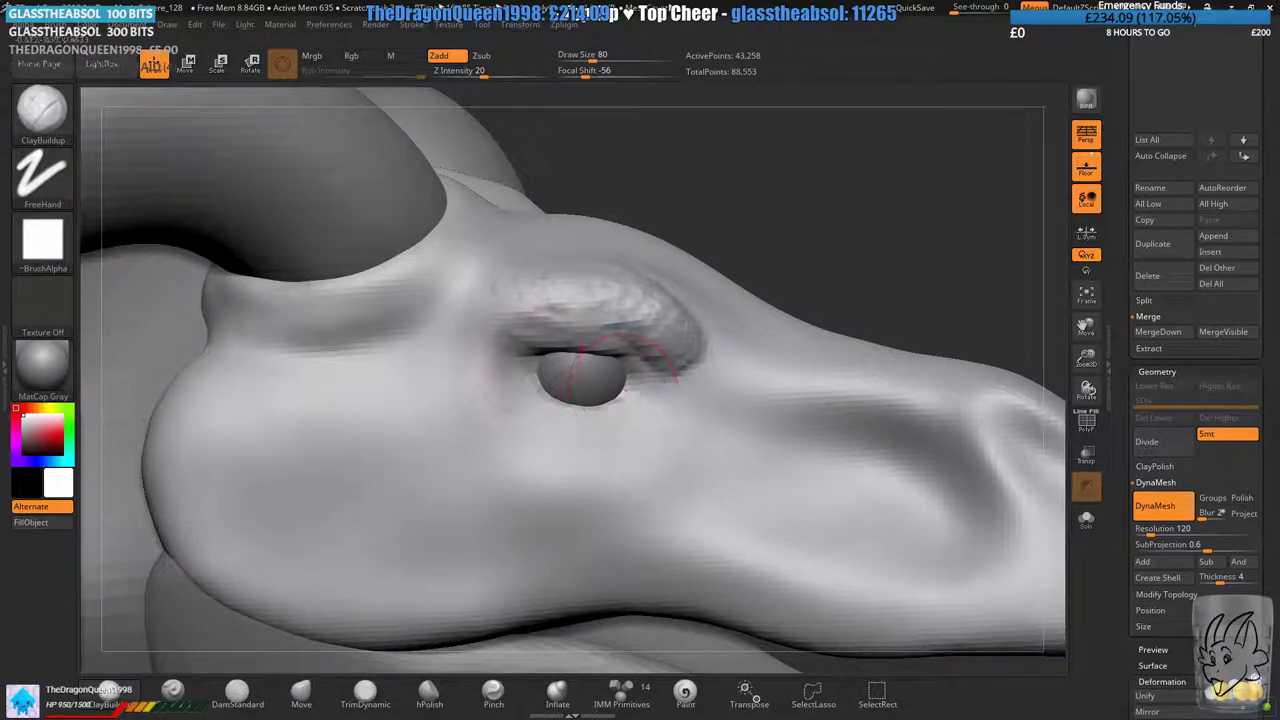
pyautogui.moveTo(510, 385); pyautogui.dragTo(634, 420)
pyautogui.moveTo(518, 408); pyautogui.dragTo(636, 426)
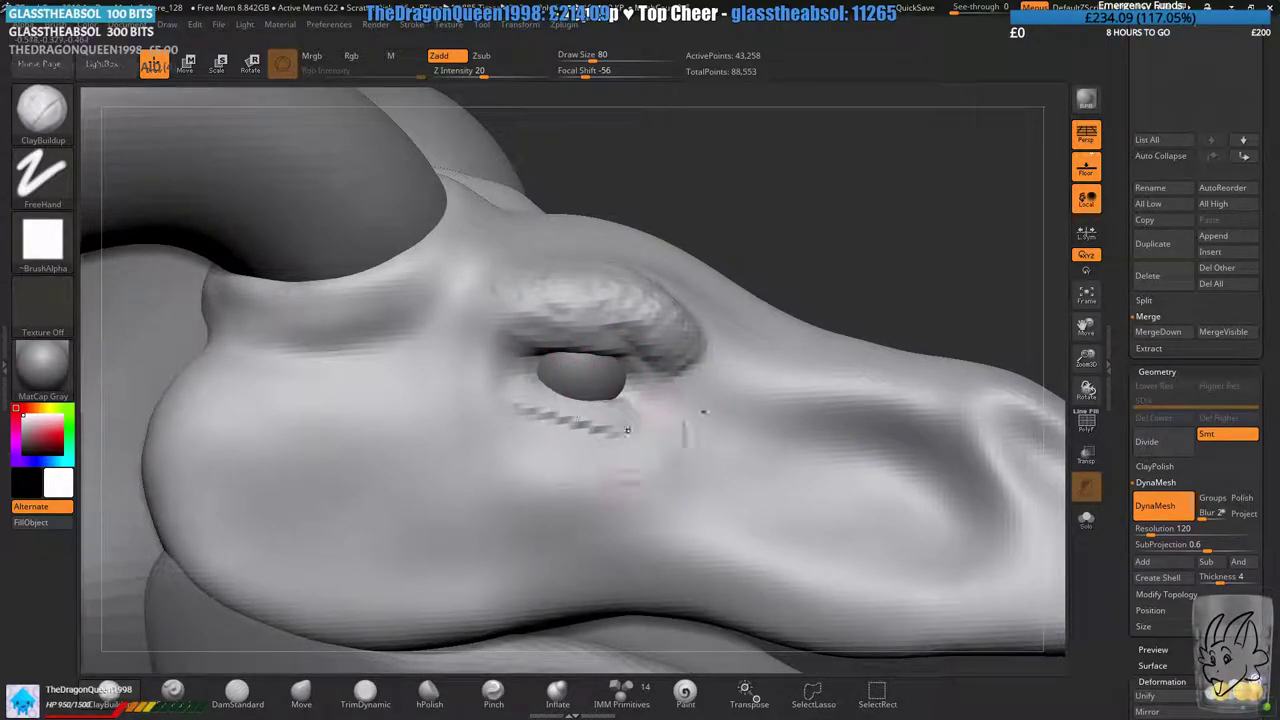
pyautogui.moveTo(798, 290); pyautogui.dragTo(796, 250)
pyautogui.moveTo(701, 376)
pyautogui.keyDown('ctrl'); pyautogui.mouseDown(button='right')
pyautogui.moveTo(708, 290)
pyautogui.moveTo(722, 320)
pyautogui.moveTo(694, 381)
pyautogui.mouseUp(button='right'); pyautogui.keyUp('ctrl')
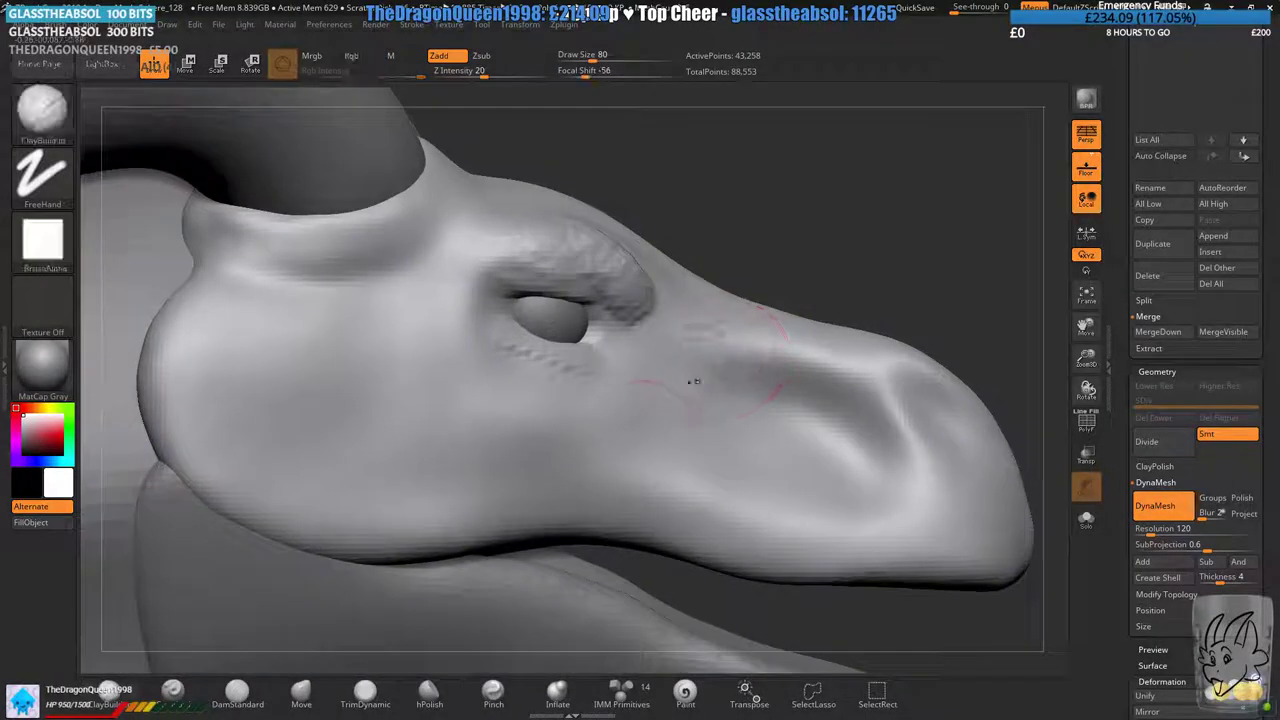
# - Reshape the brow and lids around the eyeball with the Move brush at draw size 80 and remesh the head
pyautogui.click(300, 703)
pyautogui.keyDown('ctrl'); pyautogui.moveTo(440, 440); pyautogui.dragTo(420, 330, button='right'); pyautogui.keyUp('ctrl')
pyautogui.moveTo(395, 280); pyautogui.dragTo(410, 289, button='right')
pyautogui.moveTo(412, 292)
pyautogui.mouseDown()
pyautogui.moveTo(424, 285)
pyautogui.moveTo(392, 296)
pyautogui.mouseUp()
pyautogui.keyDown('alt'); pyautogui.moveTo(420, 300); pyautogui.dragTo(592, 327, button='right'); pyautogui.keyUp('alt')
pyautogui.keyDown('ctrl'); pyautogui.moveTo(932, 218); pyautogui.dragTo(980, 167); pyautogui.keyUp('ctrl')
pyautogui.keyDown('ctrl'); pyautogui.moveTo(800, 550); pyautogui.dragTo(772, 453, button='right'); pyautogui.keyUp('ctrl')
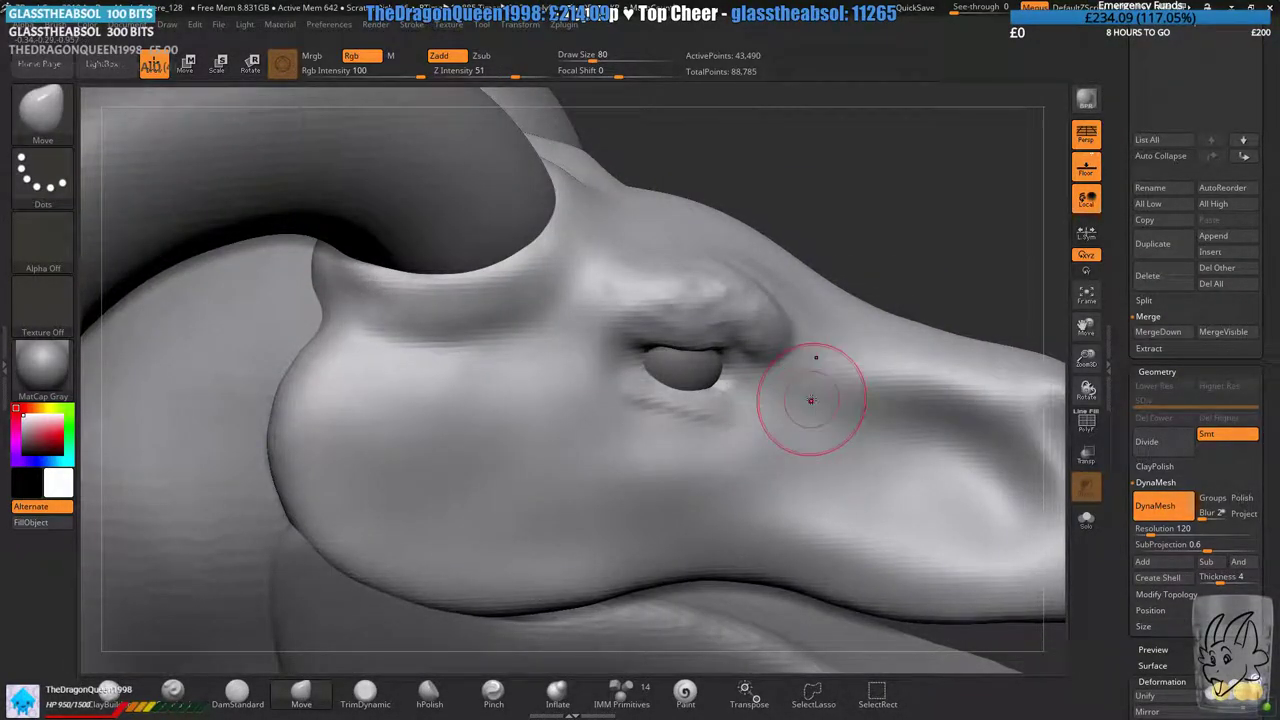
# - Smooth the rough clay on the brow ridge above the eye
pyautogui.keyDown('alt'); pyautogui.moveTo(828, 458); pyautogui.dragTo(783, 433, button='right'); pyautogui.keyUp('alt')
pyautogui.moveTo(792, 482)
pyautogui.keyDown('ctrl'); pyautogui.mouseDown(button='right')
pyautogui.moveTo(784, 400)
pyautogui.moveTo(744, 349)
pyautogui.moveTo(744, 398)
pyautogui.mouseUp(button='right'); pyautogui.keyUp('ctrl')
pyautogui.keyDown('shift'); pyautogui.moveTo(605, 258); pyautogui.dragTo(692, 311); pyautogui.keyUp('shift')
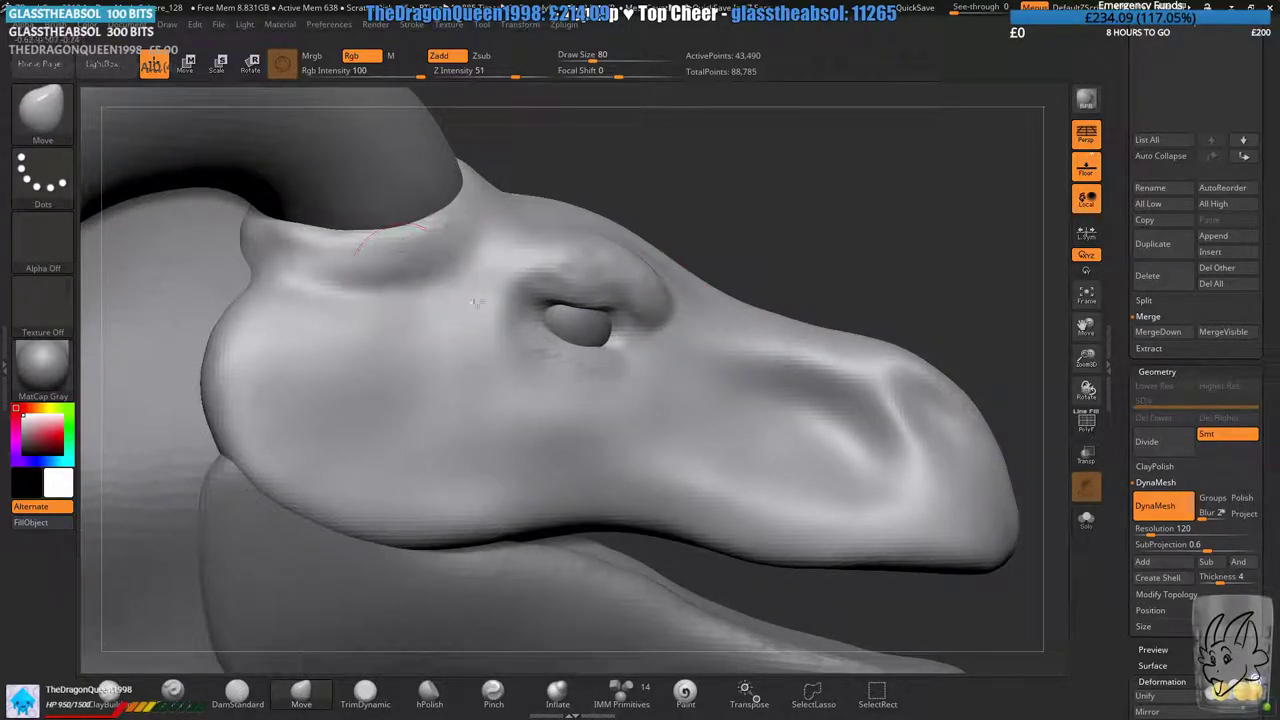
pyautogui.moveTo(480, 258); pyautogui.dragTo(428, 304, button='right')
# - Carve creases at the front and back corners of the eye with DamStandard at draw size 80, undoing the last stroke
pyautogui.click(237, 693)
pyautogui.moveTo(514, 243)
pyautogui.mouseDown(button='right')
pyautogui.moveTo(609, 286)
pyautogui.moveTo(592, 307)
pyautogui.mouseUp(button='right')
pyautogui.moveTo(594, 250); pyautogui.dragTo(572, 262, button='right')
pyautogui.rightClick(568, 343)
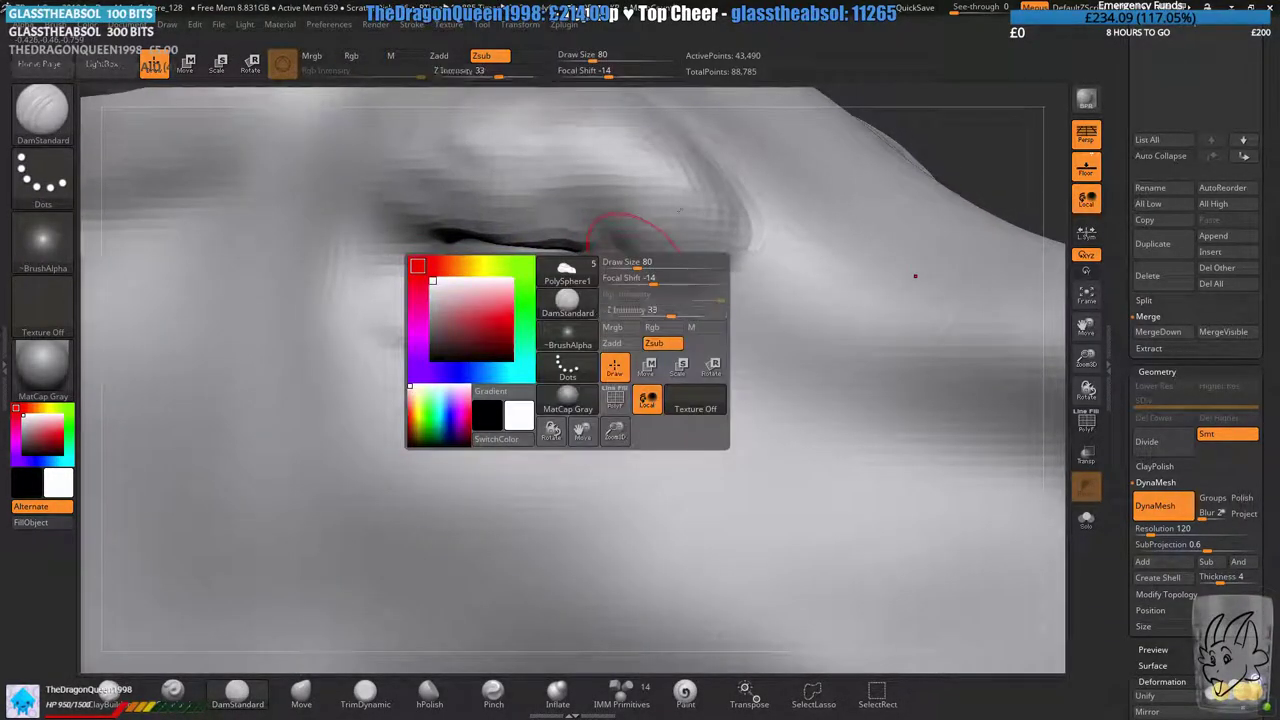
pyautogui.moveTo(630, 337)
pyautogui.mouseDown()
pyautogui.moveTo(604, 254)
pyautogui.moveTo(588, 248)
pyautogui.moveTo(598, 266)
pyautogui.mouseUp()
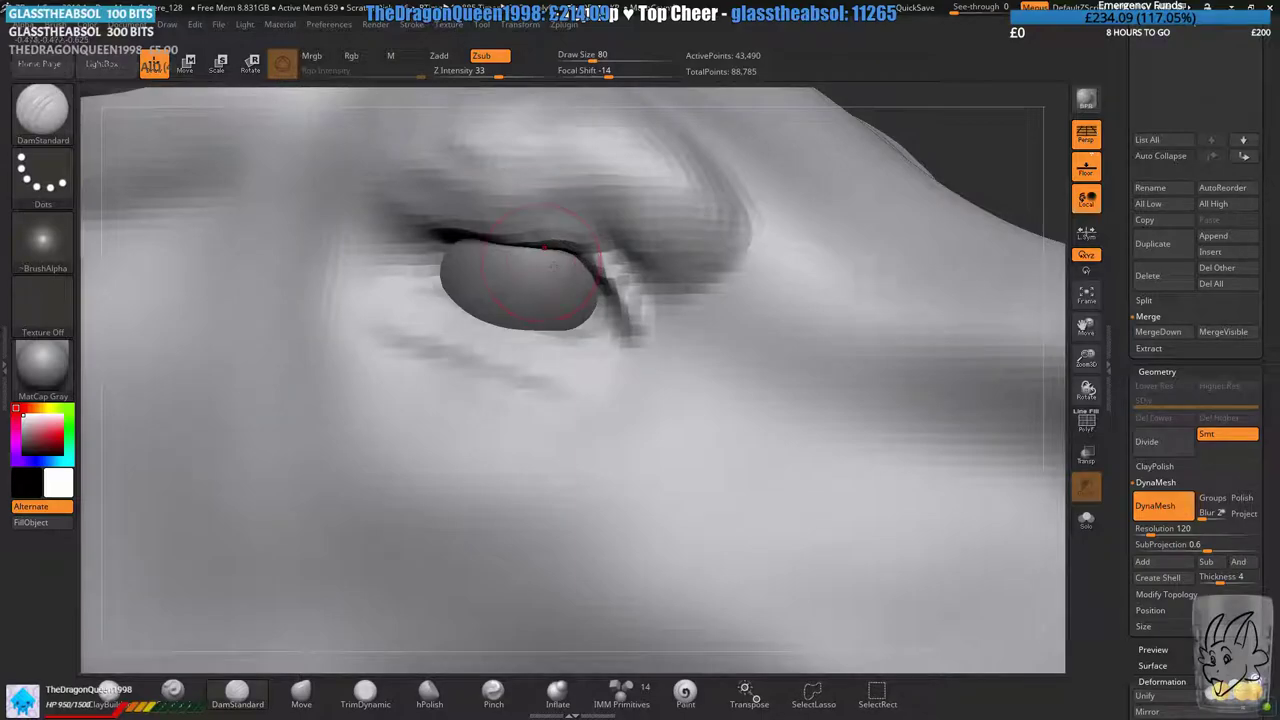
pyautogui.moveTo(598, 266); pyautogui.dragTo(520, 250, button='right')
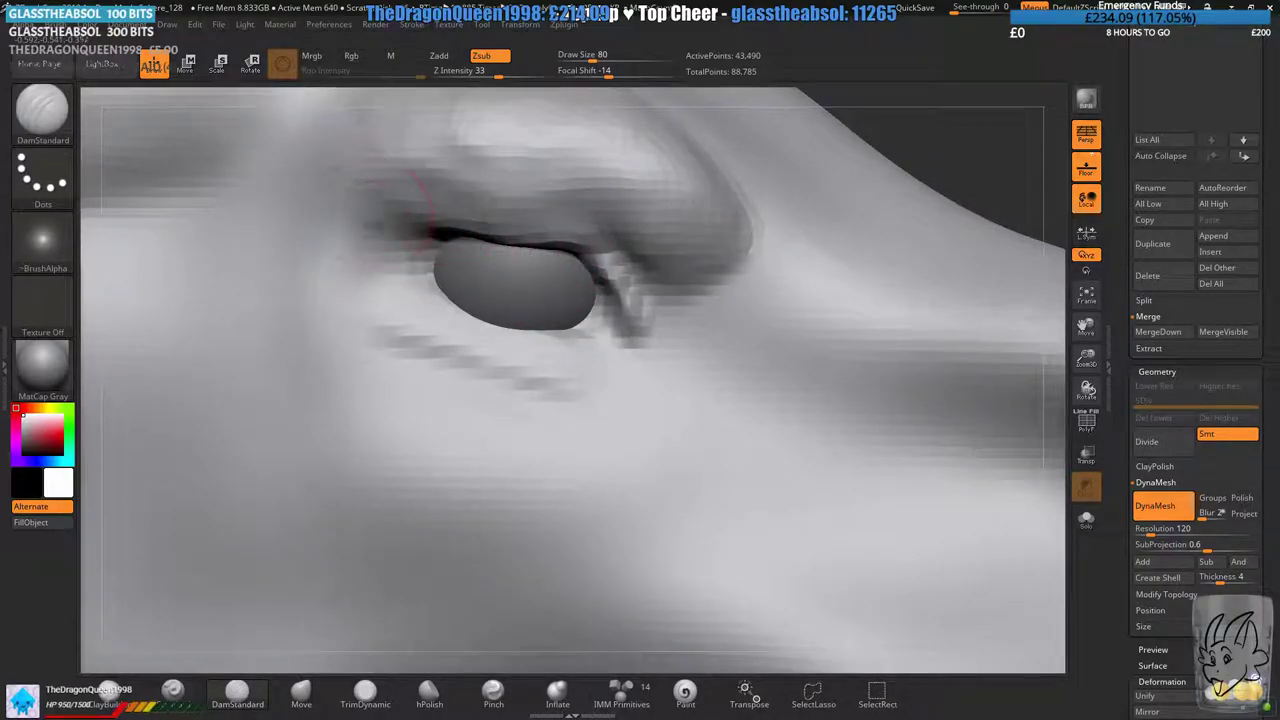
pyautogui.moveTo(392, 224); pyautogui.dragTo(507, 243)
pyautogui.moveTo(507, 243); pyautogui.dragTo(452, 170, button='right')
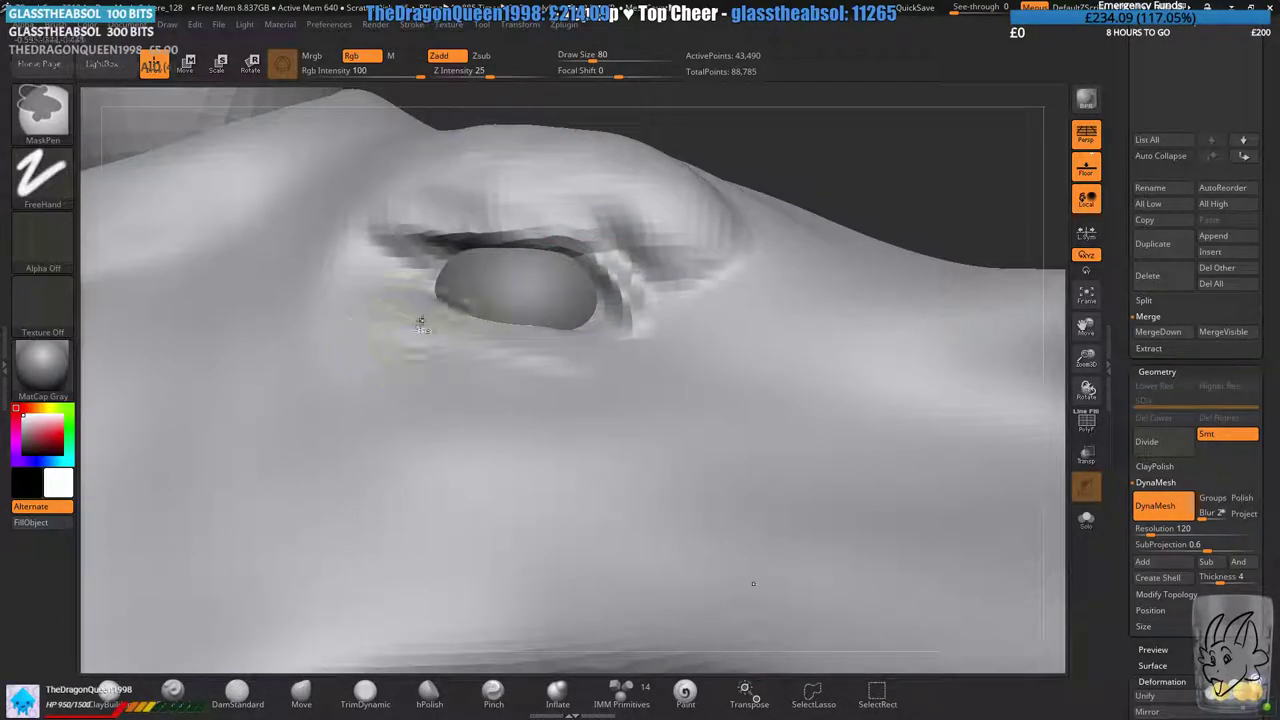
pyautogui.hotkey('ctrl', 'z')
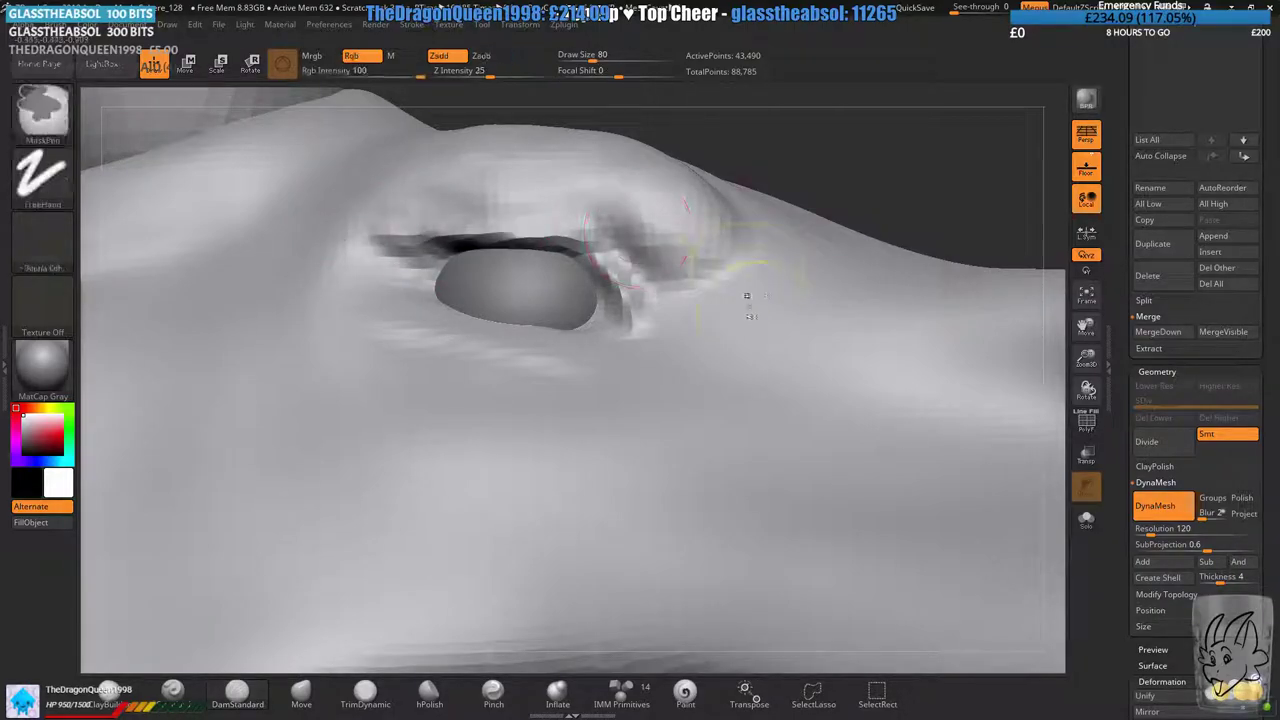
# - Remesh the head with DynaMesh at resolution 120
pyautogui.keyDown('ctrl'); pyautogui.moveTo(749, 300); pyautogui.dragTo(800, 165, button='right'); pyautogui.keyUp('ctrl')
pyautogui.keyDown('ctrl'); pyautogui.moveTo(835, 157); pyautogui.dragTo(857, 200); pyautogui.keyUp('ctrl')
pyautogui.moveTo(850, 200); pyautogui.dragTo(790, 300, button='right')
pyautogui.keyDown('ctrl'); pyautogui.moveTo(790, 380); pyautogui.dragTo(770, 290, button='right'); pyautogui.keyUp('ctrl')
pyautogui.moveTo(840, 340); pyautogui.dragTo(785, 363, button='right')
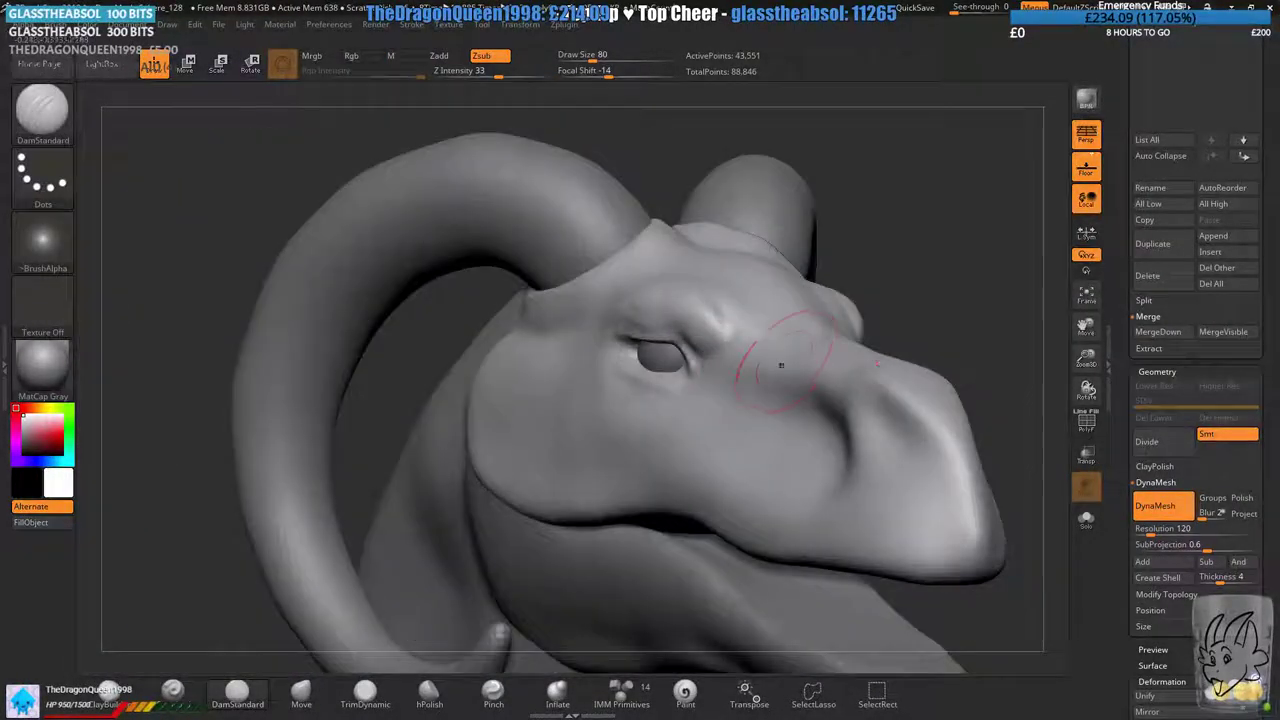
# - Carve a curved crease along the snout hollow behind the nostril with DamStandard and soften the area beneath it
pyautogui.moveTo(940, 363); pyautogui.dragTo(780, 385, button='right')
pyautogui.keyDown('ctrl'); pyautogui.moveTo(610, 430); pyautogui.dragTo(600, 346, button='right'); pyautogui.keyUp('ctrl')
pyautogui.moveTo(470, 350); pyautogui.dragTo(715, 368, button='right')
pyautogui.moveTo(609, 272)
pyautogui.keyDown('ctrl'); pyautogui.mouseDown(button='right')
pyautogui.moveTo(560, 302)
pyautogui.moveTo(768, 291)
pyautogui.moveTo(669, 337)
pyautogui.mouseUp(button='right'); pyautogui.keyUp('ctrl')
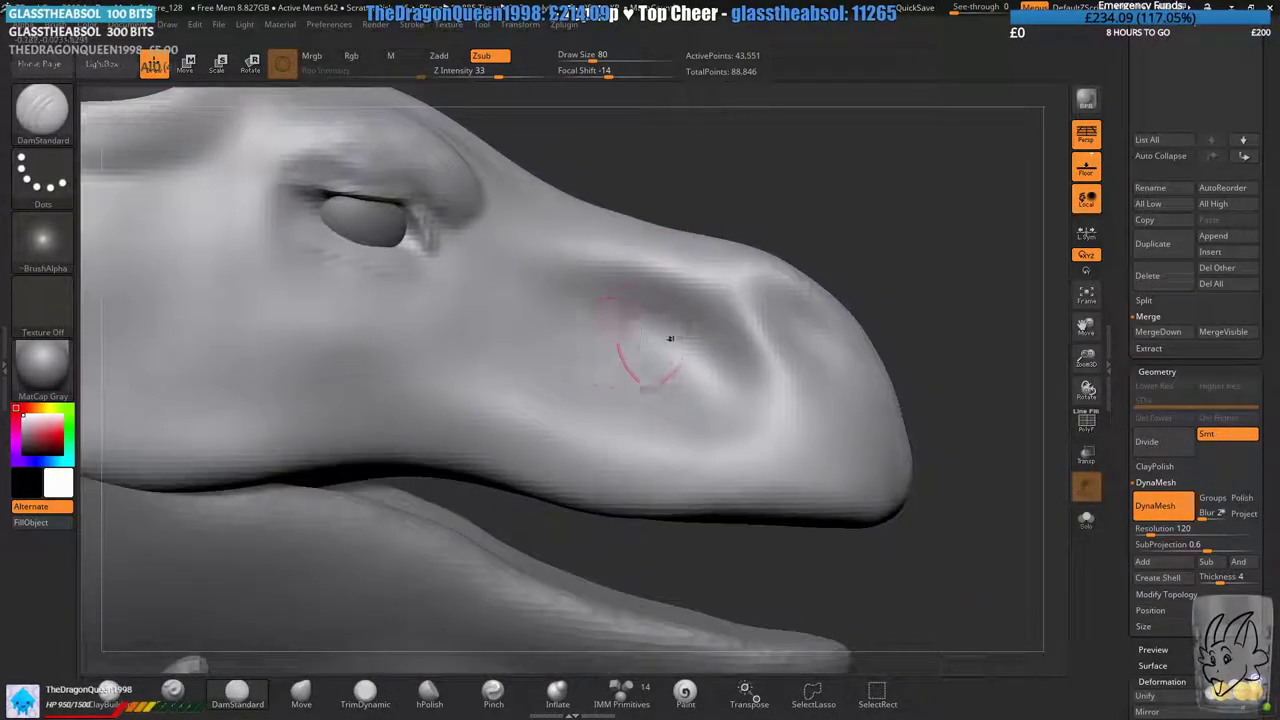
pyautogui.moveTo(560, 255); pyautogui.dragTo(785, 405)
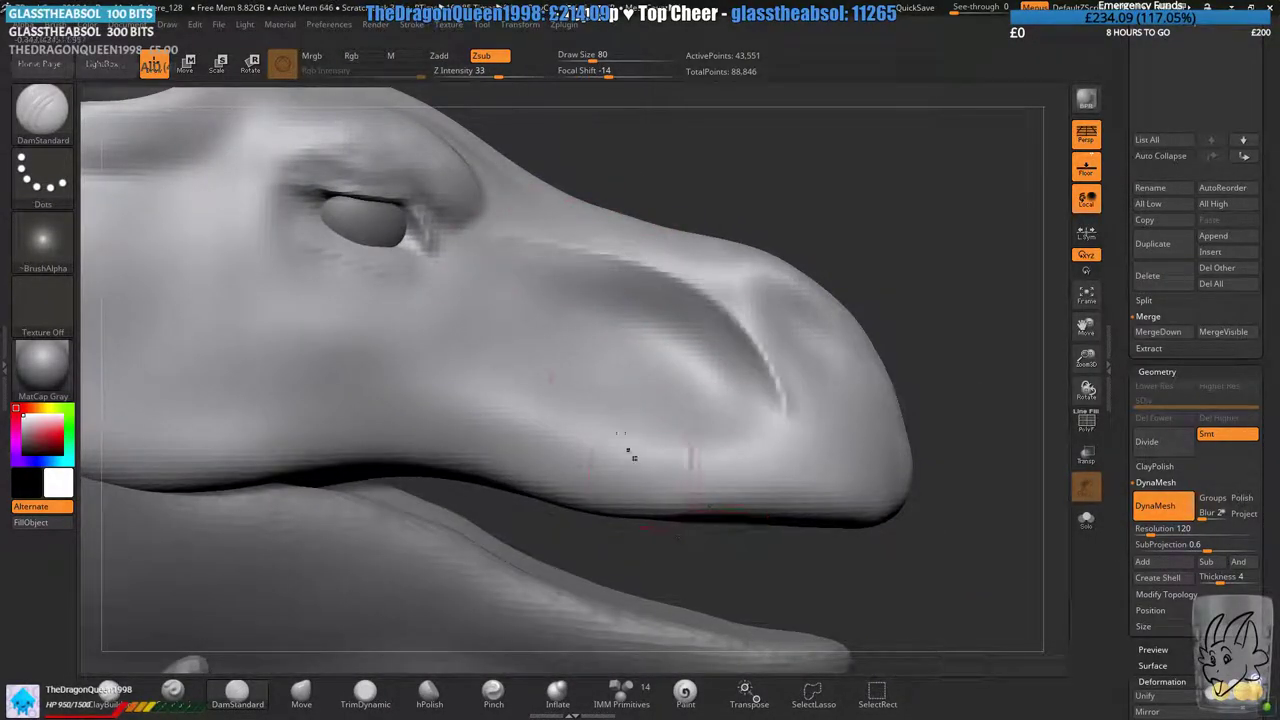
pyautogui.keyDown('shift'); pyautogui.moveTo(638, 323); pyautogui.dragTo(700, 345); pyautogui.keyUp('shift')
# - Smooth the snout hollow, undo the last stroke, and recarve its curved front edge with DamStandard
pyautogui.moveTo(700, 345)
pyautogui.keyDown('ctrl'); pyautogui.mouseDown(button='right')
pyautogui.moveTo(729, 474)
pyautogui.moveTo(300, 470)
pyautogui.mouseUp(button='right'); pyautogui.keyUp('ctrl')
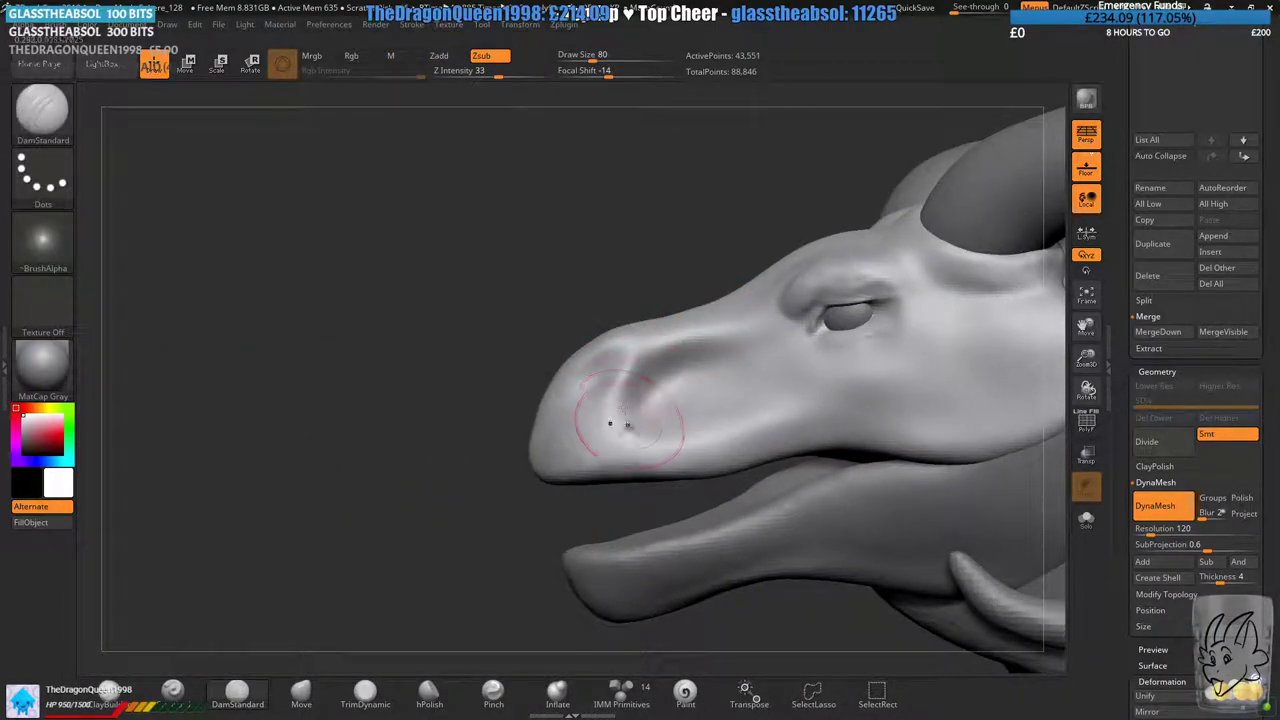
pyautogui.keyDown('shift'); pyautogui.moveTo(777, 376); pyautogui.dragTo(634, 419); pyautogui.keyUp('shift')
pyautogui.keyDown('shift'); pyautogui.moveTo(783, 355); pyautogui.dragTo(631, 426); pyautogui.keyUp('shift')
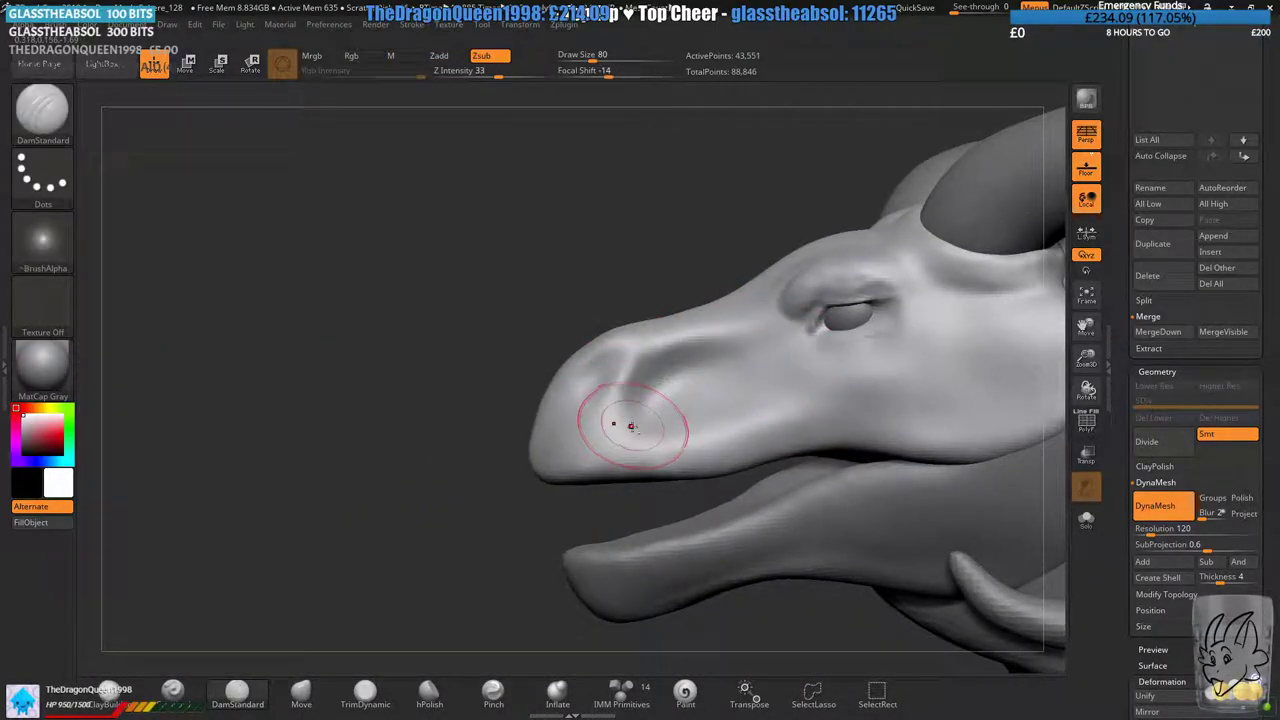
pyautogui.keyDown('shift'); pyautogui.moveTo(766, 395); pyautogui.dragTo(640, 362); pyautogui.keyUp('shift')
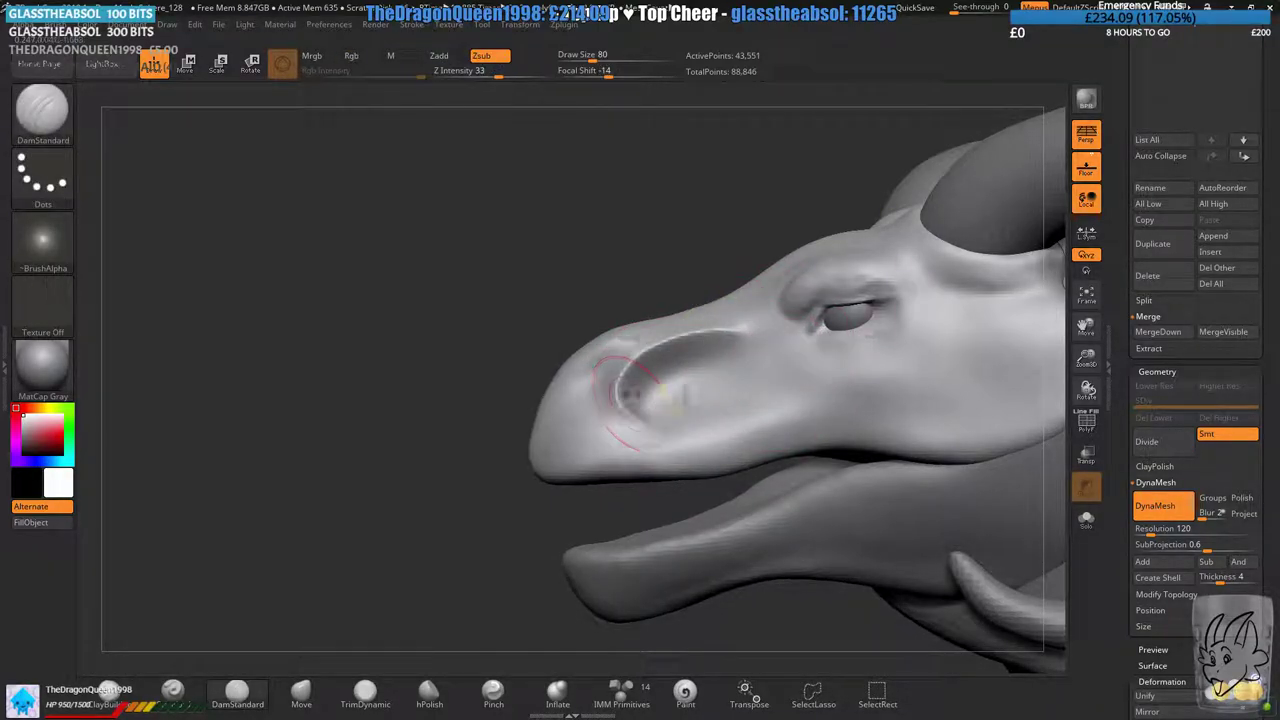
pyautogui.hotkey('ctrl', 'z')
pyautogui.moveTo(766, 337); pyautogui.dragTo(642, 420)
pyautogui.moveTo(648, 337)
pyautogui.mouseDown(button='right')
pyautogui.moveTo(634, 337)
pyautogui.moveTo(590, 491)
pyautogui.moveTo(820, 440)
pyautogui.moveTo(680, 425)
pyautogui.moveTo(634, 502)
pyautogui.mouseUp(button='right')
pyautogui.moveTo(632, 495); pyautogui.dragTo(351, 639)
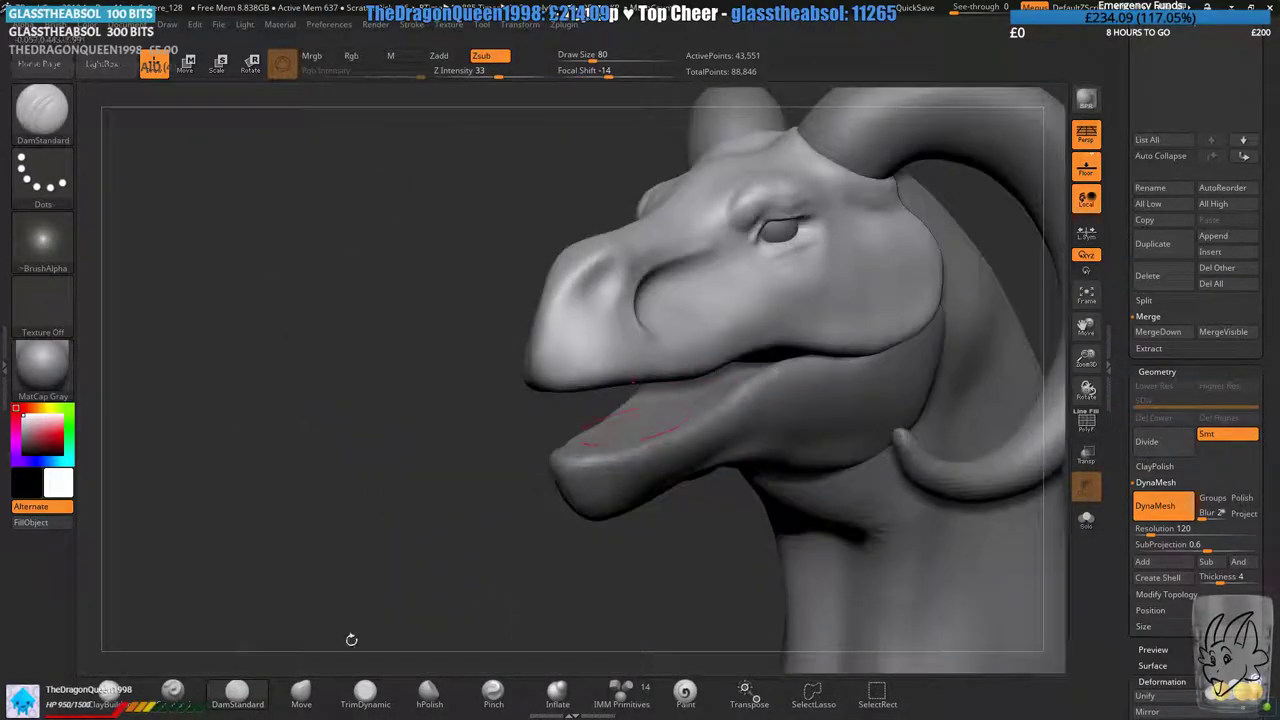
# - Adjust the mouth line and snout shape with the Move brush, enlarging the draw size to 101 and 172
pyautogui.click(303, 692)
pyautogui.keyDown('alt'); pyautogui.moveTo(634, 440); pyautogui.dragTo(529, 474, button='right'); pyautogui.keyUp('alt')
pyautogui.keyDown('ctrl'); pyautogui.moveTo(529, 474); pyautogui.dragTo(665, 422, button='right'); pyautogui.keyUp('ctrl')
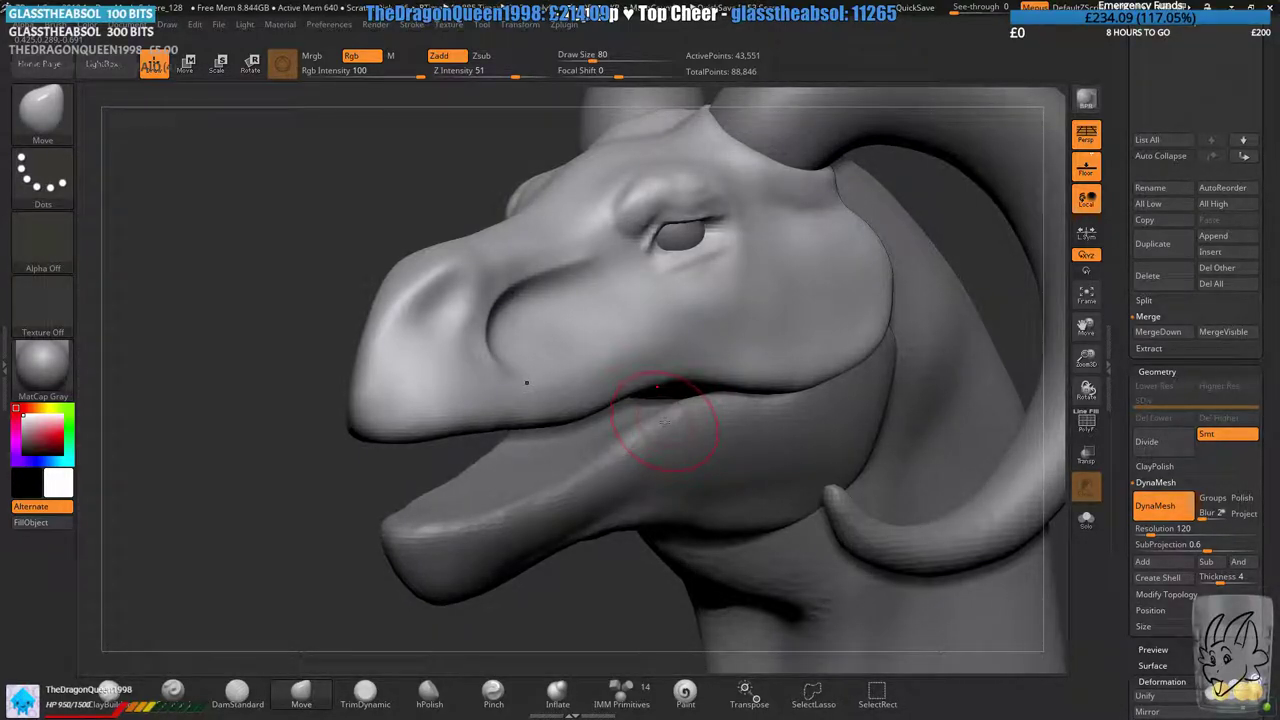
pyautogui.moveTo(662, 309); pyautogui.dragTo(659, 278, button='right')
pyautogui.click(597, 58)
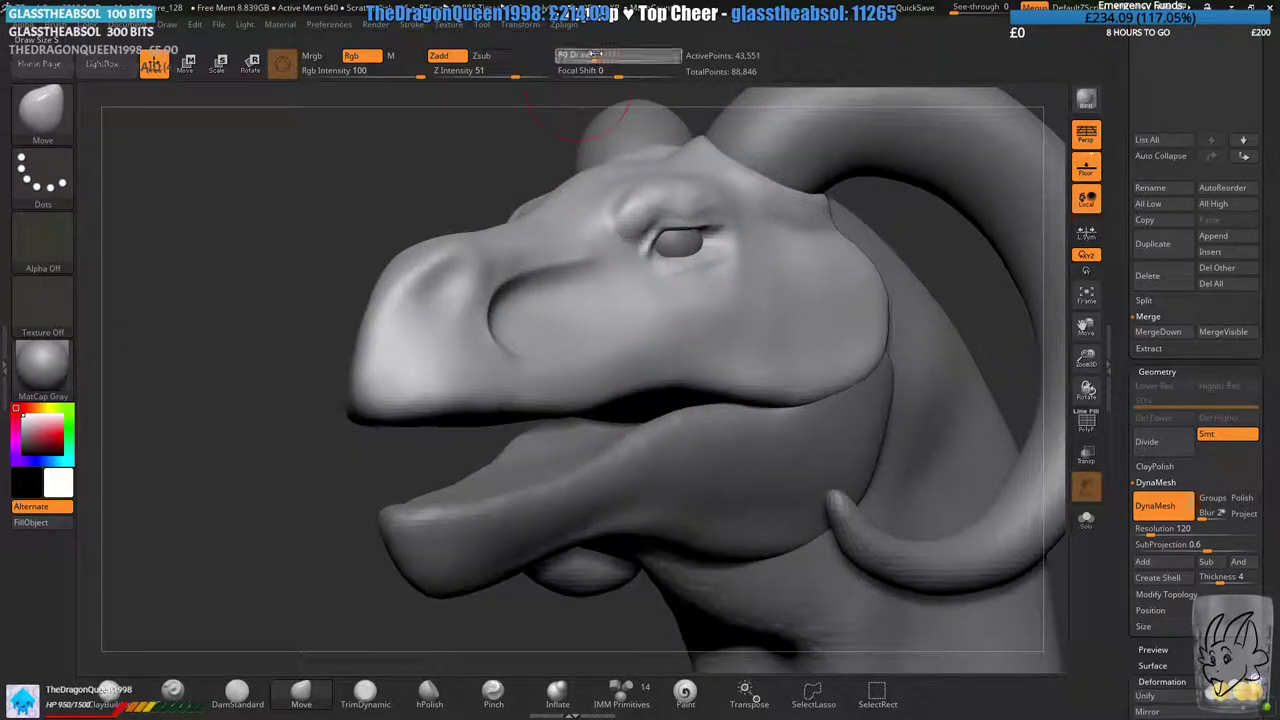
pyautogui.moveTo(608, 199); pyautogui.dragTo(686, 243, button='right')
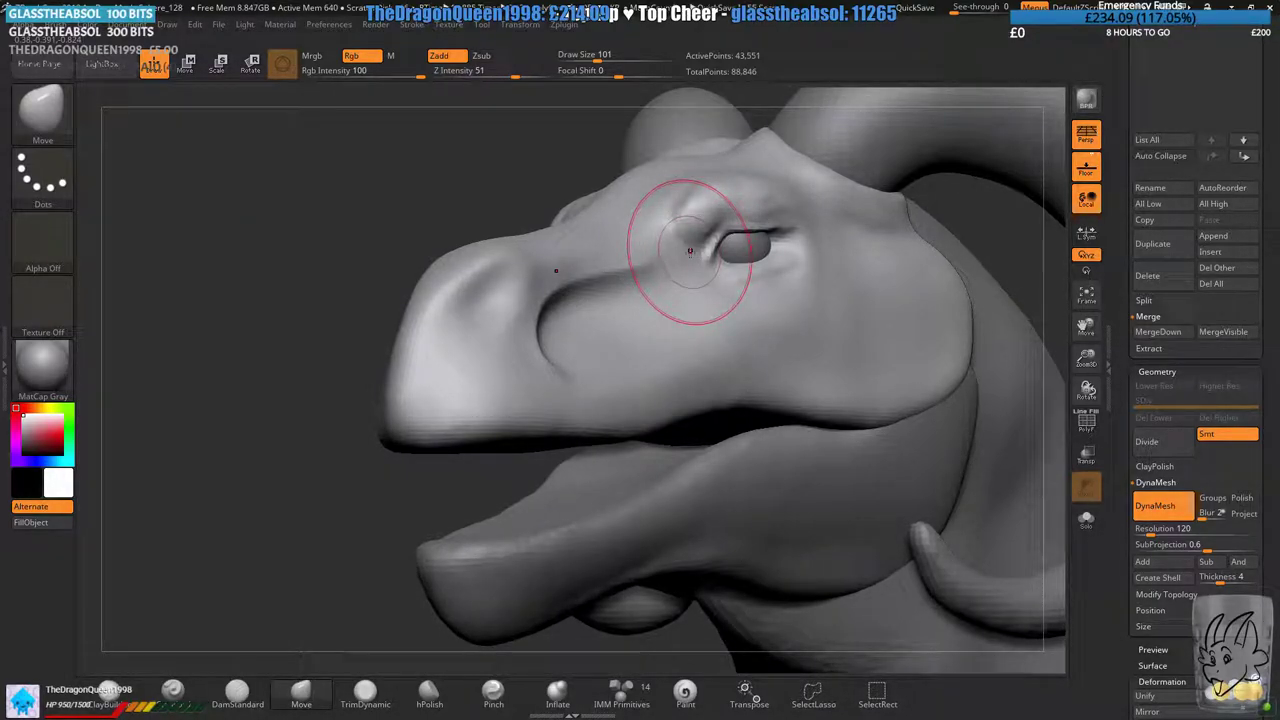
pyautogui.click(607, 59)
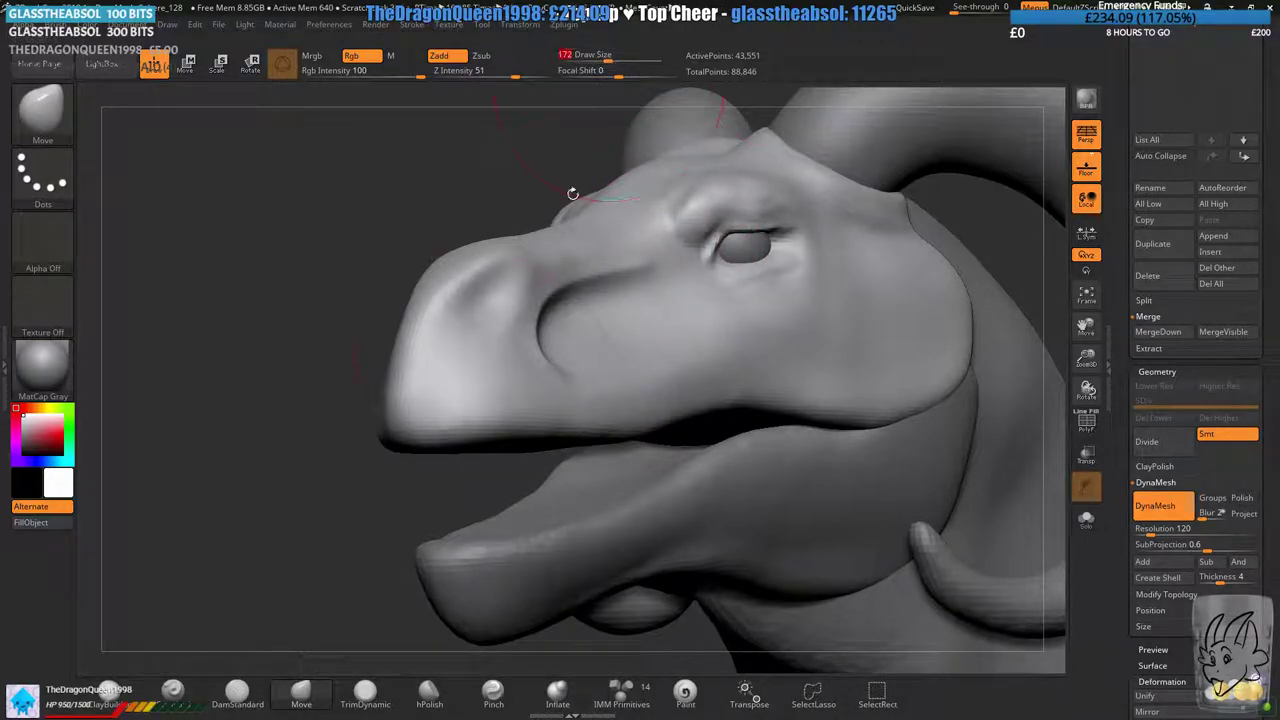
pyautogui.moveTo(350, 511); pyautogui.dragTo(257, 593)
# - Raise a ridge along the snout crease toward the eye with the Standard brush at draw size 62 and remesh
pyautogui.click(176, 688)
pyautogui.keyDown('ctrl'); pyautogui.moveTo(200, 600); pyautogui.dragTo(275, 420, button='right'); pyautogui.keyUp('ctrl')
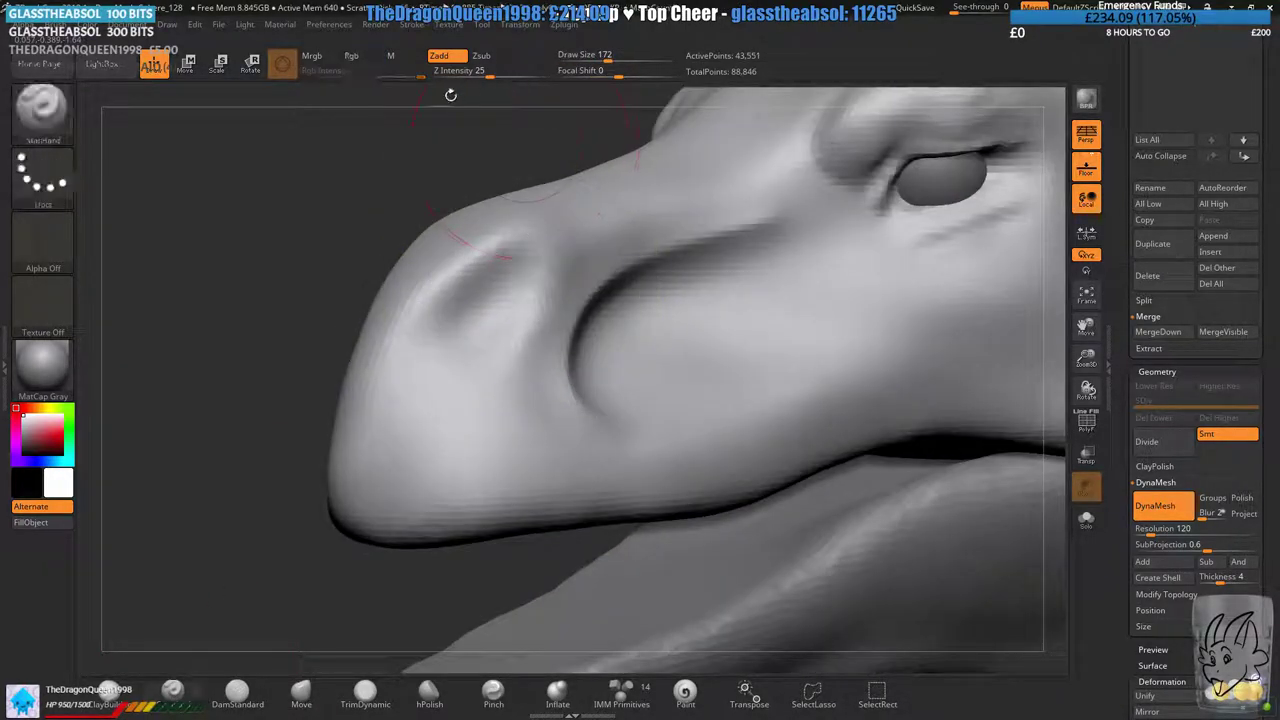
pyautogui.click(588, 59)
pyautogui.moveTo(606, 278)
pyautogui.mouseDown()
pyautogui.moveTo(745, 220)
pyautogui.moveTo(600, 351)
pyautogui.moveTo(560, 345)
pyautogui.moveTo(655, 244)
pyautogui.moveTo(754, 177)
pyautogui.mouseUp()
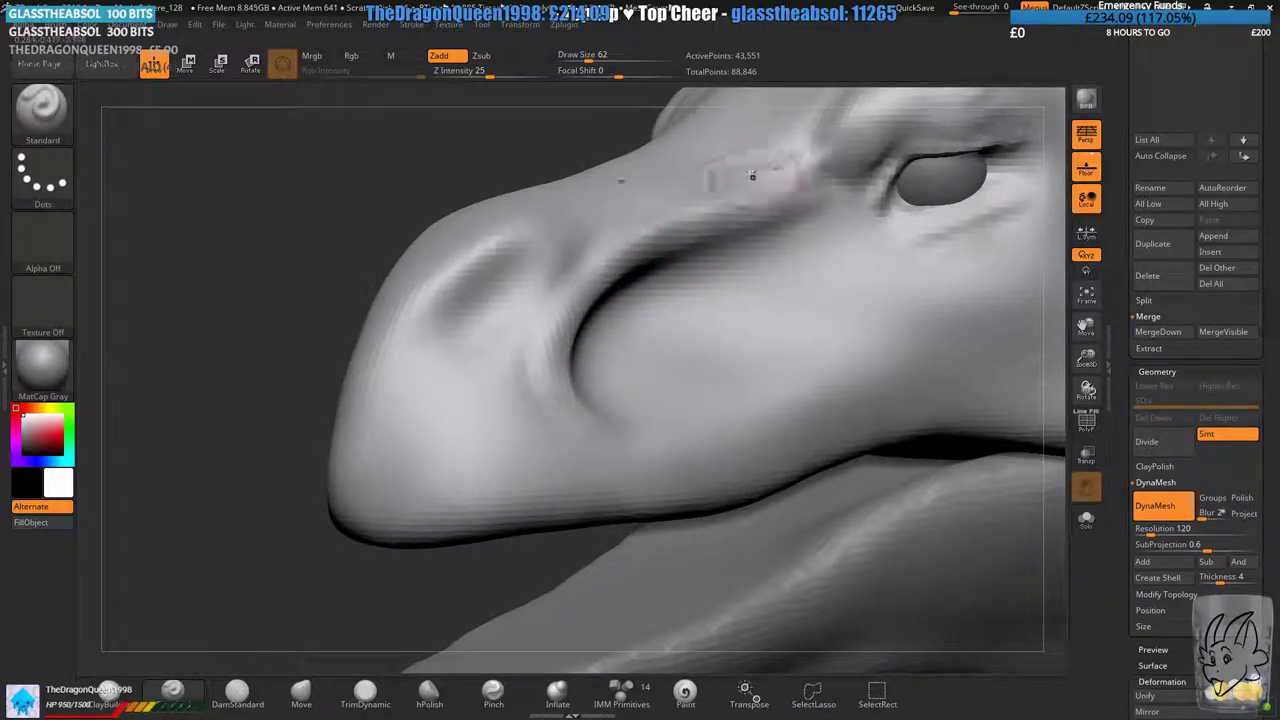
pyautogui.moveTo(754, 177)
pyautogui.keyDown('ctrl'); pyautogui.mouseDown(button='right')
pyautogui.moveTo(720, 242)
pyautogui.moveTo(703, 211)
pyautogui.mouseUp(button='right'); pyautogui.keyUp('ctrl')
pyautogui.moveTo(703, 211)
pyautogui.mouseDown()
pyautogui.moveTo(650, 252)
pyautogui.moveTo(580, 380)
pyautogui.mouseUp()
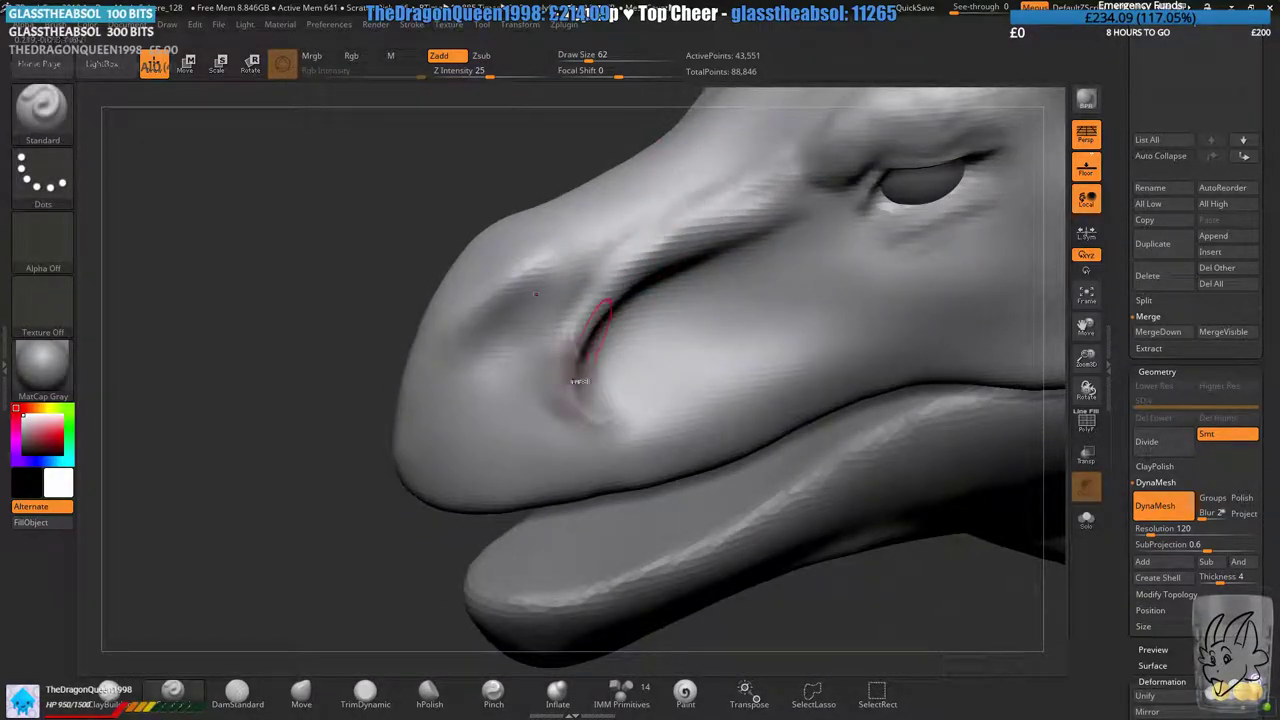
pyautogui.keyDown('ctrl'); pyautogui.moveTo(580, 380); pyautogui.dragTo(366, 355, button='right'); pyautogui.keyUp('ctrl')
pyautogui.keyDown('ctrl'); pyautogui.moveTo(366, 355); pyautogui.dragTo(408, 424); pyautogui.keyUp('ctrl')
# - Carve out the nostril cavity with the Standard brush at draw size 62, remeshing the head between strokes
pyautogui.moveTo(408, 424)
pyautogui.mouseDown(button='right')
pyautogui.moveTo(514, 286)
pyautogui.moveTo(530, 312)
pyautogui.moveTo(637, 314)
pyautogui.moveTo(642, 484)
pyautogui.moveTo(604, 360)
pyautogui.mouseUp(button='right')
pyautogui.moveTo(455, 468)
pyautogui.mouseDown(button='right')
pyautogui.moveTo(410, 460)
pyautogui.moveTo(491, 336)
pyautogui.moveTo(582, 378)
pyautogui.mouseUp(button='right')
pyautogui.hotkey('ctrl', 'z')
pyautogui.hotkey('ctrl', 'shift', 'z')
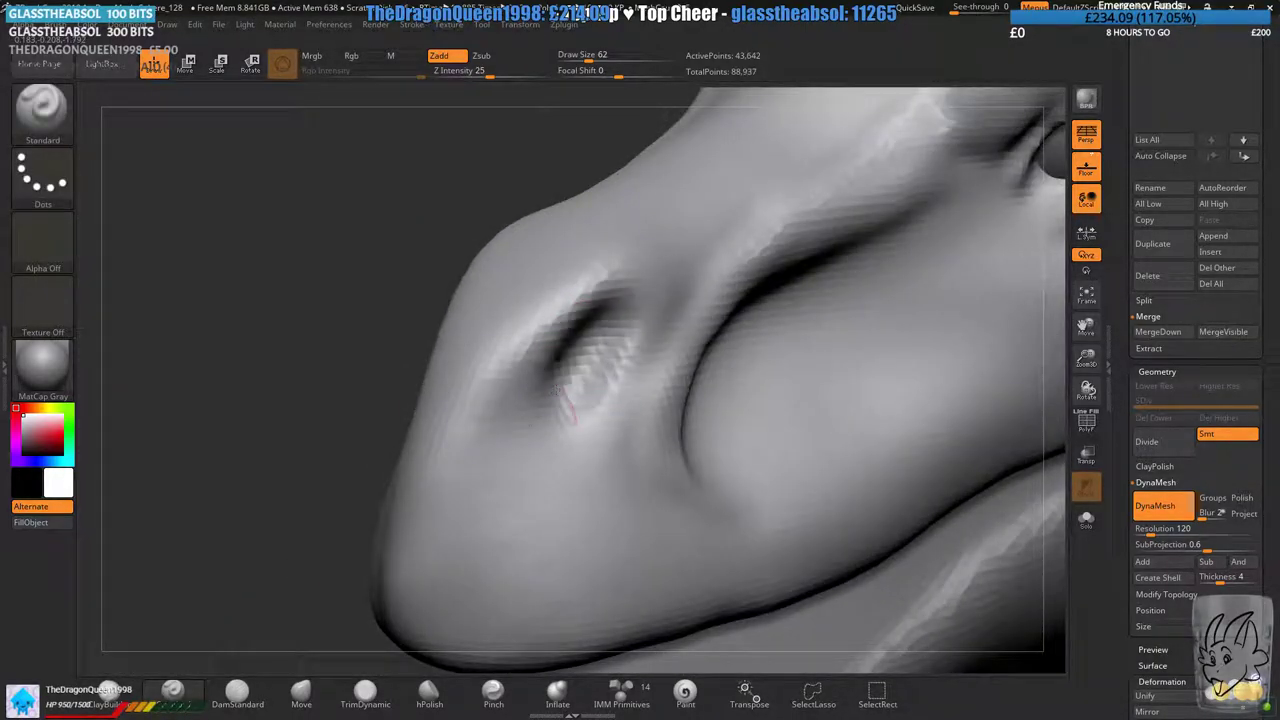
pyautogui.keyDown('ctrl'); pyautogui.moveTo(228, 350); pyautogui.dragTo(279, 377); pyautogui.keyUp('ctrl')
pyautogui.moveTo(520, 345); pyautogui.dragTo(563, 367, button='right')
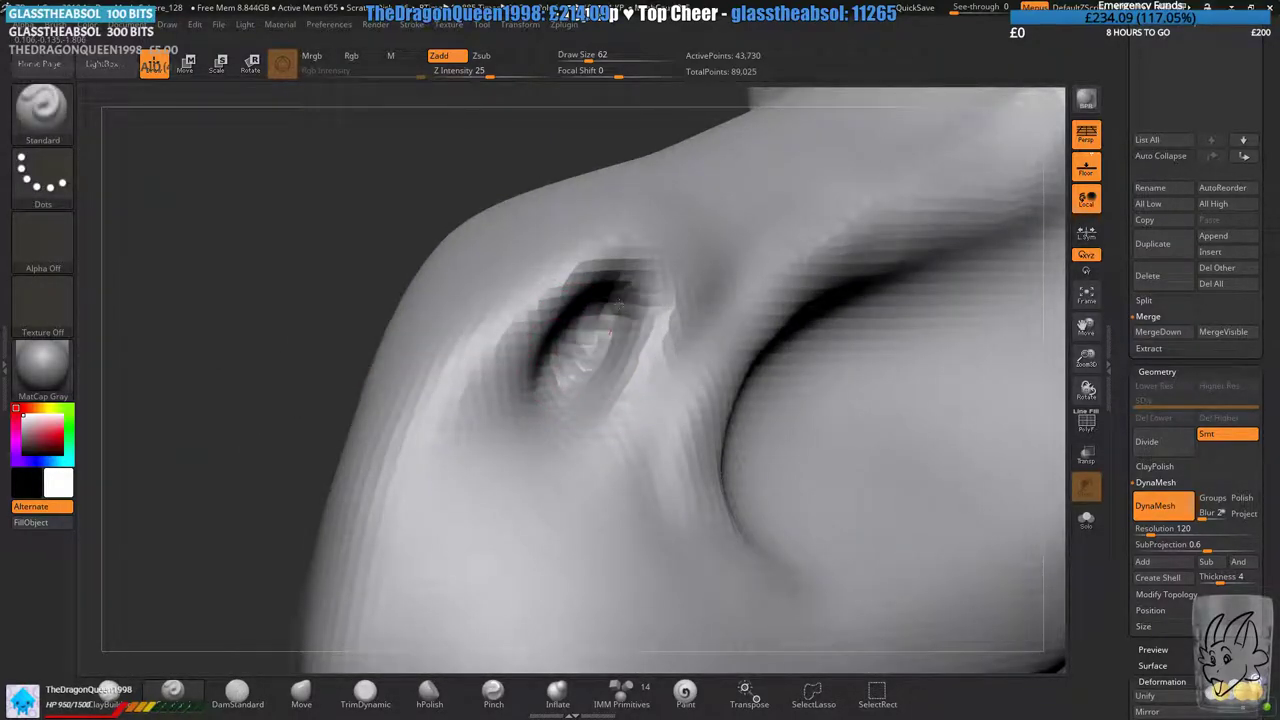
pyautogui.press('shift')
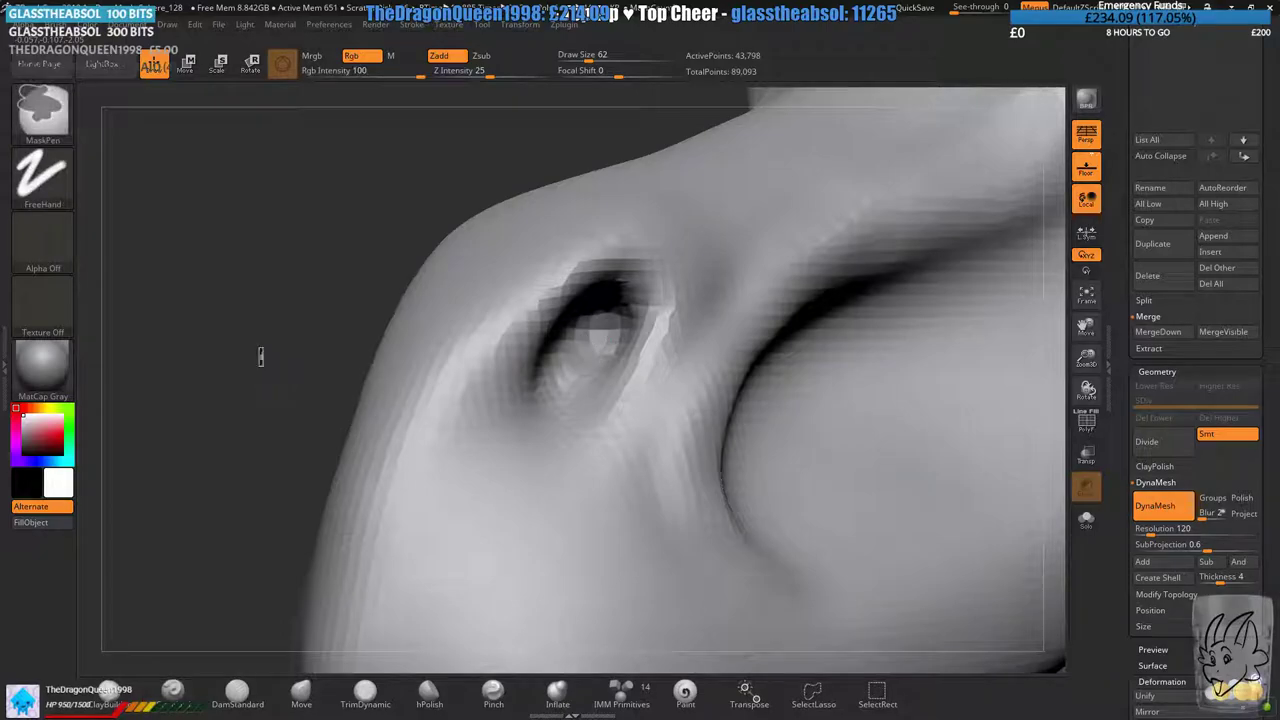
pyautogui.moveTo(260, 357); pyautogui.dragTo(499, 401, button='right')
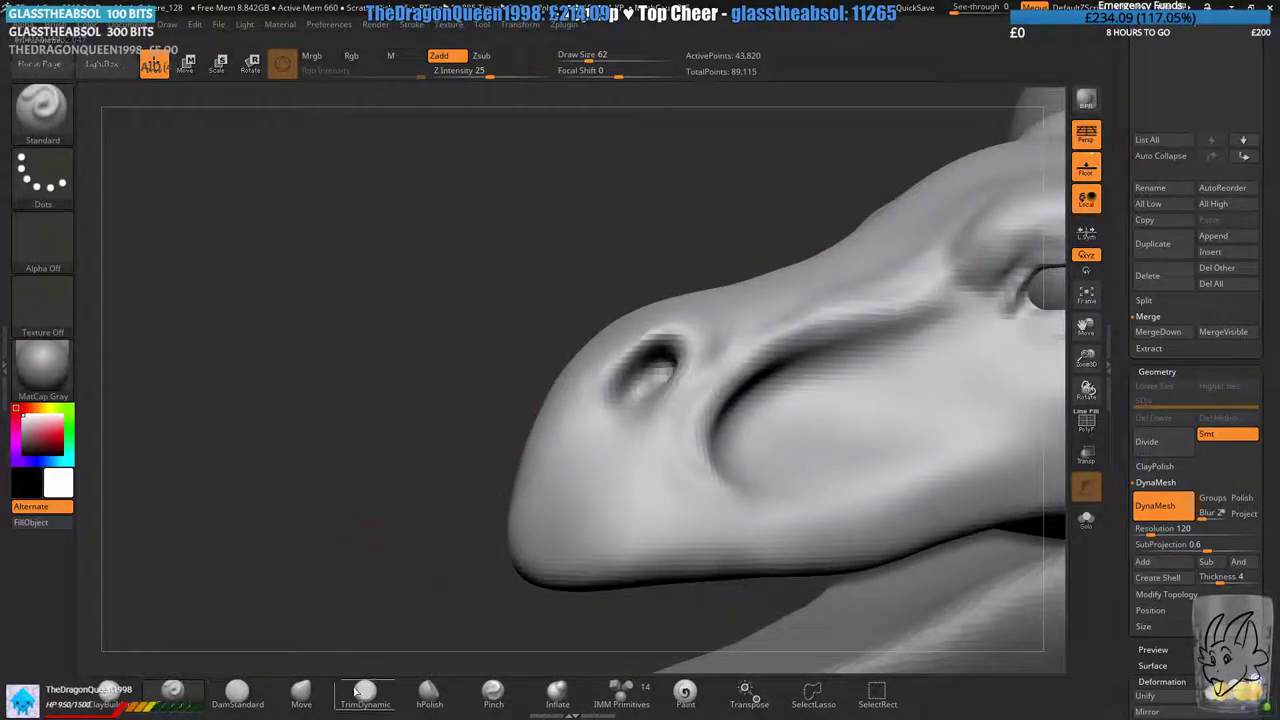
# - Pull the nostril rim into a narrow slanted opening with the Move brush at draw size 97 and remesh the head
pyautogui.click(303, 692)
pyautogui.moveTo(543, 343)
pyautogui.keyDown('ctrl'); pyautogui.mouseDown(button='right')
pyautogui.moveTo(594, 409)
pyautogui.moveTo(500, 300)
pyautogui.mouseUp(button='right'); pyautogui.keyUp('ctrl')
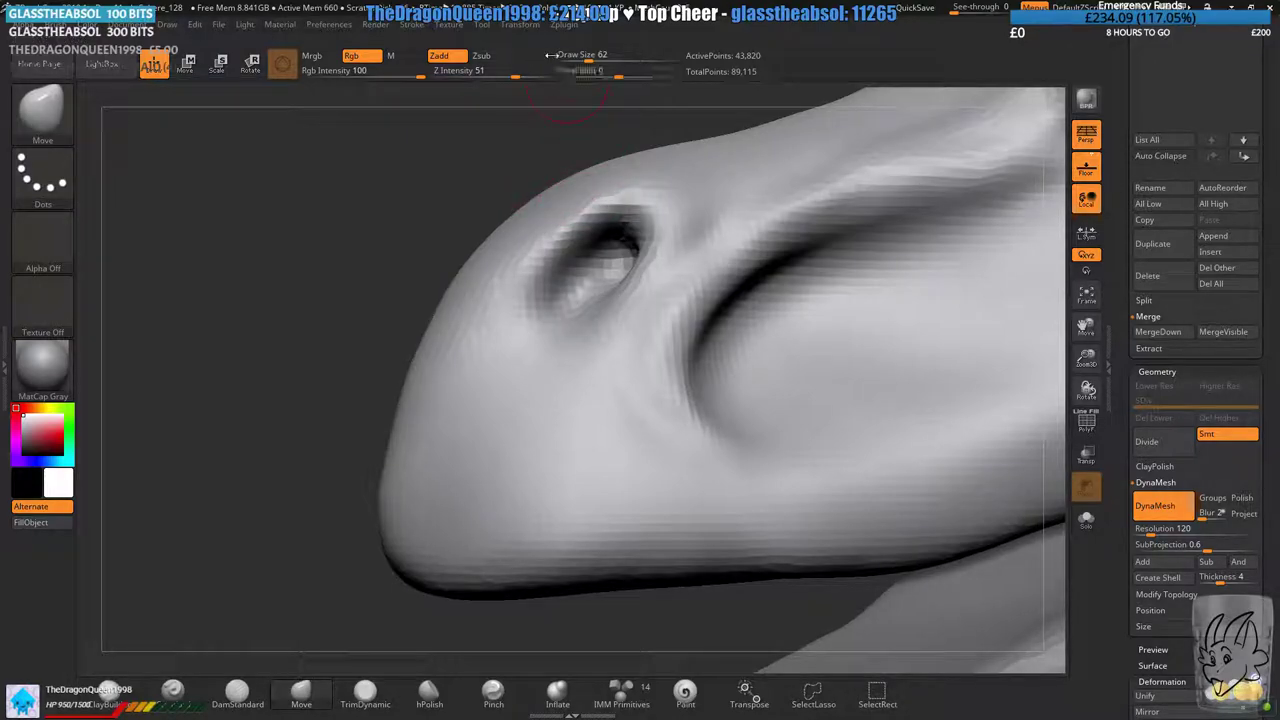
pyautogui.moveTo(591, 45); pyautogui.dragTo(597, 57)
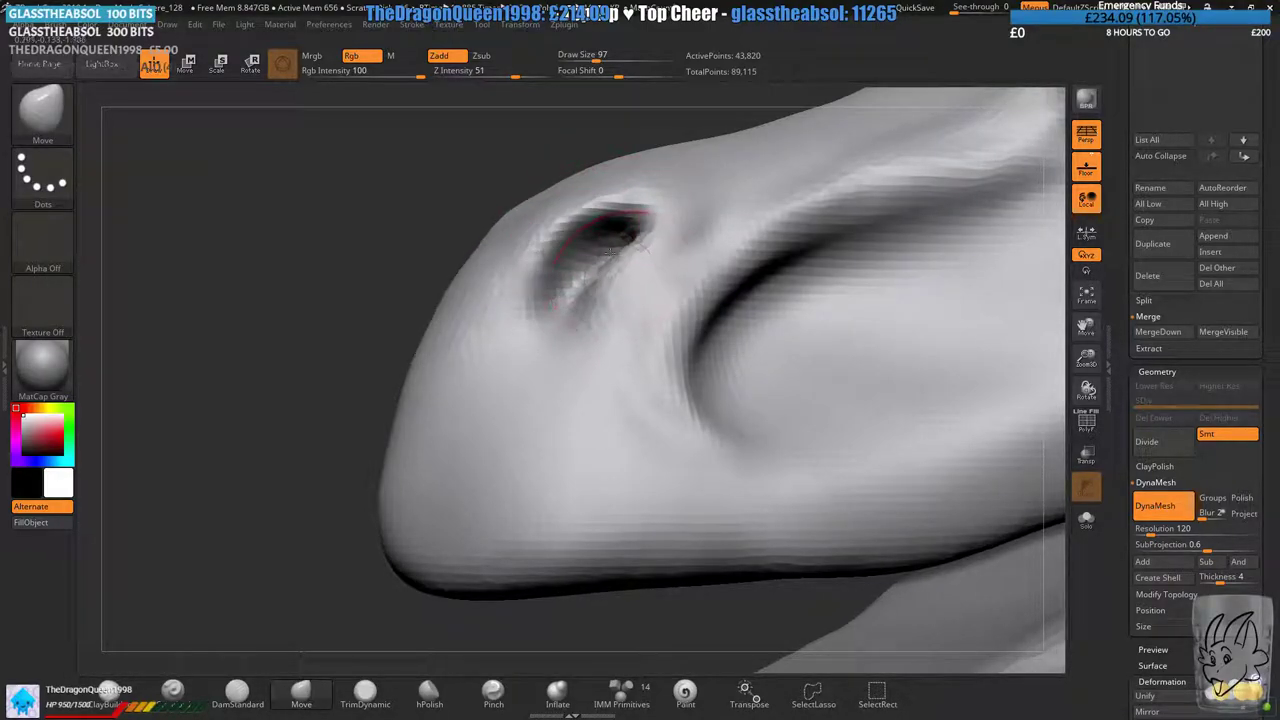
pyautogui.moveTo(623, 275)
pyautogui.mouseDown(button='right')
pyautogui.moveTo(448, 245)
pyautogui.moveTo(610, 258)
pyautogui.moveTo(586, 323)
pyautogui.moveTo(575, 302)
pyautogui.mouseUp(button='right')
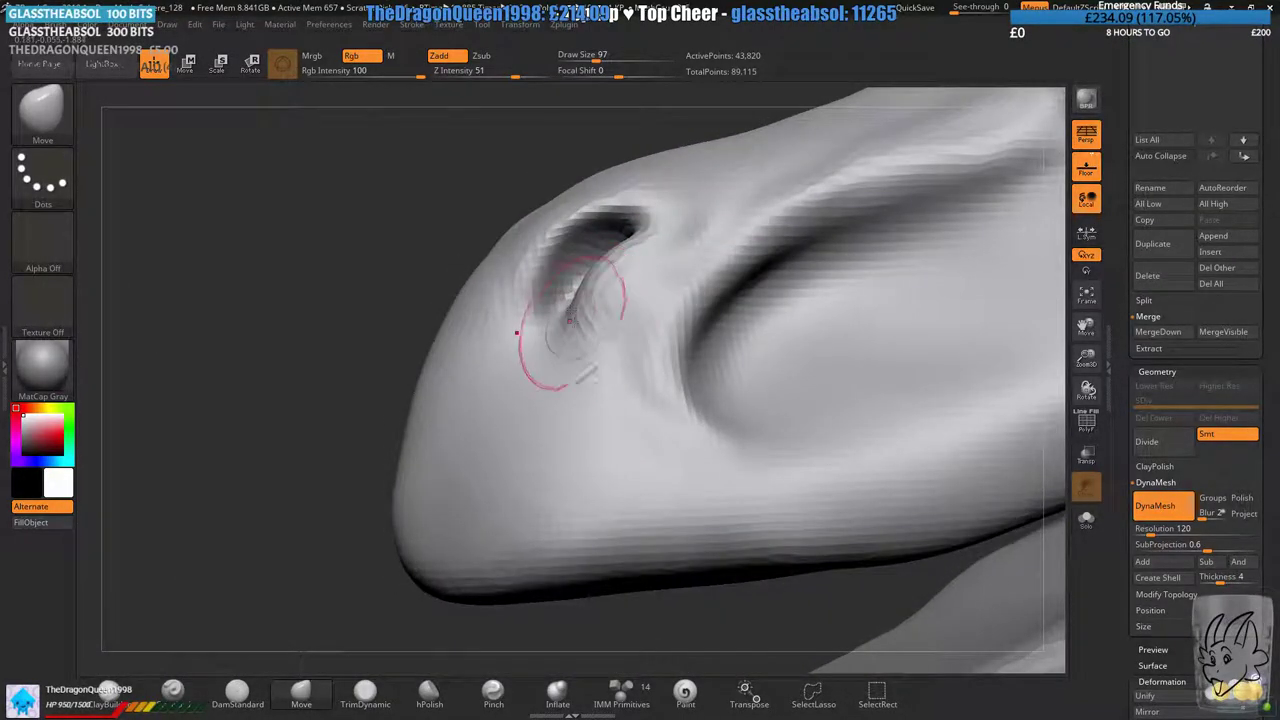
pyautogui.press('ctrl')
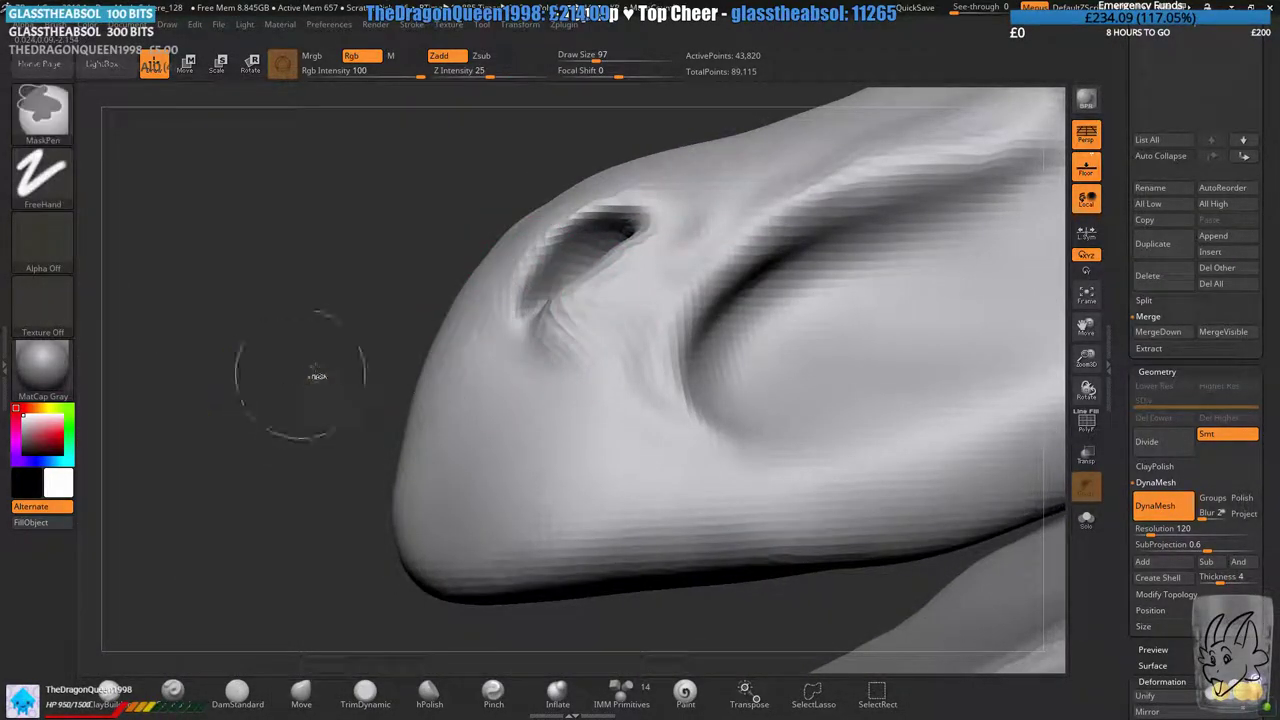
pyautogui.keyDown('ctrl'); pyautogui.moveTo(400, 480); pyautogui.dragTo(600, 377, button='right'); pyautogui.keyUp('ctrl')
pyautogui.keyDown('alt'); pyautogui.moveTo(105, 613); pyautogui.dragTo(245, 665, button='right'); pyautogui.keyUp('alt')
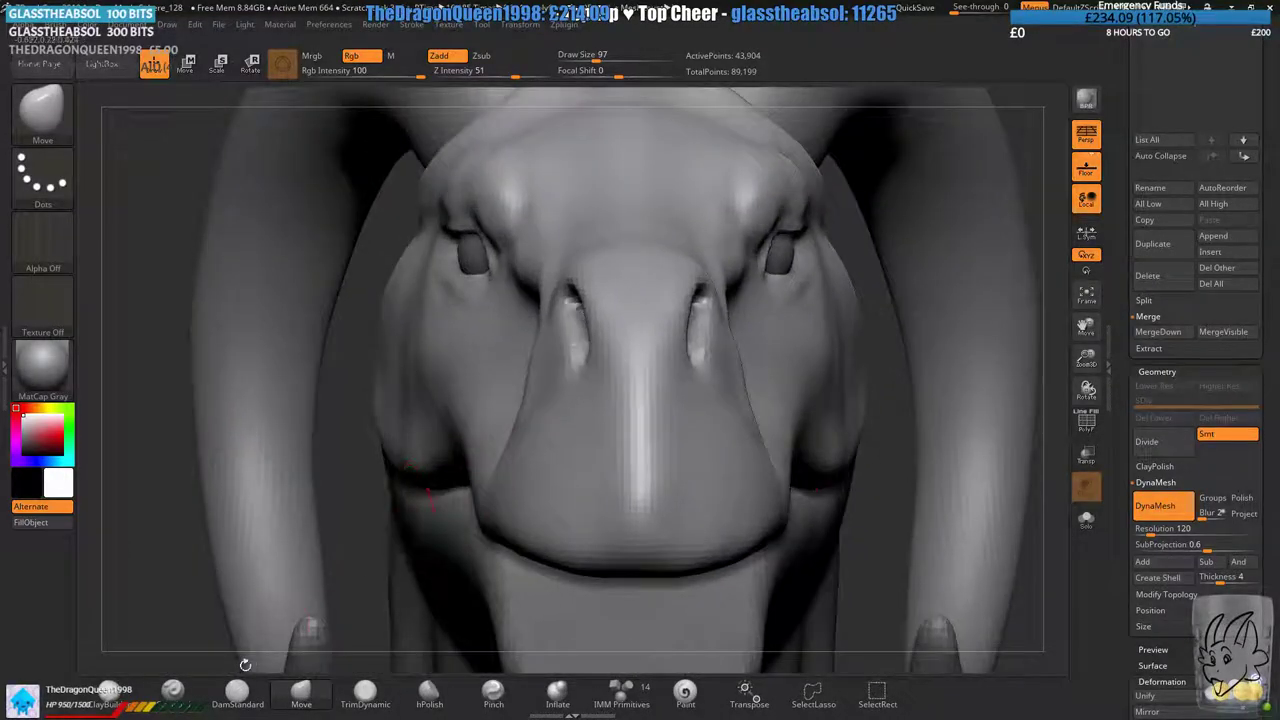
# - Smooth the snout's centre line and refine the bridge between the nostrils with the Standard brush at draw size 94
pyautogui.click(172, 690)
pyautogui.moveTo(650, 302)
pyautogui.mouseDown(button='right')
pyautogui.moveTo(655, 368)
pyautogui.moveTo(643, 328)
pyautogui.mouseUp(button='right')
pyautogui.press('ctrl')
pyautogui.moveTo(612, 57); pyautogui.dragTo(601, 58)
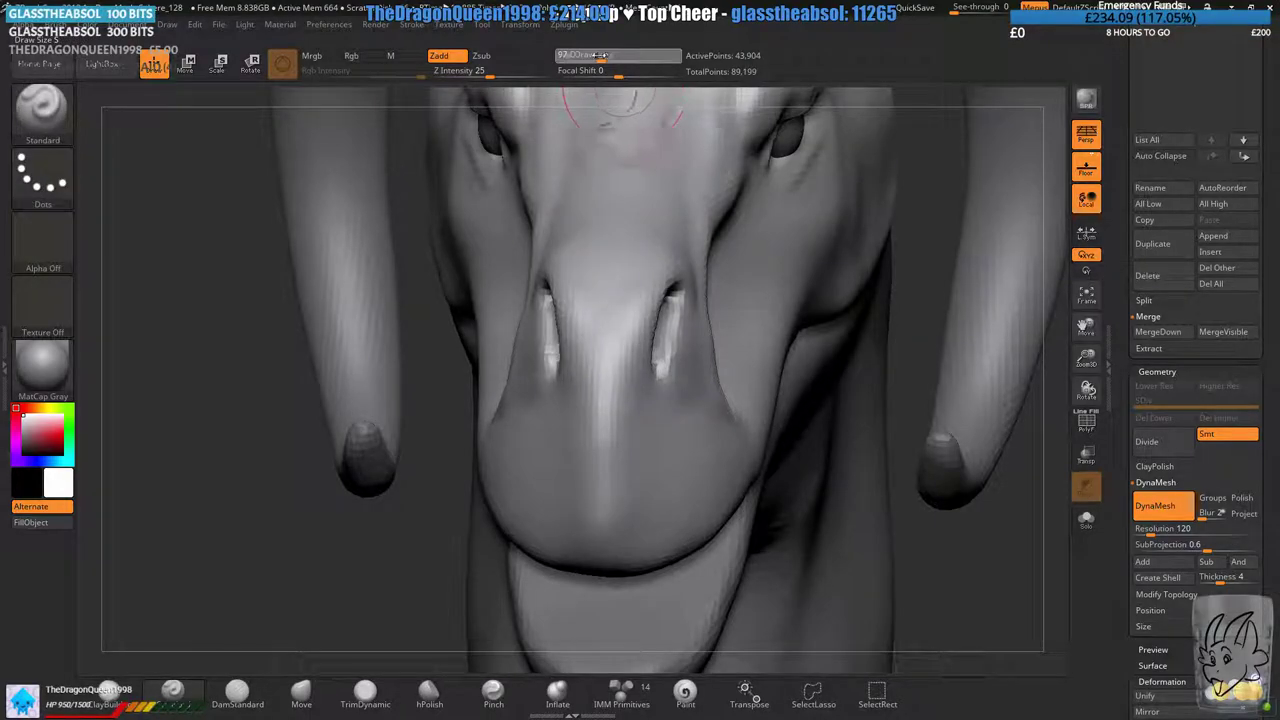
pyautogui.keyDown('alt'); pyautogui.moveTo(603, 400); pyautogui.dragTo(628, 328, button='right'); pyautogui.keyUp('alt')
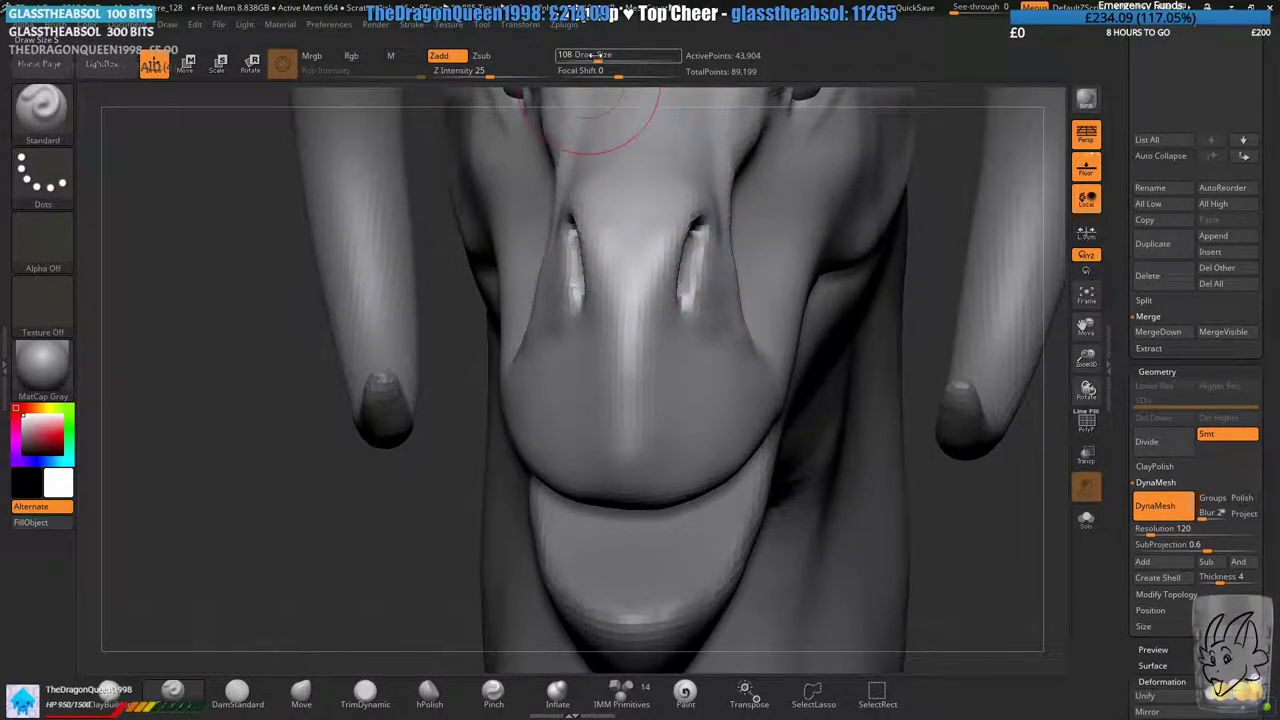
pyautogui.moveTo(597, 55); pyautogui.dragTo(583, 55)
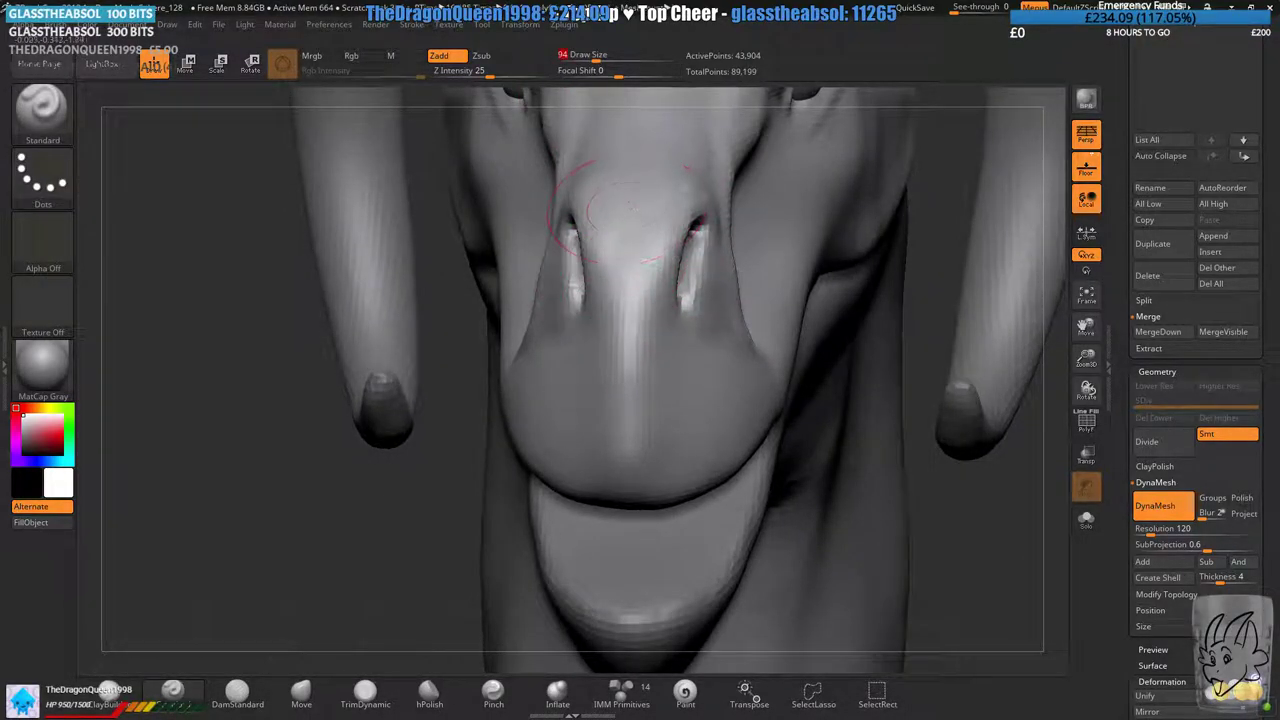
pyautogui.keyDown('shift'); pyautogui.moveTo(630, 212); pyautogui.dragTo(629, 430); pyautogui.keyUp('shift')
pyautogui.moveTo(629, 430)
pyautogui.mouseDown(button='right')
pyautogui.moveTo(530, 455)
pyautogui.moveTo(501, 480)
pyautogui.moveTo(628, 330)
pyautogui.mouseUp(button='right')
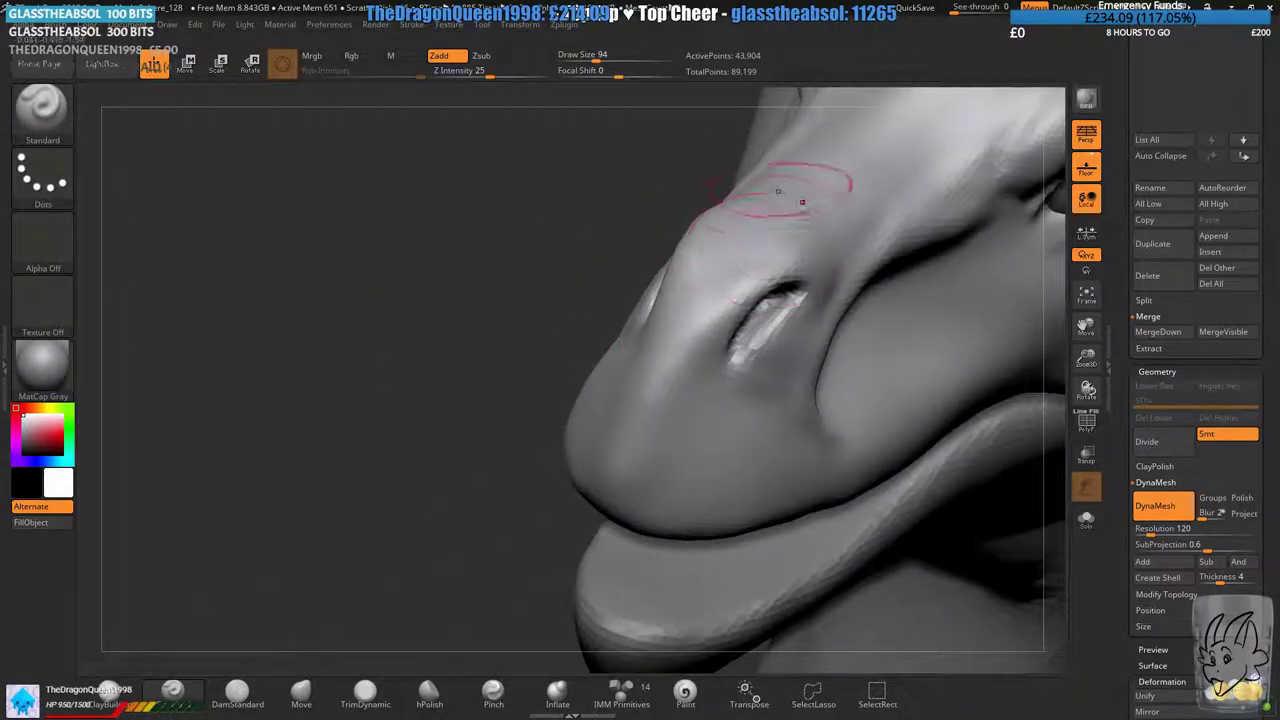
pyautogui.moveTo(747, 228)
pyautogui.mouseDown()
pyautogui.moveTo(703, 332)
pyautogui.moveTo(688, 318)
pyautogui.moveTo(657, 385)
pyautogui.mouseUp()
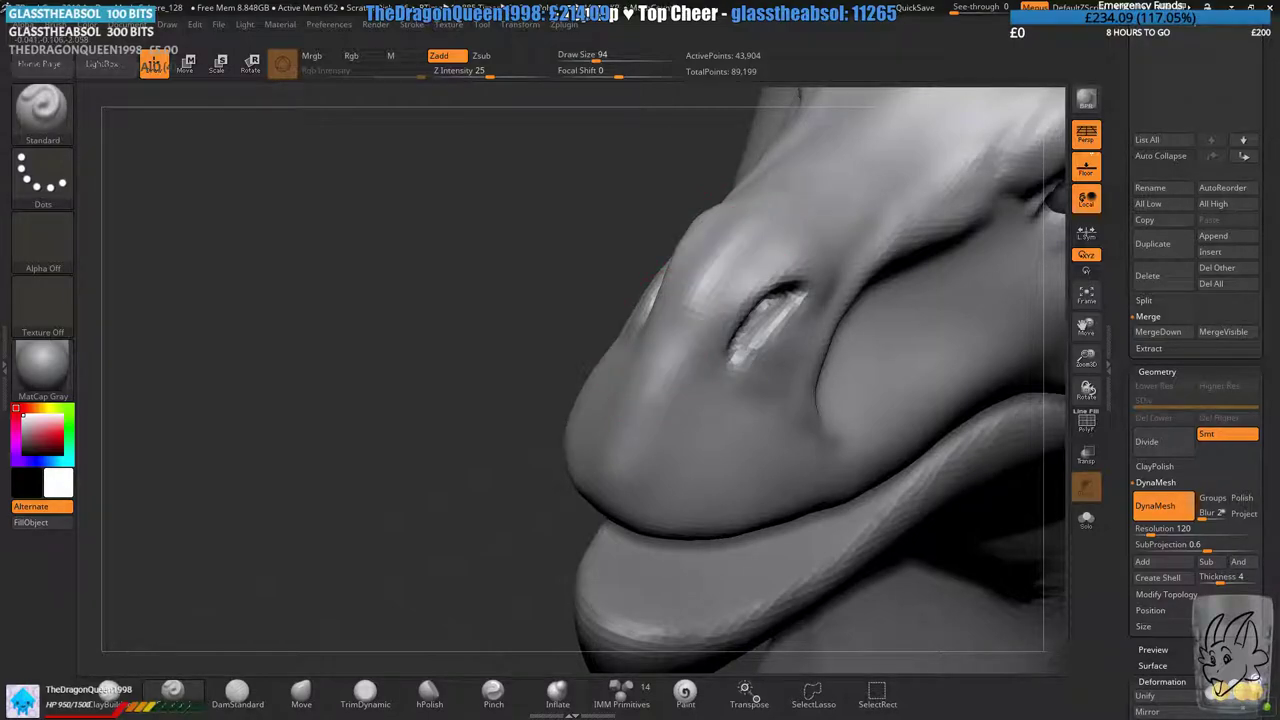
# - Undo the last two strokes, redo the snout bridge above the nostril with the Standard brush at draw size 94, and remesh
pyautogui.hotkey('ctrl', 'z')
pyautogui.hotkey('ctrl', 'z')
pyautogui.moveTo(742, 238); pyautogui.dragTo(690, 325)
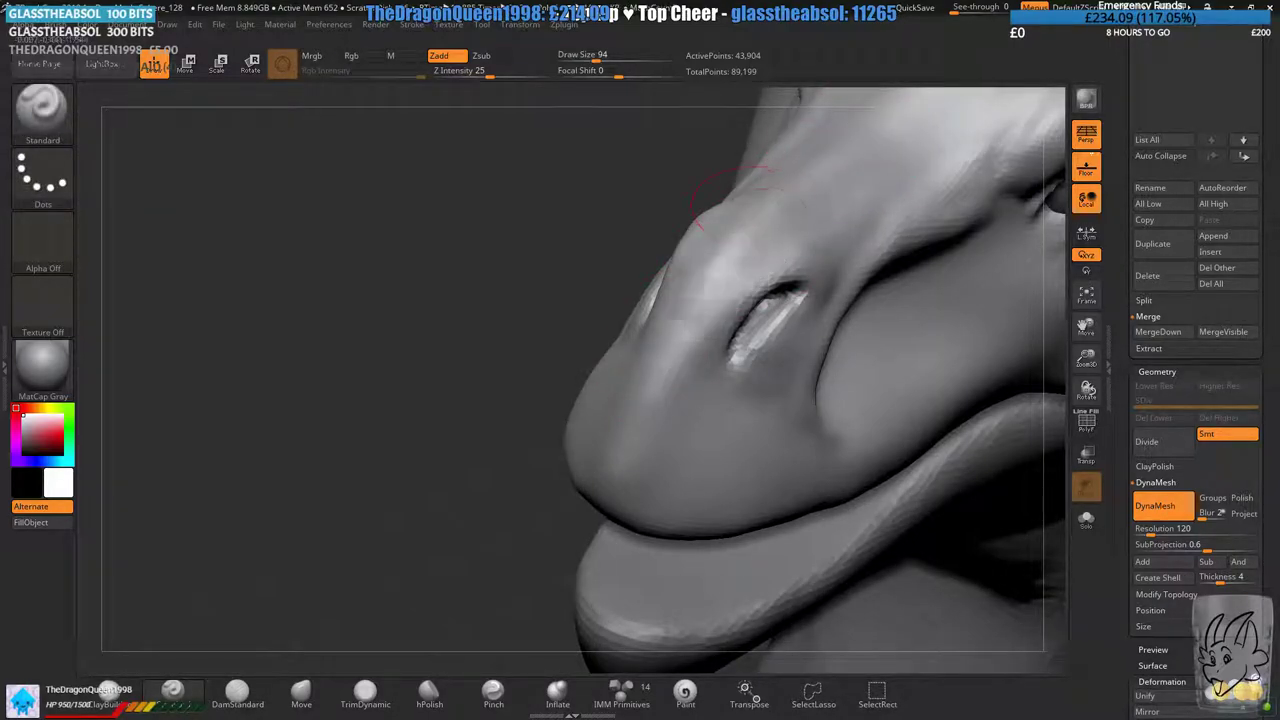
pyautogui.moveTo(477, 366); pyautogui.dragTo(458, 428)
# - Reshape the front profile of the snout below the nostril with the Move brush at draw size 154
pyautogui.click(301, 692)
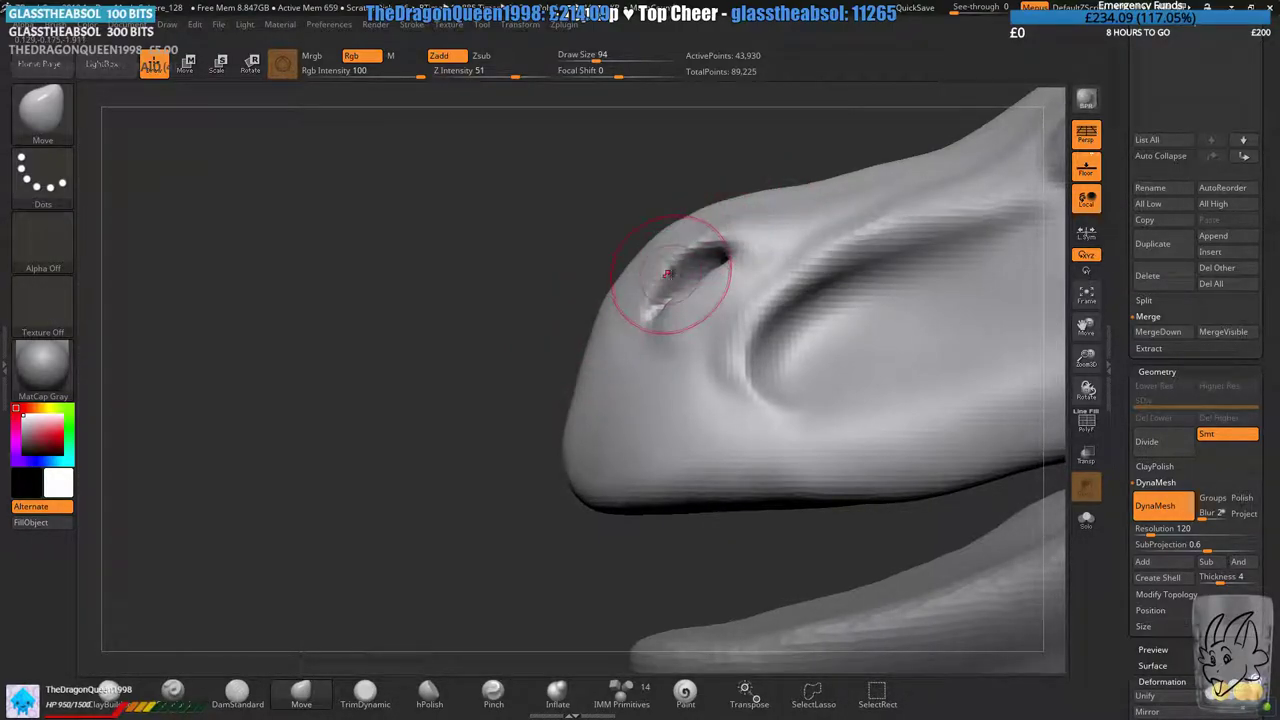
pyautogui.moveTo(598, 288); pyautogui.dragTo(548, 328)
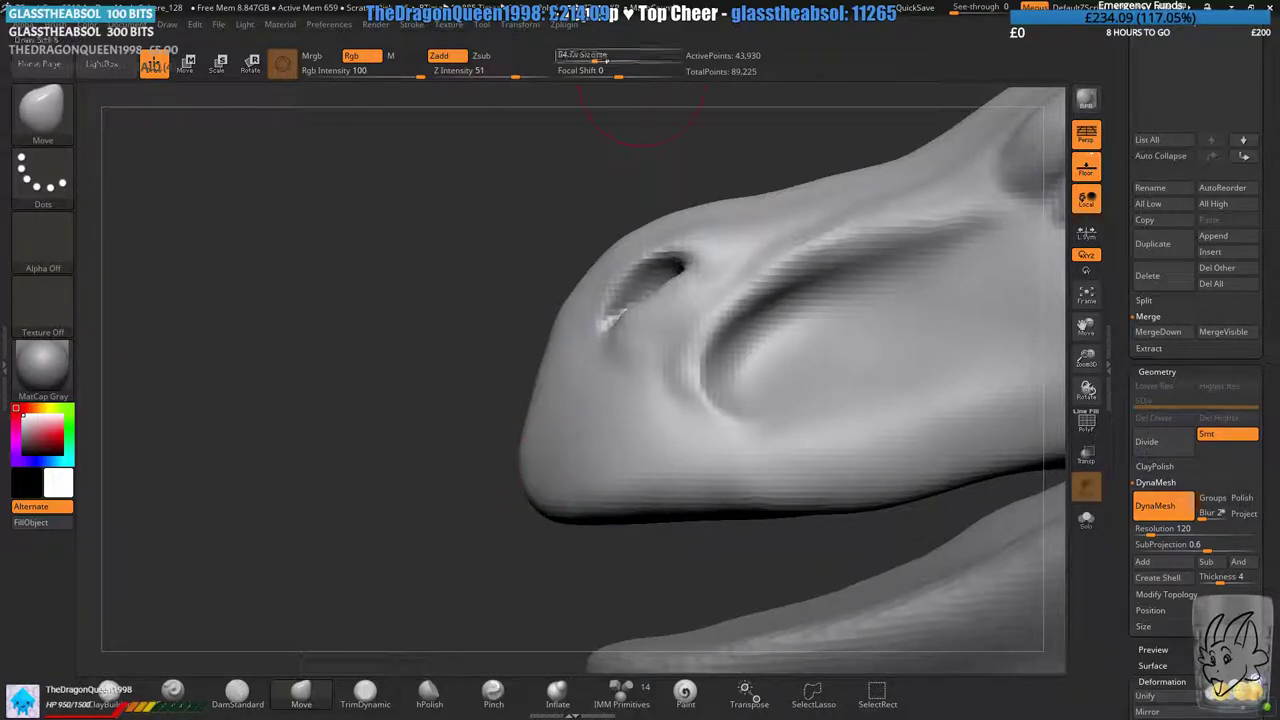
pyautogui.moveTo(517, 502); pyautogui.dragTo(560, 485)
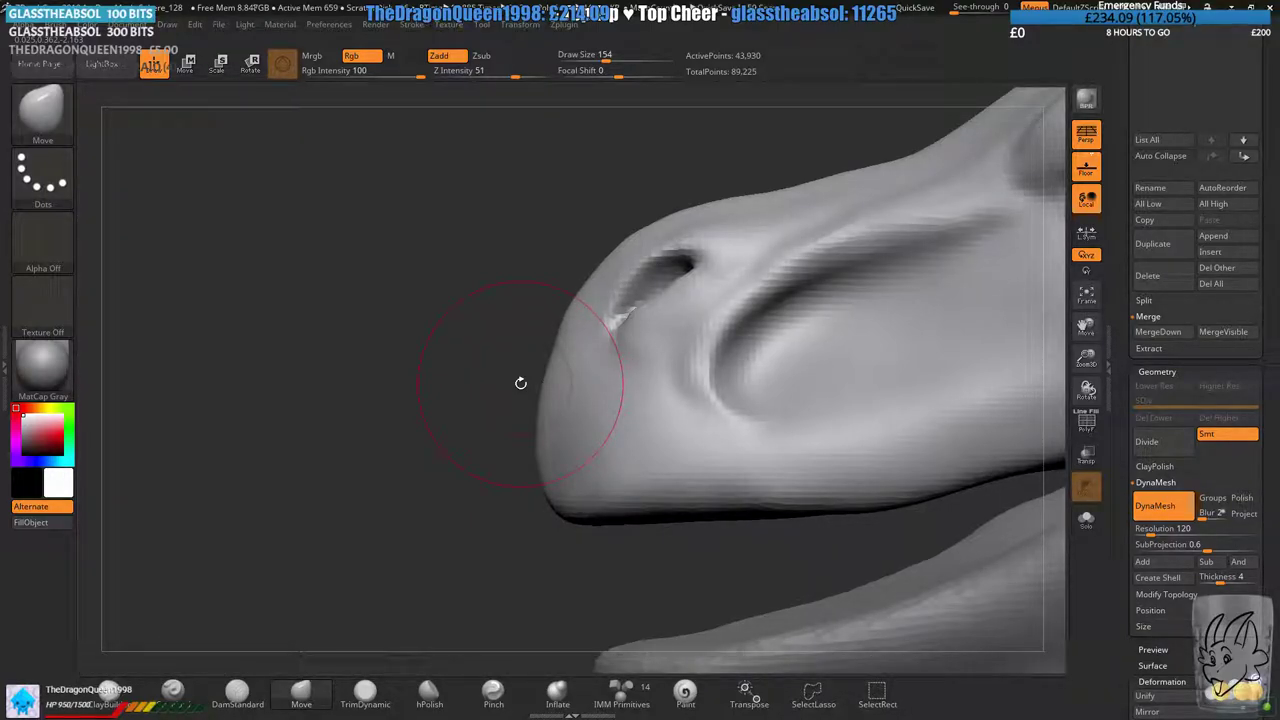
pyautogui.moveTo(586, 312); pyautogui.dragTo(572, 316)
pyautogui.keyDown('ctrl'); pyautogui.moveTo(549, 270); pyautogui.dragTo(550, 307, button='right'); pyautogui.keyUp('ctrl')
pyautogui.keyDown('alt'); pyautogui.moveTo(562, 247); pyautogui.dragTo(565, 264, button='right'); pyautogui.keyUp('alt')
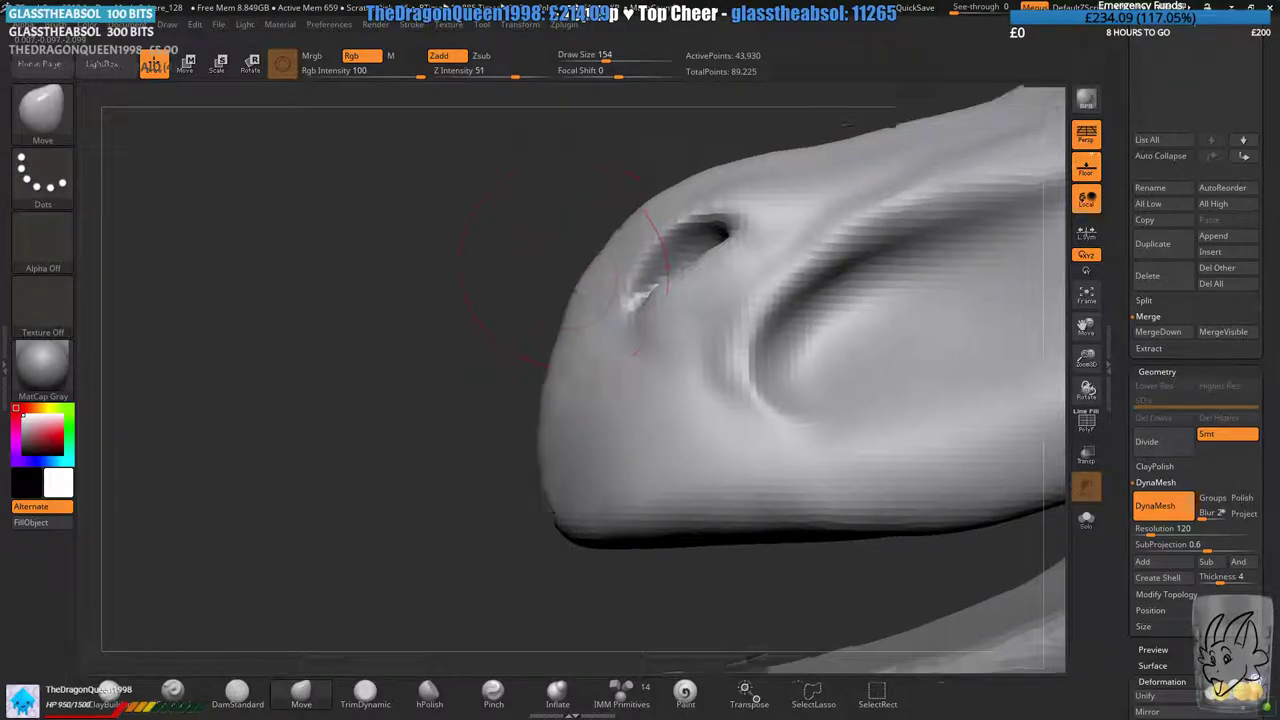
pyautogui.moveTo(560, 265); pyautogui.dragTo(577, 339)
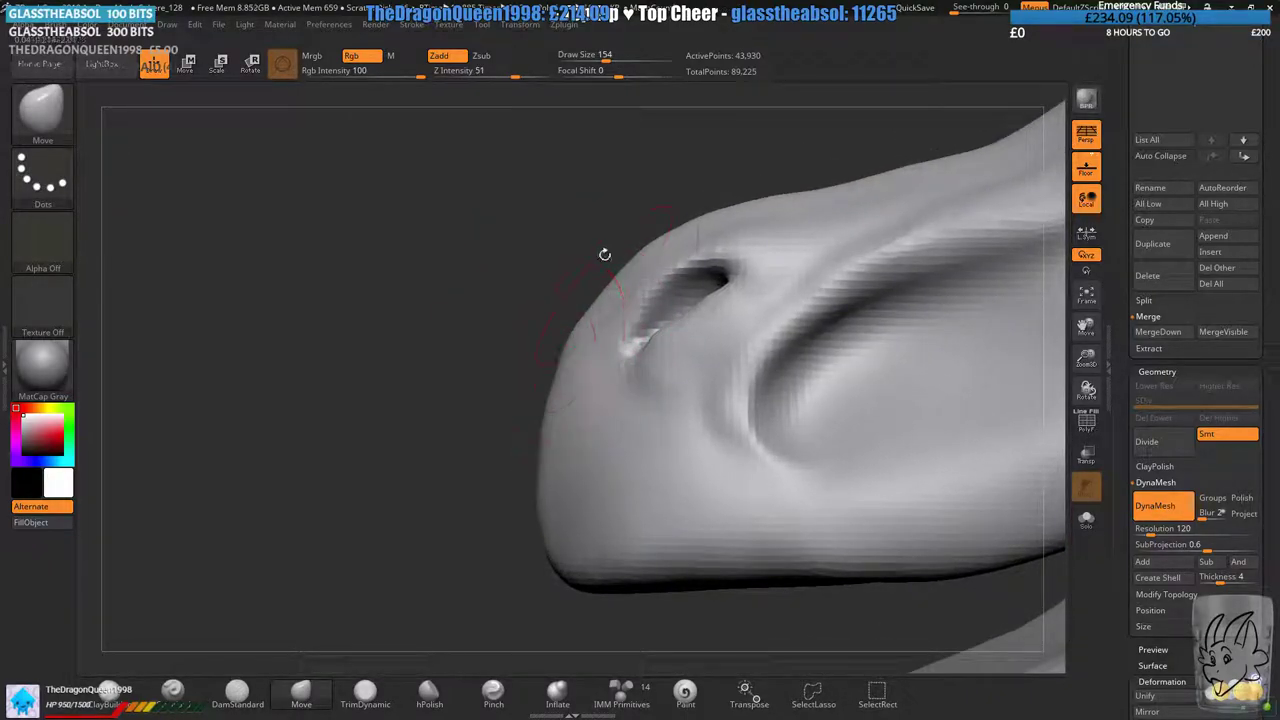
# - Refine the snout tip and nostril area with the Move brush at draw sizes 104 and 149, and remesh the head
pyautogui.moveTo(614, 56); pyautogui.dragTo(598, 57)
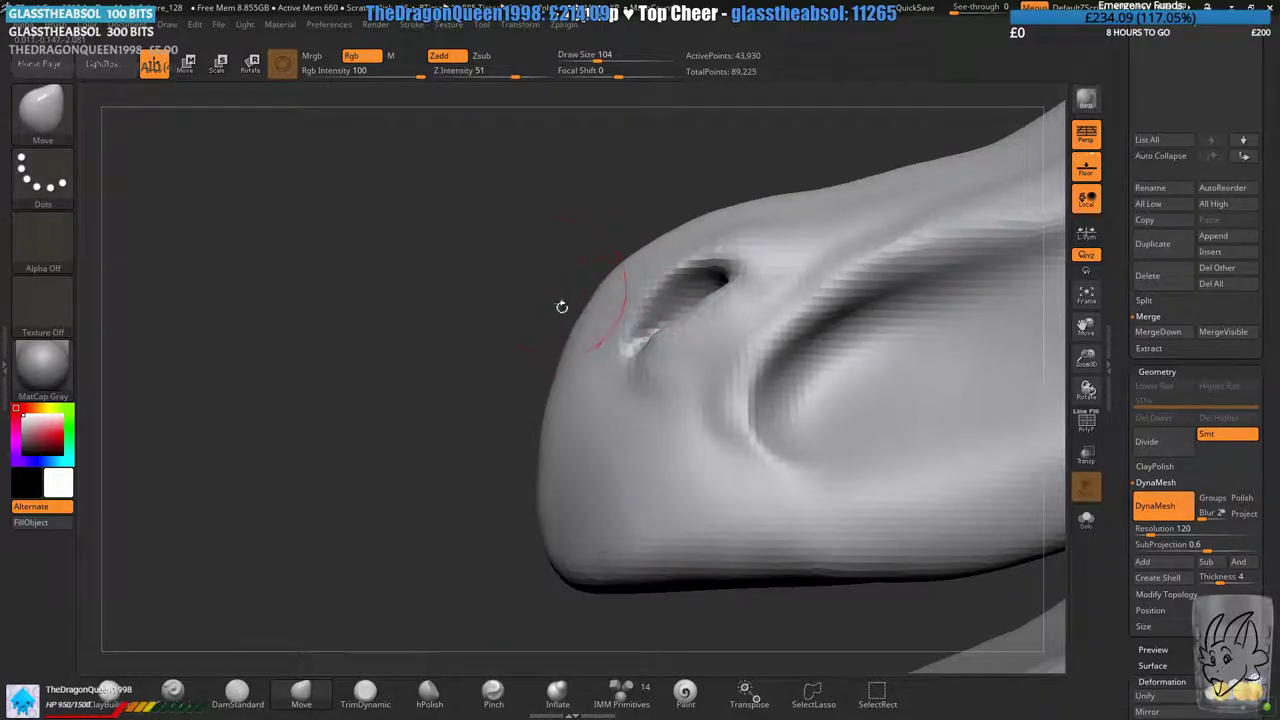
pyautogui.keyDown('alt'); pyautogui.moveTo(562, 307); pyautogui.dragTo(594, 172, button='right'); pyautogui.keyUp('alt')
pyautogui.keyDown('ctrl'); pyautogui.moveTo(582, 248); pyautogui.dragTo(578, 281, button='right'); pyautogui.keyUp('ctrl')
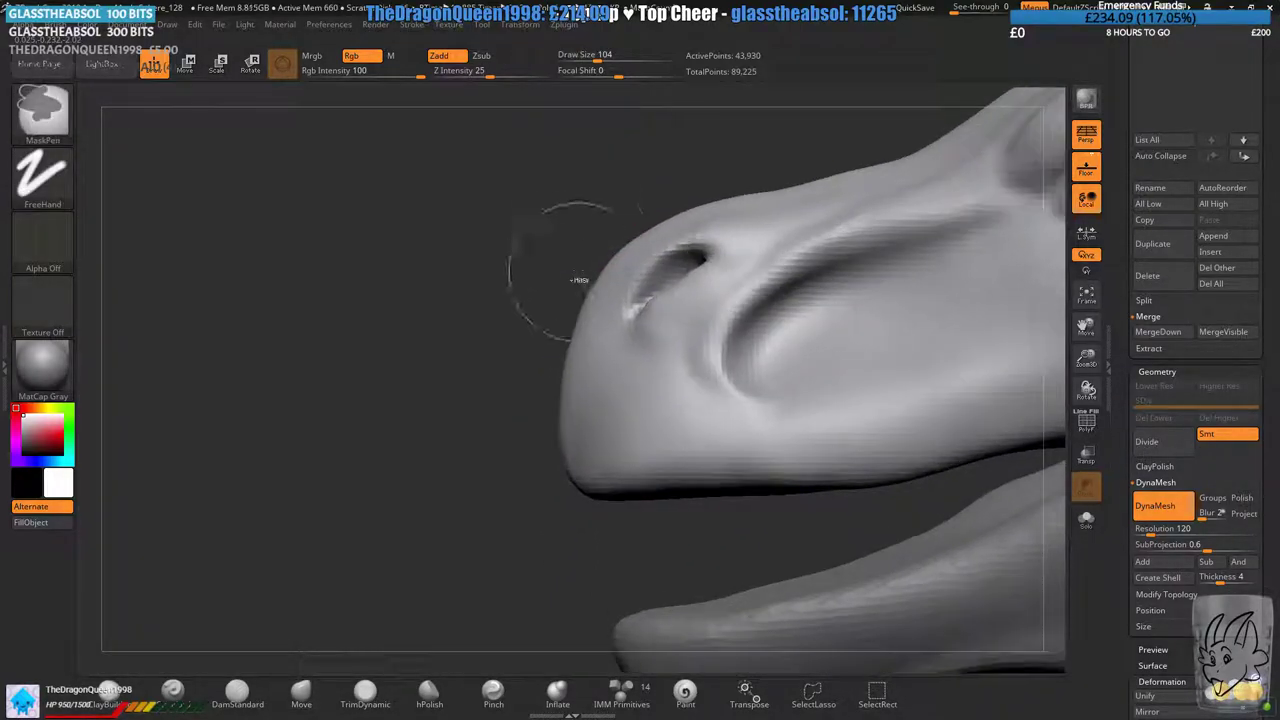
pyautogui.click(605, 56)
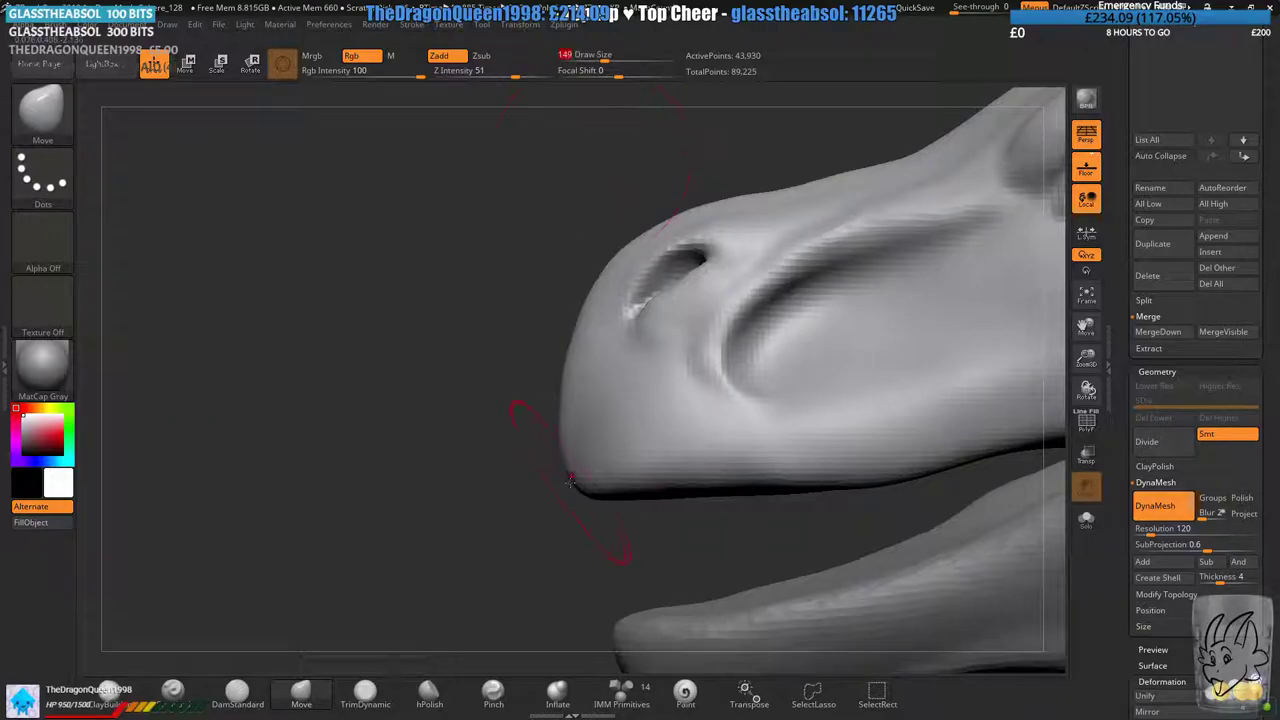
pyautogui.keyDown('ctrl'); pyautogui.moveTo(558, 439); pyautogui.dragTo(576, 360, button='right'); pyautogui.keyUp('ctrl')
pyautogui.moveTo(640, 205)
pyautogui.keyDown('ctrl'); pyautogui.mouseDown(button='right')
pyautogui.moveTo(634, 312)
pyautogui.moveTo(652, 256)
pyautogui.mouseUp(button='right'); pyautogui.keyUp('ctrl')
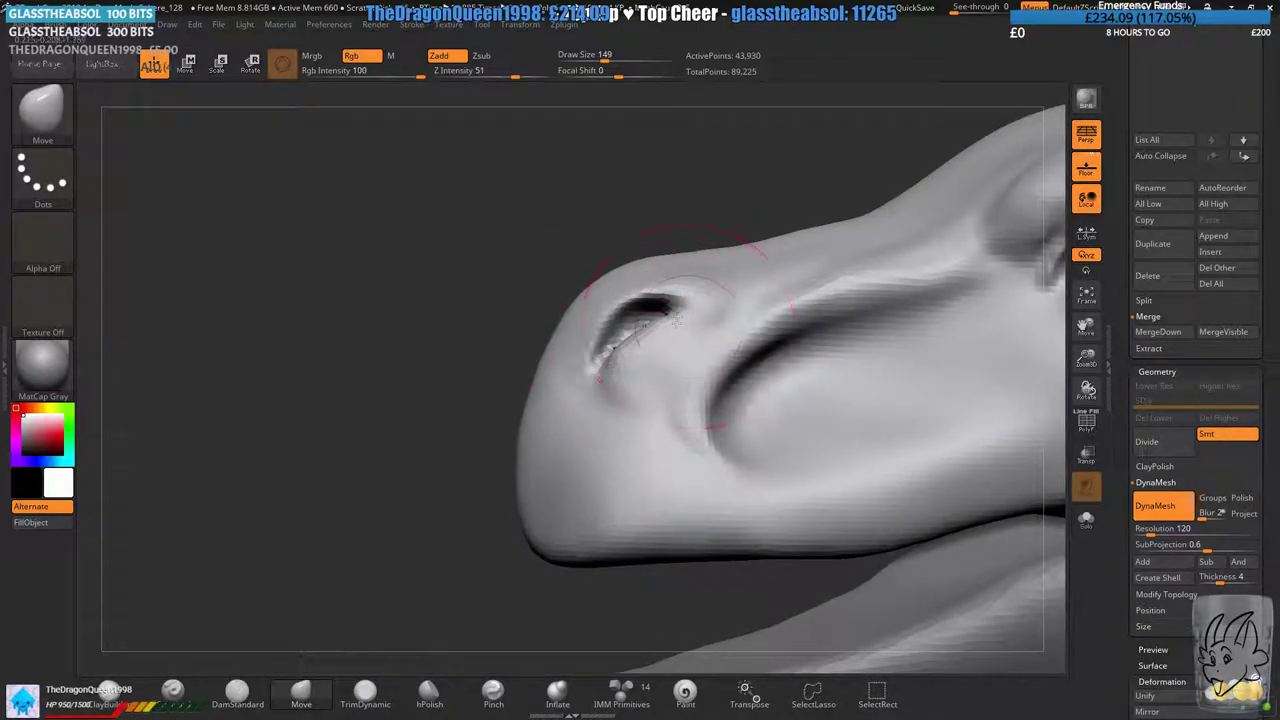
pyautogui.moveTo(676, 321); pyautogui.dragTo(830, 335, button='right')
pyautogui.keyDown('ctrl'); pyautogui.moveTo(995, 460); pyautogui.dragTo(1017, 508); pyautogui.keyUp('ctrl')
# - Round out the pointed front rim of the upper jaw from below with the Move brush at draw size 104
pyautogui.keyDown('ctrl'); pyautogui.moveTo(755, 505); pyautogui.dragTo(748, 420, button='right'); pyautogui.keyUp('ctrl')
pyautogui.moveTo(748, 420); pyautogui.dragTo(640, 348, button='right')
pyautogui.moveTo(855, 412)
pyautogui.keyDown('alt'); pyautogui.mouseDown(button='right')
pyautogui.moveTo(757, 405)
pyautogui.moveTo(707, 362)
pyautogui.moveTo(700, 450)
pyautogui.mouseUp(button='right'); pyautogui.keyUp('alt')
pyautogui.click(246, 692)
pyautogui.moveTo(497, 355)
pyautogui.keyDown('ctrl'); pyautogui.mouseDown(button='right')
pyautogui.moveTo(484, 447)
pyautogui.moveTo(490, 375)
pyautogui.mouseUp(button='right'); pyautogui.keyUp('ctrl')
pyautogui.moveTo(602, 58); pyautogui.dragTo(590, 58)
pyautogui.moveTo(466, 446)
pyautogui.keyDown('alt'); pyautogui.mouseDown(button='right')
pyautogui.moveTo(522, 369)
pyautogui.moveTo(474, 286)
pyautogui.mouseUp(button='right'); pyautogui.keyUp('alt')
pyautogui.moveTo(422, 404)
pyautogui.keyDown('alt'); pyautogui.mouseDown(button='right')
pyautogui.moveTo(512, 325)
pyautogui.moveTo(524, 275)
pyautogui.mouseUp(button='right'); pyautogui.keyUp('alt')
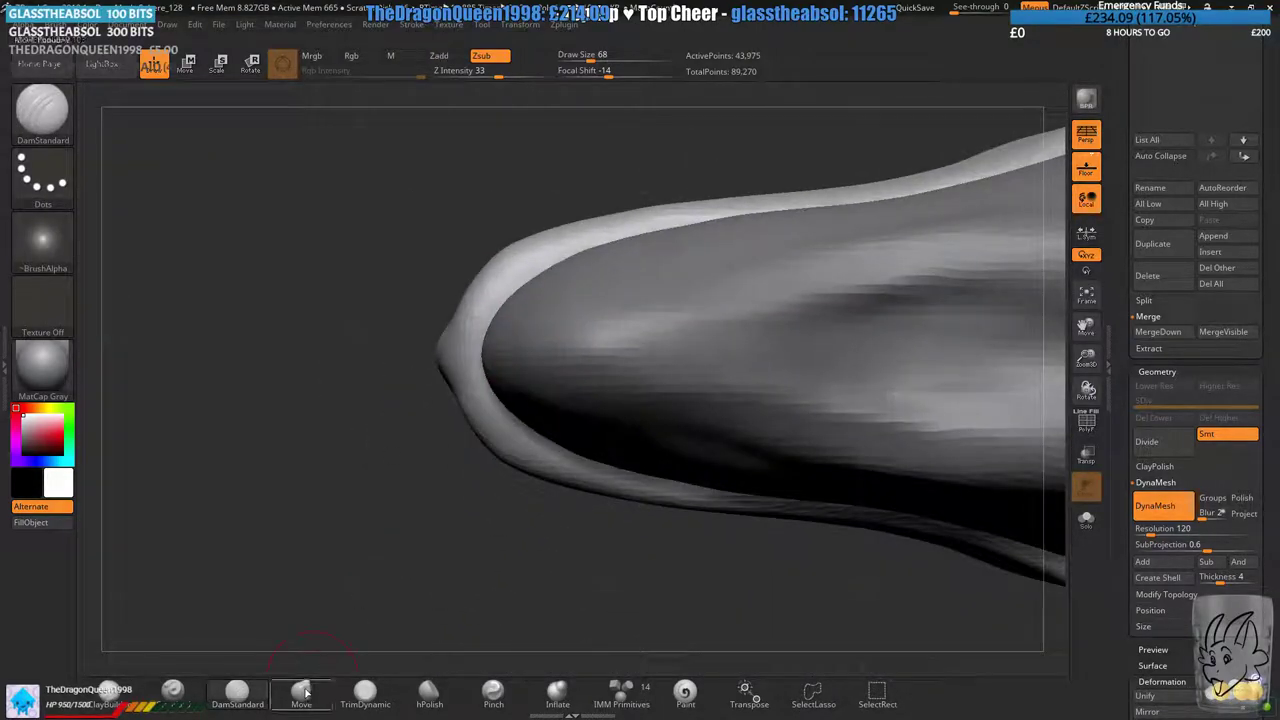
pyautogui.click(302, 691)
pyautogui.moveTo(463, 311); pyautogui.dragTo(454, 297)
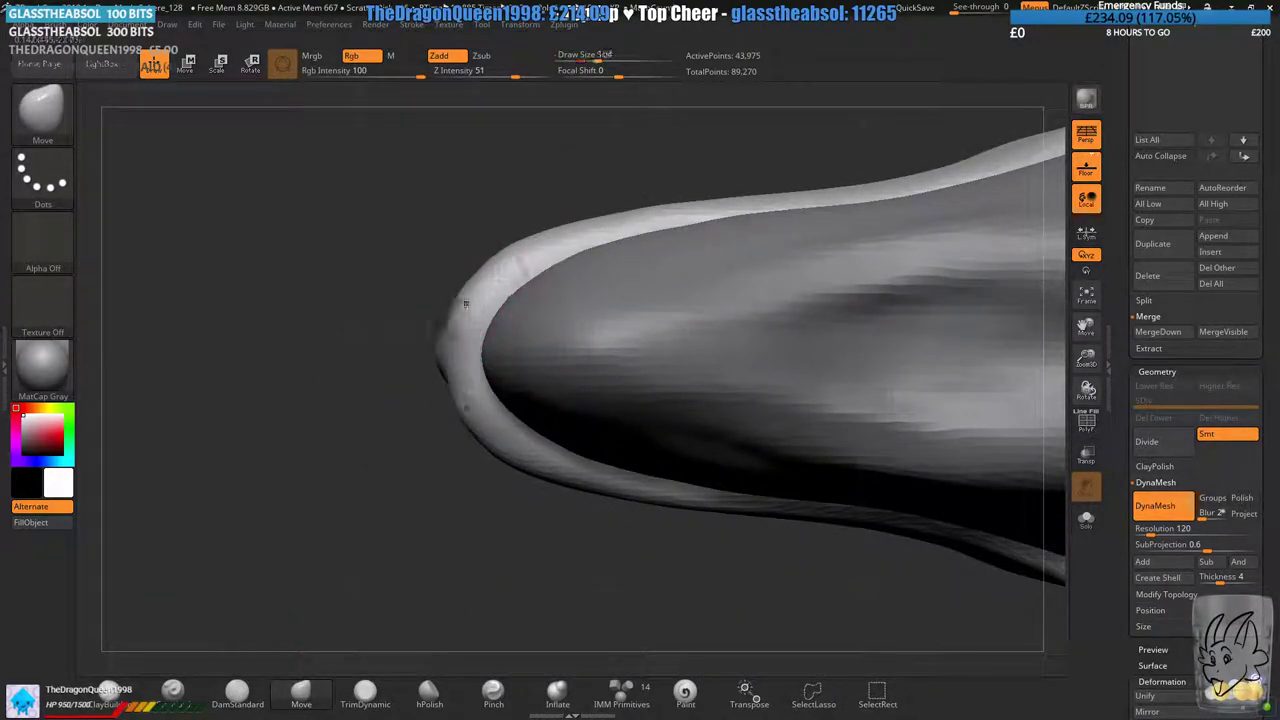
pyautogui.moveTo(454, 342); pyautogui.dragTo(434, 341)
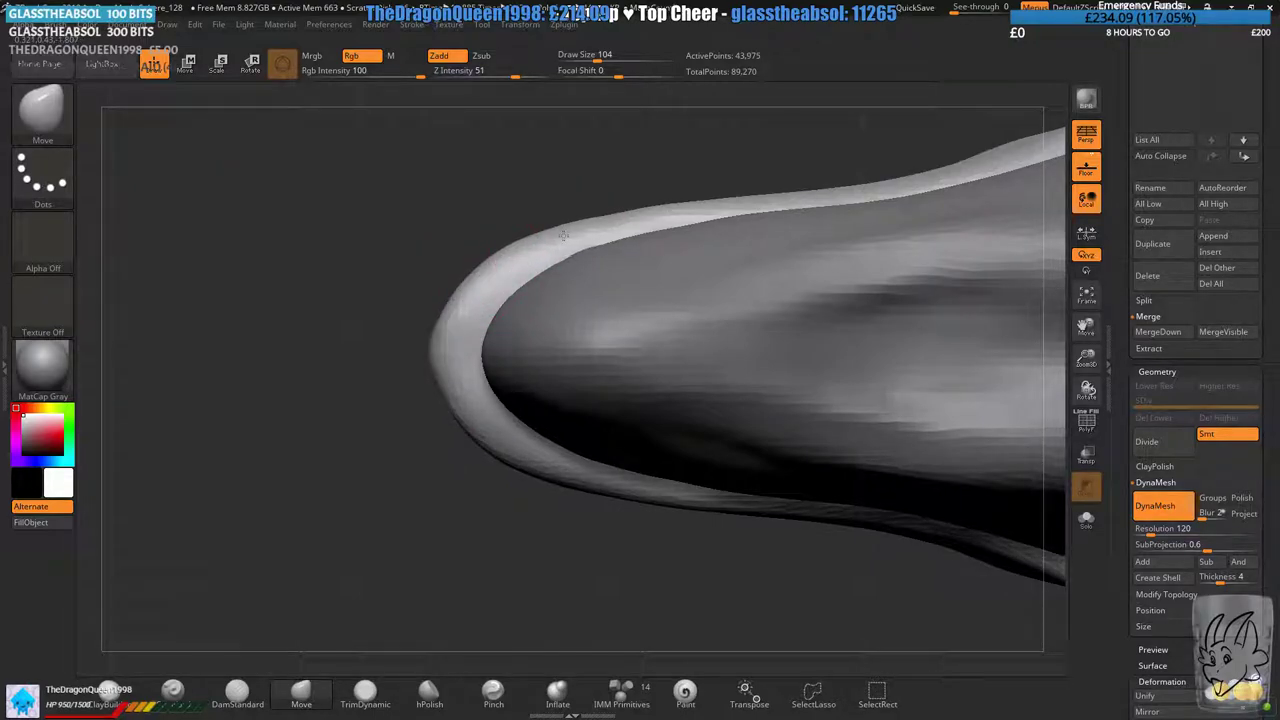
pyautogui.moveTo(563, 236); pyautogui.dragTo(624, 210)
# - Widen the curve of the upper jaw's front rim with the Move brush at draw size 207 and remesh the head
pyautogui.keyDown('alt'); pyautogui.moveTo(771, 265); pyautogui.dragTo(595, 325, button='right'); pyautogui.keyUp('alt')
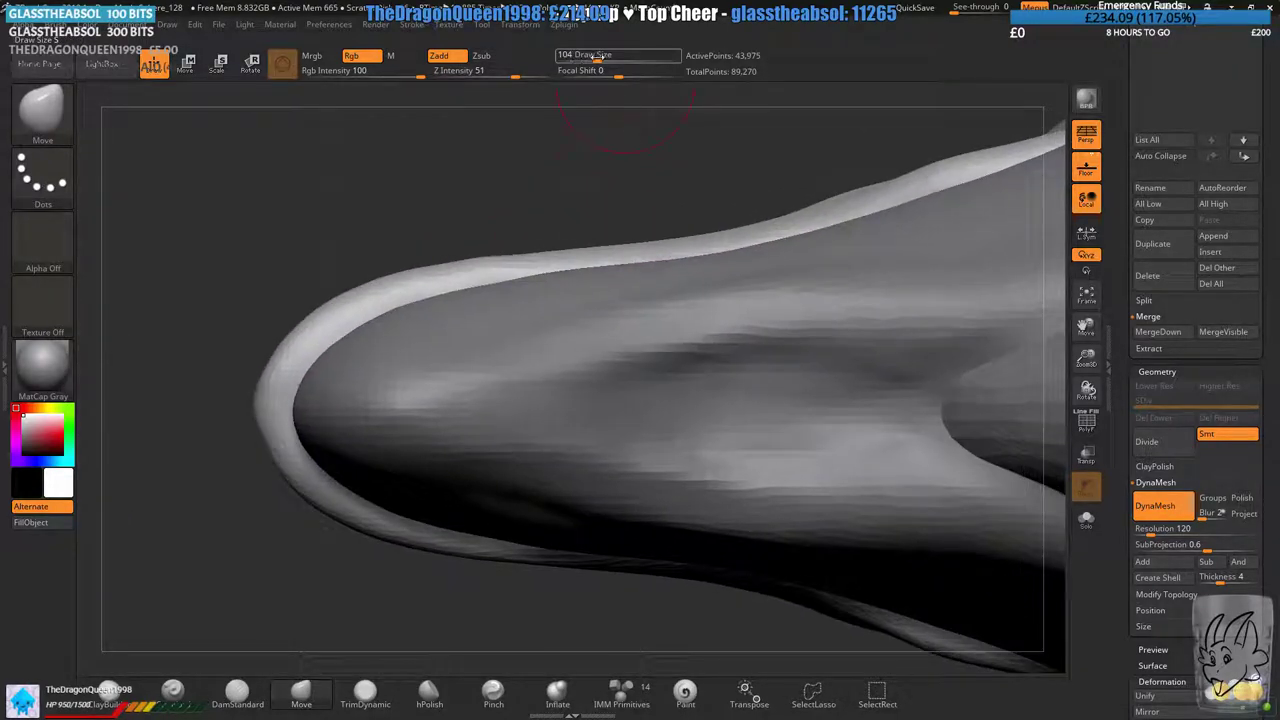
pyautogui.moveTo(599, 58); pyautogui.dragTo(613, 59)
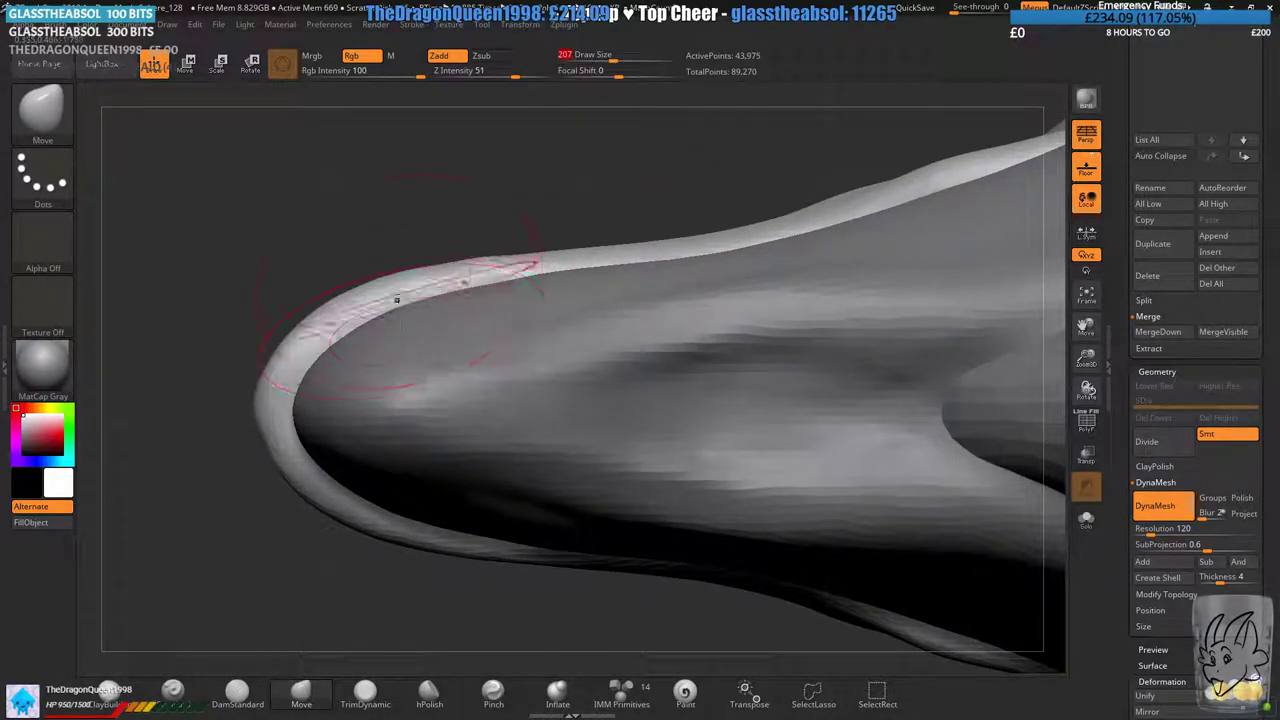
pyautogui.moveTo(397, 298); pyautogui.dragTo(391, 292)
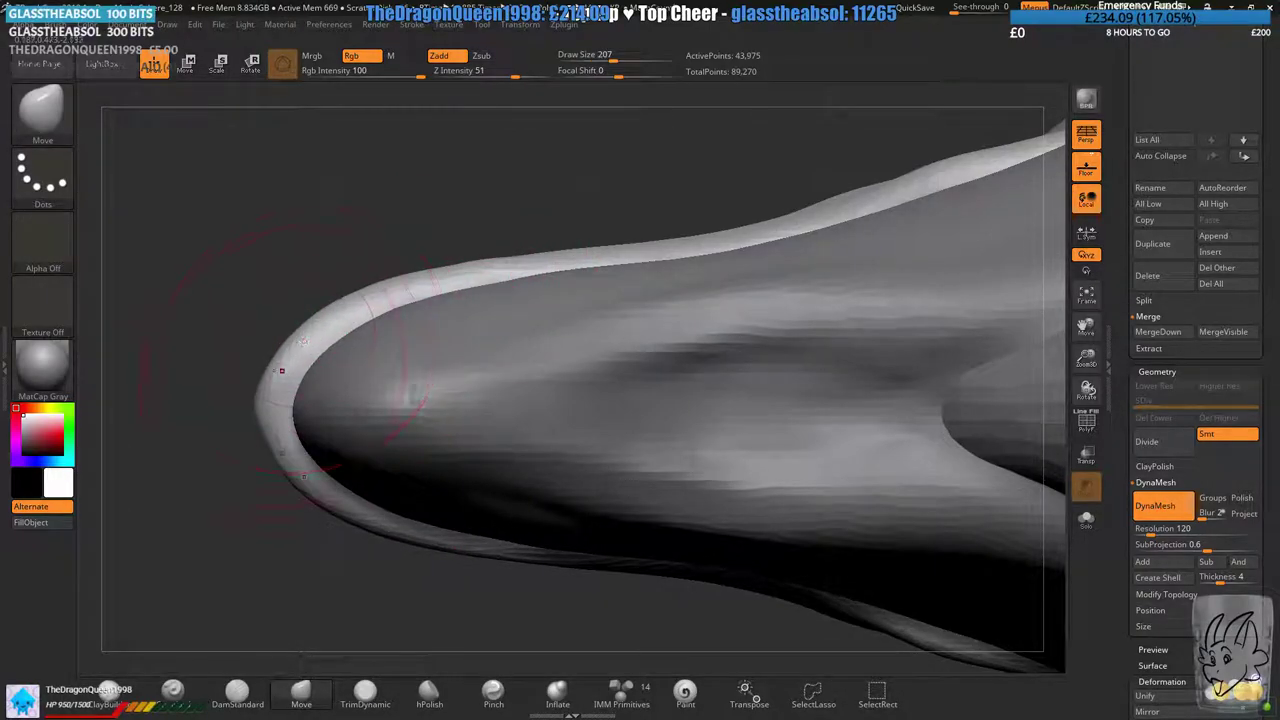
pyautogui.moveTo(281, 369); pyautogui.dragTo(397, 383, button='right')
pyautogui.moveTo(315, 390)
pyautogui.mouseDown(button='right')
pyautogui.moveTo(450, 330)
pyautogui.moveTo(870, 200)
pyautogui.moveTo(771, 240)
pyautogui.moveTo(771, 229)
pyautogui.moveTo(830, 215)
pyautogui.moveTo(760, 280)
pyautogui.moveTo(650, 340)
pyautogui.moveTo(400, 400)
pyautogui.mouseUp(button='right')
pyautogui.keyDown('ctrl'); pyautogui.moveTo(303, 438); pyautogui.dragTo(350, 478); pyautogui.keyUp('ctrl')
# - Try to pull the upper lip's lower front corner forward in side view with the Move brush at draw size 207
pyautogui.keyDown('shift'); pyautogui.moveTo(350, 440); pyautogui.dragTo(397, 389, button='right'); pyautogui.keyUp('shift')
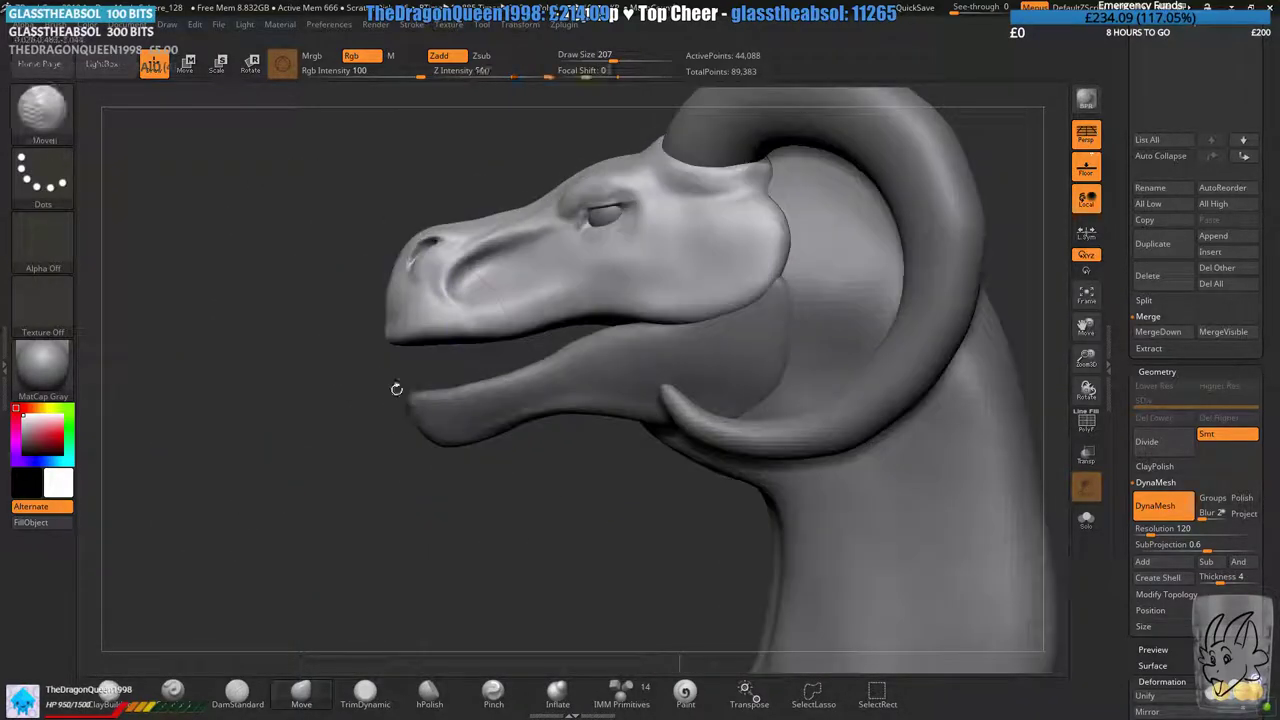
pyautogui.keyDown('alt'); pyautogui.moveTo(417, 232); pyautogui.dragTo(579, 357, button='right'); pyautogui.keyUp('alt')
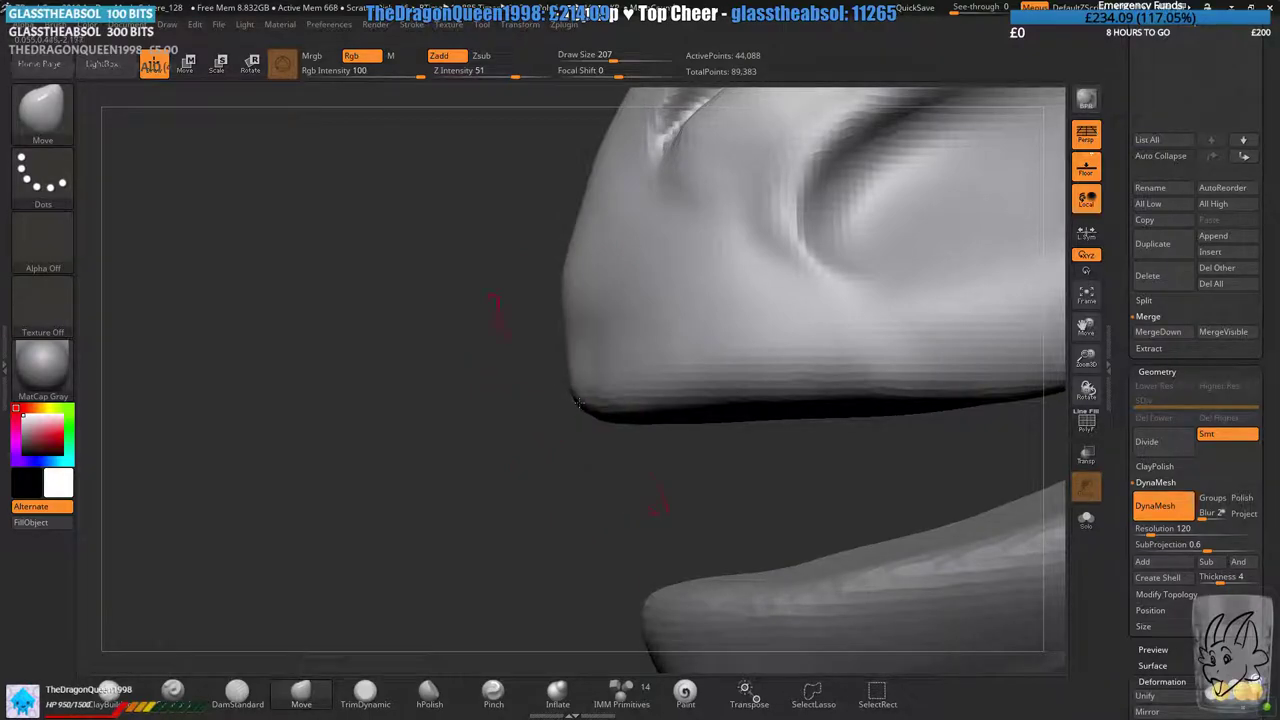
pyautogui.moveTo(578, 402); pyautogui.dragTo(565, 399)
pyautogui.hotkey('ctrl', 'z')
pyautogui.hotkey('ctrl', 'z')
# - Shape the upper lip's lower front corner with the Move brush at draw size 145 and remesh the head
pyautogui.moveTo(613, 61); pyautogui.dragTo(604, 61)
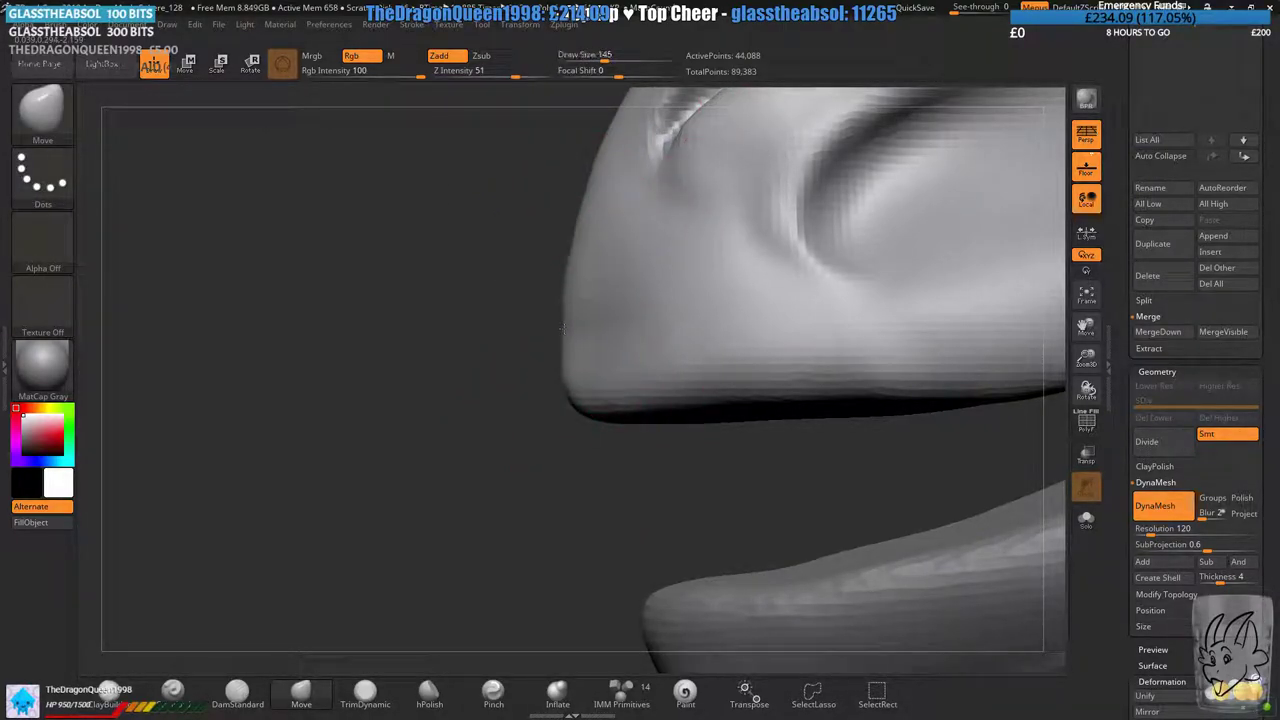
pyautogui.keyDown('ctrl'); pyautogui.moveTo(562, 404); pyautogui.dragTo(570, 350, button='right'); pyautogui.keyUp('ctrl')
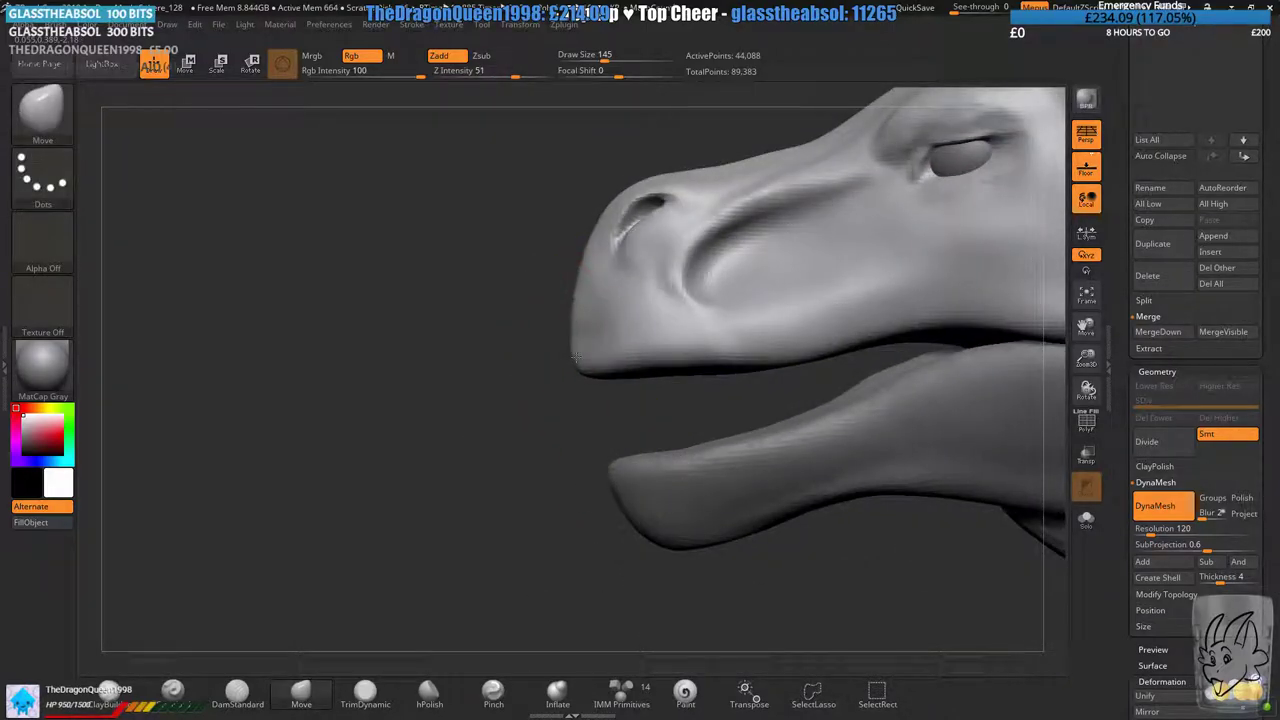
pyautogui.keyDown('ctrl'); pyautogui.moveTo(400, 340); pyautogui.dragTo(506, 474); pyautogui.keyUp('ctrl')
pyautogui.moveTo(458, 359); pyautogui.dragTo(503, 374)
pyautogui.keyDown('ctrl'); pyautogui.moveTo(503, 374); pyautogui.dragTo(514, 389, button='right'); pyautogui.keyUp('ctrl')
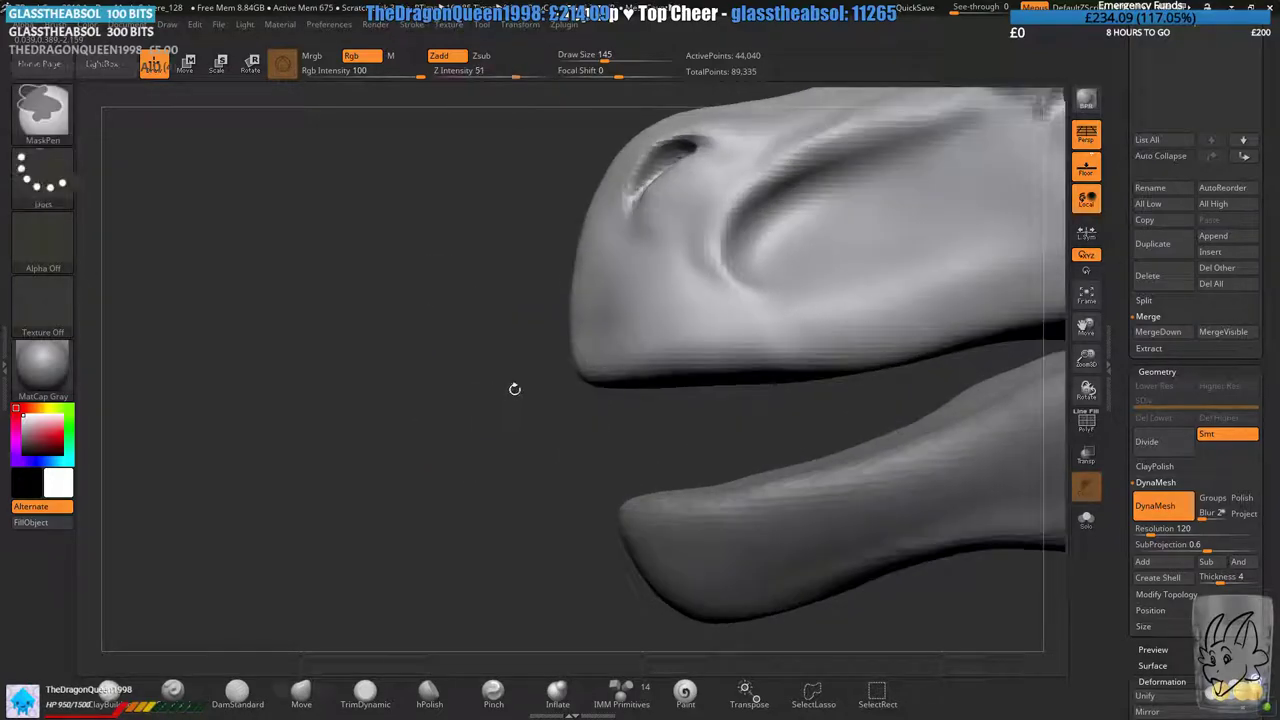
pyautogui.keyDown('shift'); pyautogui.moveTo(514, 389); pyautogui.dragTo(520, 388); pyautogui.keyUp('shift')
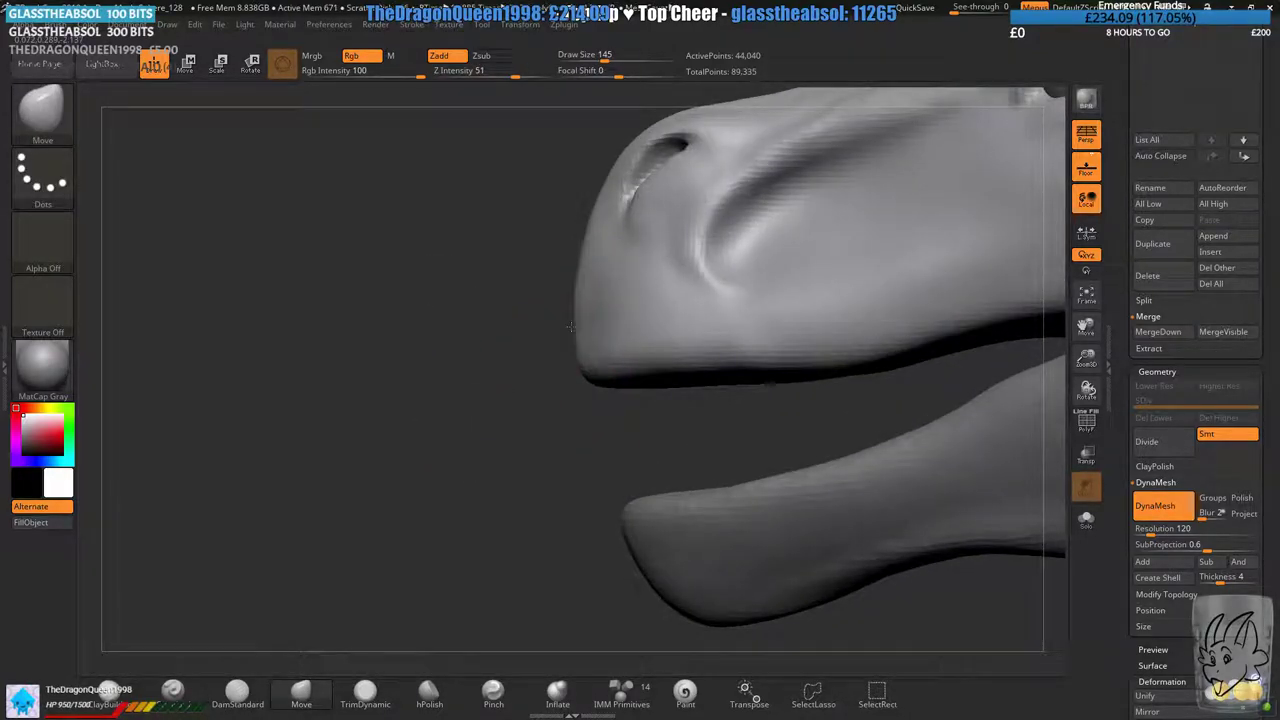
pyautogui.keyDown('ctrl'); pyautogui.moveTo(577, 531); pyautogui.dragTo(629, 360, button='right'); pyautogui.keyUp('ctrl')
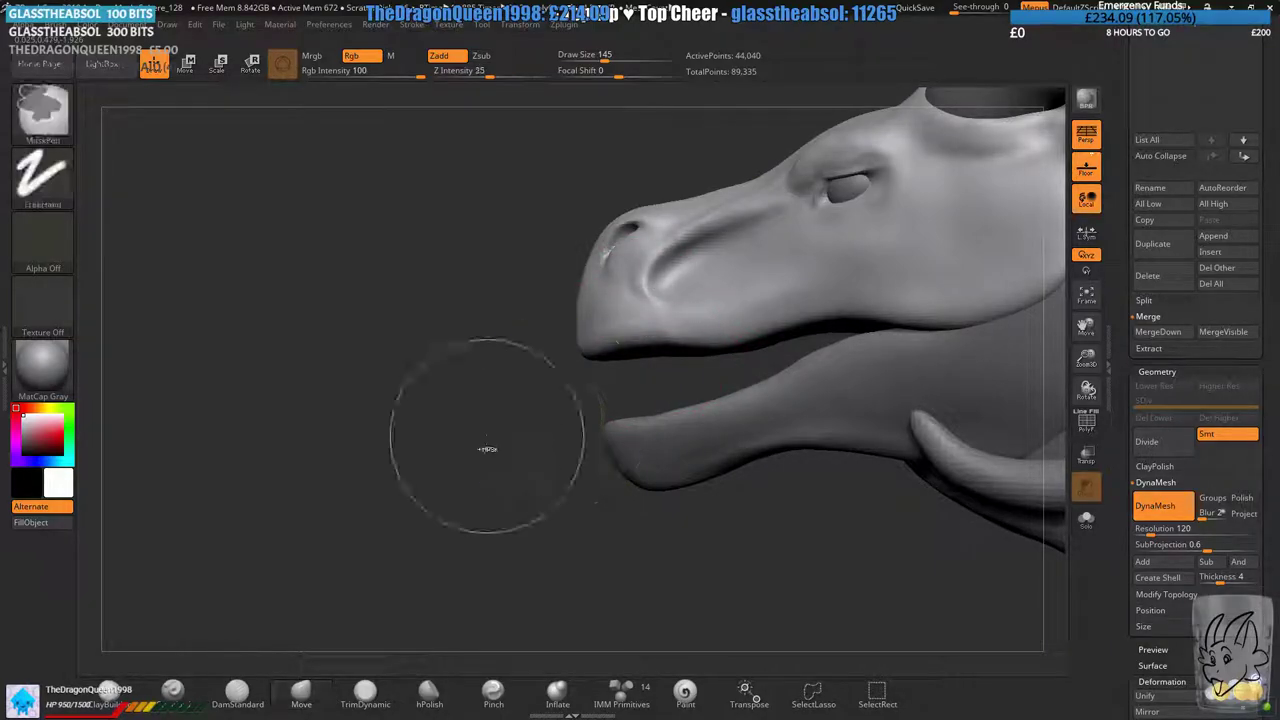
pyautogui.moveTo(486, 449)
pyautogui.keyDown('ctrl'); pyautogui.mouseDown(button='right')
pyautogui.moveTo(509, 420)
pyautogui.moveTo(557, 403)
pyautogui.mouseUp(button='right'); pyautogui.keyUp('ctrl')
pyautogui.moveTo(620, 430)
pyautogui.mouseDown()
pyautogui.moveTo(1010, 481)
pyautogui.moveTo(586, 405)
pyautogui.mouseUp()
# - Isolate the head and carve a smoothed hollow under the upper jaw with the ClayBuildup brush at draw size 80, remeshing it
pyautogui.click(1088, 521)
pyautogui.moveTo(900, 420); pyautogui.dragTo(261, 520)
pyautogui.click(122, 696)
pyautogui.keyDown('alt'); pyautogui.moveTo(375, 330); pyautogui.dragTo(404, 422); pyautogui.keyUp('alt')
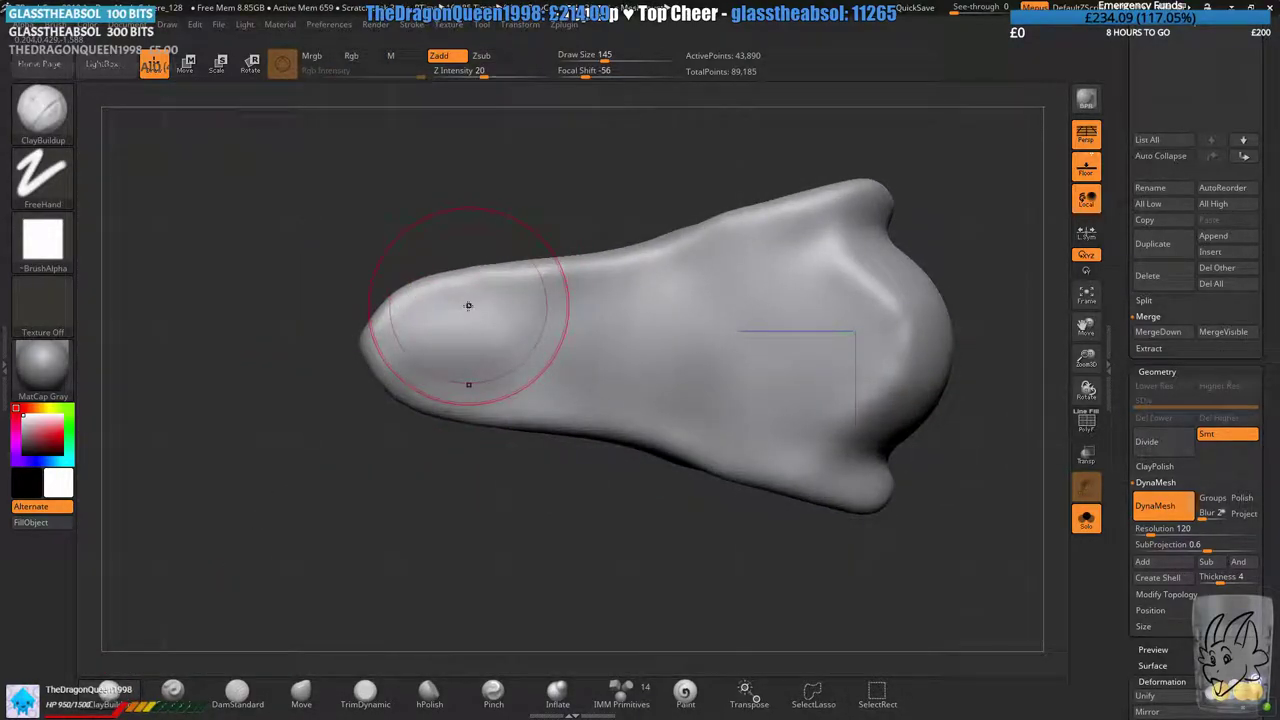
pyautogui.moveTo(613, 56); pyautogui.dragTo(562, 55)
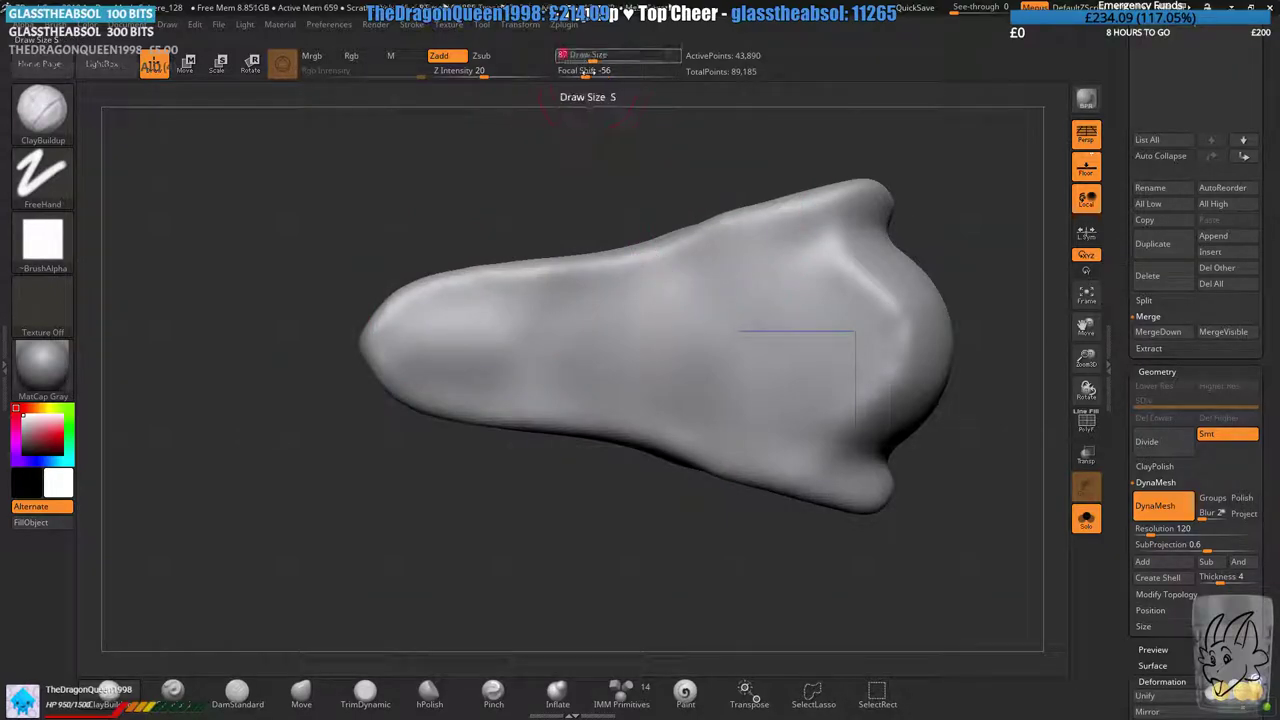
pyautogui.moveTo(415, 331)
pyautogui.mouseDown()
pyautogui.moveTo(540, 293)
pyautogui.moveTo(503, 297)
pyautogui.moveTo(423, 345)
pyautogui.moveTo(468, 298)
pyautogui.moveTo(771, 234)
pyautogui.moveTo(666, 278)
pyautogui.moveTo(545, 292)
pyautogui.moveTo(428, 330)
pyautogui.moveTo(620, 287)
pyautogui.mouseUp()
pyautogui.hotkey('ctrl', 'z')
pyautogui.moveTo(800, 234)
pyautogui.mouseDown()
pyautogui.moveTo(600, 288)
pyautogui.moveTo(495, 300)
pyautogui.moveTo(430, 330)
pyautogui.moveTo(450, 350)
pyautogui.moveTo(533, 316)
pyautogui.moveTo(572, 334)
pyautogui.mouseUp()
pyautogui.keyDown('ctrl'); pyautogui.moveTo(311, 534); pyautogui.dragTo(345, 565); pyautogui.keyUp('ctrl')
pyautogui.keyDown('shift'); pyautogui.moveTo(590, 345); pyautogui.dragTo(416, 346); pyautogui.keyUp('shift')
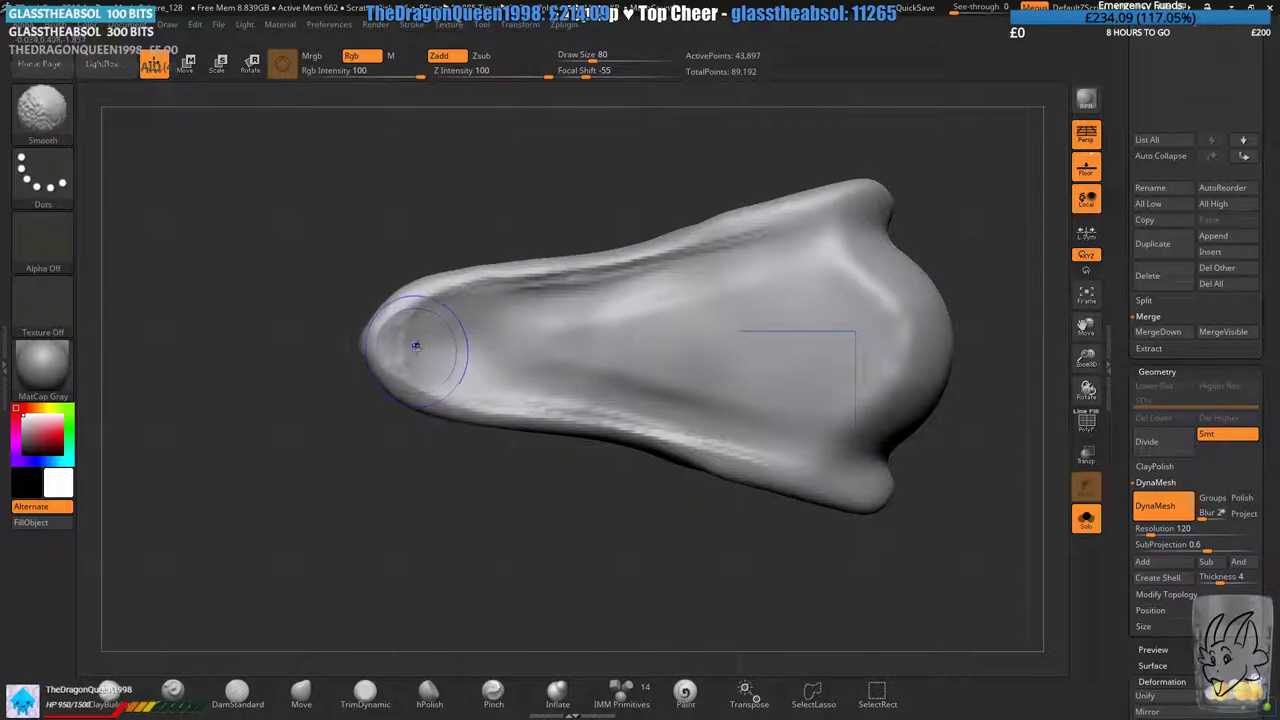
# - Deepen the palate and extend its hollow toward the throat with ClayBuildup at draw size 80, remeshing and smoothing the surface
pyautogui.moveTo(762, 276)
pyautogui.mouseDown()
pyautogui.moveTo(482, 323)
pyautogui.moveTo(516, 335)
pyautogui.mouseUp()
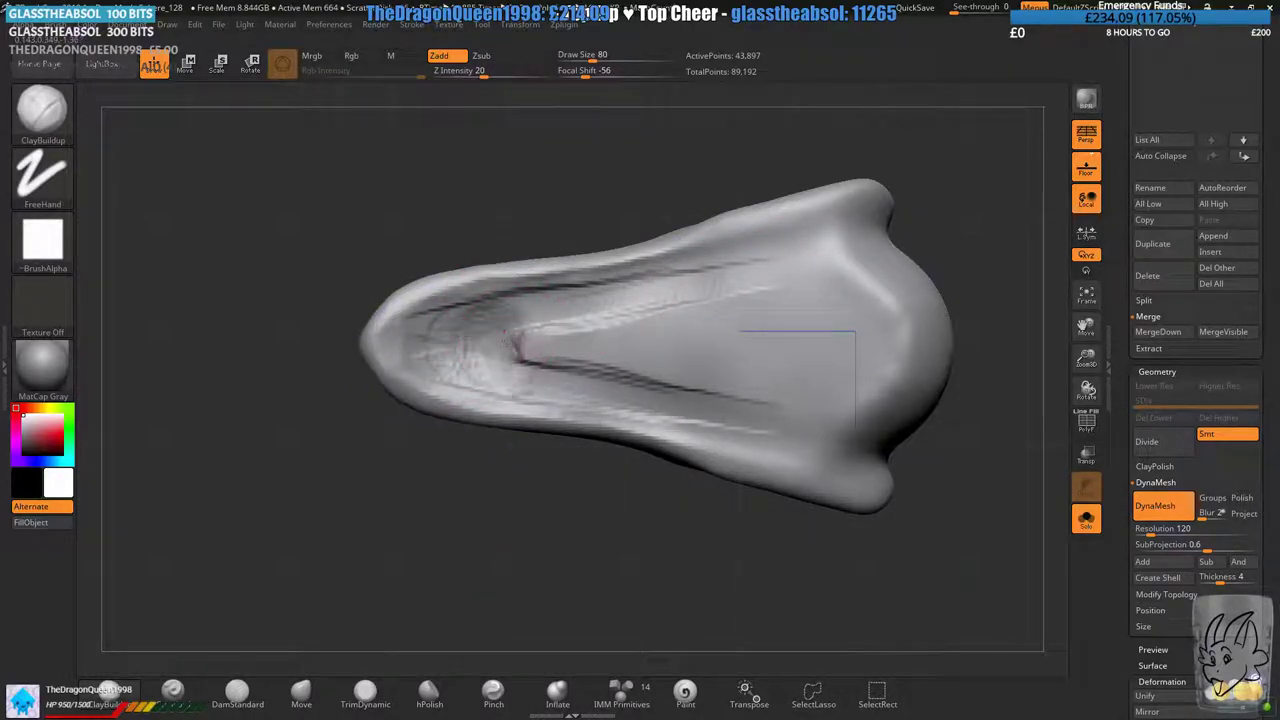
pyautogui.moveTo(580, 305)
pyautogui.mouseDown()
pyautogui.moveTo(756, 322)
pyautogui.moveTo(788, 352)
pyautogui.moveTo(815, 330)
pyautogui.mouseUp()
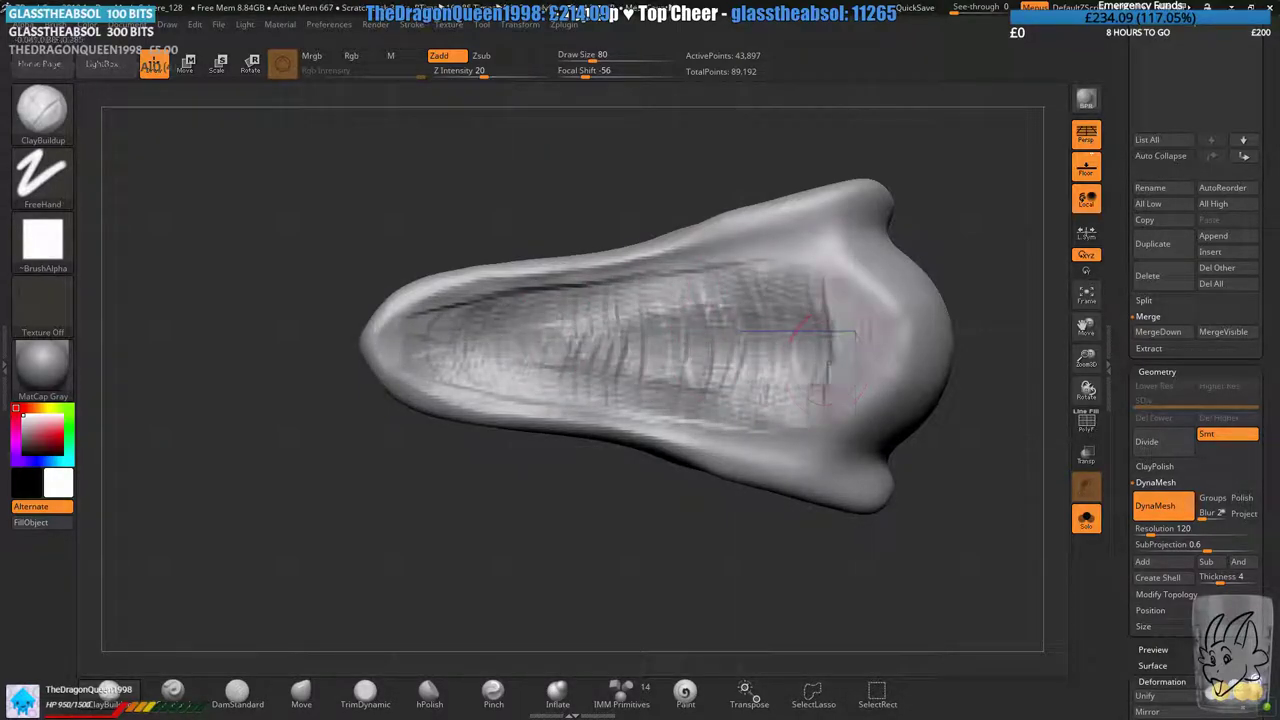
pyautogui.keyDown('ctrl'); pyautogui.moveTo(401, 471); pyautogui.dragTo(410, 511); pyautogui.keyUp('ctrl')
pyautogui.keyDown('shift'); pyautogui.moveTo(722, 288); pyautogui.dragTo(653, 290); pyautogui.keyUp('shift')
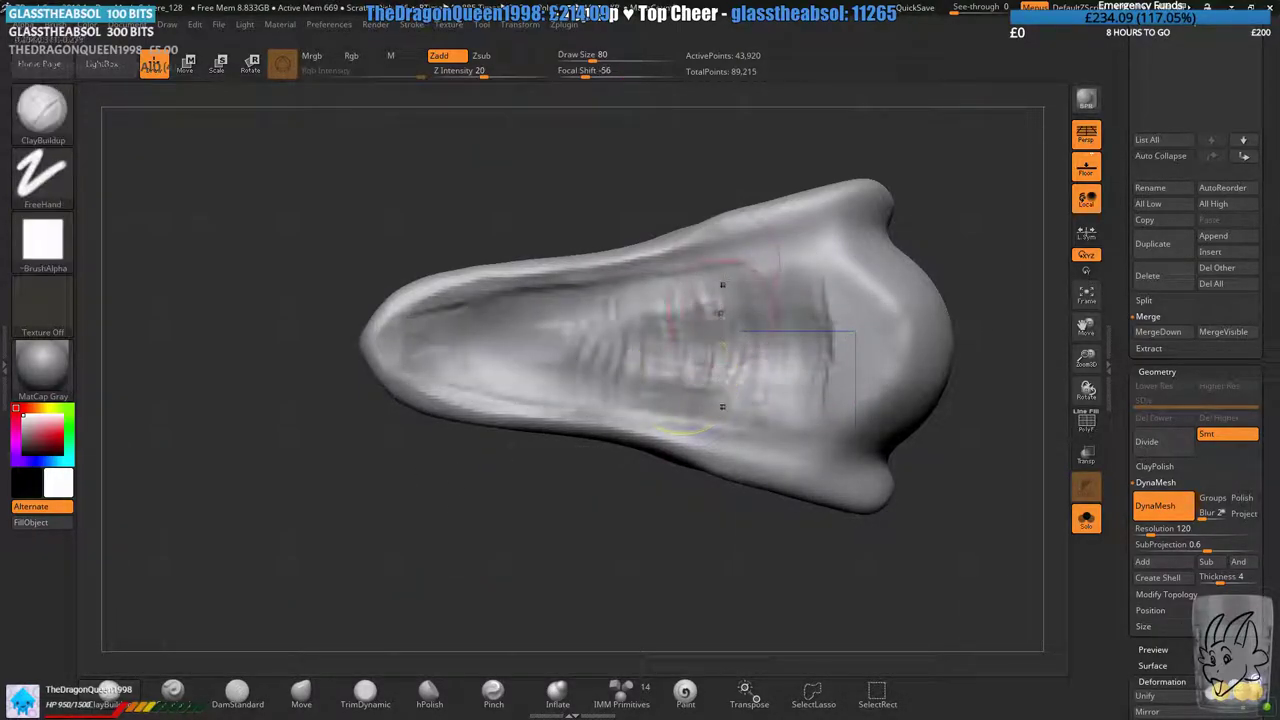
# - Try to carve the front tip of the palate hollow with the ClayBuildup brush at draw size 80
pyautogui.moveTo(950, 520)
pyautogui.mouseDown()
pyautogui.moveTo(966, 636)
pyautogui.moveTo(925, 550)
pyautogui.moveTo(905, 450)
pyautogui.mouseUp()
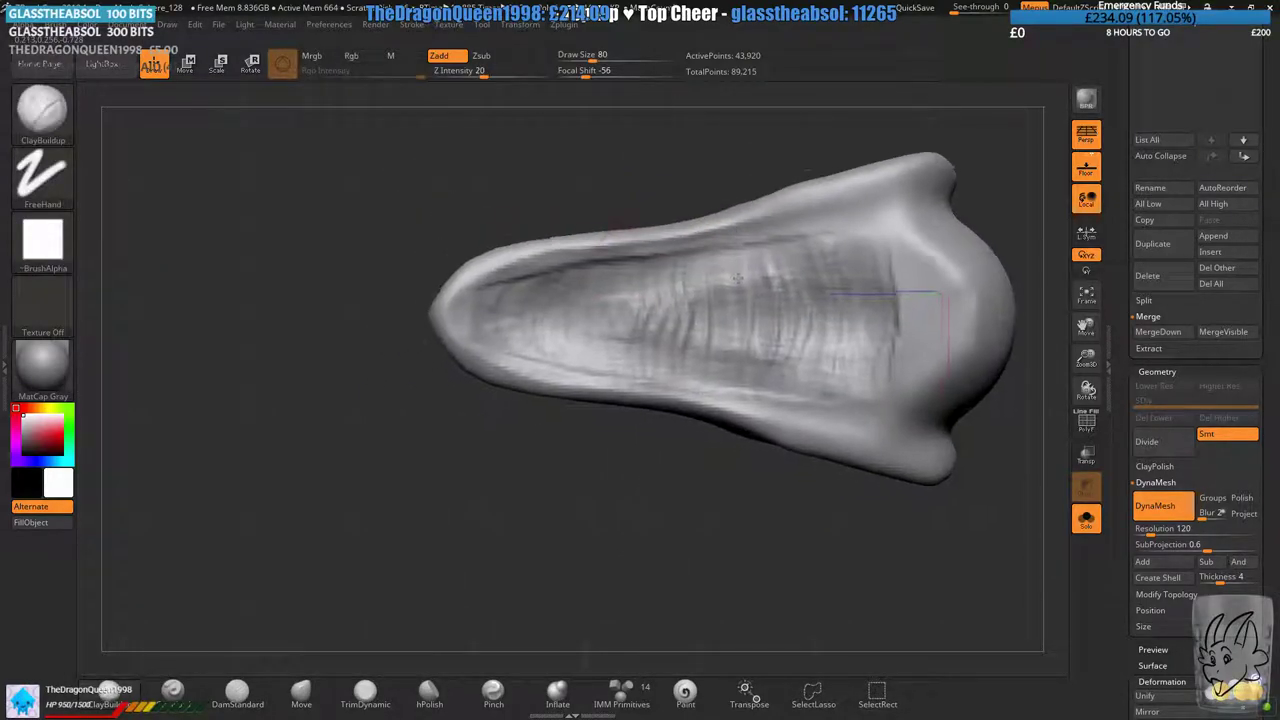
pyautogui.keyDown('ctrl'); pyautogui.moveTo(612, 240); pyautogui.dragTo(614, 297, button='right'); pyautogui.keyUp('ctrl')
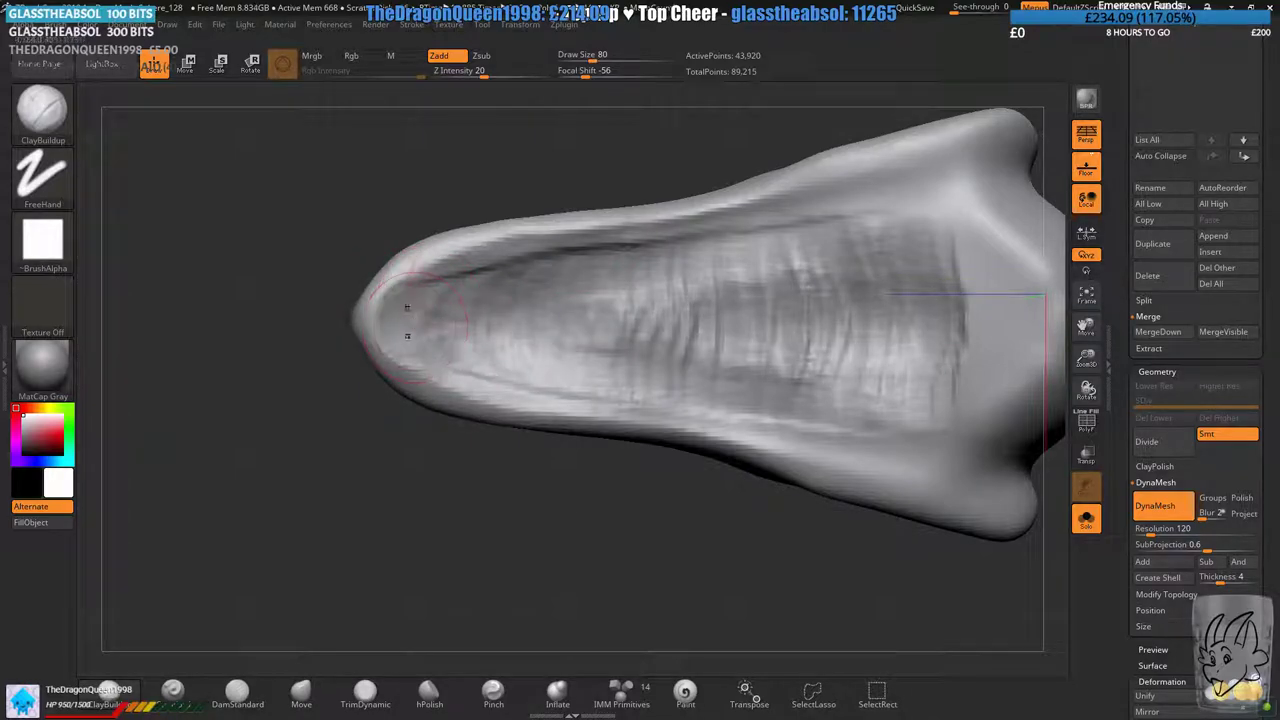
pyautogui.moveTo(434, 342); pyautogui.dragTo(468, 318)
pyautogui.hotkey('ctrl', 'z')
pyautogui.hotkey('ctrl', 'z')
pyautogui.hotkey('ctrl', 'z')
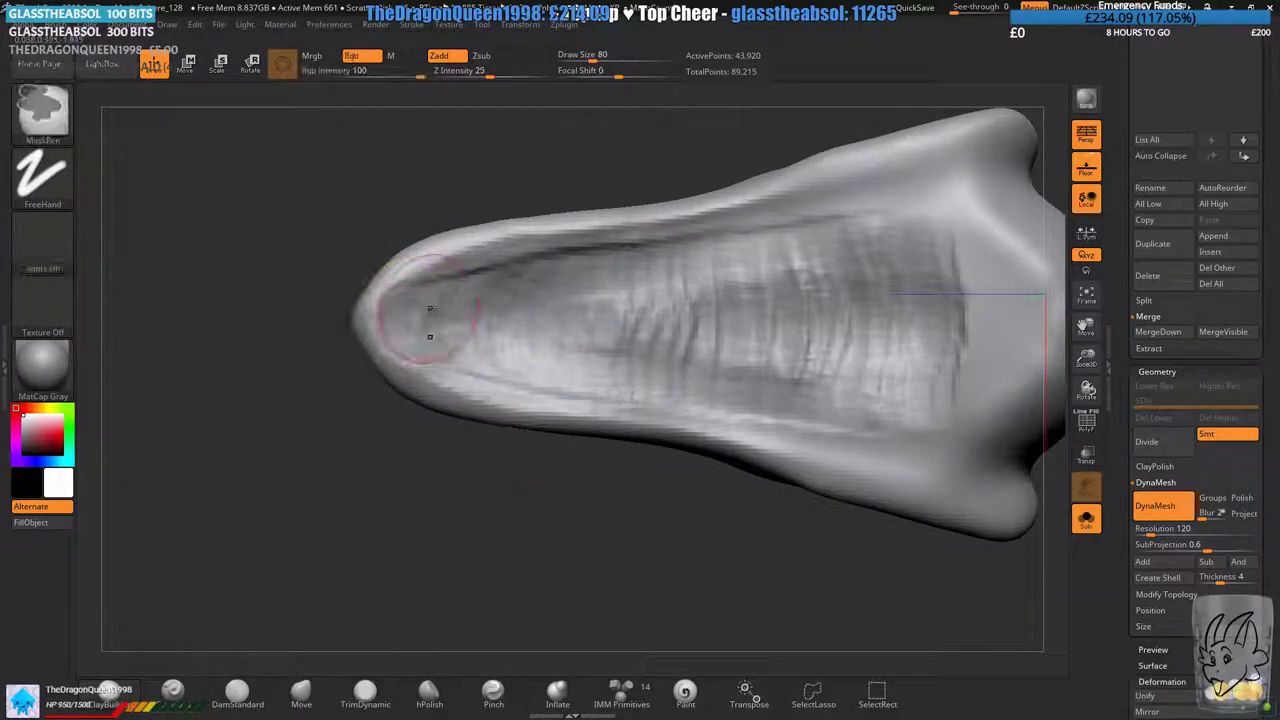
# - Carve the palate deeper from just behind the snout tip to its middle with the ClayBuildup brush at draw size 80
pyautogui.moveTo(513, 323); pyautogui.dragTo(409, 346)
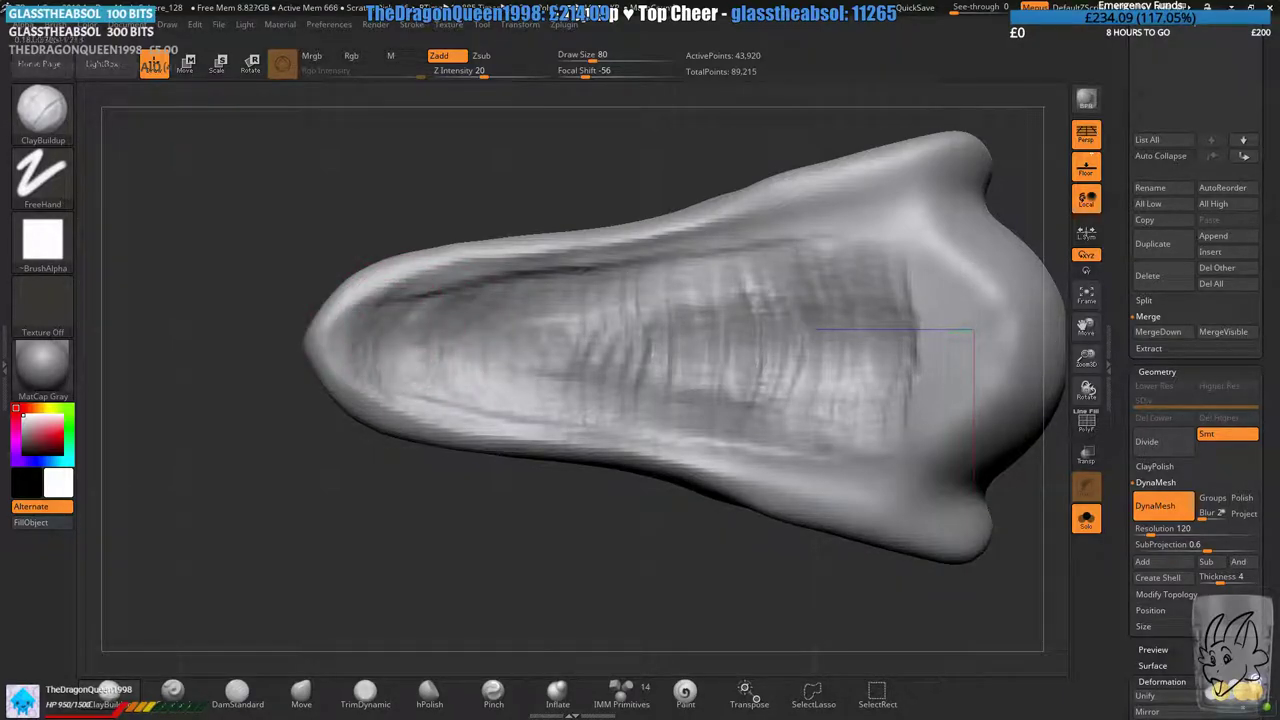
pyautogui.moveTo(453, 363)
pyautogui.mouseDown()
pyautogui.moveTo(486, 325)
pyautogui.moveTo(514, 357)
pyautogui.moveTo(632, 368)
pyautogui.mouseUp()
pyautogui.keyDown('alt'); pyautogui.moveTo(638, 348); pyautogui.dragTo(594, 345, button='right'); pyautogui.keyUp('alt')
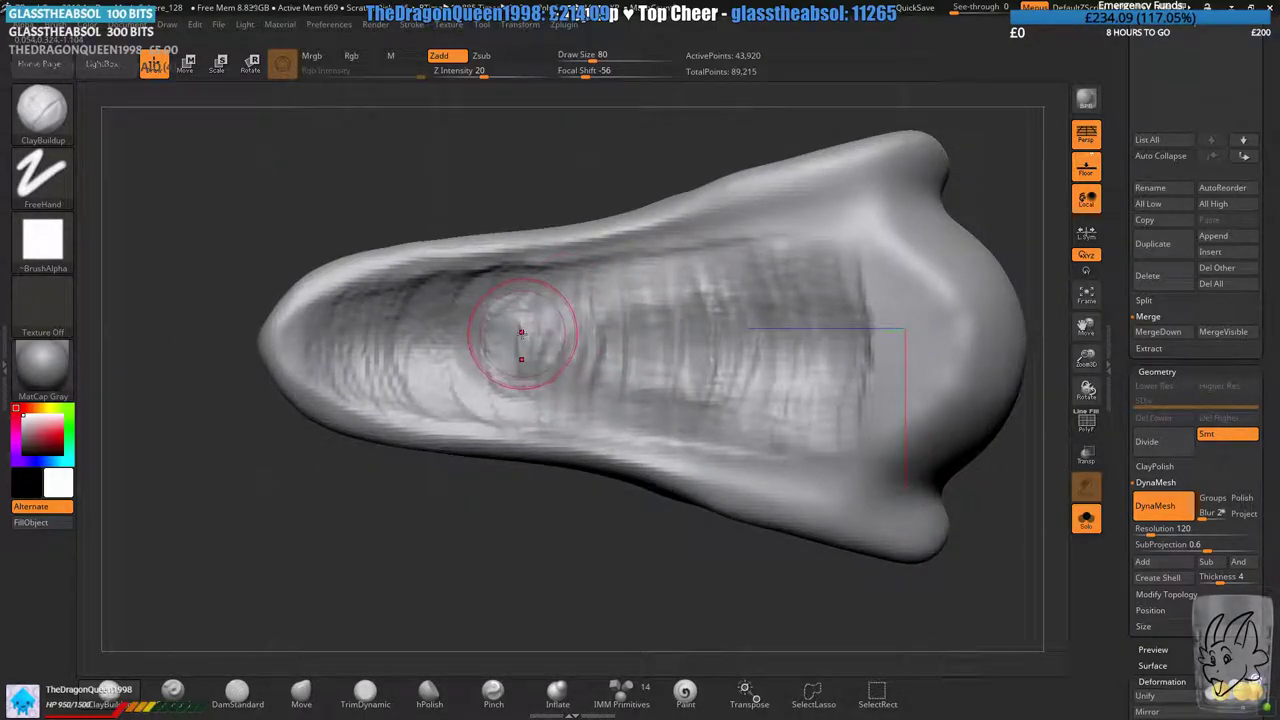
pyautogui.moveTo(478, 293)
pyautogui.mouseDown()
pyautogui.moveTo(530, 410)
pyautogui.moveTo(575, 300)
pyautogui.moveTo(625, 390)
pyautogui.moveTo(661, 325)
pyautogui.moveTo(720, 279)
pyautogui.mouseUp()
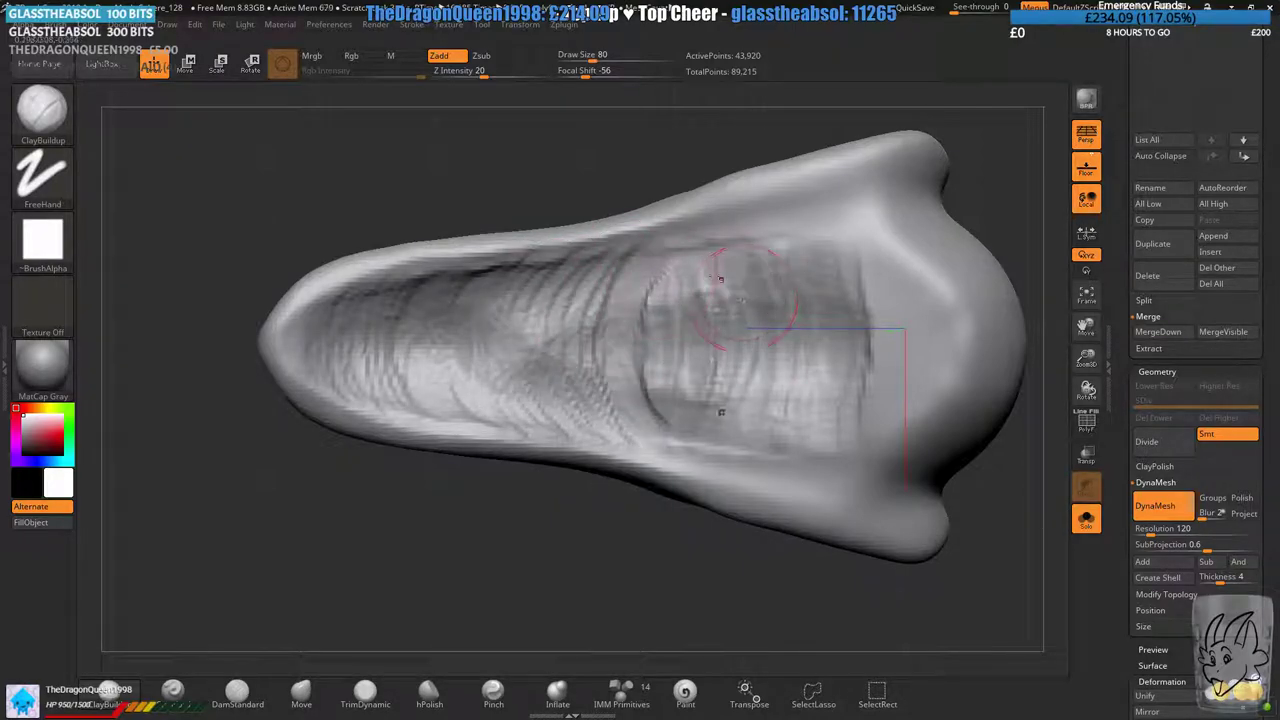
# - Widen and deepen the rear of the palate hollow with the ClayBuildup brush, raising its draw size to 104, and remesh
pyautogui.moveTo(677, 349)
pyautogui.mouseDown()
pyautogui.moveTo(685, 435)
pyautogui.moveTo(735, 235)
pyautogui.moveTo(780, 470)
pyautogui.moveTo(805, 245)
pyautogui.moveTo(845, 470)
pyautogui.moveTo(872, 222)
pyautogui.moveTo(900, 468)
pyautogui.moveTo(938, 370)
pyautogui.mouseUp()
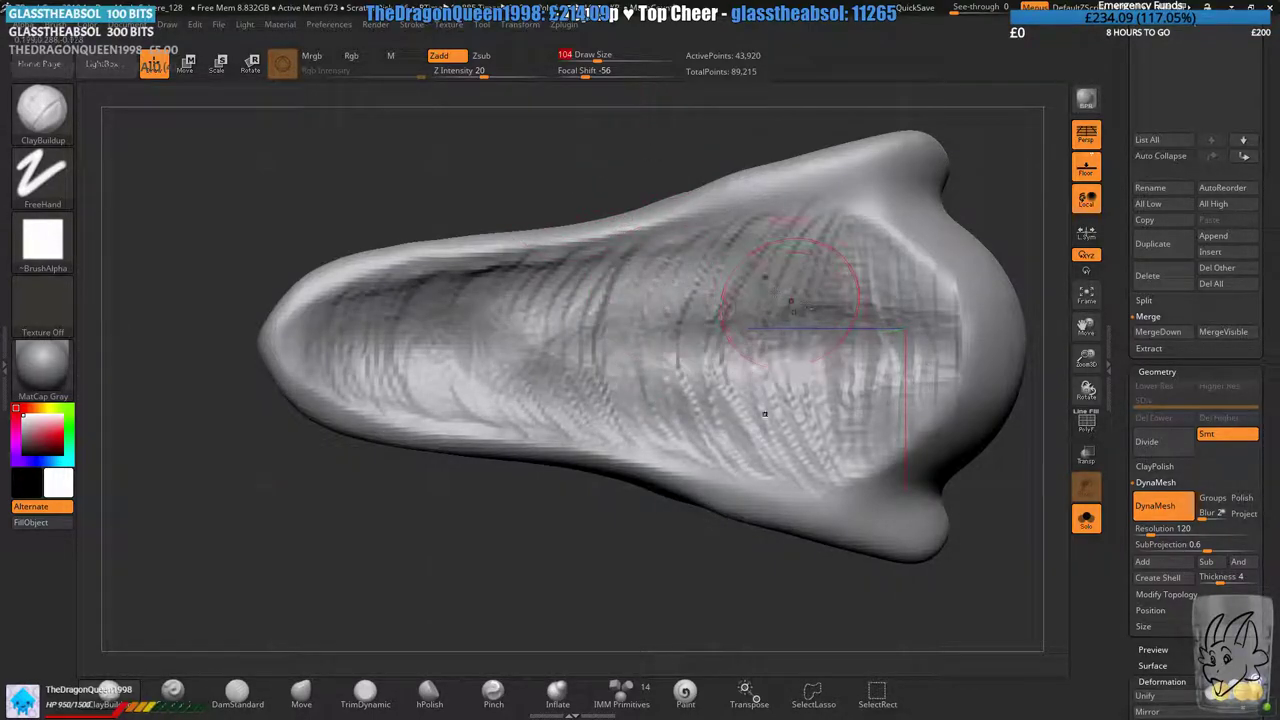
pyautogui.moveTo(790, 300)
pyautogui.mouseDown()
pyautogui.moveTo(850, 470)
pyautogui.moveTo(800, 230)
pyautogui.moveTo(766, 374)
pyautogui.moveTo(700, 250)
pyautogui.moveTo(630, 400)
pyautogui.moveTo(572, 310)
pyautogui.moveTo(750, 400)
pyautogui.moveTo(830, 260)
pyautogui.moveTo(900, 440)
pyautogui.moveTo(935, 345)
pyautogui.mouseUp()
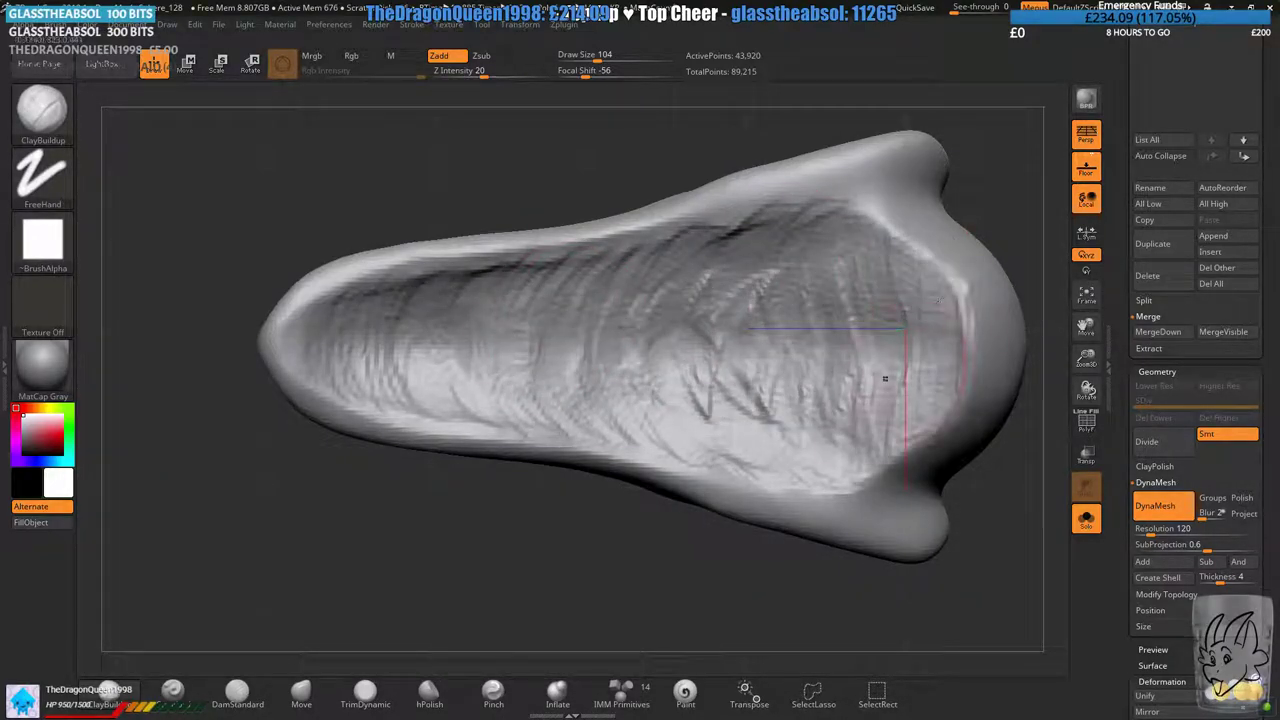
pyautogui.moveTo(657, 606)
pyautogui.mouseDown()
pyautogui.moveTo(715, 352)
pyautogui.moveTo(726, 531)
pyautogui.moveTo(629, 449)
pyautogui.moveTo(636, 470)
pyautogui.moveTo(765, 440)
pyautogui.moveTo(655, 450)
pyautogui.moveTo(698, 350)
pyautogui.mouseUp()
# - Refine the front end of the palate hollow behind the snout tip with the ClayBuildup brush at draw size 104
pyautogui.moveTo(698, 350)
pyautogui.keyDown('ctrl'); pyautogui.mouseDown(button='right')
pyautogui.moveTo(700, 217)
pyautogui.moveTo(703, 297)
pyautogui.moveTo(840, 494)
pyautogui.moveTo(869, 314)
pyautogui.mouseUp(button='right'); pyautogui.keyUp('ctrl')
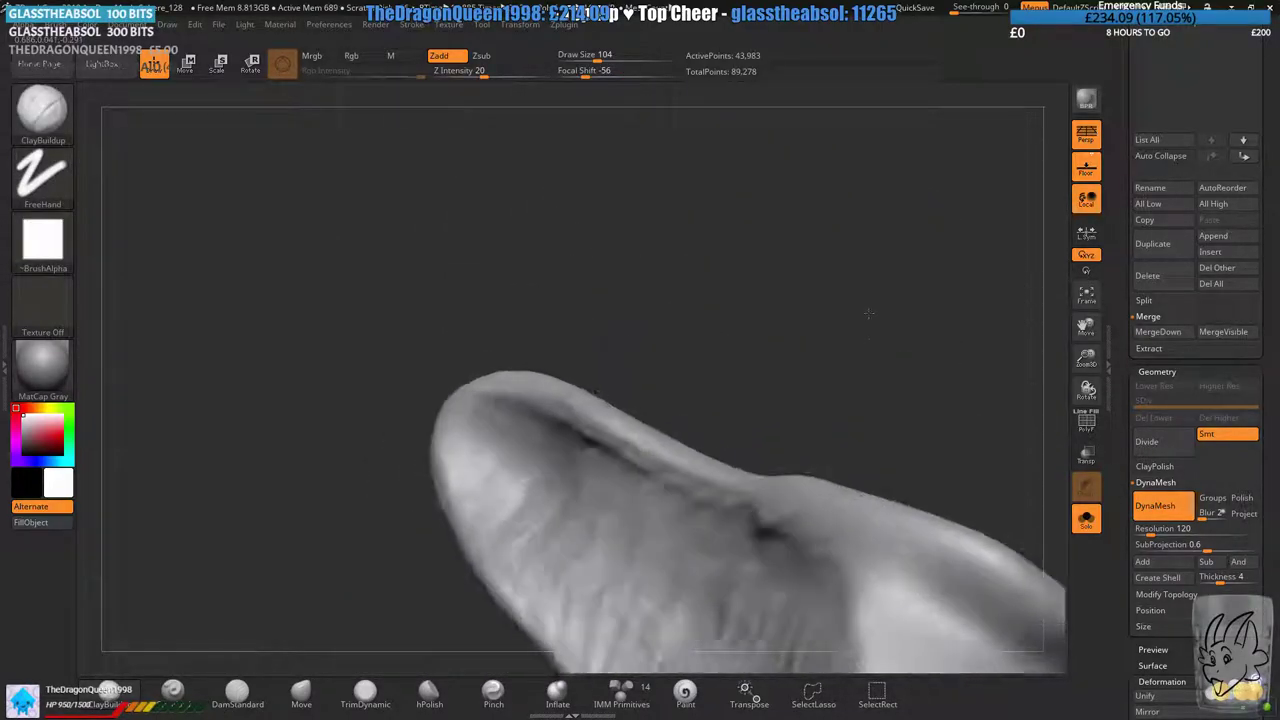
pyautogui.moveTo(868, 314); pyautogui.dragTo(700, 212)
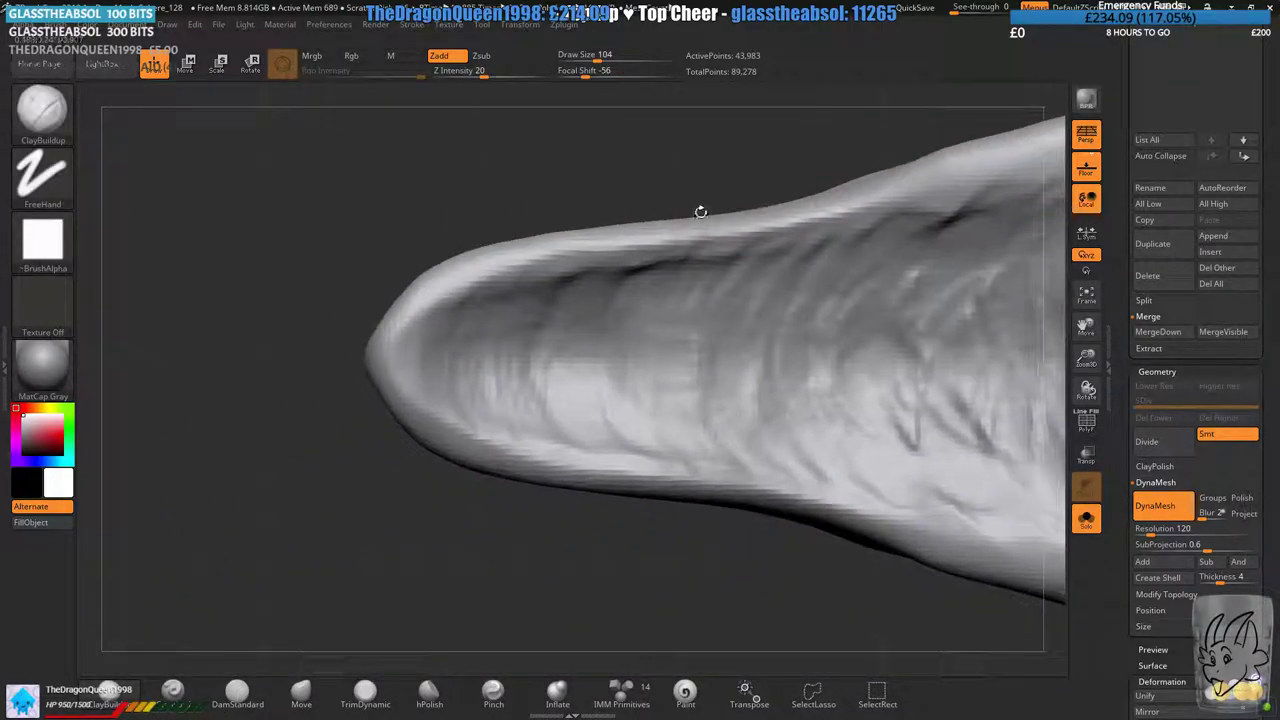
pyautogui.keyDown('ctrl'); pyautogui.moveTo(484, 322); pyautogui.dragTo(455, 356, button='right'); pyautogui.keyUp('ctrl')
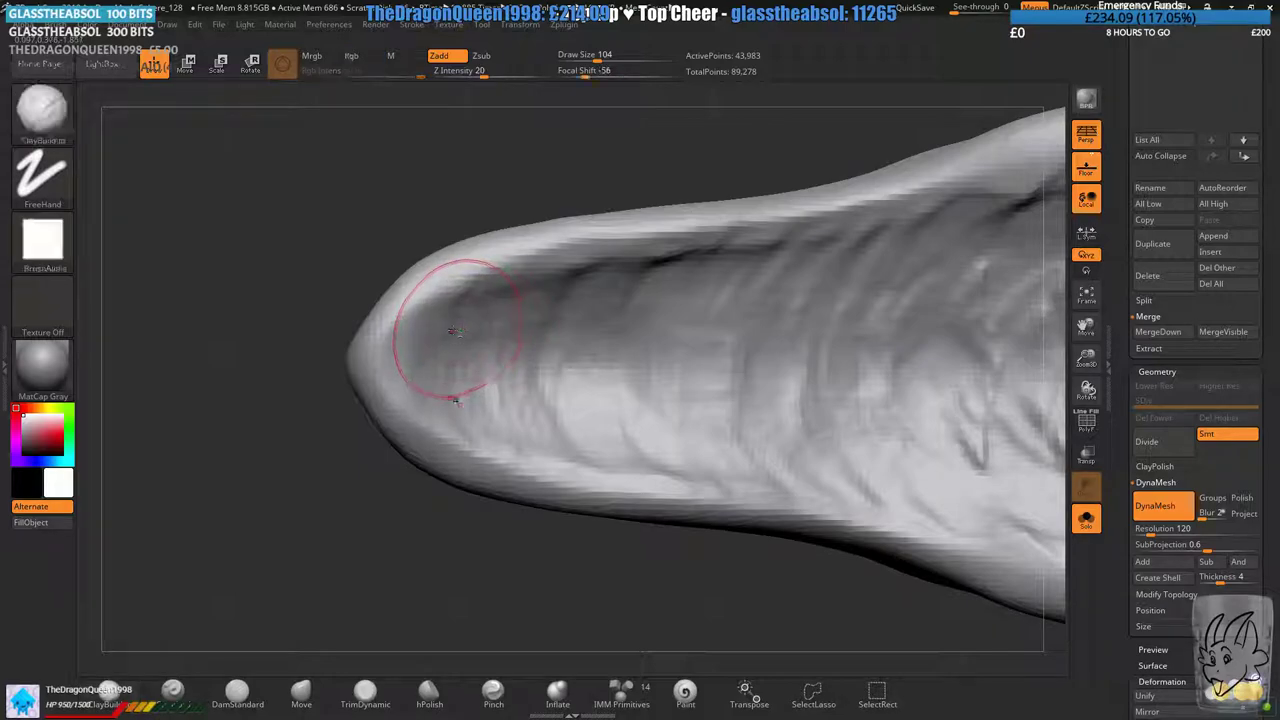
# - Sculpt curved crosswise strokes over the front and middle of the upper jaw's palate with the ClayBuildup brush
pyautogui.moveTo(458, 330); pyautogui.dragTo(441, 373)
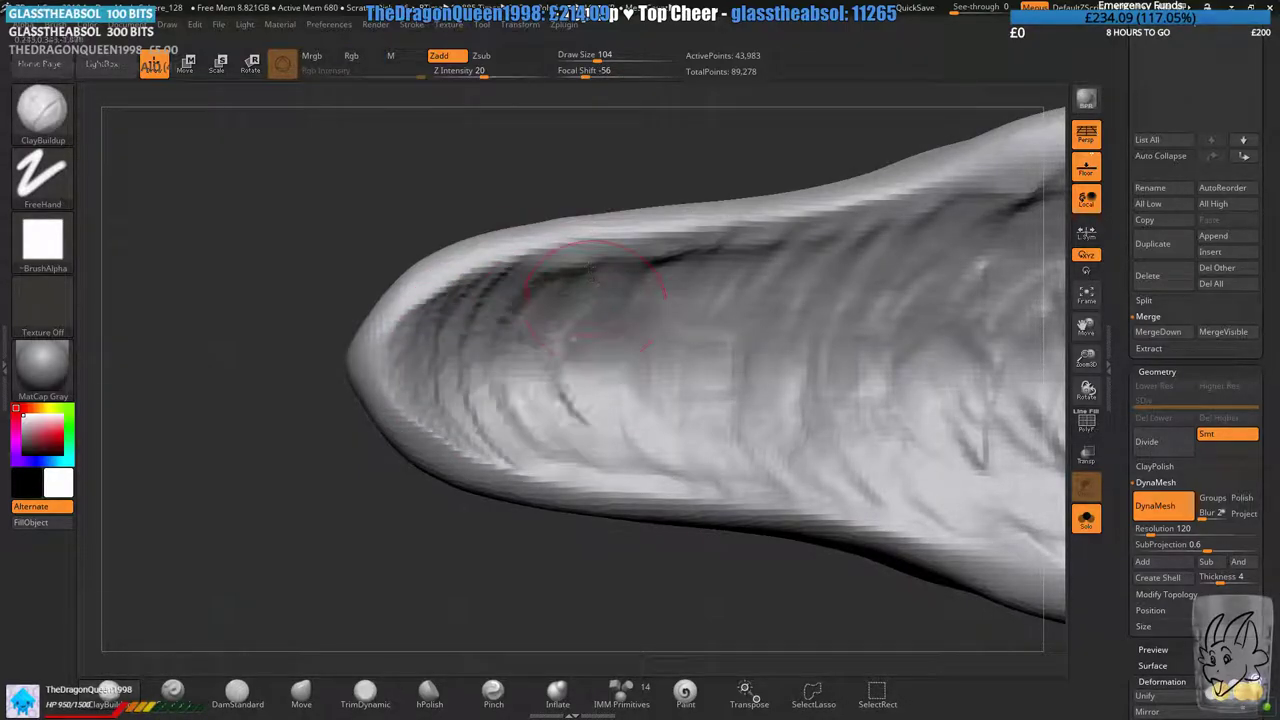
pyautogui.keyDown('alt'); pyautogui.moveTo(641, 326); pyautogui.dragTo(534, 359, button='right'); pyautogui.keyUp('alt')
pyautogui.moveTo(575, 350); pyautogui.dragTo(612, 470)
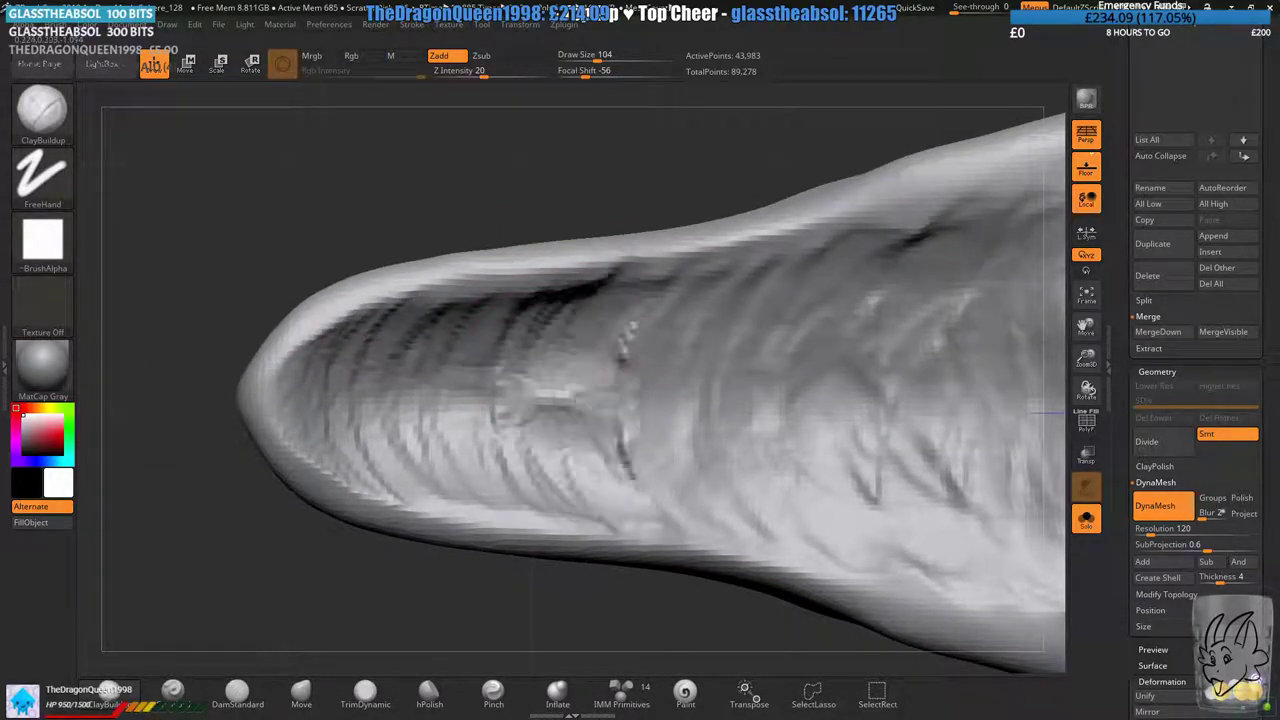
pyautogui.moveTo(640, 330); pyautogui.dragTo(668, 476)
pyautogui.moveTo(746, 400)
pyautogui.keyDown('alt'); pyautogui.mouseDown(button='right')
pyautogui.moveTo(643, 420)
pyautogui.moveTo(599, 514)
pyautogui.mouseUp(button='right'); pyautogui.keyUp('alt')
pyautogui.moveTo(599, 342)
pyautogui.mouseDown()
pyautogui.moveTo(600, 422)
pyautogui.moveTo(645, 422)
pyautogui.mouseUp()
pyautogui.keyDown('alt'); pyautogui.moveTo(781, 335); pyautogui.dragTo(644, 313, button='right'); pyautogui.keyUp('alt')
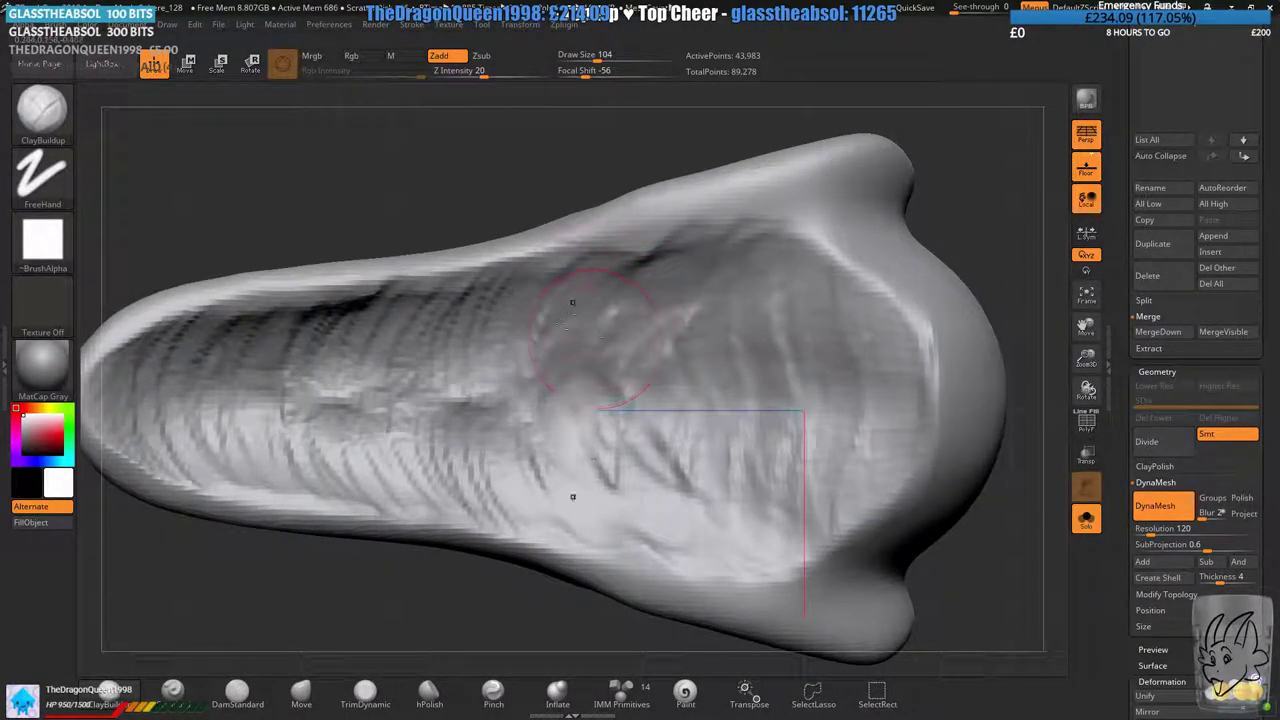
# - Continue the ClayBuildup strokes to the rear of the palate and along its back rim
pyautogui.moveTo(572, 496)
pyautogui.mouseDown(button='right')
pyautogui.moveTo(760, 468)
pyautogui.moveTo(850, 285)
pyautogui.mouseUp(button='right')
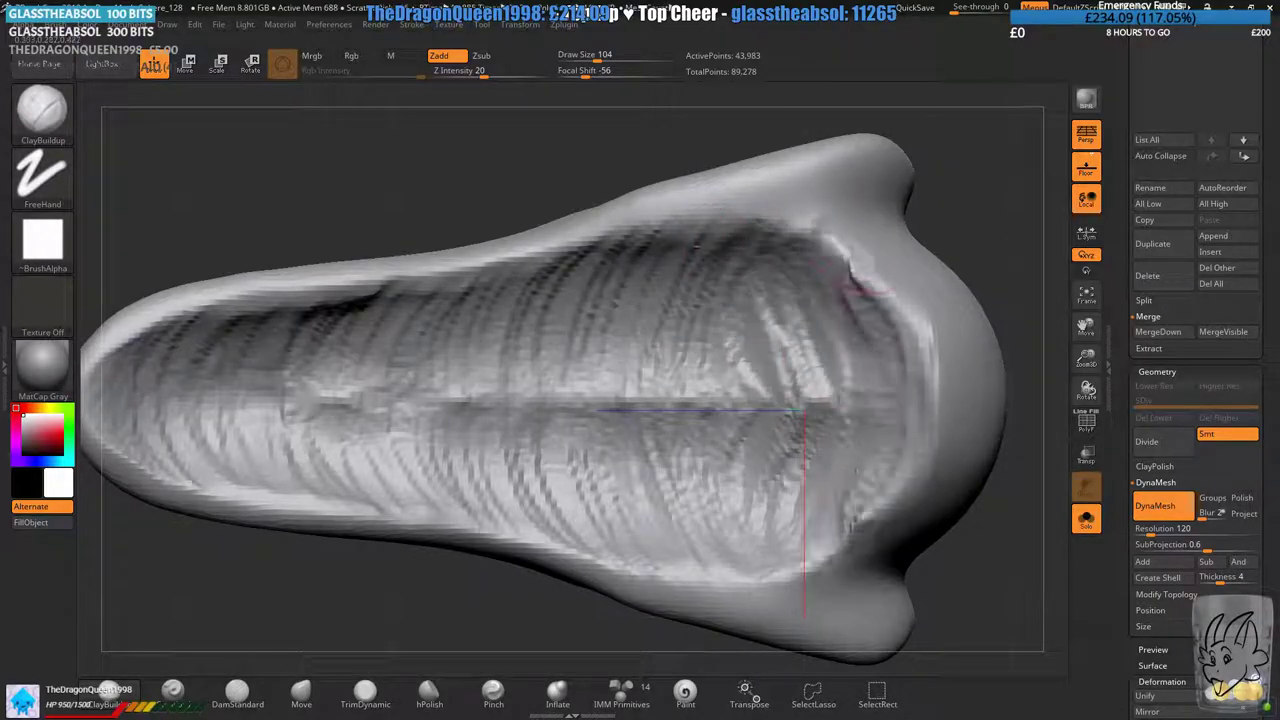
pyautogui.moveTo(860, 285); pyautogui.dragTo(885, 385)
pyautogui.moveTo(912, 310); pyautogui.dragTo(935, 390)
pyautogui.moveTo(955, 222)
pyautogui.keyDown('ctrl'); pyautogui.mouseDown(button='right')
pyautogui.moveTo(725, 236)
pyautogui.moveTo(690, 345)
pyautogui.moveTo(586, 311)
pyautogui.moveTo(550, 270)
pyautogui.moveTo(525, 292)
pyautogui.moveTo(692, 243)
pyautogui.mouseUp(button='right'); pyautogui.keyUp('ctrl')
# - Round out the tip of the upper jaw with the Move brush
pyautogui.click(301, 691)
pyautogui.keyDown('ctrl'); pyautogui.moveTo(457, 350); pyautogui.dragTo(452, 378, button='right'); pyautogui.keyUp('ctrl')
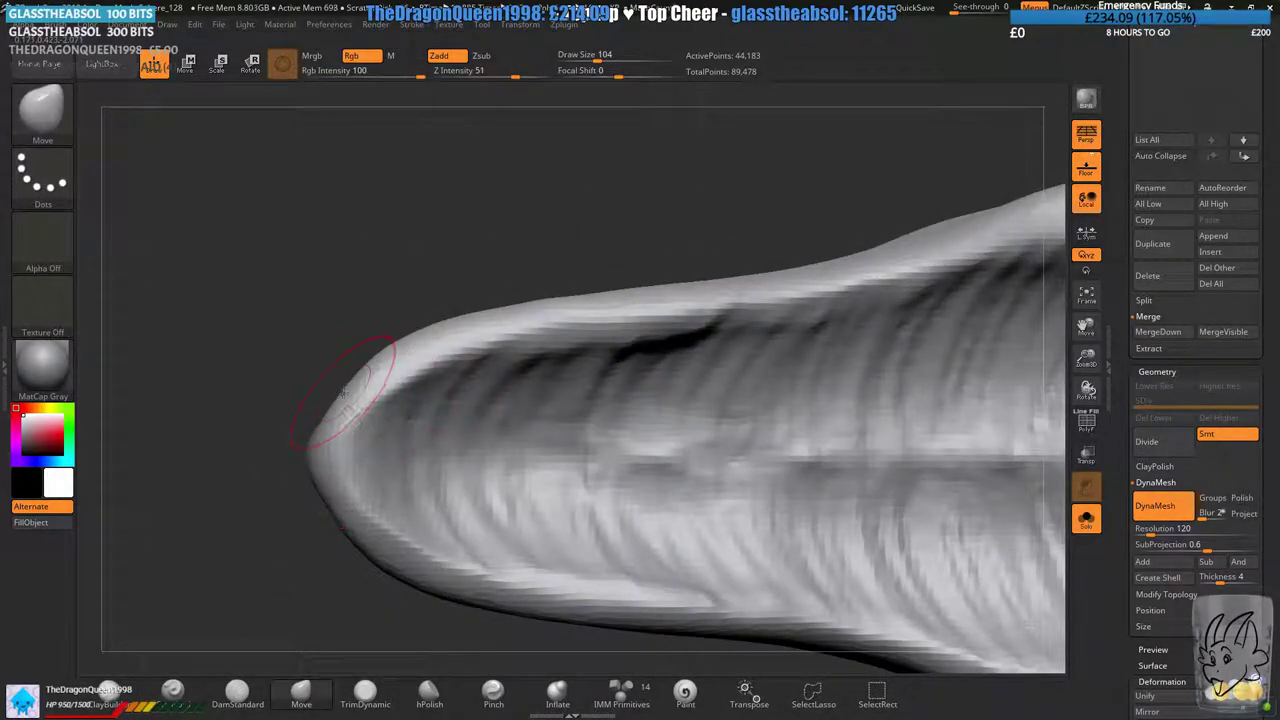
pyautogui.moveTo(338, 388); pyautogui.dragTo(345, 397)
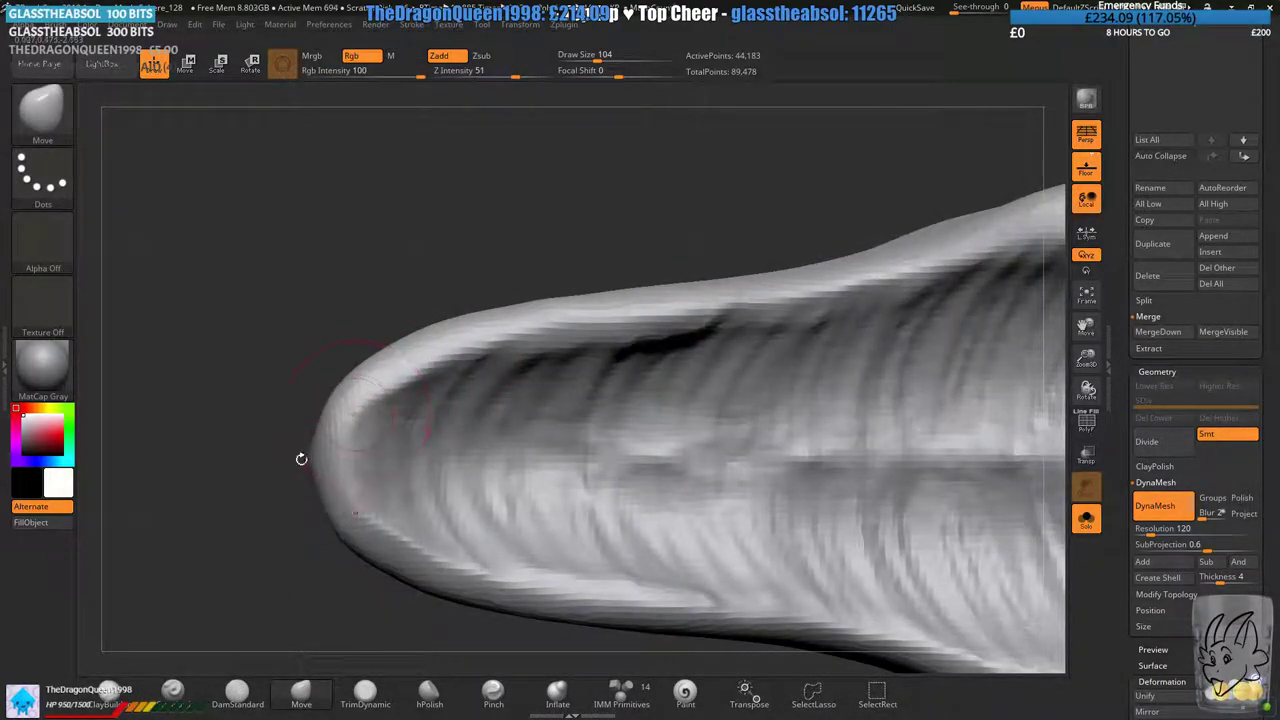
pyautogui.moveTo(302, 480)
pyautogui.mouseDown(button='right')
pyautogui.moveTo(266, 486)
pyautogui.moveTo(256, 446)
pyautogui.mouseUp(button='right')
# - Build up the cheek diagonally below the eye with ClayBuildup, smoothing the strokes and remeshing the upper head
pyautogui.moveTo(256, 446)
pyautogui.mouseDown(button='right')
pyautogui.moveTo(251, 423)
pyautogui.moveTo(420, 425)
pyautogui.moveTo(432, 450)
pyautogui.moveTo(606, 437)
pyautogui.moveTo(559, 306)
pyautogui.moveTo(586, 440)
pyautogui.moveTo(551, 369)
pyautogui.moveTo(551, 440)
pyautogui.moveTo(590, 390)
pyautogui.moveTo(676, 329)
pyautogui.mouseUp(button='right')
pyautogui.click(109, 692)
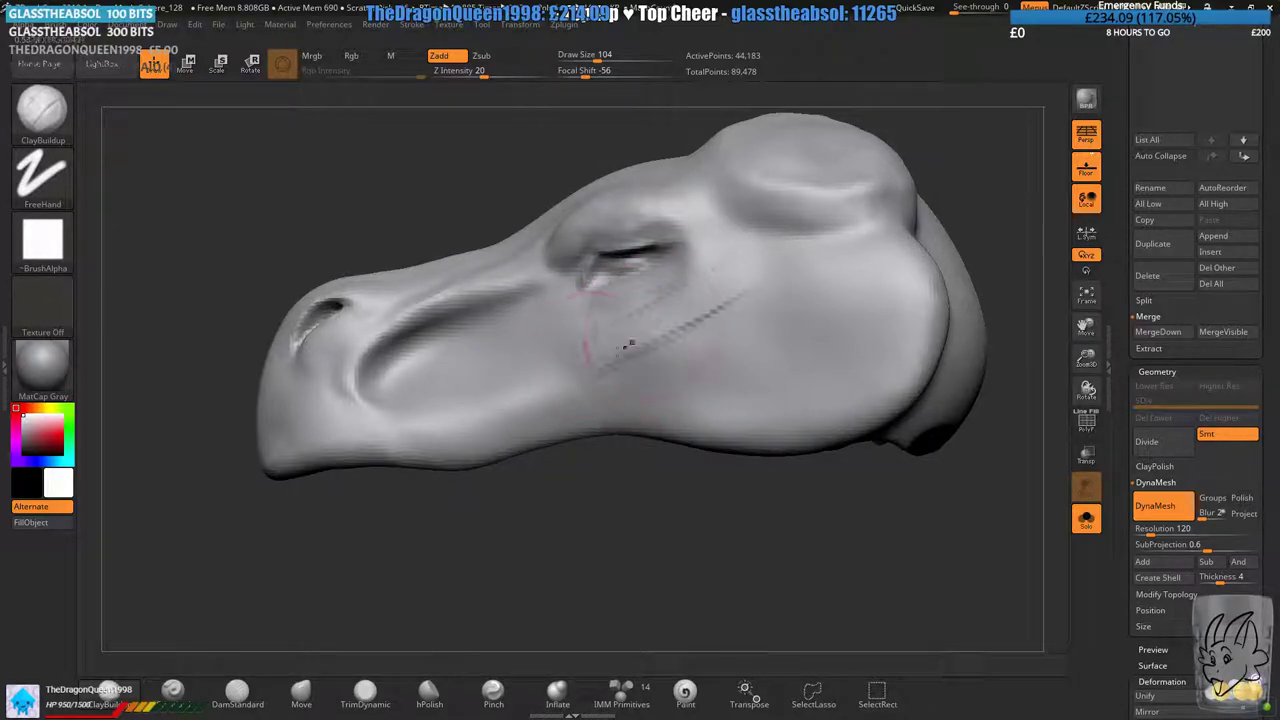
pyautogui.moveTo(744, 334); pyautogui.dragTo(634, 388)
pyautogui.keyDown('shift'); pyautogui.moveTo(702, 302); pyautogui.dragTo(700, 290); pyautogui.keyUp('shift')
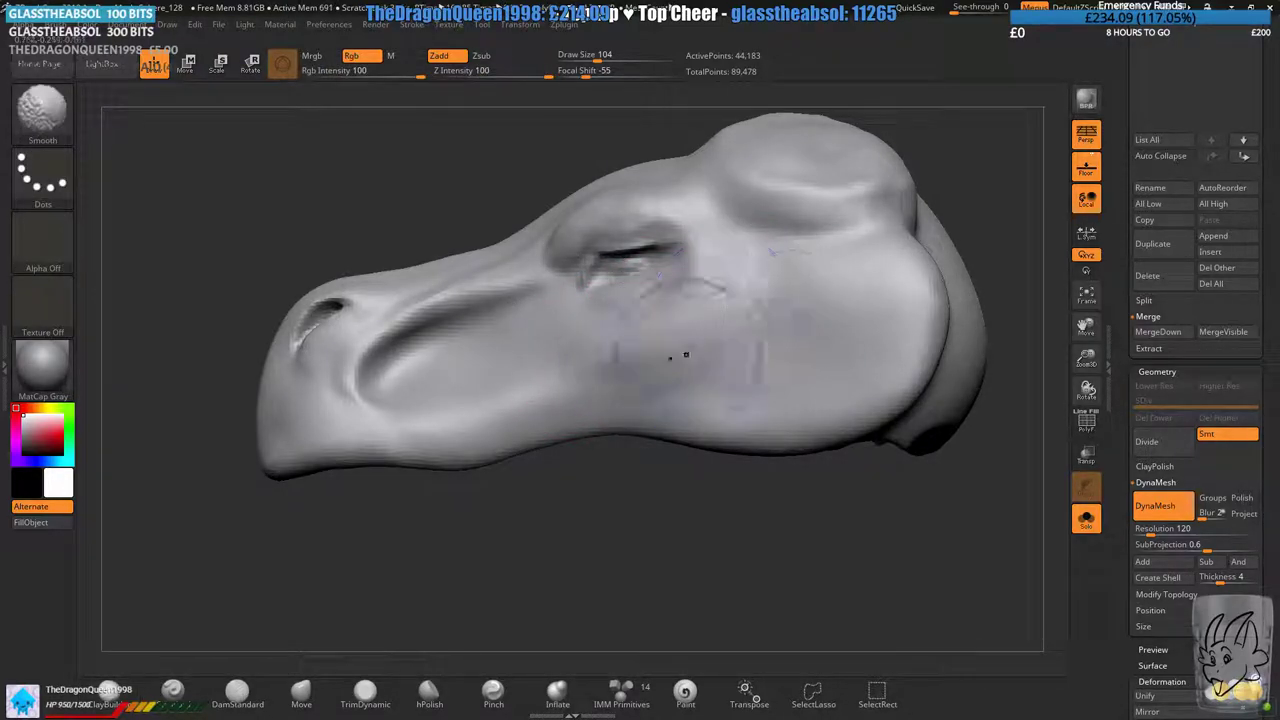
pyautogui.moveTo(700, 345); pyautogui.dragTo(880, 300, button='right')
pyautogui.keyDown('ctrl'); pyautogui.moveTo(922, 236); pyautogui.dragTo(922, 278); pyautogui.keyUp('ctrl')
pyautogui.keyDown('shift'); pyautogui.moveTo(890, 290); pyautogui.dragTo(960, 290, button='right'); pyautogui.keyUp('shift')
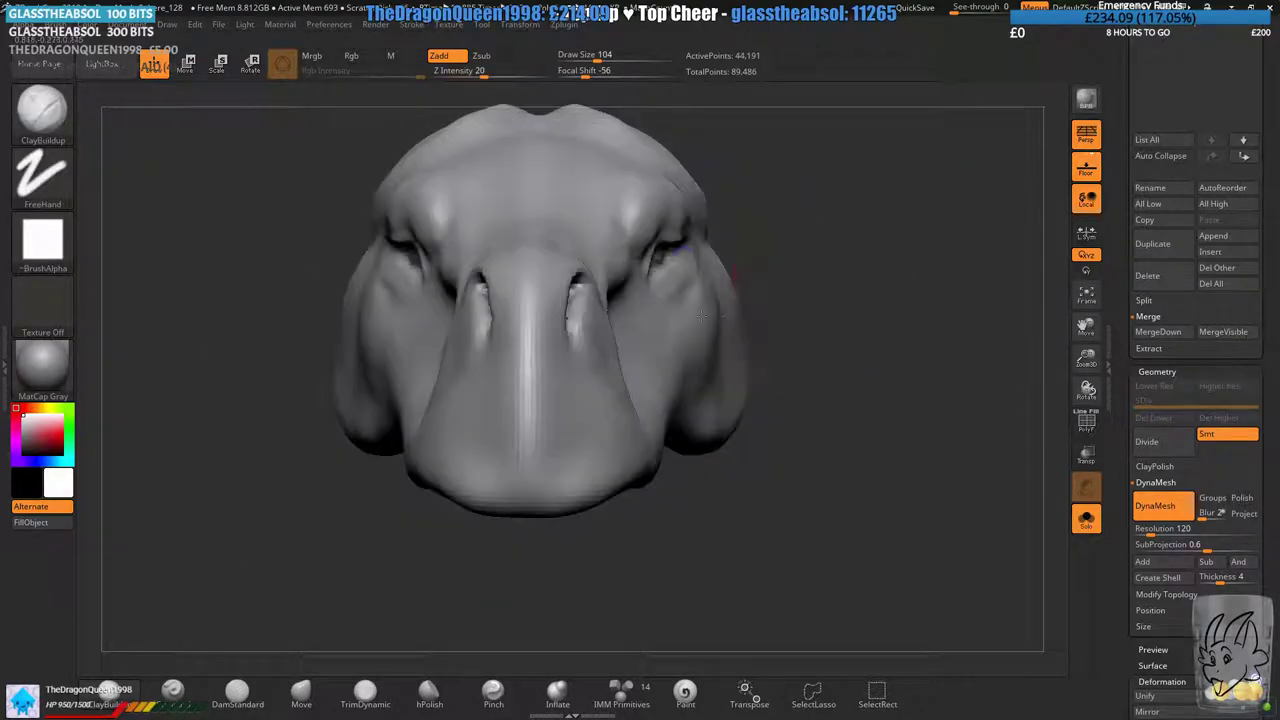
pyautogui.moveTo(701, 316); pyautogui.dragTo(570, 349, button='right')
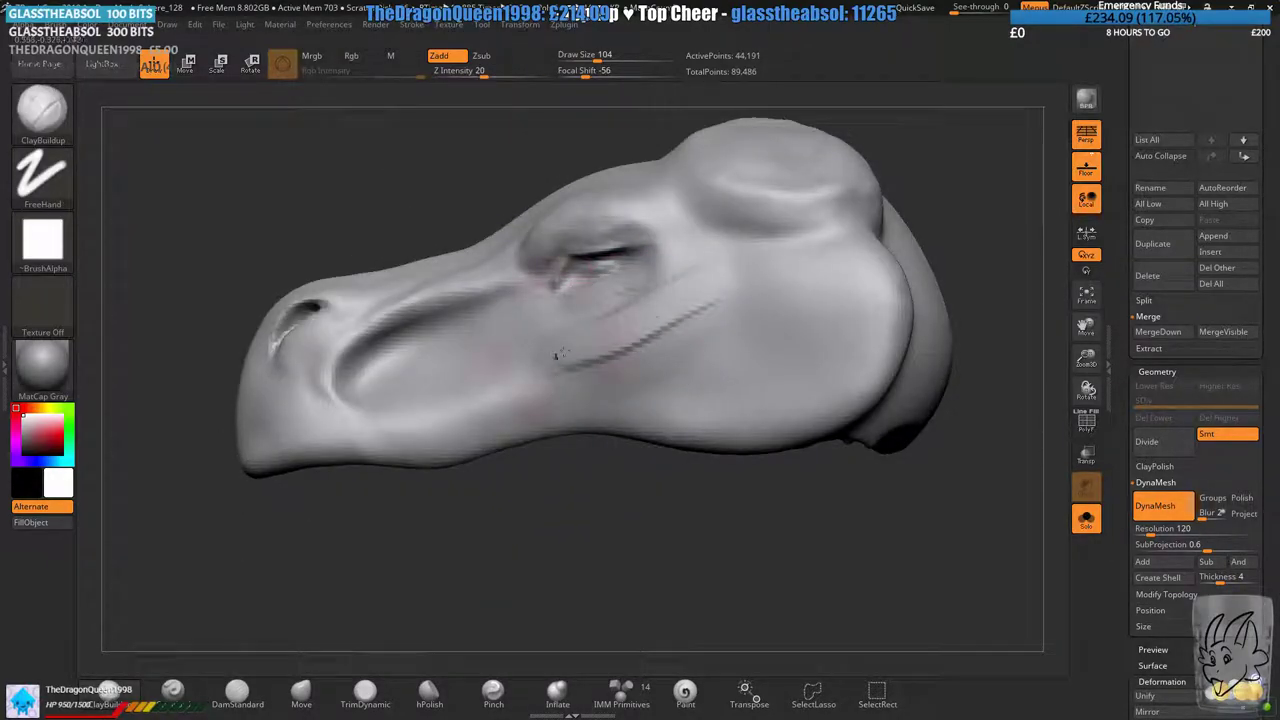
pyautogui.press('shift')
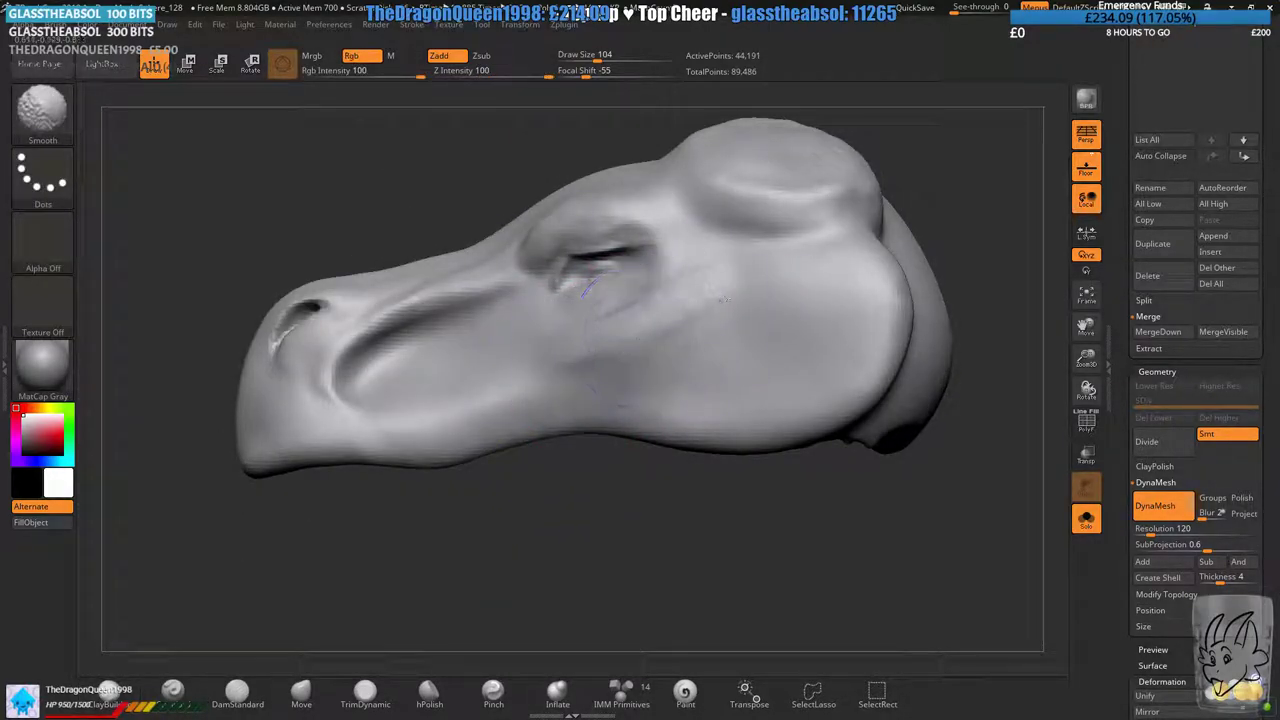
pyautogui.moveTo(637, 537)
pyautogui.mouseDown(button='right')
pyautogui.moveTo(603, 429)
pyautogui.moveTo(634, 429)
pyautogui.moveTo(567, 428)
pyautogui.moveTo(603, 421)
pyautogui.moveTo(643, 381)
pyautogui.mouseUp(button='right')
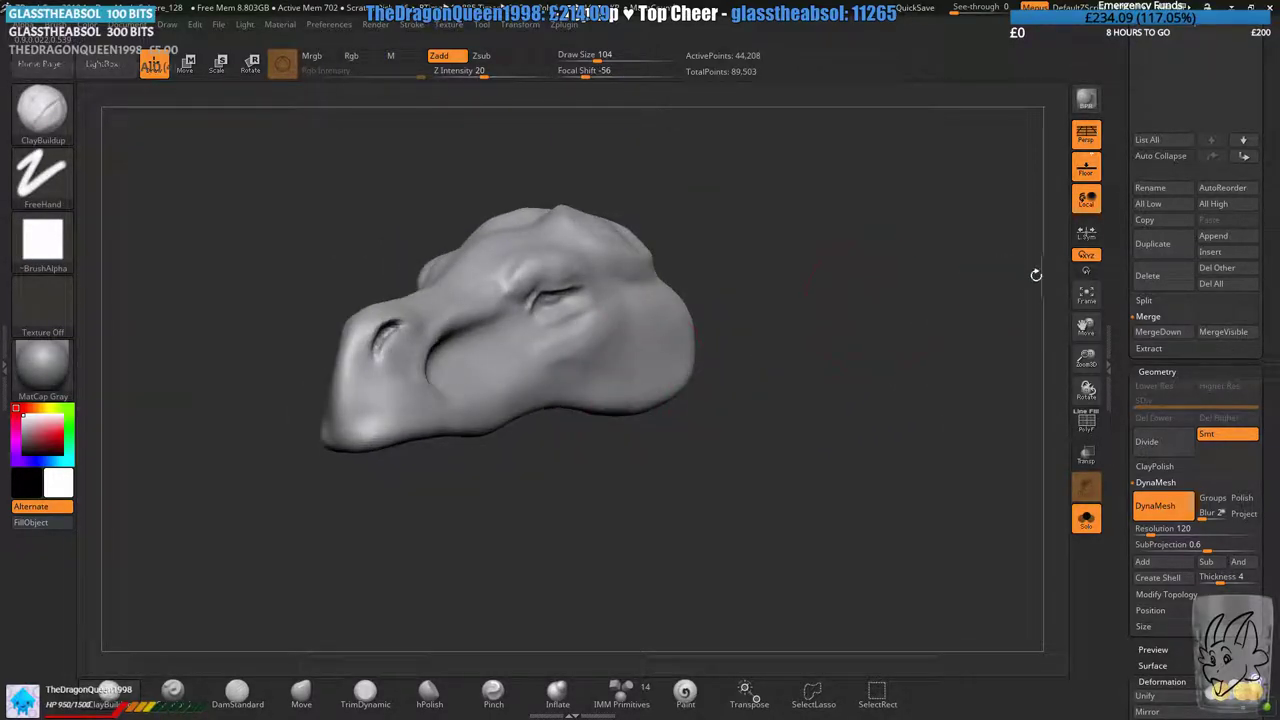
# - Bring back the full model, select the lower jaw subtool PolySphere2 and remesh it at DynaMesh resolution 128
pyautogui.click(1086, 519)
pyautogui.keyDown('shift'); pyautogui.moveTo(800, 378); pyautogui.dragTo(797, 418, button='right'); pyautogui.keyUp('shift')
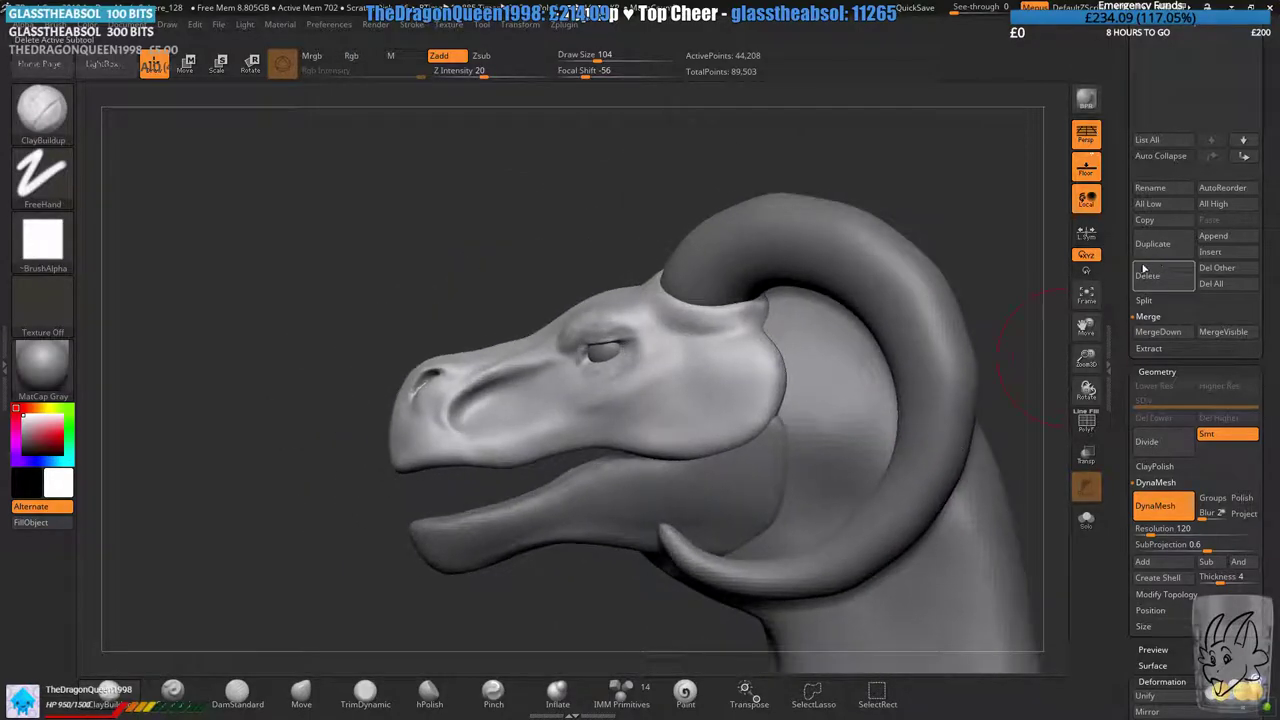
pyautogui.moveTo(1118, 252); pyautogui.dragTo(1117, 441)
pyautogui.click(1192, 179)
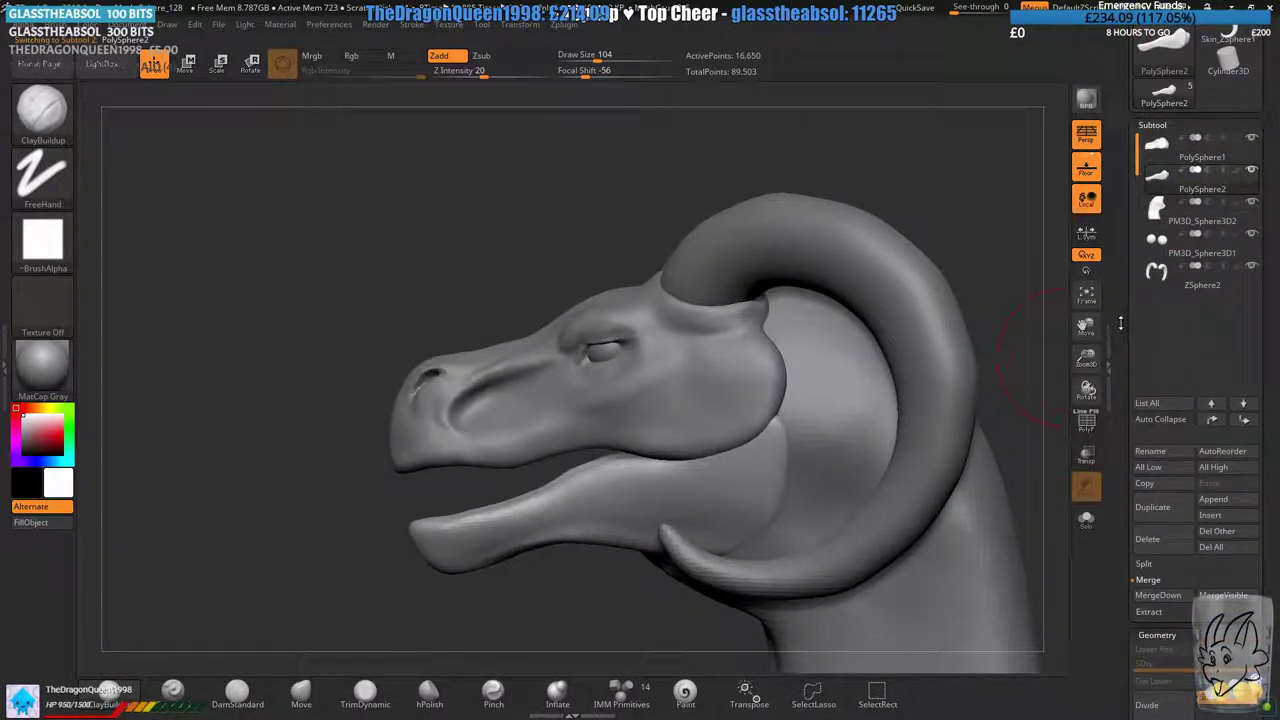
pyautogui.moveTo(1117, 524); pyautogui.dragTo(1117, 362)
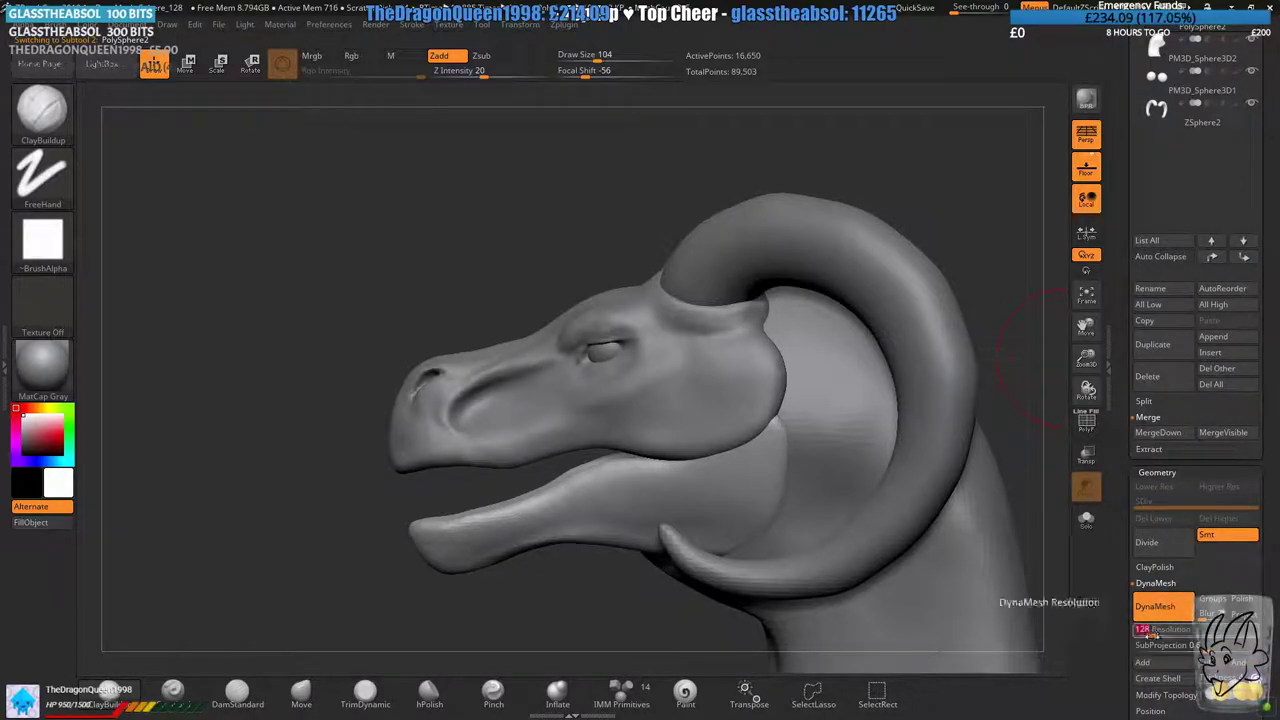
pyautogui.click(327, 689)
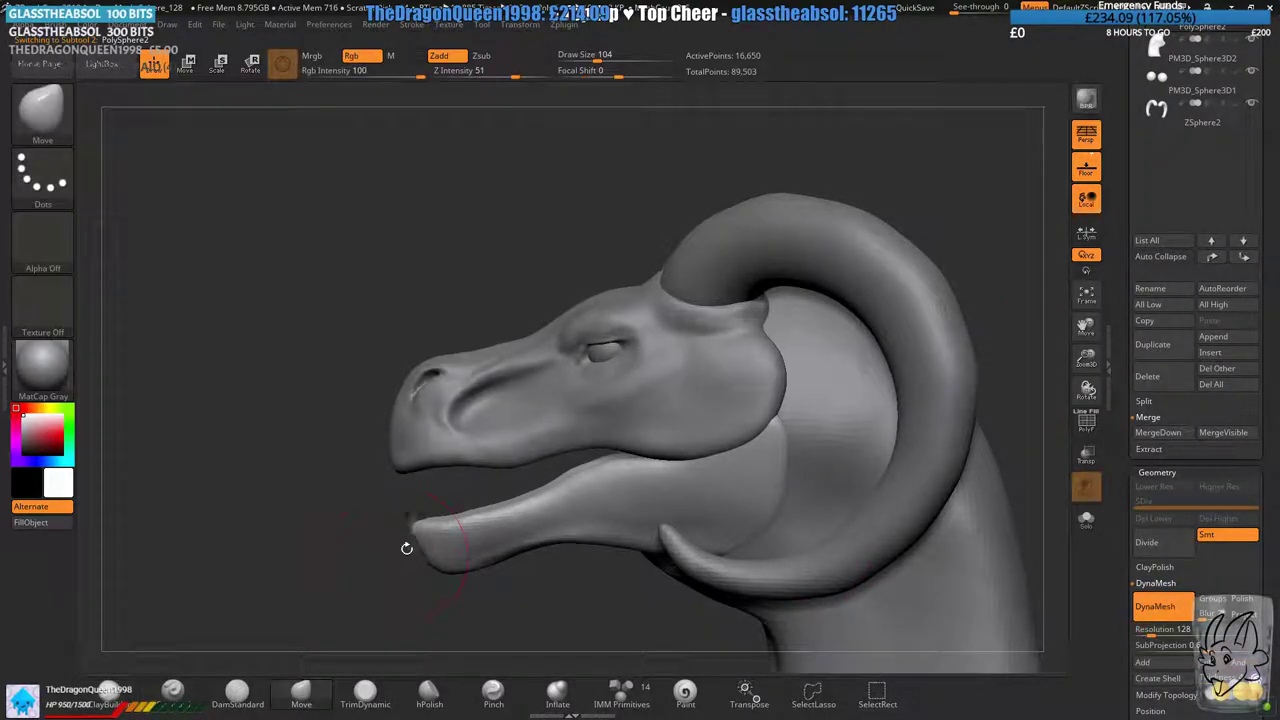
pyautogui.moveTo(299, 514)
pyautogui.keyDown('ctrl'); pyautogui.mouseDown()
pyautogui.moveTo(318, 536)
pyautogui.moveTo(399, 443)
pyautogui.mouseUp(); pyautogui.keyUp('ctrl')
# - Isolate the lower jaw and carve lengthwise grooves along its inner surface with the ClayBuildup brush
pyautogui.keyDown('alt'); pyautogui.moveTo(599, 511); pyautogui.dragTo(685, 493); pyautogui.keyUp('alt')
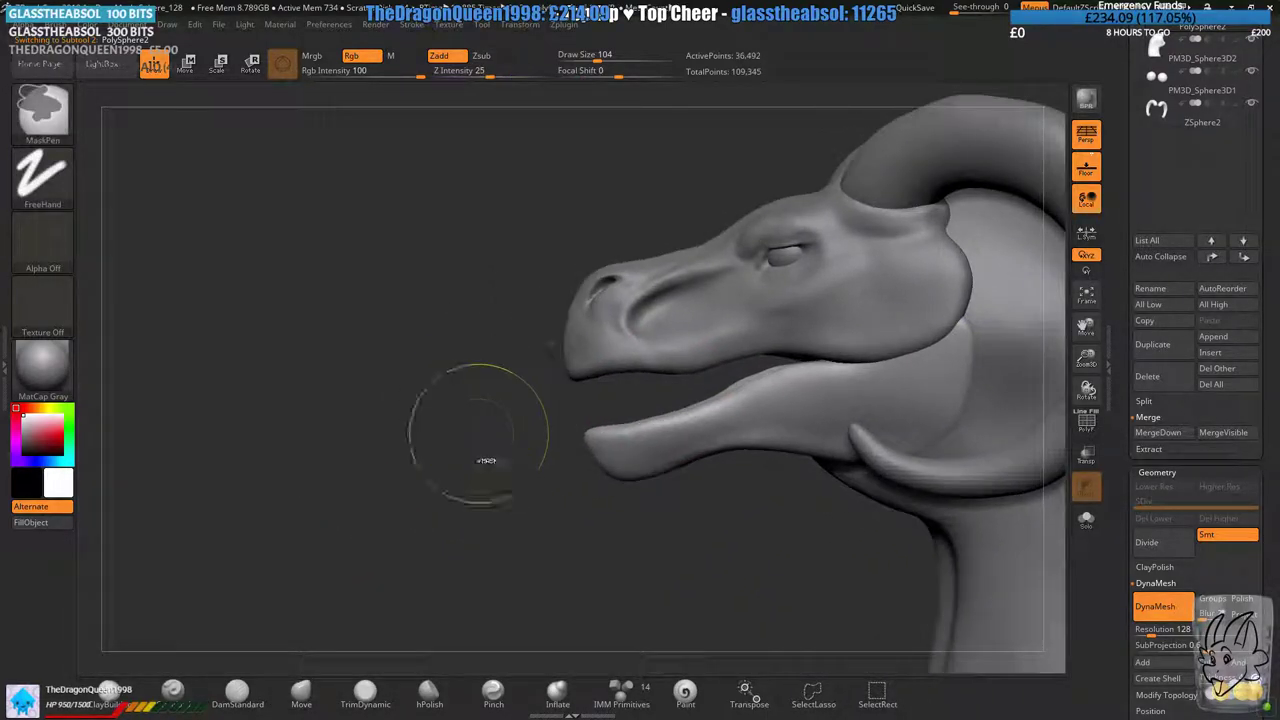
pyautogui.keyDown('ctrl'); pyautogui.moveTo(517, 437); pyautogui.dragTo(531, 486, button='right'); pyautogui.keyUp('ctrl')
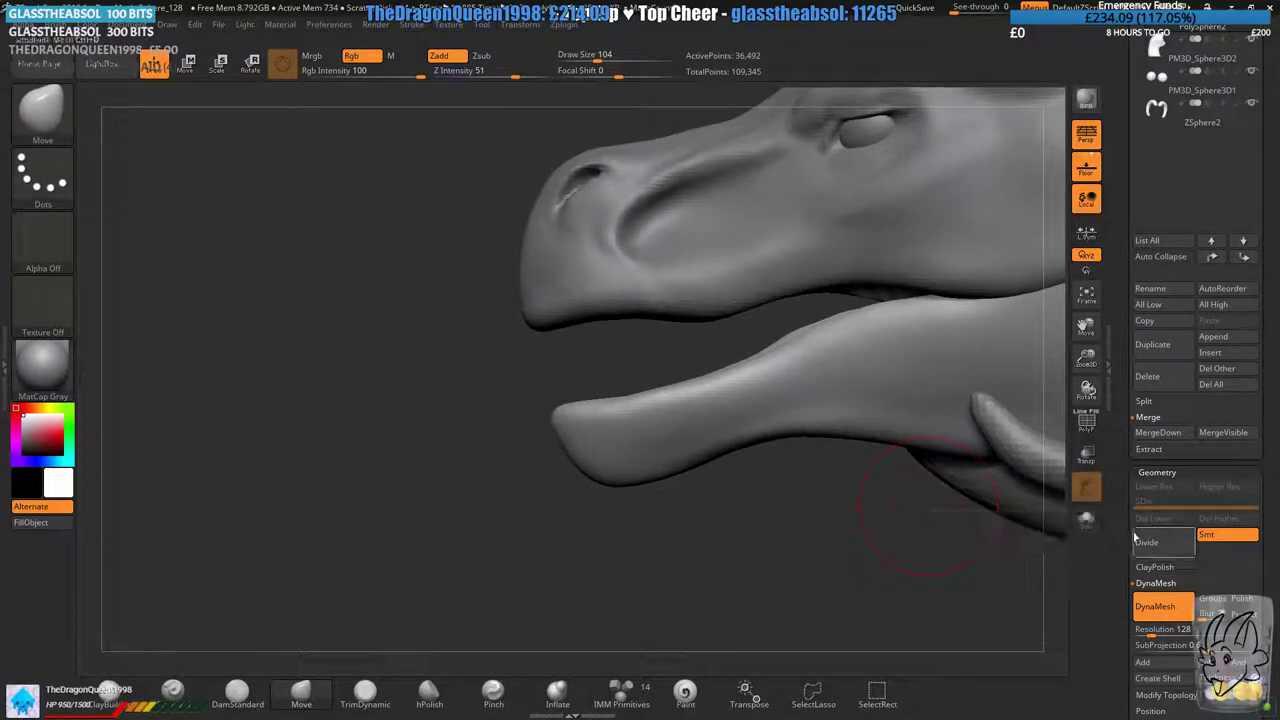
pyautogui.click(1092, 523)
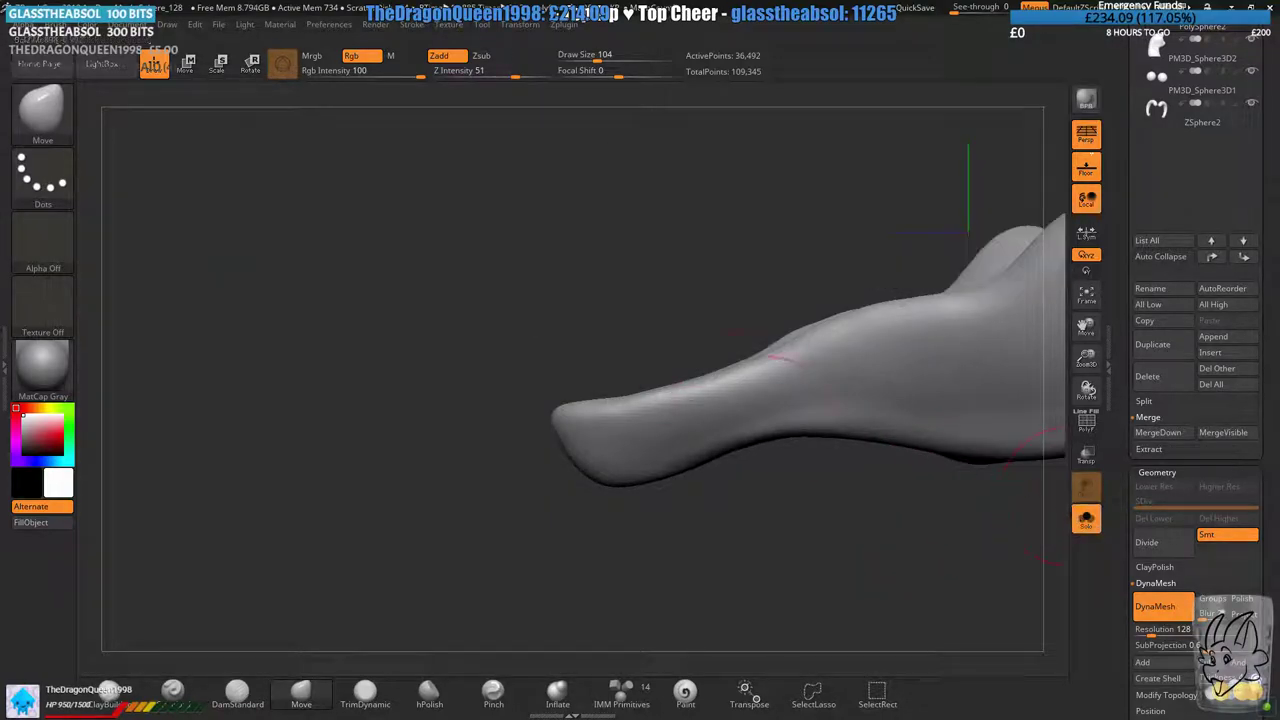
pyautogui.moveTo(640, 300)
pyautogui.mouseDown()
pyautogui.moveTo(609, 459)
pyautogui.moveTo(410, 508)
pyautogui.moveTo(440, 550)
pyautogui.mouseUp()
pyautogui.click(112, 692)
pyautogui.moveTo(448, 372)
pyautogui.keyDown('alt'); pyautogui.mouseDown()
pyautogui.moveTo(848, 290)
pyautogui.moveTo(630, 326)
pyautogui.moveTo(478, 372)
pyautogui.moveTo(650, 362)
pyautogui.moveTo(855, 380)
pyautogui.mouseUp(); pyautogui.keyUp('alt')
pyautogui.keyDown('alt'); pyautogui.moveTo(890, 303); pyautogui.dragTo(707, 305, button='right'); pyautogui.keyUp('alt')
pyautogui.moveTo(588, 328)
pyautogui.keyDown('alt'); pyautogui.mouseDown()
pyautogui.moveTo(702, 317)
pyautogui.moveTo(668, 280)
pyautogui.moveTo(728, 292)
pyautogui.moveTo(900, 268)
pyautogui.moveTo(634, 362)
pyautogui.mouseUp(); pyautogui.keyUp('alt')
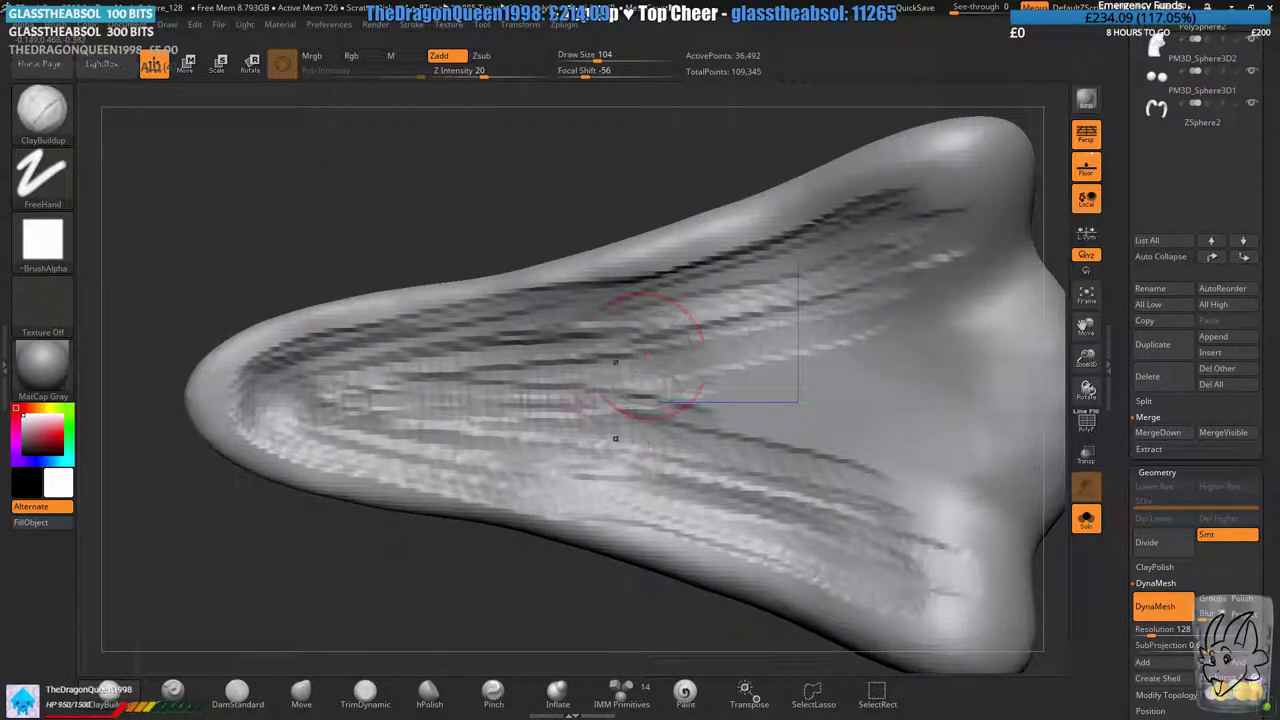
# - Work crosswise ClayBuildup strokes over the lower jaw's inner surface from tip to rear, and remesh it
pyautogui.keyDown('alt'); pyautogui.moveTo(622, 366); pyautogui.dragTo(784, 336, button='right'); pyautogui.keyUp('alt')
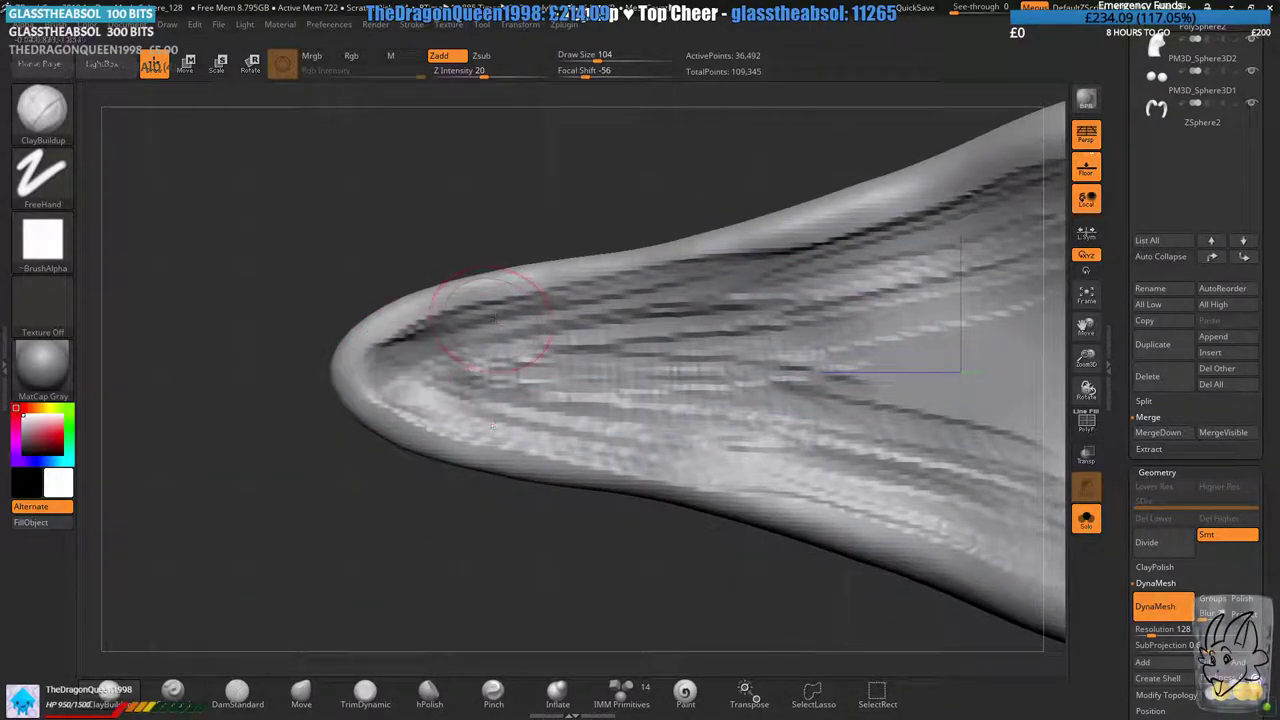
pyautogui.moveTo(492, 319)
pyautogui.keyDown('alt'); pyautogui.mouseDown()
pyautogui.moveTo(451, 332)
pyautogui.moveTo(585, 326)
pyautogui.moveTo(492, 341)
pyautogui.moveTo(525, 365)
pyautogui.moveTo(640, 375)
pyautogui.moveTo(666, 355)
pyautogui.mouseUp(); pyautogui.keyUp('alt')
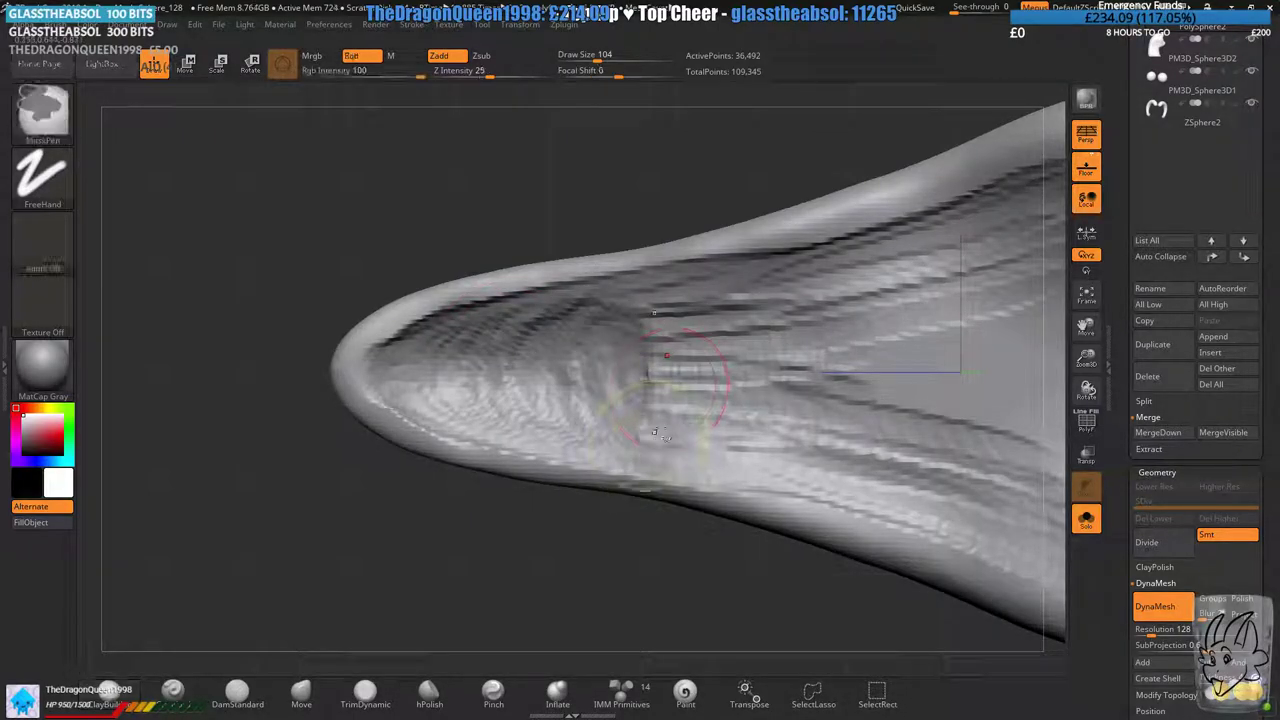
pyautogui.moveTo(660, 433)
pyautogui.keyDown('ctrl'); pyautogui.mouseDown(button='right')
pyautogui.moveTo(723, 409)
pyautogui.moveTo(567, 451)
pyautogui.mouseUp(button='right'); pyautogui.keyUp('ctrl')
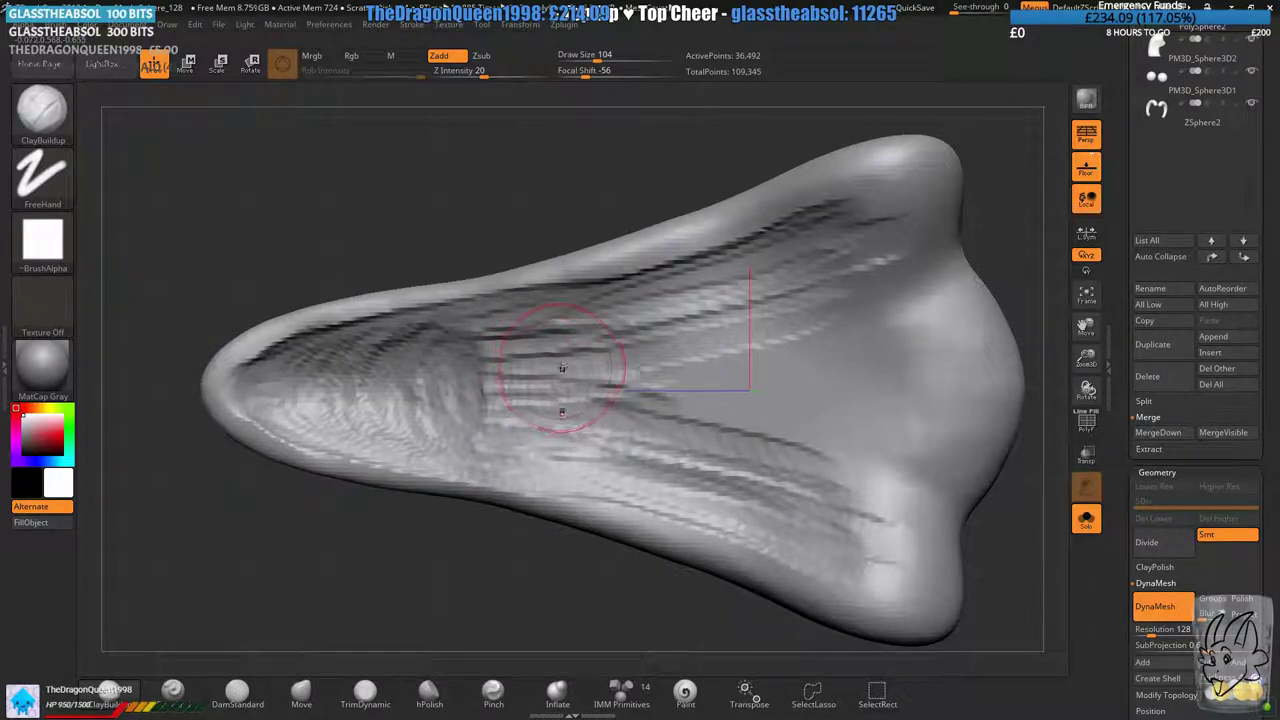
pyautogui.moveTo(460, 418)
pyautogui.mouseDown()
pyautogui.moveTo(500, 392)
pyautogui.moveTo(552, 385)
pyautogui.moveTo(935, 395)
pyautogui.mouseUp()
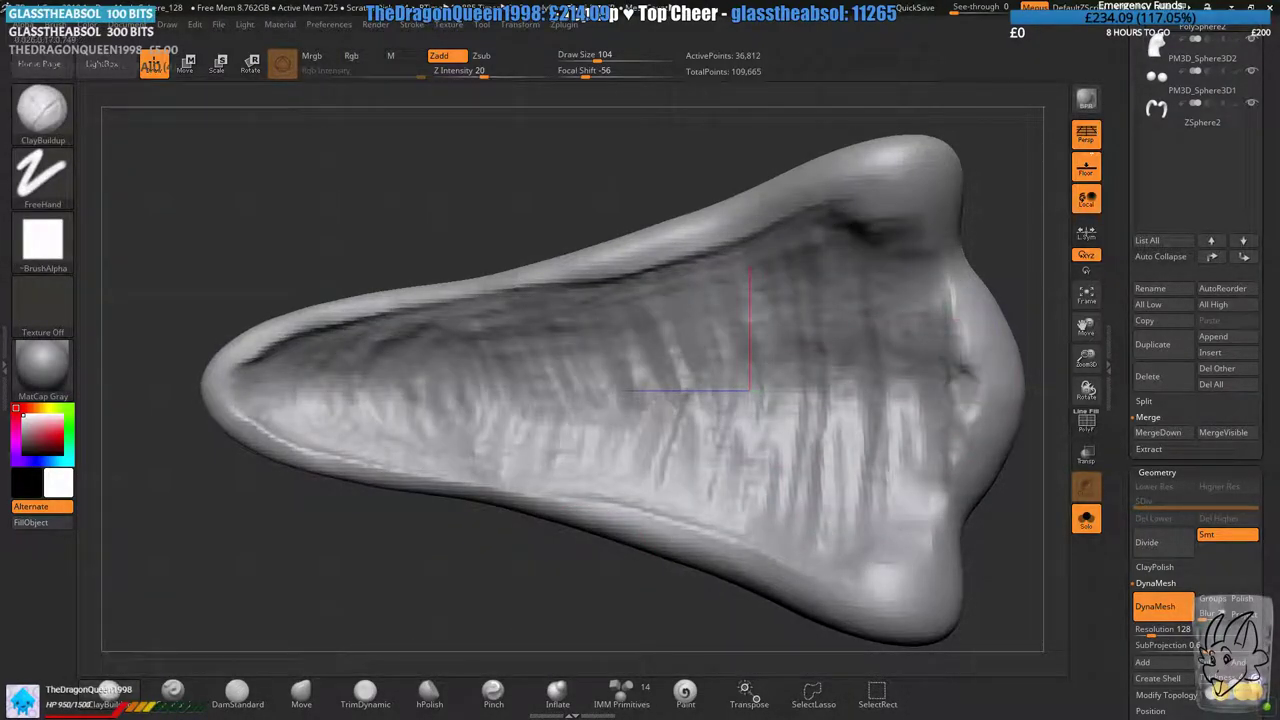
pyautogui.keyDown('ctrl'); pyautogui.moveTo(457, 567); pyautogui.dragTo(525, 593); pyautogui.keyUp('ctrl')
# - Try to sculpt a deeper hollow into the underside of the lower jaw with ClayBuildup, remeshing and smoothing it
pyautogui.keyDown('ctrl'); pyautogui.moveTo(575, 530); pyautogui.dragTo(672, 240, button='right'); pyautogui.keyUp('ctrl')
pyautogui.moveTo(630, 490); pyautogui.dragTo(670, 389, button='right')
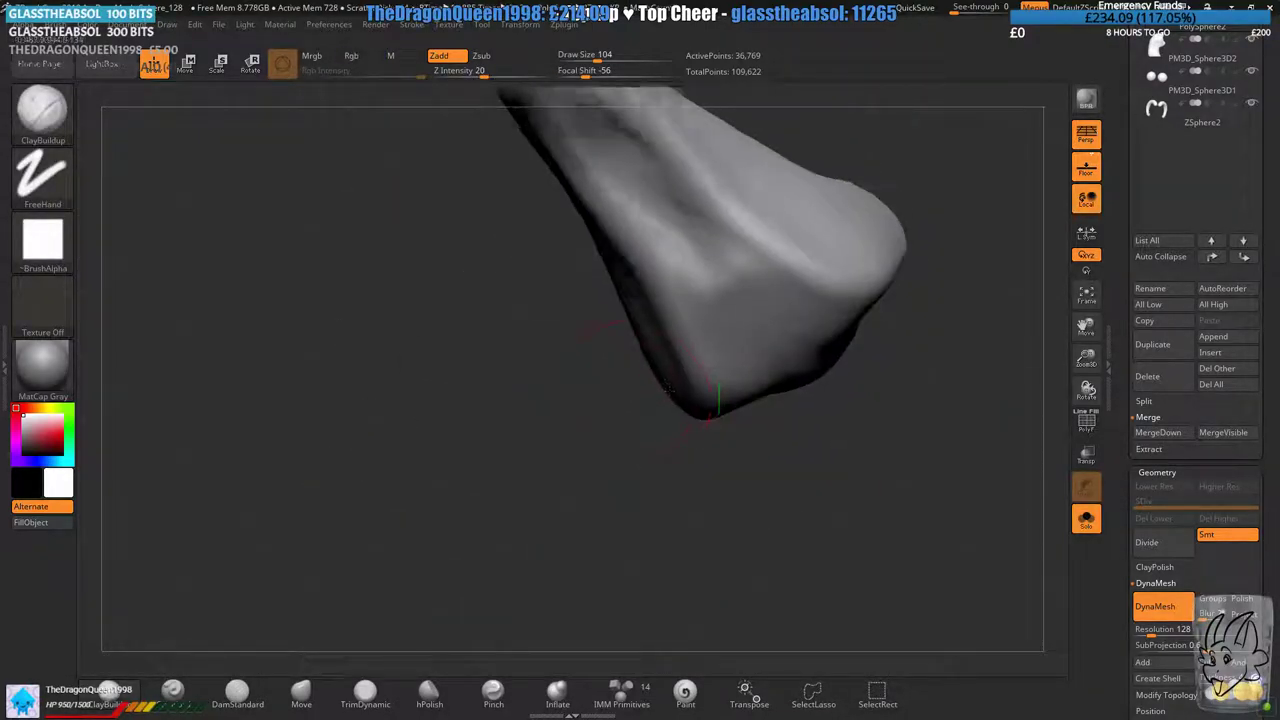
pyautogui.moveTo(667, 389); pyautogui.dragTo(676, 416)
pyautogui.keyDown('shift'); pyautogui.moveTo(763, 514); pyautogui.dragTo(651, 386); pyautogui.keyUp('shift')
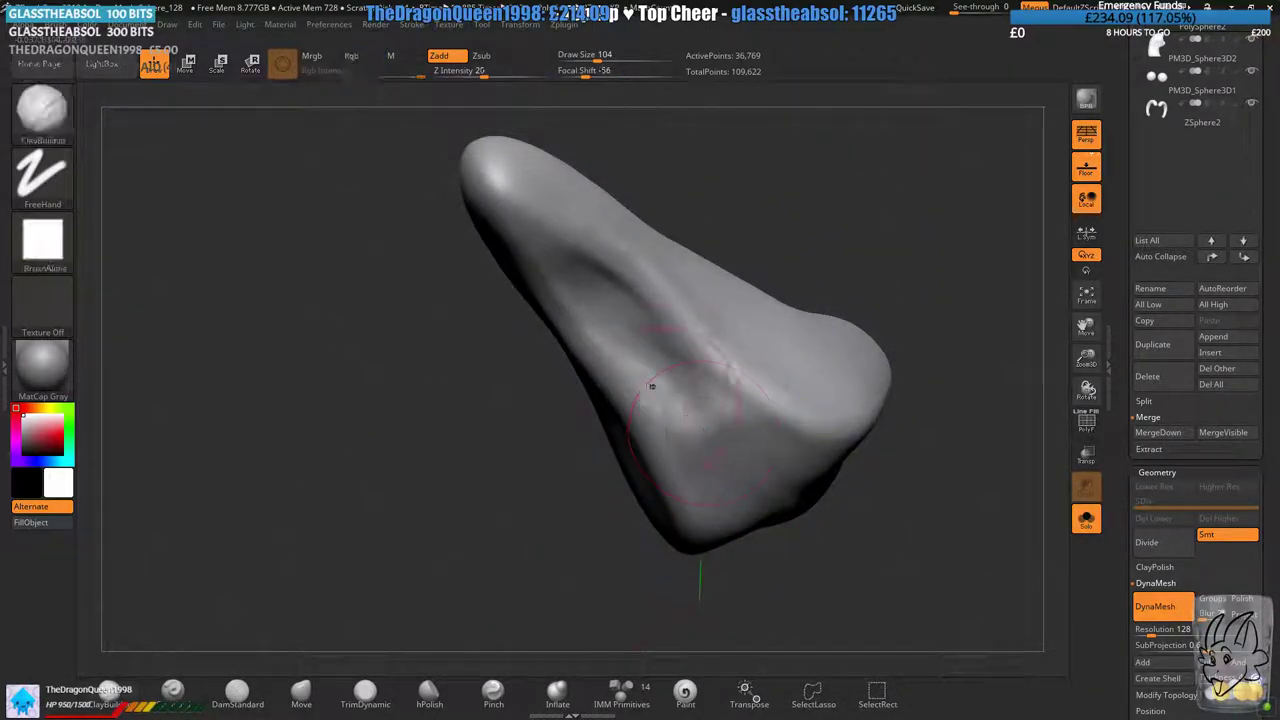
pyautogui.moveTo(638, 360); pyautogui.dragTo(632, 348, button='right')
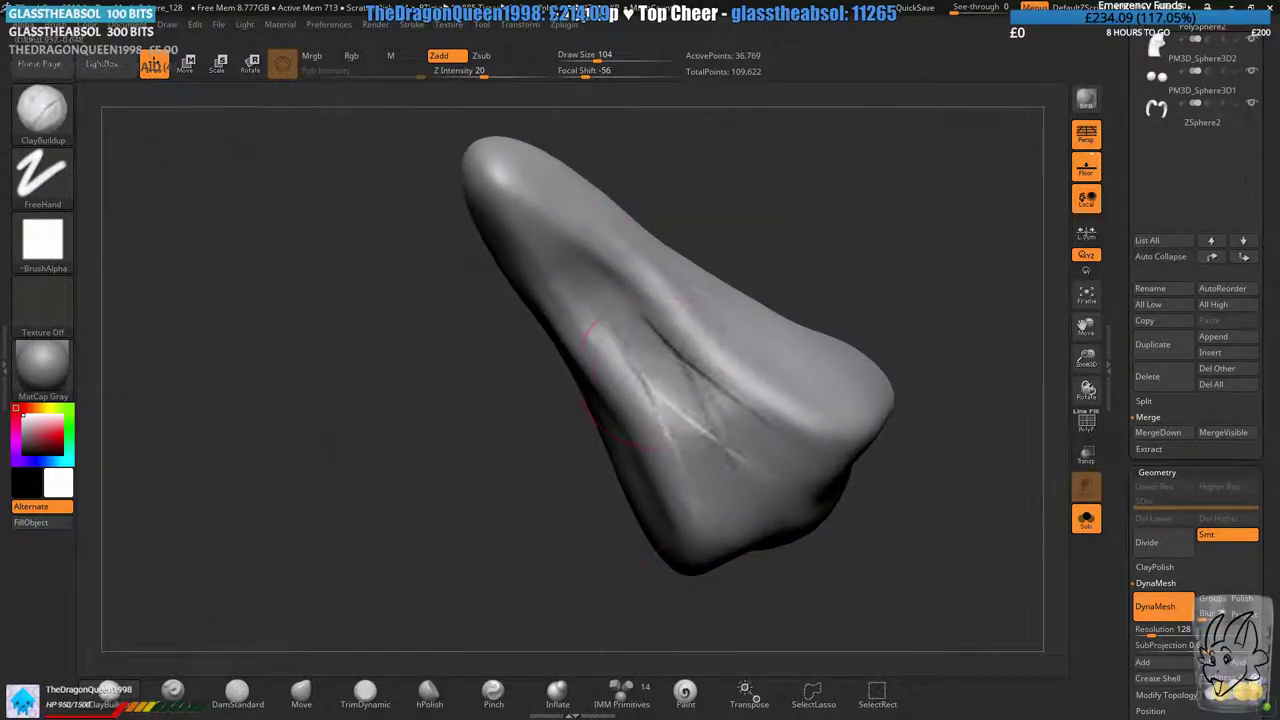
pyautogui.keyDown('ctrl'); pyautogui.click(537, 586); pyautogui.keyUp('ctrl')
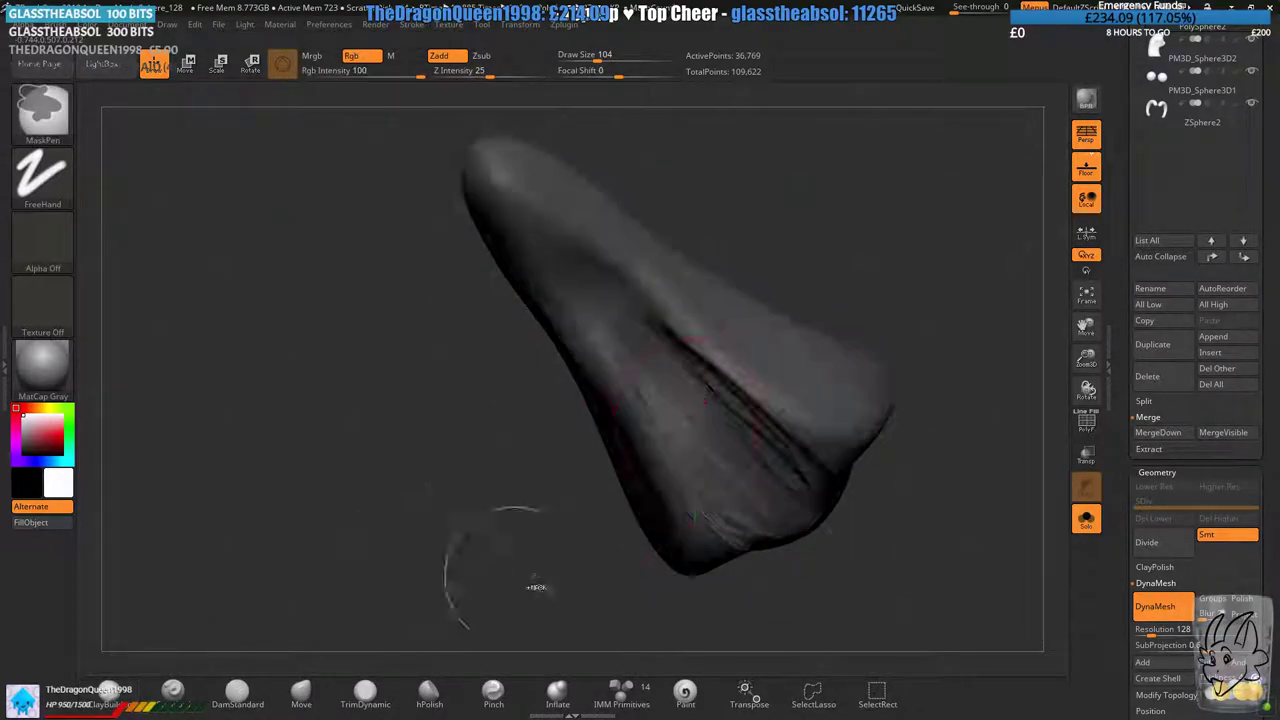
pyautogui.keyDown('ctrl'); pyautogui.moveTo(590, 570); pyautogui.dragTo(640, 588); pyautogui.keyUp('ctrl')
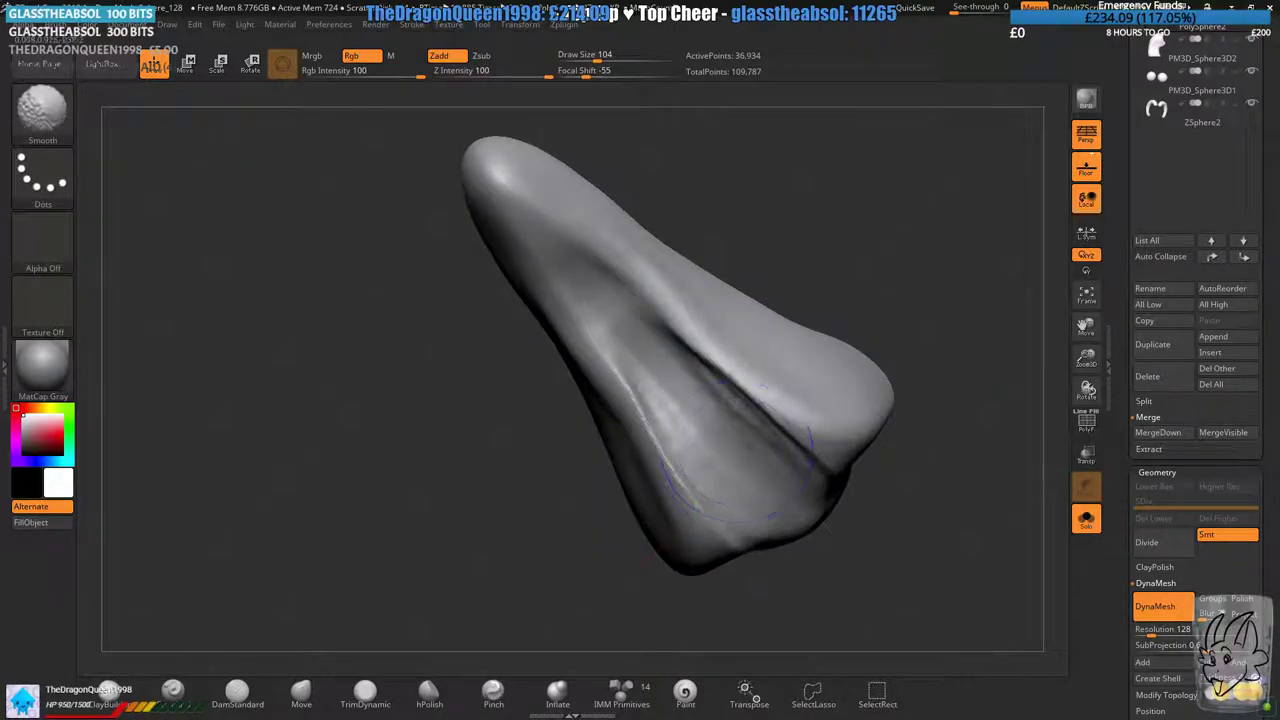
pyautogui.moveTo(775, 405)
pyautogui.mouseDown(button='right')
pyautogui.moveTo(663, 457)
pyautogui.moveTo(792, 388)
pyautogui.mouseUp(button='right')
# - Undo the sculpting on the underside of the lower jaw
pyautogui.hotkey('ctrl', 'z')
pyautogui.hotkey('ctrl', 'z')
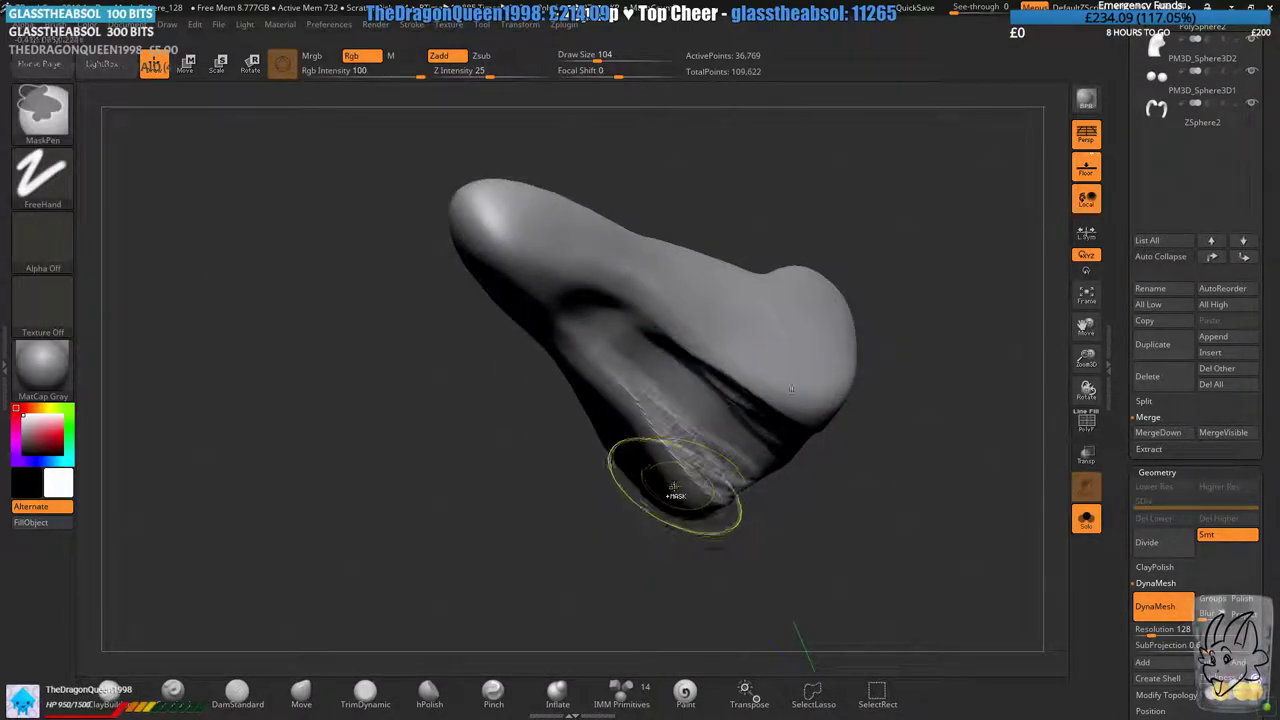
pyautogui.hotkey('ctrl', 'z')
pyautogui.hotkey('ctrl', 'z')
pyautogui.hotkey('ctrl', 'z')
pyautogui.hotkey('ctrl', 'z')
pyautogui.hotkey('ctrl', 'z')
pyautogui.hotkey('ctrl', 'z')
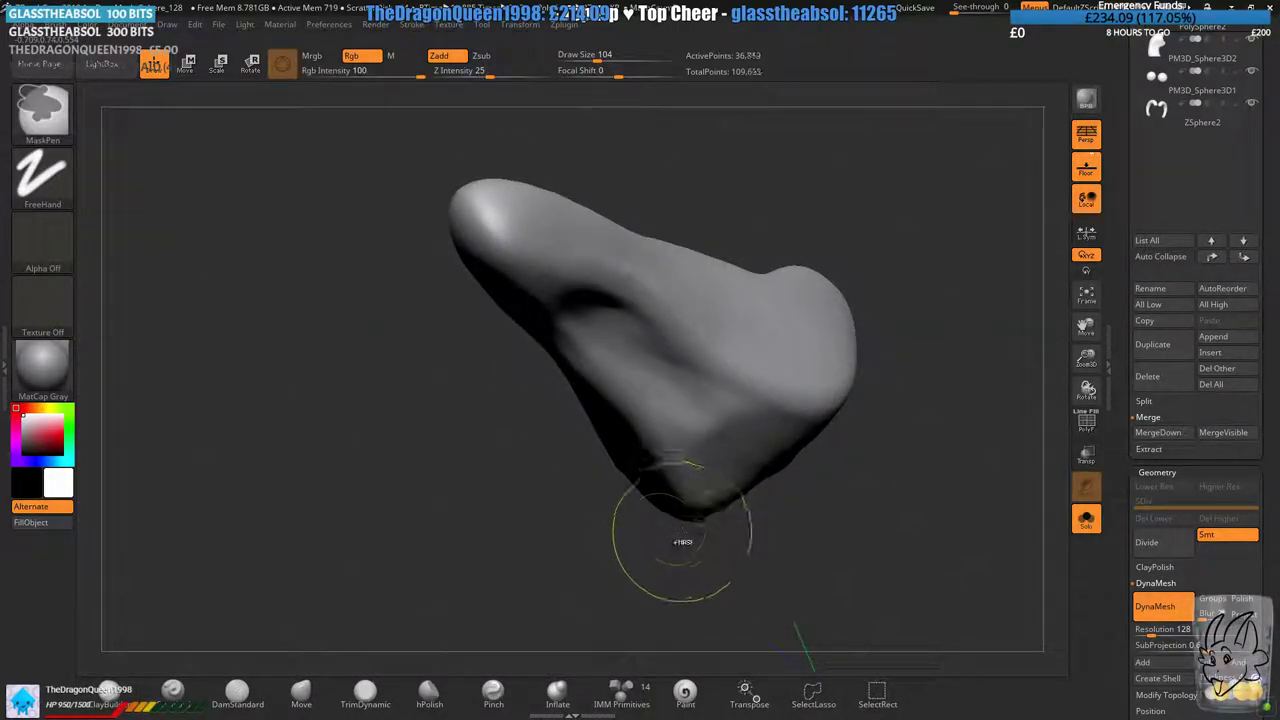
# - Add more crosswise ClayBuildup strokes to the lower jaw's inner surface, from the tip along the side, and remesh it
pyautogui.keyDown('ctrl'); pyautogui.moveTo(663, 526); pyautogui.dragTo(660, 500, button='right'); pyautogui.keyUp('ctrl')
pyautogui.moveTo(660, 500); pyautogui.dragTo(729, 240, button='right')
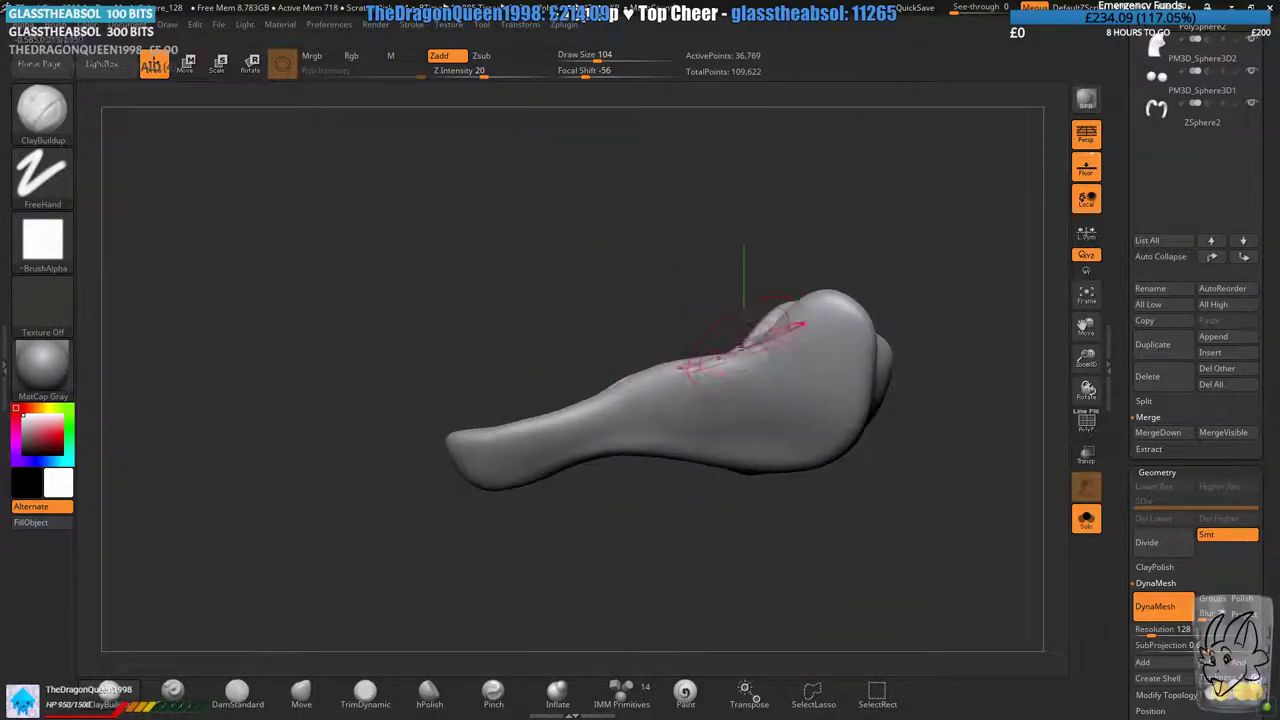
pyautogui.moveTo(716, 391)
pyautogui.mouseDown(button='right')
pyautogui.moveTo(694, 470)
pyautogui.moveTo(684, 427)
pyautogui.moveTo(687, 460)
pyautogui.mouseUp(button='right')
pyautogui.keyDown('ctrl'); pyautogui.moveTo(688, 416); pyautogui.dragTo(692, 401, button='right'); pyautogui.keyUp('ctrl')
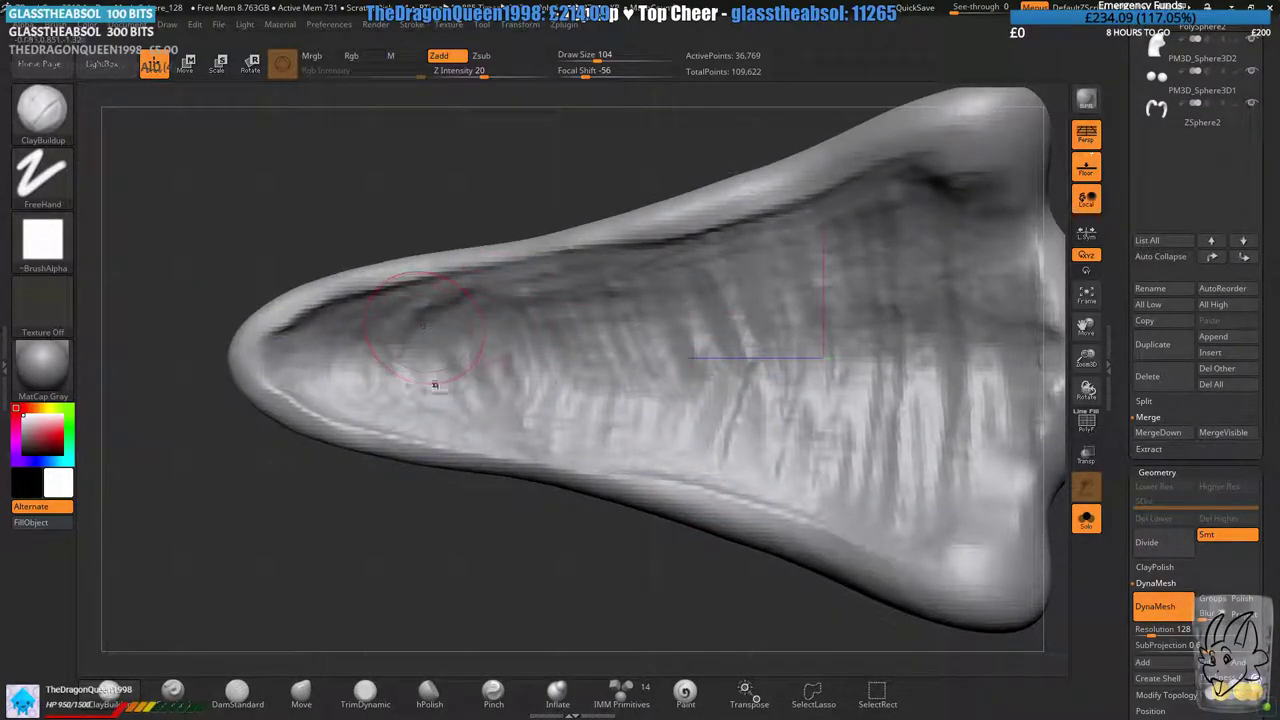
pyautogui.keyDown('alt'); pyautogui.moveTo(453, 357); pyautogui.dragTo(498, 379, button='right'); pyautogui.keyUp('alt')
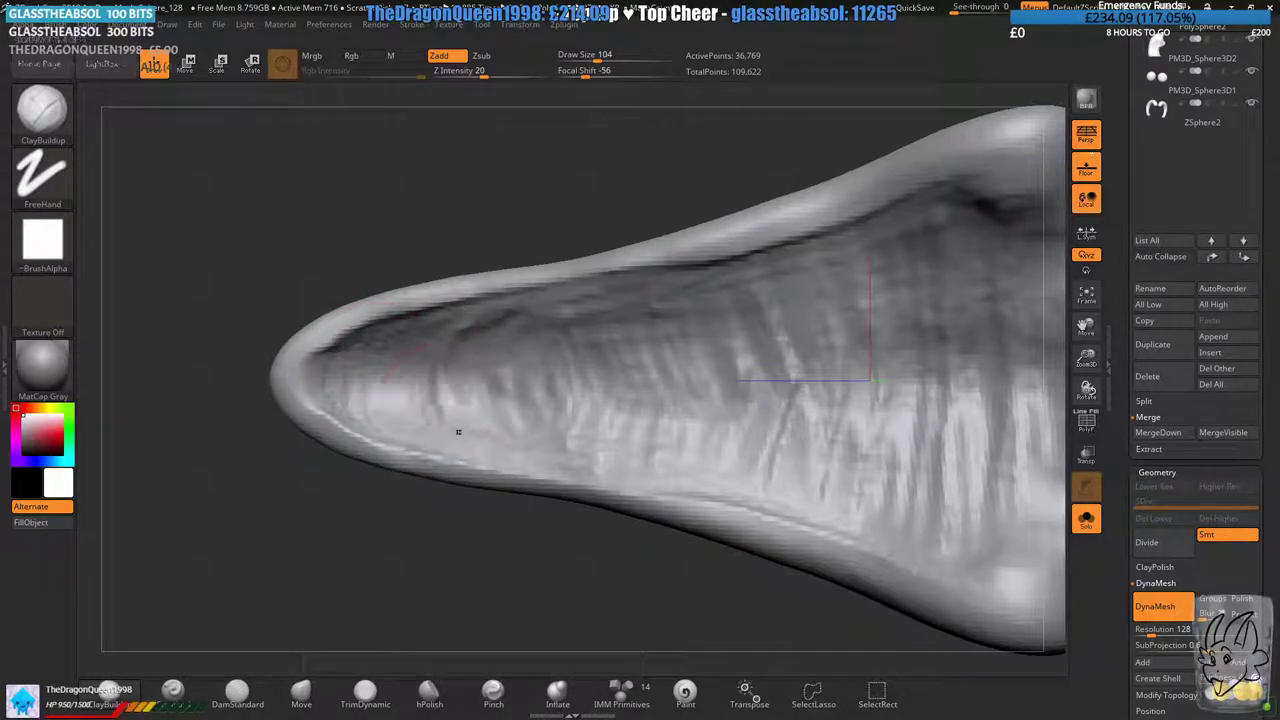
pyautogui.keyDown('alt'); pyautogui.moveTo(688, 411); pyautogui.dragTo(613, 416, button='right'); pyautogui.keyUp('alt')
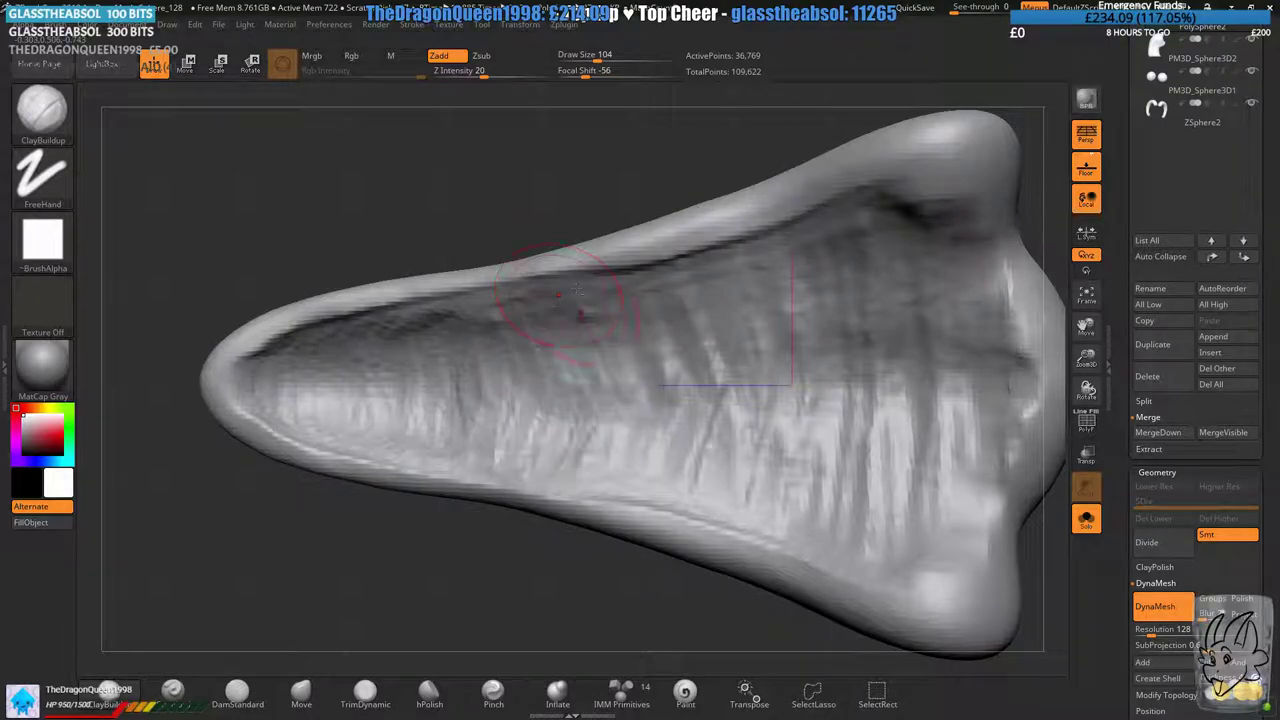
pyautogui.moveTo(633, 368)
pyautogui.mouseDown()
pyautogui.moveTo(790, 390)
pyautogui.moveTo(887, 378)
pyautogui.moveTo(905, 430)
pyautogui.moveTo(1030, 400)
pyautogui.moveTo(1045, 420)
pyautogui.mouseUp()
pyautogui.keyDown('ctrl'); pyautogui.moveTo(520, 542); pyautogui.dragTo(454, 603); pyautogui.keyUp('ctrl')
# - Turn off isolation of the lower jaw to show the complete head with horns and neck
pyautogui.keyDown('ctrl'); pyautogui.moveTo(583, 563); pyautogui.dragTo(583, 490, button='right'); pyautogui.keyUp('ctrl')
pyautogui.moveTo(583, 490); pyautogui.dragTo(740, 490, button='right')
pyautogui.moveTo(700, 458)
pyautogui.mouseDown()
pyautogui.moveTo(683, 514)
pyautogui.moveTo(719, 458)
pyautogui.moveTo(690, 500)
pyautogui.moveTo(720, 480)
pyautogui.mouseUp()
pyautogui.click(1087, 530)
pyautogui.keyDown('ctrl'); pyautogui.moveTo(640, 560); pyautogui.dragTo(600, 480, button='right'); pyautogui.keyUp('ctrl')
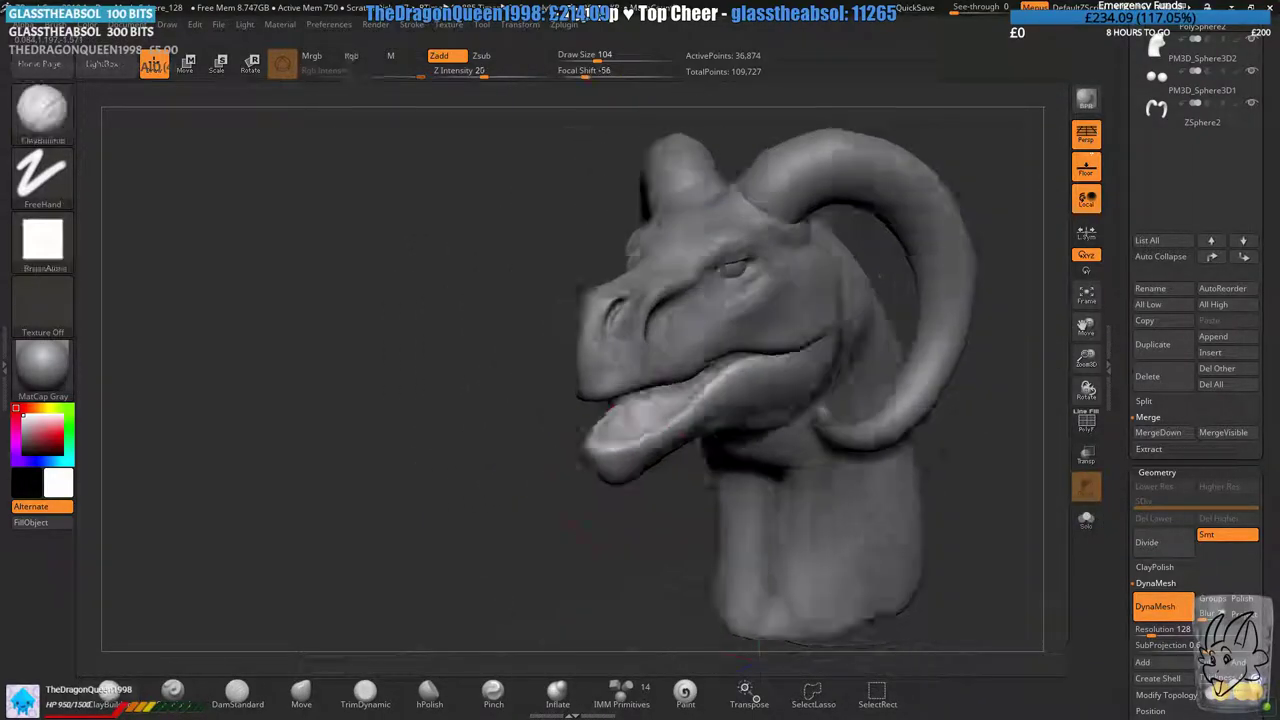
# - Set the ClayBuildup draw size to 74 and build a lip ridge along the lower jaw's upper edge
pyautogui.moveTo(480, 470); pyautogui.dragTo(693, 458, button='right')
pyautogui.moveTo(692, 458)
pyautogui.mouseDown()
pyautogui.moveTo(630, 452)
pyautogui.moveTo(648, 428)
pyautogui.mouseUp()
pyautogui.keyDown('alt'); pyautogui.moveTo(643, 392); pyautogui.dragTo(667, 430, button='right'); pyautogui.keyUp('alt')
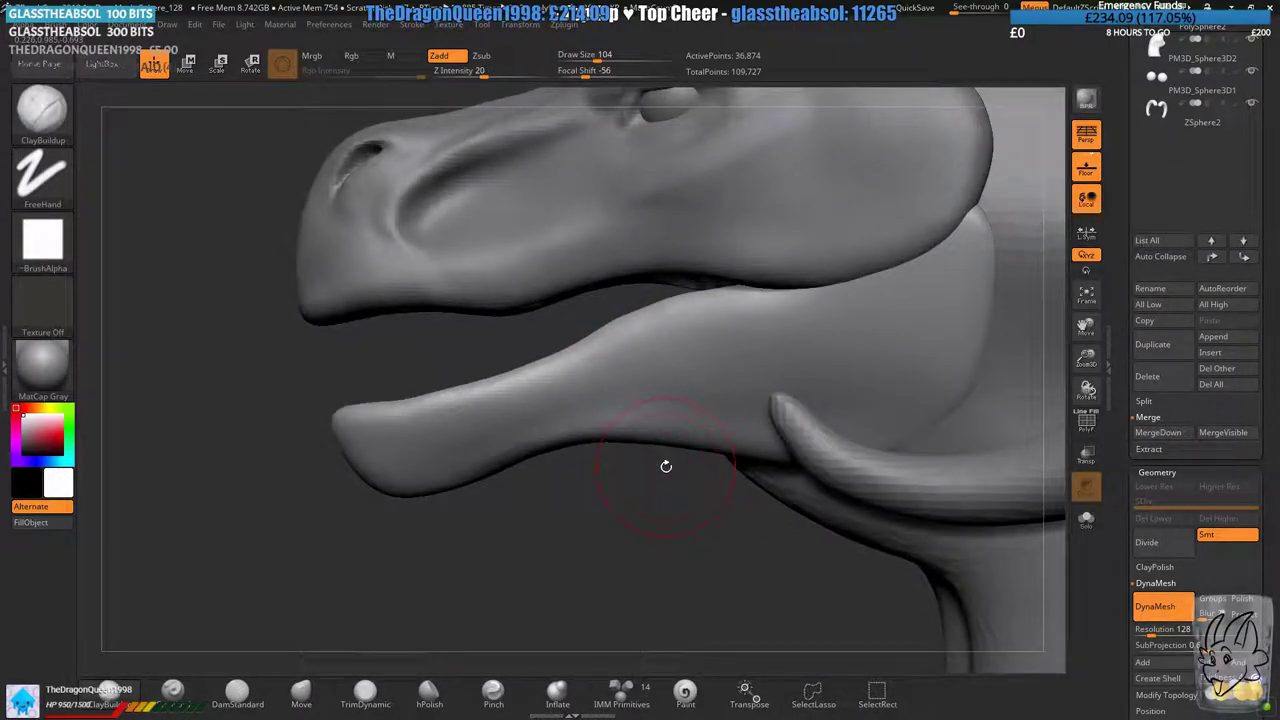
pyautogui.click(588, 58)
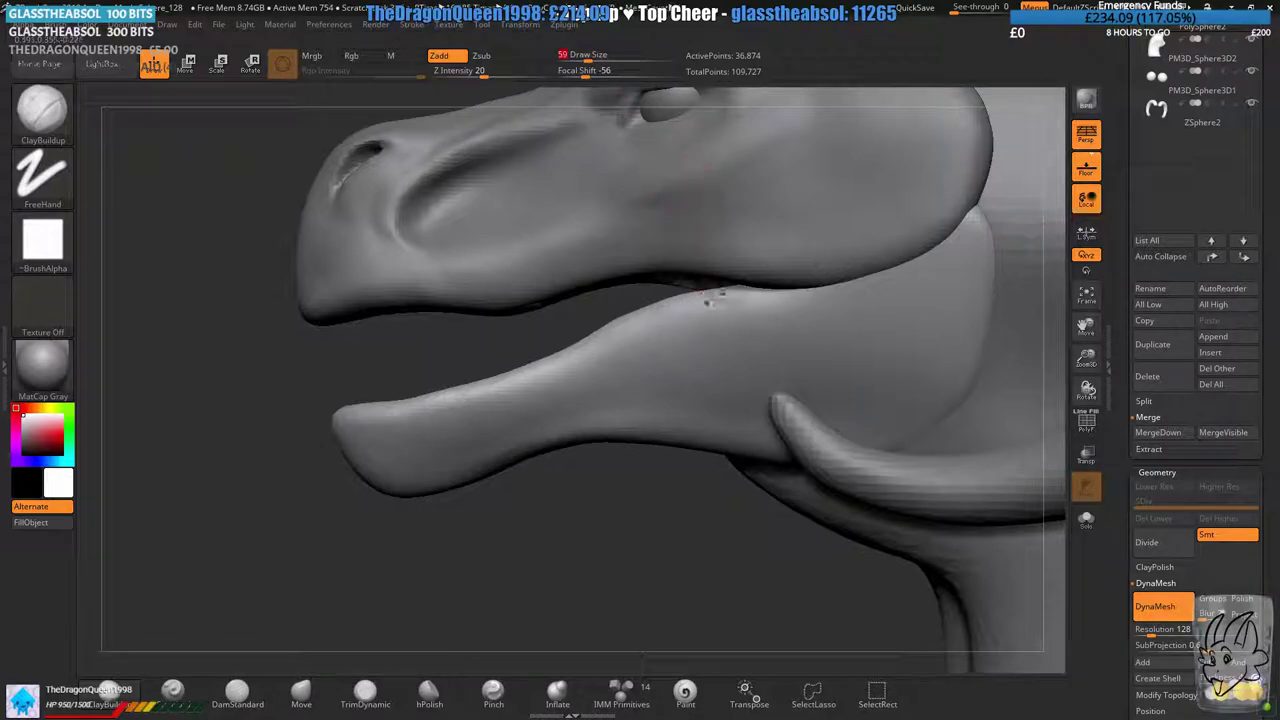
pyautogui.keyDown('alt'); pyautogui.moveTo(672, 382); pyautogui.dragTo(830, 330, button='right'); pyautogui.keyUp('alt')
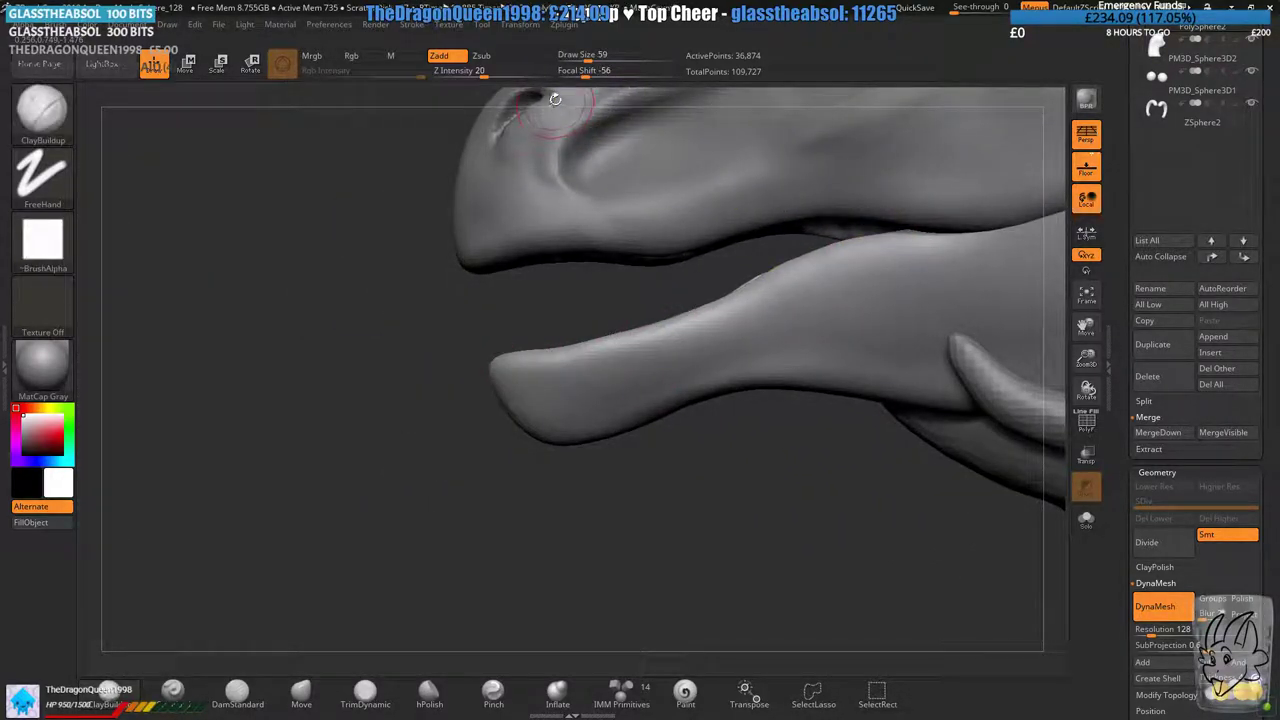
pyautogui.moveTo(590, 59); pyautogui.dragTo(592, 61)
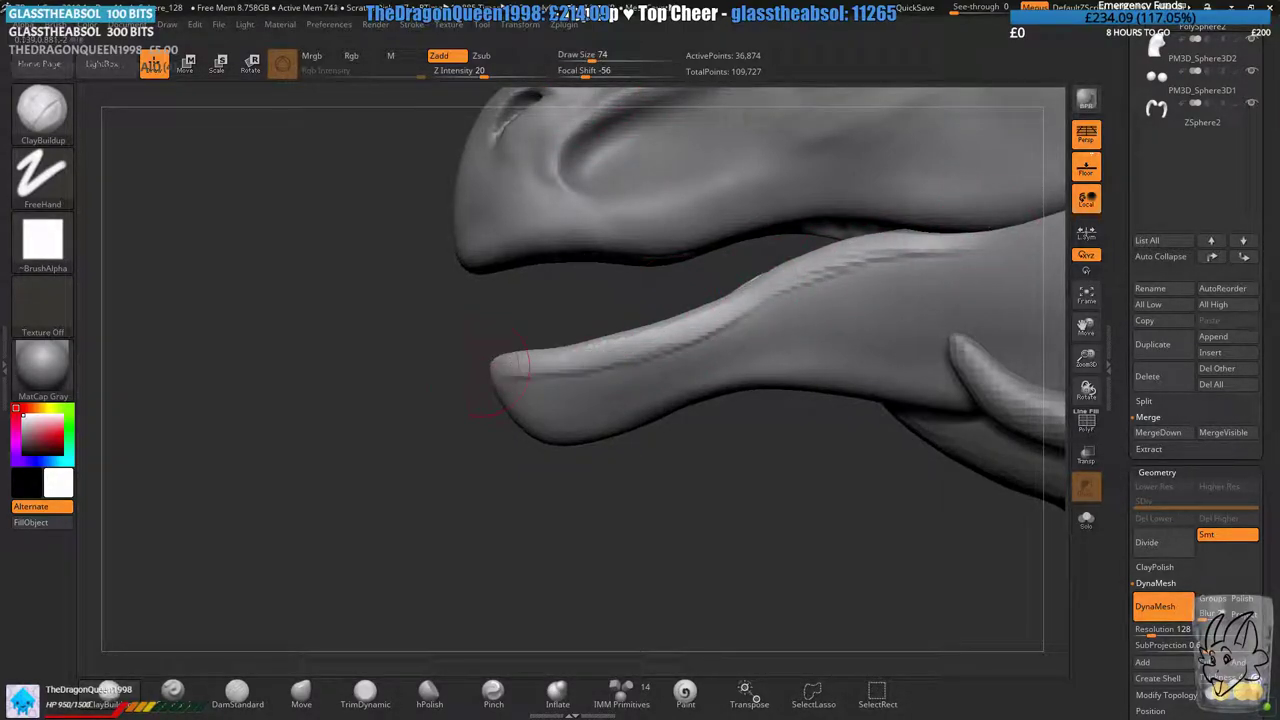
pyautogui.moveTo(720, 285)
pyautogui.mouseDown()
pyautogui.moveTo(870, 310)
pyautogui.moveTo(885, 345)
pyautogui.mouseUp()
pyautogui.moveTo(410, 440)
pyautogui.mouseDown()
pyautogui.moveTo(603, 423)
pyautogui.moveTo(620, 280)
pyautogui.mouseUp()
pyautogui.moveTo(680, 340); pyautogui.dragTo(830, 520)
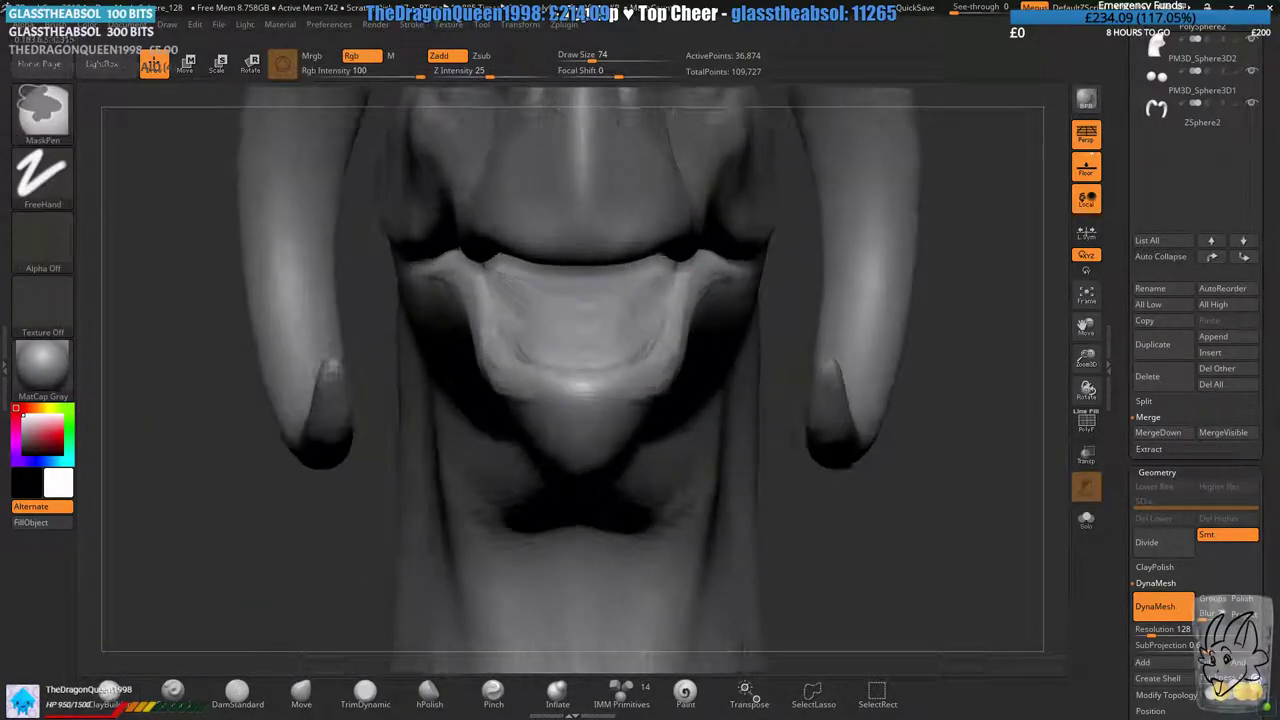
# - Continue the lip ridge around the lower jaw's tip and chin with ClayBuildup, remesh the jaw and smooth the strokes
pyautogui.moveTo(800, 470); pyautogui.dragTo(690, 465)
pyautogui.moveTo(590, 358); pyautogui.dragTo(603, 382)
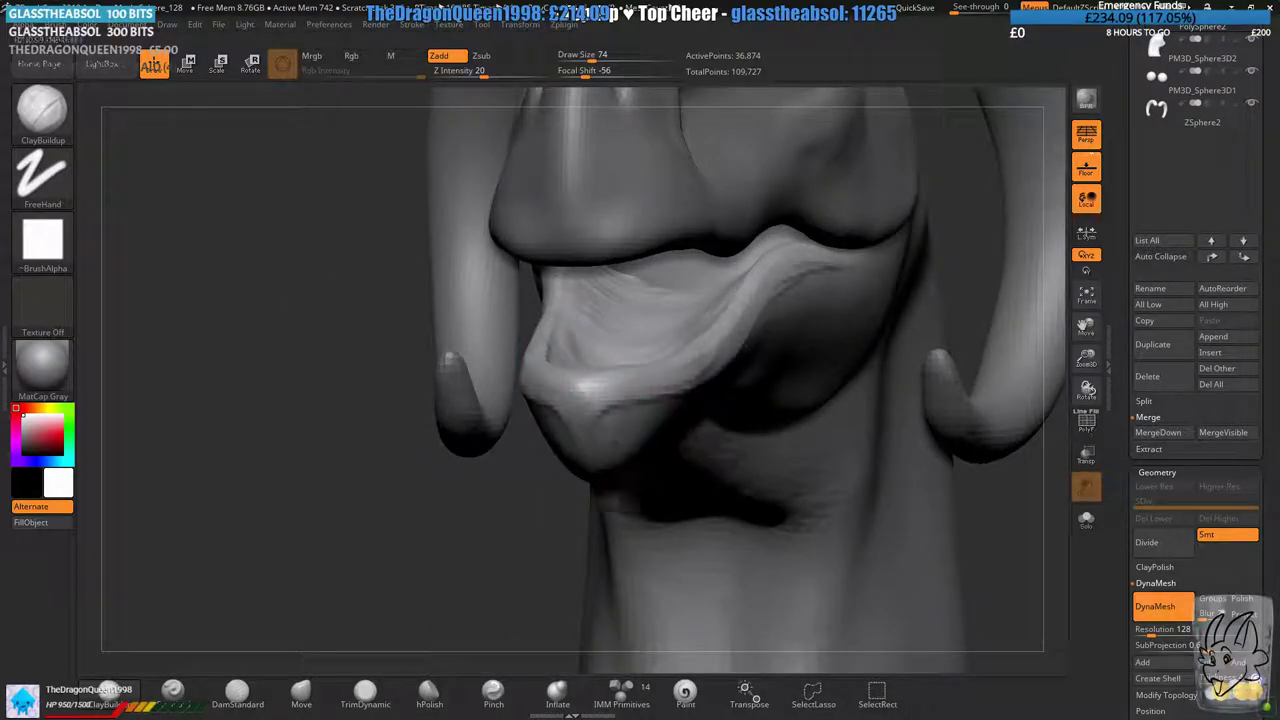
pyautogui.moveTo(490, 570); pyautogui.dragTo(574, 428)
pyautogui.keyDown('alt'); pyautogui.moveTo(608, 540); pyautogui.dragTo(548, 360, button='right'); pyautogui.keyUp('alt')
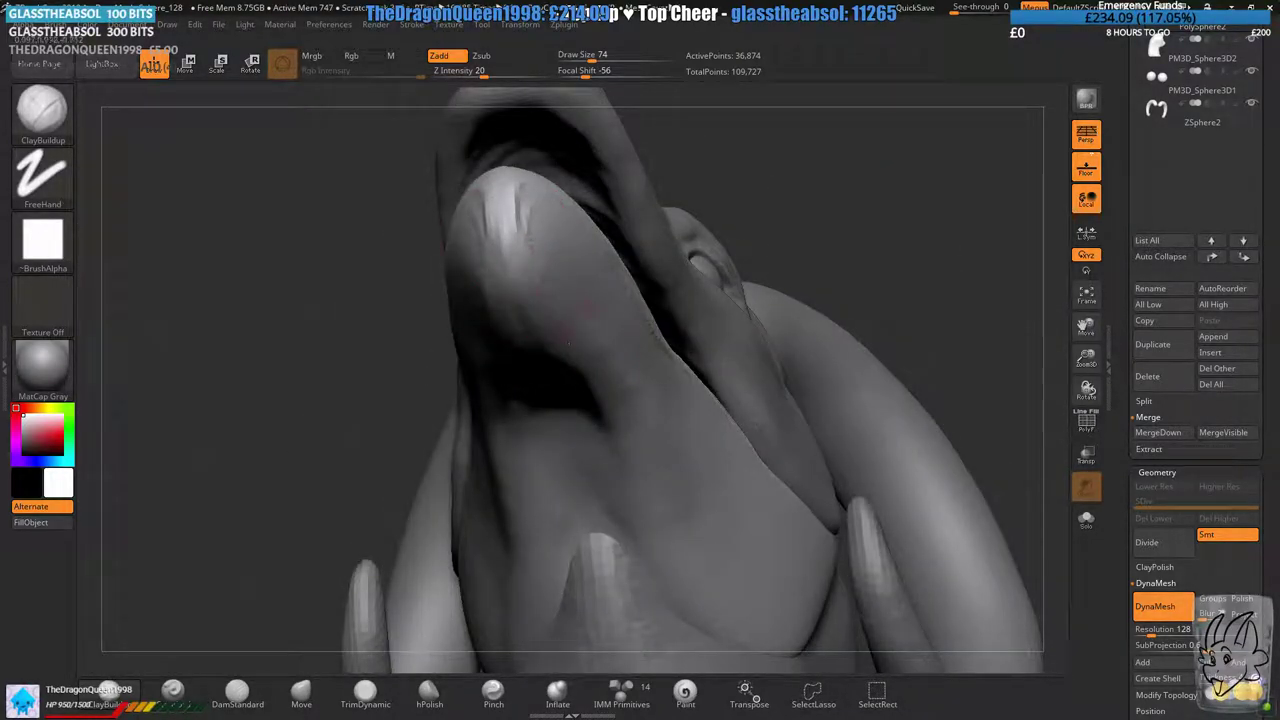
pyautogui.moveTo(594, 537); pyautogui.dragTo(774, 296, button='right')
pyautogui.keyDown('ctrl'); pyautogui.moveTo(449, 291); pyautogui.dragTo(450, 345, button='right'); pyautogui.keyUp('ctrl')
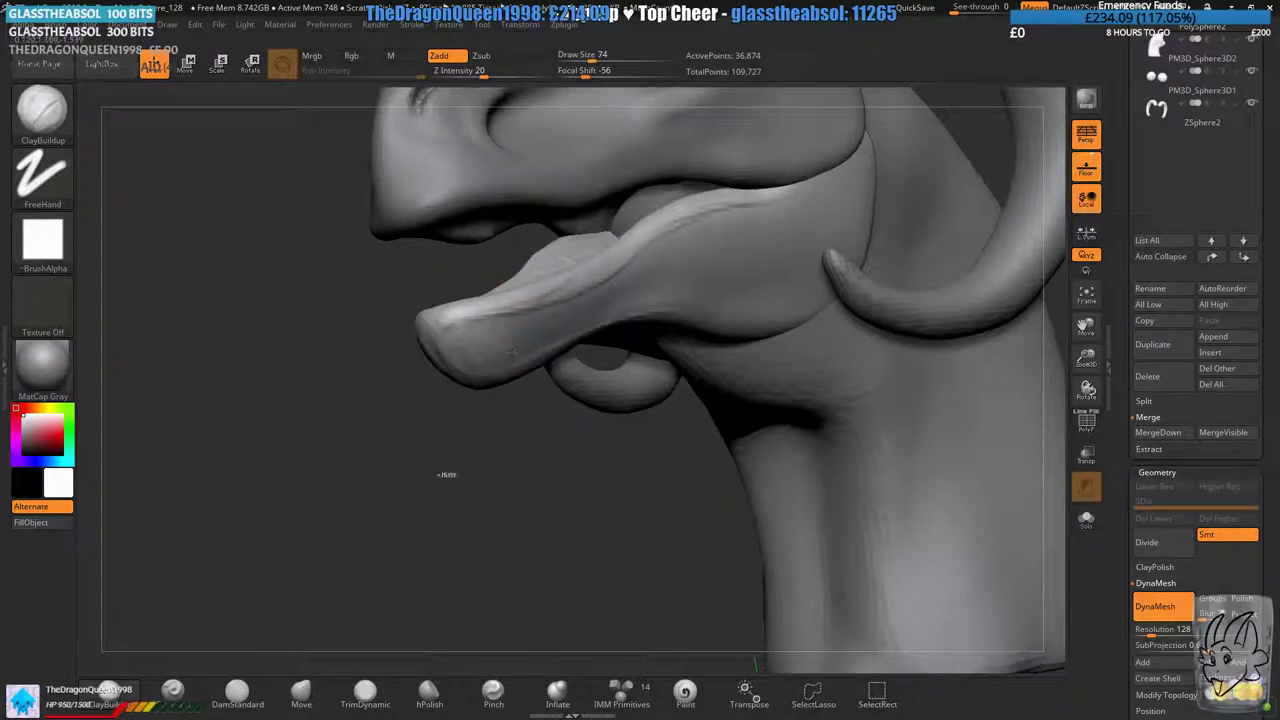
pyautogui.keyDown('ctrl'); pyautogui.moveTo(447, 475); pyautogui.dragTo(396, 441); pyautogui.keyUp('ctrl')
pyautogui.keyDown('shift'); pyautogui.moveTo(520, 312); pyautogui.dragTo(556, 301); pyautogui.keyUp('shift')
pyautogui.moveTo(556, 340)
pyautogui.mouseDown(button='right')
pyautogui.moveTo(543, 371)
pyautogui.moveTo(600, 266)
pyautogui.moveTo(887, 266)
pyautogui.mouseUp(button='right')
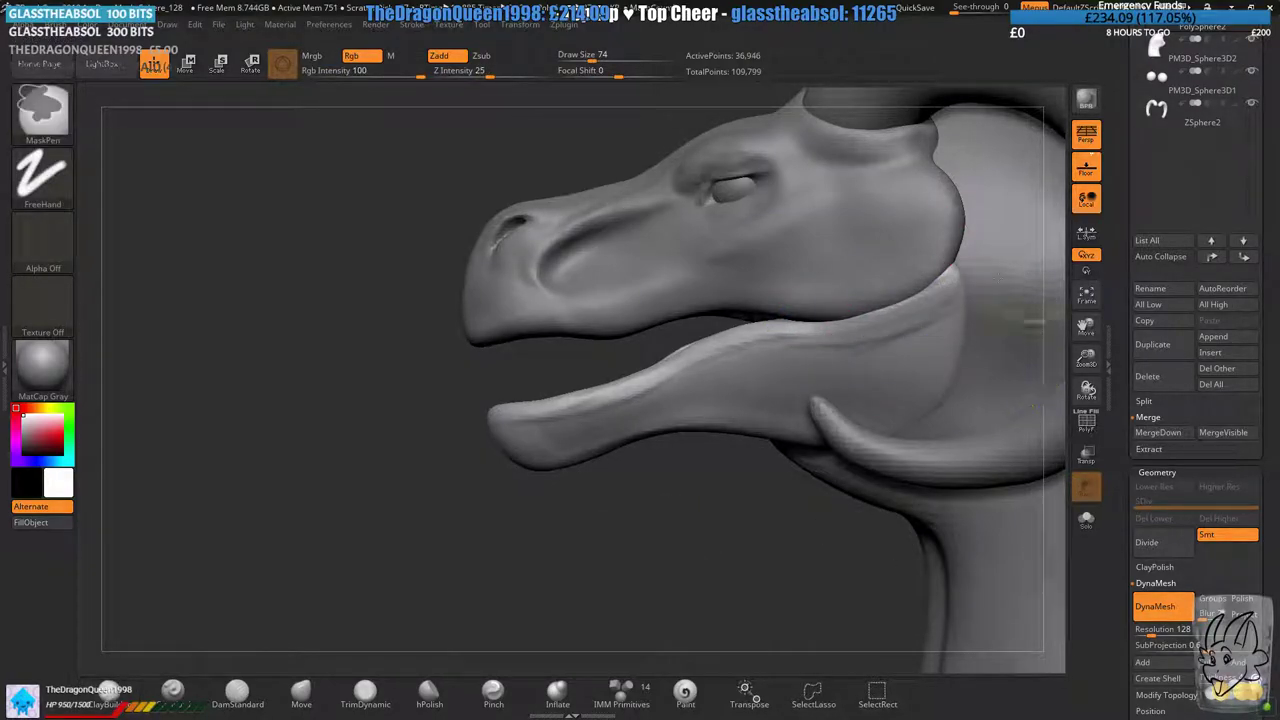
# - Select the upper head subtool PolySphere1, build a lip ridge along its mouth edge with ClayBuildup, and remesh it
pyautogui.scroll(3, 1148, 232)
pyautogui.click(1160, 130)
pyautogui.keyDown('ctrl'); pyautogui.moveTo(400, 385); pyautogui.dragTo(578, 320, button='right'); pyautogui.keyUp('ctrl')
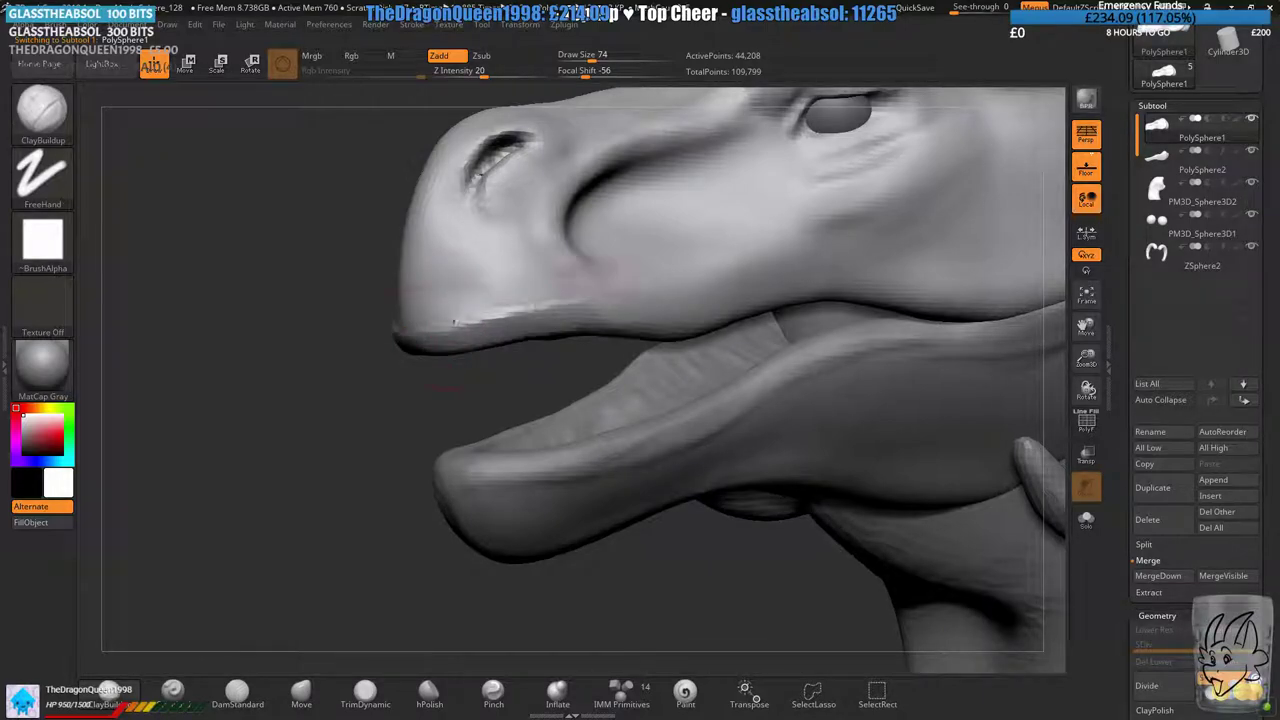
pyautogui.moveTo(880, 263); pyautogui.dragTo(575, 315, button='right')
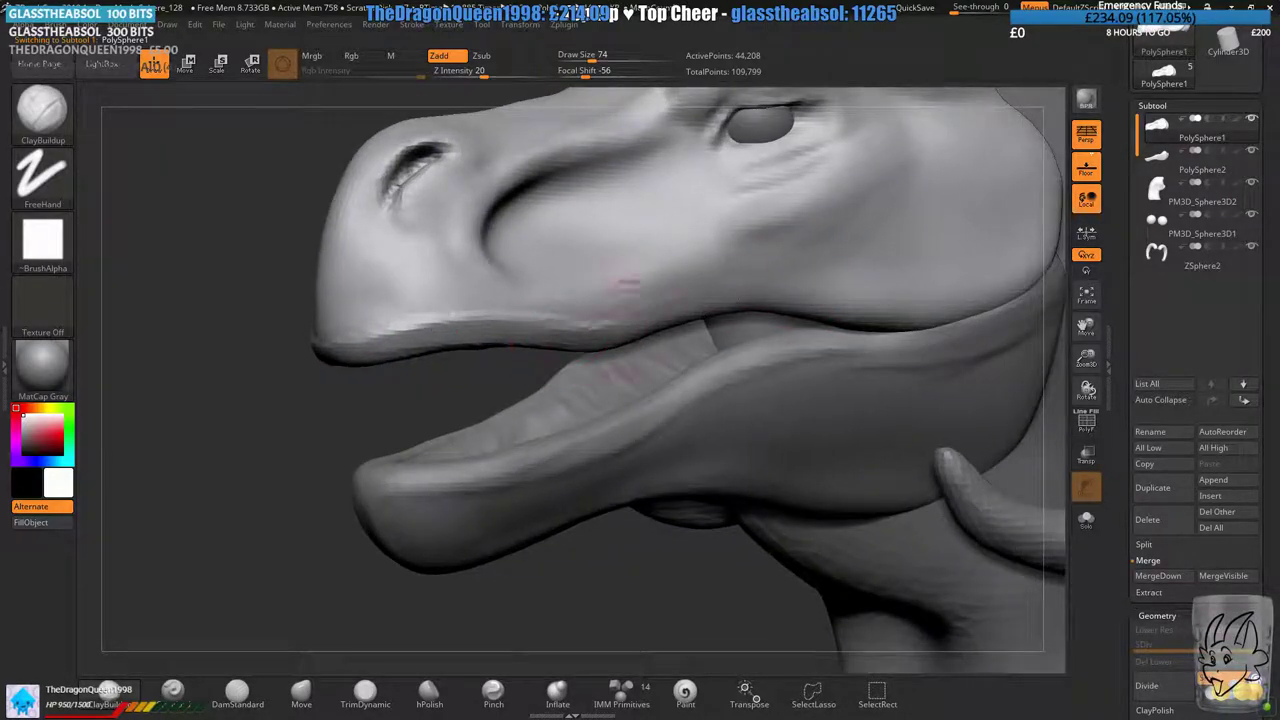
pyautogui.press('ctrl')
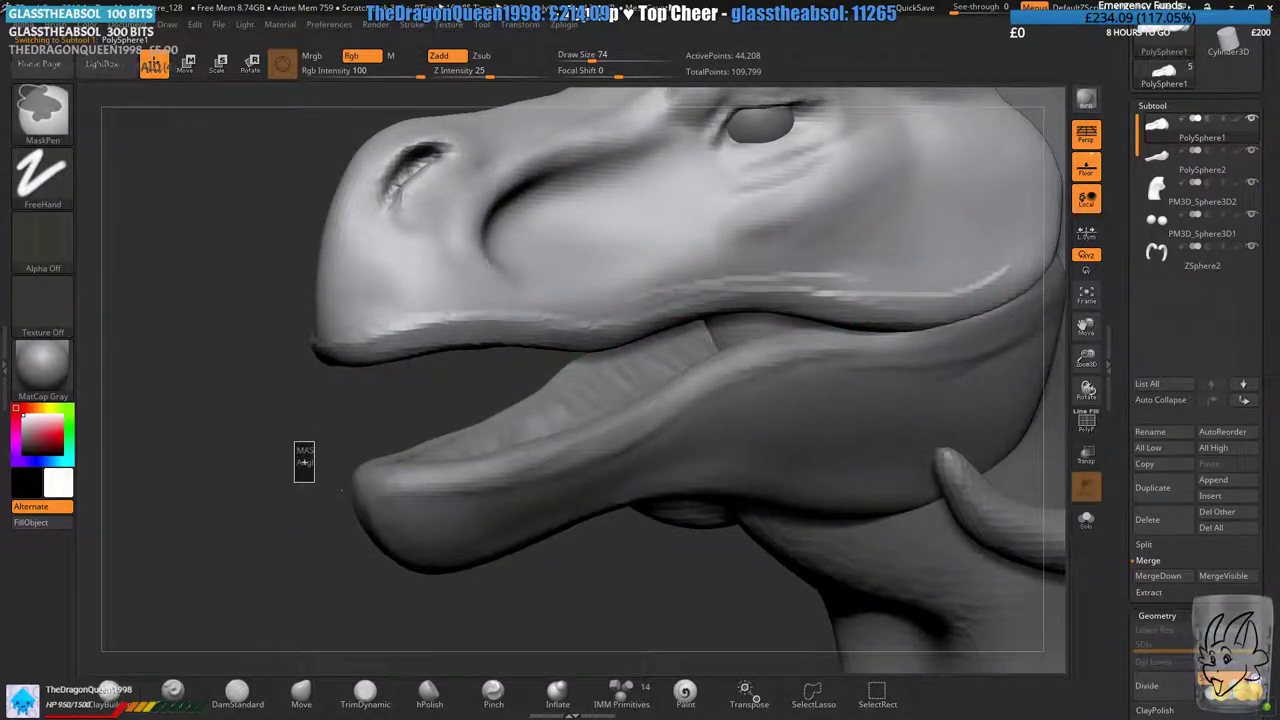
pyautogui.keyDown('ctrl'); pyautogui.moveTo(314, 482); pyautogui.dragTo(342, 490); pyautogui.keyUp('ctrl')
# - Extend the upper lip ridge up the rear of the cheek, smooth the lip strokes and remesh the upper head
pyautogui.moveTo(312, 252); pyautogui.dragTo(349, 233, button='right')
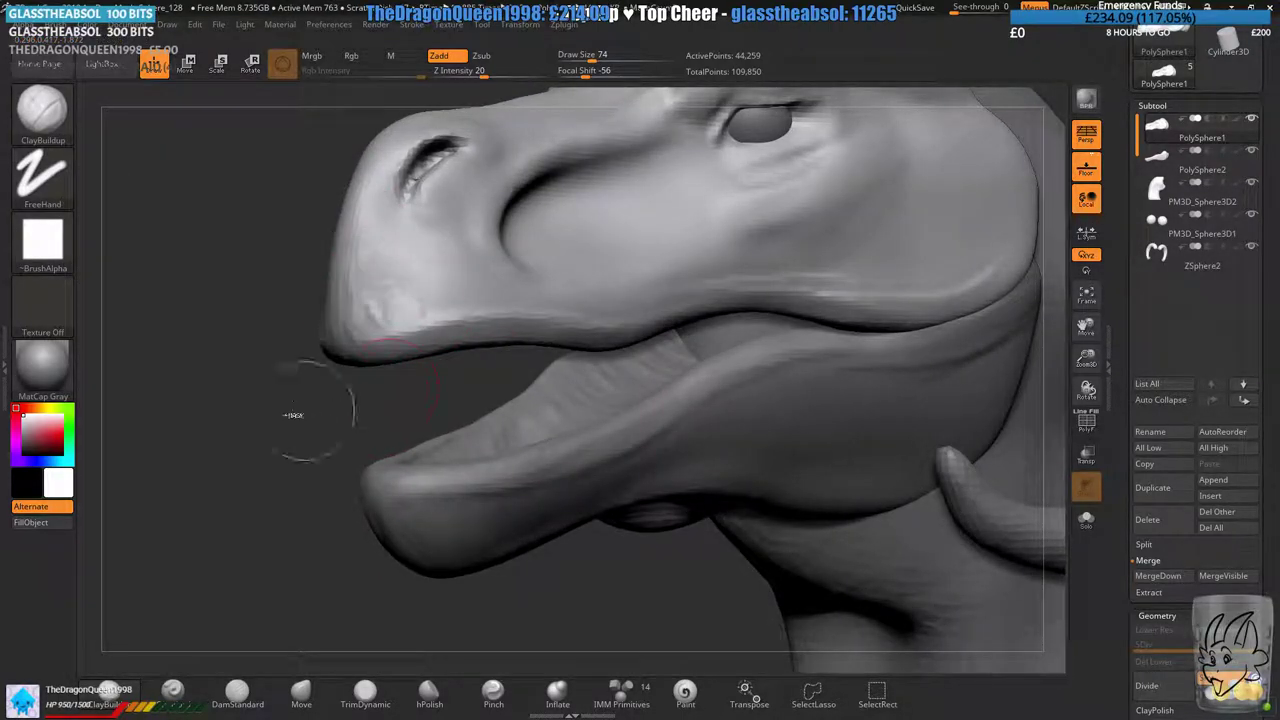
pyautogui.moveTo(293, 414); pyautogui.dragTo(530, 357)
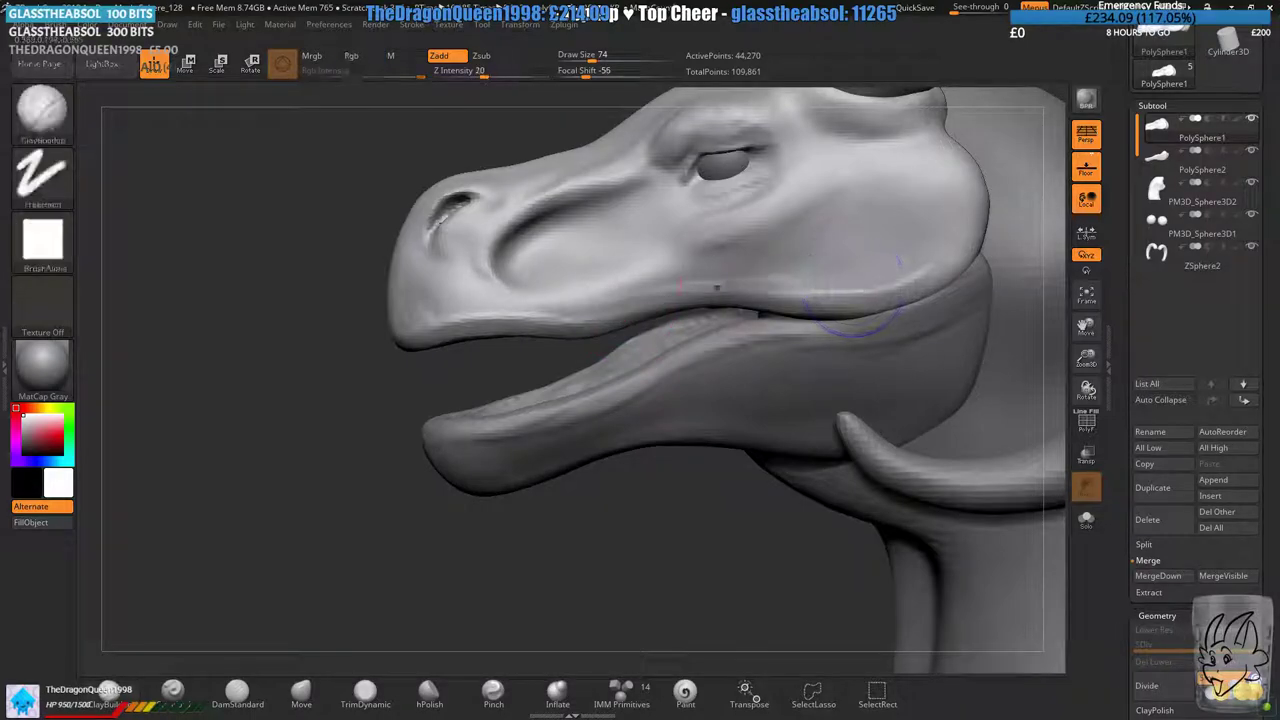
pyautogui.keyDown('alt'); pyautogui.moveTo(852, 288); pyautogui.dragTo(722, 328, button='right'); pyautogui.keyUp('alt')
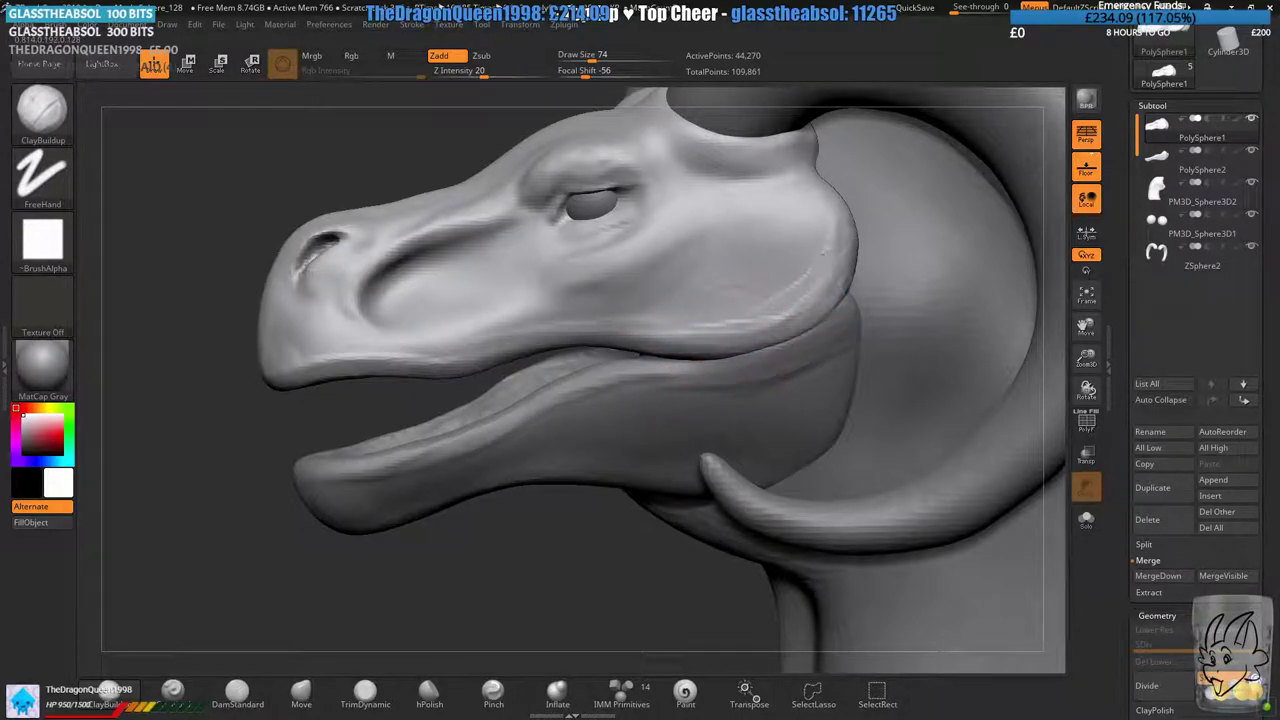
pyautogui.press('shift')
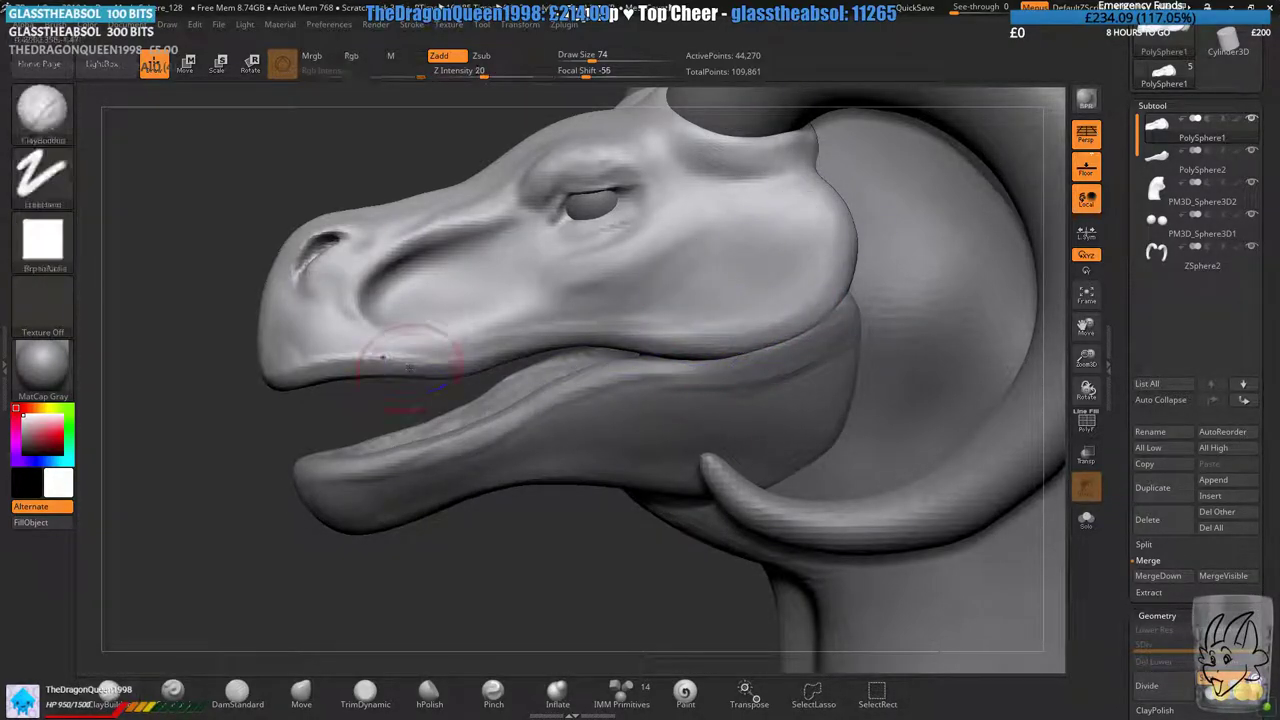
pyautogui.keyDown('ctrl'); pyautogui.moveTo(160, 525); pyautogui.dragTo(205, 583); pyautogui.keyUp('ctrl')
pyautogui.keyDown('ctrl'); pyautogui.moveTo(263, 562); pyautogui.dragTo(306, 480, button='right'); pyautogui.keyUp('ctrl')
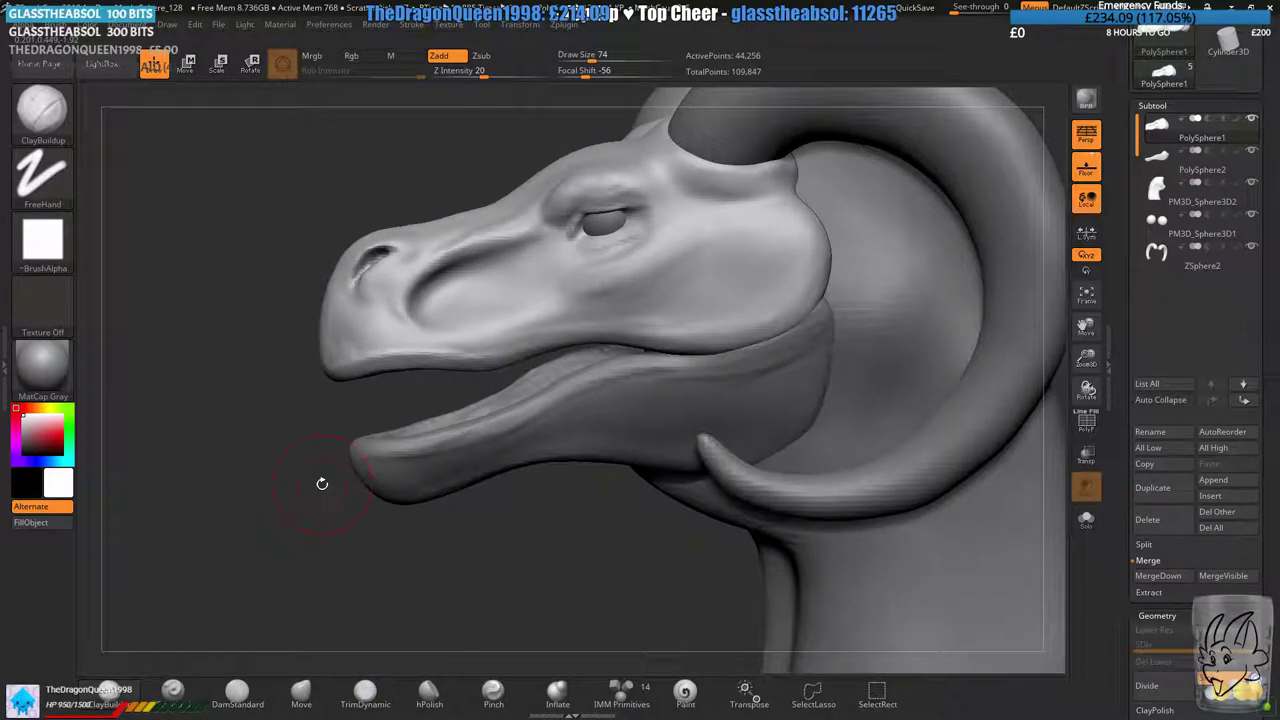
# - Build up a raised rim of skin around the horn bases with ClayBuildup and remesh the upper head
pyautogui.moveTo(686, 343); pyautogui.dragTo(757, 328, button='right')
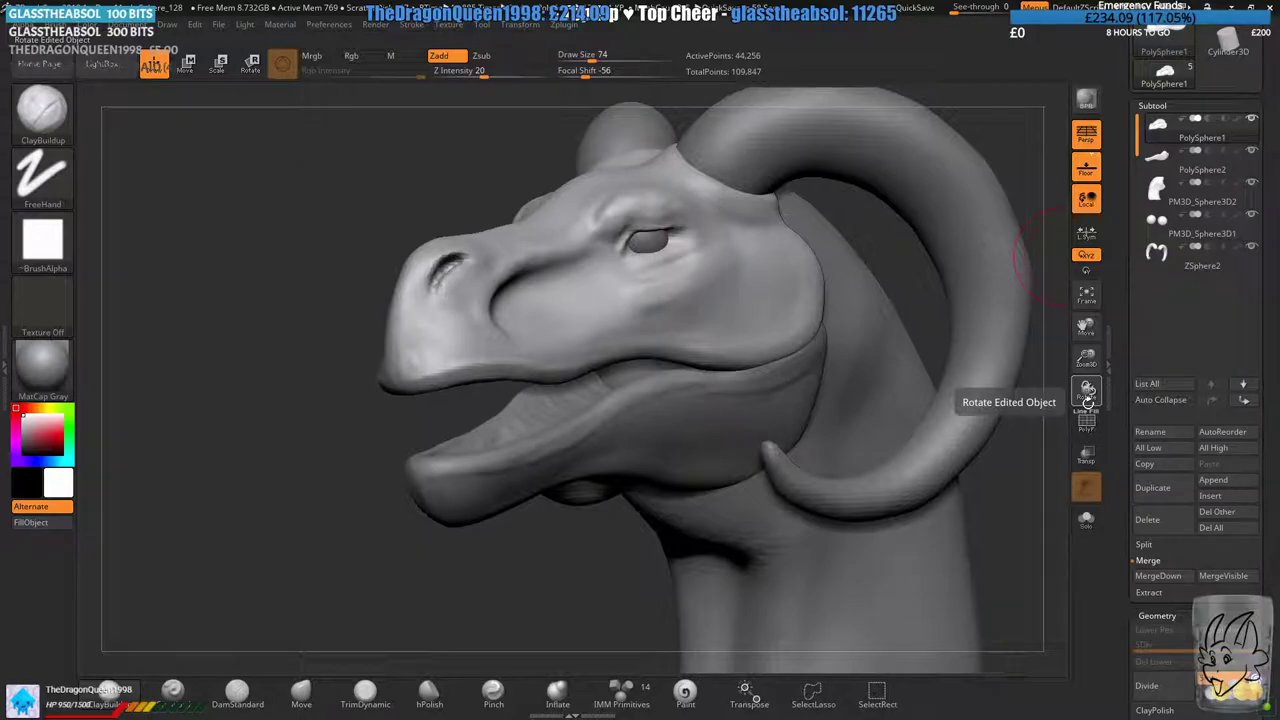
pyautogui.moveTo(796, 191); pyautogui.dragTo(655, 262, button='right')
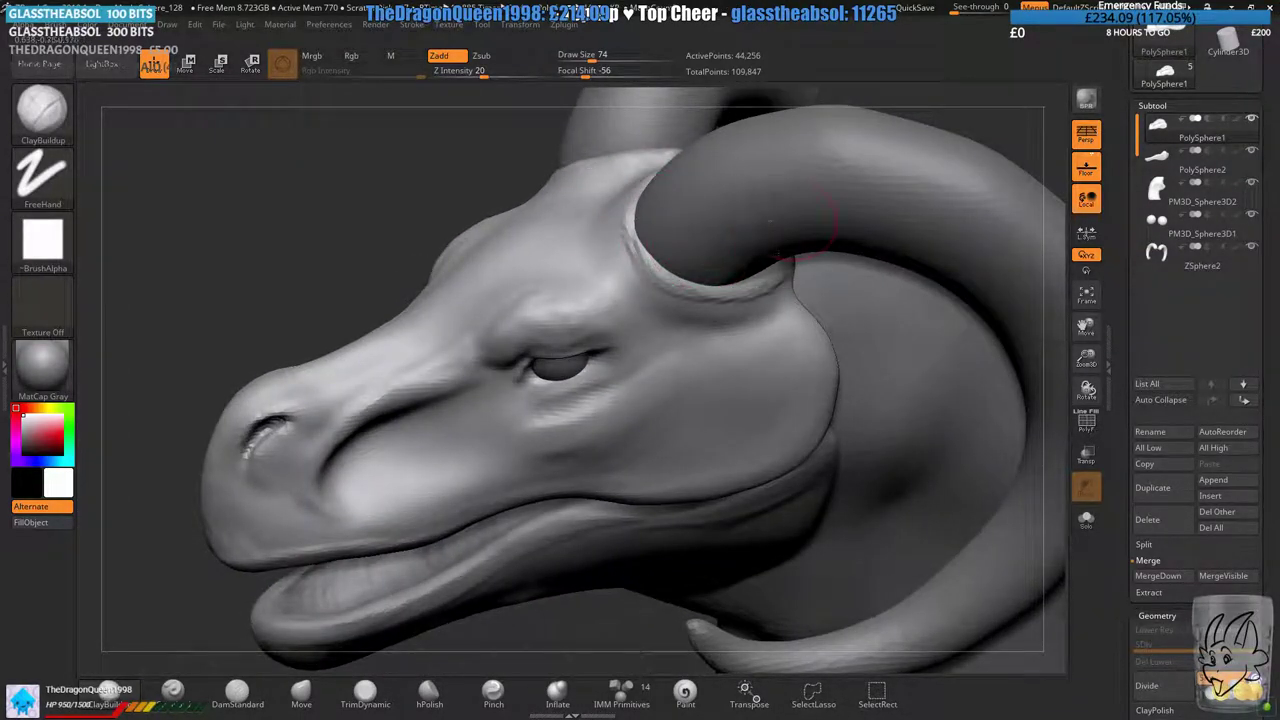
pyautogui.moveTo(786, 224)
pyautogui.mouseDown()
pyautogui.moveTo(686, 214)
pyautogui.moveTo(655, 275)
pyautogui.mouseUp()
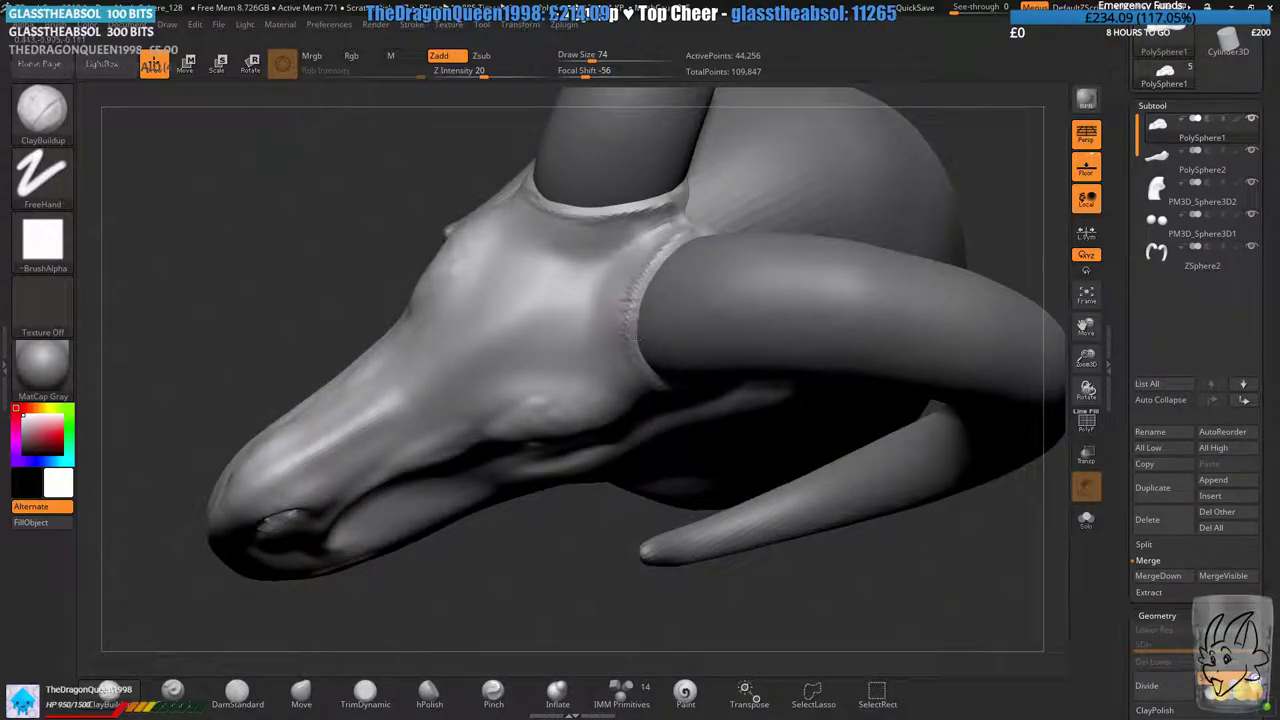
pyautogui.moveTo(672, 380); pyautogui.dragTo(680, 318, button='right')
pyautogui.moveTo(680, 318); pyautogui.dragTo(738, 395)
pyautogui.moveTo(738, 395); pyautogui.dragTo(715, 375, button='right')
pyautogui.keyDown('ctrl'); pyautogui.moveTo(178, 238); pyautogui.dragTo(192, 268); pyautogui.keyUp('ctrl')
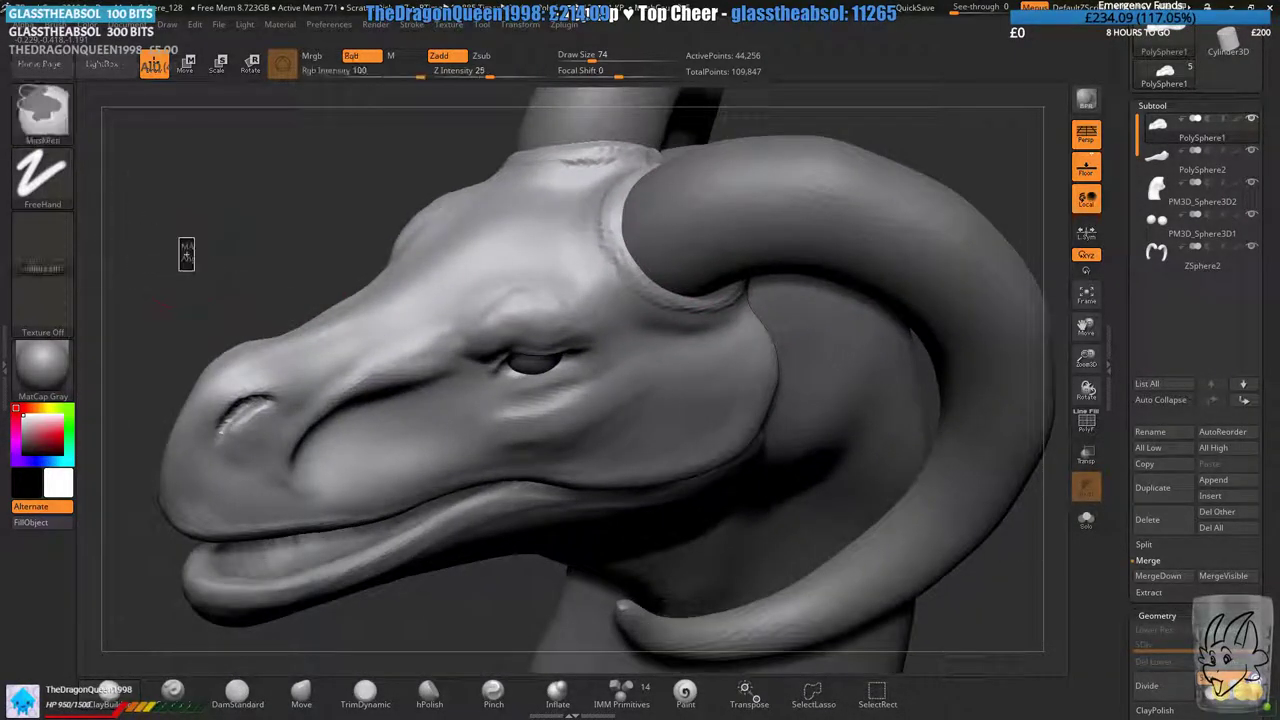
# - Sculpt ridges over the brow and down the forehead with ClayBuildup, remesh the upper head and smooth them
pyautogui.moveTo(585, 330); pyautogui.dragTo(545, 340, button='right')
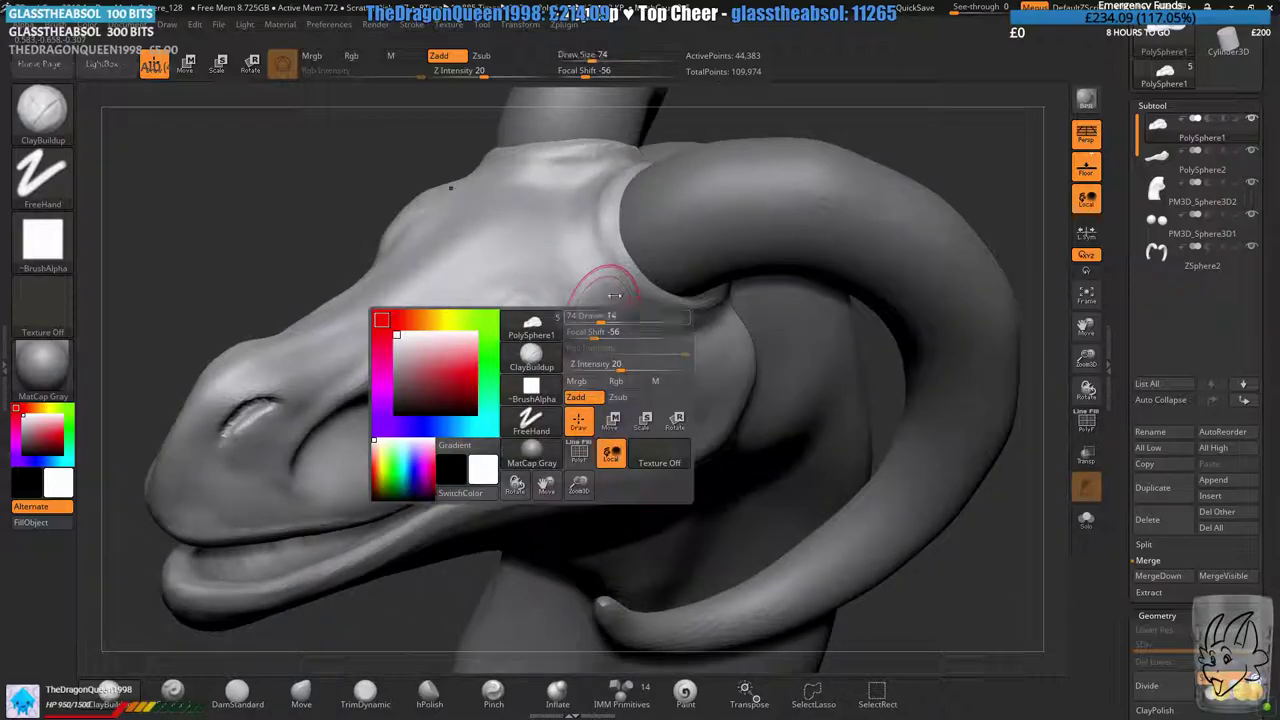
pyautogui.moveTo(622, 240); pyautogui.dragTo(642, 281)
pyautogui.moveTo(669, 310); pyautogui.dragTo(636, 301, button='right')
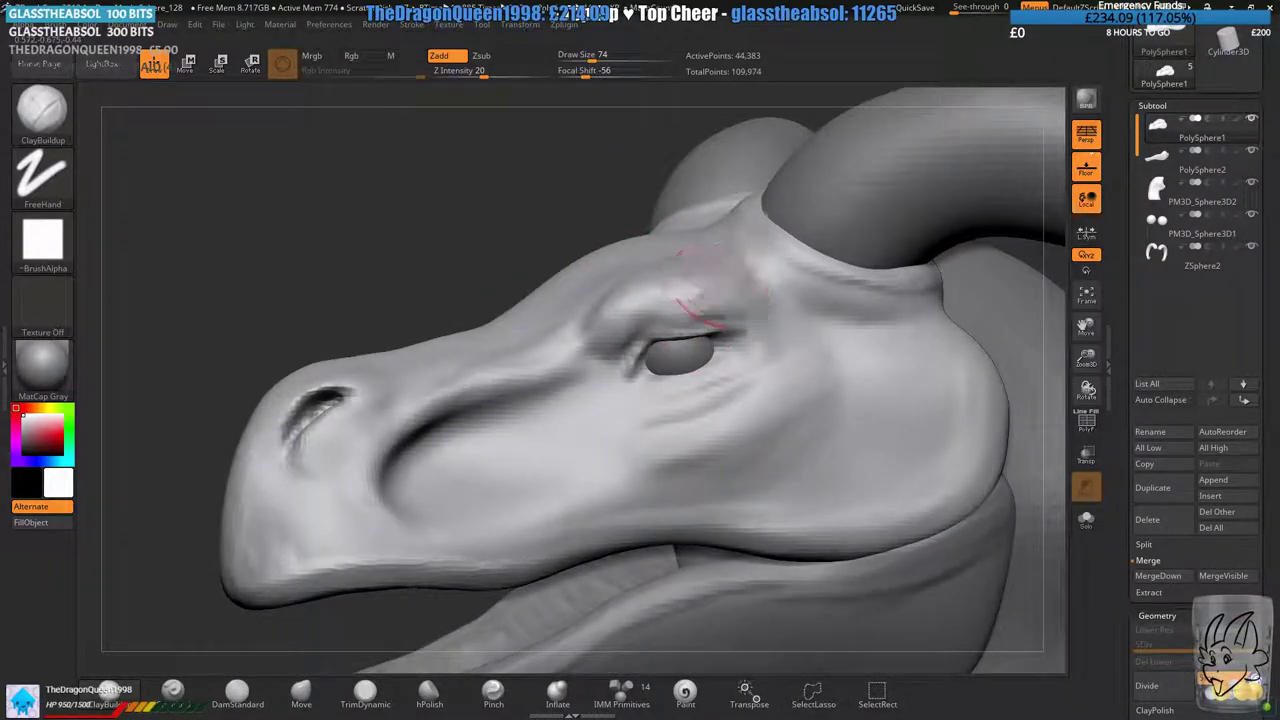
pyautogui.moveTo(631, 262); pyautogui.dragTo(646, 323, button='right')
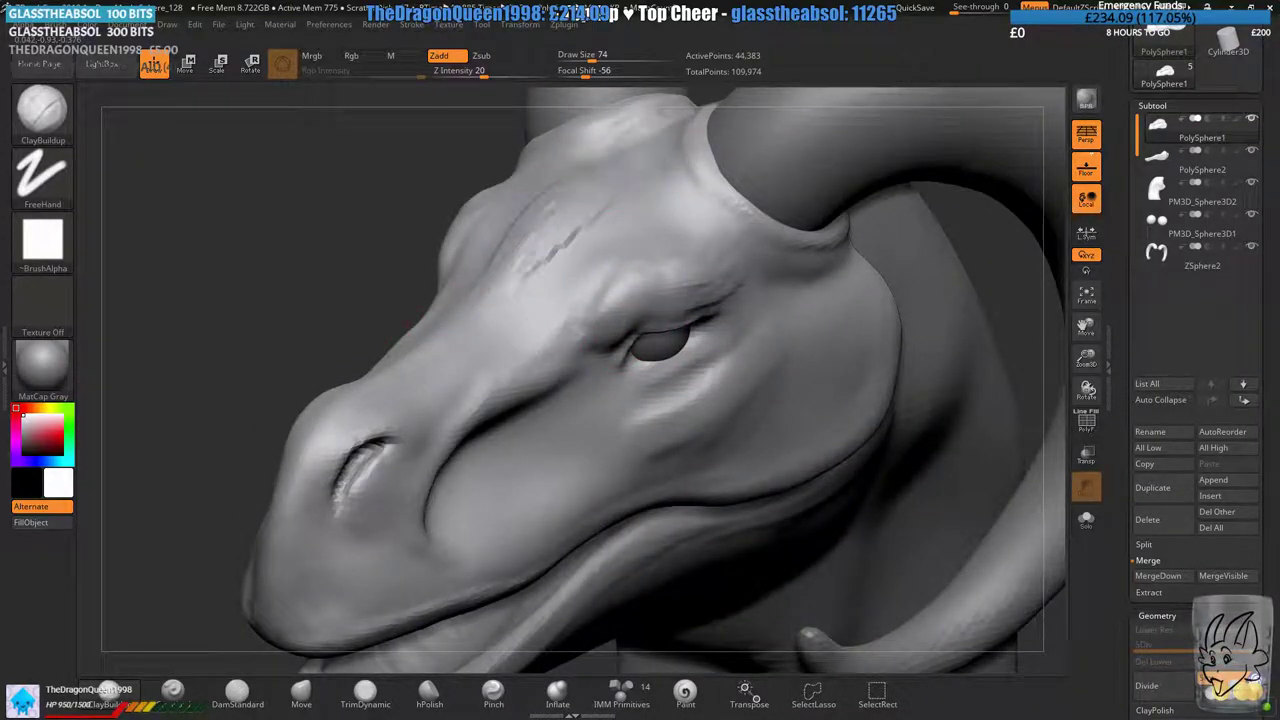
pyautogui.moveTo(528, 268); pyautogui.dragTo(500, 325)
pyautogui.keyDown('ctrl'); pyautogui.moveTo(326, 251); pyautogui.dragTo(360, 283); pyautogui.keyUp('ctrl')
pyautogui.moveTo(509, 286); pyautogui.dragTo(550, 312, button='right')
pyautogui.keyDown('shift'); pyautogui.moveTo(449, 343); pyautogui.dragTo(490, 308); pyautogui.keyUp('shift')
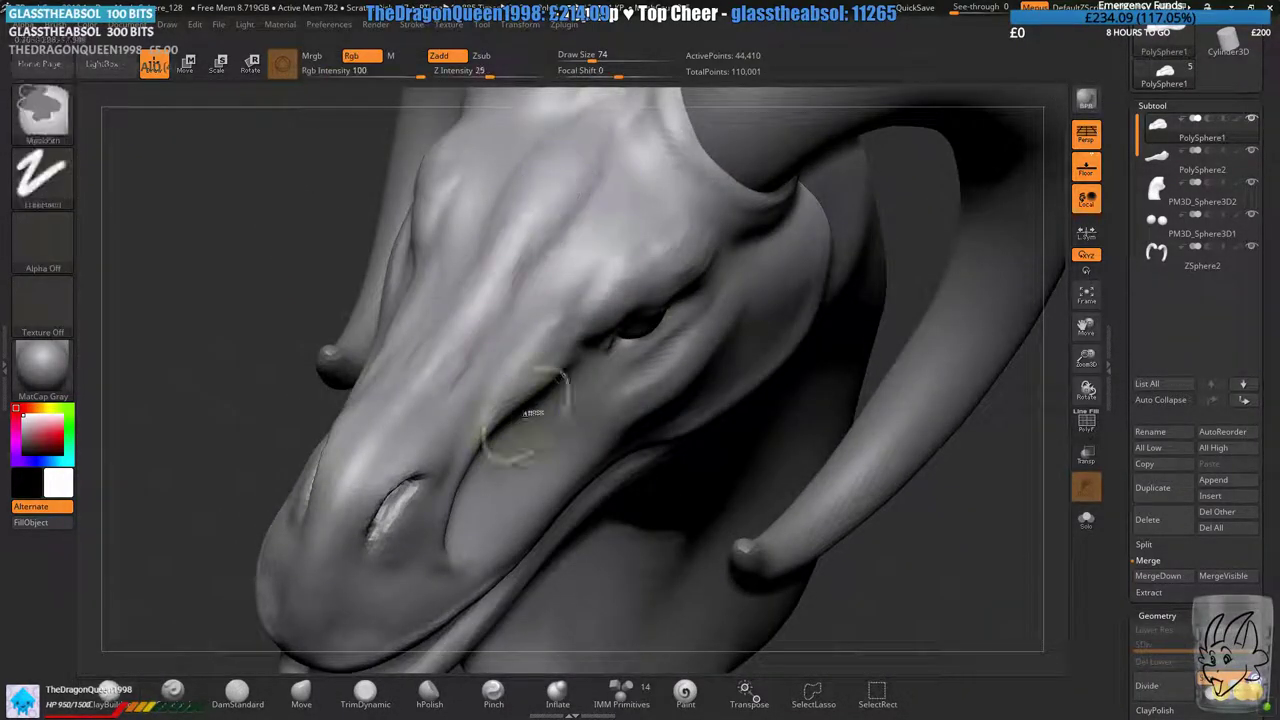
# - Examine the head in profile and three-quarter view, checking the lips, brow, horn bases and cheek
pyautogui.moveTo(529, 408); pyautogui.dragTo(480, 356, button='right')
pyautogui.keyDown('ctrl'); pyautogui.moveTo(574, 429); pyautogui.dragTo(586, 373, button='right'); pyautogui.keyUp('ctrl')
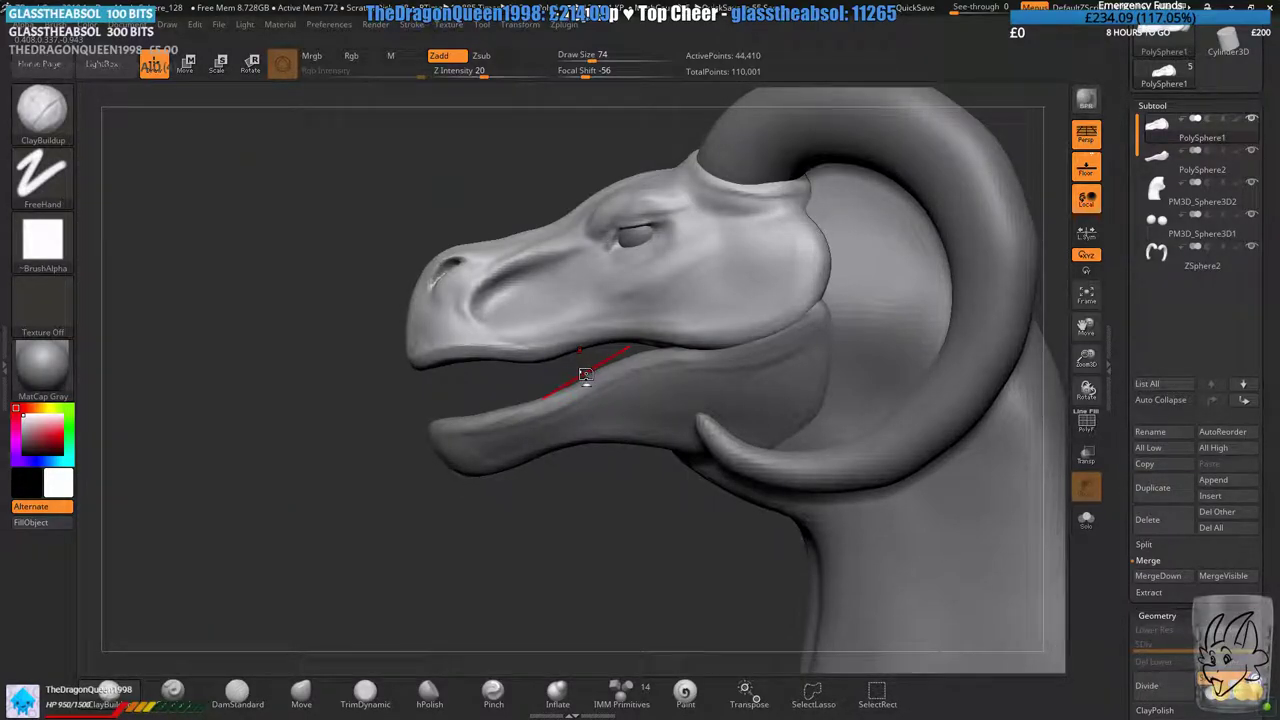
pyautogui.moveTo(530, 217); pyautogui.dragTo(570, 235, button='right')
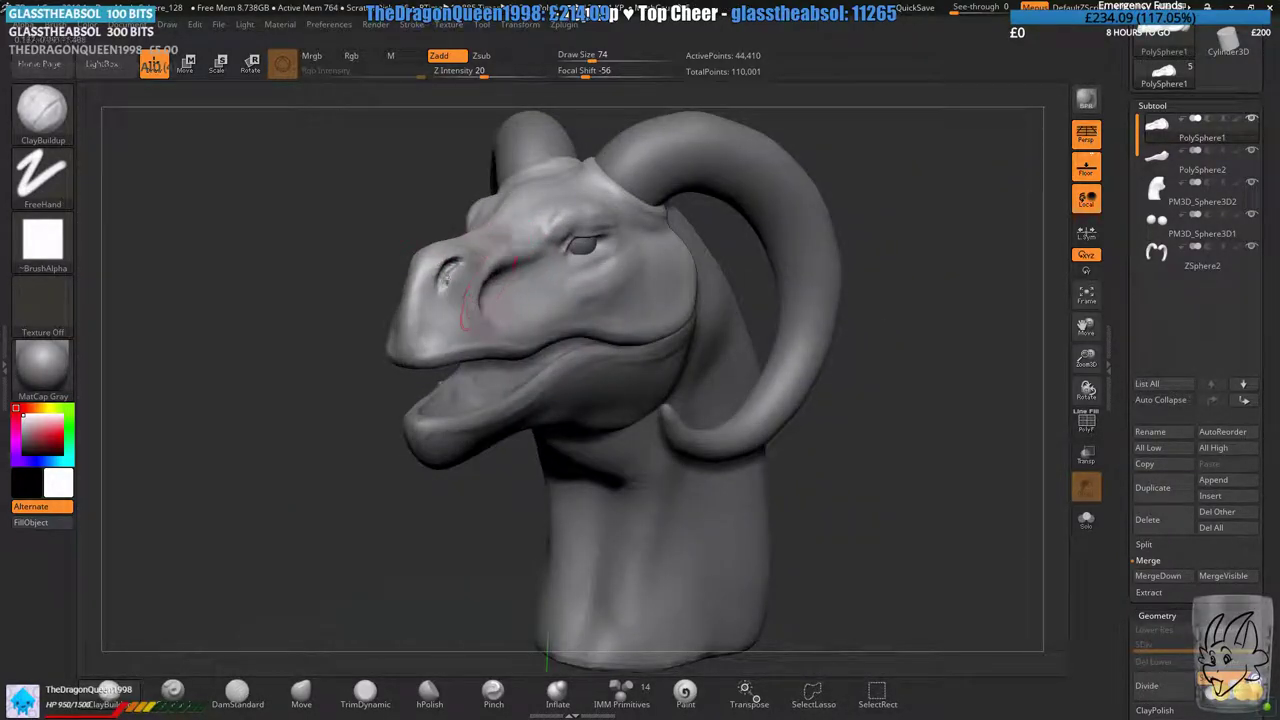
pyautogui.moveTo(488, 285); pyautogui.dragTo(560, 262, button='right')
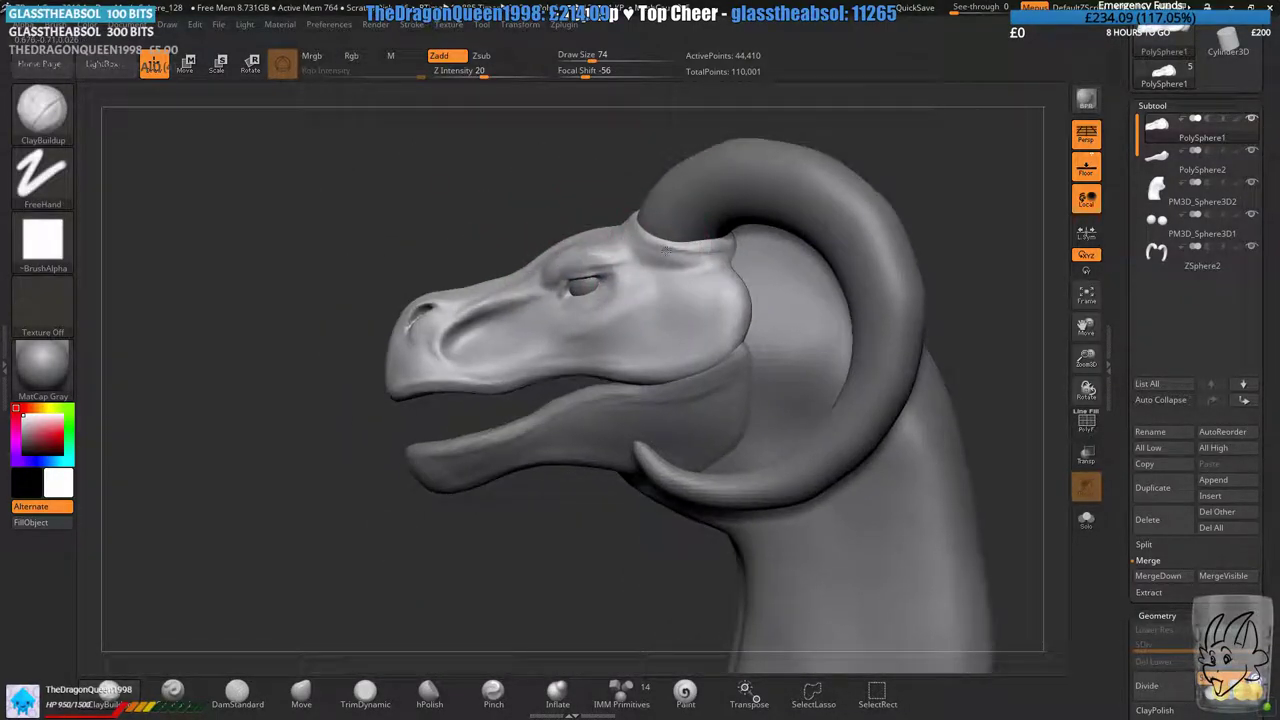
pyautogui.keyDown('ctrl'); pyautogui.moveTo(600, 220); pyautogui.dragTo(666, 251, button='right'); pyautogui.keyUp('ctrl')
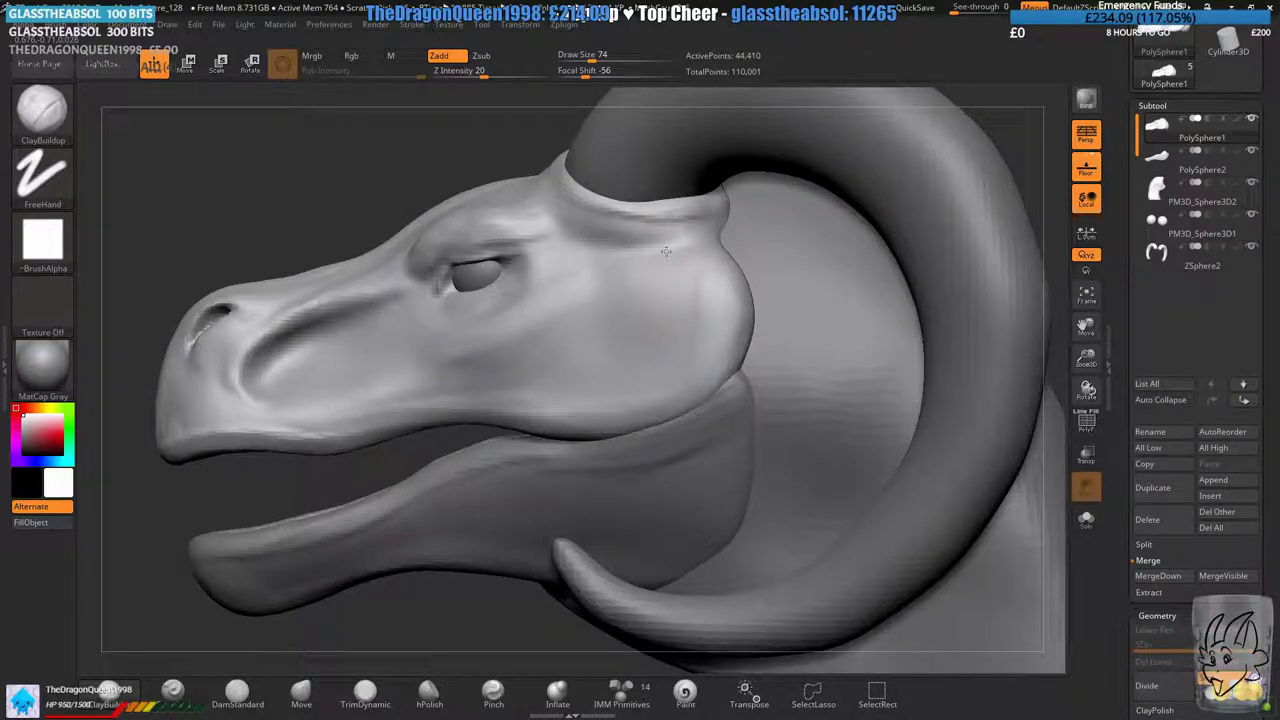
pyautogui.moveTo(665, 251)
pyautogui.mouseDown()
pyautogui.moveTo(577, 323)
pyautogui.moveTo(654, 263)
pyautogui.mouseUp()
pyautogui.moveTo(480, 268)
pyautogui.keyDown('alt'); pyautogui.mouseDown(button='right')
pyautogui.moveTo(580, 263)
pyautogui.moveTo(652, 278)
pyautogui.mouseUp(button='right'); pyautogui.keyUp('alt')
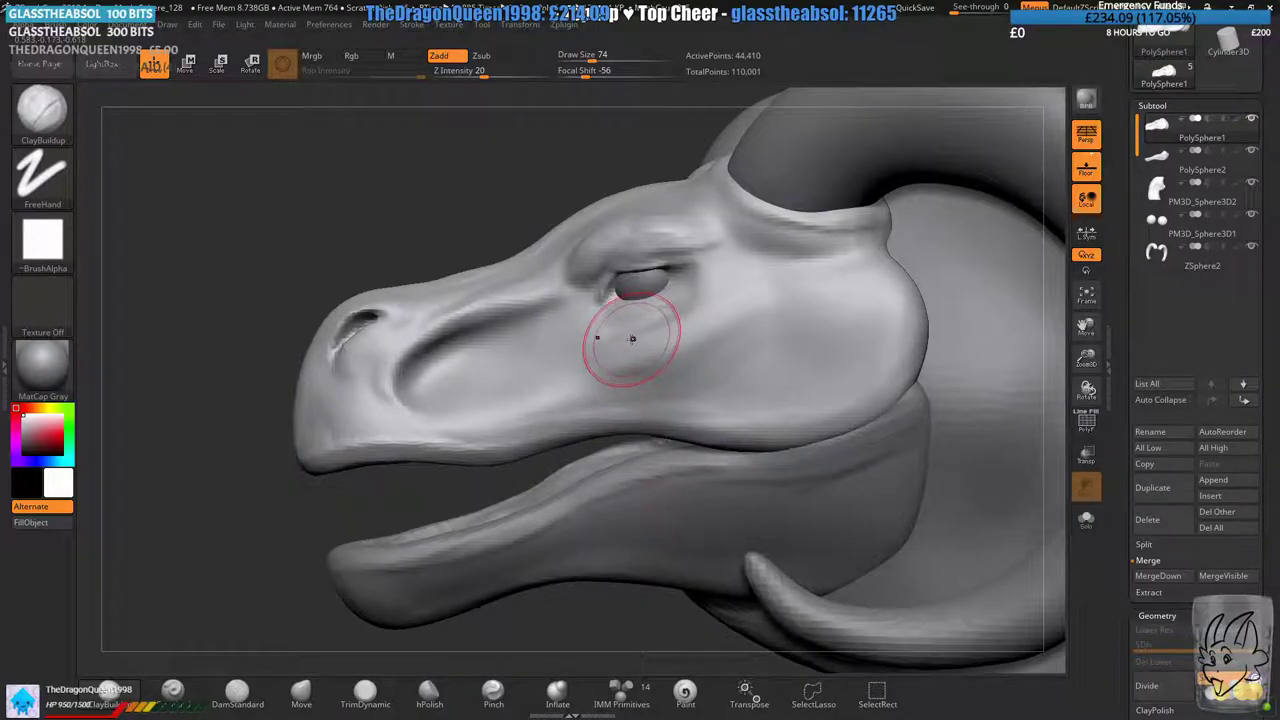
# - Append a Sphere3D mesh to the head as a new subtool
pyautogui.keyDown('ctrl'); pyautogui.moveTo(699, 393); pyautogui.dragTo(700, 345, button='right'); pyautogui.keyUp('ctrl')
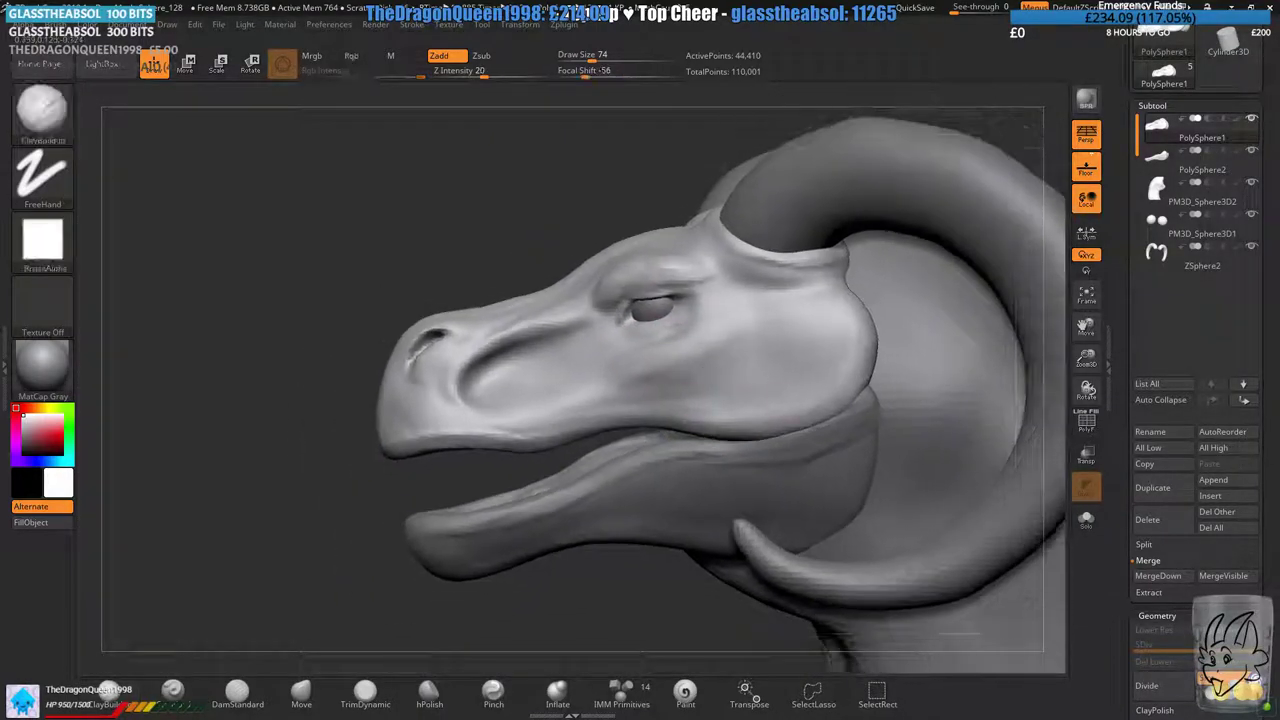
pyautogui.keyDown('alt'); pyautogui.moveTo(736, 437); pyautogui.dragTo(660, 357, button='right'); pyautogui.keyUp('alt')
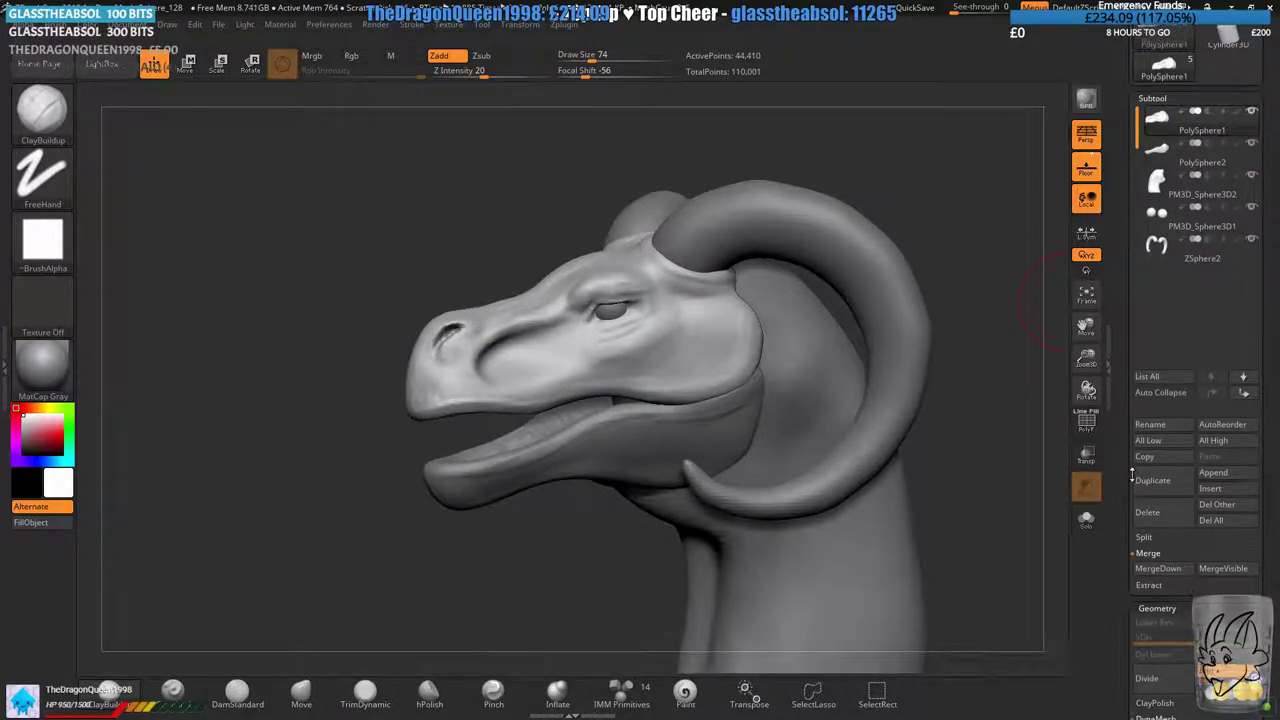
pyautogui.click(1213, 480)
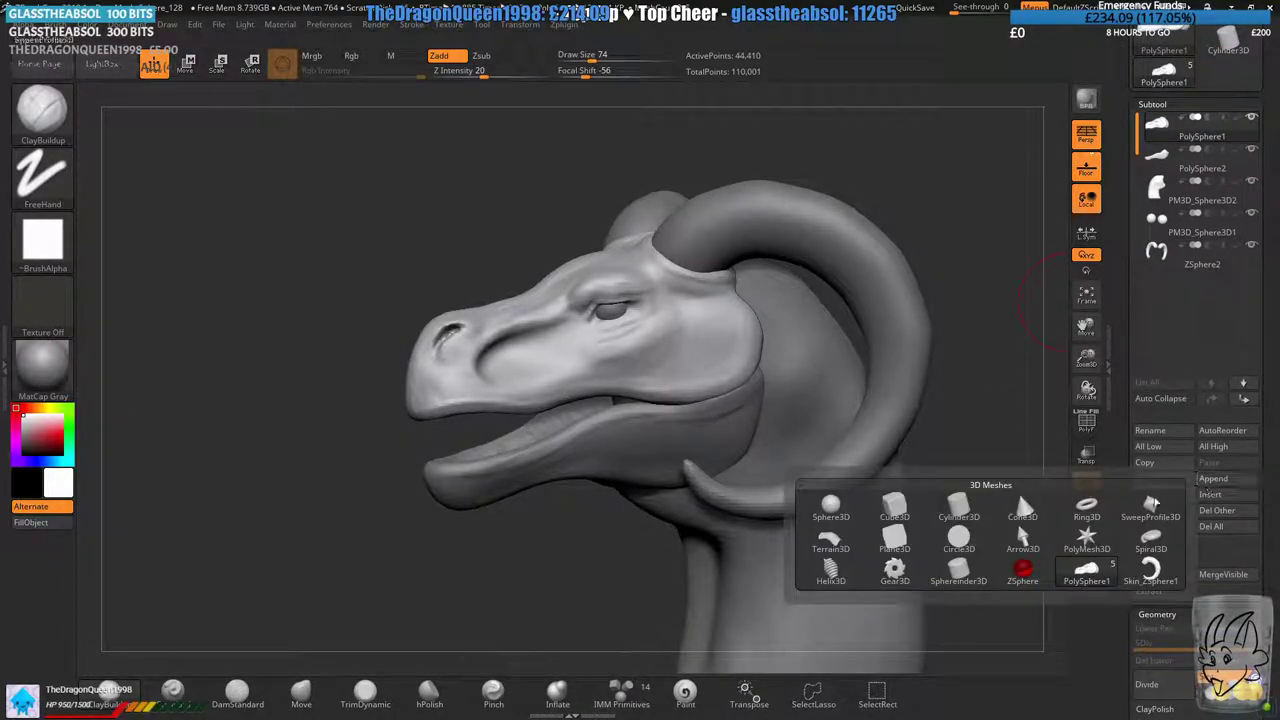
pyautogui.click(1210, 480)
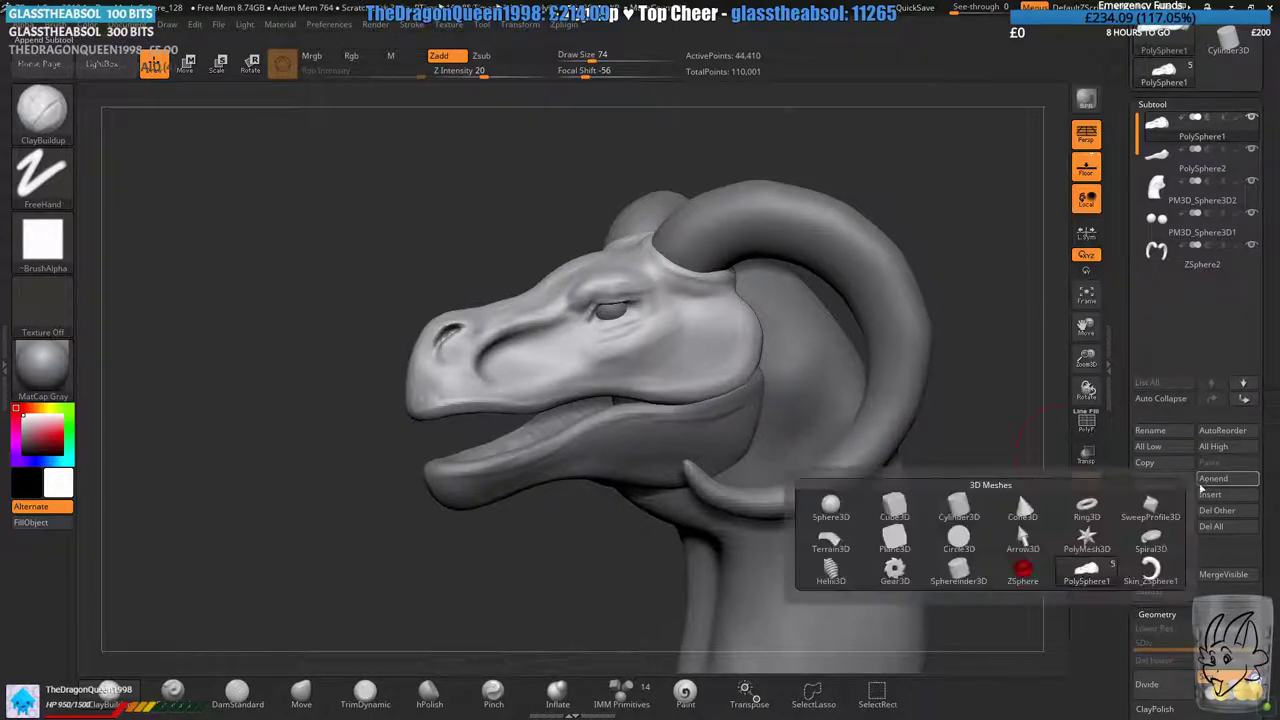
pyautogui.click(851, 515)
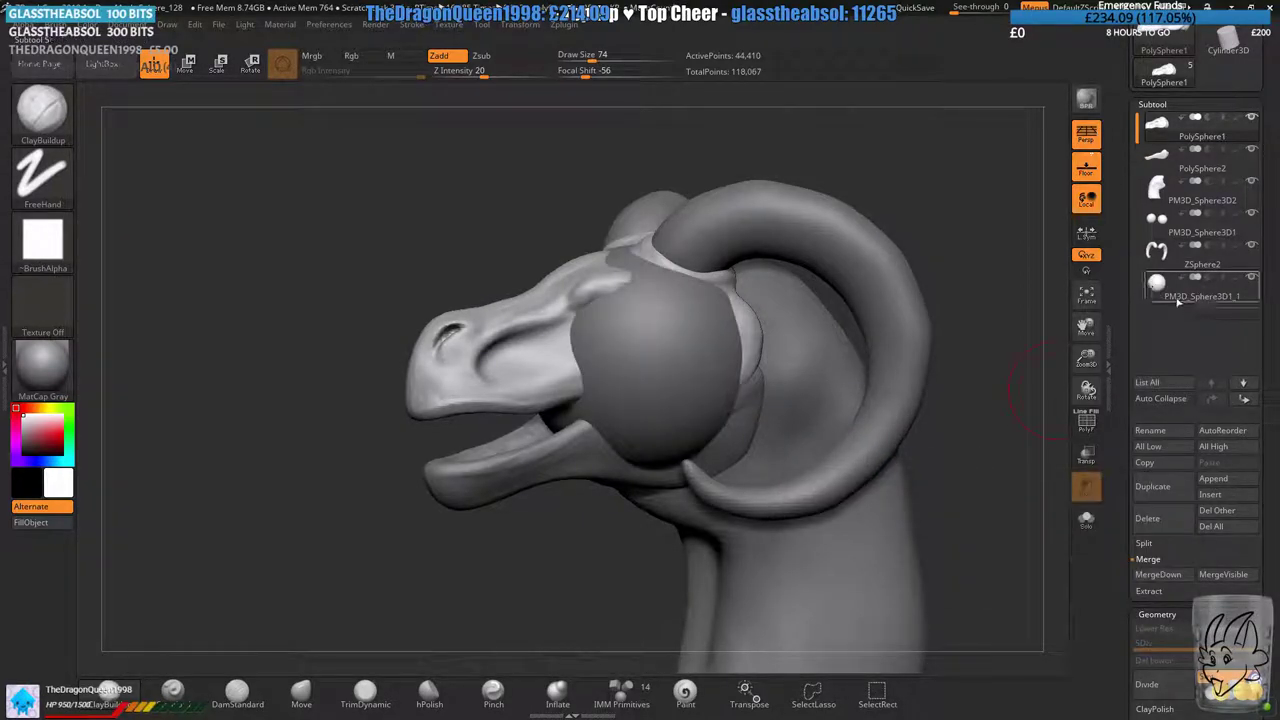
# - Try to place the appended sphere in front of the snout and stretch it into a tall ellipsoid, undoing the changes
pyautogui.click(186, 65)
pyautogui.keyDown('shift'); pyautogui.moveTo(366, 171); pyautogui.dragTo(556, 178); pyautogui.keyUp('shift')
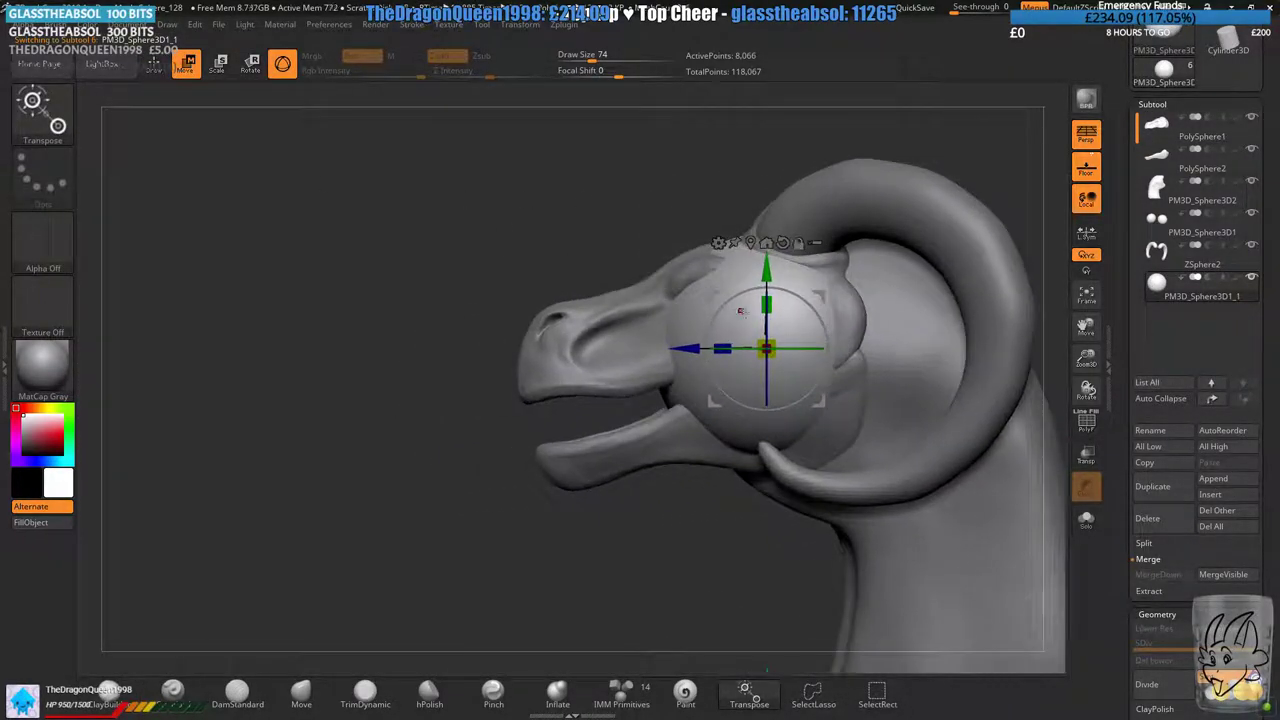
pyautogui.moveTo(820, 298); pyautogui.dragTo(534, 281)
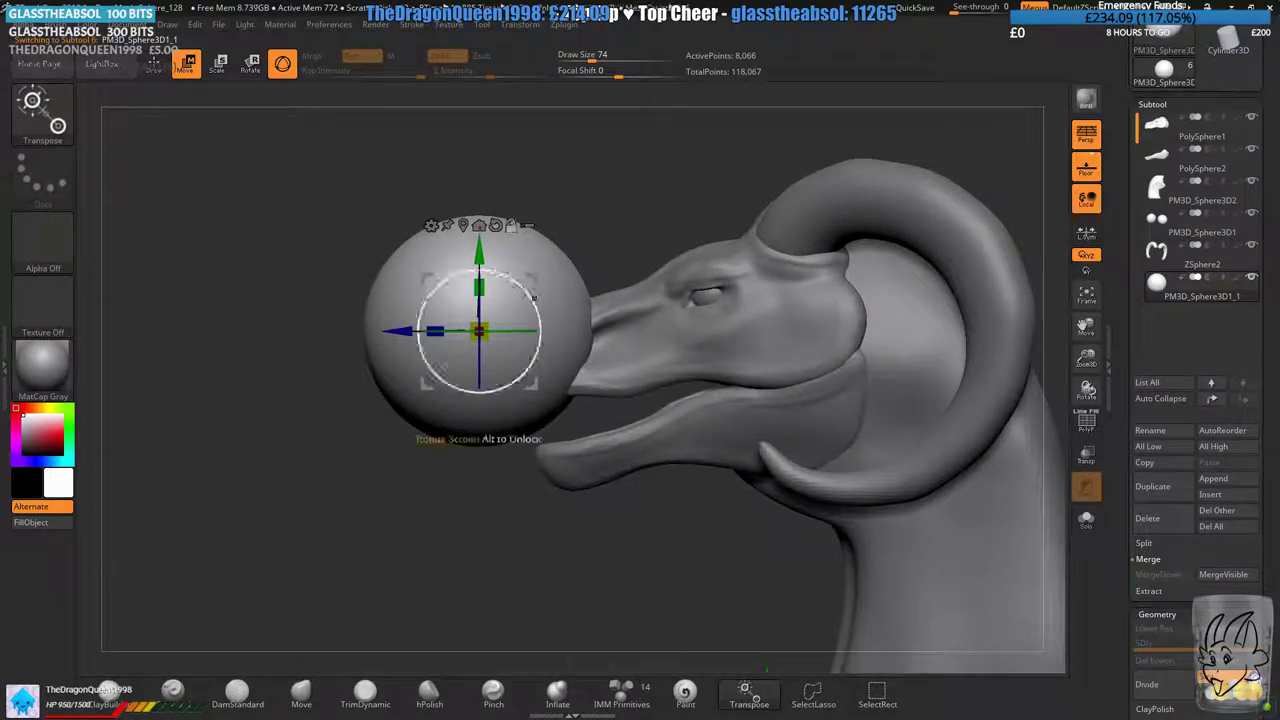
pyautogui.keyDown('alt'); pyautogui.moveTo(532, 208); pyautogui.dragTo(580, 314); pyautogui.keyUp('alt')
pyautogui.moveTo(519, 347); pyautogui.dragTo(519, 288)
pyautogui.rightClick(586, 218)
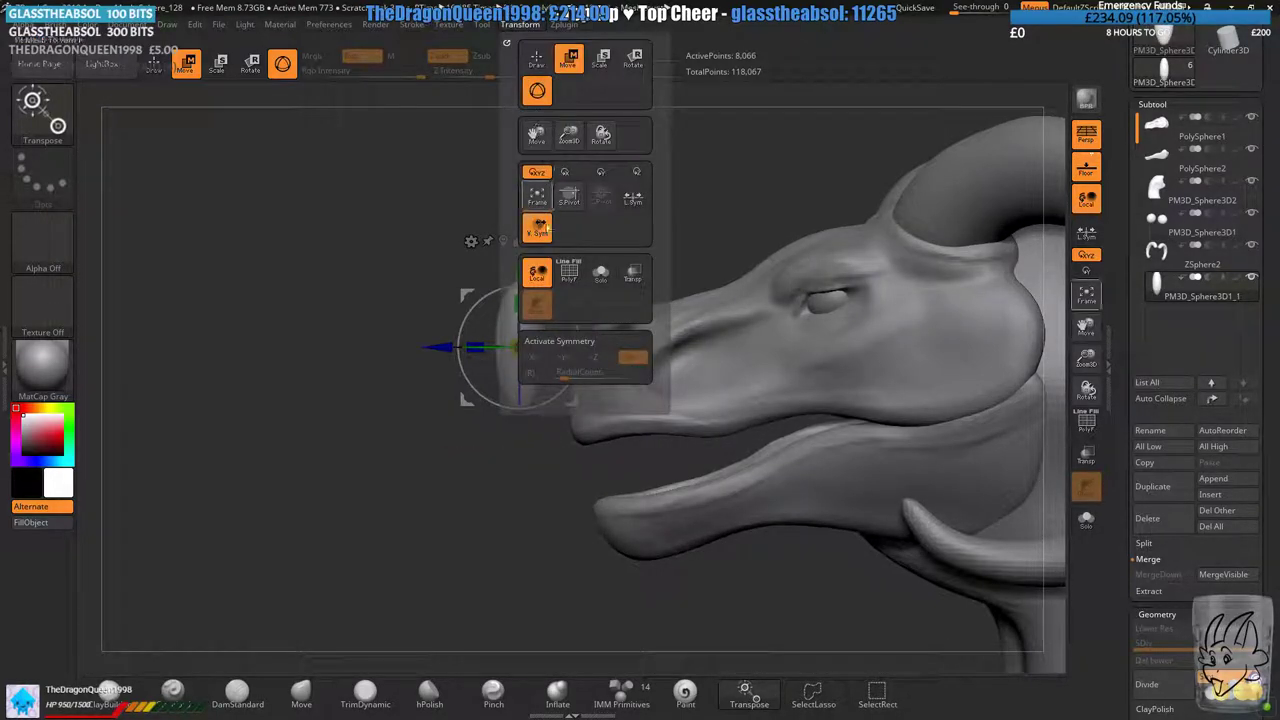
pyautogui.hotkey('ctrl', 'z')
pyautogui.hotkey('ctrl', 'z')
pyautogui.hotkey('ctrl', 'z')
pyautogui.hotkey('ctrl', 'z')
pyautogui.hotkey('ctrl', 'z')
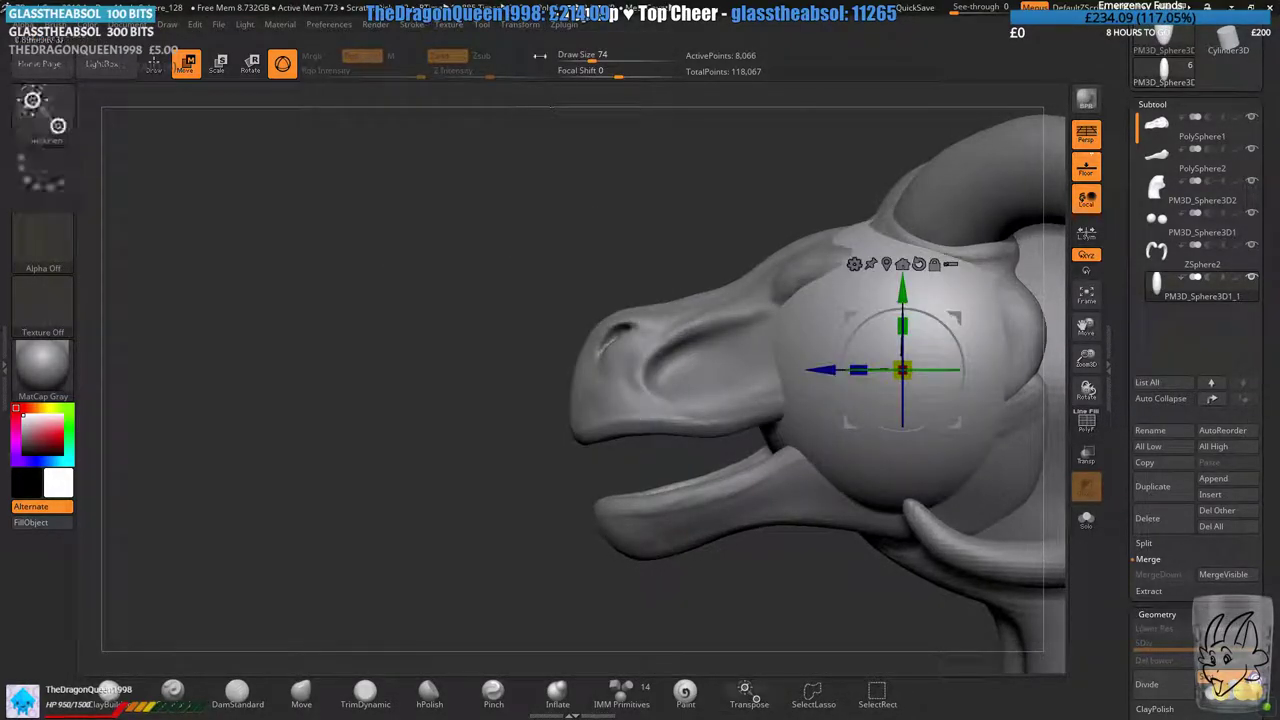
# - Activate symmetry, move the sphere in front of the snout, and shrink and stretch it into a small tall ellipsoid
pyautogui.click(525, 26)
pyautogui.click(606, 344)
pyautogui.moveTo(956, 317); pyautogui.dragTo(497, 323)
pyautogui.moveTo(447, 374); pyautogui.dragTo(428, 420)
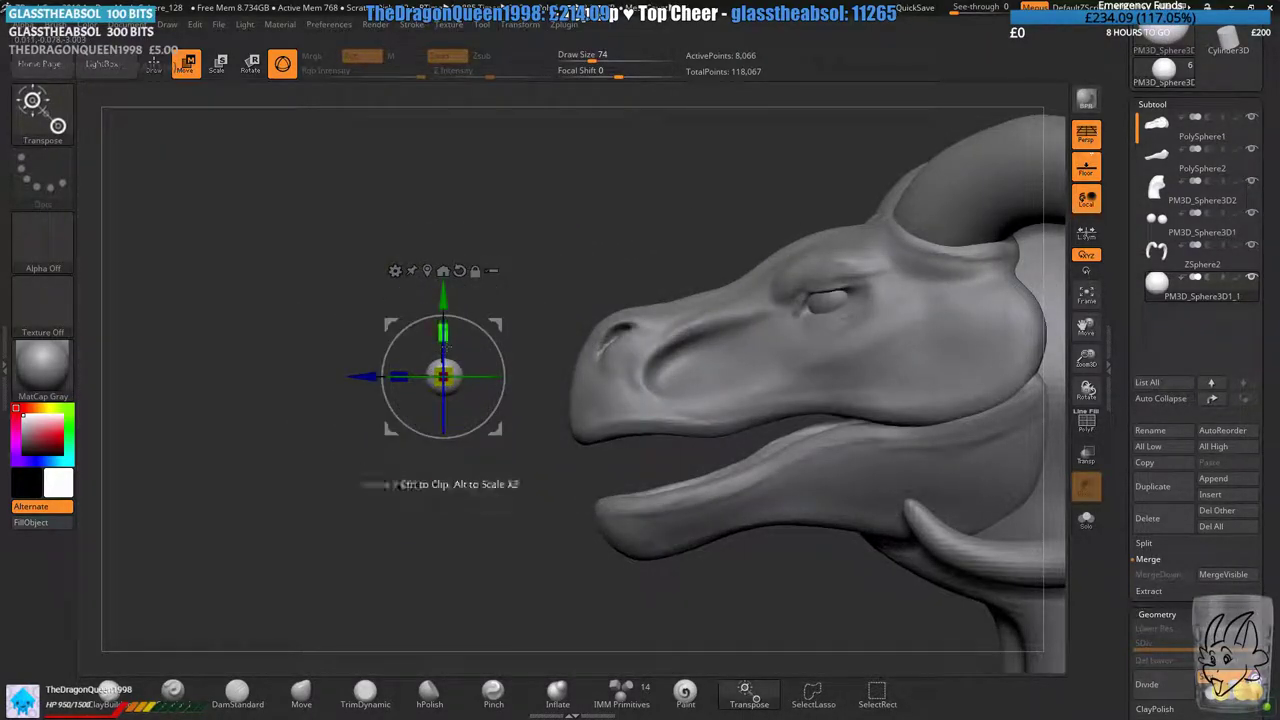
pyautogui.moveTo(443, 332); pyautogui.dragTo(443, 290)
pyautogui.keyDown('alt'); pyautogui.moveTo(443, 290); pyautogui.dragTo(588, 277, button='right'); pyautogui.keyUp('alt')
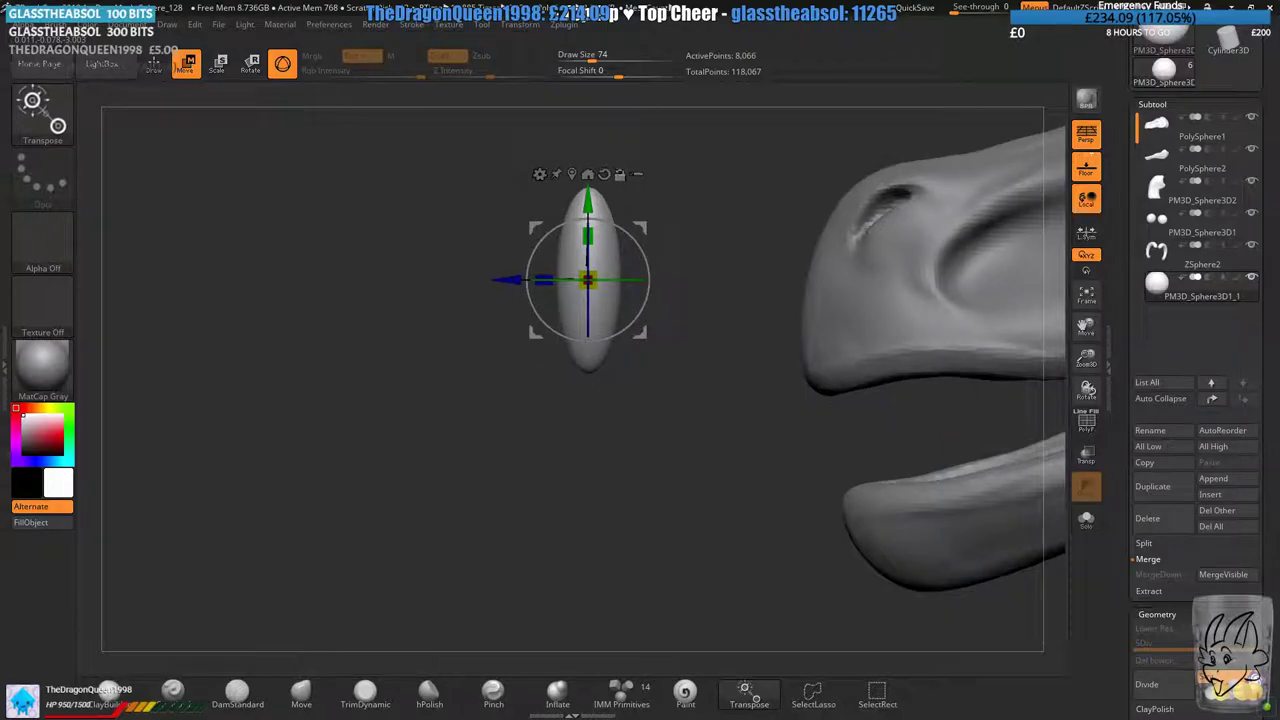
# - Convert the ellipsoid to DynaMesh at resolution 128
pyautogui.click(153, 64)
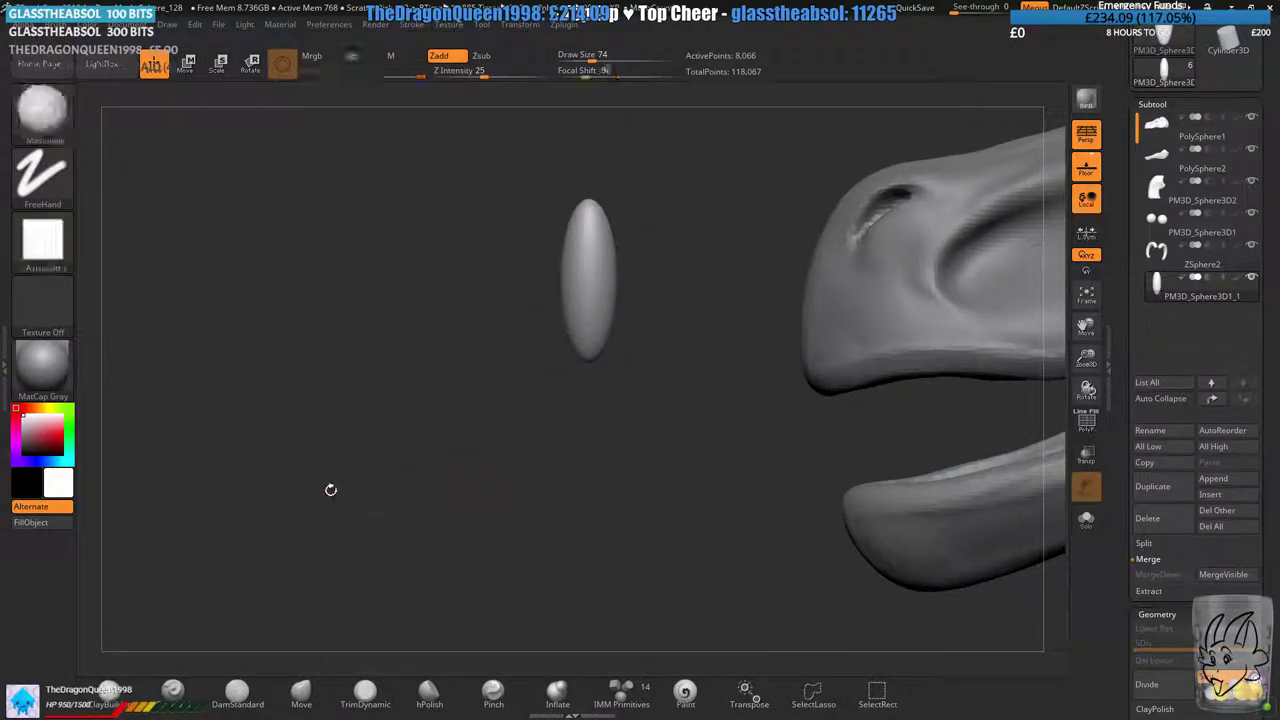
pyautogui.moveTo(1118, 655); pyautogui.dragTo(1118, 482)
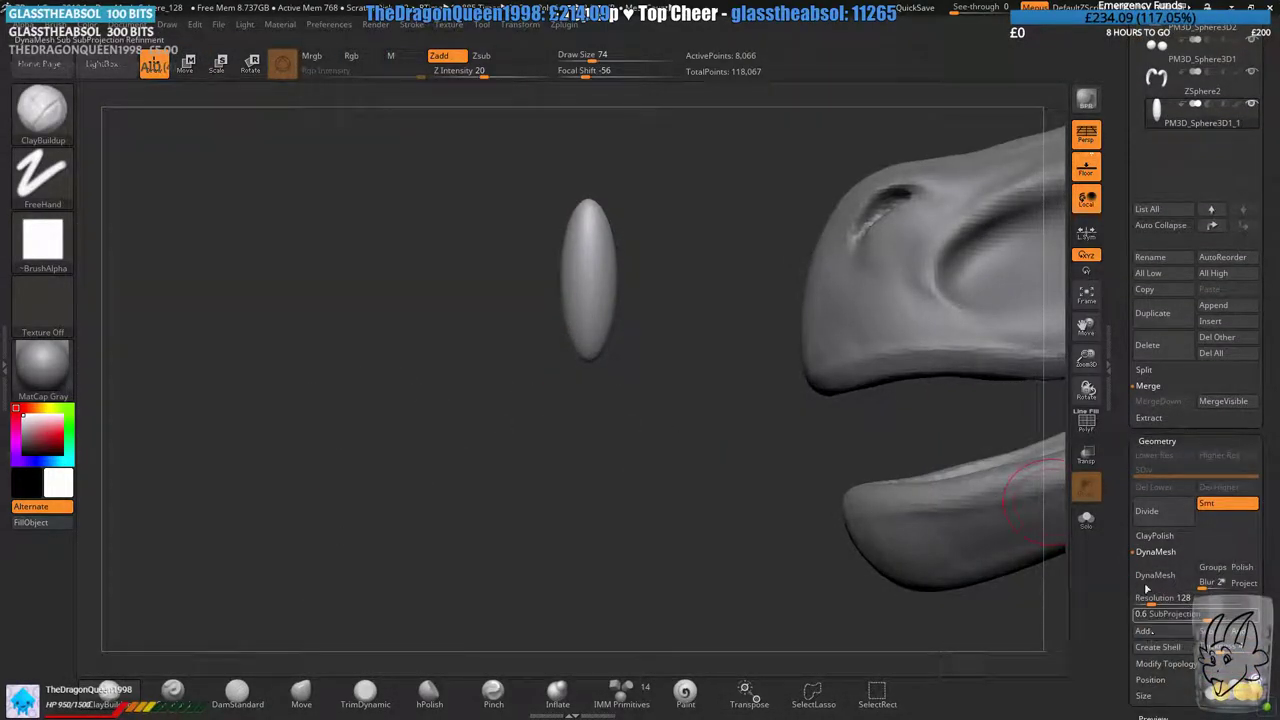
pyautogui.click(1156, 575)
# - Bend the ellipsoid into a slight curve with the Move brush at draw size 172
pyautogui.click(607, 60)
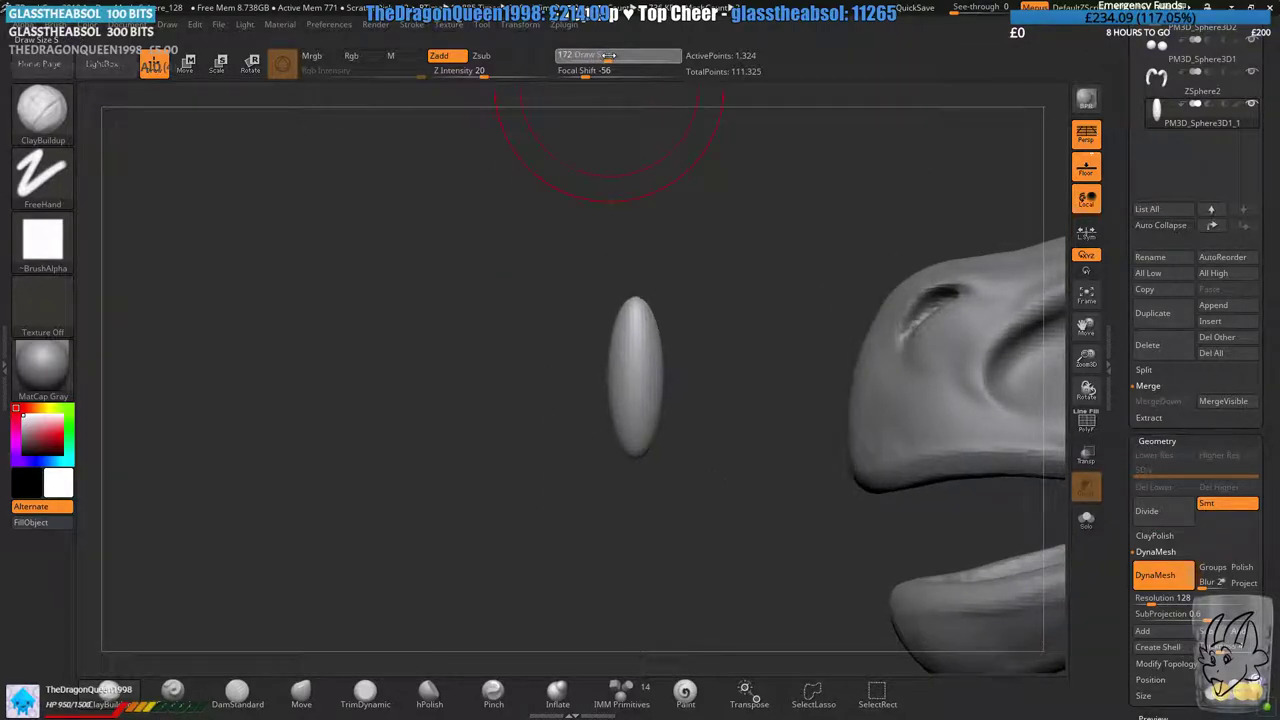
pyautogui.click(301, 695)
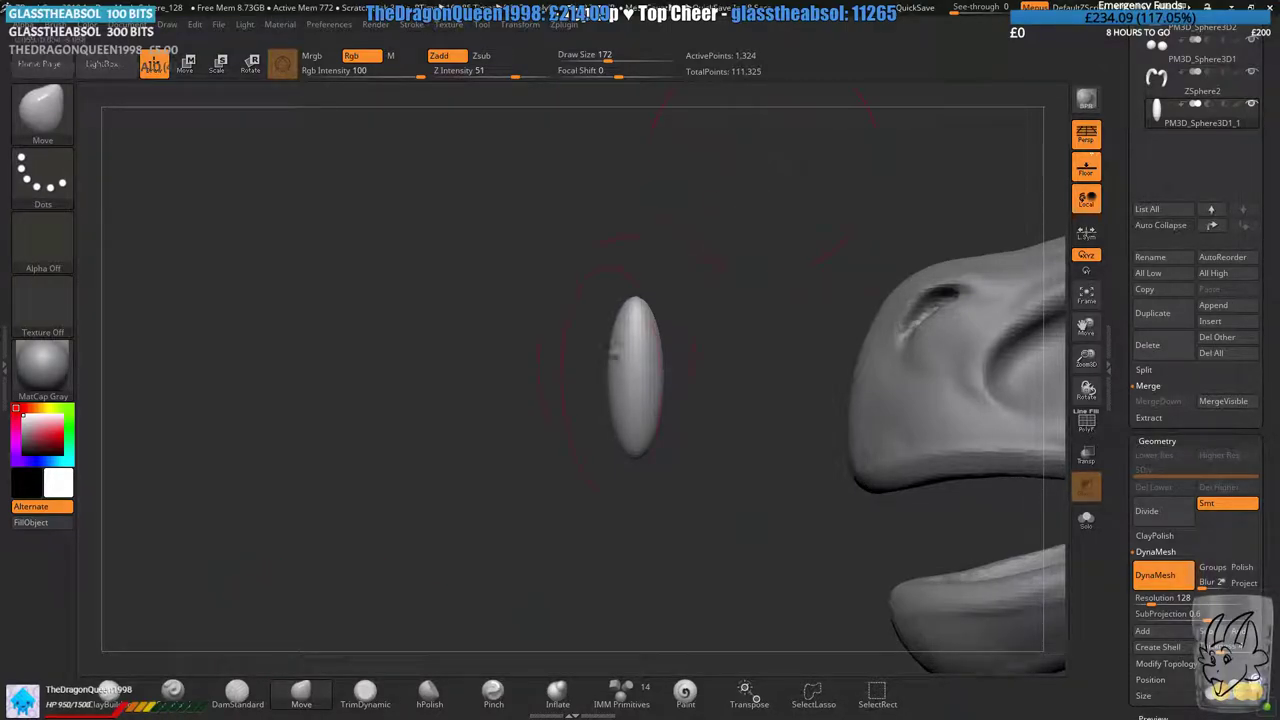
pyautogui.keyDown('ctrl'); pyautogui.moveTo(633, 389); pyautogui.dragTo(645, 358, button='right'); pyautogui.keyUp('ctrl')
pyautogui.moveTo(651, 380)
pyautogui.mouseDown()
pyautogui.moveTo(636, 382)
pyautogui.moveTo(626, 420)
pyautogui.mouseUp()
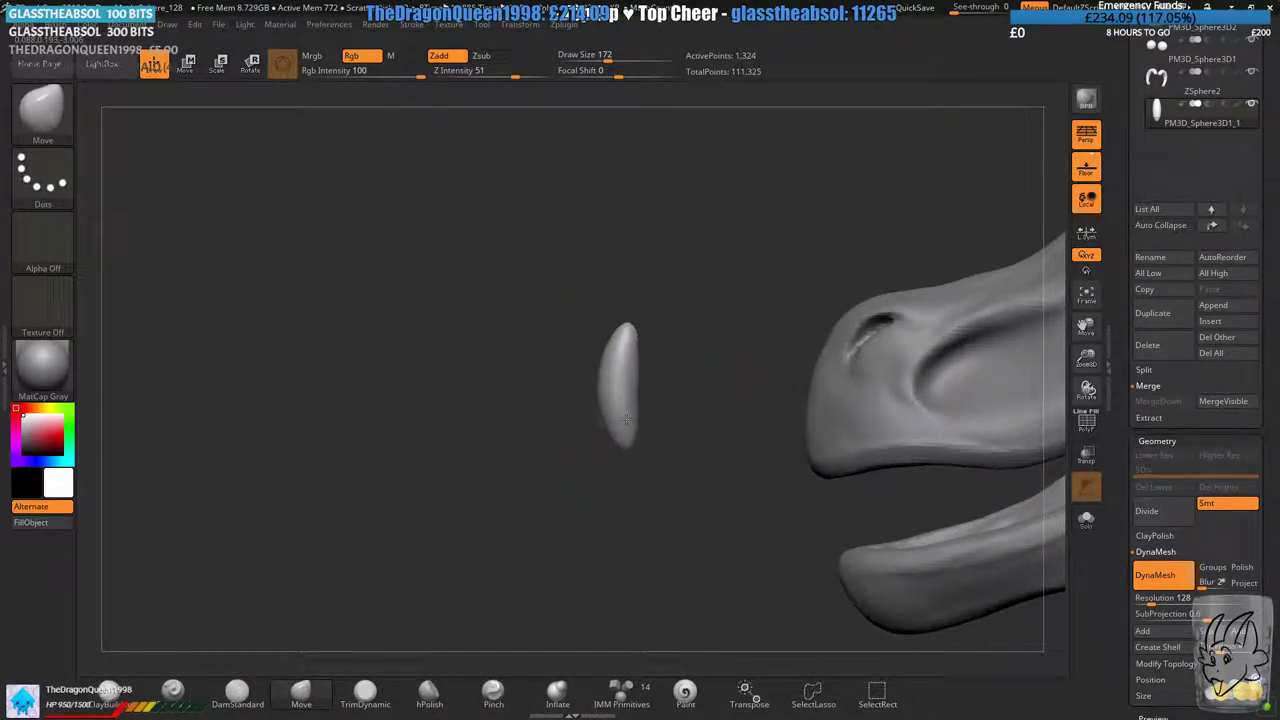
pyautogui.moveTo(631, 371); pyautogui.dragTo(618, 369)
pyautogui.keyDown('shift'); pyautogui.moveTo(640, 400); pyautogui.dragTo(850, 600, button='right'); pyautogui.keyUp('shift')
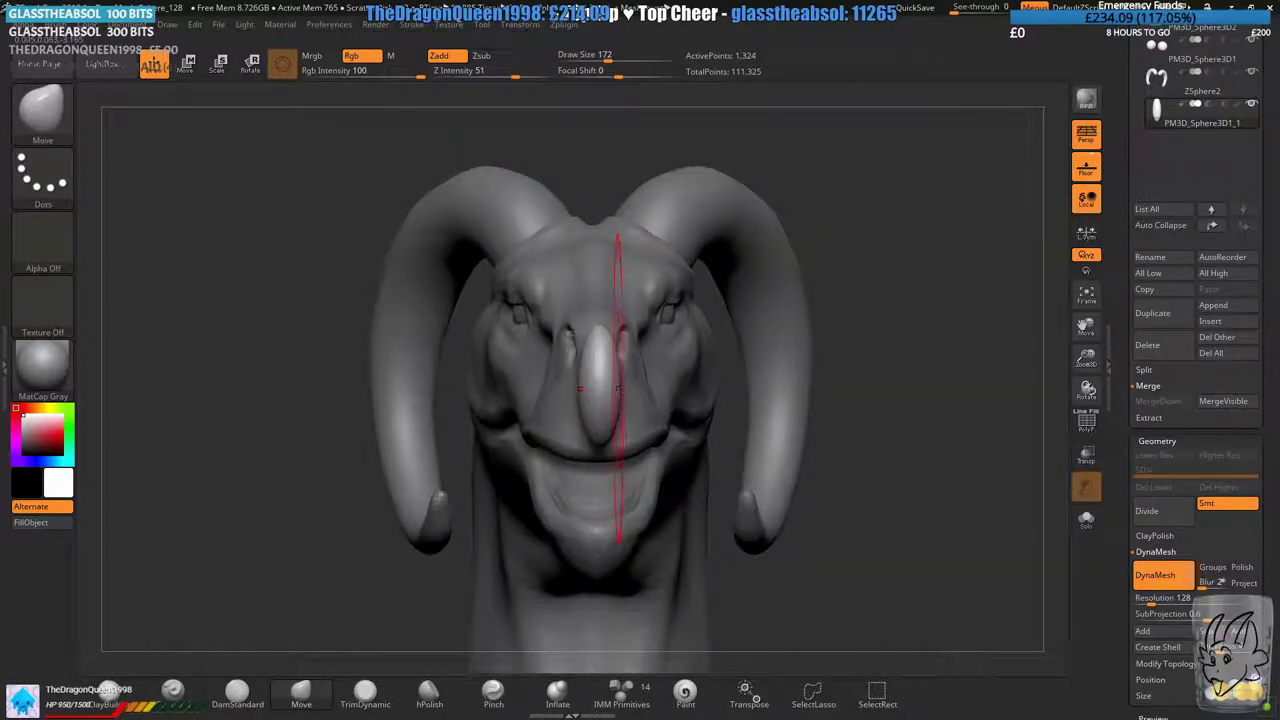
# - Bow the shape further with the Move brush, pulling its ends into a curved tooth, and remesh it
pyautogui.moveTo(613, 385); pyautogui.dragTo(610, 405)
pyautogui.keyDown('alt'); pyautogui.moveTo(620, 400); pyautogui.dragTo(700, 368, button='right'); pyautogui.keyUp('alt')
pyautogui.moveTo(700, 368)
pyautogui.keyDown('ctrl'); pyautogui.mouseDown(button='right')
pyautogui.moveTo(712, 400)
pyautogui.moveTo(602, 388)
pyautogui.mouseUp(button='right'); pyautogui.keyUp('ctrl')
pyautogui.moveTo(602, 388); pyautogui.dragTo(630, 328)
pyautogui.moveTo(697, 357)
pyautogui.mouseDown()
pyautogui.moveTo(634, 371)
pyautogui.moveTo(678, 362)
pyautogui.mouseUp()
pyautogui.moveTo(690, 236)
pyautogui.mouseDown()
pyautogui.moveTo(671, 246)
pyautogui.moveTo(669, 275)
pyautogui.mouseUp()
pyautogui.keyDown('ctrl'); pyautogui.moveTo(457, 360); pyautogui.dragTo(490, 385); pyautogui.keyUp('ctrl')
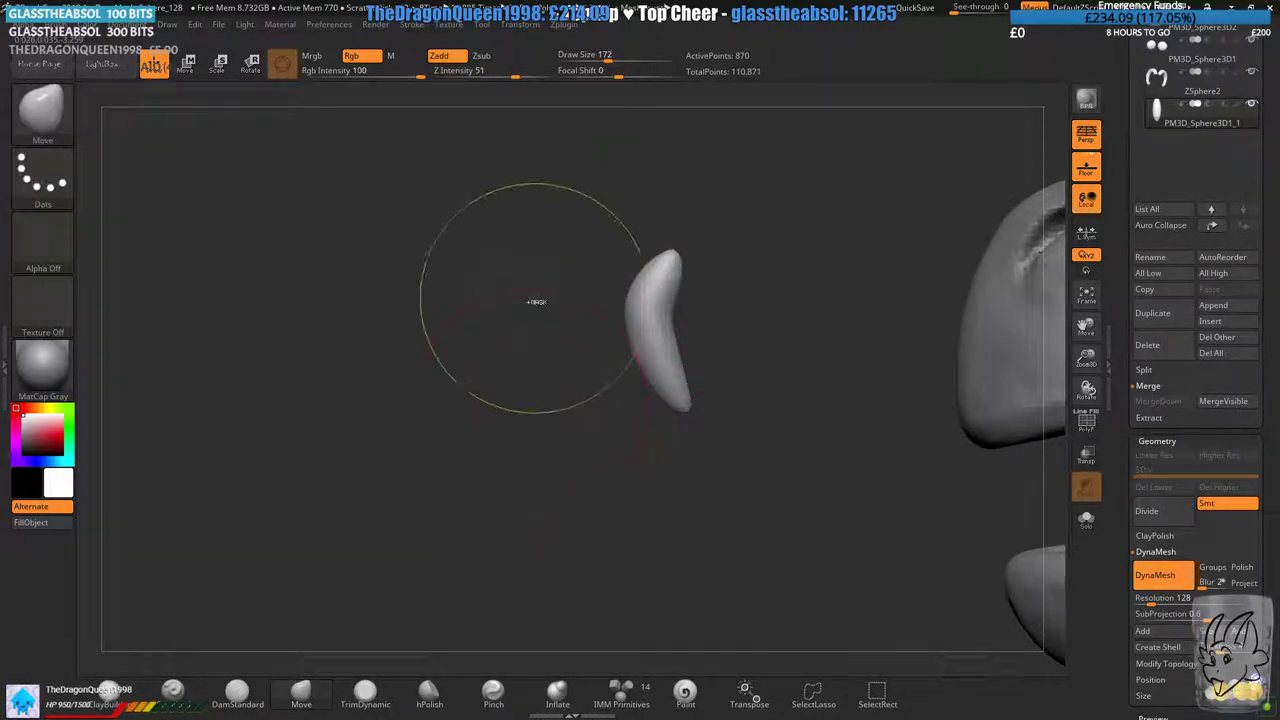
# - Adjust the inner curve of the tooth with the Move brush and remesh it
pyautogui.keyDown('ctrl'); pyautogui.moveTo(534, 300); pyautogui.dragTo(563, 275, button='right'); pyautogui.keyUp('ctrl')
pyautogui.moveTo(712, 360)
pyautogui.keyDown('alt'); pyautogui.mouseDown(button='right')
pyautogui.moveTo(592, 320)
pyautogui.moveTo(600, 327)
pyautogui.mouseUp(button='right'); pyautogui.keyUp('alt')
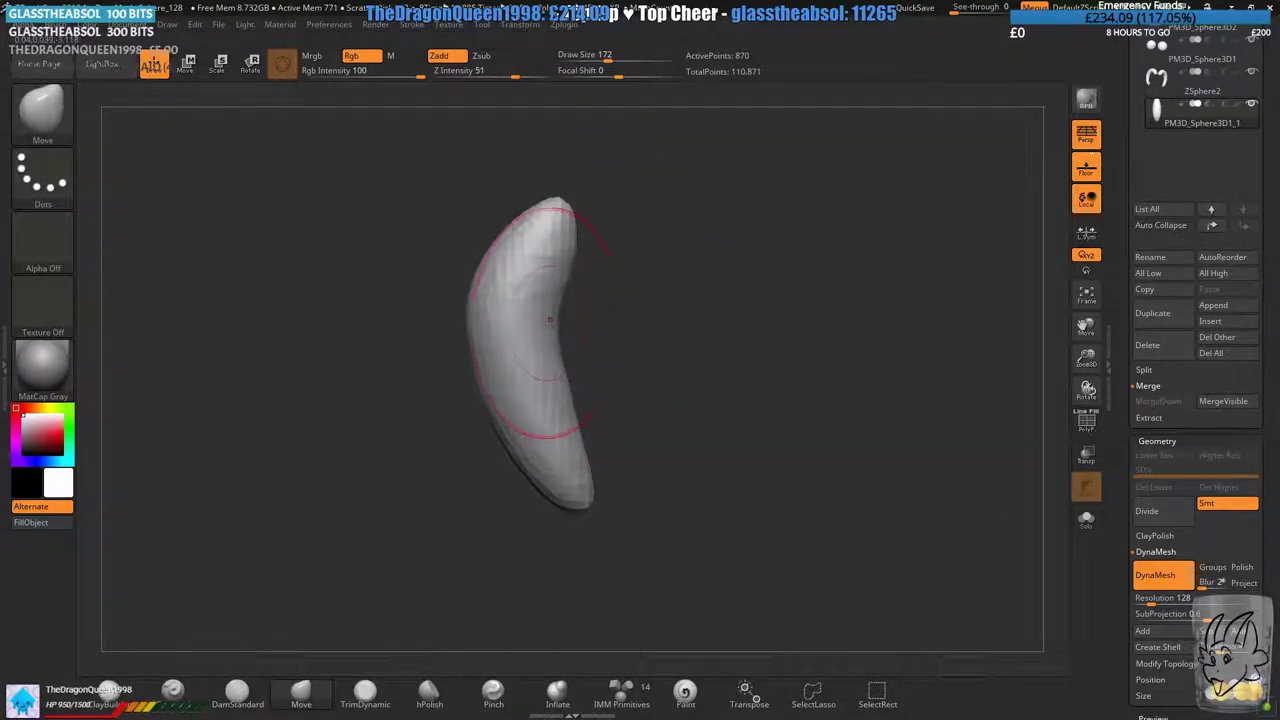
pyautogui.moveTo(546, 320); pyautogui.dragTo(562, 322)
pyautogui.keyDown('ctrl'); pyautogui.moveTo(654, 320); pyautogui.dragTo(672, 345); pyautogui.keyUp('ctrl')
pyautogui.moveTo(665, 340); pyautogui.dragTo(635, 345, button='right')
pyautogui.moveTo(635, 345)
pyautogui.keyDown('ctrl'); pyautogui.mouseDown(button='right')
pyautogui.moveTo(622, 360)
pyautogui.moveTo(780, 360)
pyautogui.moveTo(680, 350)
pyautogui.mouseUp(button='right'); pyautogui.keyUp('ctrl')
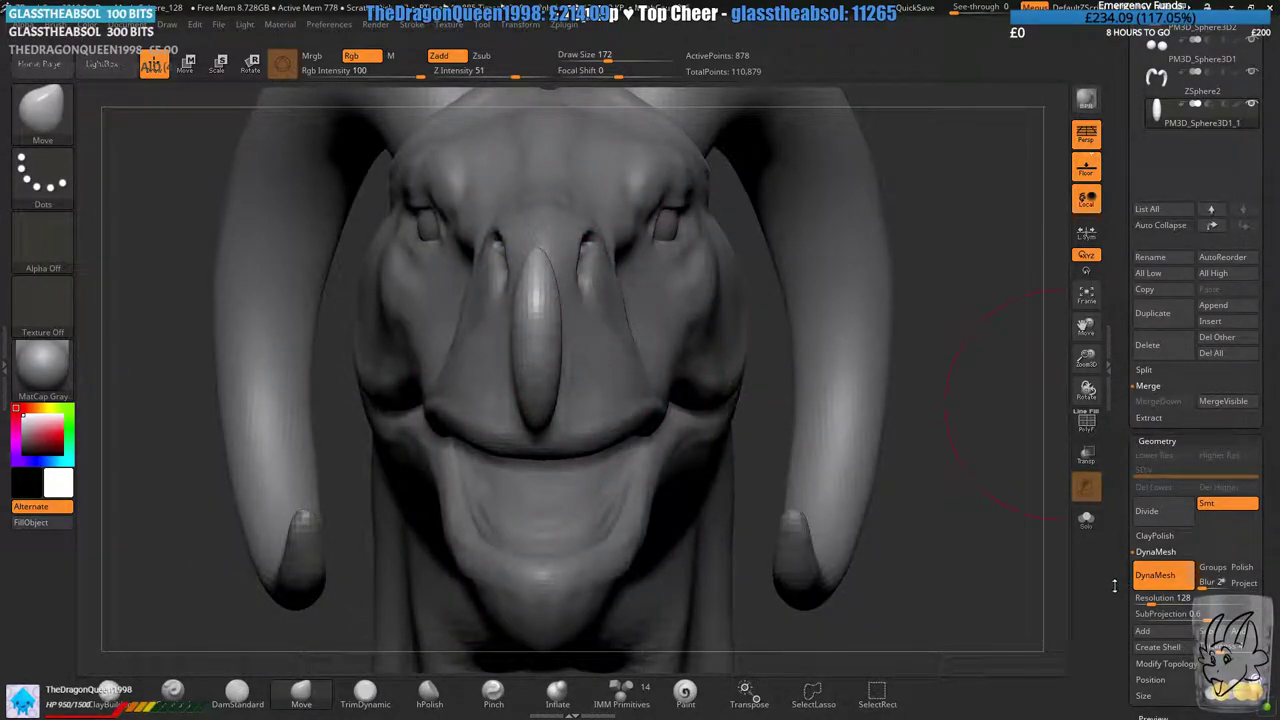
# - Raise the tooth's DynaMesh resolution to 224 and remesh it
pyautogui.click(1145, 598)
pyautogui.moveTo(1161, 600); pyautogui.dragTo(1163, 600)
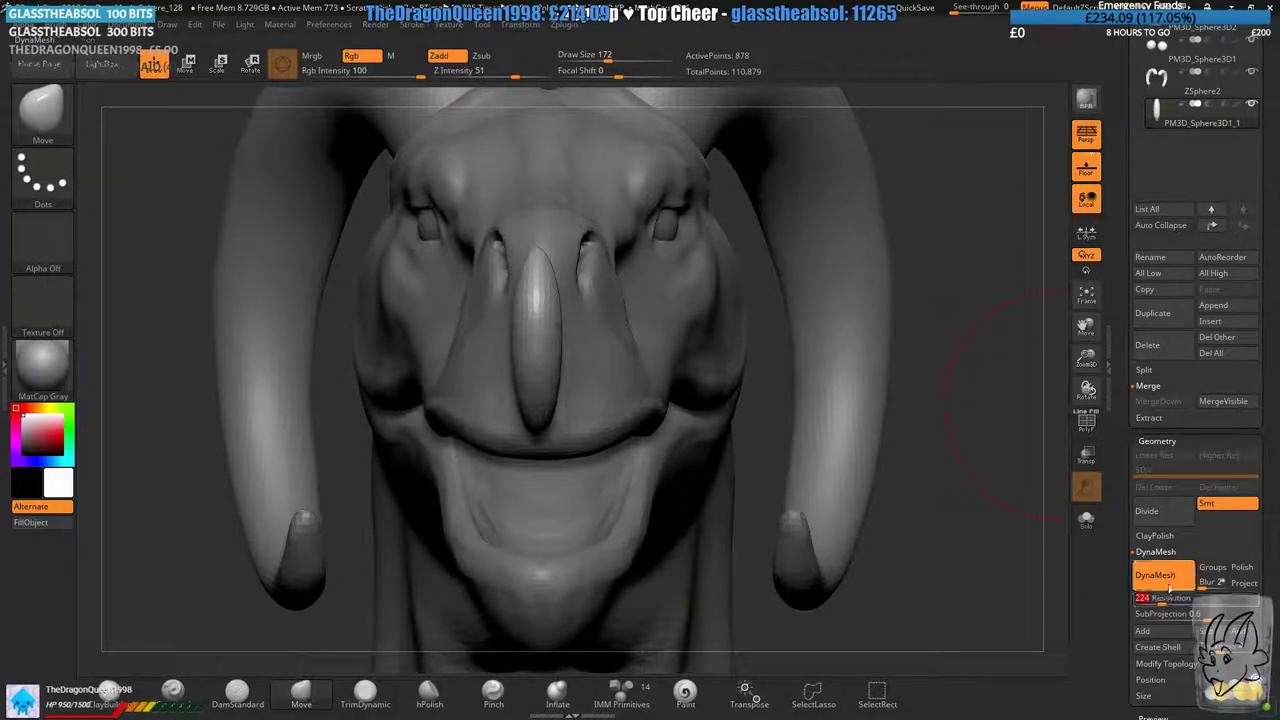
pyautogui.doubleClick(1164, 583)
pyautogui.press('f')
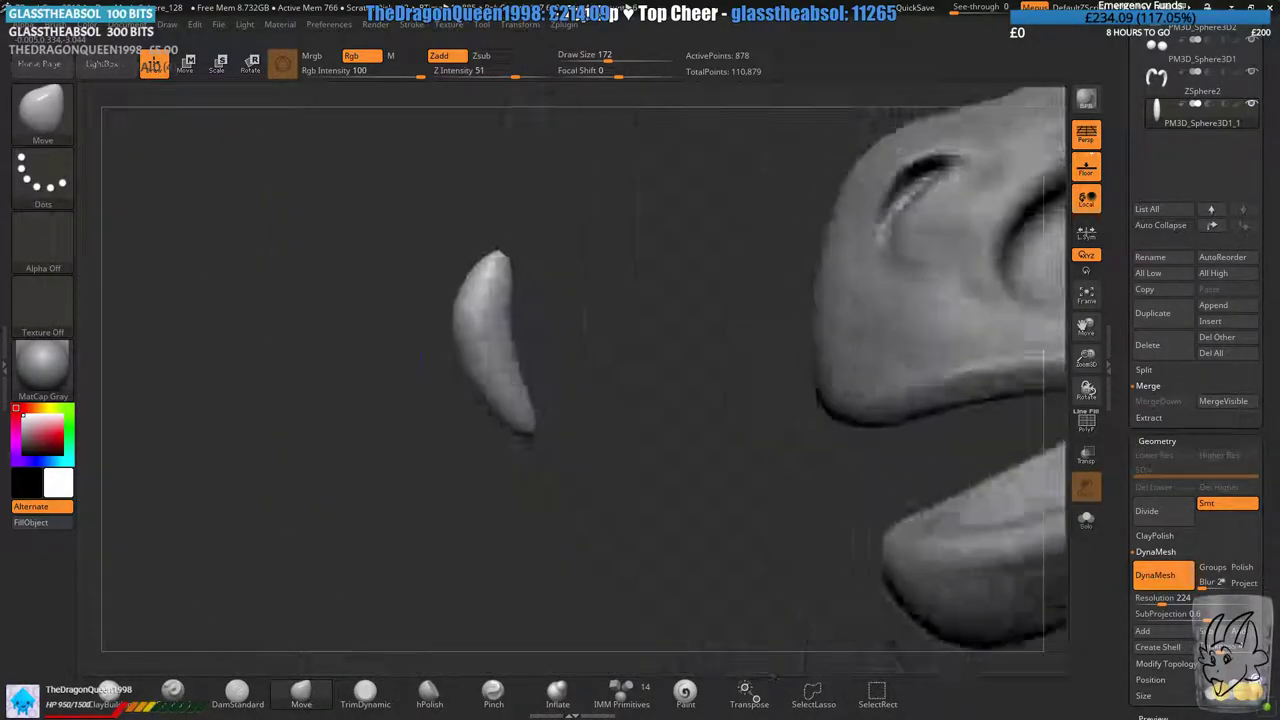
pyautogui.keyDown('ctrl'); pyautogui.moveTo(504, 394); pyautogui.dragTo(500, 434); pyautogui.keyUp('ctrl')
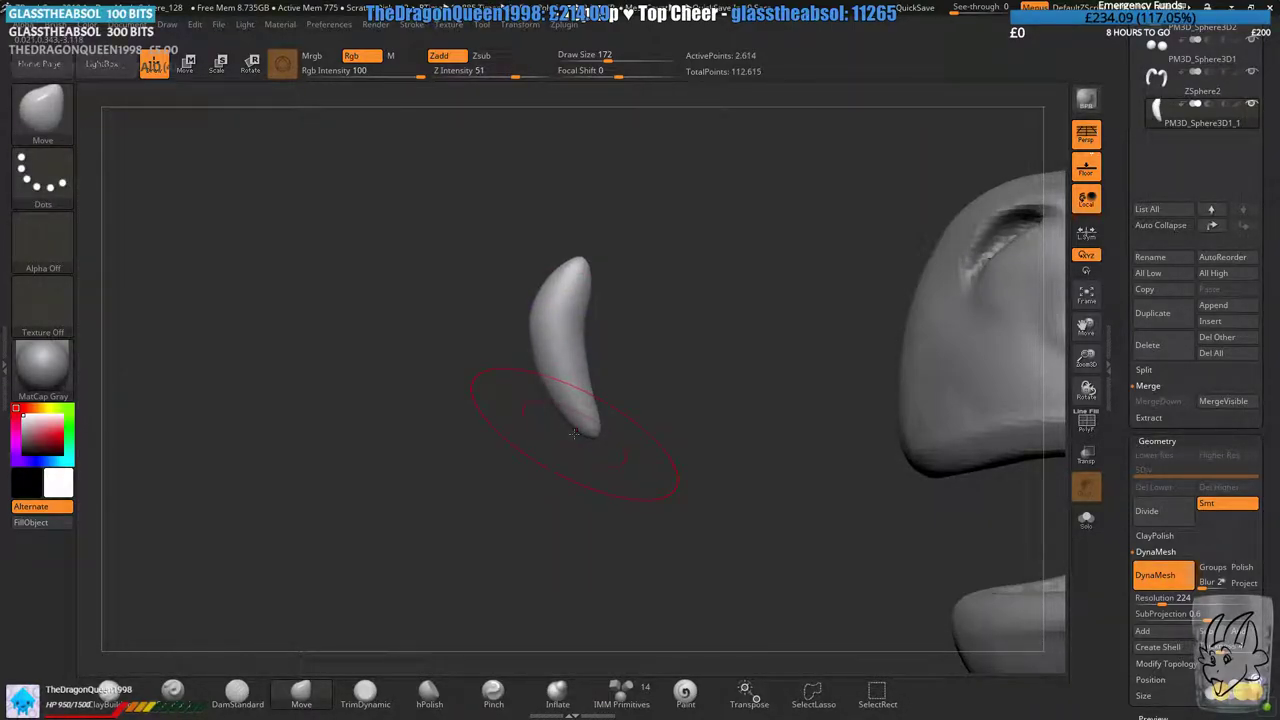
# - Move the tooth close to the front edge of the upper jaw with the transform gizmo
pyautogui.keyDown('alt'); pyautogui.moveTo(420, 360); pyautogui.dragTo(370, 300); pyautogui.keyUp('alt')
pyautogui.click(187, 66)
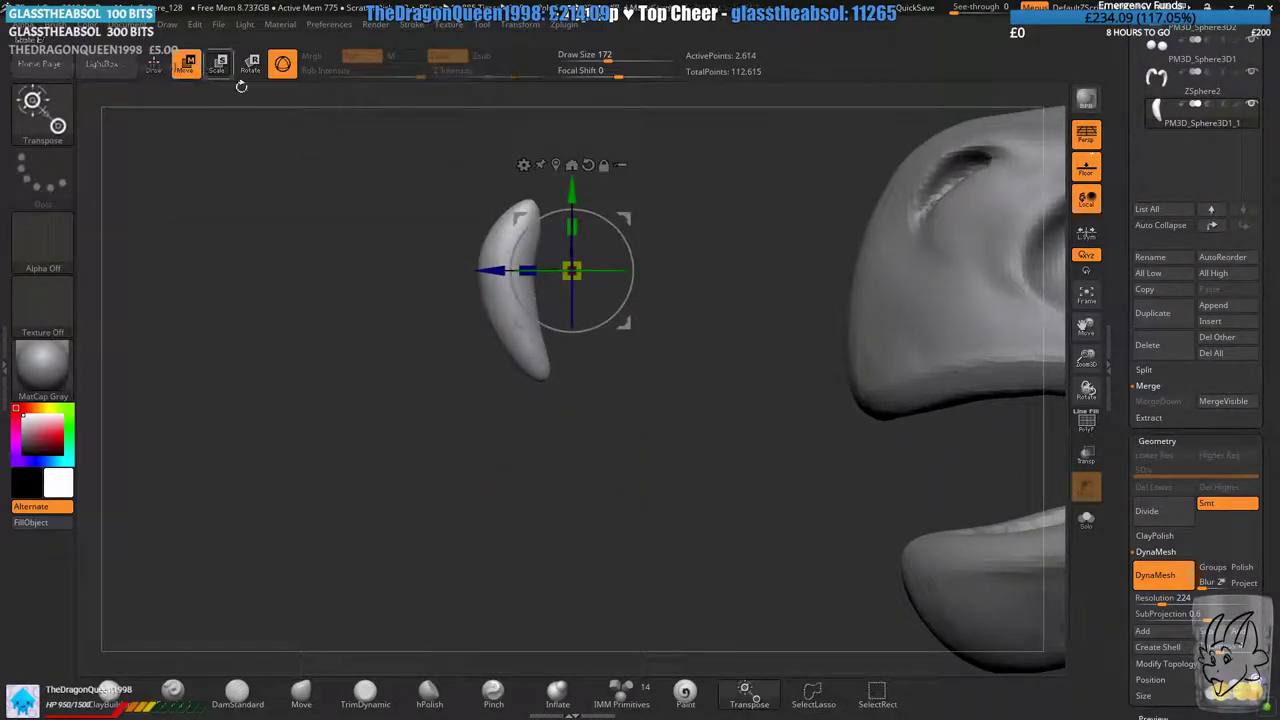
pyautogui.moveTo(633, 225); pyautogui.dragTo(908, 412)
pyautogui.keyDown('alt'); pyautogui.moveTo(943, 326); pyautogui.dragTo(690, 272); pyautogui.keyUp('alt')
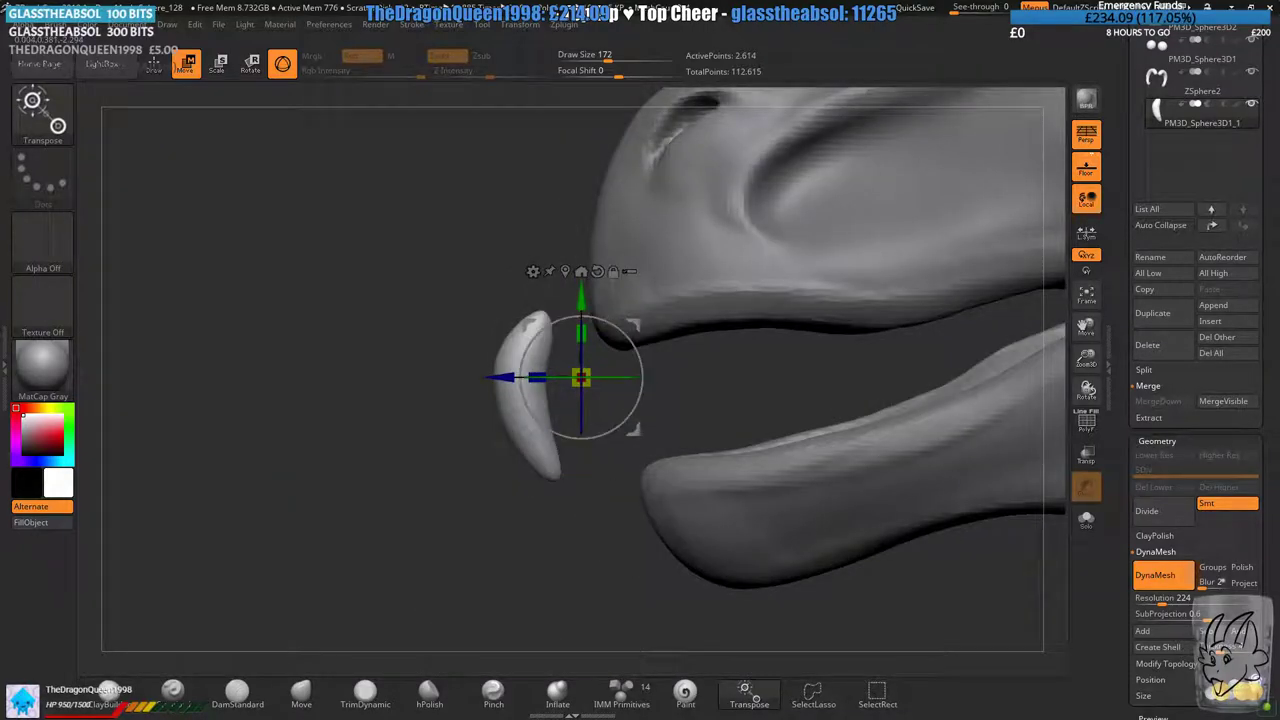
# - Isolate the tooth, try the Pinch brush on its front and undo the stroke
pyautogui.click(248, 691)
pyautogui.moveTo(511, 381)
pyautogui.keyDown('ctrl'); pyautogui.mouseDown(button='right')
pyautogui.moveTo(586, 486)
pyautogui.moveTo(570, 467)
pyautogui.mouseUp(button='right'); pyautogui.keyUp('ctrl')
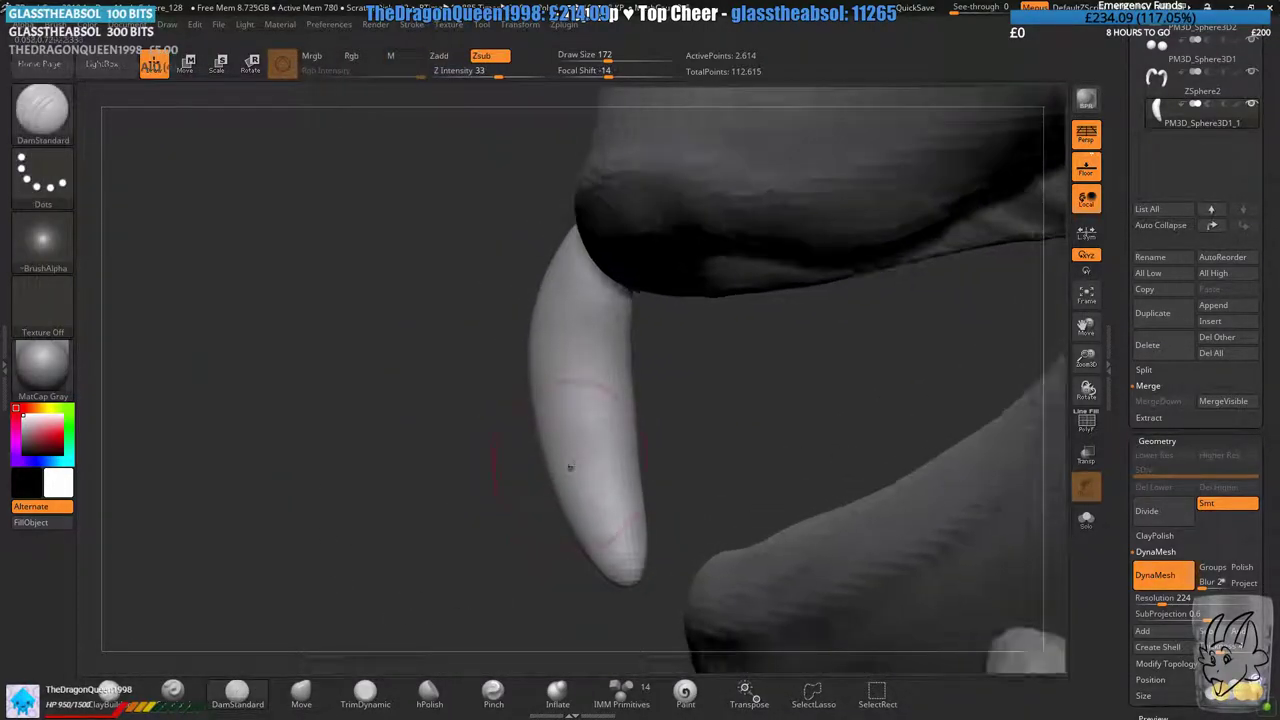
pyautogui.click(1086, 520)
pyautogui.moveTo(917, 508)
pyautogui.keyDown('shift'); pyautogui.mouseDown()
pyautogui.moveTo(640, 400)
pyautogui.moveTo(620, 540)
pyautogui.mouseUp(); pyautogui.keyUp('shift')
pyautogui.click(493, 690)
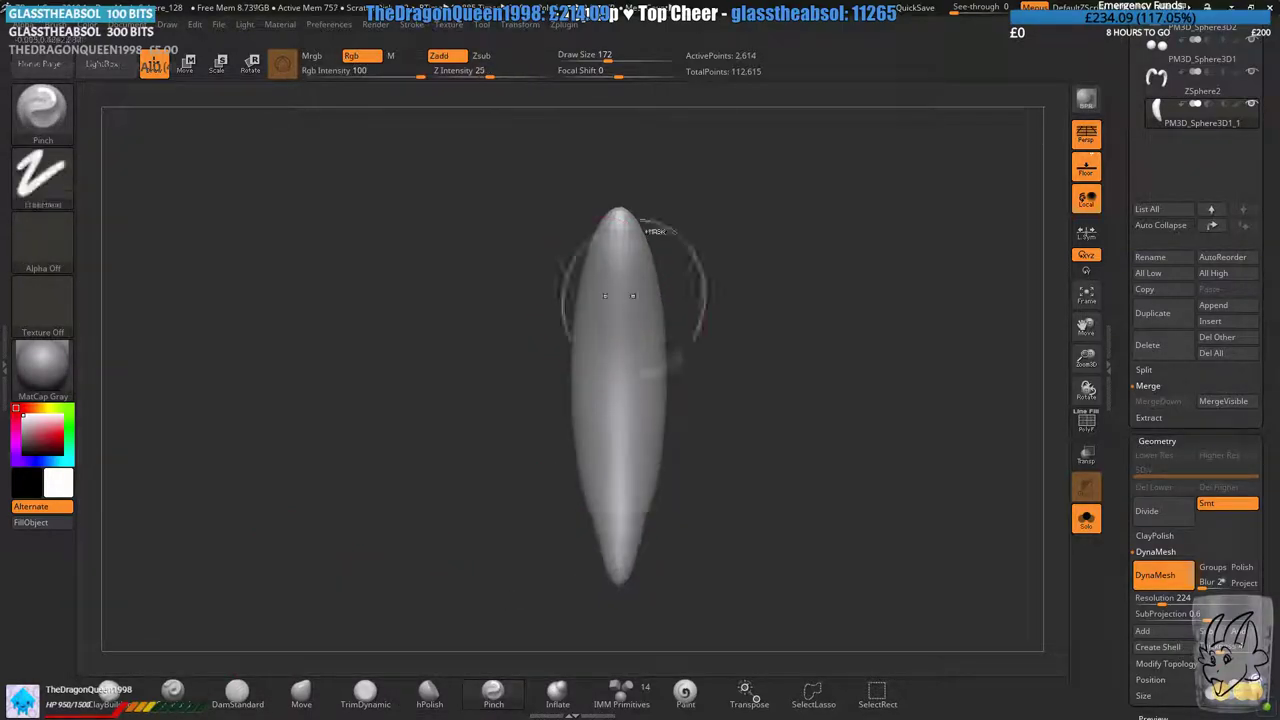
pyautogui.hotkey('ctrl', 'z')
# - Try to sharpen the tooth with lengthwise Pinch strokes at draw size 268
pyautogui.moveTo(608, 61); pyautogui.dragTo(620, 61)
pyautogui.moveTo(621, 292); pyautogui.dragTo(620, 530)
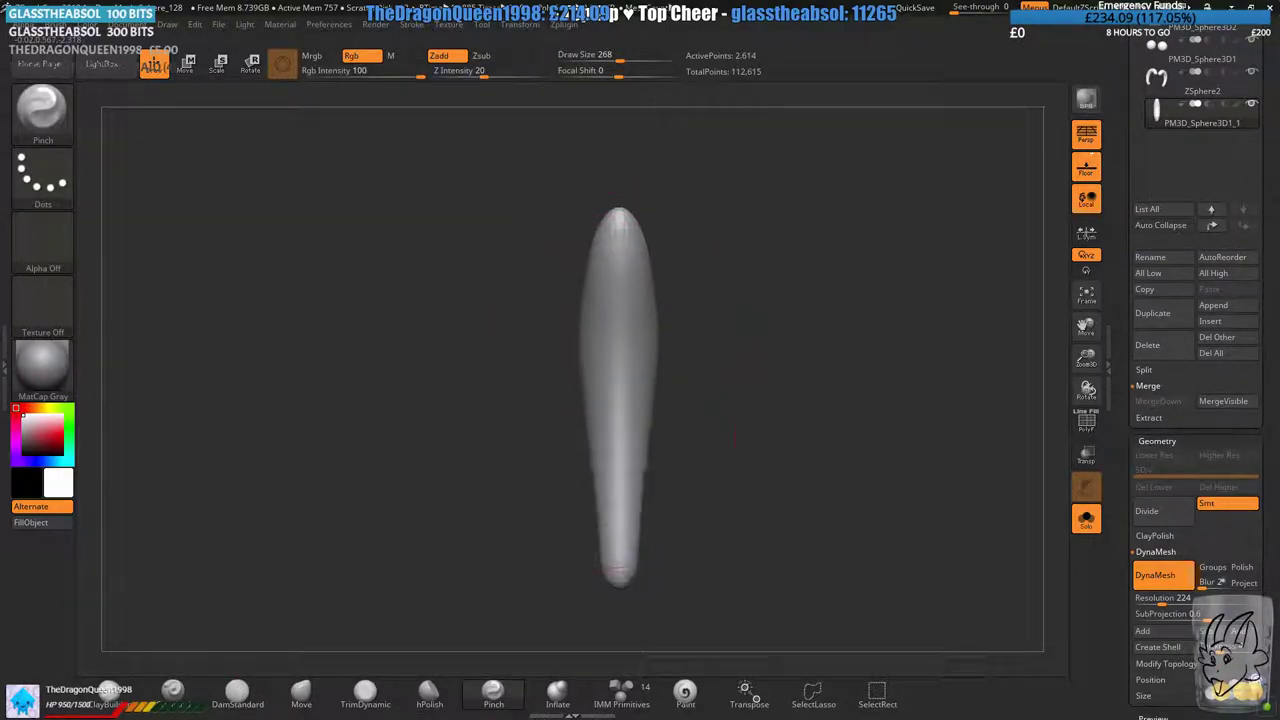
pyautogui.moveTo(620, 460); pyautogui.dragTo(618, 565)
pyautogui.moveTo(580, 451)
pyautogui.mouseDown()
pyautogui.moveTo(674, 440)
pyautogui.moveTo(560, 436)
pyautogui.mouseUp()
pyautogui.hotkey('ctrl', 'z')
pyautogui.hotkey('ctrl', 'z')
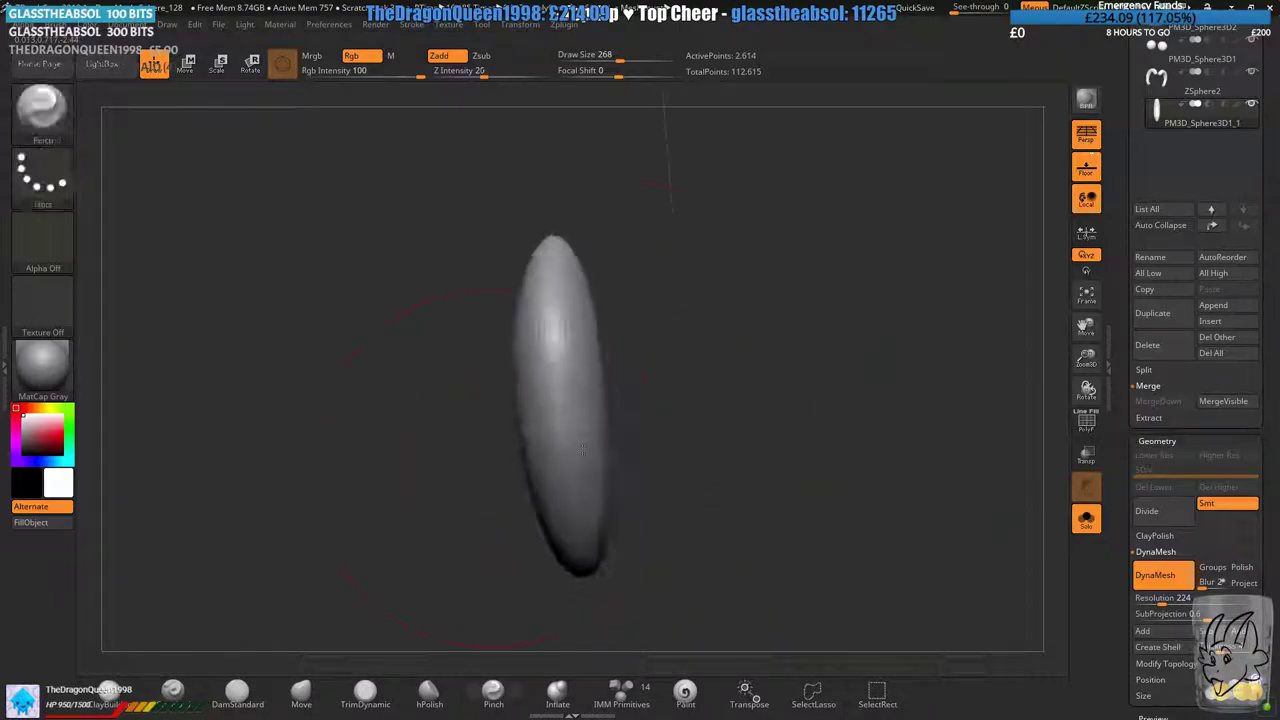
pyautogui.moveTo(548, 329); pyautogui.dragTo(566, 540)
pyautogui.moveTo(450, 520); pyautogui.dragTo(555, 530)
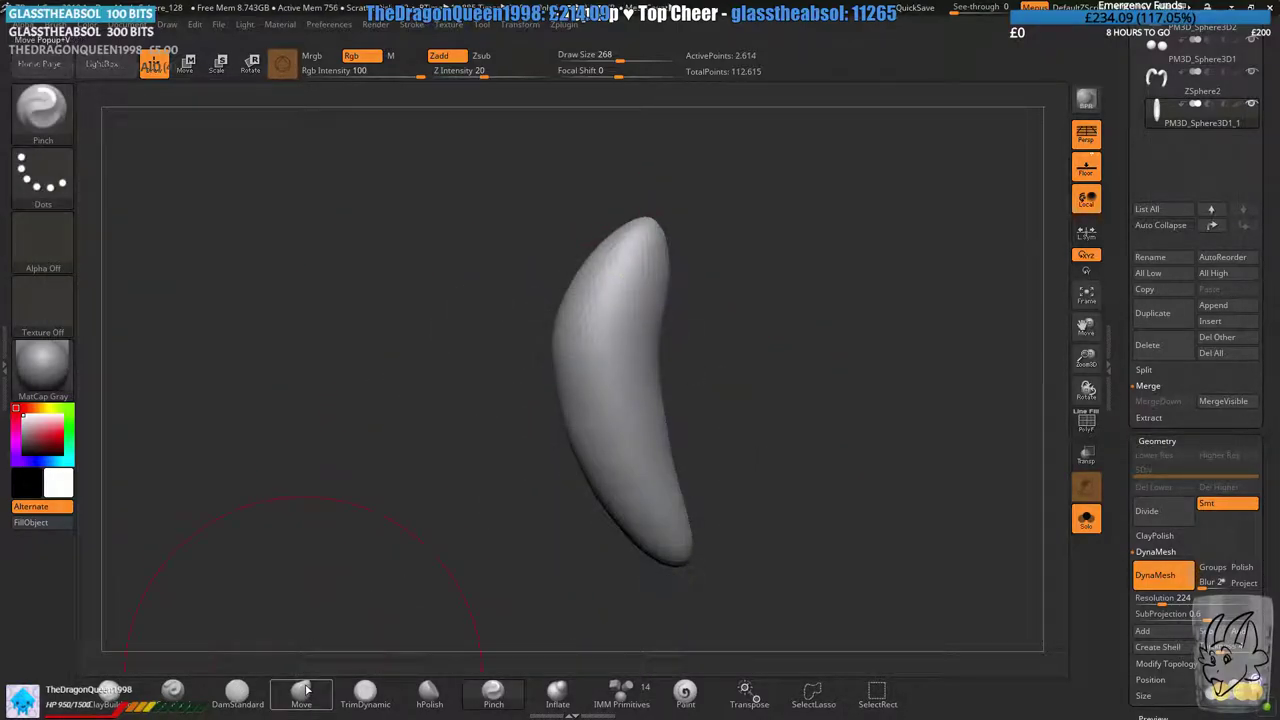
# - Try to carve a groove down the length of the tooth with DamStandard, undoing each stroke
pyautogui.click(240, 693)
pyautogui.moveTo(355, 515); pyautogui.dragTo(468, 475)
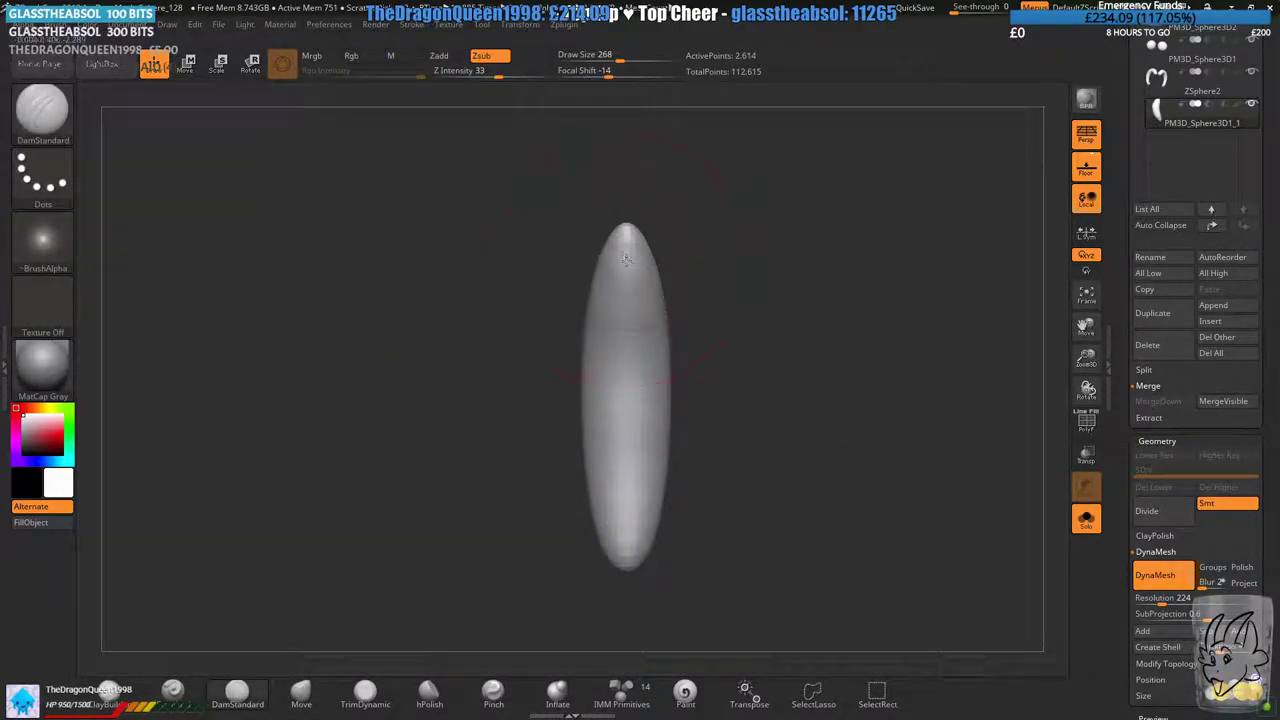
pyautogui.moveTo(626, 259); pyautogui.dragTo(625, 545)
pyautogui.hotkey('ctrl', 'z')
pyautogui.moveTo(626, 245); pyautogui.dragTo(628, 526)
pyautogui.hotkey('ctrl', 'z')
# - Delete the tooth subtool and confirm the deletion
pyautogui.keyDown('alt'); pyautogui.moveTo(554, 543); pyautogui.dragTo(622, 376); pyautogui.keyUp('alt')
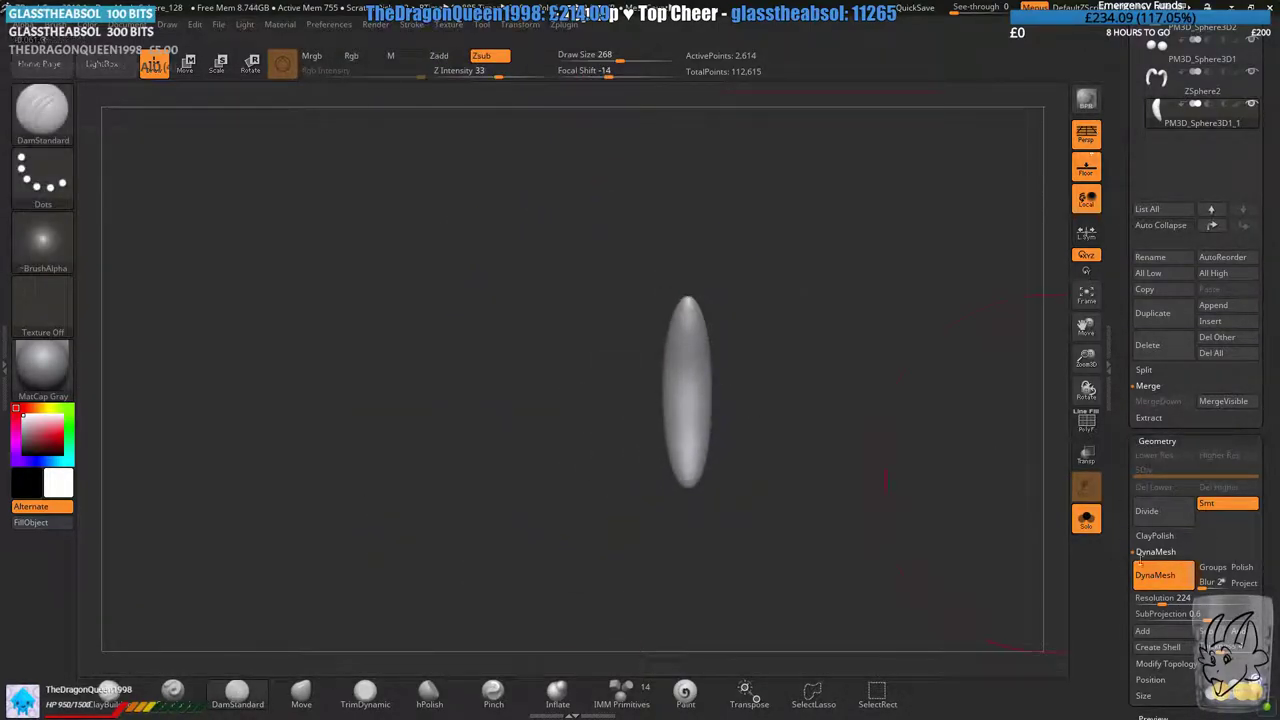
pyautogui.click(1158, 355)
pyautogui.click(966, 381)
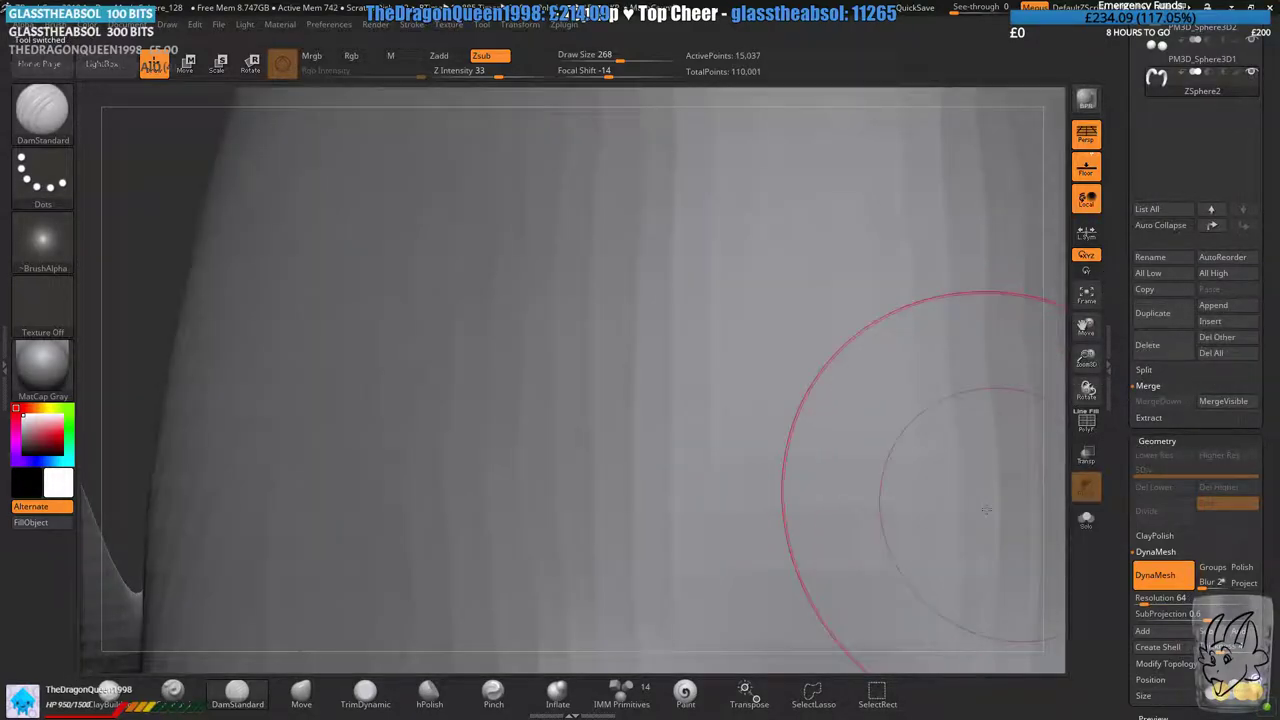
pyautogui.keyDown('ctrl'); pyautogui.moveTo(986, 510); pyautogui.dragTo(936, 405, button='right'); pyautogui.keyUp('ctrl')
pyautogui.click(1087, 136)
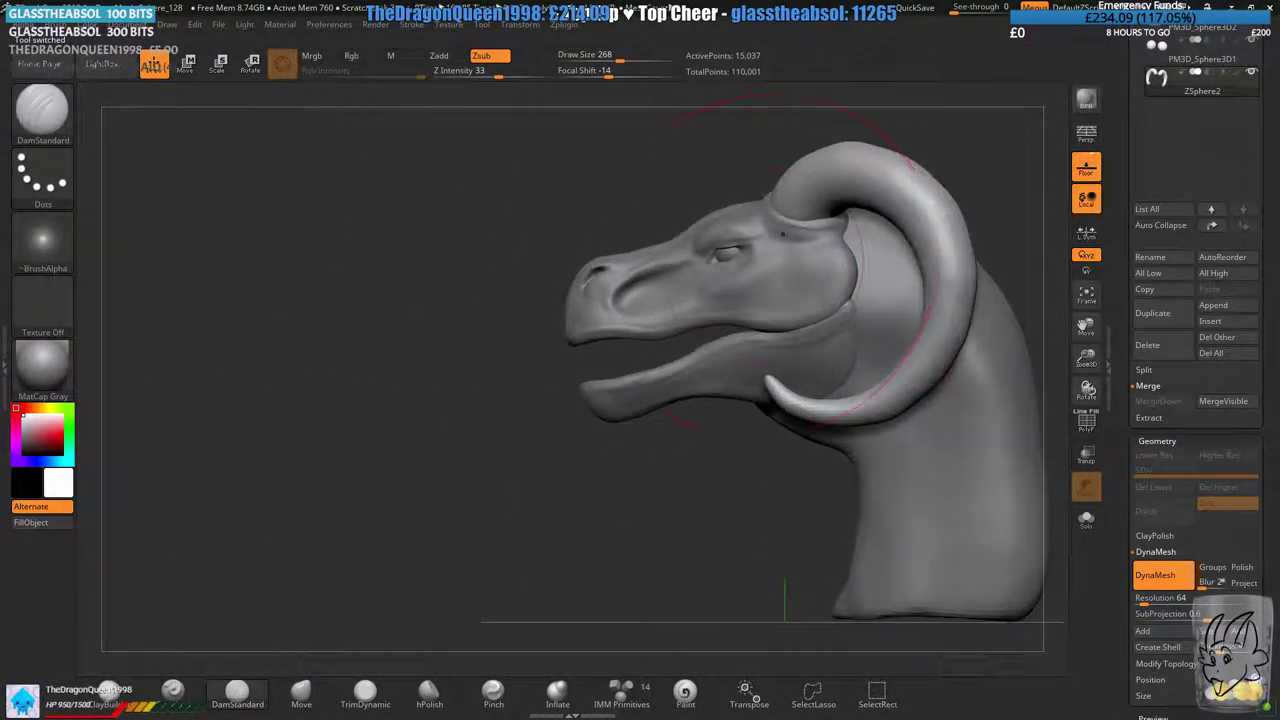
pyautogui.keyDown('alt'); pyautogui.moveTo(930, 222); pyautogui.dragTo(1024, 182, button='right'); pyautogui.keyUp('alt')
pyautogui.click(1088, 140)
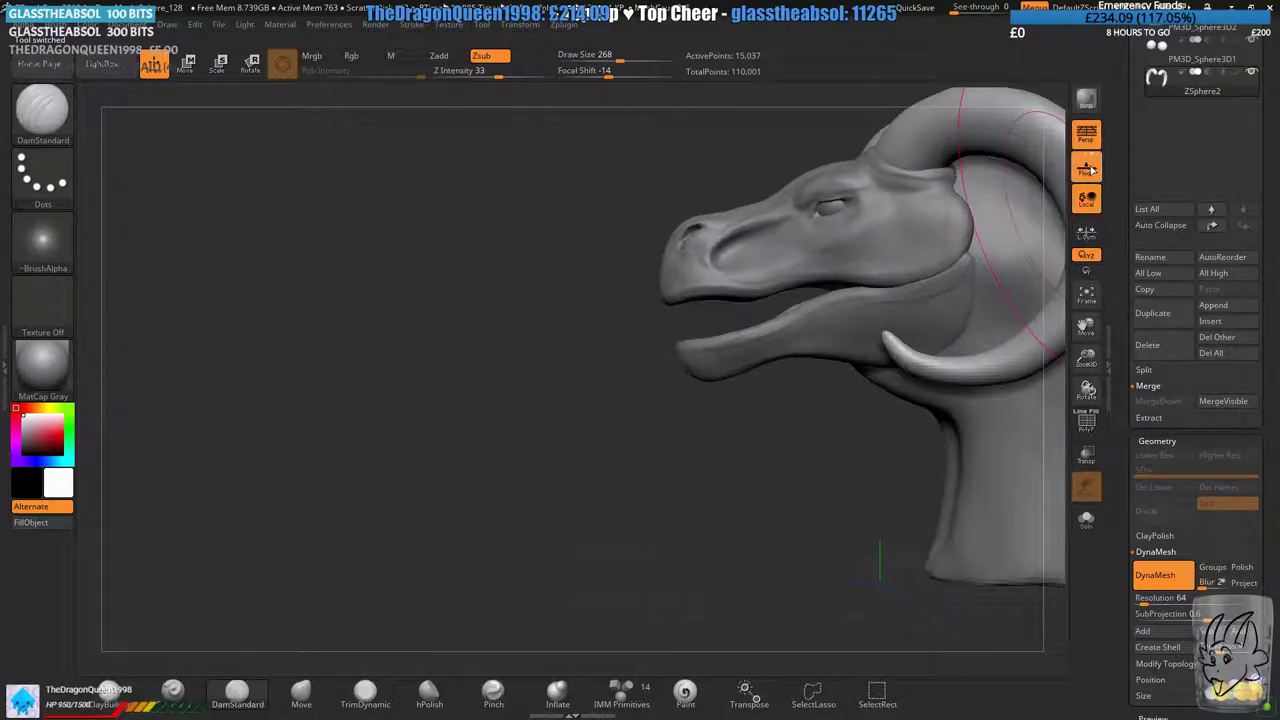
# - Append a Cone3D subtool to the creature and select it for editing
pyautogui.click(1228, 306)
pyautogui.click(1034, 332)
pyautogui.click(1190, 118)
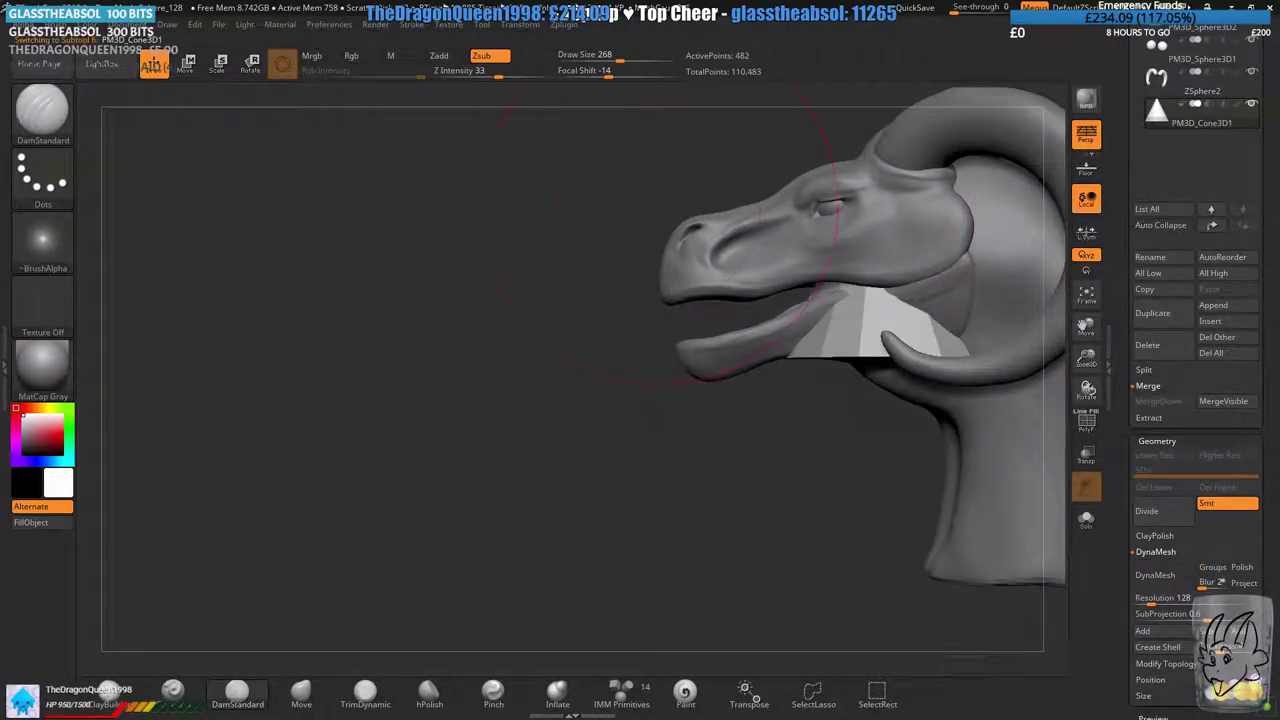
pyautogui.keyDown('alt'); pyautogui.moveTo(620, 212); pyautogui.dragTo(643, 285, button='right'); pyautogui.keyUp('alt')
# - Move the cone out of the head into the empty space in front of the snout
pyautogui.click(526, 26)
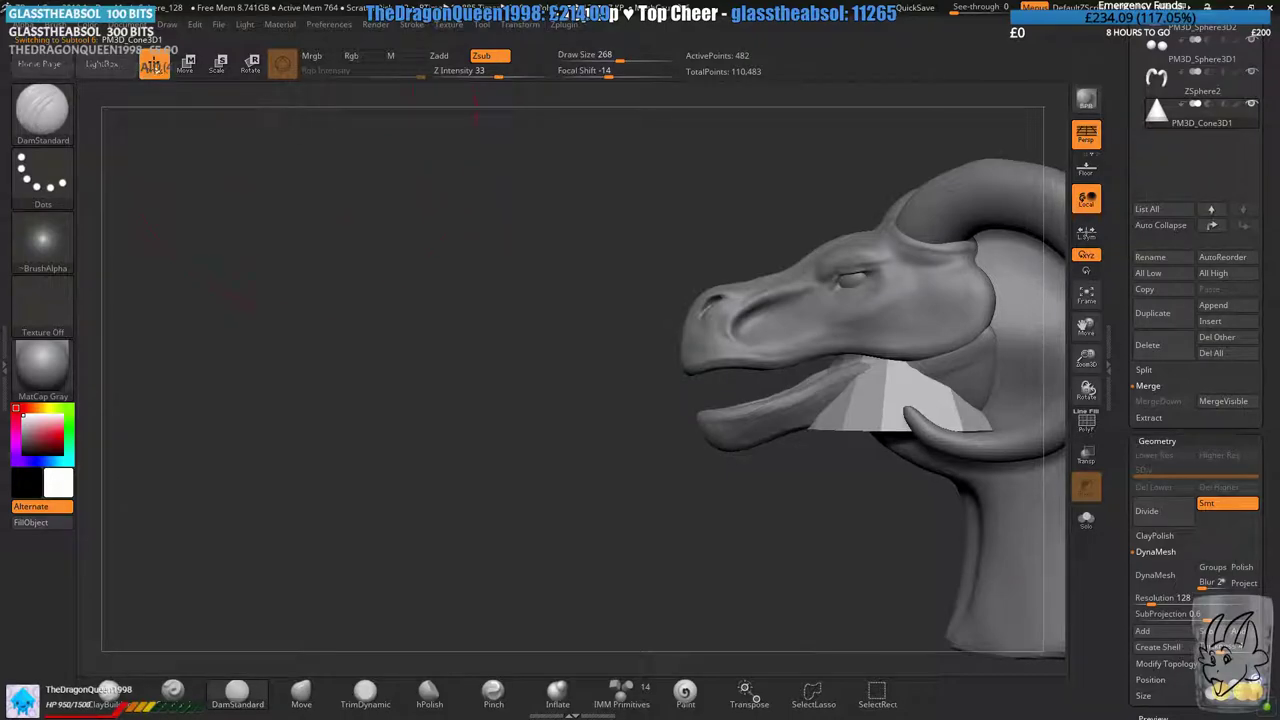
pyautogui.press('w')
pyautogui.moveTo(894, 320); pyautogui.dragTo(427, 320)
pyautogui.keyDown('alt'); pyautogui.moveTo(365, 322); pyautogui.dragTo(467, 342, button='right'); pyautogui.keyUp('alt')
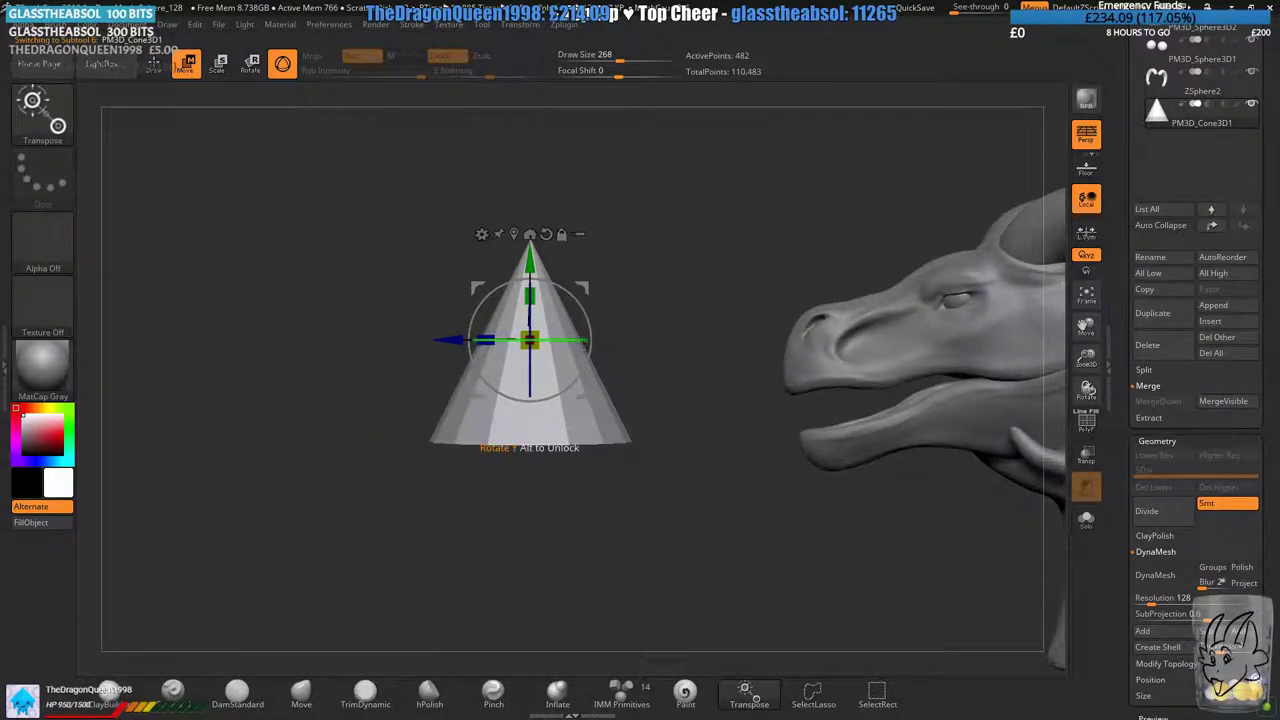
# - Rotate the cone so its tip points downward and scale it down to tooth size
pyautogui.keyDown('shift'); pyautogui.moveTo(470, 340); pyautogui.dragTo(591, 340); pyautogui.keyUp('shift')
pyautogui.moveTo(600, 400); pyautogui.dragTo(750, 400, button='right')
pyautogui.moveTo(530, 340); pyautogui.dragTo(489, 342)
pyautogui.keyDown('ctrl'); pyautogui.moveTo(489, 342); pyautogui.dragTo(620, 390, button='right'); pyautogui.keyUp('ctrl')
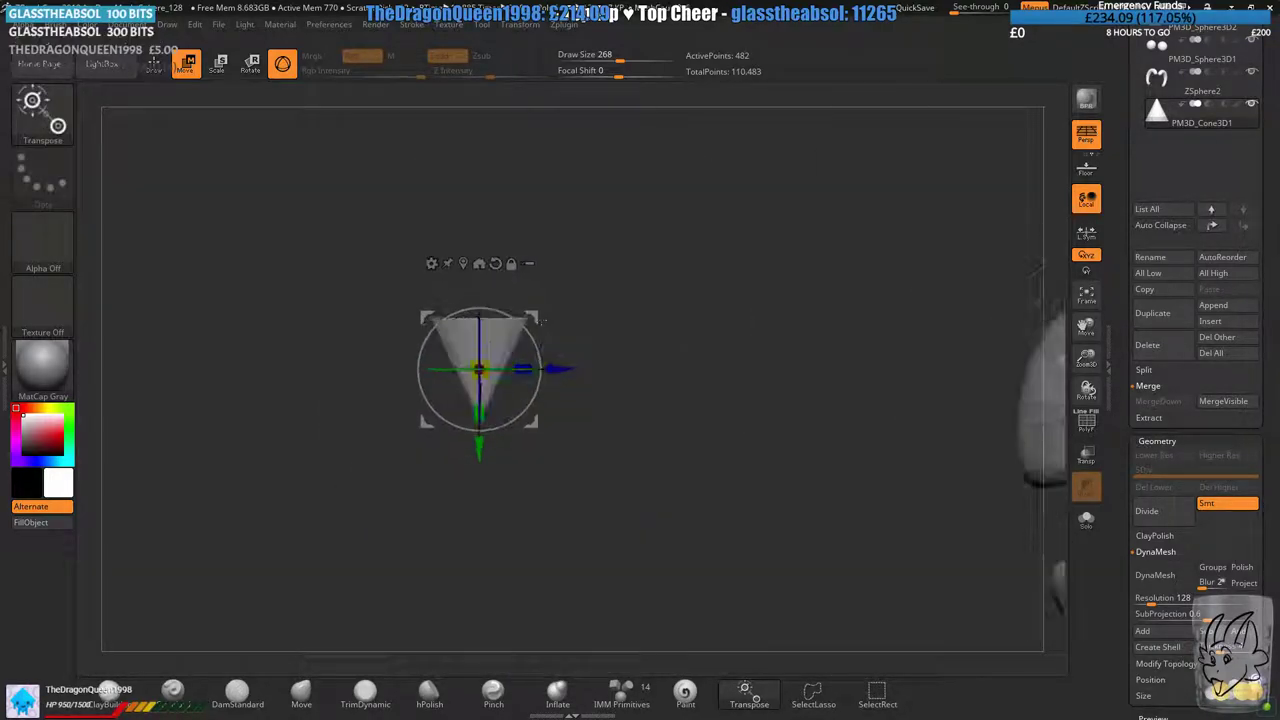
pyautogui.keyDown('alt'); pyautogui.moveTo(510, 380); pyautogui.dragTo(564, 360, button='right'); pyautogui.keyUp('alt')
pyautogui.moveTo(576, 350); pyautogui.dragTo(576, 354)
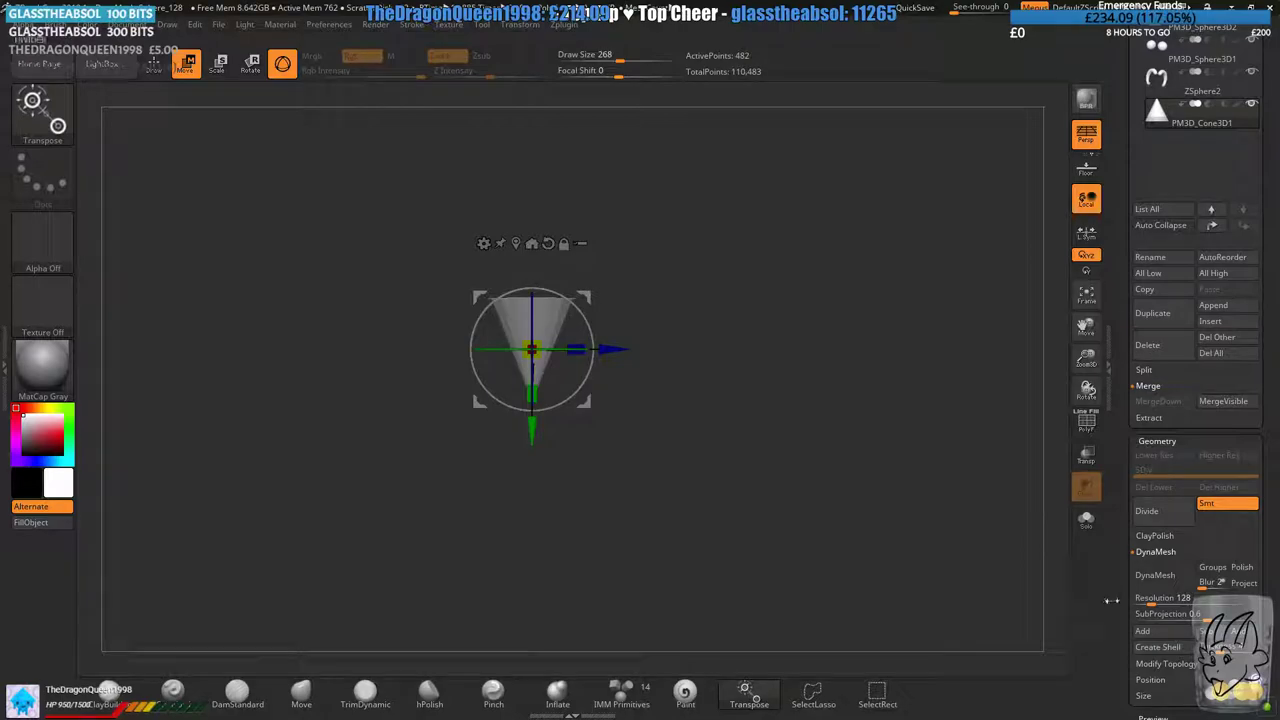
# - Convert the cone to a DynaMesh at resolution 272, undoing the trial at resolution 128
pyautogui.click(1157, 575)
pyautogui.press('q')
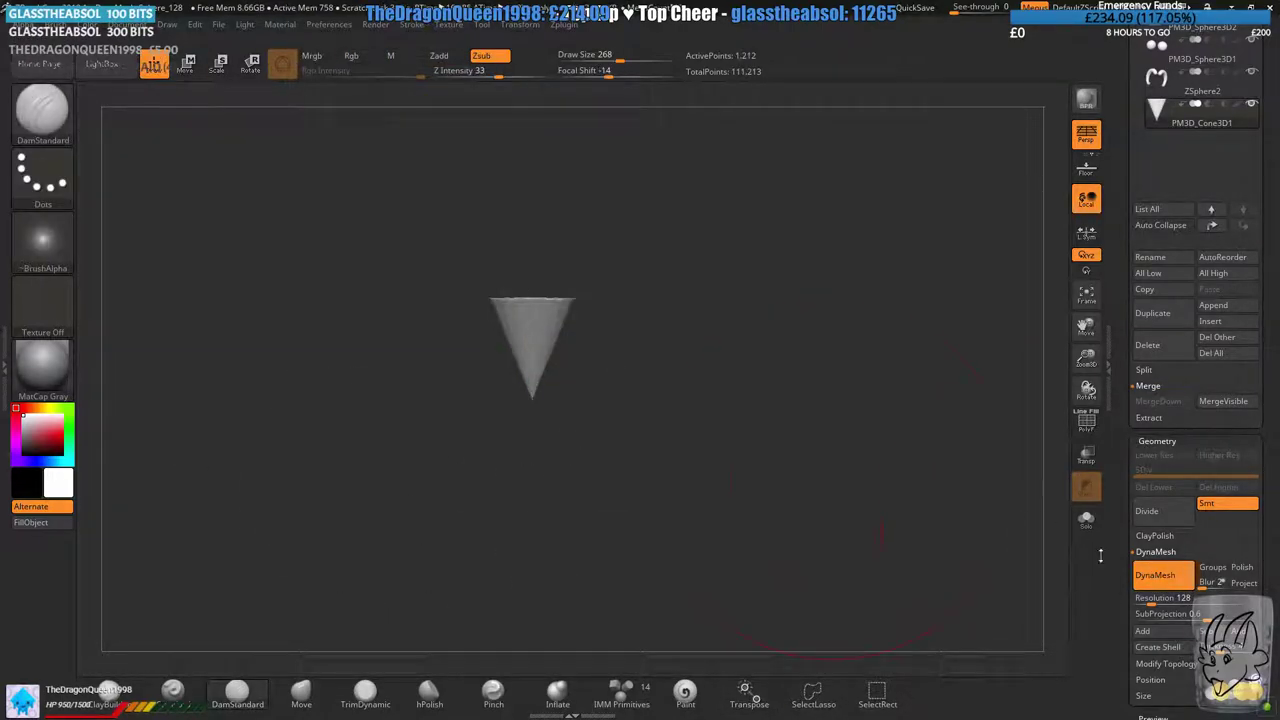
pyautogui.moveTo(1148, 601)
pyautogui.hotkey('ctrl', 'z')
pyautogui.moveTo(1148, 599); pyautogui.dragTo(1169, 592)
pyautogui.click(1156, 575)
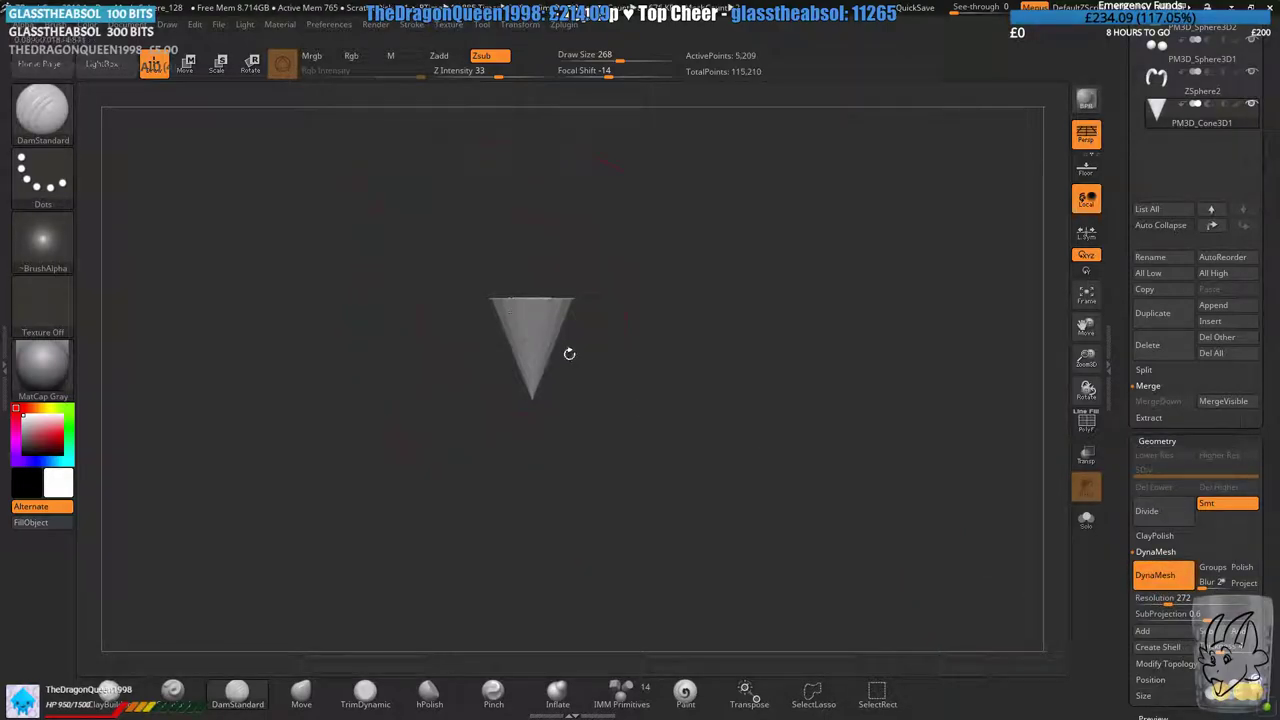
# - Bend the cone into a curved fang using the Move brush at draw size 268
pyautogui.click(301, 692)
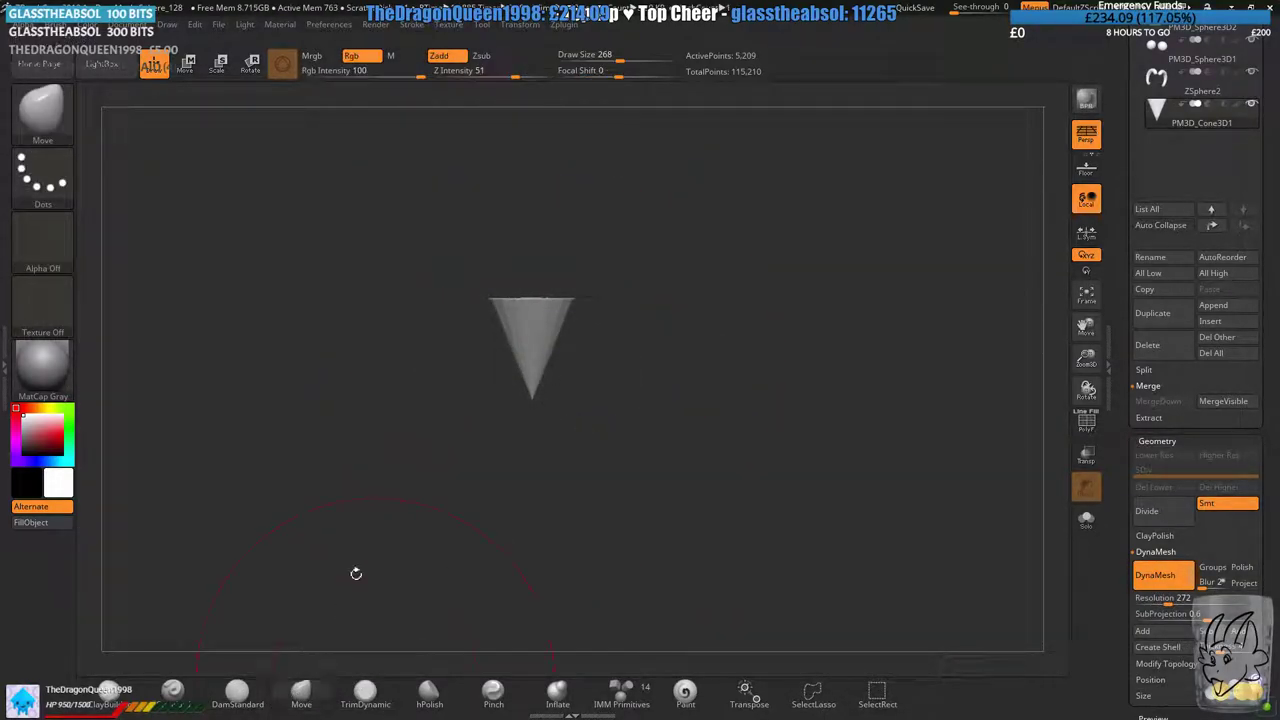
pyautogui.keyDown('alt'); pyautogui.moveTo(357, 571); pyautogui.dragTo(400, 620); pyautogui.keyUp('alt')
pyautogui.keyDown('ctrl'); pyautogui.moveTo(541, 371); pyautogui.dragTo(526, 314, button='right'); pyautogui.keyUp('ctrl')
pyautogui.moveTo(568, 304)
pyautogui.mouseDown()
pyautogui.moveTo(459, 285)
pyautogui.moveTo(435, 264)
pyautogui.moveTo(426, 226)
pyautogui.mouseUp()
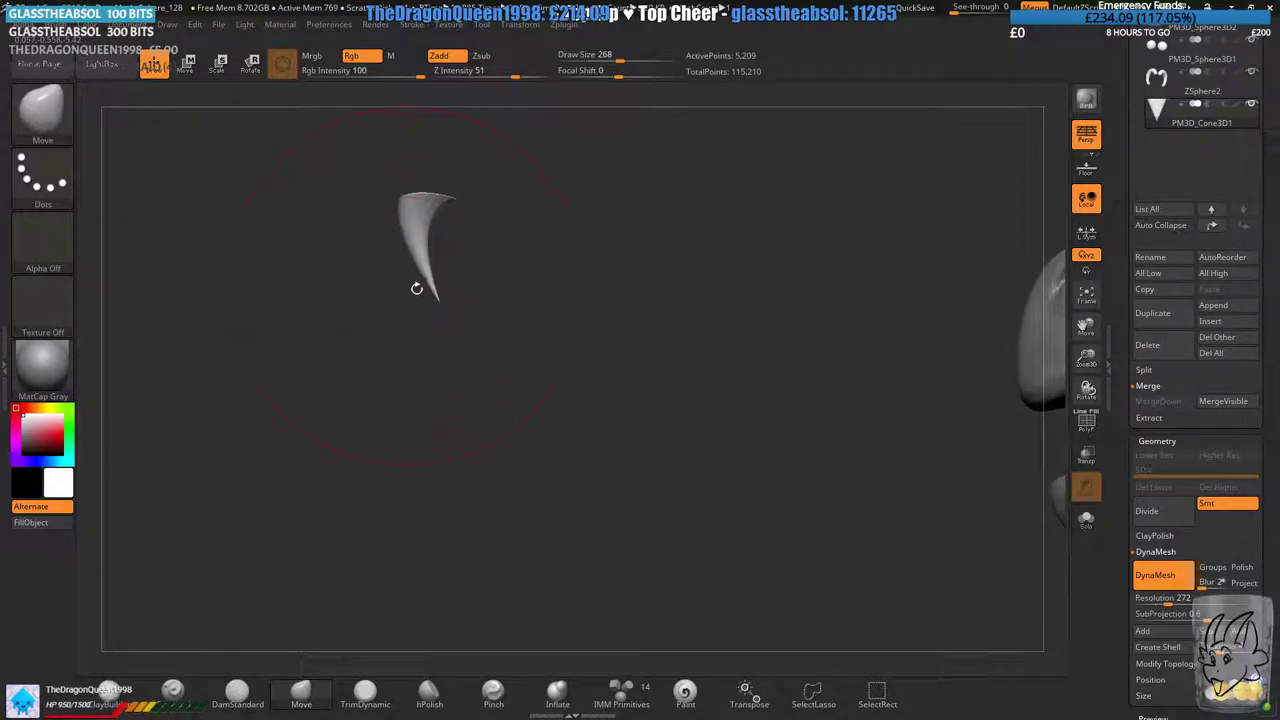
pyautogui.moveTo(417, 288); pyautogui.dragTo(399, 327)
# - Thicken the fang with the Inflate brush at draw size 268 and remesh it
pyautogui.click(557, 692)
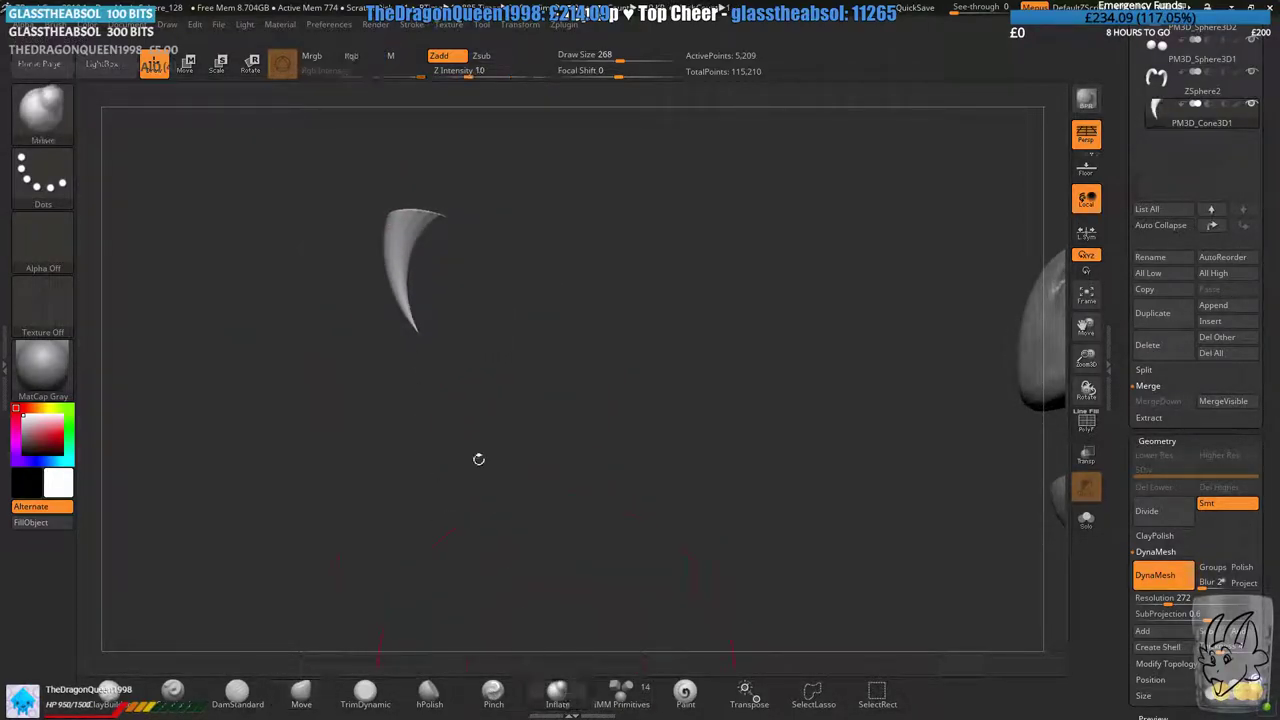
pyautogui.keyDown('alt'); pyautogui.moveTo(477, 457); pyautogui.dragTo(592, 500); pyautogui.keyUp('alt')
pyautogui.keyDown('ctrl'); pyautogui.moveTo(509, 274); pyautogui.dragTo(509, 303, button='right'); pyautogui.keyUp('ctrl')
pyautogui.moveTo(509, 303); pyautogui.dragTo(516, 337)
pyautogui.keyDown('ctrl'); pyautogui.moveTo(594, 357); pyautogui.dragTo(618, 375); pyautogui.keyUp('ctrl')
pyautogui.moveTo(618, 360)
pyautogui.mouseDown()
pyautogui.moveTo(608, 338)
pyautogui.moveTo(578, 341)
pyautogui.moveTo(430, 290)
pyautogui.moveTo(523, 303)
pyautogui.mouseUp()
pyautogui.keyDown('ctrl'); pyautogui.moveTo(371, 351); pyautogui.dragTo(310, 500, button='right'); pyautogui.keyUp('ctrl')
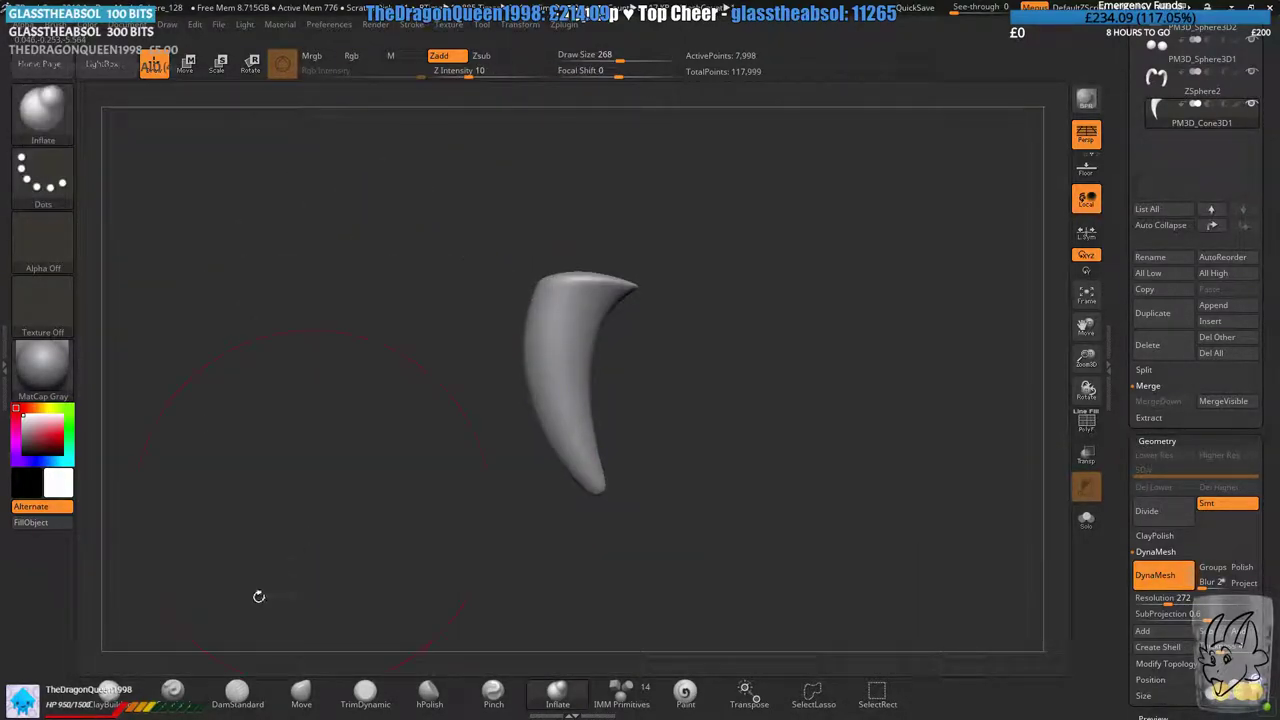
# - Pull the top of the fang's root upward with the Move brush at draw size 104
pyautogui.click(301, 690)
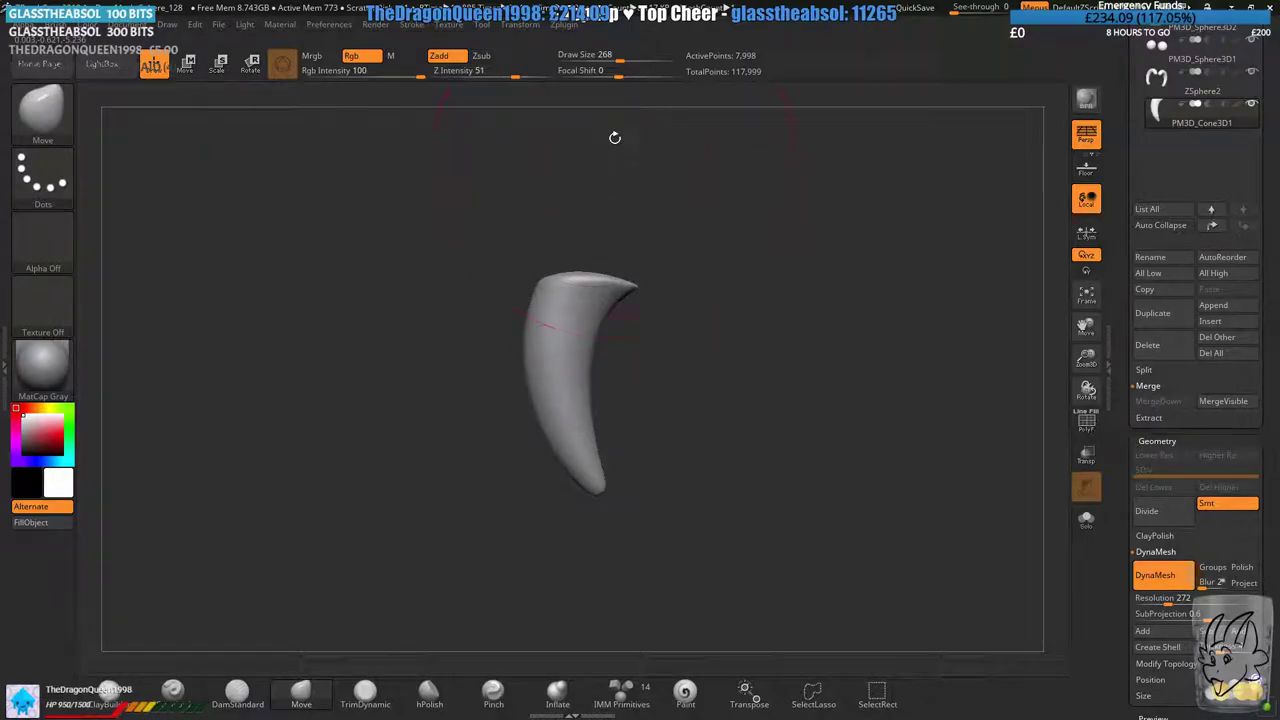
pyautogui.moveTo(620, 58); pyautogui.dragTo(607, 58)
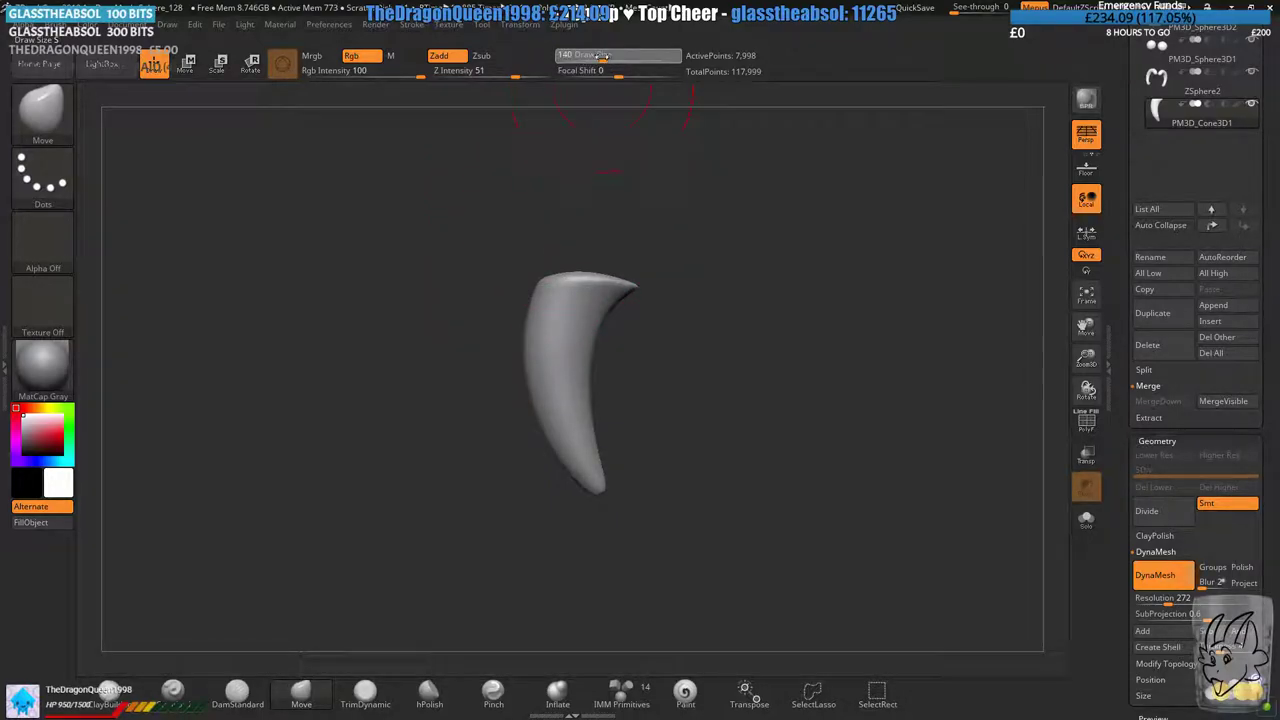
pyautogui.moveTo(608, 58); pyautogui.dragTo(590, 59)
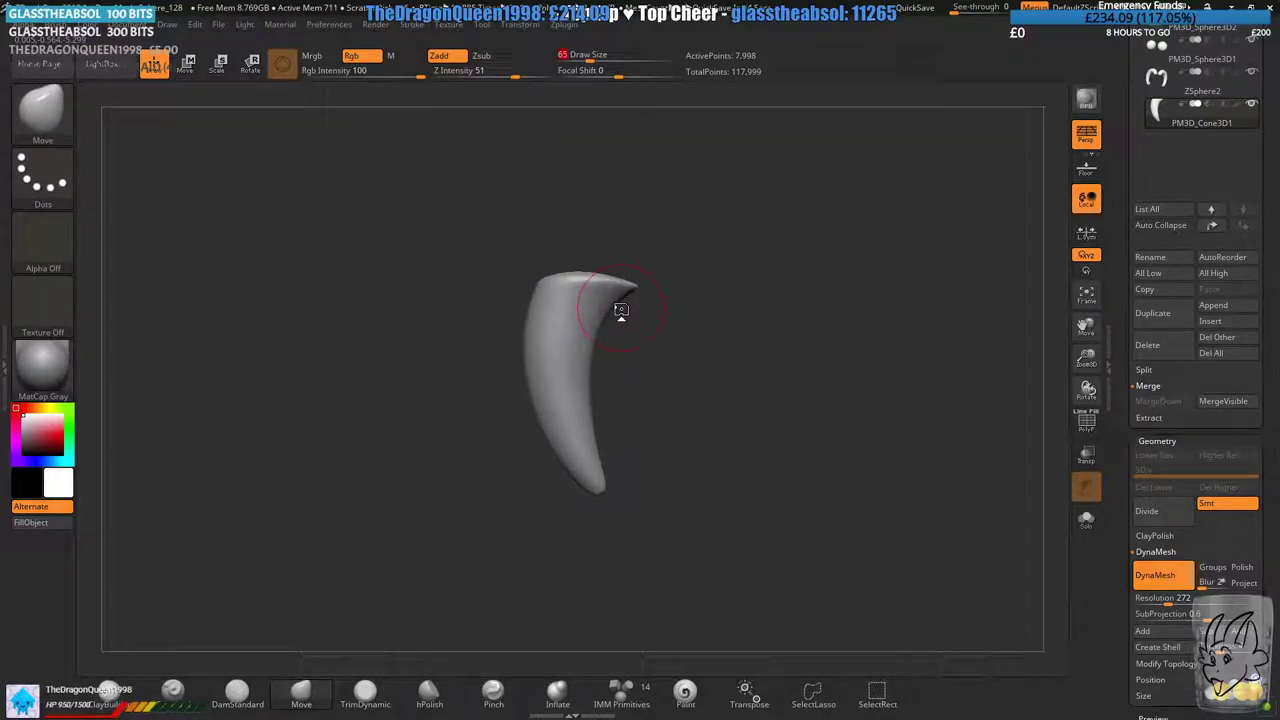
pyautogui.moveTo(646, 239)
pyautogui.keyDown('alt'); pyautogui.mouseDown(button='right')
pyautogui.moveTo(691, 307)
pyautogui.moveTo(693, 290)
pyautogui.mouseUp(button='right'); pyautogui.keyUp('alt')
pyautogui.moveTo(590, 58); pyautogui.dragTo(597, 58)
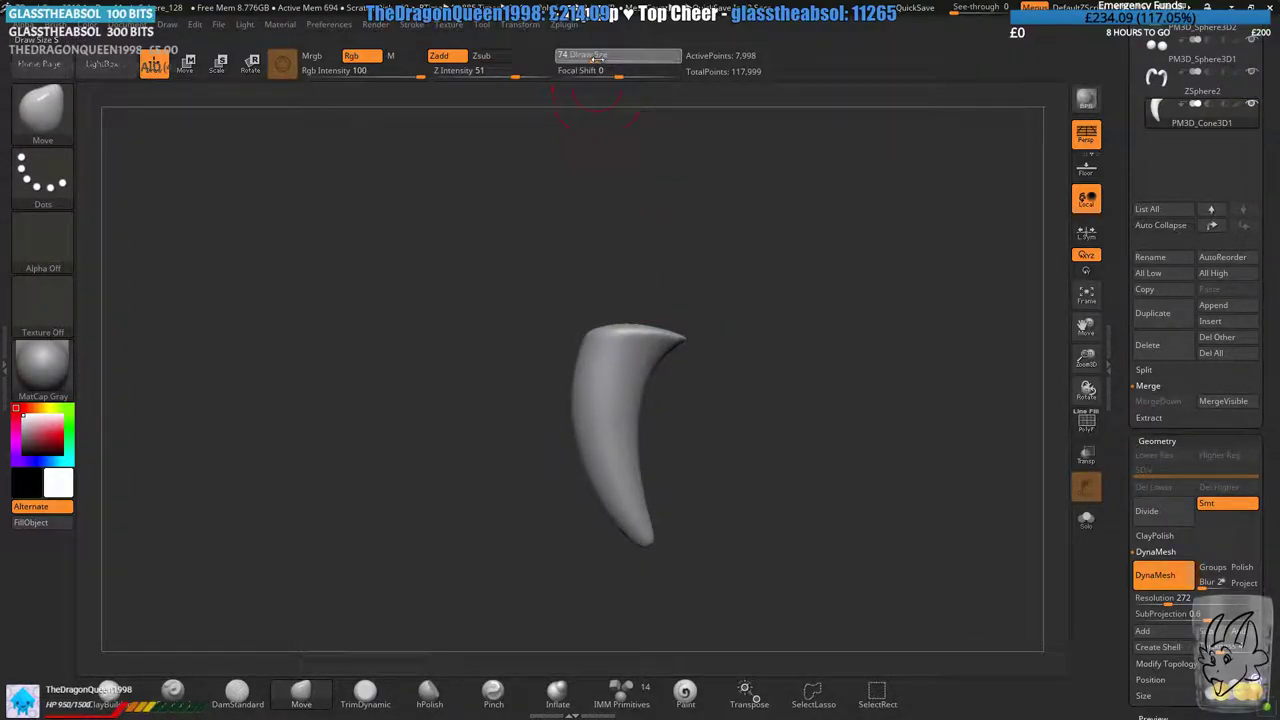
pyautogui.keyDown('ctrl'); pyautogui.moveTo(650, 285); pyautogui.dragTo(652, 320, button='right'); pyautogui.keyUp('ctrl')
pyautogui.moveTo(617, 315); pyautogui.dragTo(631, 283)
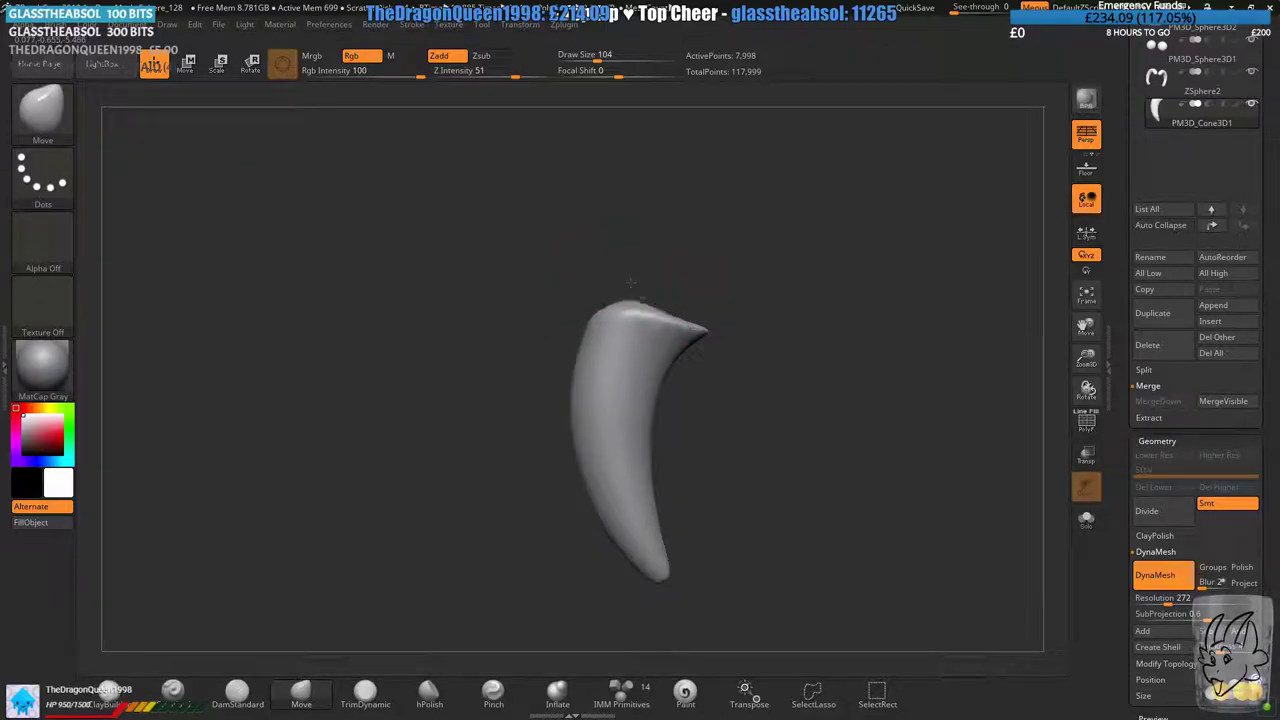
# - Reshape the fang's root with Move strokes, raising its rear corner into a blunt, backward-leaning end
pyautogui.moveTo(673, 299); pyautogui.dragTo(686, 286, button='right')
pyautogui.moveTo(663, 296); pyautogui.dragTo(674, 284)
pyautogui.moveTo(718, 264); pyautogui.dragTo(711, 270, button='right')
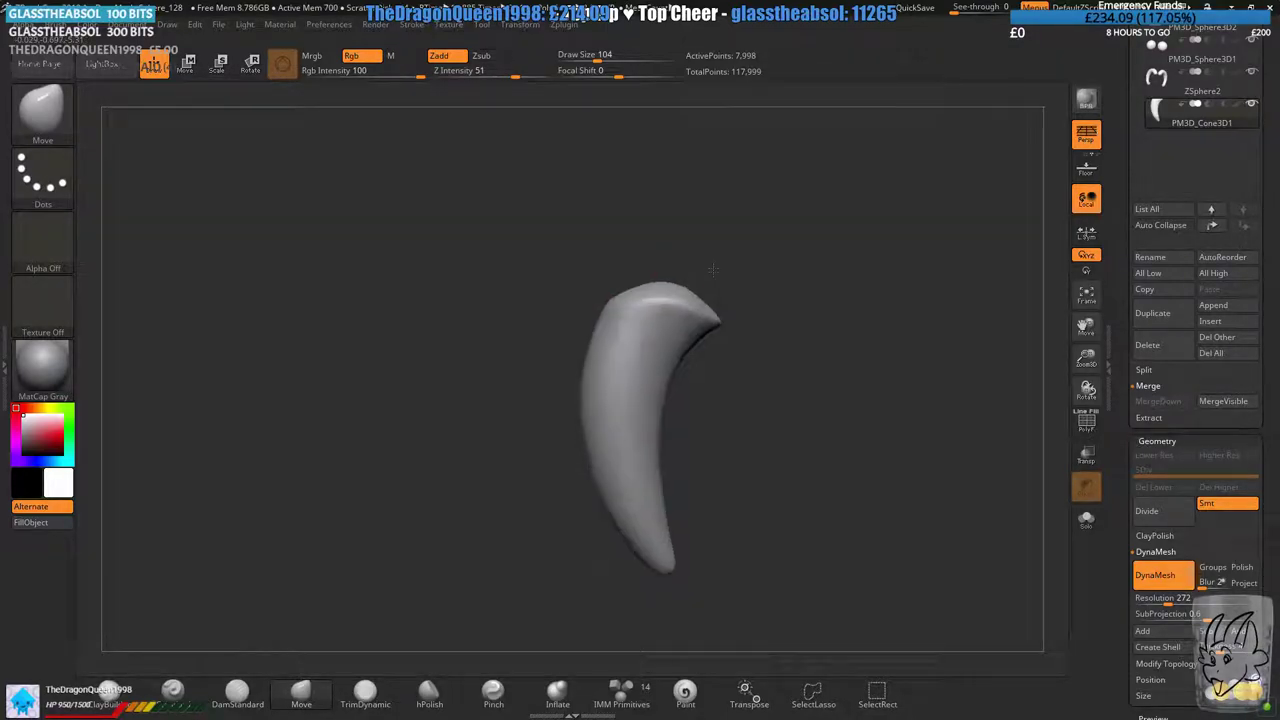
pyautogui.moveTo(683, 302)
pyautogui.mouseDown()
pyautogui.moveTo(696, 293)
pyautogui.moveTo(652, 268)
pyautogui.mouseUp()
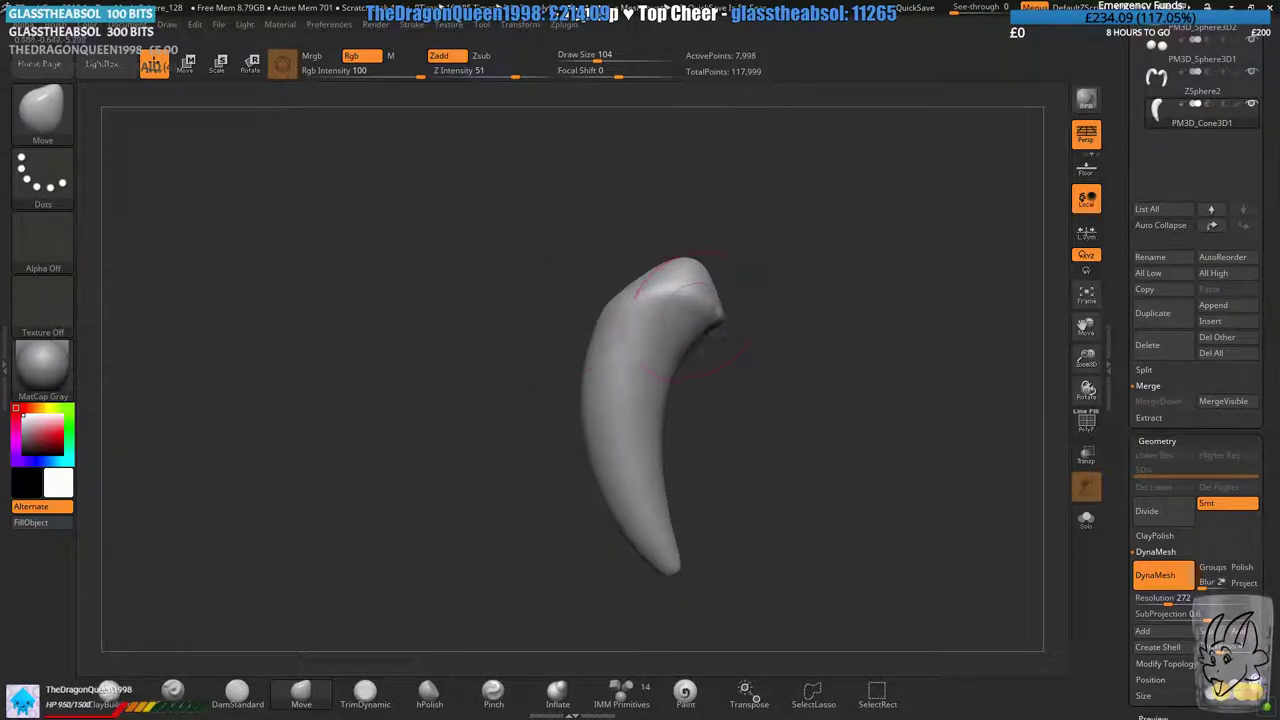
pyautogui.moveTo(680, 300)
pyautogui.mouseDown()
pyautogui.moveTo(690, 295)
pyautogui.moveTo(680, 300)
pyautogui.mouseUp()
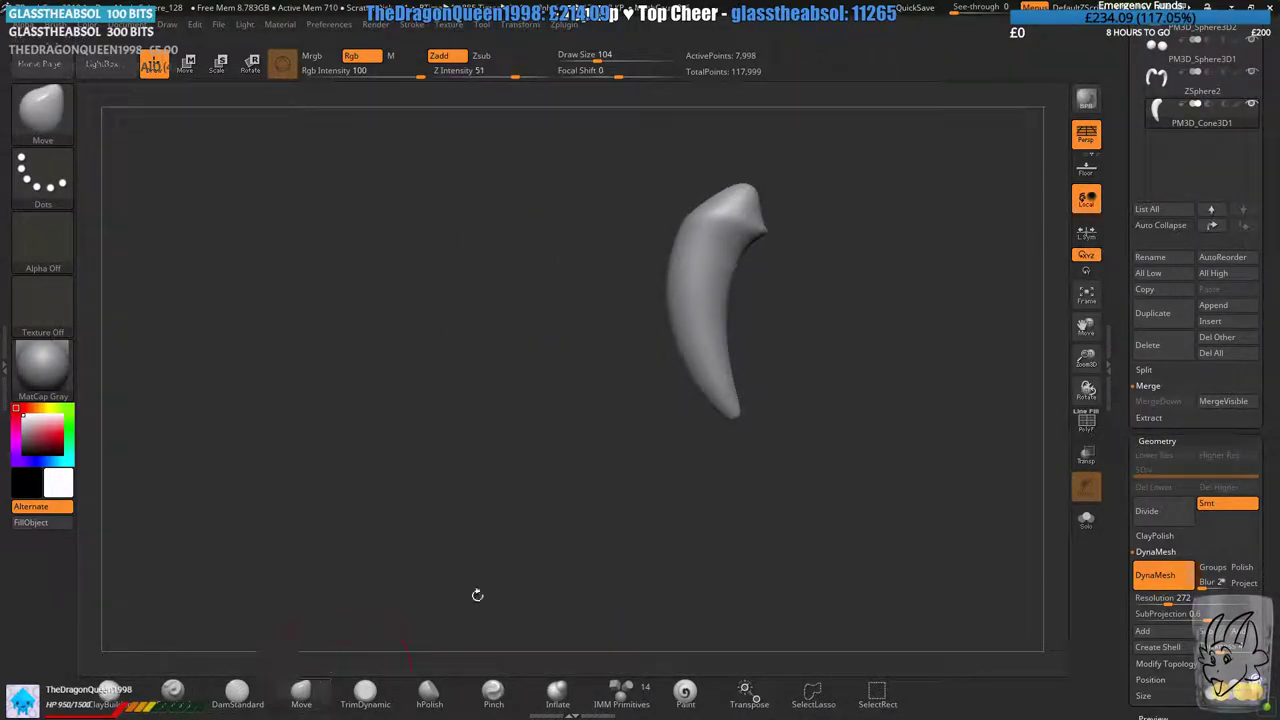
# - Taper the fang's tip to a finer point with the Move brush and remesh the tooth
pyautogui.moveTo(740, 423)
pyautogui.keyDown('ctrl'); pyautogui.mouseDown(button='right')
pyautogui.moveTo(716, 411)
pyautogui.moveTo(728, 427)
pyautogui.mouseUp(button='right'); pyautogui.keyUp('ctrl')
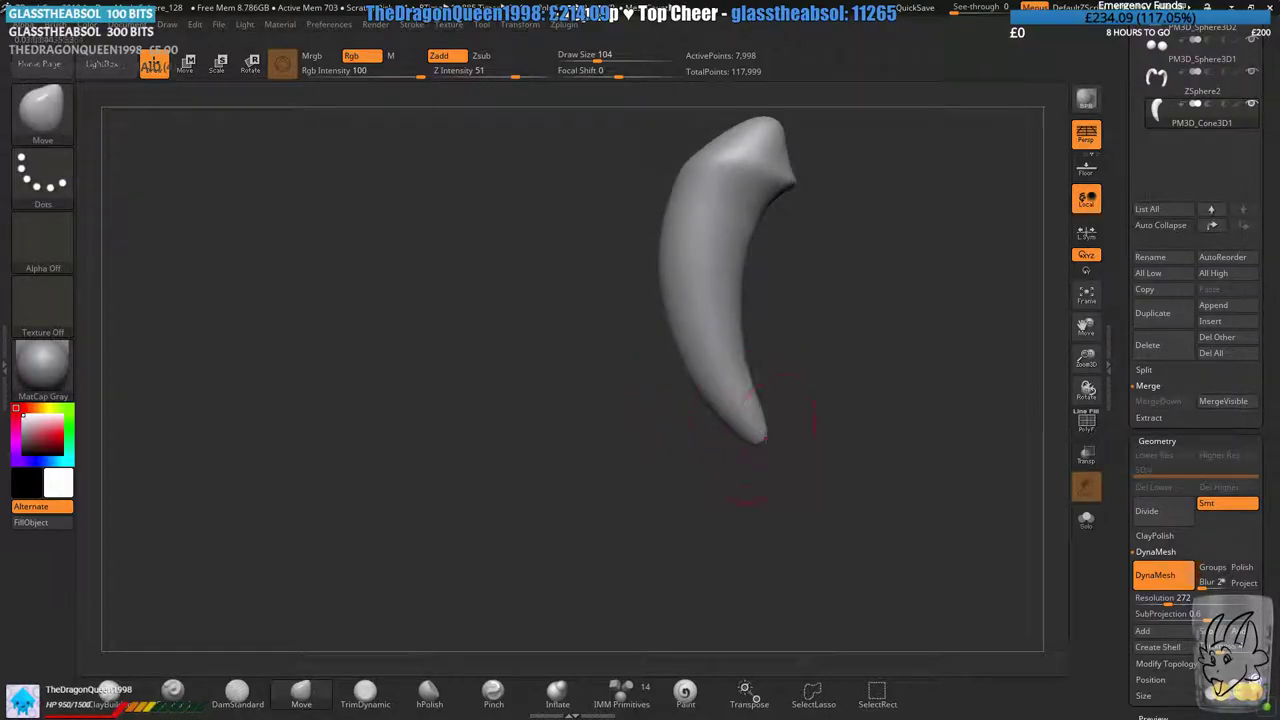
pyautogui.moveTo(766, 420); pyautogui.dragTo(745, 432)
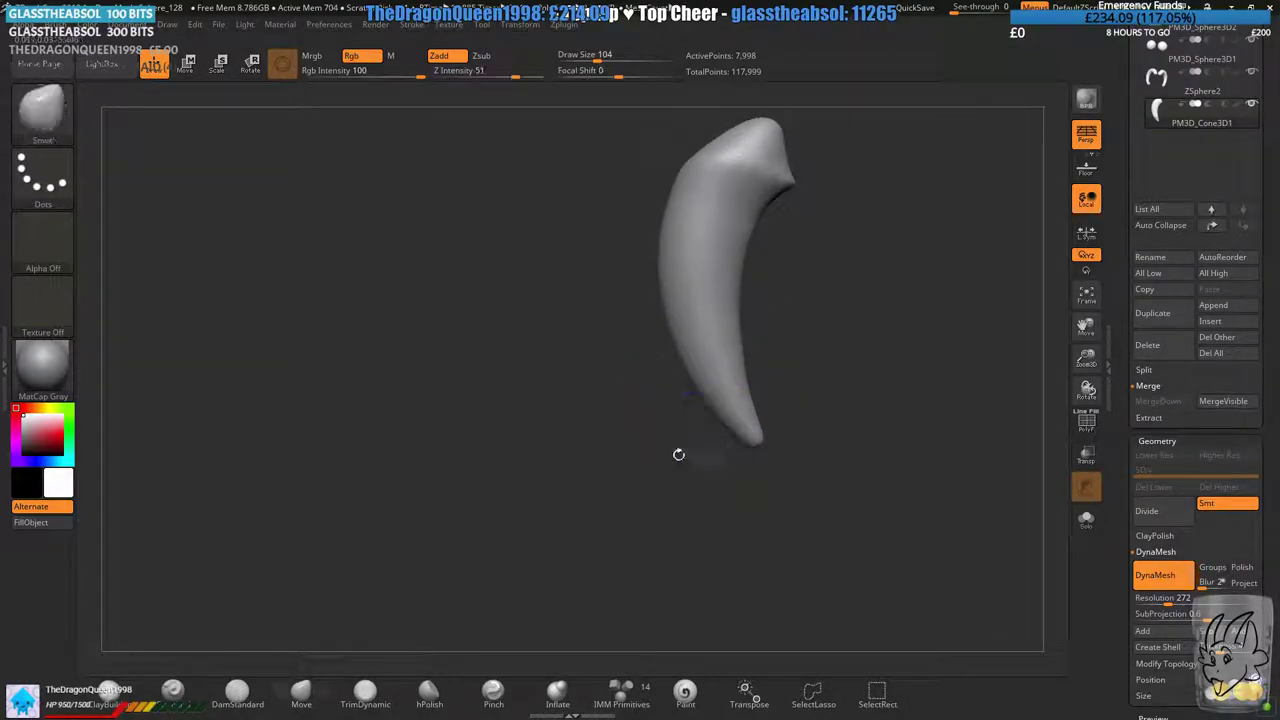
pyautogui.keyDown('alt'); pyautogui.moveTo(677, 454); pyautogui.dragTo(540, 501, button='right'); pyautogui.keyUp('alt')
pyautogui.keyDown('ctrl'); pyautogui.moveTo(442, 466); pyautogui.dragTo(519, 555); pyautogui.keyUp('ctrl')
# - Isolate the fang and work lengthwise along it with the Pinch brush at draw size 177, undoing the first stroke
pyautogui.click(493, 690)
pyautogui.press(']')
pyautogui.press(']')
pyautogui.press(']')
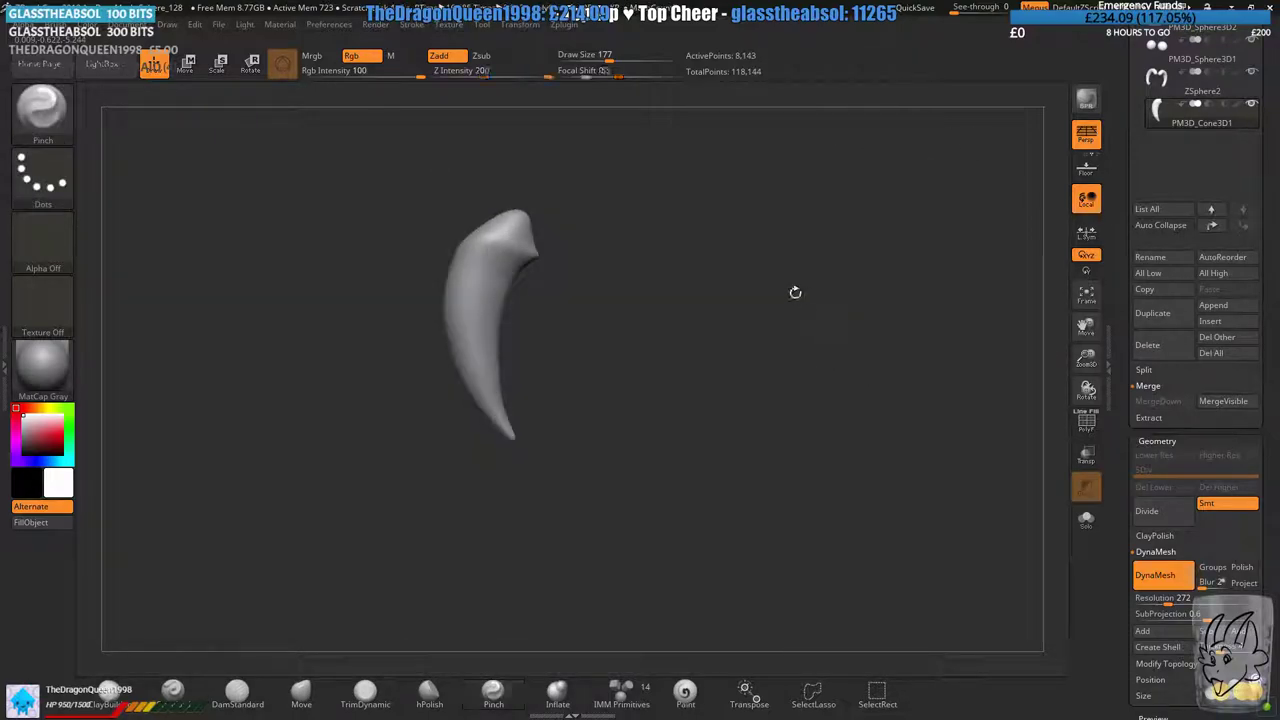
pyautogui.moveTo(795, 292)
pyautogui.mouseDown()
pyautogui.moveTo(731, 283)
pyautogui.moveTo(697, 363)
pyautogui.moveTo(671, 378)
pyautogui.moveTo(711, 470)
pyautogui.mouseUp()
pyautogui.click(1086, 519)
pyautogui.moveTo(735, 600)
pyautogui.mouseDown()
pyautogui.moveTo(723, 514)
pyautogui.moveTo(653, 467)
pyautogui.mouseUp()
pyautogui.hotkey('ctrl', 'z')
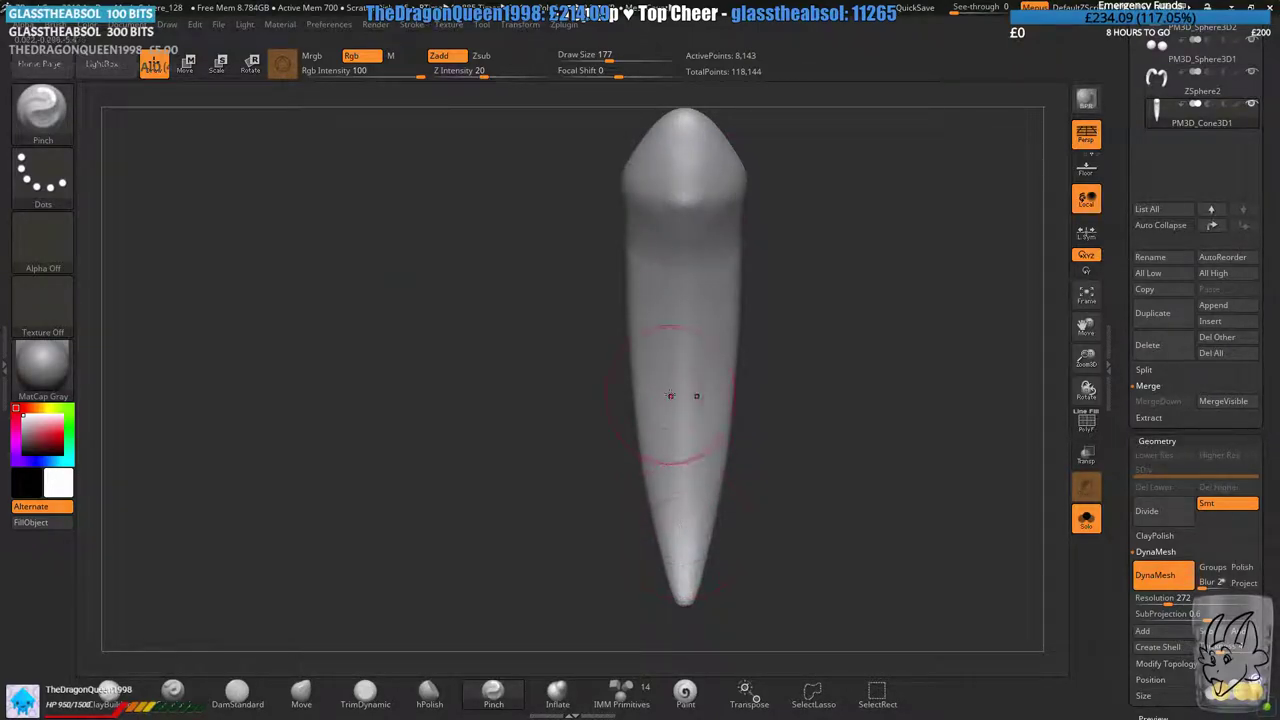
pyautogui.moveTo(752, 228); pyautogui.dragTo(666, 405)
# - Refine the fang's curve and inner edge near the tip with the Move brush at draw size 177 and remesh it
pyautogui.click(301, 695)
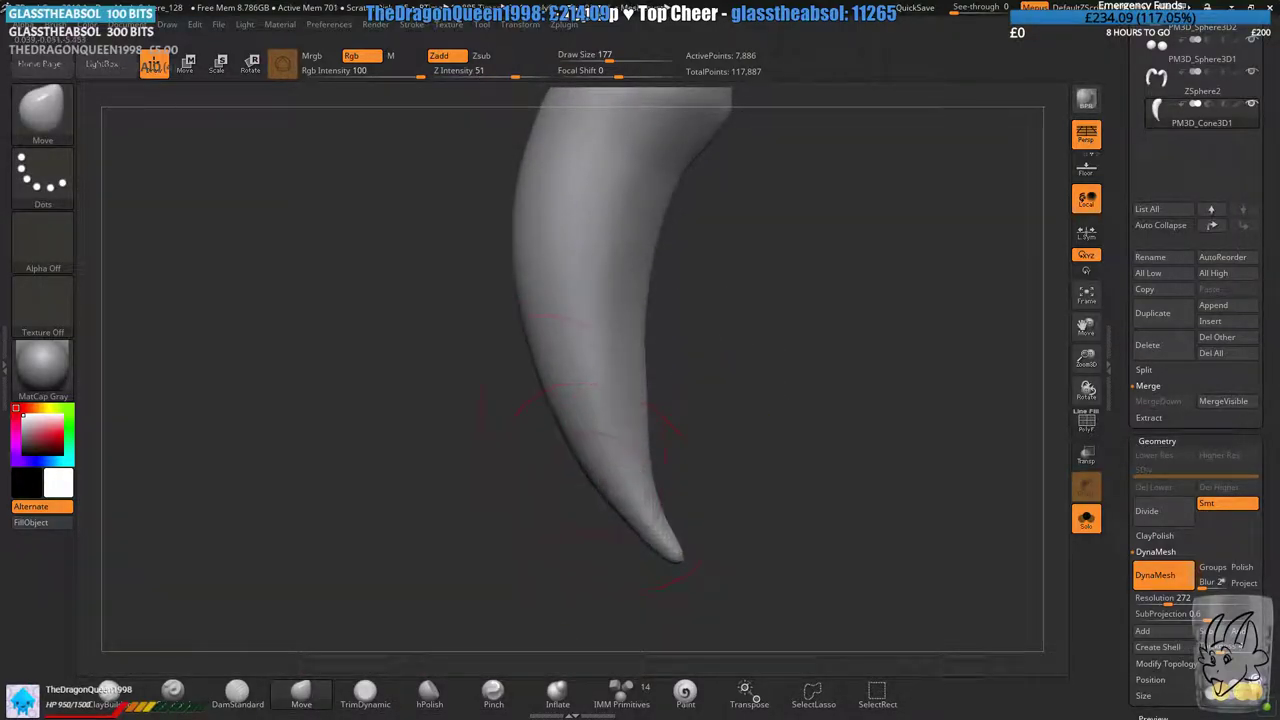
pyautogui.keyDown('alt'); pyautogui.moveTo(534, 173); pyautogui.dragTo(557, 271, button='right'); pyautogui.keyUp('alt')
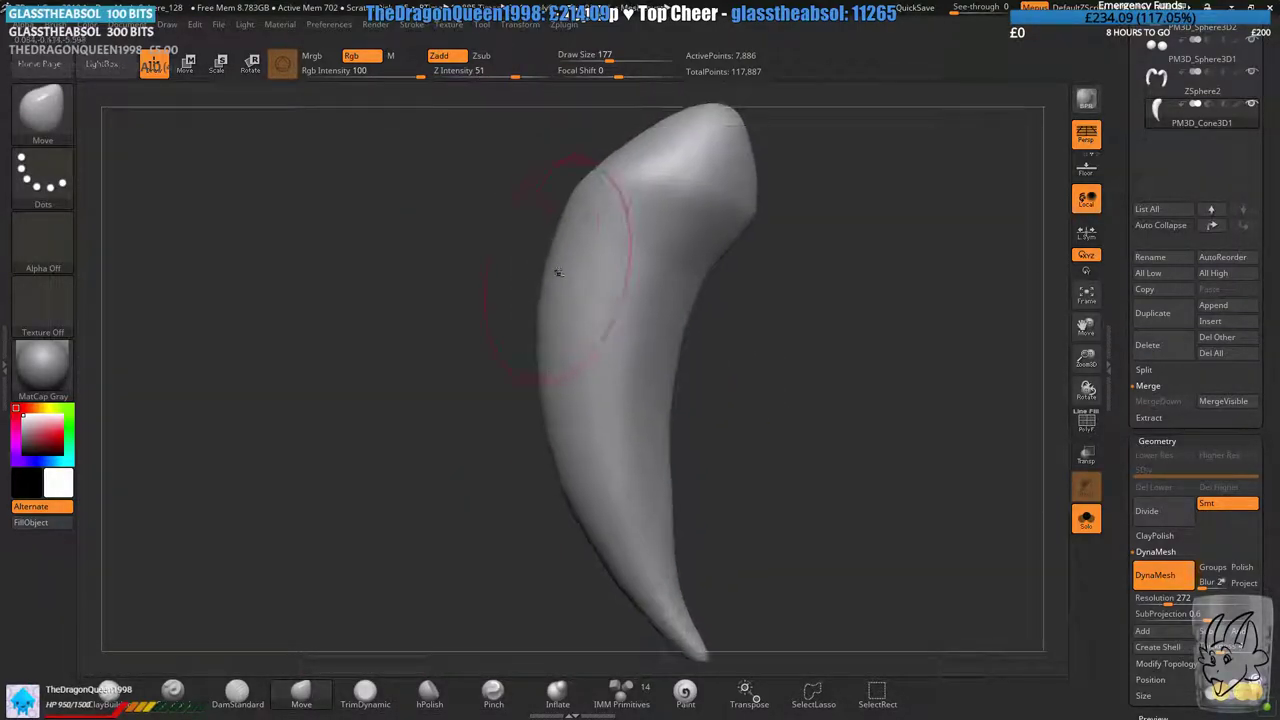
pyautogui.keyDown('ctrl'); pyautogui.moveTo(484, 505); pyautogui.dragTo(456, 356, button='right'); pyautogui.keyUp('ctrl')
pyautogui.keyDown('ctrl'); pyautogui.moveTo(456, 356); pyautogui.dragTo(478, 502); pyautogui.keyUp('ctrl')
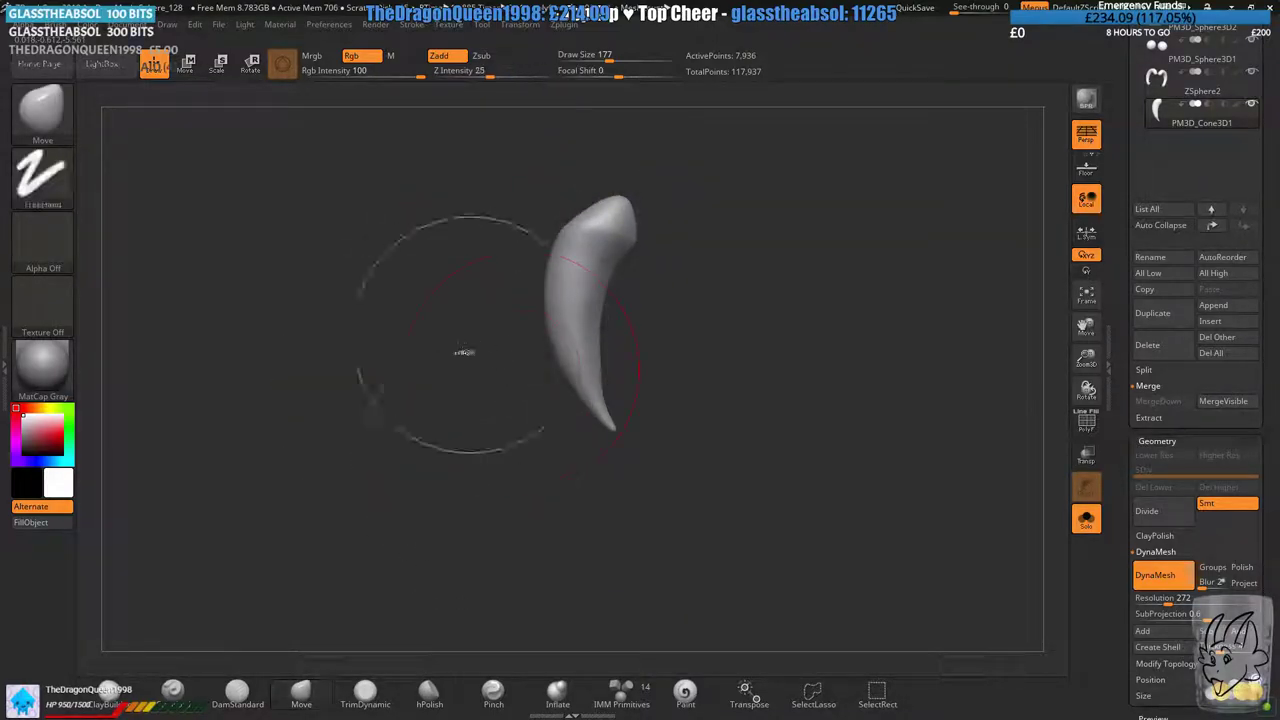
pyautogui.keyDown('ctrl'); pyautogui.moveTo(465, 348); pyautogui.dragTo(502, 470, button='right'); pyautogui.keyUp('ctrl')
pyautogui.keyDown('ctrl'); pyautogui.moveTo(689, 417); pyautogui.dragTo(680, 517, button='right'); pyautogui.keyUp('ctrl')
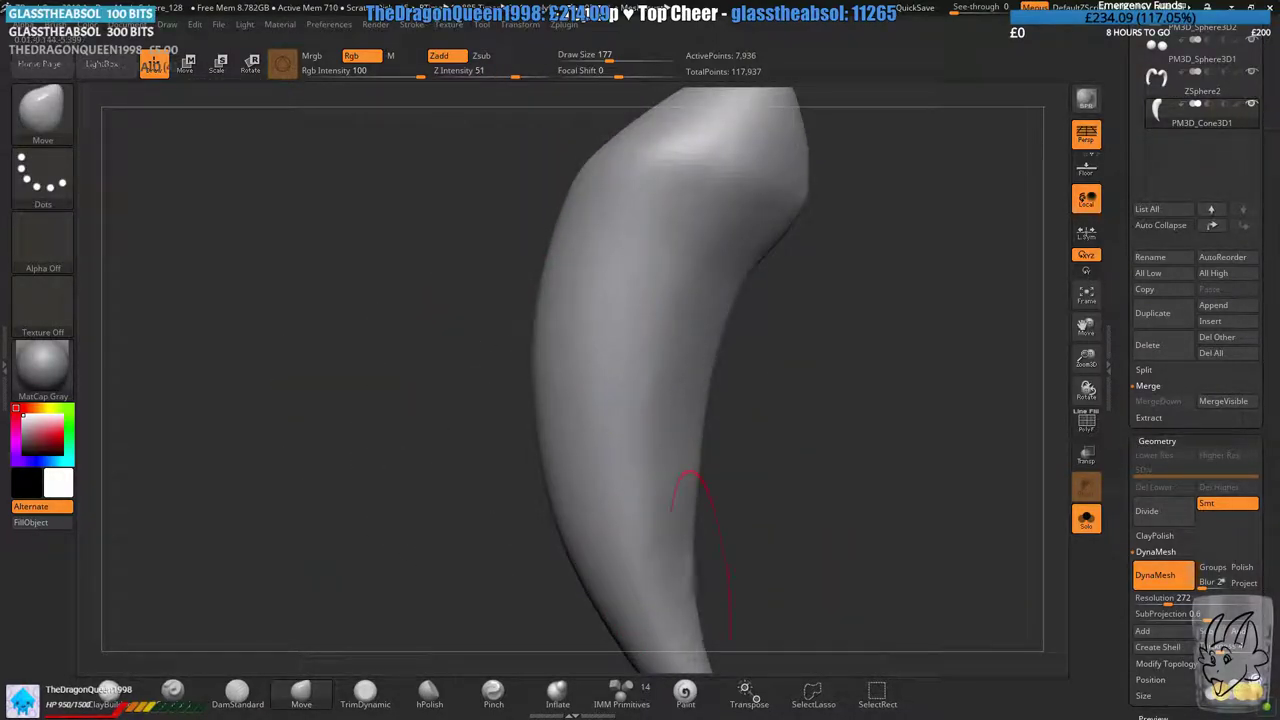
pyautogui.moveTo(695, 580); pyautogui.dragTo(692, 519, button='right')
pyautogui.moveTo(707, 593); pyautogui.dragTo(721, 597)
pyautogui.moveTo(578, 592)
pyautogui.keyDown('ctrl'); pyautogui.mouseDown(button='right')
pyautogui.moveTo(563, 454)
pyautogui.moveTo(578, 360)
pyautogui.moveTo(383, 418)
pyautogui.mouseUp(button='right'); pyautogui.keyUp('ctrl')
# - Pinch along the middle of the fang toward its tip with the Pinch brush at draw size 177
pyautogui.click(489, 690)
pyautogui.keyDown('ctrl'); pyautogui.moveTo(585, 240); pyautogui.dragTo(591, 326, button='right'); pyautogui.keyUp('ctrl')
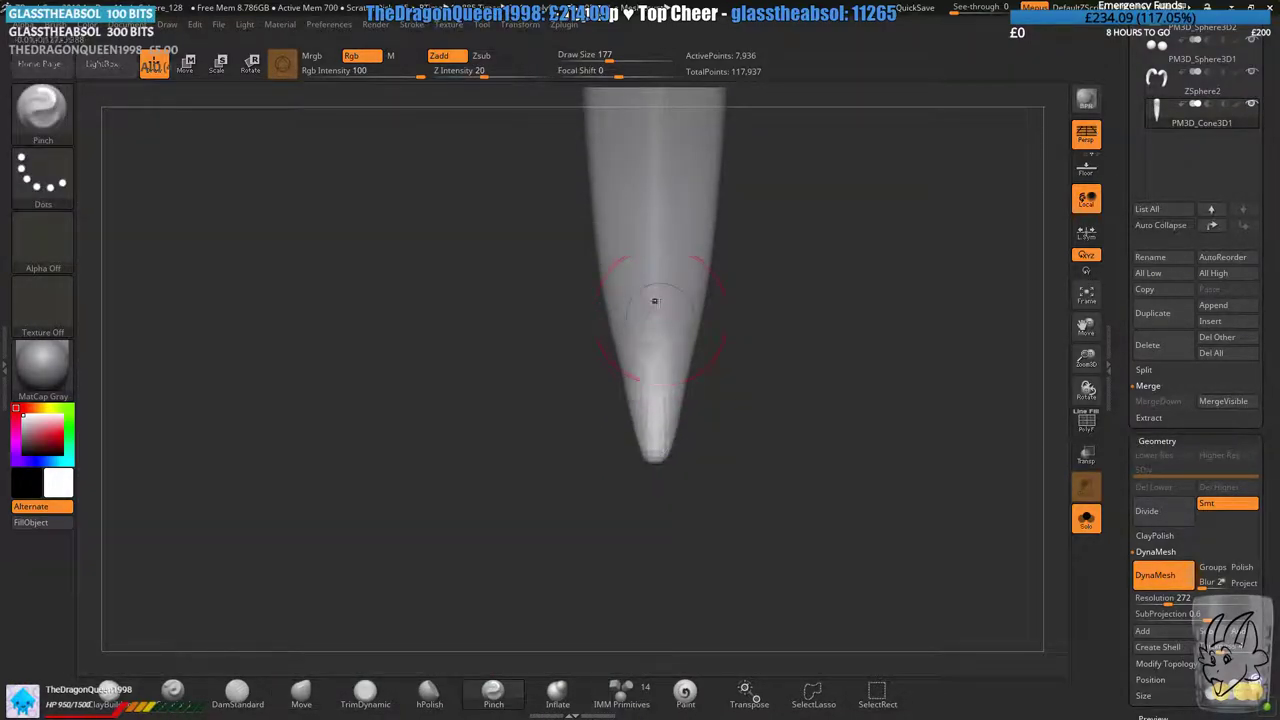
pyautogui.keyDown('alt'); pyautogui.moveTo(660, 240); pyautogui.dragTo(655, 349, button='right'); pyautogui.keyUp('alt')
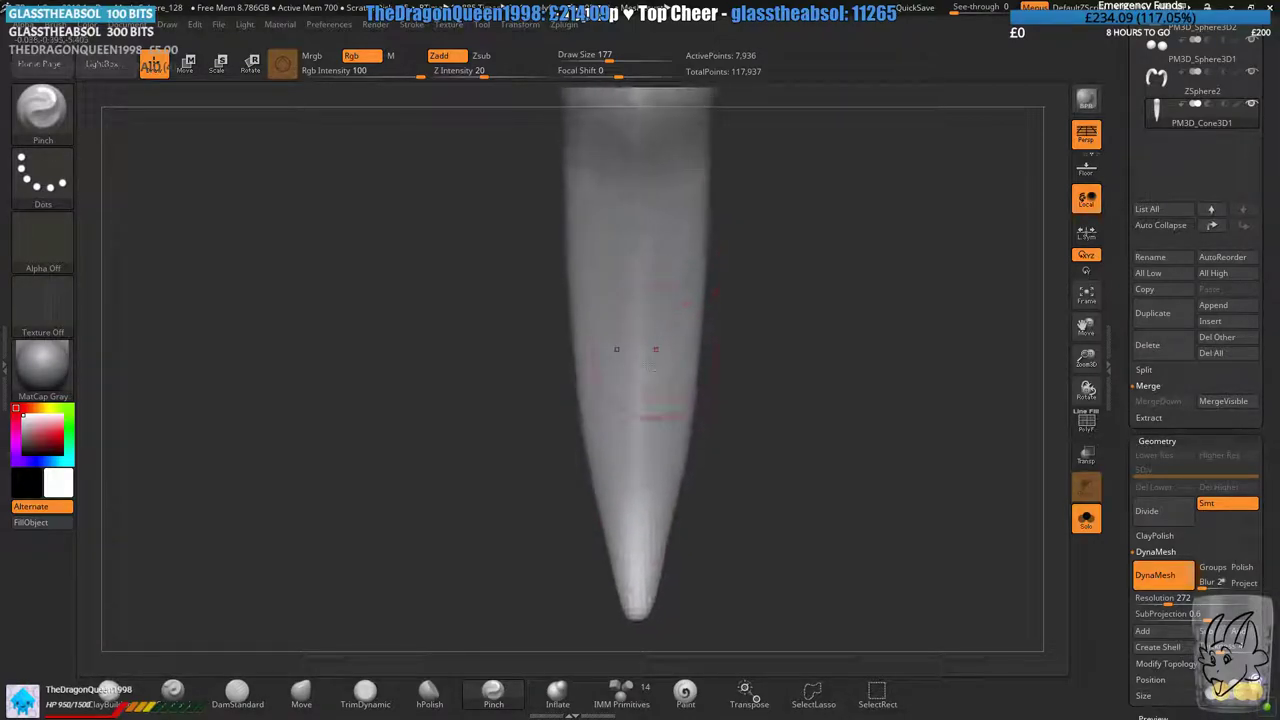
# - Adjust the fang's width along its sides with the Move brush at draw size 445
pyautogui.click(316, 708)
pyautogui.keyDown('alt'); pyautogui.moveTo(536, 398); pyautogui.dragTo(503, 320, button='right'); pyautogui.keyUp('alt')
pyautogui.click(612, 59)
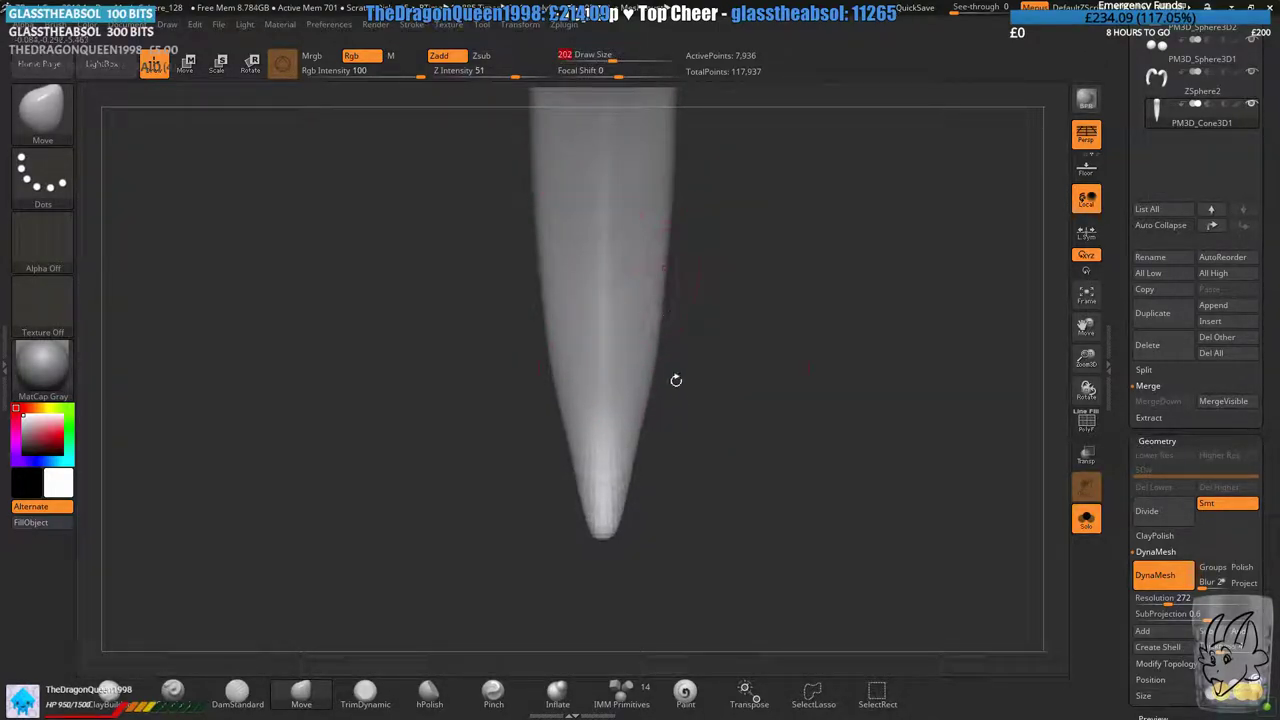
pyautogui.moveTo(612, 59); pyautogui.dragTo(620, 59)
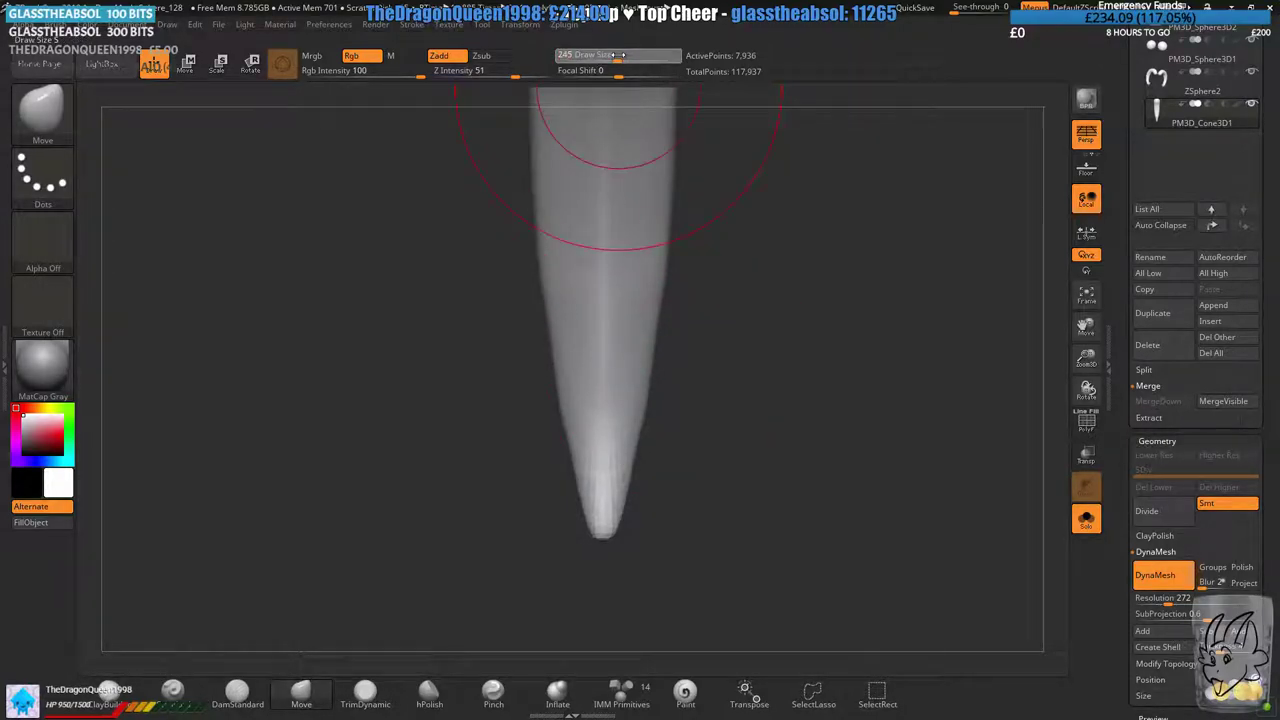
pyautogui.press(']')
pyautogui.press(']')
pyautogui.press(']')
pyautogui.press(']')
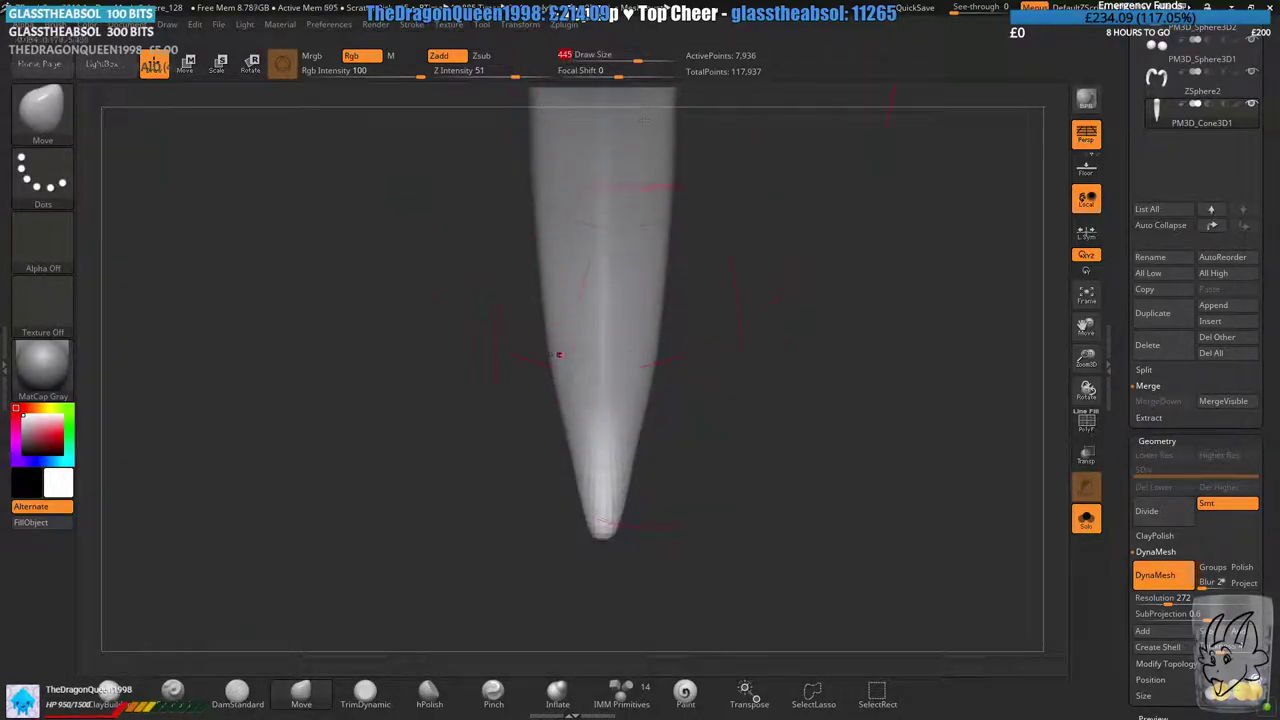
pyautogui.moveTo(659, 349); pyautogui.dragTo(667, 350)
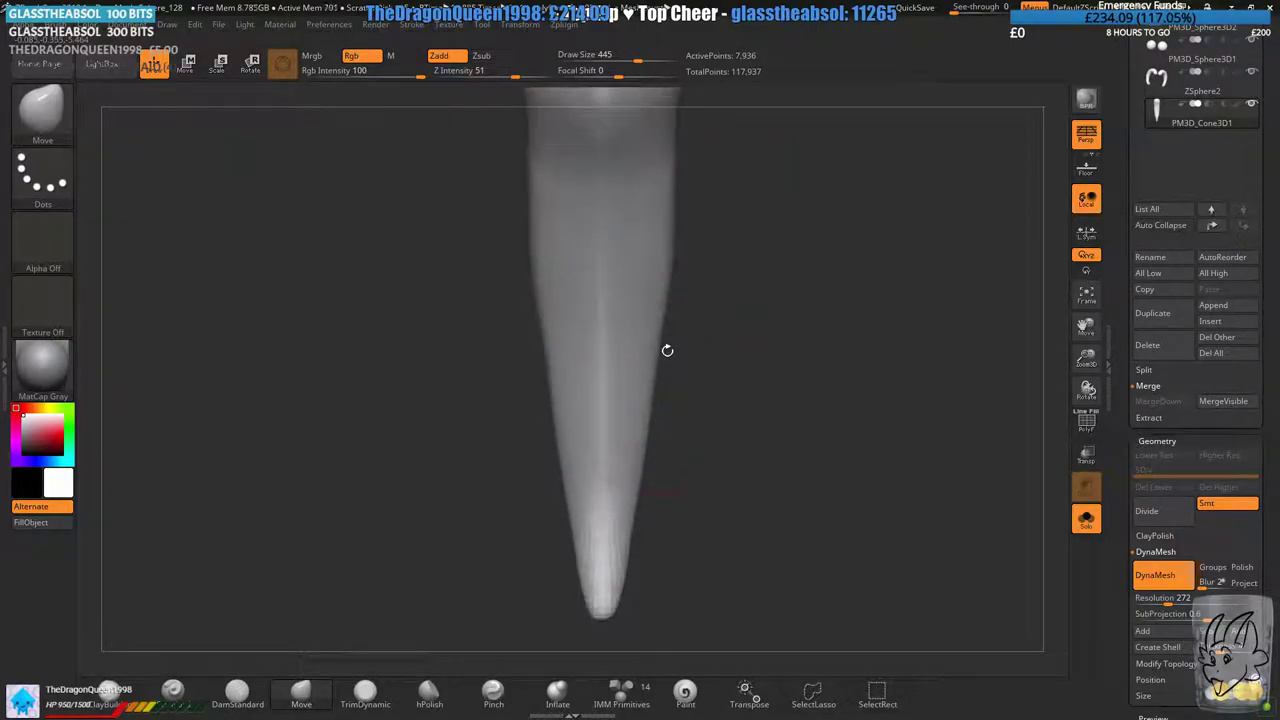
# - Try another large Move stroke on the fang's side, undo it, and remesh the tooth
pyautogui.moveTo(665, 264)
pyautogui.mouseDown()
pyautogui.moveTo(650, 264)
pyautogui.moveTo(703, 268)
pyautogui.moveTo(596, 455)
pyautogui.mouseUp()
pyautogui.hotkey('ctrl', 'z')
pyautogui.keyDown('ctrl'); pyautogui.moveTo(603, 492); pyautogui.dragTo(614, 520, button='right'); pyautogui.keyUp('ctrl')
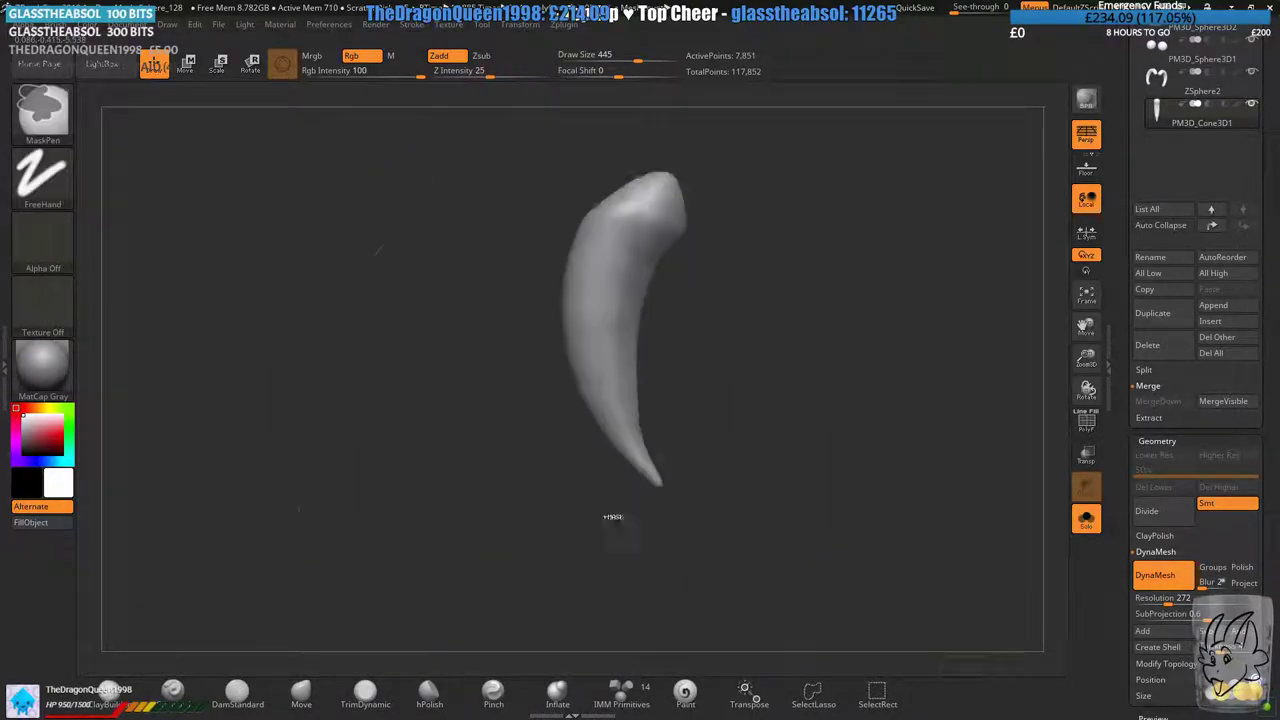
pyautogui.keyDown('ctrl'); pyautogui.moveTo(618, 293); pyautogui.dragTo(629, 327, button='right'); pyautogui.keyUp('ctrl')
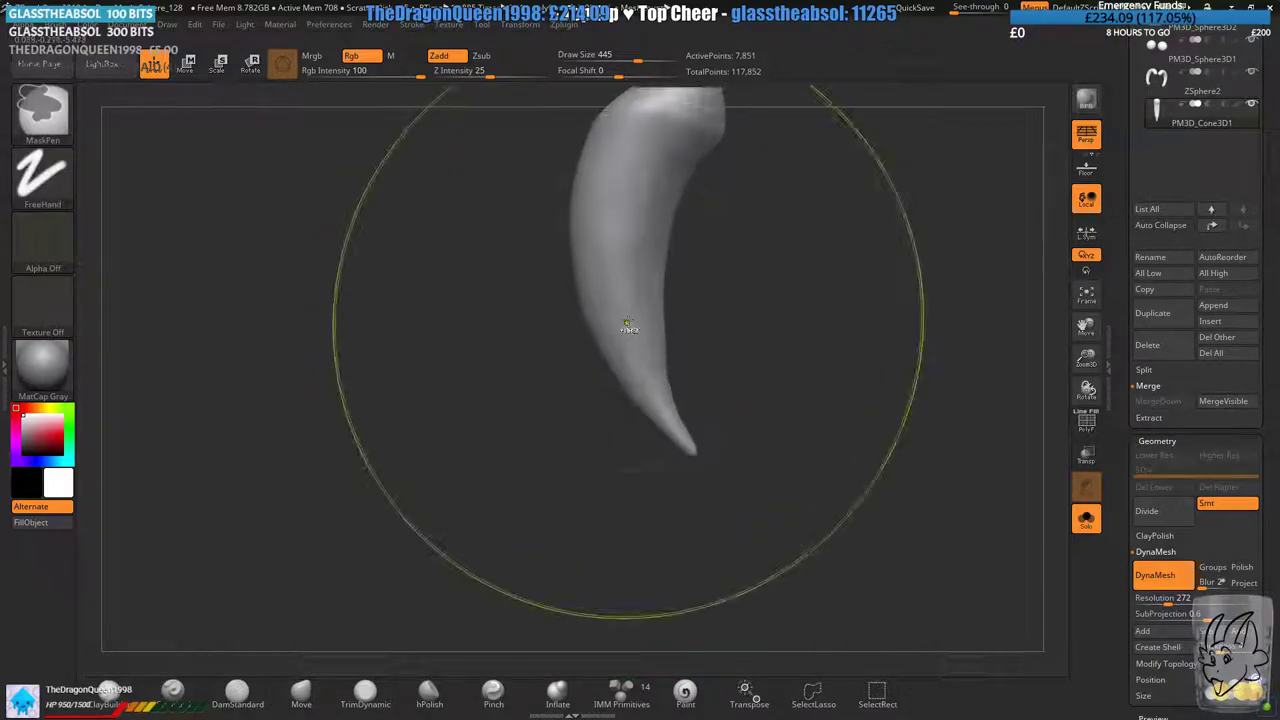
# - Reshape the fang's tip with the Move brush at draw size 311 and thicken it with the Inflate brush
pyautogui.moveTo(640, 54); pyautogui.dragTo(625, 57)
pyautogui.moveTo(594, 131); pyautogui.dragTo(586, 135, button='right')
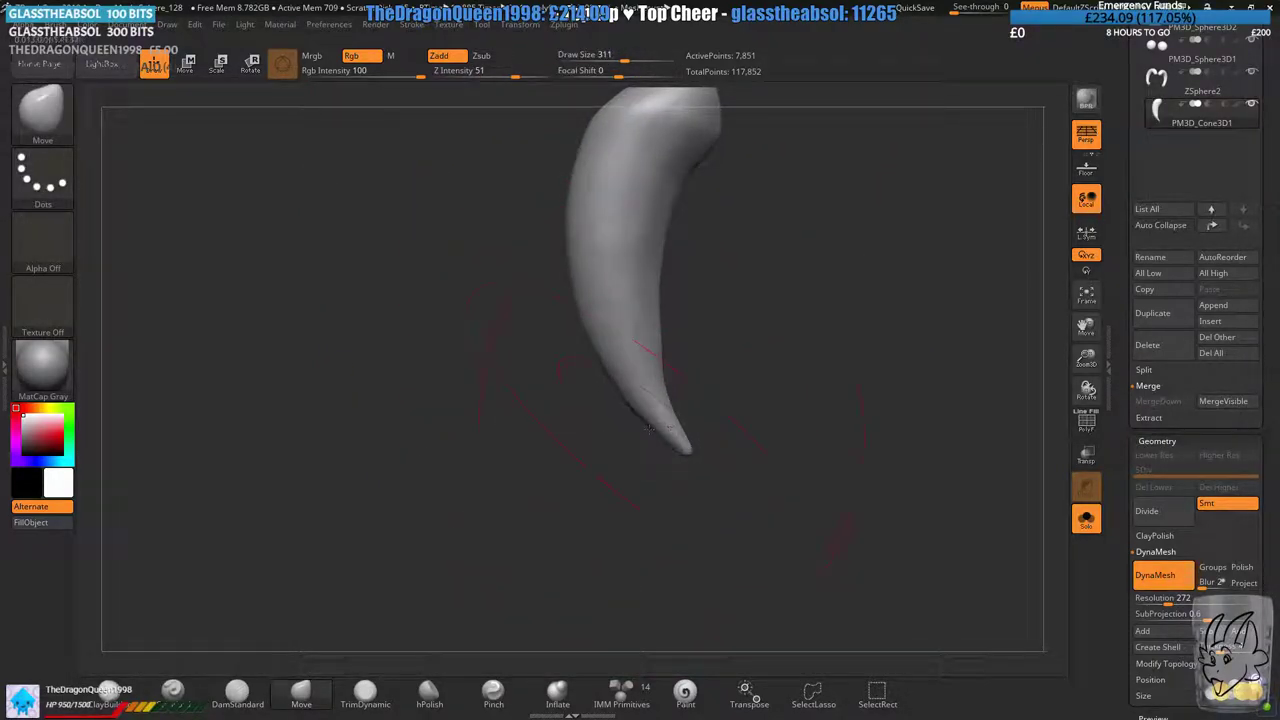
pyautogui.moveTo(663, 407); pyautogui.dragTo(673, 427)
pyautogui.click(557, 691)
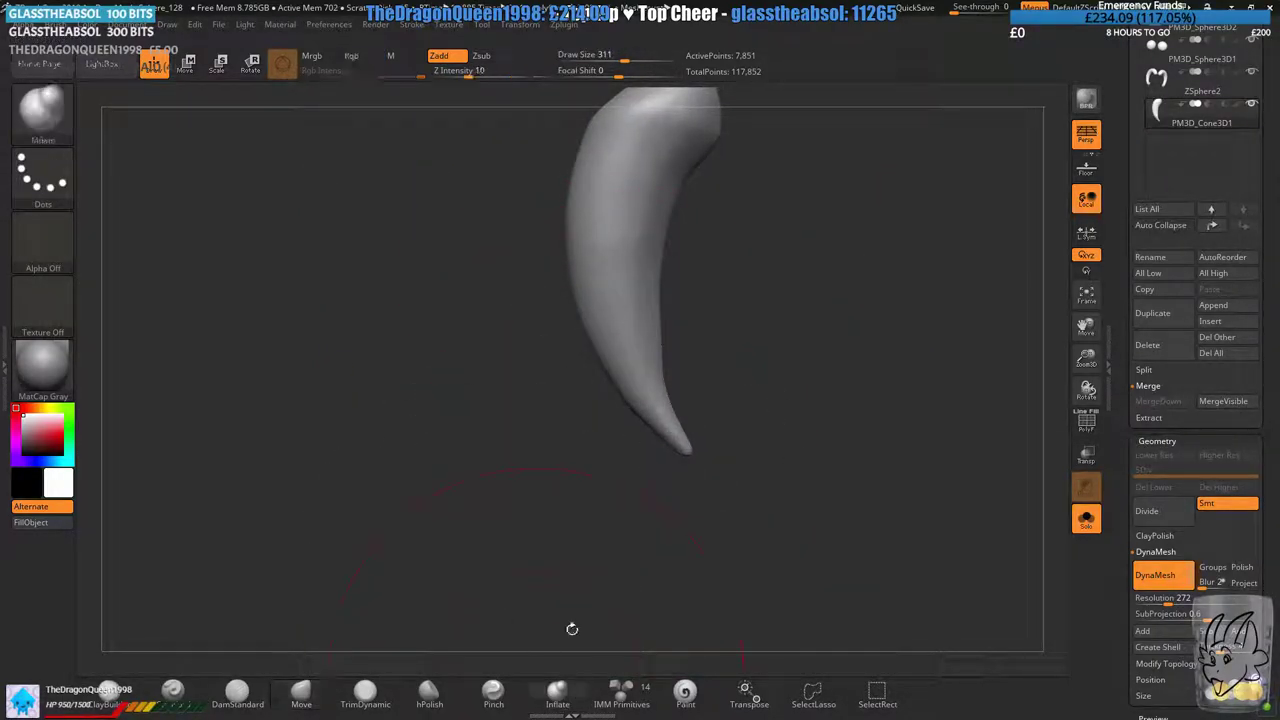
pyautogui.moveTo(571, 629); pyautogui.dragTo(581, 622, button='right')
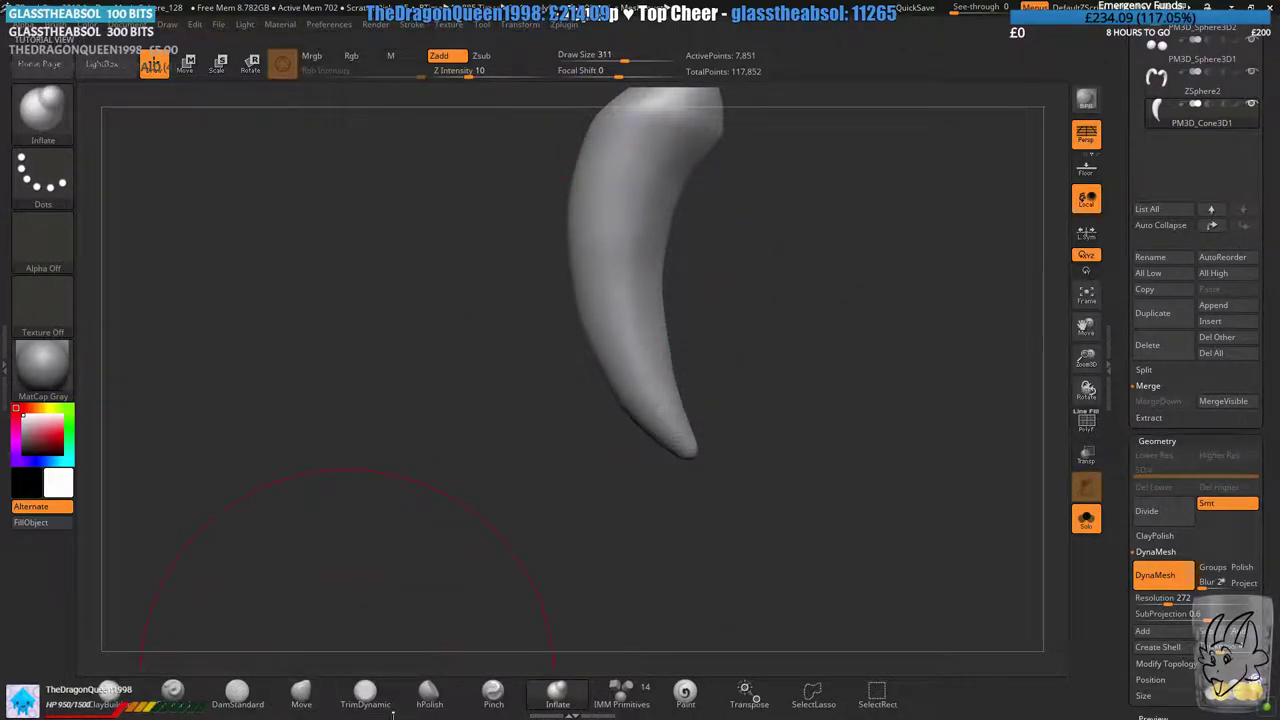
# - Flatten the fang's side with the hPolish brush at draw size 311 and remesh it
pyautogui.click(429, 692)
pyautogui.hotkey('ctrl', 'z')
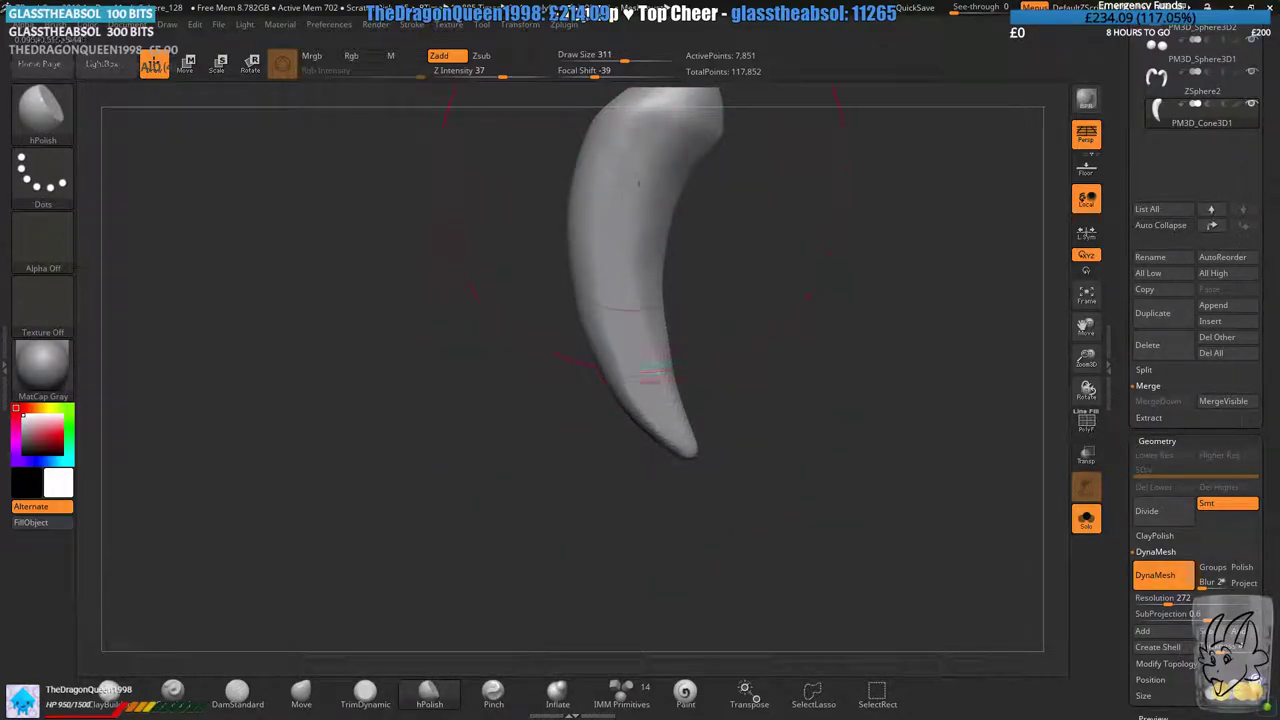
pyautogui.keyDown('ctrl'); pyautogui.moveTo(467, 499); pyautogui.dragTo(570, 381); pyautogui.keyUp('ctrl')
pyautogui.moveTo(556, 300)
pyautogui.mouseDown()
pyautogui.moveTo(600, 294)
pyautogui.moveTo(556, 299)
pyautogui.mouseUp()
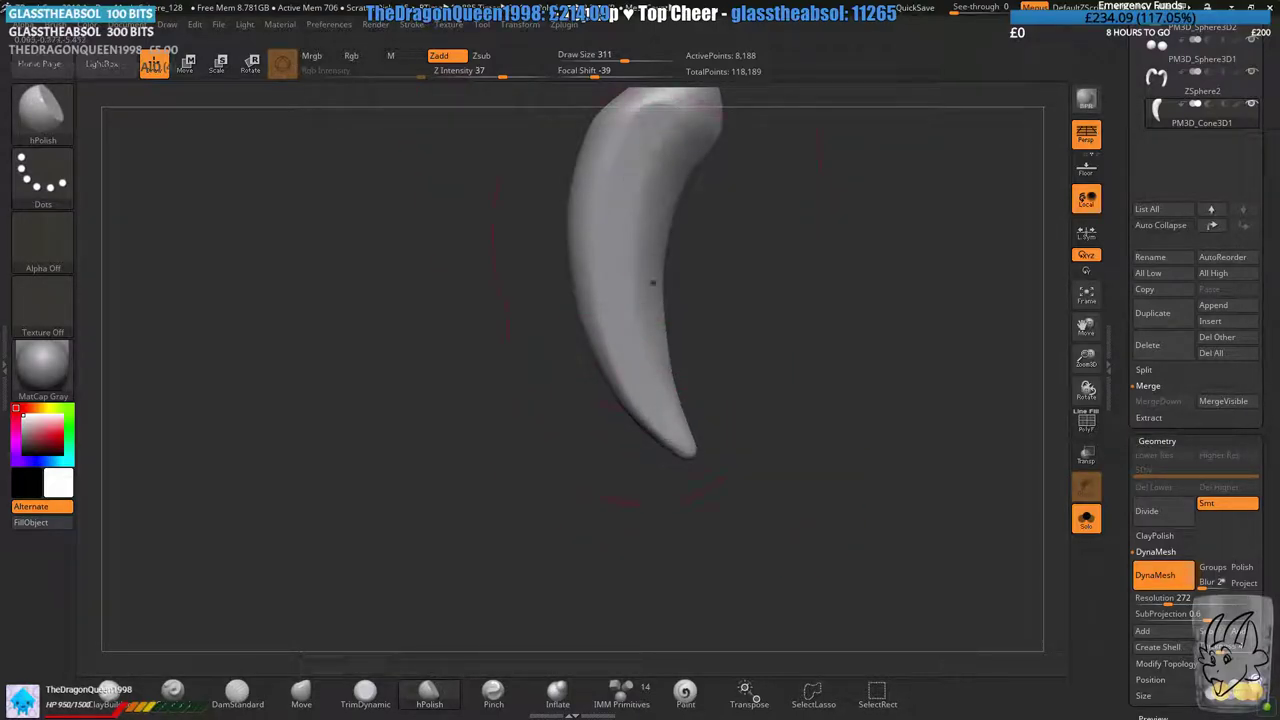
pyautogui.moveTo(561, 442)
pyautogui.mouseDown()
pyautogui.moveTo(640, 436)
pyautogui.moveTo(594, 423)
pyautogui.mouseUp()
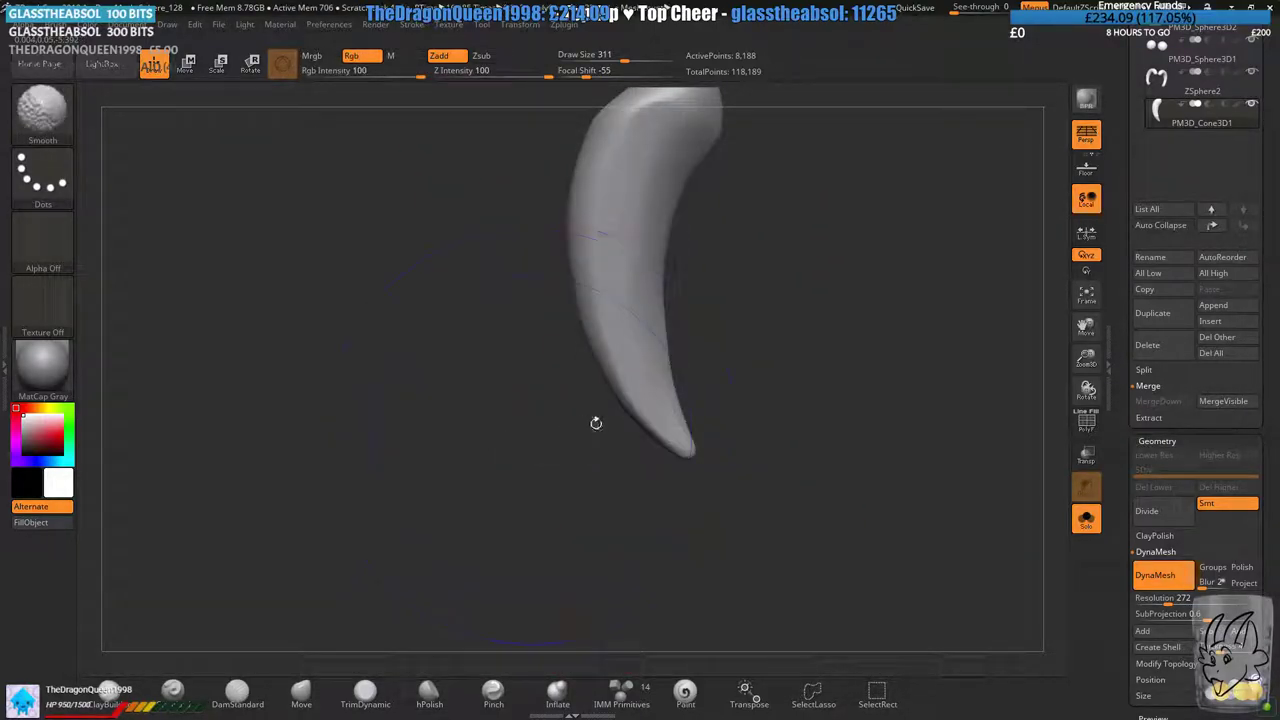
# - Try pinching the fang's tip with the Pinch brush at draw size 311 and undo the stroke
pyautogui.keyDown('ctrl'); pyautogui.moveTo(634, 343); pyautogui.dragTo(634, 413, button='right'); pyautogui.keyUp('ctrl')
pyautogui.keyDown('alt'); pyautogui.moveTo(644, 441); pyautogui.dragTo(545, 365); pyautogui.keyUp('alt')
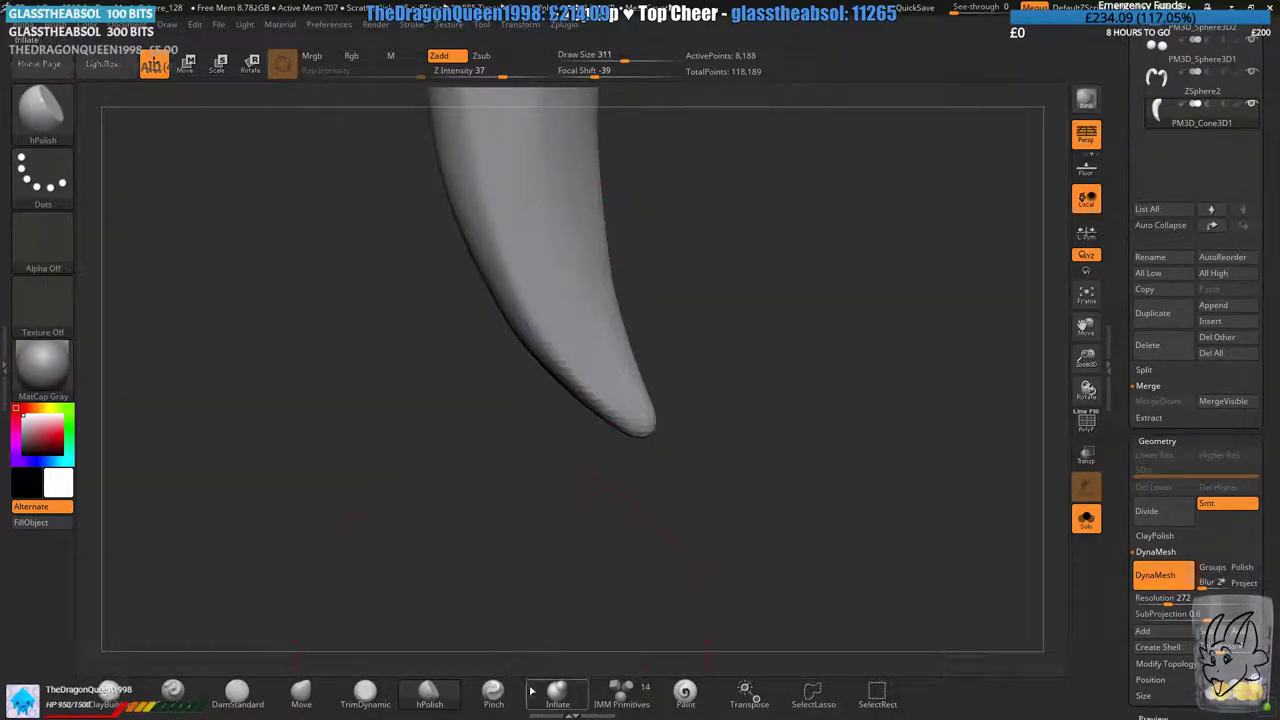
pyautogui.click(306, 691)
pyautogui.click(487, 692)
pyautogui.keyDown('ctrl'); pyautogui.moveTo(640, 490); pyautogui.dragTo(645, 425, button='right'); pyautogui.keyUp('ctrl')
pyautogui.moveTo(625, 400); pyautogui.dragTo(655, 430)
pyautogui.hotkey('ctrl', 'z')
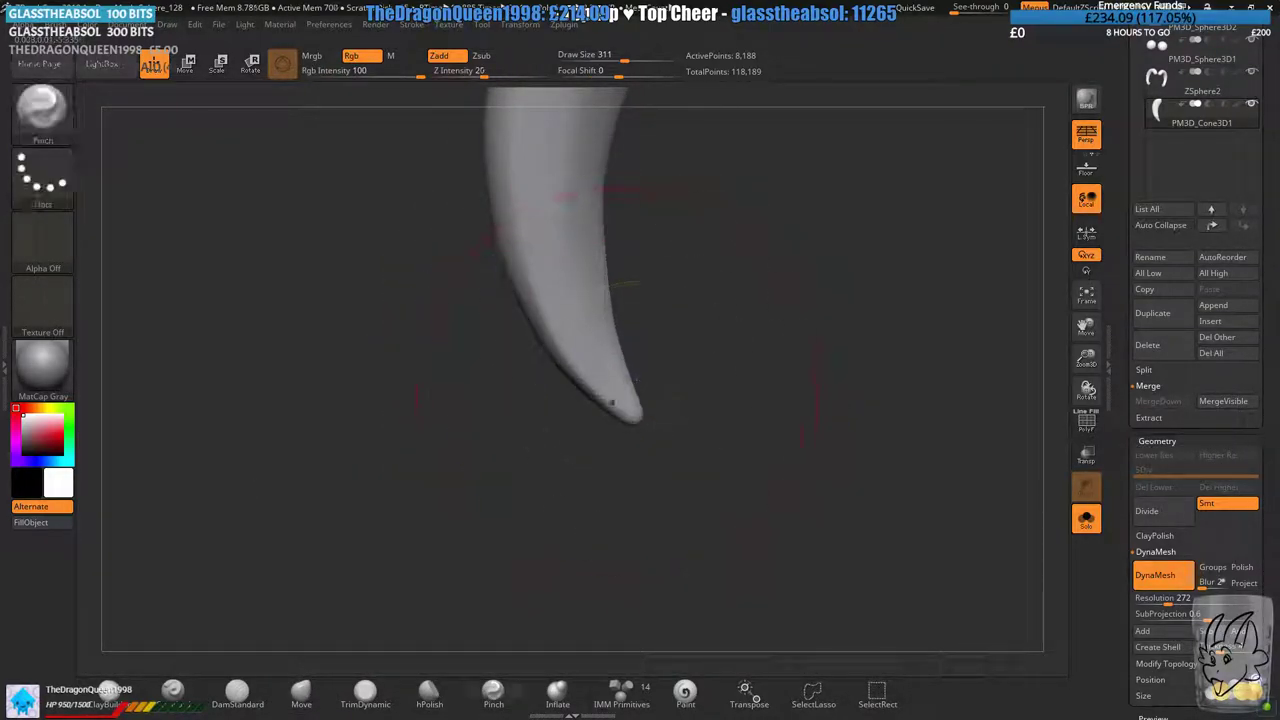
# - Try reshaping the lower edge near the fang's tip with the Move brush and undo it
pyautogui.click(190, 64)
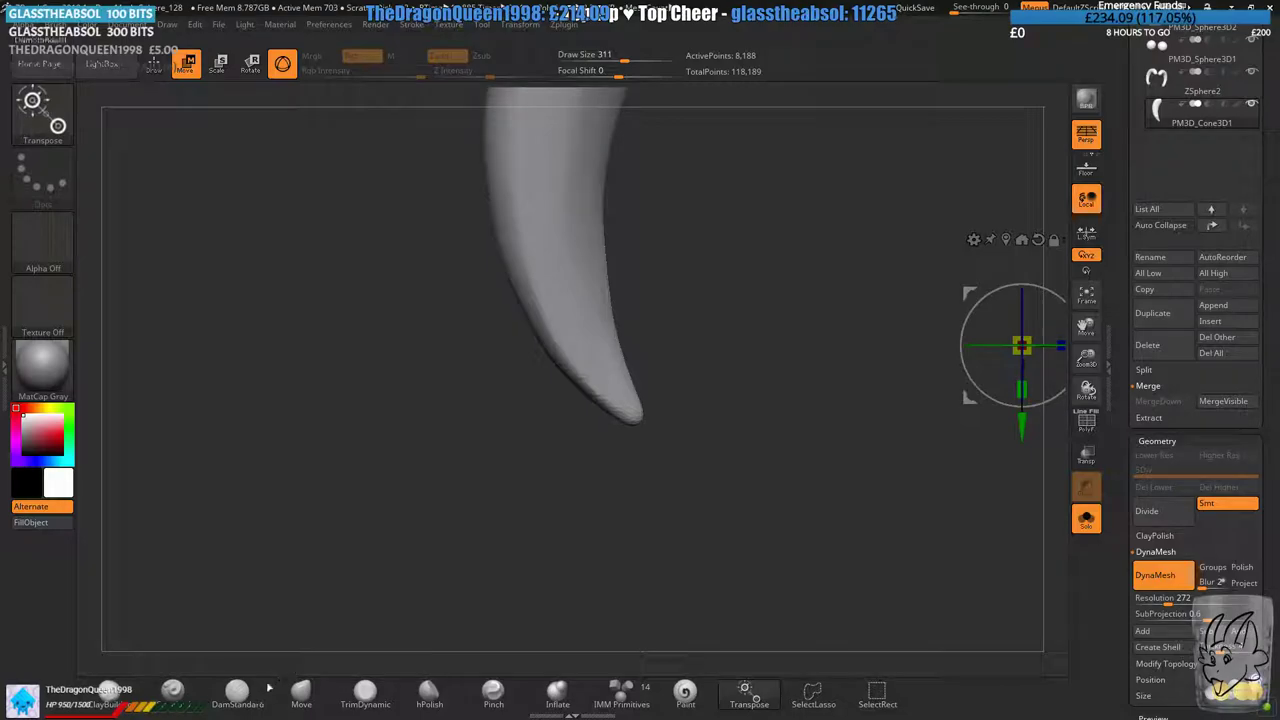
pyautogui.click(301, 690)
pyautogui.moveTo(611, 408); pyautogui.dragTo(613, 394)
pyautogui.hotkey('ctrl', 'z')
pyautogui.hotkey('ctrl', 'z')
# - Set the fang's DynaMesh resolution to 128 and apply ClayPolish with Max 90, Min 0 and Soft 100
pyautogui.moveTo(545, 507)
pyautogui.keyDown('ctrl'); pyautogui.mouseDown(button='right')
pyautogui.moveTo(563, 294)
pyautogui.moveTo(489, 394)
pyautogui.moveTo(573, 371)
pyautogui.moveTo(406, 298)
pyautogui.mouseUp(button='right'); pyautogui.keyUp('ctrl')
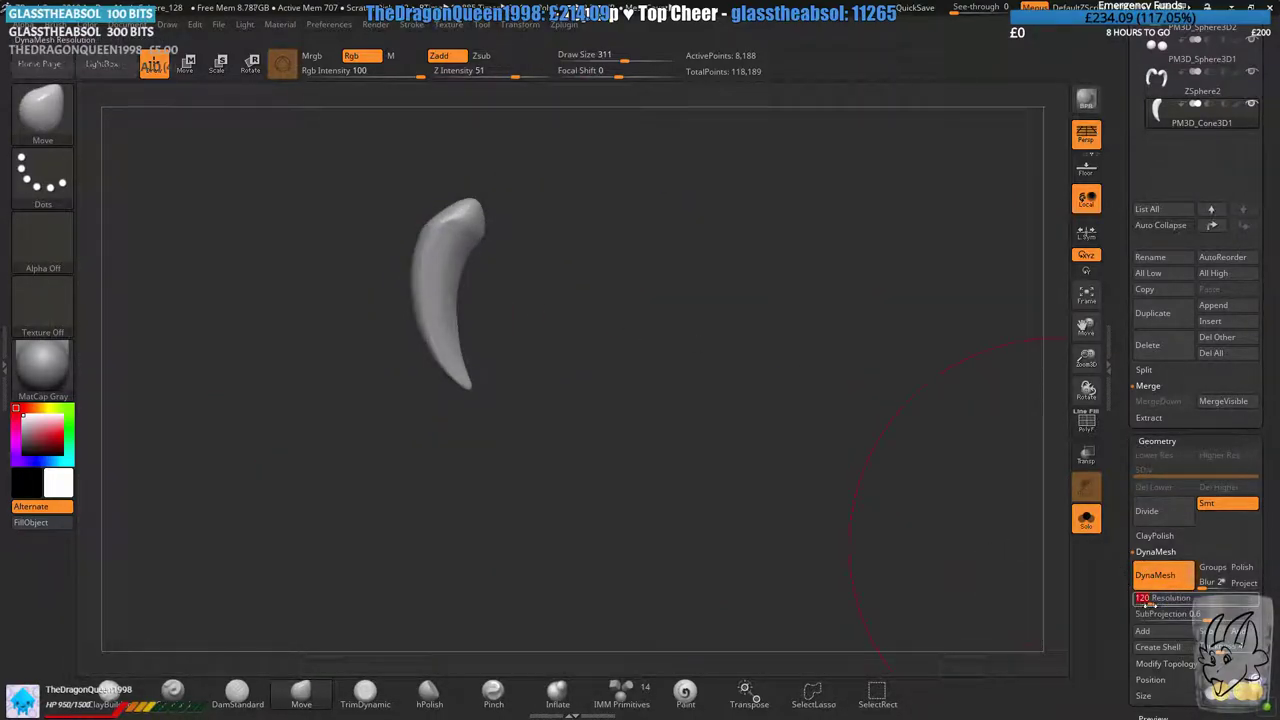
pyautogui.press('f')
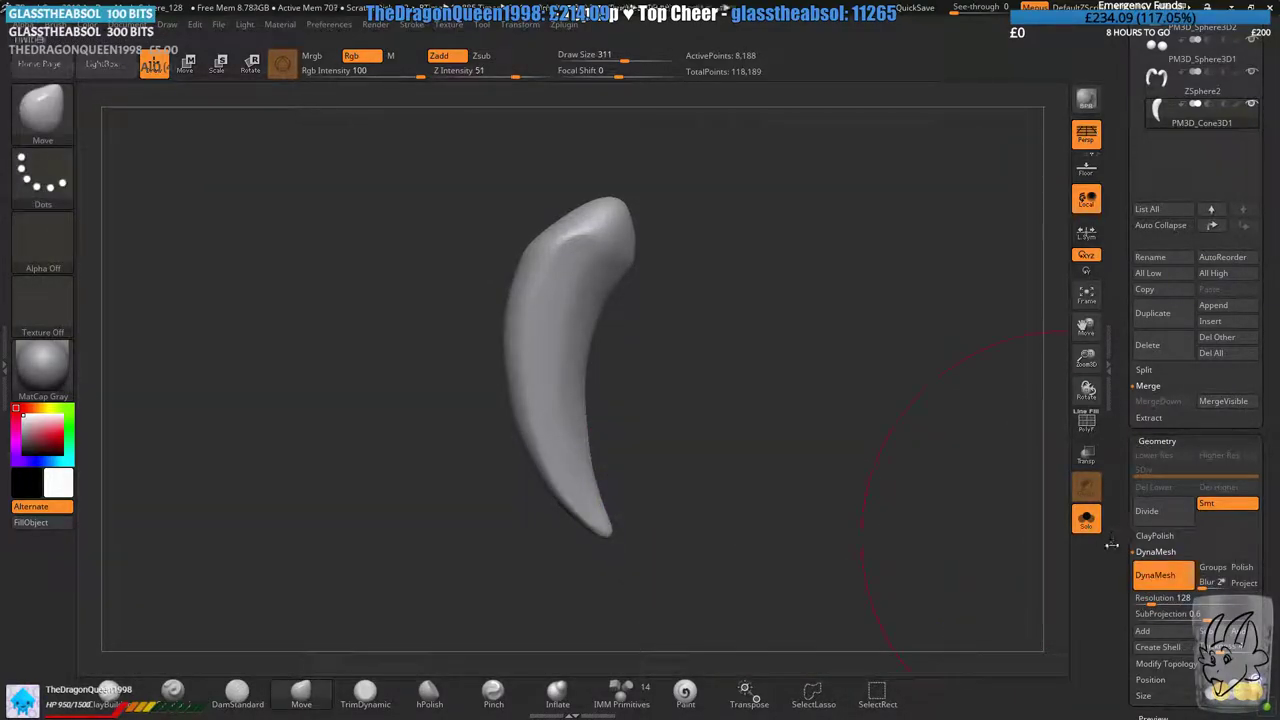
pyautogui.click(1155, 552)
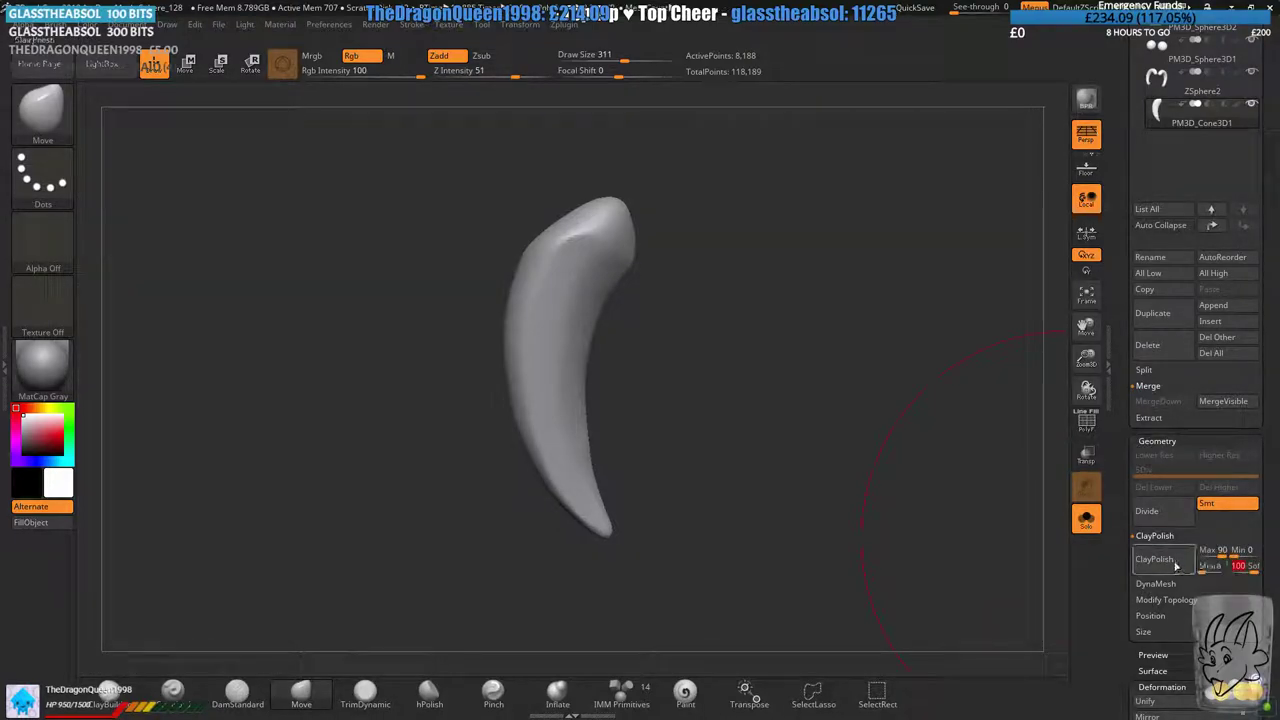
pyautogui.click(1140, 537)
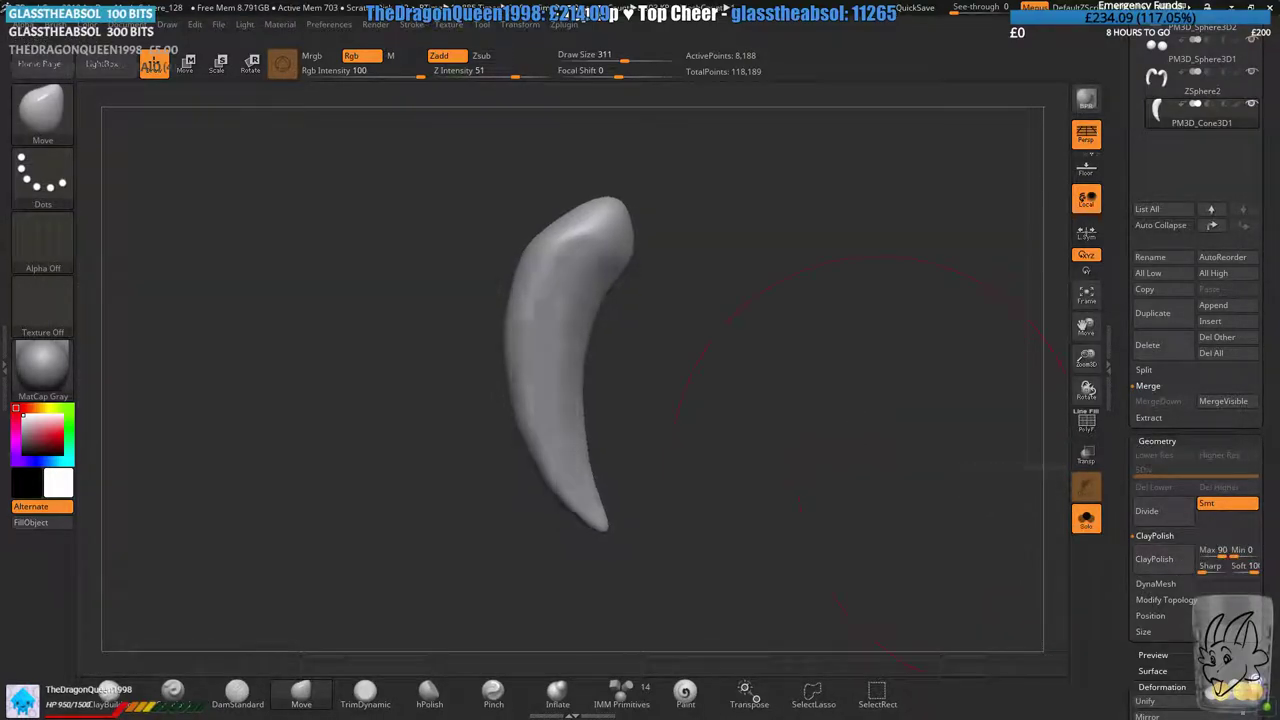
pyautogui.click(1160, 560)
pyautogui.click(1150, 537)
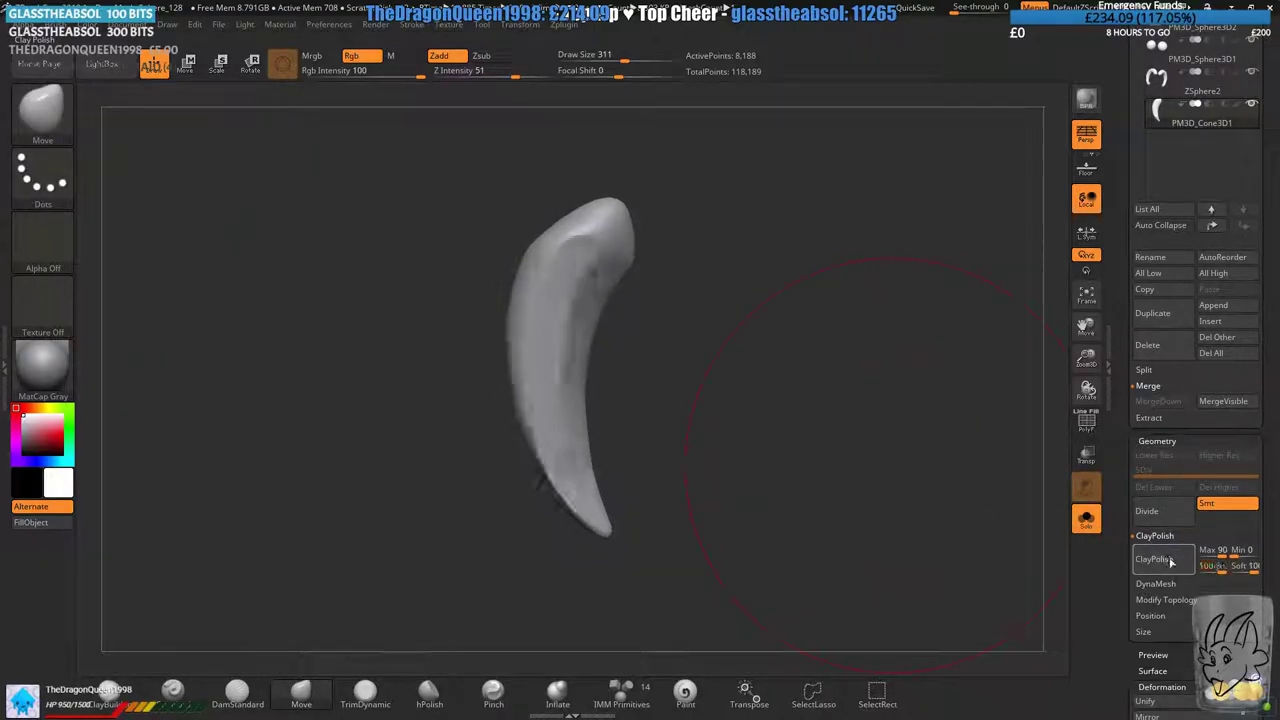
pyautogui.click(1175, 566)
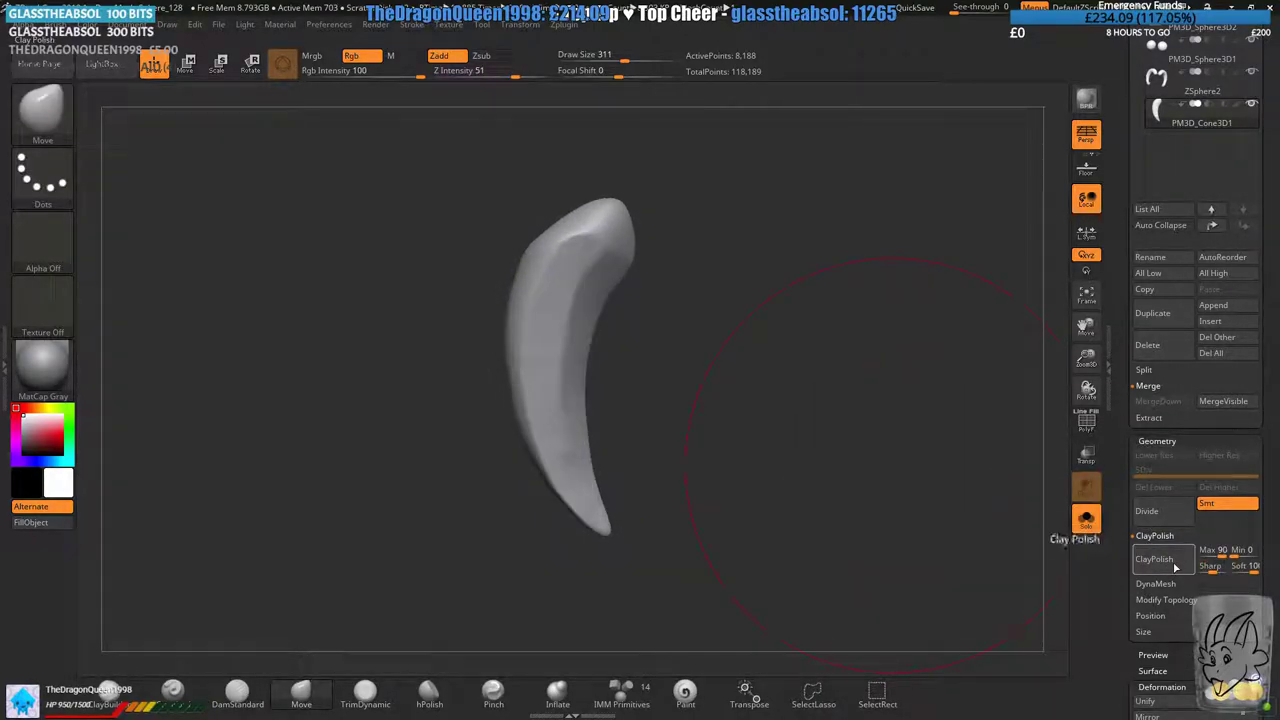
# - Smooth the polished ridges along the fang's length with the Smooth brush at draw size 163
pyautogui.moveTo(660, 423)
pyautogui.mouseDown()
pyautogui.moveTo(683, 446)
pyautogui.moveTo(765, 432)
pyautogui.moveTo(657, 446)
pyautogui.moveTo(588, 434)
pyautogui.moveTo(786, 406)
pyautogui.moveTo(591, 392)
pyautogui.mouseUp()
pyautogui.keyDown('ctrl'); pyautogui.moveTo(591, 392); pyautogui.dragTo(561, 442, button='right'); pyautogui.keyUp('ctrl')
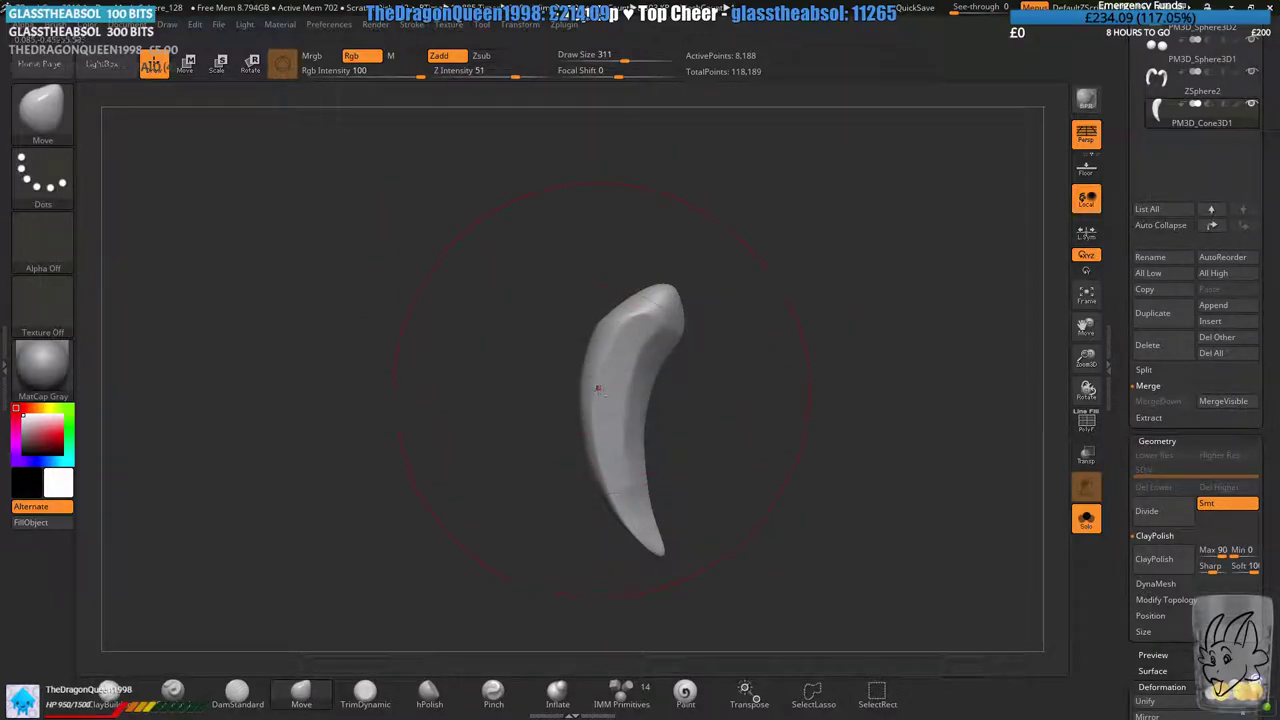
pyautogui.keyDown('alt'); pyautogui.moveTo(599, 389); pyautogui.dragTo(585, 317, button='right'); pyautogui.keyUp('alt')
pyautogui.moveTo(599, 56); pyautogui.dragTo(607, 56)
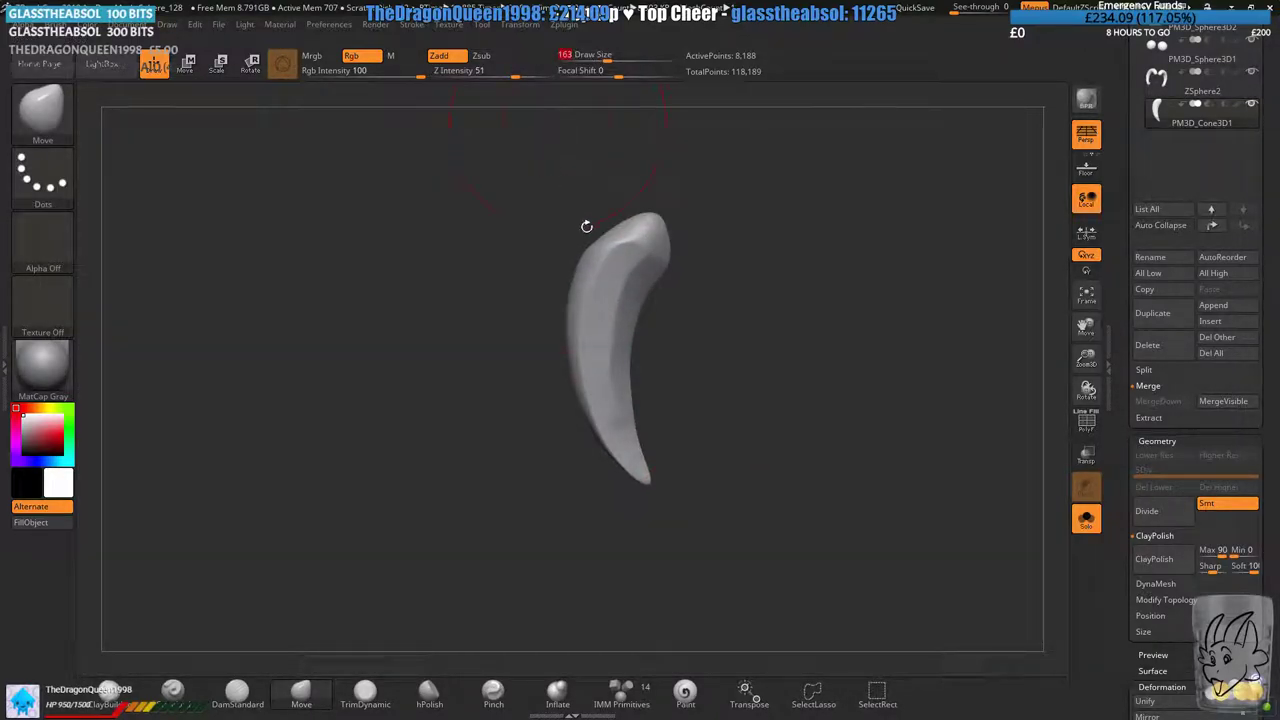
pyautogui.keyDown('ctrl'); pyautogui.moveTo(586, 226); pyautogui.dragTo(589, 322, button='right'); pyautogui.keyUp('ctrl')
pyautogui.keyDown('shift'); pyautogui.moveTo(604, 330); pyautogui.dragTo(616, 505); pyautogui.keyUp('shift')
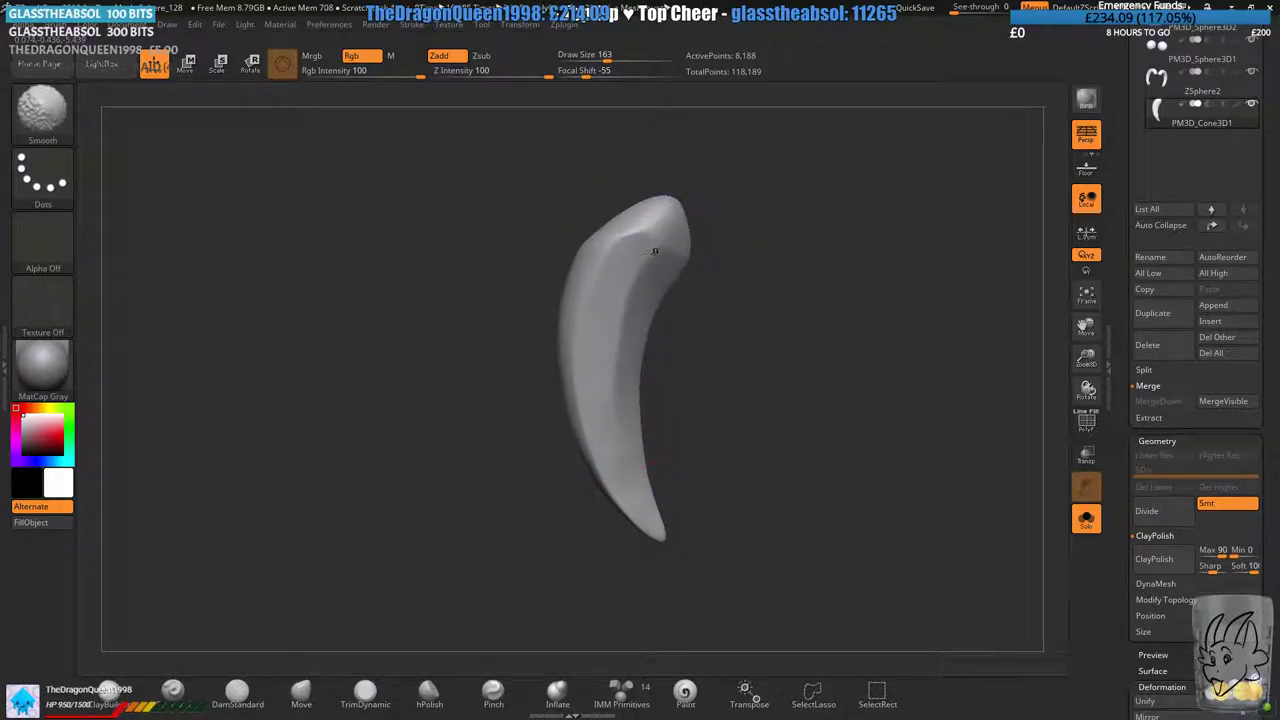
pyautogui.keyDown('alt'); pyautogui.moveTo(606, 217); pyautogui.dragTo(596, 275, button='right'); pyautogui.keyUp('alt')
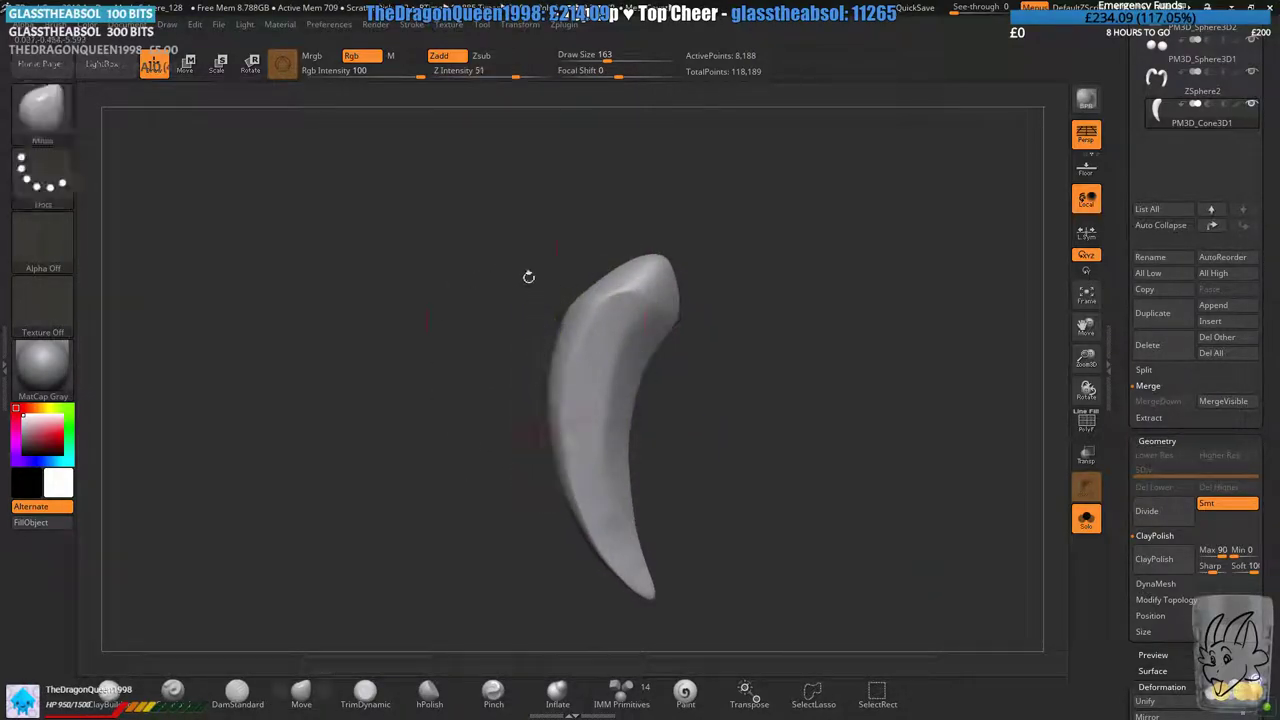
# - Turn off Solo mode and bring up the transform gizmo on the fang, with the creature's head in side view
pyautogui.click(188, 66)
pyautogui.click(1088, 519)
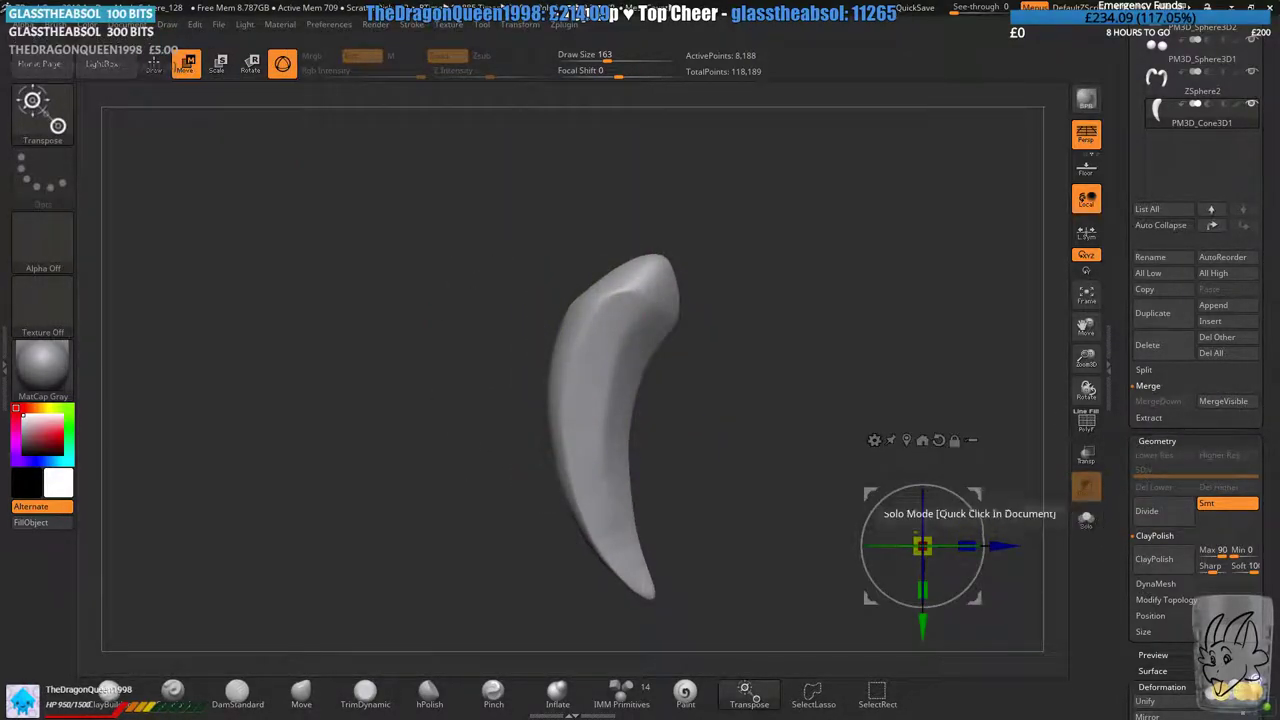
pyautogui.keyDown('ctrl'); pyautogui.moveTo(780, 360); pyautogui.dragTo(740, 305, button='right'); pyautogui.keyUp('ctrl')
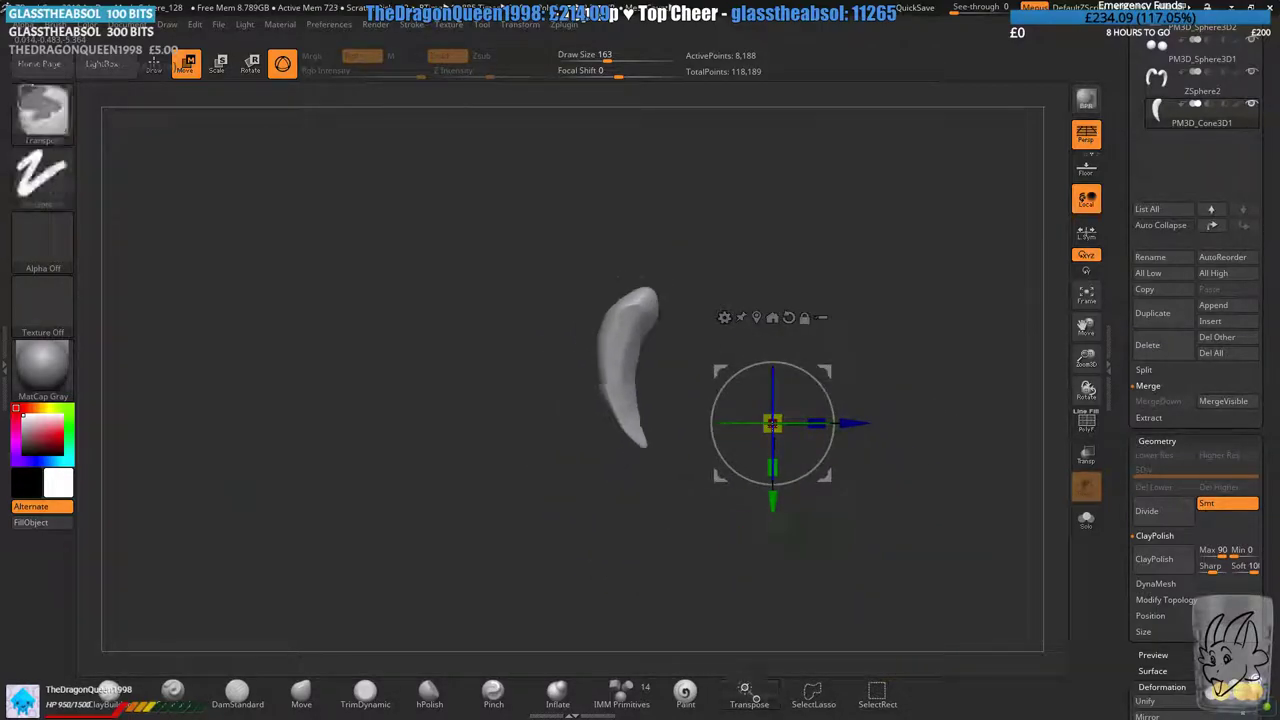
pyautogui.keyDown('ctrl'); pyautogui.moveTo(725, 410); pyautogui.dragTo(721, 352, button='right'); pyautogui.keyUp('ctrl')
pyautogui.keyDown('alt'); pyautogui.moveTo(721, 352); pyautogui.dragTo(589, 313, button='right'); pyautogui.keyUp('alt')
pyautogui.moveTo(590, 312); pyautogui.dragTo(523, 267)
pyautogui.moveTo(565, 253)
pyautogui.keyDown('shift'); pyautogui.mouseDown(button='right')
pyautogui.moveTo(665, 254)
pyautogui.moveTo(575, 267)
pyautogui.mouseUp(button='right'); pyautogui.keyUp('shift')
pyautogui.moveTo(500, 282); pyautogui.dragTo(645, 350)
pyautogui.keyDown('alt'); pyautogui.moveTo(645, 350); pyautogui.dragTo(590, 362, button='right'); pyautogui.keyUp('alt')
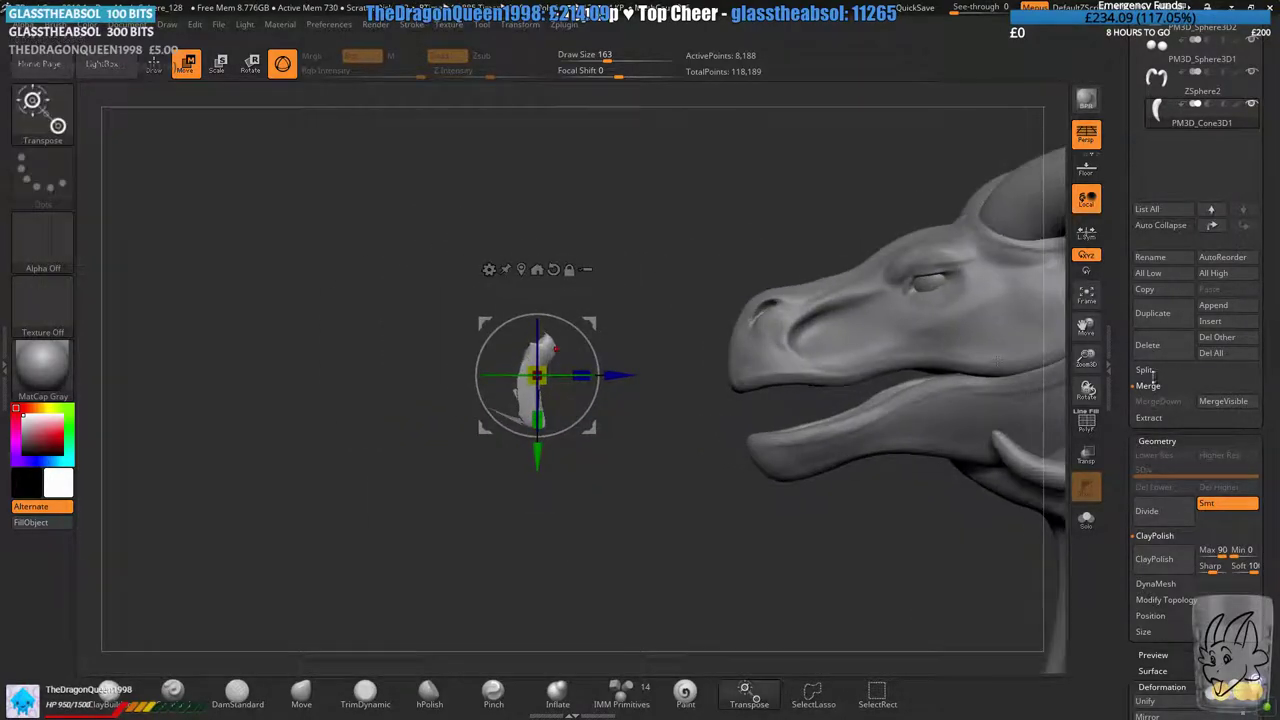
# - Try duplicating the fang and moving the copy sideways beside the snout, and undo the move
pyautogui.click(1150, 316)
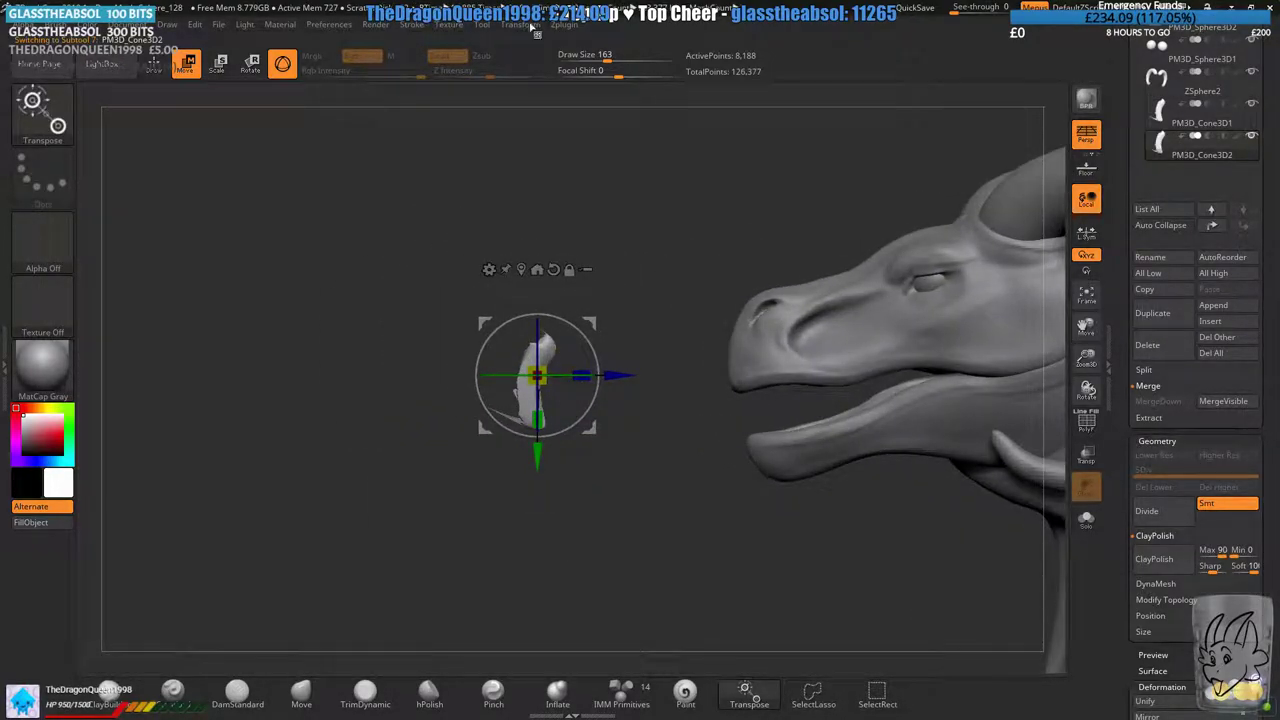
pyautogui.press('space')
pyautogui.click(562, 343)
pyautogui.keyDown('shift'); pyautogui.moveTo(385, 350); pyautogui.dragTo(452, 353, button='right'); pyautogui.keyUp('shift')
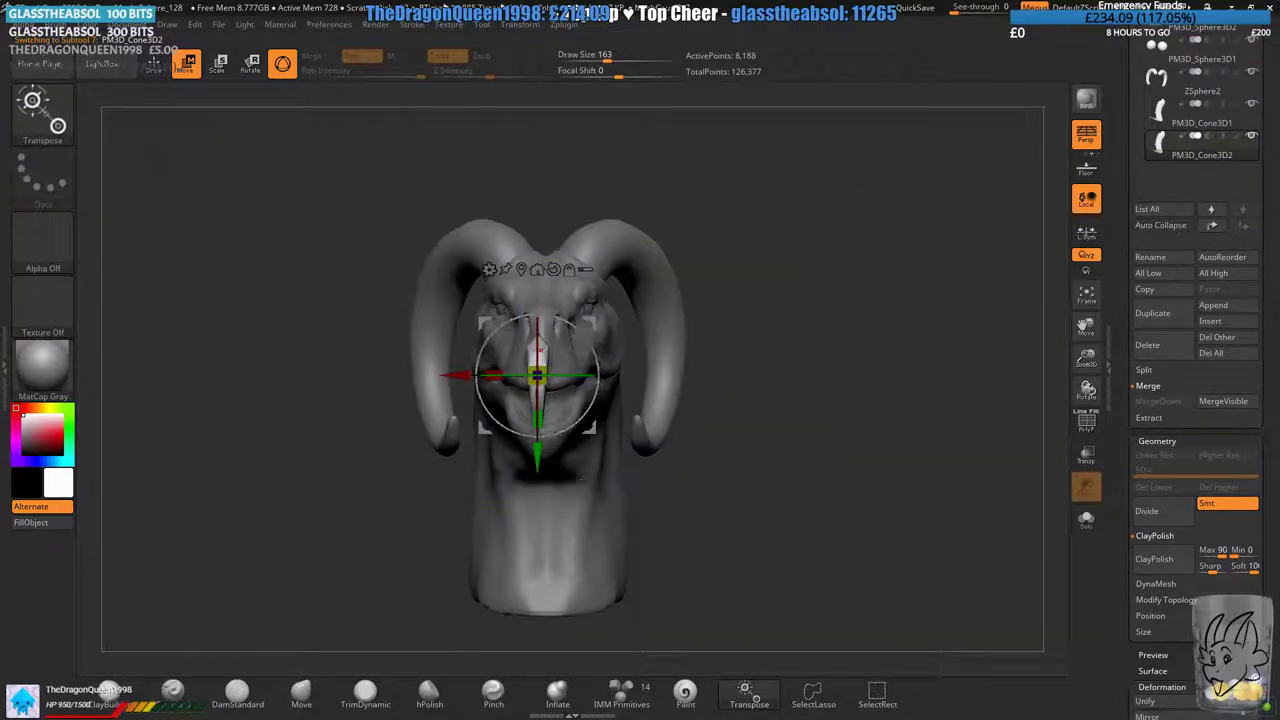
pyautogui.moveTo(460, 375); pyautogui.dragTo(609, 375)
pyautogui.moveTo(700, 354); pyautogui.dragTo(557, 481, button='right')
pyautogui.hotkey('ctrl', 'z')
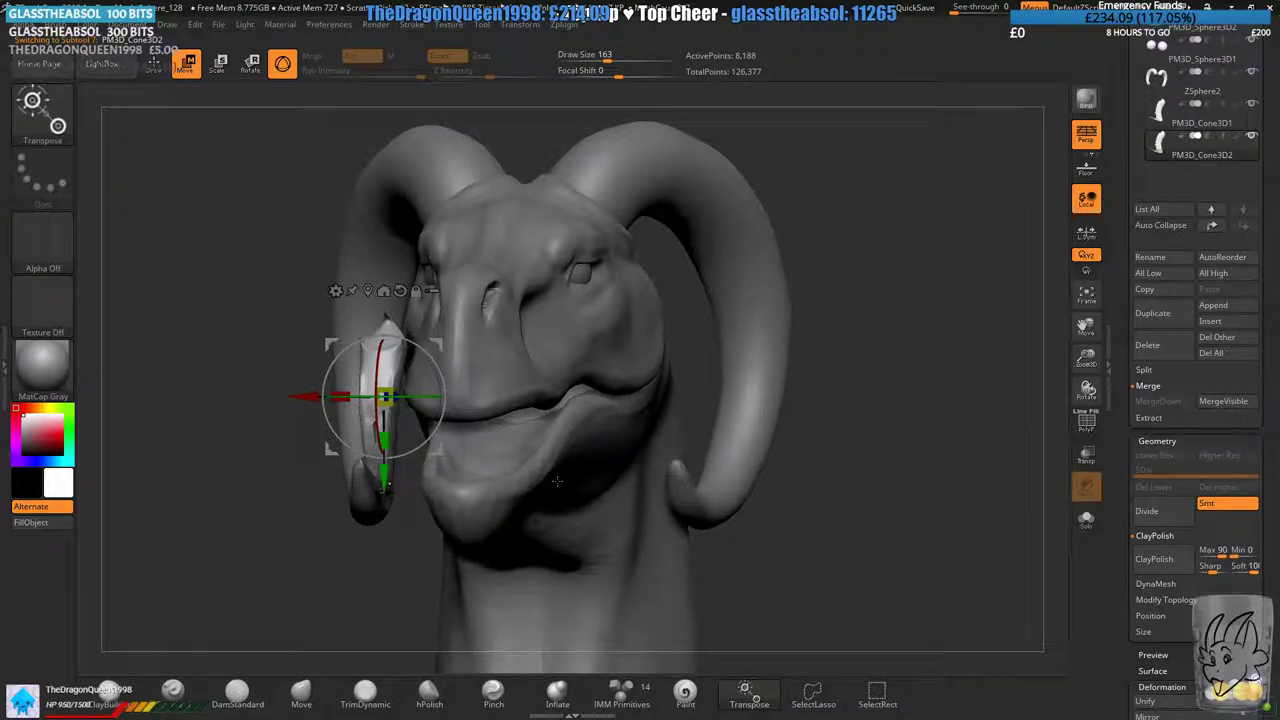
# - Delete the duplicate fang subtool
pyautogui.click(1152, 356)
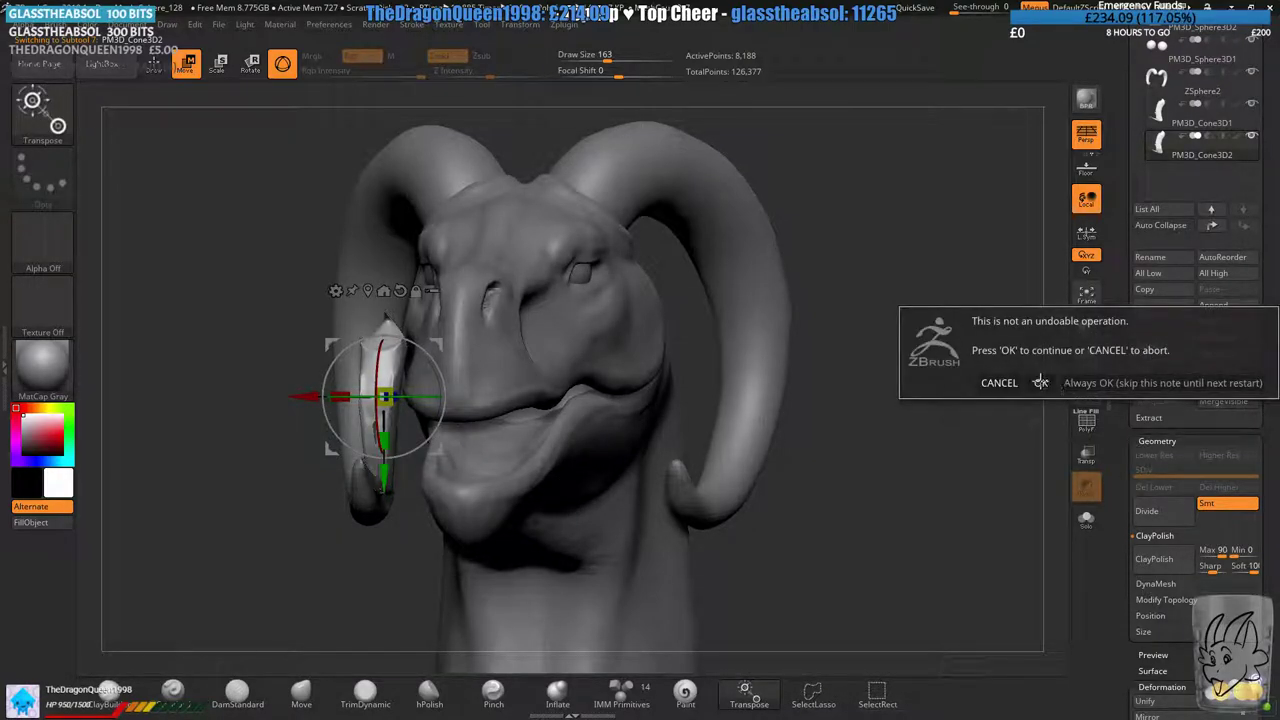
pyautogui.click(1040, 381)
pyautogui.hotkey('ctrl', 'z')
pyautogui.keyDown('shift'); pyautogui.moveTo(691, 421); pyautogui.dragTo(768, 450, button='right'); pyautogui.keyUp('shift')
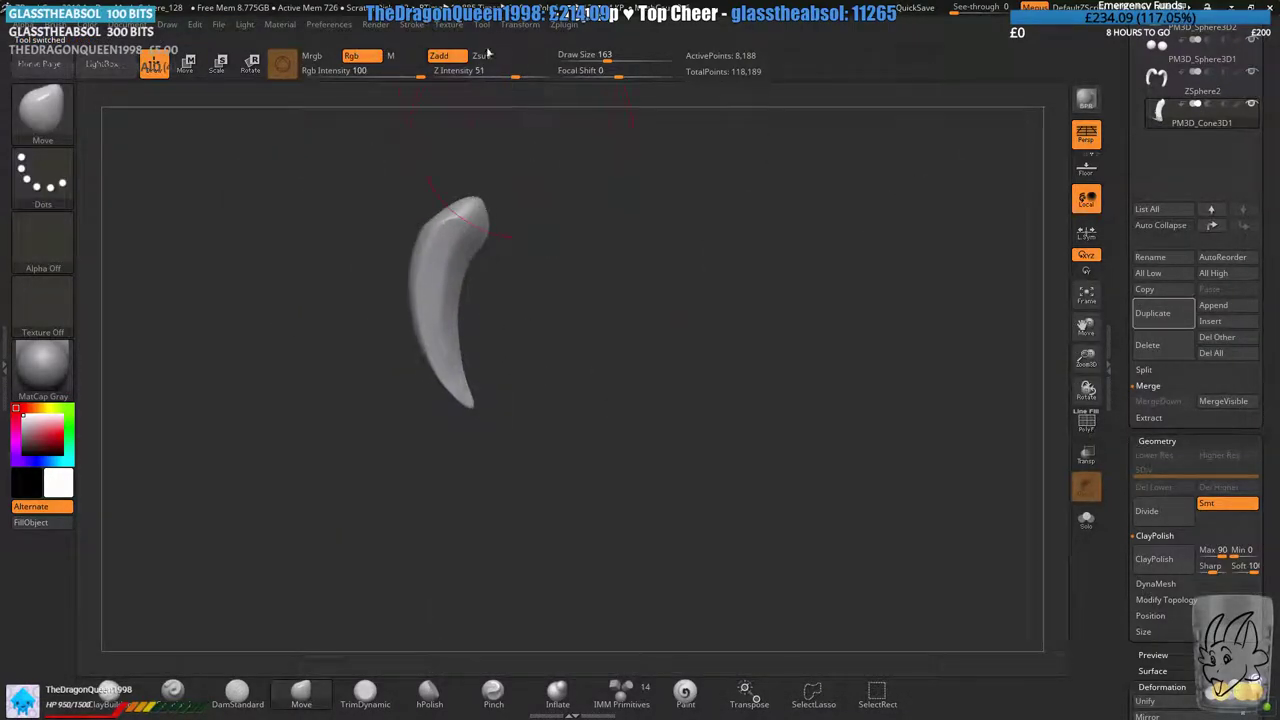
# - Try moving the original fang toward the creature's mouth with the gizmo and undo the moves
pyautogui.keyDown('shift'); pyautogui.moveTo(368, 273); pyautogui.dragTo(580, 290, button='right'); pyautogui.keyUp('shift')
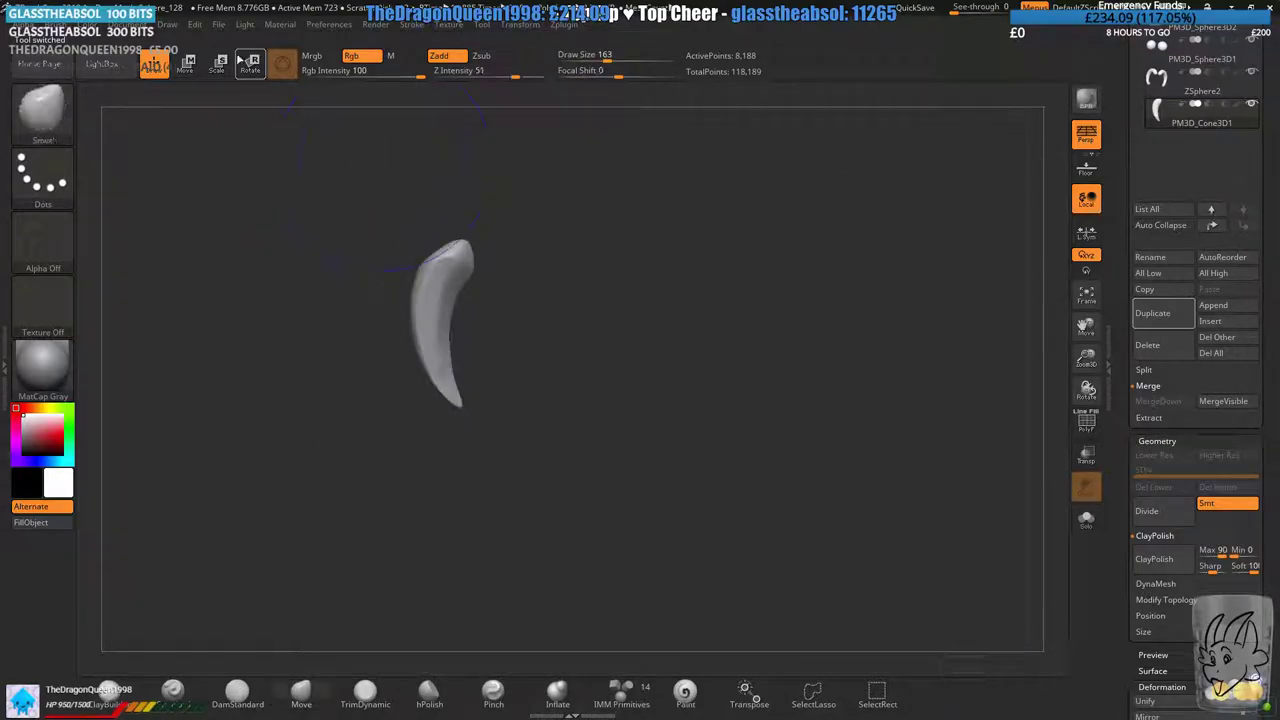
pyautogui.press('w')
pyautogui.moveTo(560, 400); pyautogui.dragTo(545, 322, button='right')
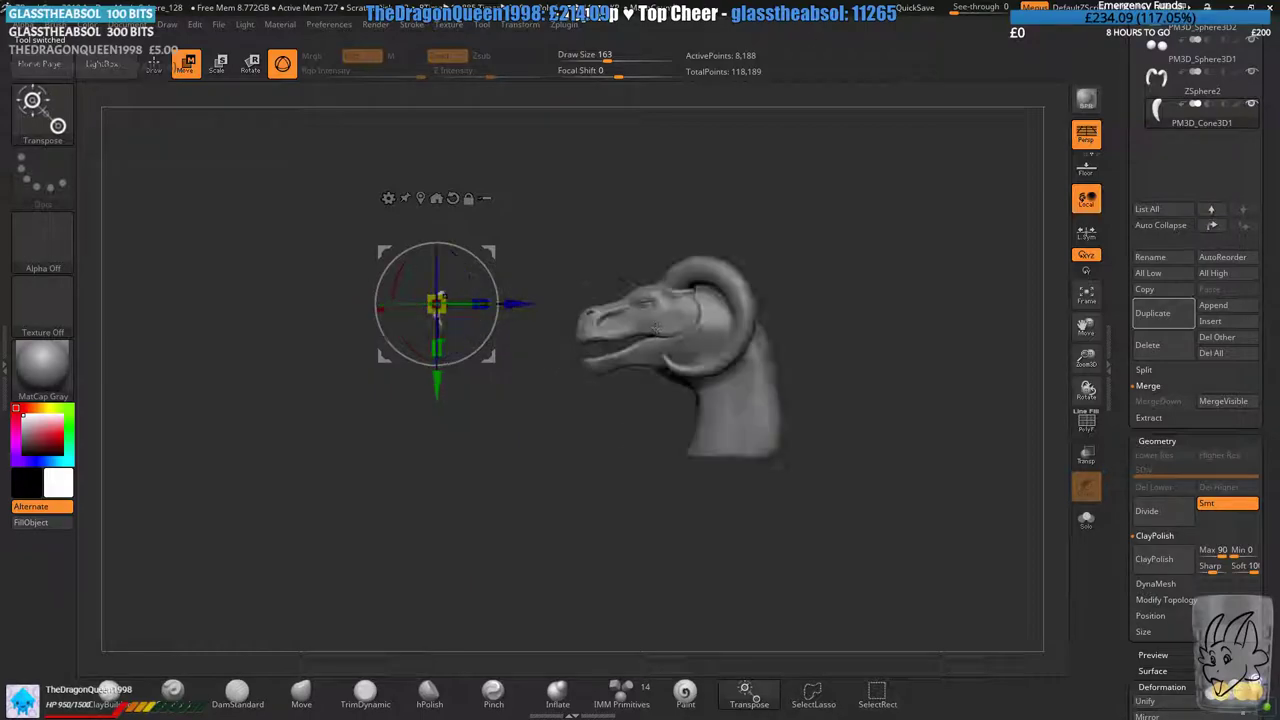
pyautogui.keyDown('alt'); pyautogui.moveTo(441, 298); pyautogui.dragTo(523, 434, button='right'); pyautogui.keyUp('alt')
pyautogui.moveTo(573, 380); pyautogui.dragTo(743, 512)
pyautogui.hotkey('ctrl', 'z')
pyautogui.moveTo(609, 327); pyautogui.dragTo(763, 328)
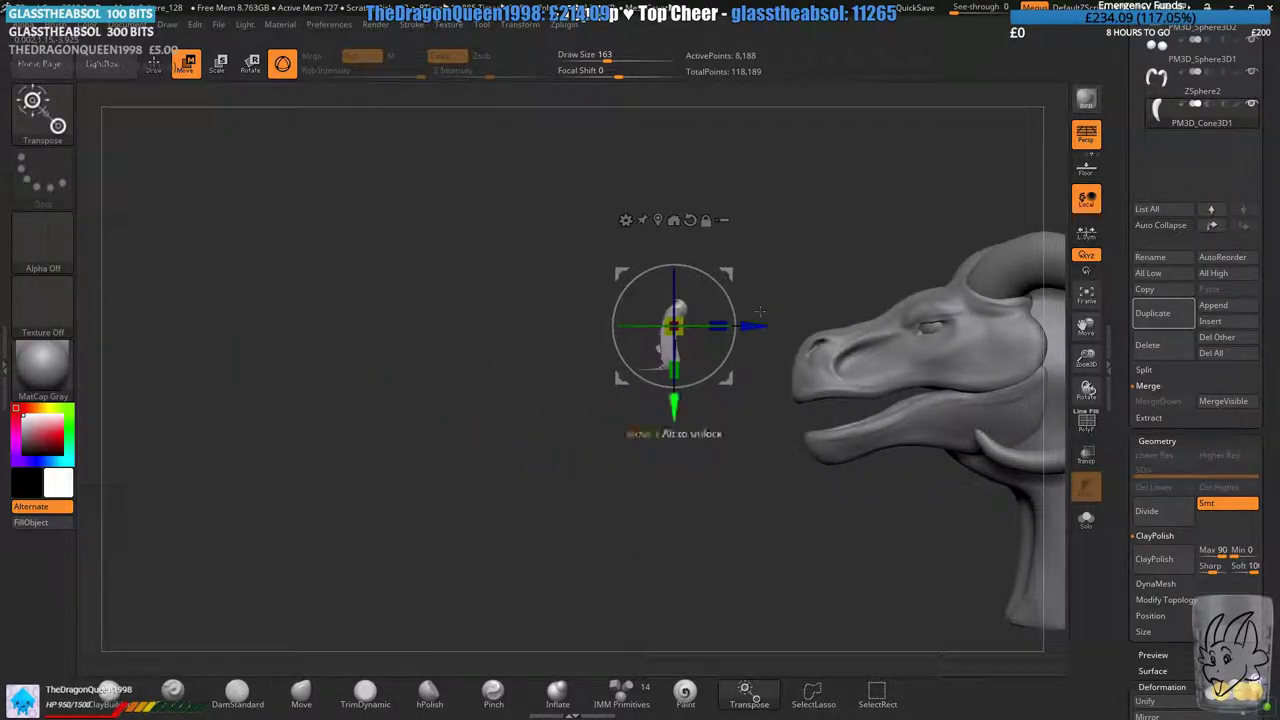
pyautogui.hotkey('ctrl', 'z')
pyautogui.moveTo(740, 345); pyautogui.dragTo(935, 350, button='right')
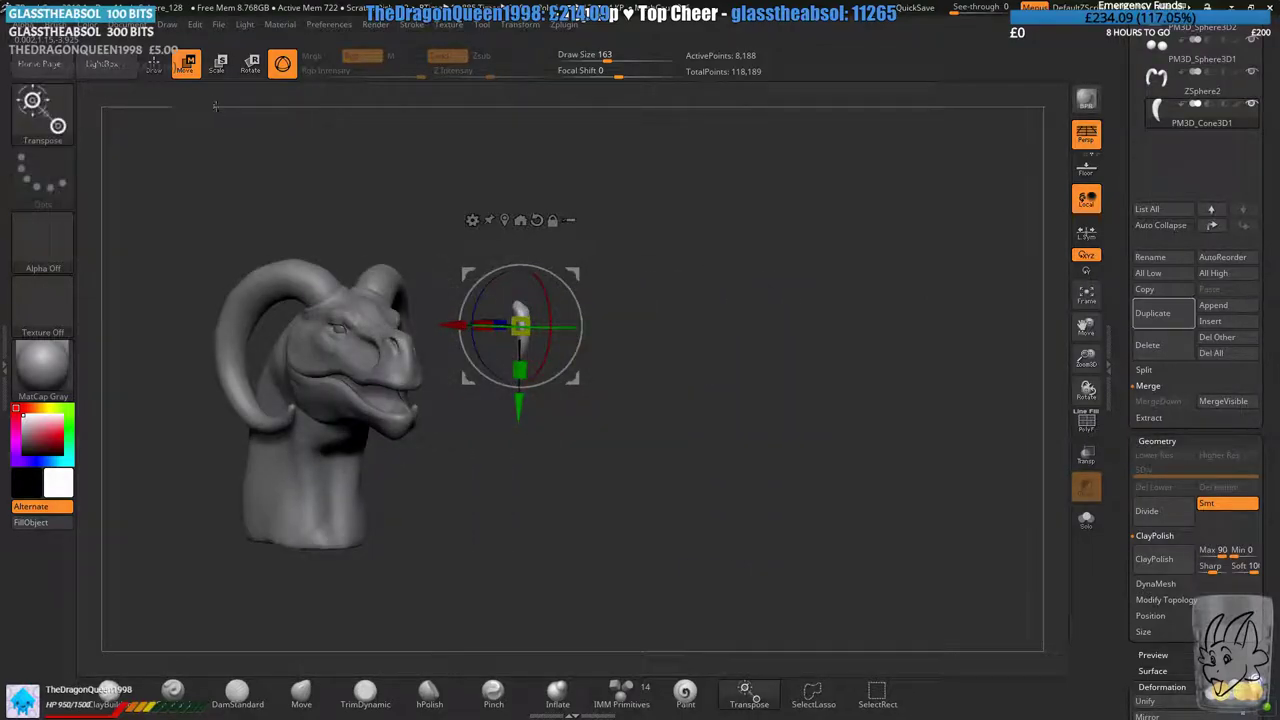
# - Try remeshing the fang and moving it toward the mouth again, and undo both changes
pyautogui.press('q')
pyautogui.moveTo(734, 380); pyautogui.dragTo(570, 305)
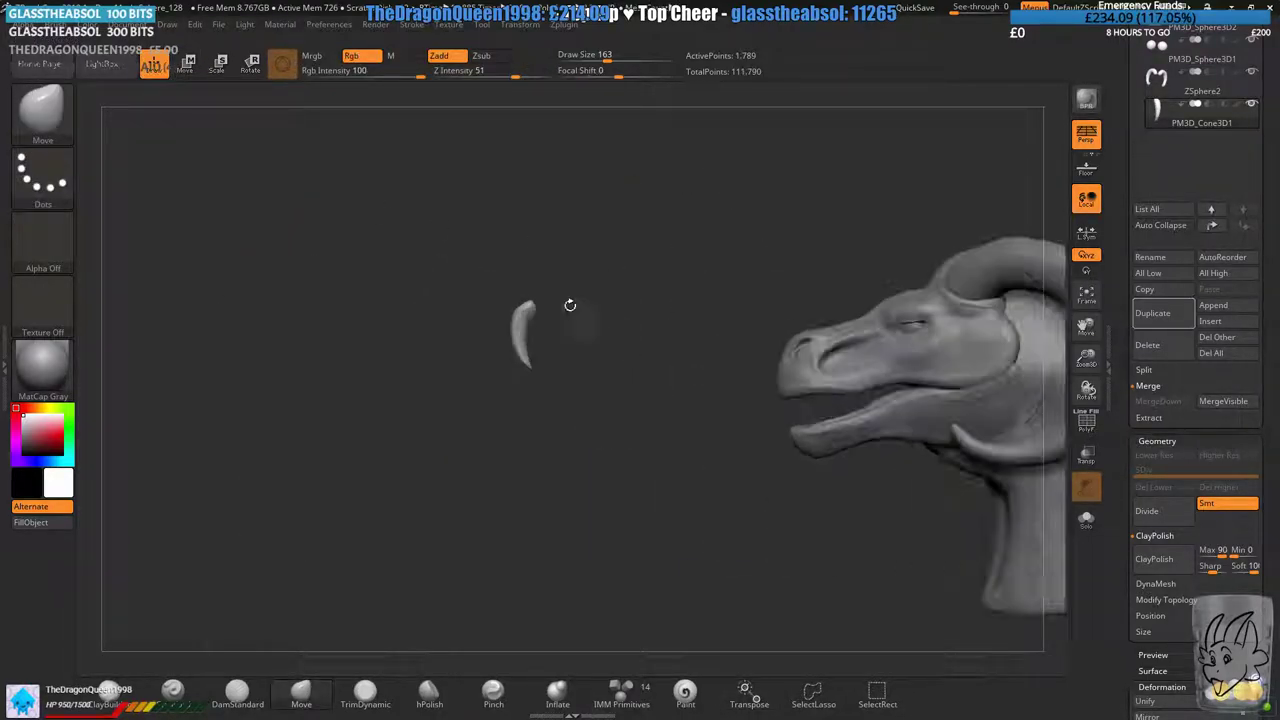
pyautogui.click(188, 64)
pyautogui.moveTo(574, 380); pyautogui.dragTo(755, 458)
pyautogui.moveTo(703, 356)
pyautogui.keyDown('alt'); pyautogui.mouseDown(button='right')
pyautogui.moveTo(626, 320)
pyautogui.moveTo(632, 400)
pyautogui.mouseUp(button='right'); pyautogui.keyUp('alt')
pyautogui.moveTo(565, 335)
pyautogui.mouseDown(button='right')
pyautogui.moveTo(720, 337)
pyautogui.moveTo(560, 325)
pyautogui.moveTo(562, 405)
pyautogui.moveTo(560, 290)
pyautogui.mouseUp(button='right')
pyautogui.hotkey('ctrl', 'z')
pyautogui.keyDown('alt'); pyautogui.moveTo(400, 250); pyautogui.dragTo(779, 499, button='right'); pyautogui.keyUp('alt')
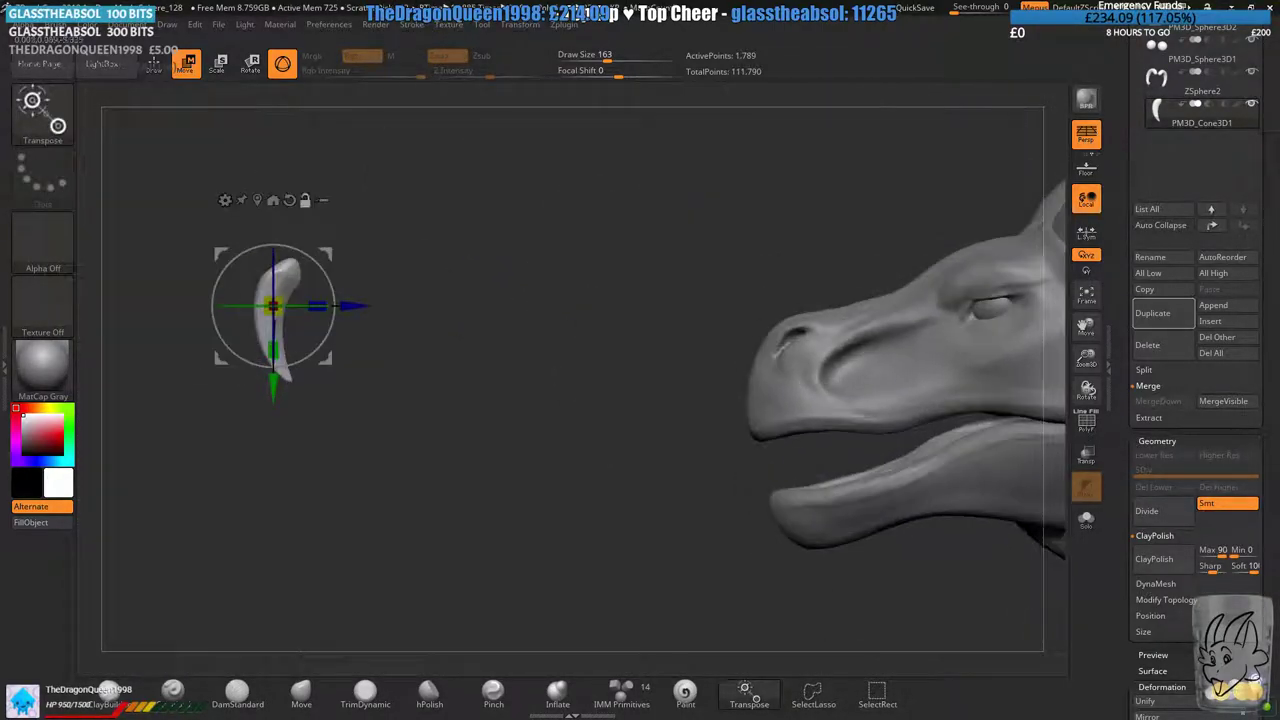
pyautogui.keyDown('alt'); pyautogui.moveTo(556, 370); pyautogui.dragTo(700, 389, button='right'); pyautogui.keyUp('alt')
pyautogui.hotkey('ctrl', 'z')
pyautogui.hotkey('ctrl', 'z')
pyautogui.hotkey('ctrl', 'z')
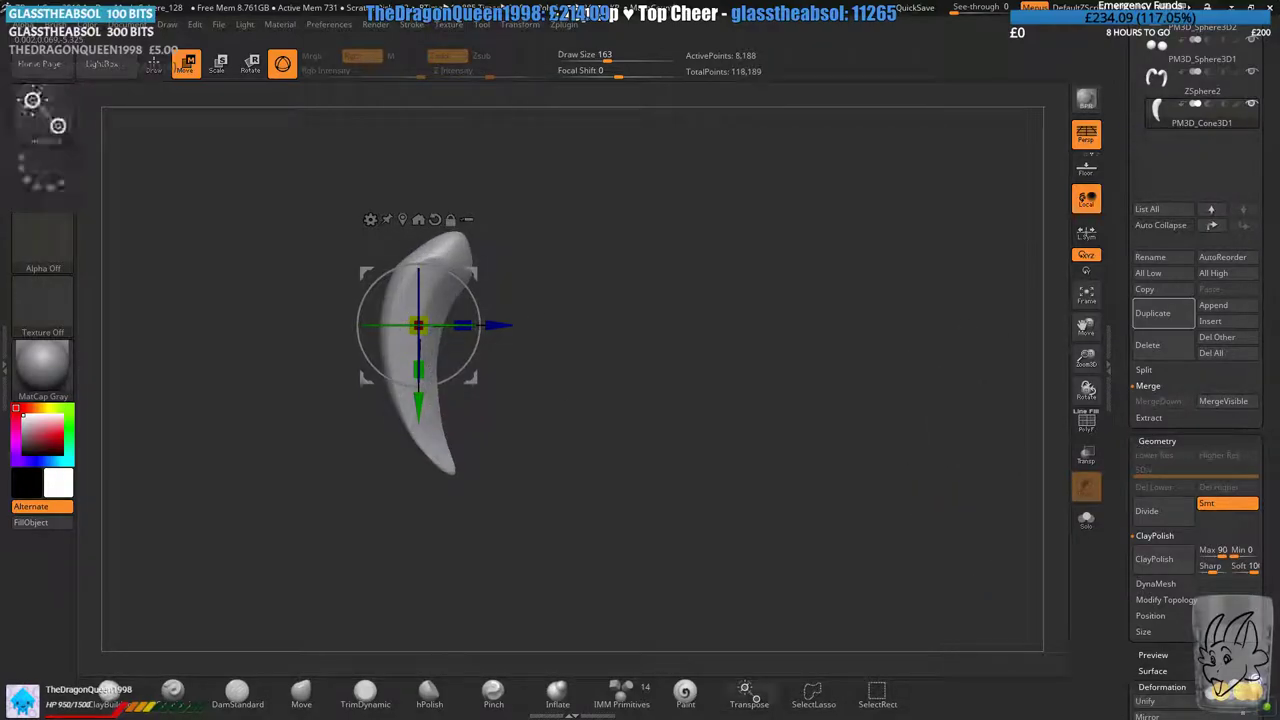
# - Return to moving the fang with the gizmo and duplicate the fang subtool
pyautogui.click(1155, 584)
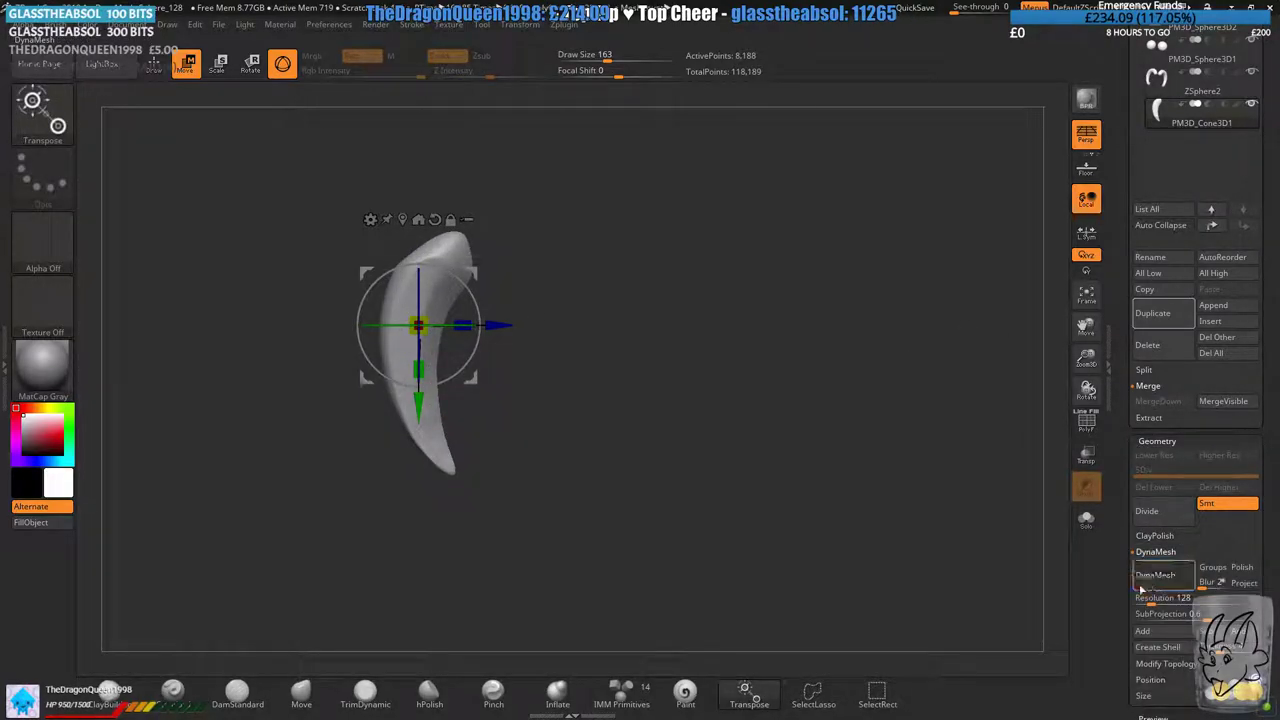
pyautogui.click(153, 63)
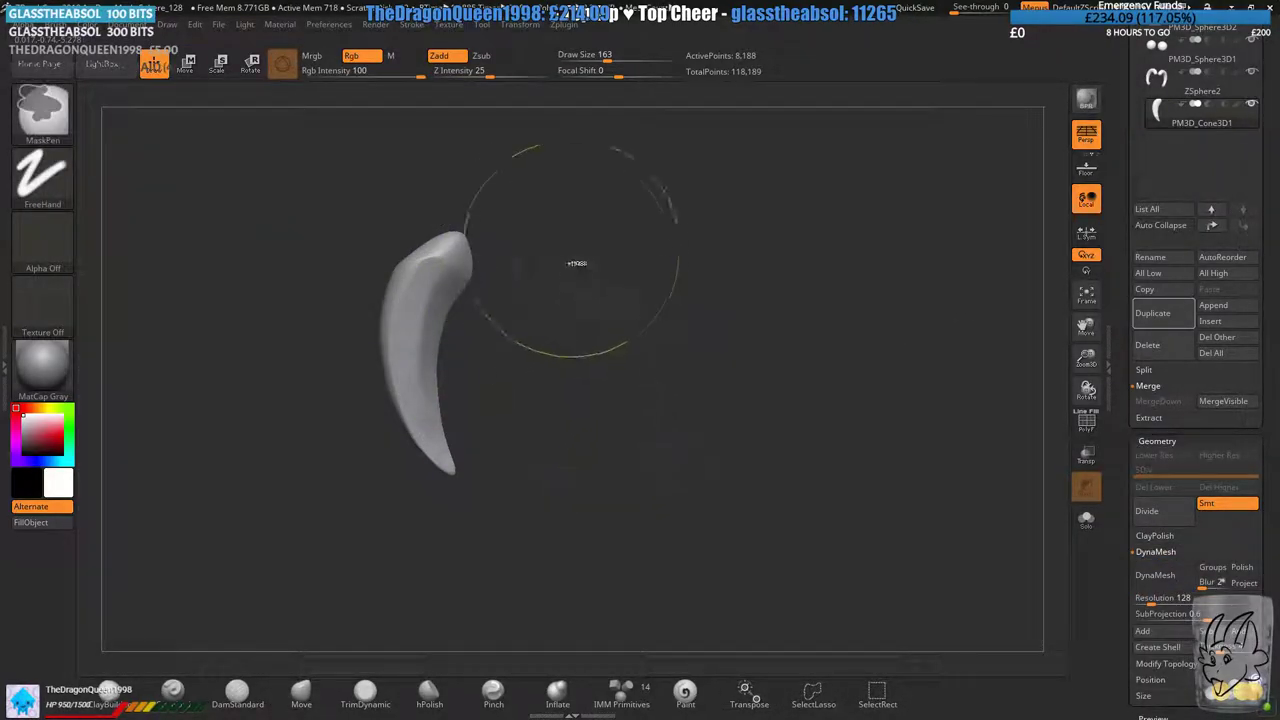
pyautogui.click(186, 64)
pyautogui.moveTo(365, 274); pyautogui.dragTo(610, 318)
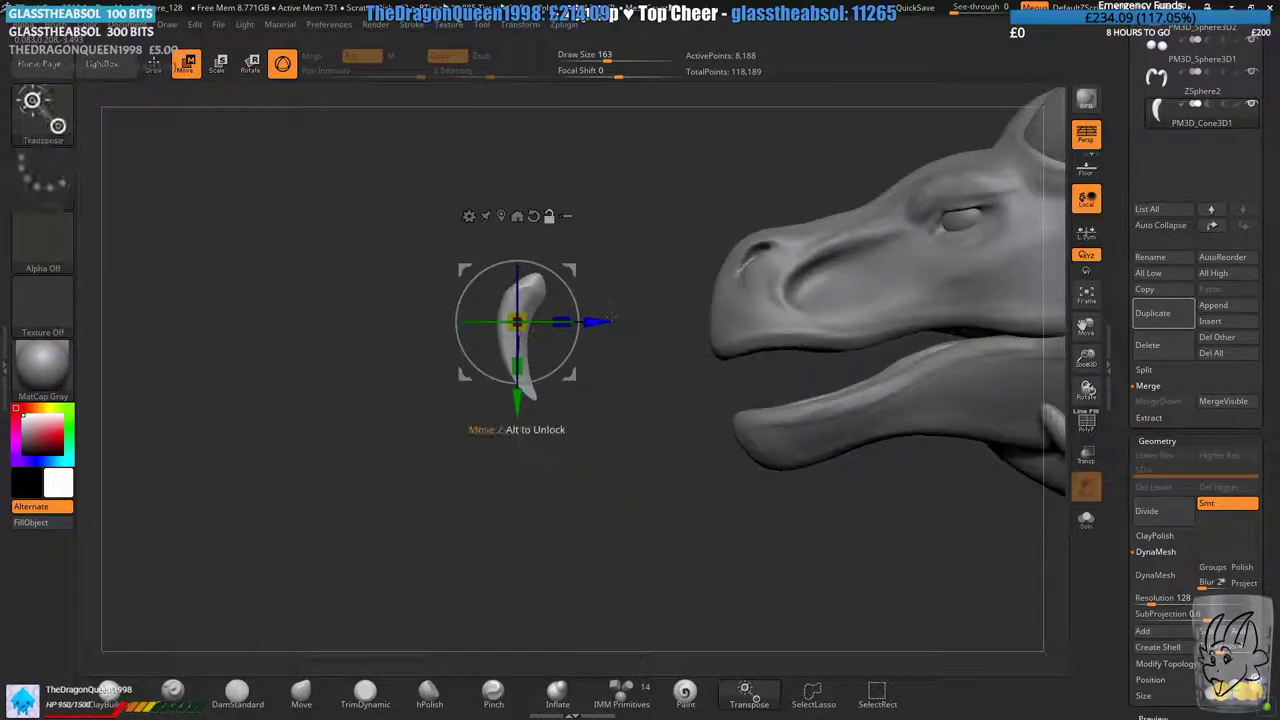
pyautogui.click(1152, 313)
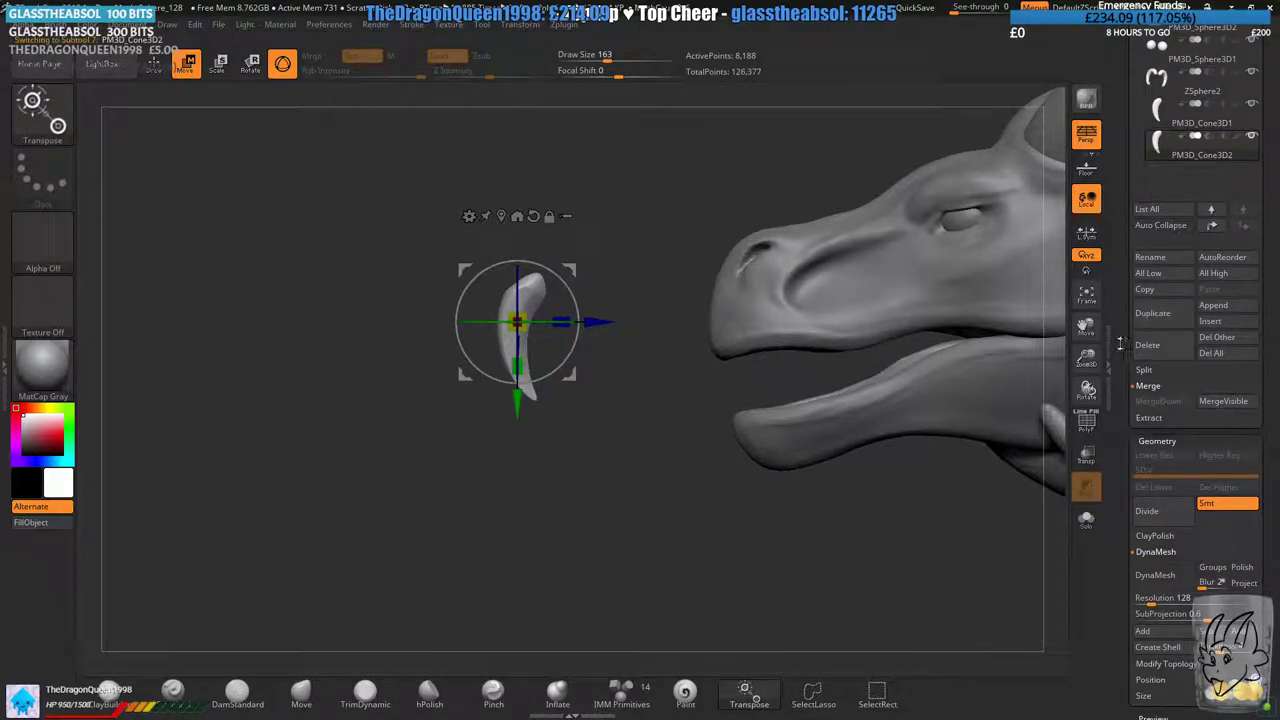
# - Move the duplicate fang sideways off the centre line and back against the side of the creature's snout
pyautogui.scroll(-2, 1113, 305)
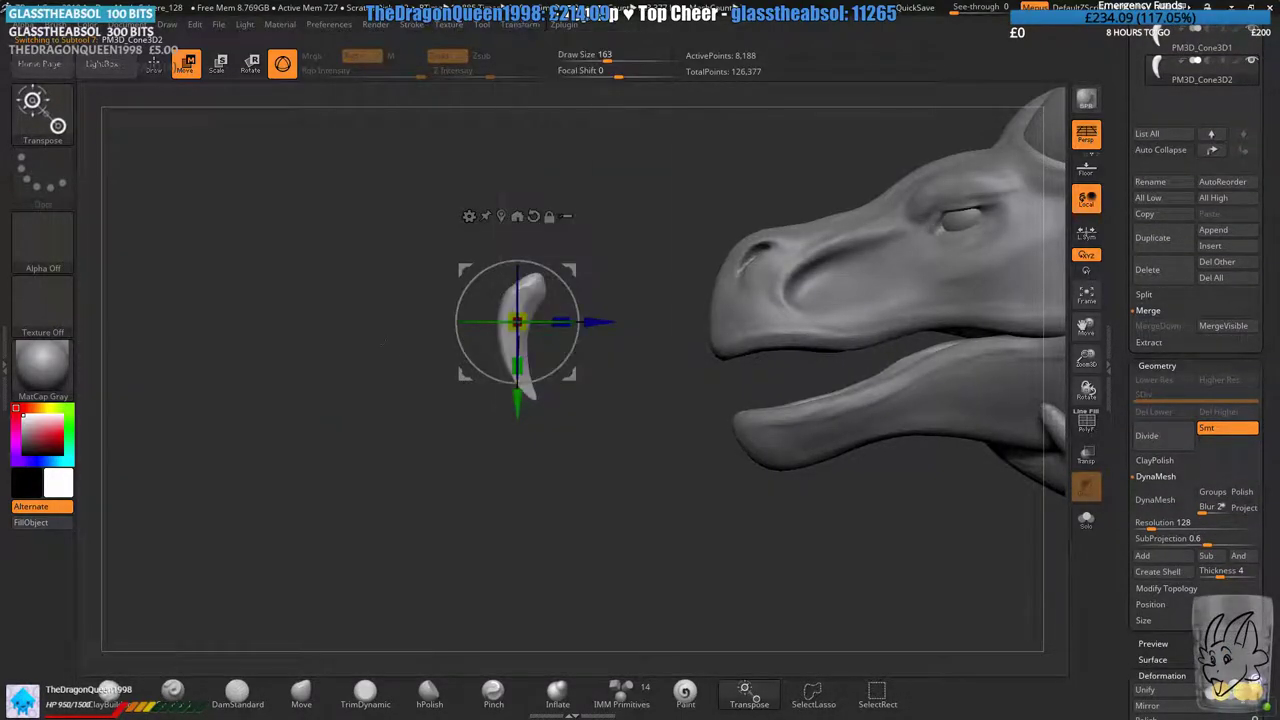
pyautogui.keyDown('shift'); pyautogui.moveTo(620, 450); pyautogui.dragTo(705, 450); pyautogui.keyUp('shift')
pyautogui.moveTo(440, 323); pyautogui.dragTo(581, 323)
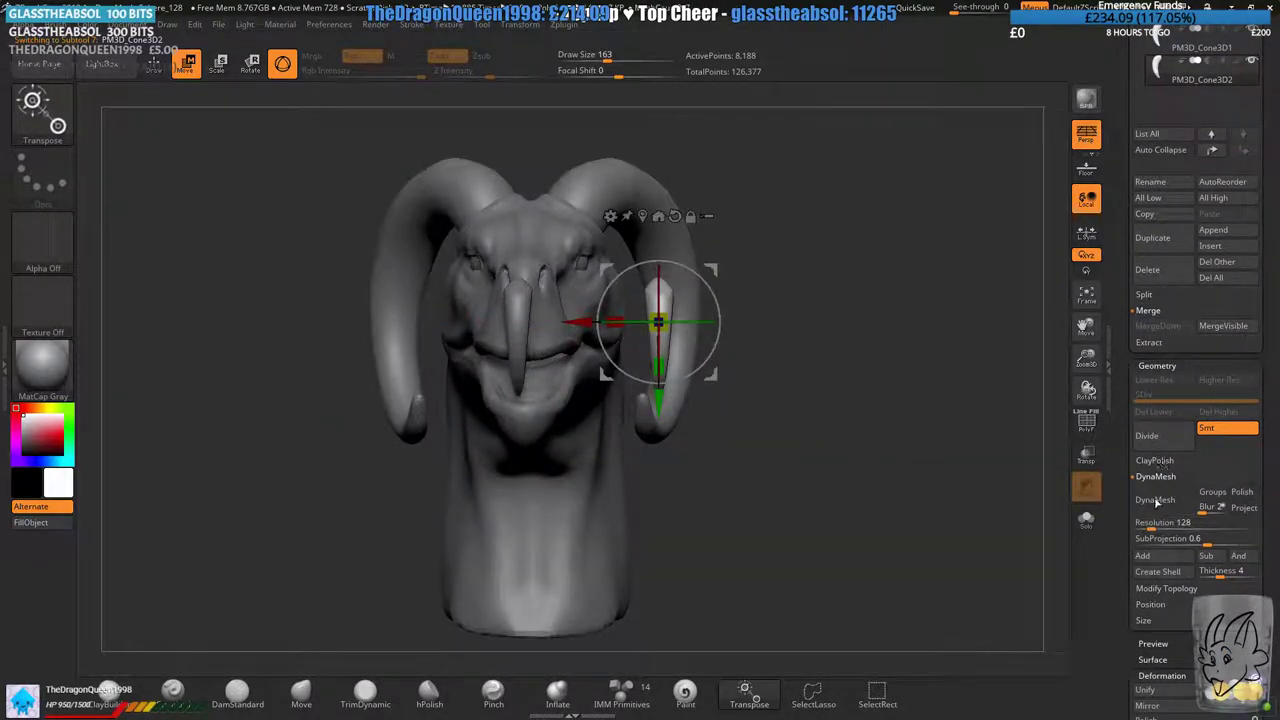
pyautogui.keyDown('shift'); pyautogui.moveTo(780, 200); pyautogui.dragTo(590, 195); pyautogui.keyUp('shift')
pyautogui.moveTo(551, 249); pyautogui.dragTo(794, 275)
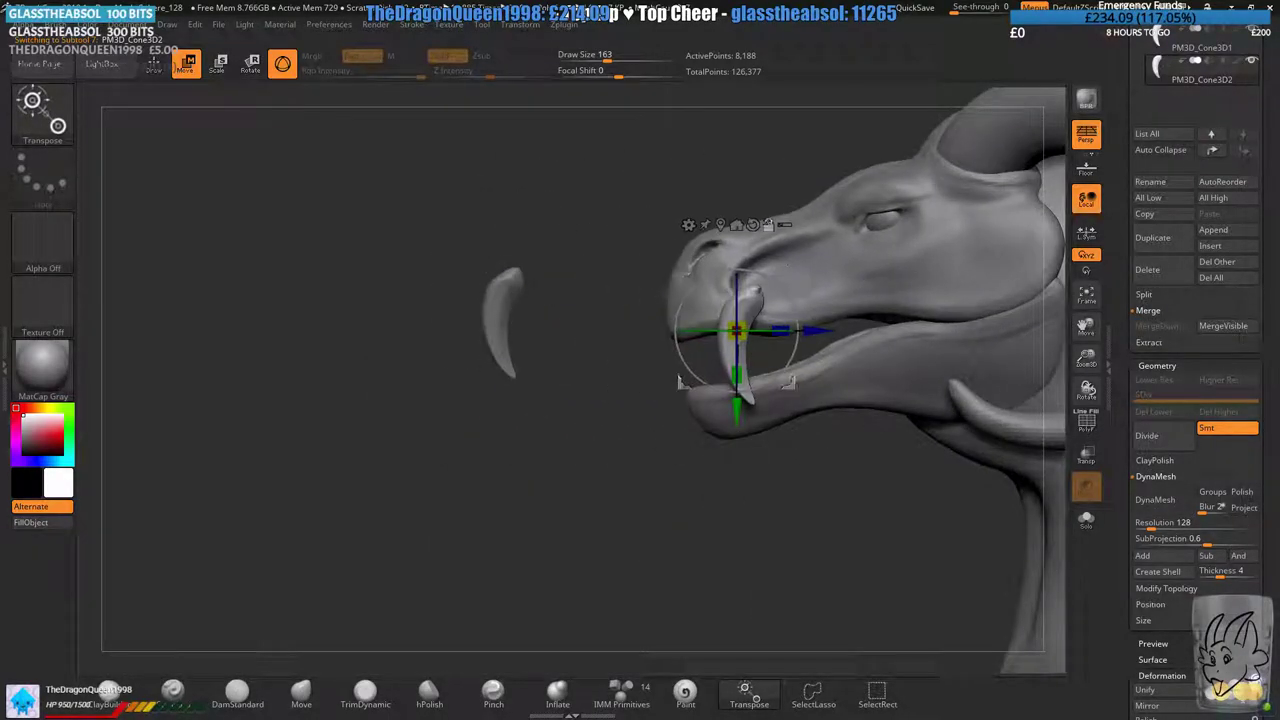
pyautogui.keyDown('alt'); pyautogui.moveTo(740, 490); pyautogui.dragTo(792, 334); pyautogui.keyUp('alt')
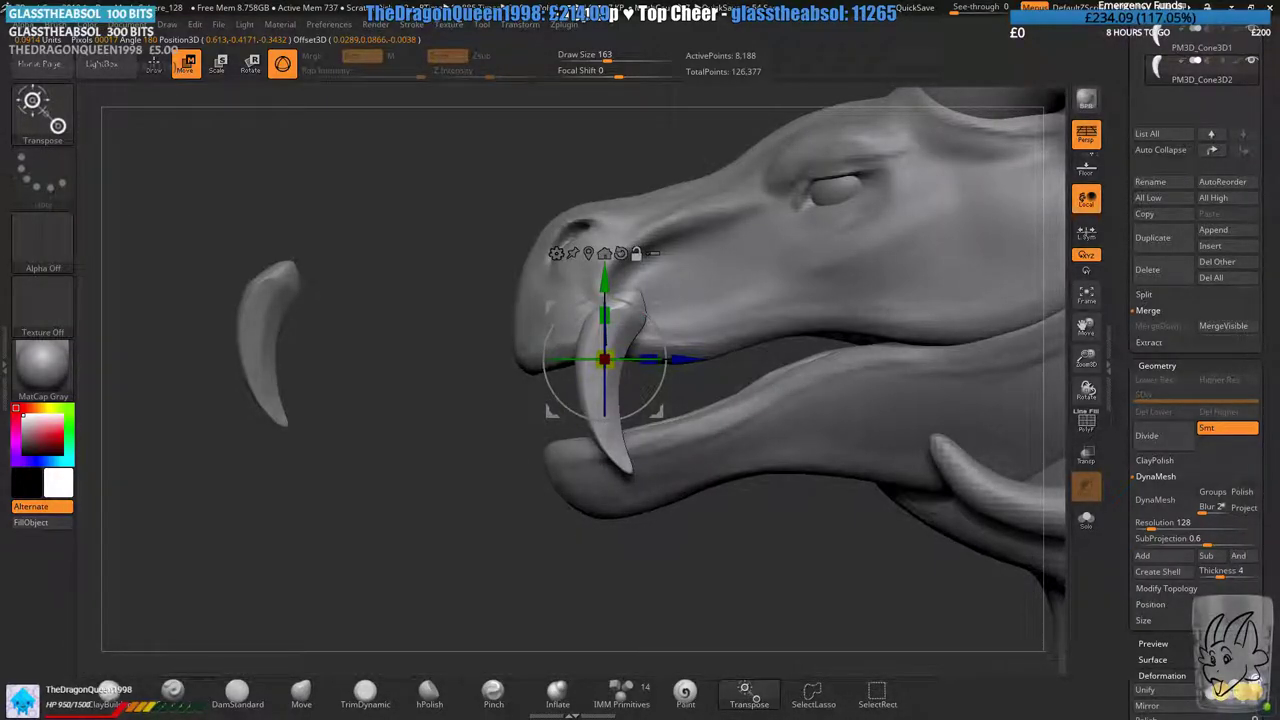
# - Make the duplicate fang the active subtool and scale it down uniformly to a small tooth at the upper lip
pyautogui.keyDown('alt'); pyautogui.click(589, 224); pyautogui.keyUp('alt')
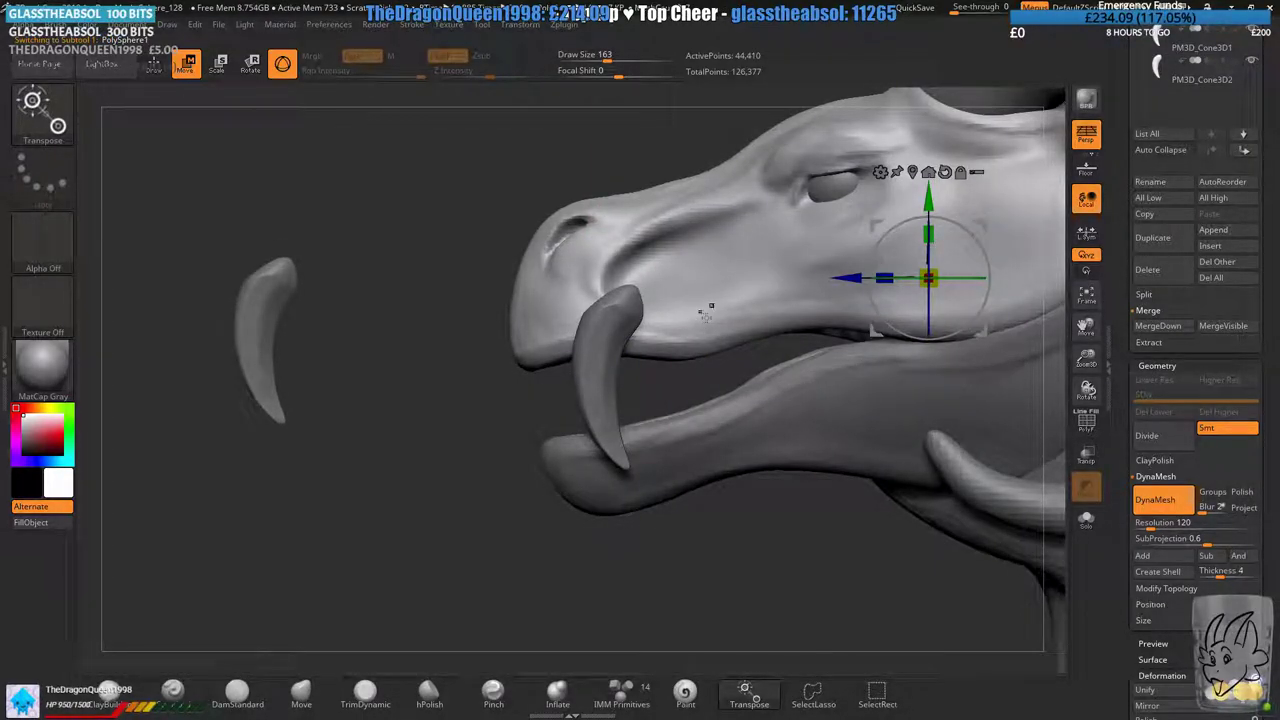
pyautogui.moveTo(1131, 137); pyautogui.dragTo(1131, 148)
pyautogui.click(1190, 84)
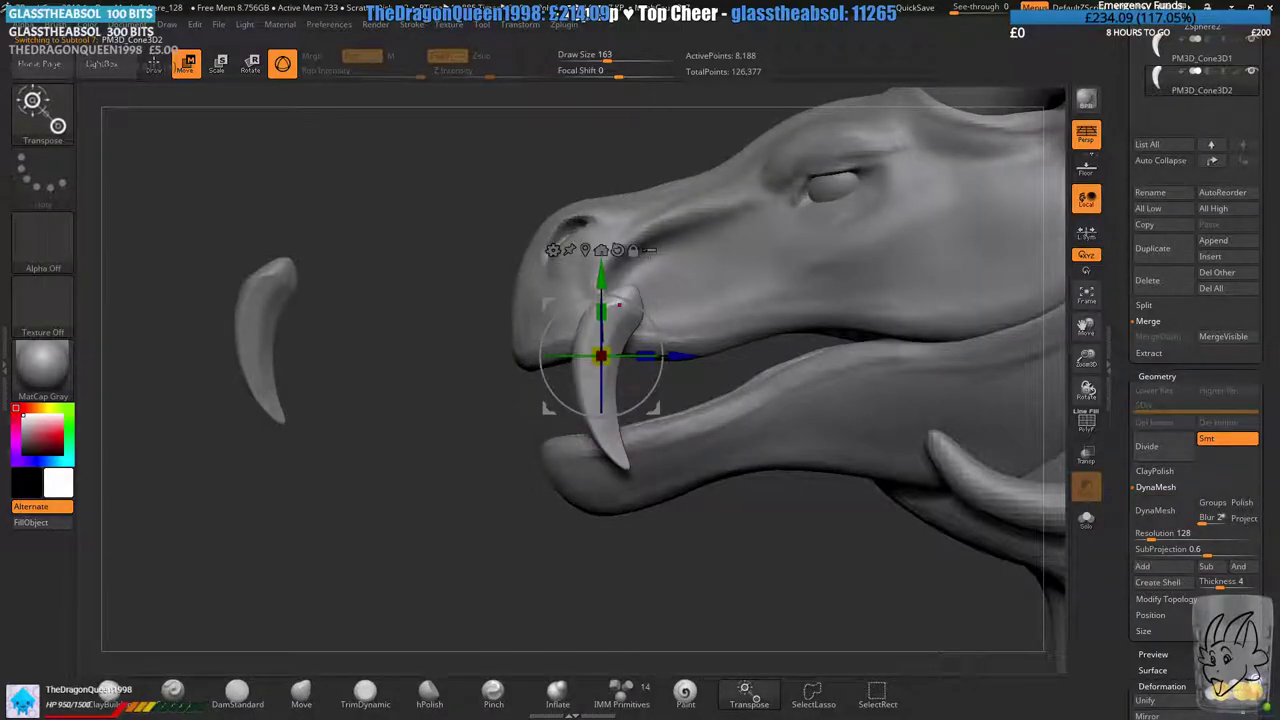
pyautogui.moveTo(653, 301); pyautogui.dragTo(721, 298)
pyautogui.keyDown('alt'); pyautogui.moveTo(721, 298); pyautogui.dragTo(601, 301, button='right'); pyautogui.keyUp('alt')
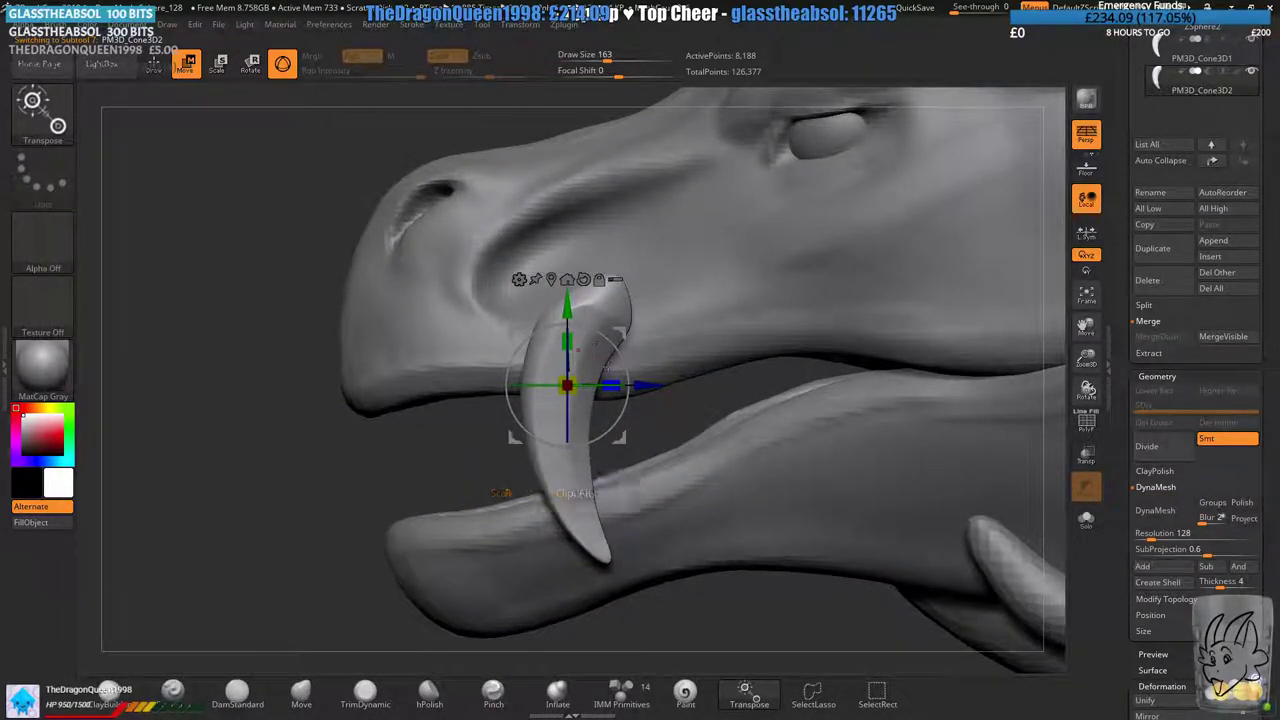
pyautogui.moveTo(590, 392); pyautogui.dragTo(553, 493)
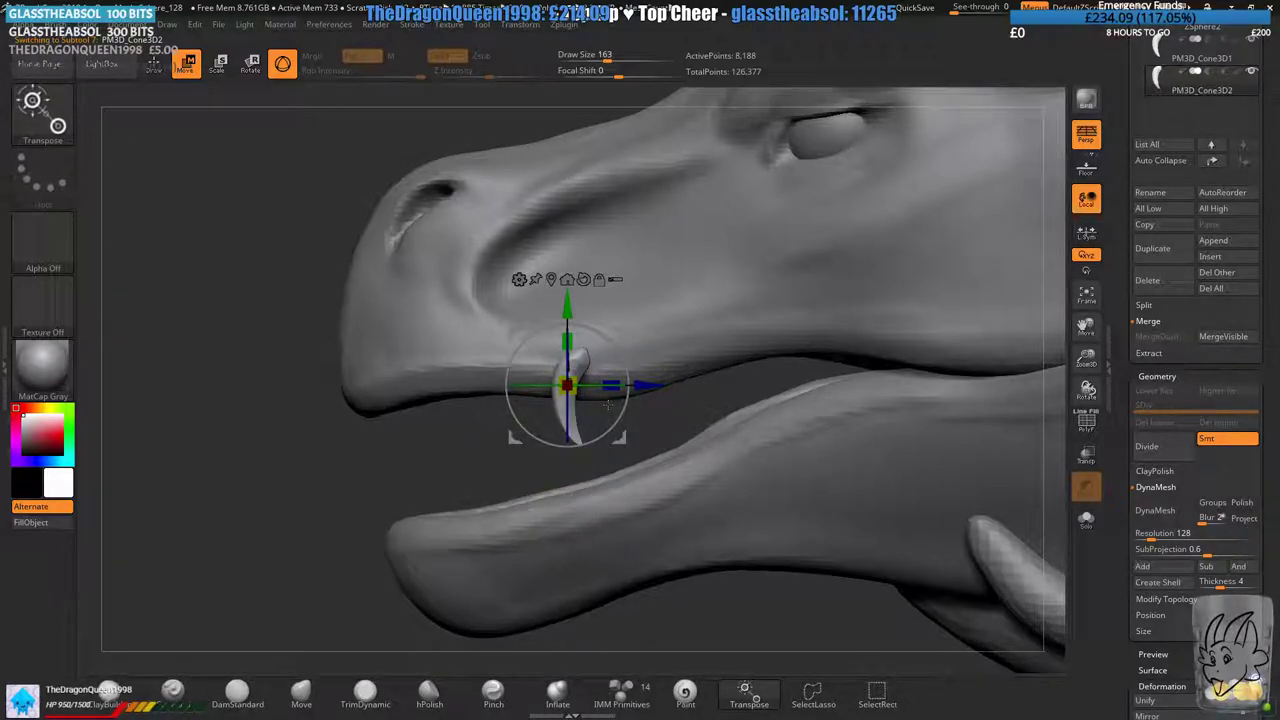
pyautogui.click(303, 690)
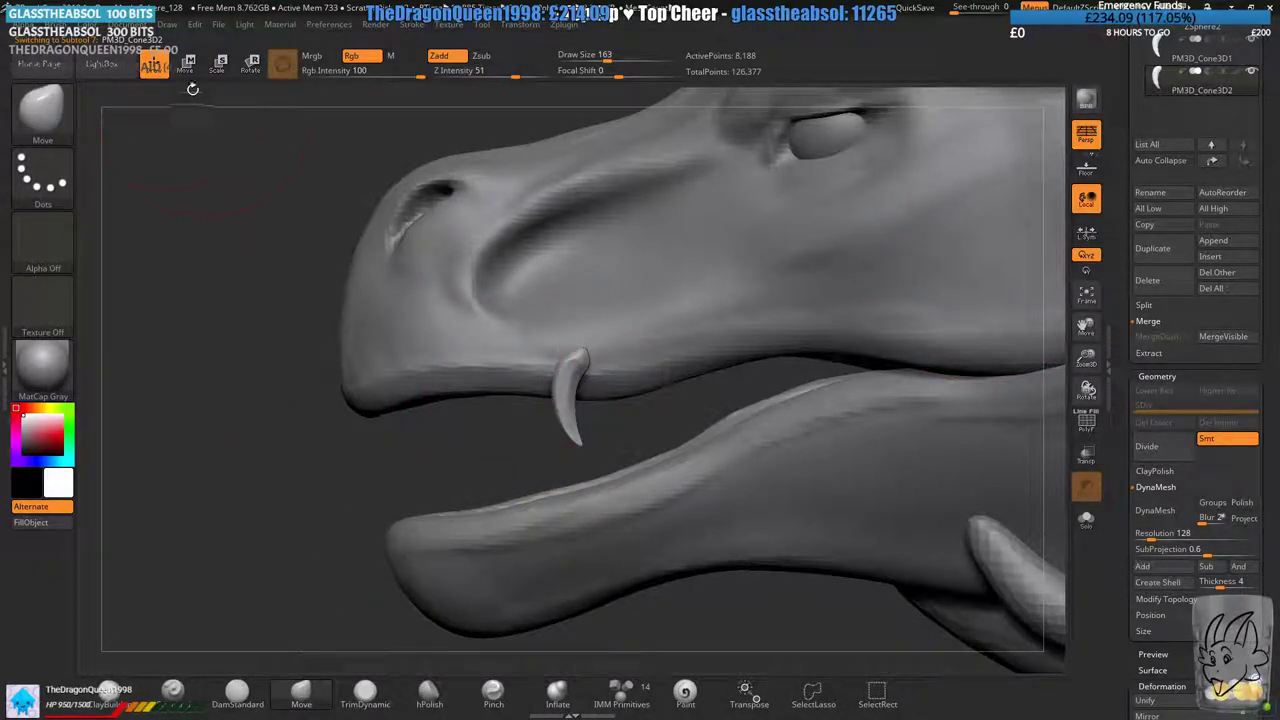
pyautogui.click(188, 63)
# - Move the small tooth inward and set its root into the edge of the upper jaw, aligning it from front and side
pyautogui.moveTo(590, 393); pyautogui.dragTo(620, 396)
pyautogui.moveTo(579, 357); pyautogui.dragTo(602, 362)
pyautogui.moveTo(700, 440); pyautogui.dragTo(860, 430)
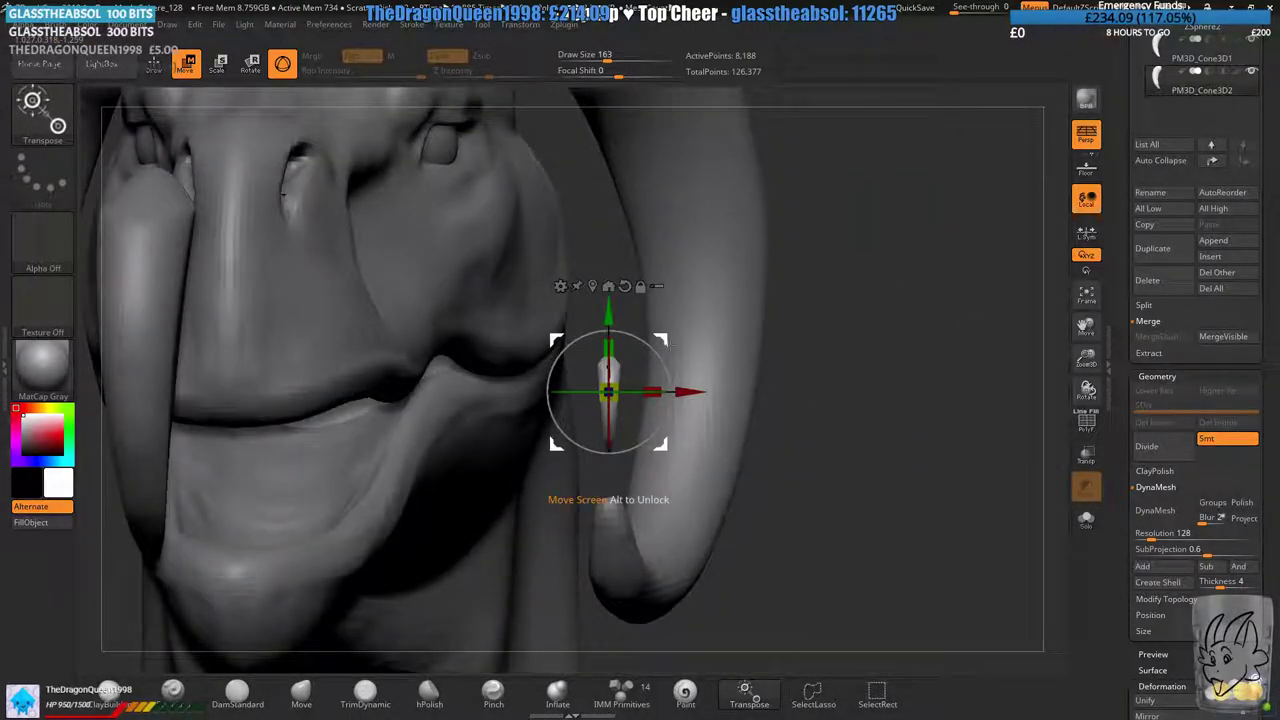
pyautogui.moveTo(613, 366); pyautogui.dragTo(380, 367)
pyautogui.moveTo(680, 310); pyautogui.dragTo(637, 306)
pyautogui.keyDown('alt'); pyautogui.moveTo(590, 440); pyautogui.dragTo(620, 450); pyautogui.keyUp('alt')
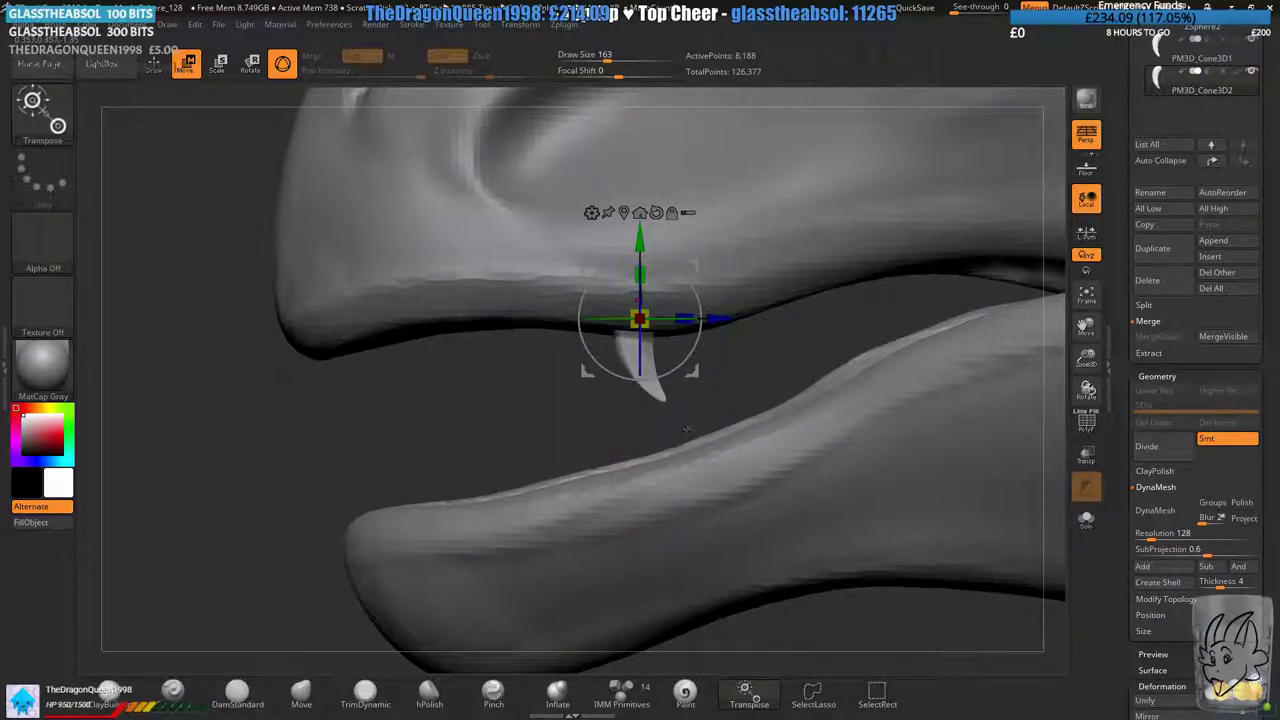
pyautogui.moveTo(693, 268); pyautogui.dragTo(725, 270)
pyautogui.moveTo(690, 290); pyautogui.dragTo(690, 245, button='right')
# - Hide the horns and eyes subtools and make the small duplicate tooth the active subtool again
pyautogui.moveTo(1126, 258); pyautogui.dragTo(1128, 584)
pyautogui.click(1251, 334)
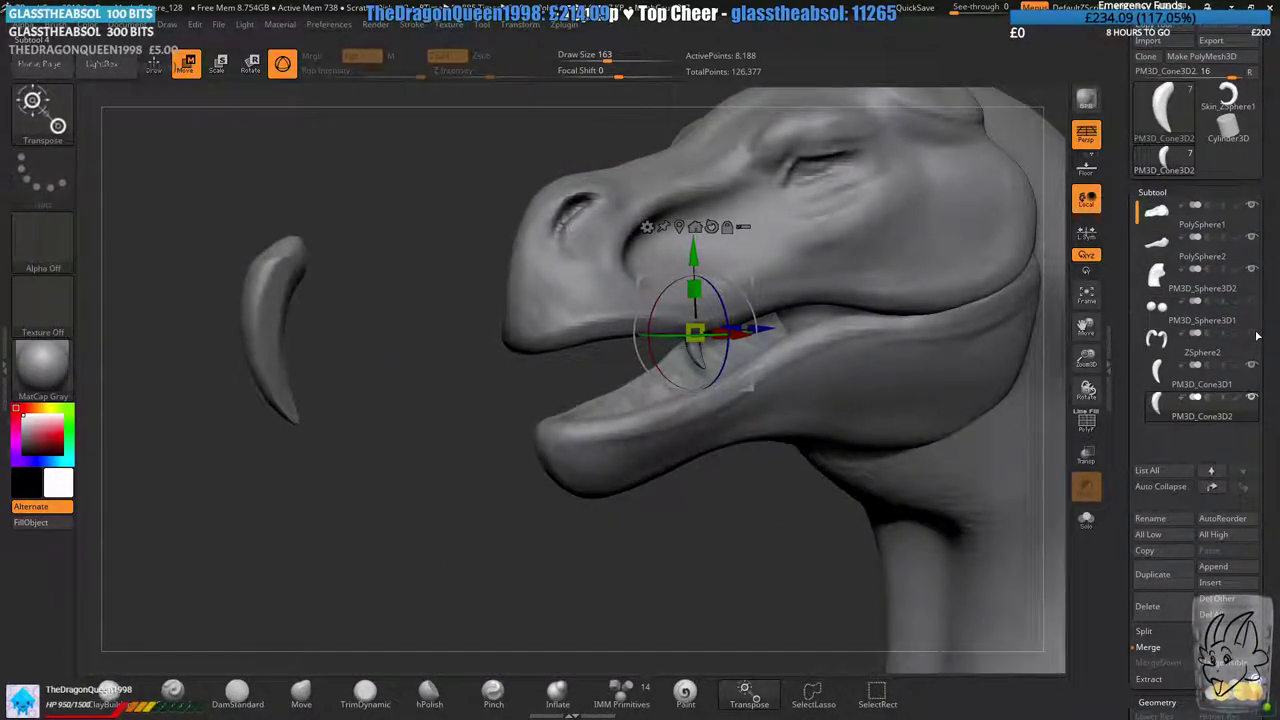
pyautogui.moveTo(1256, 238)
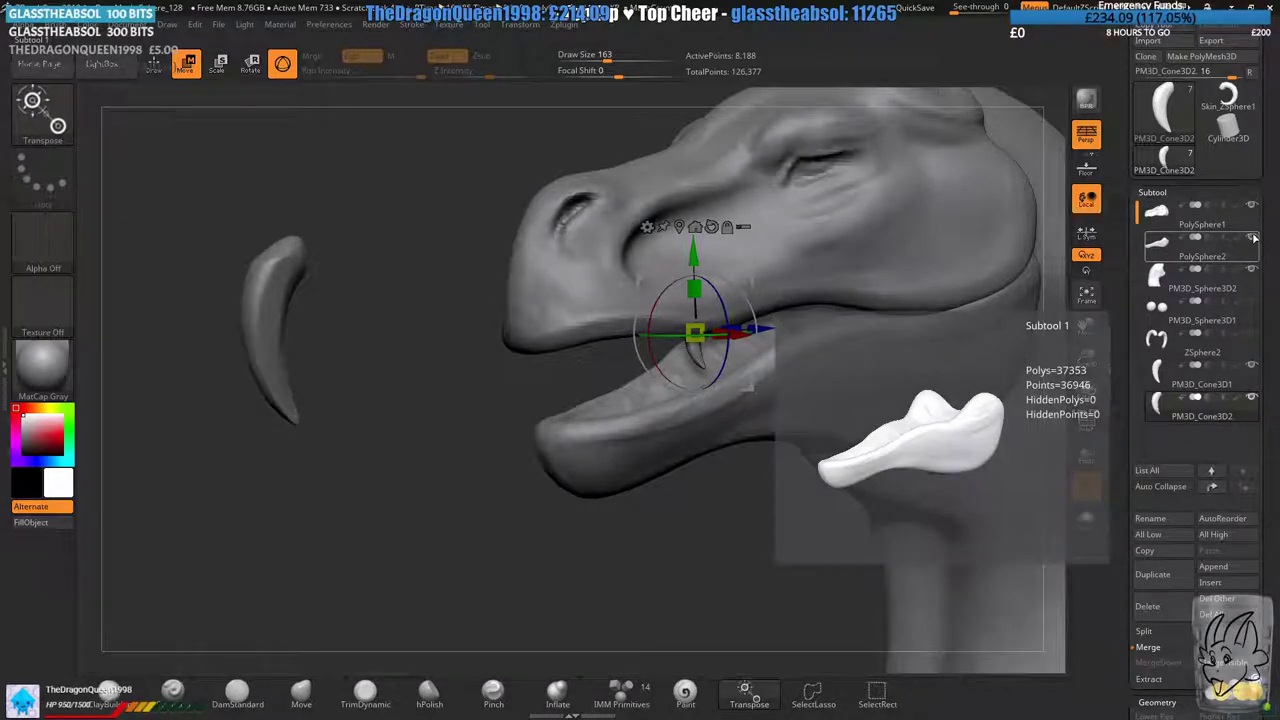
pyautogui.keyDown('alt'); pyautogui.moveTo(746, 388); pyautogui.dragTo(545, 315, button='right'); pyautogui.keyUp('alt')
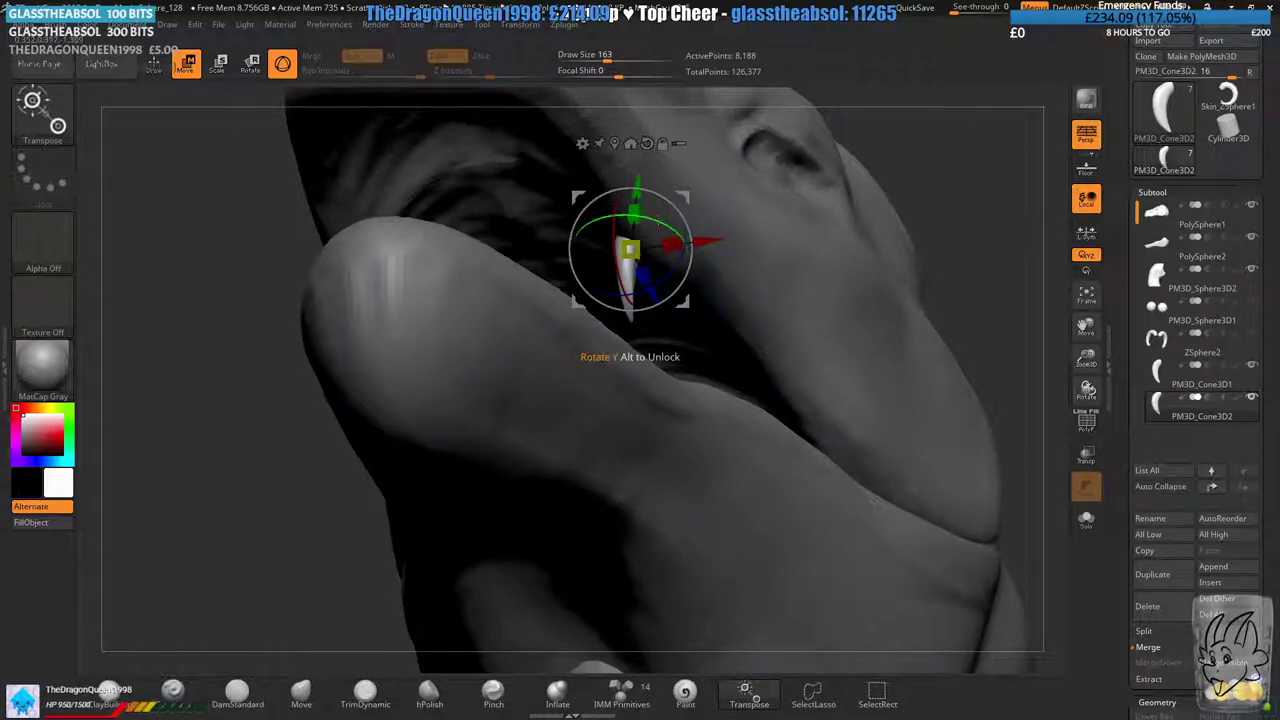
pyautogui.click(1238, 370)
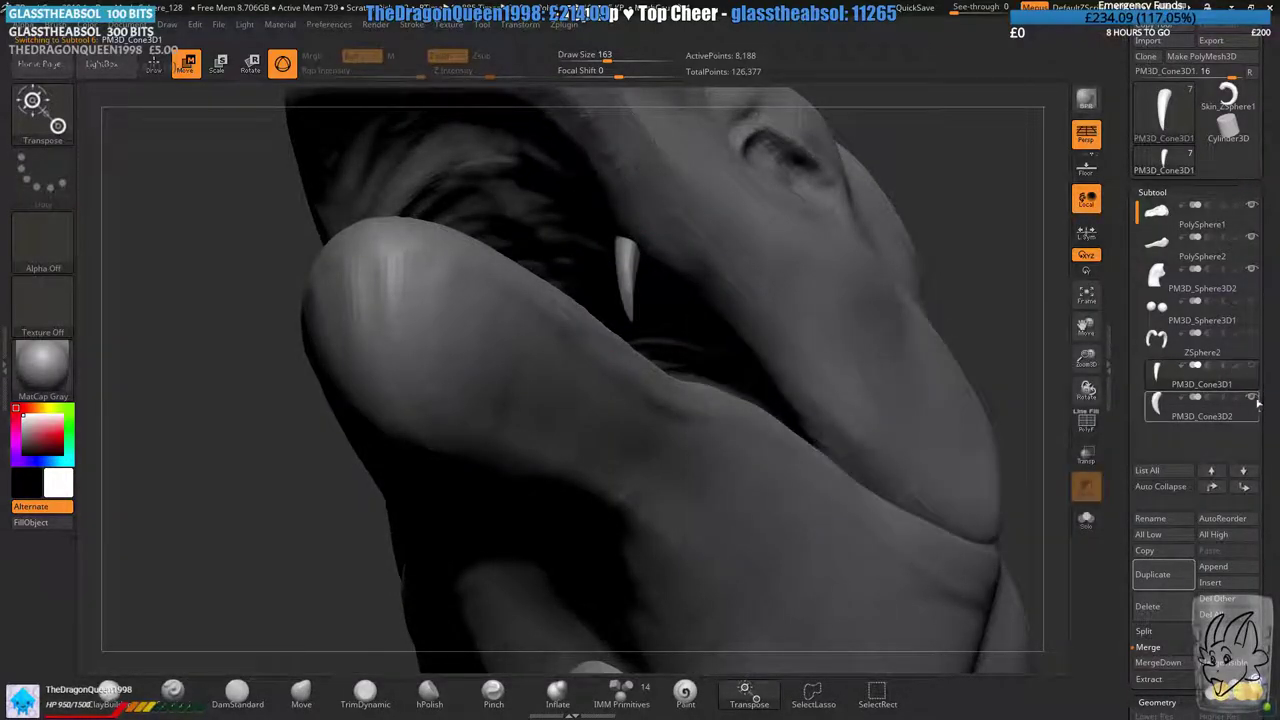
pyautogui.click(1257, 405)
# - Fine-tune the tooth's placement inside the upper lip, checking it from below and from the side
pyautogui.moveTo(689, 240); pyautogui.dragTo(750, 240, button='right')
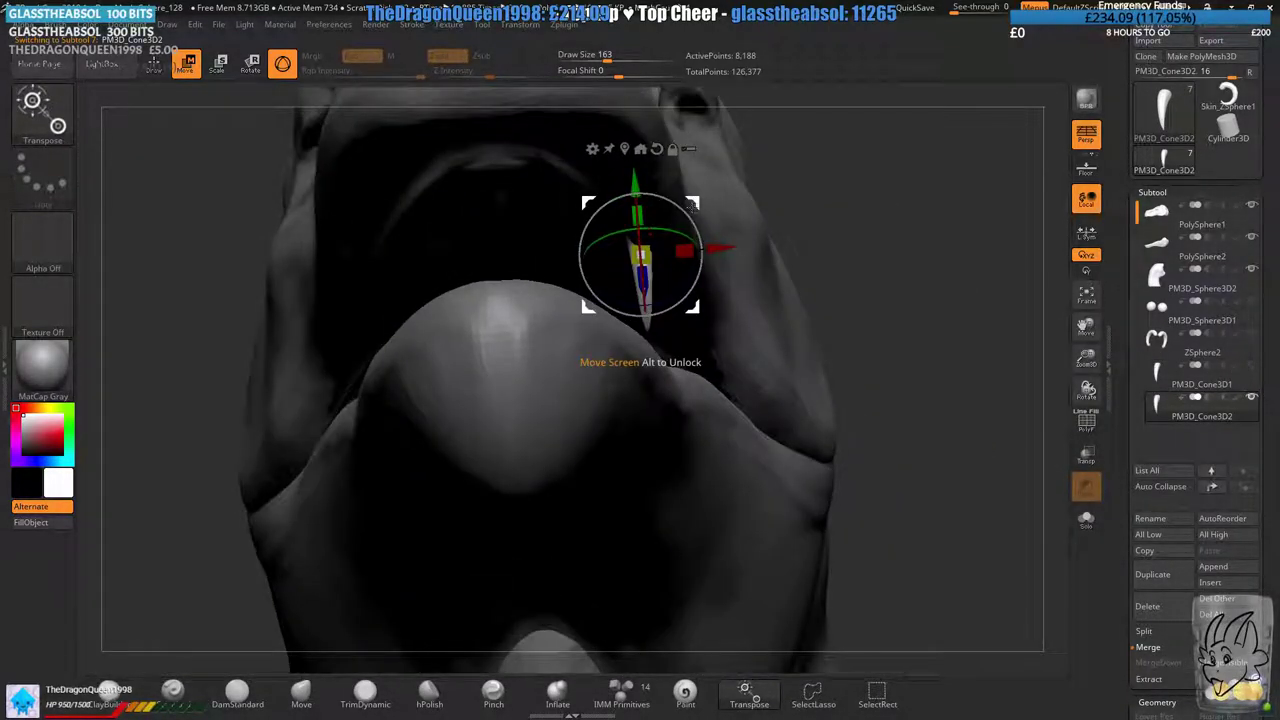
pyautogui.moveTo(692, 203); pyautogui.dragTo(705, 205)
pyautogui.moveTo(740, 230); pyautogui.dragTo(785, 228, button='right')
pyautogui.moveTo(784, 228); pyautogui.dragTo(780, 211)
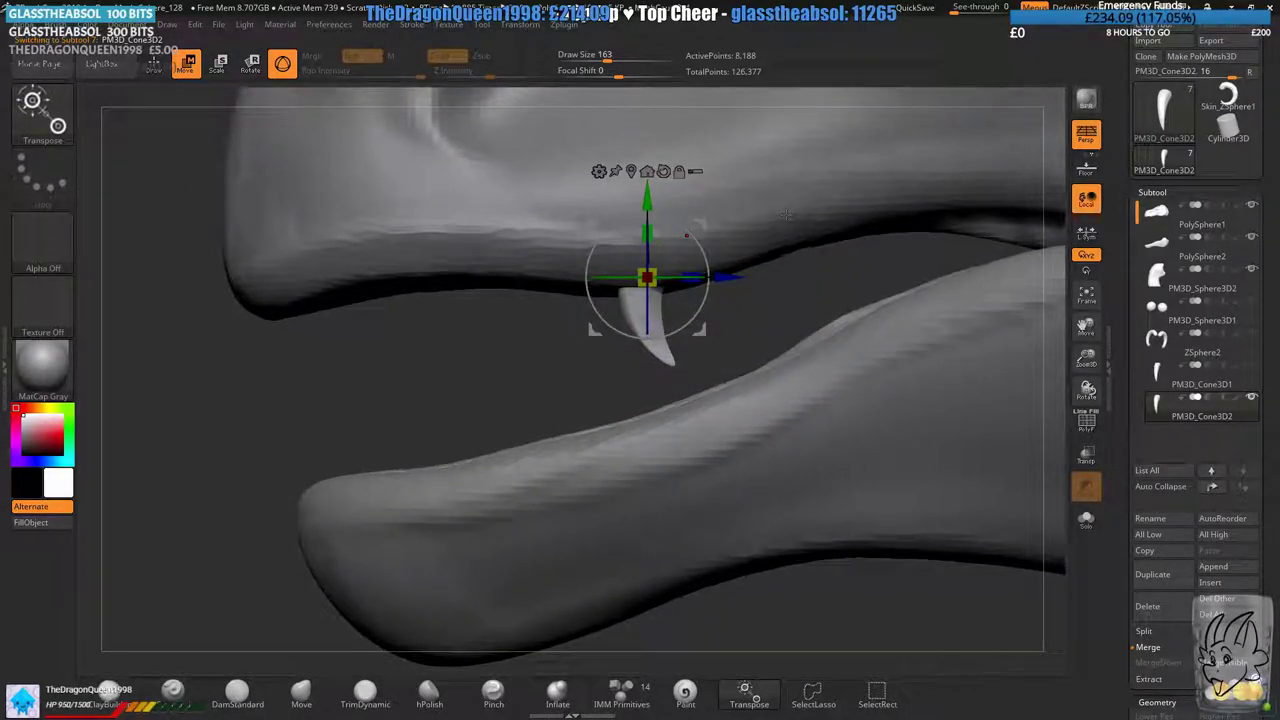
pyautogui.keyDown('alt'); pyautogui.moveTo(687, 236); pyautogui.dragTo(577, 247, button='right'); pyautogui.keyUp('alt')
pyautogui.moveTo(603, 239); pyautogui.dragTo(612, 238)
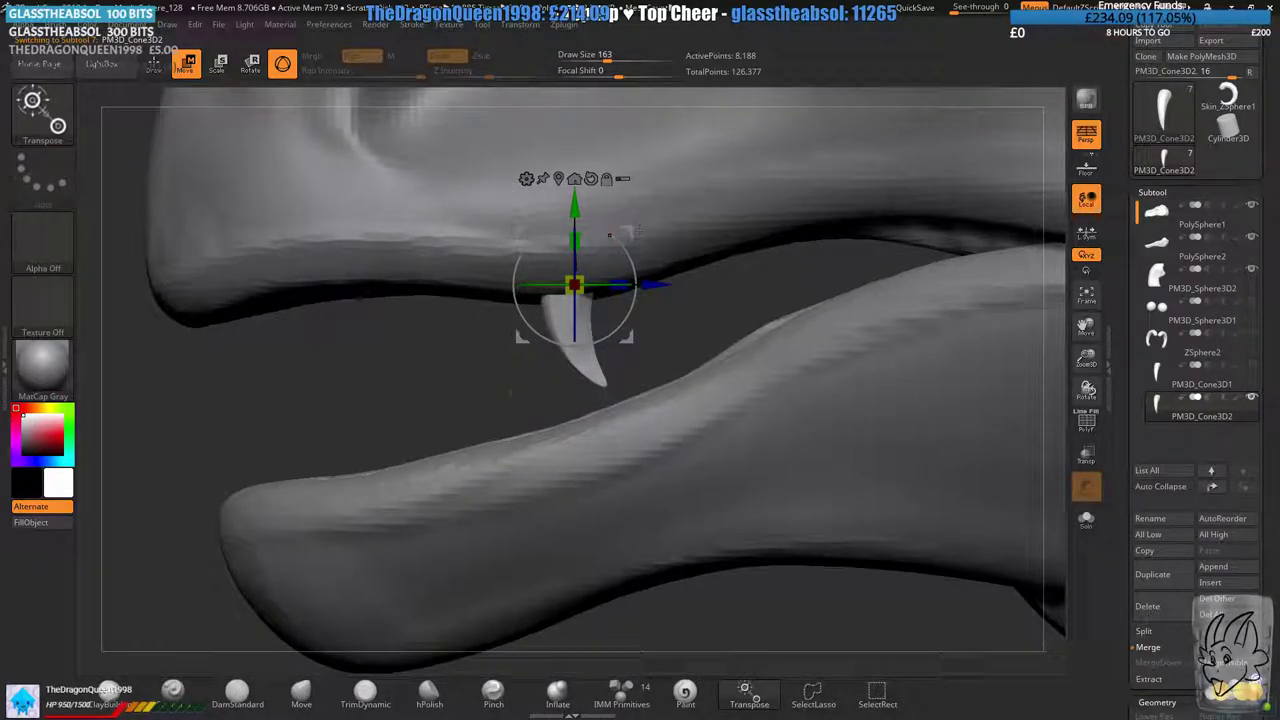
# - Copy the tooth within its subtool to a spot just behind the first, then adjust its size, tilt and position under the lip
pyautogui.keyDown('ctrl'); pyautogui.moveTo(573, 285); pyautogui.dragTo(663, 257); pyautogui.keyUp('ctrl')
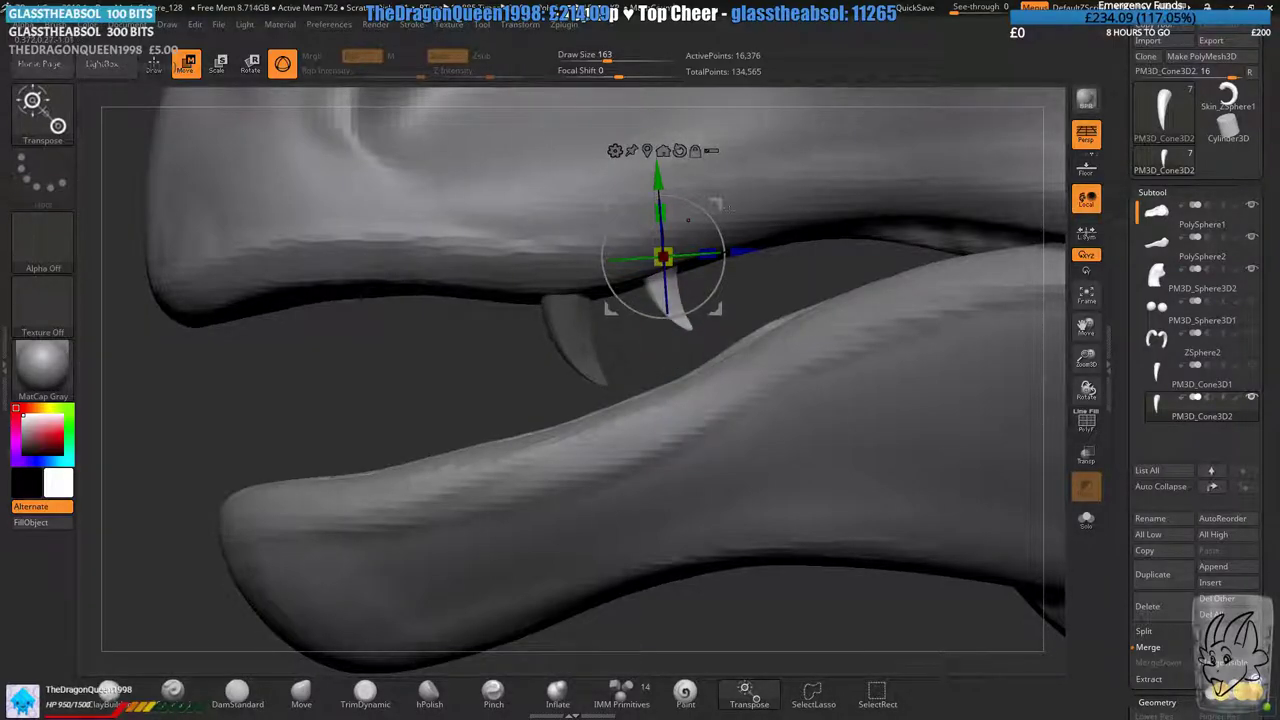
pyautogui.moveTo(719, 205); pyautogui.dragTo(673, 217)
pyautogui.moveTo(505, 392); pyautogui.dragTo(630, 323)
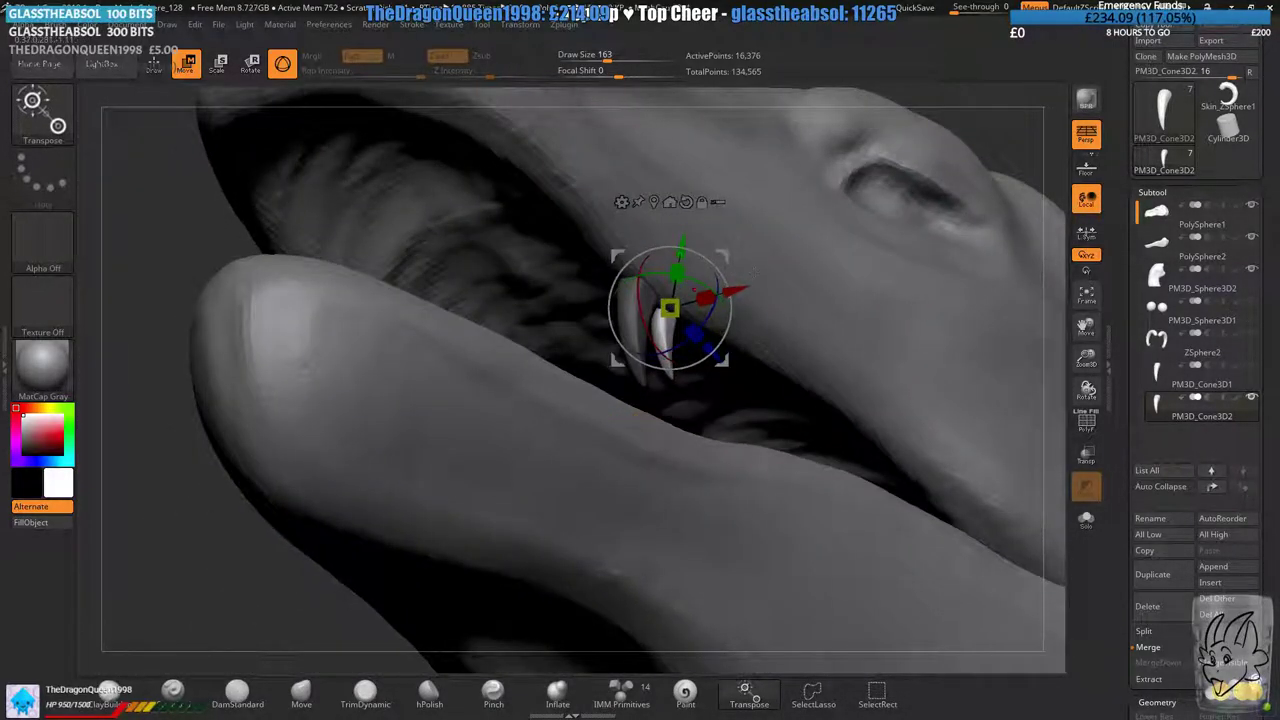
pyautogui.moveTo(742, 288); pyautogui.dragTo(717, 270)
pyautogui.moveTo(665, 359); pyautogui.dragTo(658, 362)
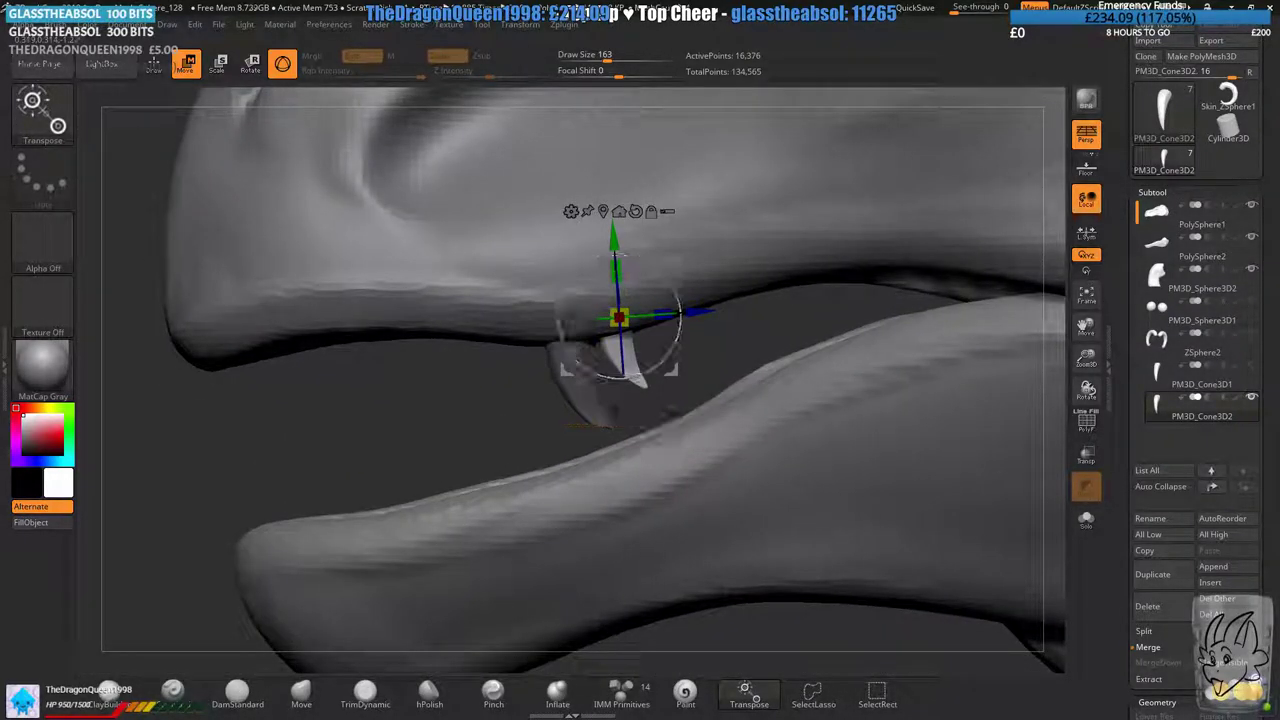
pyautogui.moveTo(619, 317); pyautogui.dragTo(626, 316)
pyautogui.moveTo(662, 359); pyautogui.dragTo(656, 359)
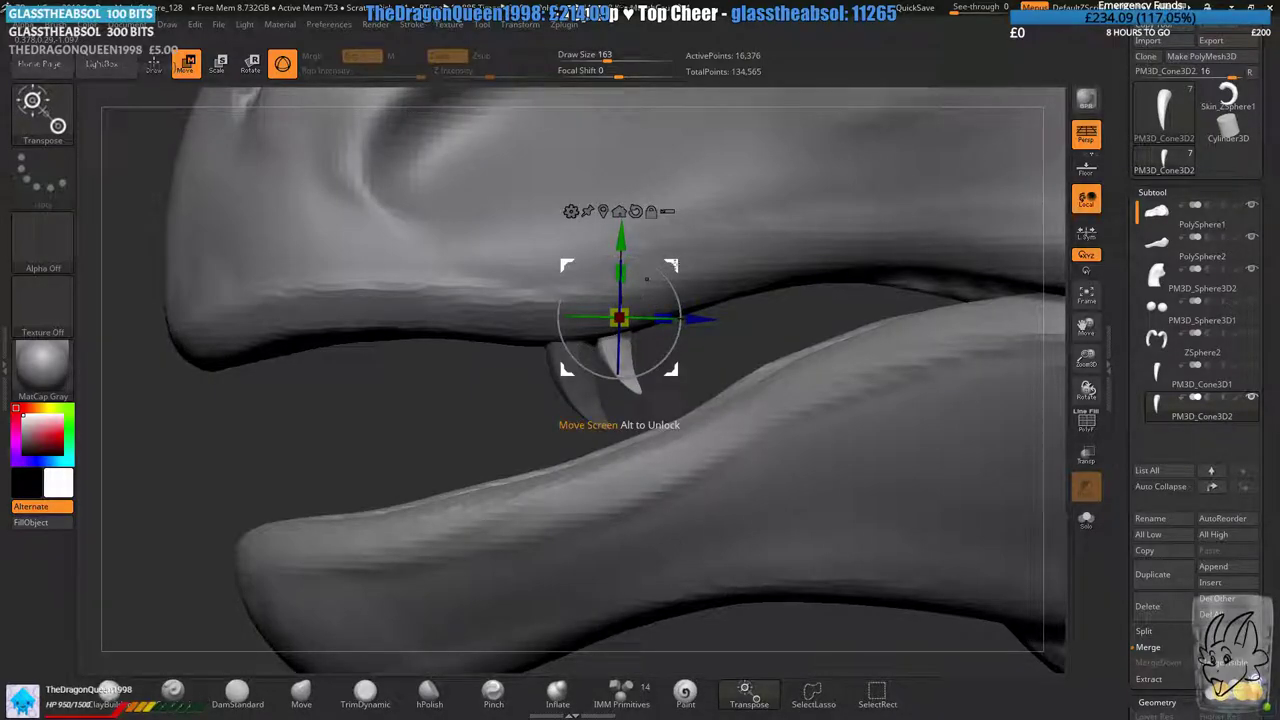
pyautogui.moveTo(672, 265); pyautogui.dragTo(677, 267)
# - Add a third and a fourth tooth copy farther back along the upper jaw, tilted to follow the lip line
pyautogui.keyDown('ctrl'); pyautogui.moveTo(678, 264); pyautogui.dragTo(727, 265); pyautogui.keyUp('ctrl')
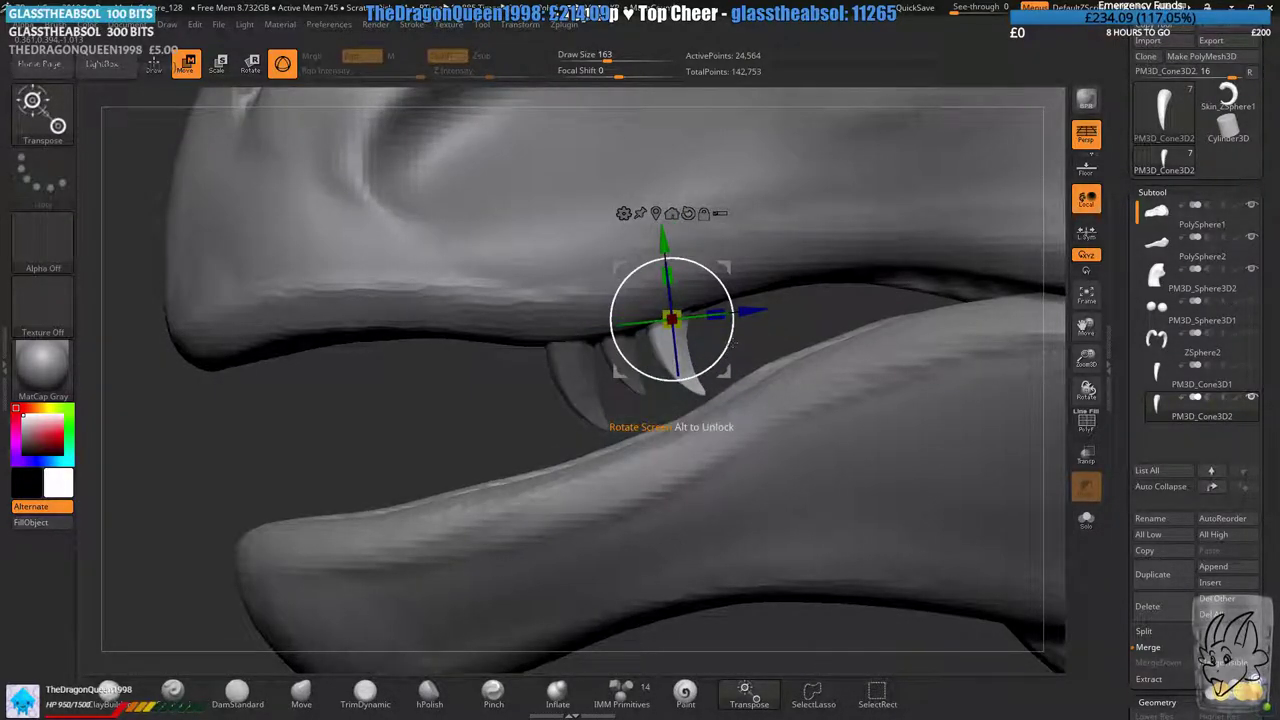
pyautogui.moveTo(692, 278); pyautogui.dragTo(738, 241)
pyautogui.moveTo(739, 312); pyautogui.dragTo(702, 320)
pyautogui.moveTo(707, 246)
pyautogui.mouseDown()
pyautogui.moveTo(685, 258)
pyautogui.moveTo(697, 251)
pyautogui.mouseUp()
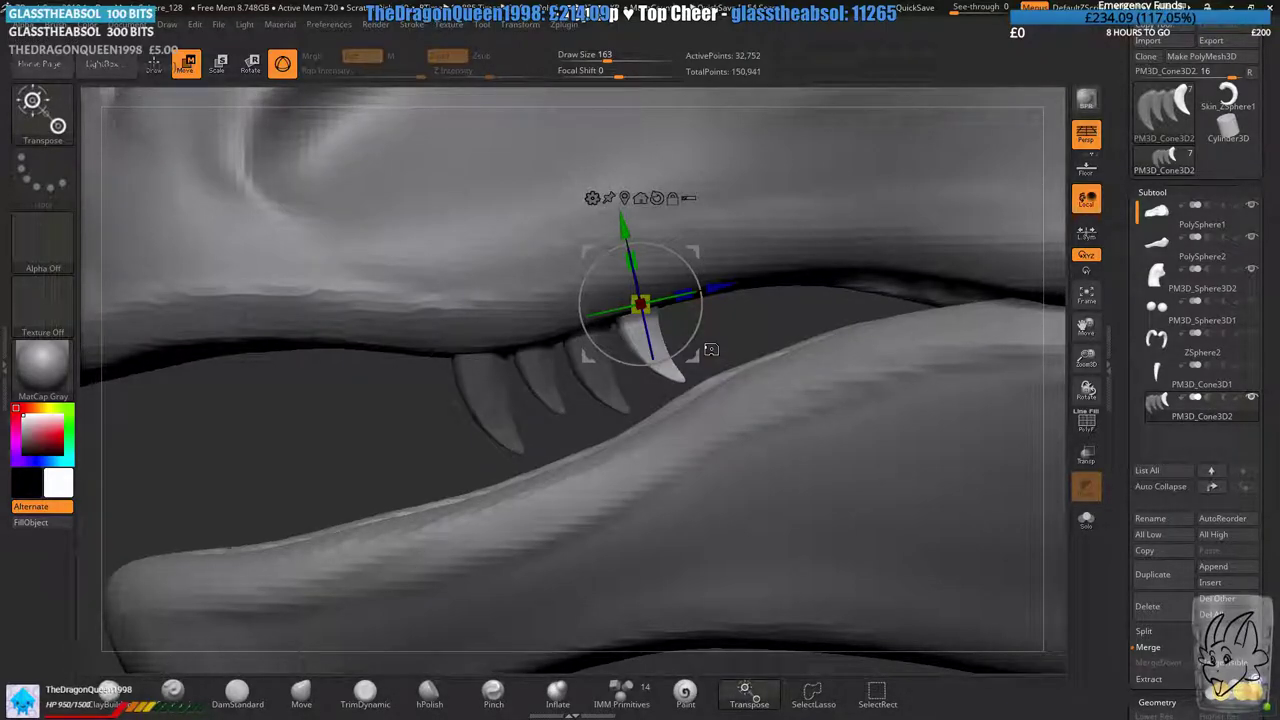
# - Create a fifth tooth copy near the front of the upper jaw, enlarge it and seat its root in the lip
pyautogui.click(640, 197)
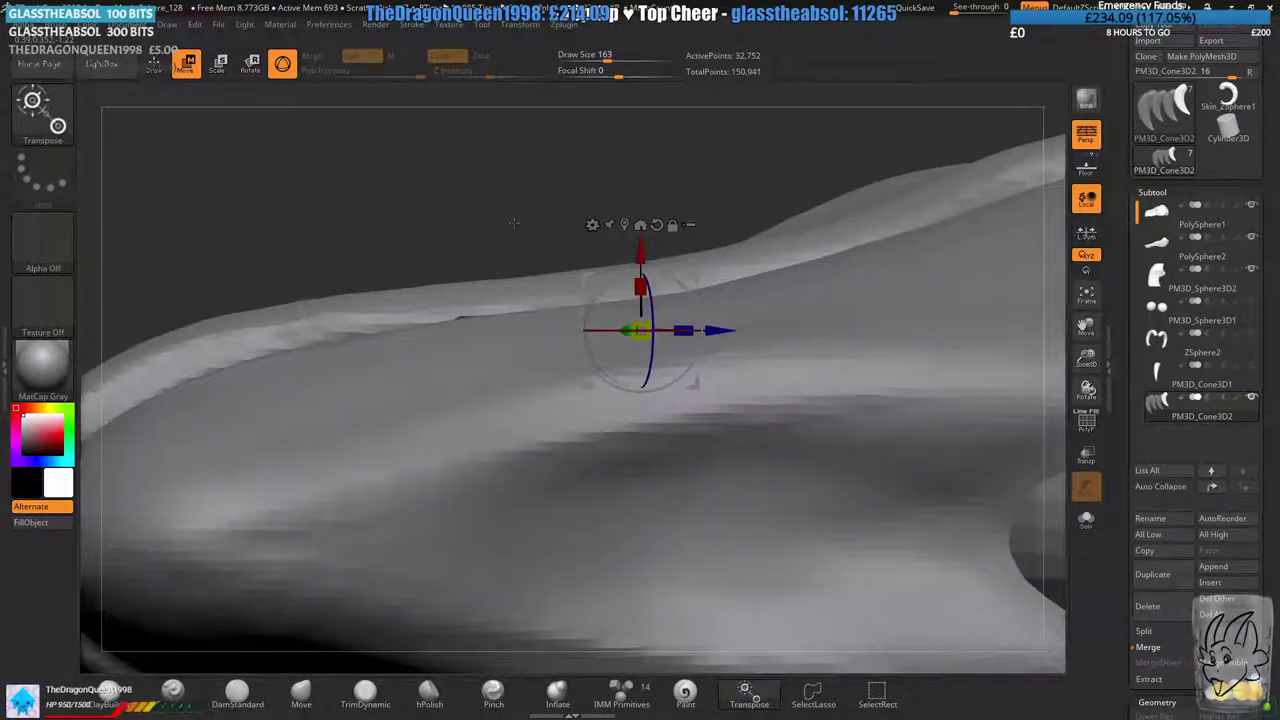
pyautogui.moveTo(690, 165); pyautogui.dragTo(705, 198)
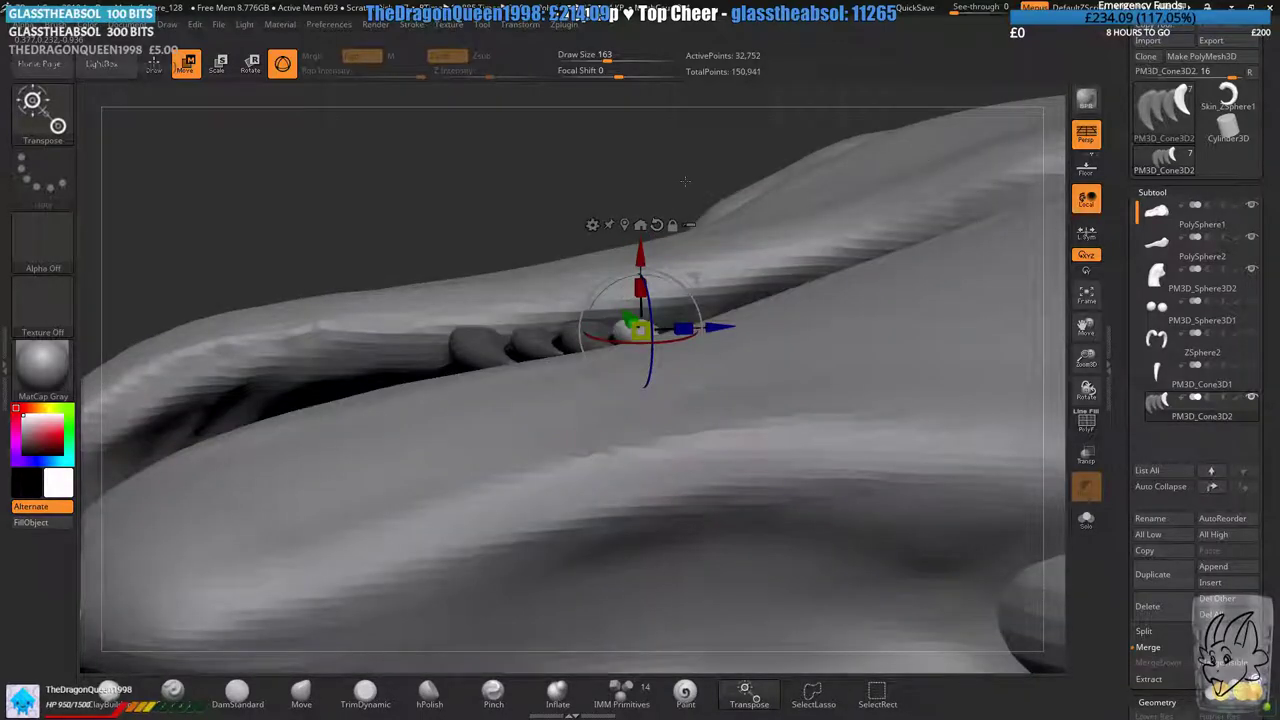
pyautogui.moveTo(692, 277)
pyautogui.mouseDown()
pyautogui.moveTo(584, 381)
pyautogui.moveTo(650, 311)
pyautogui.moveTo(695, 302)
pyautogui.moveTo(697, 260)
pyautogui.moveTo(828, 252)
pyautogui.moveTo(359, 351)
pyautogui.moveTo(482, 391)
pyautogui.moveTo(424, 378)
pyautogui.mouseUp()
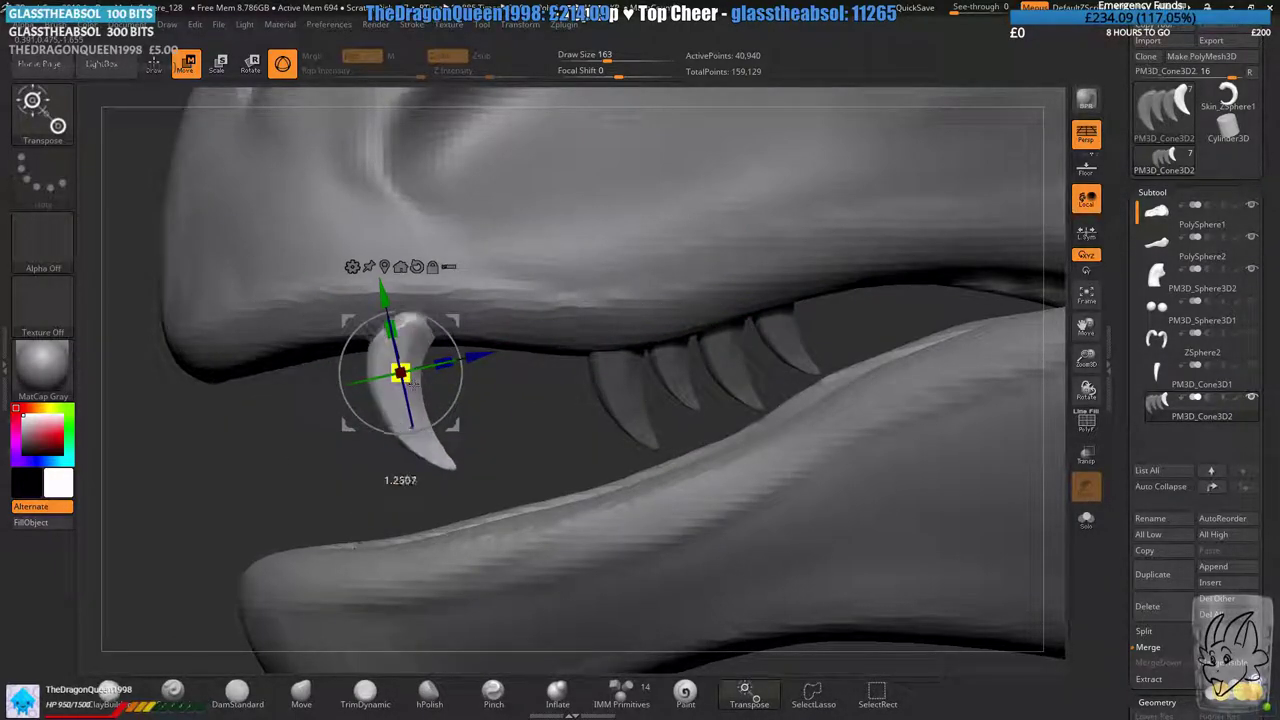
pyautogui.moveTo(300, 435); pyautogui.dragTo(510, 385)
pyautogui.moveTo(452, 321); pyautogui.dragTo(425, 318)
pyautogui.moveTo(722, 345); pyautogui.dragTo(650, 330)
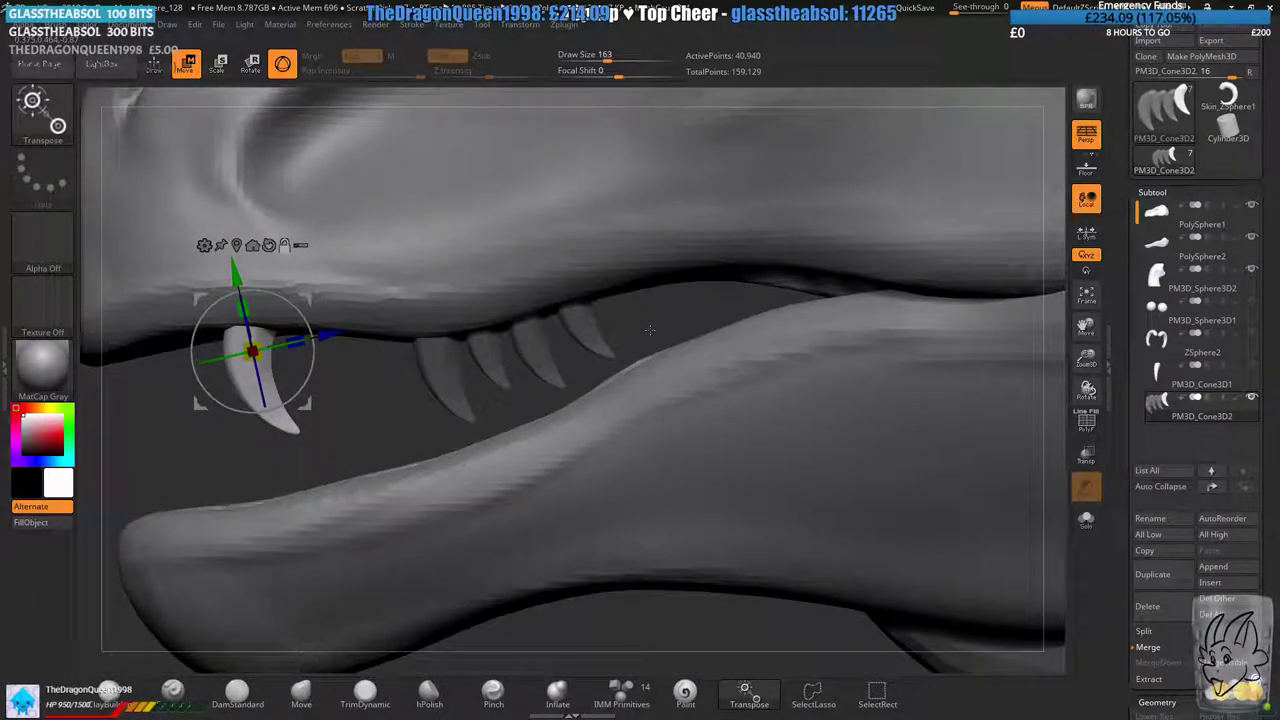
# - Refine the front tooth's scale, position and tilt against the upper lip
pyautogui.keyDown('alt'); pyautogui.moveTo(255, 346); pyautogui.dragTo(393, 318, button='right'); pyautogui.keyUp('alt')
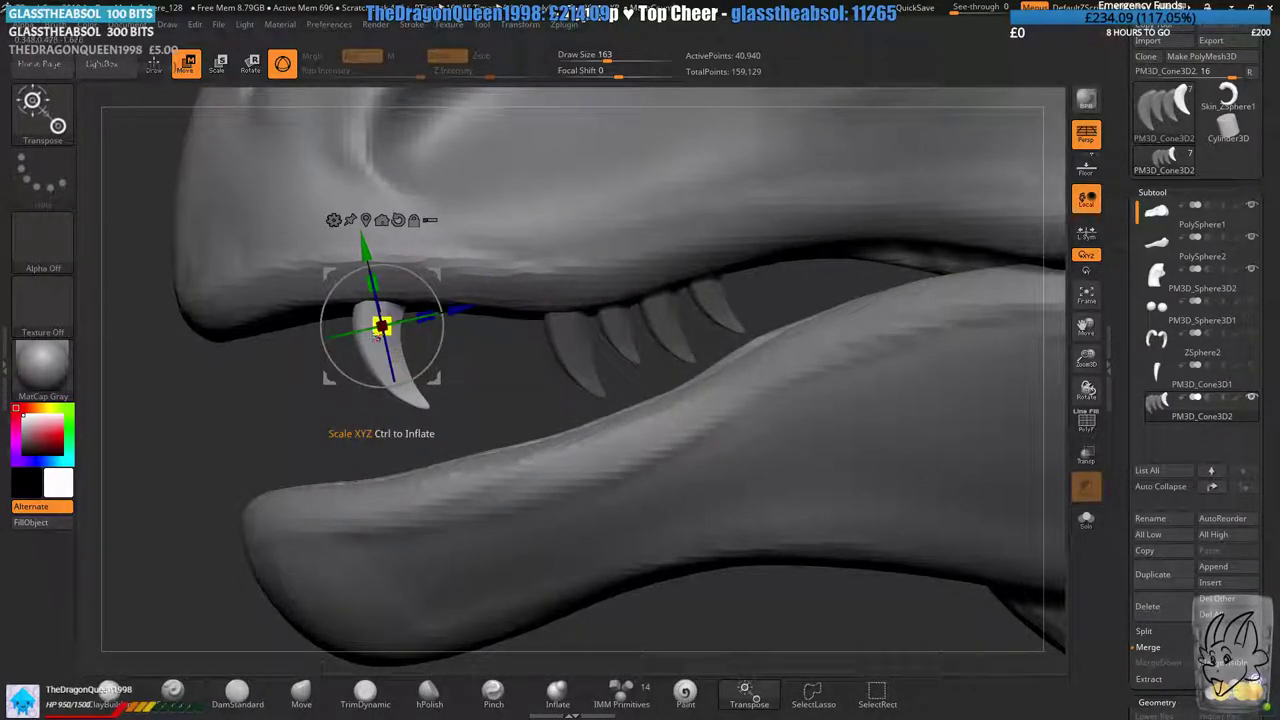
pyautogui.moveTo(383, 329); pyautogui.dragTo(396, 324)
pyautogui.moveTo(437, 273); pyautogui.dragTo(435, 267)
pyautogui.keyDown('alt'); pyautogui.moveTo(385, 426); pyautogui.dragTo(517, 398); pyautogui.keyUp('alt')
pyautogui.moveTo(570, 238); pyautogui.dragTo(548, 235)
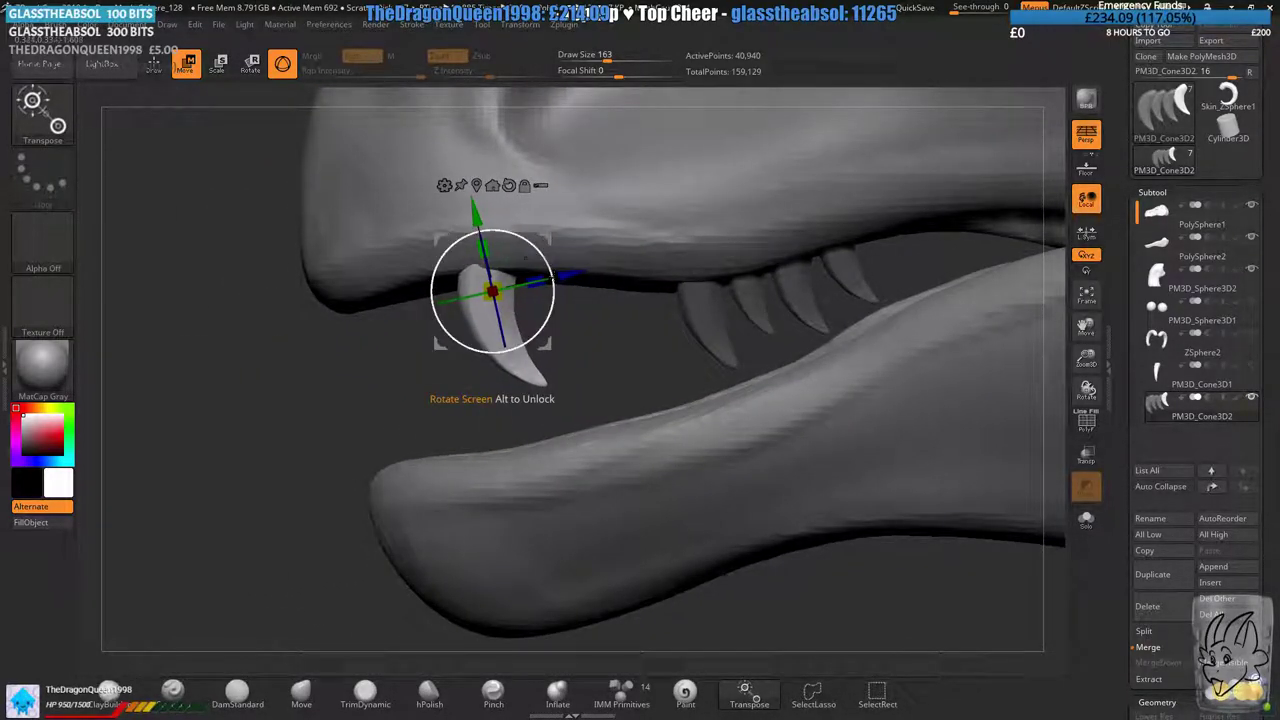
# - Copy the large front tooth and place the copy directly behind it along the upper jaw
pyautogui.moveTo(430, 395); pyautogui.dragTo(780, 350)
pyautogui.keyDown('alt'); pyautogui.moveTo(700, 180); pyautogui.dragTo(671, 249); pyautogui.keyUp('alt')
pyautogui.moveTo(668, 248); pyautogui.dragTo(640, 242, button='right')
pyautogui.keyDown('ctrl'); pyautogui.moveTo(608, 190); pyautogui.dragTo(678, 212); pyautogui.keyUp('ctrl')
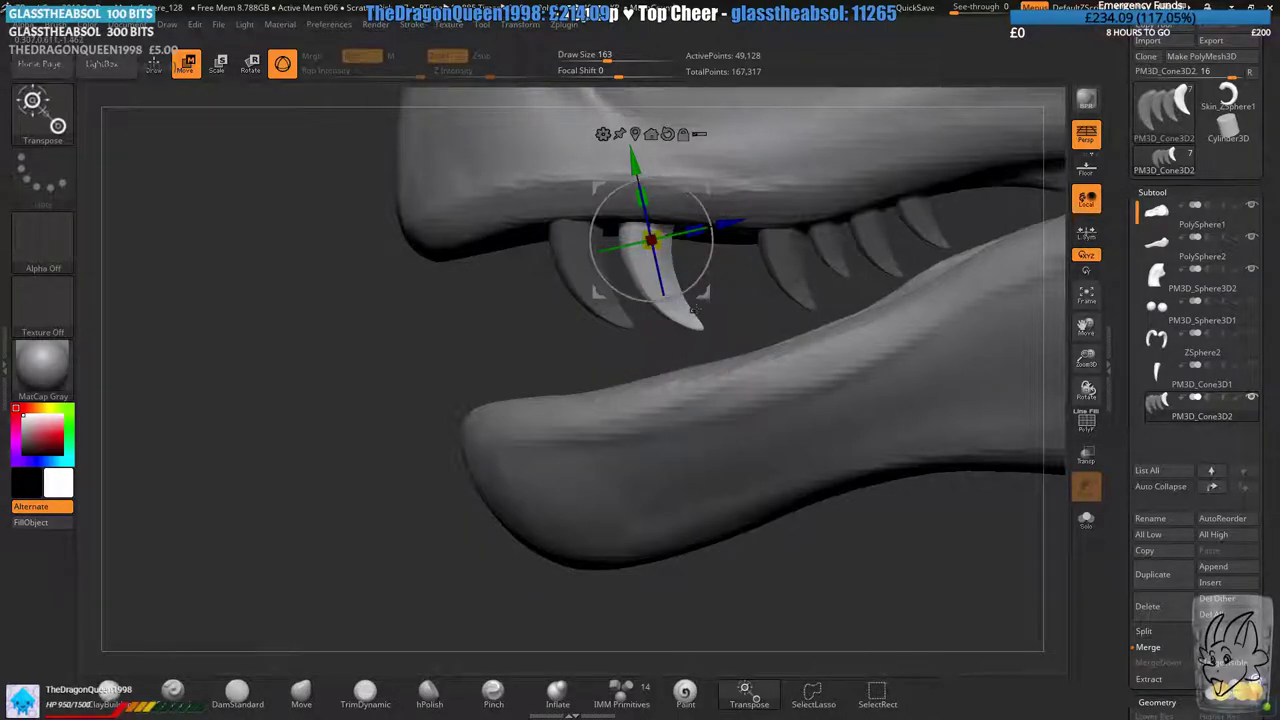
# - Rotate and reposition the tooth copy behind the large front tooth so its root seats in the upper lip
pyautogui.moveTo(703, 281); pyautogui.dragTo(695, 290)
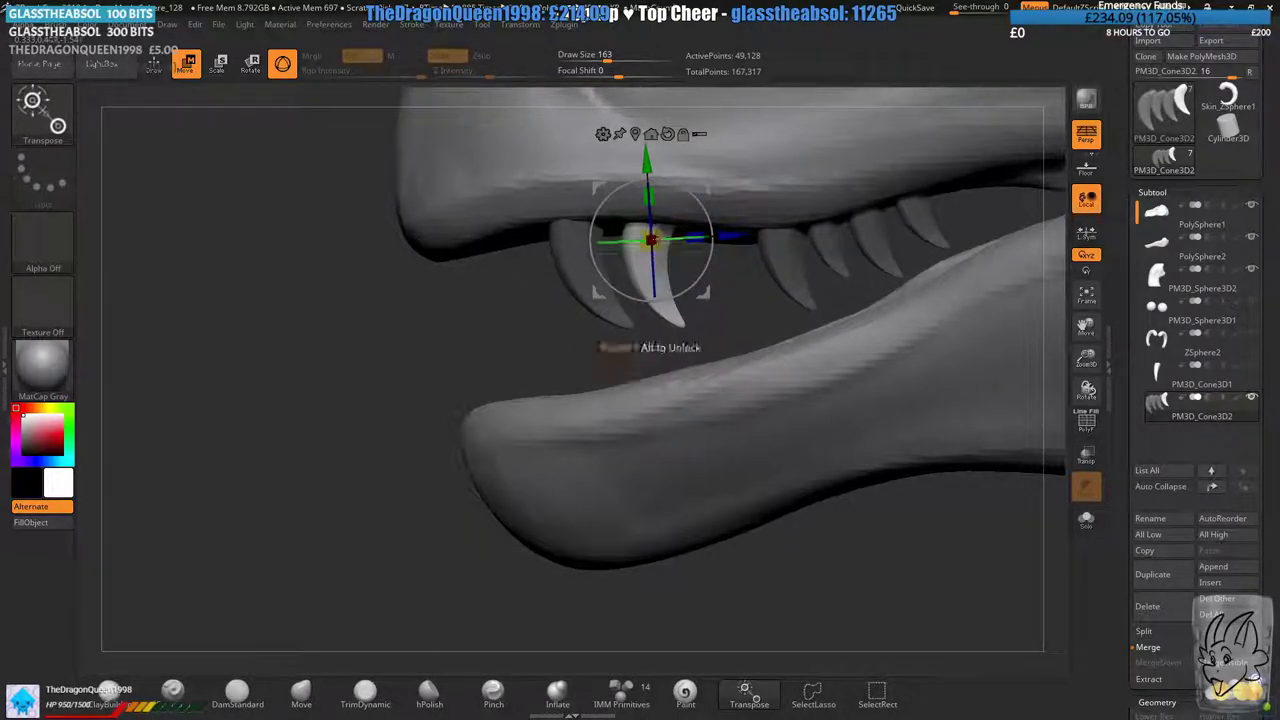
pyautogui.keyDown('shift'); pyautogui.moveTo(758, 223); pyautogui.dragTo(764, 213, button='right'); pyautogui.keyUp('shift')
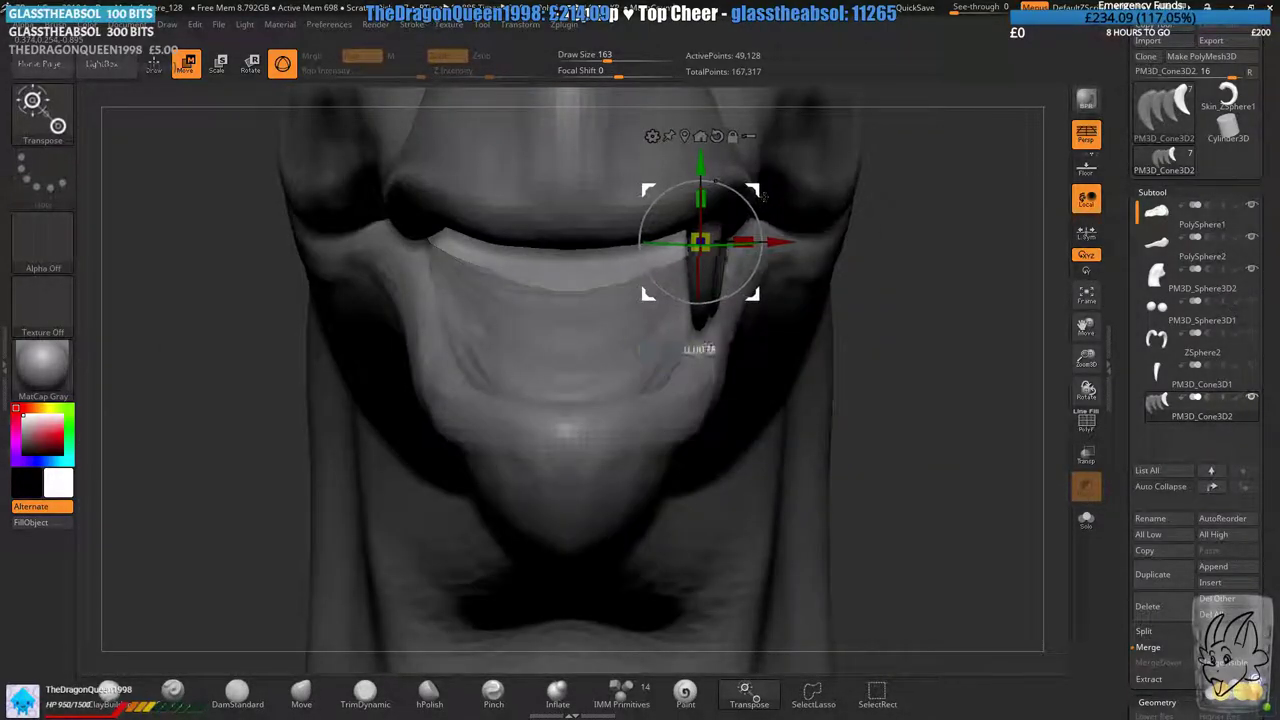
pyautogui.moveTo(754, 190); pyautogui.dragTo(765, 180)
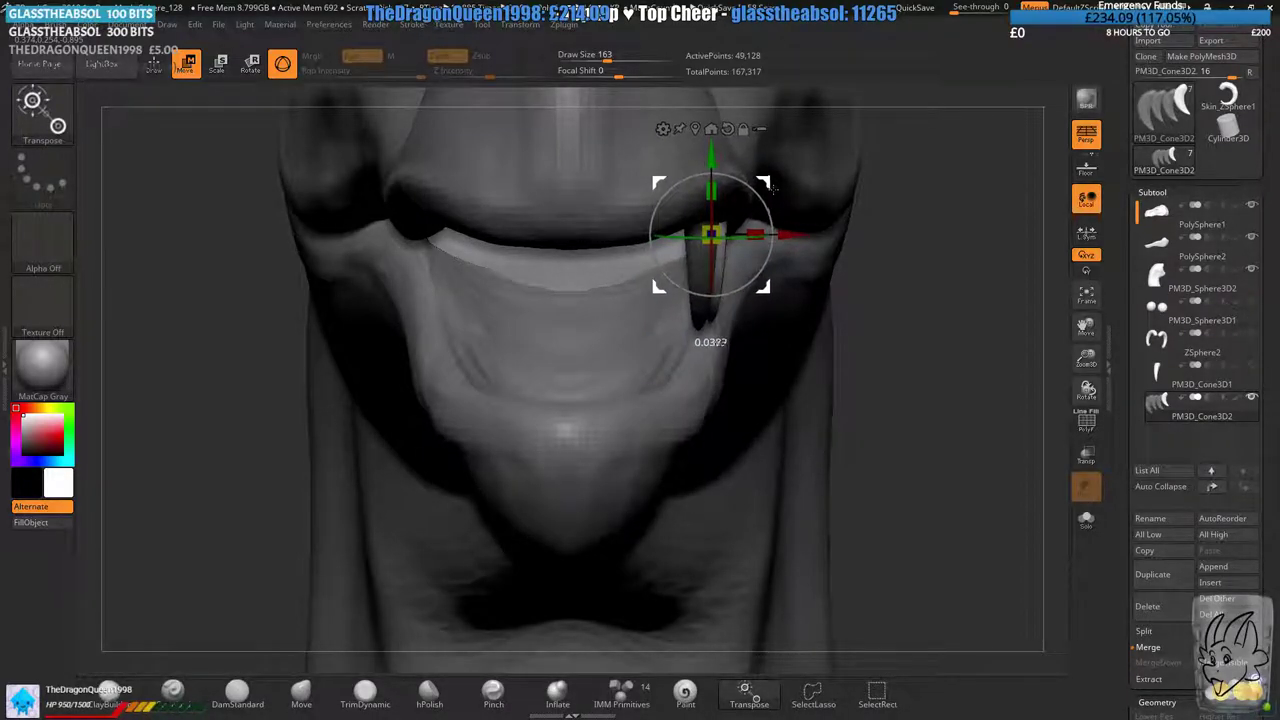
pyautogui.moveTo(765, 180); pyautogui.dragTo(620, 295, button='right')
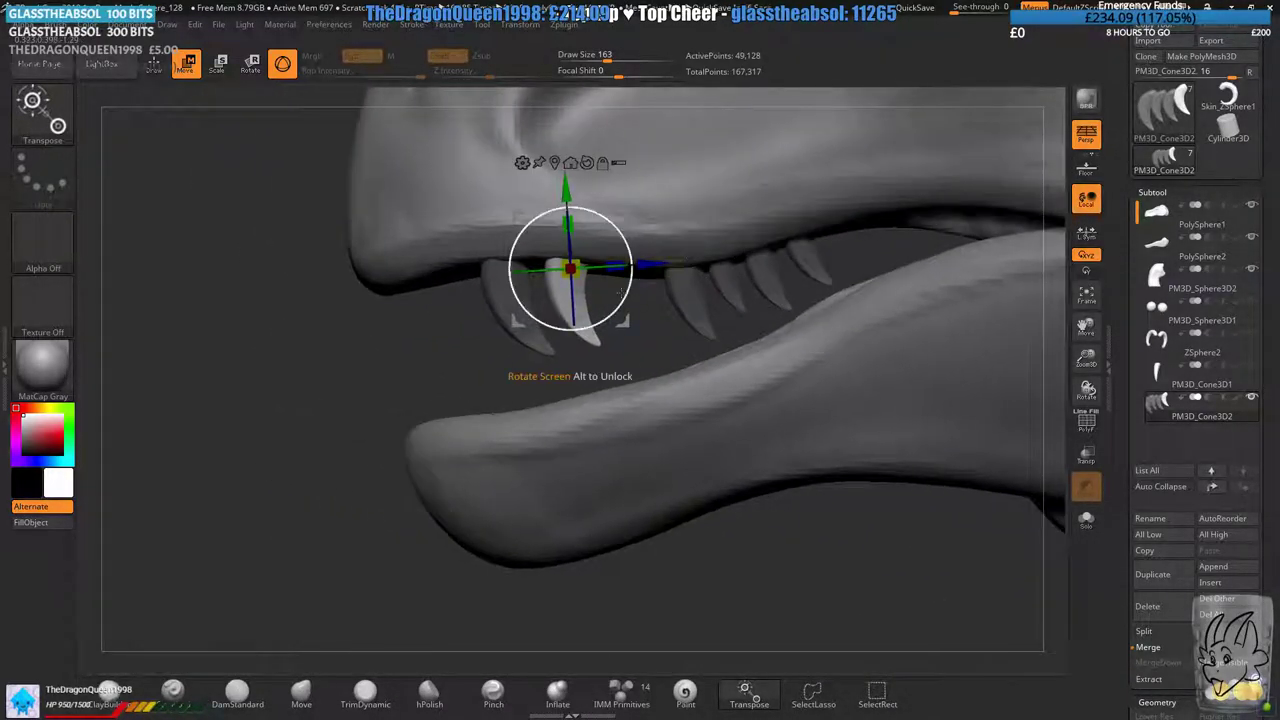
pyautogui.moveTo(616, 306); pyautogui.dragTo(613, 311)
pyautogui.keyDown('ctrl'); pyautogui.moveTo(600, 345); pyautogui.dragTo(520, 348, button='right'); pyautogui.keyUp('ctrl')
pyautogui.moveTo(556, 222); pyautogui.dragTo(567, 223)
pyautogui.moveTo(567, 223); pyautogui.dragTo(590, 296, button='right')
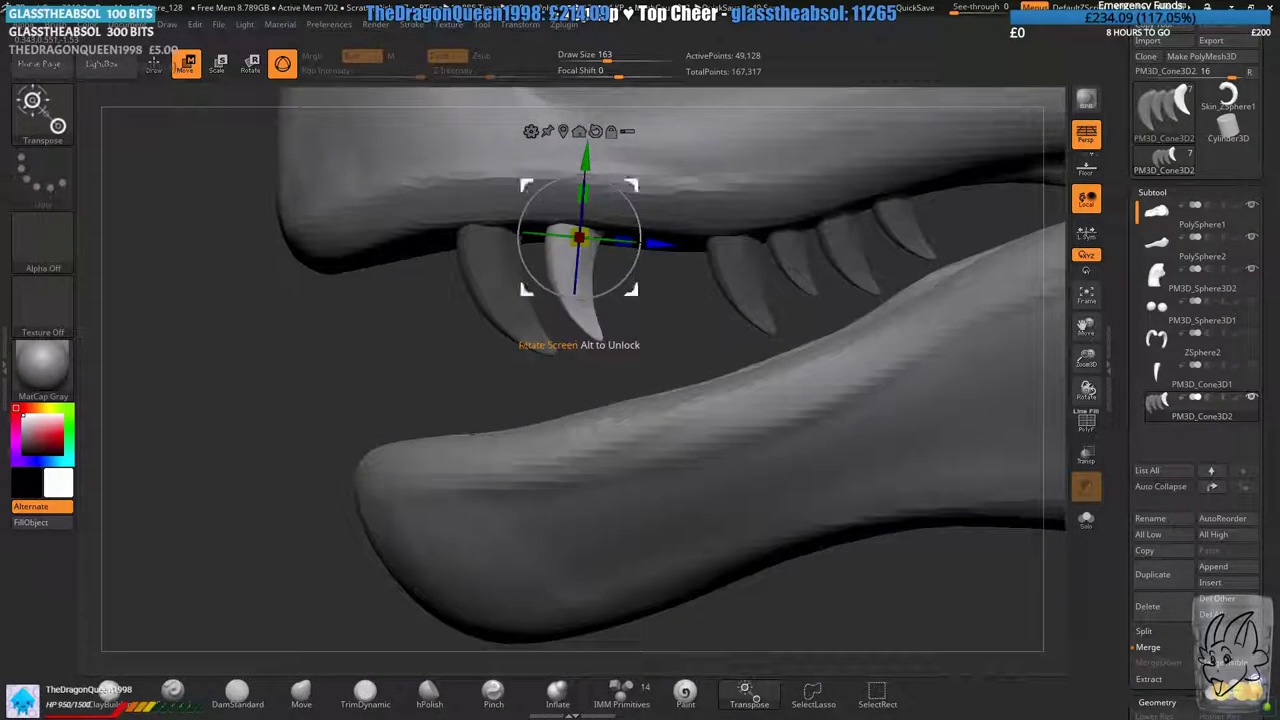
# - Copy the selected tooth to just ahead of the large front tooth and seat it smaller beneath the snout's lip
pyautogui.keyDown('alt'); pyautogui.moveTo(697, 231); pyautogui.dragTo(802, 211); pyautogui.keyUp('alt')
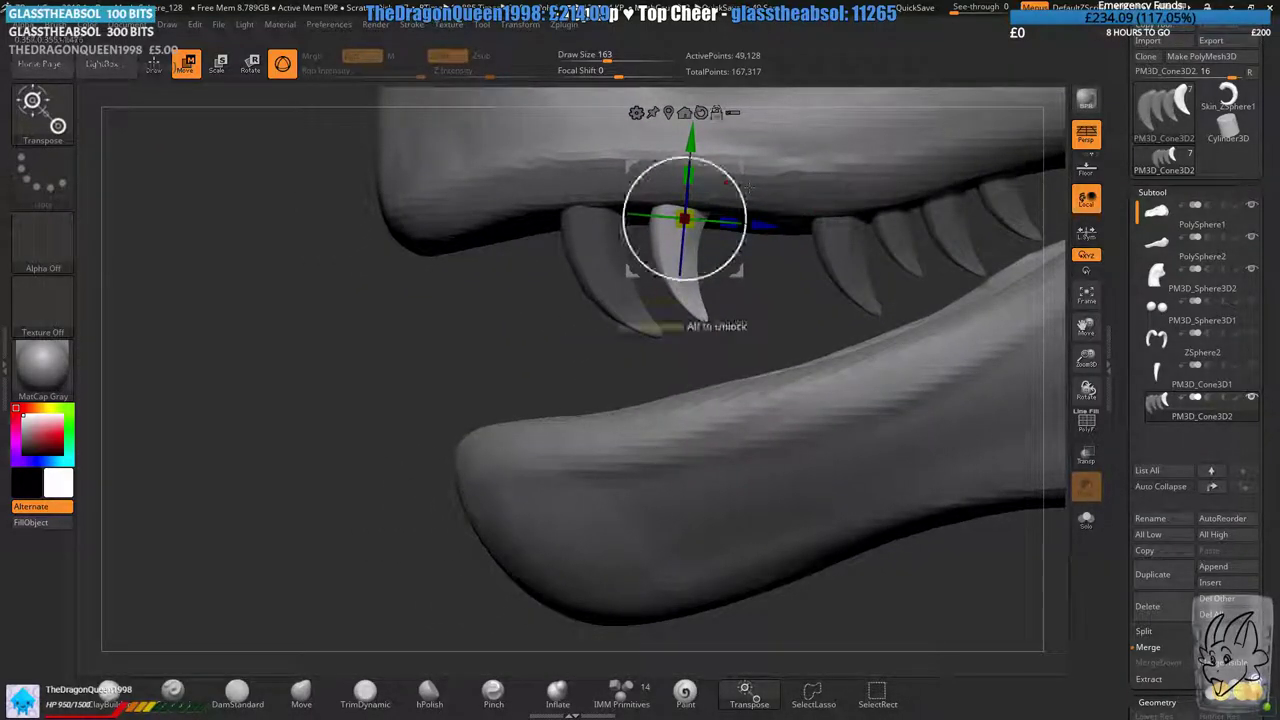
pyautogui.moveTo(630, 171); pyautogui.dragTo(439, 188)
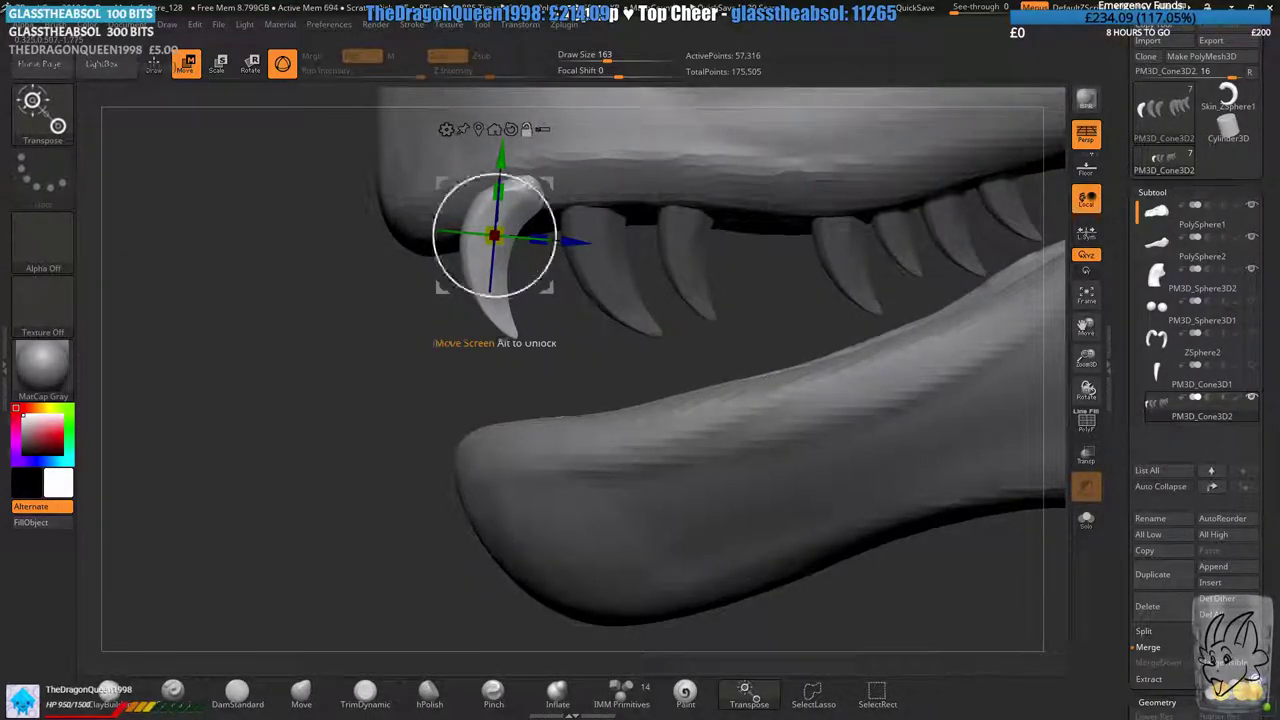
pyautogui.keyDown('alt'); pyautogui.moveTo(436, 277); pyautogui.dragTo(510, 322); pyautogui.keyUp('alt')
pyautogui.moveTo(569, 268); pyautogui.dragTo(608, 309)
pyautogui.moveTo(436, 335); pyautogui.dragTo(636, 590)
pyautogui.moveTo(818, 225); pyautogui.dragTo(758, 244)
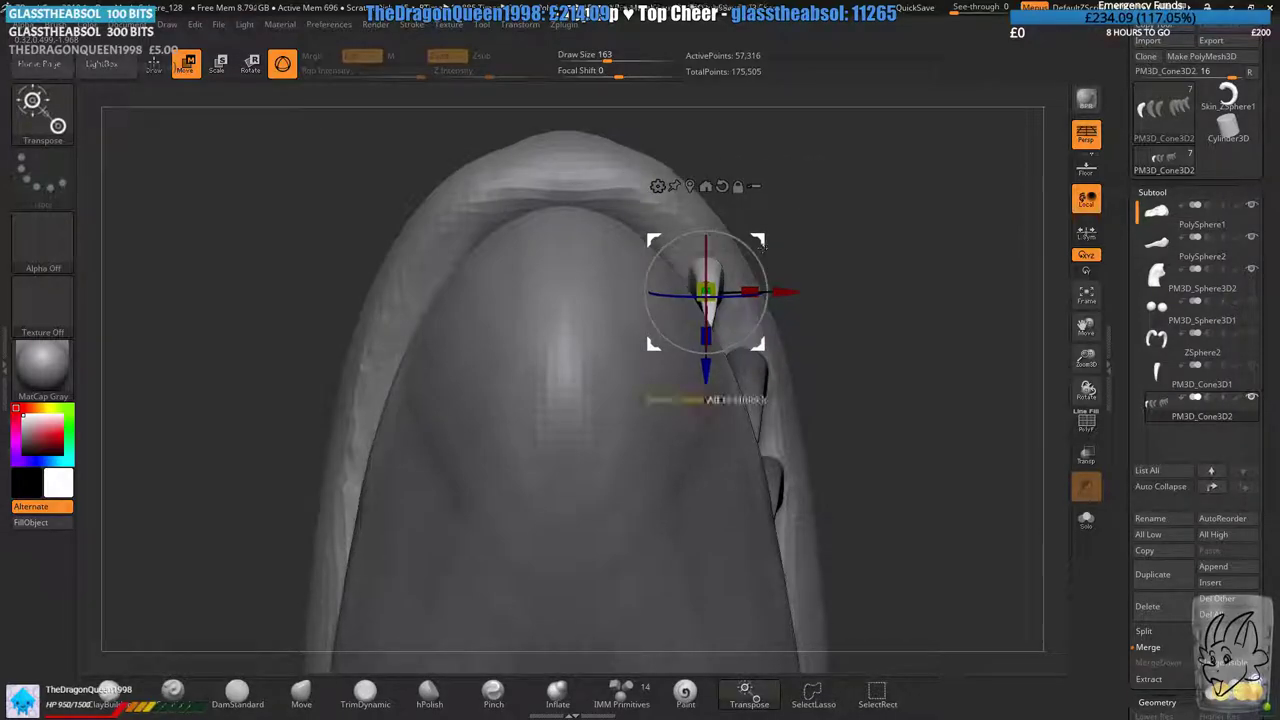
pyautogui.moveTo(885, 270); pyautogui.dragTo(790, 400)
pyautogui.keyDown('alt'); pyautogui.moveTo(790, 400); pyautogui.dragTo(506, 333); pyautogui.keyUp('alt')
# - Add another tooth copy farther forward along the upper jaw and fit it to the snout's curved rim
pyautogui.moveTo(511, 220); pyautogui.dragTo(451, 209)
pyautogui.moveTo(335, 370); pyautogui.dragTo(520, 362)
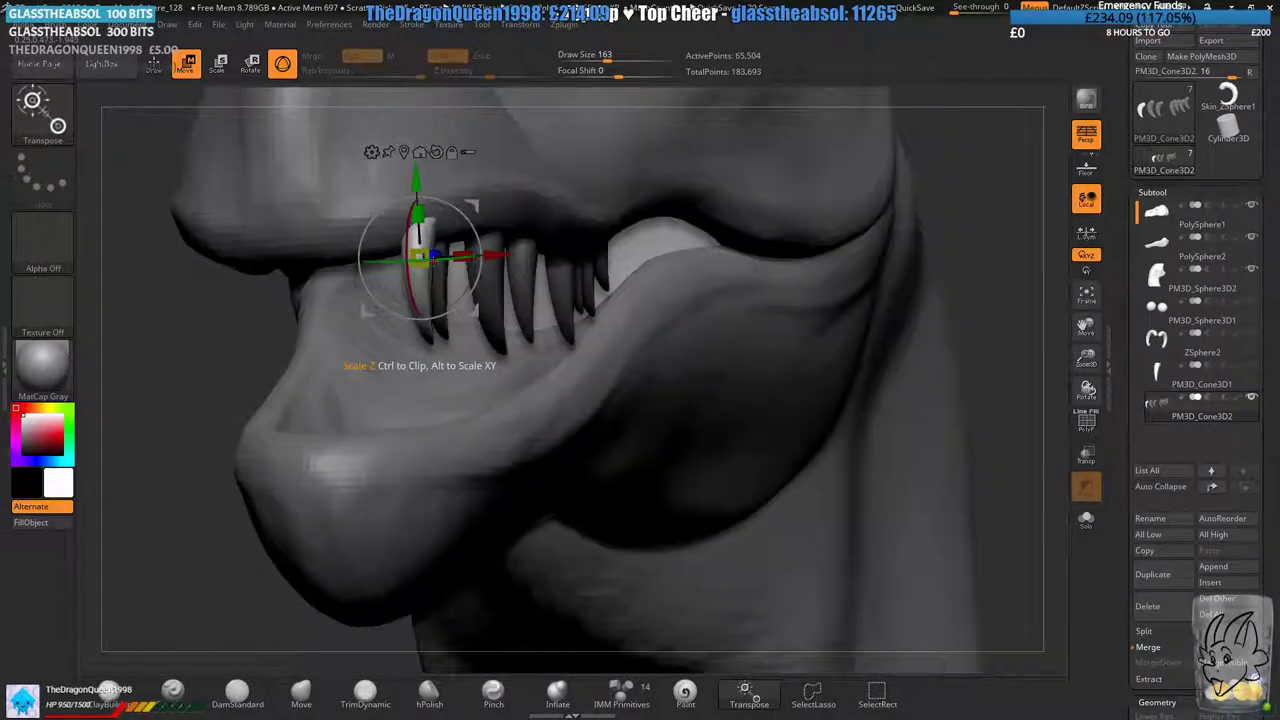
pyautogui.moveTo(422, 259); pyautogui.dragTo(426, 263)
pyautogui.moveTo(474, 205); pyautogui.dragTo(451, 211)
pyautogui.moveTo(335, 370); pyautogui.dragTo(470, 368)
pyautogui.moveTo(512, 209); pyautogui.dragTo(504, 208)
pyautogui.moveTo(460, 380); pyautogui.dragTo(423, 373)
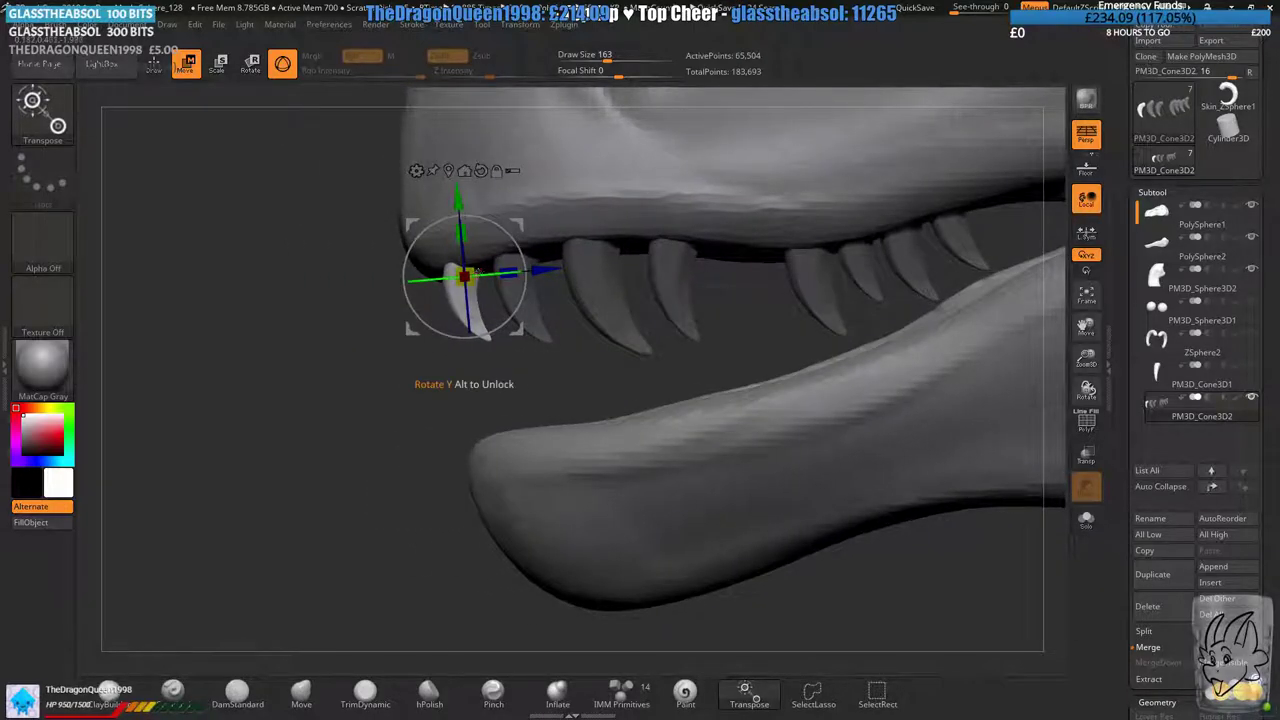
# - Fine-tune the new forward tooth's position and depth in the upper lip, checking it from the side and front
pyautogui.moveTo(469, 280); pyautogui.dragTo(472, 282)
pyautogui.moveTo(518, 223); pyautogui.dragTo(529, 225)
pyautogui.moveTo(385, 372); pyautogui.dragTo(525, 350)
pyautogui.moveTo(526, 268); pyautogui.dragTo(512, 270)
pyautogui.moveTo(470, 375); pyautogui.dragTo(428, 370)
# - Copy the foremost tooth toward the snout tip, shift it toward the jaw's midline and adjust its tilt
pyautogui.keyDown('ctrl'); pyautogui.moveTo(603, 219); pyautogui.dragTo(568, 221); pyautogui.keyUp('ctrl')
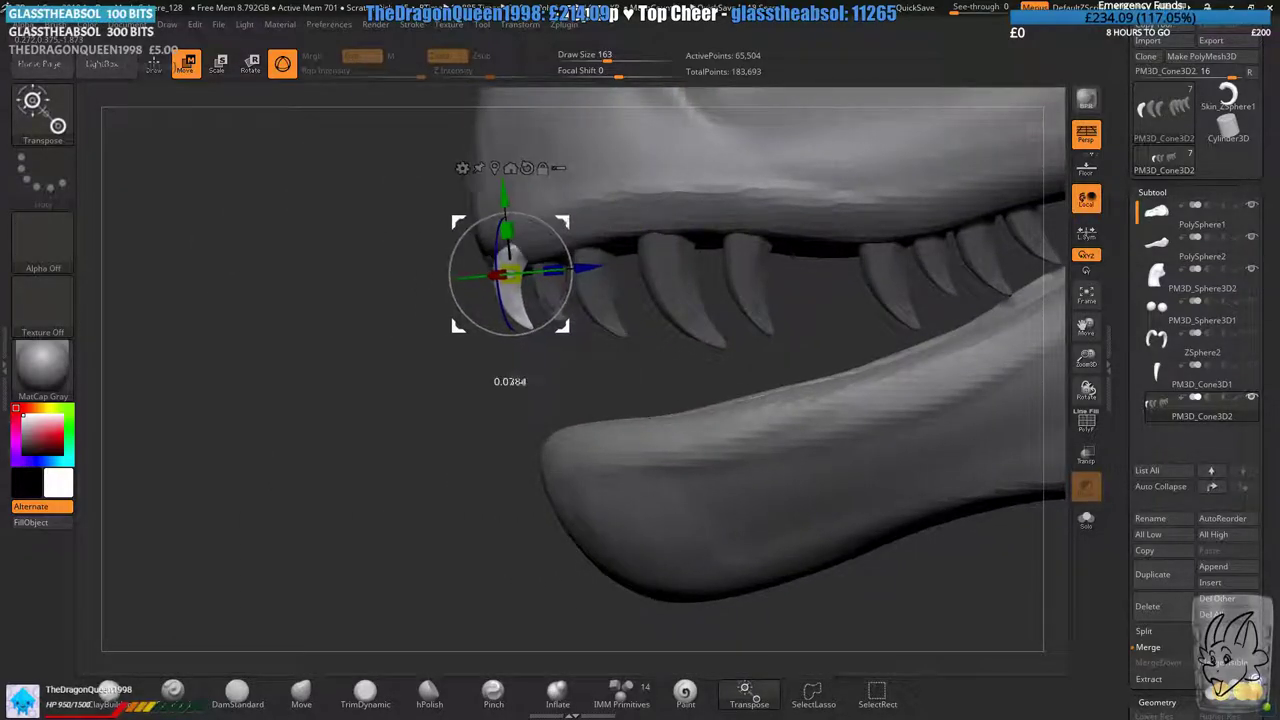
pyautogui.moveTo(420, 372); pyautogui.dragTo(576, 322)
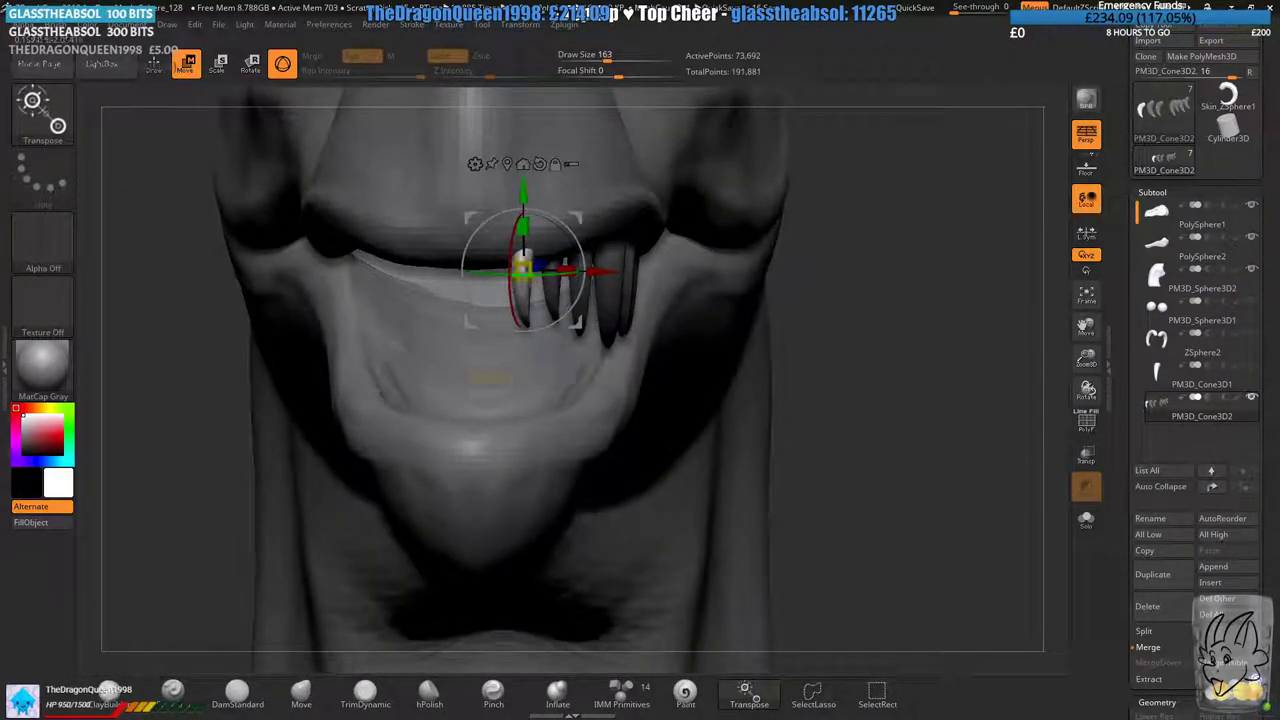
pyautogui.moveTo(523, 272); pyautogui.dragTo(509, 273)
pyautogui.moveTo(850, 370); pyautogui.dragTo(720, 370)
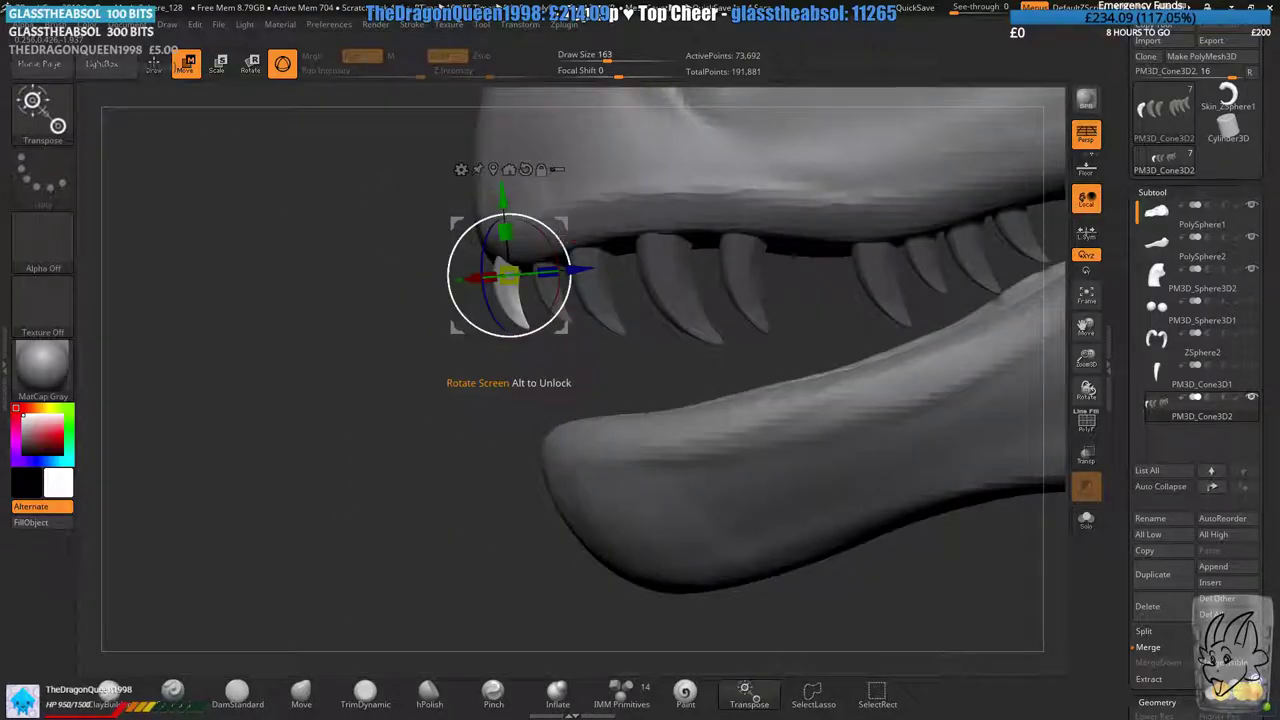
pyautogui.moveTo(567, 325); pyautogui.dragTo(575, 321)
# - Shrink the tooth nearest the snout tip and align it with the neighbouring front teeth
pyautogui.keyDown('ctrl'); pyautogui.moveTo(531, 245); pyautogui.dragTo(595, 253, button='right'); pyautogui.keyUp('ctrl')
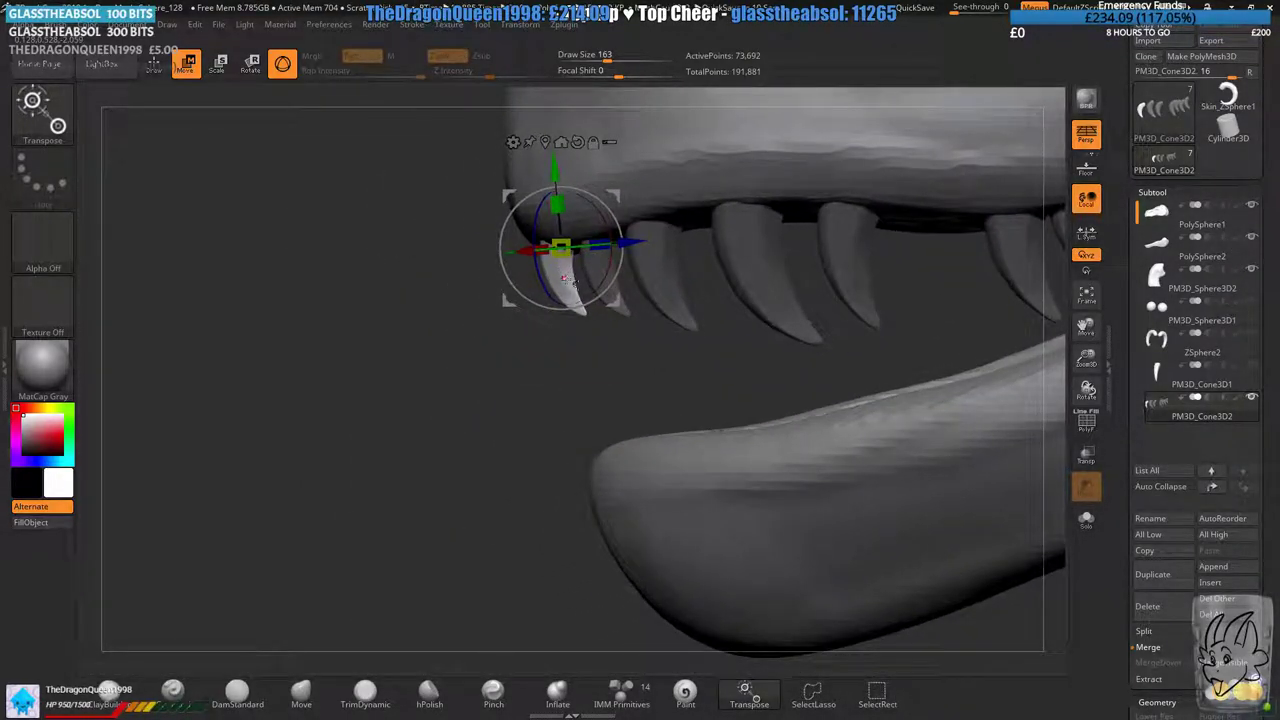
pyautogui.moveTo(561, 248); pyautogui.dragTo(548, 255)
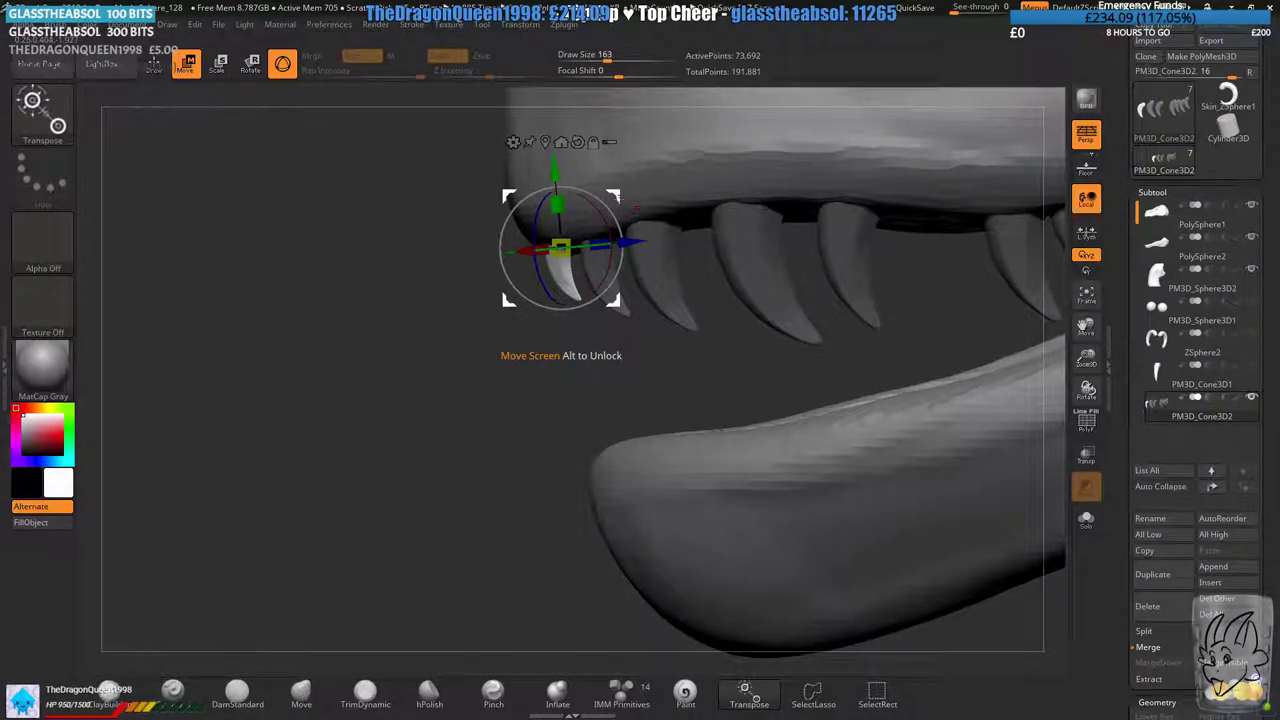
pyautogui.moveTo(548, 230); pyautogui.dragTo(690, 222, button='right')
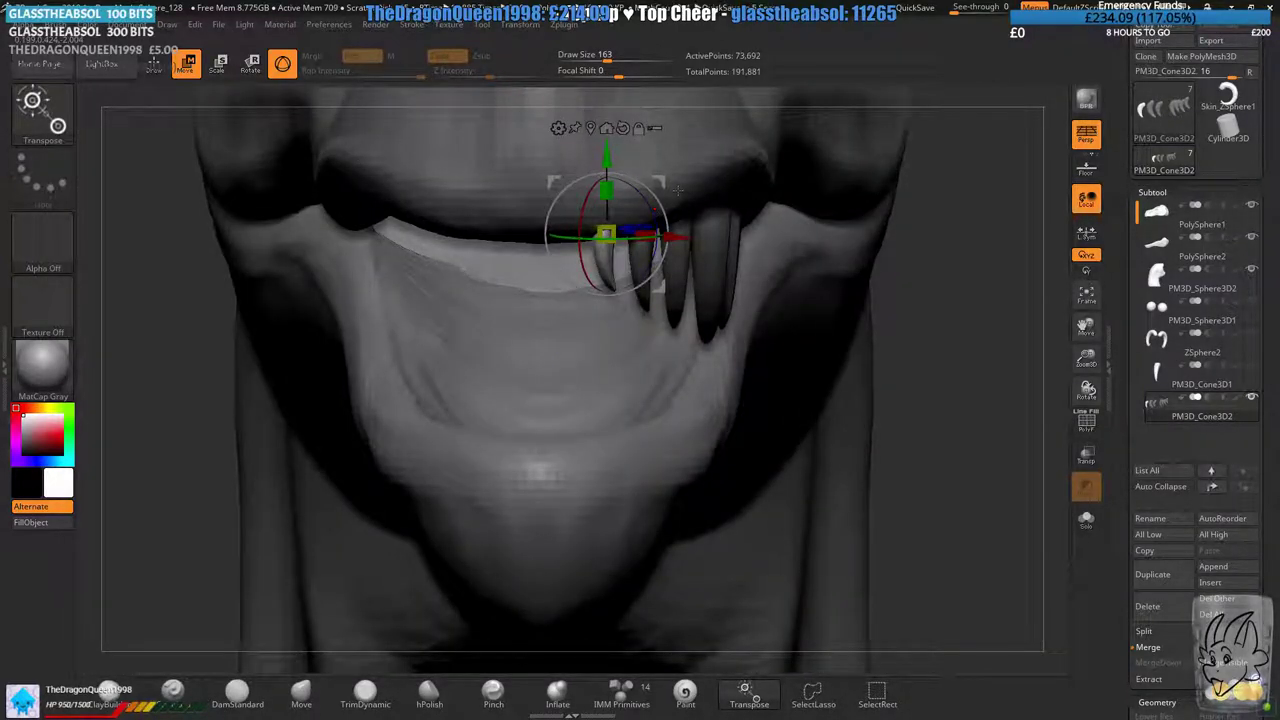
pyautogui.moveTo(658, 287); pyautogui.dragTo(662, 287)
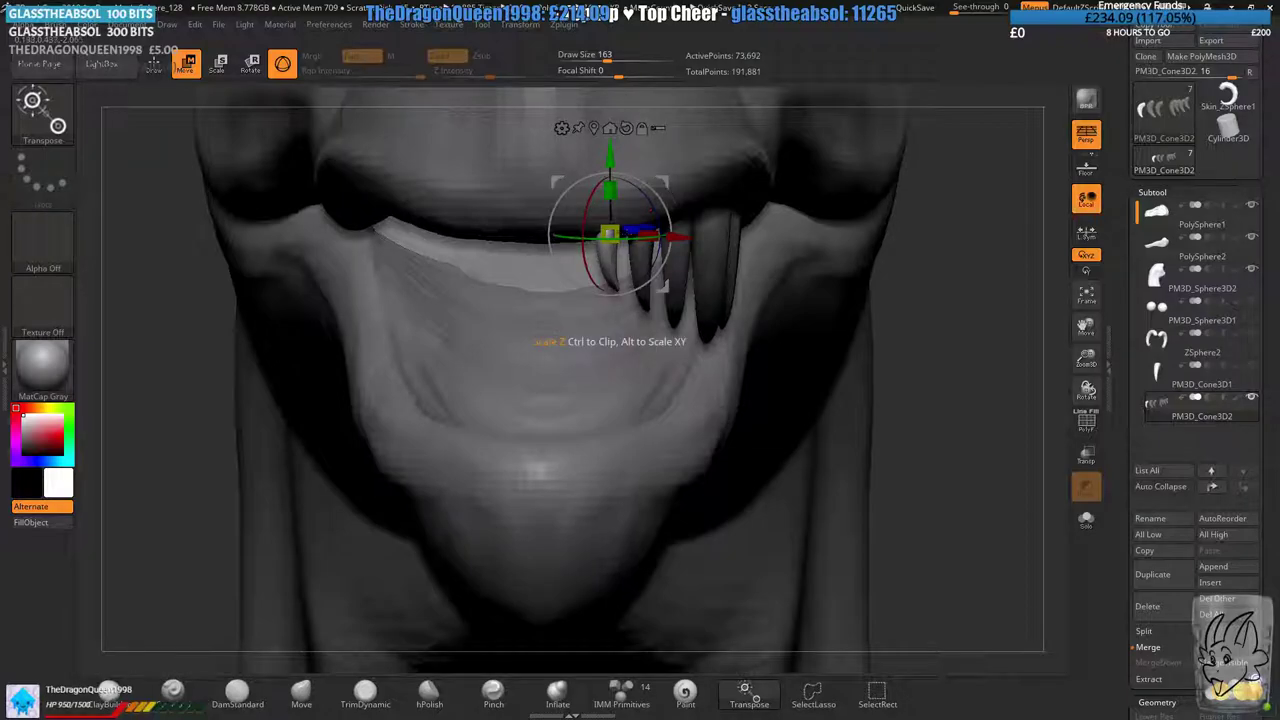
pyautogui.moveTo(636, 240); pyautogui.dragTo(653, 239)
# - Copy the small snout-tip tooth to the rear end of the upper row and tilt it to follow the lip
pyautogui.moveTo(860, 415); pyautogui.dragTo(545, 437, button='right')
pyautogui.keyDown('ctrl'); pyautogui.moveTo(545, 437); pyautogui.dragTo(372, 299, button='right'); pyautogui.keyUp('ctrl')
pyautogui.keyDown('ctrl'); pyautogui.moveTo(351, 286); pyautogui.dragTo(690, 242); pyautogui.keyUp('ctrl')
pyautogui.keyDown('ctrl'); pyautogui.moveTo(636, 375); pyautogui.dragTo(645, 425, button='right'); pyautogui.keyUp('ctrl')
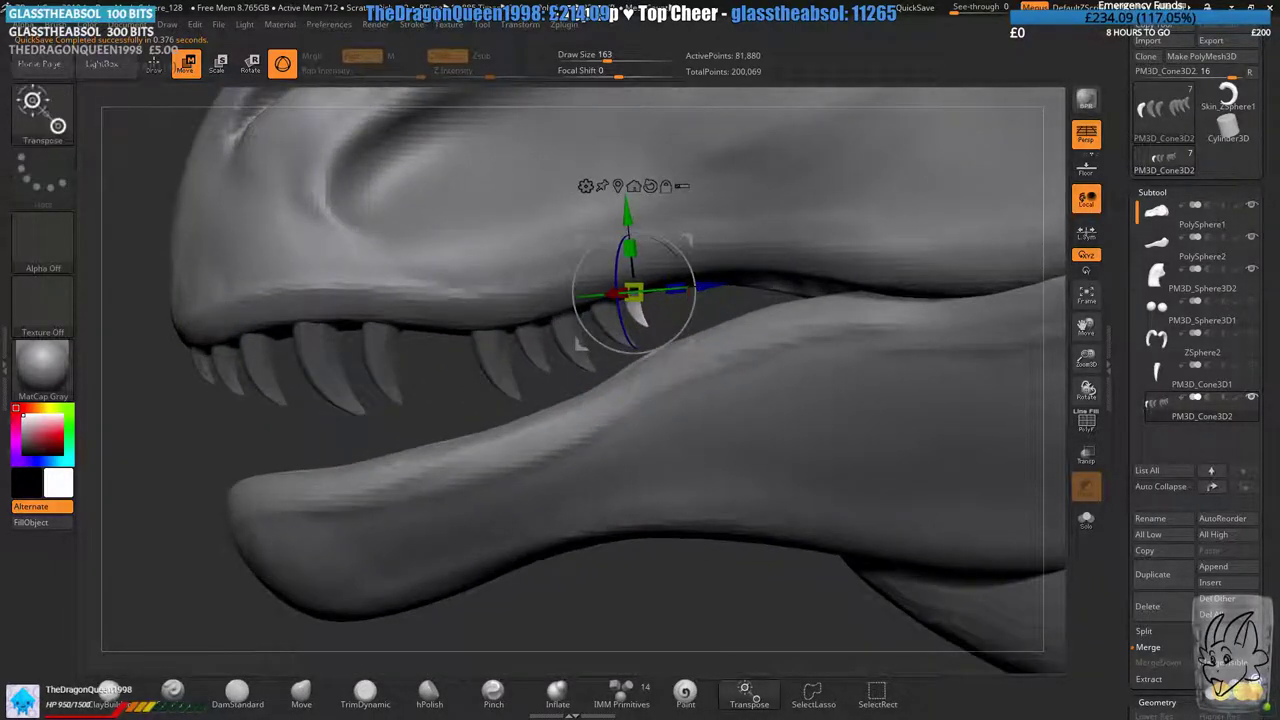
pyautogui.moveTo(634, 292); pyautogui.dragTo(677, 283)
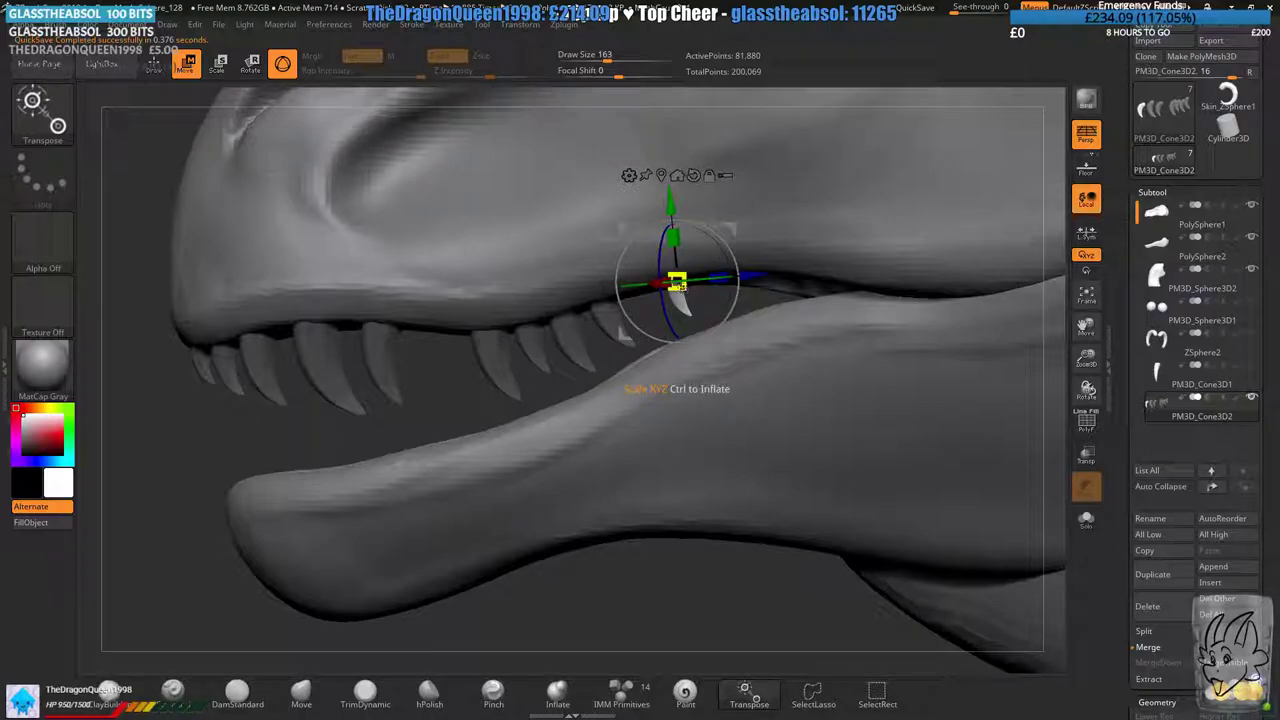
pyautogui.moveTo(720, 325); pyautogui.dragTo(707, 335)
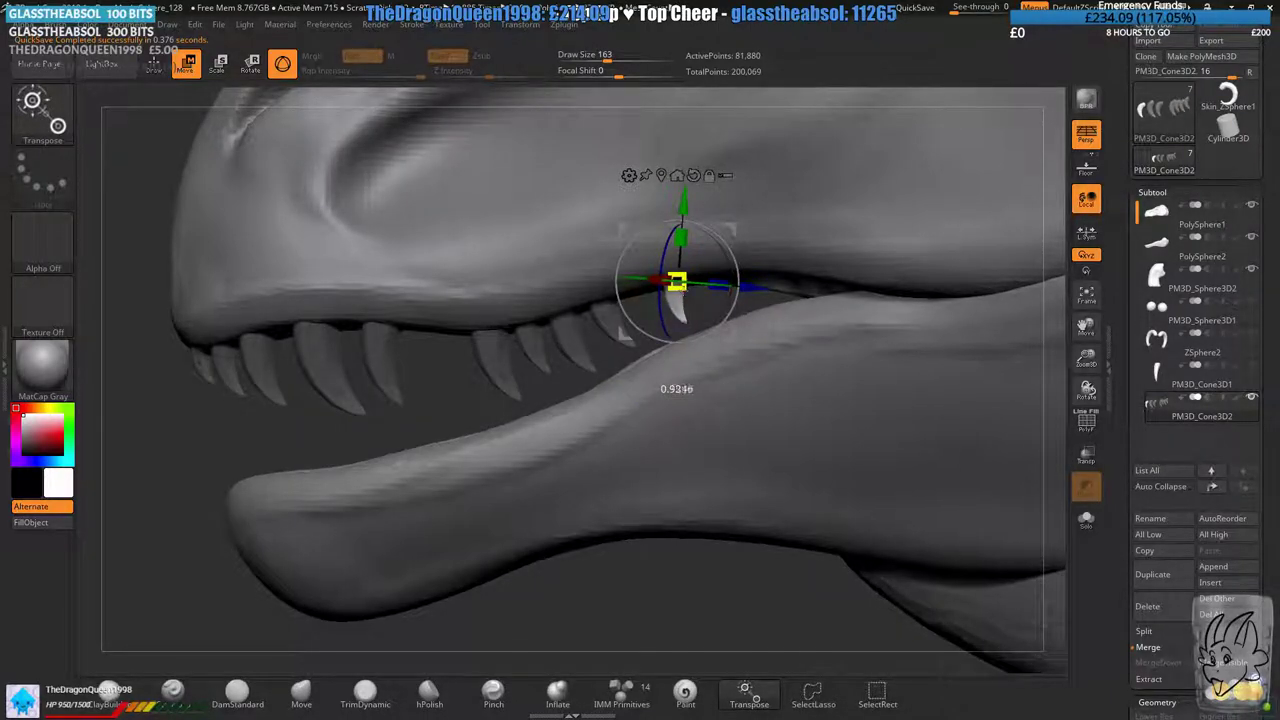
pyautogui.moveTo(738, 221); pyautogui.dragTo(748, 217)
# - Shift the rear tooth sideways into line with the upper row and set its height in the lip
pyautogui.keyDown('ctrl'); pyautogui.moveTo(634, 383); pyautogui.dragTo(699, 299, button='right'); pyautogui.keyUp('ctrl')
pyautogui.moveTo(587, 326); pyautogui.dragTo(735, 291)
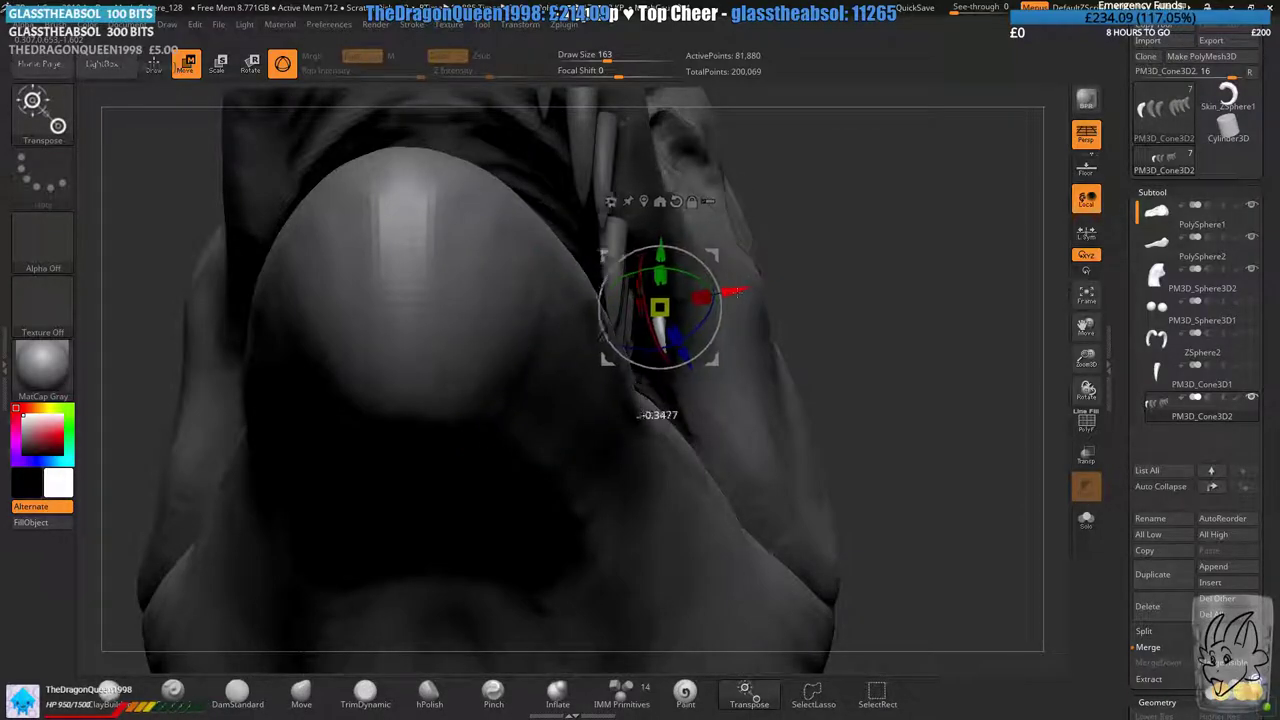
pyautogui.moveTo(797, 275); pyautogui.dragTo(640, 210, button='right')
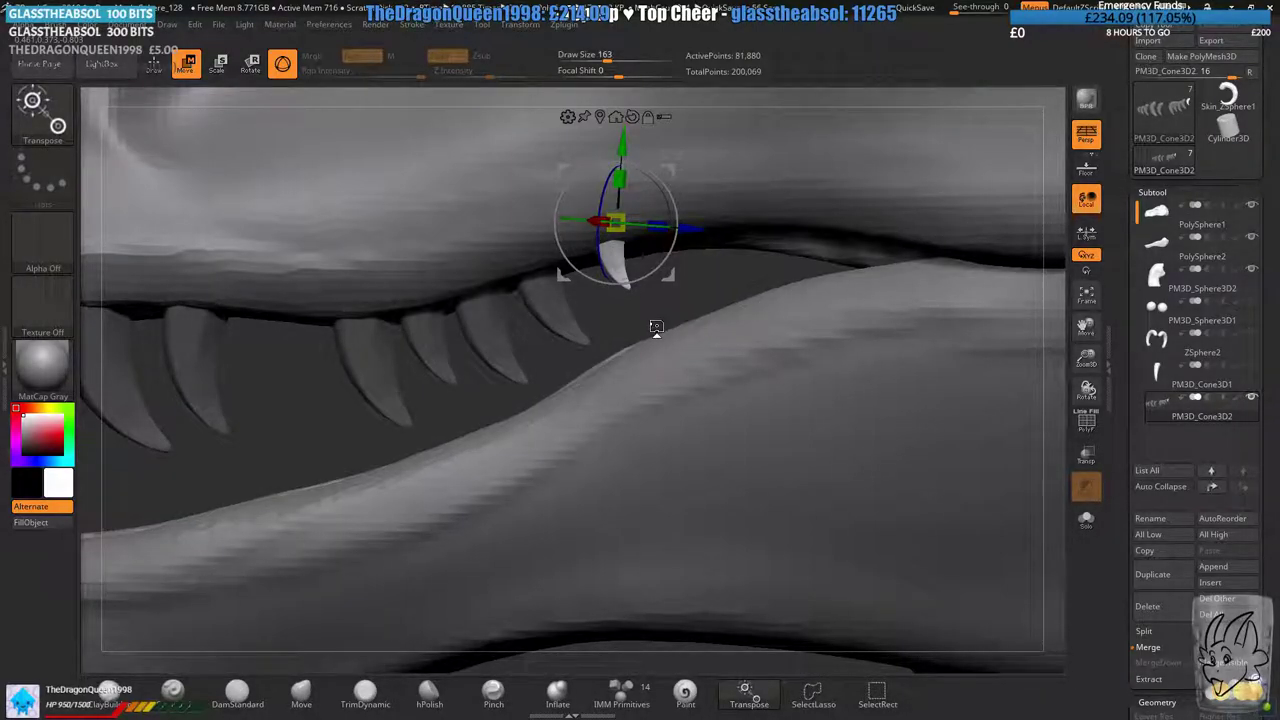
pyautogui.moveTo(671, 174); pyautogui.dragTo(699, 193)
pyautogui.moveTo(699, 195); pyautogui.dragTo(760, 196, button='right')
pyautogui.moveTo(721, 190); pyautogui.dragTo(733, 190)
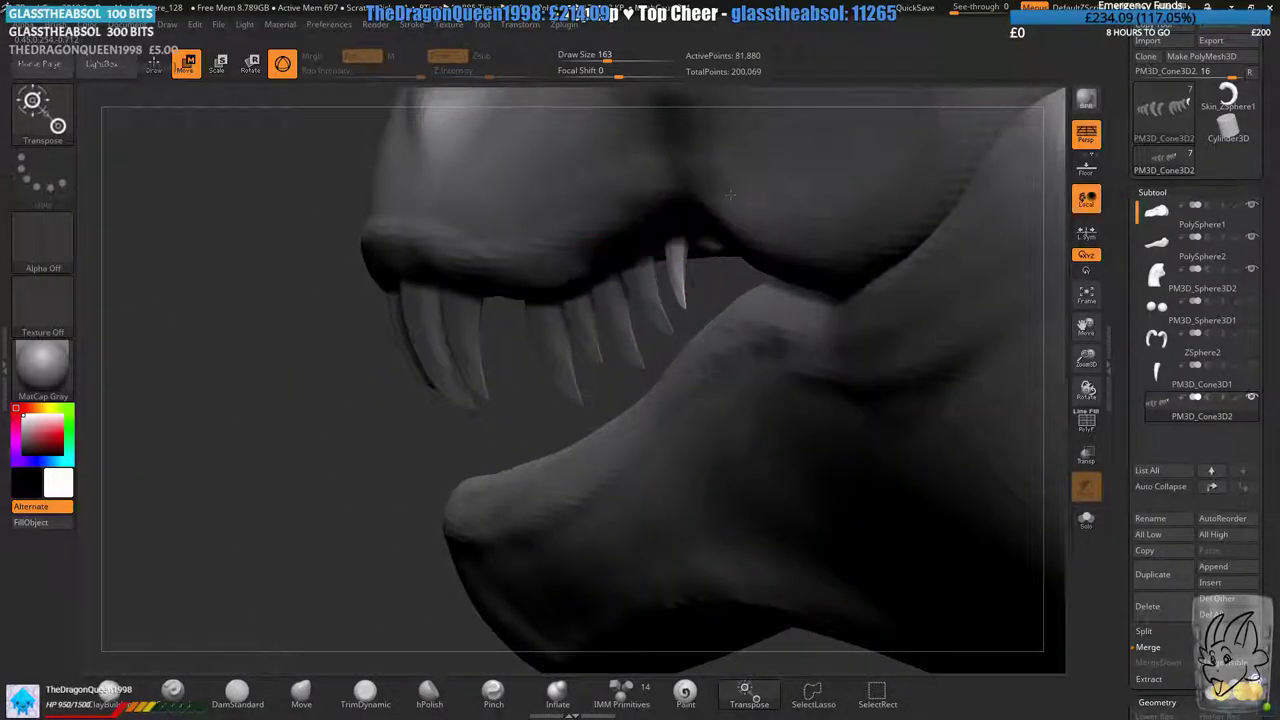
# - Turn the rear tooth to match the jaw's curve and fine-tune its root position under the upper lip
pyautogui.moveTo(733, 192); pyautogui.dragTo(510, 200, button='right')
pyautogui.moveTo(630, 205); pyautogui.dragTo(617, 242, button='right')
pyautogui.moveTo(612, 242); pyautogui.dragTo(617, 242)
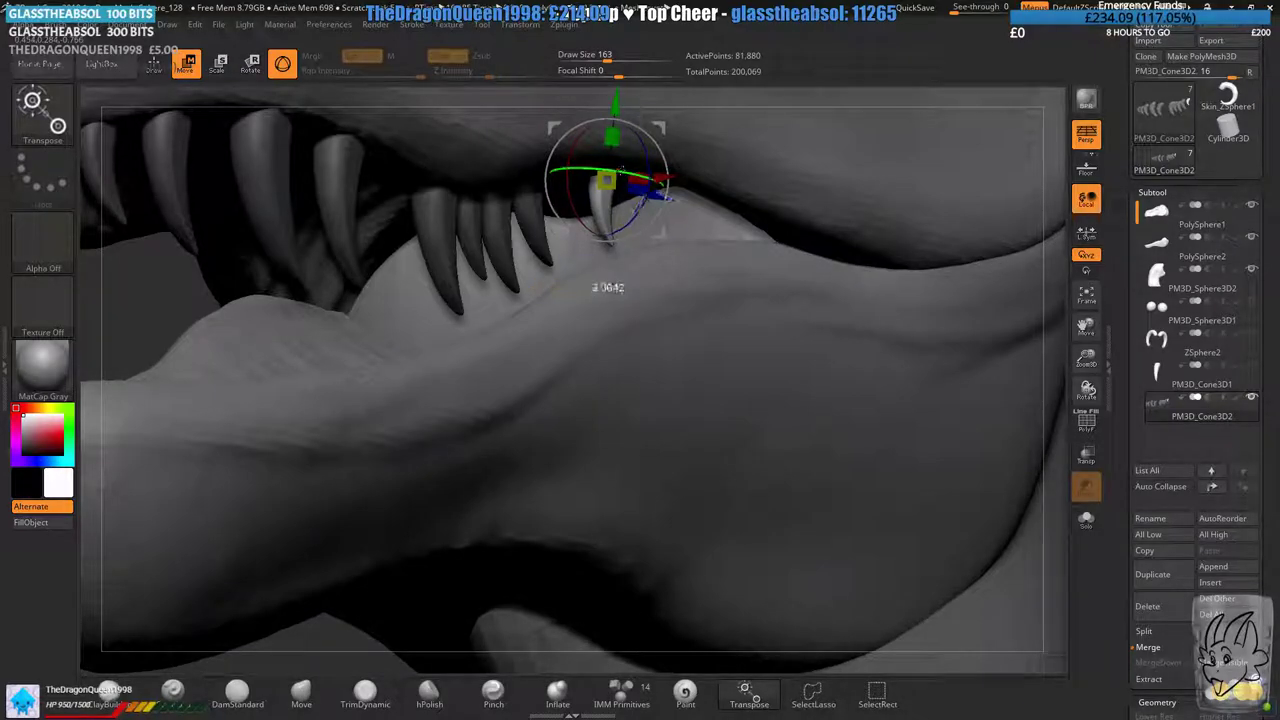
pyautogui.moveTo(618, 242); pyautogui.dragTo(686, 170, button='right')
pyautogui.moveTo(650, 136); pyautogui.dragTo(659, 131)
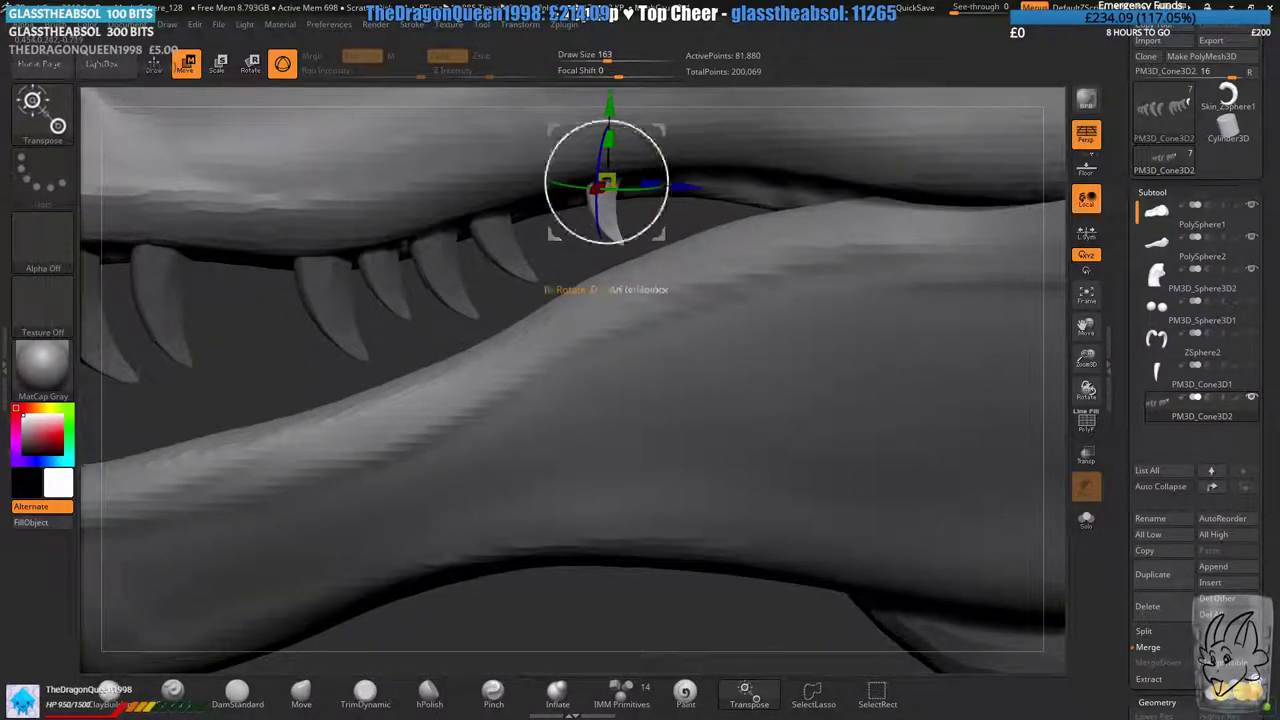
pyautogui.moveTo(548, 288); pyautogui.dragTo(618, 254, button='right')
pyautogui.moveTo(618, 257); pyautogui.dragTo(621, 255)
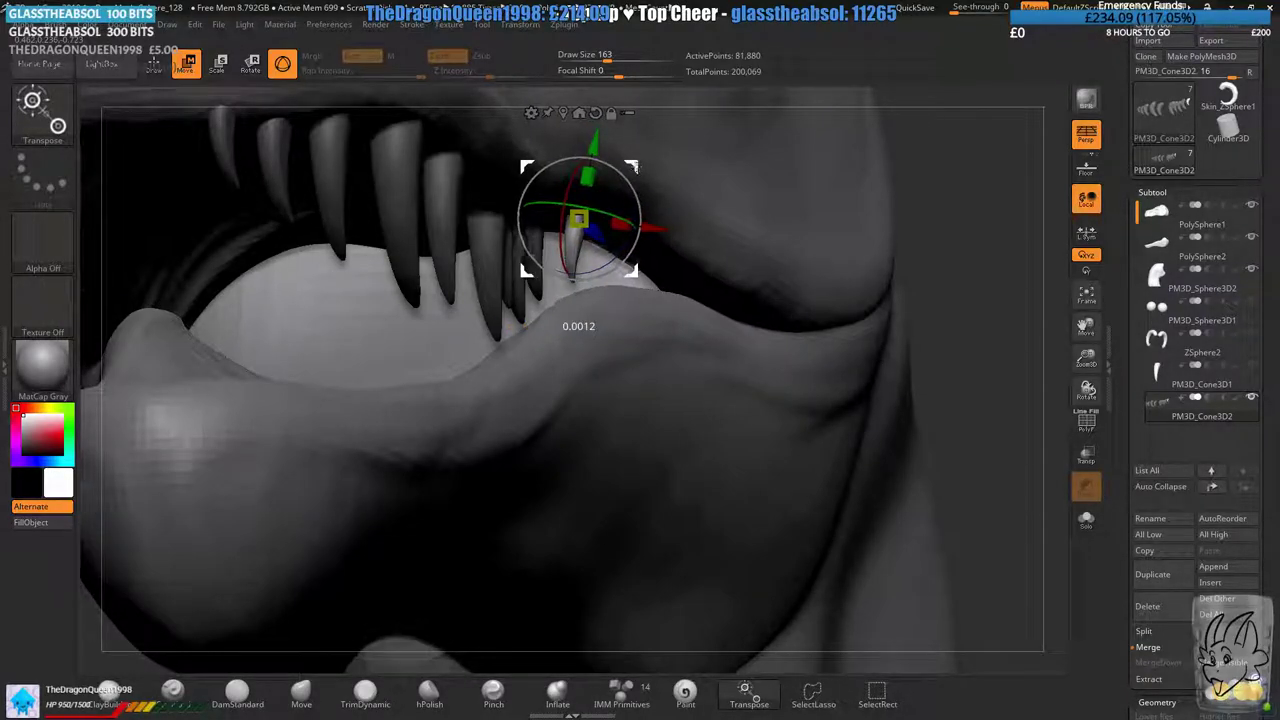
# - Copy the rear tooth farther back along the upper jaw and tilt it to follow the lip line
pyautogui.moveTo(578, 326); pyautogui.dragTo(684, 213)
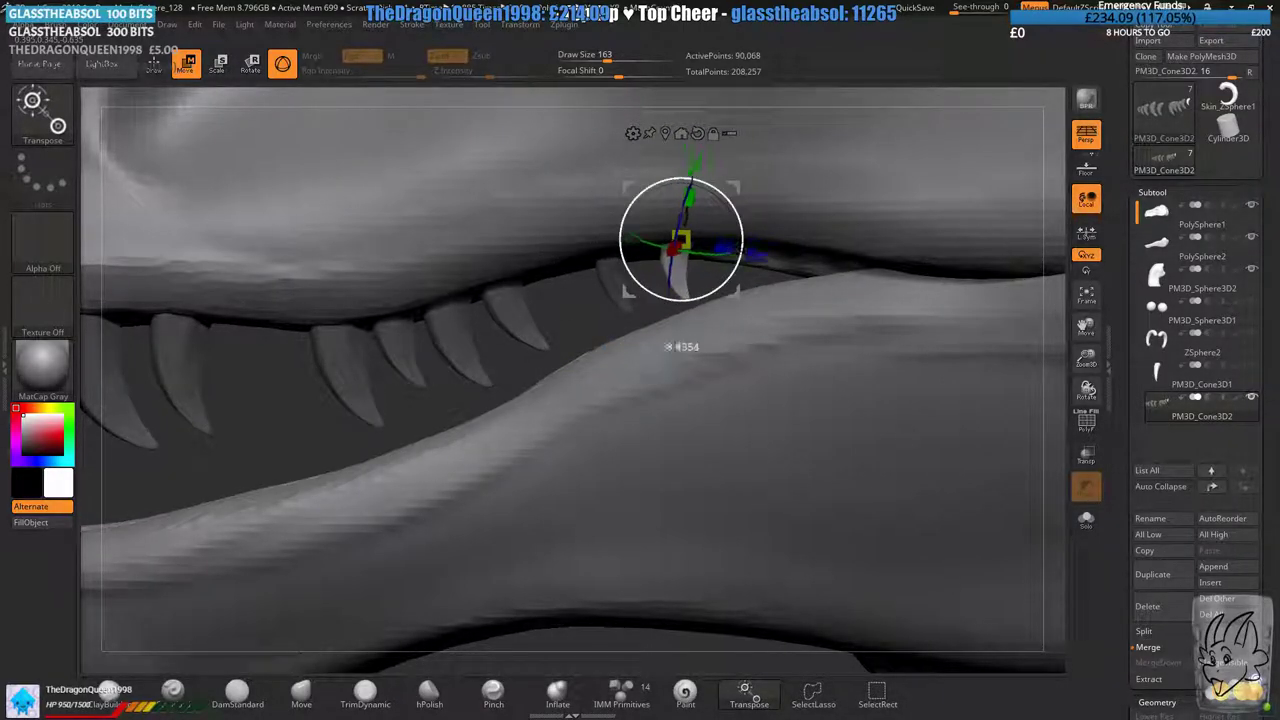
pyautogui.moveTo(746, 236); pyautogui.dragTo(746, 242)
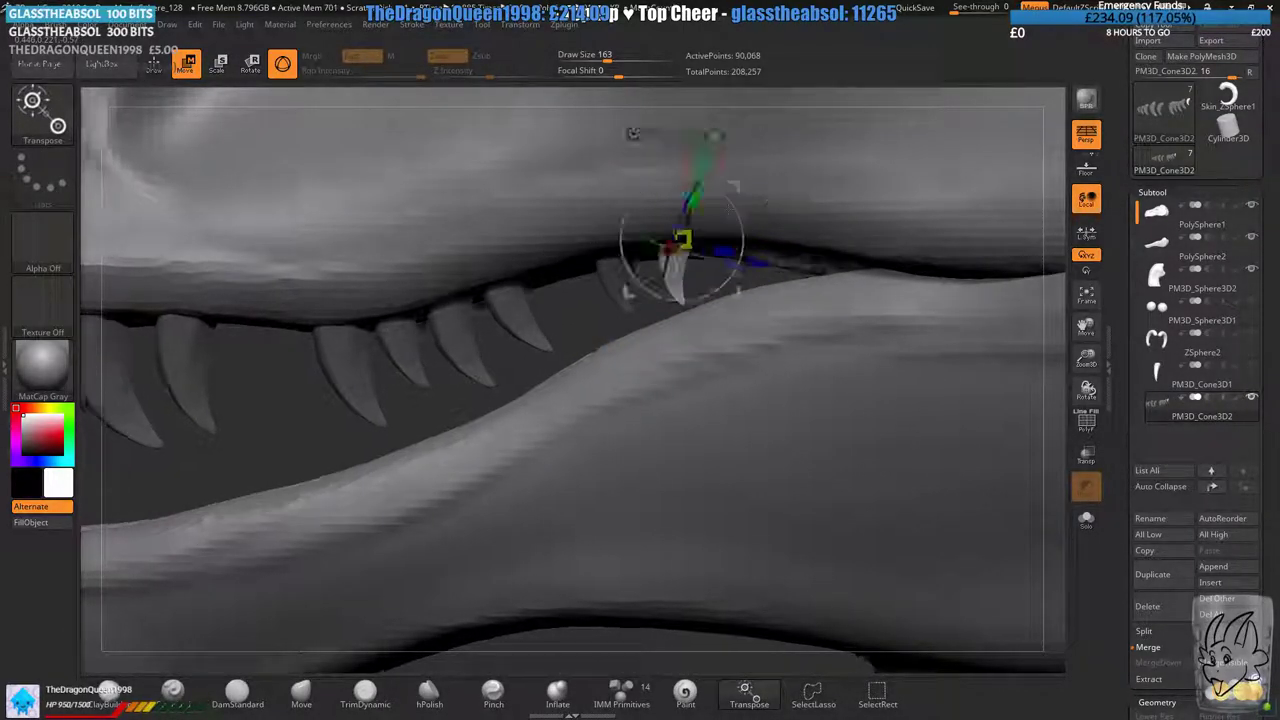
pyautogui.moveTo(640, 355)
pyautogui.mouseDown()
pyautogui.moveTo(755, 360)
pyautogui.moveTo(640, 352)
pyautogui.moveTo(790, 345)
pyautogui.moveTo(645, 362)
pyautogui.mouseUp()
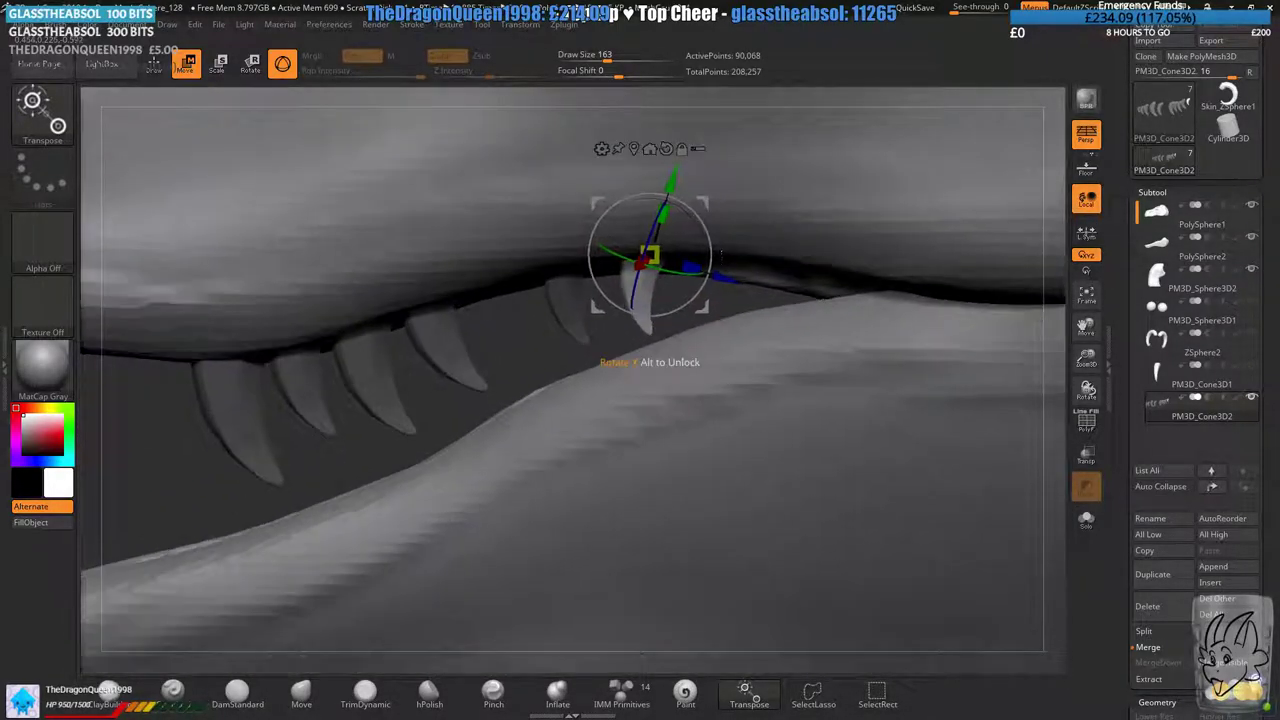
# - Copy the rearmost tooth into the gap ahead of it, shrink the copy and tuck its root into the lip
pyautogui.keyDown('ctrl'); pyautogui.moveTo(713, 197); pyautogui.dragTo(665, 194); pyautogui.keyUp('ctrl')
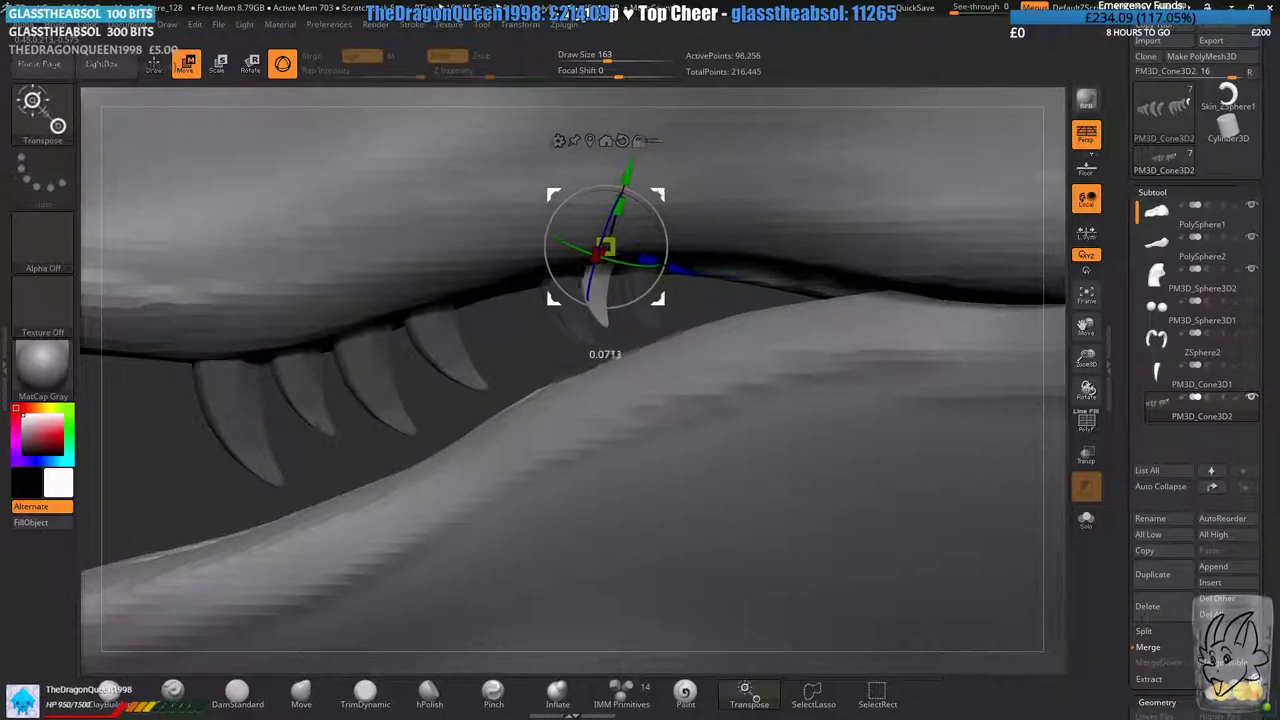
pyautogui.moveTo(622, 300); pyautogui.dragTo(628, 299)
pyautogui.moveTo(655, 299); pyautogui.dragTo(660, 307)
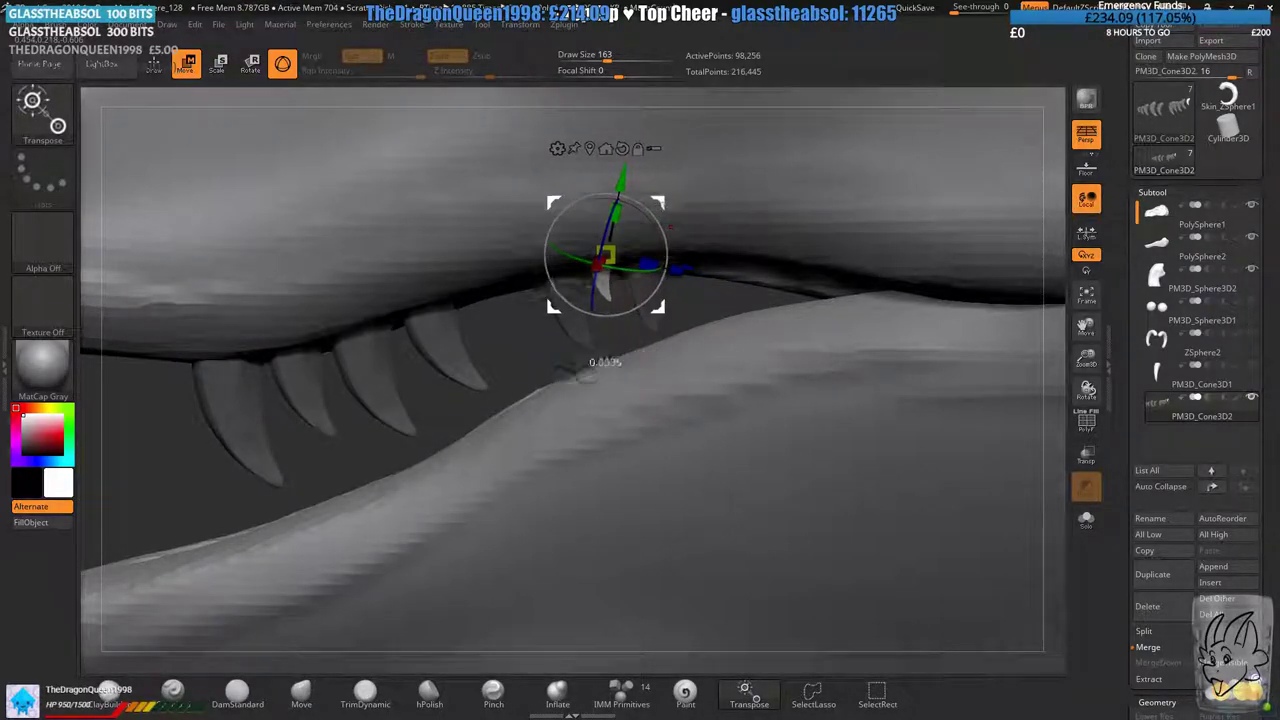
# - Copy the small tooth into the gap behind the larger upper teeth and adjust its position against the lip
pyautogui.moveTo(680, 222); pyautogui.dragTo(565, 232)
pyautogui.moveTo(551, 328); pyautogui.dragTo(662, 208)
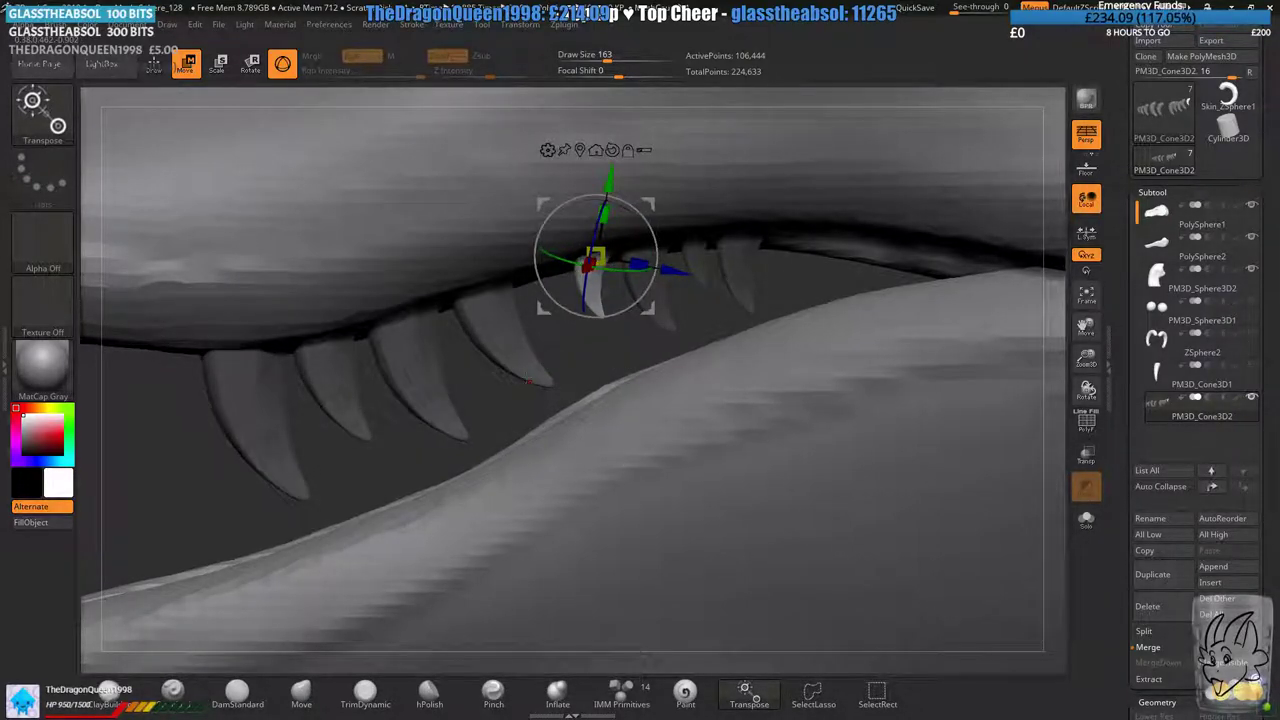
pyautogui.moveTo(529, 381); pyautogui.dragTo(556, 298, button='right')
pyautogui.moveTo(528, 368); pyautogui.dragTo(532, 425, button='right')
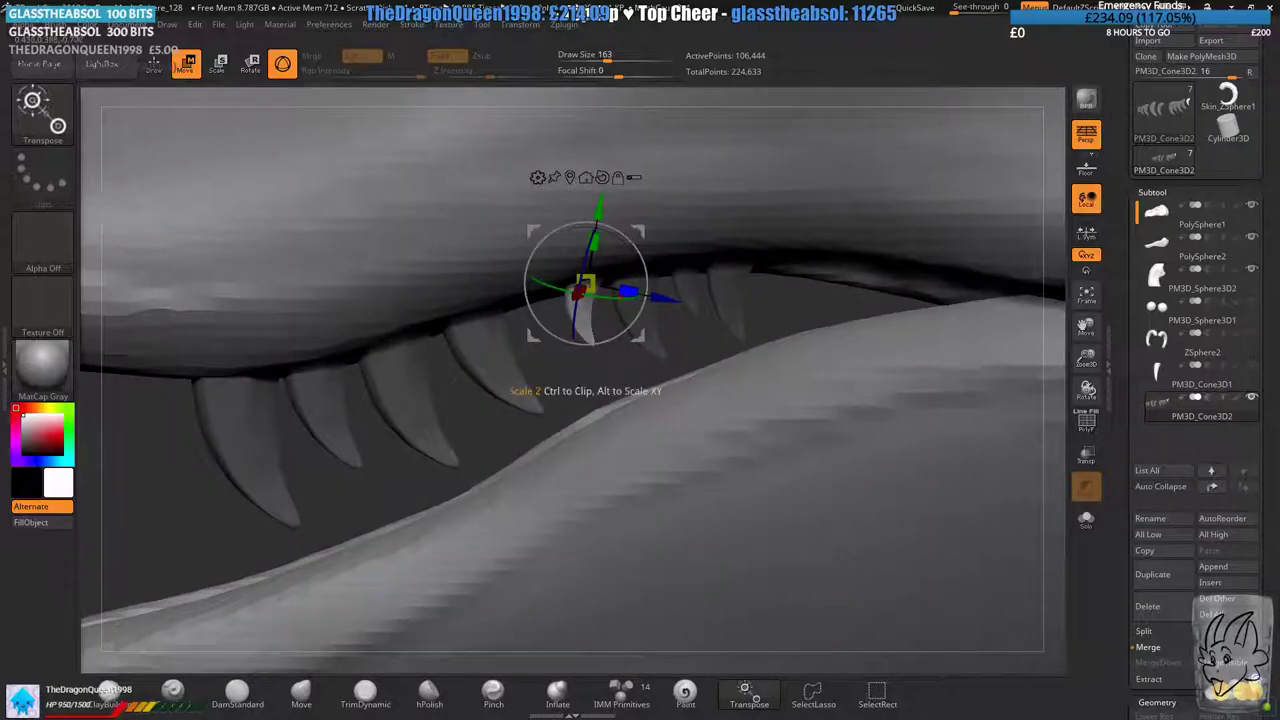
pyautogui.moveTo(643, 234); pyautogui.dragTo(635, 237)
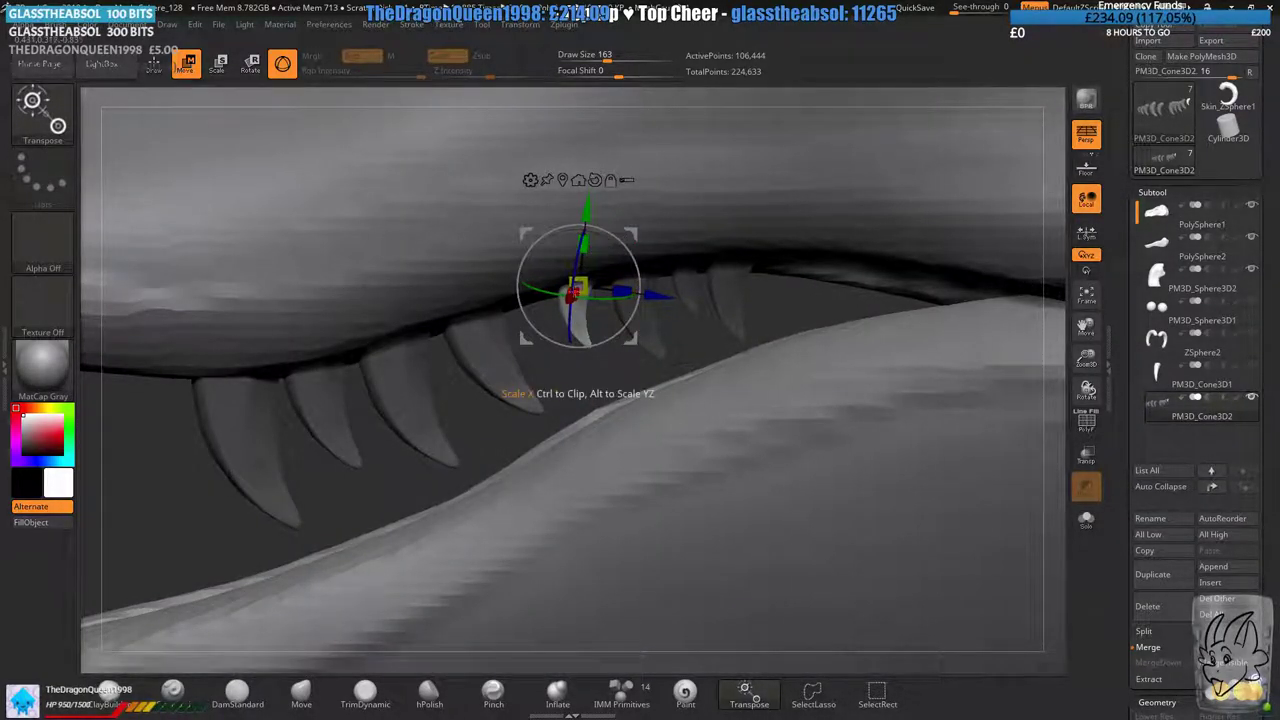
pyautogui.keyDown('alt'); pyautogui.moveTo(560, 445); pyautogui.dragTo(558, 378, button='right'); pyautogui.keyUp('alt')
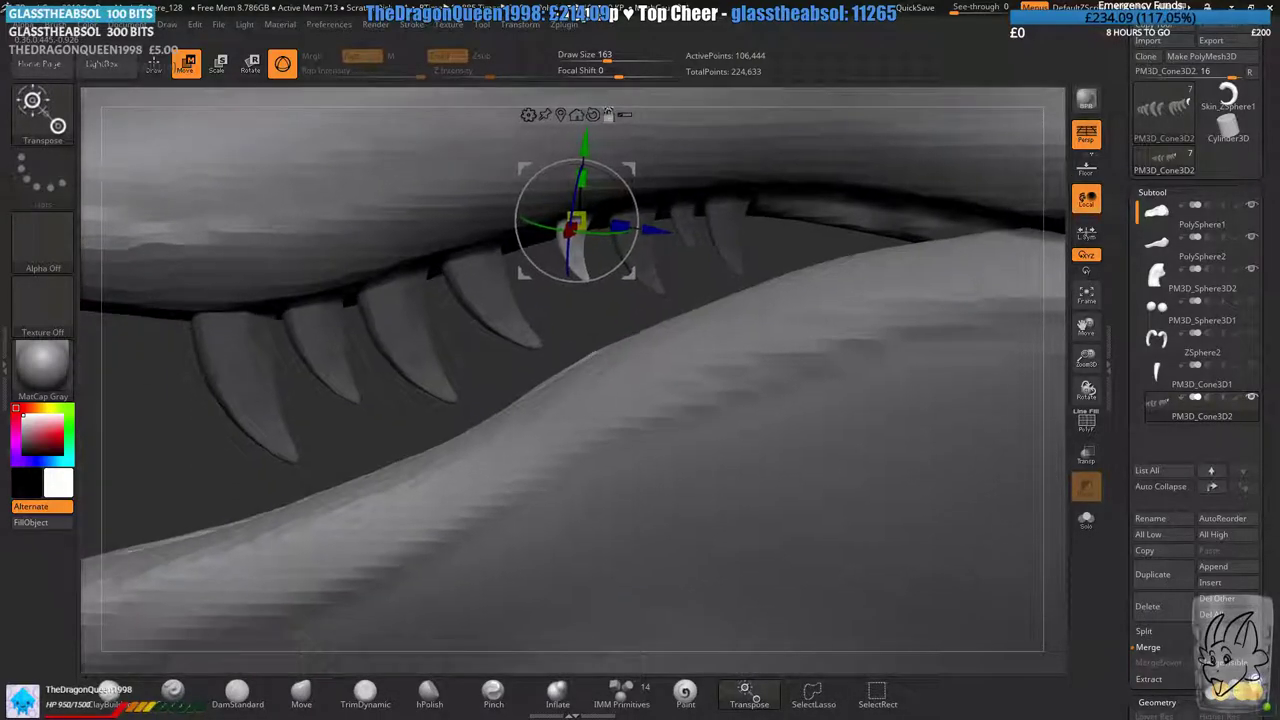
# - Rotate and nudge the small copied tooth in the upper gap so its root sits against the lip
pyautogui.moveTo(544, 270); pyautogui.dragTo(549, 274)
pyautogui.moveTo(465, 388); pyautogui.dragTo(612, 388, button='right')
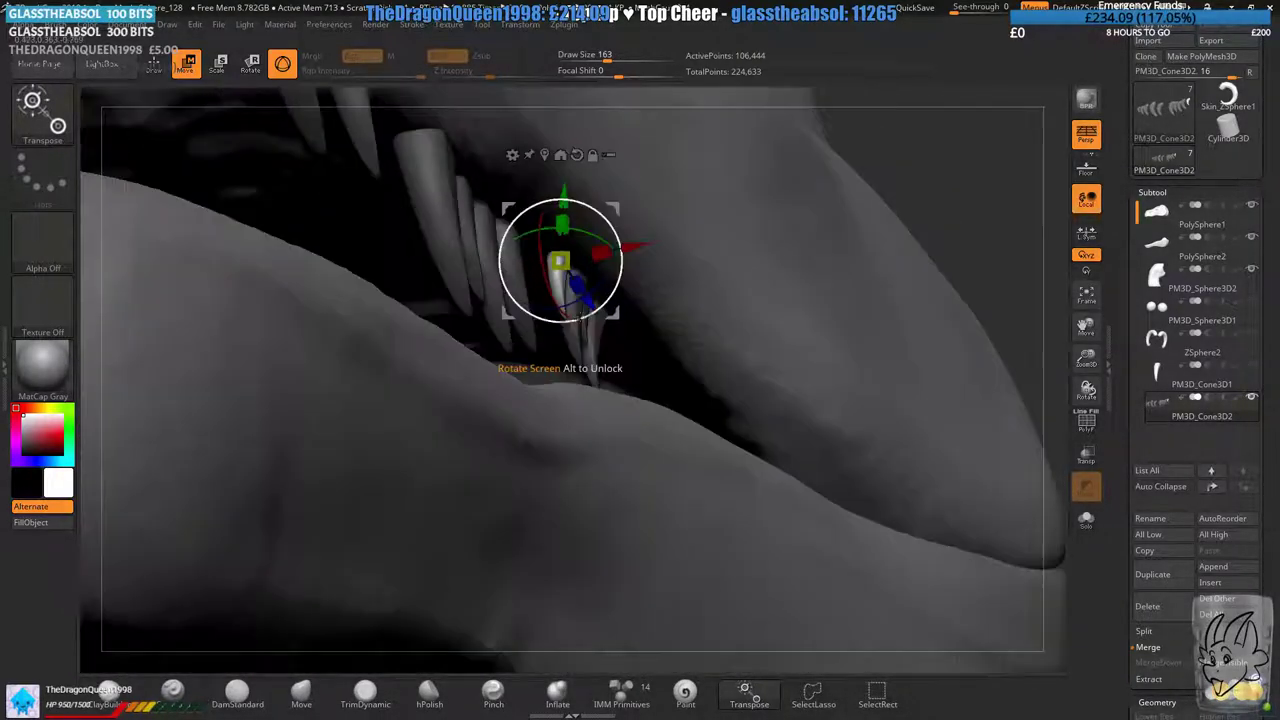
pyautogui.rightClick(517, 396)
pyautogui.moveTo(604, 290); pyautogui.dragTo(603, 289)
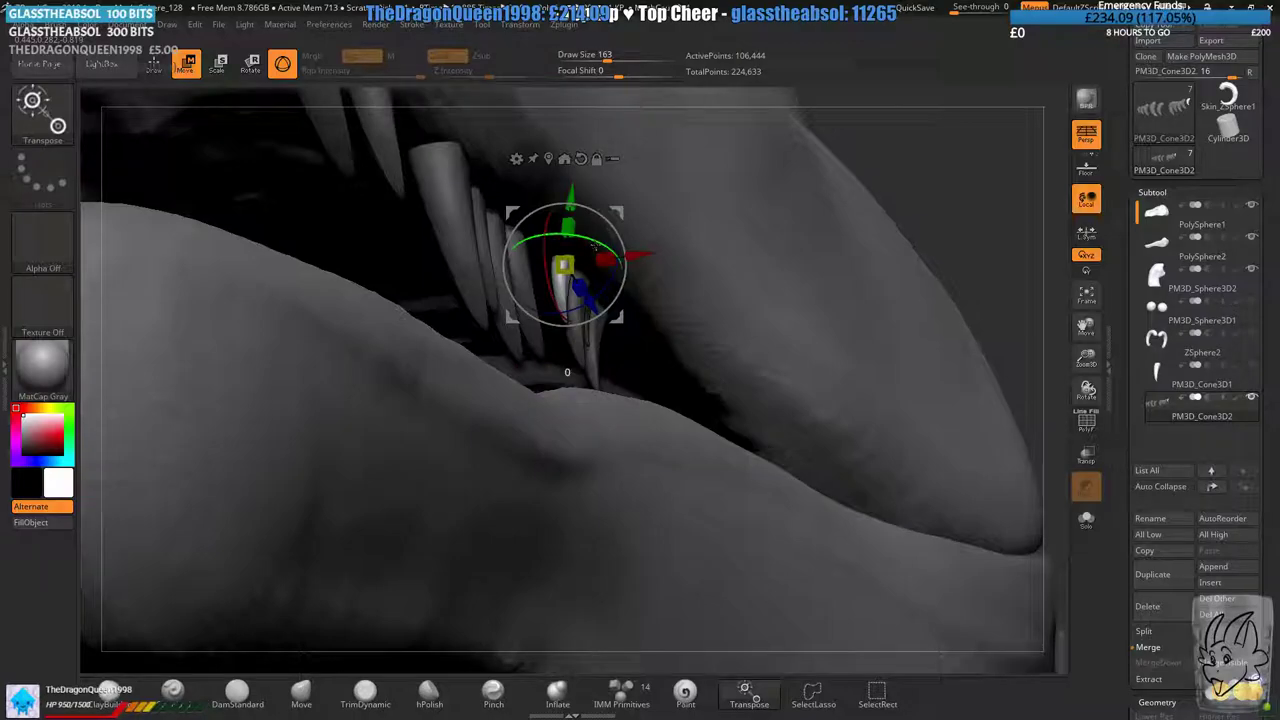
pyautogui.moveTo(636, 226); pyautogui.dragTo(604, 295)
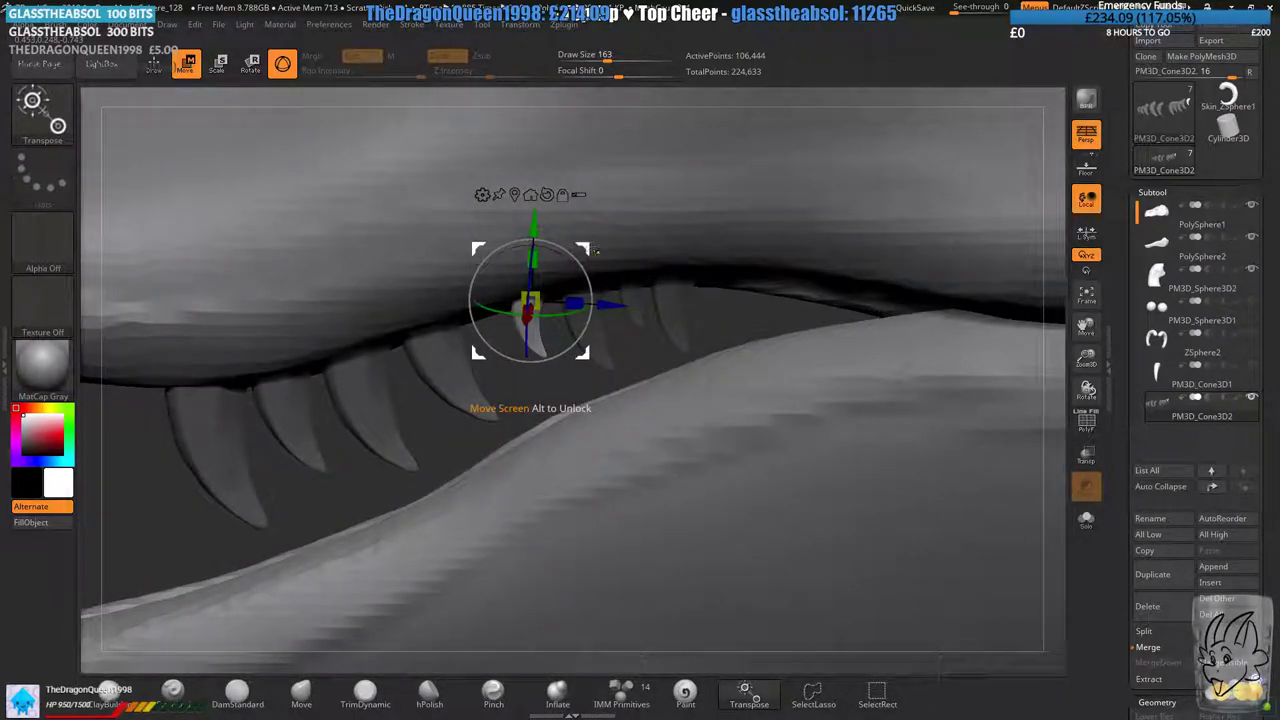
# - Copy the small tooth to the rear end of the upper row, tilt it to follow the lip line and seat its root sideways
pyautogui.keyDown('ctrl'); pyautogui.moveTo(586, 249); pyautogui.dragTo(786, 221); pyautogui.keyUp('ctrl')
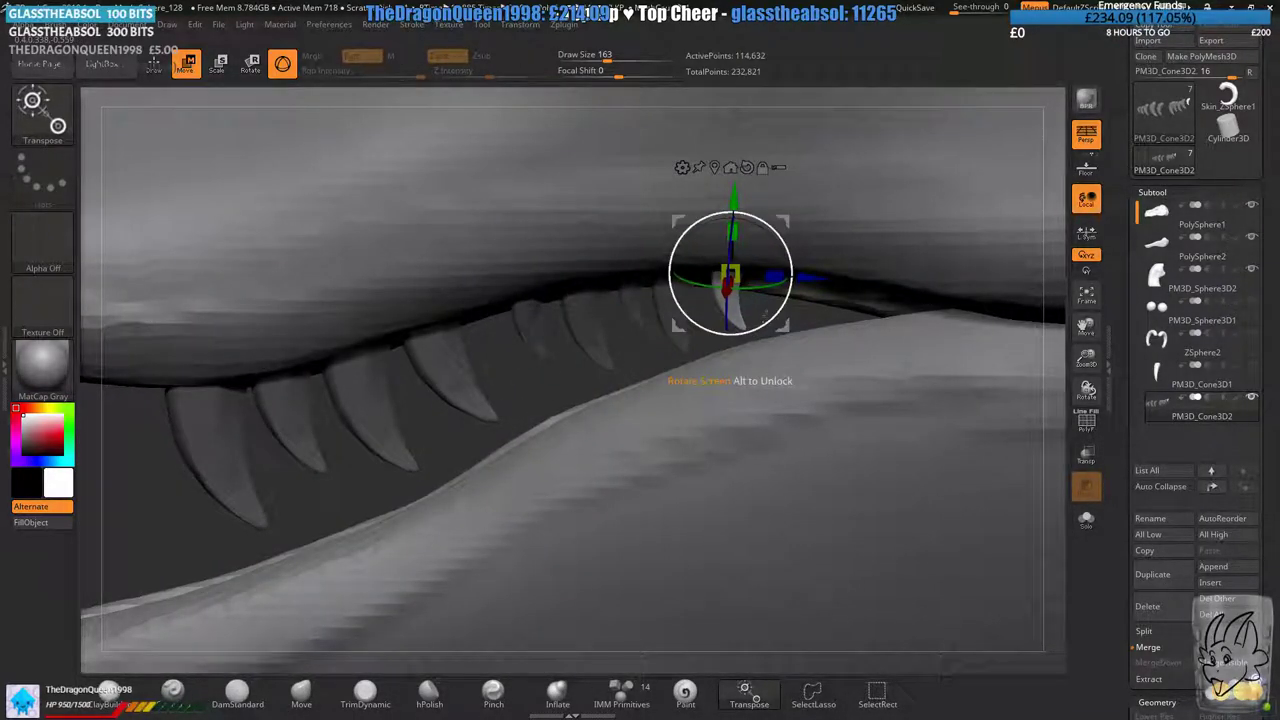
pyautogui.moveTo(766, 315); pyautogui.dragTo(748, 302)
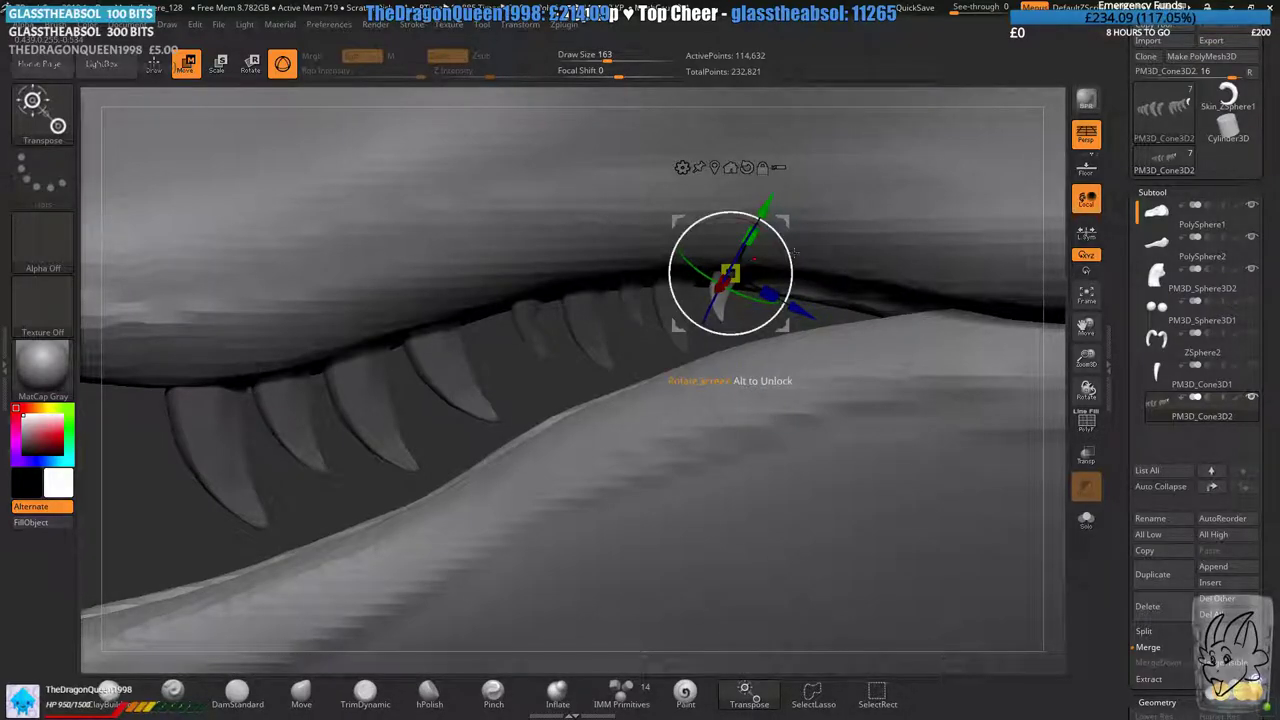
pyautogui.moveTo(796, 253); pyautogui.dragTo(790, 285)
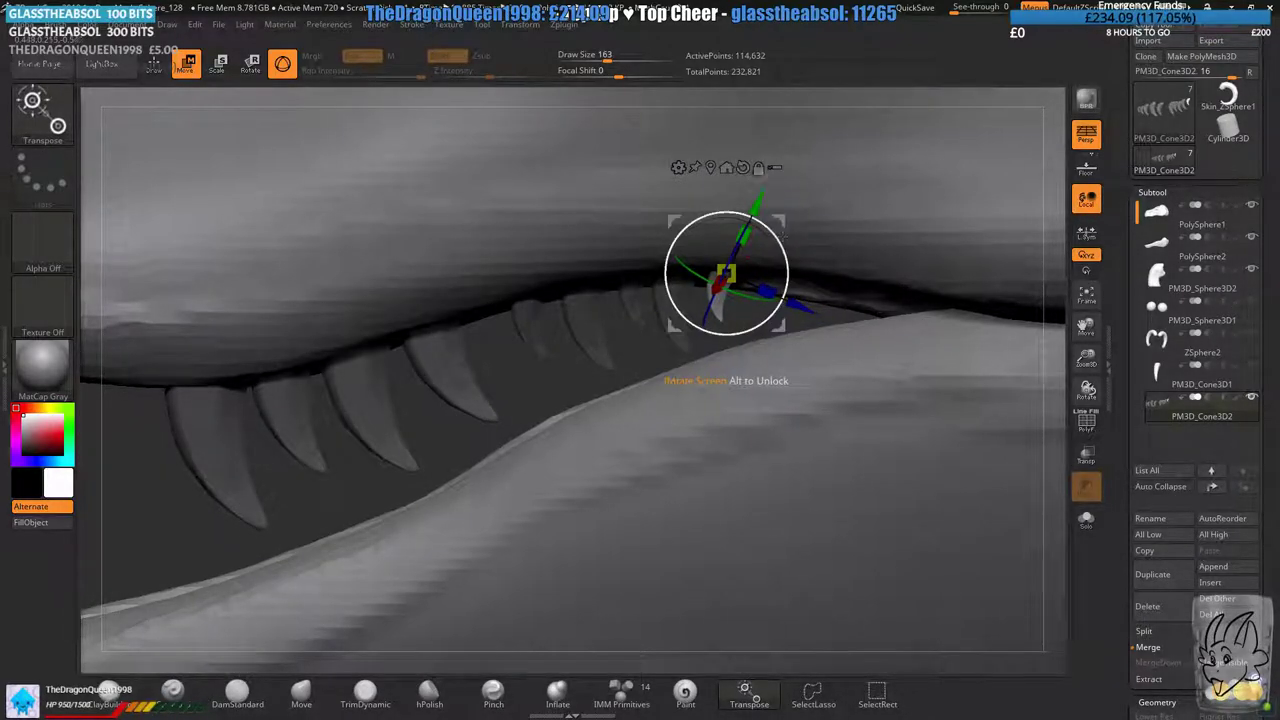
pyautogui.keyDown('alt'); pyautogui.moveTo(560, 400); pyautogui.dragTo(645, 395); pyautogui.keyUp('alt')
pyautogui.moveTo(578, 308); pyautogui.dragTo(592, 309)
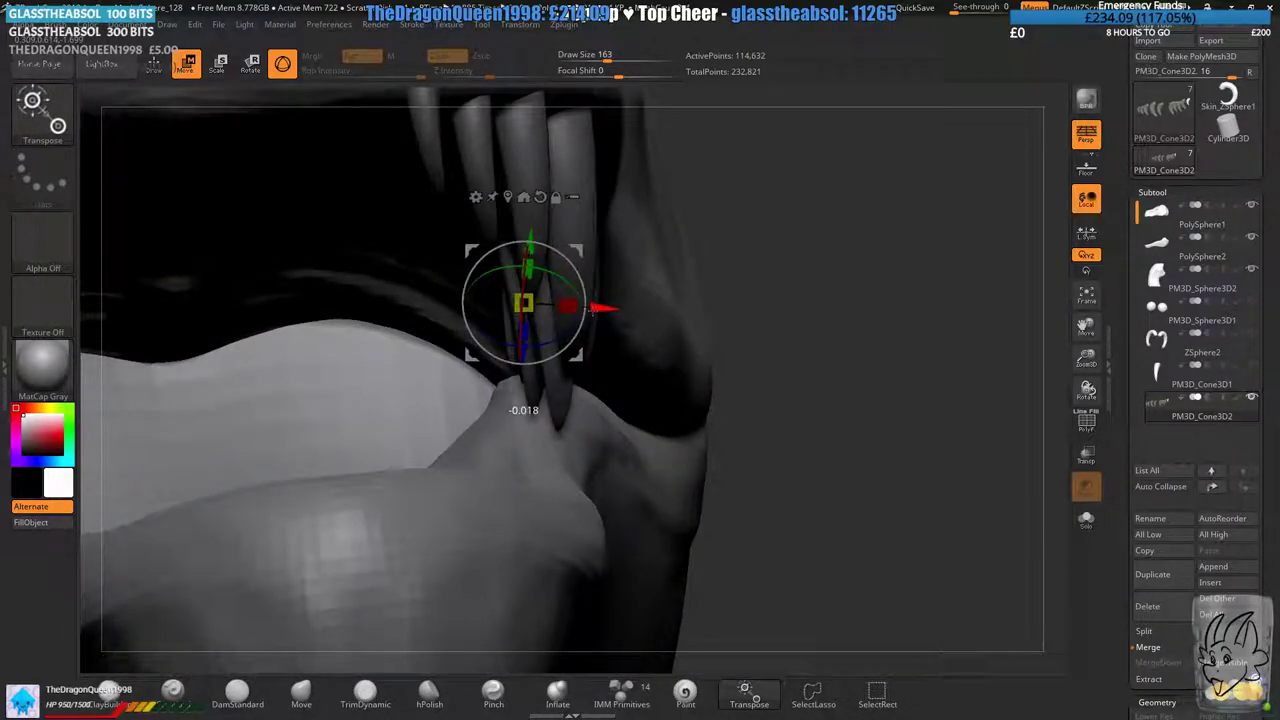
pyautogui.moveTo(645, 400); pyautogui.dragTo(575, 385)
# - Add another copy of the small tooth behind the rearmost upper tooth and align it with the inner lip
pyautogui.moveTo(430, 390)
pyautogui.mouseDown()
pyautogui.moveTo(621, 360)
pyautogui.moveTo(650, 273)
pyautogui.moveTo(712, 217)
pyautogui.mouseUp()
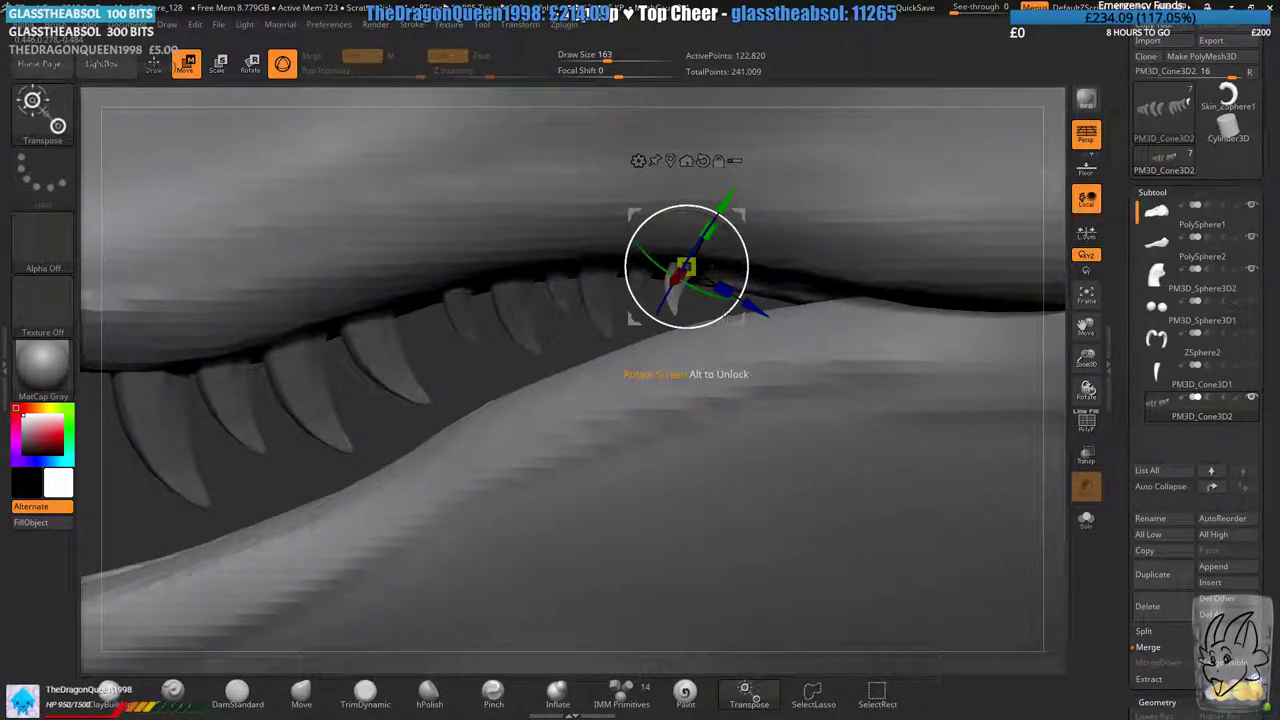
pyautogui.moveTo(687, 323); pyautogui.dragTo(740, 330)
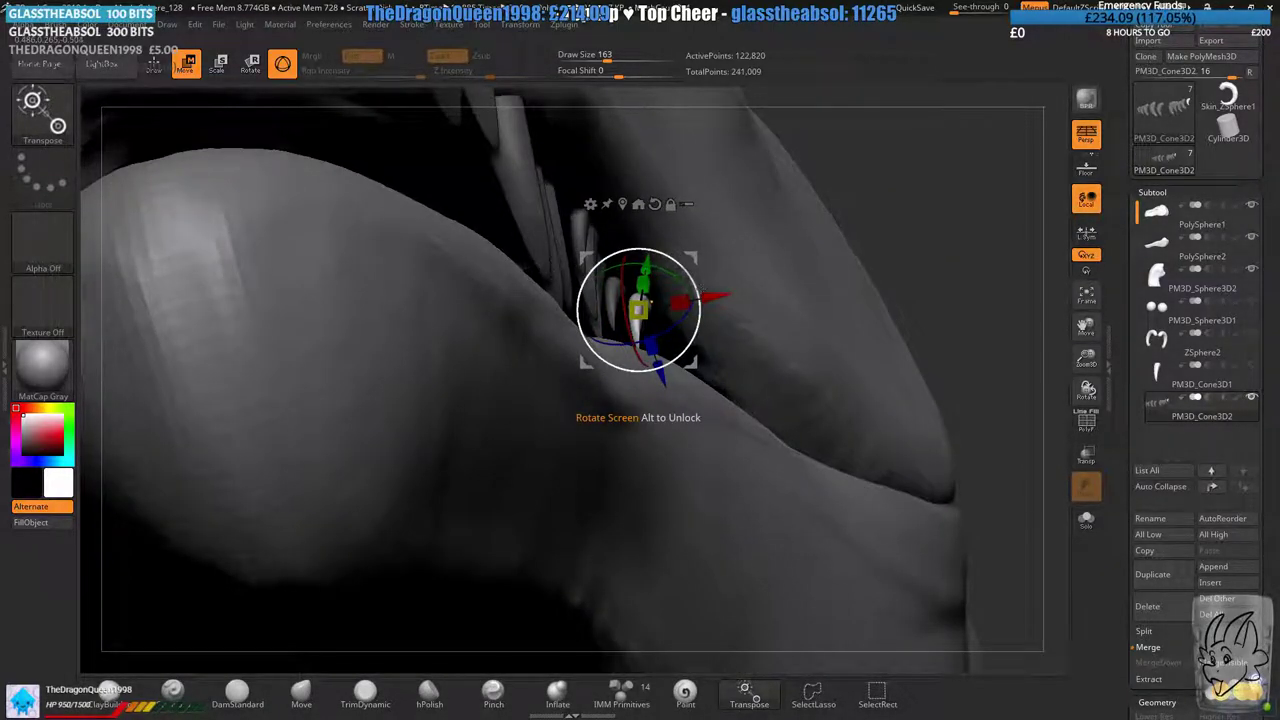
pyautogui.moveTo(705, 298); pyautogui.dragTo(769, 179)
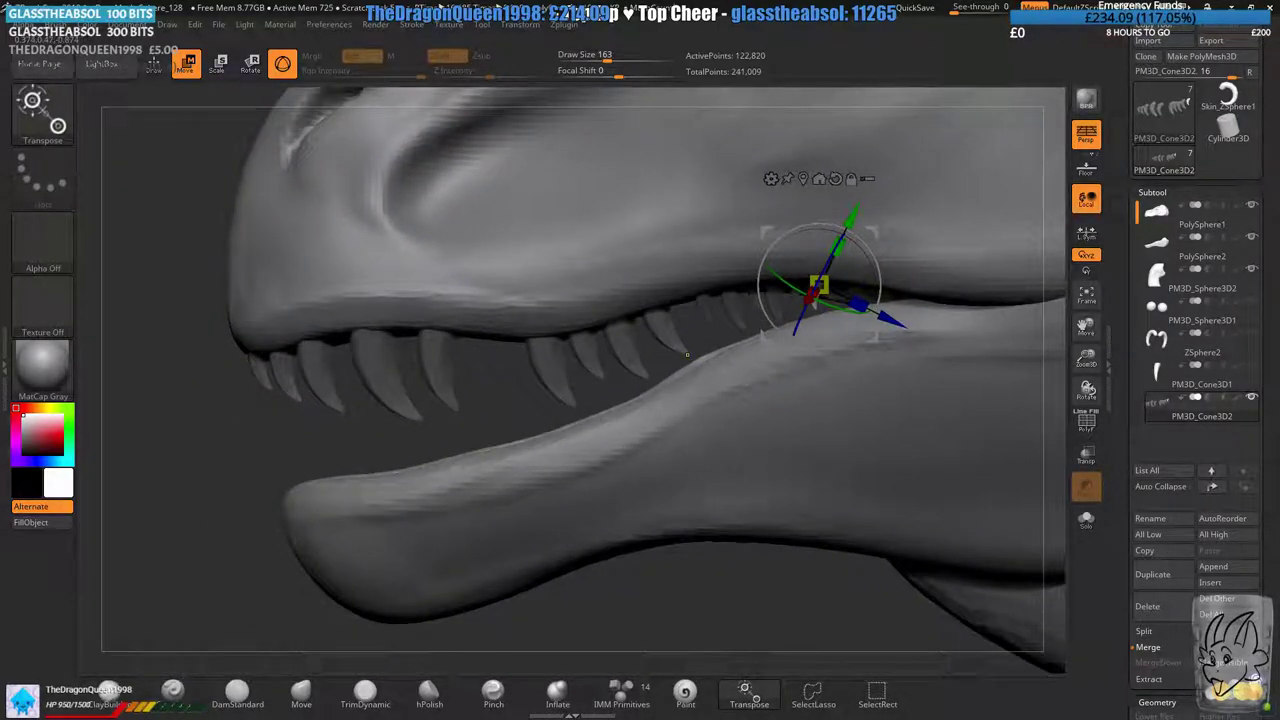
# - Copy the small rear tooth into the wide gap among the front upper teeth and tuck its root under the lip
pyautogui.moveTo(687, 354)
pyautogui.keyDown('alt'); pyautogui.mouseDown()
pyautogui.moveTo(742, 326)
pyautogui.moveTo(708, 354)
pyautogui.mouseUp(); pyautogui.keyUp('alt')
pyautogui.moveTo(330, 400); pyautogui.dragTo(430, 430)
pyautogui.keyDown('alt'); pyautogui.moveTo(825, 295); pyautogui.dragTo(705, 322); pyautogui.keyUp('alt')
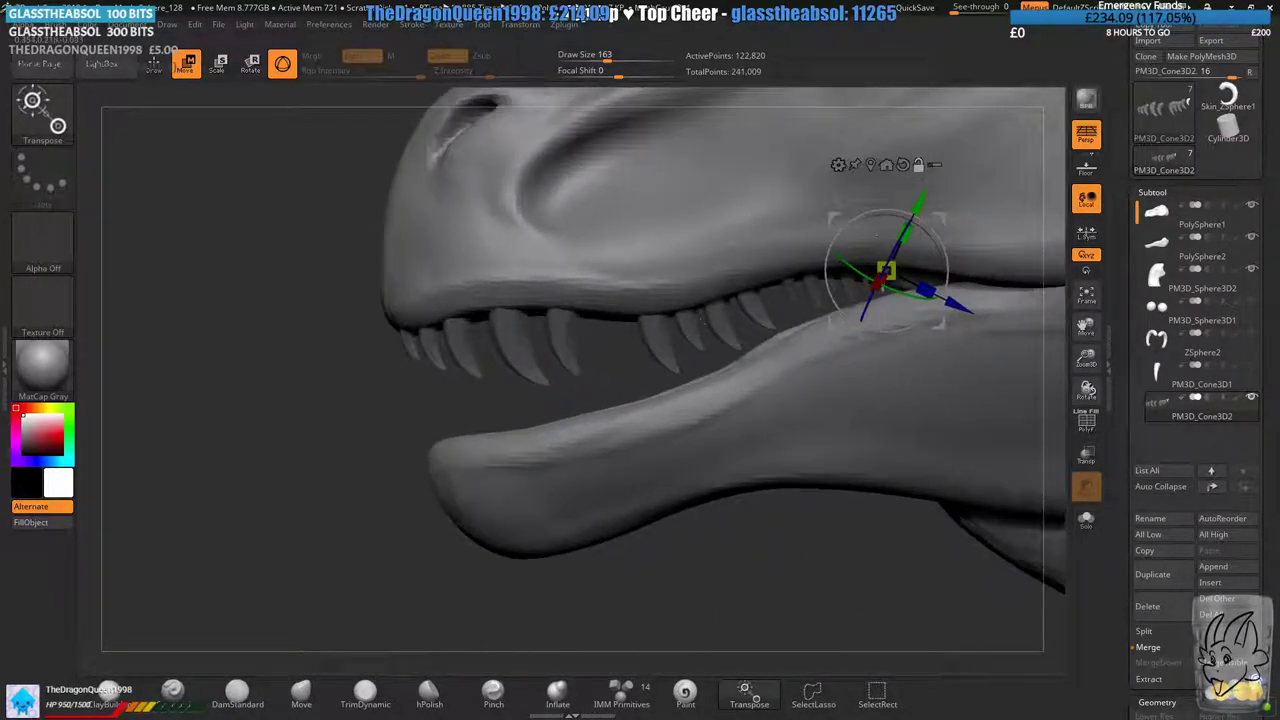
pyautogui.keyDown('ctrl'); pyautogui.moveTo(940, 219); pyautogui.dragTo(652, 267); pyautogui.keyUp('ctrl')
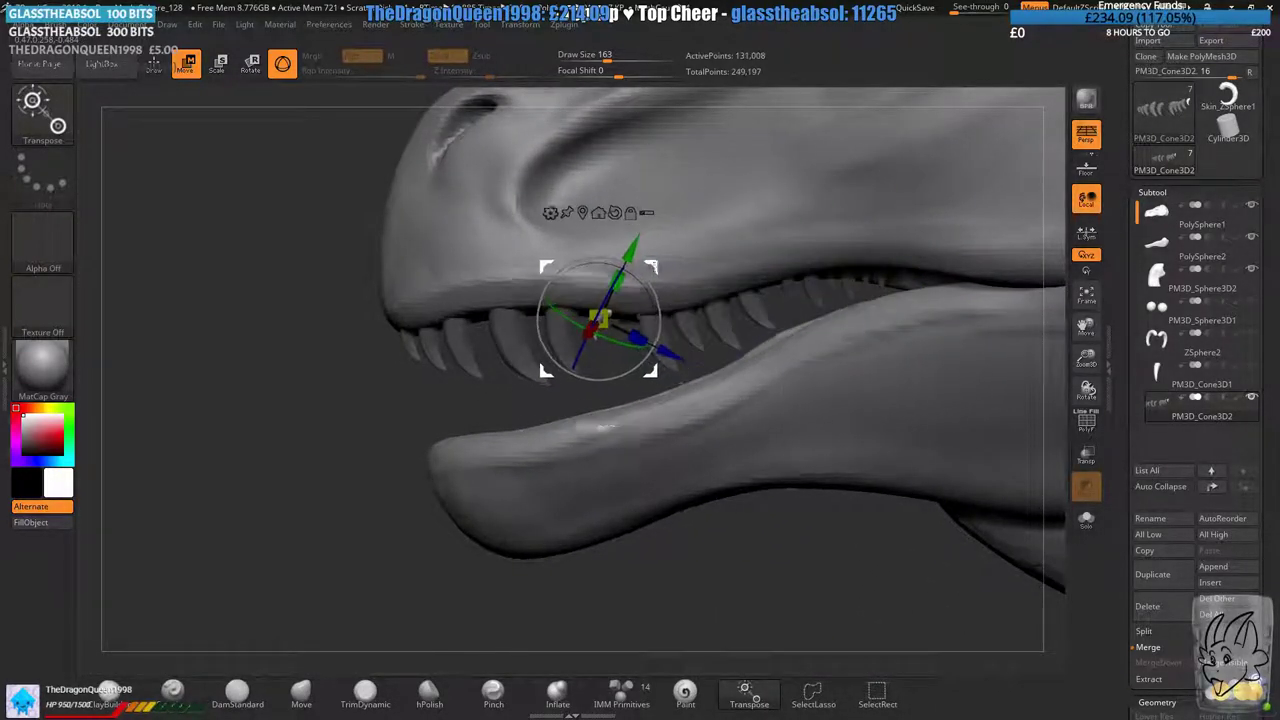
pyautogui.keyDown('alt'); pyautogui.moveTo(642, 358); pyautogui.dragTo(733, 247); pyautogui.keyUp('alt')
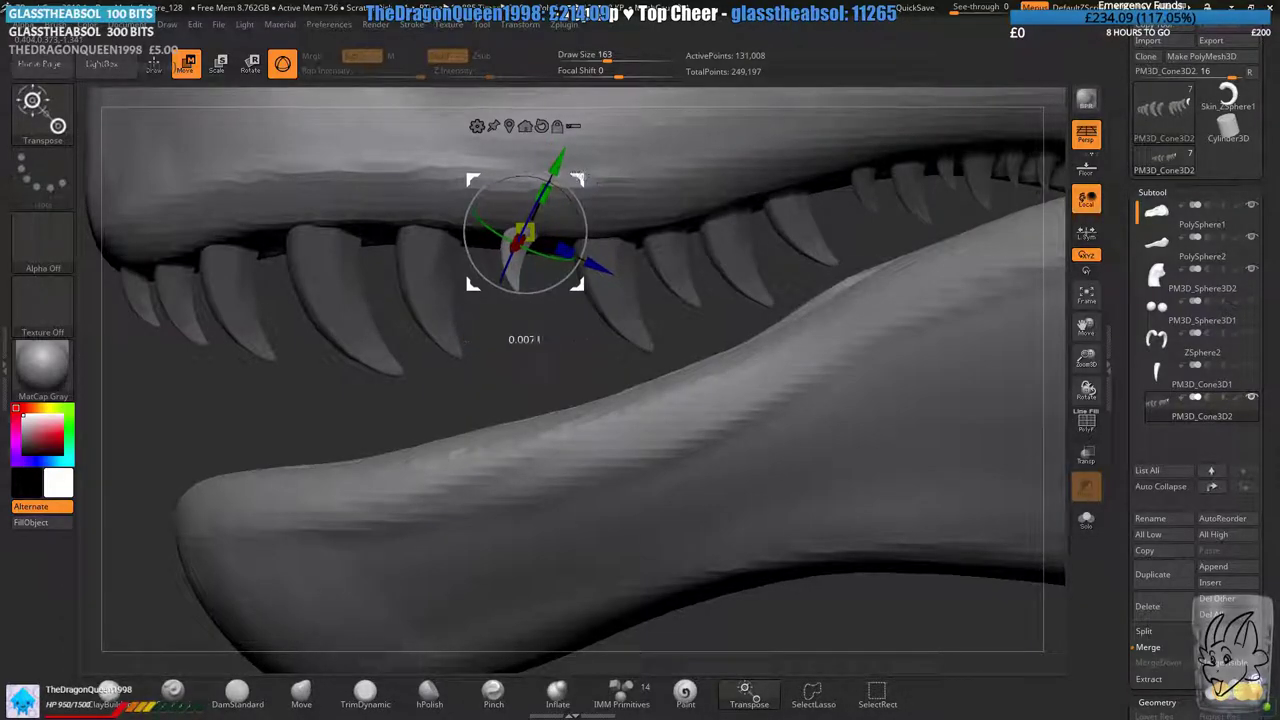
pyautogui.moveTo(588, 178); pyautogui.dragTo(616, 172)
pyautogui.moveTo(568, 340); pyautogui.dragTo(681, 180)
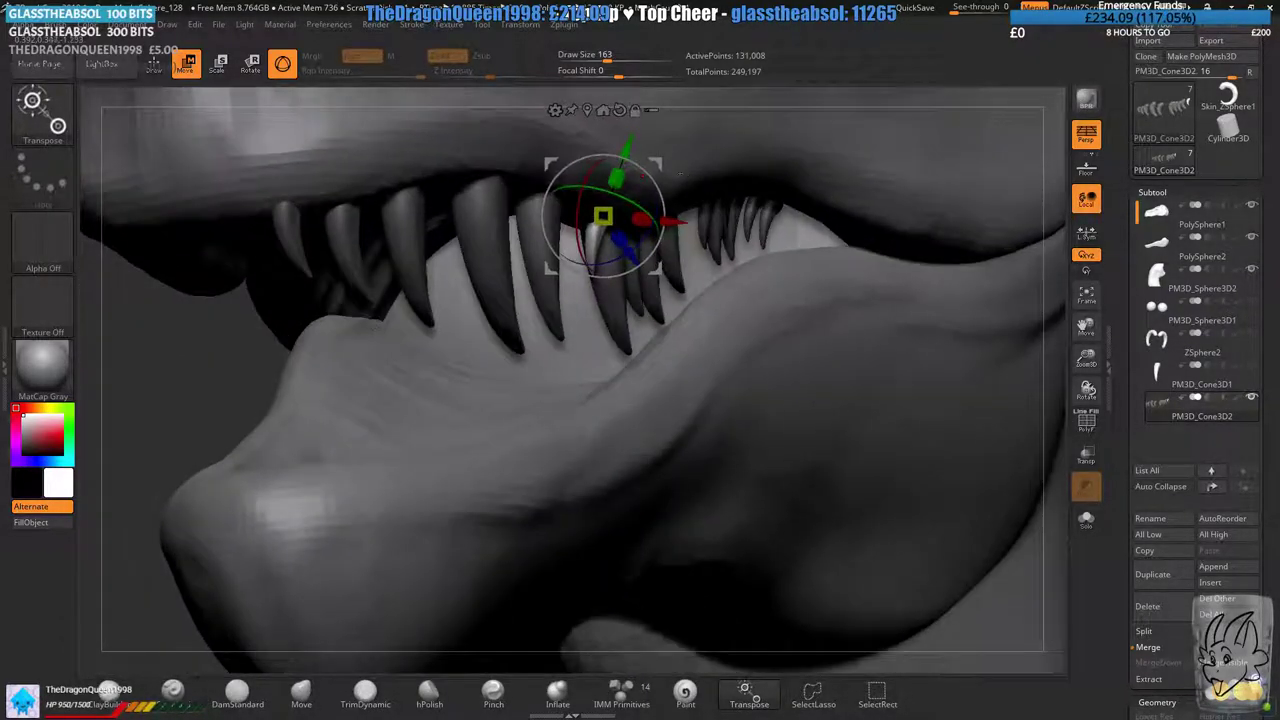
pyautogui.moveTo(661, 163); pyautogui.dragTo(568, 330, button='right')
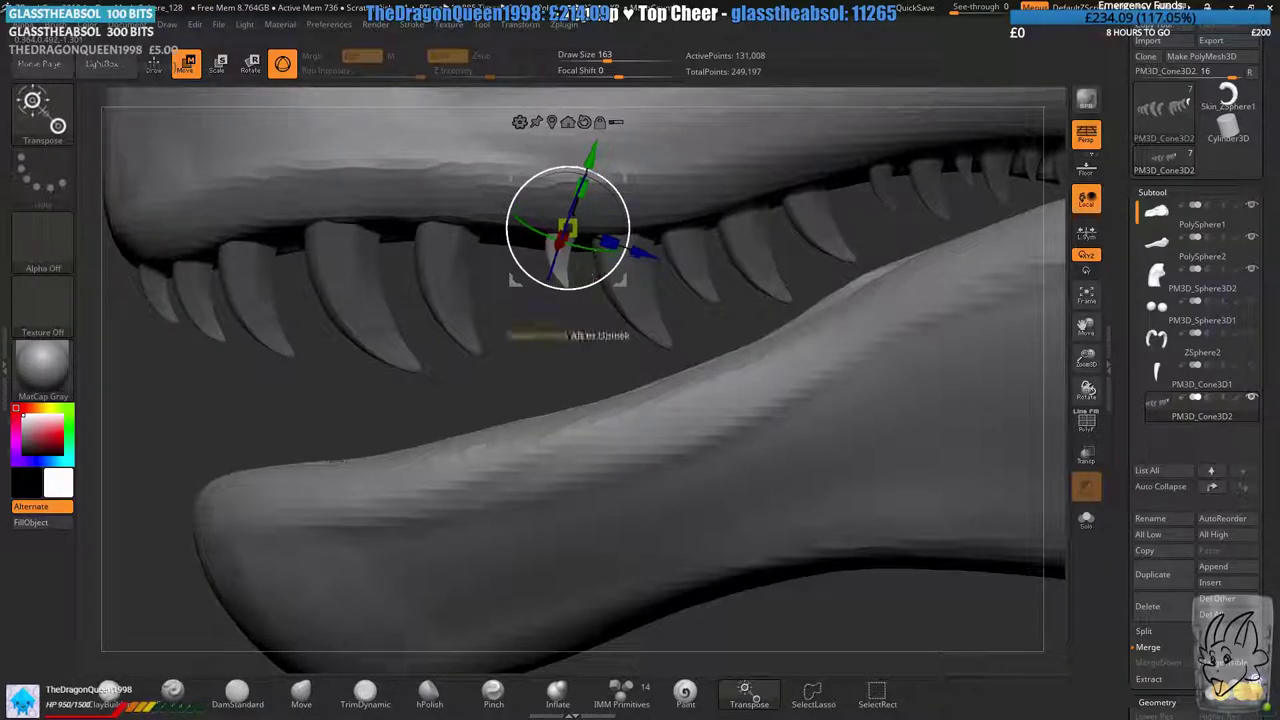
# - Copy the small upper tooth down to the lower jaw, flip it to point upward and enlarge it
pyautogui.moveTo(567, 230); pyautogui.dragTo(541, 387)
pyautogui.moveTo(470, 400); pyautogui.dragTo(578, 368, button='right')
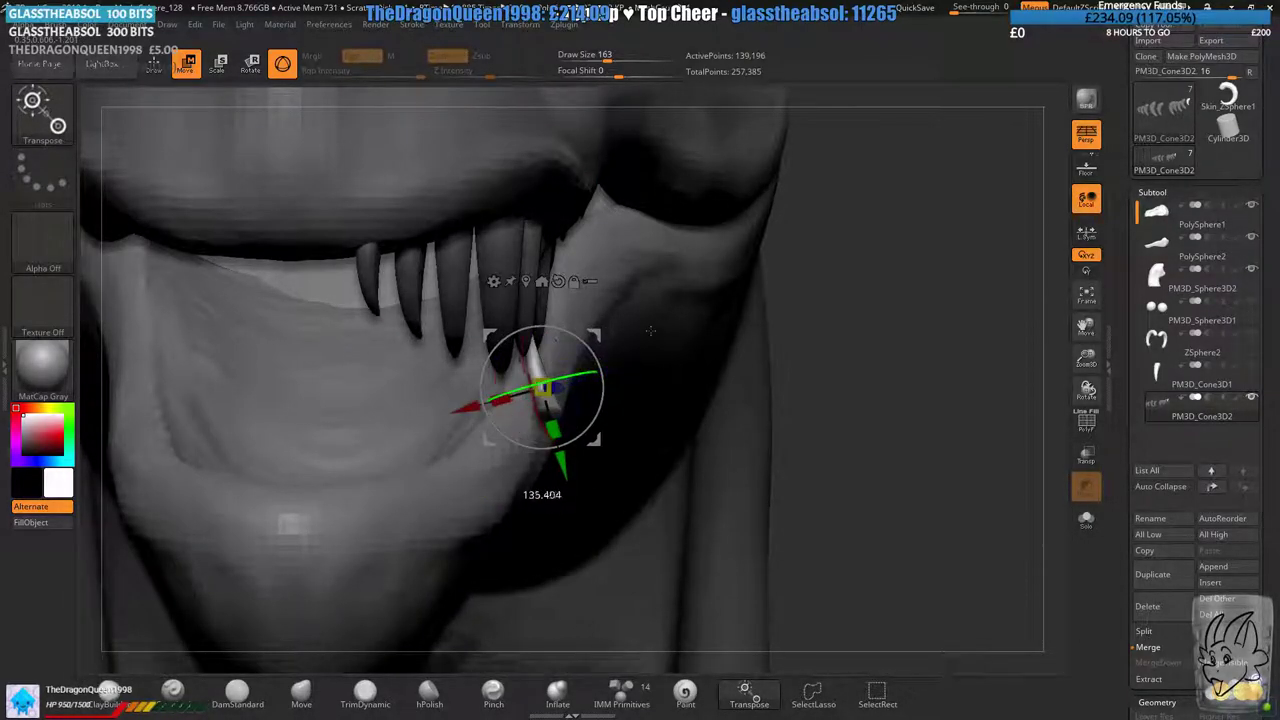
pyautogui.moveTo(590, 431); pyautogui.dragTo(500, 318, button='right')
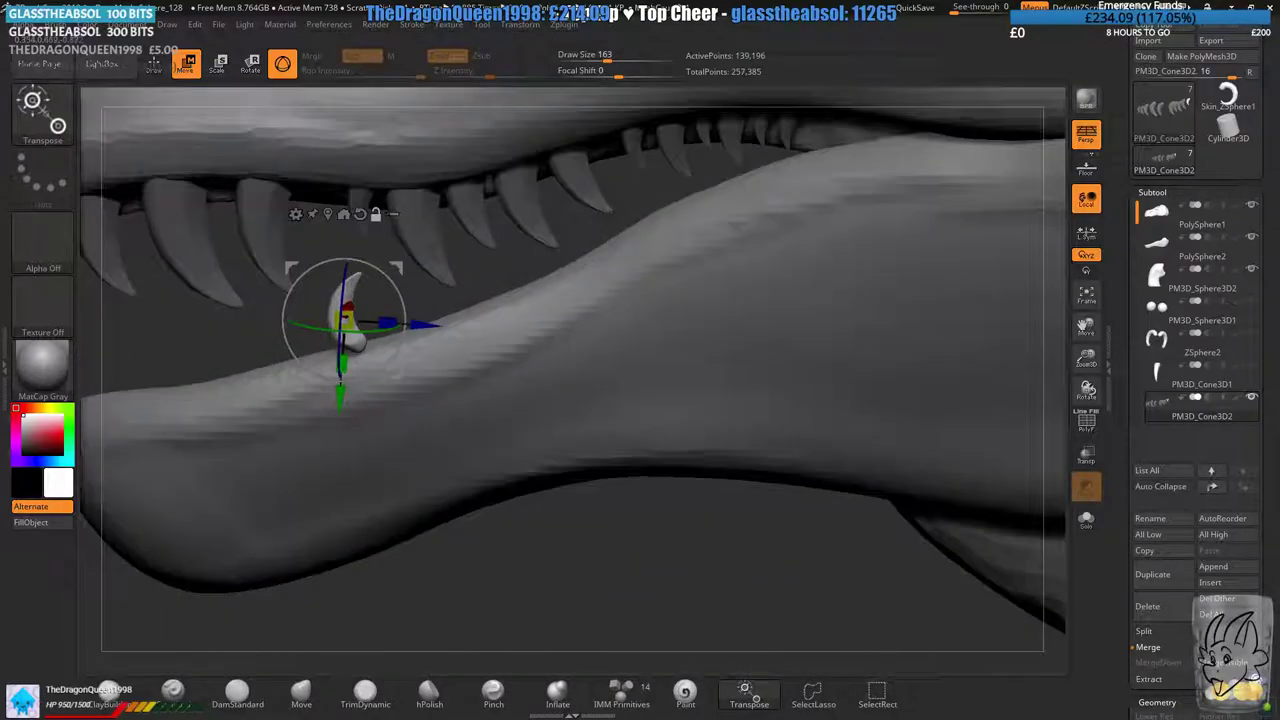
pyautogui.moveTo(419, 292); pyautogui.dragTo(564, 270)
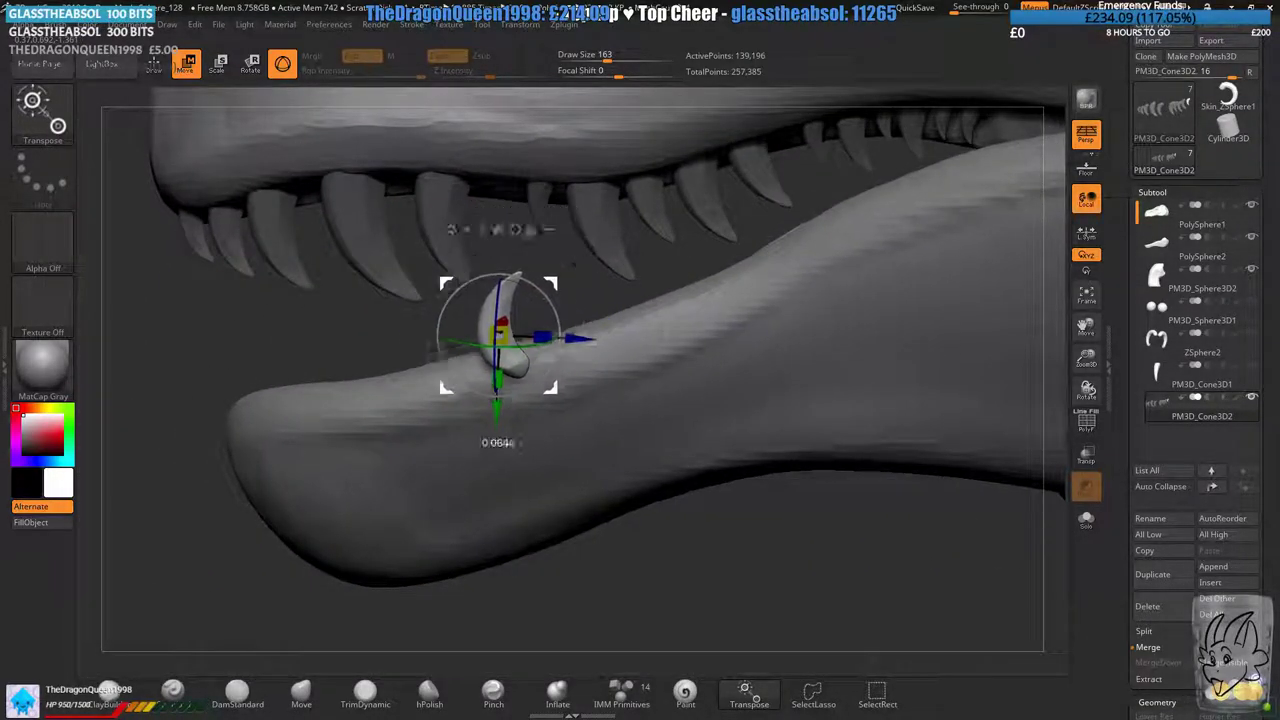
# - Sink the first lower tooth's root into the jaw rim and line it up with the rim from front and side
pyautogui.moveTo(564, 272); pyautogui.dragTo(511, 300)
pyautogui.moveTo(511, 300); pyautogui.dragTo(690, 325, button='right')
pyautogui.moveTo(494, 314); pyautogui.dragTo(436, 308)
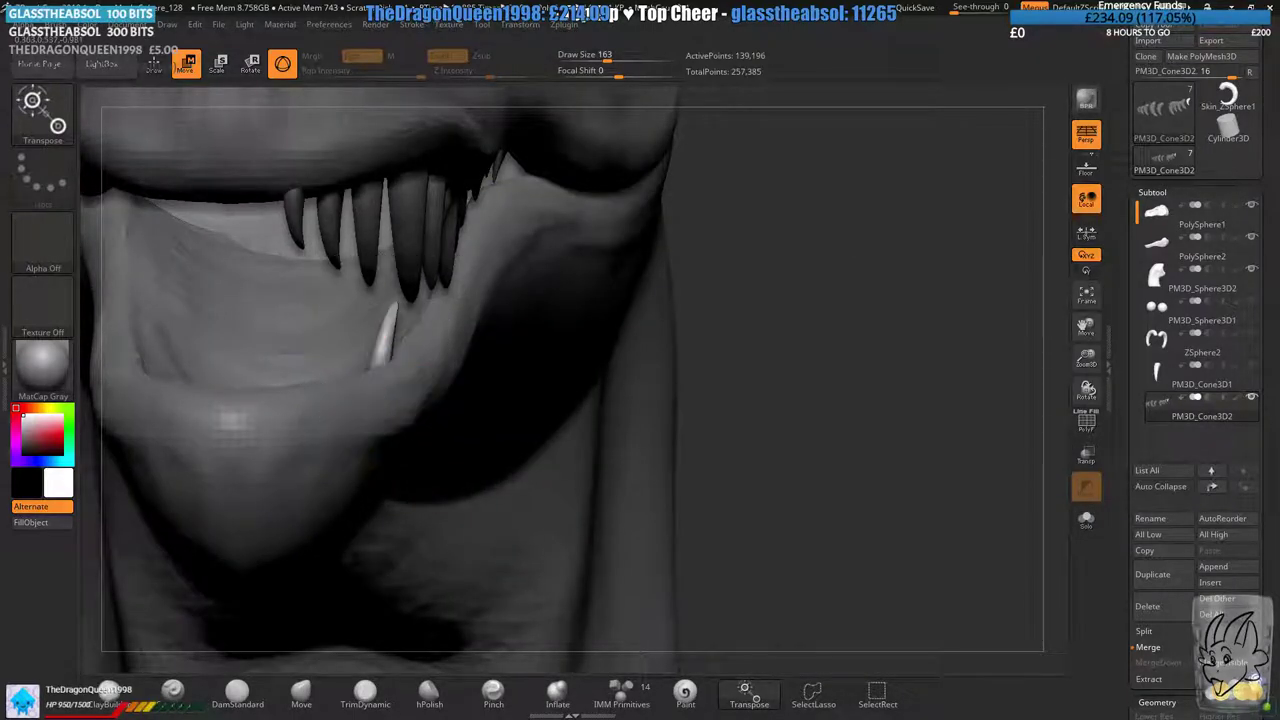
pyautogui.moveTo(436, 308); pyautogui.dragTo(570, 306, button='right')
pyautogui.moveTo(586, 273); pyautogui.dragTo(612, 264)
pyautogui.moveTo(612, 264); pyautogui.dragTo(496, 258, button='right')
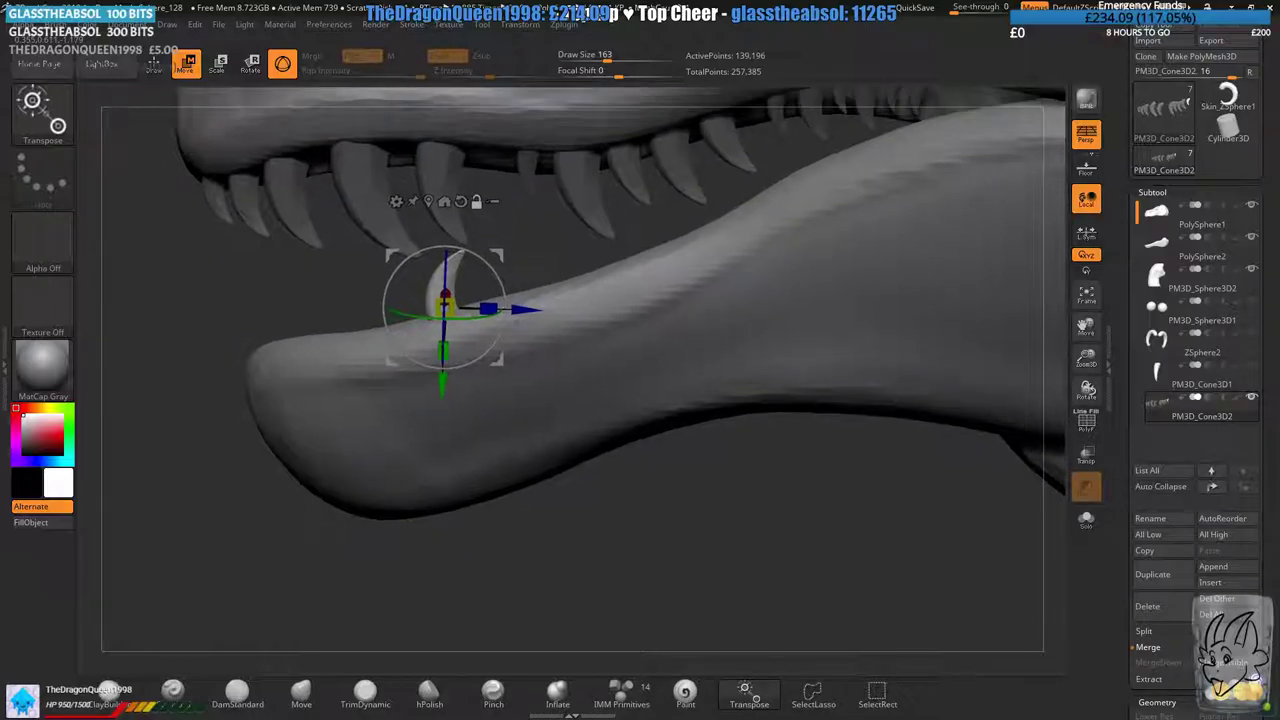
pyautogui.moveTo(516, 261); pyautogui.dragTo(535, 254)
# - Copy the lower tooth forward toward the jaw tip, tilt it and shift it inward along the rim
pyautogui.keyDown('ctrl'); pyautogui.moveTo(535, 254); pyautogui.dragTo(737, 363, button='right'); pyautogui.keyUp('ctrl')
pyautogui.keyDown('ctrl'); pyautogui.moveTo(737, 363); pyautogui.dragTo(643, 393); pyautogui.keyUp('ctrl')
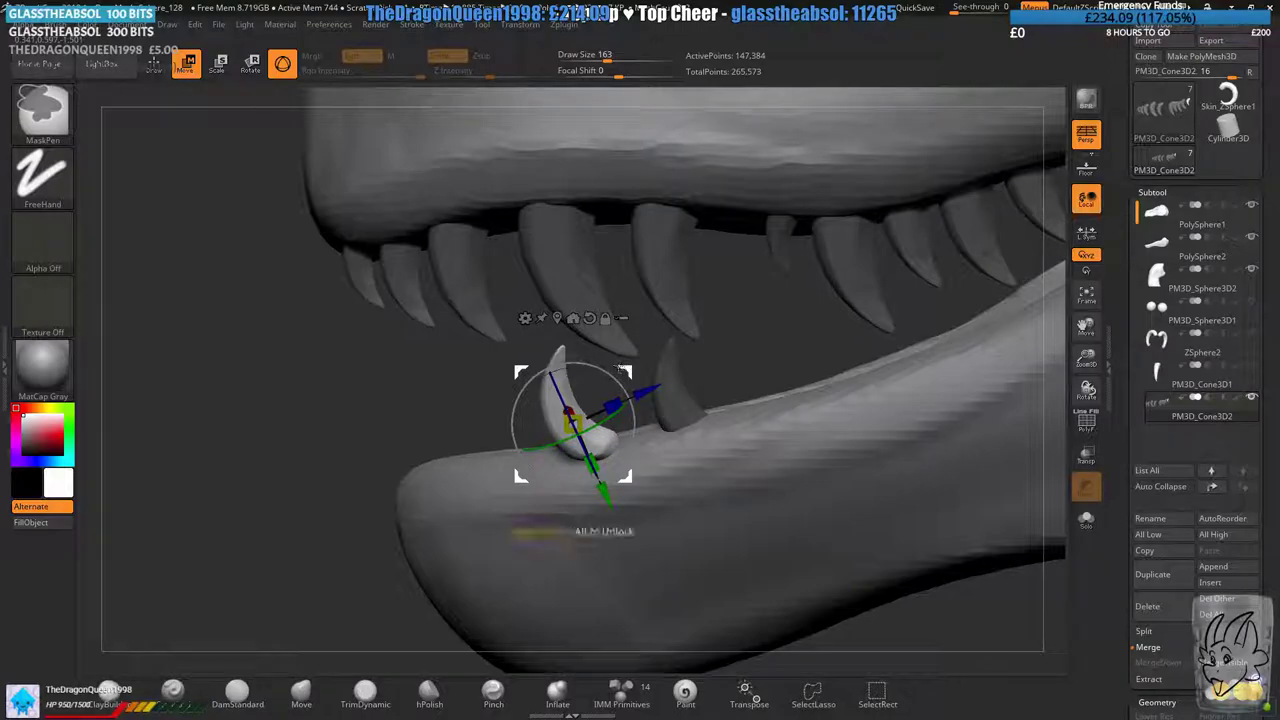
pyautogui.keyDown('alt'); pyautogui.moveTo(643, 393); pyautogui.dragTo(693, 346, button='right'); pyautogui.keyUp('alt')
pyautogui.moveTo(696, 345); pyautogui.dragTo(549, 353)
pyautogui.moveTo(546, 354); pyautogui.dragTo(694, 302, button='right')
pyautogui.keyDown('ctrl'); pyautogui.moveTo(710, 298); pyautogui.dragTo(617, 297); pyautogui.keyUp('ctrl')
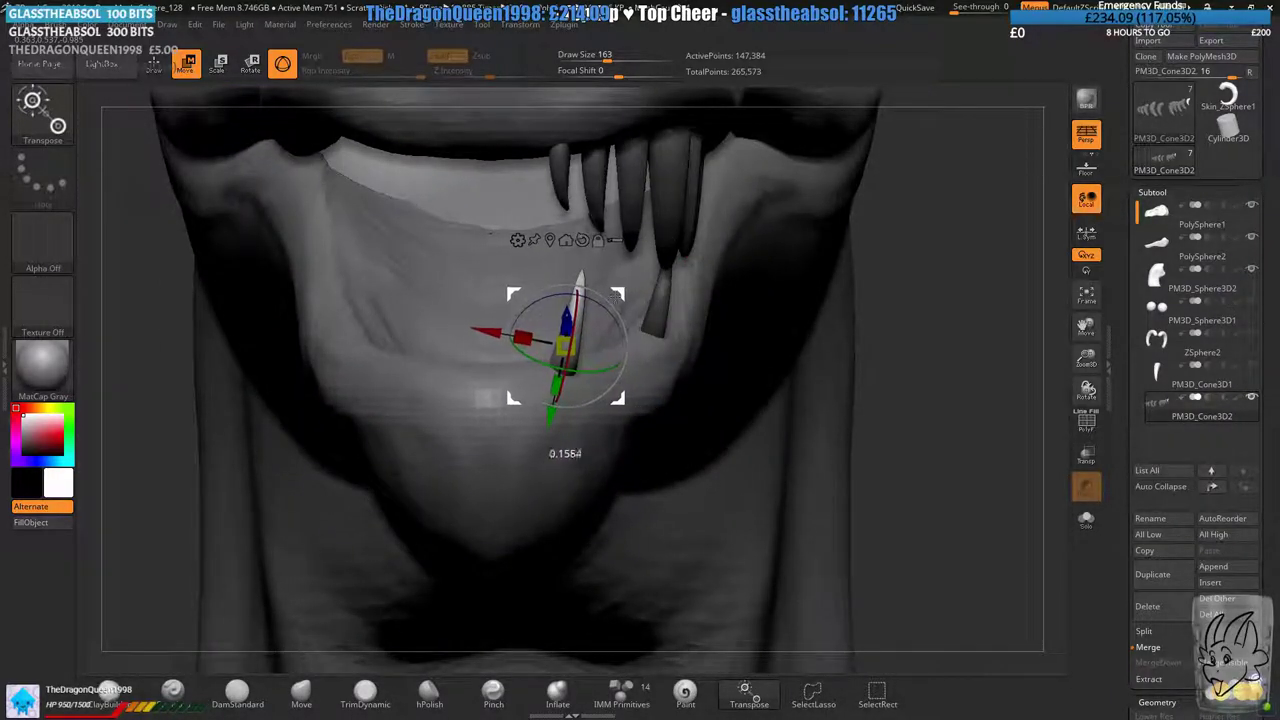
# - Refine the front lower tooth's size, rotation and position so its root sits at the tip of the jaw
pyautogui.moveTo(620, 398)
pyautogui.mouseDown(button='right')
pyautogui.moveTo(485, 365)
pyautogui.moveTo(502, 355)
pyautogui.moveTo(506, 414)
pyautogui.mouseUp(button='right')
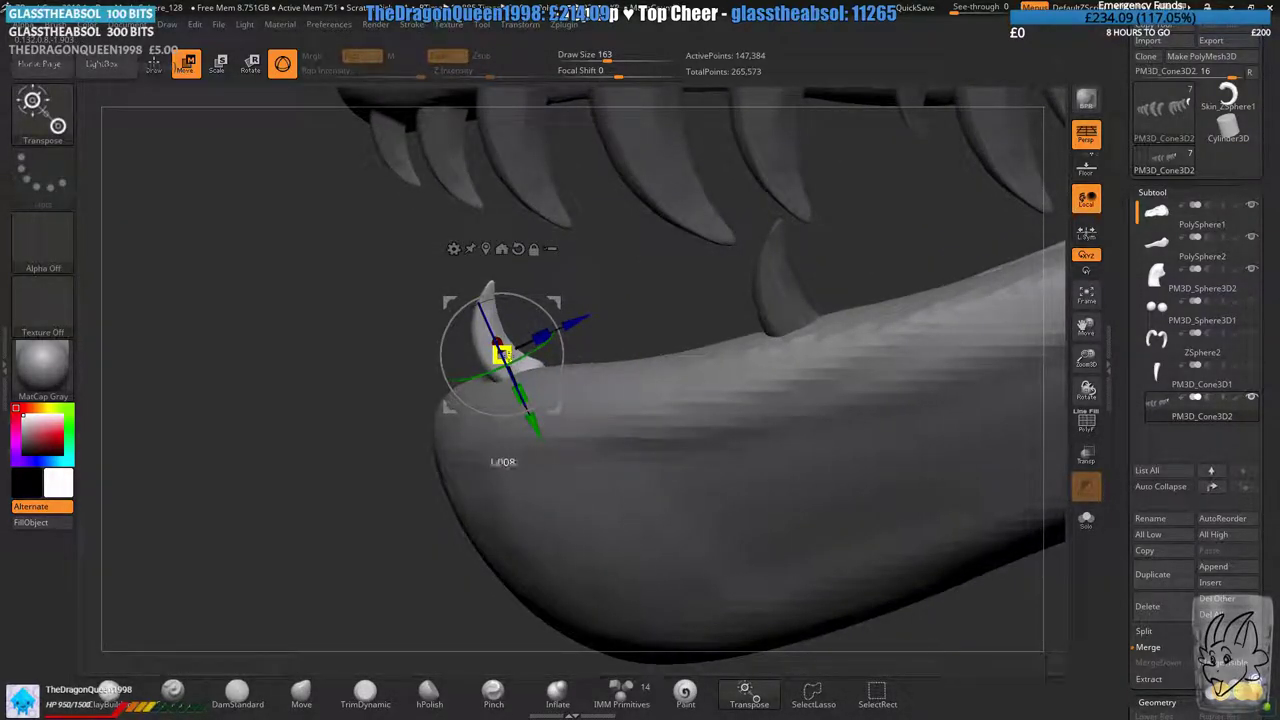
pyautogui.moveTo(506, 356); pyautogui.dragTo(689, 216, button='right')
pyautogui.moveTo(712, 271); pyautogui.dragTo(682, 272)
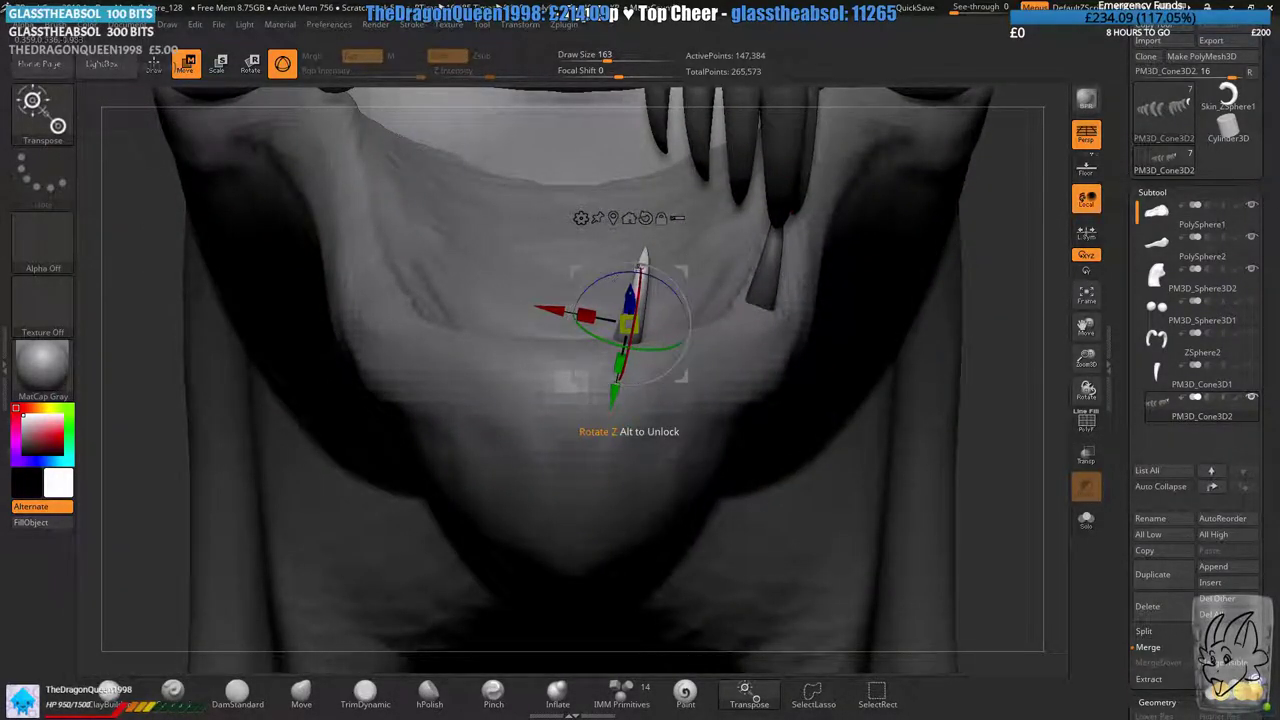
pyautogui.moveTo(684, 284)
pyautogui.mouseDown(button='right')
pyautogui.moveTo(536, 284)
pyautogui.moveTo(687, 280)
pyautogui.mouseUp(button='right')
pyautogui.moveTo(442, 282); pyautogui.dragTo(426, 305)
pyautogui.keyDown('alt'); pyautogui.moveTo(523, 295); pyautogui.dragTo(700, 280, button='right'); pyautogui.keyUp('alt')
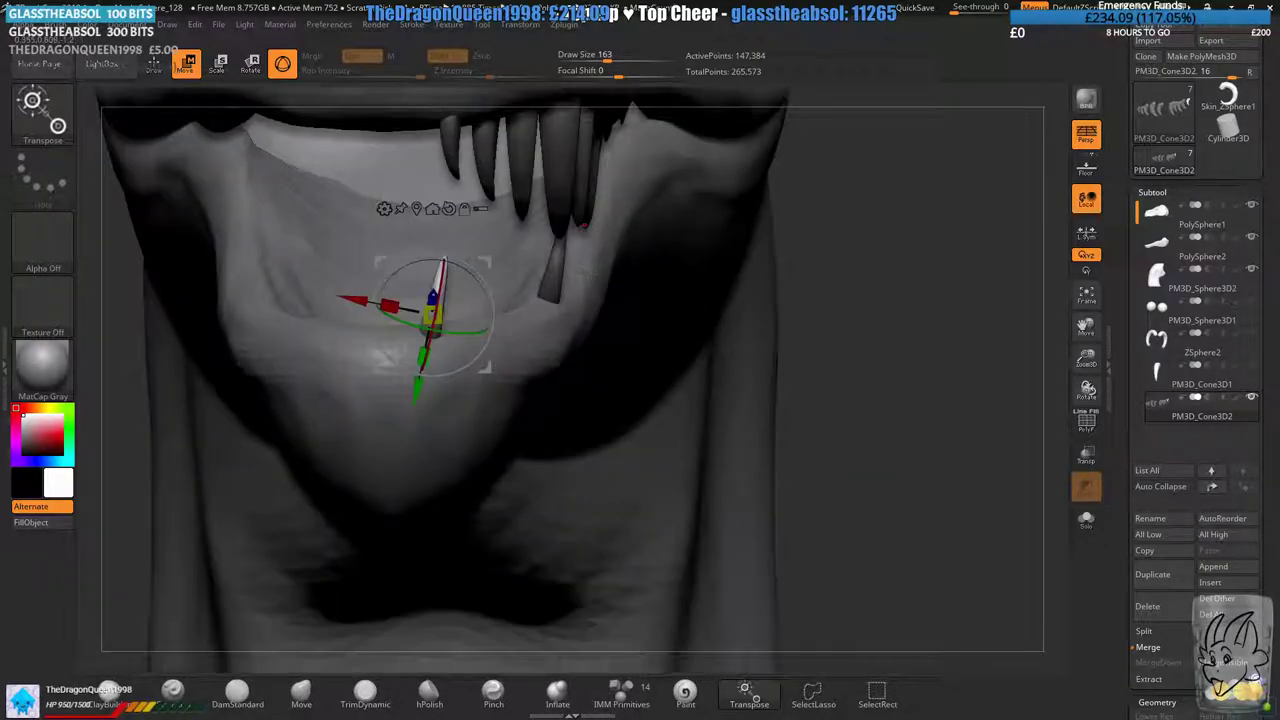
# - Copy the front lower tooth just behind itself, adjust the copy's size and seat it on the lower jaw rim
pyautogui.keyDown('ctrl'); pyautogui.moveTo(485, 263); pyautogui.dragTo(540, 257); pyautogui.keyUp('ctrl')
pyautogui.keyDown('shift'); pyautogui.moveTo(540, 257); pyautogui.dragTo(430, 262, button='right'); pyautogui.keyUp('shift')
pyautogui.keyDown('alt'); pyautogui.moveTo(200, 275); pyautogui.dragTo(510, 266, button='right'); pyautogui.keyUp('alt')
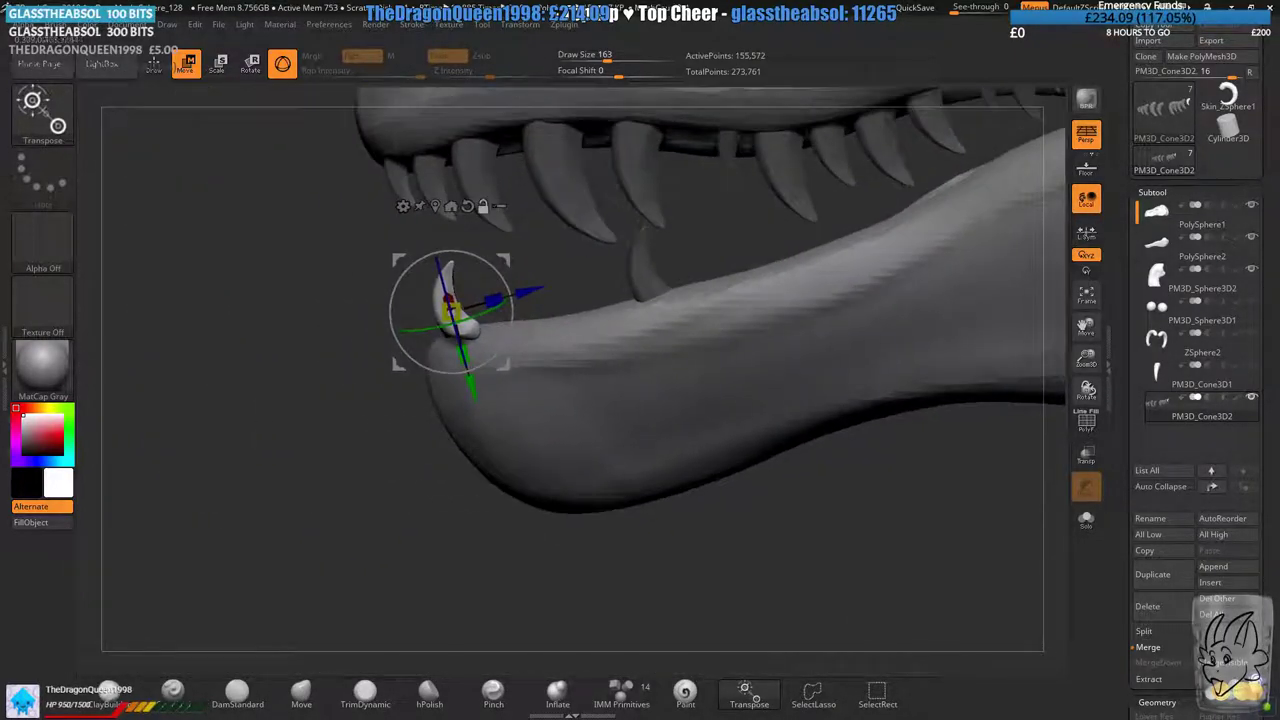
pyautogui.moveTo(508, 263); pyautogui.dragTo(540, 264)
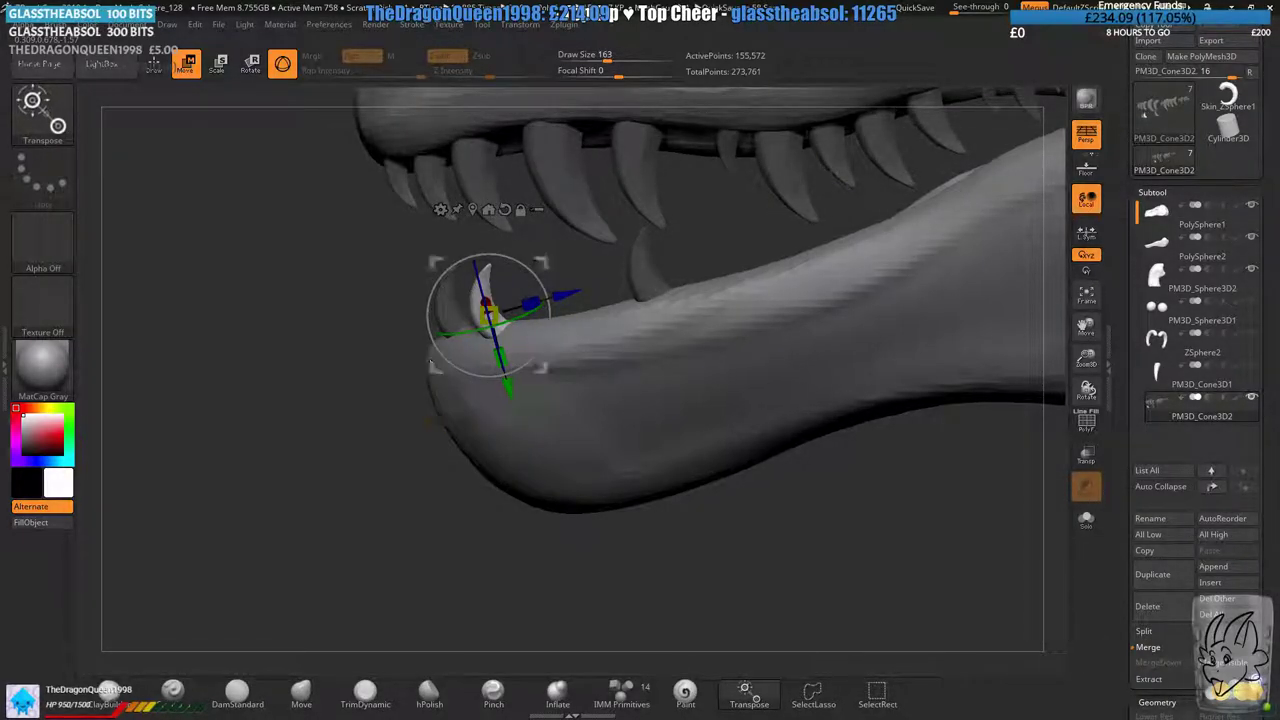
pyautogui.moveTo(488, 316); pyautogui.dragTo(500, 311)
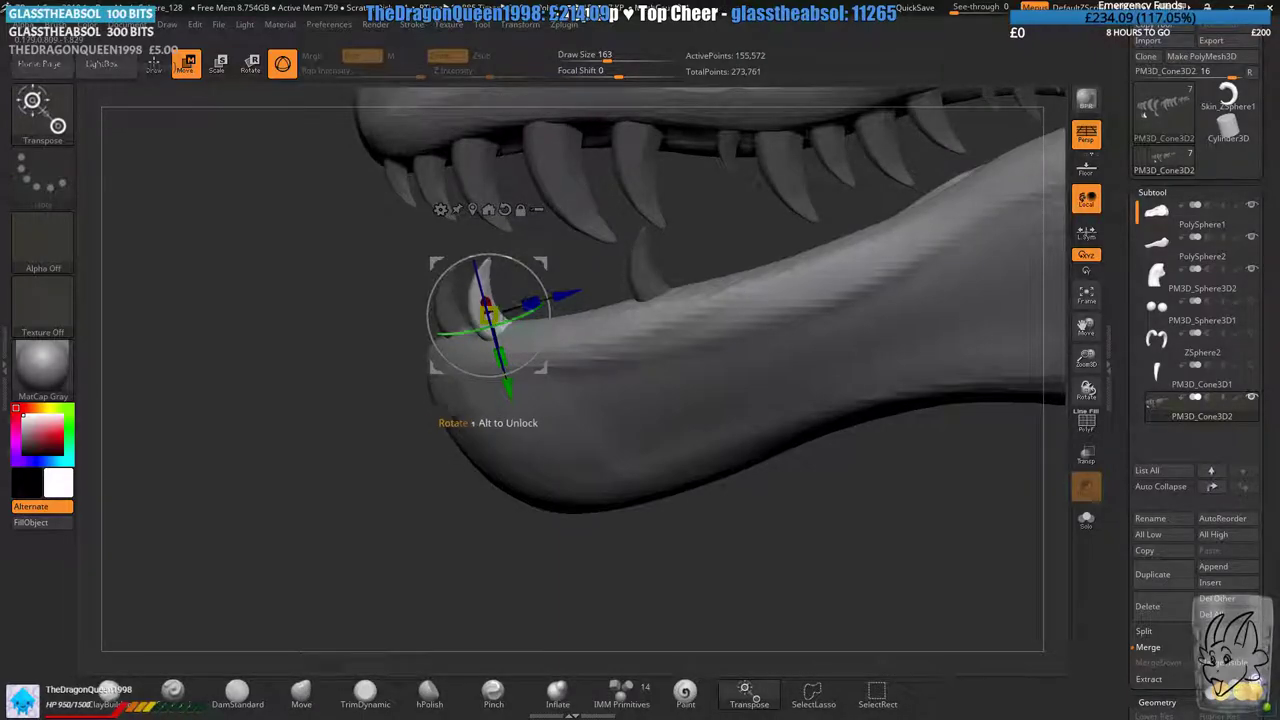
pyautogui.moveTo(545, 268); pyautogui.dragTo(650, 270, button='right')
pyautogui.moveTo(543, 265); pyautogui.dragTo(523, 266)
pyautogui.moveTo(523, 266); pyautogui.dragTo(365, 270, button='right')
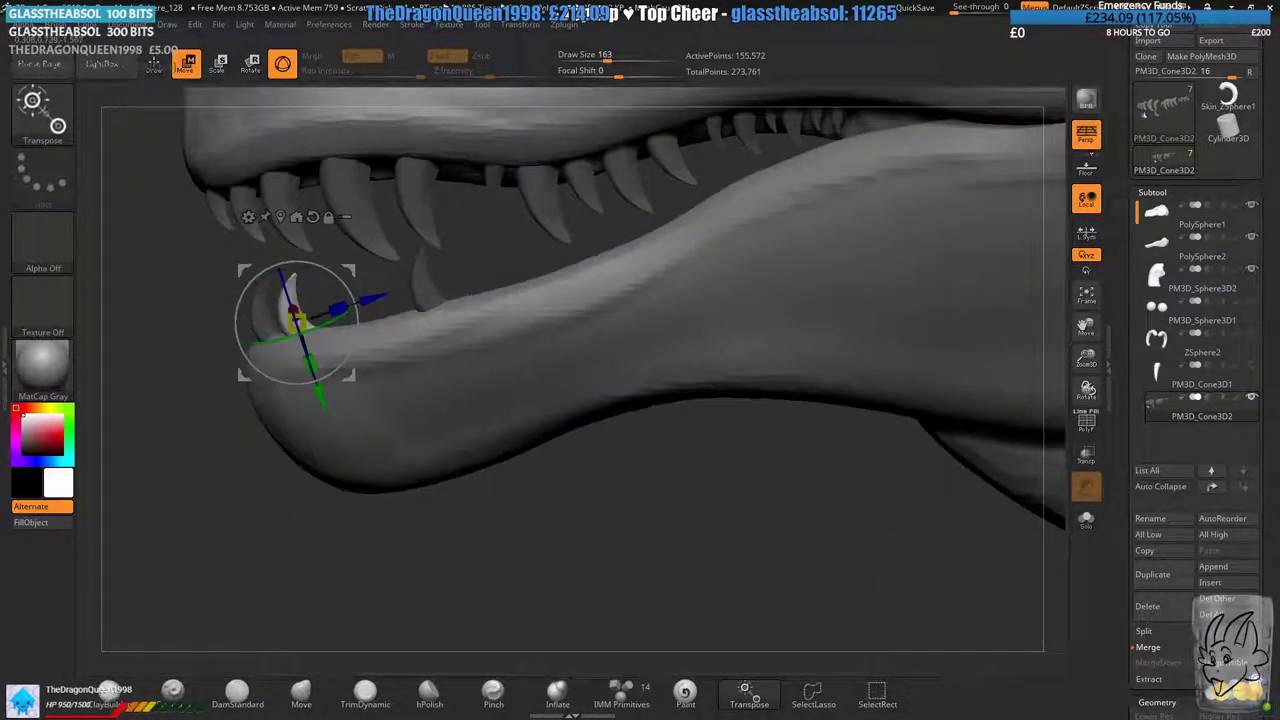
# - Copy the second lower tooth farther back, shift it outward along the rim and adjust its angle and width
pyautogui.keyDown('ctrl'); pyautogui.moveTo(345, 271); pyautogui.dragTo(396, 266); pyautogui.keyUp('ctrl')
pyautogui.hotkey('ctrl', 'z')
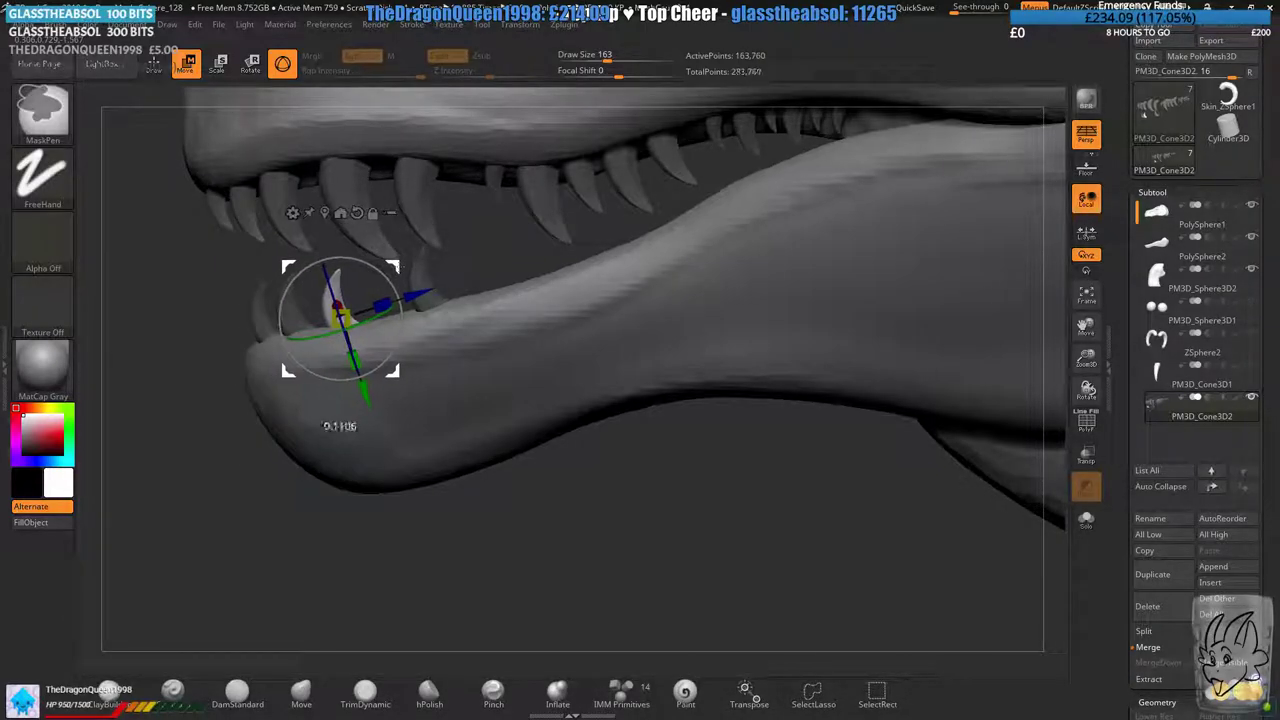
pyautogui.moveTo(400, 337); pyautogui.dragTo(401, 338)
pyautogui.keyDown('shift'); pyautogui.moveTo(401, 338); pyautogui.dragTo(525, 334, button='right'); pyautogui.keyUp('shift')
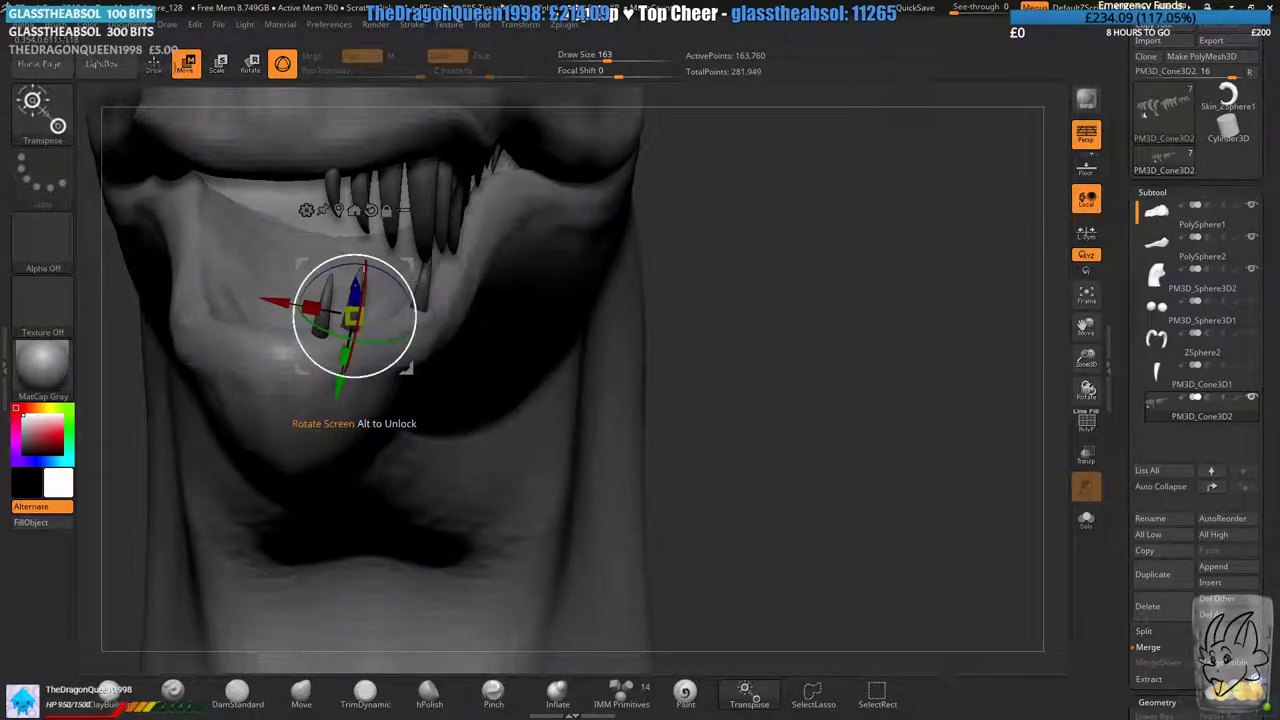
pyautogui.moveTo(403, 272); pyautogui.dragTo(433, 271)
pyautogui.keyDown('shift'); pyautogui.moveTo(433, 272); pyautogui.dragTo(602, 264, button='right'); pyautogui.keyUp('shift')
pyautogui.keyDown('shift'); pyautogui.moveTo(544, 334); pyautogui.dragTo(660, 334, button='right'); pyautogui.keyUp('shift')
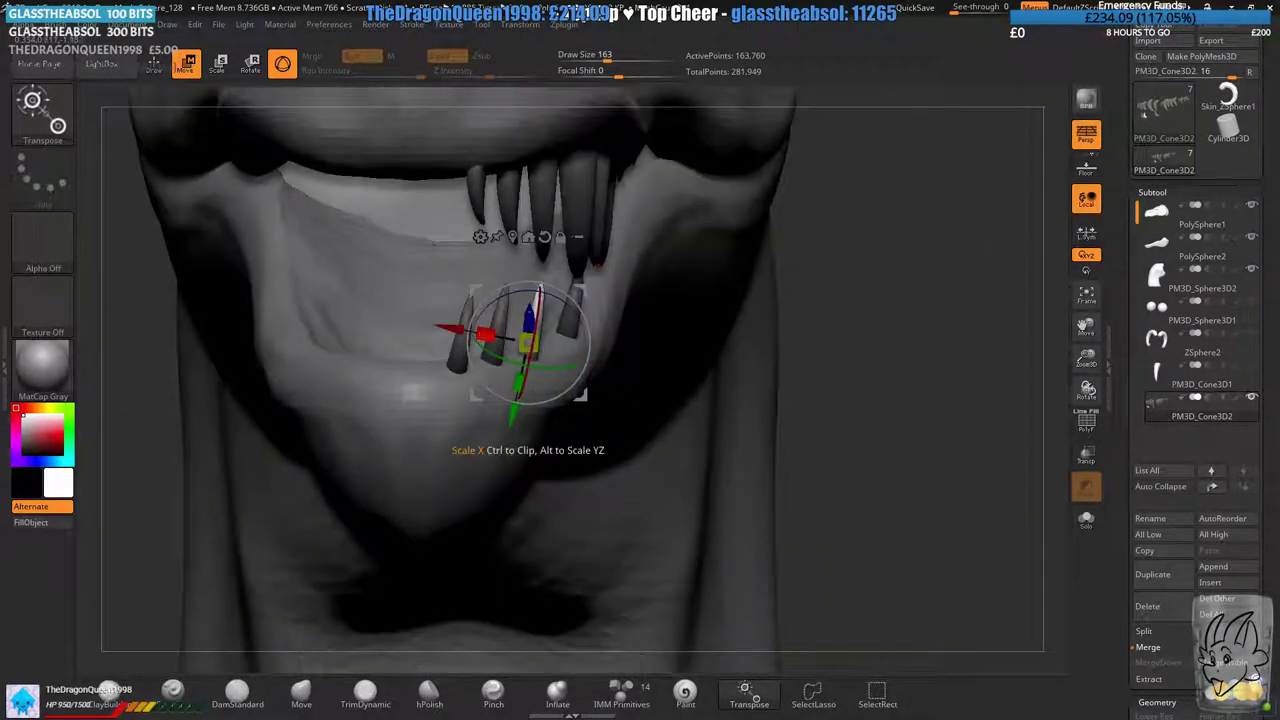
pyautogui.moveTo(486, 334); pyautogui.dragTo(478, 333)
pyautogui.keyDown('shift'); pyautogui.moveTo(478, 333); pyautogui.dragTo(516, 213, button='right'); pyautogui.keyUp('shift')
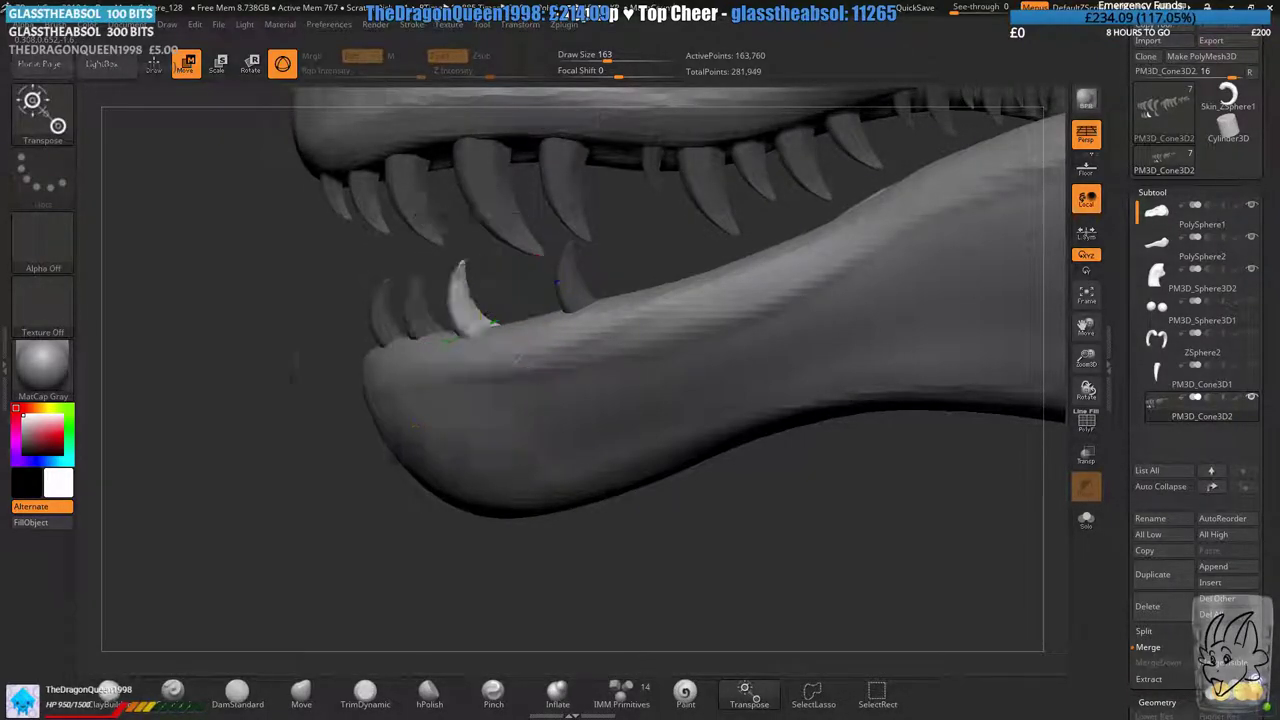
# - Copy the third front lower tooth into the gap behind it, scale the copy to about 0.83 and seat it on the rim
pyautogui.moveTo(289, 360); pyautogui.dragTo(523, 282)
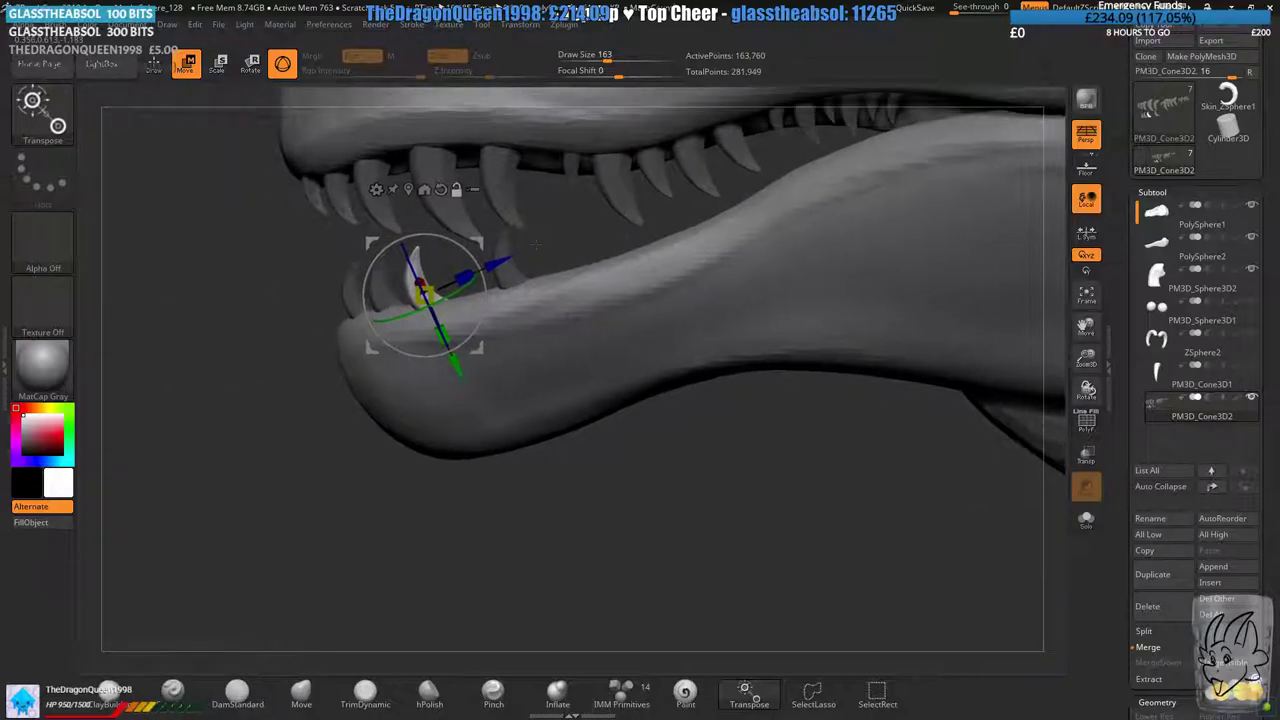
pyautogui.keyDown('ctrl'); pyautogui.moveTo(480, 241); pyautogui.dragTo(518, 237); pyautogui.keyUp('ctrl')
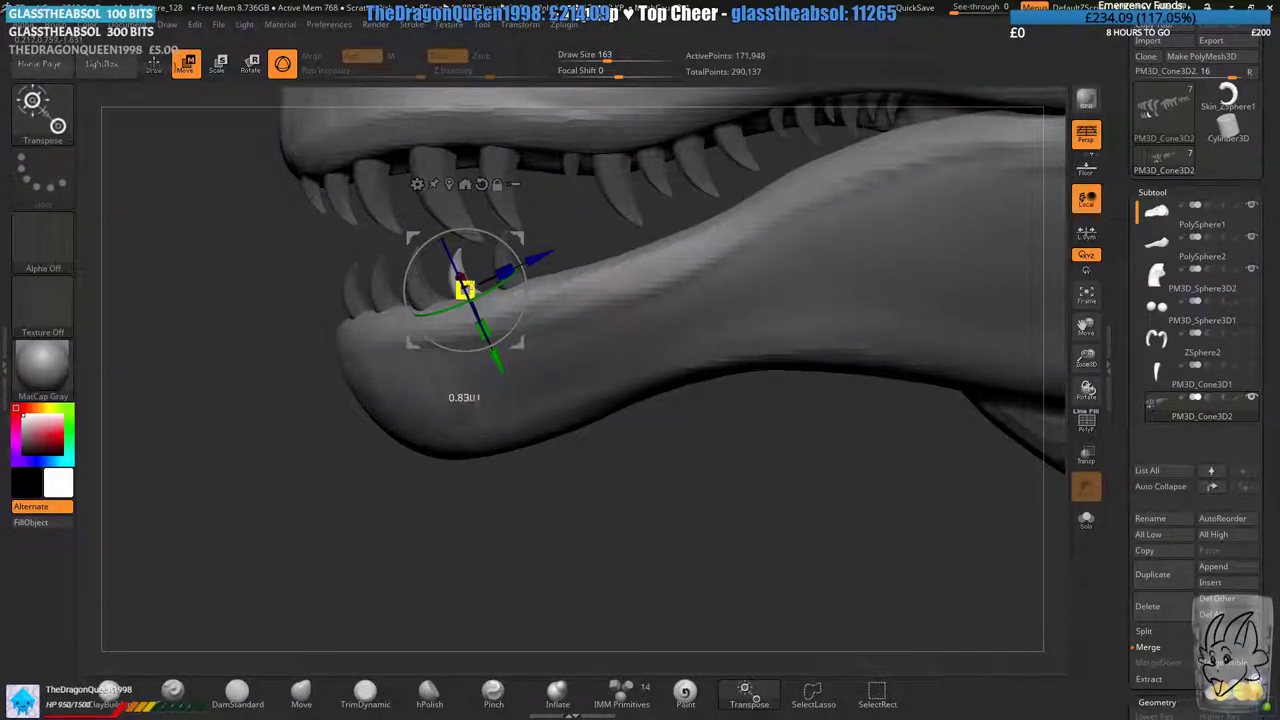
pyautogui.moveTo(290, 330); pyautogui.dragTo(640, 285)
pyautogui.moveTo(521, 239); pyautogui.dragTo(285, 315)
pyautogui.keyDown('alt'); pyautogui.moveTo(285, 315); pyautogui.dragTo(508, 308); pyautogui.keyUp('alt')
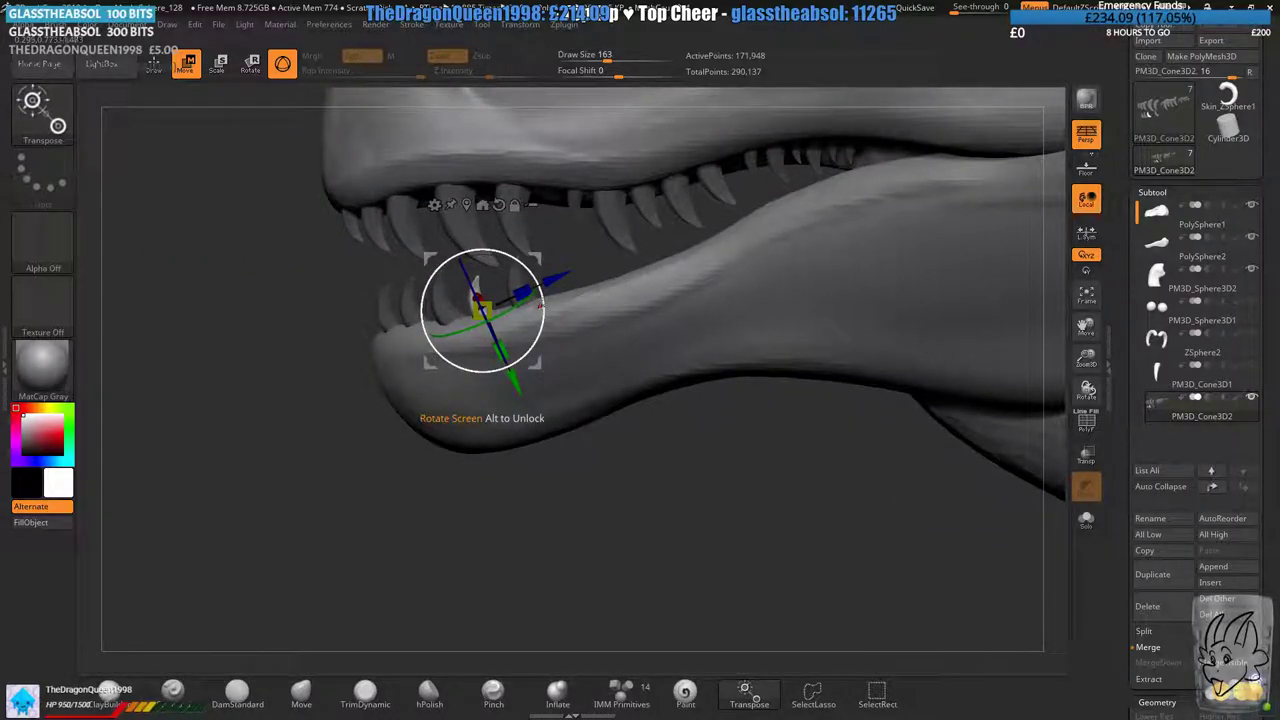
# - Add another large tooth copy farther back on the lower jaw and position it as the sixth in the row
pyautogui.keyDown('ctrl'); pyautogui.moveTo(540, 257); pyautogui.dragTo(612, 239); pyautogui.keyUp('ctrl')
pyautogui.moveTo(500, 242); pyautogui.dragTo(662, 232)
pyautogui.moveTo(850, 300); pyautogui.dragTo(690, 300)
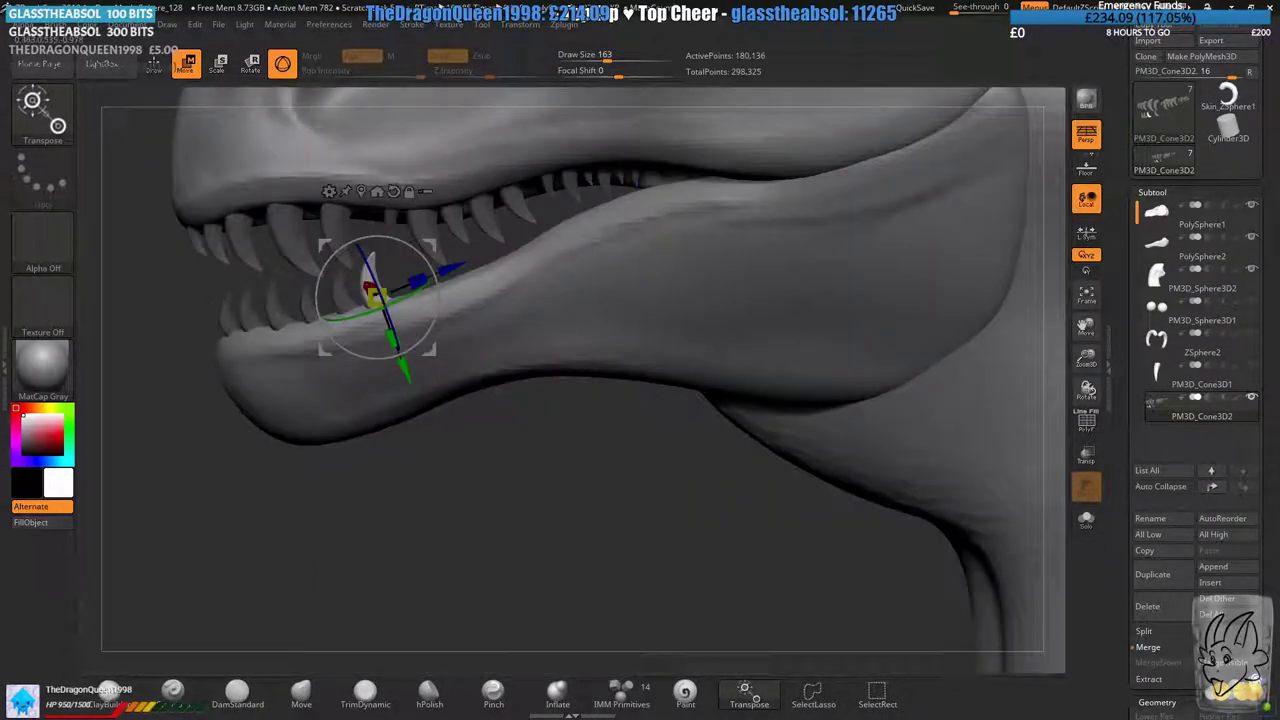
pyautogui.keyDown('alt'); pyautogui.moveTo(370, 405); pyautogui.dragTo(590, 380); pyautogui.keyUp('alt')
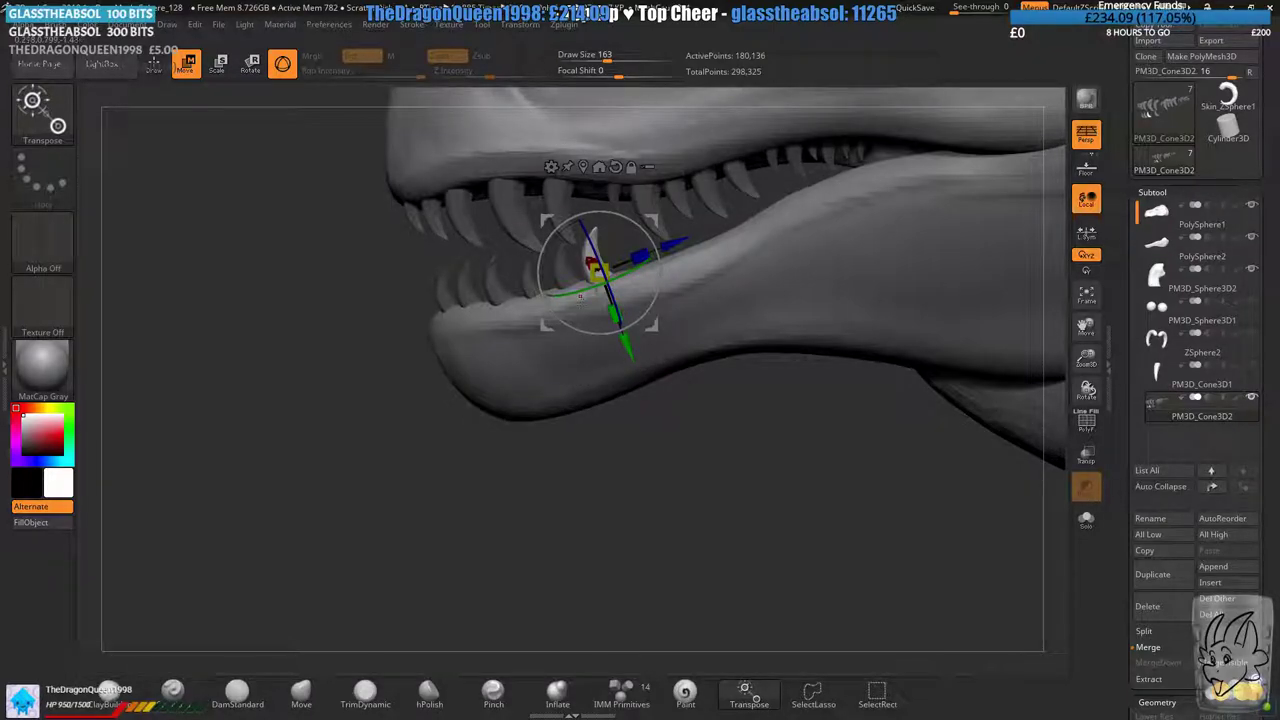
pyautogui.keyDown('alt'); pyautogui.moveTo(557, 274); pyautogui.dragTo(592, 345, button='right'); pyautogui.keyUp('alt')
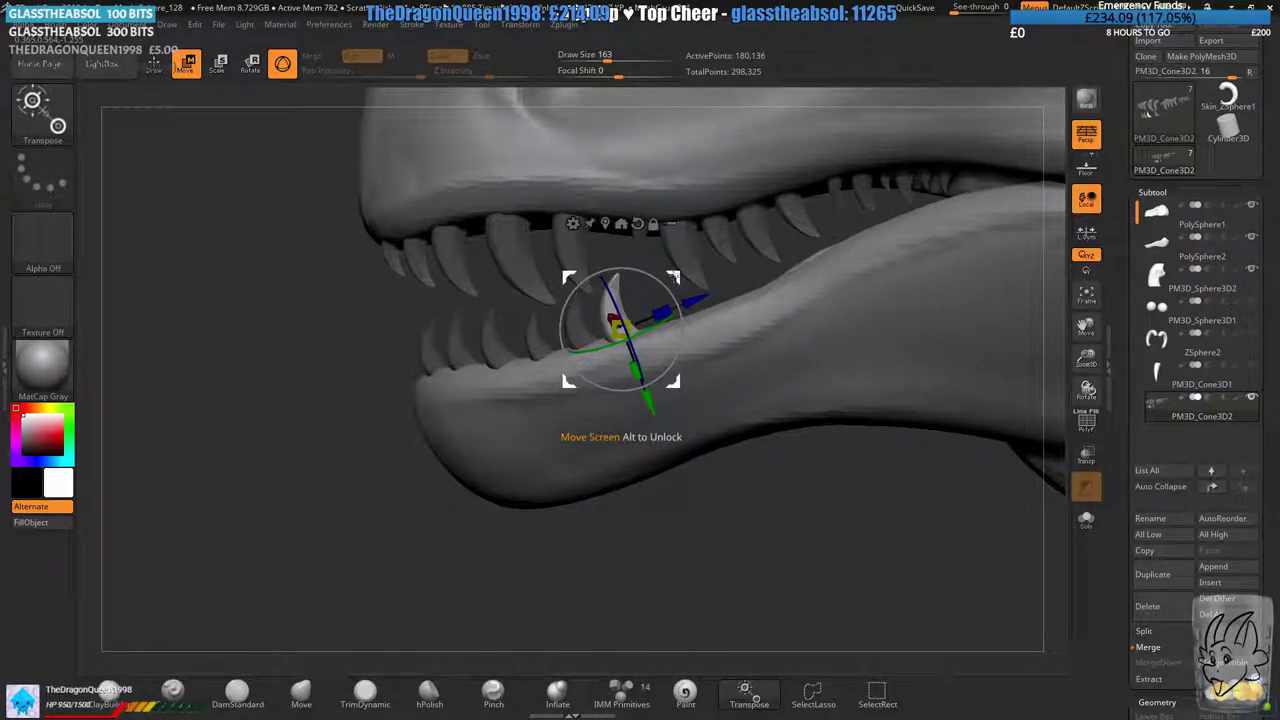
# - Copy the sixth lower tooth backward as a smaller seventh tooth, then adjust its proportions and tilt to follow the jaw rim
pyautogui.keyDown('ctrl'); pyautogui.moveTo(620, 328); pyautogui.dragTo(663, 327); pyautogui.keyUp('ctrl')
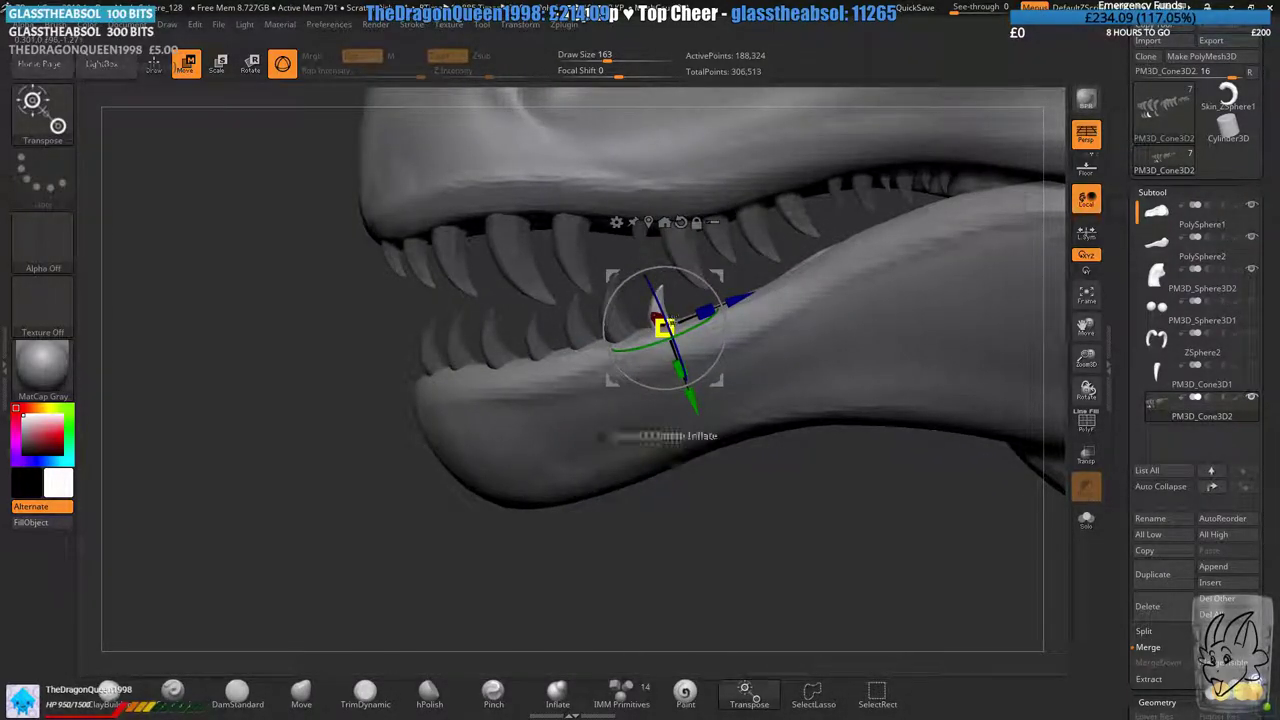
pyautogui.moveTo(689, 279); pyautogui.dragTo(677, 273)
pyautogui.keyDown('ctrl'); pyautogui.moveTo(729, 260); pyautogui.dragTo(700, 290, button='right'); pyautogui.keyUp('ctrl')
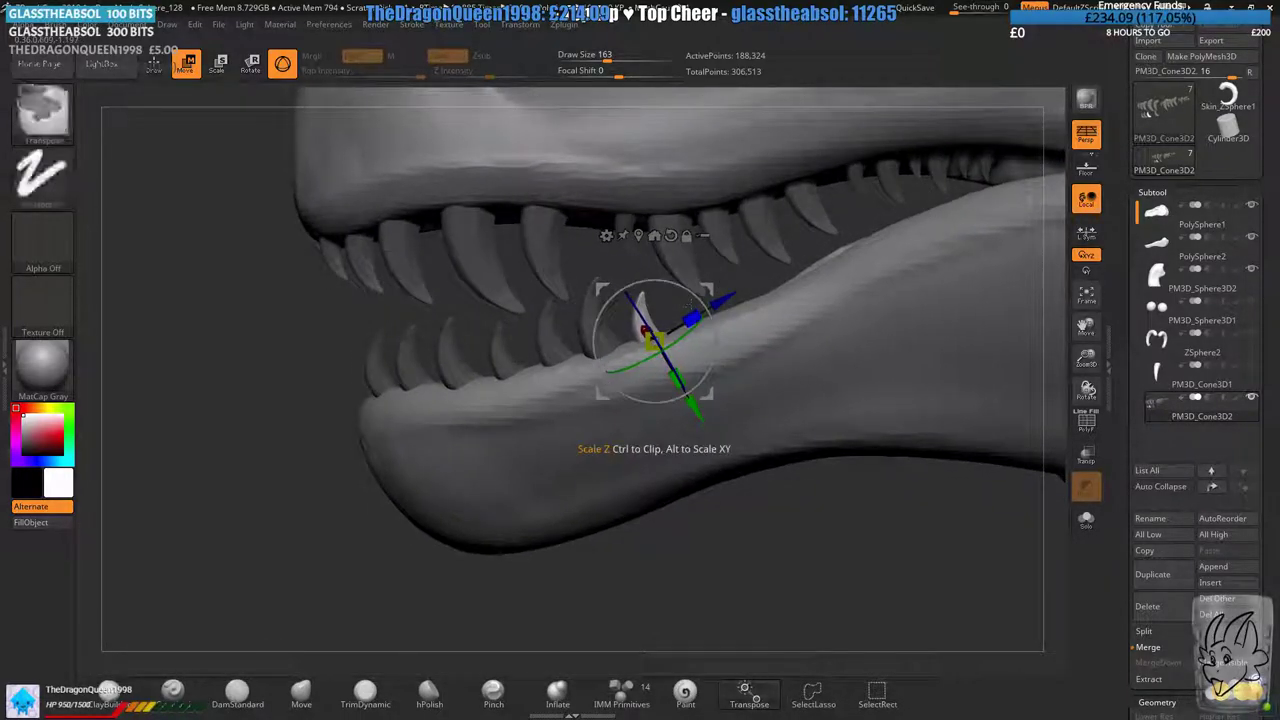
pyautogui.moveTo(699, 300)
pyautogui.mouseDown()
pyautogui.moveTo(707, 311)
pyautogui.moveTo(714, 288)
pyautogui.mouseUp()
pyautogui.moveTo(714, 288); pyautogui.dragTo(850, 300, button='right')
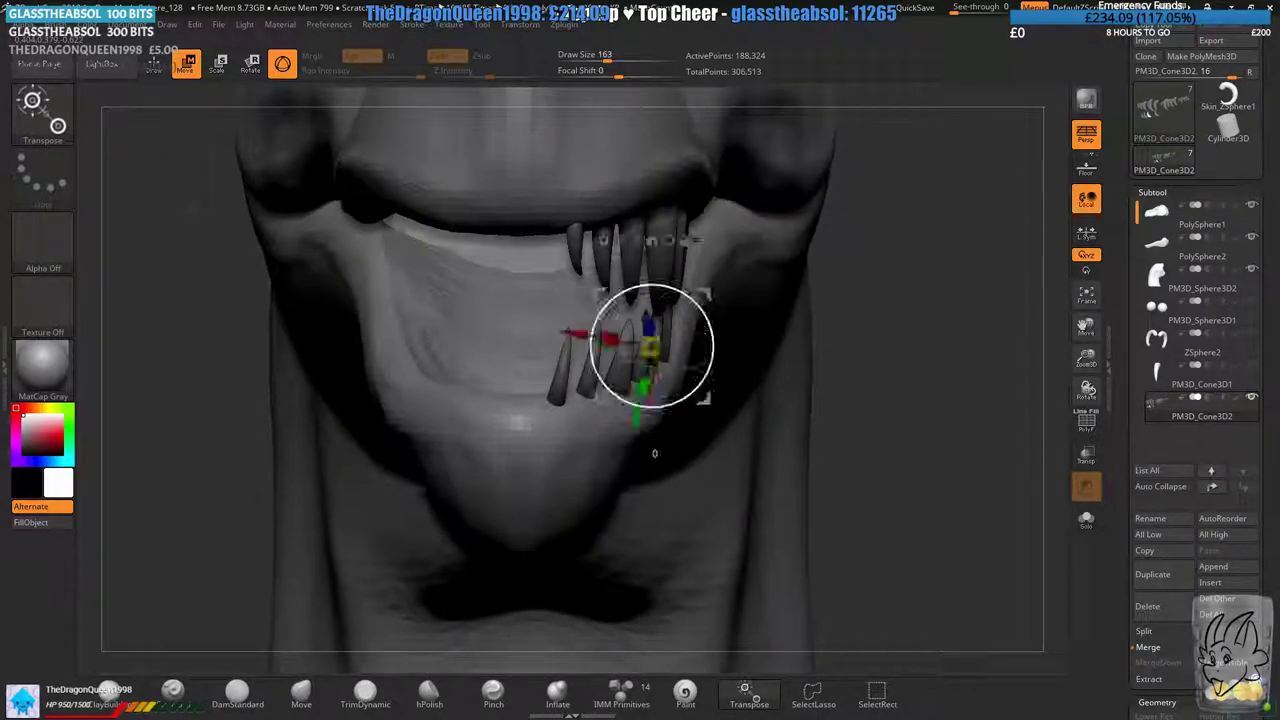
pyautogui.moveTo(705, 370); pyautogui.dragTo(580, 440, button='right')
pyautogui.moveTo(532, 478); pyautogui.dragTo(530, 484)
pyautogui.moveTo(530, 484); pyautogui.dragTo(640, 290, button='right')
# - Copy the seventh lower tooth backward, scale the copy to about 0.74 and turn it to align with the rim
pyautogui.keyDown('alt'); pyautogui.moveTo(914, 270); pyautogui.dragTo(634, 315, button='right'); pyautogui.keyUp('alt')
pyautogui.keyDown('ctrl'); pyautogui.moveTo(642, 308); pyautogui.dragTo(657, 304); pyautogui.keyUp('ctrl')
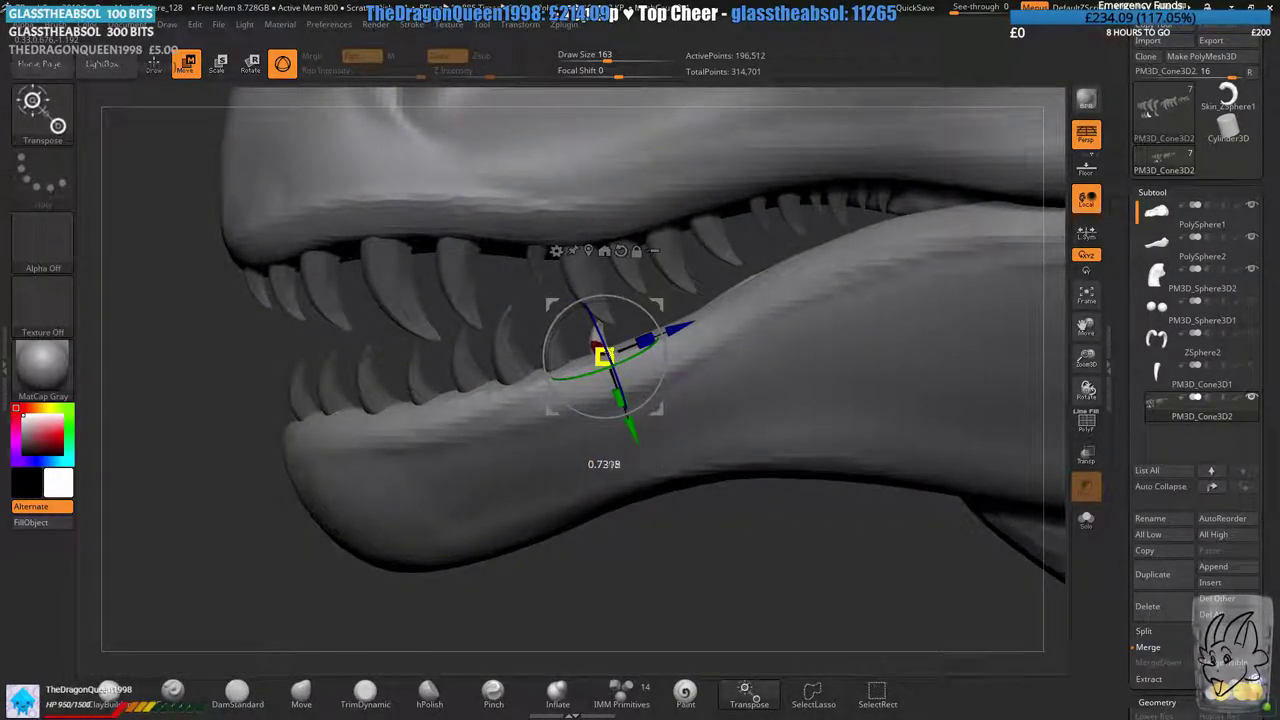
pyautogui.moveTo(425, 385); pyautogui.dragTo(693, 304, button='right')
pyautogui.moveTo(641, 341); pyautogui.dragTo(450, 385, button='right')
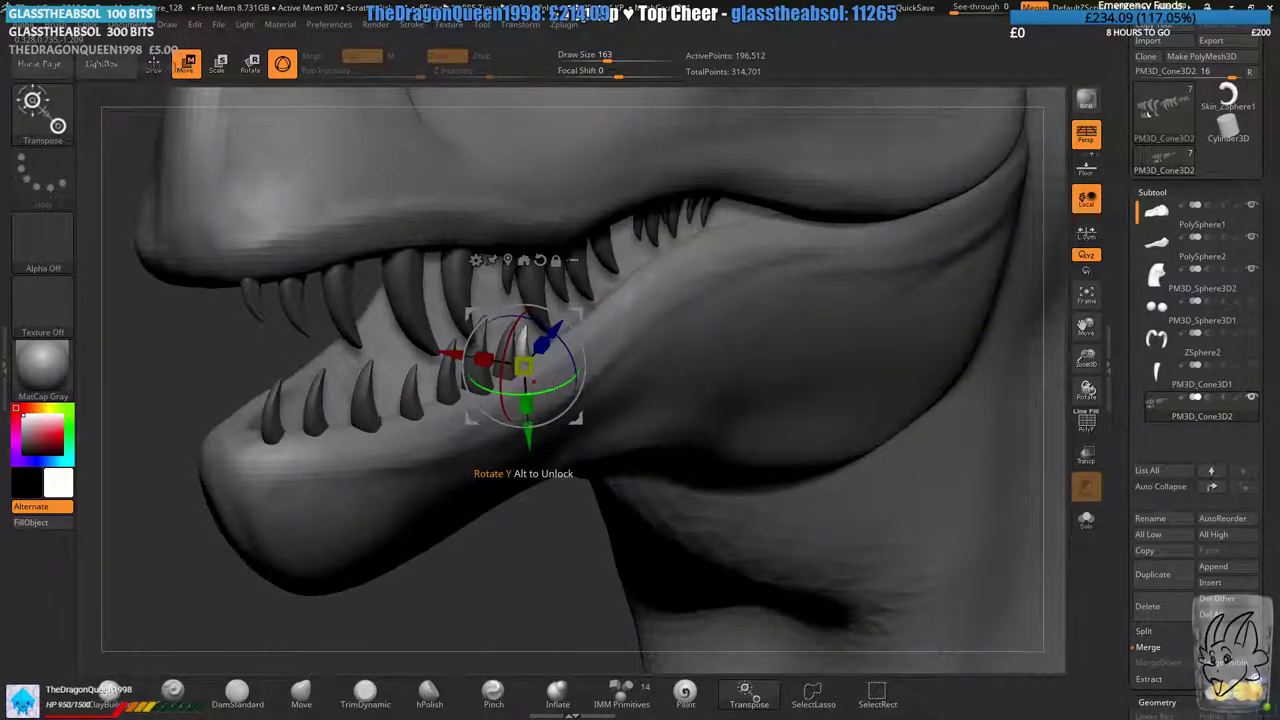
pyautogui.moveTo(590, 317); pyautogui.dragTo(635, 276, button='right')
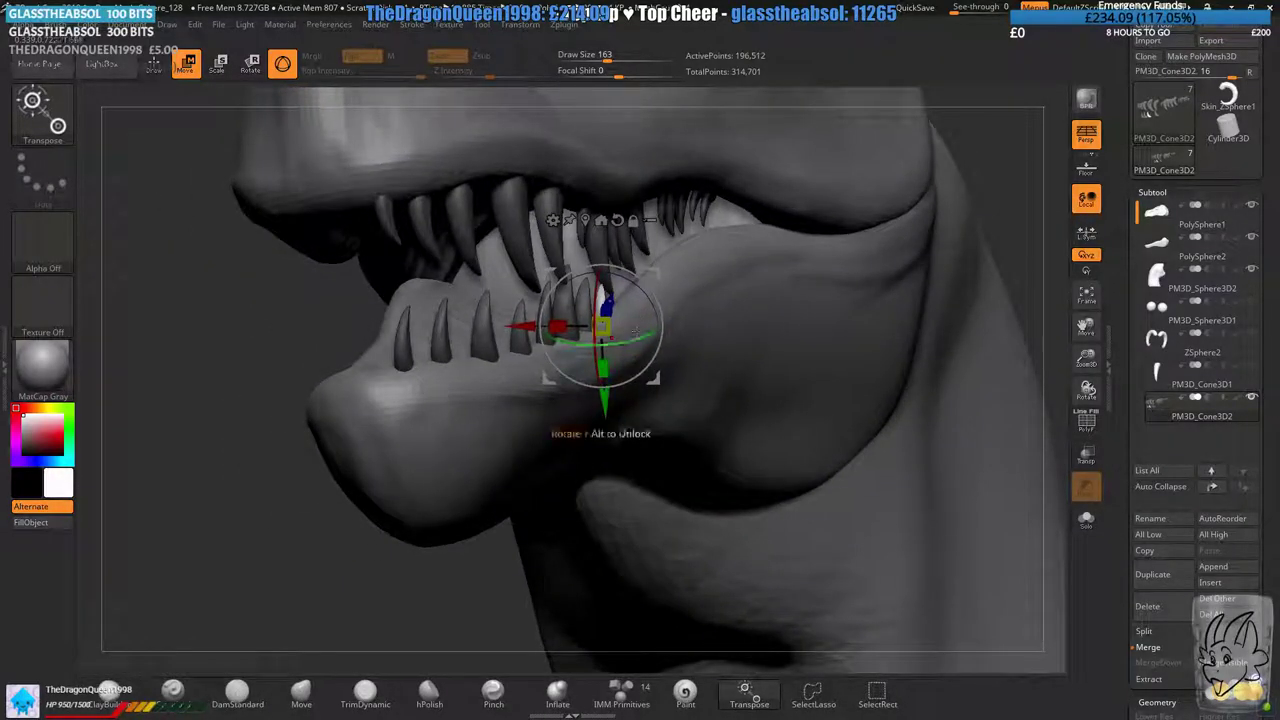
pyautogui.moveTo(648, 321); pyautogui.dragTo(518, 297, button='right')
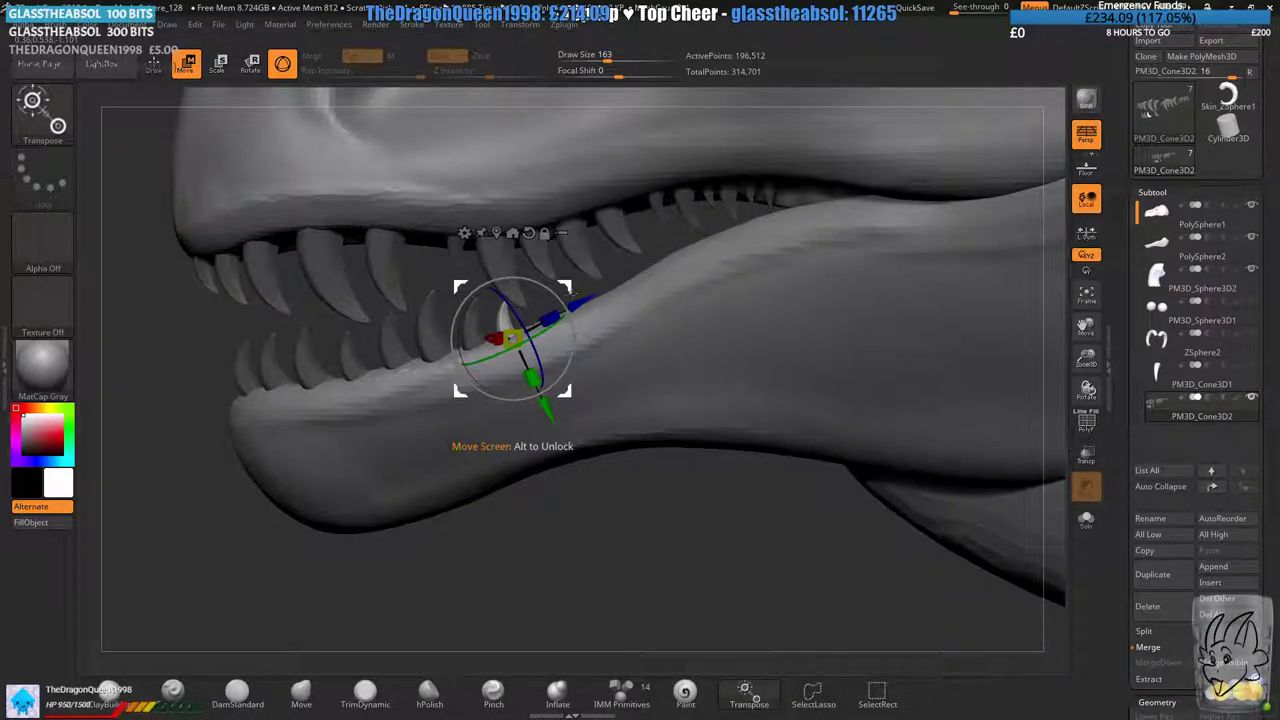
# - Copy the eighth lower tooth farther up the rim and rotate the copy to match the jaw's slope
pyautogui.keyDown('ctrl'); pyautogui.moveTo(564, 287); pyautogui.dragTo(602, 279); pyautogui.keyUp('ctrl')
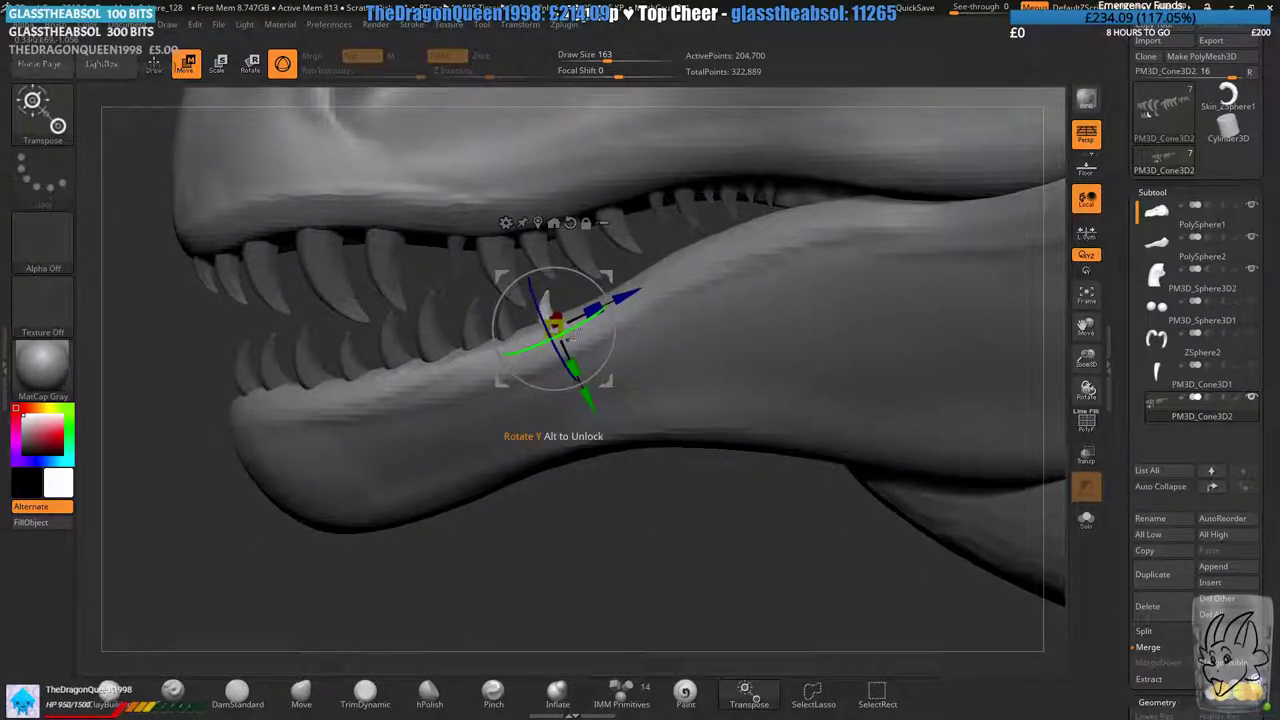
pyautogui.moveTo(597, 325); pyautogui.dragTo(647, 325, button='right')
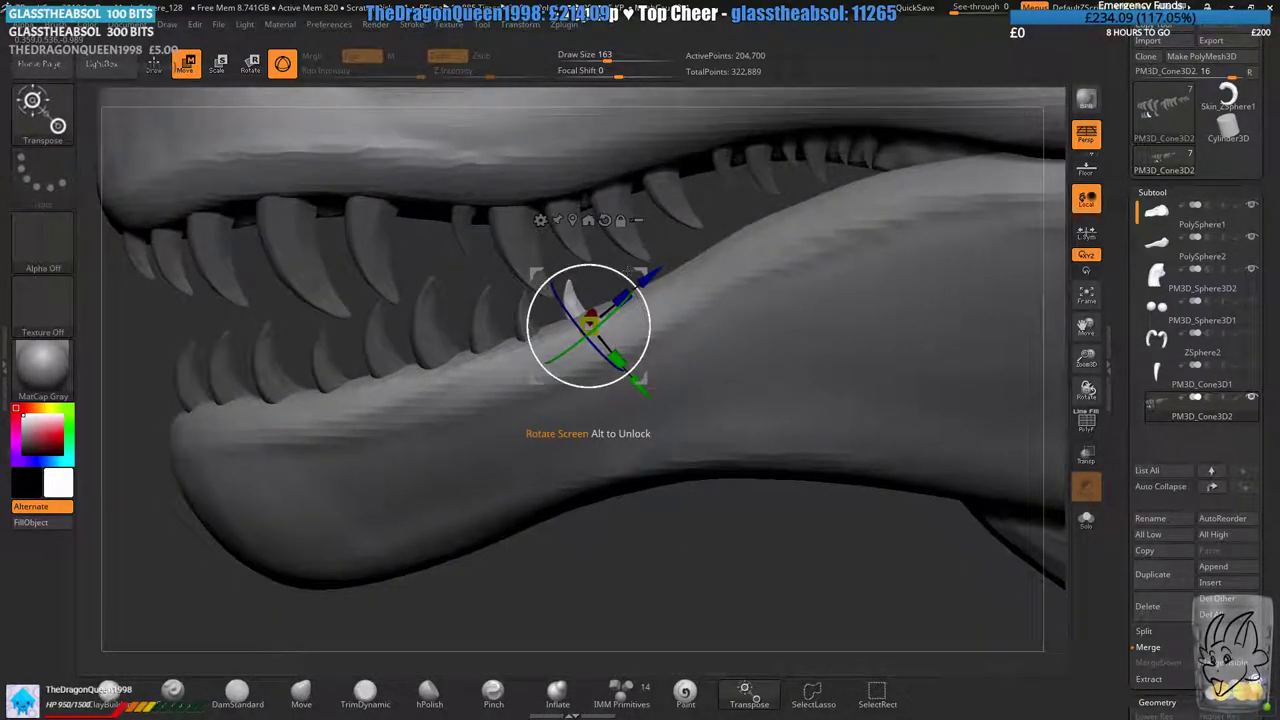
pyautogui.keyDown('ctrl'); pyautogui.moveTo(641, 378); pyautogui.dragTo(692, 356); pyautogui.keyUp('ctrl')
pyautogui.moveTo(692, 356); pyautogui.dragTo(718, 346, button='right')
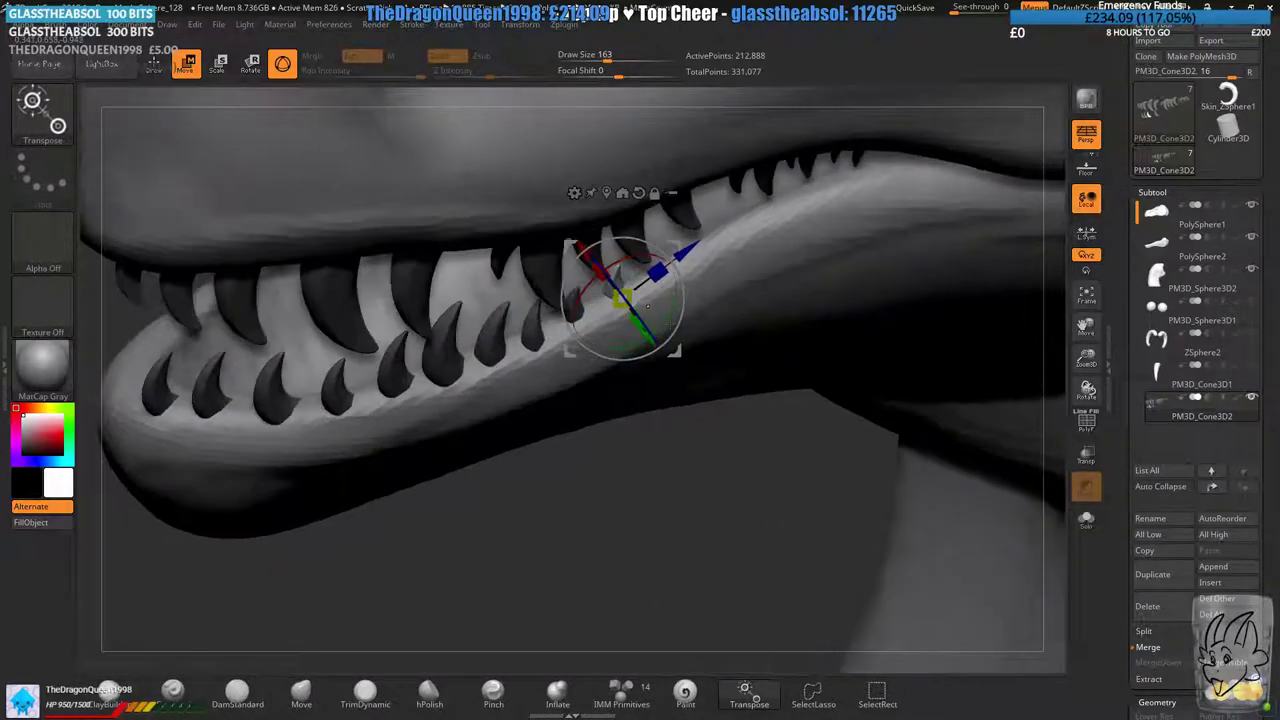
pyautogui.hotkey('ctrl', 'z')
# - Nudge the ninth lower tooth into the rim, copy it farther back and adjust the copy's size
pyautogui.moveTo(605, 357); pyautogui.dragTo(605, 356)
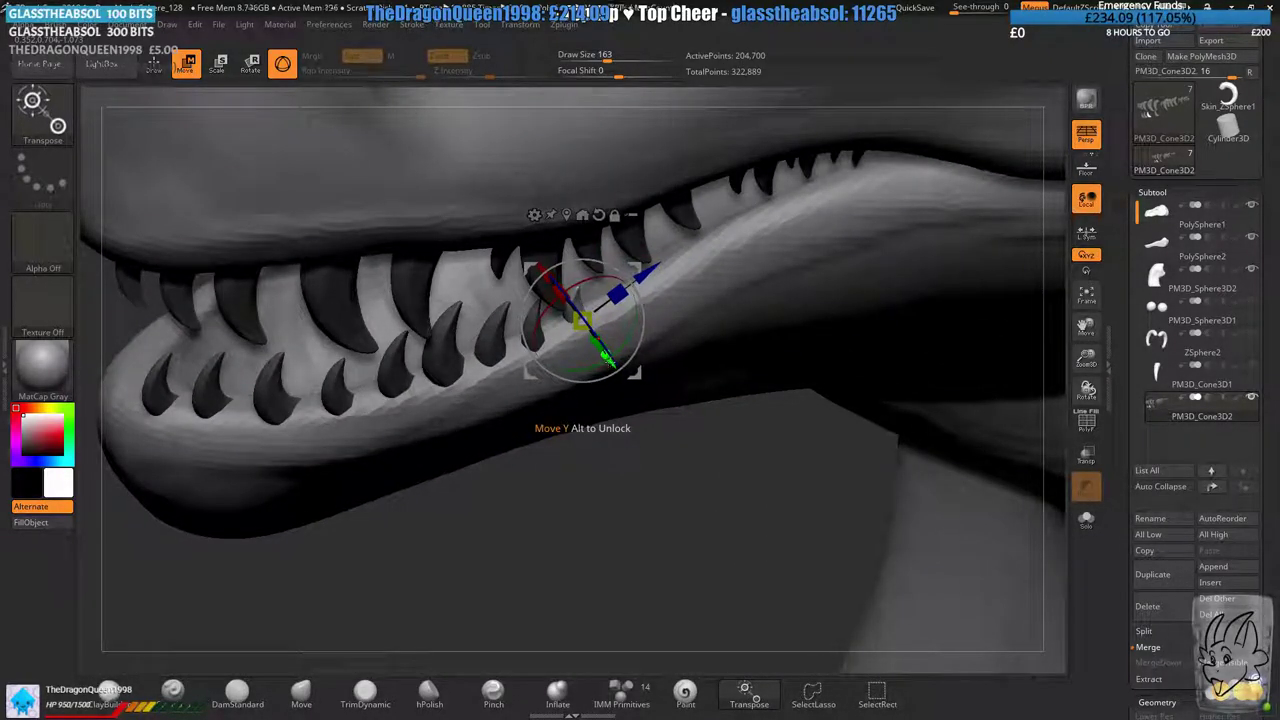
pyautogui.moveTo(537, 272); pyautogui.dragTo(536, 271)
pyautogui.keyDown('ctrl'); pyautogui.moveTo(649, 269); pyautogui.dragTo(679, 246); pyautogui.keyUp('ctrl')
pyautogui.moveTo(690, 250); pyautogui.dragTo(721, 337, button='right')
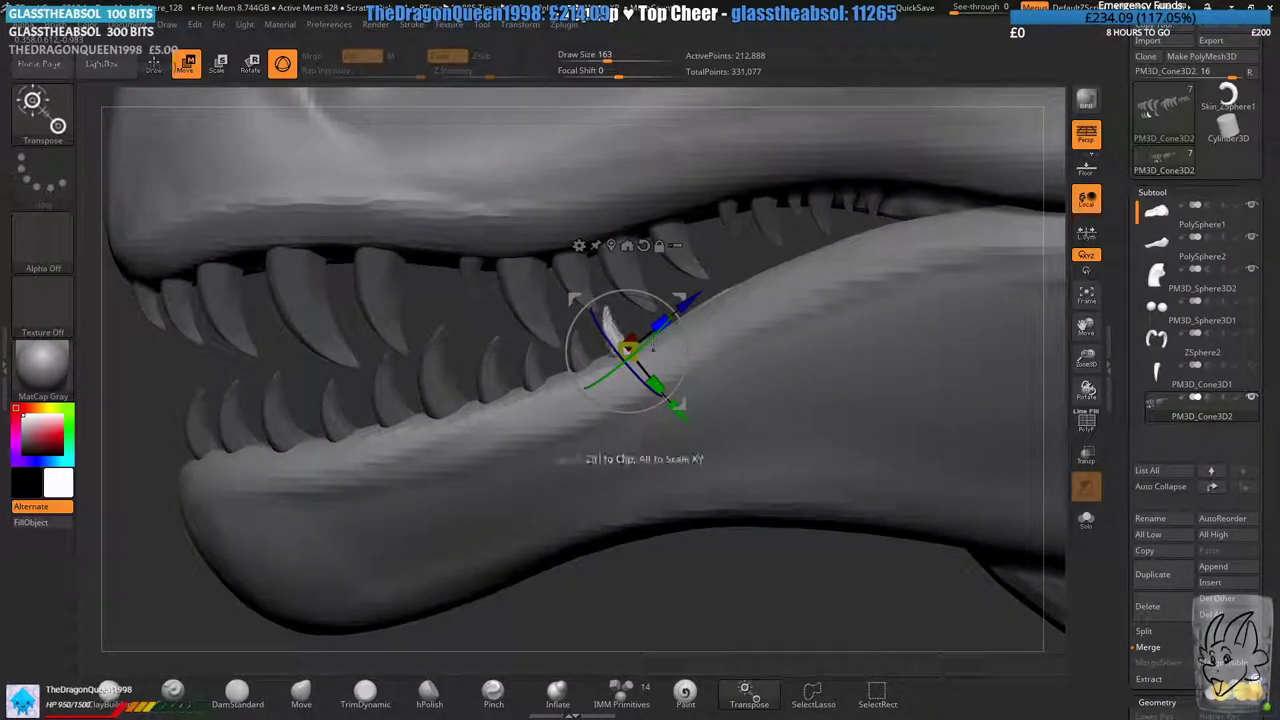
pyautogui.moveTo(655, 341); pyautogui.dragTo(624, 354)
# - Refine the tenth lower tooth's position and rotation from the side and front so it lines up with the jaw rim
pyautogui.keyDown('alt'); pyautogui.moveTo(628, 352); pyautogui.dragTo(688, 324, button='right'); pyautogui.keyUp('alt')
pyautogui.moveTo(690, 307); pyautogui.dragTo(700, 302)
pyautogui.moveTo(743, 258); pyautogui.dragTo(737, 263)
pyautogui.keyDown('shift'); pyautogui.moveTo(737, 263); pyautogui.dragTo(880, 268, button='right'); pyautogui.keyUp('shift')
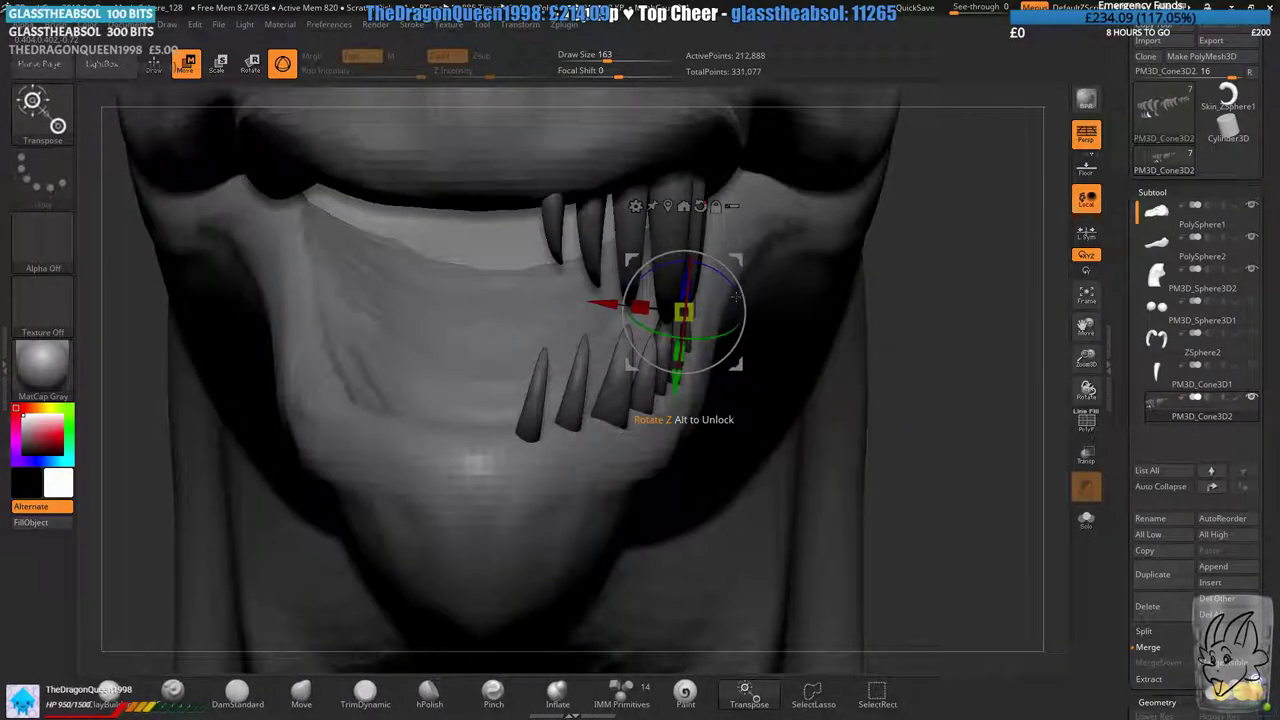
pyautogui.moveTo(737, 262); pyautogui.dragTo(731, 264)
pyautogui.moveTo(731, 264); pyautogui.dragTo(588, 273, button='right')
# - Copy the tenth lower tooth farther back and shift the copy sideways so its root sits on the rim
pyautogui.keyDown('ctrl'); pyautogui.moveTo(588, 273); pyautogui.dragTo(569, 299); pyautogui.keyUp('ctrl')
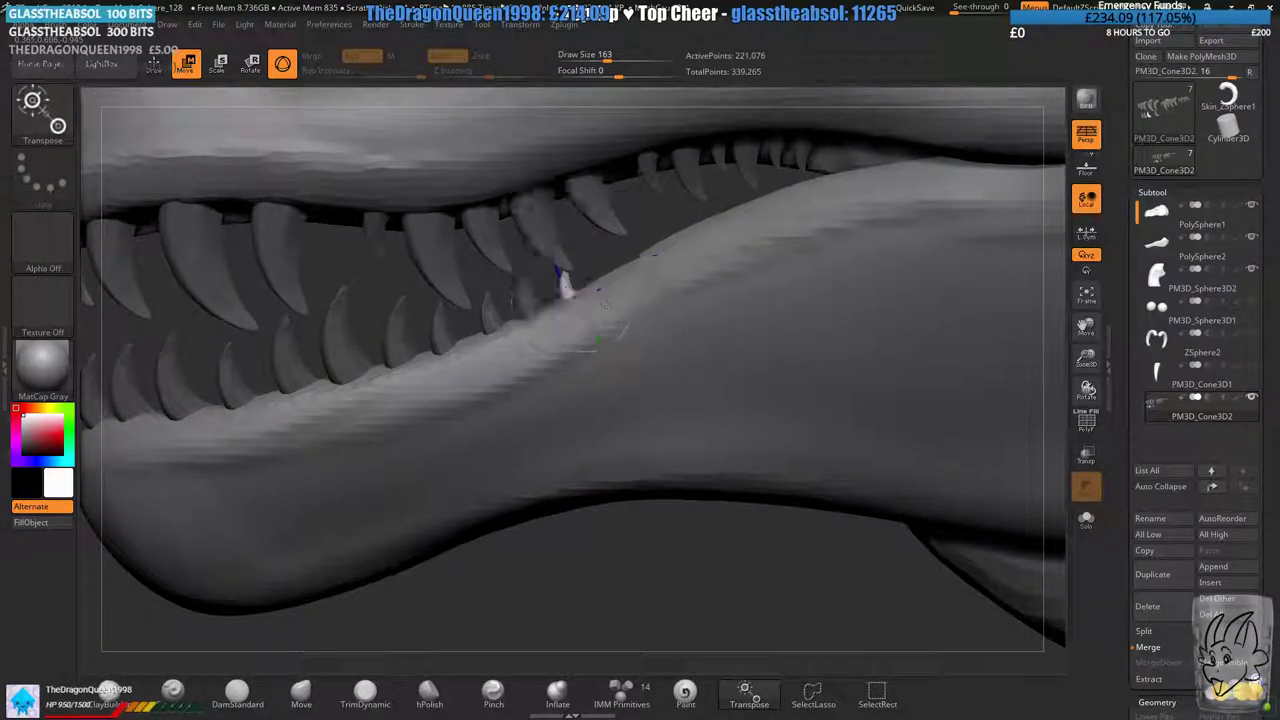
pyautogui.moveTo(585, 290); pyautogui.dragTo(545, 275, button='right')
pyautogui.keyDown('alt'); pyautogui.moveTo(289, 310); pyautogui.dragTo(758, 283, button='right'); pyautogui.keyUp('alt')
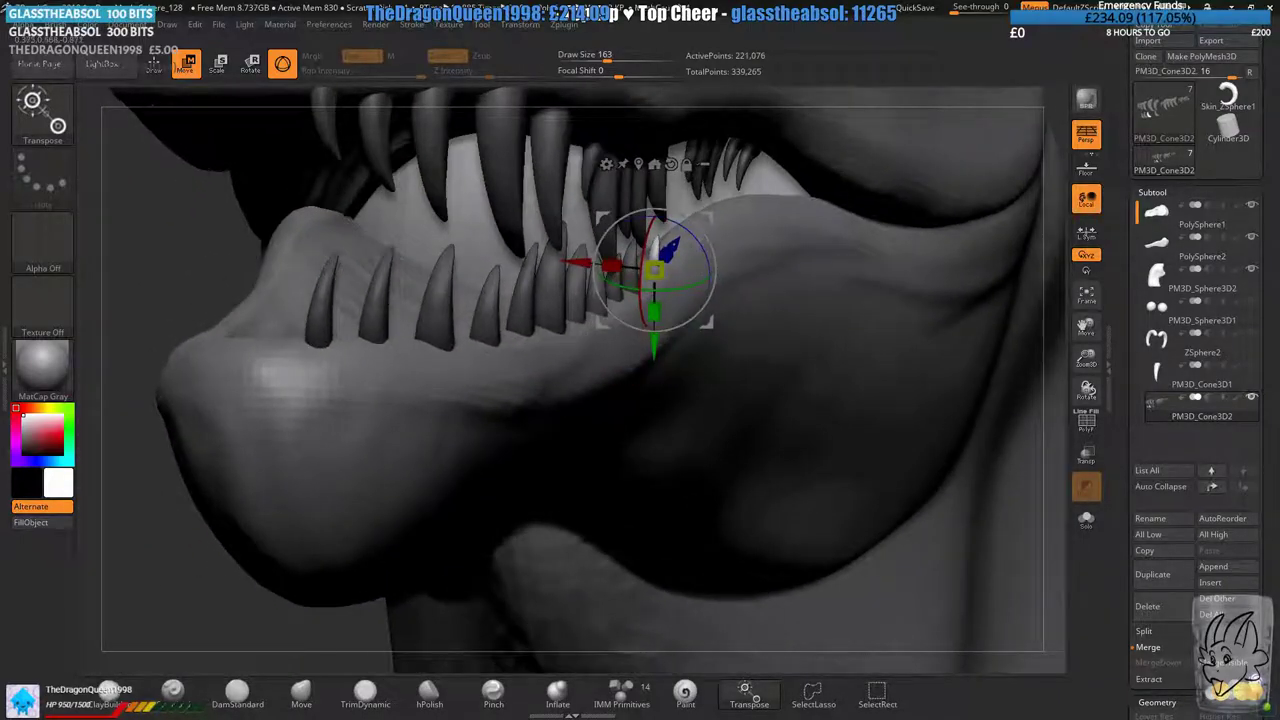
pyautogui.moveTo(698, 198); pyautogui.dragTo(640, 232, button='right')
# - Copy the eleventh lower tooth backward up the rim and fine-tune the copy's scale to about 0.97
pyautogui.keyDown('ctrl'); pyautogui.moveTo(655, 253); pyautogui.dragTo(681, 240); pyautogui.keyUp('ctrl')
pyautogui.keyDown('alt'); pyautogui.moveTo(615, 383); pyautogui.dragTo(651, 408, button='right'); pyautogui.keyUp('alt')
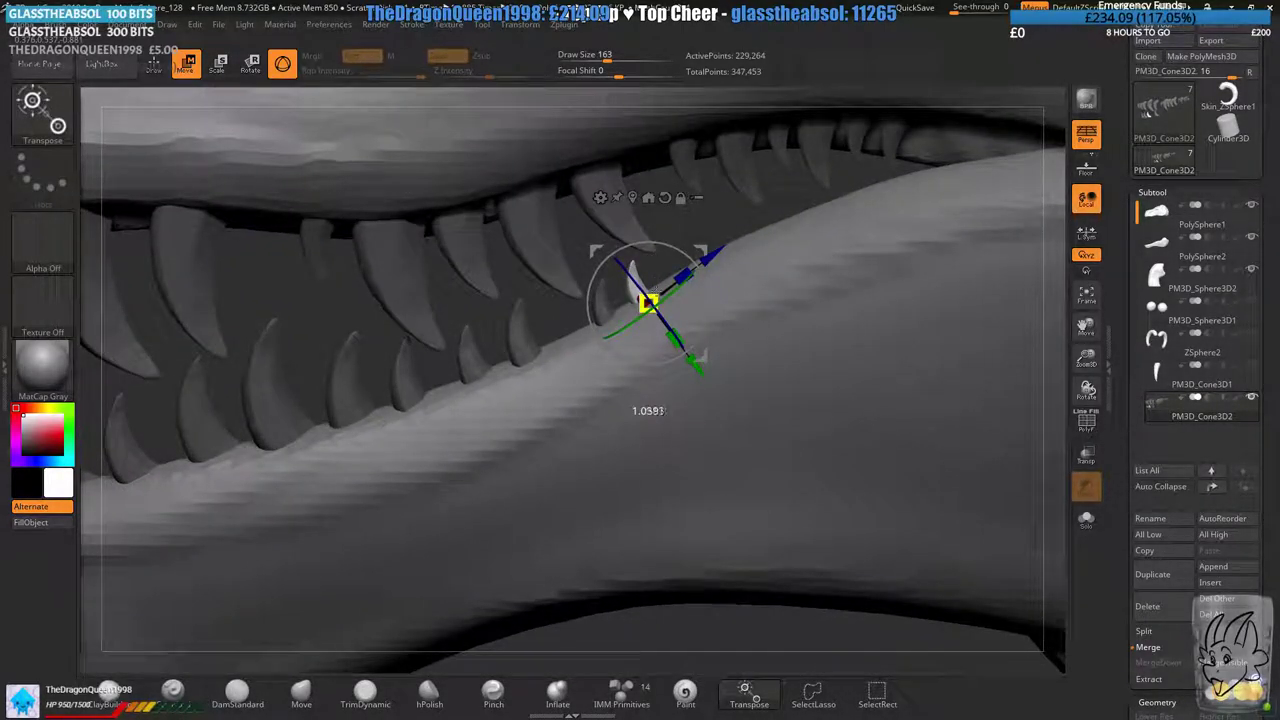
pyautogui.moveTo(647, 297); pyautogui.dragTo(650, 300)
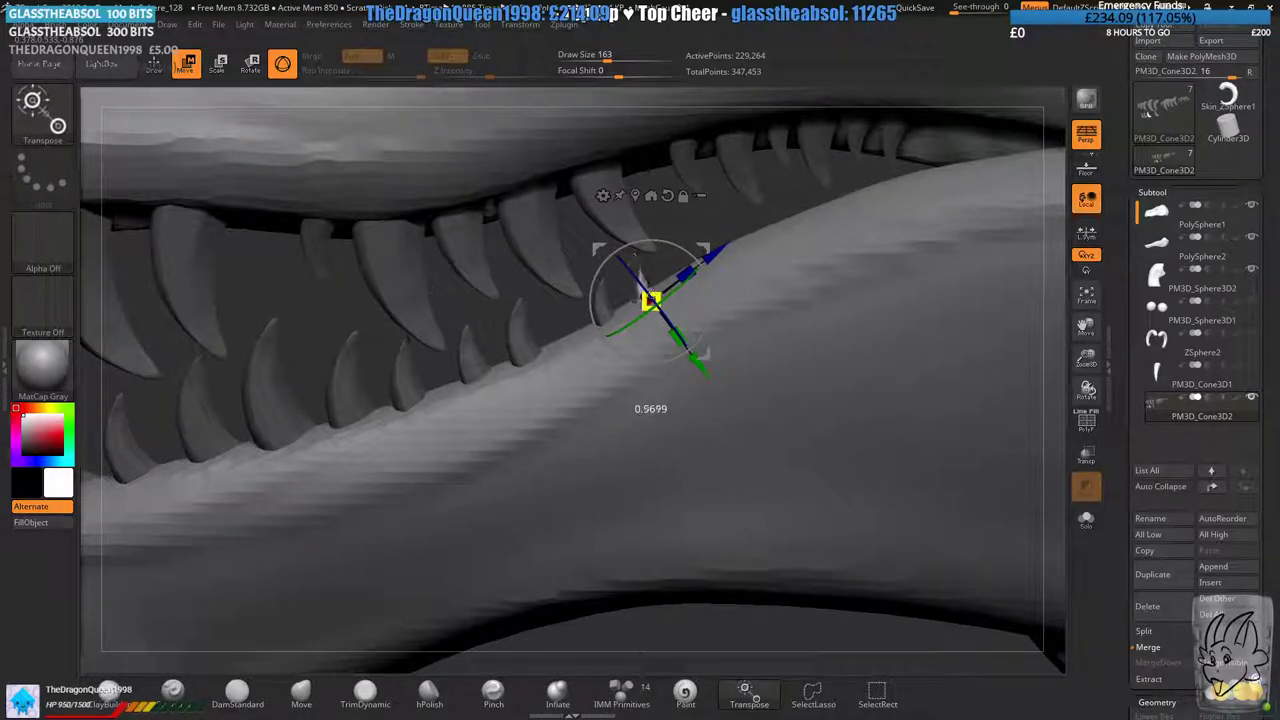
# - Copy the twelfth lower tooth toward the back of the mouth and shift the copy slightly to seat it on the rim
pyautogui.keyDown('ctrl'); pyautogui.moveTo(720, 247); pyautogui.dragTo(747, 232); pyautogui.keyUp('ctrl')
pyautogui.moveTo(745, 233); pyautogui.dragTo(731, 243, button='right')
pyautogui.moveTo(749, 232); pyautogui.dragTo(759, 229)
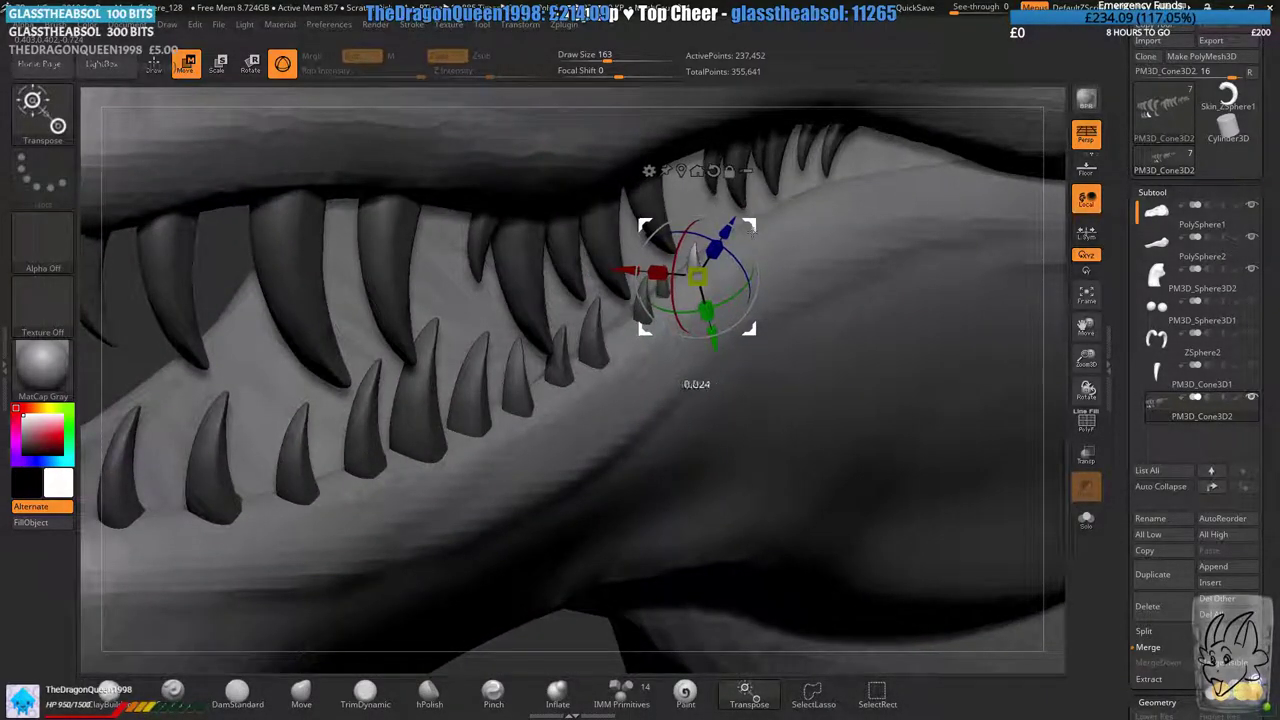
pyautogui.keyDown('ctrl'); pyautogui.moveTo(759, 229); pyautogui.dragTo(745, 190, button='right'); pyautogui.keyUp('ctrl')
# - Return to draw mode with the Move brush and clear the mask from the finished teeth
pyautogui.moveTo(720, 400); pyautogui.dragTo(650, 300, button='right')
pyautogui.moveTo(650, 300); pyautogui.dragTo(621, 302, button='right')
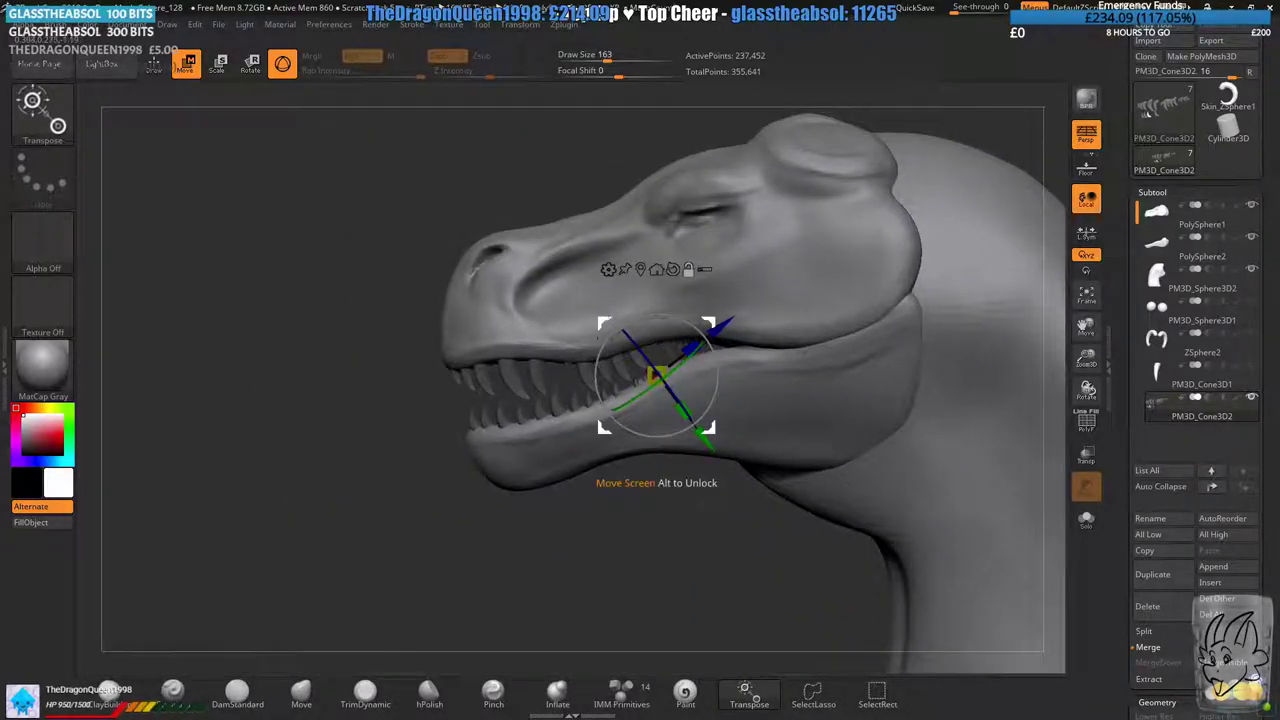
pyautogui.moveTo(510, 315); pyautogui.dragTo(628, 350, button='right')
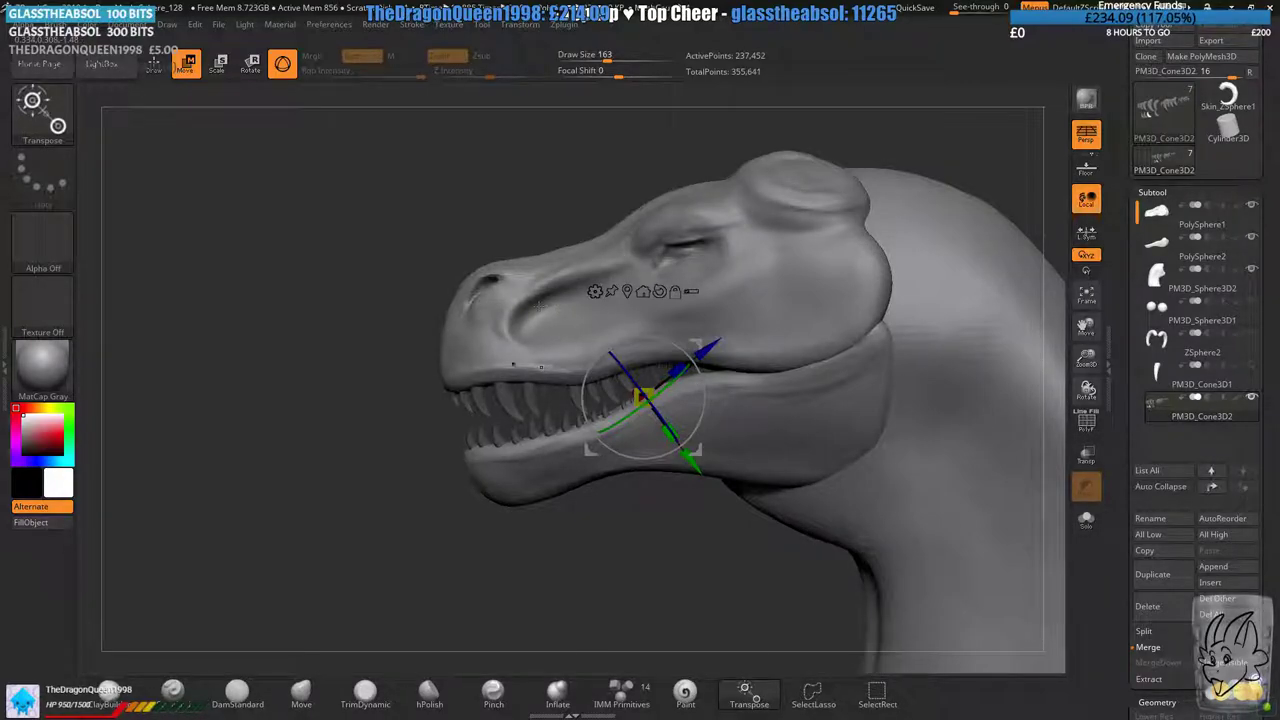
pyautogui.moveTo(456, 360)
pyautogui.keyDown('alt'); pyautogui.mouseDown(button='right')
pyautogui.moveTo(501, 330)
pyautogui.moveTo(480, 344)
pyautogui.moveTo(514, 363)
pyautogui.moveTo(332, 358)
pyautogui.mouseUp(button='right'); pyautogui.keyUp('alt')
pyautogui.click(154, 65)
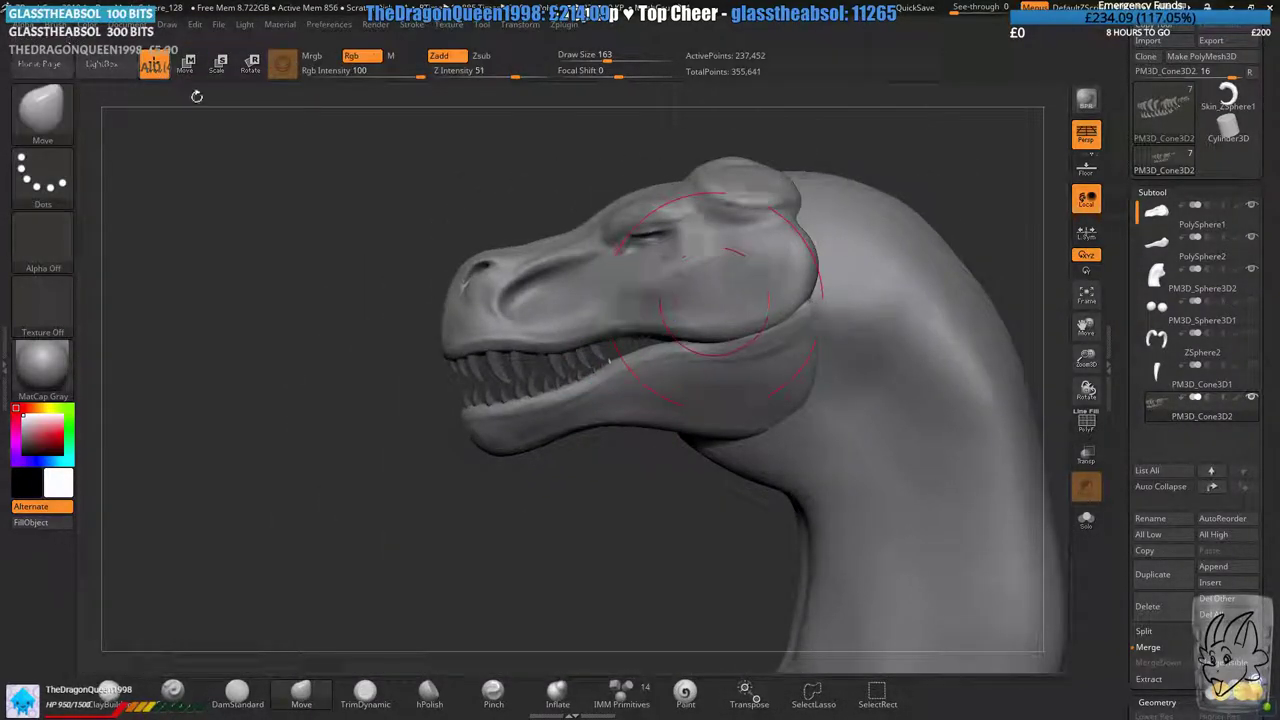
pyautogui.moveTo(300, 388)
pyautogui.keyDown('ctrl'); pyautogui.mouseDown()
pyautogui.moveTo(343, 438)
pyautogui.moveTo(420, 365)
pyautogui.moveTo(500, 355)
pyautogui.moveTo(321, 342)
pyautogui.mouseUp(); pyautogui.keyUp('ctrl')
pyautogui.keyDown('ctrl'); pyautogui.moveTo(314, 340); pyautogui.dragTo(383, 357, button='right'); pyautogui.keyUp('ctrl')
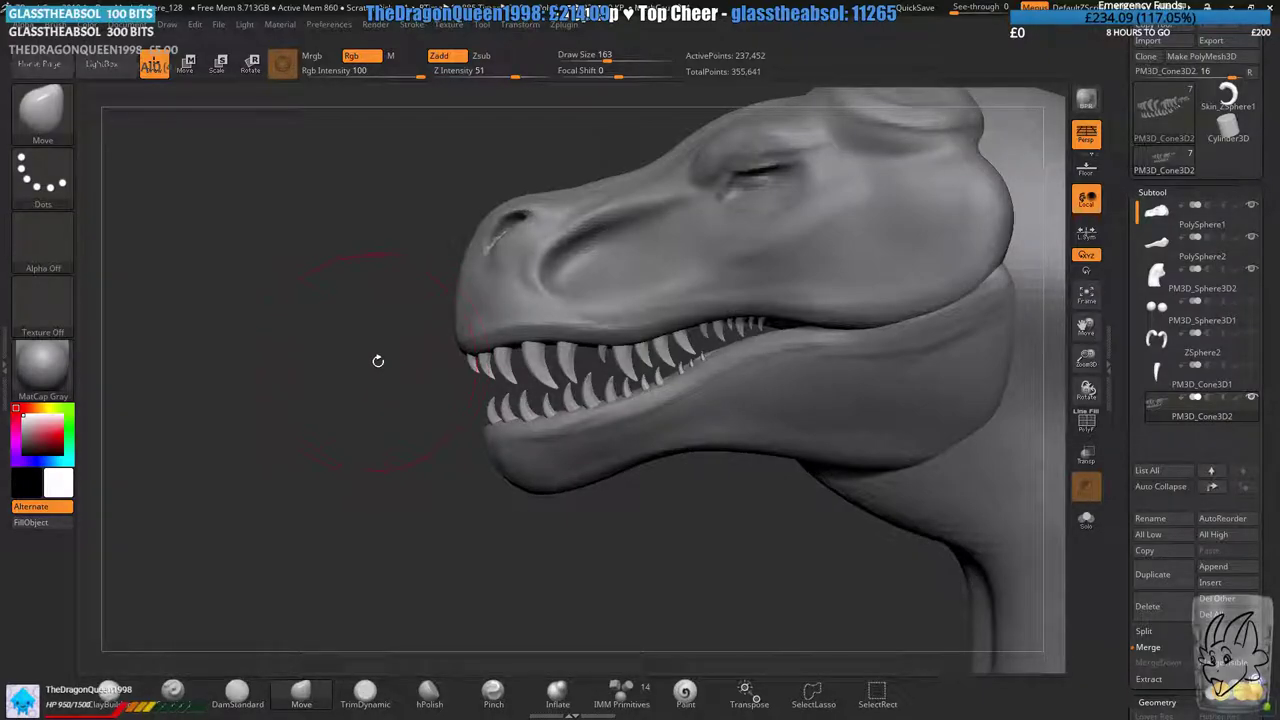
pyautogui.moveTo(377, 360)
pyautogui.mouseDown()
pyautogui.moveTo(389, 357)
pyautogui.moveTo(338, 370)
pyautogui.moveTo(338, 358)
pyautogui.mouseUp()
pyautogui.keyDown('ctrl'); pyautogui.moveTo(786, 346); pyautogui.dragTo(758, 378, button='right'); pyautogui.keyUp('ctrl')
pyautogui.moveTo(758, 378)
pyautogui.mouseDown(button='right')
pyautogui.moveTo(915, 345)
pyautogui.moveTo(838, 302)
pyautogui.moveTo(730, 326)
pyautogui.mouseUp(button='right')
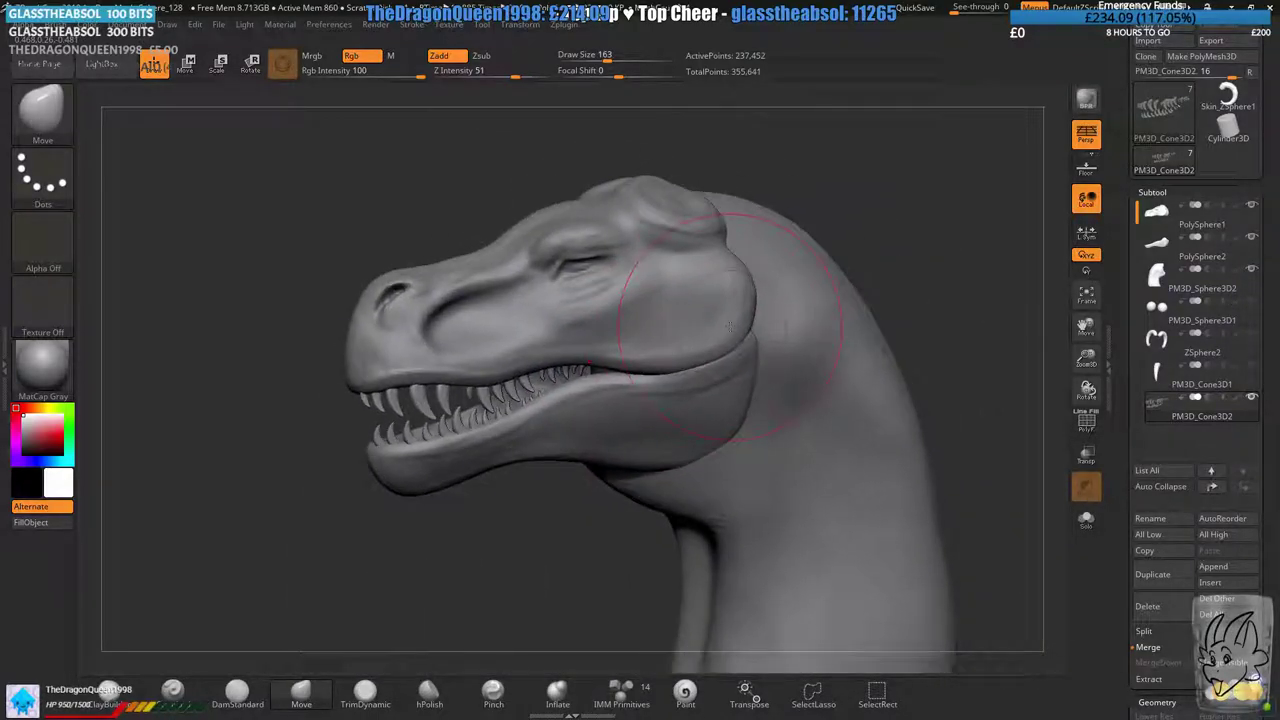
# - Start saving the project, create a folder named Penya in My ZBrushCore Projects and open it
pyautogui.hotkey('ctrl', 's')
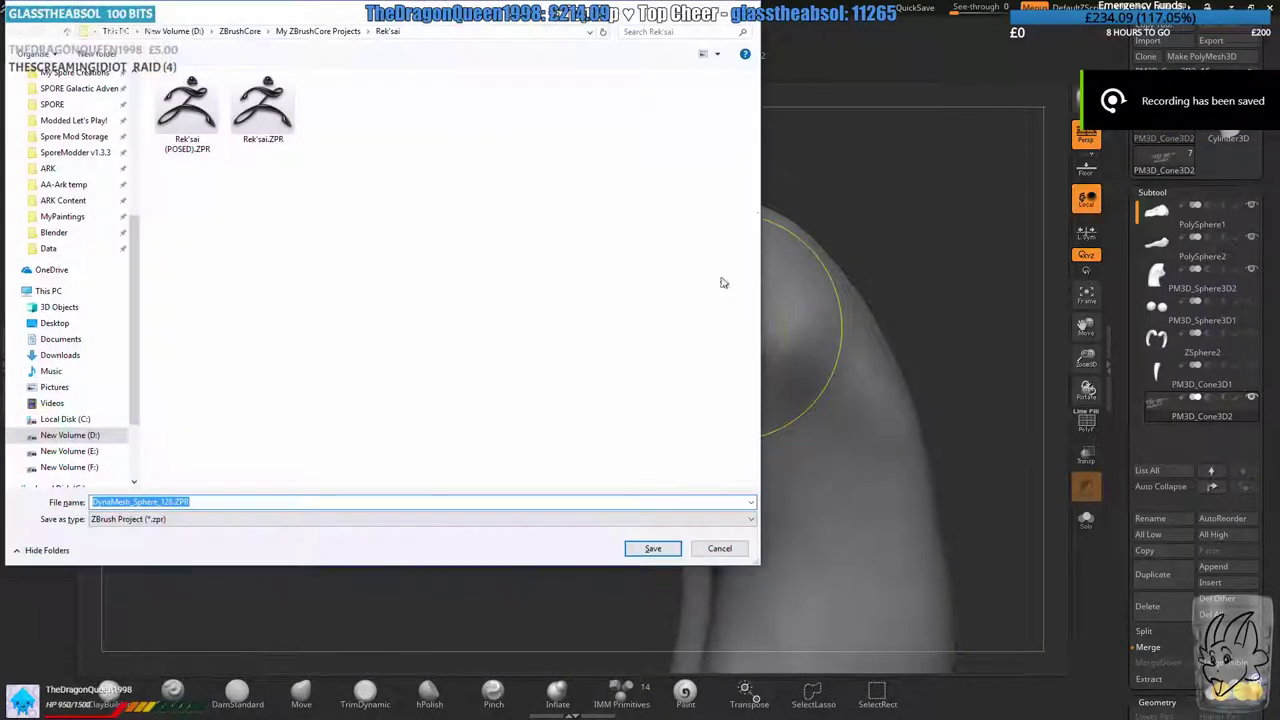
pyautogui.click(340, 31)
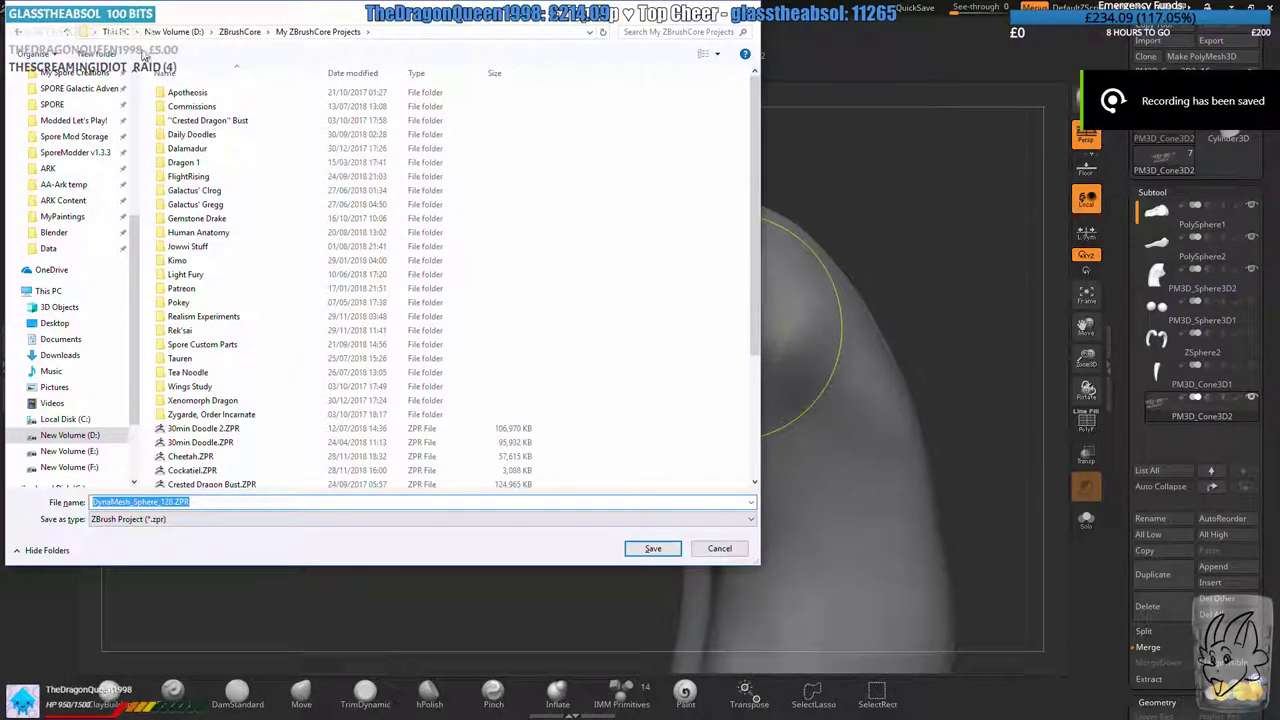
pyautogui.click(90, 56)
pyautogui.write('Penya')
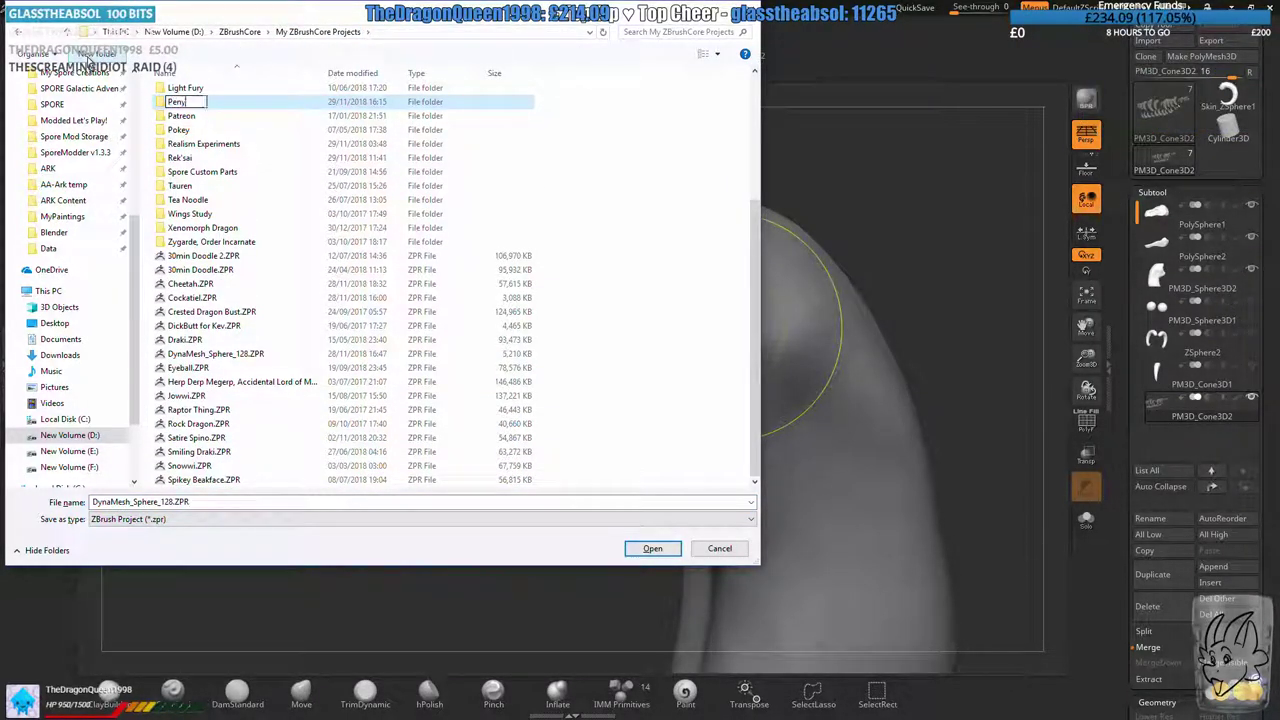
pyautogui.press('Return')
pyautogui.press('Return')
# - Save the ZBrush project in the new folder under the file name Penya
pyautogui.click(374, 501)
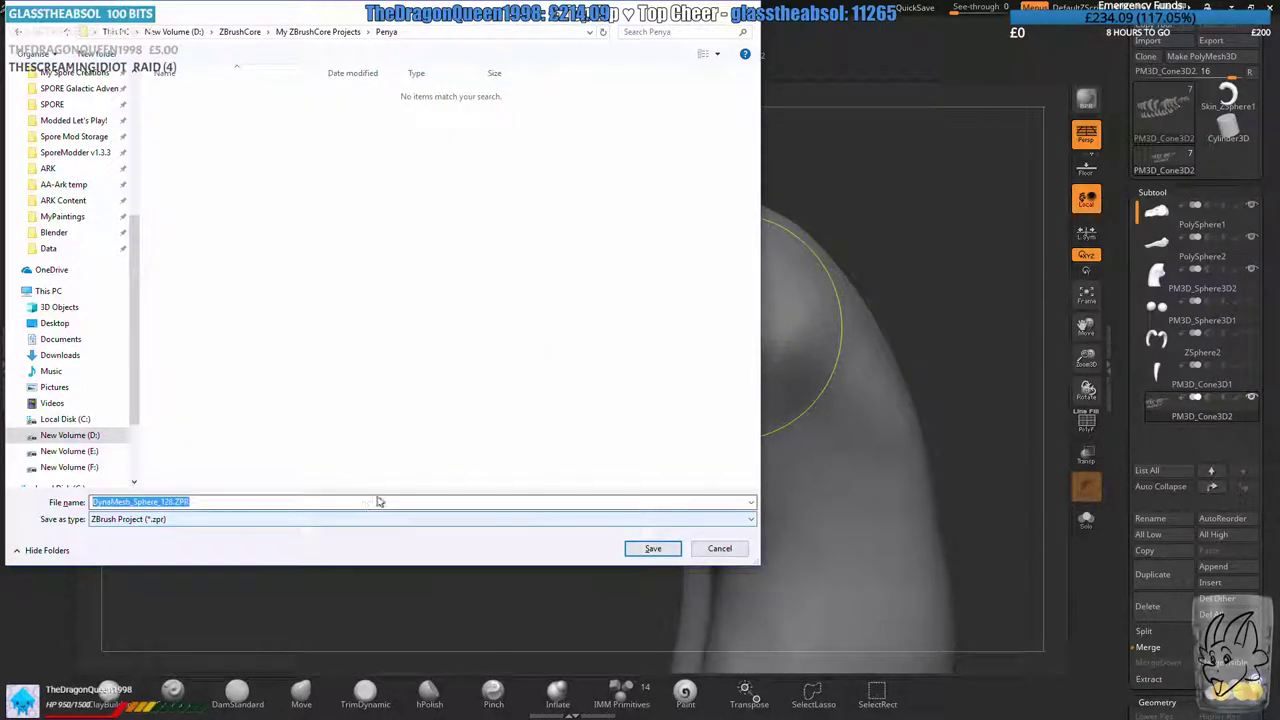
pyautogui.write('Penya')
pyautogui.press('Return')
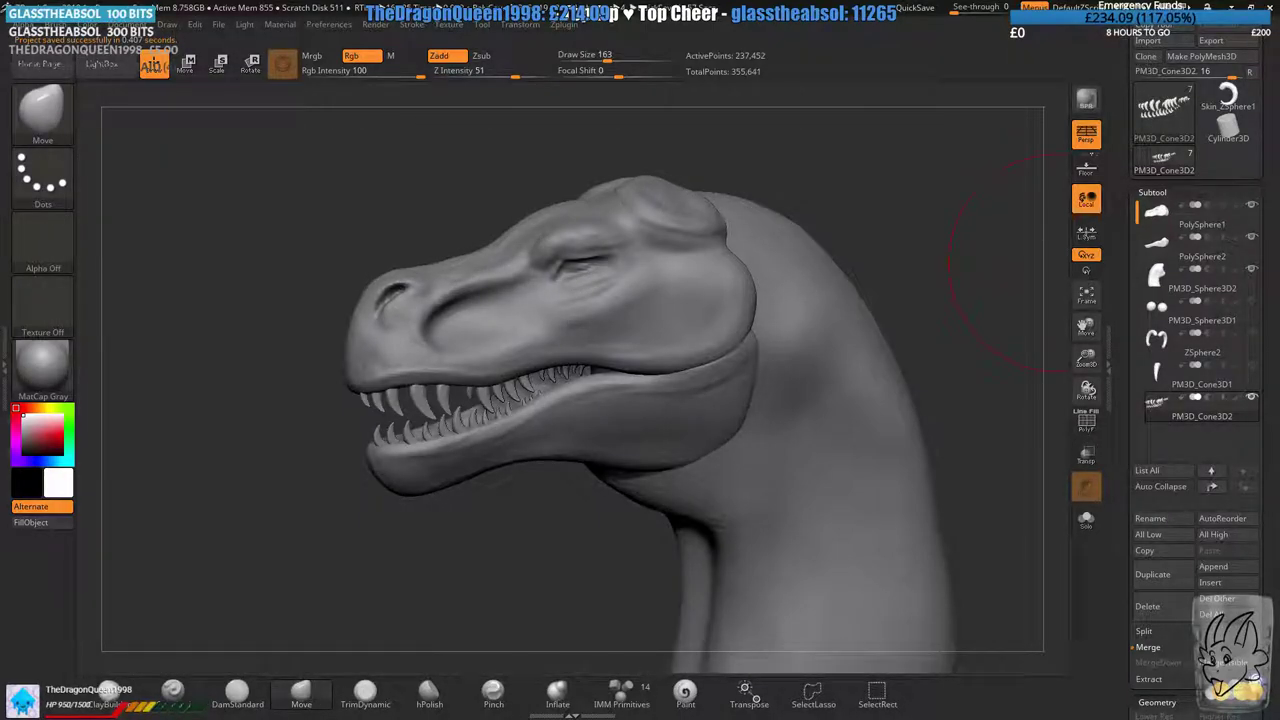
pyautogui.press('super')
pyautogui.press('super')
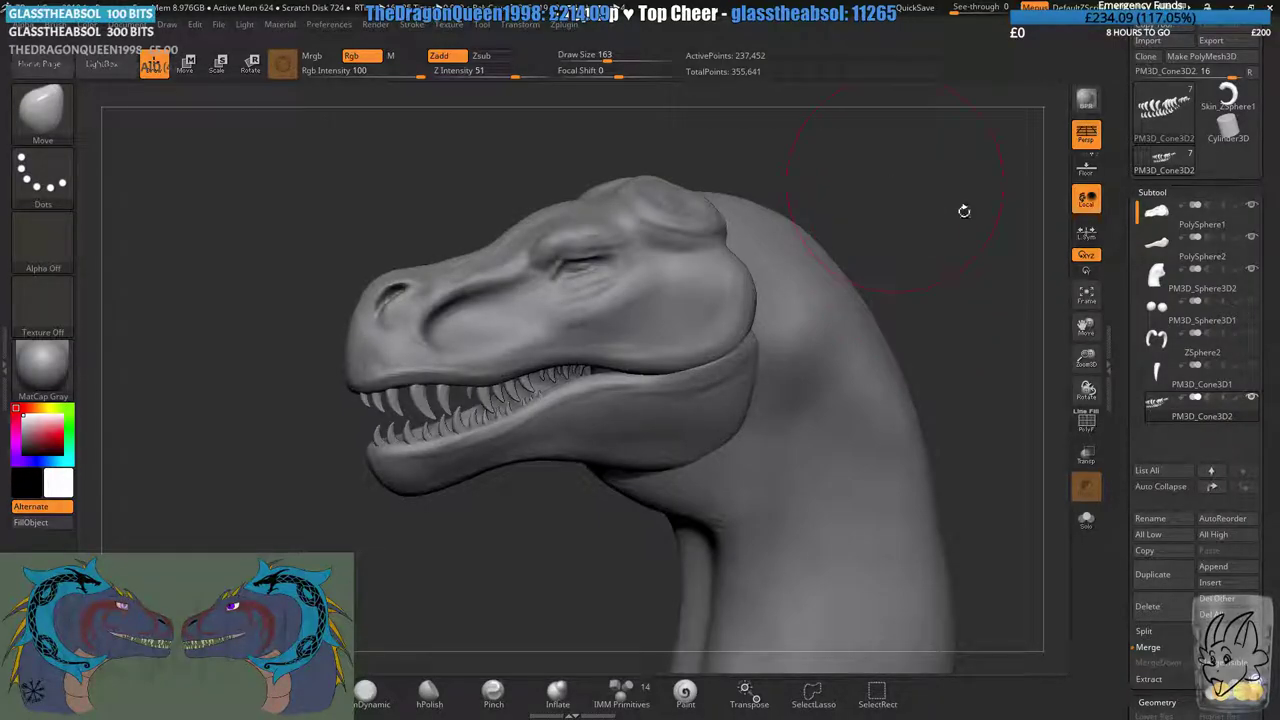
# - Show the hidden horns, eyeballs and spare fang again
pyautogui.click(1253, 364)
pyautogui.click(1254, 364)
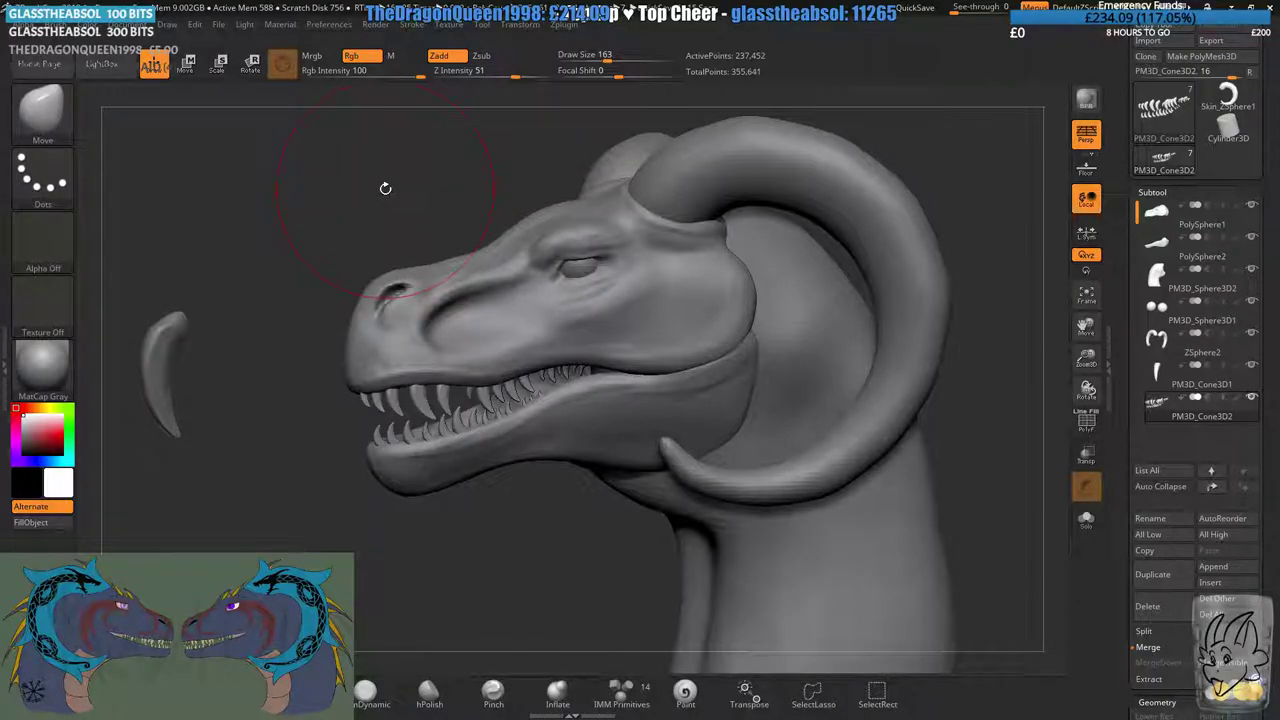
pyautogui.moveTo(403, 243); pyautogui.dragTo(400, 223)
pyautogui.press('space')
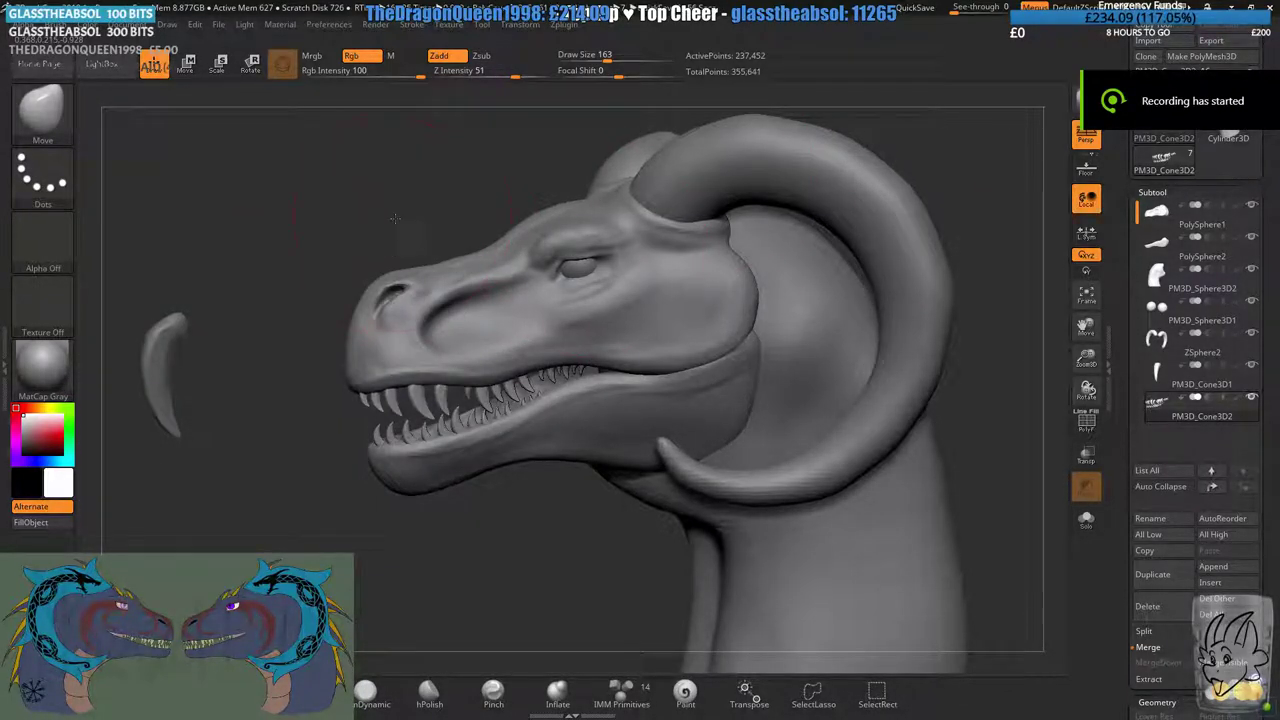
pyautogui.keyDown('alt'); pyautogui.moveTo(395, 218); pyautogui.dragTo(417, 242); pyautogui.keyUp('alt')
# - Try to mirror the finished teeth onto the other half of the jaws with Mirror And Weld
pyautogui.moveTo(1133, 653); pyautogui.dragTo(1133, 495)
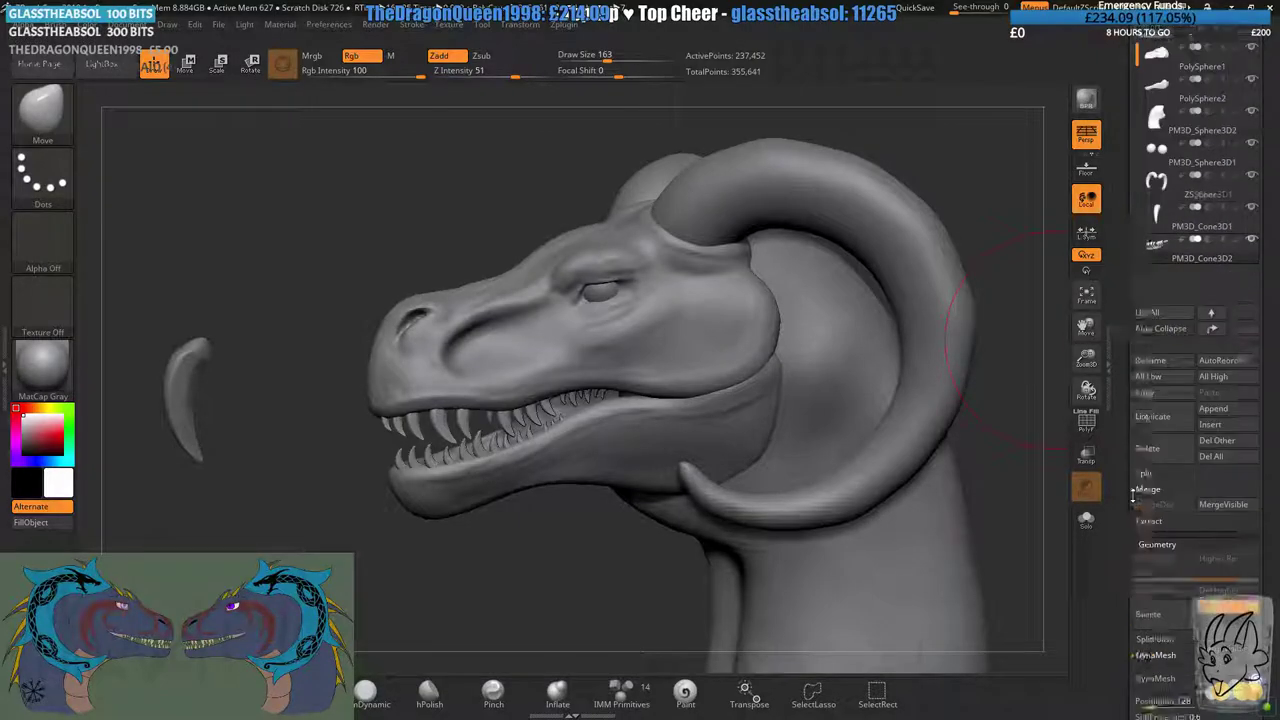
pyautogui.scroll(-3, 1136, 540)
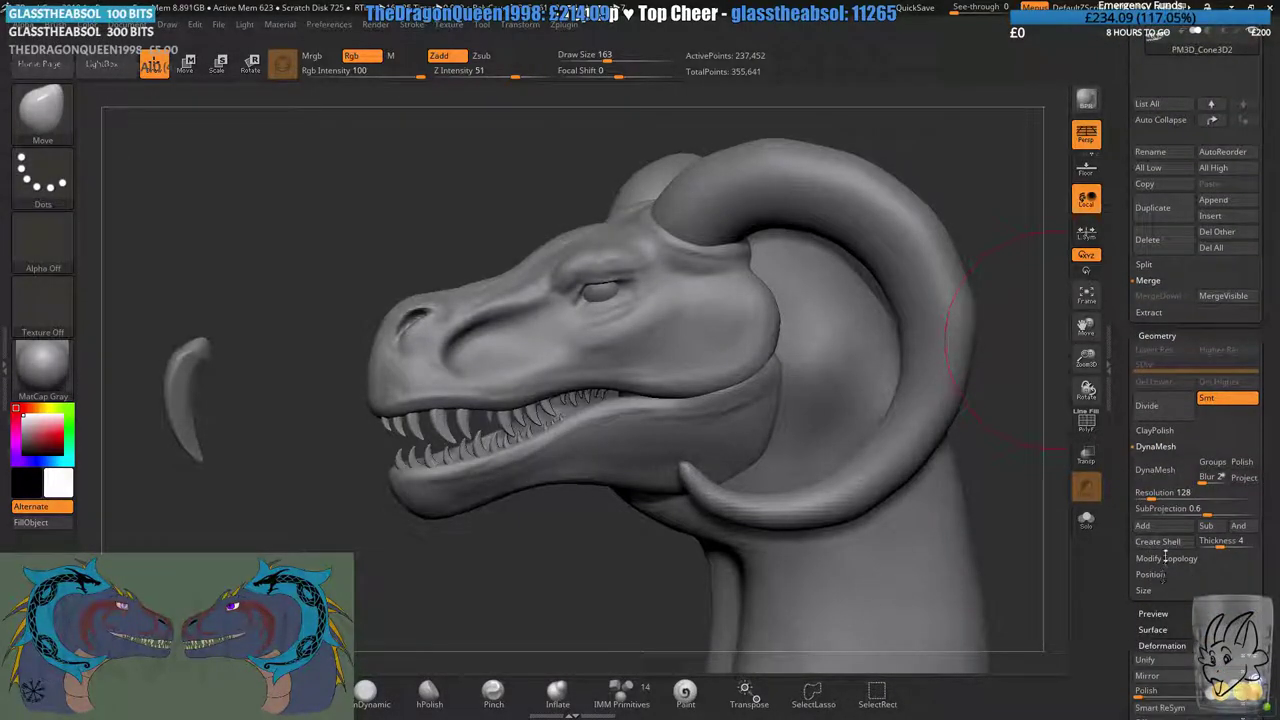
pyautogui.click(1165, 558)
pyautogui.click(1165, 509)
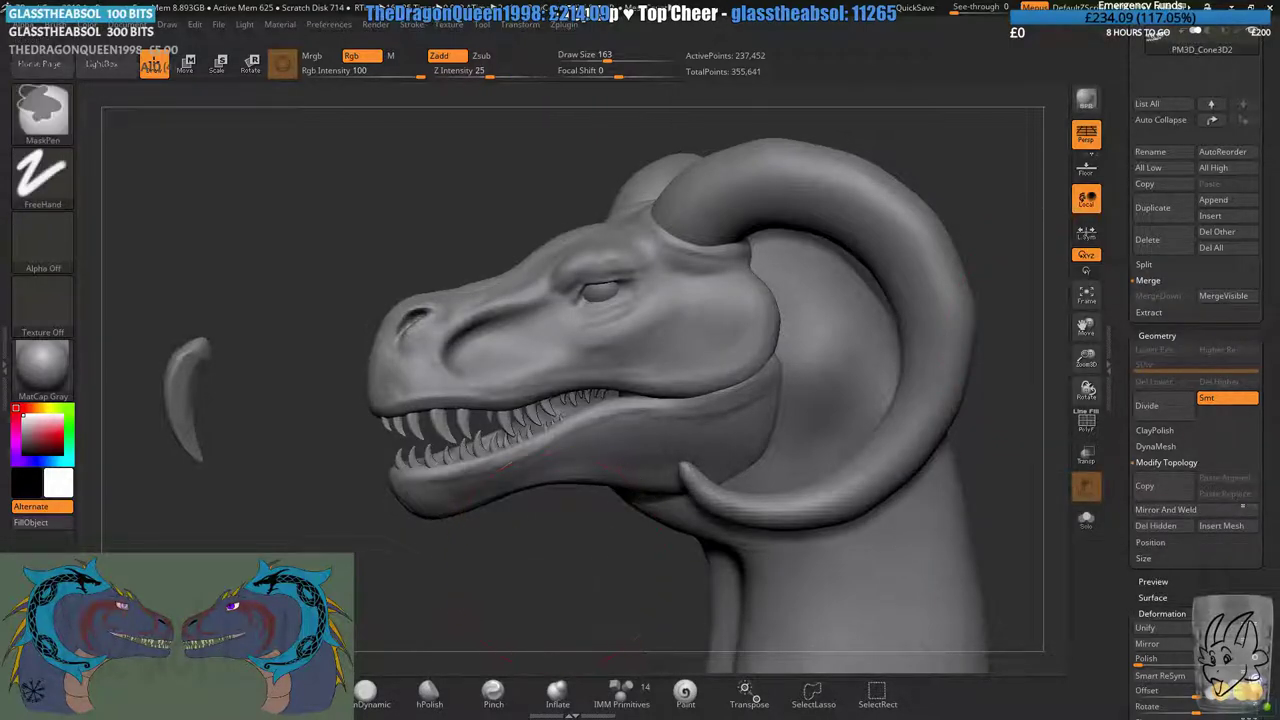
pyautogui.moveTo(1129, 272); pyautogui.dragTo(1133, 376)
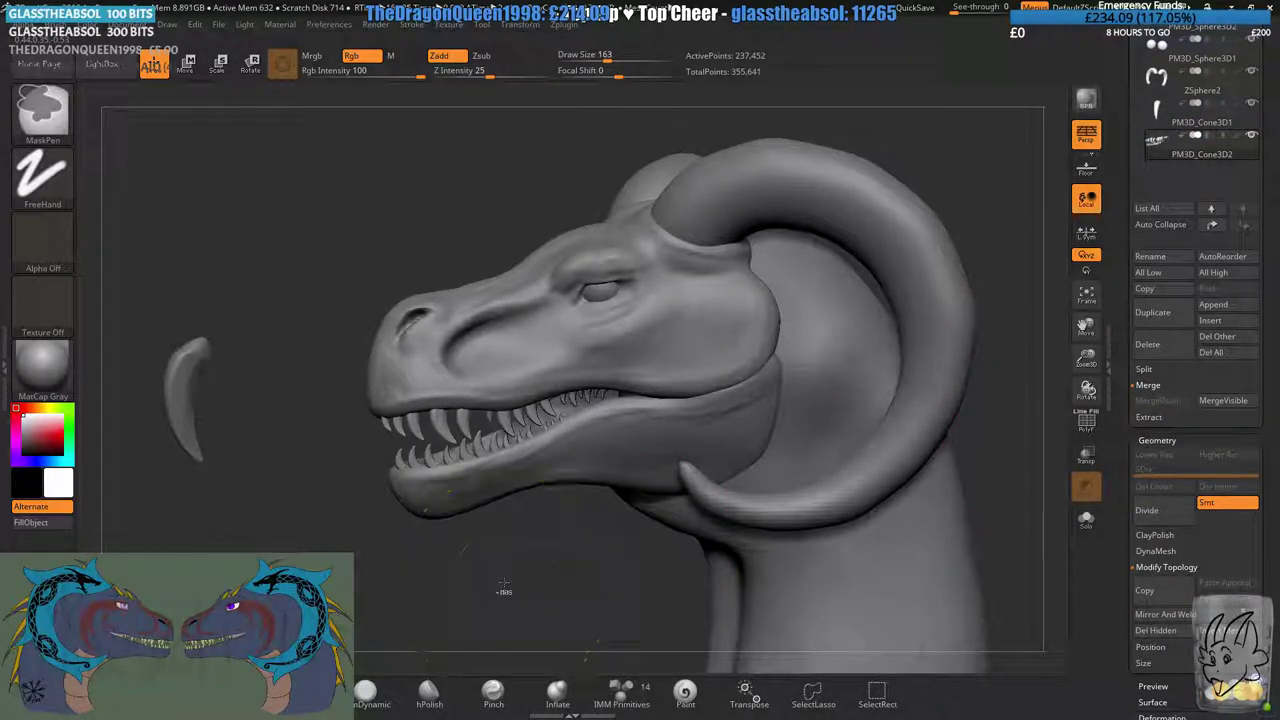
pyautogui.scroll(-2, 1125, 613)
pyautogui.click(1160, 554)
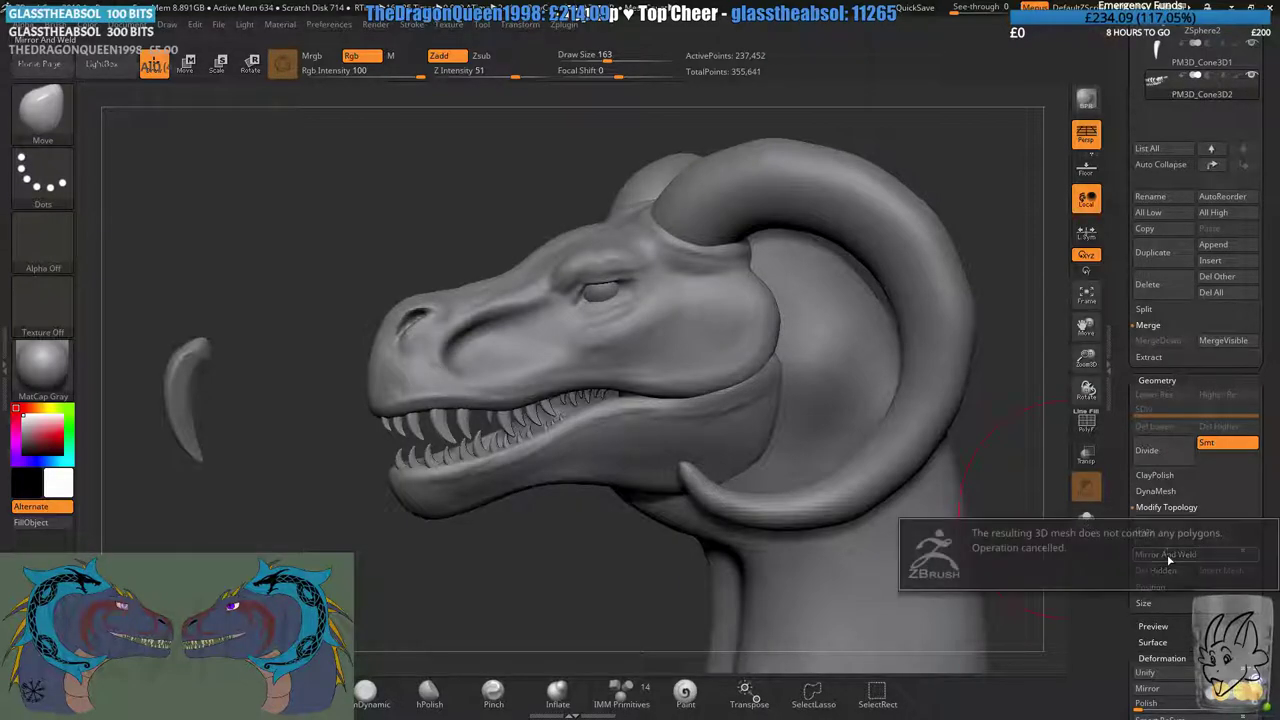
# - Duplicate the teeth subtool and mirror the copy to the opposite side of the mouth
pyautogui.click(1150, 252)
pyautogui.scroll(-2, 1153, 514)
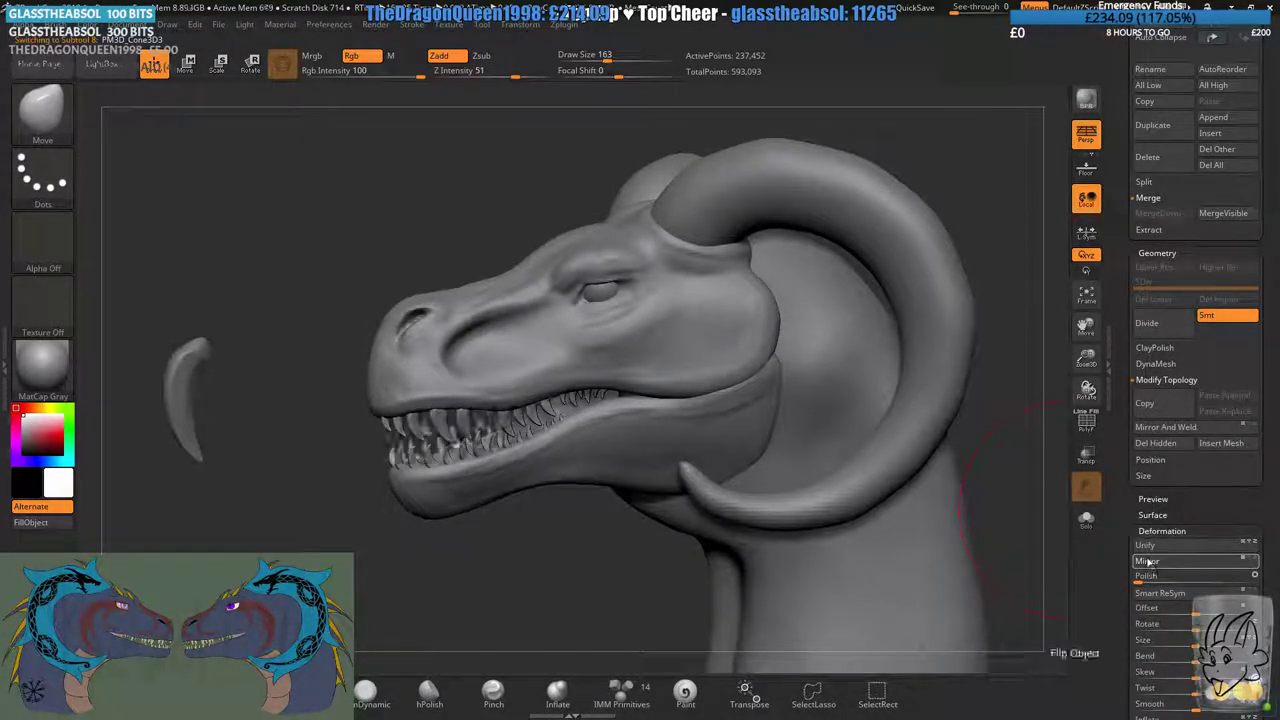
pyautogui.scroll(4, 1145, 550)
# - Merge the original and mirrored teeth into one subtool and activate symmetry for it
pyautogui.click(1155, 167)
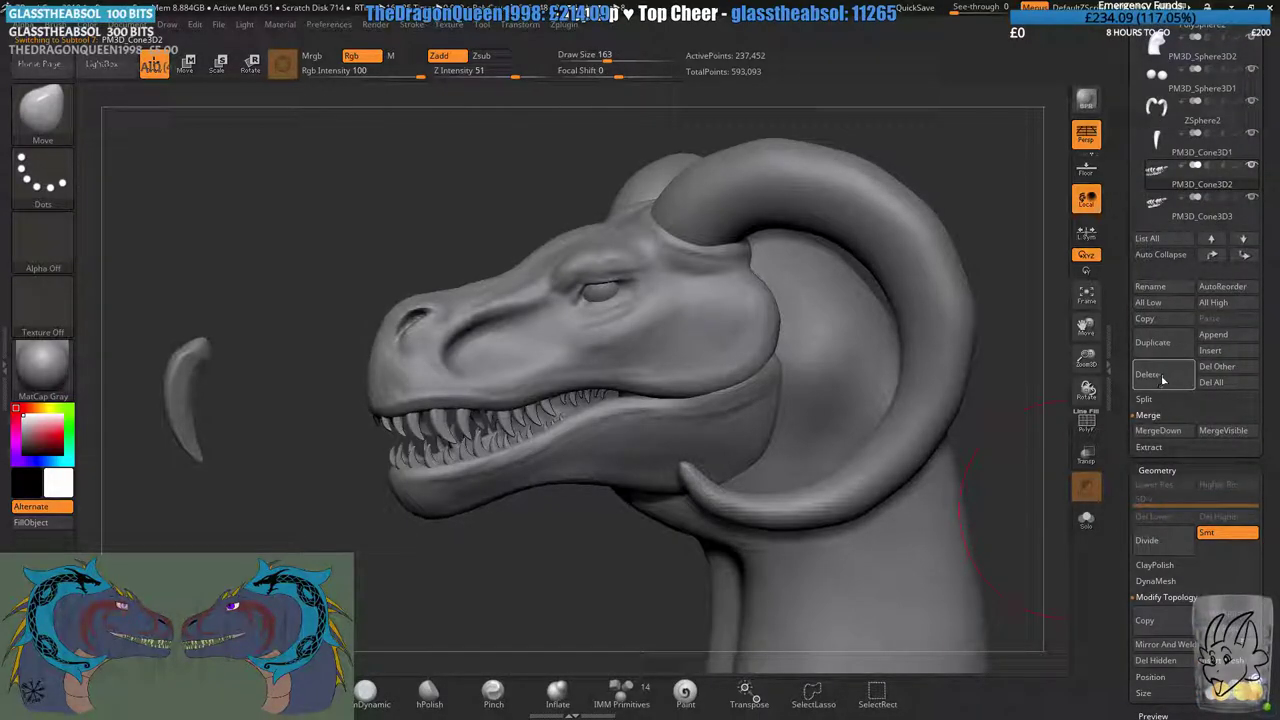
pyautogui.click(1150, 374)
pyautogui.click(1040, 451)
pyautogui.click(520, 24)
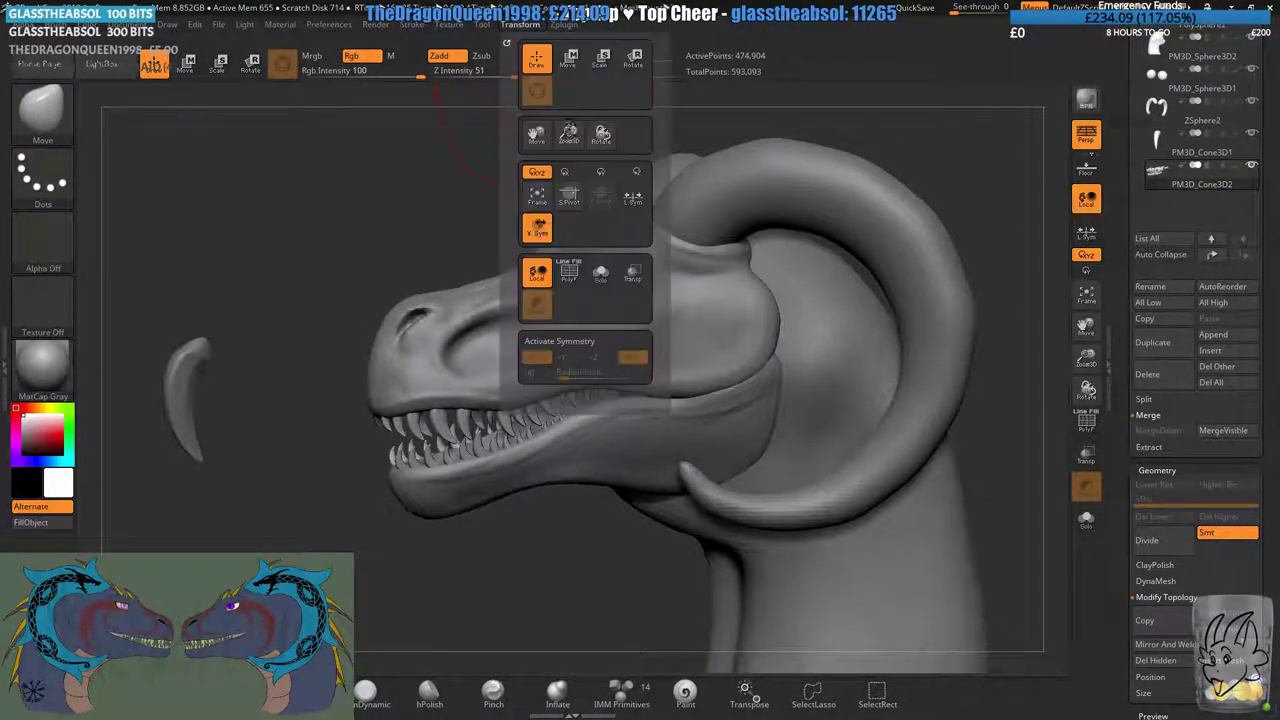
pyautogui.click(576, 341)
# - Hide the spare fang floating in front of the snout
pyautogui.moveTo(440, 277); pyautogui.dragTo(660, 270)
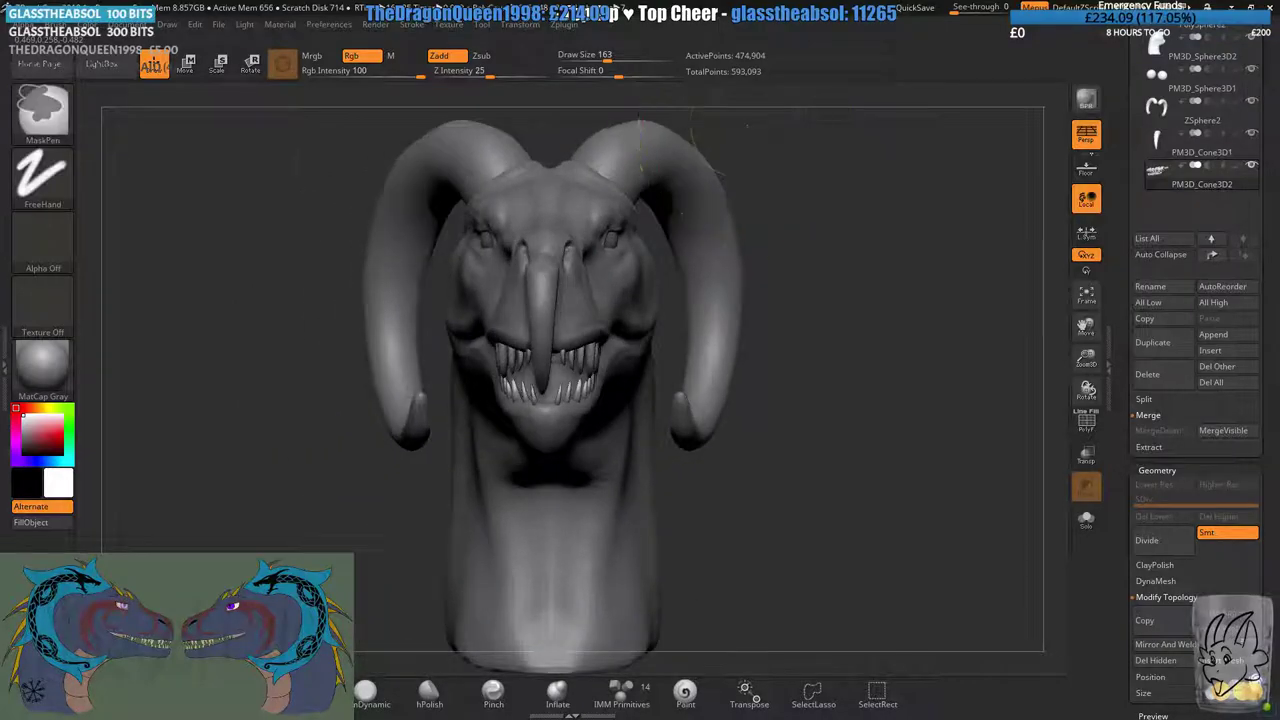
pyautogui.keyDown('ctrl'); pyautogui.moveTo(748, 126); pyautogui.dragTo(690, 270, button='right'); pyautogui.keyUp('ctrl')
pyautogui.moveTo(690, 270); pyautogui.dragTo(568, 303, button='right')
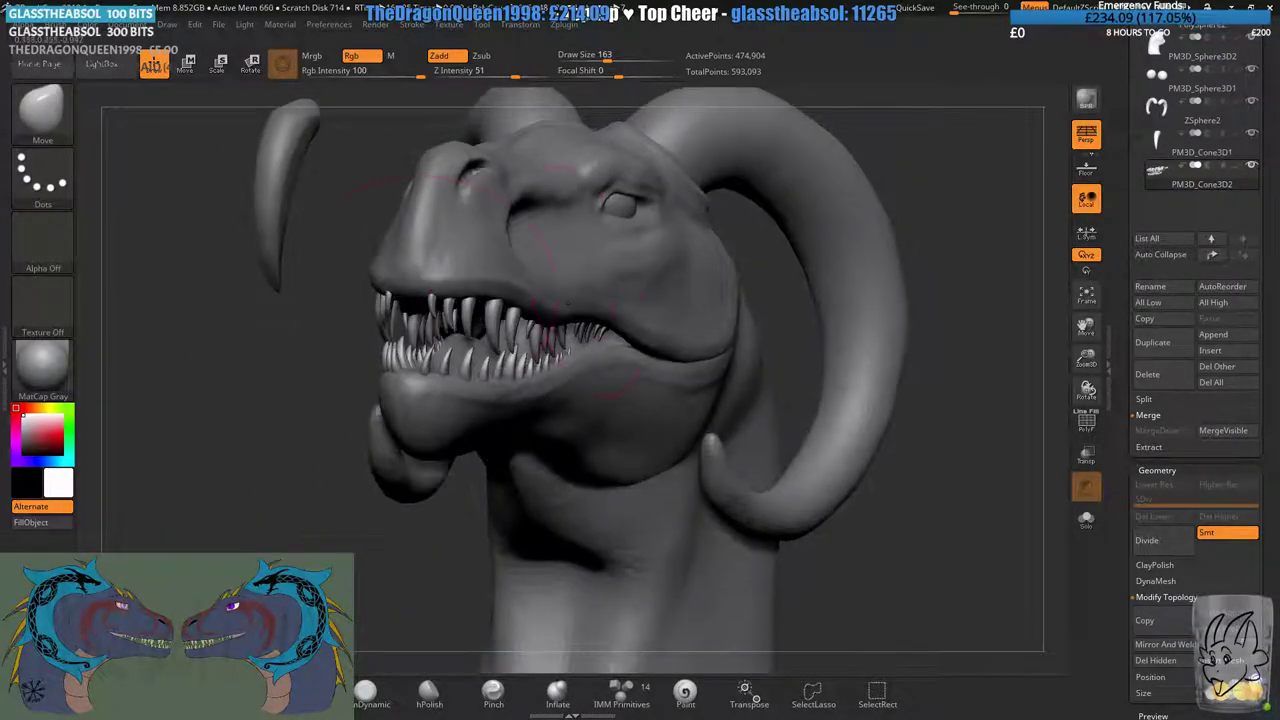
pyautogui.moveTo(410, 285)
pyautogui.mouseDown(button='right')
pyautogui.moveTo(660, 300)
pyautogui.moveTo(680, 325)
pyautogui.mouseUp(button='right')
pyautogui.moveTo(900, 360); pyautogui.dragTo(660, 416, button='right')
pyautogui.moveTo(660, 418)
pyautogui.mouseDown()
pyautogui.moveTo(575, 330)
pyautogui.moveTo(560, 340)
pyautogui.moveTo(600, 350)
pyautogui.mouseUp()
pyautogui.moveTo(705, 345)
pyautogui.mouseDown(button='right')
pyautogui.moveTo(645, 315)
pyautogui.moveTo(712, 332)
pyautogui.mouseUp(button='right')
pyautogui.click(1251, 133)
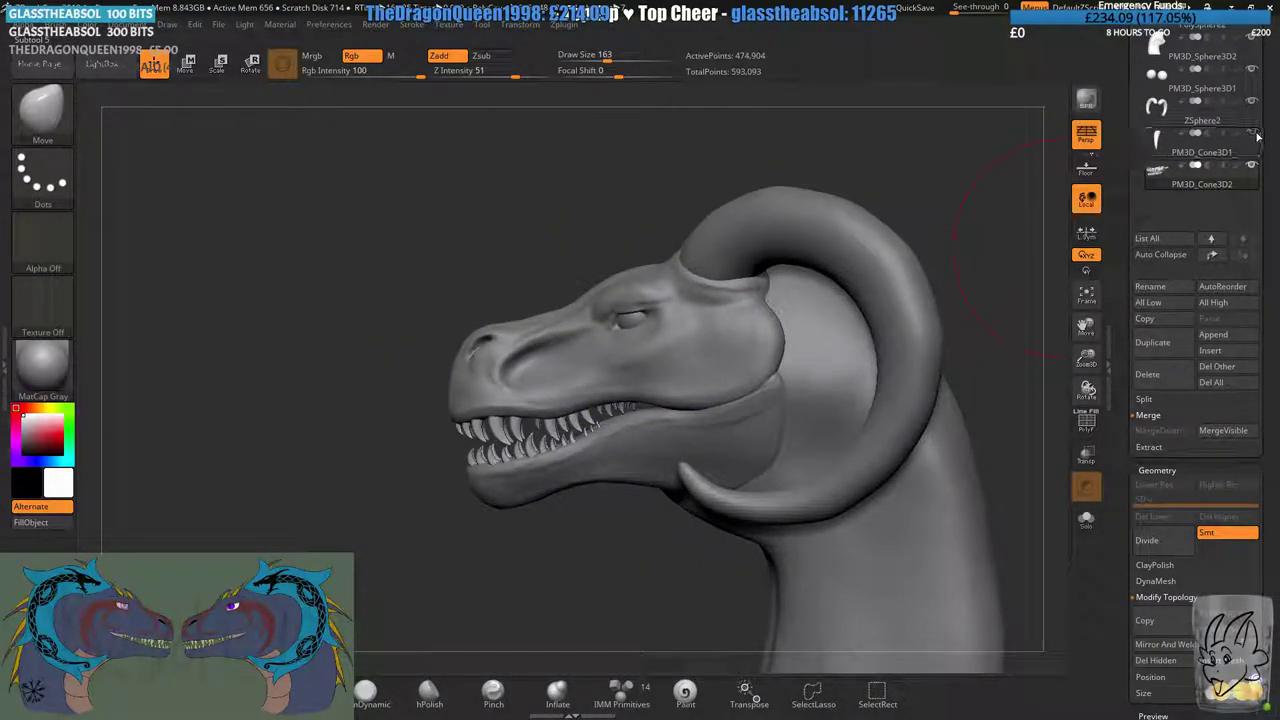
# - Examine the complete tooth rows and head from the side, the front and below
pyautogui.moveTo(912, 238); pyautogui.dragTo(874, 270)
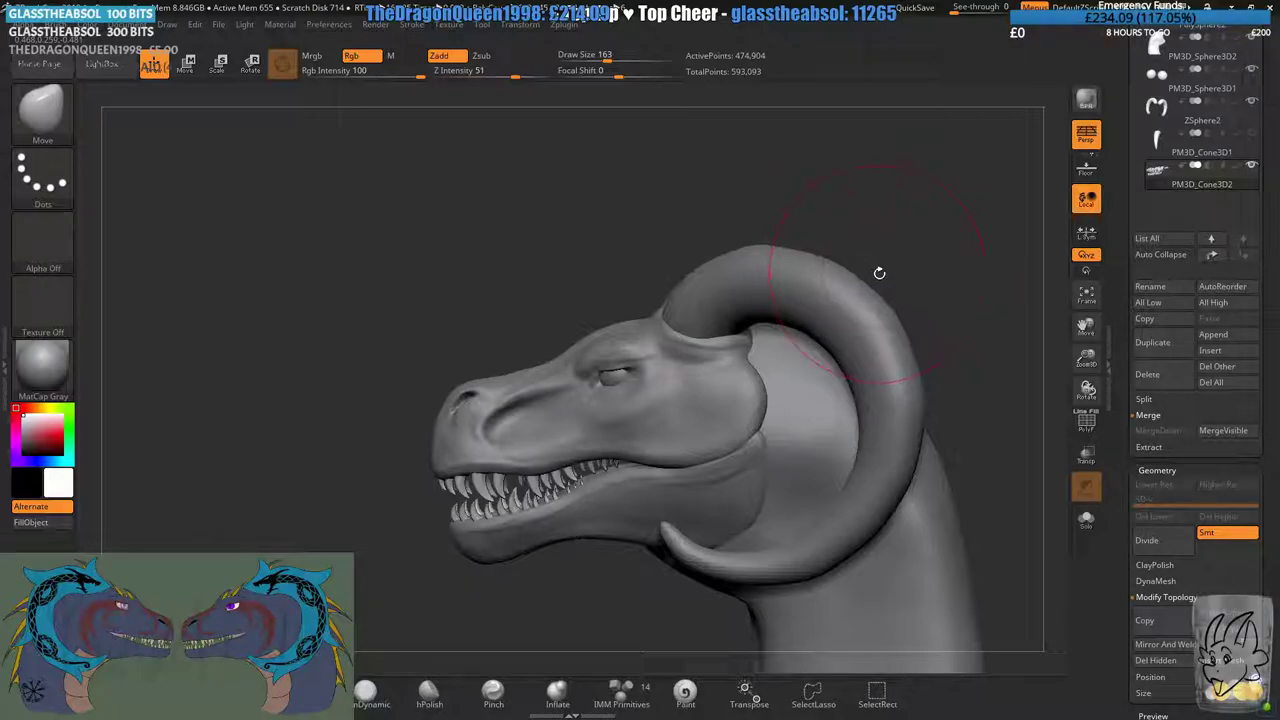
pyautogui.moveTo(805, 374); pyautogui.dragTo(822, 320)
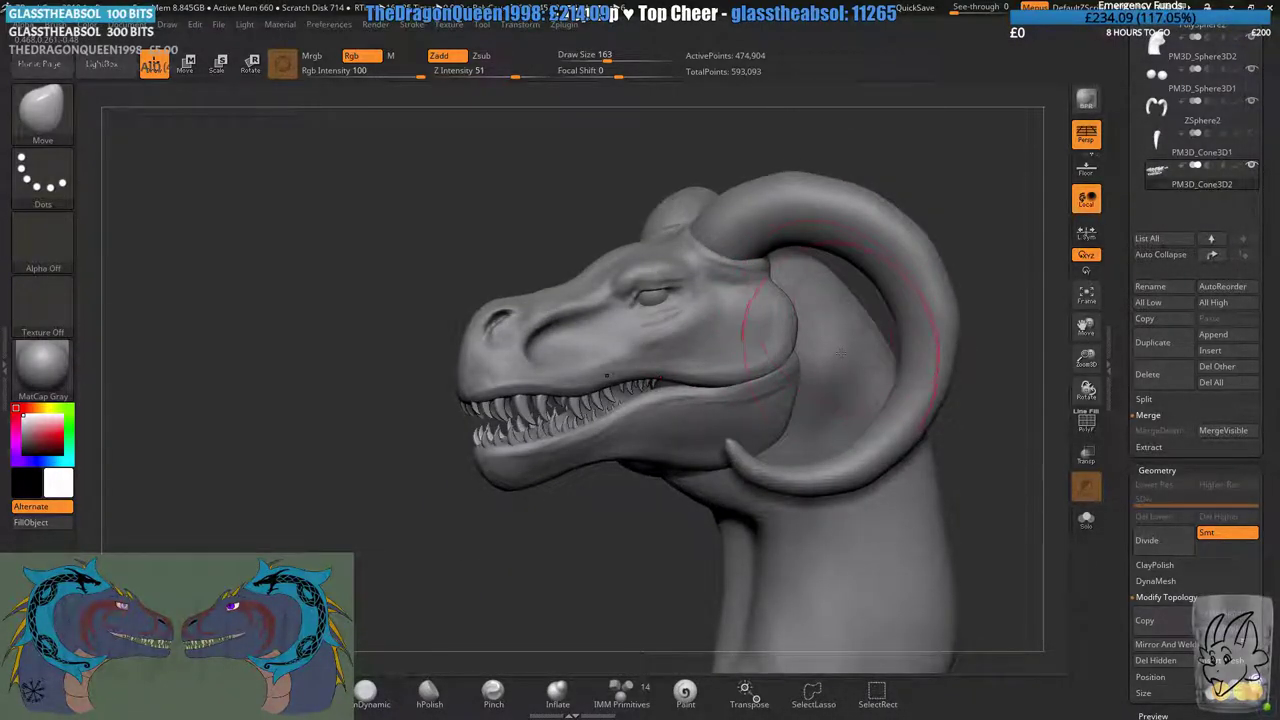
pyautogui.moveTo(835, 334)
pyautogui.mouseDown()
pyautogui.moveTo(985, 322)
pyautogui.moveTo(831, 327)
pyautogui.mouseUp()
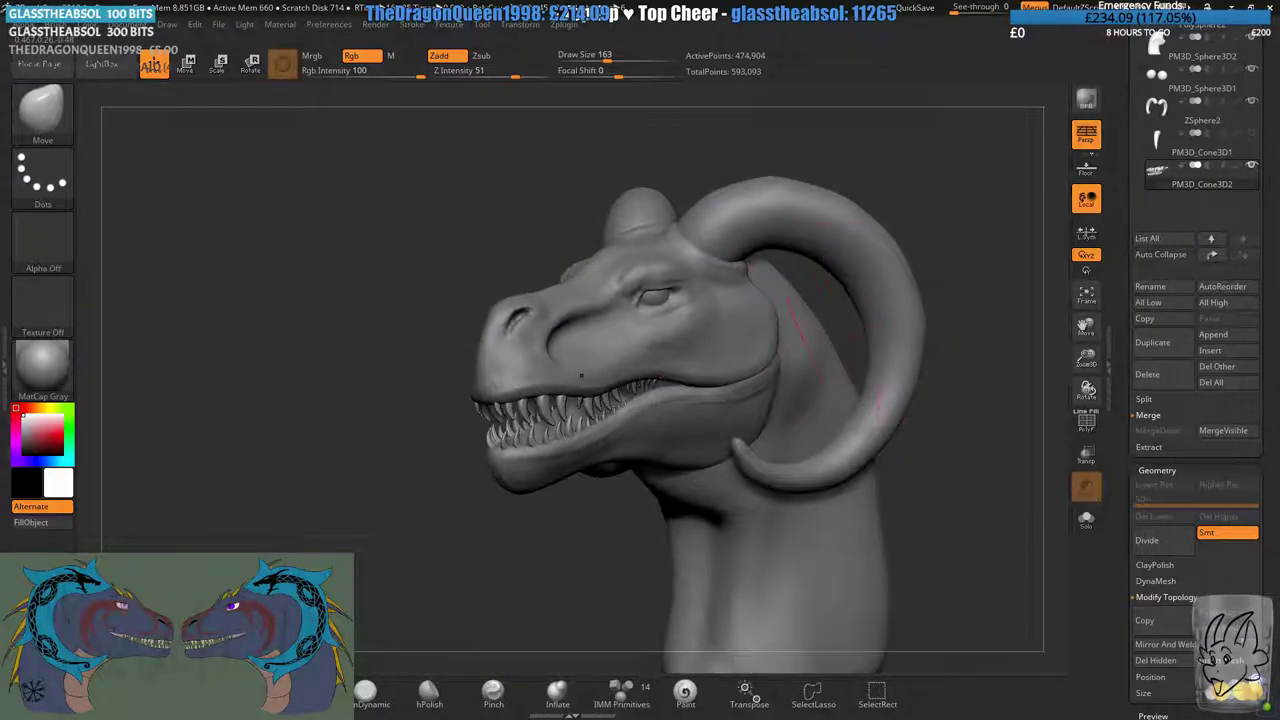
pyautogui.moveTo(380, 258); pyautogui.dragTo(423, 250)
pyautogui.moveTo(805, 330); pyautogui.dragTo(835, 311)
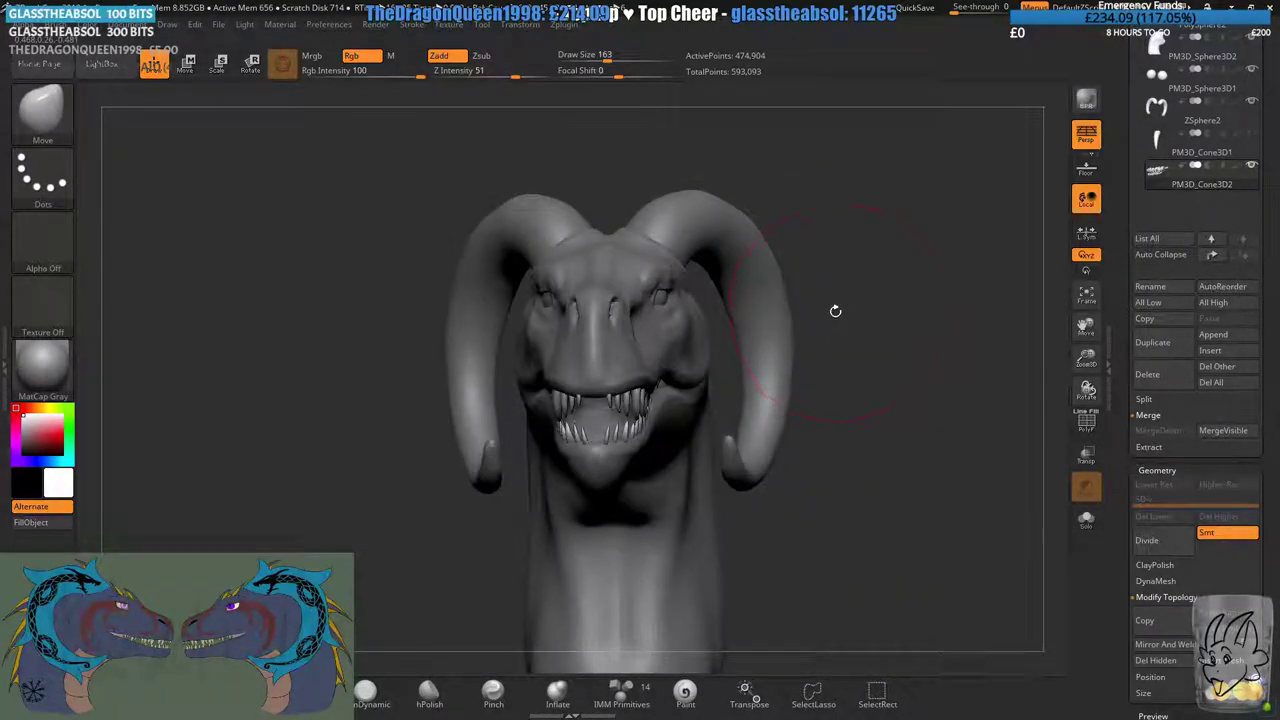
pyautogui.moveTo(475, 620); pyautogui.dragTo(412, 583)
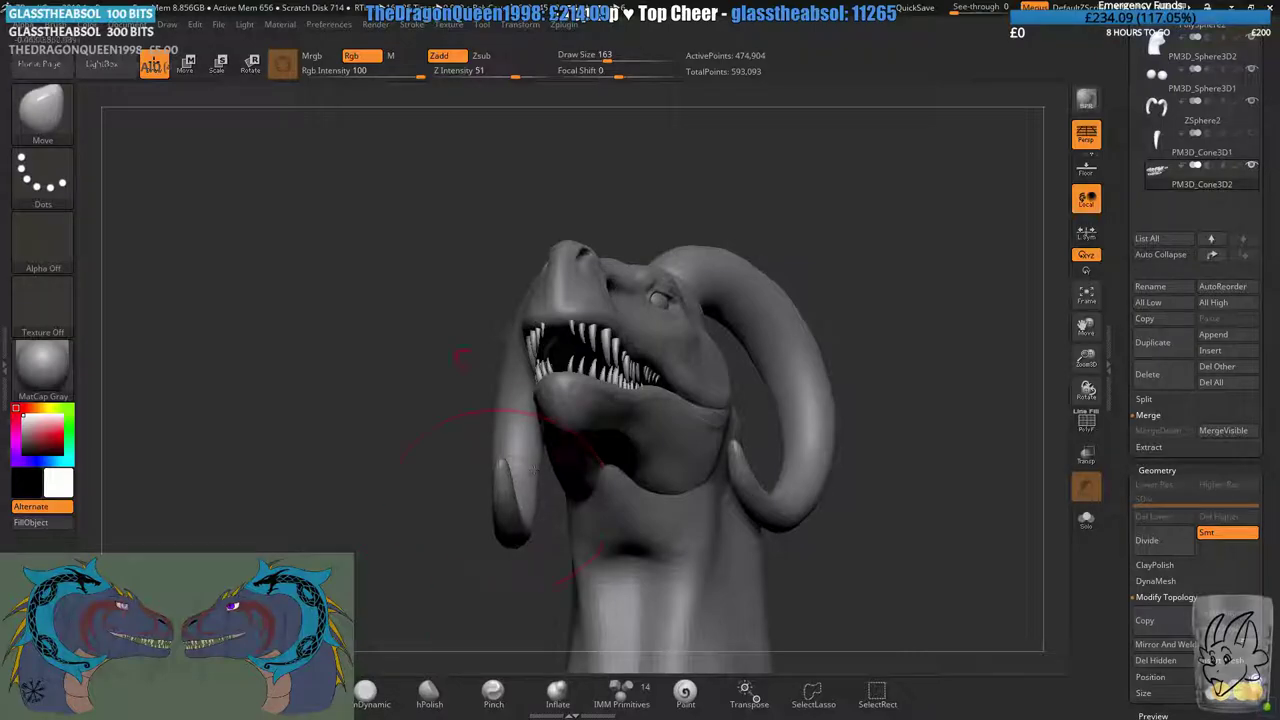
pyautogui.moveTo(462, 358); pyautogui.dragTo(690, 100)
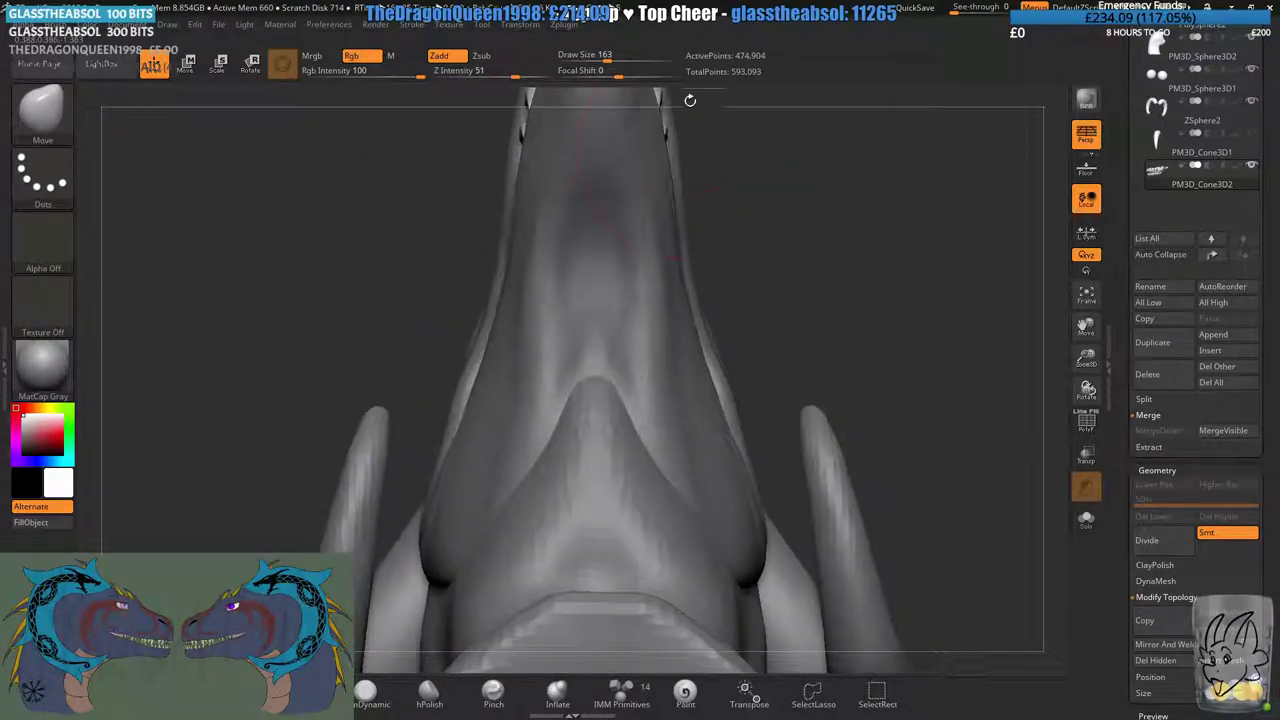
# - Set the draw size to 344, turn on transparency and adjust the tooth rows from below with the Move brush
pyautogui.moveTo(607, 59); pyautogui.dragTo(628, 59)
pyautogui.click(1086, 455)
pyautogui.moveTo(850, 320); pyautogui.dragTo(860, 340)
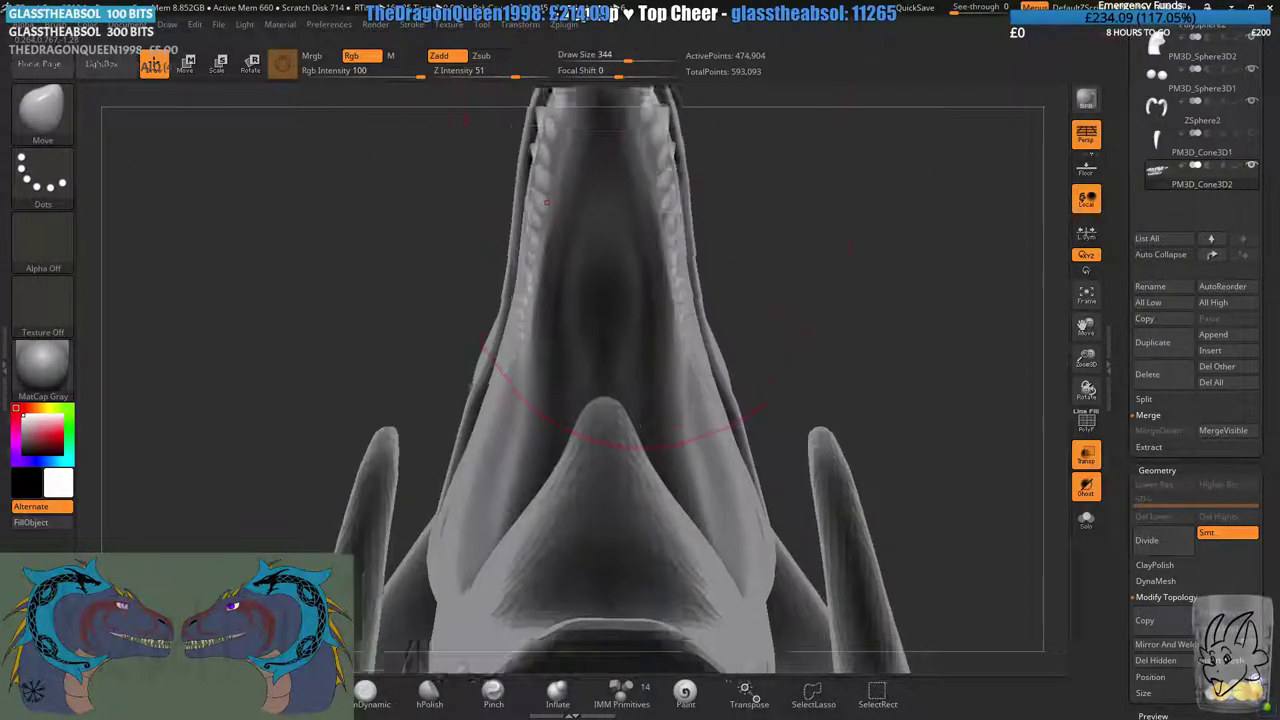
pyautogui.moveTo(546, 202); pyautogui.dragTo(684, 290)
pyautogui.moveTo(680, 262); pyautogui.dragTo(675, 231, button='right')
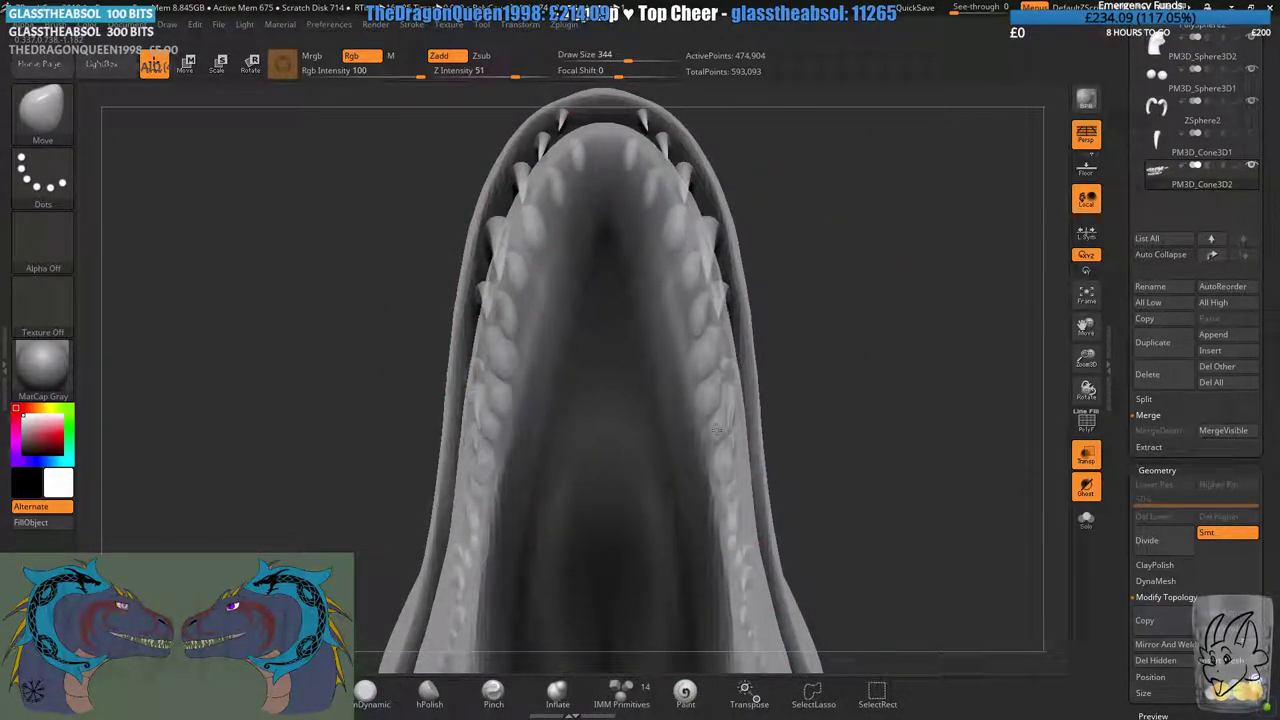
pyautogui.moveTo(595, 352); pyautogui.dragTo(760, 467)
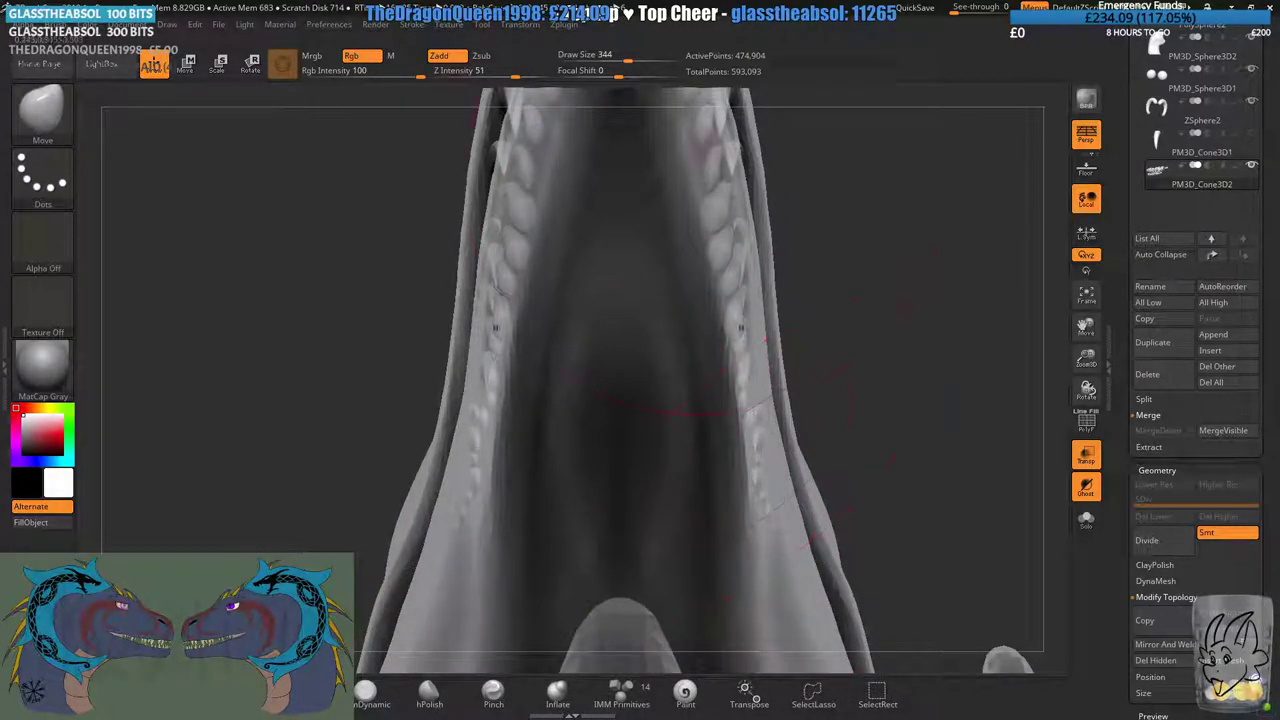
pyautogui.keyDown('alt'); pyautogui.moveTo(706, 150); pyautogui.dragTo(723, 346, button='right'); pyautogui.keyUp('alt')
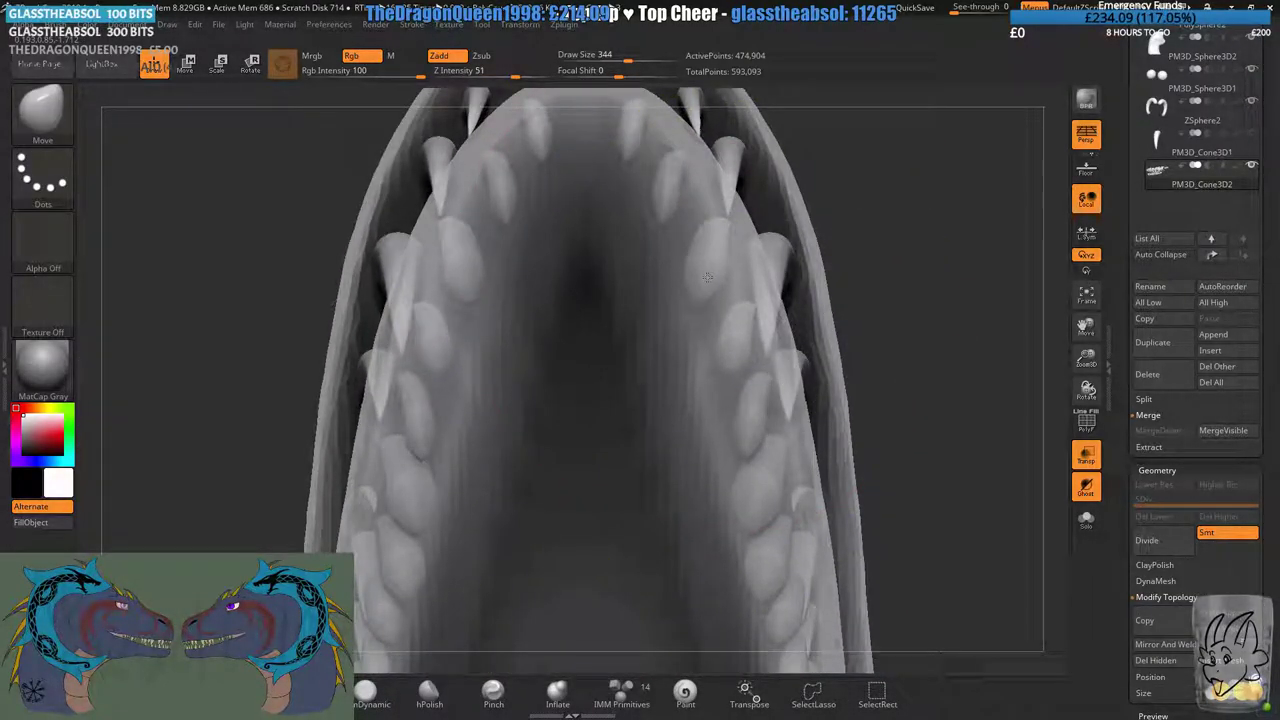
# - Briefly isolate the teeth, restore the full opaque model and examine how the teeth sit in the jaws
pyautogui.click(1086, 520)
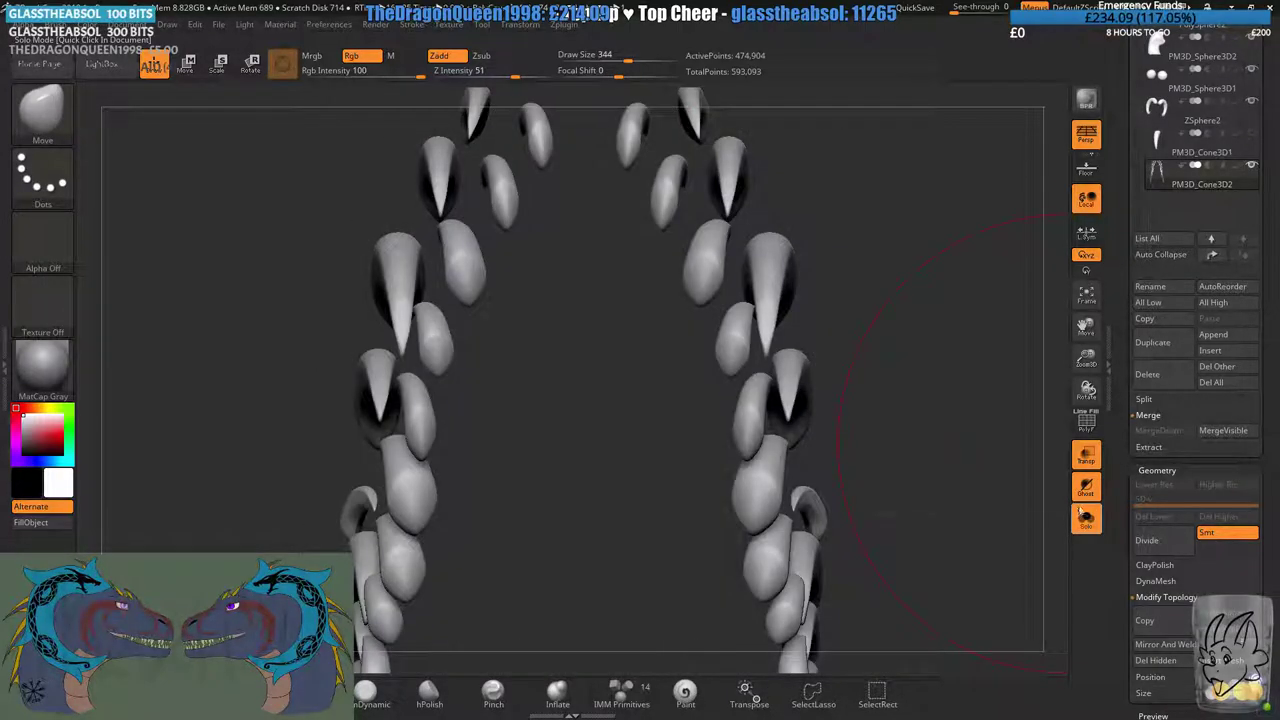
pyautogui.click(1086, 520)
pyautogui.click(1086, 456)
pyautogui.keyDown('alt'); pyautogui.moveTo(800, 330); pyautogui.dragTo(895, 340, button='right'); pyautogui.keyUp('alt')
pyautogui.keyDown('ctrl'); pyautogui.moveTo(895, 340); pyautogui.dragTo(725, 345, button='right'); pyautogui.keyUp('ctrl')
pyautogui.moveTo(470, 330); pyautogui.dragTo(400, 335, button='right')
pyautogui.keyDown('ctrl'); pyautogui.moveTo(800, 440); pyautogui.dragTo(740, 290, button='right'); pyautogui.keyUp('ctrl')
pyautogui.keyDown('alt'); pyautogui.moveTo(1155, 197); pyautogui.dragTo(1048, 192, button='right'); pyautogui.keyUp('alt')
# - Select the lower jaw subtool and set the draw size to 116
pyautogui.moveTo(1125, 222); pyautogui.dragTo(1126, 322)
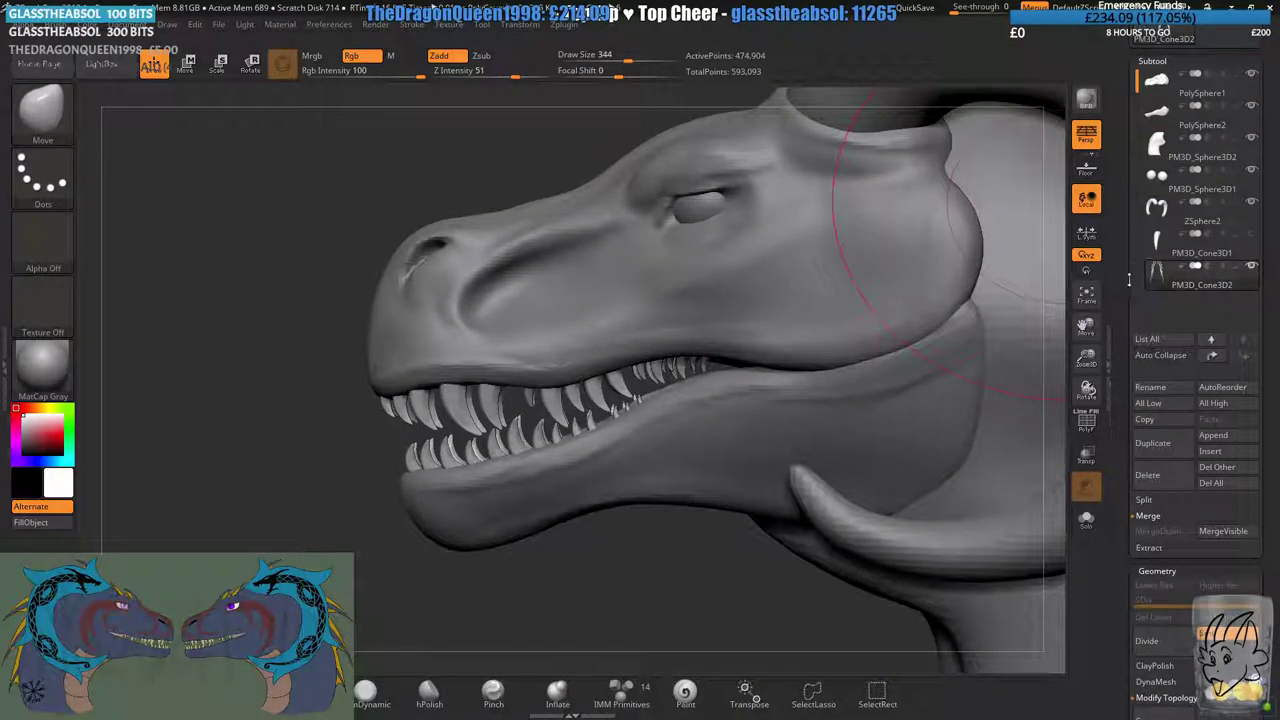
pyautogui.click(1160, 112)
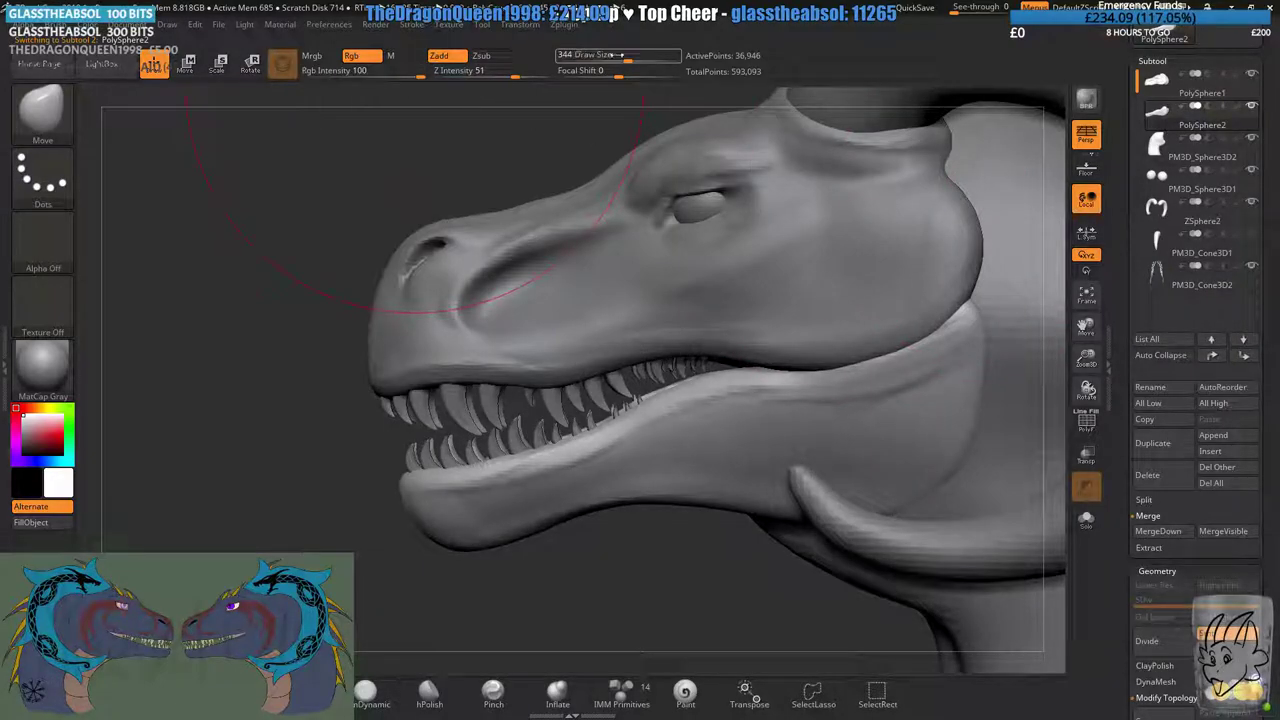
pyautogui.click(600, 60)
# - Try a DamStandard groove along the lower jaw rim beneath the front teeth and undo it
pyautogui.click(301, 692)
pyautogui.keyDown('alt'); pyautogui.moveTo(294, 534); pyautogui.dragTo(530, 456, button='right'); pyautogui.keyUp('alt')
pyautogui.moveTo(530, 456)
pyautogui.keyDown('ctrl'); pyautogui.mouseDown(button='right')
pyautogui.moveTo(532, 520)
pyautogui.moveTo(655, 490)
pyautogui.mouseUp(button='right'); pyautogui.keyUp('ctrl')
pyautogui.moveTo(716, 300)
pyautogui.mouseDown(button='right')
pyautogui.moveTo(765, 318)
pyautogui.moveTo(745, 325)
pyautogui.mouseUp(button='right')
pyautogui.keyDown('alt'); pyautogui.moveTo(745, 325); pyautogui.dragTo(592, 343, button='right'); pyautogui.keyUp('alt')
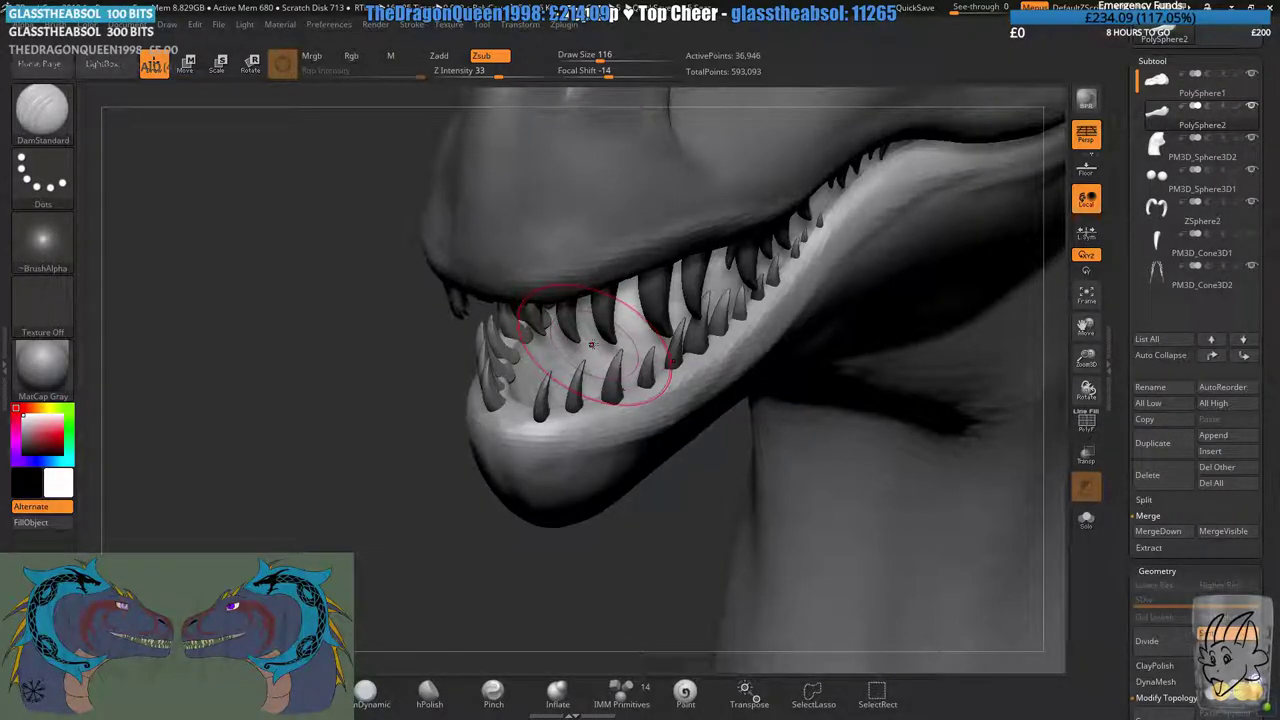
pyautogui.keyDown('ctrl'); pyautogui.moveTo(590, 350); pyautogui.dragTo(560, 420, button='right'); pyautogui.keyUp('ctrl')
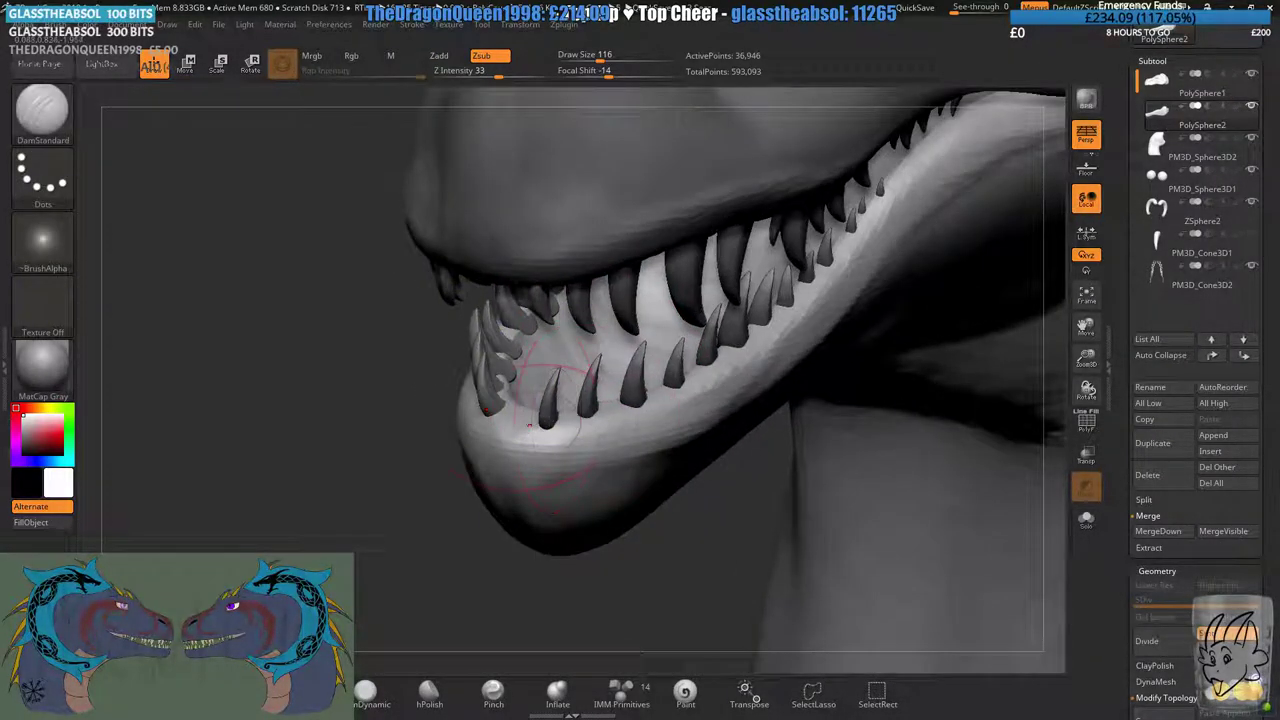
pyautogui.moveTo(508, 450); pyautogui.dragTo(630, 446)
pyautogui.hotkey('ctrl', 'z')
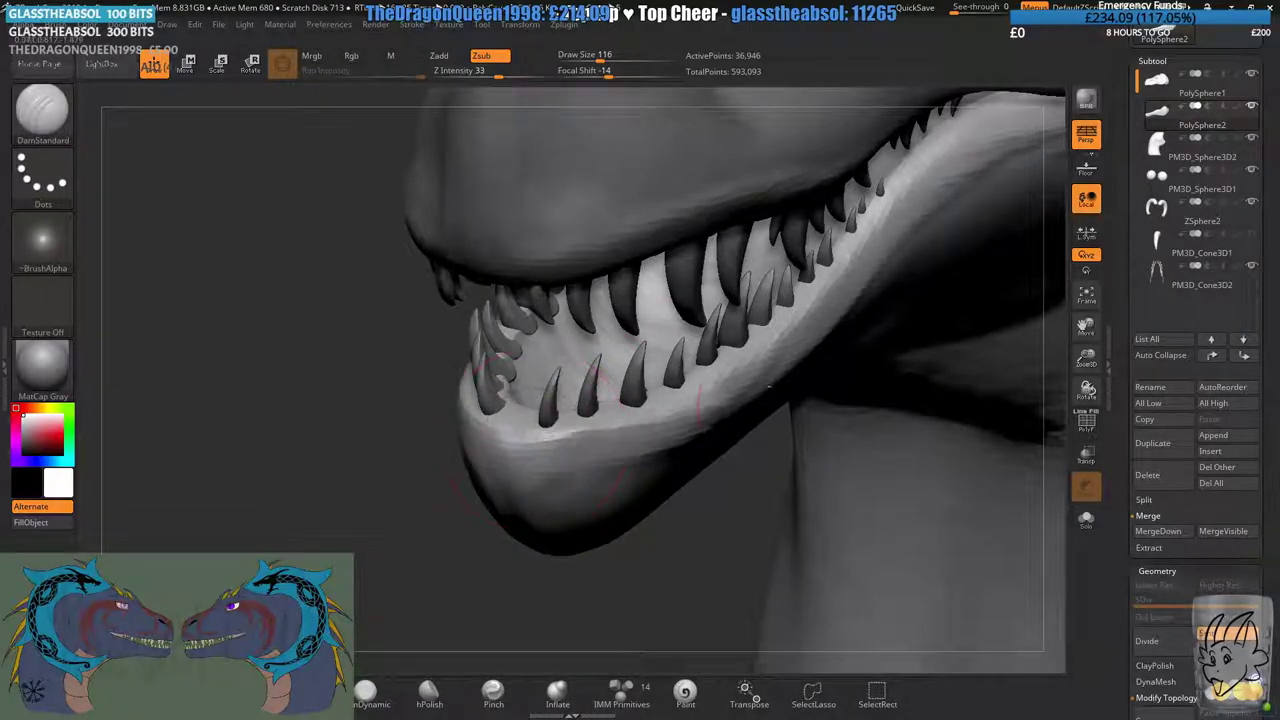
pyautogui.hotkey('ctrl', 'z')
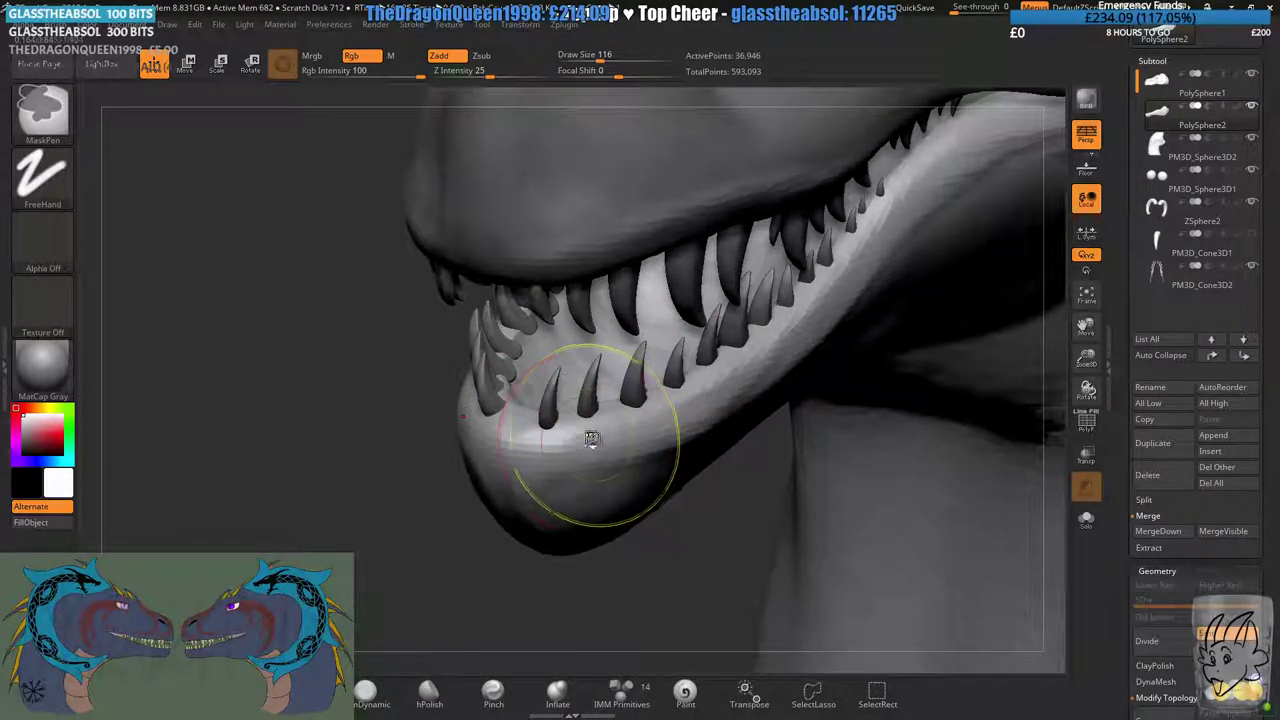
# - Flatten the lower jaw rim outside the teeth with the TrimDynamic brush, from the chin toward the mouth corner
pyautogui.click(382, 691)
pyautogui.moveTo(530, 443); pyautogui.dragTo(588, 448, button='right')
pyautogui.moveTo(574, 424)
pyautogui.mouseDown()
pyautogui.moveTo(486, 404)
pyautogui.moveTo(526, 432)
pyautogui.mouseUp()
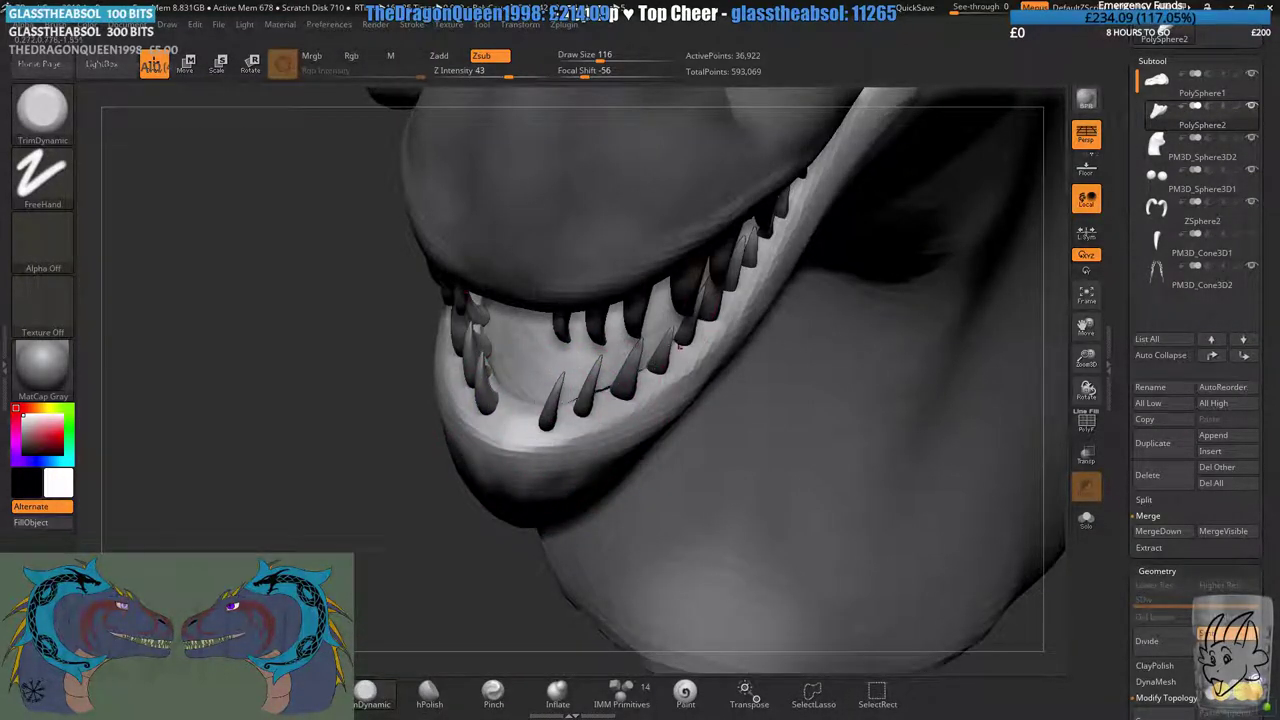
pyautogui.moveTo(727, 292)
pyautogui.mouseDown(button='right')
pyautogui.moveTo(650, 340)
pyautogui.moveTo(612, 388)
pyautogui.moveTo(560, 410)
pyautogui.moveTo(575, 425)
pyautogui.moveTo(614, 340)
pyautogui.moveTo(605, 325)
pyautogui.moveTo(611, 352)
pyautogui.mouseUp(button='right')
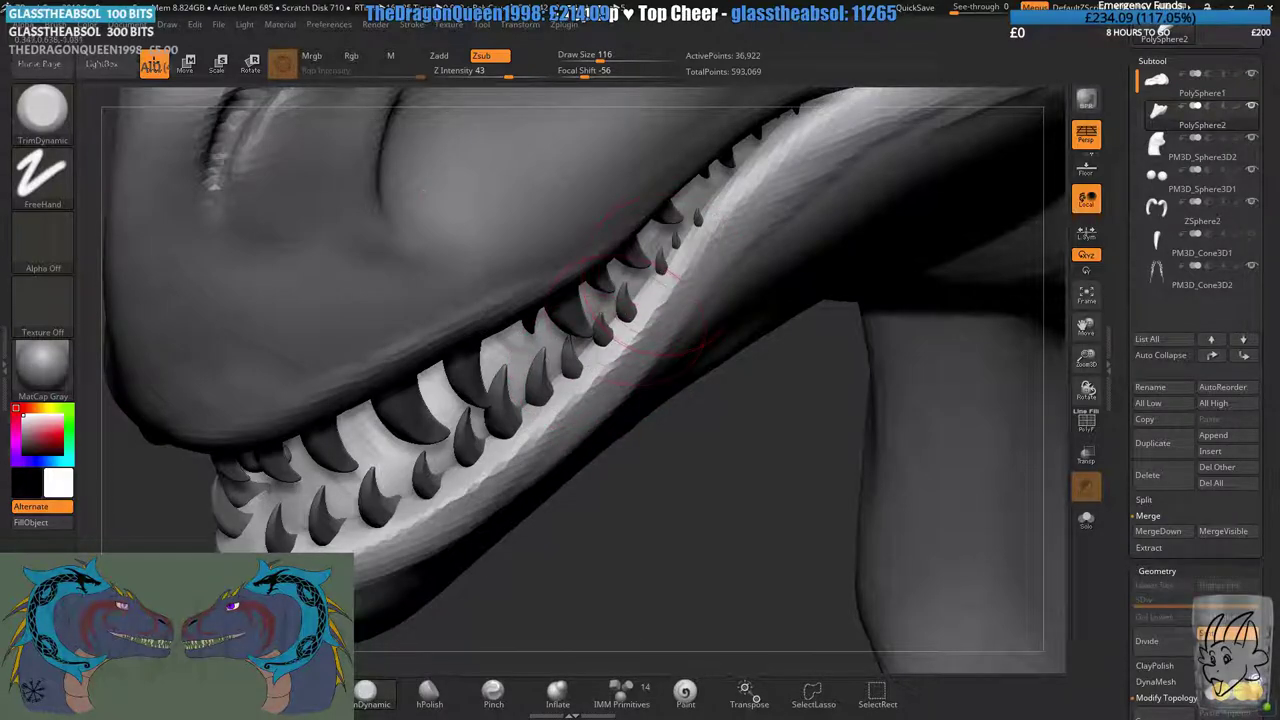
pyautogui.moveTo(700, 262); pyautogui.dragTo(640, 332)
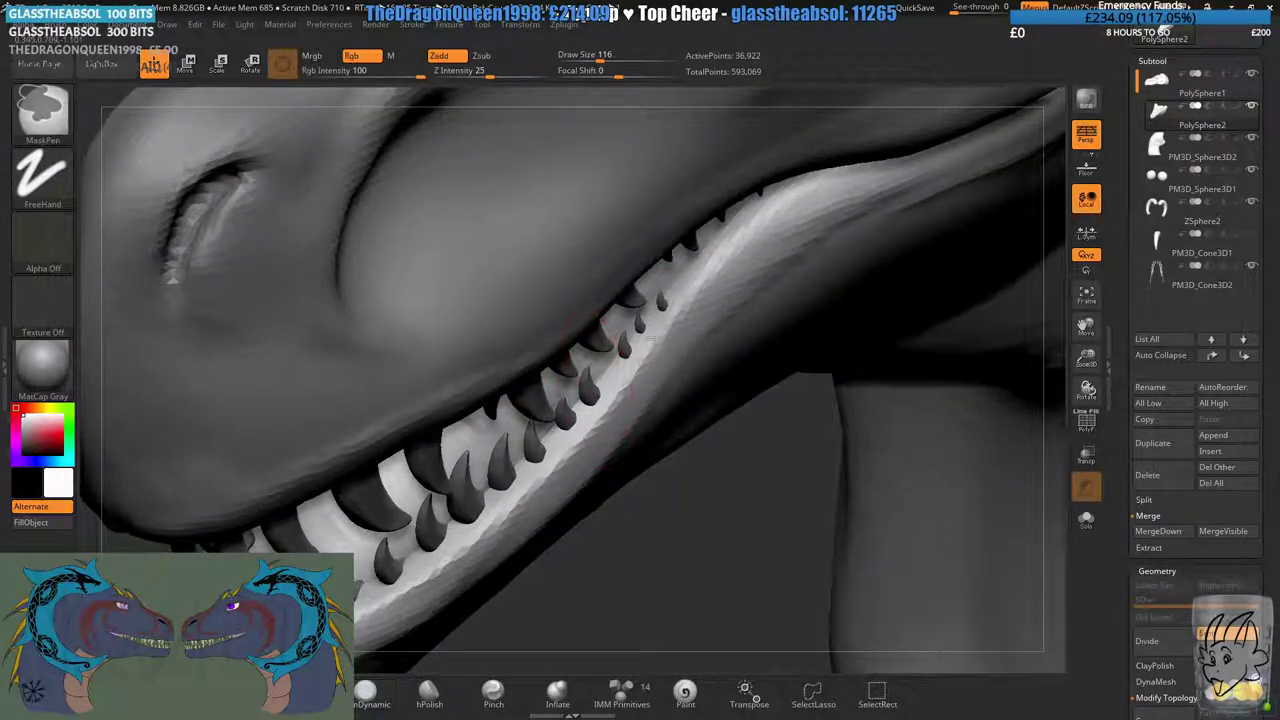
pyautogui.keyDown('ctrl'); pyautogui.moveTo(660, 305); pyautogui.dragTo(334, 533, button='right'); pyautogui.keyUp('ctrl')
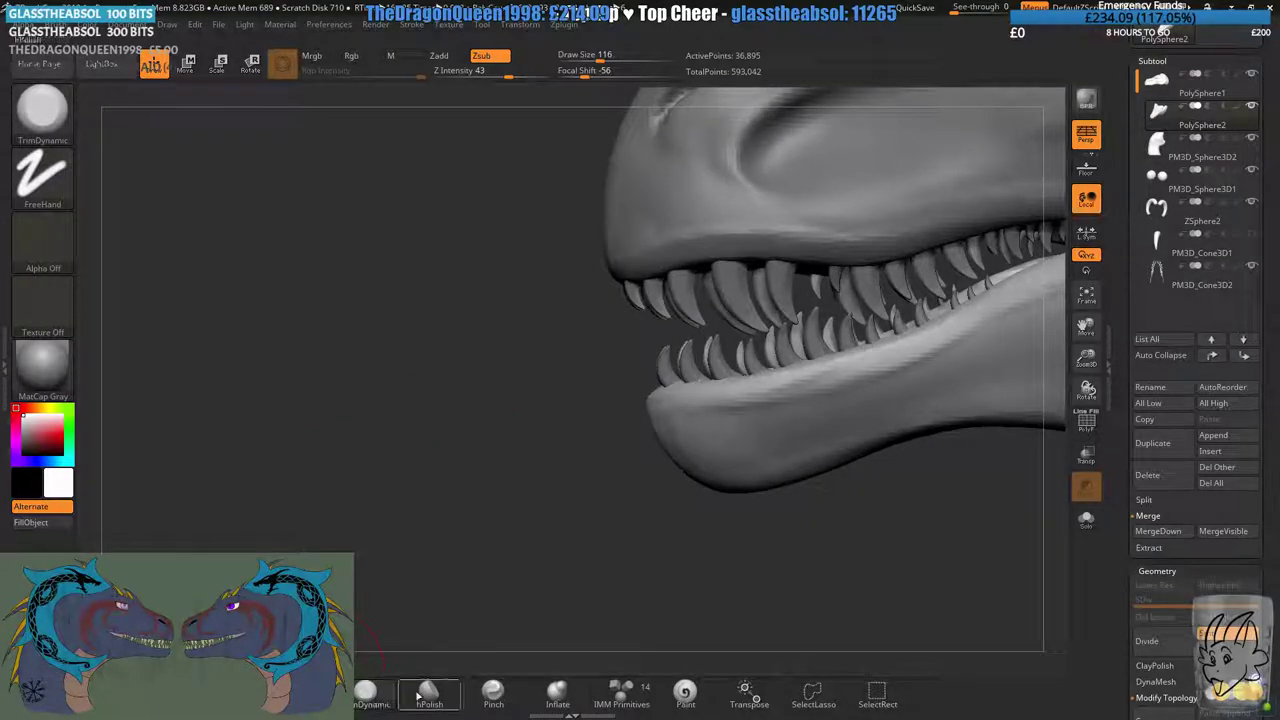
# - Tighten the front rim of the lower jaw beneath the front teeth with the Pinch brush and update the jaw's DynaMesh
pyautogui.click(493, 692)
pyautogui.moveTo(566, 520); pyautogui.dragTo(472, 361)
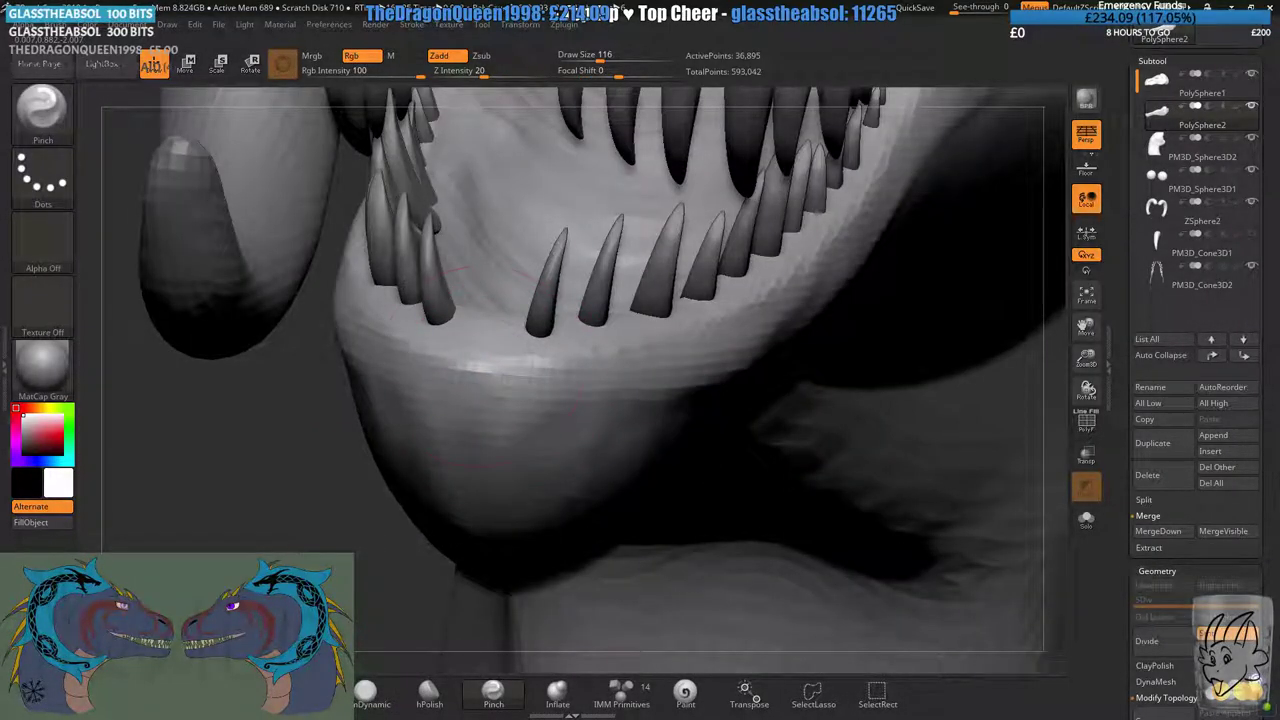
pyautogui.moveTo(633, 366)
pyautogui.mouseDown(button='right')
pyautogui.moveTo(490, 350)
pyautogui.moveTo(570, 400)
pyautogui.mouseUp(button='right')
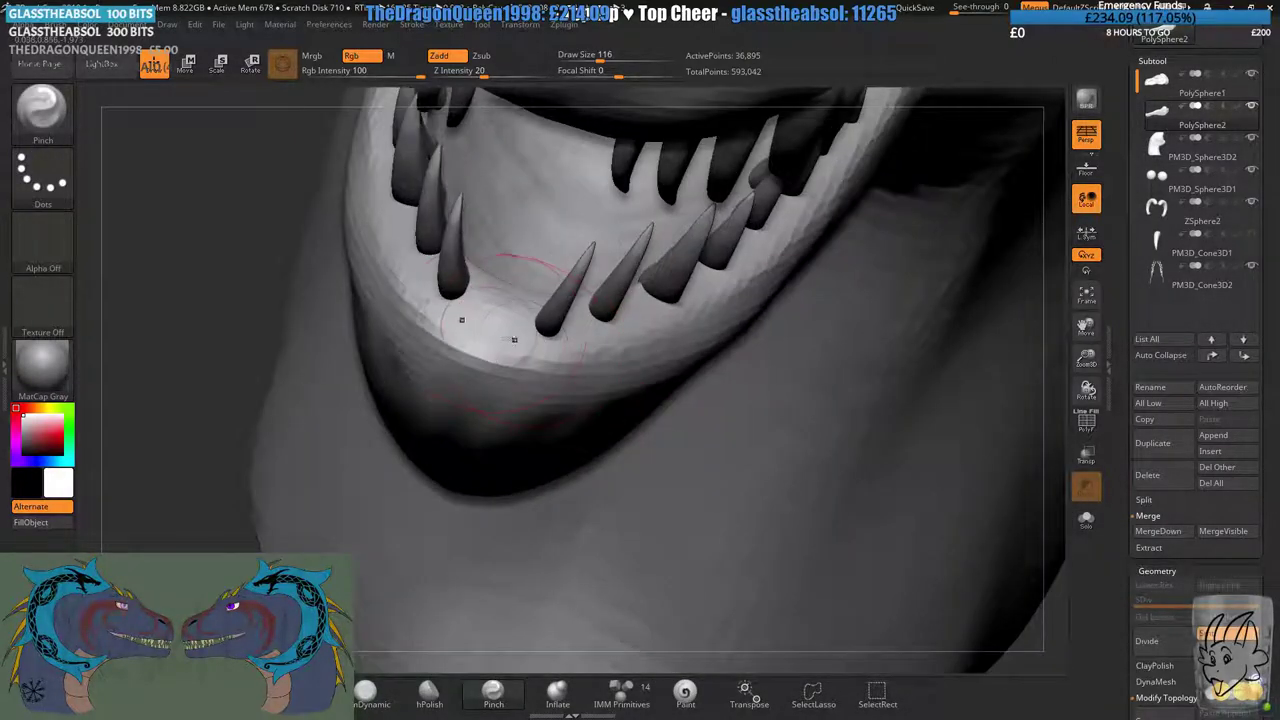
pyautogui.moveTo(449, 338)
pyautogui.mouseDown()
pyautogui.moveTo(425, 312)
pyautogui.moveTo(443, 328)
pyautogui.mouseUp()
pyautogui.moveTo(845, 215); pyautogui.dragTo(623, 366)
pyautogui.moveTo(178, 438)
pyautogui.keyDown('ctrl'); pyautogui.mouseDown()
pyautogui.moveTo(330, 432)
pyautogui.moveTo(215, 428)
pyautogui.moveTo(300, 380)
pyautogui.mouseUp(); pyautogui.keyUp('ctrl')
# - Push the front of the chin inward into a backward slope with the Move brush at draw size 149, checking the head's profile
pyautogui.press('b')
pyautogui.press('m')
pyautogui.press('v')
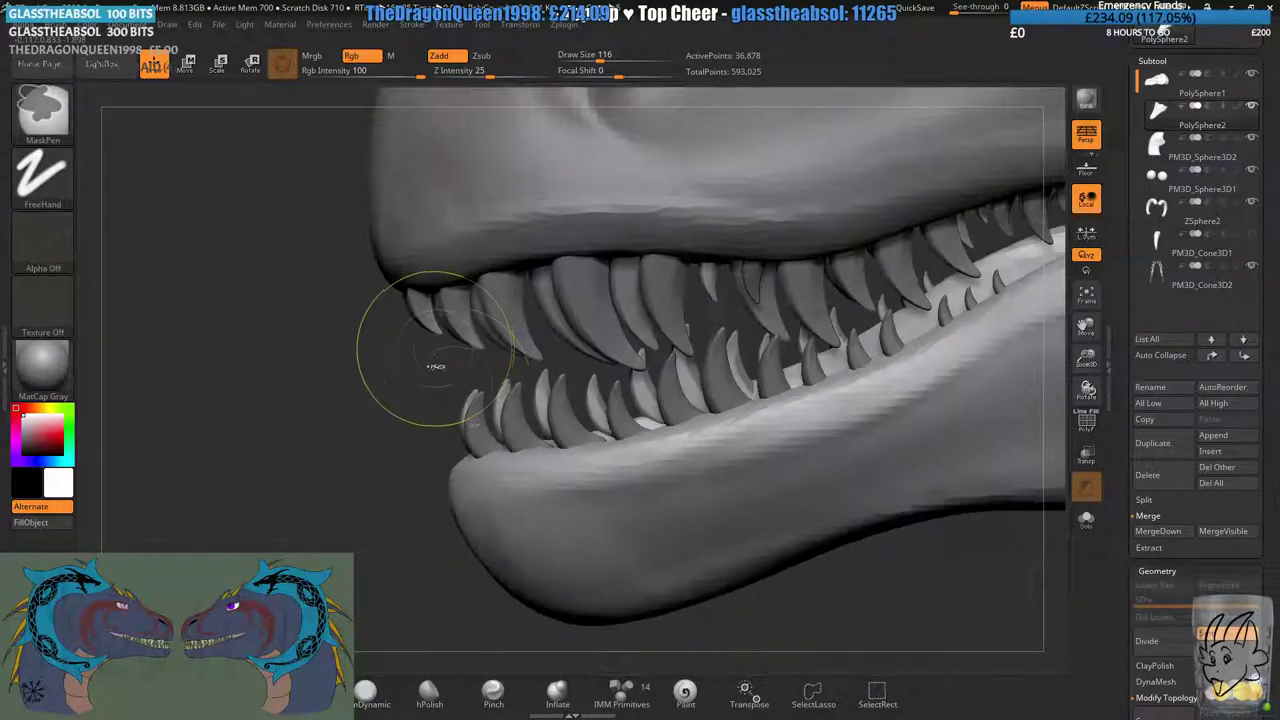
pyautogui.keyDown('alt'); pyautogui.moveTo(434, 366); pyautogui.dragTo(408, 304); pyautogui.keyUp('alt')
pyautogui.moveTo(600, 60); pyautogui.dragTo(604, 60)
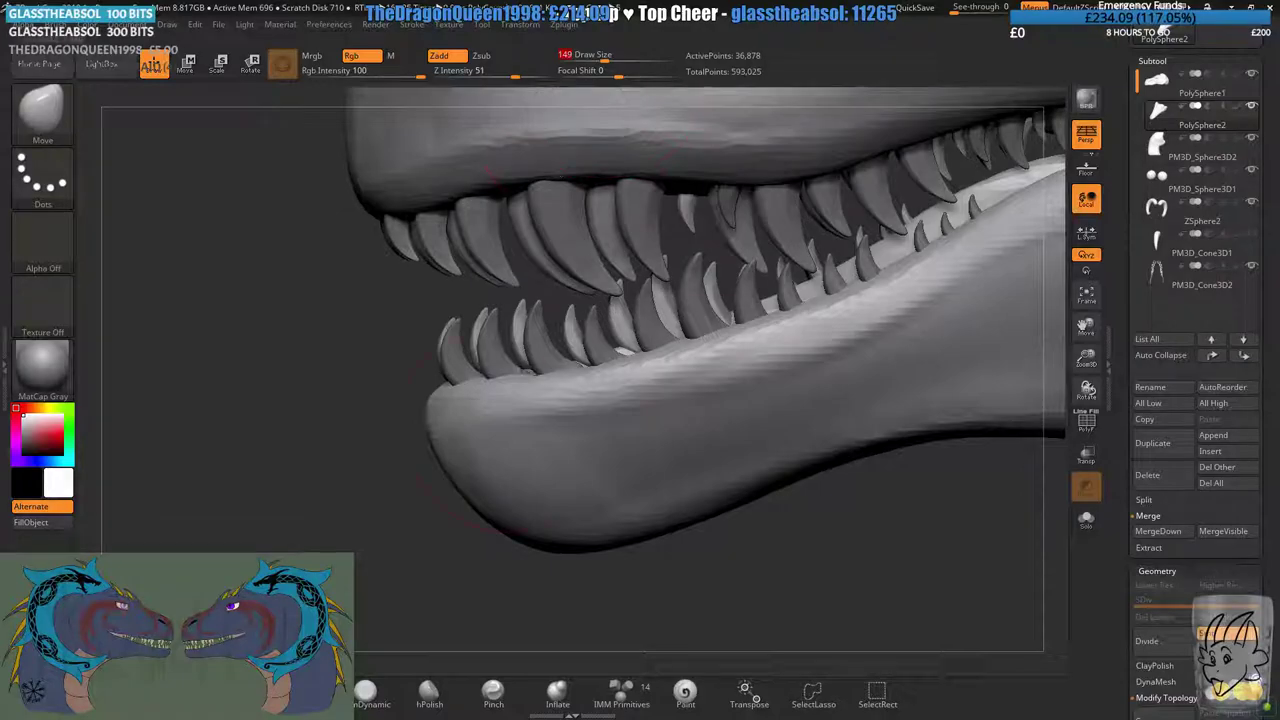
pyautogui.moveTo(437, 430); pyautogui.dragTo(490, 505)
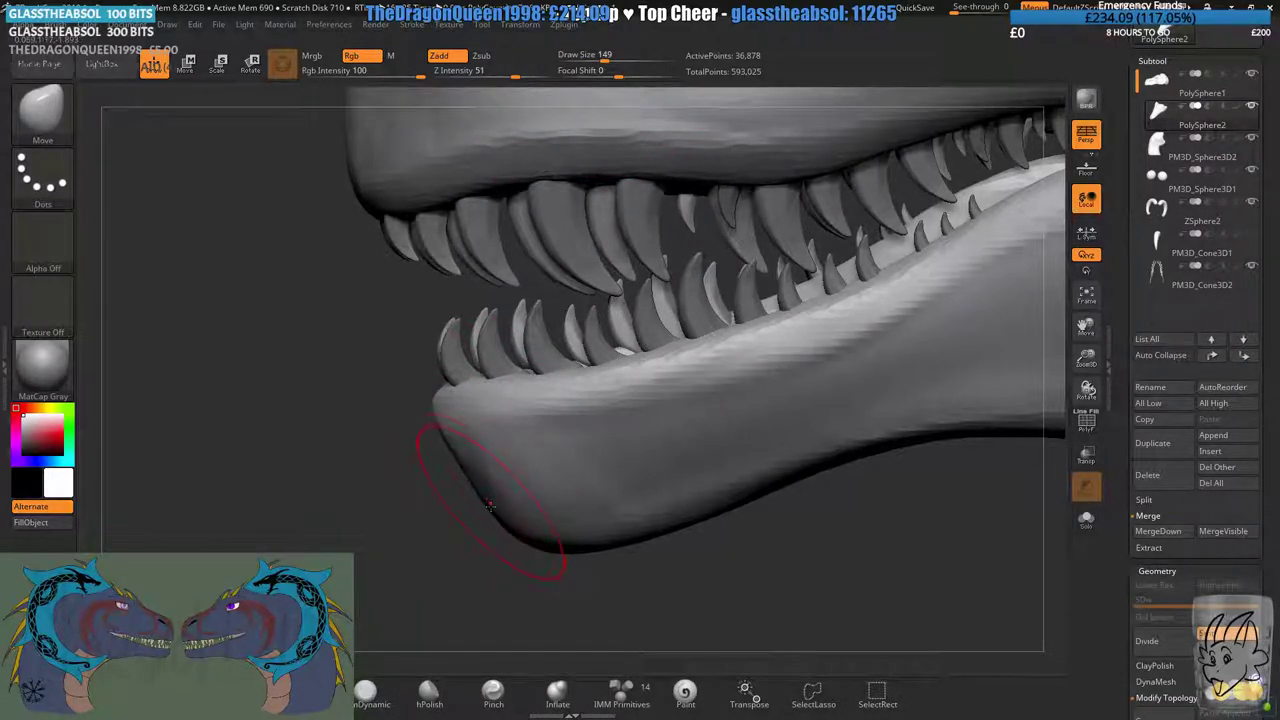
pyautogui.moveTo(608, 586)
pyautogui.keyDown('alt'); pyautogui.mouseDown(button='right')
pyautogui.moveTo(600, 523)
pyautogui.moveTo(620, 431)
pyautogui.mouseUp(button='right'); pyautogui.keyUp('alt')
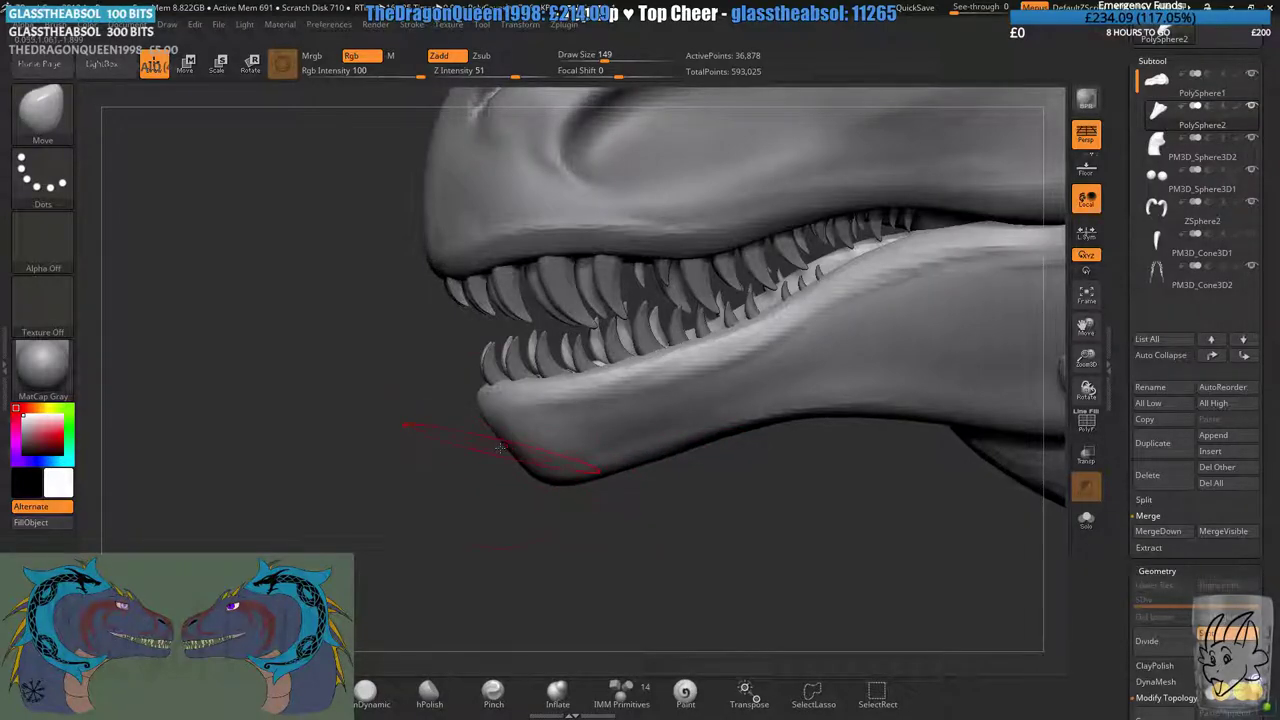
pyautogui.keyDown('ctrl'); pyautogui.moveTo(500, 447); pyautogui.dragTo(497, 466, button='right'); pyautogui.keyUp('ctrl')
pyautogui.keyDown('ctrl'); pyautogui.moveTo(488, 534); pyautogui.dragTo(491, 473, button='right'); pyautogui.keyUp('ctrl')
pyautogui.moveTo(490, 473); pyautogui.dragTo(590, 548)
pyautogui.moveTo(300, 410)
pyautogui.mouseDown(button='right')
pyautogui.moveTo(440, 400)
pyautogui.moveTo(591, 463)
pyautogui.moveTo(600, 537)
pyautogui.moveTo(560, 465)
pyautogui.moveTo(569, 437)
pyautogui.mouseUp(button='right')
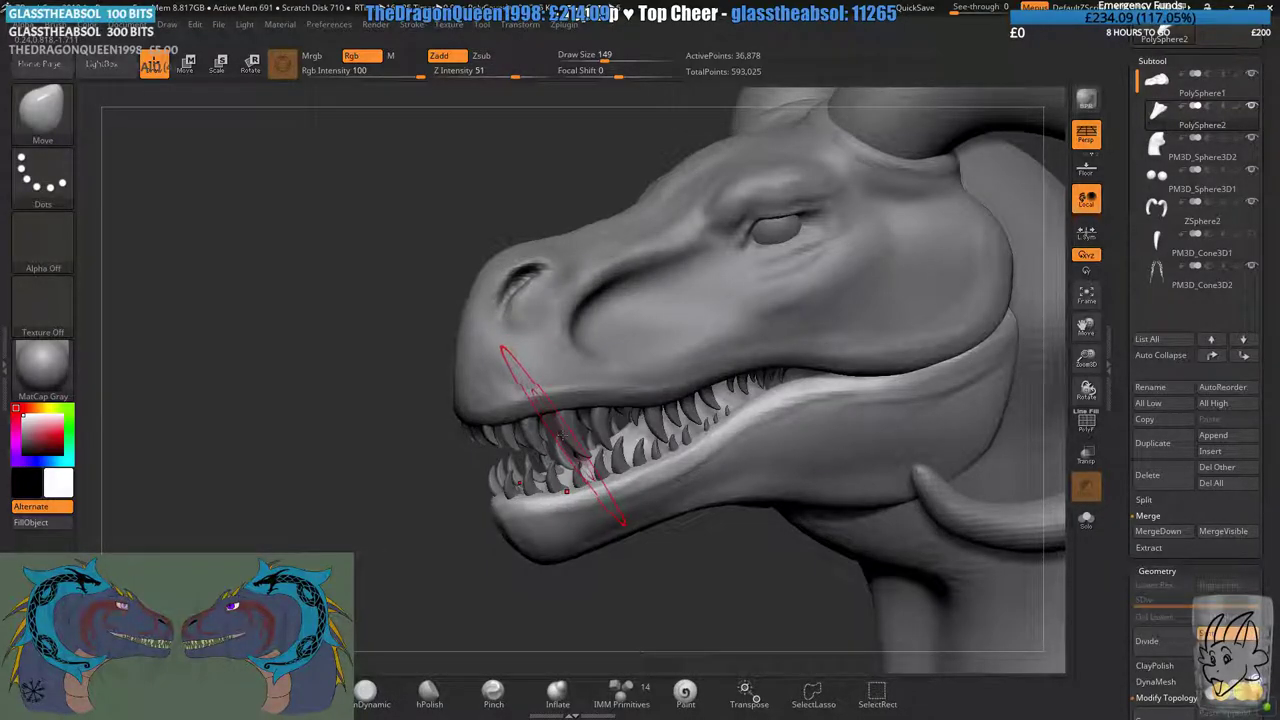
pyautogui.keyDown('alt'); pyautogui.moveTo(600, 451); pyautogui.dragTo(567, 428, button='right'); pyautogui.keyUp('alt')
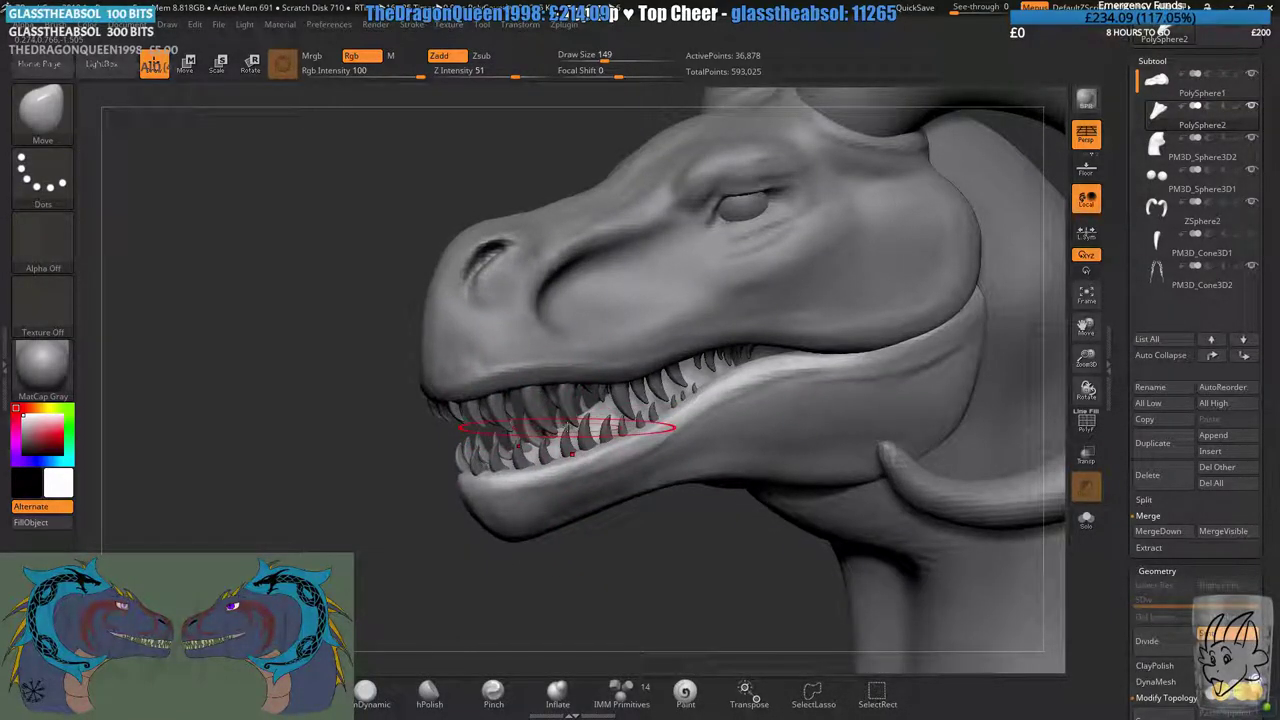
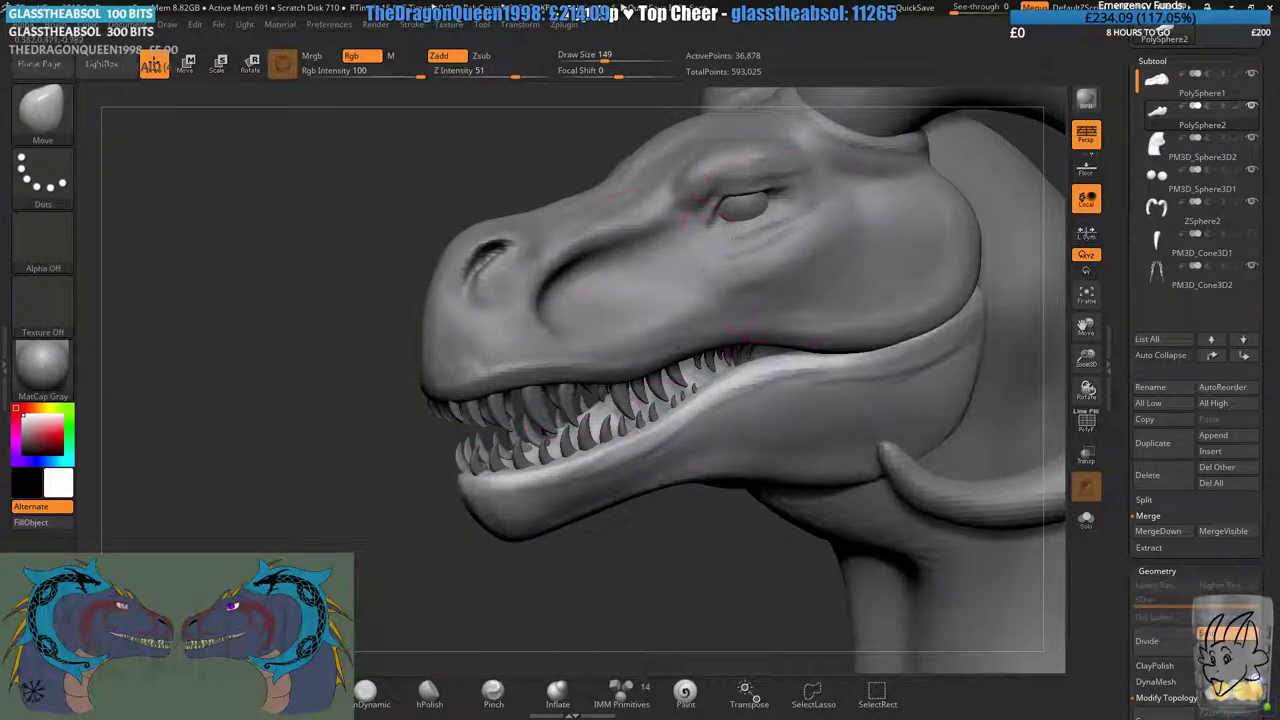
# - Make the PM3D_Sphere3D1 eyeball subtool active and frame the eye area of the head
pyautogui.moveTo(696, 447)
pyautogui.keyDown('alt'); pyautogui.mouseDown(button='right')
pyautogui.moveTo(659, 408)
pyautogui.moveTo(636, 339)
pyautogui.moveTo(960, 325)
pyautogui.moveTo(668, 336)
pyautogui.mouseUp(button='right'); pyautogui.keyUp('alt')
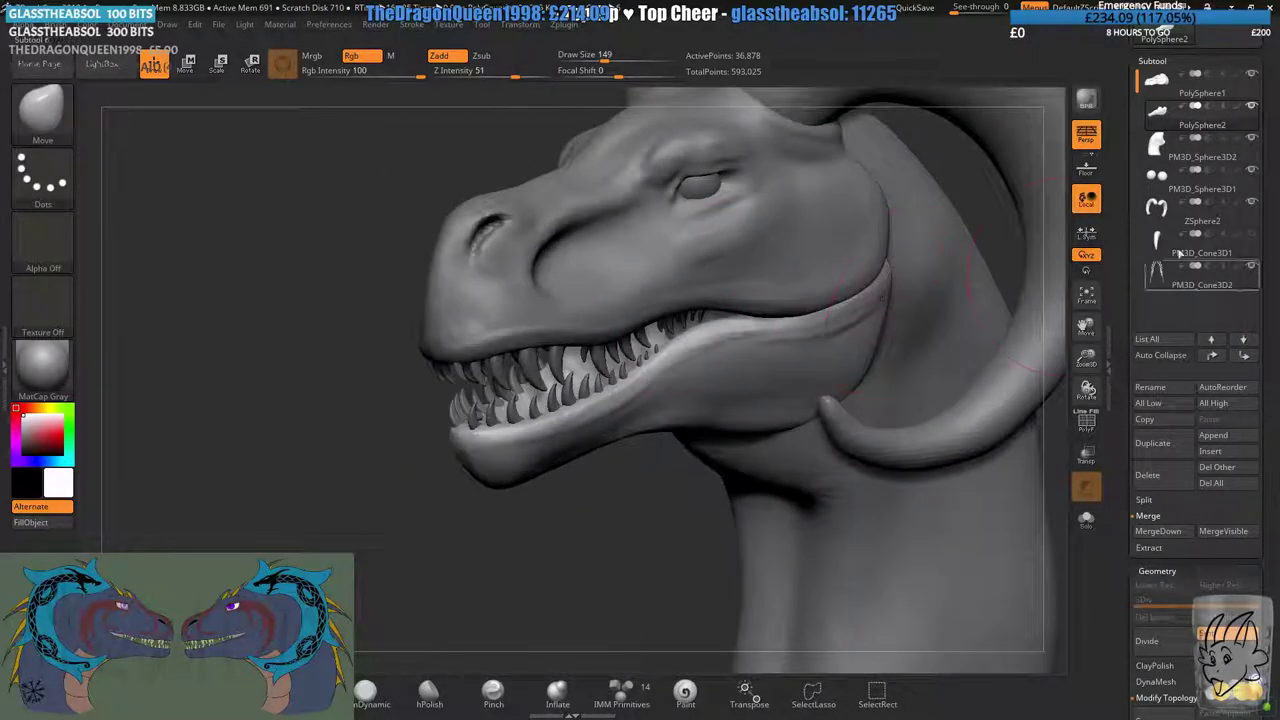
pyautogui.click(1113, 224)
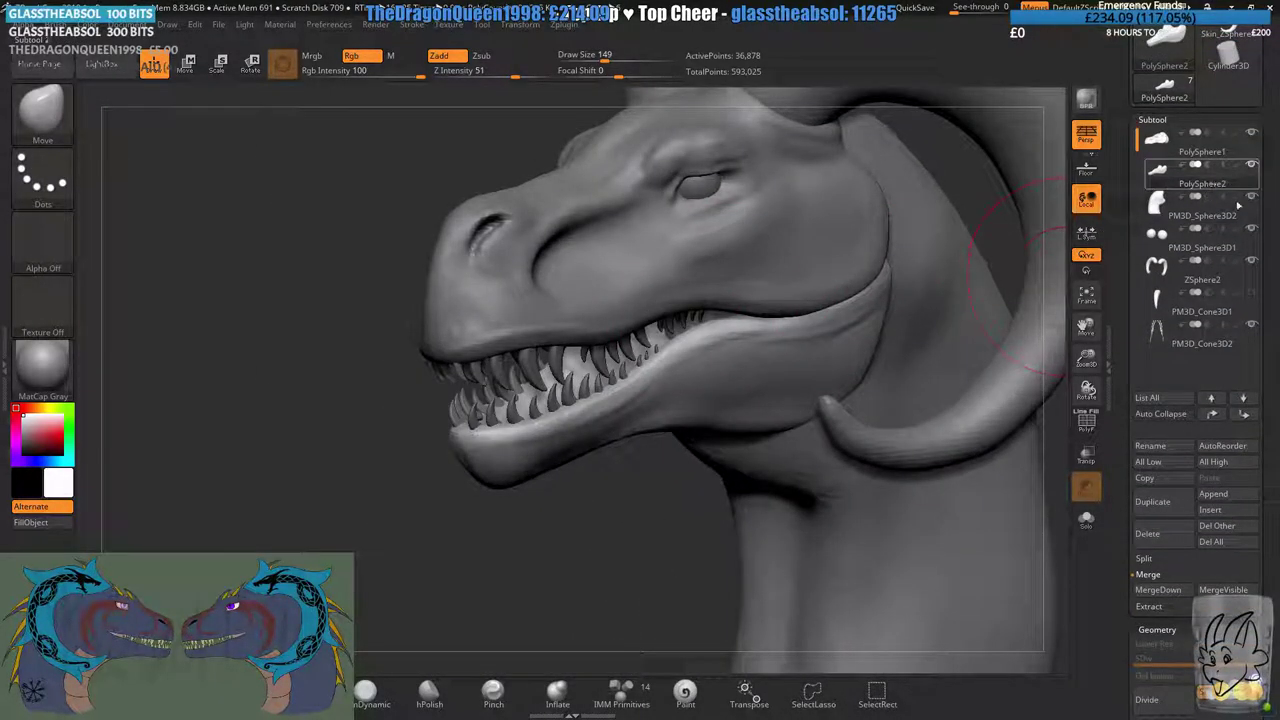
pyautogui.click(1160, 236)
pyautogui.keyDown('alt'); pyautogui.moveTo(668, 195); pyautogui.dragTo(750, 264, button='right'); pyautogui.keyUp('alt')
pyautogui.keyDown('ctrl'); pyautogui.moveTo(750, 264); pyautogui.dragTo(728, 360, button='right'); pyautogui.keyUp('ctrl')
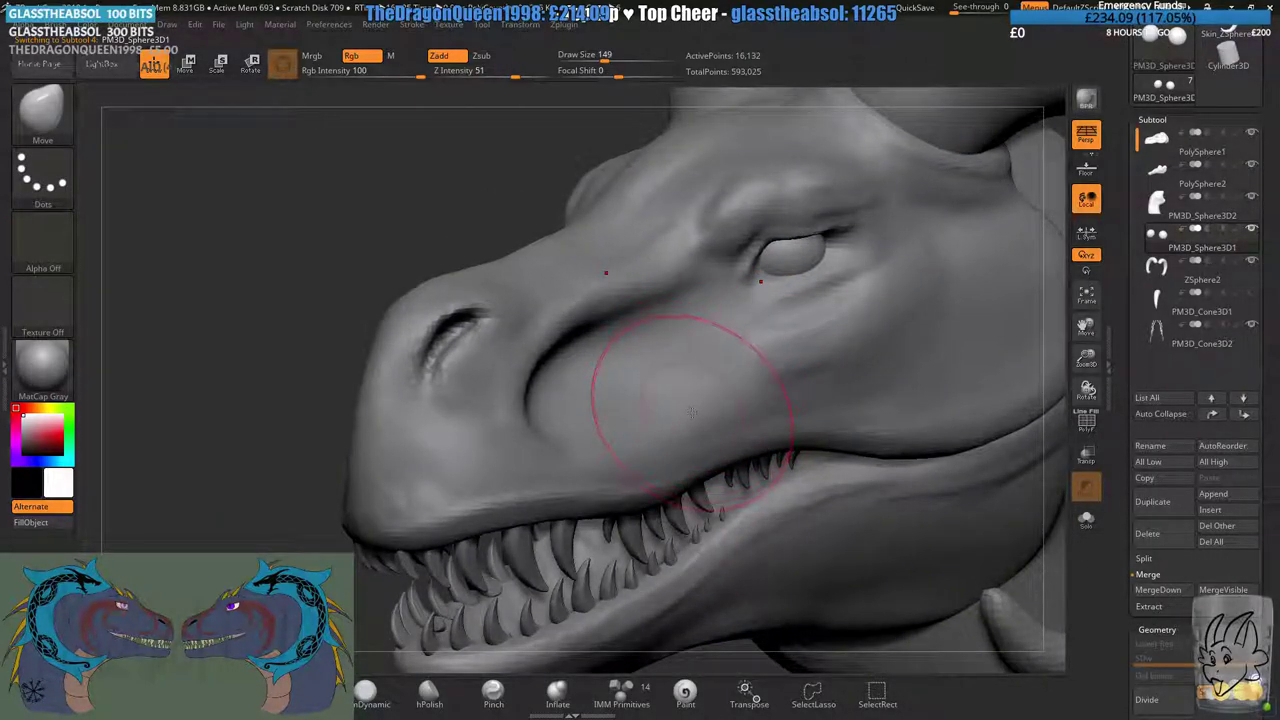
# - Examine how the eyeball sits between the eyelids from the side, front and close up
pyautogui.moveTo(685, 408); pyautogui.dragTo(673, 384, button='right')
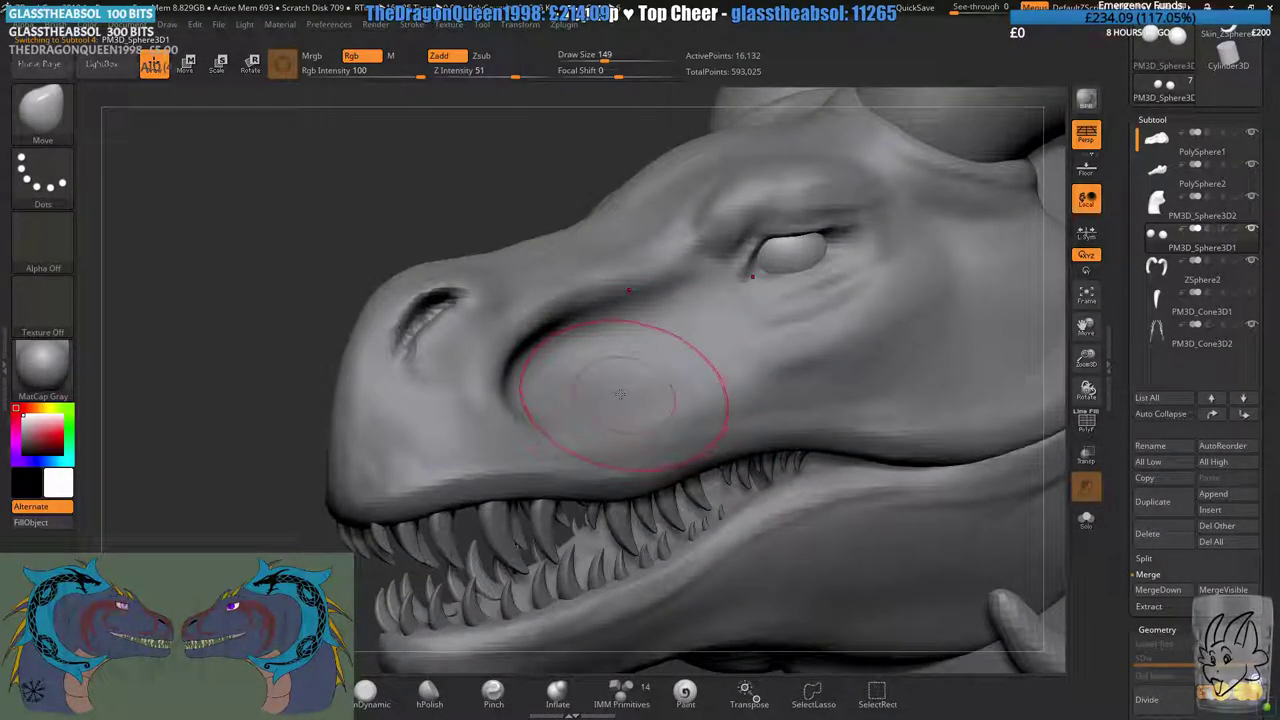
pyautogui.keyDown('alt'); pyautogui.moveTo(538, 400); pyautogui.dragTo(424, 460, button='right'); pyautogui.keyUp('alt')
pyautogui.keyDown('ctrl'); pyautogui.moveTo(424, 460); pyautogui.dragTo(428, 532, button='right'); pyautogui.keyUp('ctrl')
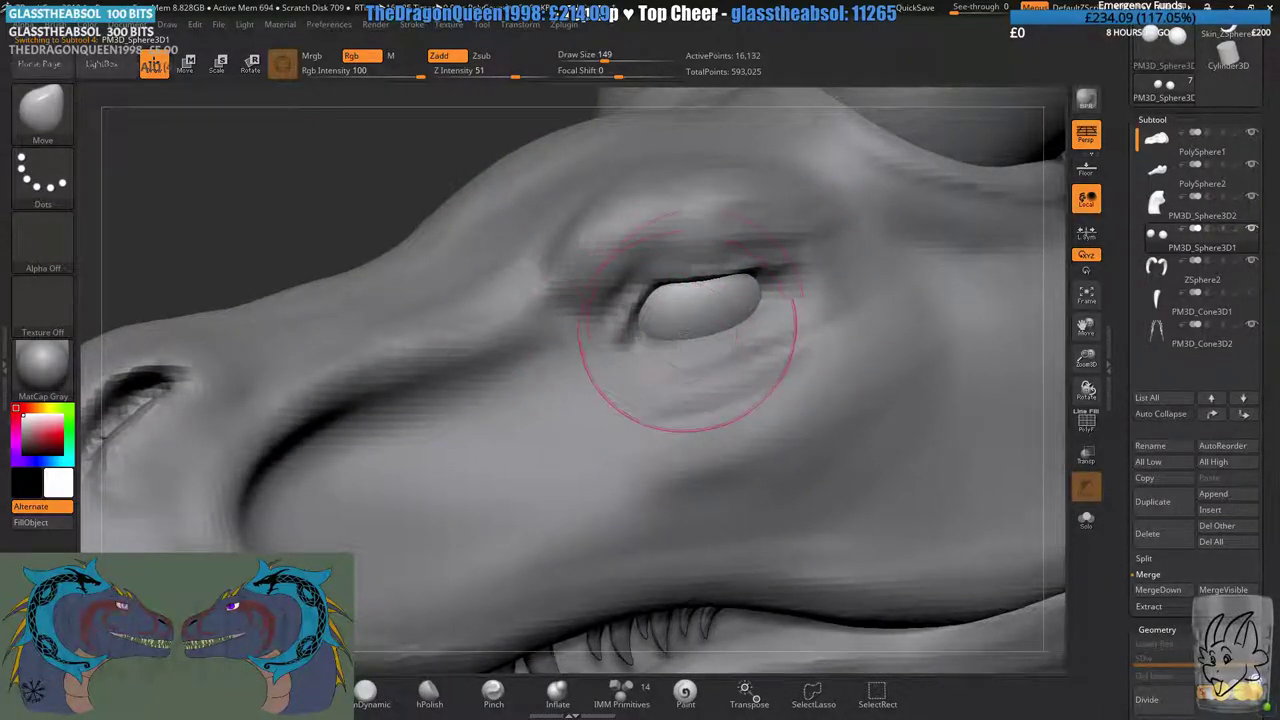
pyautogui.moveTo(657, 330)
pyautogui.mouseDown(button='right')
pyautogui.moveTo(693, 305)
pyautogui.moveTo(714, 243)
pyautogui.moveTo(697, 294)
pyautogui.mouseUp(button='right')
pyautogui.moveTo(678, 342); pyautogui.dragTo(744, 259, button='right')
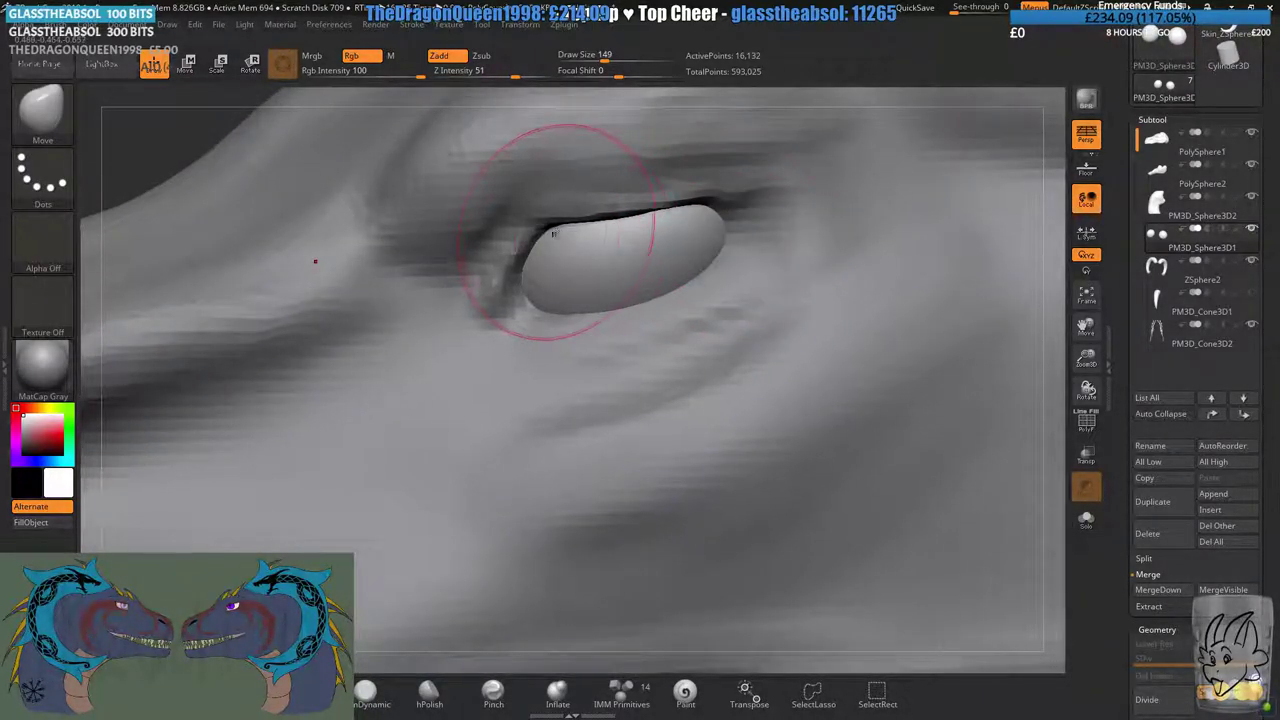
pyautogui.moveTo(557, 214)
pyautogui.mouseDown(button='right')
pyautogui.moveTo(560, 226)
pyautogui.moveTo(612, 224)
pyautogui.moveTo(628, 210)
pyautogui.moveTo(636, 300)
pyautogui.mouseUp(button='right')
pyautogui.moveTo(643, 253); pyautogui.dragTo(622, 268, button='right')
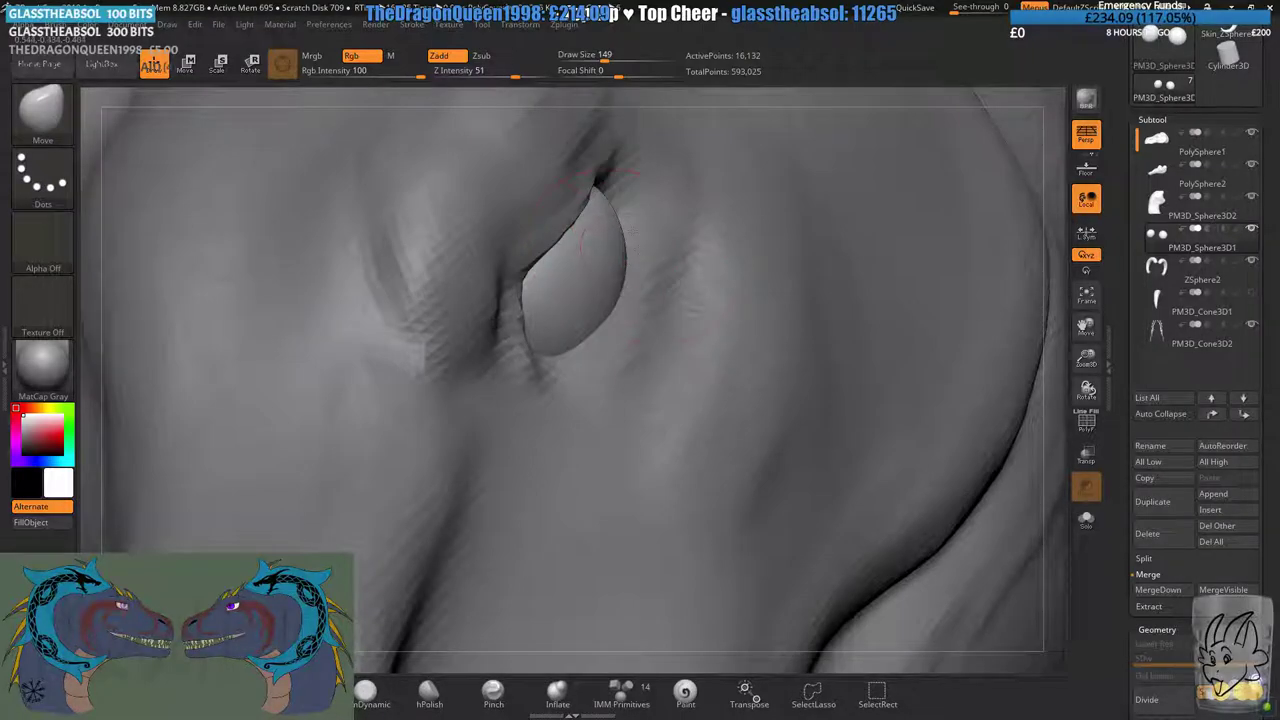
pyautogui.moveTo(608, 212); pyautogui.dragTo(610, 205, button='right')
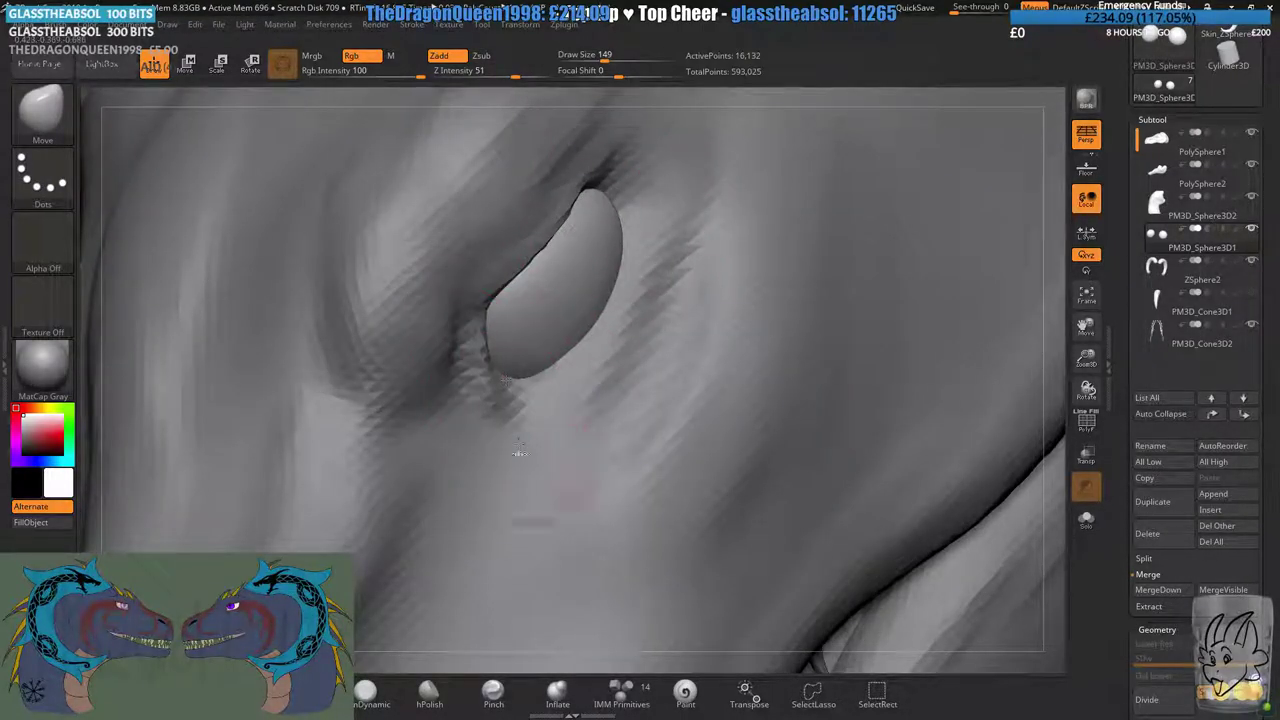
pyautogui.moveTo(519, 452)
pyautogui.keyDown('ctrl'); pyautogui.mouseDown(button='right')
pyautogui.moveTo(483, 398)
pyautogui.moveTo(508, 368)
pyautogui.moveTo(610, 330)
pyautogui.moveTo(493, 285)
pyautogui.moveTo(1000, 250)
pyautogui.mouseUp(button='right'); pyautogui.keyUp('ctrl')
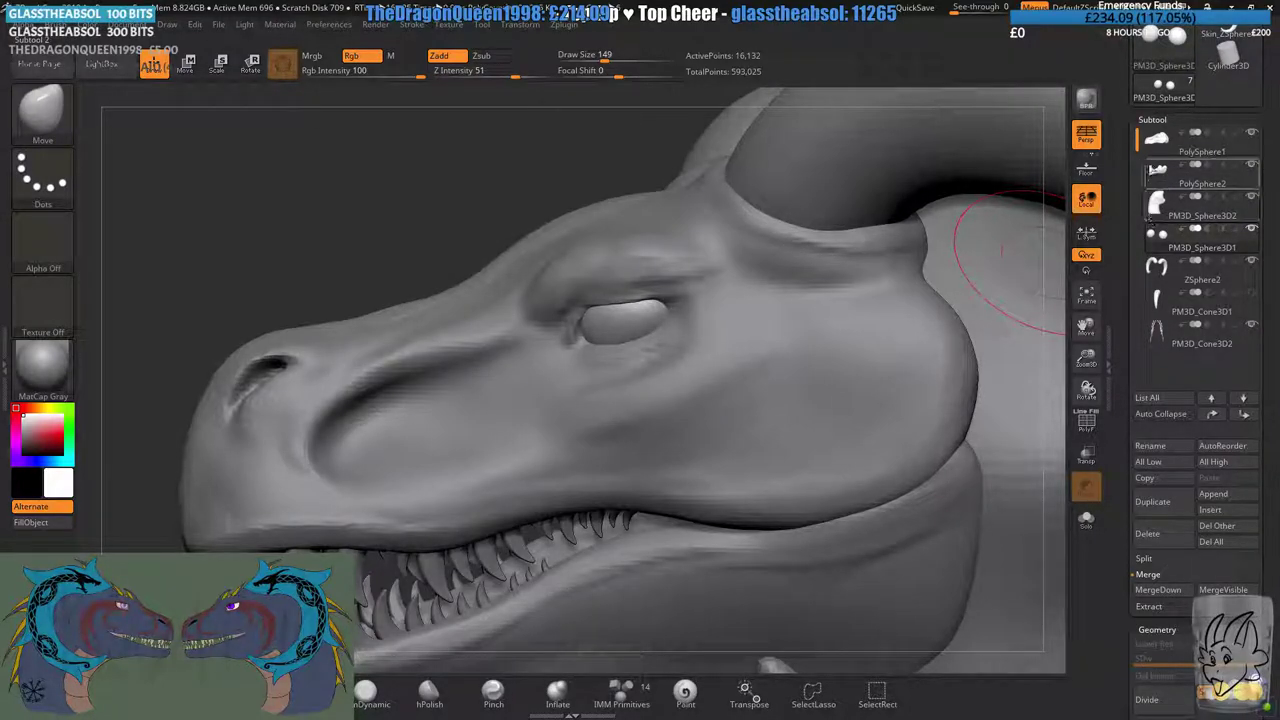
# - On the PolySphere1 head, carve creases along the upper eyelid and the eye's inner corner using DamStandard at draw size 120
pyautogui.click(1180, 148)
pyautogui.moveTo(560, 260)
pyautogui.keyDown('ctrl'); pyautogui.mouseDown(button='right')
pyautogui.moveTo(590, 345)
pyautogui.moveTo(352, 443)
pyautogui.mouseUp(button='right'); pyautogui.keyUp('ctrl')
pyautogui.press('b')
pyautogui.press('d')
pyautogui.press('s')
pyautogui.moveTo(605, 58); pyautogui.dragTo(600, 58)
pyautogui.keyDown('alt'); pyautogui.moveTo(665, 205); pyautogui.dragTo(578, 210, button='right'); pyautogui.keyUp('alt')
pyautogui.keyDown('ctrl'); pyautogui.moveTo(578, 210); pyautogui.dragTo(584, 262, button='right'); pyautogui.keyUp('ctrl')
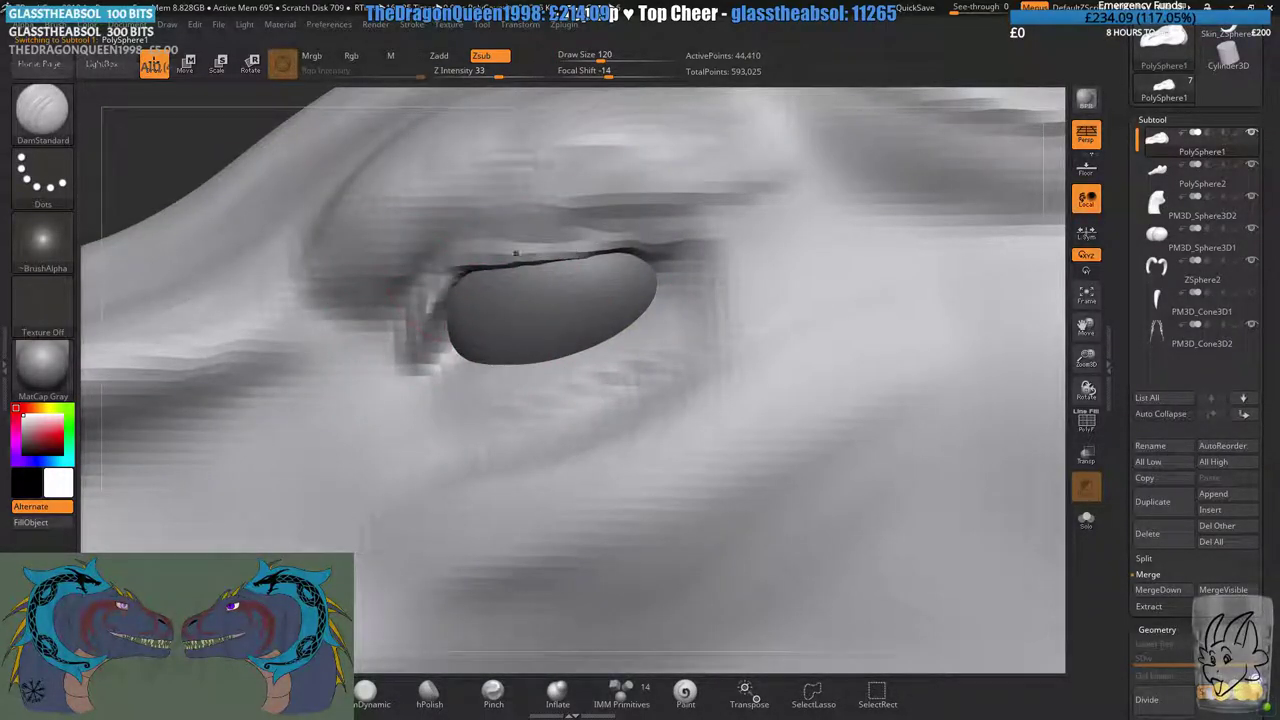
pyautogui.moveTo(516, 253); pyautogui.dragTo(645, 238)
pyautogui.moveTo(534, 363); pyautogui.dragTo(537, 337, button='right')
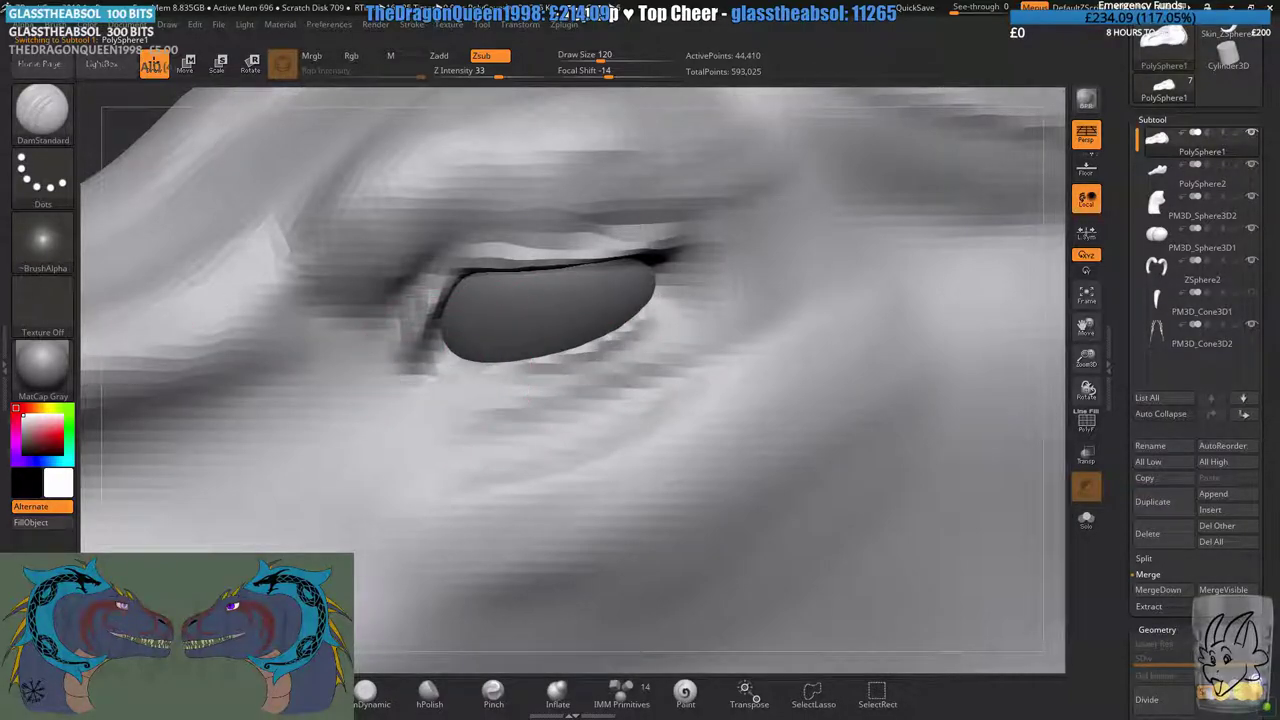
pyautogui.moveTo(446, 345); pyautogui.dragTo(434, 371)
# - Pull the lower eyelid's edge near the eye's outer corner into shape using the Move brush at draw size 145
pyautogui.moveTo(666, 271)
pyautogui.keyDown('ctrl'); pyautogui.mouseDown(button='right')
pyautogui.moveTo(521, 372)
pyautogui.moveTo(378, 666)
pyautogui.mouseUp(button='right'); pyautogui.keyUp('ctrl')
pyautogui.click(308, 693)
pyautogui.keyDown('ctrl'); pyautogui.moveTo(514, 415); pyautogui.dragTo(527, 88, button='right'); pyautogui.keyUp('ctrl')
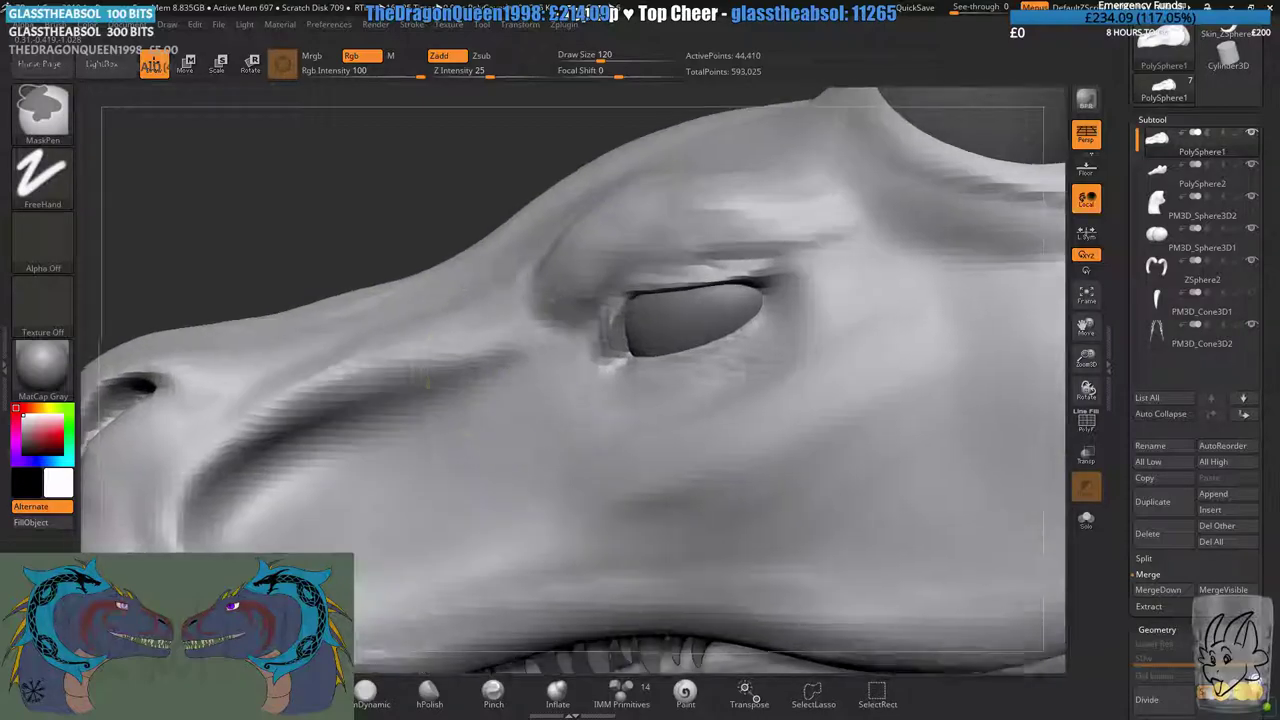
pyautogui.keyDown('ctrl'); pyautogui.moveTo(718, 388); pyautogui.dragTo(714, 346, button='right'); pyautogui.keyUp('ctrl')
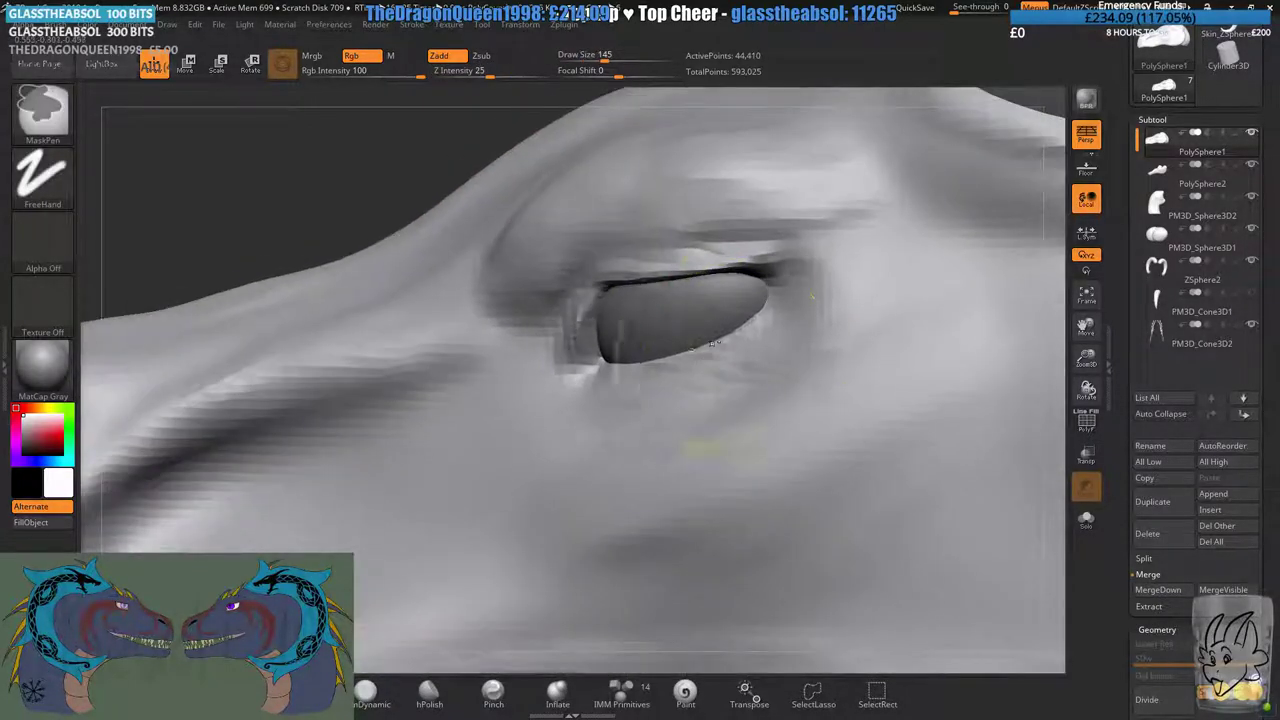
pyautogui.moveTo(716, 338)
pyautogui.mouseDown()
pyautogui.moveTo(724, 350)
pyautogui.moveTo(761, 330)
pyautogui.mouseUp()
pyautogui.moveTo(736, 335)
pyautogui.mouseDown(button='right')
pyautogui.moveTo(770, 345)
pyautogui.moveTo(726, 343)
pyautogui.moveTo(778, 342)
pyautogui.mouseUp(button='right')
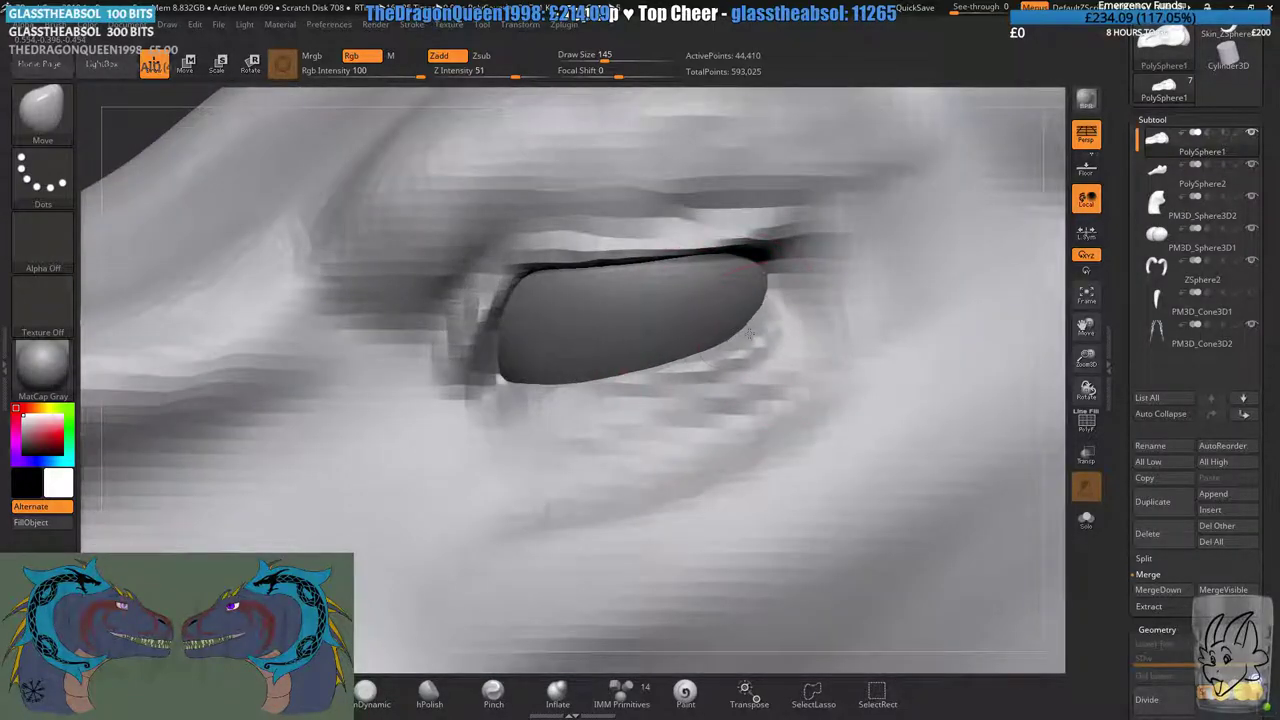
pyautogui.moveTo(752, 298); pyautogui.dragTo(772, 292, button='right')
pyautogui.keyDown('ctrl'); pyautogui.moveTo(640, 250); pyautogui.dragTo(624, 276, button='right'); pyautogui.keyUp('ctrl')
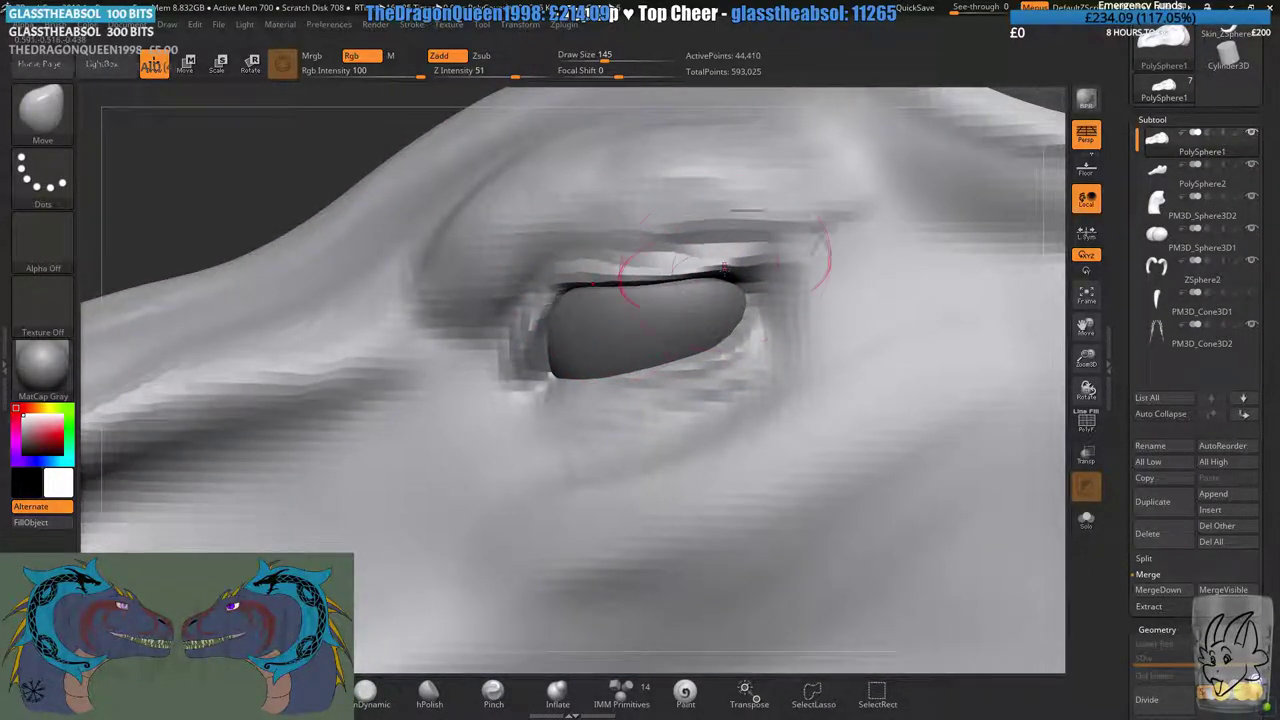
pyautogui.moveTo(724, 324)
pyautogui.keyDown('ctrl'); pyautogui.mouseDown(button='right')
pyautogui.moveTo(668, 328)
pyautogui.moveTo(434, 245)
pyautogui.moveTo(586, 150)
pyautogui.moveTo(580, 237)
pyautogui.mouseUp(button='right'); pyautogui.keyUp('ctrl')
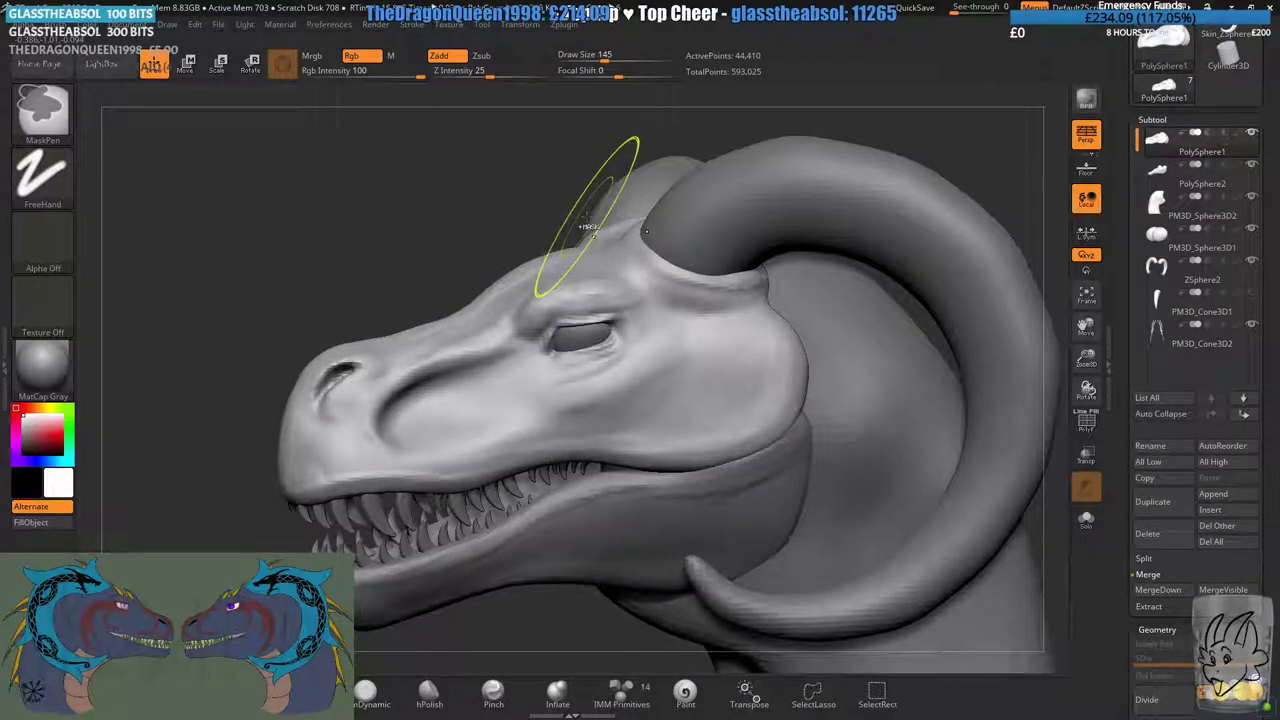
# - Refine the upper eyelid and brow shape around the eye and update the head's DynaMesh
pyautogui.moveTo(366, 217)
pyautogui.keyDown('alt'); pyautogui.mouseDown(button='right')
pyautogui.moveTo(446, 203)
pyautogui.moveTo(478, 248)
pyautogui.mouseUp(button='right'); pyautogui.keyUp('alt')
pyautogui.keyDown('ctrl'); pyautogui.moveTo(478, 248); pyautogui.dragTo(652, 410, button='right'); pyautogui.keyUp('ctrl')
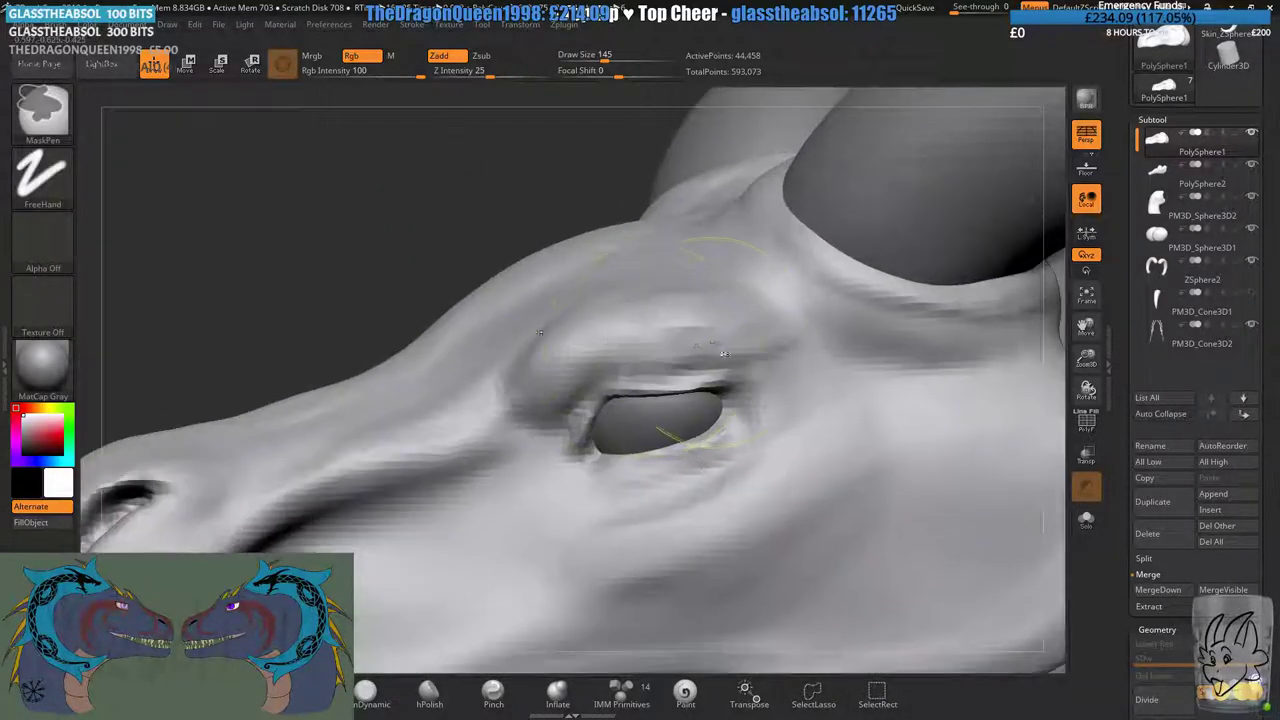
pyautogui.moveTo(665, 406); pyautogui.dragTo(651, 397)
pyautogui.moveTo(652, 397)
pyautogui.keyDown('alt'); pyautogui.mouseDown(button='right')
pyautogui.moveTo(655, 268)
pyautogui.moveTo(677, 348)
pyautogui.mouseUp(button='right'); pyautogui.keyUp('alt')
pyautogui.keyDown('ctrl'); pyautogui.moveTo(686, 457); pyautogui.dragTo(648, 316, button='right'); pyautogui.keyUp('ctrl')
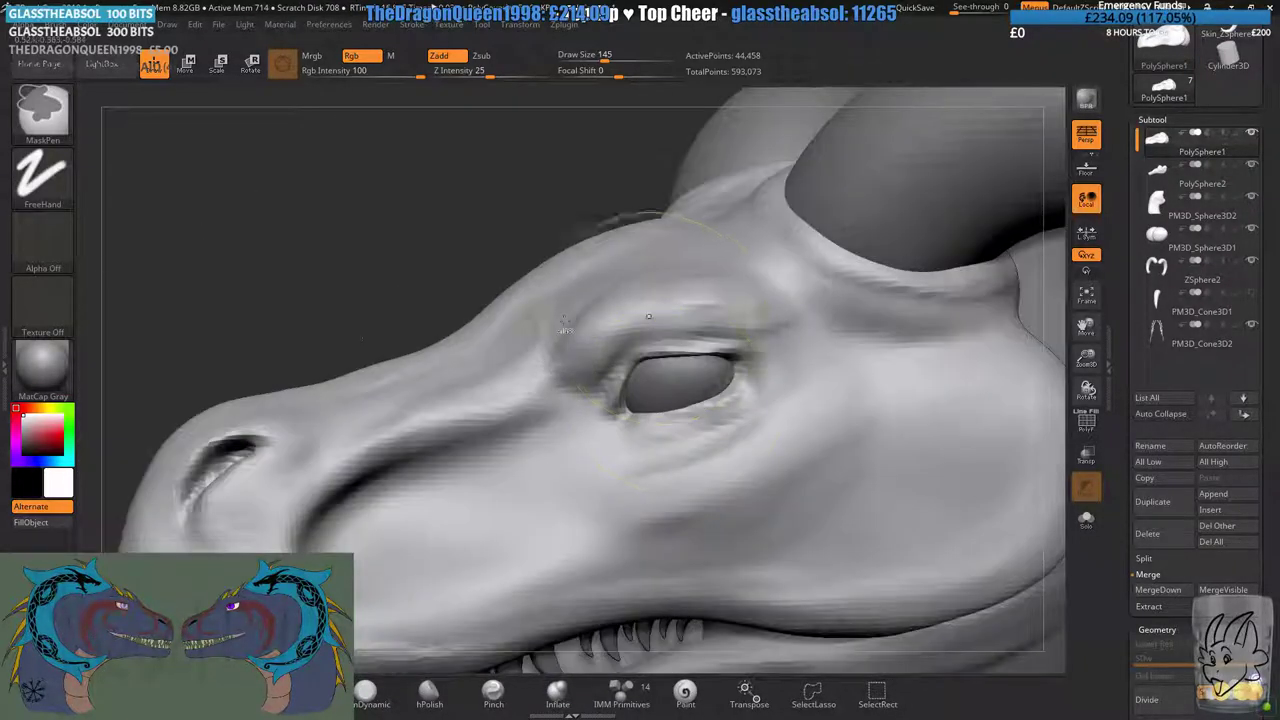
pyautogui.keyDown('alt'); pyautogui.moveTo(423, 367); pyautogui.dragTo(395, 297, button='right'); pyautogui.keyUp('alt')
pyautogui.moveTo(452, 415)
pyautogui.keyDown('ctrl'); pyautogui.mouseDown(button='right')
pyautogui.moveTo(472, 338)
pyautogui.moveTo(440, 339)
pyautogui.moveTo(474, 340)
pyautogui.moveTo(426, 351)
pyautogui.mouseUp(button='right'); pyautogui.keyUp('ctrl')
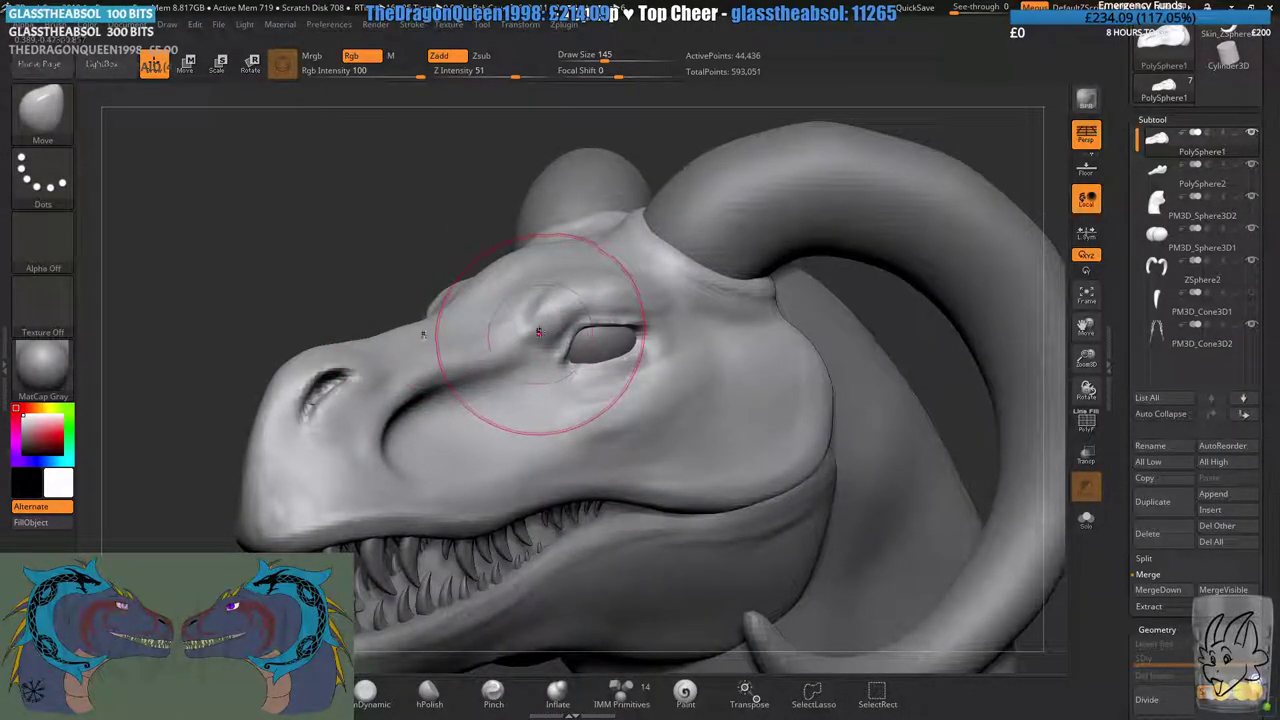
# - Examine the snout, nostril, cheek and mouth line of the head from several angles
pyautogui.moveTo(528, 360); pyautogui.dragTo(494, 356, button='right')
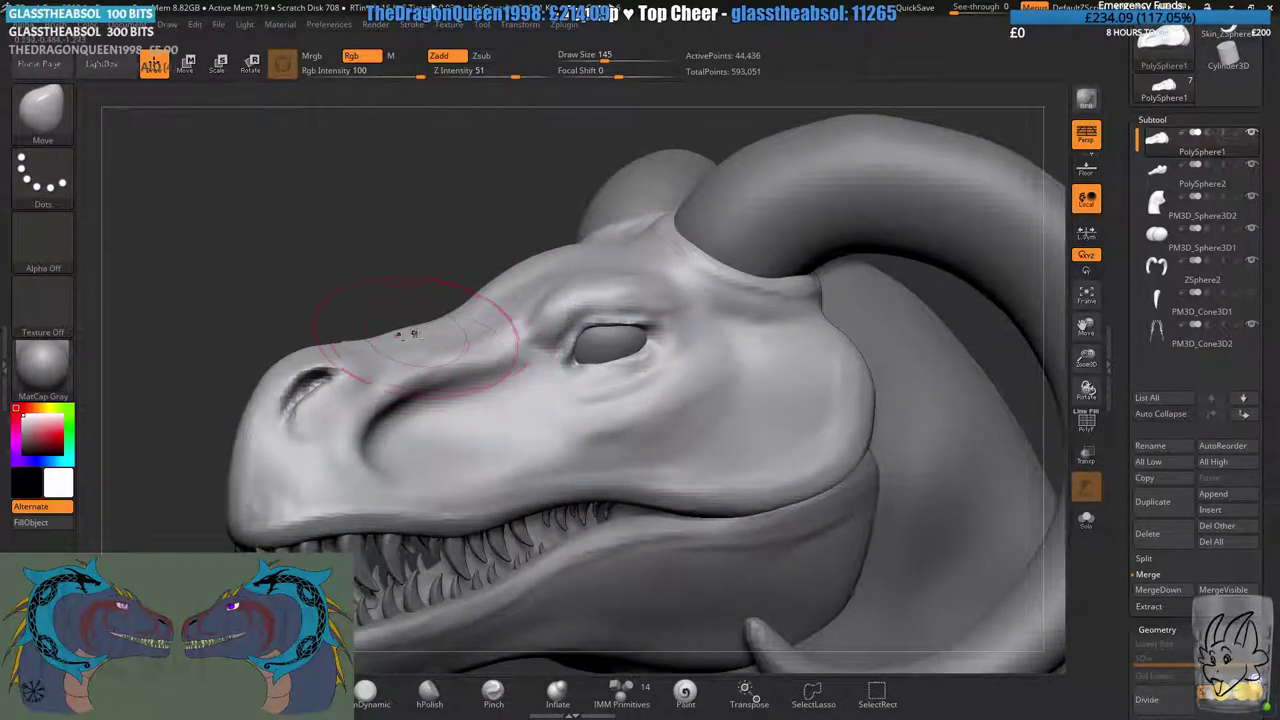
pyautogui.moveTo(413, 333); pyautogui.dragTo(440, 388, button='right')
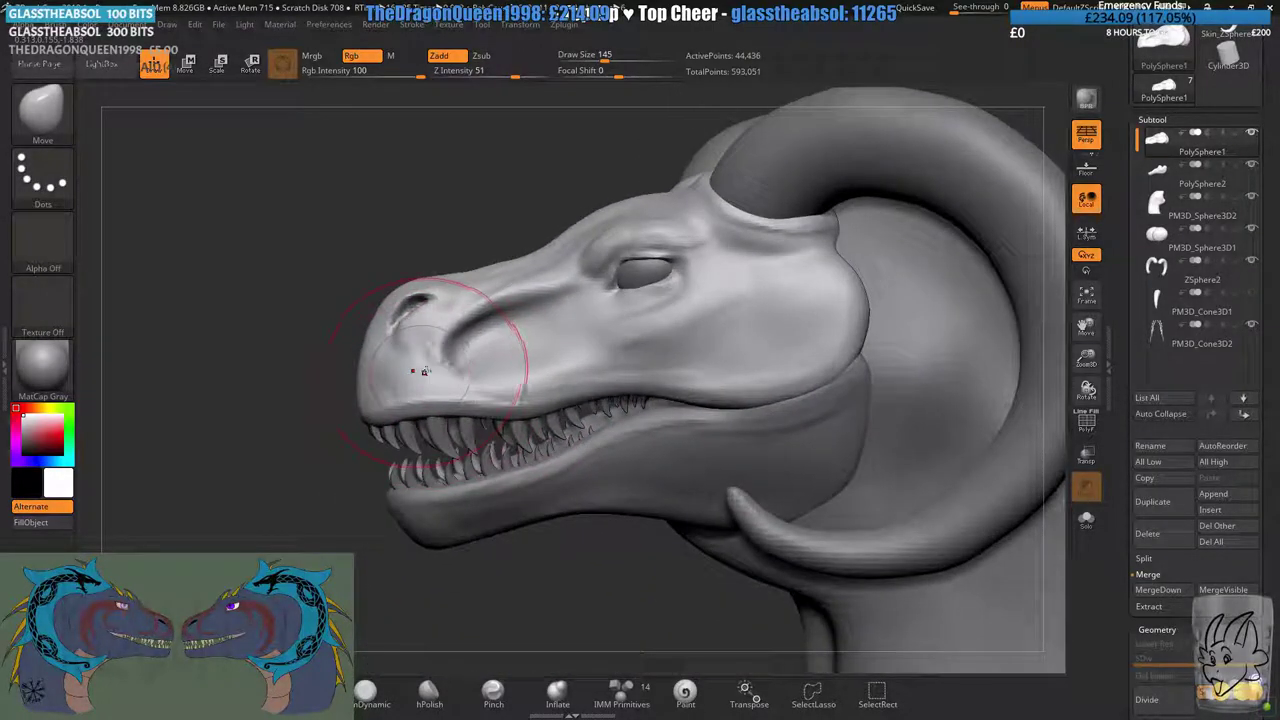
pyautogui.keyDown('ctrl'); pyautogui.moveTo(466, 294); pyautogui.dragTo(474, 379, button='right'); pyautogui.keyUp('ctrl')
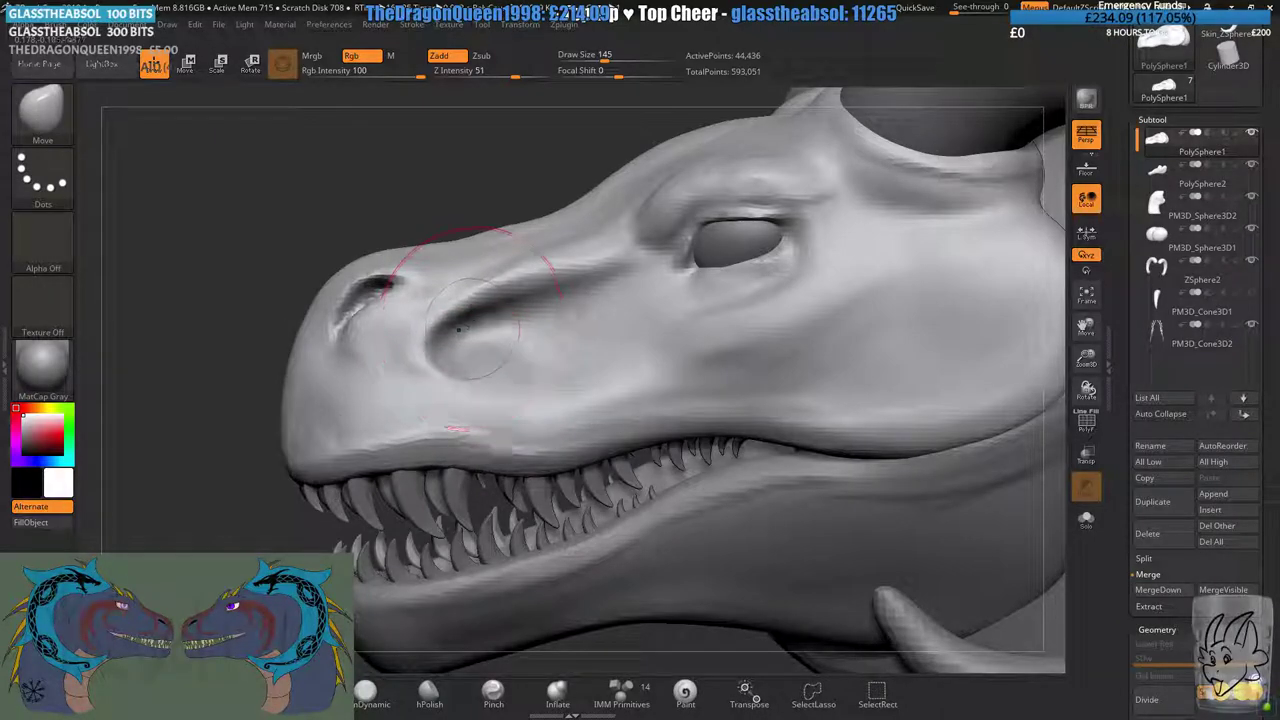
pyautogui.keyDown('alt'); pyautogui.moveTo(477, 312); pyautogui.dragTo(530, 315, button='right'); pyautogui.keyUp('alt')
pyautogui.keyDown('shift'); pyautogui.moveTo(266, 414); pyautogui.dragTo(530, 396, button='right'); pyautogui.keyUp('shift')
pyautogui.moveTo(610, 284); pyautogui.dragTo(535, 236, button='right')
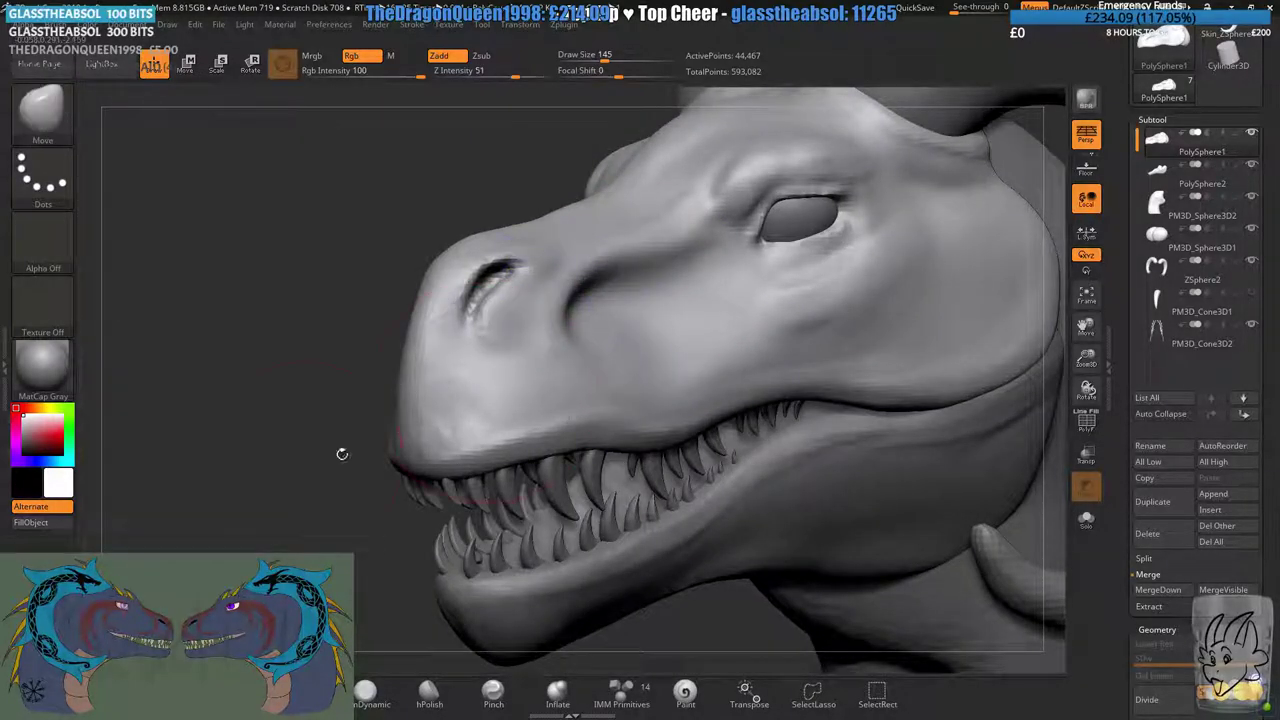
pyautogui.moveTo(342, 454); pyautogui.dragTo(481, 89, button='right')
# - Set the brush draw size to 108 and switch to the Standard brush for the eye region
pyautogui.moveTo(603, 57); pyautogui.dragTo(537, 79)
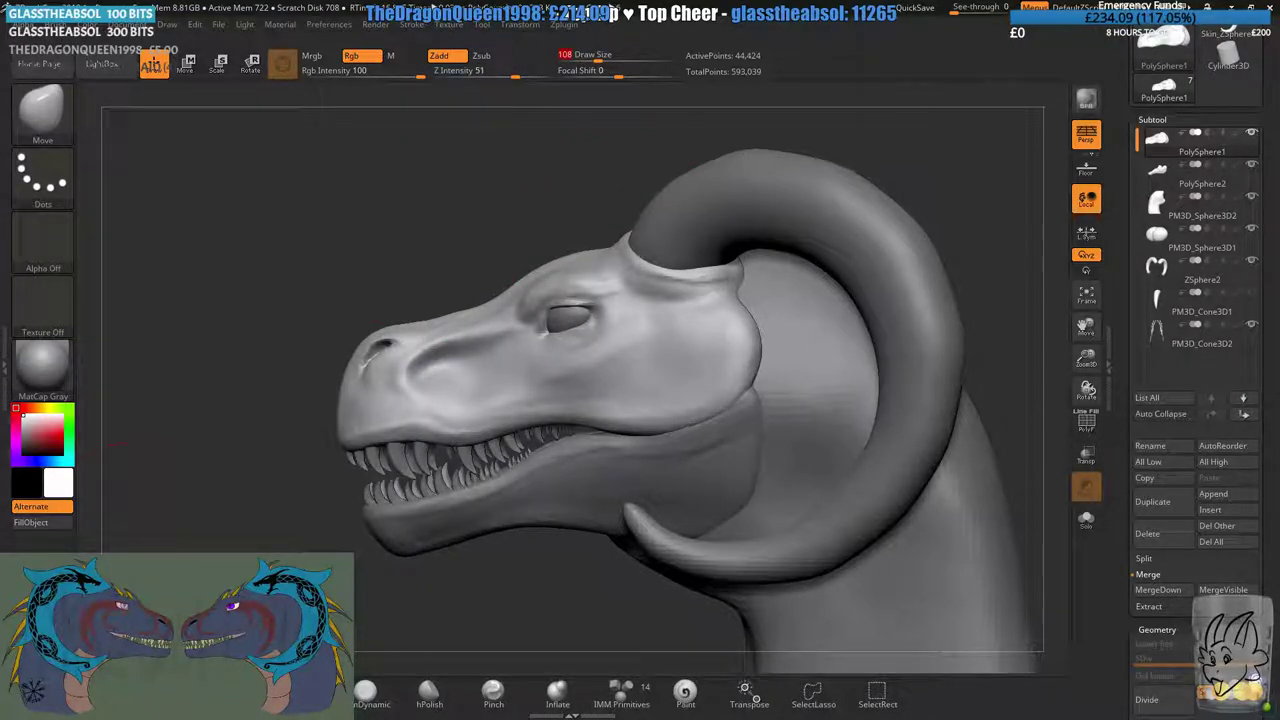
pyautogui.moveTo(566, 180)
pyautogui.keyDown('ctrl'); pyautogui.mouseDown(button='right')
pyautogui.moveTo(690, 50)
pyautogui.moveTo(346, 150)
pyautogui.mouseUp(button='right'); pyautogui.keyUp('ctrl')
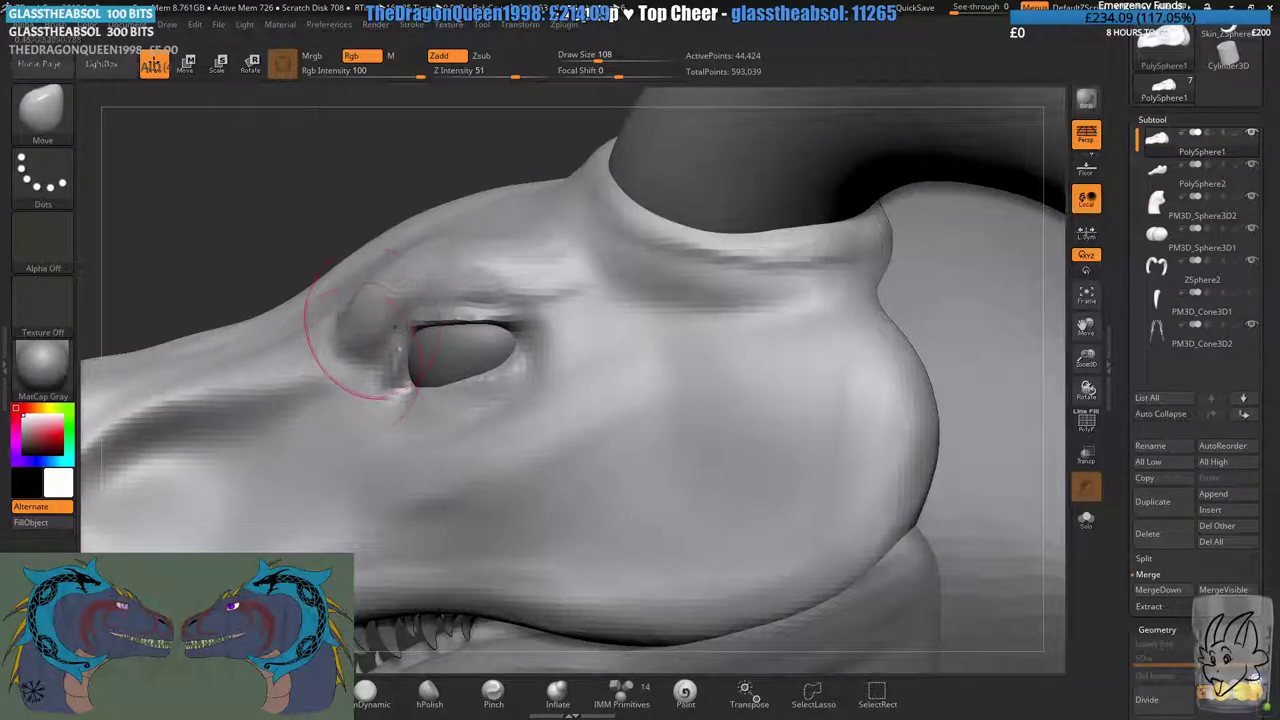
pyautogui.press('shift')
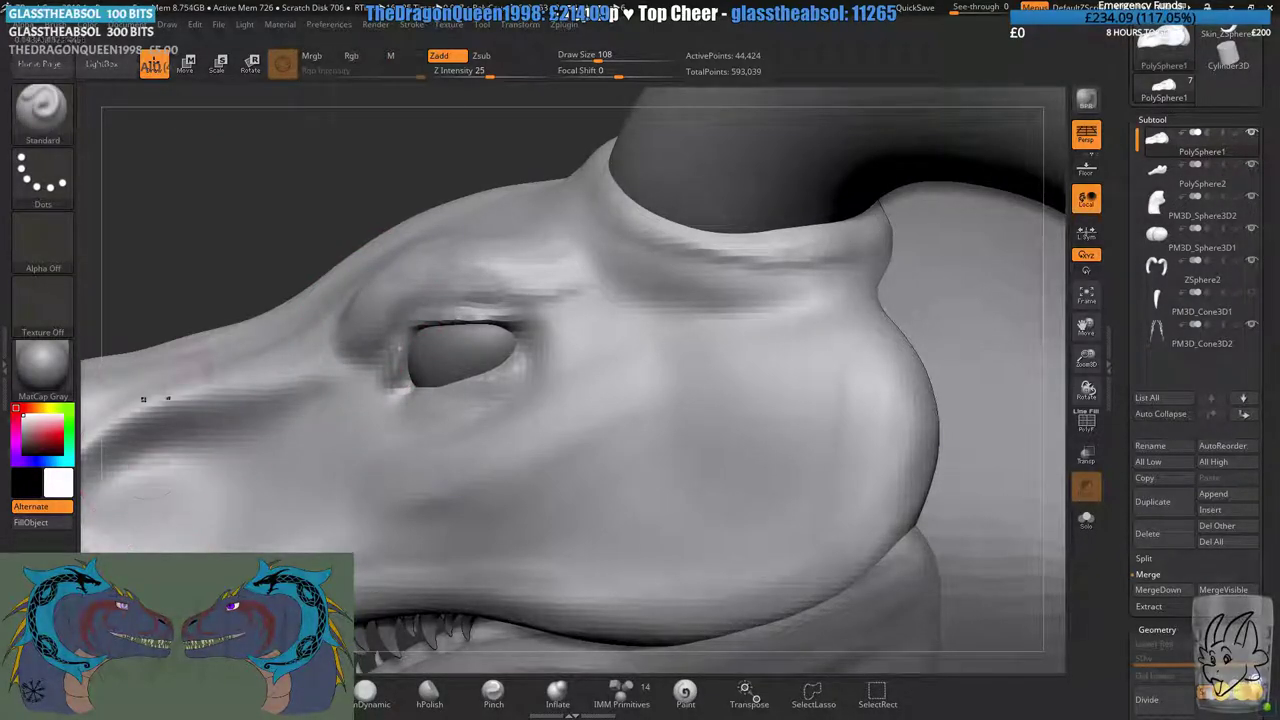
pyautogui.click(58, 182)
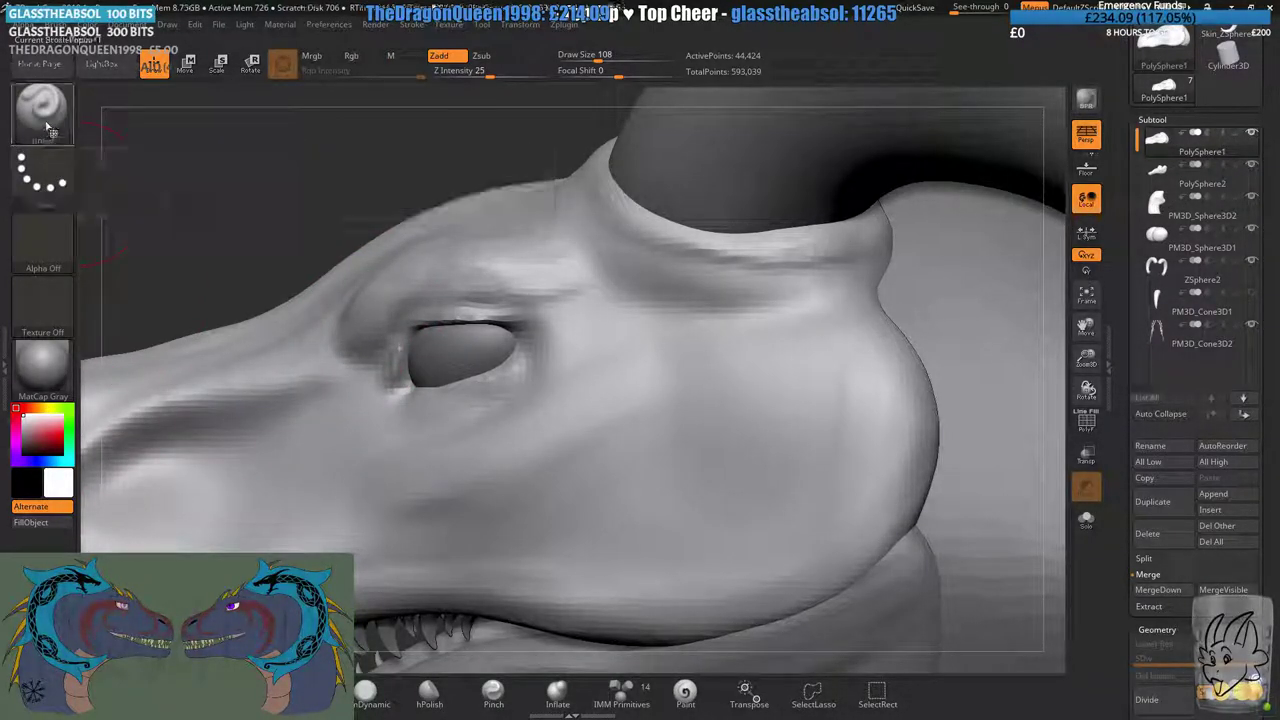
pyautogui.press('b')
pyautogui.click(121, 218)
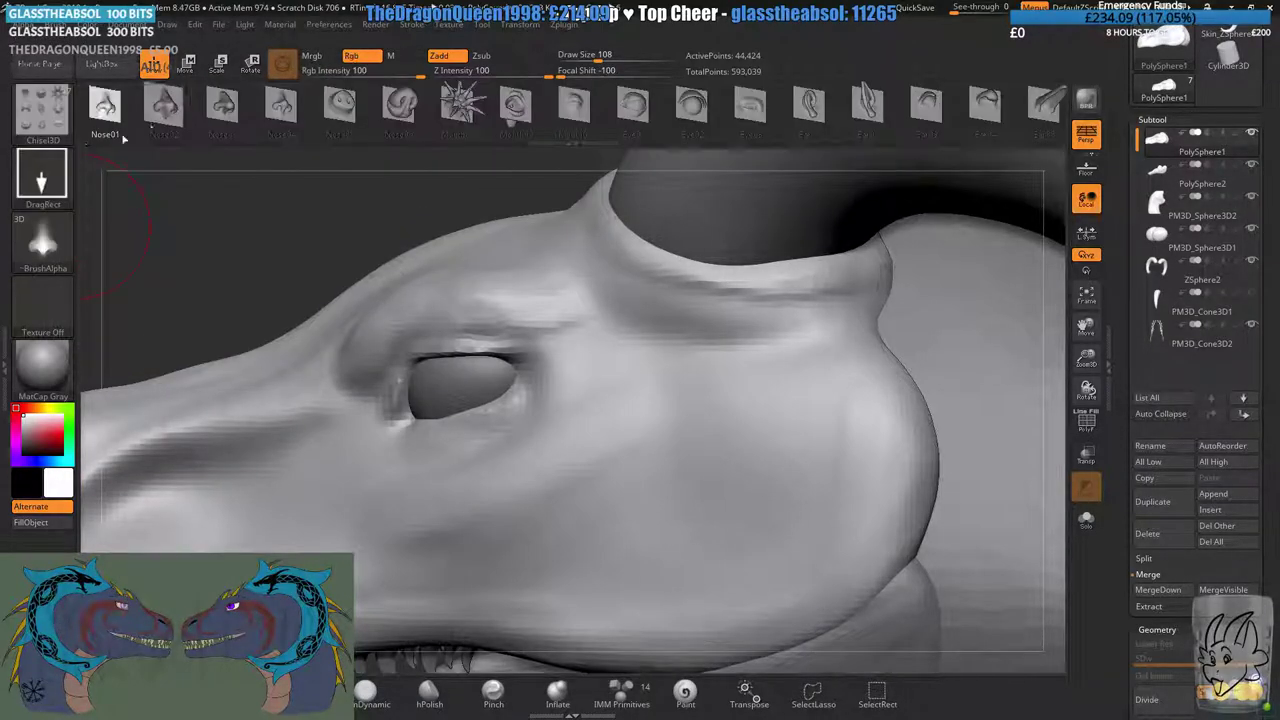
pyautogui.moveTo(666, 123)
pyautogui.mouseDown()
pyautogui.moveTo(443, 129)
pyautogui.moveTo(636, 120)
pyautogui.mouseUp()
# - Try to stamp the ChiselCreature brush's Scale1 shape along the brow above the eye
pyautogui.press('b')
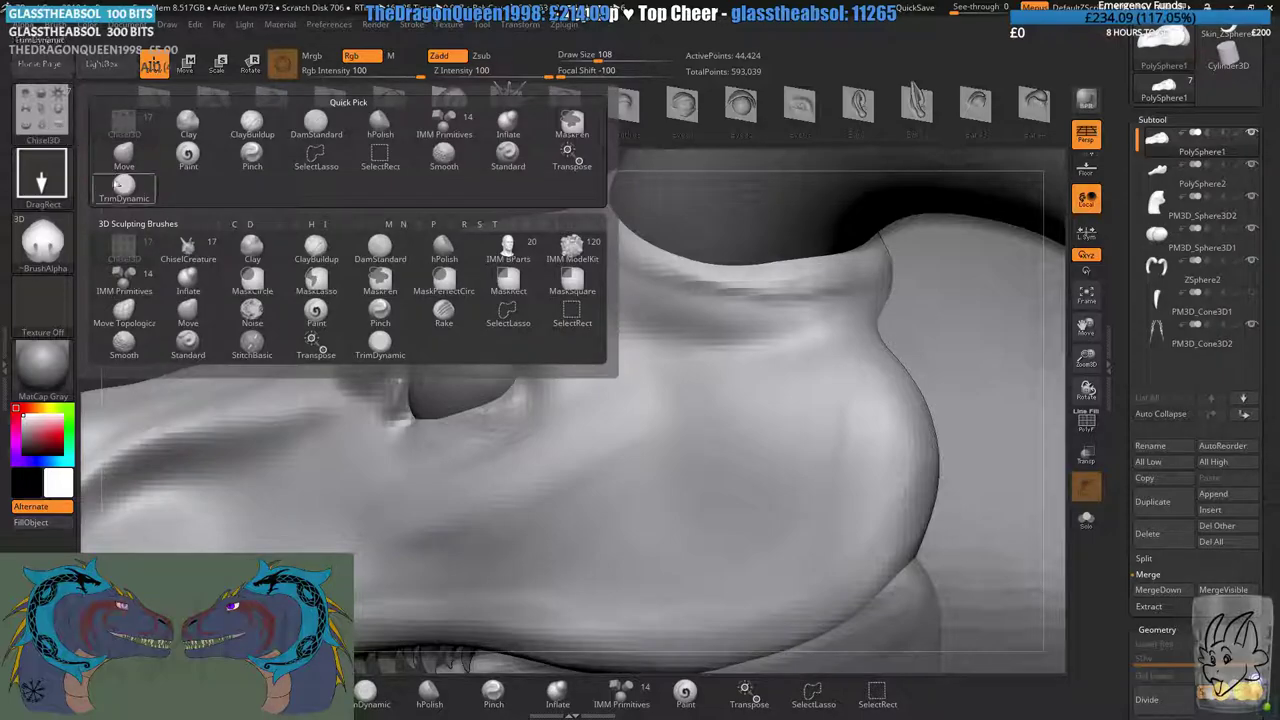
pyautogui.click(202, 245)
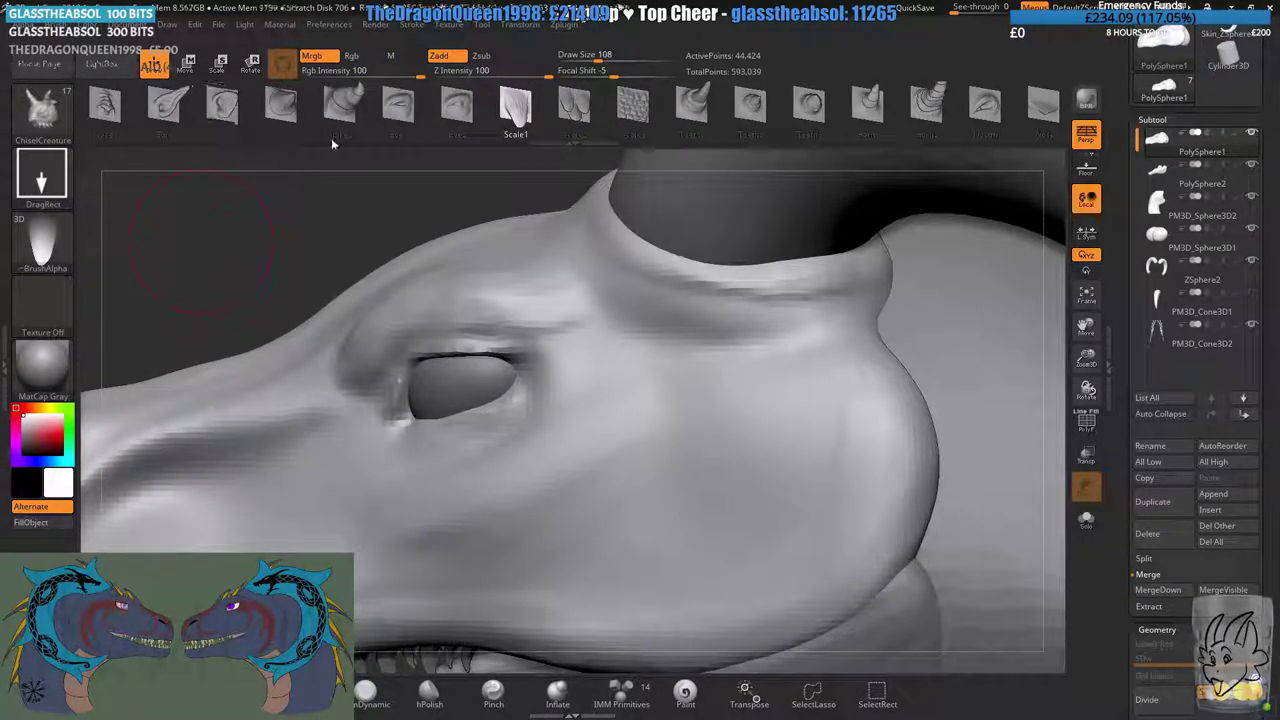
pyautogui.click(398, 104)
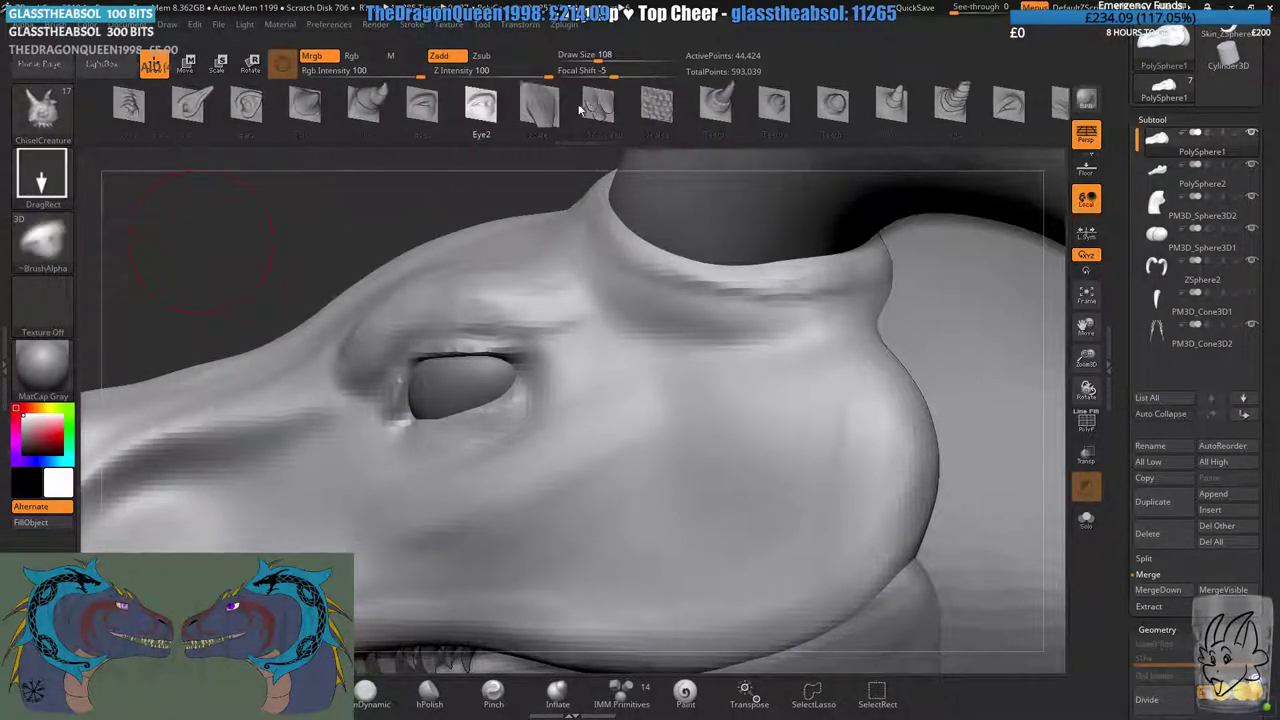
pyautogui.click(472, 104)
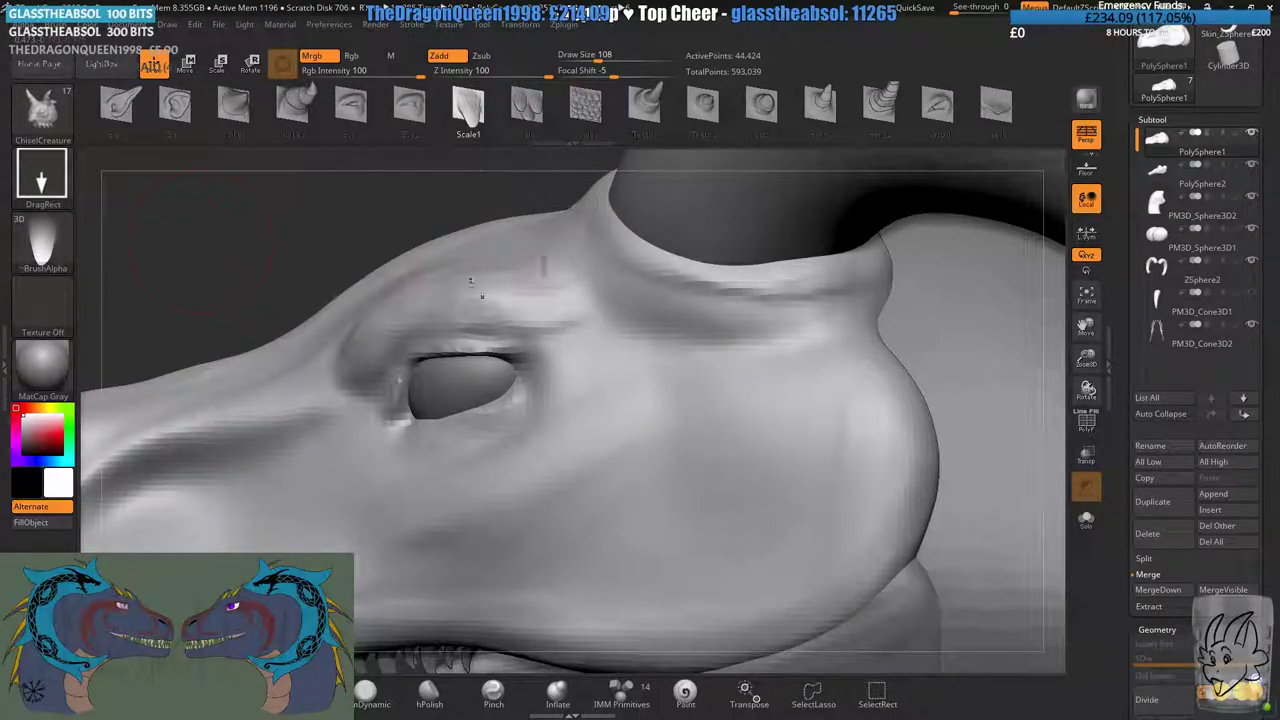
pyautogui.moveTo(462, 290); pyautogui.dragTo(610, 285)
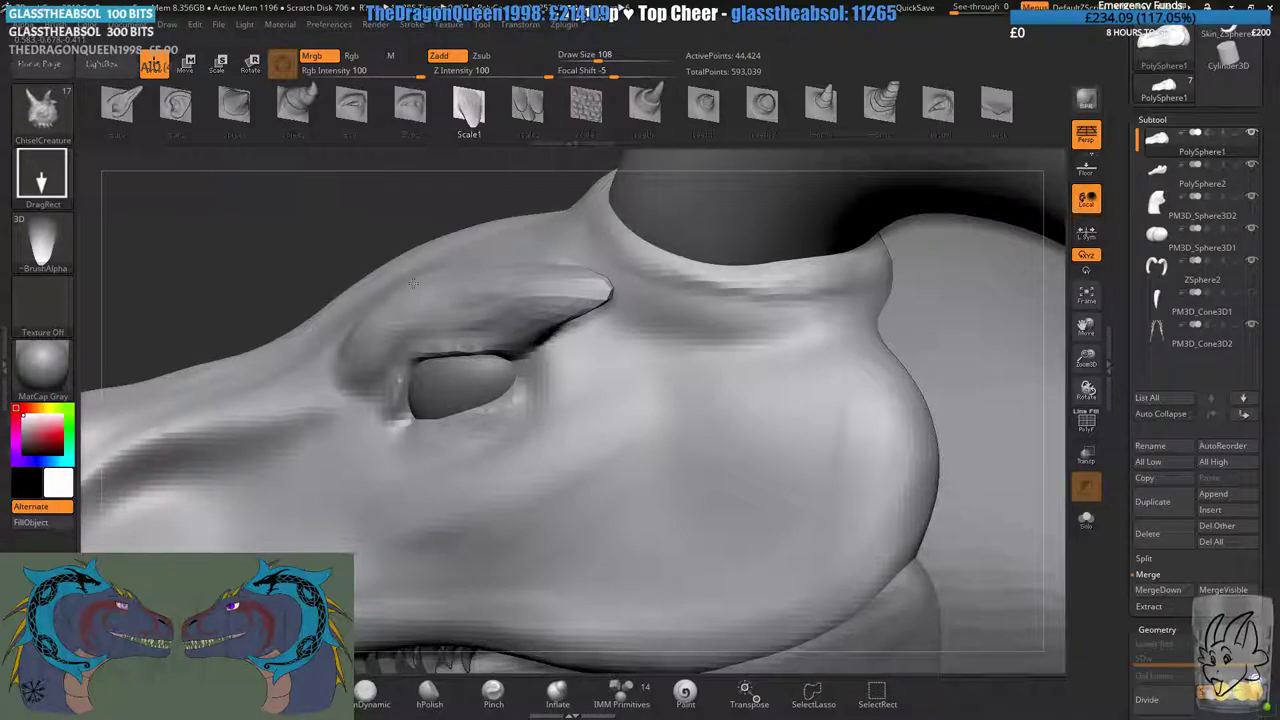
pyautogui.moveTo(413, 283); pyautogui.dragTo(424, 271)
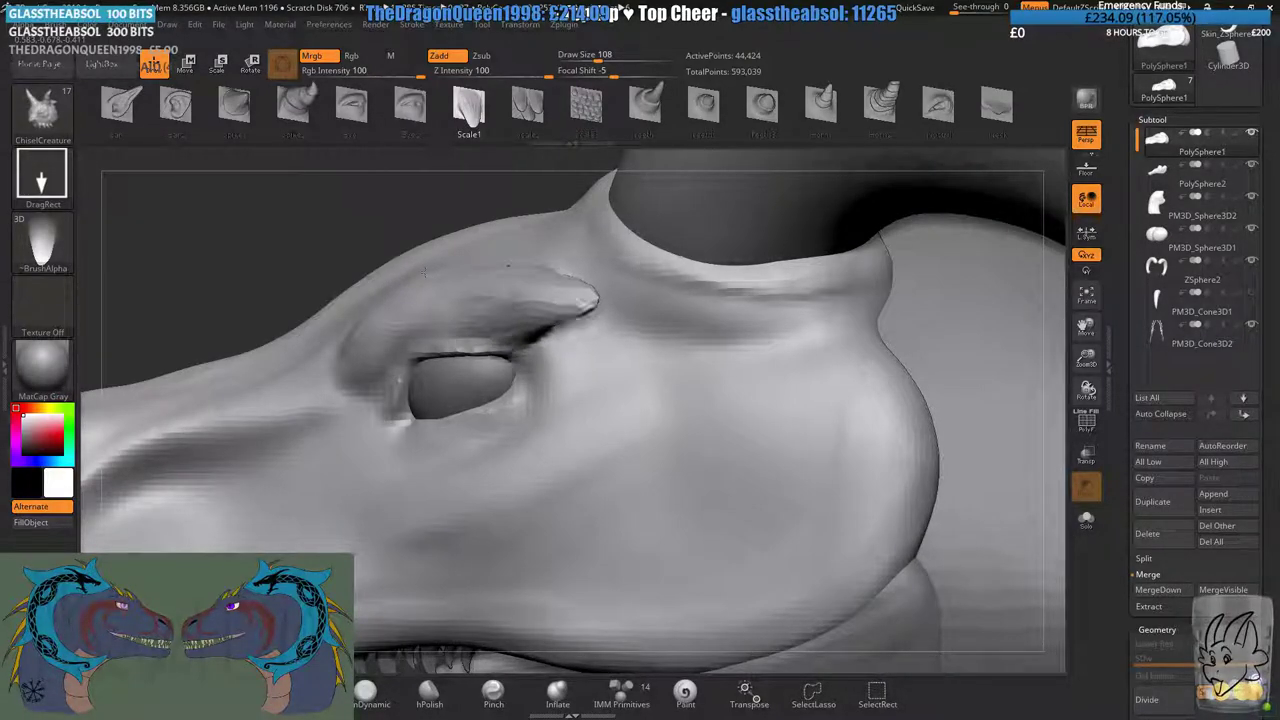
pyautogui.keyDown('ctrl'); pyautogui.moveTo(419, 361); pyautogui.dragTo(586, 346, button='right'); pyautogui.keyUp('ctrl')
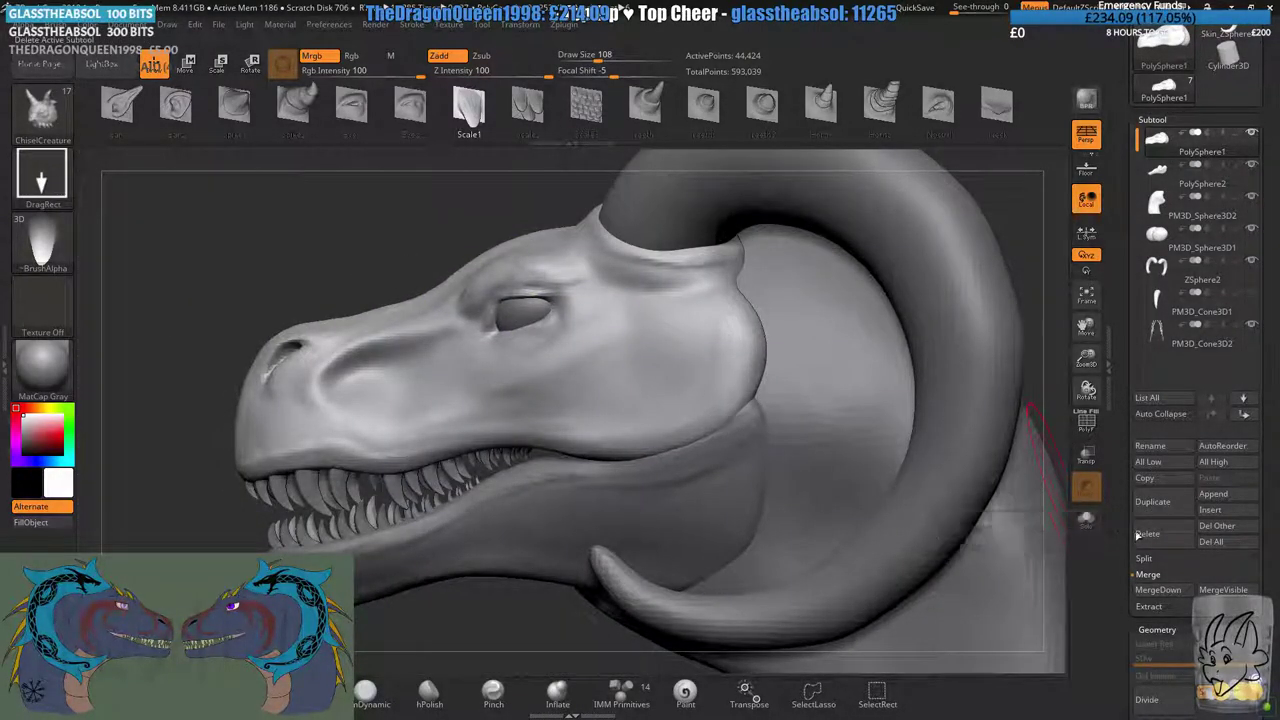
# - Try a row of overlapping Scale1 spikes along the brow, from above the eye towards the snout
pyautogui.keyDown('ctrl'); pyautogui.moveTo(694, 410); pyautogui.dragTo(699, 482, button='right'); pyautogui.keyUp('ctrl')
pyautogui.keyDown('alt'); pyautogui.moveTo(699, 482); pyautogui.dragTo(540, 450, button='right'); pyautogui.keyUp('alt')
pyautogui.moveTo(717, 316); pyautogui.dragTo(610, 317)
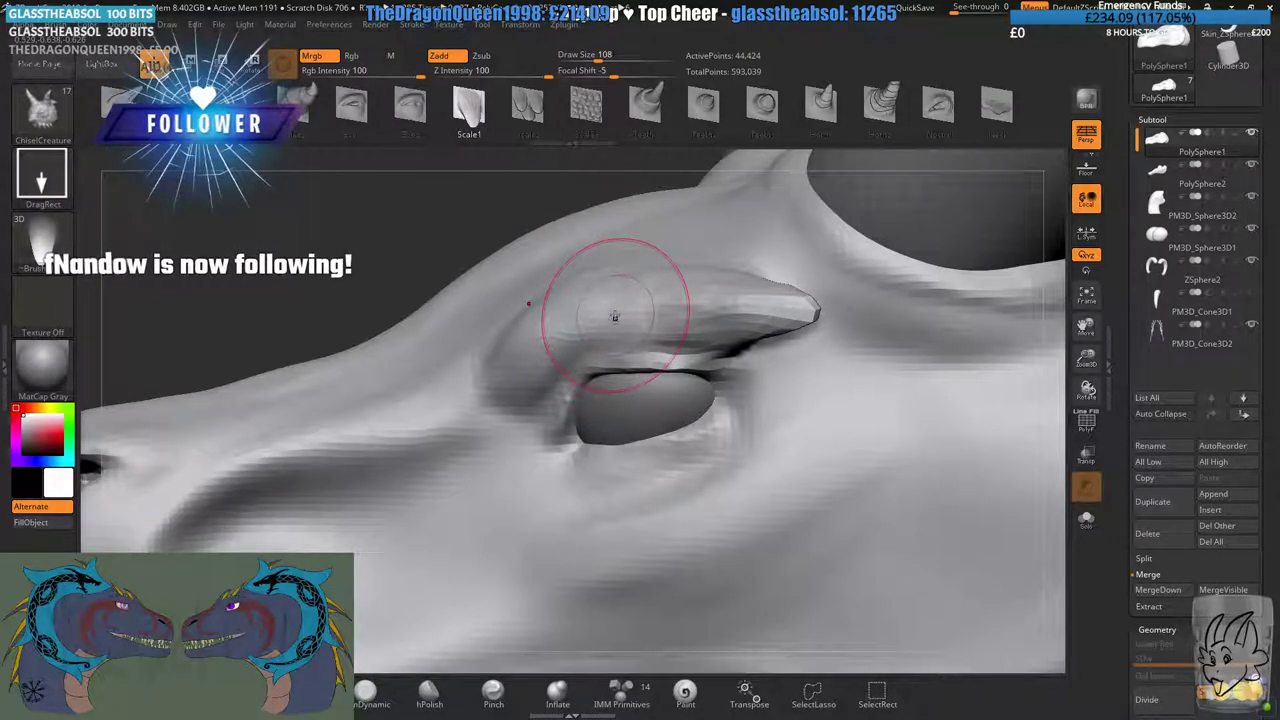
pyautogui.moveTo(623, 300); pyautogui.dragTo(552, 337)
pyautogui.hotkey('ctrl', 'z')
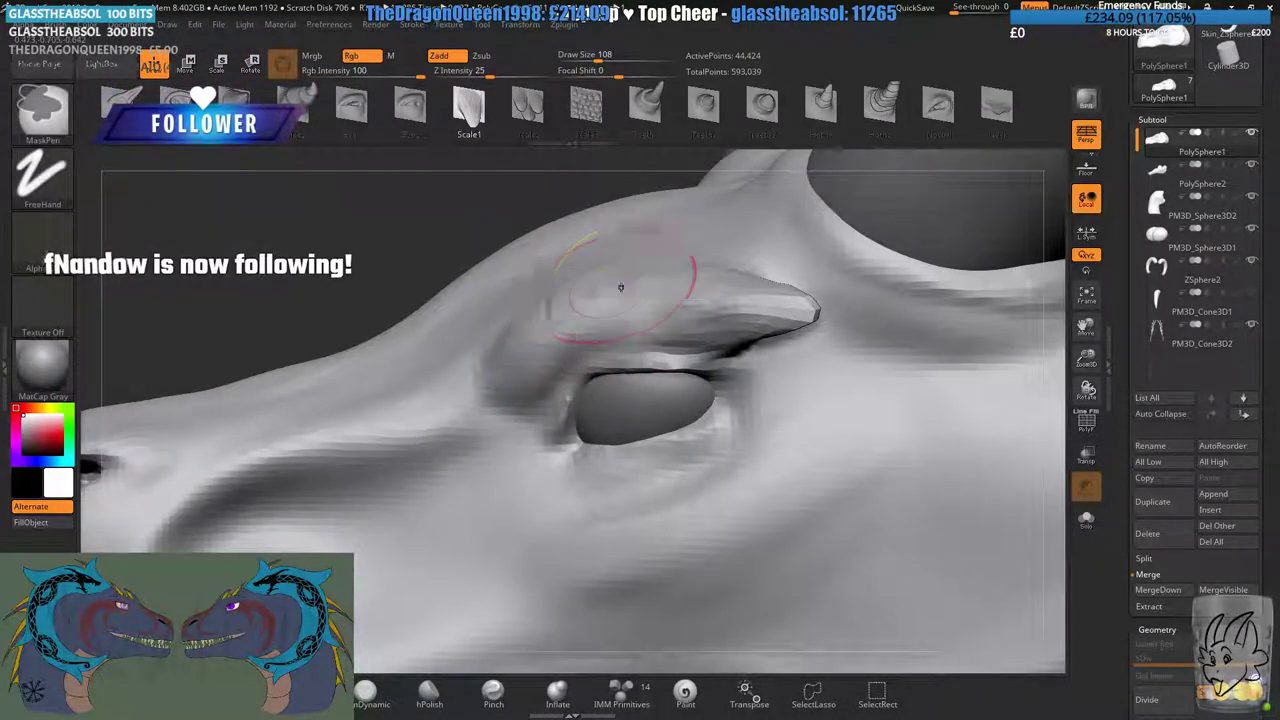
pyautogui.moveTo(614, 295)
pyautogui.mouseDown()
pyautogui.moveTo(559, 334)
pyautogui.moveTo(529, 327)
pyautogui.mouseUp()
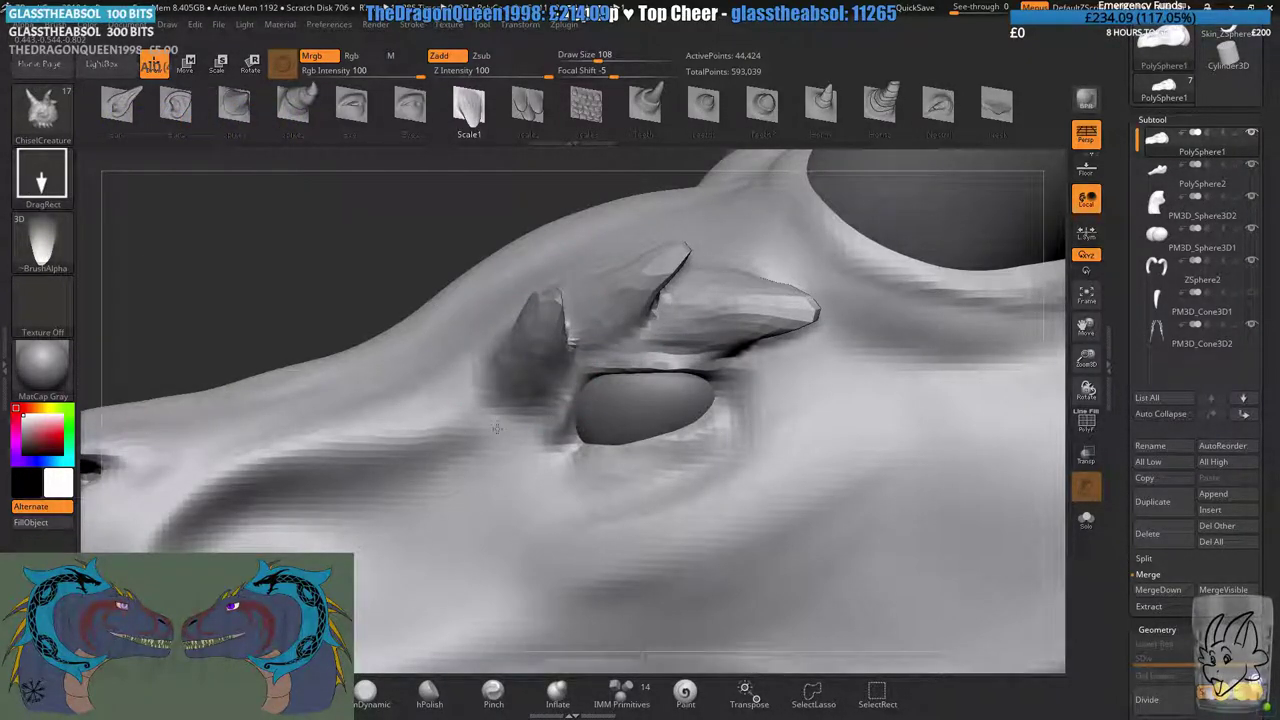
pyautogui.hotkey('ctrl', 'z')
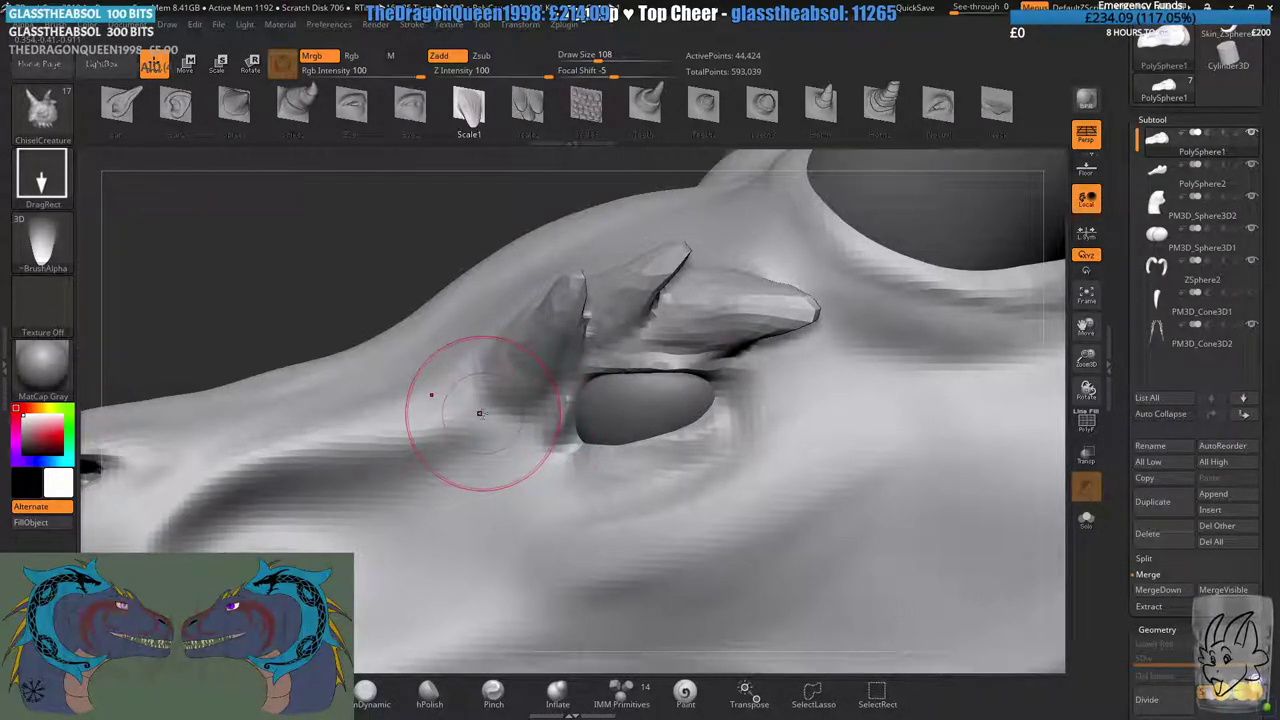
pyautogui.moveTo(482, 452); pyautogui.dragTo(460, 483)
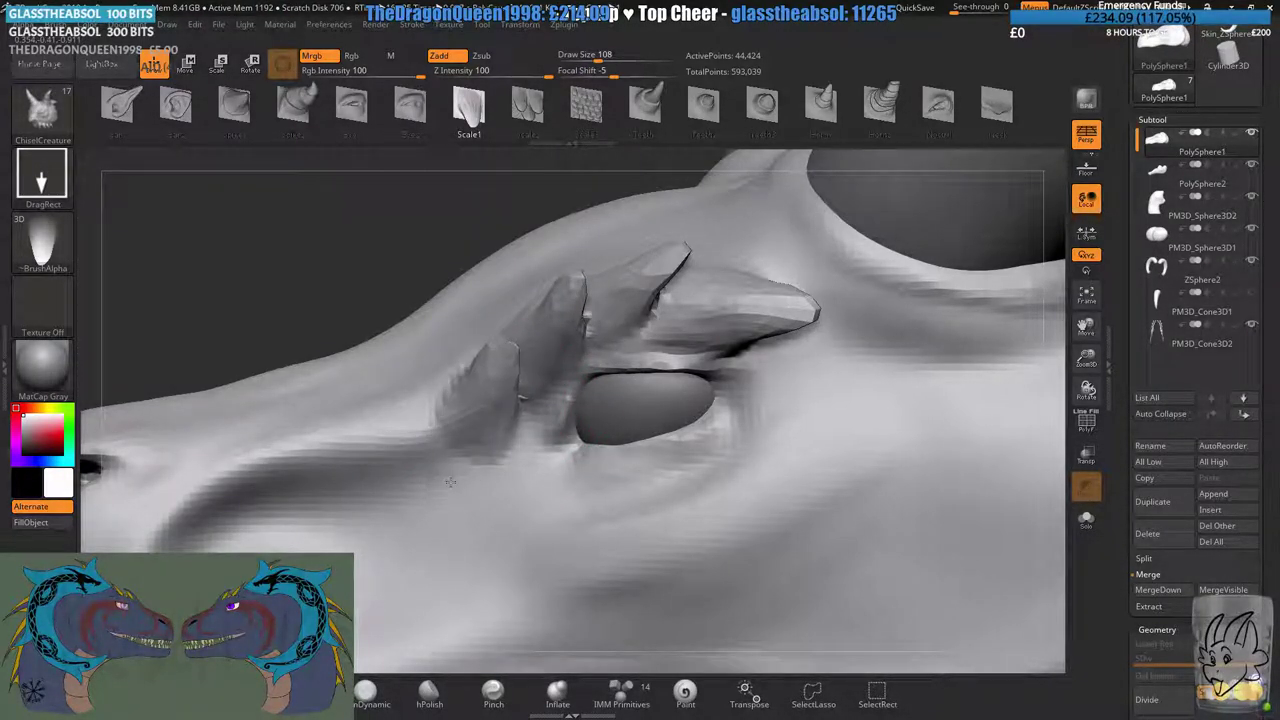
# - Check the brow spikes from the front and side, and update the head's DynaMesh
pyautogui.keyDown('ctrl'); pyautogui.moveTo(450, 482); pyautogui.dragTo(500, 380, button='right'); pyautogui.keyUp('ctrl')
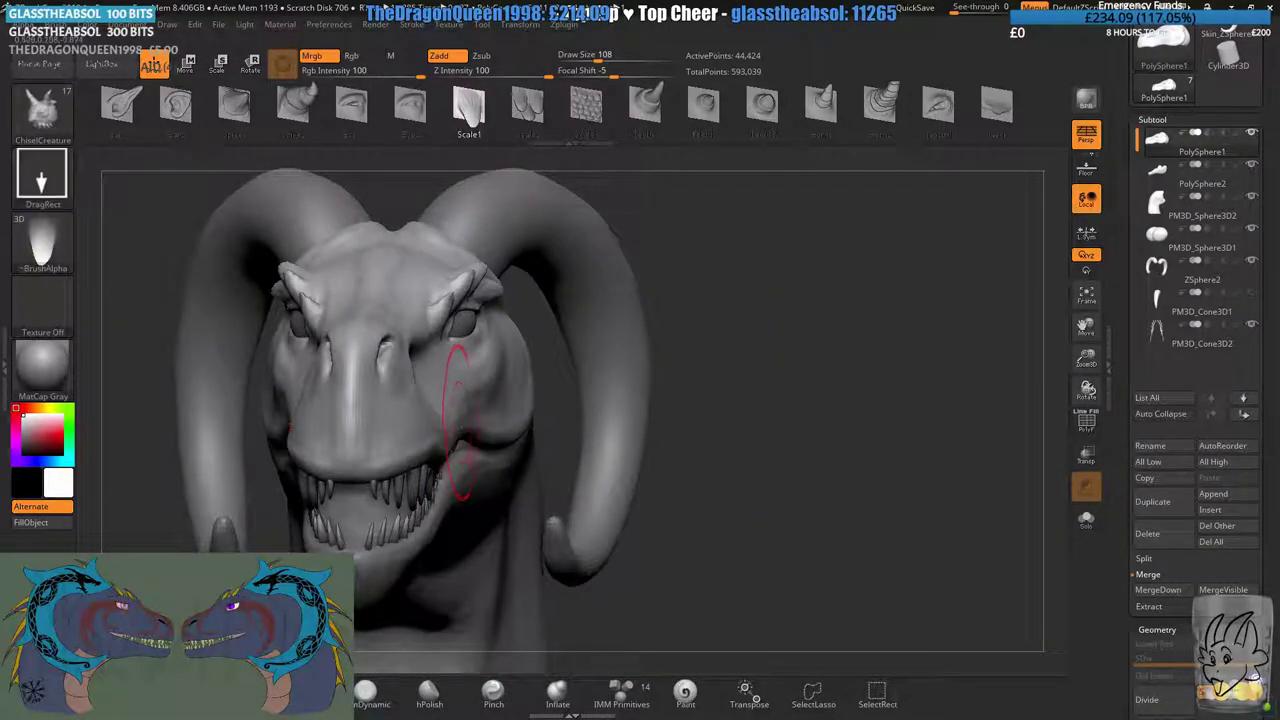
pyautogui.moveTo(458, 420); pyautogui.dragTo(481, 422, button='right')
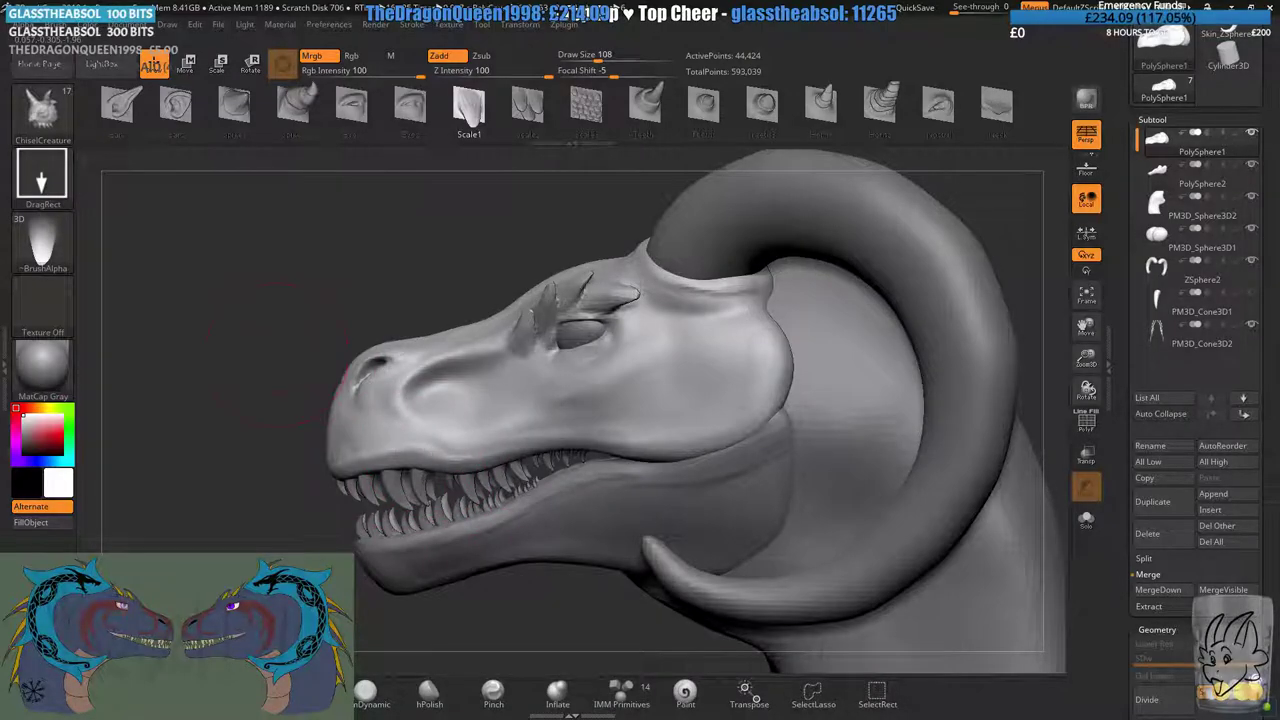
pyautogui.keyDown('alt'); pyautogui.moveTo(278, 353); pyautogui.dragTo(308, 361, button='right'); pyautogui.keyUp('alt')
pyautogui.keyDown('ctrl'); pyautogui.moveTo(250, 550); pyautogui.dragTo(200, 503); pyautogui.keyUp('ctrl')
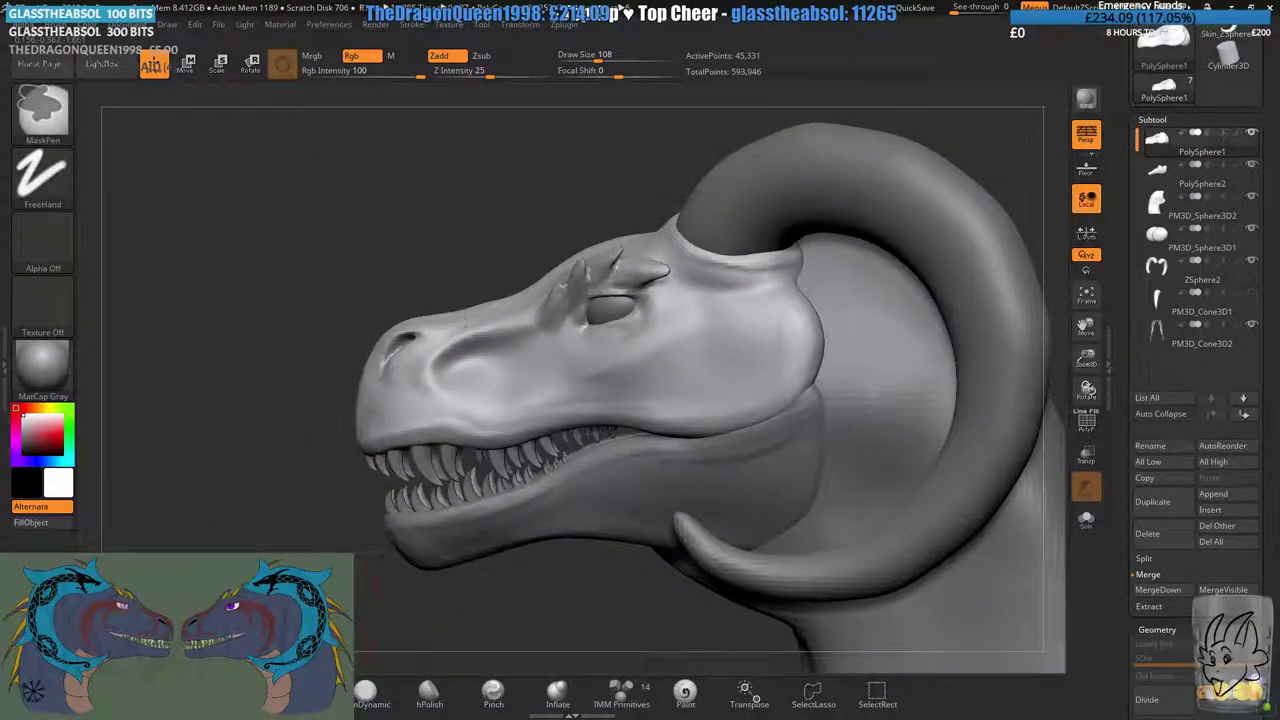
# - Undo the DynaMesh update and all the brow spike stamps
pyautogui.keyDown('ctrl'); pyautogui.moveTo(372, 588); pyautogui.dragTo(550, 228, button='right'); pyautogui.keyUp('ctrl')
pyautogui.keyDown('alt'); pyautogui.moveTo(558, 180); pyautogui.dragTo(513, 295, button='right'); pyautogui.keyUp('alt')
pyautogui.hotkey('ctrl', 'z')
pyautogui.hotkey('ctrl', 'z')
pyautogui.hotkey('ctrl', 'z')
pyautogui.hotkey('ctrl', 'z')
pyautogui.hotkey('ctrl', 'z')
pyautogui.hotkey('ctrl', 'z')
pyautogui.hotkey('ctrl', 'z')
pyautogui.hotkey('ctrl', 'z')
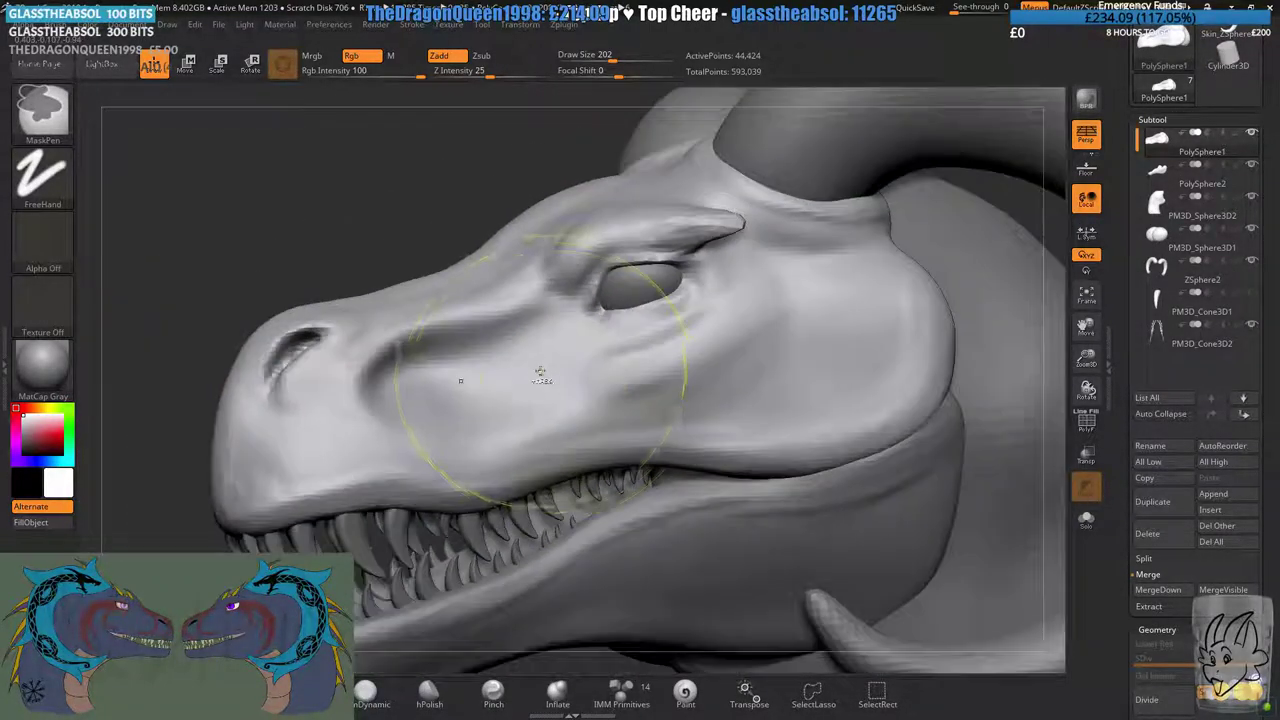
# - Raise the head's DynaMesh resolution to 248 and remesh it
pyautogui.click(187, 66)
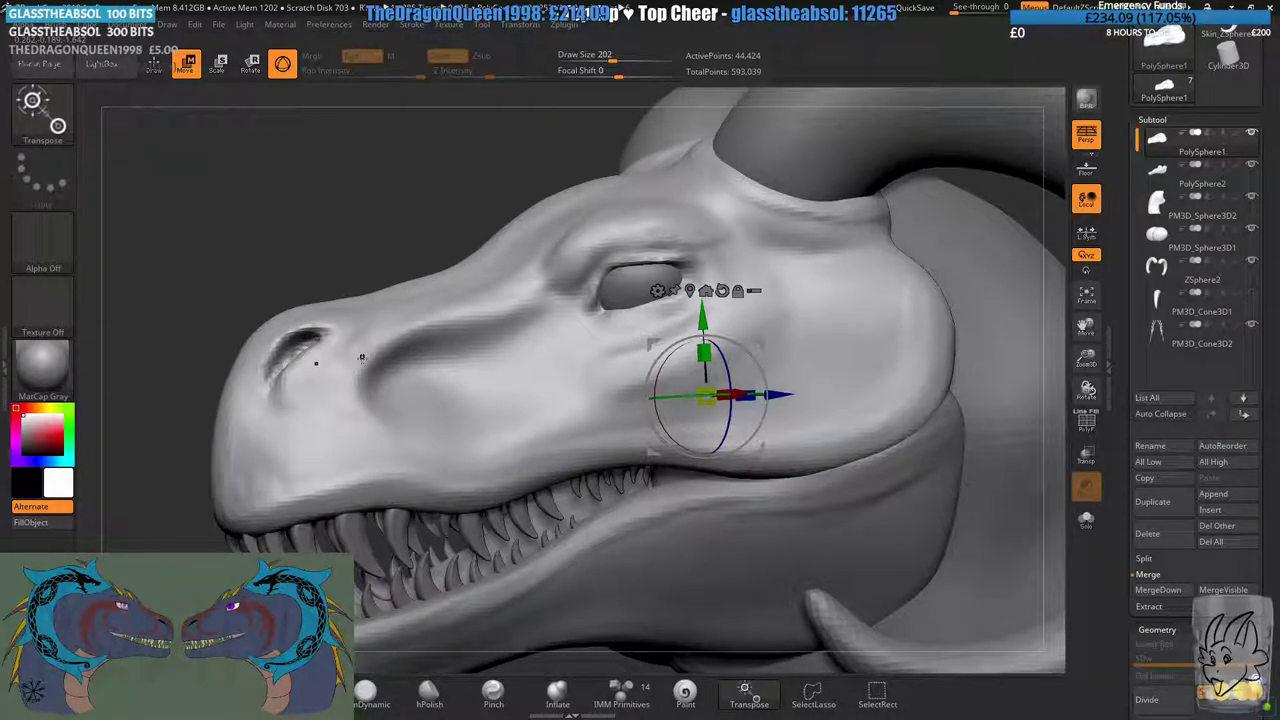
pyautogui.scroll(-5, 1138, 547)
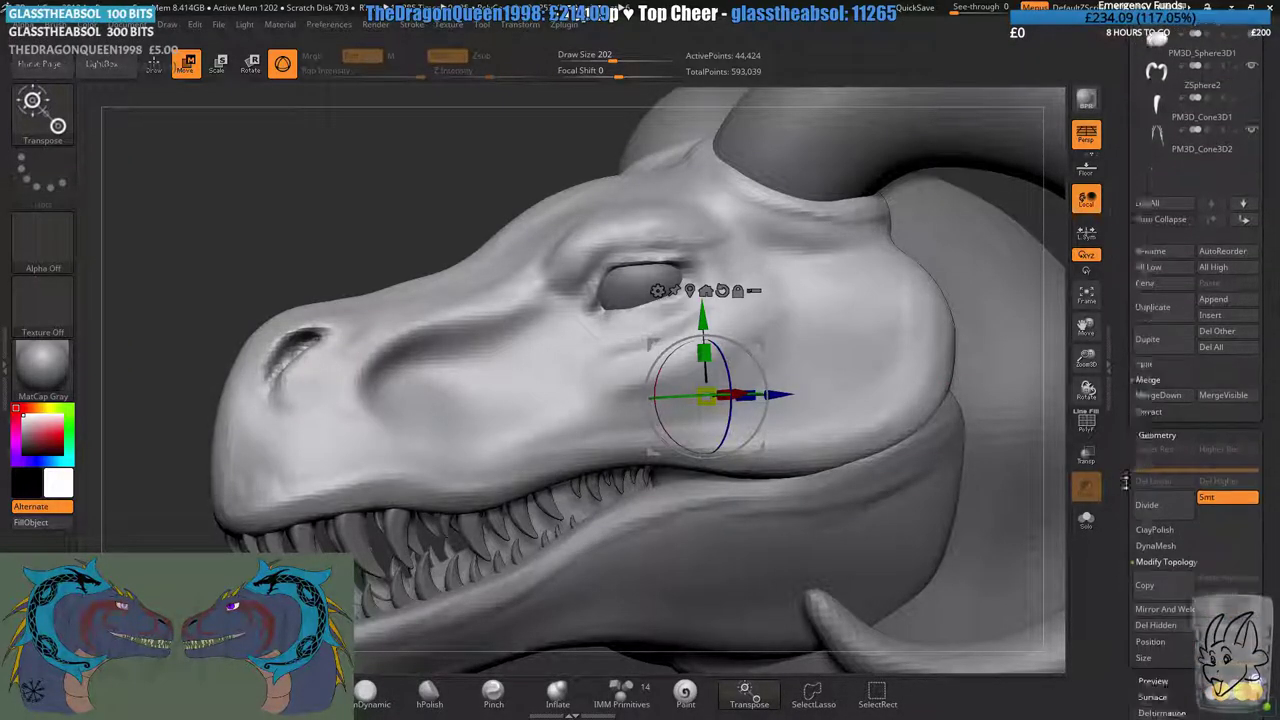
pyautogui.moveTo(1122, 617); pyautogui.dragTo(1167, 498)
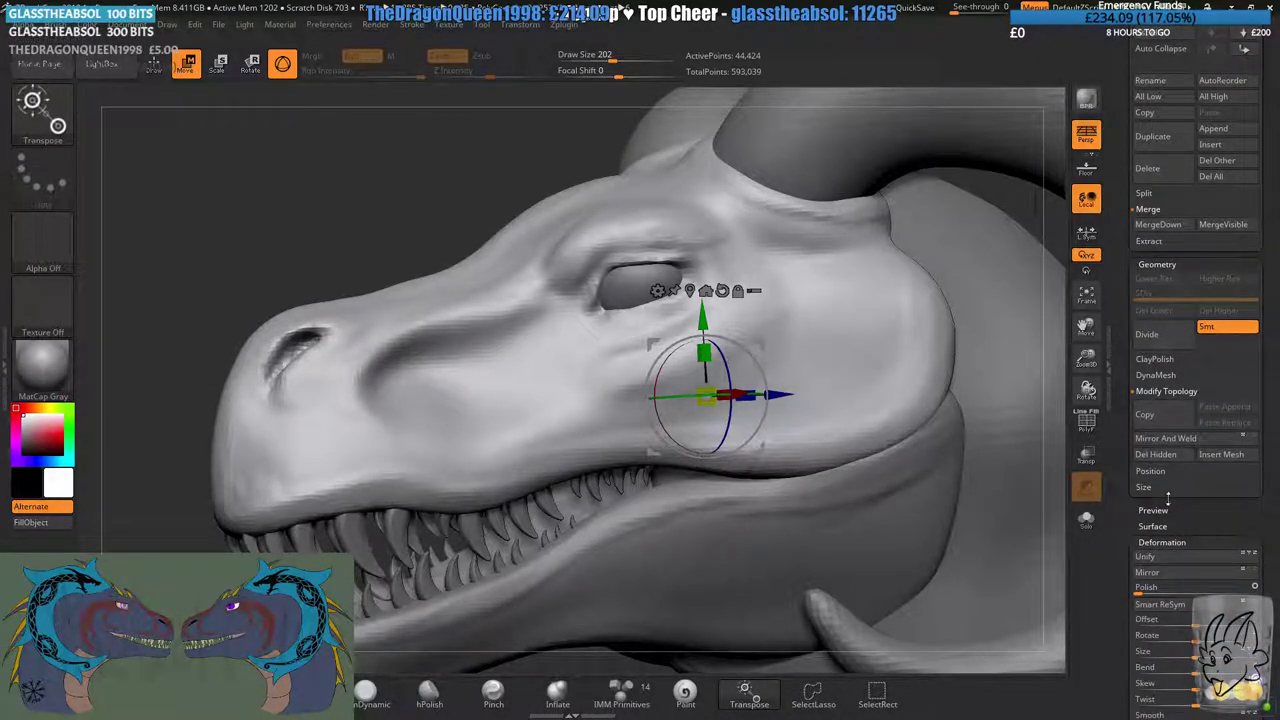
pyautogui.click(1155, 375)
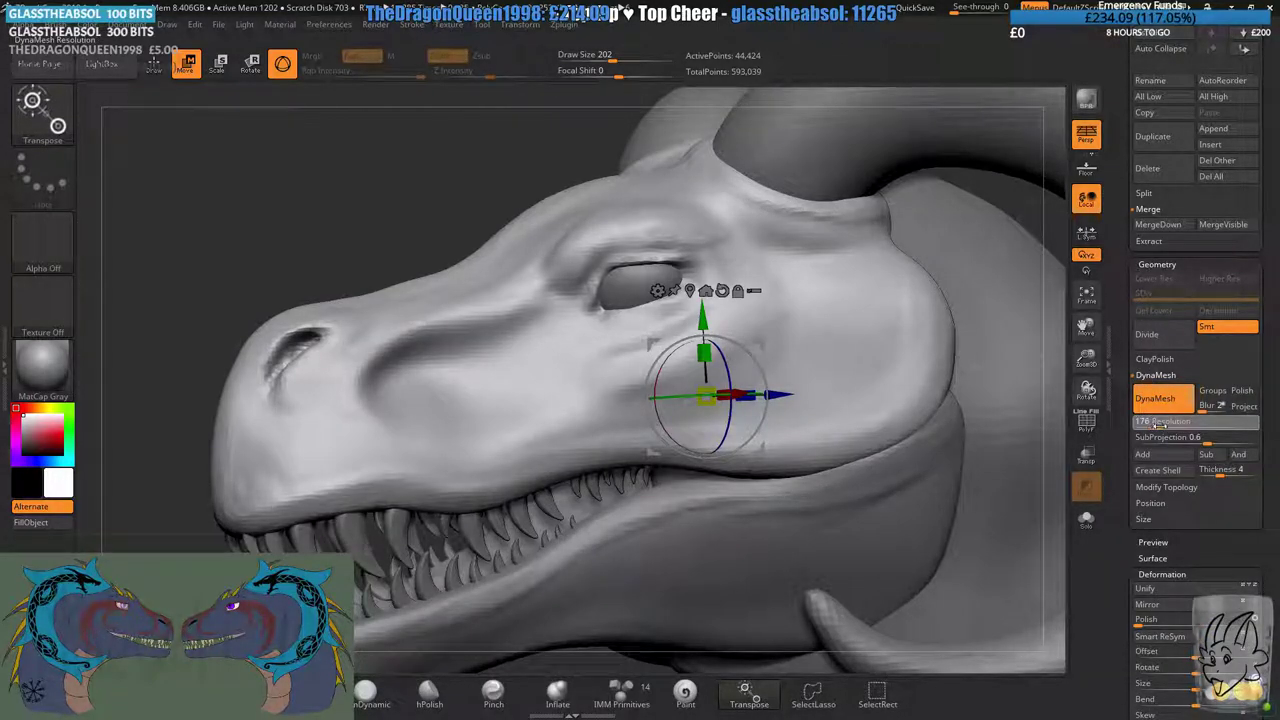
pyautogui.moveTo(1165, 423); pyautogui.dragTo(1167, 422)
pyautogui.click(1165, 407)
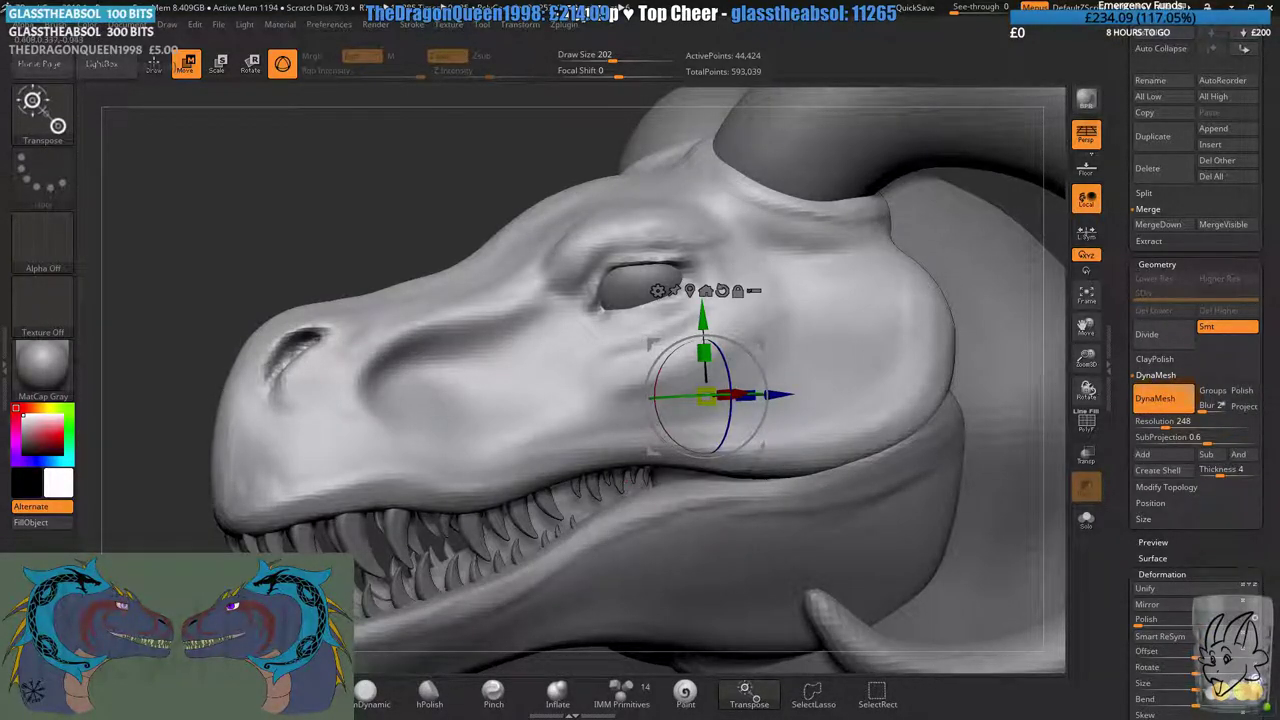
pyautogui.press('q')
pyautogui.moveTo(599, 267); pyautogui.dragTo(603, 254)
pyautogui.moveTo(309, 208)
pyautogui.keyDown('ctrl'); pyautogui.mouseDown()
pyautogui.moveTo(326, 238)
pyautogui.moveTo(371, 262)
pyautogui.moveTo(389, 474)
pyautogui.mouseUp(); pyautogui.keyUp('ctrl')
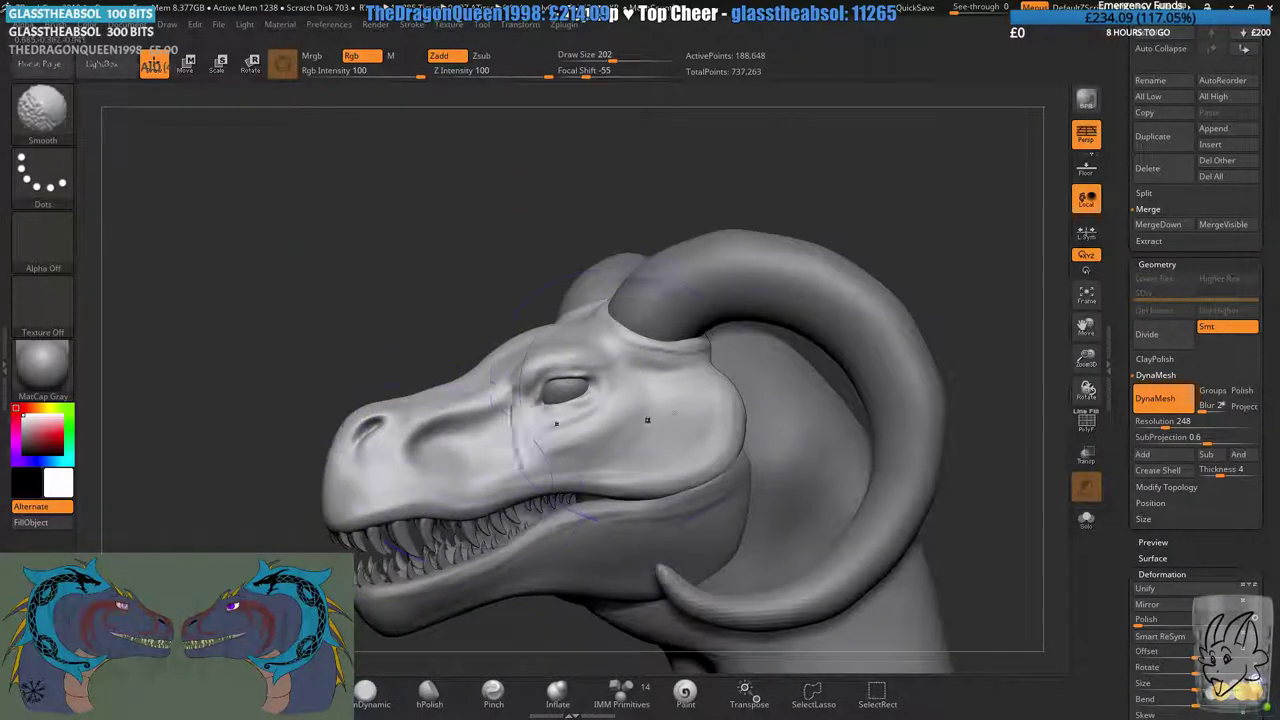
# - Stamp four overlapping Scale1 spikes along the brow above the eye with the ChiselCreature brush at draw size 202
pyautogui.moveTo(460, 286)
pyautogui.keyDown('alt'); pyautogui.mouseDown()
pyautogui.moveTo(486, 243)
pyautogui.moveTo(354, 346)
pyautogui.moveTo(483, 209)
pyautogui.moveTo(134, 534)
pyautogui.mouseUp(); pyautogui.keyUp('alt')
pyautogui.click(60, 123)
pyautogui.click(192, 137)
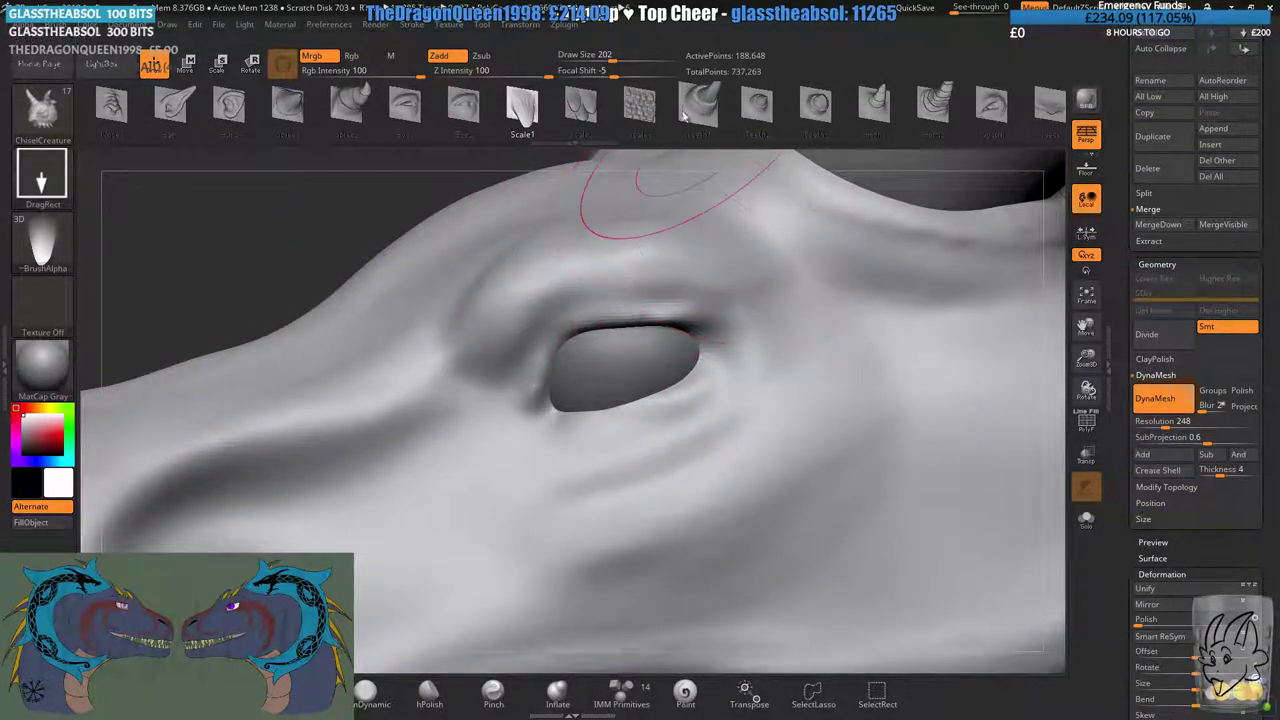
pyautogui.keyDown('alt'); pyautogui.moveTo(680, 163); pyautogui.dragTo(646, 246); pyautogui.keyUp('alt')
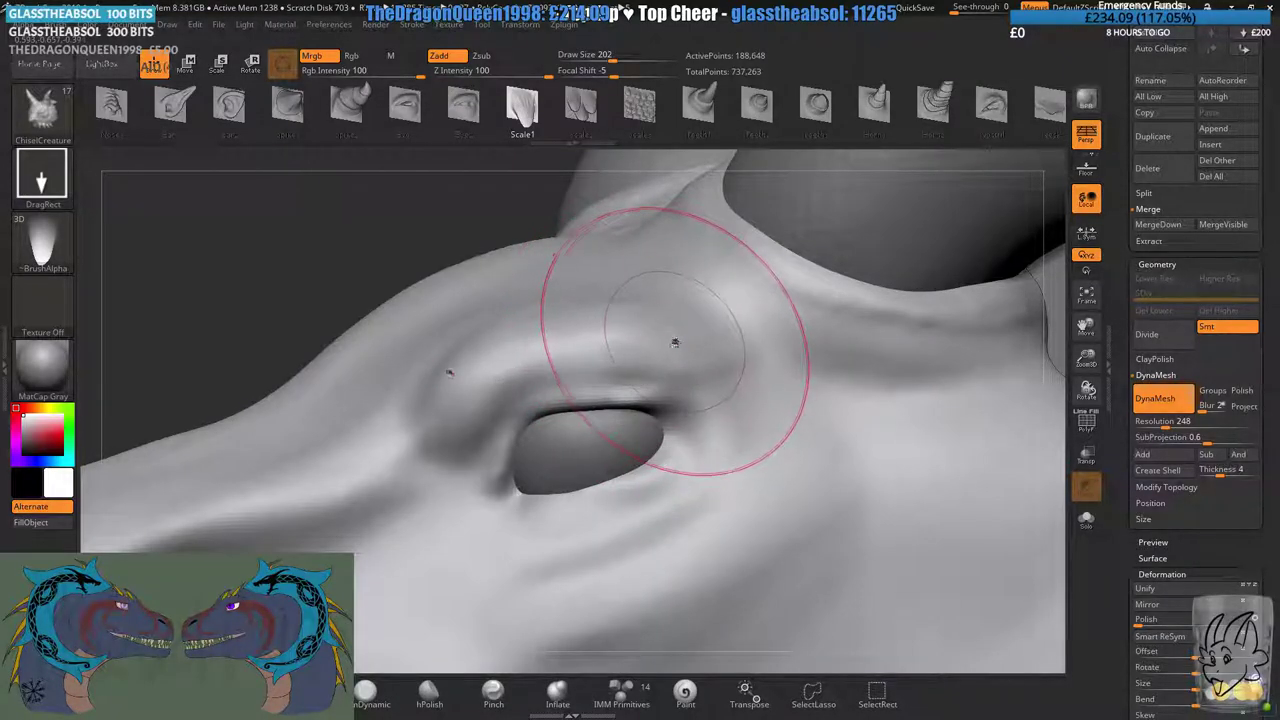
pyautogui.moveTo(678, 344)
pyautogui.mouseDown()
pyautogui.moveTo(598, 381)
pyautogui.moveTo(572, 366)
pyautogui.moveTo(480, 402)
pyautogui.mouseUp()
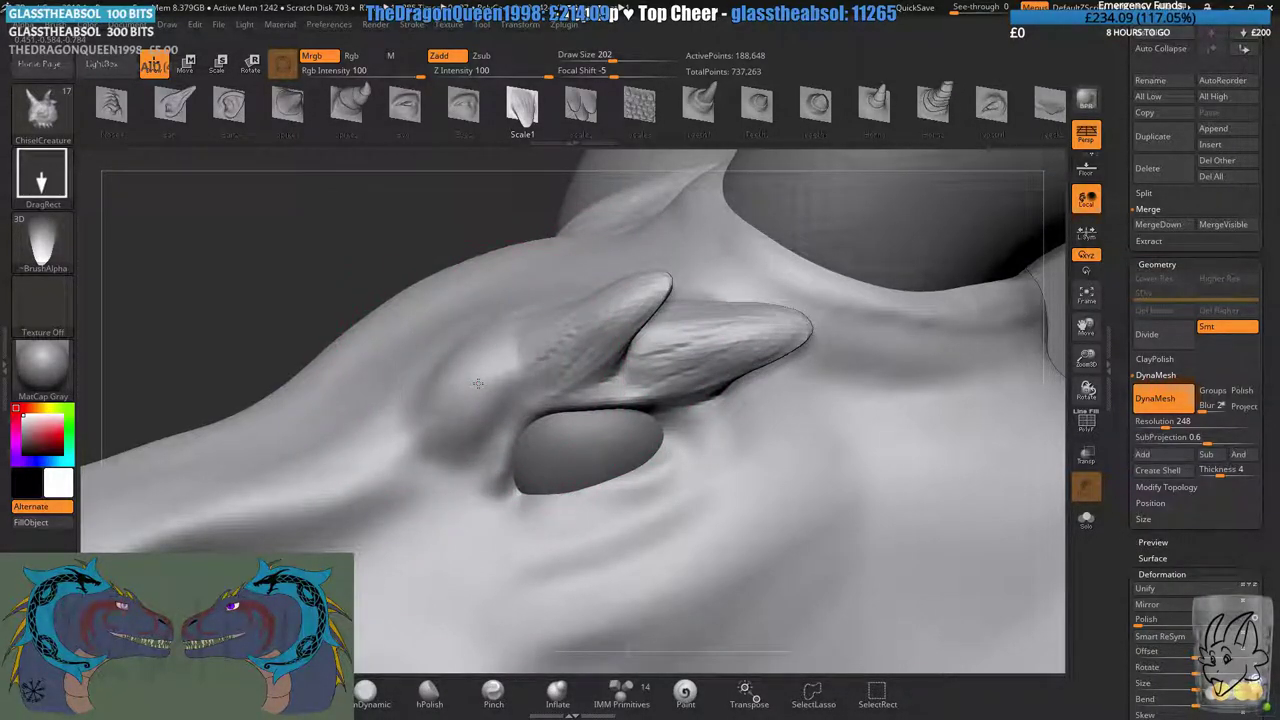
pyautogui.moveTo(478, 383); pyautogui.dragTo(438, 502)
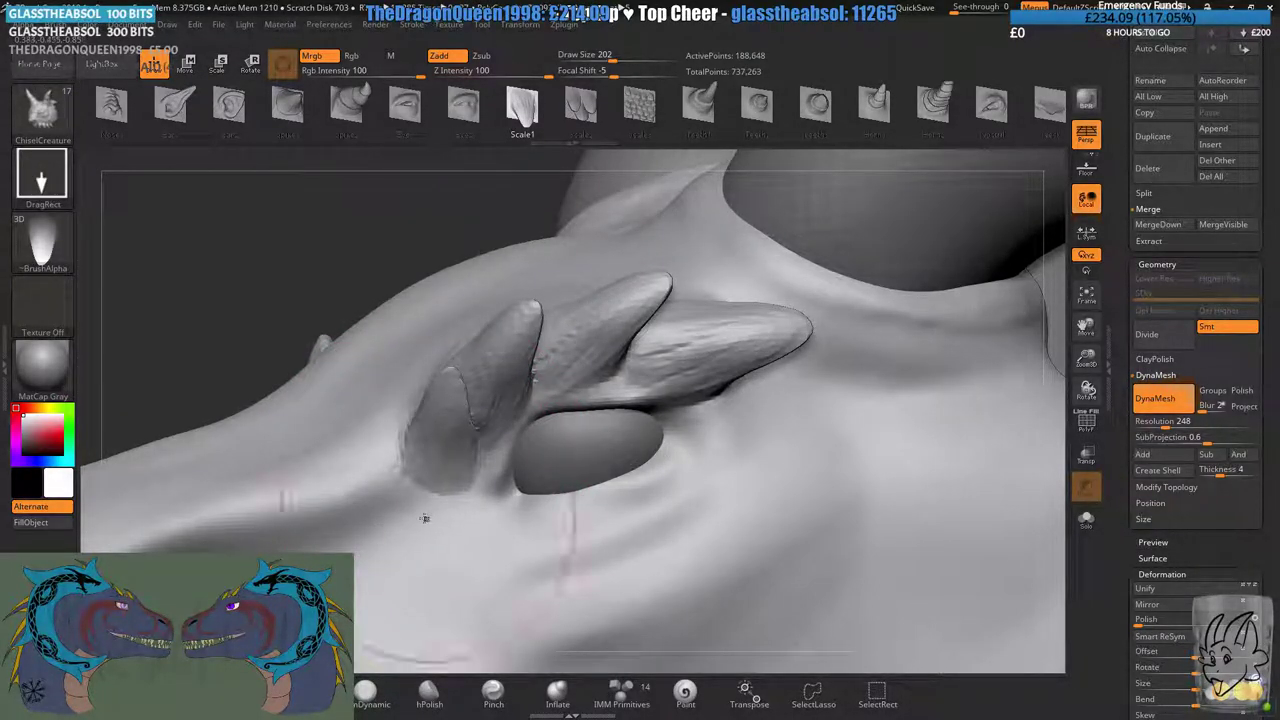
# - Check the new brow spikes from the front and update the DynaMesh to merge them into the head
pyautogui.keyDown('ctrl'); pyautogui.moveTo(425, 518); pyautogui.dragTo(730, 380, button='right'); pyautogui.keyUp('ctrl')
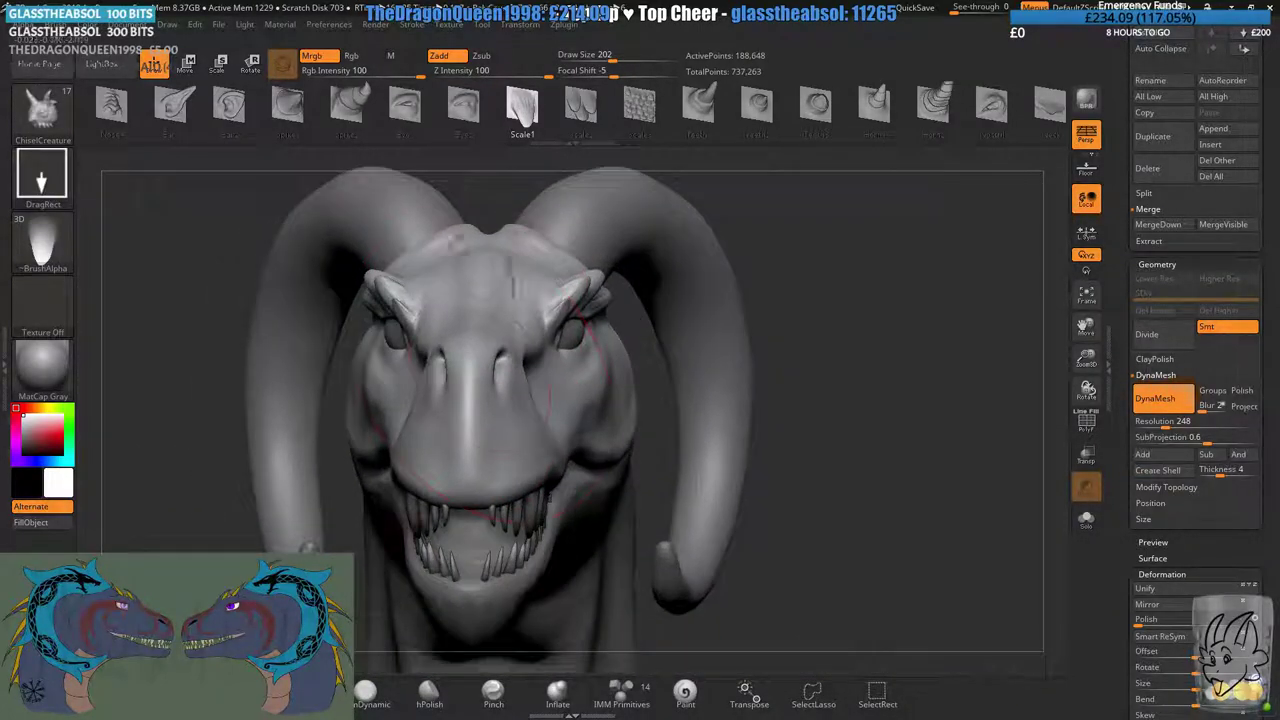
pyautogui.moveTo(500, 385); pyautogui.dragTo(432, 410, button='right')
pyautogui.keyDown('ctrl'); pyautogui.moveTo(292, 260); pyautogui.dragTo(319, 302); pyautogui.keyUp('ctrl')
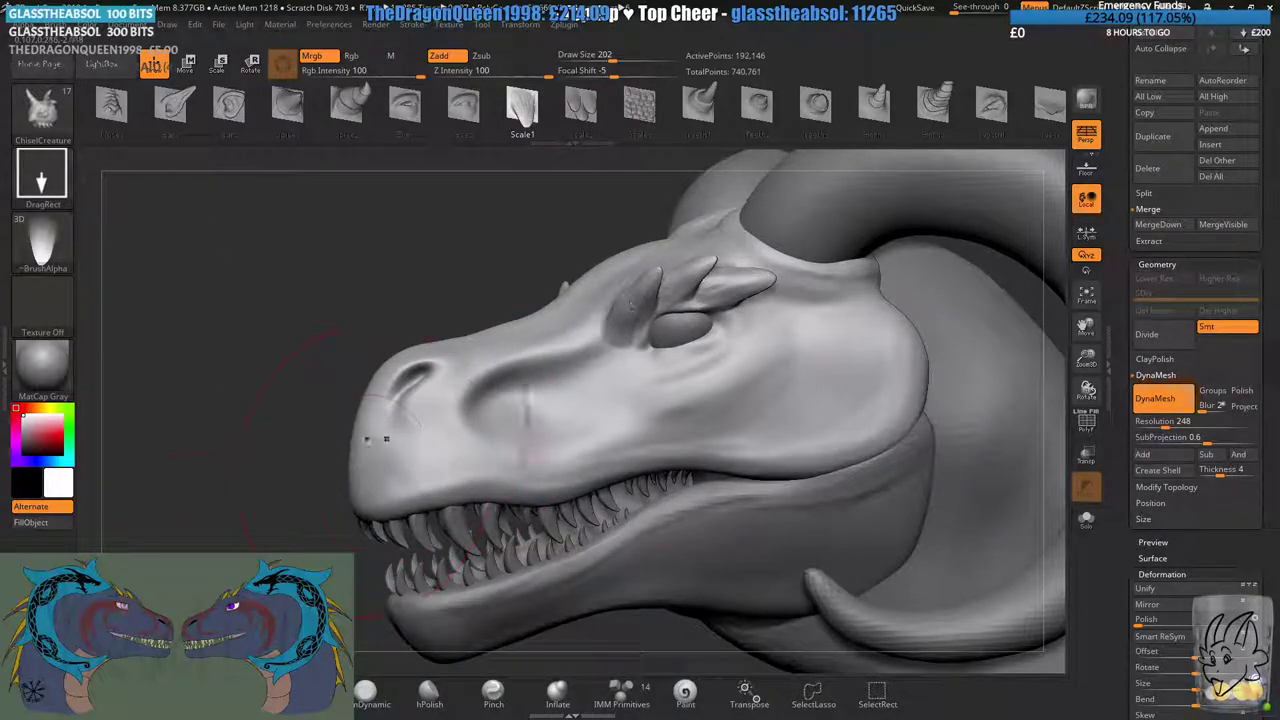
# - Smooth the rough surface of the brow spikes and soften where they meet above the eye
pyautogui.click(232, 692)
pyautogui.keyDown('ctrl'); pyautogui.moveTo(560, 420); pyautogui.dragTo(640, 340, button='right'); pyautogui.keyUp('ctrl')
pyautogui.moveTo(740, 330)
pyautogui.mouseDown(button='right')
pyautogui.moveTo(663, 315)
pyautogui.moveTo(636, 222)
pyautogui.mouseUp(button='right')
pyautogui.keyDown('shift'); pyautogui.moveTo(671, 237); pyautogui.dragTo(770, 243); pyautogui.keyUp('shift')
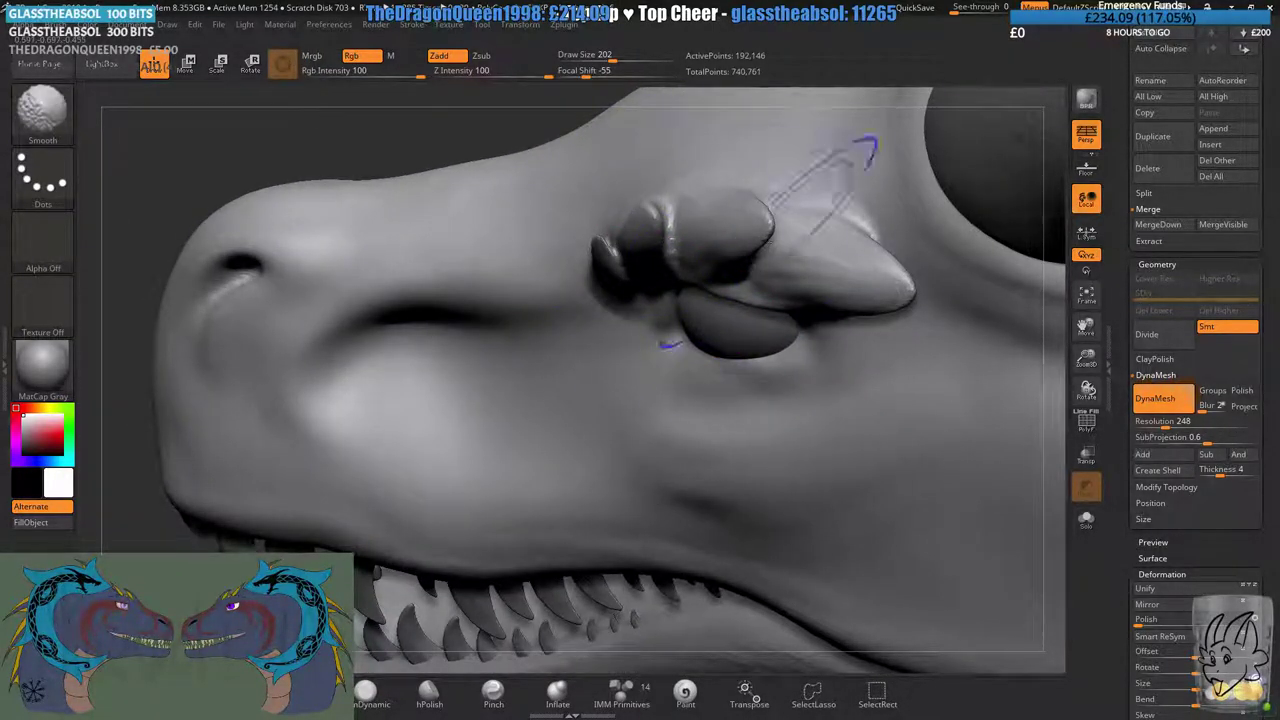
pyautogui.moveTo(765, 265); pyautogui.dragTo(790, 375, button='right')
pyautogui.keyDown('shift'); pyautogui.moveTo(840, 262); pyautogui.dragTo(820, 270); pyautogui.keyUp('shift')
pyautogui.moveTo(741, 253); pyautogui.dragTo(1021, 264, button='right')
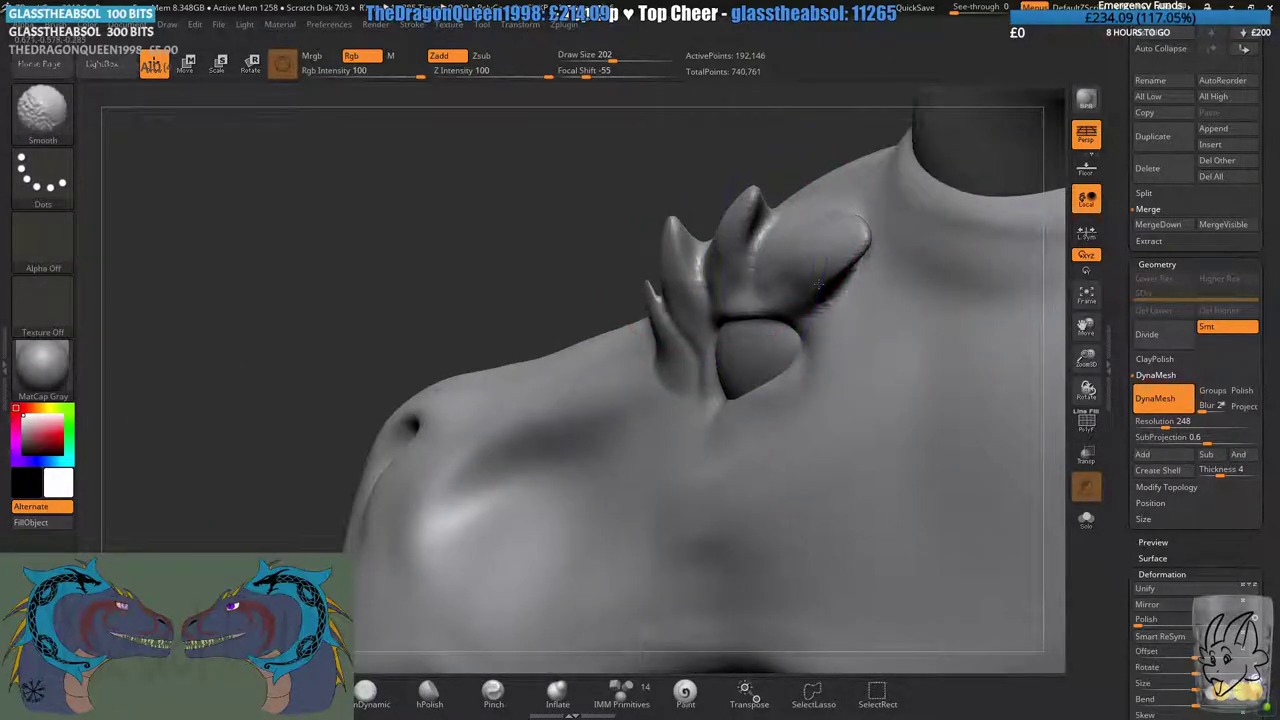
pyautogui.moveTo(740, 290); pyautogui.dragTo(847, 291)
pyautogui.moveTo(720, 250); pyautogui.dragTo(717, 293)
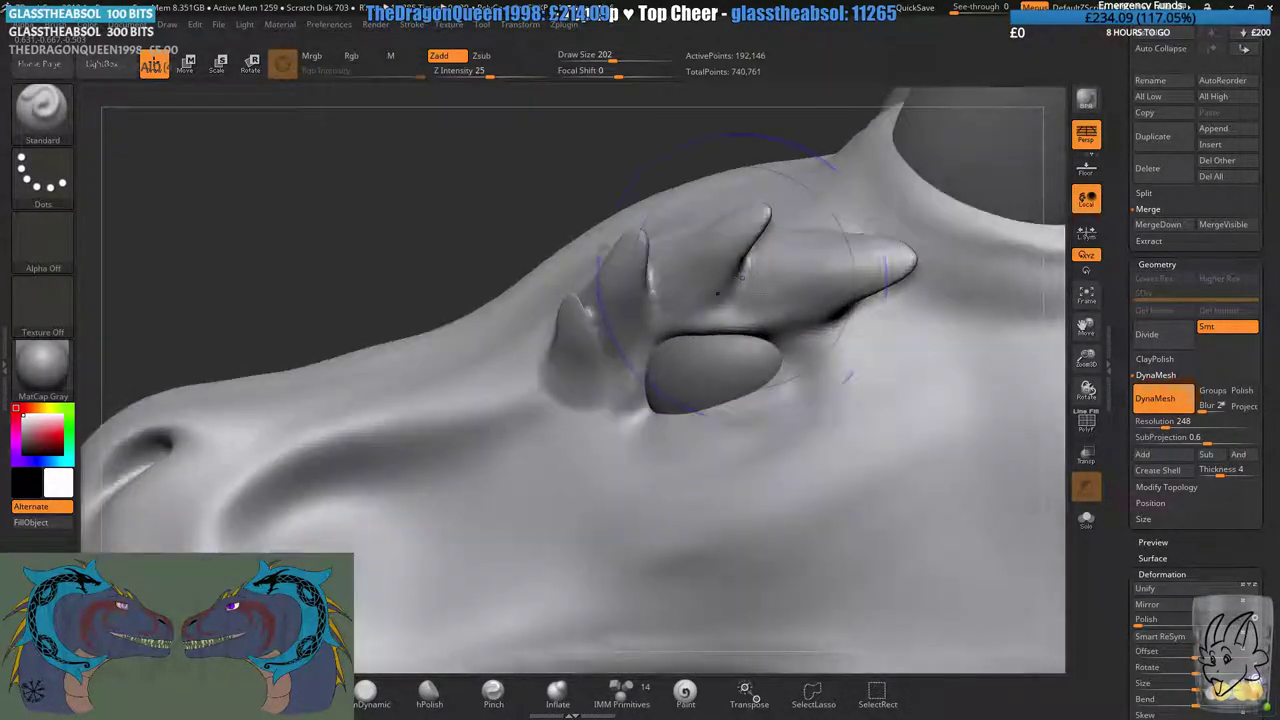
# - Thicken the small front brow spikes with the Inflate brush and update the head's DynaMesh
pyautogui.moveTo(620, 285); pyautogui.dragTo(603, 527, button='right')
pyautogui.keyDown('alt'); pyautogui.moveTo(599, 583); pyautogui.dragTo(597, 340, button='right'); pyautogui.keyUp('alt')
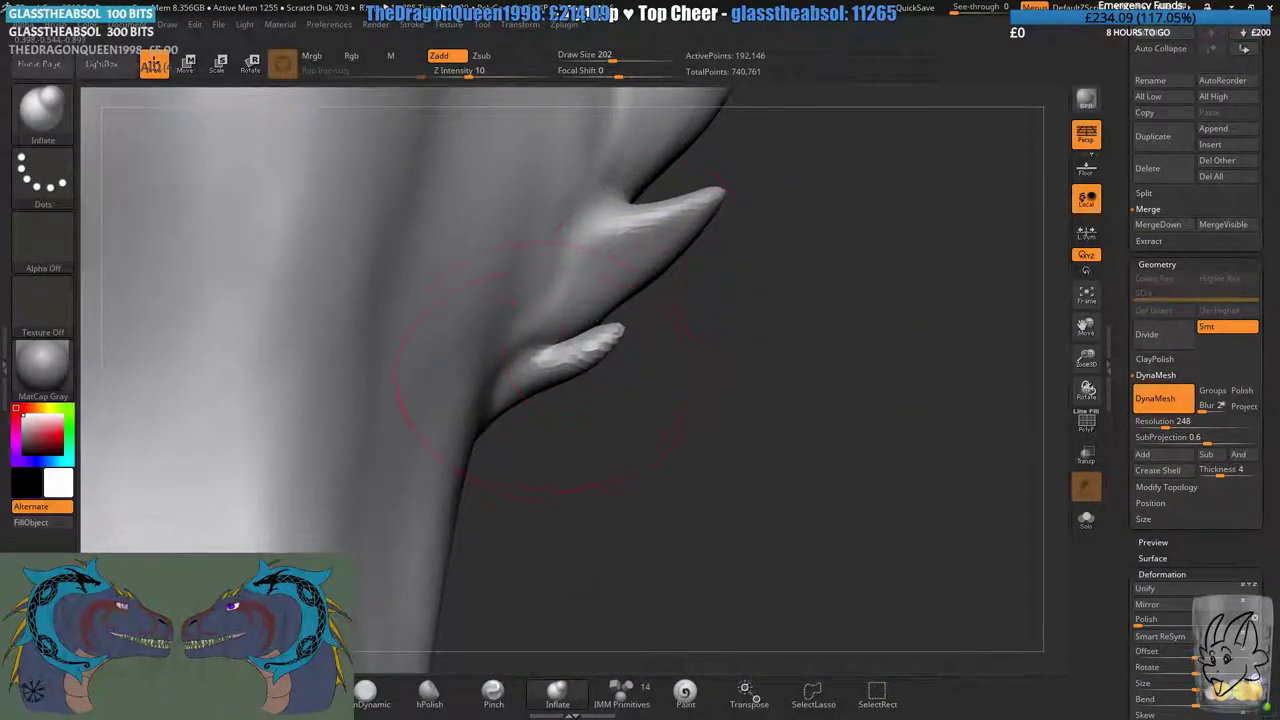
pyautogui.moveTo(591, 346)
pyautogui.keyDown('shift'); pyautogui.mouseDown()
pyautogui.moveTo(609, 326)
pyautogui.moveTo(590, 349)
pyautogui.mouseUp(); pyautogui.keyUp('shift')
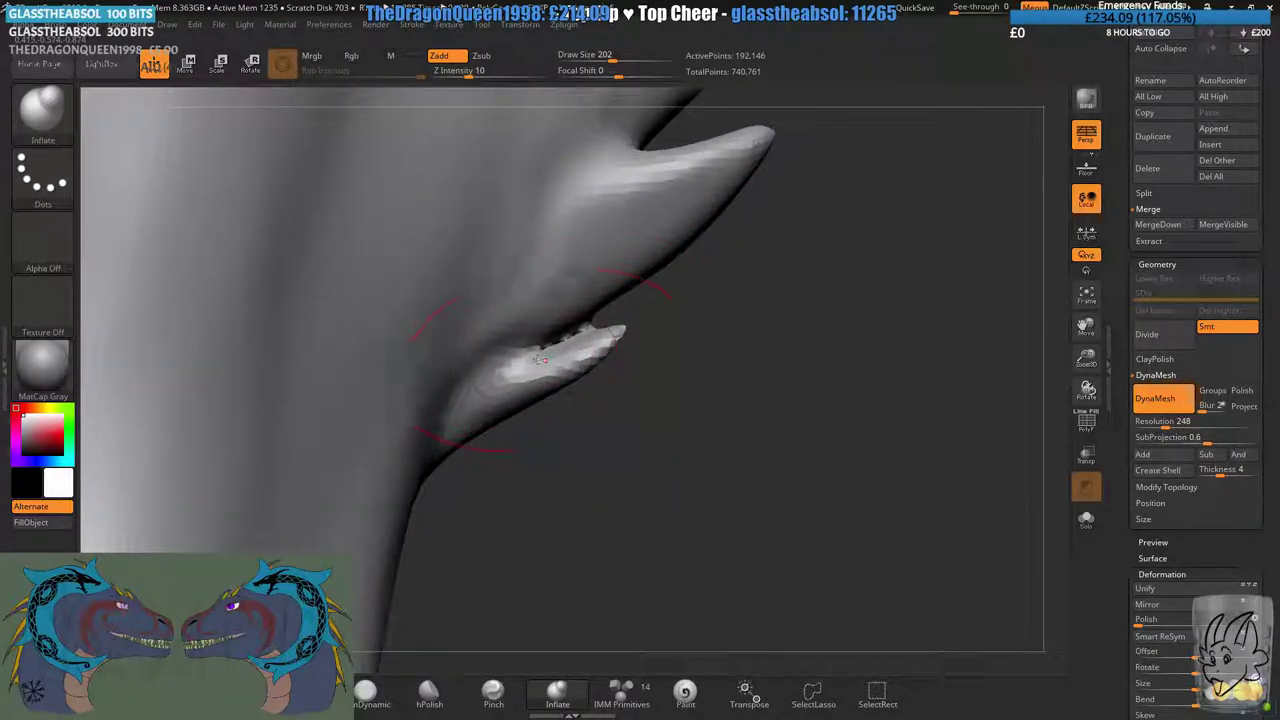
pyautogui.moveTo(740, 400)
pyautogui.mouseDown()
pyautogui.moveTo(728, 462)
pyautogui.moveTo(760, 450)
pyautogui.mouseUp()
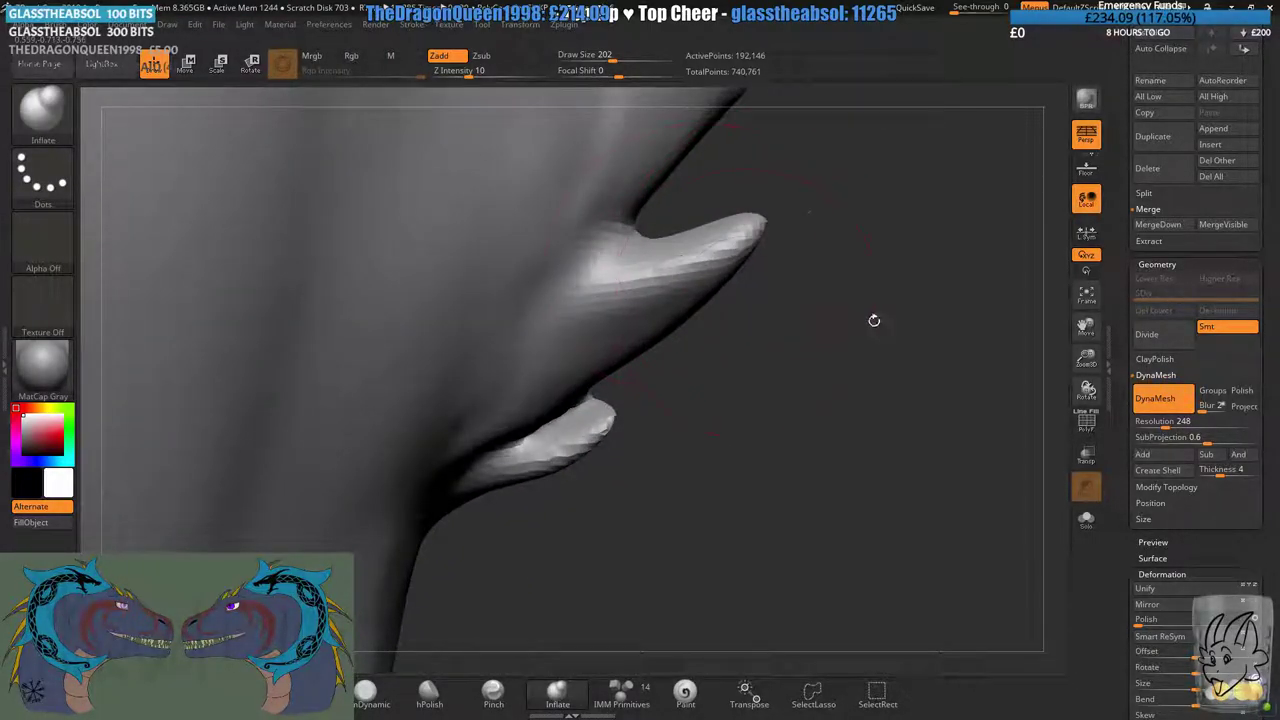
pyautogui.moveTo(874, 320)
pyautogui.mouseDown()
pyautogui.moveTo(524, 450)
pyautogui.moveTo(700, 430)
pyautogui.moveTo(334, 374)
pyautogui.moveTo(600, 308)
pyautogui.mouseUp()
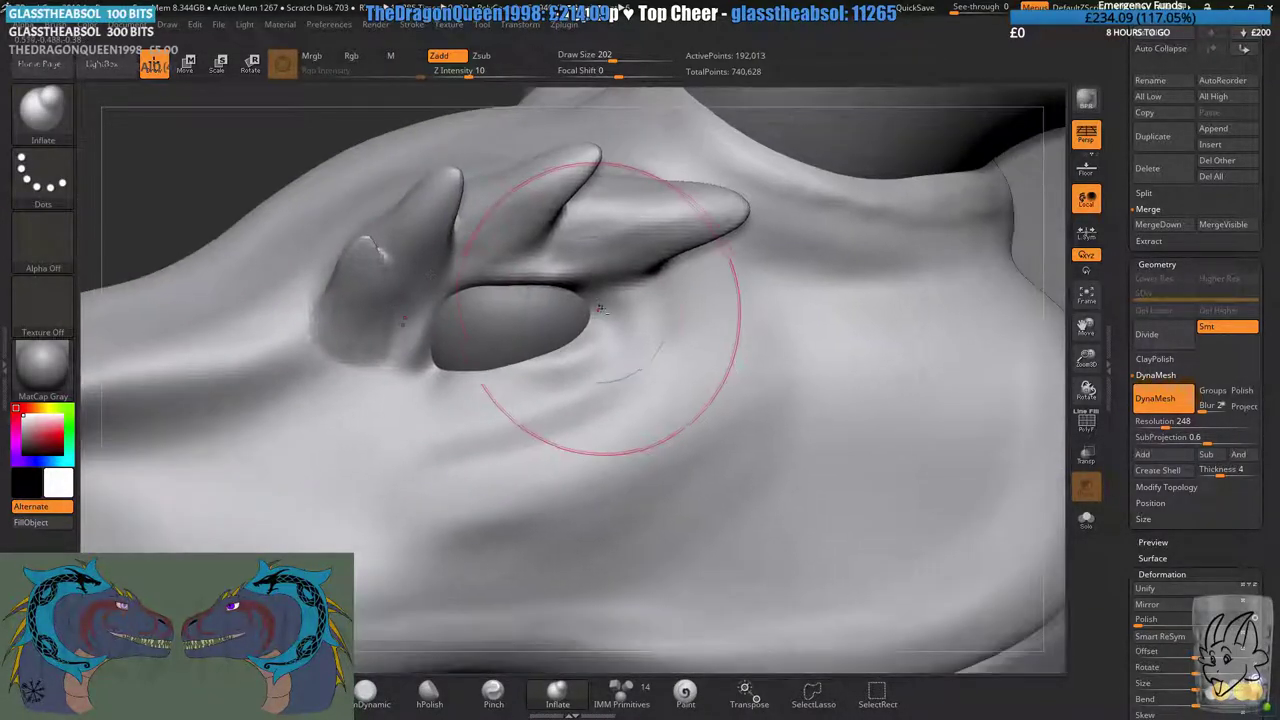
# - Build up and smooth the ridge under the brow spikes at draw size 94, refreshing the DynaMesh
pyautogui.press('shift')
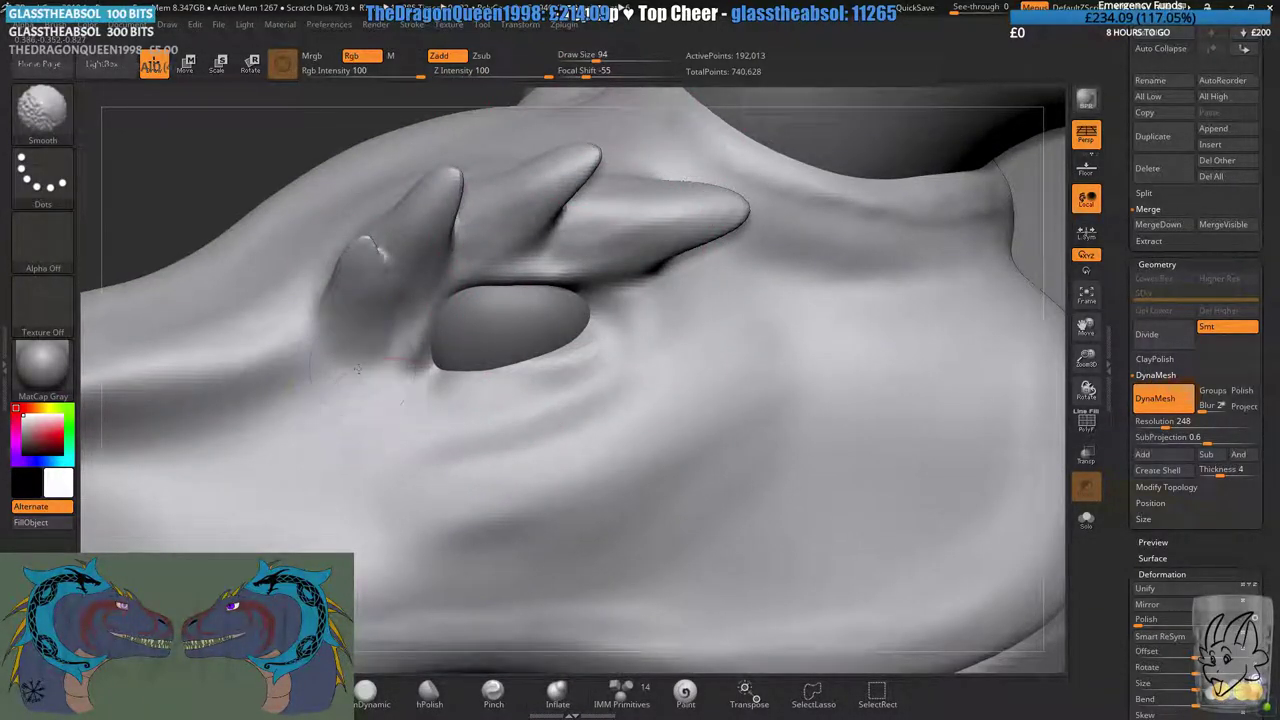
pyautogui.keyDown('ctrl'); pyautogui.moveTo(358, 369); pyautogui.dragTo(252, 530, button='right'); pyautogui.keyUp('ctrl')
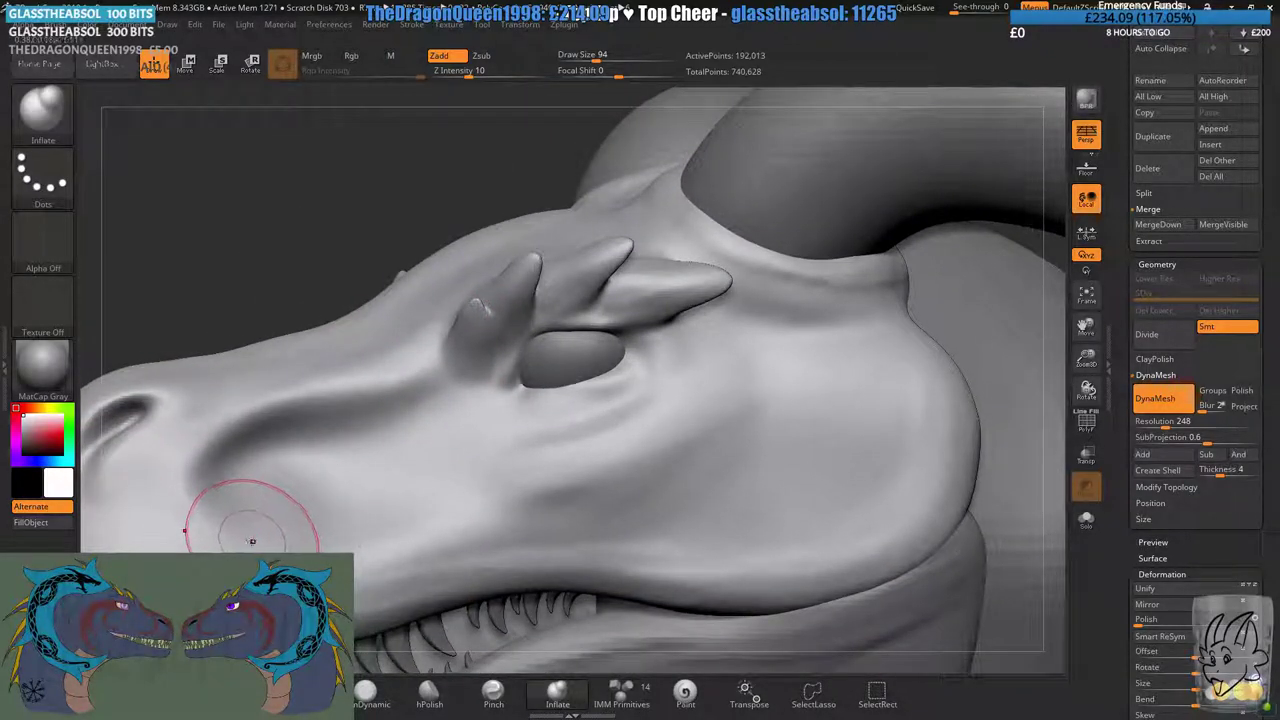
pyautogui.click(110, 692)
pyautogui.keyDown('ctrl'); pyautogui.moveTo(510, 450); pyautogui.dragTo(586, 343, button='right'); pyautogui.keyUp('ctrl')
pyautogui.moveTo(565, 340)
pyautogui.mouseDown()
pyautogui.moveTo(618, 350)
pyautogui.moveTo(725, 318)
pyautogui.moveTo(677, 330)
pyautogui.moveTo(661, 288)
pyautogui.moveTo(727, 224)
pyautogui.moveTo(634, 283)
pyautogui.moveTo(865, 268)
pyautogui.mouseUp()
pyautogui.moveTo(865, 268)
pyautogui.mouseDown()
pyautogui.moveTo(668, 326)
pyautogui.moveTo(752, 292)
pyautogui.mouseUp()
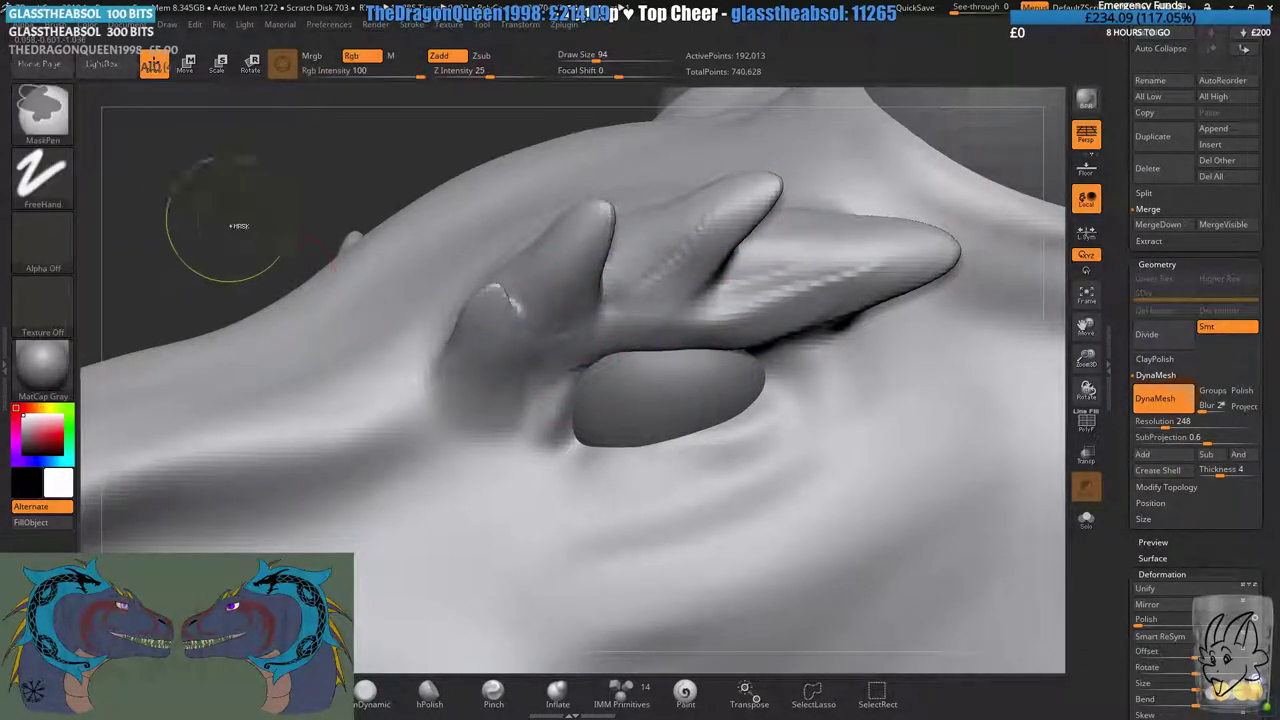
pyautogui.keyDown('ctrl'); pyautogui.moveTo(232, 199); pyautogui.dragTo(260, 222); pyautogui.keyUp('ctrl')
pyautogui.keyDown('shift'); pyautogui.moveTo(618, 320); pyautogui.dragTo(835, 264); pyautogui.keyUp('shift')
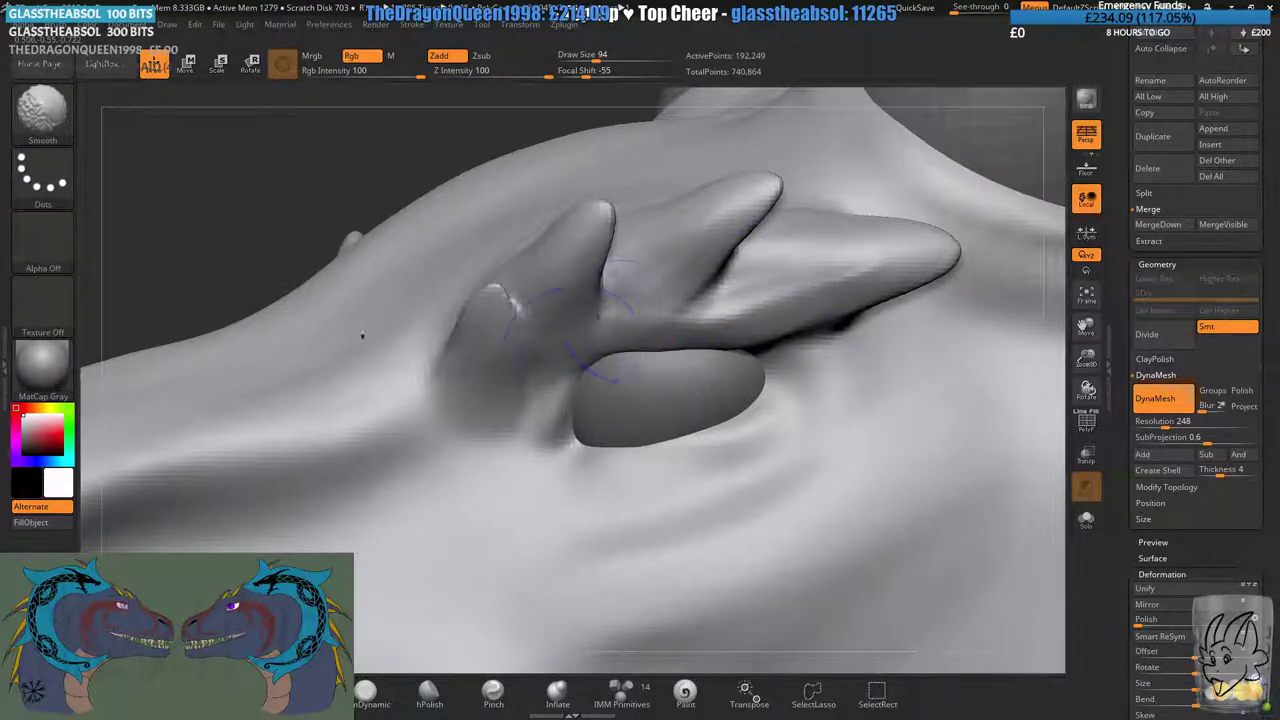
# - Carve and refine a crease along the upper eyelid under the brow ridge with the DamStandard brush at draw size 80
pyautogui.click(301, 692)
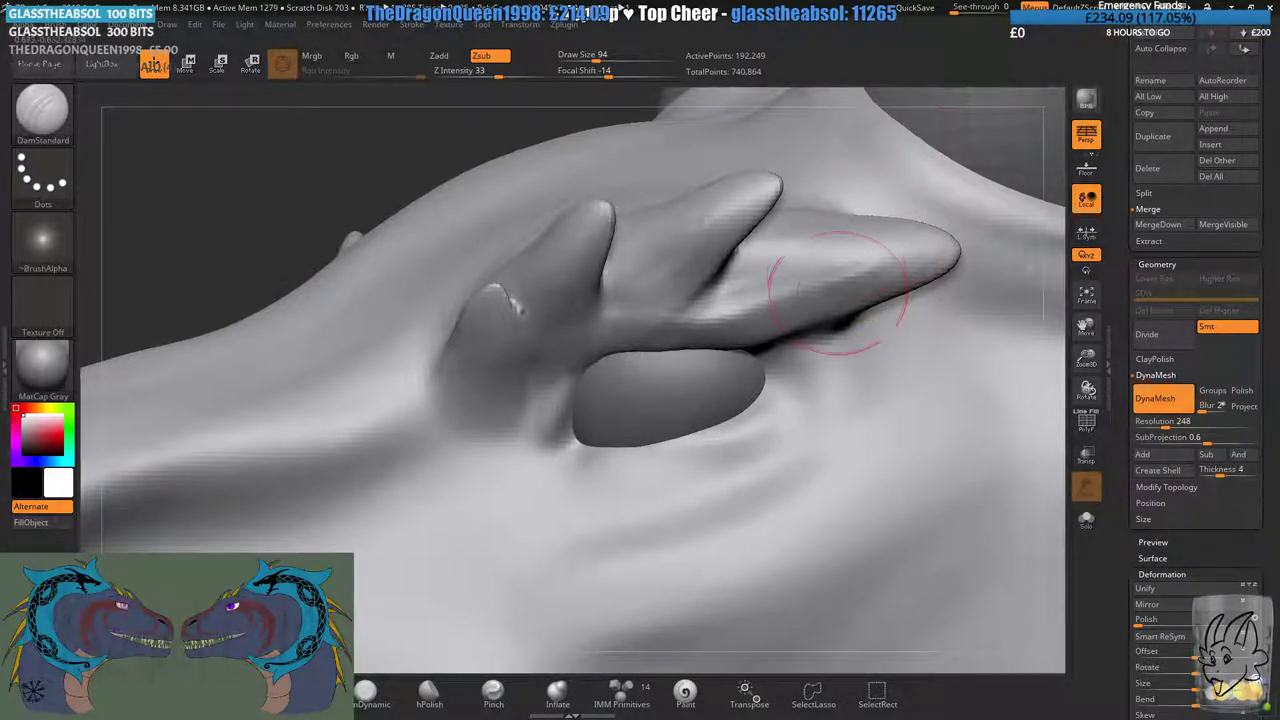
pyautogui.keyDown('alt'); pyautogui.moveTo(798, 225); pyautogui.dragTo(794, 180, button='right'); pyautogui.keyUp('alt')
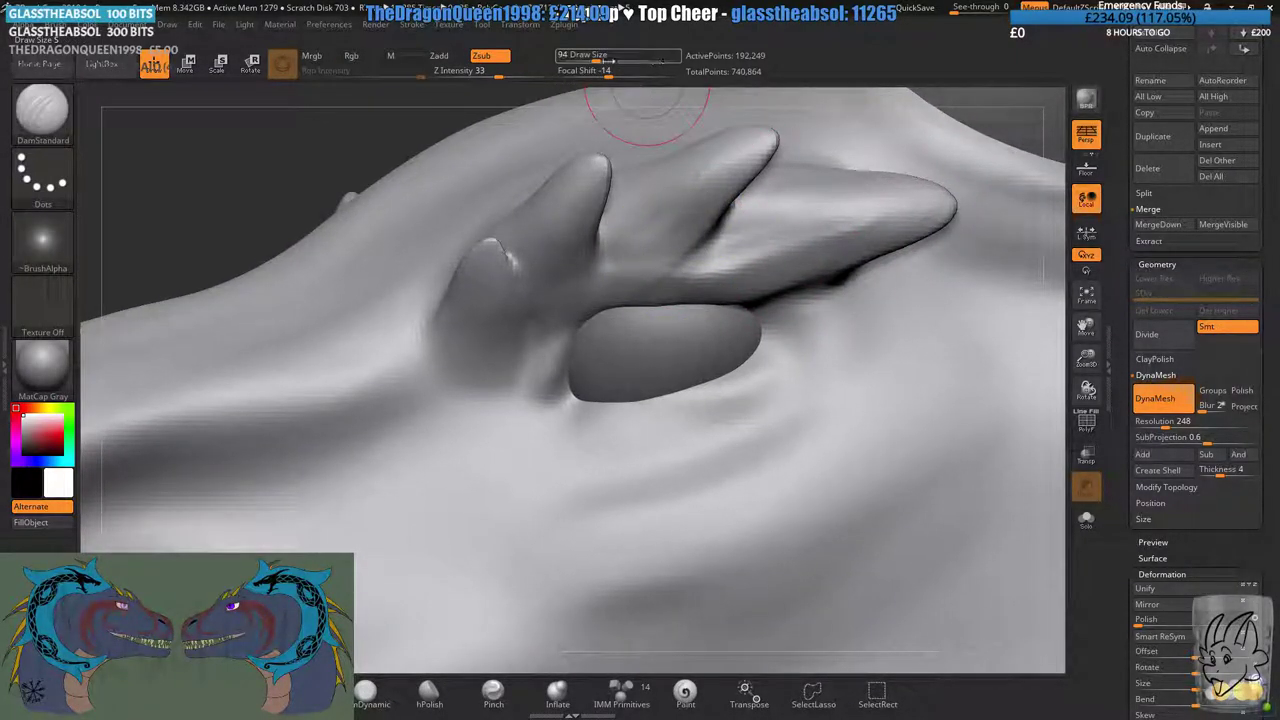
pyautogui.click(592, 59)
pyautogui.moveTo(649, 200); pyautogui.dragTo(623, 306, button='right')
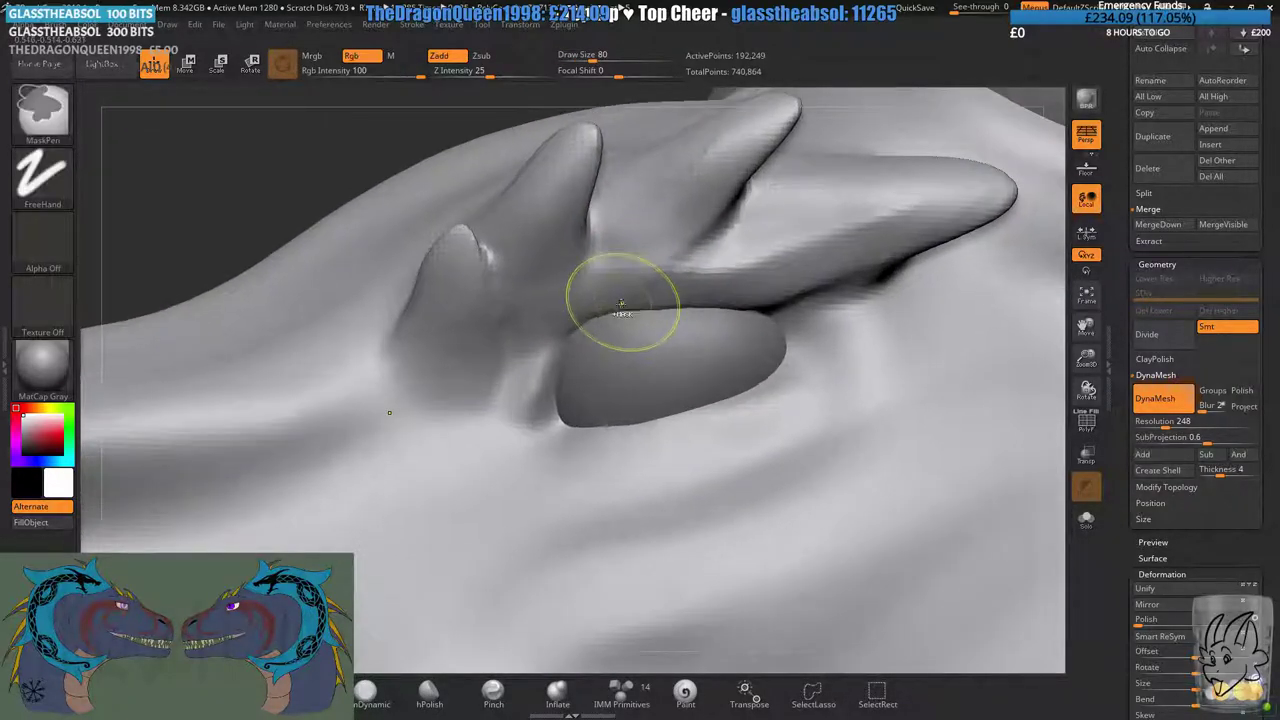
pyautogui.moveTo(571, 323); pyautogui.dragTo(766, 308)
pyautogui.moveTo(686, 295); pyautogui.dragTo(703, 332, button='right')
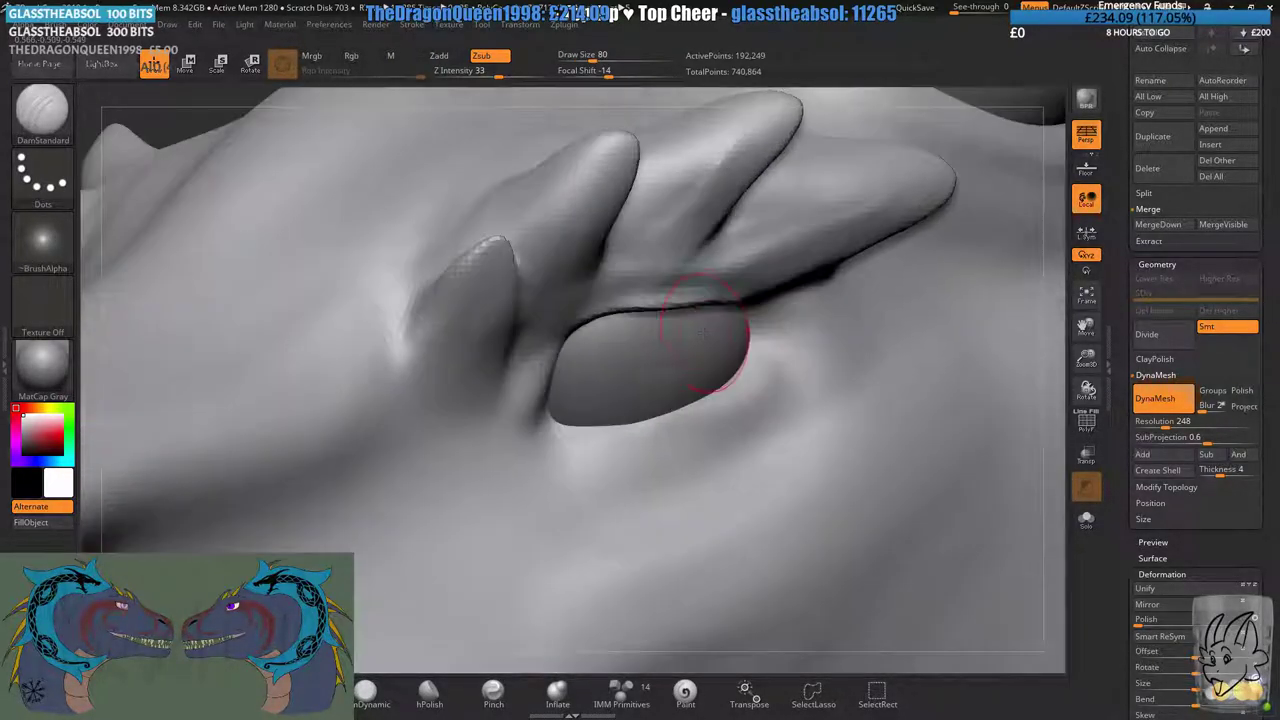
pyautogui.moveTo(612, 338); pyautogui.dragTo(637, 329, button='right')
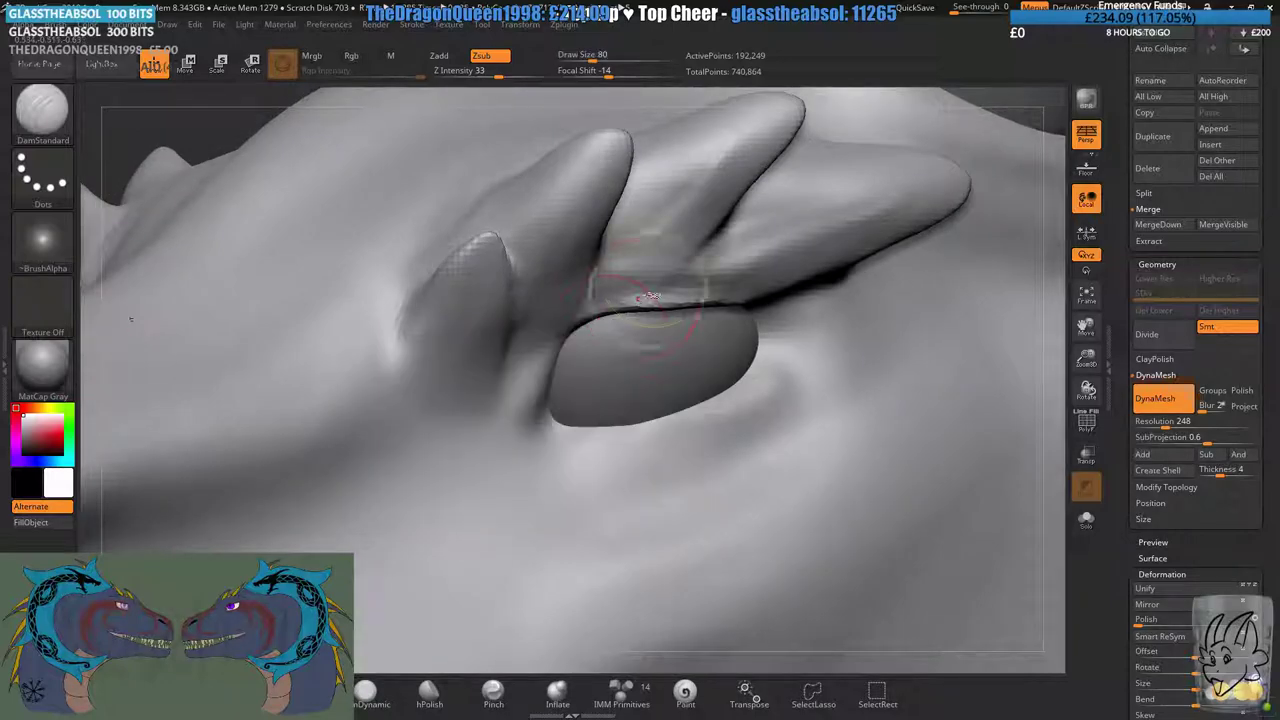
pyautogui.keyDown('shift'); pyautogui.moveTo(682, 290); pyautogui.dragTo(643, 288); pyautogui.keyUp('shift')
pyautogui.moveTo(567, 325); pyautogui.dragTo(760, 304)
pyautogui.moveTo(760, 301); pyautogui.dragTo(716, 288, button='right')
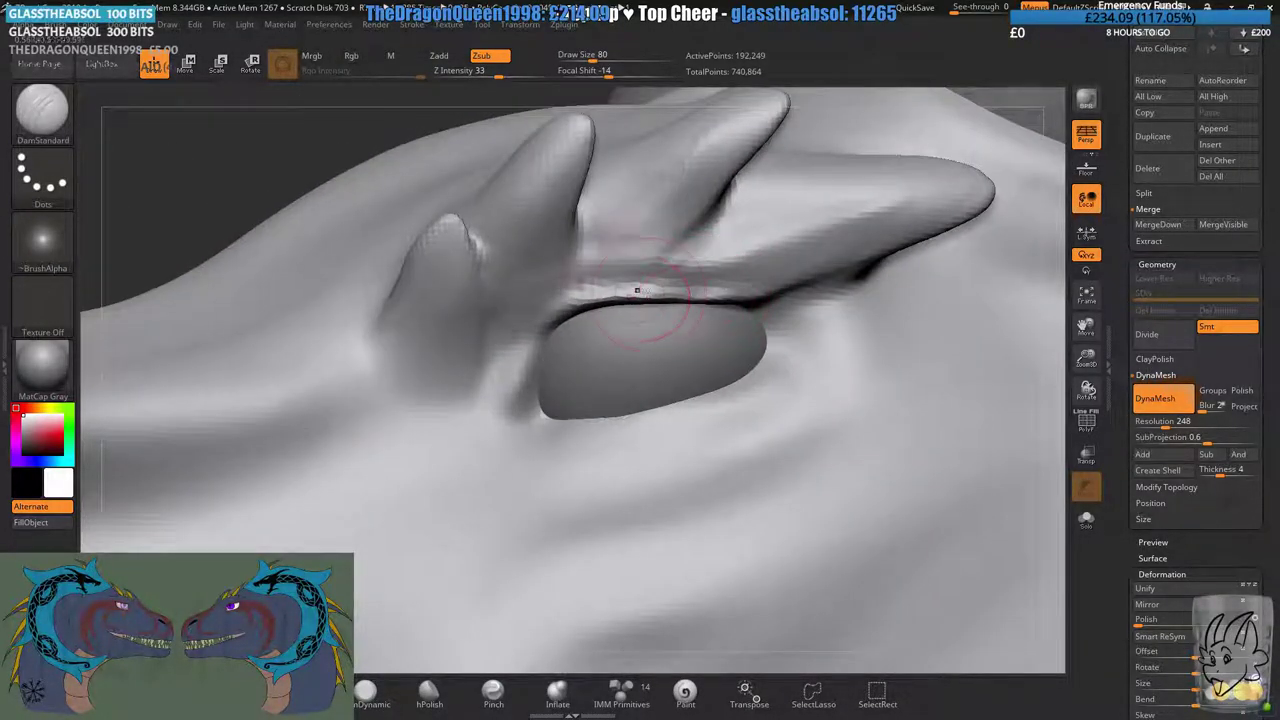
# - Cut creases at the eye's front corner and along the lower eyelid with DamStandard, updating the head's DynaMesh
pyautogui.moveTo(614, 286)
pyautogui.mouseDown(button='right')
pyautogui.moveTo(607, 339)
pyautogui.moveTo(535, 320)
pyautogui.mouseUp(button='right')
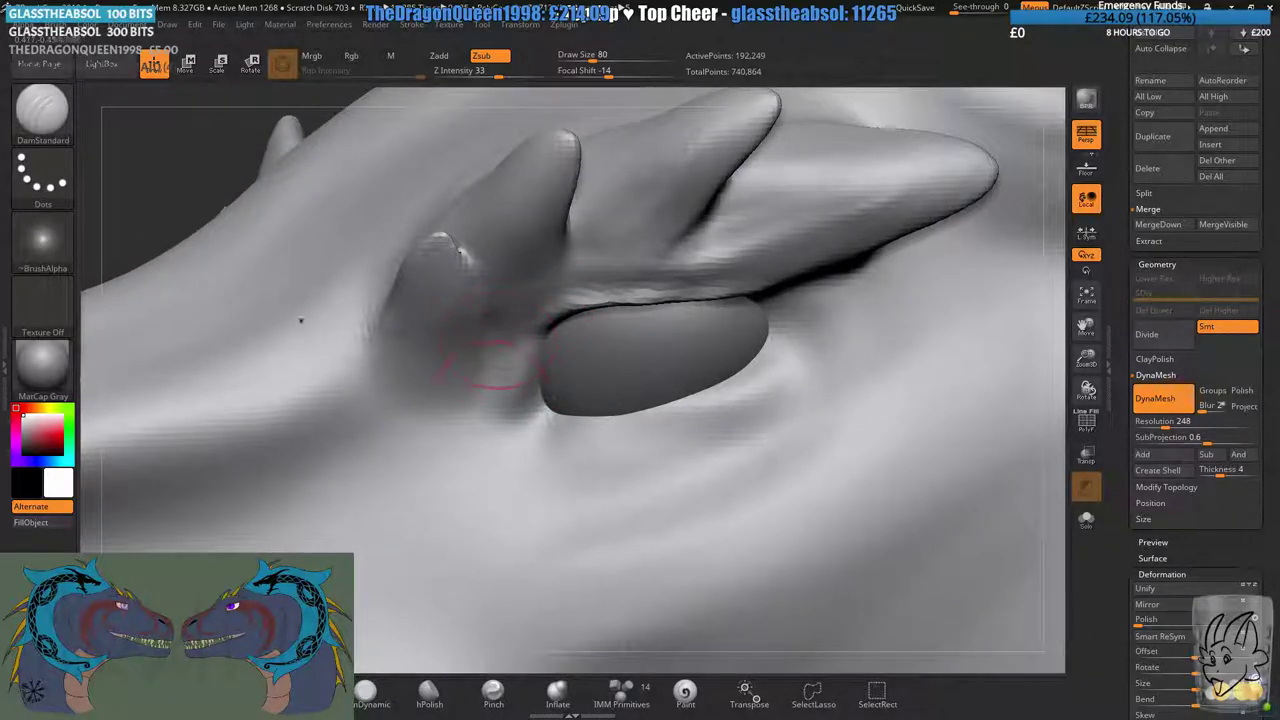
pyautogui.moveTo(492, 365)
pyautogui.mouseDown()
pyautogui.moveTo(503, 446)
pyautogui.moveTo(543, 343)
pyautogui.mouseUp()
pyautogui.moveTo(627, 392); pyautogui.dragTo(592, 428, button='right')
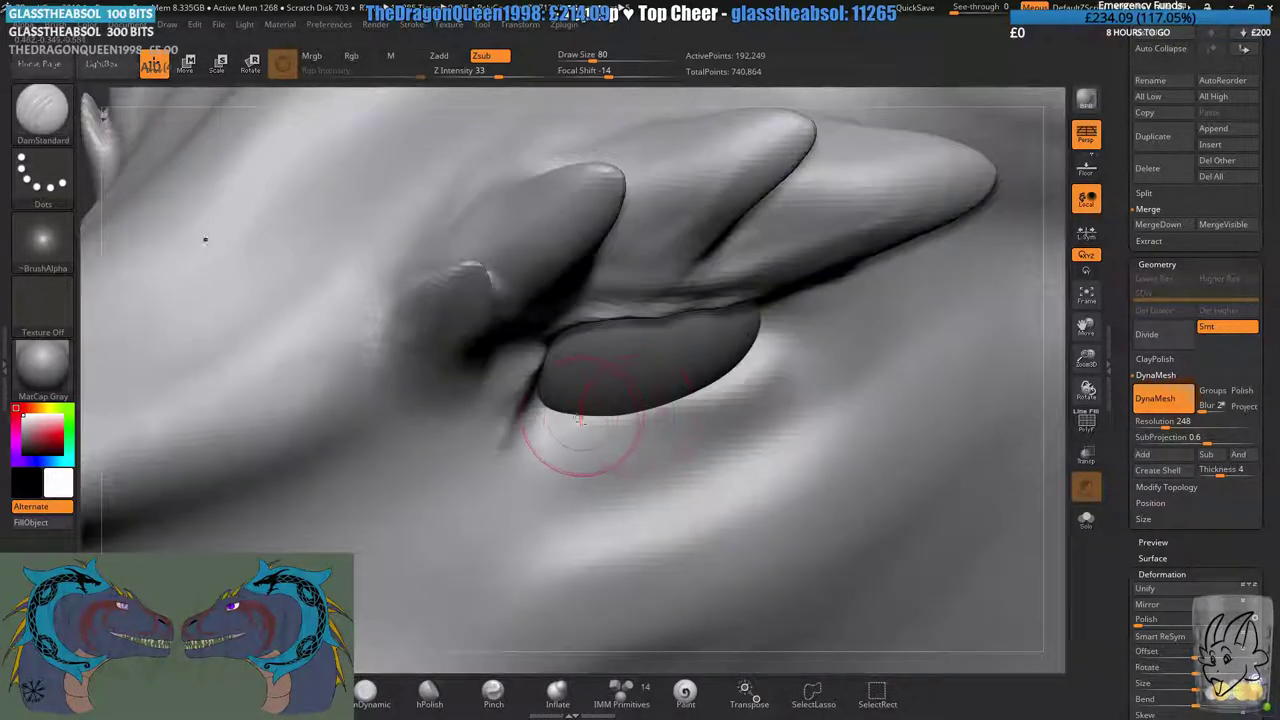
pyautogui.moveTo(586, 430)
pyautogui.mouseDown()
pyautogui.moveTo(735, 374)
pyautogui.moveTo(688, 382)
pyautogui.mouseUp()
pyautogui.hotkey('ctrl', 'z')
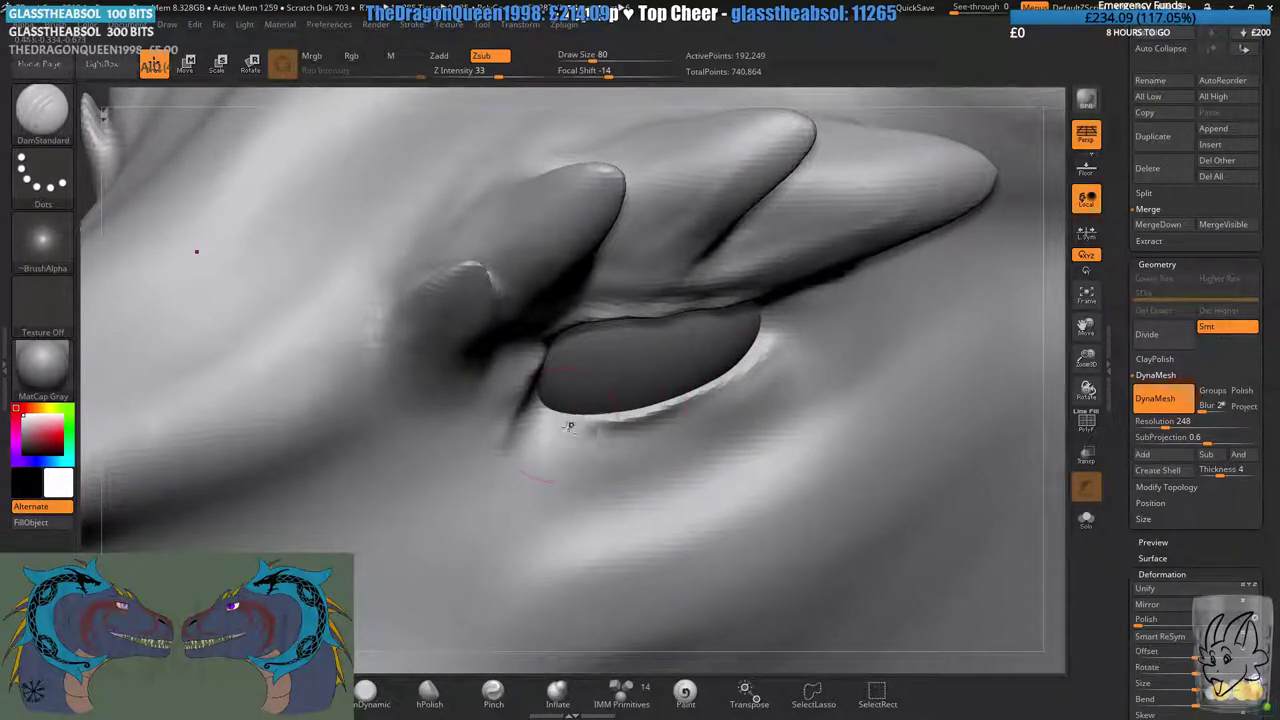
pyautogui.moveTo(700, 372); pyautogui.dragTo(635, 314, button='right')
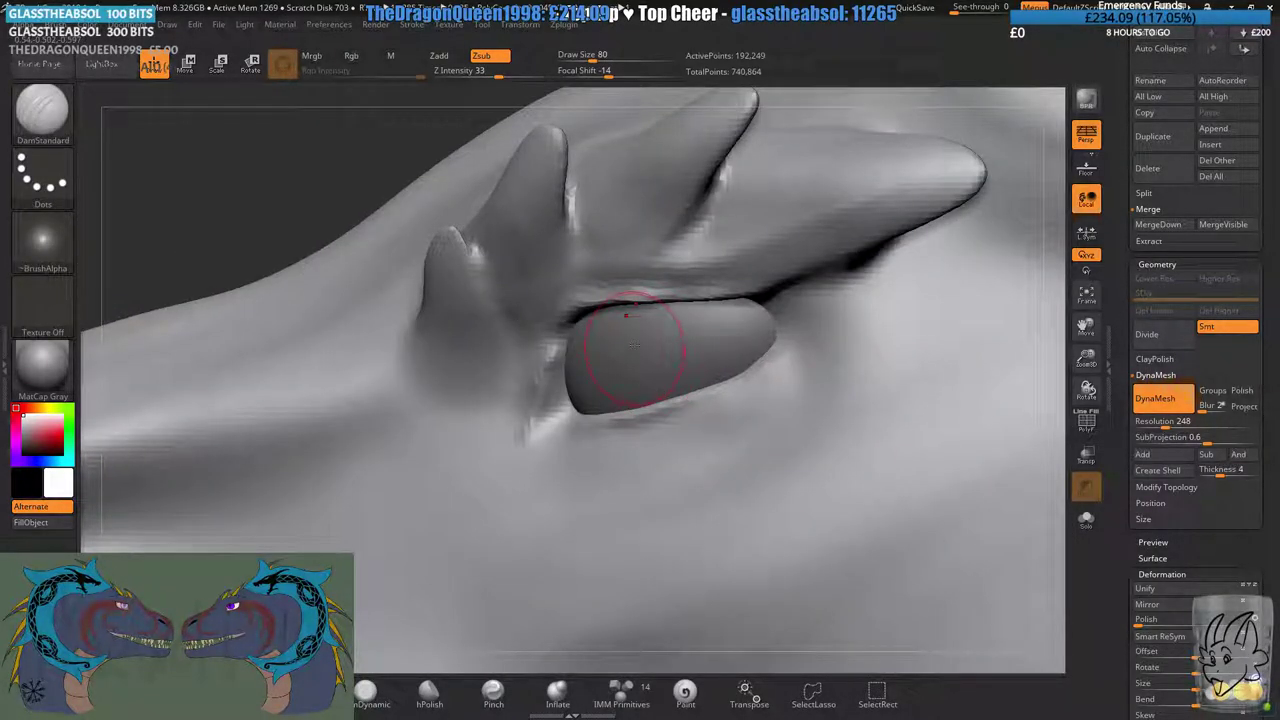
pyautogui.moveTo(616, 385); pyautogui.dragTo(667, 403, button='right')
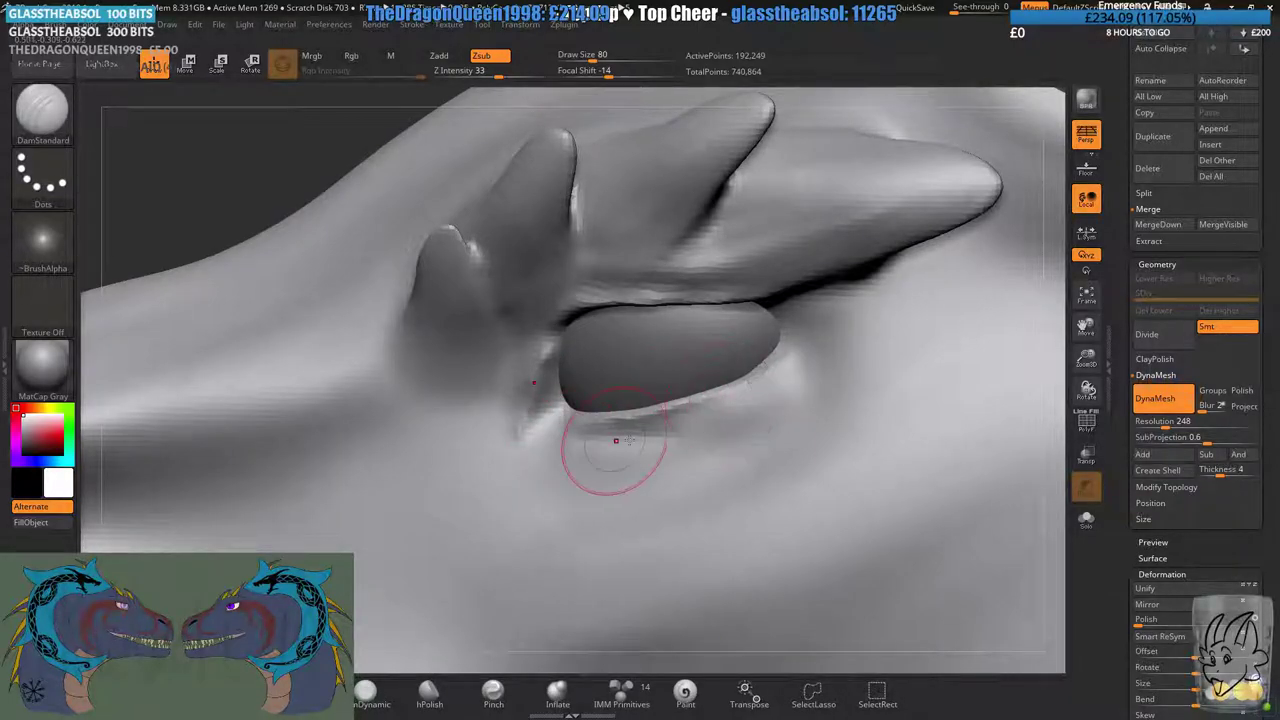
pyautogui.moveTo(543, 423)
pyautogui.mouseDown(button='right')
pyautogui.moveTo(533, 430)
pyautogui.moveTo(449, 360)
pyautogui.mouseUp(button='right')
pyautogui.keyDown('ctrl'); pyautogui.moveTo(325, 282); pyautogui.dragTo(313, 341); pyautogui.keyUp('ctrl')
pyautogui.moveTo(535, 440)
pyautogui.mouseDown(button='right')
pyautogui.moveTo(580, 400)
pyautogui.moveTo(610, 302)
pyautogui.mouseUp(button='right')
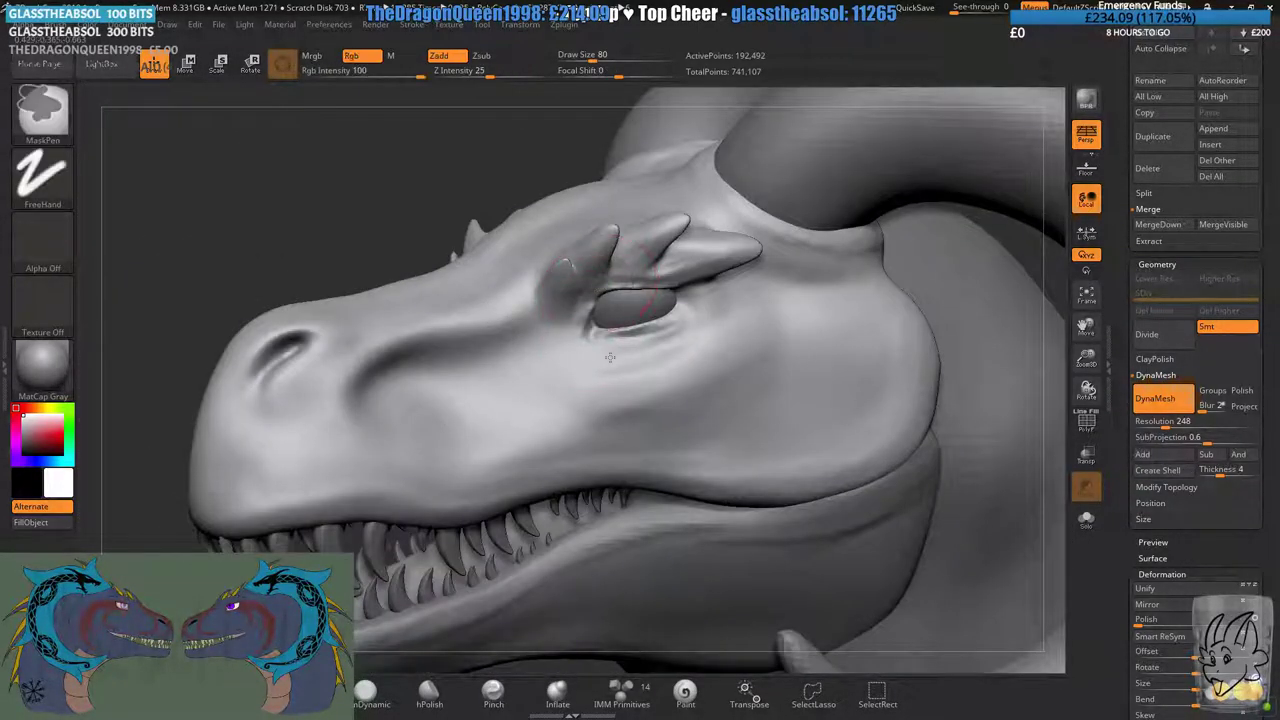
pyautogui.keyDown('ctrl'); pyautogui.moveTo(610, 357); pyautogui.dragTo(632, 402, button='right'); pyautogui.keyUp('ctrl')
pyautogui.moveTo(623, 354); pyautogui.dragTo(654, 347)
# - Extend the nostril groove down the snout with the DamStandard brush and smooth the area around it
pyautogui.keyDown('ctrl'); pyautogui.moveTo(620, 440); pyautogui.dragTo(535, 385, button='right'); pyautogui.keyUp('ctrl')
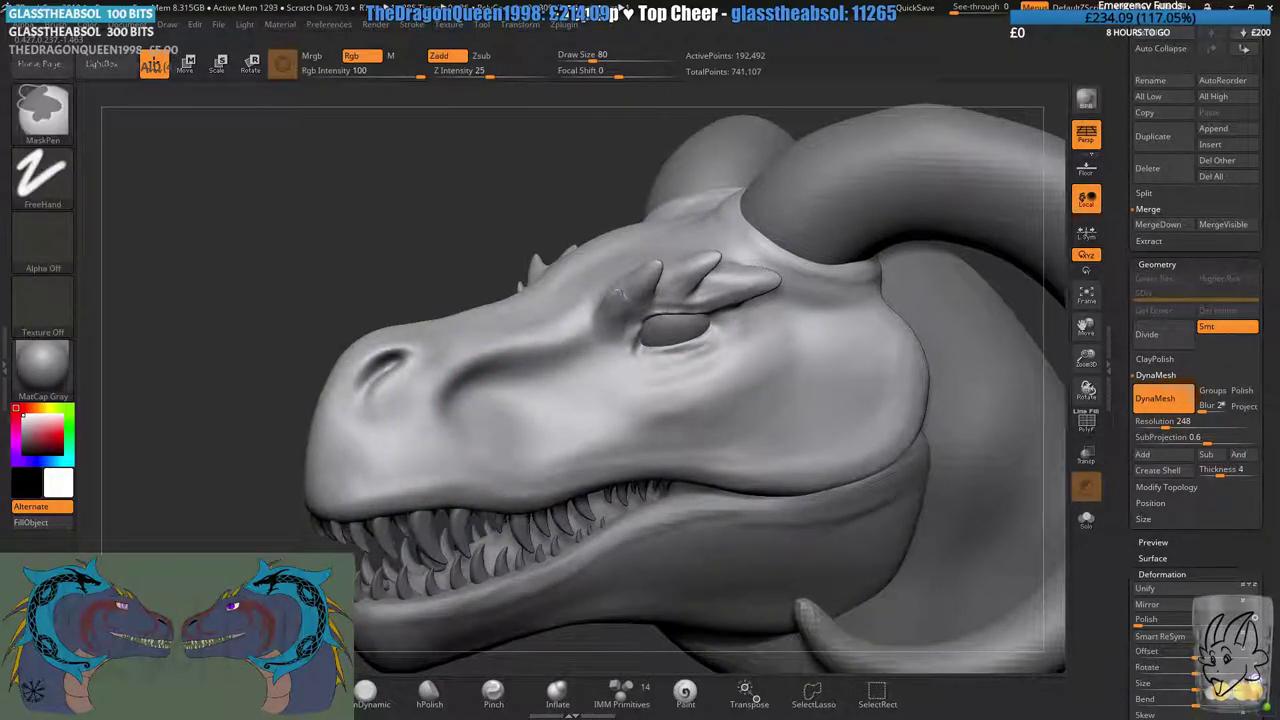
pyautogui.keyDown('ctrl'); pyautogui.moveTo(618, 293); pyautogui.dragTo(575, 240, button='right'); pyautogui.keyUp('ctrl')
pyautogui.moveTo(500, 380)
pyautogui.mouseDown(button='right')
pyautogui.moveTo(600, 392)
pyautogui.moveTo(429, 411)
pyautogui.moveTo(575, 355)
pyautogui.mouseUp(button='right')
pyautogui.moveTo(575, 310)
pyautogui.keyDown('ctrl'); pyautogui.mouseDown(button='right')
pyautogui.moveTo(579, 340)
pyautogui.moveTo(545, 337)
pyautogui.moveTo(600, 293)
pyautogui.moveTo(584, 342)
pyautogui.moveTo(541, 372)
pyautogui.mouseUp(button='right'); pyautogui.keyUp('ctrl')
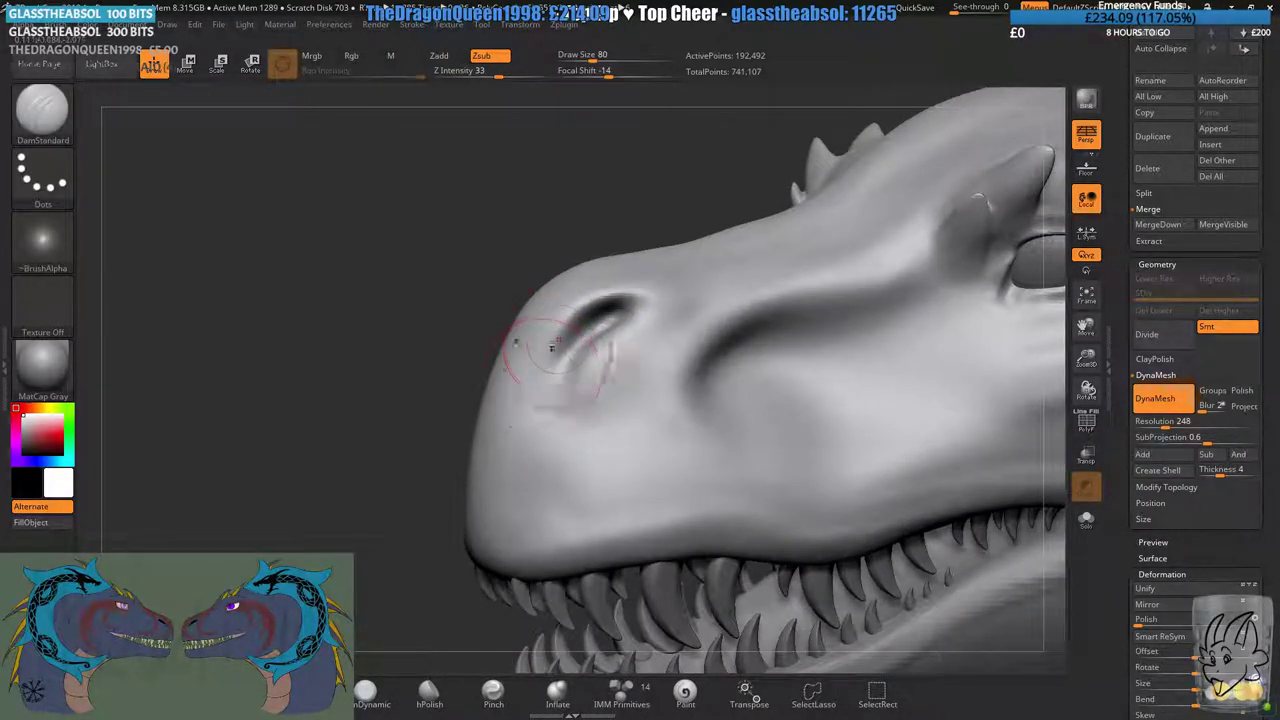
pyautogui.moveTo(628, 289); pyautogui.dragTo(543, 372, button='right')
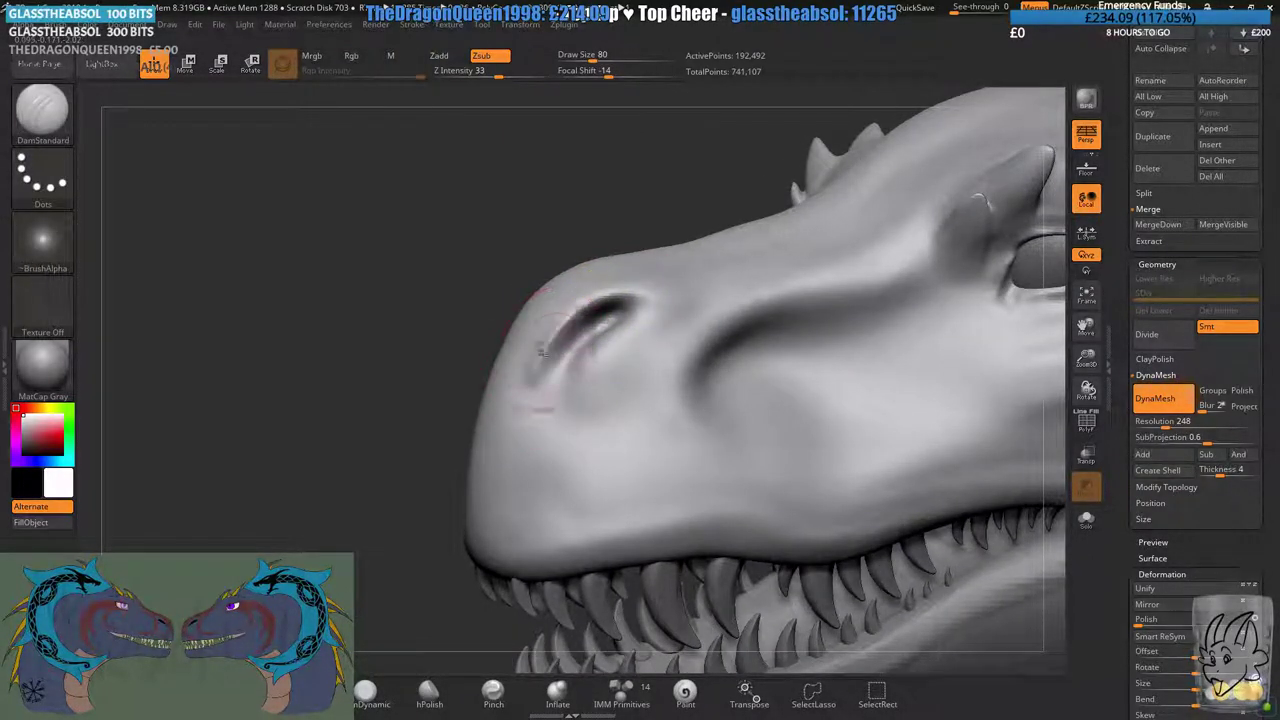
pyautogui.press('ctrl')
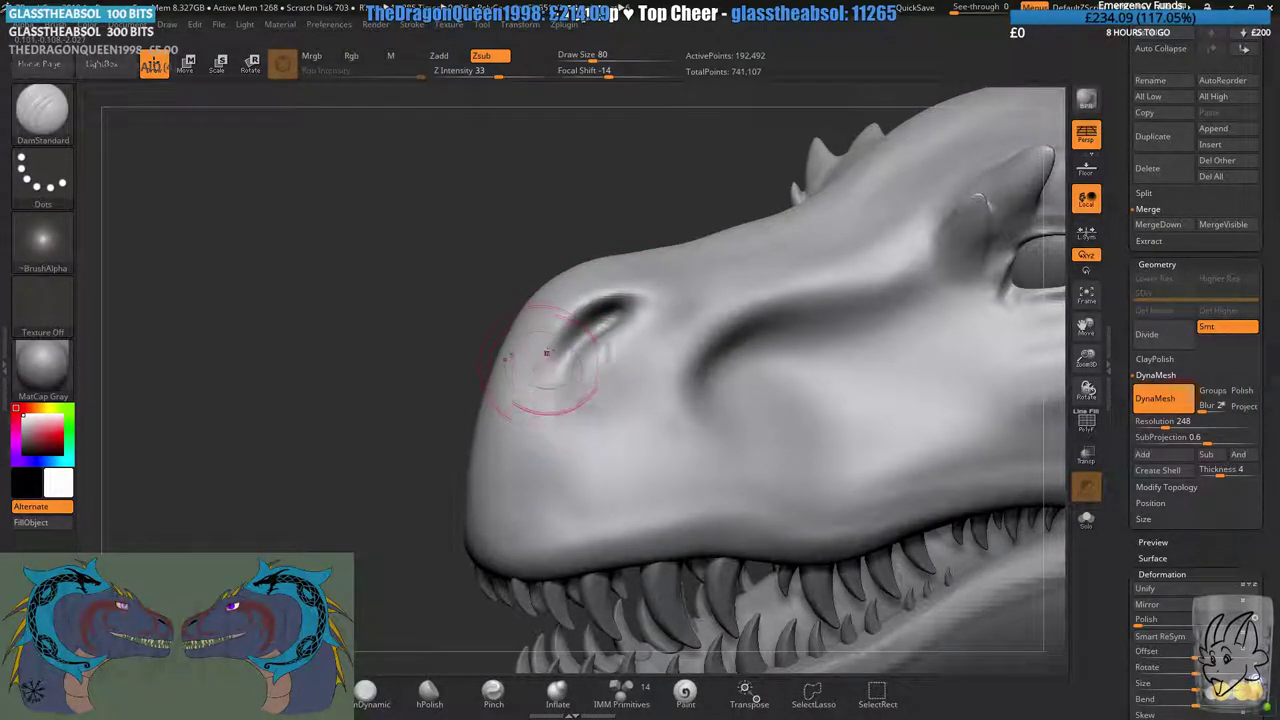
pyautogui.moveTo(546, 352); pyautogui.dragTo(600, 316, button='right')
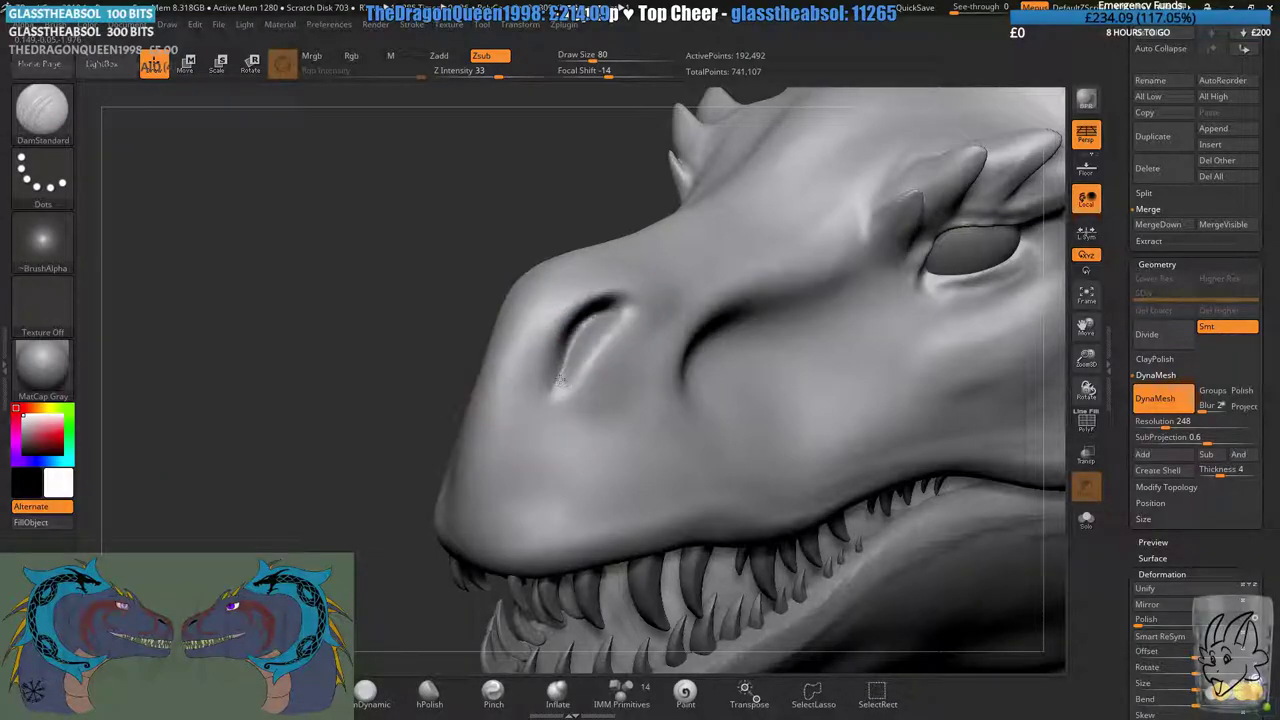
pyautogui.press('ctrl')
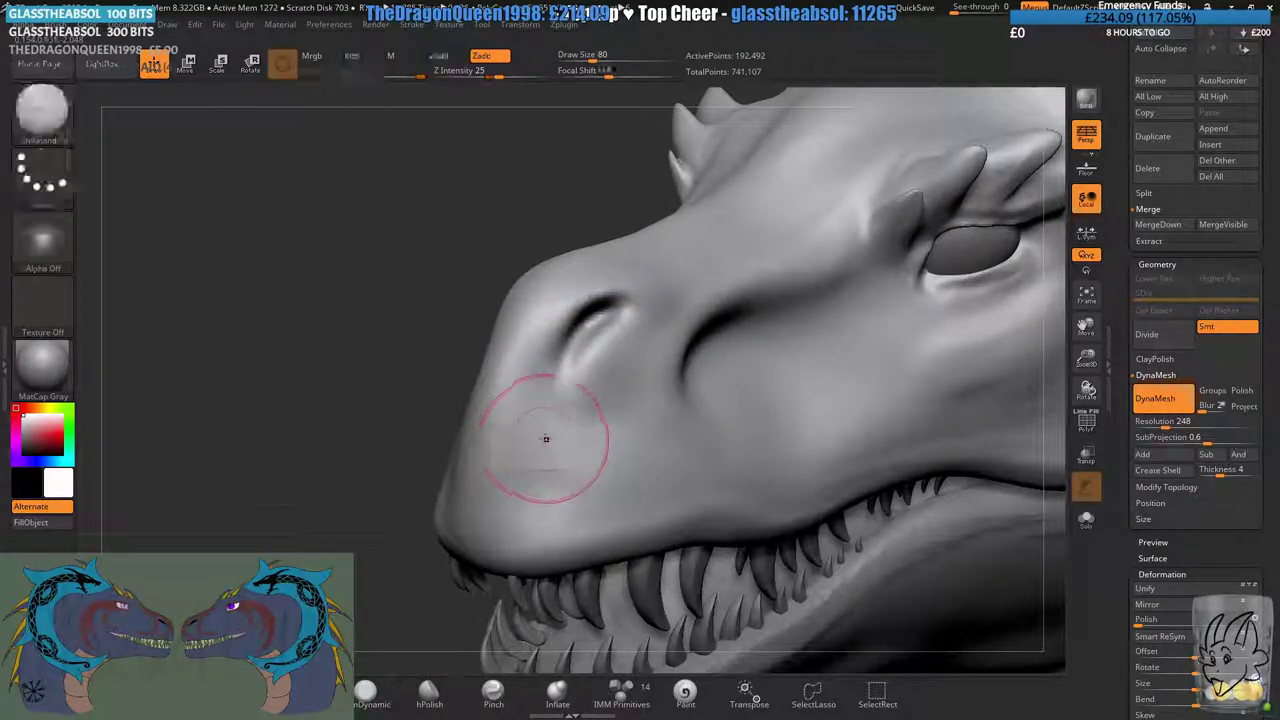
pyautogui.hotkey('ctrl', 'z')
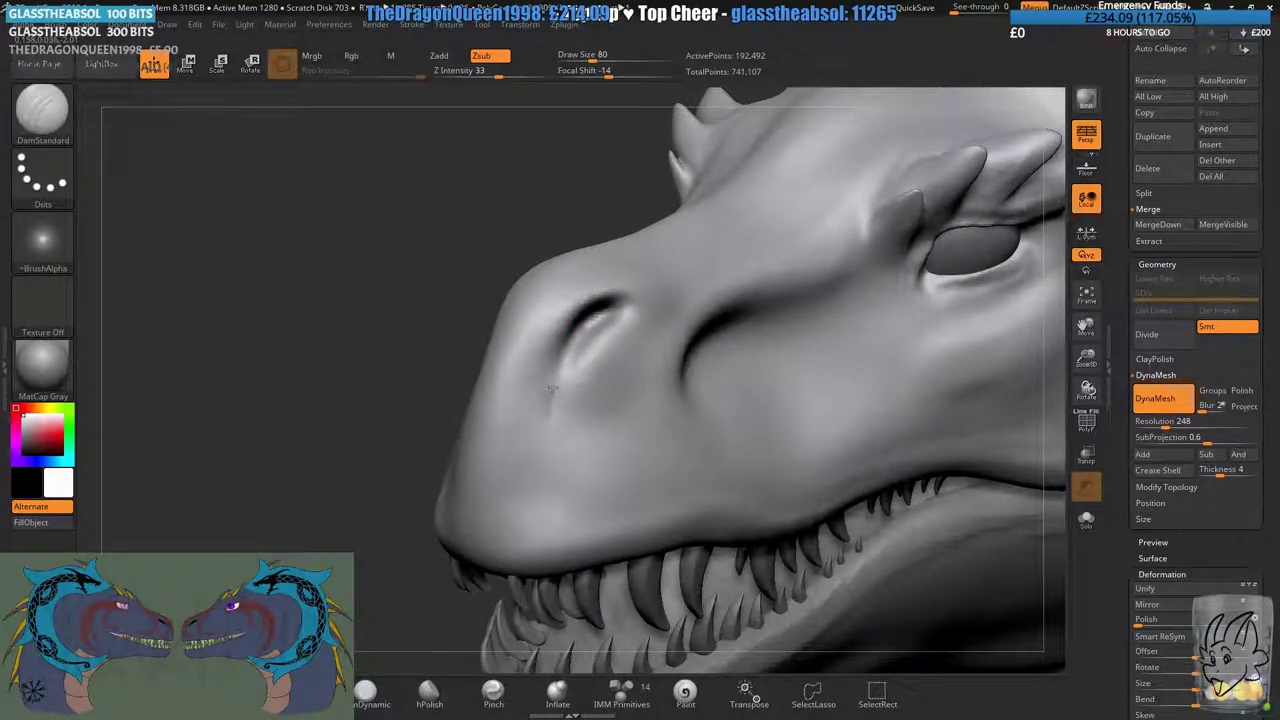
pyautogui.moveTo(596, 316)
pyautogui.mouseDown(button='right')
pyautogui.moveTo(622, 318)
pyautogui.moveTo(566, 343)
pyautogui.mouseUp(button='right')
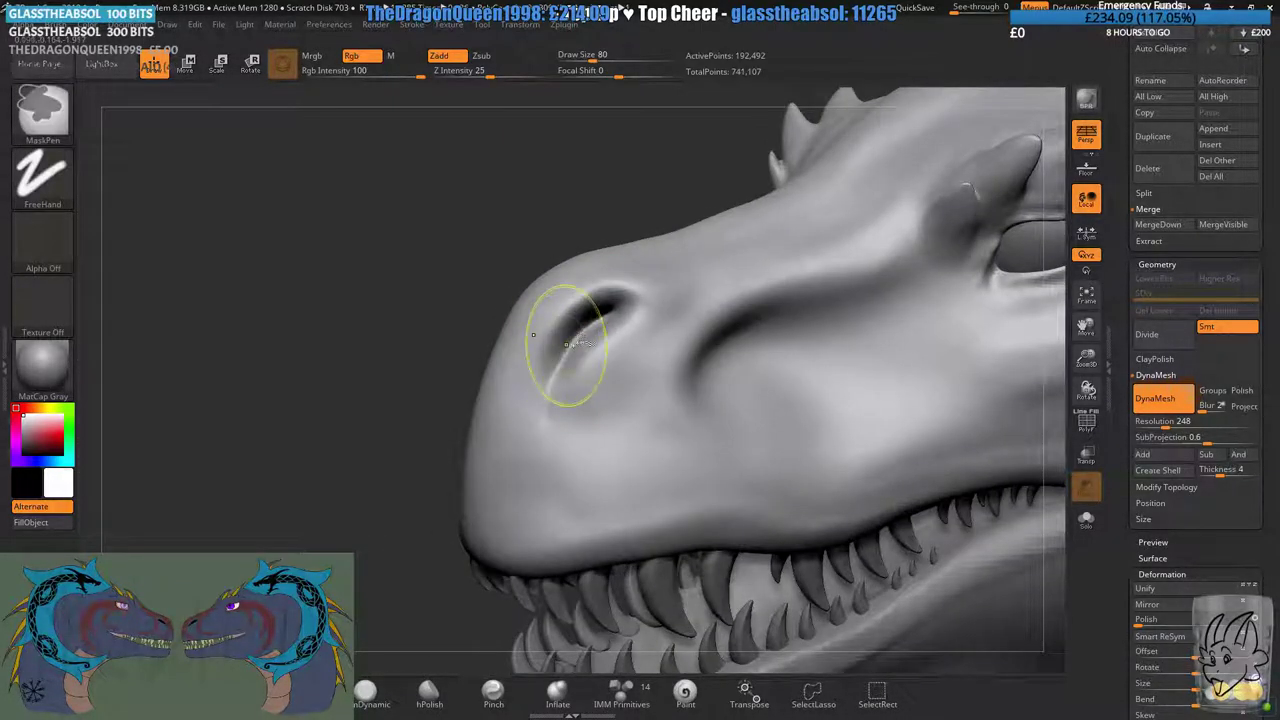
pyautogui.keyDown('shift'); pyautogui.moveTo(590, 381); pyautogui.dragTo(565, 303); pyautogui.keyUp('shift')
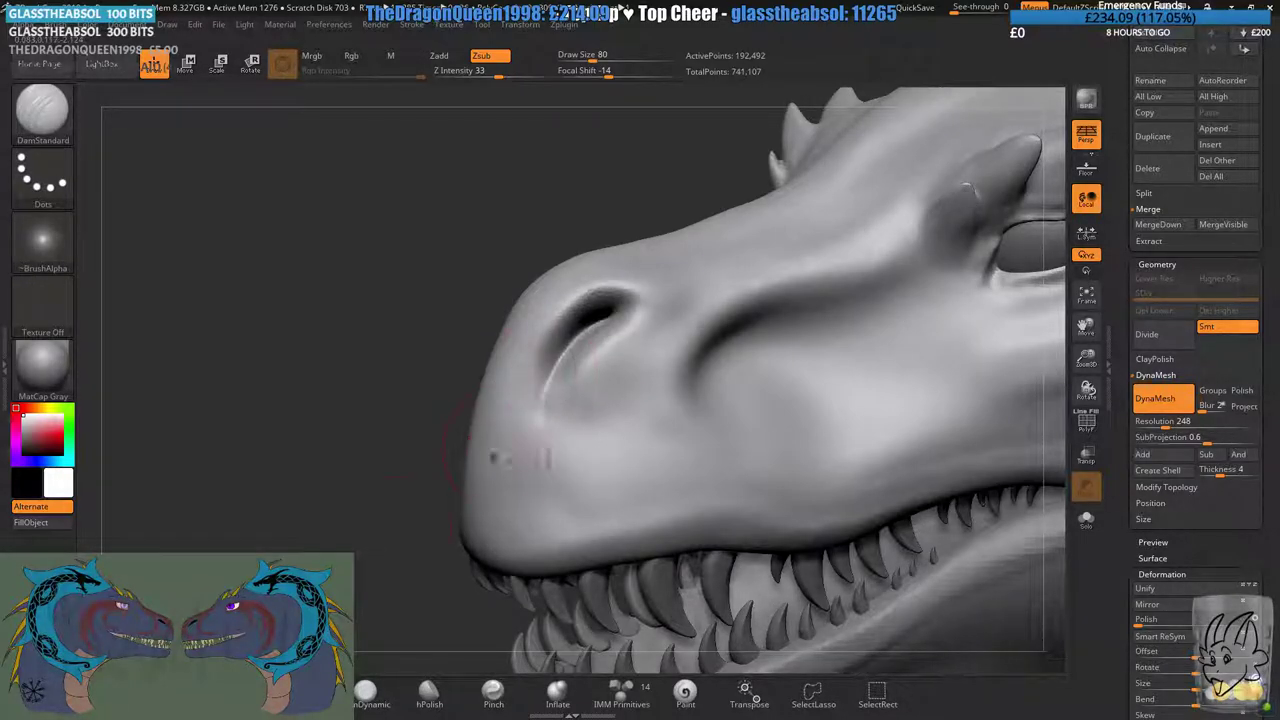
# - Tighten the nostril's edge with the Pinch brush and reshape its front rim with the Move brush at draw size 136
pyautogui.click(493, 691)
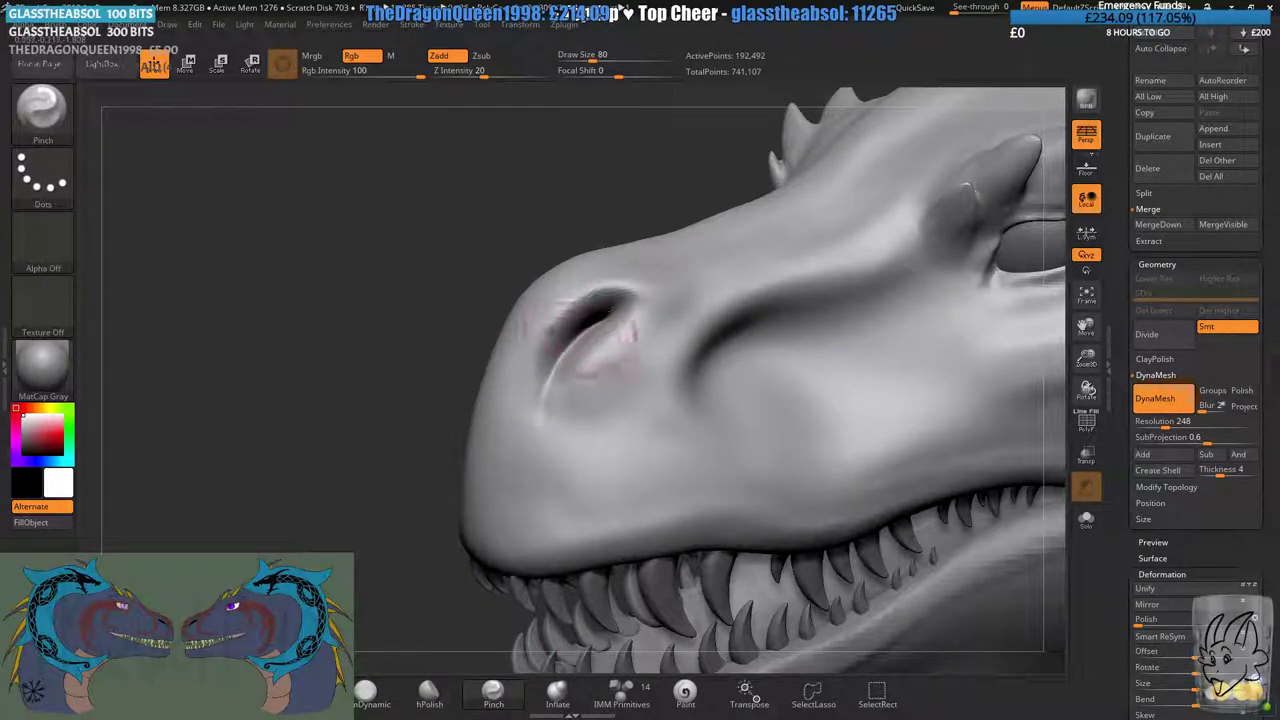
pyautogui.moveTo(610, 311); pyautogui.dragTo(567, 338)
pyautogui.click(301, 691)
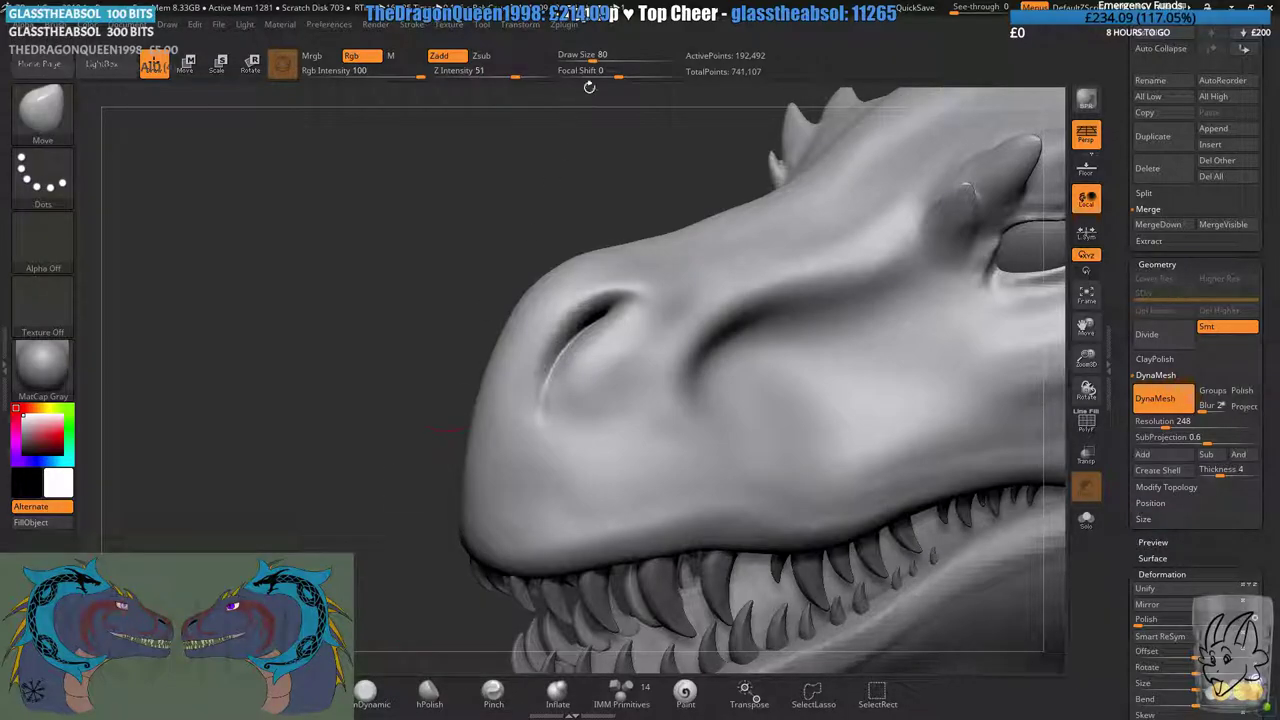
pyautogui.moveTo(592, 59); pyautogui.dragTo(603, 59)
pyautogui.keyDown('ctrl'); pyautogui.moveTo(590, 290); pyautogui.dragTo(585, 348, button='right'); pyautogui.keyUp('ctrl')
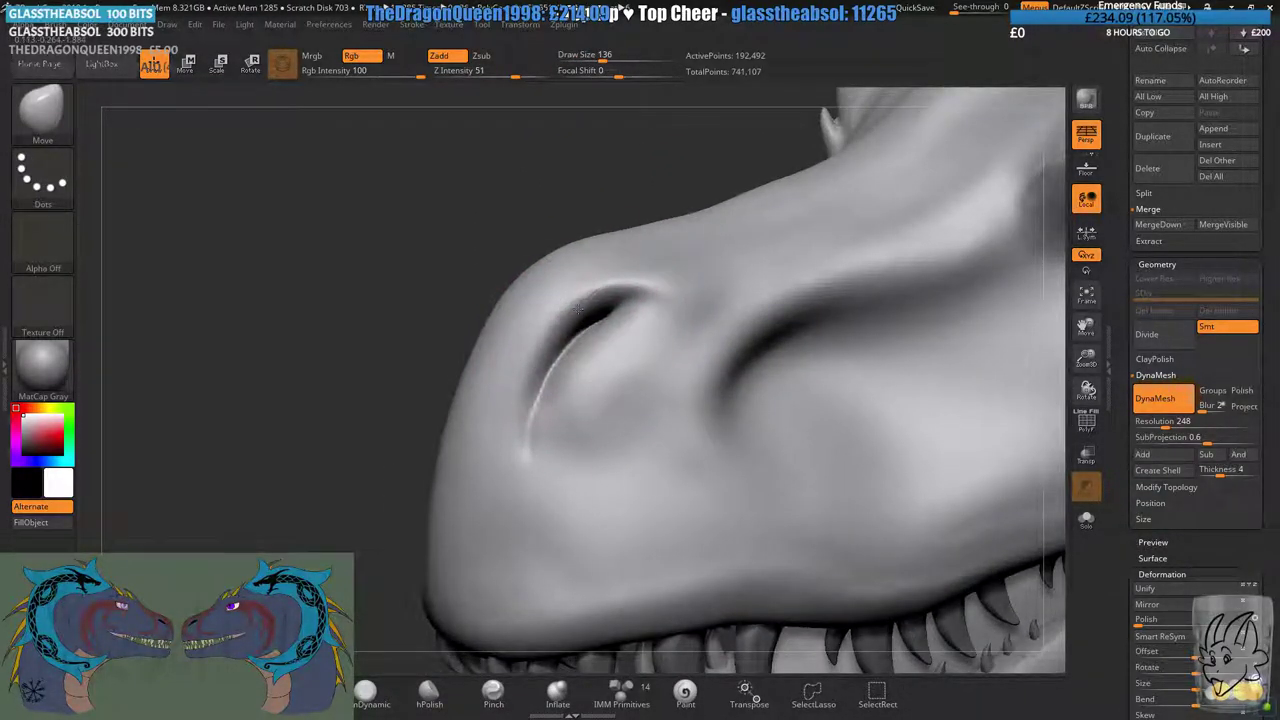
pyautogui.moveTo(500, 352); pyautogui.dragTo(580, 376)
# - Adjust the nostril rim from the front with the Move brush and update the head's DynaMesh
pyautogui.moveTo(524, 361); pyautogui.dragTo(586, 349, button='right')
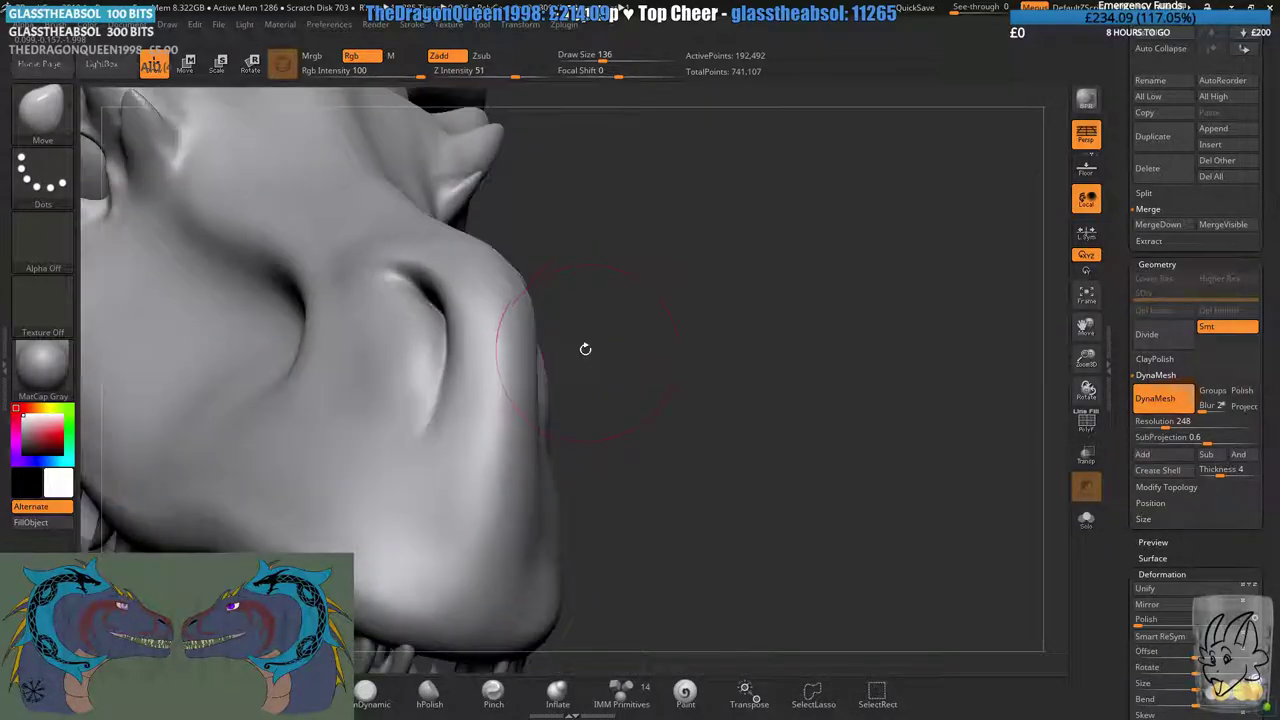
pyautogui.keyDown('ctrl'); pyautogui.moveTo(714, 331); pyautogui.dragTo(712, 290, button='right'); pyautogui.keyUp('ctrl')
pyautogui.moveTo(712, 290)
pyautogui.mouseDown(button='right')
pyautogui.moveTo(586, 326)
pyautogui.moveTo(654, 319)
pyautogui.moveTo(614, 355)
pyautogui.moveTo(623, 371)
pyautogui.mouseUp(button='right')
pyautogui.moveTo(623, 371); pyautogui.dragTo(621, 345)
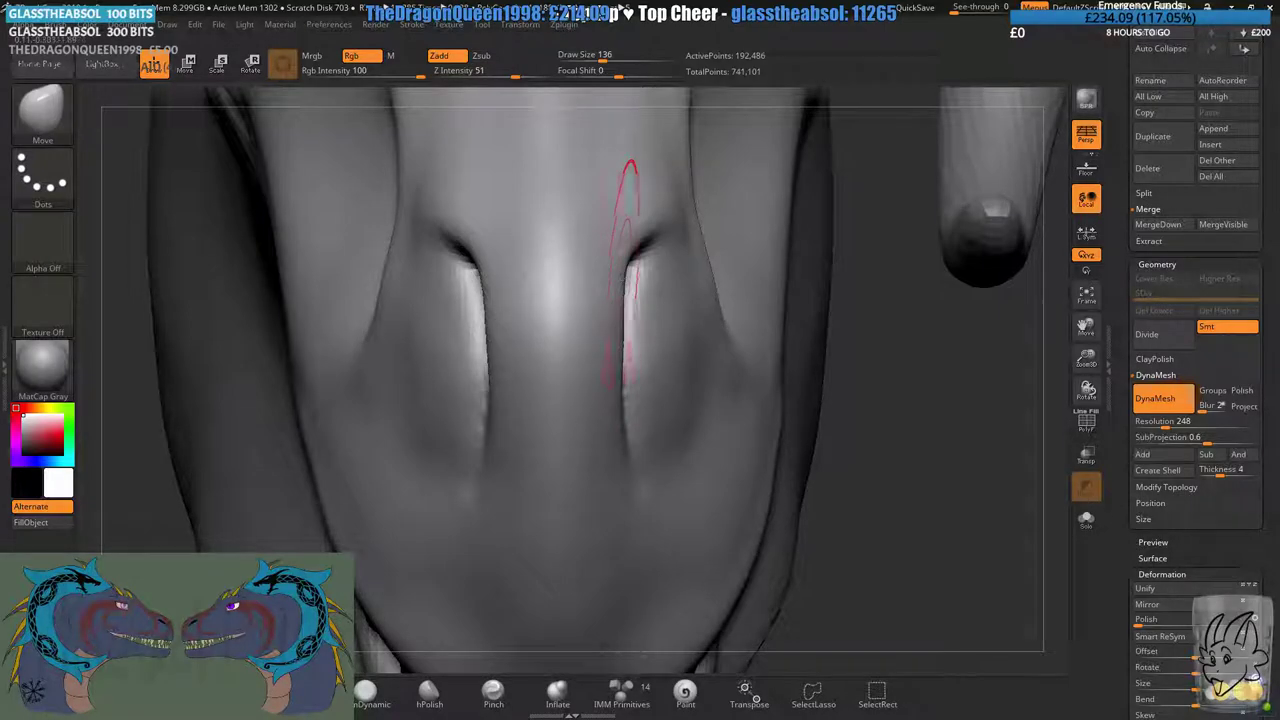
pyautogui.keyDown('ctrl'); pyautogui.moveTo(936, 466); pyautogui.dragTo(946, 508); pyautogui.keyUp('ctrl')
# - Try to open up the nostril hollow with the Standard brush at draw size 94
pyautogui.moveTo(900, 440)
pyautogui.mouseDown(button='right')
pyautogui.moveTo(840, 476)
pyautogui.moveTo(480, 440)
pyautogui.mouseUp(button='right')
pyautogui.keyDown('ctrl'); pyautogui.moveTo(480, 440); pyautogui.dragTo(450, 400, button='right'); pyautogui.keyUp('ctrl')
pyautogui.click(110, 692)
pyautogui.moveTo(500, 130); pyautogui.dragTo(588, 125, button='right')
pyautogui.keyDown('ctrl'); pyautogui.moveTo(588, 125); pyautogui.dragTo(563, 263, button='right'); pyautogui.keyUp('ctrl')
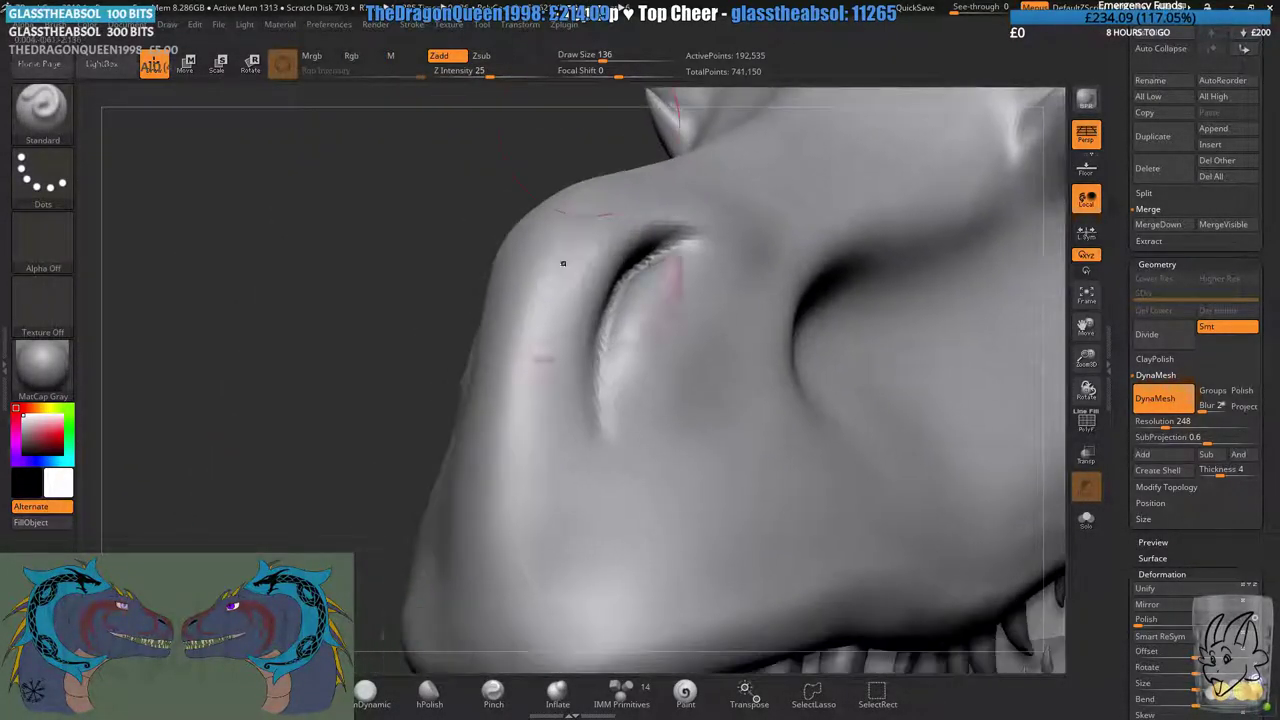
pyautogui.moveTo(608, 57); pyautogui.dragTo(596, 58)
pyautogui.moveTo(588, 126)
pyautogui.mouseDown(button='right')
pyautogui.moveTo(632, 194)
pyautogui.moveTo(576, 220)
pyautogui.moveTo(574, 252)
pyautogui.mouseUp(button='right')
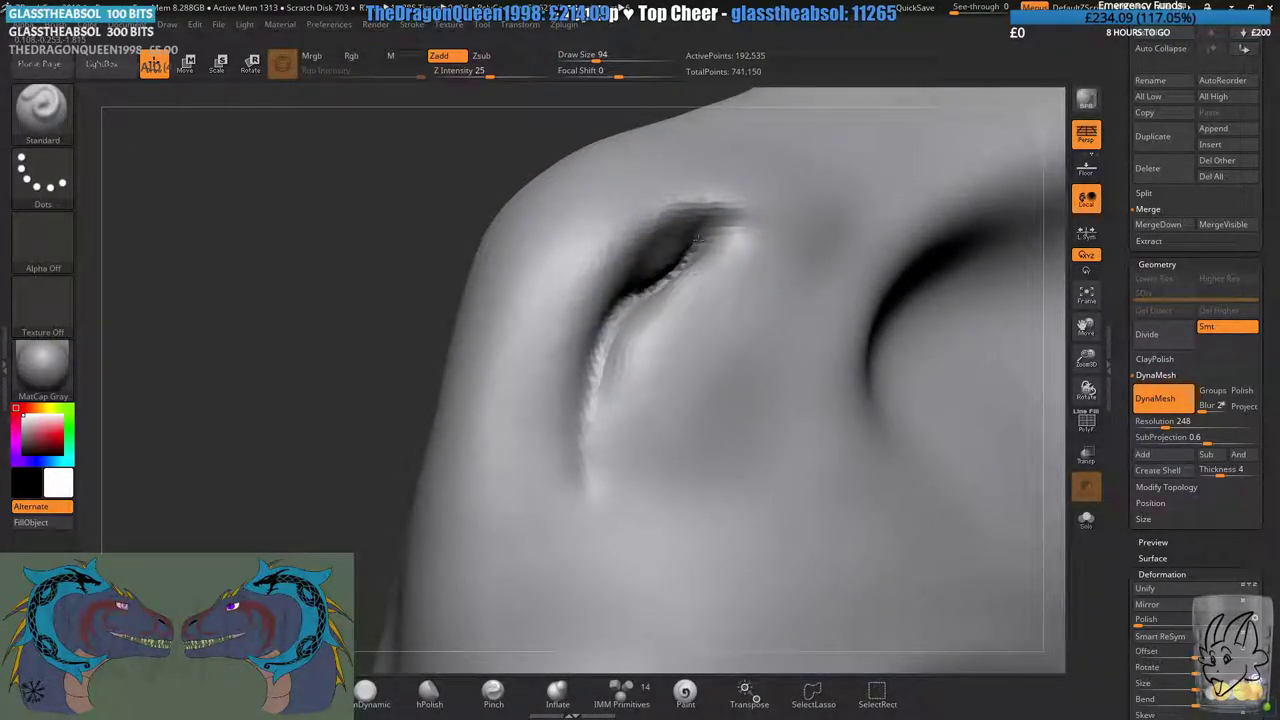
pyautogui.moveTo(698, 238); pyautogui.dragTo(716, 240)
pyautogui.hotkey('ctrl', 'z')
pyautogui.hotkey('ctrl', 'shift', 'z')
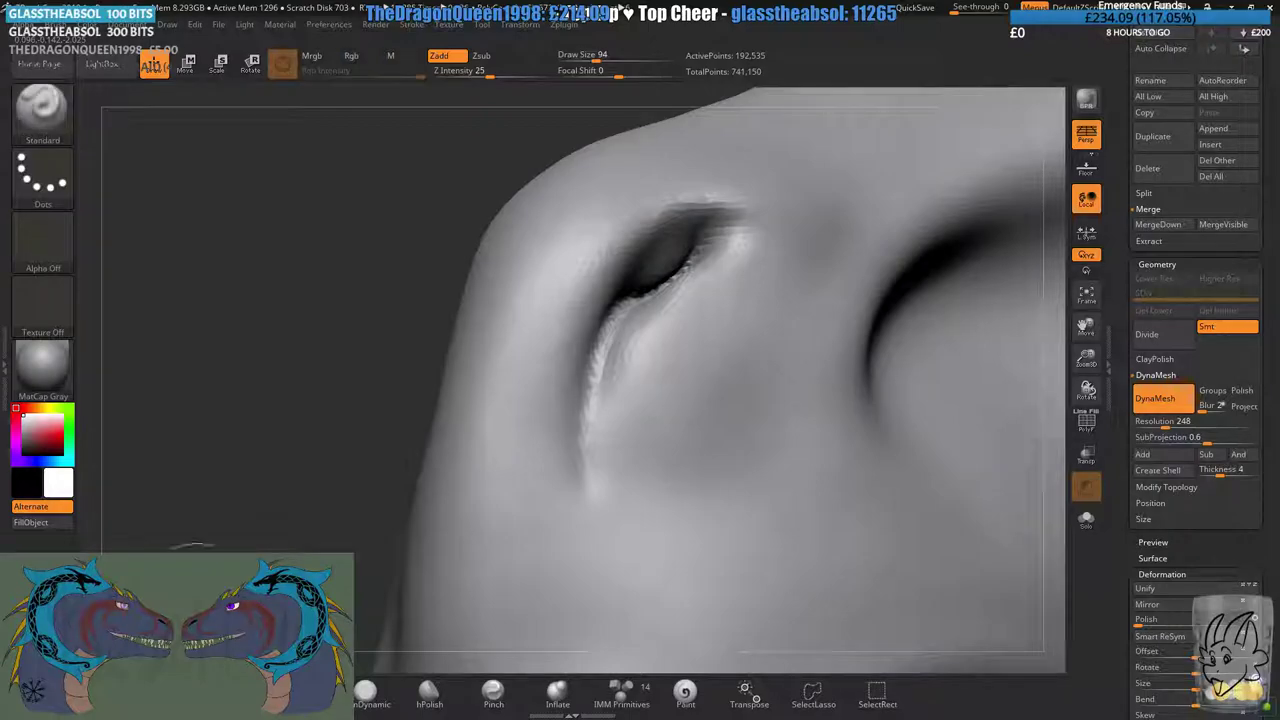
pyautogui.hotkey('ctrl', 'z')
# - Rework the nostril opening and its inner edge with the ClayBuildup brush, refreshing the DynaMesh between passes
pyautogui.press('b')
pyautogui.press('c')
pyautogui.press('b')
pyautogui.keyDown('alt'); pyautogui.moveTo(606, 237); pyautogui.dragTo(516, 287, button='right'); pyautogui.keyUp('alt')
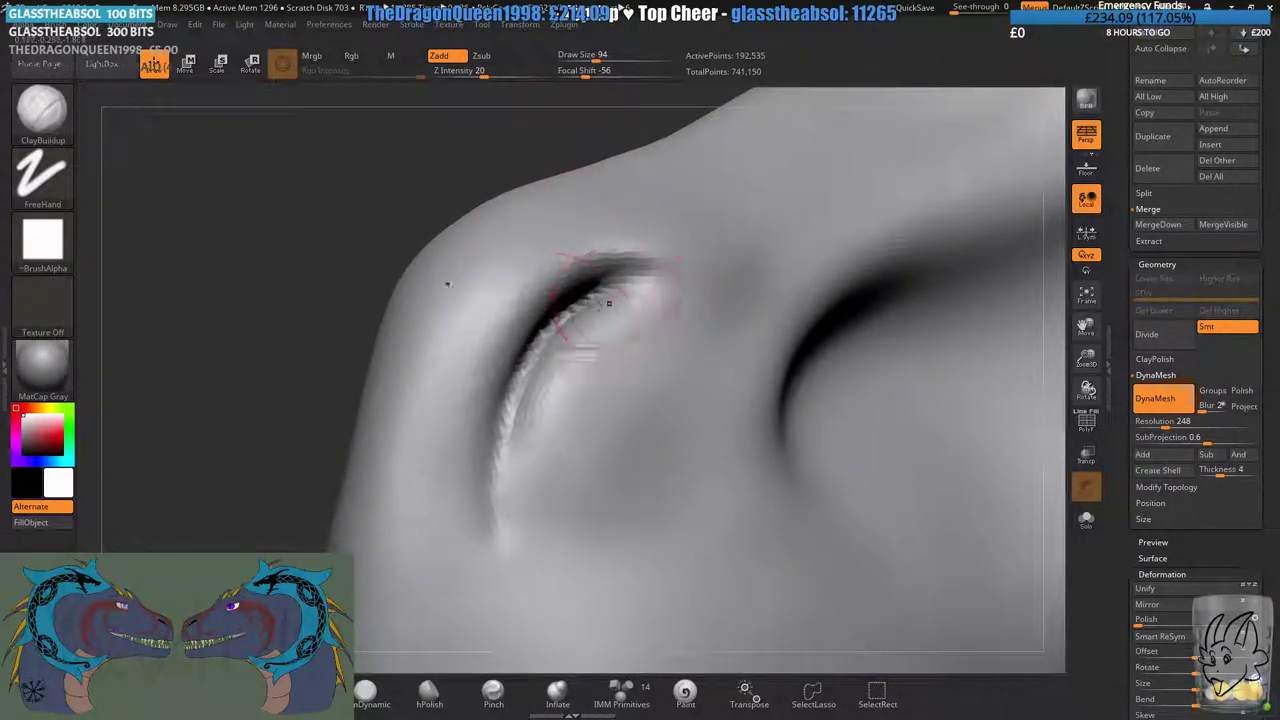
pyautogui.moveTo(609, 303); pyautogui.dragTo(543, 337, button='right')
pyautogui.moveTo(543, 337); pyautogui.dragTo(620, 295)
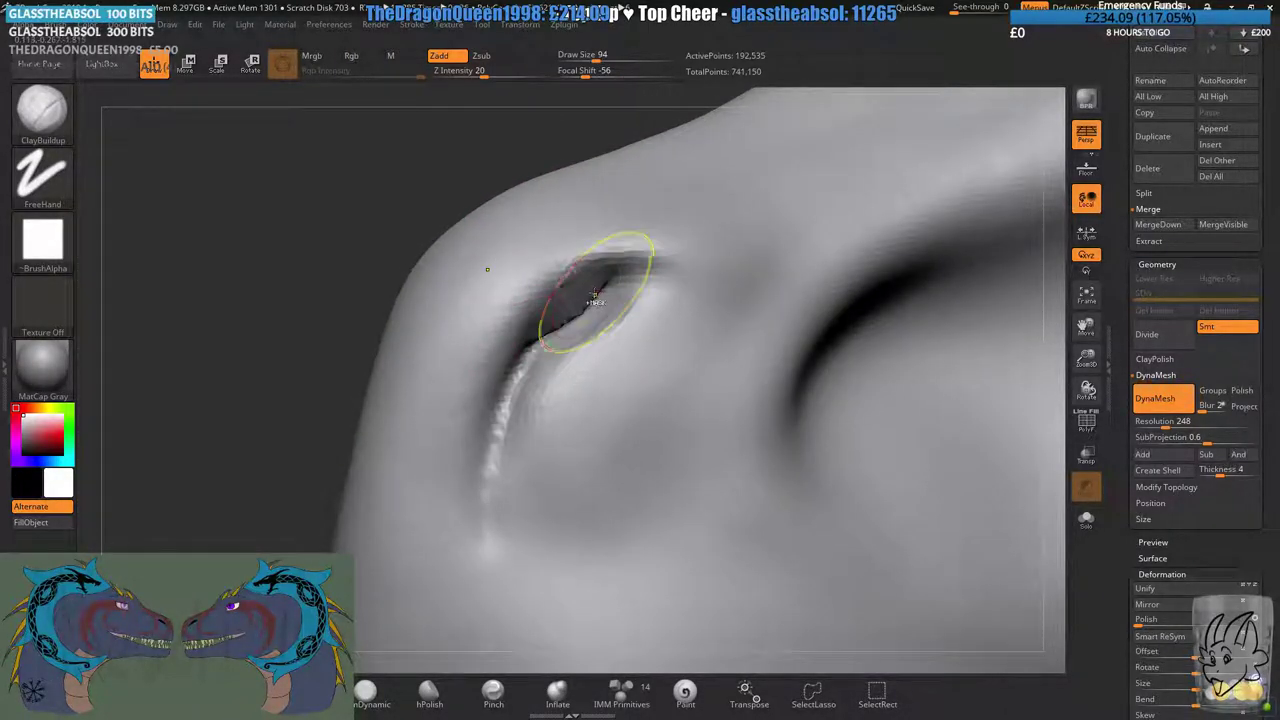
pyautogui.keyDown('ctrl'); pyautogui.moveTo(612, 278); pyautogui.dragTo(556, 352, button='right'); pyautogui.keyUp('ctrl')
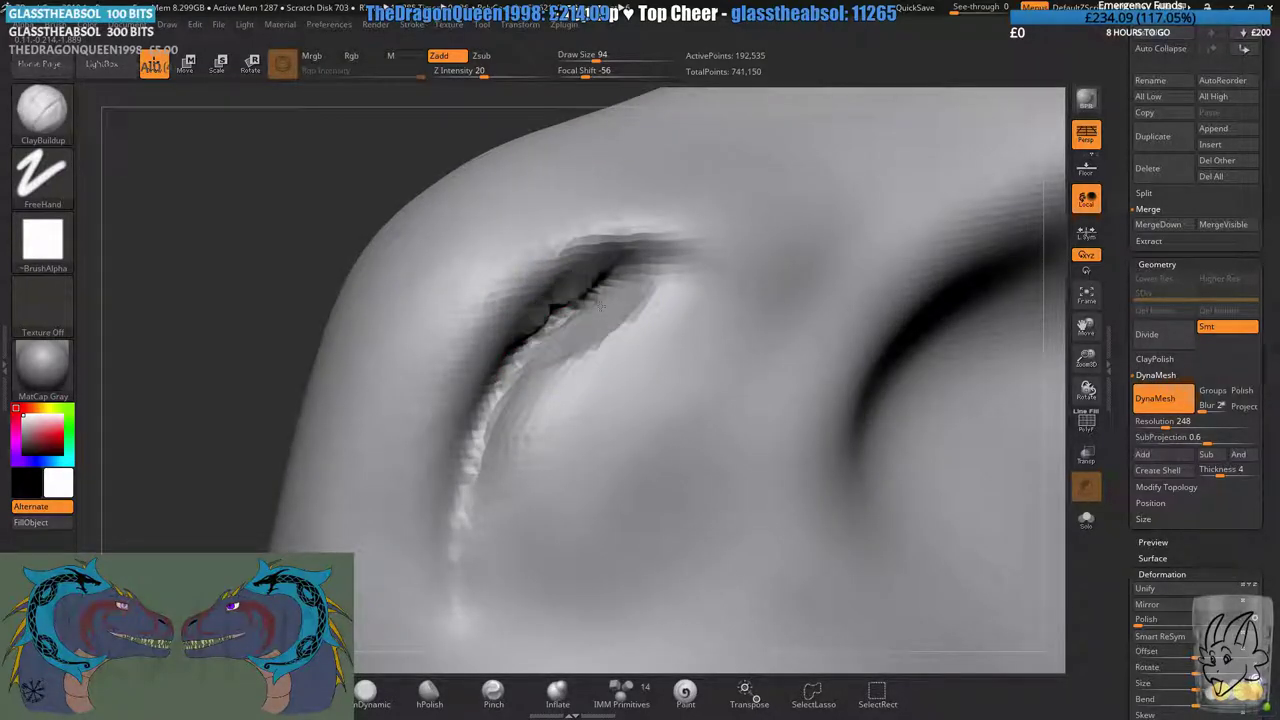
pyautogui.keyDown('ctrl'); pyautogui.moveTo(218, 357); pyautogui.dragTo(258, 402); pyautogui.keyUp('ctrl')
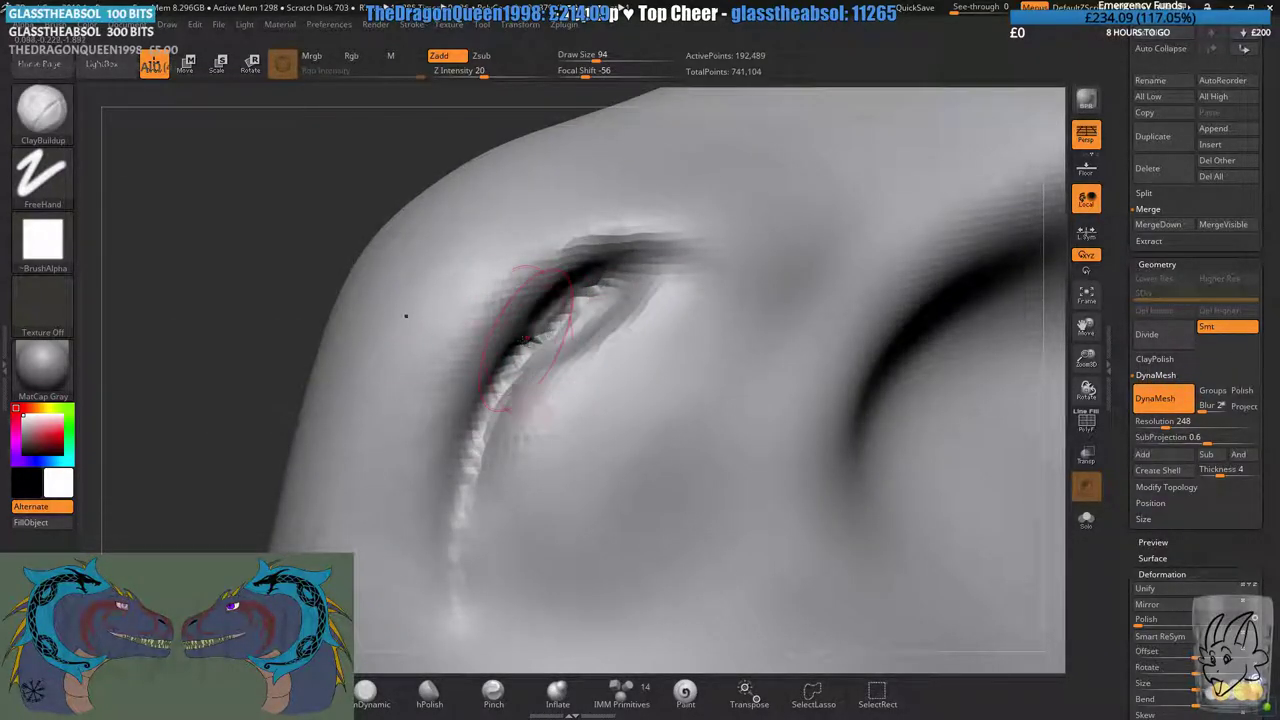
pyautogui.keyDown('ctrl'); pyautogui.moveTo(229, 354); pyautogui.dragTo(257, 399); pyautogui.keyUp('ctrl')
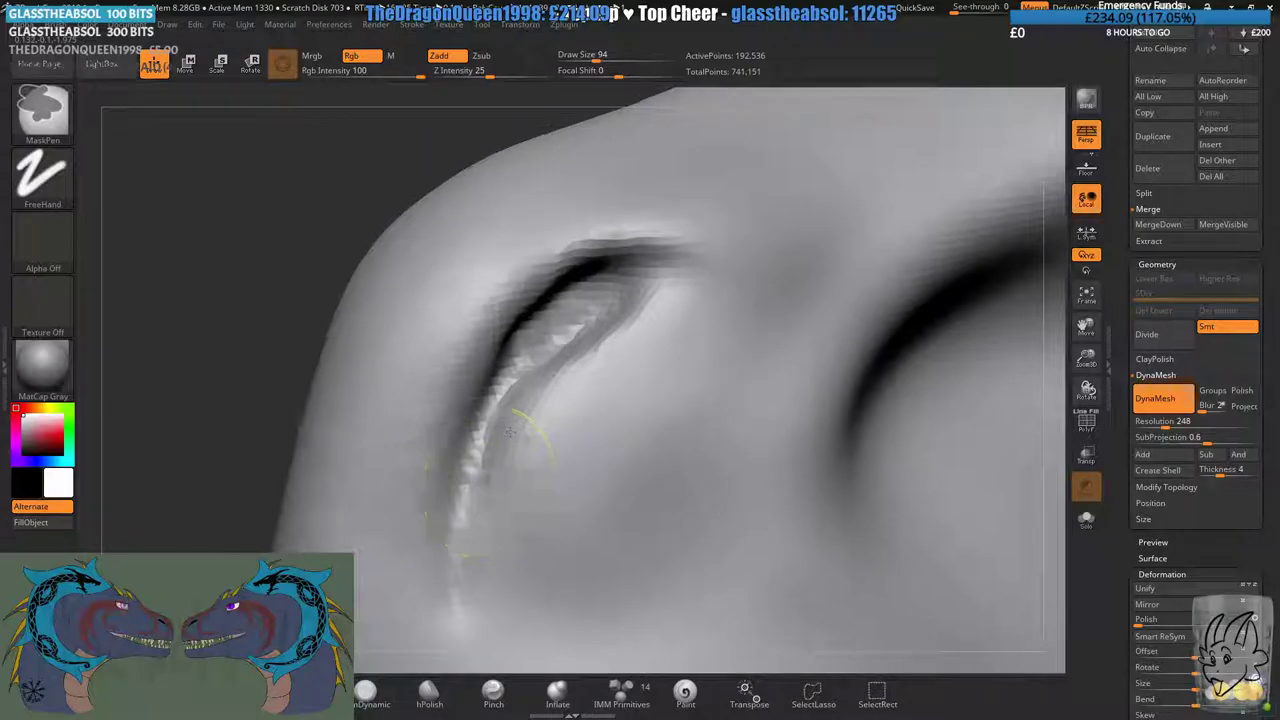
# - Touch up the nostril with ClayBuildup from another angle, update the DynaMesh and check the whole head in profile
pyautogui.keyDown('ctrl'); pyautogui.moveTo(490, 470); pyautogui.dragTo(455, 318, button='right'); pyautogui.keyUp('ctrl')
pyautogui.moveTo(290, 352)
pyautogui.mouseDown(button='right')
pyautogui.moveTo(563, 368)
pyautogui.moveTo(521, 370)
pyautogui.moveTo(550, 430)
pyautogui.mouseUp(button='right')
pyautogui.moveTo(650, 380); pyautogui.dragTo(762, 268)
pyautogui.keyDown('ctrl'); pyautogui.moveTo(397, 391); pyautogui.dragTo(434, 434); pyautogui.keyUp('ctrl')
pyautogui.moveTo(434, 434)
pyautogui.keyDown('ctrl'); pyautogui.mouseDown(button='right')
pyautogui.moveTo(410, 345)
pyautogui.moveTo(507, 467)
pyautogui.moveTo(537, 428)
pyautogui.moveTo(505, 371)
pyautogui.moveTo(680, 343)
pyautogui.moveTo(586, 380)
pyautogui.moveTo(548, 378)
pyautogui.moveTo(591, 288)
pyautogui.mouseUp(button='right'); pyautogui.keyUp('ctrl')
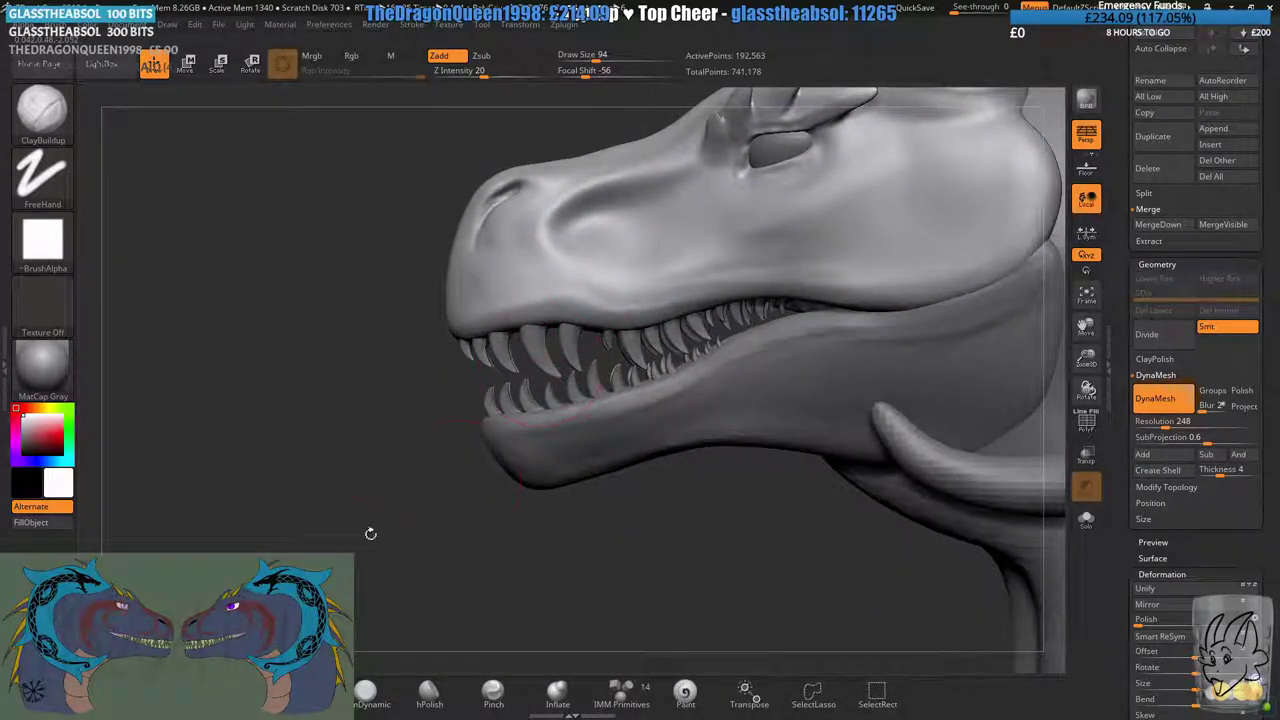
# - Reshape the upper lip line along the snout with the Move brush at draw size 116, checking it from several angles
pyautogui.click(301, 690)
pyautogui.click(600, 60)
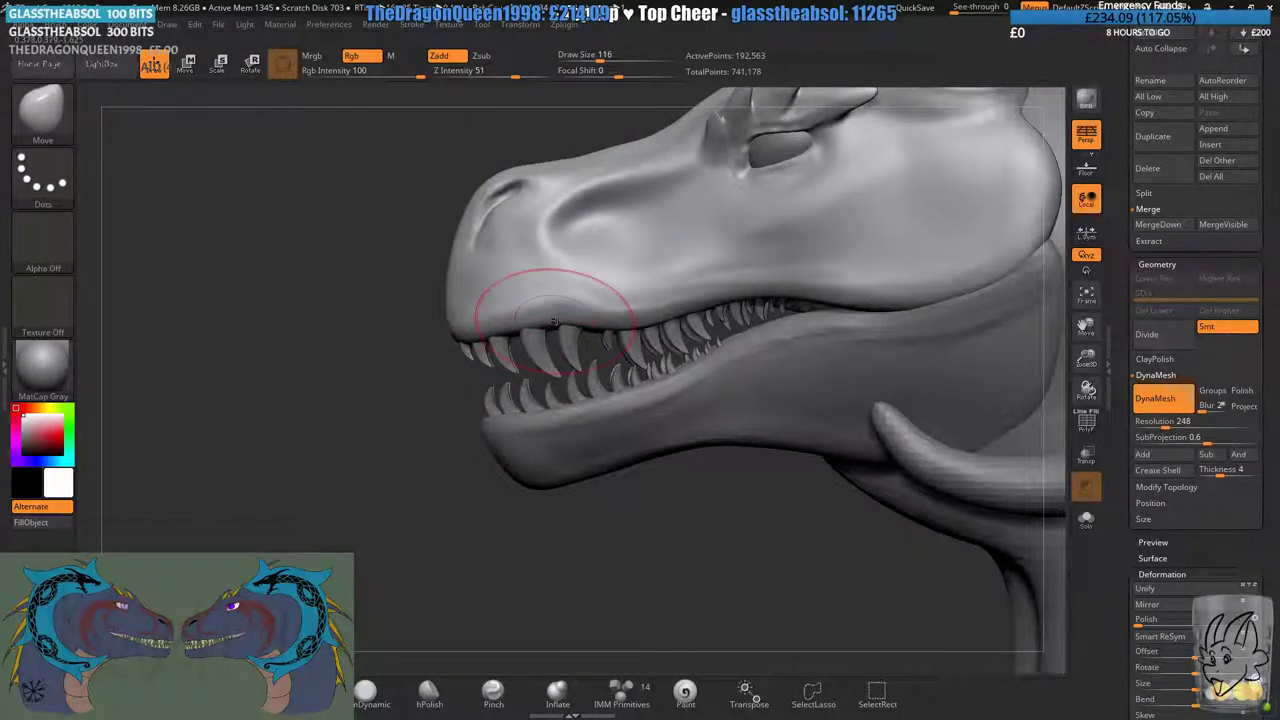
pyautogui.moveTo(565, 321)
pyautogui.mouseDown(button='right')
pyautogui.moveTo(603, 306)
pyautogui.moveTo(606, 350)
pyautogui.mouseUp(button='right')
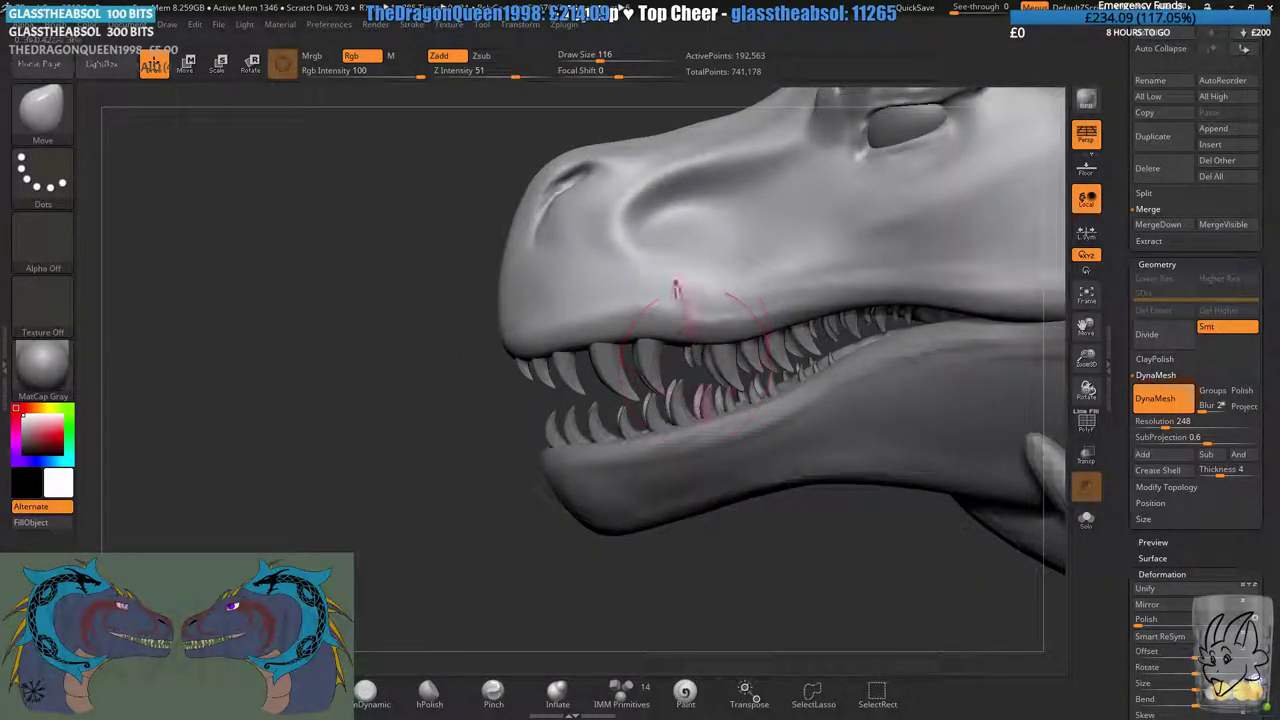
pyautogui.moveTo(752, 342); pyautogui.dragTo(714, 476, button='right')
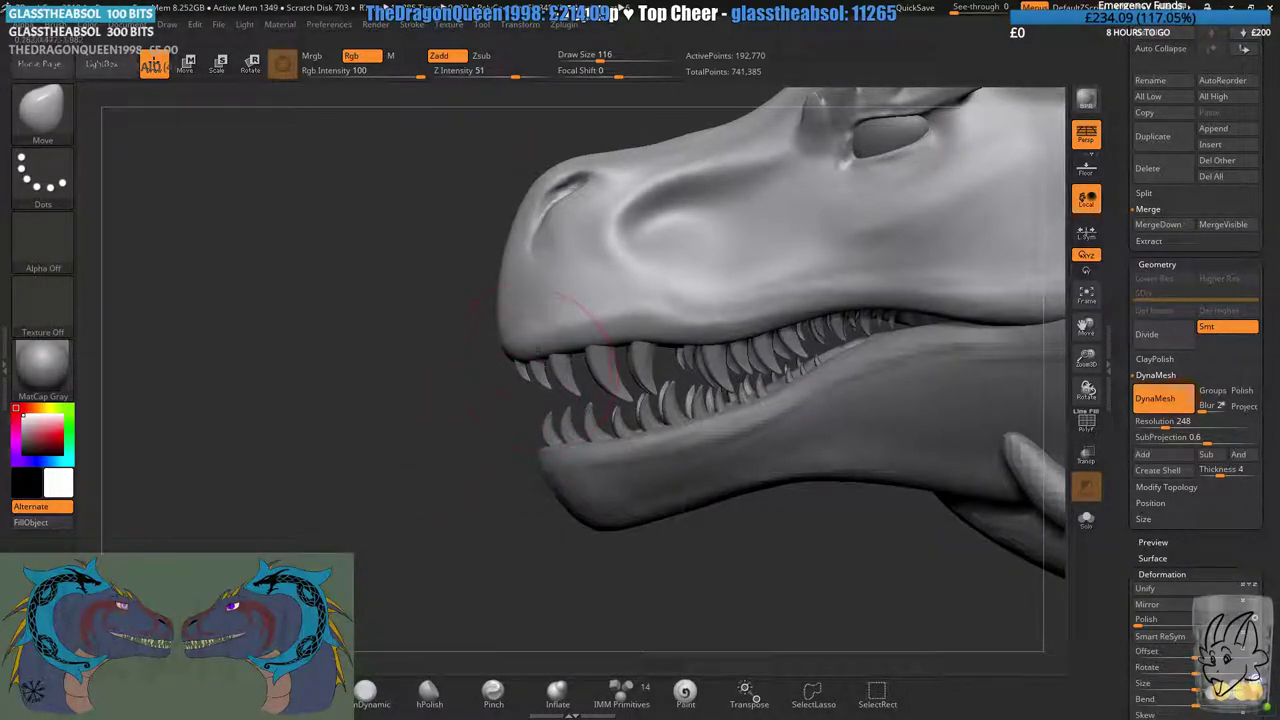
pyautogui.moveTo(555, 355); pyautogui.dragTo(594, 334, button='right')
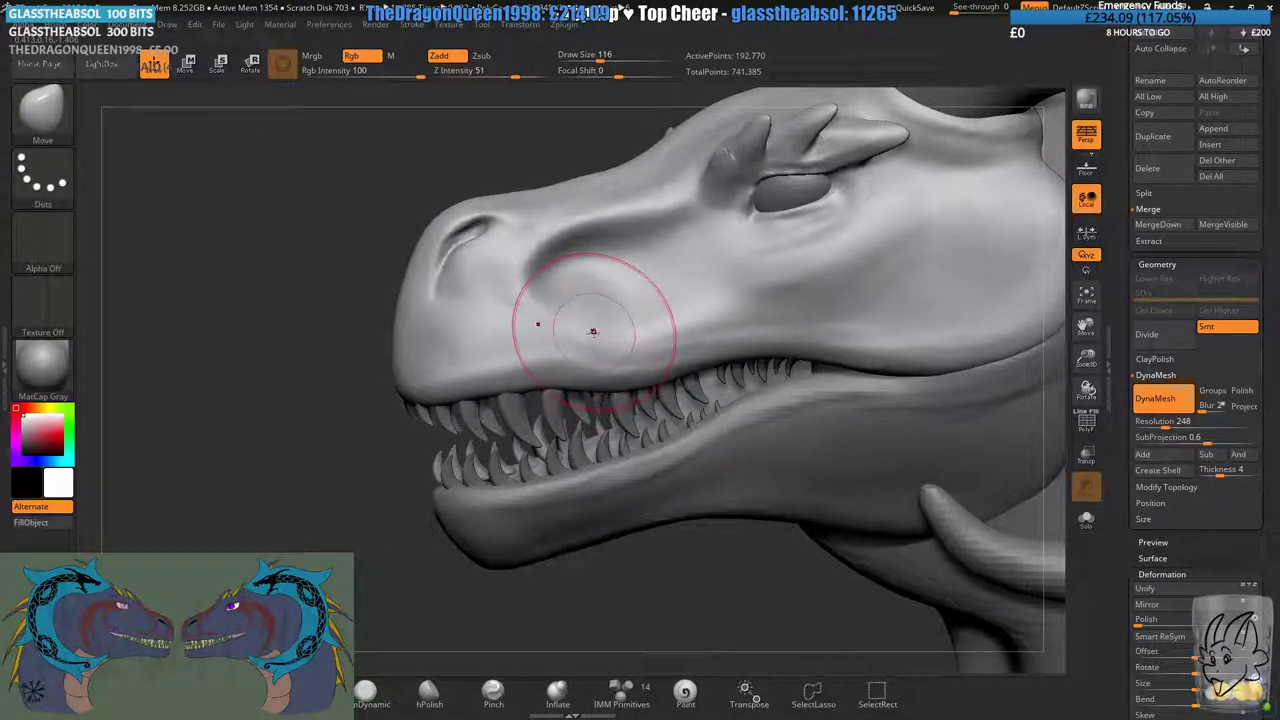
pyautogui.moveTo(495, 369); pyautogui.dragTo(526, 357, button='right')
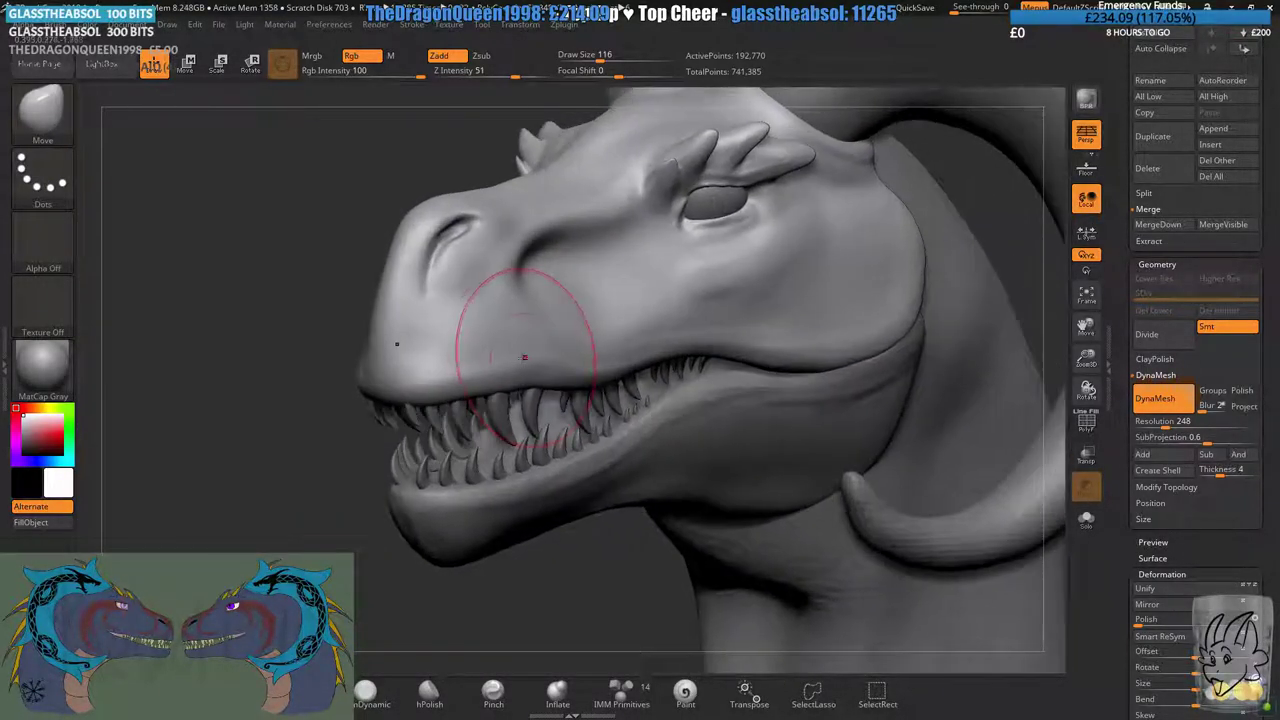
pyautogui.moveTo(400, 408); pyautogui.dragTo(658, 285, button='right')
pyautogui.press('ctrl')
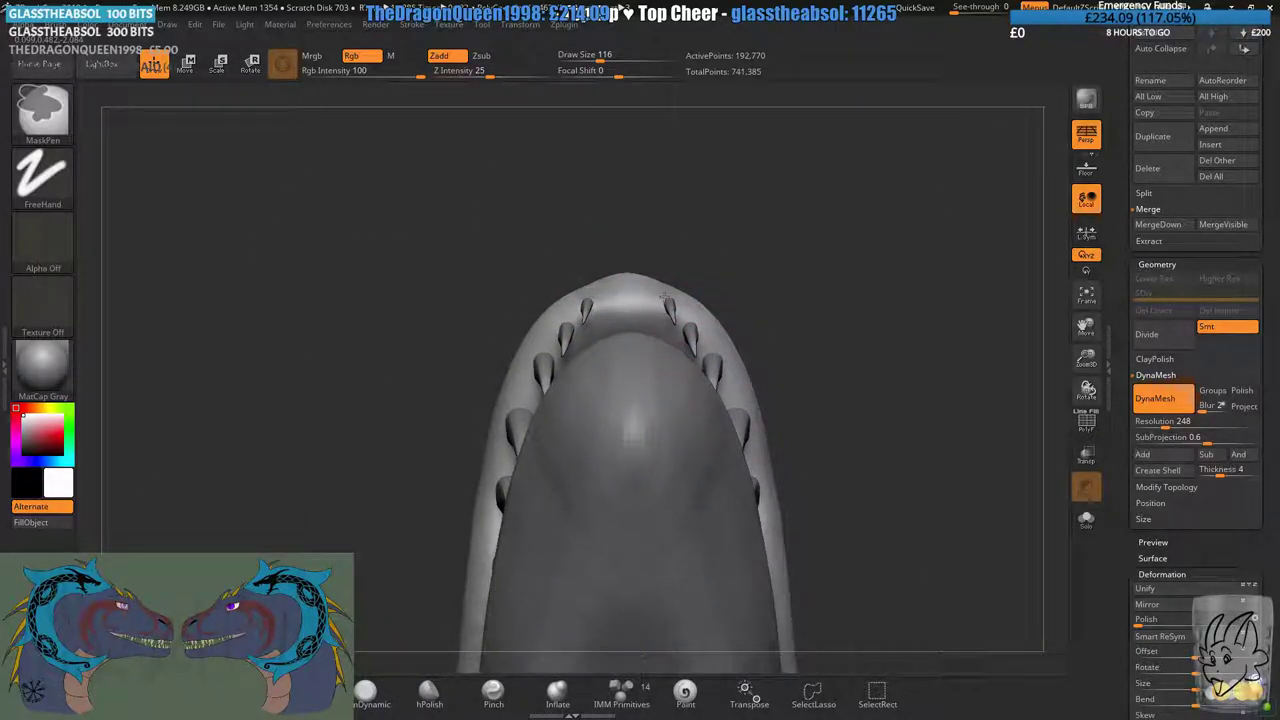
pyautogui.moveTo(694, 249); pyautogui.dragTo(698, 358, button='right')
# - Try to sharpen the upper lip edge with the Pinch brush at draw size 97, and undo the stroke
pyautogui.click(493, 690)
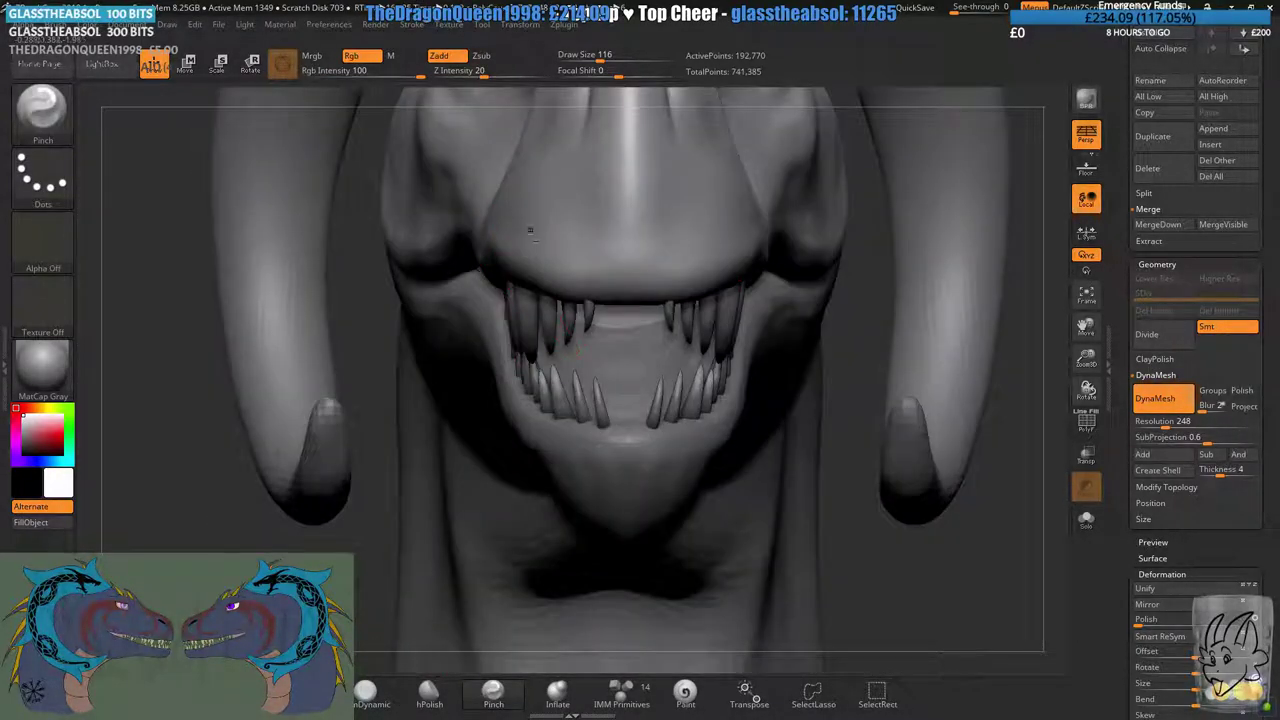
pyautogui.keyDown('alt'); pyautogui.moveTo(477, 234); pyautogui.dragTo(505, 462, button='right'); pyautogui.keyUp('alt')
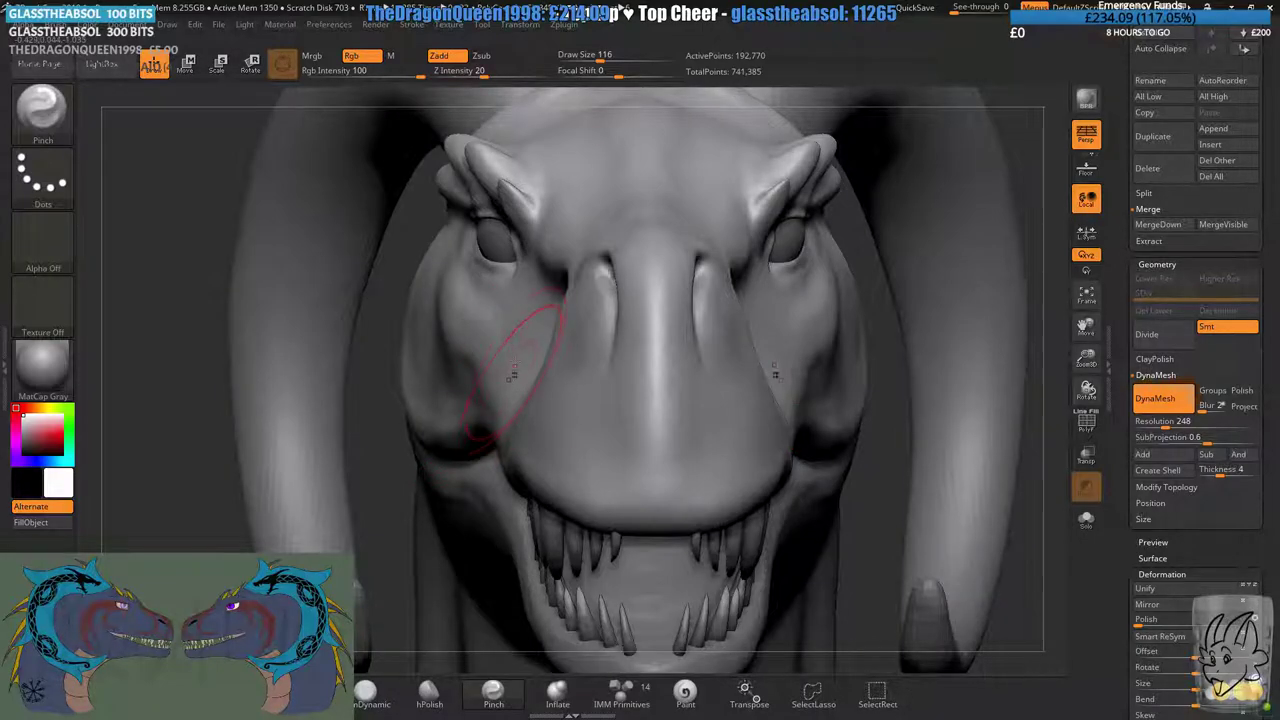
pyautogui.moveTo(565, 370); pyautogui.dragTo(571, 209, button='right')
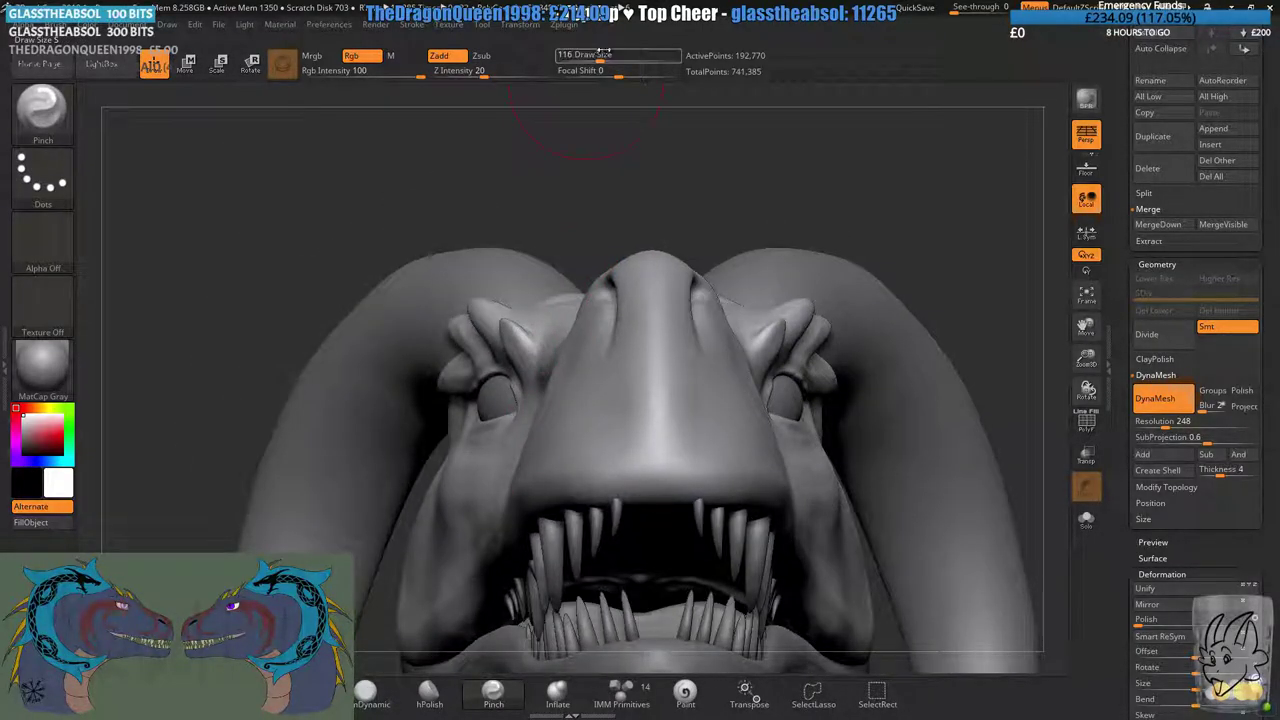
pyautogui.moveTo(590, 52); pyautogui.dragTo(595, 54)
pyautogui.moveTo(622, 420)
pyautogui.mouseDown(button='right')
pyautogui.moveTo(625, 275)
pyautogui.moveTo(680, 386)
pyautogui.moveTo(630, 313)
pyautogui.moveTo(505, 285)
pyautogui.mouseUp(button='right')
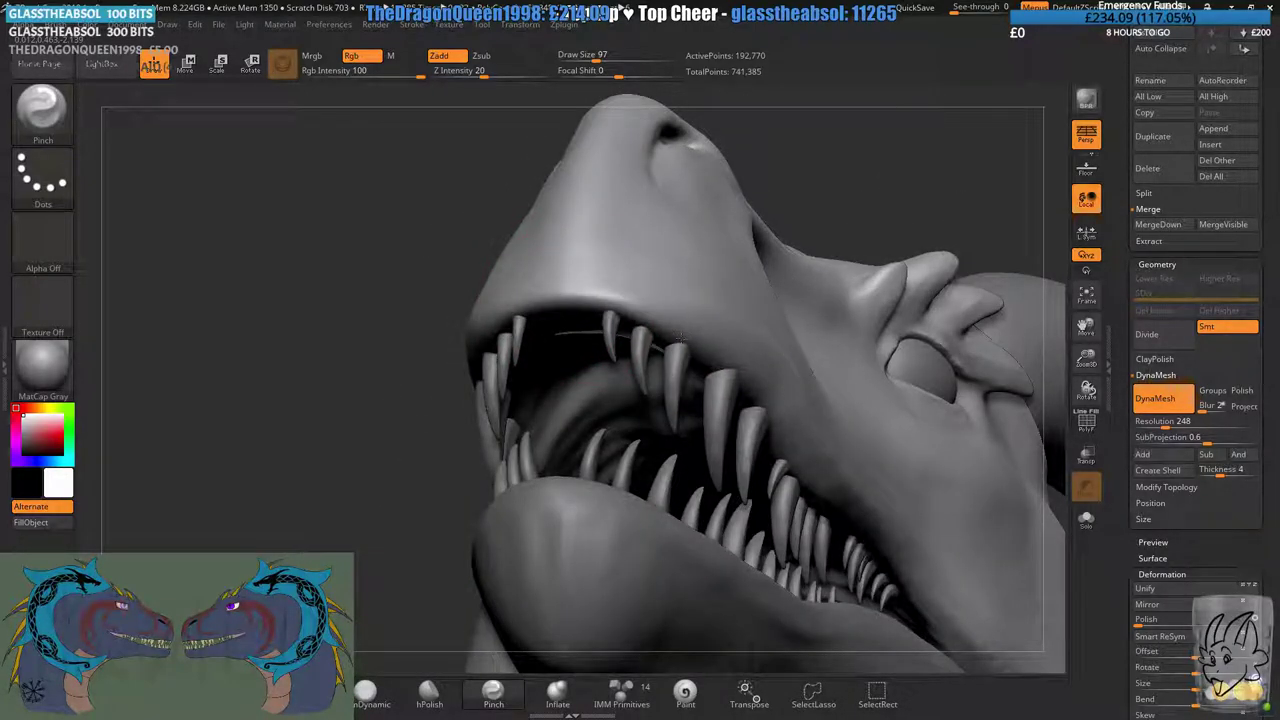
pyautogui.hotkey('ctrl', 'z')
# - Pinch the upper lip edge into a crisper rim from the snout tip back along the mouth at draw size 68
pyautogui.moveTo(600, 53); pyautogui.dragTo(591, 54)
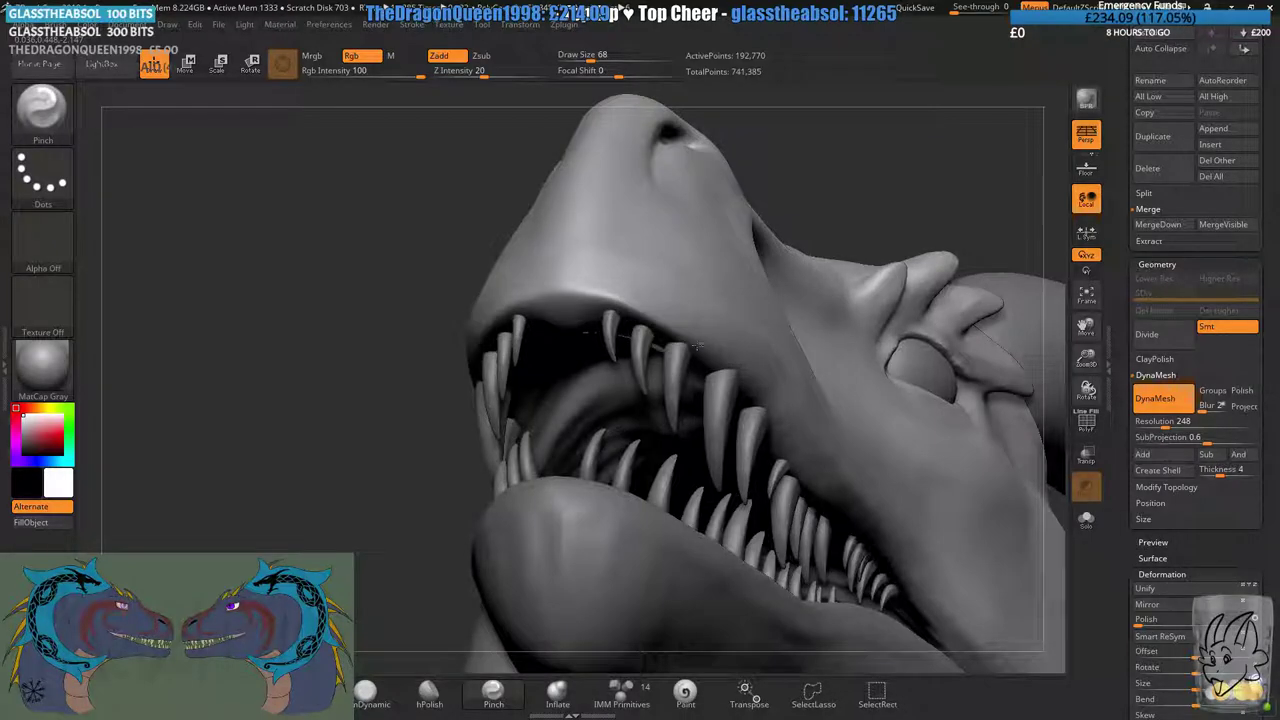
pyautogui.moveTo(750, 392)
pyautogui.mouseDown(button='right')
pyautogui.moveTo(690, 384)
pyautogui.moveTo(600, 334)
pyautogui.moveTo(630, 310)
pyautogui.moveTo(610, 294)
pyautogui.mouseUp(button='right')
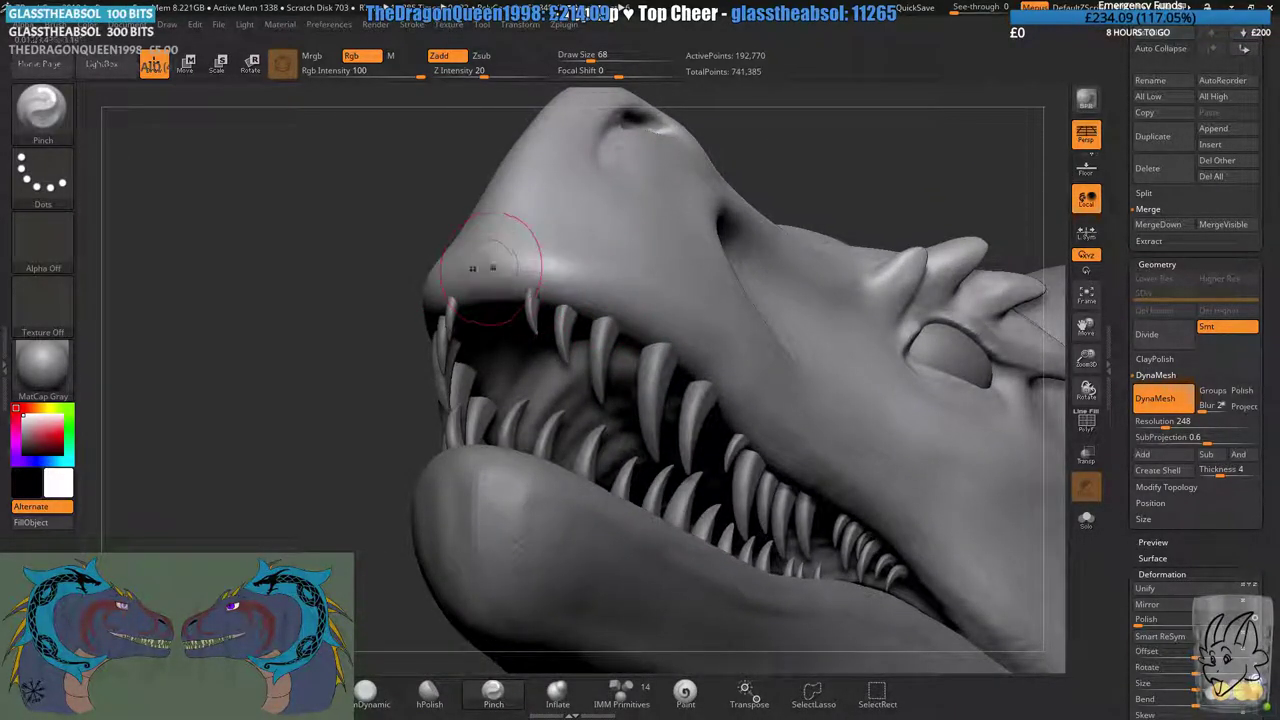
pyautogui.moveTo(484, 273); pyautogui.dragTo(540, 270)
pyautogui.moveTo(625, 301); pyautogui.dragTo(732, 397)
pyautogui.keyDown('shift'); pyautogui.moveTo(462, 280); pyautogui.dragTo(503, 282); pyautogui.keyUp('shift')
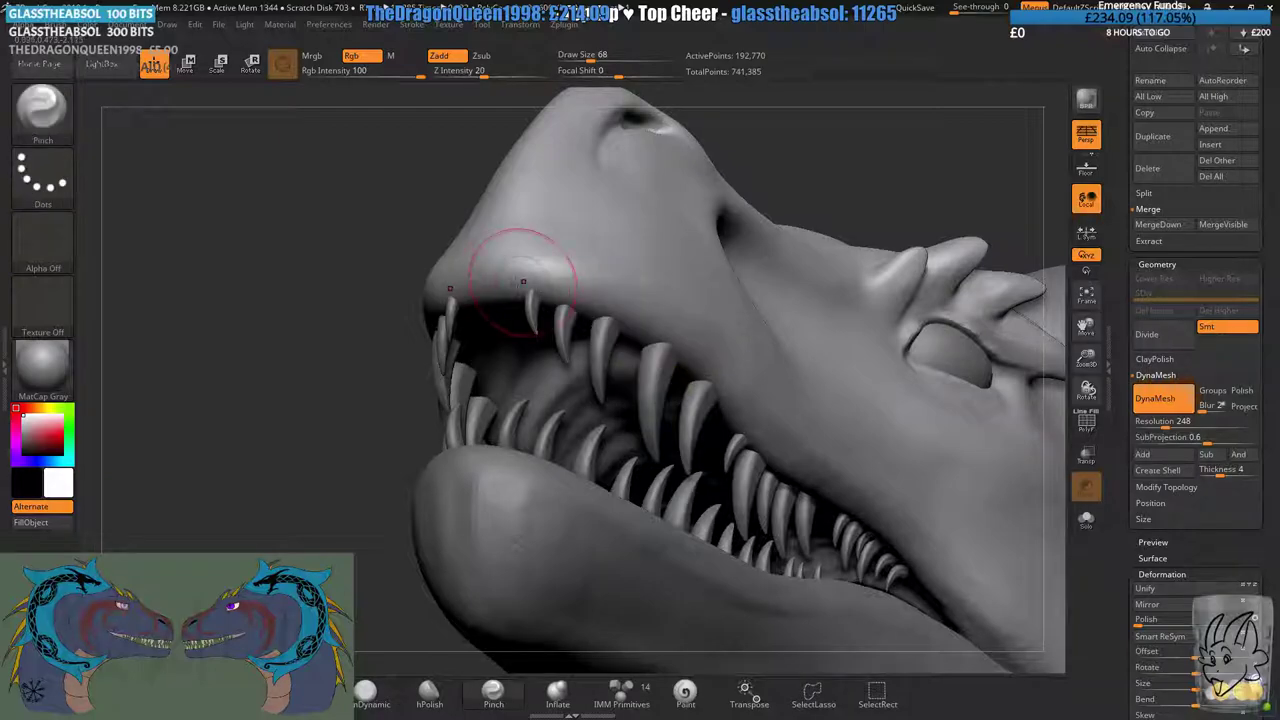
pyautogui.moveTo(491, 279); pyautogui.dragTo(639, 303)
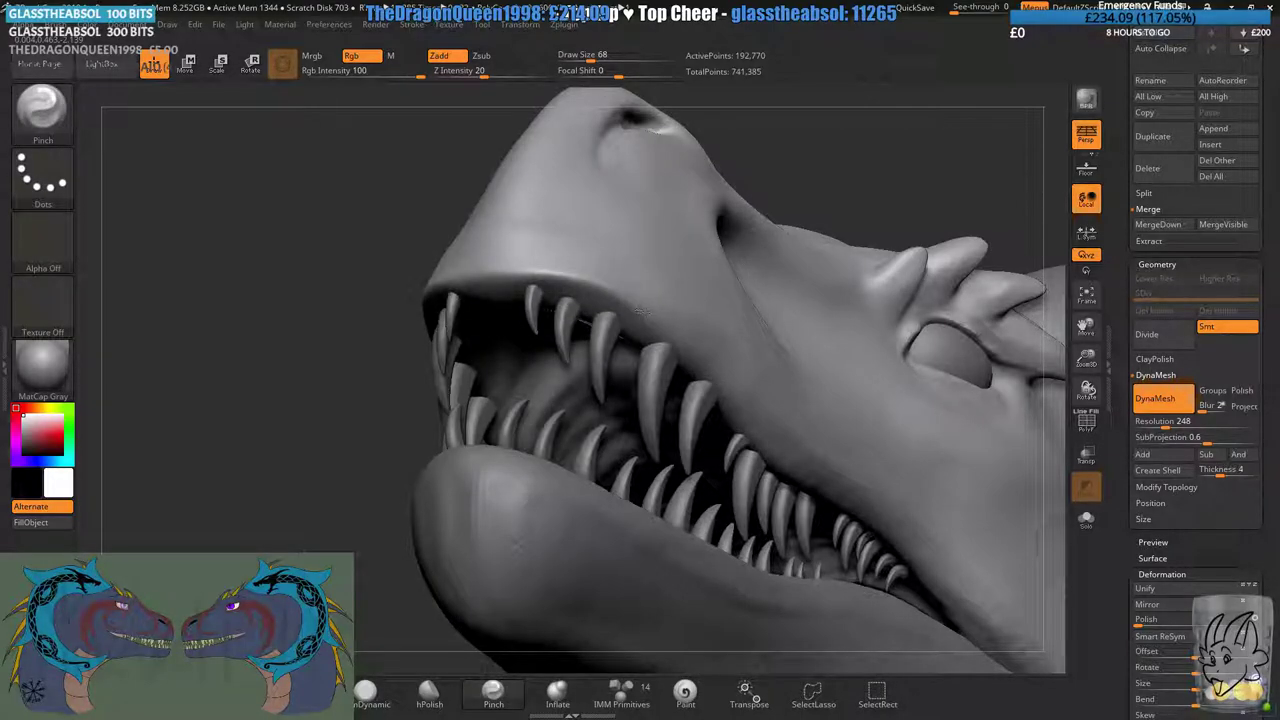
pyautogui.moveTo(733, 400)
pyautogui.mouseDown()
pyautogui.moveTo(760, 454)
pyautogui.moveTo(810, 501)
pyautogui.mouseUp()
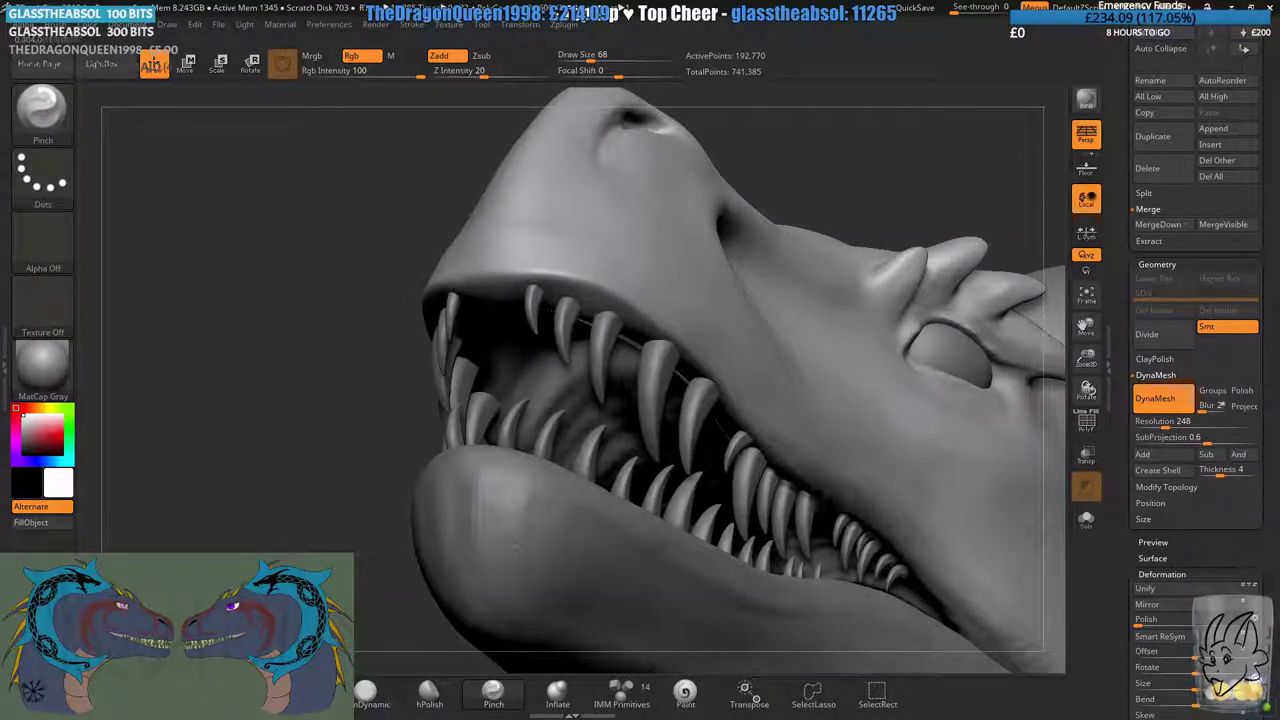
# - Update the head's DynaMesh and smooth the front of the muzzle above the upper lip
pyautogui.moveTo(810, 500)
pyautogui.keyDown('ctrl'); pyautogui.mouseDown(button='right')
pyautogui.moveTo(654, 251)
pyautogui.moveTo(668, 335)
pyautogui.moveTo(520, 381)
pyautogui.mouseUp(button='right'); pyautogui.keyUp('ctrl')
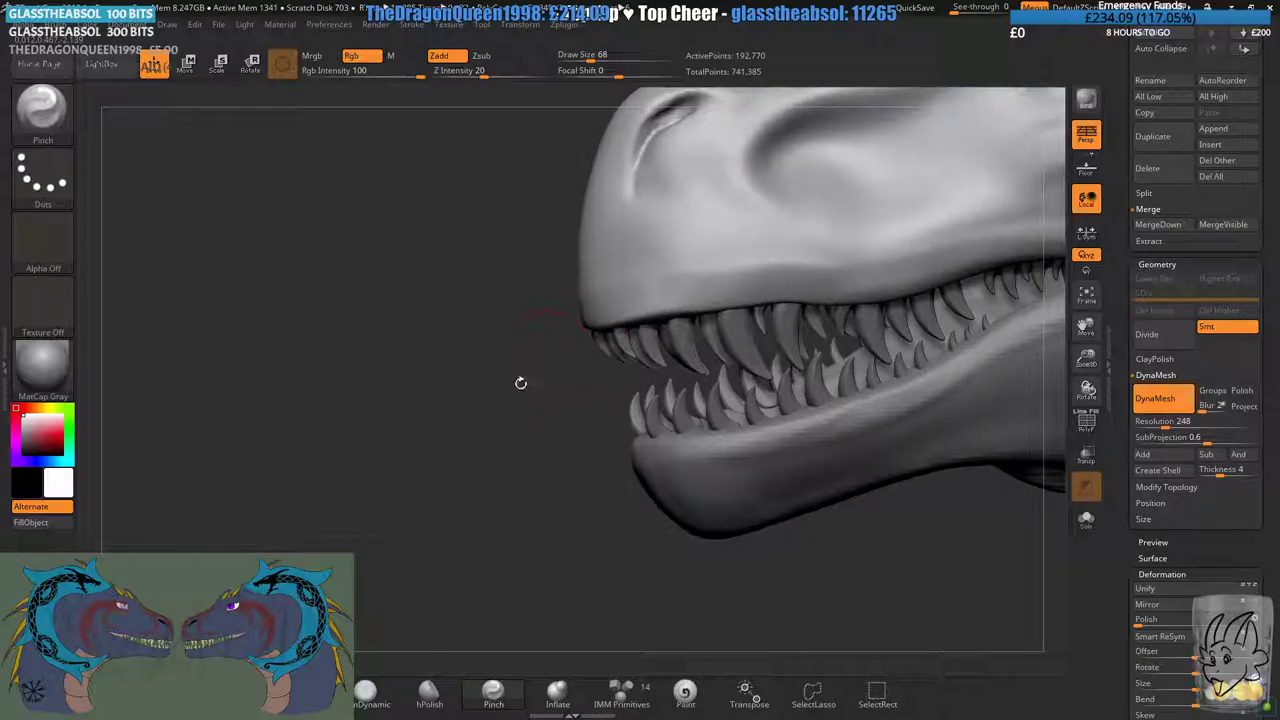
pyautogui.keyDown('ctrl'); pyautogui.moveTo(520, 381); pyautogui.dragTo(505, 318); pyautogui.keyUp('ctrl')
pyautogui.keyDown('alt'); pyautogui.moveTo(505, 318); pyautogui.dragTo(447, 347, button='right'); pyautogui.keyUp('alt')
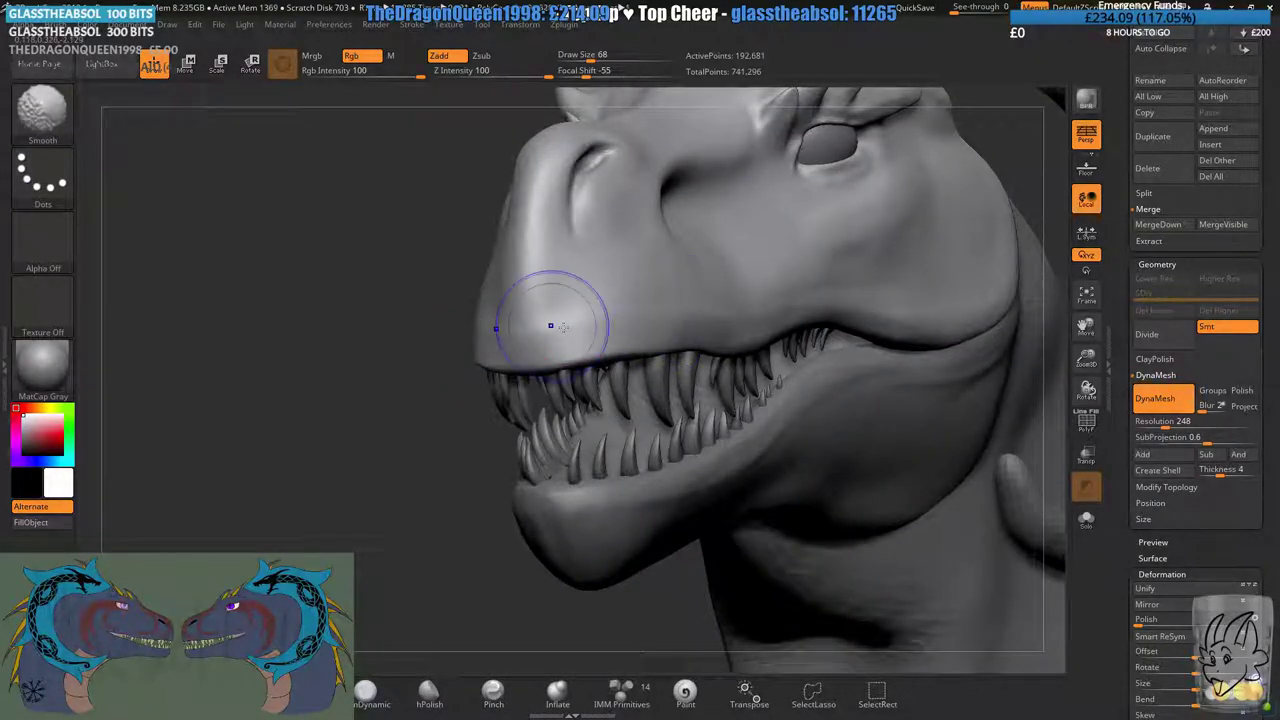
pyautogui.moveTo(455, 446)
pyautogui.mouseDown()
pyautogui.moveTo(430, 462)
pyautogui.moveTo(471, 472)
pyautogui.moveTo(380, 602)
pyautogui.mouseUp()
pyautogui.moveTo(490, 295); pyautogui.dragTo(1050, 297)
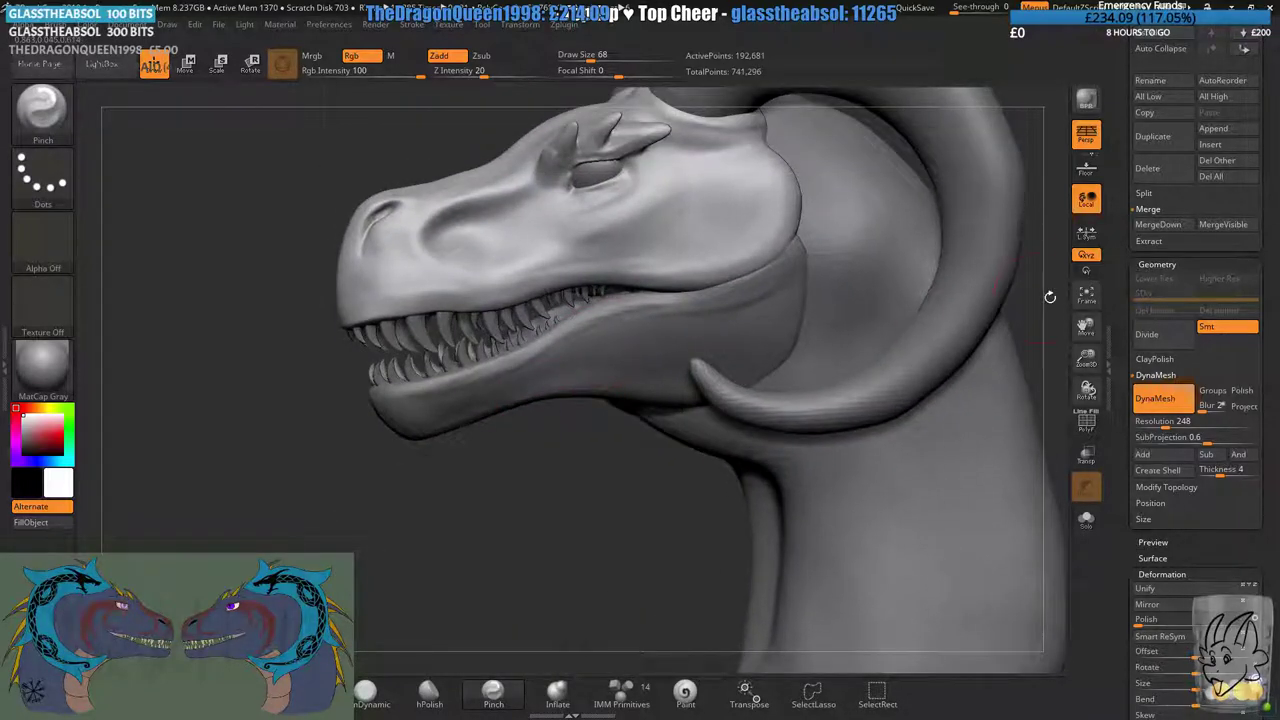
# - Make the lower jaw the active subtool and inspect it with the upper head hidden, restoring the head's visibility
pyautogui.scroll(3, 1190, 250)
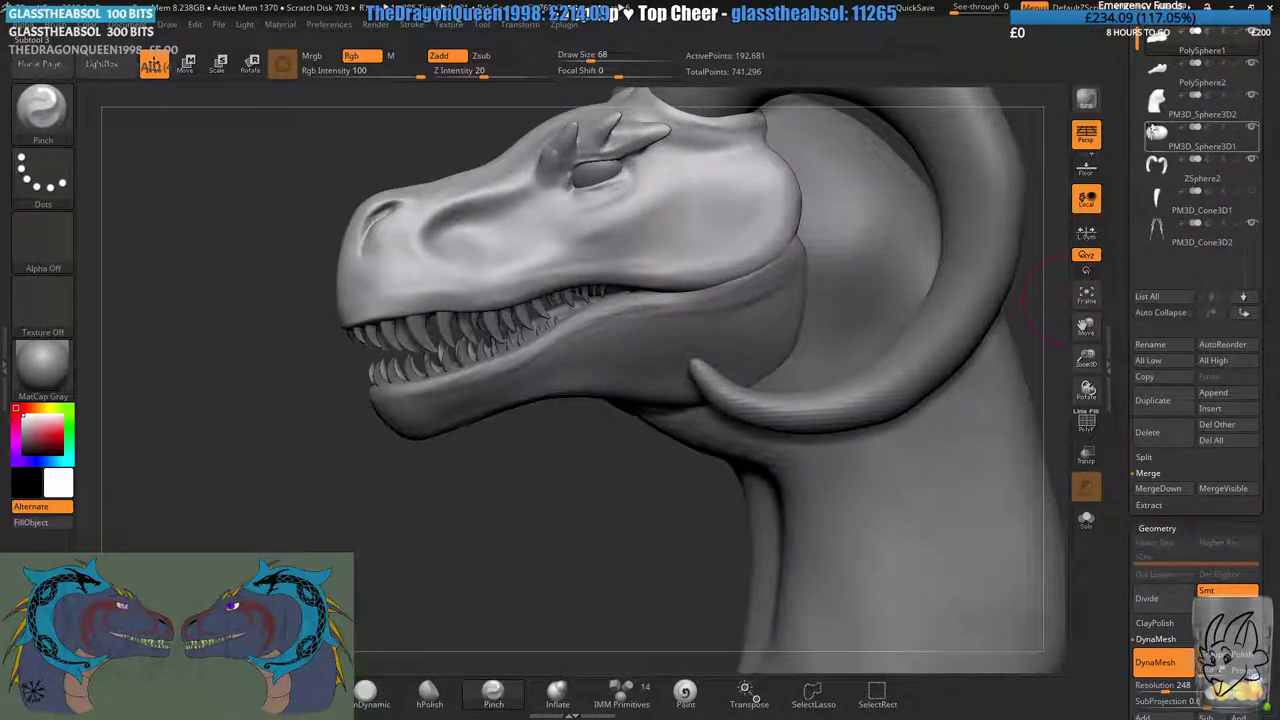
pyautogui.click(1162, 66)
pyautogui.keyDown('alt'); pyautogui.moveTo(622, 170); pyautogui.dragTo(780, 210); pyautogui.keyUp('alt')
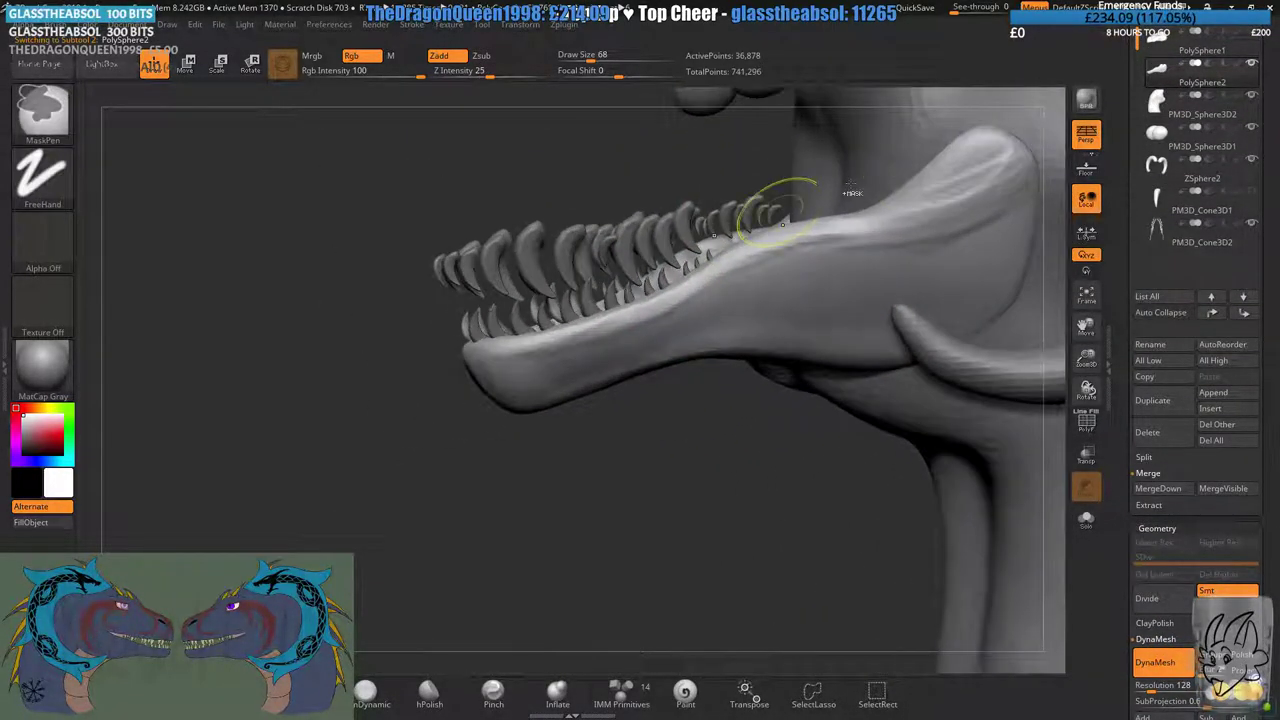
pyautogui.click(1254, 34)
pyautogui.moveTo(830, 500); pyautogui.dragTo(650, 488)
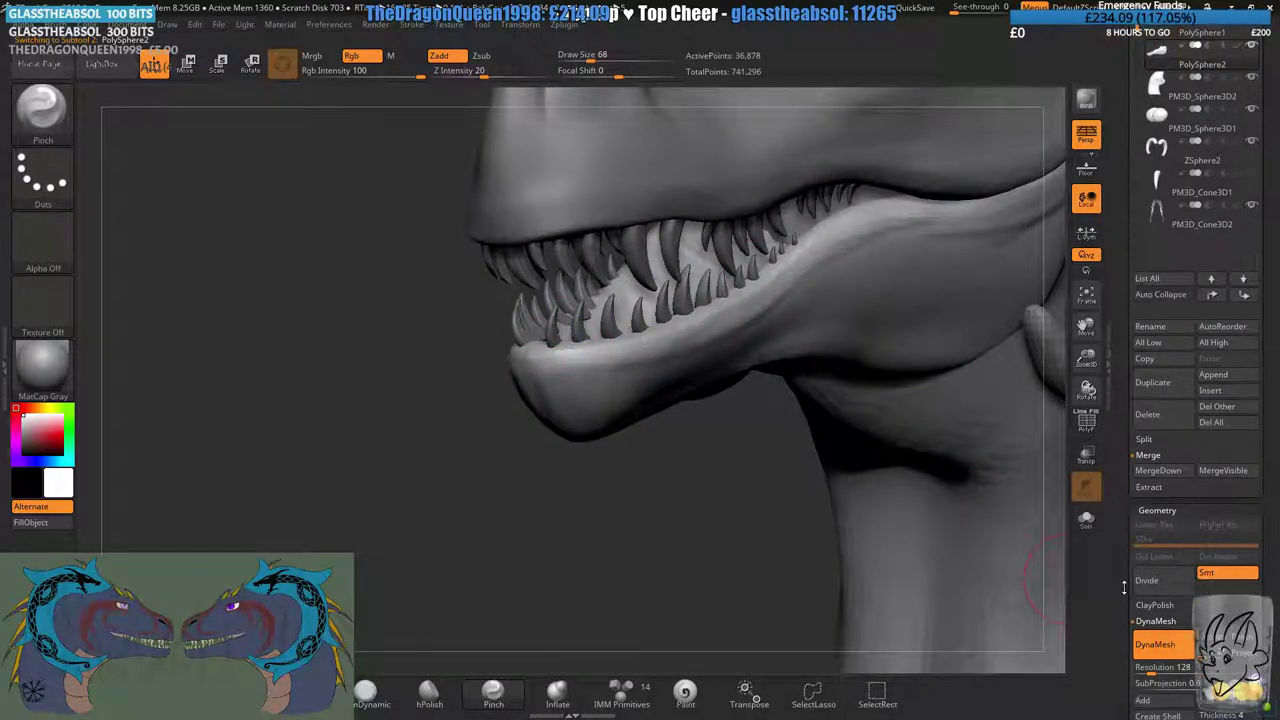
# - Re-DynaMesh the lower jaw at resolution 248
pyautogui.scroll(-1, 1190, 500)
pyautogui.moveTo(1145, 623); pyautogui.dragTo(1165, 623)
pyautogui.click(1155, 607)
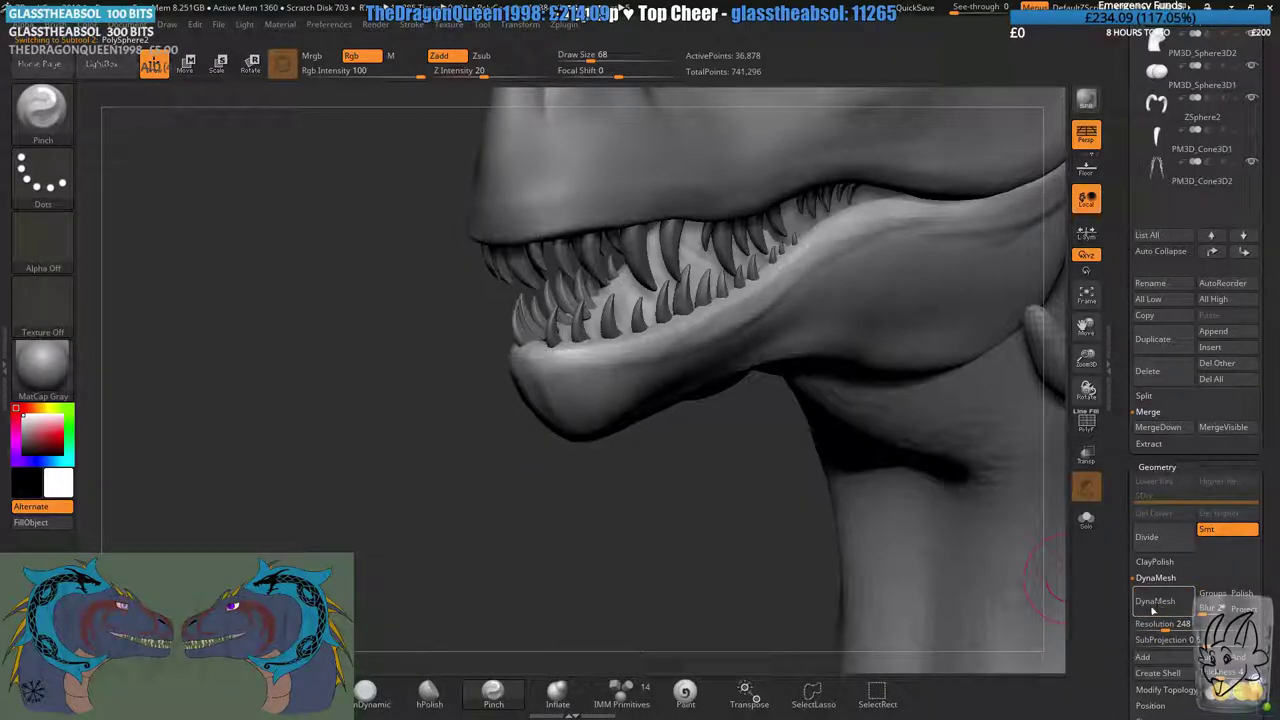
pyautogui.click(1155, 607)
pyautogui.keyDown('ctrl'); pyautogui.moveTo(389, 443); pyautogui.dragTo(430, 465); pyautogui.keyUp('ctrl')
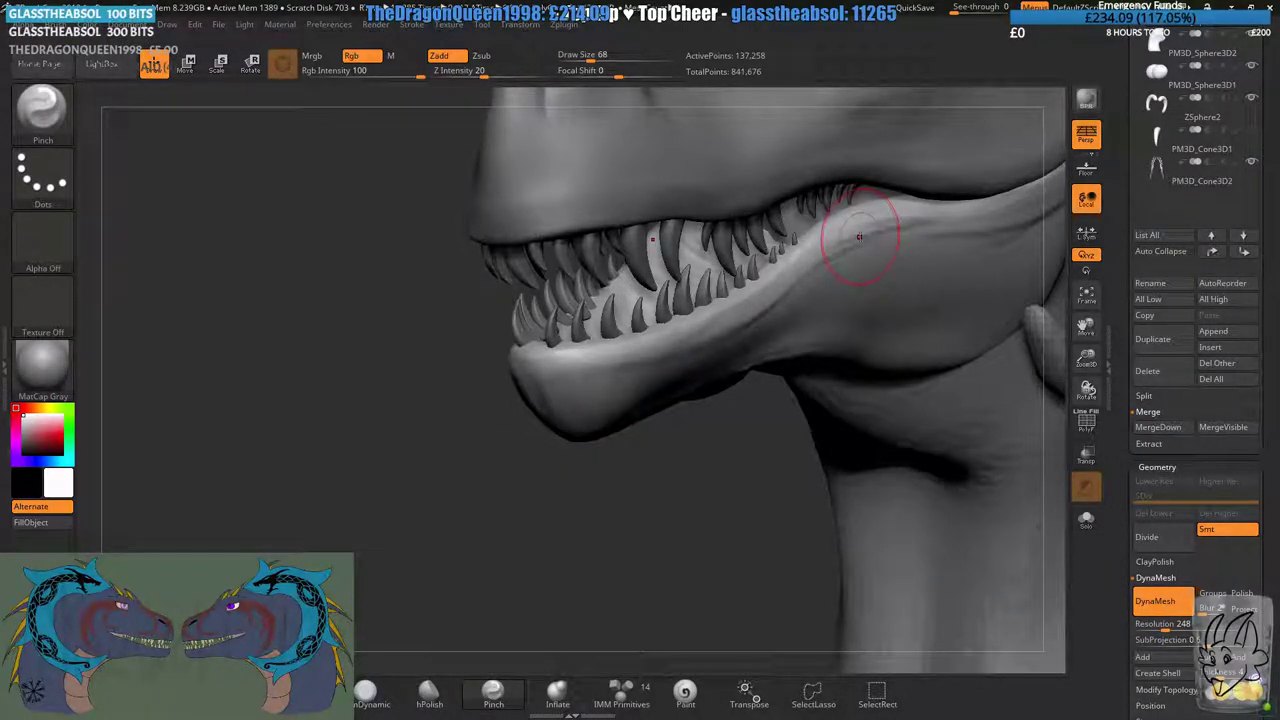
# - Smooth the side of the lower jaw at draw size 124
pyautogui.moveTo(706, 377)
pyautogui.keyDown('ctrl'); pyautogui.mouseDown(button='right')
pyautogui.moveTo(771, 317)
pyautogui.moveTo(757, 345)
pyautogui.mouseUp(button='right'); pyautogui.keyUp('ctrl')
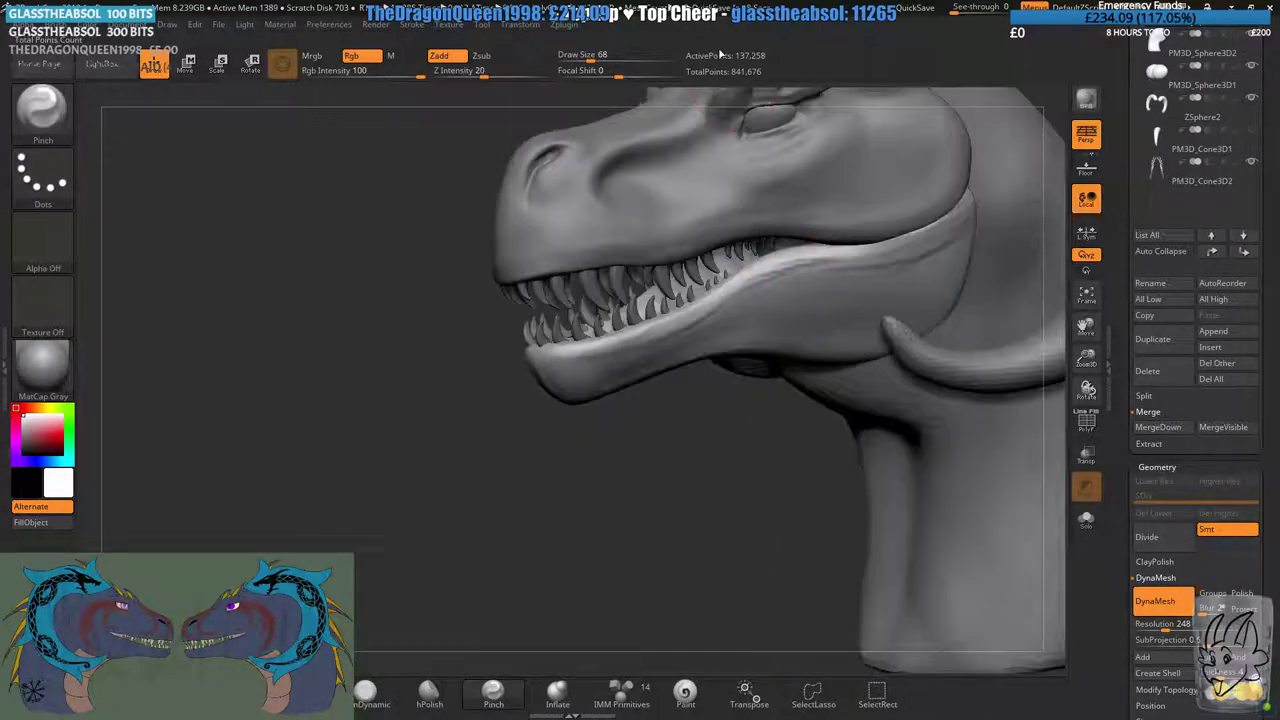
pyautogui.click(600, 60)
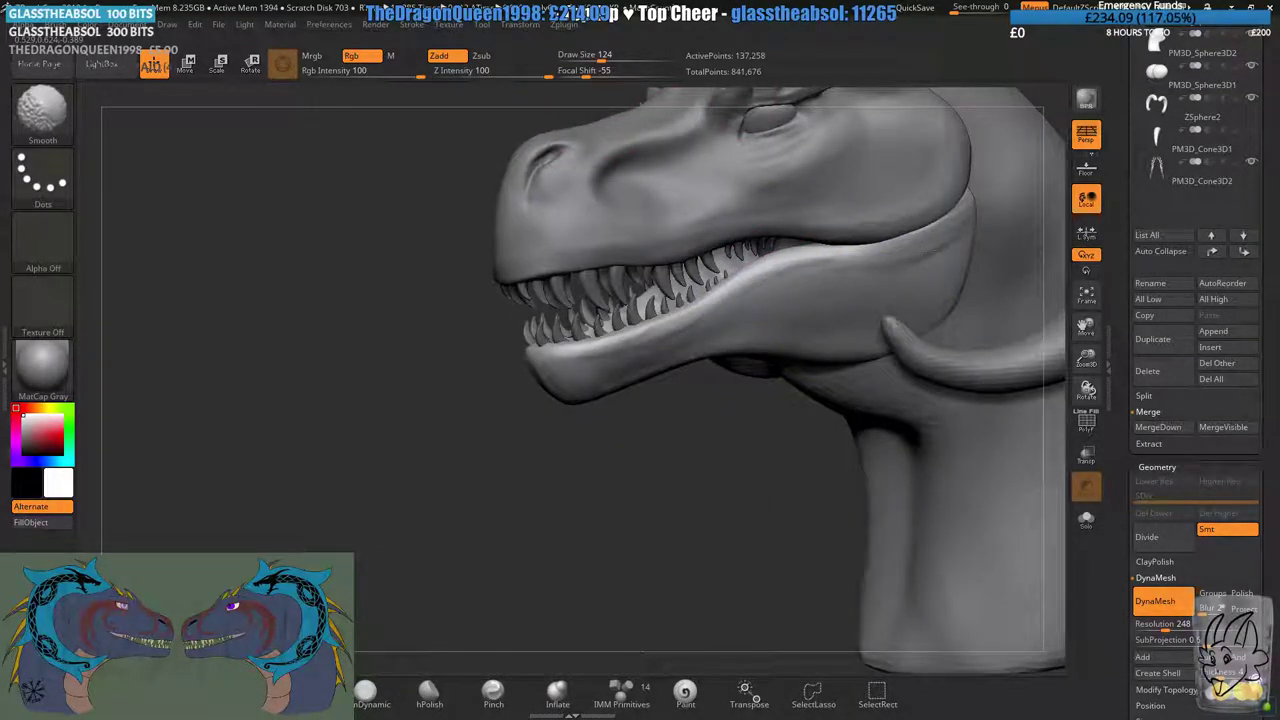
pyautogui.keyDown('shift'); pyautogui.moveTo(570, 386); pyautogui.dragTo(494, 406, button='right'); pyautogui.keyUp('shift')
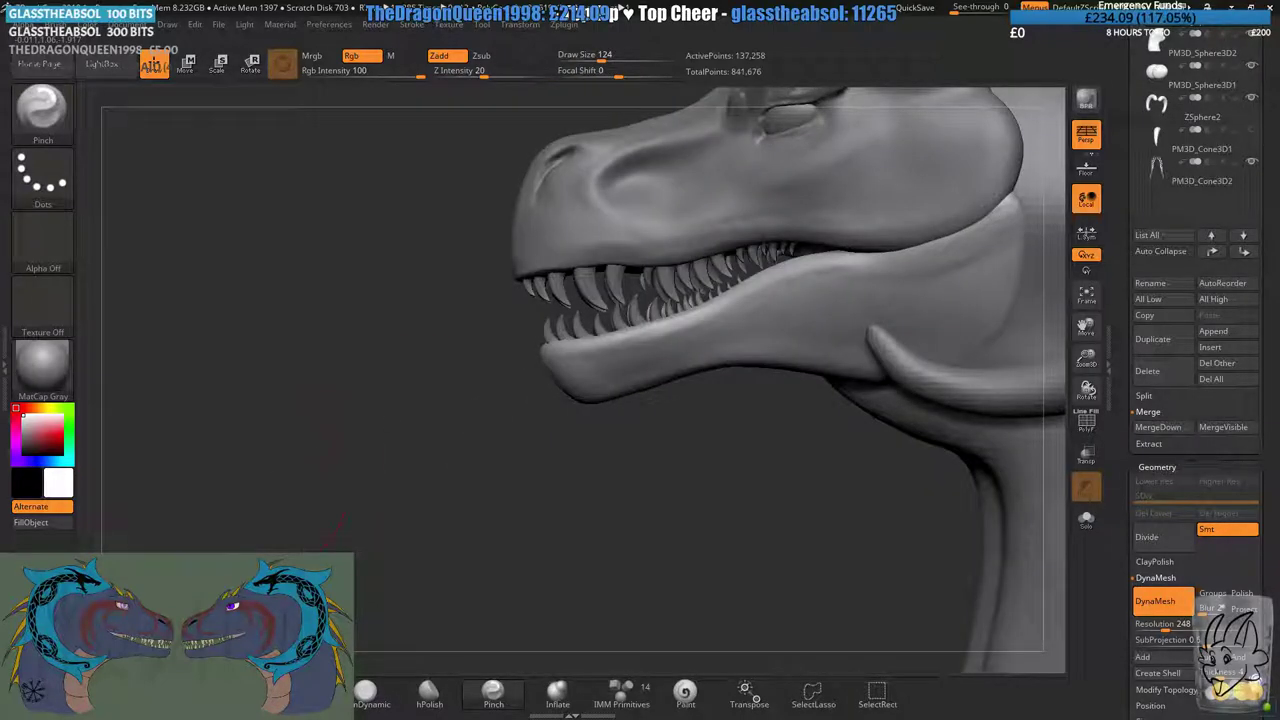
# - Sharpen the lower lip edge below the teeth with the Pinch brush at draw size 80, redoing the first stroke
pyautogui.click(592, 60)
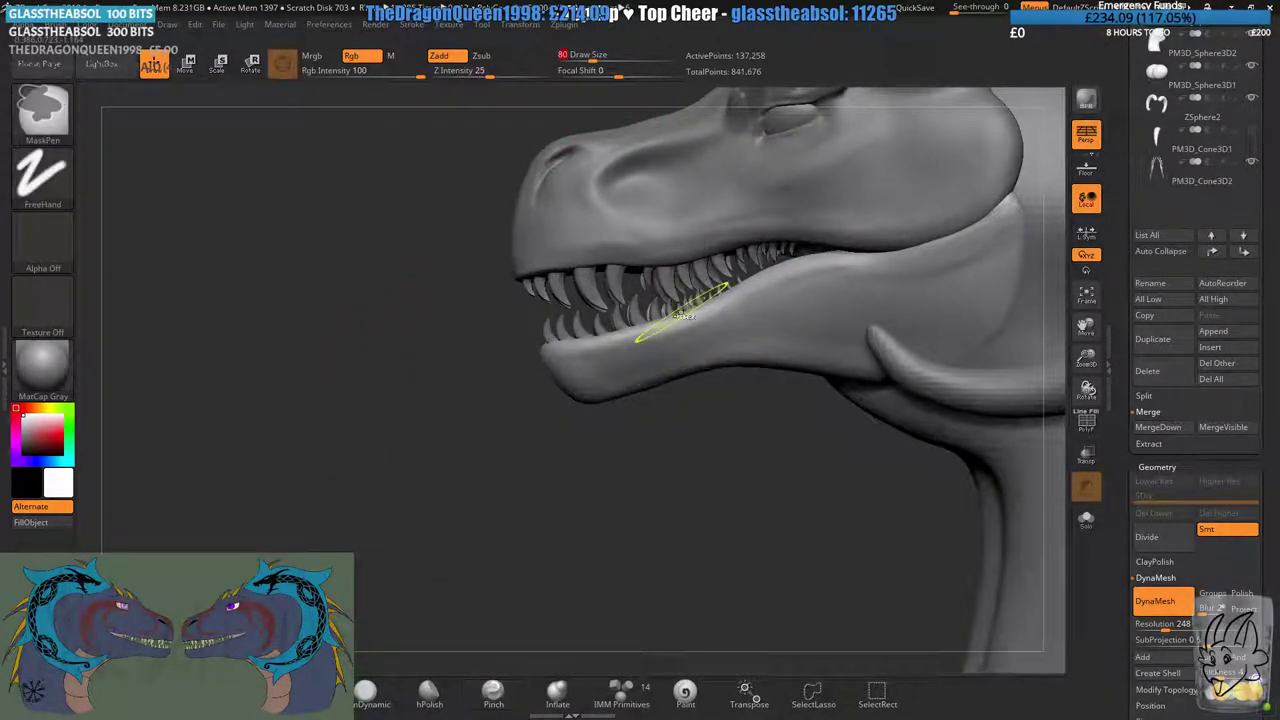
pyautogui.keyDown('ctrl'); pyautogui.moveTo(686, 312); pyautogui.dragTo(682, 376, button='right'); pyautogui.keyUp('ctrl')
pyautogui.moveTo(600, 375); pyautogui.dragTo(668, 366, button='right')
pyautogui.keyDown('alt'); pyautogui.moveTo(490, 350); pyautogui.dragTo(672, 362, button='right'); pyautogui.keyUp('alt')
pyautogui.keyDown('ctrl'); pyautogui.moveTo(672, 352); pyautogui.dragTo(674, 370, button='right'); pyautogui.keyUp('ctrl')
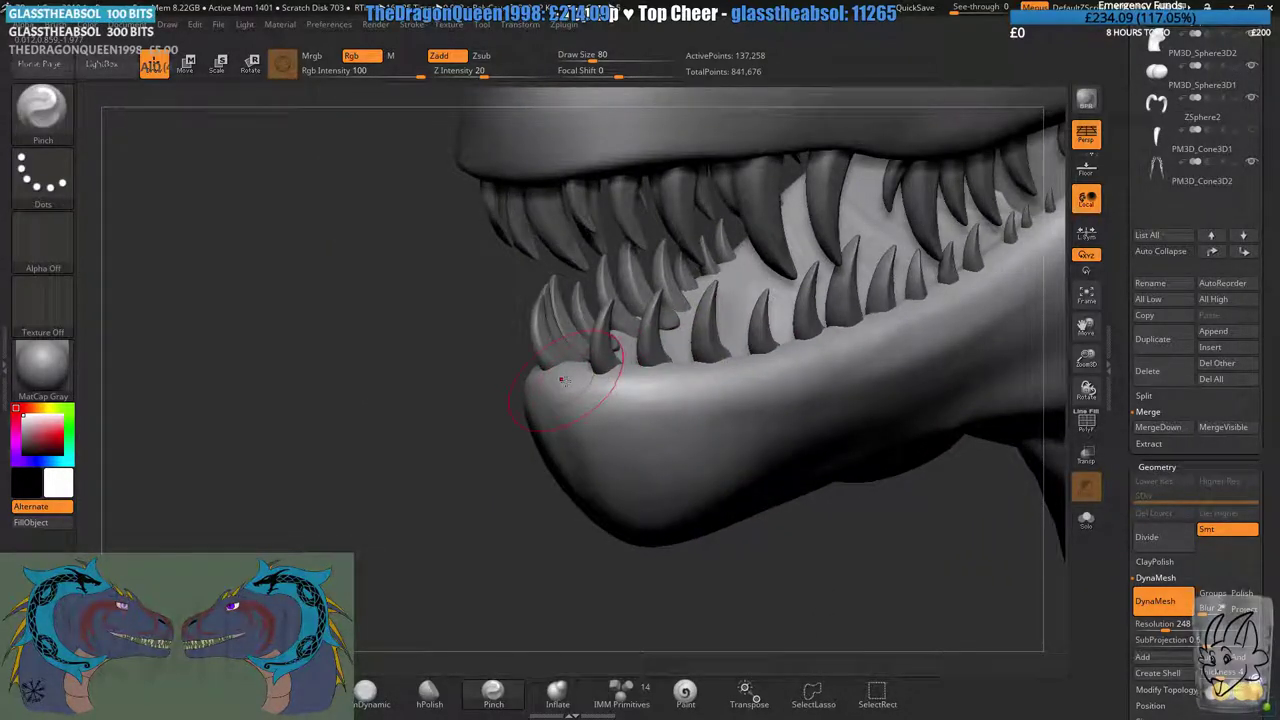
pyautogui.moveTo(556, 384)
pyautogui.mouseDown()
pyautogui.moveTo(662, 383)
pyautogui.moveTo(804, 353)
pyautogui.mouseUp()
pyautogui.hotkey('ctrl', 'z')
pyautogui.moveTo(585, 389)
pyautogui.mouseDown()
pyautogui.moveTo(784, 374)
pyautogui.moveTo(915, 338)
pyautogui.mouseUp()
pyautogui.keyDown('alt'); pyautogui.moveTo(978, 275); pyautogui.dragTo(830, 362, button='right'); pyautogui.keyUp('alt')
pyautogui.moveTo(548, 327); pyautogui.dragTo(690, 369, button='right')
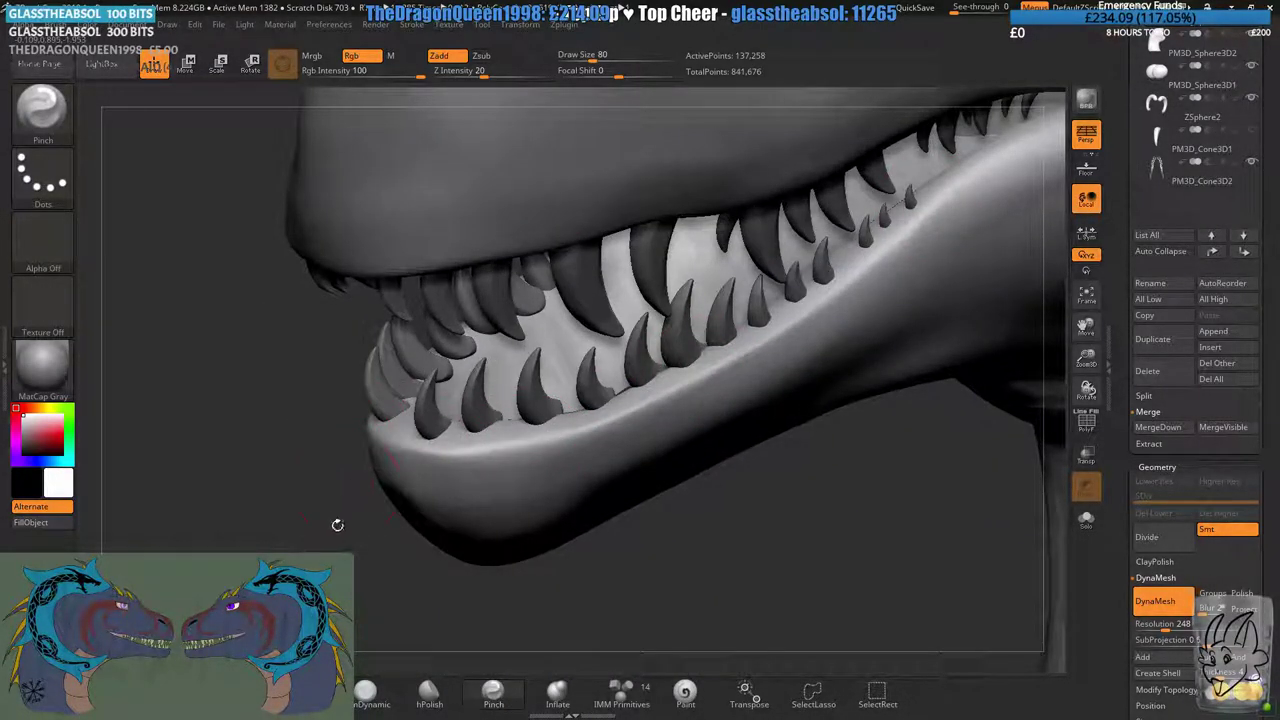
# - Refresh the lower jaw's DynaMesh, smooth the lip edge and pinch it again from the chin backward
pyautogui.keyDown('ctrl'); pyautogui.moveTo(336, 503); pyautogui.dragTo(274, 553); pyautogui.keyUp('ctrl')
pyautogui.moveTo(440, 525)
pyautogui.mouseDown(button='right')
pyautogui.moveTo(570, 520)
pyautogui.moveTo(512, 443)
pyautogui.mouseUp(button='right')
pyautogui.keyDown('shift'); pyautogui.moveTo(515, 443); pyautogui.dragTo(535, 462); pyautogui.keyUp('shift')
pyautogui.moveTo(555, 430); pyautogui.dragTo(530, 455, button='right')
pyautogui.moveTo(500, 395); pyautogui.dragTo(668, 344)
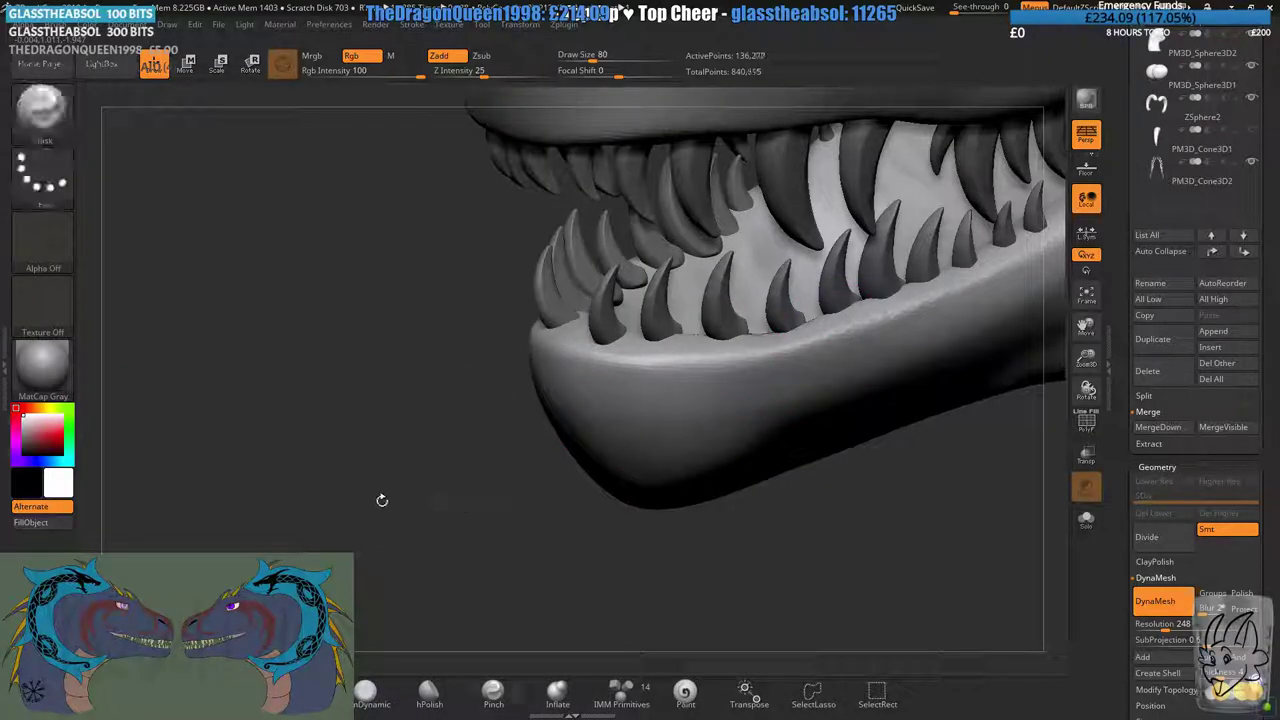
# - Adjust the front of the lower jaw with the Move brush at draw size 74 and check it in profile
pyautogui.moveTo(380, 500); pyautogui.dragTo(423, 443)
pyautogui.click(304, 690)
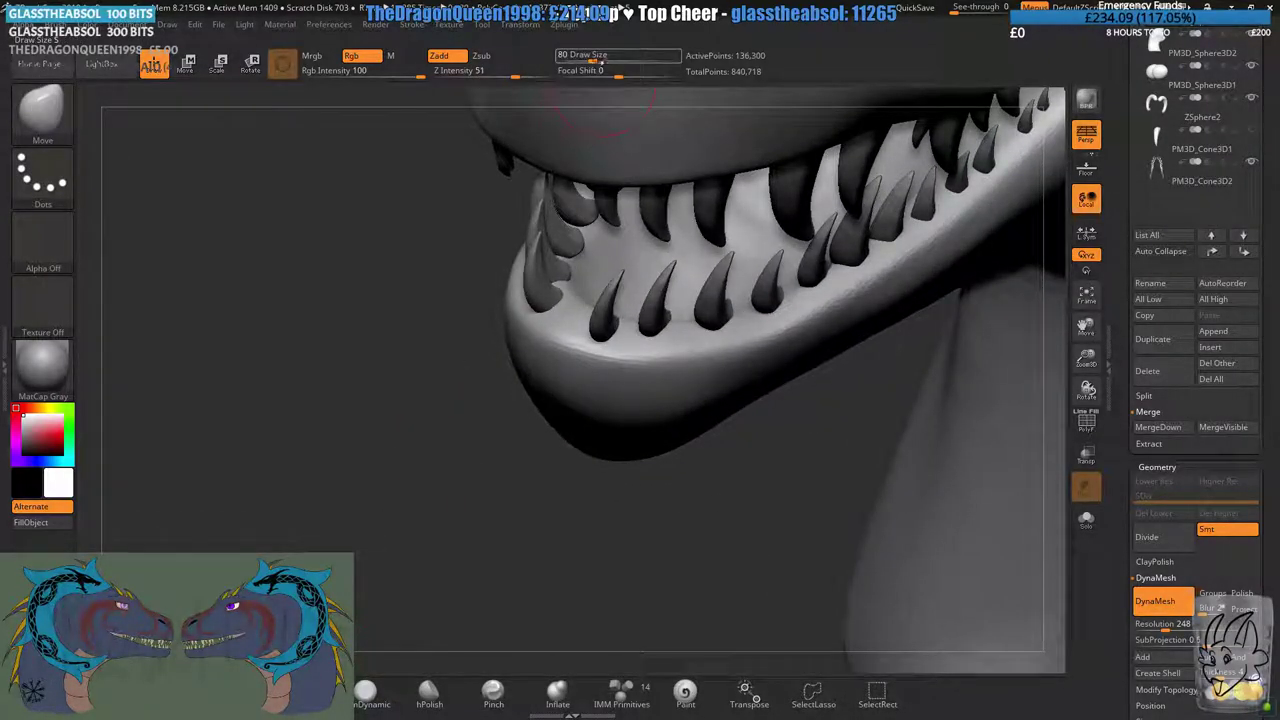
pyautogui.click(591, 59)
pyautogui.moveTo(440, 330)
pyautogui.mouseDown()
pyautogui.moveTo(465, 280)
pyautogui.moveTo(455, 385)
pyautogui.moveTo(480, 410)
pyautogui.mouseUp()
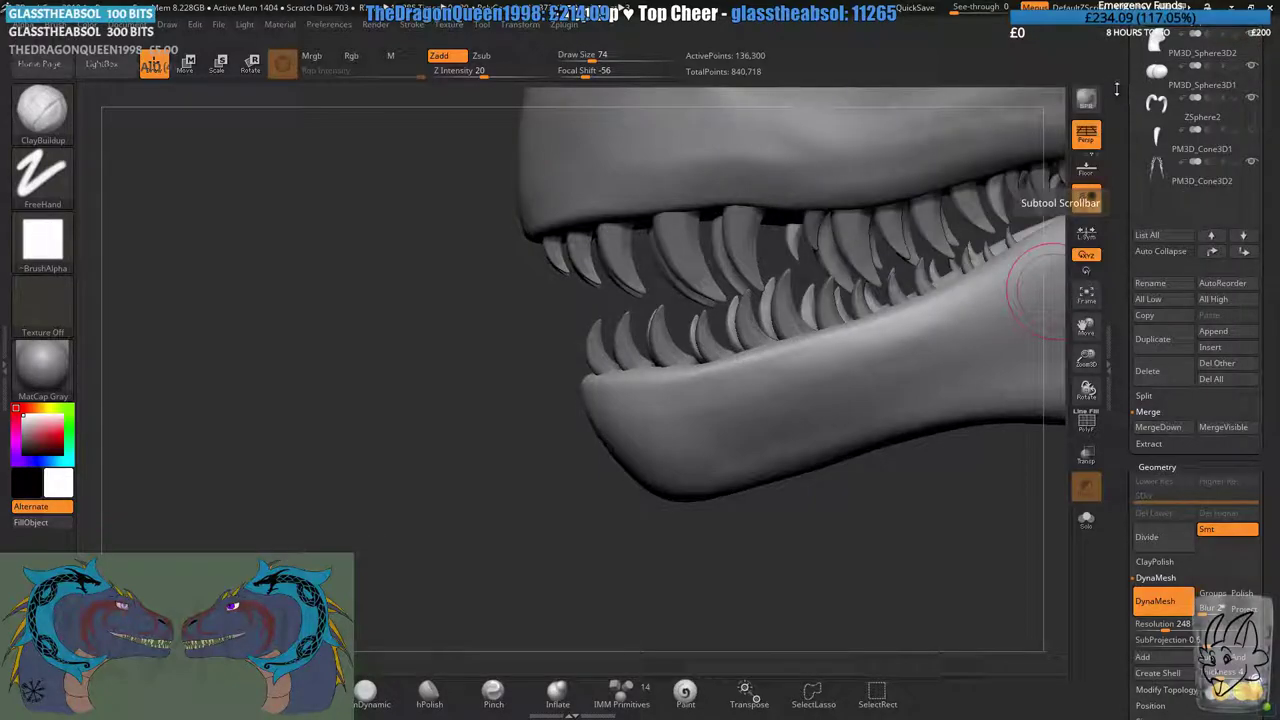
# - Hide the PolySphere1 head subtool to expose the inside of the lower jaw
pyautogui.moveTo(1120, 82); pyautogui.dragTo(1120, 228)
pyautogui.click(1251, 116)
pyautogui.moveTo(742, 245); pyautogui.dragTo(614, 277)
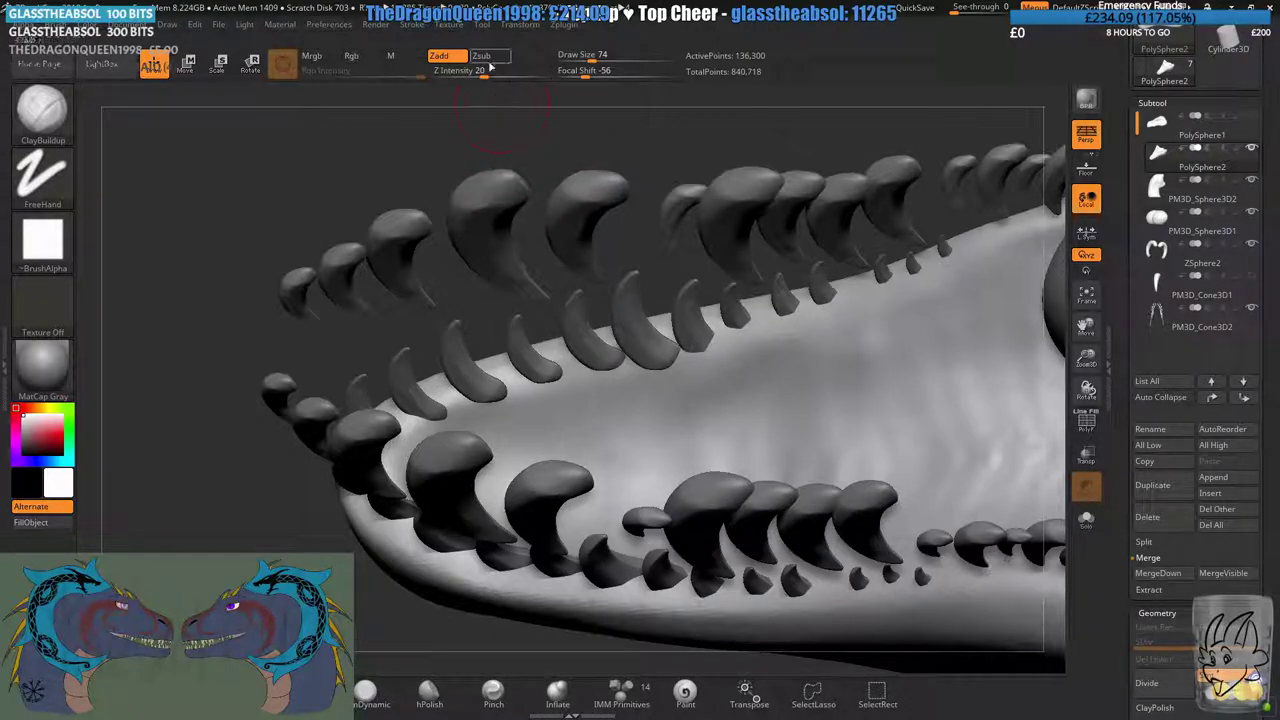
pyautogui.click(600, 57)
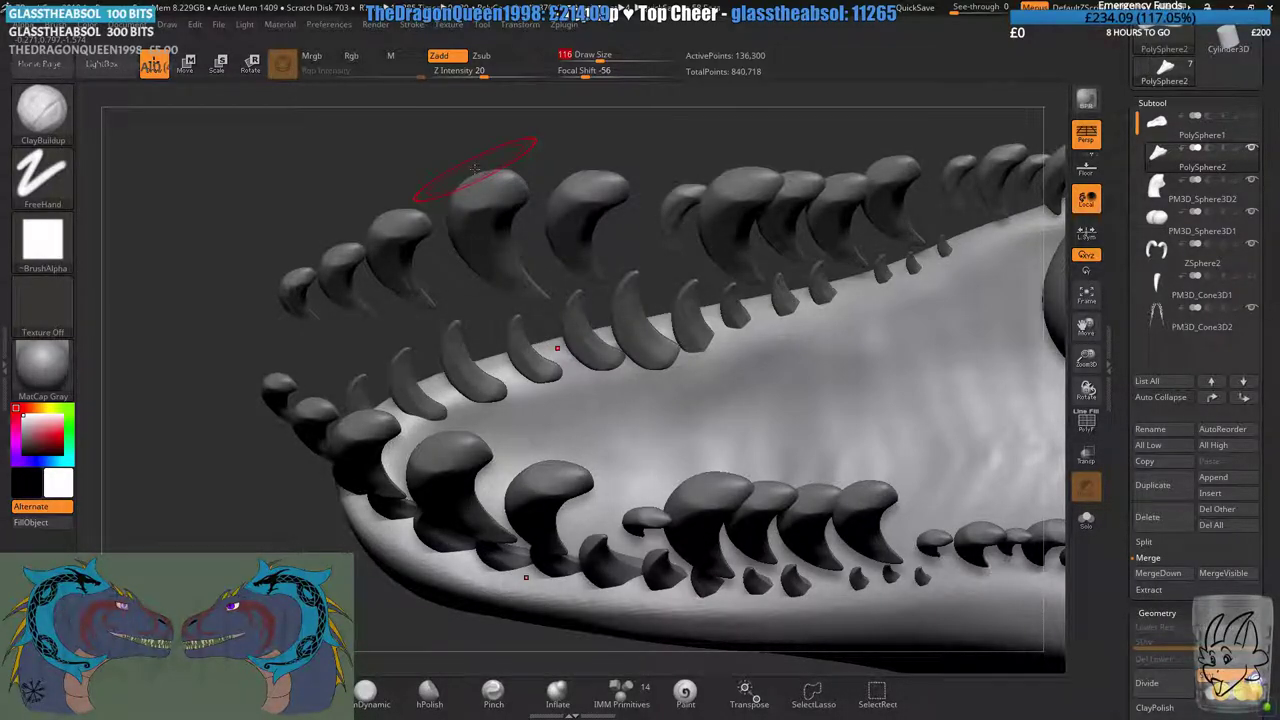
pyautogui.moveTo(537, 316); pyautogui.dragTo(738, 283)
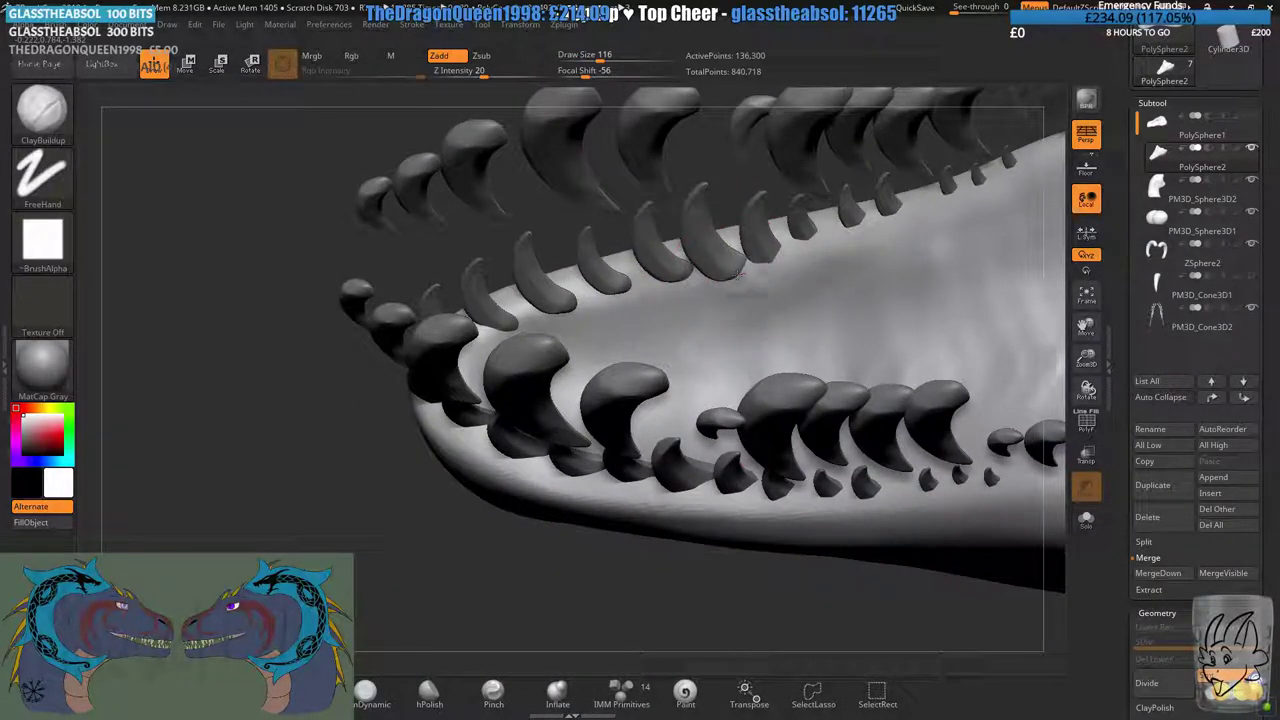
pyautogui.hotkey('ctrl', 'z')
# - Build up rough gum tissue inside the tip of the lower jaw, behind the front teeth, with ClayBuildup at draw size 112
pyautogui.keyDown('ctrl'); pyautogui.moveTo(699, 235); pyautogui.dragTo(636, 378, button='right'); pyautogui.keyUp('ctrl')
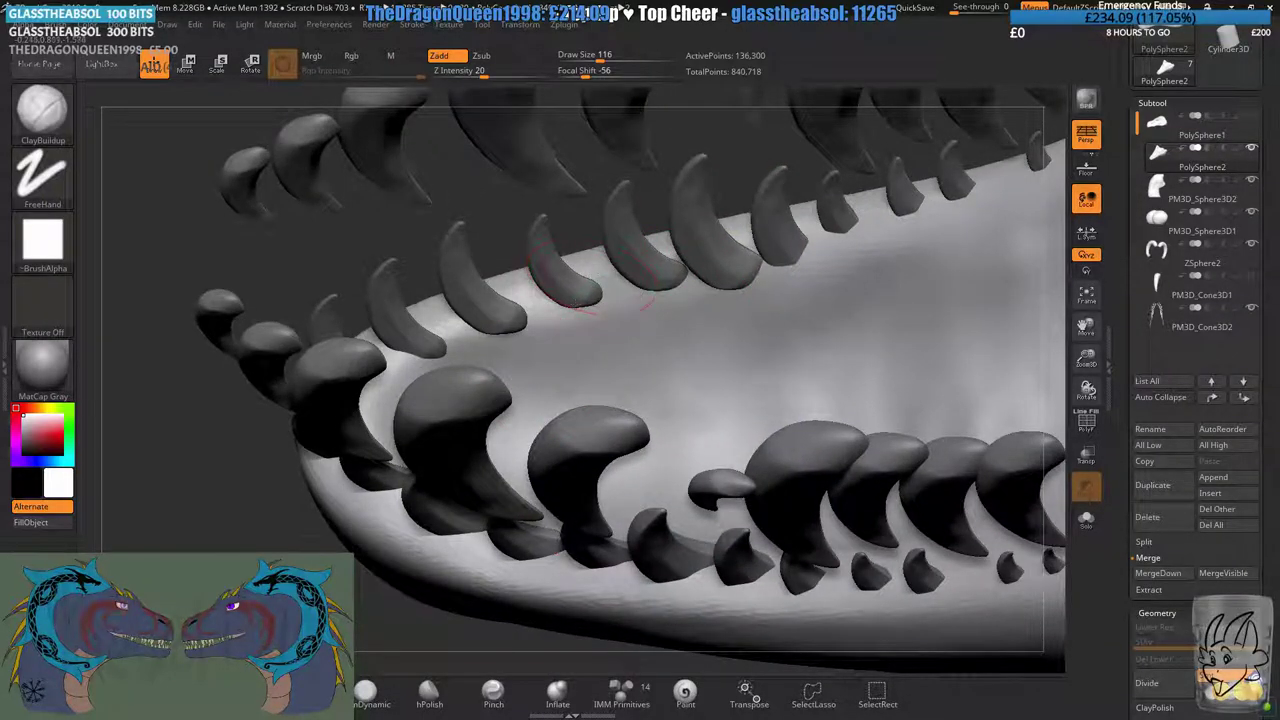
pyautogui.moveTo(575, 280)
pyautogui.mouseDown()
pyautogui.moveTo(571, 300)
pyautogui.moveTo(697, 246)
pyautogui.mouseUp()
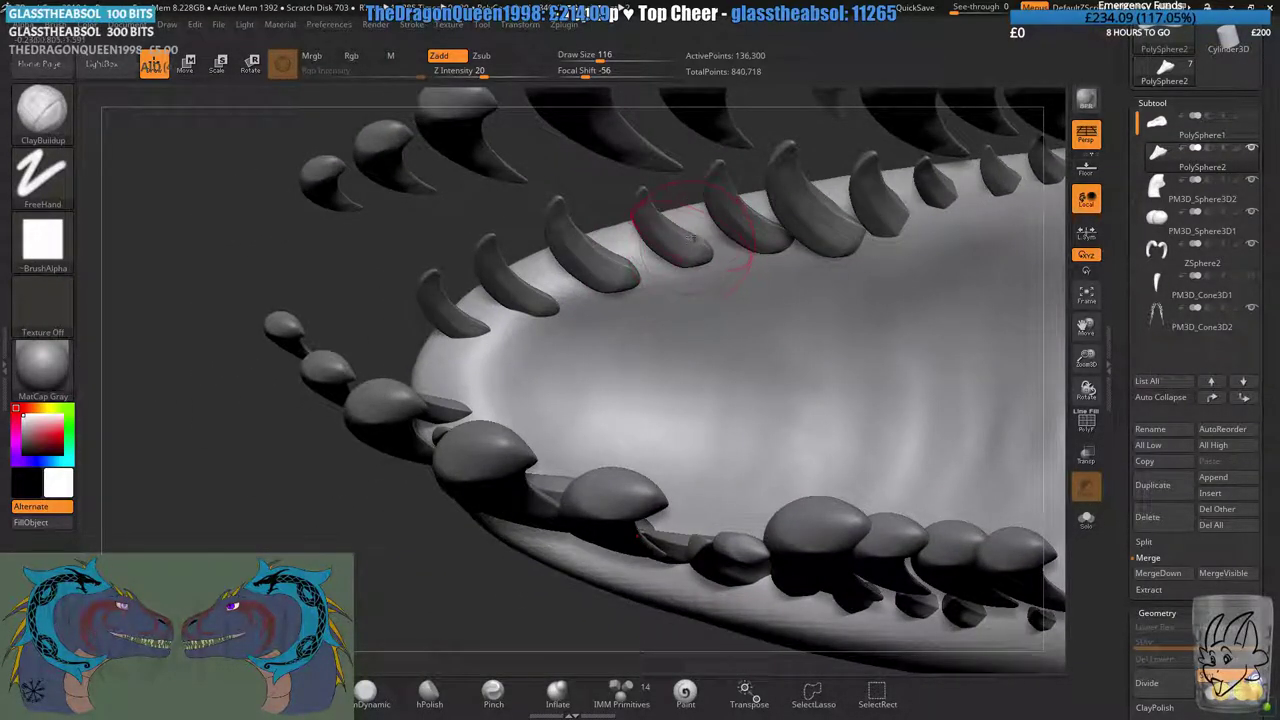
pyautogui.moveTo(592, 55); pyautogui.dragTo(599, 56)
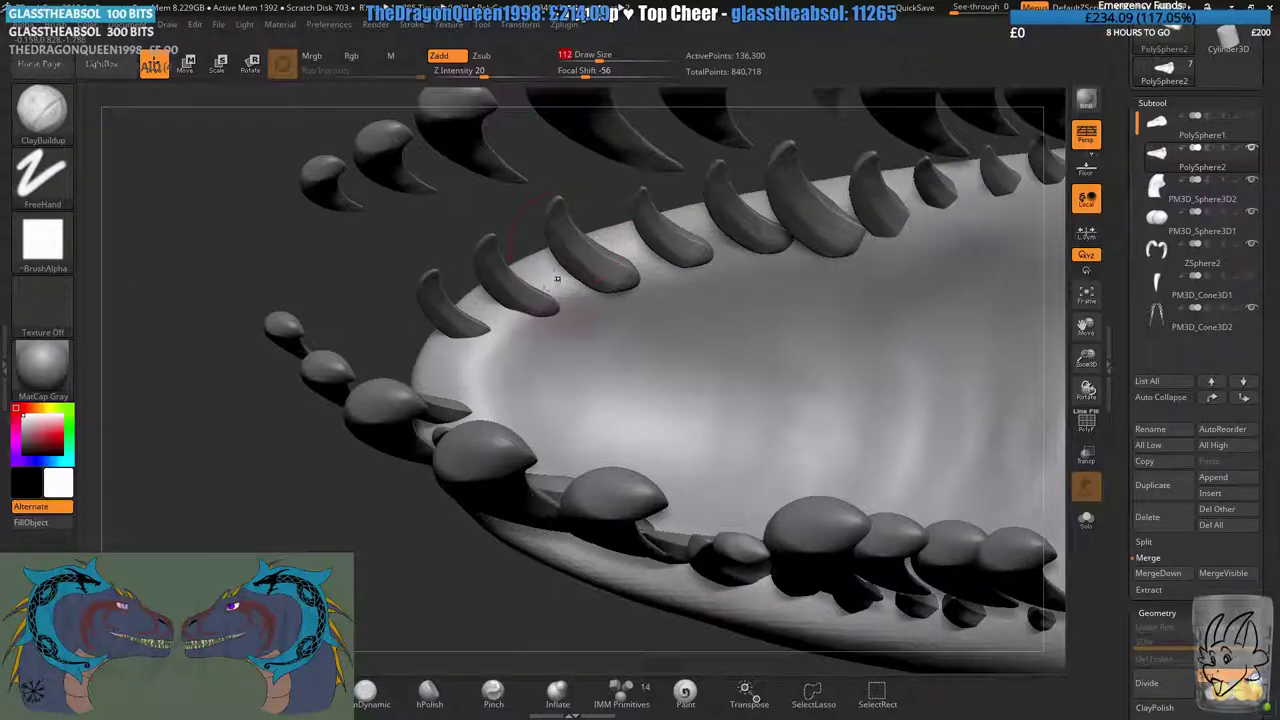
pyautogui.moveTo(557, 280)
pyautogui.mouseDown()
pyautogui.moveTo(495, 309)
pyautogui.moveTo(470, 380)
pyautogui.moveTo(462, 337)
pyautogui.moveTo(520, 385)
pyautogui.moveTo(557, 374)
pyautogui.mouseUp()
pyautogui.moveTo(557, 374); pyautogui.dragTo(549, 312, button='right')
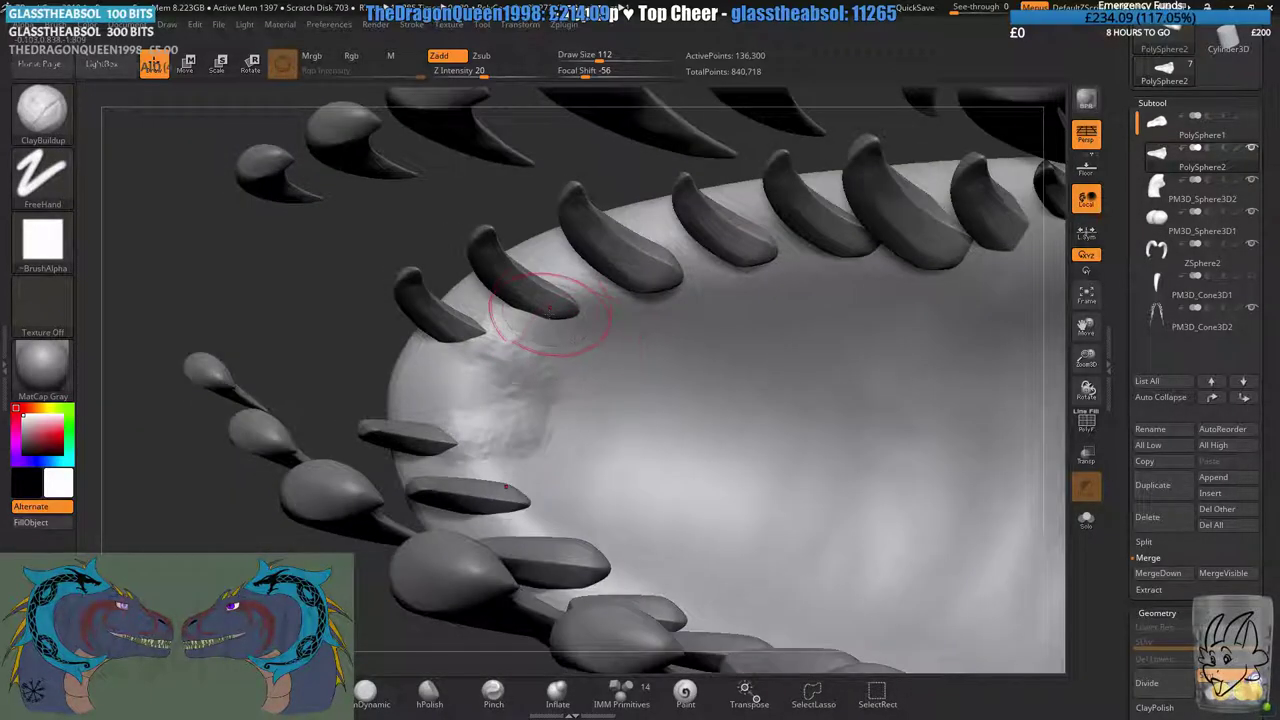
pyautogui.moveTo(548, 312); pyautogui.dragTo(605, 368)
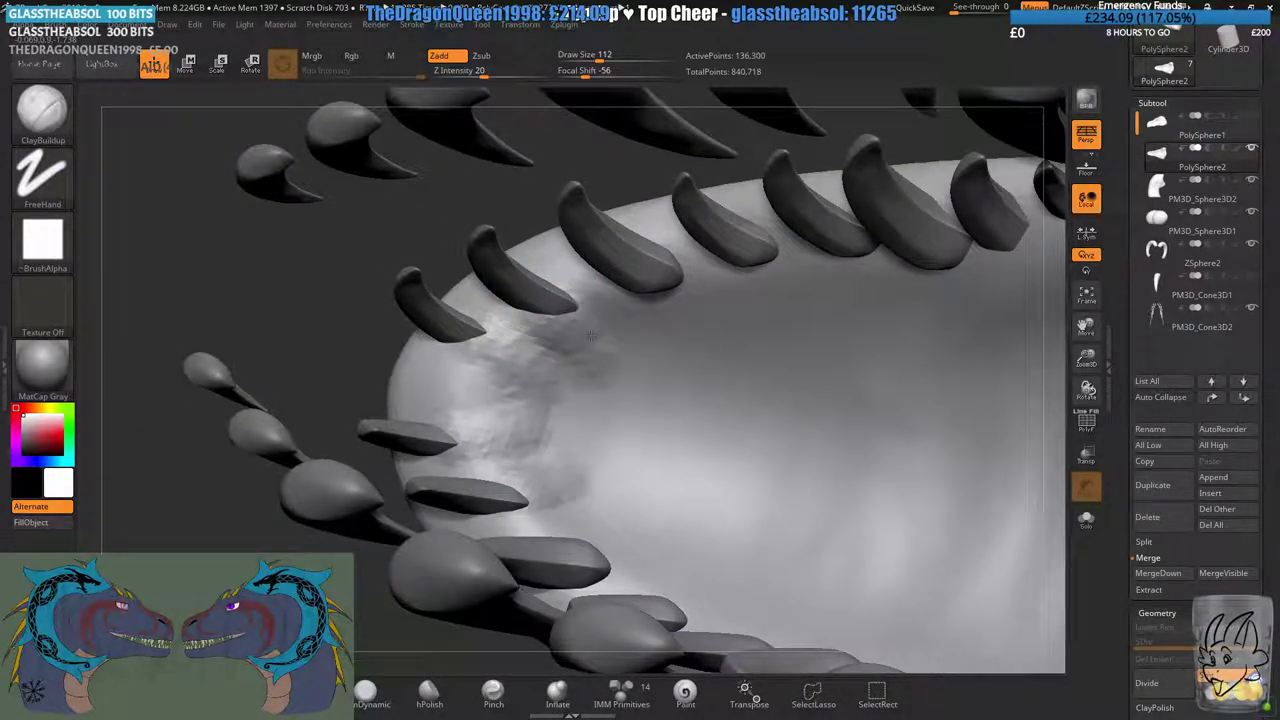
pyautogui.moveTo(565, 305); pyautogui.dragTo(593, 321)
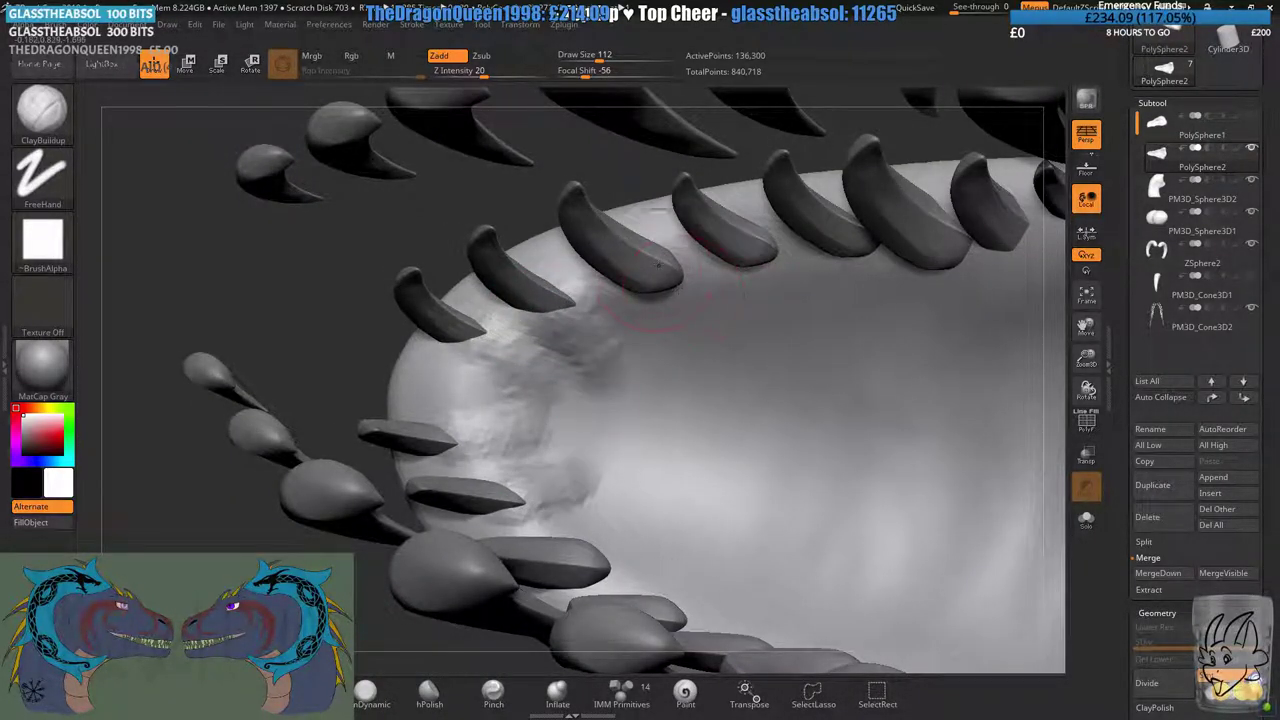
# - Continue the ClayBuildup gum ridges along the inner jaw wall, from the third front tooth to the largest tooth
pyautogui.moveTo(663, 276)
pyautogui.mouseDown()
pyautogui.moveTo(697, 380)
pyautogui.moveTo(690, 340)
pyautogui.moveTo(669, 315)
pyautogui.moveTo(655, 322)
pyautogui.mouseUp()
pyautogui.moveTo(717, 288); pyautogui.dragTo(683, 286, button='right')
pyautogui.moveTo(668, 276)
pyautogui.mouseDown()
pyautogui.moveTo(714, 290)
pyautogui.moveTo(690, 306)
pyautogui.moveTo(706, 338)
pyautogui.mouseUp()
pyautogui.keyDown('alt'); pyautogui.moveTo(765, 291); pyautogui.dragTo(656, 301, button='right'); pyautogui.keyUp('alt')
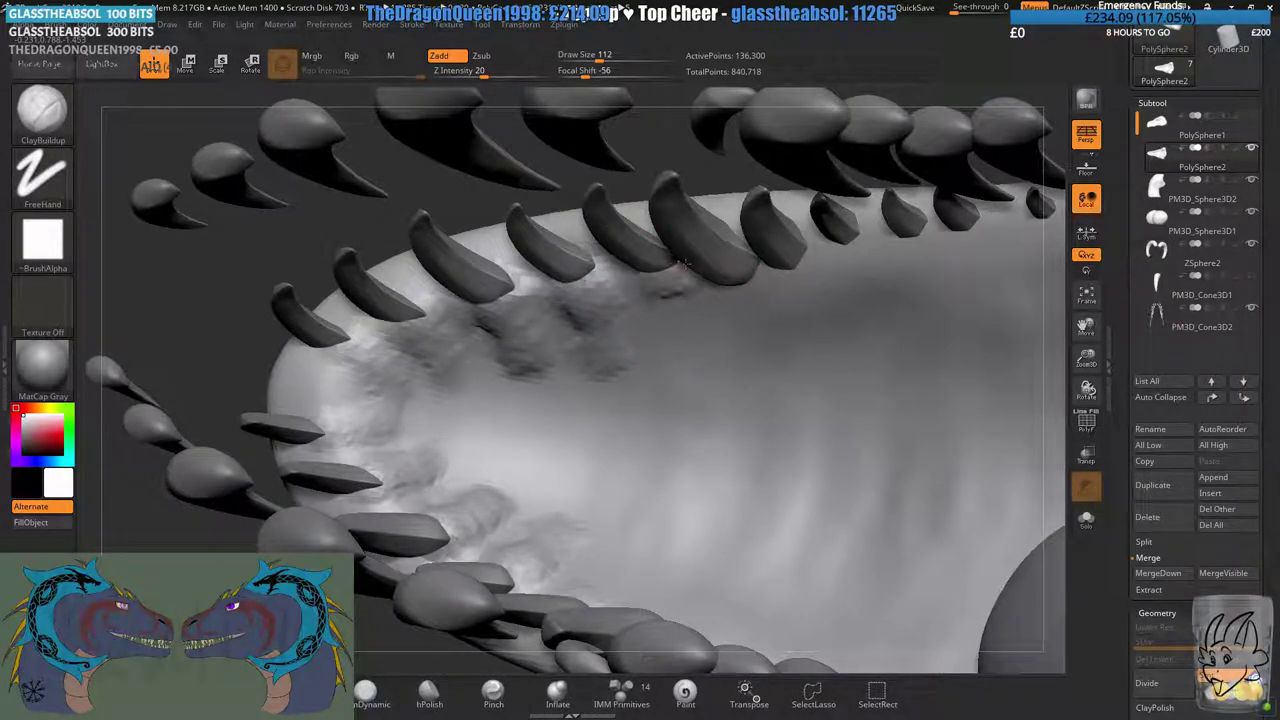
pyautogui.moveTo(678, 264)
pyautogui.mouseDown()
pyautogui.moveTo(660, 305)
pyautogui.moveTo(675, 335)
pyautogui.moveTo(666, 373)
pyautogui.mouseUp()
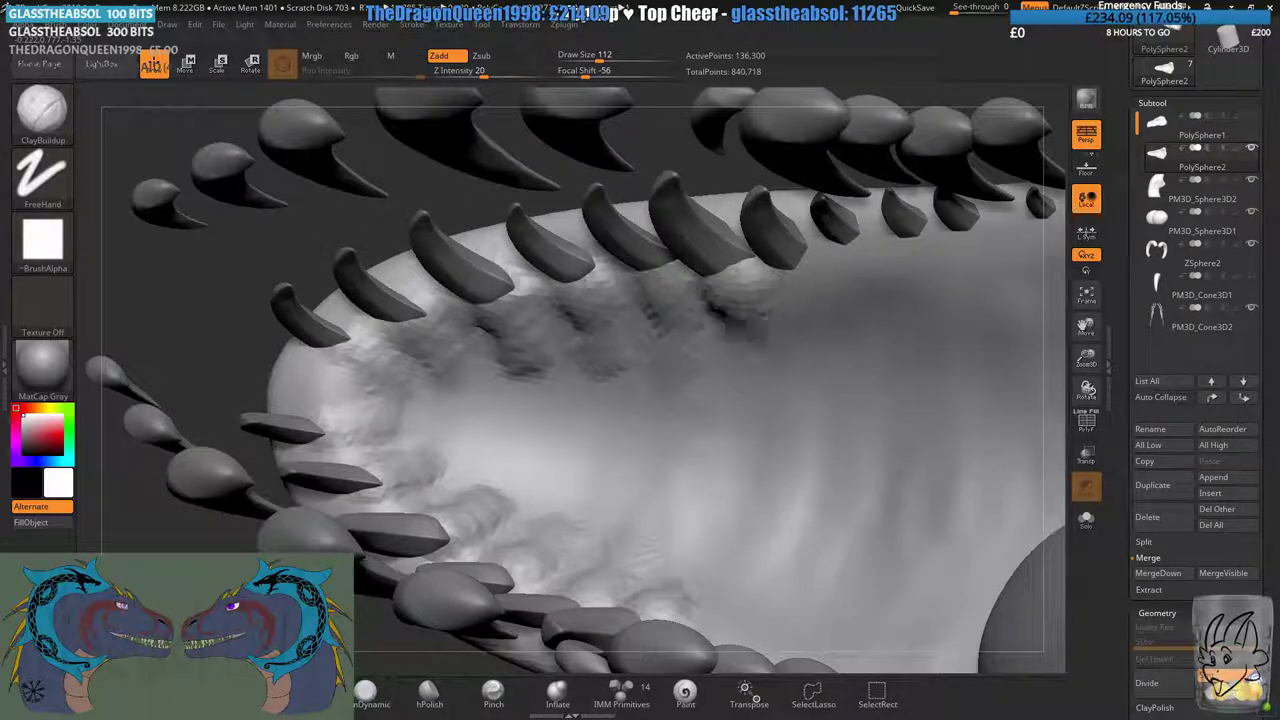
pyautogui.moveTo(740, 302); pyautogui.dragTo(746, 365)
# - Extend the gum buildup below the two teeth directly behind the largest lower tooth
pyautogui.moveTo(748, 385); pyautogui.dragTo(738, 325, button='right')
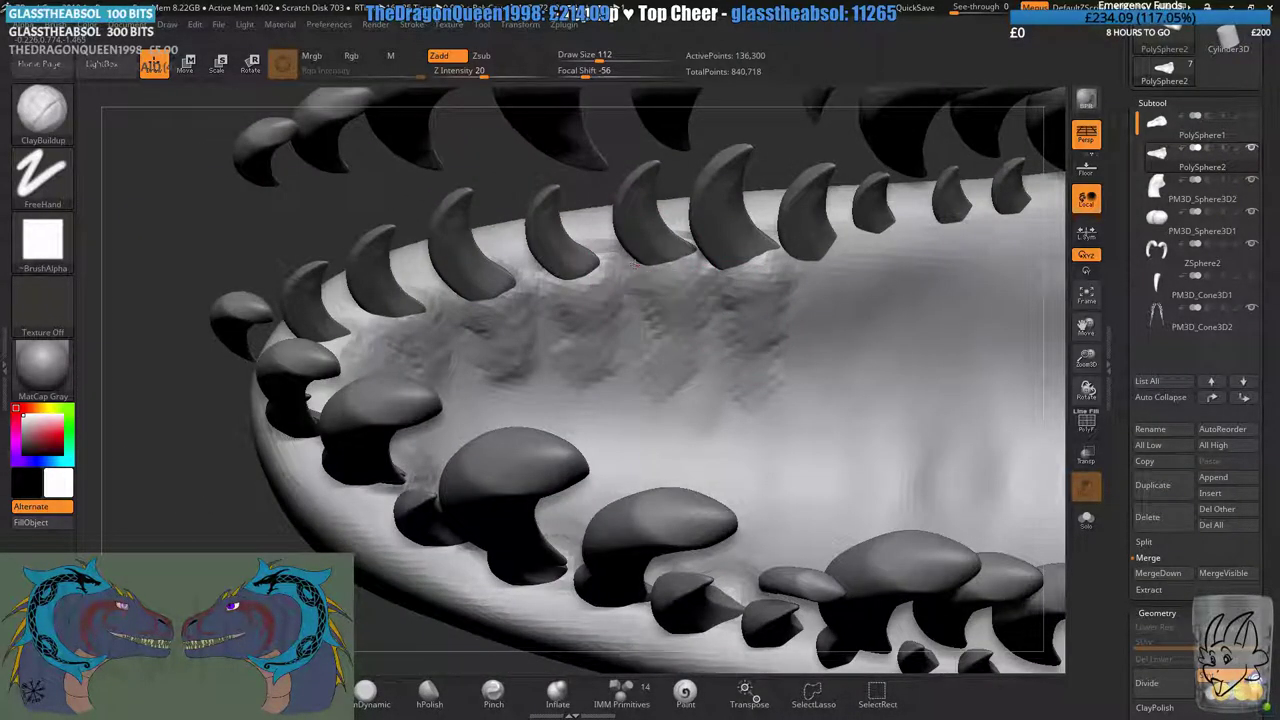
pyautogui.moveTo(760, 208); pyautogui.dragTo(715, 280, button='right')
pyautogui.moveTo(690, 300)
pyautogui.mouseDown()
pyautogui.moveTo(728, 300)
pyautogui.moveTo(722, 342)
pyautogui.moveTo(758, 360)
pyautogui.mouseUp()
pyautogui.moveTo(760, 358); pyautogui.dragTo(545, 290, button='right')
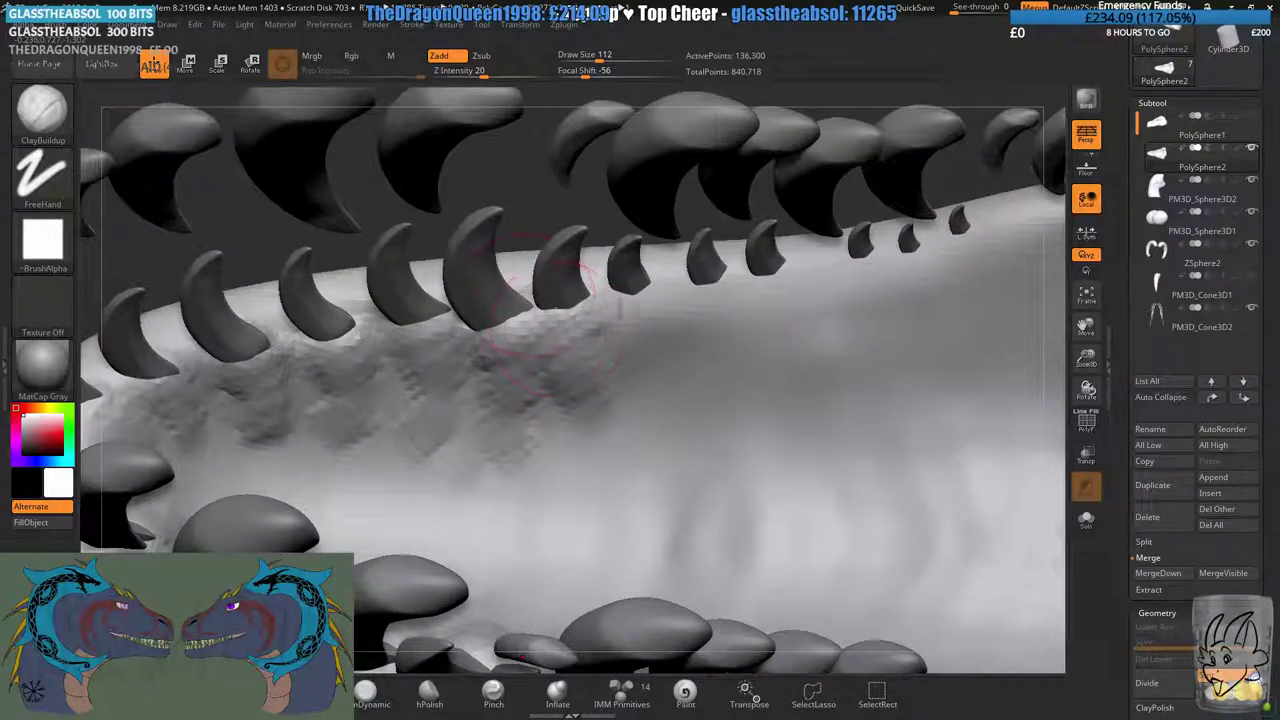
pyautogui.moveTo(631, 291); pyautogui.dragTo(636, 295)
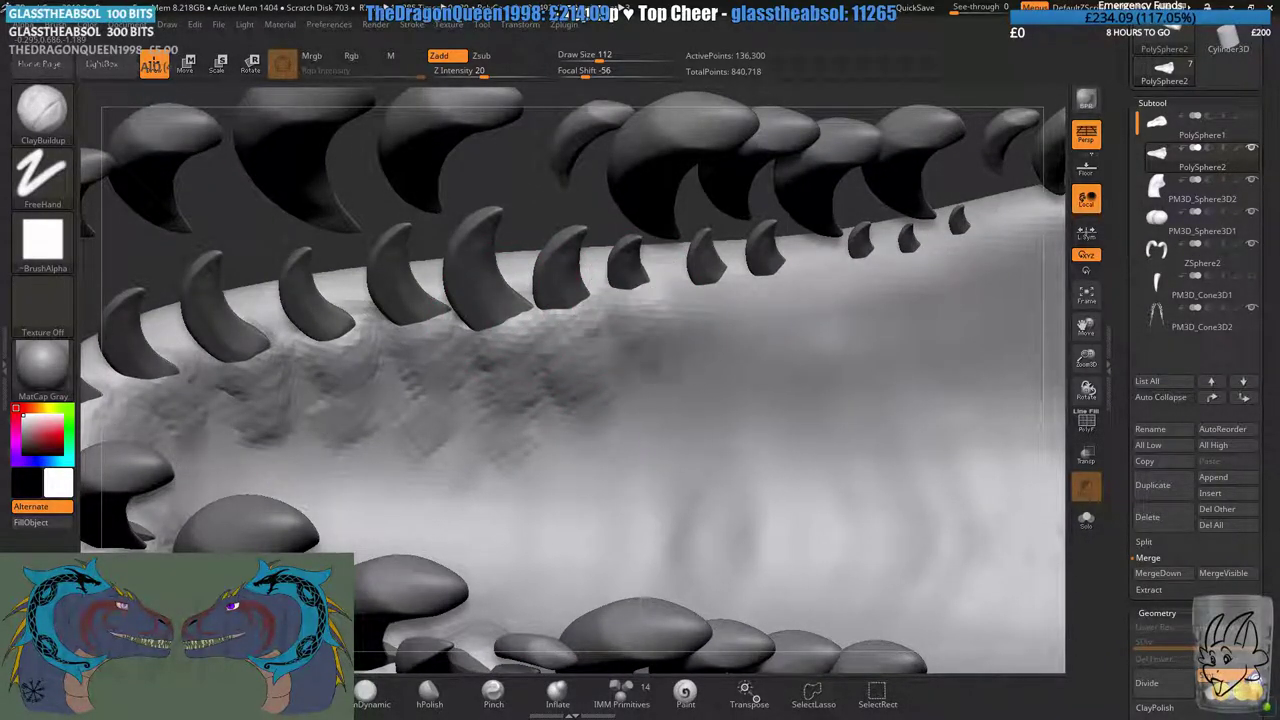
# - Add gum ridges running down from the next pair of small teeth toward the jaw floor
pyautogui.keyDown('ctrl'); pyautogui.moveTo(745, 300); pyautogui.dragTo(749, 354, button='right'); pyautogui.keyUp('ctrl')
pyautogui.moveTo(690, 270); pyautogui.dragTo(725, 317)
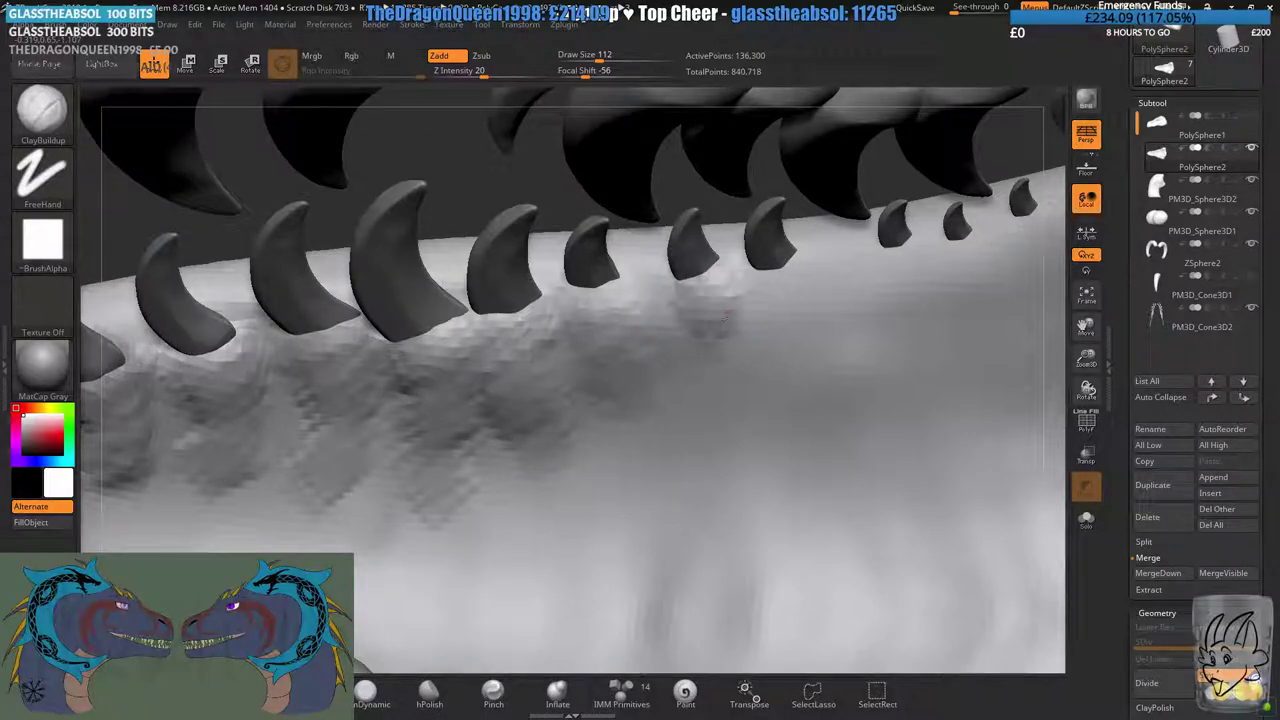
pyautogui.moveTo(726, 317)
pyautogui.mouseDown(button='right')
pyautogui.moveTo(643, 251)
pyautogui.moveTo(586, 263)
pyautogui.mouseUp(button='right')
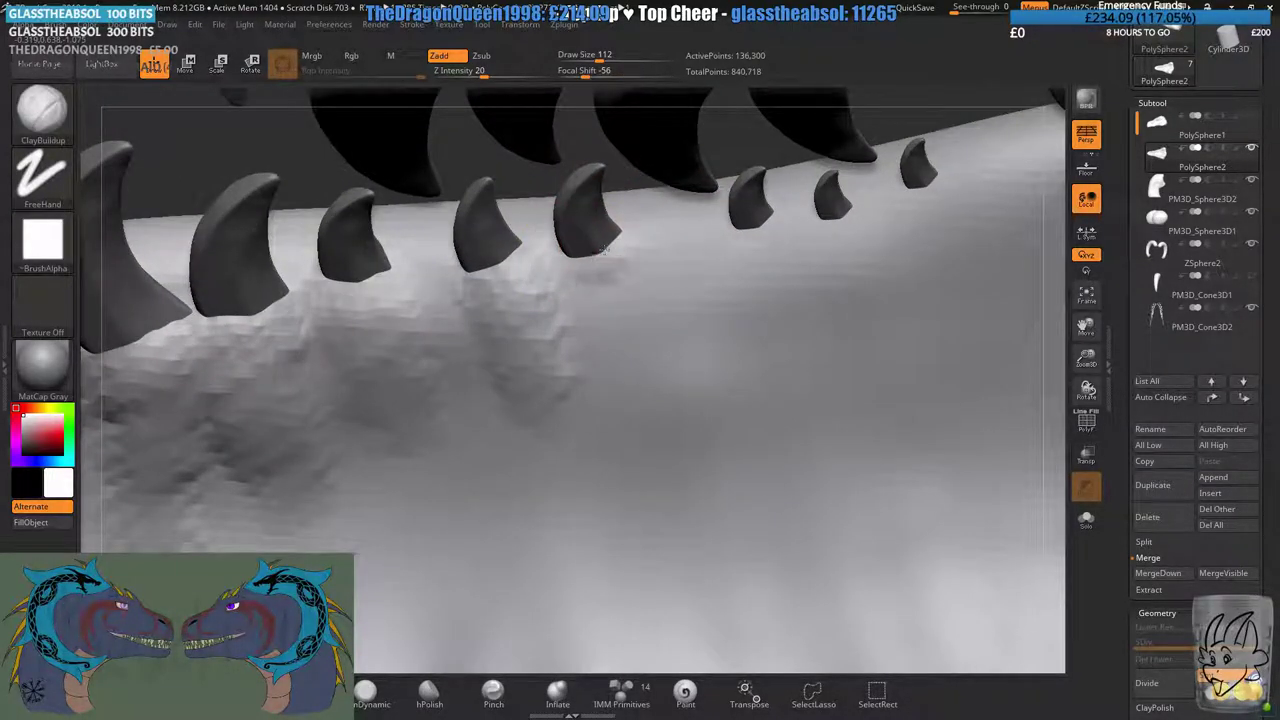
pyautogui.moveTo(603, 250); pyautogui.dragTo(642, 347)
pyautogui.keyDown('alt'); pyautogui.moveTo(758, 240); pyautogui.dragTo(617, 239, button='right'); pyautogui.keyUp('alt')
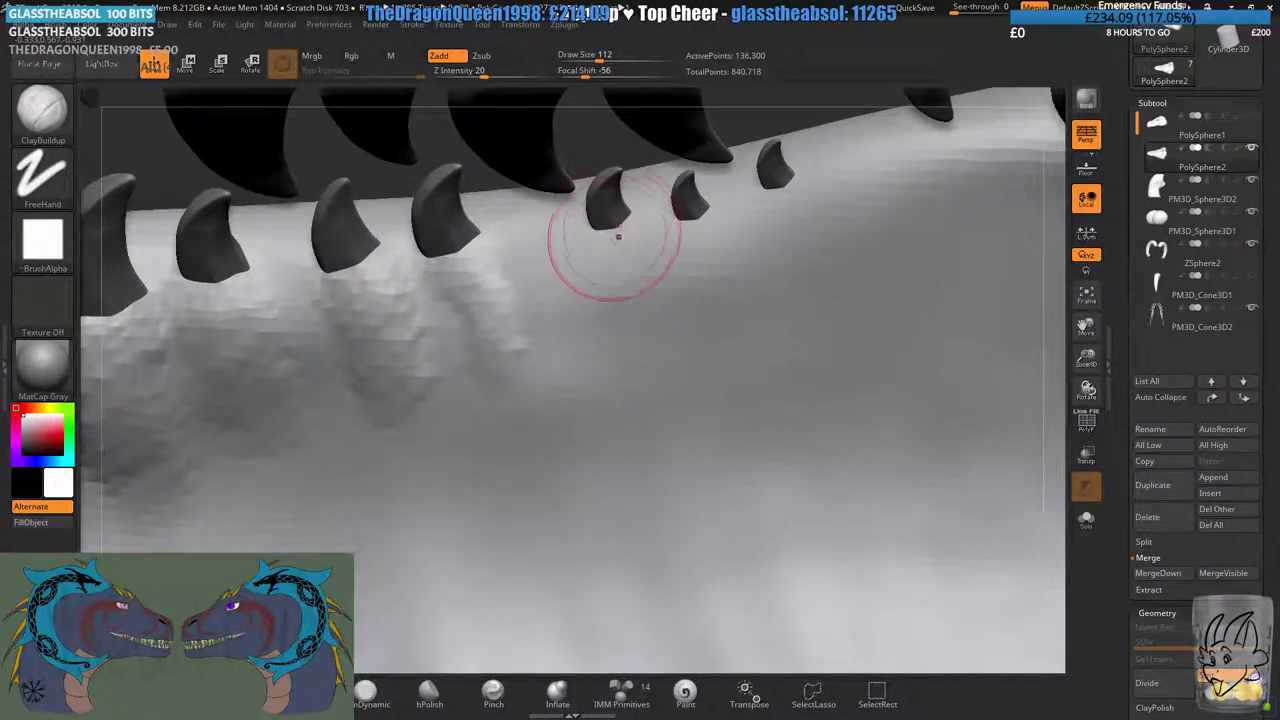
# - Form gum bulges below the small teeth farther back in the lower jaw, using draw sizes 77 and 128
pyautogui.moveTo(584, 62); pyautogui.dragTo(576, 62)
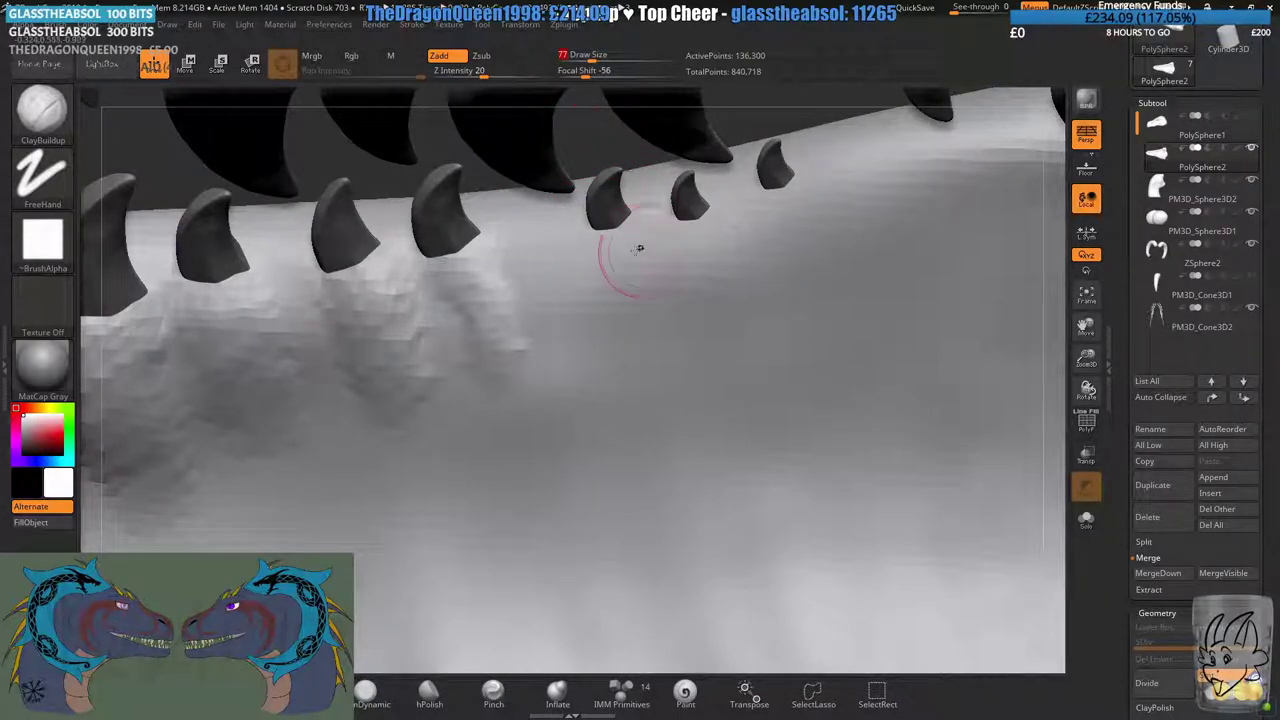
pyautogui.moveTo(632, 245); pyautogui.dragTo(634, 324)
pyautogui.moveTo(682, 228); pyautogui.dragTo(700, 221)
pyautogui.click(602, 61)
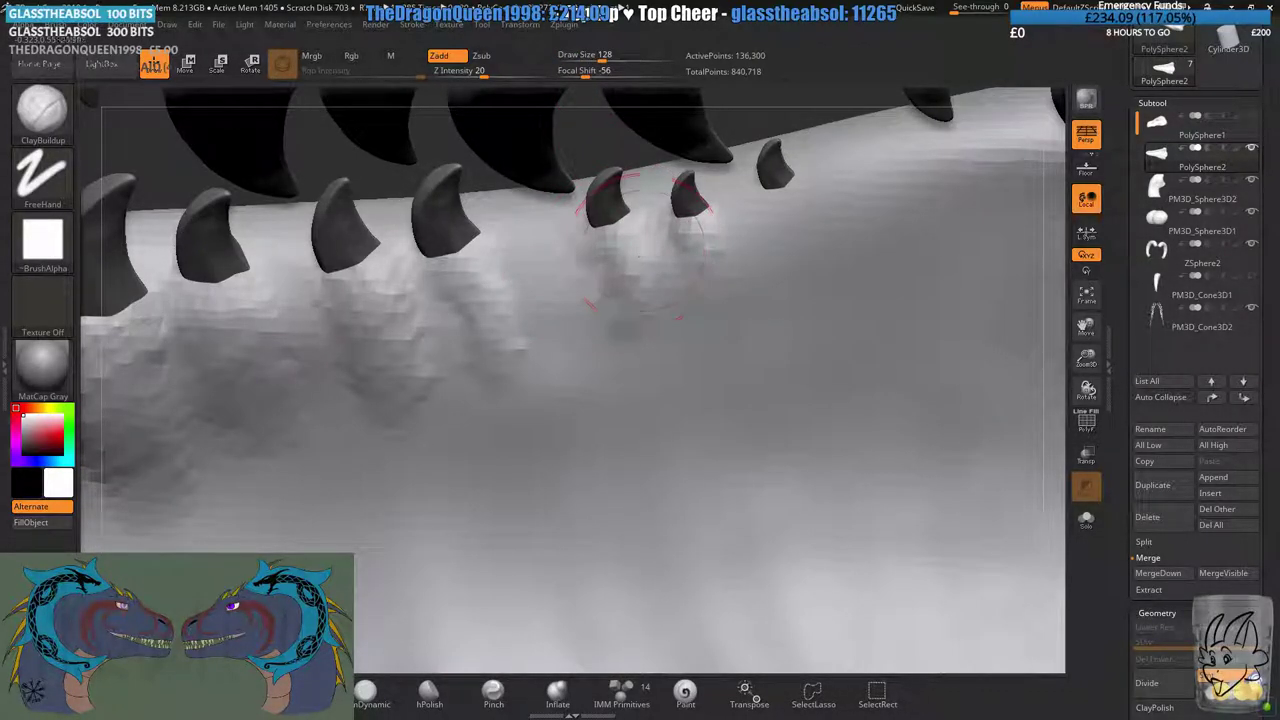
pyautogui.moveTo(640, 256); pyautogui.dragTo(632, 290)
pyautogui.moveTo(708, 246); pyautogui.dragTo(712, 284)
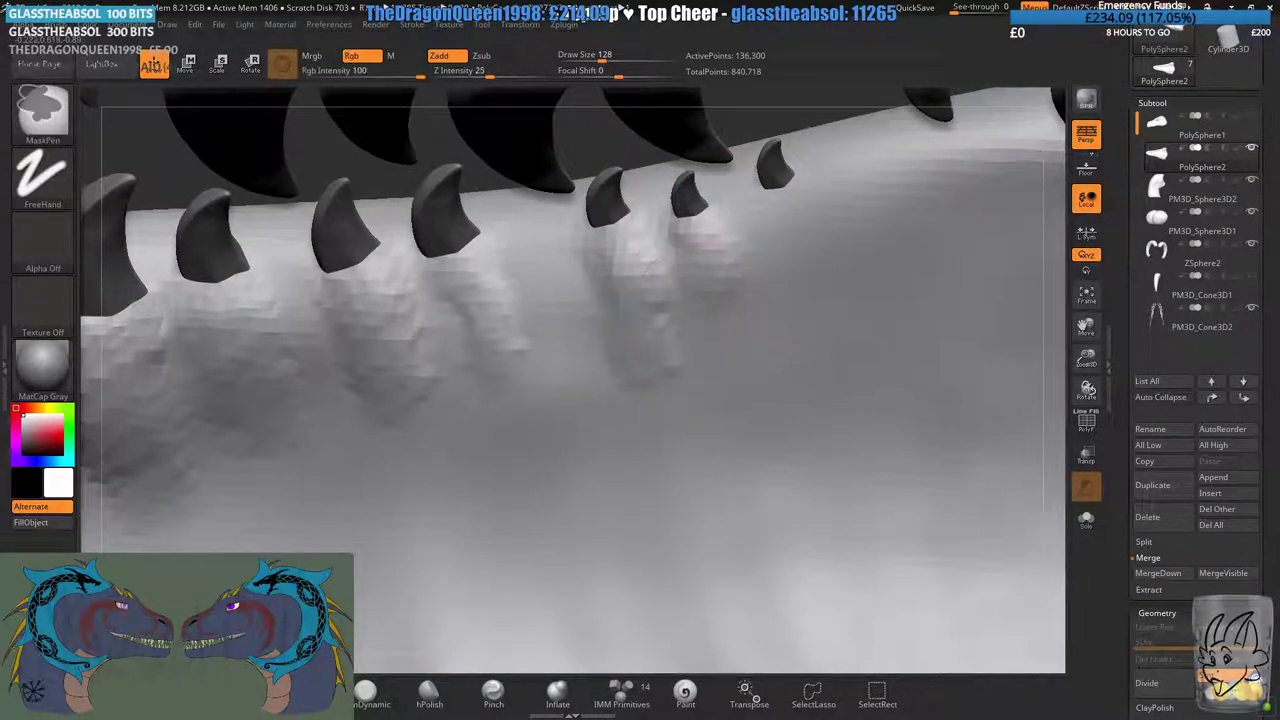
# - Undo a trial stroke at the jaw tip and rebuild the gum behind the frontmost teeth at draw size 87
pyautogui.moveTo(716, 372)
pyautogui.keyDown('ctrl'); pyautogui.mouseDown(button='right')
pyautogui.moveTo(722, 310)
pyautogui.moveTo(800, 245)
pyautogui.mouseUp(button='right'); pyautogui.keyUp('ctrl')
pyautogui.moveTo(336, 299)
pyautogui.mouseDown(button='right')
pyautogui.moveTo(240, 275)
pyautogui.moveTo(314, 291)
pyautogui.mouseUp(button='right')
pyautogui.moveTo(262, 308)
pyautogui.mouseDown()
pyautogui.moveTo(253, 303)
pyautogui.moveTo(282, 372)
pyautogui.moveTo(325, 388)
pyautogui.mouseUp()
pyautogui.hotkey('ctrl', 'z')
pyautogui.moveTo(595, 56); pyautogui.dragTo(591, 56)
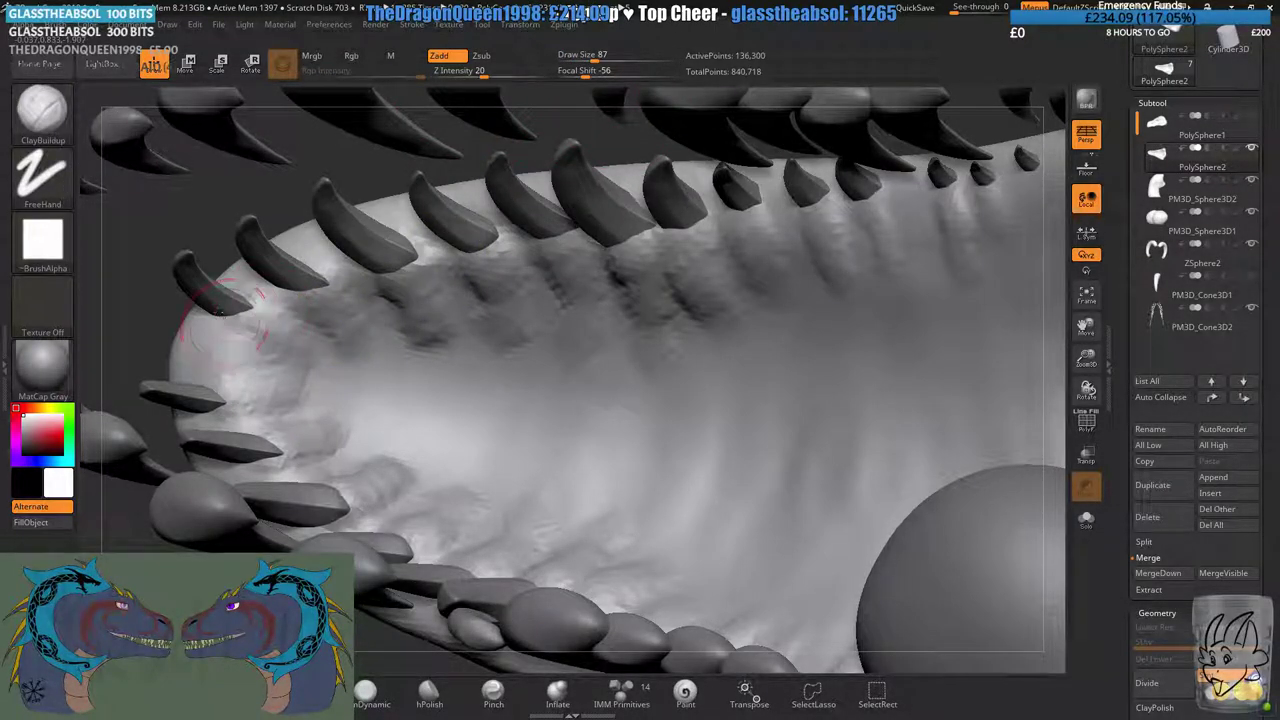
pyautogui.moveTo(240, 312)
pyautogui.mouseDown()
pyautogui.moveTo(264, 330)
pyautogui.moveTo(284, 318)
pyautogui.moveTo(298, 345)
pyautogui.moveTo(364, 368)
pyautogui.mouseUp()
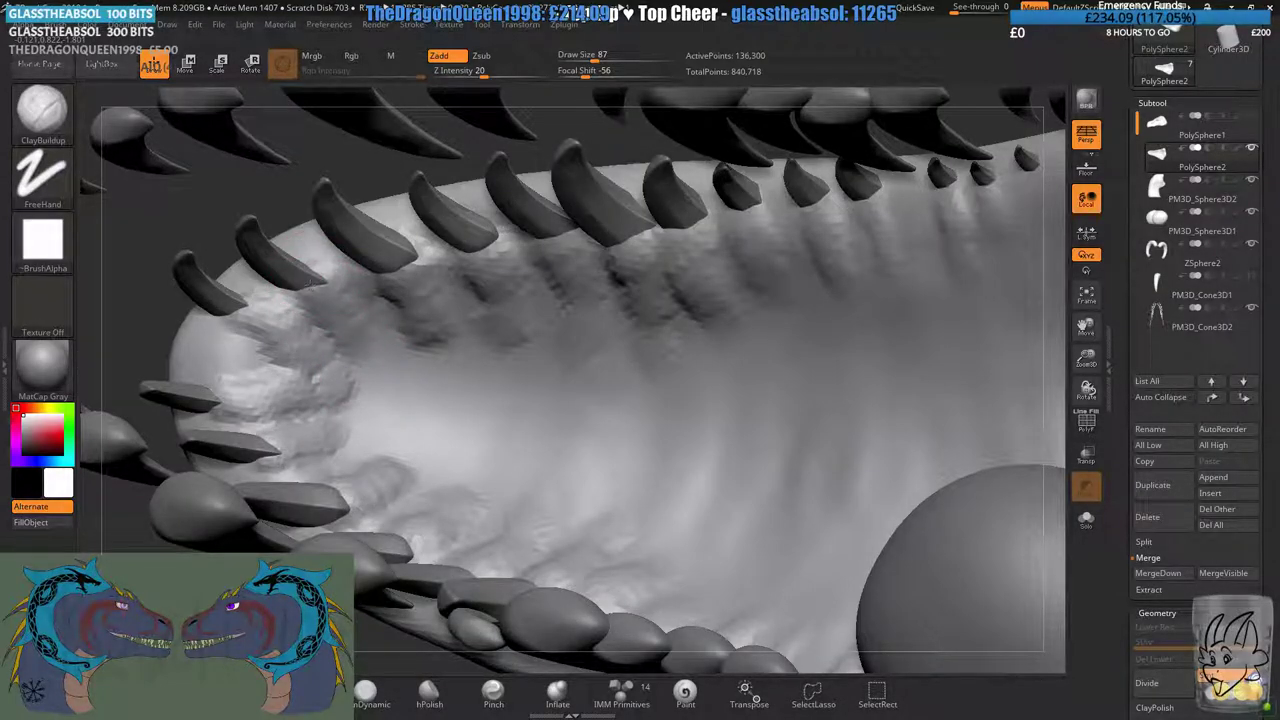
# - Lengthen the gum ridges behind the front half of the teeth inward toward the middle of the jaw floor
pyautogui.moveTo(315, 283)
pyautogui.mouseDown()
pyautogui.moveTo(333, 278)
pyautogui.moveTo(352, 306)
pyautogui.moveTo(370, 340)
pyautogui.moveTo(357, 360)
pyautogui.moveTo(438, 276)
pyautogui.moveTo(415, 284)
pyautogui.moveTo(416, 304)
pyautogui.moveTo(466, 394)
pyautogui.moveTo(522, 312)
pyautogui.mouseUp()
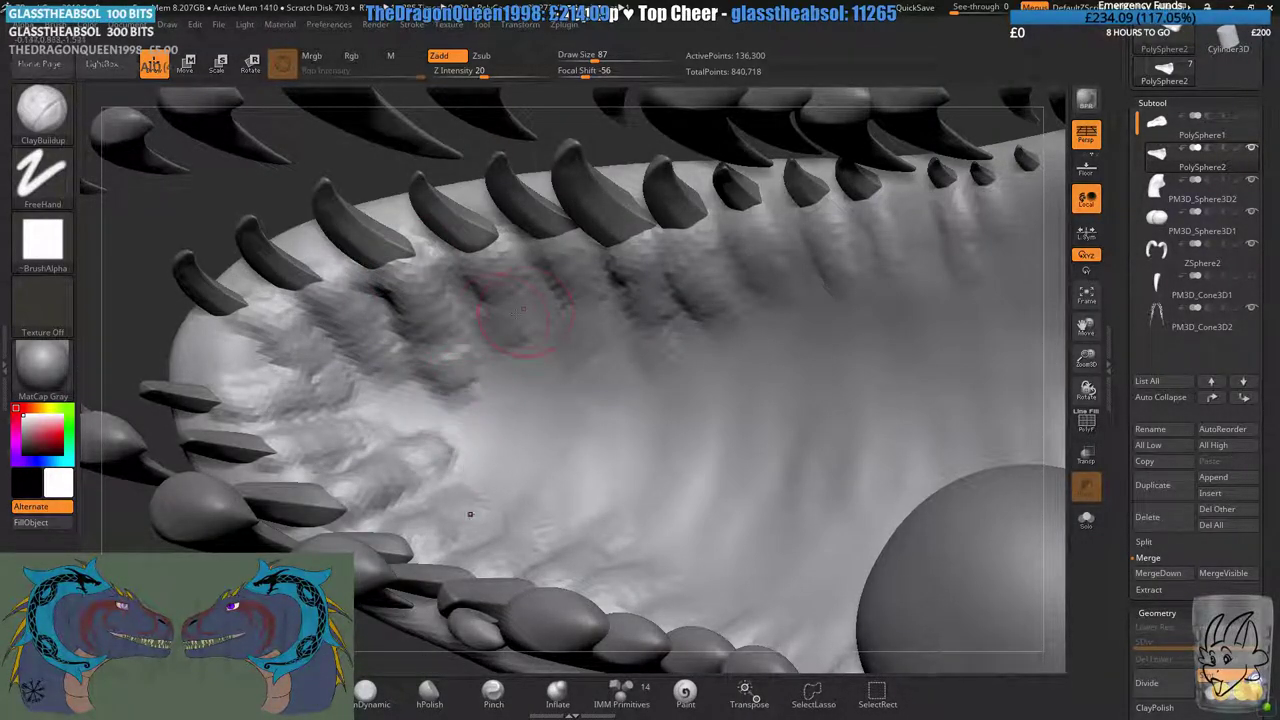
pyautogui.moveTo(488, 239); pyautogui.dragTo(528, 354)
pyautogui.moveTo(538, 511)
pyautogui.mouseDown(button='right')
pyautogui.moveTo(440, 331)
pyautogui.moveTo(472, 230)
pyautogui.moveTo(406, 497)
pyautogui.mouseUp(button='right')
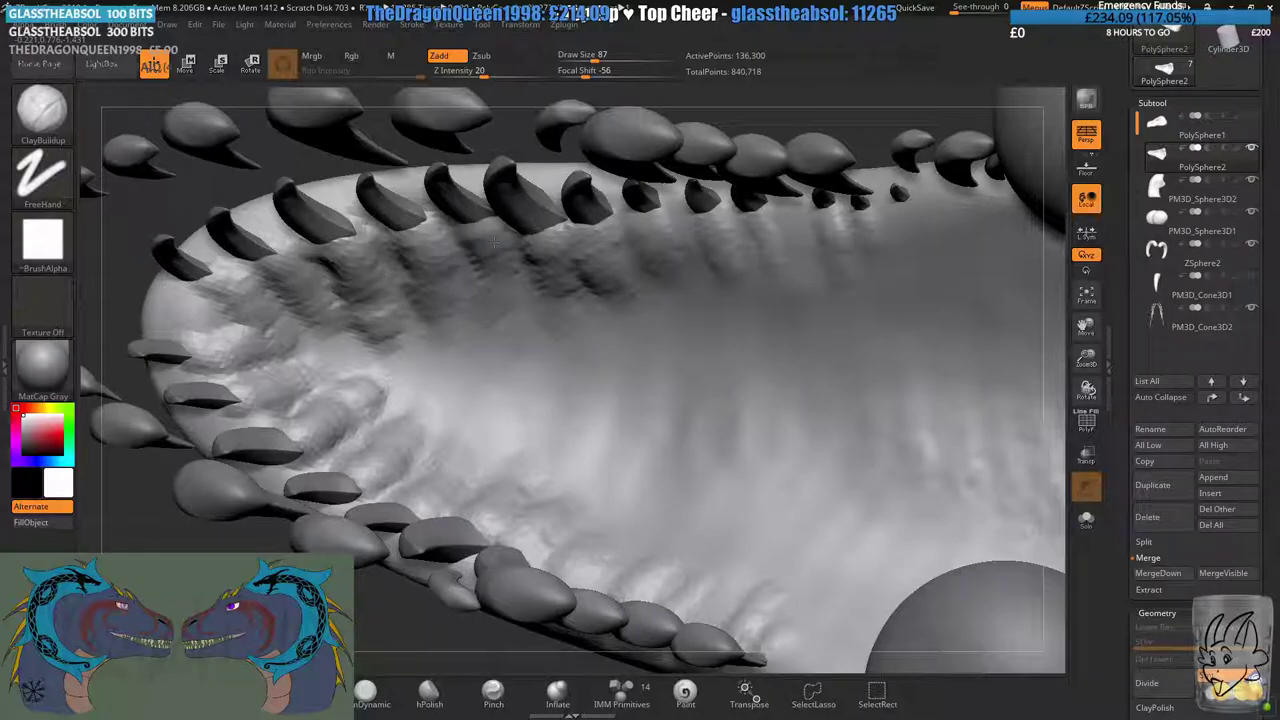
pyautogui.moveTo(493, 241)
pyautogui.mouseDown()
pyautogui.moveTo(470, 440)
pyautogui.moveTo(455, 460)
pyautogui.moveTo(457, 437)
pyautogui.moveTo(489, 431)
pyautogui.mouseUp()
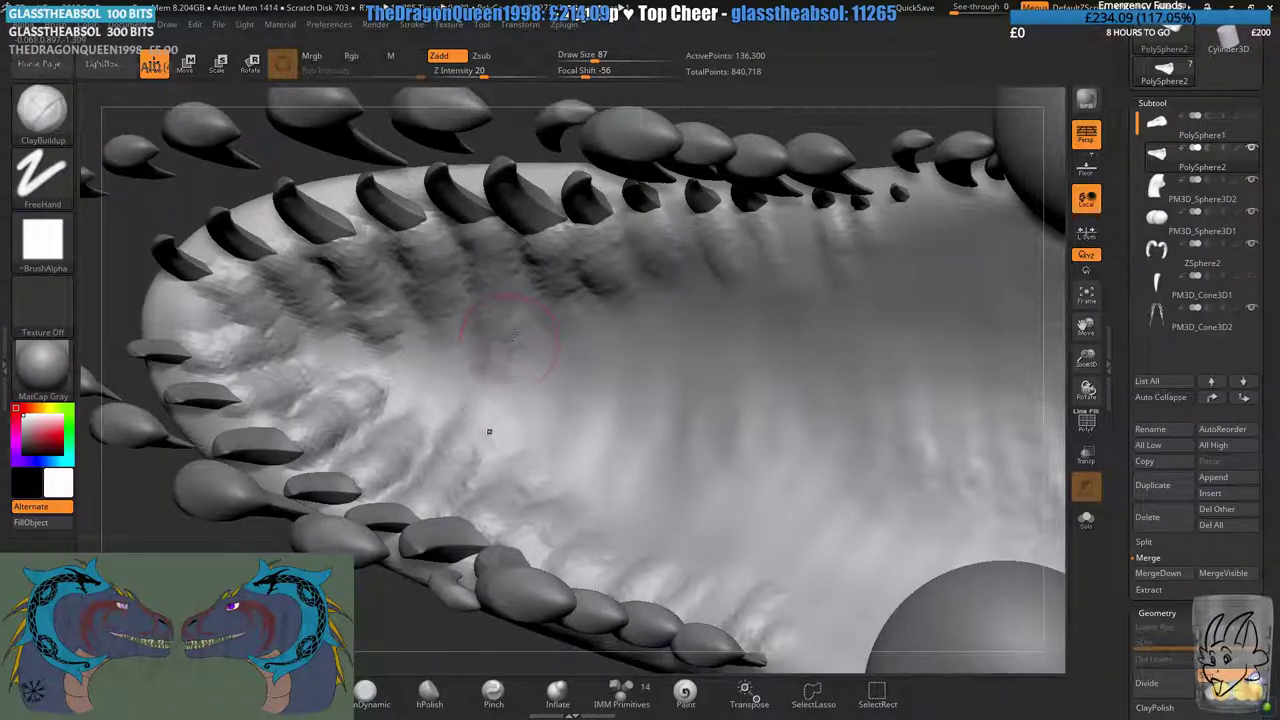
pyautogui.moveTo(489, 431); pyautogui.dragTo(629, 257, button='right')
# - Extend the gum ridges below the largest lower tooth and the teeth just behind it toward the jaw floor
pyautogui.moveTo(545, 213); pyautogui.dragTo(572, 352)
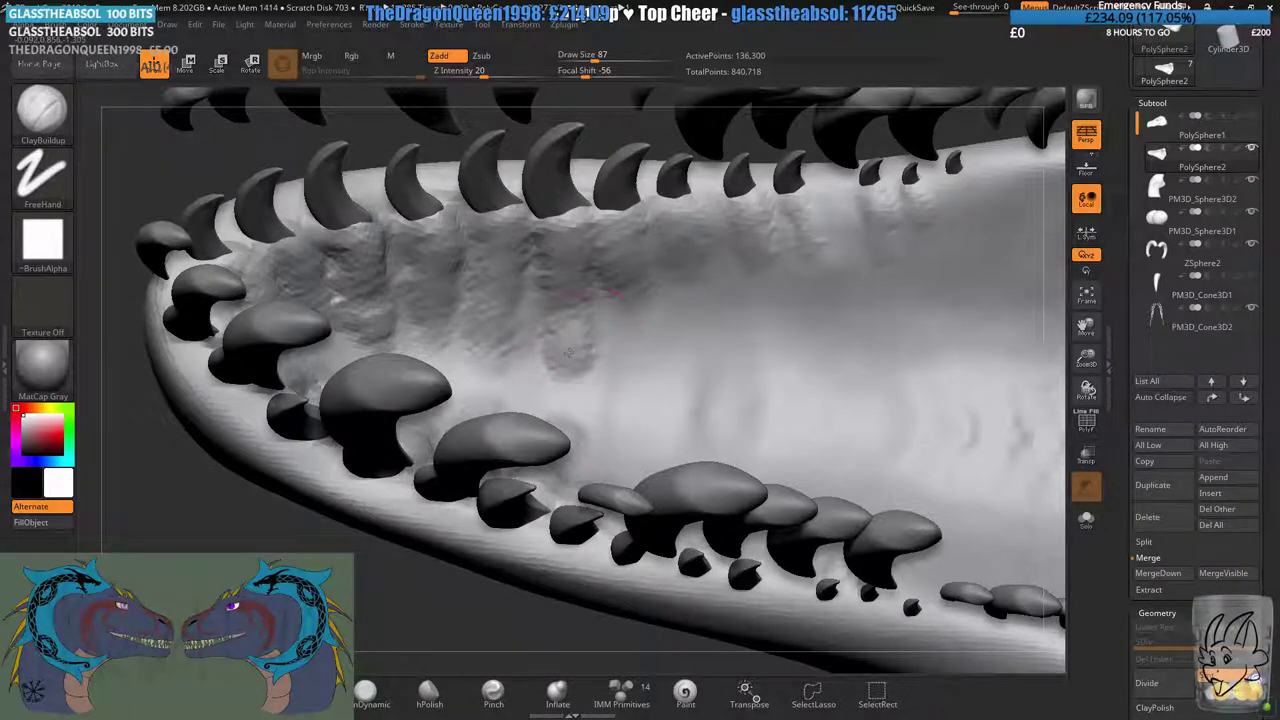
pyautogui.moveTo(570, 380); pyautogui.dragTo(615, 215, button='right')
pyautogui.moveTo(608, 222); pyautogui.dragTo(628, 363)
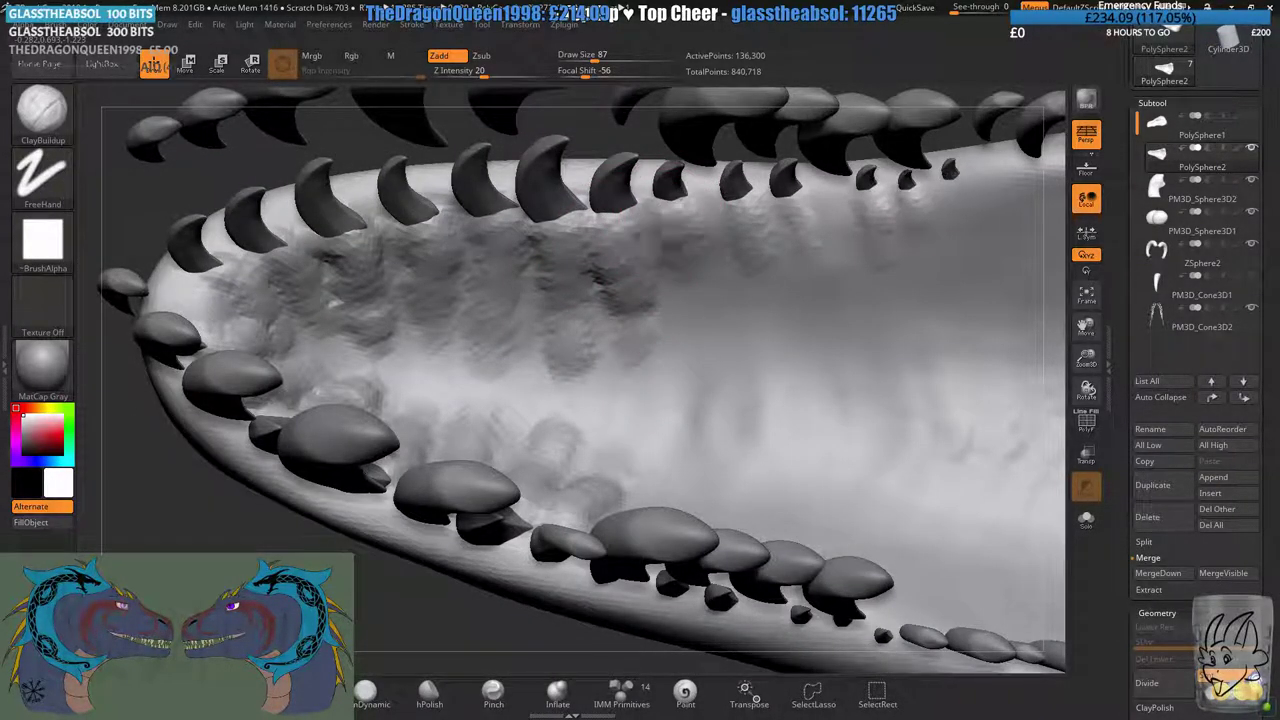
pyautogui.moveTo(670, 253); pyautogui.dragTo(696, 346)
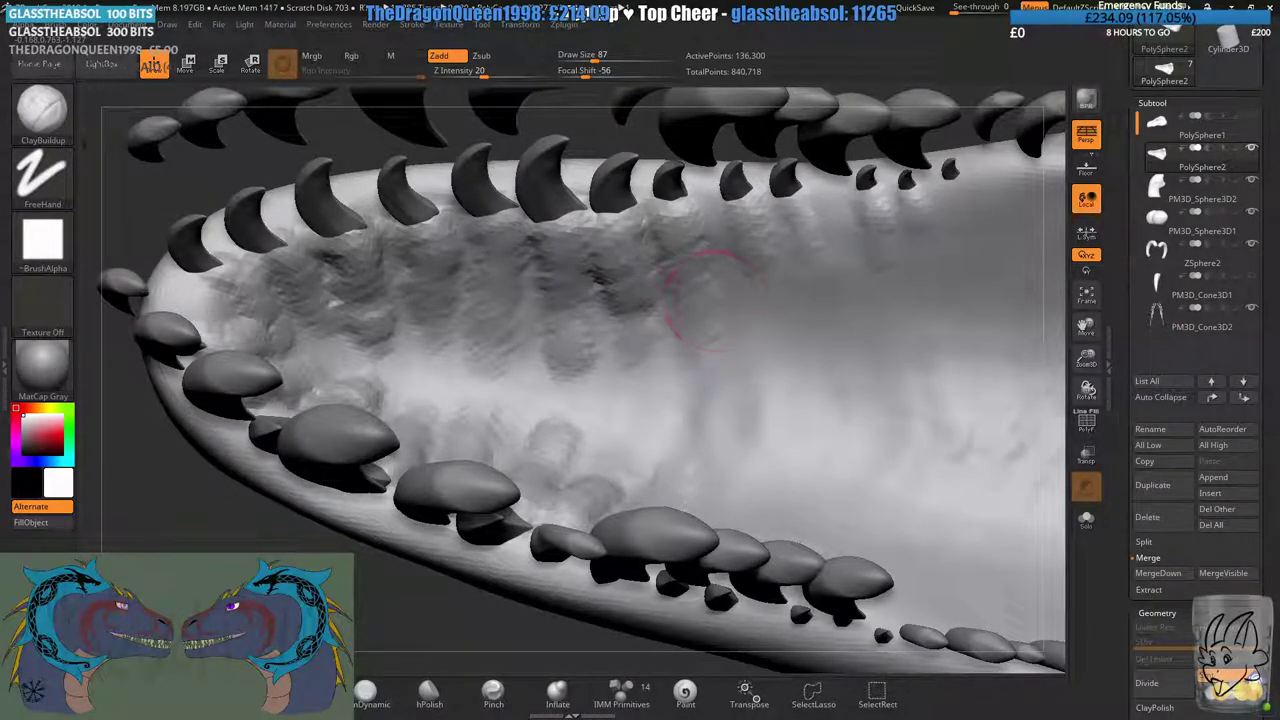
# - Thicken the gum ridges beneath the smaller rear teeth with ClayBuildup at draw size 87
pyautogui.keyDown('alt'); pyautogui.moveTo(705, 269); pyautogui.dragTo(600, 264, button='right'); pyautogui.keyUp('alt')
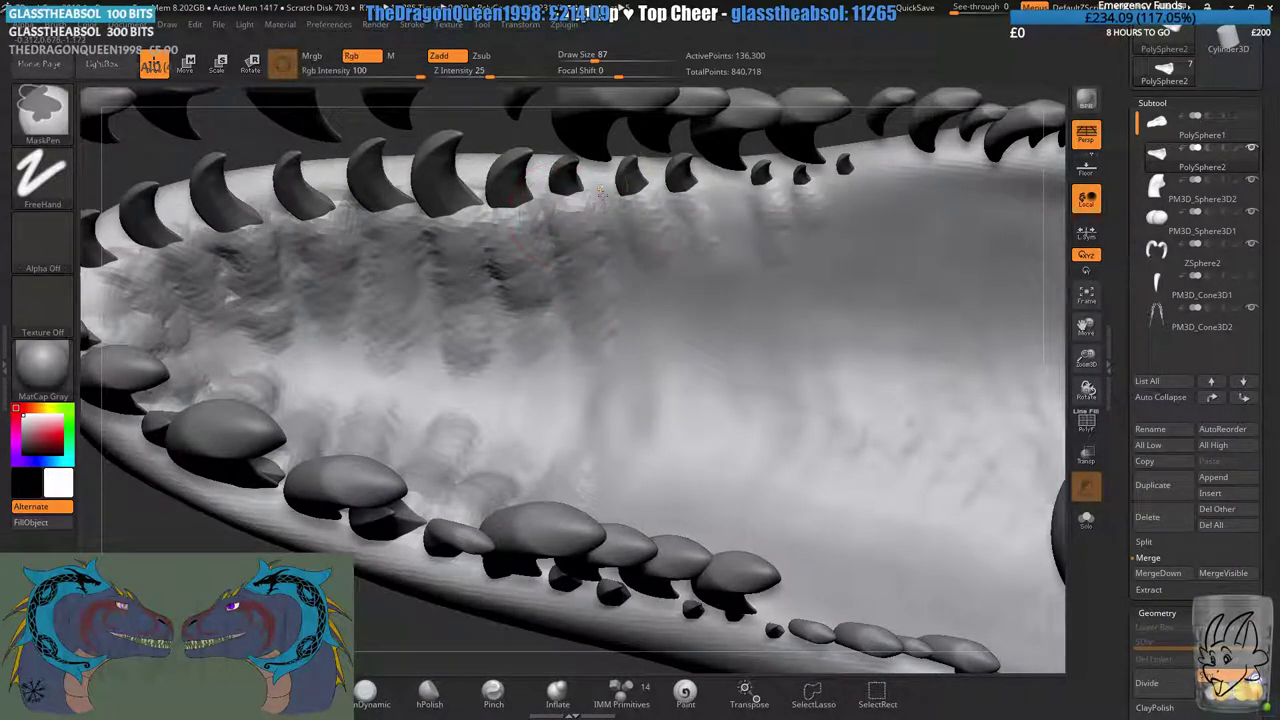
pyautogui.keyDown('ctrl'); pyautogui.moveTo(597, 193); pyautogui.dragTo(634, 200, button='right'); pyautogui.keyUp('ctrl')
pyautogui.moveTo(638, 200)
pyautogui.mouseDown()
pyautogui.moveTo(659, 206)
pyautogui.moveTo(655, 253)
pyautogui.mouseUp()
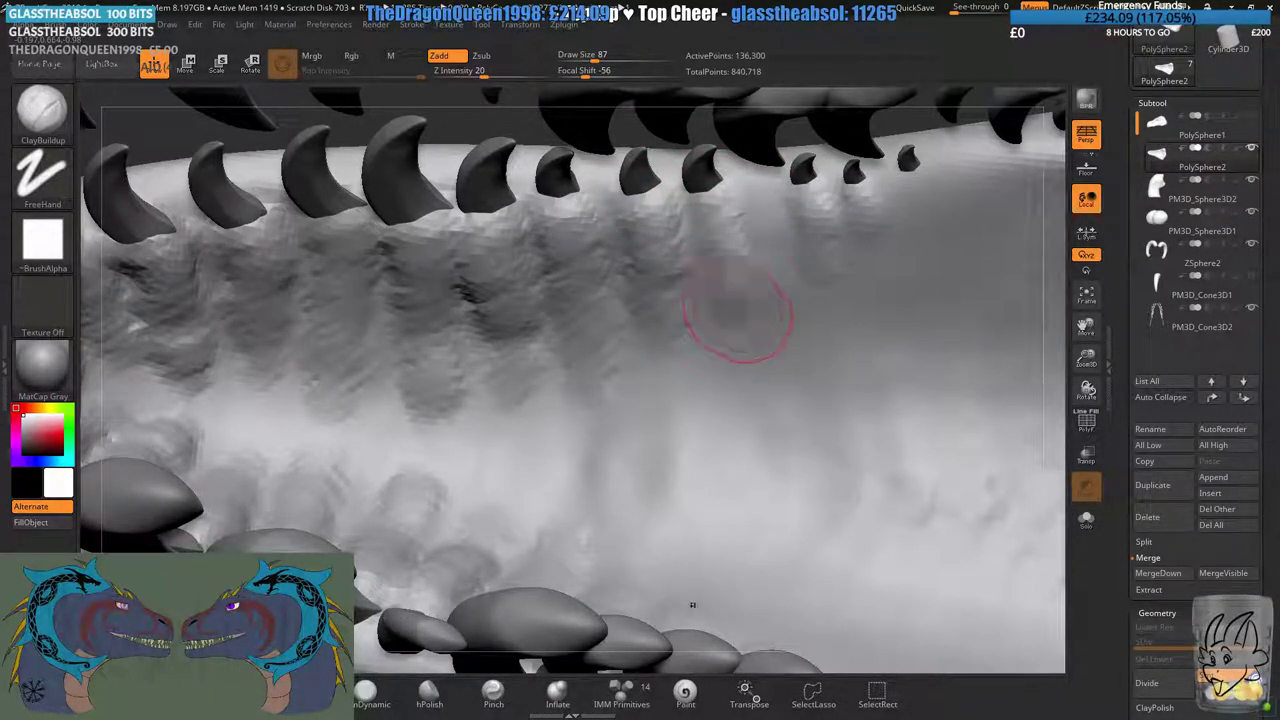
pyautogui.moveTo(721, 352)
pyautogui.keyDown('alt'); pyautogui.mouseDown()
pyautogui.moveTo(700, 560)
pyautogui.moveTo(320, 510)
pyautogui.moveTo(455, 403)
pyautogui.moveTo(300, 357)
pyautogui.moveTo(540, 290)
pyautogui.moveTo(486, 428)
pyautogui.moveTo(578, 327)
pyautogui.mouseUp(); pyautogui.keyUp('alt')
# - Make the teeth see-through with transparency and build gum around the outer bases of the frontmost lower teeth with ClayBuildup at draw size 49
pyautogui.moveTo(577, 327); pyautogui.dragTo(605, 132, button='right')
pyautogui.moveTo(600, 59); pyautogui.dragTo(594, 60)
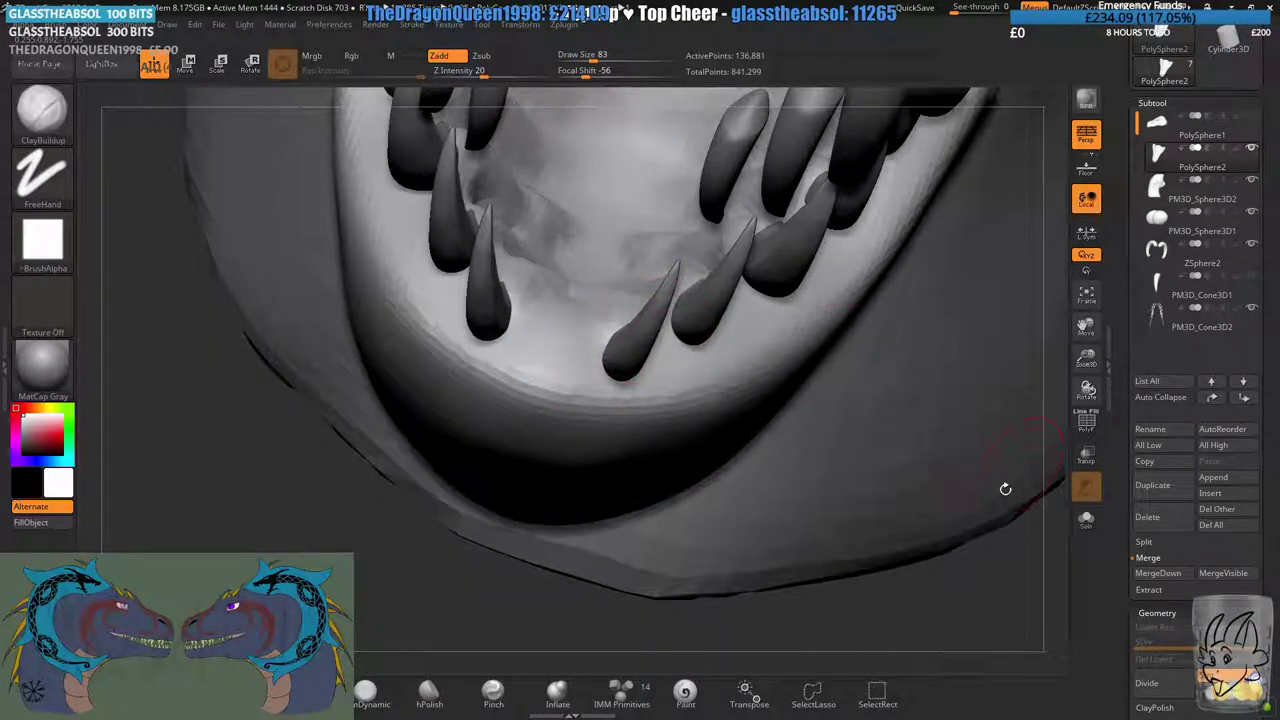
pyautogui.click(1087, 454)
pyautogui.moveTo(614, 286); pyautogui.dragTo(617, 93, button='right')
pyautogui.moveTo(593, 60); pyautogui.dragTo(578, 60)
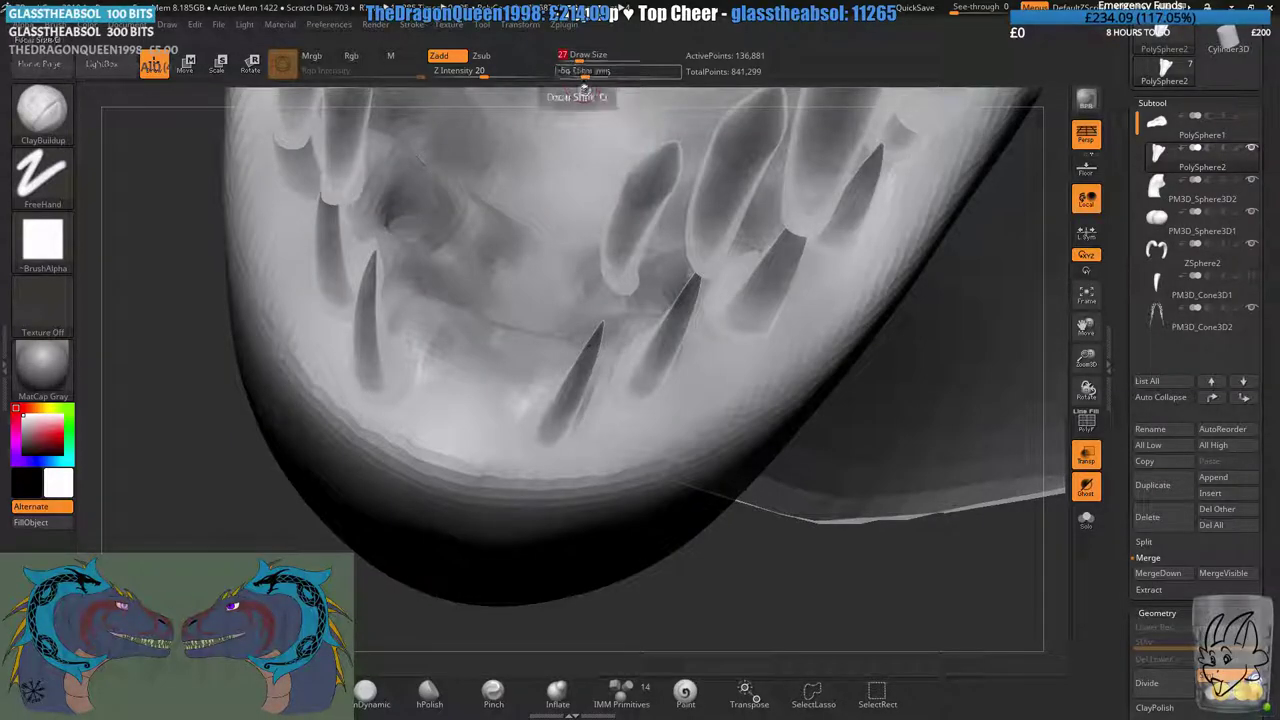
pyautogui.moveTo(614, 345)
pyautogui.keyDown('alt'); pyautogui.mouseDown(button='right')
pyautogui.moveTo(646, 251)
pyautogui.moveTo(614, 180)
pyautogui.mouseUp(button='right'); pyautogui.keyUp('alt')
pyautogui.moveTo(580, 60); pyautogui.dragTo(586, 60)
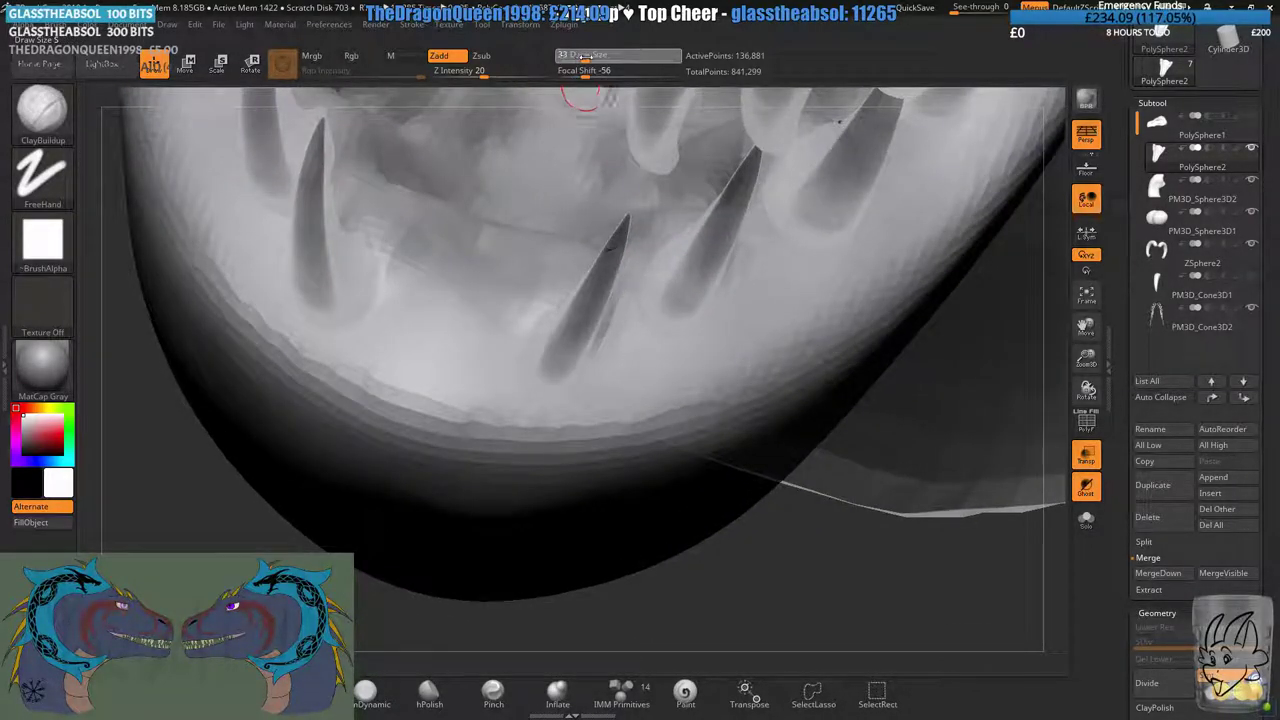
pyautogui.moveTo(588, 290)
pyautogui.mouseDown(button='right')
pyautogui.moveTo(570, 350)
pyautogui.moveTo(600, 320)
pyautogui.moveTo(675, 287)
pyautogui.mouseUp(button='right')
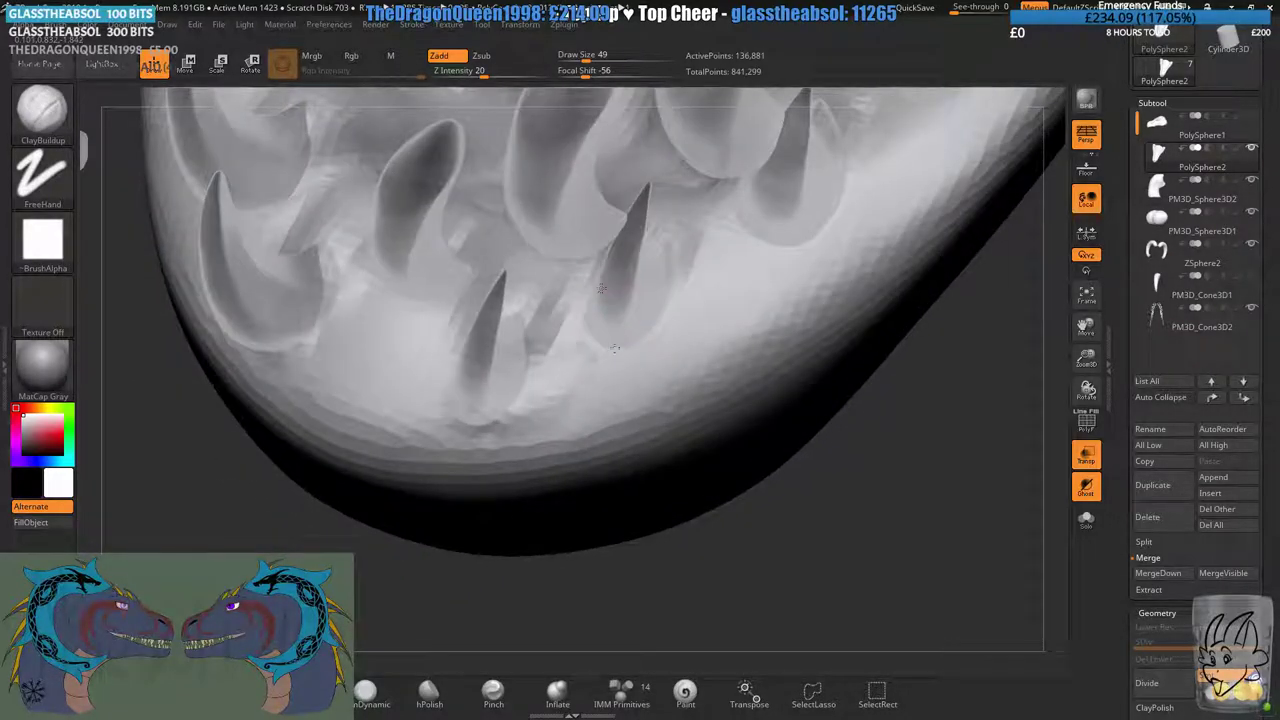
pyautogui.moveTo(675, 287); pyautogui.dragTo(576, 324)
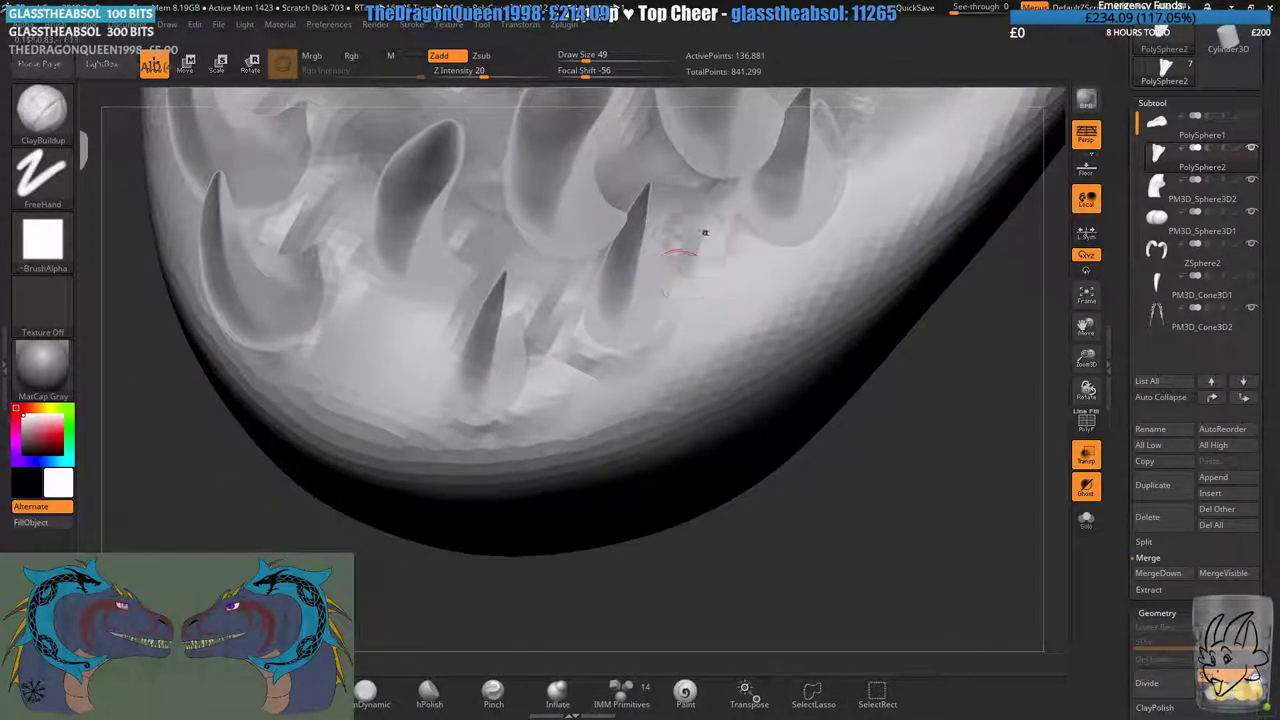
# - Continue the gum around the outer bases of the third and fourth lower teeth at draw size 49
pyautogui.moveTo(686, 246); pyautogui.dragTo(598, 337, button='right')
pyautogui.moveTo(637, 271); pyautogui.dragTo(652, 278, button='right')
pyautogui.moveTo(652, 278); pyautogui.dragTo(648, 240)
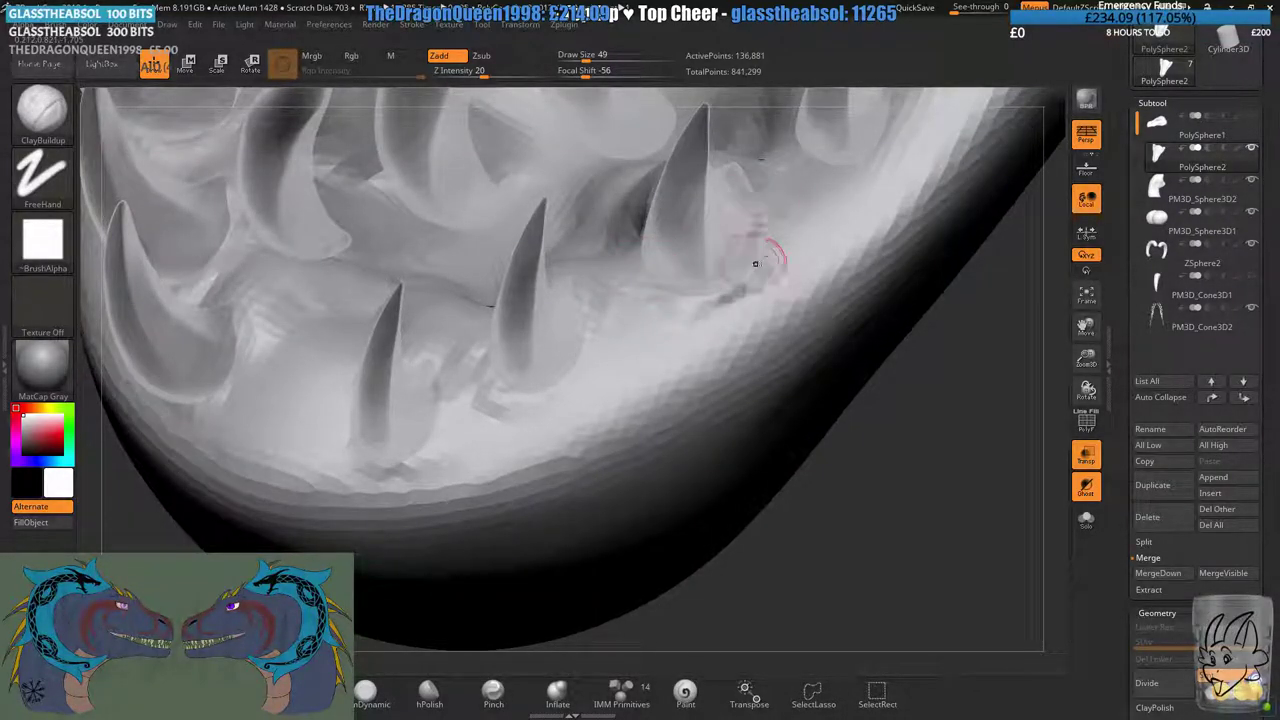
pyautogui.moveTo(757, 251)
pyautogui.mouseDown(button='right')
pyautogui.moveTo(597, 292)
pyautogui.moveTo(590, 261)
pyautogui.mouseUp(button='right')
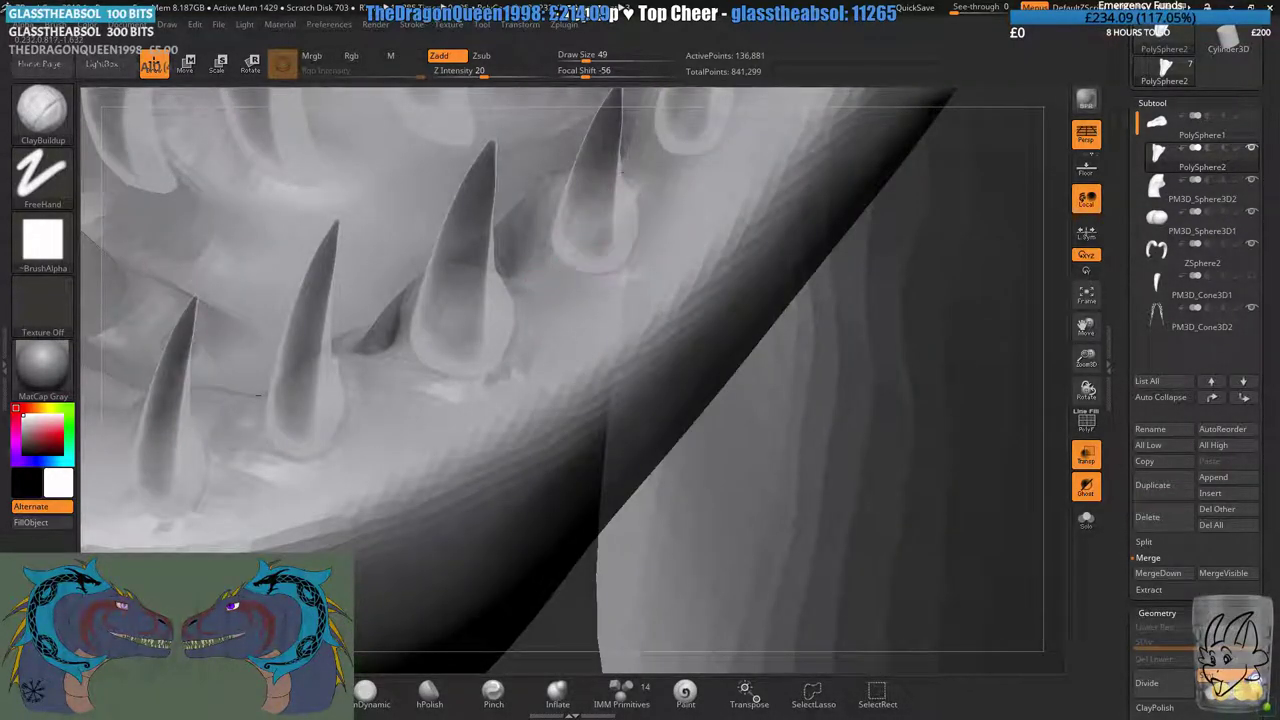
pyautogui.moveTo(633, 197); pyautogui.dragTo(592, 264)
pyautogui.keyDown('alt'); pyautogui.moveTo(640, 183); pyautogui.dragTo(470, 378, button='right'); pyautogui.keyUp('alt')
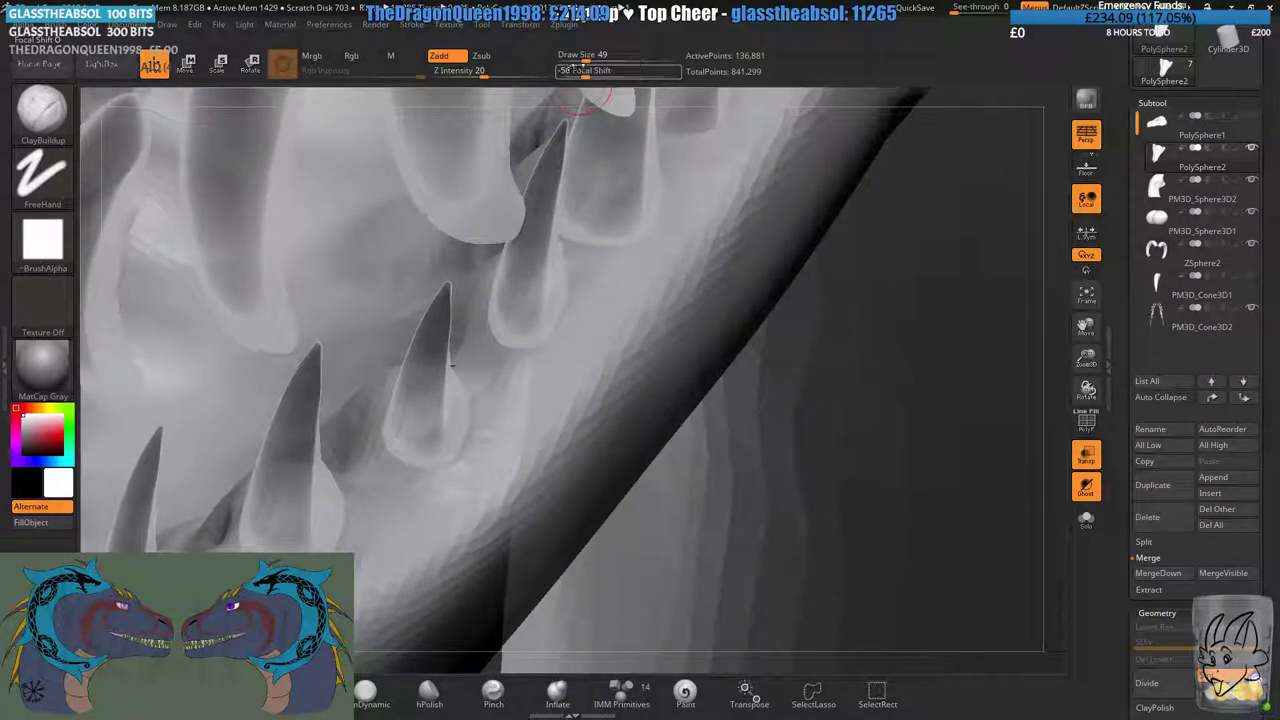
# - Build up gum around the outer bases of the next lower teeth toward the rear at draw size 74
pyautogui.moveTo(584, 58); pyautogui.dragTo(592, 58)
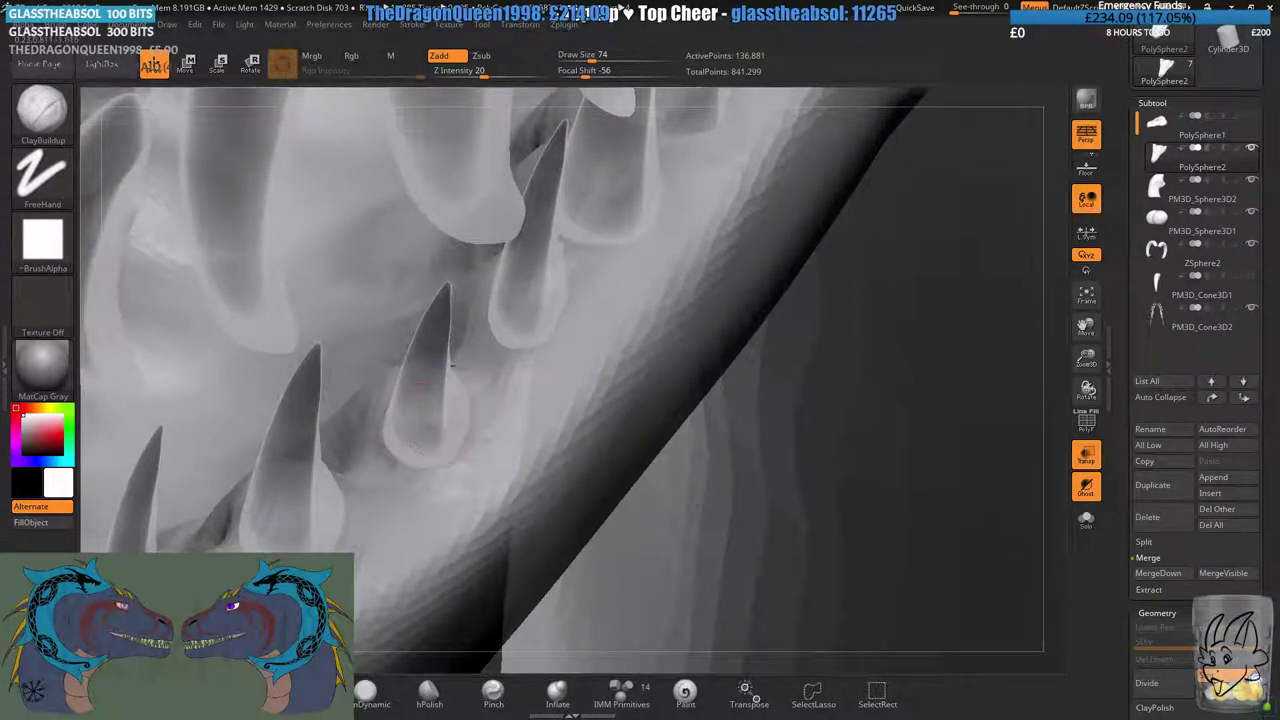
pyautogui.moveTo(420, 385); pyautogui.dragTo(472, 300, button='right')
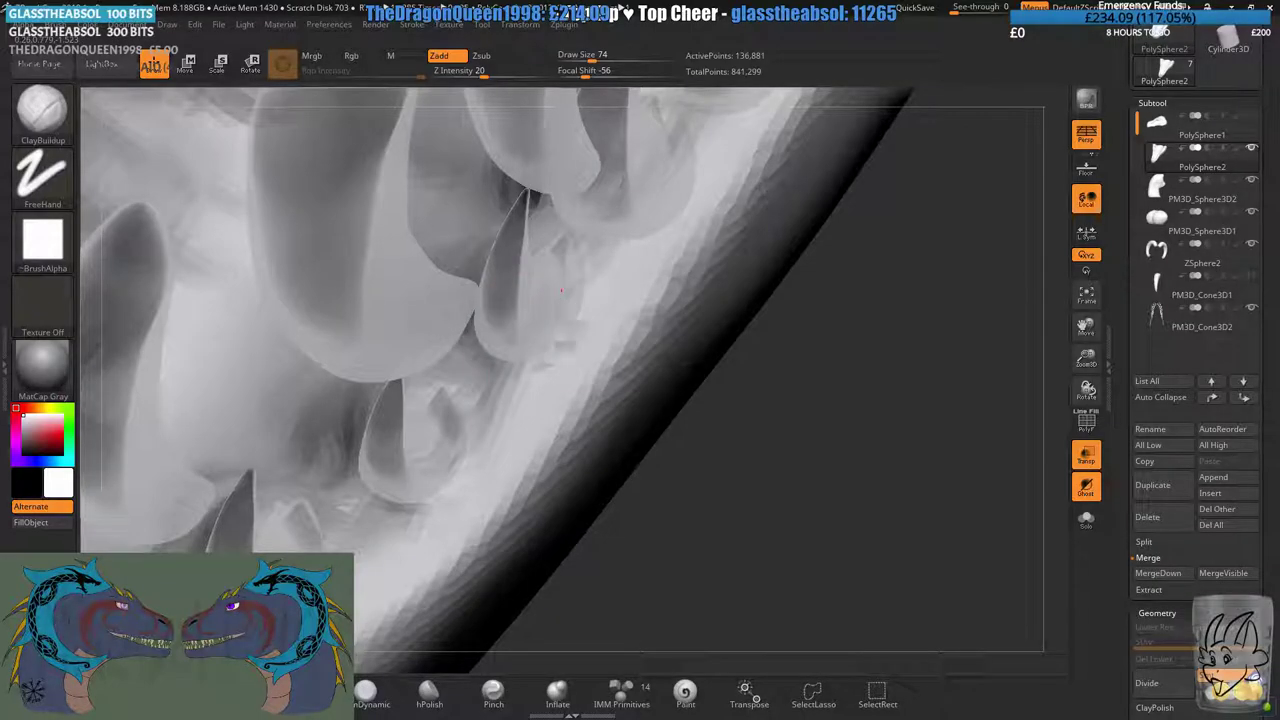
pyautogui.moveTo(614, 277)
pyautogui.mouseDown(button='right')
pyautogui.moveTo(529, 363)
pyautogui.moveTo(519, 349)
pyautogui.mouseUp(button='right')
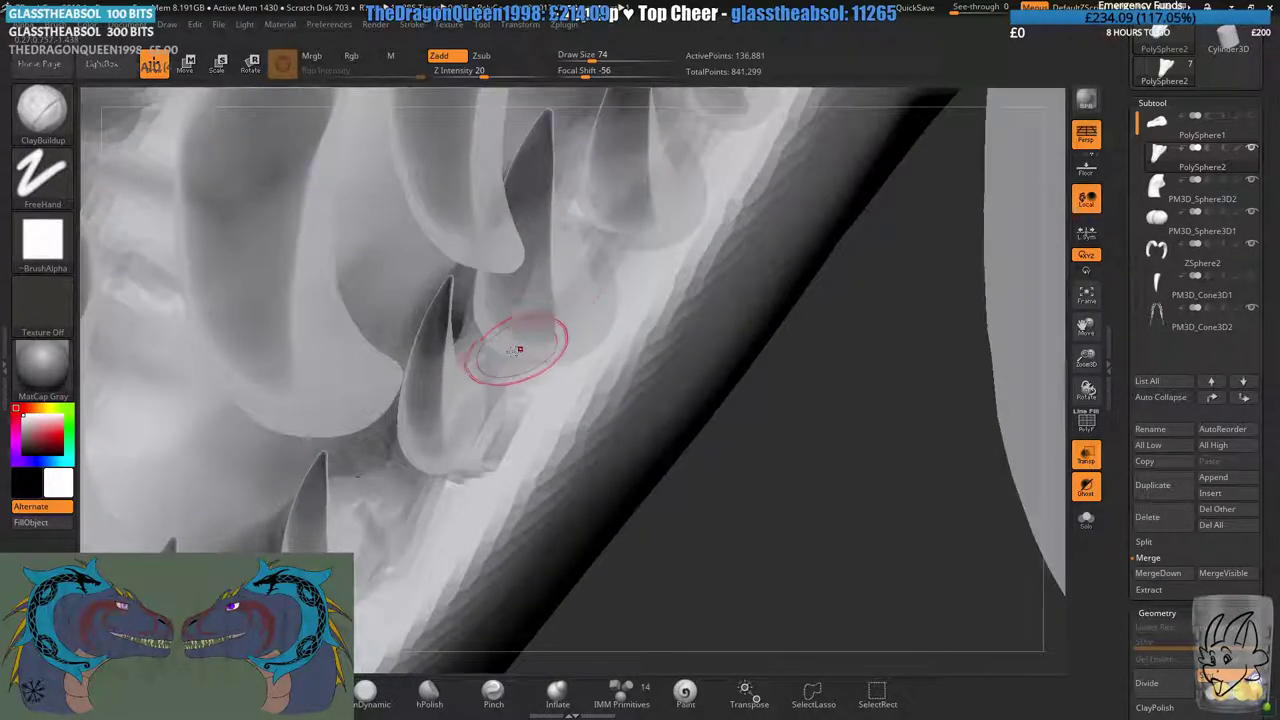
pyautogui.moveTo(580, 358); pyautogui.dragTo(620, 282)
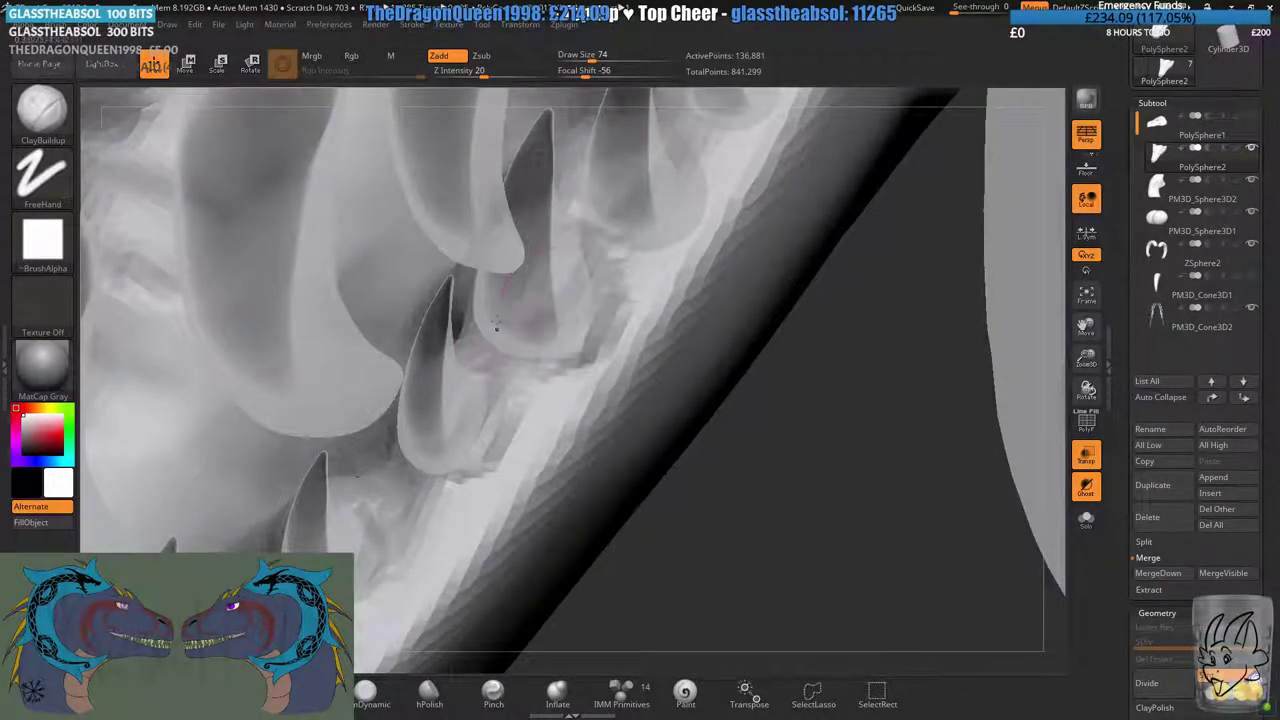
pyautogui.keyDown('alt'); pyautogui.moveTo(582, 256); pyautogui.dragTo(483, 363, button='right'); pyautogui.keyUp('alt')
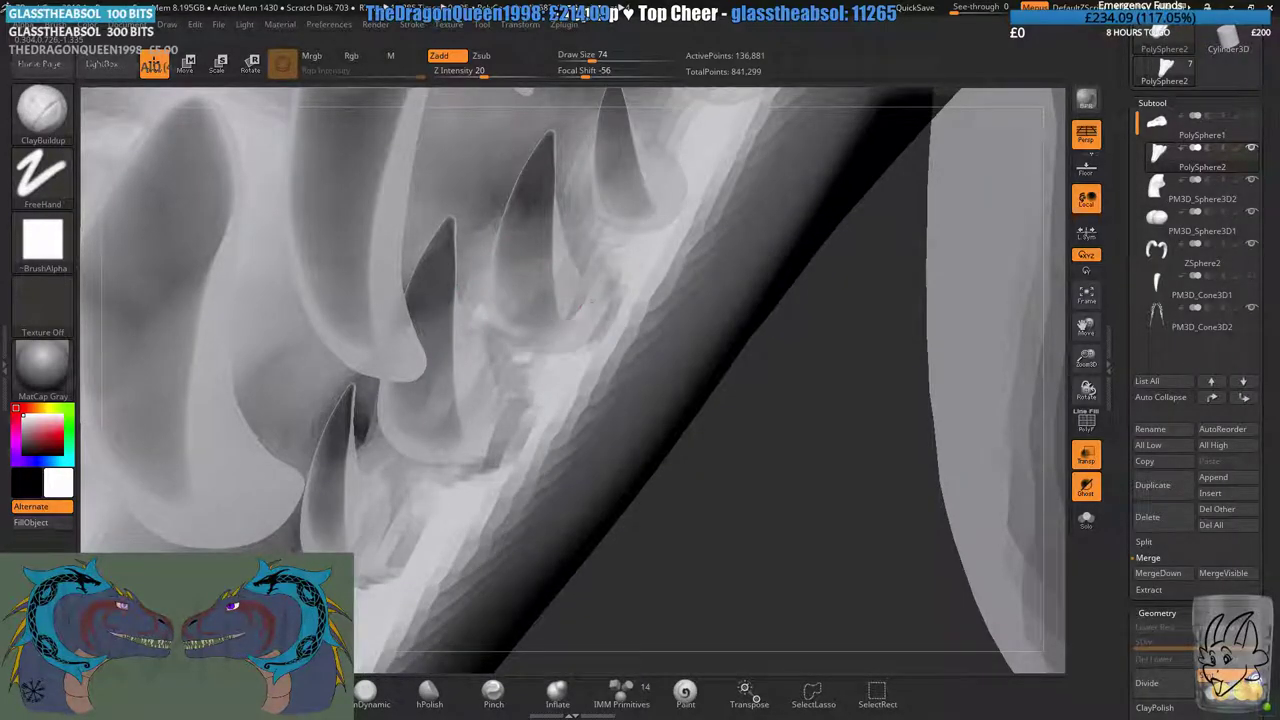
pyautogui.keyDown('alt'); pyautogui.moveTo(600, 239); pyautogui.dragTo(532, 284, button='right'); pyautogui.keyUp('alt')
# - Turn transparency off after checking the lower jaw in Solo mode, and remesh the jaw with DynaMesh
pyautogui.click(1094, 529)
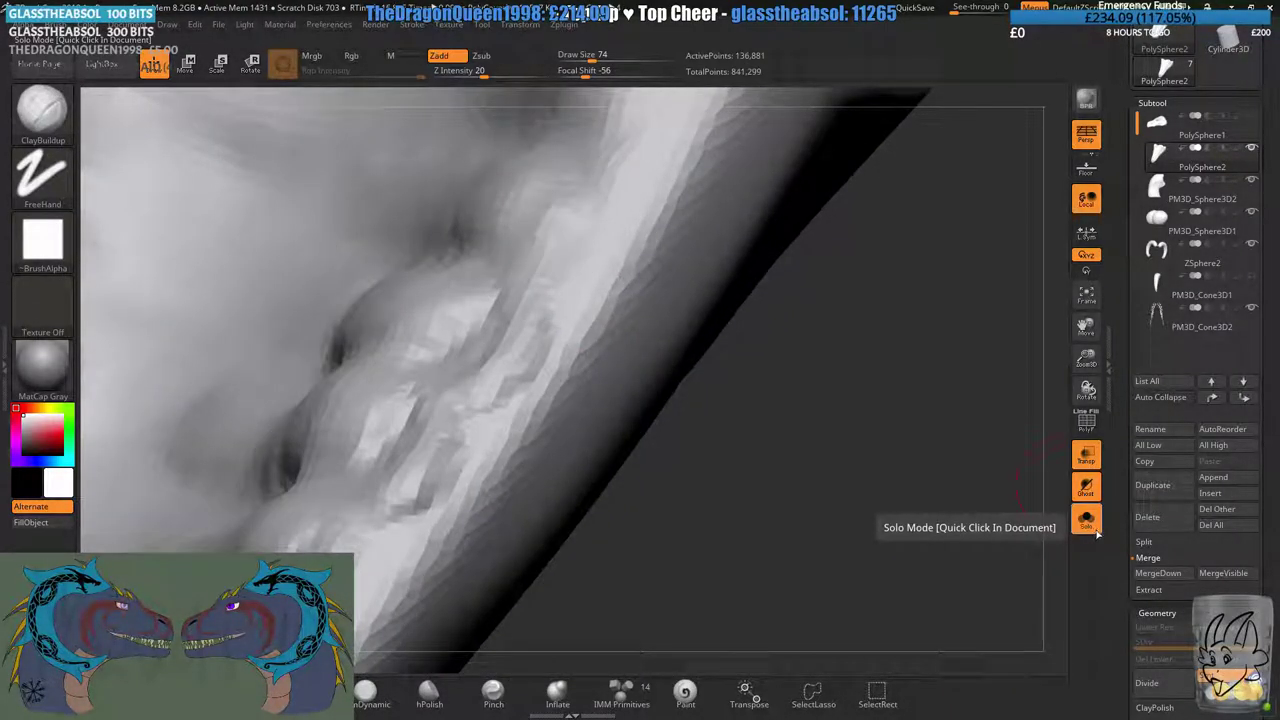
pyautogui.click(1094, 529)
pyautogui.click(1086, 458)
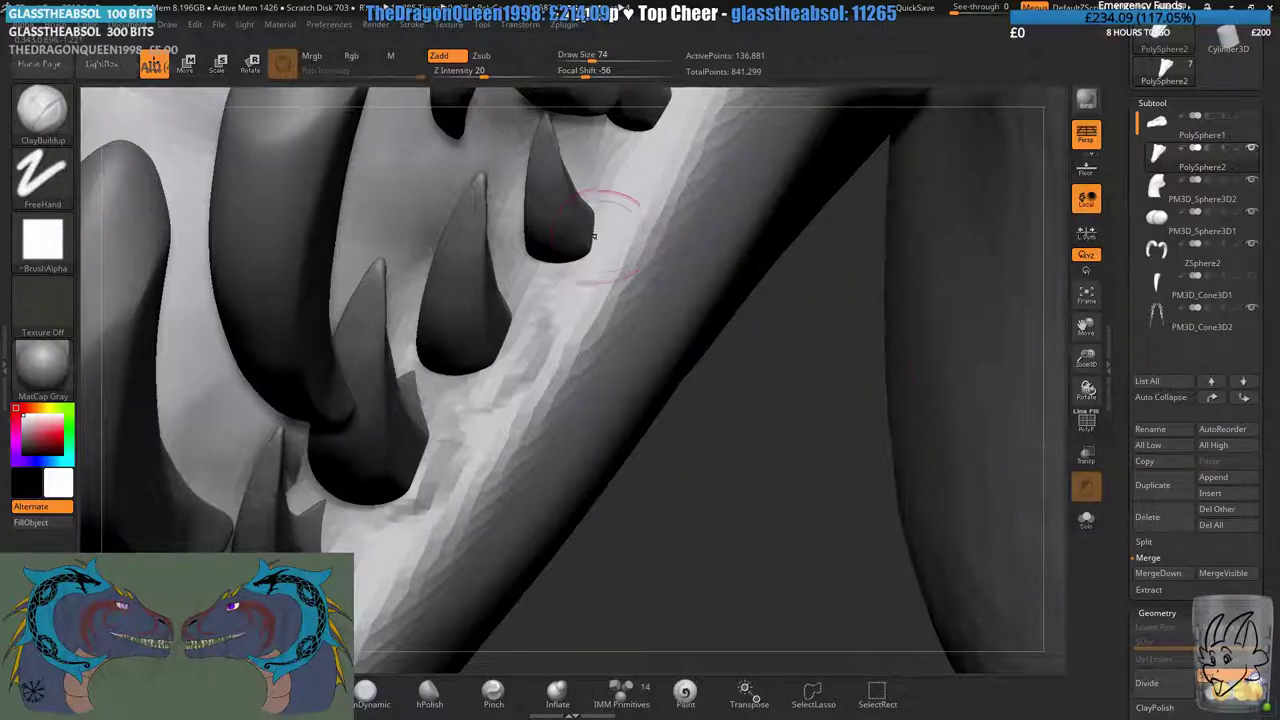
pyautogui.moveTo(606, 171)
pyautogui.keyDown('ctrl'); pyautogui.mouseDown(button='right')
pyautogui.moveTo(534, 457)
pyautogui.moveTo(594, 408)
pyautogui.moveTo(440, 420)
pyautogui.moveTo(400, 410)
pyautogui.mouseUp(button='right'); pyautogui.keyUp('ctrl')
pyautogui.keyDown('ctrl'); pyautogui.moveTo(262, 488); pyautogui.dragTo(283, 508); pyautogui.keyUp('ctrl')
pyautogui.moveTo(290, 515); pyautogui.dragTo(340, 580, button='right')
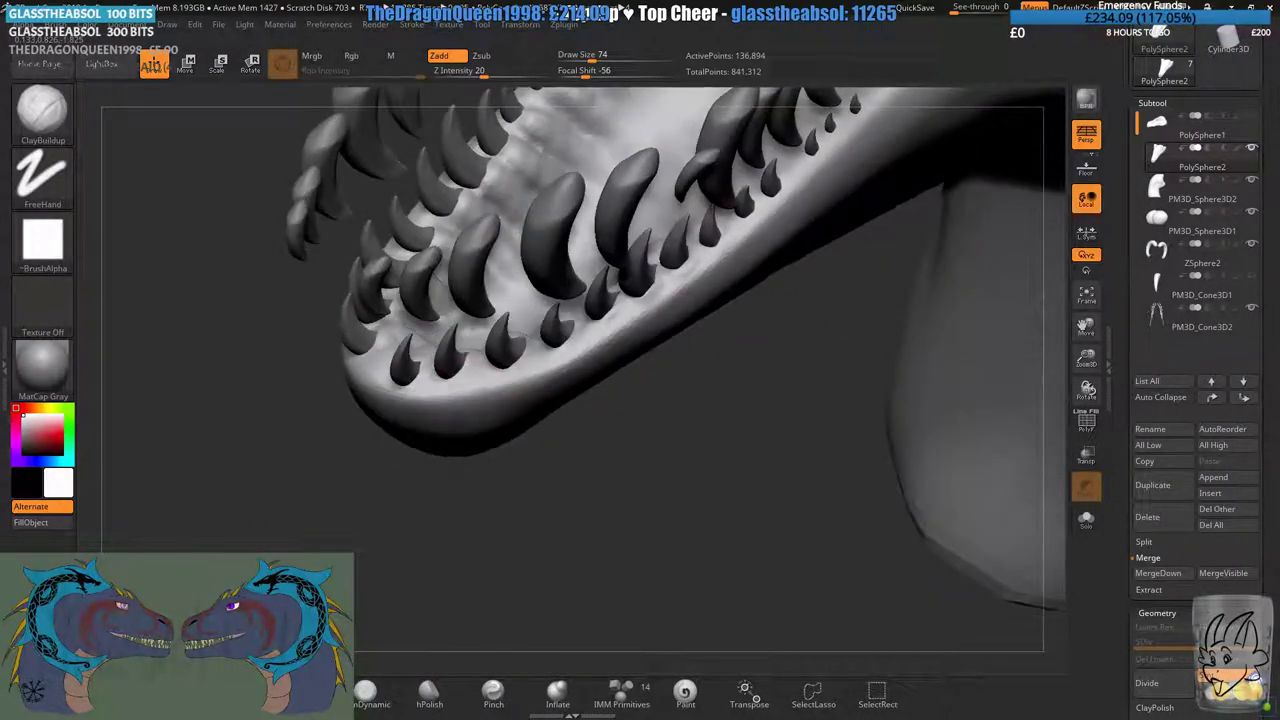
pyautogui.moveTo(459, 393); pyautogui.dragTo(505, 368)
pyautogui.moveTo(486, 380)
pyautogui.mouseDown(button='right')
pyautogui.moveTo(470, 400)
pyautogui.moveTo(510, 435)
pyautogui.moveTo(440, 455)
pyautogui.moveTo(438, 500)
pyautogui.moveTo(491, 523)
pyautogui.moveTo(425, 445)
pyautogui.moveTo(330, 525)
pyautogui.moveTo(882, 437)
pyautogui.mouseUp(button='right')
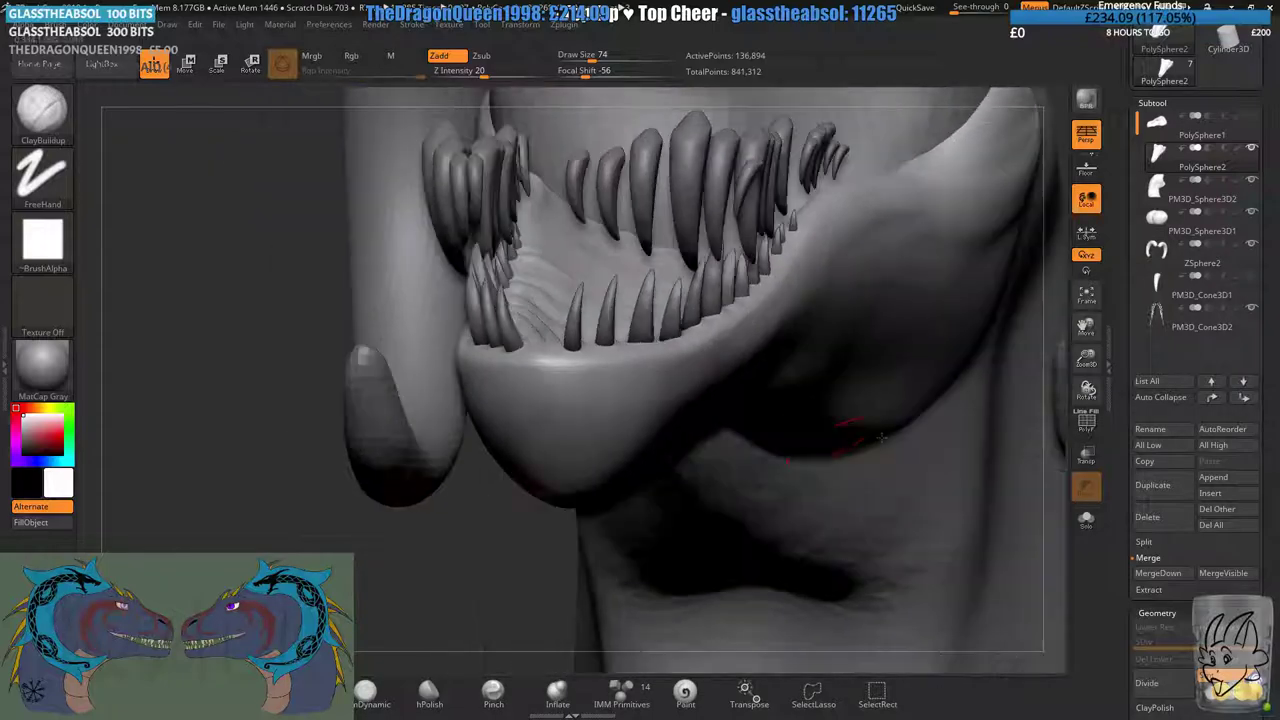
# - Show the upper jaw instead of the lower one and start building gum behind its frontmost teeth at draw size 74
pyautogui.click(1251, 117)
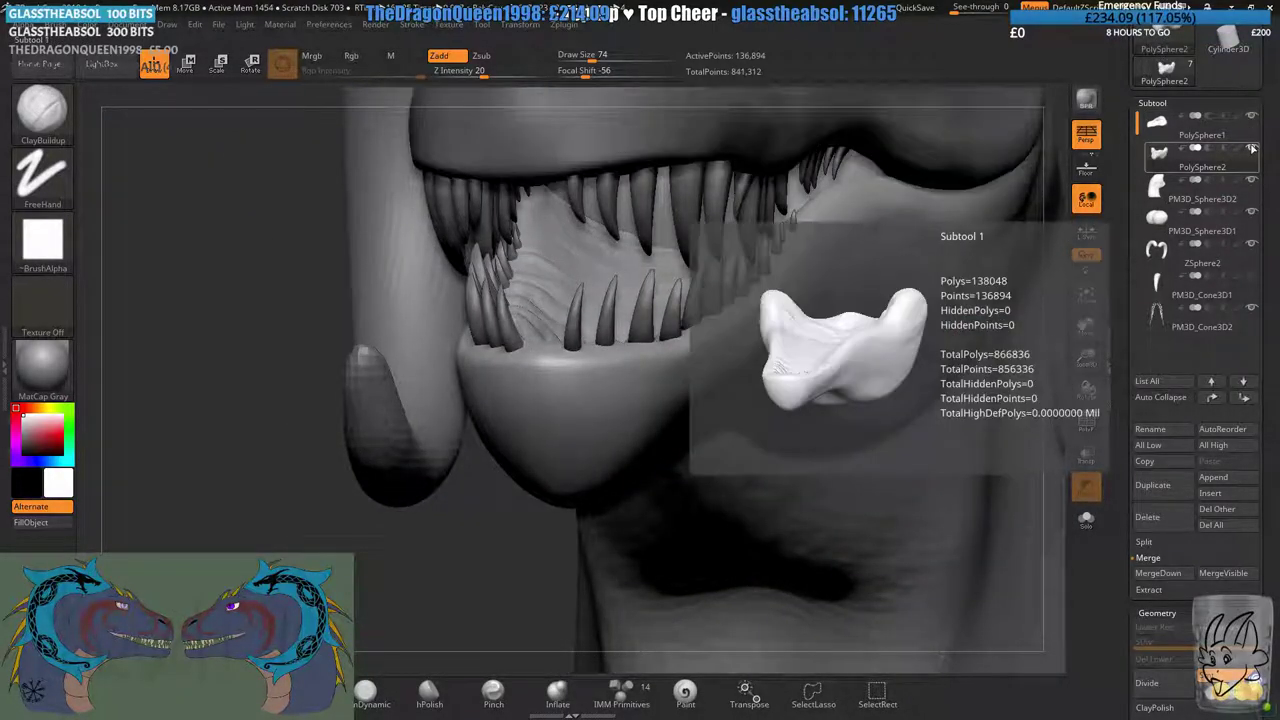
pyautogui.click(1256, 132)
pyautogui.moveTo(578, 415); pyautogui.dragTo(657, 574, button='right')
pyautogui.moveTo(723, 127)
pyautogui.mouseDown(button='right')
pyautogui.moveTo(634, 408)
pyautogui.moveTo(623, 271)
pyautogui.moveTo(647, 372)
pyautogui.moveTo(634, 277)
pyautogui.mouseUp(button='right')
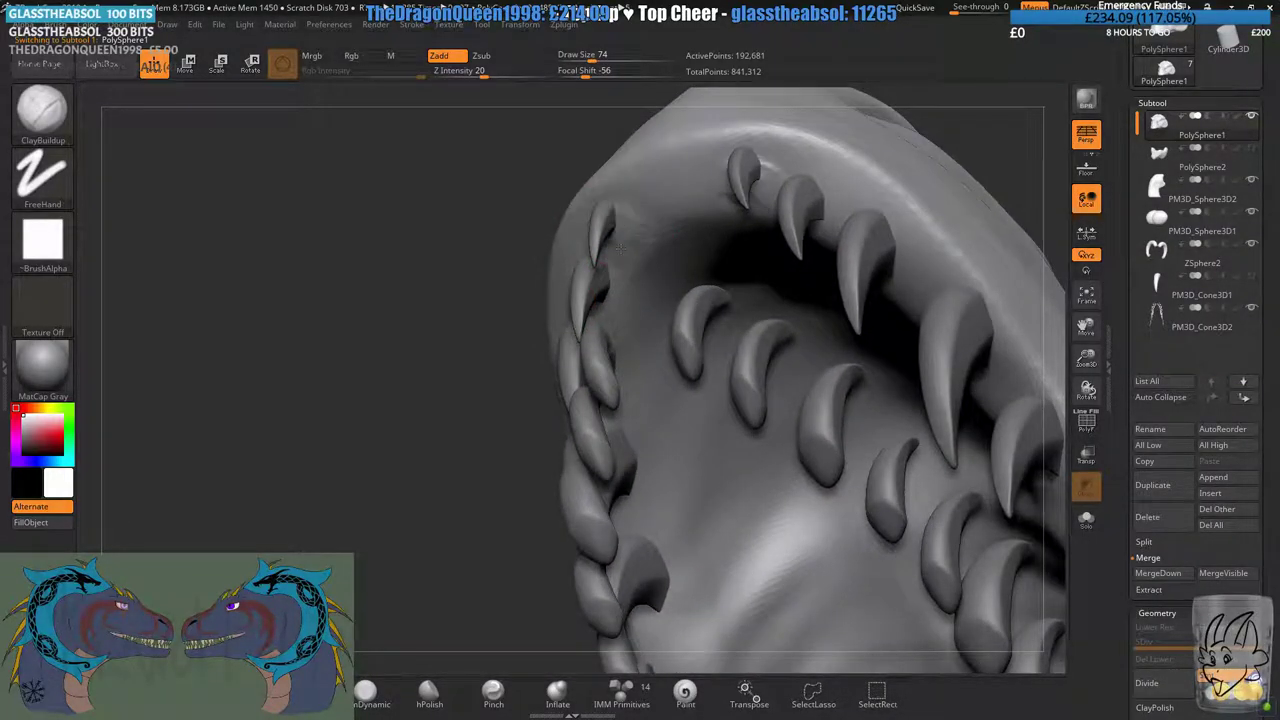
pyautogui.moveTo(635, 254); pyautogui.dragTo(663, 264)
pyautogui.moveTo(663, 264)
pyautogui.mouseDown(button='right')
pyautogui.moveTo(645, 282)
pyautogui.moveTo(575, 298)
pyautogui.moveTo(603, 310)
pyautogui.mouseUp(button='right')
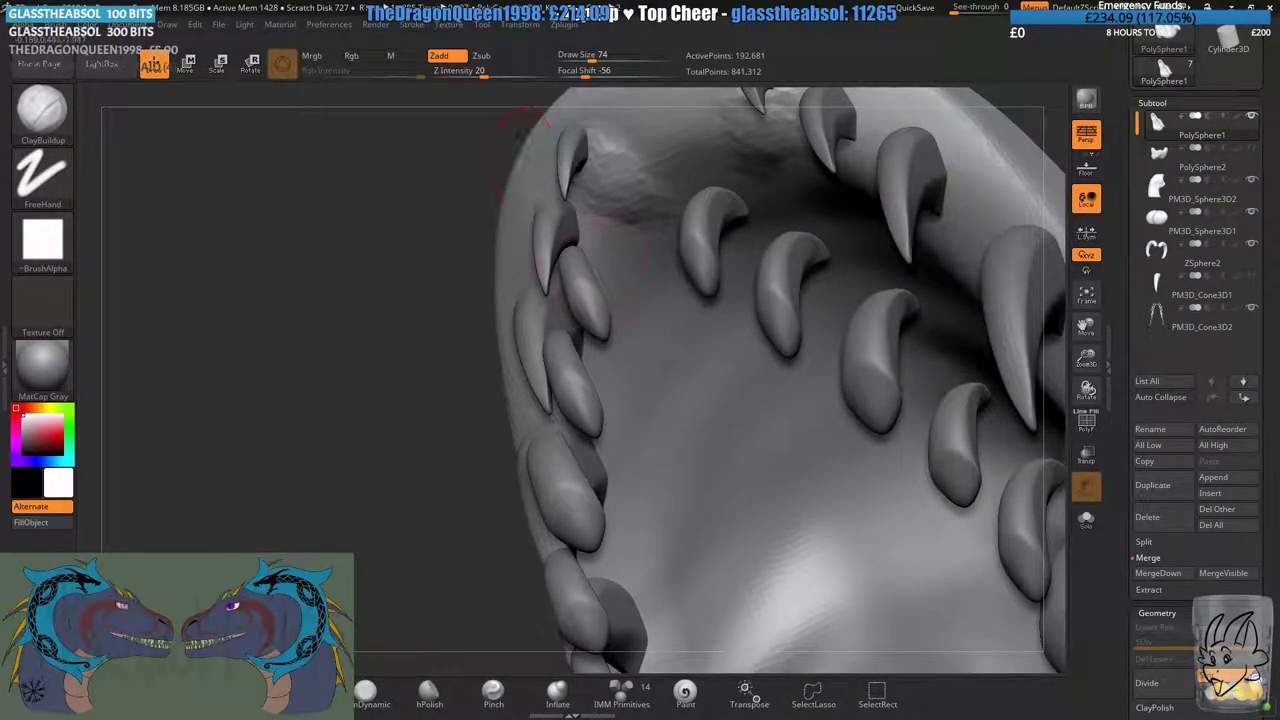
# - Extend the upper gum ridges from behind the front teeth inward across the front of the palate
pyautogui.moveTo(600, 214); pyautogui.dragTo(640, 180, button='right')
pyautogui.moveTo(594, 190)
pyautogui.mouseDown()
pyautogui.moveTo(612, 140)
pyautogui.moveTo(608, 172)
pyautogui.mouseUp()
pyautogui.moveTo(608, 177)
pyautogui.mouseDown(button='right')
pyautogui.moveTo(769, 108)
pyautogui.moveTo(634, 171)
pyautogui.mouseUp(button='right')
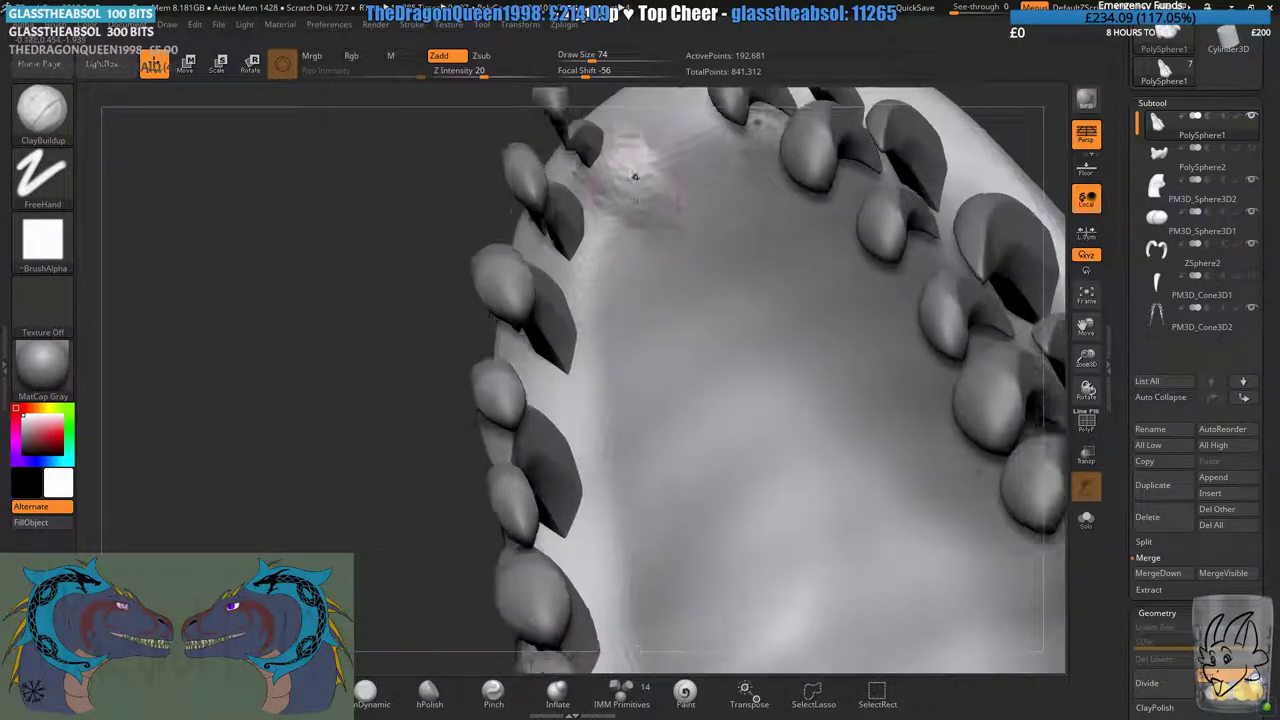
pyautogui.moveTo(630, 168)
pyautogui.mouseDown()
pyautogui.moveTo(630, 196)
pyautogui.moveTo(682, 246)
pyautogui.moveTo(694, 222)
pyautogui.mouseUp()
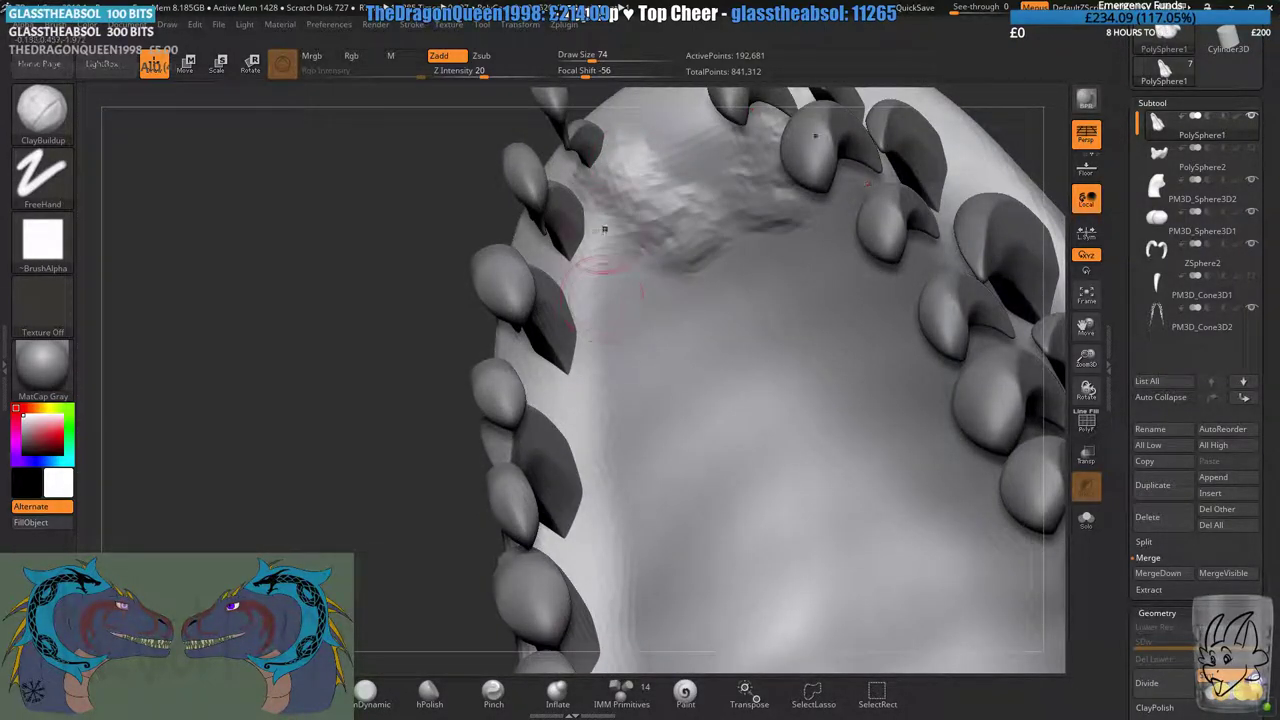
pyautogui.moveTo(586, 218)
pyautogui.mouseDown()
pyautogui.moveTo(600, 270)
pyautogui.moveTo(660, 352)
pyautogui.moveTo(692, 344)
pyautogui.moveTo(702, 322)
pyautogui.mouseUp()
pyautogui.moveTo(712, 335)
pyautogui.mouseDown(button='right')
pyautogui.moveTo(706, 281)
pyautogui.moveTo(702, 294)
pyautogui.moveTo(686, 286)
pyautogui.mouseUp(button='right')
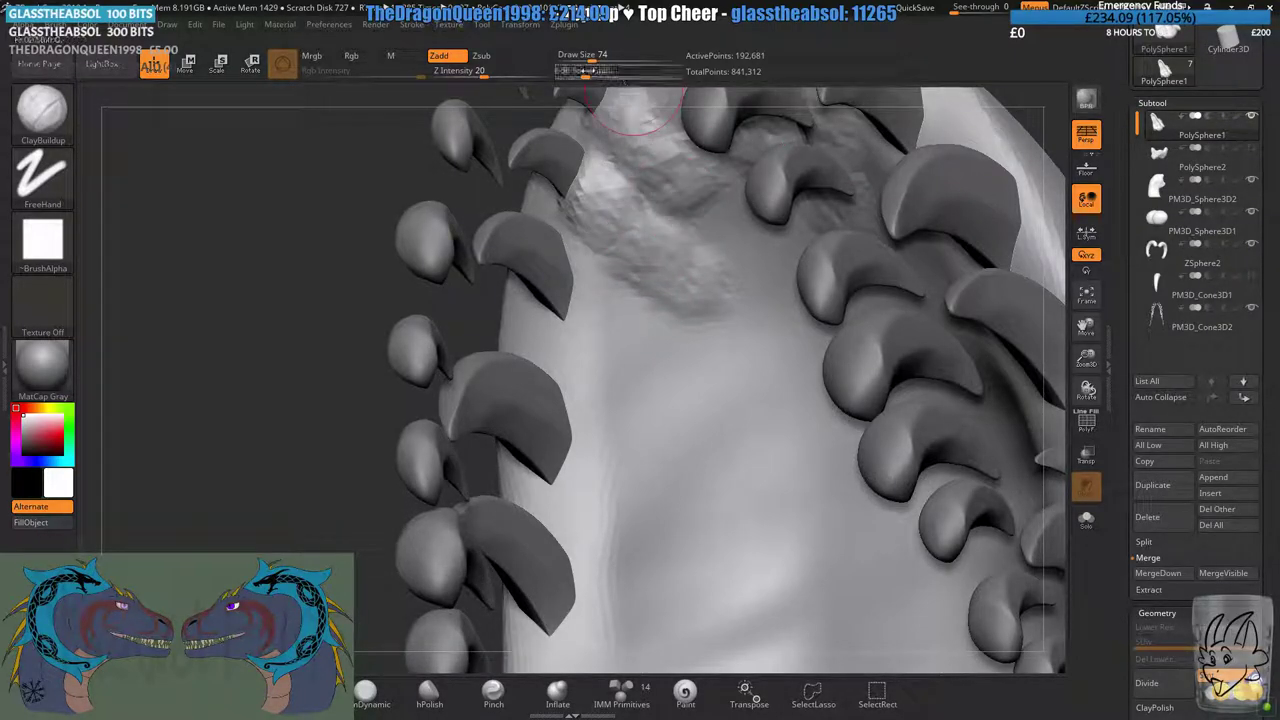
# - Raise the draw size to 112 and sculpt gum ridges behind the large upper teeth toward the middle of the palate
pyautogui.moveTo(592, 57); pyautogui.dragTo(600, 57)
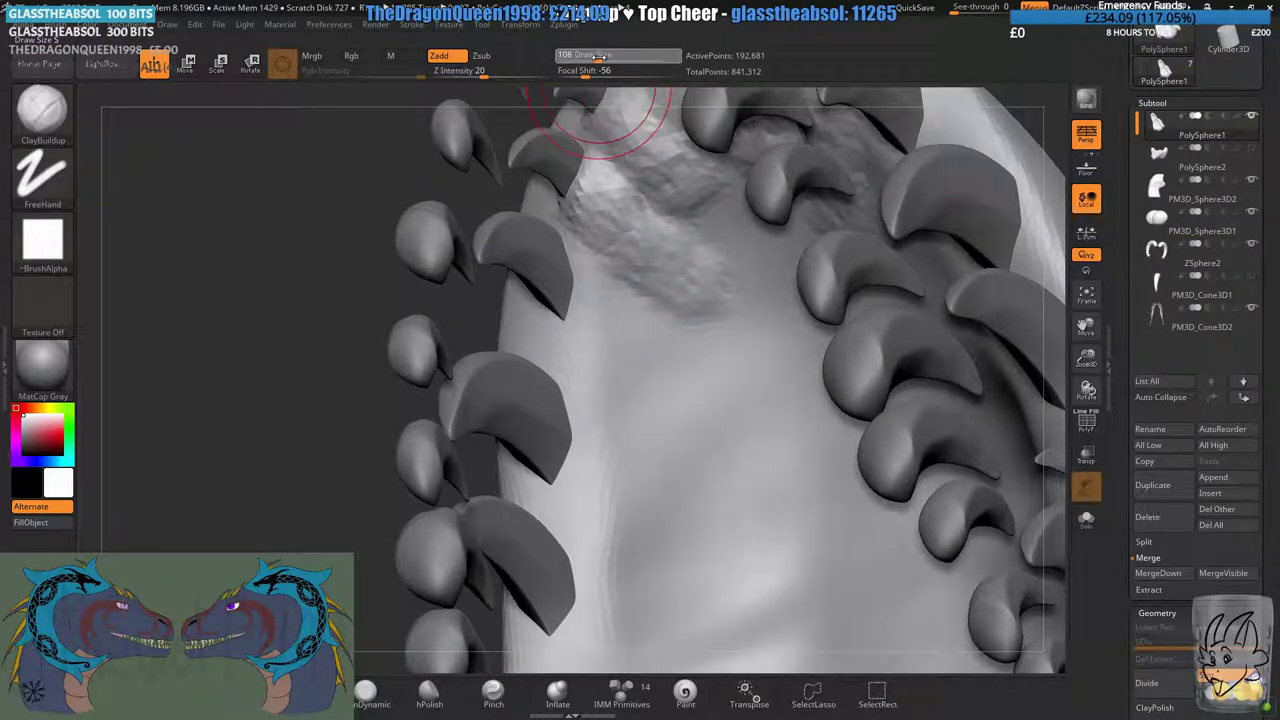
pyautogui.moveTo(590, 280)
pyautogui.mouseDown()
pyautogui.moveTo(564, 318)
pyautogui.moveTo(615, 318)
pyautogui.moveTo(700, 380)
pyautogui.moveTo(730, 385)
pyautogui.moveTo(580, 350)
pyautogui.moveTo(590, 440)
pyautogui.moveTo(560, 470)
pyautogui.moveTo(567, 388)
pyautogui.moveTo(600, 460)
pyautogui.moveTo(640, 490)
pyautogui.moveTo(725, 530)
pyautogui.moveTo(765, 527)
pyautogui.mouseUp()
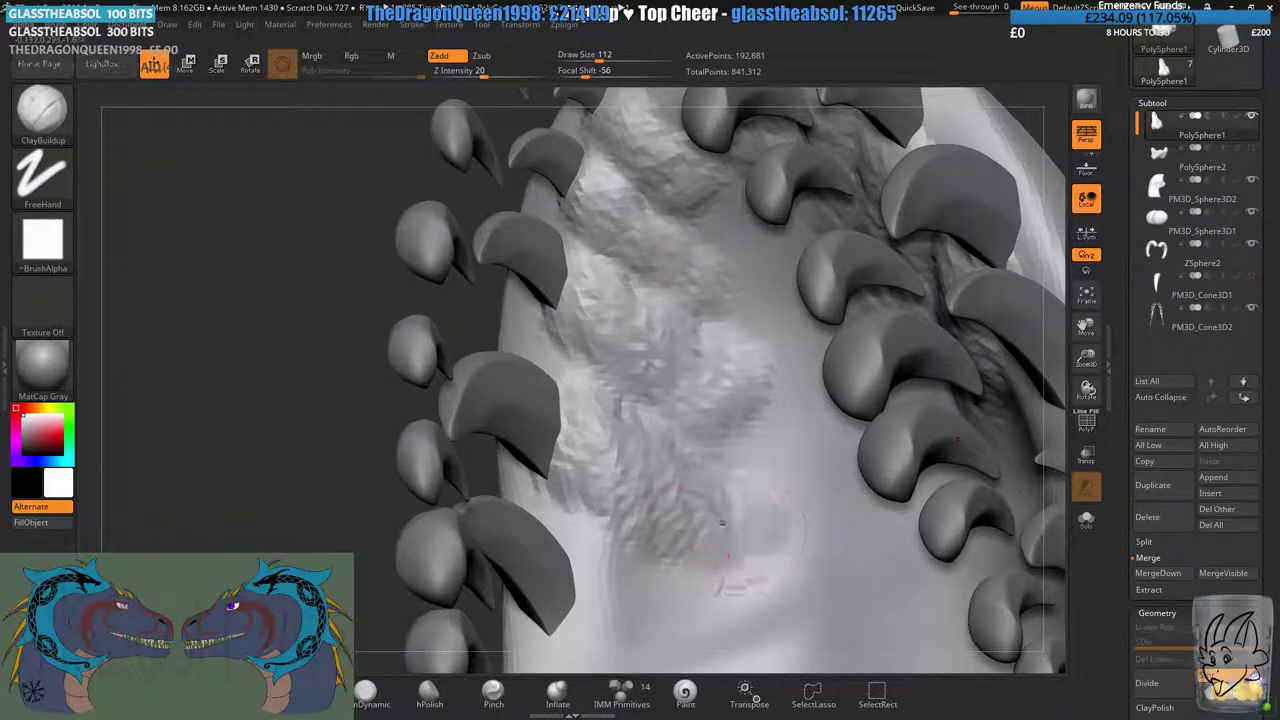
pyautogui.moveTo(622, 545)
pyautogui.keyDown('alt'); pyautogui.mouseDown(button='right')
pyautogui.moveTo(647, 325)
pyautogui.moveTo(600, 294)
pyautogui.moveTo(557, 371)
pyautogui.mouseUp(button='right'); pyautogui.keyUp('alt')
pyautogui.moveTo(636, 412)
pyautogui.mouseDown()
pyautogui.moveTo(745, 400)
pyautogui.moveTo(768, 382)
pyautogui.mouseUp()
# - Add broad gum ridges running inward from the upper teeth along the middle section of the palate
pyautogui.keyDown('alt'); pyautogui.moveTo(660, 520); pyautogui.dragTo(636, 370, button='right'); pyautogui.keyUp('alt')
pyautogui.moveTo(565, 420); pyautogui.dragTo(750, 355)
pyautogui.moveTo(760, 352); pyautogui.dragTo(600, 400, button='right')
pyautogui.moveTo(615, 400); pyautogui.dragTo(757, 340)
pyautogui.moveTo(618, 480); pyautogui.dragTo(784, 453)
pyautogui.keyDown('alt'); pyautogui.moveTo(784, 453); pyautogui.dragTo(755, 323, button='right'); pyautogui.keyUp('alt')
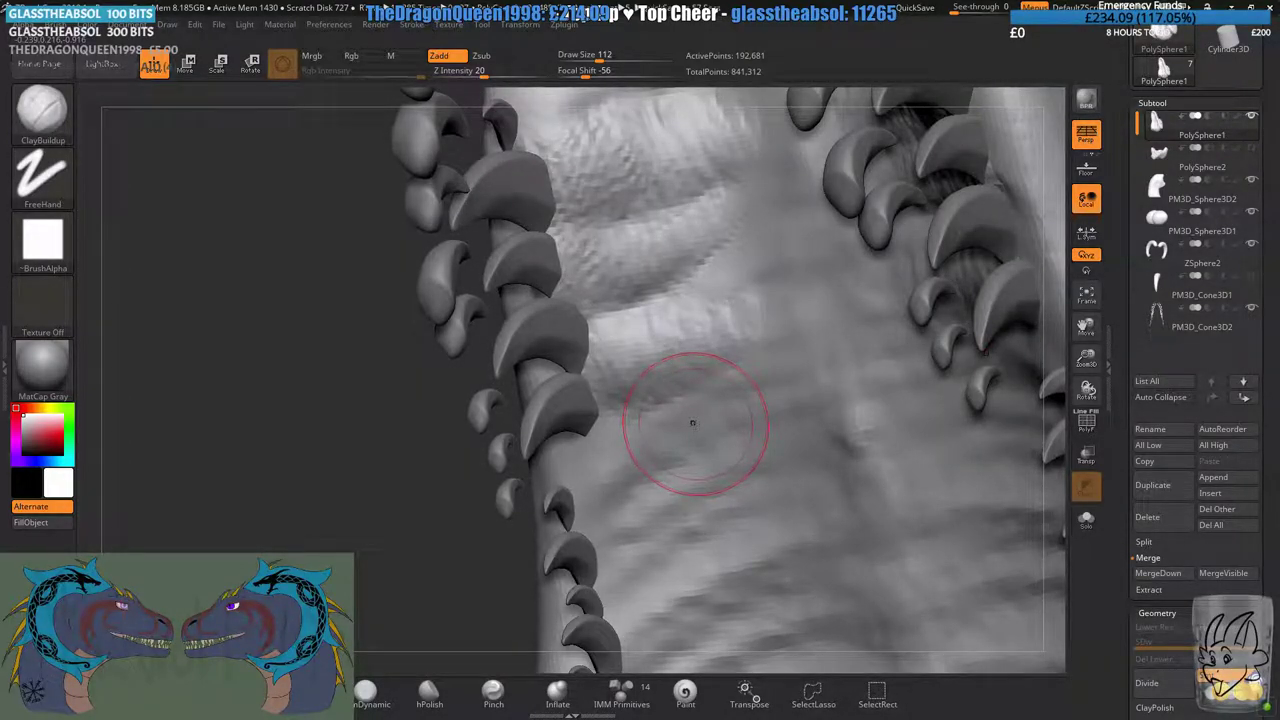
# - Build gum ridges inward from the smaller rear upper teeth, blending them into the palate folds at draw size 112
pyautogui.moveTo(695, 427); pyautogui.dragTo(646, 305, button='right')
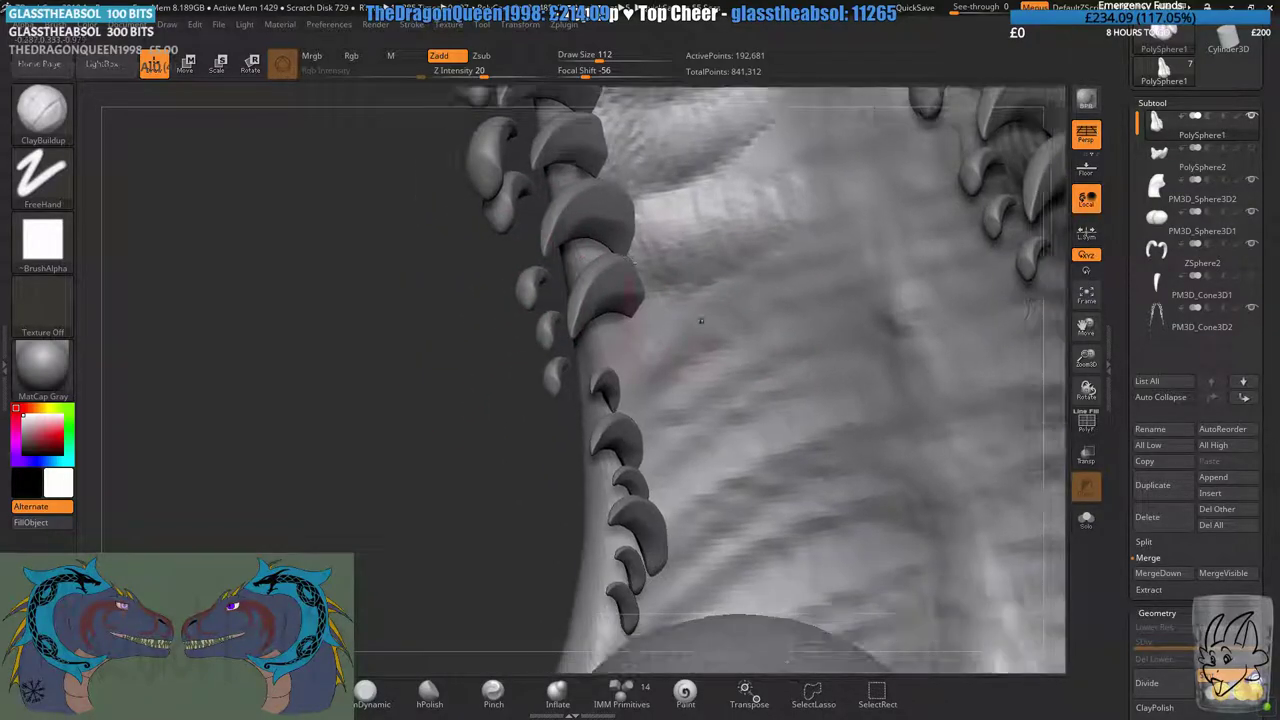
pyautogui.moveTo(646, 305); pyautogui.dragTo(688, 284)
pyautogui.moveTo(672, 306); pyautogui.dragTo(598, 365, button='right')
pyautogui.moveTo(595, 365); pyautogui.dragTo(690, 318)
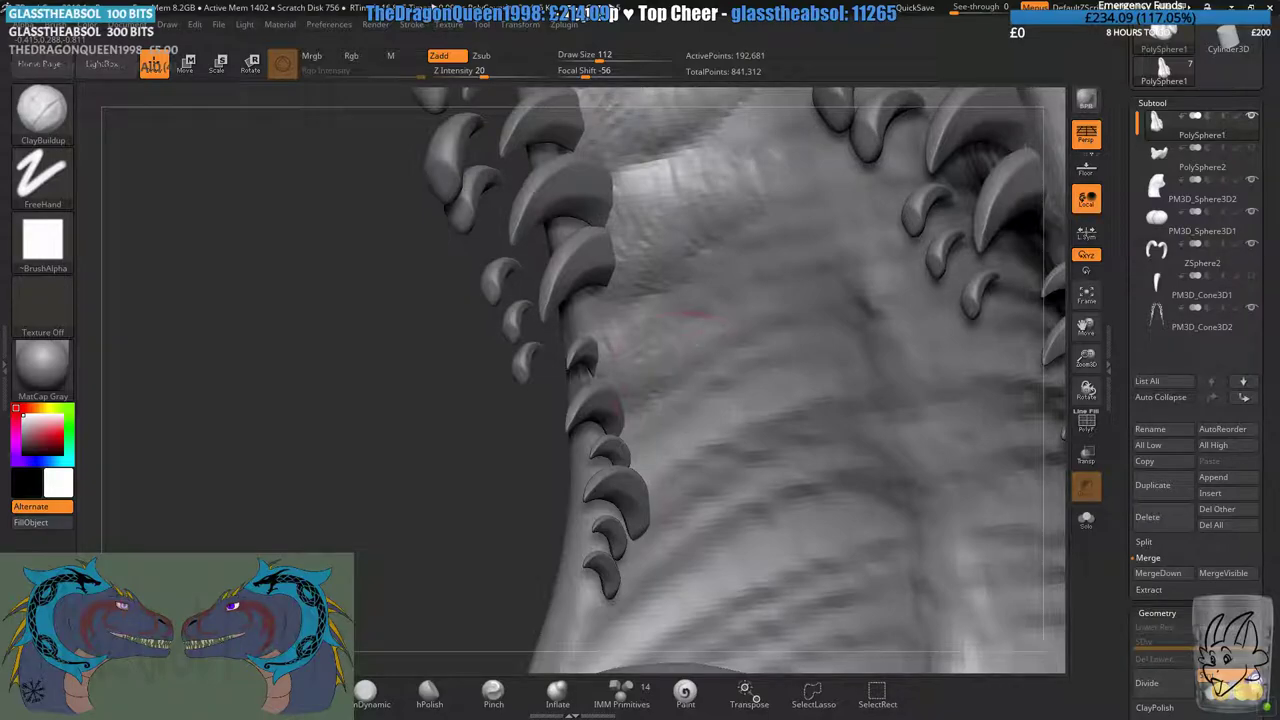
pyautogui.moveTo(628, 400)
pyautogui.mouseDown()
pyautogui.moveTo(680, 430)
pyautogui.moveTo(740, 401)
pyautogui.mouseUp()
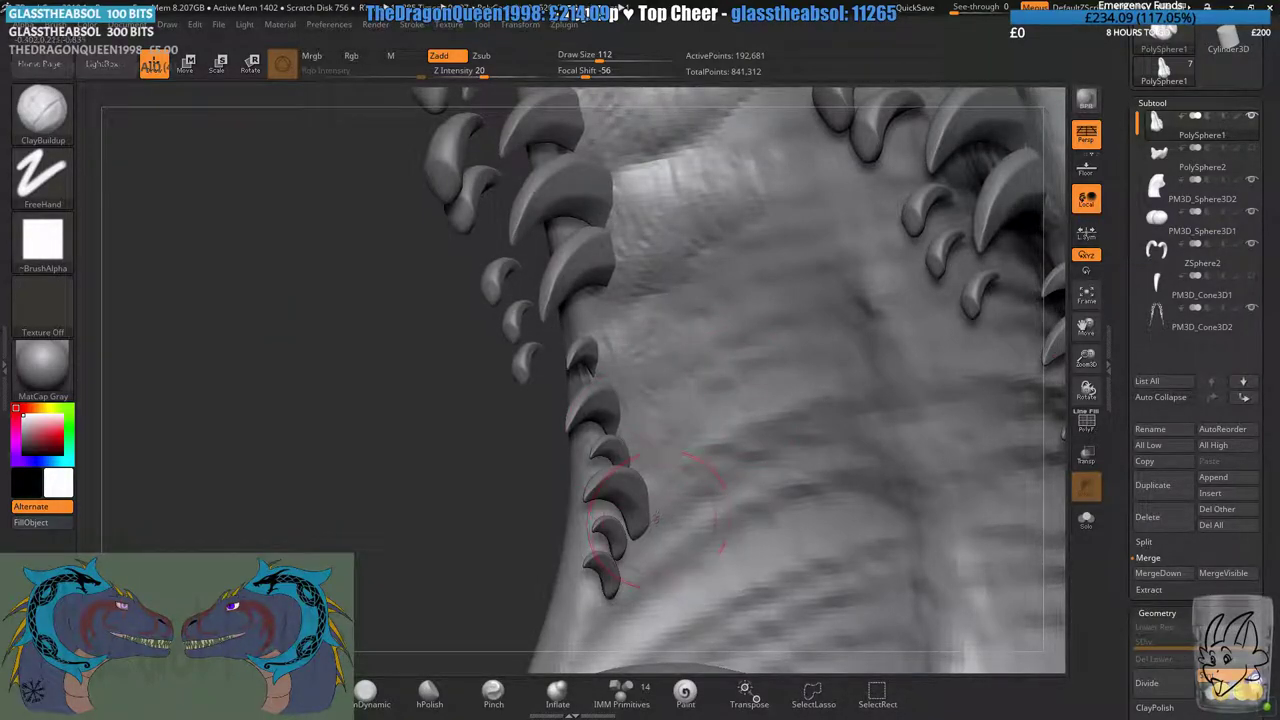
pyautogui.moveTo(645, 503); pyautogui.dragTo(735, 478)
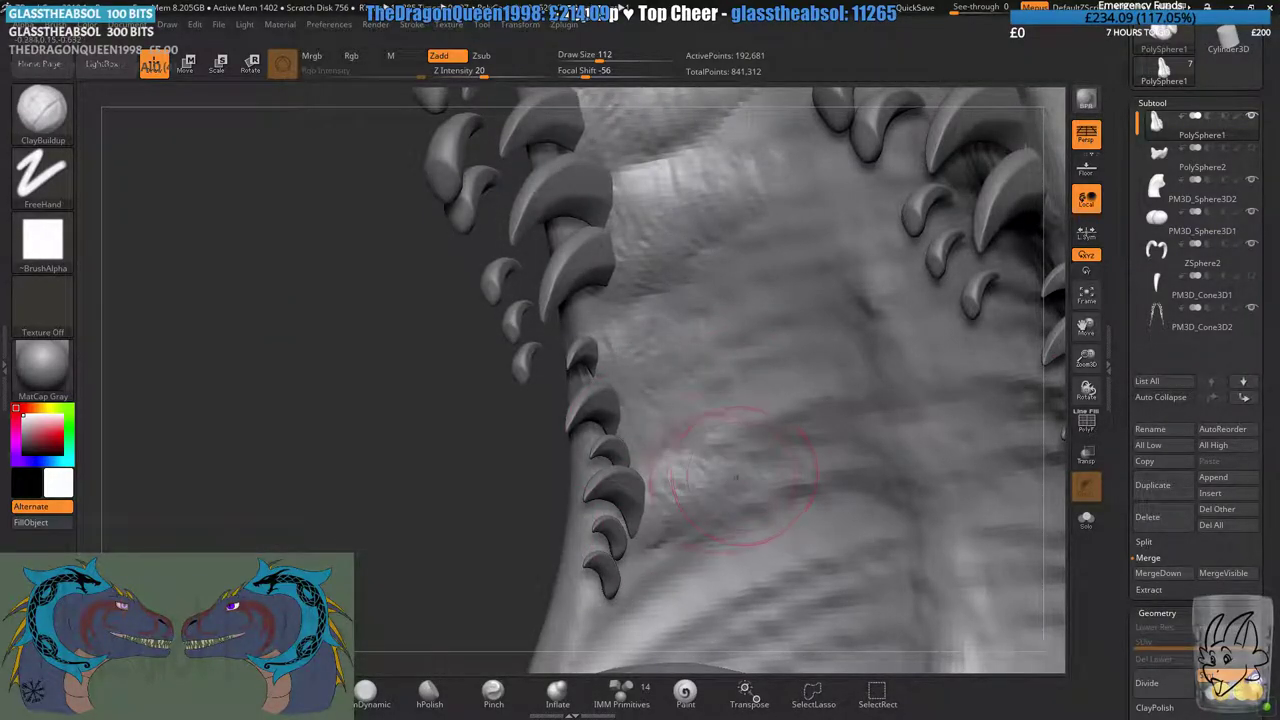
pyautogui.rightClick(652, 478)
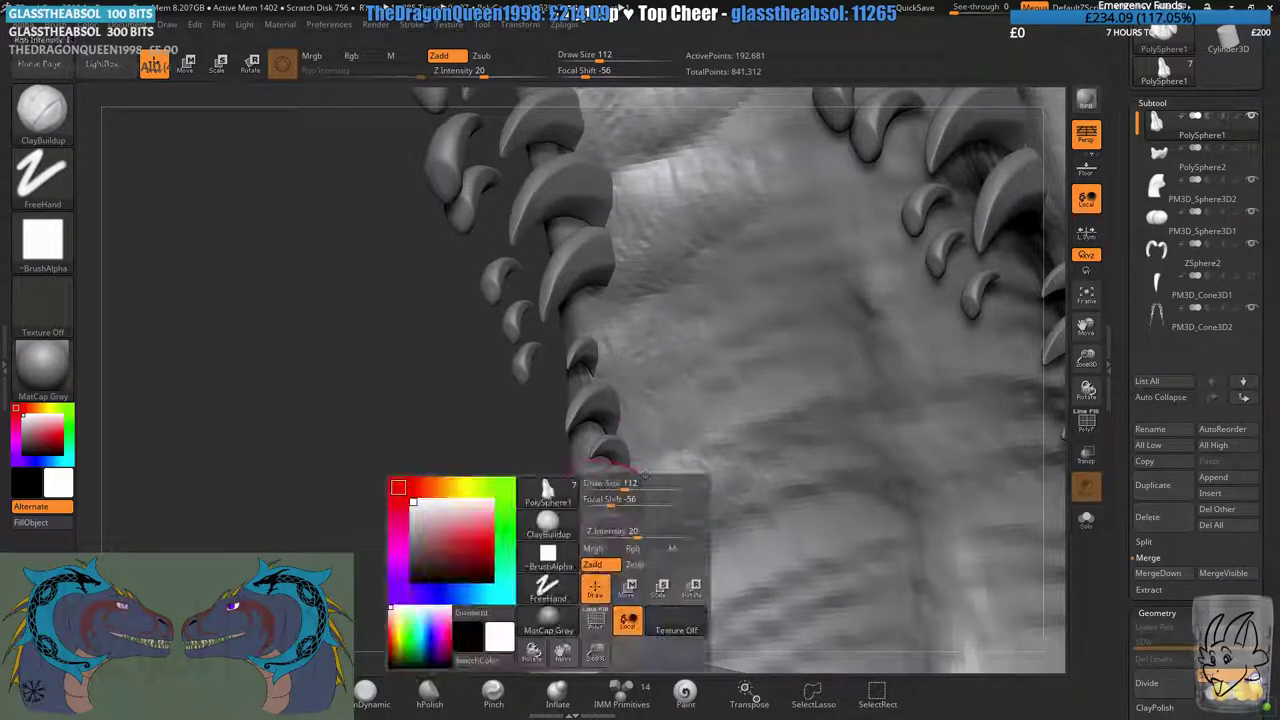
# - Sculpt gum around the rearmost upper teeth and extend its ridges inward over the back of the palate
pyautogui.moveTo(674, 501)
pyautogui.keyDown('alt'); pyautogui.mouseDown(button='right')
pyautogui.moveTo(686, 357)
pyautogui.moveTo(619, 472)
pyautogui.mouseUp(button='right'); pyautogui.keyUp('alt')
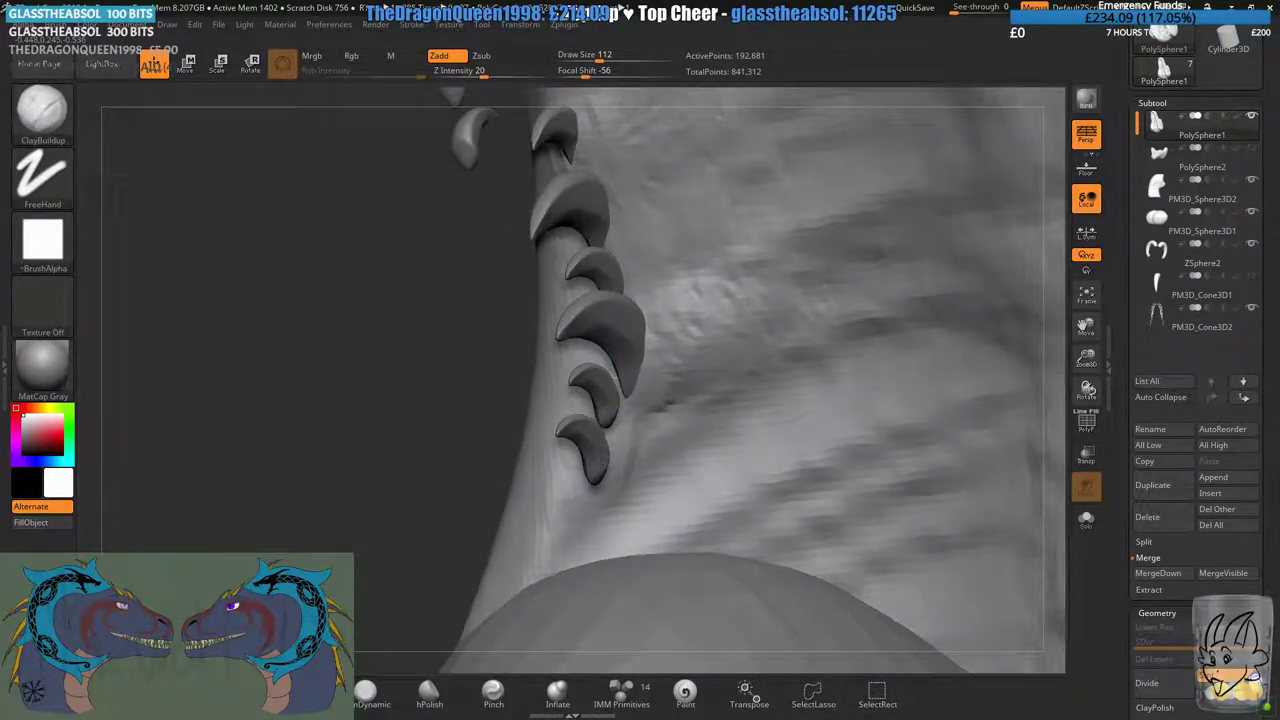
pyautogui.moveTo(608, 512)
pyautogui.mouseDown()
pyautogui.moveTo(600, 490)
pyautogui.moveTo(622, 484)
pyautogui.moveTo(606, 500)
pyautogui.moveTo(636, 474)
pyautogui.moveTo(770, 462)
pyautogui.moveTo(634, 478)
pyautogui.mouseUp()
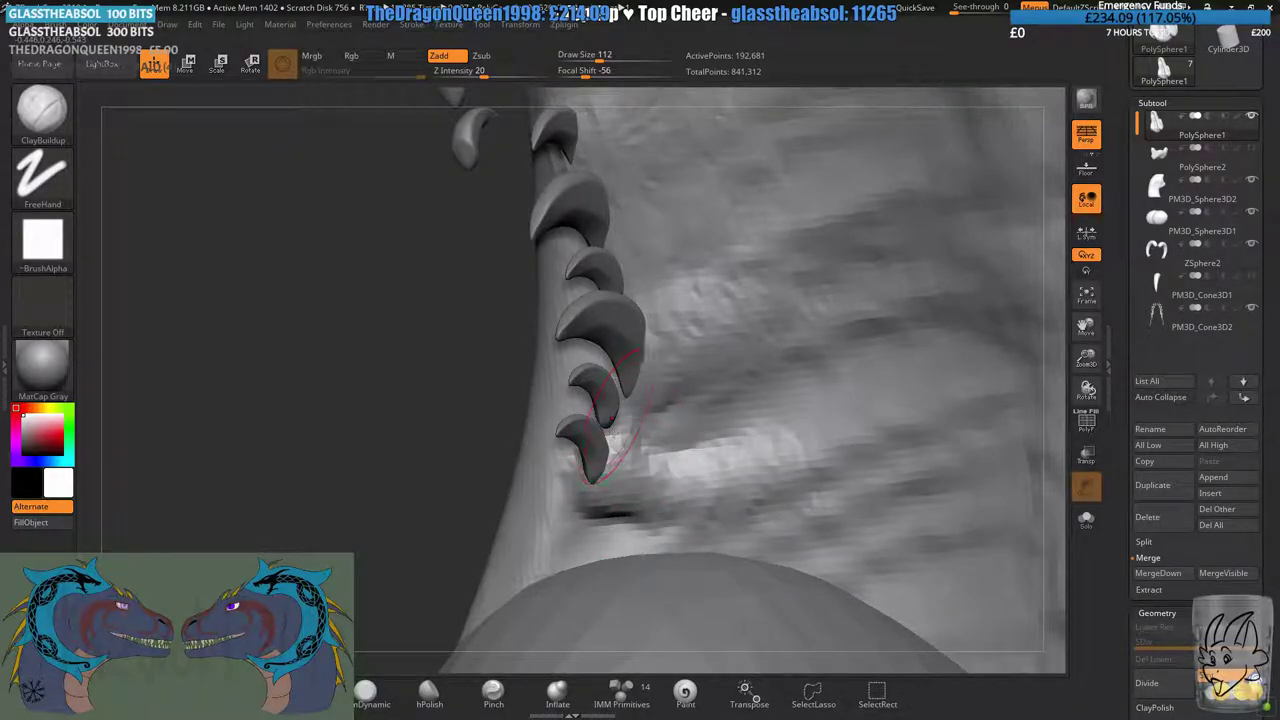
pyautogui.moveTo(625, 397)
pyautogui.mouseDown()
pyautogui.moveTo(625, 430)
pyautogui.moveTo(710, 420)
pyautogui.moveTo(788, 387)
pyautogui.mouseUp()
pyautogui.moveTo(780, 390)
pyautogui.mouseDown(button='right')
pyautogui.moveTo(705, 432)
pyautogui.moveTo(736, 440)
pyautogui.moveTo(743, 429)
pyautogui.mouseUp(button='right')
pyautogui.moveTo(743, 429); pyautogui.dragTo(632, 484)
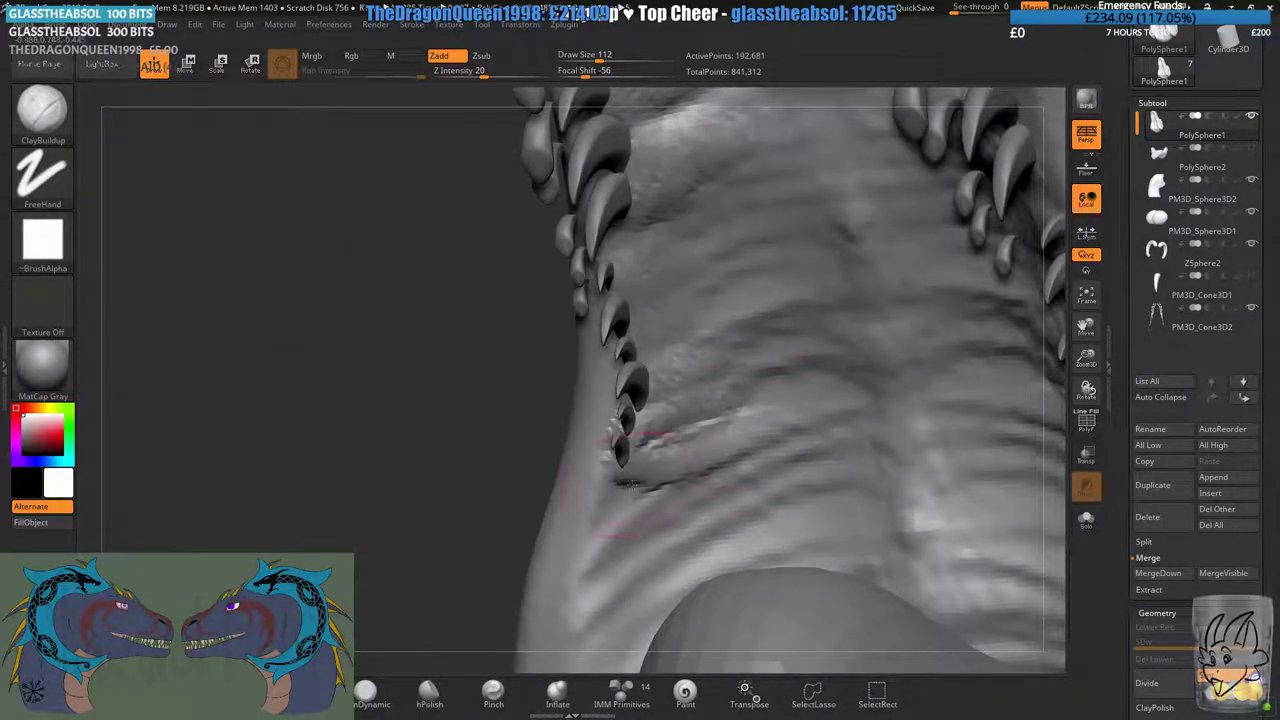
pyautogui.moveTo(636, 412); pyautogui.dragTo(822, 375)
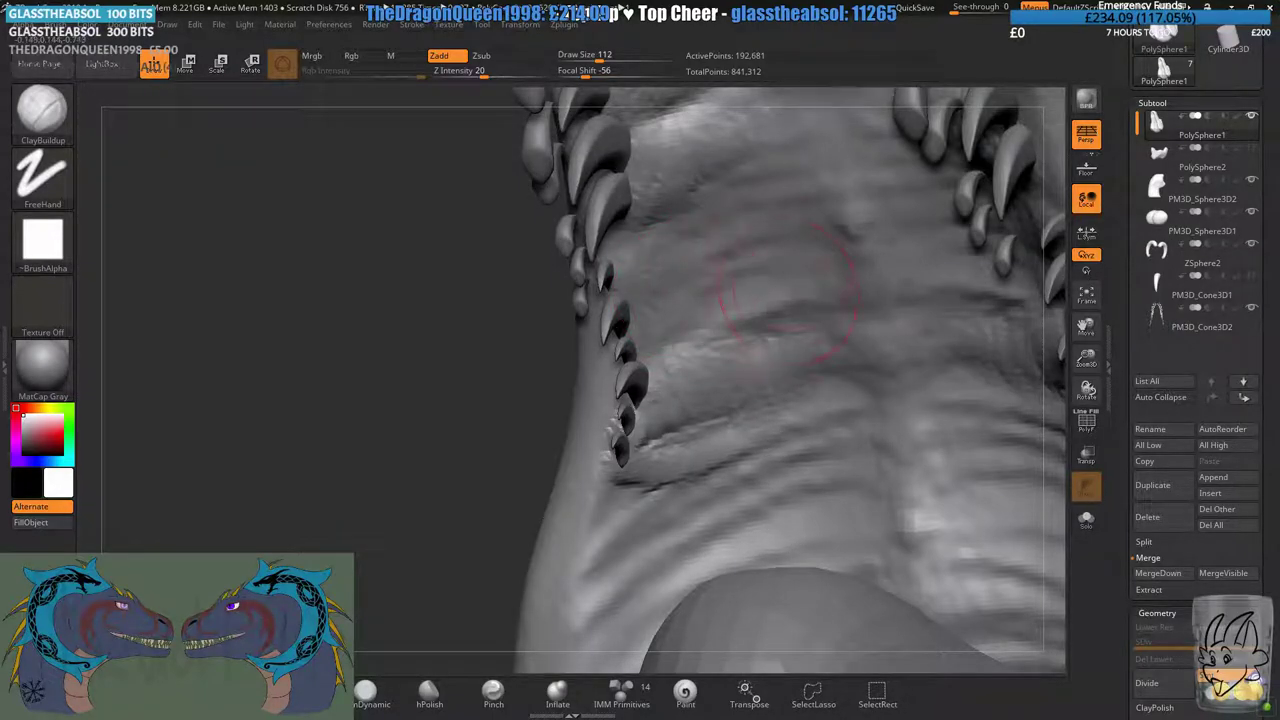
# - Add clay to a gum ridge across the rear of the palate and show the hidden head subtools again
pyautogui.moveTo(785, 288); pyautogui.dragTo(662, 300)
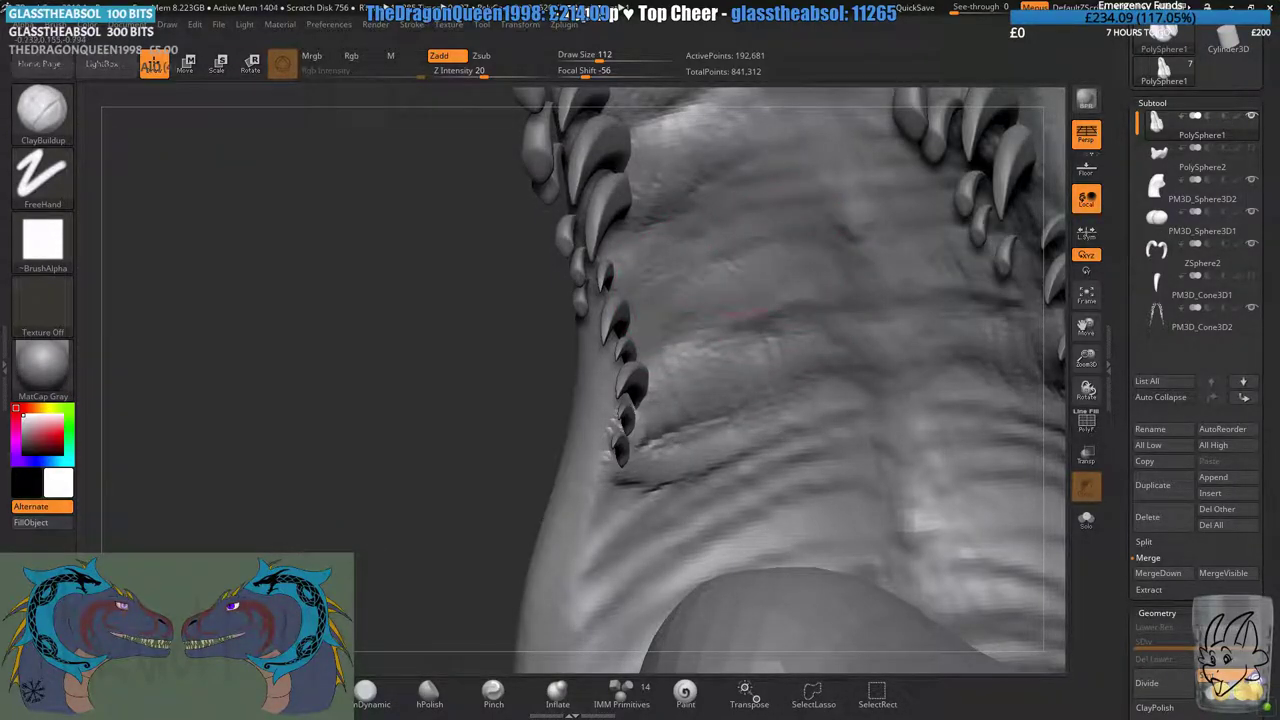
pyautogui.keyDown('alt'); pyautogui.moveTo(773, 232); pyautogui.dragTo(728, 334, button='right'); pyautogui.keyUp('alt')
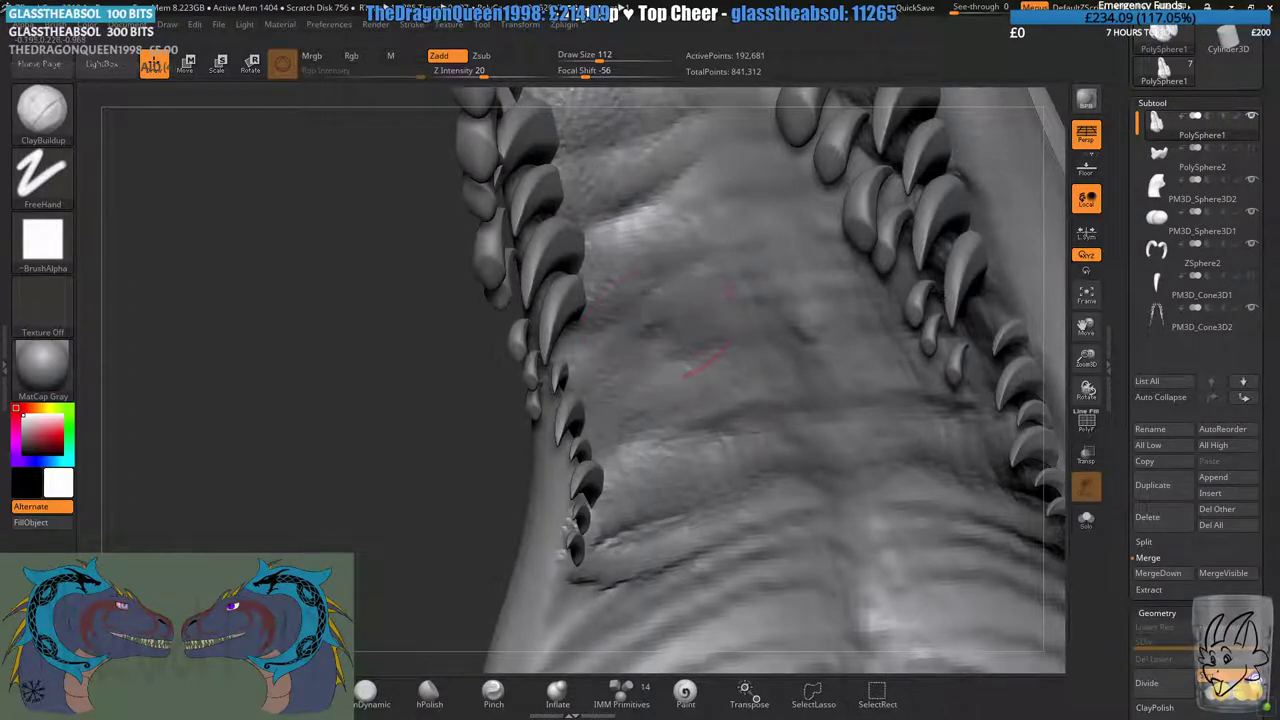
pyautogui.moveTo(686, 277)
pyautogui.mouseDown(button='right')
pyautogui.moveTo(676, 270)
pyautogui.moveTo(678, 316)
pyautogui.moveTo(752, 278)
pyautogui.mouseUp(button='right')
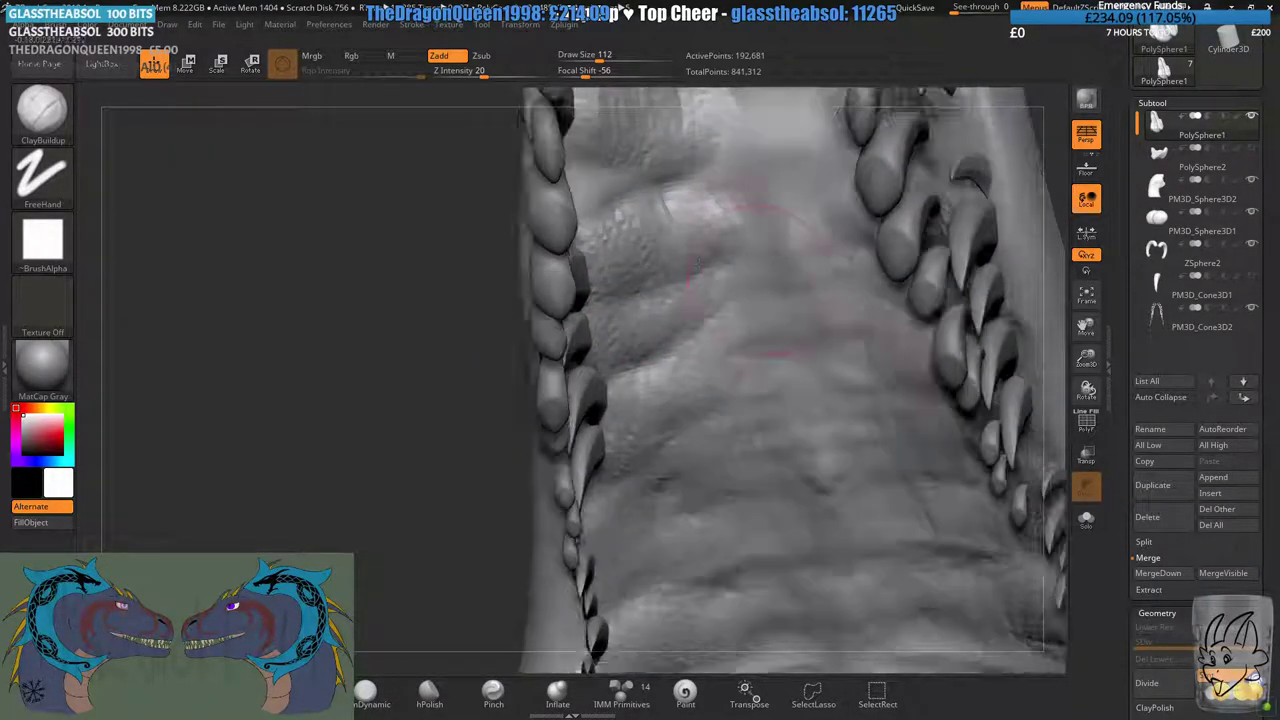
pyautogui.moveTo(707, 203)
pyautogui.mouseDown(button='right')
pyautogui.moveTo(751, 250)
pyautogui.moveTo(706, 311)
pyautogui.mouseUp(button='right')
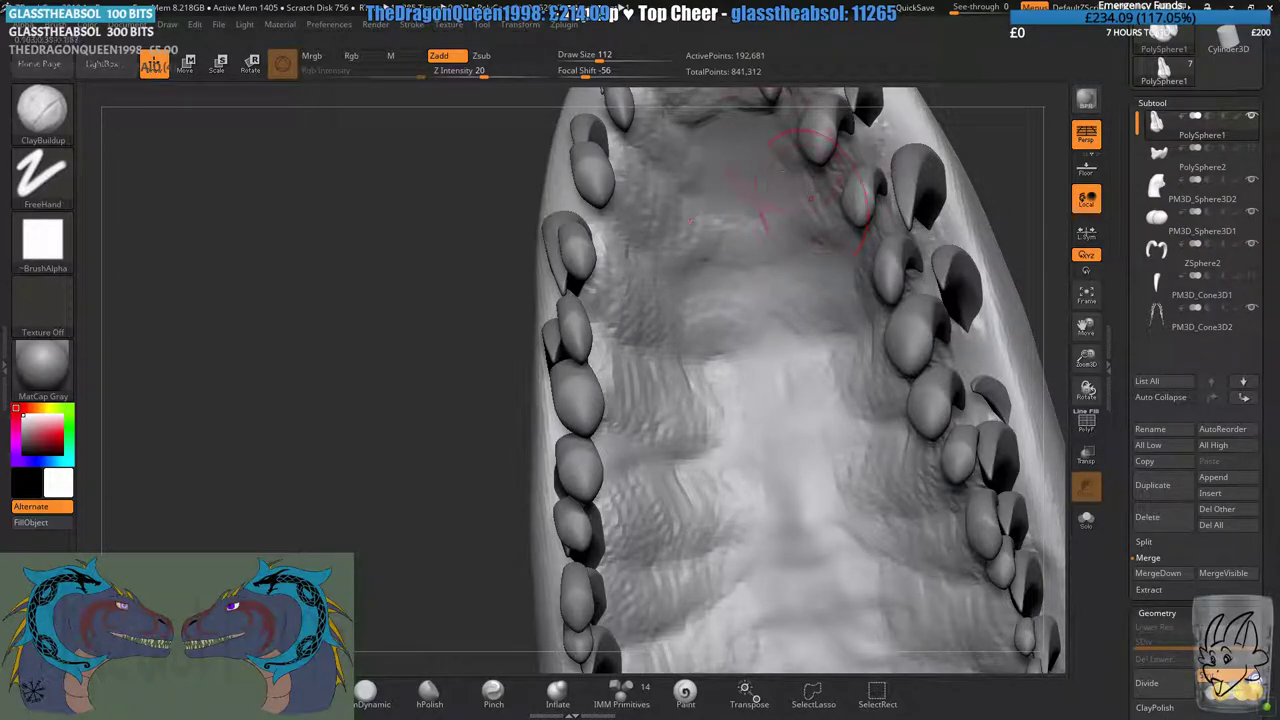
pyautogui.moveTo(810, 175)
pyautogui.mouseDown(button='right')
pyautogui.moveTo(743, 205)
pyautogui.moveTo(722, 321)
pyautogui.mouseUp(button='right')
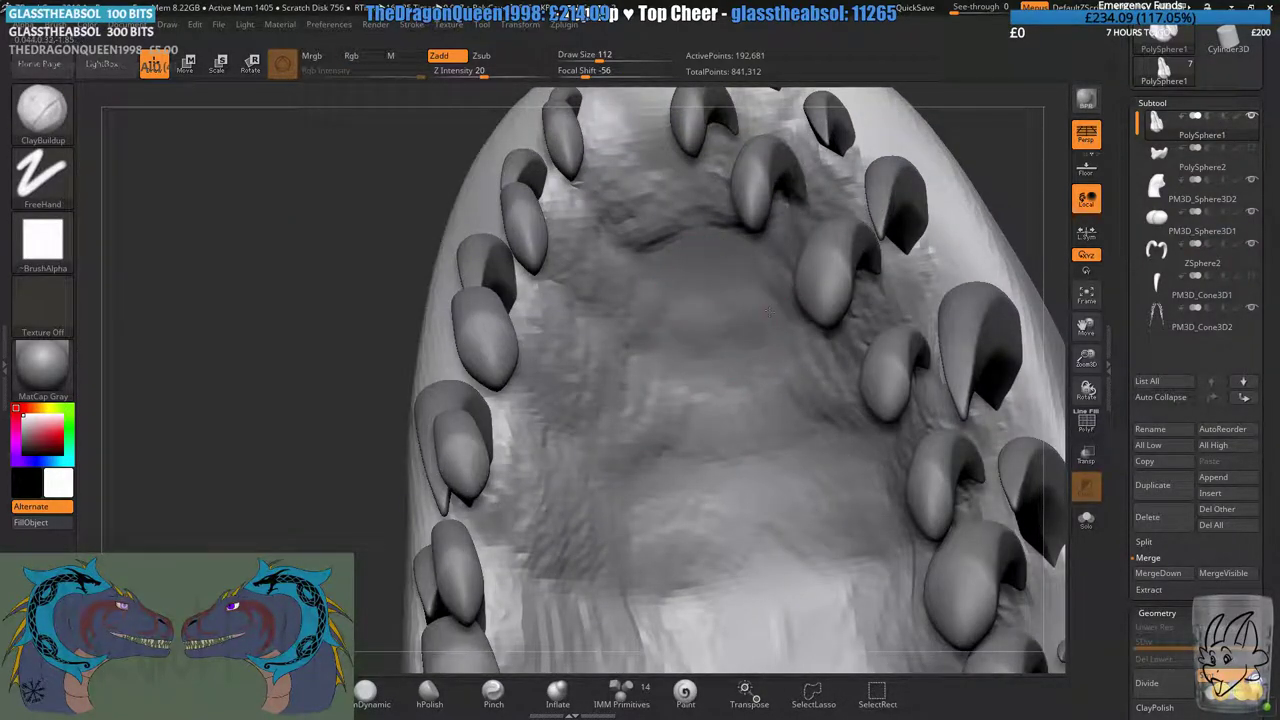
pyautogui.moveTo(714, 254); pyautogui.dragTo(940, 325, button='right')
pyautogui.click(1251, 148)
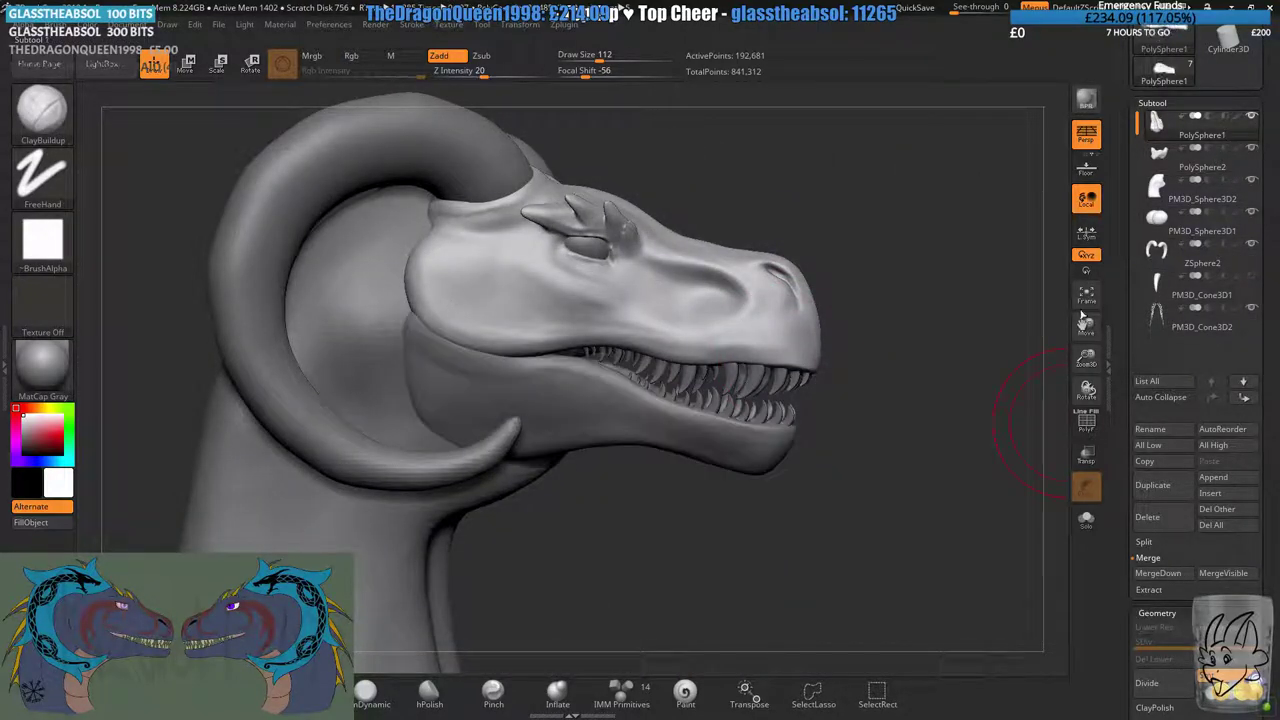
# - Reduce the draw size to 68 and build up the base of the small front brow spike ahead of the eye
pyautogui.keyDown('ctrl'); pyautogui.moveTo(825, 465); pyautogui.dragTo(809, 407, button='right'); pyautogui.keyUp('ctrl')
pyautogui.moveTo(887, 430)
pyautogui.mouseDown(button='right')
pyautogui.moveTo(850, 360)
pyautogui.moveTo(700, 362)
pyautogui.moveTo(887, 438)
pyautogui.mouseUp(button='right')
pyautogui.moveTo(738, 370)
pyautogui.keyDown('alt'); pyautogui.mouseDown(button='right')
pyautogui.moveTo(688, 414)
pyautogui.moveTo(752, 345)
pyautogui.moveTo(728, 379)
pyautogui.moveTo(735, 440)
pyautogui.mouseUp(button='right'); pyautogui.keyUp('alt')
pyautogui.moveTo(600, 61); pyautogui.dragTo(590, 61)
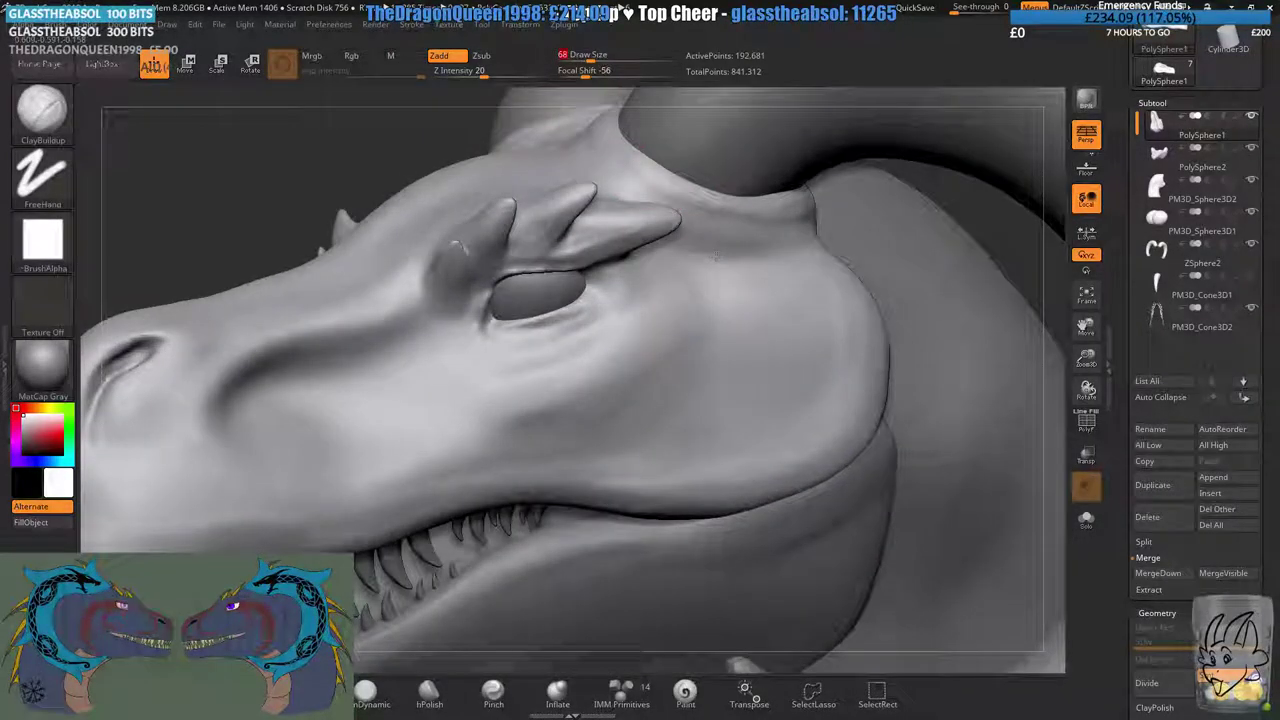
pyautogui.keyDown('ctrl'); pyautogui.moveTo(690, 235); pyautogui.dragTo(712, 280, button='right'); pyautogui.keyUp('ctrl')
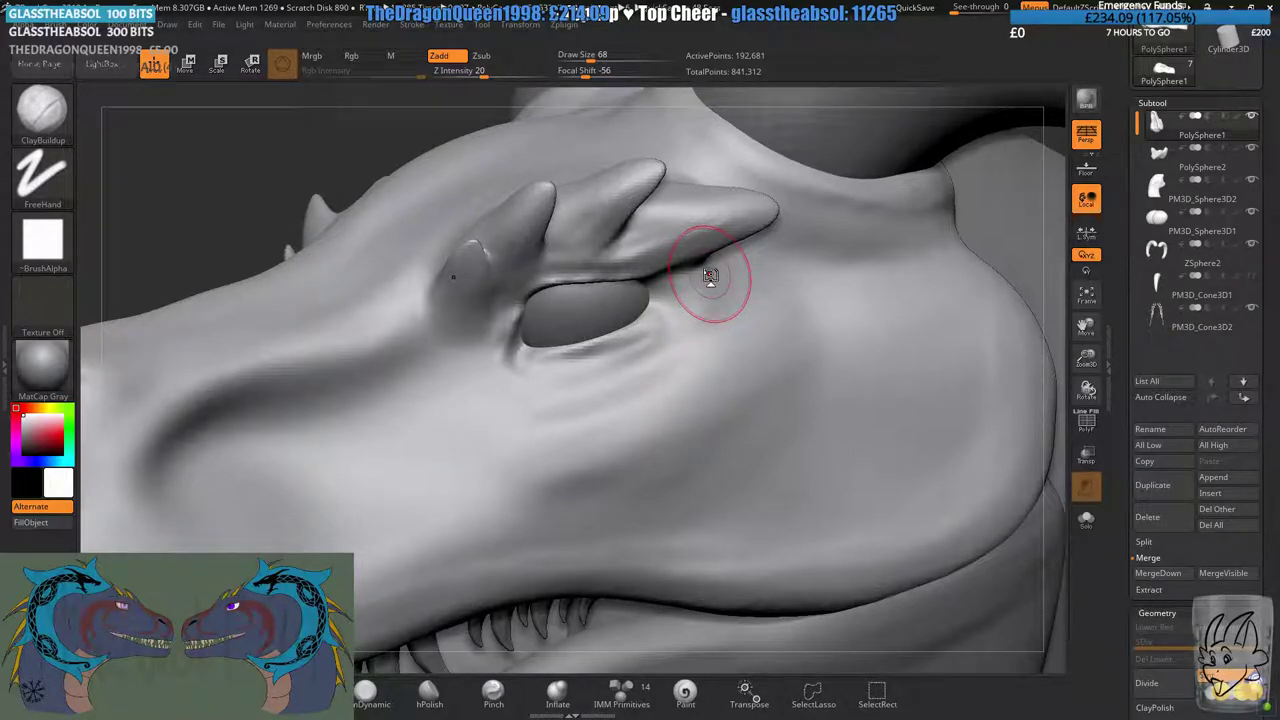
pyautogui.keyDown('alt'); pyautogui.moveTo(512, 368); pyautogui.dragTo(642, 357, button='right'); pyautogui.keyUp('alt')
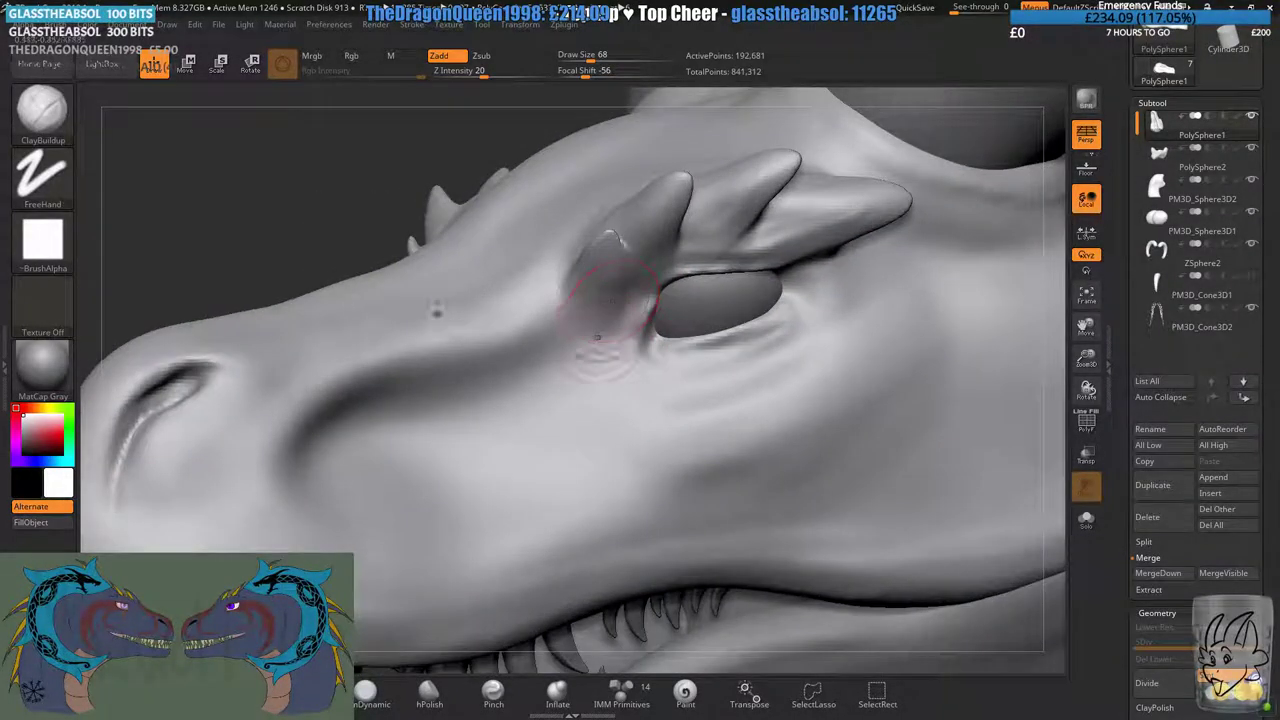
pyautogui.moveTo(557, 346)
pyautogui.mouseDown(button='right')
pyautogui.moveTo(600, 358)
pyautogui.moveTo(604, 410)
pyautogui.mouseUp(button='right')
pyautogui.moveTo(615, 258); pyautogui.dragTo(575, 372)
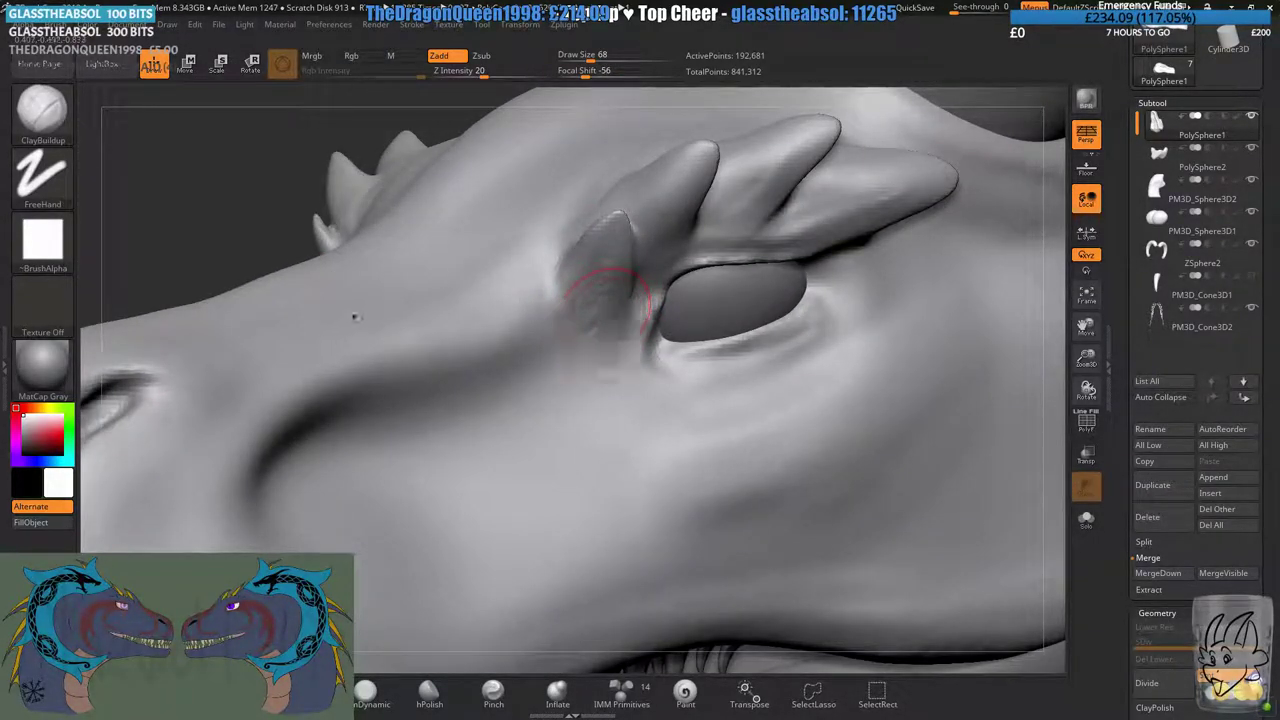
pyautogui.moveTo(604, 322)
pyautogui.mouseDown()
pyautogui.moveTo(594, 346)
pyautogui.moveTo(597, 334)
pyautogui.moveTo(572, 339)
pyautogui.mouseUp()
pyautogui.moveTo(572, 339); pyautogui.dragTo(553, 340, button='right')
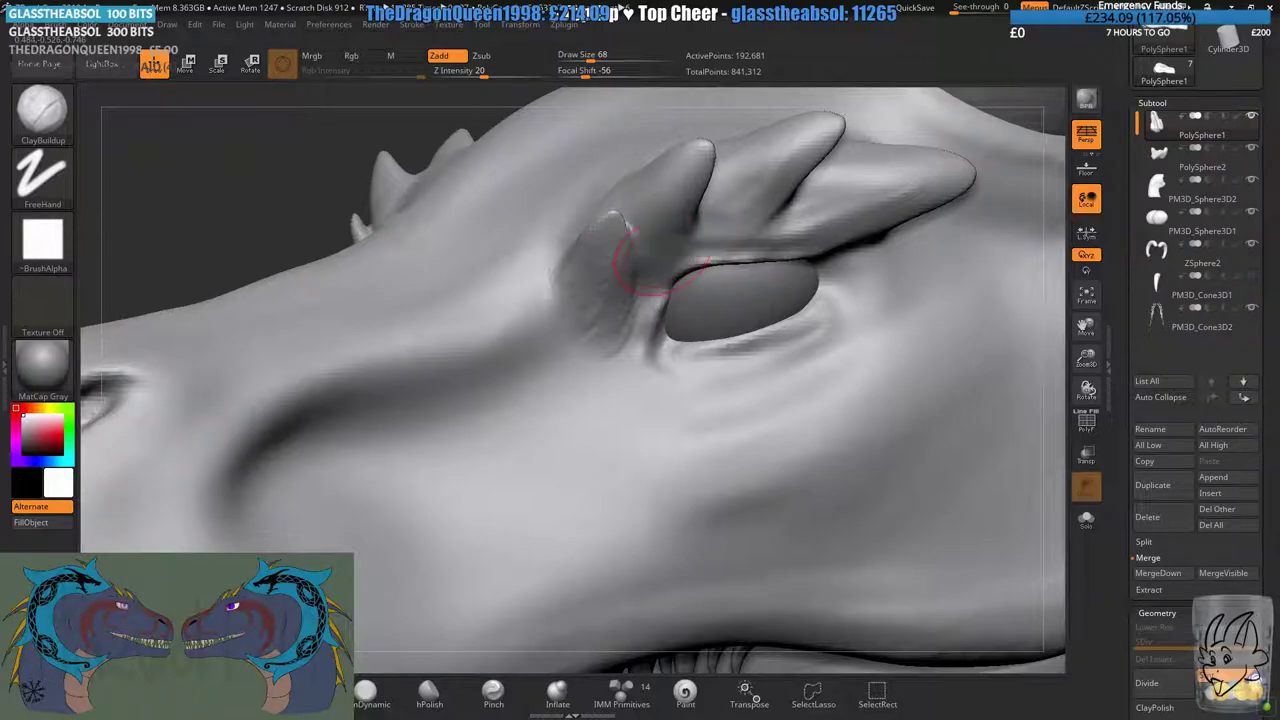
# - Build up the upper surfaces of the larger brow spikes and extend their bases onto the forehead
pyautogui.moveTo(650, 300); pyautogui.dragTo(624, 256, button='right')
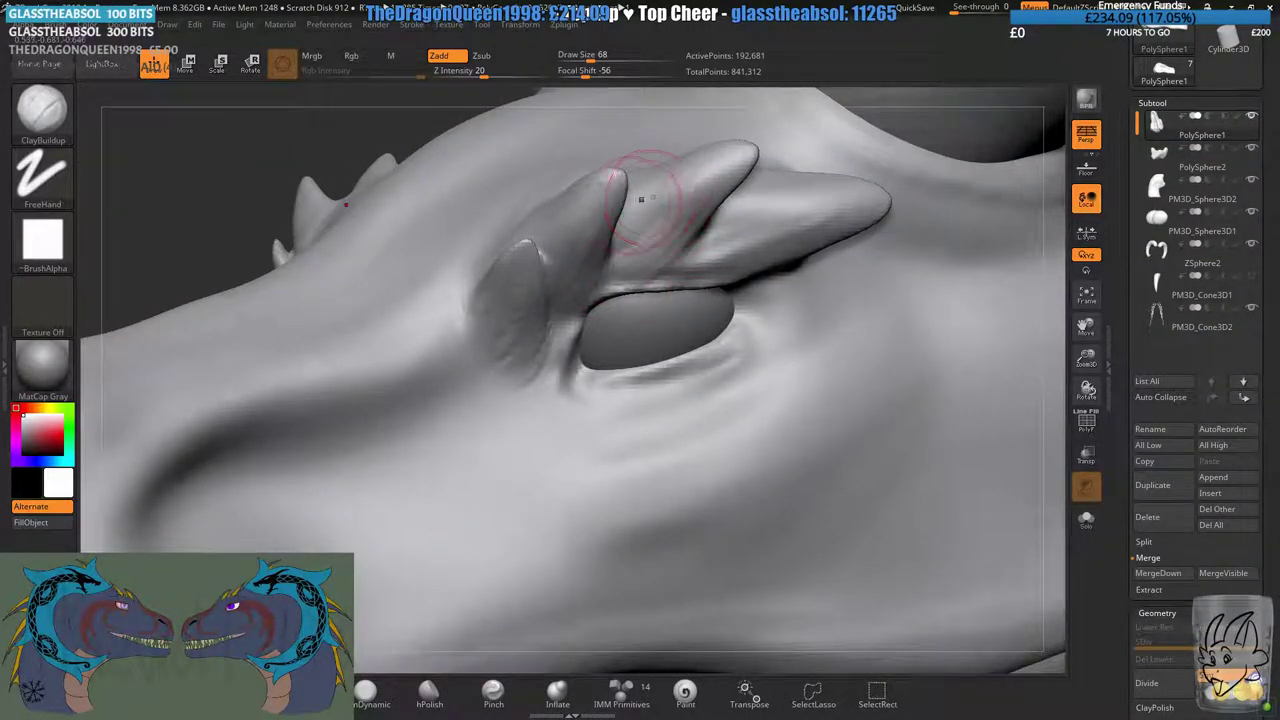
pyautogui.moveTo(625, 205); pyautogui.dragTo(614, 181, button='right')
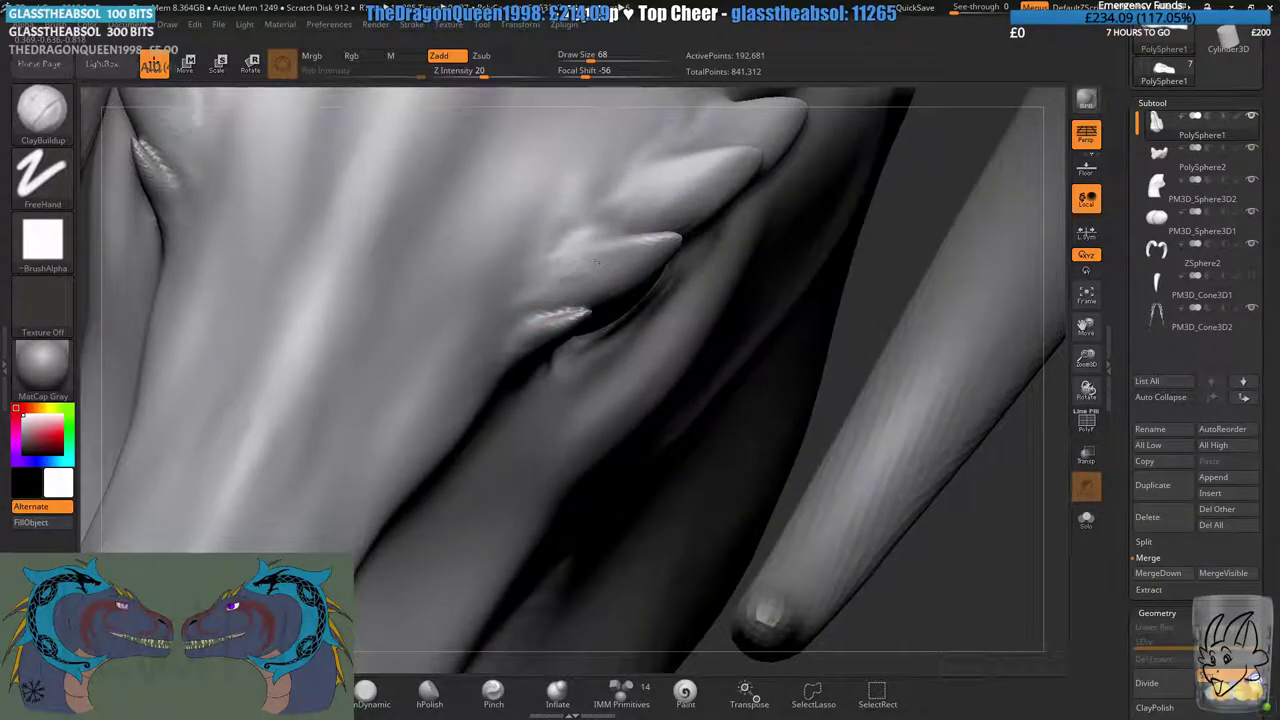
pyautogui.moveTo(503, 258)
pyautogui.mouseDown()
pyautogui.moveTo(590, 263)
pyautogui.moveTo(540, 266)
pyautogui.mouseUp()
pyautogui.keyDown('alt'); pyautogui.moveTo(582, 156); pyautogui.dragTo(600, 332, button='right'); pyautogui.keyUp('alt')
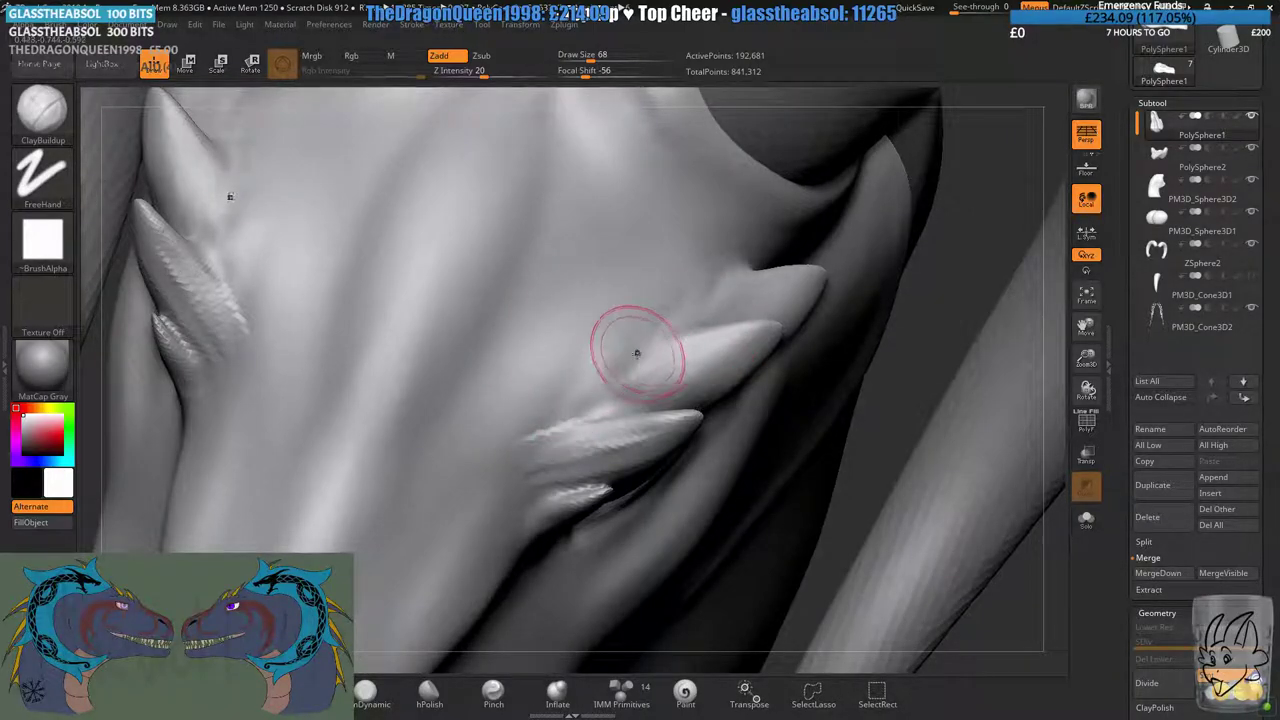
pyautogui.moveTo(630, 373)
pyautogui.mouseDown()
pyautogui.moveTo(728, 352)
pyautogui.moveTo(652, 371)
pyautogui.mouseUp()
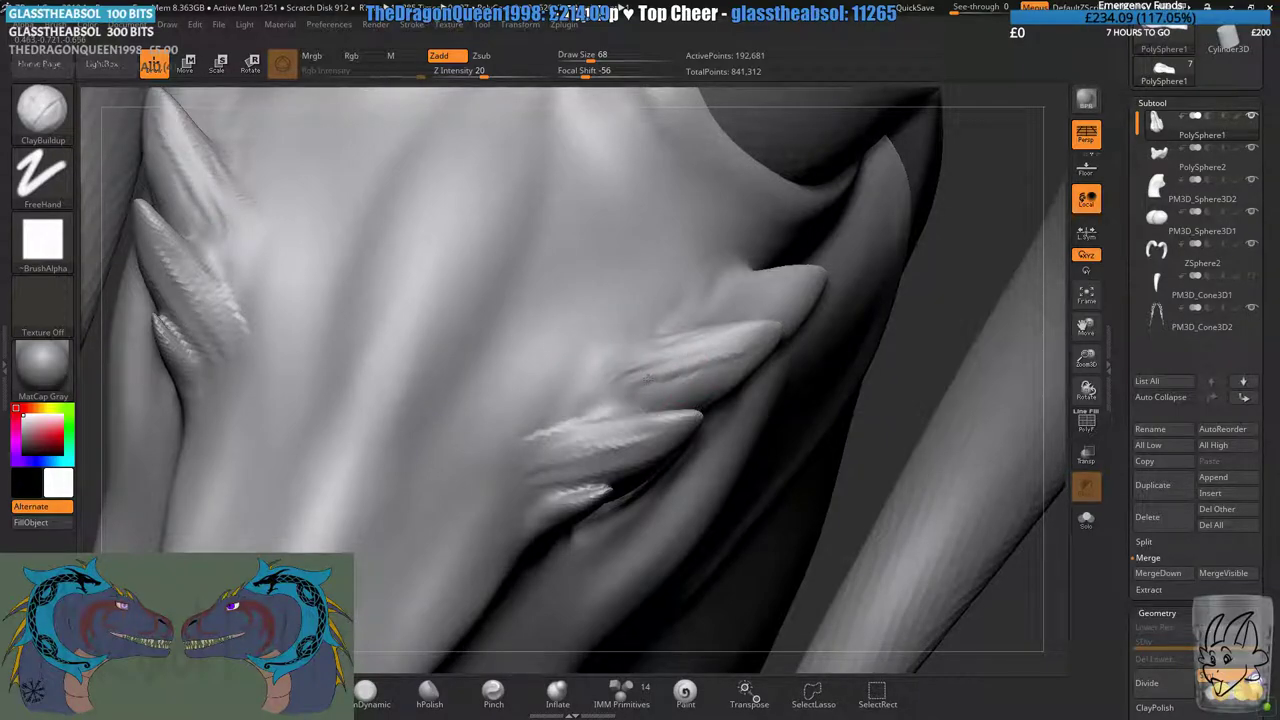
pyautogui.moveTo(738, 350); pyautogui.dragTo(714, 283, button='right')
pyautogui.moveTo(714, 283)
pyautogui.mouseDown()
pyautogui.moveTo(800, 272)
pyautogui.moveTo(657, 294)
pyautogui.moveTo(665, 315)
pyautogui.moveTo(741, 285)
pyautogui.mouseUp()
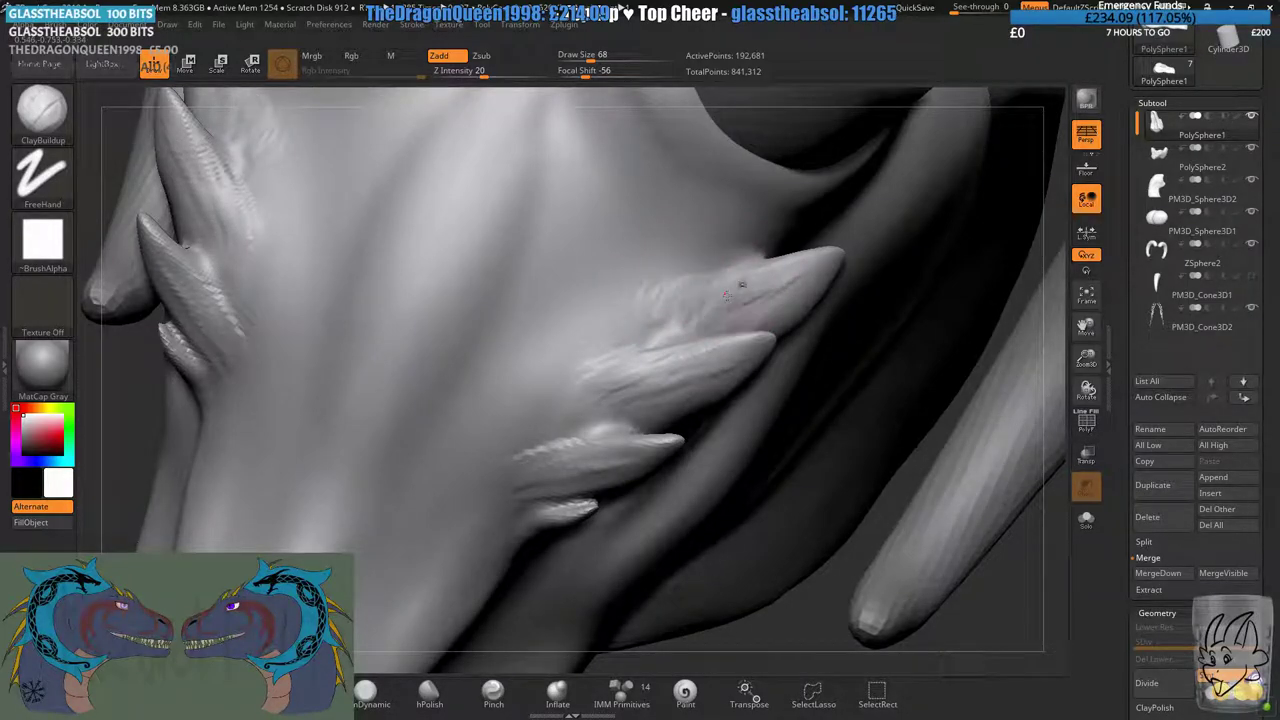
pyautogui.moveTo(804, 262)
pyautogui.mouseDown(button='right')
pyautogui.moveTo(543, 443)
pyautogui.moveTo(570, 345)
pyautogui.mouseUp(button='right')
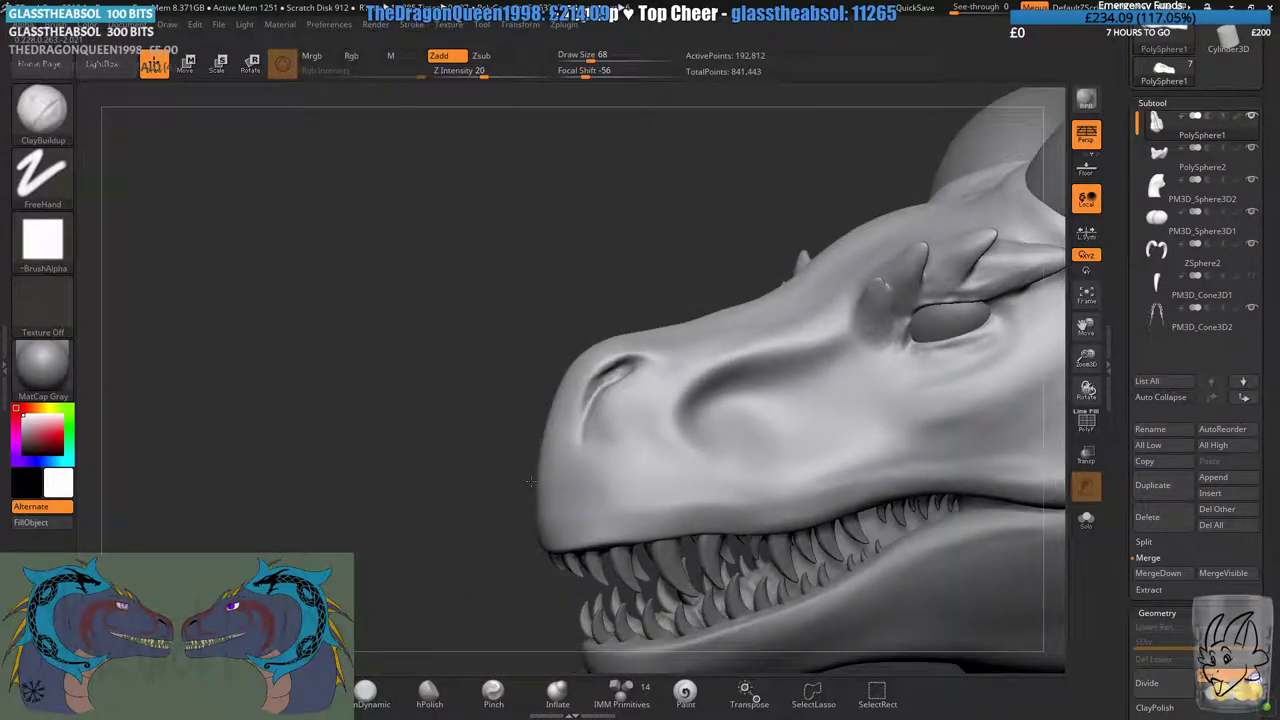
# - Add clay along the upper eyelid beneath the brow spikes and smooth it into the surrounding skin
pyautogui.moveTo(480, 430); pyautogui.dragTo(514, 443, button='right')
pyautogui.moveTo(514, 443); pyautogui.dragTo(516, 459)
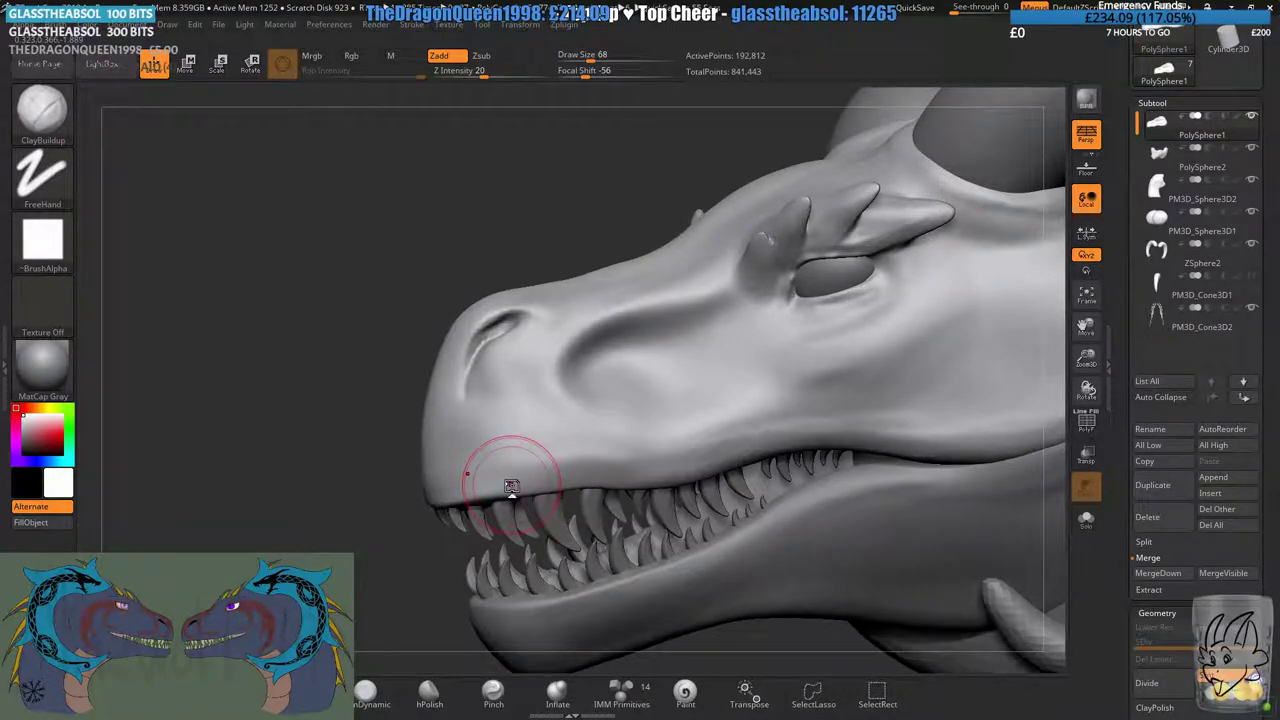
pyautogui.moveTo(638, 226)
pyautogui.keyDown('alt'); pyautogui.mouseDown(button='right')
pyautogui.moveTo(546, 200)
pyautogui.moveTo(634, 257)
pyautogui.moveTo(560, 212)
pyautogui.moveTo(596, 252)
pyautogui.moveTo(748, 243)
pyautogui.moveTo(631, 209)
pyautogui.moveTo(597, 302)
pyautogui.moveTo(588, 268)
pyautogui.mouseUp(button='right'); pyautogui.keyUp('alt')
pyautogui.moveTo(524, 268); pyautogui.dragTo(710, 267)
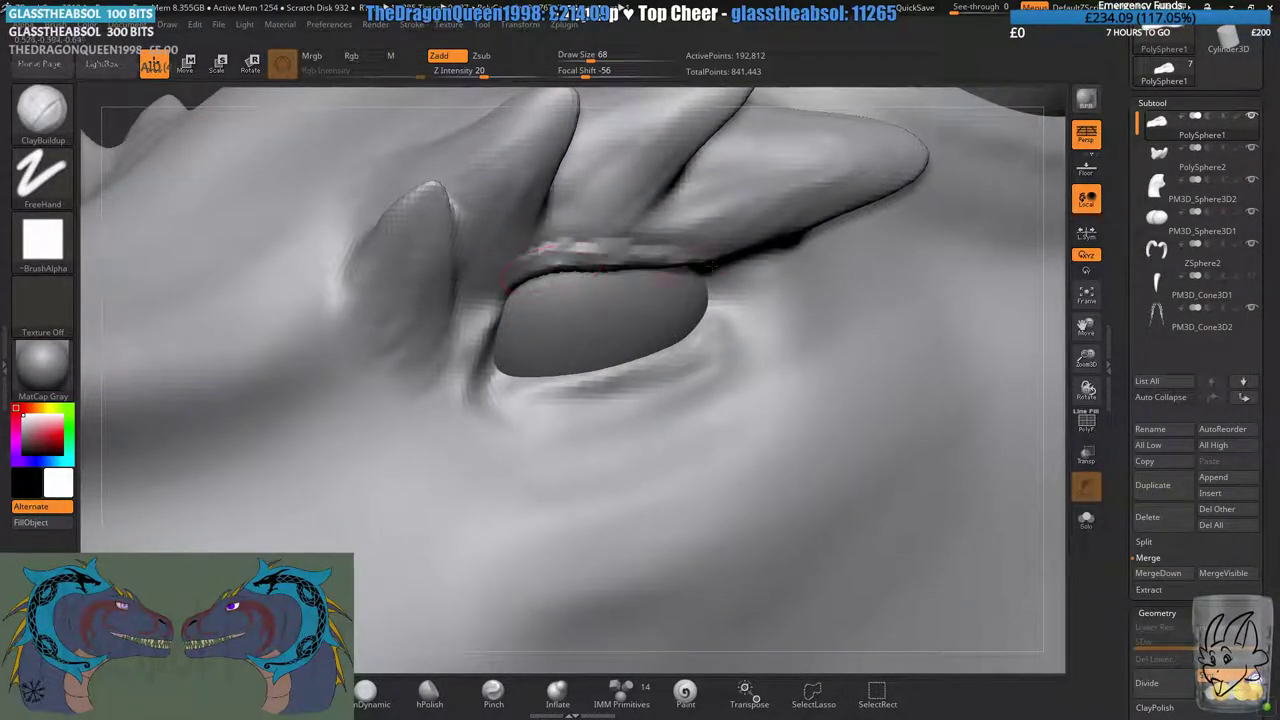
pyautogui.moveTo(705, 254); pyautogui.dragTo(692, 243, button='right')
pyautogui.keyDown('shift'); pyautogui.moveTo(628, 264); pyautogui.dragTo(545, 275); pyautogui.keyUp('shift')
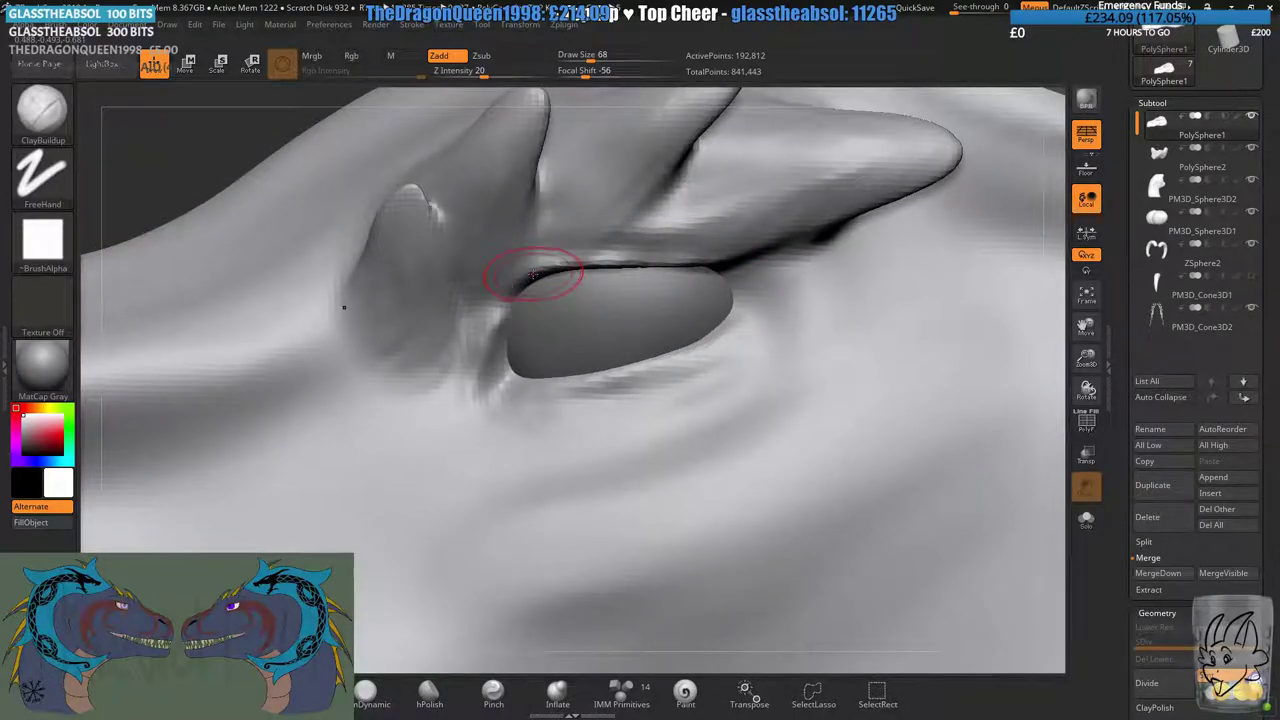
pyautogui.moveTo(696, 256)
pyautogui.mouseDown()
pyautogui.moveTo(533, 262)
pyautogui.moveTo(712, 264)
pyautogui.mouseUp()
# - Sculpt wrinkled folds along the lower eyelid and around the outer corner of the eye
pyautogui.moveTo(572, 388)
pyautogui.mouseDown(button='right')
pyautogui.moveTo(588, 398)
pyautogui.moveTo(568, 398)
pyautogui.mouseUp(button='right')
pyautogui.moveTo(541, 378)
pyautogui.mouseDown()
pyautogui.moveTo(620, 380)
pyautogui.moveTo(695, 315)
pyautogui.mouseUp()
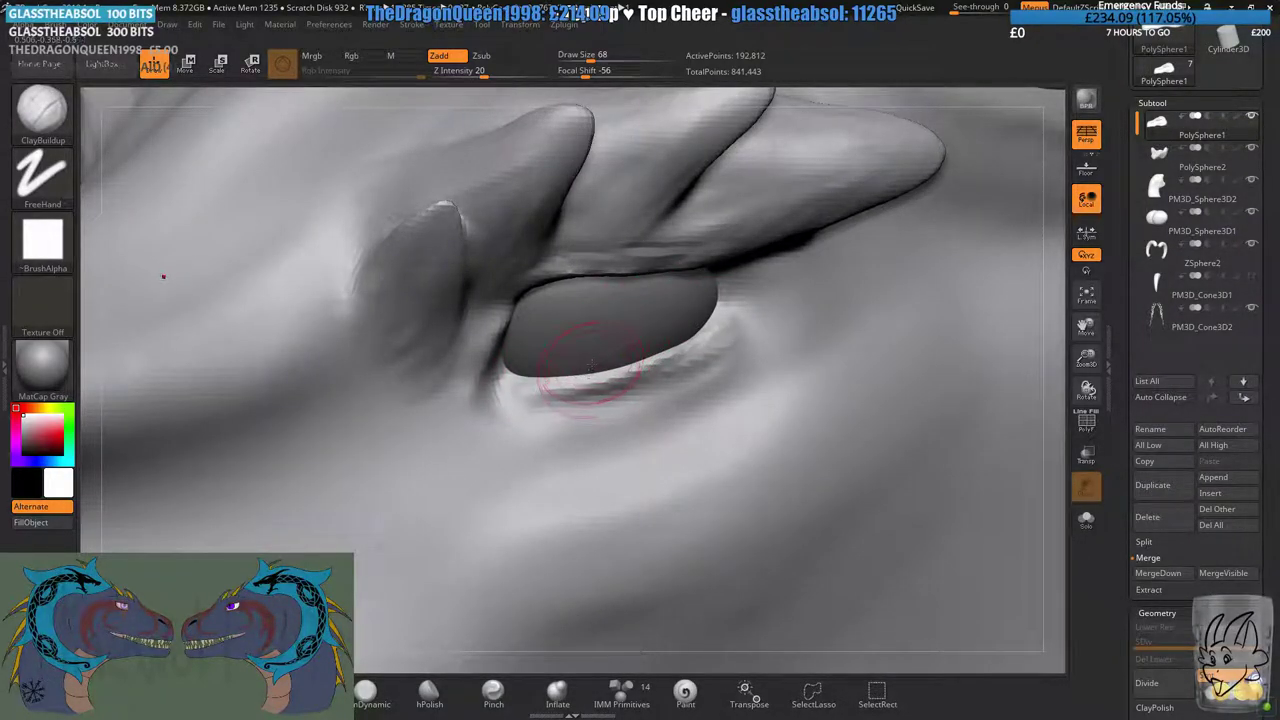
pyautogui.moveTo(590, 365)
pyautogui.mouseDown()
pyautogui.moveTo(507, 376)
pyautogui.moveTo(543, 404)
pyautogui.moveTo(535, 425)
pyautogui.moveTo(588, 392)
pyautogui.mouseUp()
pyautogui.moveTo(633, 408); pyautogui.dragTo(543, 406, button='right')
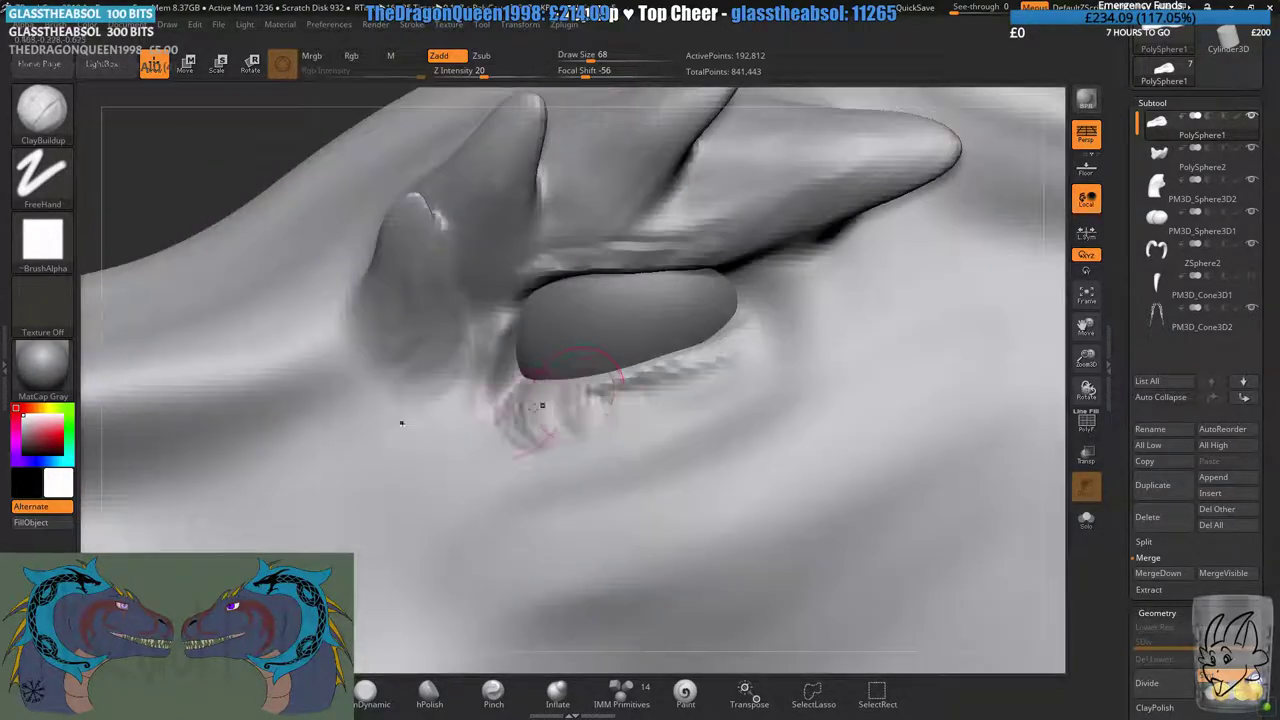
pyautogui.moveTo(634, 411); pyautogui.dragTo(590, 407)
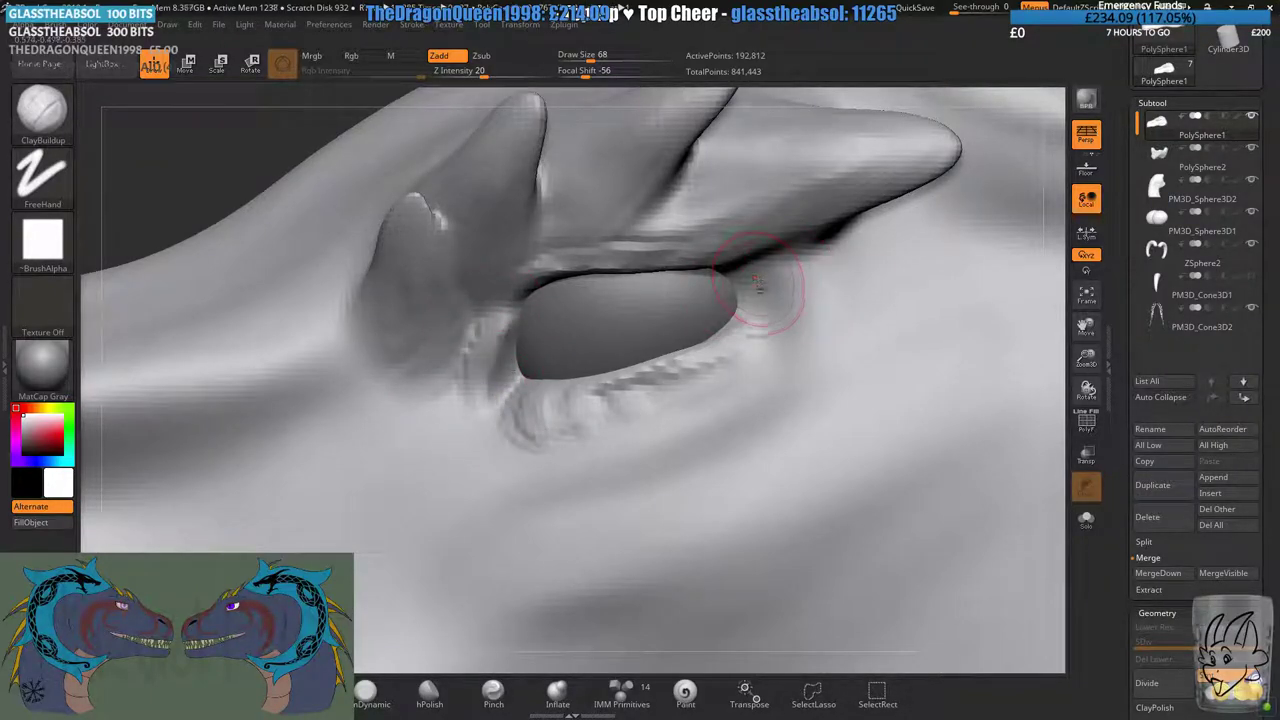
pyautogui.moveTo(763, 288)
pyautogui.mouseDown()
pyautogui.moveTo(732, 277)
pyautogui.moveTo(797, 280)
pyautogui.moveTo(786, 360)
pyautogui.mouseUp()
pyautogui.moveTo(803, 260); pyautogui.dragTo(792, 362)
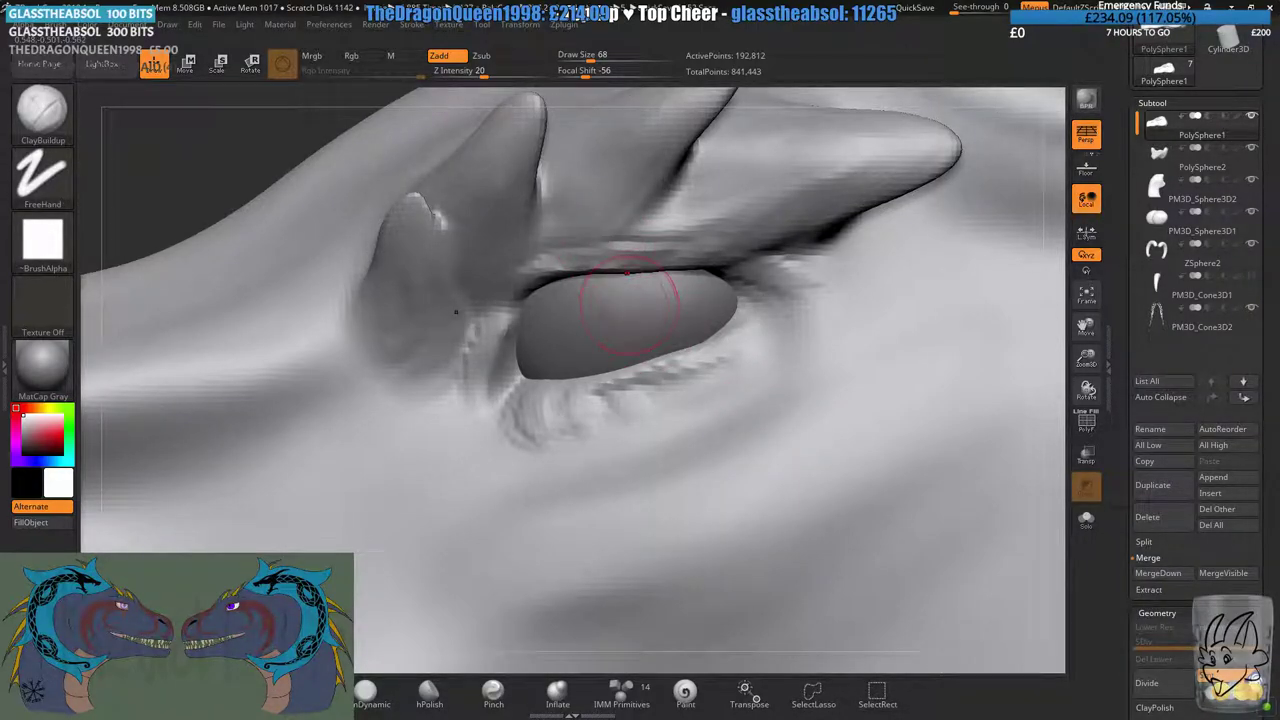
# - Raise the draw size to 101, add broader skin folds beyond both eye corners, and remesh the head
pyautogui.moveTo(591, 60); pyautogui.dragTo(598, 60)
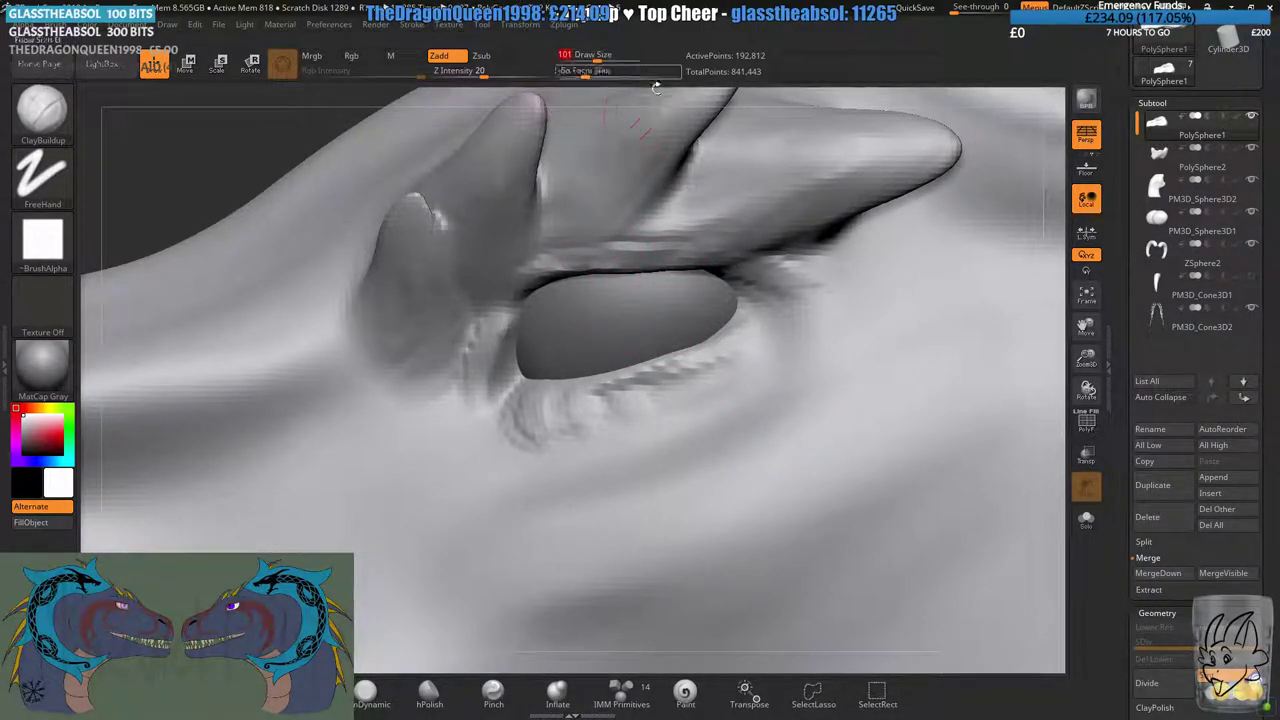
pyautogui.moveTo(788, 276)
pyautogui.mouseDown()
pyautogui.moveTo(854, 284)
pyautogui.moveTo(846, 266)
pyautogui.moveTo(776, 274)
pyautogui.mouseUp()
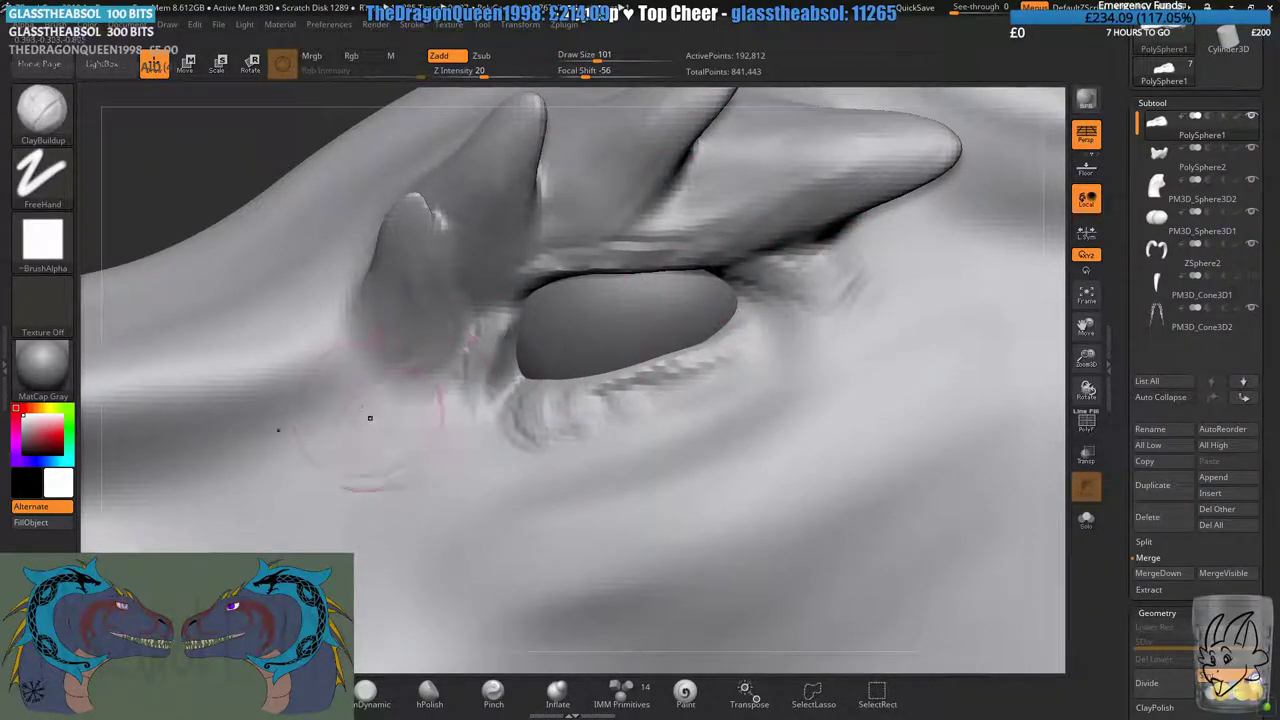
pyautogui.moveTo(370, 418)
pyautogui.mouseDown()
pyautogui.moveTo(421, 444)
pyautogui.moveTo(467, 383)
pyautogui.mouseUp()
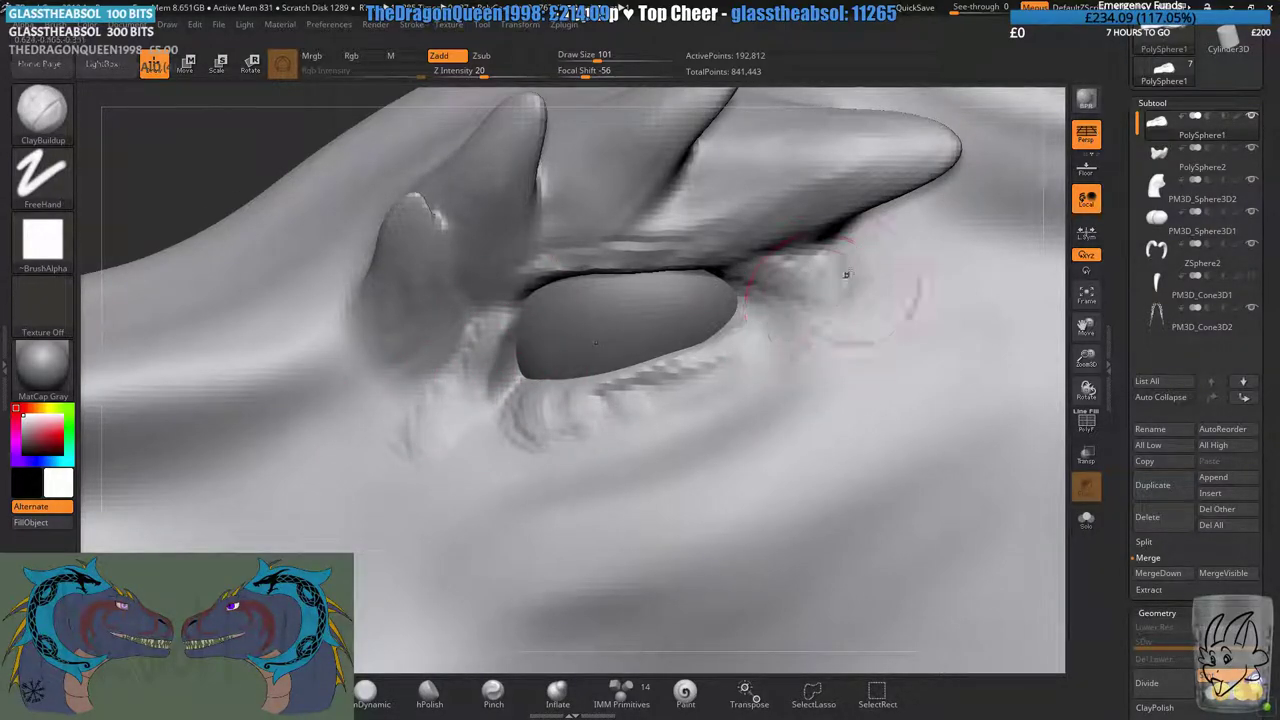
pyautogui.moveTo(848, 278); pyautogui.dragTo(869, 264)
pyautogui.keyDown('ctrl'); pyautogui.moveTo(729, 389); pyautogui.dragTo(629, 440, button='right'); pyautogui.keyUp('ctrl')
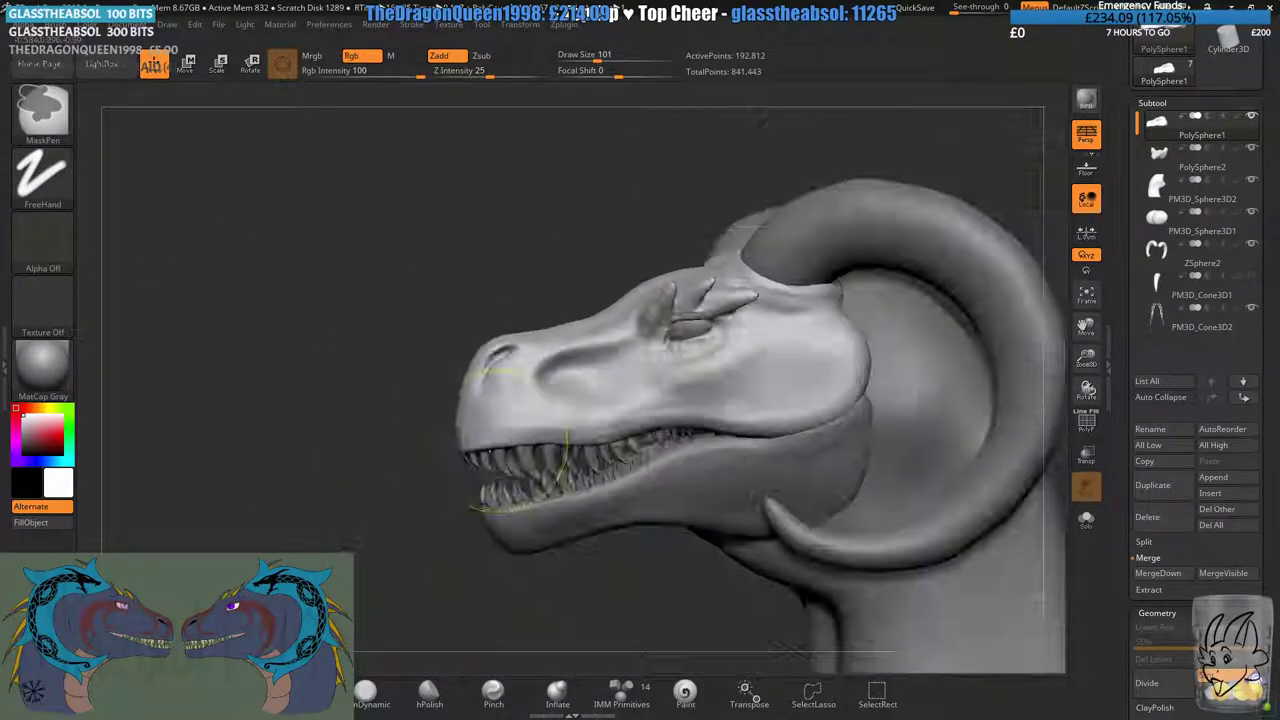
pyautogui.keyDown('ctrl'); pyautogui.moveTo(268, 466); pyautogui.dragTo(303, 516); pyautogui.keyUp('ctrl')
# - Reduce the draw size to 37 and refine the inner rim of the nostril
pyautogui.keyDown('ctrl'); pyautogui.moveTo(642, 354); pyautogui.dragTo(646, 436, button='right'); pyautogui.keyUp('ctrl')
pyautogui.moveTo(600, 400); pyautogui.dragTo(556, 372, button='right')
pyautogui.moveTo(500, 340)
pyautogui.mouseDown(button='right')
pyautogui.moveTo(672, 295)
pyautogui.moveTo(551, 371)
pyautogui.moveTo(690, 350)
pyautogui.mouseUp(button='right')
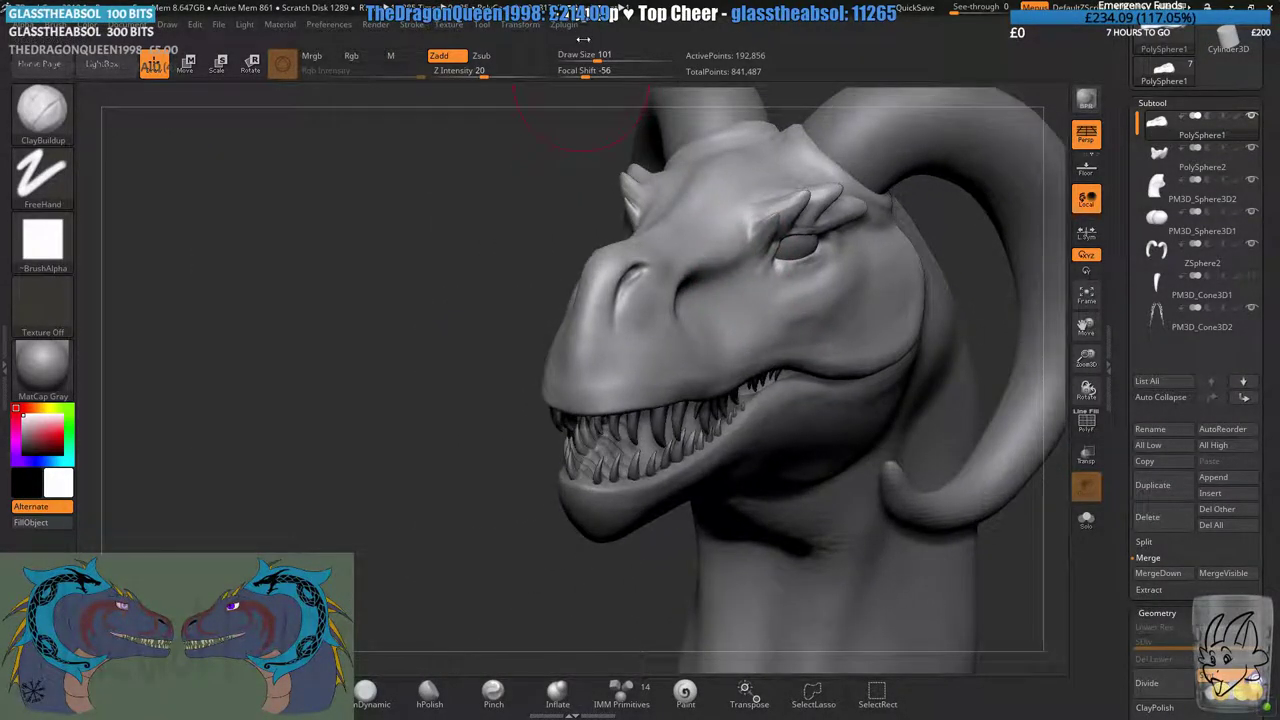
pyautogui.moveTo(597, 59); pyautogui.dragTo(582, 59)
pyautogui.keyDown('ctrl'); pyautogui.moveTo(541, 300); pyautogui.dragTo(546, 400, button='right'); pyautogui.keyUp('ctrl')
pyautogui.moveTo(570, 392); pyautogui.dragTo(632, 340, button='right')
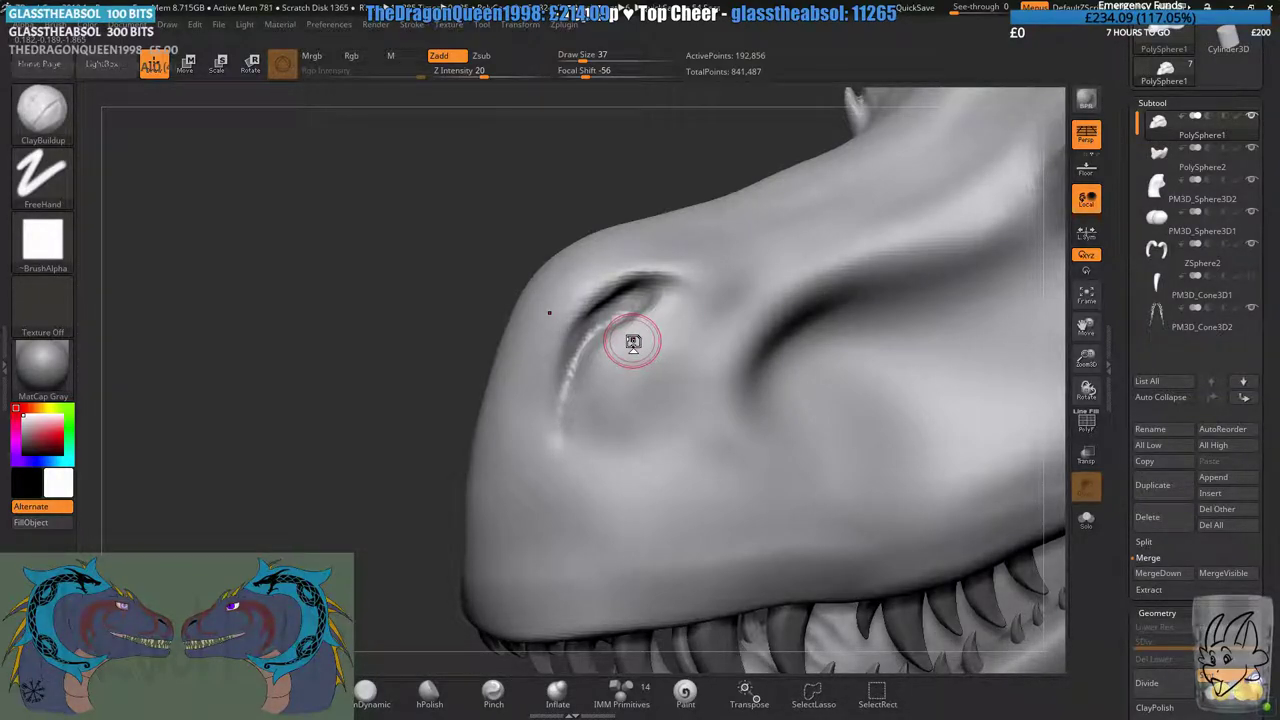
pyautogui.moveTo(571, 288); pyautogui.dragTo(605, 276)
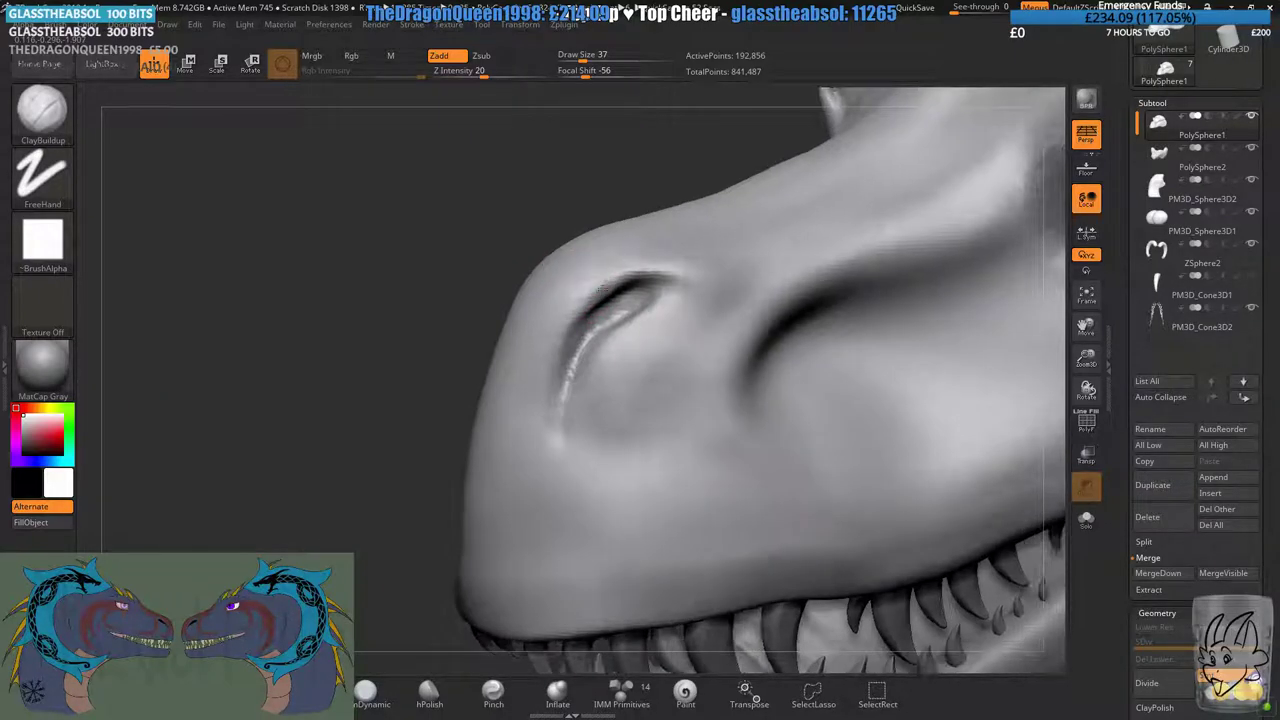
# - Set the draw size to 62, build up a raised outer rim around the nostril's front edge, and remesh the head
pyautogui.moveTo(584, 57); pyautogui.dragTo(591, 58)
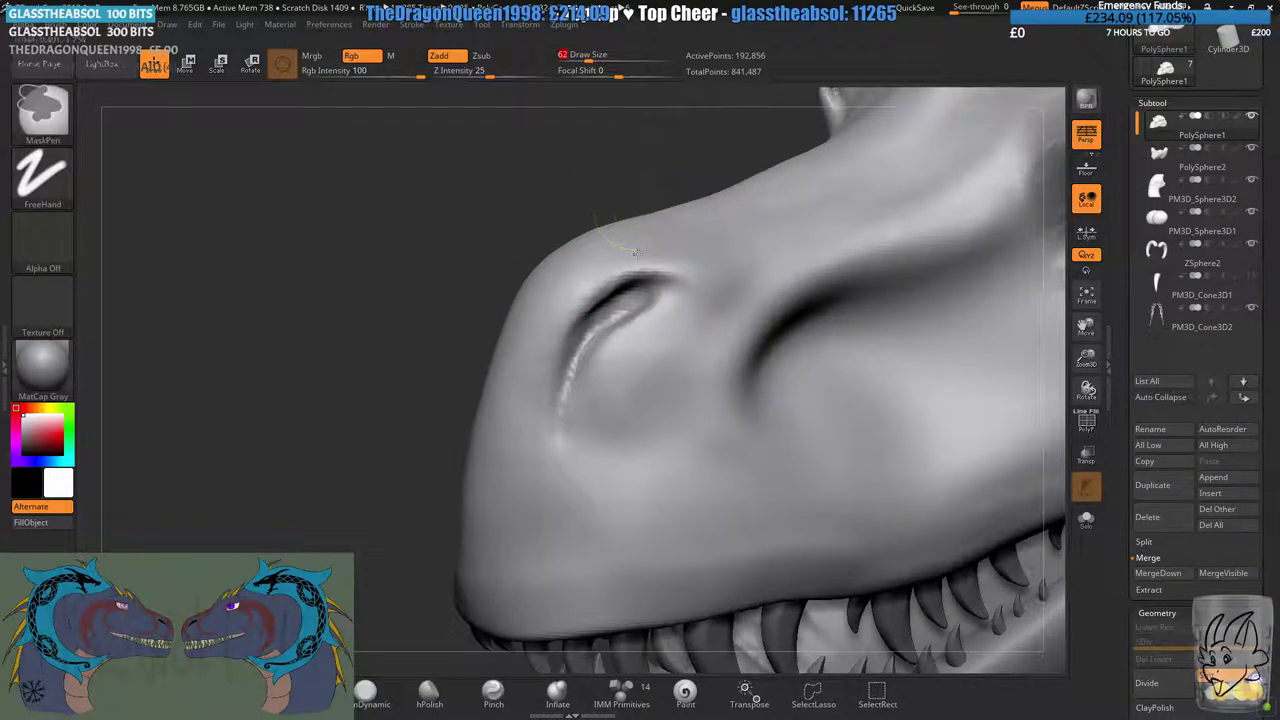
pyautogui.keyDown('ctrl'); pyautogui.moveTo(634, 249); pyautogui.dragTo(626, 282, button='right'); pyautogui.keyUp('ctrl')
pyautogui.moveTo(594, 277)
pyautogui.mouseDown()
pyautogui.moveTo(520, 407)
pyautogui.moveTo(527, 459)
pyautogui.mouseUp()
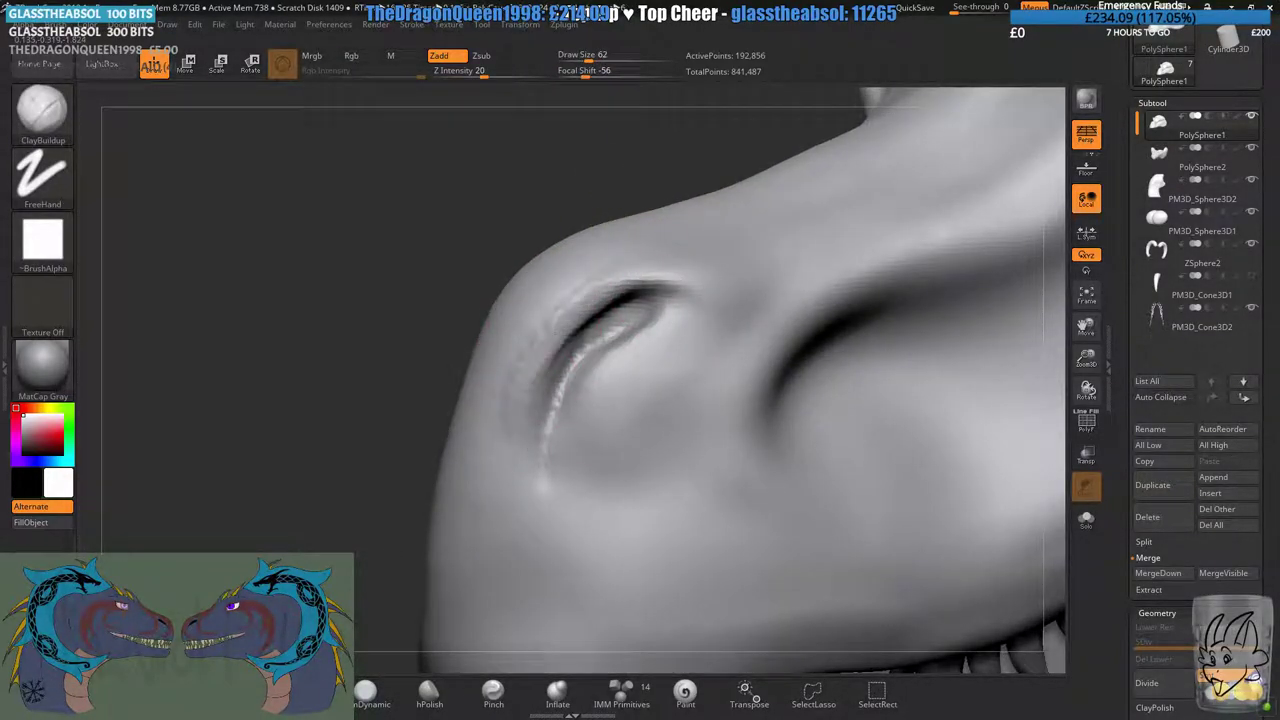
pyautogui.moveTo(640, 270)
pyautogui.mouseDown()
pyautogui.moveTo(594, 288)
pyautogui.moveTo(525, 357)
pyautogui.mouseUp()
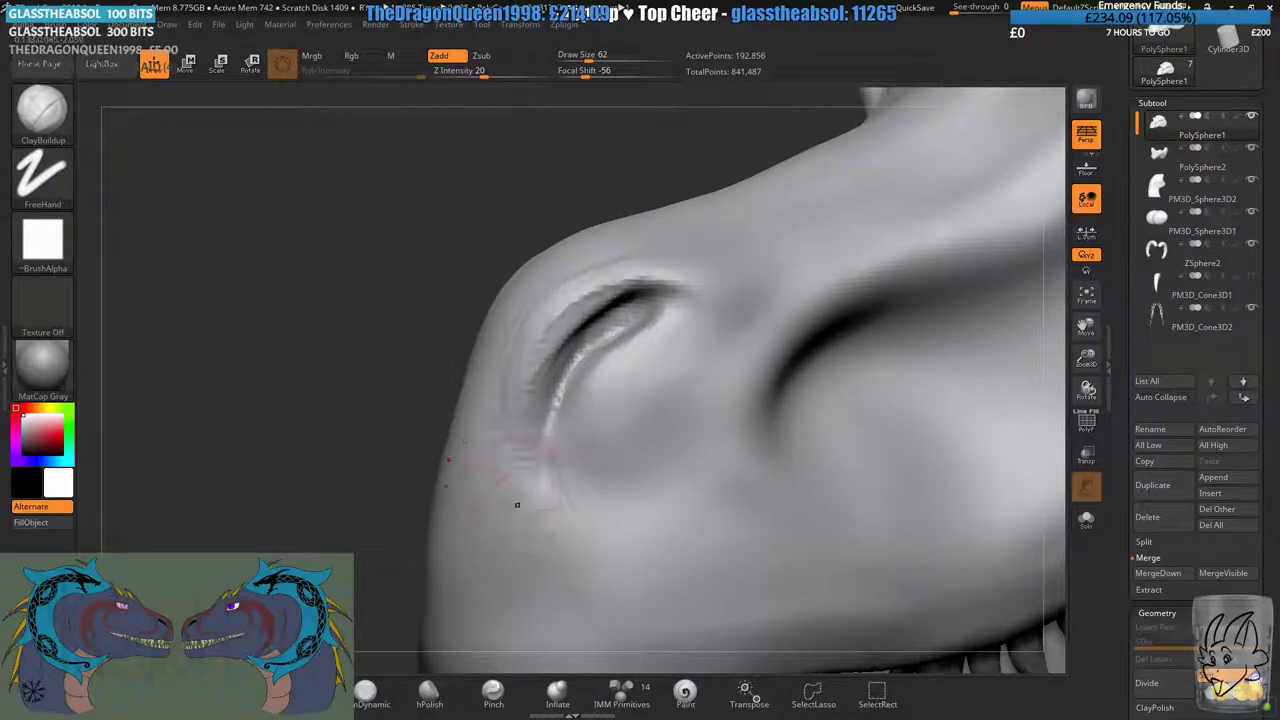
pyautogui.keyDown('ctrl'); pyautogui.moveTo(277, 377); pyautogui.dragTo(354, 479); pyautogui.keyUp('ctrl')
pyautogui.moveTo(420, 410); pyautogui.dragTo(534, 363, button='right')
pyautogui.moveTo(590, 310); pyautogui.dragTo(537, 323, button='right')
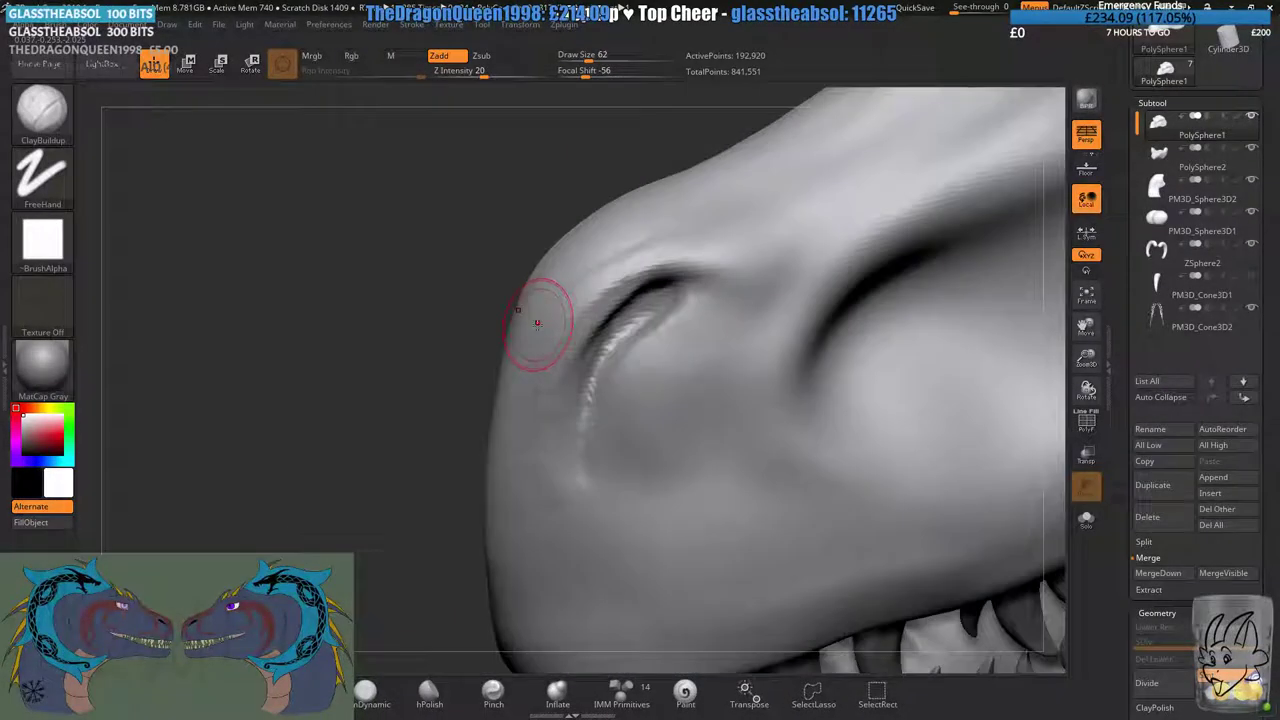
# - Extend the raised rim over the nostril's upper and rear edges, smooth the area beside it, and remesh the head
pyautogui.moveTo(652, 260); pyautogui.dragTo(557, 345)
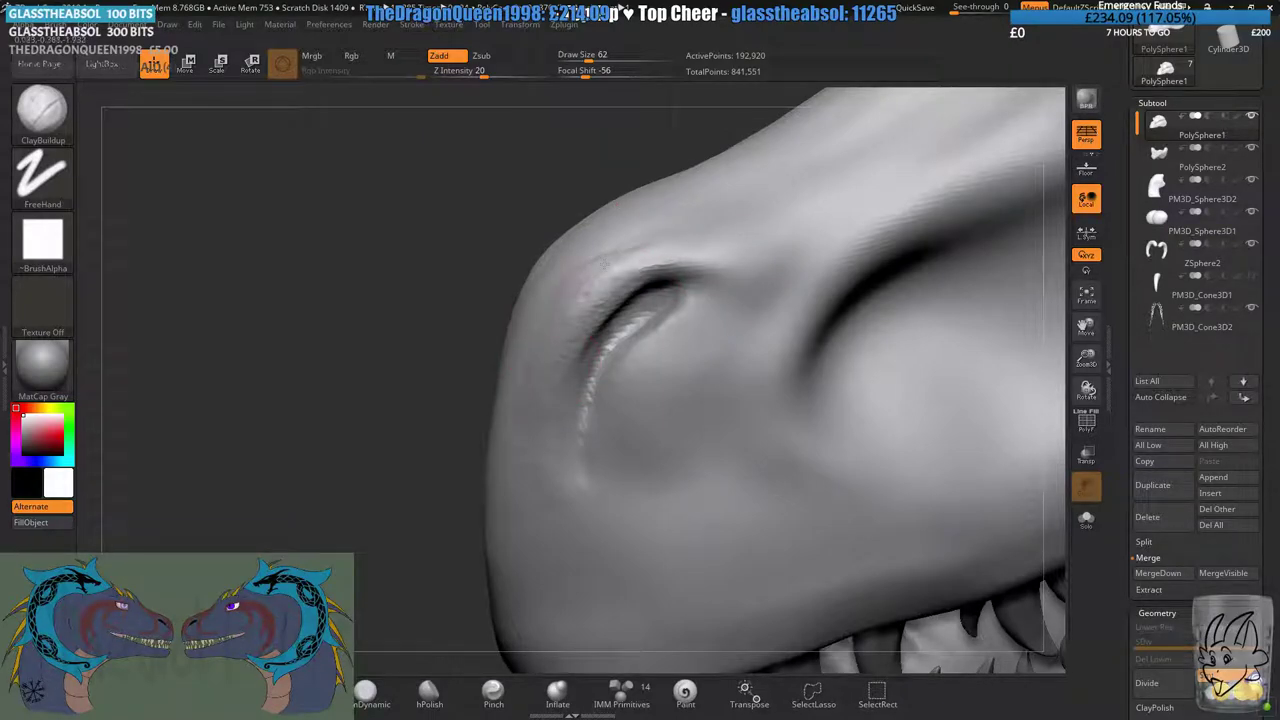
pyautogui.moveTo(706, 283)
pyautogui.mouseDown()
pyautogui.moveTo(650, 270)
pyautogui.moveTo(690, 262)
pyautogui.moveTo(726, 229)
pyautogui.mouseUp()
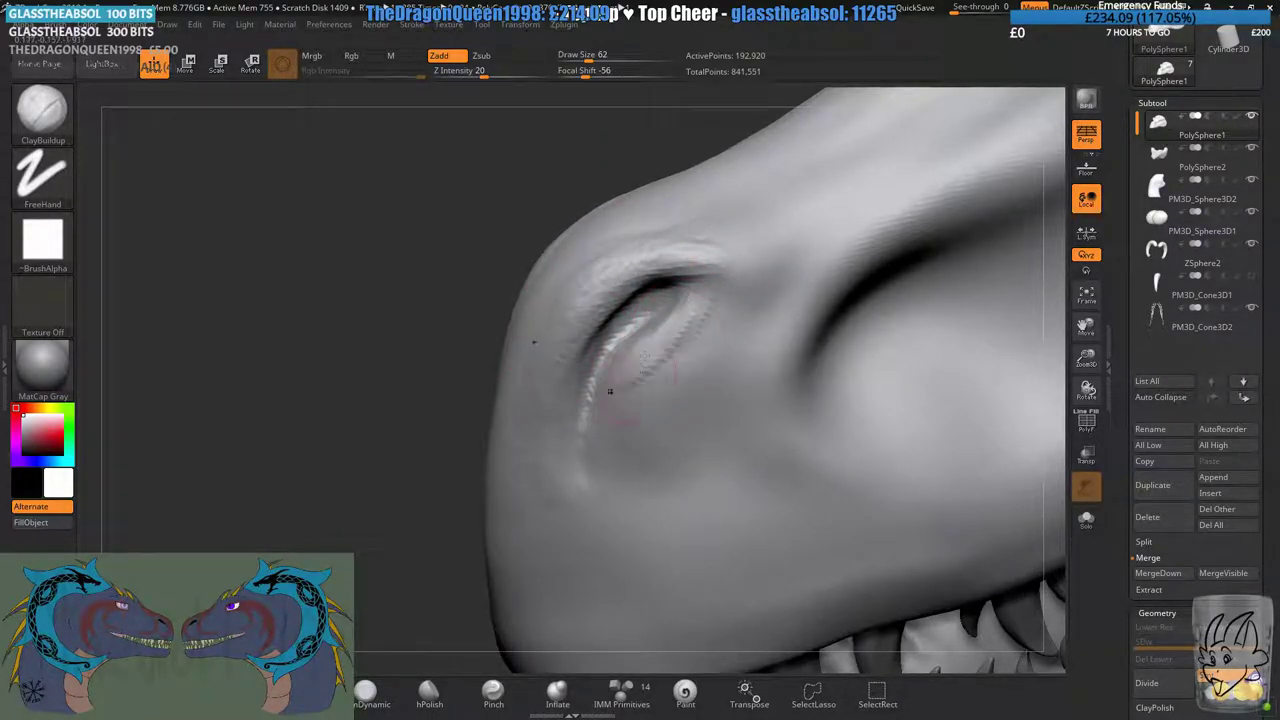
pyautogui.keyDown('ctrl'); pyautogui.moveTo(317, 436); pyautogui.dragTo(374, 509); pyautogui.keyUp('ctrl')
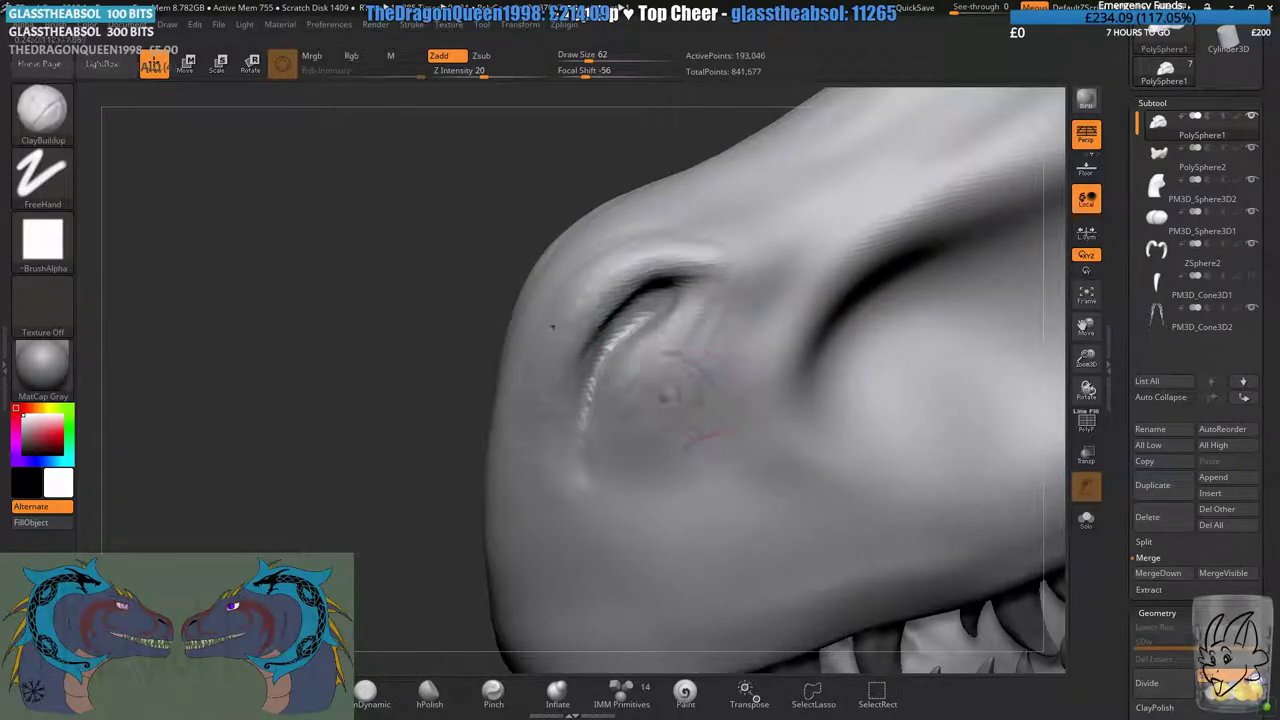
pyautogui.keyDown('shift'); pyautogui.moveTo(668, 392); pyautogui.dragTo(640, 400); pyautogui.keyUp('shift')
pyautogui.keyDown('ctrl'); pyautogui.moveTo(600, 480); pyautogui.dragTo(560, 400, button='right'); pyautogui.keyUp('ctrl')
pyautogui.keyDown('ctrl'); pyautogui.moveTo(340, 457); pyautogui.dragTo(437, 513); pyautogui.keyUp('ctrl')
pyautogui.moveTo(437, 513)
pyautogui.keyDown('ctrl'); pyautogui.mouseDown(button='right')
pyautogui.moveTo(430, 450)
pyautogui.moveTo(510, 390)
pyautogui.moveTo(540, 440)
pyautogui.mouseUp(button='right'); pyautogui.keyUp('ctrl')
pyautogui.moveTo(515, 445)
pyautogui.mouseDown()
pyautogui.moveTo(570, 423)
pyautogui.moveTo(618, 359)
pyautogui.moveTo(608, 385)
pyautogui.moveTo(550, 335)
pyautogui.moveTo(571, 283)
pyautogui.mouseUp()
pyautogui.press('shift')
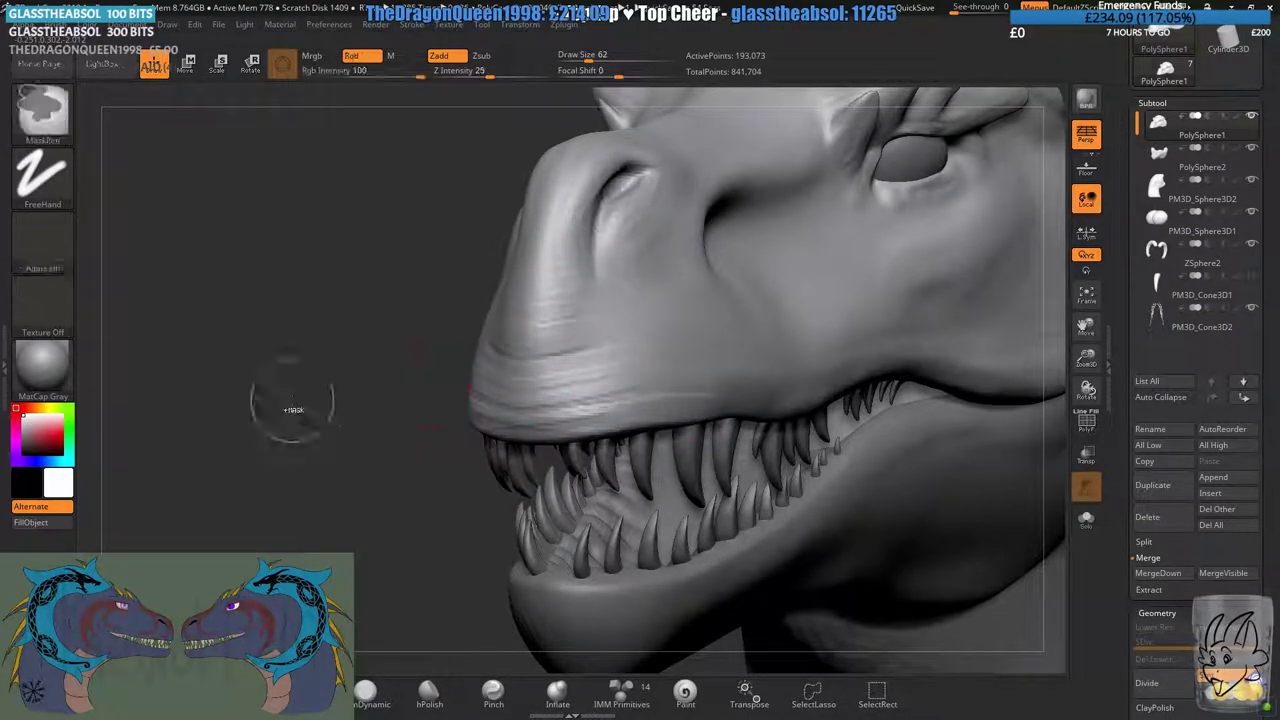
# - Sculpt horizontal skin folds along the front and side of the upper lip and remesh the head
pyautogui.moveTo(430, 400); pyautogui.dragTo(350, 385)
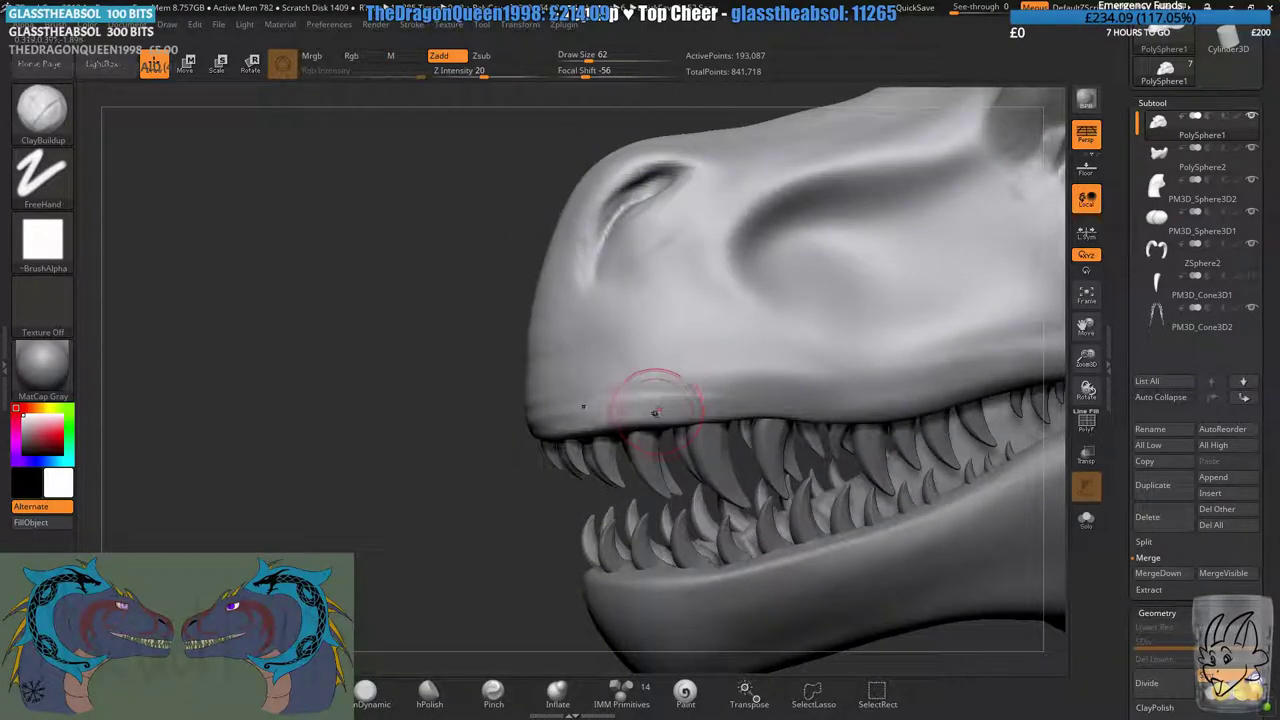
pyautogui.moveTo(654, 414)
pyautogui.mouseDown()
pyautogui.moveTo(657, 391)
pyautogui.moveTo(635, 380)
pyautogui.mouseUp()
pyautogui.moveTo(634, 380); pyautogui.dragTo(595, 390, button='right')
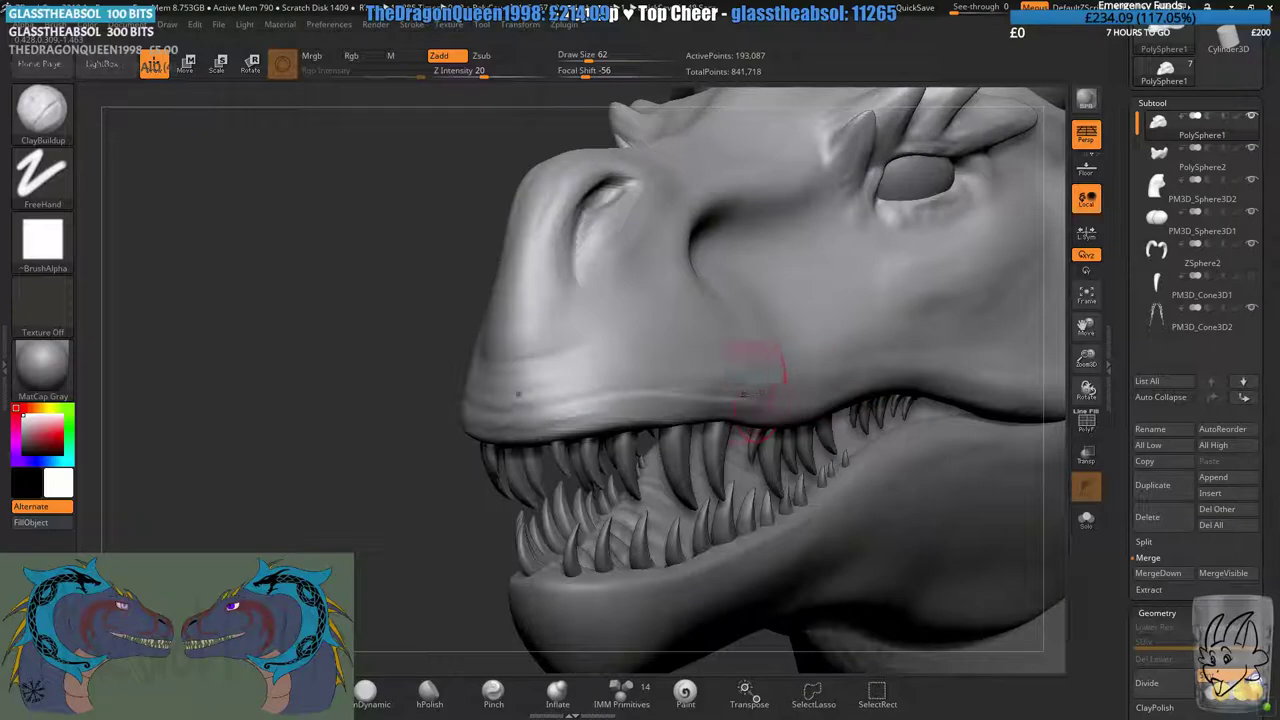
pyautogui.keyDown('ctrl'); pyautogui.moveTo(274, 541); pyautogui.dragTo(329, 469); pyautogui.keyUp('ctrl')
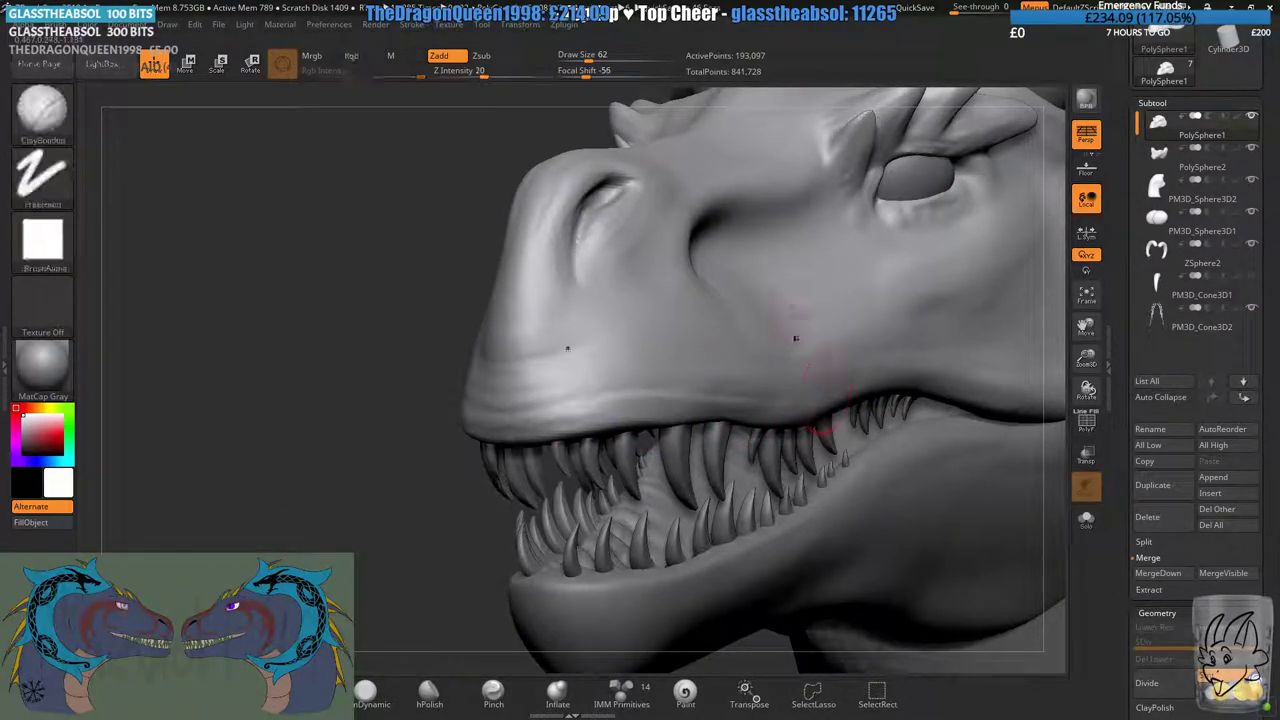
pyautogui.moveTo(794, 337)
pyautogui.mouseDown(button='right')
pyautogui.moveTo(763, 283)
pyautogui.moveTo(784, 287)
pyautogui.moveTo(608, 350)
pyautogui.mouseUp(button='right')
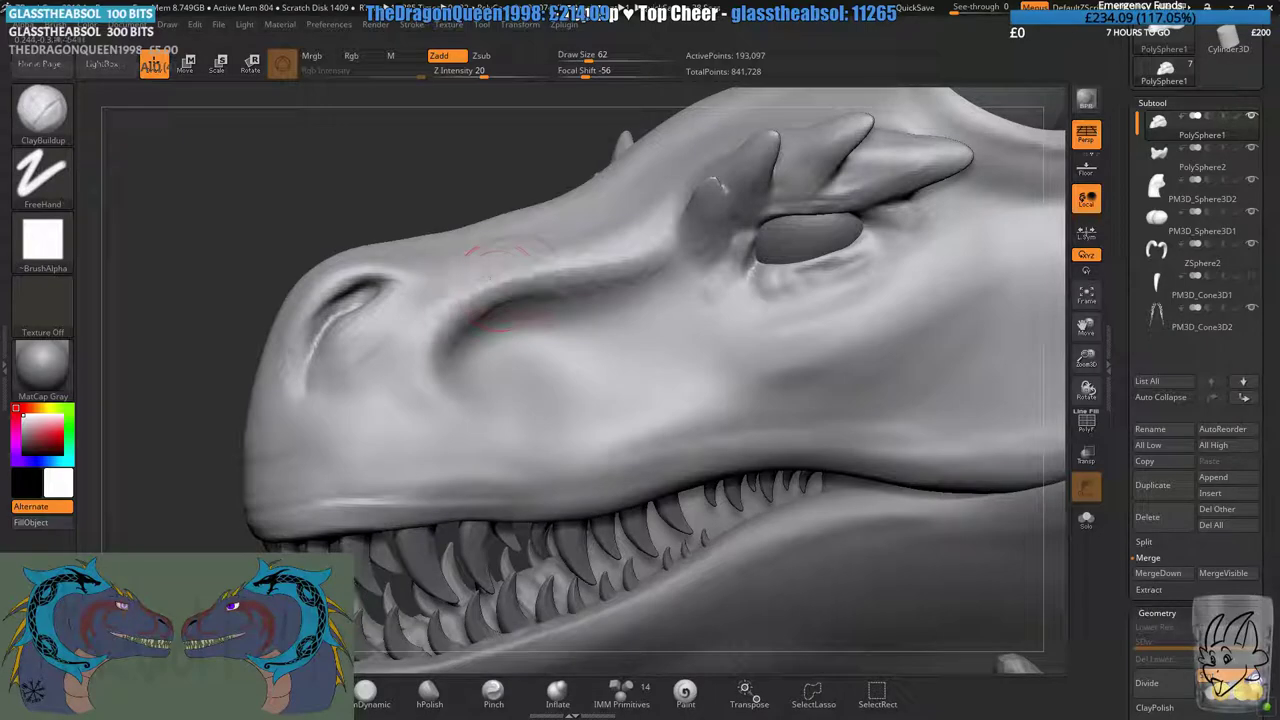
pyautogui.keyDown('ctrl'); pyautogui.moveTo(377, 163); pyautogui.dragTo(402, 202); pyautogui.keyUp('ctrl')
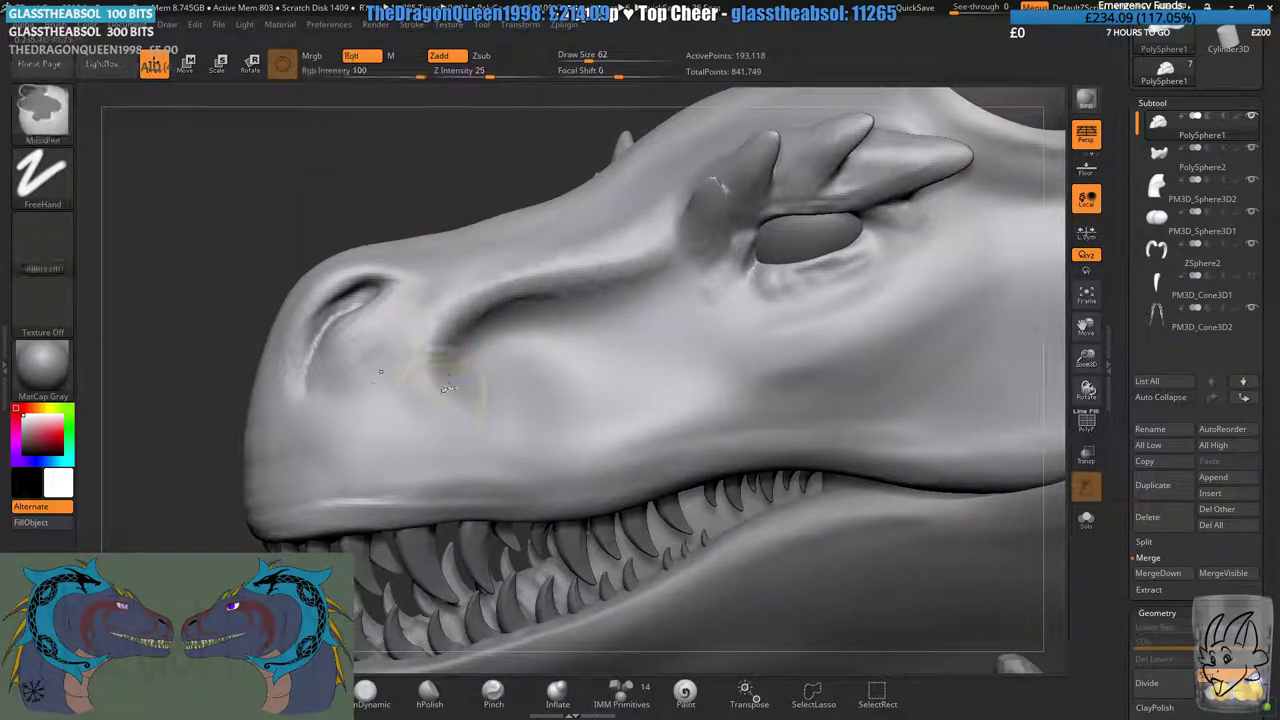
# - Sculpt curved wrinkles around the bases of the large horns, running down onto the forehead behind the brow spikes
pyautogui.moveTo(441, 366)
pyautogui.keyDown('ctrl'); pyautogui.mouseDown(button='right')
pyautogui.moveTo(442, 340)
pyautogui.moveTo(483, 392)
pyautogui.mouseUp(button='right'); pyautogui.keyUp('ctrl')
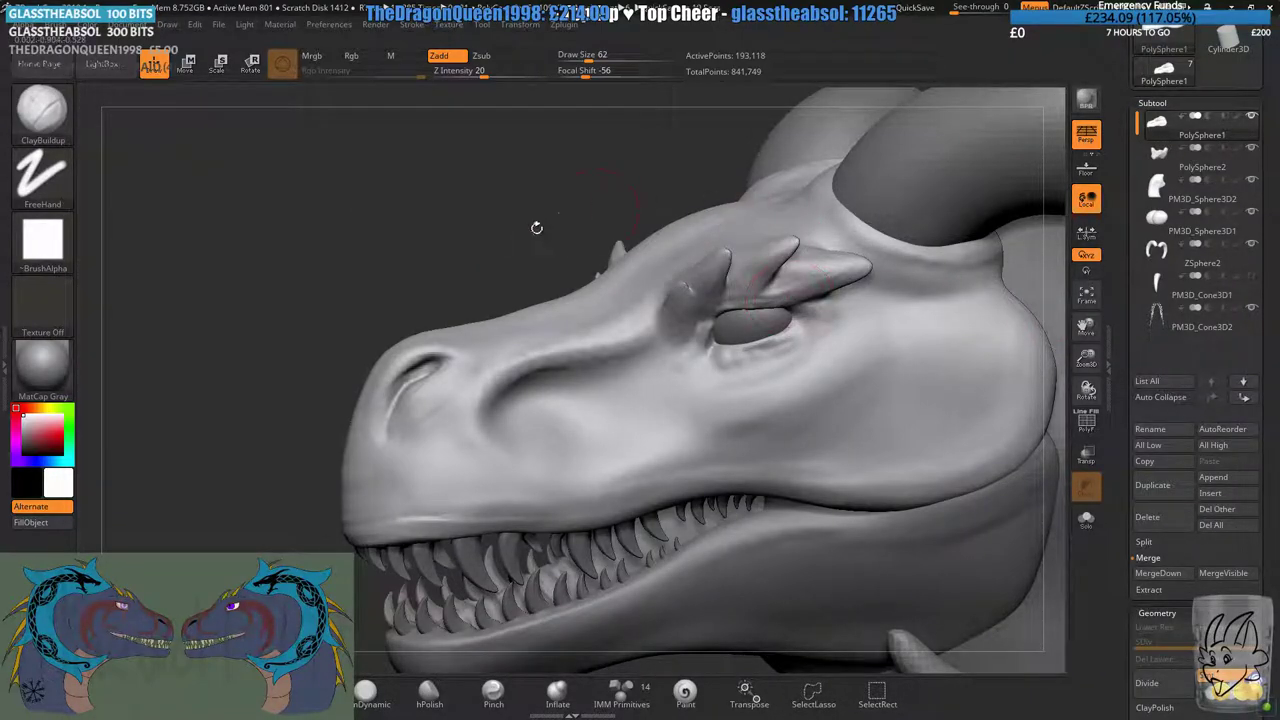
pyautogui.keyDown('alt'); pyautogui.moveTo(561, 412); pyautogui.dragTo(526, 270, button='right'); pyautogui.keyUp('alt')
pyautogui.moveTo(618, 289)
pyautogui.mouseDown(button='right')
pyautogui.moveTo(486, 300)
pyautogui.moveTo(600, 280)
pyautogui.mouseUp(button='right')
pyautogui.moveTo(680, 271)
pyautogui.keyDown('alt'); pyautogui.mouseDown(button='right')
pyautogui.moveTo(629, 273)
pyautogui.moveTo(650, 335)
pyautogui.mouseUp(button='right'); pyautogui.keyUp('alt')
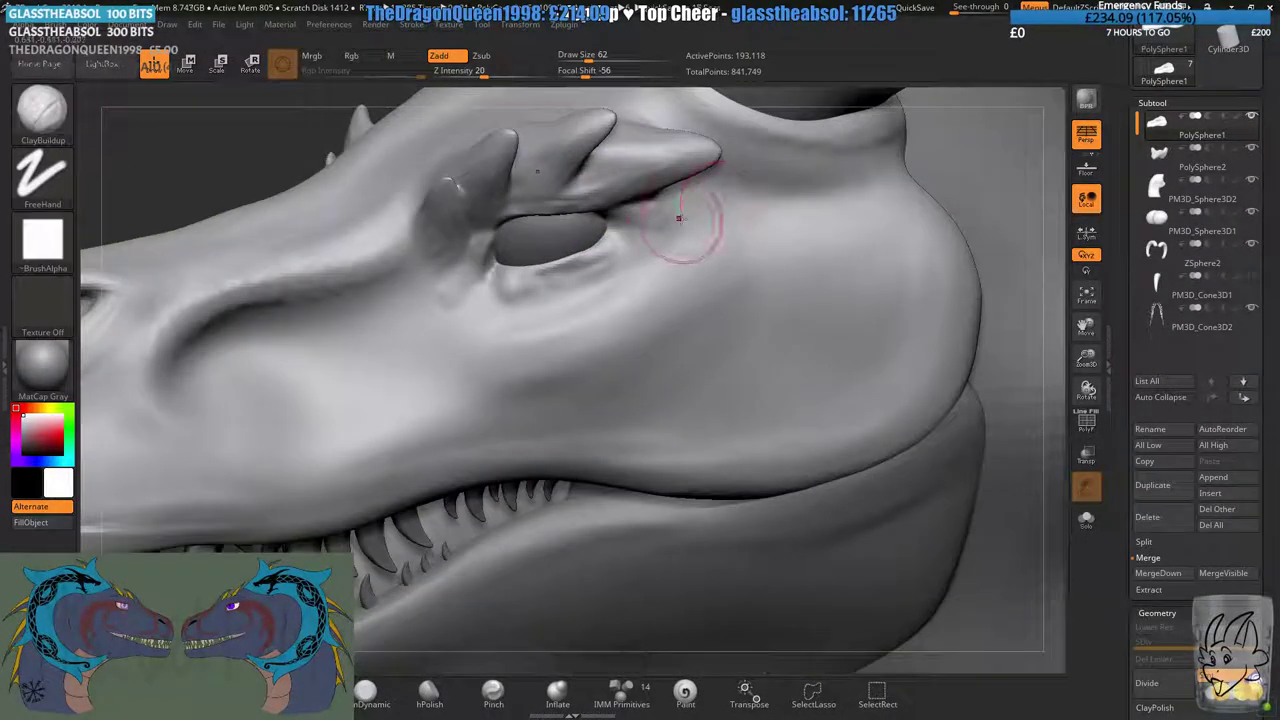
pyautogui.moveTo(503, 280)
pyautogui.mouseDown()
pyautogui.moveTo(608, 235)
pyautogui.moveTo(607, 248)
pyautogui.mouseUp()
pyautogui.keyDown('alt'); pyautogui.moveTo(705, 207); pyautogui.dragTo(626, 325, button='right'); pyautogui.keyUp('alt')
pyautogui.moveTo(701, 231)
pyautogui.mouseDown()
pyautogui.moveTo(586, 203)
pyautogui.moveTo(690, 205)
pyautogui.mouseUp()
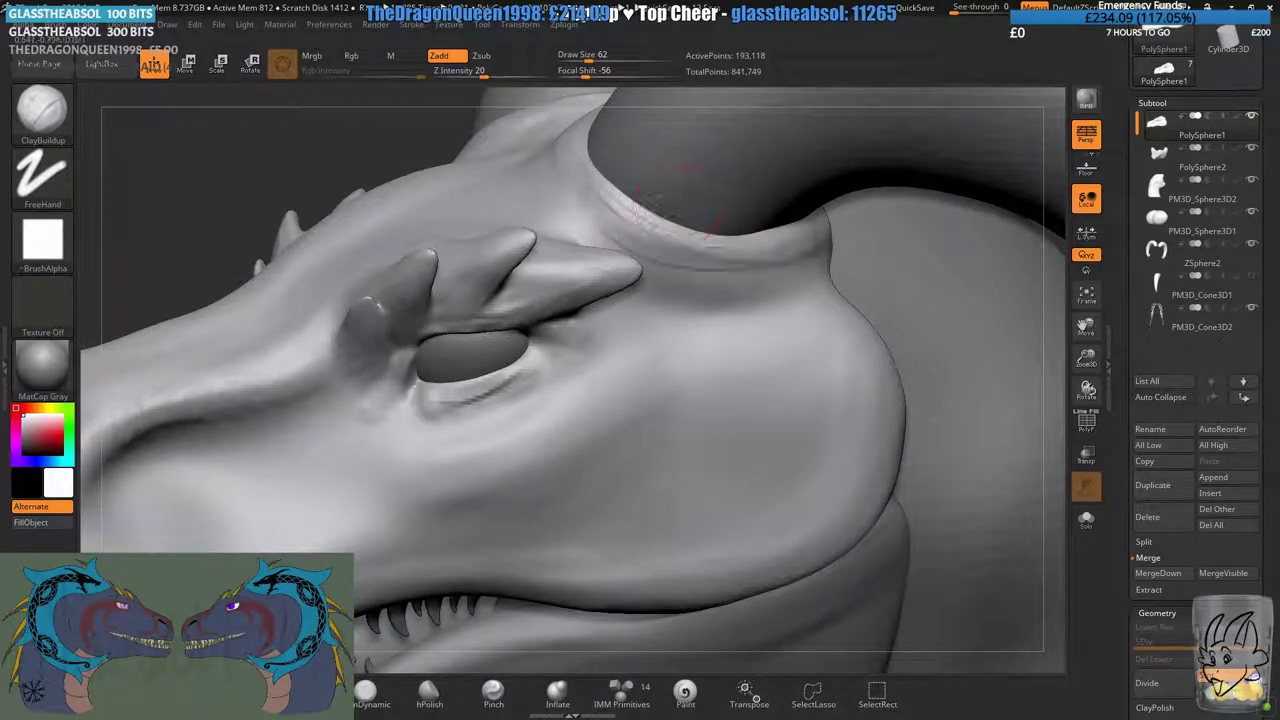
pyautogui.moveTo(765, 217); pyautogui.dragTo(663, 329, button='right')
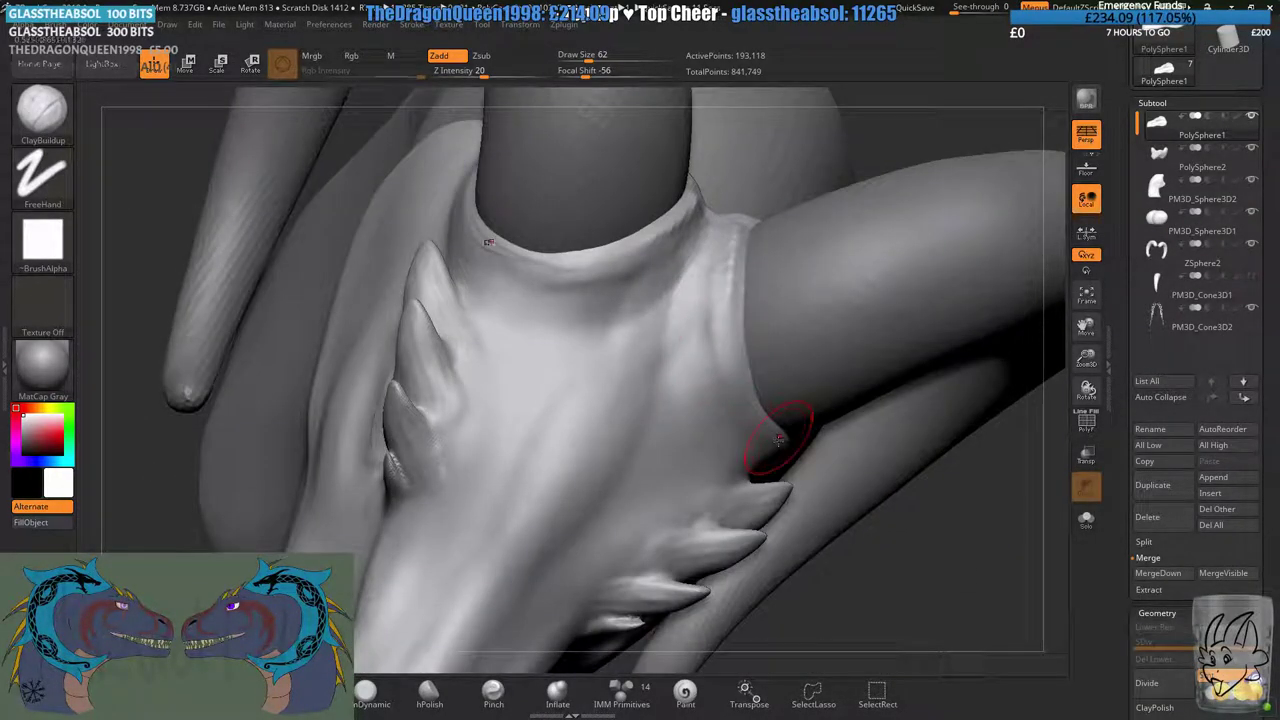
pyautogui.moveTo(778, 393); pyautogui.dragTo(707, 285, button='right')
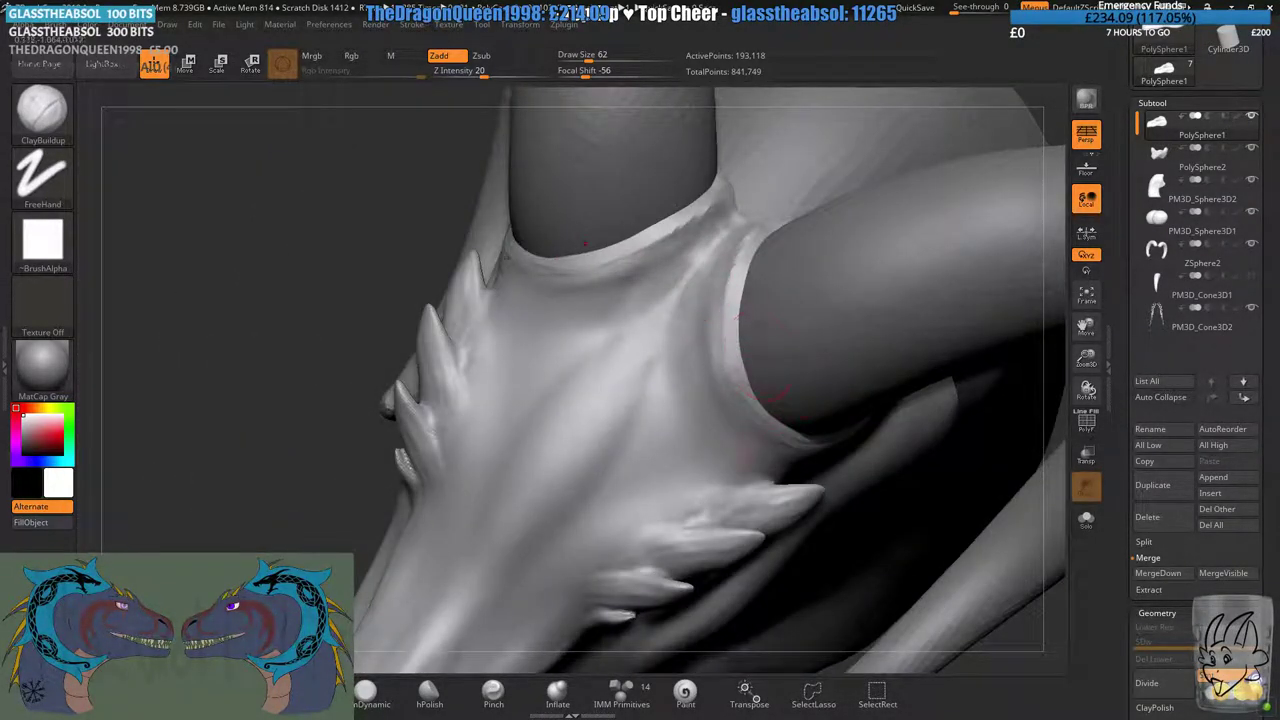
pyautogui.moveTo(768, 396)
pyautogui.mouseDown()
pyautogui.moveTo(729, 286)
pyautogui.moveTo(678, 345)
pyautogui.mouseUp()
pyautogui.moveTo(682, 425); pyautogui.dragTo(638, 488)
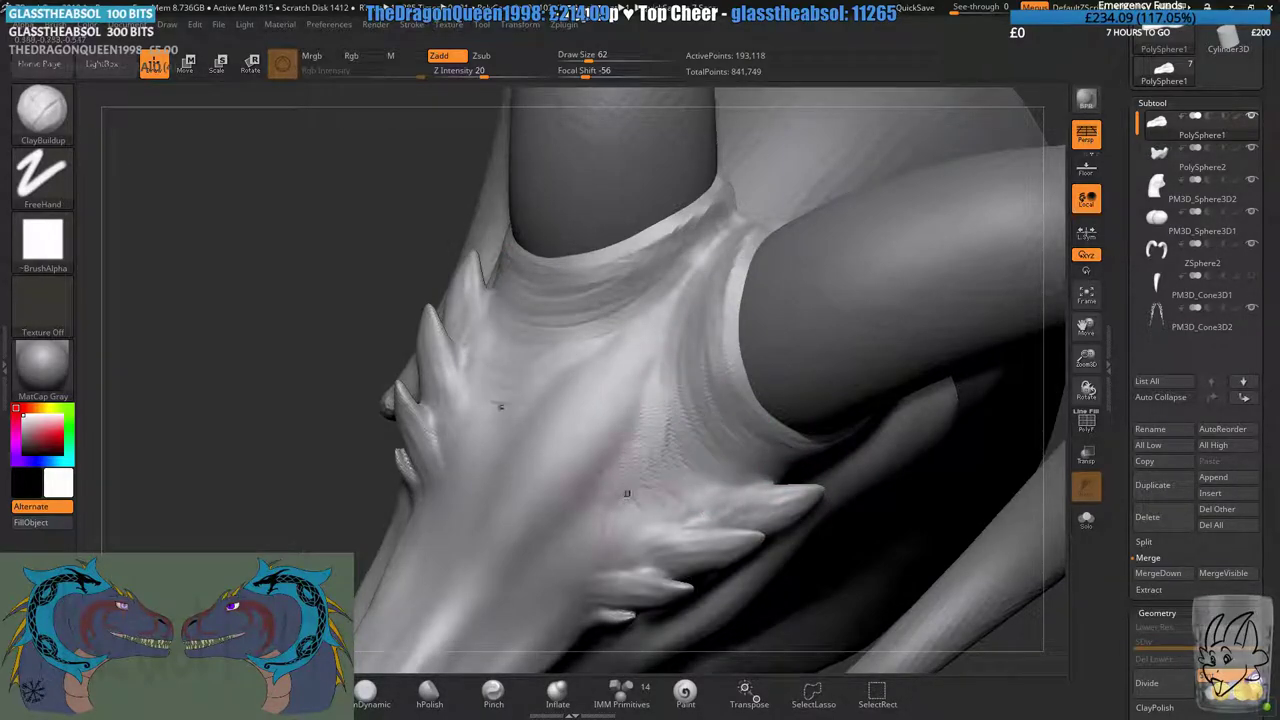
# - Extend the fine skin wrinkles across the forehead to the inner bases of the brow spikes
pyautogui.keyDown('alt'); pyautogui.moveTo(653, 514); pyautogui.dragTo(659, 418, button='right'); pyautogui.keyUp('alt')
pyautogui.moveTo(614, 443); pyautogui.dragTo(650, 424)
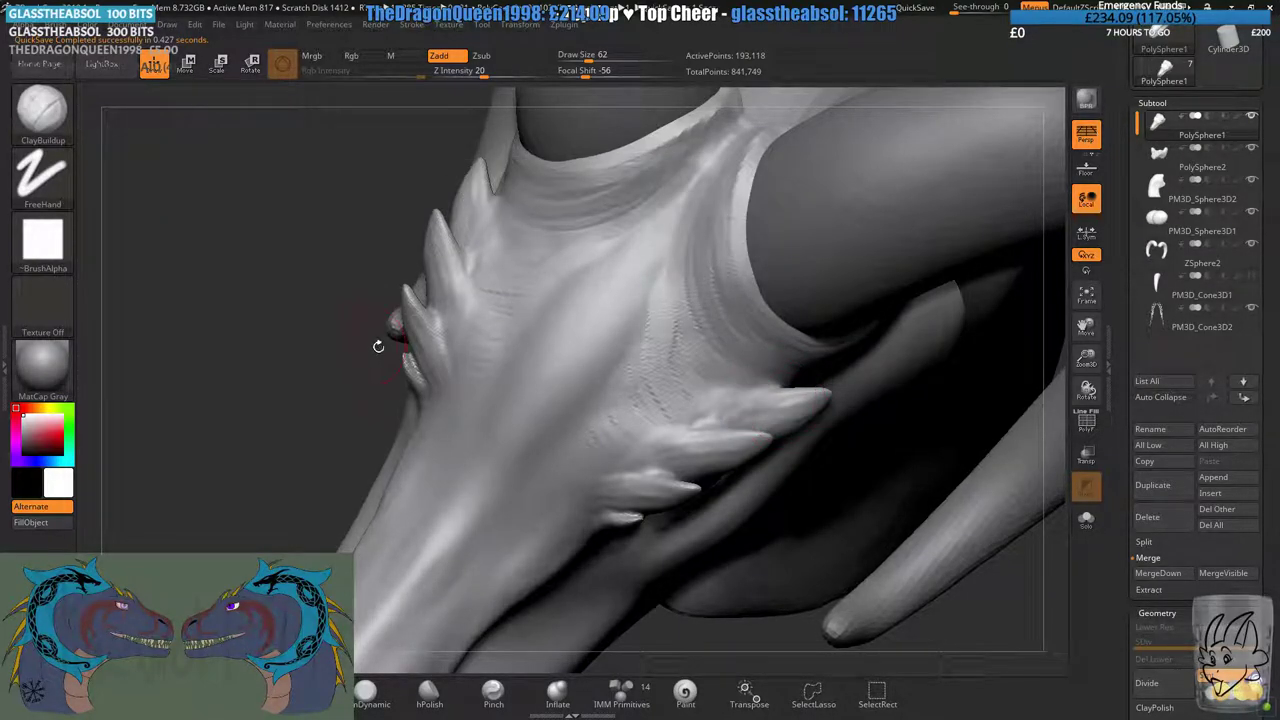
pyautogui.moveTo(345, 478); pyautogui.dragTo(593, 202, button='right')
# - Set the draw size to 77, sculpt wrinkles along the snout bridge and between the brow spikes, and remesh the head
pyautogui.click(592, 58)
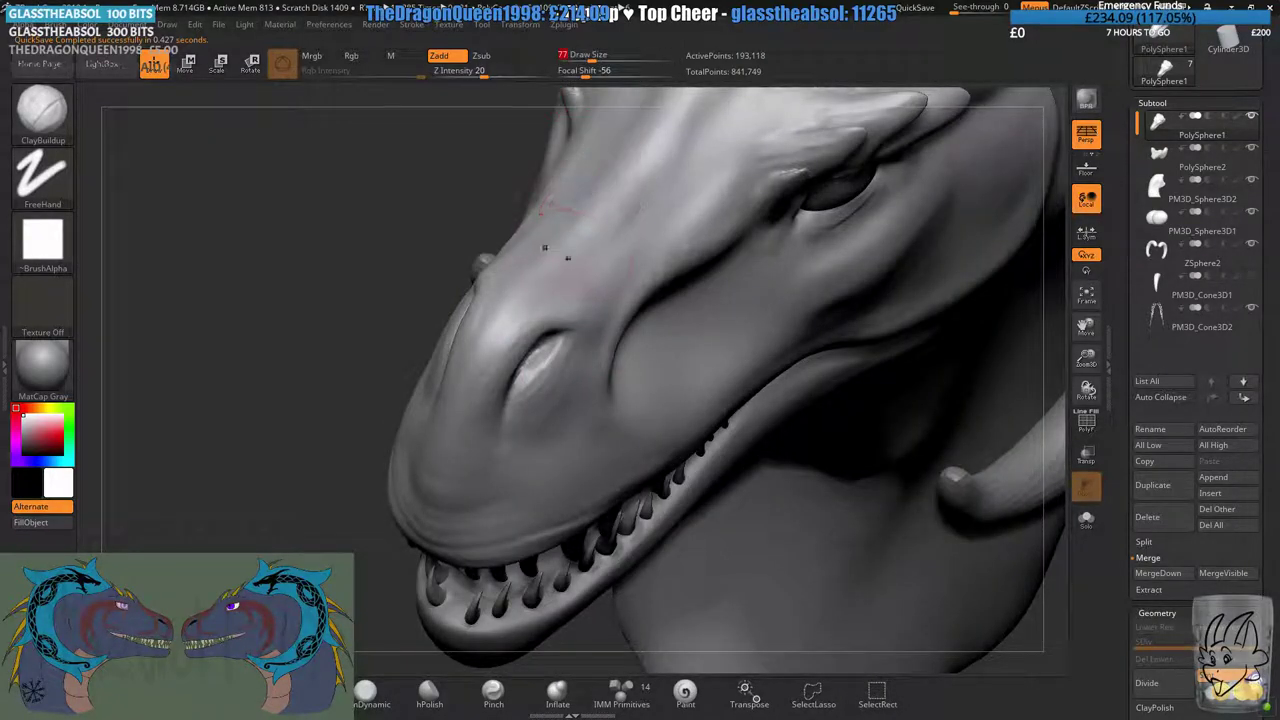
pyautogui.moveTo(640, 146); pyautogui.dragTo(573, 286, button='right')
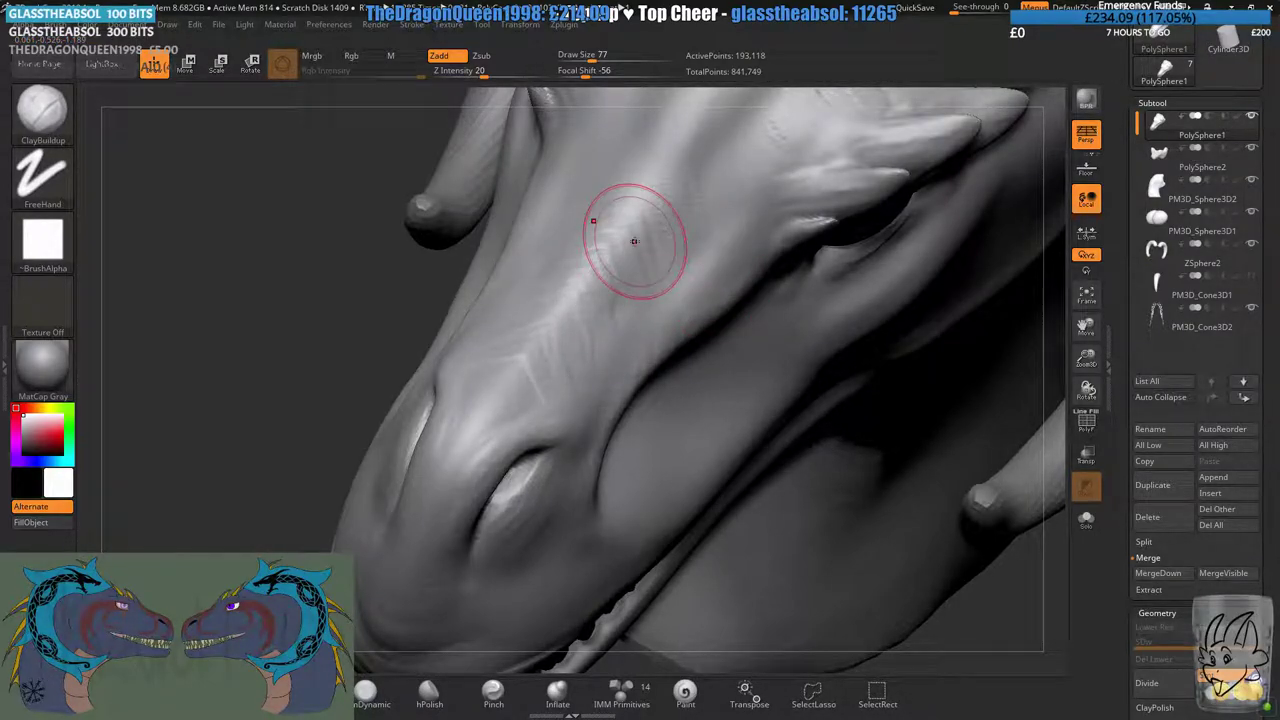
pyautogui.moveTo(634, 241); pyautogui.dragTo(641, 354, button='right')
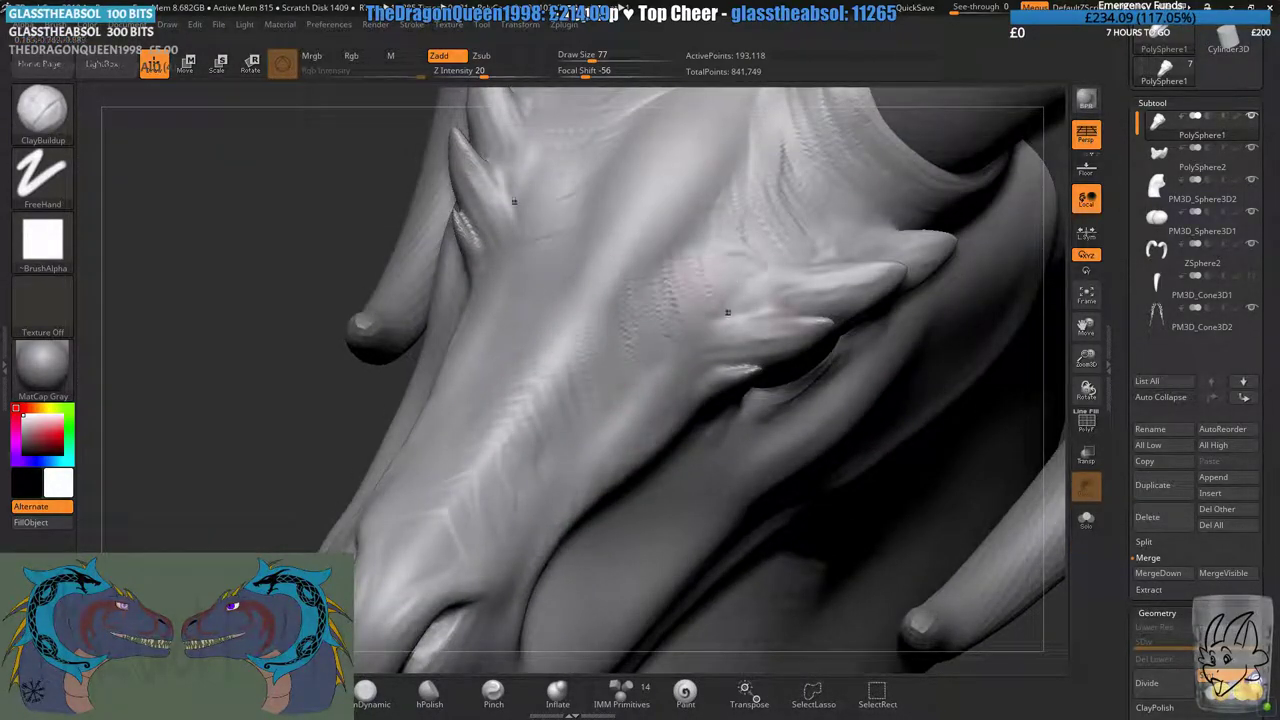
pyautogui.moveTo(737, 286)
pyautogui.mouseDown(button='right')
pyautogui.moveTo(636, 188)
pyautogui.moveTo(623, 366)
pyautogui.mouseUp(button='right')
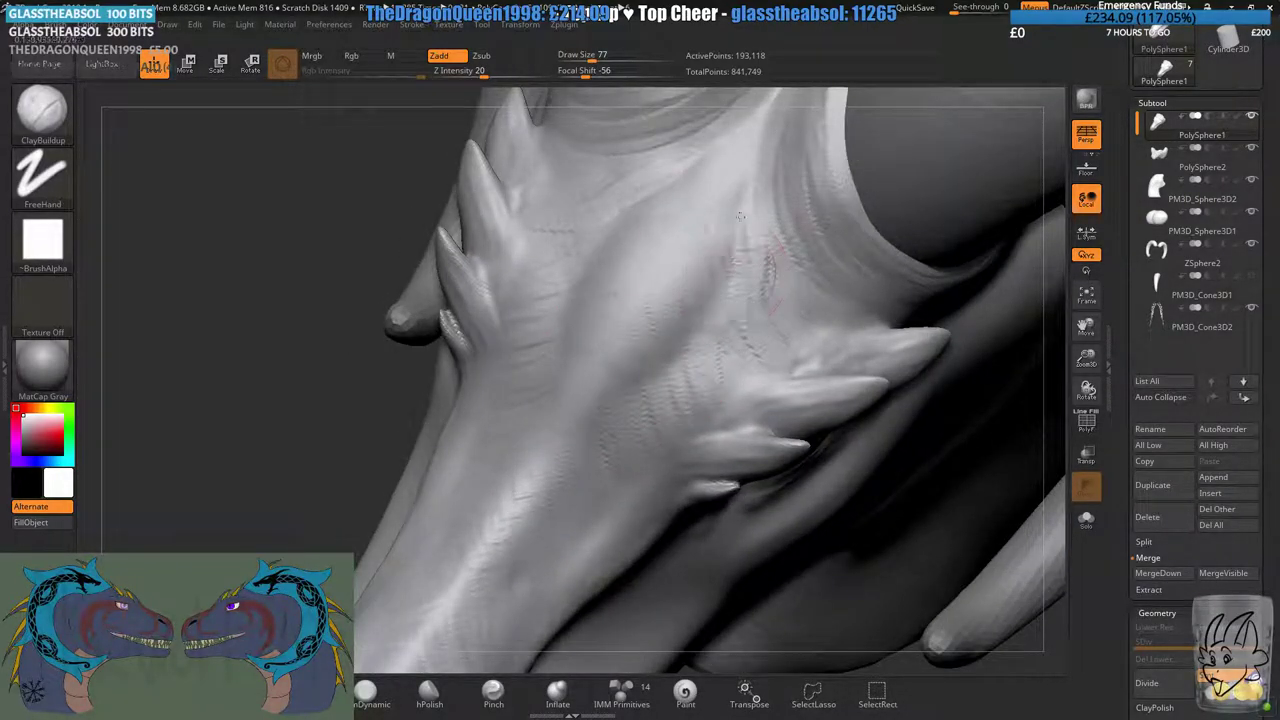
pyautogui.keyDown('ctrl'); pyautogui.moveTo(210, 450); pyautogui.dragTo(268, 512); pyautogui.keyUp('ctrl')
# - Sculpt and smooth additional wrinkles along the side of the upper lip and remesh the head
pyautogui.moveTo(477, 557); pyautogui.dragTo(500, 480, button='right')
pyautogui.moveTo(500, 480)
pyautogui.keyDown('ctrl'); pyautogui.mouseDown(button='right')
pyautogui.moveTo(495, 410)
pyautogui.moveTo(590, 298)
pyautogui.moveTo(563, 451)
pyautogui.moveTo(526, 346)
pyautogui.moveTo(557, 456)
pyautogui.moveTo(492, 340)
pyautogui.moveTo(488, 385)
pyautogui.mouseUp(button='right'); pyautogui.keyUp('ctrl')
pyautogui.keyDown('alt'); pyautogui.moveTo(405, 290); pyautogui.dragTo(402, 428, button='right'); pyautogui.keyUp('alt')
pyautogui.keyDown('ctrl'); pyautogui.moveTo(402, 428); pyautogui.dragTo(415, 387, button='right'); pyautogui.keyUp('ctrl')
pyautogui.moveTo(372, 358)
pyautogui.mouseDown()
pyautogui.moveTo(412, 383)
pyautogui.moveTo(438, 346)
pyautogui.moveTo(497, 363)
pyautogui.moveTo(602, 352)
pyautogui.moveTo(549, 360)
pyautogui.mouseUp()
pyautogui.keyDown('shift'); pyautogui.moveTo(420, 360); pyautogui.dragTo(608, 349); pyautogui.keyUp('shift')
pyautogui.moveTo(278, 537); pyautogui.dragTo(385, 338)
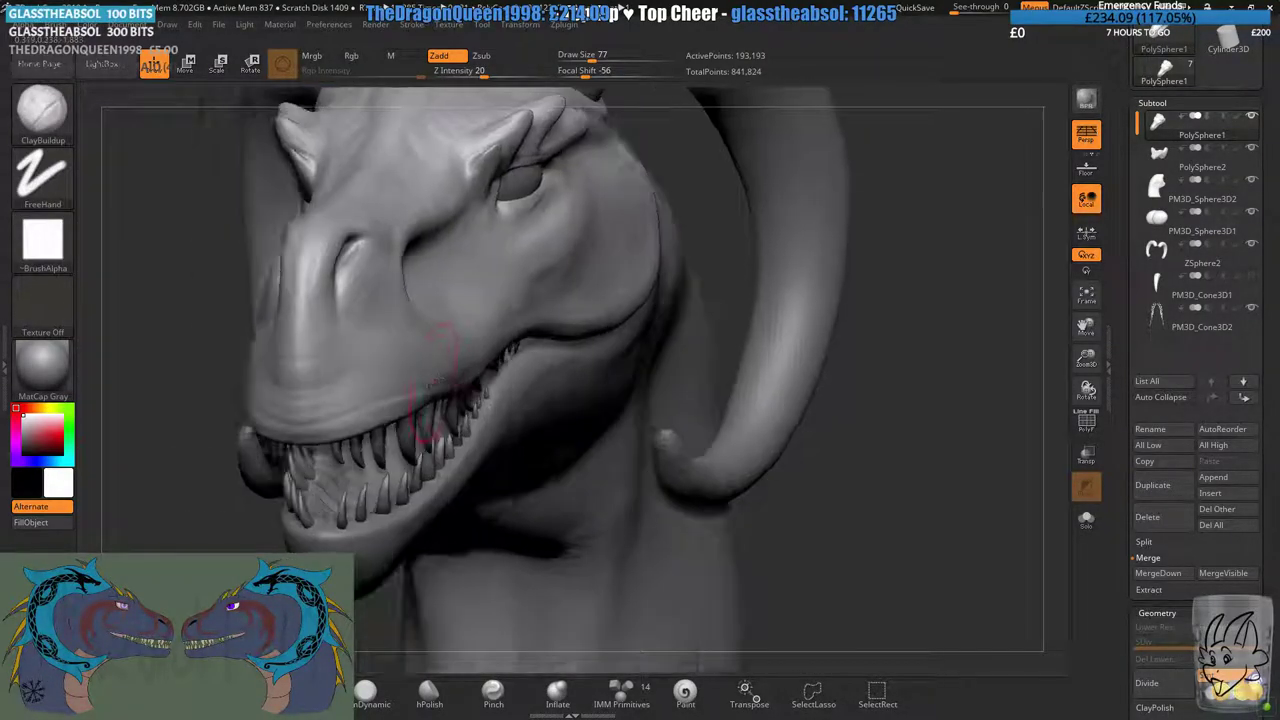
pyautogui.keyDown('ctrl'); pyautogui.moveTo(154, 463); pyautogui.dragTo(207, 531); pyautogui.keyUp('ctrl')
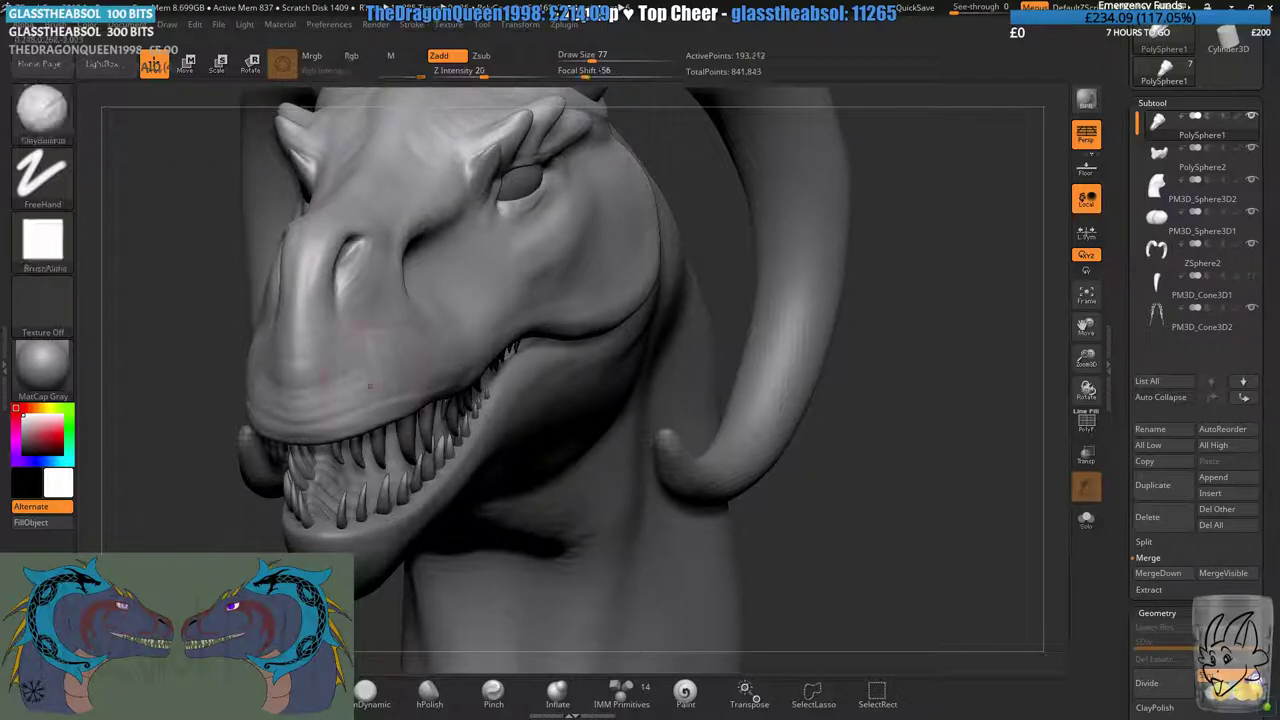
pyautogui.moveTo(474, 363); pyautogui.dragTo(418, 393, button='right')
pyautogui.moveTo(416, 374); pyautogui.dragTo(1124, 218)
# - Select the lower jaw subtool, sculpt vertical wrinkles along its upper edge and chin, and remesh it
pyautogui.keyDown('alt'); pyautogui.click(487, 423); pyautogui.keyUp('alt')
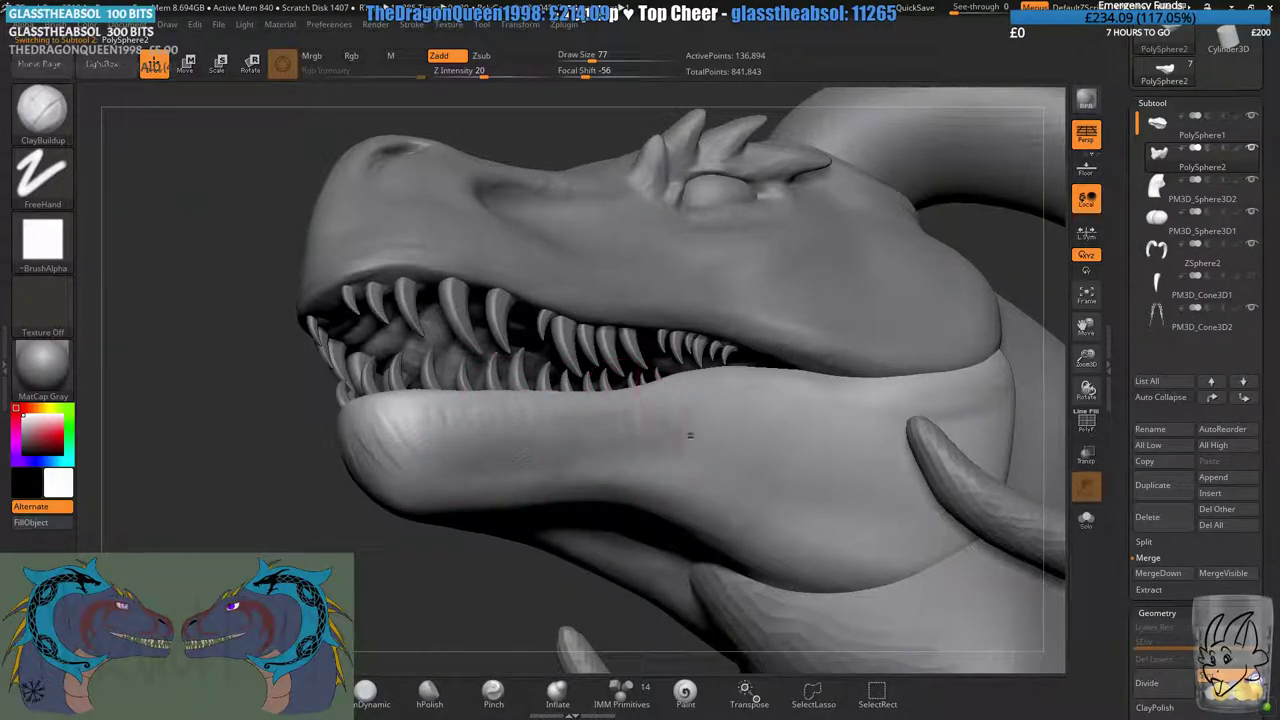
pyautogui.moveTo(925, 352); pyautogui.dragTo(767, 381, button='right')
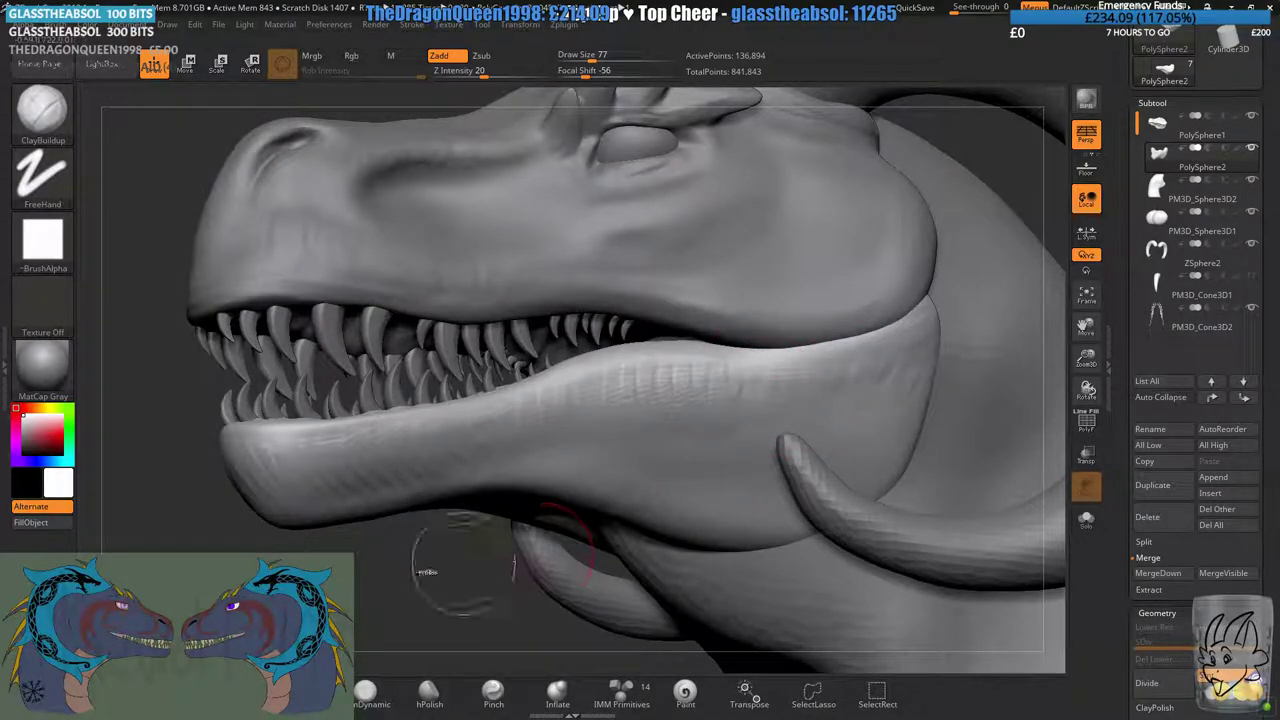
pyautogui.press('shift')
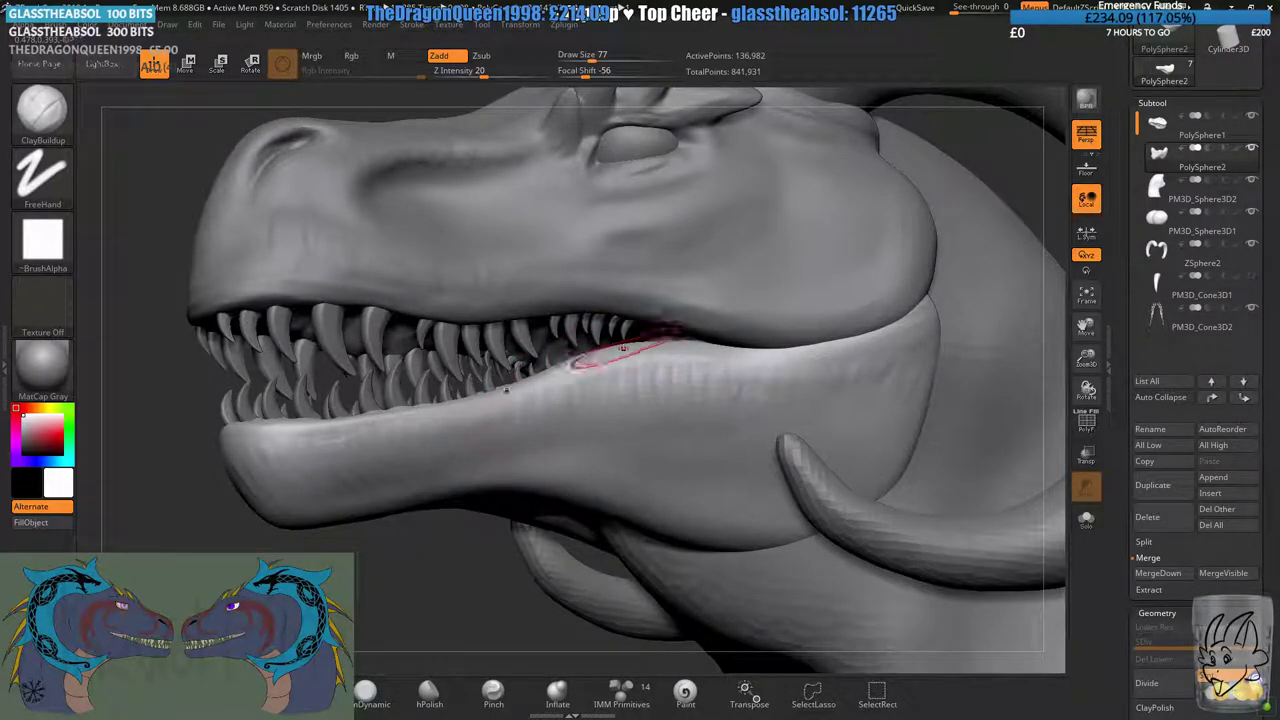
# - Sculpt short wrinkles along the lower rear edge of the jaw, undoing one stroke and reworking that area
pyautogui.moveTo(613, 446); pyautogui.dragTo(650, 460, button='right')
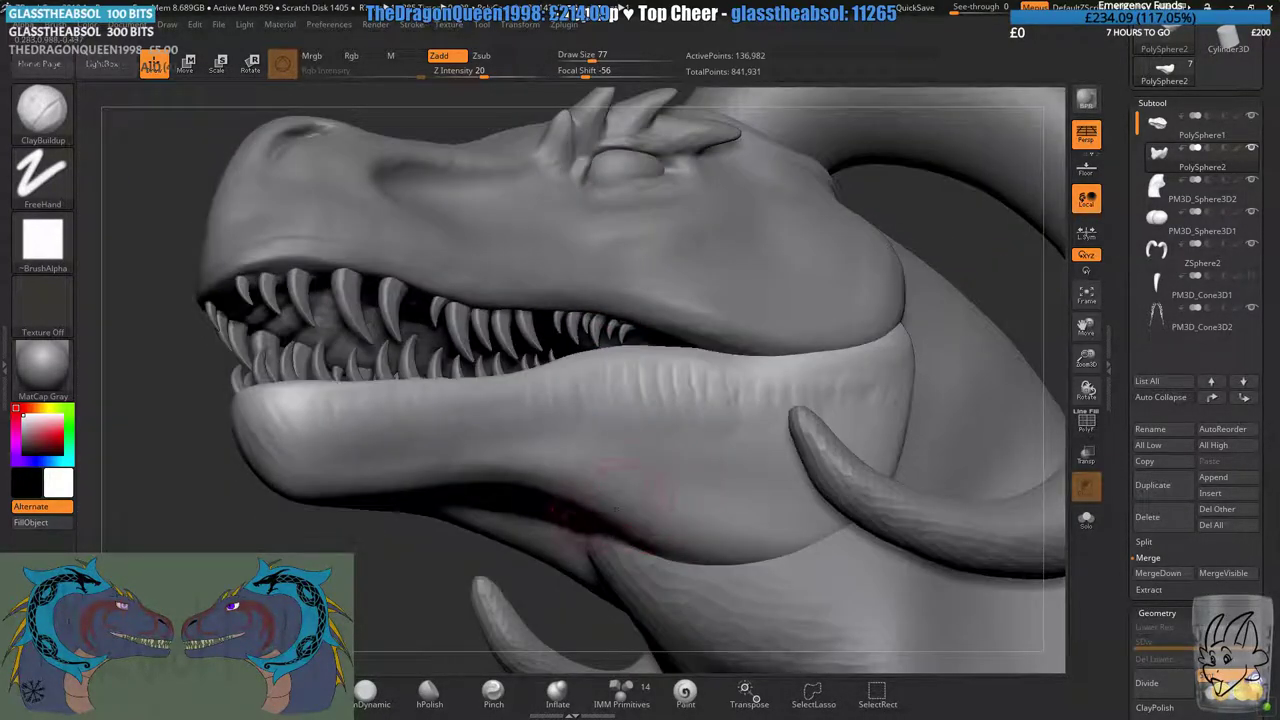
pyautogui.moveTo(677, 537); pyautogui.dragTo(677, 498, button='right')
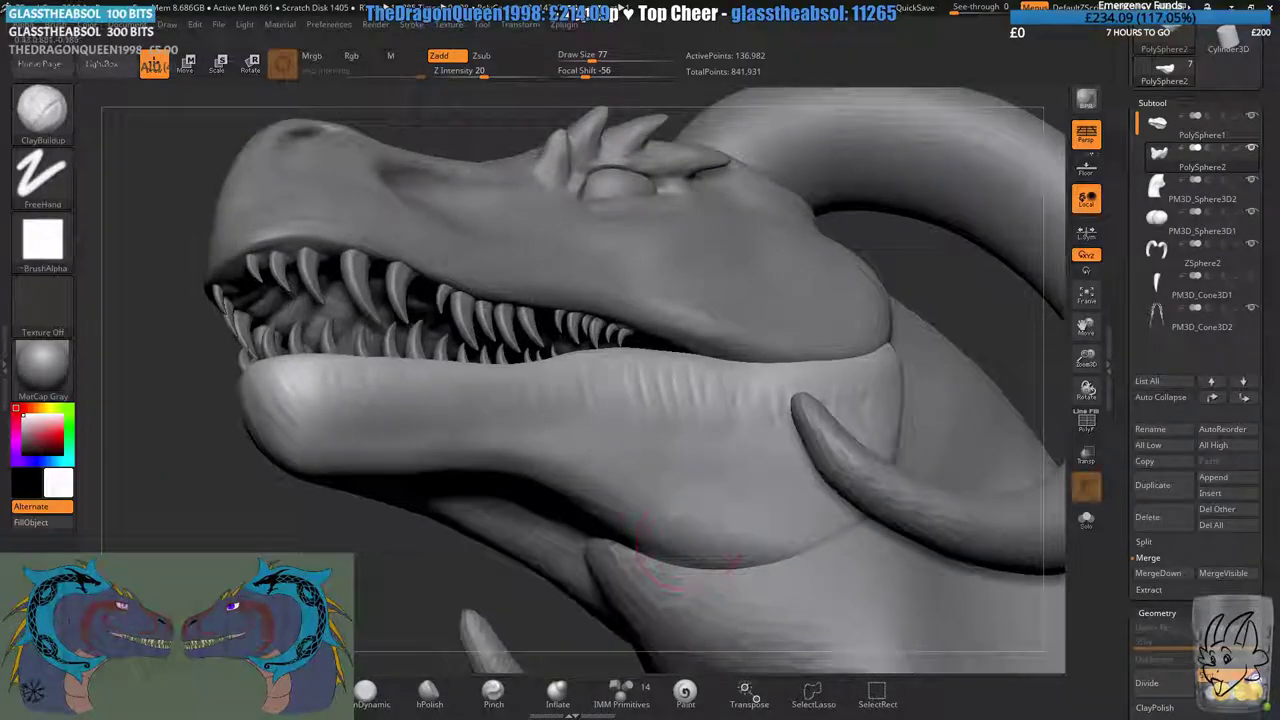
pyautogui.moveTo(664, 572); pyautogui.dragTo(690, 396, button='right')
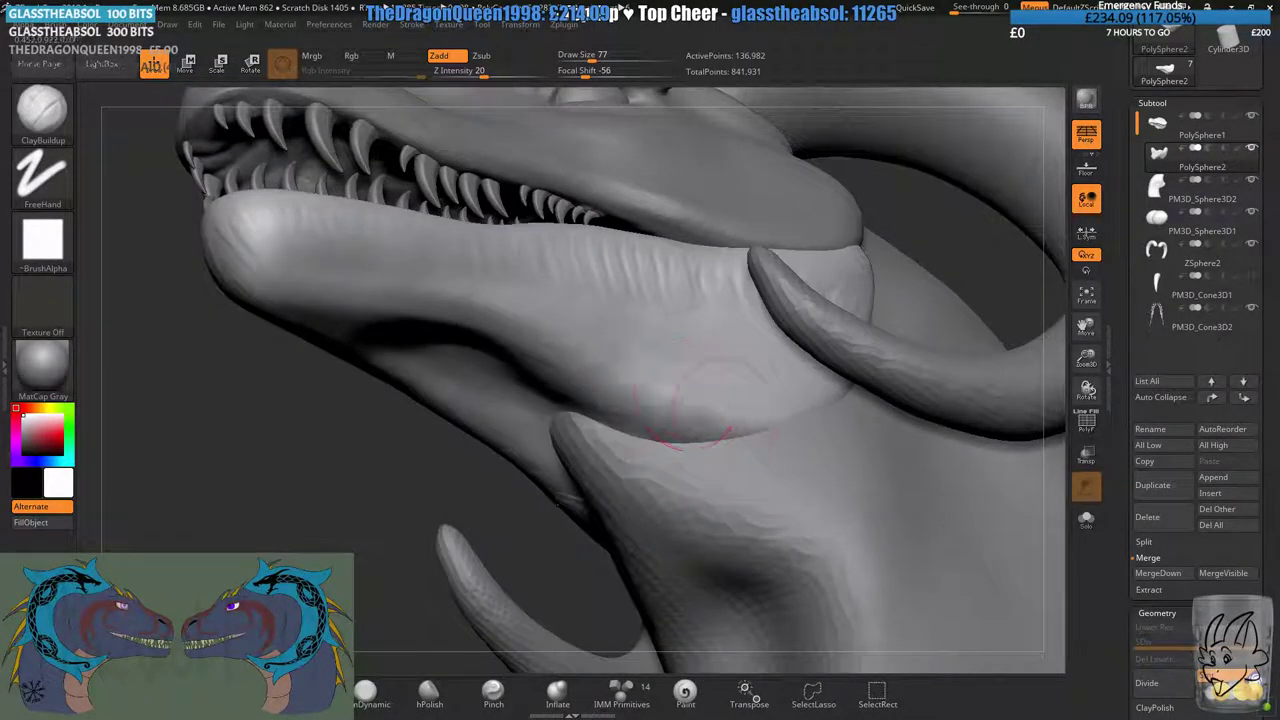
pyautogui.hotkey('ctrl', 'z')
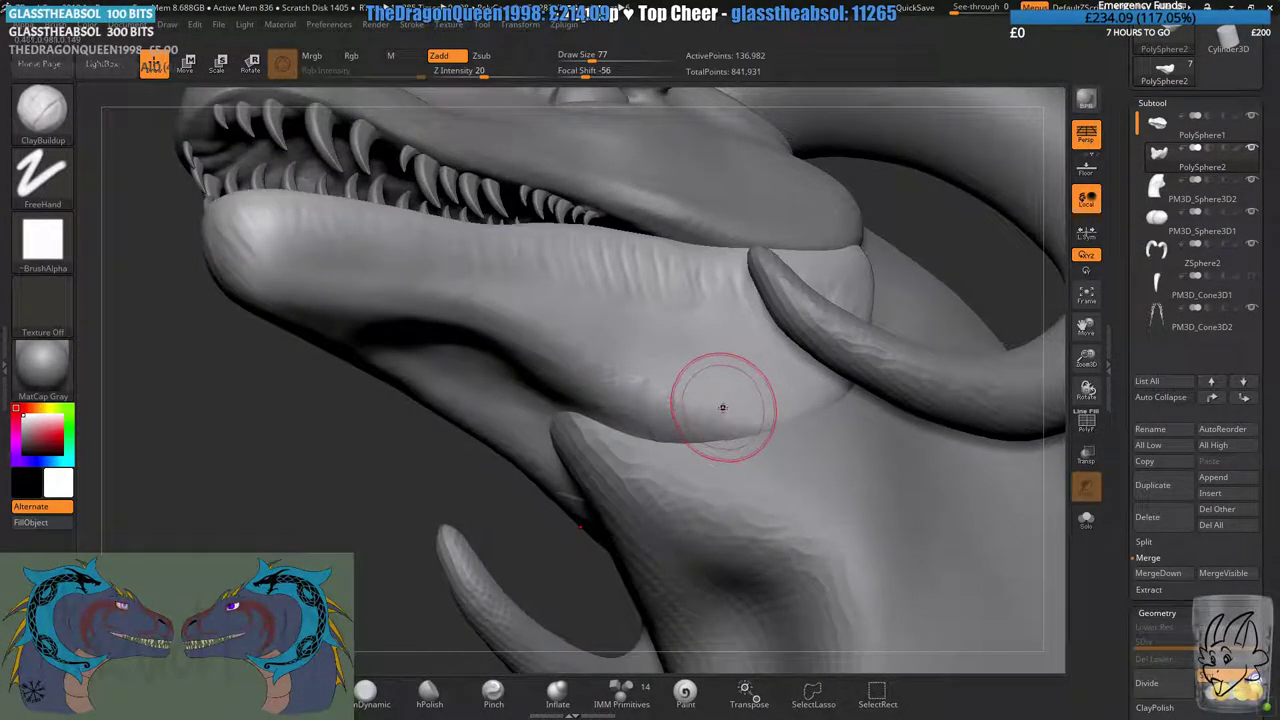
pyautogui.moveTo(714, 403); pyautogui.dragTo(686, 349, button='right')
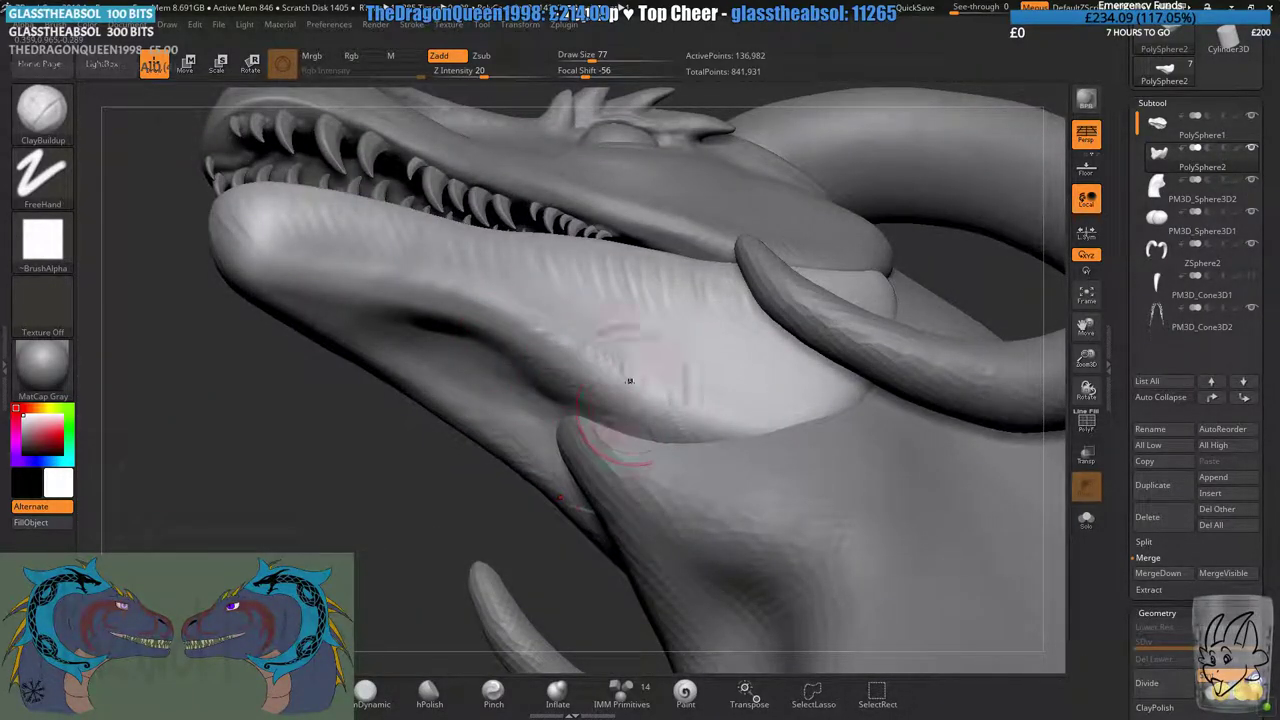
pyautogui.moveTo(629, 381); pyautogui.dragTo(686, 398)
pyautogui.moveTo(606, 383); pyautogui.dragTo(682, 397)
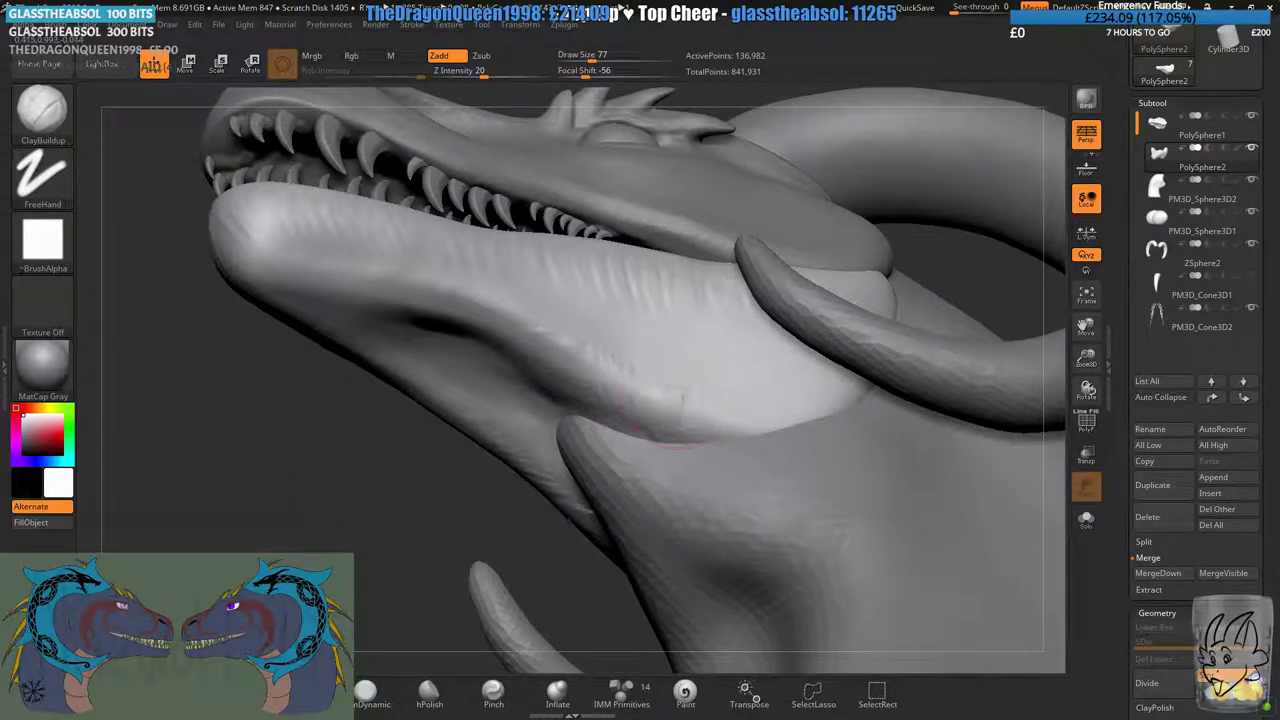
pyautogui.moveTo(775, 407); pyautogui.dragTo(806, 394)
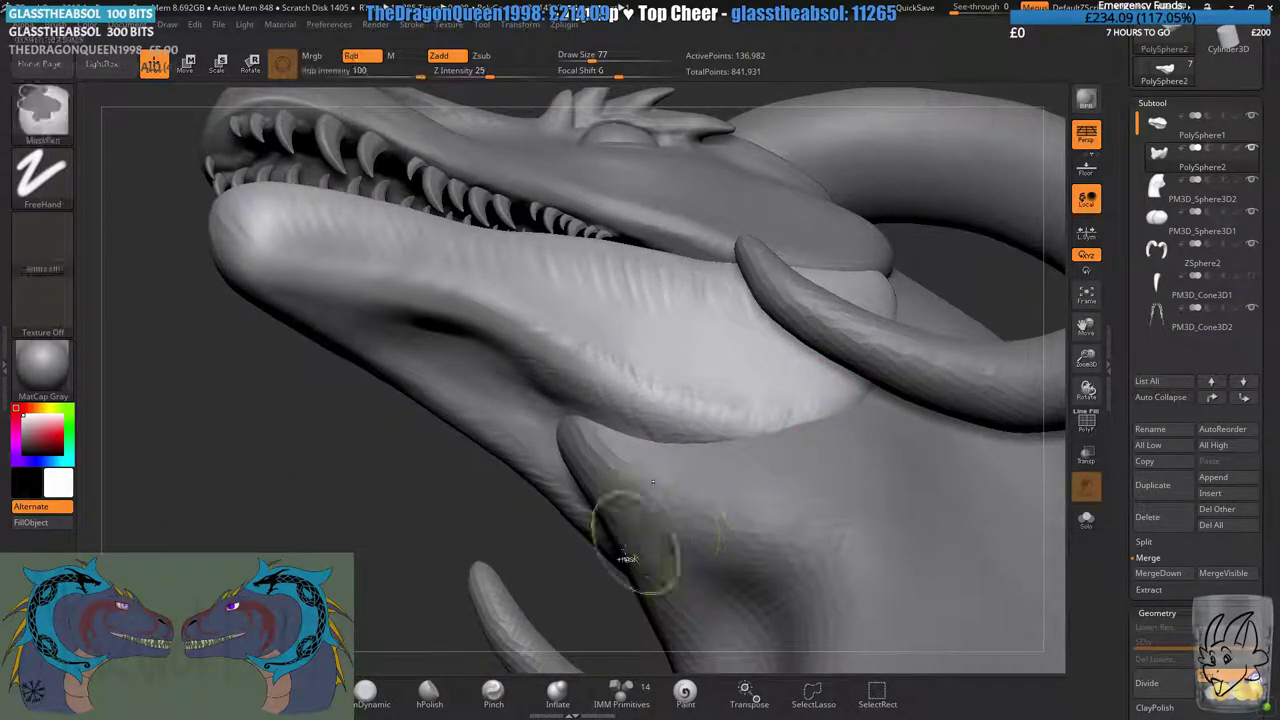
# - Smooth the wrinkles along the jaw's lower edge and remesh the lower jaw
pyautogui.keyDown('ctrl'); pyautogui.moveTo(631, 543); pyautogui.dragTo(443, 542, button='right'); pyautogui.keyUp('ctrl')
pyautogui.moveTo(621, 418)
pyautogui.mouseDown(button='right')
pyautogui.moveTo(596, 512)
pyautogui.moveTo(663, 500)
pyautogui.mouseUp(button='right')
pyautogui.keyDown('shift'); pyautogui.moveTo(665, 390); pyautogui.dragTo(708, 388); pyautogui.keyUp('shift')
pyautogui.moveTo(450, 440)
pyautogui.mouseDown(button='right')
pyautogui.moveTo(586, 457)
pyautogui.moveTo(680, 445)
pyautogui.moveTo(380, 450)
pyautogui.mouseUp(button='right')
# - Select the PolySphere1 head subtool, sculpt wrinkles along the cheek's rear and lower edges, and remesh it
pyautogui.click(1160, 128)
pyautogui.moveTo(563, 241)
pyautogui.keyDown('alt'); pyautogui.mouseDown(button='right')
pyautogui.moveTo(748, 311)
pyautogui.moveTo(640, 405)
pyautogui.moveTo(610, 400)
pyautogui.moveTo(665, 324)
pyautogui.moveTo(769, 288)
pyautogui.mouseUp(button='right'); pyautogui.keyUp('alt')
pyautogui.moveTo(378, 240)
pyautogui.mouseDown()
pyautogui.moveTo(368, 308)
pyautogui.moveTo(442, 340)
pyautogui.moveTo(452, 358)
pyautogui.moveTo(366, 286)
pyautogui.moveTo(377, 287)
pyautogui.mouseUp()
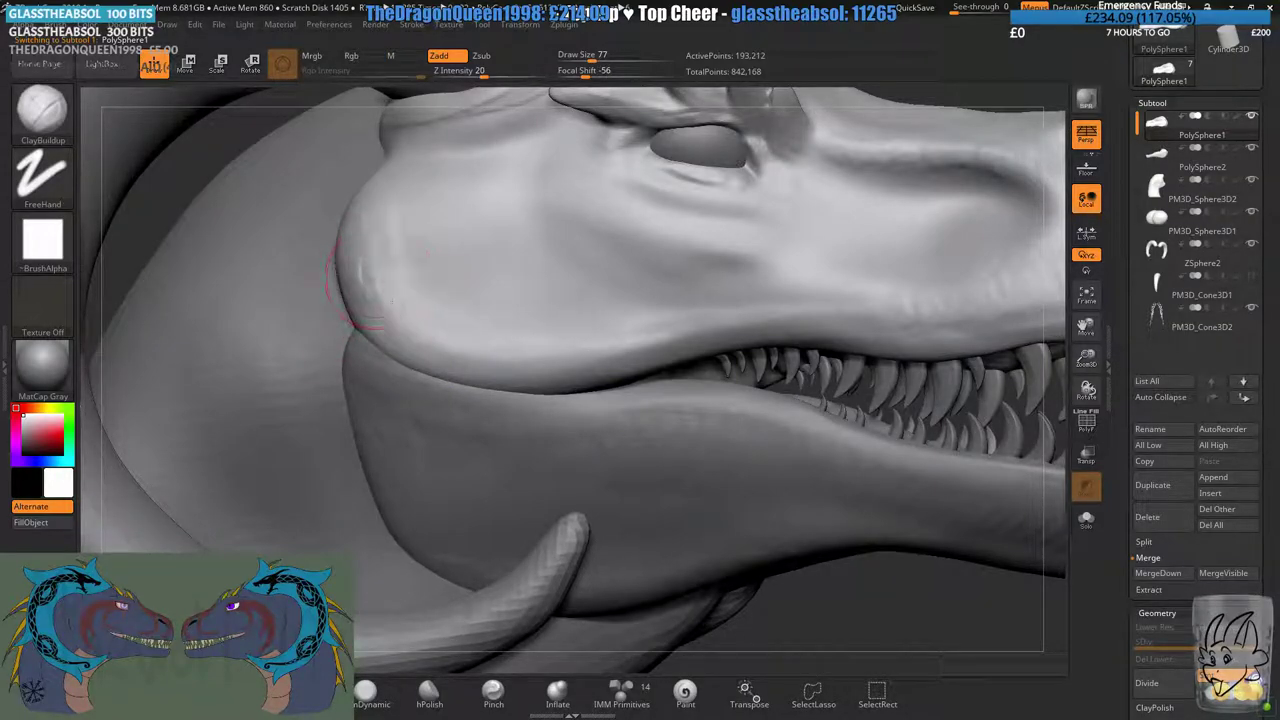
pyautogui.moveTo(529, 286)
pyautogui.mouseDown(button='right')
pyautogui.moveTo(574, 337)
pyautogui.moveTo(543, 386)
pyautogui.mouseUp(button='right')
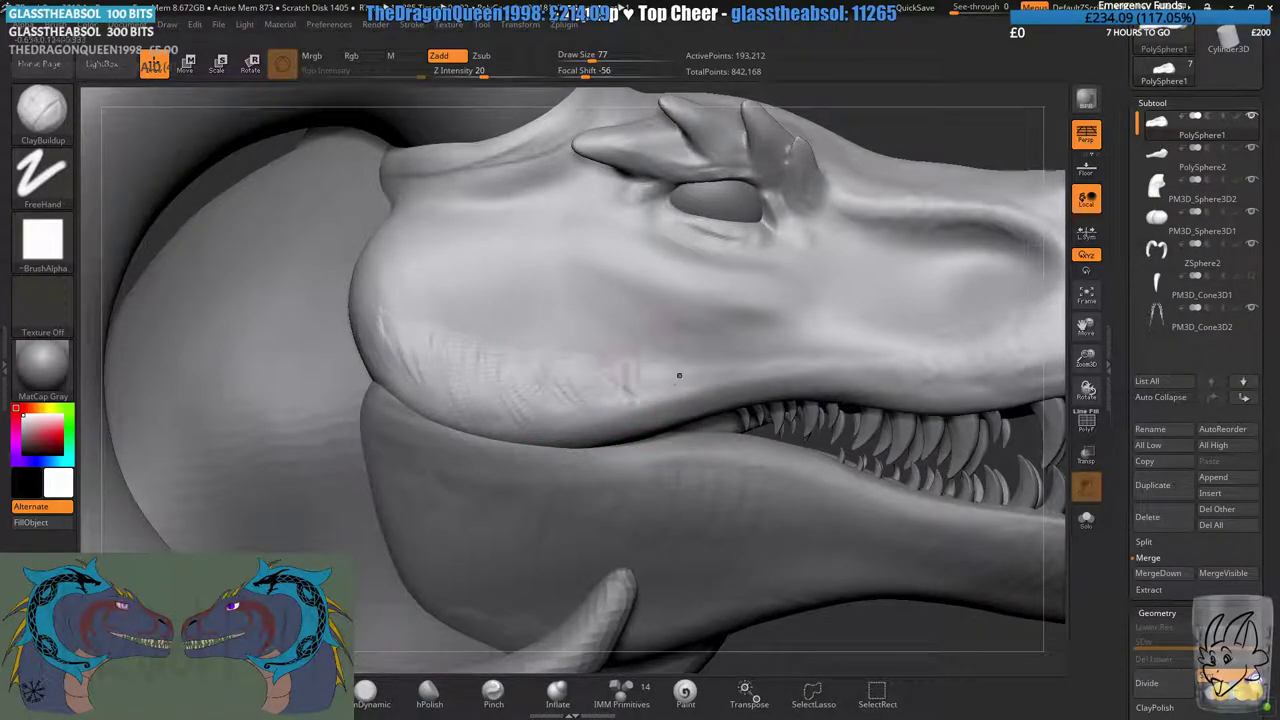
pyautogui.keyDown('ctrl'); pyautogui.moveTo(735, 400); pyautogui.dragTo(838, 535, button='right'); pyautogui.keyUp('ctrl')
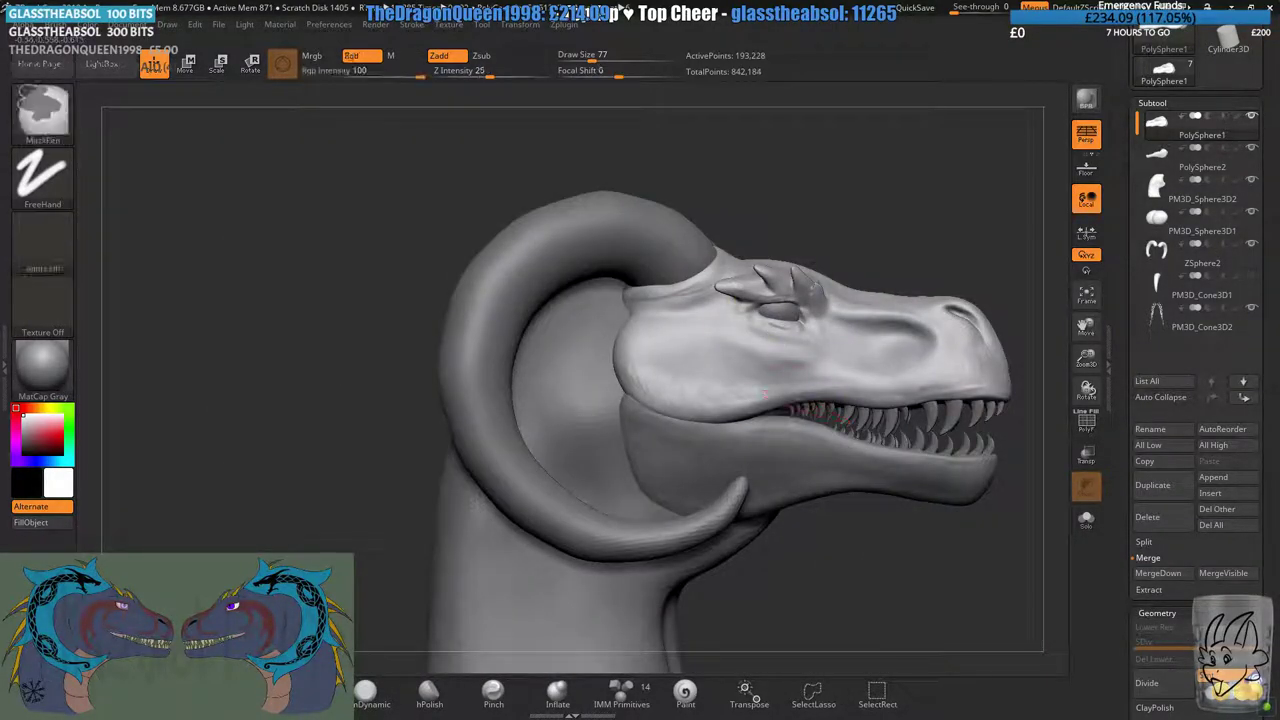
# - Smooth the wrinkles along the cheek's rear and lower edges, and remesh the head
pyautogui.keyDown('ctrl'); pyautogui.moveTo(790, 410); pyautogui.dragTo(720, 320, button='right'); pyautogui.keyUp('ctrl')
pyautogui.moveTo(720, 450)
pyautogui.keyDown('shift'); pyautogui.mouseDown()
pyautogui.moveTo(577, 449)
pyautogui.moveTo(551, 420)
pyautogui.mouseUp(); pyautogui.keyUp('shift')
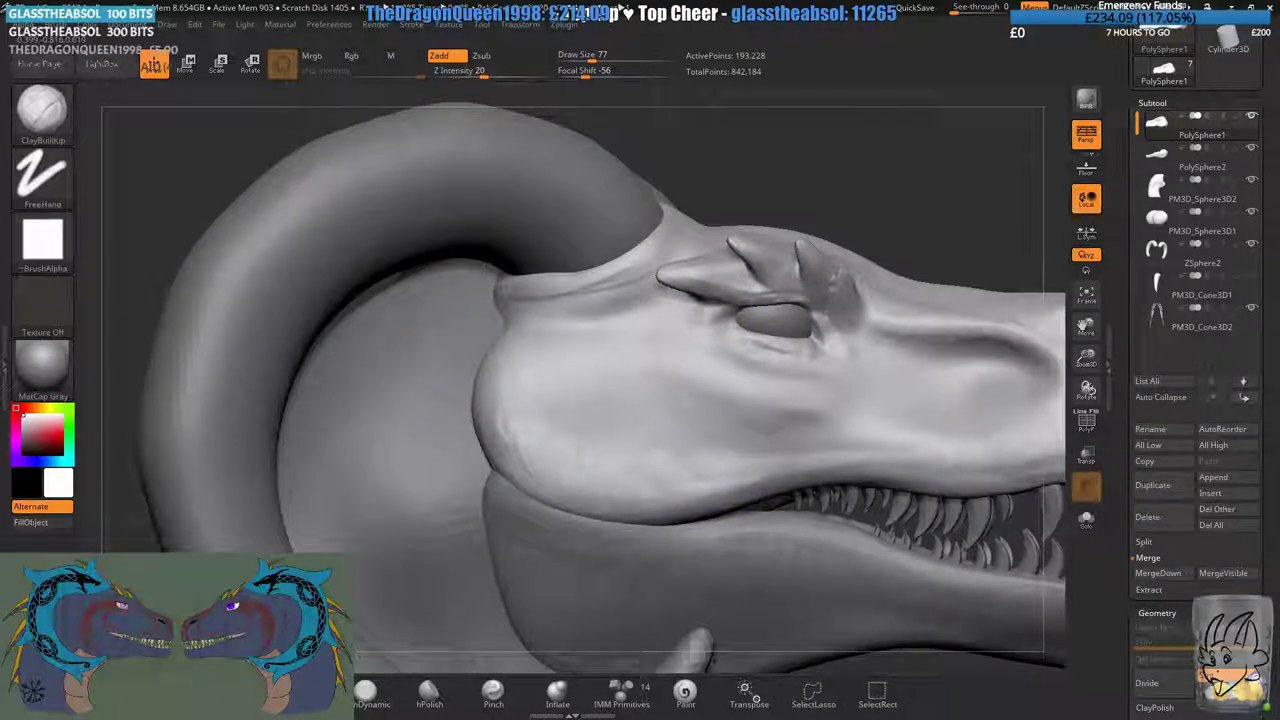
pyautogui.moveTo(548, 385)
pyautogui.keyDown('ctrl'); pyautogui.mouseDown(button='right')
pyautogui.moveTo(526, 296)
pyautogui.moveTo(491, 343)
pyautogui.mouseUp(button='right'); pyautogui.keyUp('ctrl')
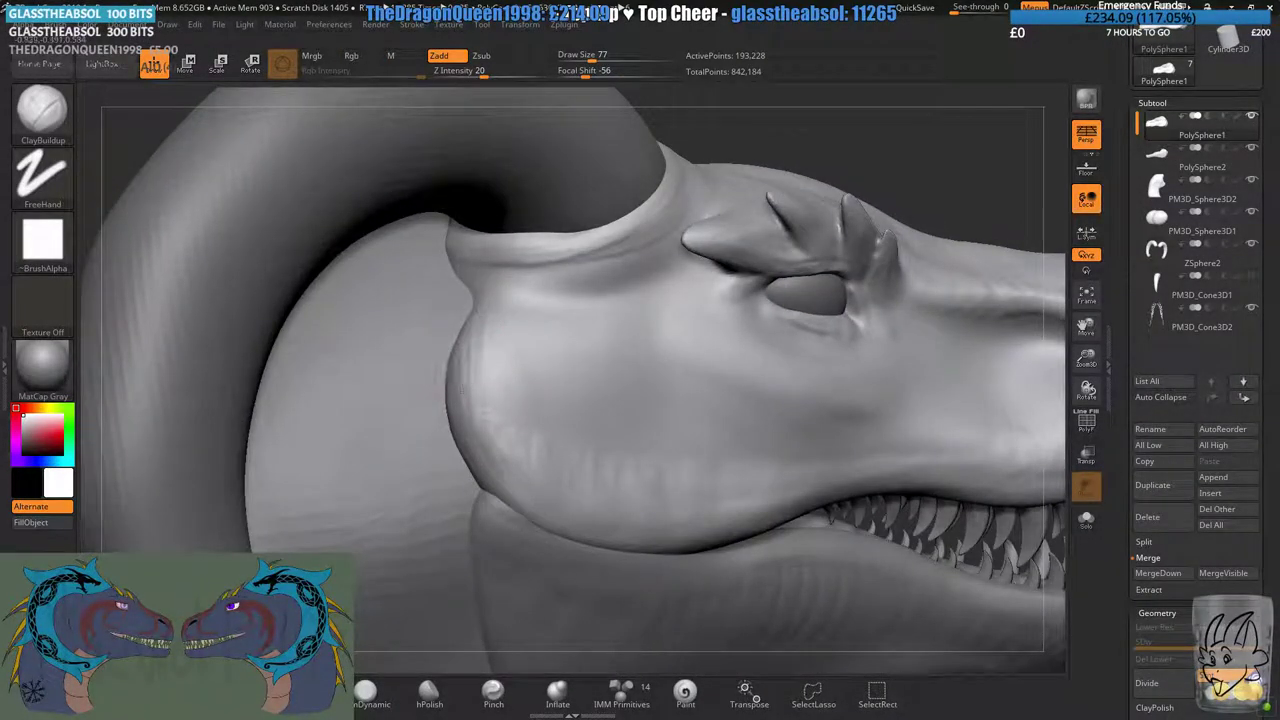
pyautogui.keyDown('ctrl'); pyautogui.moveTo(943, 134); pyautogui.dragTo(965, 160); pyautogui.keyUp('ctrl')
pyautogui.keyDown('shift'); pyautogui.moveTo(515, 385); pyautogui.dragTo(540, 460); pyautogui.keyUp('shift')
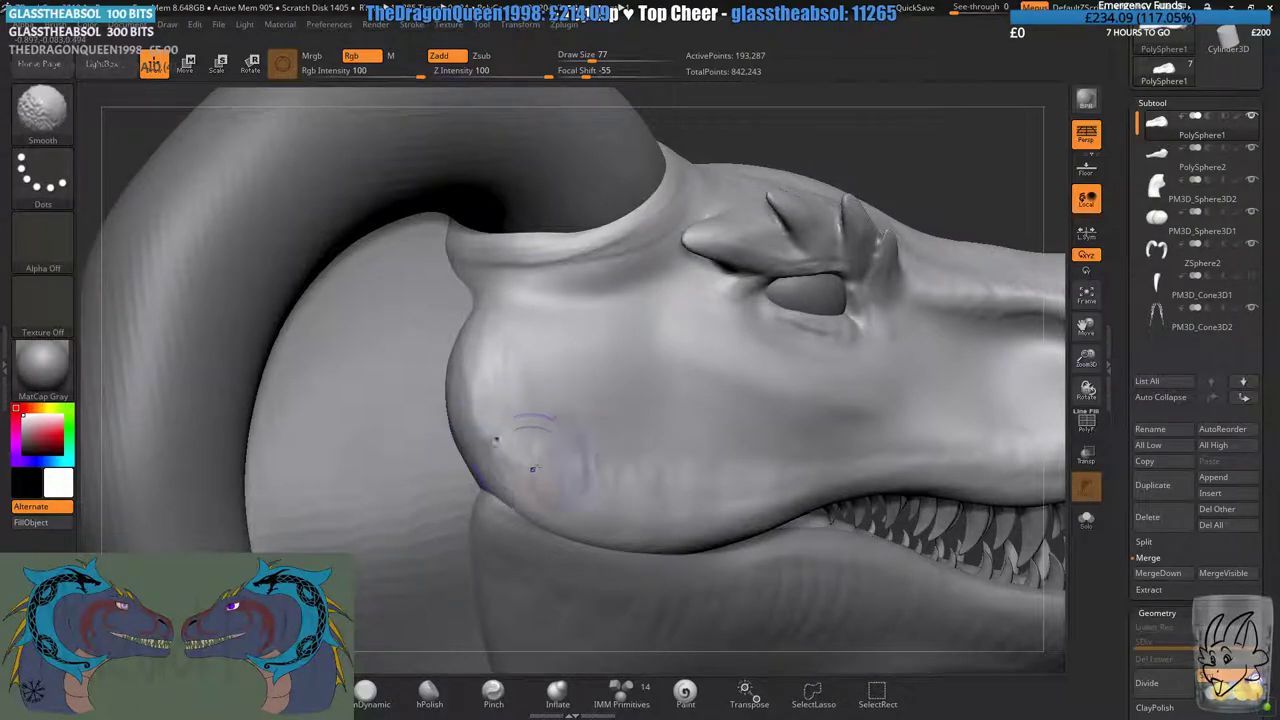
pyautogui.keyDown('ctrl'); pyautogui.moveTo(560, 440); pyautogui.dragTo(852, 297, button='right'); pyautogui.keyUp('ctrl')
pyautogui.keyDown('ctrl'); pyautogui.moveTo(852, 297); pyautogui.dragTo(895, 255); pyautogui.keyUp('ctrl')
pyautogui.moveTo(800, 434)
pyautogui.mouseDown(button='right')
pyautogui.moveTo(745, 443)
pyautogui.moveTo(737, 459)
pyautogui.mouseUp(button='right')
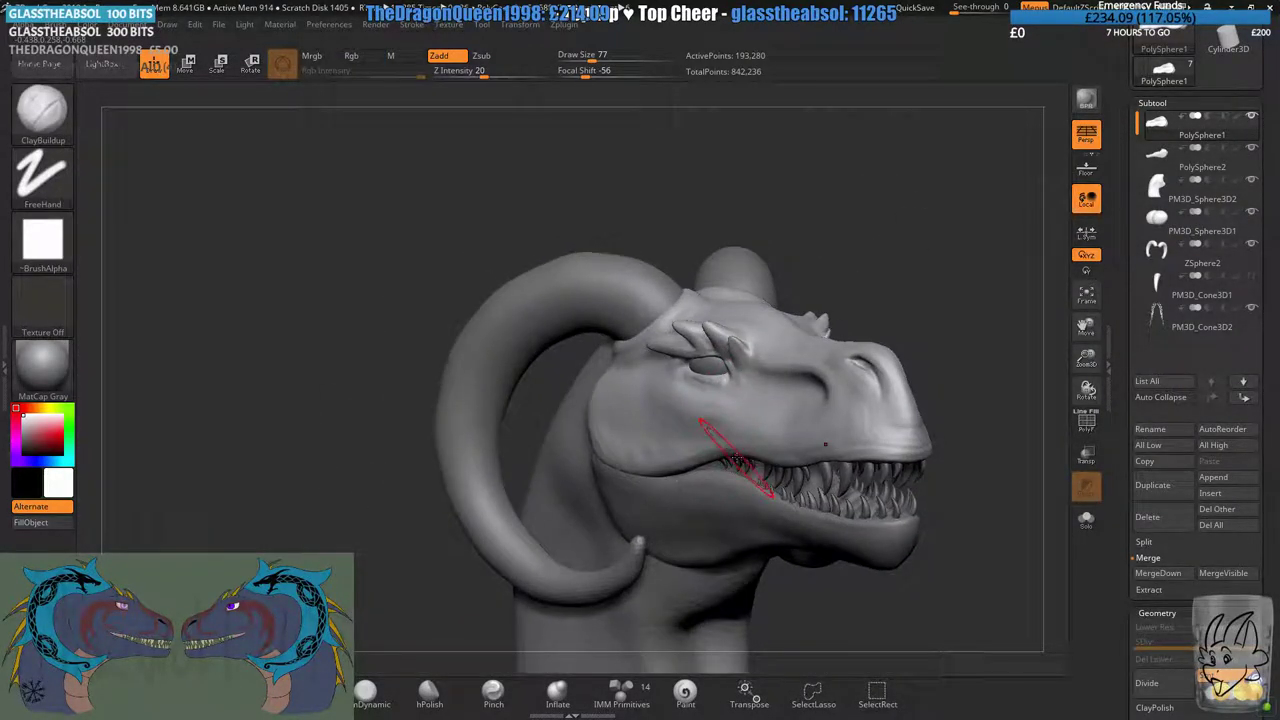
# - Sculpt wrinkles and skin folds around the bases of the brow spikes and across the forehead above them
pyautogui.moveTo(825, 443)
pyautogui.mouseDown(button='right')
pyautogui.moveTo(707, 357)
pyautogui.moveTo(510, 350)
pyautogui.moveTo(465, 420)
pyautogui.moveTo(430, 300)
pyautogui.moveTo(700, 250)
pyautogui.moveTo(722, 205)
pyautogui.mouseUp(button='right')
pyautogui.moveTo(721, 308)
pyautogui.mouseDown(button='right')
pyautogui.moveTo(690, 262)
pyautogui.moveTo(700, 245)
pyautogui.moveTo(712, 300)
pyautogui.moveTo(727, 284)
pyautogui.mouseUp(button='right')
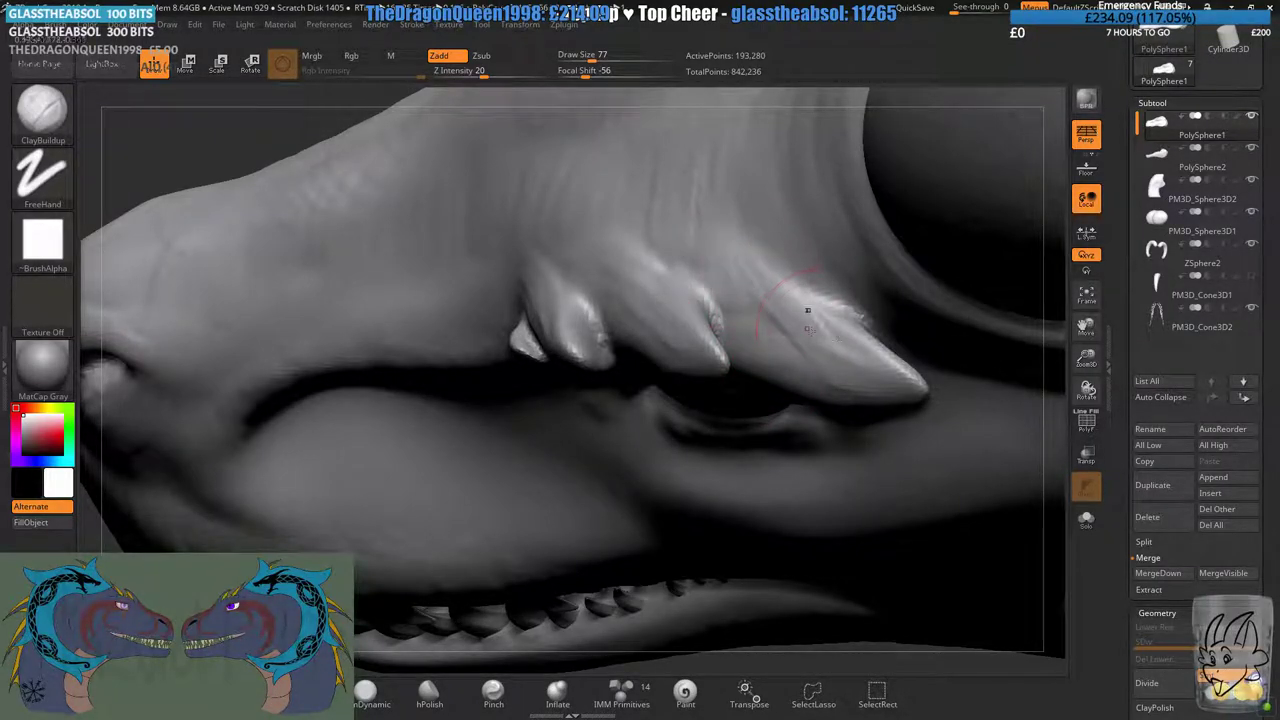
pyautogui.moveTo(624, 290); pyautogui.dragTo(681, 332, button='right')
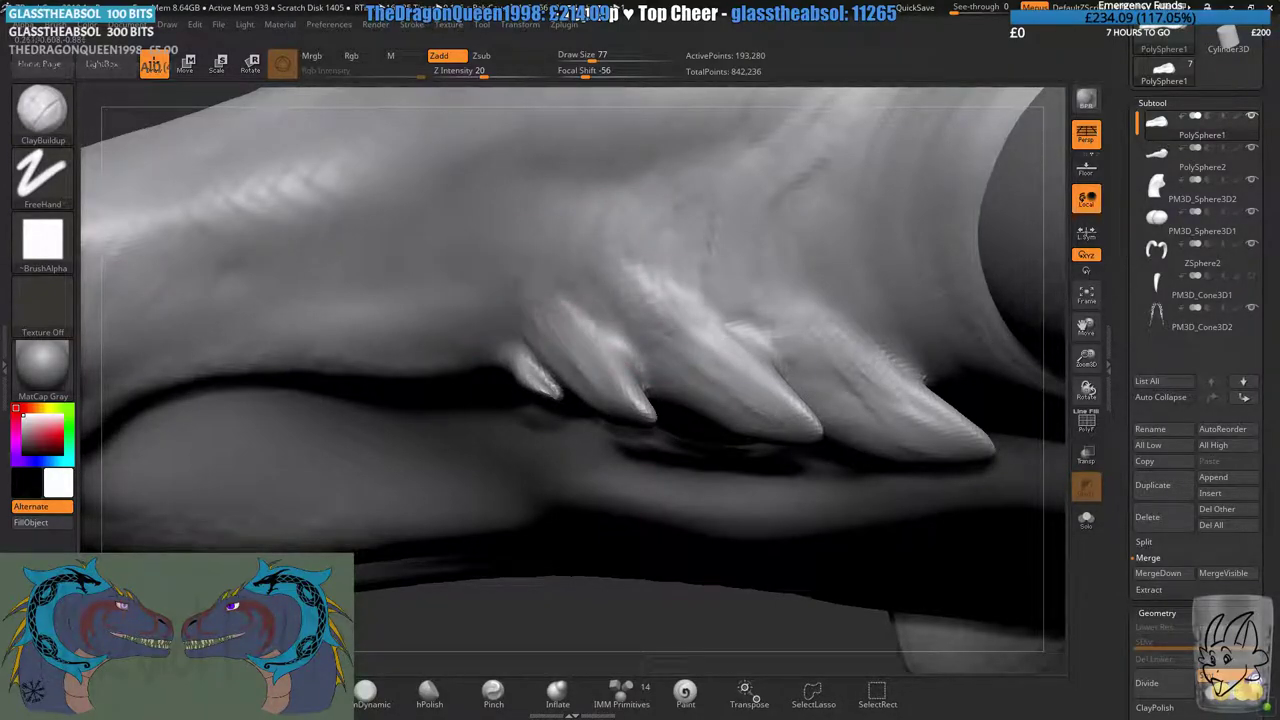
pyautogui.moveTo(774, 250); pyautogui.dragTo(854, 342)
pyautogui.moveTo(784, 333); pyautogui.dragTo(640, 322, button='right')
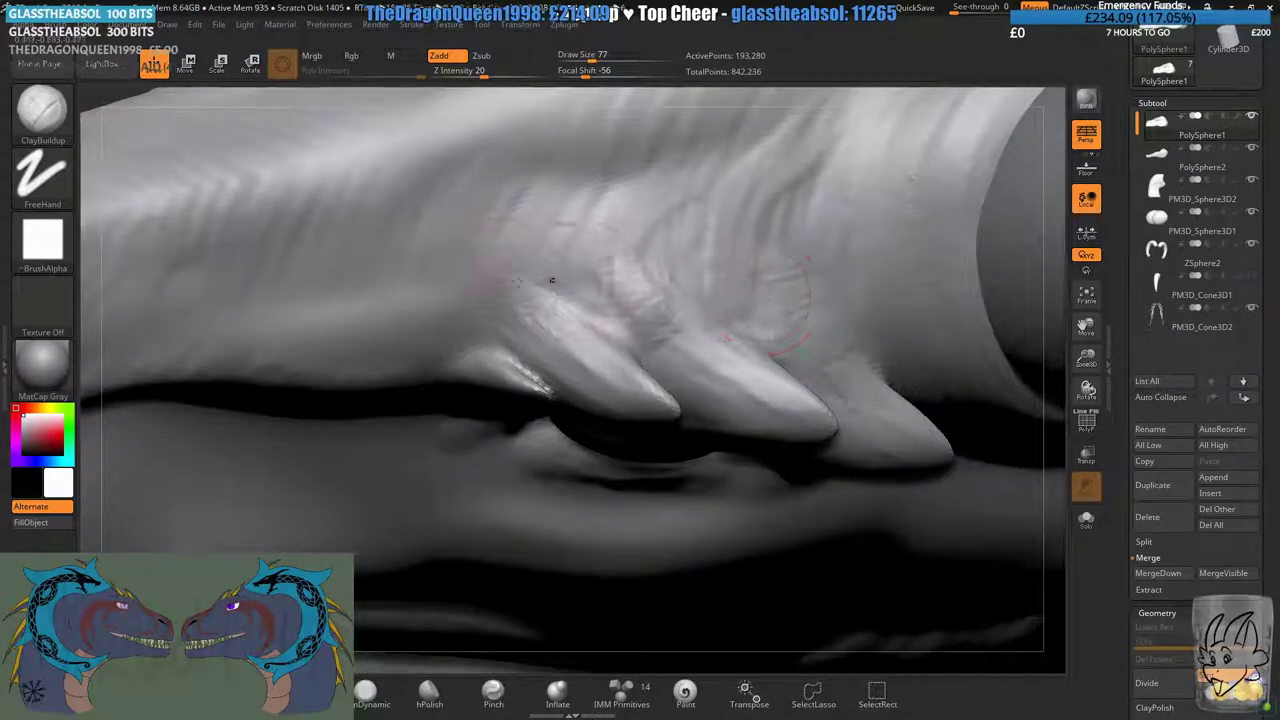
pyautogui.moveTo(551, 280)
pyautogui.keyDown('ctrl'); pyautogui.mouseDown(button='right')
pyautogui.moveTo(545, 322)
pyautogui.moveTo(748, 278)
pyautogui.mouseUp(button='right'); pyautogui.keyUp('ctrl')
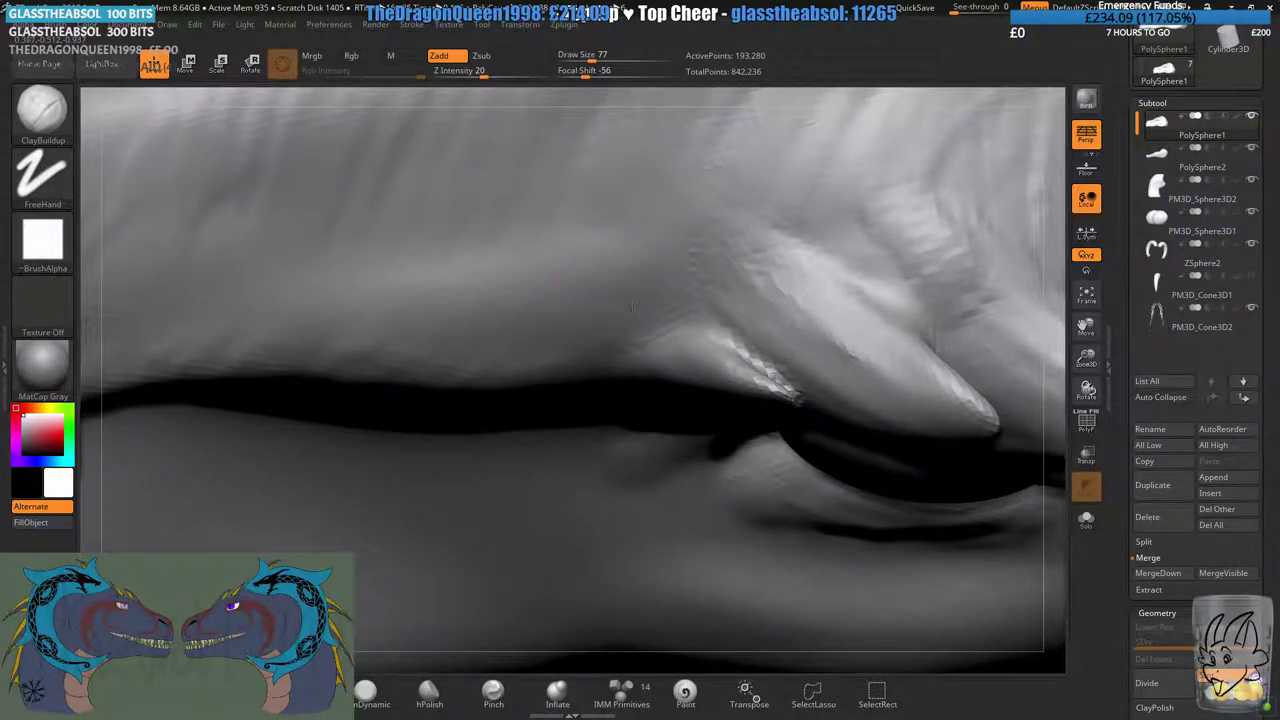
pyautogui.moveTo(660, 420)
pyautogui.mouseDown(button='right')
pyautogui.moveTo(530, 331)
pyautogui.moveTo(700, 246)
pyautogui.mouseUp(button='right')
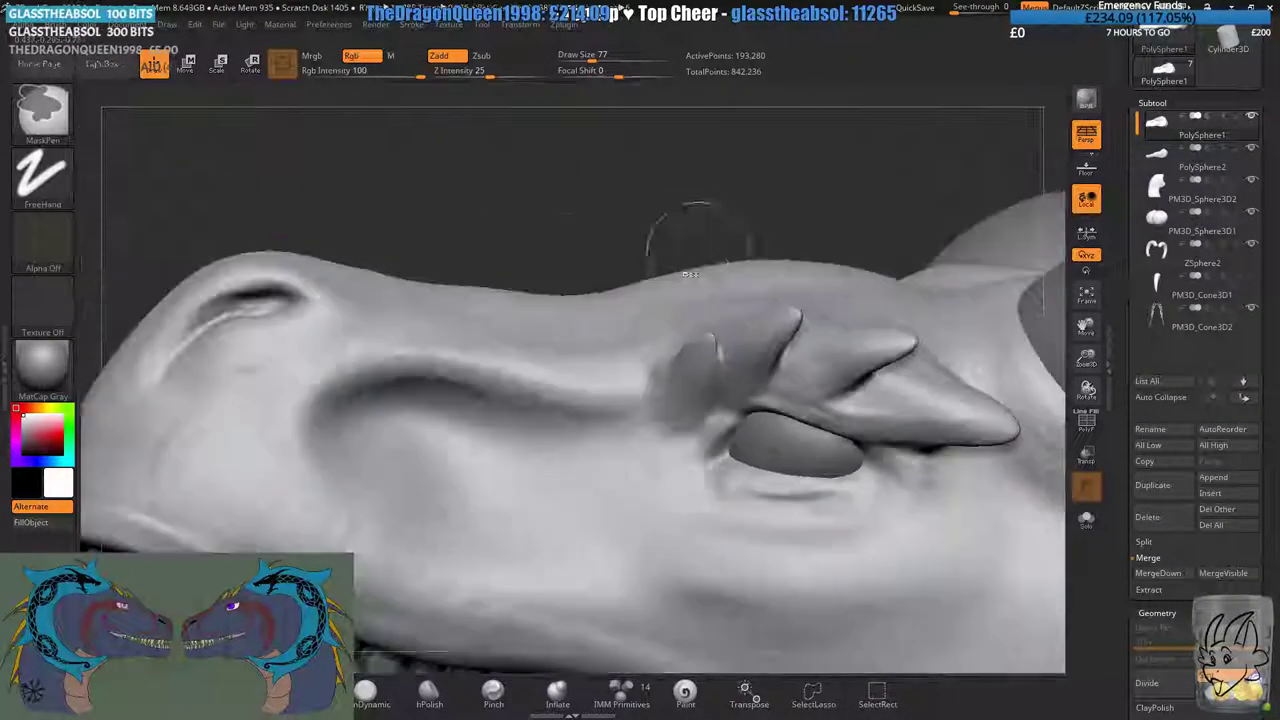
# - Sculpt wrinkles along the snout ridge and around the foremost brow spike near the eye, and remesh the head
pyautogui.moveTo(607, 318)
pyautogui.mouseDown(button='right')
pyautogui.moveTo(669, 349)
pyautogui.moveTo(714, 400)
pyautogui.moveTo(745, 298)
pyautogui.moveTo(758, 335)
pyautogui.moveTo(705, 287)
pyautogui.mouseUp(button='right')
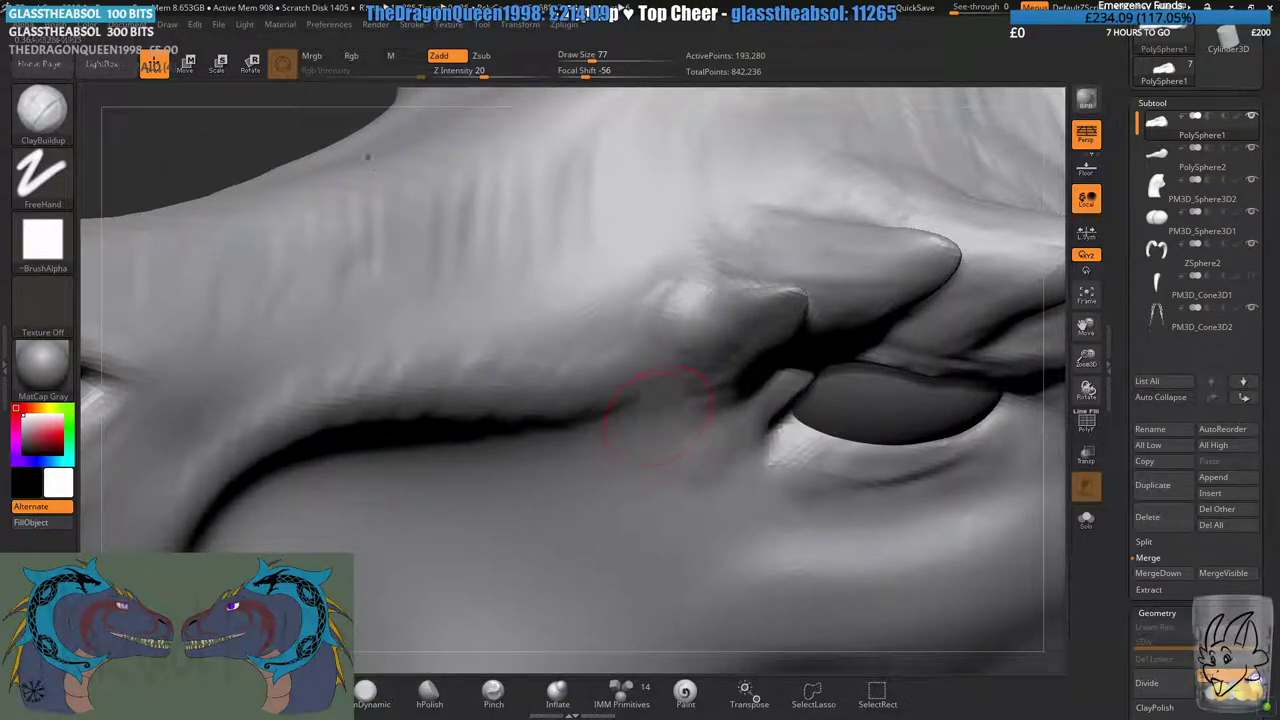
pyautogui.moveTo(659, 417)
pyautogui.mouseDown(button='right')
pyautogui.moveTo(637, 320)
pyautogui.moveTo(651, 411)
pyautogui.mouseUp(button='right')
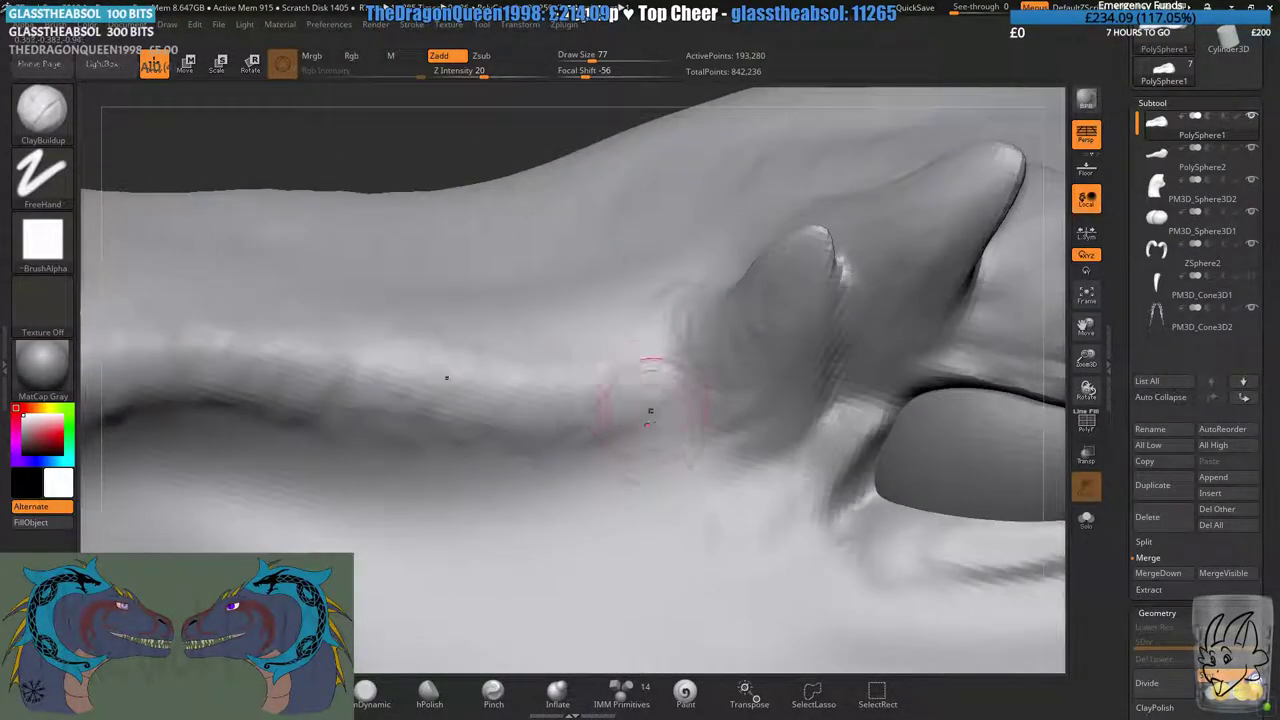
pyautogui.moveTo(651, 411); pyautogui.dragTo(654, 455)
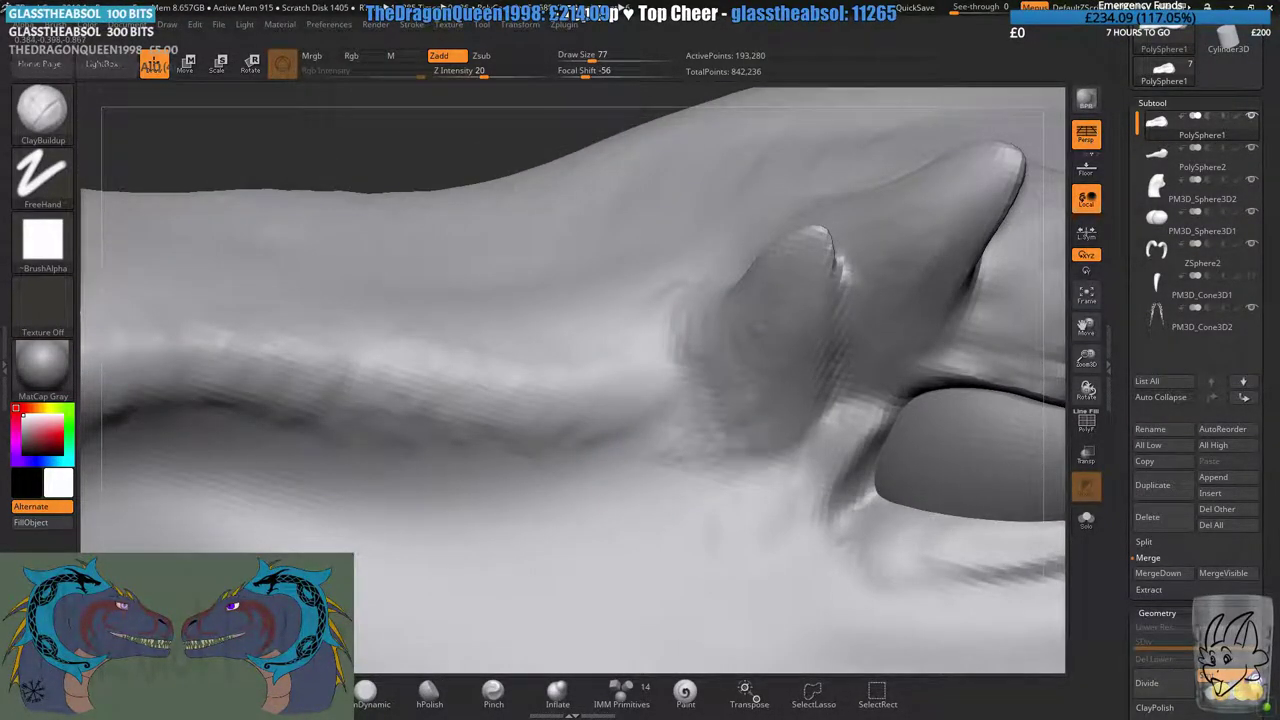
pyautogui.moveTo(772, 444)
pyautogui.keyDown('alt'); pyautogui.mouseDown(button='right')
pyautogui.moveTo(731, 387)
pyautogui.moveTo(686, 434)
pyautogui.moveTo(630, 443)
pyautogui.mouseUp(button='right'); pyautogui.keyUp('alt')
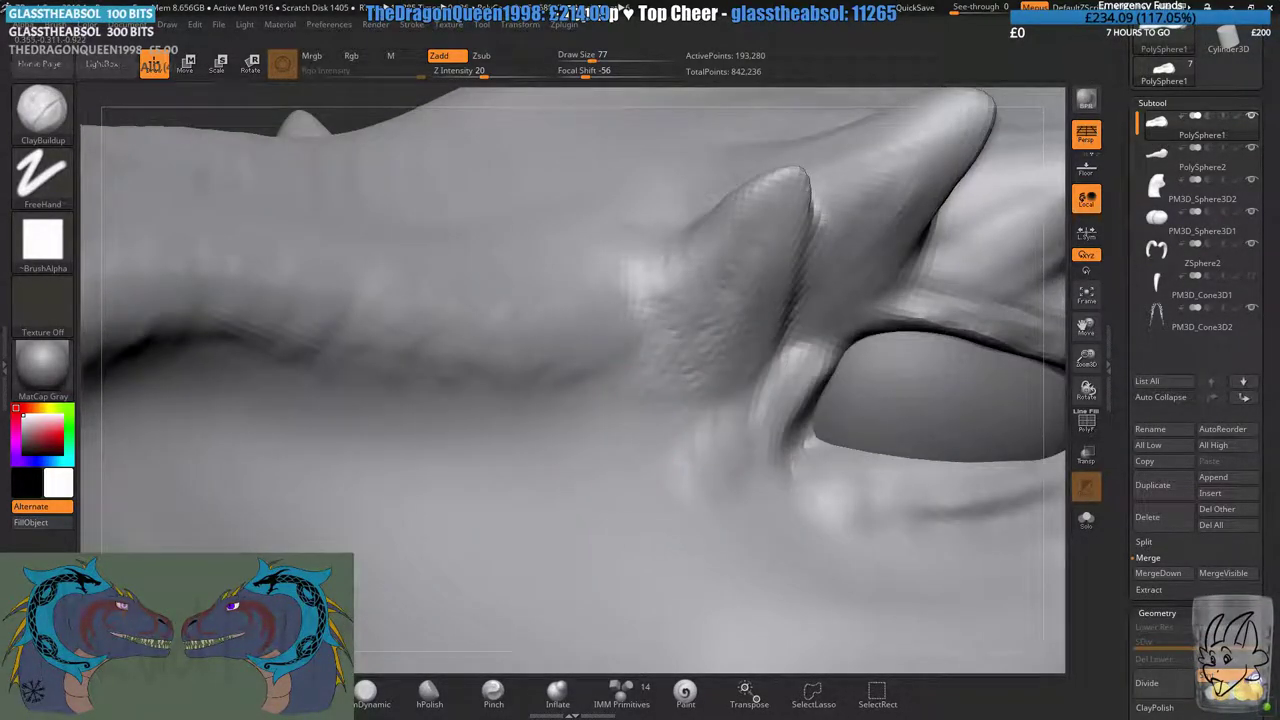
pyautogui.moveTo(739, 369)
pyautogui.mouseDown(button='right')
pyautogui.moveTo(714, 397)
pyautogui.moveTo(526, 200)
pyautogui.moveTo(512, 125)
pyautogui.mouseUp(button='right')
pyautogui.moveTo(512, 125); pyautogui.dragTo(749, 243, button='right')
pyautogui.moveTo(815, 320)
pyautogui.keyDown('ctrl'); pyautogui.mouseDown(button='right')
pyautogui.moveTo(803, 263)
pyautogui.moveTo(600, 212)
pyautogui.mouseUp(button='right'); pyautogui.keyUp('ctrl')
pyautogui.moveTo(865, 362); pyautogui.dragTo(757, 294, button='right')
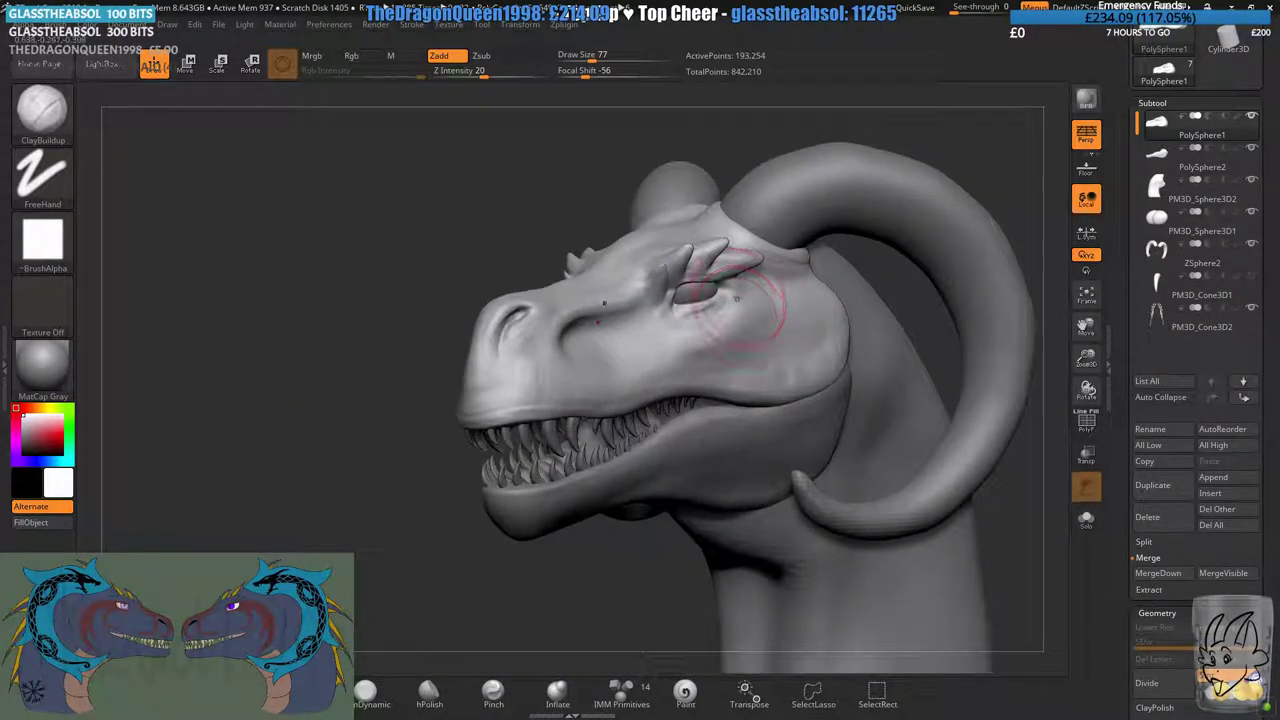
# - Select the PM3D_Sphere3D2 neck subtool, set its DynaMesh resolution to 200 and remesh it
pyautogui.click(1234, 190)
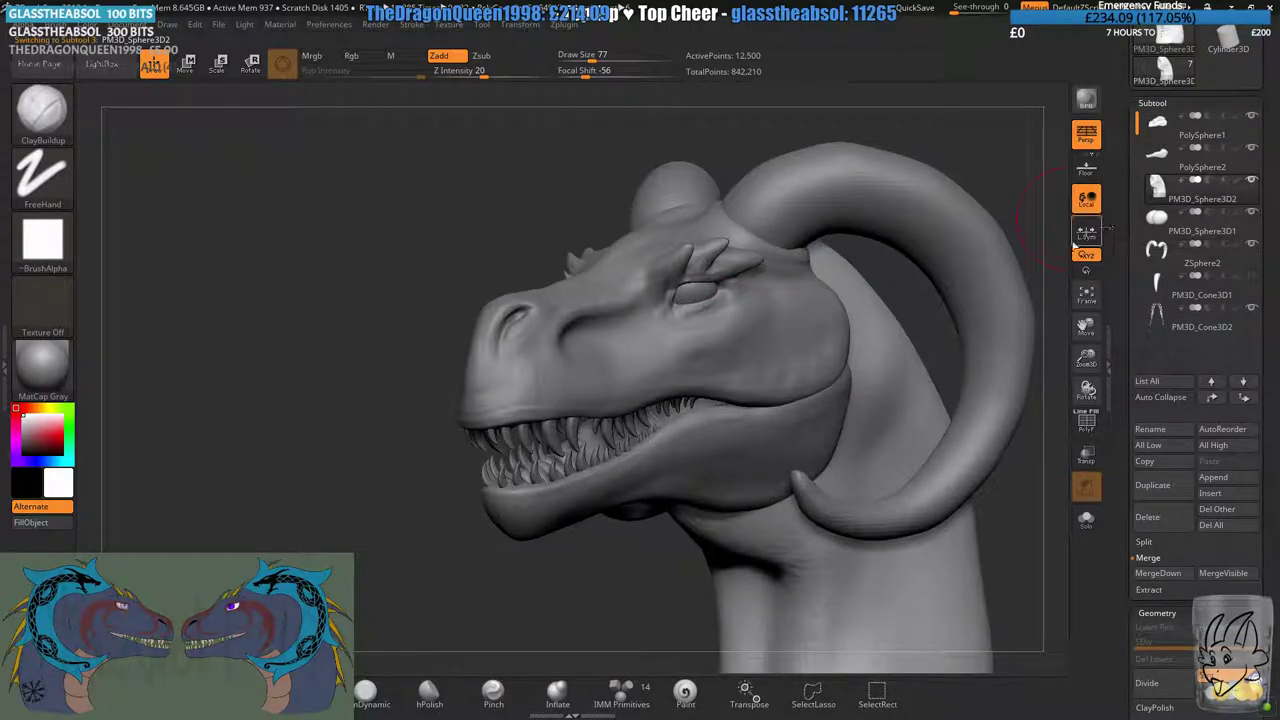
pyautogui.moveTo(926, 280); pyautogui.dragTo(911, 335, button='right')
pyautogui.keyDown('alt'); pyautogui.moveTo(961, 300); pyautogui.dragTo(826, 328, button='right'); pyautogui.keyUp('alt')
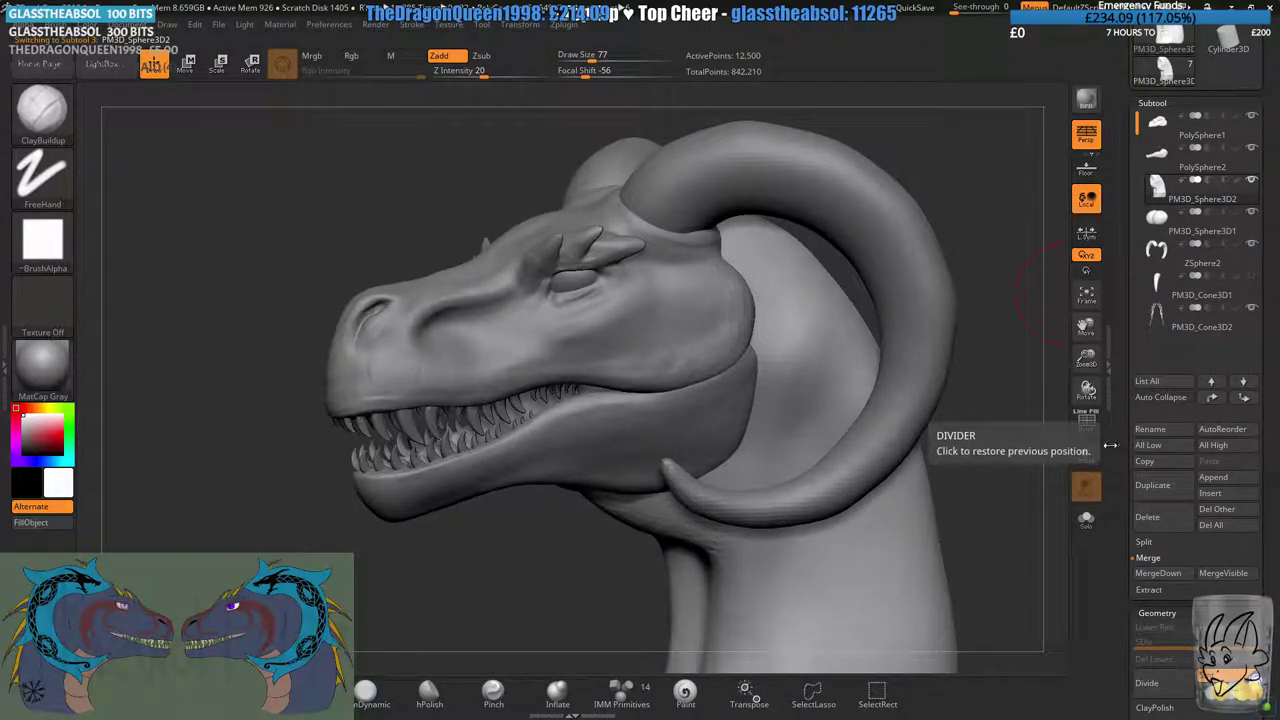
pyautogui.scroll(-2, 1122, 436)
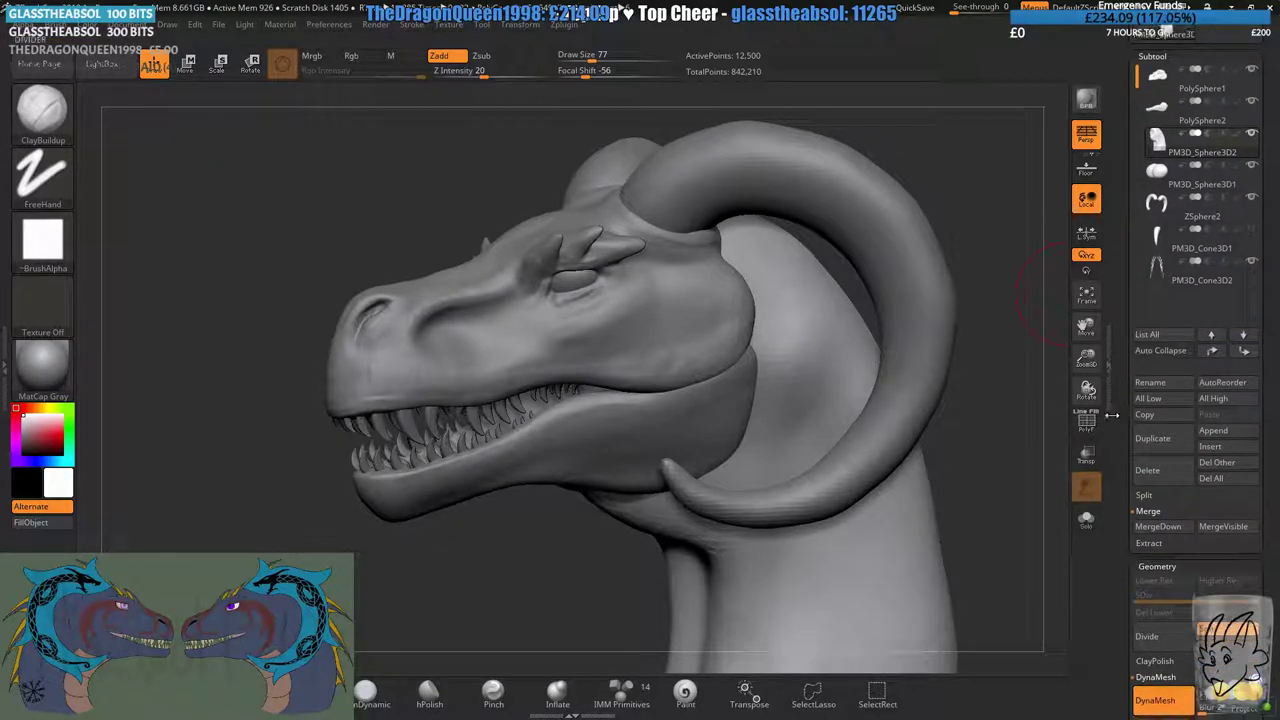
pyautogui.scroll(-2, 1122, 436)
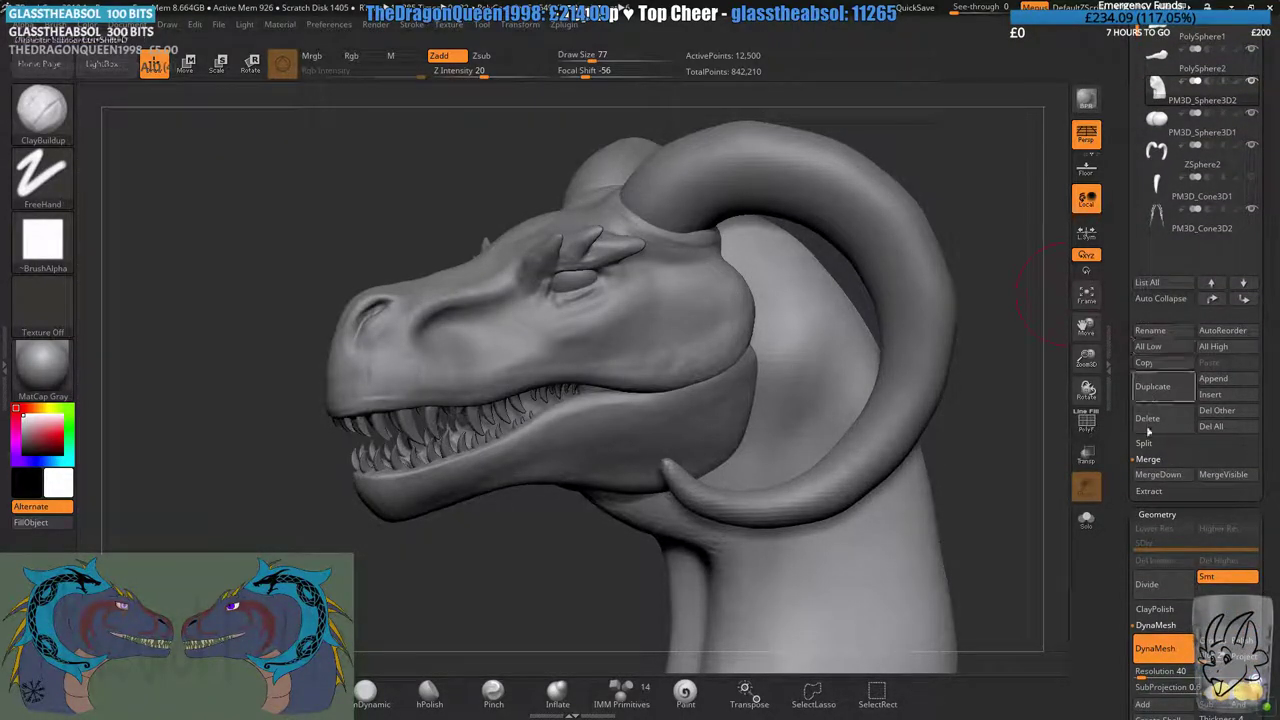
pyautogui.moveTo(1150, 672); pyautogui.dragTo(1160, 678)
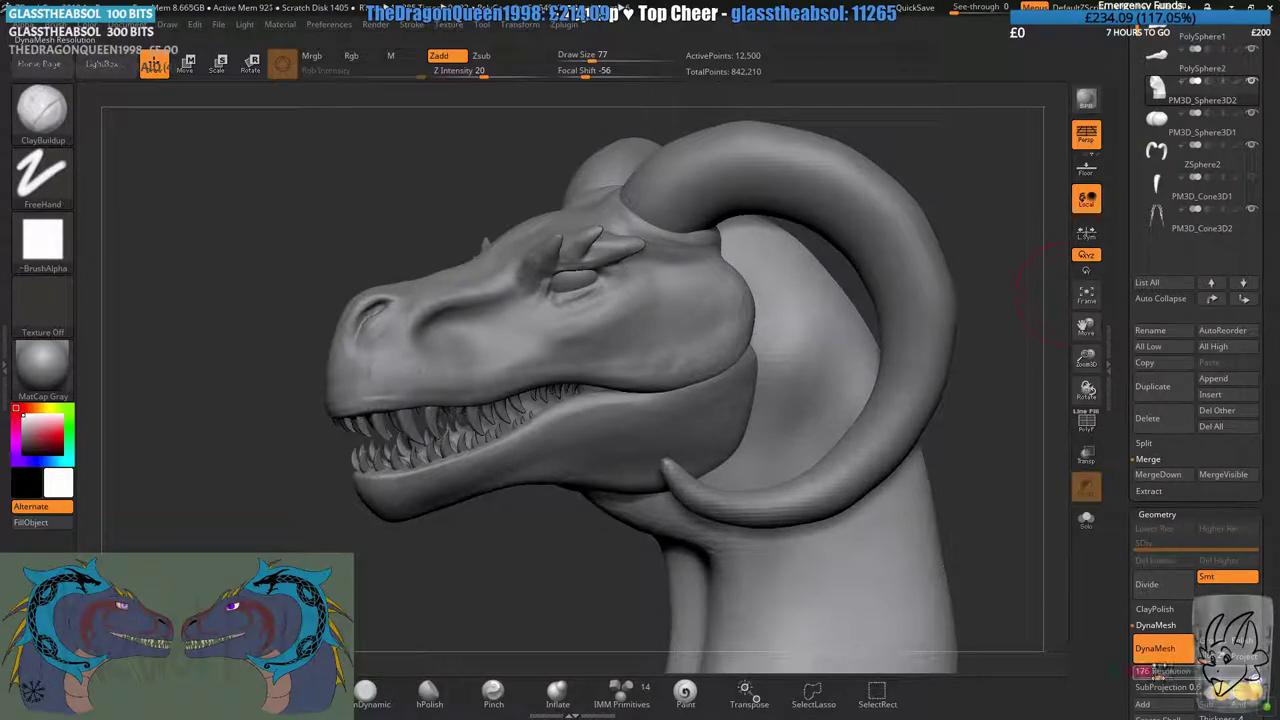
pyautogui.keyDown('ctrl'); pyautogui.moveTo(1037, 609); pyautogui.dragTo(1044, 634); pyautogui.keyUp('ctrl')
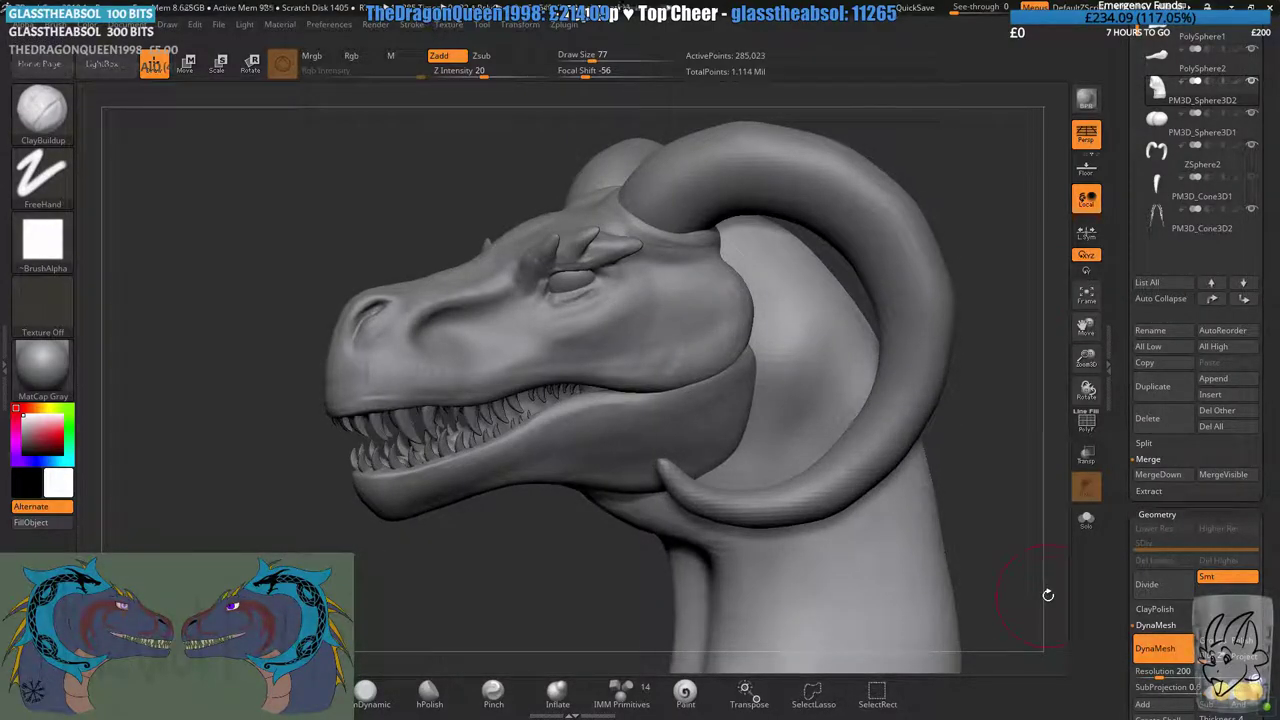
# - Save the project as Penya.ZPR, replacing the existing file
pyautogui.hotkey('ctrl', 's')
pyautogui.click(653, 548)
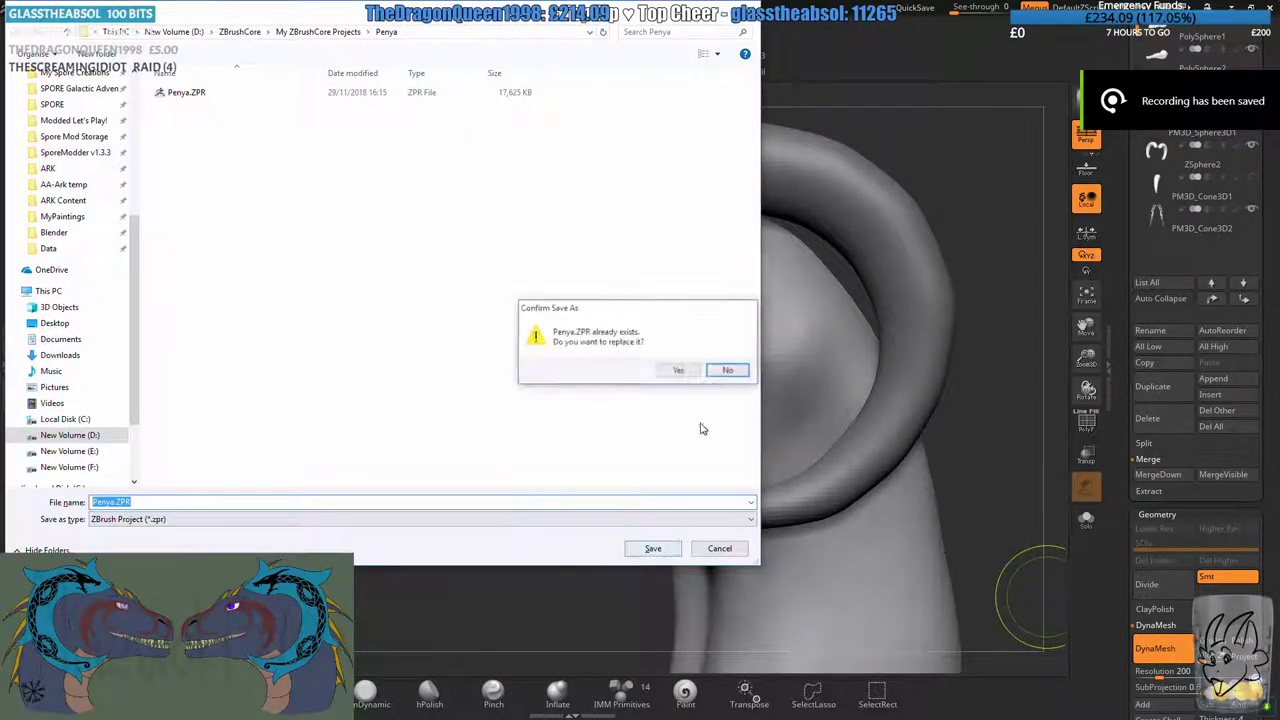
pyautogui.click(682, 371)
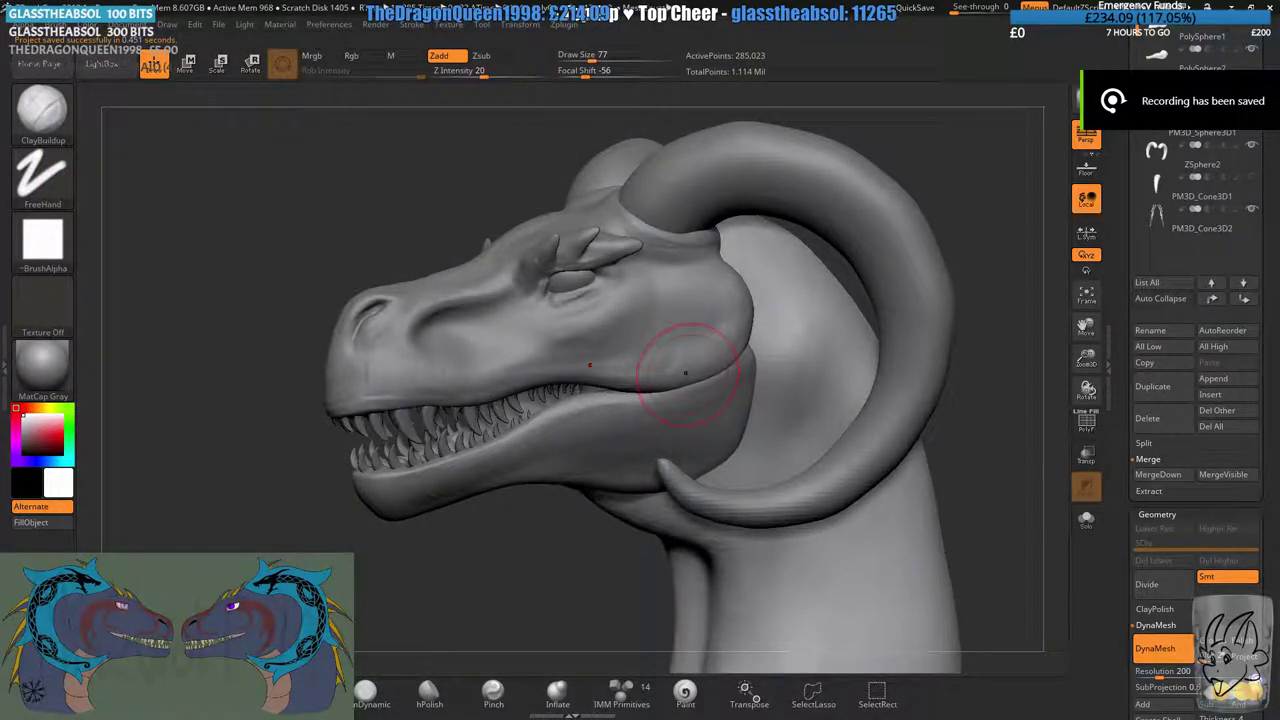
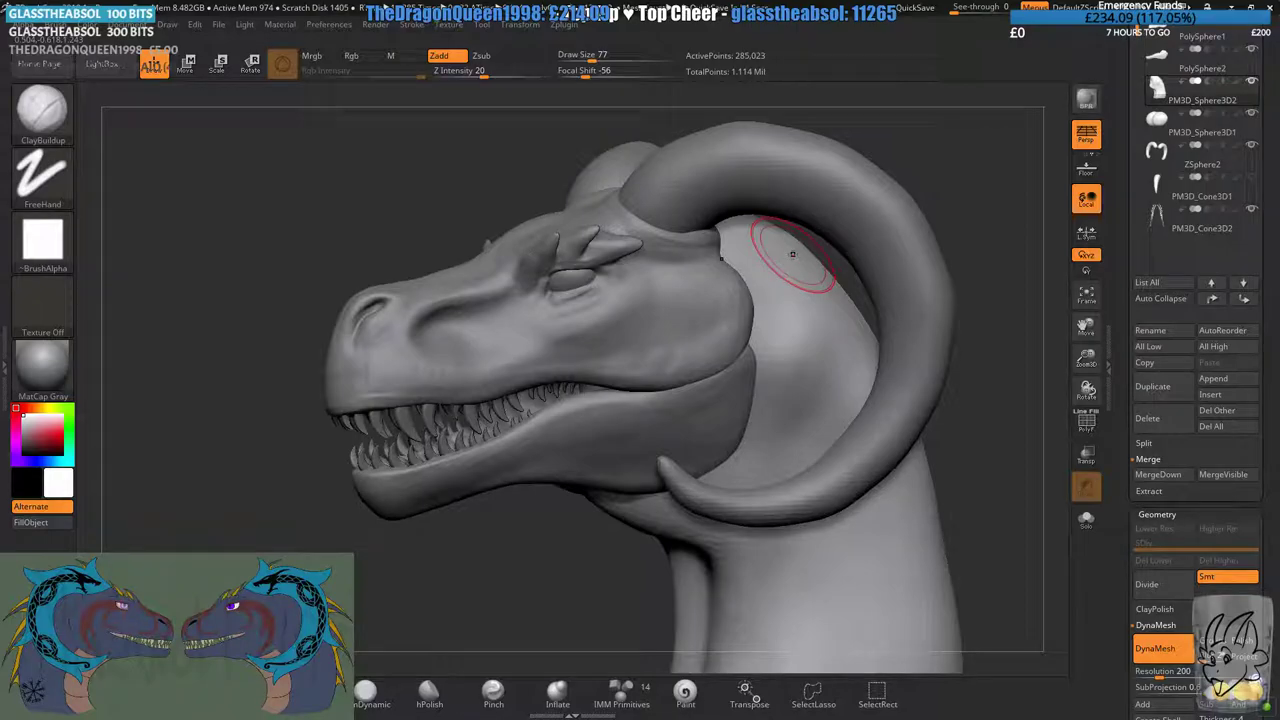
# - Isolate the neck, smooth its surface with a draw size of 177, remesh it and show the other subtools again
pyautogui.moveTo(768, 314); pyautogui.dragTo(742, 320, button='right')
pyautogui.moveTo(757, 382)
pyautogui.keyDown('alt'); pyautogui.mouseDown(button='right')
pyautogui.moveTo(694, 343)
pyautogui.moveTo(685, 306)
pyautogui.mouseUp(button='right'); pyautogui.keyUp('alt')
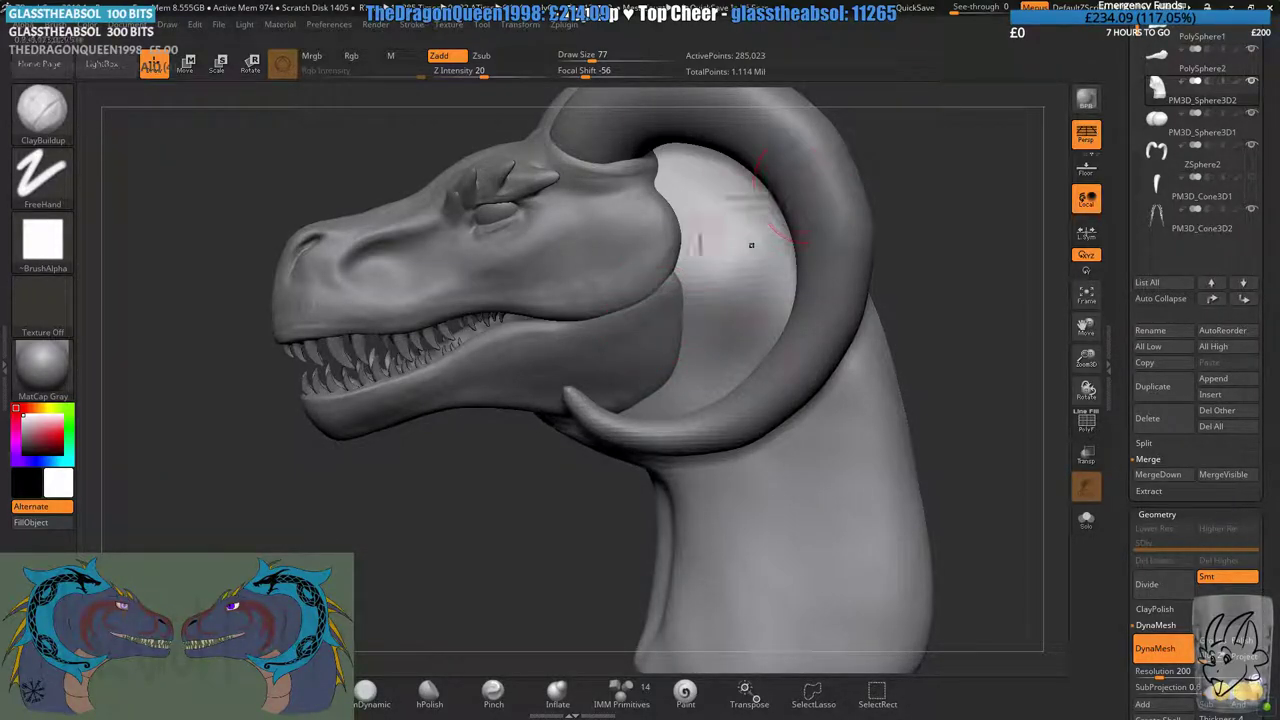
pyautogui.moveTo(697, 300)
pyautogui.mouseDown(button='right')
pyautogui.moveTo(723, 297)
pyautogui.moveTo(712, 318)
pyautogui.moveTo(700, 310)
pyautogui.mouseUp(button='right')
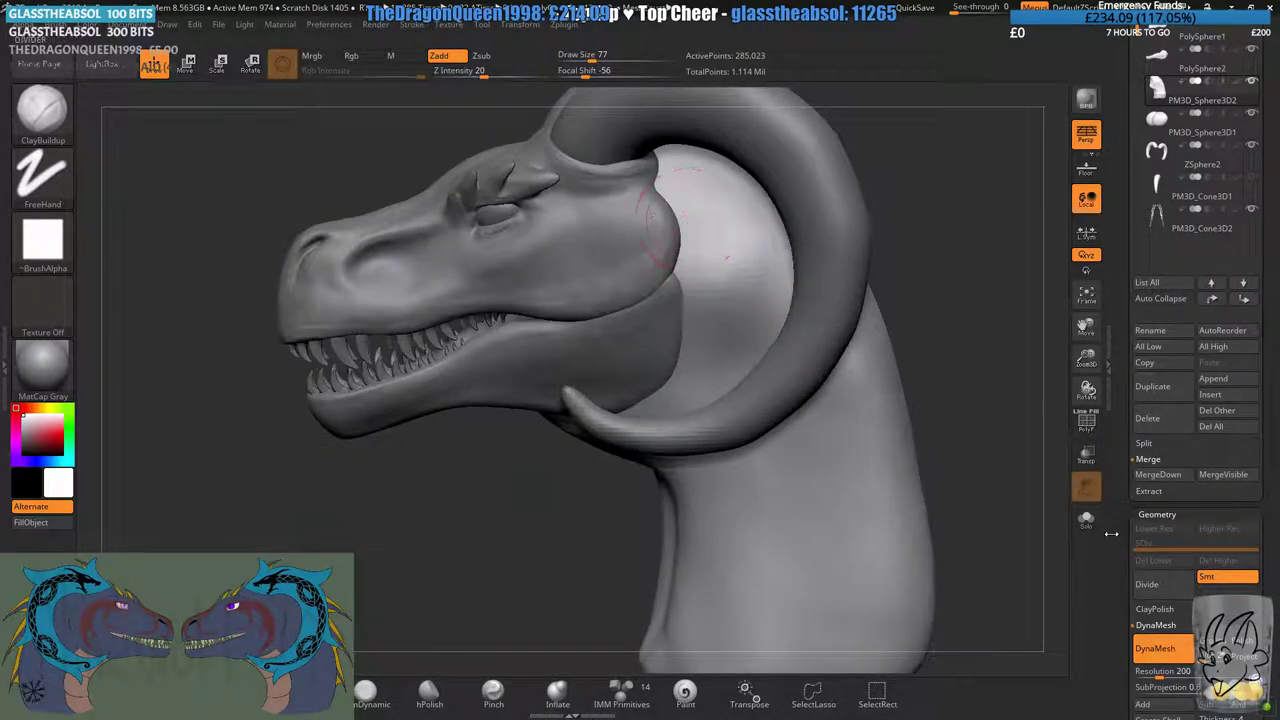
pyautogui.moveTo(593, 58); pyautogui.dragTo(609, 60)
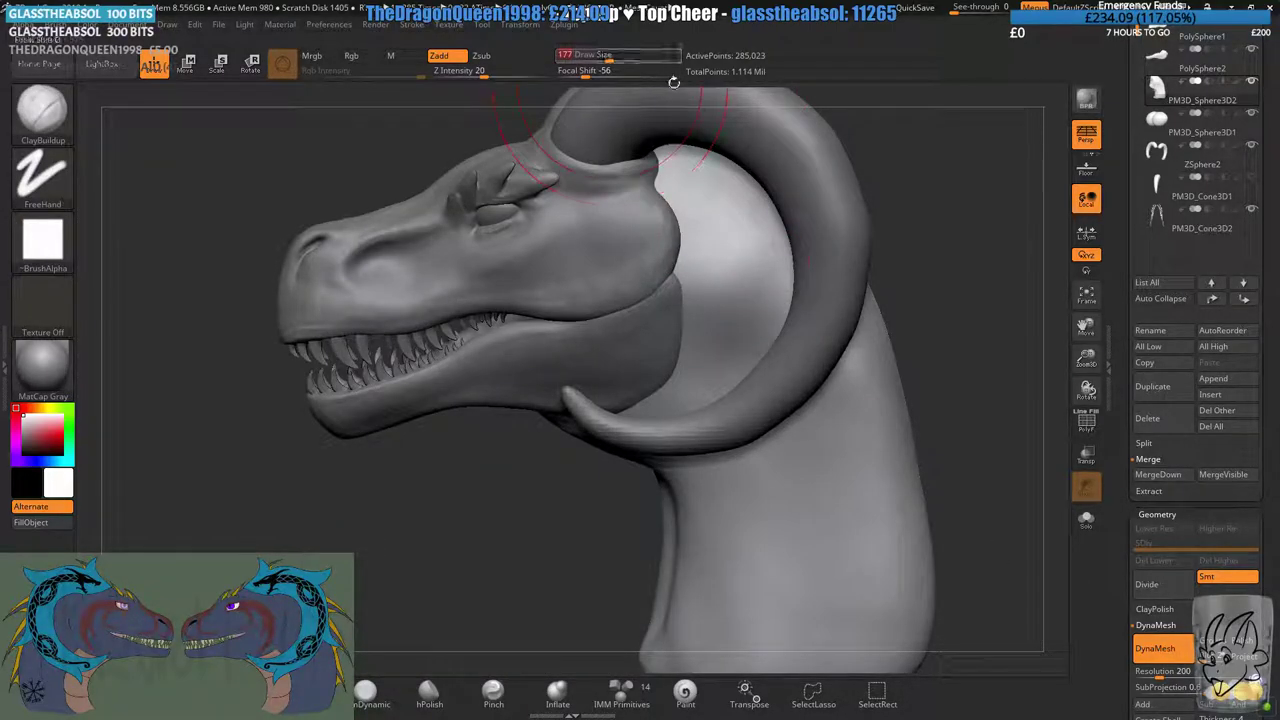
pyautogui.click(1086, 519)
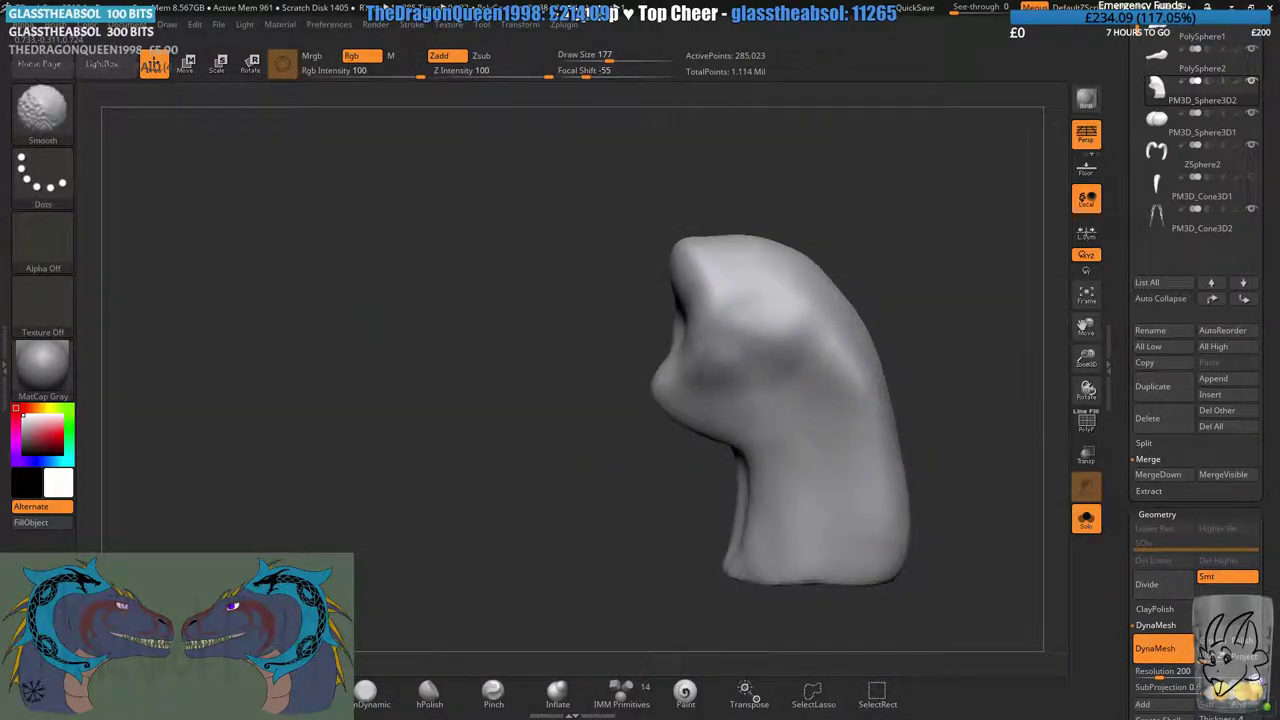
pyautogui.moveTo(750, 555); pyautogui.dragTo(843, 386, button='right')
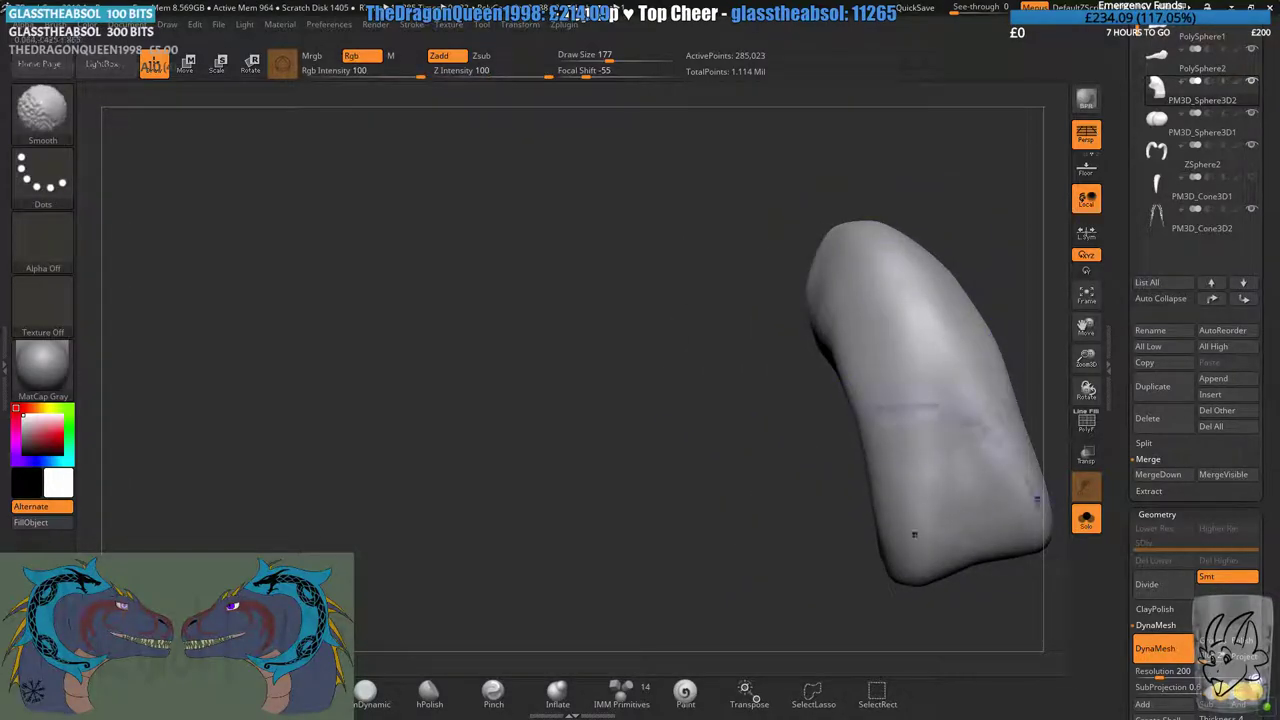
pyautogui.moveTo(908, 531); pyautogui.dragTo(809, 457, button='right')
pyautogui.keyDown('ctrl'); pyautogui.moveTo(541, 459); pyautogui.dragTo(589, 521); pyautogui.keyUp('ctrl')
pyautogui.click(1086, 519)
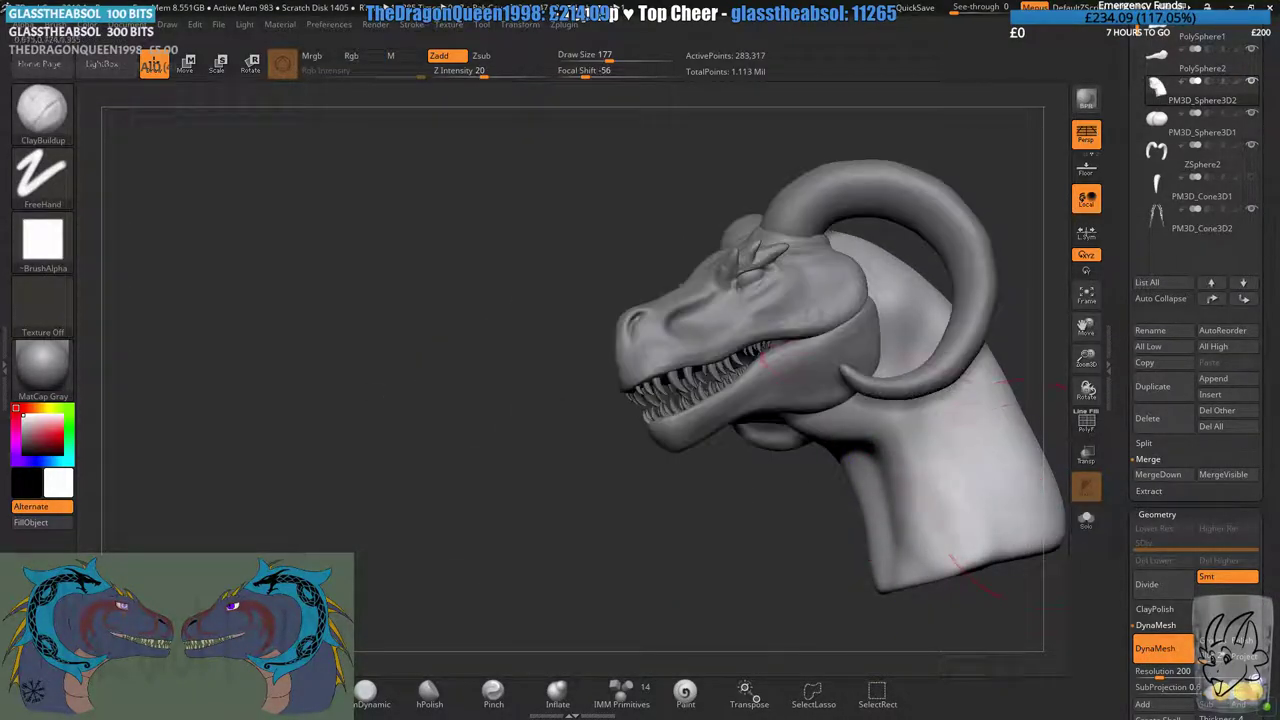
# - Sculpt horizontal wrinkles down the throat from the jaw to the neck's base with a draw size of 112, and remesh the neck
pyautogui.moveTo(737, 485); pyautogui.dragTo(880, 478, button='right')
pyautogui.keyDown('alt'); pyautogui.moveTo(880, 478); pyautogui.dragTo(598, 440, button='right'); pyautogui.keyUp('alt')
pyautogui.moveTo(606, 56); pyautogui.dragTo(598, 57)
pyautogui.moveTo(645, 175)
pyautogui.mouseDown(button='right')
pyautogui.moveTo(575, 245)
pyautogui.moveTo(559, 330)
pyautogui.moveTo(490, 420)
pyautogui.moveTo(583, 290)
pyautogui.moveTo(581, 325)
pyautogui.mouseUp(button='right')
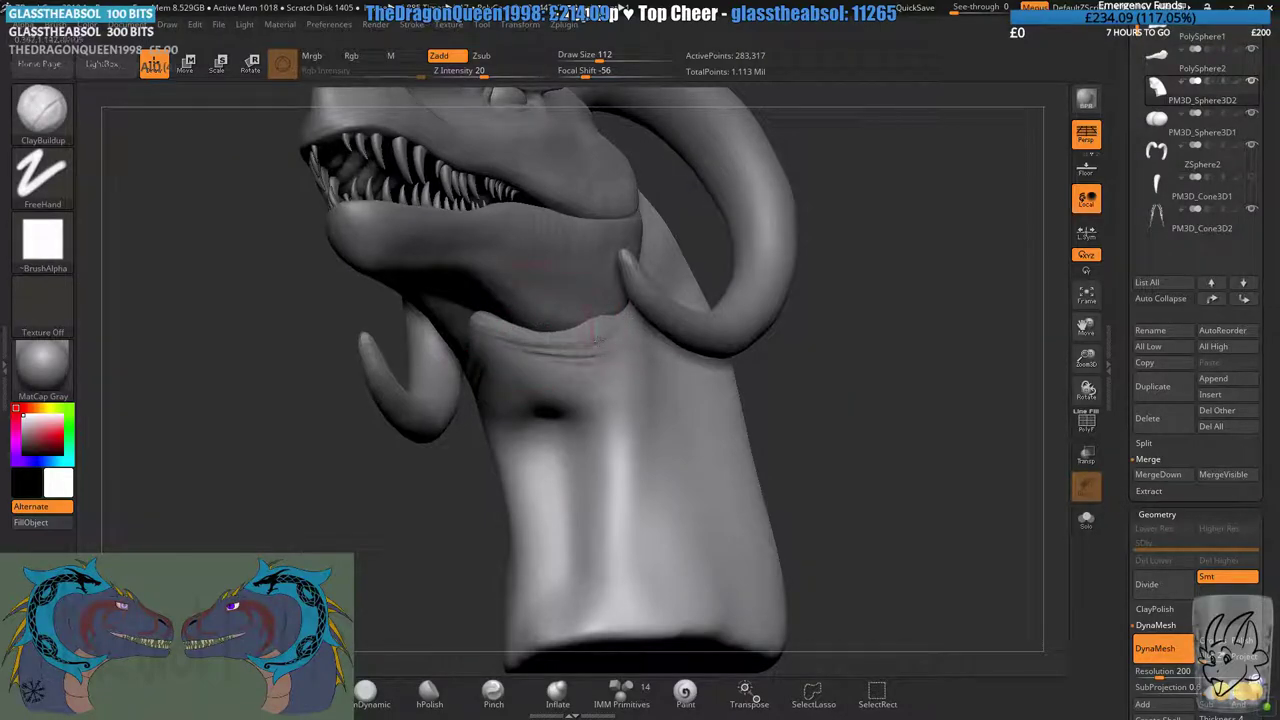
pyautogui.keyDown('alt'); pyautogui.moveTo(631, 456); pyautogui.dragTo(643, 374, button='right'); pyautogui.keyUp('alt')
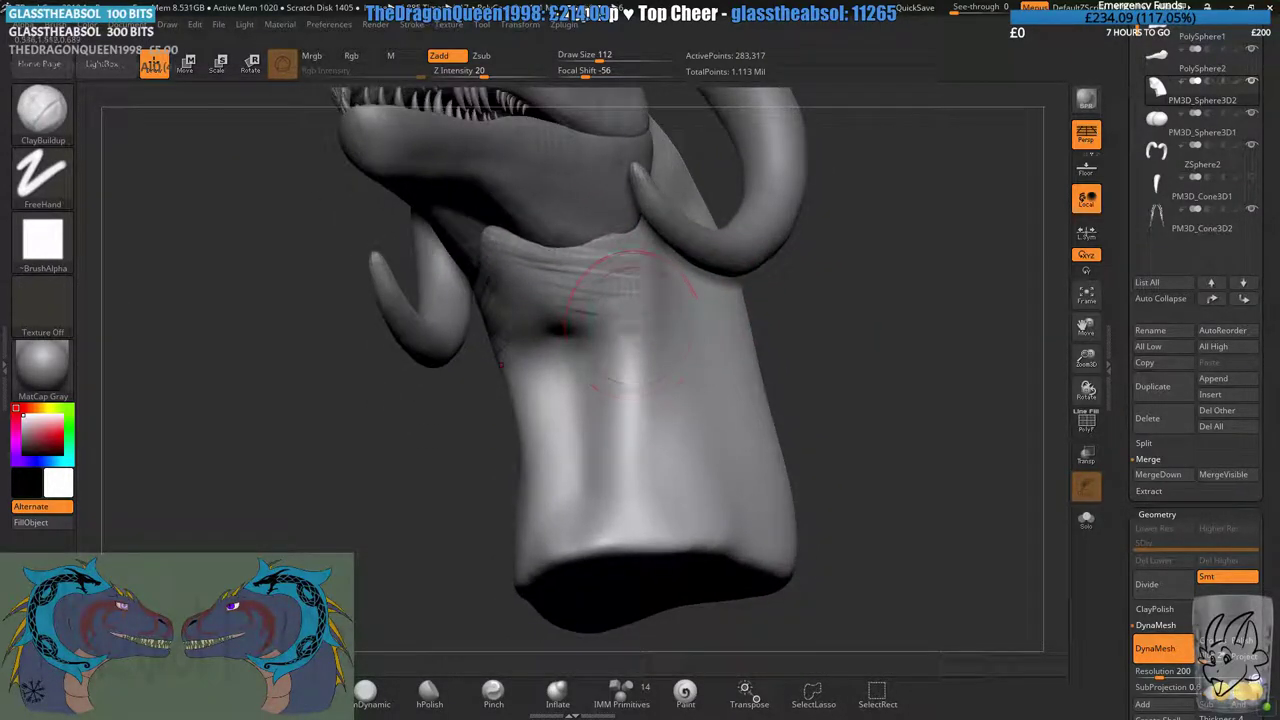
pyautogui.moveTo(598, 373); pyautogui.dragTo(611, 514)
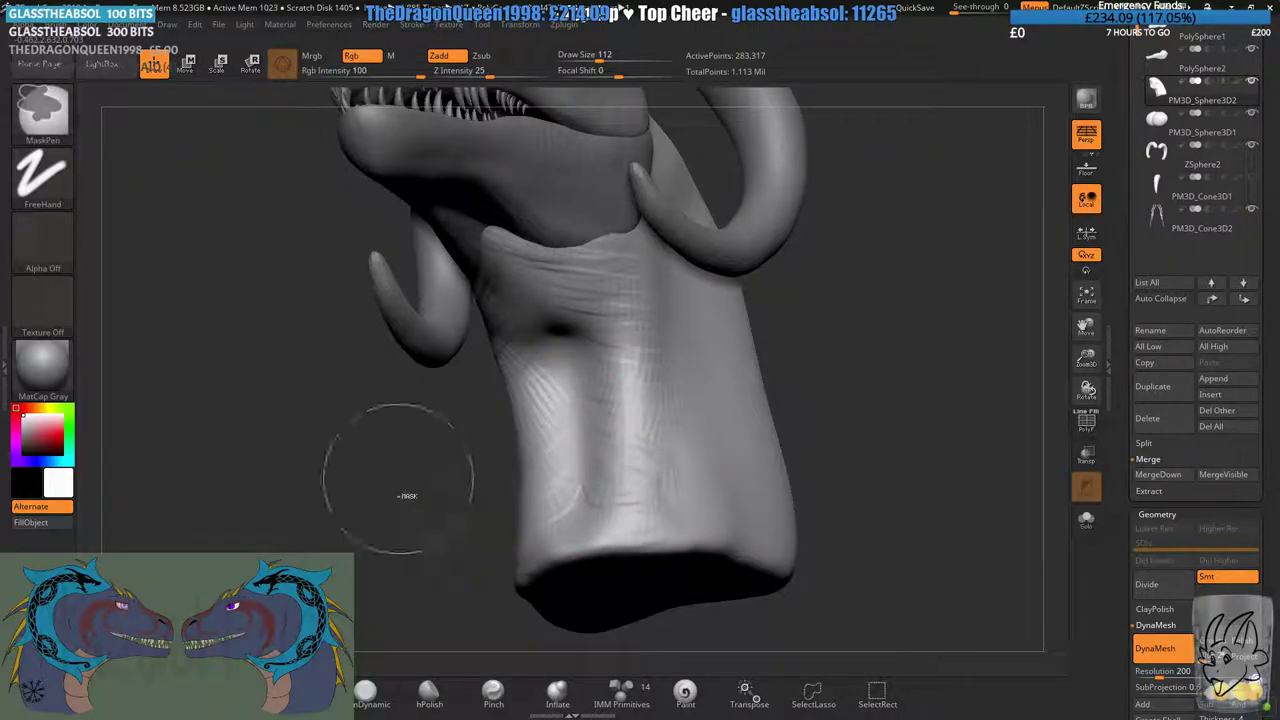
pyautogui.keyDown('ctrl'); pyautogui.moveTo(409, 494); pyautogui.dragTo(460, 535); pyautogui.keyUp('ctrl')
# - Smooth the wrinkles down the throat and sculpt more skin folds on the upper throat beneath the jaw
pyautogui.keyDown('shift'); pyautogui.moveTo(602, 322); pyautogui.dragTo(626, 512); pyautogui.keyUp('shift')
pyautogui.moveTo(565, 325); pyautogui.dragTo(600, 312, button='right')
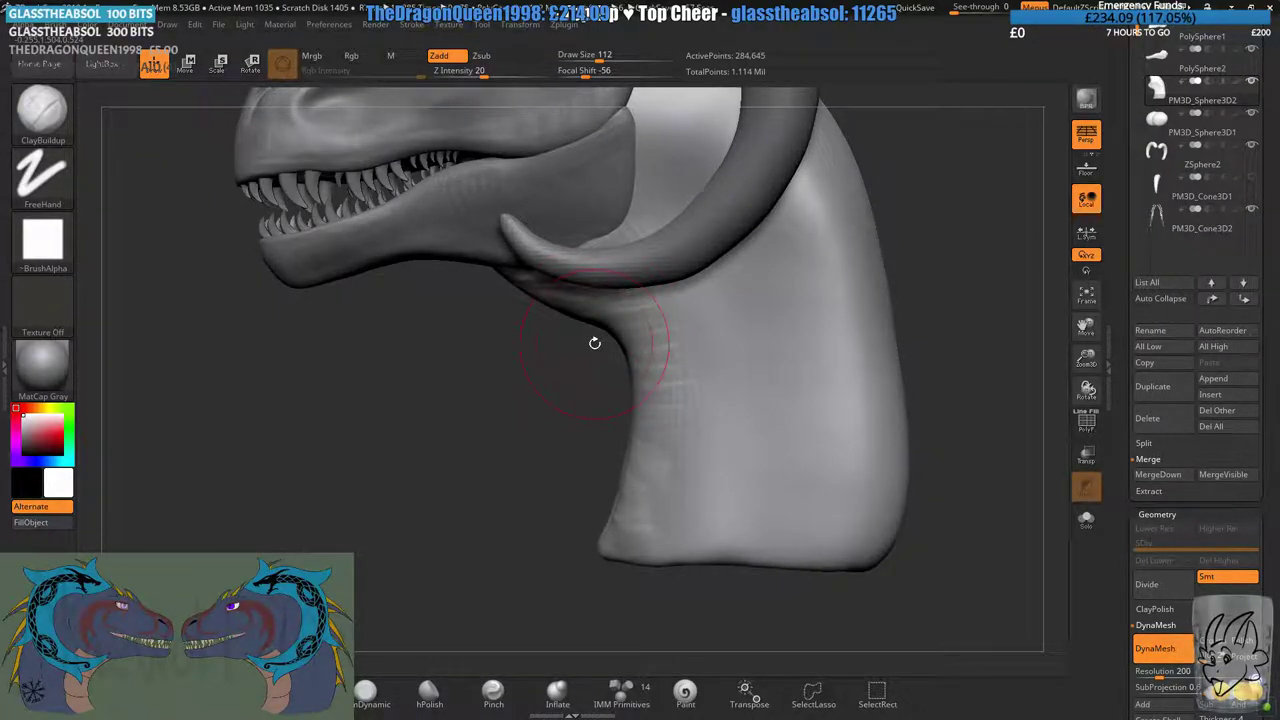
pyautogui.moveTo(624, 336); pyautogui.dragTo(604, 270, button='right')
pyautogui.moveTo(587, 233); pyautogui.dragTo(505, 245)
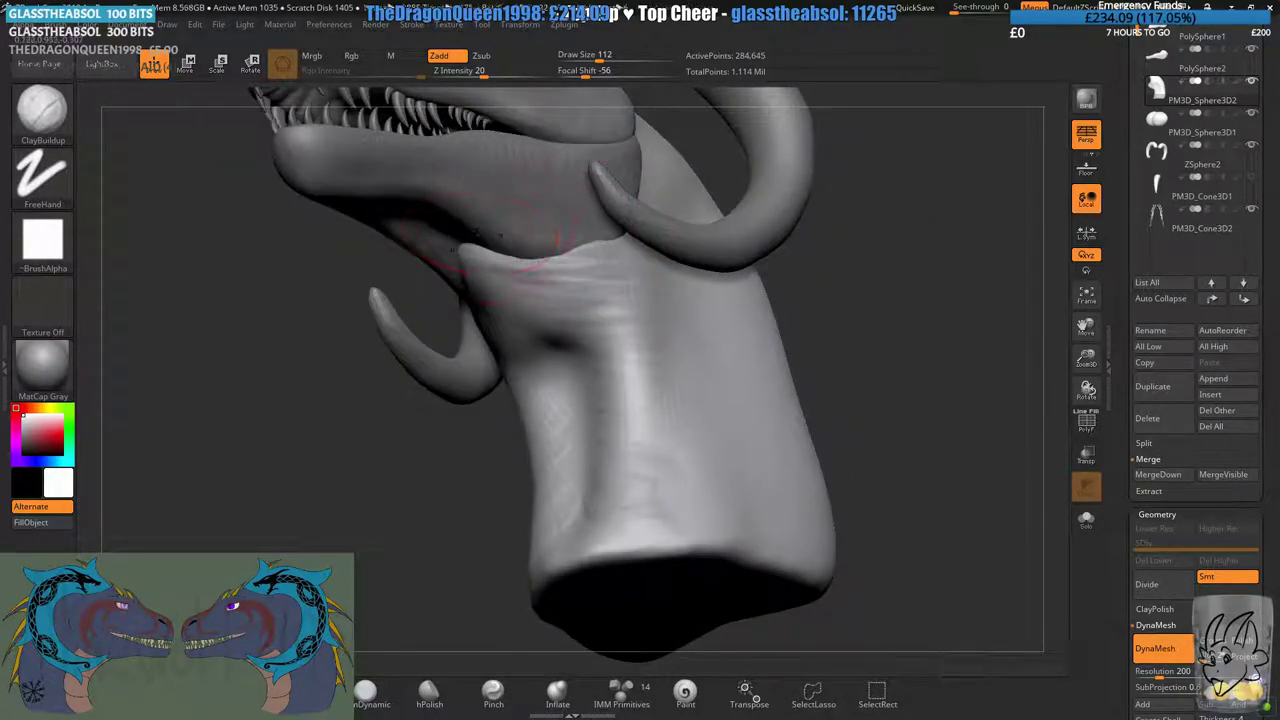
pyautogui.moveTo(614, 234); pyautogui.dragTo(606, 223, button='right')
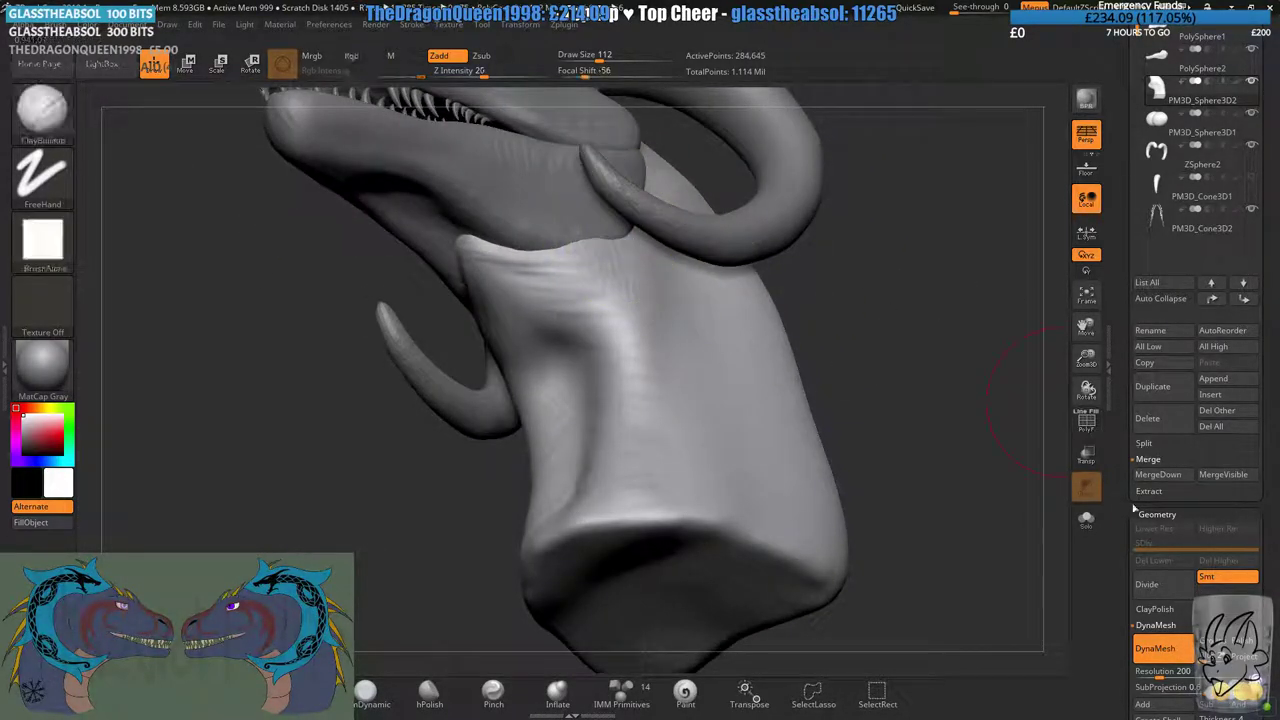
# - Sculpt a diagonal skin fold on the upper neck just beneath the back of the jaw with the ClayBuildup brush
pyautogui.click(1086, 520)
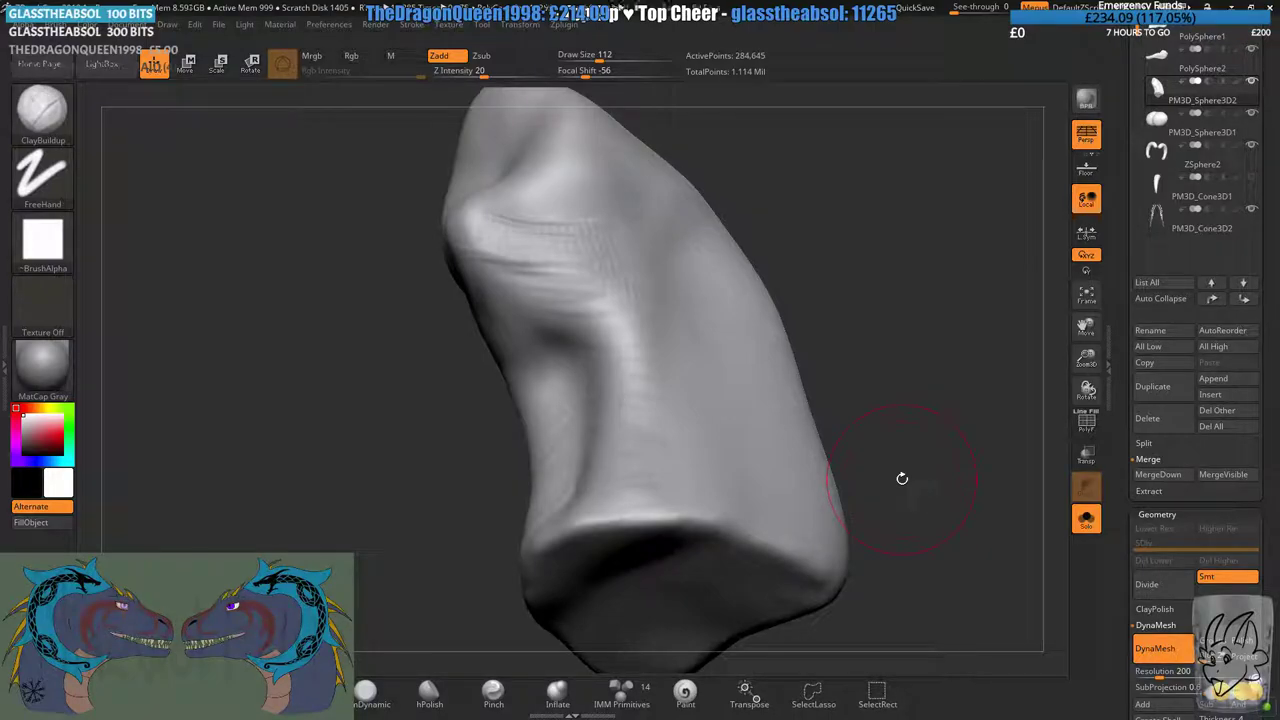
pyautogui.click(1086, 518)
pyautogui.scroll(3, 1200, 300)
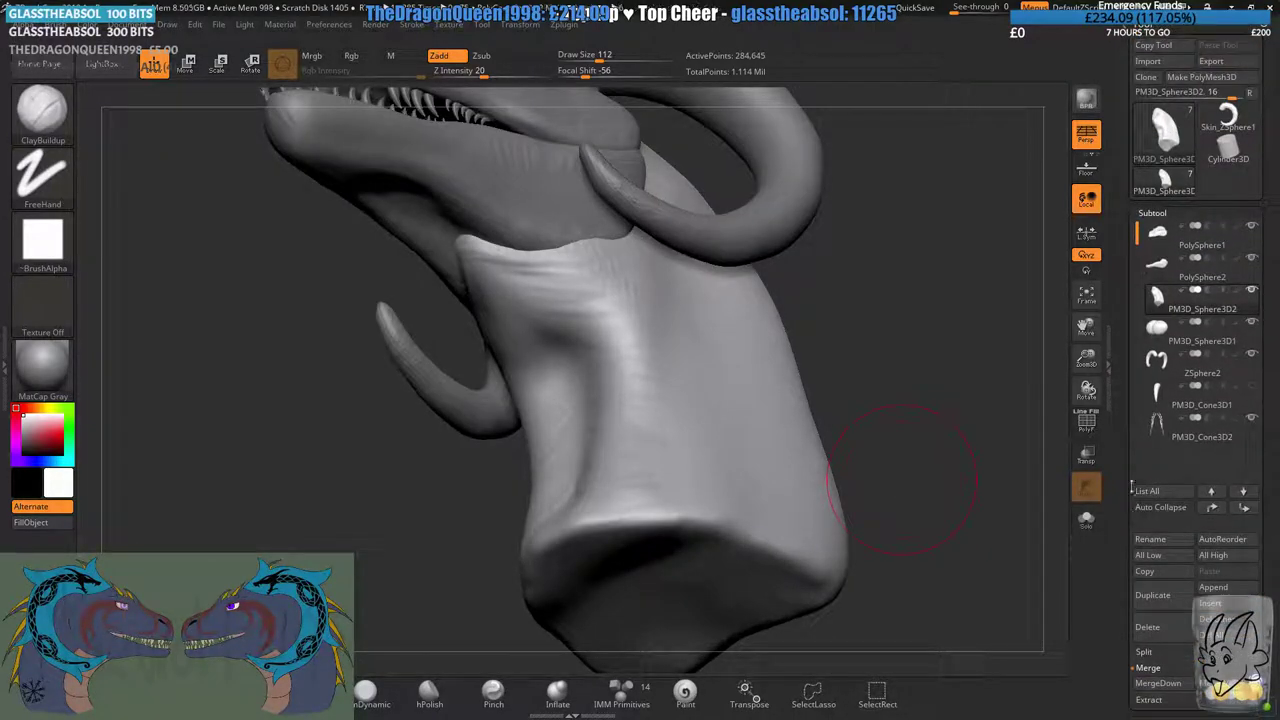
pyautogui.moveTo(650, 243); pyautogui.dragTo(637, 303, button='right')
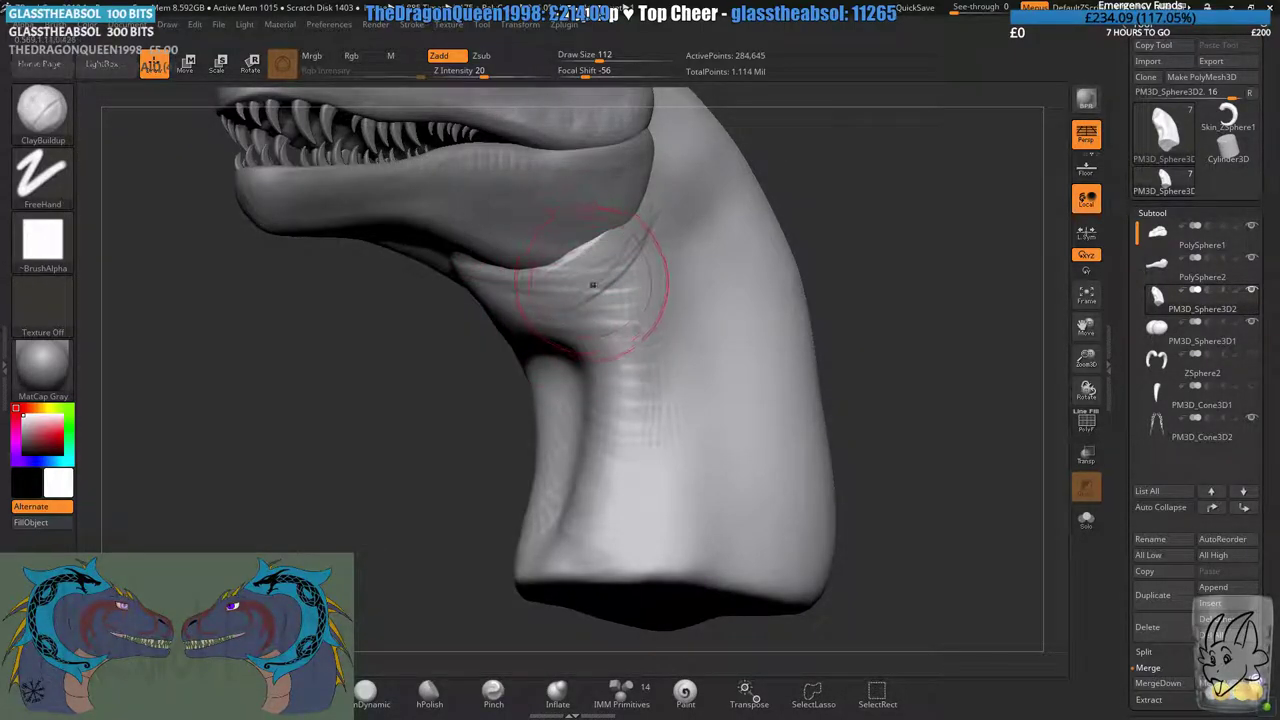
pyautogui.moveTo(648, 222)
pyautogui.mouseDown()
pyautogui.moveTo(582, 245)
pyautogui.moveTo(575, 302)
pyautogui.mouseUp()
pyautogui.moveTo(637, 288); pyautogui.dragTo(630, 325, button='right')
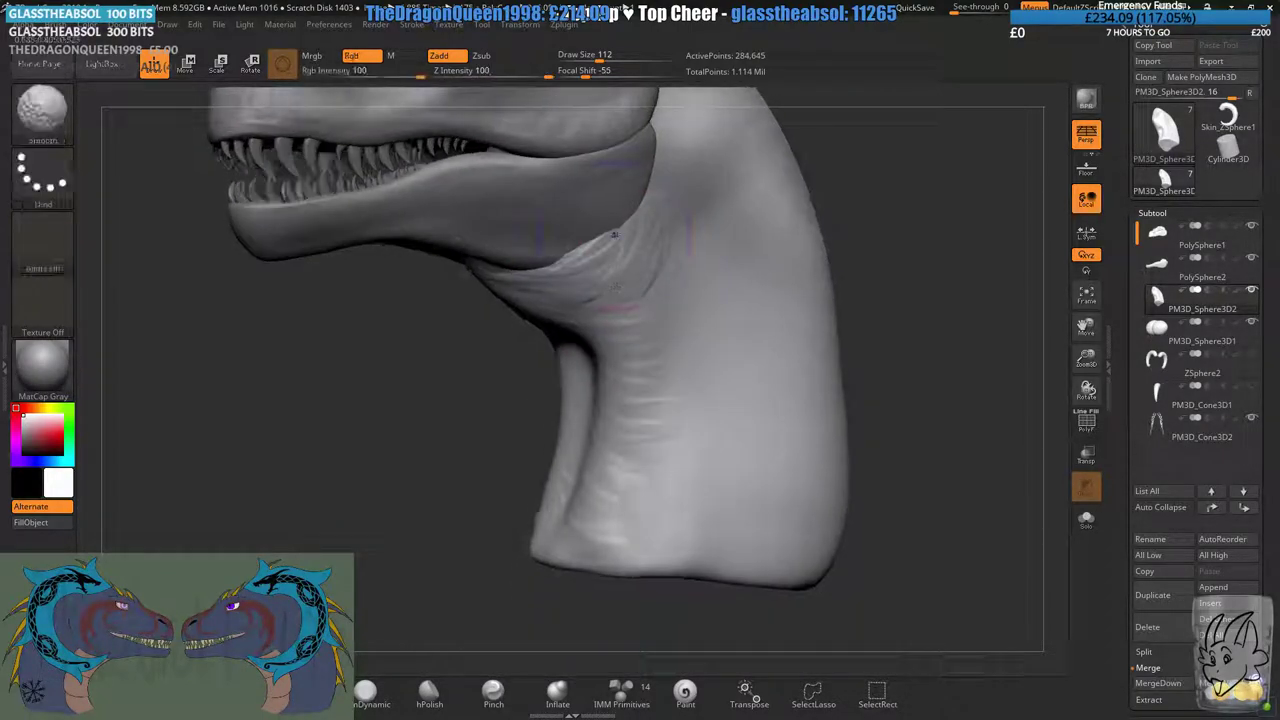
pyautogui.moveTo(630, 250)
pyautogui.keyDown('alt'); pyautogui.mouseDown(button='right')
pyautogui.moveTo(655, 312)
pyautogui.moveTo(690, 350)
pyautogui.mouseUp(button='right'); pyautogui.keyUp('alt')
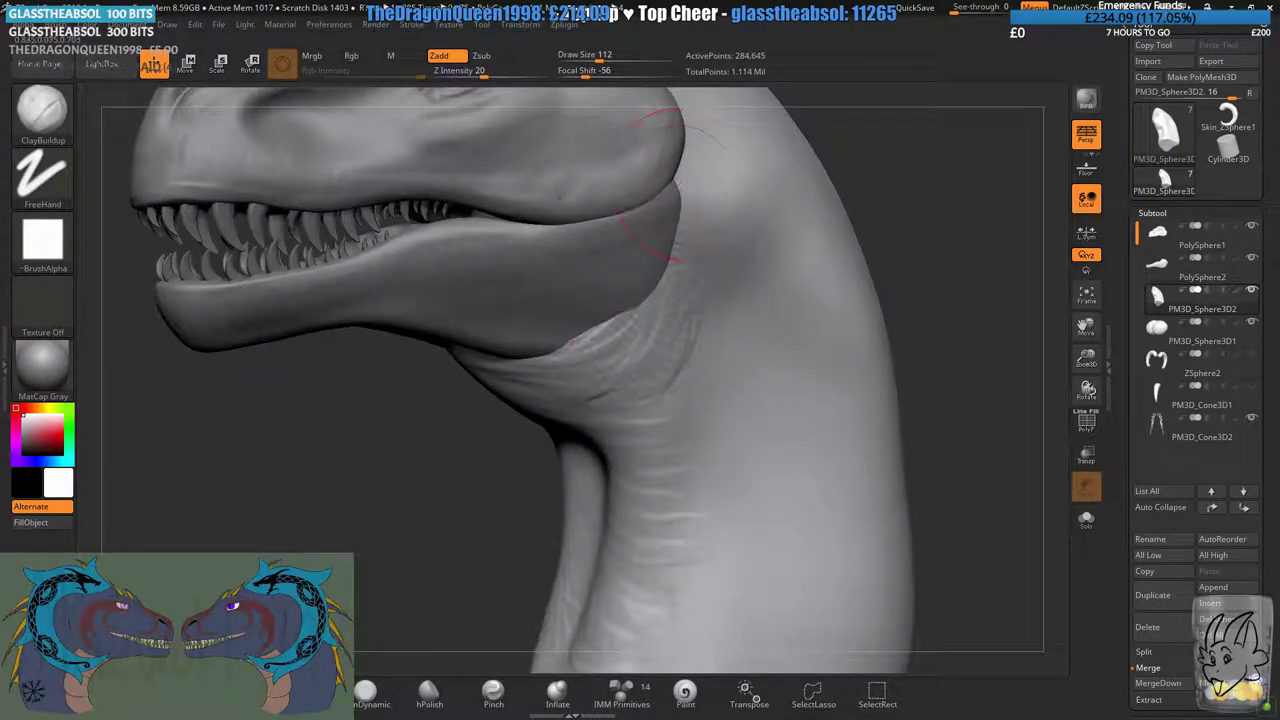
# - Sculpt curved skin folds on the neck around the jaw's rear corner at draw size 112
pyautogui.moveTo(645, 185); pyautogui.dragTo(705, 195)
pyautogui.moveTo(718, 250); pyautogui.dragTo(662, 338)
pyautogui.moveTo(700, 292); pyautogui.dragTo(630, 382)
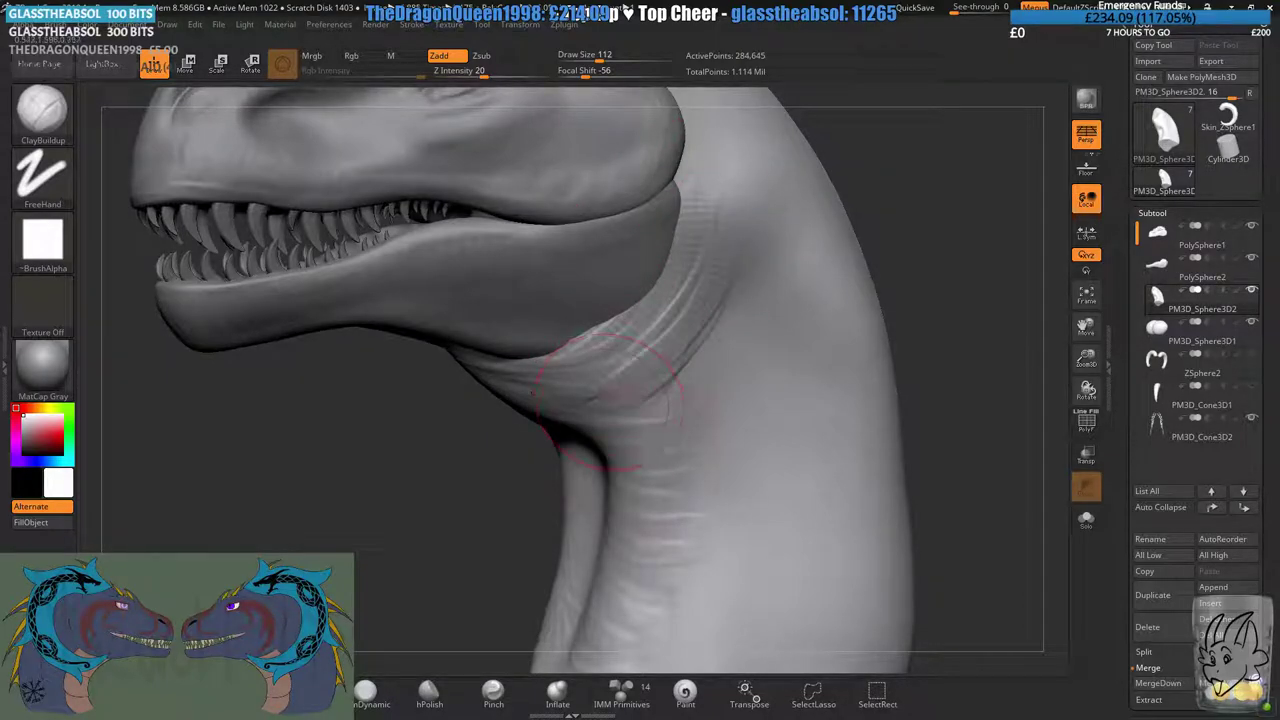
pyautogui.moveTo(630, 382)
pyautogui.keyDown('alt'); pyautogui.mouseDown(button='right')
pyautogui.moveTo(640, 320)
pyautogui.moveTo(664, 295)
pyautogui.mouseUp(button='right'); pyautogui.keyUp('alt')
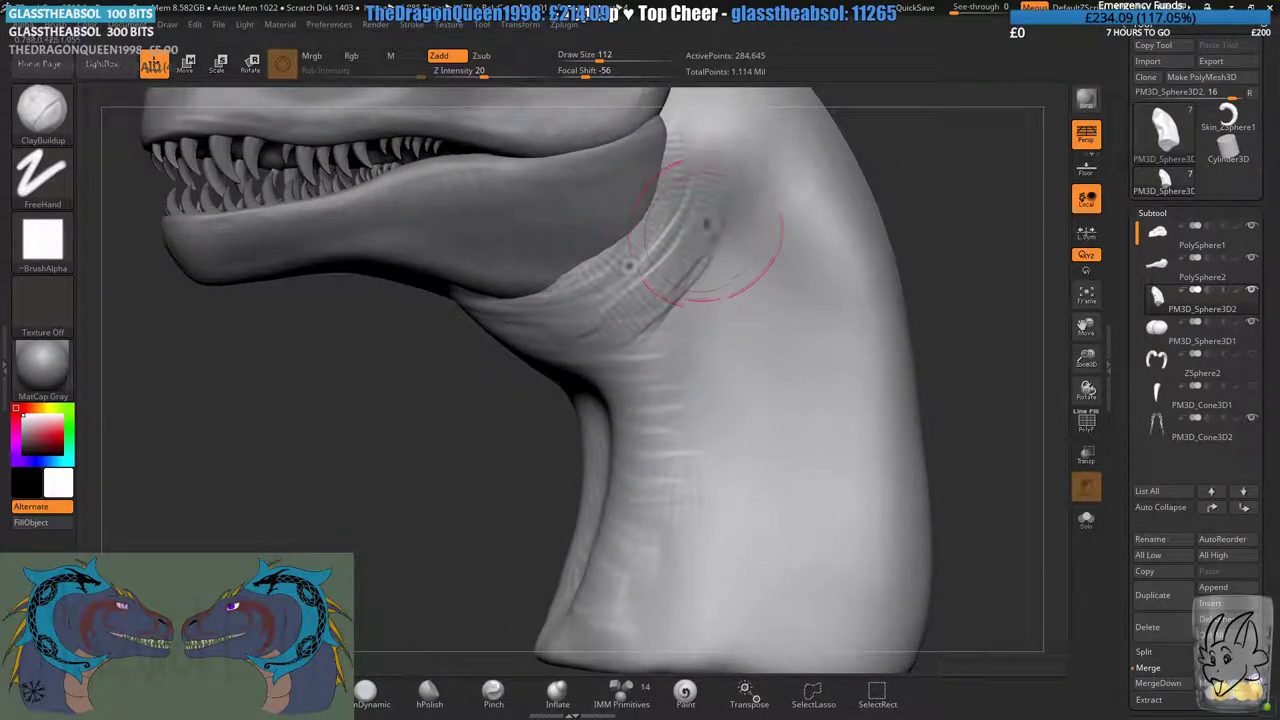
pyautogui.moveTo(709, 232); pyautogui.dragTo(662, 308)
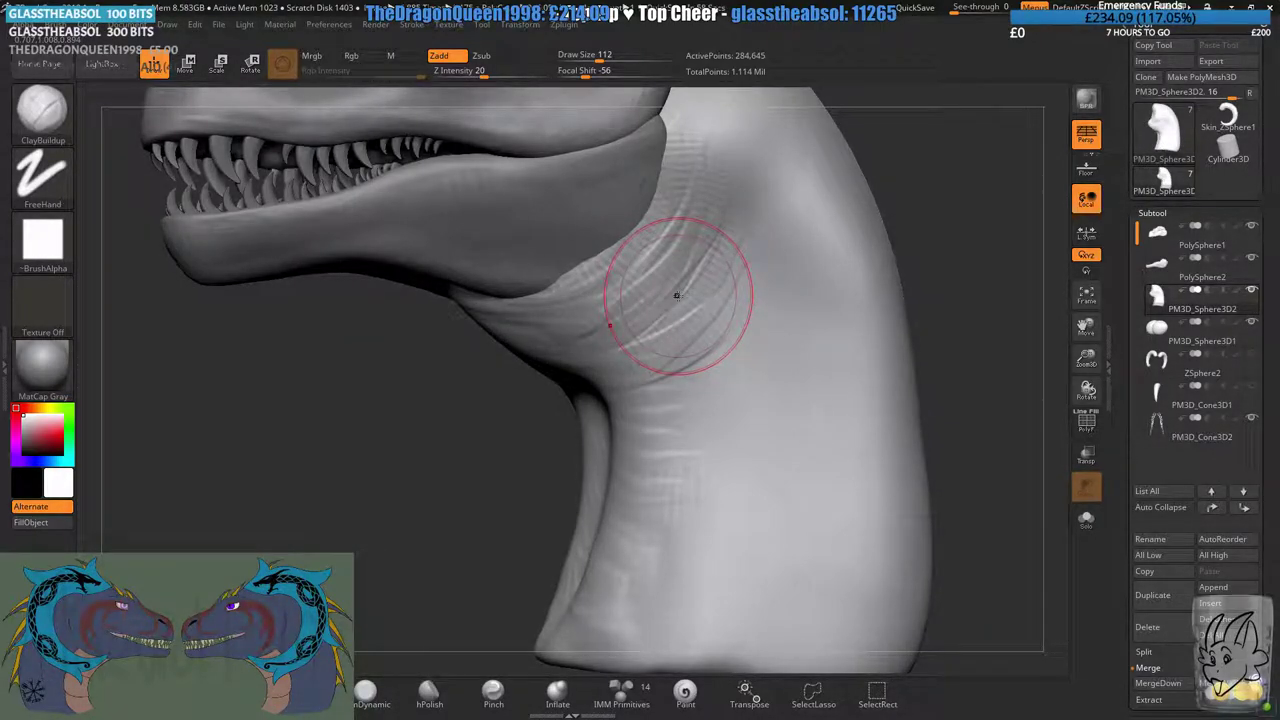
pyautogui.moveTo(680, 298); pyautogui.dragTo(716, 286, button='right')
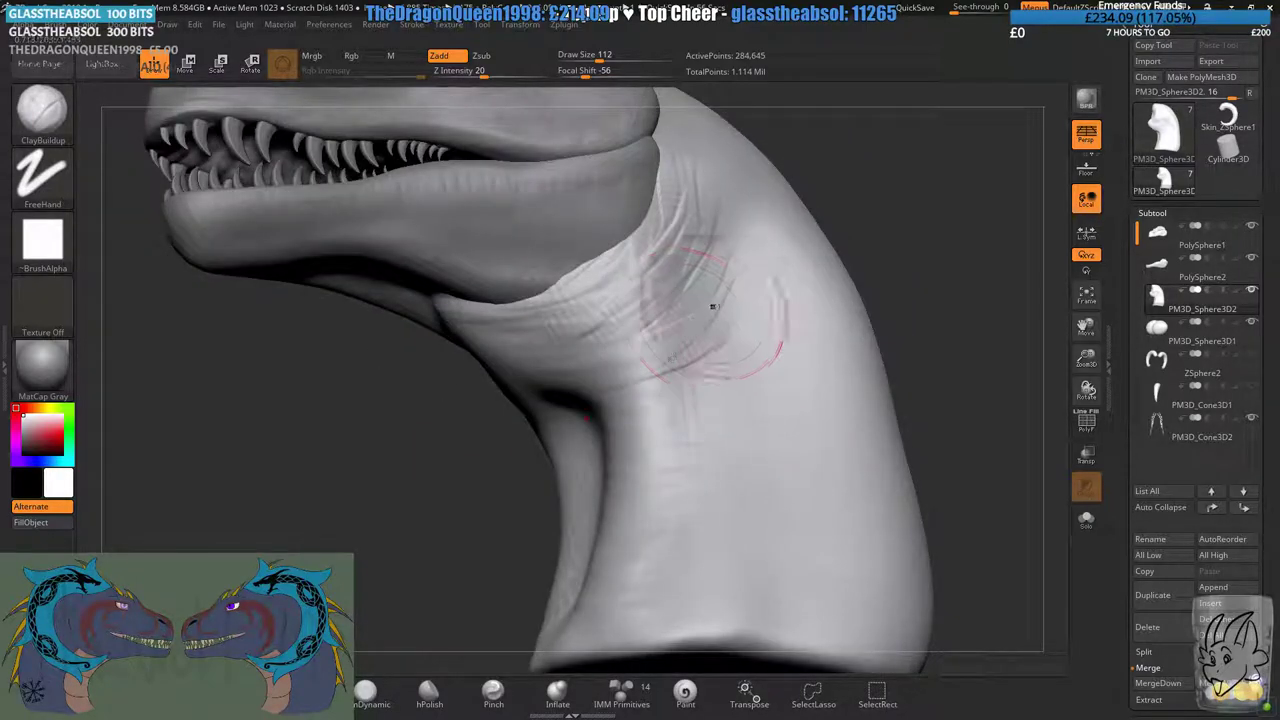
# - Sculpt a series of diagonal wrinkles down the side of the neck towards its base and soften the upper ones
pyautogui.moveTo(728, 328); pyautogui.dragTo(646, 384)
pyautogui.moveTo(766, 322)
pyautogui.mouseDown()
pyautogui.moveTo(722, 370)
pyautogui.moveTo(662, 397)
pyautogui.mouseUp()
pyautogui.moveTo(765, 338); pyautogui.dragTo(657, 408)
pyautogui.moveTo(750, 446); pyautogui.dragTo(706, 346, button='right')
pyautogui.moveTo(734, 306); pyautogui.dragTo(688, 334)
pyautogui.moveTo(766, 310); pyautogui.dragTo(656, 346)
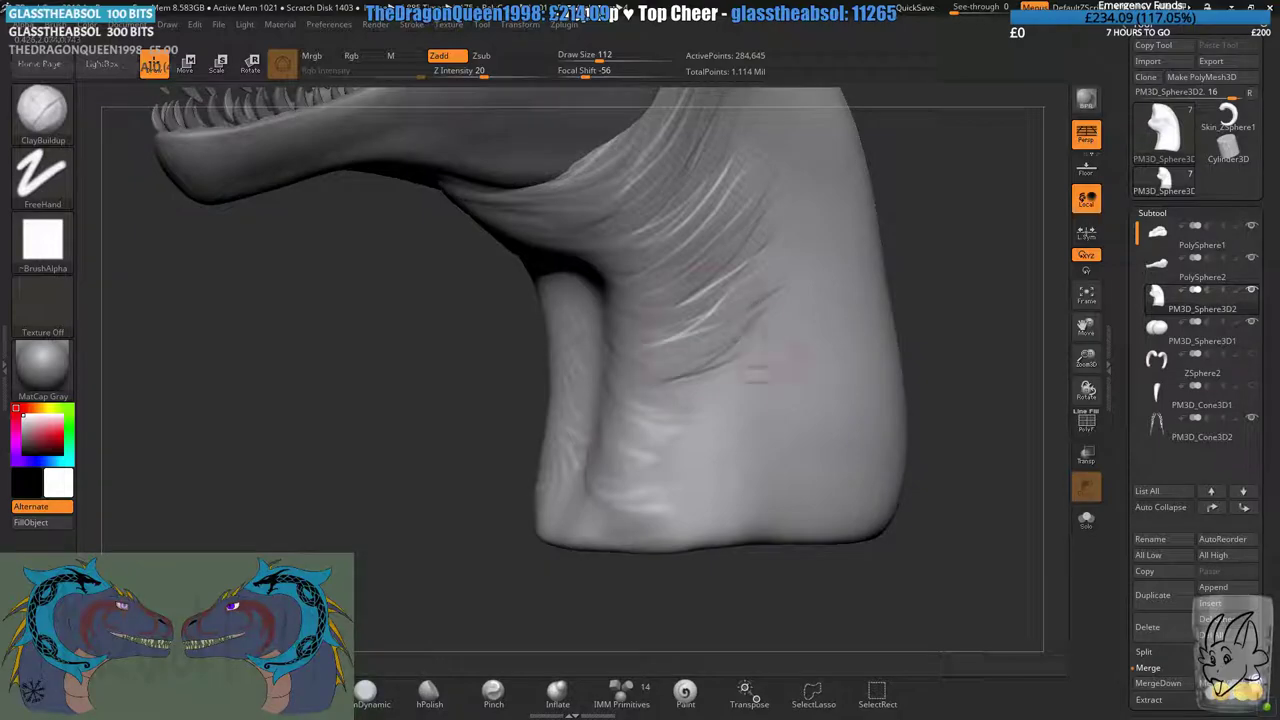
pyautogui.moveTo(762, 338); pyautogui.dragTo(650, 384)
pyautogui.moveTo(744, 386)
pyautogui.mouseDown()
pyautogui.moveTo(662, 414)
pyautogui.moveTo(650, 441)
pyautogui.mouseUp()
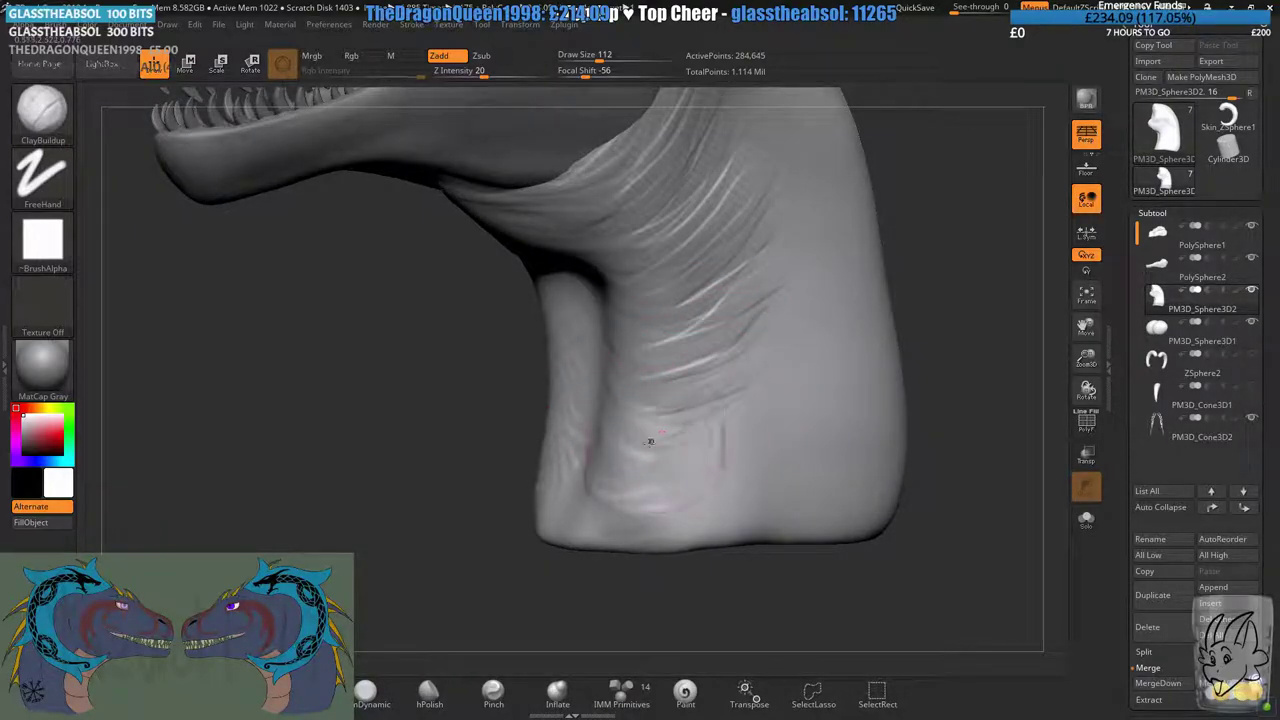
pyautogui.moveTo(686, 449); pyautogui.dragTo(768, 347, button='right')
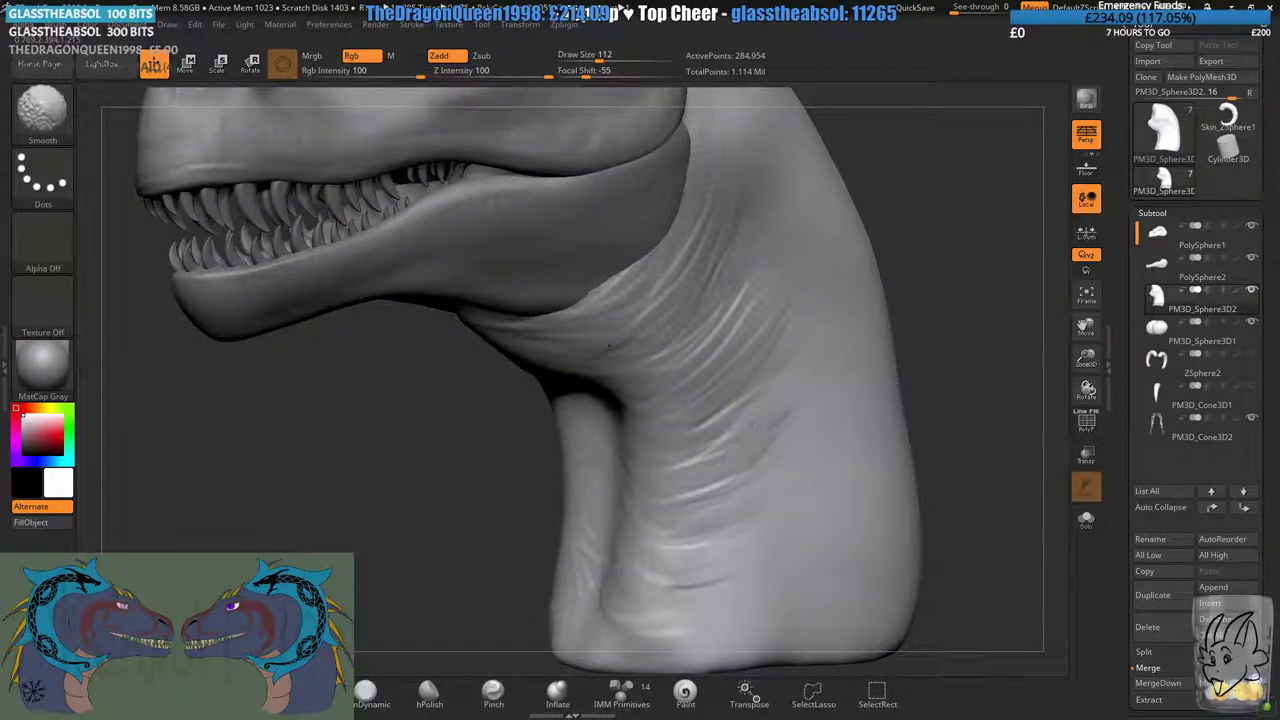
pyautogui.press('shift')
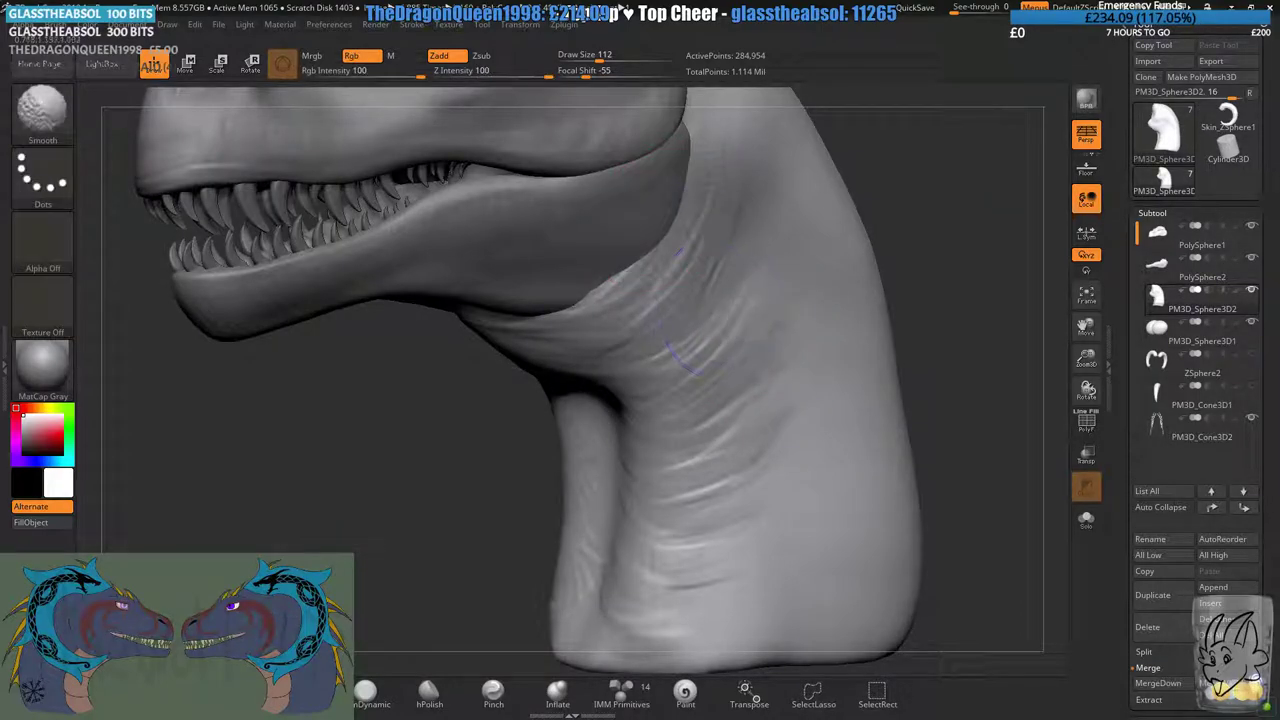
# - Reshape the rear corner of the lower jaw (PolySphere2) against the neck with the Move brush at draw size 234
pyautogui.click(1160, 240)
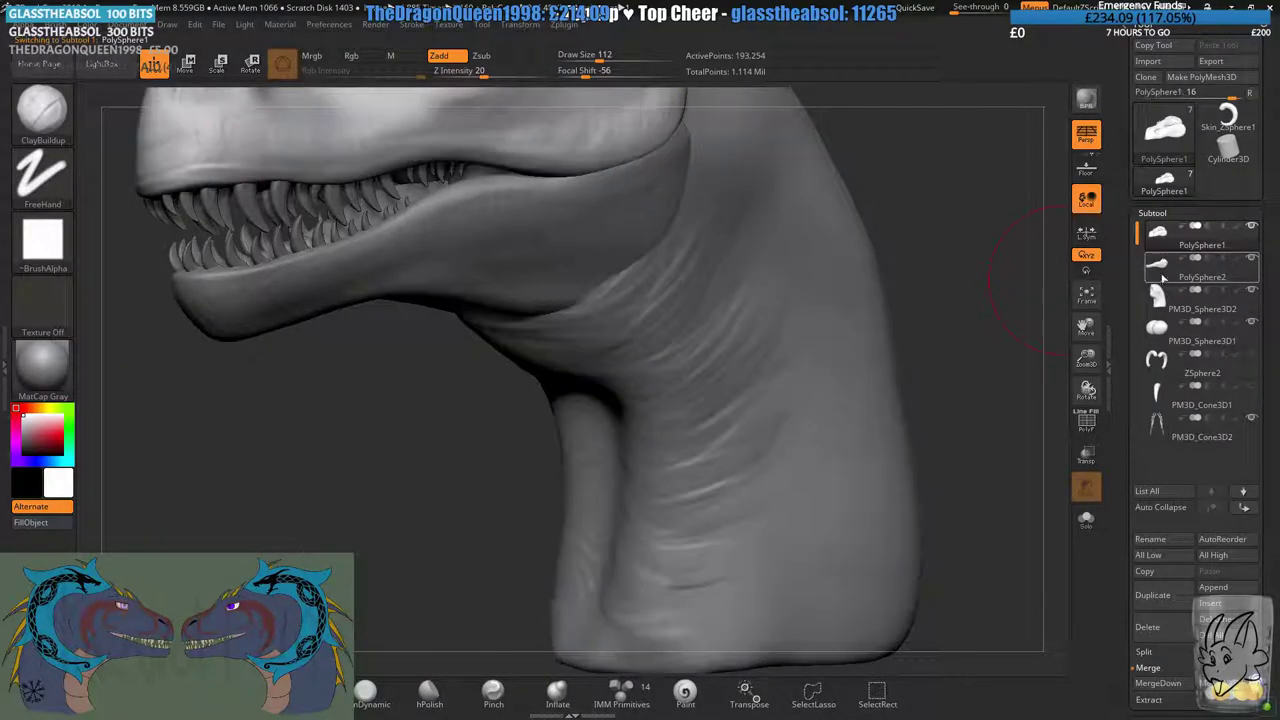
pyautogui.click(1157, 272)
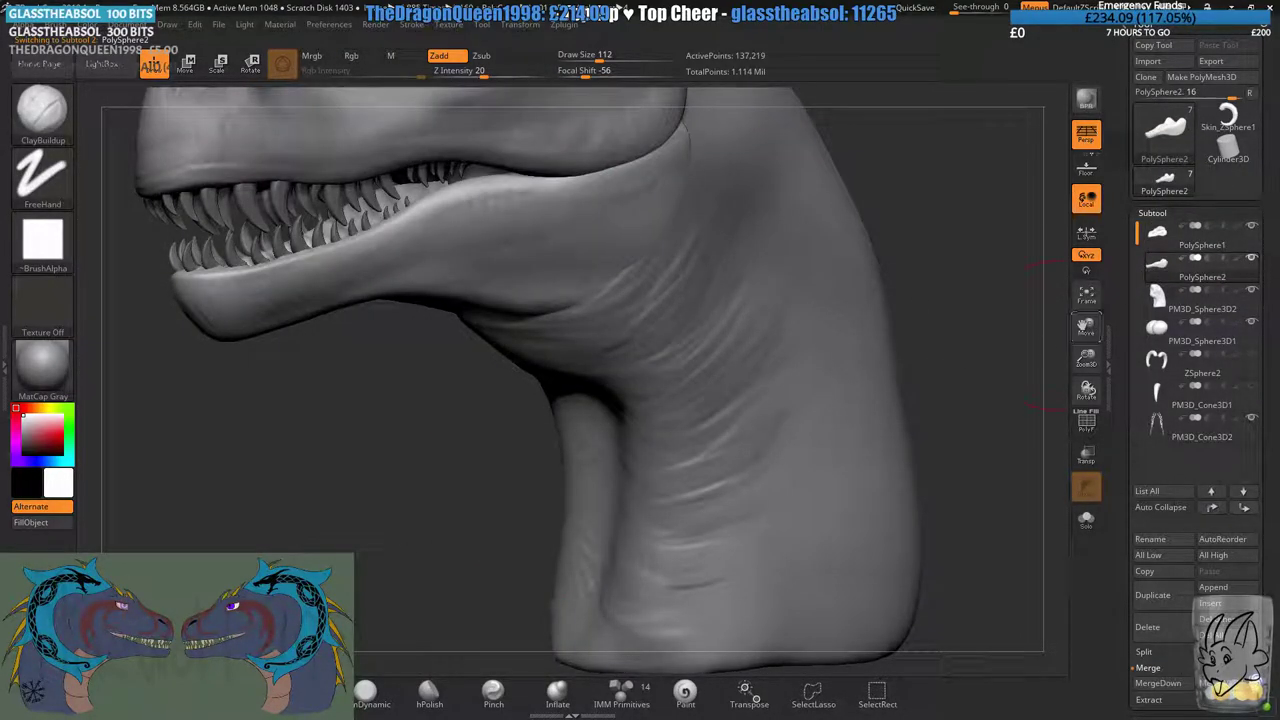
pyautogui.click(301, 692)
pyautogui.click(237, 692)
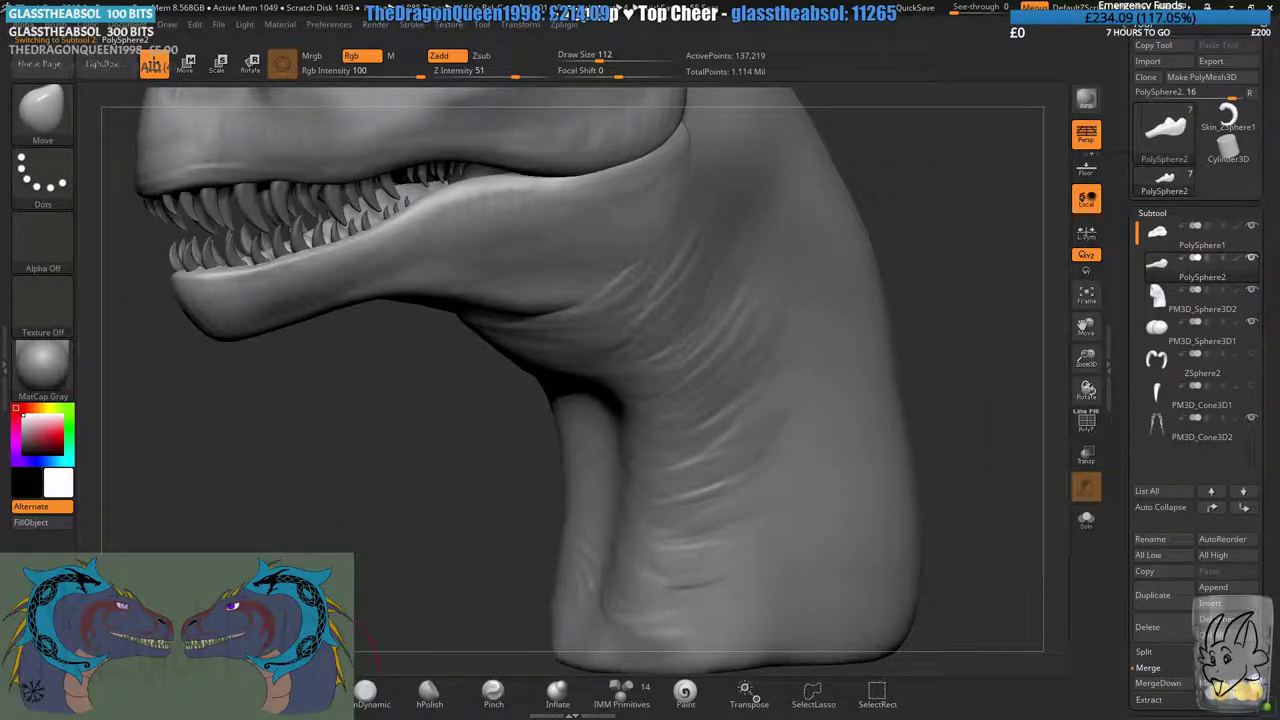
pyautogui.moveTo(622, 355); pyautogui.dragTo(672, 84, button='right')
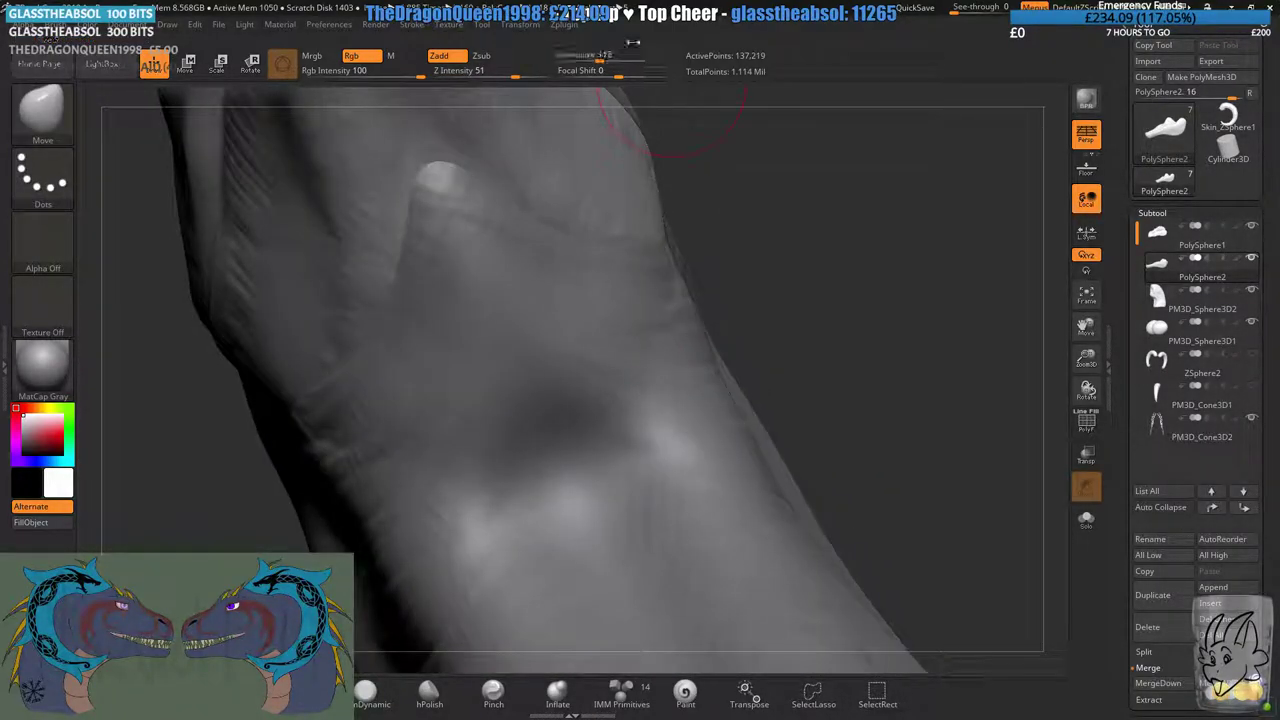
pyautogui.click(616, 58)
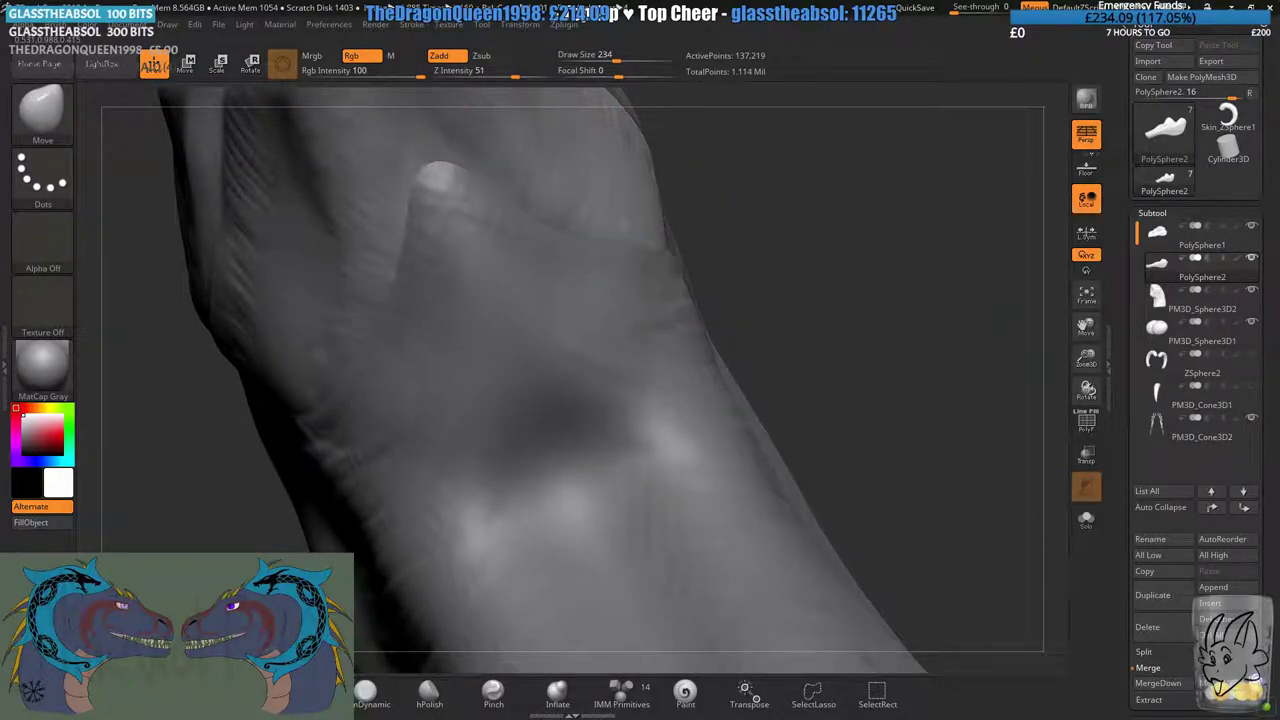
pyautogui.moveTo(696, 244)
pyautogui.mouseDown(button='right')
pyautogui.moveTo(780, 270)
pyautogui.moveTo(666, 277)
pyautogui.mouseUp(button='right')
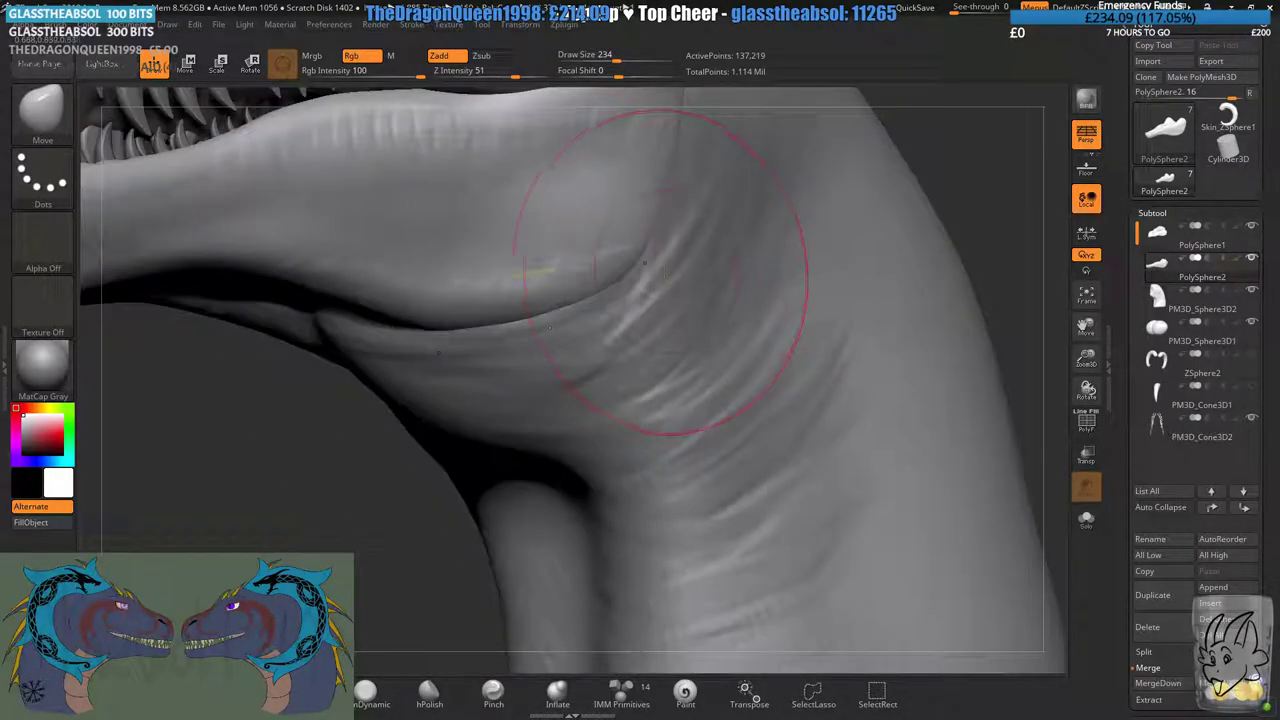
pyautogui.moveTo(317, 525); pyautogui.dragTo(639, 206, button='right')
pyautogui.moveTo(639, 206); pyautogui.dragTo(621, 273)
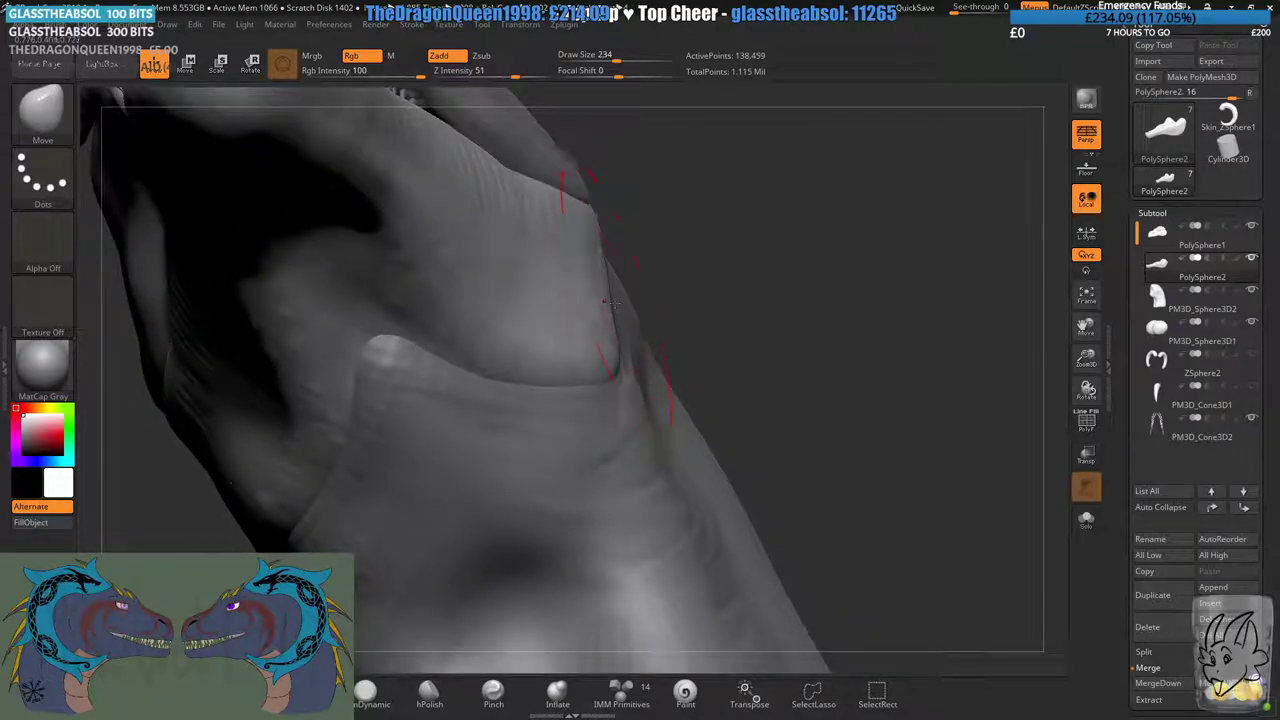
pyautogui.moveTo(600, 336); pyautogui.dragTo(568, 377)
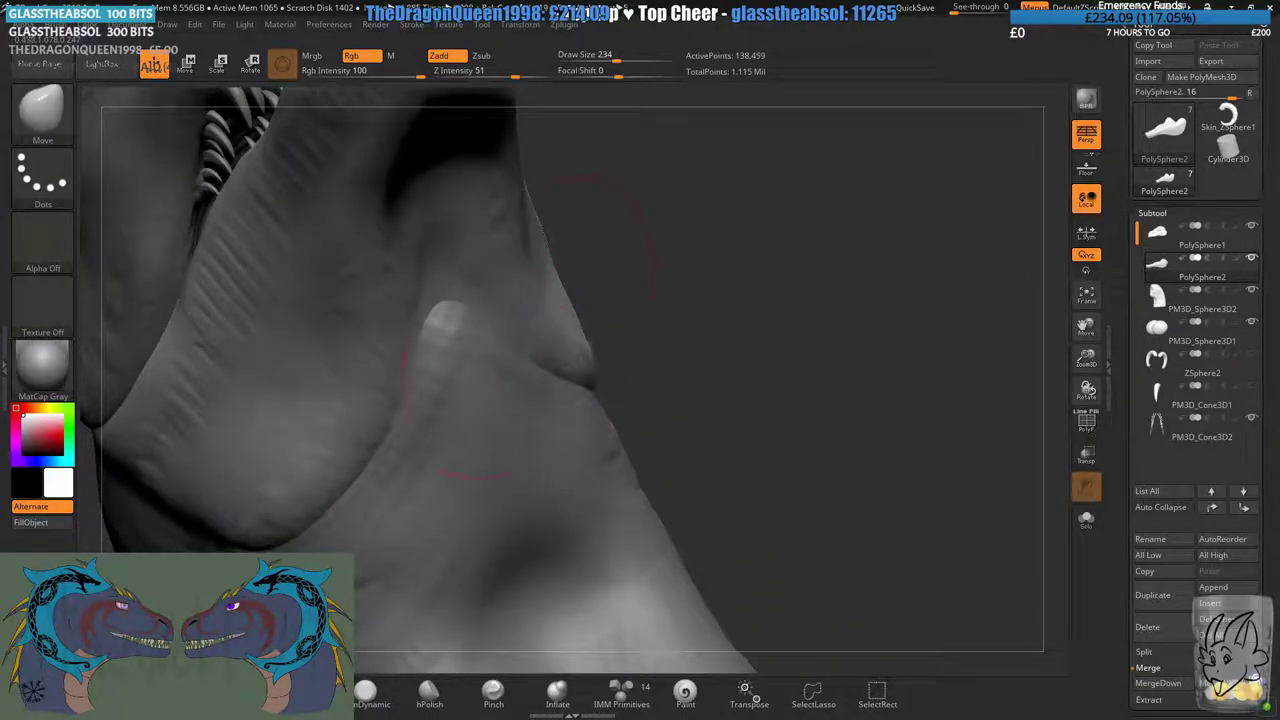
# - Refine the lower jaw's back edge and underside so they fit the neck and cheek
pyautogui.moveTo(592, 348); pyautogui.dragTo(497, 316, button='right')
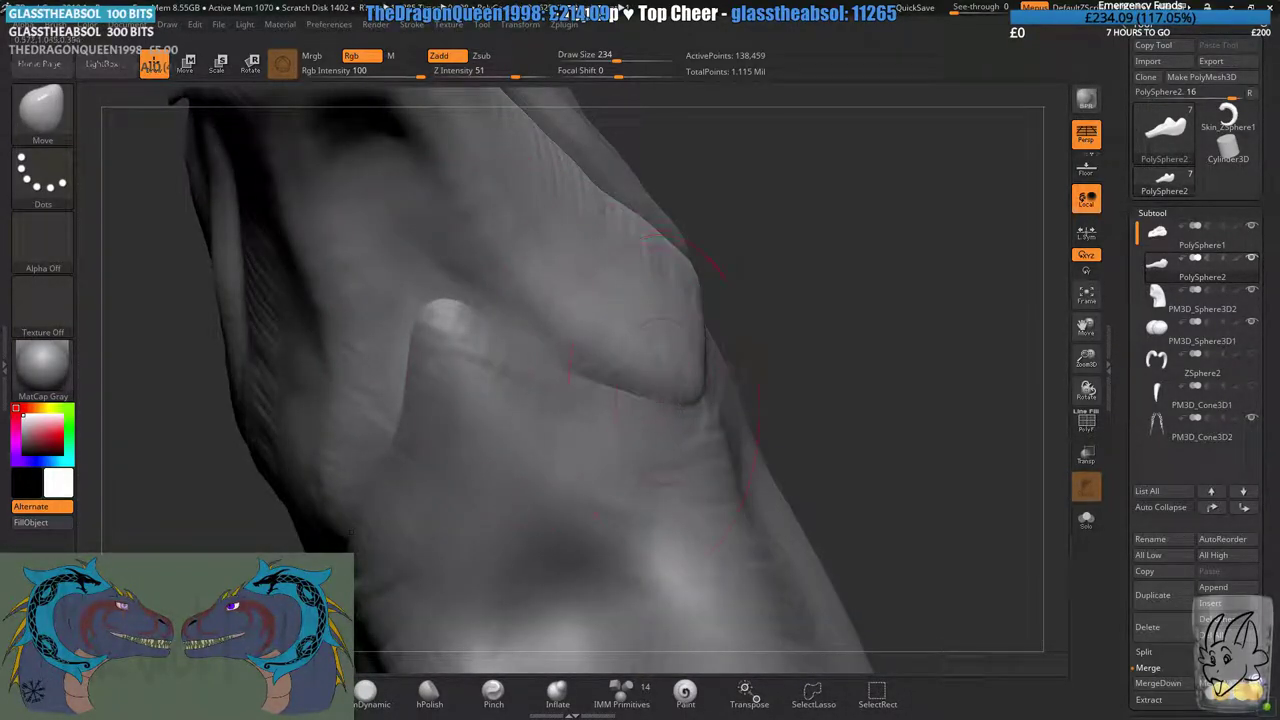
pyautogui.moveTo(663, 402); pyautogui.dragTo(688, 418)
pyautogui.moveTo(690, 418)
pyautogui.mouseDown(button='right')
pyautogui.moveTo(765, 310)
pyautogui.moveTo(736, 326)
pyautogui.mouseUp(button='right')
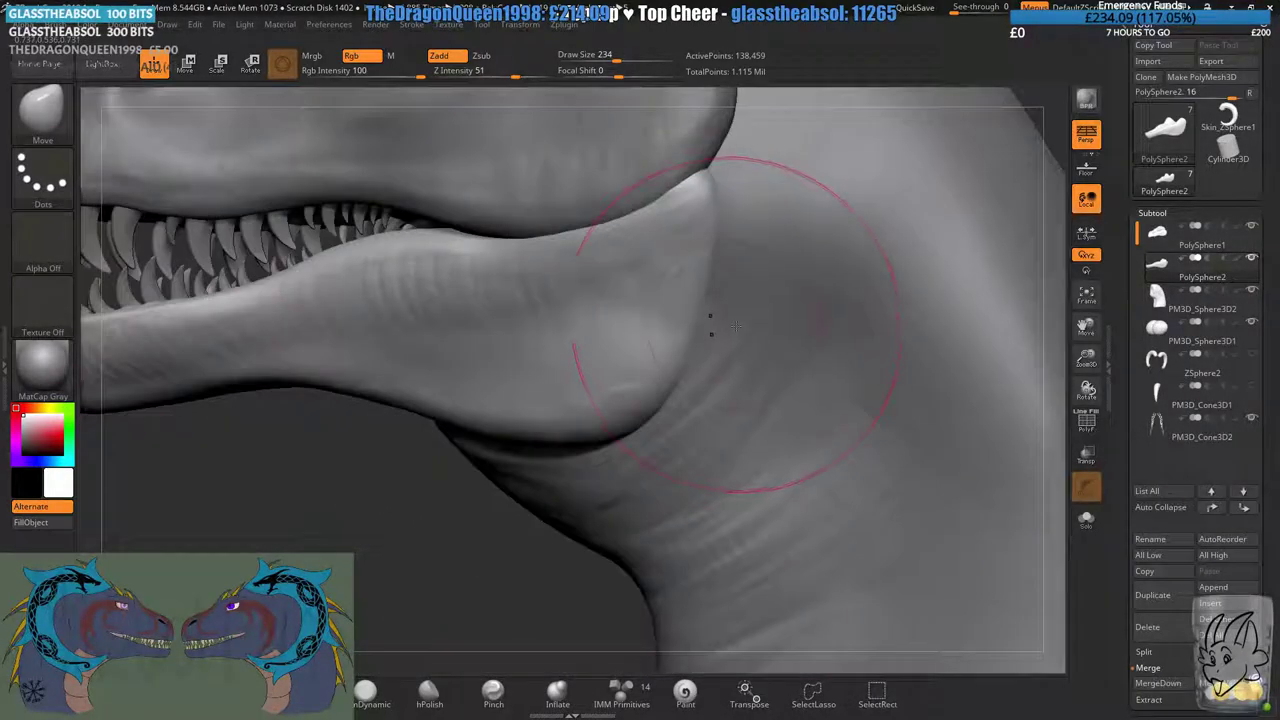
pyautogui.moveTo(735, 326)
pyautogui.mouseDown()
pyautogui.moveTo(683, 338)
pyautogui.moveTo(397, 545)
pyautogui.mouseUp()
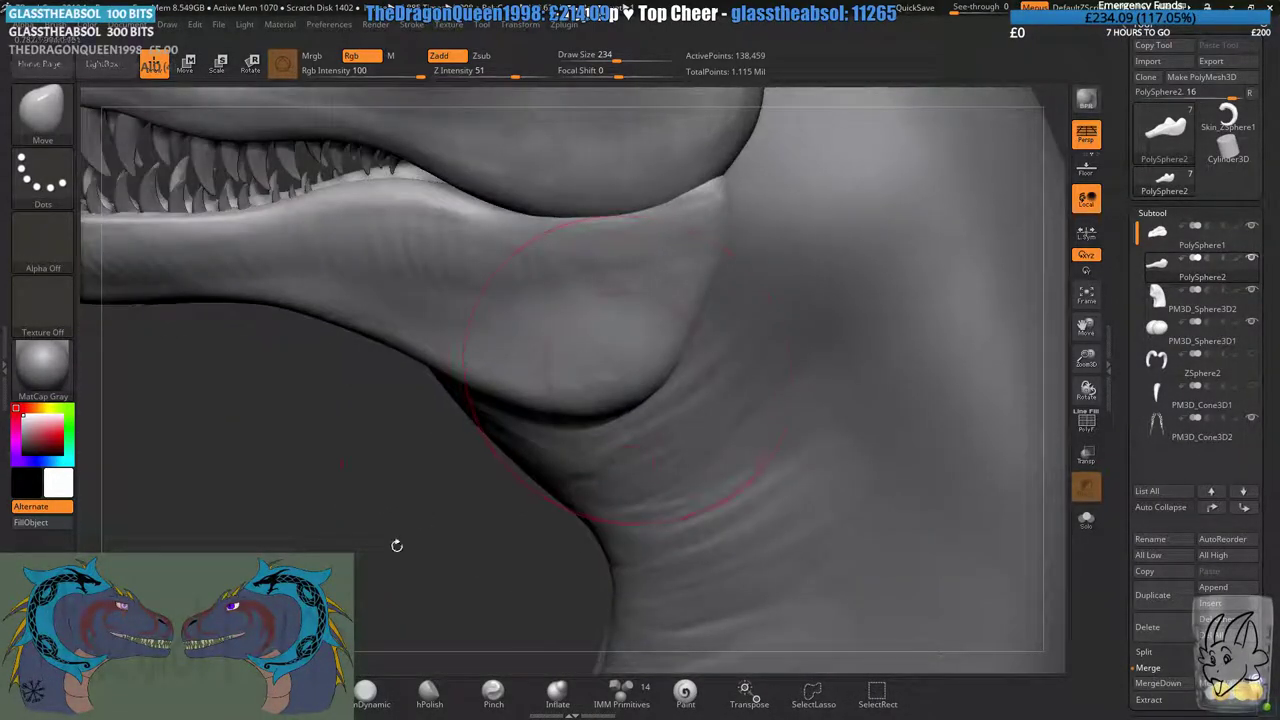
# - Build up the side of the lower jaw from below the teeth to the rear corner with the Standard brush at draw size 177
pyautogui.press('b')
pyautogui.press('c')
pyautogui.press('b')
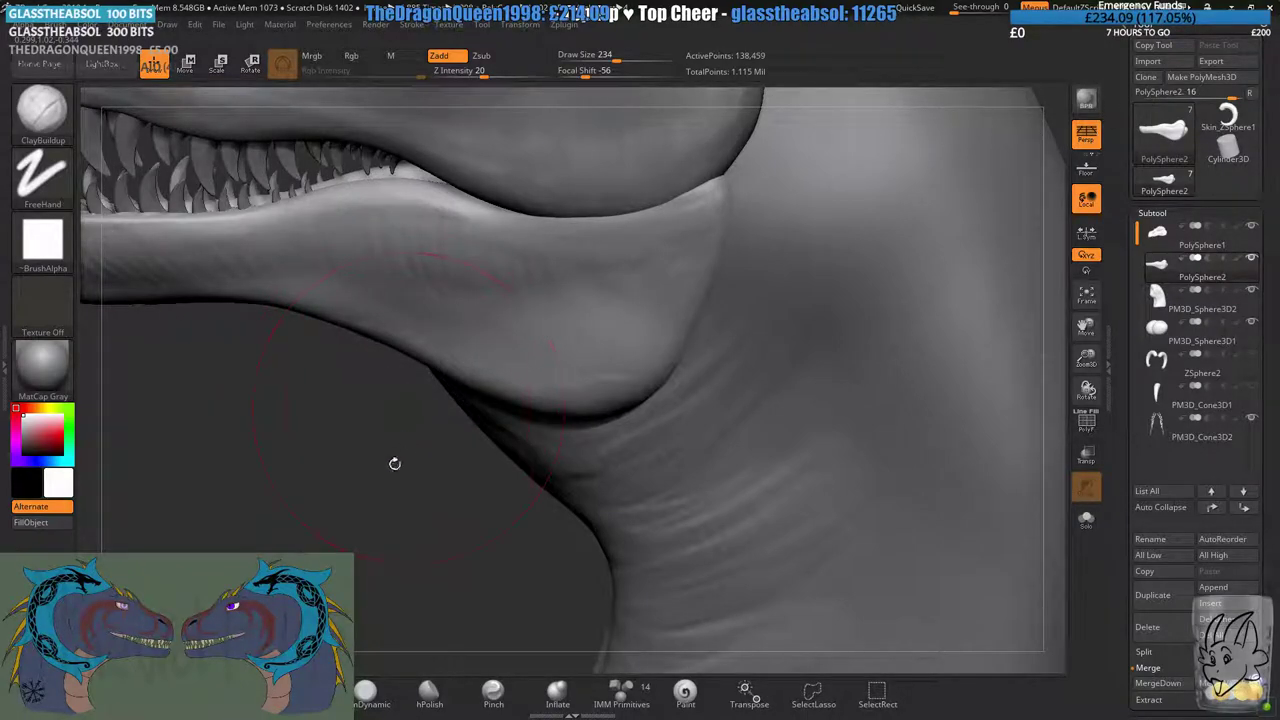
pyautogui.press('b')
pyautogui.press('s')
pyautogui.press('t')
pyautogui.moveTo(222, 375); pyautogui.dragTo(715, 372)
pyautogui.moveTo(735, 372)
pyautogui.mouseDown(button='right')
pyautogui.moveTo(610, 335)
pyautogui.moveTo(527, 291)
pyautogui.mouseUp(button='right')
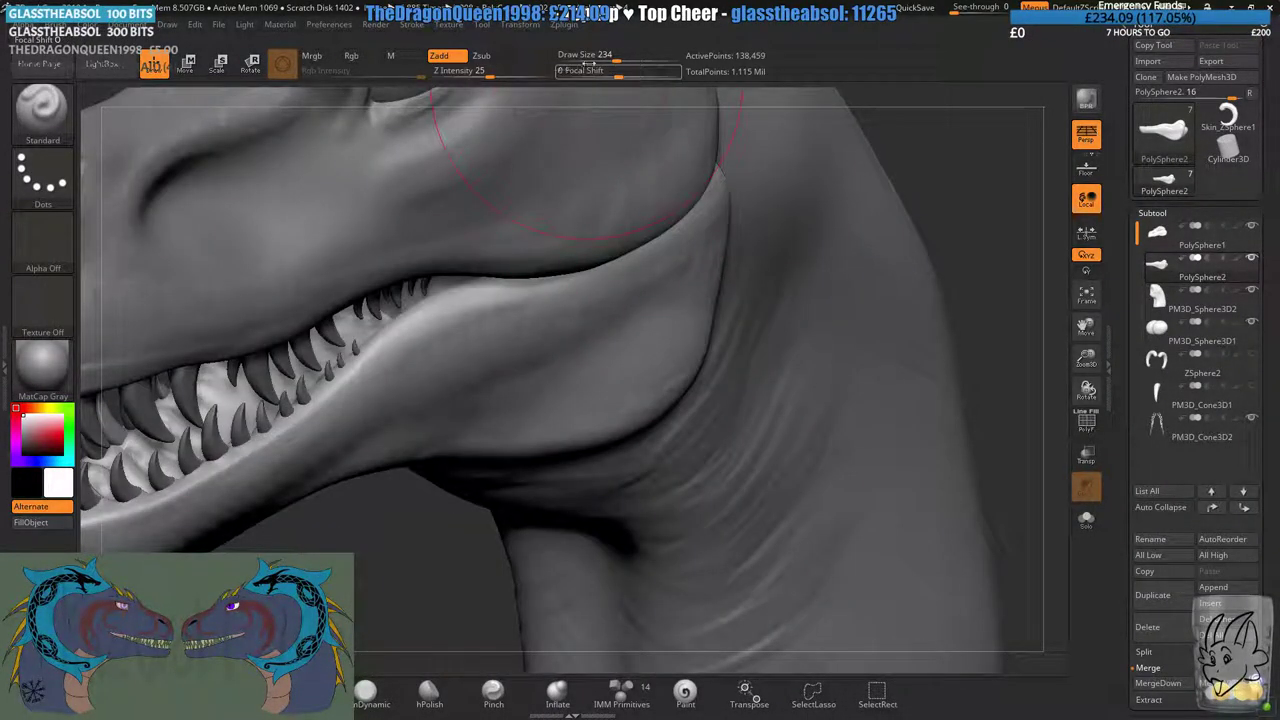
pyautogui.moveTo(617, 61); pyautogui.dragTo(608, 61)
pyautogui.moveTo(540, 325)
pyautogui.keyDown('alt'); pyautogui.mouseDown(button='right')
pyautogui.moveTo(653, 287)
pyautogui.moveTo(560, 300)
pyautogui.mouseUp(button='right'); pyautogui.keyUp('alt')
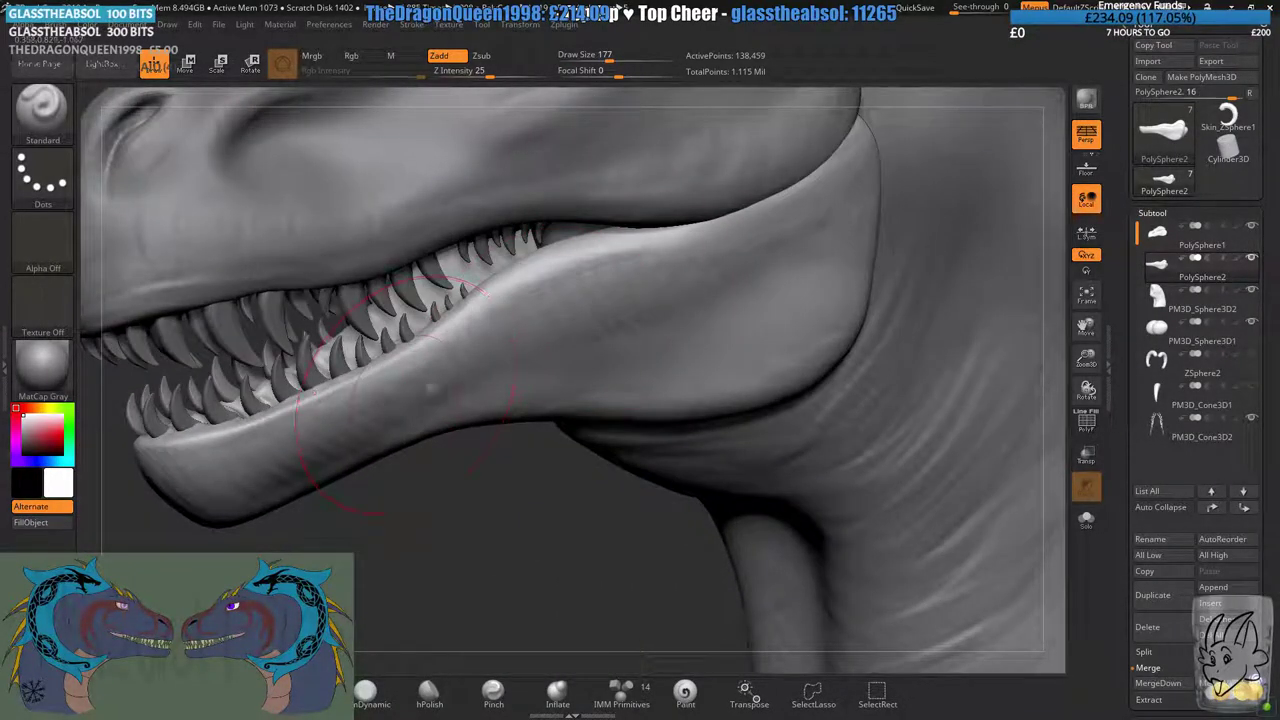
pyautogui.moveTo(408, 342)
pyautogui.mouseDown()
pyautogui.moveTo(548, 290)
pyautogui.moveTo(737, 250)
pyautogui.mouseUp()
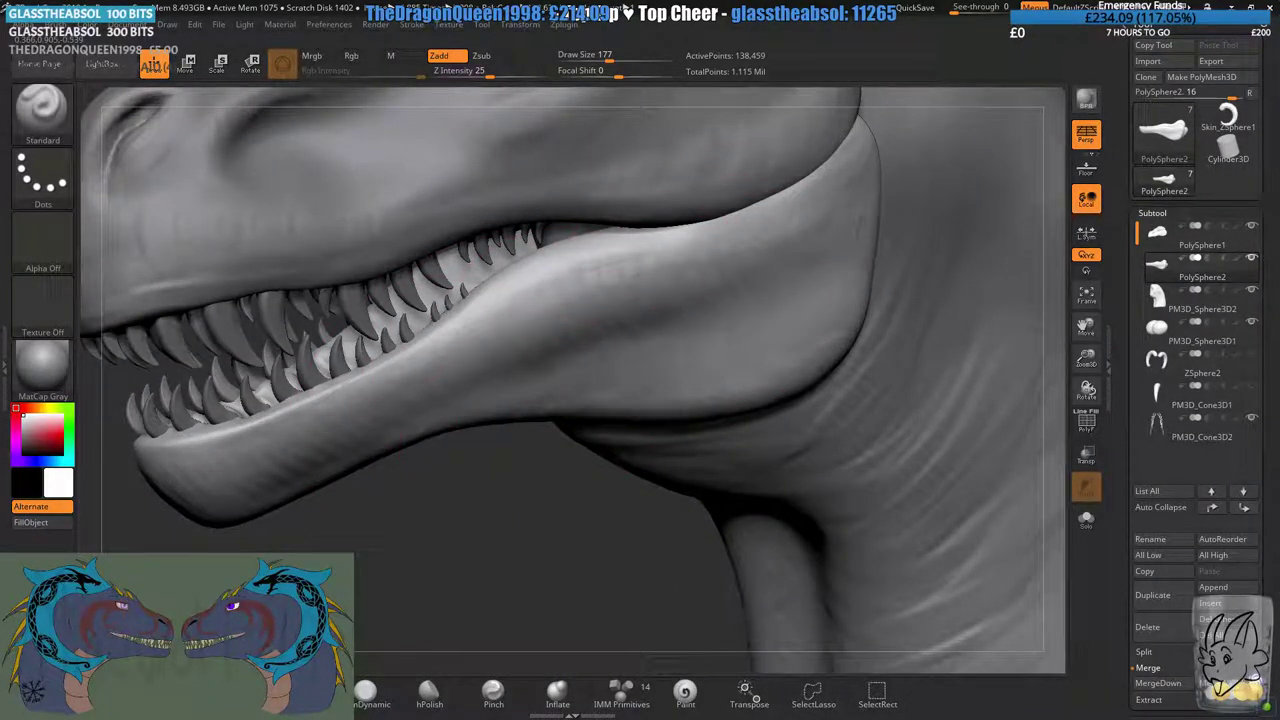
pyautogui.moveTo(835, 185); pyautogui.dragTo(390, 450)
# - Build up the upper lip above the teeth back to the mouth corner on the head (PolySphere1) at draw size 77
pyautogui.click(1152, 242)
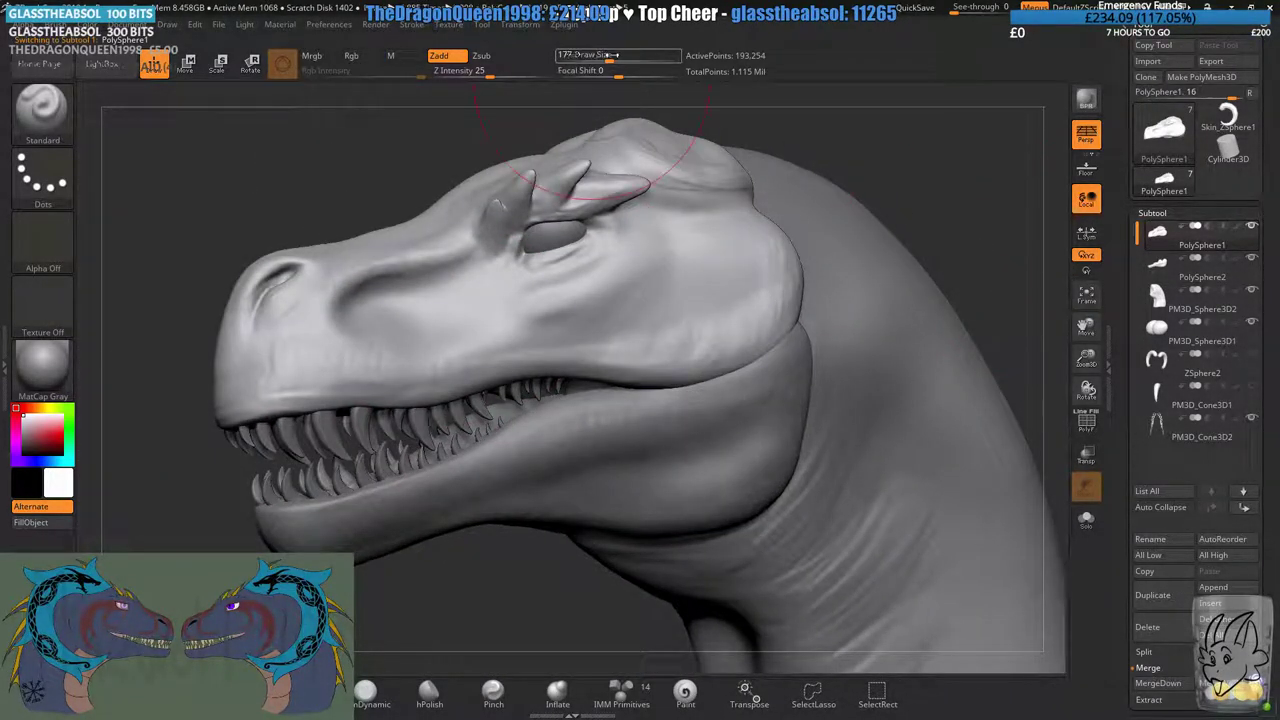
pyautogui.moveTo(612, 55); pyautogui.dragTo(604, 56)
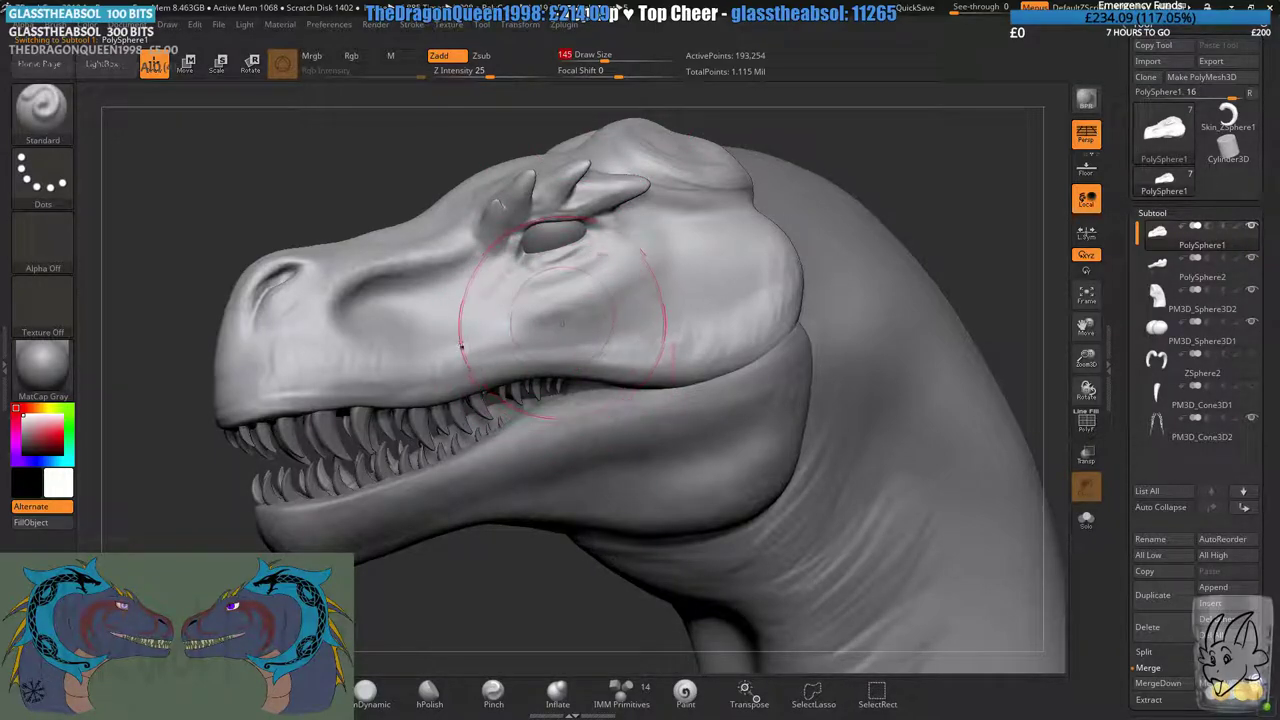
pyautogui.keyDown('ctrl'); pyautogui.moveTo(623, 263); pyautogui.dragTo(623, 357, button='right'); pyautogui.keyUp('ctrl')
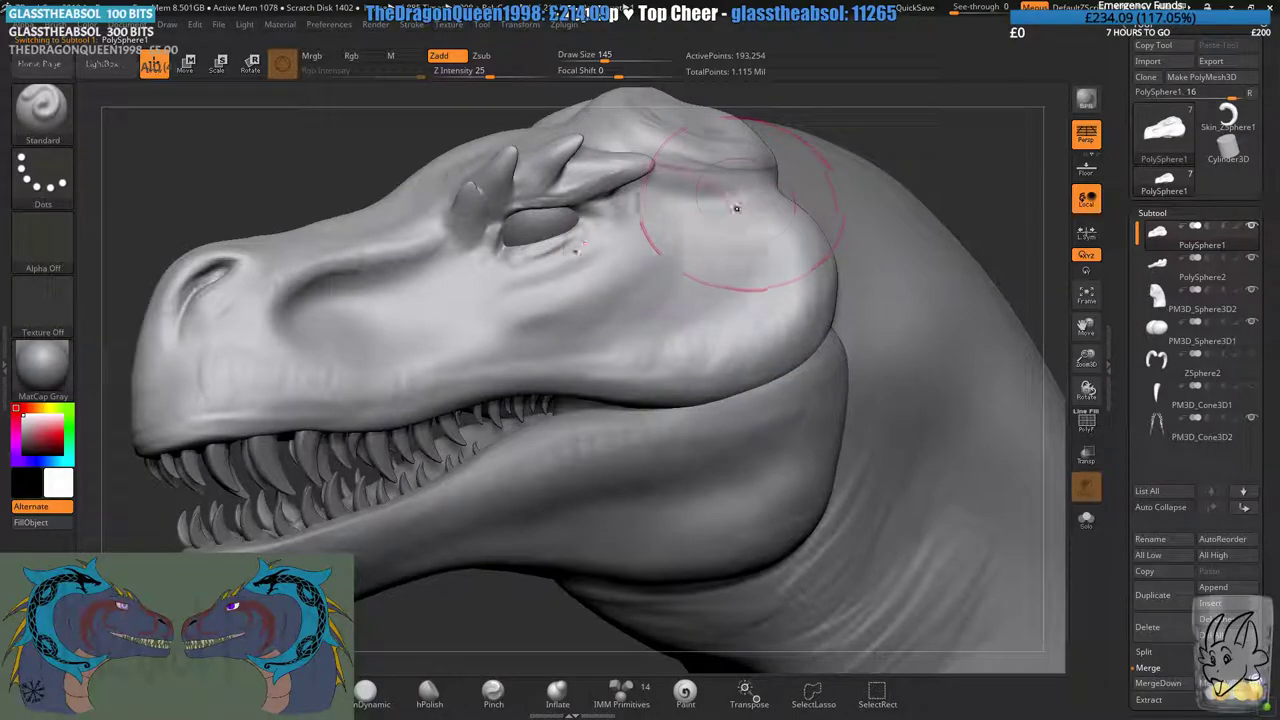
pyautogui.moveTo(612, 56); pyautogui.dragTo(600, 57)
pyautogui.moveTo(562, 382)
pyautogui.mouseDown(button='right')
pyautogui.moveTo(620, 328)
pyautogui.moveTo(465, 382)
pyautogui.moveTo(436, 422)
pyautogui.moveTo(440, 520)
pyautogui.moveTo(405, 490)
pyautogui.mouseUp(button='right')
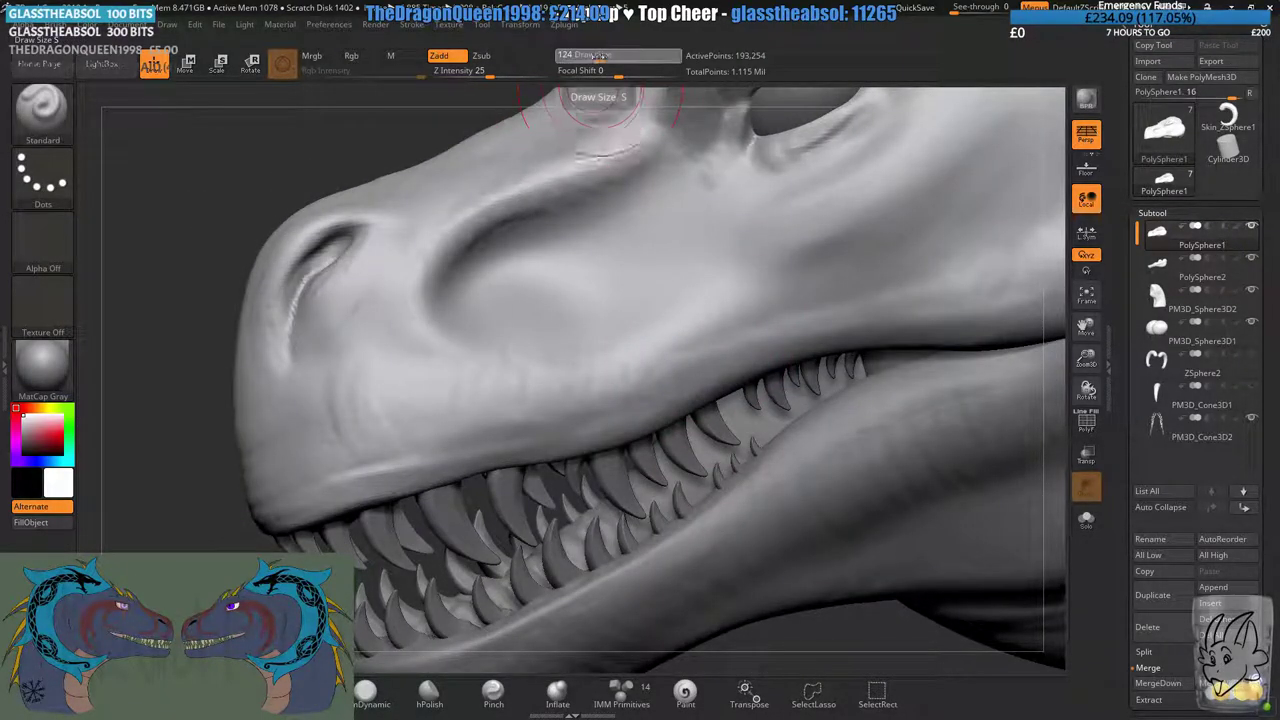
pyautogui.moveTo(600, 57); pyautogui.dragTo(592, 58)
pyautogui.keyDown('alt'); pyautogui.moveTo(598, 372); pyautogui.dragTo(557, 397, button='right'); pyautogui.keyUp('alt')
pyautogui.moveTo(495, 431); pyautogui.dragTo(740, 350)
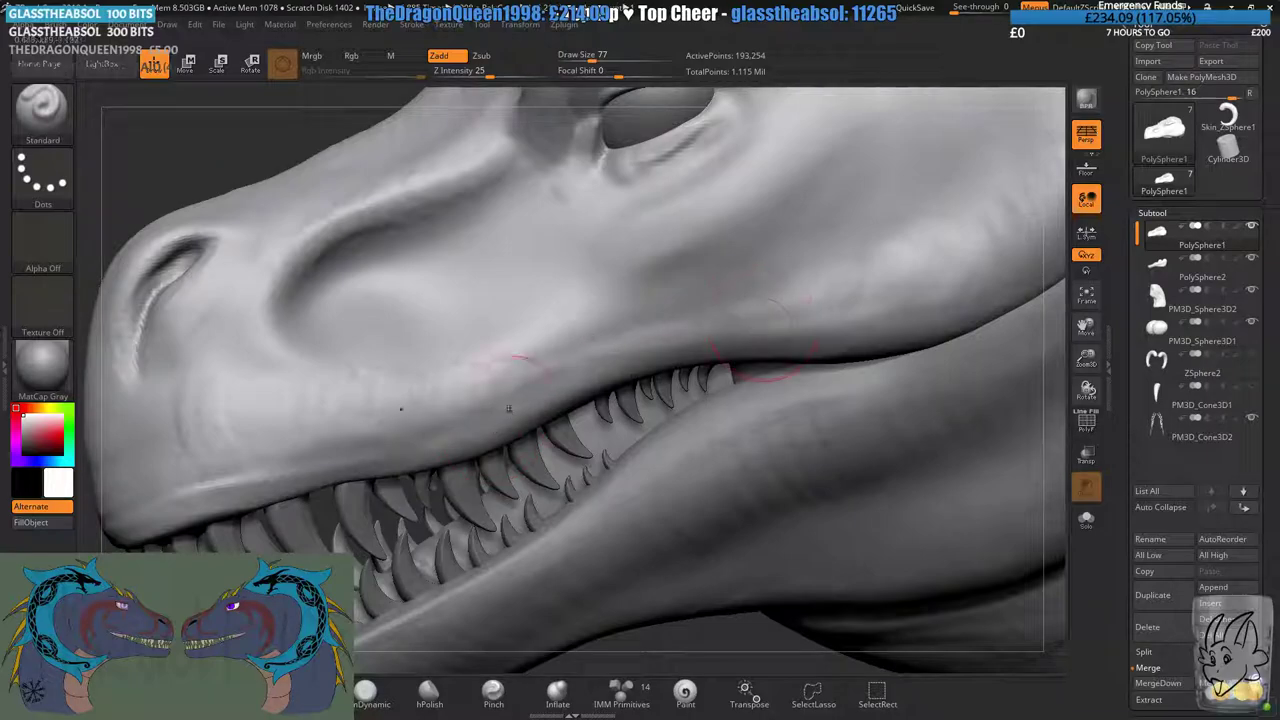
pyautogui.moveTo(513, 408)
pyautogui.mouseDown()
pyautogui.moveTo(670, 361)
pyautogui.moveTo(805, 341)
pyautogui.mouseUp()
pyautogui.moveTo(581, 375); pyautogui.dragTo(840, 333)
pyautogui.keyDown('ctrl'); pyautogui.moveTo(648, 512); pyautogui.dragTo(612, 398, button='right'); pyautogui.keyUp('ctrl')
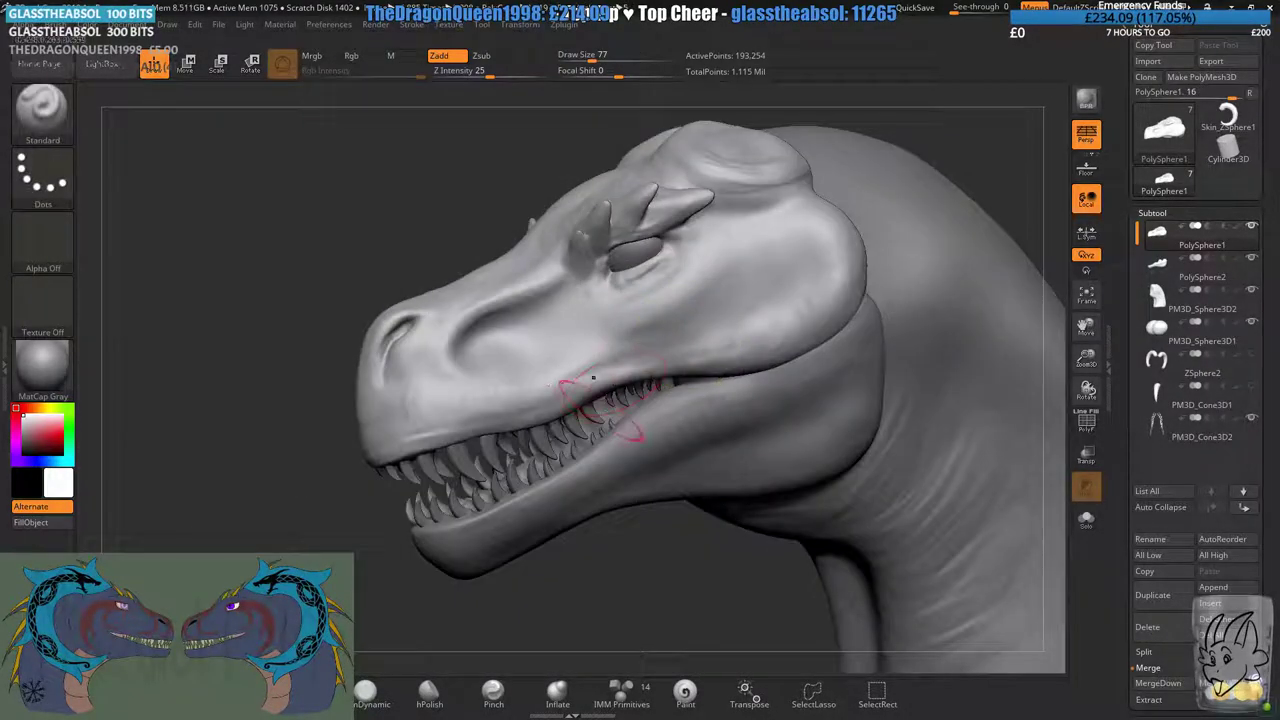
pyautogui.moveTo(679, 274)
pyautogui.mouseDown(button='right')
pyautogui.moveTo(757, 271)
pyautogui.moveTo(743, 300)
pyautogui.moveTo(744, 388)
pyautogui.moveTo(716, 328)
pyautogui.mouseUp(button='right')
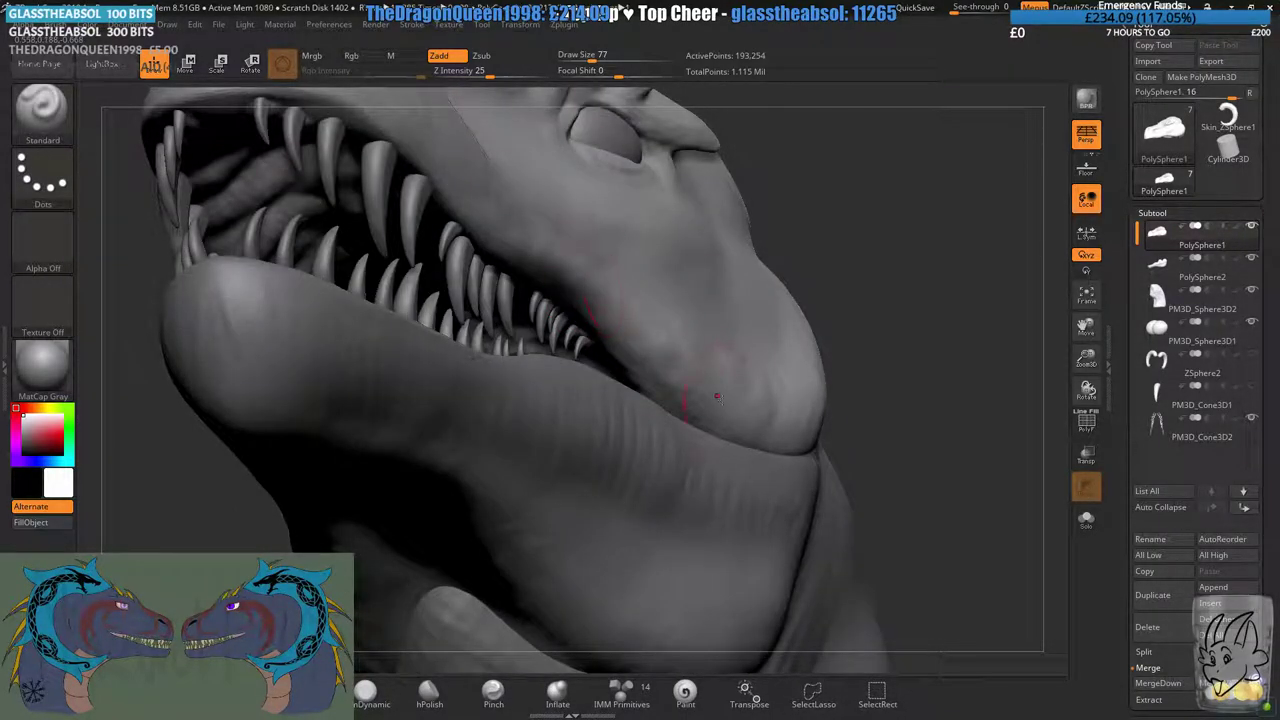
# - Build up the rear cheek above the mouth corner on the head (PolySphere1) at draw size 136
pyautogui.moveTo(597, 305); pyautogui.dragTo(614, 104, button='right')
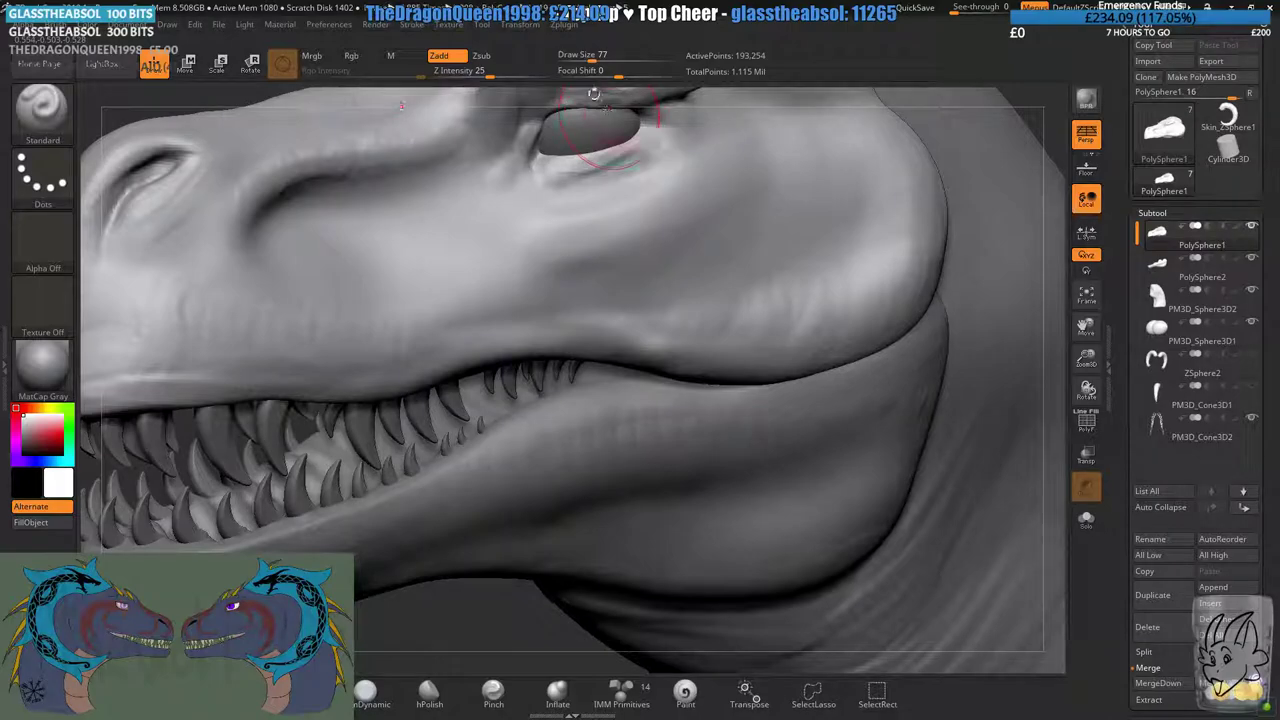
pyautogui.click(602, 60)
pyautogui.moveTo(866, 345)
pyautogui.mouseDown()
pyautogui.moveTo(846, 277)
pyautogui.moveTo(746, 343)
pyautogui.mouseUp()
pyautogui.moveTo(806, 290); pyautogui.dragTo(883, 183)
pyautogui.moveTo(795, 225)
pyautogui.mouseDown()
pyautogui.moveTo(768, 300)
pyautogui.moveTo(801, 236)
pyautogui.mouseUp()
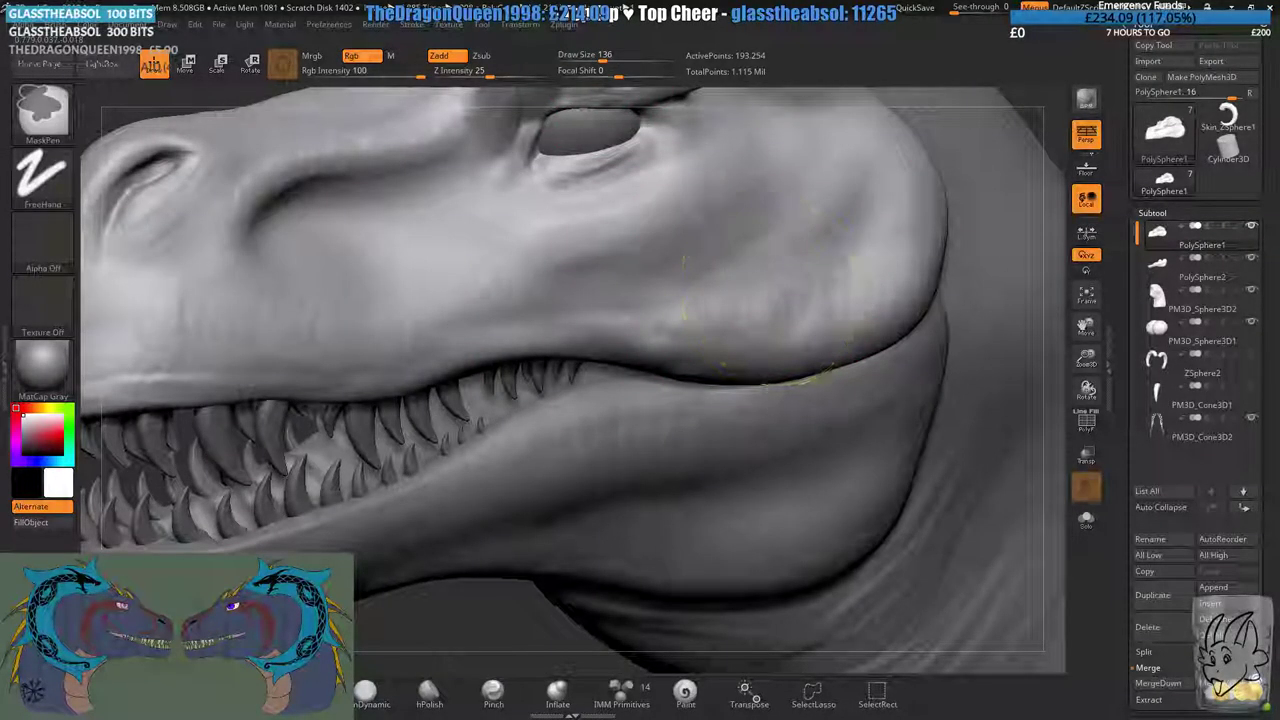
# - Smooth the cheek behind the eye and add vertical clay strokes along its lower rear bulge
pyautogui.keyDown('ctrl'); pyautogui.moveTo(812, 300); pyautogui.dragTo(1038, 232, button='right'); pyautogui.keyUp('ctrl')
pyautogui.keyDown('alt'); pyautogui.moveTo(949, 157); pyautogui.dragTo(764, 287, button='right'); pyautogui.keyUp('alt')
pyautogui.moveTo(764, 287)
pyautogui.keyDown('ctrl'); pyautogui.mouseDown(button='right')
pyautogui.moveTo(717, 211)
pyautogui.moveTo(650, 262)
pyautogui.mouseUp(button='right'); pyautogui.keyUp('ctrl')
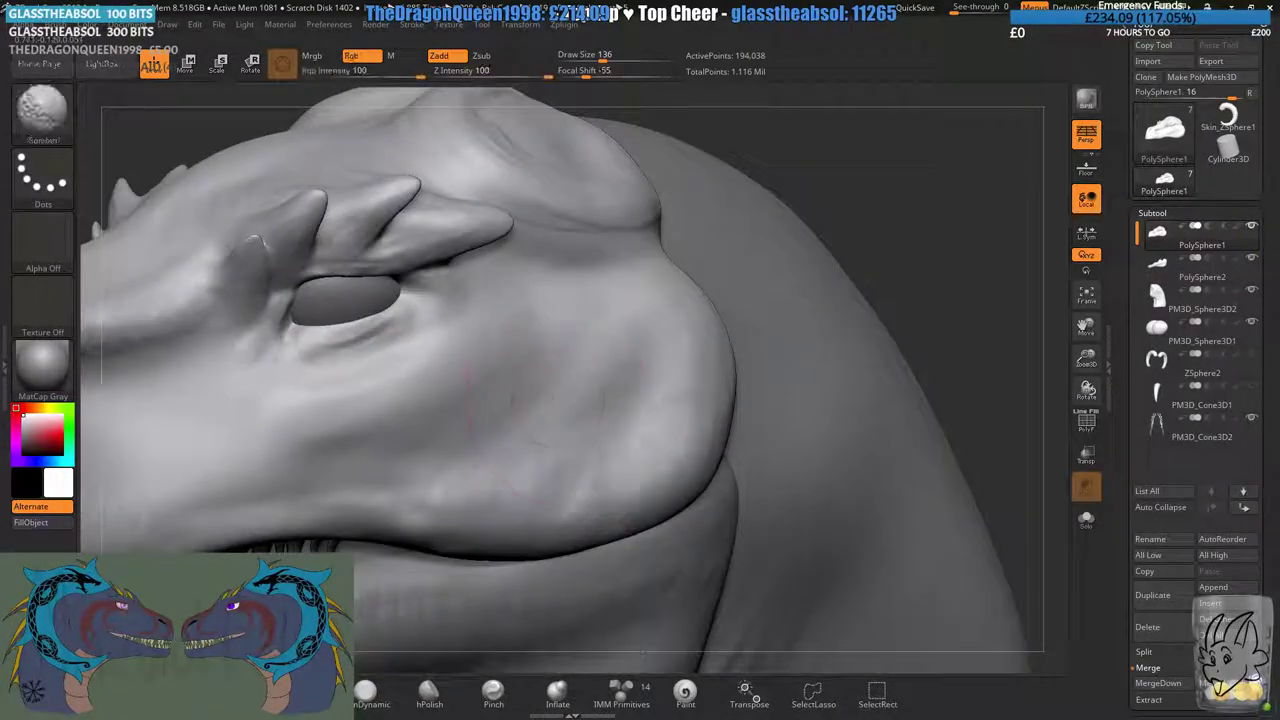
pyautogui.keyDown('ctrl'); pyautogui.moveTo(642, 656); pyautogui.dragTo(490, 452, button='right'); pyautogui.keyUp('ctrl')
pyautogui.moveTo(490, 452)
pyautogui.keyDown('alt'); pyautogui.mouseDown(button='right')
pyautogui.moveTo(570, 328)
pyautogui.moveTo(517, 352)
pyautogui.moveTo(635, 397)
pyautogui.mouseUp(button='right'); pyautogui.keyUp('alt')
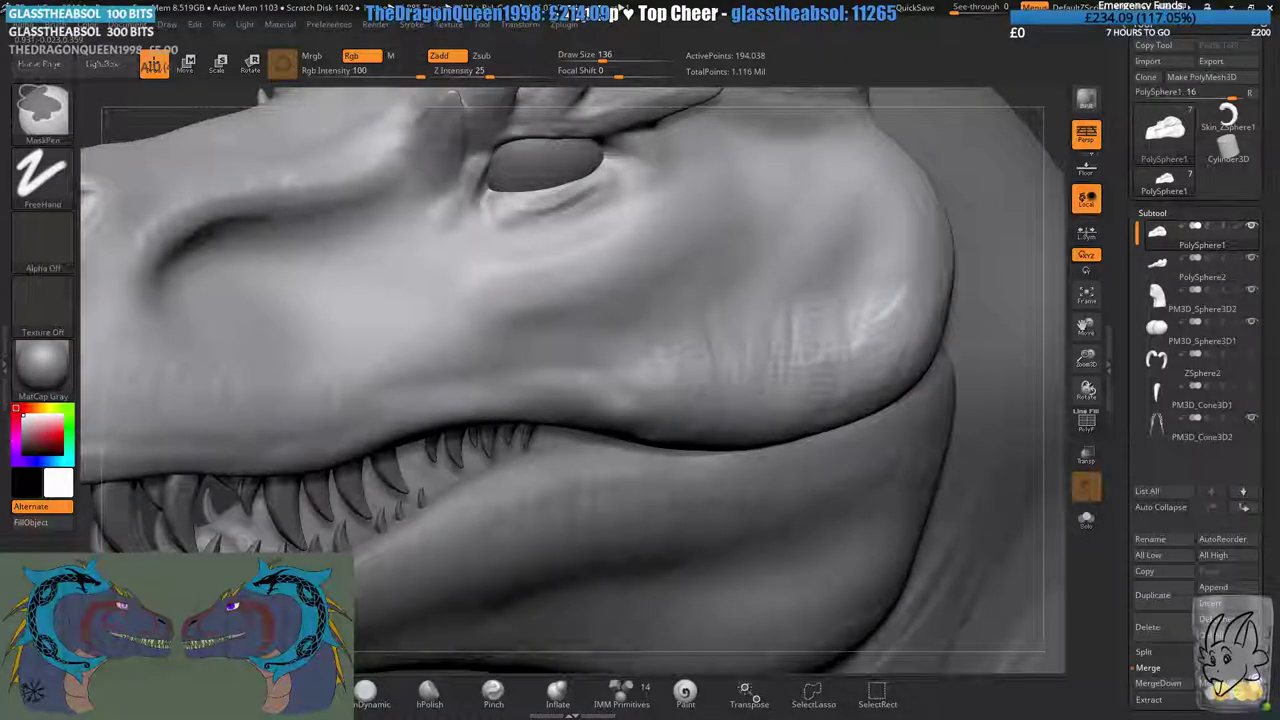
pyautogui.moveTo(890, 305)
pyautogui.keyDown('ctrl'); pyautogui.mouseDown(button='right')
pyautogui.moveTo(925, 190)
pyautogui.moveTo(774, 391)
pyautogui.moveTo(789, 380)
pyautogui.moveTo(638, 310)
pyautogui.mouseUp(button='right'); pyautogui.keyUp('ctrl')
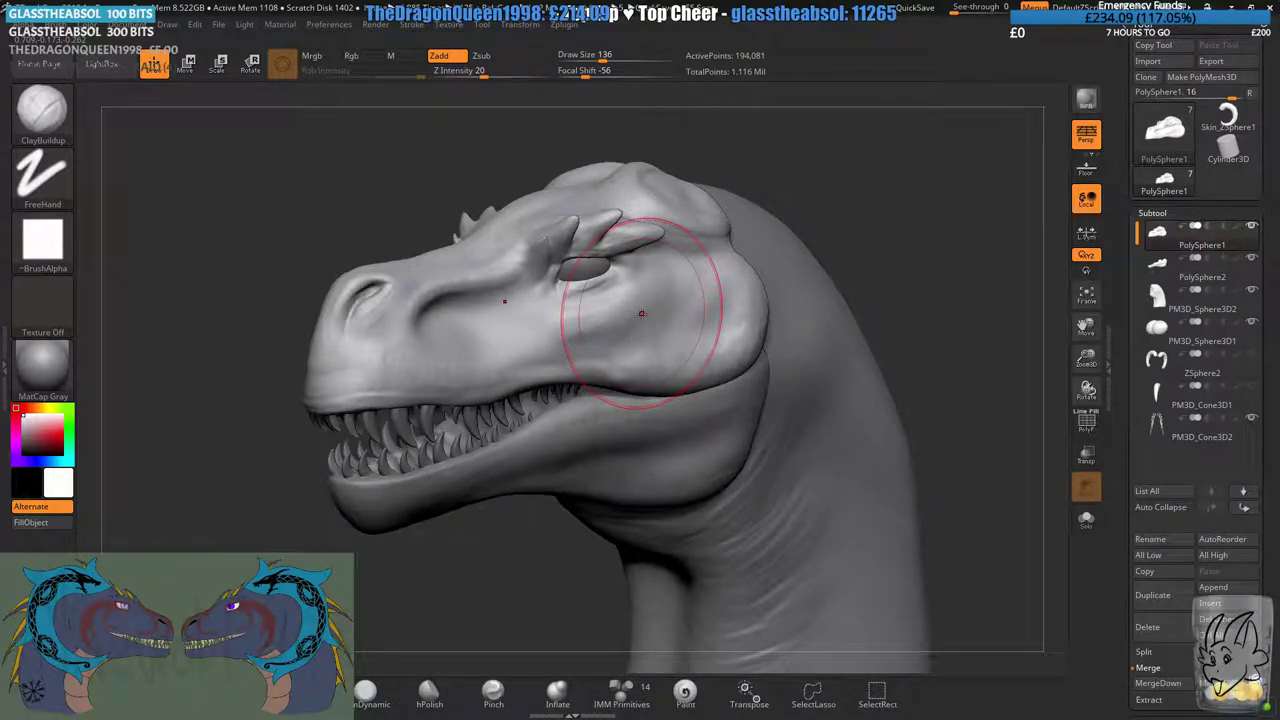
# - Refine the cheek's rounded back edge and lower rim with the ClayBuildup brush at draw size 97
pyautogui.keyDown('ctrl'); pyautogui.moveTo(334, 343); pyautogui.dragTo(420, 430, button='right'); pyautogui.keyUp('ctrl')
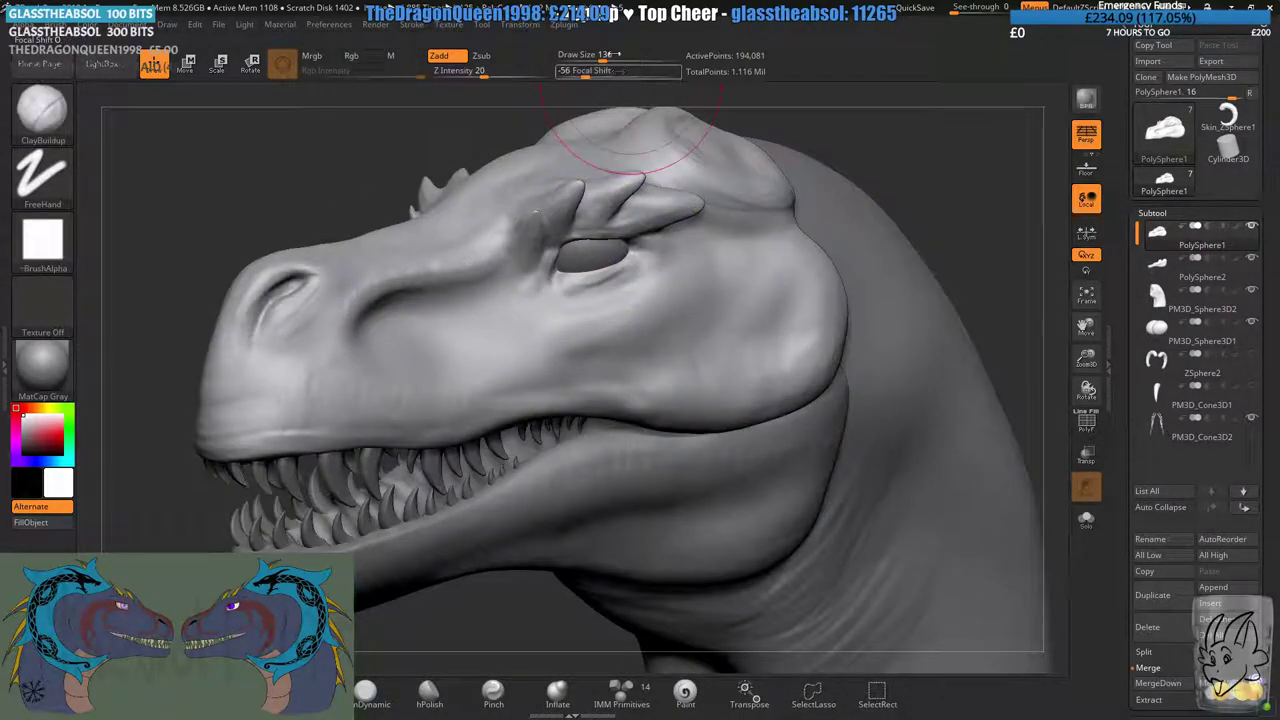
pyautogui.moveTo(603, 56); pyautogui.dragTo(595, 56)
pyautogui.keyDown('alt'); pyautogui.moveTo(660, 286); pyautogui.dragTo(598, 272, button='right'); pyautogui.keyUp('alt')
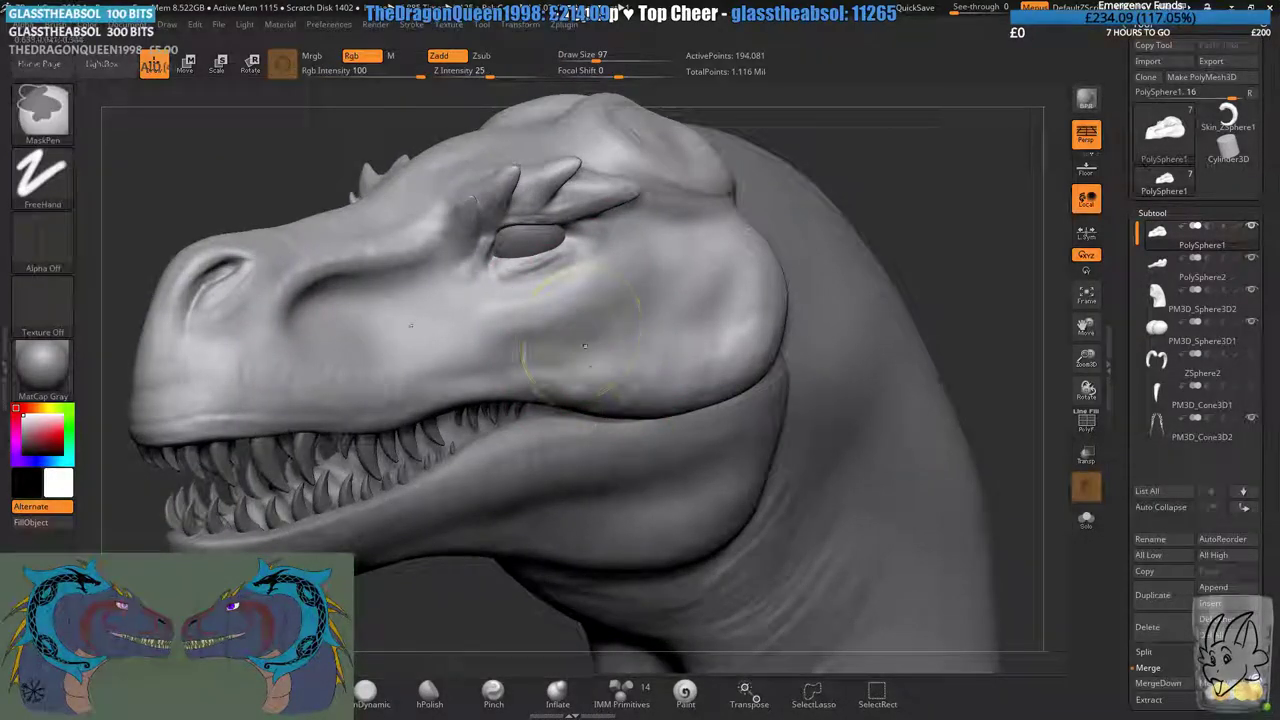
pyautogui.keyDown('ctrl'); pyautogui.moveTo(587, 338); pyautogui.dragTo(632, 388, button='right'); pyautogui.keyUp('ctrl')
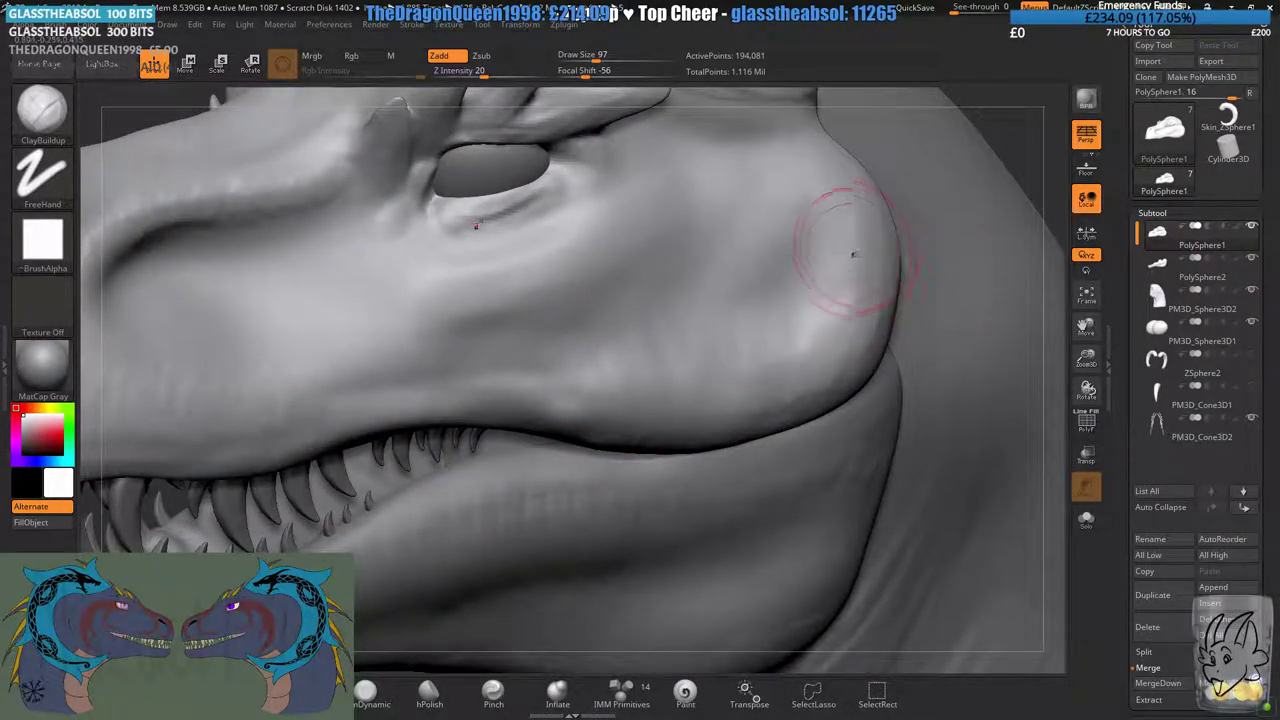
pyautogui.moveTo(855, 254); pyautogui.dragTo(866, 269, button='right')
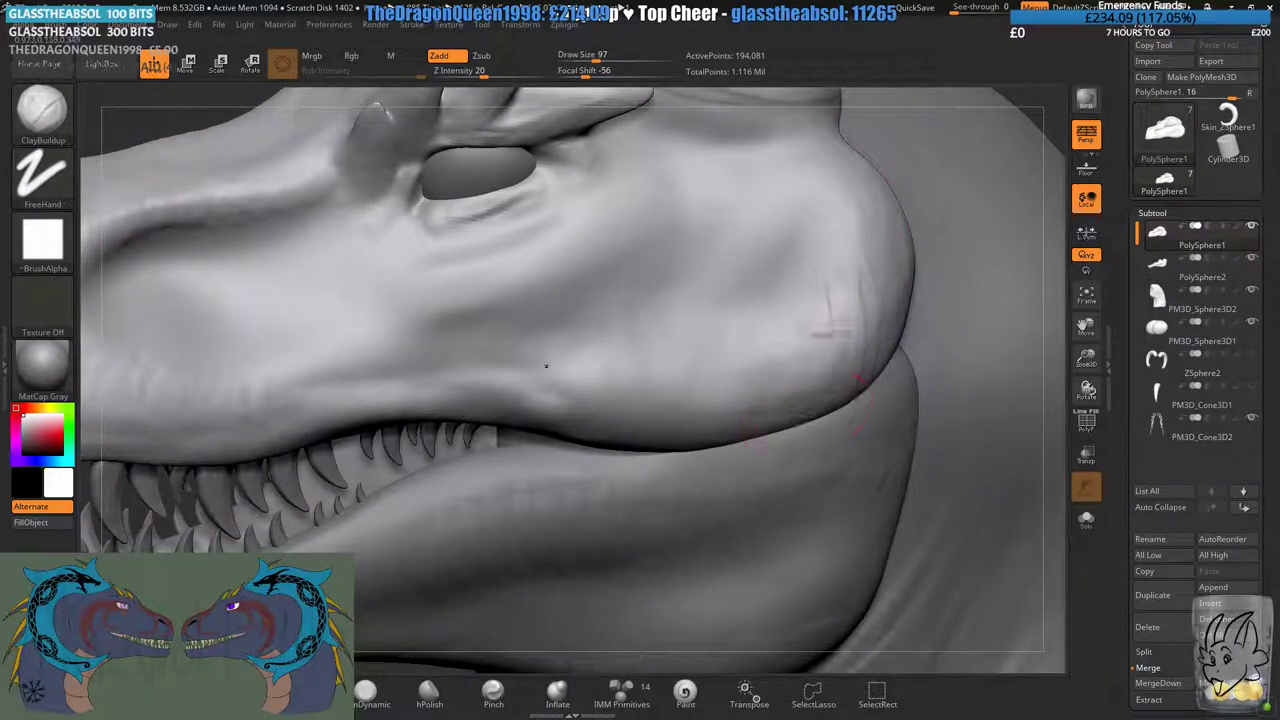
pyautogui.moveTo(739, 393); pyautogui.dragTo(762, 389)
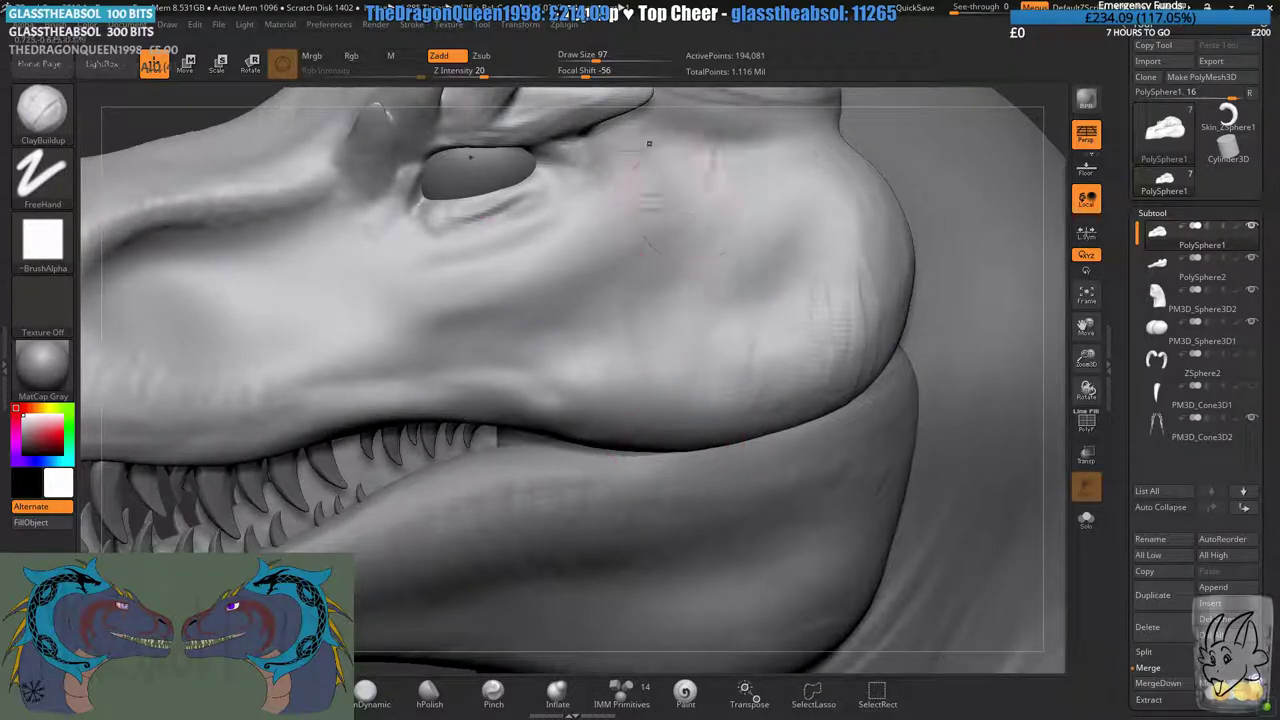
# - Lay broad ClayBuildup strokes across the lower cheek from the mouth corner to its back edge at draw size 187
pyautogui.moveTo(599, 59); pyautogui.dragTo(610, 59)
pyautogui.moveTo(692, 346)
pyautogui.mouseDown()
pyautogui.moveTo(645, 400)
pyautogui.moveTo(654, 371)
pyautogui.moveTo(600, 374)
pyautogui.moveTo(764, 342)
pyautogui.moveTo(828, 304)
pyautogui.mouseUp()
pyautogui.hotkey('ctrl', 'z')
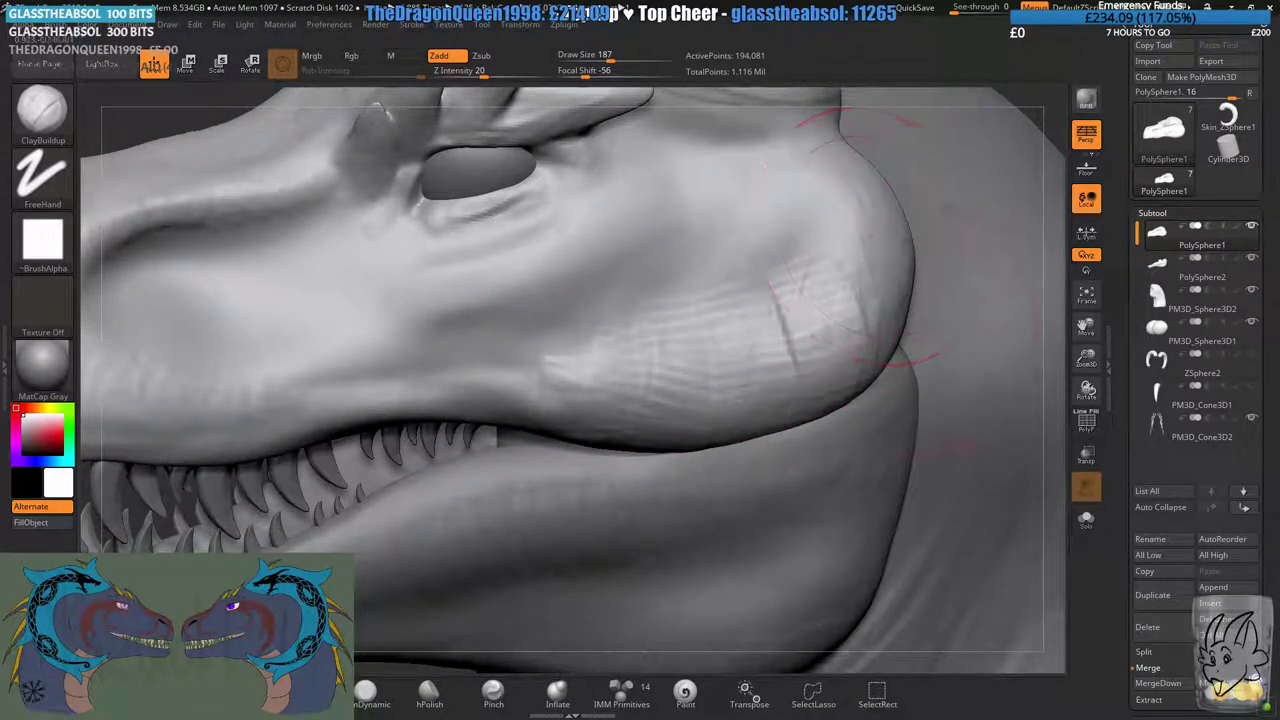
pyautogui.moveTo(860, 240); pyautogui.dragTo(890, 270)
pyautogui.keyDown('ctrl'); pyautogui.moveTo(622, 406); pyautogui.dragTo(440, 280, button='right'); pyautogui.keyUp('ctrl')
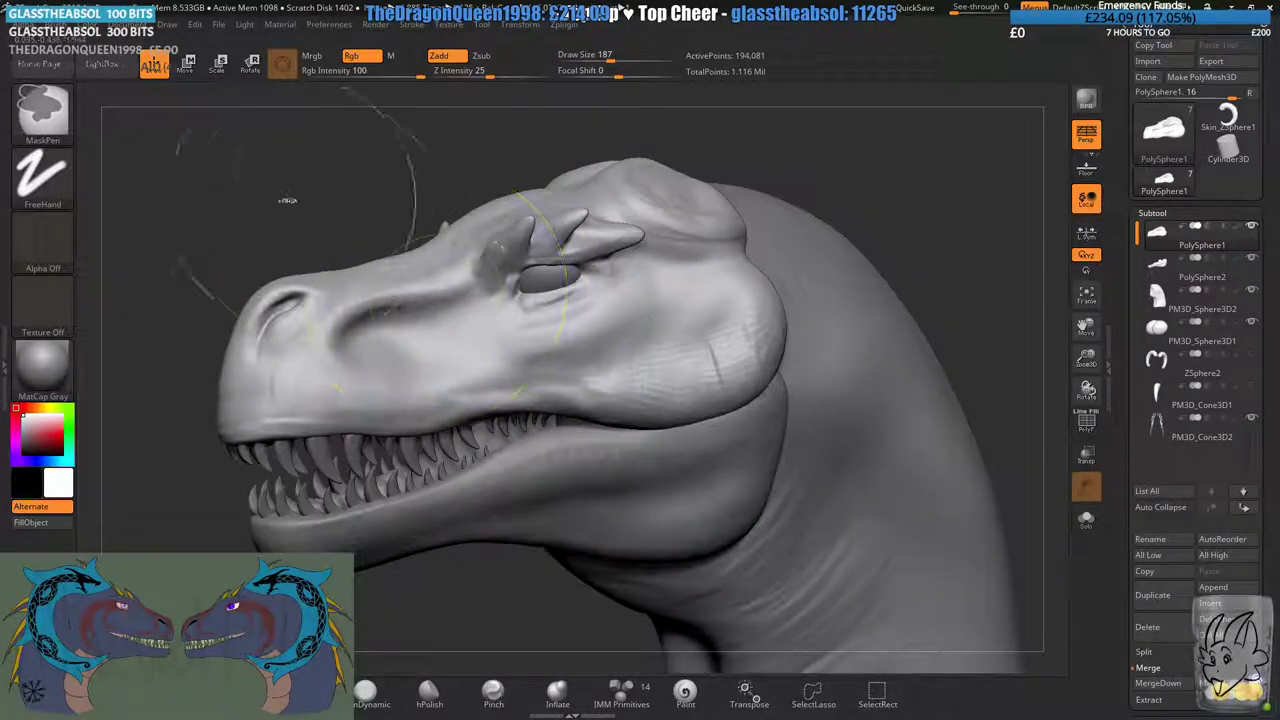
# - Smooth the rough clay strokes on the dragon's cheek behind and below the eye
pyautogui.keyDown('ctrl'); pyautogui.moveTo(608, 306); pyautogui.dragTo(691, 417, button='right'); pyautogui.keyUp('ctrl')
pyautogui.moveTo(680, 412)
pyautogui.keyDown('shift'); pyautogui.mouseDown()
pyautogui.moveTo(634, 420)
pyautogui.moveTo(810, 370)
pyautogui.mouseUp(); pyautogui.keyUp('shift')
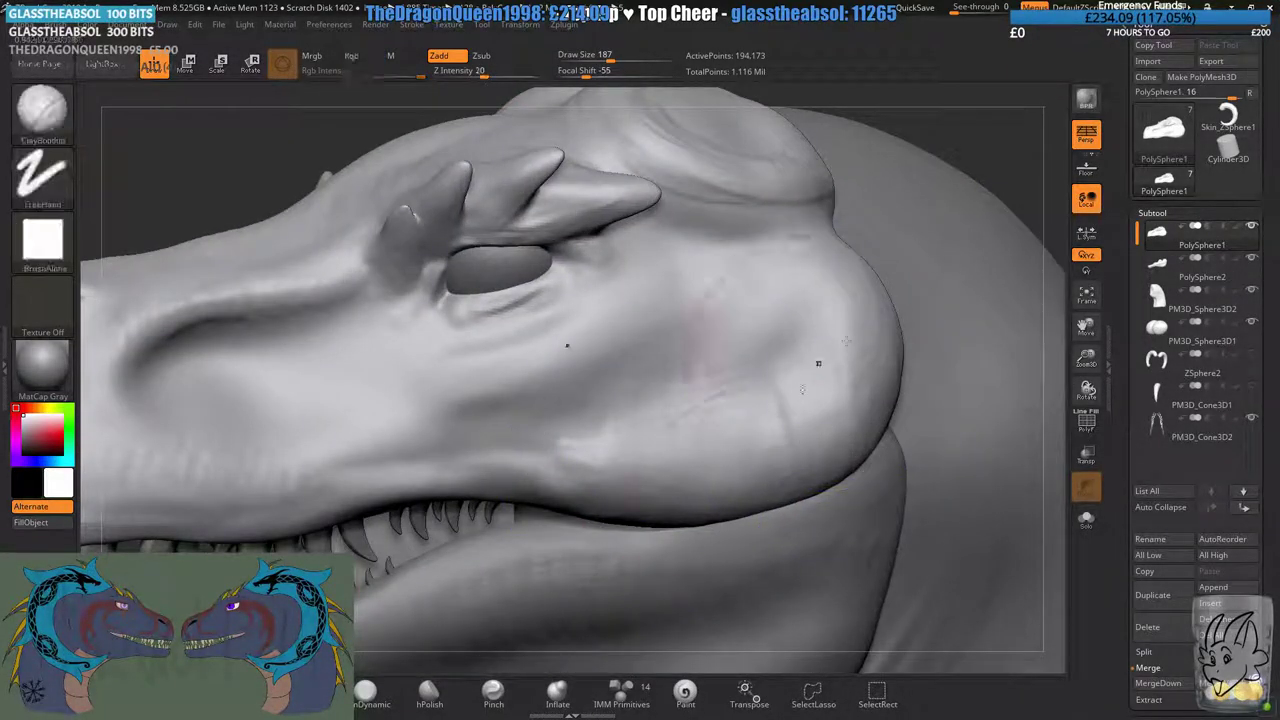
pyautogui.keyDown('ctrl'); pyautogui.moveTo(757, 503); pyautogui.dragTo(660, 392, button='right'); pyautogui.keyUp('ctrl')
pyautogui.keyDown('alt'); pyautogui.moveTo(620, 392); pyautogui.dragTo(567, 209, button='right'); pyautogui.keyUp('alt')
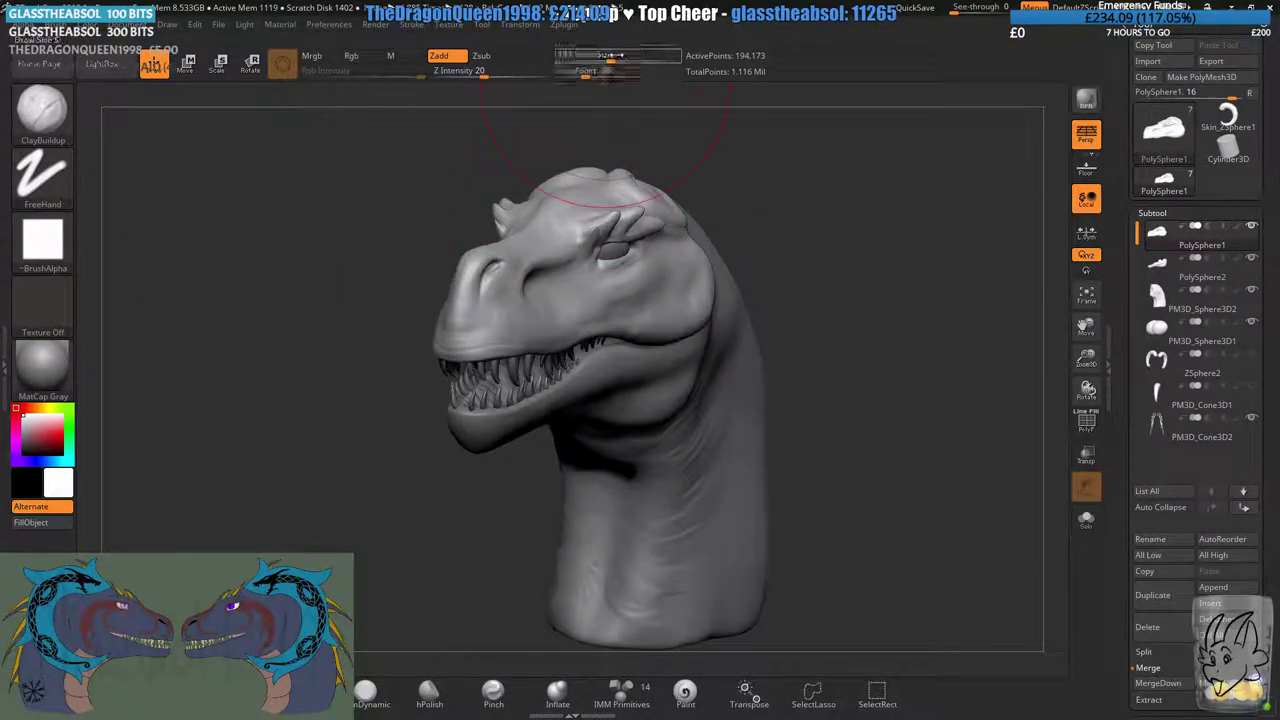
# - Build up the cheek form above the corner of the mouth with the ClayBuildup brush at draw sizes 97 and 83
pyautogui.moveTo(611, 57); pyautogui.dragTo(596, 59)
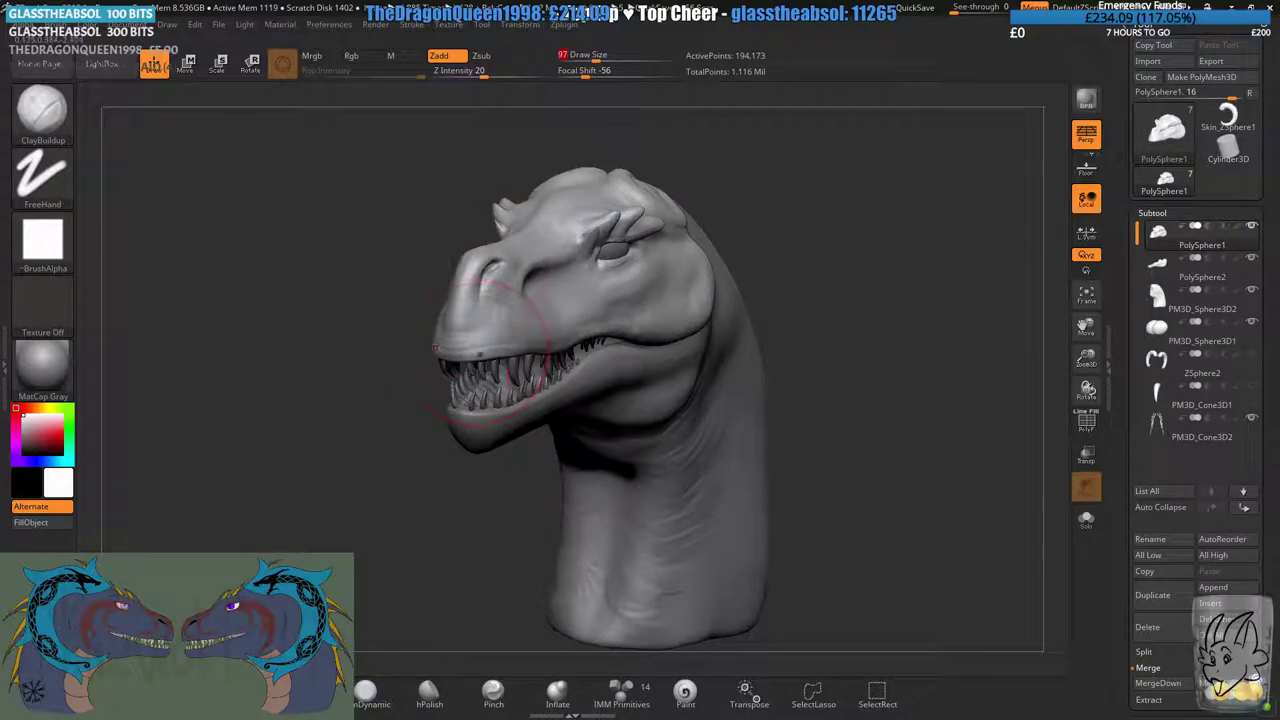
pyautogui.moveTo(594, 394); pyautogui.dragTo(706, 349, button='right')
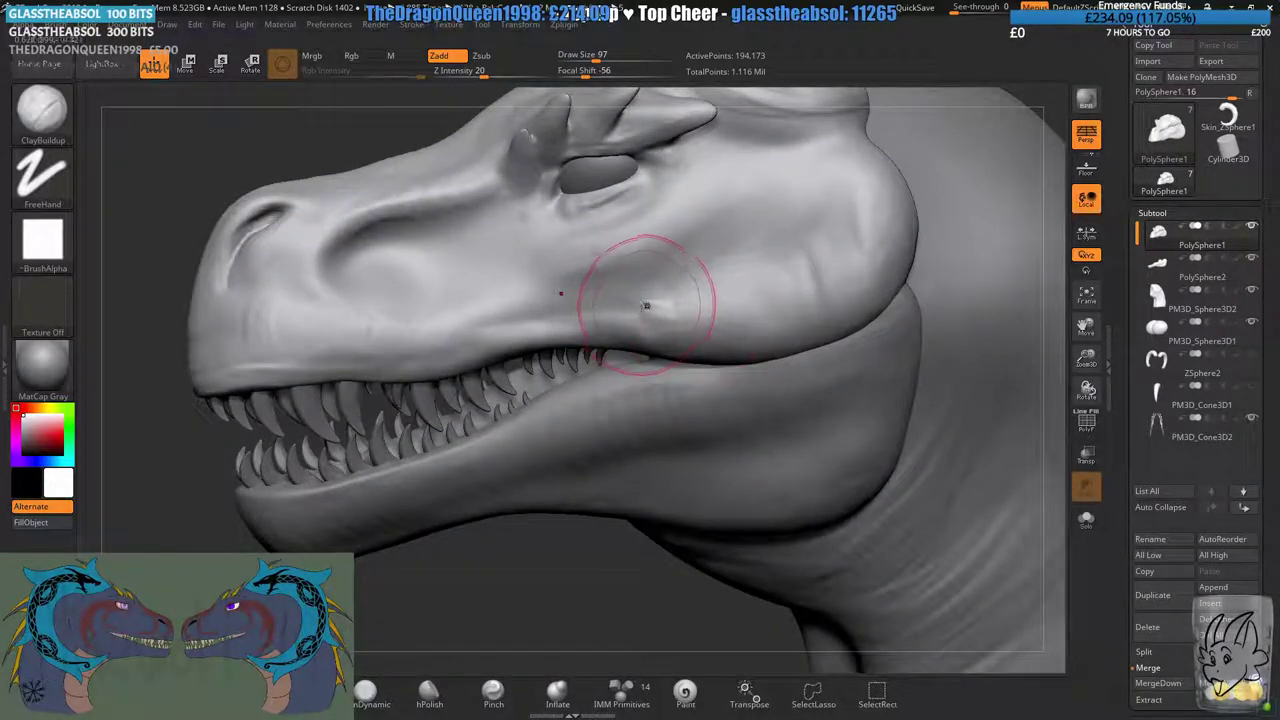
pyautogui.click(593, 61)
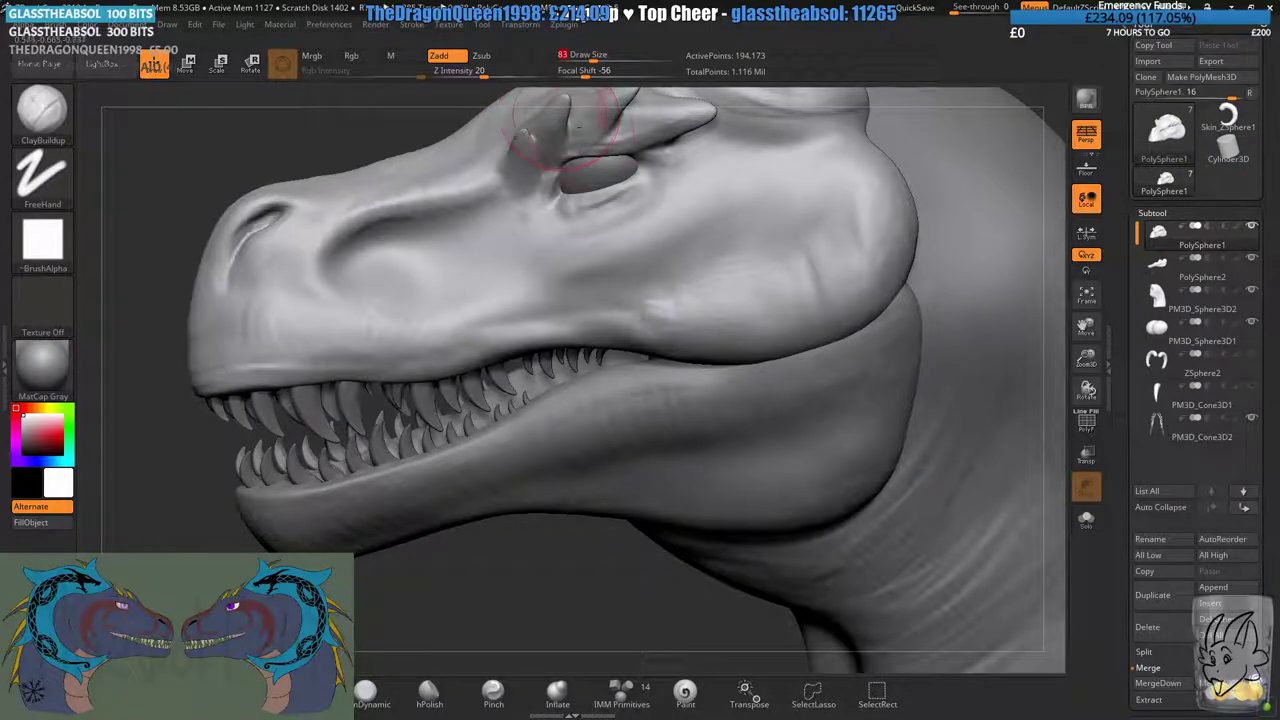
pyautogui.keyDown('ctrl'); pyautogui.moveTo(654, 268); pyautogui.dragTo(654, 306, button='right'); pyautogui.keyUp('ctrl')
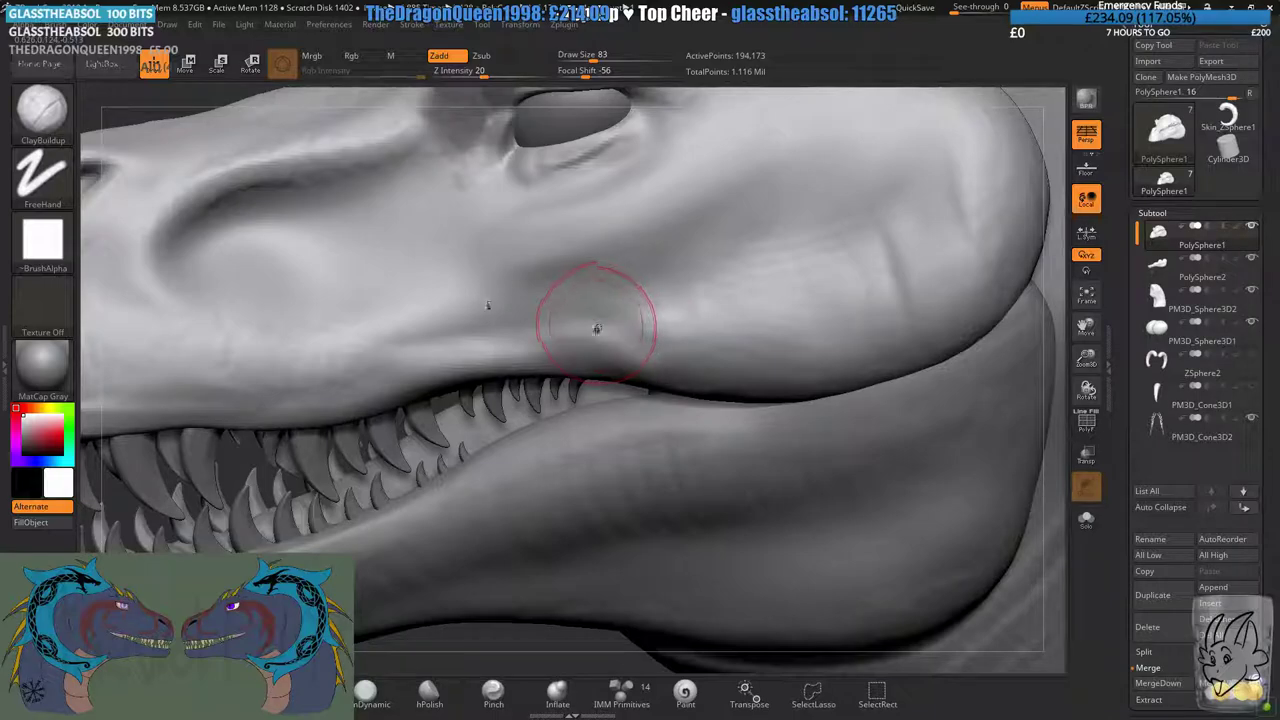
pyautogui.moveTo(606, 326)
pyautogui.keyDown('ctrl'); pyautogui.mouseDown(button='right')
pyautogui.moveTo(608, 299)
pyautogui.moveTo(702, 317)
pyautogui.mouseUp(button='right'); pyautogui.keyUp('ctrl')
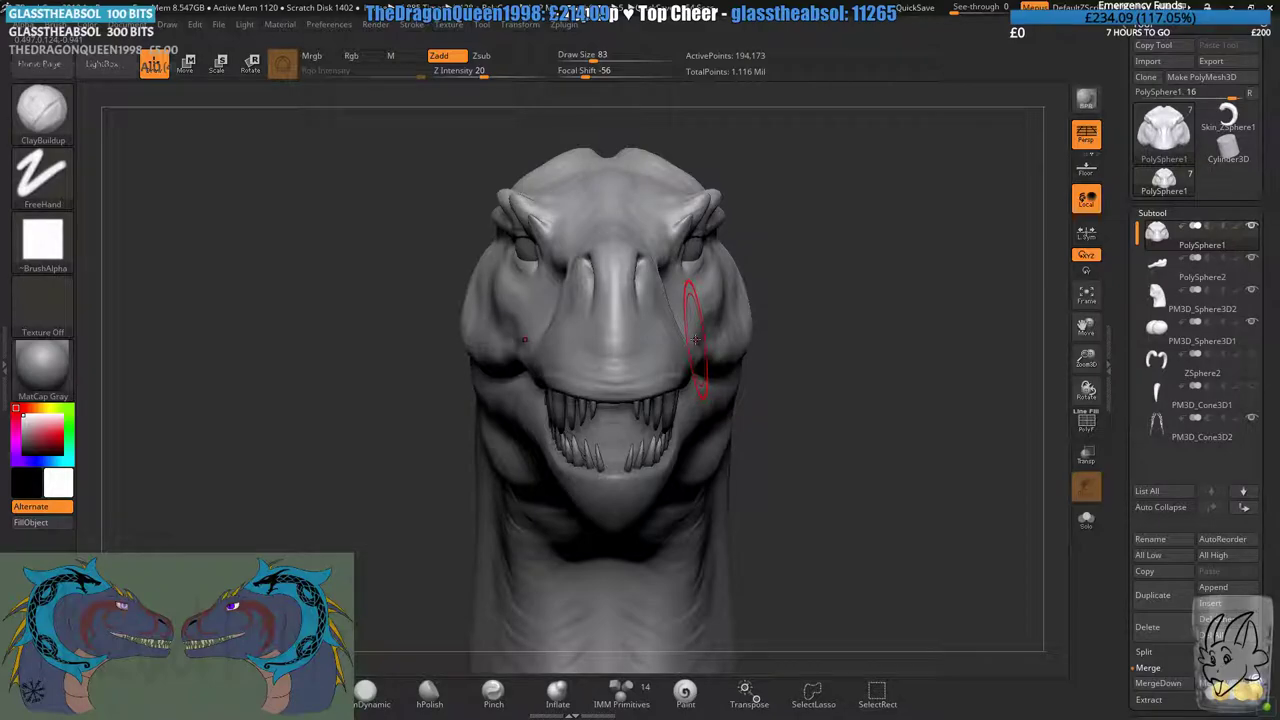
pyautogui.moveTo(805, 325); pyautogui.dragTo(645, 295)
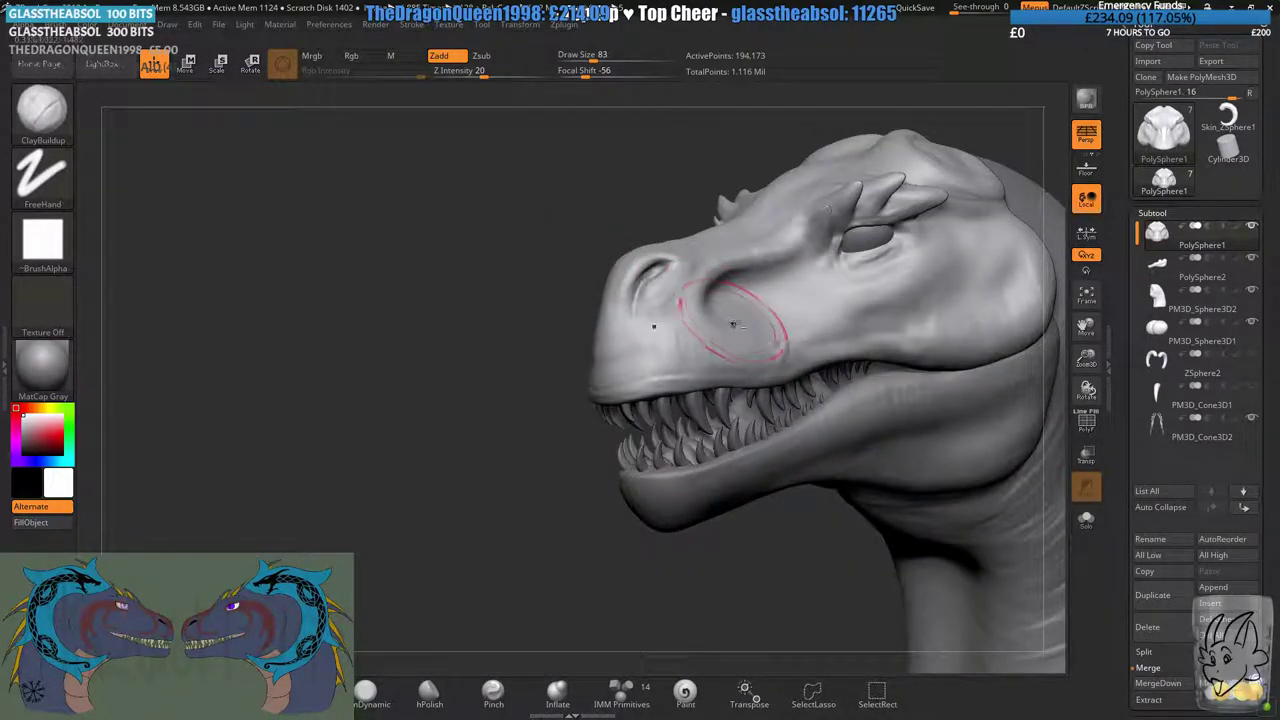
pyautogui.keyDown('alt'); pyautogui.moveTo(745, 325); pyautogui.dragTo(632, 323, button='right'); pyautogui.keyUp('alt')
pyautogui.moveTo(630, 322); pyautogui.dragTo(555, 465)
pyautogui.moveTo(600, 425)
pyautogui.mouseDown(button='right')
pyautogui.moveTo(648, 378)
pyautogui.moveTo(700, 260)
pyautogui.mouseUp(button='right')
pyautogui.keyDown('alt'); pyautogui.click(600, 430); pyautogui.keyUp('alt')
pyautogui.press('space')
pyautogui.click(646, 362)
pyautogui.click(608, 59)
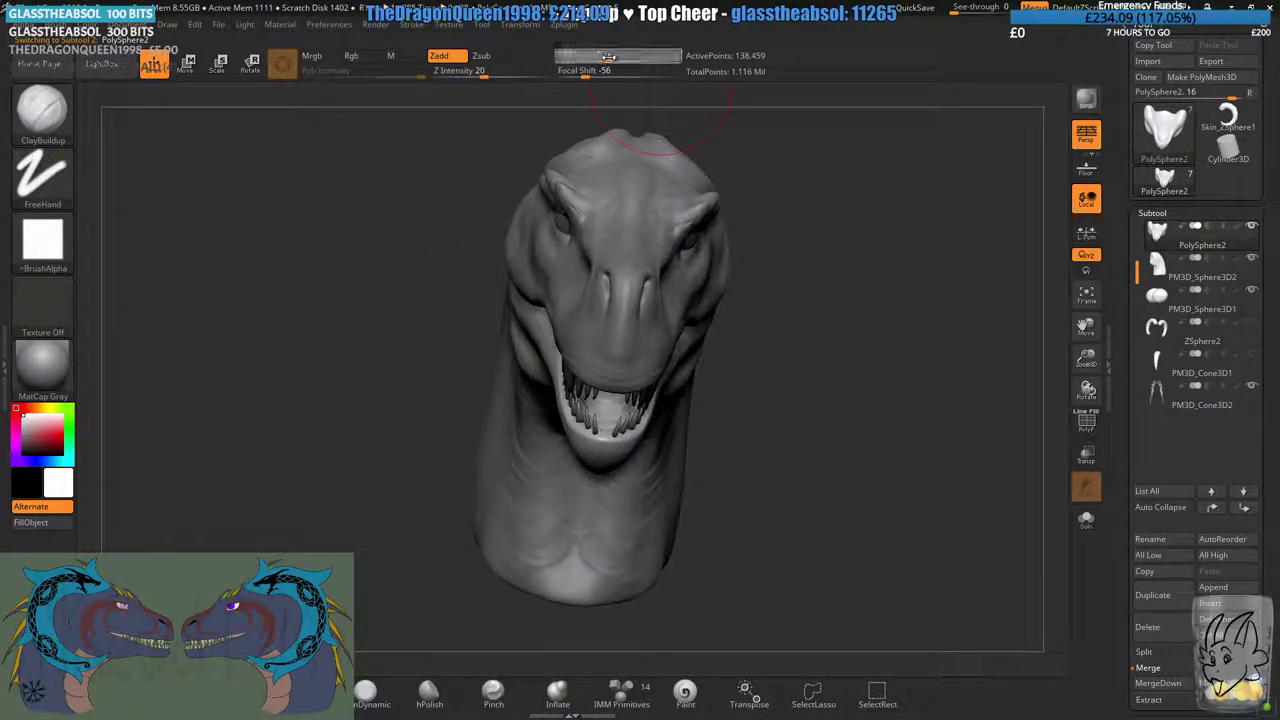
pyautogui.moveTo(573, 218); pyautogui.dragTo(456, 173, button='right')
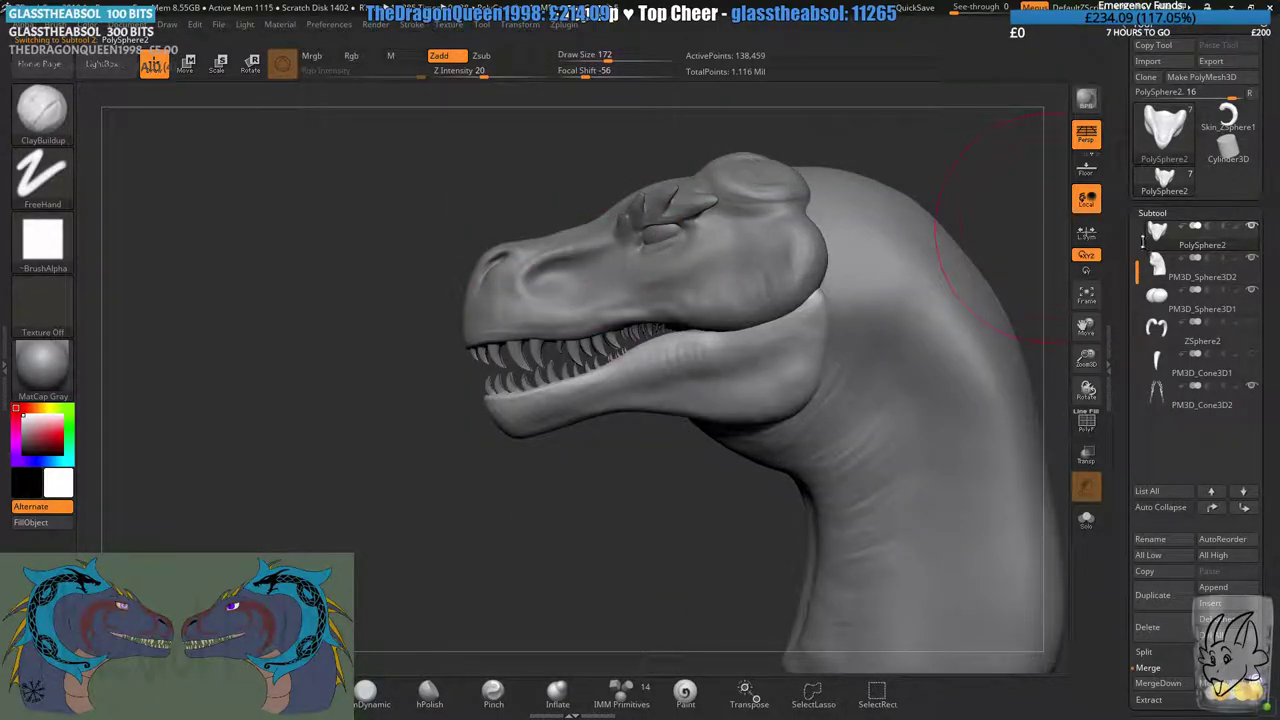
pyautogui.moveTo(1136, 270); pyautogui.dragTo(1140, 234)
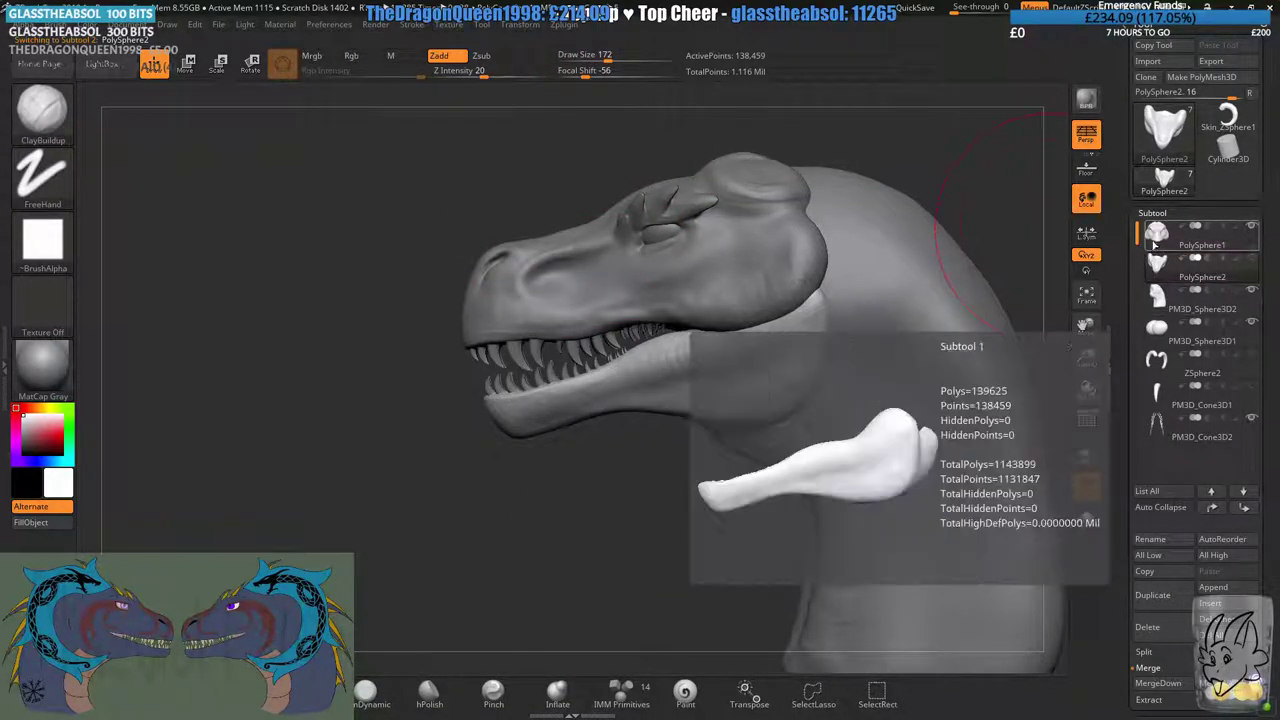
pyautogui.keyDown('alt'); pyautogui.click(743, 266); pyautogui.keyUp('alt')
pyautogui.click(1254, 260)
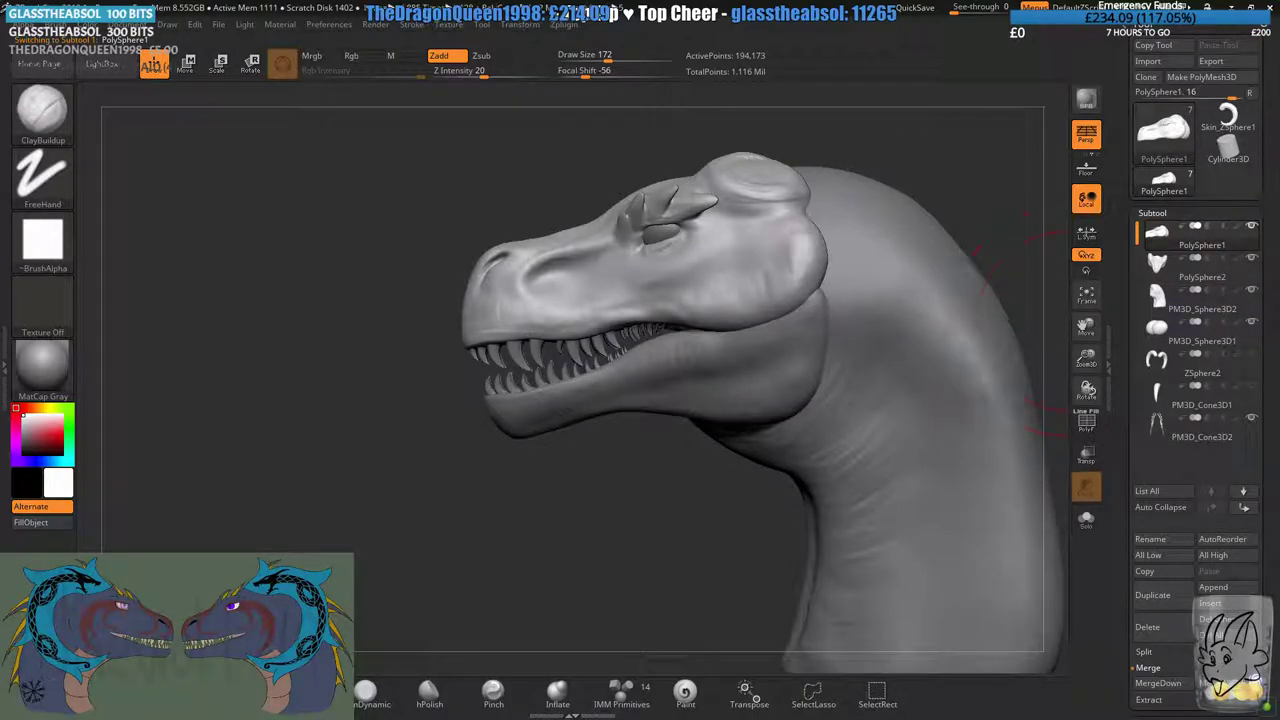
# - Carve sharper creases around the eye opening and lower eyelid with the DamStandard brush at draw size 101
pyautogui.keyDown('alt'); pyautogui.moveTo(706, 286); pyautogui.dragTo(574, 394, button='right'); pyautogui.keyUp('alt')
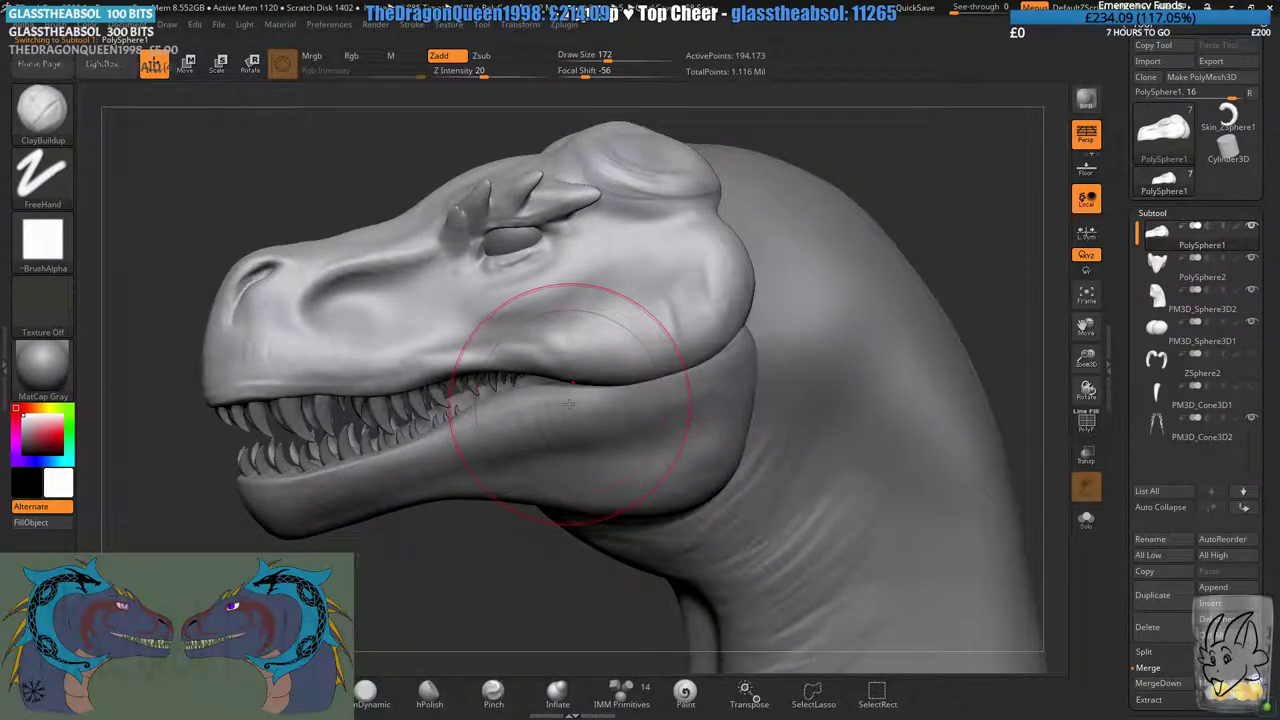
pyautogui.keyDown('alt'); pyautogui.moveTo(371, 346); pyautogui.dragTo(455, 392, button='right'); pyautogui.keyUp('alt')
pyautogui.moveTo(491, 300)
pyautogui.keyDown('ctrl'); pyautogui.mouseDown(button='right')
pyautogui.moveTo(440, 458)
pyautogui.moveTo(450, 398)
pyautogui.moveTo(414, 449)
pyautogui.mouseUp(button='right'); pyautogui.keyUp('ctrl')
pyautogui.press('b')
pyautogui.press('d')
pyautogui.press('s')
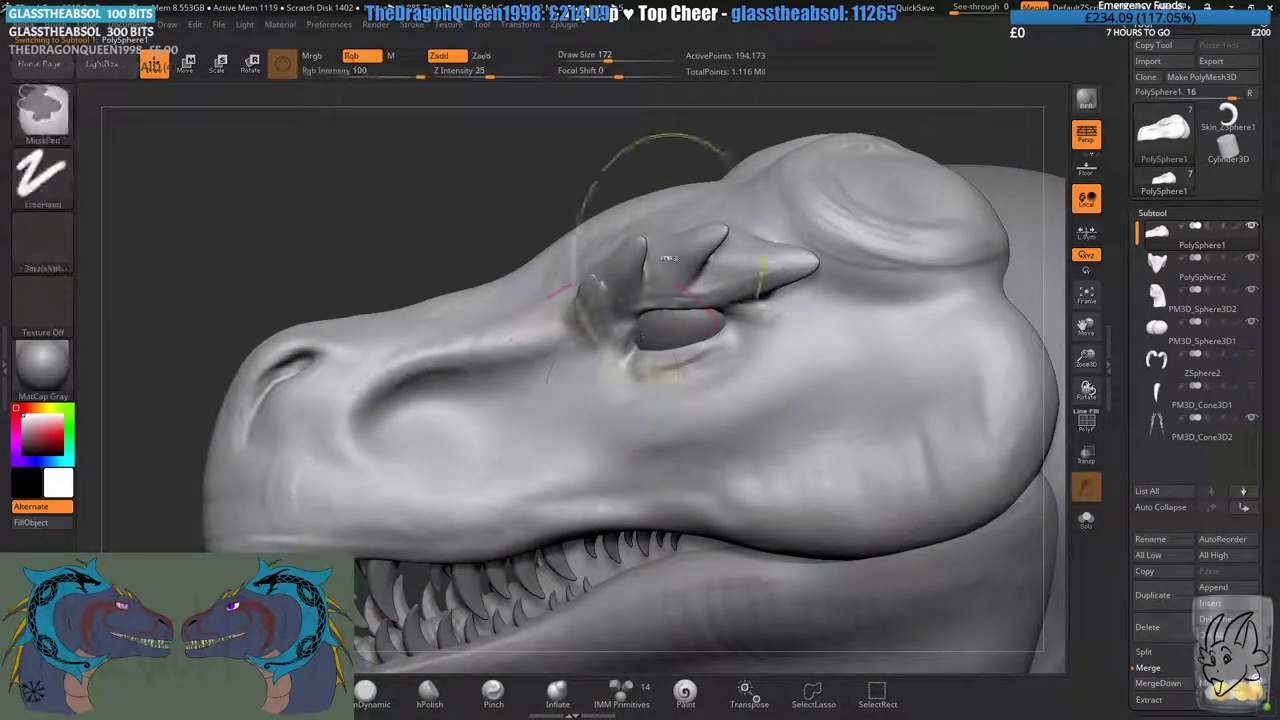
pyautogui.keyDown('ctrl'); pyautogui.moveTo(671, 255); pyautogui.dragTo(600, 390, button='right'); pyautogui.keyUp('ctrl')
pyautogui.click(597, 61)
pyautogui.moveTo(660, 436); pyautogui.dragTo(614, 366, button='right')
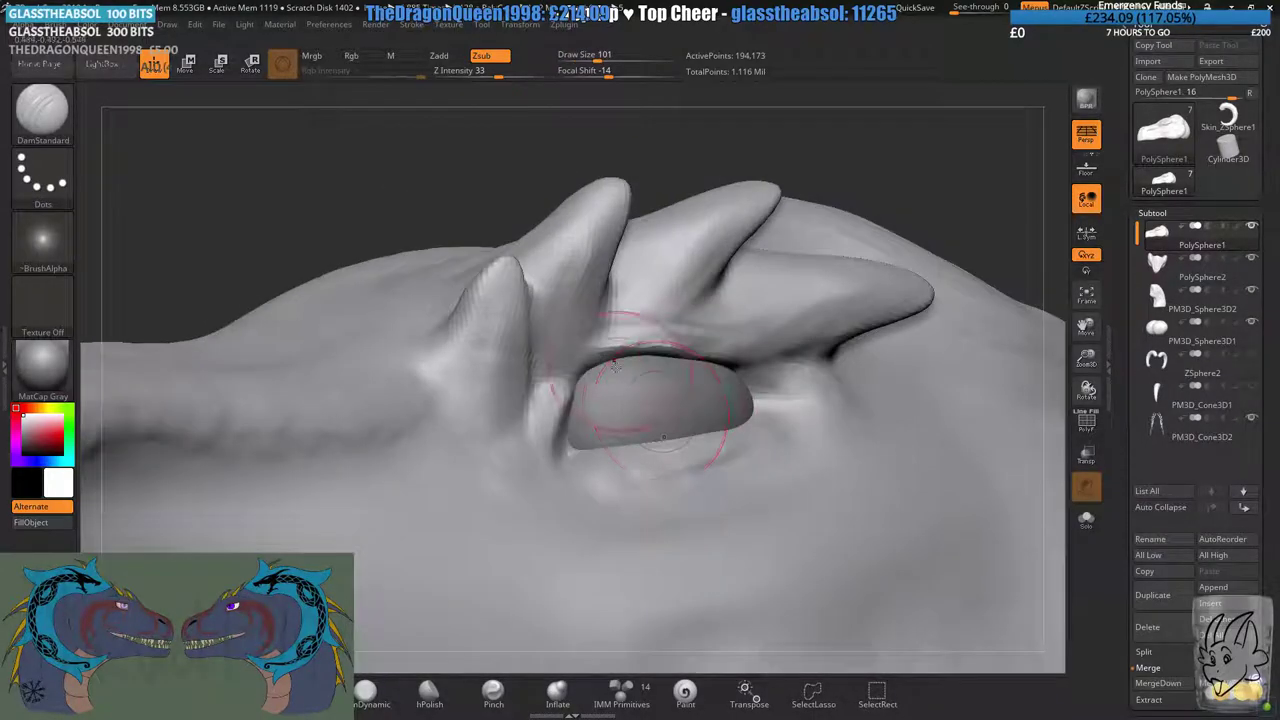
pyautogui.moveTo(762, 371)
pyautogui.mouseDown(button='right')
pyautogui.moveTo(712, 443)
pyautogui.moveTo(684, 340)
pyautogui.moveTo(687, 358)
pyautogui.moveTo(601, 355)
pyautogui.mouseUp(button='right')
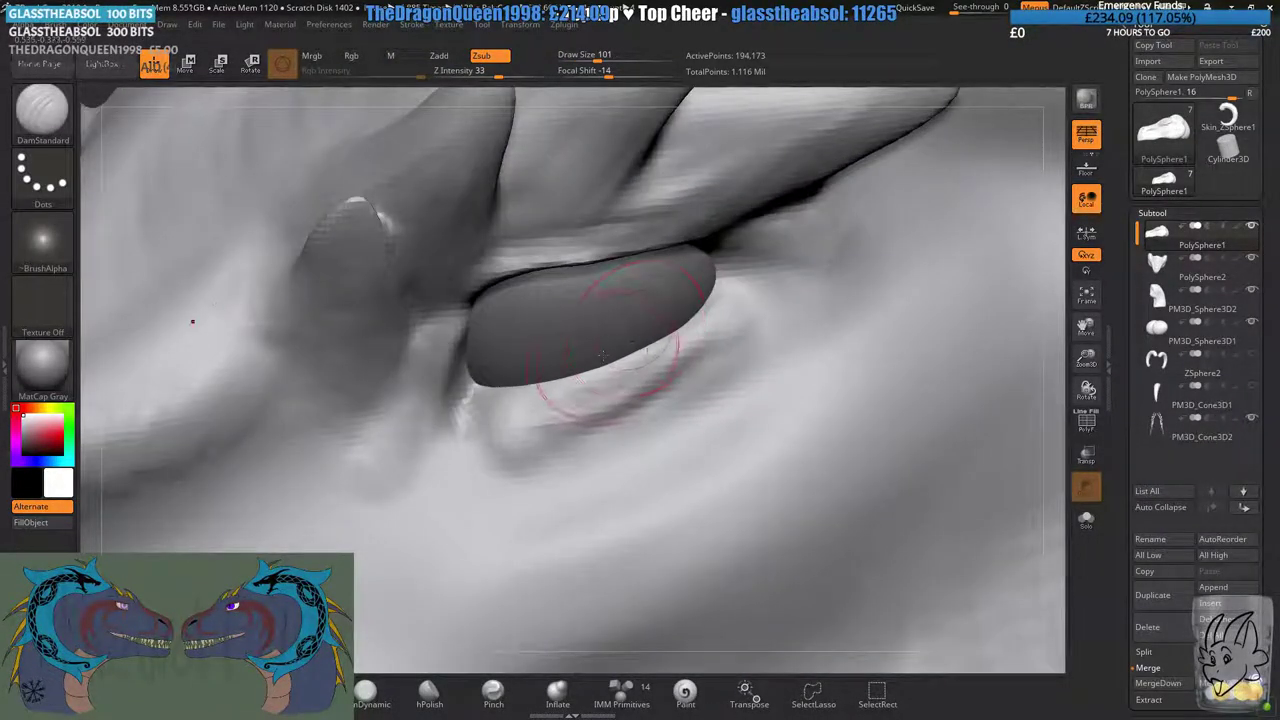
pyautogui.moveTo(706, 299)
pyautogui.mouseDown()
pyautogui.moveTo(550, 384)
pyautogui.moveTo(505, 392)
pyautogui.mouseUp()
pyautogui.moveTo(500, 455)
pyautogui.keyDown('ctrl'); pyautogui.mouseDown(button='right')
pyautogui.moveTo(540, 343)
pyautogui.moveTo(204, 263)
pyautogui.mouseUp(button='right'); pyautogui.keyUp('ctrl')
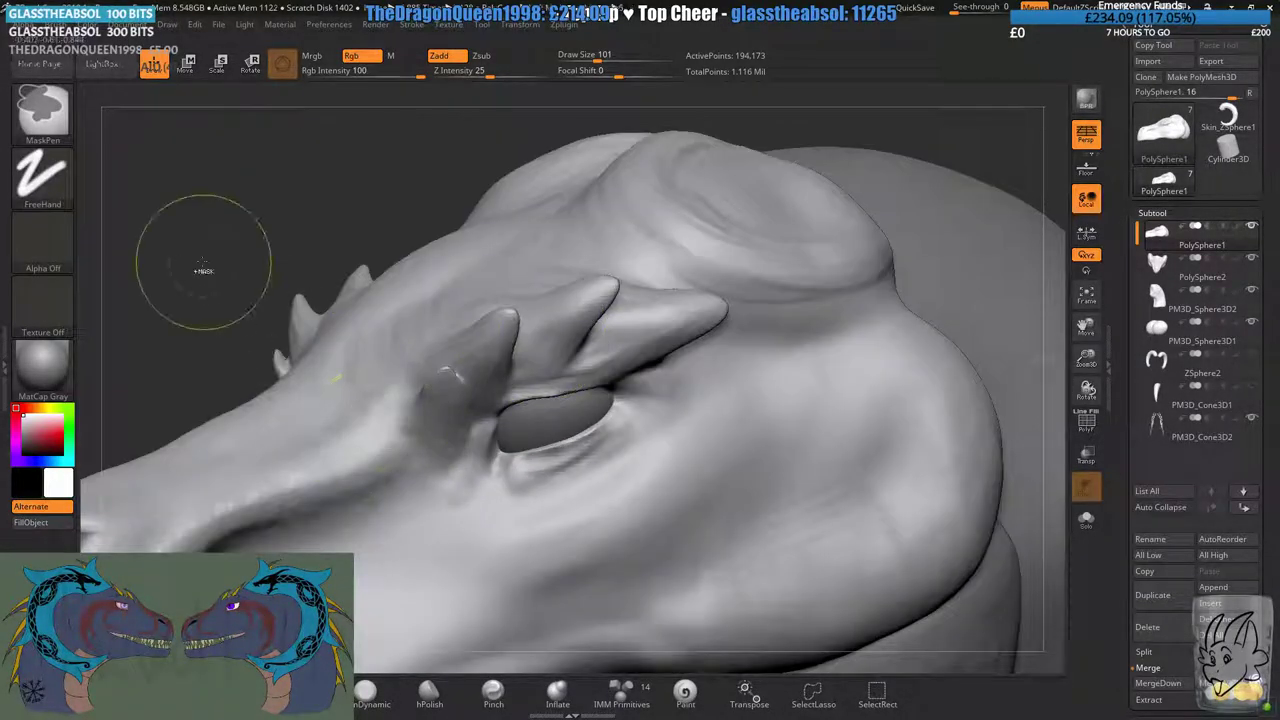
# - Smooth the skin just below the eye and remesh the PolySphere1 head with DynaMesh
pyautogui.moveTo(377, 397)
pyautogui.mouseDown(button='right')
pyautogui.moveTo(414, 374)
pyautogui.moveTo(406, 460)
pyautogui.moveTo(430, 440)
pyautogui.mouseUp(button='right')
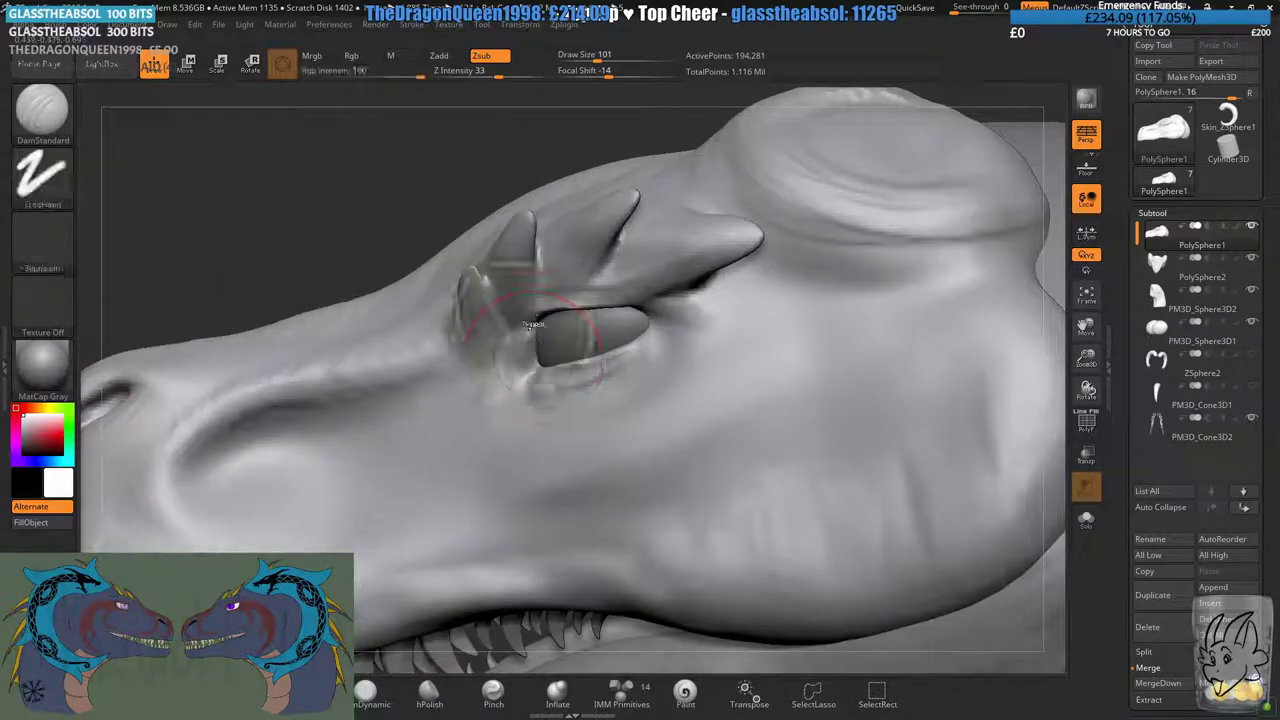
pyautogui.keyDown('ctrl'); pyautogui.moveTo(543, 329); pyautogui.dragTo(570, 440, button='right'); pyautogui.keyUp('ctrl')
pyautogui.keyDown('shift'); pyautogui.moveTo(634, 397); pyautogui.dragTo(666, 394); pyautogui.keyUp('shift')
pyautogui.keyDown('ctrl'); pyautogui.moveTo(690, 345); pyautogui.dragTo(363, 217, button='right'); pyautogui.keyUp('ctrl')
pyautogui.keyDown('ctrl'); pyautogui.moveTo(583, 506); pyautogui.dragTo(597, 385, button='right'); pyautogui.keyUp('ctrl')
pyautogui.keyDown('alt'); pyautogui.moveTo(699, 470); pyautogui.dragTo(629, 393, button='right'); pyautogui.keyUp('alt')
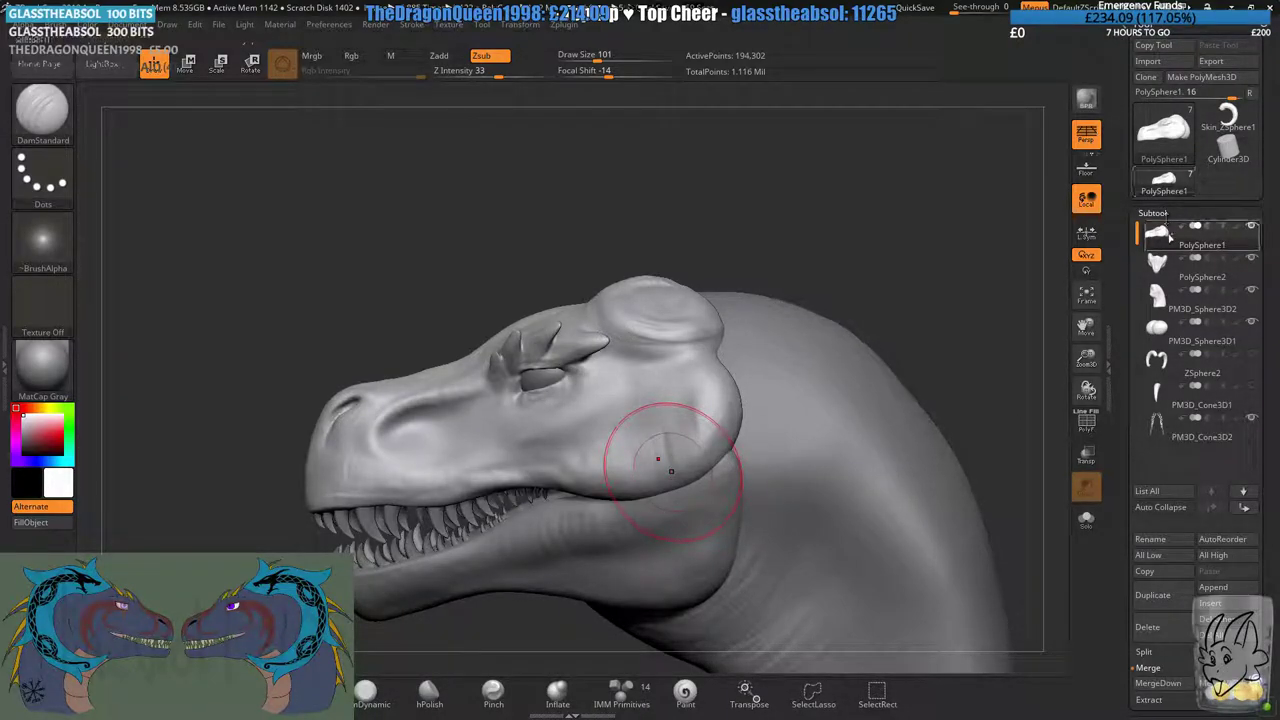
# - Show the horns subtool, ZSphere2, and make it the active subtool
pyautogui.moveTo(740, 304); pyautogui.dragTo(822, 302, button='right')
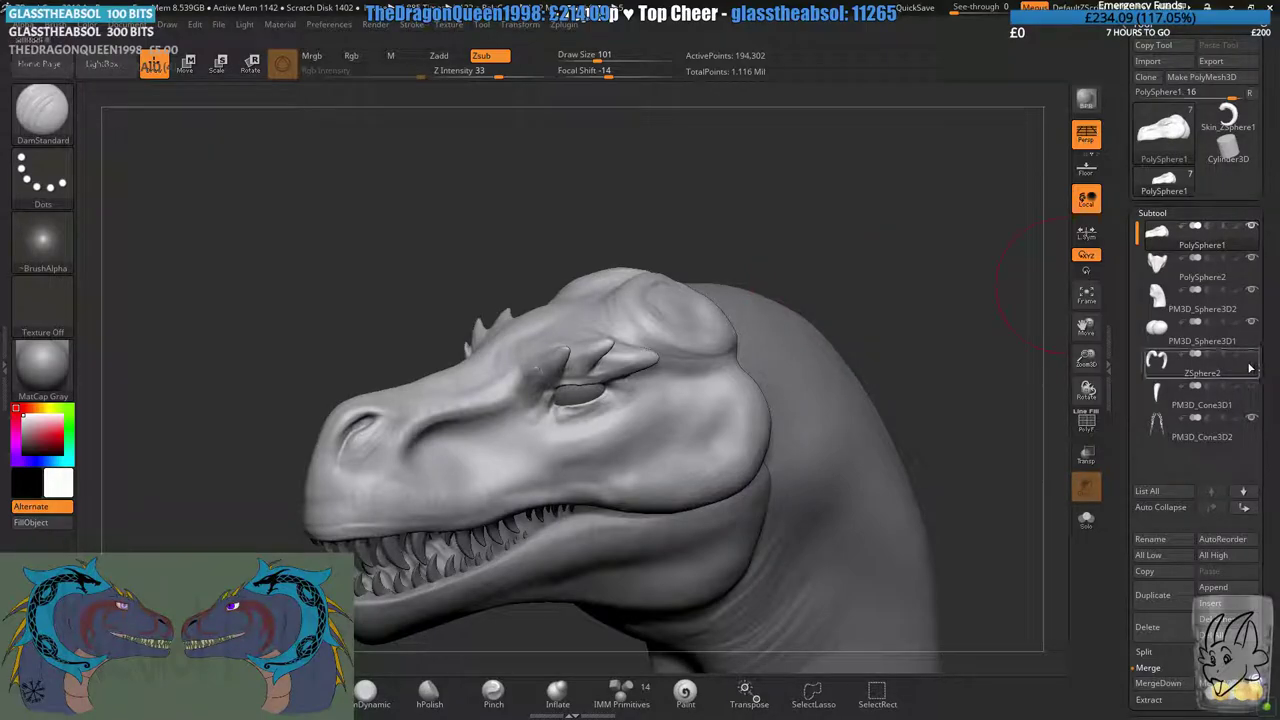
pyautogui.click(1251, 355)
pyautogui.keyDown('alt'); pyautogui.moveTo(1015, 355); pyautogui.dragTo(996, 258, button='right'); pyautogui.keyUp('alt')
pyautogui.click(1160, 362)
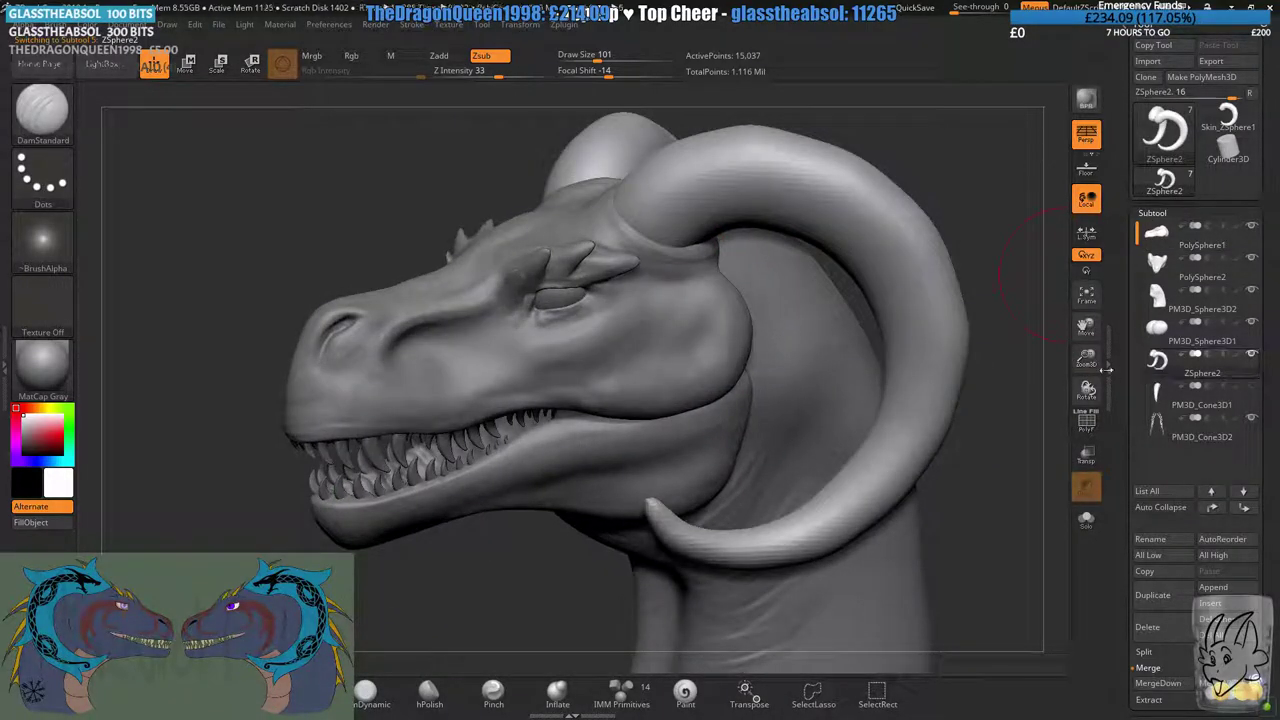
# - Set the brush draw size to 217 and remesh the horns with DynaMesh at resolution 168
pyautogui.moveTo(763, 438); pyautogui.dragTo(768, 337, button='right')
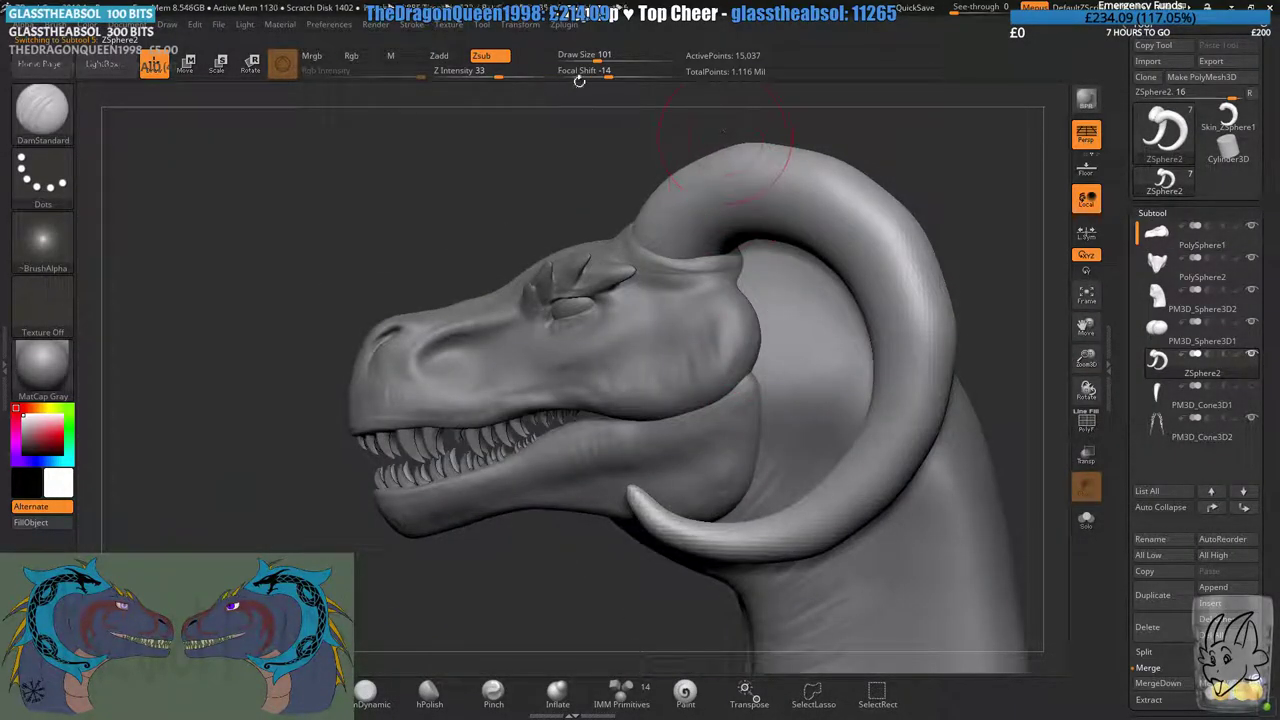
pyautogui.moveTo(597, 61); pyautogui.dragTo(614, 60)
pyautogui.scroll(-2, 1121, 479)
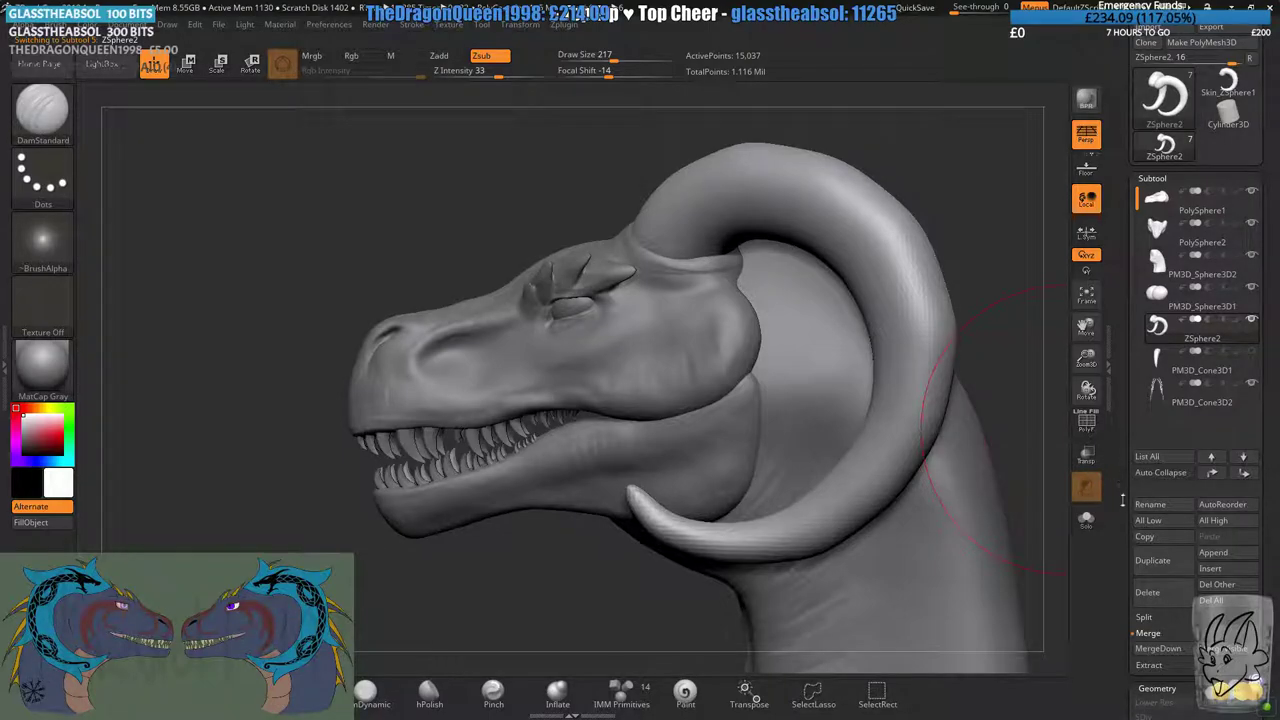
pyautogui.scroll(-5, 1125, 492)
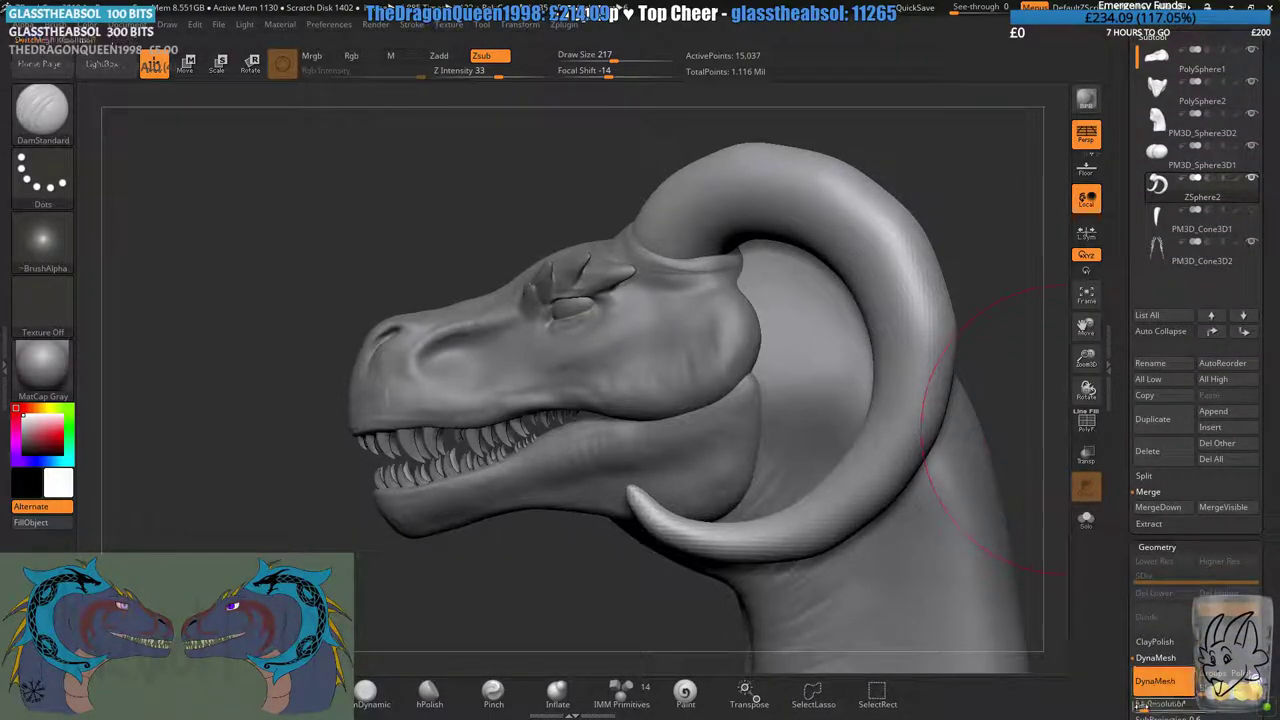
pyautogui.moveTo(1146, 708); pyautogui.dragTo(1152, 708)
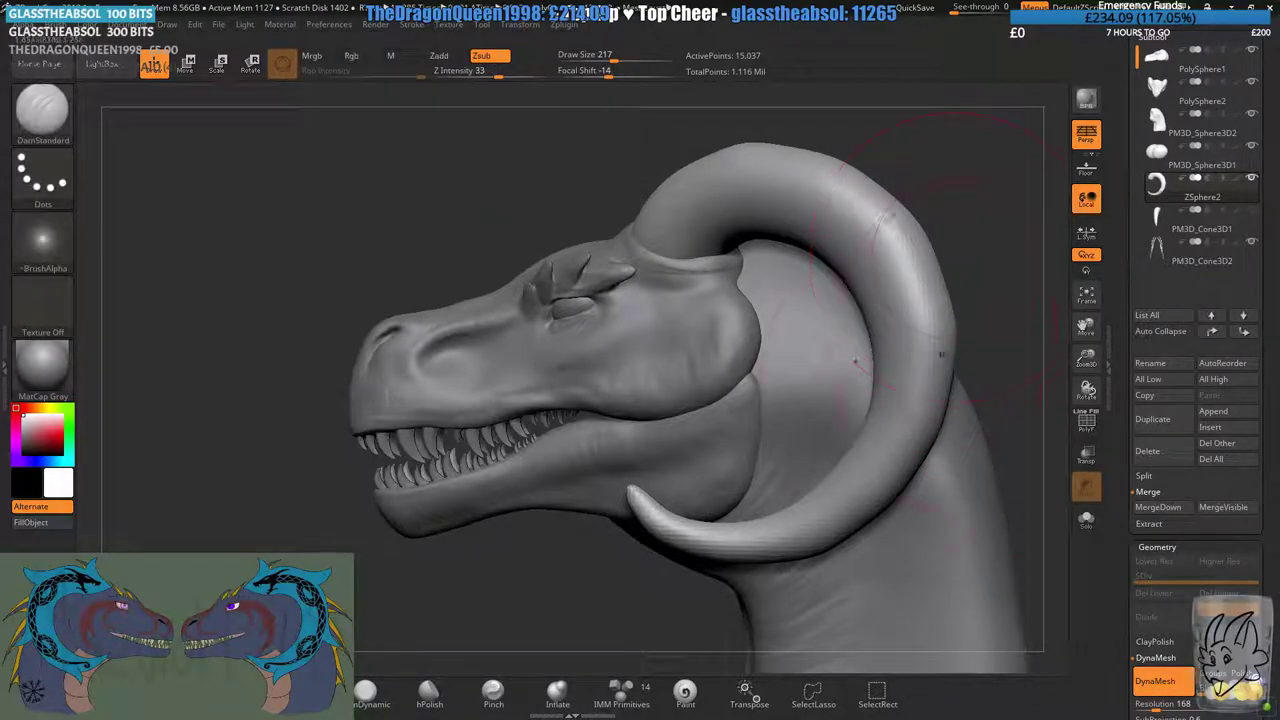
# - Adjust the upper curve of the horns near their base with the Move brush at draw size 358
pyautogui.press('b')
pyautogui.press('m')
pyautogui.press('v')
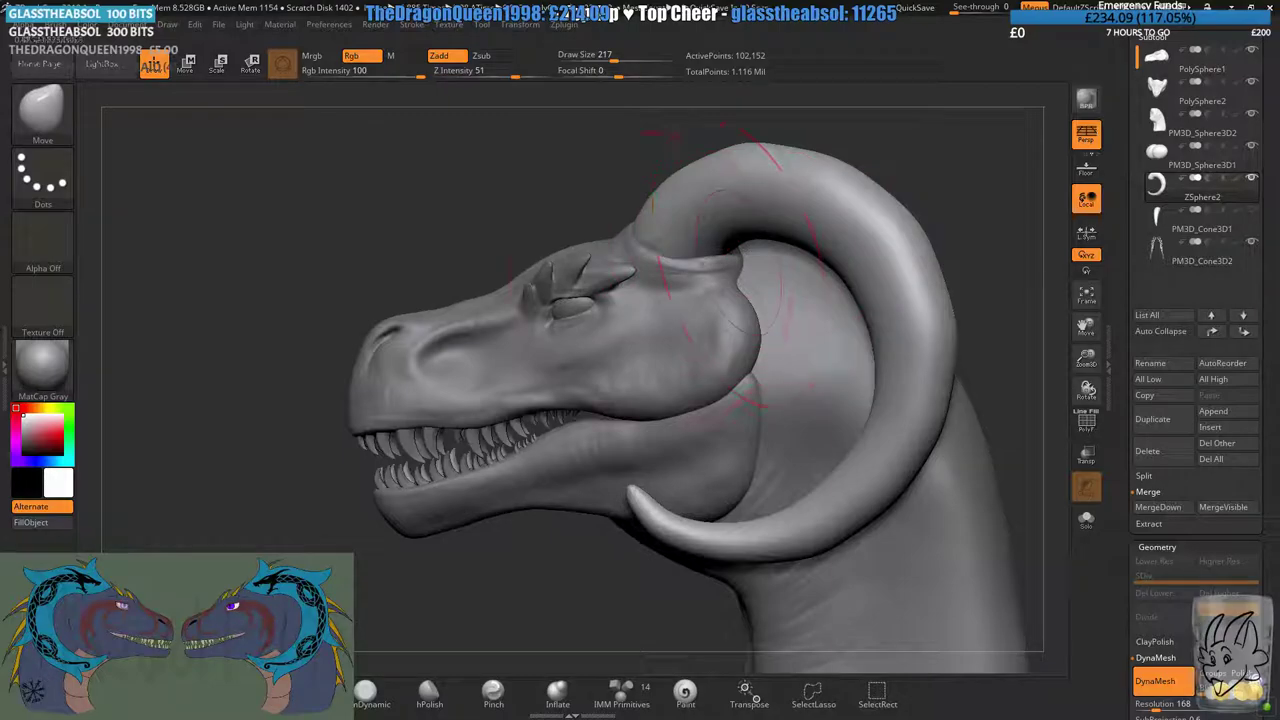
pyautogui.moveTo(545, 185); pyautogui.dragTo(612, 205)
pyautogui.moveTo(617, 60)
pyautogui.mouseDown()
pyautogui.moveTo(631, 61)
pyautogui.moveTo(625, 92)
pyautogui.moveTo(615, 88)
pyautogui.mouseUp()
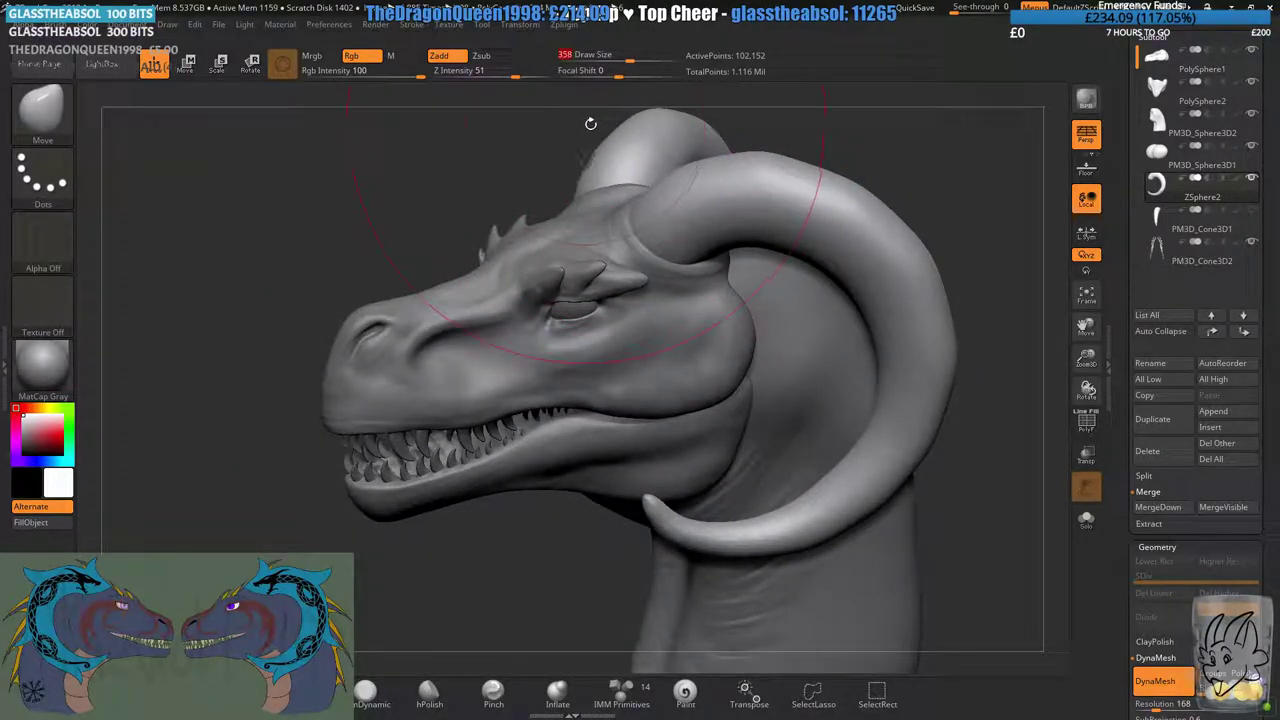
pyautogui.moveTo(714, 213); pyautogui.dragTo(722, 217)
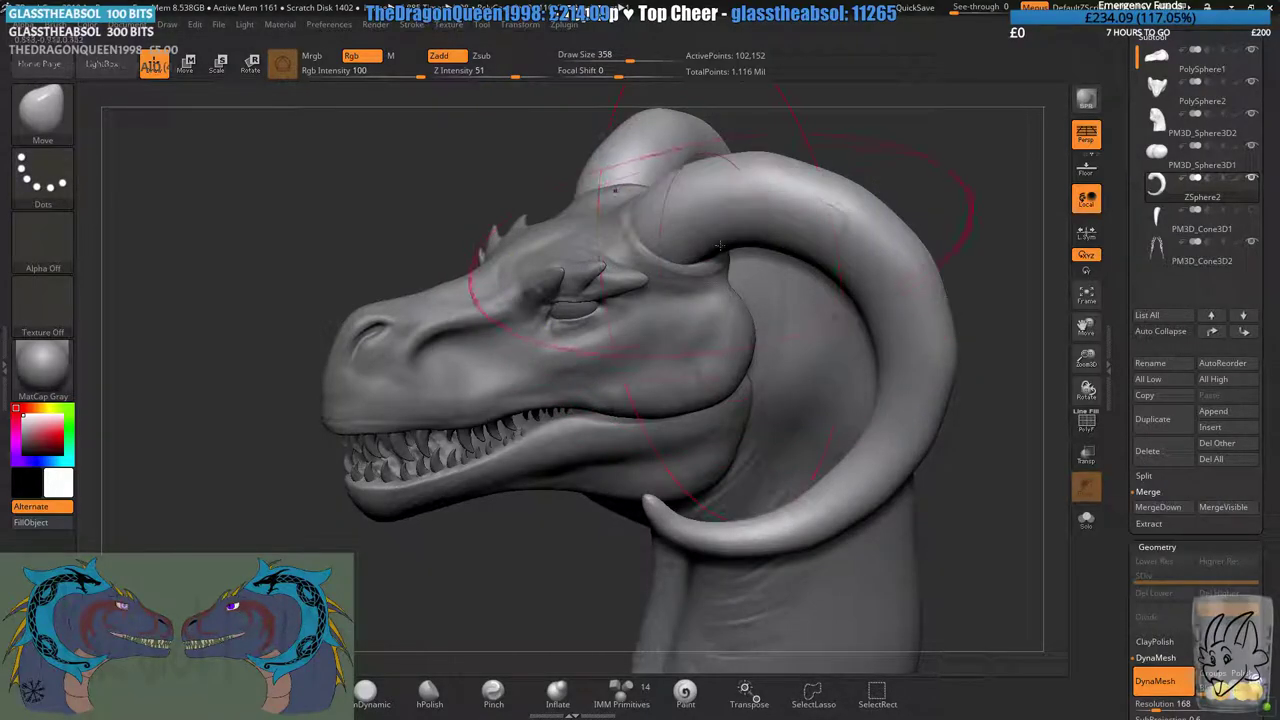
# - Smooth the horns' surface along the upper bend and toward the tips
pyautogui.press('shift')
pyautogui.keyDown('shift'); pyautogui.moveTo(862, 208); pyautogui.dragTo(878, 226); pyautogui.keyUp('shift')
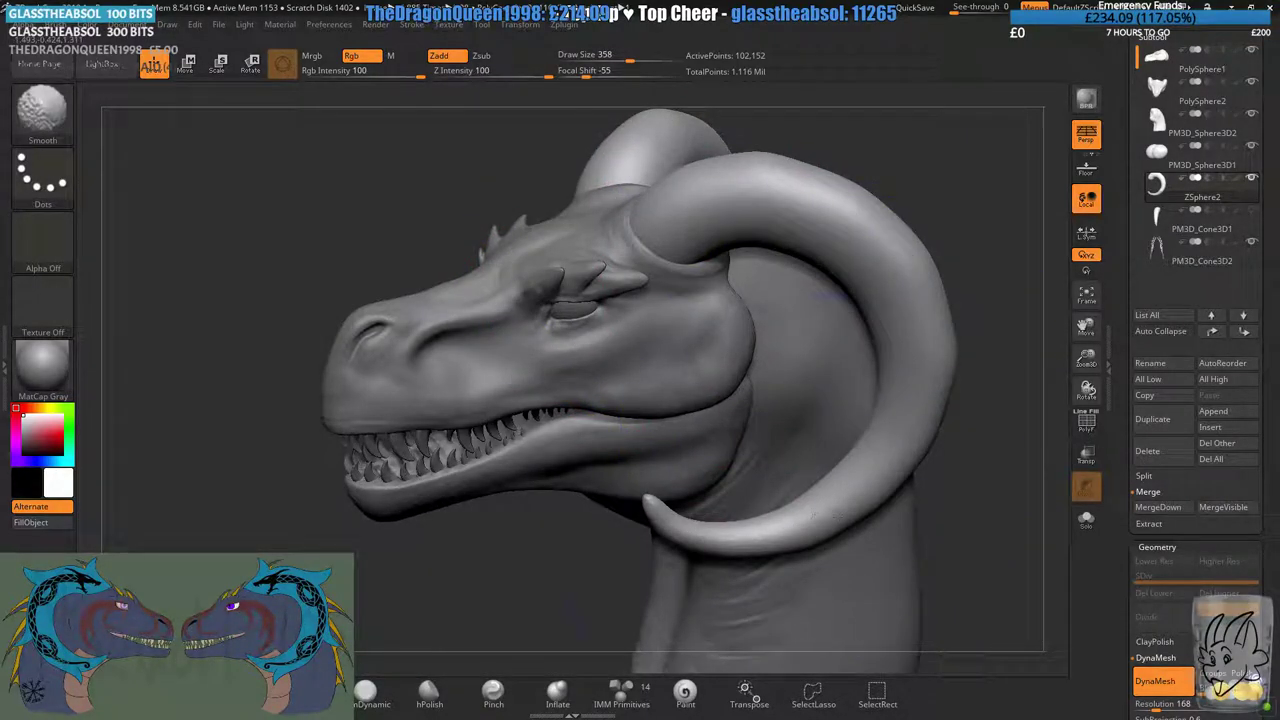
pyautogui.keyDown('shift'); pyautogui.moveTo(738, 541); pyautogui.dragTo(662, 508); pyautogui.keyUp('shift')
# - Refine the horns' curvature from the front and side with the Move brush, reducing the draw size to 182 and then 177
pyautogui.keyDown('ctrl'); pyautogui.moveTo(560, 590); pyautogui.dragTo(520, 430, button='right'); pyautogui.keyUp('ctrl')
pyautogui.moveTo(420, 280); pyautogui.dragTo(592, 200)
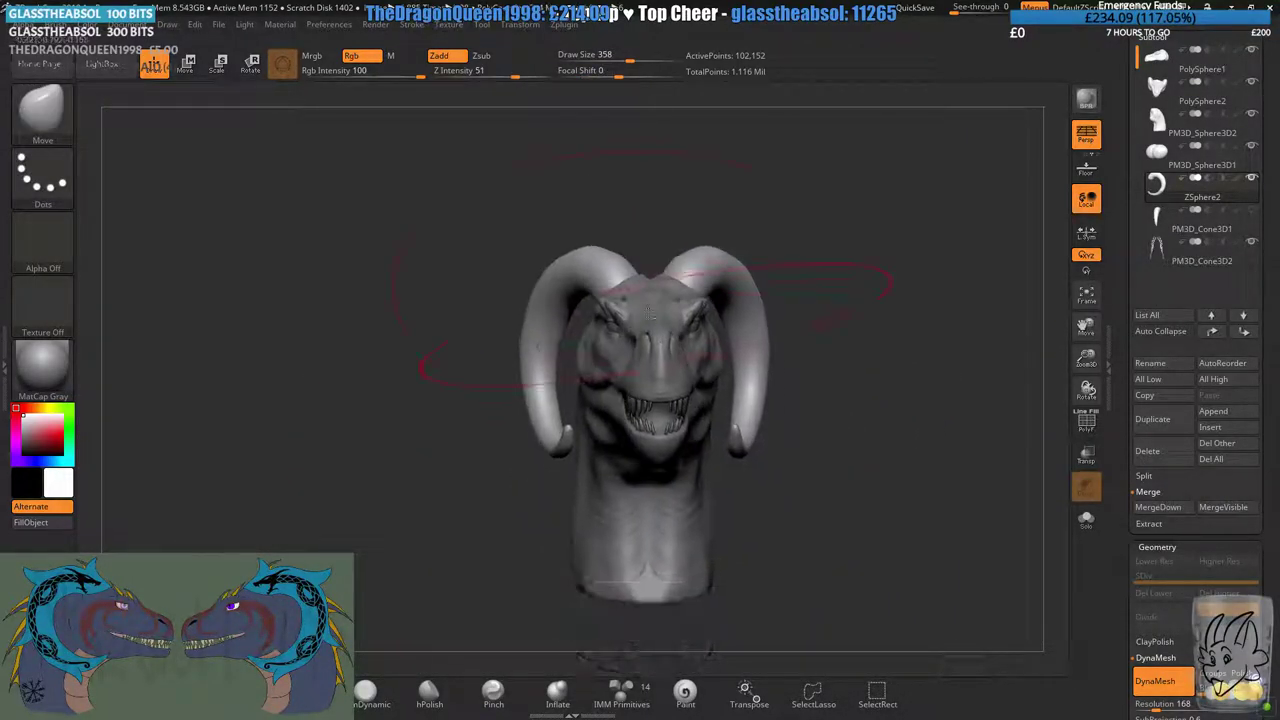
pyautogui.moveTo(629, 58); pyautogui.dragTo(610, 59)
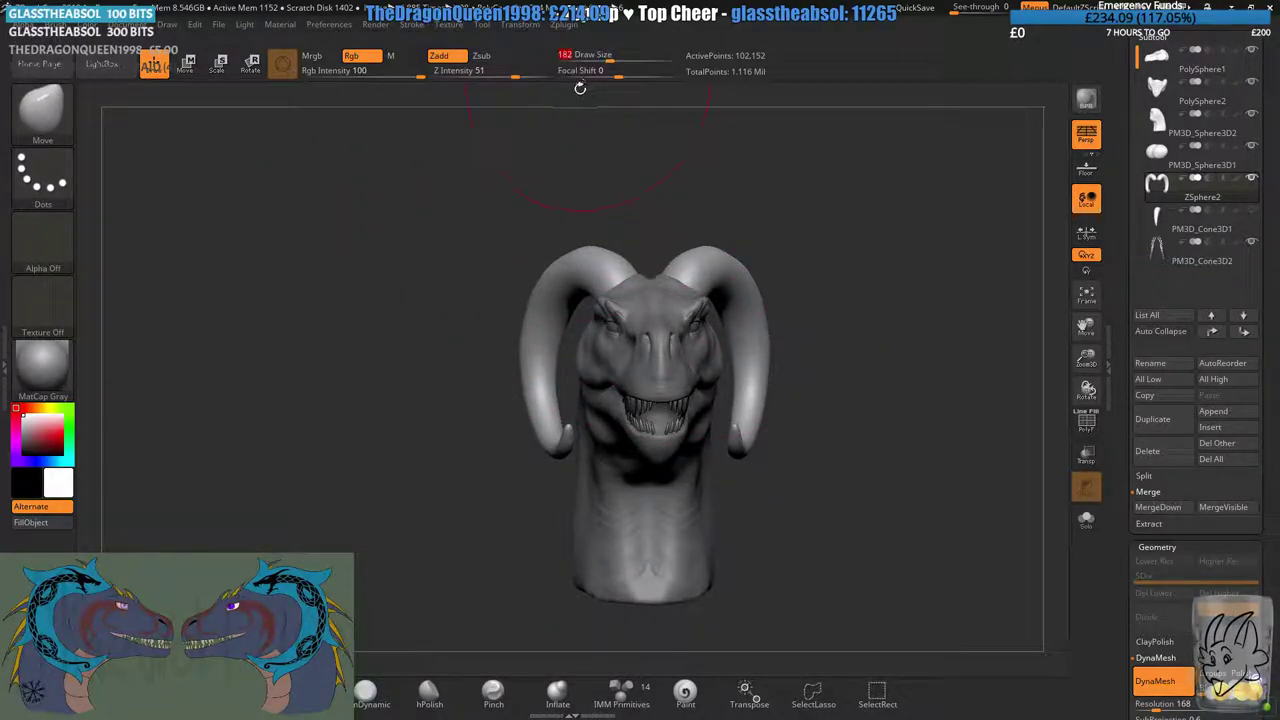
pyautogui.moveTo(529, 176); pyautogui.dragTo(523, 203)
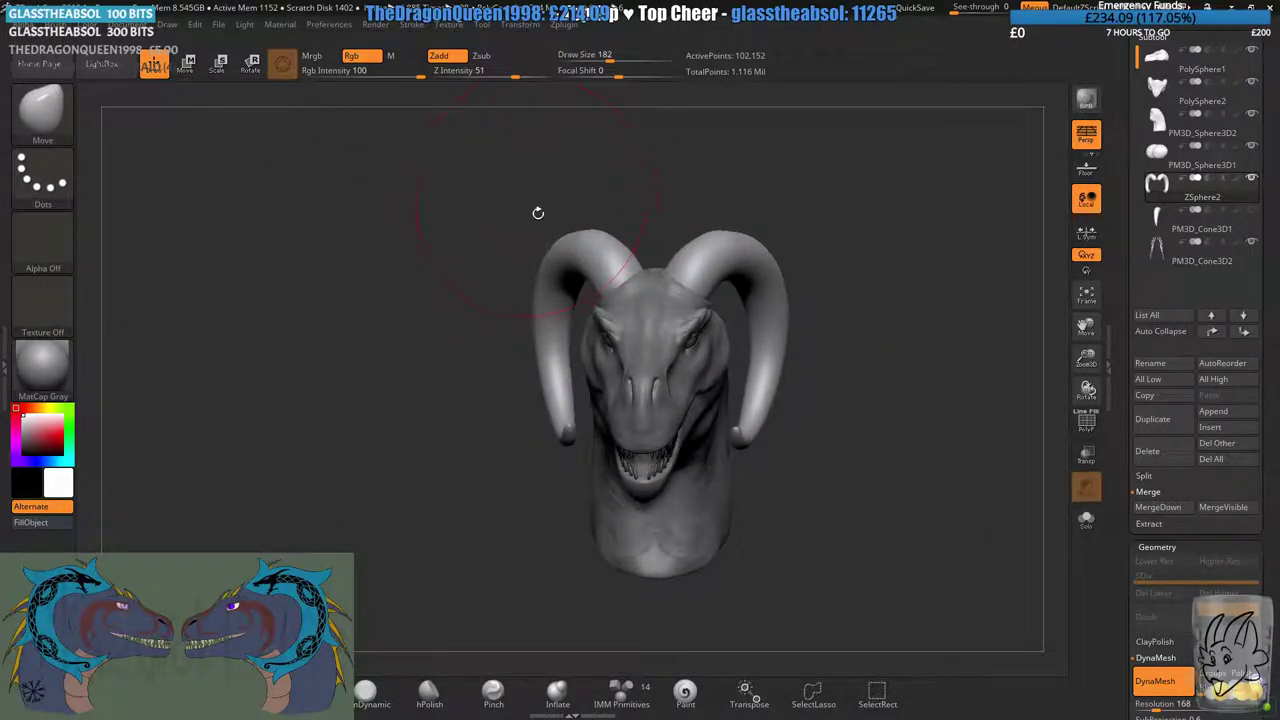
pyautogui.click(609, 58)
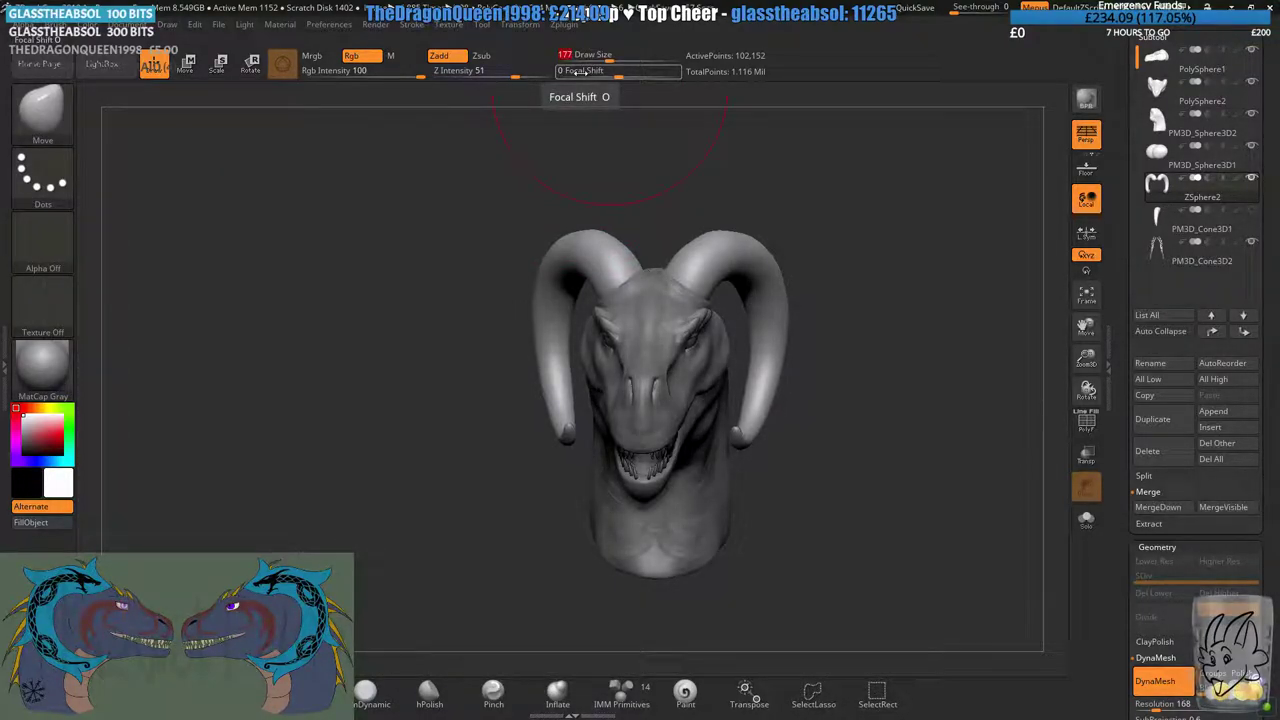
pyautogui.moveTo(835, 440)
pyautogui.mouseDown()
pyautogui.moveTo(832, 415)
pyautogui.moveTo(472, 410)
pyautogui.mouseUp()
pyautogui.keyDown('alt'); pyautogui.moveTo(440, 386); pyautogui.dragTo(535, 379, button='right'); pyautogui.keyUp('alt')
pyautogui.keyDown('ctrl'); pyautogui.moveTo(555, 320); pyautogui.dragTo(565, 379, button='right'); pyautogui.keyUp('ctrl')
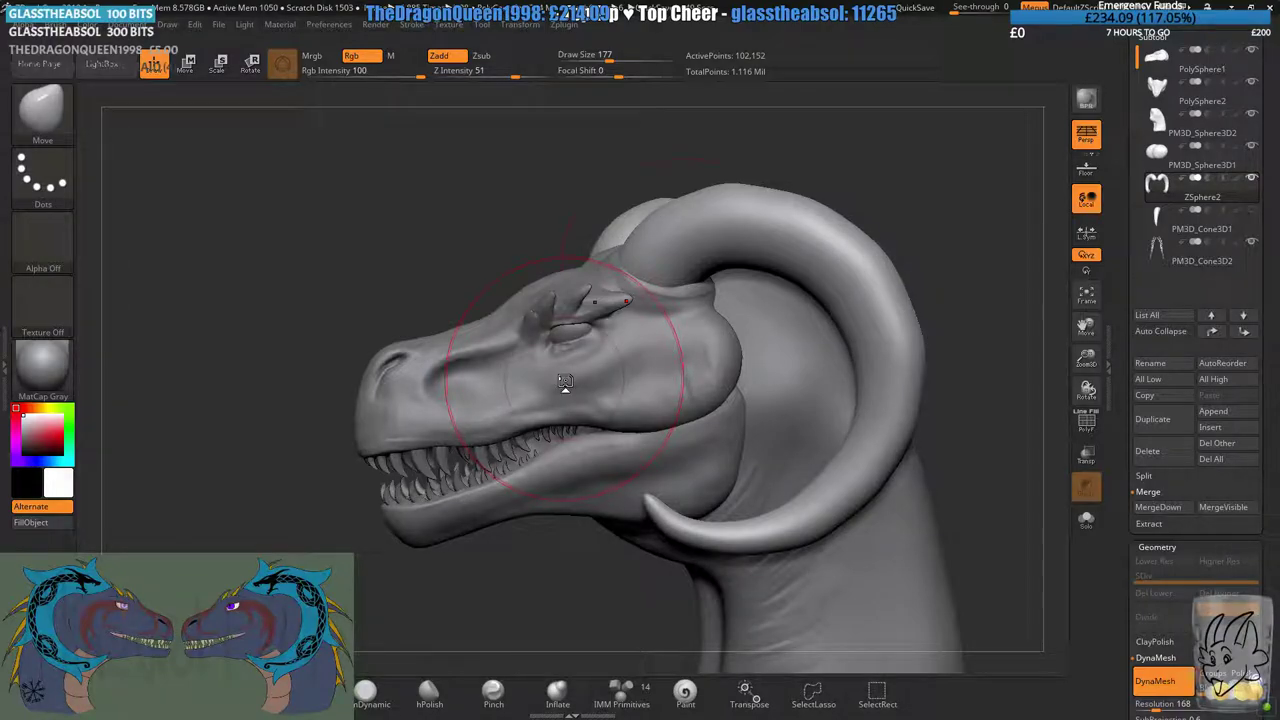
pyautogui.moveTo(852, 196); pyautogui.dragTo(886, 216)
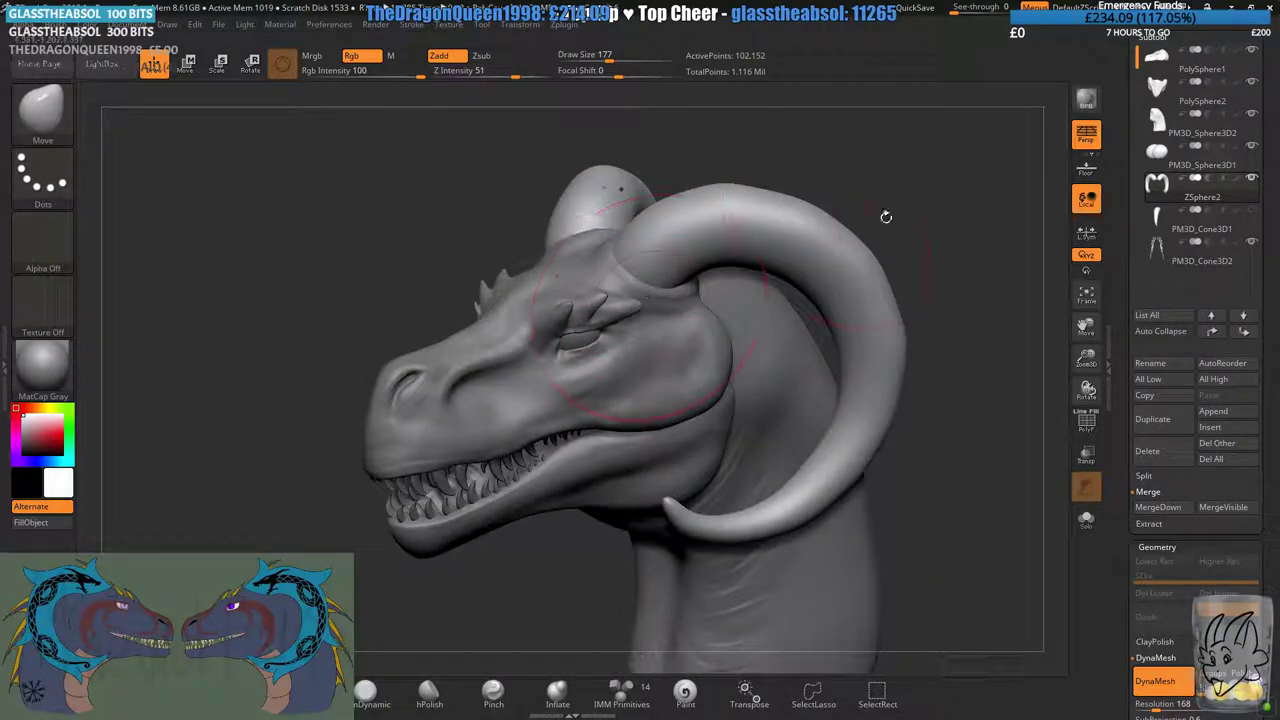
# - Build up ridges on the horns near their base with ClayBuildup and smooth the strokes
pyautogui.moveTo(1128, 183); pyautogui.dragTo(1128, 233)
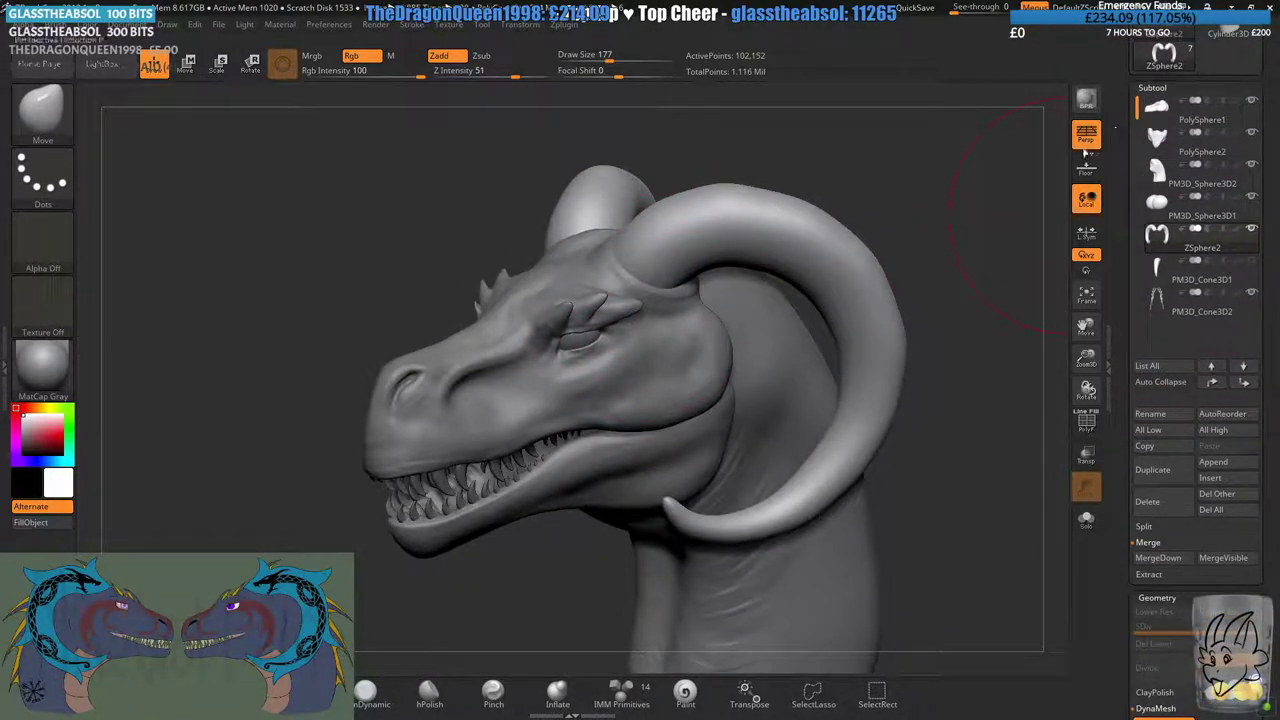
pyautogui.keyDown('ctrl'); pyautogui.moveTo(543, 271); pyautogui.dragTo(532, 345, button='right'); pyautogui.keyUp('ctrl')
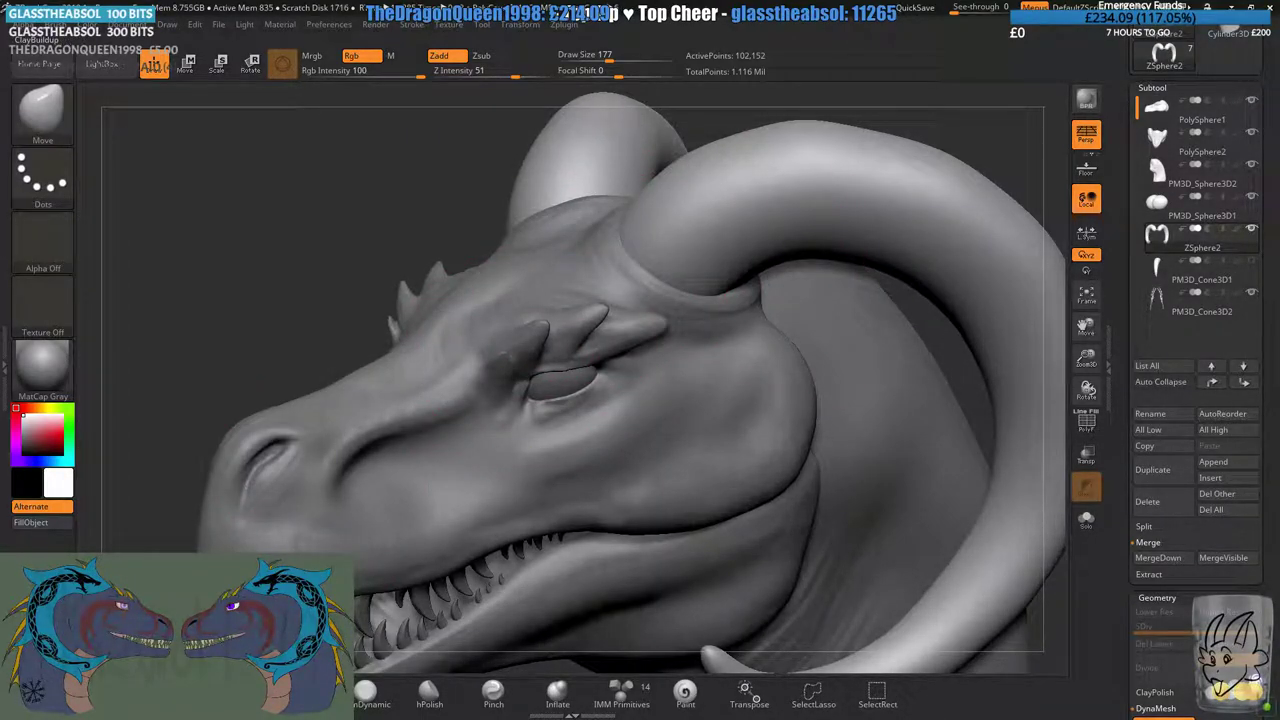
pyautogui.click(237, 692)
pyautogui.moveTo(830, 110); pyautogui.dragTo(690, 318, button='right')
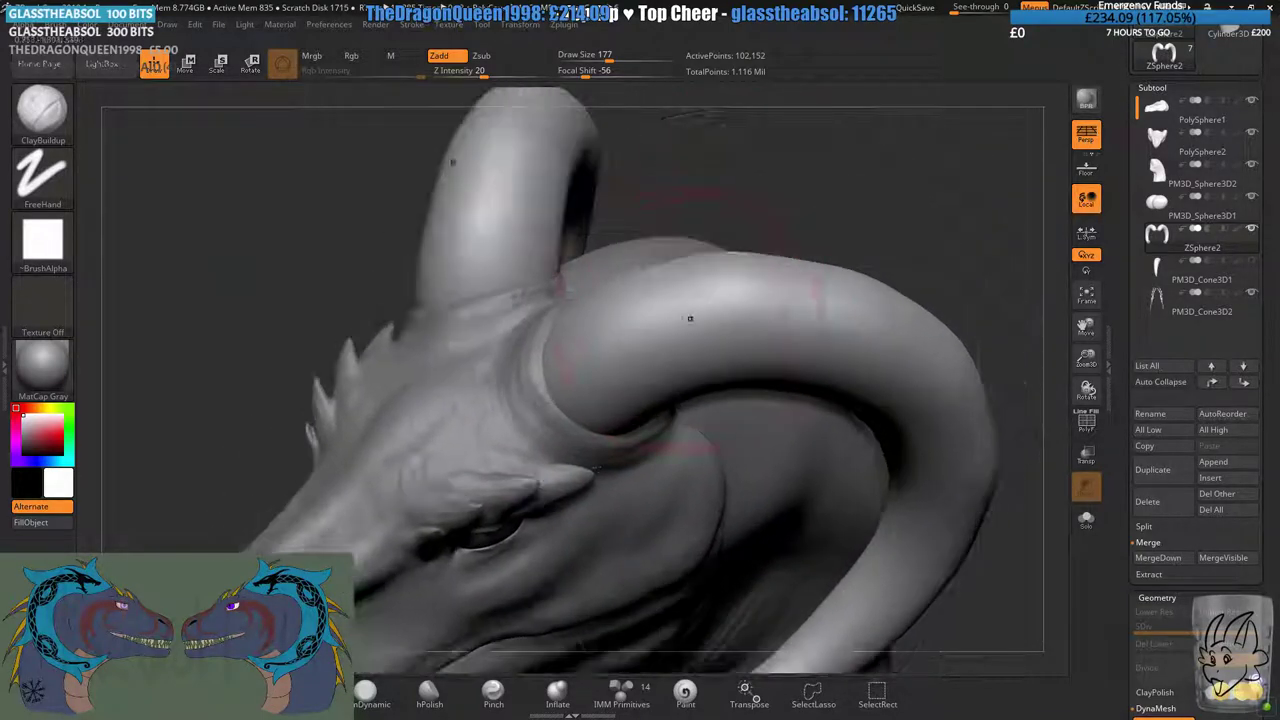
pyautogui.moveTo(691, 306)
pyautogui.mouseDown()
pyautogui.moveTo(626, 346)
pyautogui.moveTo(731, 314)
pyautogui.moveTo(597, 380)
pyautogui.moveTo(677, 350)
pyautogui.mouseUp()
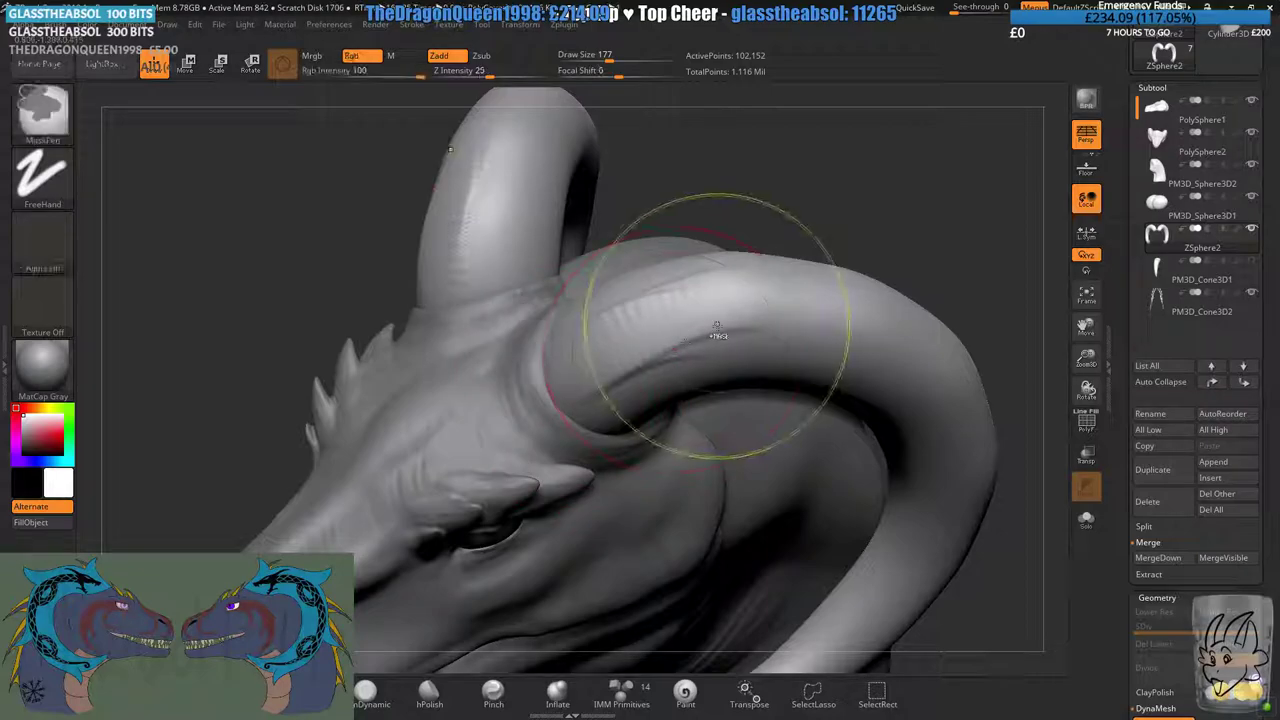
pyautogui.hotkey('ctrl', 'z')
pyautogui.moveTo(714, 306); pyautogui.dragTo(606, 371)
pyautogui.moveTo(640, 200); pyautogui.dragTo(800, 250, button='right')
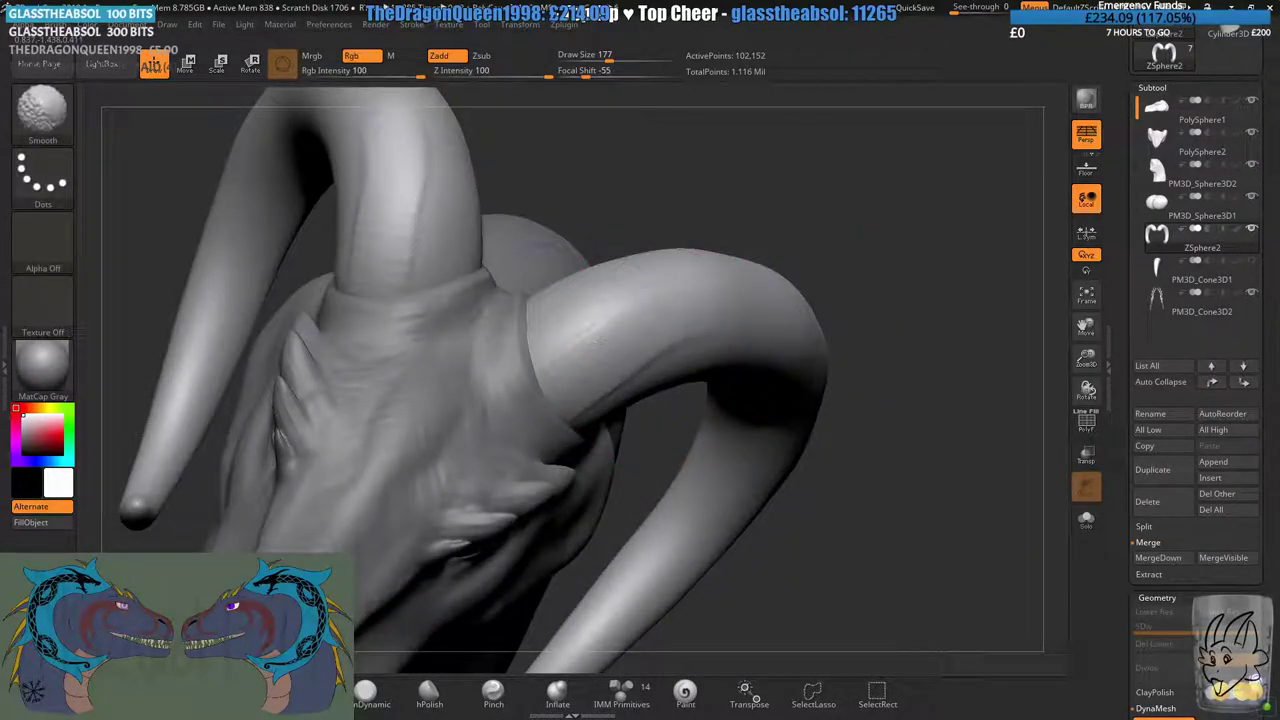
pyautogui.keyDown('shift'); pyautogui.moveTo(598, 342); pyautogui.dragTo(650, 300); pyautogui.keyUp('shift')
pyautogui.moveTo(650, 300)
pyautogui.mouseDown(button='right')
pyautogui.moveTo(657, 434)
pyautogui.moveTo(610, 450)
pyautogui.moveTo(628, 500)
pyautogui.moveTo(592, 357)
pyautogui.mouseUp(button='right')
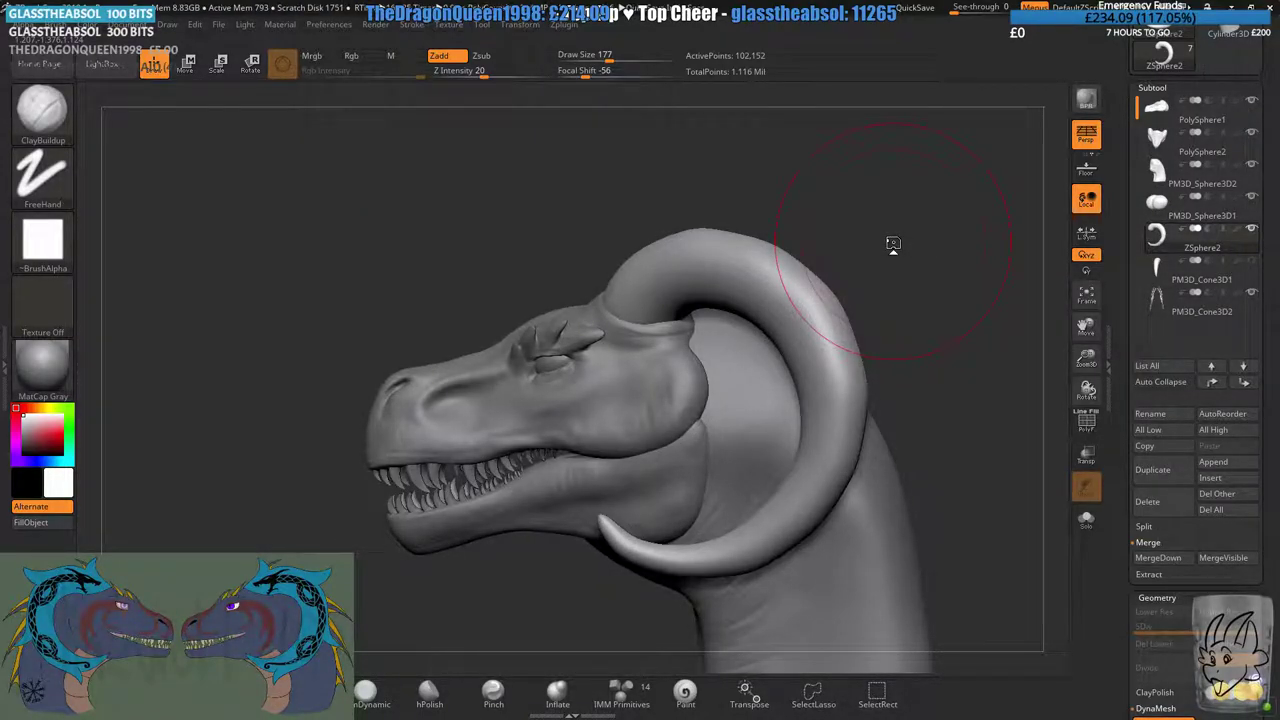
# - Reshape the lower curve of the horns toward the tips with the Move brush at draw size 177
pyautogui.click(237, 692)
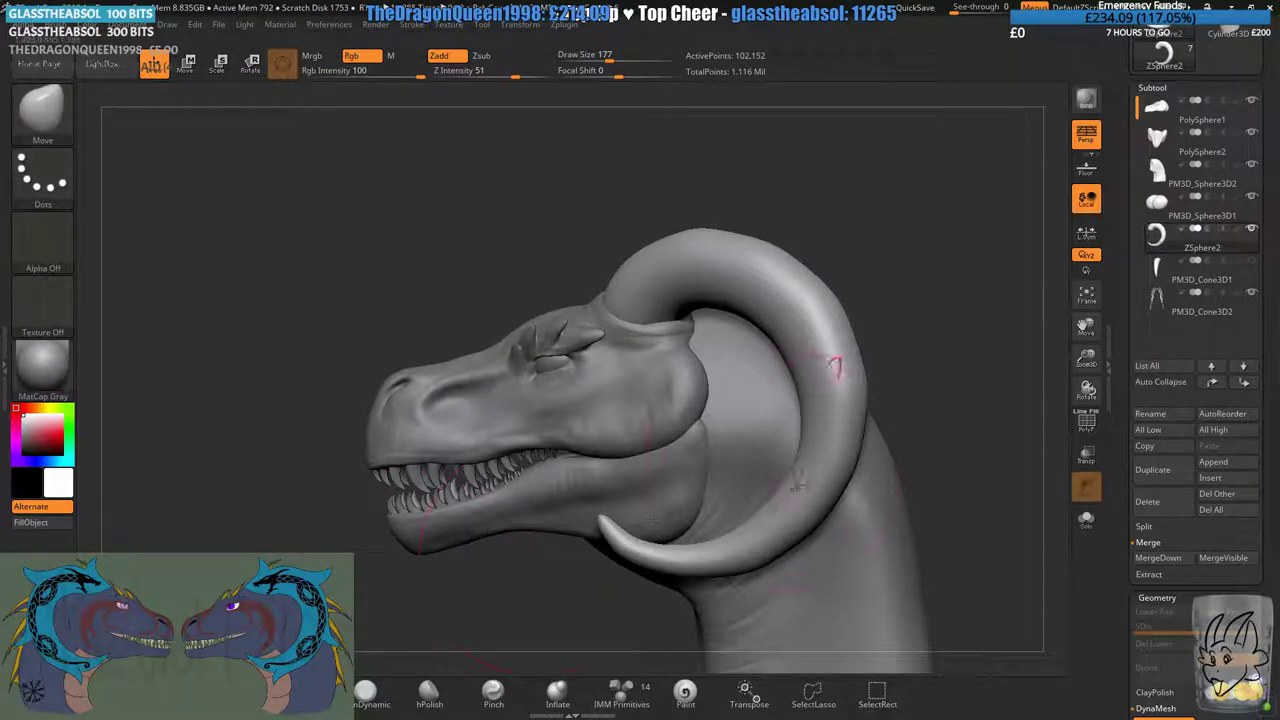
pyautogui.moveTo(677, 446)
pyautogui.keyDown('alt'); pyautogui.mouseDown(button='right')
pyautogui.moveTo(694, 263)
pyautogui.moveTo(652, 399)
pyautogui.mouseUp(button='right'); pyautogui.keyUp('alt')
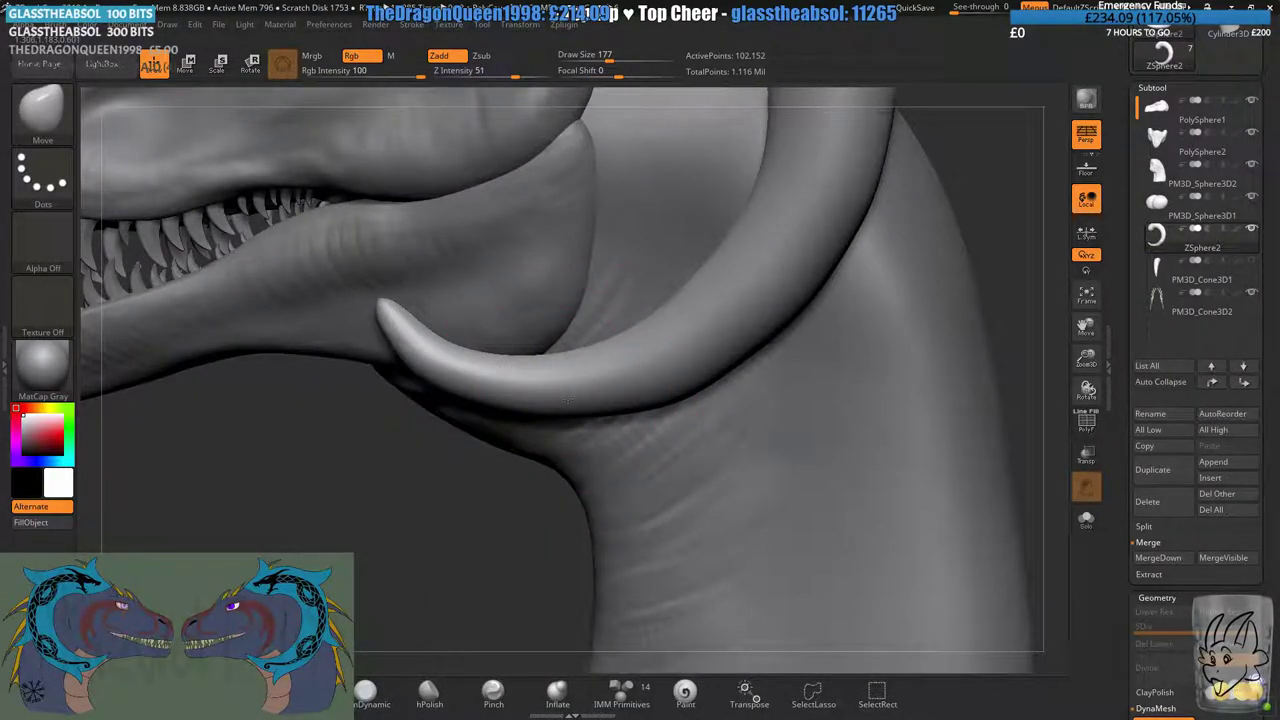
pyautogui.moveTo(564, 400); pyautogui.dragTo(586, 386)
pyautogui.moveTo(640, 410)
pyautogui.keyDown('ctrl'); pyautogui.mouseDown(button='right')
pyautogui.moveTo(720, 335)
pyautogui.moveTo(634, 406)
pyautogui.mouseUp(button='right'); pyautogui.keyUp('ctrl')
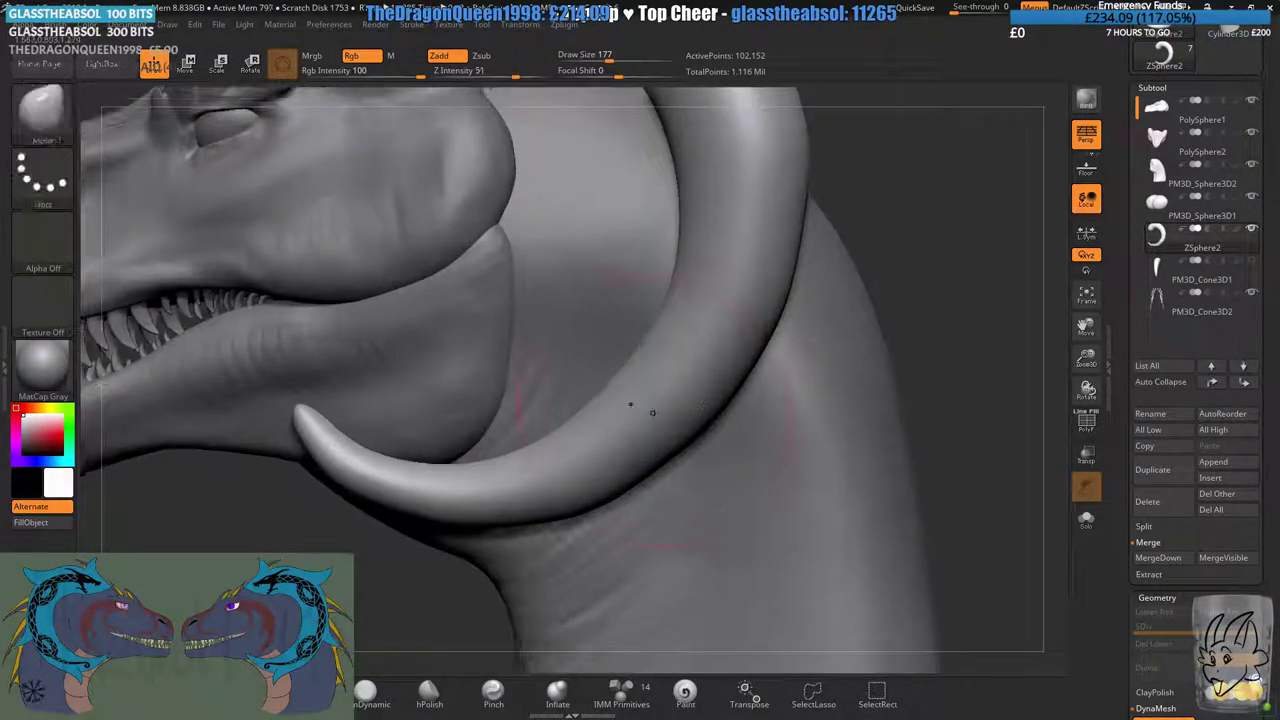
pyautogui.moveTo(690, 420); pyautogui.dragTo(682, 408)
pyautogui.keyDown('ctrl'); pyautogui.moveTo(680, 406); pyautogui.dragTo(749, 399, button='right'); pyautogui.keyUp('ctrl')
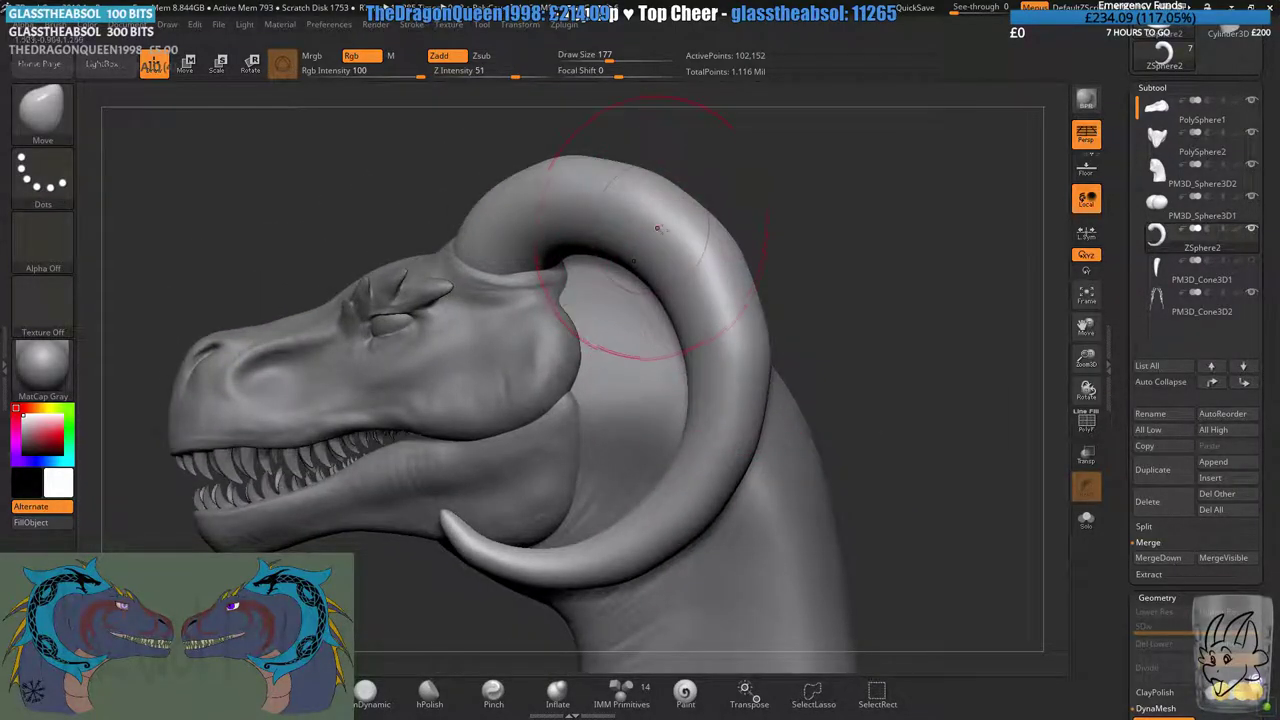
pyautogui.moveTo(625, 228)
pyautogui.mouseDown(button='right')
pyautogui.moveTo(747, 289)
pyautogui.moveTo(560, 350)
pyautogui.moveTo(555, 287)
pyautogui.moveTo(658, 337)
pyautogui.moveTo(688, 290)
pyautogui.mouseUp(button='right')
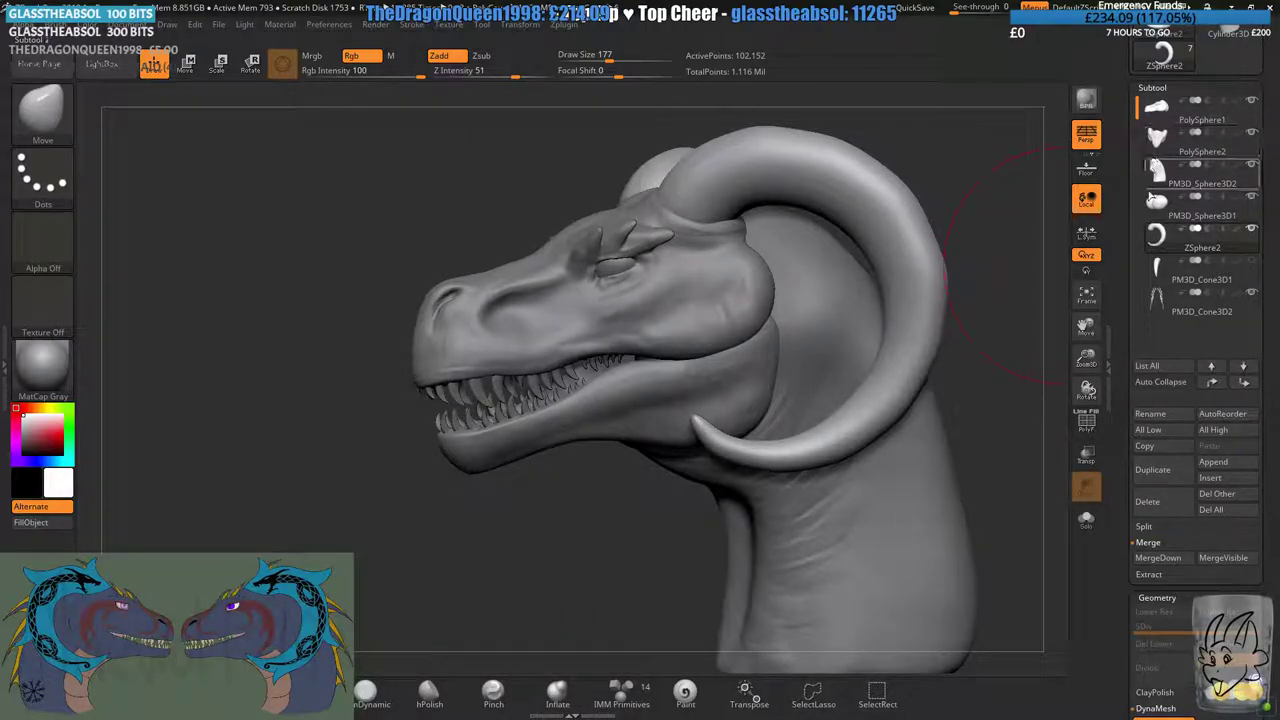
# - Make the neck the active subtool and set up the ClayBuildup brush with draw size 154
pyautogui.keyDown('alt'); pyautogui.click(650, 430); pyautogui.keyUp('alt')
pyautogui.moveTo(650, 430); pyautogui.dragTo(498, 420, button='right')
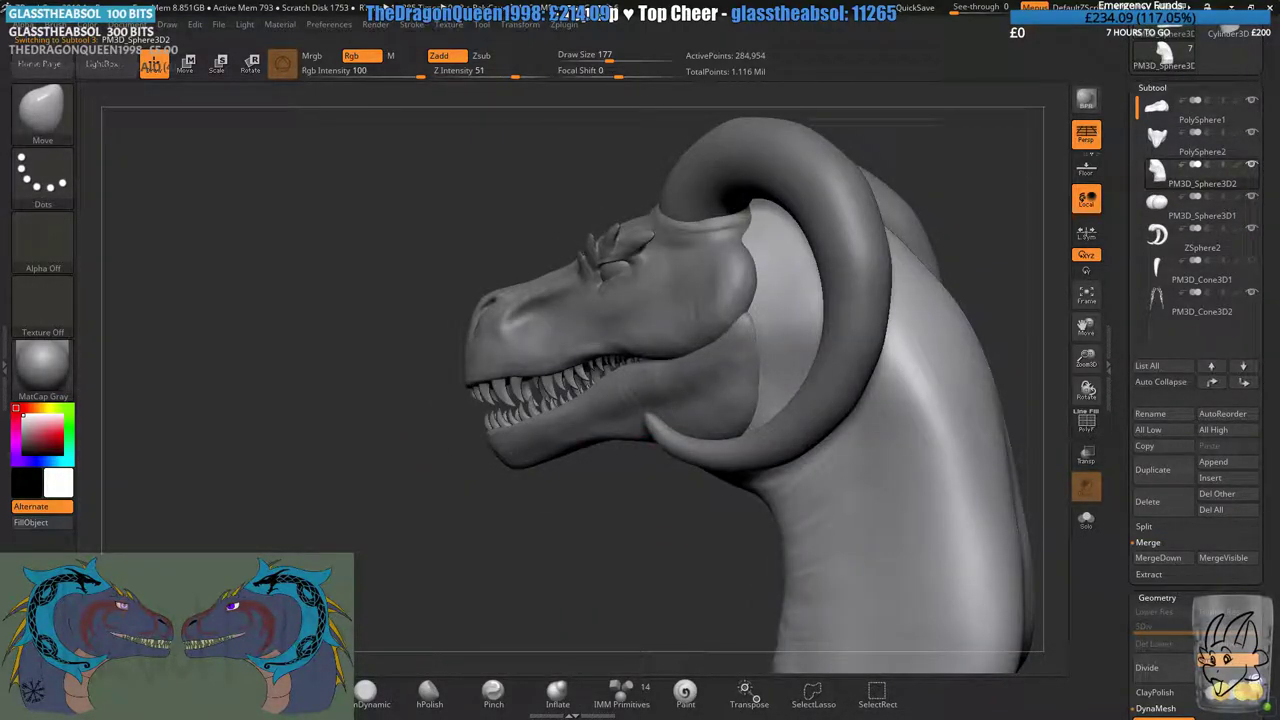
pyautogui.press('b')
pyautogui.press('c')
pyautogui.press('b')
pyautogui.moveTo(742, 376)
pyautogui.keyDown('alt'); pyautogui.mouseDown(button='right')
pyautogui.moveTo(537, 343)
pyautogui.moveTo(611, 215)
pyautogui.moveTo(711, 120)
pyautogui.mouseUp(button='right'); pyautogui.keyUp('alt')
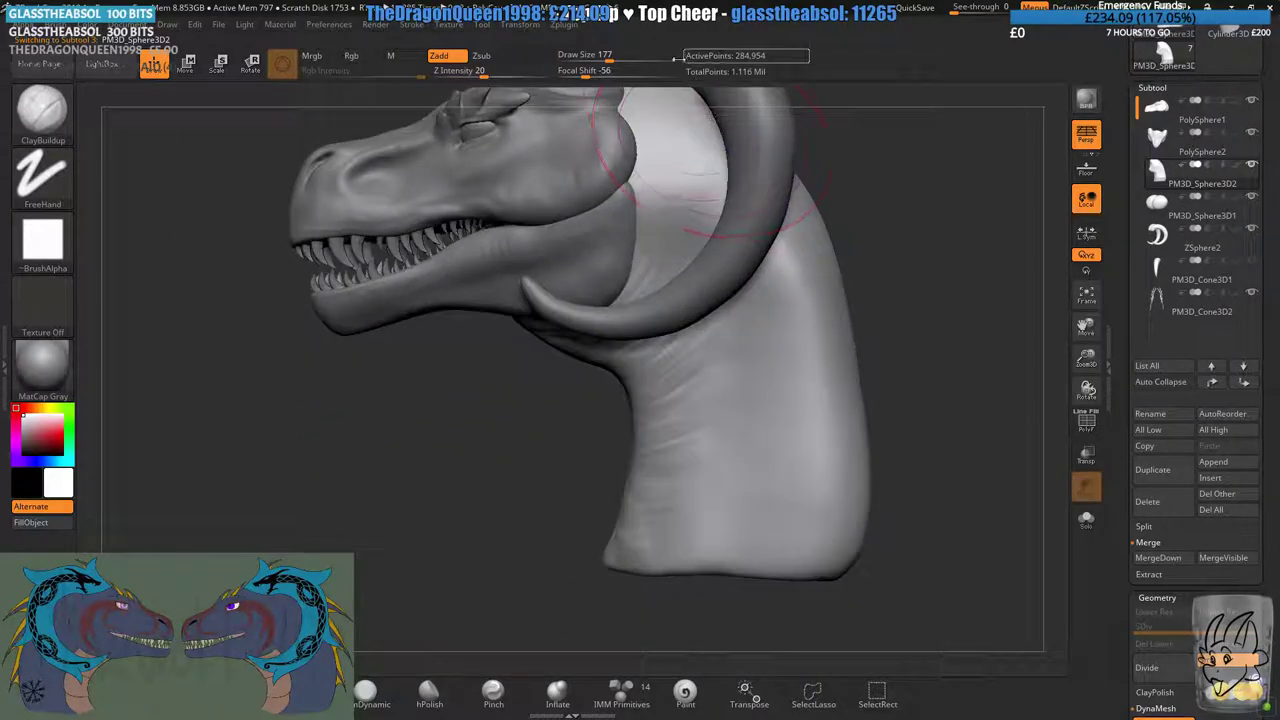
pyautogui.click(605, 61)
# - Isolate the neck, build up skin folds along the throat and front of the neck, and soften them
pyautogui.moveTo(517, 378)
pyautogui.mouseDown(button='right')
pyautogui.moveTo(548, 376)
pyautogui.moveTo(581, 330)
pyautogui.mouseUp(button='right')
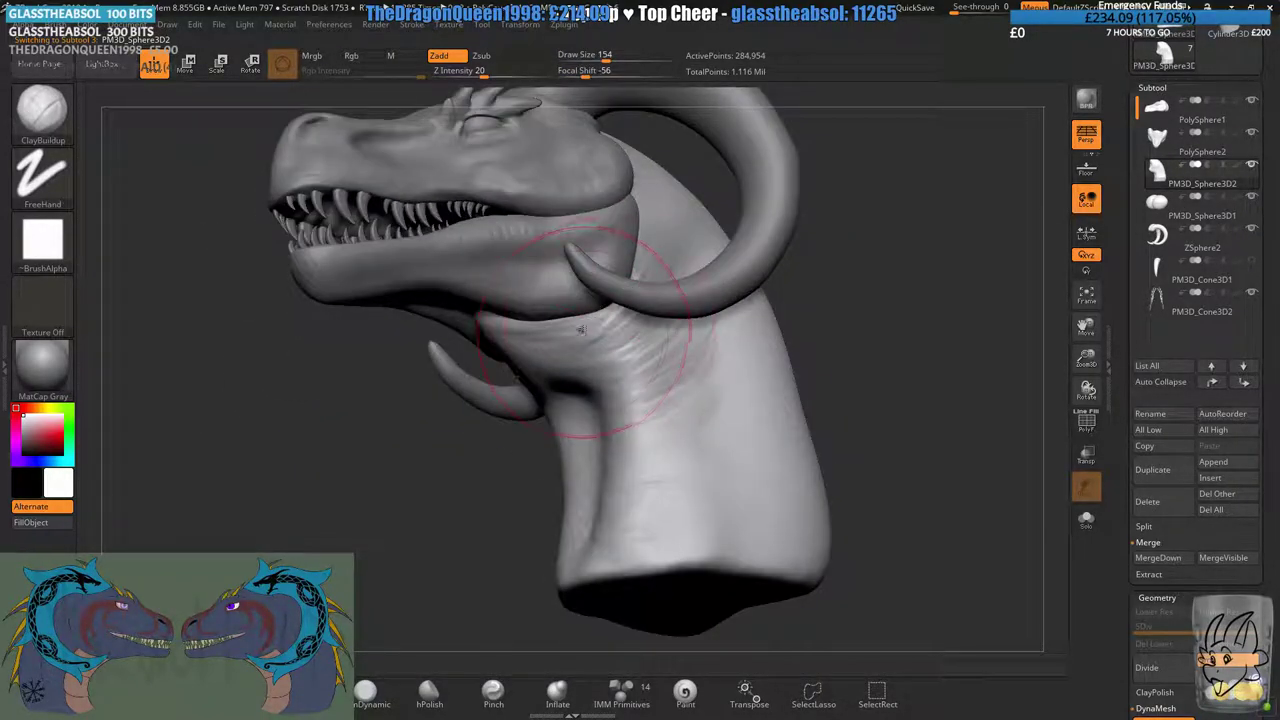
pyautogui.moveTo(640, 368)
pyautogui.mouseDown(button='right')
pyautogui.moveTo(652, 333)
pyautogui.moveTo(660, 345)
pyautogui.mouseUp(button='right')
pyautogui.moveTo(672, 296)
pyautogui.mouseDown(button='right')
pyautogui.moveTo(690, 310)
pyautogui.moveTo(668, 300)
pyautogui.mouseUp(button='right')
pyautogui.click(1086, 518)
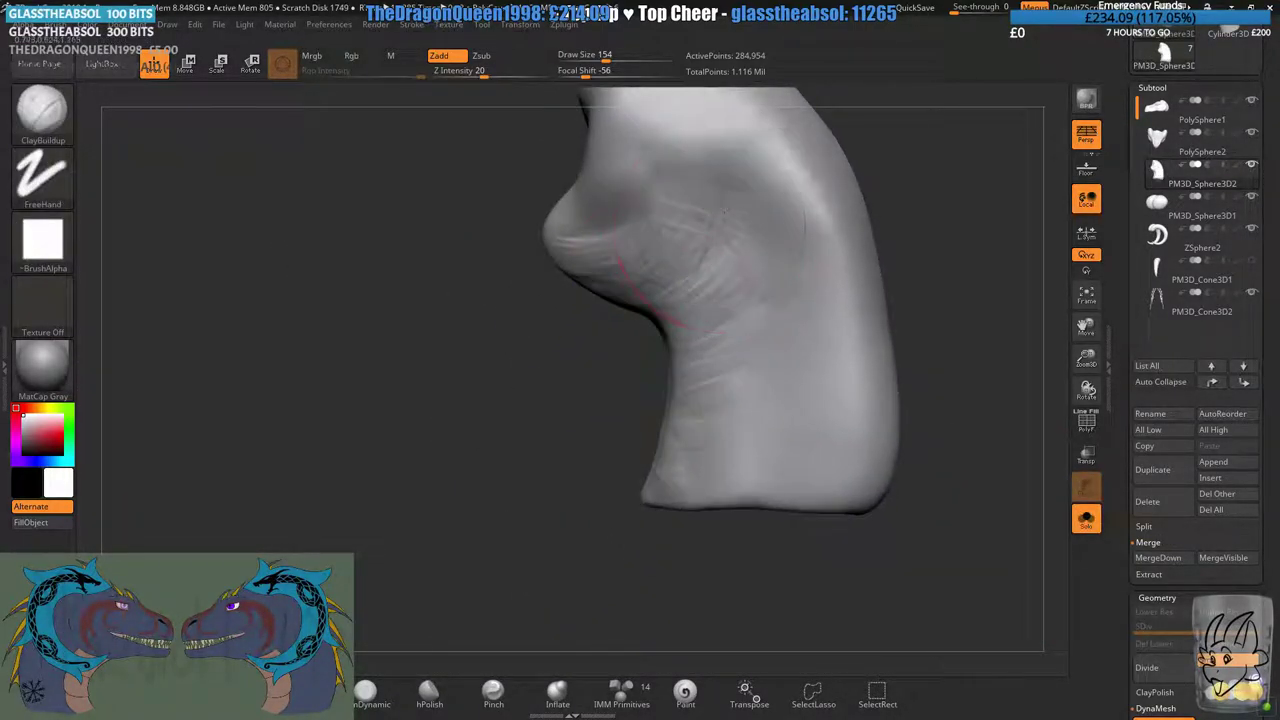
pyautogui.moveTo(704, 279)
pyautogui.mouseDown()
pyautogui.moveTo(727, 236)
pyautogui.moveTo(797, 337)
pyautogui.moveTo(729, 429)
pyautogui.moveTo(800, 488)
pyautogui.moveTo(712, 290)
pyautogui.mouseUp()
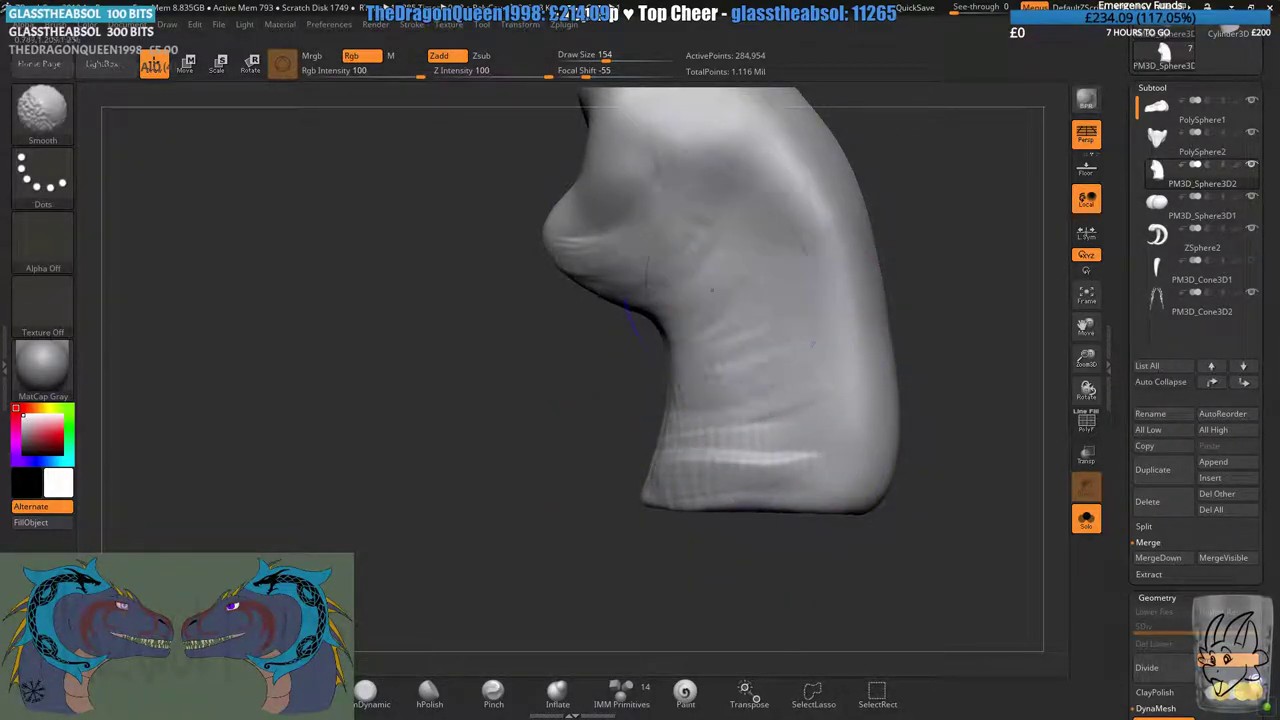
# - Reduce the brush draw size to 101 and hide the horns while showing the rest of the head
pyautogui.click(1086, 518)
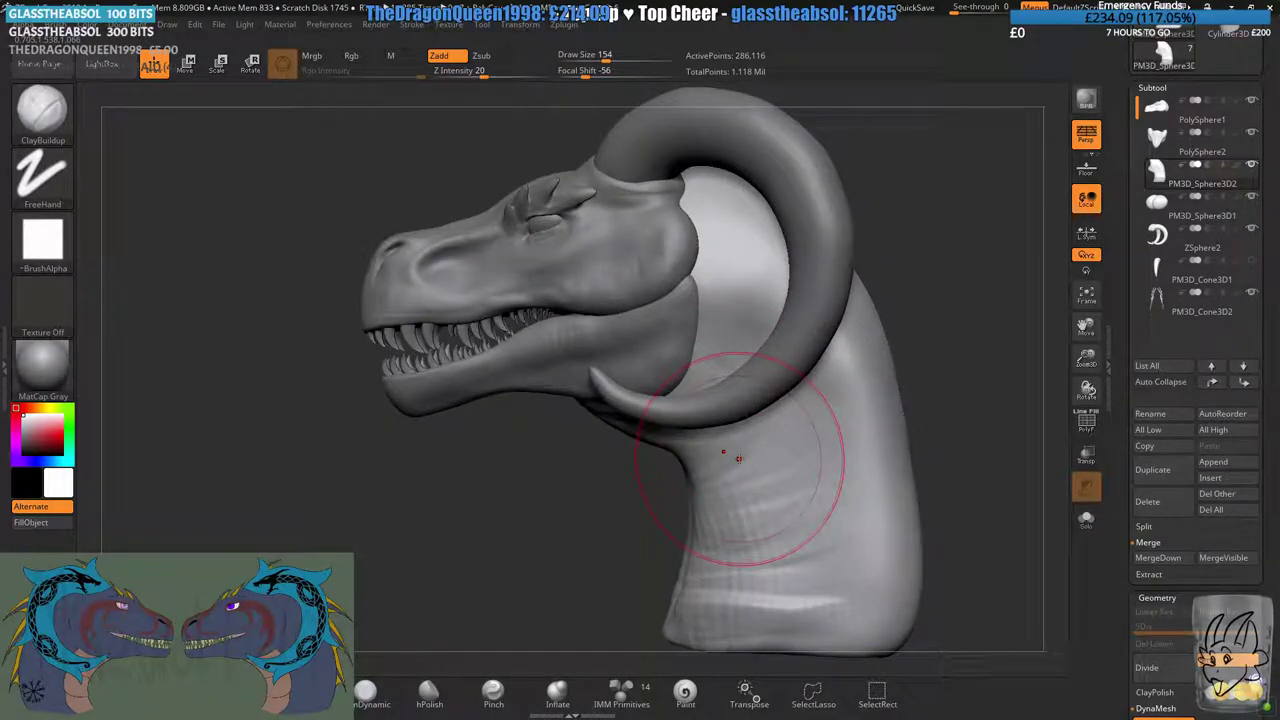
pyautogui.click(1086, 518)
pyautogui.click(597, 58)
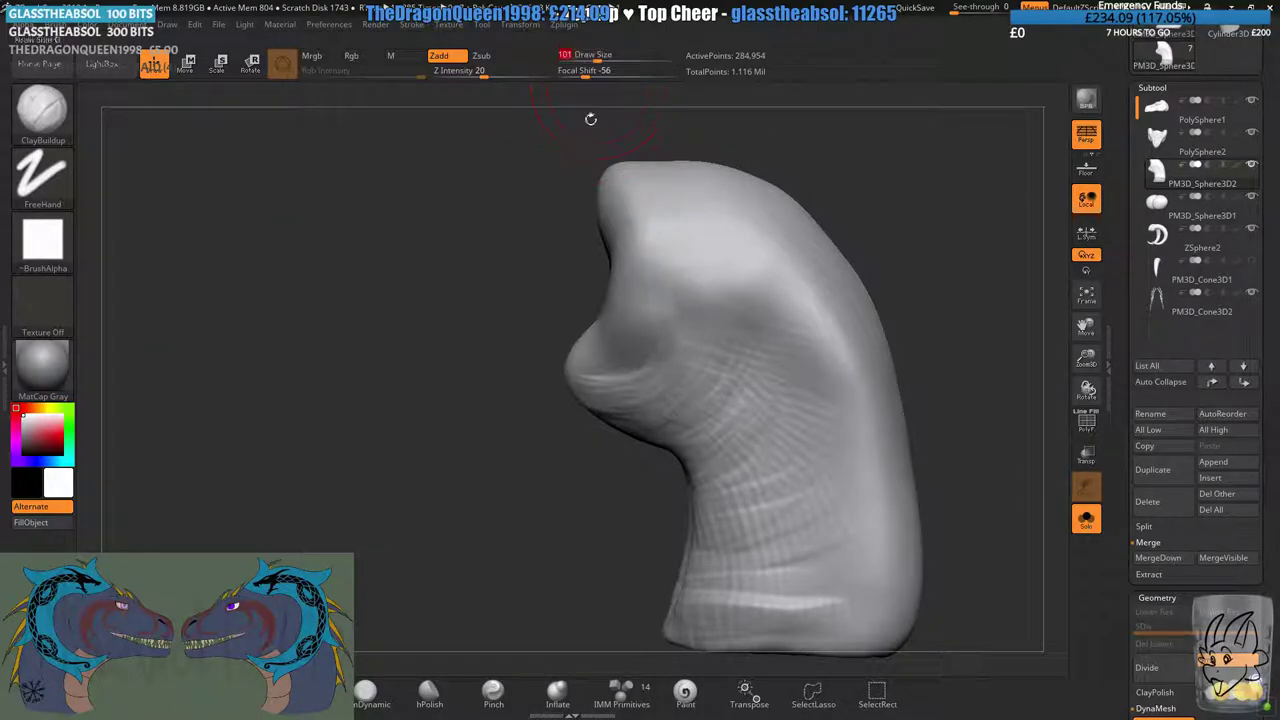
pyautogui.click(1086, 519)
pyautogui.click(1251, 230)
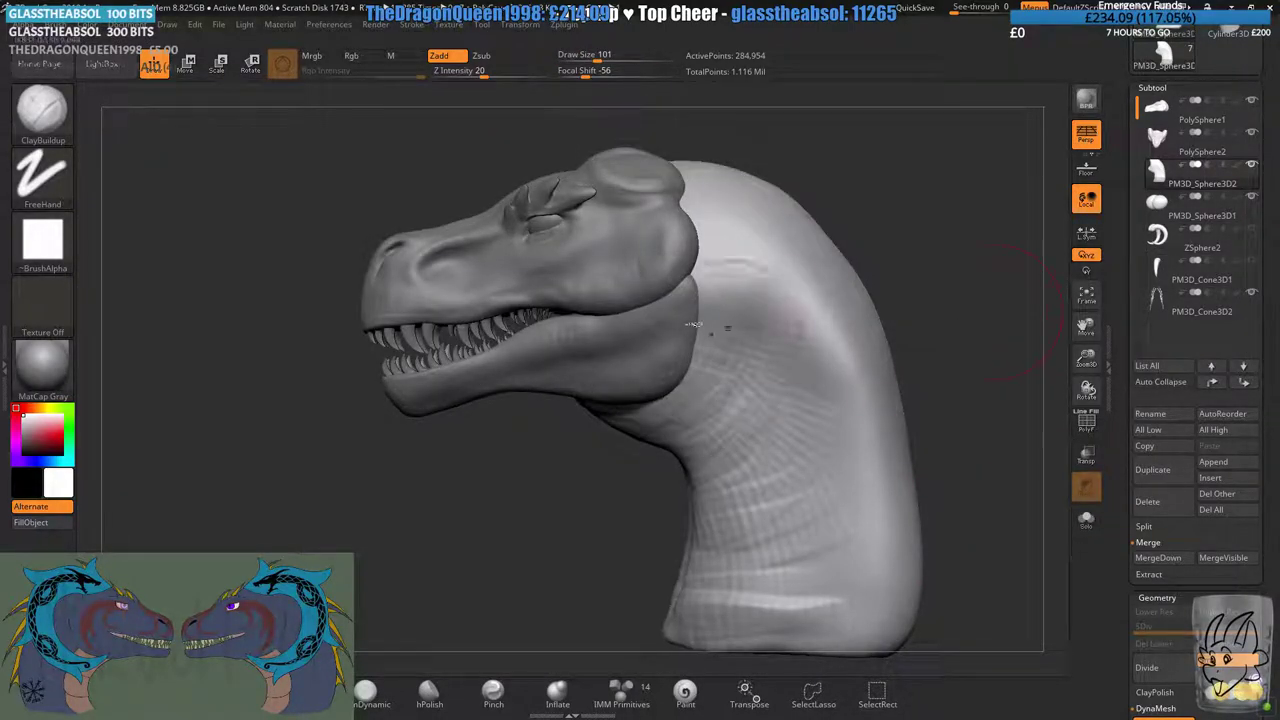
# - Sculpt skin folds on the neck directly behind and below the jaw with ClayBuildup
pyautogui.keyDown('ctrl'); pyautogui.moveTo(711, 323); pyautogui.dragTo(667, 412, button='right'); pyautogui.keyUp('ctrl')
pyautogui.moveTo(694, 346); pyautogui.dragTo(673, 431)
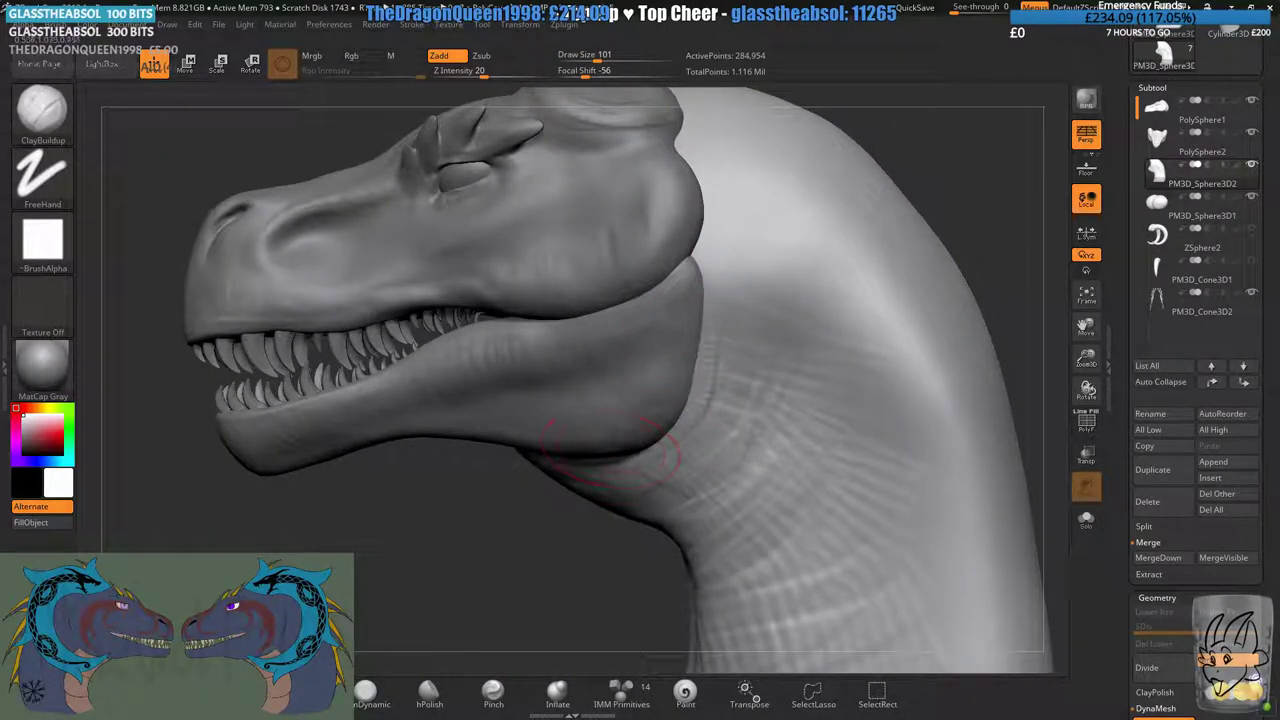
pyautogui.moveTo(612, 451)
pyautogui.mouseDown(button='right')
pyautogui.moveTo(664, 326)
pyautogui.moveTo(565, 342)
pyautogui.mouseUp(button='right')
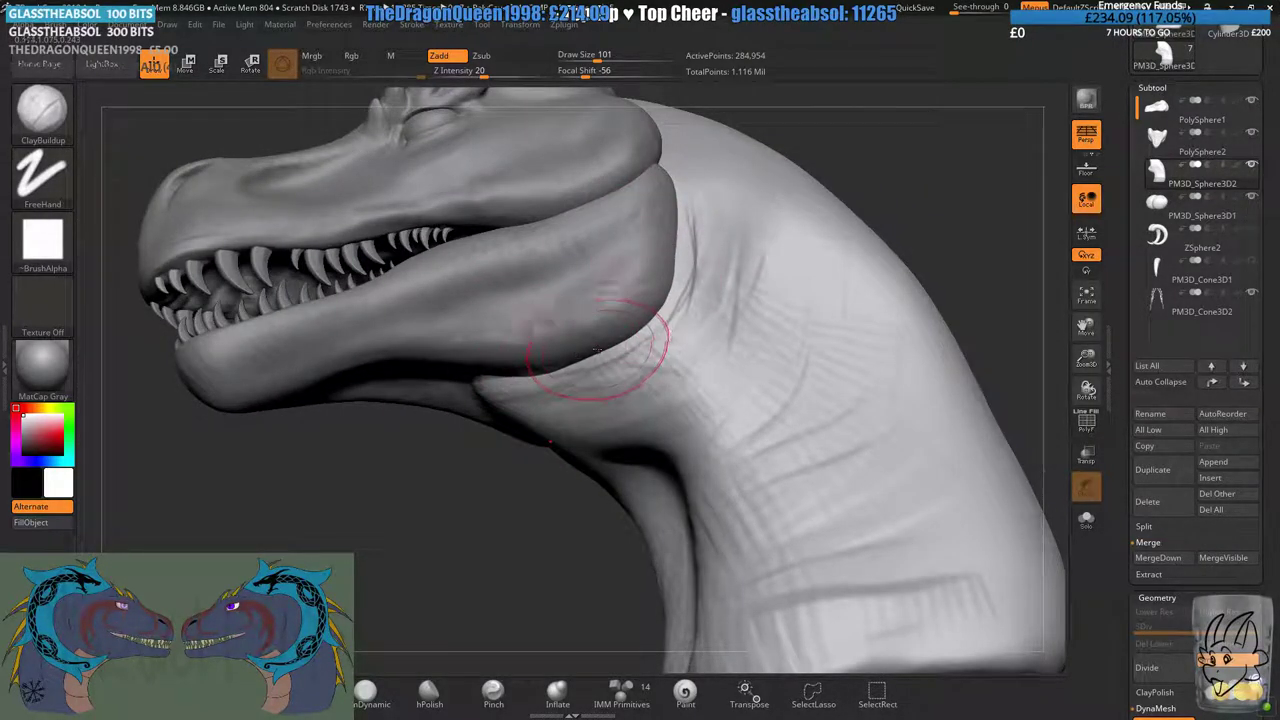
pyautogui.moveTo(596, 320); pyautogui.dragTo(616, 332, button='right')
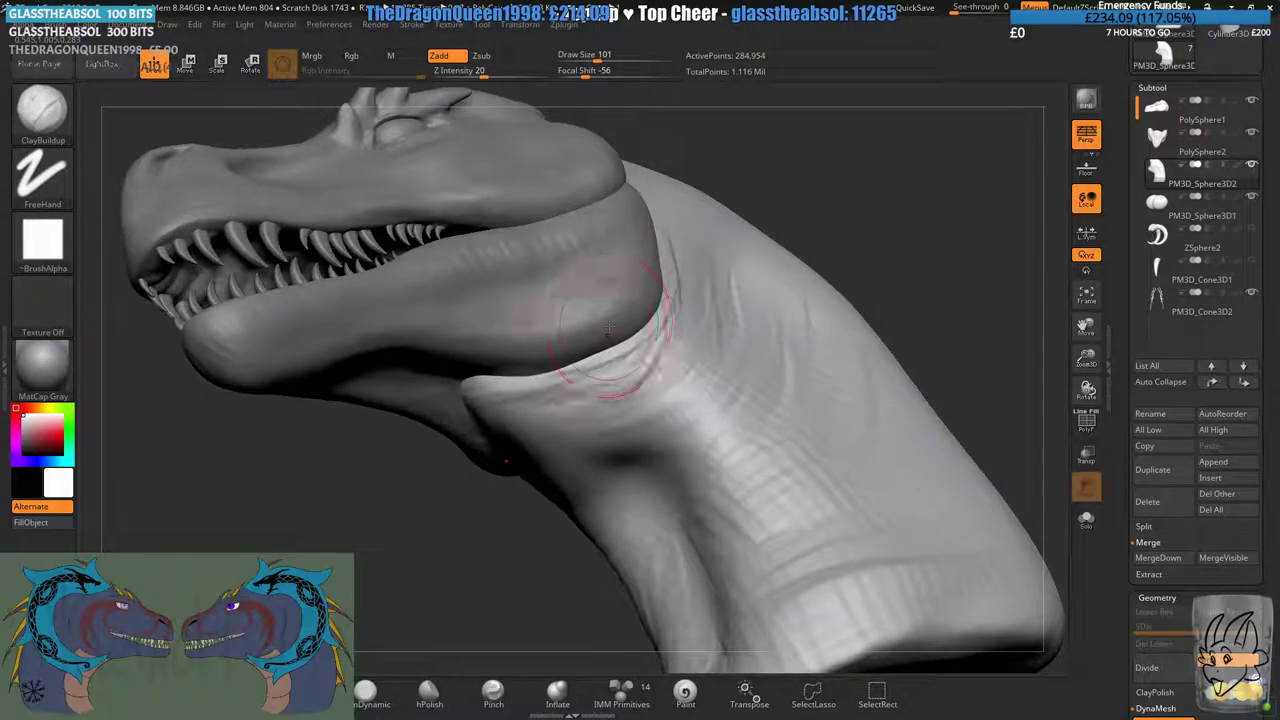
pyautogui.moveTo(470, 372)
pyautogui.mouseDown(button='right')
pyautogui.moveTo(452, 378)
pyautogui.moveTo(465, 330)
pyautogui.mouseUp(button='right')
# - Adjust the shape of the throat beneath the jaw with the Move brush
pyautogui.press('b')
pyautogui.press('m')
pyautogui.press('v')
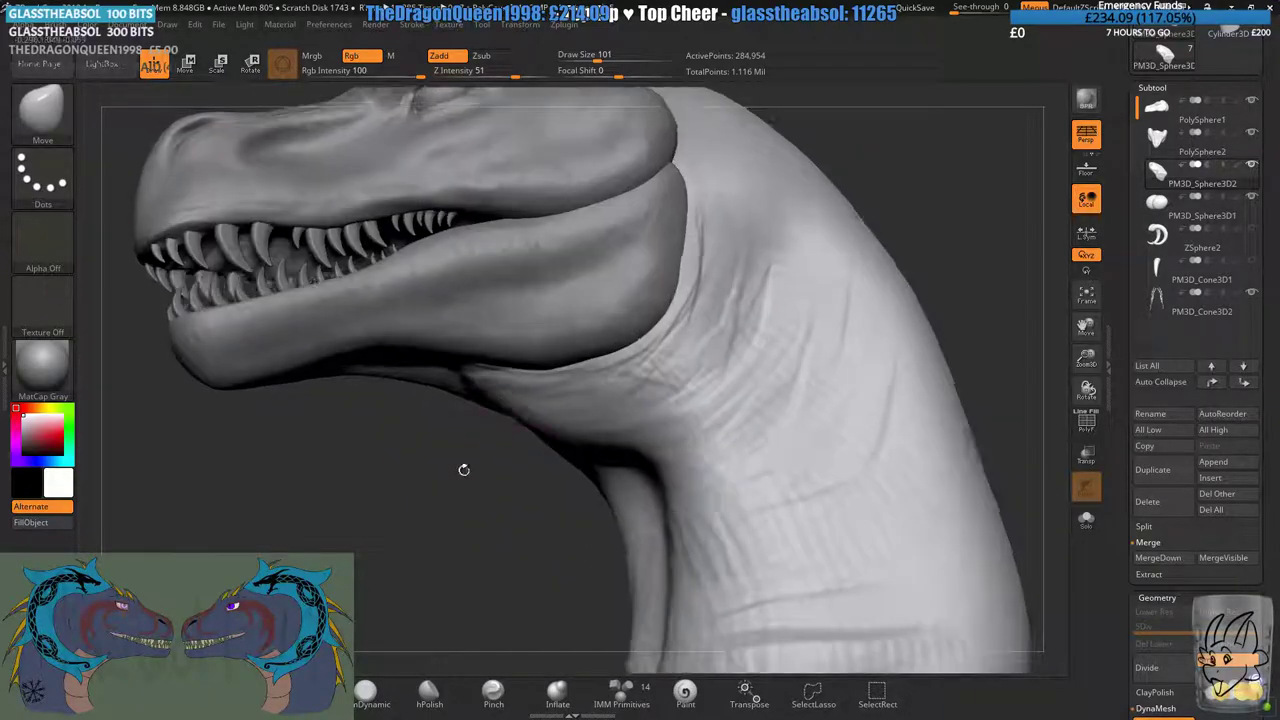
pyautogui.moveTo(363, 514); pyautogui.dragTo(340, 470)
# - Add more ClayBuildup folds where the neck meets the jaw and smooth them
pyautogui.press('b')
pyautogui.press('c')
pyautogui.press('b')
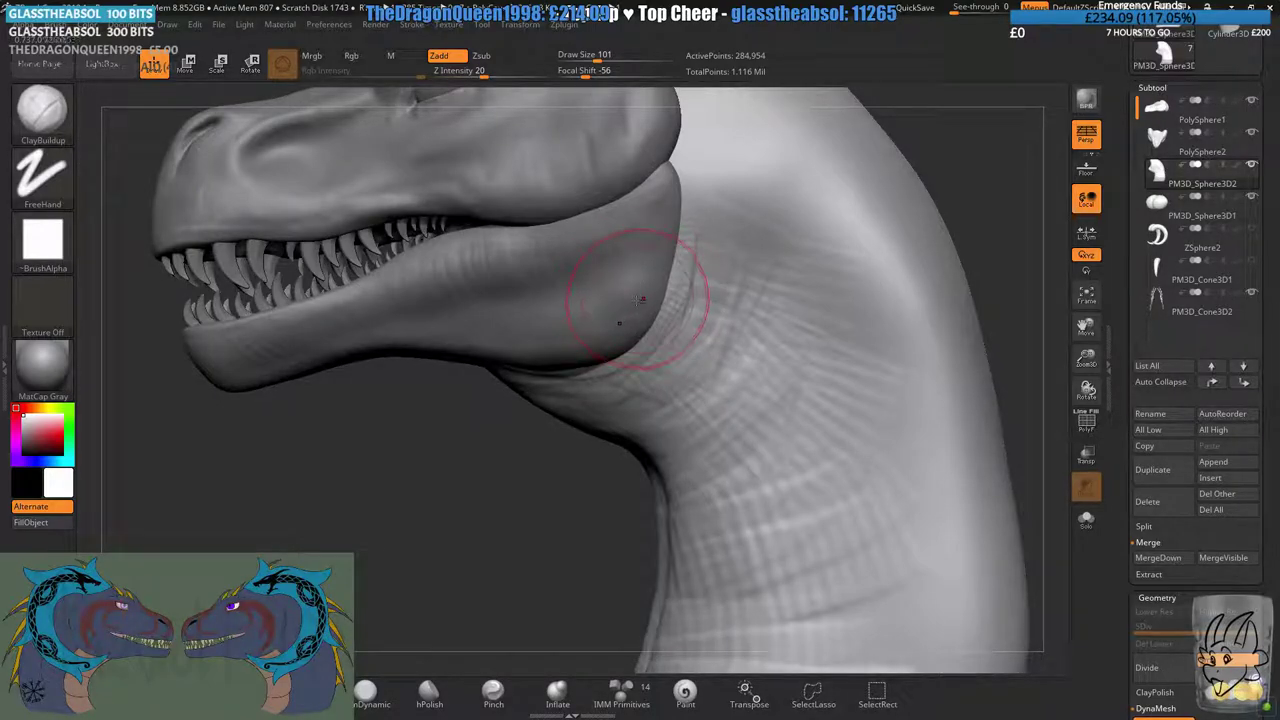
pyautogui.moveTo(645, 300)
pyautogui.mouseDown(button='right')
pyautogui.moveTo(630, 335)
pyautogui.moveTo(672, 305)
pyautogui.mouseUp(button='right')
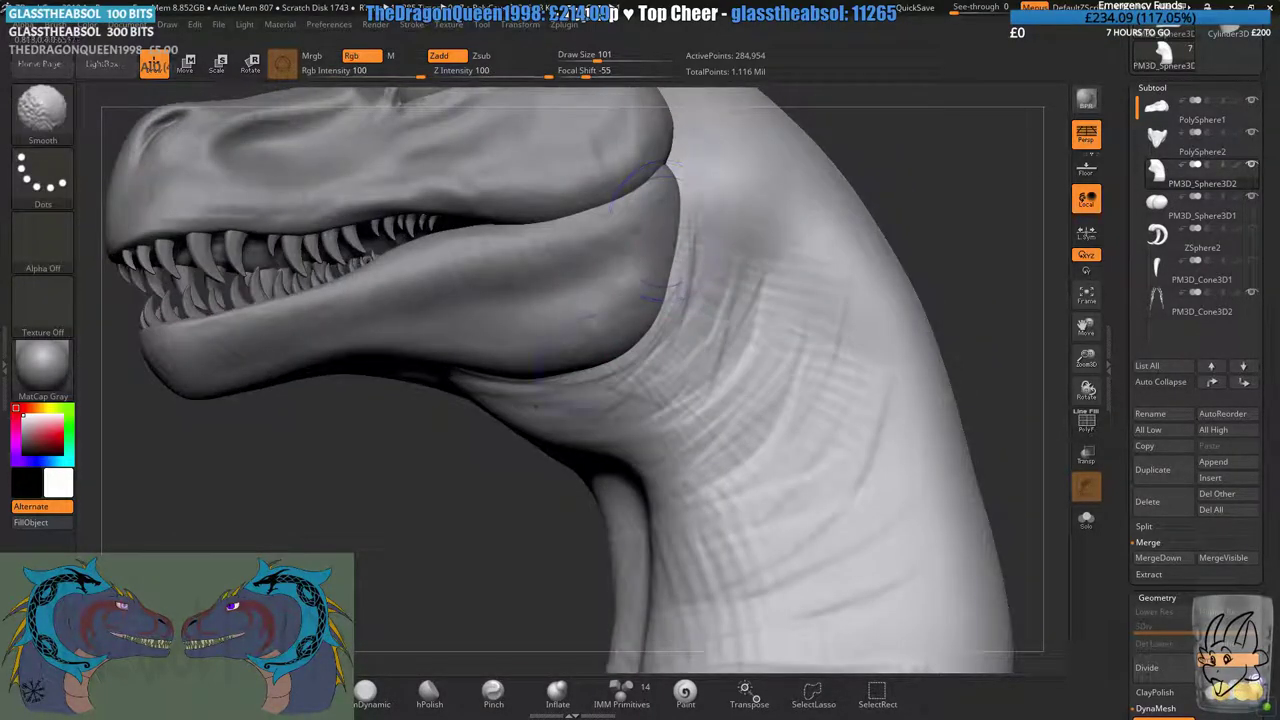
pyautogui.keyDown('shift'); pyautogui.moveTo(660, 340); pyautogui.dragTo(700, 265); pyautogui.keyUp('shift')
pyautogui.moveTo(667, 400); pyautogui.dragTo(640, 292, button='right')
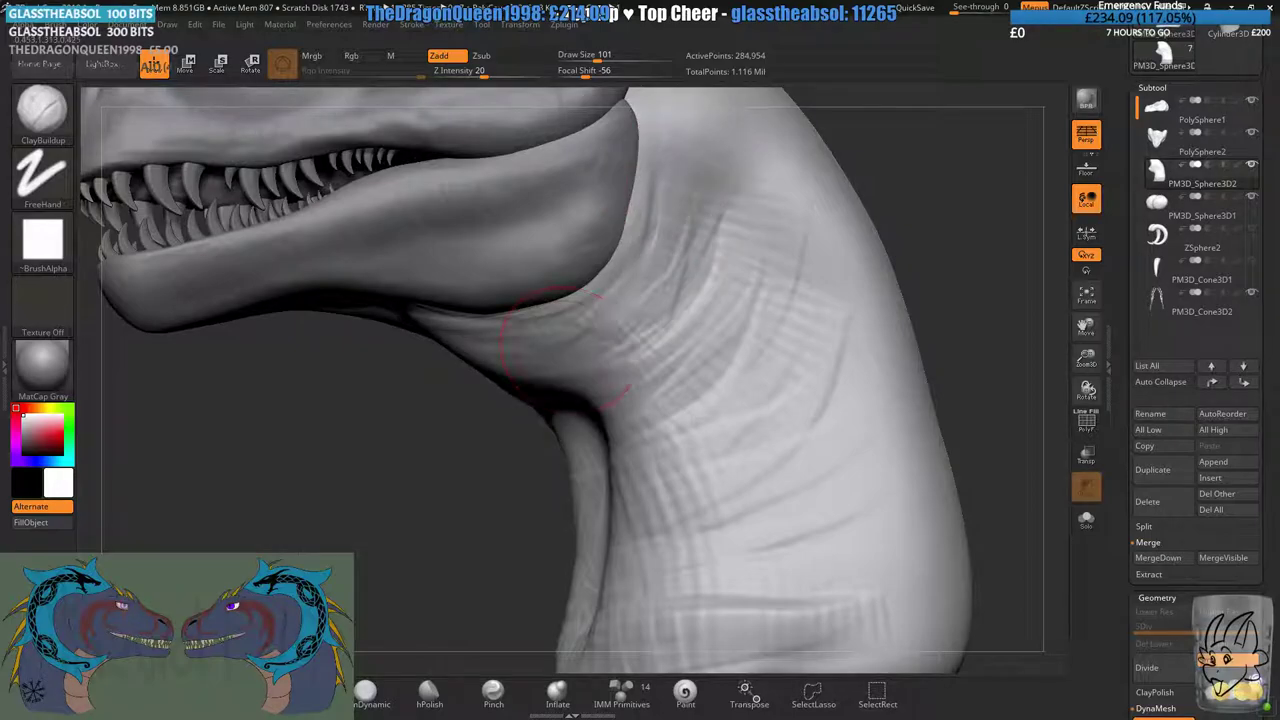
# - Build up long curved wrinkles across the side of the neck, from behind the jaw down to the base
pyautogui.moveTo(638, 345); pyautogui.dragTo(716, 218)
pyautogui.moveTo(645, 400); pyautogui.dragTo(768, 262)
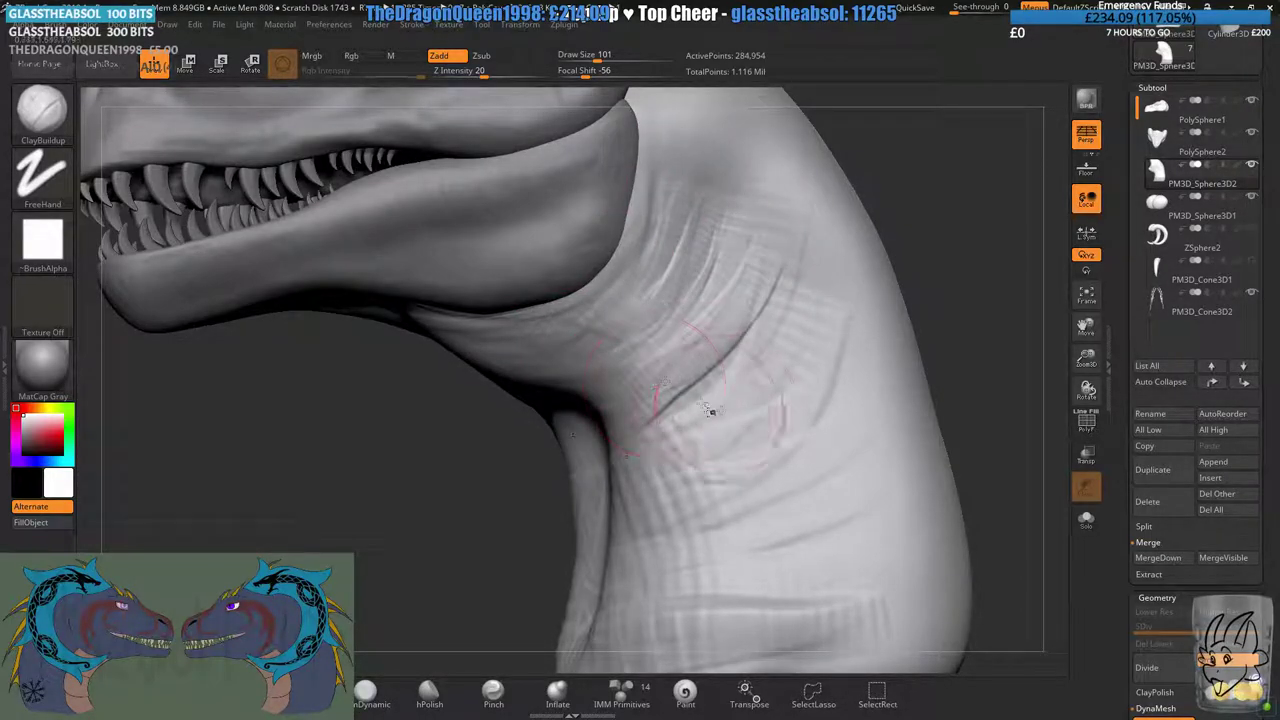
pyautogui.moveTo(700, 405); pyautogui.dragTo(799, 297)
pyautogui.moveTo(682, 460); pyautogui.dragTo(765, 430)
pyautogui.moveTo(714, 492); pyautogui.dragTo(800, 447)
pyautogui.keyDown('alt'); pyautogui.moveTo(843, 441); pyautogui.dragTo(843, 339, button='right'); pyautogui.keyUp('alt')
pyautogui.moveTo(784, 434)
pyautogui.mouseDown()
pyautogui.moveTo(876, 412)
pyautogui.moveTo(882, 321)
pyautogui.mouseUp()
pyautogui.moveTo(686, 490); pyautogui.dragTo(788, 480)
pyautogui.moveTo(682, 516); pyautogui.dragTo(850, 507)
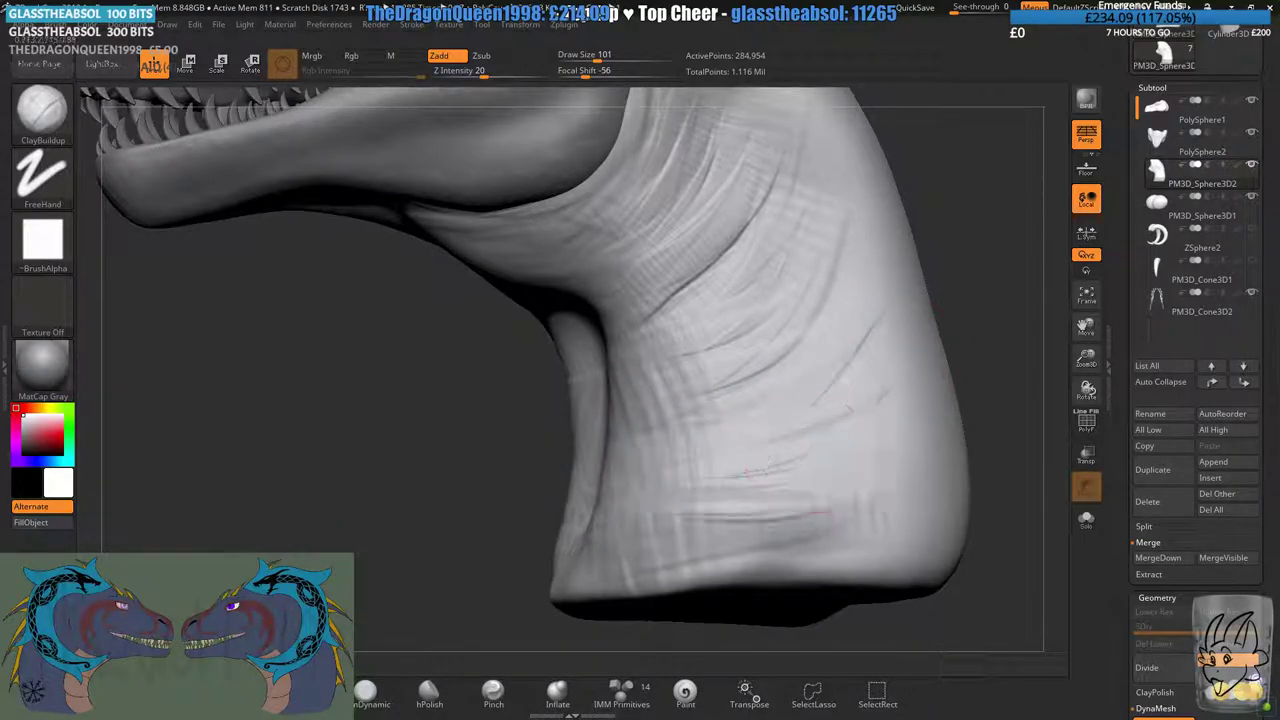
pyautogui.moveTo(704, 547); pyautogui.dragTo(850, 541)
# - Smooth the wrinkles along the side of the neck from the upper folds to the base
pyautogui.press('f')
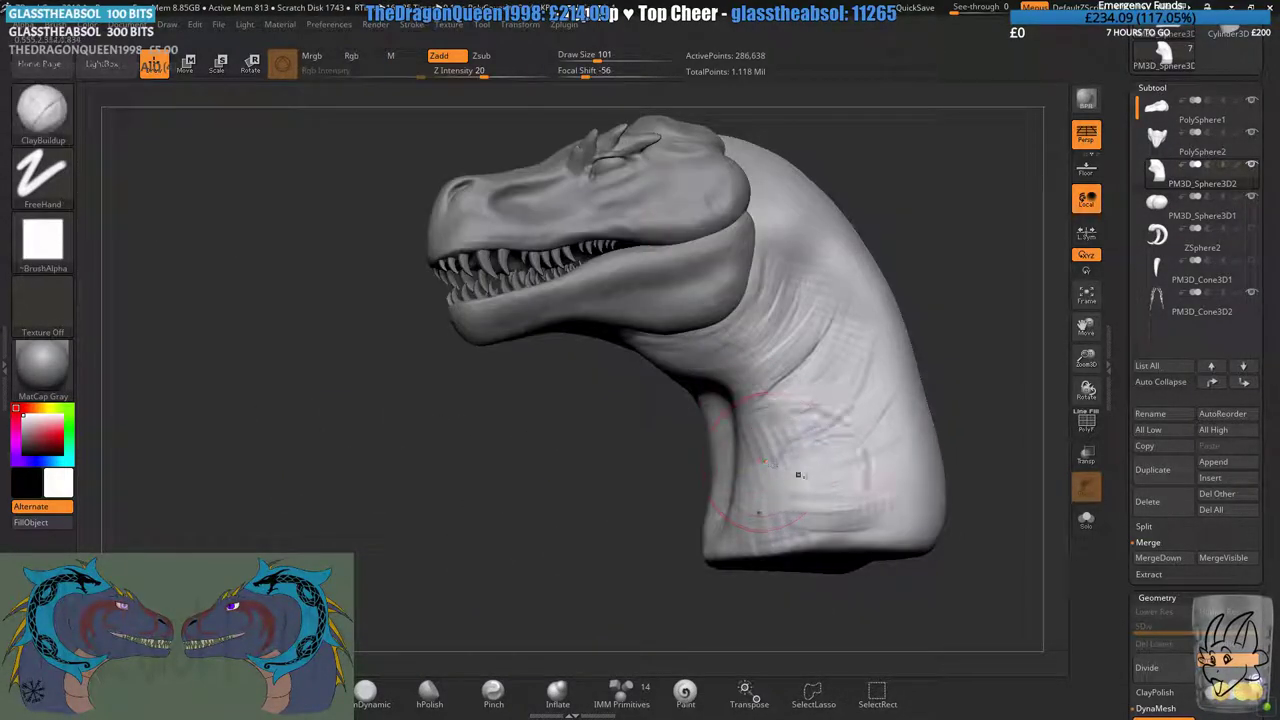
pyautogui.moveTo(849, 329)
pyautogui.keyDown('shift'); pyautogui.mouseDown()
pyautogui.moveTo(850, 365)
pyautogui.moveTo(810, 262)
pyautogui.mouseUp(); pyautogui.keyUp('shift')
pyautogui.moveTo(802, 268); pyautogui.dragTo(833, 238, button='right')
pyautogui.keyDown('alt'); pyautogui.moveTo(833, 238); pyautogui.dragTo(782, 281, button='right'); pyautogui.keyUp('alt')
pyautogui.moveTo(752, 442)
pyautogui.keyDown('shift'); pyautogui.mouseDown()
pyautogui.moveTo(738, 424)
pyautogui.moveTo(723, 570)
pyautogui.moveTo(794, 561)
pyautogui.mouseUp(); pyautogui.keyUp('shift')
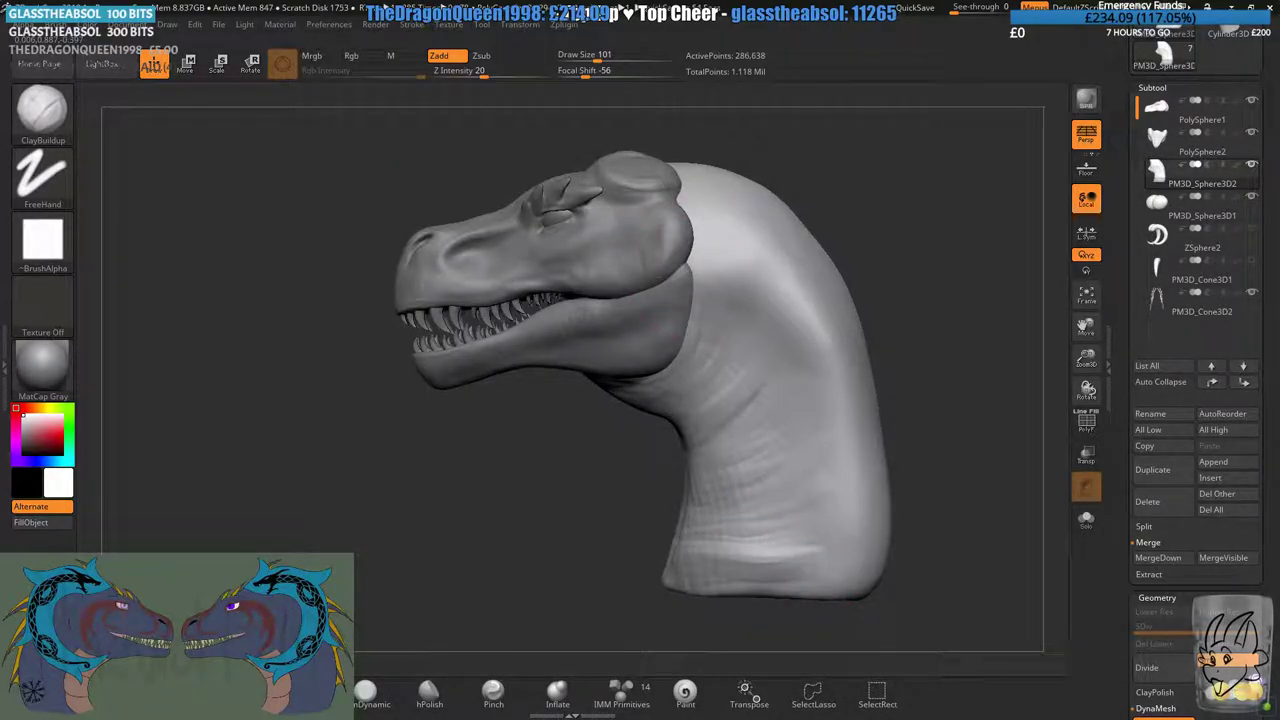
# - Show the horns again and check how they sit against the head and neck from the side and above
pyautogui.moveTo(392, 340); pyautogui.dragTo(335, 345)
pyautogui.moveTo(960, 200); pyautogui.dragTo(865, 262)
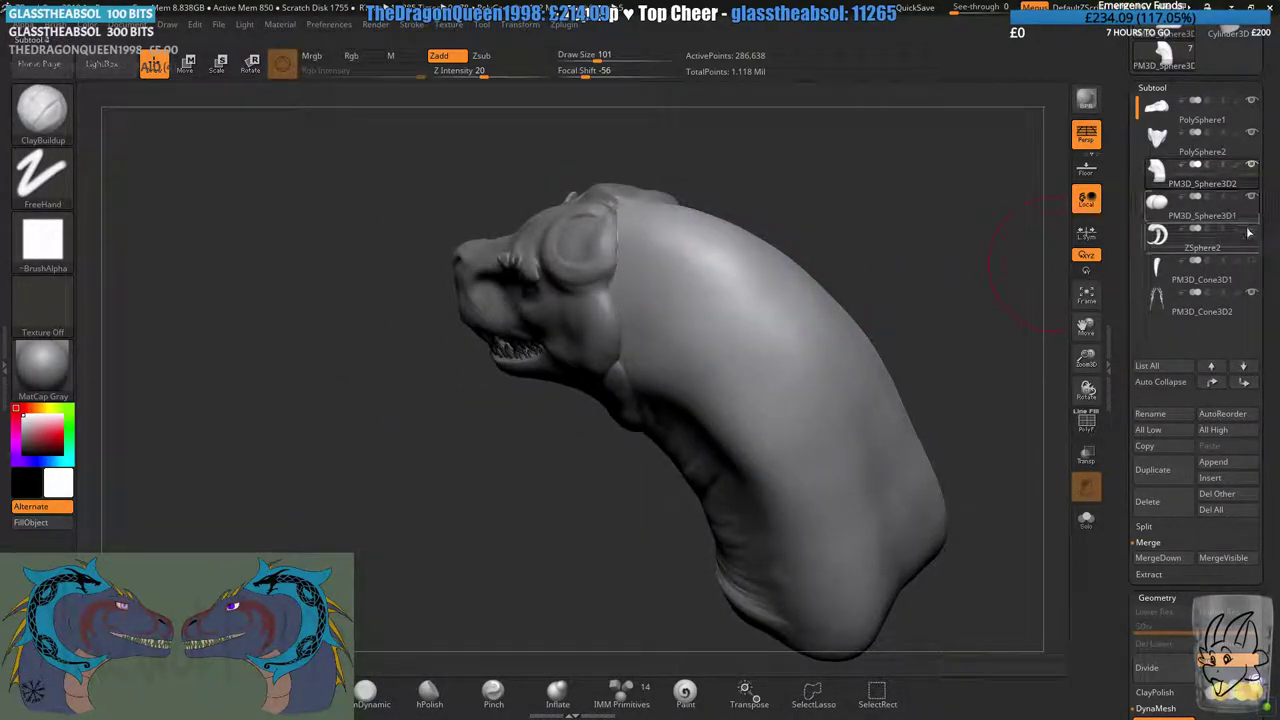
pyautogui.click(1251, 230)
pyautogui.moveTo(905, 350)
pyautogui.mouseDown()
pyautogui.moveTo(935, 335)
pyautogui.moveTo(834, 430)
pyautogui.moveTo(740, 393)
pyautogui.mouseUp()
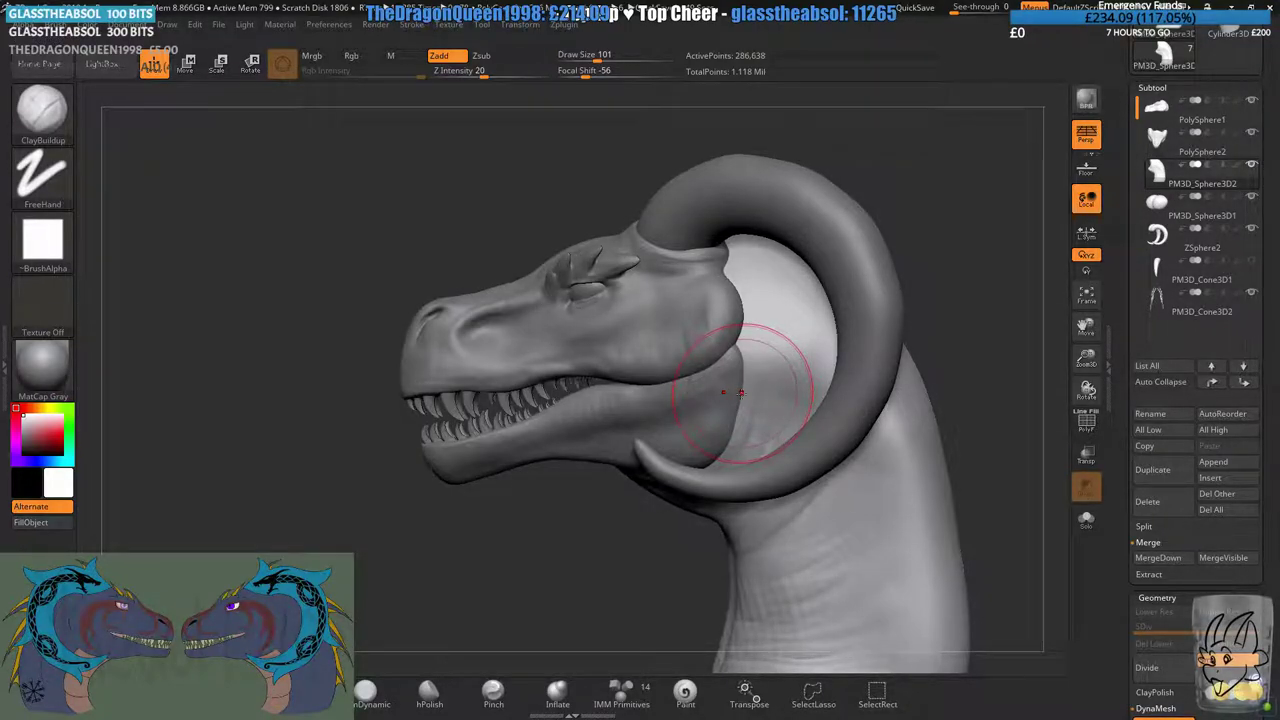
pyautogui.moveTo(422, 264); pyautogui.dragTo(448, 265)
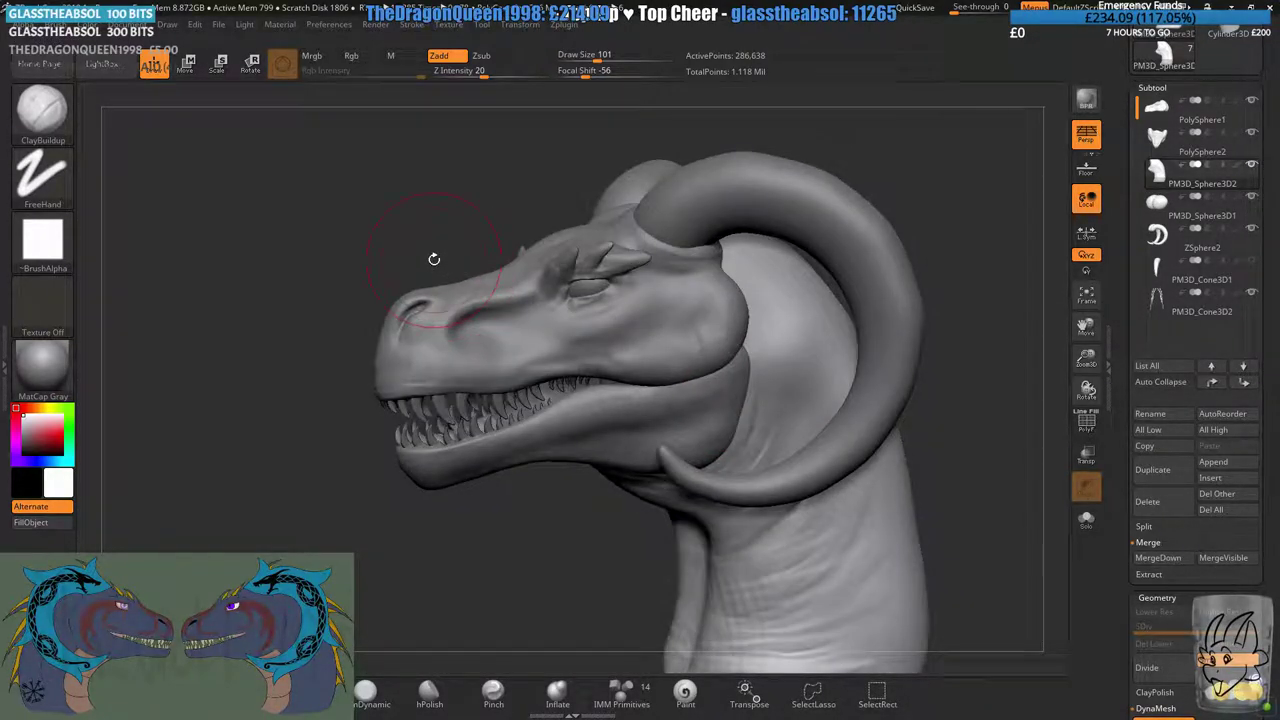
pyautogui.moveTo(570, 240); pyautogui.dragTo(627, 262)
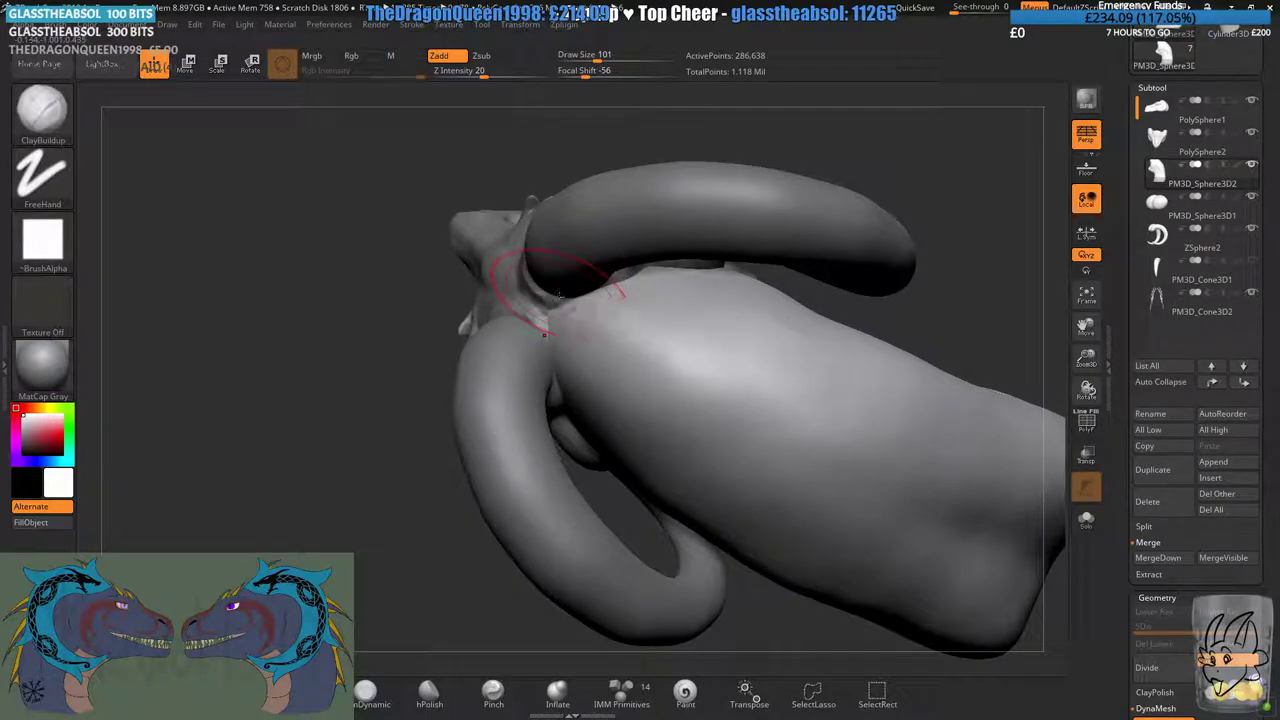
pyautogui.moveTo(580, 389); pyautogui.dragTo(546, 330)
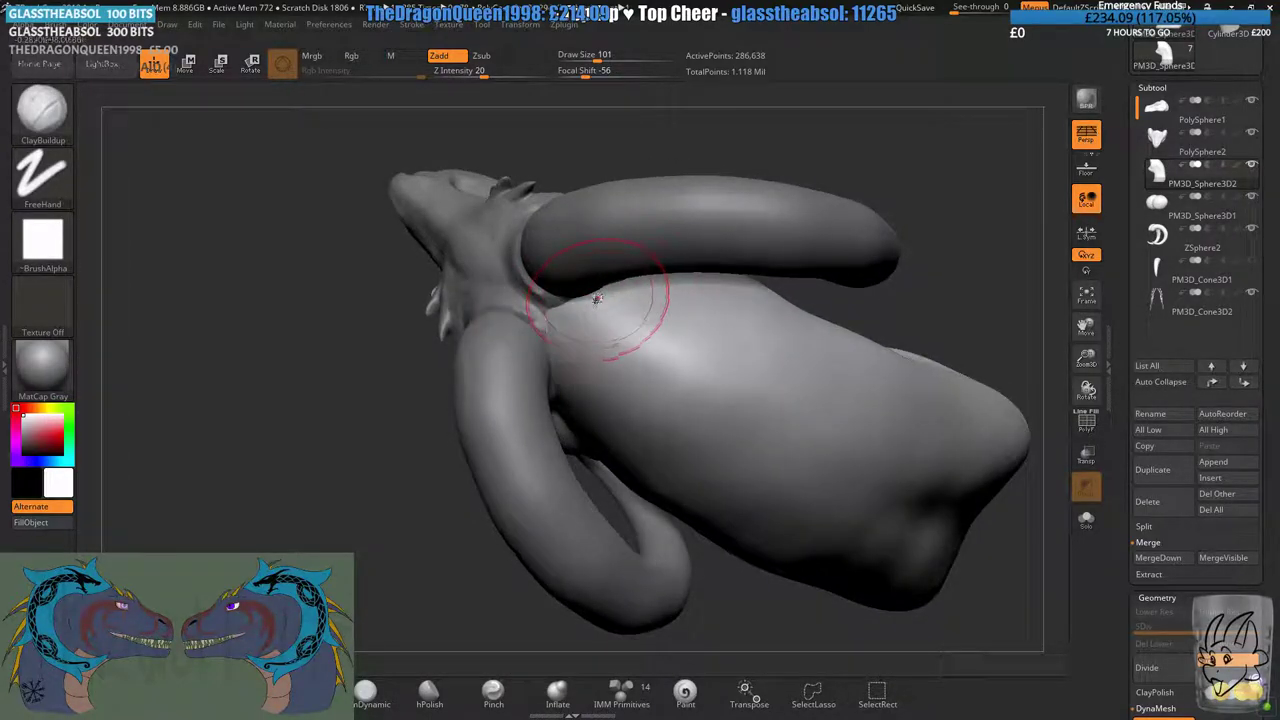
# - Build up ClayBuildup folds across the top and back of the neck behind the horns and smooth them, using draw size 94
pyautogui.click(595, 60)
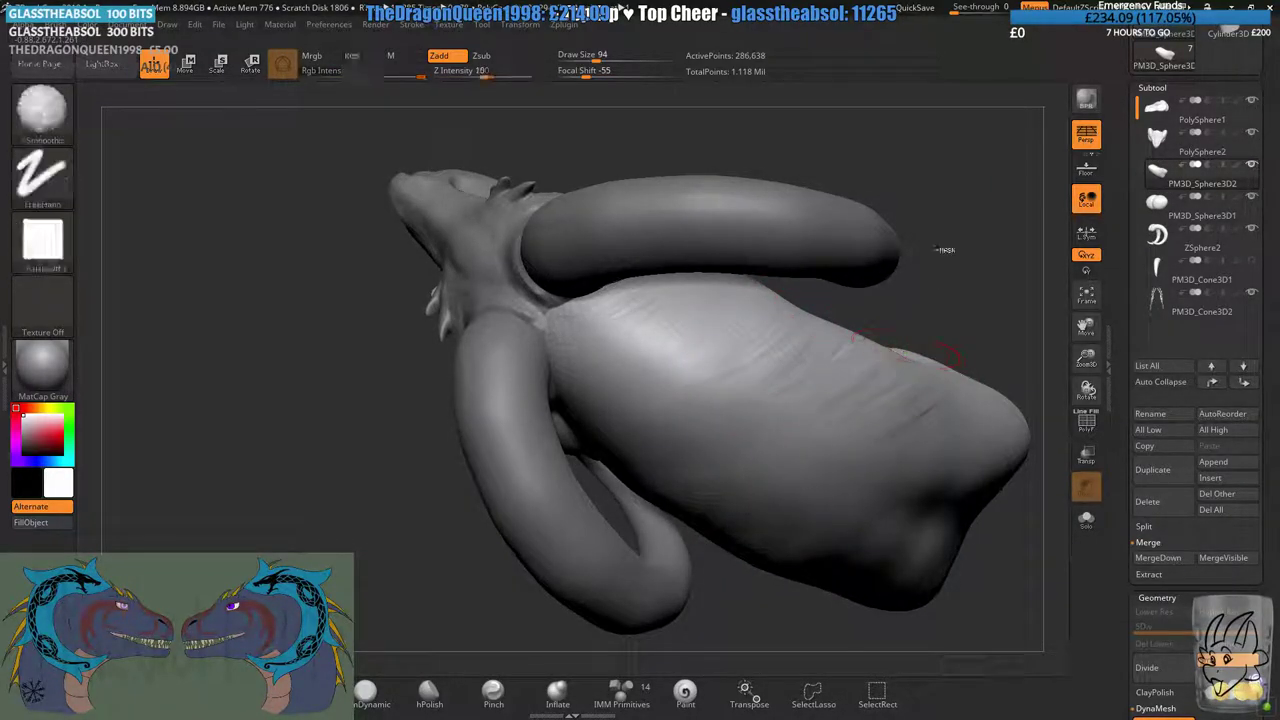
pyautogui.moveTo(962, 236)
pyautogui.keyDown('ctrl'); pyautogui.mouseDown()
pyautogui.moveTo(990, 304)
pyautogui.moveTo(893, 400)
pyautogui.moveTo(905, 408)
pyautogui.mouseUp(); pyautogui.keyUp('ctrl')
pyautogui.moveTo(940, 330)
pyautogui.keyDown('shift'); pyautogui.mouseDown()
pyautogui.moveTo(894, 166)
pyautogui.moveTo(750, 526)
pyautogui.mouseUp(); pyautogui.keyUp('shift')
pyautogui.moveTo(940, 500); pyautogui.dragTo(900, 420)
pyautogui.keyDown('alt'); pyautogui.moveTo(708, 461); pyautogui.dragTo(752, 377, button='right'); pyautogui.keyUp('alt')
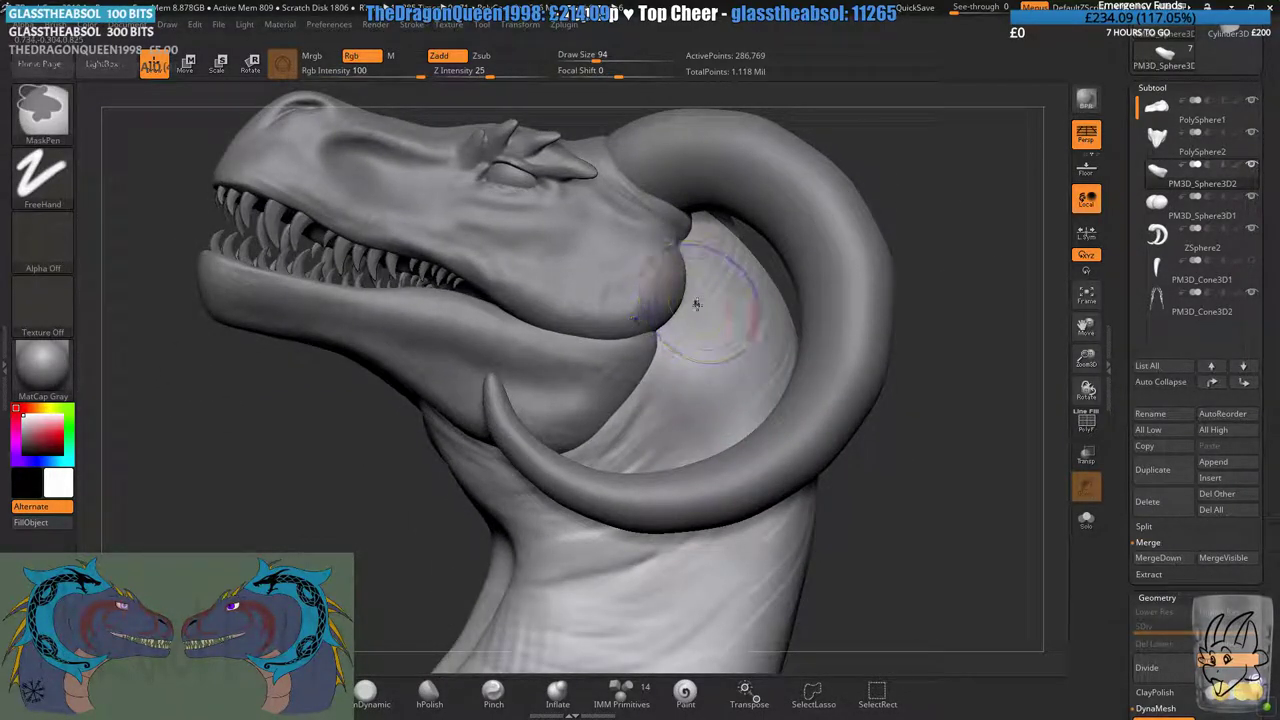
pyautogui.keyDown('shift'); pyautogui.moveTo(702, 303); pyautogui.dragTo(730, 325); pyautogui.keyUp('shift')
pyautogui.moveTo(753, 535)
pyautogui.mouseDown(button='right')
pyautogui.moveTo(806, 557)
pyautogui.moveTo(778, 470)
pyautogui.mouseUp(button='right')
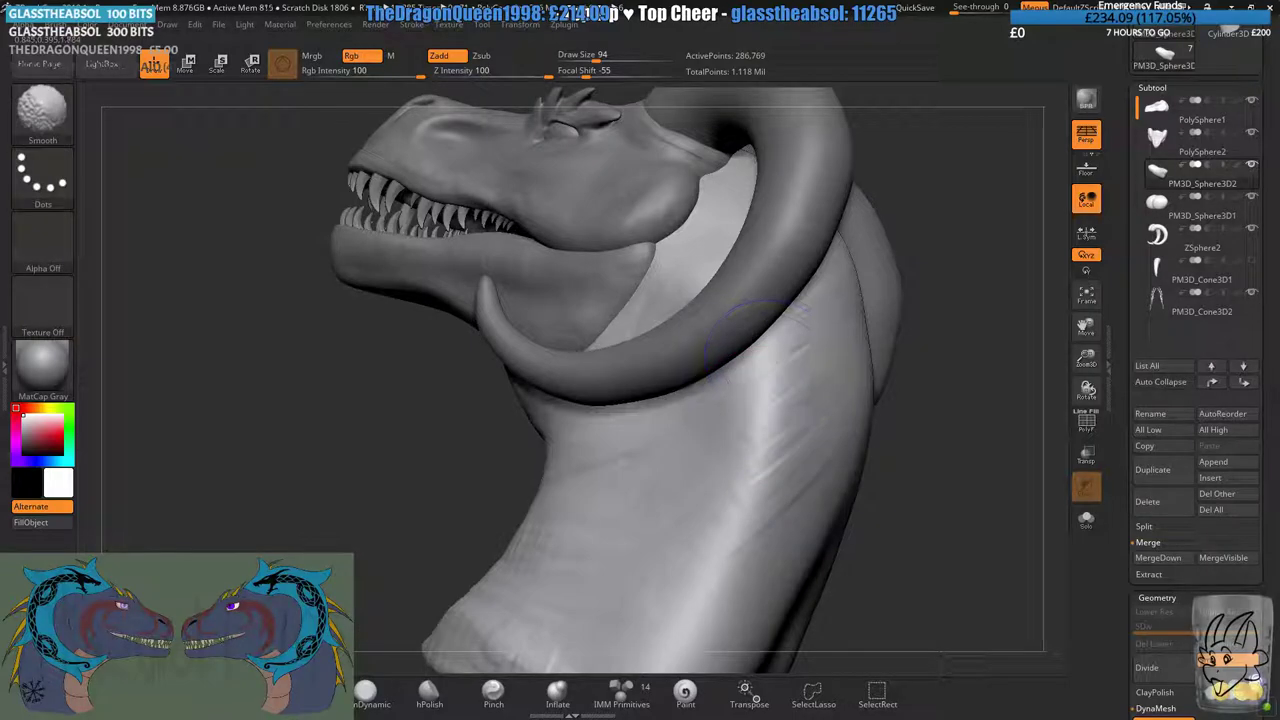
# - Add ClayBuildup wrinkles along the back and side of the lower neck down to the base and smooth them
pyautogui.keyDown('shift'); pyautogui.moveTo(690, 560); pyautogui.dragTo(665, 590); pyautogui.keyUp('shift')
pyautogui.moveTo(655, 585)
pyautogui.keyDown('ctrl'); pyautogui.mouseDown(button='right')
pyautogui.moveTo(518, 393)
pyautogui.moveTo(540, 425)
pyautogui.moveTo(605, 451)
pyautogui.moveTo(579, 351)
pyautogui.mouseUp(button='right'); pyautogui.keyUp('ctrl')
pyautogui.moveTo(580, 350); pyautogui.dragTo(659, 342)
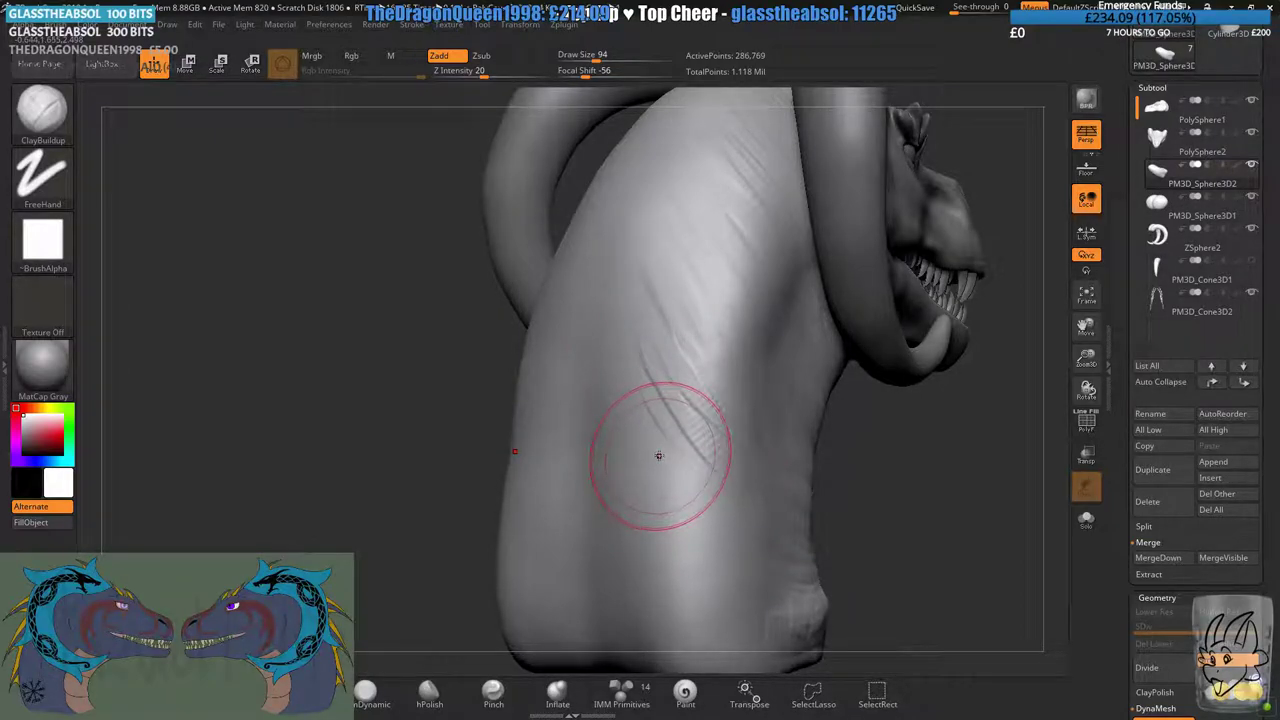
pyautogui.press('shift')
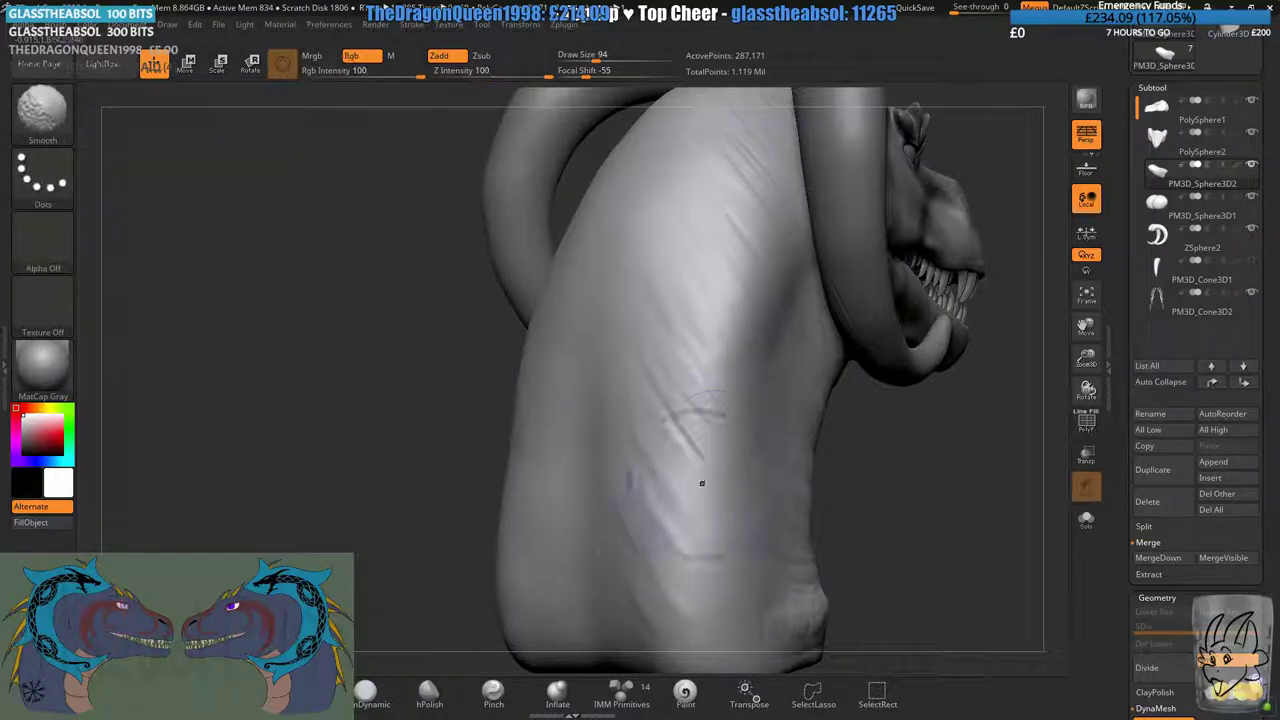
pyautogui.moveTo(703, 483)
pyautogui.keyDown('ctrl'); pyautogui.mouseDown(button='right')
pyautogui.moveTo(440, 401)
pyautogui.moveTo(702, 425)
pyautogui.moveTo(686, 388)
pyautogui.moveTo(774, 376)
pyautogui.mouseUp(button='right'); pyautogui.keyUp('ctrl')
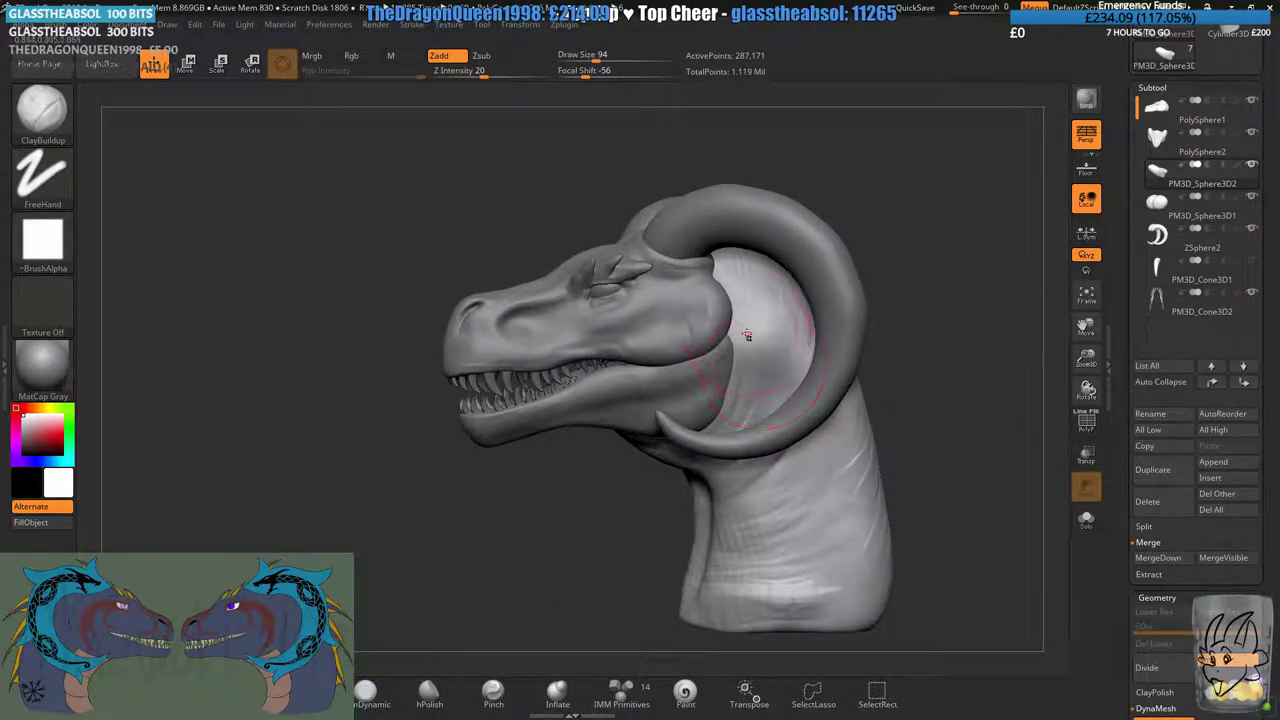
pyautogui.moveTo(645, 288); pyautogui.dragTo(909, 234, button='right')
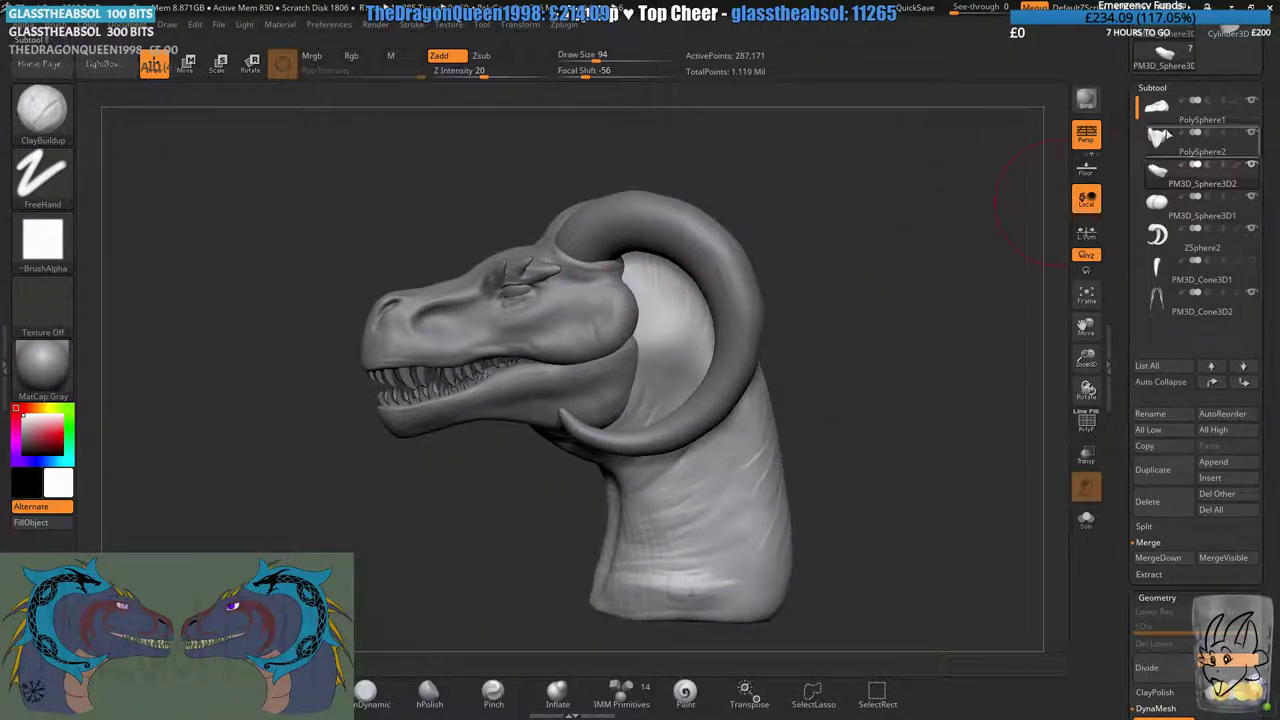
# - Pull a pointed, outward-bent spike from the upper side near the base of each ZSphere2 horn, using the Move brush at draw size 77
pyautogui.click(1200, 112)
pyautogui.keyDown('alt'); pyautogui.moveTo(766, 257); pyautogui.dragTo(937, 282, button='right'); pyautogui.keyUp('alt')
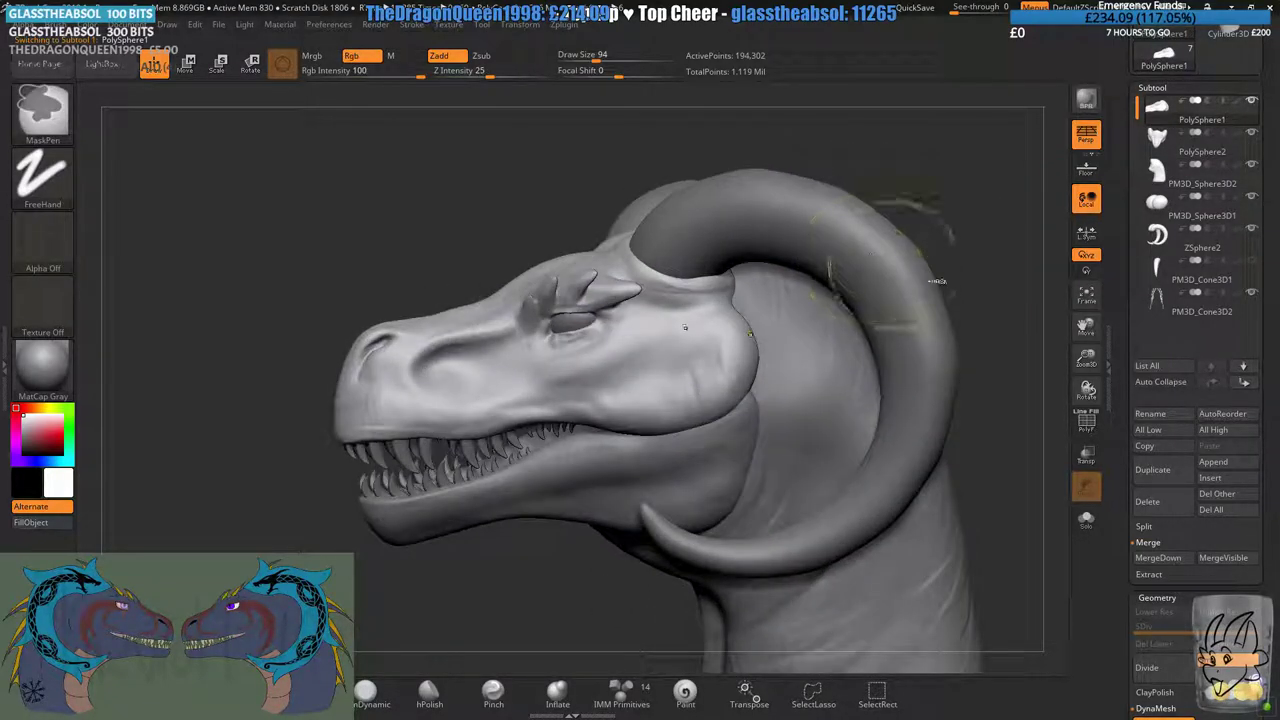
pyautogui.click(1170, 240)
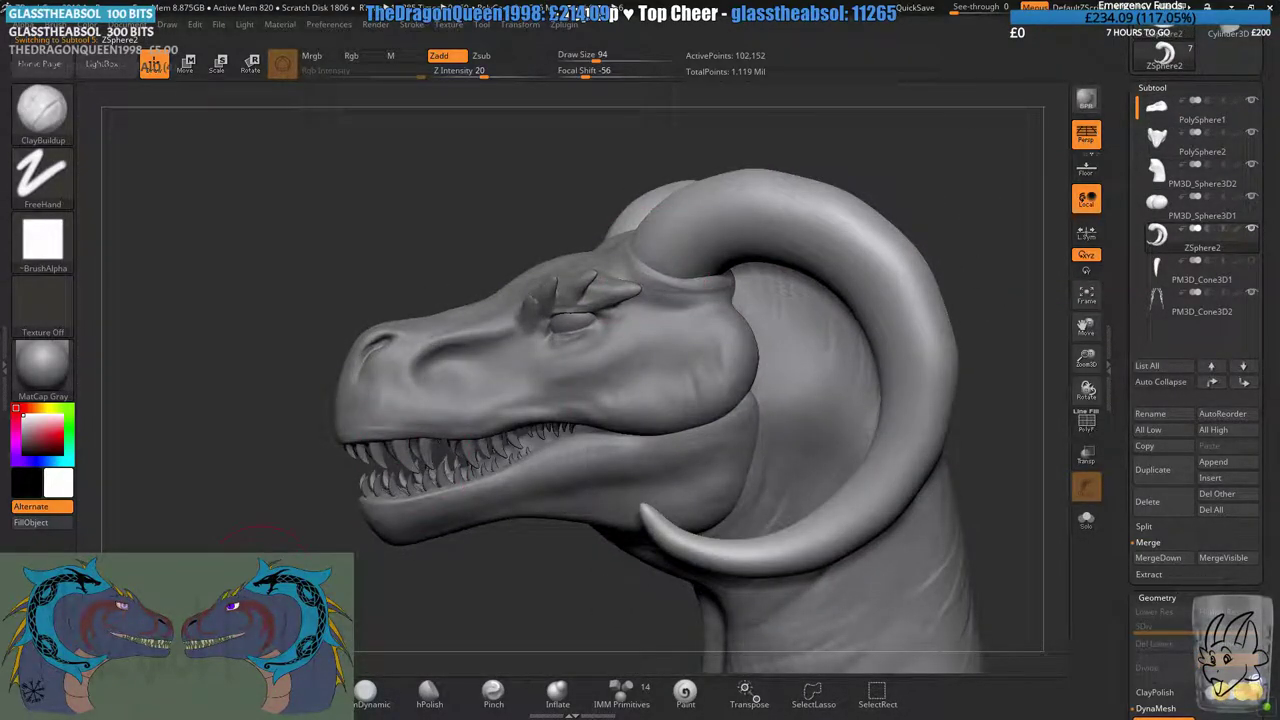
pyautogui.click(173, 691)
pyautogui.moveTo(480, 165)
pyautogui.mouseDown(button='right')
pyautogui.moveTo(677, 157)
pyautogui.moveTo(662, 257)
pyautogui.mouseUp(button='right')
pyautogui.moveTo(597, 56); pyautogui.dragTo(579, 56)
pyautogui.keyDown('ctrl'); pyautogui.moveTo(768, 186); pyautogui.dragTo(734, 257, button='right'); pyautogui.keyUp('ctrl')
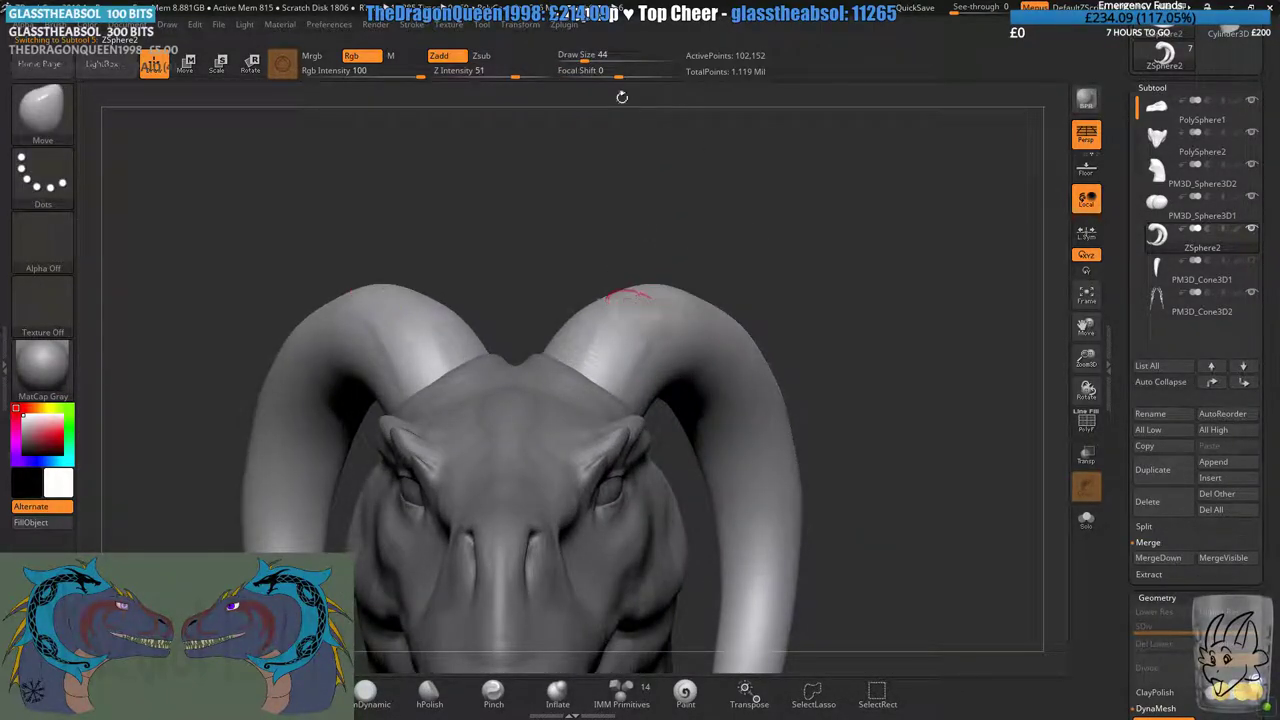
pyautogui.moveTo(586, 57); pyautogui.dragTo(592, 57)
pyautogui.moveTo(655, 300); pyautogui.dragTo(674, 246)
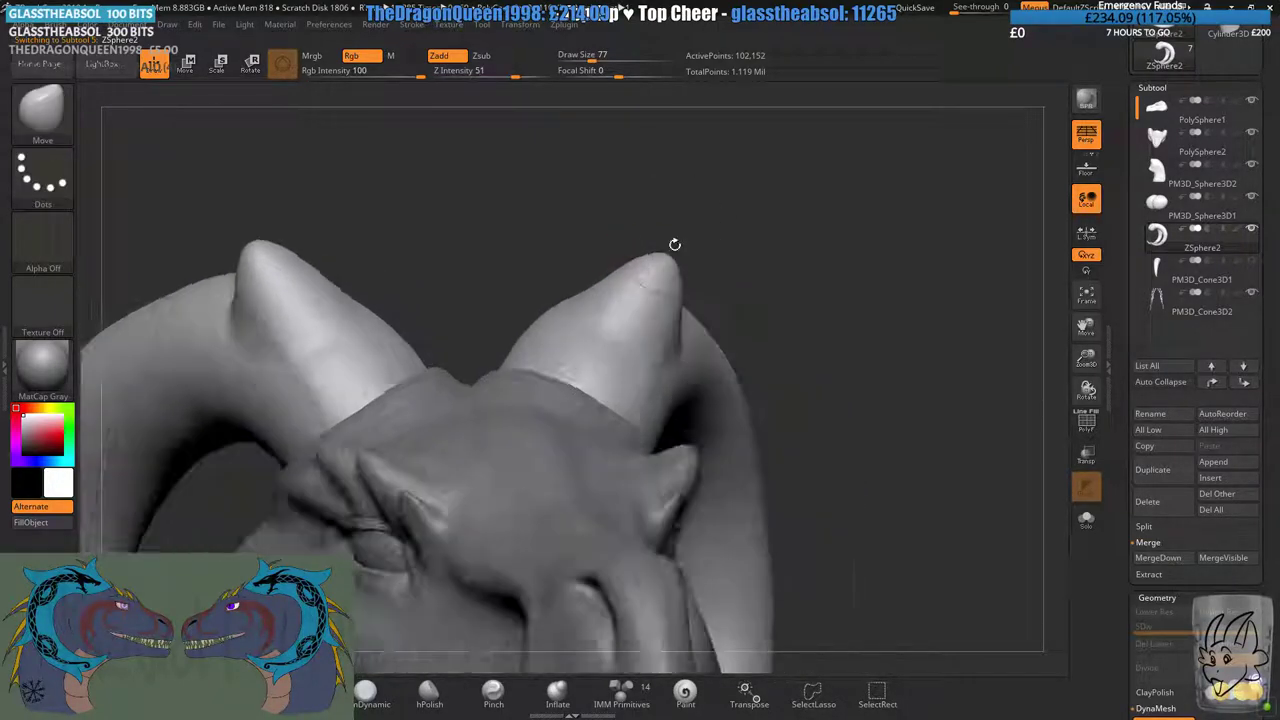
pyautogui.moveTo(698, 196)
pyautogui.mouseDown()
pyautogui.moveTo(689, 209)
pyautogui.moveTo(715, 198)
pyautogui.moveTo(688, 206)
pyautogui.moveTo(697, 197)
pyautogui.moveTo(700, 243)
pyautogui.moveTo(755, 195)
pyautogui.moveTo(790, 205)
pyautogui.moveTo(691, 180)
pyautogui.moveTo(723, 197)
pyautogui.moveTo(694, 212)
pyautogui.mouseUp()
pyautogui.moveTo(721, 257); pyautogui.dragTo(735, 178)
pyautogui.moveTo(735, 178)
pyautogui.mouseDown(button='right')
pyautogui.moveTo(728, 168)
pyautogui.moveTo(722, 210)
pyautogui.mouseUp(button='right')
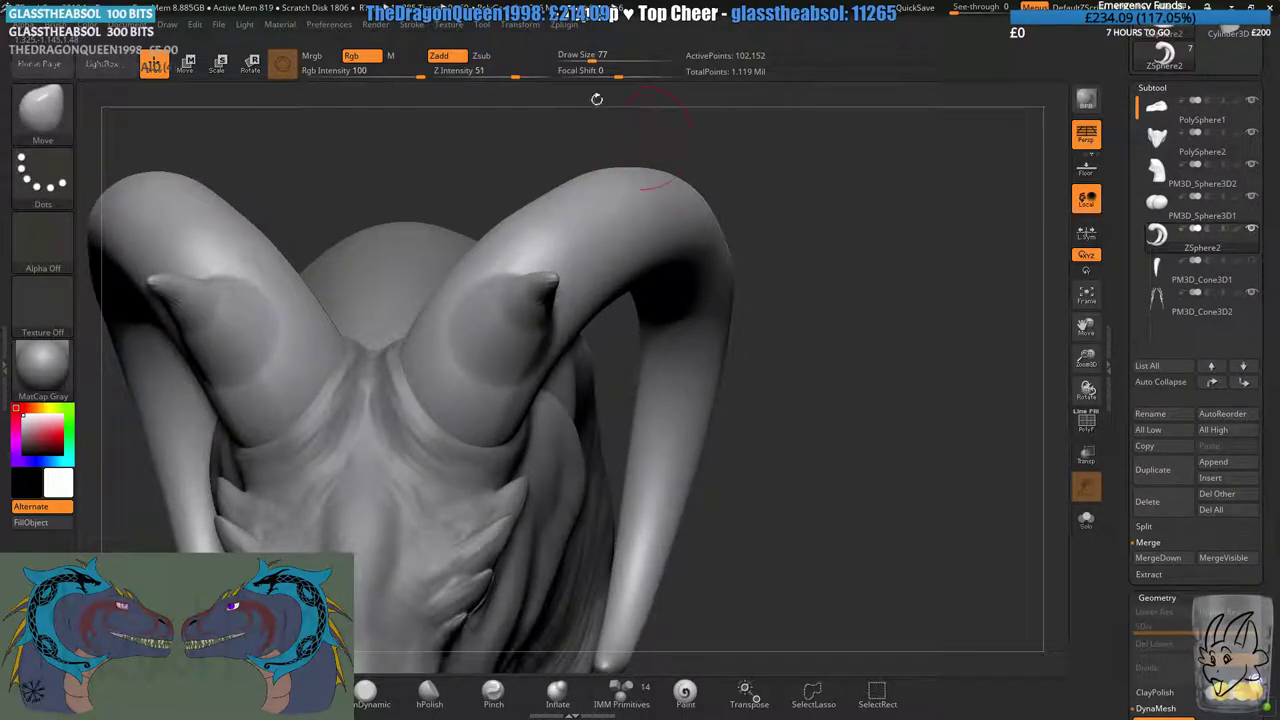
# - Try to pull a second spike out of each horn's upper curve with the Move brush at draw size 112
pyautogui.moveTo(594, 58); pyautogui.dragTo(600, 62)
pyautogui.moveTo(631, 235)
pyautogui.keyDown('ctrl'); pyautogui.mouseDown(button='right')
pyautogui.moveTo(631, 277)
pyautogui.moveTo(626, 240)
pyautogui.mouseUp(button='right'); pyautogui.keyUp('ctrl')
pyautogui.moveTo(626, 240); pyautogui.dragTo(645, 226)
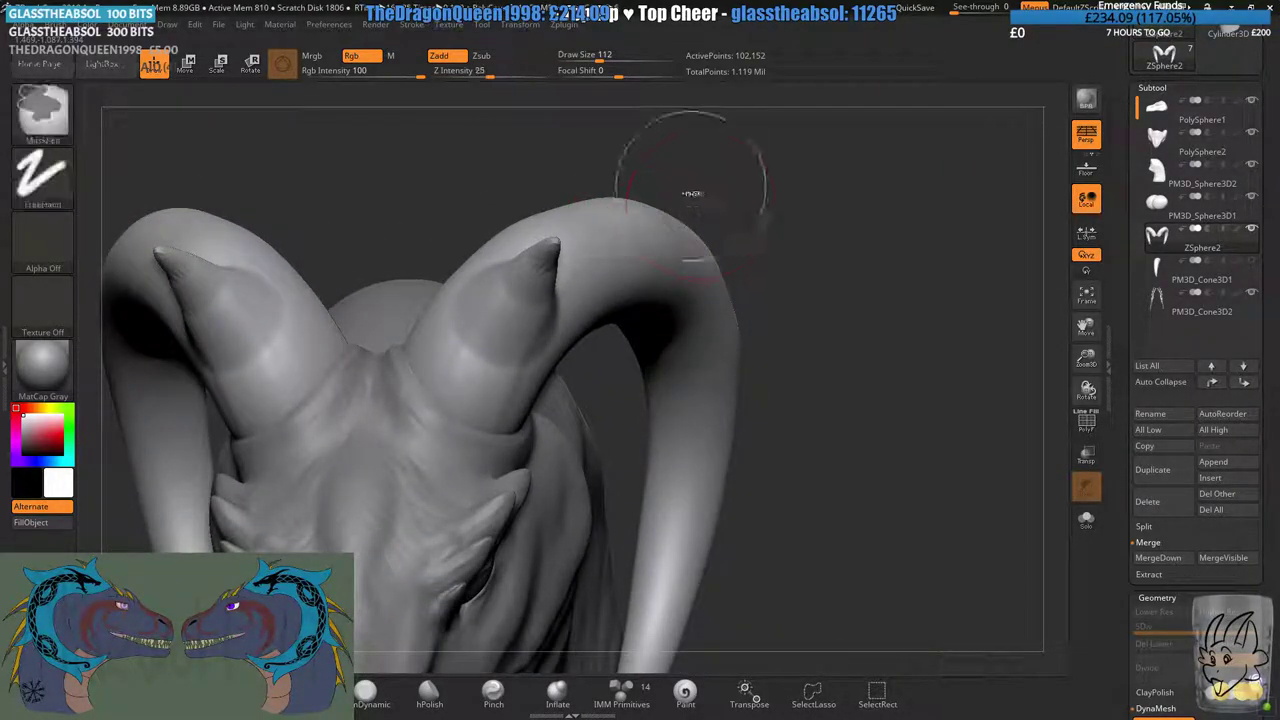
pyautogui.moveTo(690, 190)
pyautogui.keyDown('ctrl'); pyautogui.mouseDown(button='right')
pyautogui.moveTo(682, 212)
pyautogui.moveTo(664, 213)
pyautogui.mouseUp(button='right'); pyautogui.keyUp('ctrl')
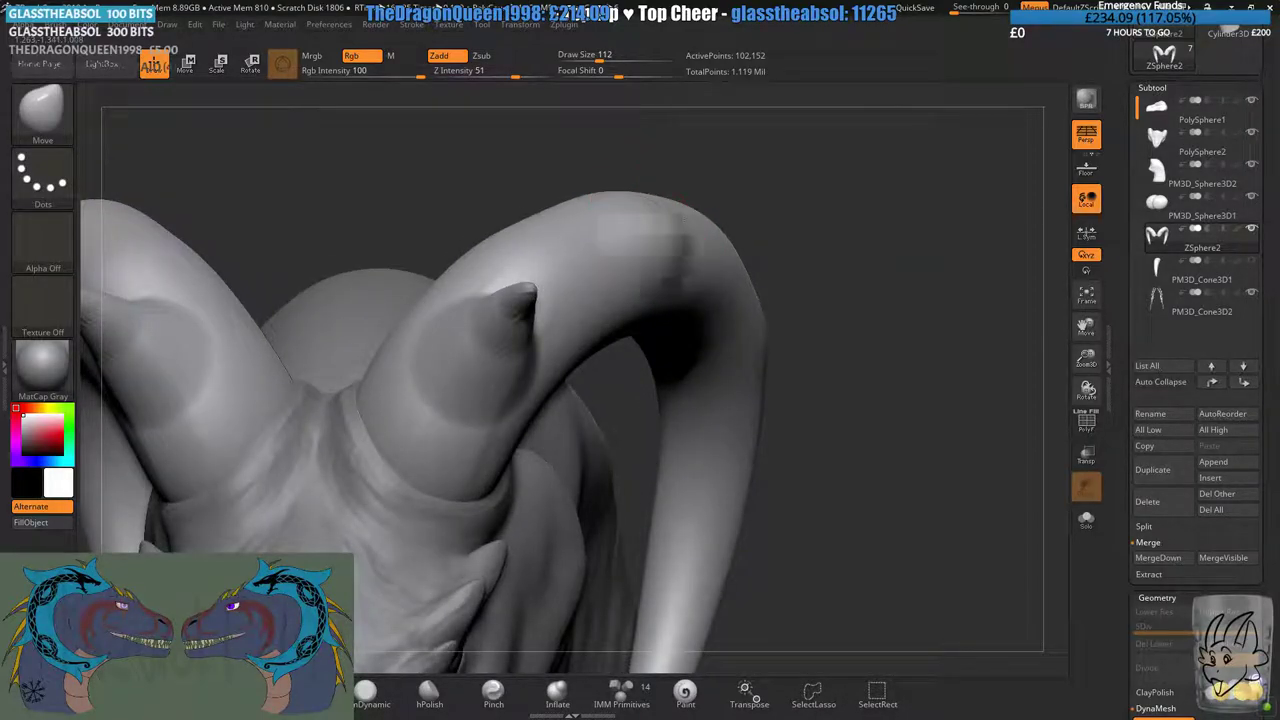
pyautogui.moveTo(682, 238); pyautogui.dragTo(697, 228)
pyautogui.moveTo(729, 206)
pyautogui.mouseDown(button='right')
pyautogui.moveTo(689, 177)
pyautogui.moveTo(724, 212)
pyautogui.moveTo(692, 266)
pyautogui.mouseUp(button='right')
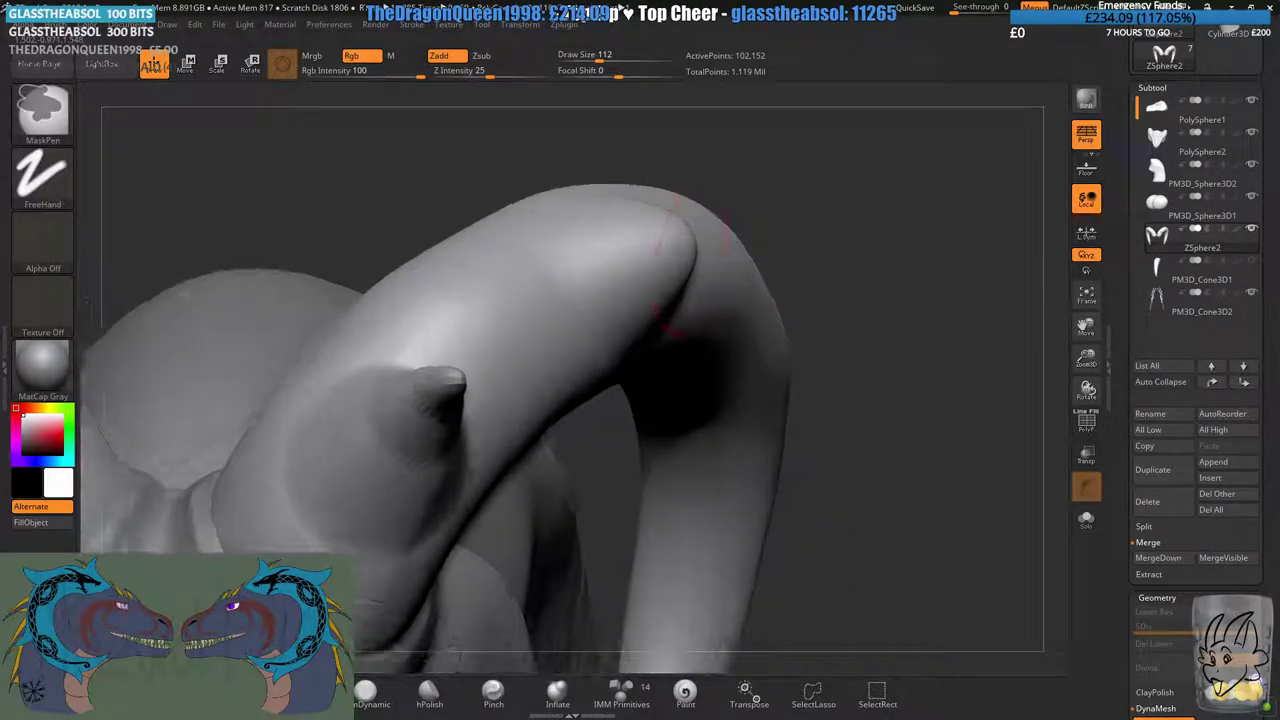
pyautogui.moveTo(674, 214); pyautogui.dragTo(695, 212)
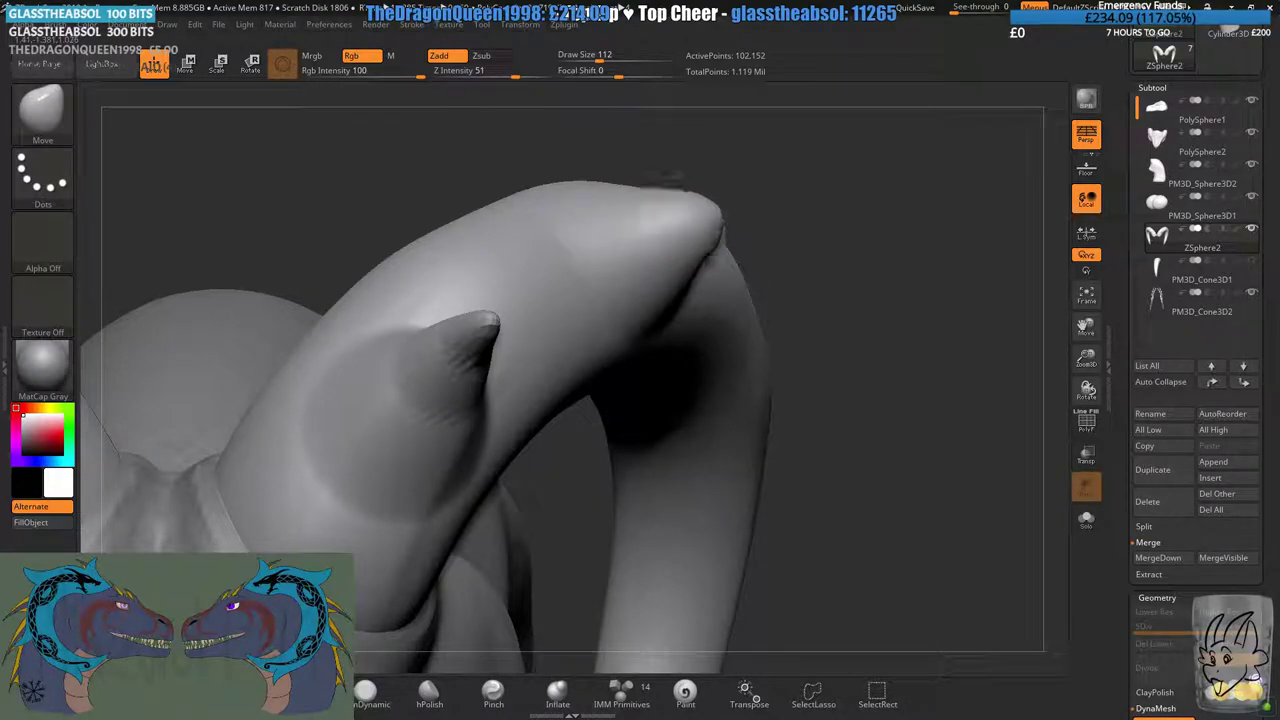
pyautogui.moveTo(720, 170); pyautogui.dragTo(674, 200)
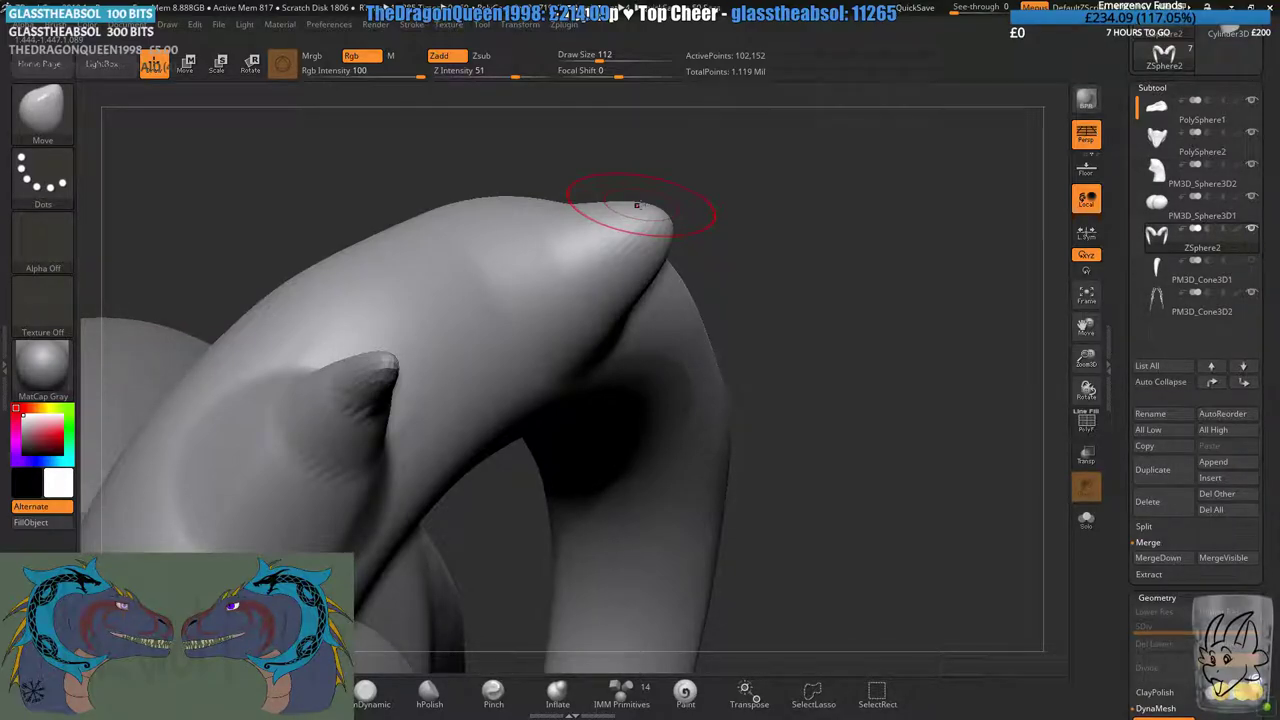
pyautogui.moveTo(677, 210); pyautogui.dragTo(638, 245)
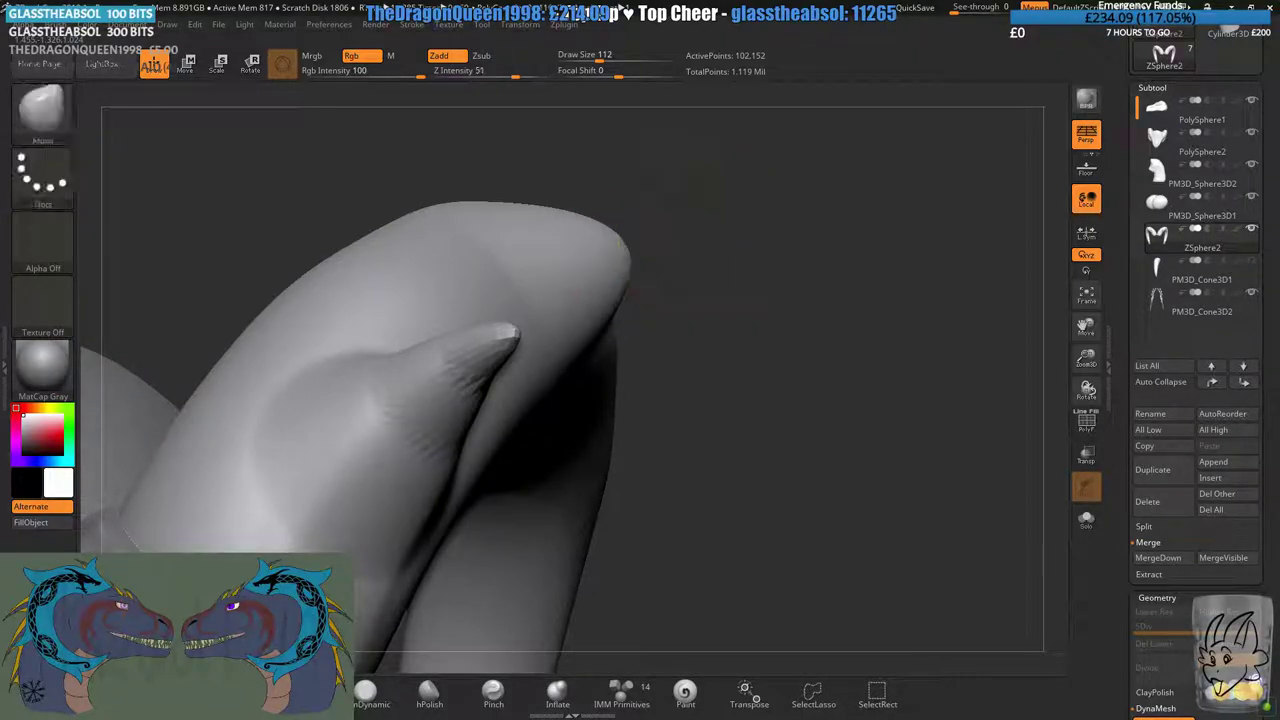
pyautogui.moveTo(738, 235)
pyautogui.mouseDown()
pyautogui.moveTo(628, 250)
pyautogui.moveTo(650, 246)
pyautogui.mouseUp()
pyautogui.hotkey('ctrl', 'z')
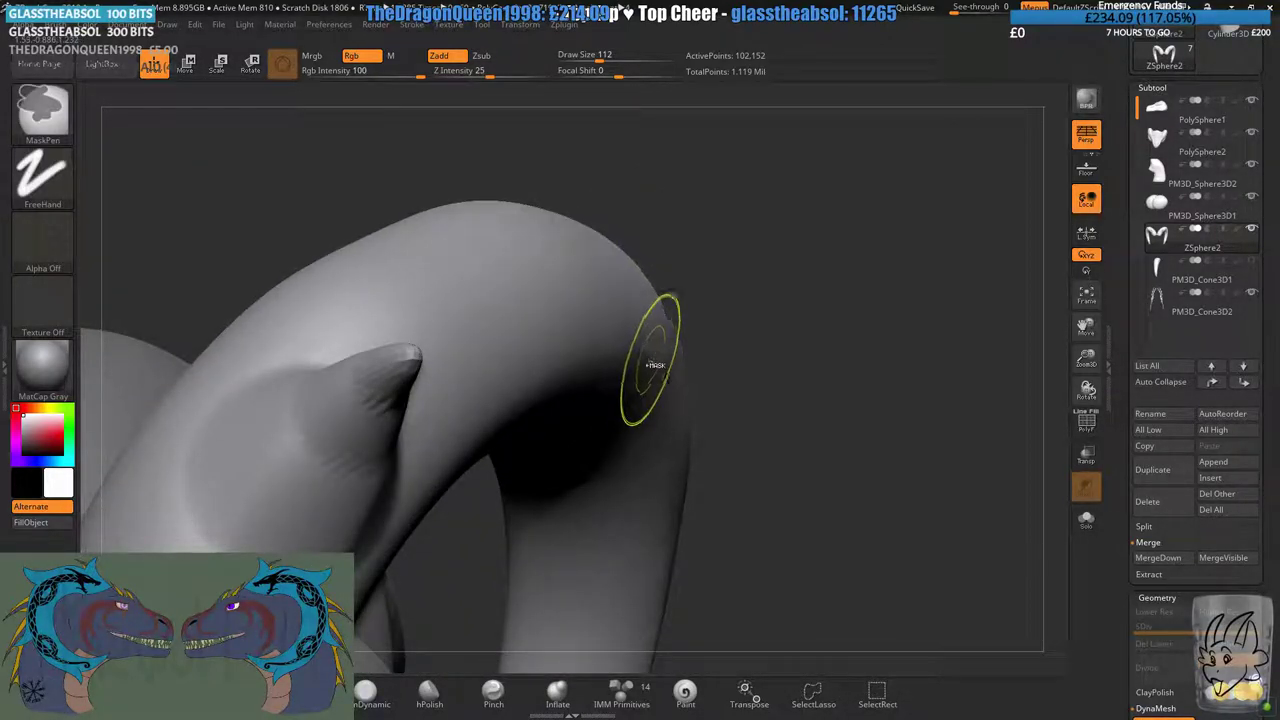
# - Try to draw out a small pointed spike on each horn's curve behind the first one, and undo its last pulls
pyautogui.moveTo(700, 330)
pyautogui.mouseDown()
pyautogui.moveTo(654, 267)
pyautogui.moveTo(668, 255)
pyautogui.moveTo(599, 308)
pyautogui.moveTo(618, 296)
pyautogui.mouseUp()
pyautogui.moveTo(700, 262); pyautogui.dragTo(658, 252)
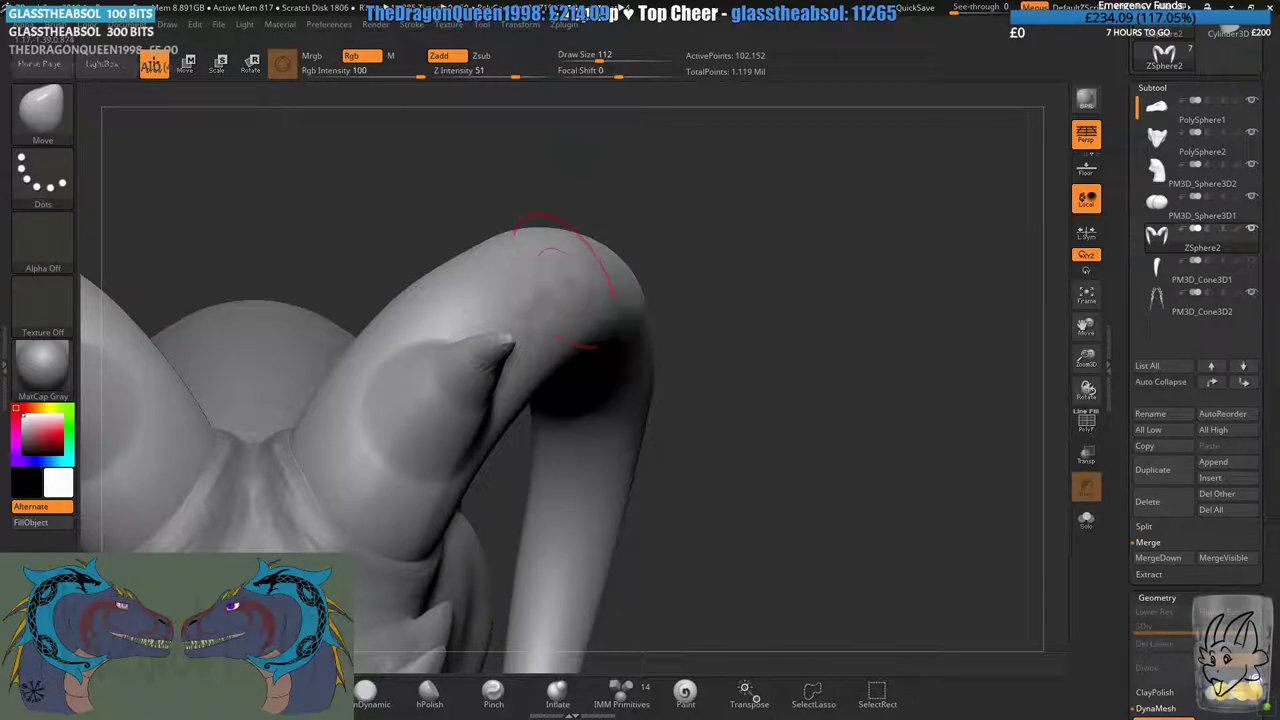
pyautogui.moveTo(568, 285); pyautogui.dragTo(604, 258)
pyautogui.keyDown('ctrl'); pyautogui.moveTo(637, 243); pyautogui.dragTo(660, 290, button='right'); pyautogui.keyUp('ctrl')
pyautogui.moveTo(690, 290); pyautogui.dragTo(635, 262)
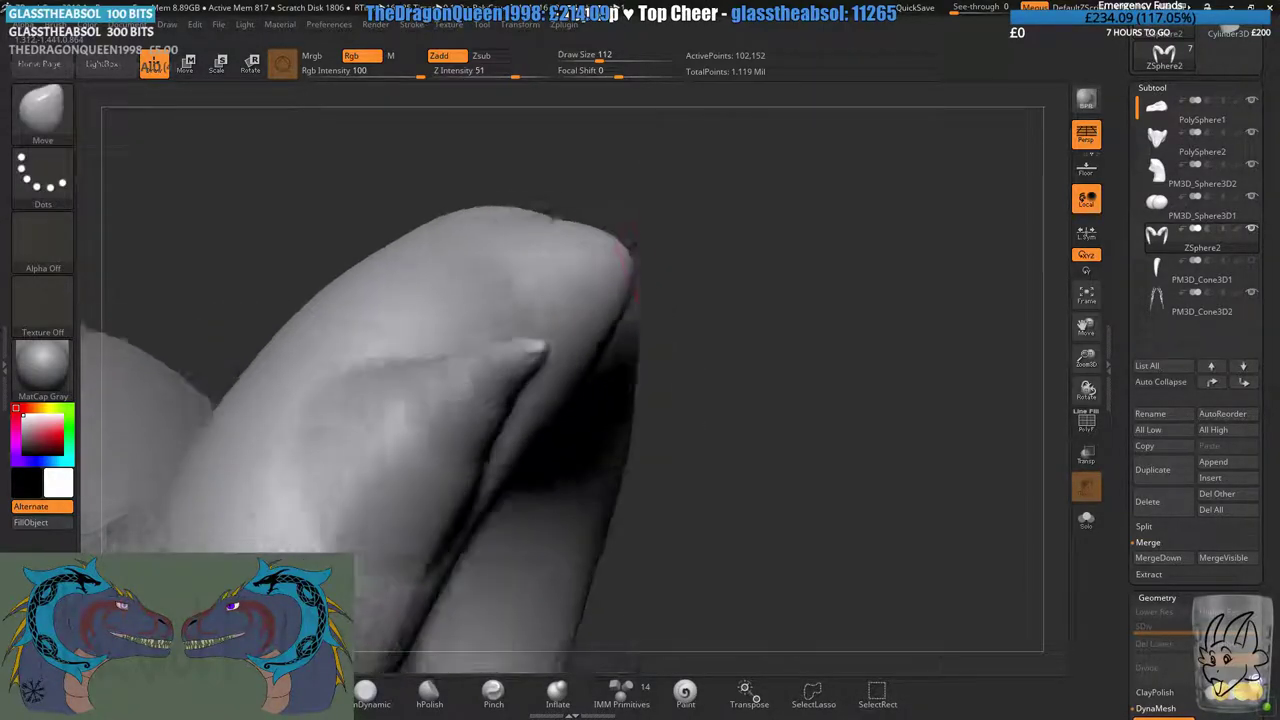
pyautogui.moveTo(632, 262)
pyautogui.keyDown('ctrl'); pyautogui.mouseDown(button='right')
pyautogui.moveTo(638, 276)
pyautogui.moveTo(630, 262)
pyautogui.mouseUp(button='right'); pyautogui.keyUp('ctrl')
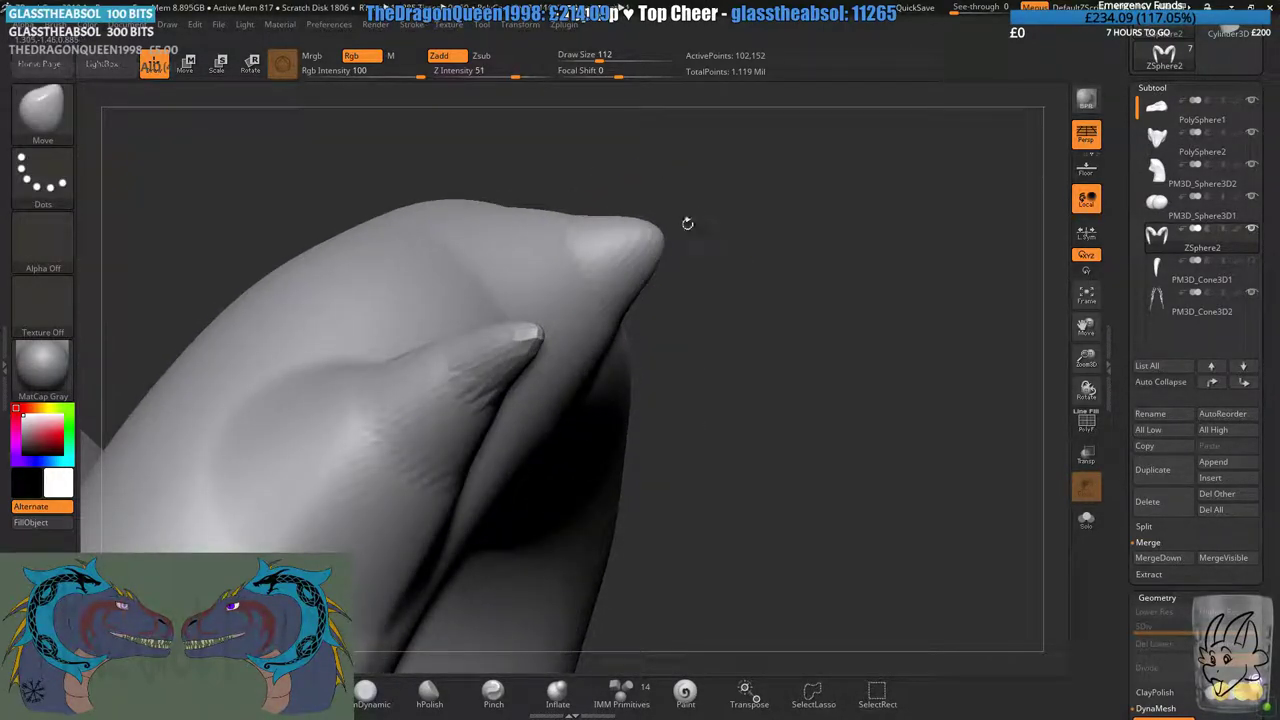
pyautogui.moveTo(686, 223)
pyautogui.mouseDown()
pyautogui.moveTo(651, 266)
pyautogui.moveTo(668, 228)
pyautogui.mouseUp()
pyautogui.moveTo(668, 228); pyautogui.dragTo(660, 231, button='right')
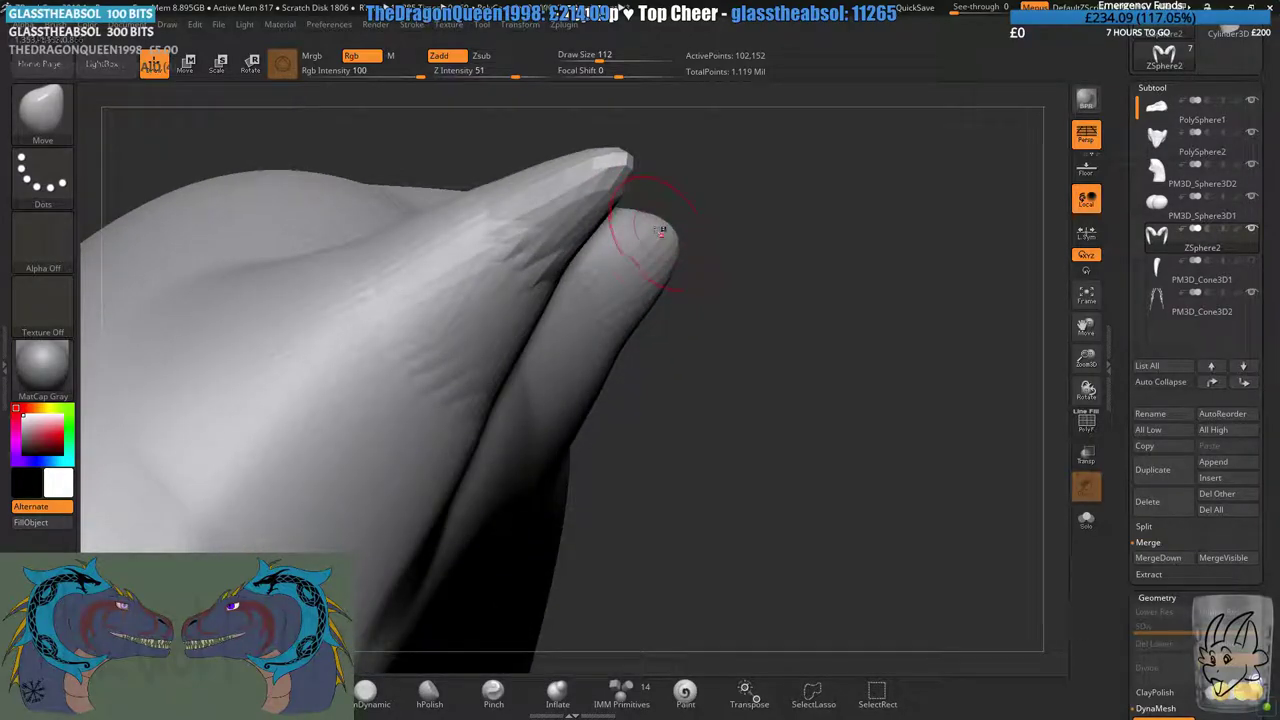
pyautogui.moveTo(766, 190)
pyautogui.keyDown('ctrl'); pyautogui.mouseDown(button='right')
pyautogui.moveTo(703, 295)
pyautogui.moveTo(668, 305)
pyautogui.mouseUp(button='right'); pyautogui.keyUp('ctrl')
pyautogui.moveTo(638, 380); pyautogui.dragTo(684, 245)
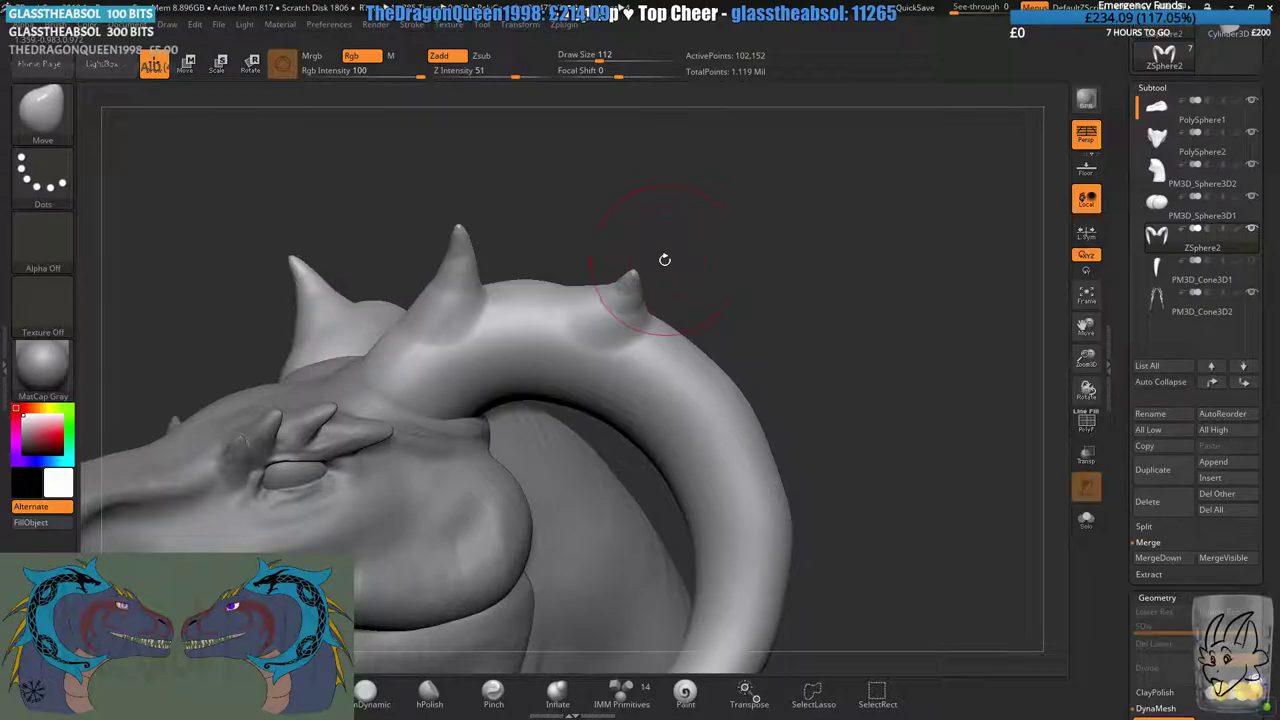
pyautogui.hotkey('ctrl', 'z')
pyautogui.hotkey('ctrl', 'z')
# - Try a broader-based second spike on the horns' upper curve with the Move brush at draw size 158
pyautogui.moveTo(686, 263)
pyautogui.mouseDown(button='right')
pyautogui.moveTo(634, 348)
pyautogui.moveTo(680, 410)
pyautogui.moveTo(652, 278)
pyautogui.mouseUp(button='right')
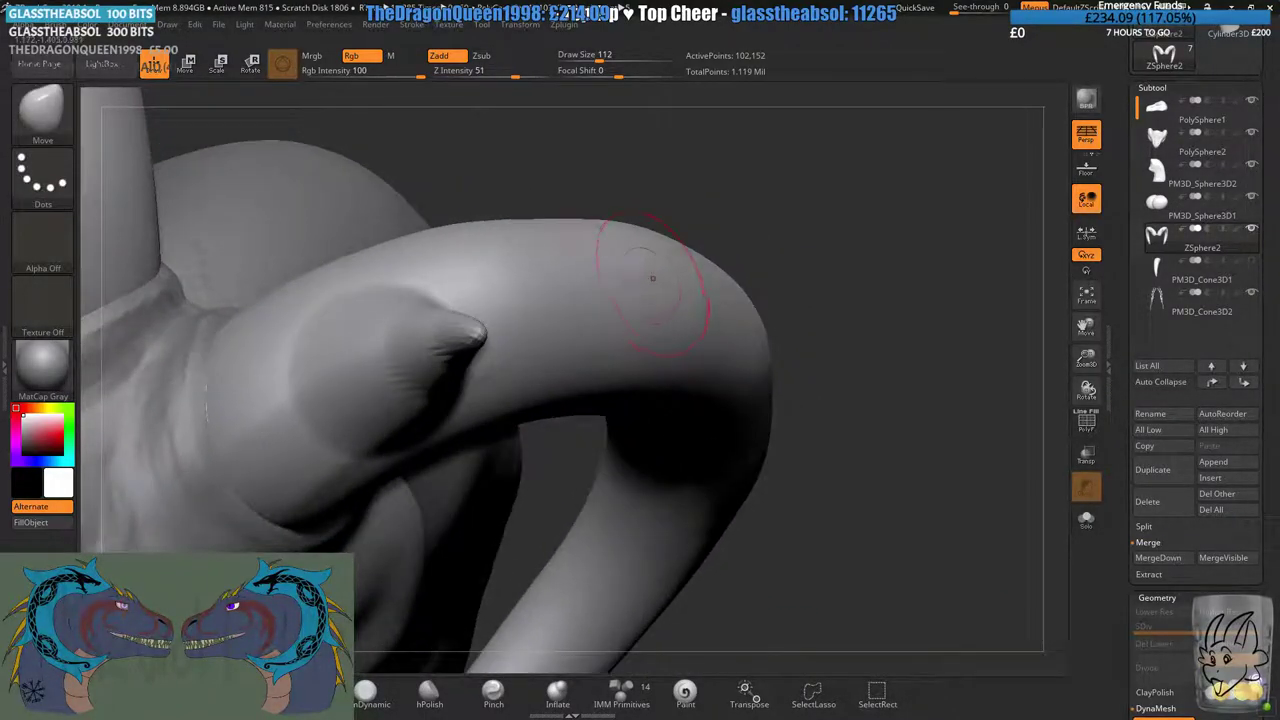
pyautogui.click(606, 55)
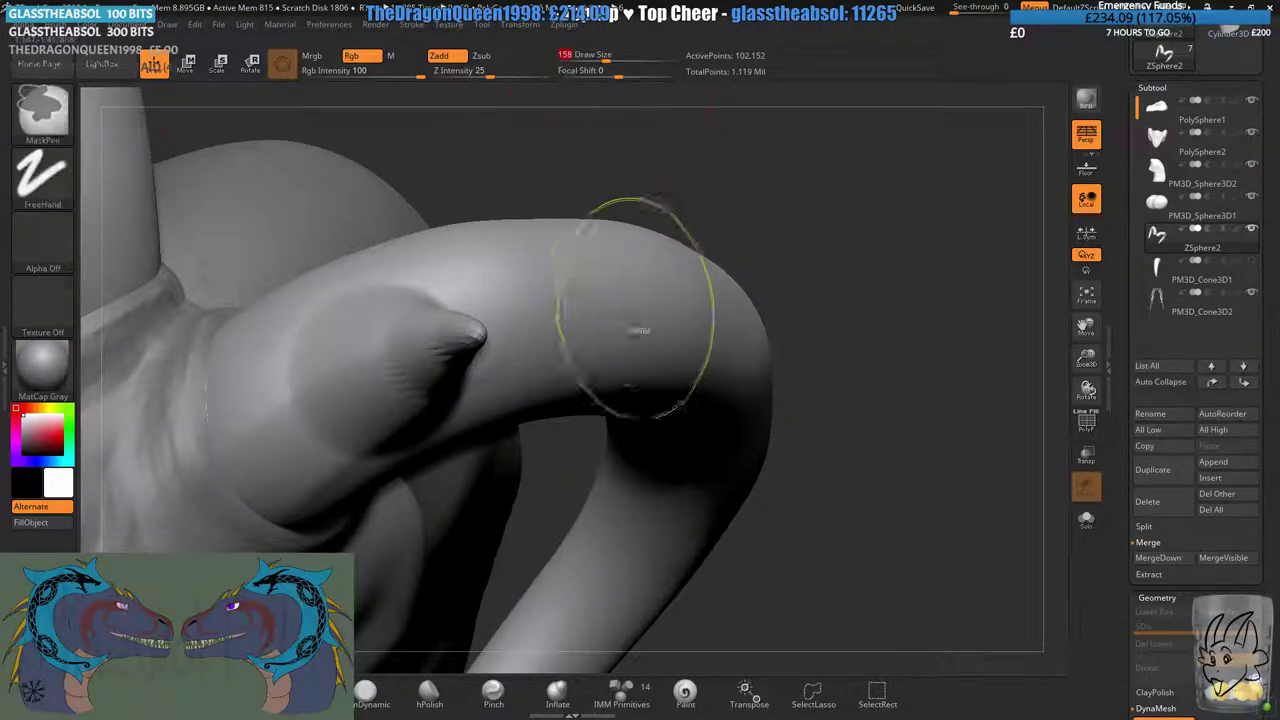
pyautogui.moveTo(637, 329)
pyautogui.keyDown('ctrl'); pyautogui.mouseDown(button='right')
pyautogui.moveTo(625, 345)
pyautogui.moveTo(572, 266)
pyautogui.mouseUp(button='right'); pyautogui.keyUp('ctrl')
pyautogui.moveTo(626, 297); pyautogui.dragTo(543, 388, button='right')
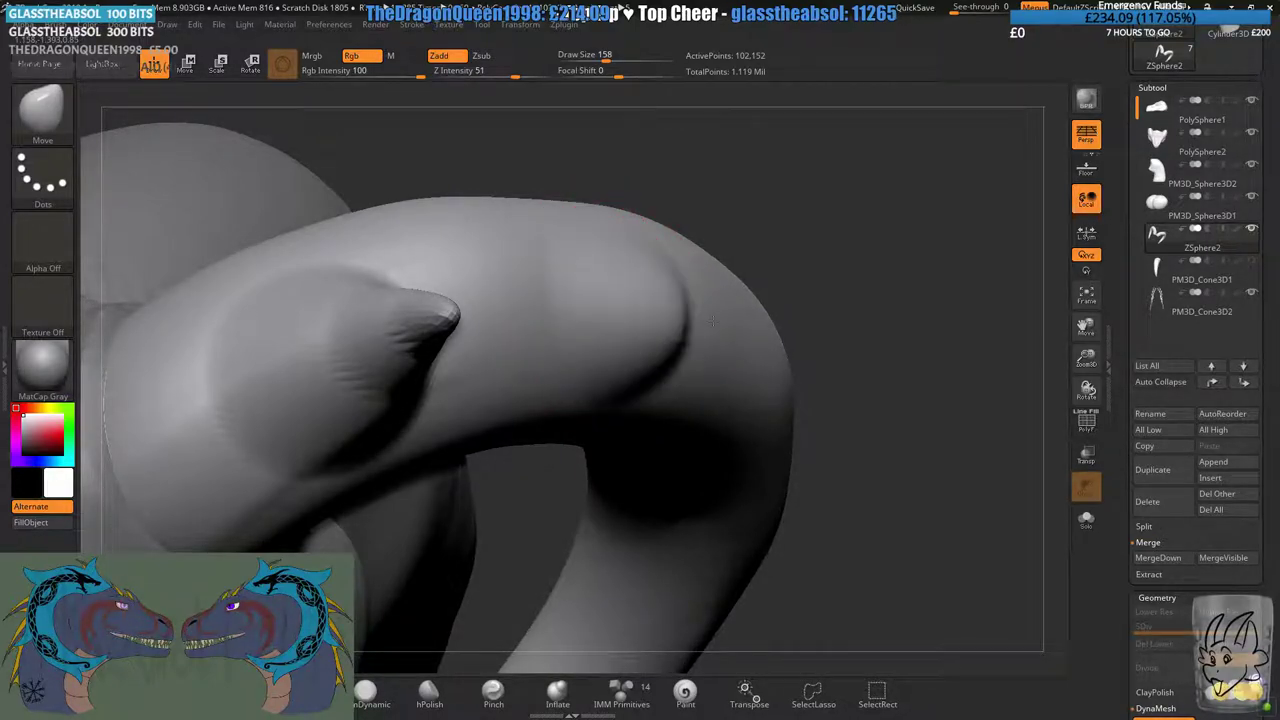
pyautogui.moveTo(712, 320); pyautogui.dragTo(687, 297)
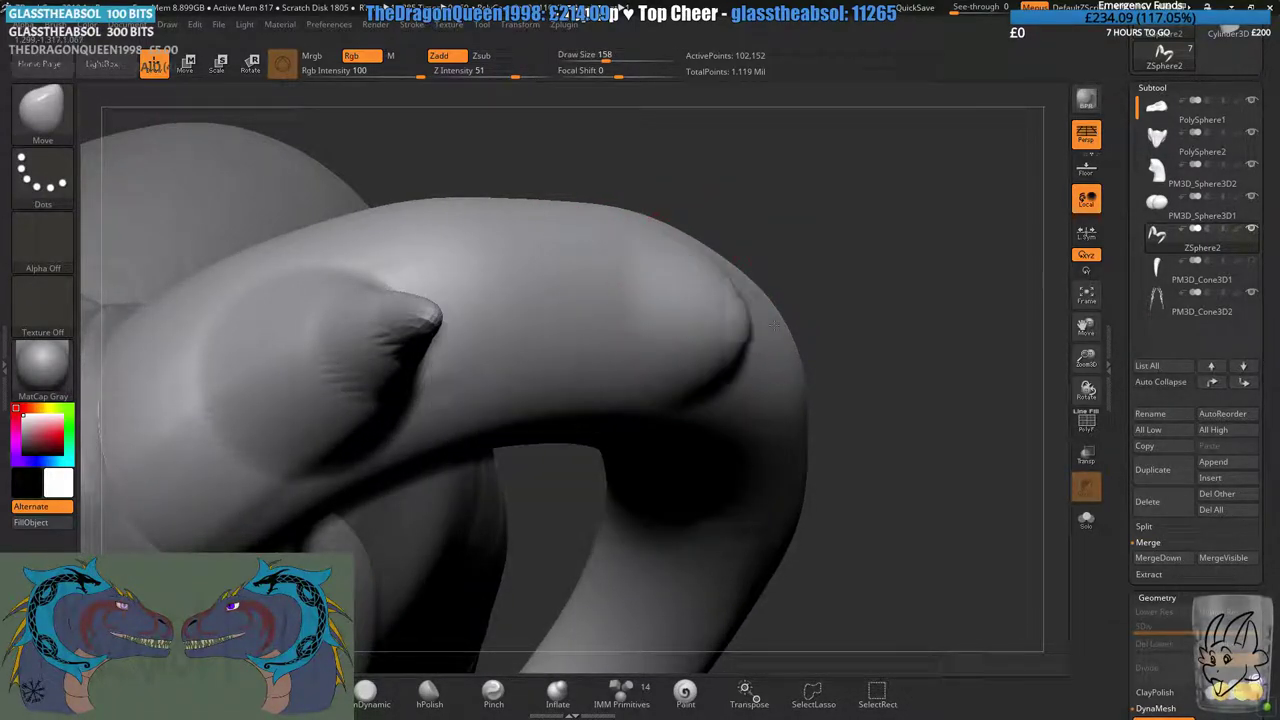
pyautogui.moveTo(783, 322)
pyautogui.mouseDown()
pyautogui.moveTo(763, 246)
pyautogui.moveTo(797, 330)
pyautogui.moveTo(809, 283)
pyautogui.moveTo(732, 270)
pyautogui.mouseUp()
pyautogui.moveTo(732, 268)
pyautogui.keyDown('ctrl'); pyautogui.mouseDown(button='right')
pyautogui.moveTo(738, 317)
pyautogui.moveTo(709, 286)
pyautogui.moveTo(718, 299)
pyautogui.mouseUp(button='right'); pyautogui.keyUp('ctrl')
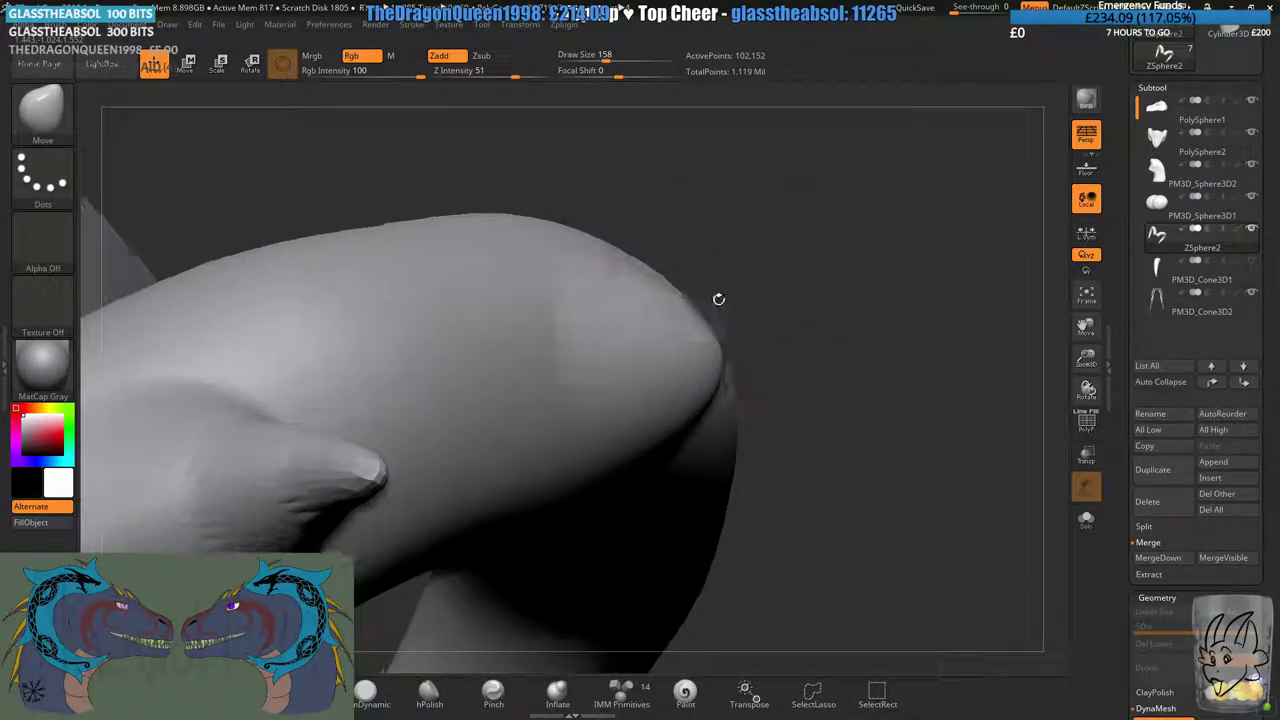
pyautogui.moveTo(695, 358); pyautogui.dragTo(710, 350, button='right')
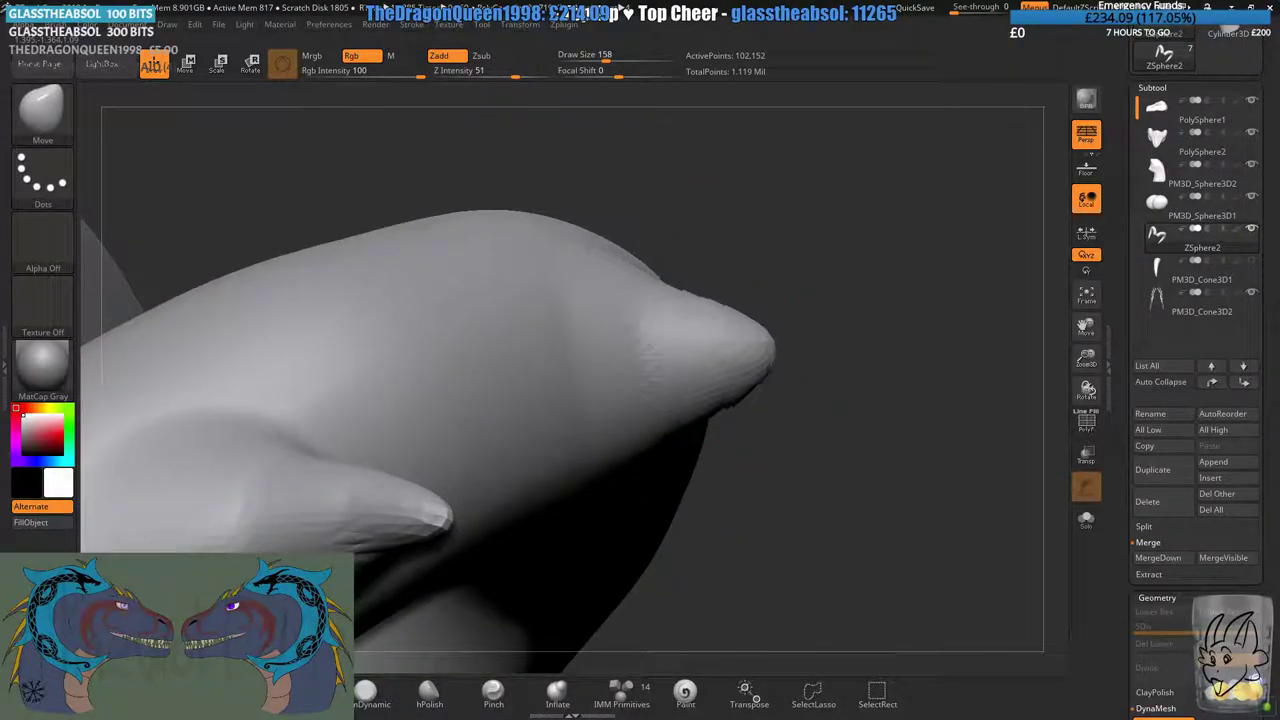
pyautogui.moveTo(823, 348)
pyautogui.mouseDown(button='right')
pyautogui.moveTo(694, 300)
pyautogui.moveTo(650, 303)
pyautogui.moveTo(684, 318)
pyautogui.mouseUp(button='right')
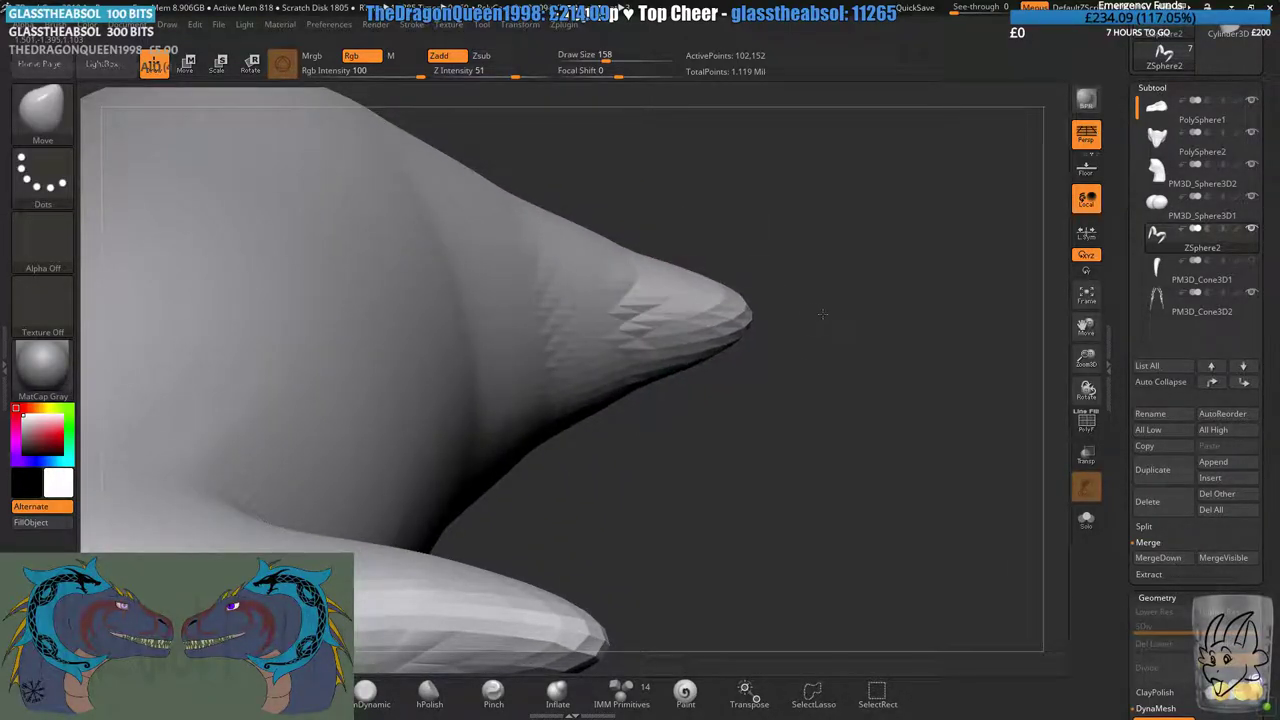
pyautogui.moveTo(755, 466)
pyautogui.keyDown('ctrl'); pyautogui.mouseDown(button='right')
pyautogui.moveTo(780, 382)
pyautogui.moveTo(670, 434)
pyautogui.moveTo(571, 294)
pyautogui.moveTo(605, 425)
pyautogui.moveTo(657, 426)
pyautogui.mouseUp(button='right'); pyautogui.keyUp('ctrl')
pyautogui.press('ctrl')
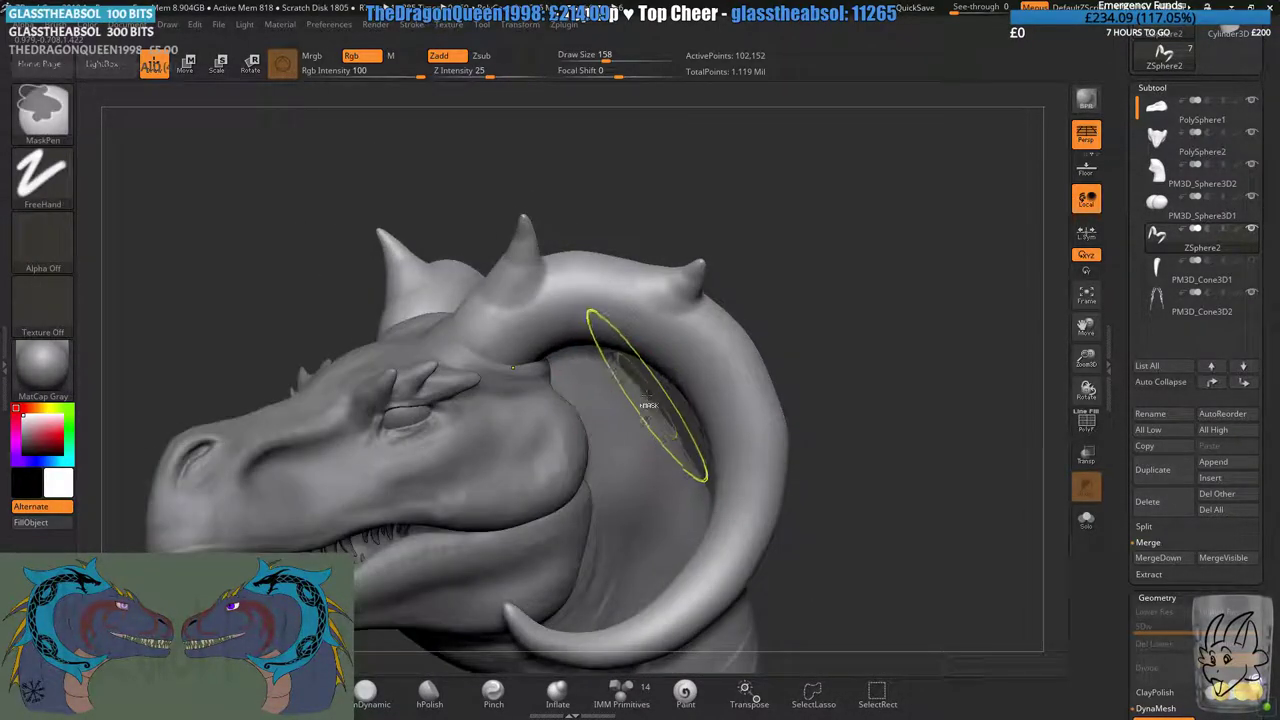
pyautogui.moveTo(737, 214)
pyautogui.keyDown('ctrl'); pyautogui.mouseDown(button='right')
pyautogui.moveTo(680, 234)
pyautogui.moveTo(711, 257)
pyautogui.moveTo(700, 257)
pyautogui.mouseUp(button='right'); pyautogui.keyUp('ctrl')
# - Pull a second pointed spike outward from the upper rear curve of each ZSphere2 horn with the Move brush at draw size 158
pyautogui.moveTo(671, 313)
pyautogui.keyDown('ctrl'); pyautogui.mouseDown(button='right')
pyautogui.moveTo(640, 277)
pyautogui.moveTo(654, 292)
pyautogui.mouseUp(button='right'); pyautogui.keyUp('ctrl')
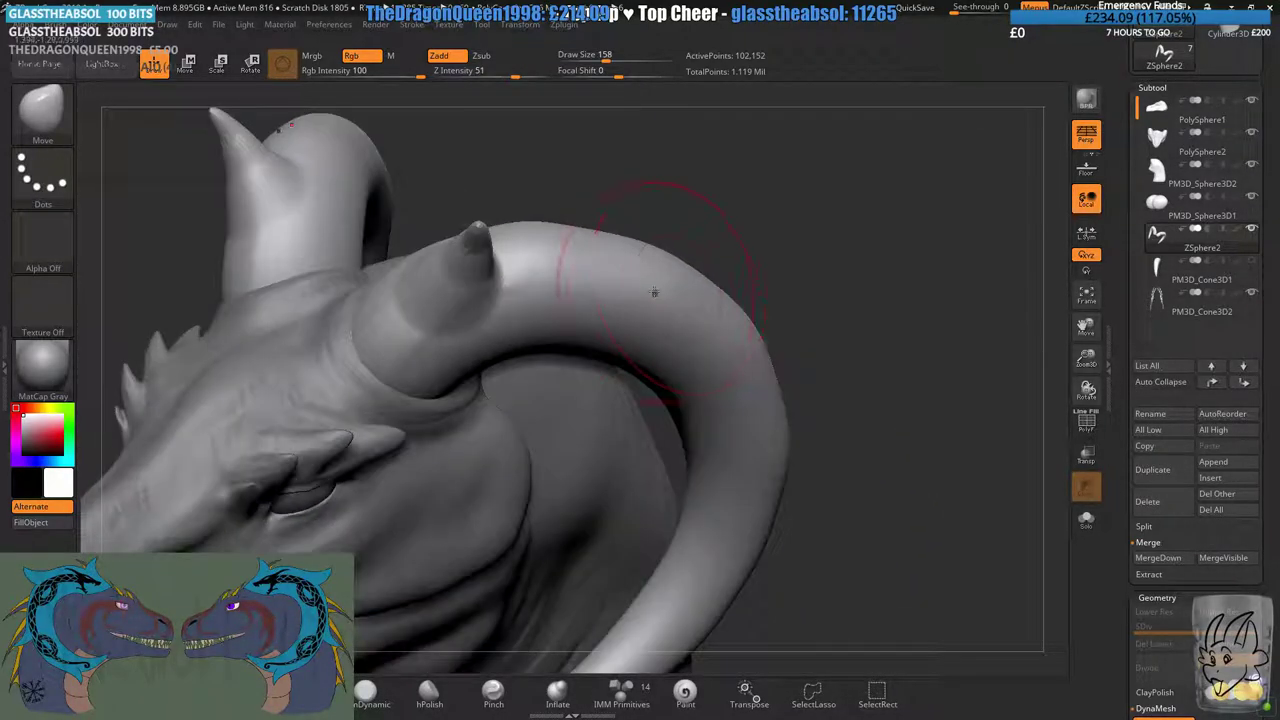
pyautogui.moveTo(769, 284)
pyautogui.mouseDown(button='right')
pyautogui.moveTo(750, 243)
pyautogui.moveTo(748, 291)
pyautogui.moveTo(752, 262)
pyautogui.moveTo(755, 278)
pyautogui.mouseUp(button='right')
pyautogui.moveTo(824, 275); pyautogui.dragTo(846, 279)
pyautogui.keyDown('alt'); pyautogui.moveTo(846, 279); pyautogui.dragTo(722, 277, button='right'); pyautogui.keyUp('alt')
pyautogui.moveTo(722, 277)
pyautogui.keyDown('ctrl'); pyautogui.mouseDown(button='right')
pyautogui.moveTo(690, 262)
pyautogui.moveTo(641, 295)
pyautogui.moveTo(657, 282)
pyautogui.moveTo(600, 284)
pyautogui.moveTo(609, 294)
pyautogui.mouseUp(button='right'); pyautogui.keyUp('ctrl')
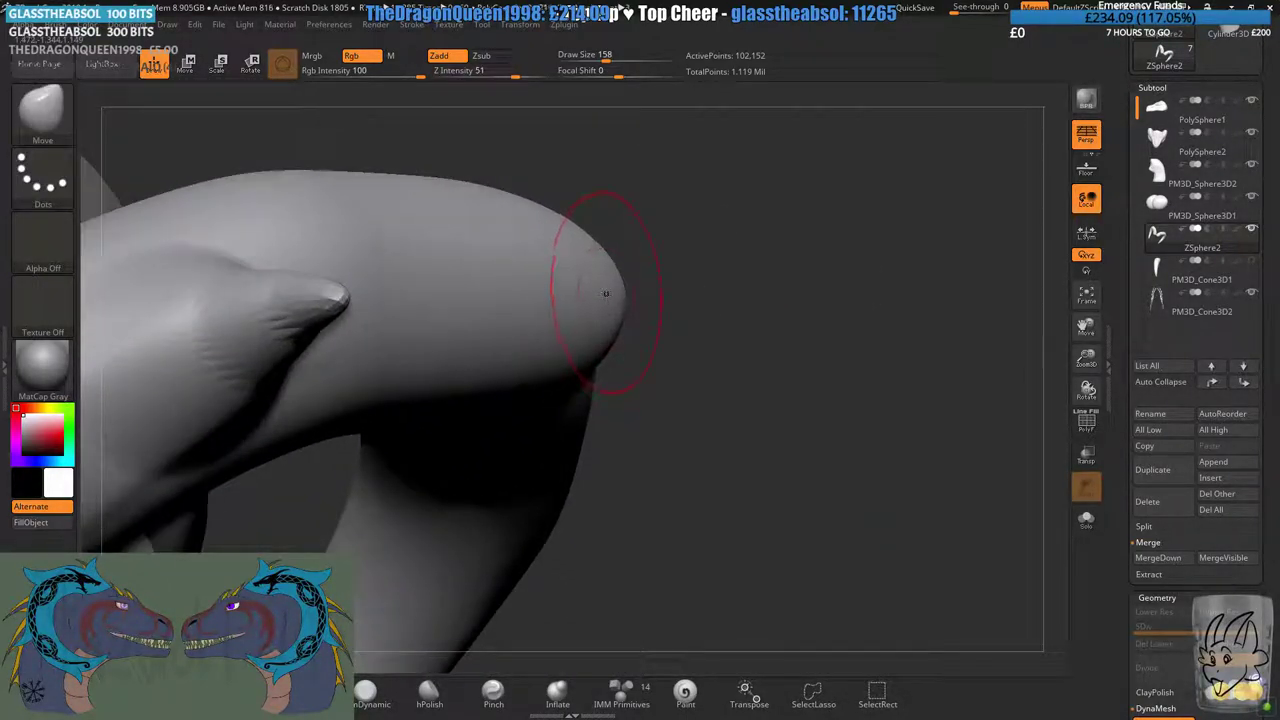
pyautogui.moveTo(690, 318)
pyautogui.keyDown('ctrl'); pyautogui.mouseDown(button='right')
pyautogui.moveTo(706, 322)
pyautogui.moveTo(674, 299)
pyautogui.mouseUp(button='right'); pyautogui.keyUp('ctrl')
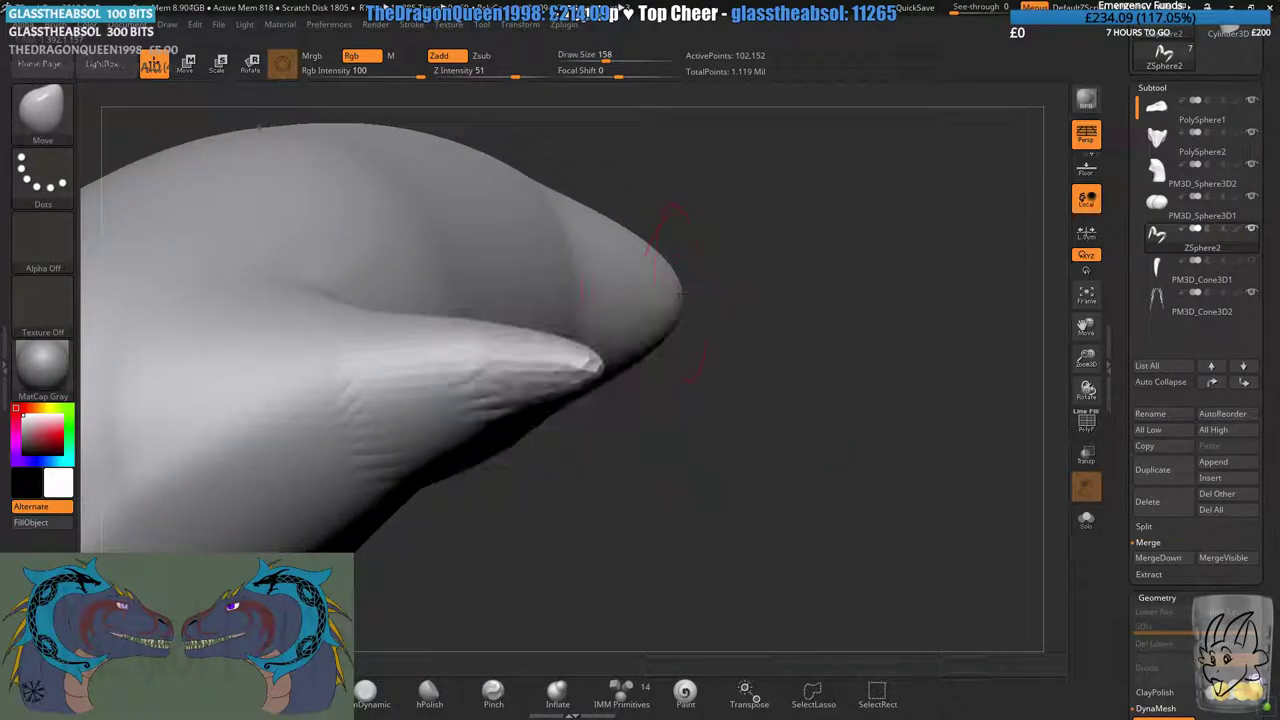
pyautogui.moveTo(680, 292); pyautogui.dragTo(704, 284)
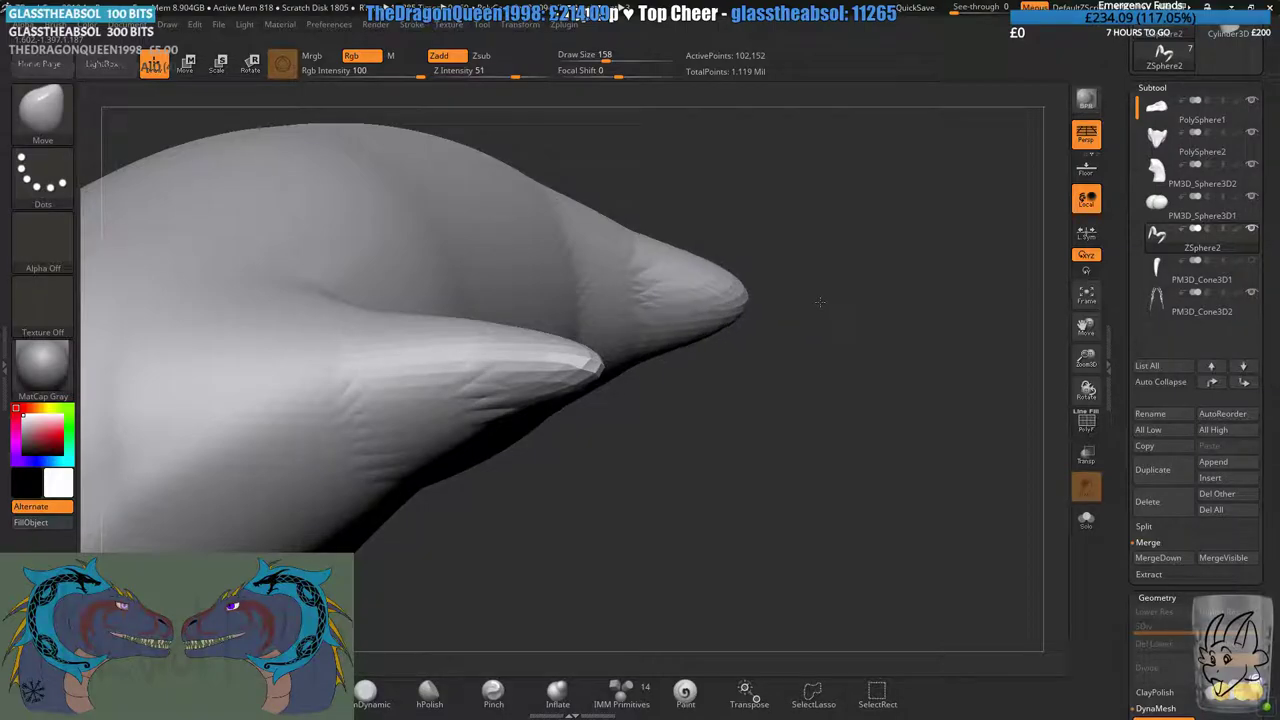
pyautogui.moveTo(776, 297)
pyautogui.mouseDown(button='right')
pyautogui.moveTo(701, 373)
pyautogui.moveTo(740, 391)
pyautogui.moveTo(700, 480)
pyautogui.mouseUp(button='right')
# - Remesh the horns with DynaMesh and smooth the surface around the first and second spikes
pyautogui.keyDown('shift'); pyautogui.moveTo(676, 258); pyautogui.dragTo(792, 386); pyautogui.keyUp('shift')
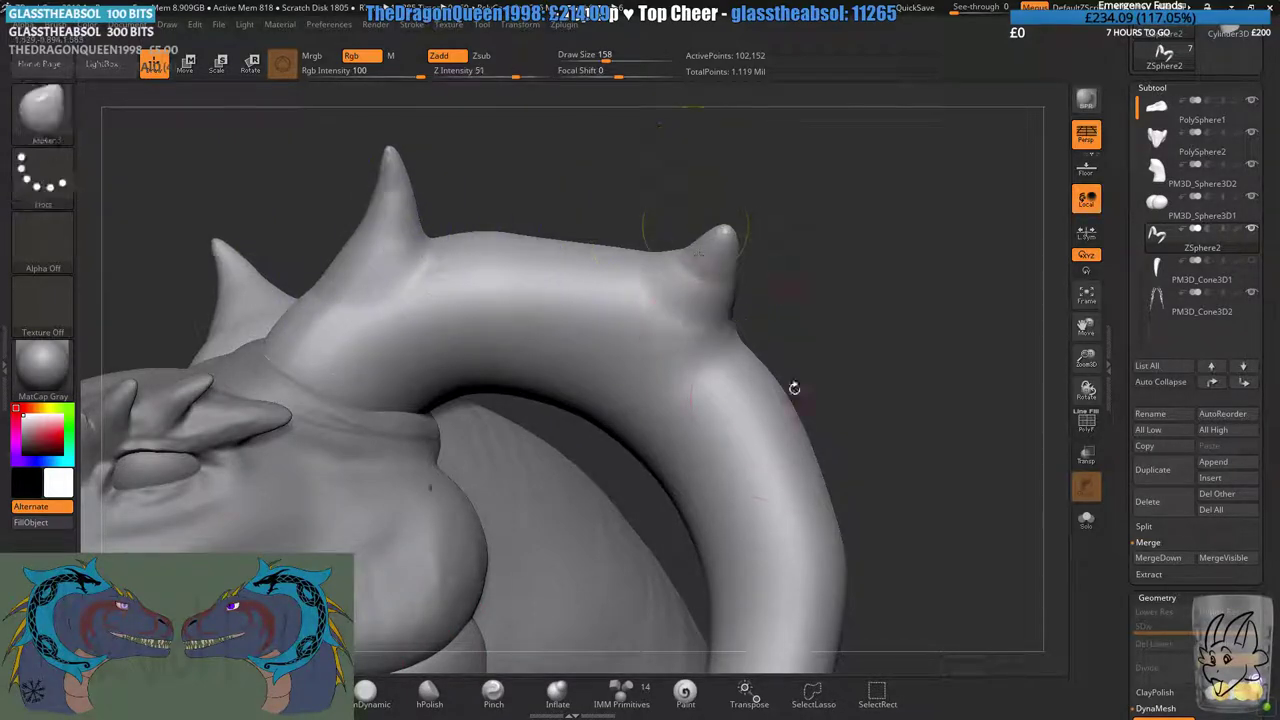
pyautogui.keyDown('shift'); pyautogui.moveTo(716, 292); pyautogui.dragTo(682, 256); pyautogui.keyUp('shift')
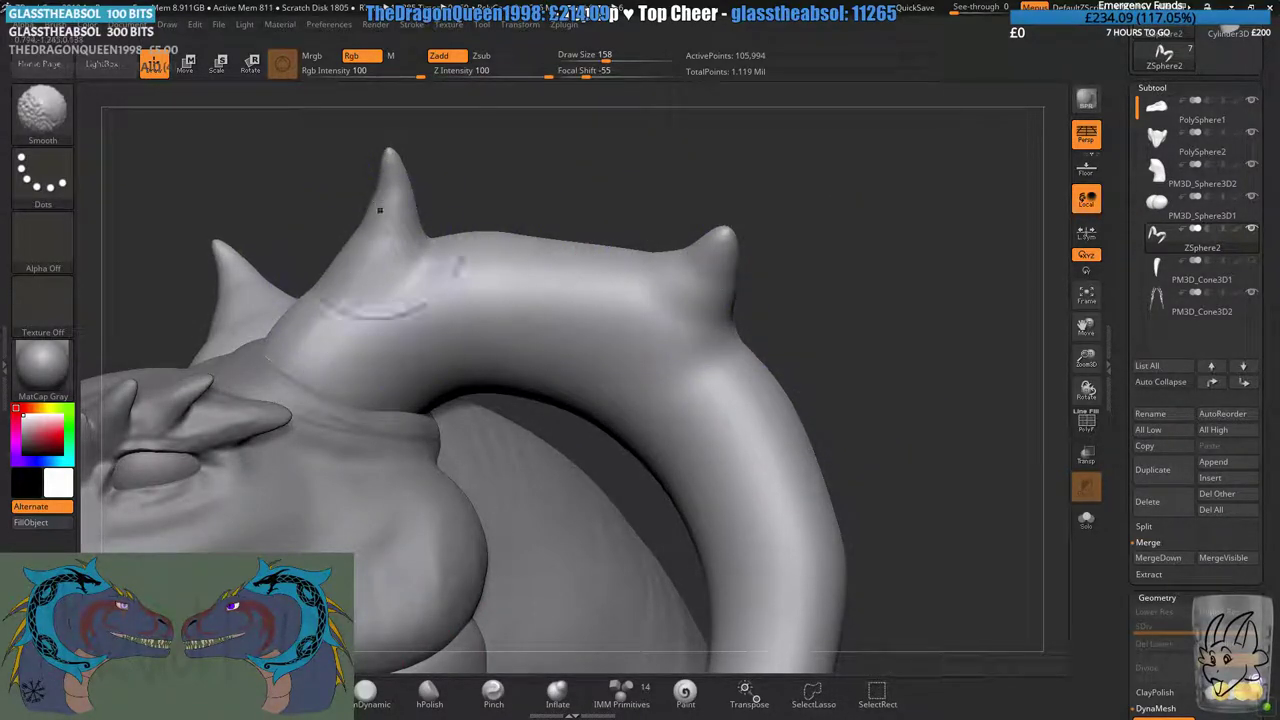
pyautogui.moveTo(390, 215); pyautogui.dragTo(520, 290, button='right')
pyautogui.keyDown('shift'); pyautogui.moveTo(323, 217); pyautogui.dragTo(350, 190); pyautogui.keyUp('shift')
pyautogui.moveTo(400, 230); pyautogui.dragTo(520, 290, button='right')
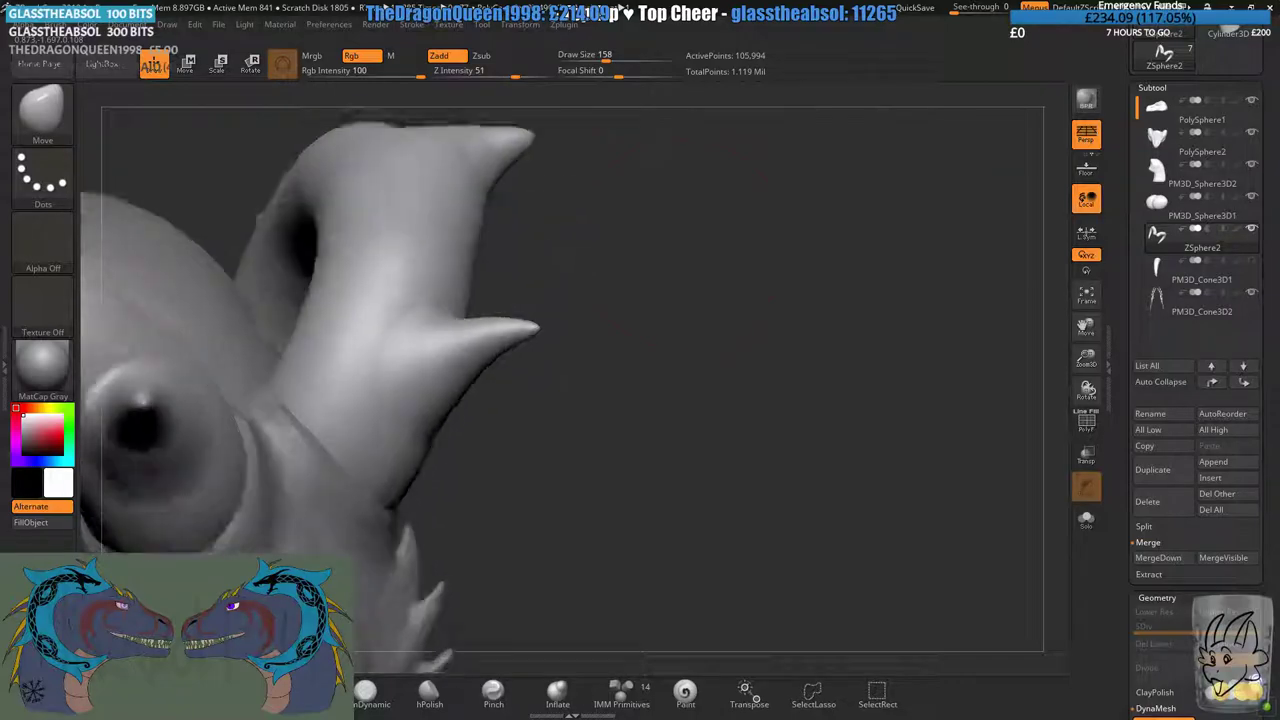
# - Draw the second spike's tip out to a sharper point with the Move brush at draw size 101, and remesh the horns
pyautogui.moveTo(512, 205); pyautogui.dragTo(493, 178, button='right')
pyautogui.moveTo(570, 262)
pyautogui.mouseDown(button='right')
pyautogui.moveTo(640, 332)
pyautogui.moveTo(595, 360)
pyautogui.moveTo(640, 305)
pyautogui.moveTo(634, 257)
pyautogui.moveTo(771, 260)
pyautogui.mouseUp(button='right')
pyautogui.moveTo(717, 385); pyautogui.dragTo(660, 303, button='right')
pyautogui.moveTo(678, 257); pyautogui.dragTo(692, 240)
pyautogui.hotkey('ctrl', 'z')
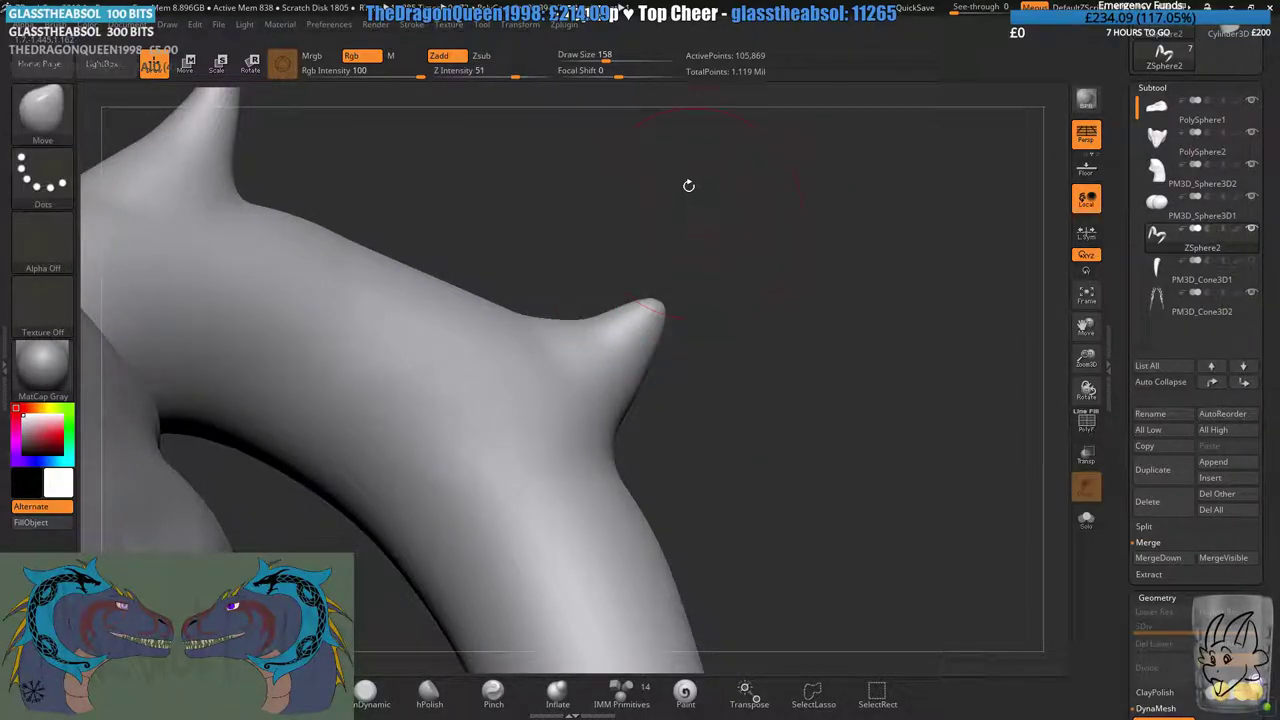
pyautogui.moveTo(689, 186); pyautogui.dragTo(714, 345, button='right')
pyautogui.moveTo(651, 257)
pyautogui.mouseDown(button='right')
pyautogui.moveTo(671, 280)
pyautogui.moveTo(630, 236)
pyautogui.mouseUp(button='right')
pyautogui.click(597, 58)
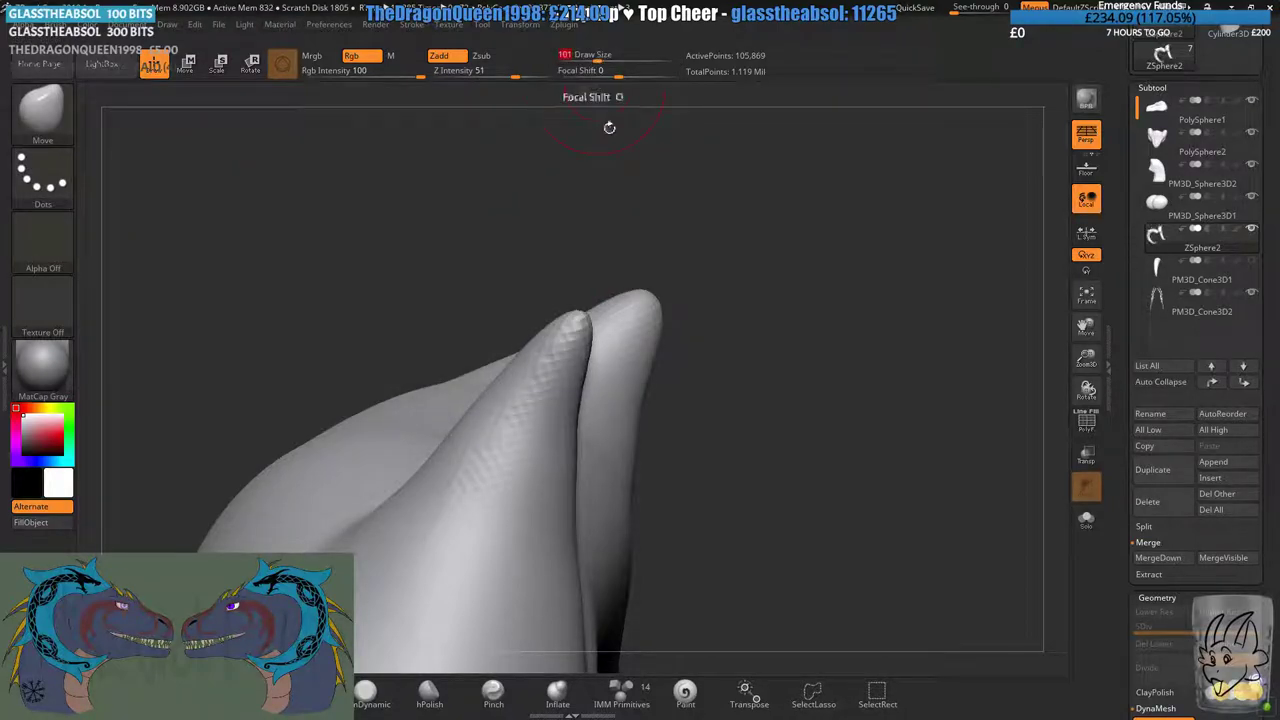
pyautogui.moveTo(660, 284)
pyautogui.mouseDown(button='right')
pyautogui.moveTo(709, 297)
pyautogui.moveTo(670, 294)
pyautogui.mouseUp(button='right')
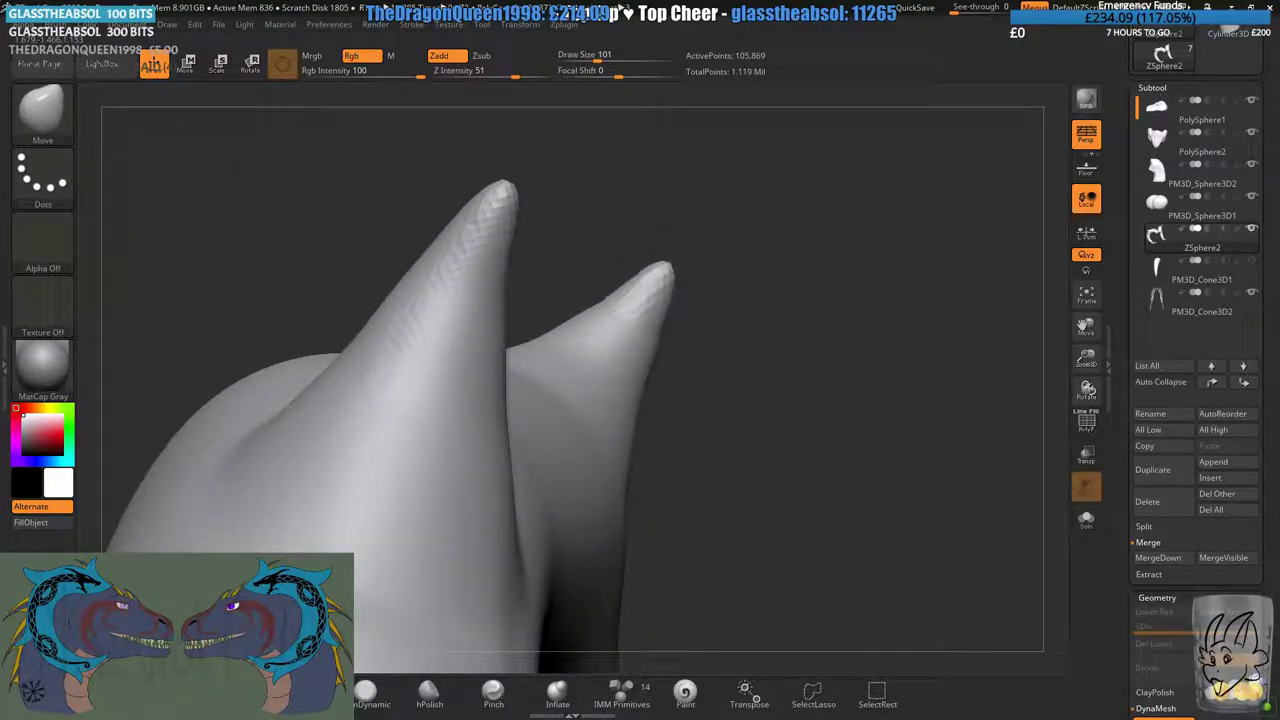
pyautogui.moveTo(710, 218); pyautogui.dragTo(783, 246, button='right')
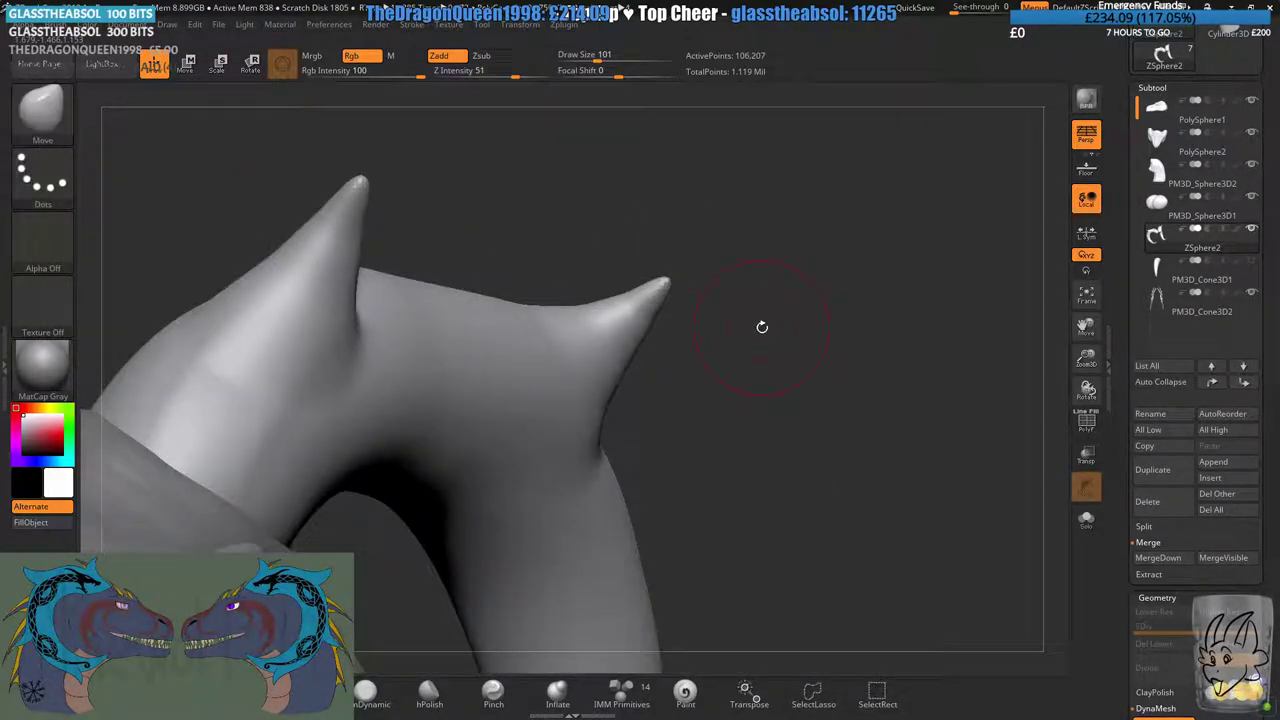
# - Reshape the horn contour between the first two spikes with the Move brush at draw size 202, and remesh the horns
pyautogui.click(607, 57)
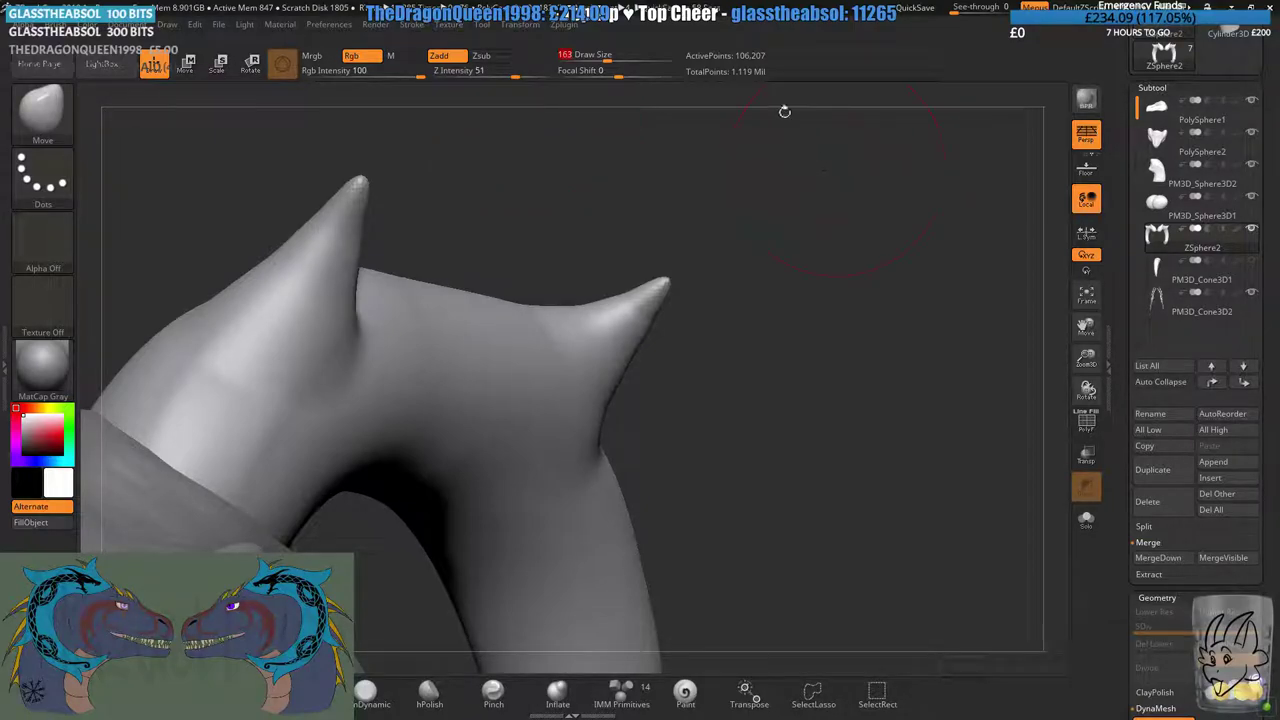
pyautogui.moveTo(663, 275)
pyautogui.mouseDown(button='right')
pyautogui.moveTo(622, 342)
pyautogui.moveTo(630, 268)
pyautogui.moveTo(600, 266)
pyautogui.mouseUp(button='right')
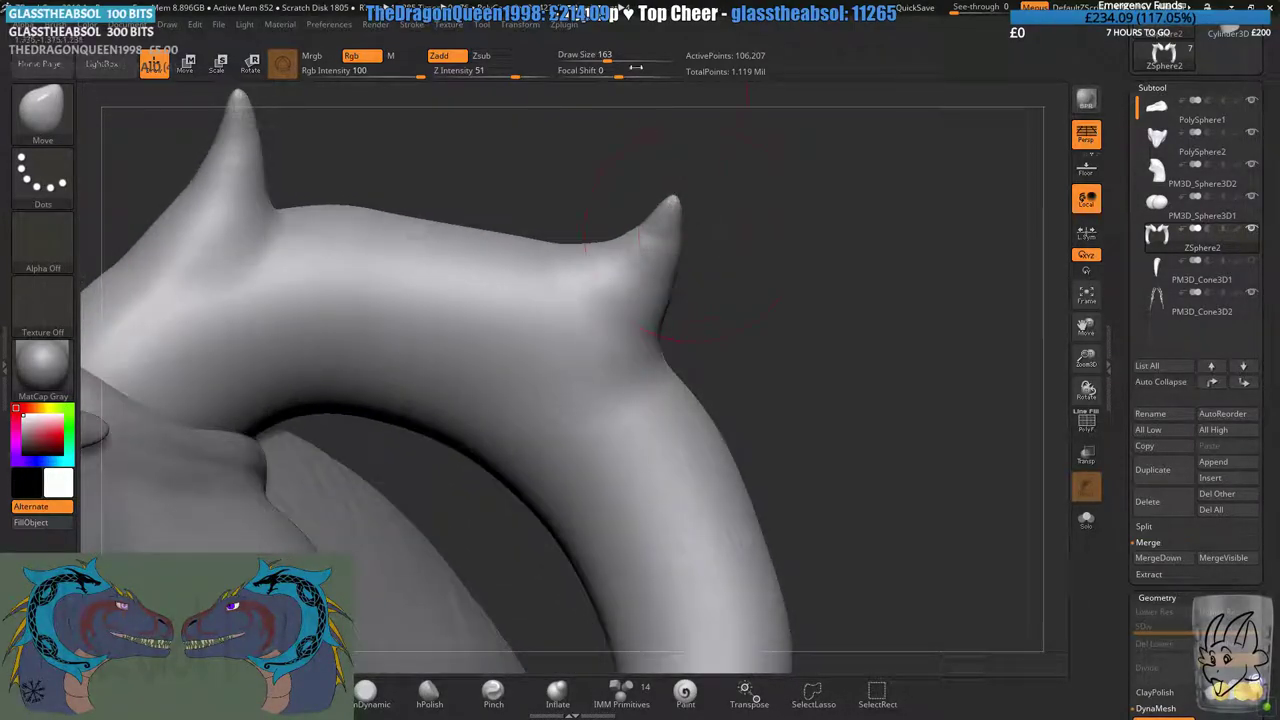
pyautogui.moveTo(612, 54); pyautogui.dragTo(617, 55)
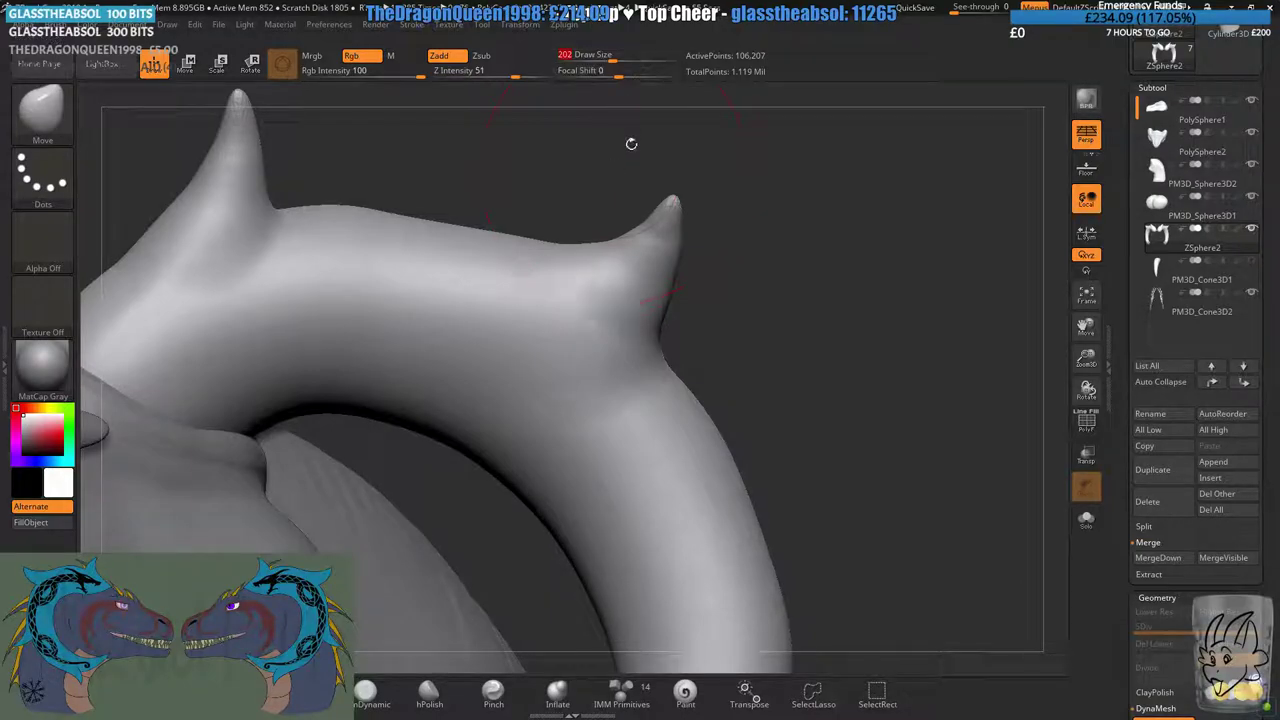
pyautogui.moveTo(630, 150); pyautogui.dragTo(647, 263, button='right')
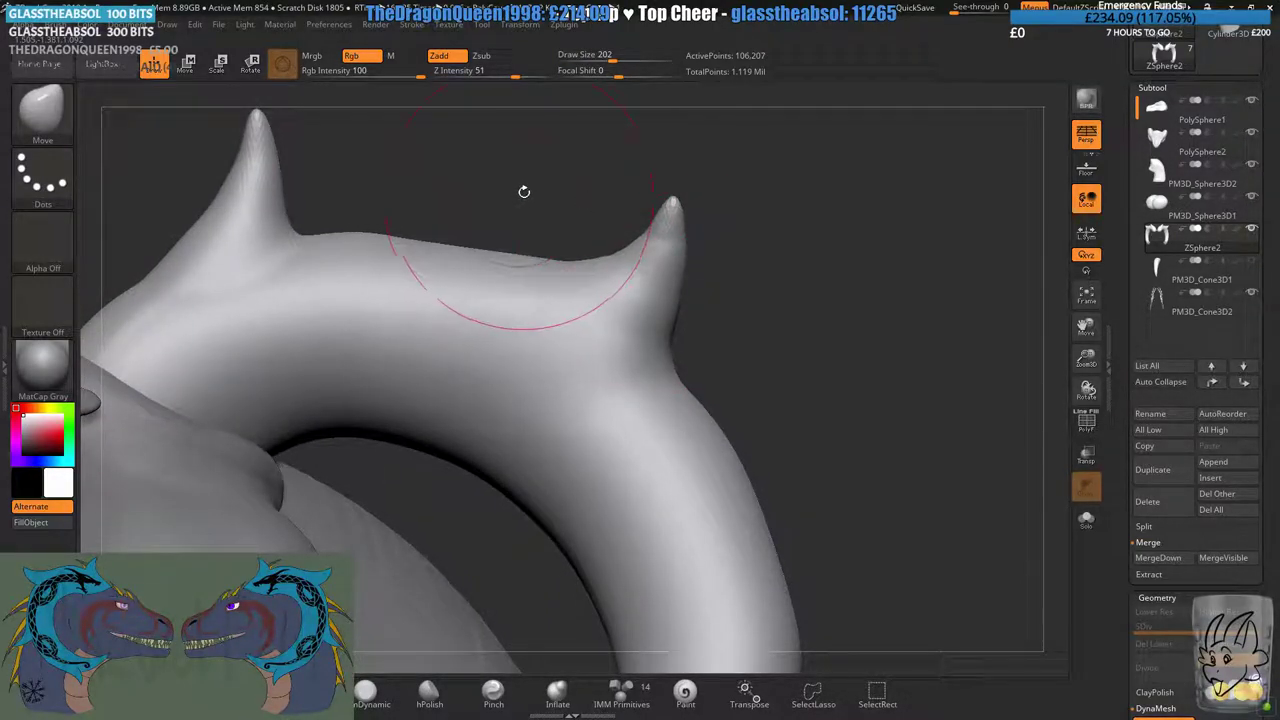
pyautogui.moveTo(523, 192)
pyautogui.keyDown('ctrl'); pyautogui.mouseDown(button='right')
pyautogui.moveTo(526, 243)
pyautogui.moveTo(503, 266)
pyautogui.mouseUp(button='right'); pyautogui.keyUp('ctrl')
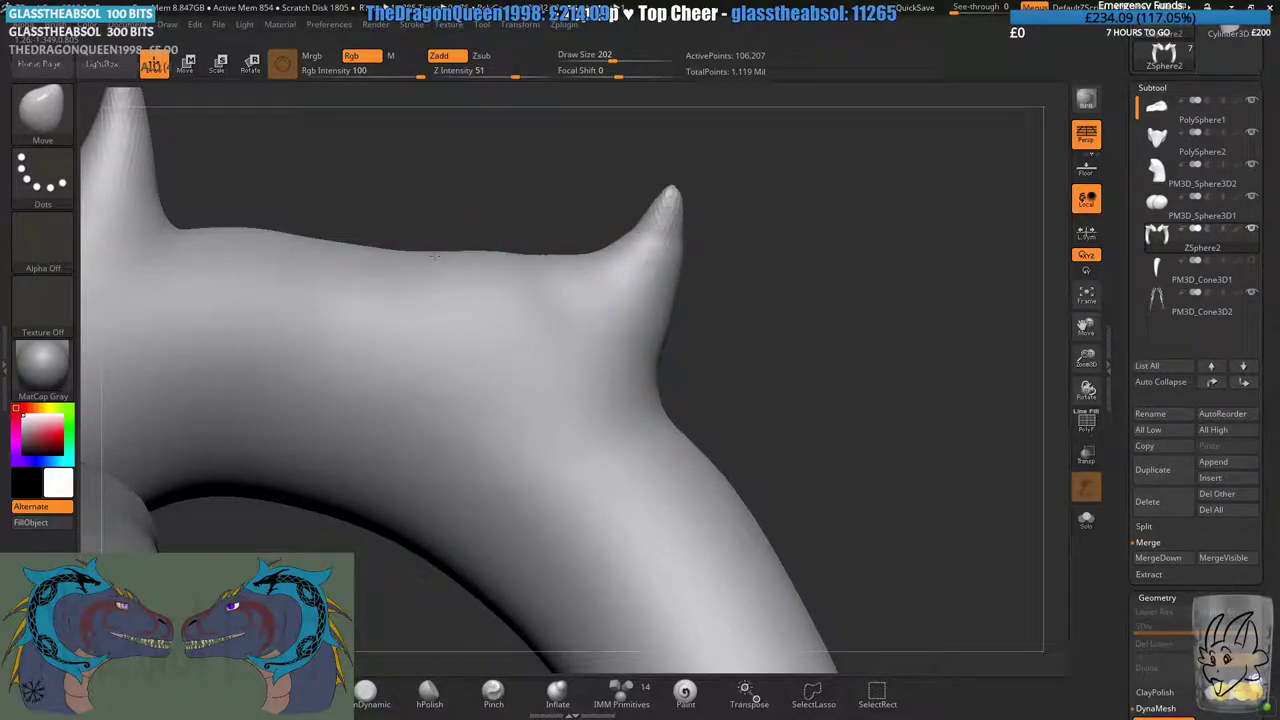
pyautogui.keyDown('ctrl'); pyautogui.moveTo(790, 190); pyautogui.dragTo(815, 228); pyautogui.keyUp('ctrl')
pyautogui.moveTo(735, 195)
pyautogui.mouseDown(button='right')
pyautogui.moveTo(677, 293)
pyautogui.moveTo(657, 237)
pyautogui.mouseUp(button='right')
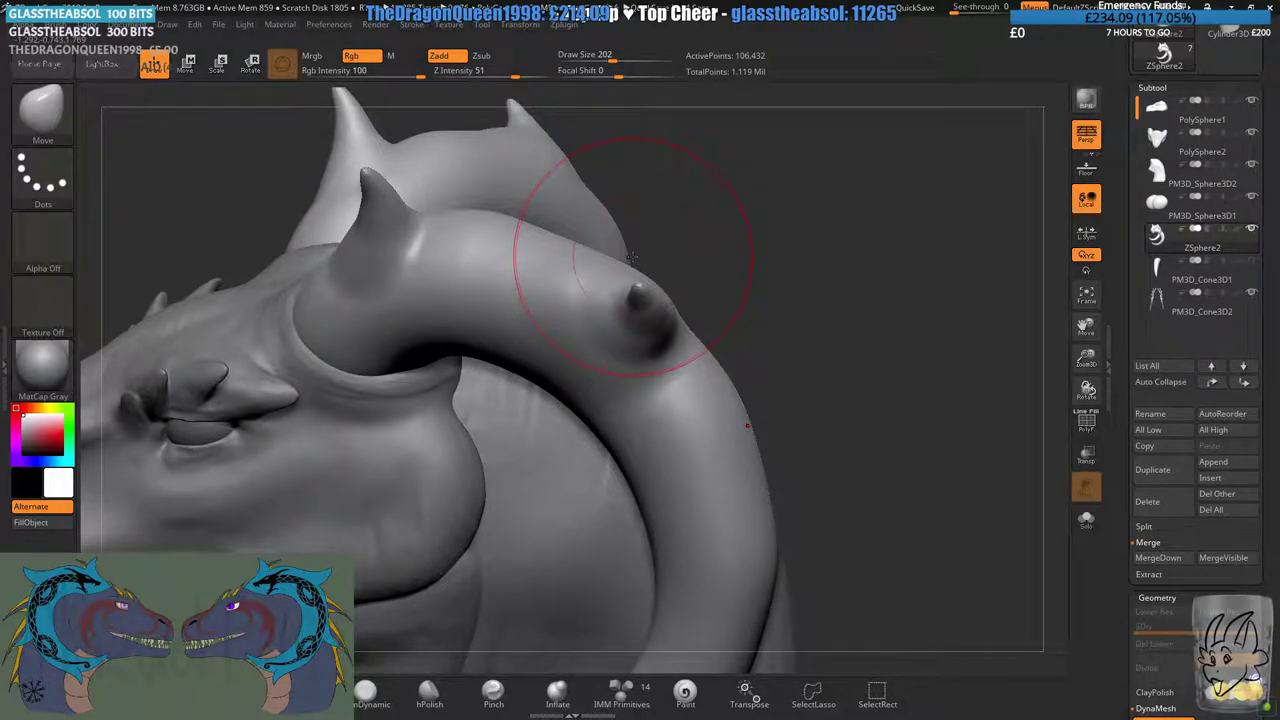
# - Pull a third, downward-angled spike from the back of each horn's curve with the Move brush at draw size 112, and remesh
pyautogui.moveTo(938, 340); pyautogui.dragTo(651, 320, button='right')
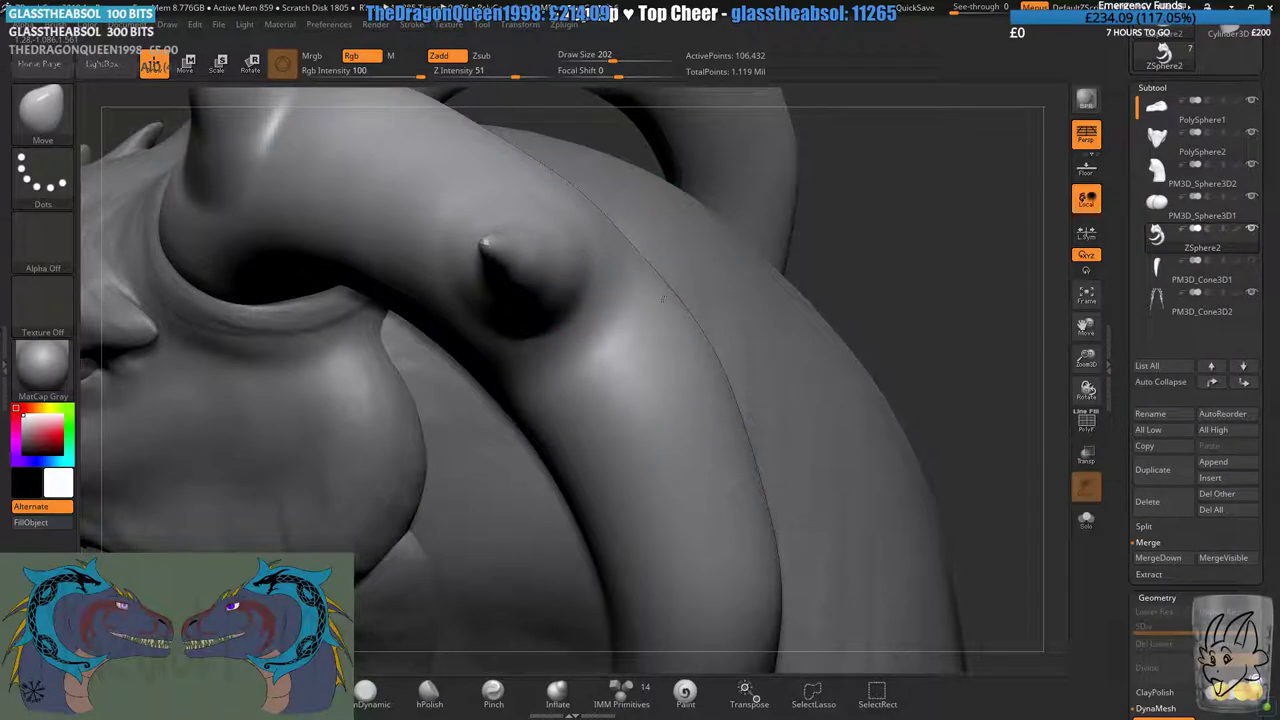
pyautogui.moveTo(649, 440)
pyautogui.keyDown('ctrl'); pyautogui.mouseDown(button='right')
pyautogui.moveTo(663, 429)
pyautogui.moveTo(627, 328)
pyautogui.moveTo(659, 329)
pyautogui.moveTo(638, 225)
pyautogui.moveTo(650, 222)
pyautogui.mouseUp(button='right'); pyautogui.keyUp('ctrl')
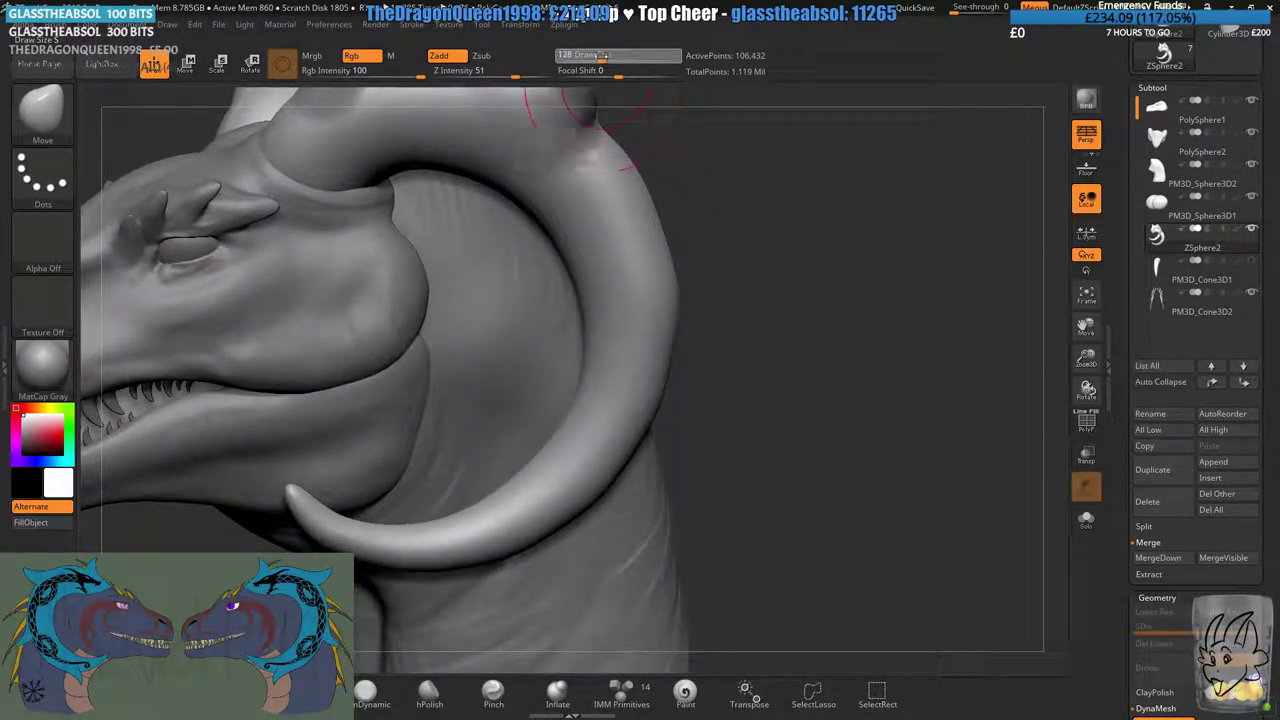
pyautogui.moveTo(602, 56); pyautogui.dragTo(599, 57)
pyautogui.moveTo(634, 260)
pyautogui.mouseDown(button='right')
pyautogui.moveTo(623, 231)
pyautogui.moveTo(646, 274)
pyautogui.moveTo(668, 284)
pyautogui.moveTo(683, 260)
pyautogui.moveTo(688, 345)
pyautogui.mouseUp(button='right')
pyautogui.moveTo(688, 345); pyautogui.dragTo(642, 340, button='right')
pyautogui.keyDown('ctrl'); pyautogui.moveTo(642, 340); pyautogui.dragTo(676, 435, button='right'); pyautogui.keyUp('ctrl')
pyautogui.moveTo(678, 440); pyautogui.dragTo(686, 520)
pyautogui.moveTo(686, 520)
pyautogui.mouseDown(button='right')
pyautogui.moveTo(654, 353)
pyautogui.moveTo(674, 427)
pyautogui.moveTo(618, 335)
pyautogui.mouseUp(button='right')
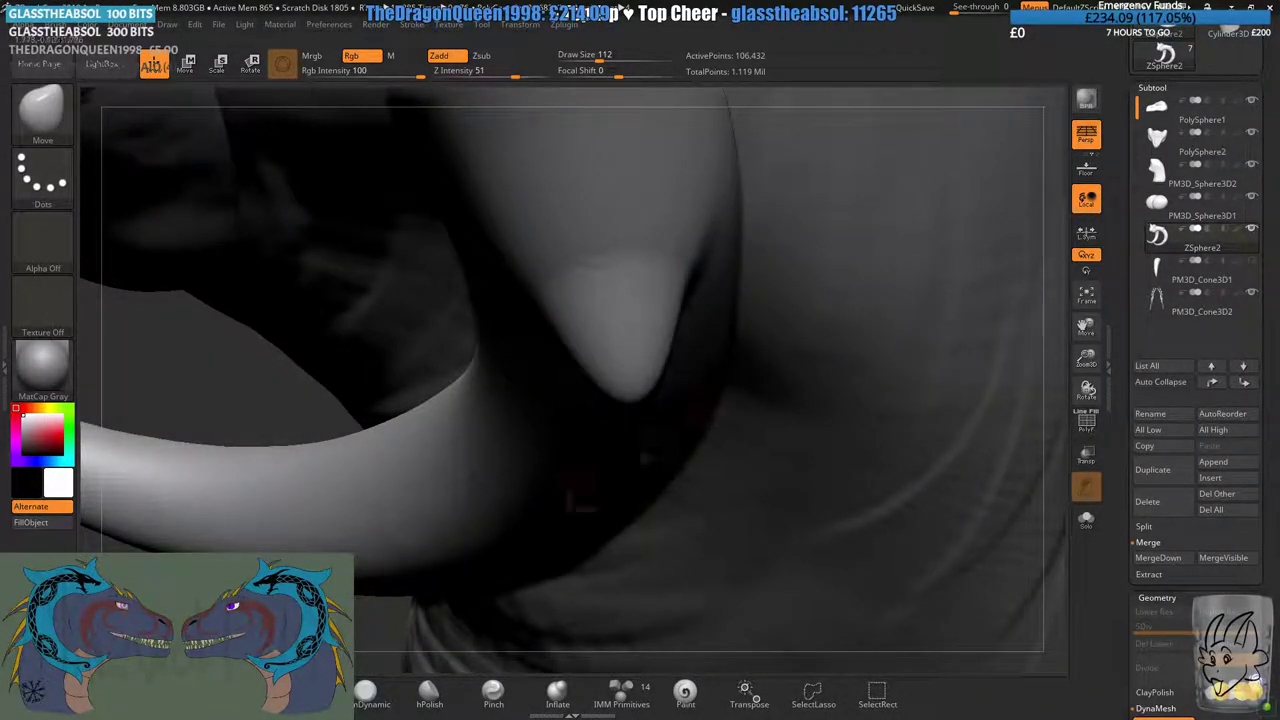
pyautogui.moveTo(580, 485); pyautogui.dragTo(635, 375, button='right')
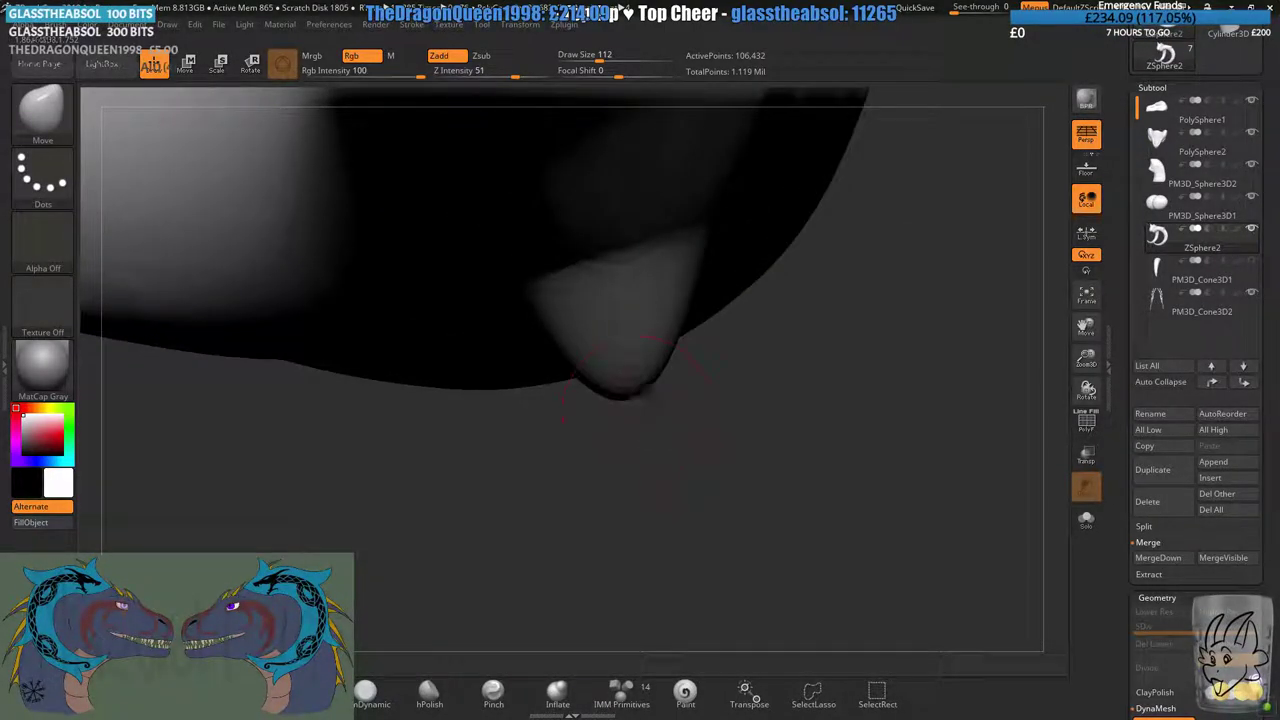
pyautogui.keyDown('ctrl'); pyautogui.moveTo(742, 513); pyautogui.dragTo(785, 569); pyautogui.keyUp('ctrl')
pyautogui.moveTo(745, 530)
pyautogui.keyDown('ctrl'); pyautogui.mouseDown(button='right')
pyautogui.moveTo(730, 345)
pyautogui.moveTo(741, 398)
pyautogui.moveTo(731, 426)
pyautogui.moveTo(723, 397)
pyautogui.mouseUp(button='right'); pyautogui.keyUp('ctrl')
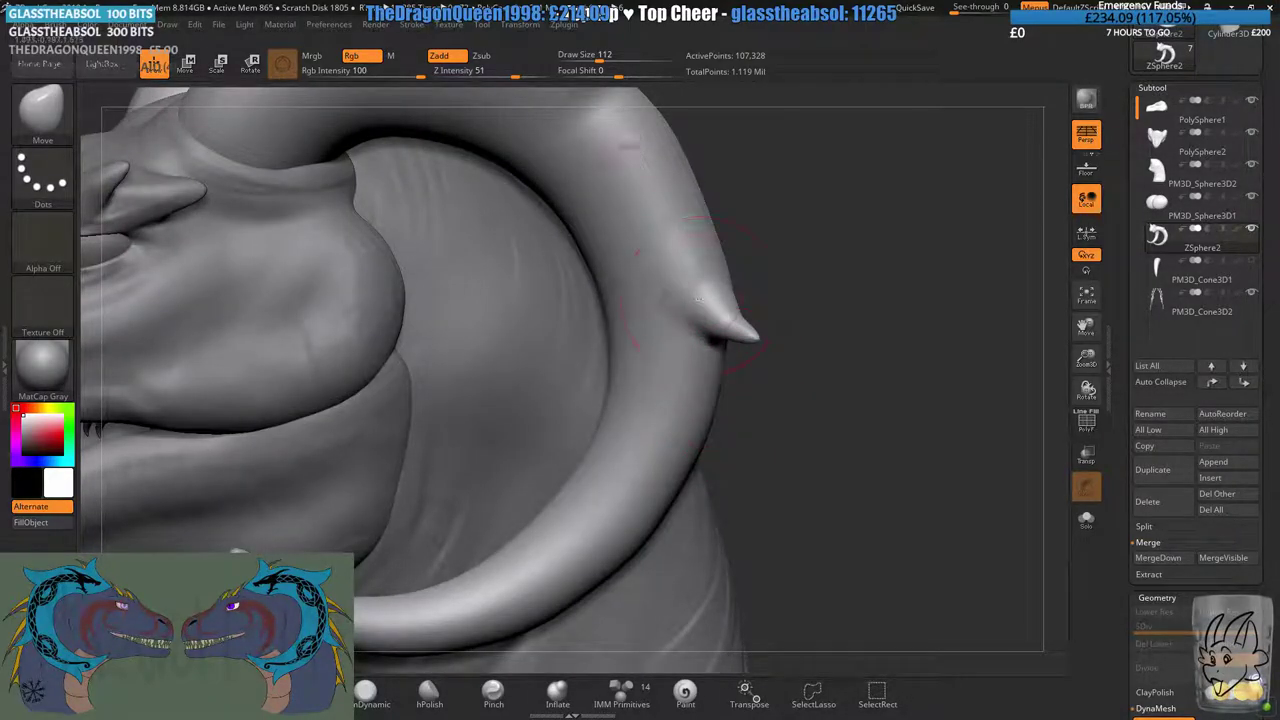
# - Thicken the horn surface at the base of the third spike with the Inflate brush at draw size 167
pyautogui.click(607, 60)
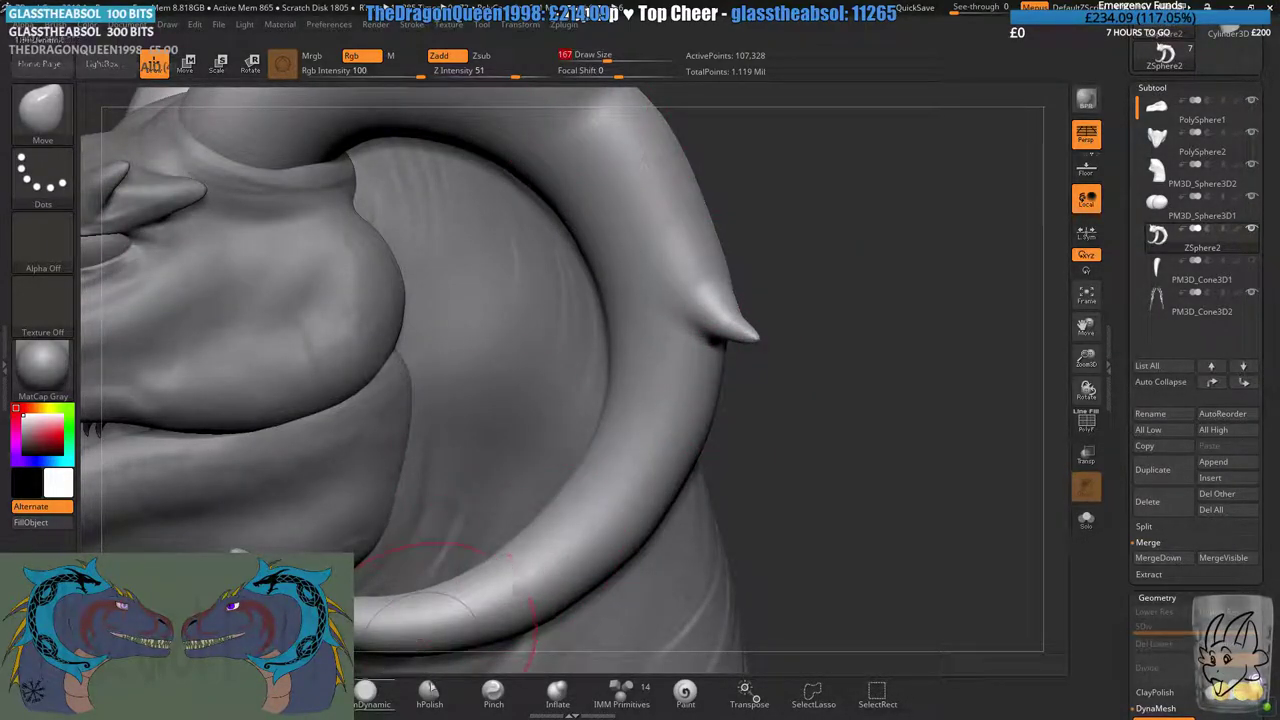
pyautogui.click(555, 694)
pyautogui.moveTo(765, 255)
pyautogui.keyDown('ctrl'); pyautogui.mouseDown(button='right')
pyautogui.moveTo(768, 325)
pyautogui.moveTo(705, 300)
pyautogui.mouseUp(button='right'); pyautogui.keyUp('ctrl')
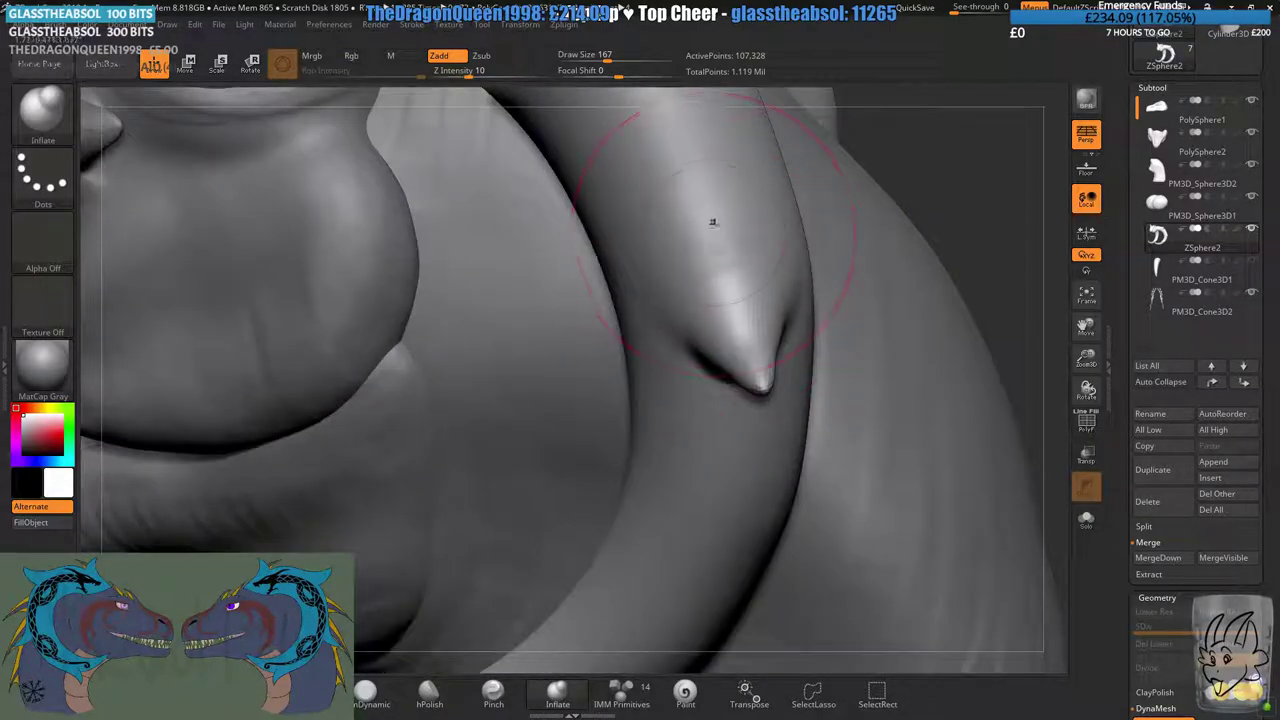
pyautogui.moveTo(711, 223); pyautogui.dragTo(723, 254)
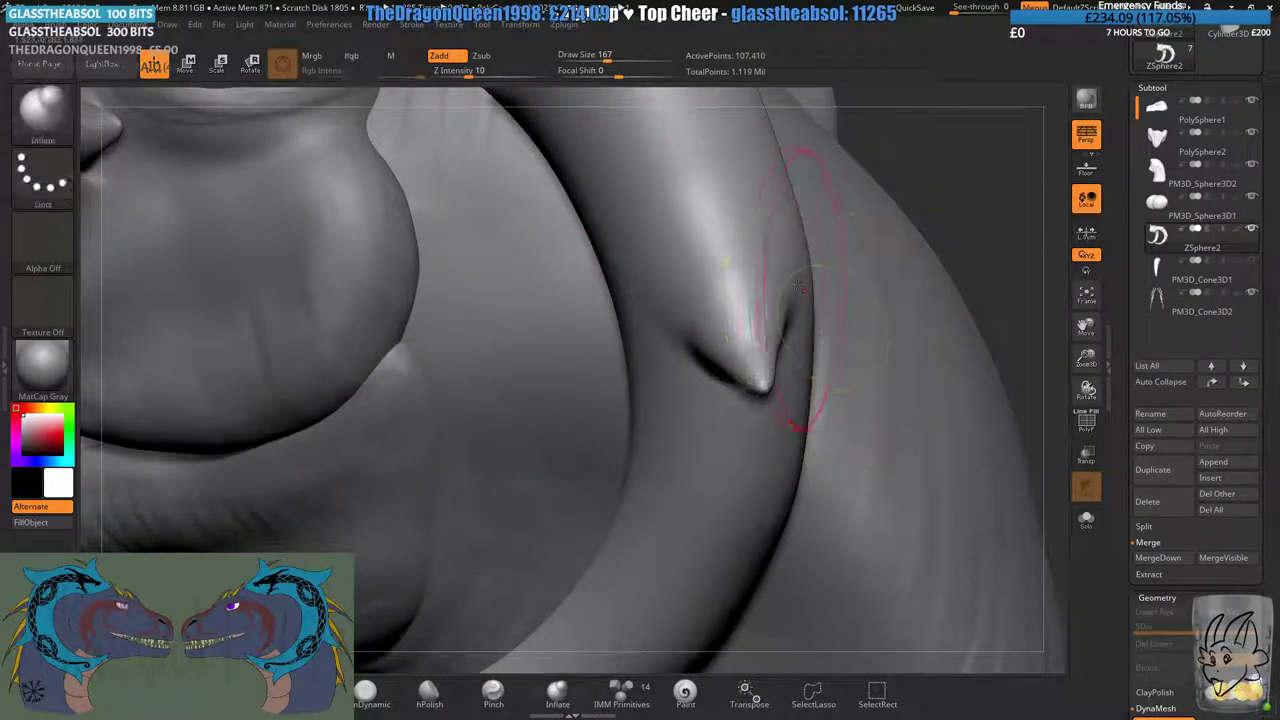
pyautogui.moveTo(814, 235)
pyautogui.mouseDown(button='right')
pyautogui.moveTo(754, 452)
pyautogui.moveTo(656, 378)
pyautogui.moveTo(704, 381)
pyautogui.mouseUp(button='right')
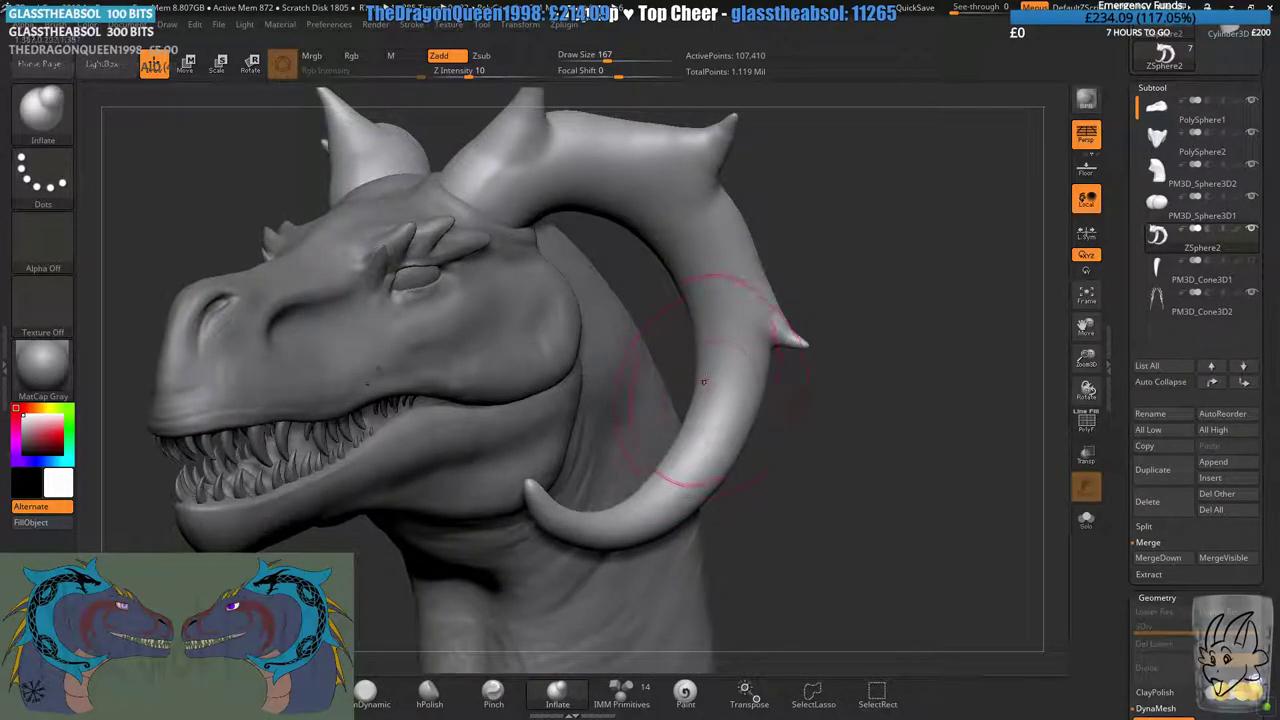
# - Lengthen the third spike and bend its tip outward with the Move brush at draw size 167, and remesh the horns
pyautogui.click(237, 692)
pyautogui.moveTo(778, 291)
pyautogui.keyDown('ctrl'); pyautogui.mouseDown(button='right')
pyautogui.moveTo(780, 345)
pyautogui.moveTo(810, 341)
pyautogui.mouseUp(button='right'); pyautogui.keyUp('ctrl')
pyautogui.moveTo(793, 337); pyautogui.dragTo(805, 330)
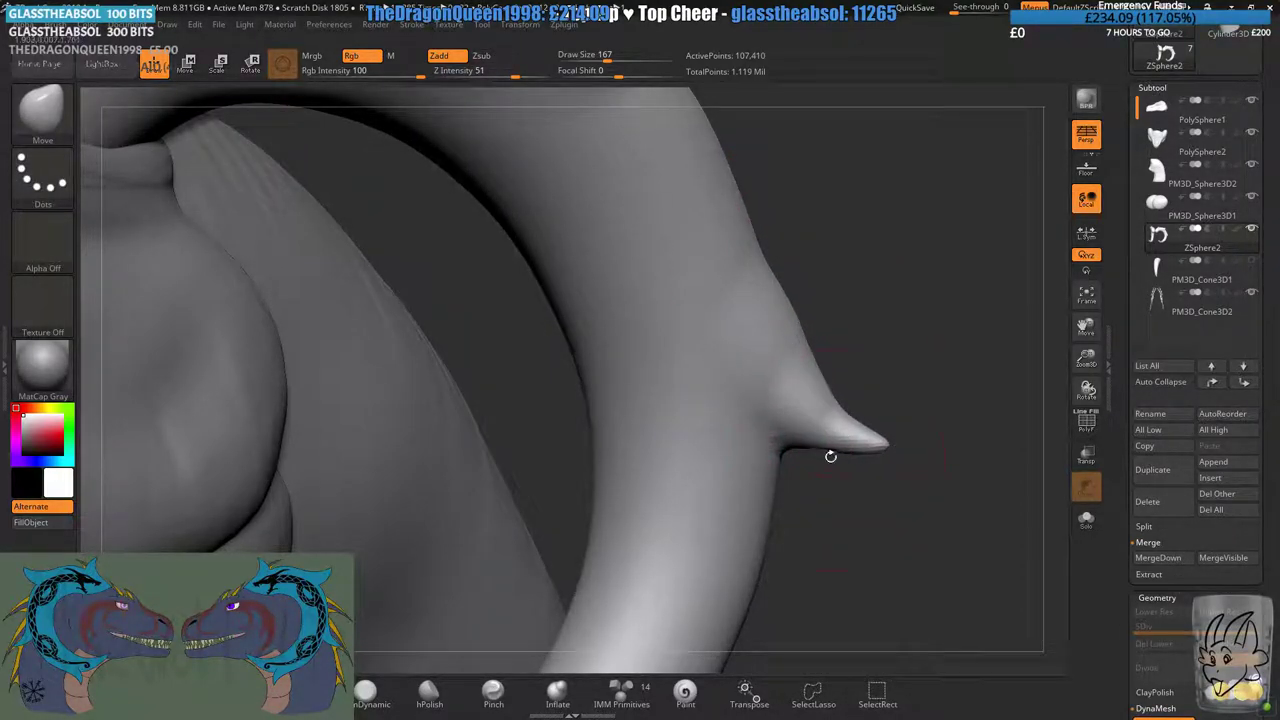
pyautogui.moveTo(868, 438)
pyautogui.mouseDown()
pyautogui.moveTo(884, 421)
pyautogui.moveTo(858, 436)
pyautogui.moveTo(880, 432)
pyautogui.mouseUp()
pyautogui.moveTo(894, 417)
pyautogui.mouseDown(button='right')
pyautogui.moveTo(862, 423)
pyautogui.moveTo(877, 423)
pyautogui.moveTo(878, 404)
pyautogui.mouseUp(button='right')
pyautogui.moveTo(870, 408); pyautogui.dragTo(897, 397)
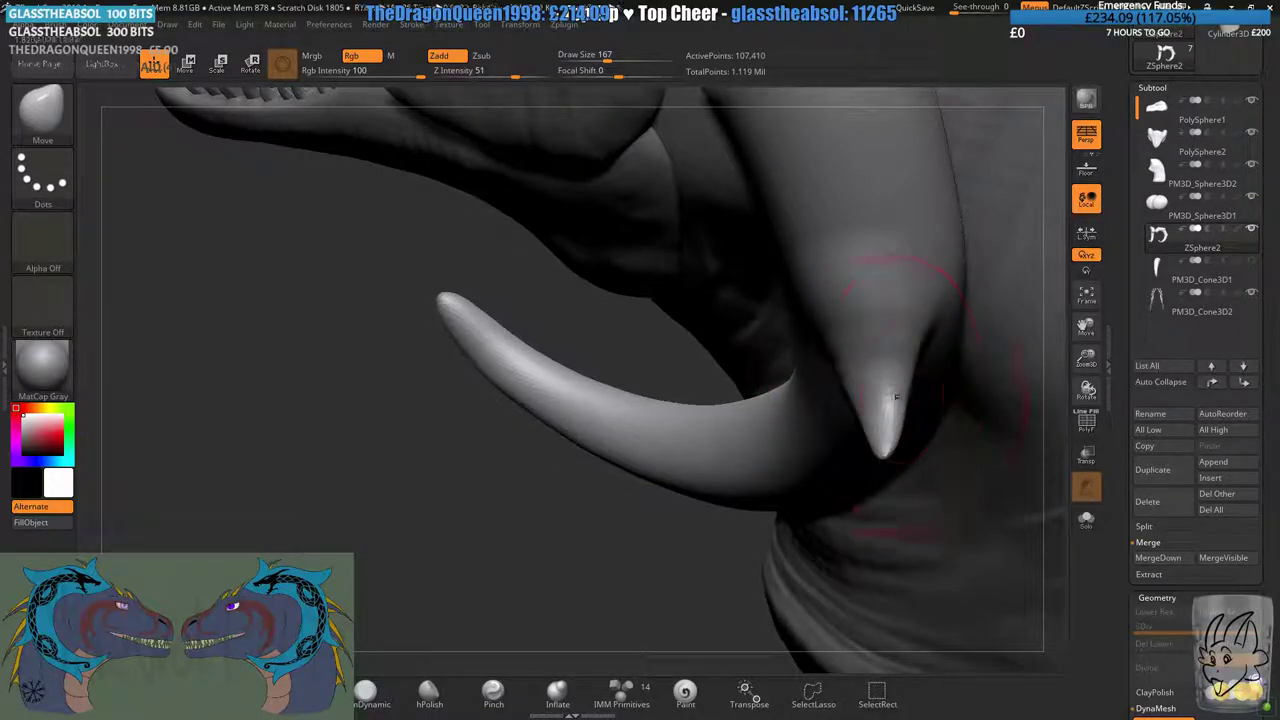
pyautogui.keyDown('ctrl'); pyautogui.moveTo(417, 555); pyautogui.dragTo(465, 588); pyautogui.keyUp('ctrl')
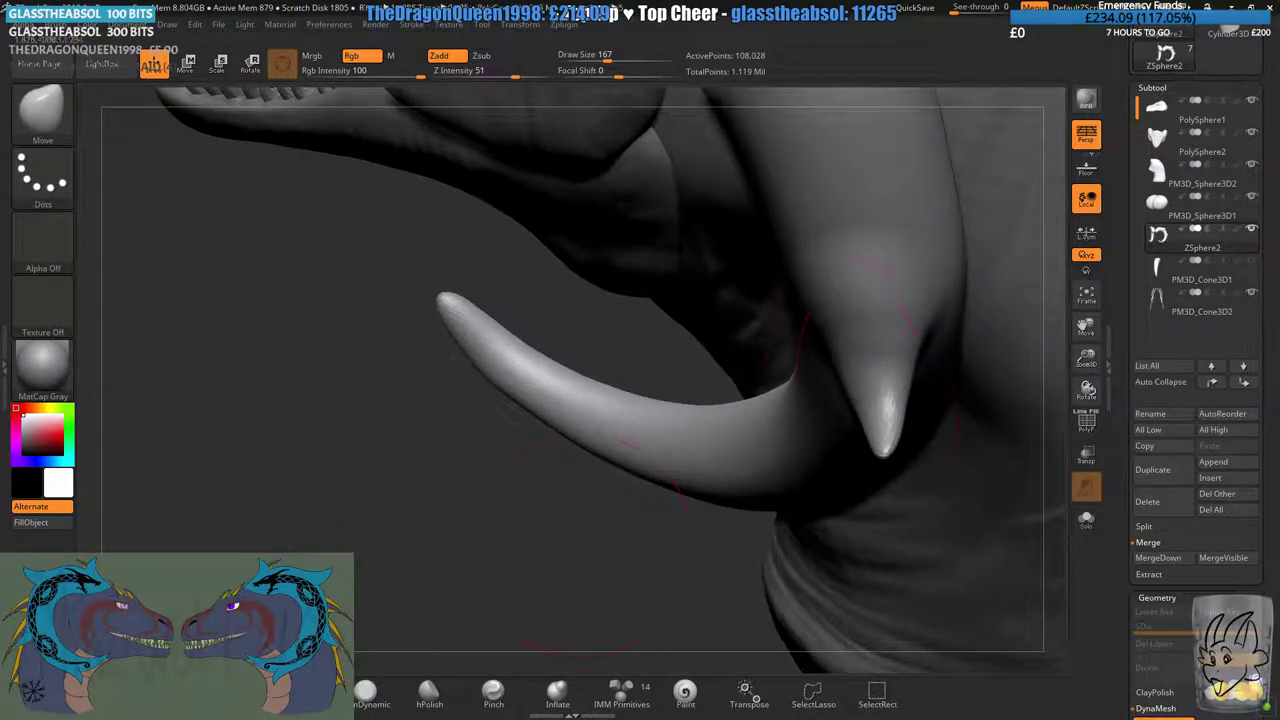
# - Pull a fourth, downward-pointing spike from the underside of each horn's lower curve with the Move brush at draw size 136, and remesh
pyautogui.keyDown('ctrl'); pyautogui.moveTo(757, 448); pyautogui.dragTo(388, 675, button='right'); pyautogui.keyUp('ctrl')
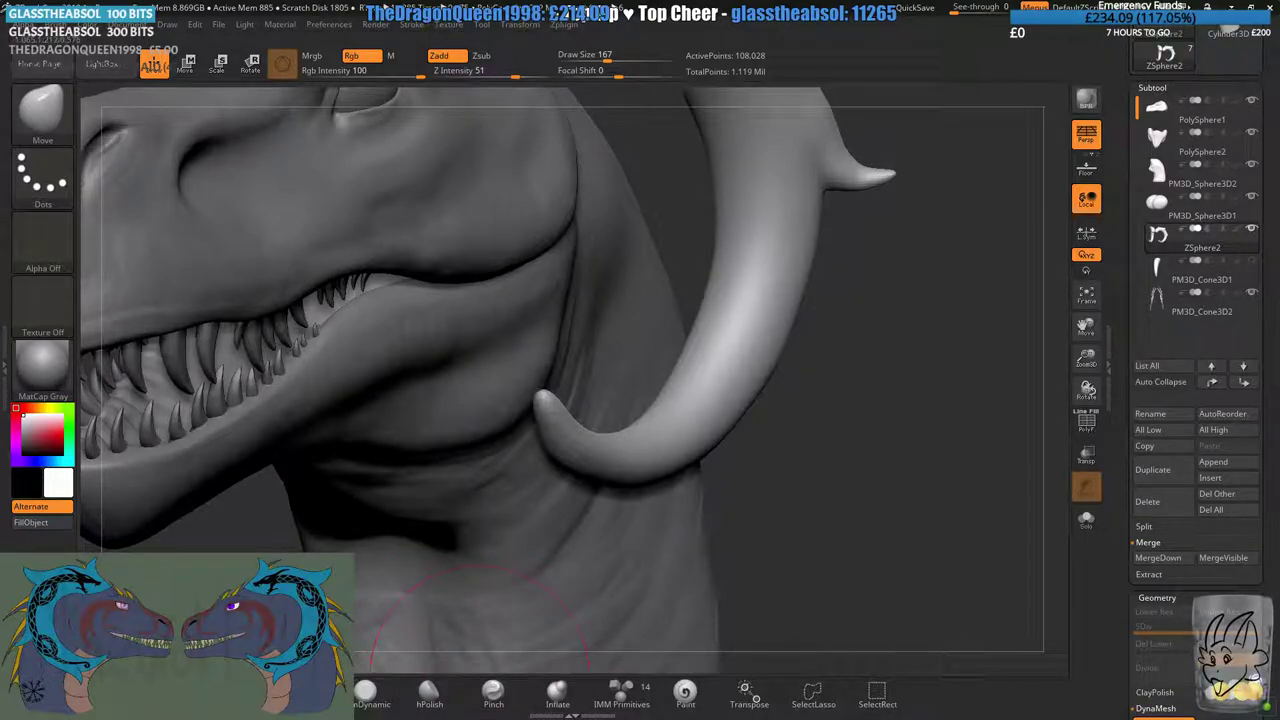
pyautogui.moveTo(688, 388)
pyautogui.mouseDown(button='right')
pyautogui.moveTo(614, 434)
pyautogui.moveTo(575, 380)
pyautogui.moveTo(608, 382)
pyautogui.moveTo(618, 328)
pyautogui.moveTo(614, 431)
pyautogui.moveTo(622, 355)
pyautogui.mouseUp(button='right')
pyautogui.moveTo(612, 54); pyautogui.dragTo(602, 149)
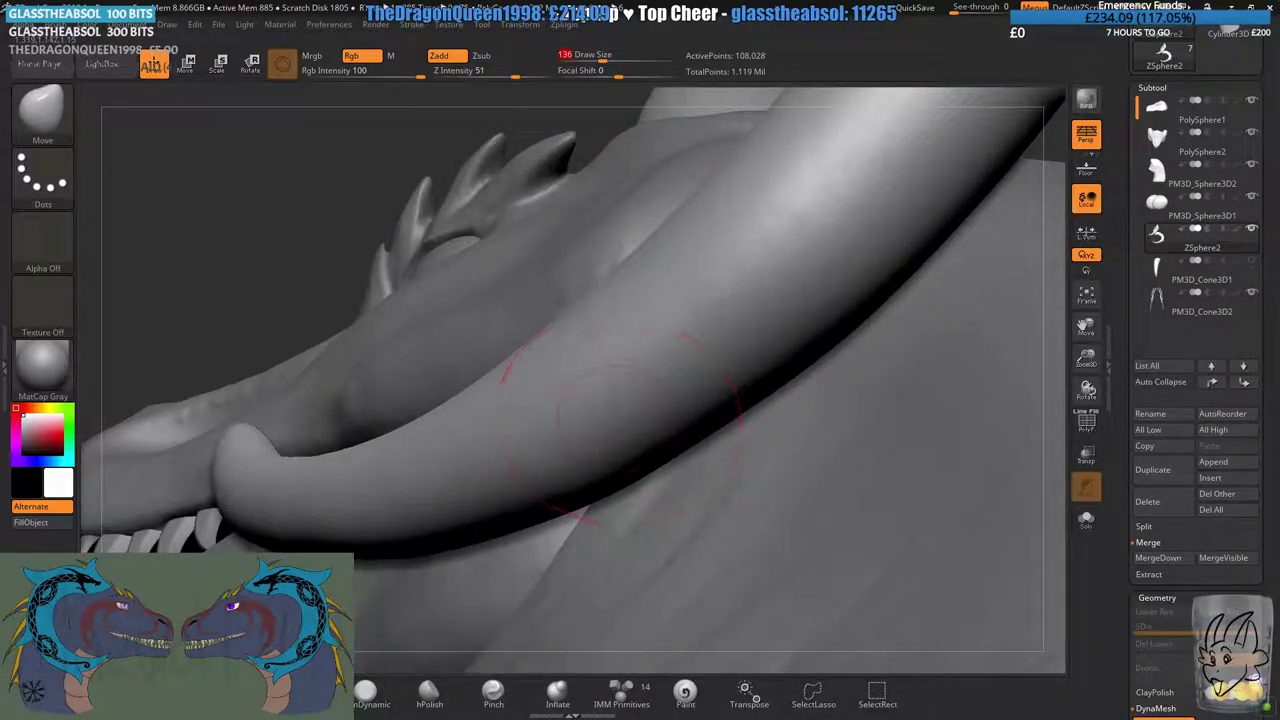
pyautogui.moveTo(620, 425)
pyautogui.mouseDown(button='right')
pyautogui.moveTo(574, 385)
pyautogui.moveTo(506, 443)
pyautogui.moveTo(553, 478)
pyautogui.mouseUp(button='right')
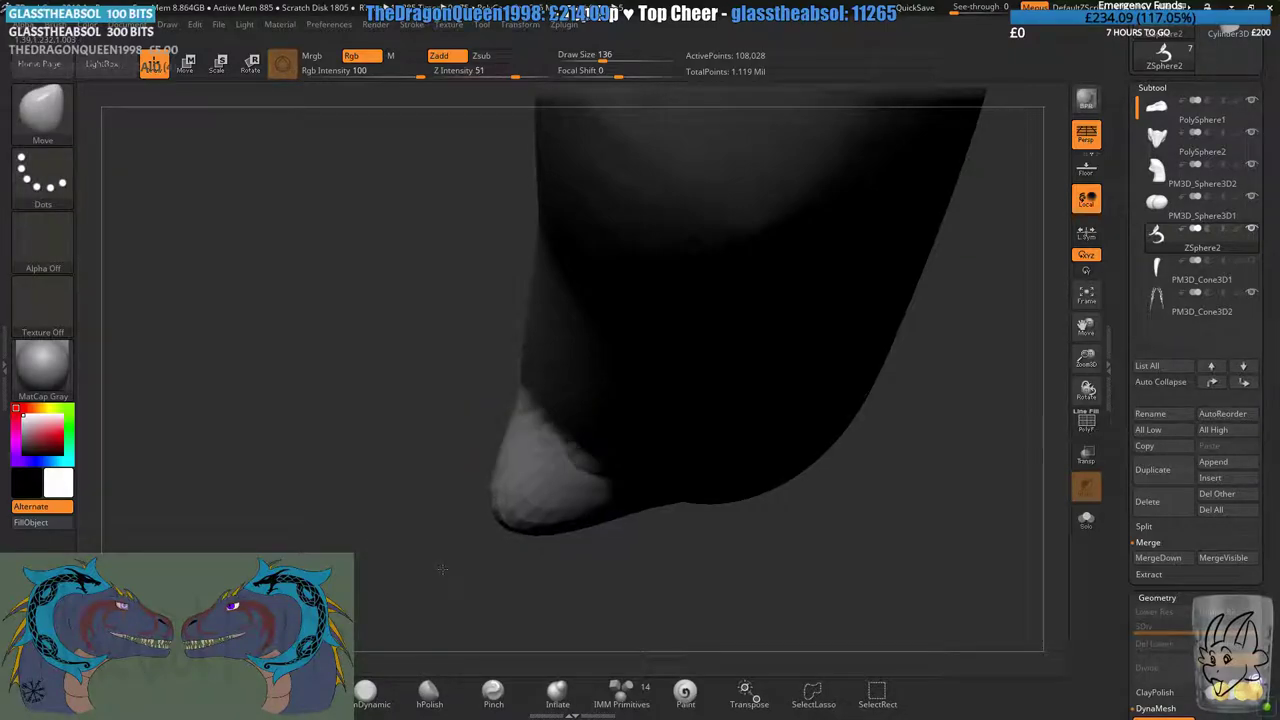
pyautogui.moveTo(444, 522)
pyautogui.mouseDown(button='right')
pyautogui.moveTo(555, 356)
pyautogui.moveTo(574, 371)
pyautogui.moveTo(563, 397)
pyautogui.moveTo(643, 471)
pyautogui.moveTo(486, 514)
pyautogui.mouseUp(button='right')
pyautogui.moveTo(461, 471)
pyautogui.mouseDown(button='right')
pyautogui.moveTo(491, 409)
pyautogui.moveTo(417, 366)
pyautogui.moveTo(438, 365)
pyautogui.moveTo(527, 423)
pyautogui.moveTo(457, 440)
pyautogui.mouseUp(button='right')
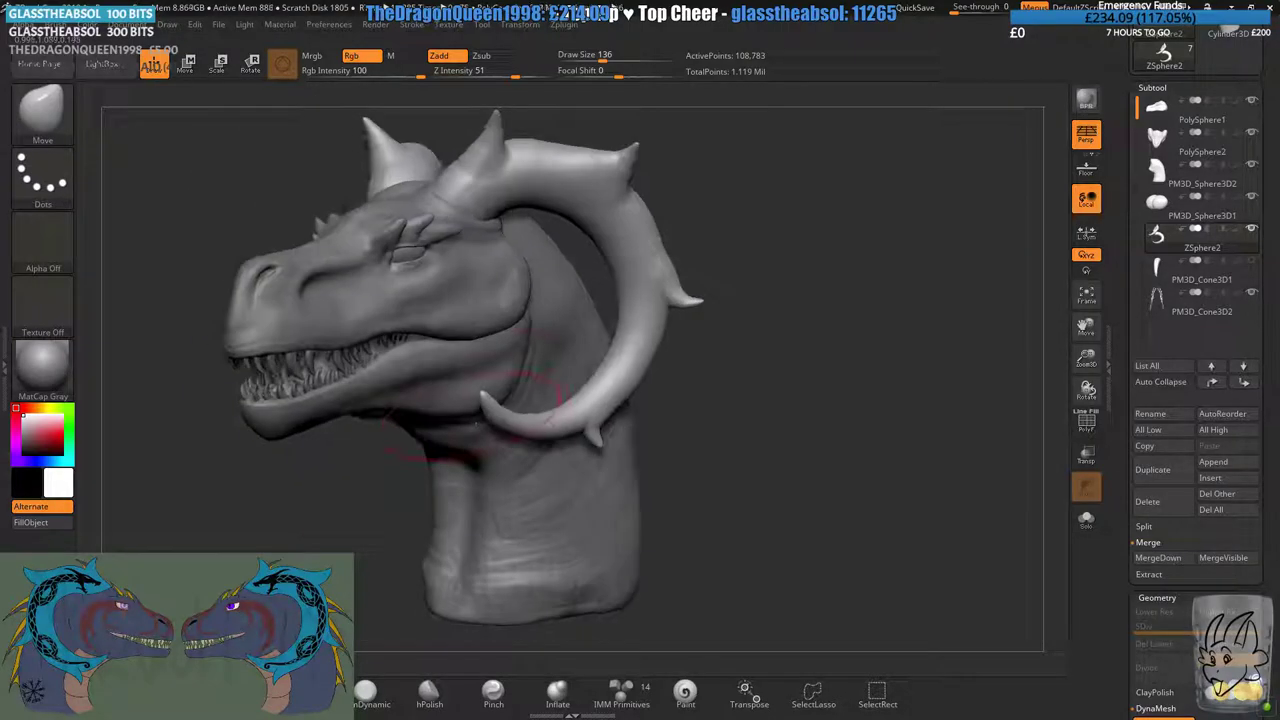
pyautogui.moveTo(605, 390)
pyautogui.mouseDown(button='right')
pyautogui.moveTo(645, 425)
pyautogui.moveTo(675, 395)
pyautogui.mouseUp(button='right')
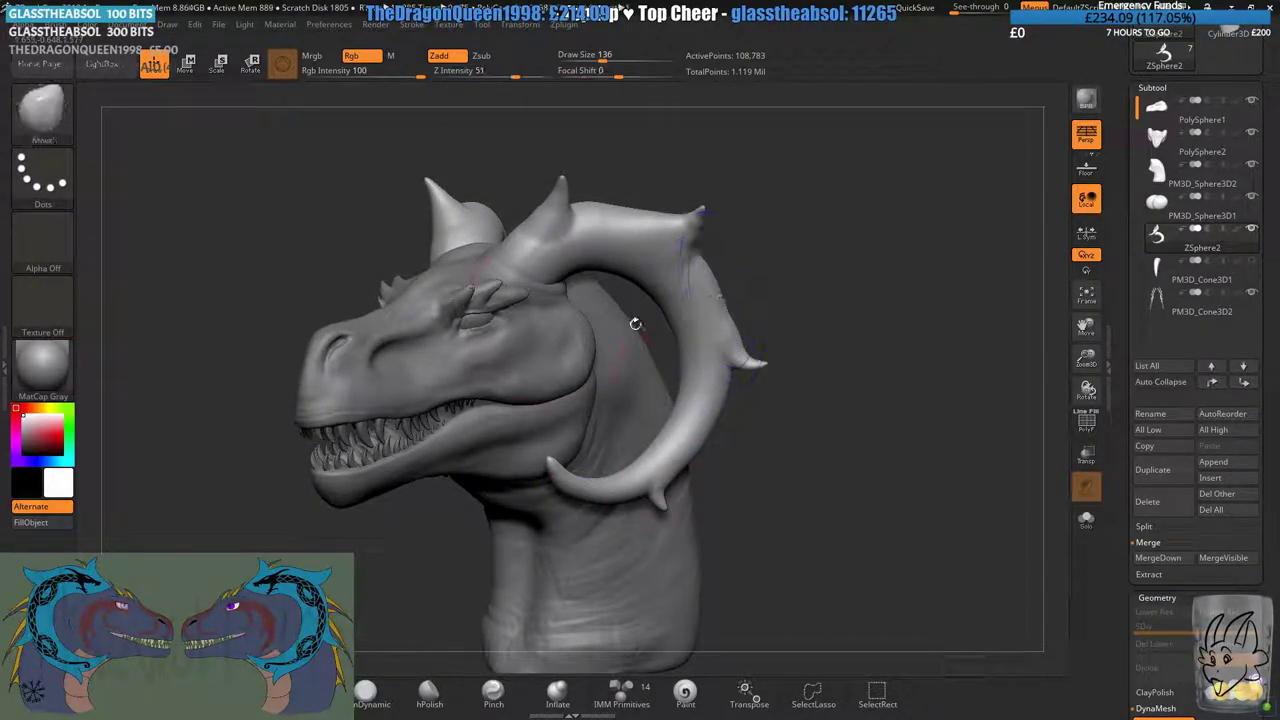
pyautogui.keyDown('ctrl'); pyautogui.moveTo(675, 226); pyautogui.dragTo(692, 329, button='right'); pyautogui.keyUp('ctrl')
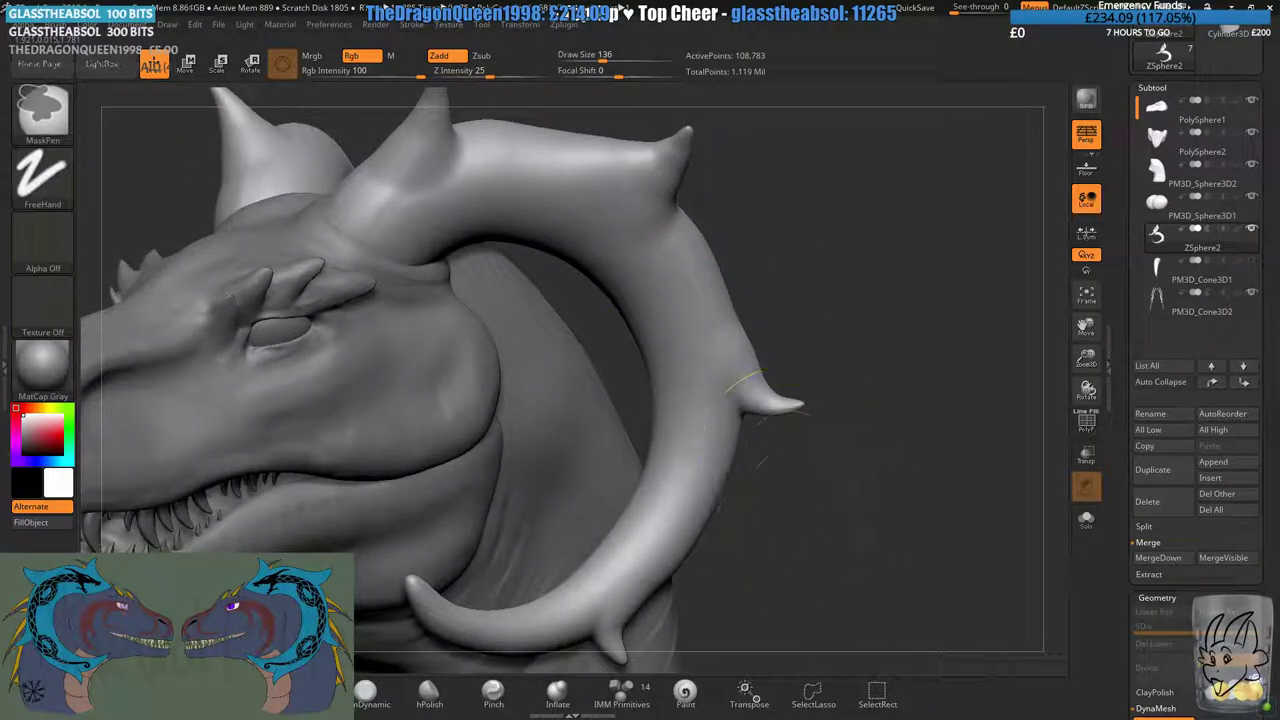
# - Remesh the horns with DynaMesh at a trial resolution of 96, and restore the resolution to 168 with another remesh
pyautogui.keyDown('ctrl'); pyautogui.moveTo(880, 475); pyautogui.dragTo(1003, 590, button='right'); pyautogui.keyUp('ctrl')
pyautogui.click(1155, 707)
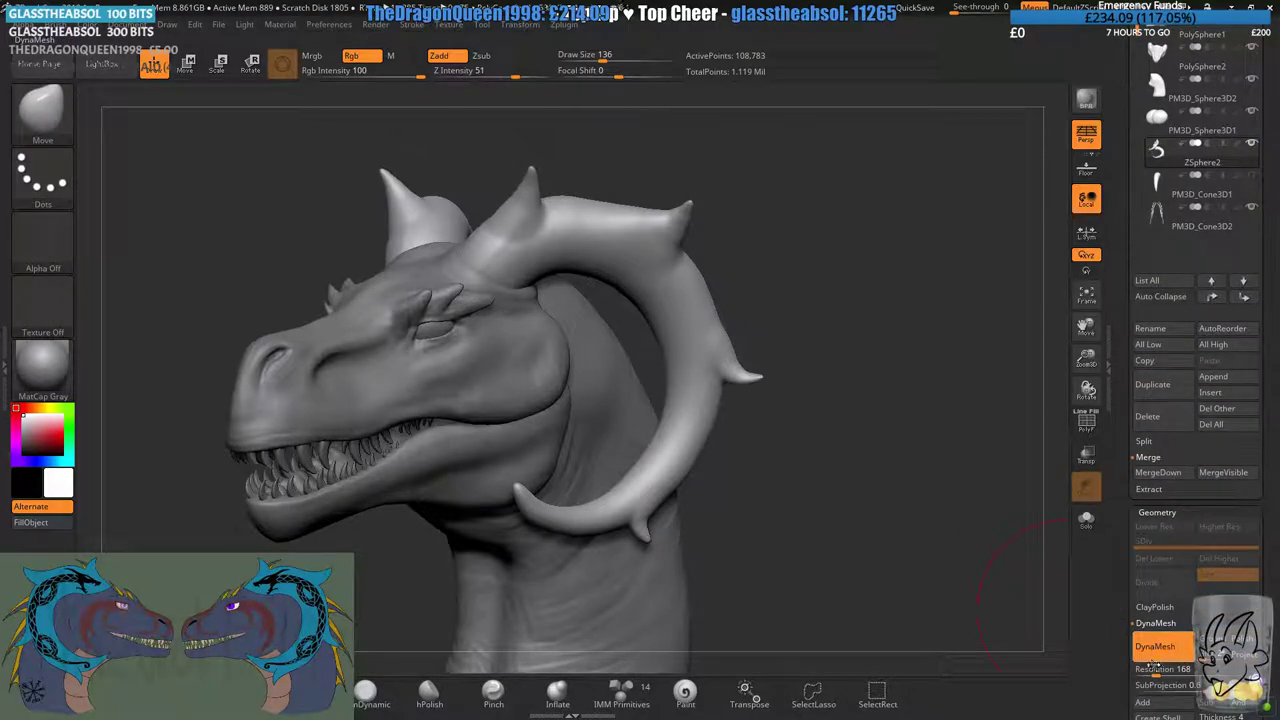
pyautogui.moveTo(1148, 669); pyautogui.dragTo(1155, 662)
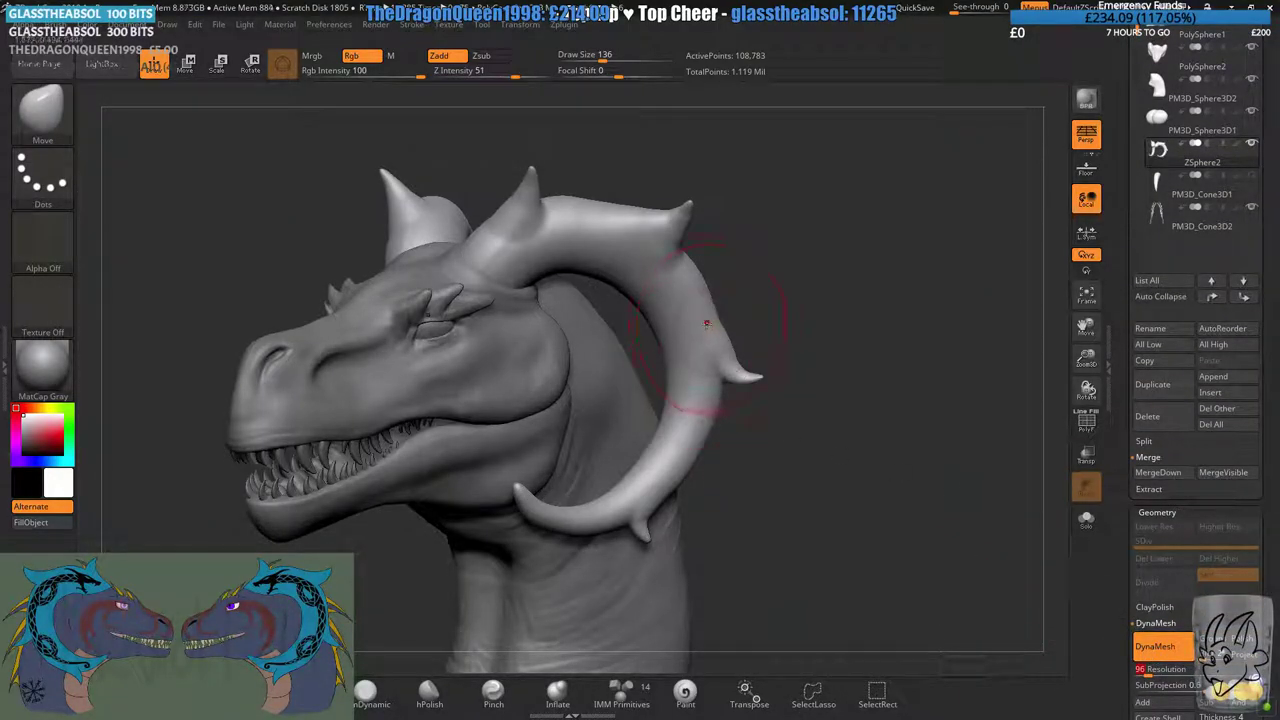
pyautogui.click(1155, 646)
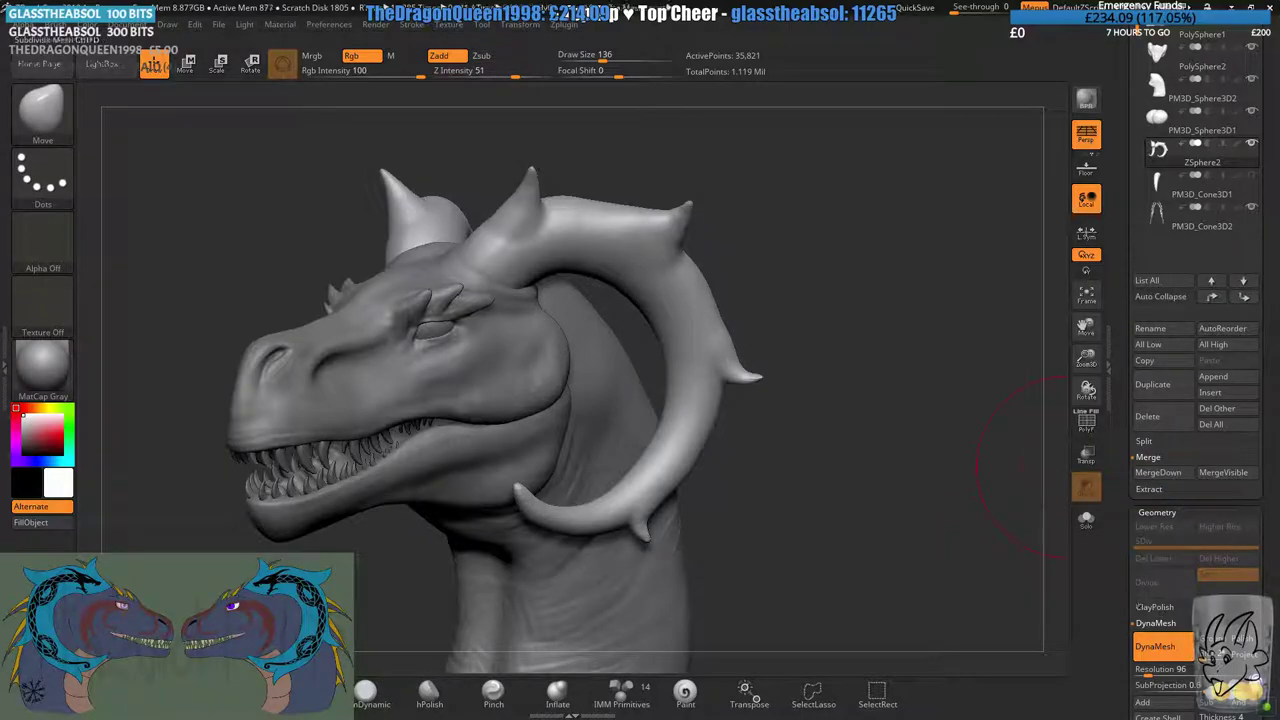
pyautogui.moveTo(1160, 671); pyautogui.dragTo(1176, 669)
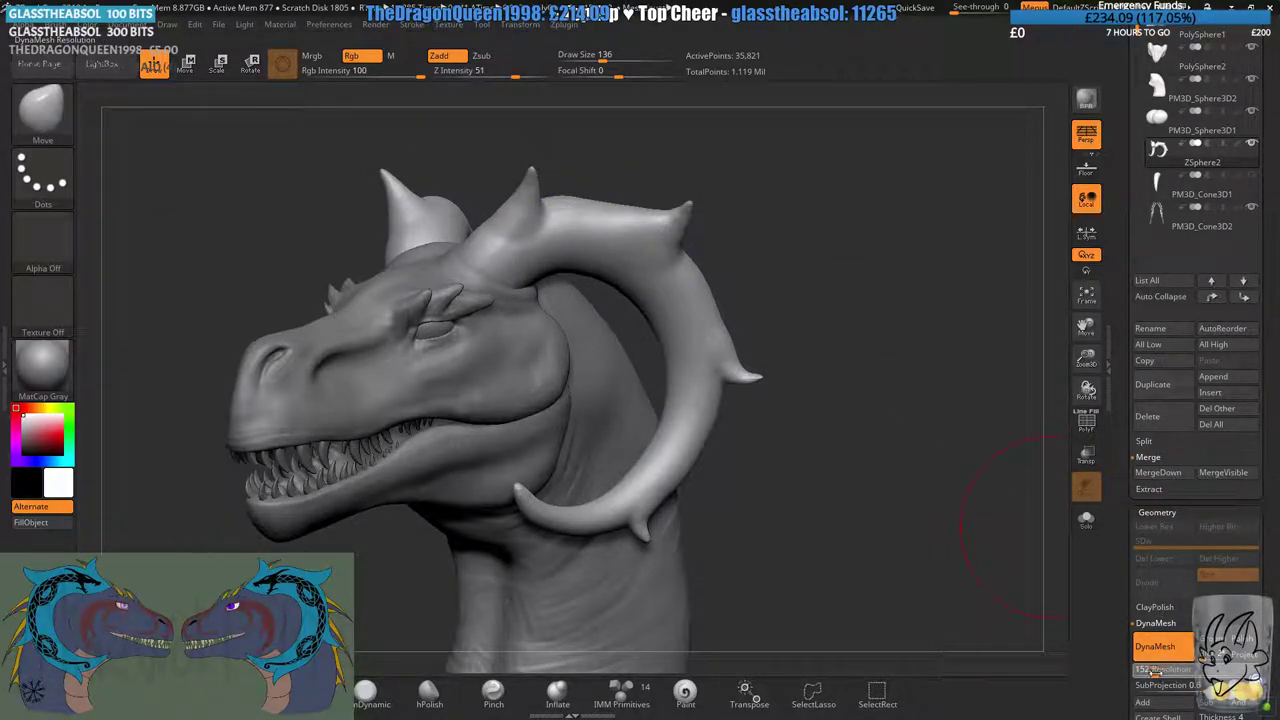
pyautogui.click(1155, 646)
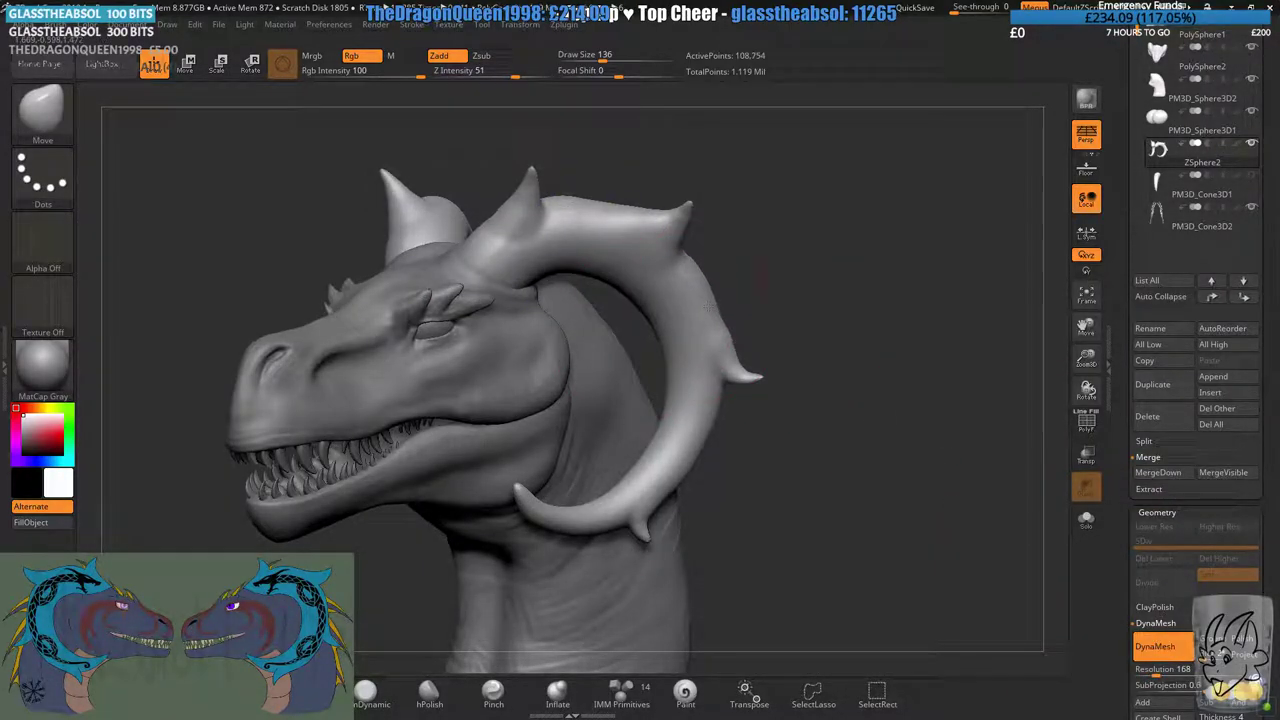
# - Smooth the rear curve of the horns and adjust its spacing from the neck with the Move brush at draw size 136
pyautogui.press('shift')
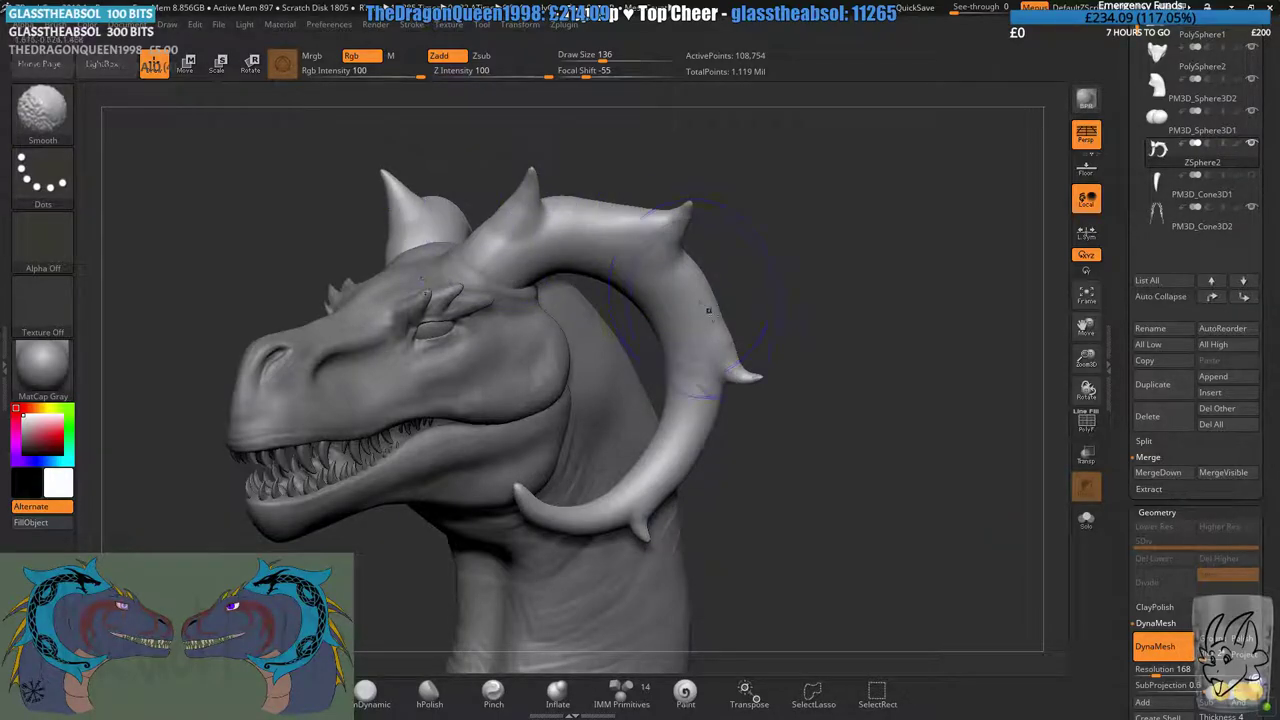
pyautogui.moveTo(870, 325); pyautogui.dragTo(765, 345)
pyautogui.press('shift')
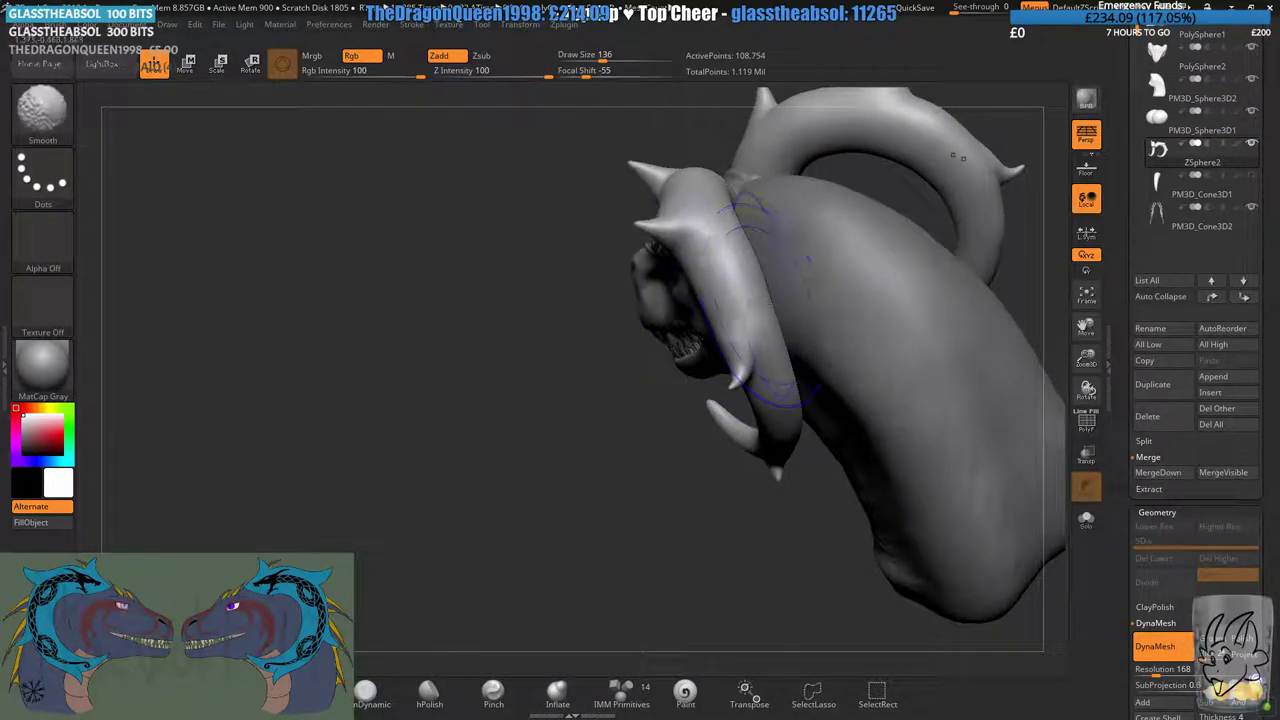
pyautogui.keyDown('alt'); pyautogui.moveTo(738, 160); pyautogui.dragTo(736, 226); pyautogui.keyUp('alt')
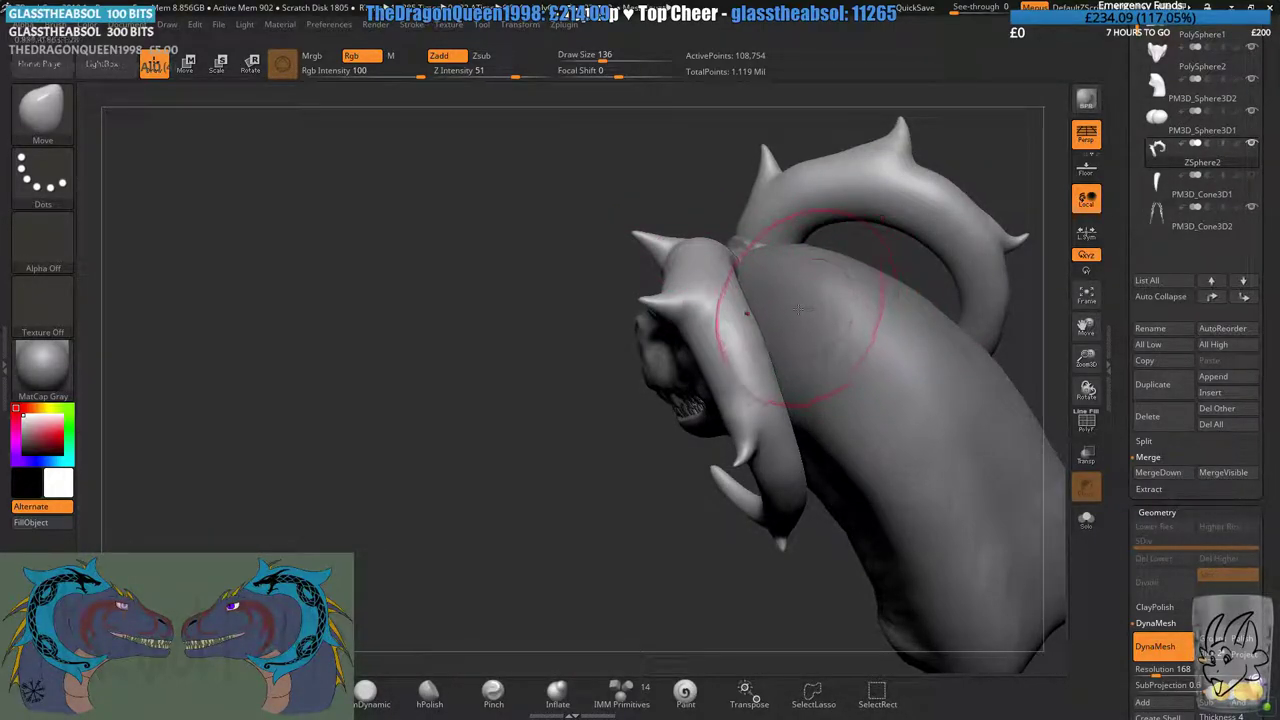
pyautogui.moveTo(775, 323); pyautogui.dragTo(755, 338)
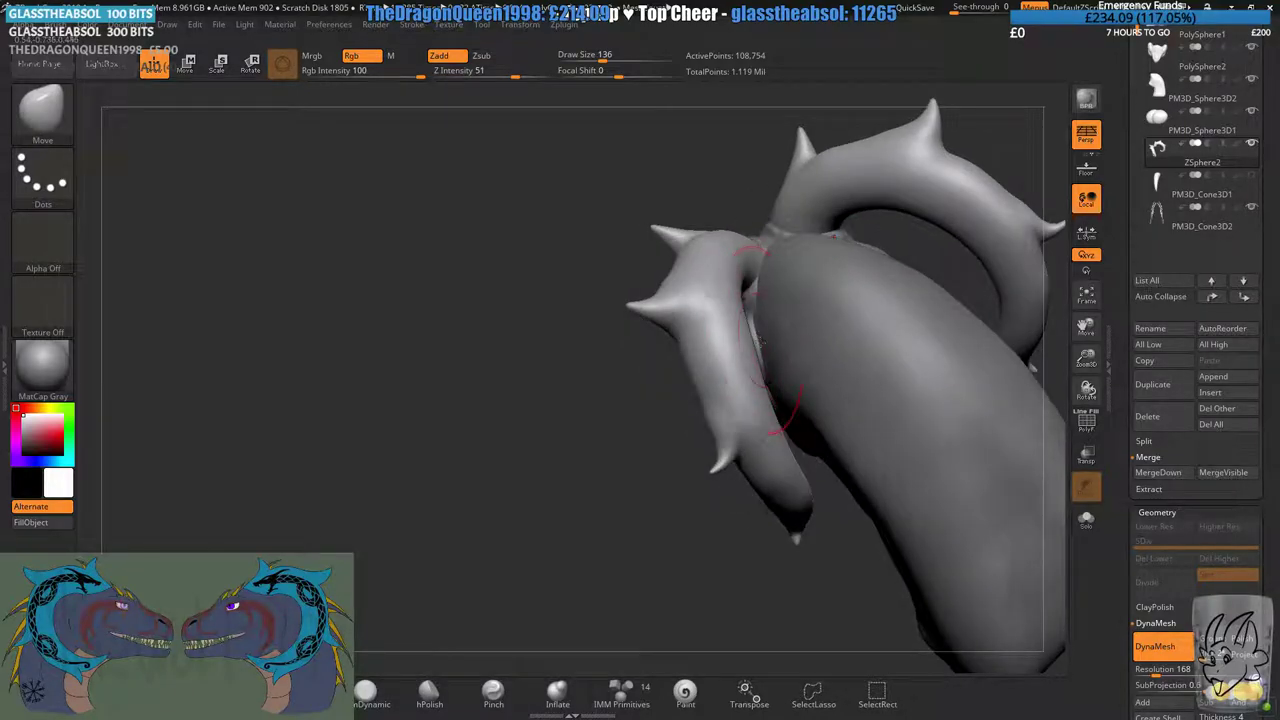
pyautogui.moveTo(760, 343); pyautogui.dragTo(722, 350, button='right')
pyautogui.moveTo(822, 309)
pyautogui.mouseDown(button='right')
pyautogui.moveTo(672, 328)
pyautogui.moveTo(712, 330)
pyautogui.moveTo(800, 372)
pyautogui.mouseUp(button='right')
pyautogui.press('shift')
pyautogui.moveTo(672, 376); pyautogui.dragTo(746, 336, button='right')
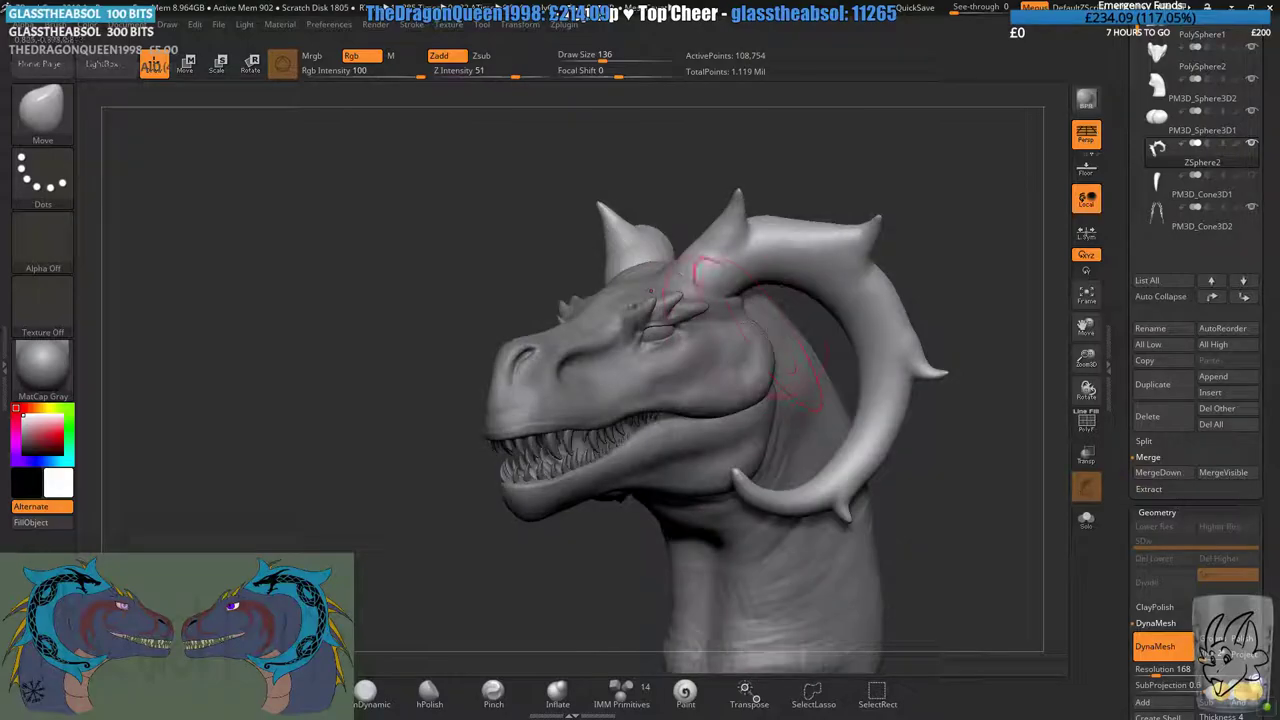
# - Refine the horn bases where they meet the forehead with the Move brush at draw size 136, and remesh the horns
pyautogui.moveTo(650, 291); pyautogui.dragTo(680, 242)
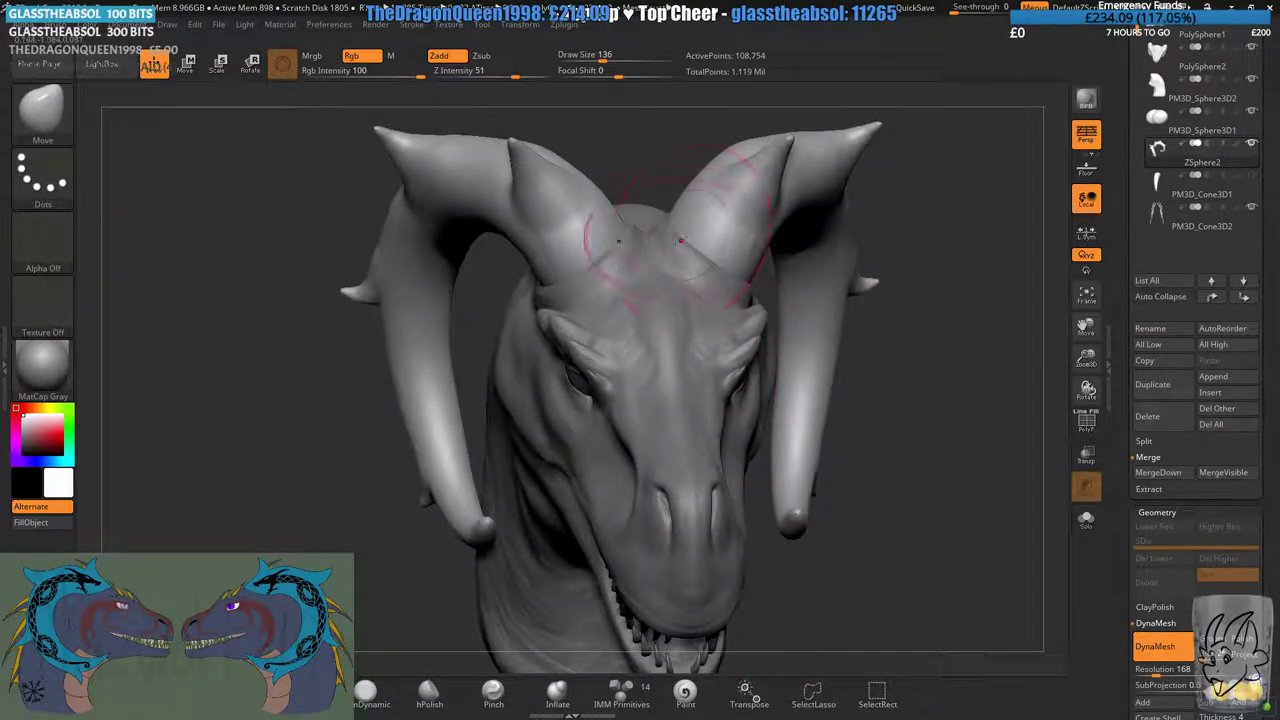
pyautogui.moveTo(573, 259); pyautogui.dragTo(720, 197)
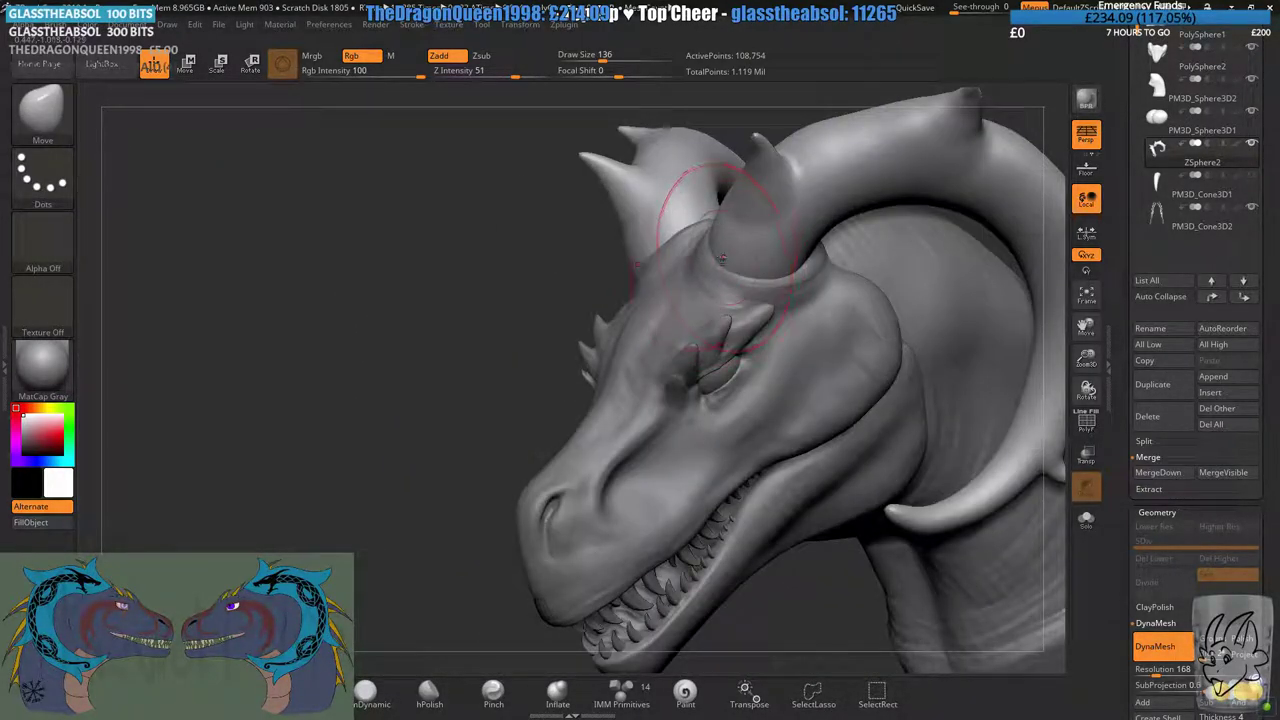
pyautogui.moveTo(722, 259); pyautogui.dragTo(815, 252)
pyautogui.moveTo(680, 270)
pyautogui.mouseDown(button='right')
pyautogui.moveTo(795, 255)
pyautogui.moveTo(700, 235)
pyautogui.moveTo(695, 305)
pyautogui.moveTo(630, 320)
pyautogui.moveTo(626, 364)
pyautogui.mouseUp(button='right')
pyautogui.moveTo(740, 328); pyautogui.dragTo(633, 324, button='right')
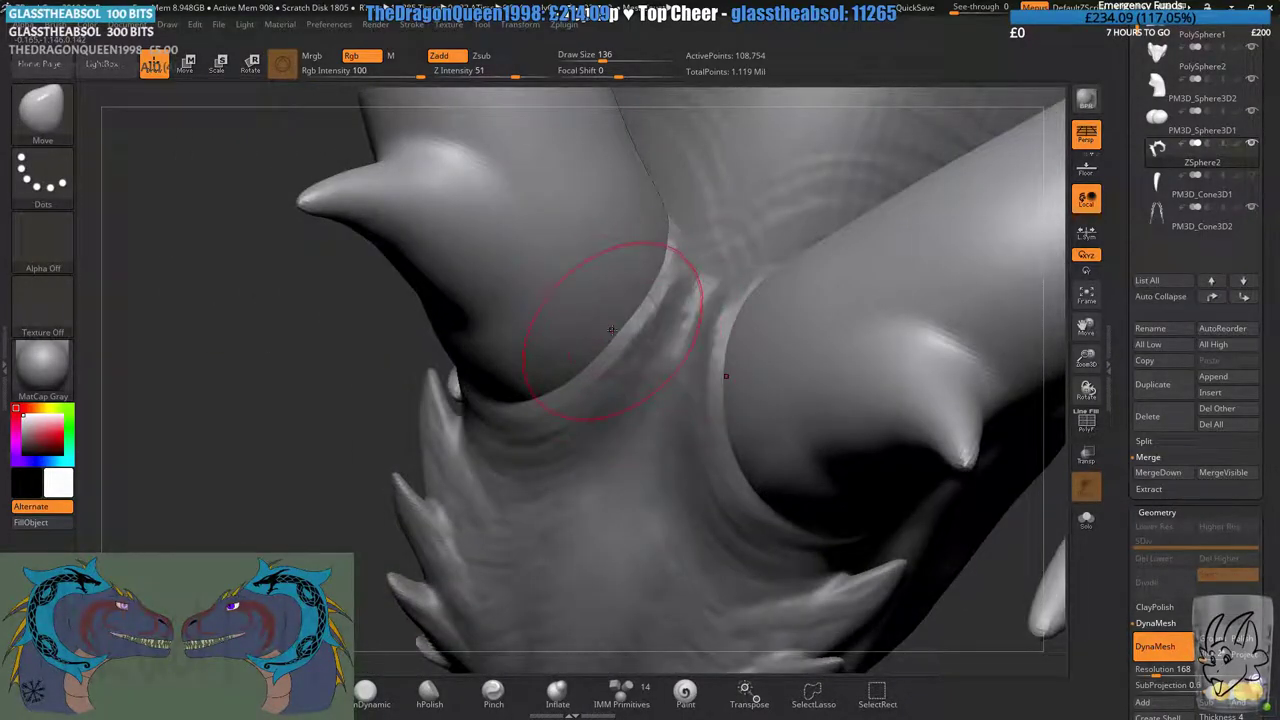
pyautogui.keyDown('ctrl'); pyautogui.moveTo(624, 462); pyautogui.dragTo(684, 358, button='right'); pyautogui.keyUp('ctrl')
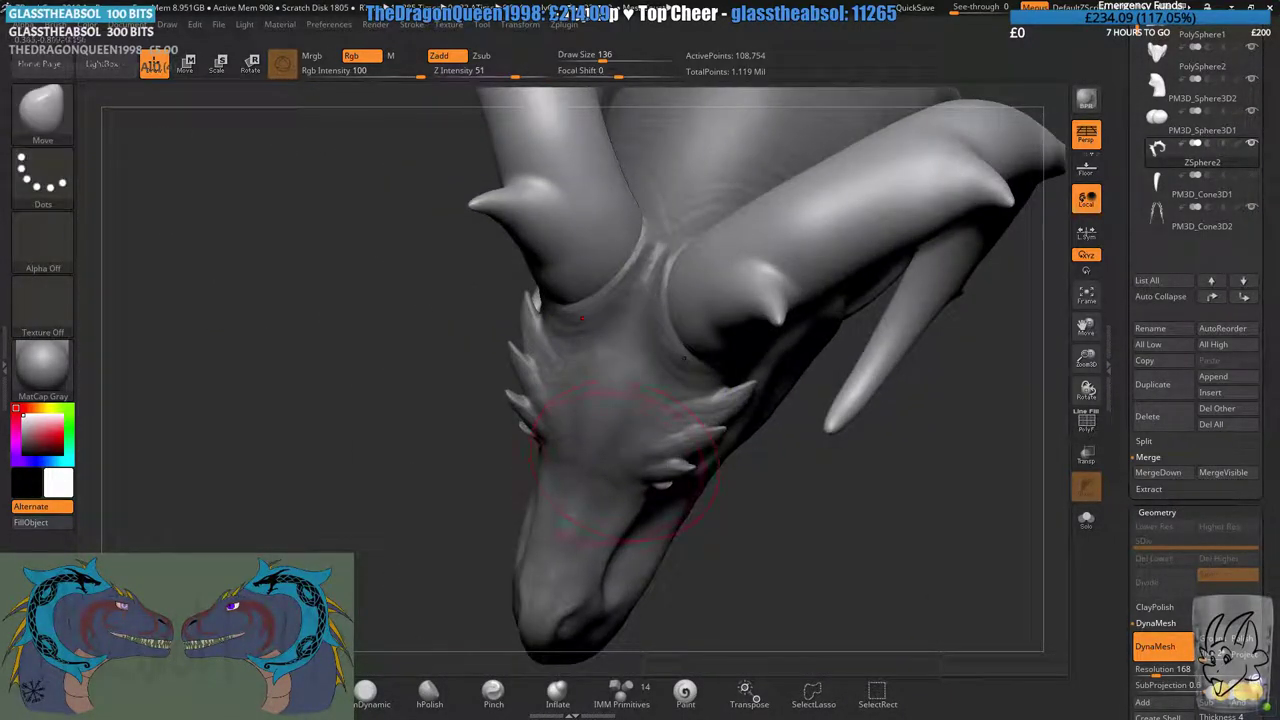
pyautogui.moveTo(583, 472)
pyautogui.mouseDown(button='right')
pyautogui.moveTo(588, 434)
pyautogui.moveTo(645, 415)
pyautogui.moveTo(650, 385)
pyautogui.moveTo(685, 370)
pyautogui.moveTo(640, 355)
pyautogui.moveTo(652, 343)
pyautogui.mouseUp(button='right')
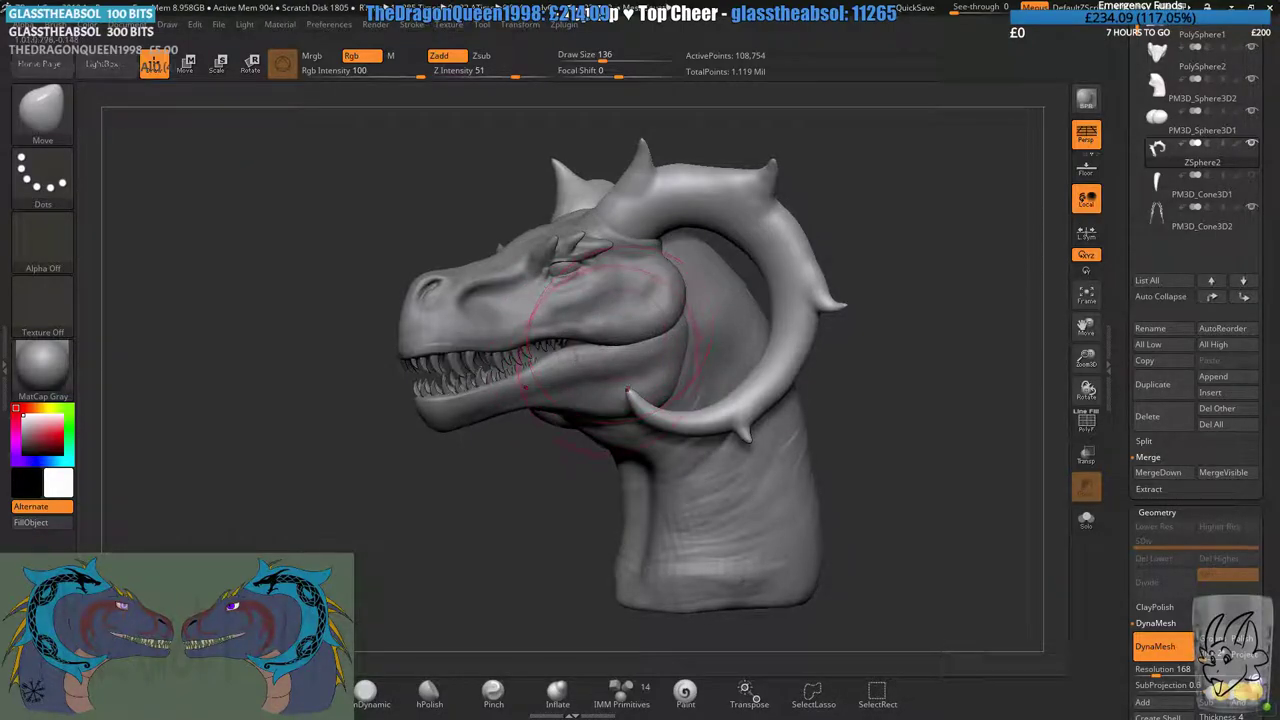
pyautogui.moveTo(604, 353); pyautogui.dragTo(652, 325, button='right')
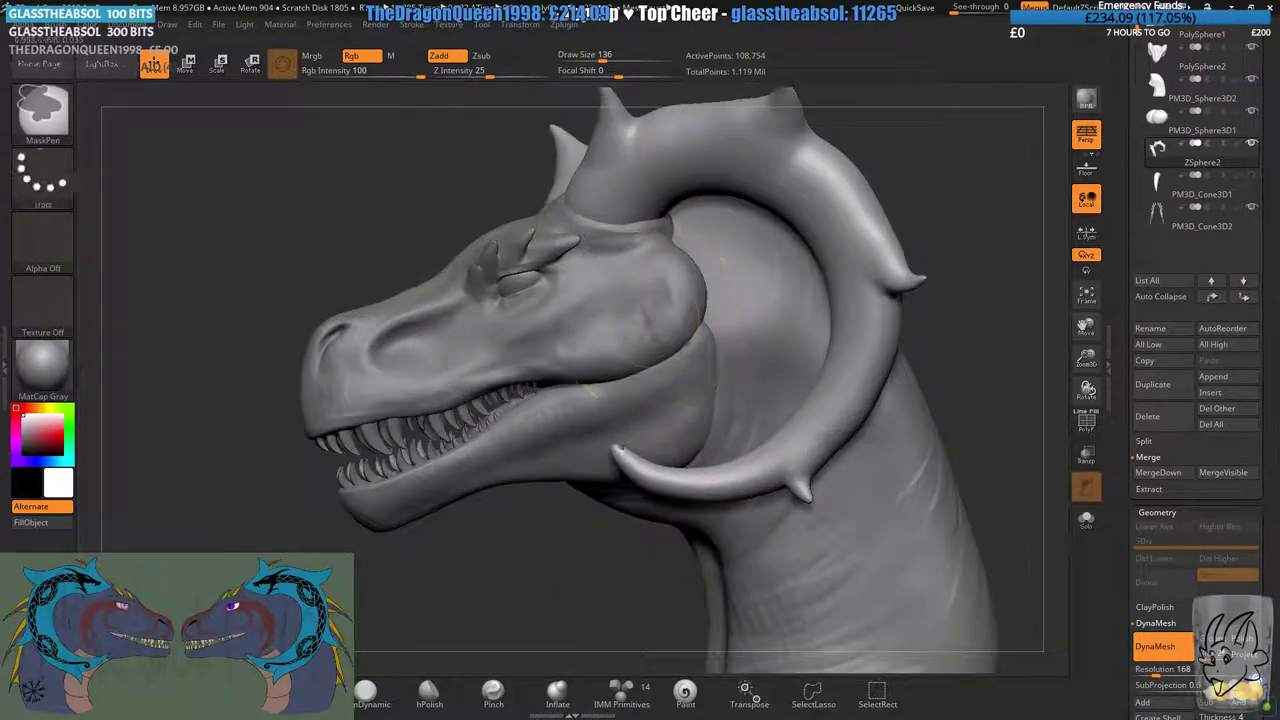
# - Sharpen the horn tips and spike points with the Pinch brush at draw size 212, undoing the last stroke on the second spike
pyautogui.click(612, 56)
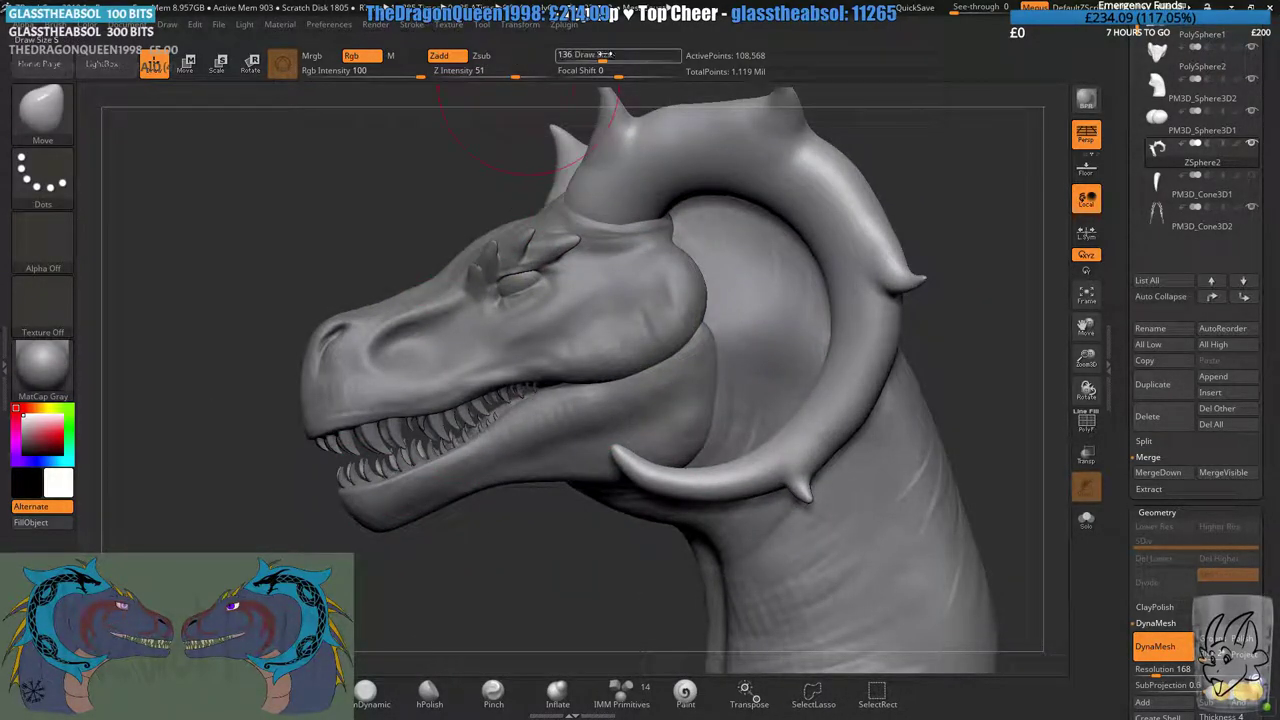
pyautogui.click(478, 696)
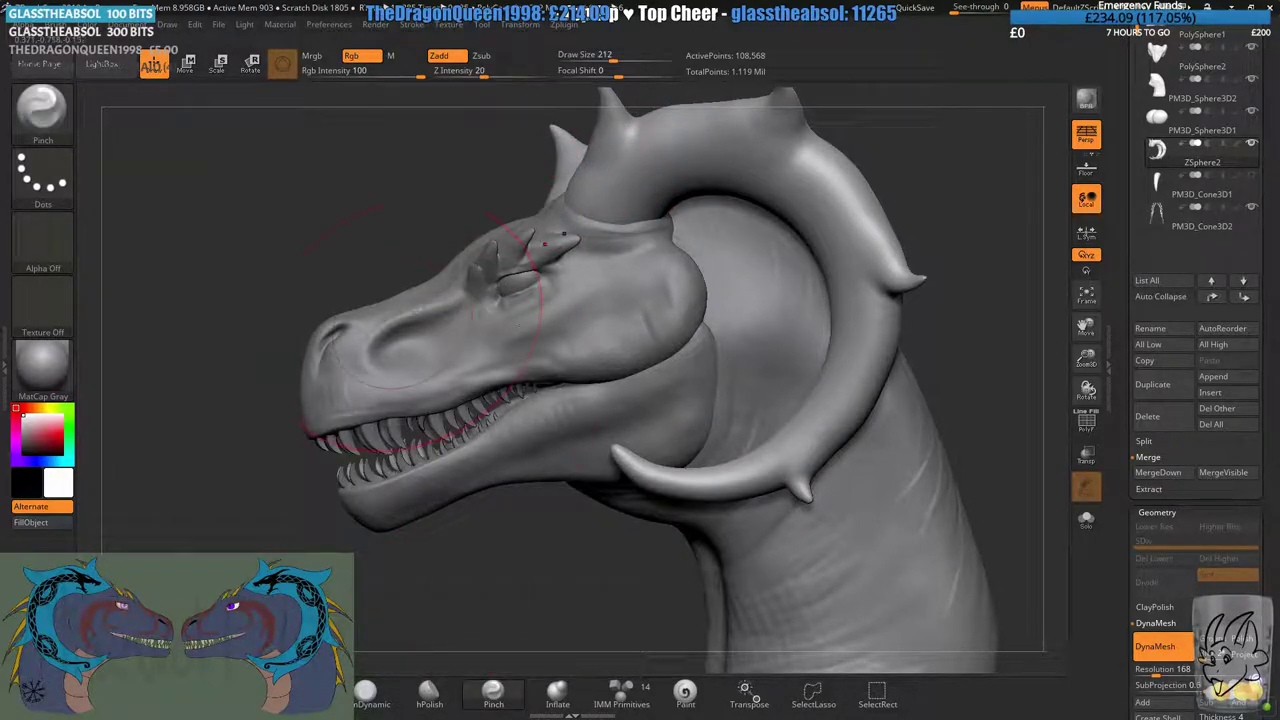
pyautogui.moveTo(560, 370)
pyautogui.mouseDown(button='right')
pyautogui.moveTo(690, 350)
pyautogui.moveTo(700, 460)
pyautogui.moveTo(646, 340)
pyautogui.moveTo(566, 350)
pyautogui.moveTo(566, 388)
pyautogui.moveTo(534, 402)
pyautogui.moveTo(543, 409)
pyautogui.mouseUp(button='right')
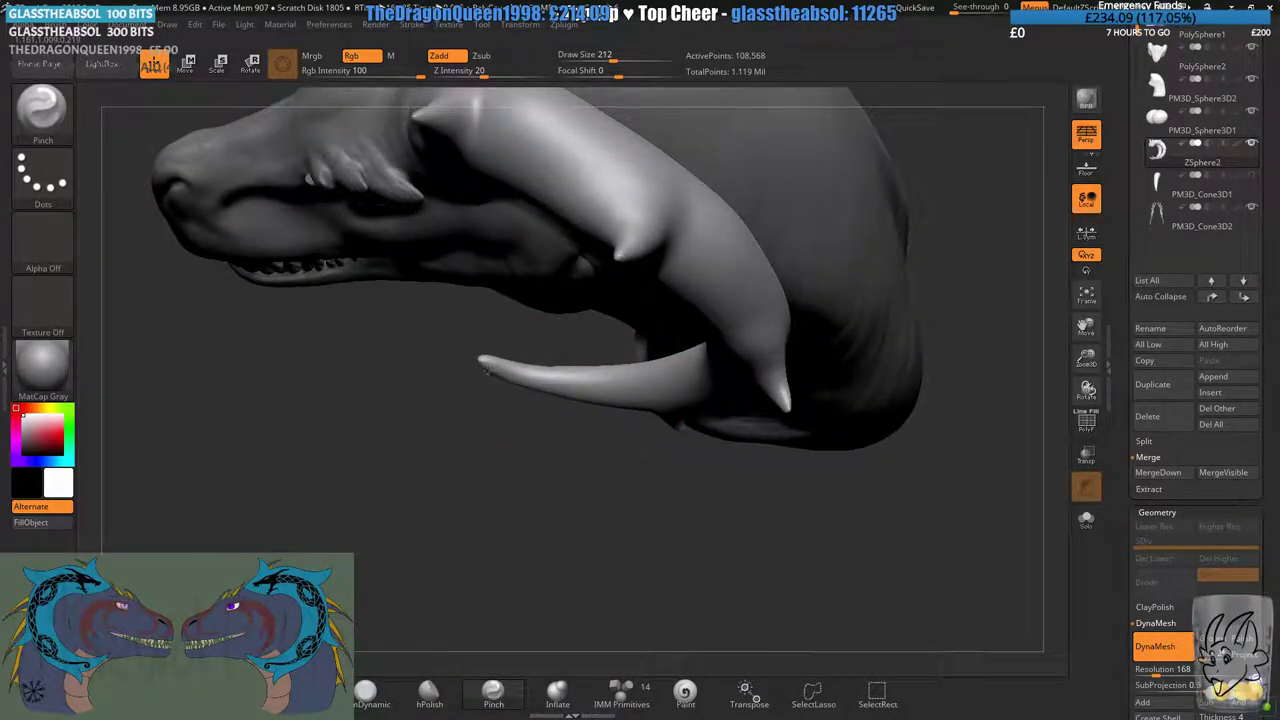
pyautogui.keyDown('ctrl'); pyautogui.moveTo(477, 320); pyautogui.dragTo(530, 362, button='right'); pyautogui.keyUp('ctrl')
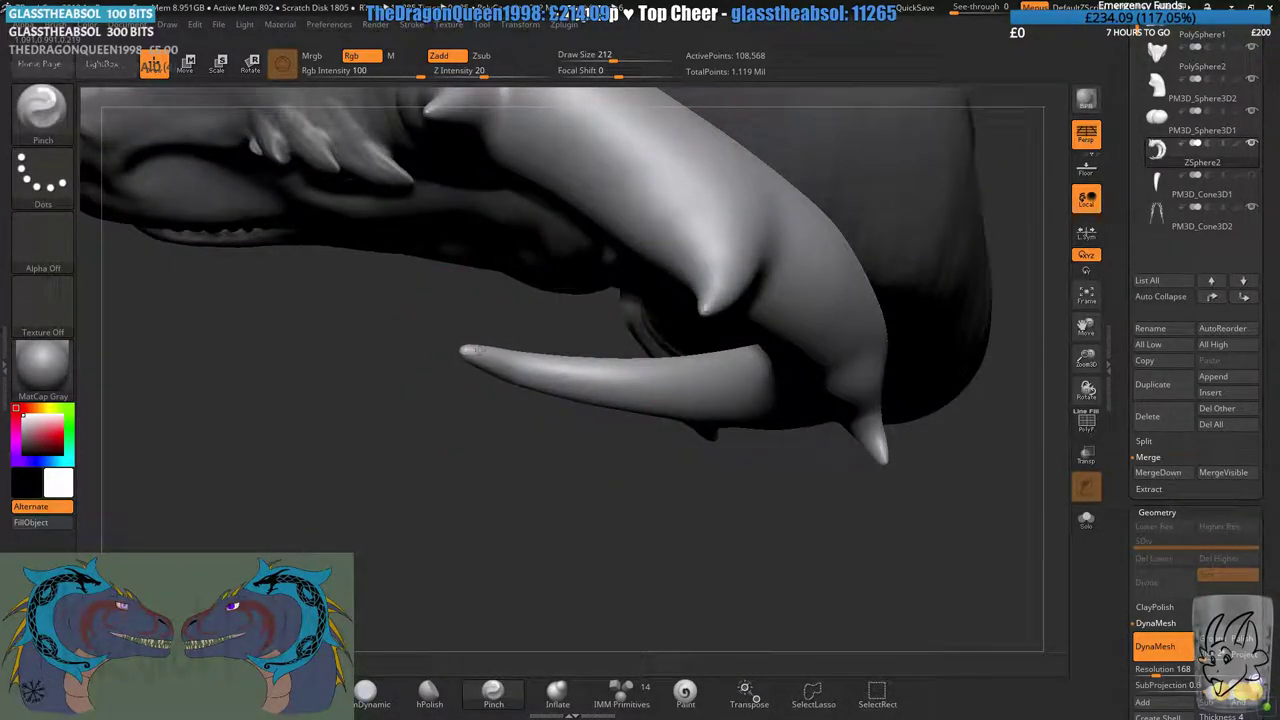
pyautogui.moveTo(501, 458); pyautogui.dragTo(508, 354, button='right')
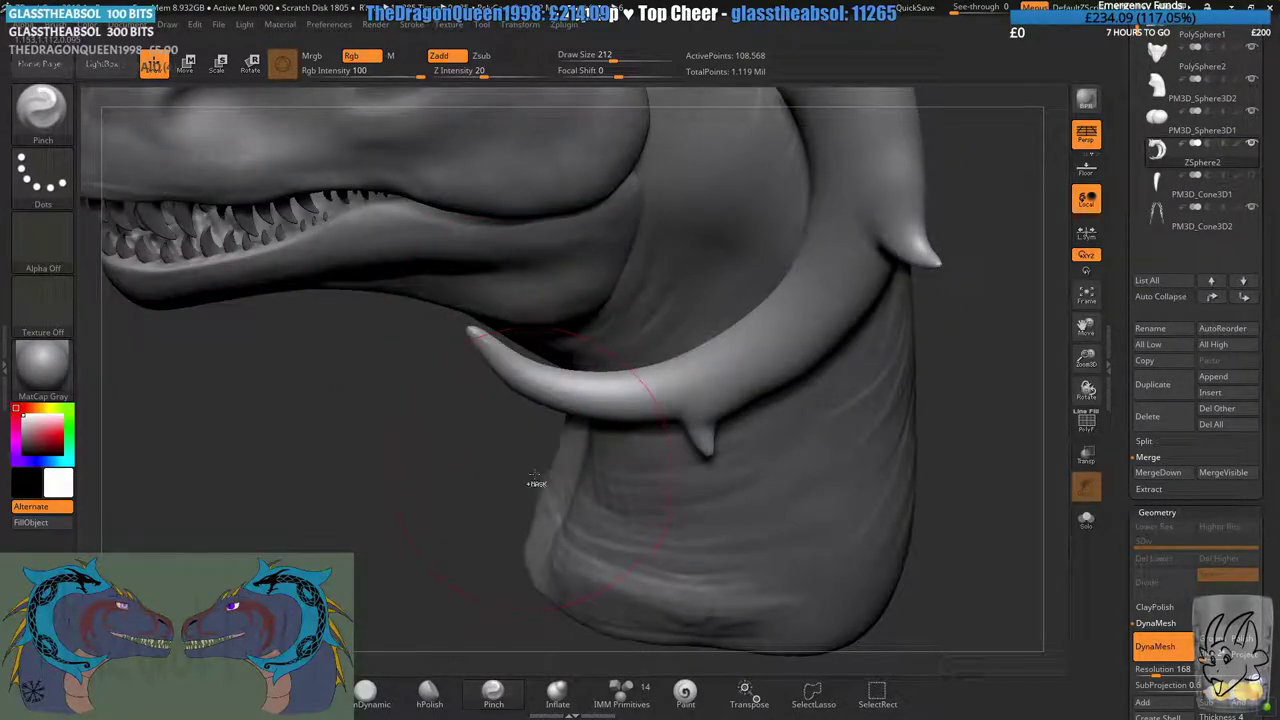
pyautogui.keyDown('ctrl'); pyautogui.moveTo(534, 483); pyautogui.dragTo(523, 316, button='right'); pyautogui.keyUp('ctrl')
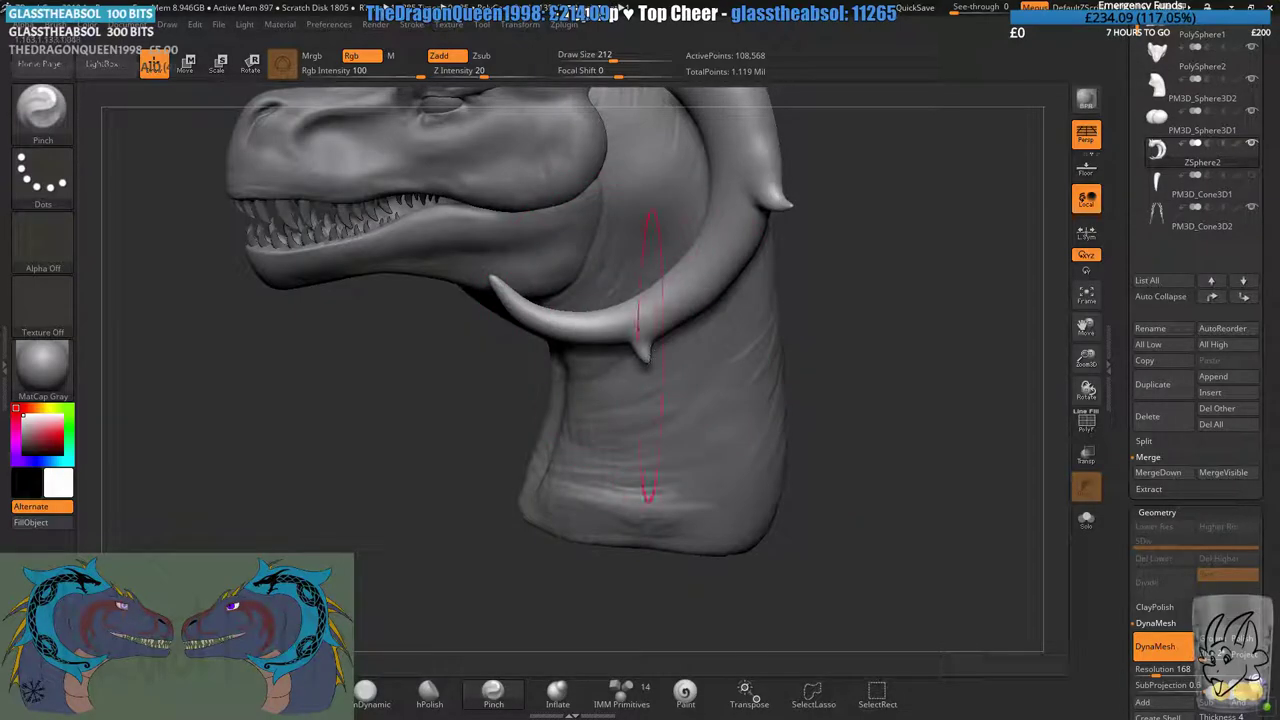
pyautogui.keyDown('ctrl'); pyautogui.moveTo(648, 493); pyautogui.dragTo(606, 381, button='right'); pyautogui.keyUp('ctrl')
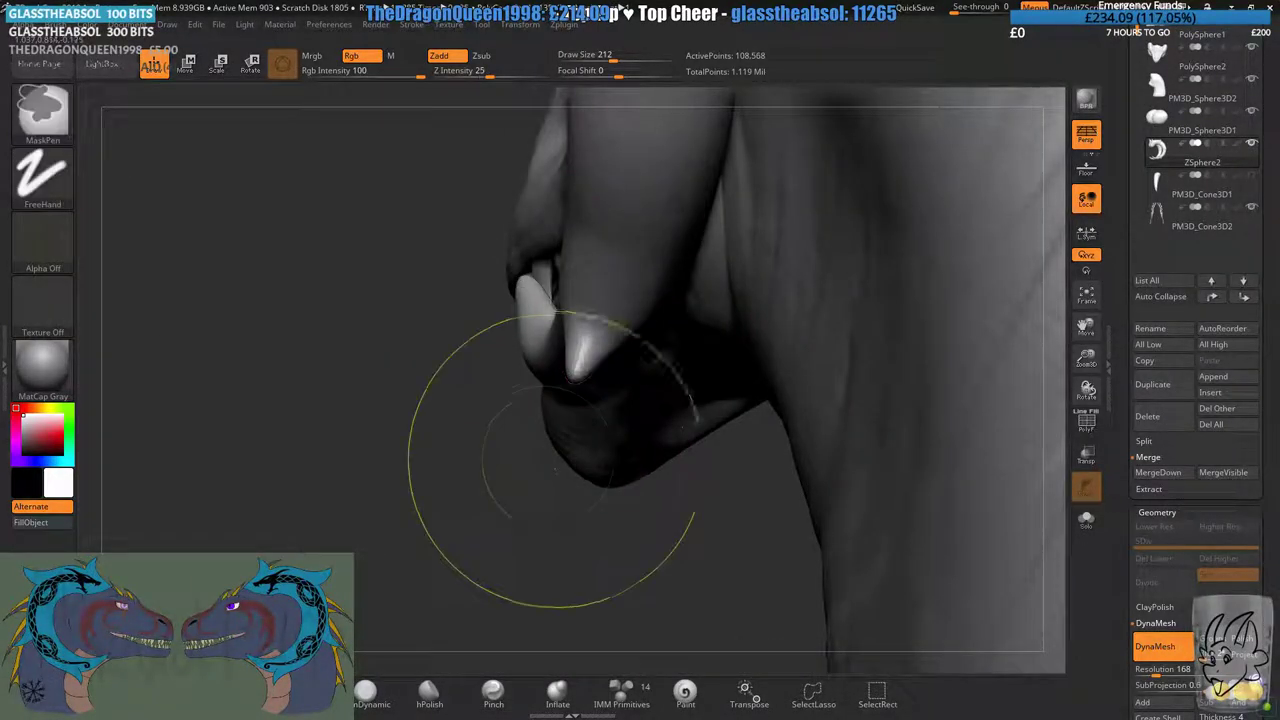
pyautogui.moveTo(556, 457)
pyautogui.keyDown('ctrl'); pyautogui.mouseDown(button='right')
pyautogui.moveTo(540, 357)
pyautogui.moveTo(665, 440)
pyautogui.moveTo(660, 310)
pyautogui.moveTo(612, 290)
pyautogui.moveTo(636, 330)
pyautogui.moveTo(680, 276)
pyautogui.moveTo(745, 315)
pyautogui.moveTo(840, 285)
pyautogui.moveTo(720, 280)
pyautogui.moveTo(693, 262)
pyautogui.moveTo(692, 352)
pyautogui.moveTo(664, 311)
pyautogui.moveTo(664, 335)
pyautogui.mouseUp(button='right'); pyautogui.keyUp('ctrl')
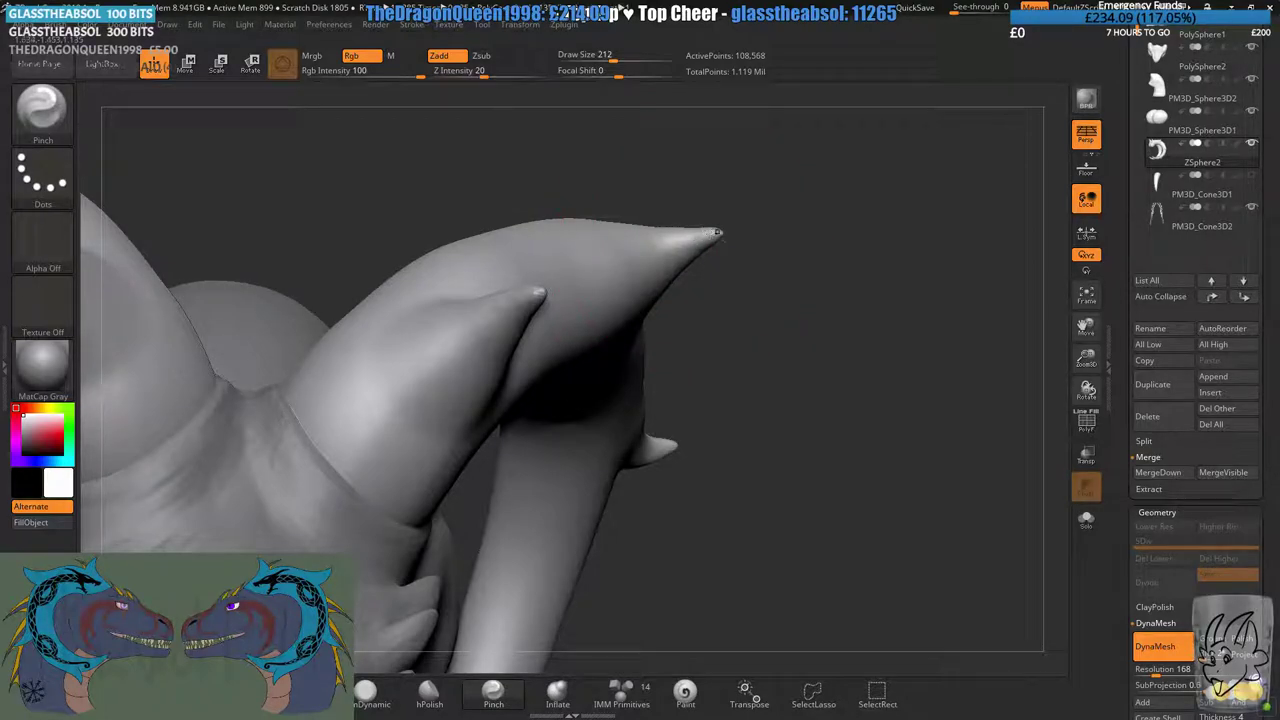
pyautogui.hotkey('ctrl', 'z')
# - Reshape the upper horn spikes into cleaner points with the Move brush at draw size 212, and remesh the horns
pyautogui.click(302, 692)
pyautogui.moveTo(698, 288)
pyautogui.mouseDown(button='right')
pyautogui.moveTo(660, 322)
pyautogui.moveTo(588, 300)
pyautogui.mouseUp(button='right')
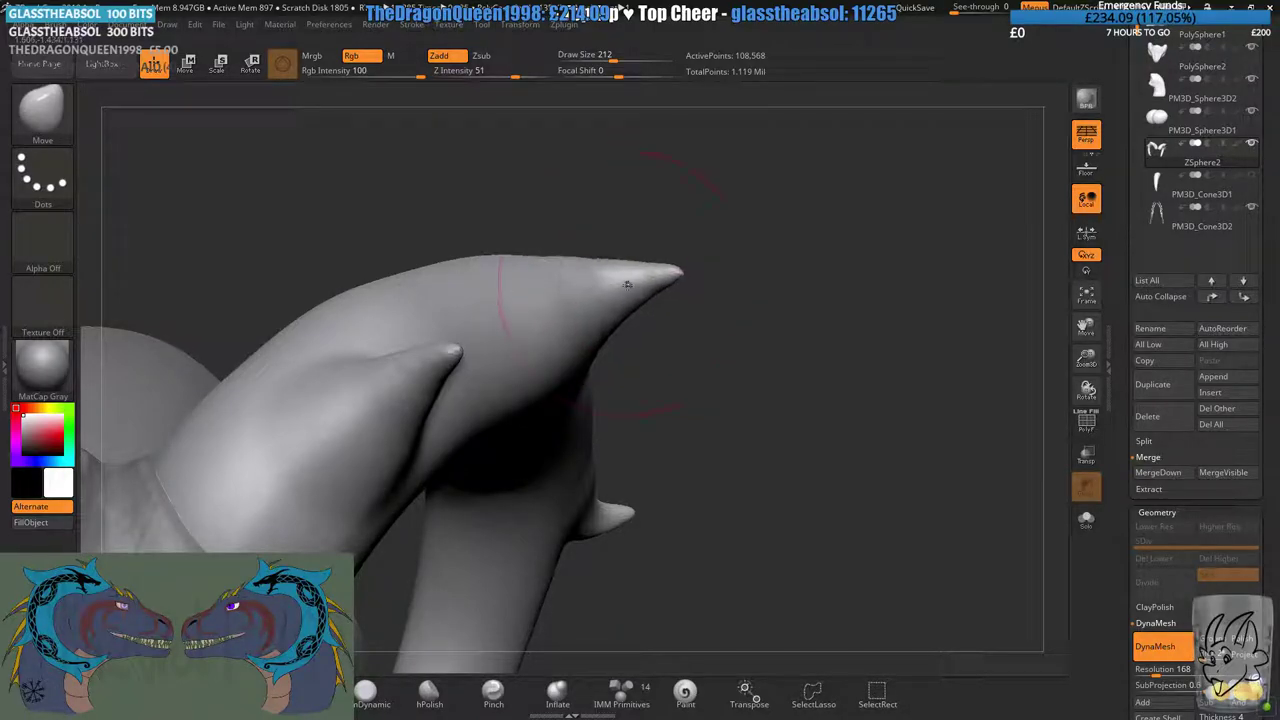
pyautogui.moveTo(633, 297)
pyautogui.mouseDown(button='right')
pyautogui.moveTo(731, 297)
pyautogui.moveTo(730, 232)
pyautogui.moveTo(749, 349)
pyautogui.moveTo(606, 283)
pyautogui.moveTo(700, 400)
pyautogui.moveTo(688, 306)
pyautogui.moveTo(650, 318)
pyautogui.moveTo(680, 335)
pyautogui.moveTo(782, 248)
pyautogui.mouseUp(button='right')
pyautogui.keyDown('ctrl'); pyautogui.moveTo(786, 244); pyautogui.dragTo(809, 286); pyautogui.keyUp('ctrl')
pyautogui.keyDown('ctrl'); pyautogui.moveTo(651, 301); pyautogui.dragTo(684, 298, button='right'); pyautogui.keyUp('ctrl')
pyautogui.moveTo(705, 375)
pyautogui.mouseDown(button='right')
pyautogui.moveTo(620, 300)
pyautogui.moveTo(660, 290)
pyautogui.moveTo(640, 322)
pyautogui.moveTo(767, 263)
pyautogui.moveTo(804, 261)
pyautogui.mouseUp(button='right')
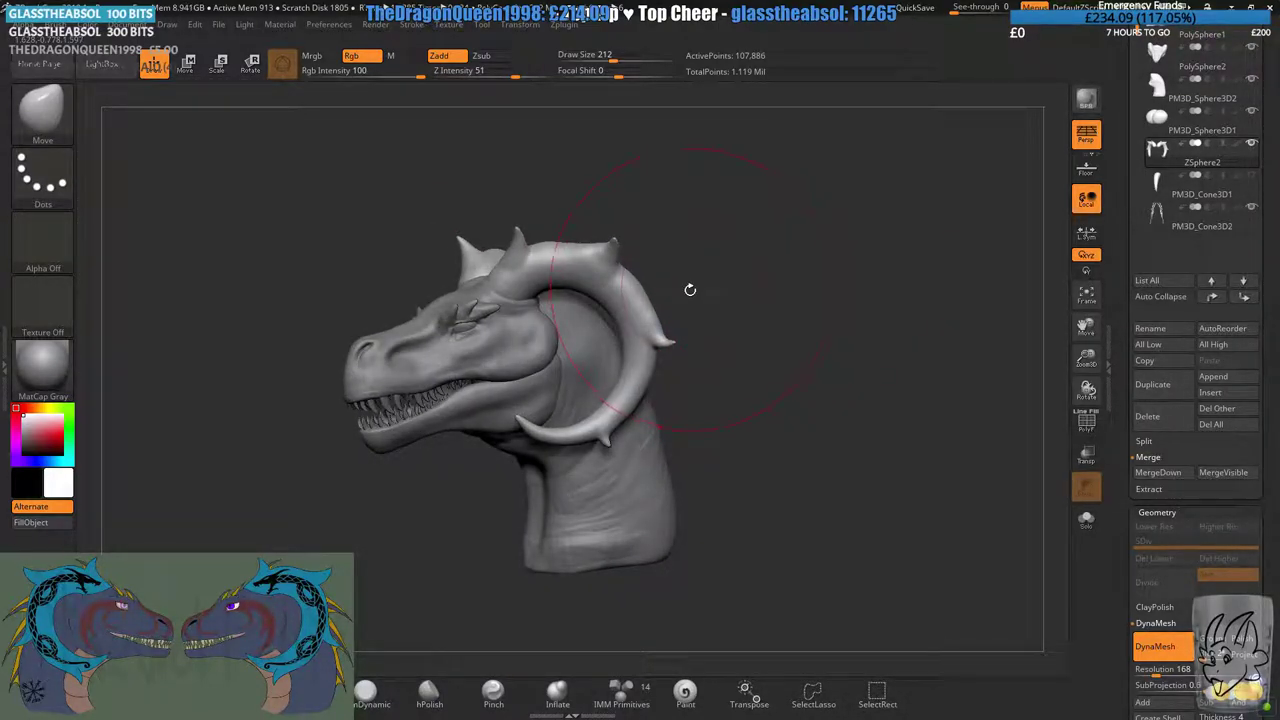
pyautogui.moveTo(685, 290); pyautogui.dragTo(660, 270, button='right')
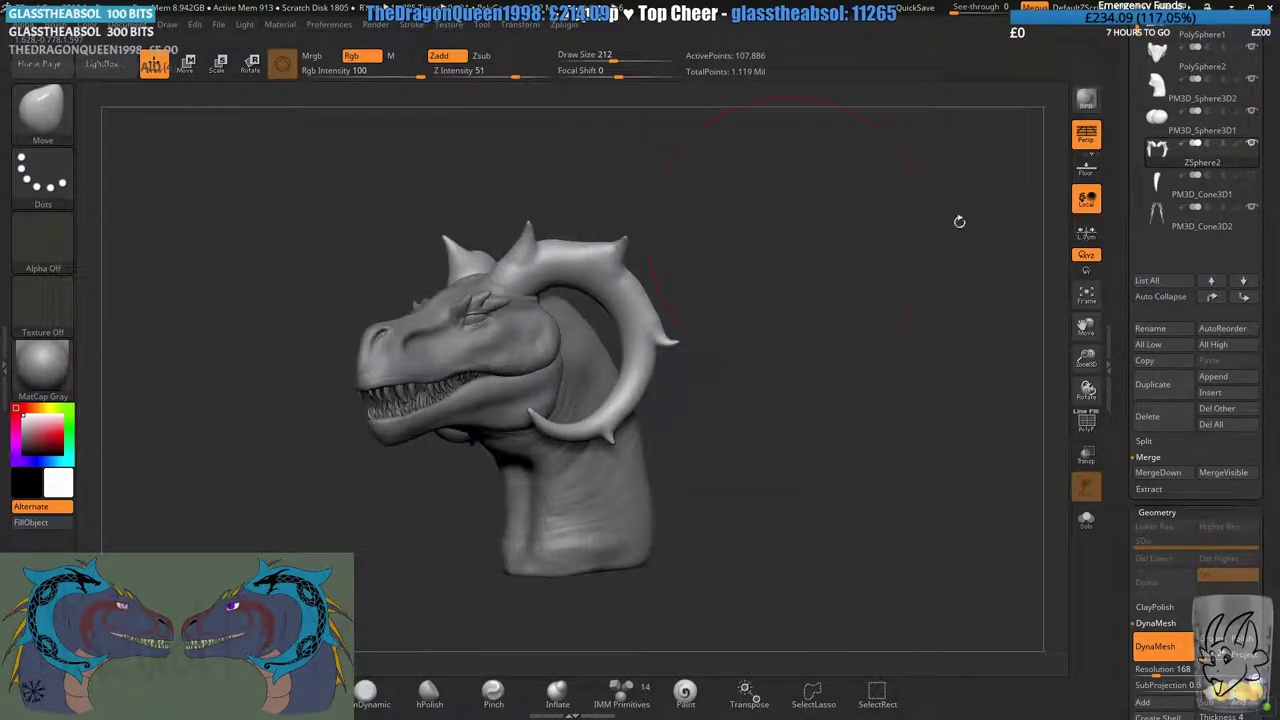
# - Make the neck subtool PM3D_Sphere3D2 active and reduce the Move brush's draw size to 29
pyautogui.click(1152, 217)
pyautogui.moveTo(1136, 157); pyautogui.dragTo(1134, 234)
pyautogui.click(1155, 164)
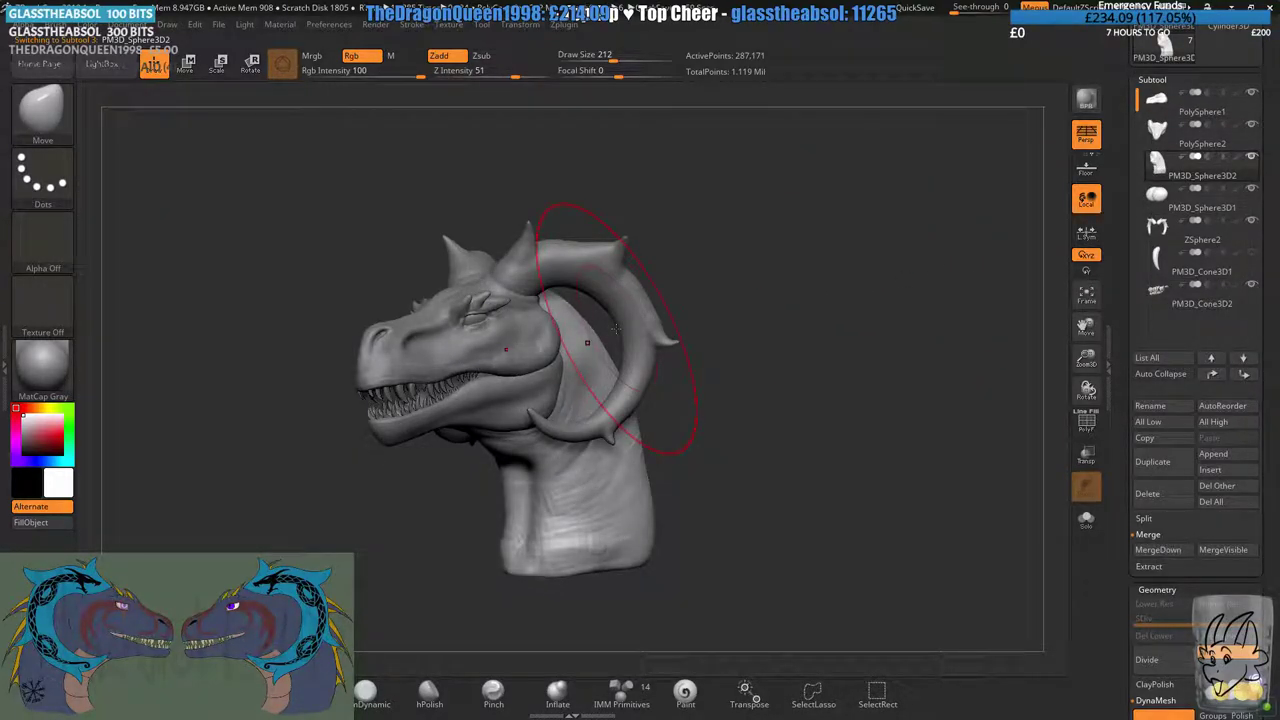
pyautogui.moveTo(663, 374); pyautogui.dragTo(614, 222, button='right')
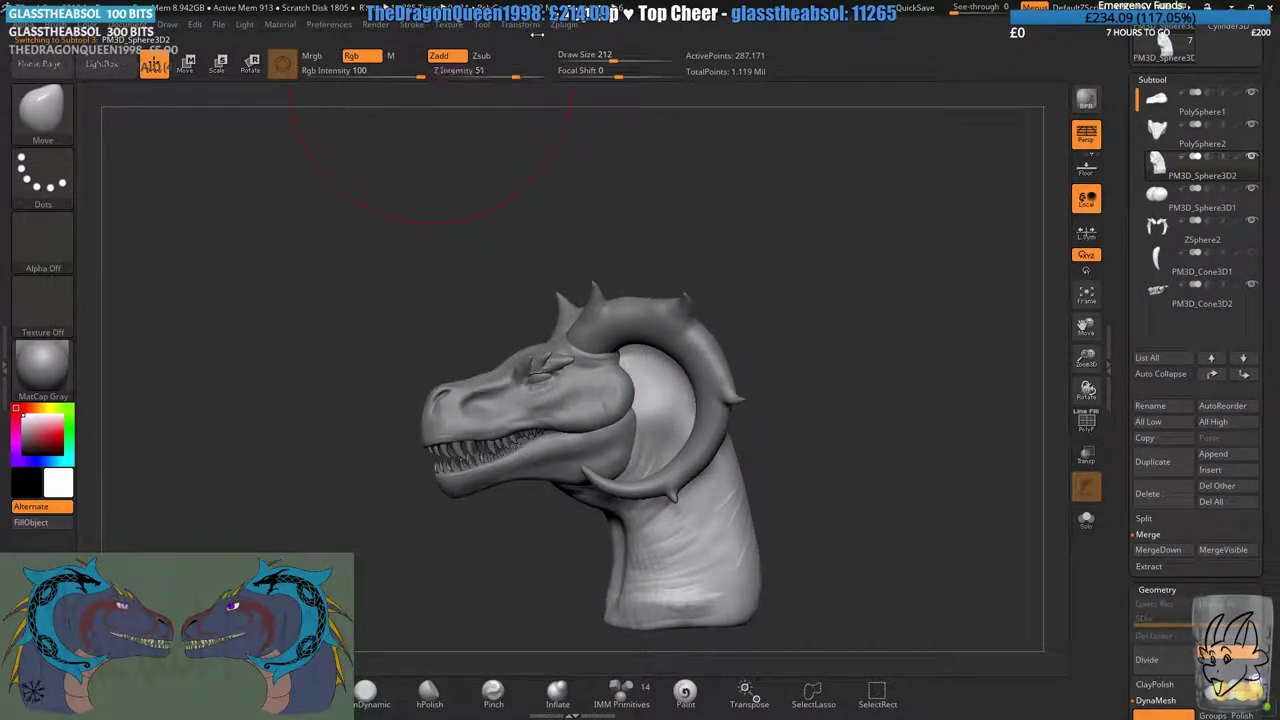
pyautogui.click(594, 55)
# - Examine the neck and the horned head from above, behind and the side
pyautogui.keyDown('alt'); pyautogui.moveTo(411, 317); pyautogui.dragTo(360, 242); pyautogui.keyUp('alt')
pyautogui.moveTo(757, 318); pyautogui.dragTo(697, 304)
pyautogui.rightClick(697, 304)
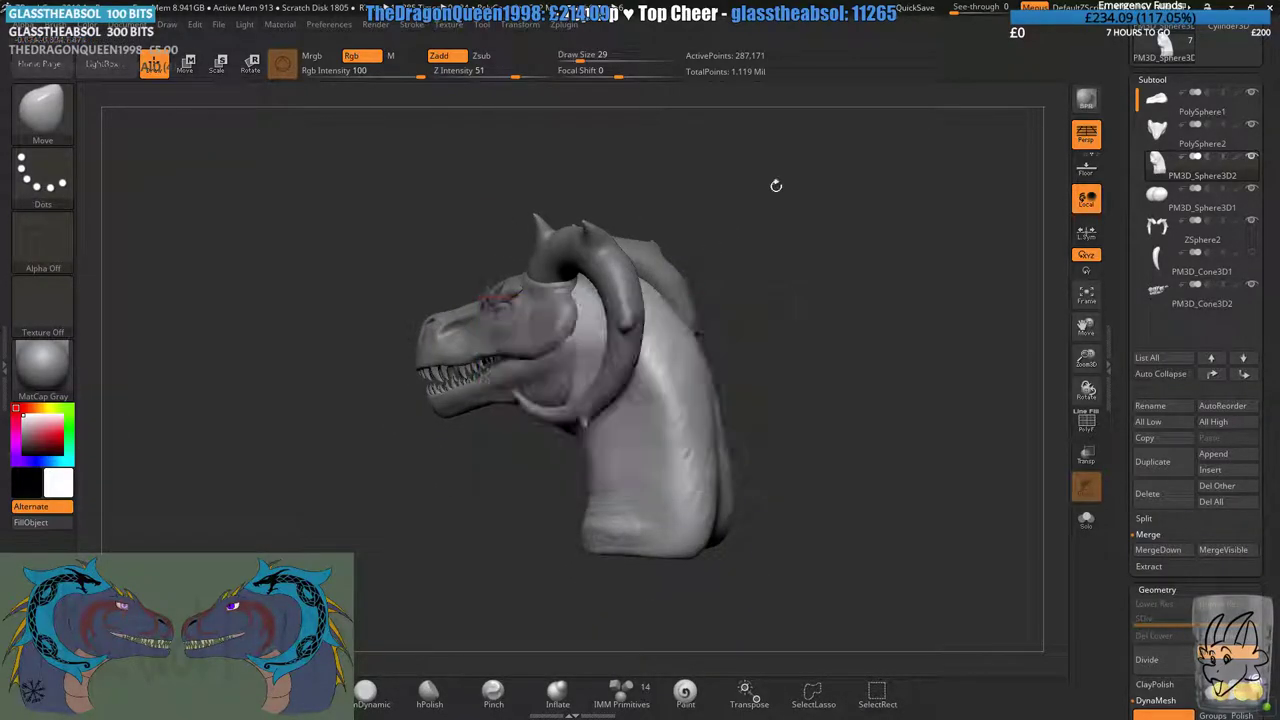
pyautogui.moveTo(774, 186); pyautogui.dragTo(672, 310, button='right')
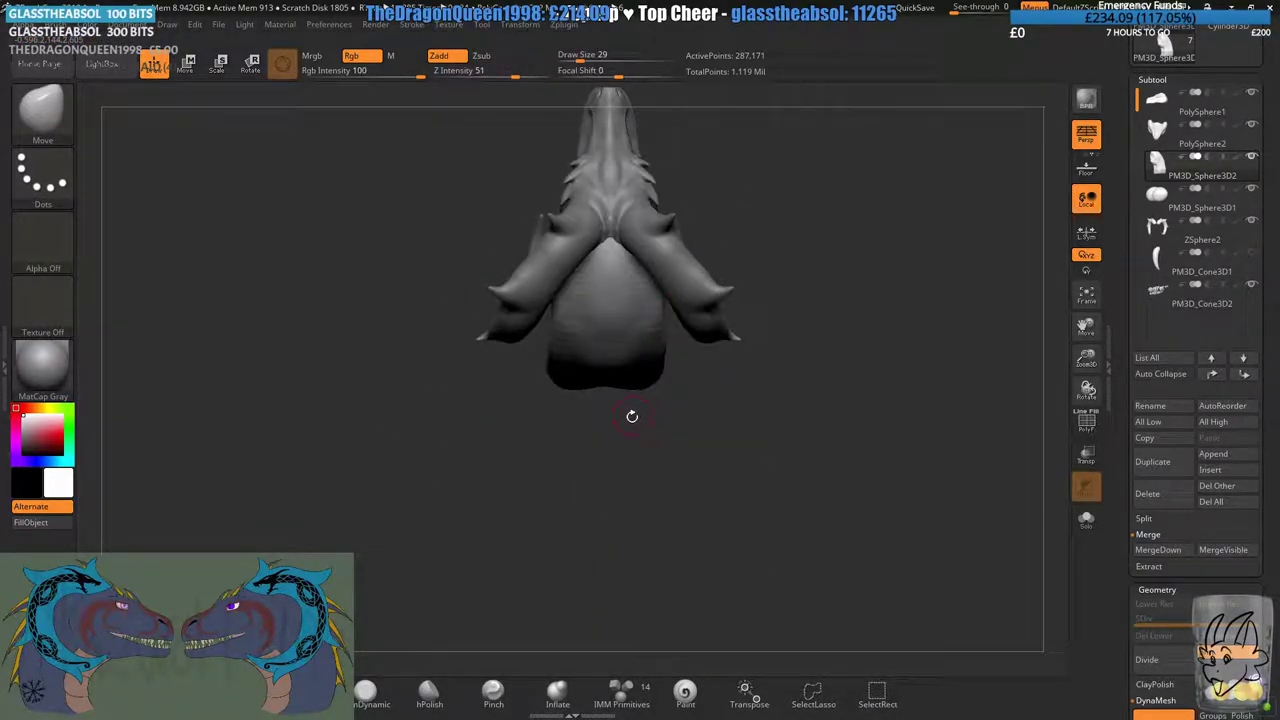
pyautogui.keyDown('ctrl'); pyautogui.moveTo(623, 355); pyautogui.dragTo(616, 407, button='right'); pyautogui.keyUp('ctrl')
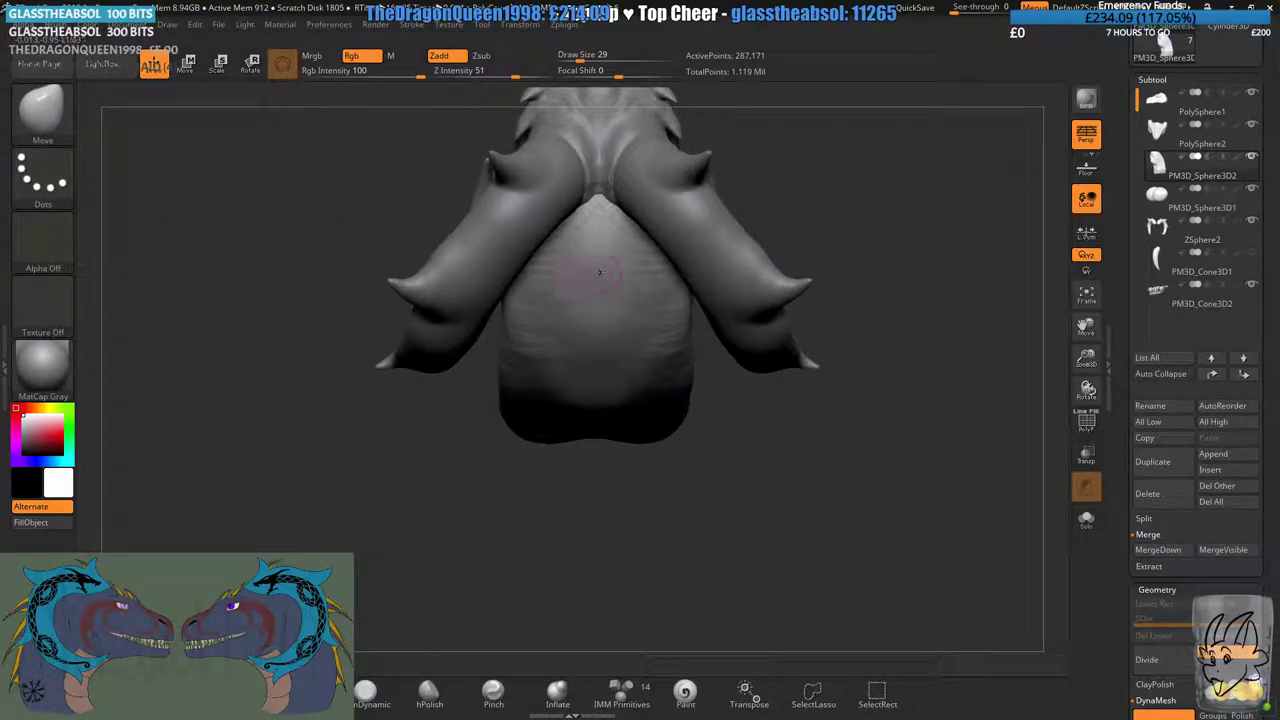
pyautogui.moveTo(600, 256); pyautogui.dragTo(602, 462)
pyautogui.moveTo(624, 488)
pyautogui.mouseDown(button='right')
pyautogui.moveTo(650, 440)
pyautogui.moveTo(623, 389)
pyautogui.moveTo(653, 395)
pyautogui.moveTo(645, 345)
pyautogui.moveTo(657, 363)
pyautogui.moveTo(611, 371)
pyautogui.mouseUp(button='right')
pyautogui.moveTo(522, 428)
pyautogui.keyDown('alt'); pyautogui.mouseDown(button='right')
pyautogui.moveTo(572, 366)
pyautogui.moveTo(598, 372)
pyautogui.mouseUp(button='right'); pyautogui.keyUp('alt')
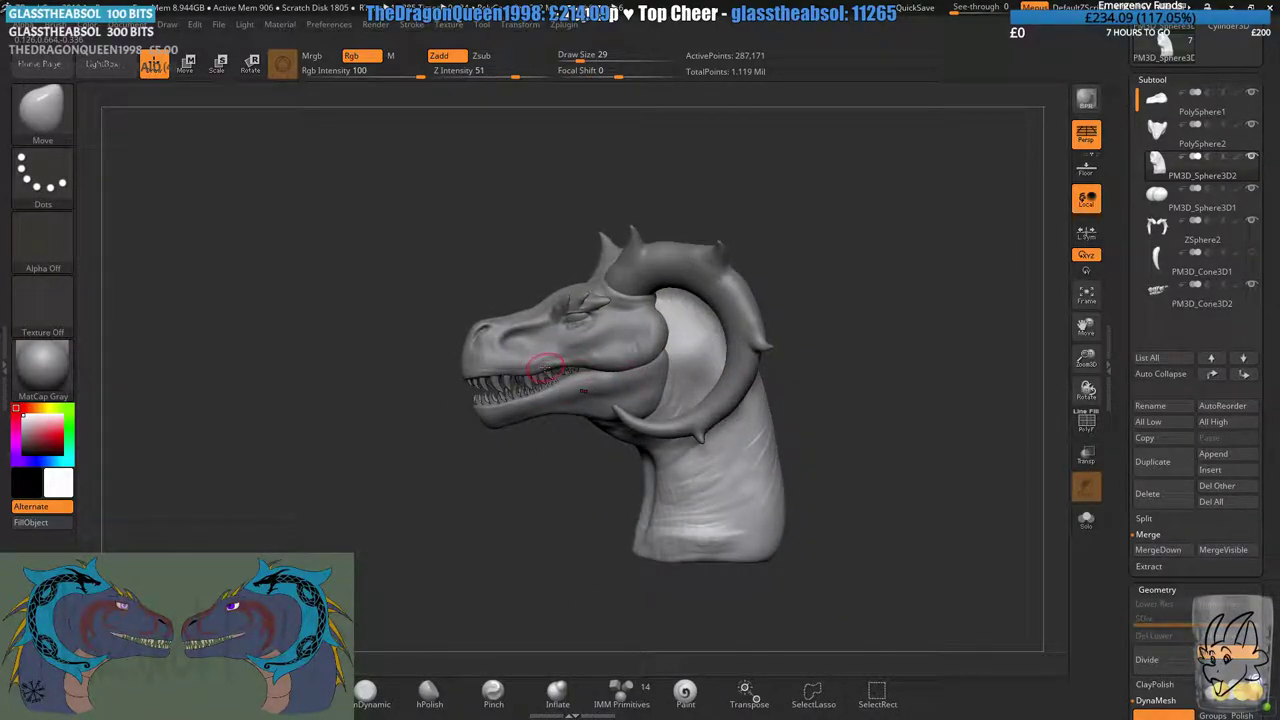
pyautogui.moveTo(543, 370); pyautogui.dragTo(565, 372, button='right')
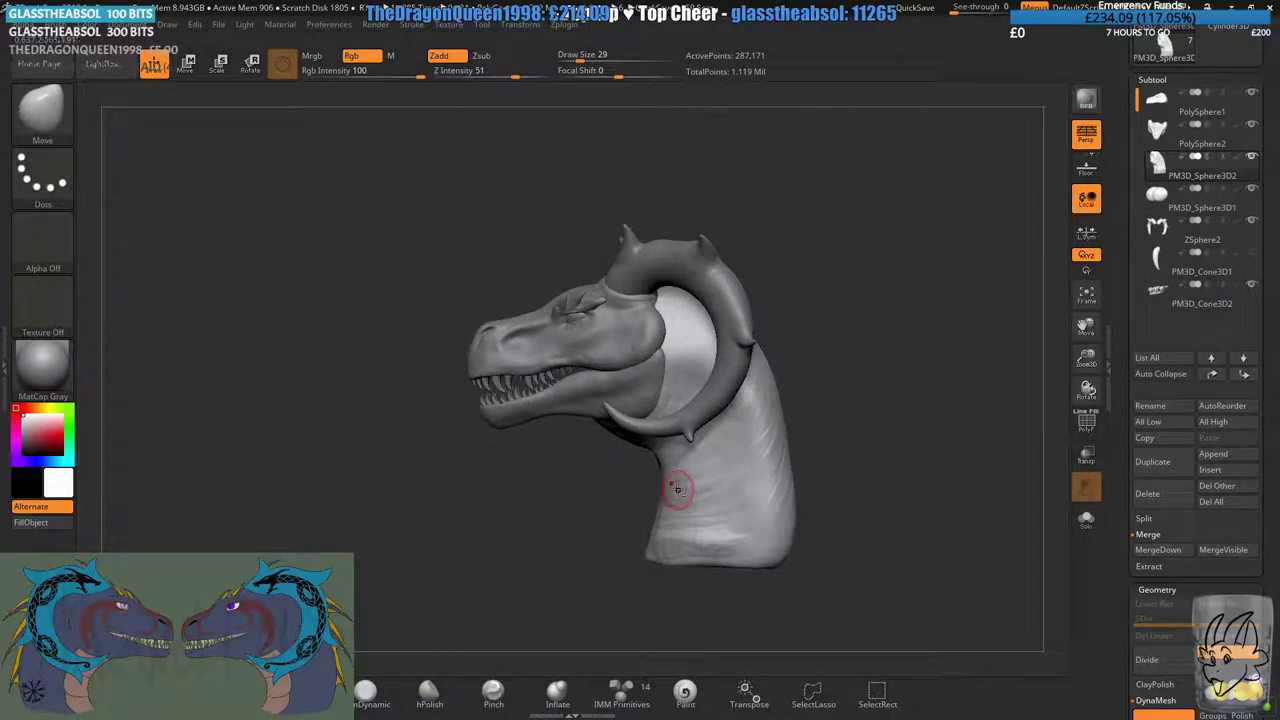
# - Save the project as Penya.ZPR, overwriting the existing file
pyautogui.hotkey('ctrl', 's')
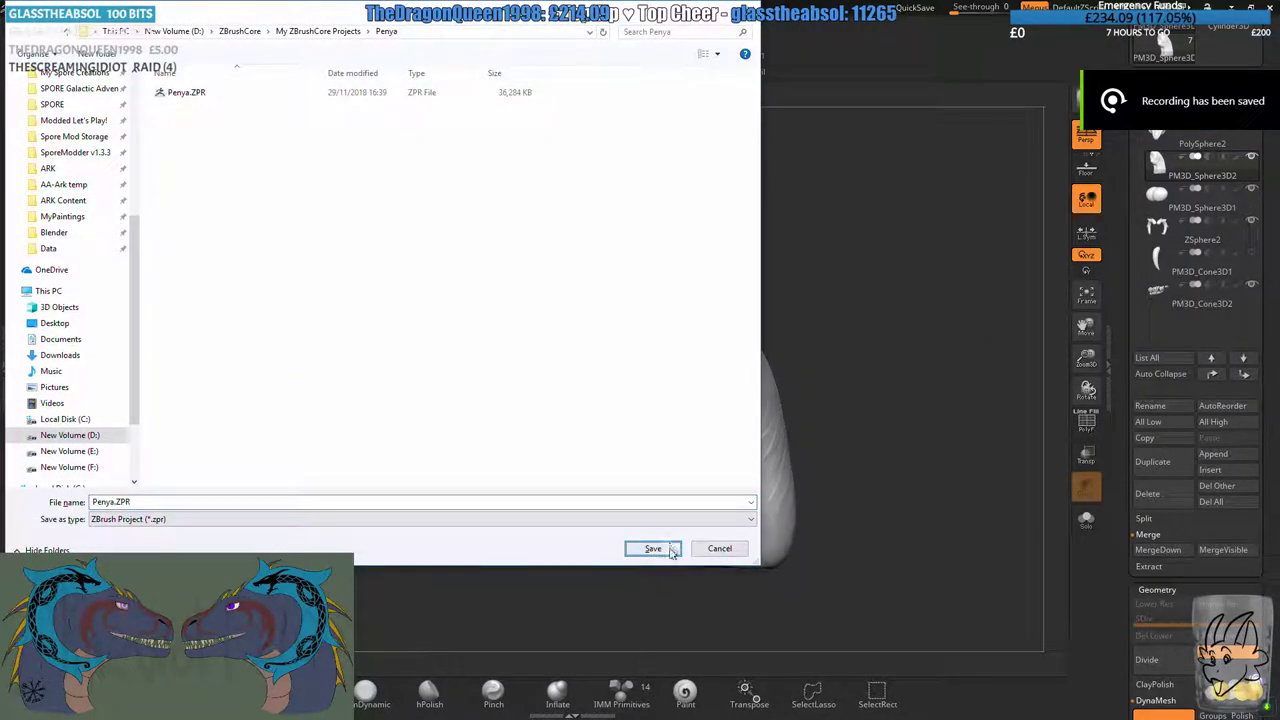
pyautogui.click(662, 548)
pyautogui.click(678, 371)
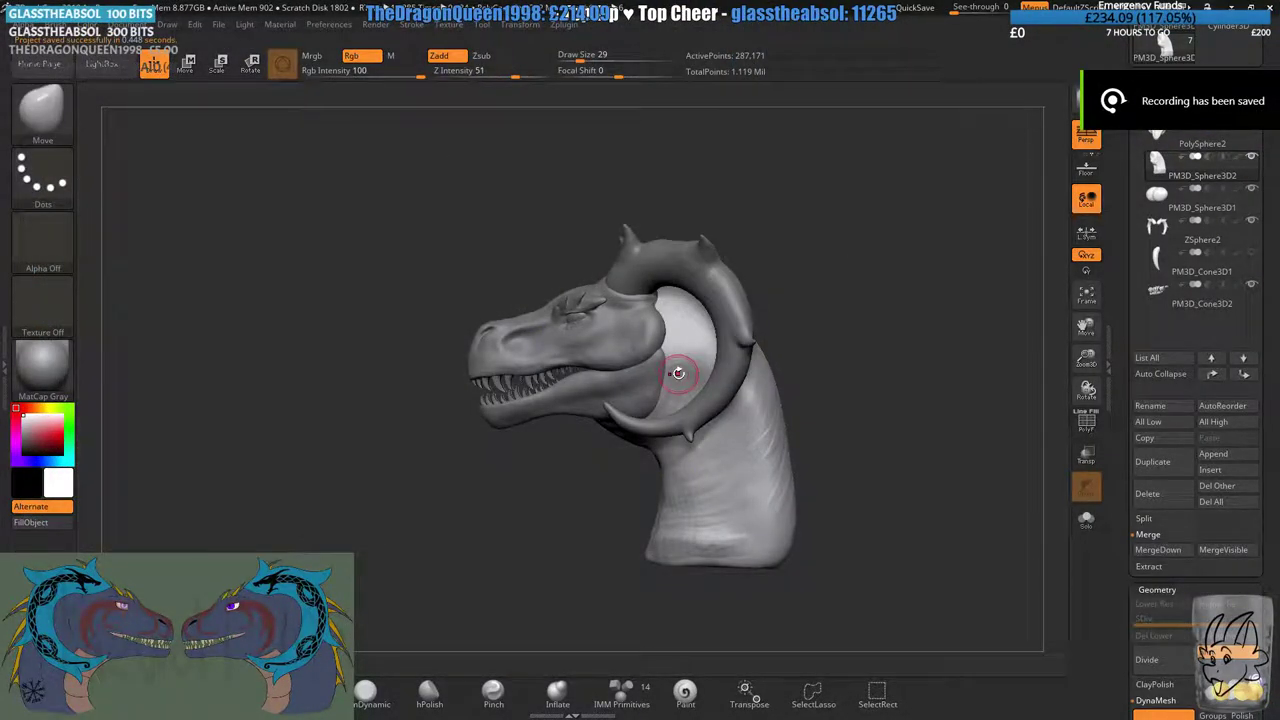
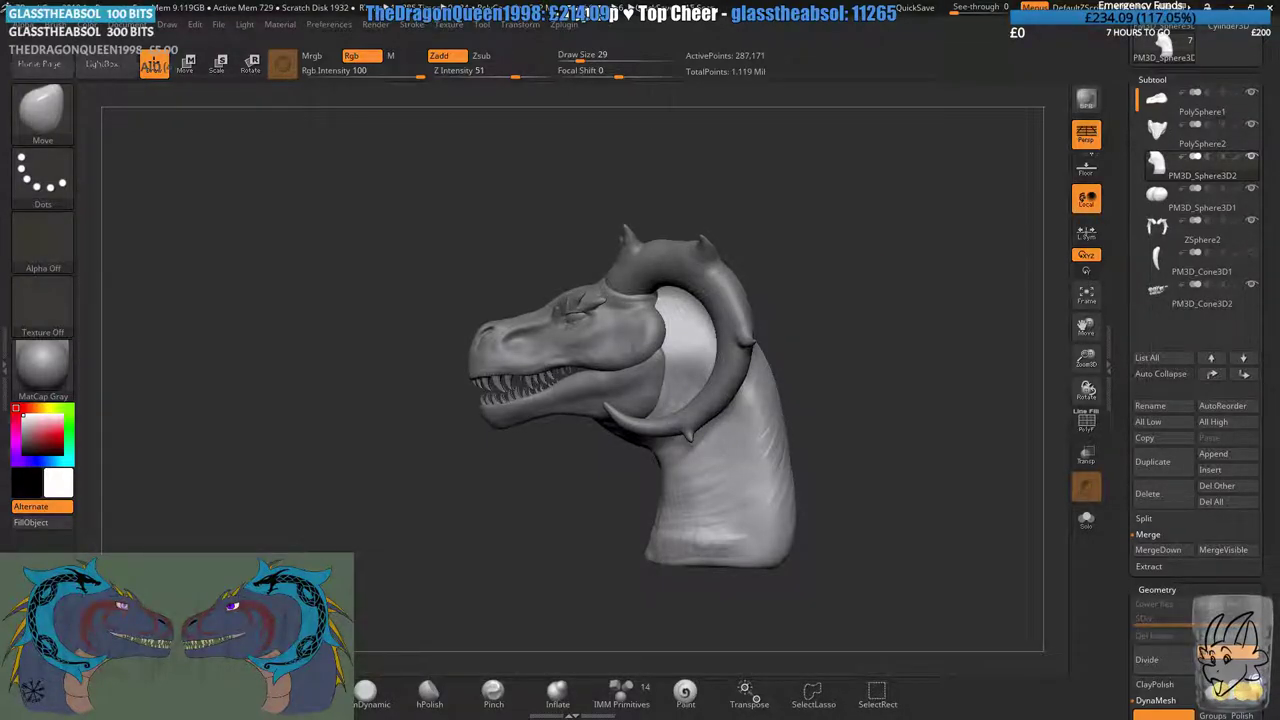
pyautogui.moveTo(873, 274); pyautogui.dragTo(880, 261)
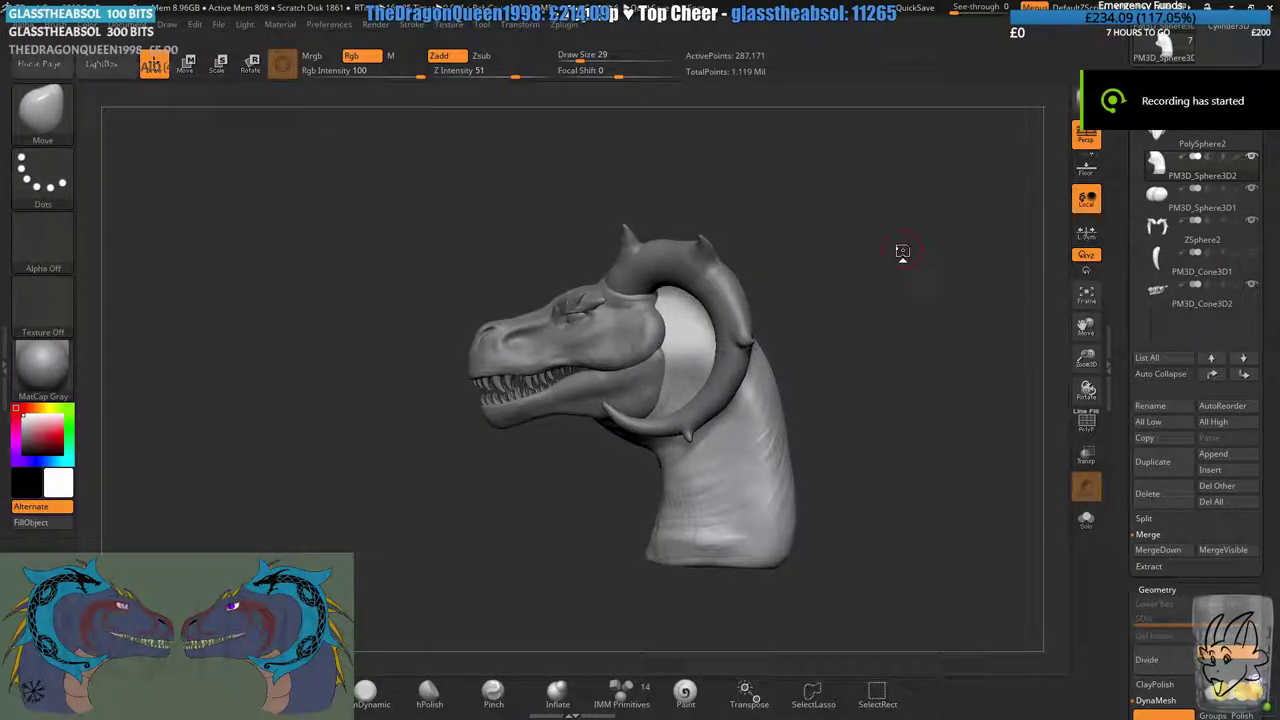
# - Make the upper head subtool PolySphere1 active and reshape the snout and its bridge with the Move brush at draw size 132
pyautogui.click(1168, 112)
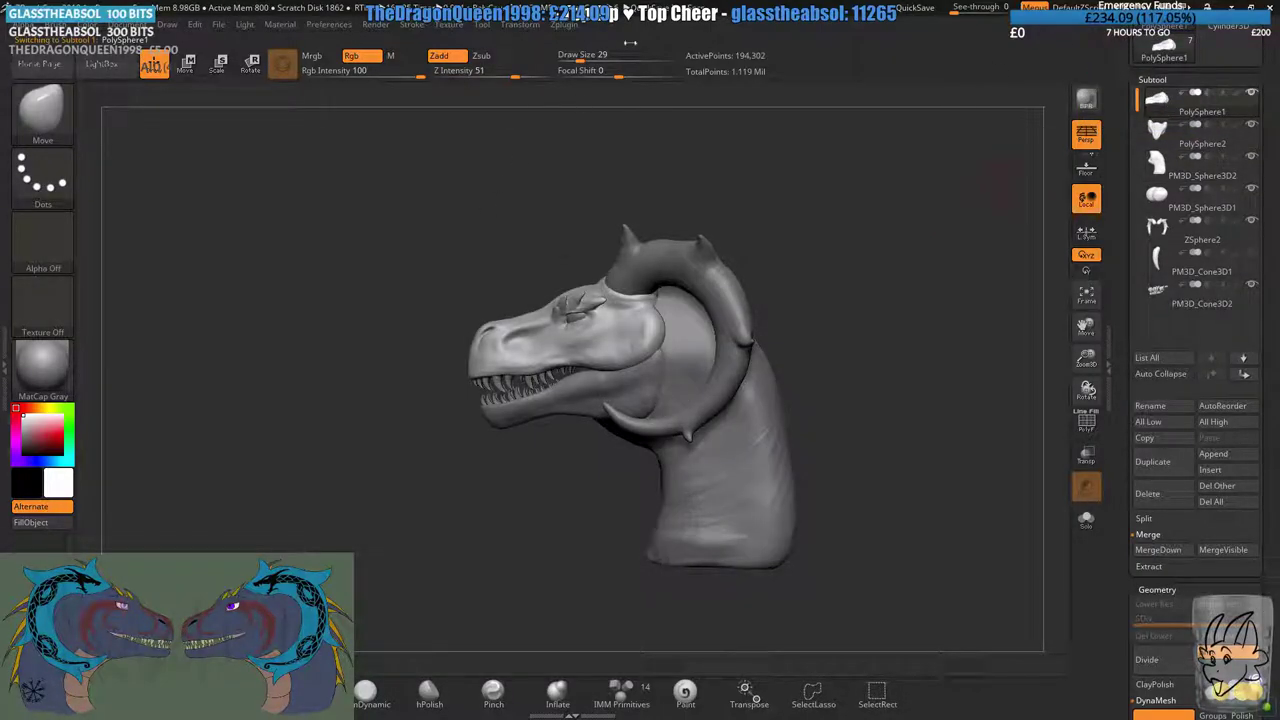
pyautogui.press('ctrl')
pyautogui.moveTo(498, 284)
pyautogui.keyDown('ctrl'); pyautogui.mouseDown(button='right')
pyautogui.moveTo(437, 291)
pyautogui.moveTo(546, 263)
pyautogui.moveTo(535, 295)
pyautogui.mouseUp(button='right'); pyautogui.keyUp('ctrl')
pyautogui.moveTo(512, 317); pyautogui.dragTo(505, 305)
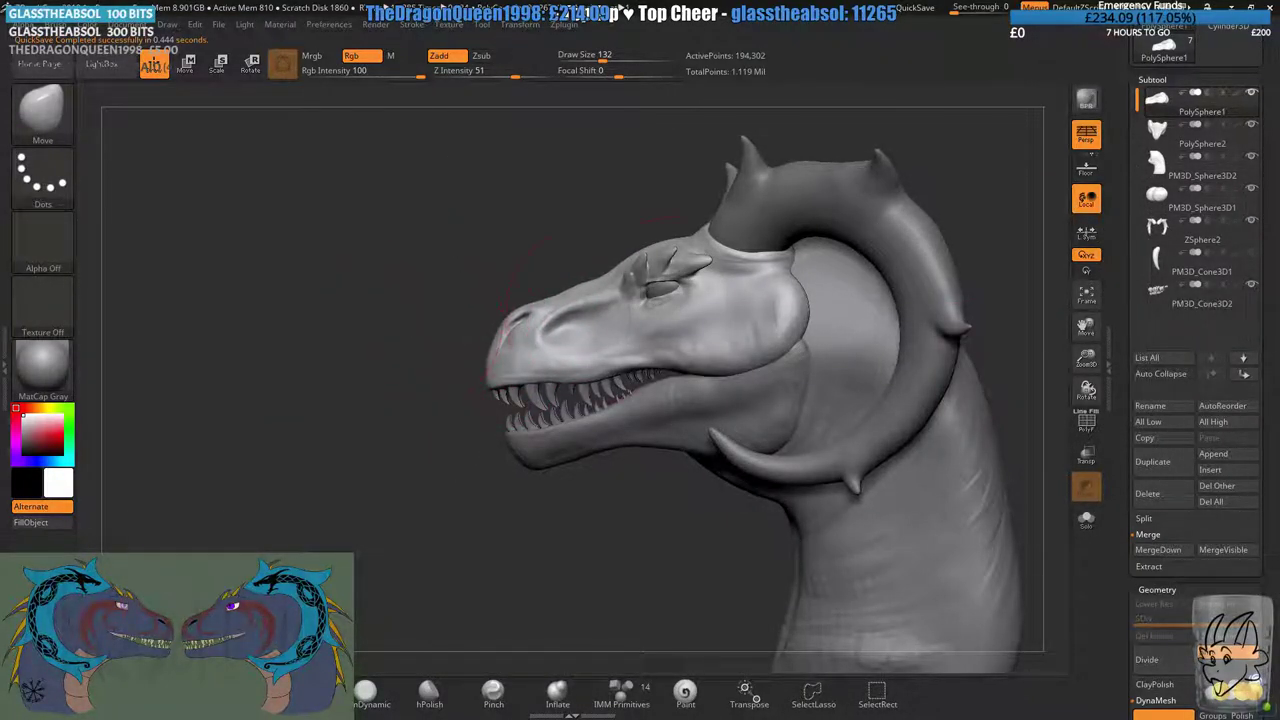
pyautogui.keyDown('ctrl'); pyautogui.moveTo(586, 194); pyautogui.dragTo(678, 236, button='right'); pyautogui.keyUp('ctrl')
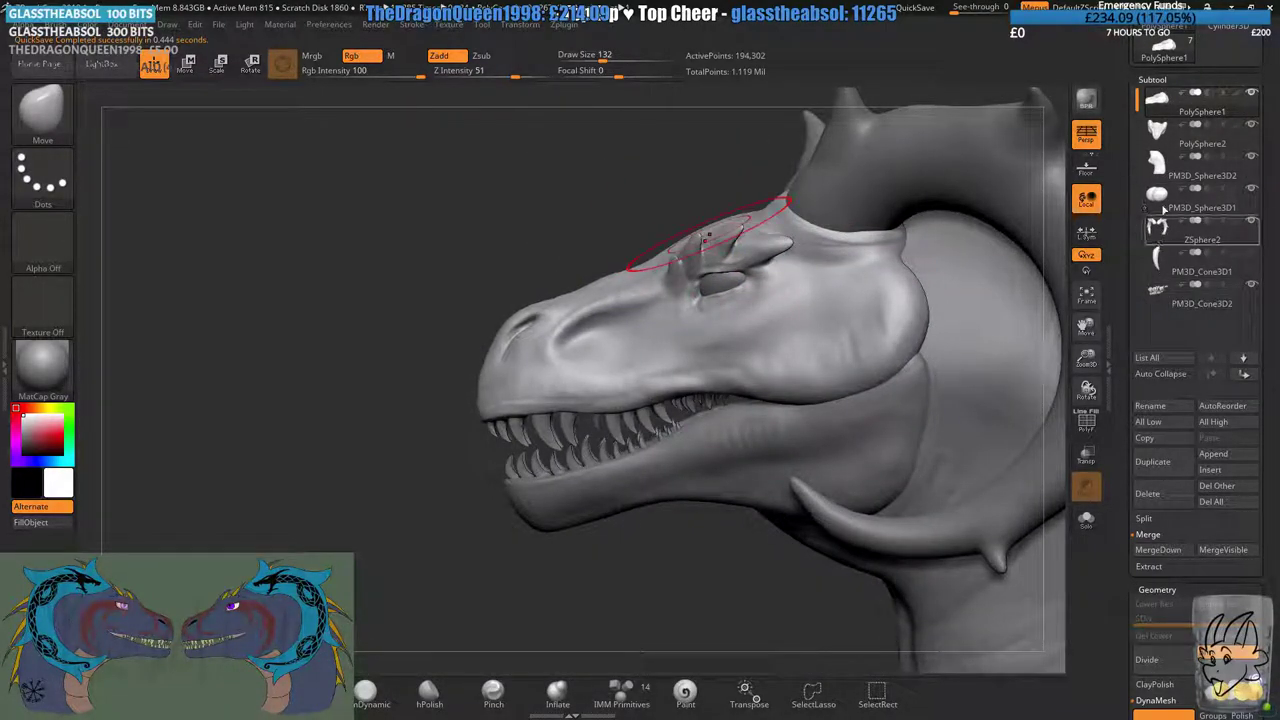
pyautogui.keyDown('ctrl'); pyautogui.moveTo(606, 177); pyautogui.dragTo(523, 312, button='right'); pyautogui.keyUp('ctrl')
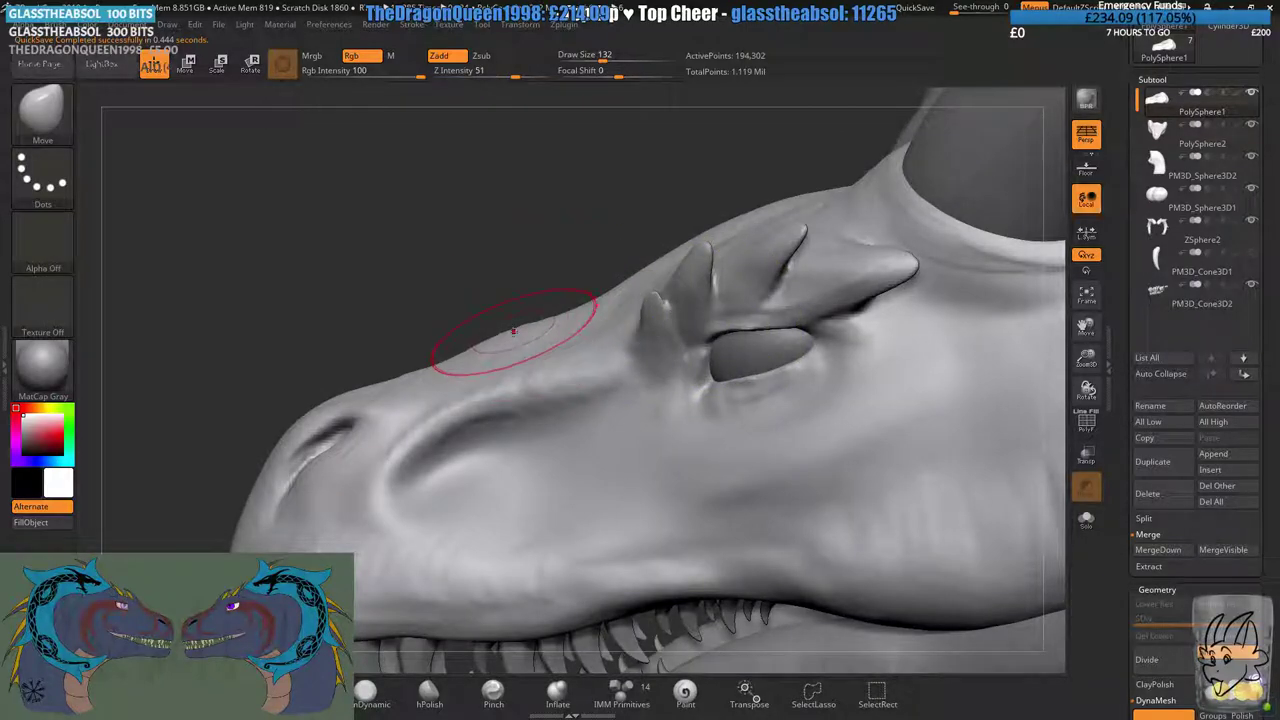
pyautogui.moveTo(517, 342); pyautogui.dragTo(519, 330)
pyautogui.keyDown('ctrl'); pyautogui.moveTo(535, 425); pyautogui.dragTo(532, 270, button='right'); pyautogui.keyUp('ctrl')
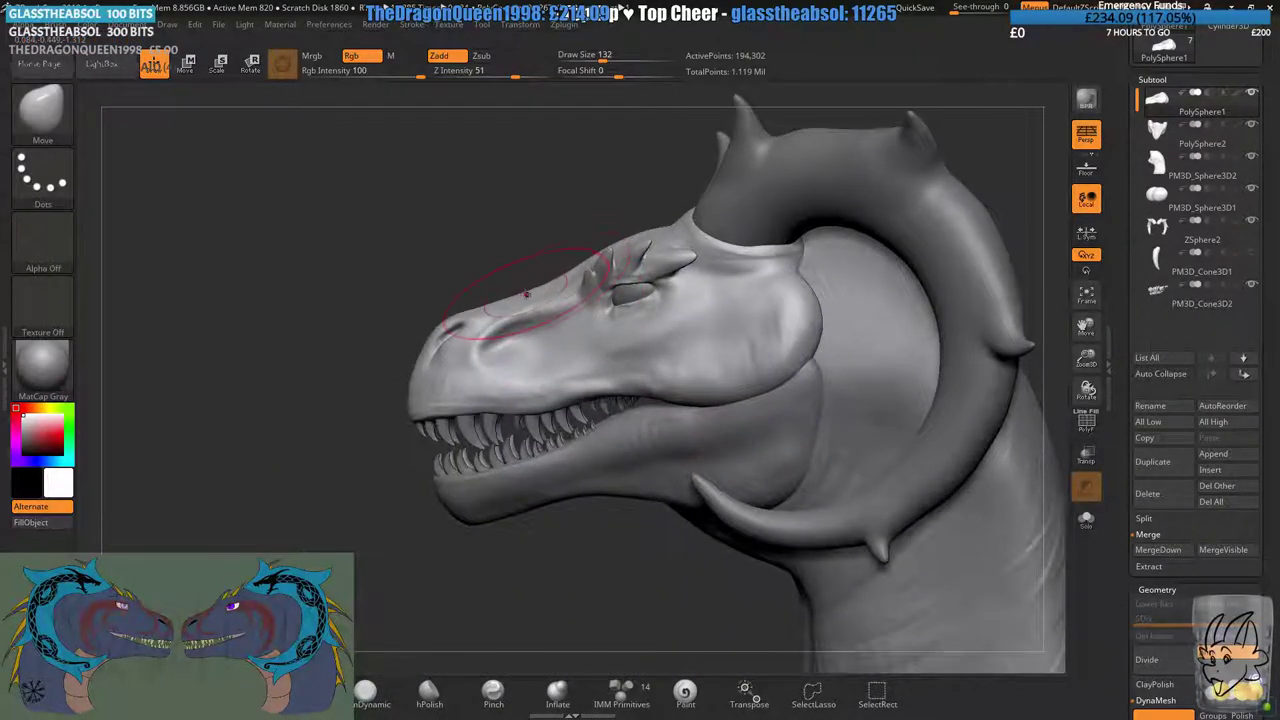
# - Make the lower jaw subtool PolySphere2 active and push the underside of the chin up with the Move brush at draw size 132
pyautogui.click(1164, 137)
pyautogui.keyDown('alt'); pyautogui.moveTo(610, 364); pyautogui.dragTo(706, 268, button='right'); pyautogui.keyUp('alt')
pyautogui.keyDown('ctrl'); pyautogui.moveTo(569, 401); pyautogui.dragTo(561, 433, button='right'); pyautogui.keyUp('ctrl')
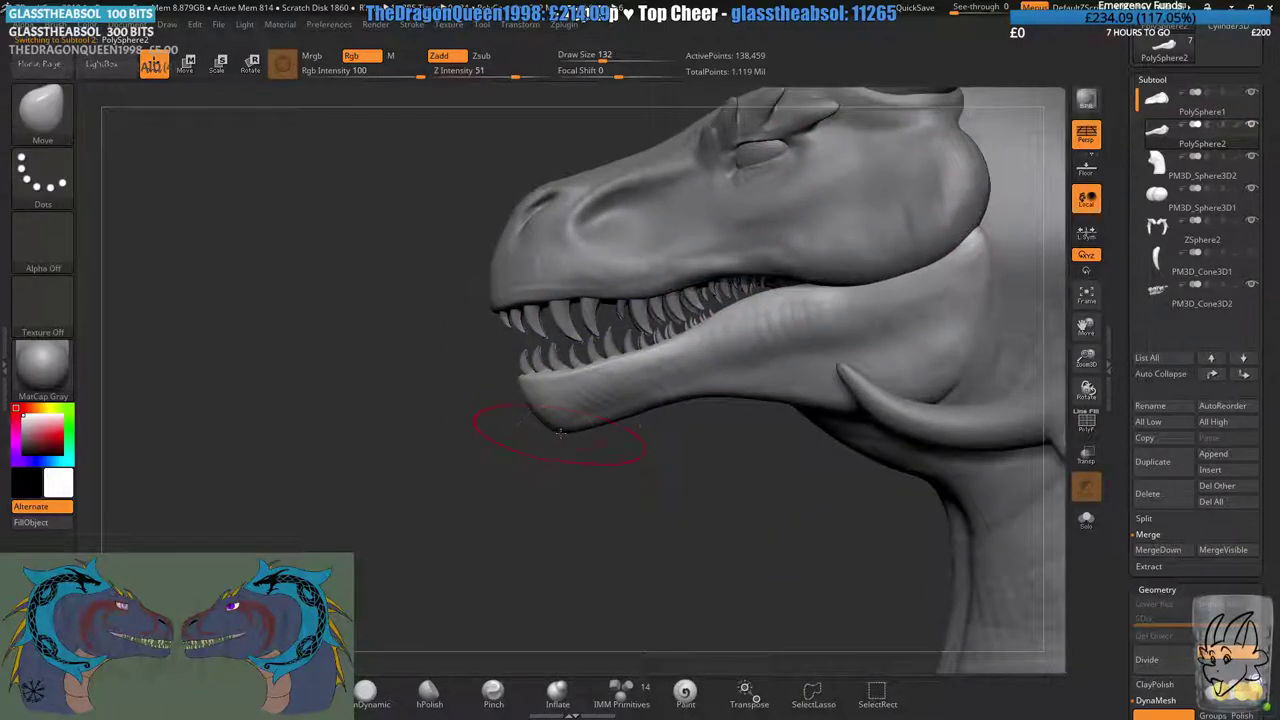
pyautogui.moveTo(561, 432); pyautogui.dragTo(557, 425)
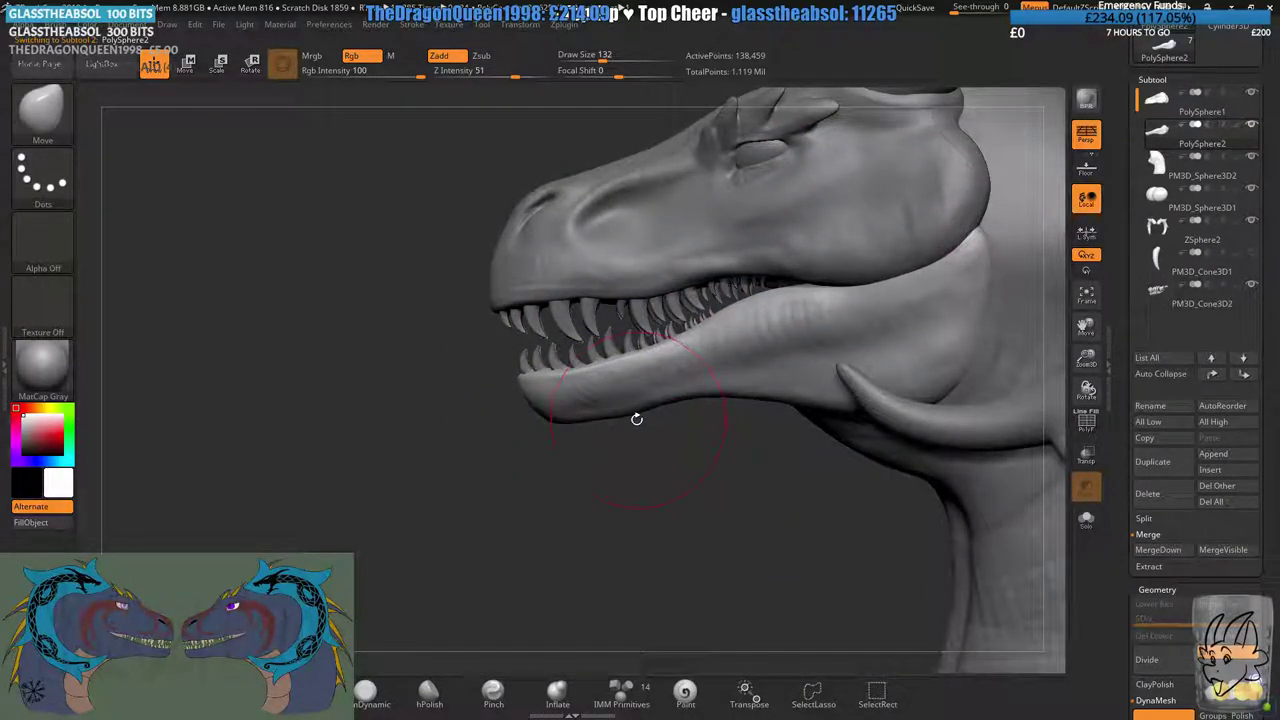
pyautogui.moveTo(624, 395)
pyautogui.keyDown('ctrl'); pyautogui.mouseDown(button='right')
pyautogui.moveTo(624, 428)
pyautogui.moveTo(583, 454)
pyautogui.moveTo(535, 530)
pyautogui.moveTo(660, 520)
pyautogui.mouseUp(button='right'); pyautogui.keyUp('ctrl')
# - Try to reshape the side of the lower jaw from the front with the Move brush, and undo the stroke
pyautogui.moveTo(440, 485); pyautogui.dragTo(645, 505, button='right')
pyautogui.moveTo(600, 568); pyautogui.dragTo(700, 373, button='right')
pyautogui.moveTo(645, 284)
pyautogui.keyDown('alt'); pyautogui.mouseDown(button='right')
pyautogui.moveTo(680, 314)
pyautogui.moveTo(657, 400)
pyautogui.mouseUp(button='right'); pyautogui.keyUp('alt')
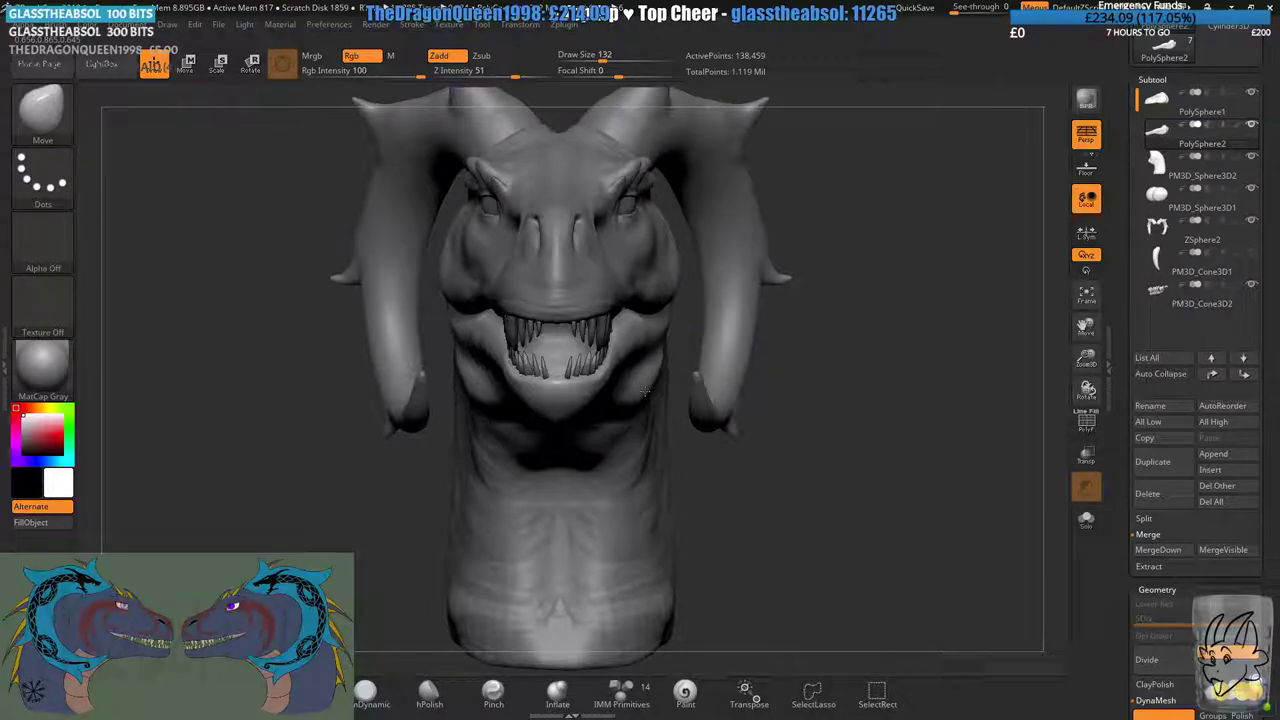
pyautogui.moveTo(645, 390); pyautogui.dragTo(652, 400)
pyautogui.hotkey('ctrl', 'z')
pyautogui.moveTo(700, 400); pyautogui.dragTo(665, 400, button='right')
pyautogui.moveTo(665, 400)
pyautogui.keyDown('ctrl'); pyautogui.mouseDown(button='right')
pyautogui.moveTo(680, 350)
pyautogui.moveTo(625, 350)
pyautogui.moveTo(732, 347)
pyautogui.moveTo(723, 303)
pyautogui.moveTo(712, 405)
pyautogui.mouseUp(button='right'); pyautogui.keyUp('ctrl')
pyautogui.moveTo(735, 262)
pyautogui.keyDown('ctrl'); pyautogui.mouseDown(button='right')
pyautogui.moveTo(740, 308)
pyautogui.moveTo(676, 205)
pyautogui.mouseUp(button='right'); pyautogui.keyUp('ctrl')
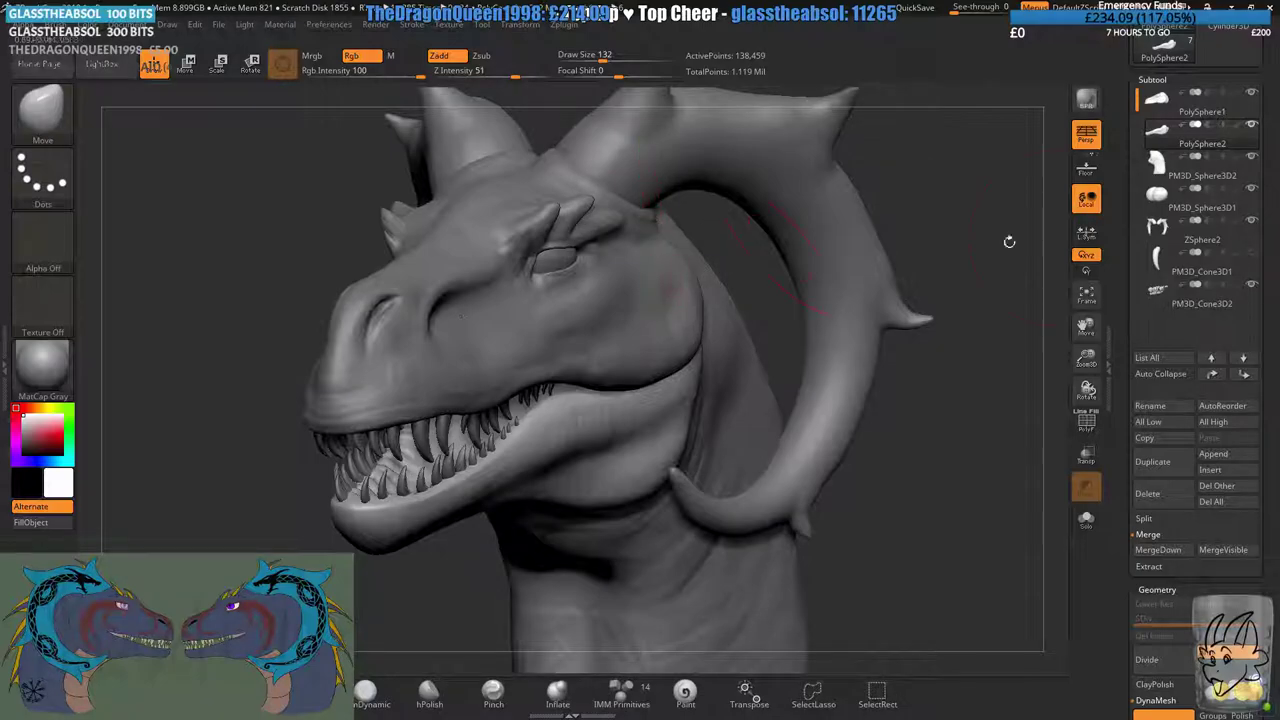
# - Make the upper head subtool PolySphere1 active and mask the eye and brow spikes with the MaskPen brush
pyautogui.moveTo(1134, 105); pyautogui.dragTo(1135, 112)
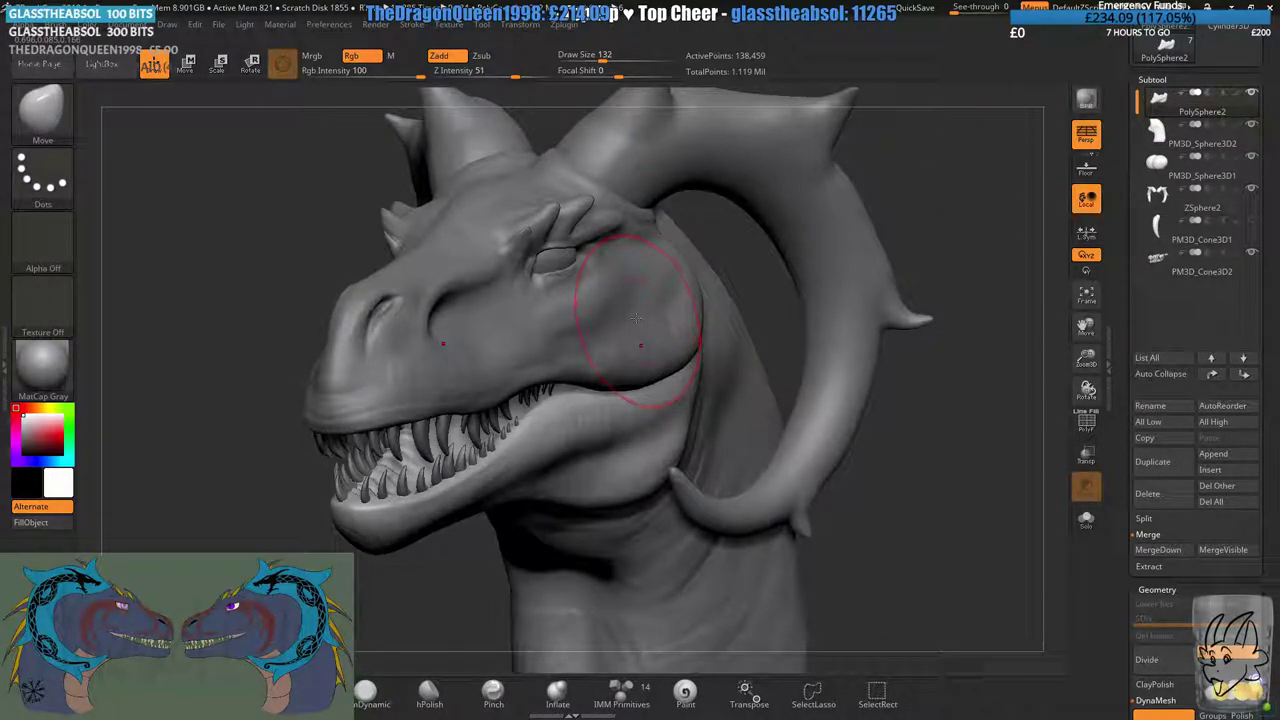
pyautogui.moveTo(610, 335); pyautogui.dragTo(724, 214, button='right')
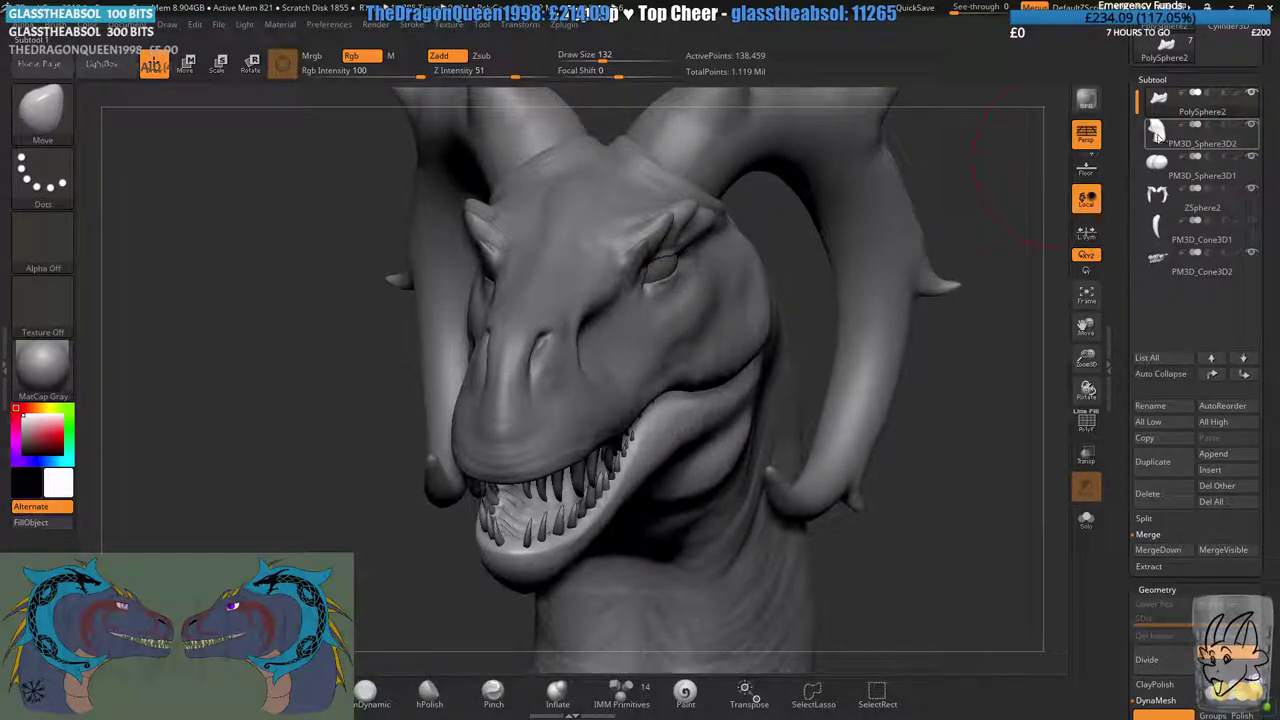
pyautogui.moveTo(1137, 108); pyautogui.dragTo(1138, 98)
pyautogui.click(1156, 103)
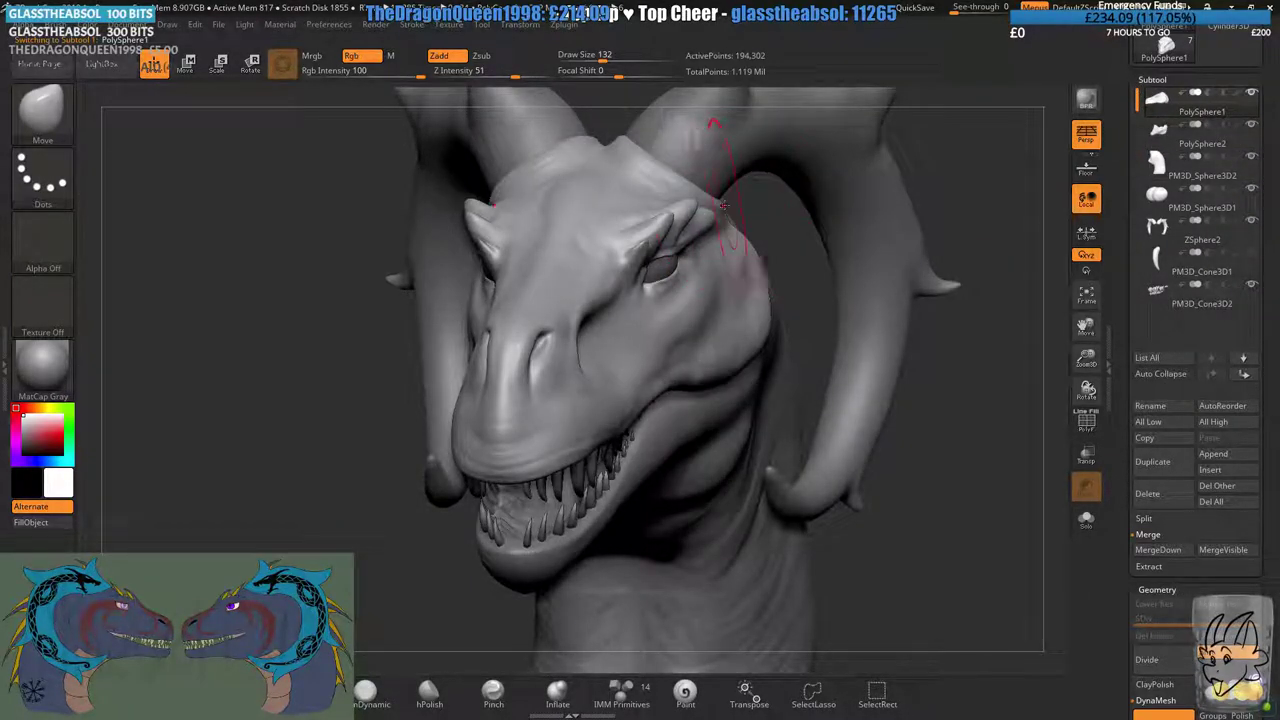
pyautogui.moveTo(733, 188); pyautogui.dragTo(757, 196, button='right')
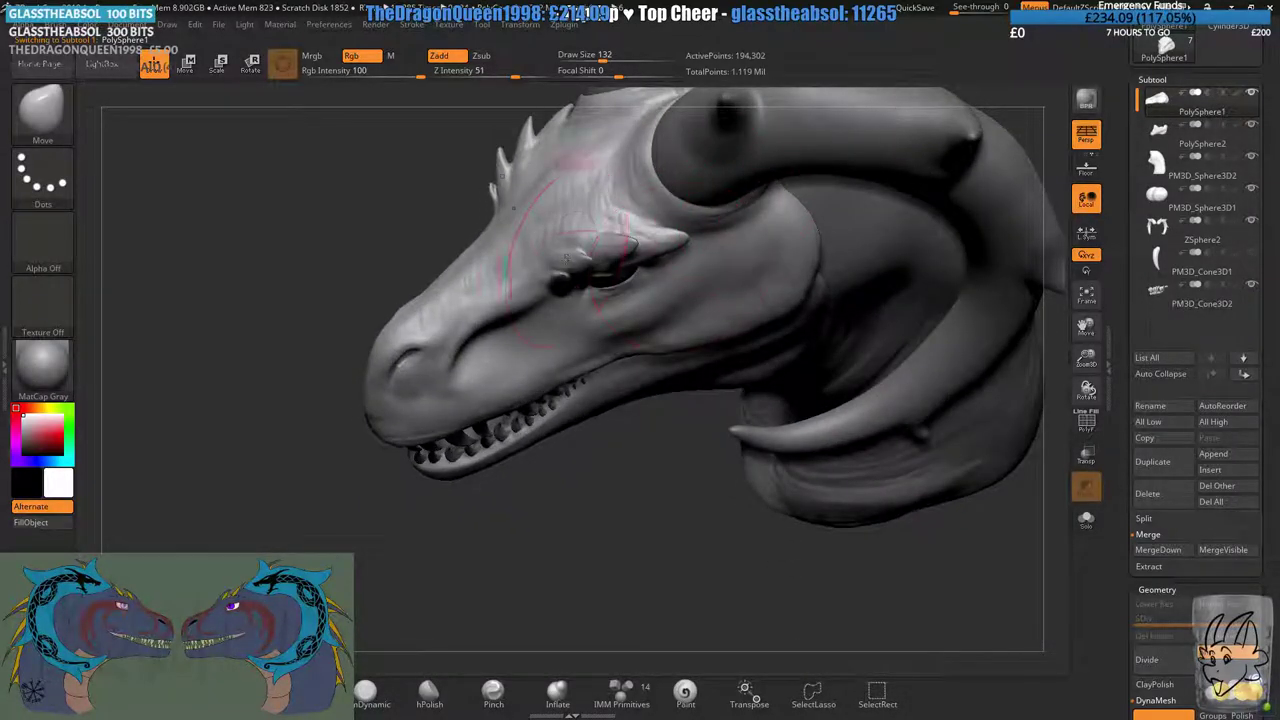
pyautogui.moveTo(566, 258); pyautogui.dragTo(588, 230, button='right')
pyautogui.keyDown('ctrl'); pyautogui.moveTo(591, 257); pyautogui.dragTo(624, 243); pyautogui.keyUp('ctrl')
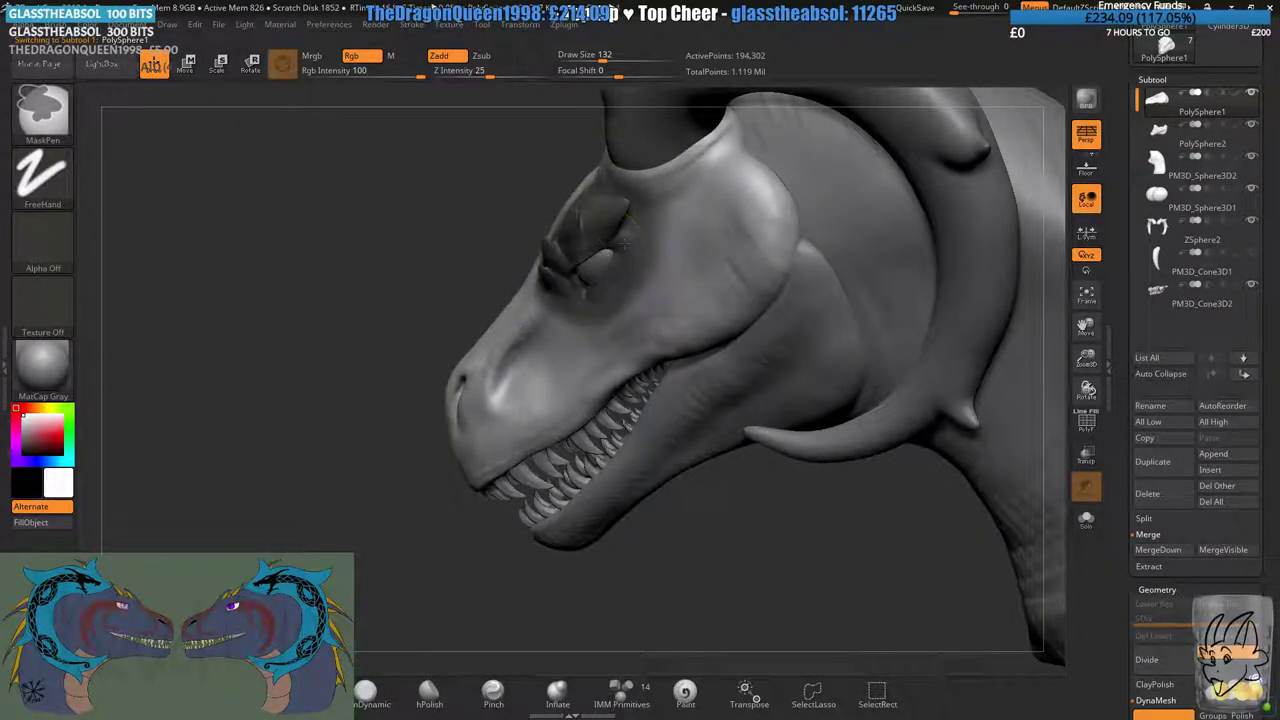
pyautogui.moveTo(624, 243)
pyautogui.mouseDown(button='right')
pyautogui.moveTo(596, 236)
pyautogui.moveTo(632, 246)
pyautogui.mouseUp(button='right')
pyautogui.keyDown('ctrl'); pyautogui.moveTo(590, 232); pyautogui.dragTo(568, 298); pyautogui.keyUp('ctrl')
pyautogui.moveTo(568, 290); pyautogui.dragTo(520, 272, button='right')
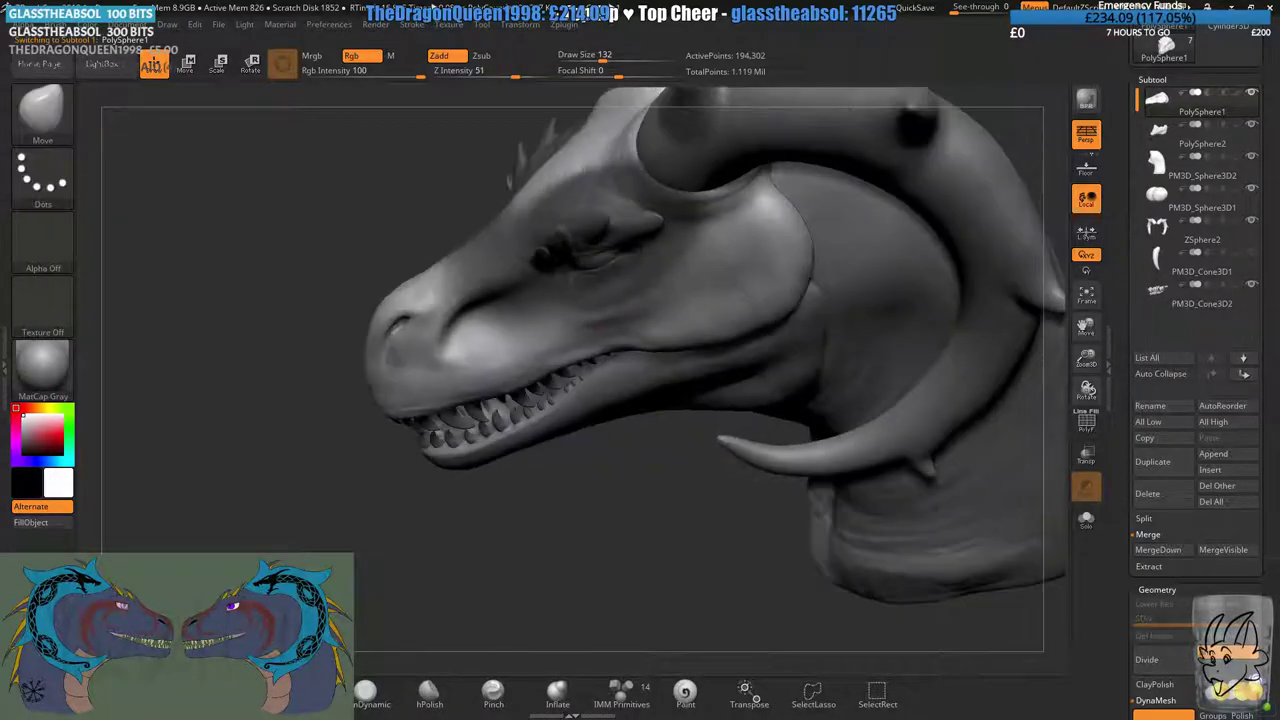
# - Adjust the skin around the horn base with the Move brush and clear the mask from the head
pyautogui.moveTo(740, 220); pyautogui.dragTo(776, 208, button='right')
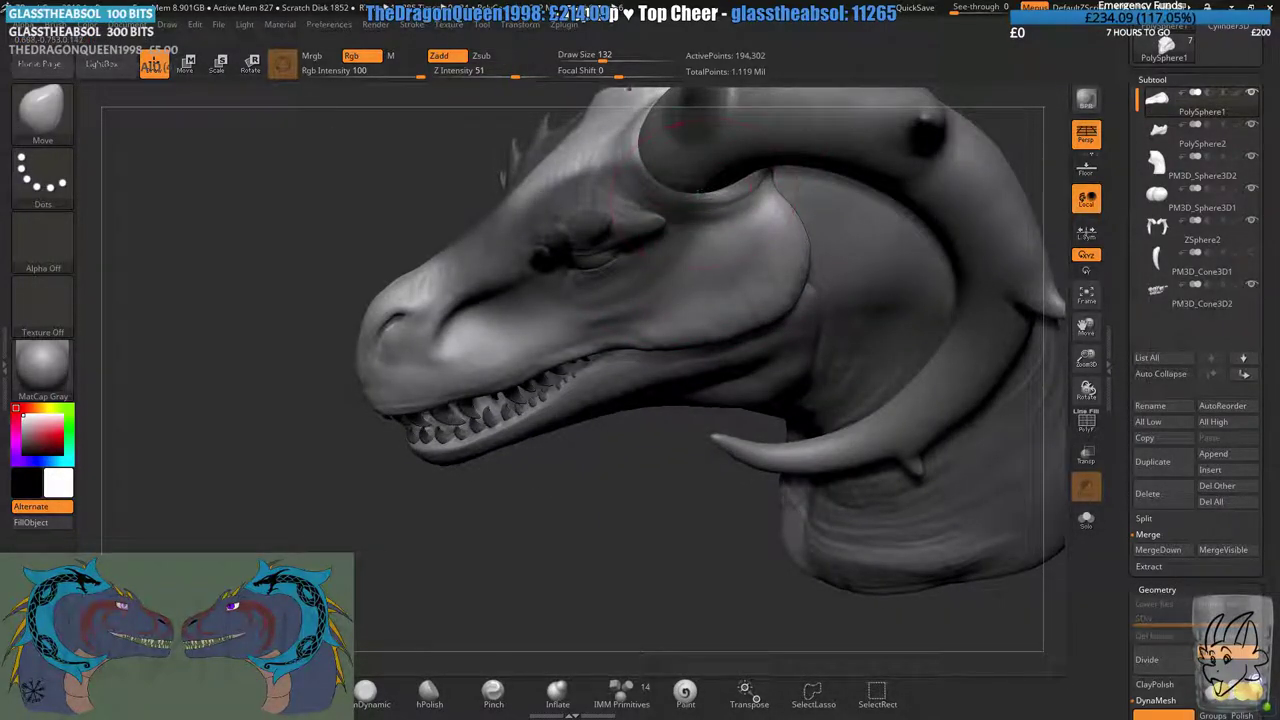
pyautogui.keyDown('ctrl'); pyautogui.moveTo(623, 534); pyautogui.dragTo(646, 526); pyautogui.keyUp('ctrl')
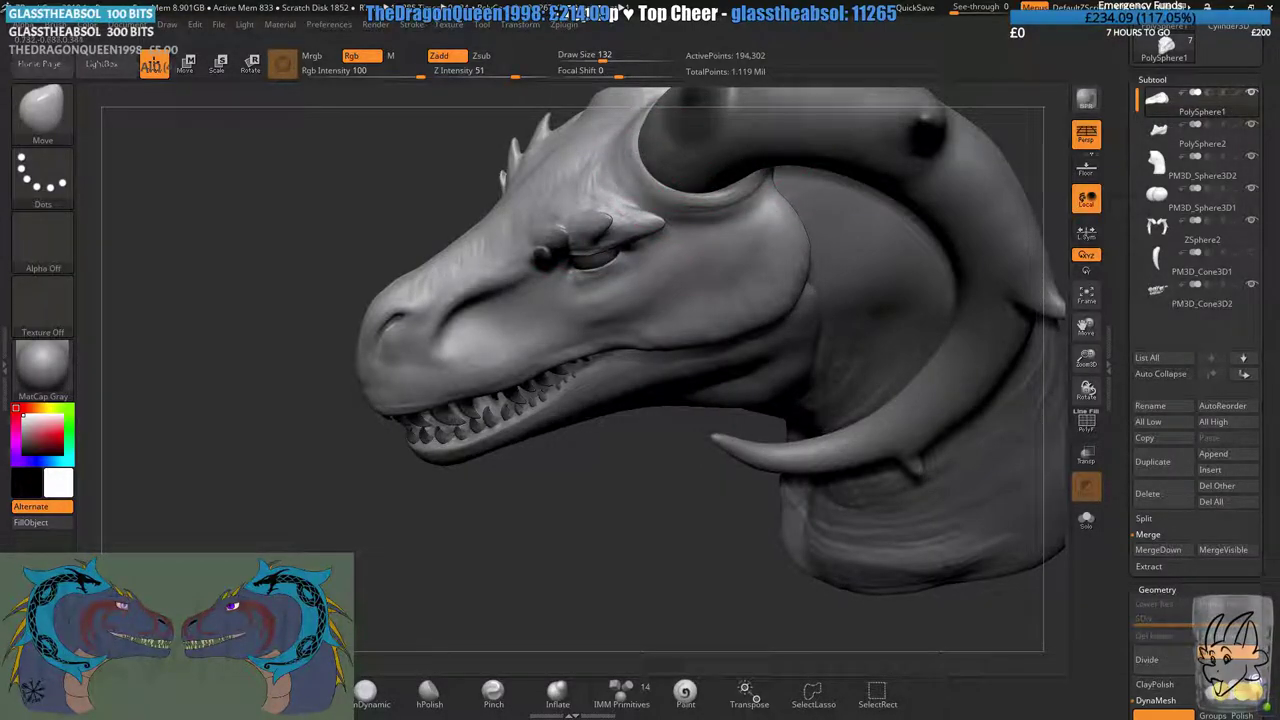
pyautogui.moveTo(610, 225); pyautogui.dragTo(742, 195, button='right')
pyautogui.moveTo(597, 280); pyautogui.dragTo(430, 285, button='right')
# - Build up the skin below the horn base and over the temple with the ClayBuildup brush at draw size 132
pyautogui.press('b')
pyautogui.press('c')
pyautogui.press('b')
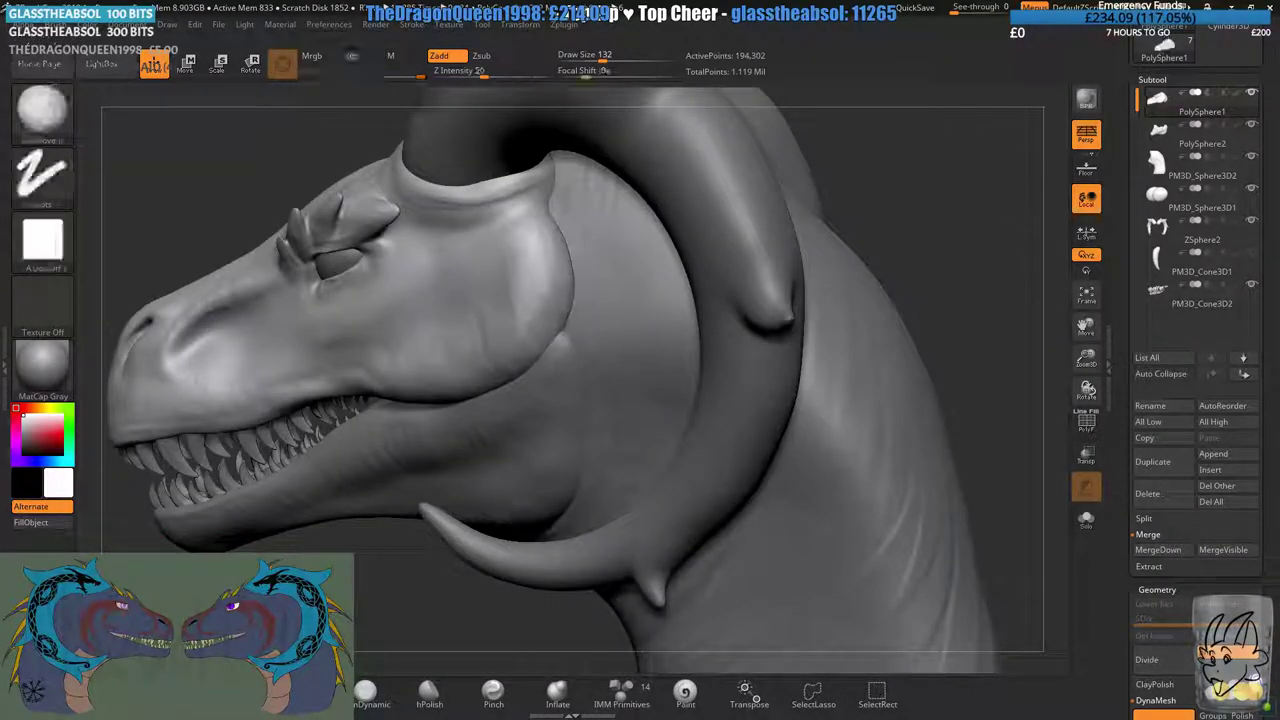
pyautogui.moveTo(470, 163)
pyautogui.keyDown('alt'); pyautogui.mouseDown(button='right')
pyautogui.moveTo(600, 186)
pyautogui.moveTo(629, 230)
pyautogui.mouseUp(button='right'); pyautogui.keyUp('alt')
pyautogui.moveTo(600, 224); pyautogui.dragTo(668, 189)
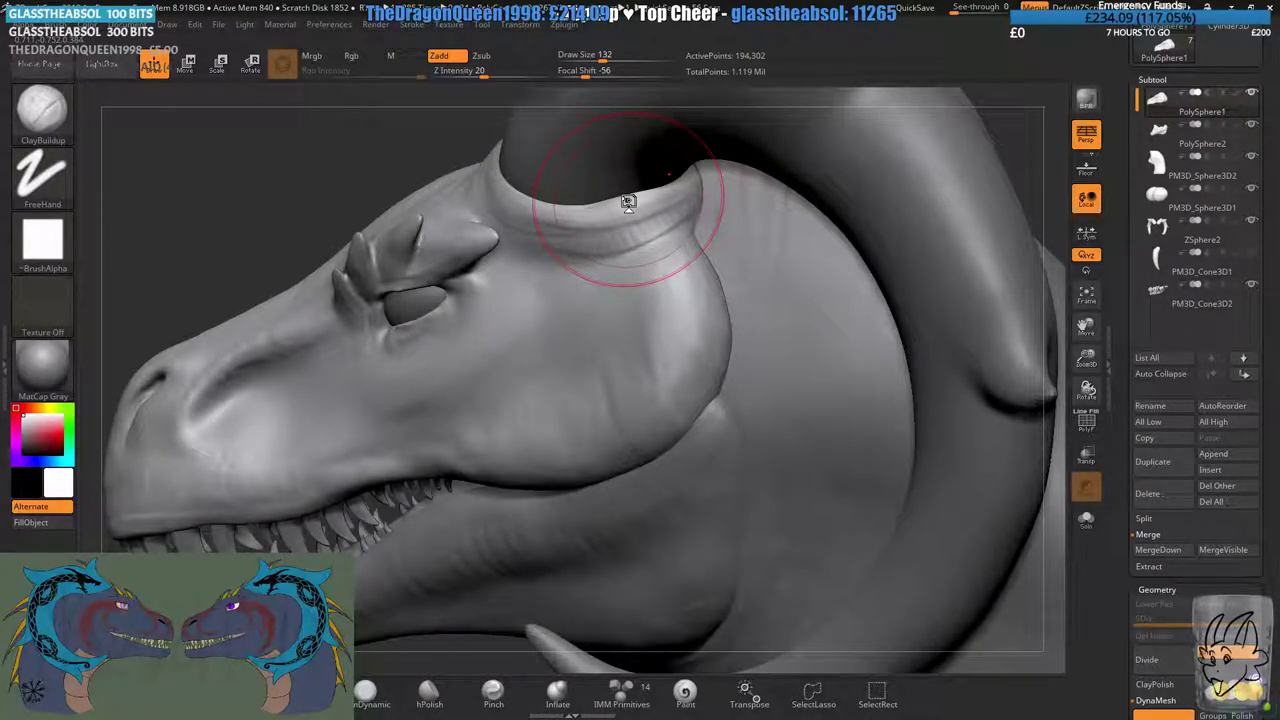
pyautogui.keyDown('alt'); pyautogui.moveTo(501, 309); pyautogui.dragTo(575, 330, button='right'); pyautogui.keyUp('alt')
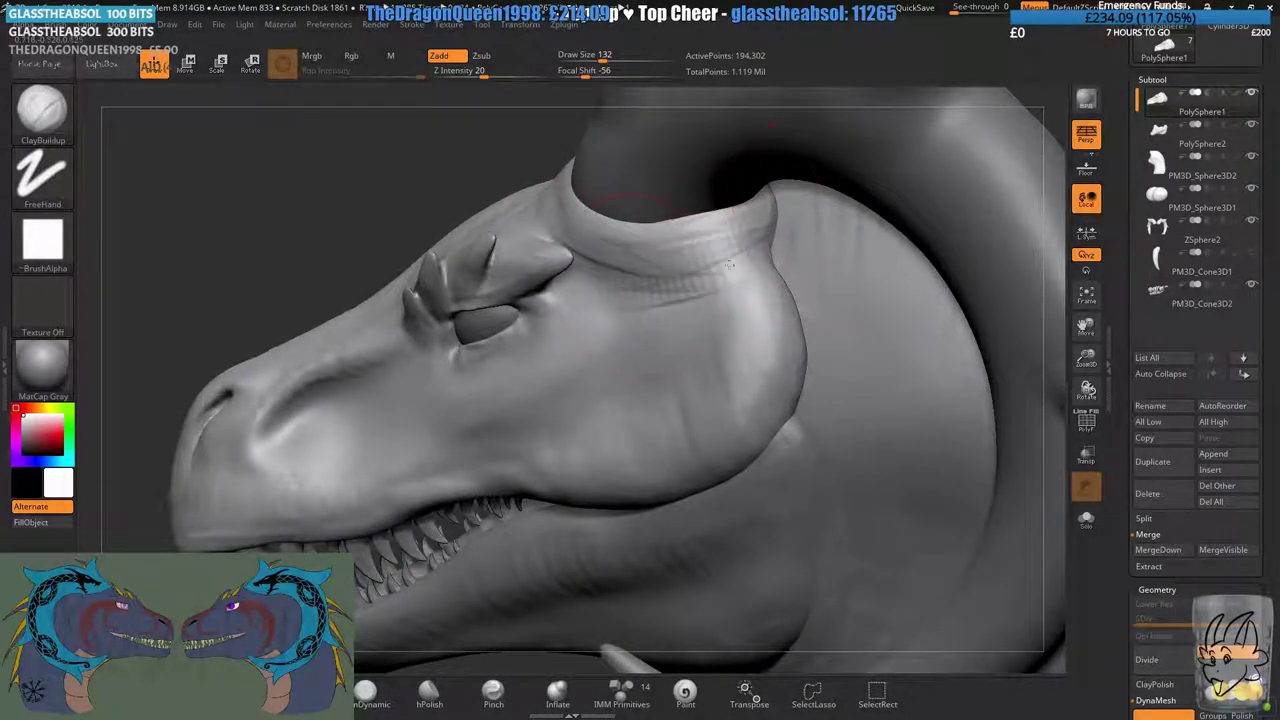
# - Smooth the built-up clay behind the eye and remesh the upper head
pyautogui.keyDown('ctrl'); pyautogui.moveTo(286, 210); pyautogui.dragTo(297, 230); pyautogui.keyUp('ctrl')
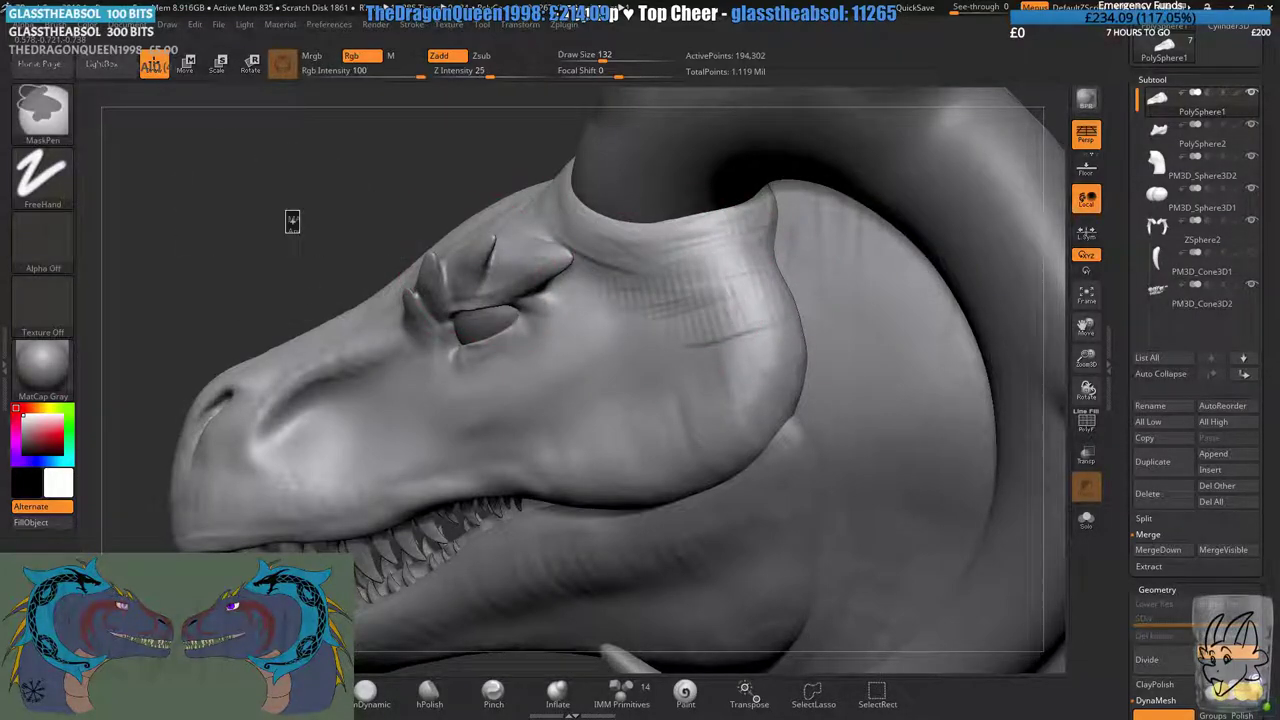
pyautogui.keyDown('shift'); pyautogui.moveTo(721, 300); pyautogui.dragTo(660, 320); pyautogui.keyUp('shift')
pyautogui.moveTo(244, 246)
pyautogui.keyDown('ctrl'); pyautogui.mouseDown()
pyautogui.moveTo(252, 269)
pyautogui.moveTo(240, 205)
pyautogui.moveTo(435, 215)
pyautogui.mouseUp(); pyautogui.keyUp('ctrl')
# - Try ClayBuildup strokes along the rim around the horn base, and undo them
pyautogui.moveTo(530, 303)
pyautogui.mouseDown(button='right')
pyautogui.moveTo(543, 257)
pyautogui.moveTo(640, 290)
pyautogui.moveTo(588, 209)
pyautogui.moveTo(603, 175)
pyautogui.moveTo(708, 223)
pyautogui.moveTo(671, 234)
pyautogui.moveTo(688, 230)
pyautogui.mouseUp(button='right')
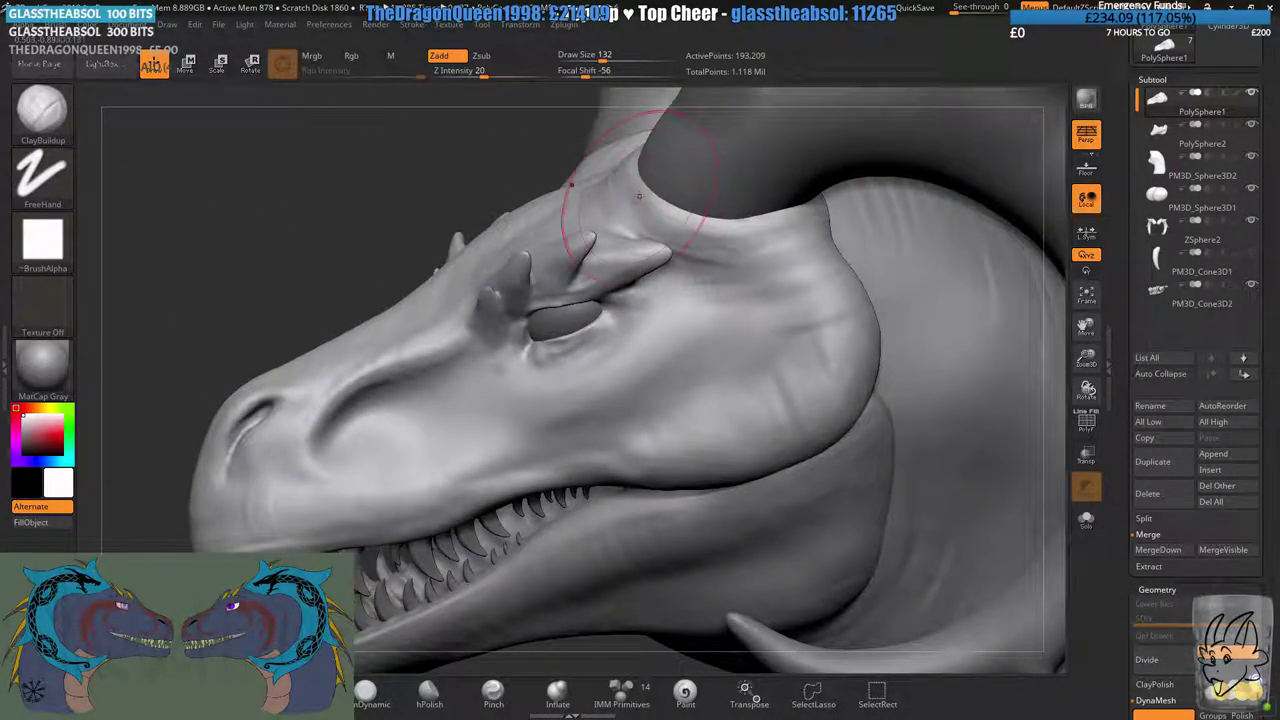
pyautogui.moveTo(644, 209); pyautogui.dragTo(835, 200)
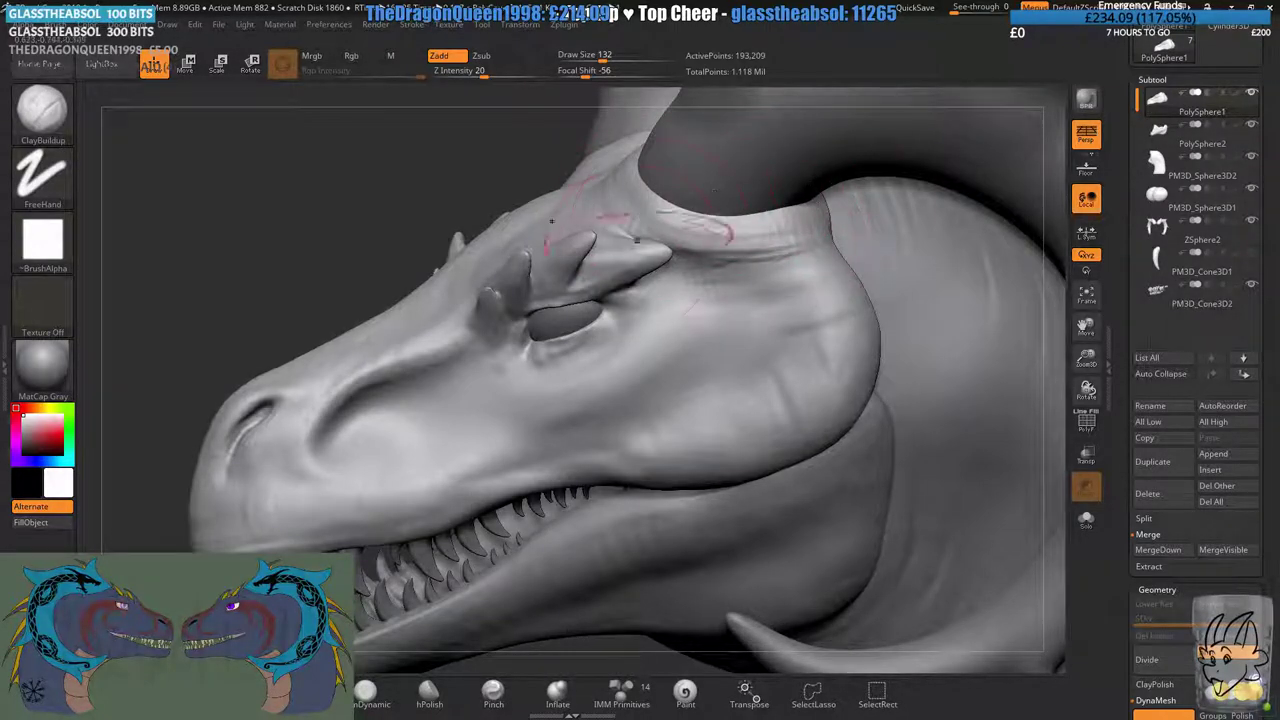
pyautogui.moveTo(637, 240); pyautogui.dragTo(600, 312, button='right')
pyautogui.hotkey('ctrl', 'z')
pyautogui.hotkey('ctrl', 'z')
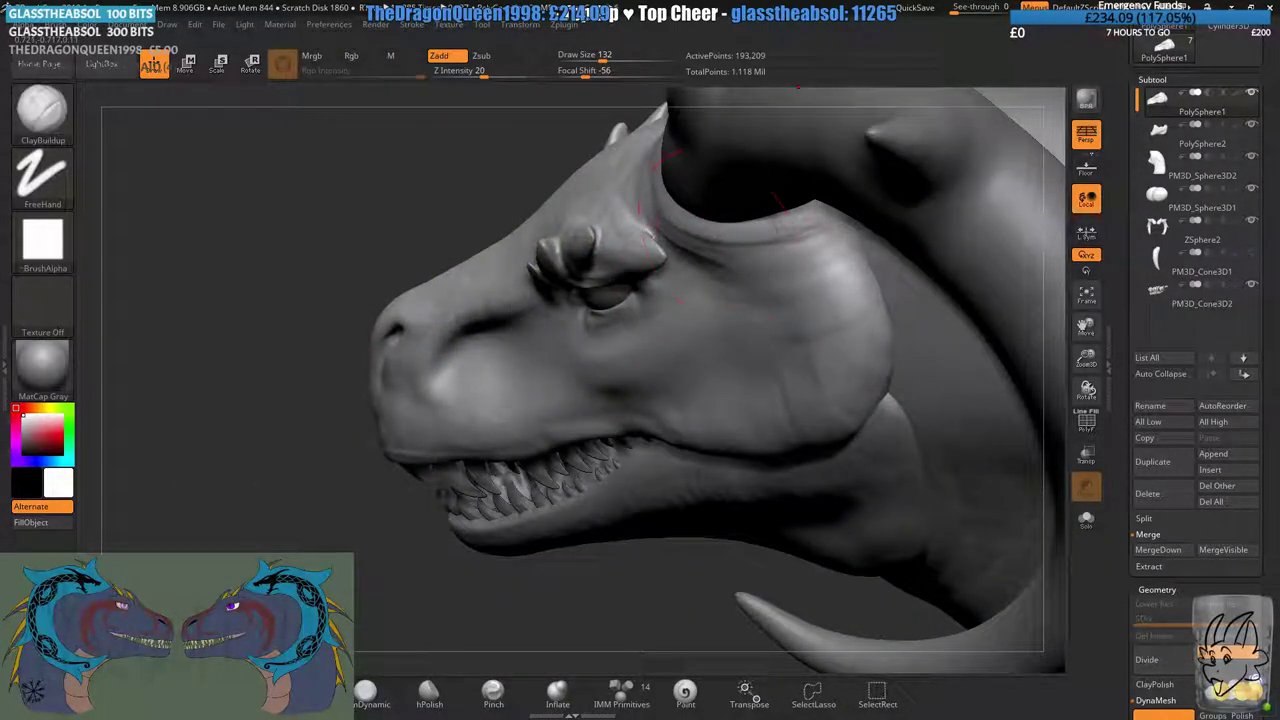
# - Build up and smooth the rim of skin around the horn base, and remesh the upper head
pyautogui.keyDown('alt'); pyautogui.moveTo(649, 238); pyautogui.dragTo(560, 325, button='right'); pyautogui.keyUp('alt')
pyautogui.keyDown('ctrl'); pyautogui.moveTo(560, 325); pyautogui.dragTo(570, 385, button='right'); pyautogui.keyUp('ctrl')
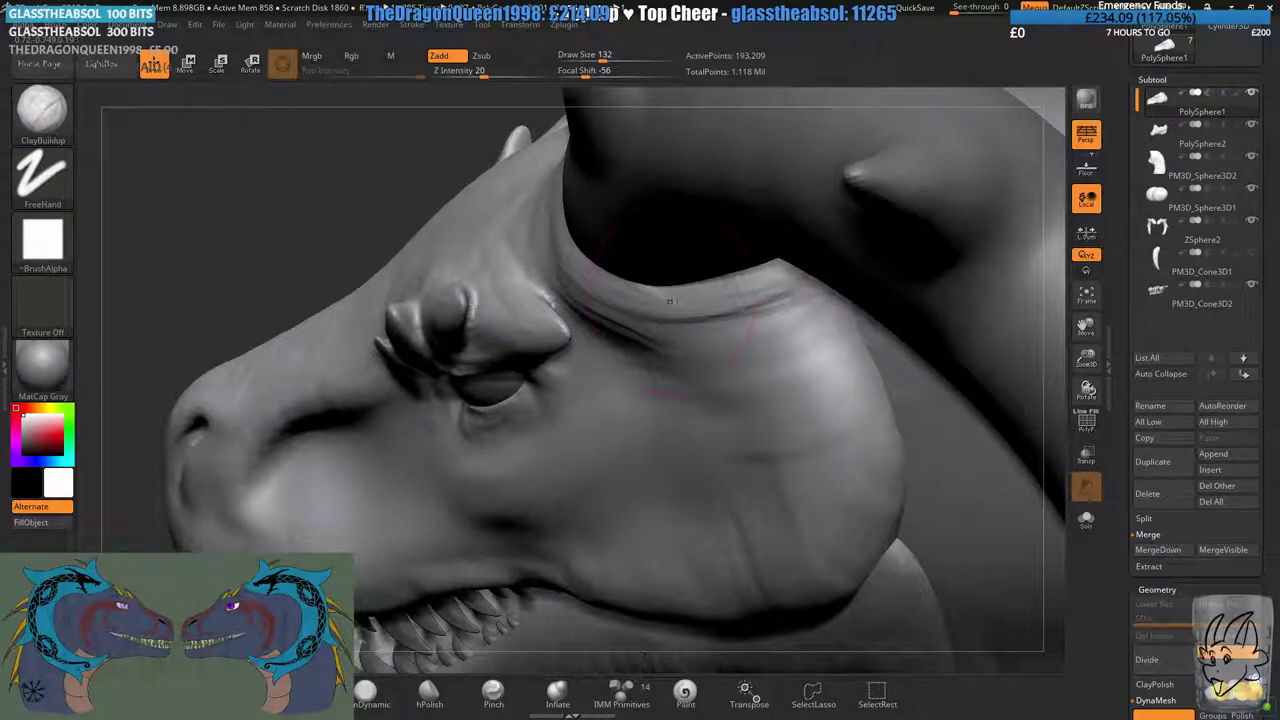
pyautogui.moveTo(670, 300); pyautogui.dragTo(571, 357, button='right')
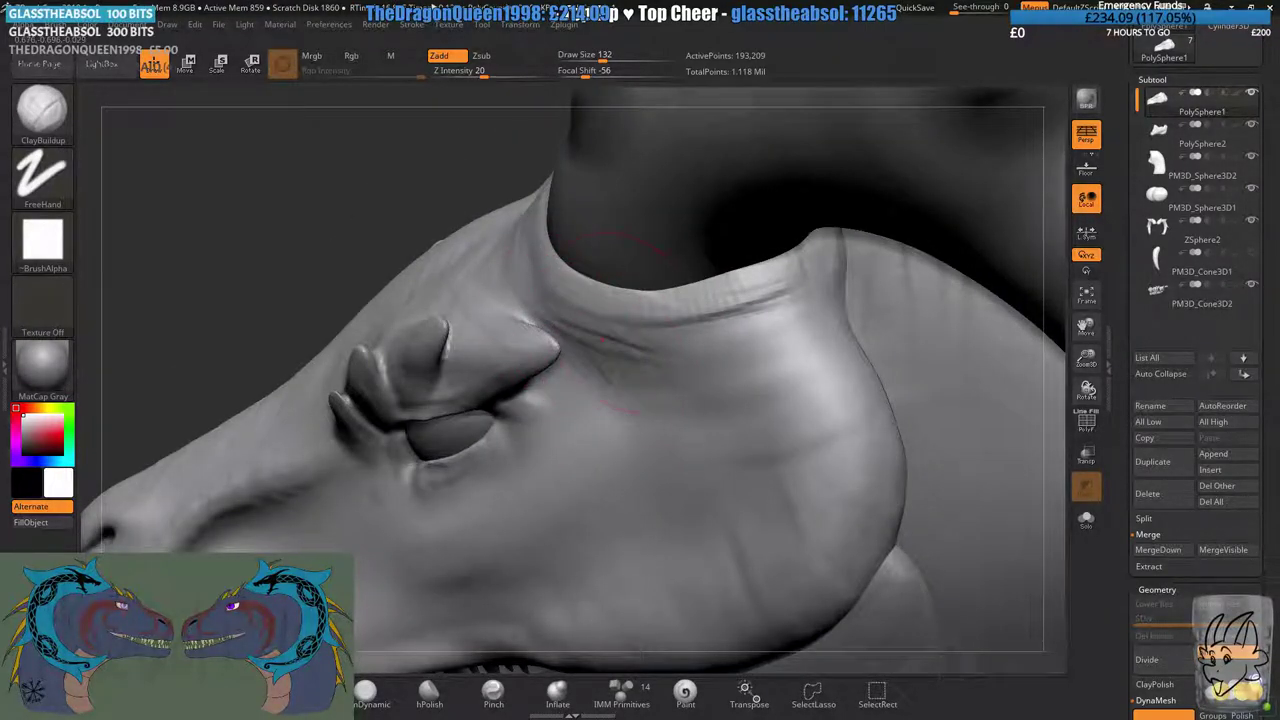
pyautogui.press('shift')
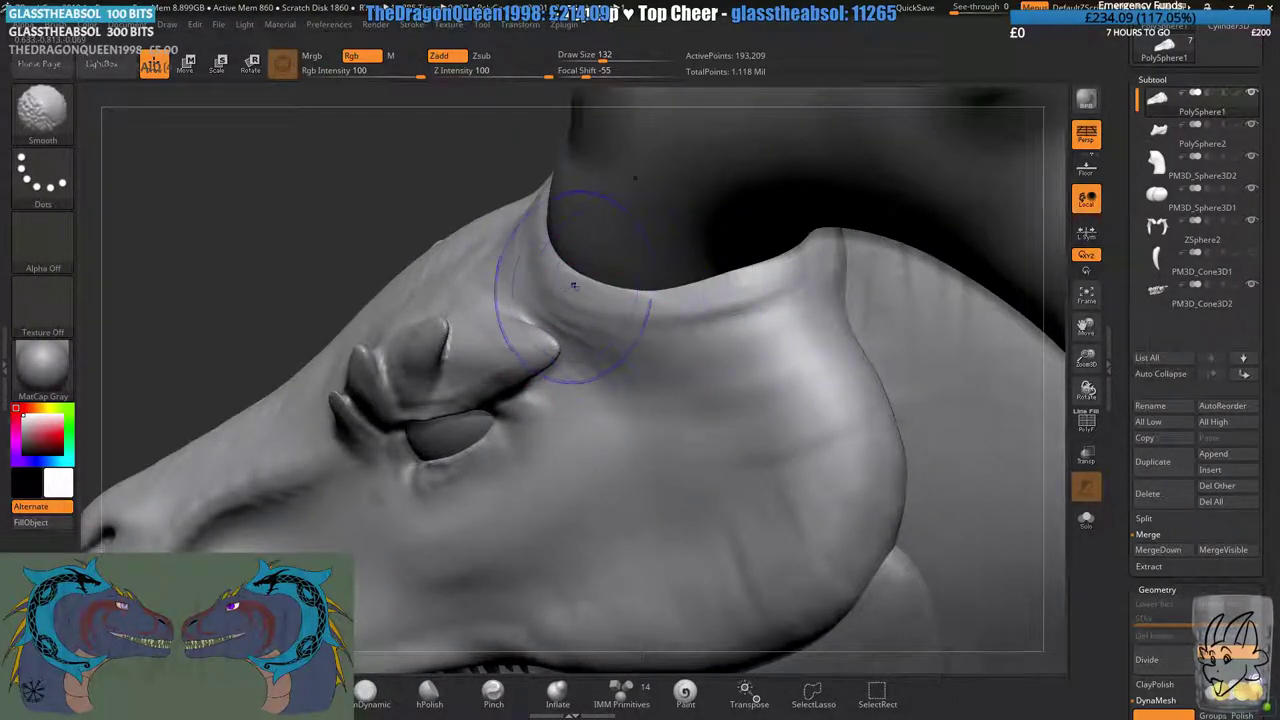
pyautogui.keyDown('ctrl'); pyautogui.moveTo(271, 214); pyautogui.dragTo(305, 245); pyautogui.keyUp('ctrl')
# - Pull out the skin on top of the head between the horn bases with the Move brush at draw size 182
pyautogui.keyDown('ctrl'); pyautogui.moveTo(429, 391); pyautogui.dragTo(450, 310, button='right'); pyautogui.keyUp('ctrl')
pyautogui.moveTo(450, 310)
pyautogui.mouseDown(button='right')
pyautogui.moveTo(640, 320)
pyautogui.moveTo(636, 273)
pyautogui.moveTo(735, 329)
pyautogui.mouseUp(button='right')
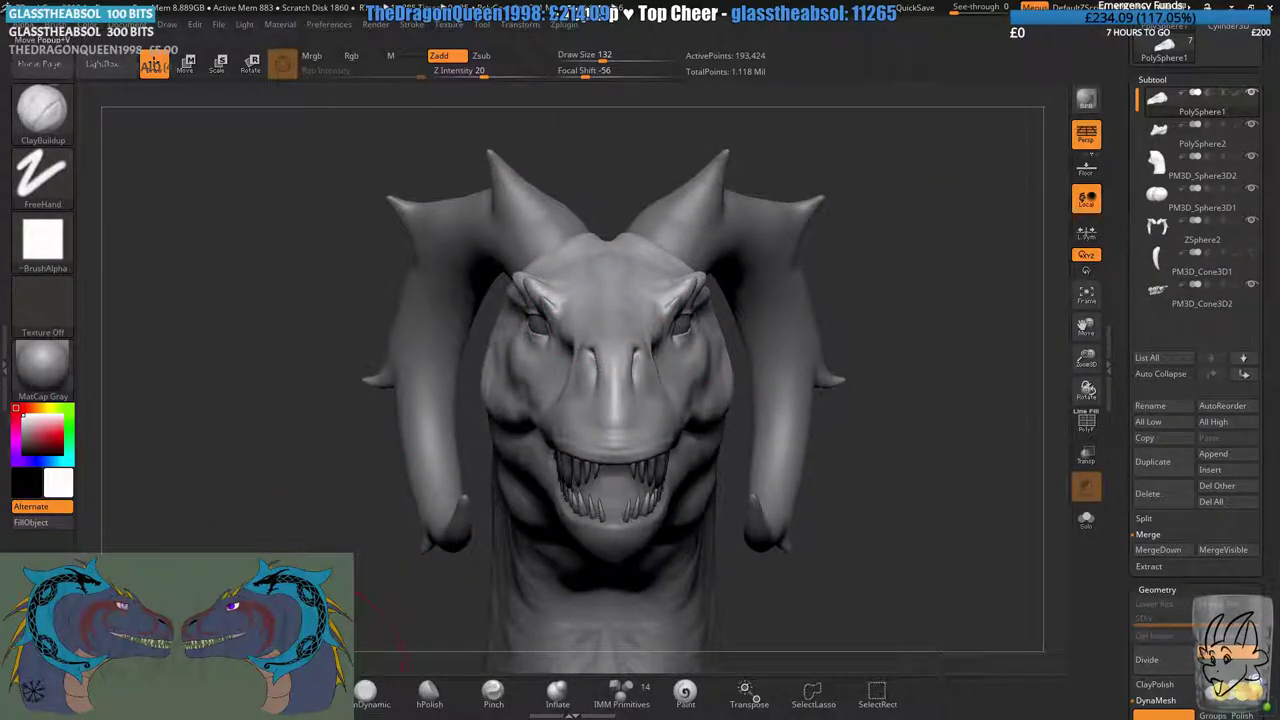
pyautogui.click(301, 690)
pyautogui.moveTo(592, 150)
pyautogui.keyDown('ctrl'); pyautogui.mouseDown(button='right')
pyautogui.moveTo(588, 214)
pyautogui.moveTo(640, 255)
pyautogui.moveTo(655, 245)
pyautogui.mouseUp(button='right'); pyautogui.keyUp('ctrl')
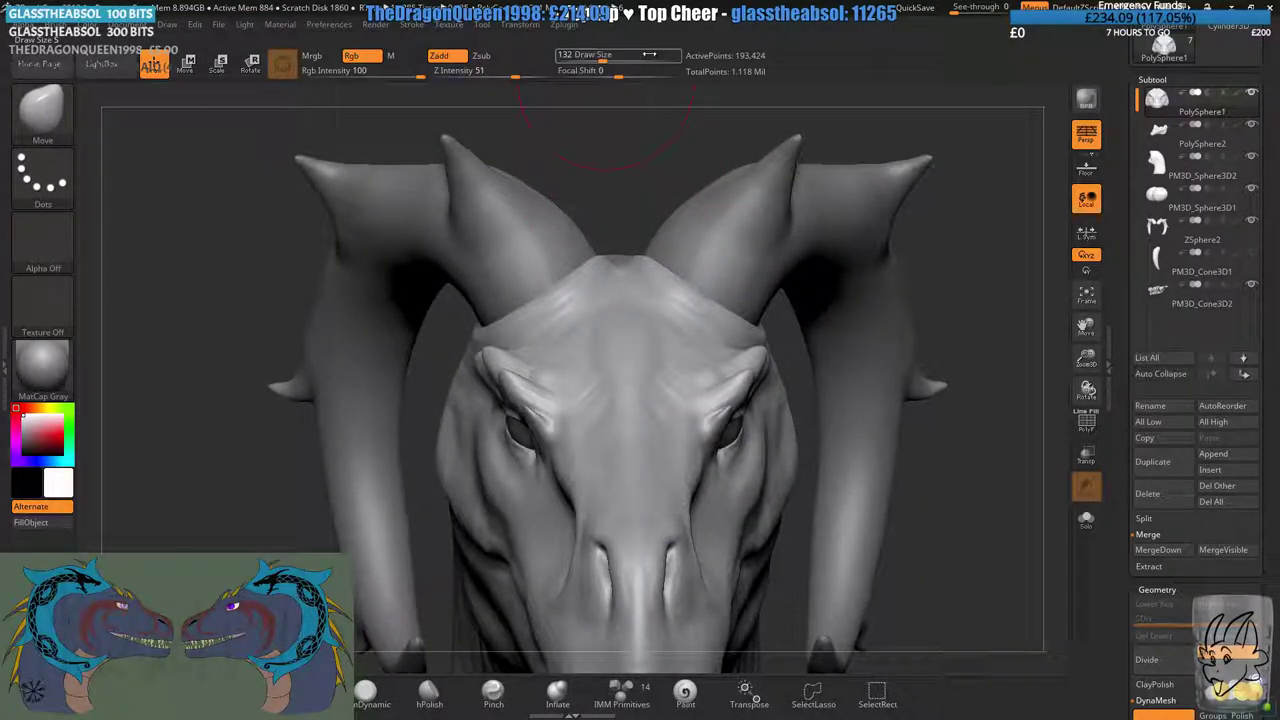
pyautogui.click(609, 54)
pyautogui.keyDown('ctrl'); pyautogui.moveTo(620, 228); pyautogui.dragTo(626, 278, button='right'); pyautogui.keyUp('ctrl')
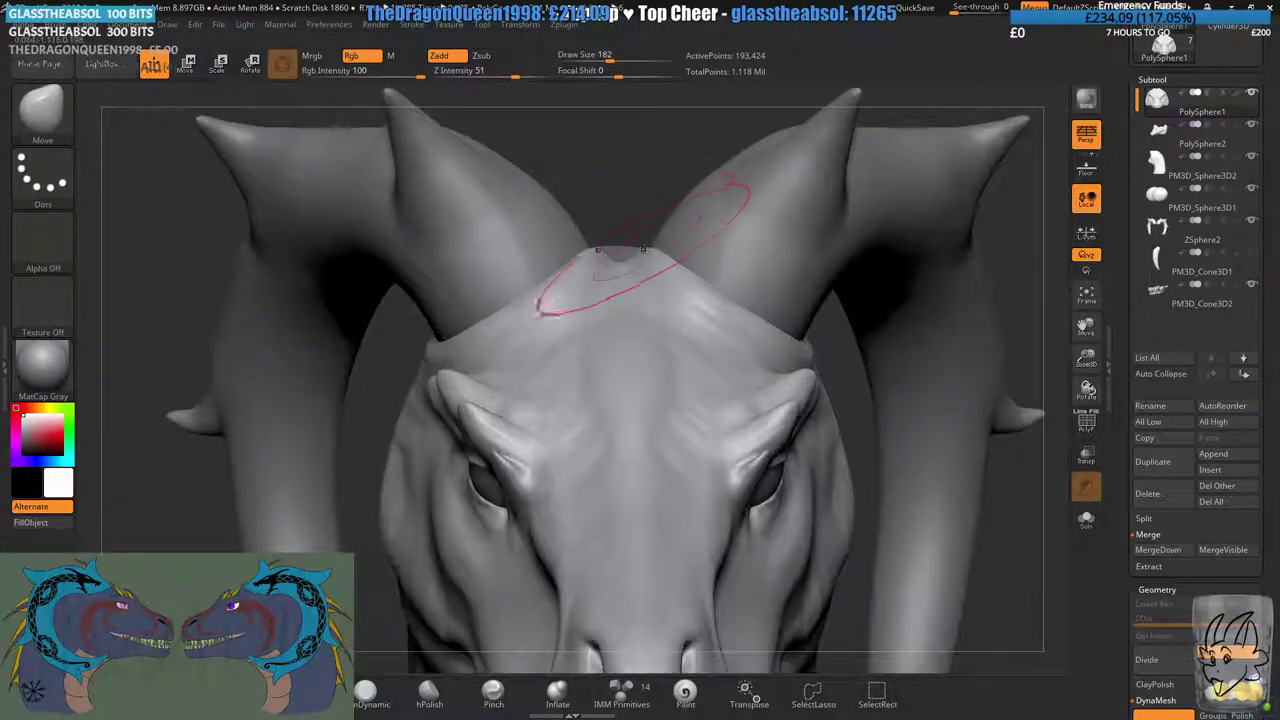
pyautogui.moveTo(673, 200); pyautogui.dragTo(655, 230, button='right')
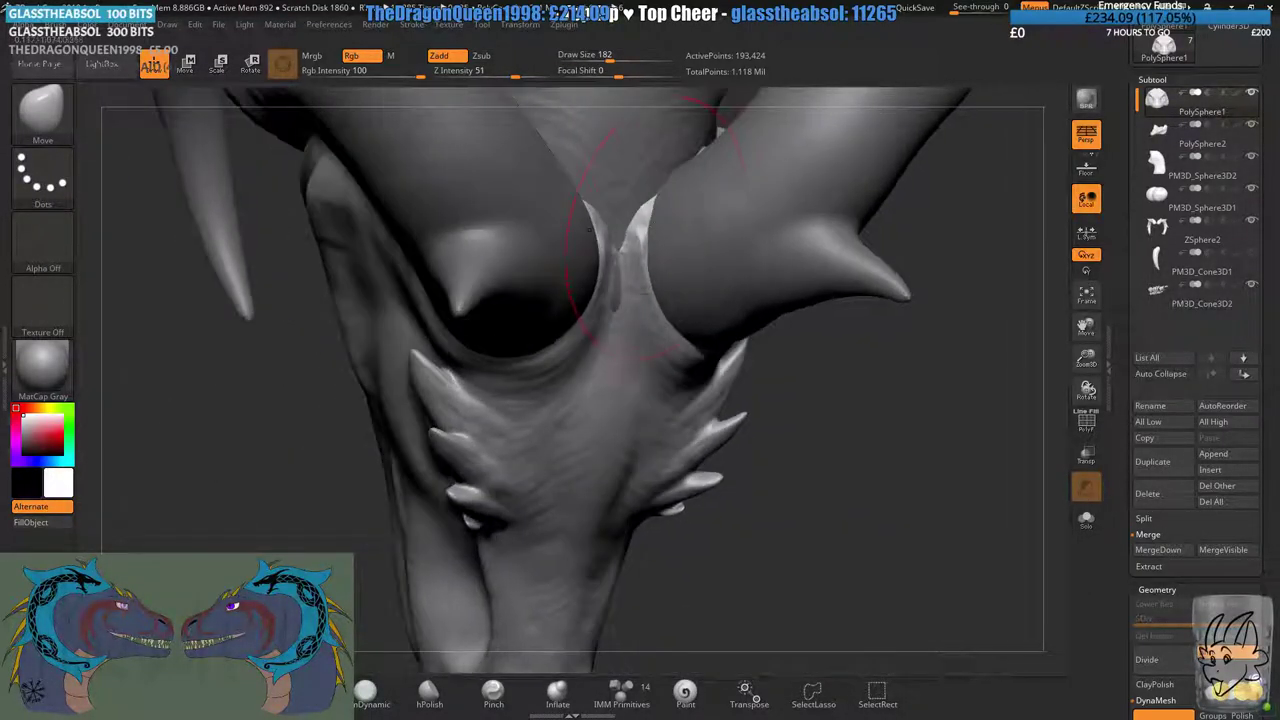
pyautogui.moveTo(667, 187)
pyautogui.mouseDown(button='right')
pyautogui.moveTo(650, 265)
pyautogui.moveTo(625, 255)
pyautogui.moveTo(677, 193)
pyautogui.mouseUp(button='right')
pyautogui.moveTo(678, 159); pyautogui.dragTo(716, 154)
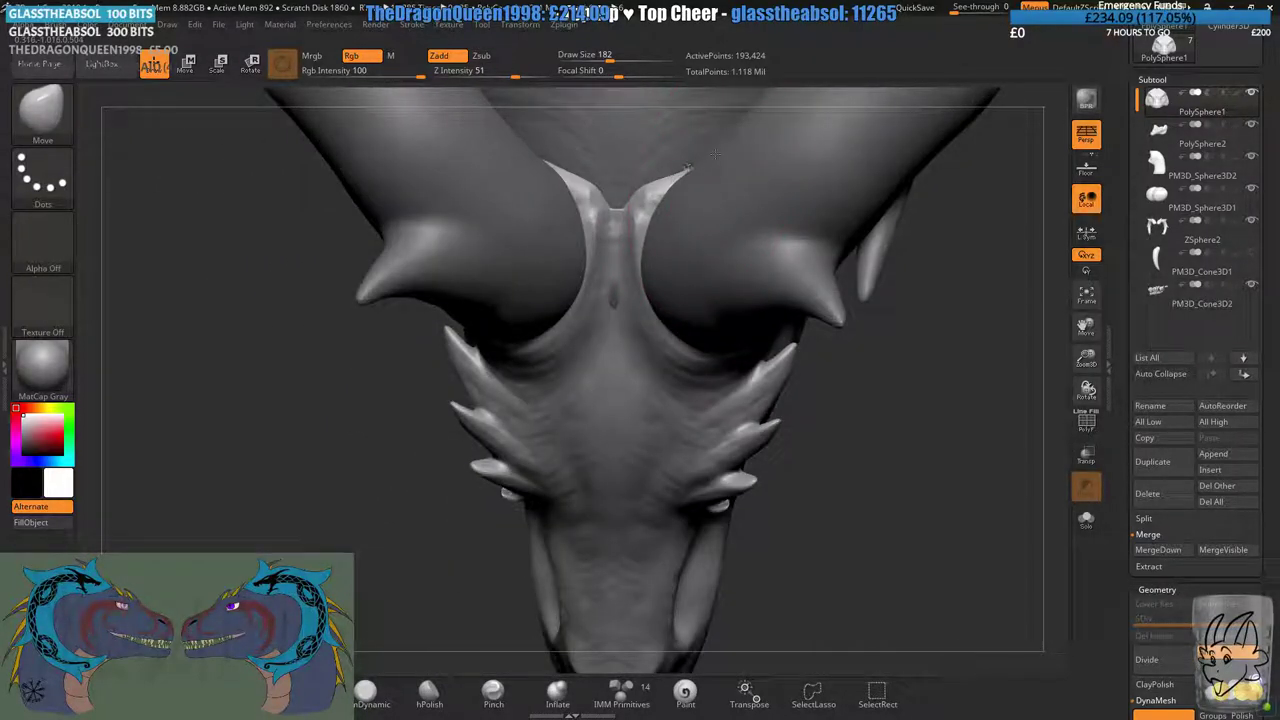
# - Pull the skin rim up against the inner side of the horn bases, and remesh the upper head
pyautogui.moveTo(705, 98); pyautogui.dragTo(688, 160, button='right')
pyautogui.moveTo(688, 160); pyautogui.dragTo(692, 145)
pyautogui.moveTo(692, 220); pyautogui.dragTo(694, 175, button='right')
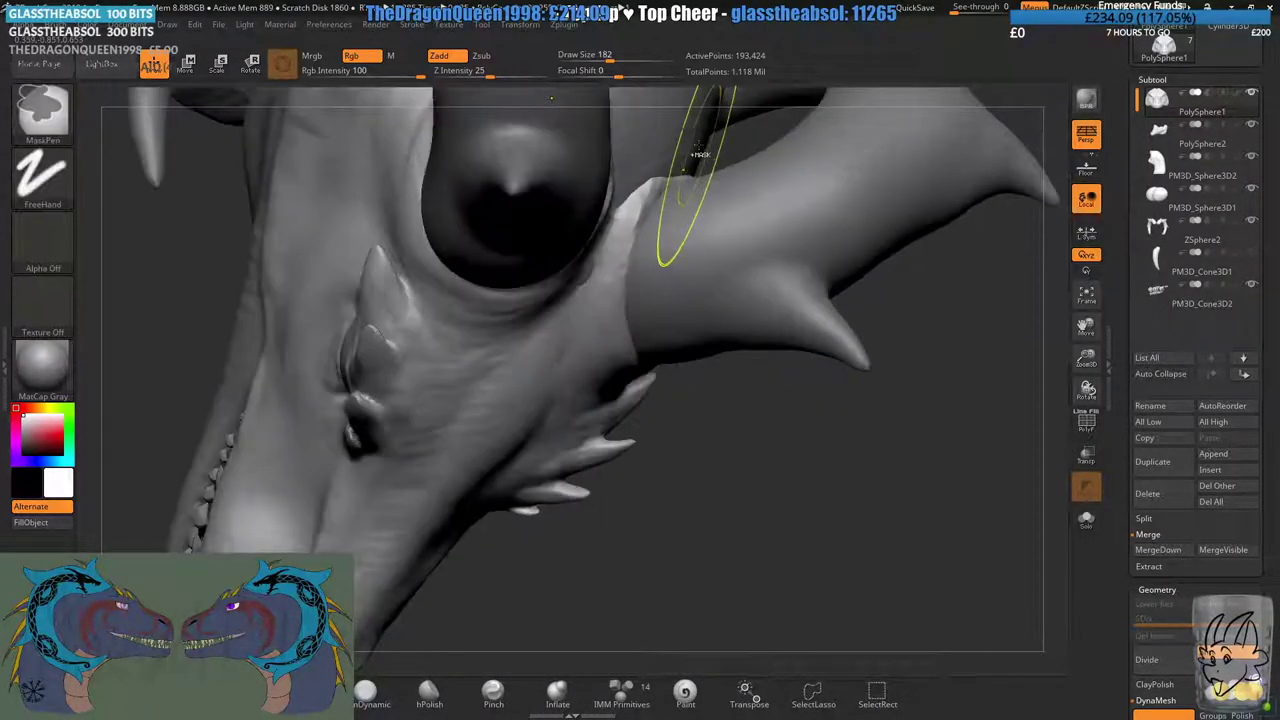
pyautogui.moveTo(600, 212); pyautogui.dragTo(570, 219, button='right')
pyautogui.moveTo(711, 153)
pyautogui.mouseDown()
pyautogui.moveTo(666, 179)
pyautogui.moveTo(700, 205)
pyautogui.moveTo(705, 178)
pyautogui.mouseUp()
pyautogui.moveTo(642, 253)
pyautogui.mouseDown()
pyautogui.moveTo(643, 193)
pyautogui.moveTo(574, 292)
pyautogui.moveTo(578, 349)
pyautogui.mouseUp()
pyautogui.keyDown('ctrl'); pyautogui.moveTo(285, 414); pyautogui.dragTo(280, 386); pyautogui.keyUp('ctrl')
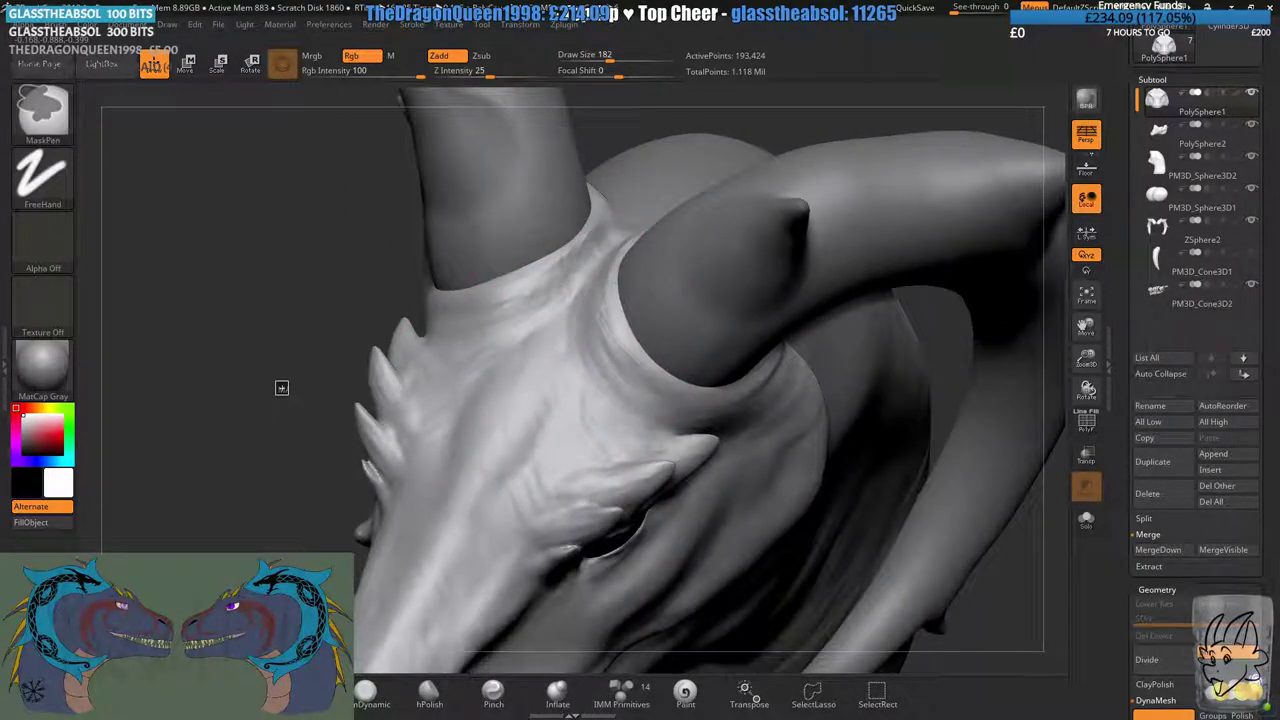
# - Reshape the crown skin around the gap between the horns with the Move brush, and remesh the upper head
pyautogui.keyDown('ctrl'); pyautogui.moveTo(420, 466); pyautogui.dragTo(440, 330, button='right'); pyautogui.keyUp('ctrl')
pyautogui.moveTo(440, 330)
pyautogui.mouseDown(button='right')
pyautogui.moveTo(599, 240)
pyautogui.moveTo(622, 251)
pyautogui.moveTo(666, 206)
pyautogui.moveTo(630, 270)
pyautogui.moveTo(517, 360)
pyautogui.mouseUp(button='right')
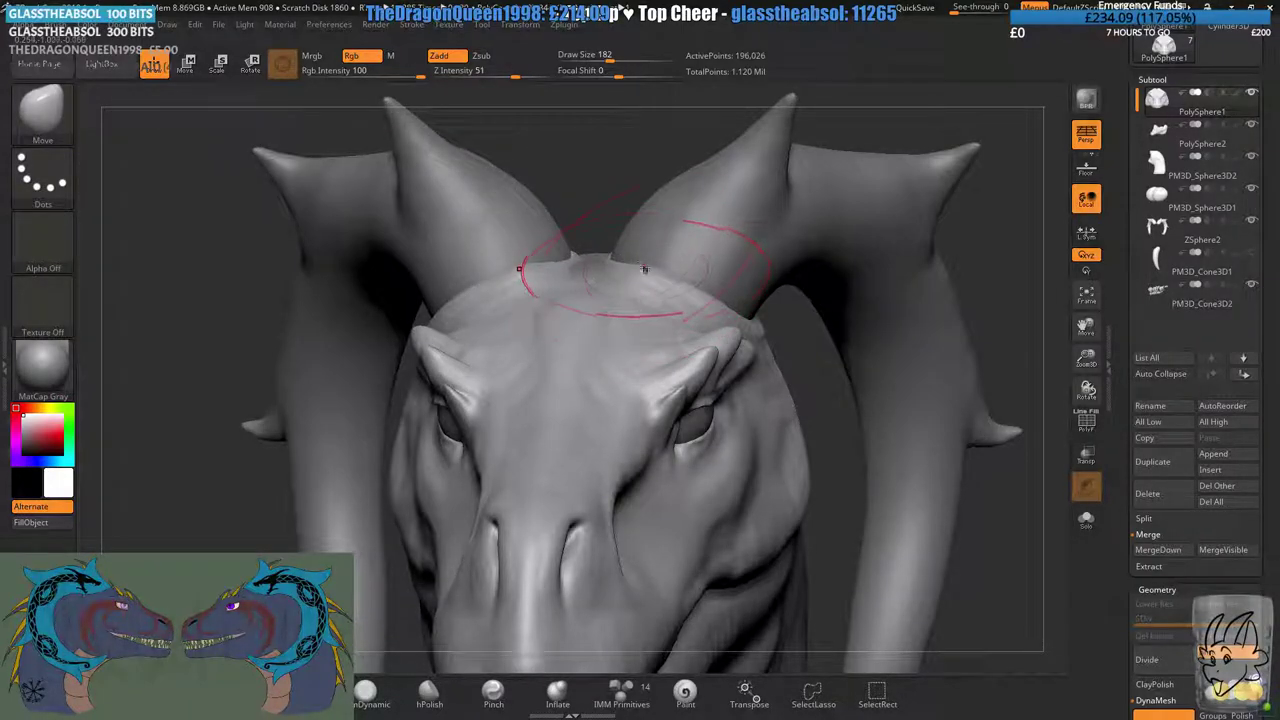
pyautogui.keyDown('ctrl'); pyautogui.moveTo(626, 259); pyautogui.dragTo(590, 350, button='right'); pyautogui.keyUp('ctrl')
pyautogui.moveTo(520, 262)
pyautogui.mouseDown(button='right')
pyautogui.moveTo(577, 246)
pyautogui.moveTo(640, 200)
pyautogui.moveTo(627, 232)
pyautogui.moveTo(600, 245)
pyautogui.moveTo(544, 195)
pyautogui.mouseUp(button='right')
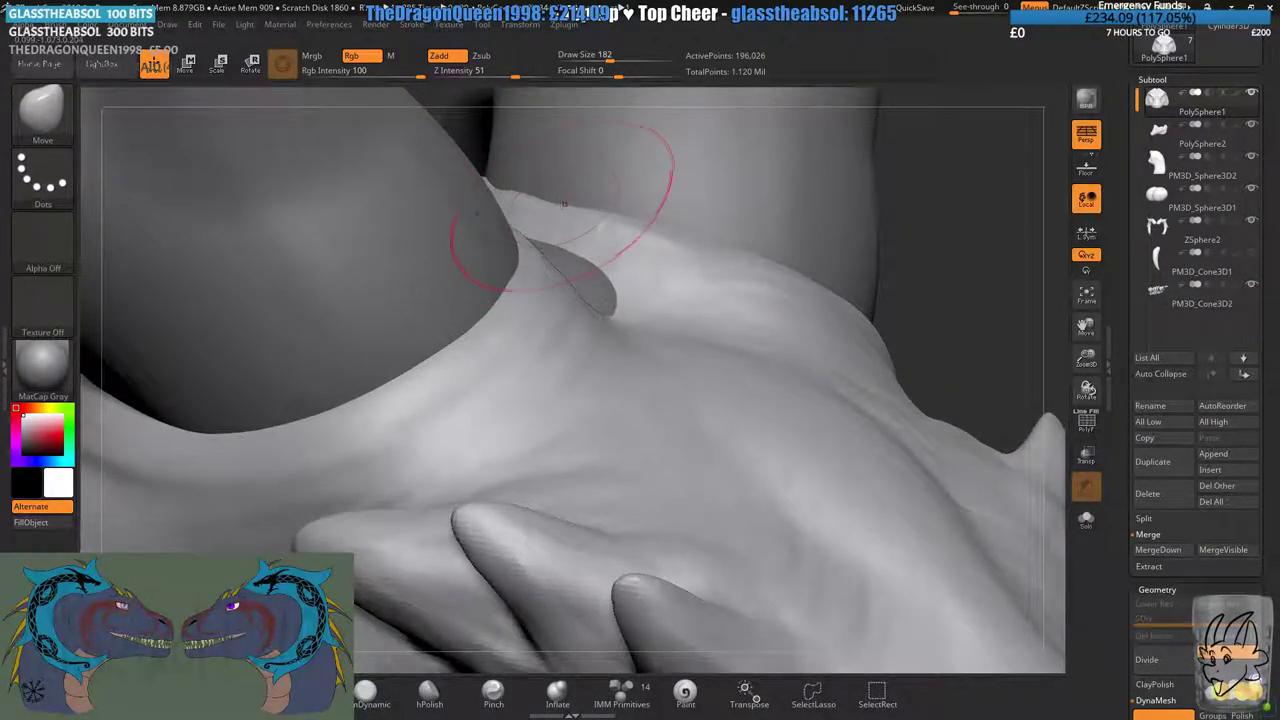
pyautogui.press('shift')
pyautogui.moveTo(659, 226)
pyautogui.mouseDown(button='right')
pyautogui.moveTo(620, 240)
pyautogui.moveTo(565, 290)
pyautogui.moveTo(551, 243)
pyautogui.moveTo(590, 232)
pyautogui.moveTo(563, 214)
pyautogui.mouseUp(button='right')
pyautogui.keyDown('ctrl'); pyautogui.moveTo(563, 214); pyautogui.dragTo(590, 240); pyautogui.keyUp('ctrl')
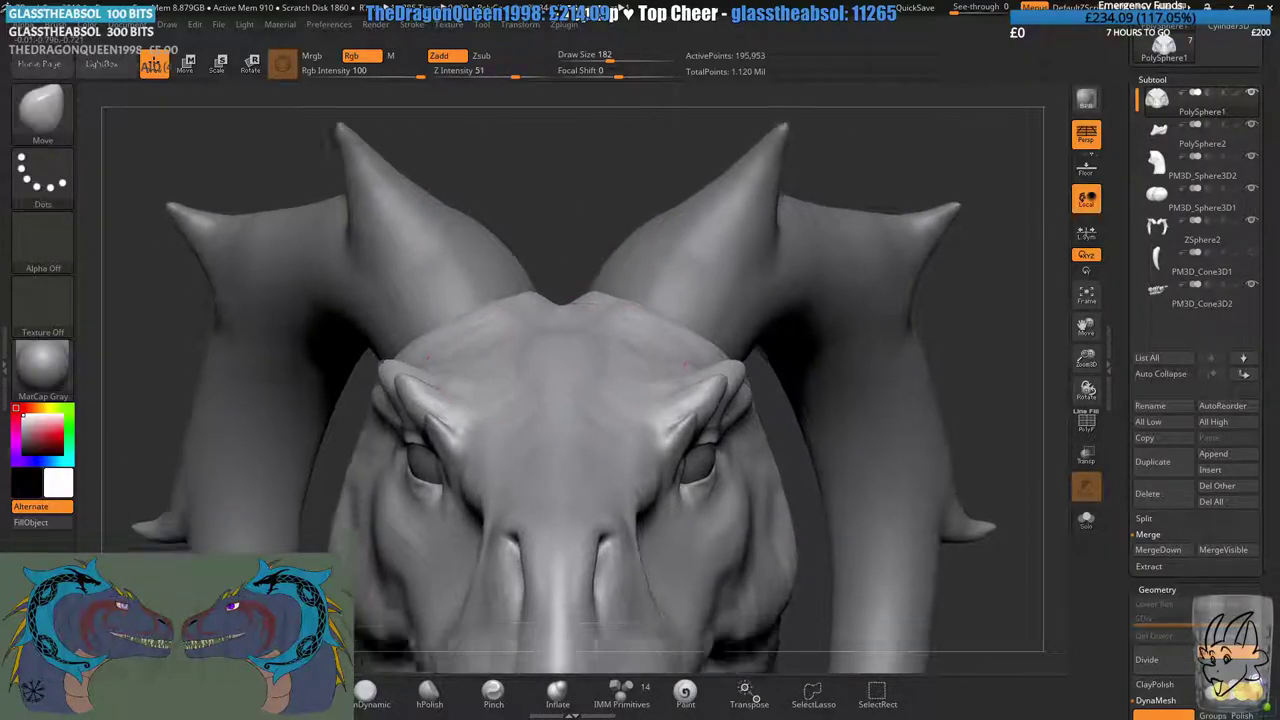
# - Duplicate the curved cone subtool PM3D_Cone3D1 and turn off symmetry for the copy
pyautogui.keyDown('ctrl'); pyautogui.moveTo(685, 364); pyautogui.dragTo(563, 220, button='right'); pyautogui.keyUp('ctrl')
pyautogui.keyDown('alt'); pyautogui.moveTo(535, 378); pyautogui.dragTo(480, 260, button='right'); pyautogui.keyUp('alt')
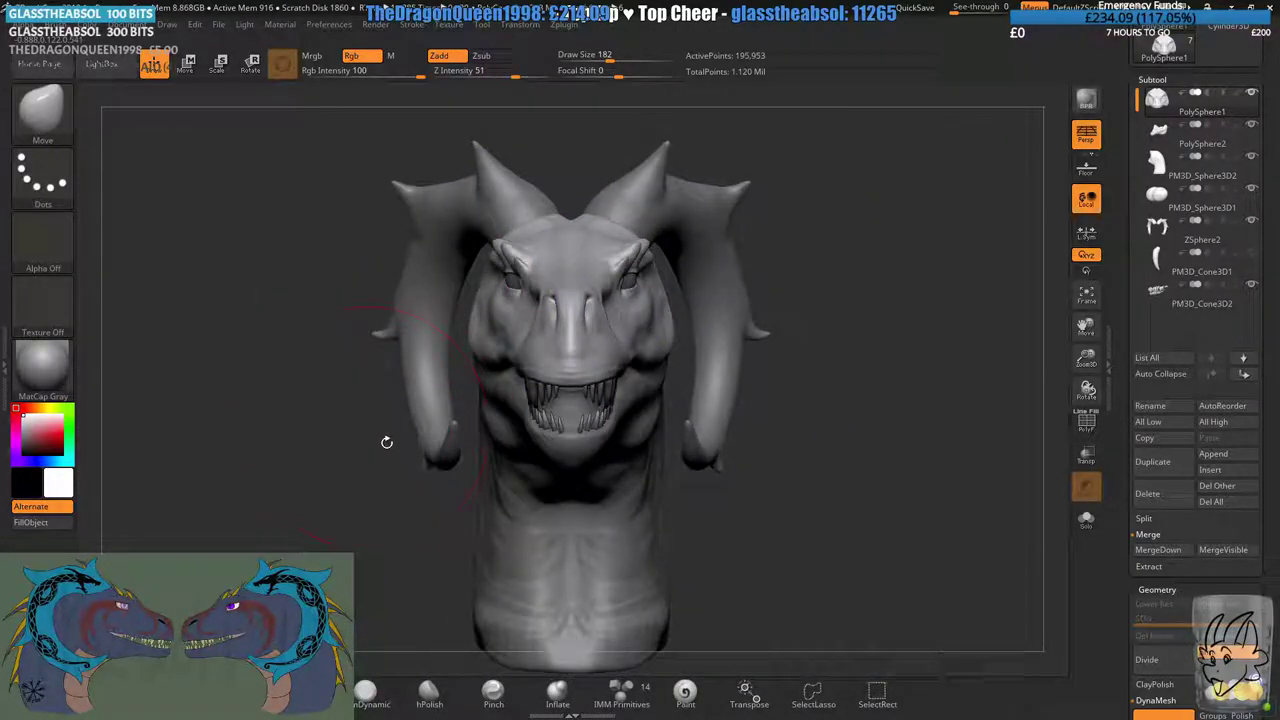
pyautogui.moveTo(316, 421)
pyautogui.mouseDown(button='right')
pyautogui.moveTo(350, 415)
pyautogui.moveTo(344, 340)
pyautogui.moveTo(354, 353)
pyautogui.moveTo(580, 320)
pyautogui.moveTo(561, 303)
pyautogui.mouseUp(button='right')
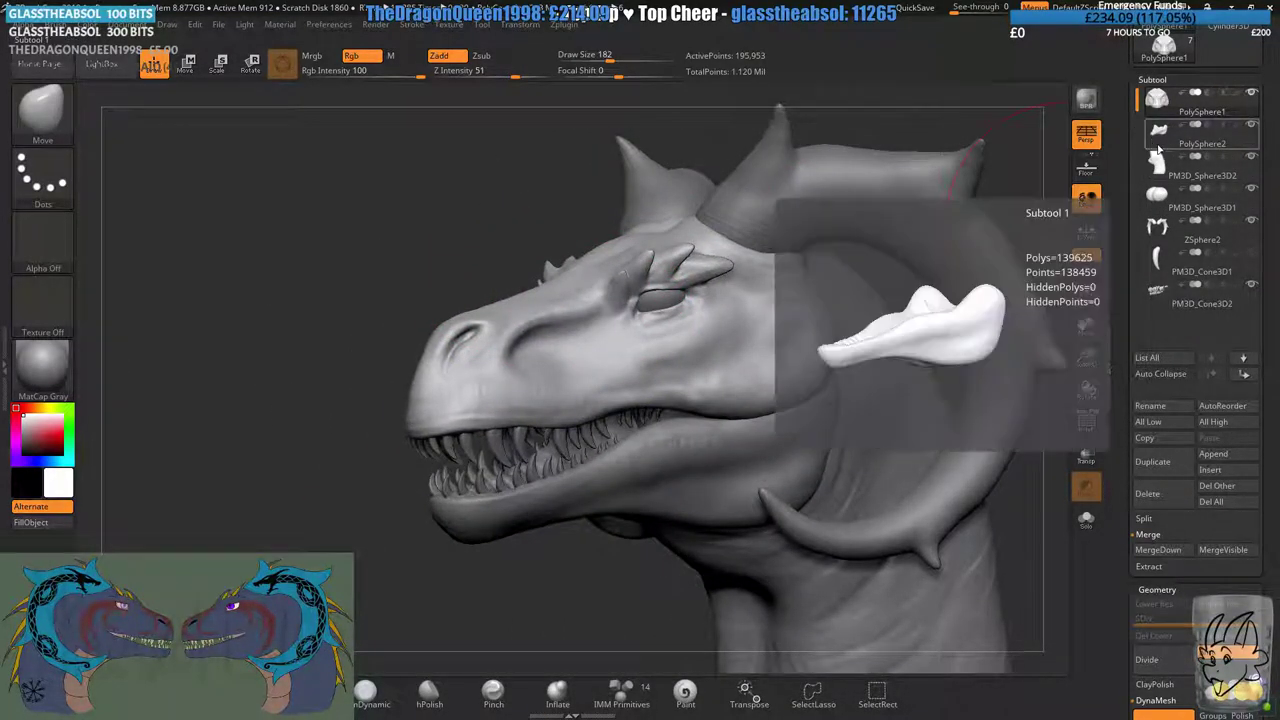
pyautogui.moveTo(1102, 190); pyautogui.dragTo(1067, 193, button='right')
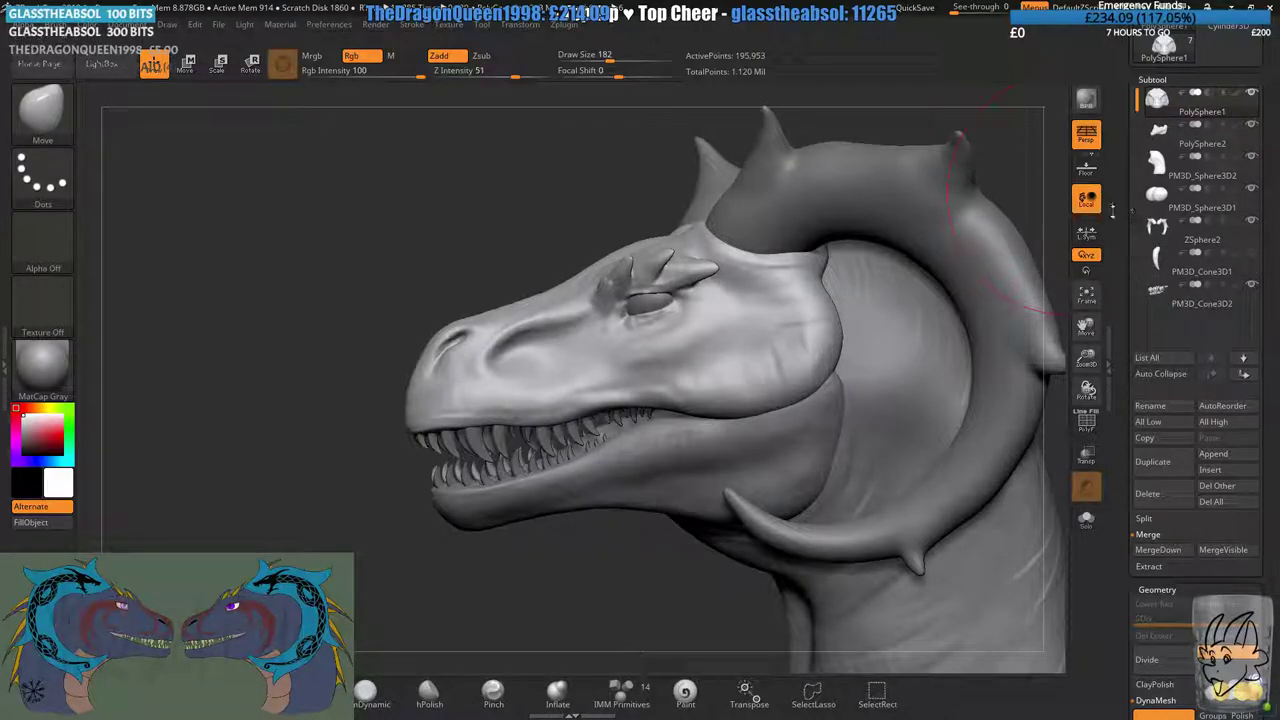
pyautogui.click(1155, 259)
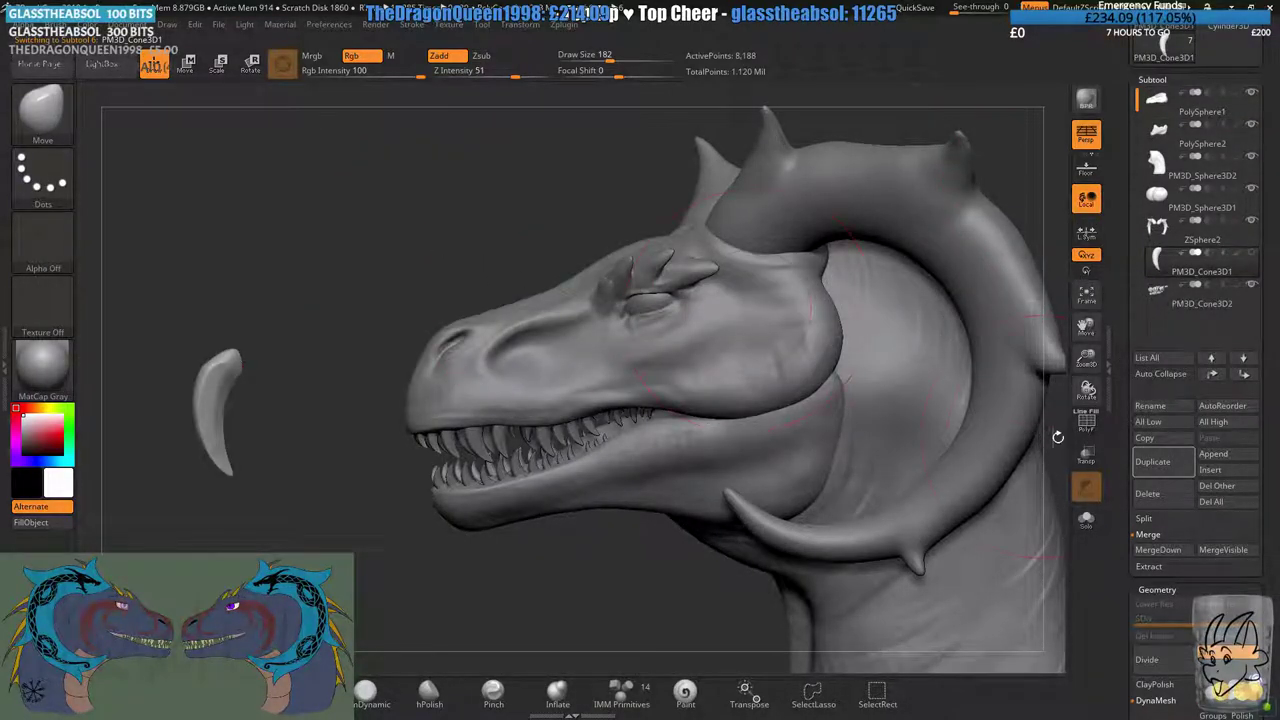
pyautogui.click(1148, 464)
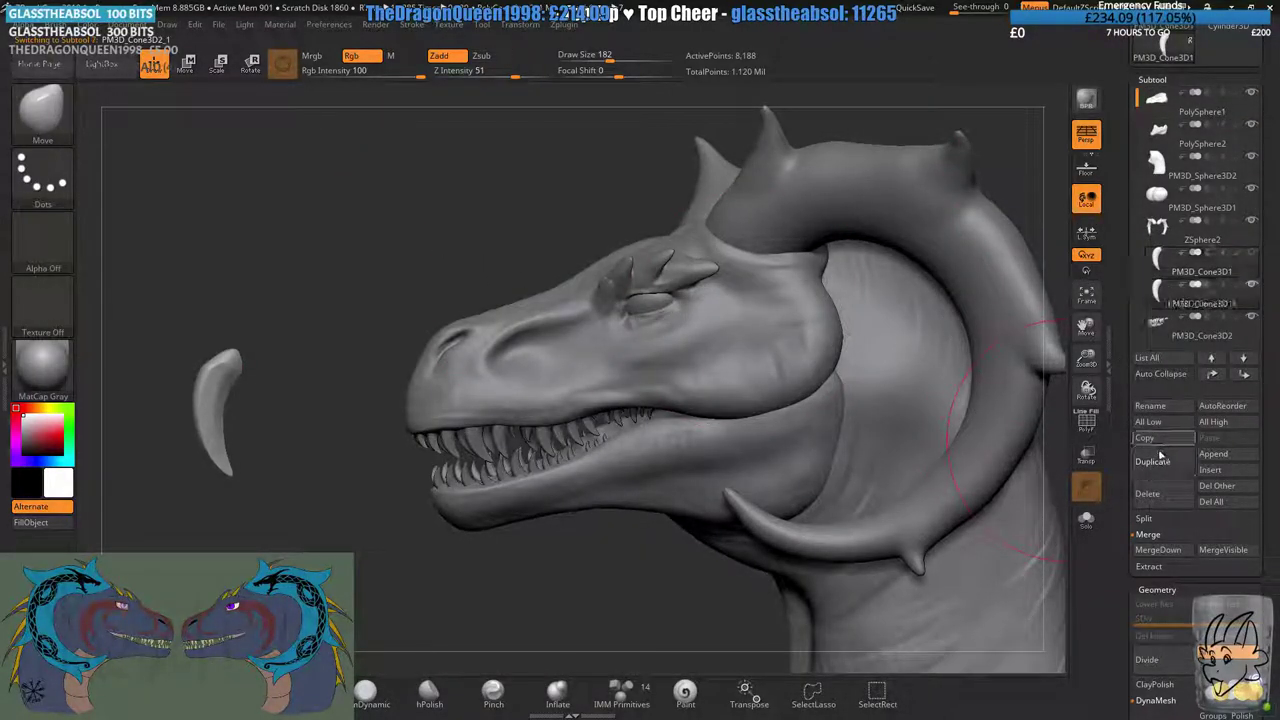
pyautogui.click(524, 25)
pyautogui.click(625, 342)
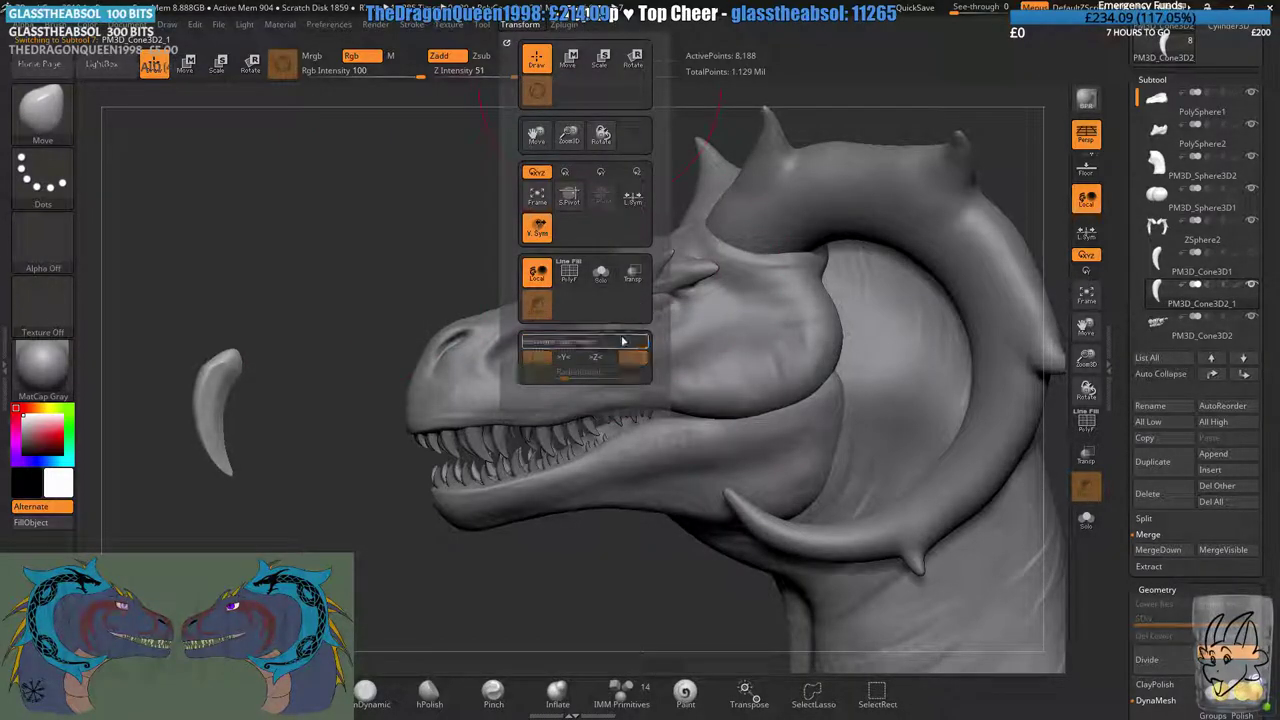
pyautogui.moveTo(310, 222)
pyautogui.mouseDown()
pyautogui.moveTo(340, 226)
pyautogui.moveTo(302, 230)
pyautogui.mouseUp()
# - Move the duplicated cone above the snout and rotate it so its tip points upward
pyautogui.click(184, 68)
pyautogui.moveTo(191, 347); pyautogui.dragTo(358, 142)
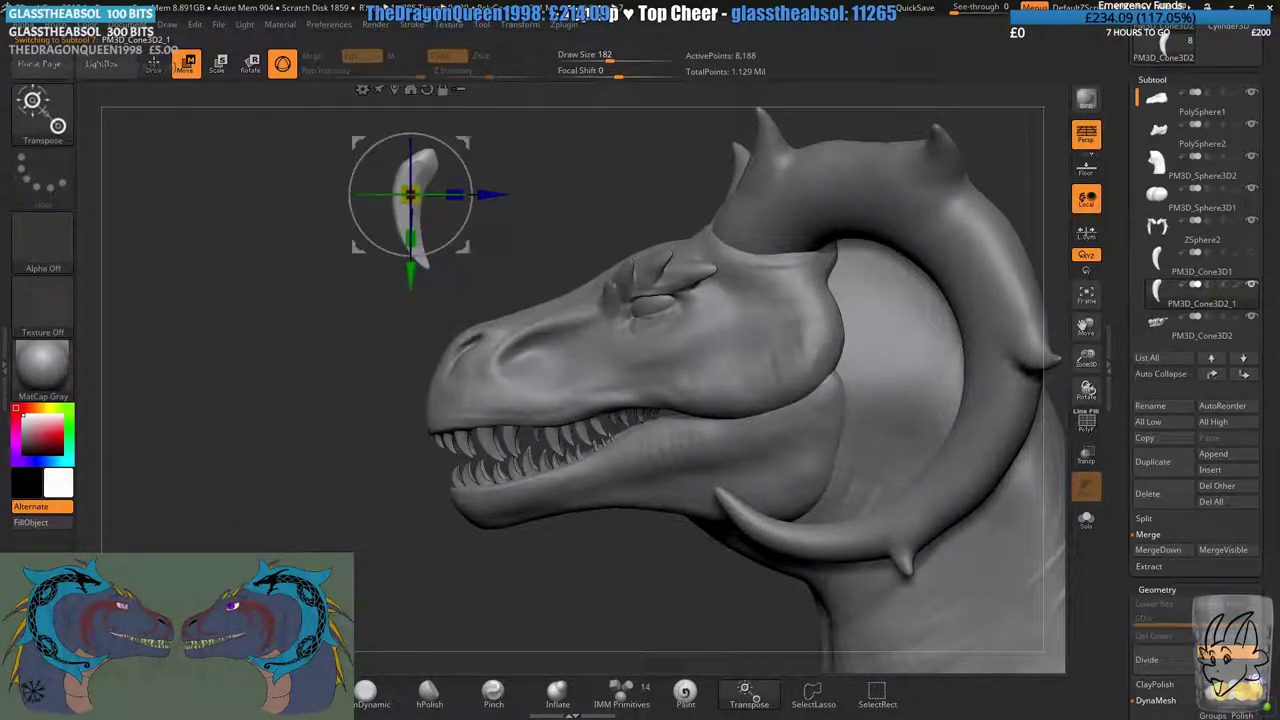
pyautogui.keyDown('alt'); pyautogui.moveTo(462, 218); pyautogui.dragTo(503, 347); pyautogui.keyUp('alt')
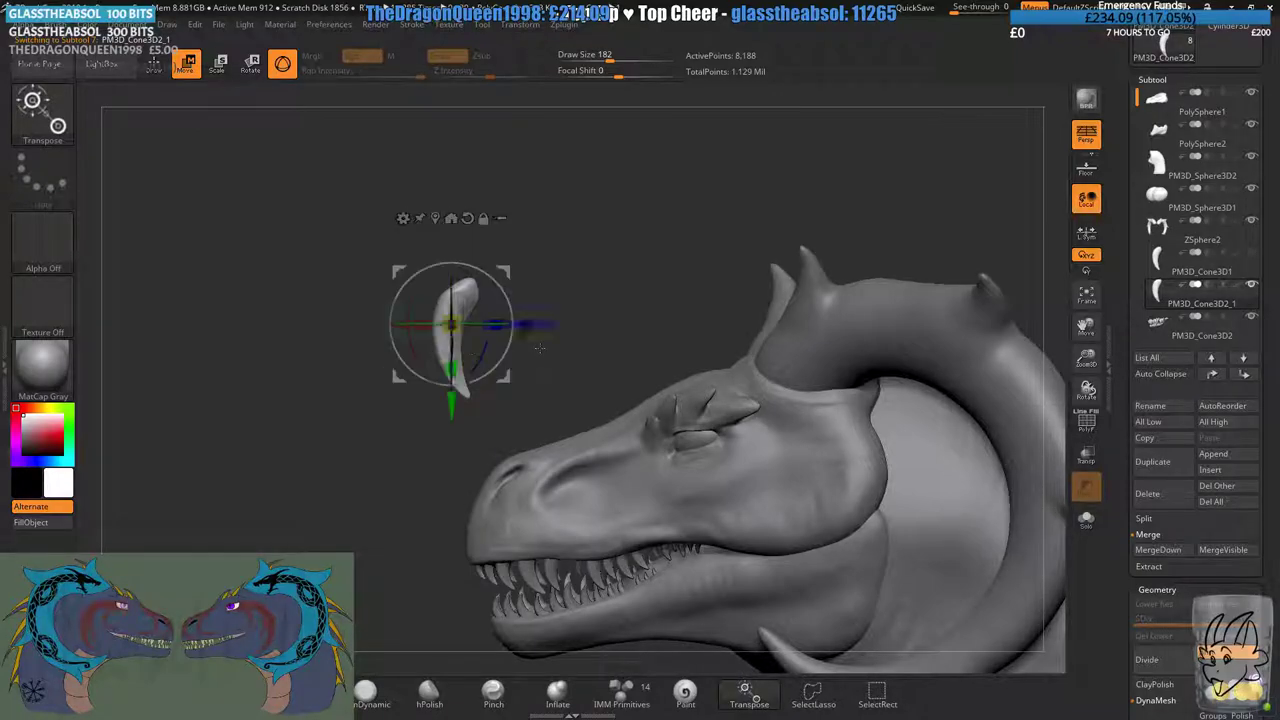
pyautogui.keyDown('shift'); pyautogui.moveTo(380, 370); pyautogui.dragTo(314, 243); pyautogui.keyUp('shift')
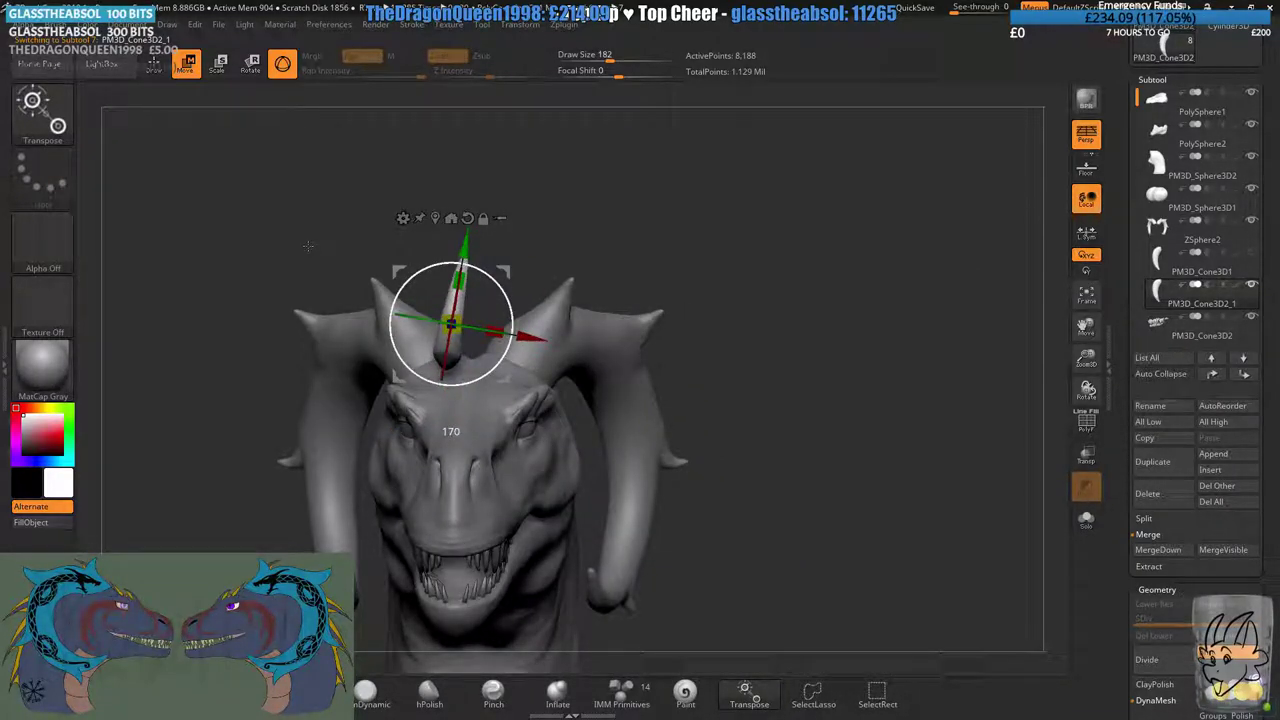
pyautogui.hotkey('ctrl', 'z')
pyautogui.keyDown('alt'); pyautogui.moveTo(540, 212); pyautogui.dragTo(658, 220); pyautogui.keyUp('alt')
pyautogui.moveTo(775, 245); pyautogui.dragTo(680, 249)
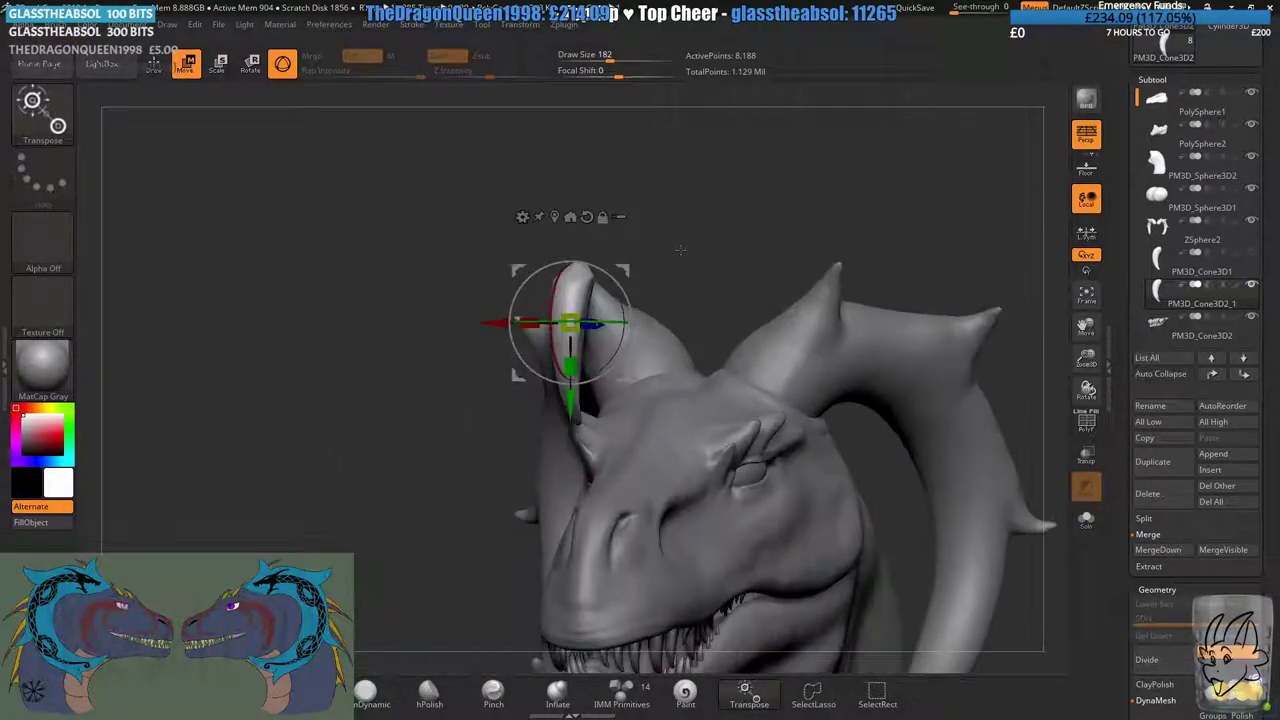
pyautogui.moveTo(590, 380); pyautogui.dragTo(464, 271)
# - Reactivate symmetry, then stretch the cone lengthwise into a long thin spike tilted toward the back of the head
pyautogui.click(522, 27)
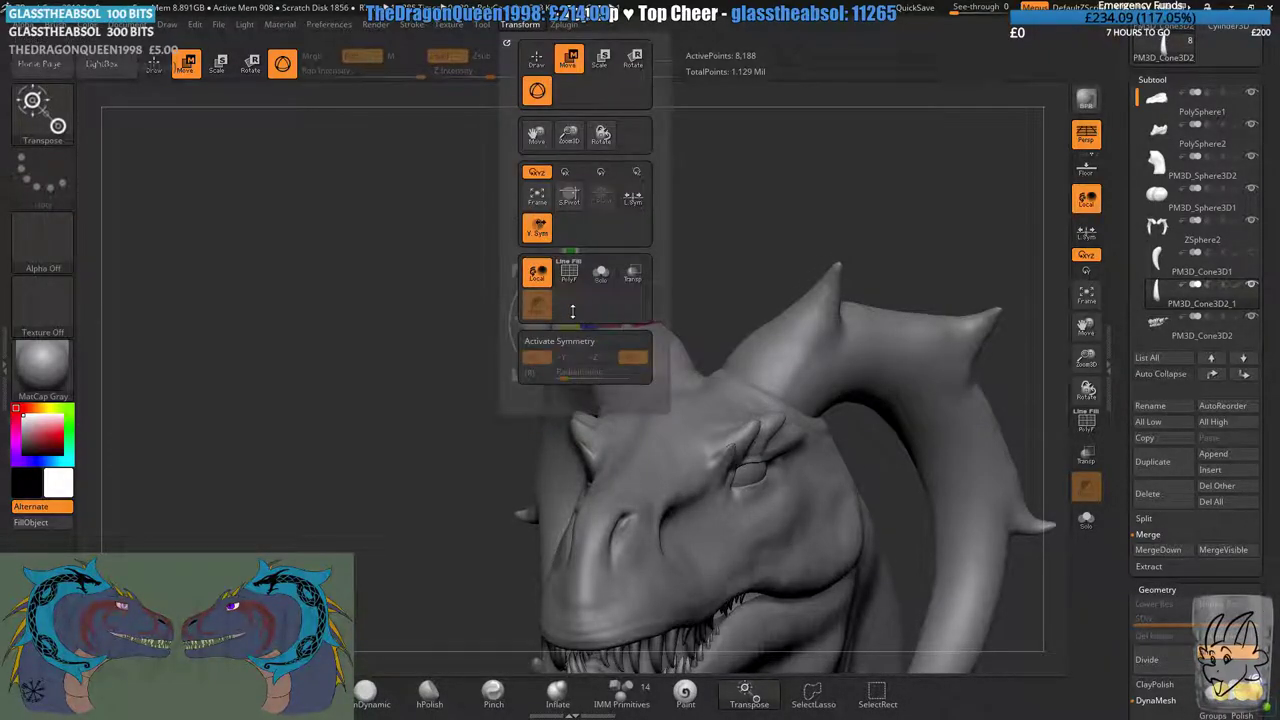
pyautogui.click(571, 342)
pyautogui.keyDown('shift'); pyautogui.moveTo(700, 250); pyautogui.dragTo(590, 262); pyautogui.keyUp('shift')
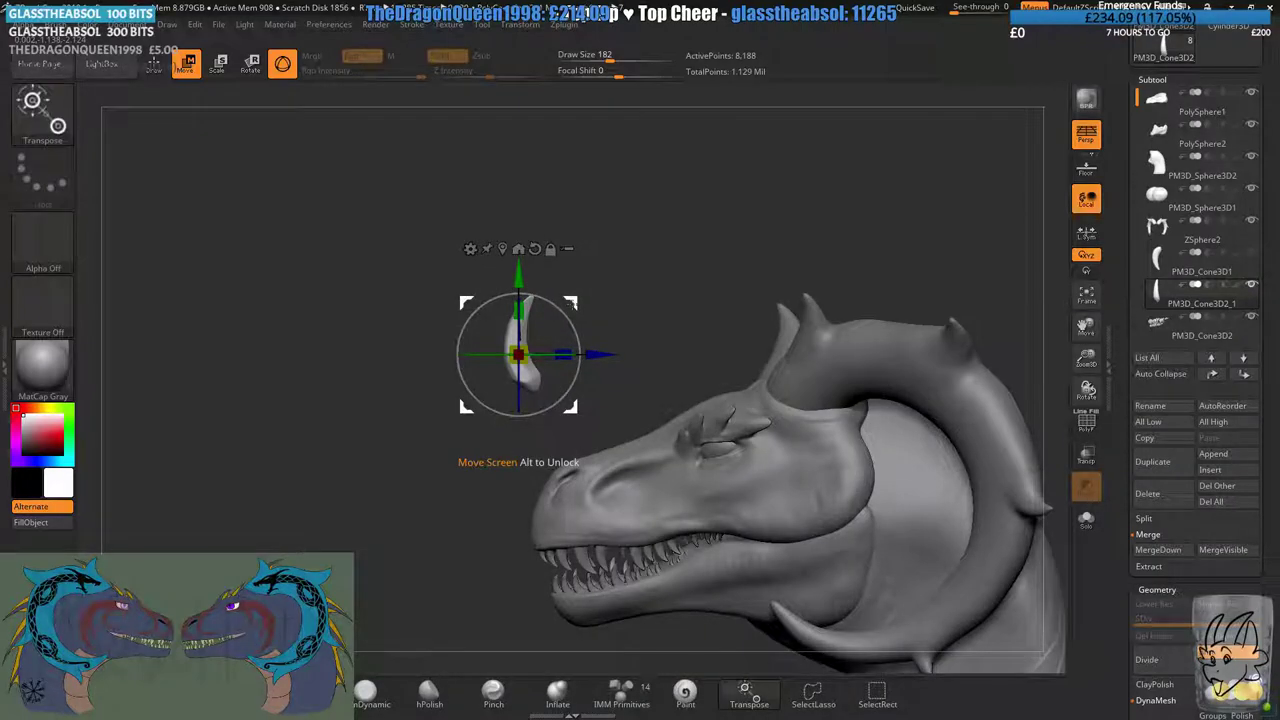
pyautogui.moveTo(466, 303); pyautogui.dragTo(611, 210)
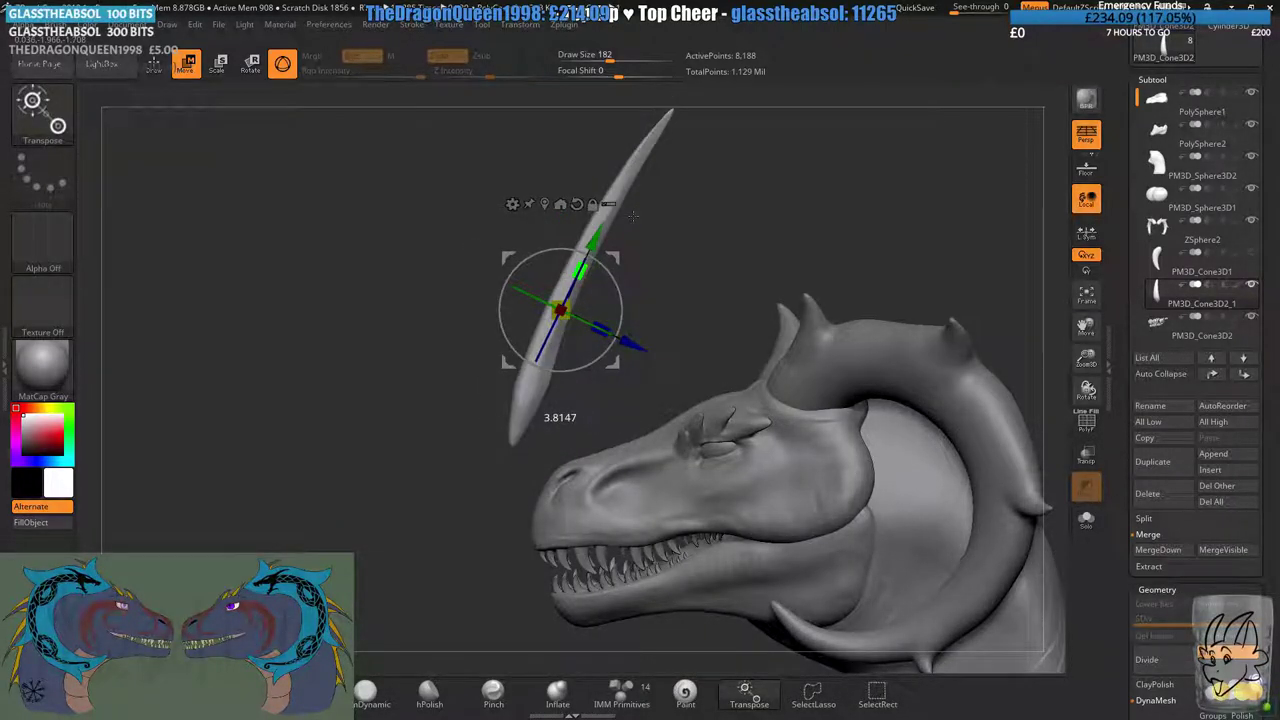
pyautogui.moveTo(618, 290); pyautogui.dragTo(627, 317)
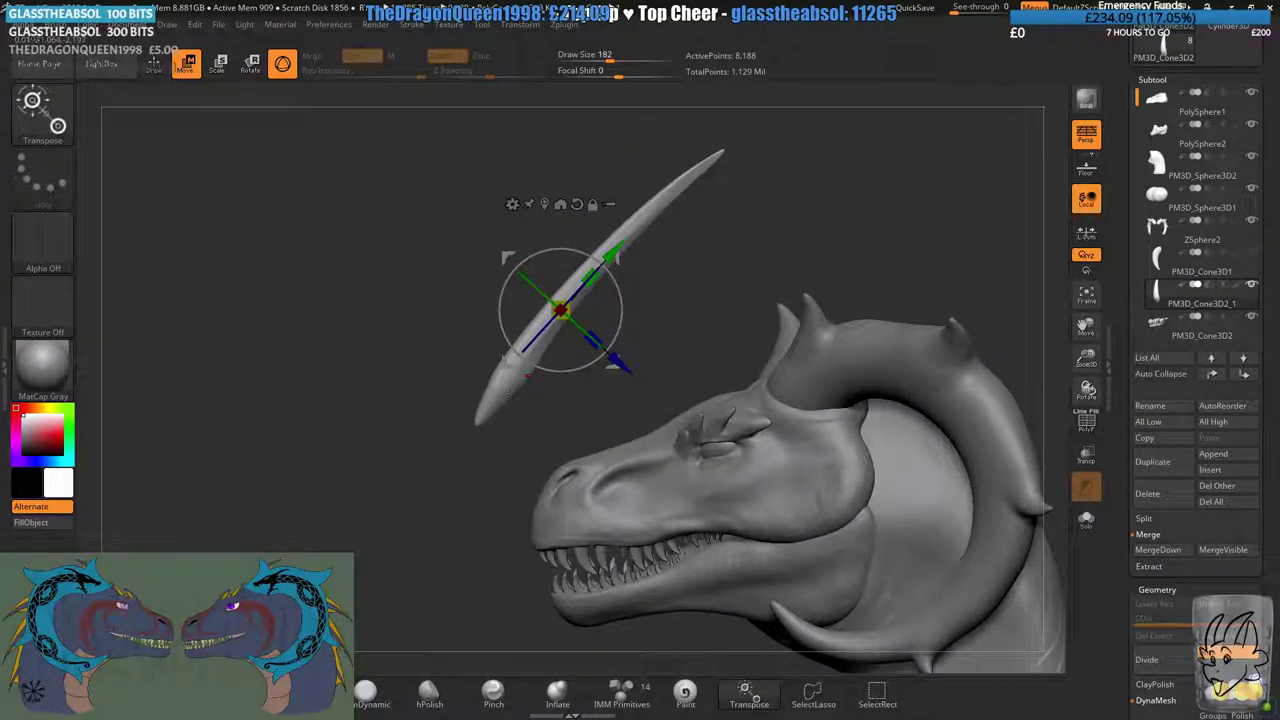
# - Remesh the spike with DynaMesh at a resolution of 400
pyautogui.press('q')
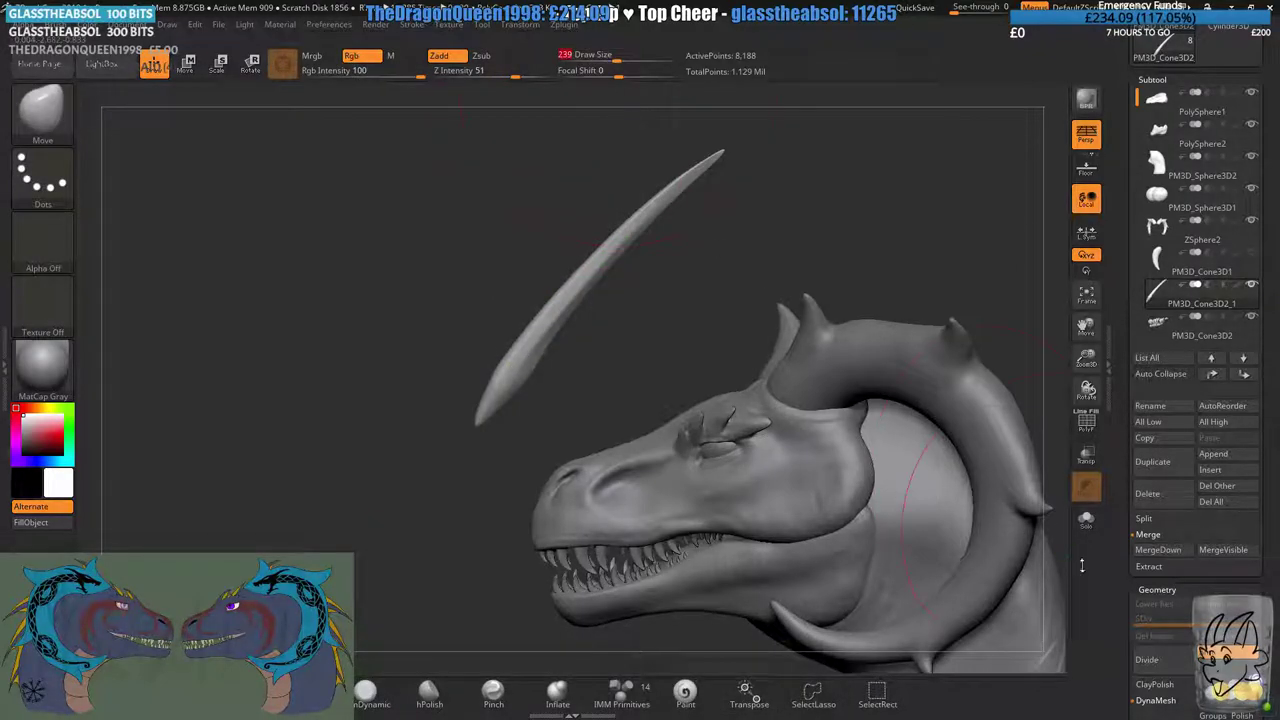
pyautogui.click(1155, 700)
pyautogui.click(1155, 526)
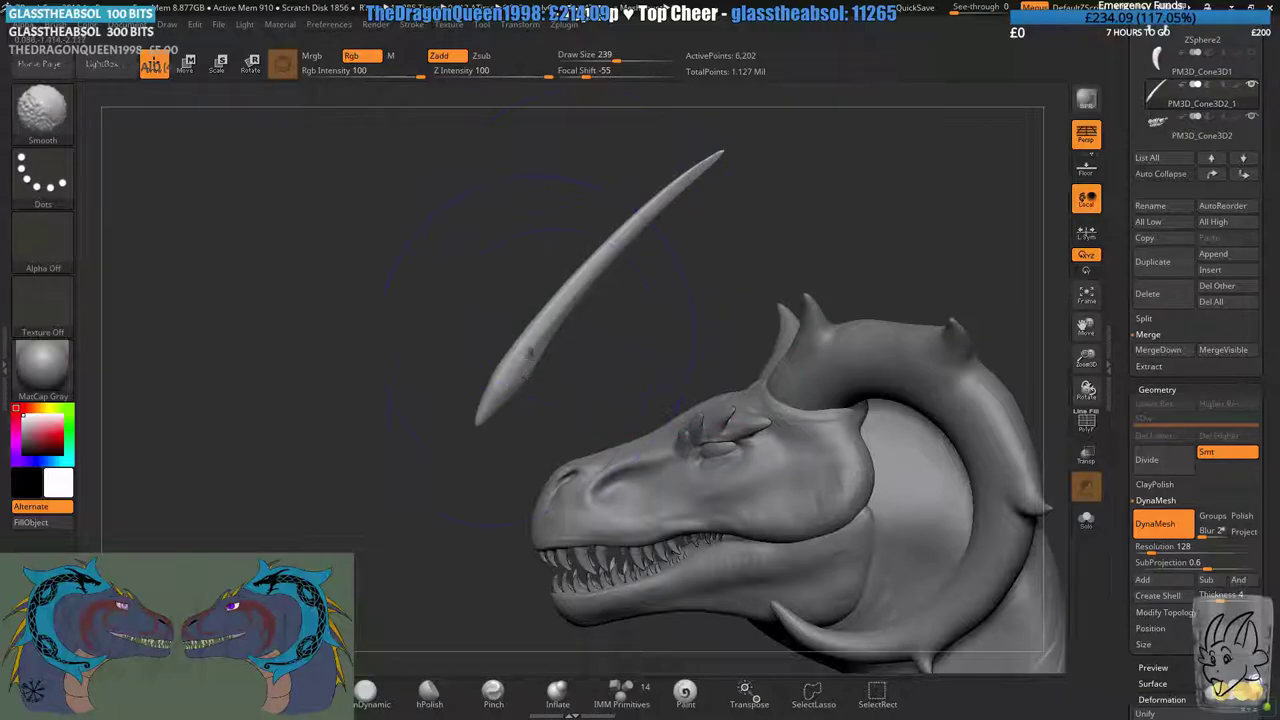
pyautogui.click(1185, 546)
pyautogui.write('400')
pyautogui.press('Return')
pyautogui.click(1173, 531)
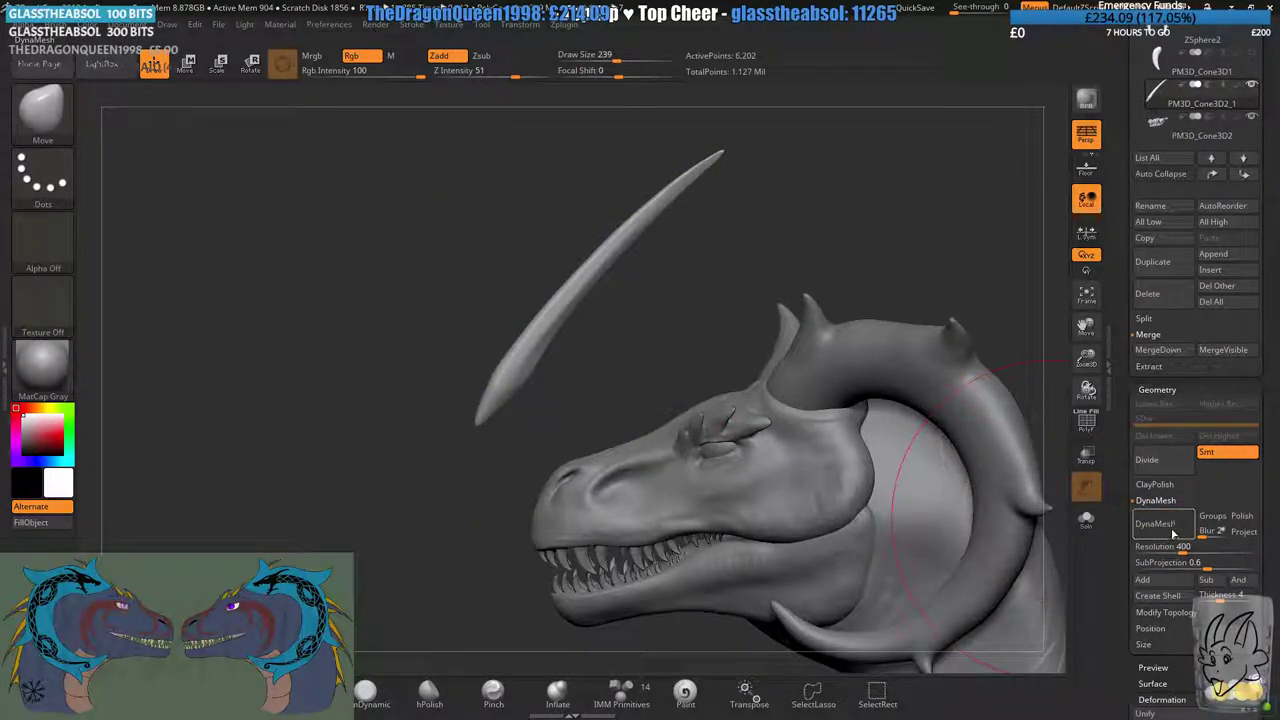
pyautogui.click(1173, 531)
# - Refine the spike's curve with the Smooth and Move brushes at draw size 239, and remesh it
pyautogui.keyDown('shift'); pyautogui.moveTo(630, 222); pyautogui.dragTo(517, 354); pyautogui.keyUp('shift')
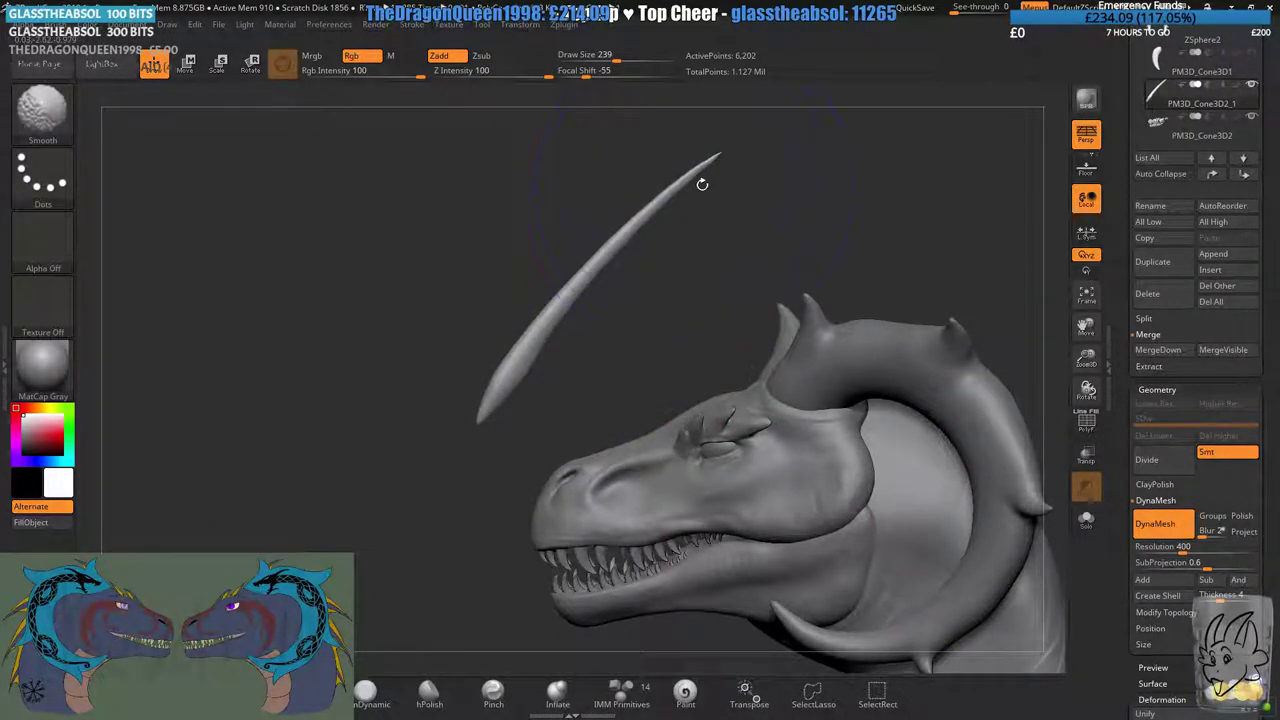
pyautogui.press('b')
pyautogui.press('m')
pyautogui.press('v')
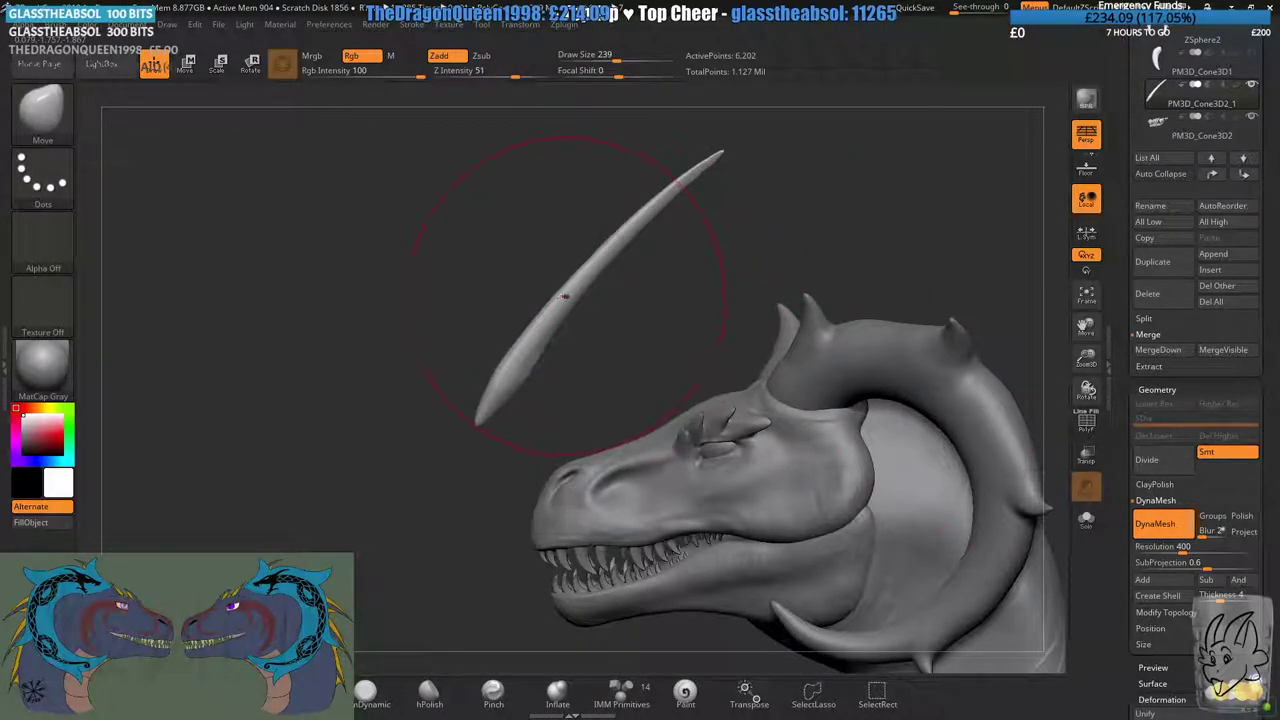
pyautogui.moveTo(567, 296); pyautogui.dragTo(573, 300)
pyautogui.keyDown('ctrl'); pyautogui.moveTo(683, 286); pyautogui.dragTo(649, 294); pyautogui.keyUp('ctrl')
pyautogui.moveTo(502, 401); pyautogui.dragTo(497, 398)
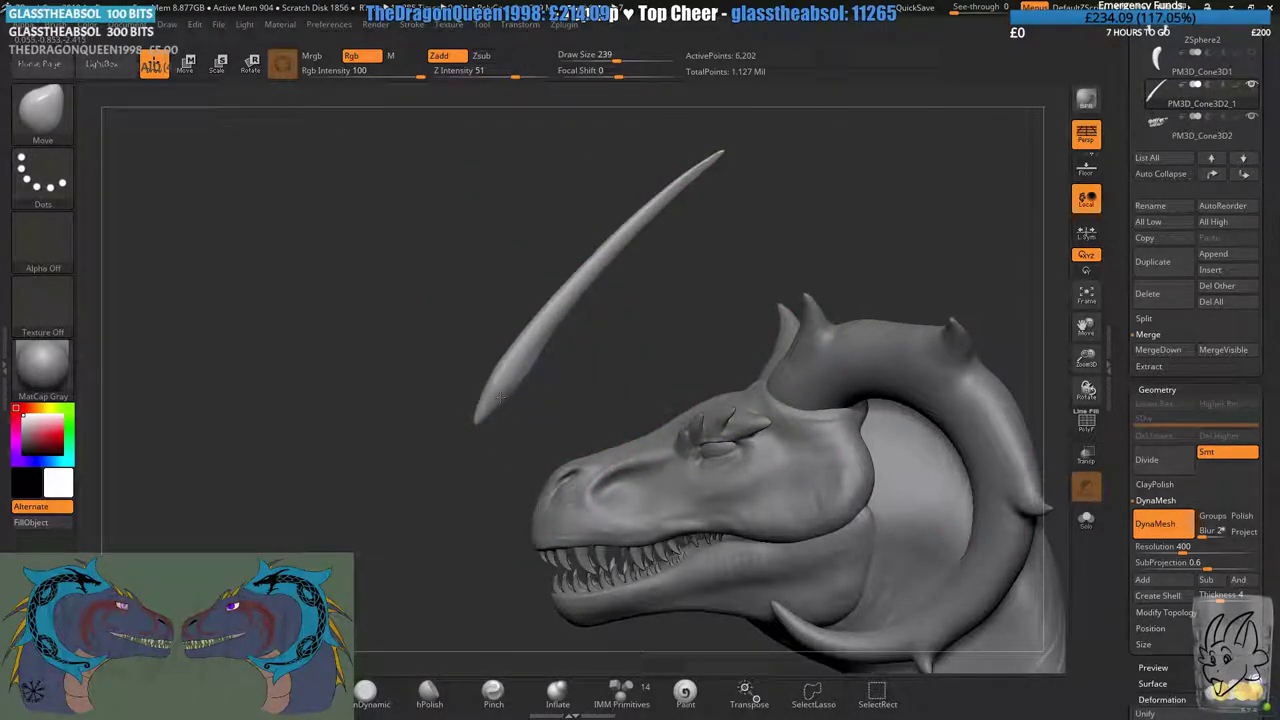
pyautogui.keyDown('ctrl'); pyautogui.moveTo(627, 338); pyautogui.dragTo(600, 344); pyautogui.keyUp('ctrl')
pyautogui.press('shift')
pyautogui.moveTo(609, 222)
pyautogui.mouseDown()
pyautogui.moveTo(720, 235)
pyautogui.moveTo(610, 310)
pyautogui.moveTo(663, 274)
pyautogui.moveTo(468, 209)
pyautogui.mouseUp()
# - Move the spike to the back of the neck behind the horn and rotate it to point backward and down
pyautogui.click(192, 72)
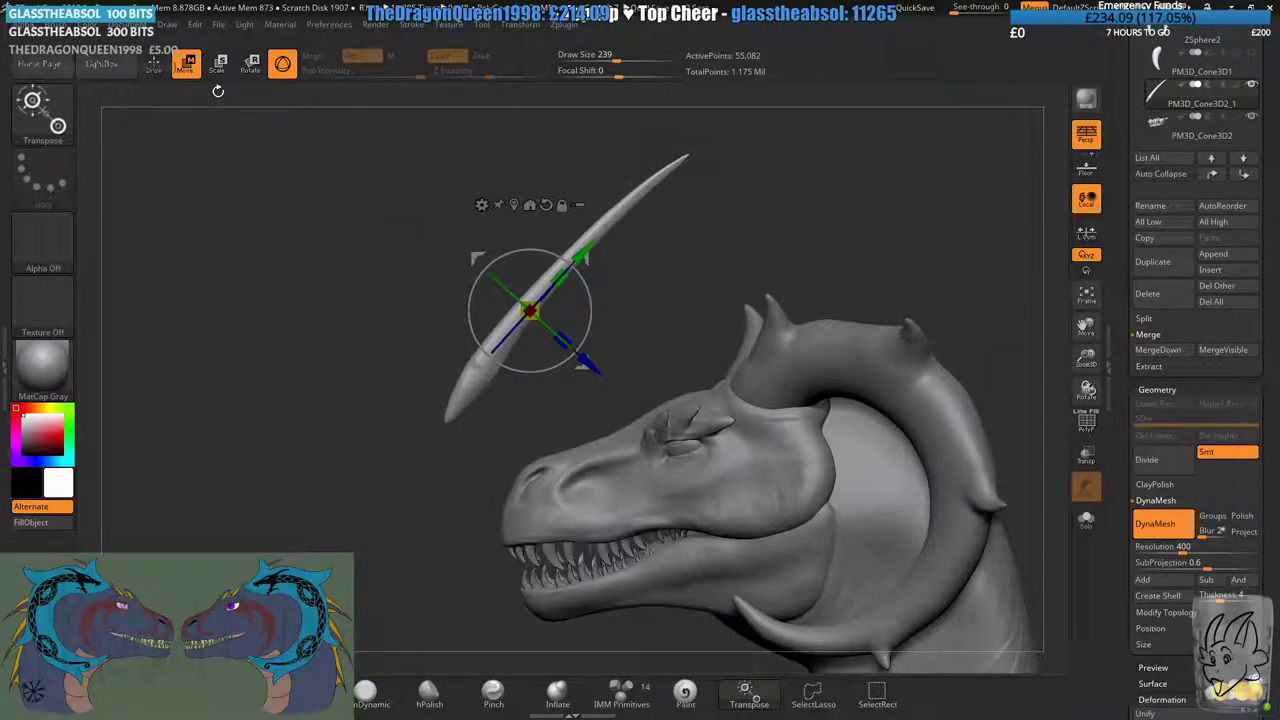
pyautogui.keyDown('alt'); pyautogui.moveTo(840, 240); pyautogui.dragTo(750, 193); pyautogui.keyUp('alt')
pyautogui.keyDown('alt'); pyautogui.moveTo(626, 184); pyautogui.dragTo(560, 223); pyautogui.keyUp('alt')
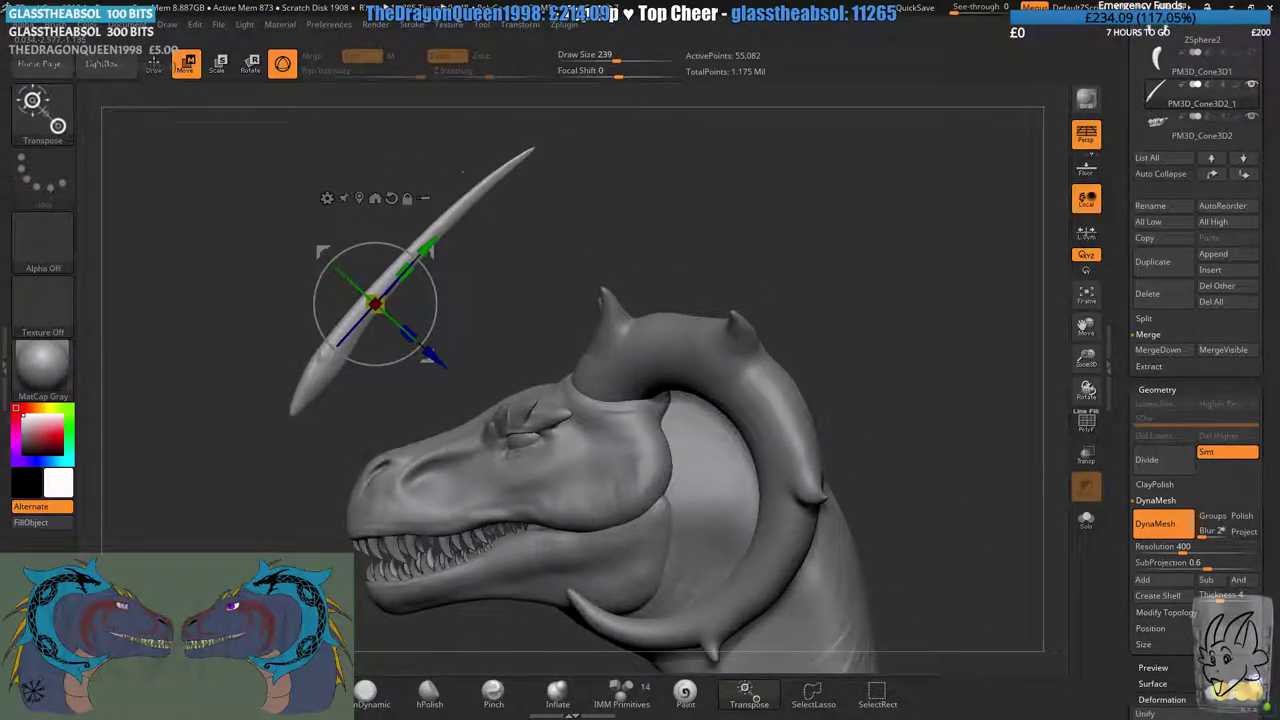
pyautogui.moveTo(850, 240); pyautogui.dragTo(508, 186)
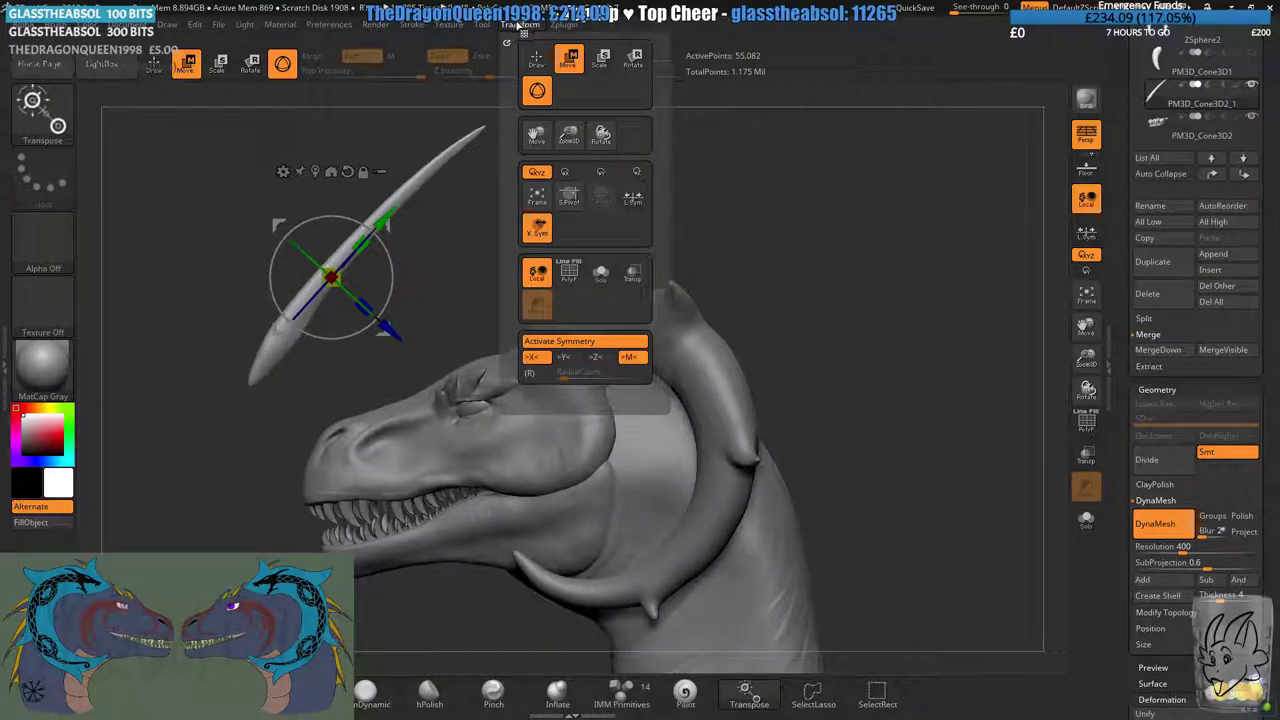
pyautogui.moveTo(387, 227); pyautogui.dragTo(704, 267)
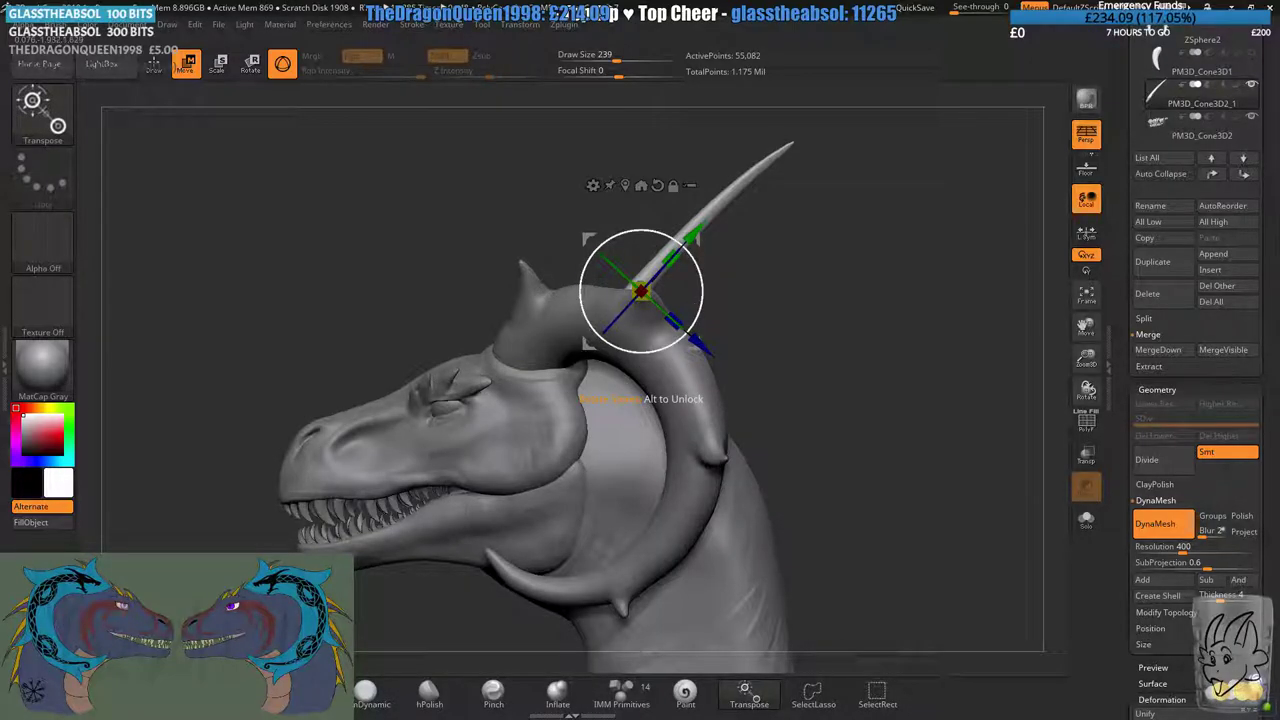
pyautogui.moveTo(693, 237)
pyautogui.mouseDown()
pyautogui.moveTo(645, 289)
pyautogui.moveTo(655, 283)
pyautogui.moveTo(634, 349)
pyautogui.mouseUp()
pyautogui.hotkey('ctrl', 'z')
pyautogui.keyDown('alt'); pyautogui.moveTo(810, 360); pyautogui.dragTo(658, 341); pyautogui.keyUp('alt')
pyautogui.moveTo(503, 230); pyautogui.dragTo(677, 305)
pyautogui.moveTo(512, 348); pyautogui.dragTo(510, 330)
pyautogui.press('q')
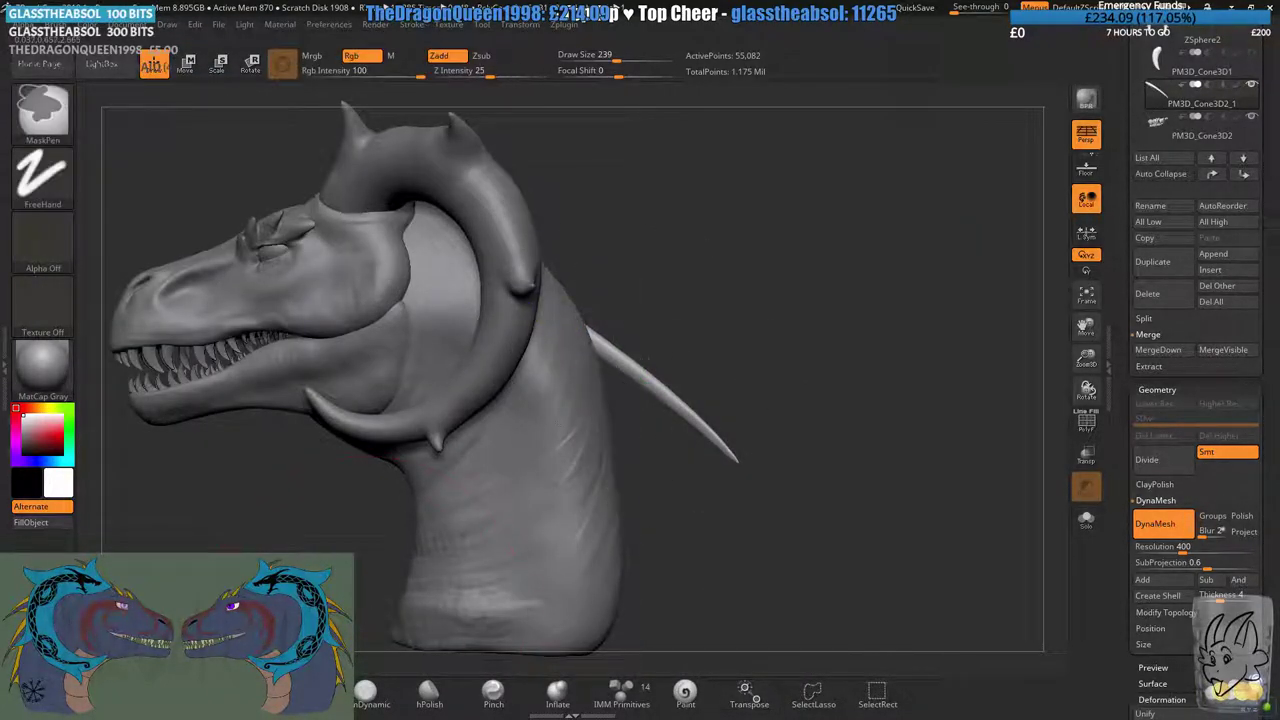
# - Bend the spike with the Move brush and rotate it so it curves down behind the back of the neck
pyautogui.keyDown('ctrl'); pyautogui.moveTo(521, 314); pyautogui.dragTo(622, 371, button='right'); pyautogui.keyUp('ctrl')
pyautogui.moveTo(622, 366); pyautogui.dragTo(638, 358)
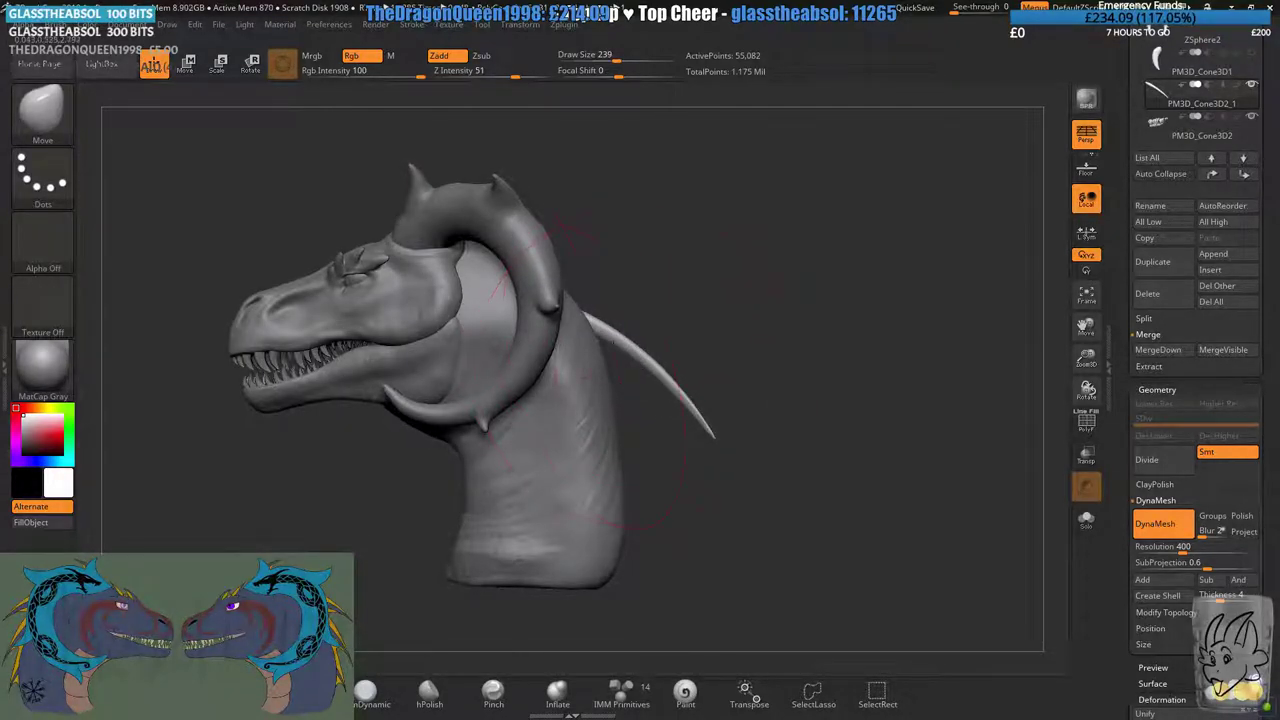
pyautogui.click(188, 63)
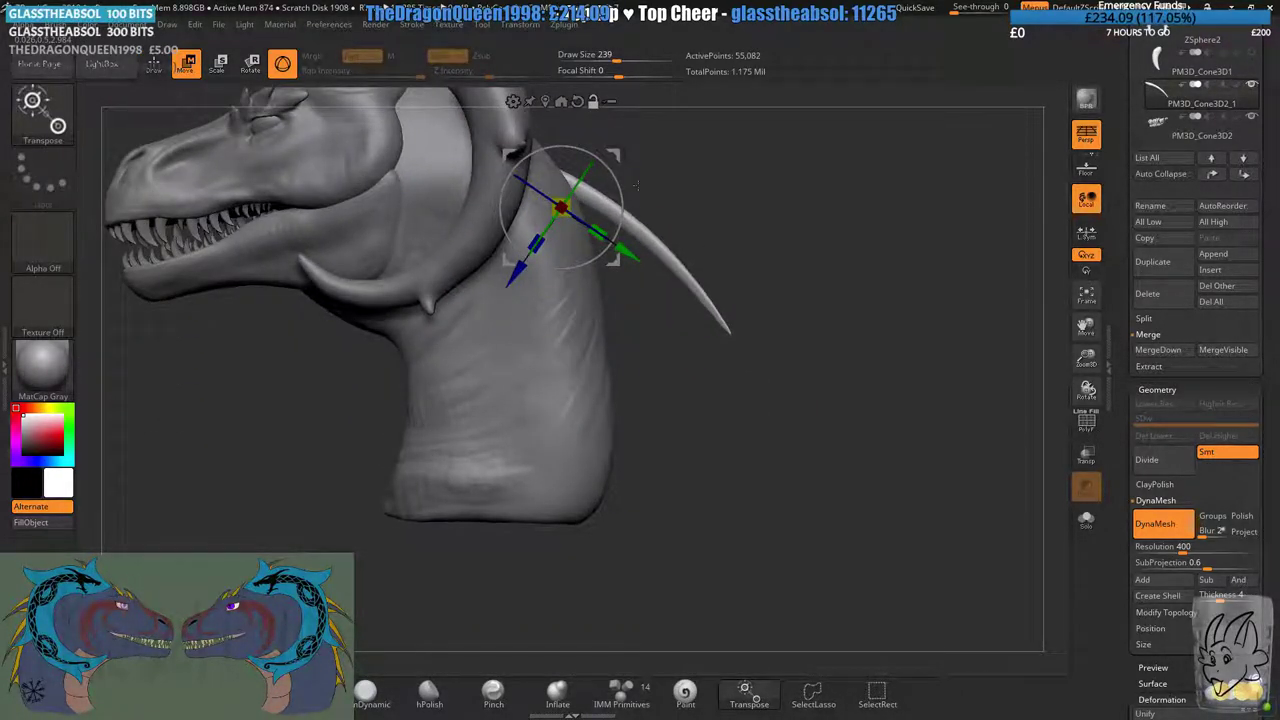
pyautogui.moveTo(621, 190); pyautogui.dragTo(628, 201)
pyautogui.hotkey('ctrl', 'z')
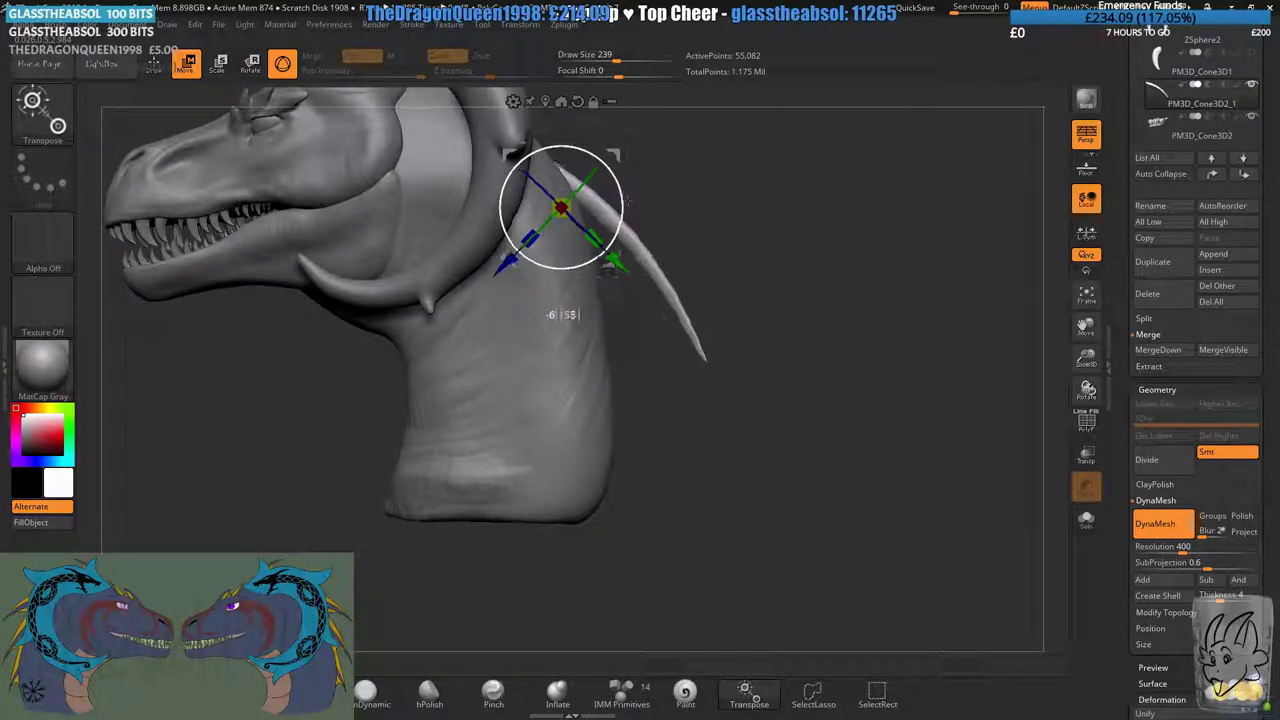
pyautogui.moveTo(614, 156); pyautogui.dragTo(665, 166)
pyautogui.keyDown('shift'); pyautogui.moveTo(780, 195); pyautogui.dragTo(667, 190); pyautogui.keyUp('shift')
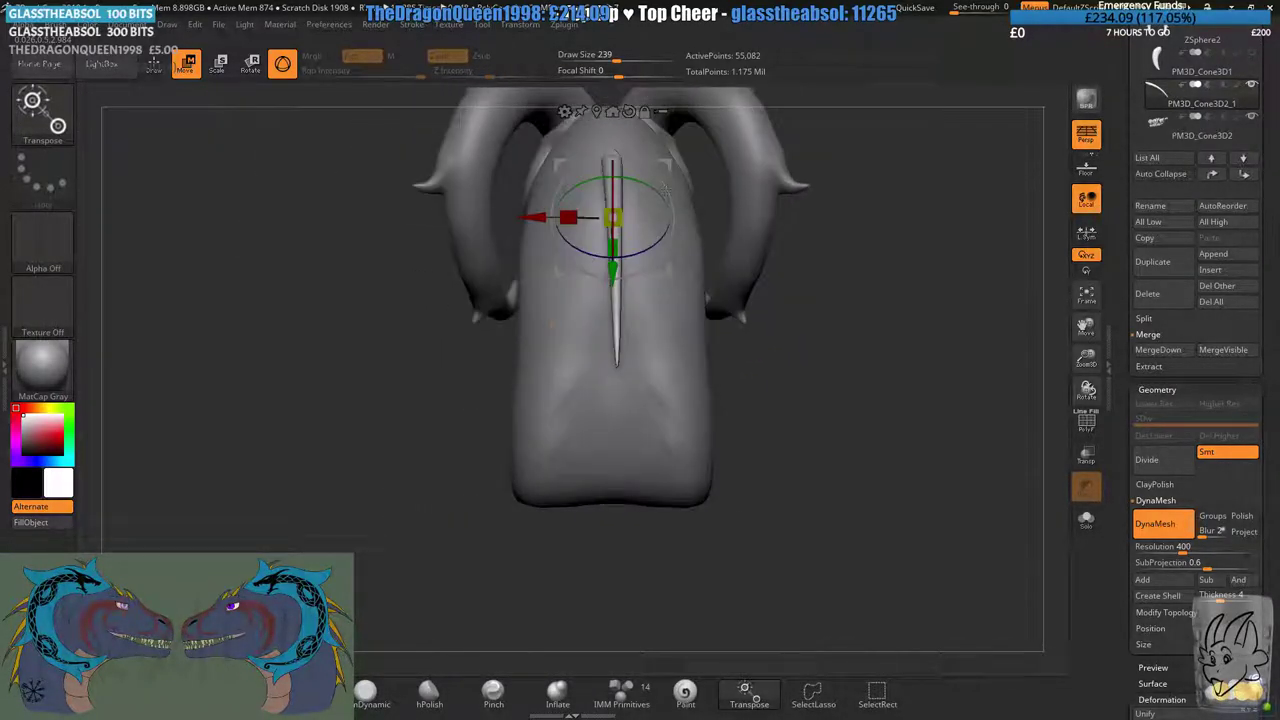
pyautogui.moveTo(667, 190)
pyautogui.keyDown('shift'); pyautogui.mouseDown(button='right')
pyautogui.moveTo(720, 168)
pyautogui.moveTo(663, 206)
pyautogui.mouseUp(button='right'); pyautogui.keyUp('shift')
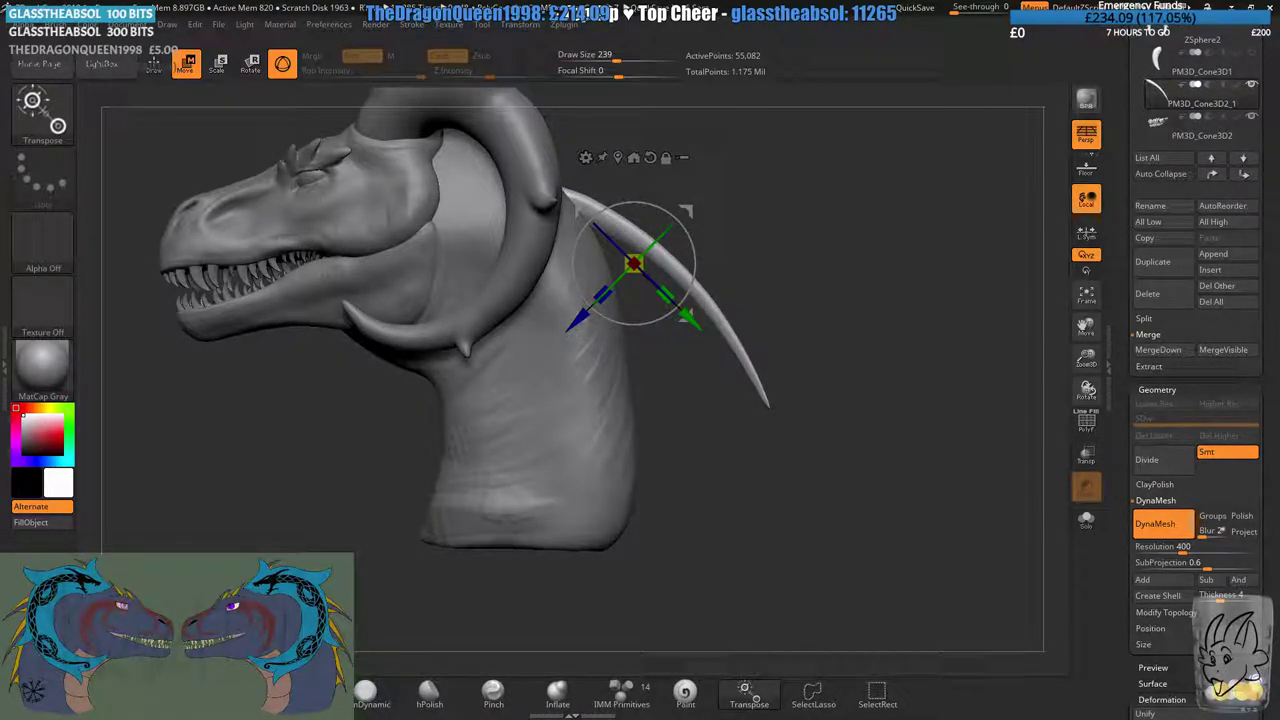
pyautogui.moveTo(859, 460); pyautogui.dragTo(880, 443)
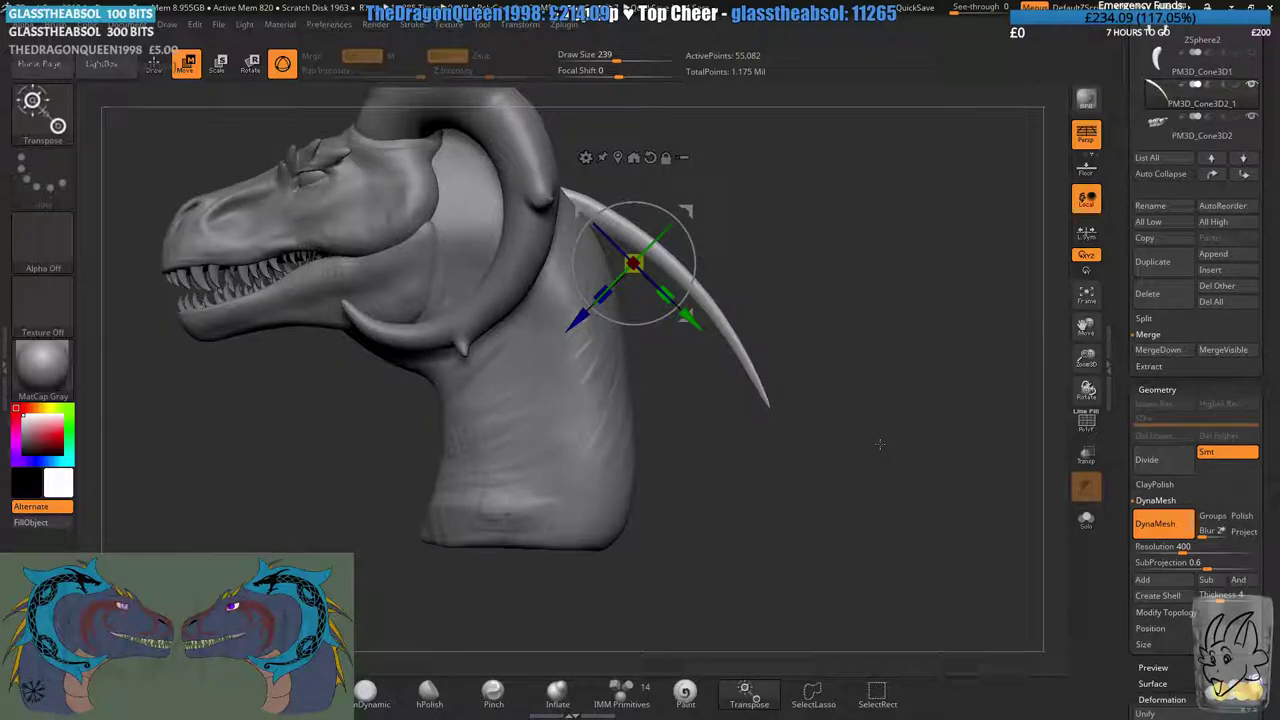
# - Duplicate the spike lower down the back of the neck, scale the copy down and rotate it to point more steeply downward
pyautogui.hotkey('alt', 'F9')
pyautogui.moveTo(682, 212); pyautogui.dragTo(689, 237, button='right')
pyautogui.moveTo(688, 238); pyautogui.dragTo(751, 295)
pyautogui.keyDown('ctrl'); pyautogui.moveTo(751, 295); pyautogui.dragTo(709, 358); pyautogui.keyUp('ctrl')
pyautogui.moveTo(707, 372); pyautogui.dragTo(715, 392)
pyautogui.moveTo(673, 447); pyautogui.dragTo(668, 436)
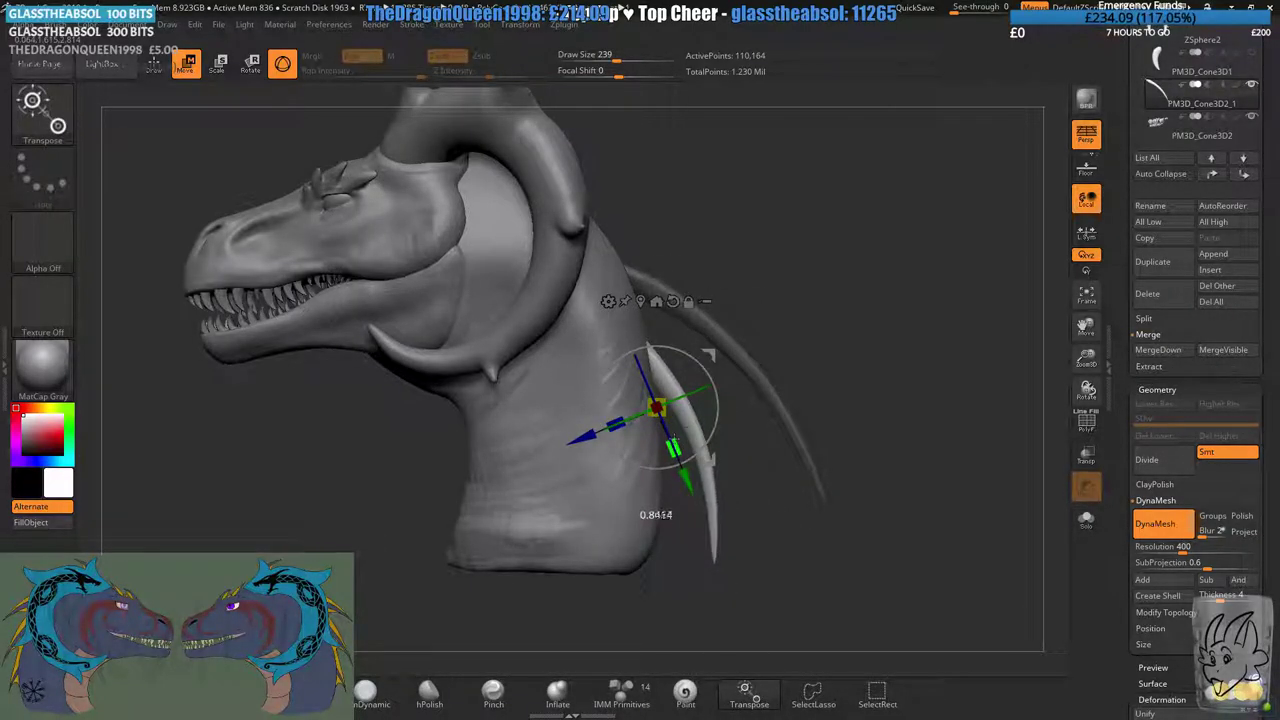
pyautogui.moveTo(708, 355); pyautogui.dragTo(706, 360)
pyautogui.moveTo(668, 420)
pyautogui.mouseDown()
pyautogui.moveTo(702, 413)
pyautogui.moveTo(678, 450)
pyautogui.moveTo(658, 430)
pyautogui.mouseUp()
pyautogui.moveTo(623, 440); pyautogui.dragTo(608, 446)
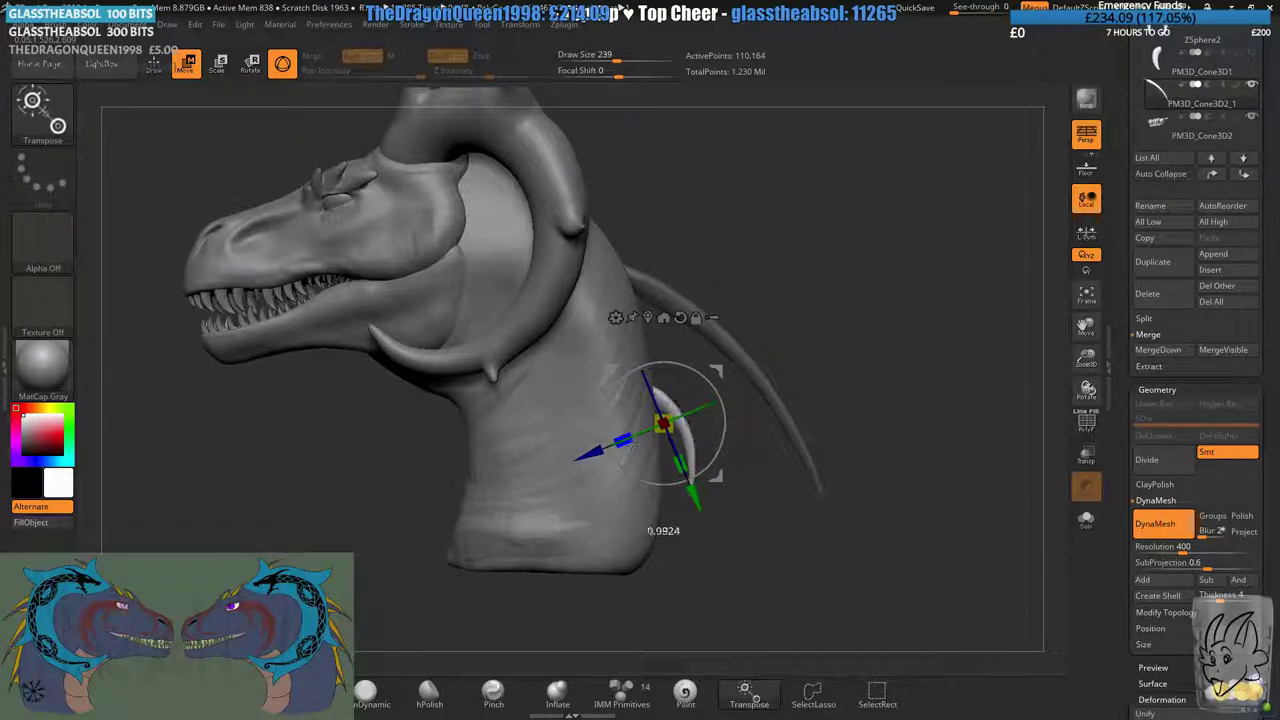
pyautogui.moveTo(681, 464); pyautogui.dragTo(695, 500)
# - Shift the pivot along the lowest spike and fine-tune its position and tilt so its base sits in the neck
pyautogui.keyDown('ctrl'); pyautogui.moveTo(702, 466); pyautogui.dragTo(711, 363, button='right'); pyautogui.keyUp('ctrl')
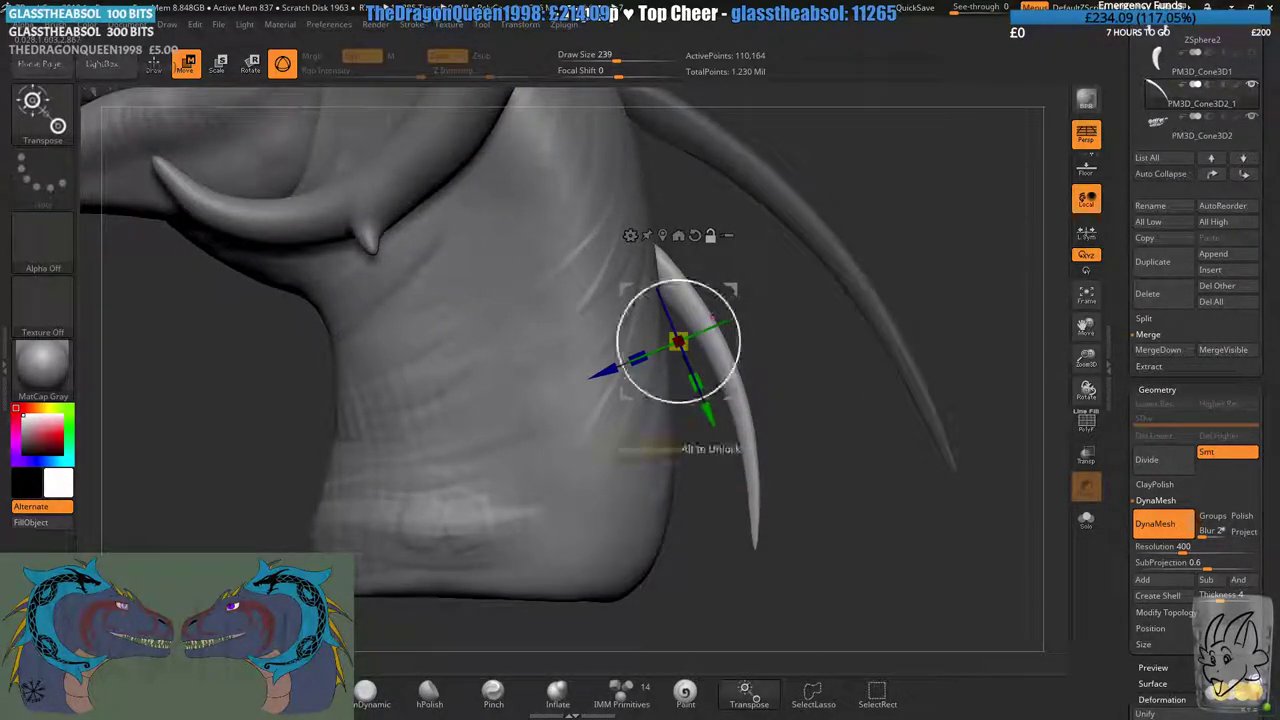
pyautogui.keyDown('alt'); pyautogui.moveTo(732, 394); pyautogui.dragTo(788, 451); pyautogui.keyUp('alt')
pyautogui.moveTo(781, 392); pyautogui.dragTo(782, 421, button='right')
pyautogui.moveTo(792, 433); pyautogui.dragTo(790, 438)
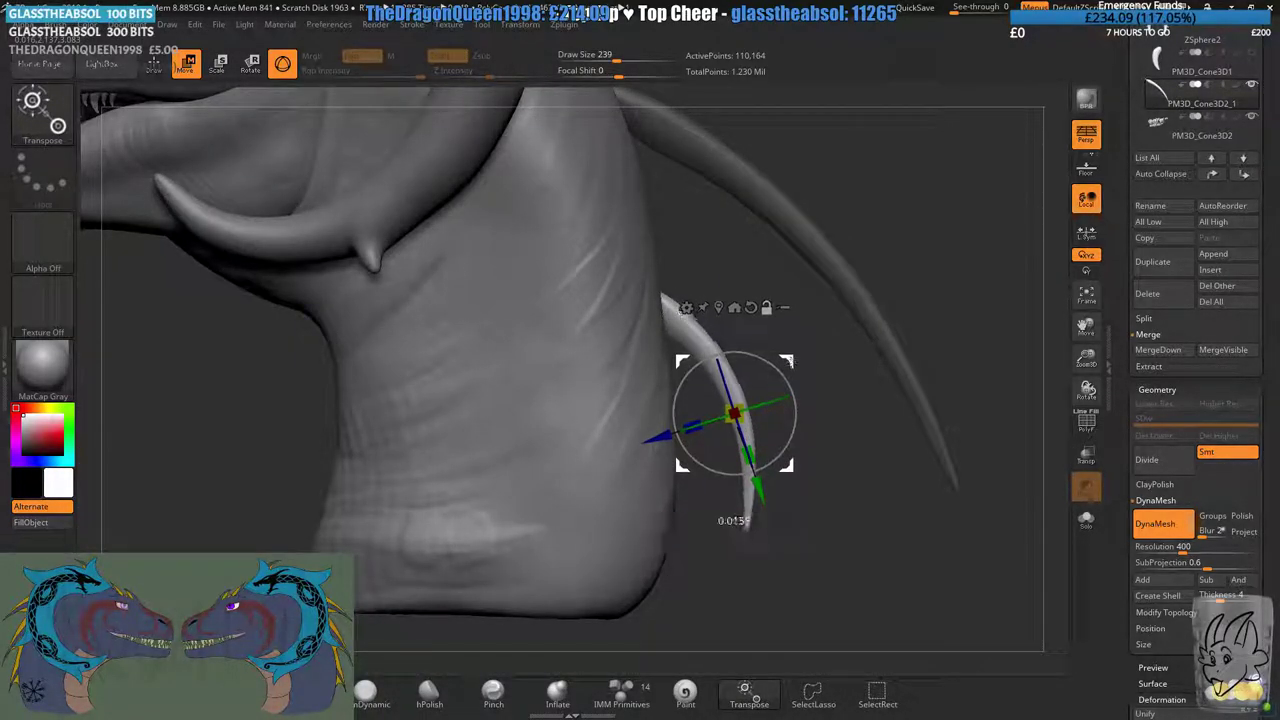
pyautogui.keyDown('alt'); pyautogui.moveTo(788, 466); pyautogui.dragTo(762, 422); pyautogui.keyUp('alt')
pyautogui.moveTo(768, 325); pyautogui.dragTo(766, 319)
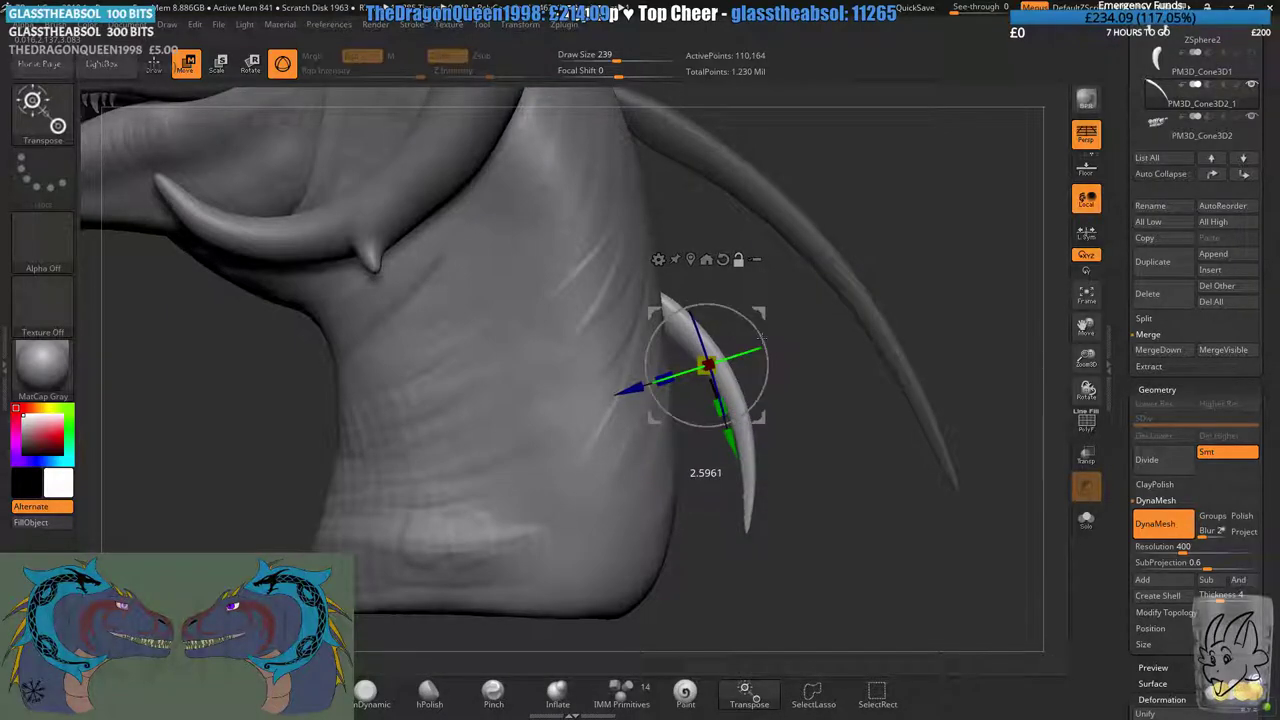
pyautogui.hotkey('ctrl', 'z')
pyautogui.keyDown('alt'); pyautogui.moveTo(773, 323); pyautogui.dragTo(742, 325, button='right'); pyautogui.keyUp('alt')
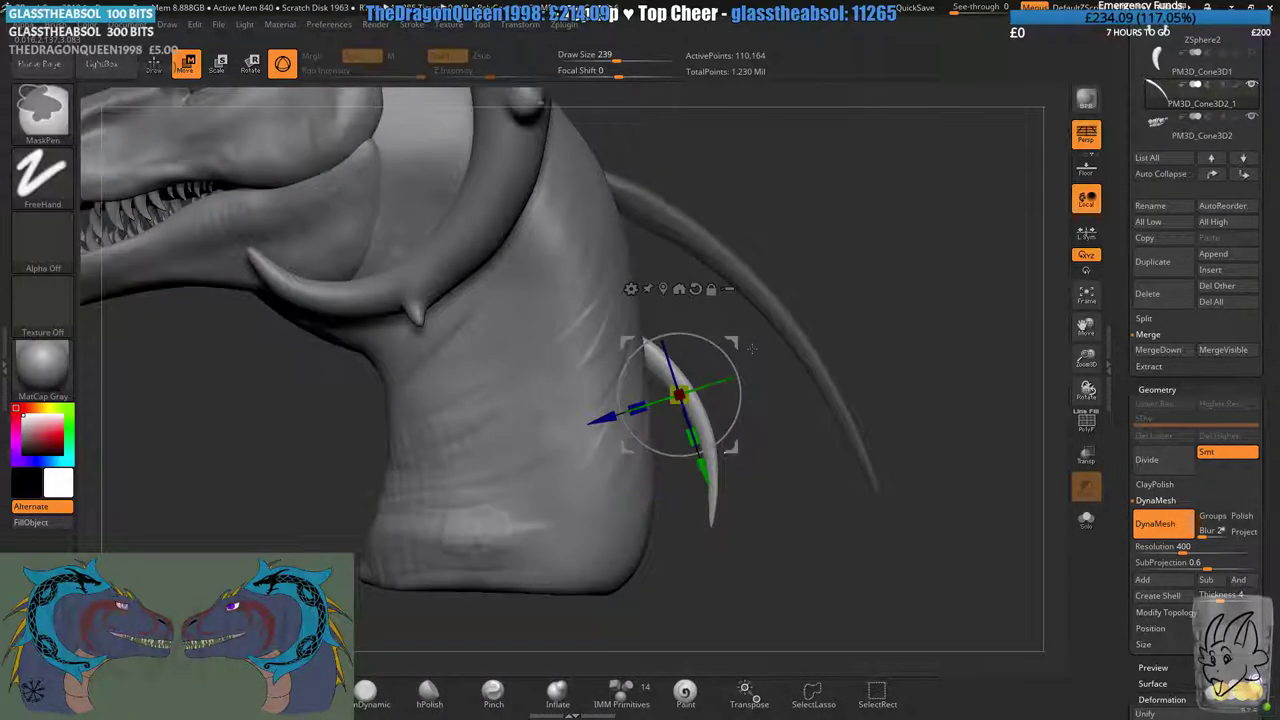
# - Duplicate the spike above the first one at the back of the head, enlarge it and rotate it to point almost straight backward
pyautogui.moveTo(820, 335); pyautogui.dragTo(700, 370, button='right')
pyautogui.moveTo(700, 372); pyautogui.dragTo(823, 422)
pyautogui.keyDown('alt'); pyautogui.moveTo(764, 481); pyautogui.dragTo(681, 231); pyautogui.keyUp('alt')
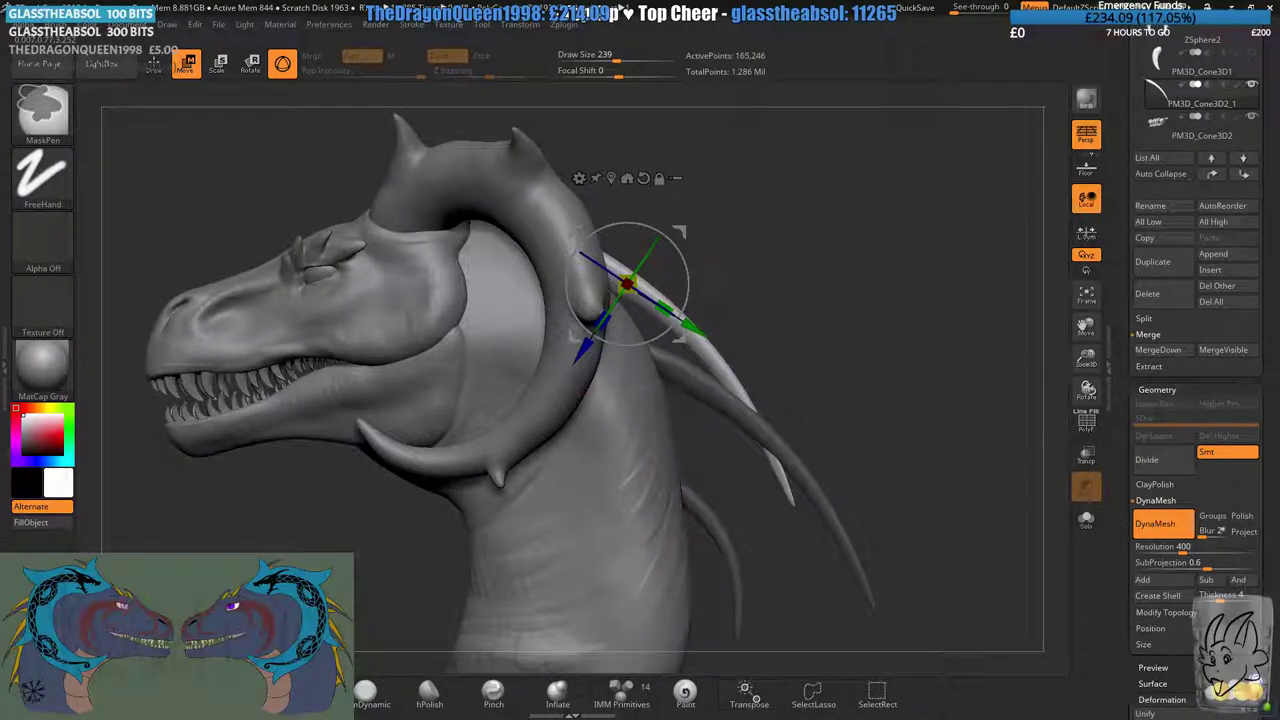
pyautogui.keyDown('alt'); pyautogui.moveTo(697, 284); pyautogui.dragTo(639, 238); pyautogui.keyUp('alt')
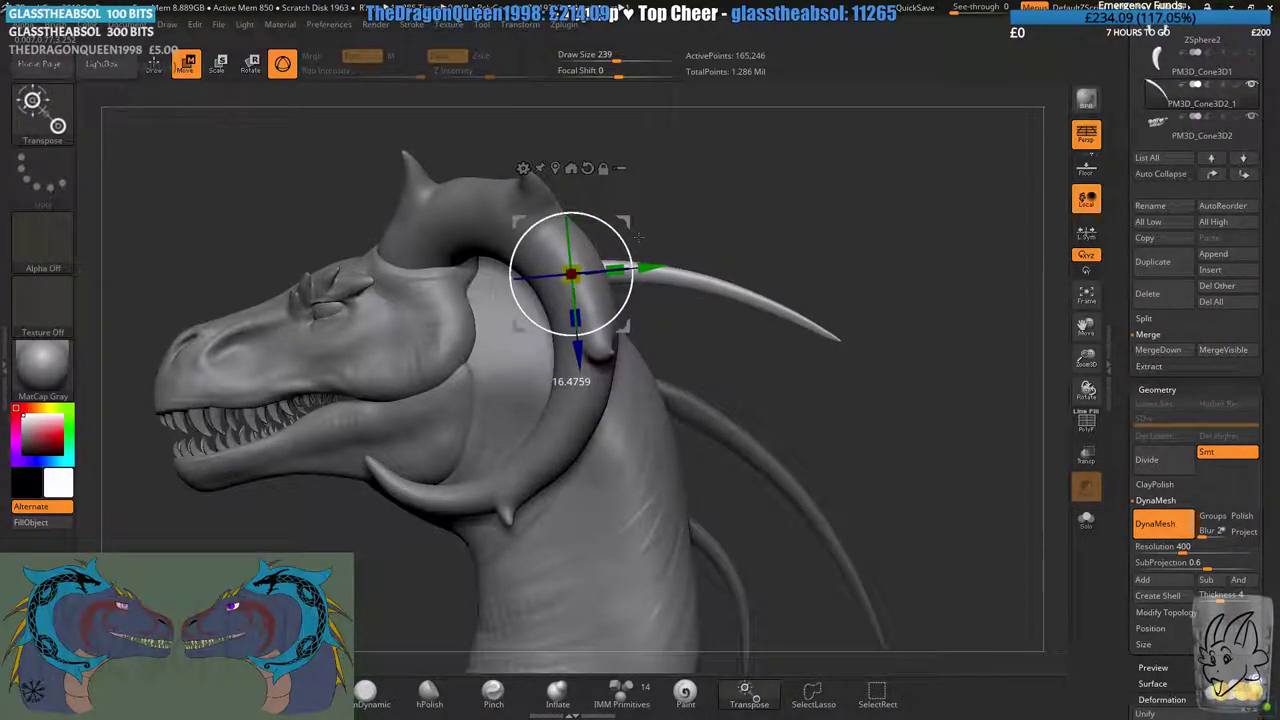
pyautogui.keyDown('shift'); pyautogui.moveTo(850, 245); pyautogui.dragTo(632, 230); pyautogui.keyUp('shift')
pyautogui.keyDown('shift'); pyautogui.moveTo(508, 229); pyautogui.dragTo(731, 228); pyautogui.keyUp('shift')
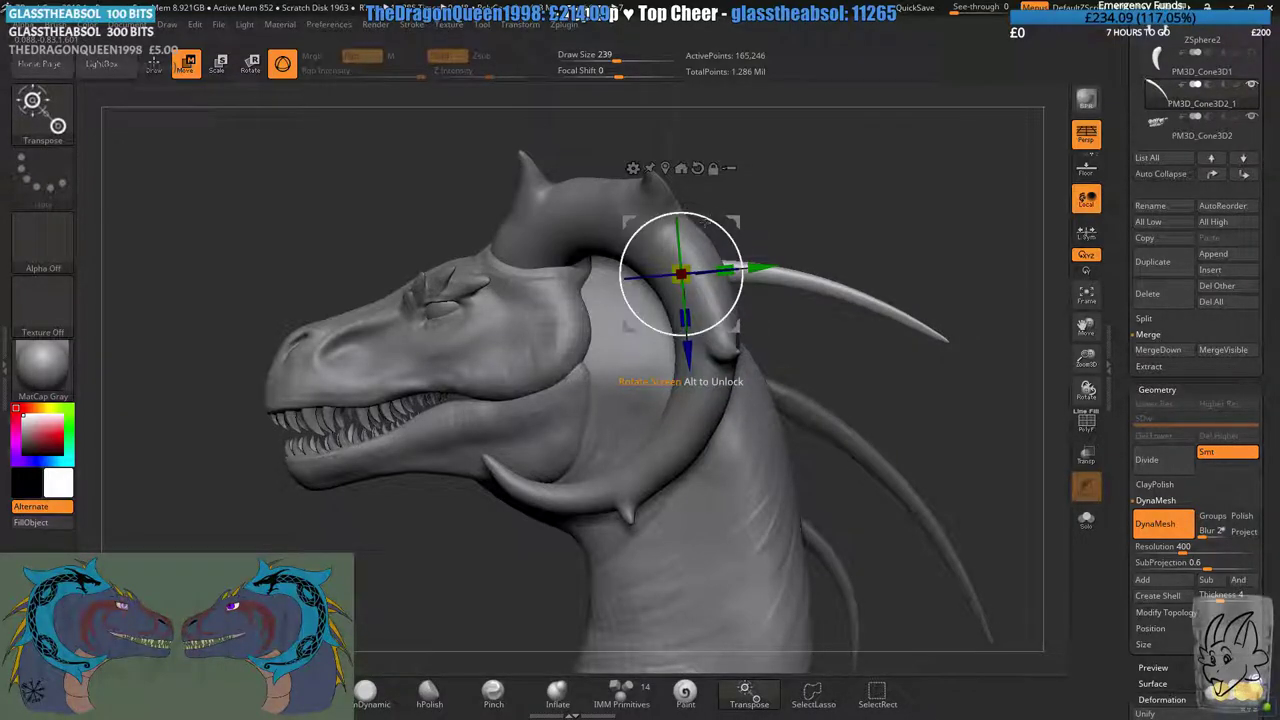
# - Duplicate the spike forward onto the crown of the head, angled up and back, and hide the ZSphere2 horns
pyautogui.keyDown('alt'); pyautogui.moveTo(745, 140); pyautogui.dragTo(800, 212); pyautogui.keyUp('alt')
pyautogui.keyDown('ctrl'); pyautogui.moveTo(787, 292); pyautogui.dragTo(629, 254); pyautogui.keyUp('ctrl')
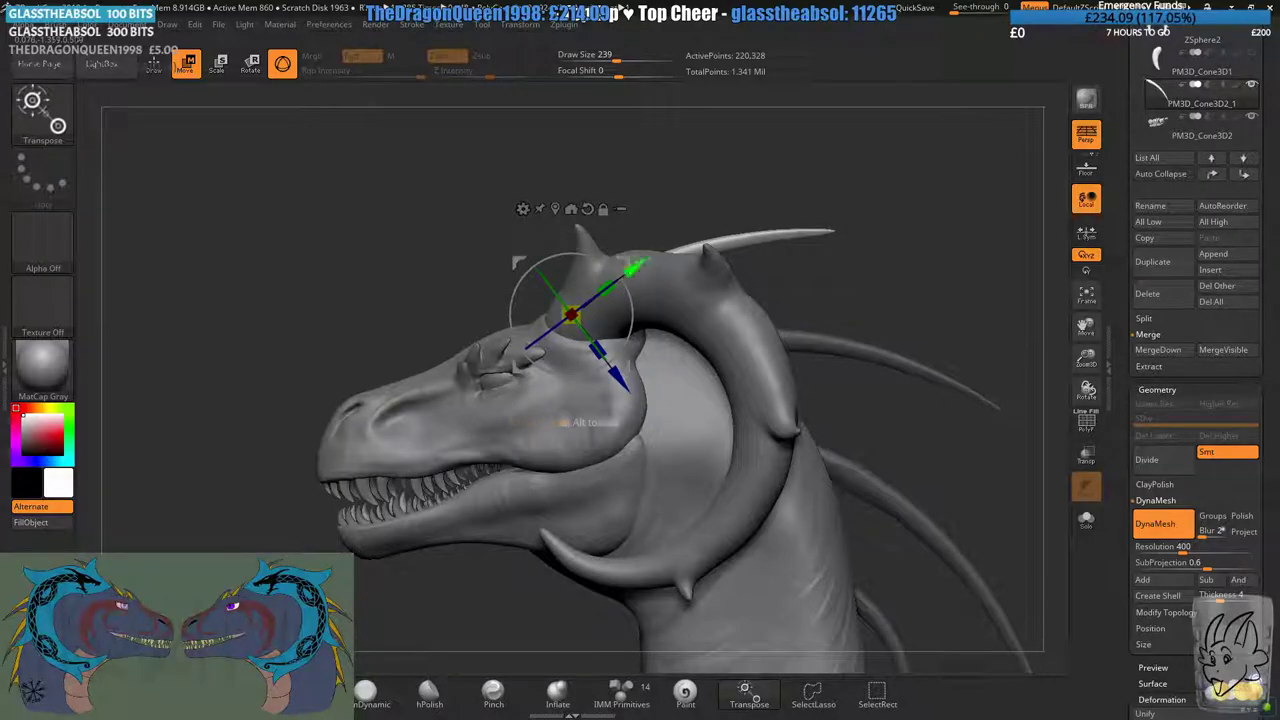
pyautogui.moveTo(1119, 167); pyautogui.dragTo(1119, 340)
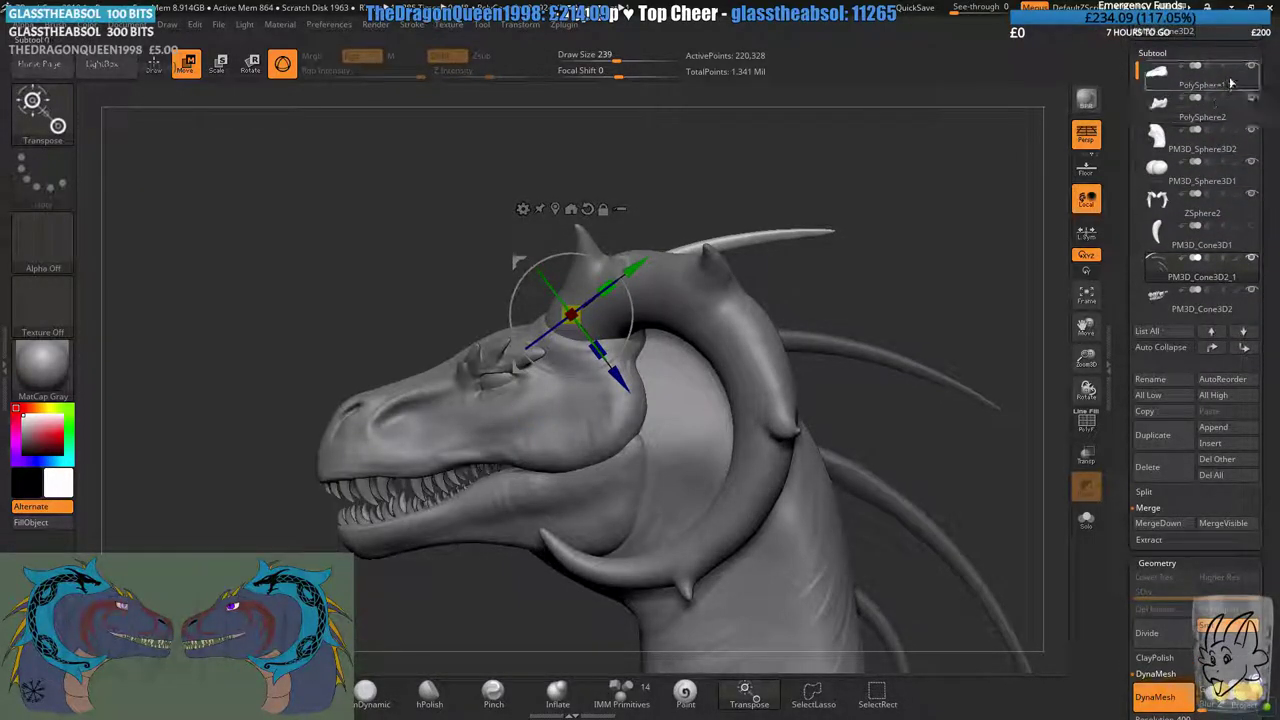
pyautogui.click(1252, 195)
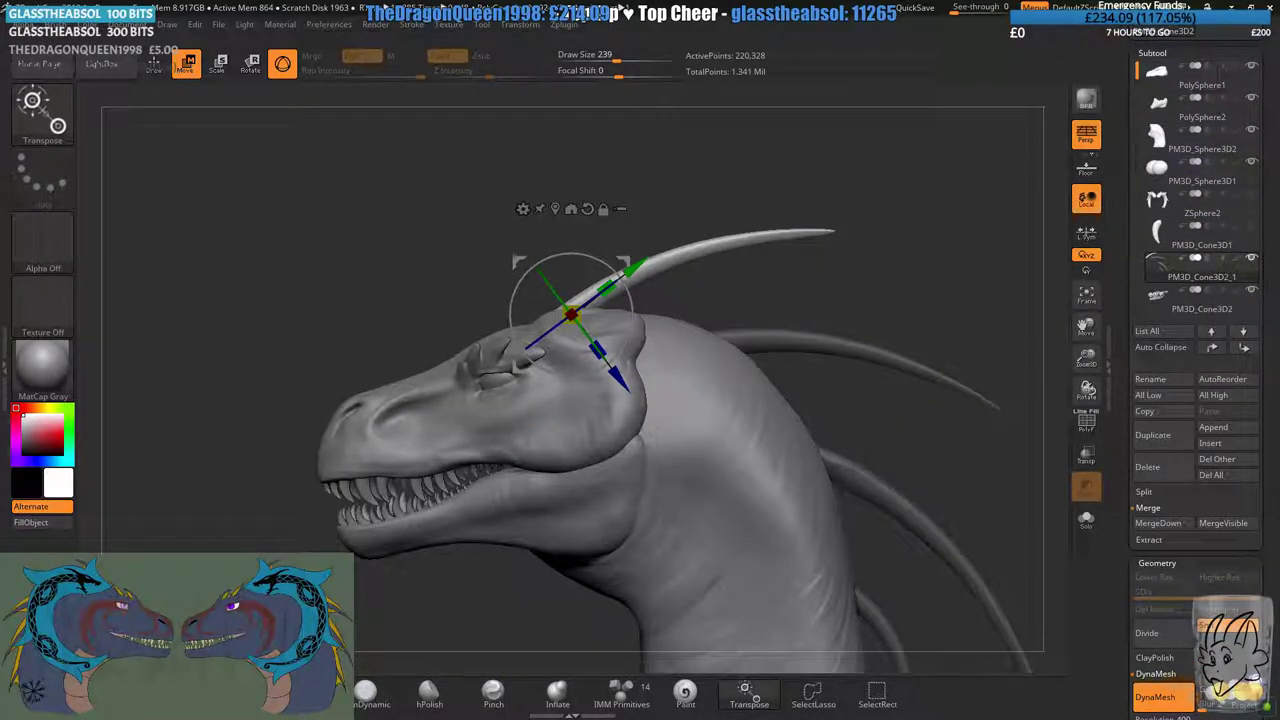
# - Adjust the crown spike's pivot, position and rotation so its base sinks into the top of the head
pyautogui.keyDown('alt'); pyautogui.moveTo(683, 226); pyautogui.dragTo(754, 234); pyautogui.keyUp('alt')
pyautogui.press('w')
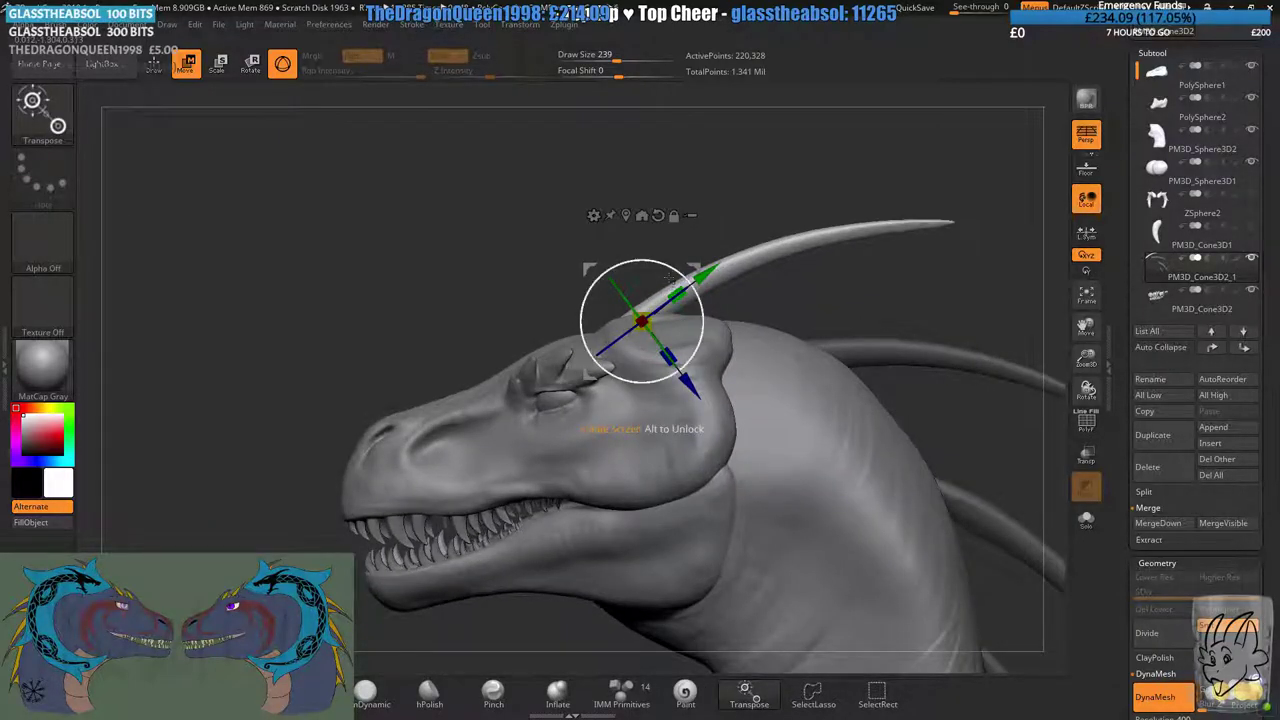
pyautogui.moveTo(678, 296); pyautogui.dragTo(706, 308)
pyautogui.moveTo(661, 246)
pyautogui.keyDown('alt'); pyautogui.mouseDown()
pyautogui.moveTo(625, 238)
pyautogui.moveTo(678, 264)
pyautogui.mouseUp(); pyautogui.keyUp('alt')
pyautogui.moveTo(690, 205)
pyautogui.mouseDown()
pyautogui.moveTo(805, 218)
pyautogui.moveTo(675, 225)
pyautogui.mouseUp()
pyautogui.moveTo(721, 283)
pyautogui.keyDown('alt'); pyautogui.mouseDown(button='right')
pyautogui.moveTo(612, 238)
pyautogui.moveTo(650, 180)
pyautogui.moveTo(701, 214)
pyautogui.moveTo(703, 265)
pyautogui.mouseUp(button='right'); pyautogui.keyUp('alt')
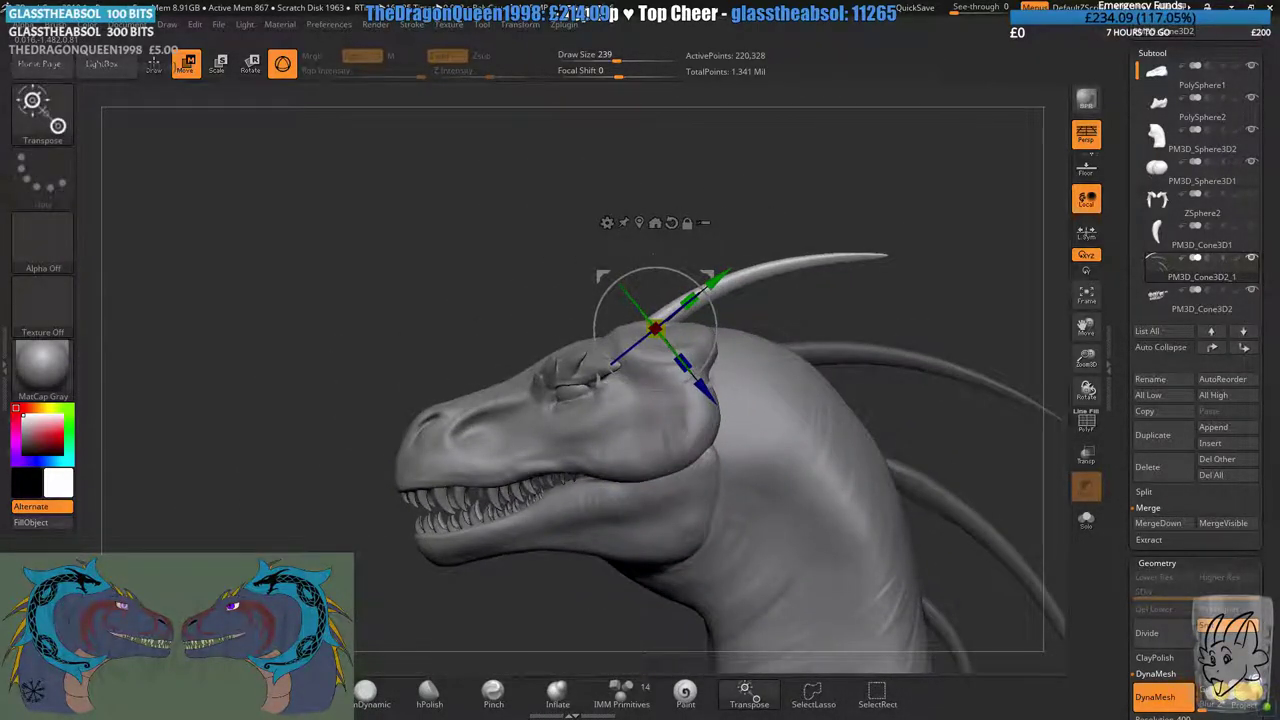
# - Duplicate the crown spike forward above the eyes, scale the copy down, rotate it more upright and seat it in the forehead
pyautogui.keyDown('ctrl'); pyautogui.moveTo(709, 277); pyautogui.dragTo(603, 287); pyautogui.keyUp('ctrl')
pyautogui.keyDown('alt'); pyautogui.moveTo(603, 287); pyautogui.dragTo(695, 292, button='right'); pyautogui.keyUp('alt')
pyautogui.keyDown('ctrl'); pyautogui.moveTo(695, 292); pyautogui.dragTo(680, 332, button='right'); pyautogui.keyUp('ctrl')
pyautogui.moveTo(680, 333); pyautogui.dragTo(716, 311)
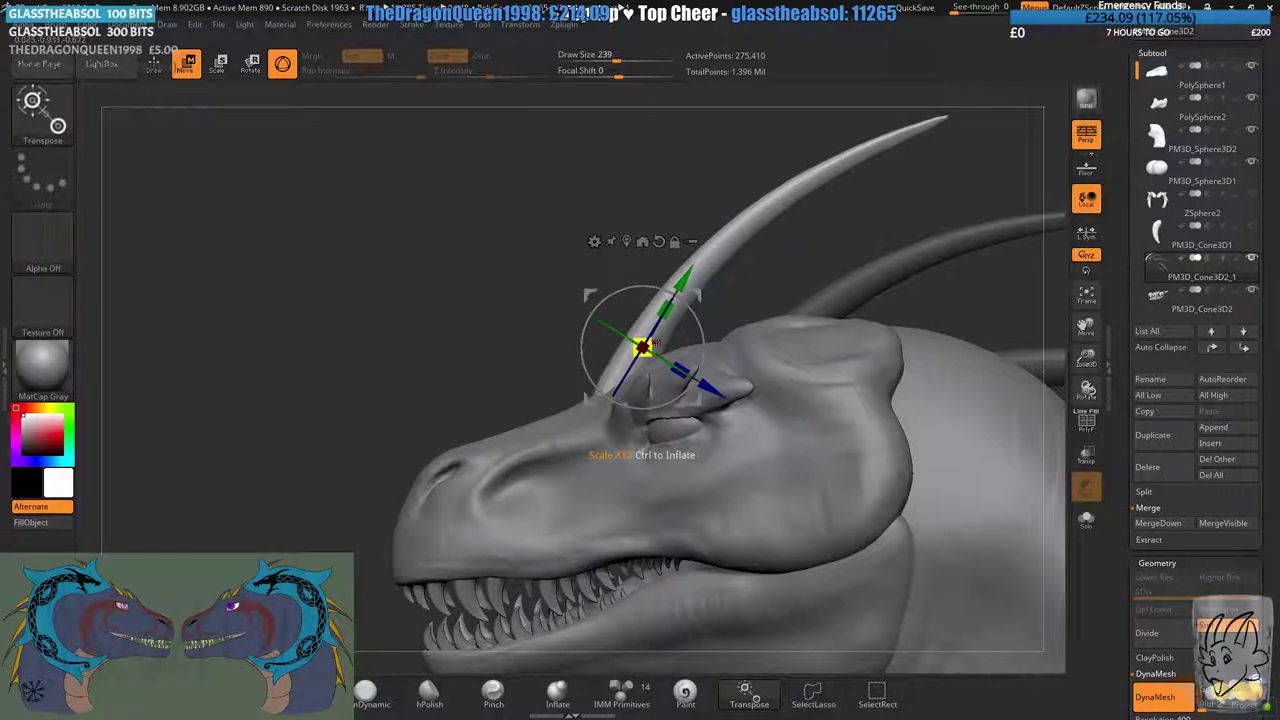
pyautogui.moveTo(652, 344); pyautogui.dragTo(609, 365)
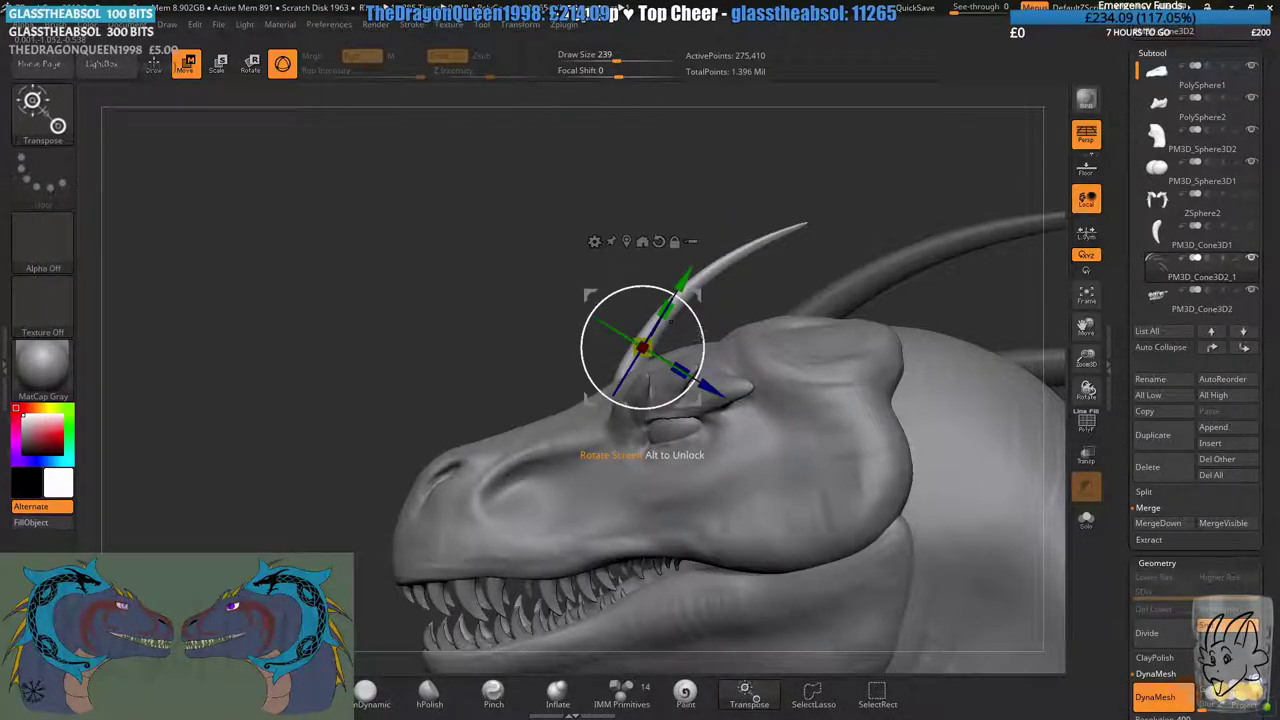
pyautogui.moveTo(701, 338); pyautogui.dragTo(731, 306)
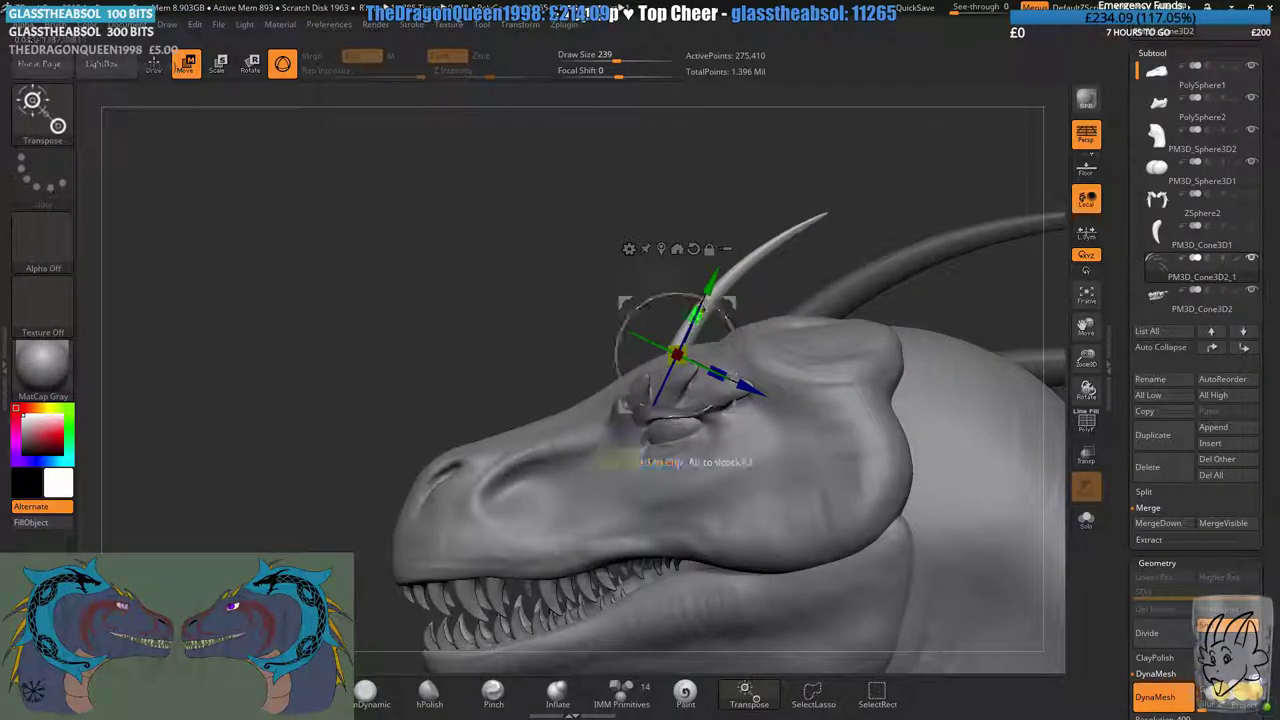
pyautogui.moveTo(687, 344); pyautogui.dragTo(681, 348)
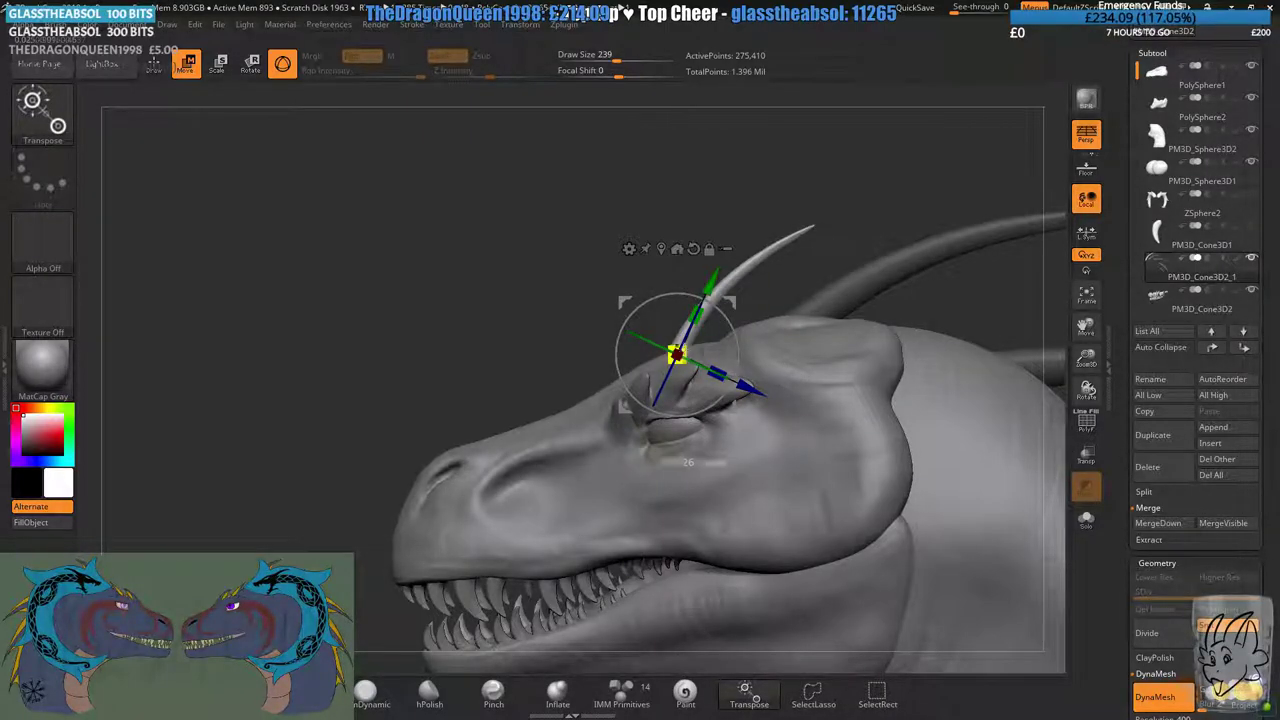
pyautogui.keyDown('shift'); pyautogui.moveTo(652, 300); pyautogui.dragTo(728, 272, button='right'); pyautogui.keyUp('shift')
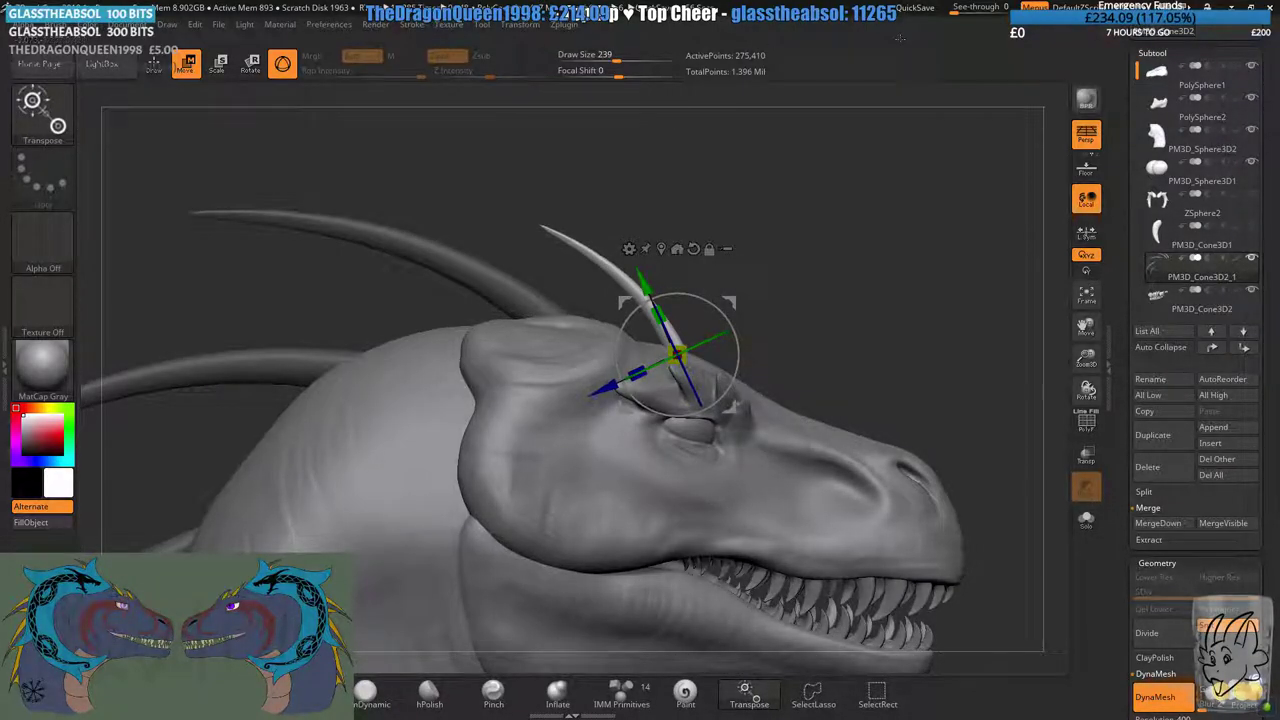
pyautogui.keyDown('shift'); pyautogui.moveTo(659, 316); pyautogui.dragTo(604, 344, button='right'); pyautogui.keyUp('shift')
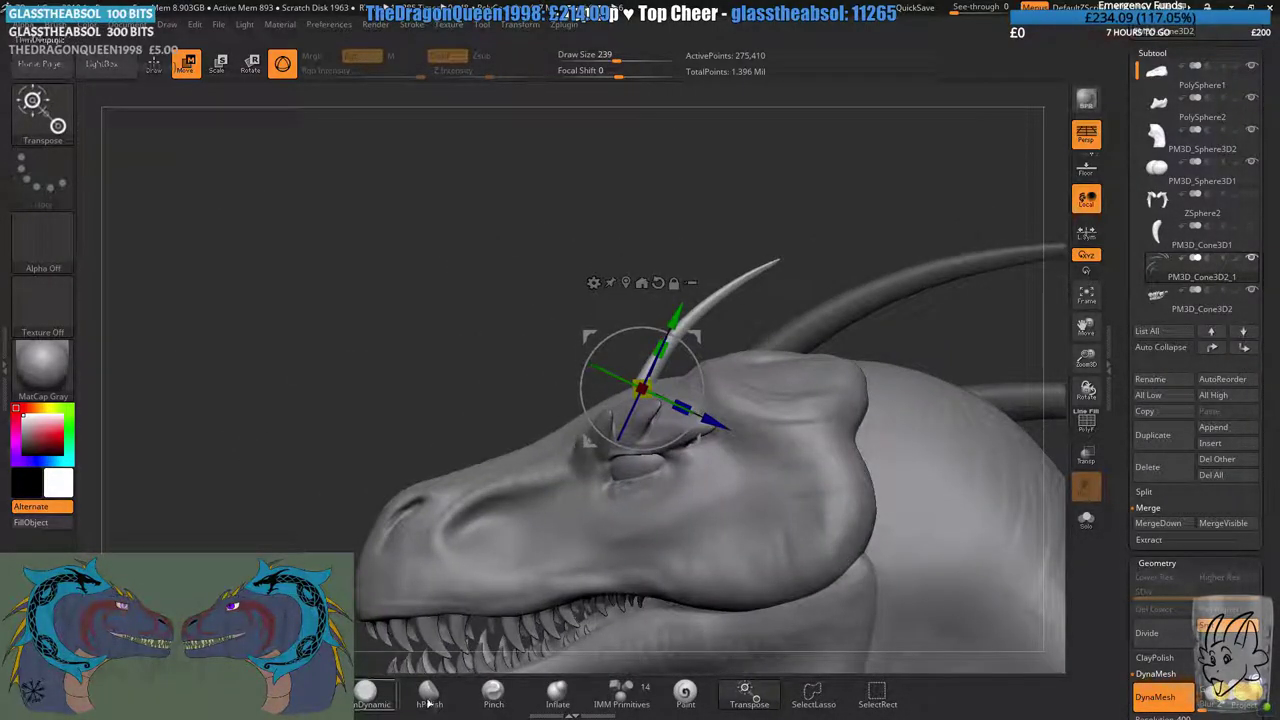
# - Thicken the small forehead spike with the Inflate brush at draw size 280
pyautogui.click(557, 692)
pyautogui.click(621, 58)
pyautogui.keyDown('alt'); pyautogui.moveTo(752, 530); pyautogui.dragTo(736, 520, button='right'); pyautogui.keyUp('alt')
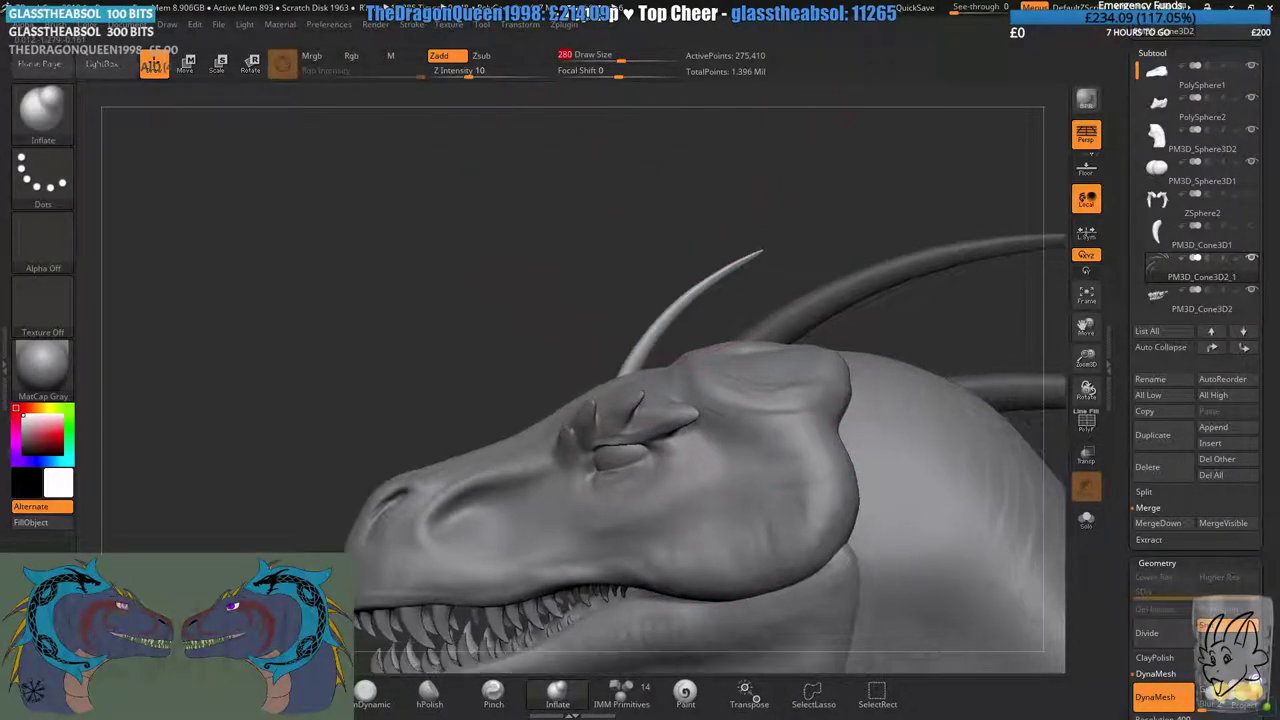
pyautogui.keyDown('alt'); pyautogui.moveTo(688, 315); pyautogui.dragTo(613, 277); pyautogui.keyUp('alt')
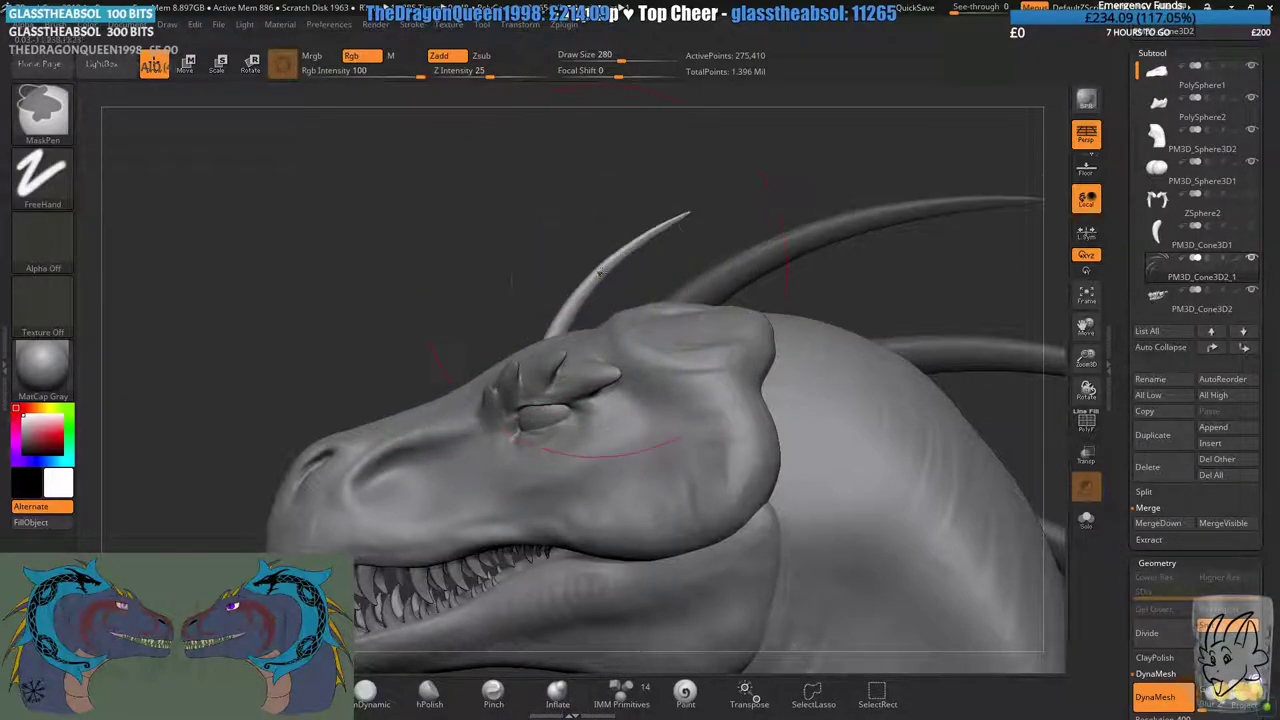
pyautogui.moveTo(568, 222); pyautogui.dragTo(616, 224)
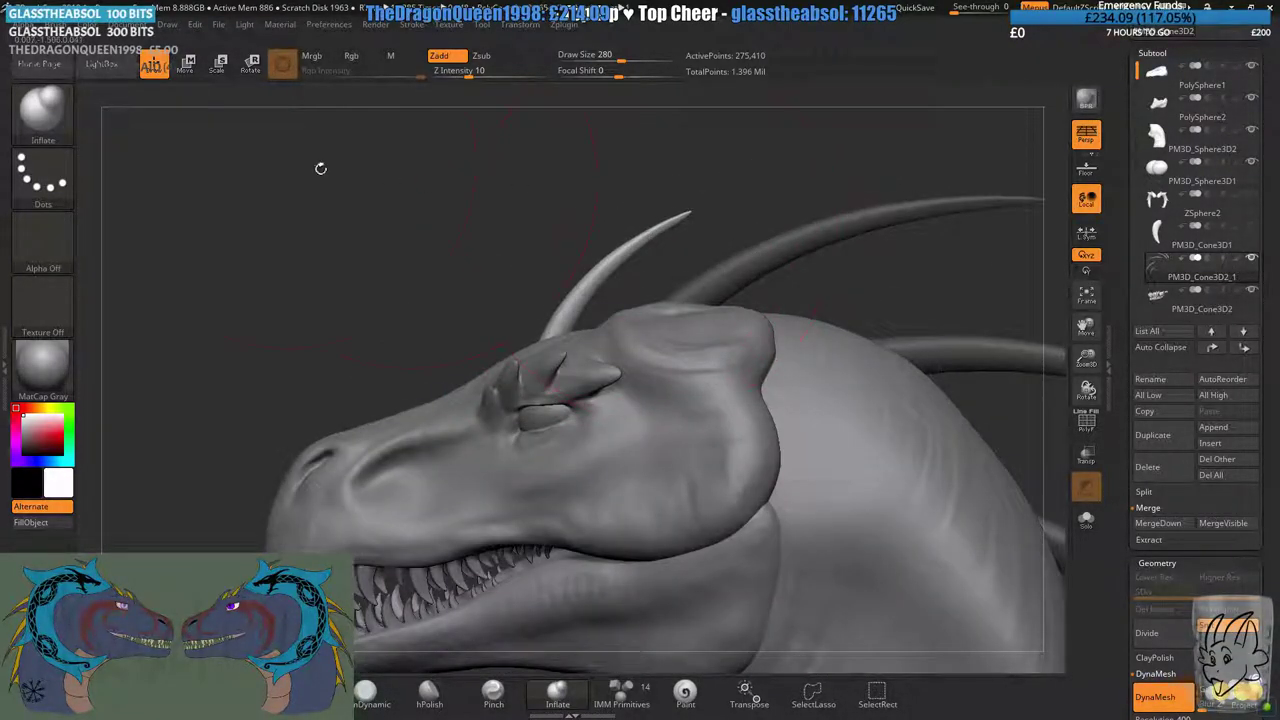
# - Duplicate the forehead spike in front of the eyes as a smaller, more upright copy and seat its base in the snout
pyautogui.click(187, 65)
pyautogui.moveTo(605, 291)
pyautogui.mouseDown()
pyautogui.moveTo(636, 285)
pyautogui.moveTo(624, 283)
pyautogui.mouseUp()
pyautogui.keyDown('alt'); pyautogui.moveTo(480, 230); pyautogui.dragTo(600, 206); pyautogui.keyUp('alt')
pyautogui.keyDown('ctrl'); pyautogui.moveTo(751, 263); pyautogui.dragTo(637, 290); pyautogui.keyUp('ctrl')
pyautogui.keyDown('ctrl'); pyautogui.moveTo(584, 340); pyautogui.dragTo(637, 321); pyautogui.keyUp('ctrl')
pyautogui.keyDown('alt'); pyautogui.moveTo(610, 235); pyautogui.dragTo(636, 247); pyautogui.keyUp('alt')
pyautogui.keyDown('ctrl'); pyautogui.moveTo(636, 247); pyautogui.dragTo(711, 282, button='right'); pyautogui.keyUp('ctrl')
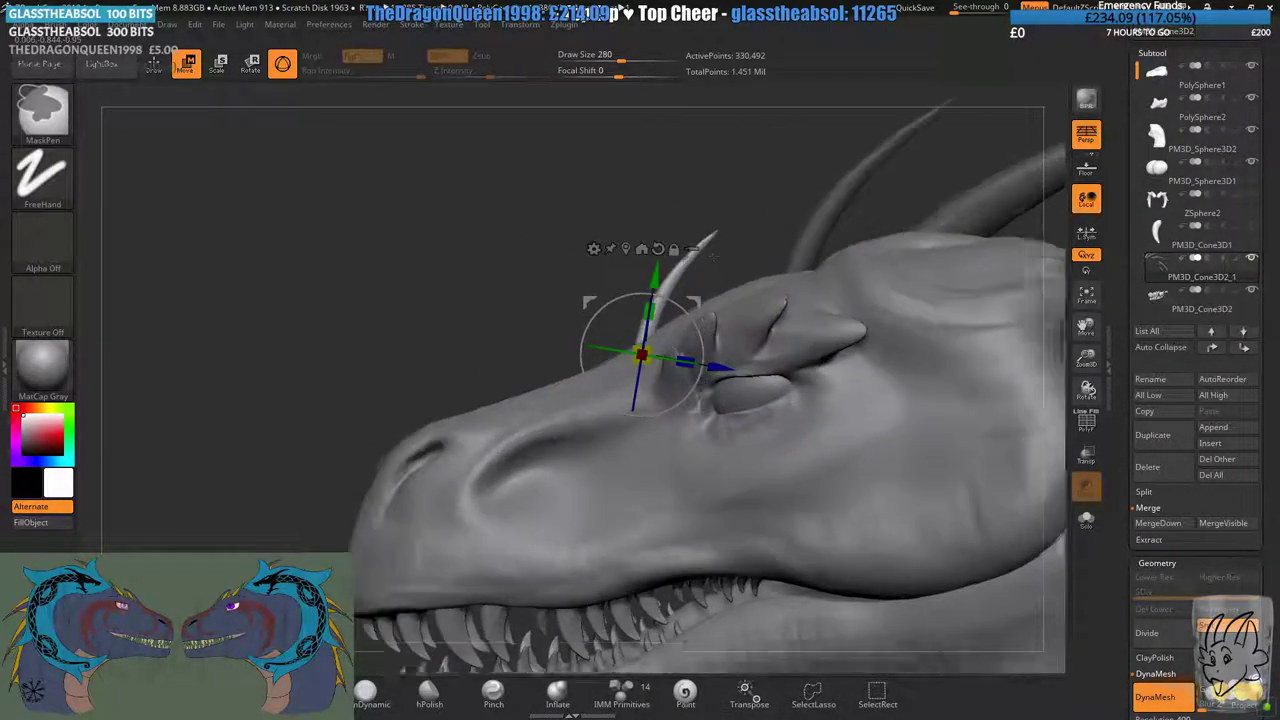
pyautogui.moveTo(698, 300)
pyautogui.mouseDown()
pyautogui.moveTo(717, 285)
pyautogui.moveTo(715, 311)
pyautogui.moveTo(714, 281)
pyautogui.mouseUp()
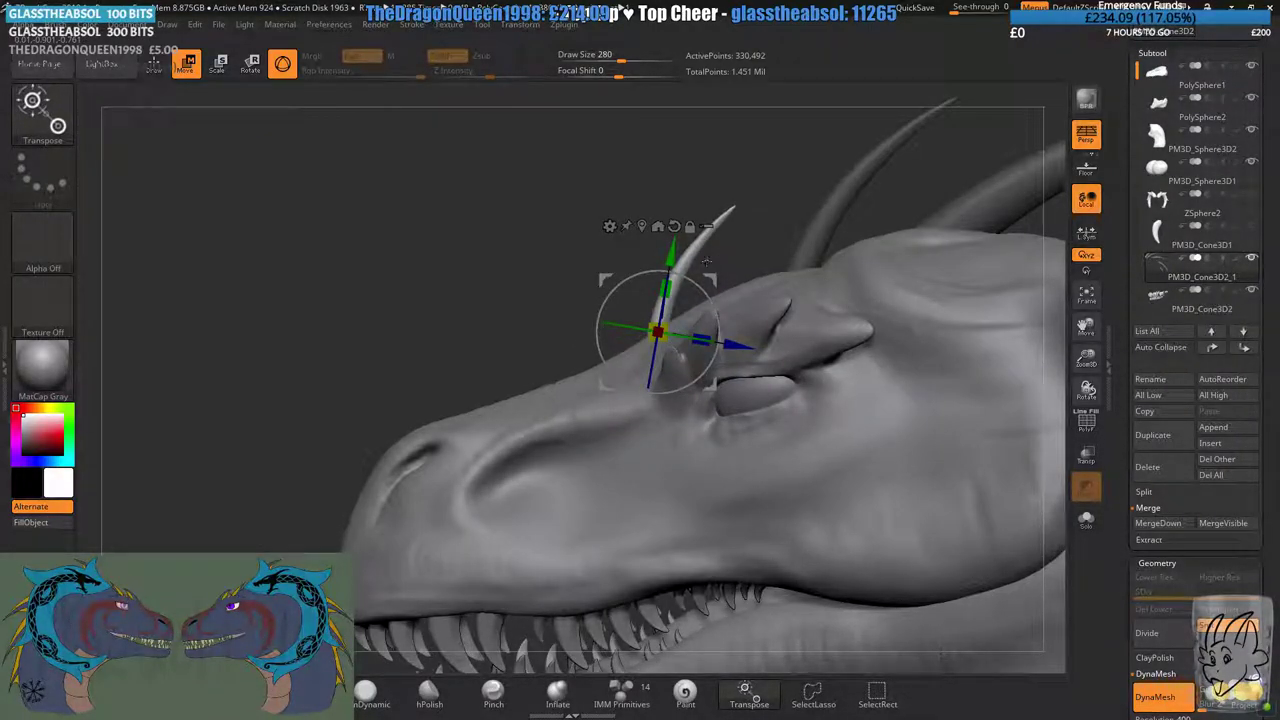
pyautogui.moveTo(706, 262); pyautogui.dragTo(795, 236, button='right')
pyautogui.moveTo(795, 236); pyautogui.dragTo(680, 232, button='right')
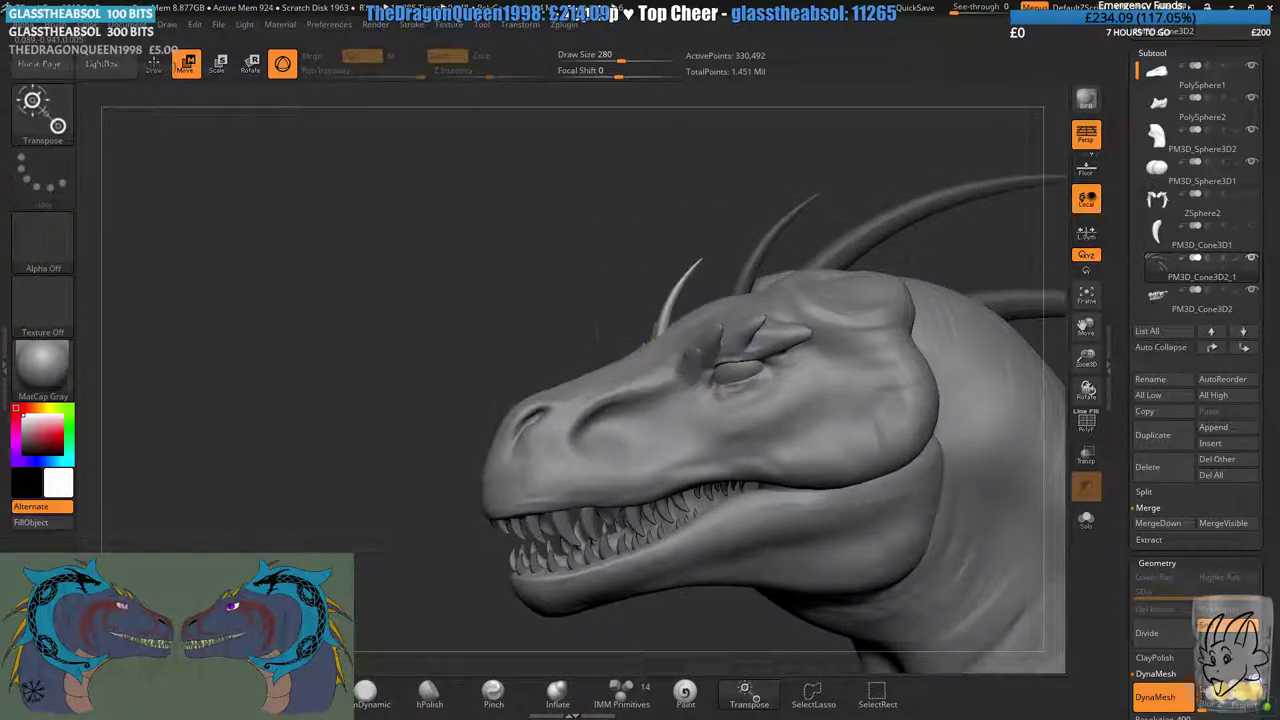
# - Examine the row of spikes on the head and neck from the side and the front
pyautogui.moveTo(597, 333); pyautogui.dragTo(696, 305)
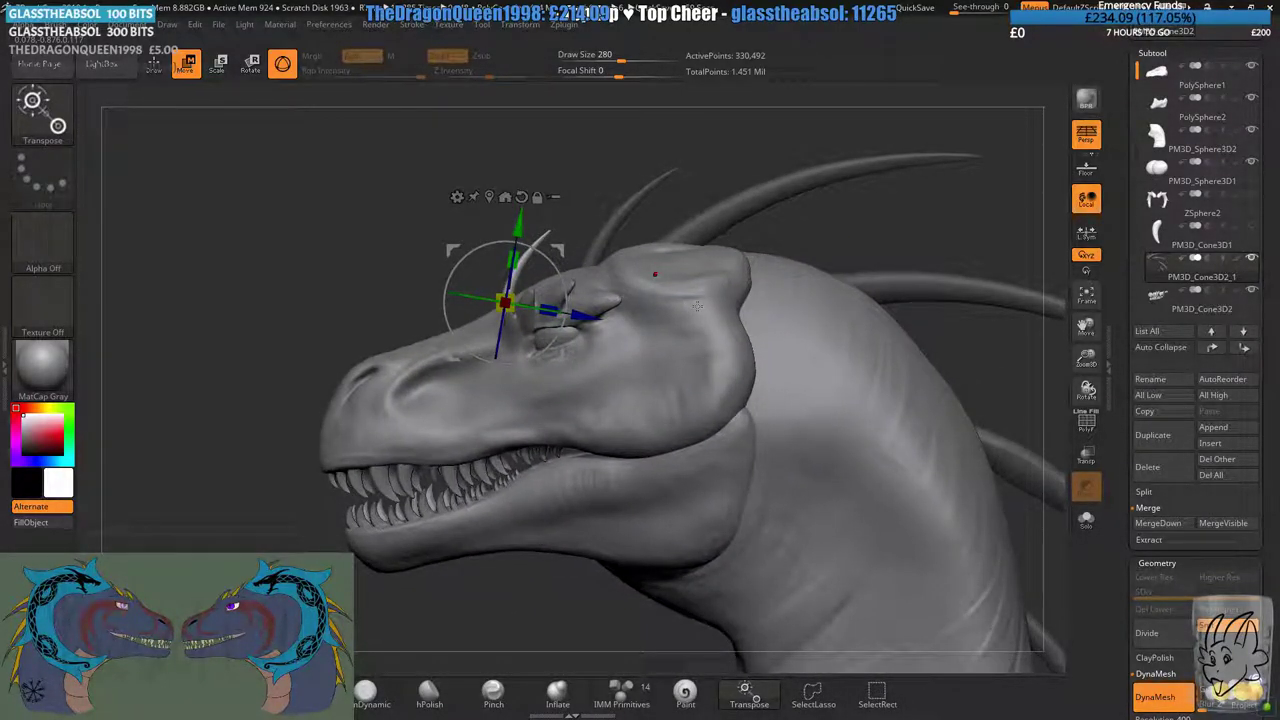
pyautogui.keyDown('ctrl'); pyautogui.moveTo(640, 340); pyautogui.dragTo(622, 303, button='right'); pyautogui.keyUp('ctrl')
pyautogui.moveTo(622, 374)
pyautogui.keyDown('alt'); pyautogui.mouseDown(button='right')
pyautogui.moveTo(576, 378)
pyautogui.moveTo(670, 375)
pyautogui.mouseUp(button='right'); pyautogui.keyUp('alt')
pyautogui.press('q')
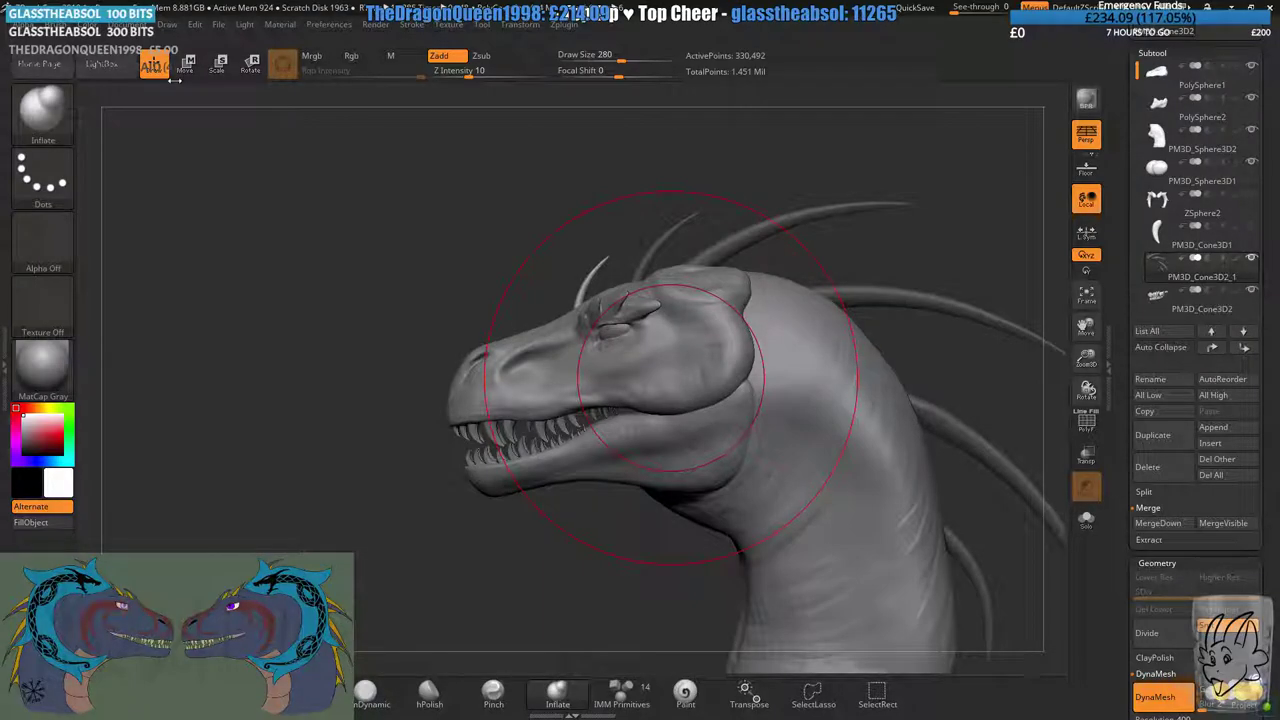
pyautogui.press('ctrl')
pyautogui.moveTo(622, 425)
pyautogui.keyDown('ctrl'); pyautogui.mouseDown(button='right')
pyautogui.moveTo(622, 382)
pyautogui.moveTo(530, 350)
pyautogui.moveTo(666, 360)
pyautogui.moveTo(549, 342)
pyautogui.moveTo(590, 345)
pyautogui.mouseUp(button='right'); pyautogui.keyUp('ctrl')
pyautogui.moveTo(590, 345); pyautogui.dragTo(734, 323, button='right')
pyautogui.moveTo(720, 315); pyautogui.dragTo(733, 361)
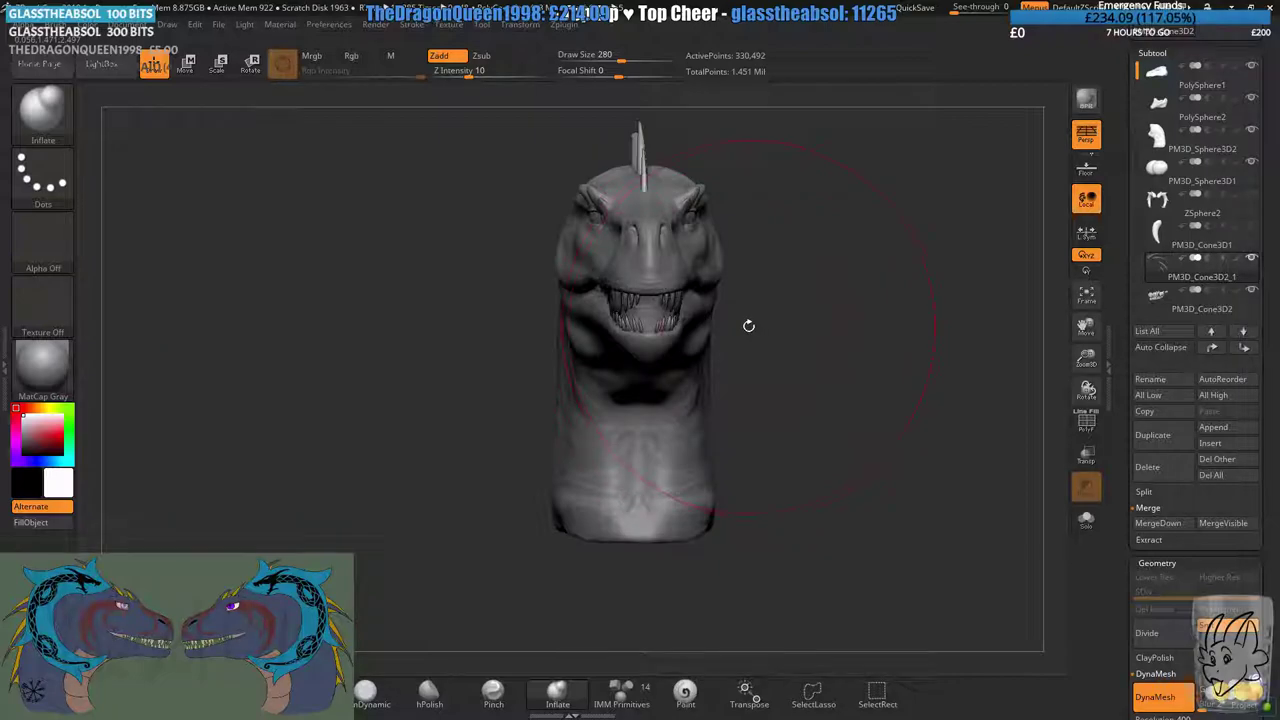
pyautogui.moveTo(749, 326); pyautogui.dragTo(612, 325, button='right')
pyautogui.keyDown('alt'); pyautogui.moveTo(585, 228); pyautogui.dragTo(702, 314, button='right'); pyautogui.keyUp('alt')
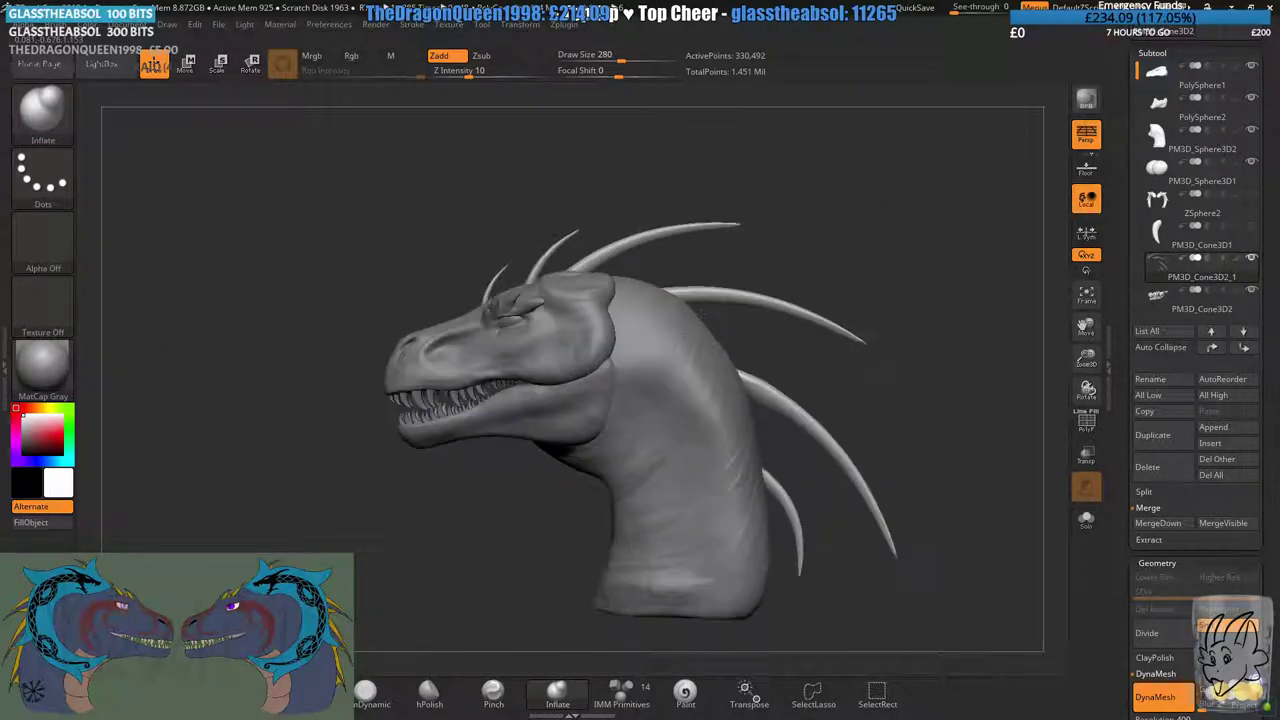
pyautogui.click(1156, 302)
pyautogui.click(1154, 447)
pyautogui.click(1157, 300)
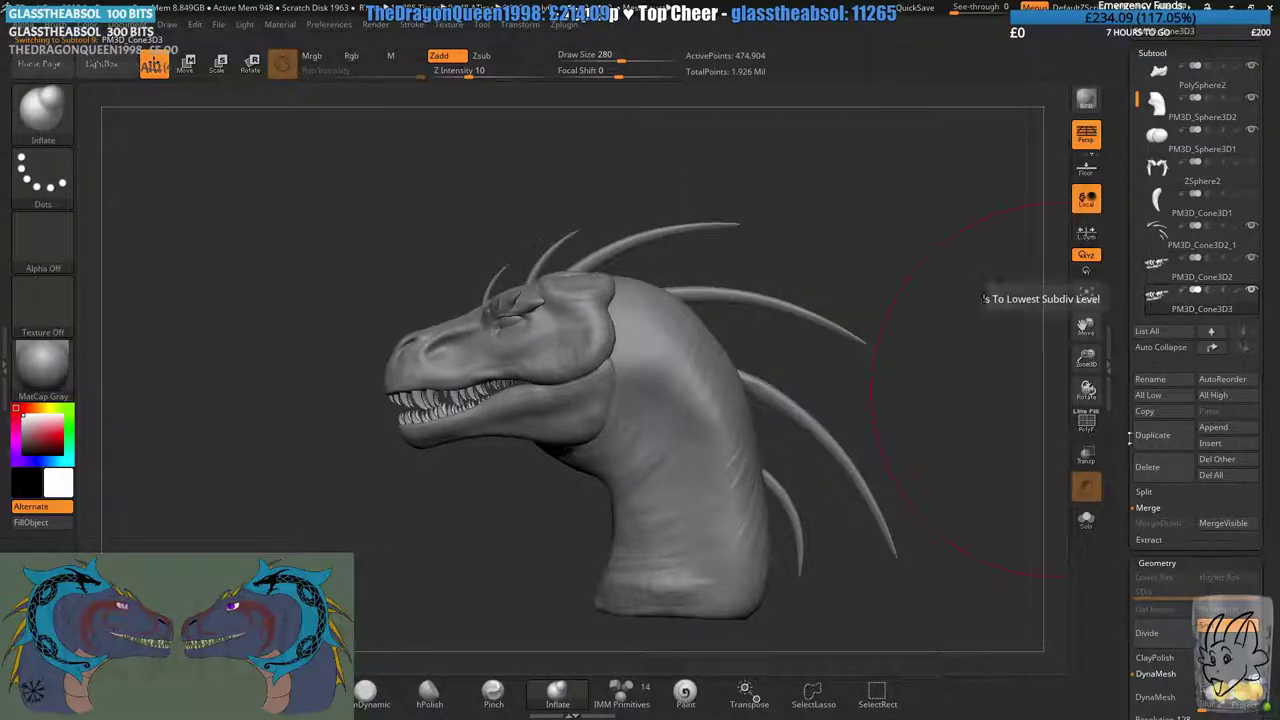
pyautogui.click(1161, 525)
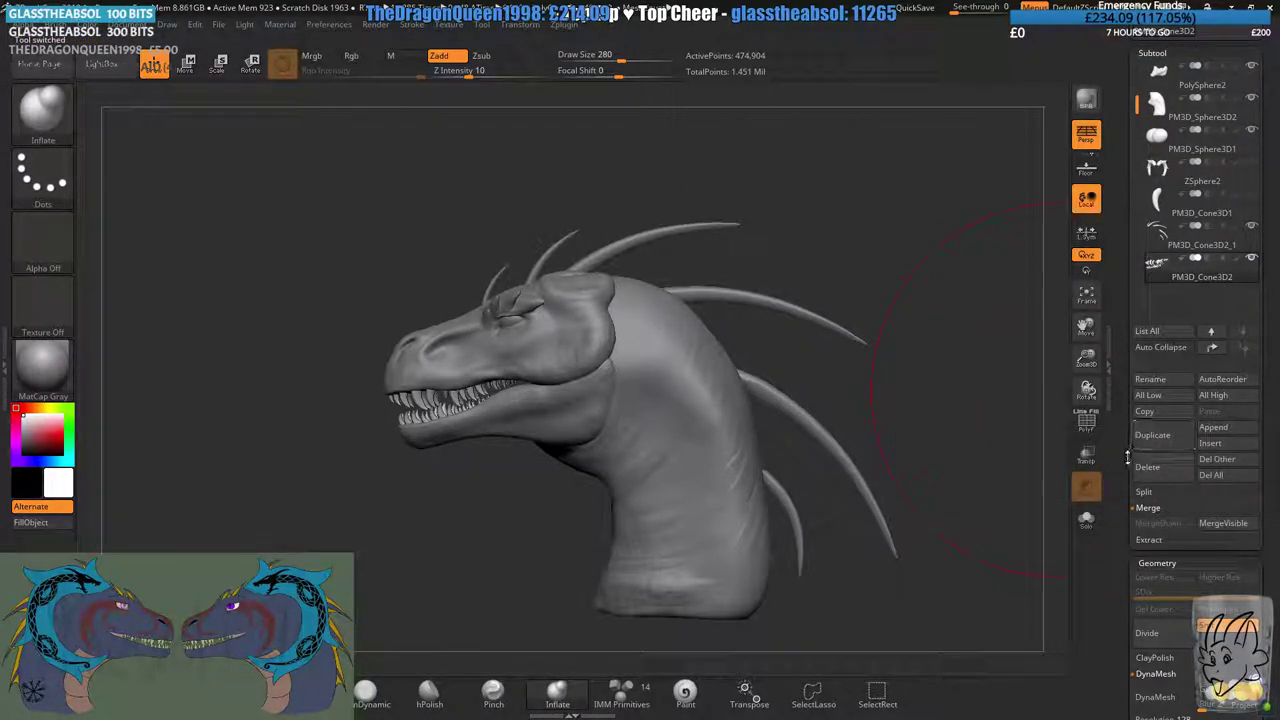
# - Append a cube as a new subtool and activate symmetry for it
pyautogui.click(1206, 428)
pyautogui.click(890, 456)
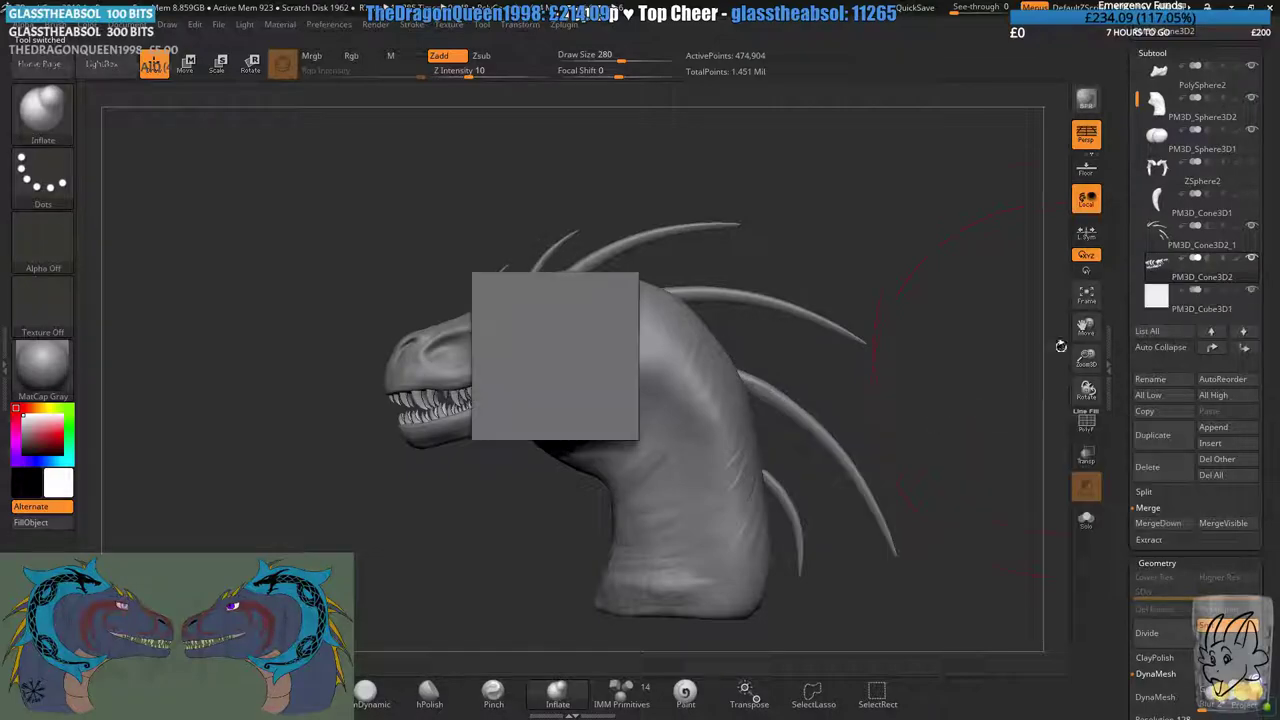
pyautogui.click(1163, 302)
pyautogui.click(527, 27)
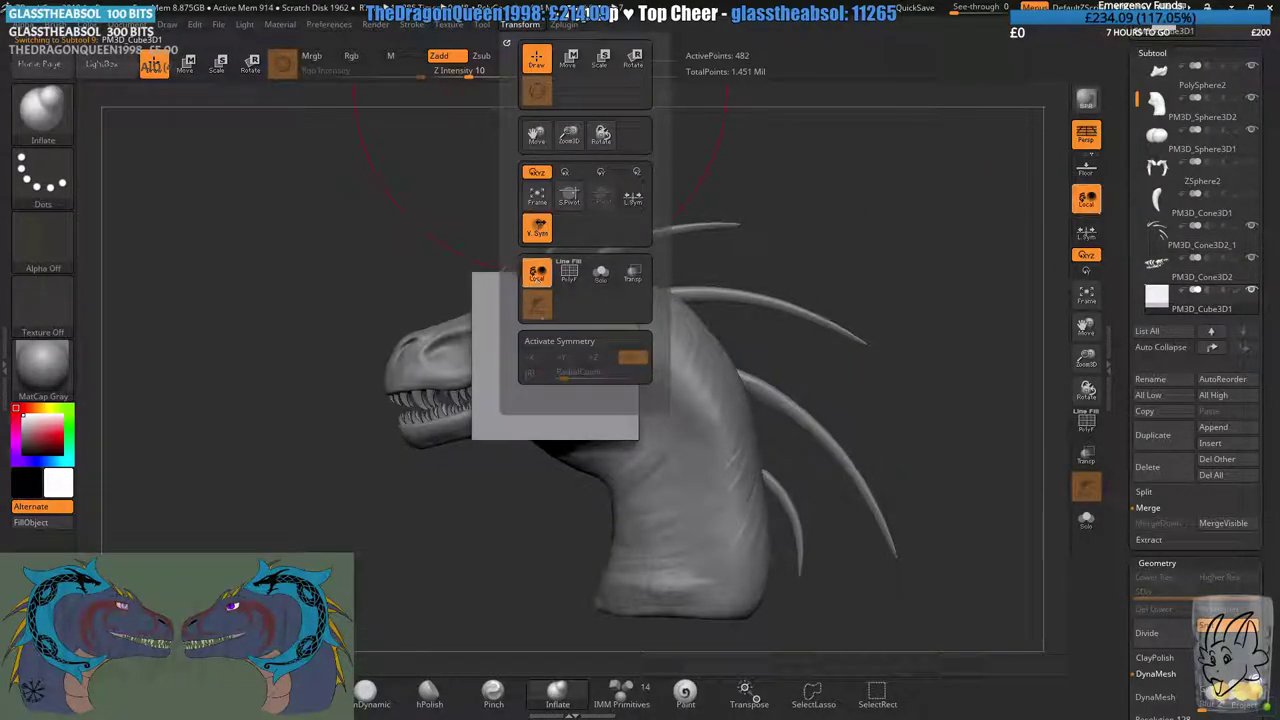
pyautogui.click(566, 341)
# - Convert the cube to DynaMesh at resolution 128
pyautogui.moveTo(1136, 612); pyautogui.dragTo(1138, 509)
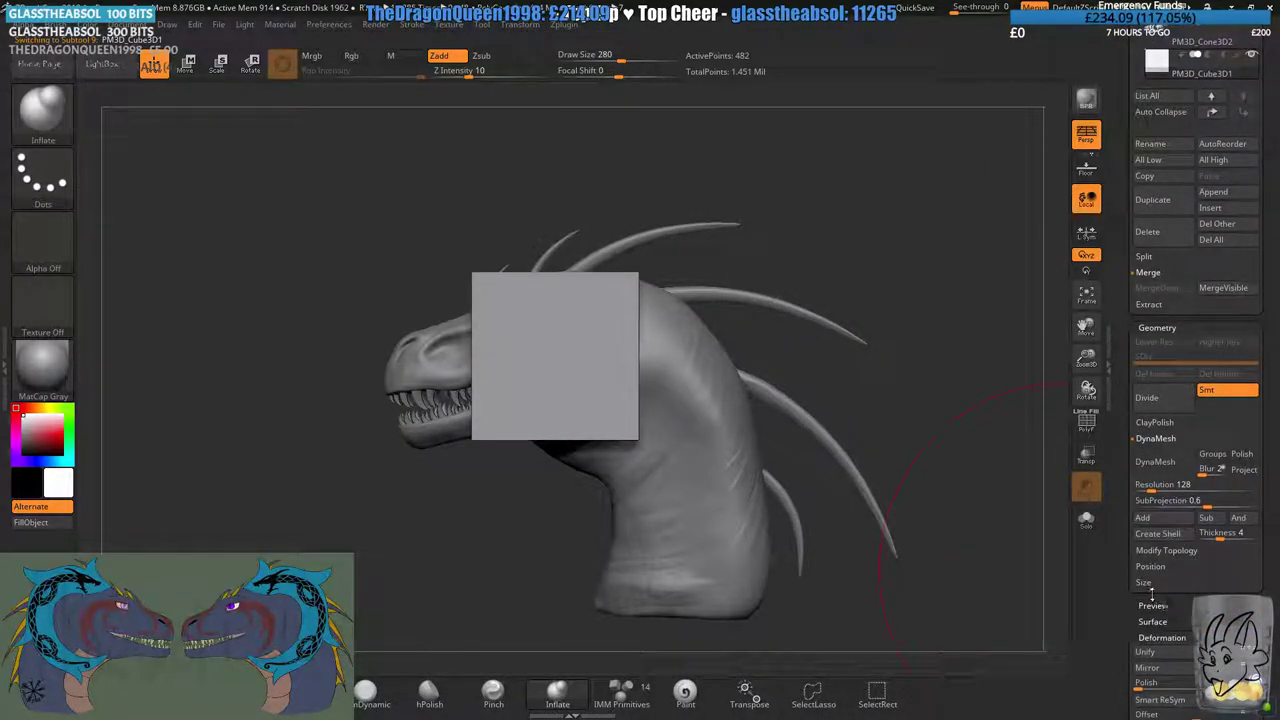
pyautogui.scroll(-2, 1140, 508)
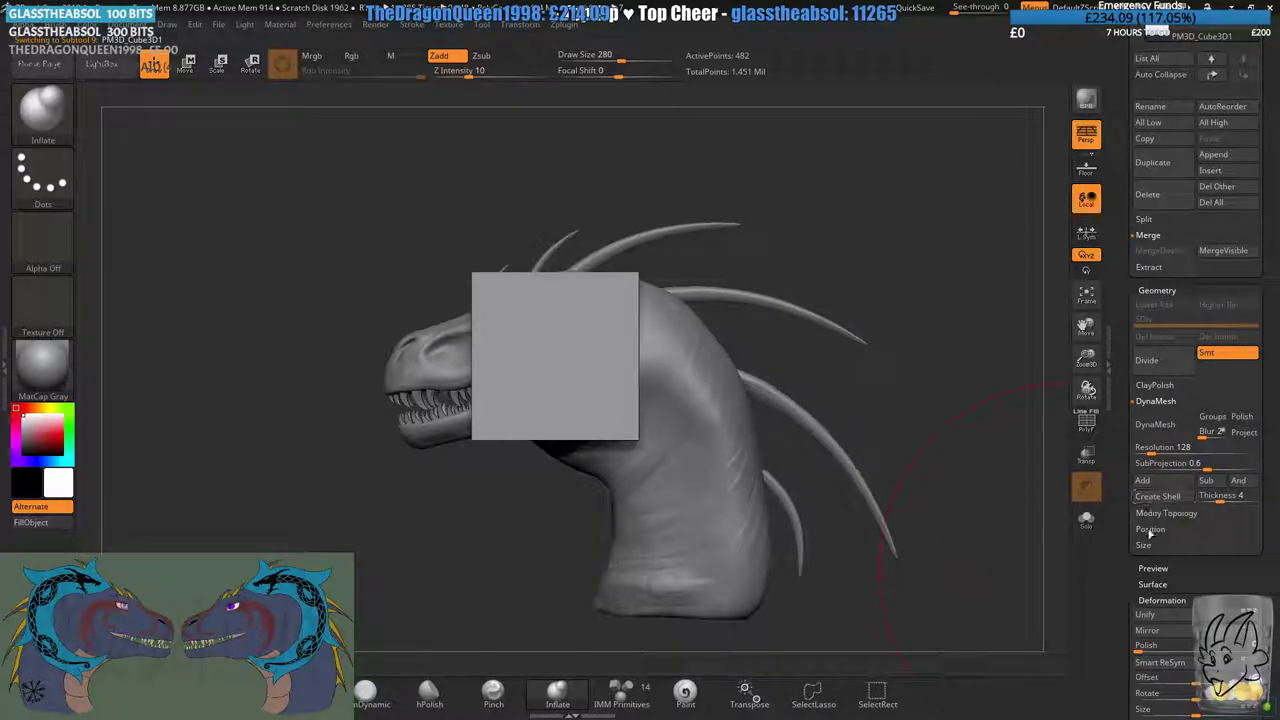
pyautogui.click(1158, 426)
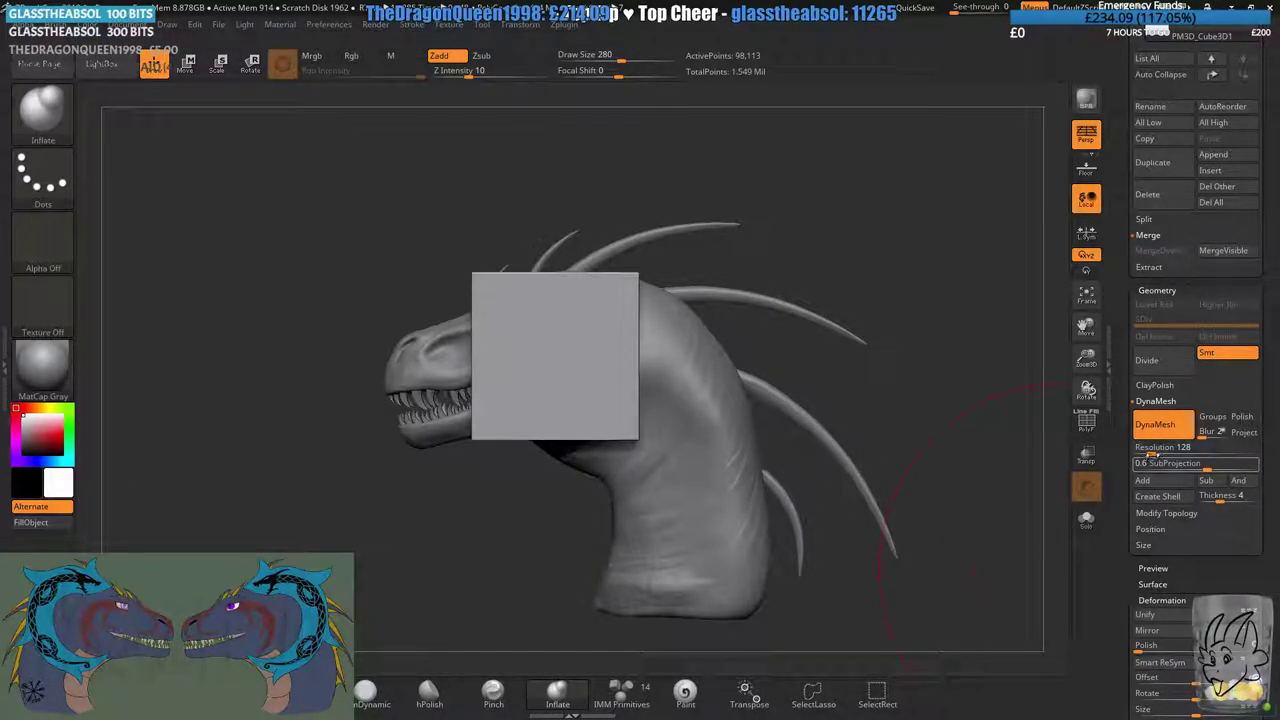
# - Flatten the cube into a thin upright sheet on the head's midline, seat it behind the crown spikes and remesh it
pyautogui.click(186, 65)
pyautogui.keyDown('shift'); pyautogui.moveTo(329, 194); pyautogui.dragTo(440, 212); pyautogui.keyUp('shift')
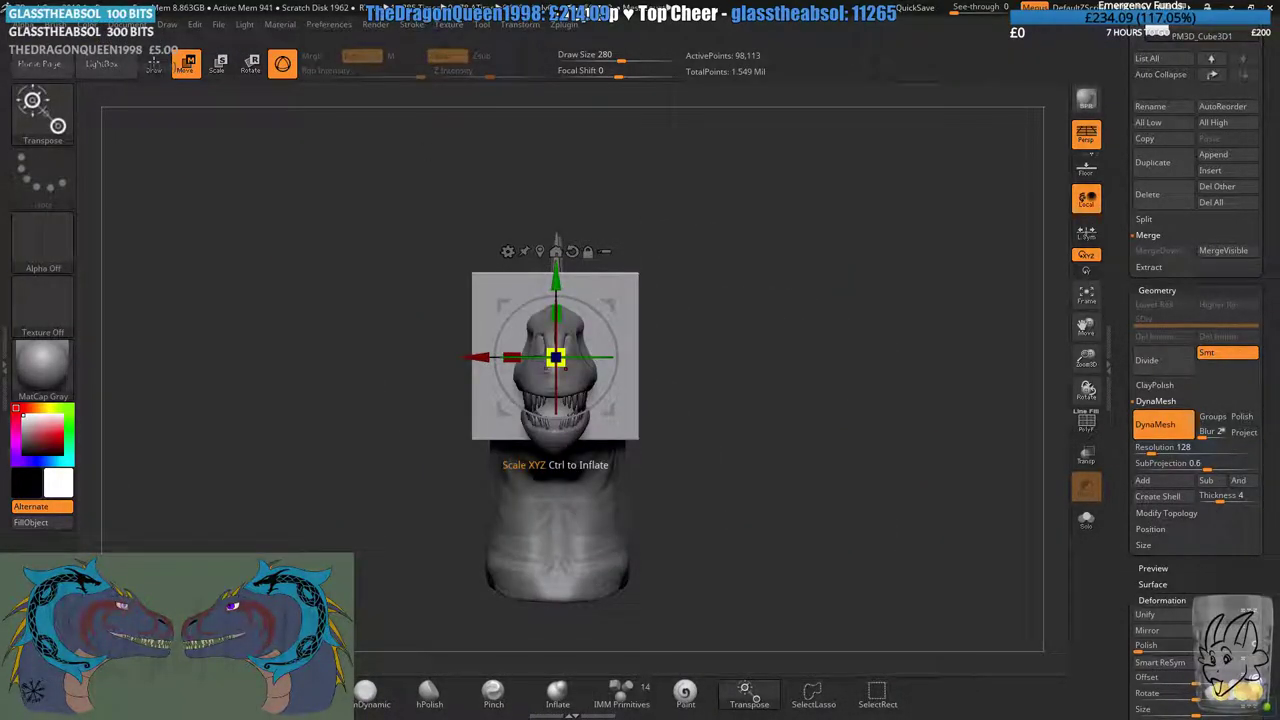
pyautogui.moveTo(507, 358); pyautogui.dragTo(512, 362)
pyautogui.moveTo(601, 363); pyautogui.dragTo(584, 358)
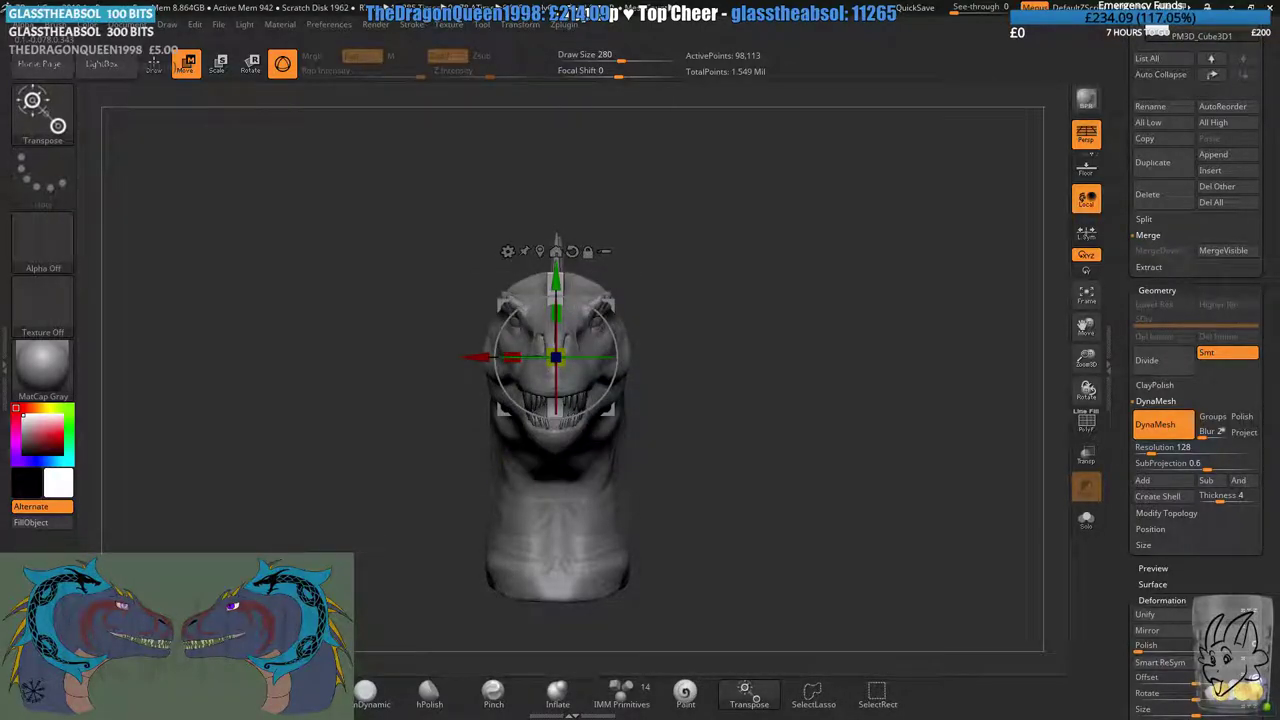
pyautogui.keyDown('shift'); pyautogui.moveTo(740, 318); pyautogui.dragTo(649, 208); pyautogui.keyUp('shift')
pyautogui.keyDown('alt'); pyautogui.moveTo(692, 140); pyautogui.dragTo(775, 300); pyautogui.keyUp('alt')
pyautogui.moveTo(600, 379); pyautogui.dragTo(630, 379)
pyautogui.moveTo(370, 135)
pyautogui.keyDown('shift'); pyautogui.mouseDown()
pyautogui.moveTo(260, 119)
pyautogui.moveTo(328, 314)
pyautogui.mouseUp(); pyautogui.keyUp('shift')
pyautogui.click(155, 66)
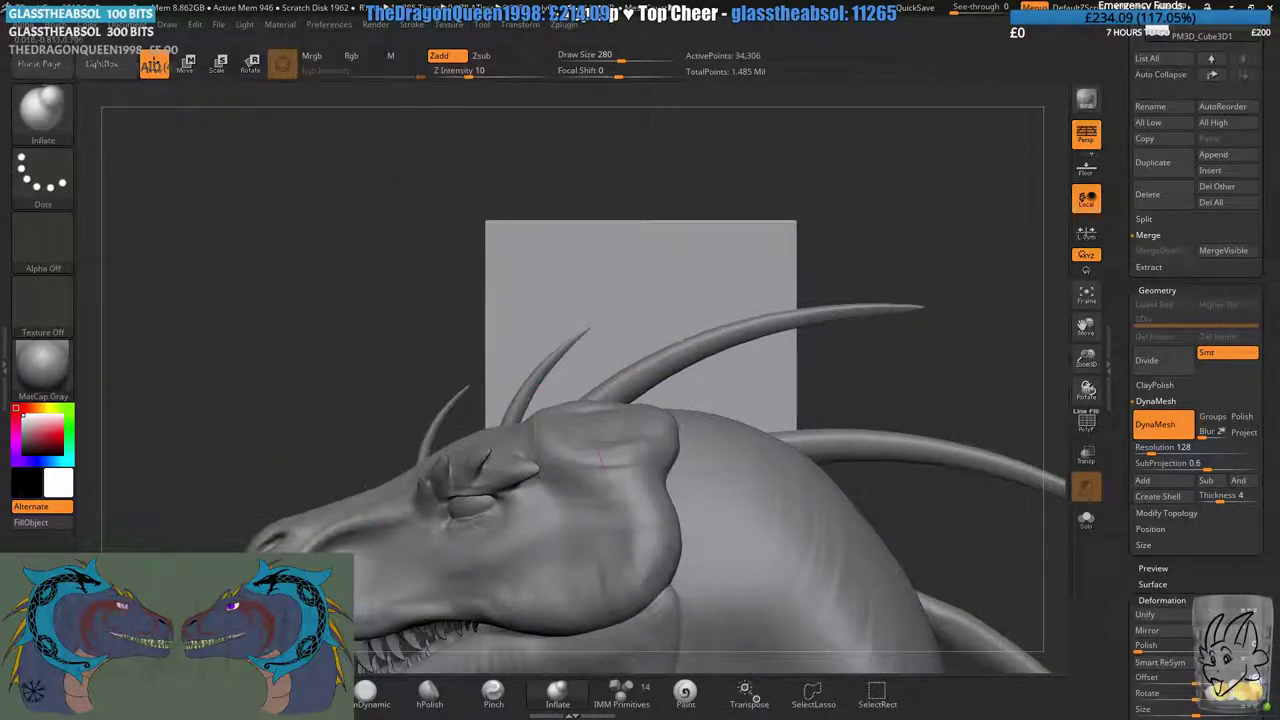
# - Pull the sheet's lower front edge forward to the spike in front of the eyes with the Move brush
pyautogui.keyDown('alt'); pyautogui.moveTo(607, 119); pyautogui.dragTo(638, 10); pyautogui.keyUp('alt')
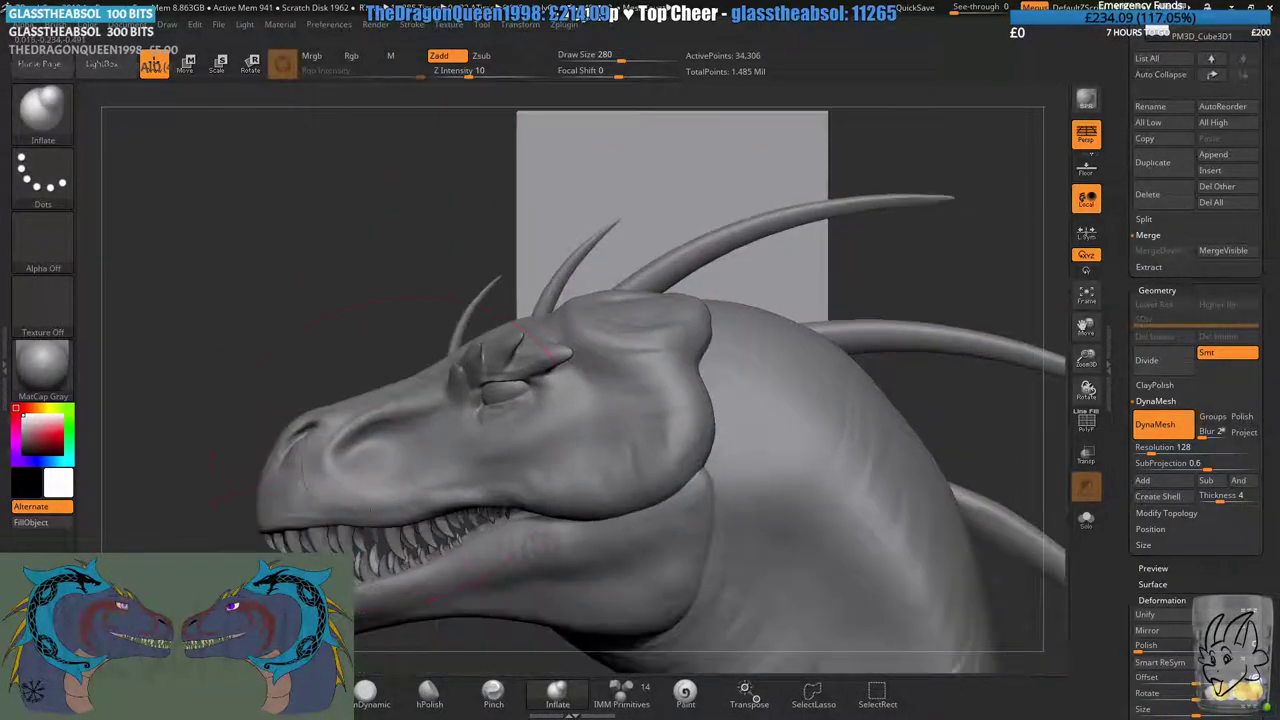
pyautogui.keyDown('alt'); pyautogui.moveTo(513, 215); pyautogui.dragTo(516, 347); pyautogui.keyUp('alt')
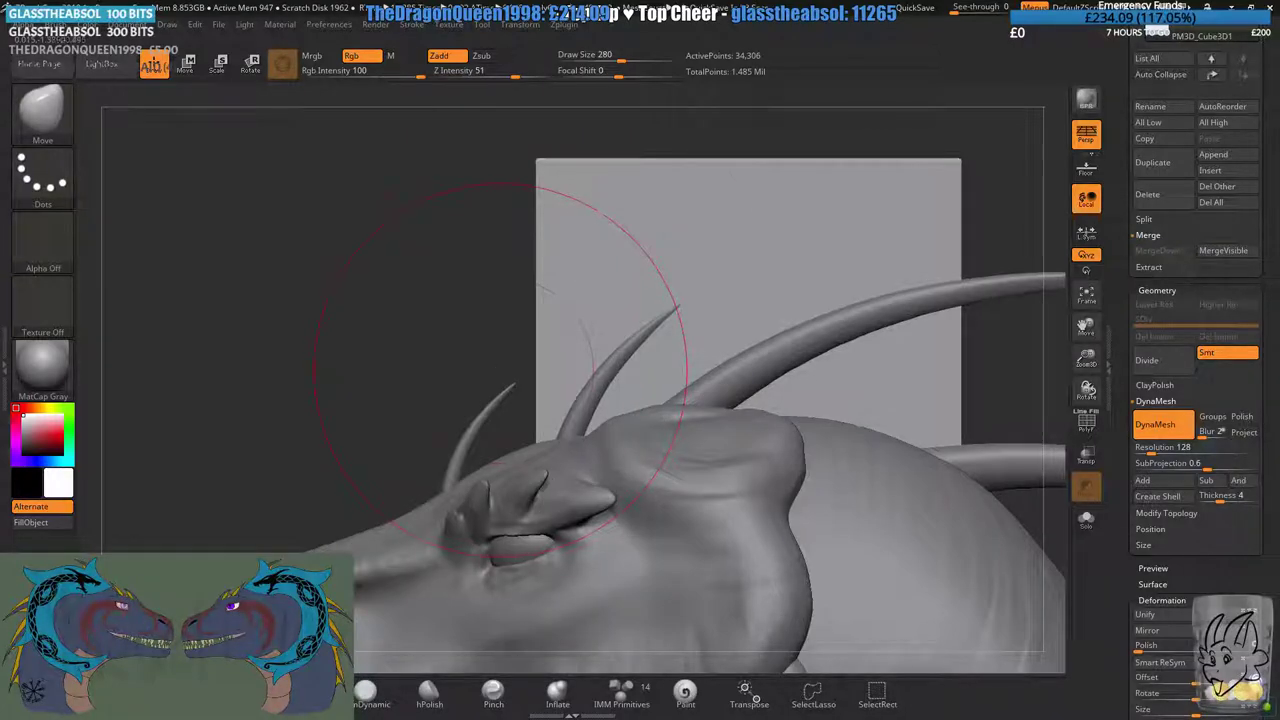
pyautogui.moveTo(560, 420); pyautogui.dragTo(467, 525)
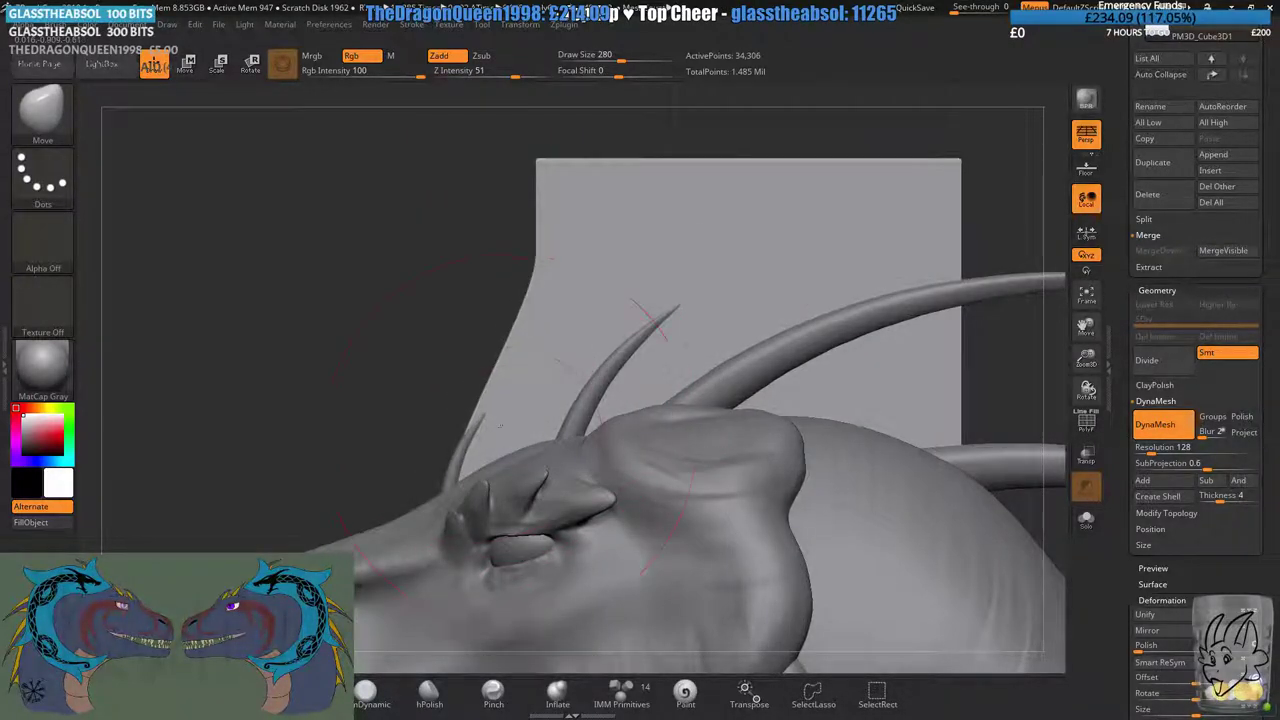
# - Try to push the sheet's upper edge down into dips between the head spikes with the Move brush
pyautogui.keyDown('alt'); pyautogui.moveTo(500, 426); pyautogui.dragTo(633, 260, button='right'); pyautogui.keyUp('alt')
pyautogui.moveTo(565, 215); pyautogui.dragTo(654, 408)
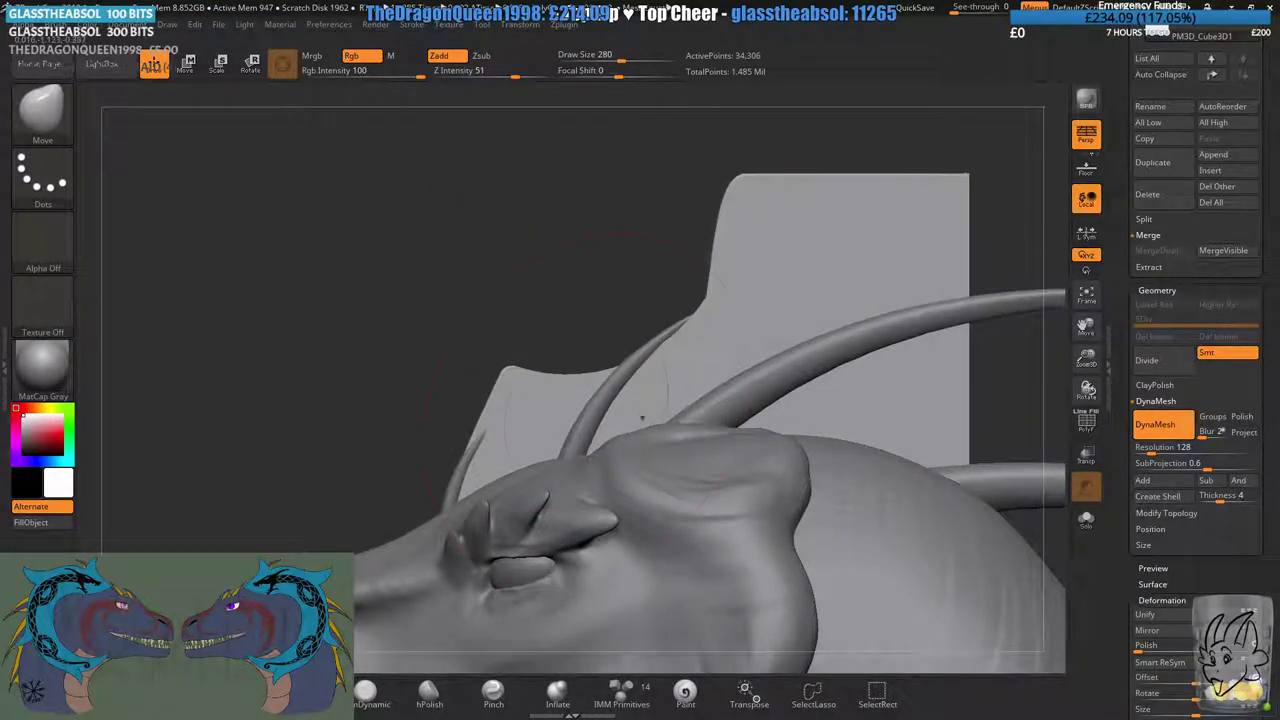
pyautogui.moveTo(512, 380)
pyautogui.mouseDown()
pyautogui.moveTo(548, 402)
pyautogui.moveTo(546, 388)
pyautogui.mouseUp()
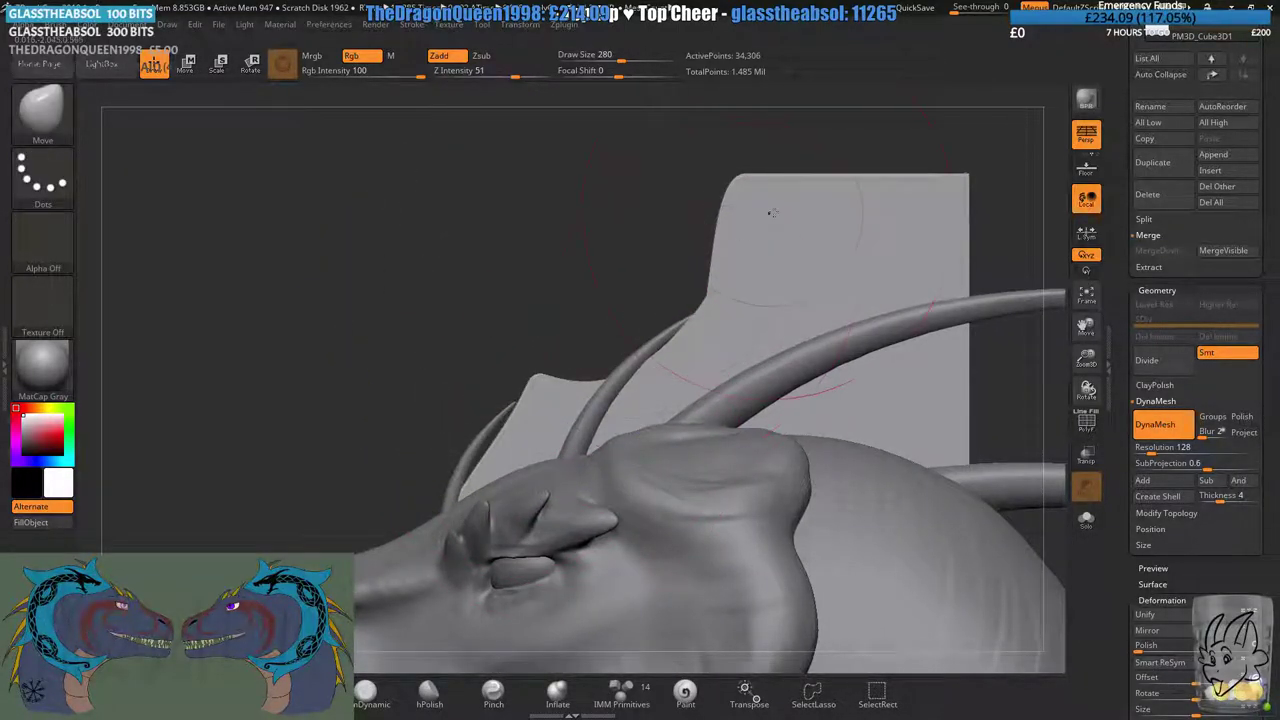
pyautogui.moveTo(769, 214)
pyautogui.mouseDown()
pyautogui.moveTo(830, 310)
pyautogui.moveTo(848, 316)
pyautogui.mouseUp()
pyautogui.moveTo(938, 205); pyautogui.dragTo(944, 288)
pyautogui.keyDown('ctrl'); pyautogui.moveTo(880, 170); pyautogui.dragTo(915, 200); pyautogui.keyUp('ctrl')
pyautogui.moveTo(900, 270)
pyautogui.keyDown('shift'); pyautogui.mouseDown()
pyautogui.moveTo(645, 350)
pyautogui.moveTo(565, 395)
pyautogui.mouseUp(); pyautogui.keyUp('shift')
pyautogui.moveTo(545, 250); pyautogui.dragTo(549, 303)
# - Undo the reshaping of the sheet's upper edge
pyautogui.hotkey('ctrl', 'z')
pyautogui.hotkey('ctrl', 'z')
pyautogui.hotkey('ctrl', 'z')
pyautogui.hotkey('ctrl', 'z')
pyautogui.hotkey('ctrl', 'z')
pyautogui.hotkey('ctrl', 'z')
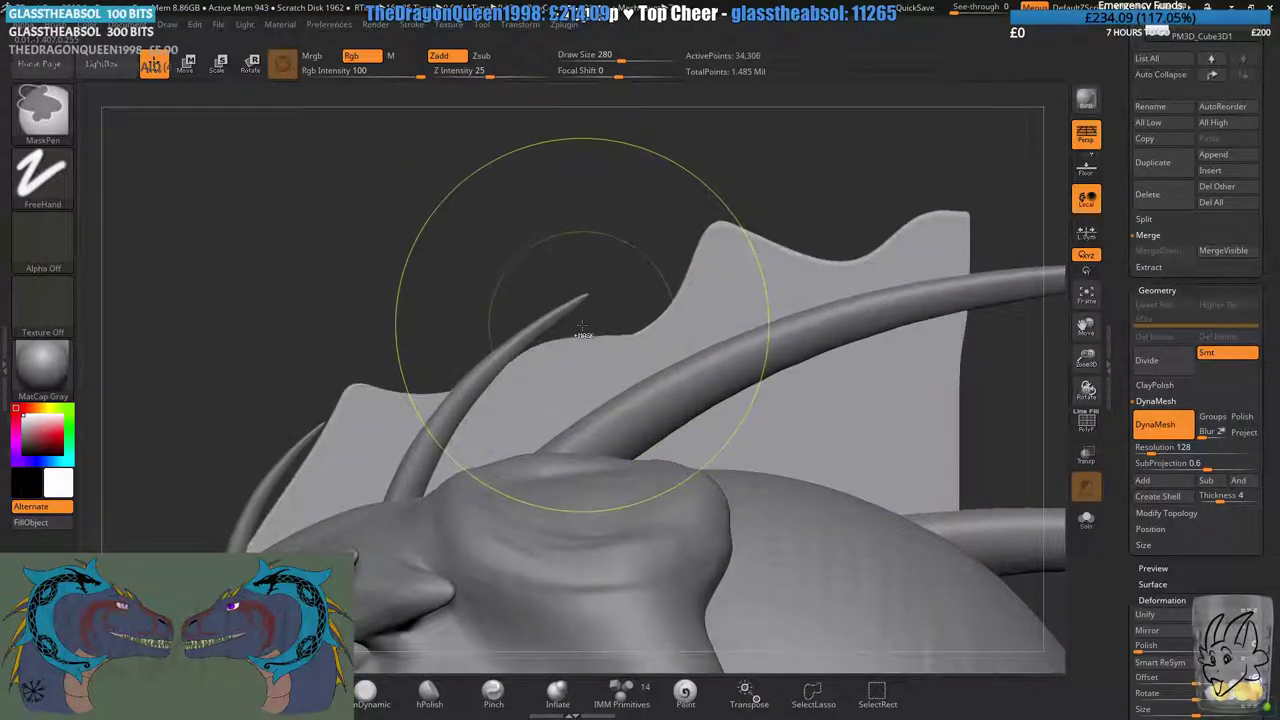
pyautogui.hotkey('ctrl', 'z')
pyautogui.hotkey('ctrl', 'z')
pyautogui.hotkey('ctrl', 'z')
pyautogui.hotkey('ctrl', 'z')
# - Enlarge and reposition the sheet so it spans the spikes from the brow to the base of the neck, and remesh it
pyautogui.moveTo(574, 304); pyautogui.dragTo(557, 357, button='right')
pyautogui.click(188, 66)
pyautogui.keyDown('alt'); pyautogui.moveTo(661, 328); pyautogui.dragTo(568, 228, button='right'); pyautogui.keyUp('alt')
pyautogui.moveTo(546, 240); pyautogui.dragTo(722, 320)
pyautogui.moveTo(712, 350); pyautogui.dragTo(502, 410, button='right')
pyautogui.moveTo(822, 386); pyautogui.dragTo(680, 400)
pyautogui.keyDown('shift'); pyautogui.moveTo(706, 401); pyautogui.dragTo(860, 400, button='right'); pyautogui.keyUp('shift')
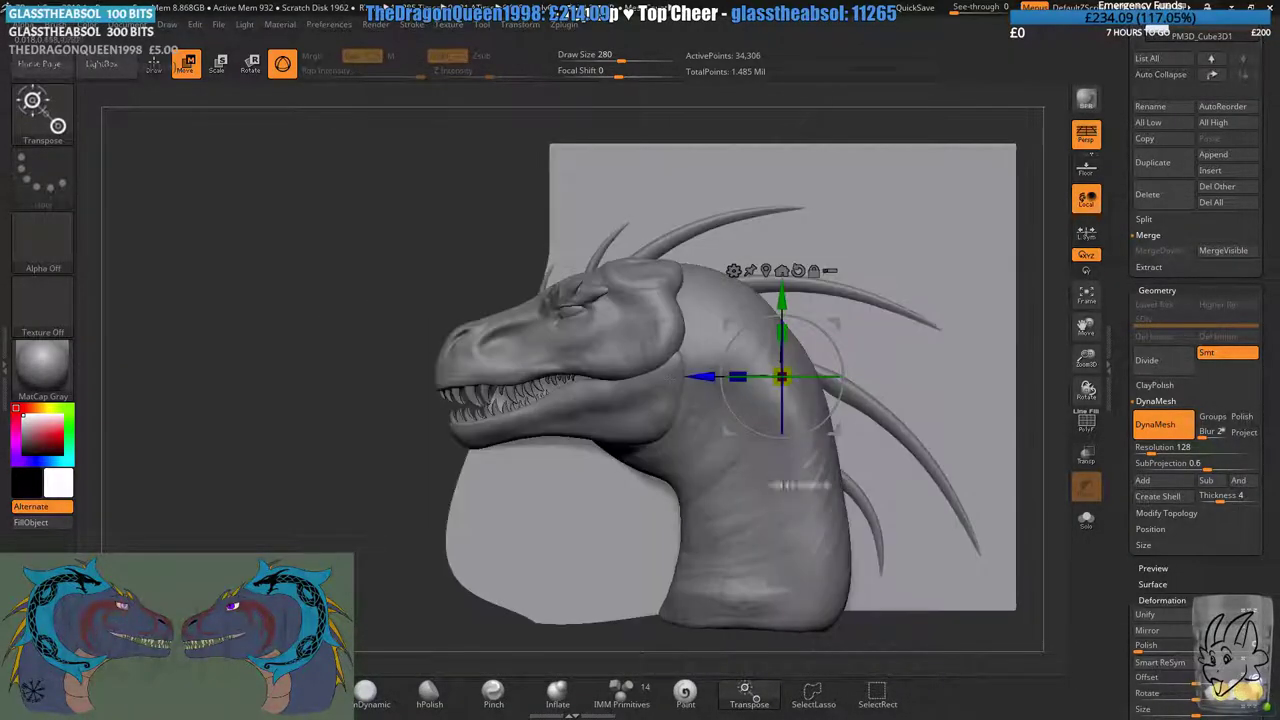
pyautogui.click(153, 64)
pyautogui.keyDown('ctrl'); pyautogui.moveTo(337, 294); pyautogui.dragTo(320, 335); pyautogui.keyUp('ctrl')
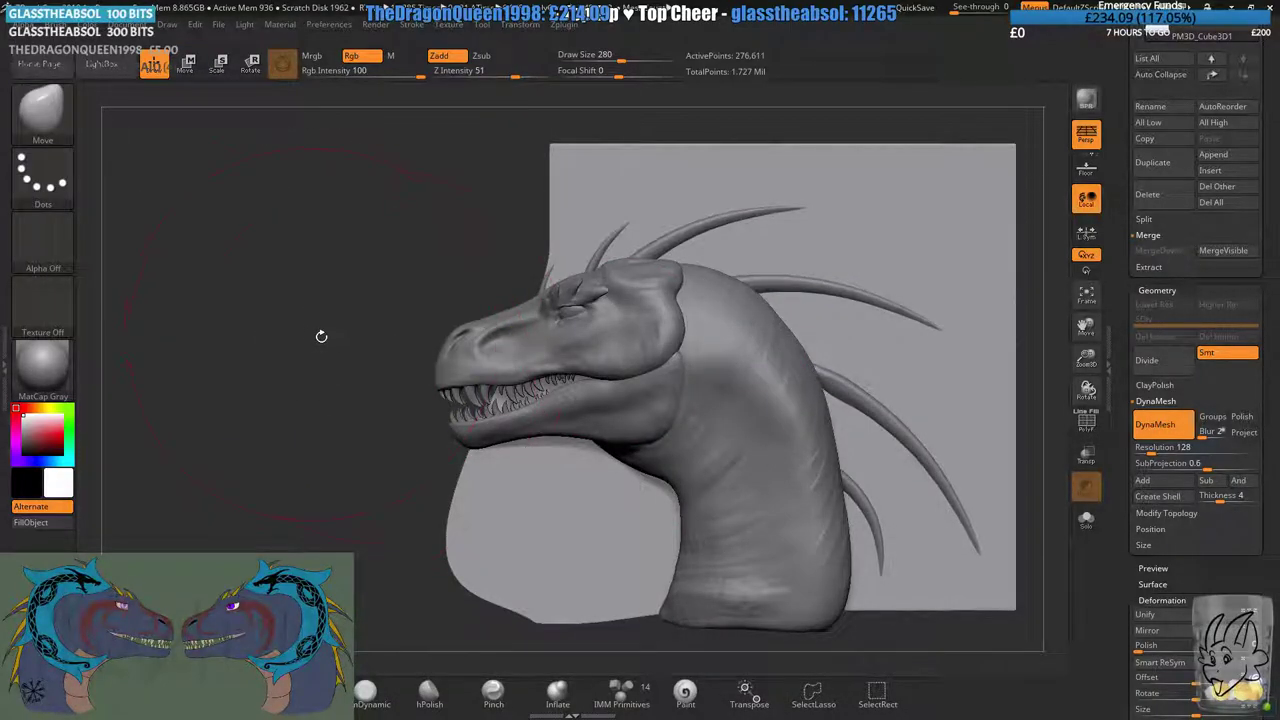
# - Lasso the sheet area inside the head and neck and under the jaw, and split it into a separate subtool
pyautogui.keyDown('alt'); pyautogui.moveTo(485, 351); pyautogui.dragTo(438, 297, button='right'); pyautogui.keyUp('alt')
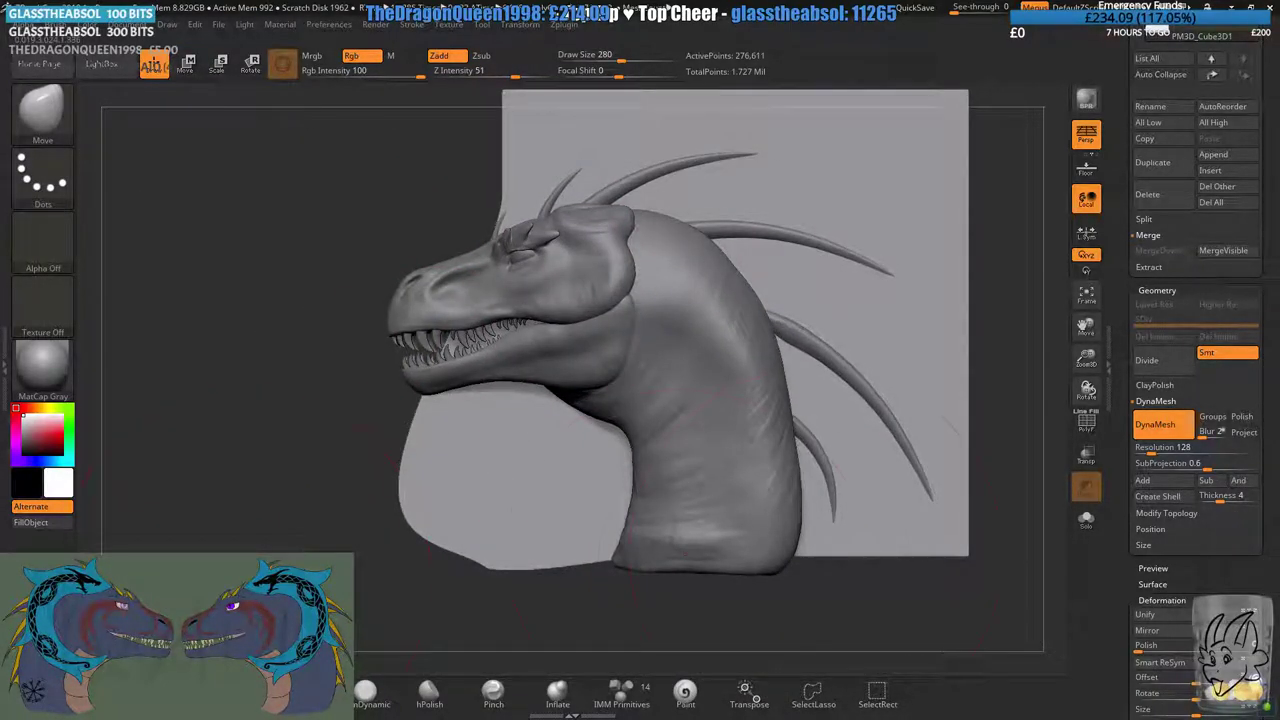
pyautogui.click(814, 693)
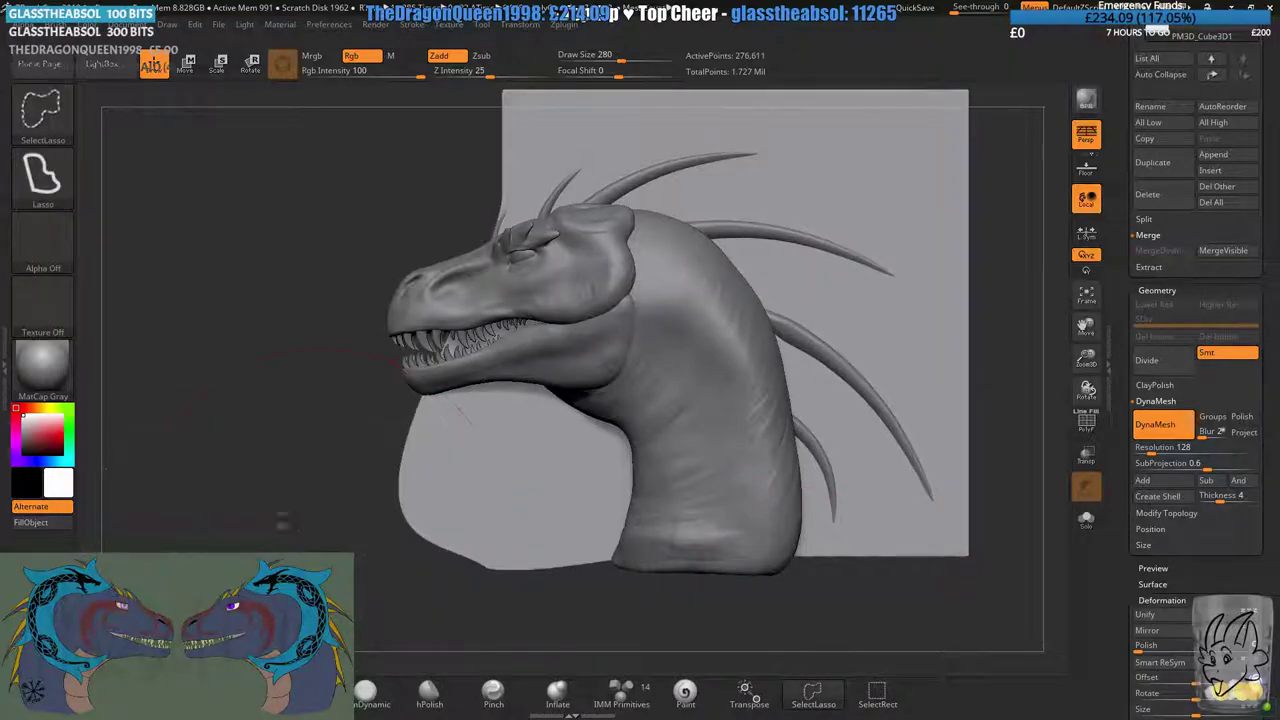
pyautogui.moveTo(254, 386)
pyautogui.keyDown('ctrl'); pyautogui.keyDown('shift'); pyautogui.mouseDown()
pyautogui.moveTo(764, 611)
pyautogui.moveTo(787, 567)
pyautogui.moveTo(784, 427)
pyautogui.moveTo(766, 355)
pyautogui.moveTo(729, 293)
pyautogui.mouseUp(); pyautogui.keyUp('shift'); pyautogui.keyUp('ctrl')
pyautogui.keyDown('ctrl'); pyautogui.keyDown('shift'); pyautogui.moveTo(255, 299); pyautogui.dragTo(255, 218); pyautogui.keyUp('shift'); pyautogui.keyUp('ctrl')
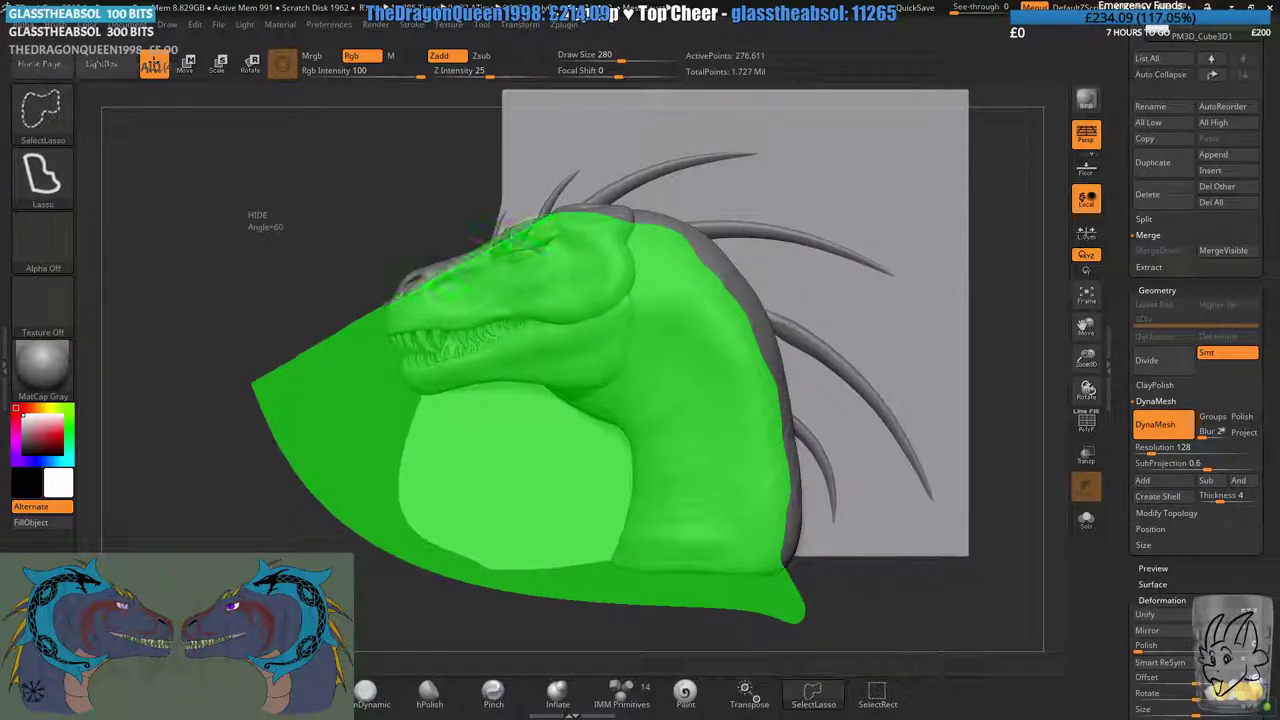
pyautogui.moveTo(490, 247)
pyautogui.keyDown('ctrl'); pyautogui.keyDown('shift'); pyautogui.mouseDown()
pyautogui.moveTo(282, 282)
pyautogui.moveTo(262, 310)
pyautogui.mouseUp(); pyautogui.keyUp('shift'); pyautogui.keyUp('ctrl')
pyautogui.moveTo(310, 275)
pyautogui.mouseDown()
pyautogui.moveTo(420, 320)
pyautogui.moveTo(458, 292)
pyautogui.moveTo(343, 437)
pyautogui.mouseUp()
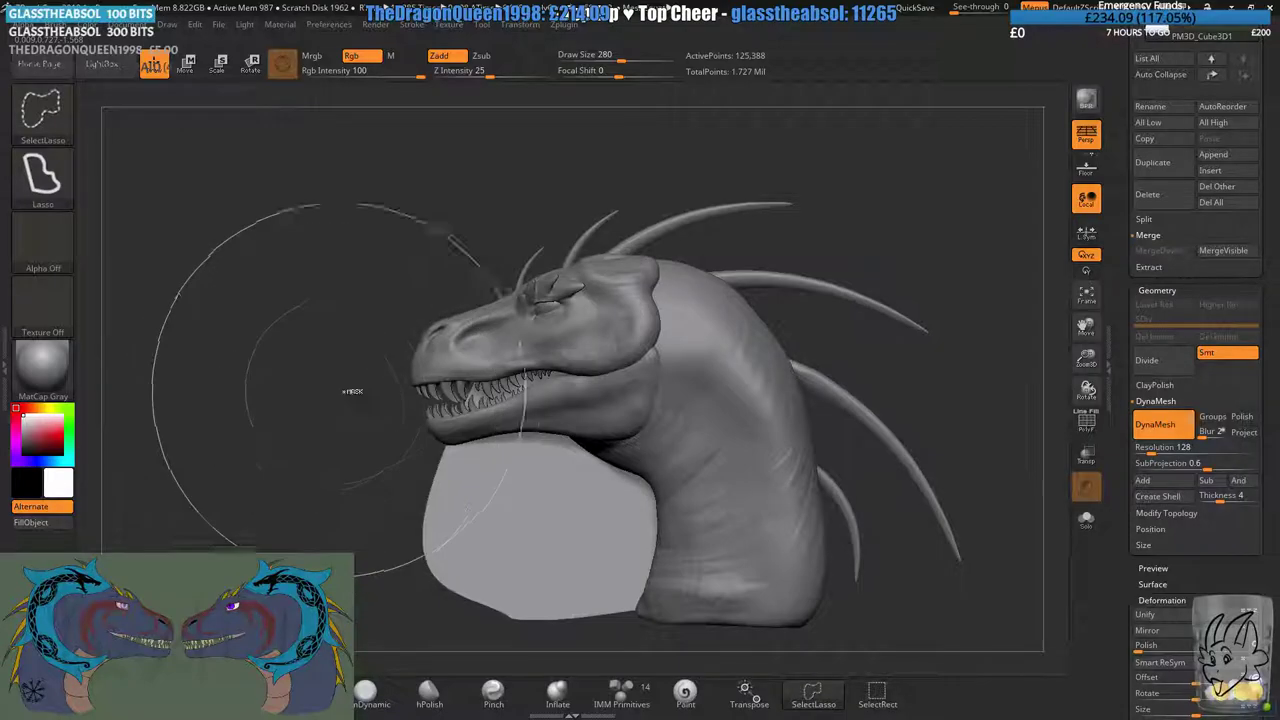
pyautogui.click(1149, 220)
pyautogui.click(1157, 237)
# - Delete the split-off piece under the jaw and remesh the remaining sheet behind the spikes
pyautogui.moveTo(1130, 248); pyautogui.dragTo(1128, 308)
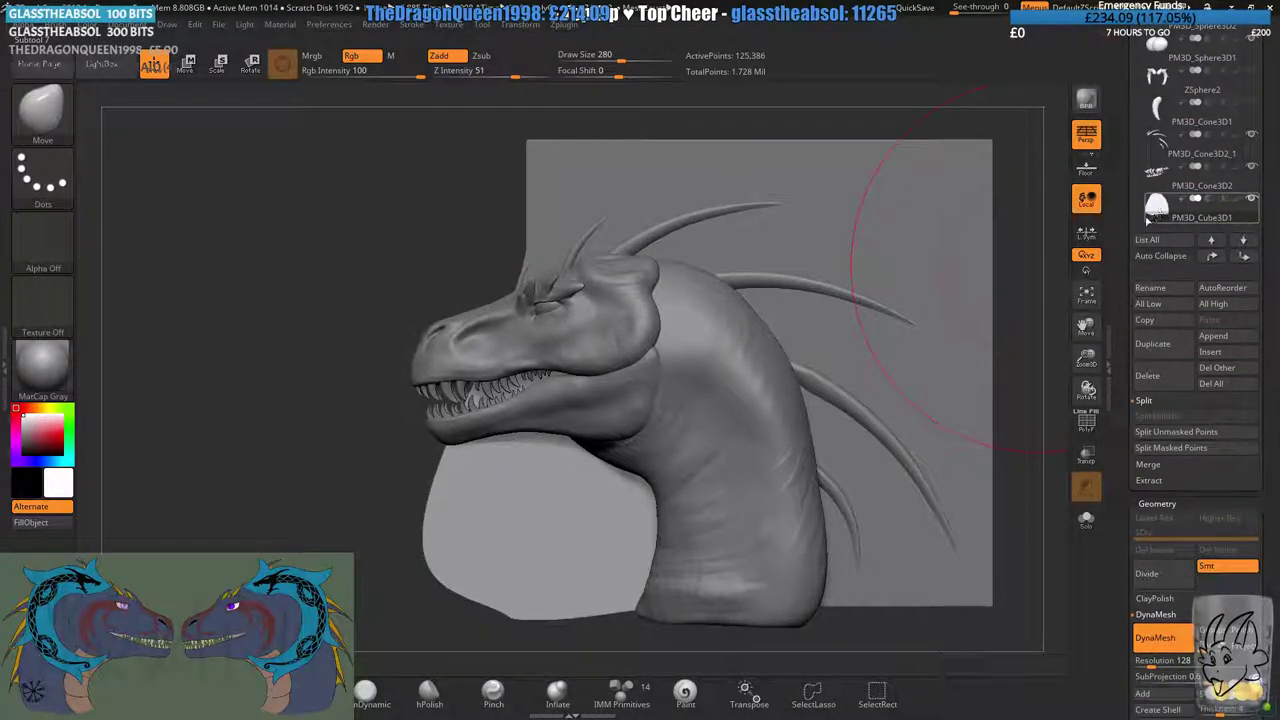
pyautogui.scroll(3, 1129, 130)
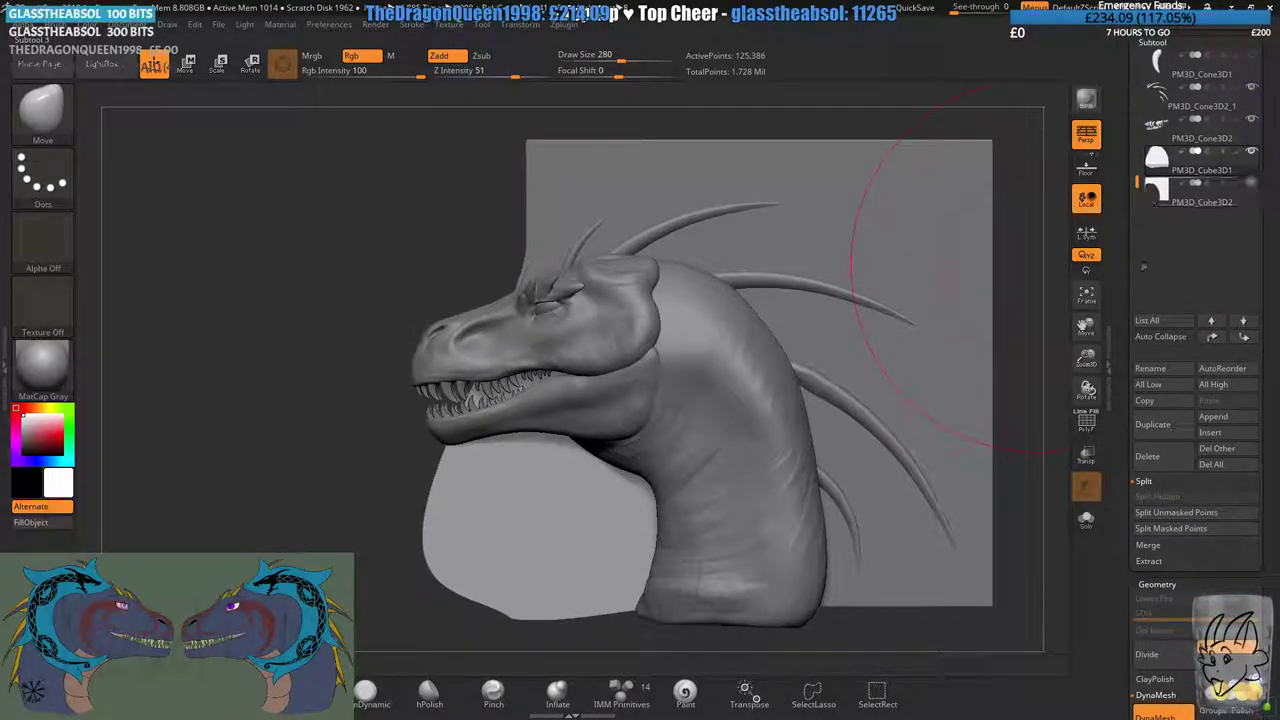
pyautogui.click(1160, 458)
pyautogui.click(1041, 485)
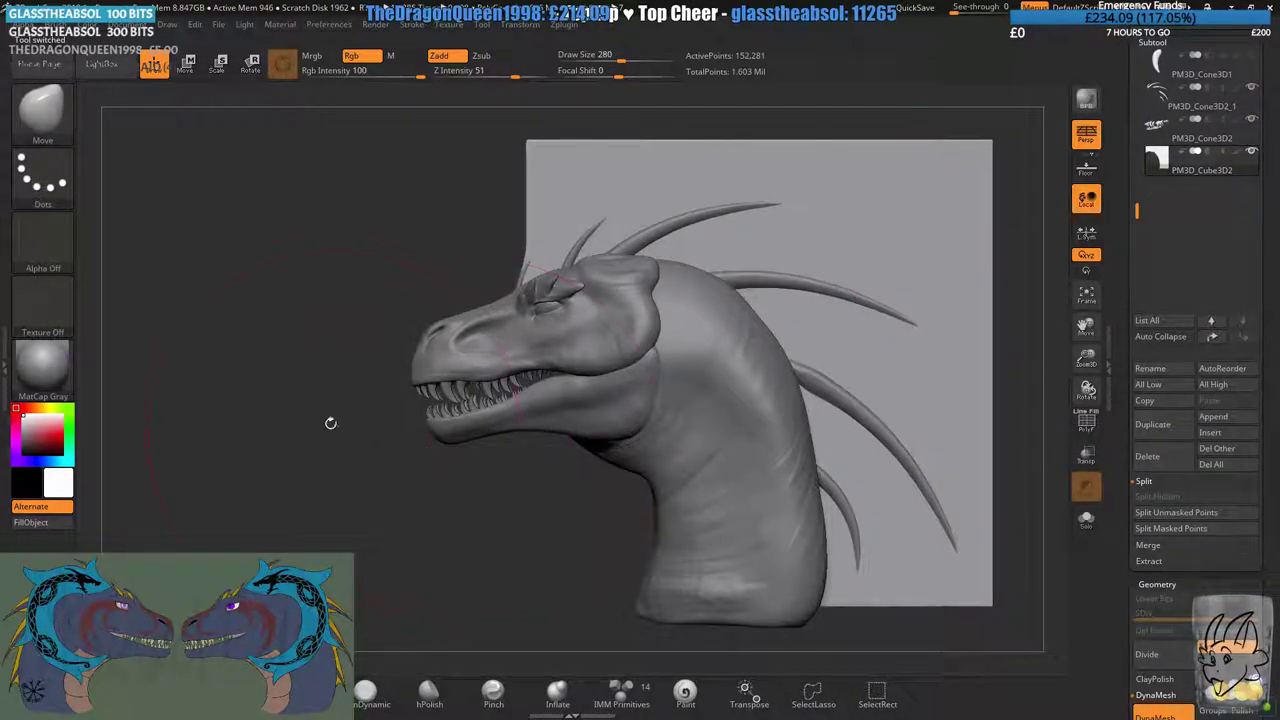
pyautogui.keyDown('ctrl'); pyautogui.moveTo(348, 382); pyautogui.dragTo(390, 437); pyautogui.keyUp('ctrl')
# - Fit the sheet's front edge to the foremost spike with the Move brush and remesh the sheet
pyautogui.keyDown('alt'); pyautogui.moveTo(527, 155); pyautogui.dragTo(608, 378); pyautogui.keyUp('alt')
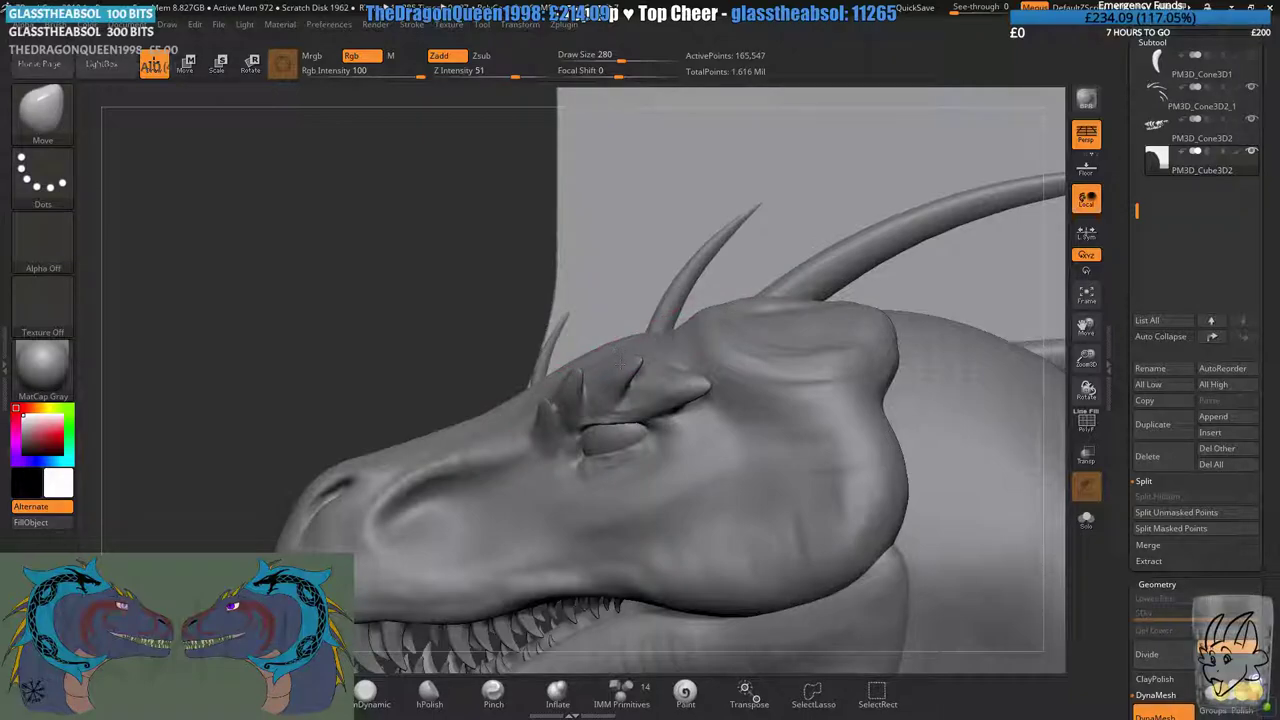
pyautogui.keyDown('ctrl'); pyautogui.moveTo(606, 306); pyautogui.dragTo(590, 385, button='right'); pyautogui.keyUp('ctrl')
pyautogui.moveTo(554, 328); pyautogui.dragTo(586, 336)
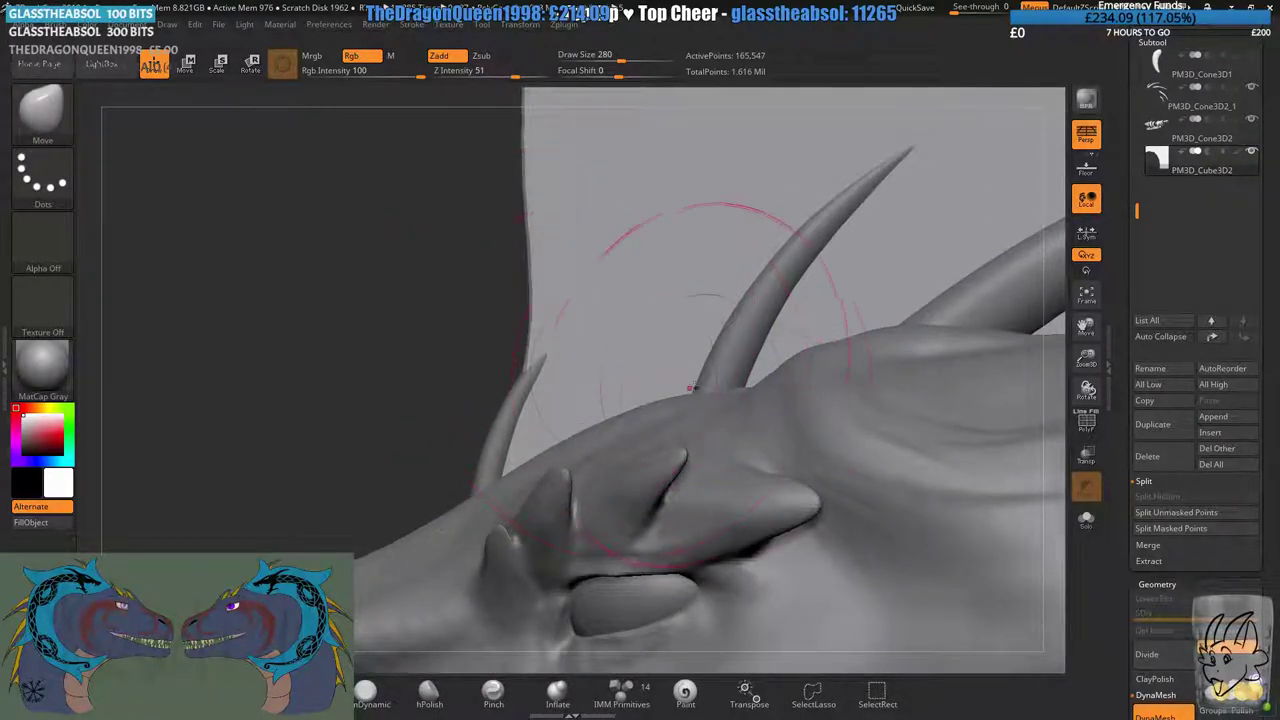
pyautogui.keyDown('ctrl'); pyautogui.moveTo(308, 451); pyautogui.dragTo(351, 377, button='right'); pyautogui.keyUp('ctrl')
pyautogui.keyDown('ctrl'); pyautogui.moveTo(351, 377); pyautogui.dragTo(400, 415); pyautogui.keyUp('ctrl')
pyautogui.keyDown('alt'); pyautogui.moveTo(608, 394); pyautogui.dragTo(544, 335, button='right'); pyautogui.keyUp('alt')
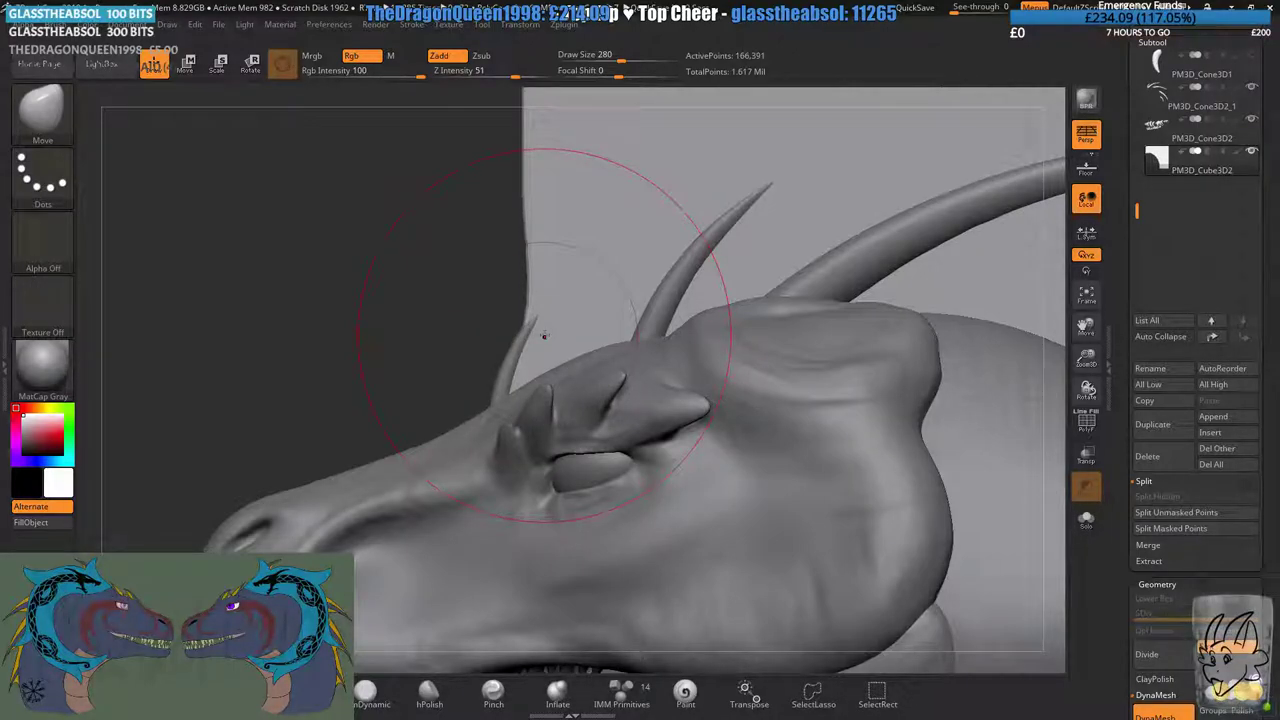
pyautogui.moveTo(544, 336); pyautogui.dragTo(275, 430)
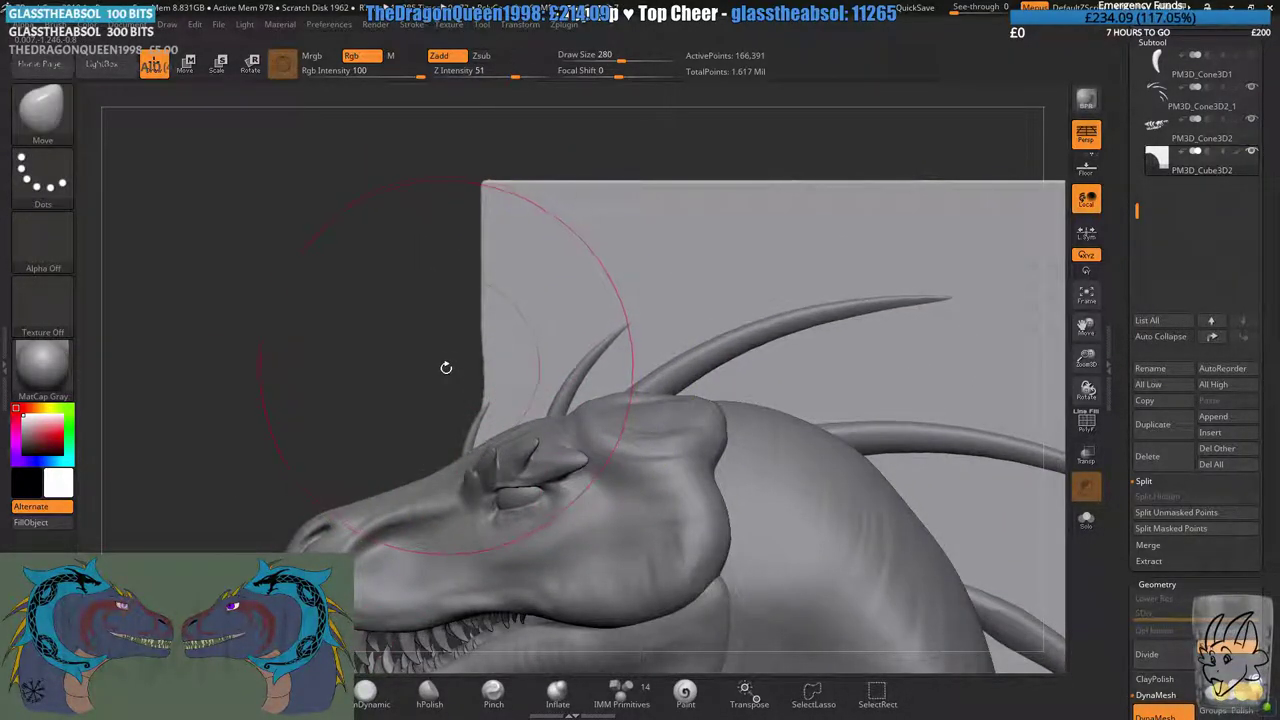
# - Lasso the sheet area between the neck base and the lowest spike and split it from the rest of the sheet
pyautogui.keyDown('alt'); pyautogui.moveTo(682, 385); pyautogui.dragTo(380, 215, button='right'); pyautogui.keyUp('alt')
pyautogui.keyDown('alt'); pyautogui.moveTo(845, 530); pyautogui.dragTo(657, 278, button='right'); pyautogui.keyUp('alt')
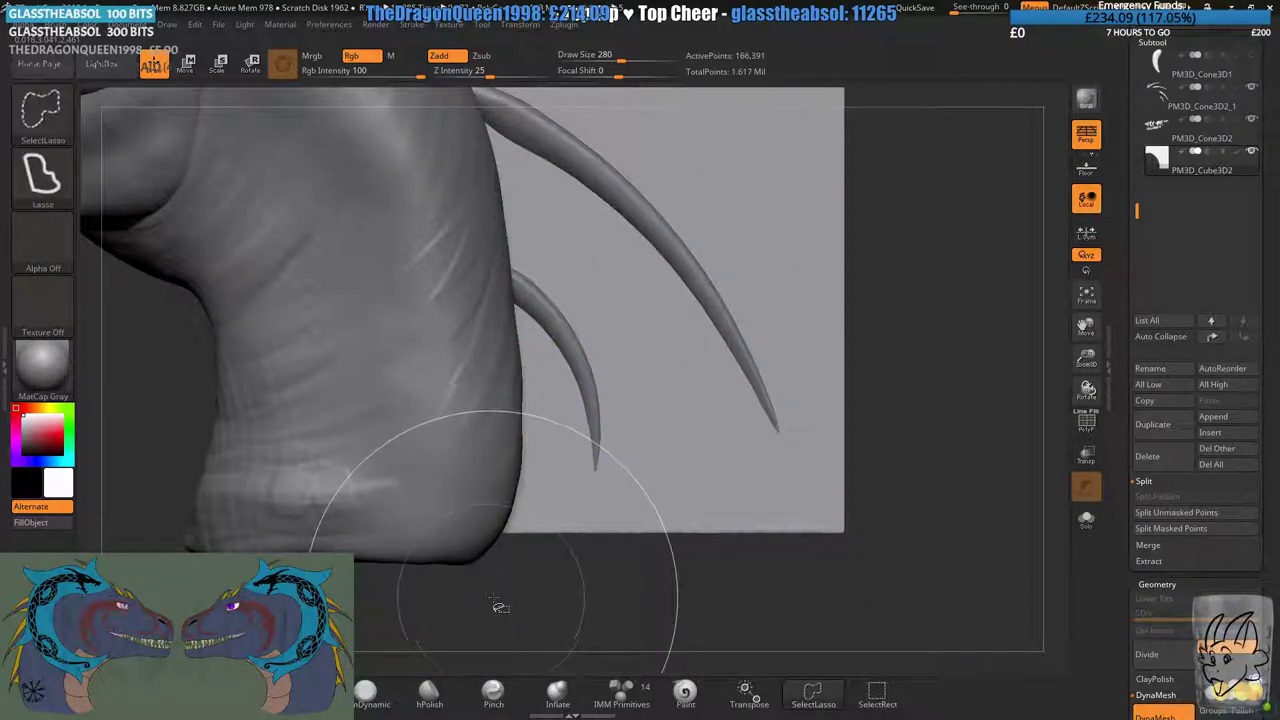
pyautogui.moveTo(488, 582)
pyautogui.keyDown('ctrl'); pyautogui.keyDown('shift'); pyautogui.mouseDown()
pyautogui.moveTo(447, 400)
pyautogui.moveTo(498, 380)
pyautogui.moveTo(594, 430)
pyautogui.moveTo(500, 580)
pyautogui.moveTo(505, 554)
pyautogui.mouseUp(); pyautogui.keyUp('shift'); pyautogui.keyUp('ctrl')
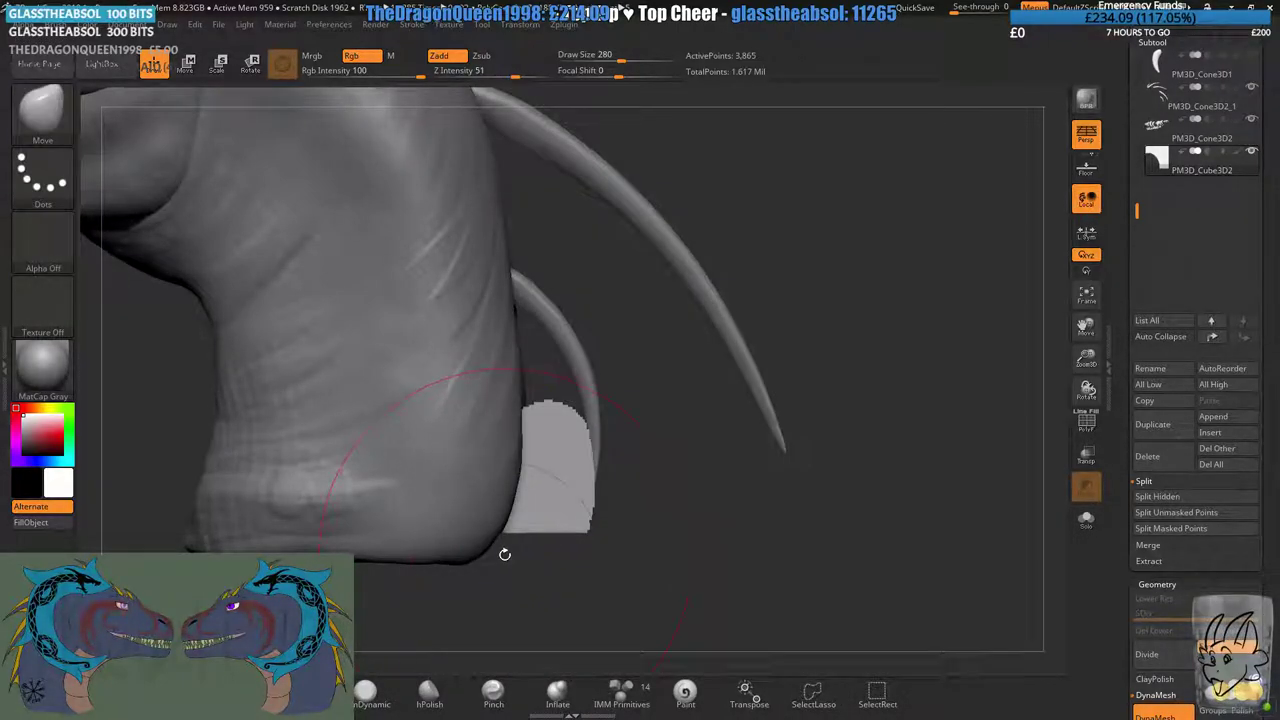
pyautogui.keyDown('ctrl'); pyautogui.keyDown('shift'); pyautogui.click(515, 588); pyautogui.keyUp('shift'); pyautogui.keyUp('ctrl')
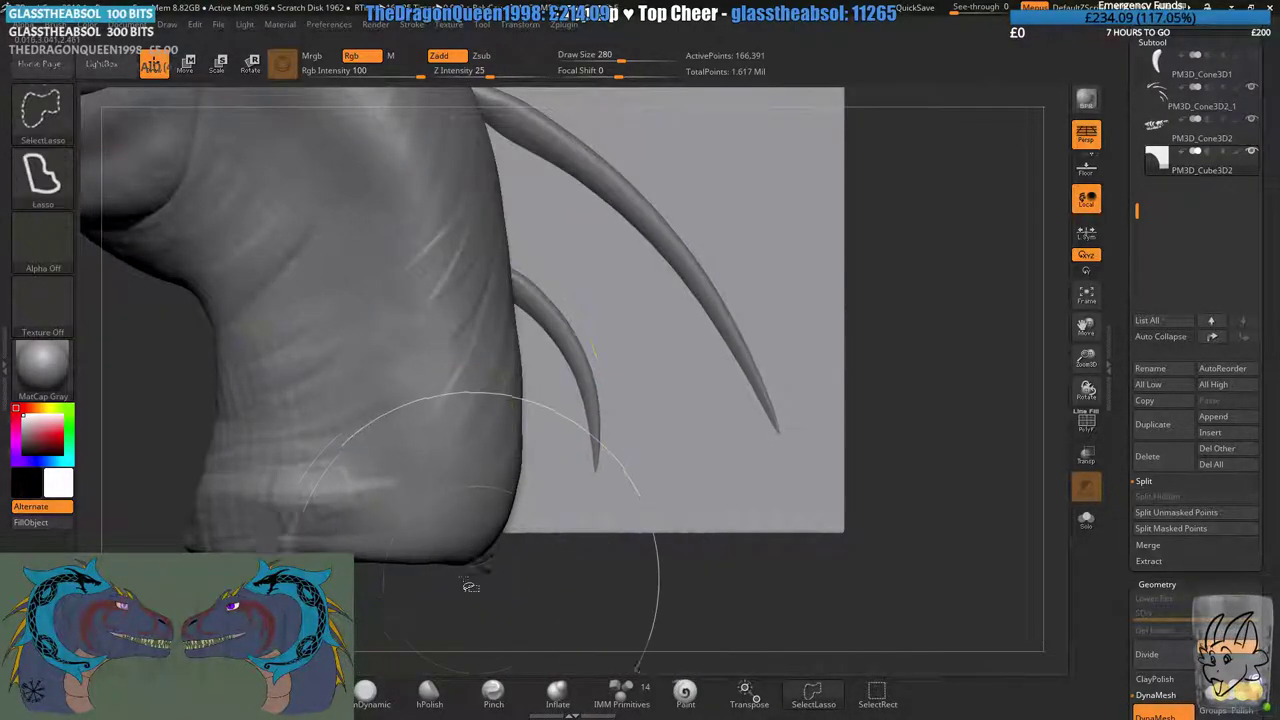
pyautogui.moveTo(466, 598)
pyautogui.keyDown('ctrl'); pyautogui.keyDown('shift'); pyautogui.mouseDown()
pyautogui.moveTo(385, 484)
pyautogui.moveTo(440, 371)
pyautogui.moveTo(530, 395)
pyautogui.moveTo(583, 440)
pyautogui.moveTo(579, 543)
pyautogui.moveTo(475, 603)
pyautogui.mouseUp(); pyautogui.keyUp('shift'); pyautogui.keyUp('ctrl')
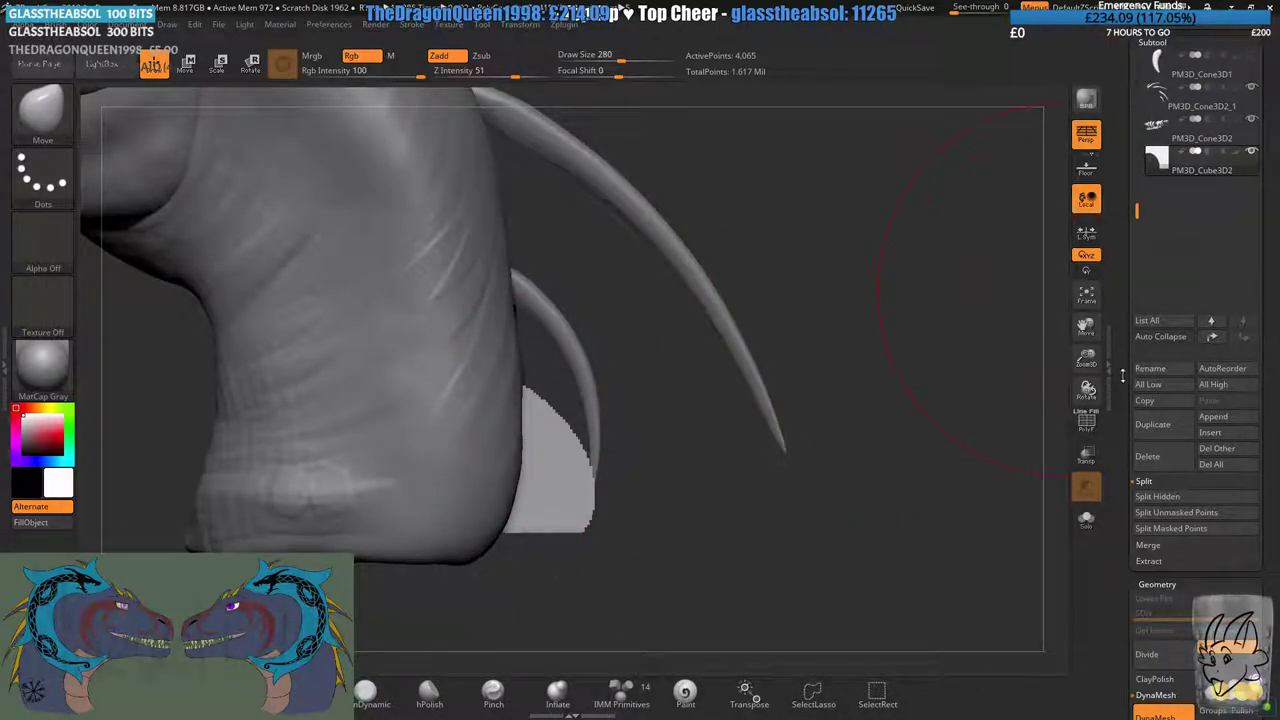
pyautogui.click(1160, 497)
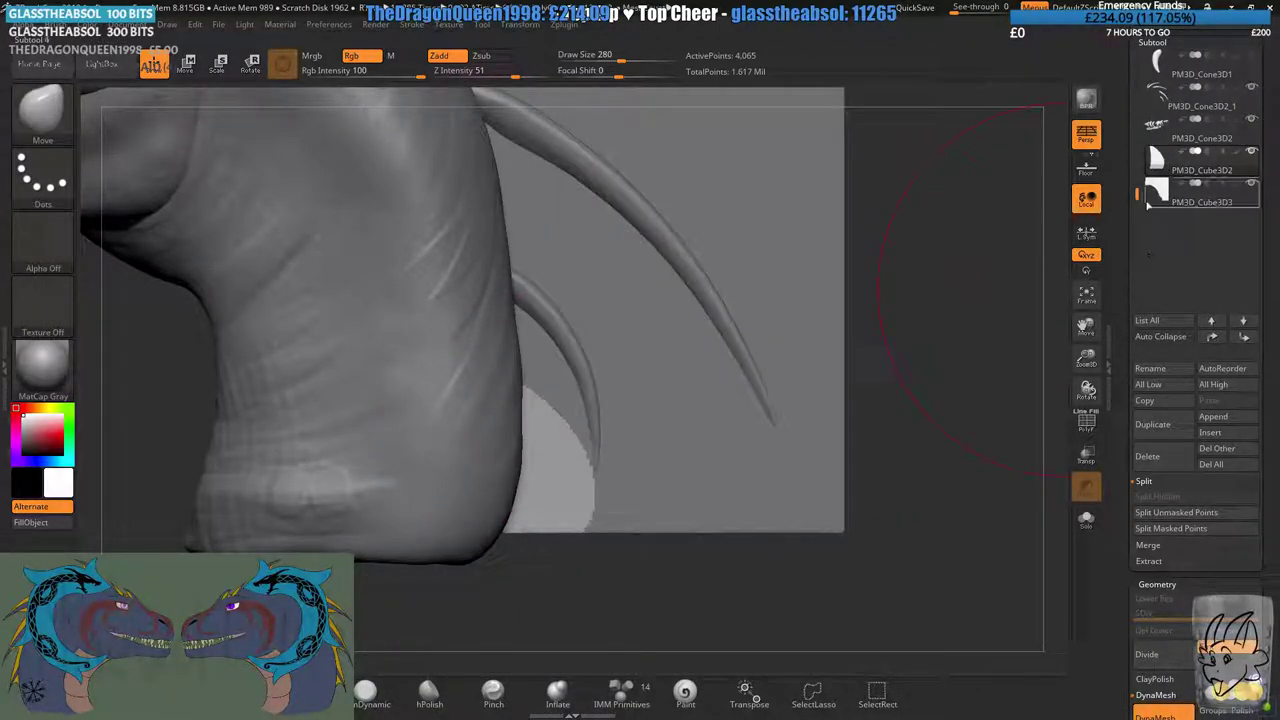
# - Delete the sheet piece that was split off between the neck base and the lowest spike
pyautogui.click(1156, 455)
pyautogui.click(1040, 480)
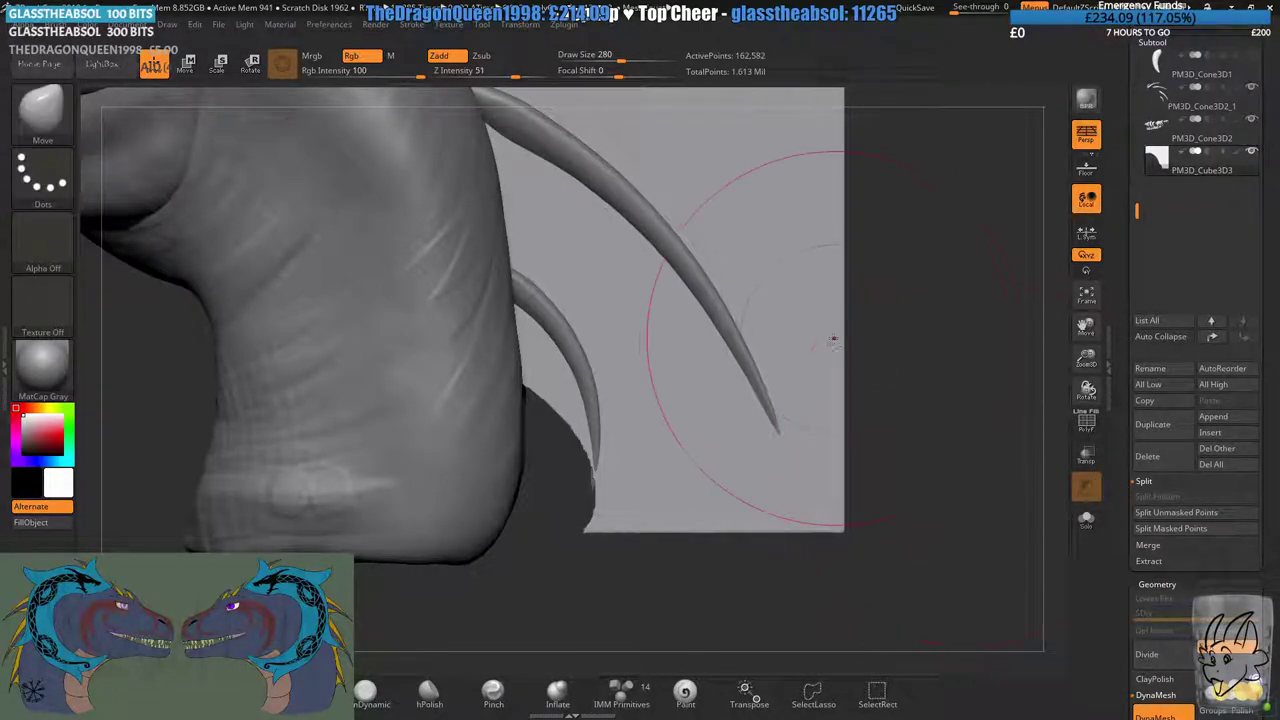
pyautogui.keyDown('alt'); pyautogui.moveTo(833, 340); pyautogui.dragTo(759, 418, button='right'); pyautogui.keyUp('alt')
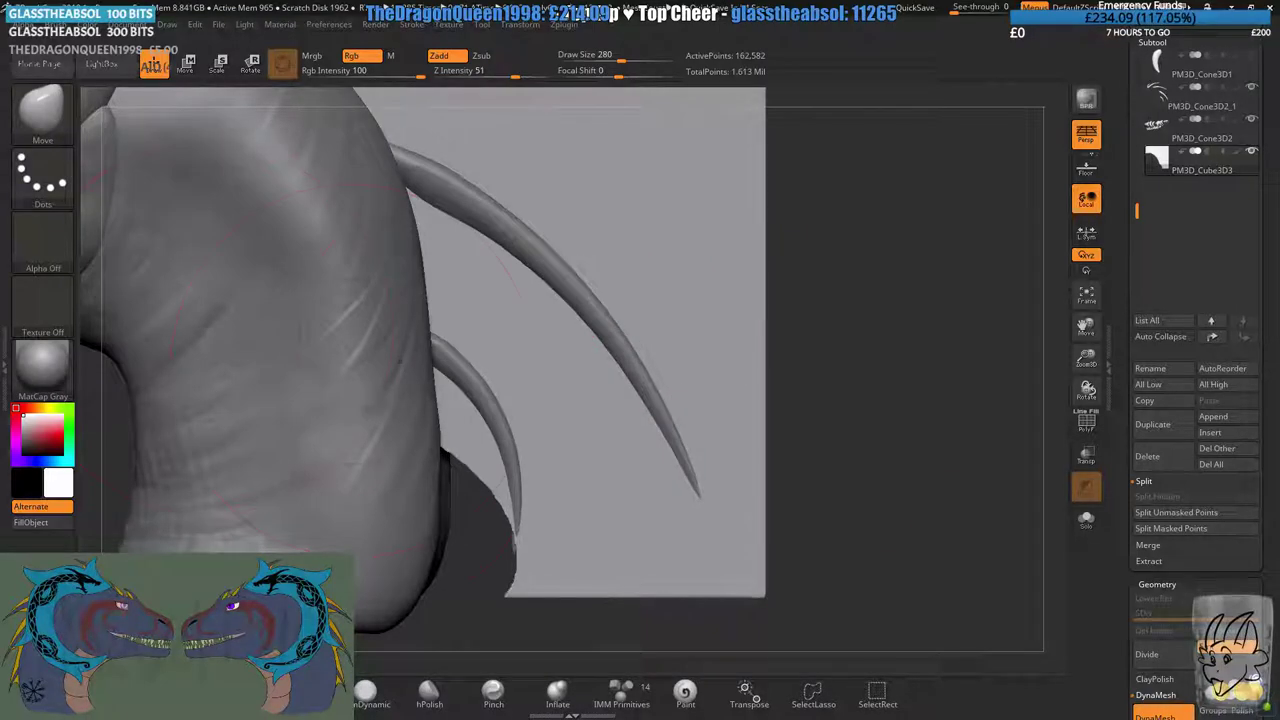
pyautogui.keyDown('alt'); pyautogui.moveTo(442, 517); pyautogui.dragTo(462, 490, button='right'); pyautogui.keyUp('alt')
# - Fit the sheet's cut edge to the lowest spike with the Move brush and remesh the sheet
pyautogui.moveTo(507, 461); pyautogui.dragTo(502, 434)
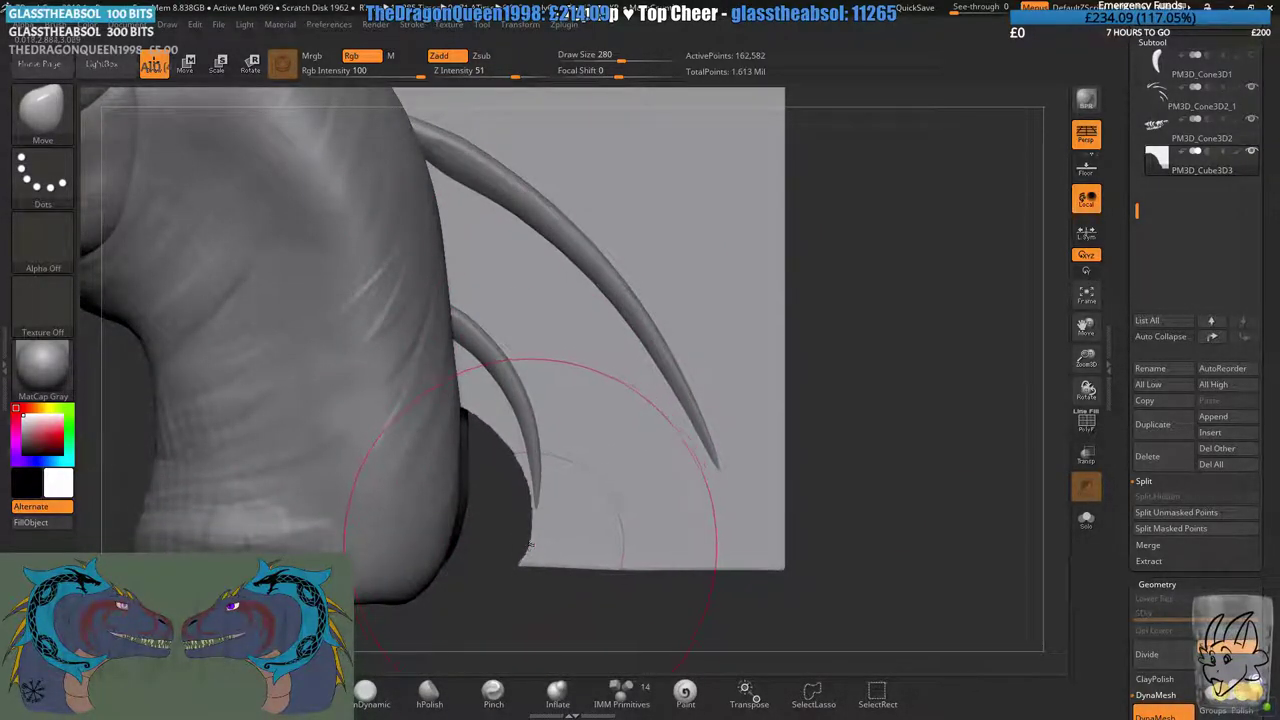
pyautogui.moveTo(530, 545)
pyautogui.mouseDown(button='right')
pyautogui.moveTo(549, 543)
pyautogui.moveTo(530, 548)
pyautogui.mouseUp(button='right')
pyautogui.keyDown('ctrl'); pyautogui.moveTo(871, 554); pyautogui.dragTo(843, 524); pyautogui.keyUp('ctrl')
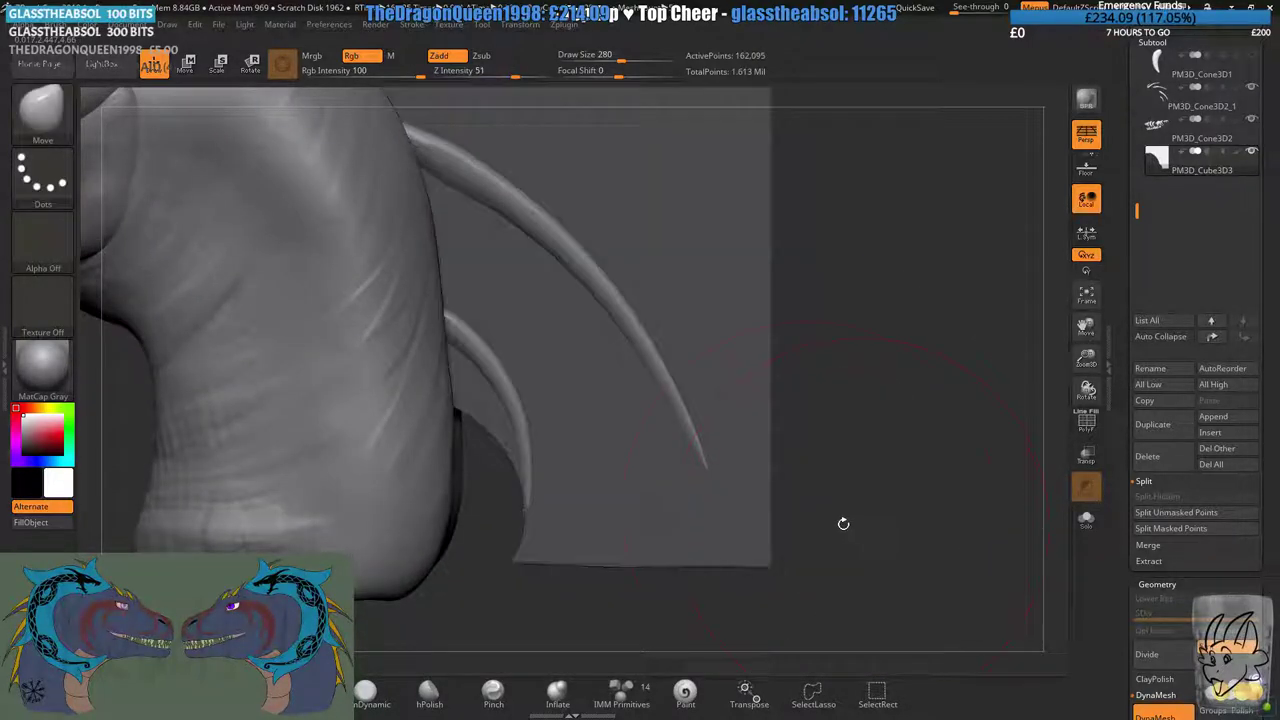
pyautogui.moveTo(720, 465); pyautogui.dragTo(734, 303, button='right')
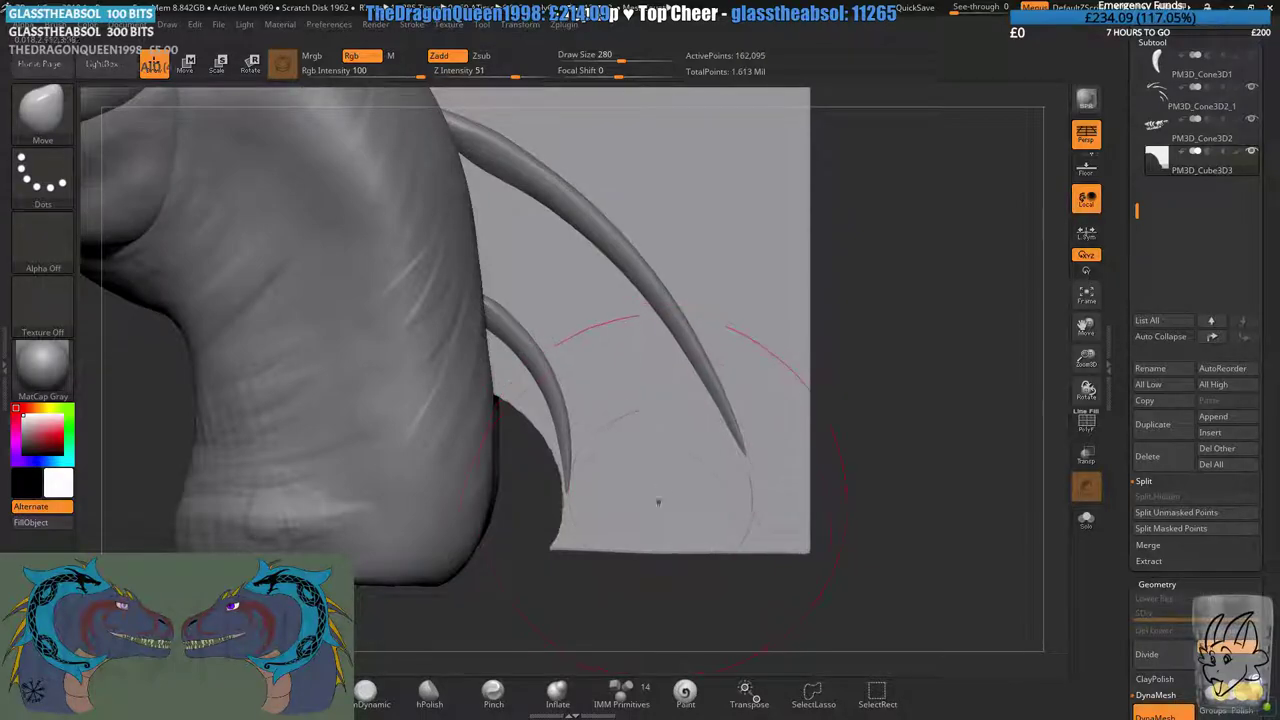
pyautogui.keyDown('ctrl'); pyautogui.keyDown('shift'); pyautogui.moveTo(548, 588); pyautogui.dragTo(512, 530); pyautogui.keyUp('shift'); pyautogui.keyUp('ctrl')
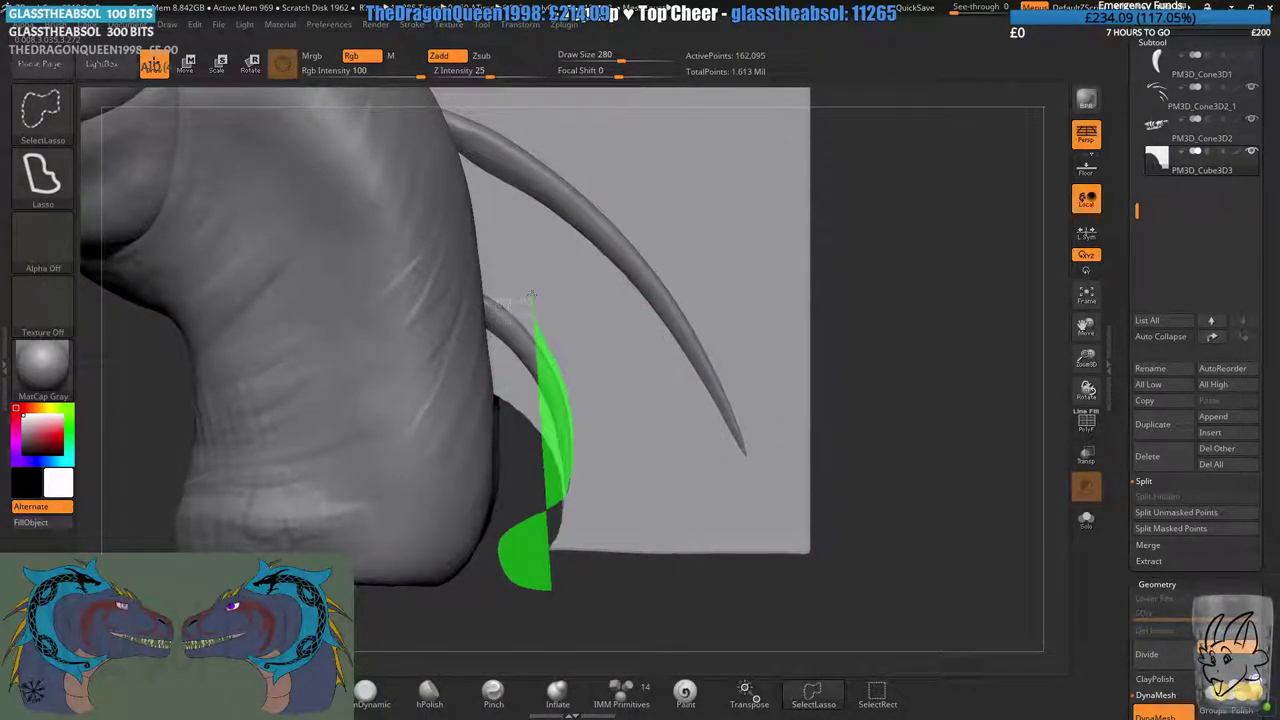
pyautogui.moveTo(592, 270)
pyautogui.keyDown('ctrl'); pyautogui.keyDown('shift'); pyautogui.mouseDown()
pyautogui.moveTo(660, 400)
pyautogui.moveTo(735, 470)
pyautogui.moveTo(560, 552)
pyautogui.moveTo(580, 556)
pyautogui.mouseUp(); pyautogui.keyUp('shift'); pyautogui.keyUp('ctrl')
pyautogui.keyDown('ctrl'); pyautogui.keyDown('shift'); pyautogui.moveTo(494, 603); pyautogui.dragTo(550, 572); pyautogui.keyUp('shift'); pyautogui.keyUp('ctrl')
pyautogui.hotkey('ctrl', 'z')
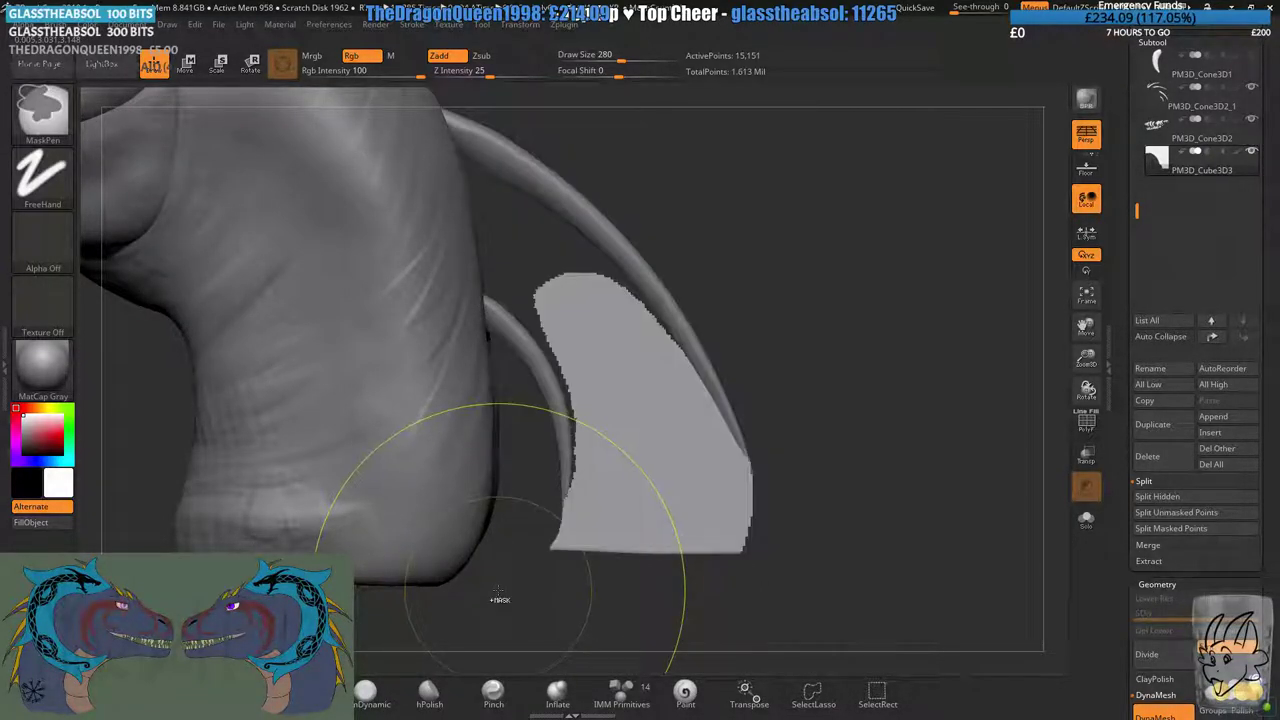
pyautogui.keyDown('ctrl'); pyautogui.keyDown('shift'); pyautogui.click(503, 600); pyautogui.keyUp('shift'); pyautogui.keyUp('ctrl')
pyautogui.keyDown('ctrl'); pyautogui.keyDown('shift'); pyautogui.click(529, 591); pyautogui.keyUp('shift'); pyautogui.keyUp('ctrl')
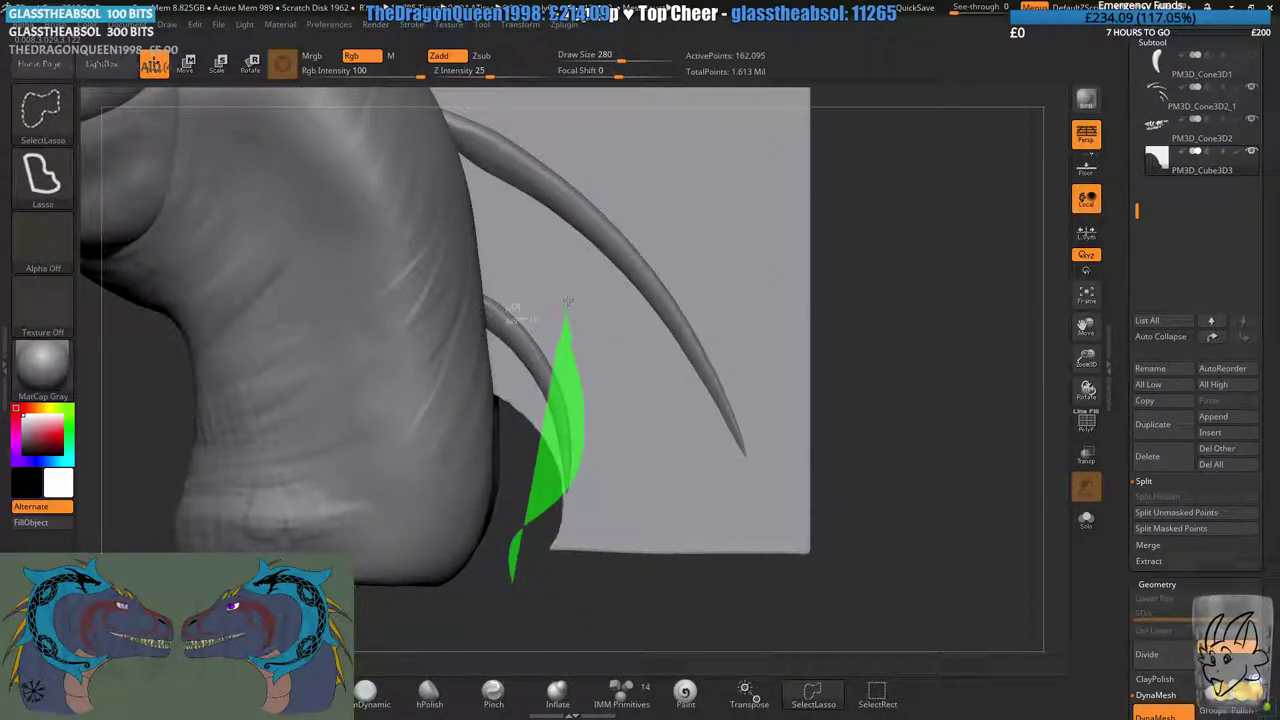
# - Lasso a curved sheet area between the tips of the two lowest spikes, split it off and delete it
pyautogui.moveTo(567, 301)
pyautogui.keyDown('ctrl'); pyautogui.keyDown('shift'); pyautogui.mouseDown()
pyautogui.moveTo(714, 400)
pyautogui.moveTo(520, 598)
pyautogui.moveTo(515, 585)
pyautogui.mouseUp(); pyautogui.keyUp('shift'); pyautogui.keyUp('ctrl')
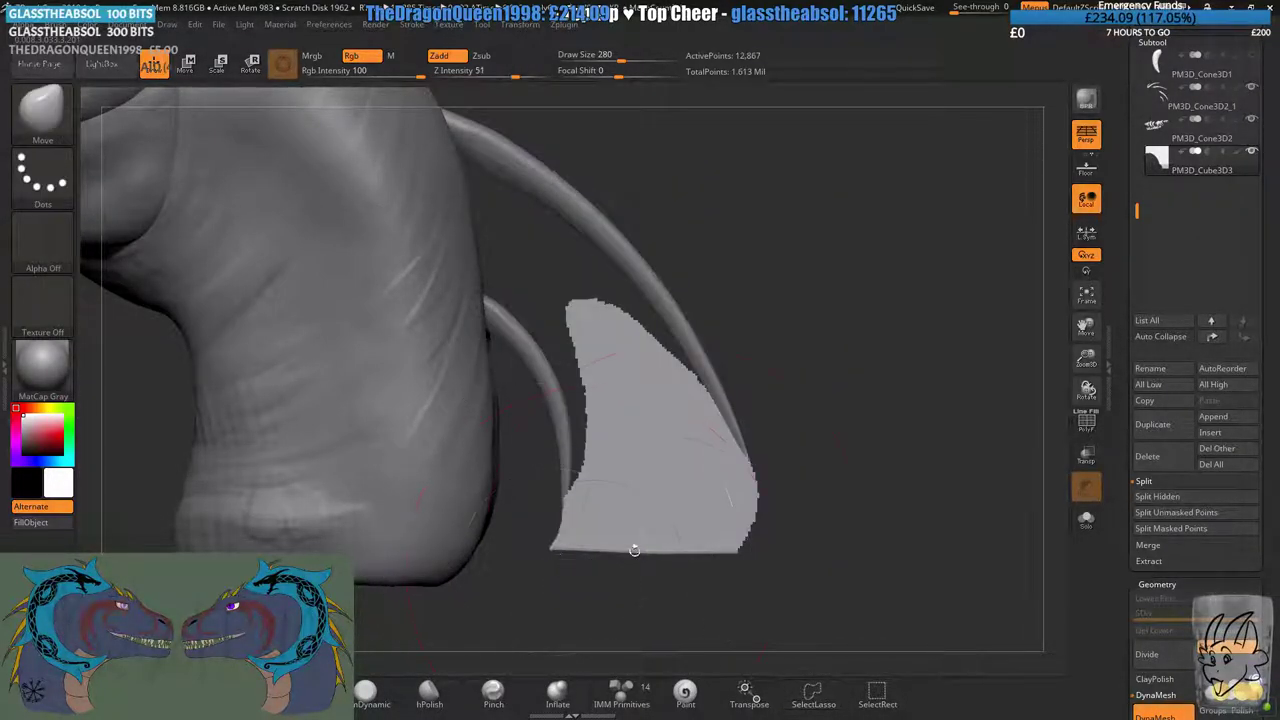
pyautogui.click(1166, 503)
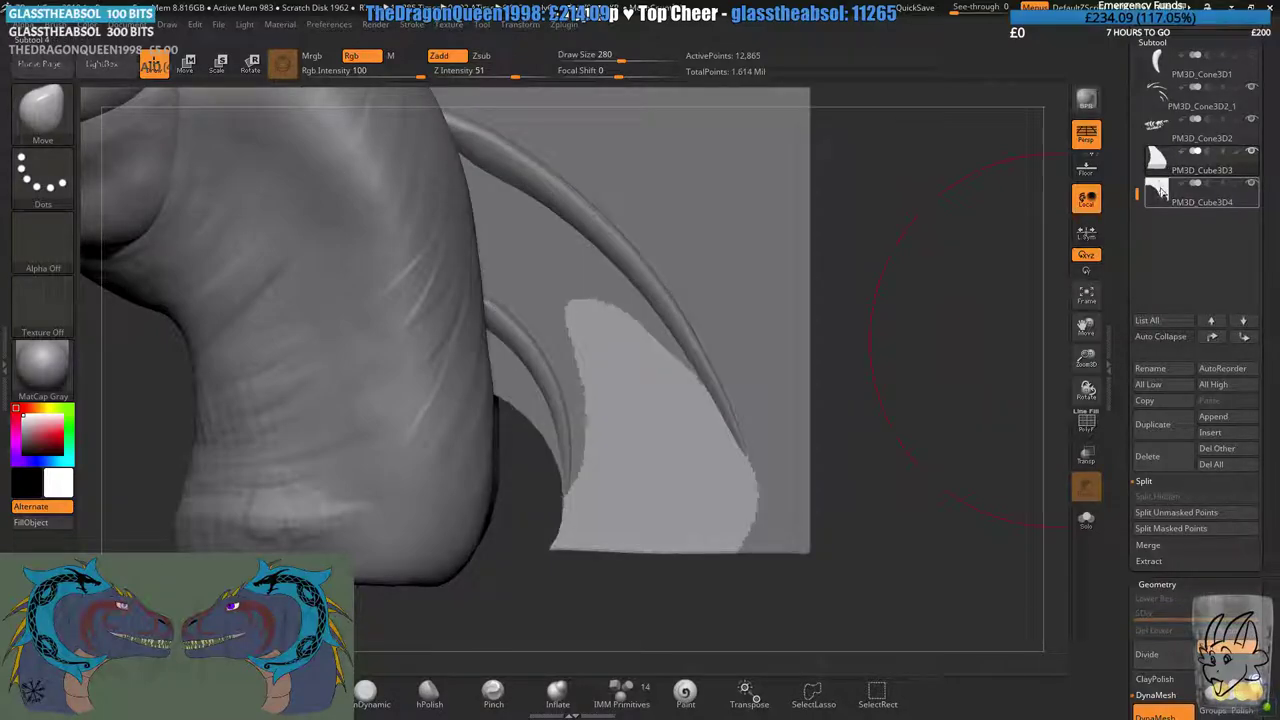
pyautogui.click(1168, 463)
pyautogui.click(1040, 490)
pyautogui.keyDown('ctrl'); pyautogui.moveTo(933, 335); pyautogui.dragTo(954, 395); pyautogui.keyUp('ctrl')
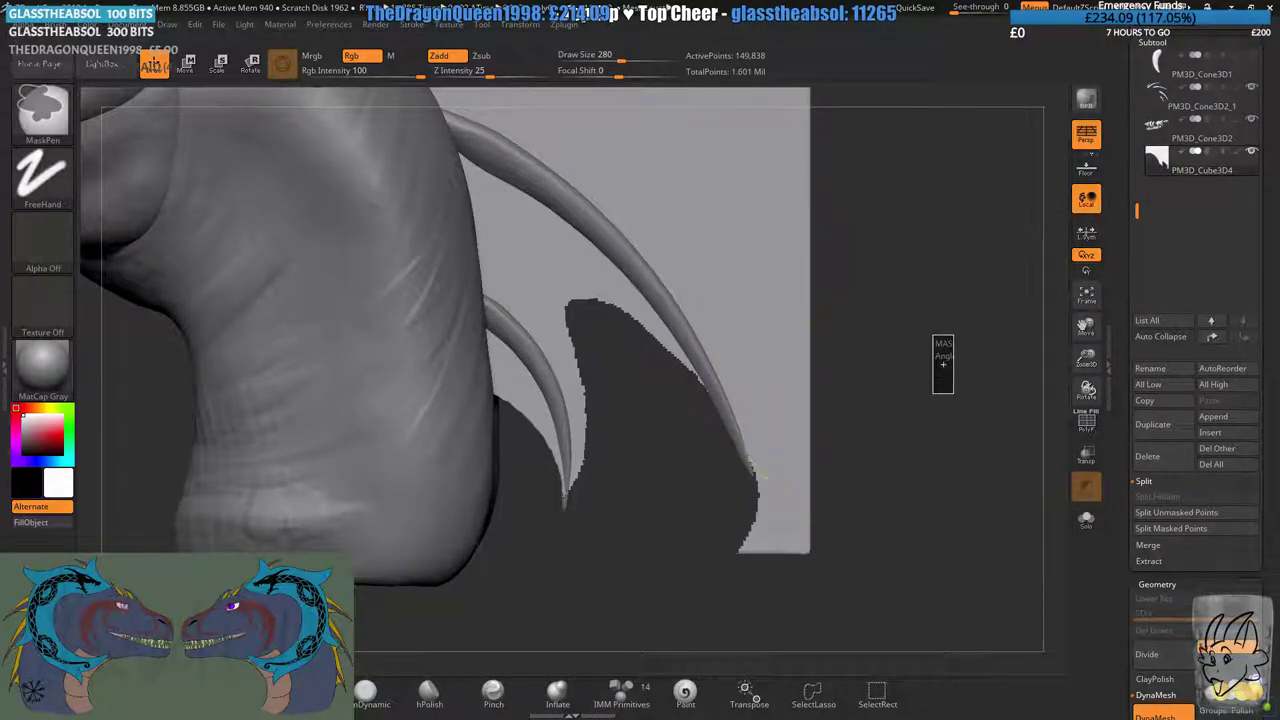
pyautogui.keyDown('alt'); pyautogui.moveTo(773, 259); pyautogui.dragTo(723, 362, button='right'); pyautogui.keyUp('alt')
pyautogui.hotkey('ctrl', 'z')
# - Lasso the sheet area outside the second and third lowest spikes, split it into its own subtool and delete it
pyautogui.moveTo(765, 663)
pyautogui.keyDown('alt'); pyautogui.mouseDown(button='right')
pyautogui.moveTo(769, 597)
pyautogui.moveTo(740, 566)
pyautogui.mouseUp(button='right'); pyautogui.keyUp('alt')
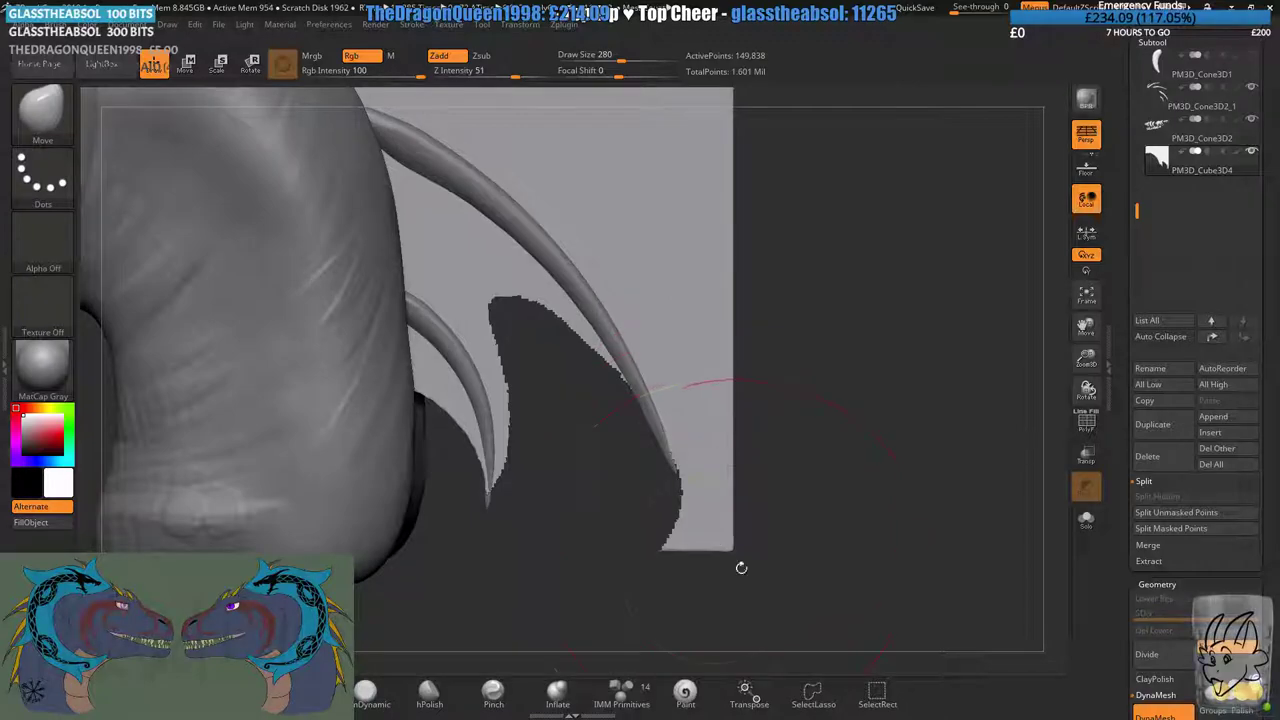
pyautogui.keyDown('alt'); pyautogui.moveTo(754, 394); pyautogui.dragTo(772, 527, button='right'); pyautogui.keyUp('alt')
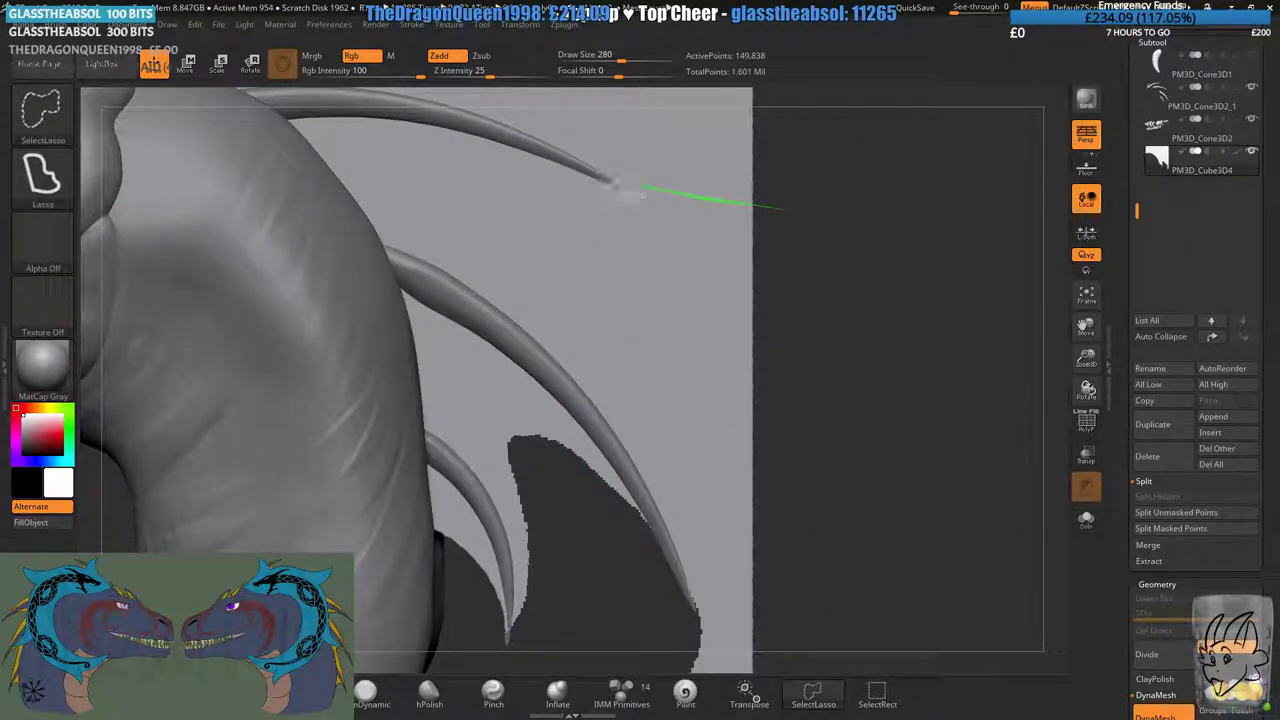
pyautogui.moveTo(482, 157)
pyautogui.keyDown('ctrl'); pyautogui.keyDown('shift'); pyautogui.mouseDown()
pyautogui.moveTo(430, 165)
pyautogui.moveTo(600, 400)
pyautogui.moveTo(730, 672)
pyautogui.moveTo(960, 498)
pyautogui.mouseUp(); pyautogui.keyUp('shift'); pyautogui.keyUp('ctrl')
pyautogui.moveTo(811, 452)
pyautogui.keyDown('alt'); pyautogui.mouseDown(button='right')
pyautogui.moveTo(788, 280)
pyautogui.moveTo(779, 434)
pyautogui.mouseUp(button='right'); pyautogui.keyUp('alt')
pyautogui.click(1152, 457)
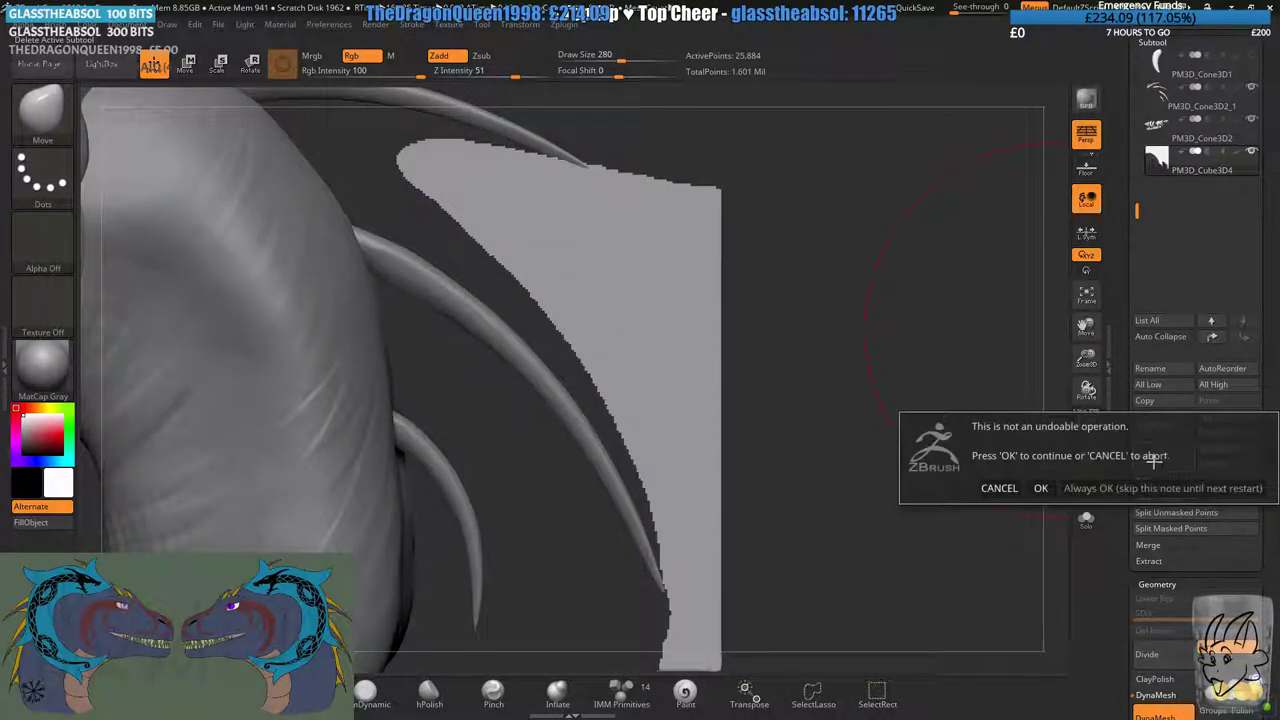
pyautogui.click(997, 489)
pyautogui.click(1157, 496)
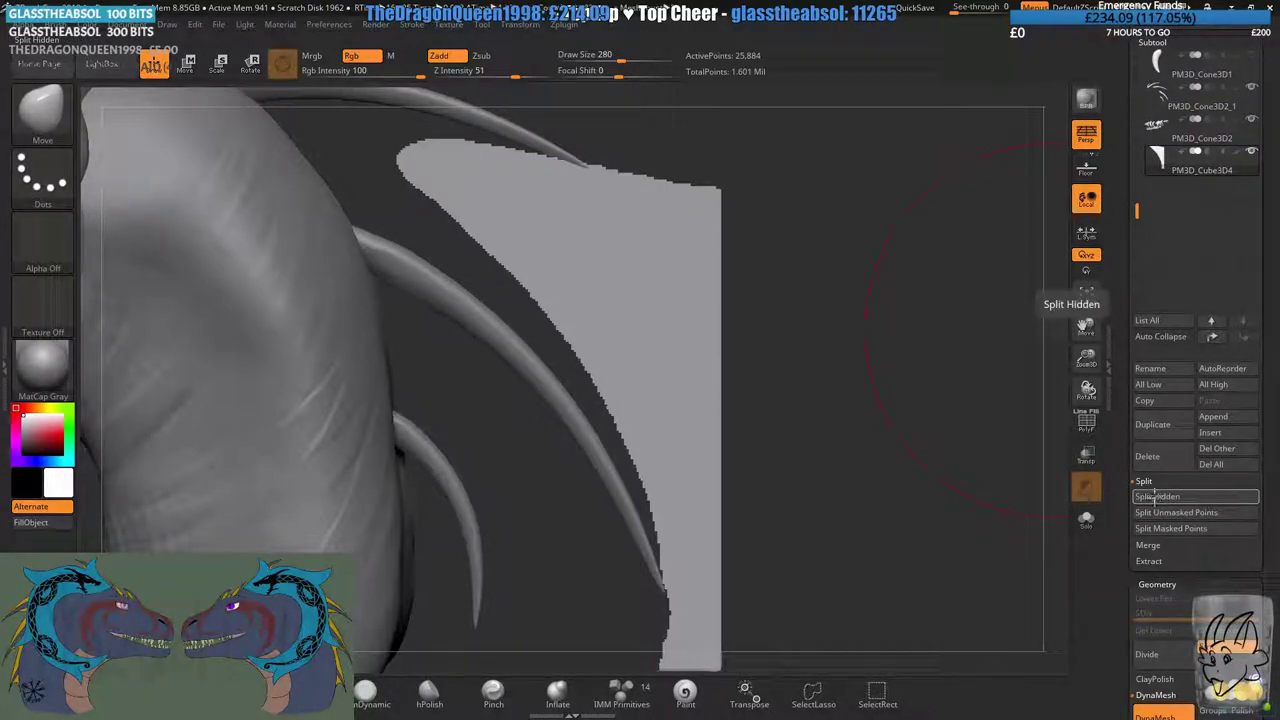
pyautogui.click(1158, 460)
pyautogui.click(1037, 495)
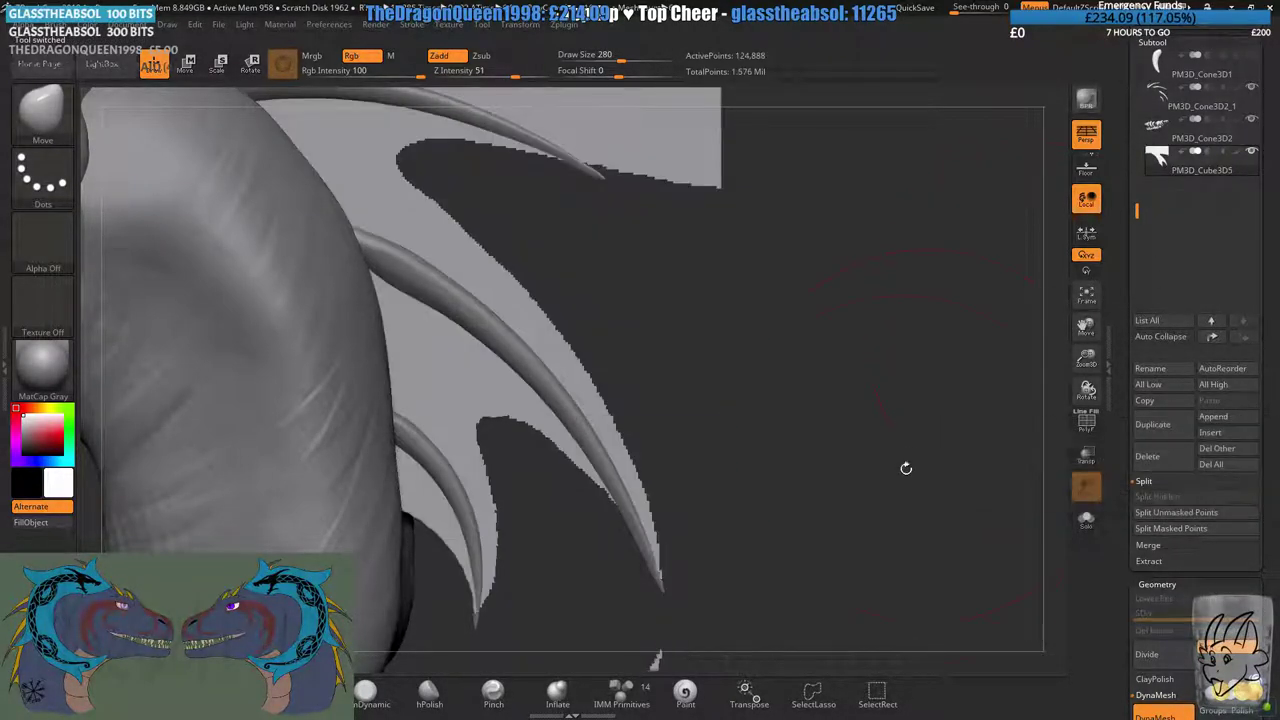
# - Isolate the stray sheet fragment below the second-lowest spike's tip, split it off and delete it
pyautogui.keyDown('alt'); pyautogui.moveTo(992, 480); pyautogui.dragTo(1022, 350); pyautogui.keyUp('alt')
pyautogui.moveTo(580, 498)
pyautogui.keyDown('ctrl'); pyautogui.keyDown('shift'); pyautogui.mouseDown()
pyautogui.moveTo(770, 590)
pyautogui.moveTo(610, 600)
pyautogui.mouseUp(); pyautogui.keyUp('shift'); pyautogui.keyUp('ctrl')
pyautogui.click(1157, 496)
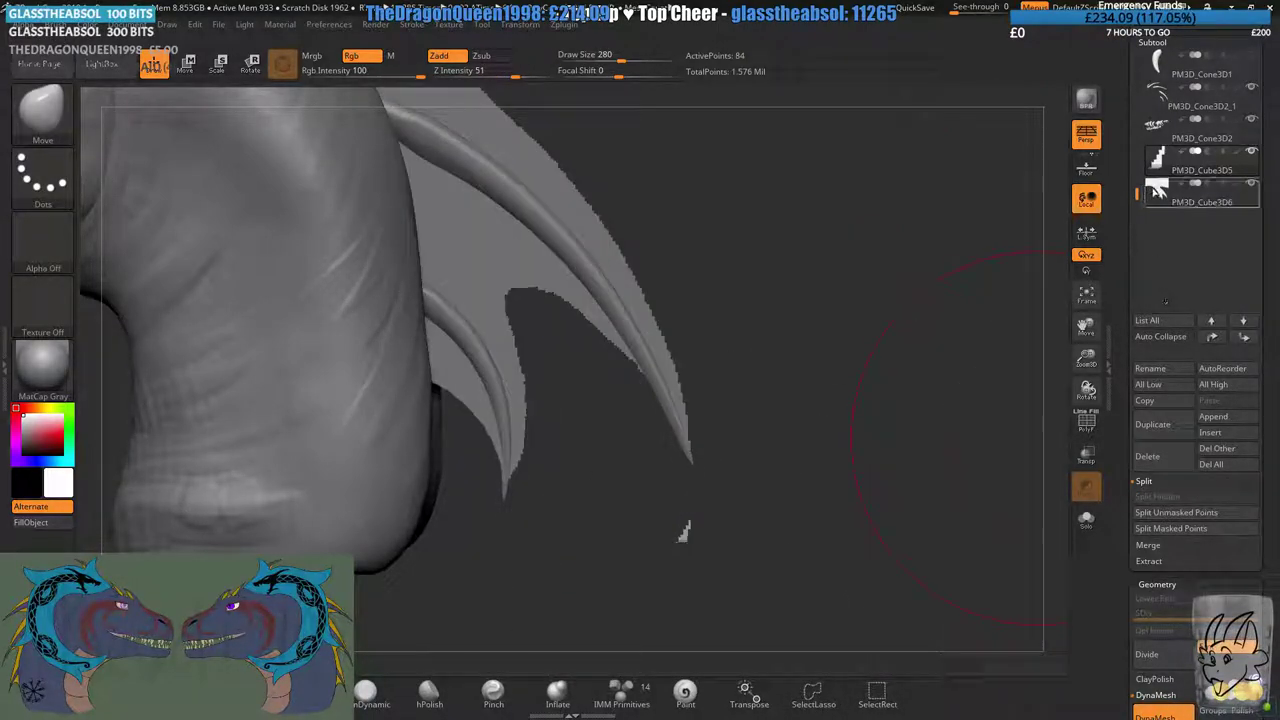
pyautogui.click(1150, 457)
pyautogui.click(1014, 494)
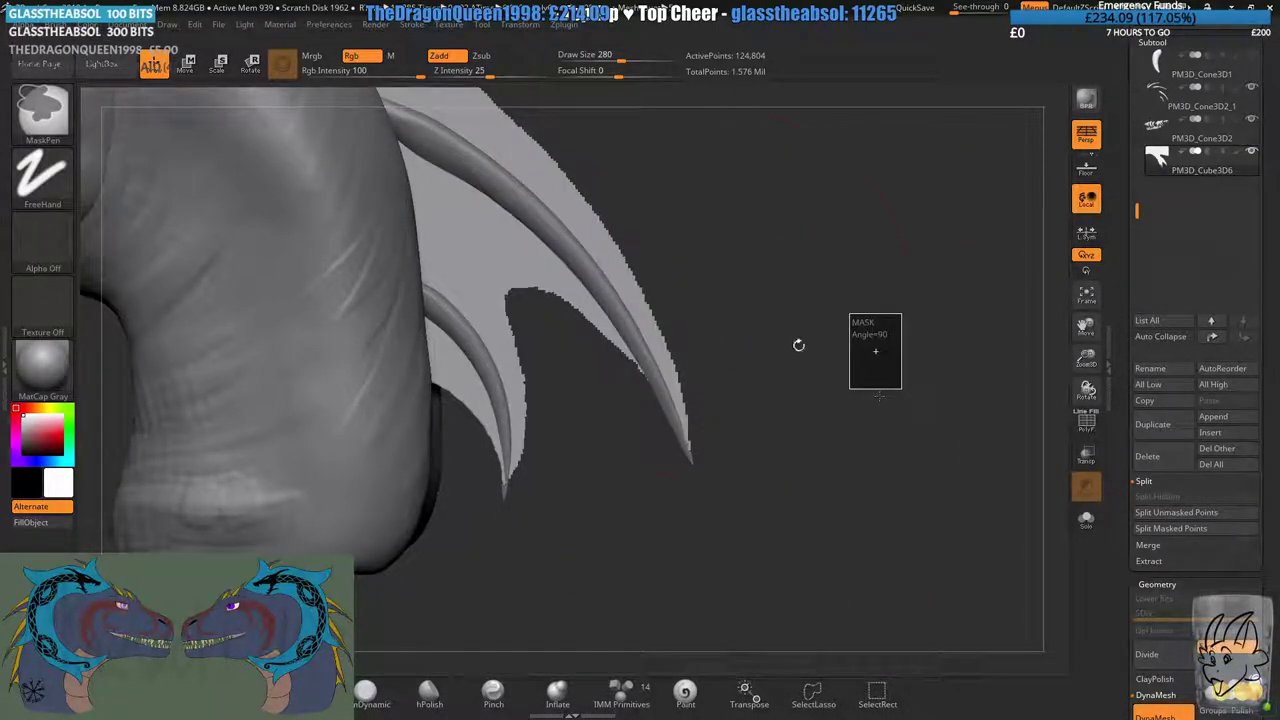
pyautogui.moveTo(797, 346); pyautogui.dragTo(744, 392)
pyautogui.hotkey('ctrl', 'z')
pyautogui.hotkey('ctrl', 'shift', 'z')
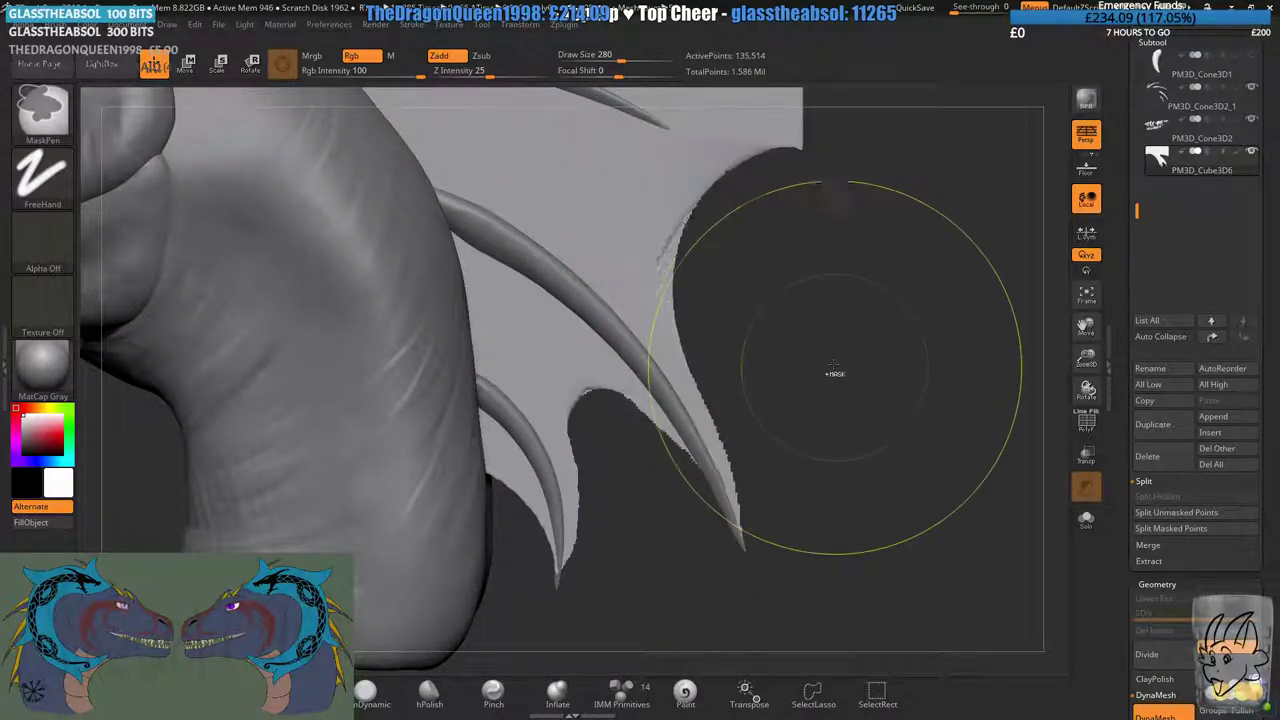
pyautogui.hotkey('ctrl', 'z')
# - Lasso the sheet area outside the two long spikes behind the head, split it off and delete it
pyautogui.moveTo(768, 234); pyautogui.dragTo(842, 606)
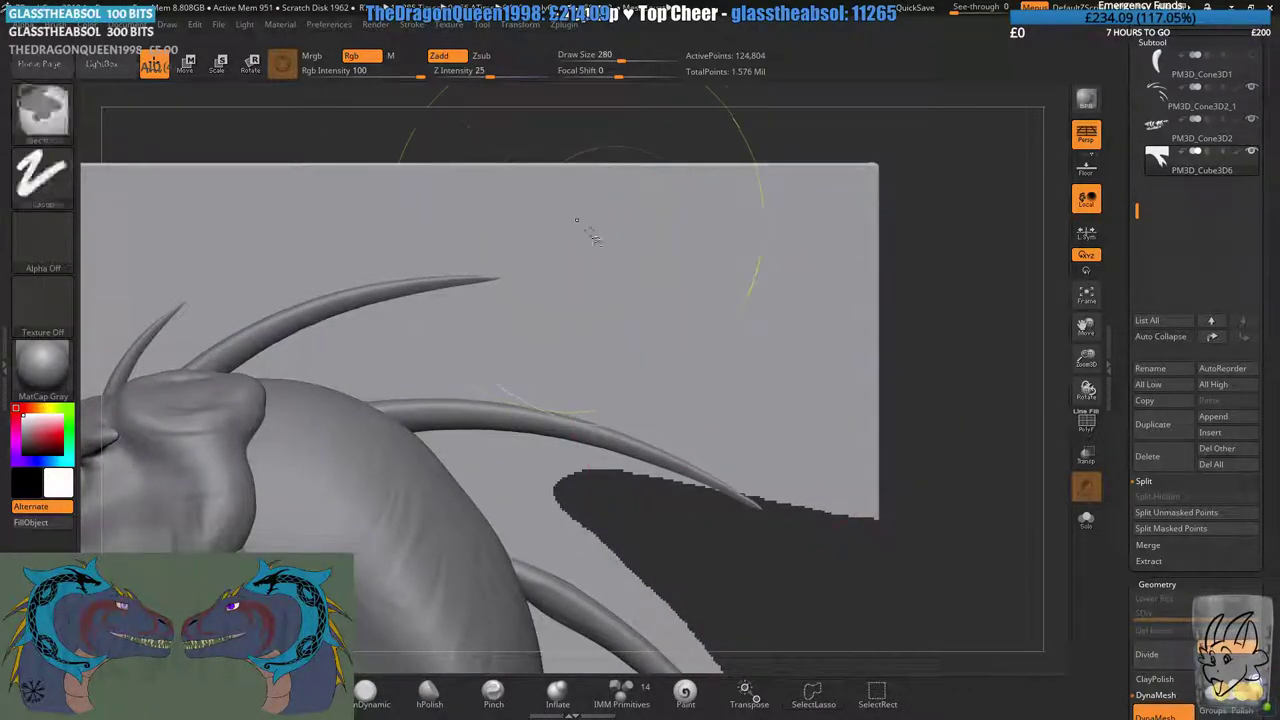
pyautogui.moveTo(650, 122)
pyautogui.keyDown('ctrl'); pyautogui.keyDown('shift'); pyautogui.mouseDown()
pyautogui.moveTo(558, 268)
pyautogui.moveTo(455, 285)
pyautogui.moveTo(382, 352)
pyautogui.moveTo(735, 425)
pyautogui.moveTo(765, 412)
pyautogui.mouseUp(); pyautogui.keyUp('shift'); pyautogui.keyUp('ctrl')
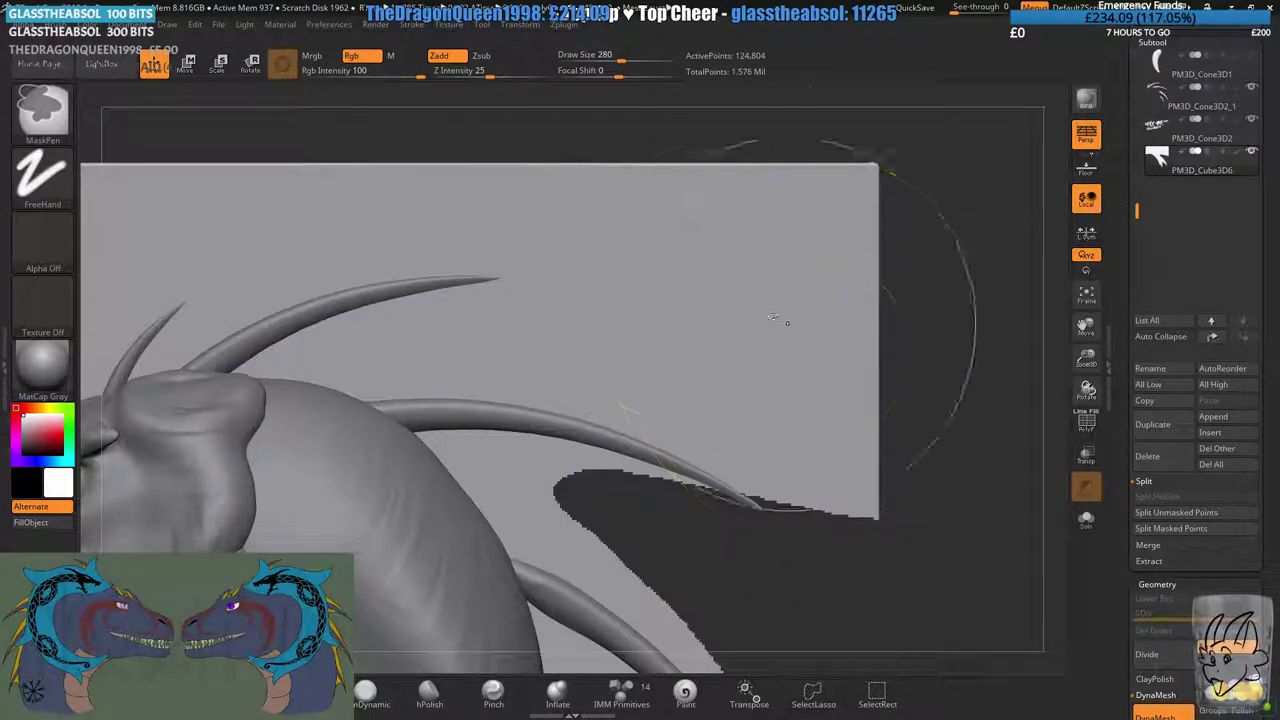
pyautogui.moveTo(826, 132)
pyautogui.keyDown('ctrl'); pyautogui.keyDown('shift'); pyautogui.mouseDown()
pyautogui.moveTo(591, 244)
pyautogui.moveTo(463, 282)
pyautogui.moveTo(405, 345)
pyautogui.moveTo(1015, 560)
pyautogui.moveTo(960, 180)
pyautogui.moveTo(900, 140)
pyautogui.mouseUp(); pyautogui.keyUp('shift'); pyautogui.keyUp('ctrl')
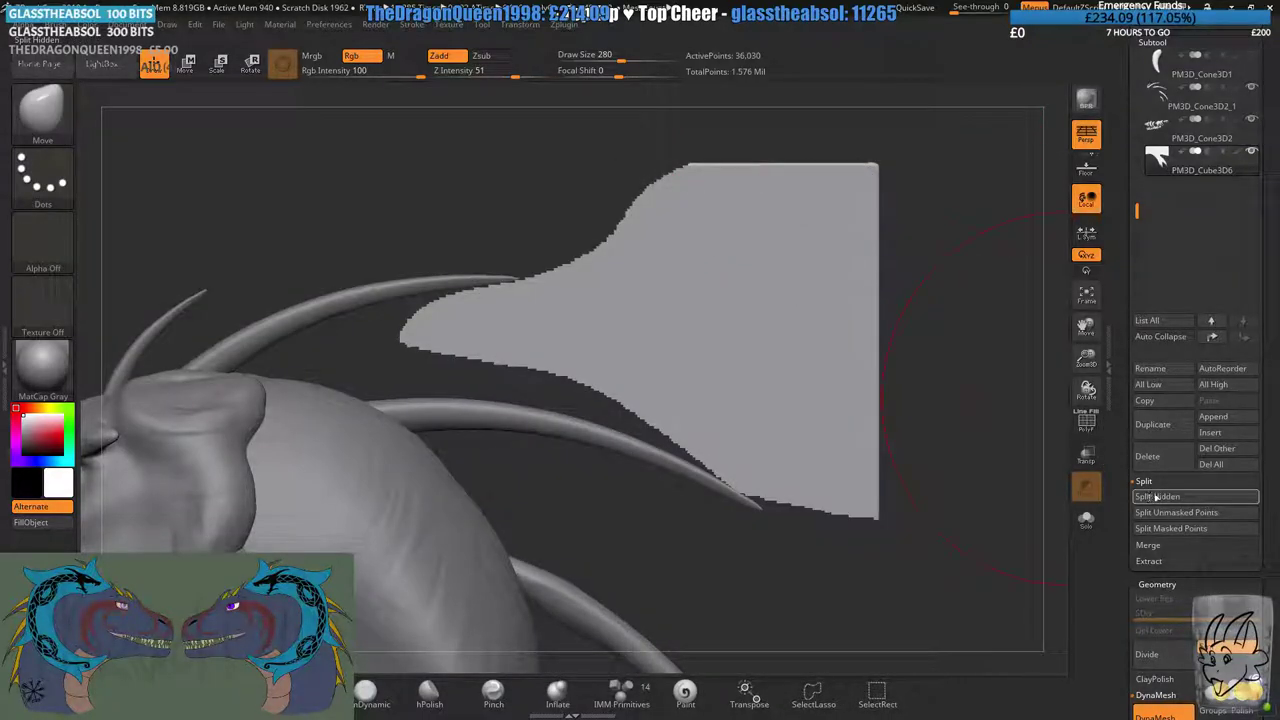
pyautogui.click(1157, 496)
pyautogui.click(1176, 457)
pyautogui.click(1039, 483)
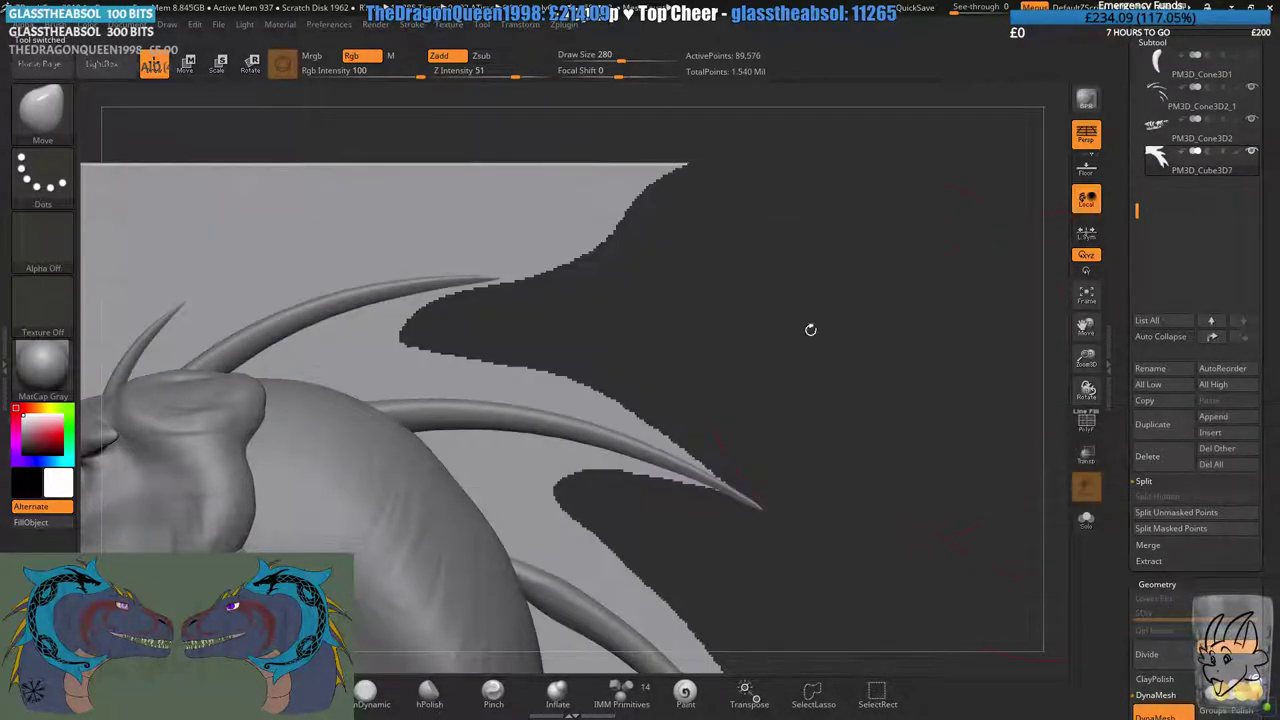
# - Lasso the sheet area above the topmost long spike back from the small brow spike, split it off and delete it
pyautogui.keyDown('alt'); pyautogui.moveTo(425, 243); pyautogui.dragTo(680, 277, button='right'); pyautogui.keyUp('alt')
pyautogui.keyDown('alt'); pyautogui.moveTo(467, 271); pyautogui.dragTo(521, 263, button='right'); pyautogui.keyUp('alt')
pyautogui.hotkey('ctrl', 'shift')
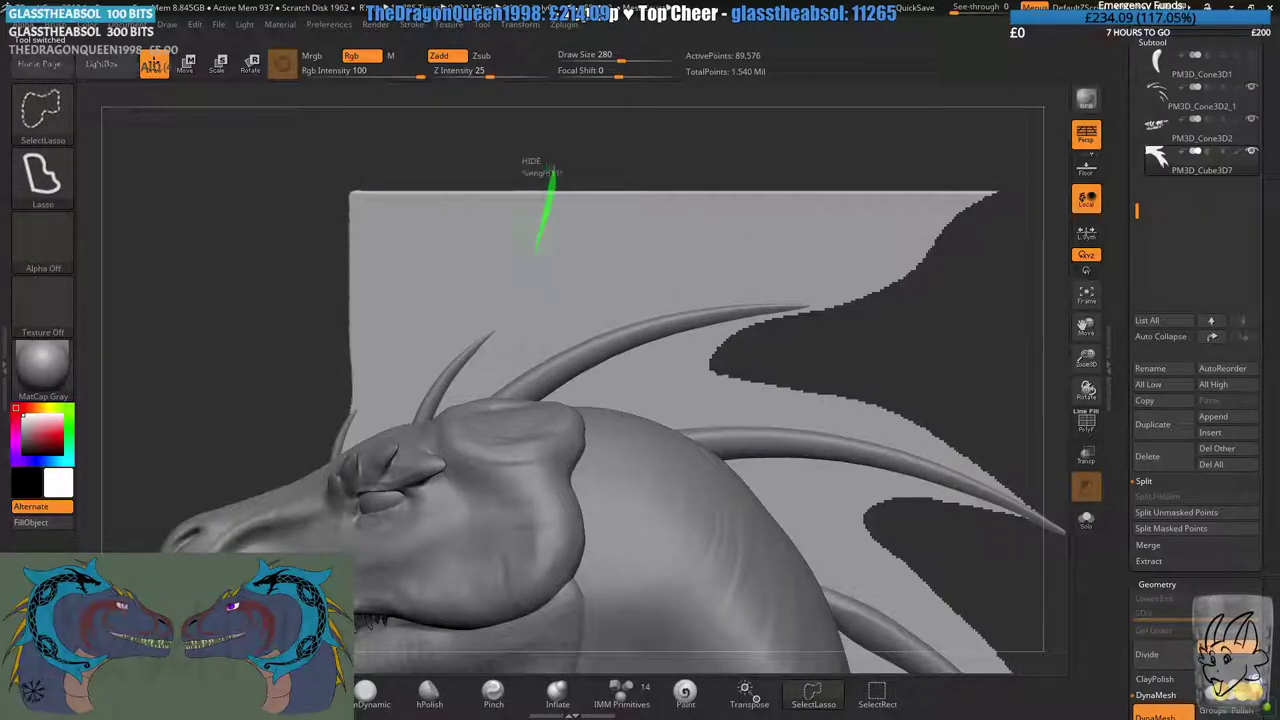
pyautogui.moveTo(552, 166)
pyautogui.keyDown('ctrl'); pyautogui.keyDown('shift'); pyautogui.mouseDown()
pyautogui.moveTo(545, 300)
pyautogui.moveTo(630, 325)
pyautogui.moveTo(840, 318)
pyautogui.moveTo(556, 155)
pyautogui.moveTo(548, 165)
pyautogui.mouseUp(); pyautogui.keyUp('shift'); pyautogui.keyUp('ctrl')
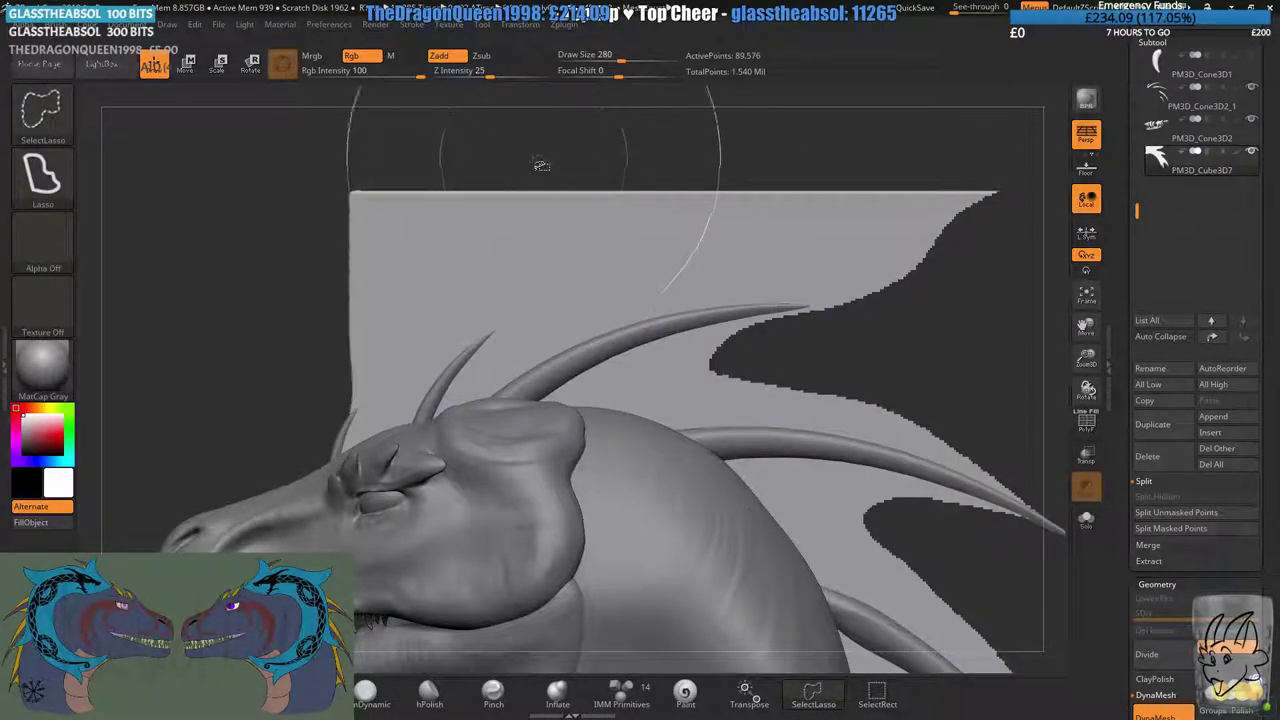
pyautogui.moveTo(487, 340)
pyautogui.keyDown('ctrl'); pyautogui.keyDown('shift'); pyautogui.mouseDown()
pyautogui.moveTo(484, 366)
pyautogui.moveTo(590, 348)
pyautogui.moveTo(695, 300)
pyautogui.moveTo(955, 280)
pyautogui.moveTo(560, 155)
pyautogui.moveTo(538, 162)
pyautogui.mouseUp(); pyautogui.keyUp('shift'); pyautogui.keyUp('ctrl')
pyautogui.click(1160, 495)
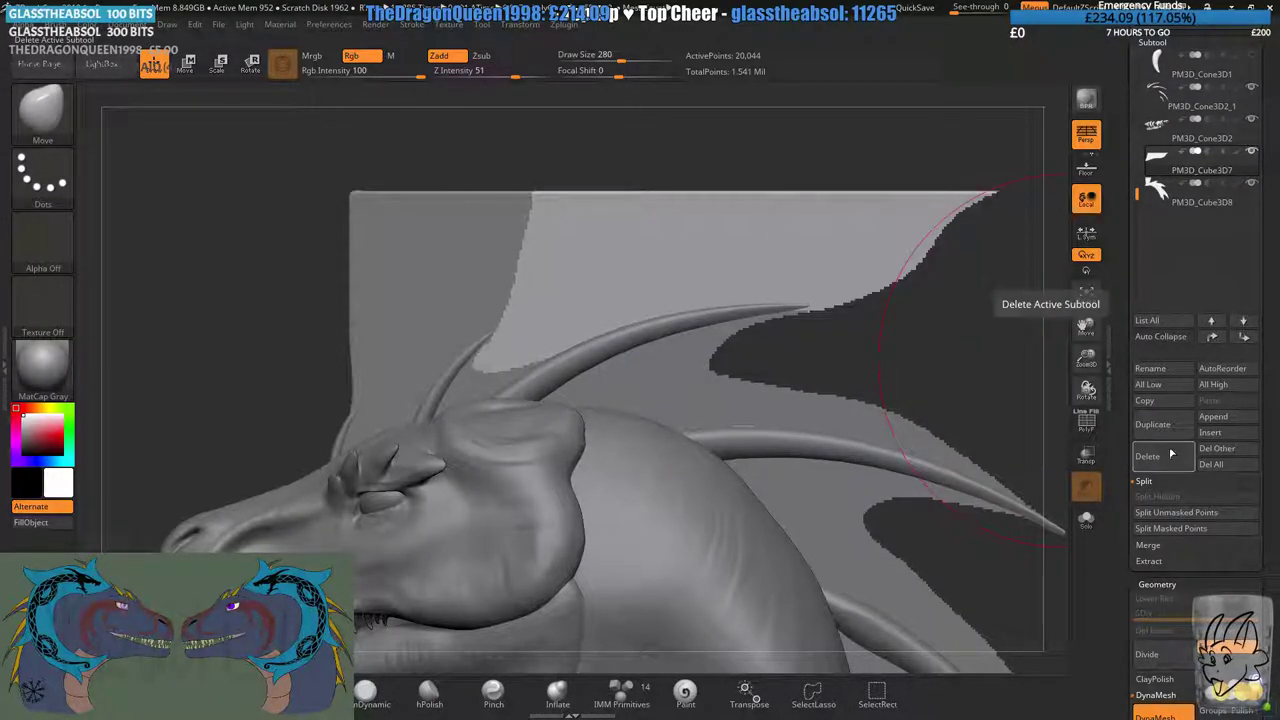
pyautogui.click(1147, 456)
pyautogui.click(998, 494)
# - Lasso the remaining sheet area above the two small brow spikes, split it off and delete it
pyautogui.keyDown('alt'); pyautogui.moveTo(497, 269); pyautogui.dragTo(648, 268, button='right'); pyautogui.keyUp('alt')
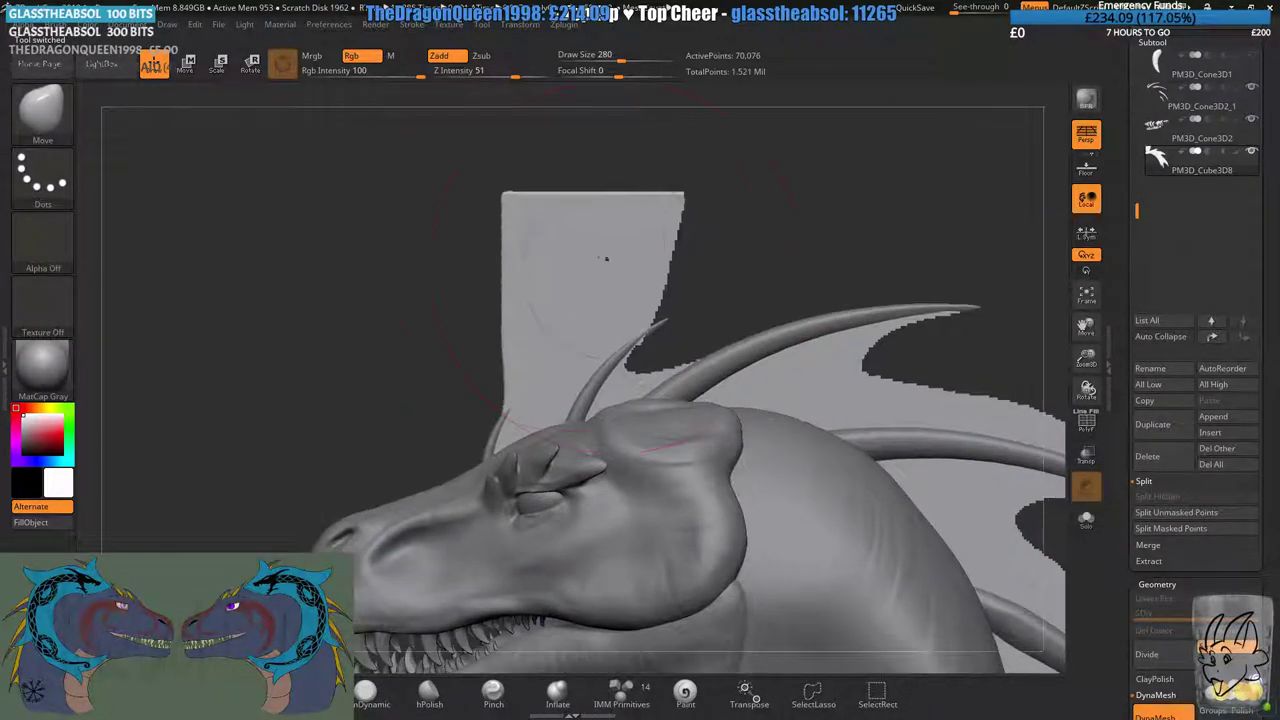
pyautogui.moveTo(465, 368)
pyautogui.keyDown('ctrl'); pyautogui.keyDown('shift'); pyautogui.mouseDown()
pyautogui.moveTo(498, 417)
pyautogui.moveTo(575, 372)
pyautogui.moveTo(690, 272)
pyautogui.moveTo(418, 300)
pyautogui.moveTo(480, 405)
pyautogui.mouseUp(); pyautogui.keyUp('shift'); pyautogui.keyUp('ctrl')
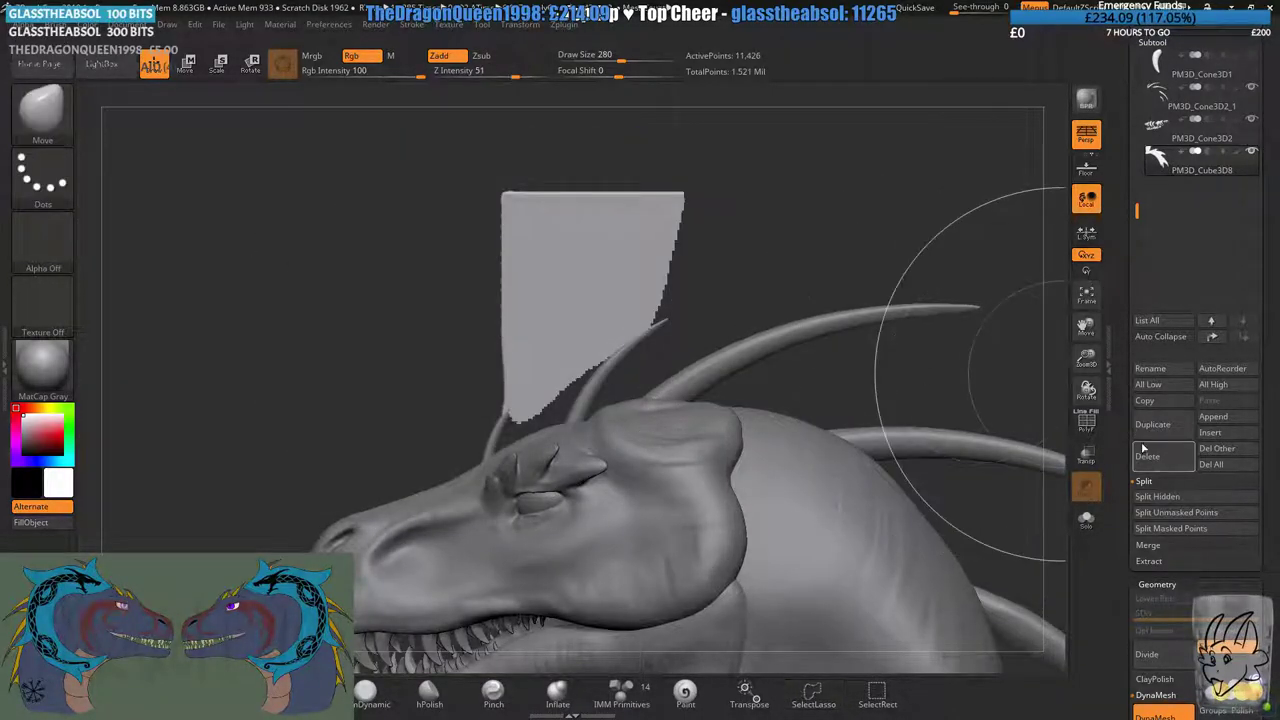
pyautogui.click(1157, 496)
pyautogui.click(1147, 456)
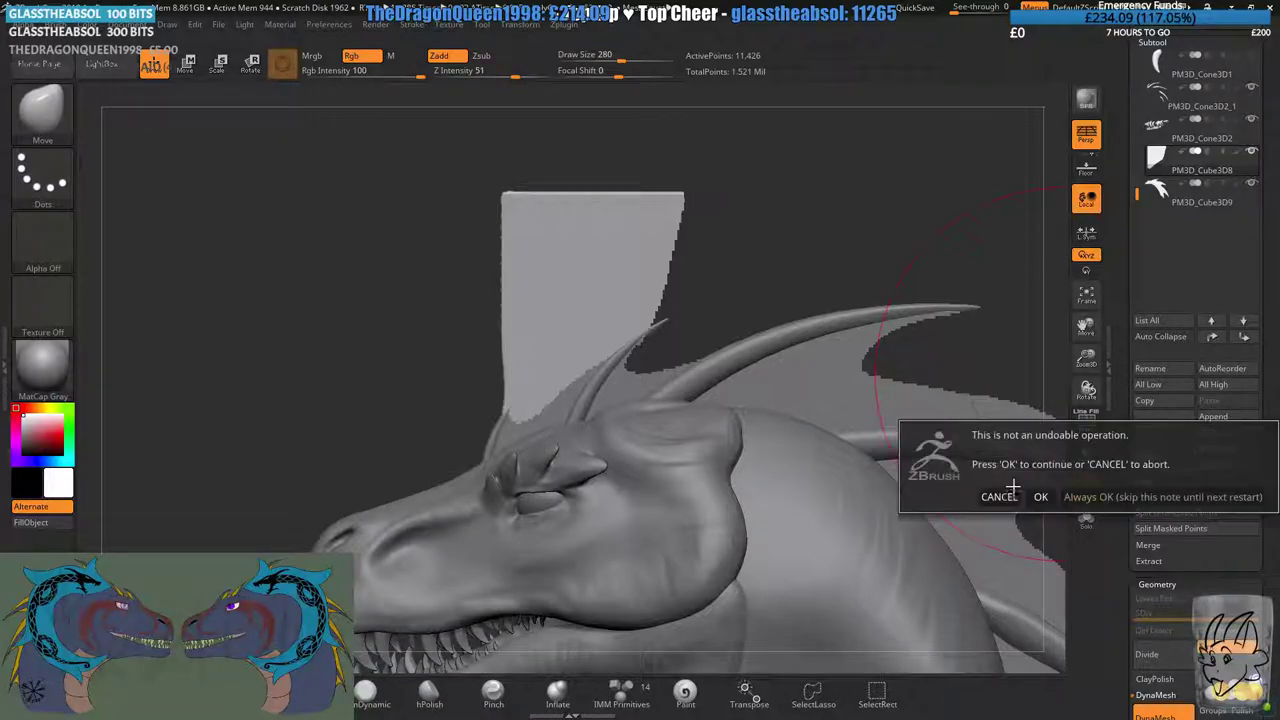
pyautogui.click(1041, 497)
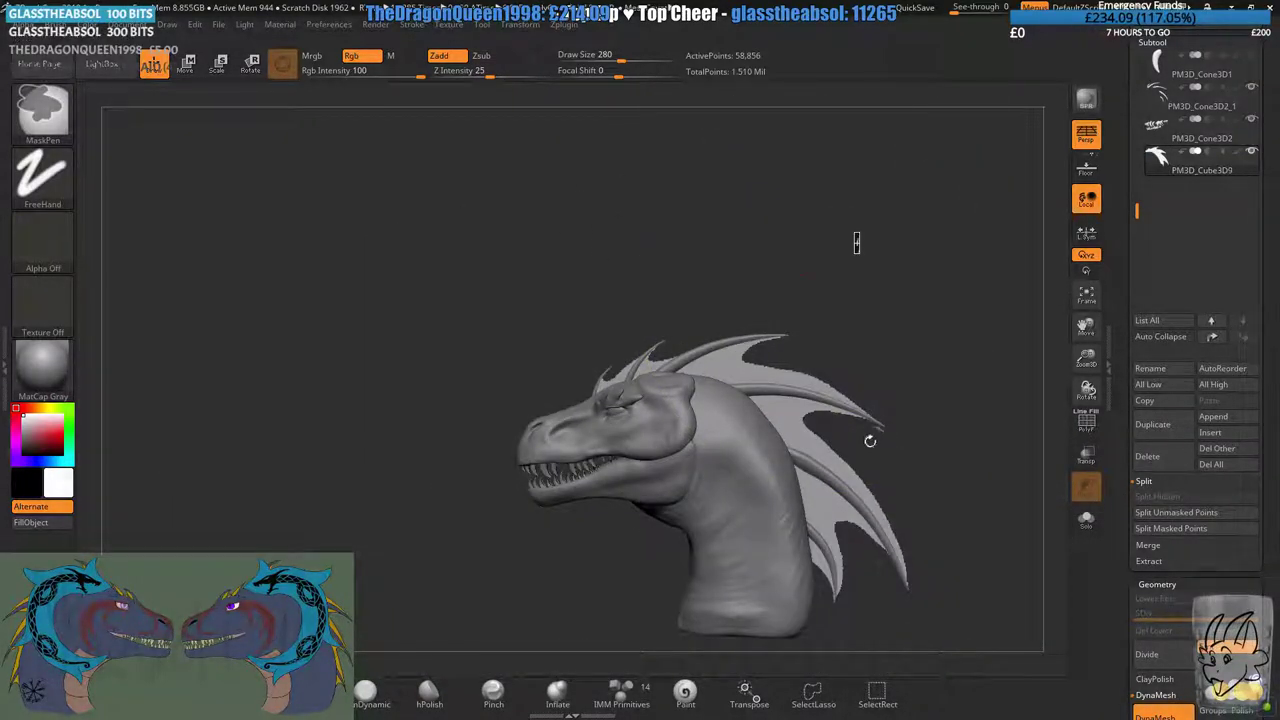
# - Remesh the trimmed membrane between the spikes
pyautogui.keyDown('ctrl'); pyautogui.moveTo(854, 233); pyautogui.dragTo(860, 253); pyautogui.keyUp('ctrl')
pyautogui.moveTo(887, 404)
pyautogui.keyDown('alt'); pyautogui.mouseDown()
pyautogui.moveTo(826, 291)
pyautogui.moveTo(735, 280)
pyautogui.moveTo(789, 262)
pyautogui.moveTo(770, 310)
pyautogui.moveTo(795, 385)
pyautogui.moveTo(680, 300)
pyautogui.mouseUp(); pyautogui.keyUp('alt')
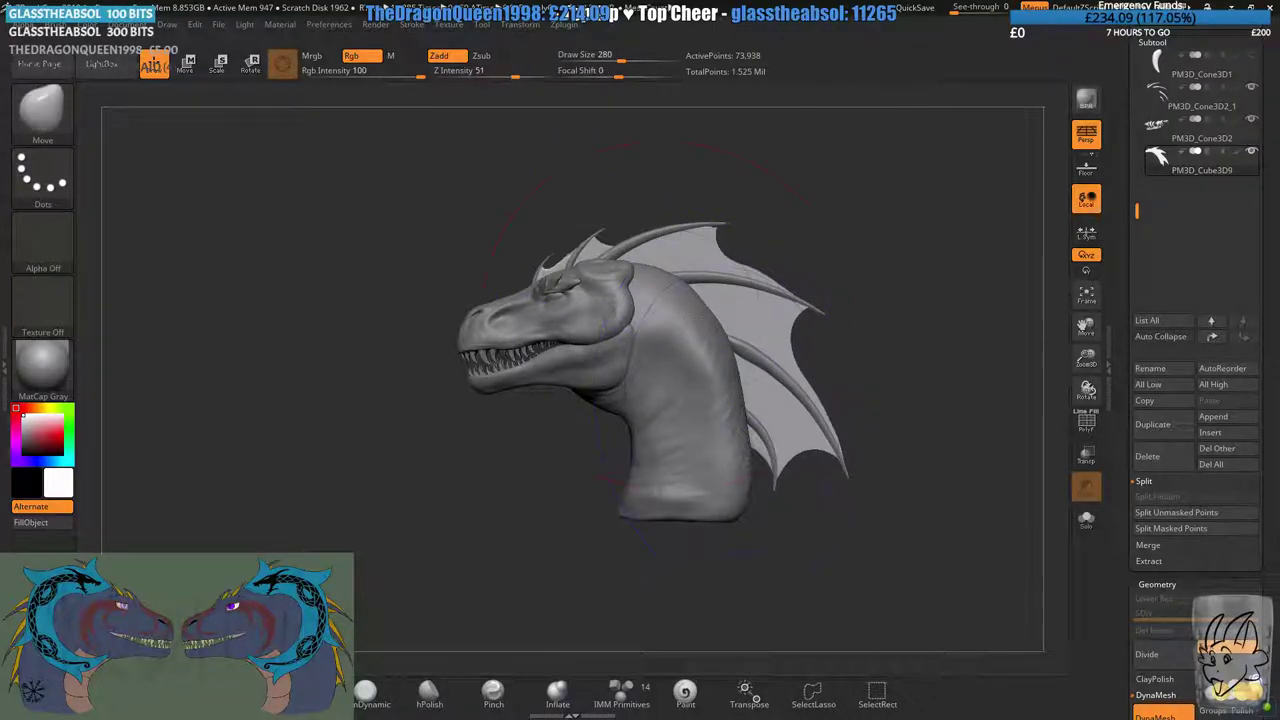
pyautogui.keyDown('shift'); pyautogui.moveTo(600, 200); pyautogui.dragTo(600, 330); pyautogui.keyUp('shift')
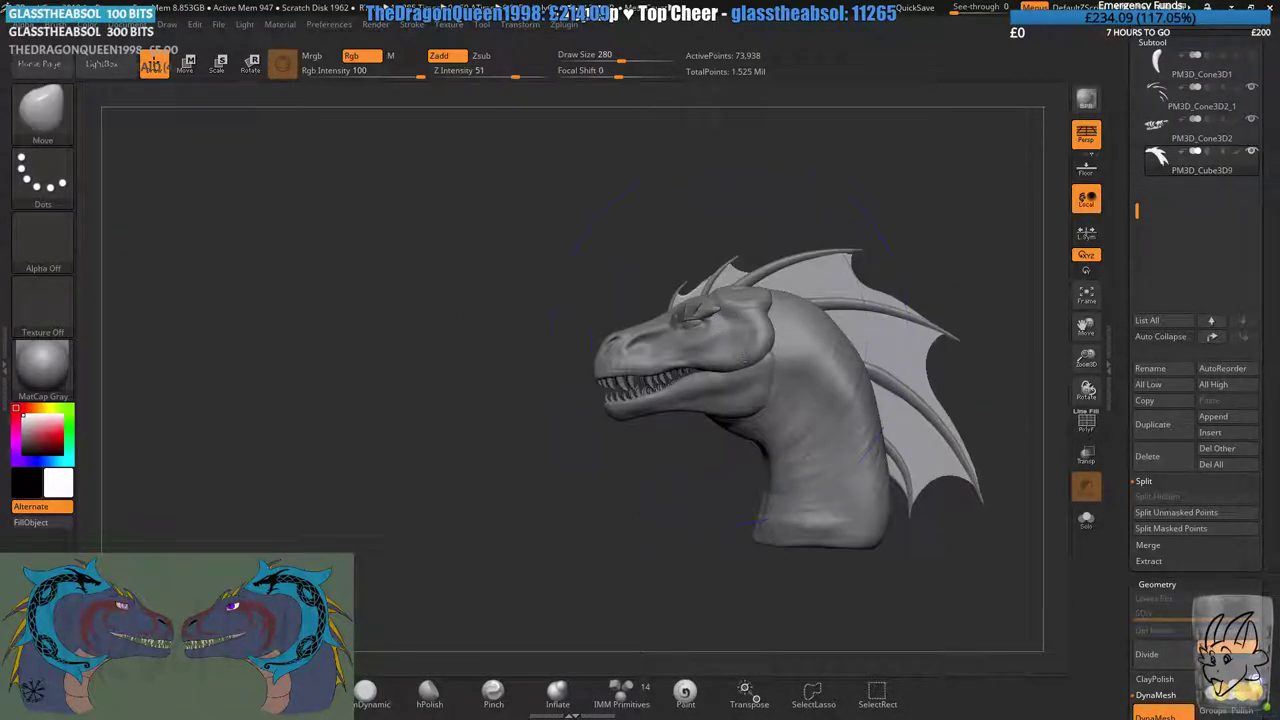
pyautogui.keyDown('alt'); pyautogui.moveTo(745, 361); pyautogui.dragTo(605, 375, button='right'); pyautogui.keyUp('alt')
pyautogui.keyDown('ctrl'); pyautogui.moveTo(605, 375); pyautogui.dragTo(690, 406, button='right'); pyautogui.keyUp('ctrl')
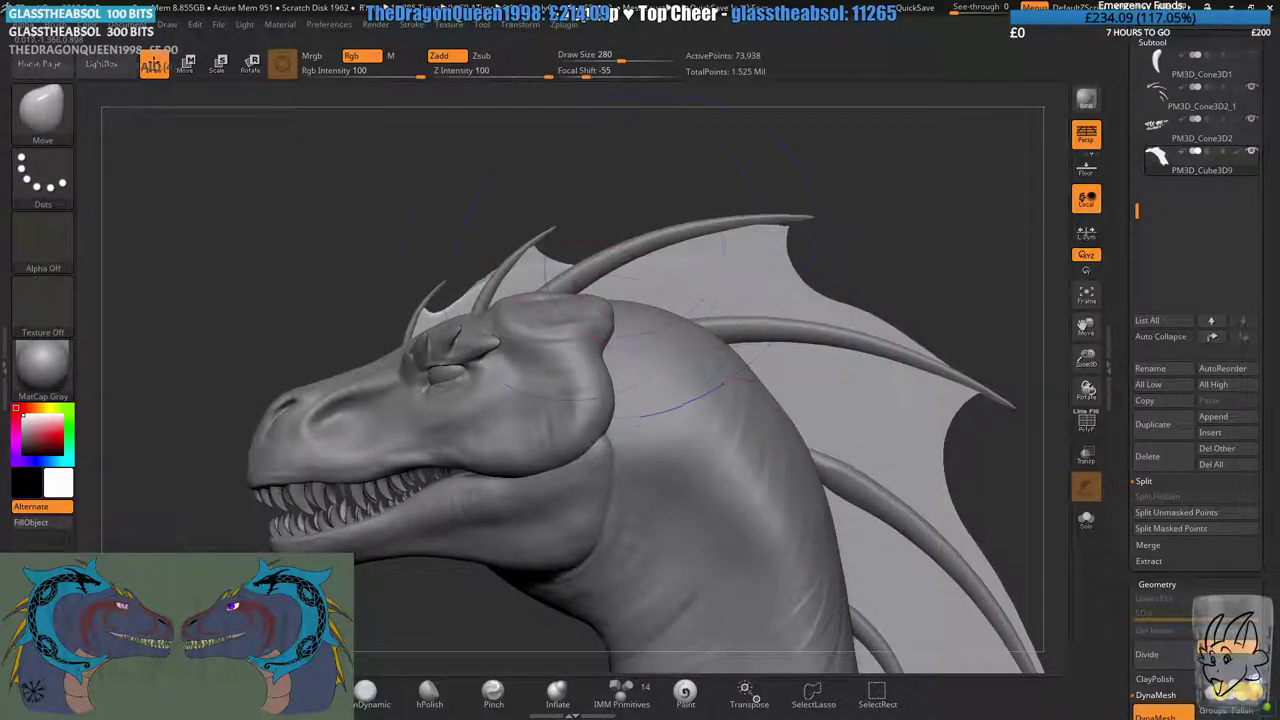
# - Smooth the membrane's scalloped edges between the spikes and remesh it again
pyautogui.press('shift')
pyautogui.keyDown('shift'); pyautogui.moveTo(712, 270); pyautogui.dragTo(880, 420); pyautogui.keyUp('shift')
pyautogui.keyDown('alt'); pyautogui.moveTo(985, 470); pyautogui.dragTo(772, 250); pyautogui.keyUp('alt')
pyautogui.keyDown('ctrl'); pyautogui.moveTo(866, 315); pyautogui.dragTo(912, 414); pyautogui.keyUp('ctrl')
pyautogui.keyDown('alt'); pyautogui.moveTo(845, 388); pyautogui.dragTo(1063, 588); pyautogui.keyUp('alt')
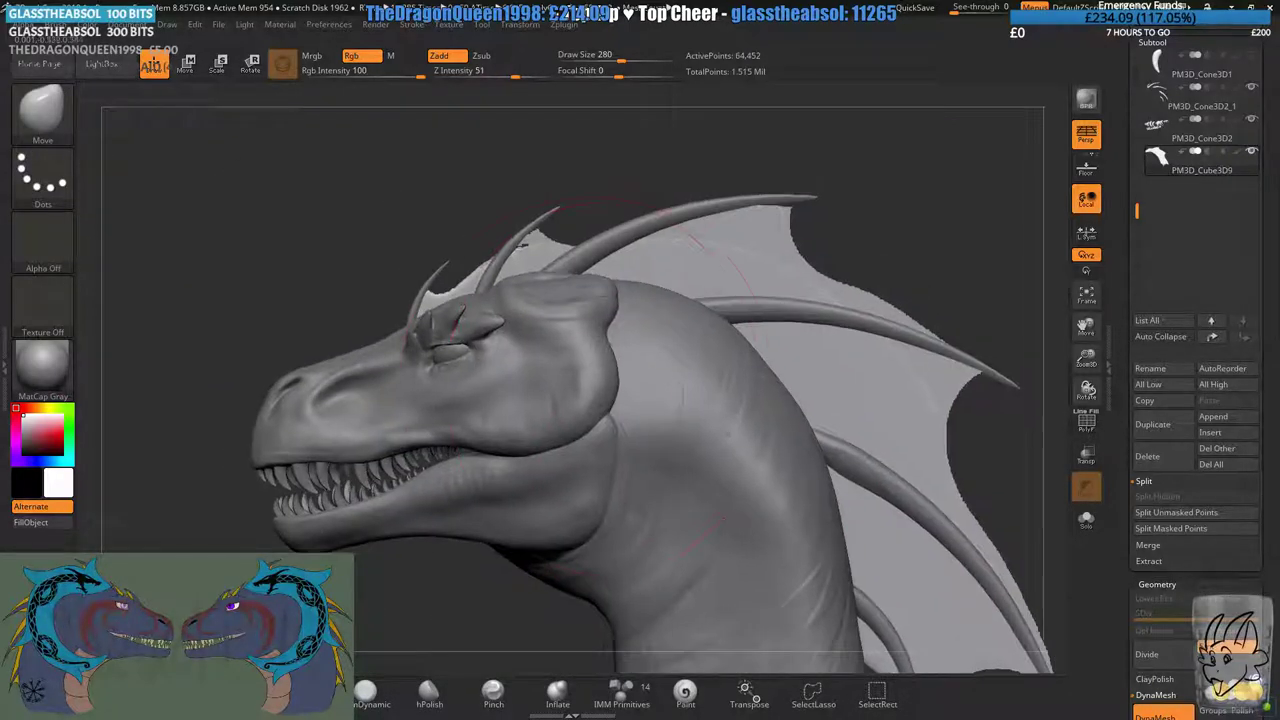
# - Shift the membrane sideways with the Move gizmo to line it up with the row of spikes along the neck
pyautogui.click(180, 72)
pyautogui.moveTo(215, 225); pyautogui.dragTo(606, 404)
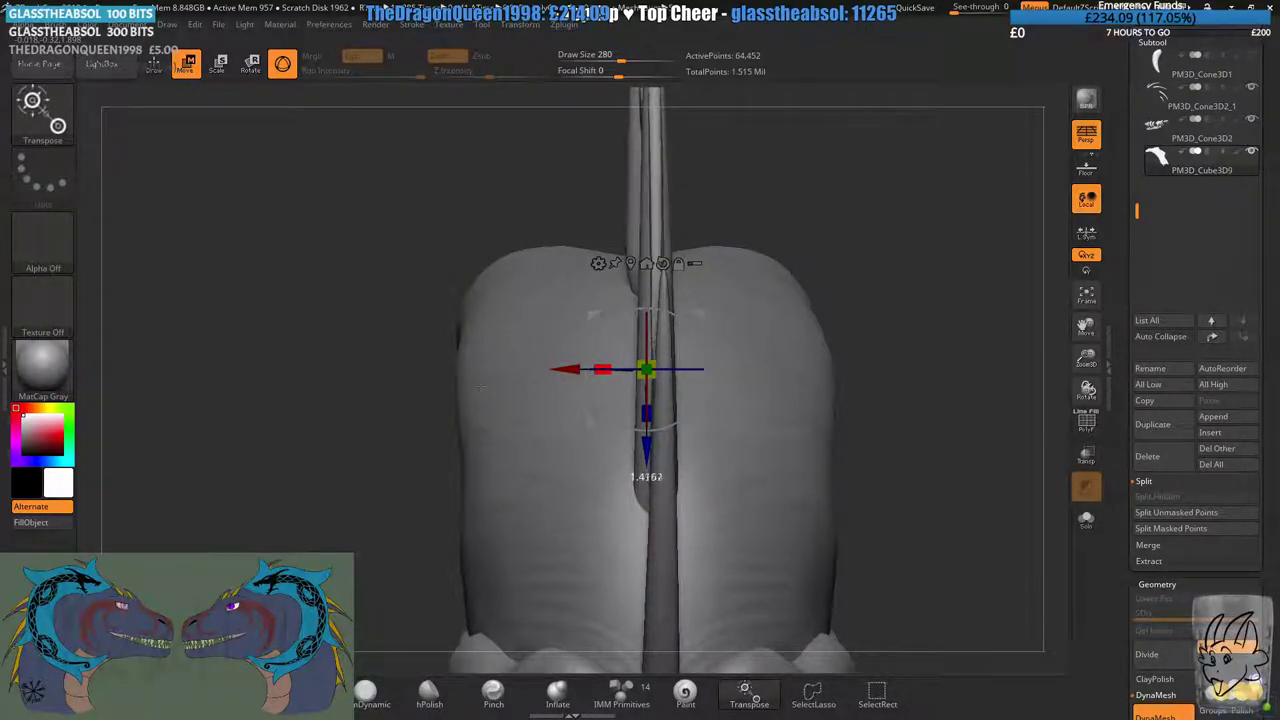
pyautogui.moveTo(381, 473); pyautogui.dragTo(265, 320)
pyautogui.keyDown('alt'); pyautogui.moveTo(265, 320); pyautogui.dragTo(510, 180); pyautogui.keyUp('alt')
# - Thicken the membrane between the spikes with the Inflate brush and remesh it
pyautogui.click(158, 67)
pyautogui.moveTo(876, 155)
pyautogui.keyDown('alt'); pyautogui.mouseDown()
pyautogui.moveTo(646, 300)
pyautogui.moveTo(650, 380)
pyautogui.mouseUp(); pyautogui.keyUp('alt')
pyautogui.keyDown('shift'); pyautogui.moveTo(695, 180); pyautogui.dragTo(748, 203); pyautogui.keyUp('shift')
pyautogui.keyDown('ctrl'); pyautogui.moveTo(868, 150); pyautogui.dragTo(908, 190); pyautogui.keyUp('ctrl')
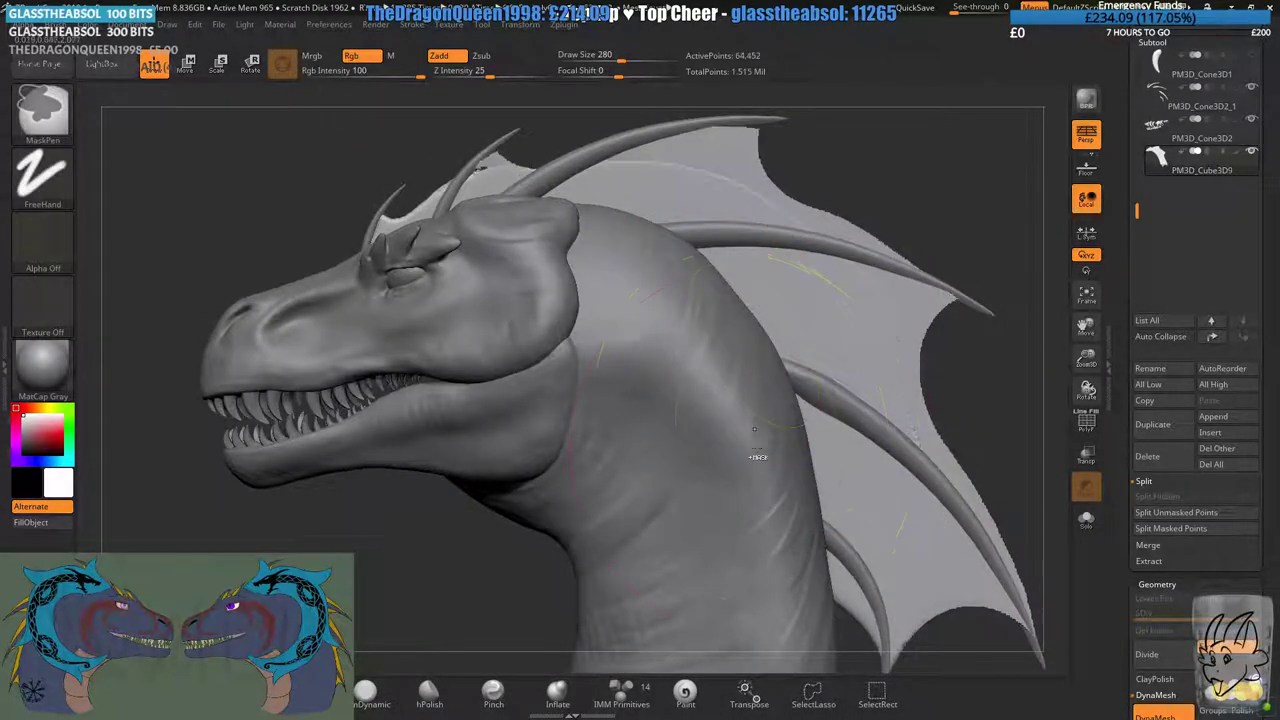
pyautogui.click(557, 690)
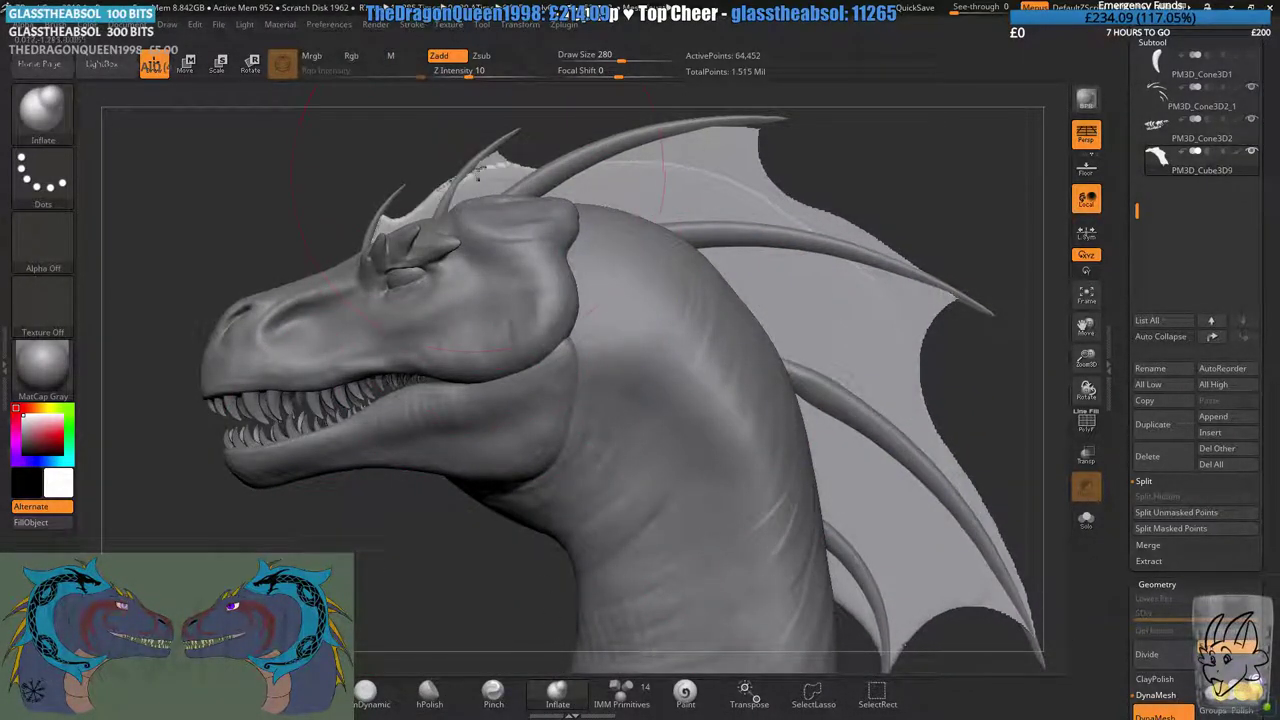
pyautogui.moveTo(750, 162)
pyautogui.mouseDown()
pyautogui.moveTo(652, 161)
pyautogui.moveTo(681, 150)
pyautogui.mouseUp()
pyautogui.moveTo(985, 335); pyautogui.dragTo(818, 337)
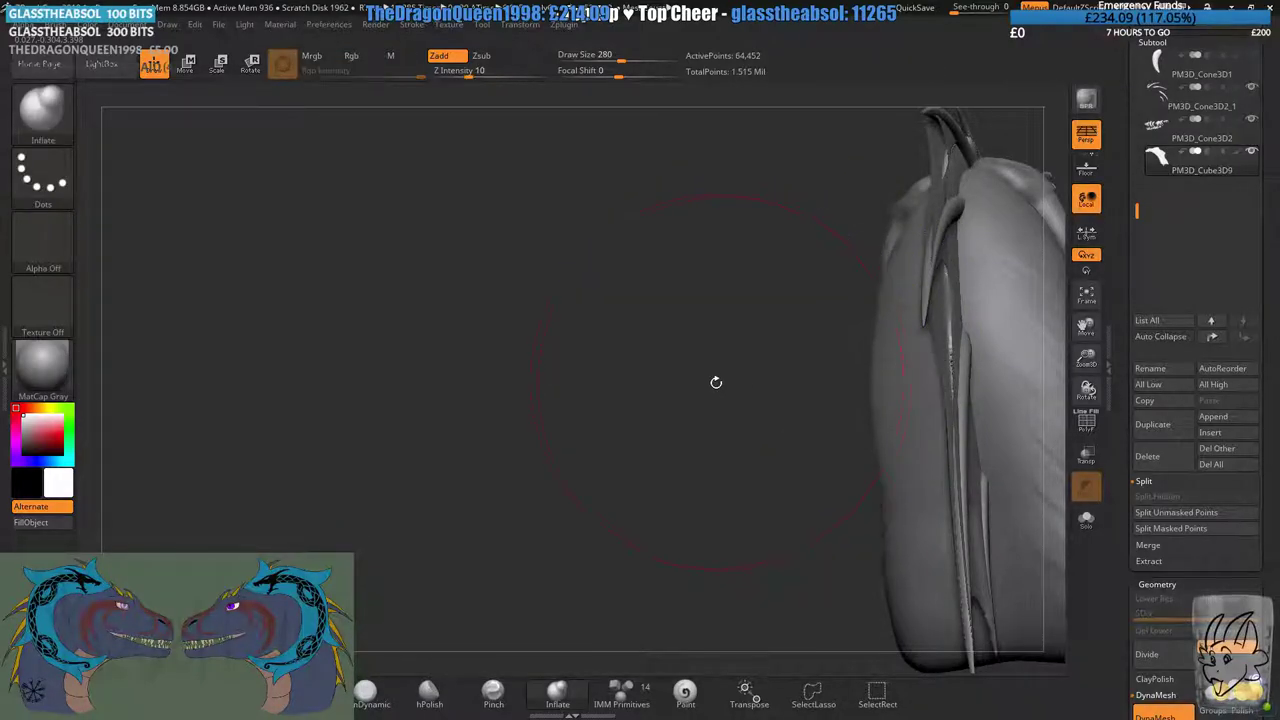
pyautogui.moveTo(714, 380)
pyautogui.mouseDown()
pyautogui.moveTo(748, 366)
pyautogui.moveTo(687, 353)
pyautogui.mouseUp()
pyautogui.moveTo(687, 353)
pyautogui.mouseDown(button='right')
pyautogui.moveTo(701, 360)
pyautogui.moveTo(688, 330)
pyautogui.moveTo(696, 372)
pyautogui.moveTo(748, 369)
pyautogui.mouseUp(button='right')
pyautogui.moveTo(748, 368)
pyautogui.mouseDown()
pyautogui.moveTo(740, 335)
pyautogui.moveTo(760, 314)
pyautogui.moveTo(728, 304)
pyautogui.moveTo(701, 329)
pyautogui.mouseUp()
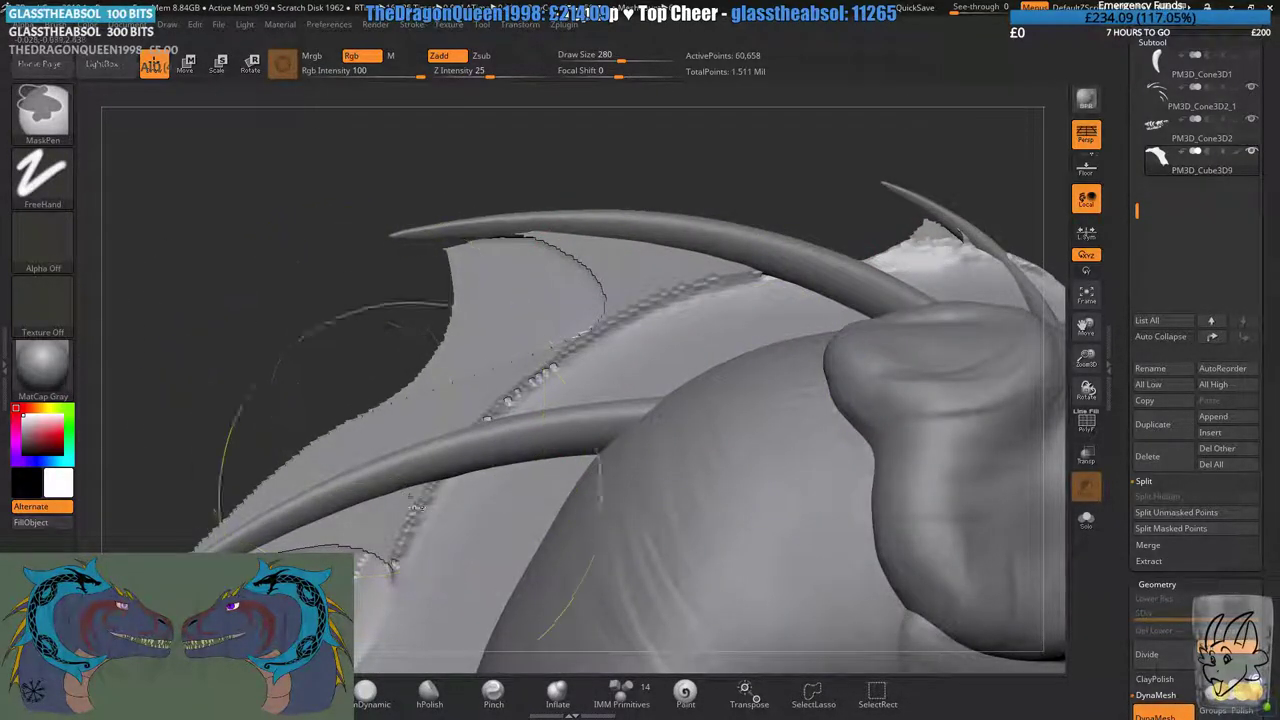
pyautogui.moveTo(355, 392)
pyautogui.mouseDown()
pyautogui.moveTo(413, 403)
pyautogui.moveTo(432, 425)
pyautogui.moveTo(436, 350)
pyautogui.mouseUp()
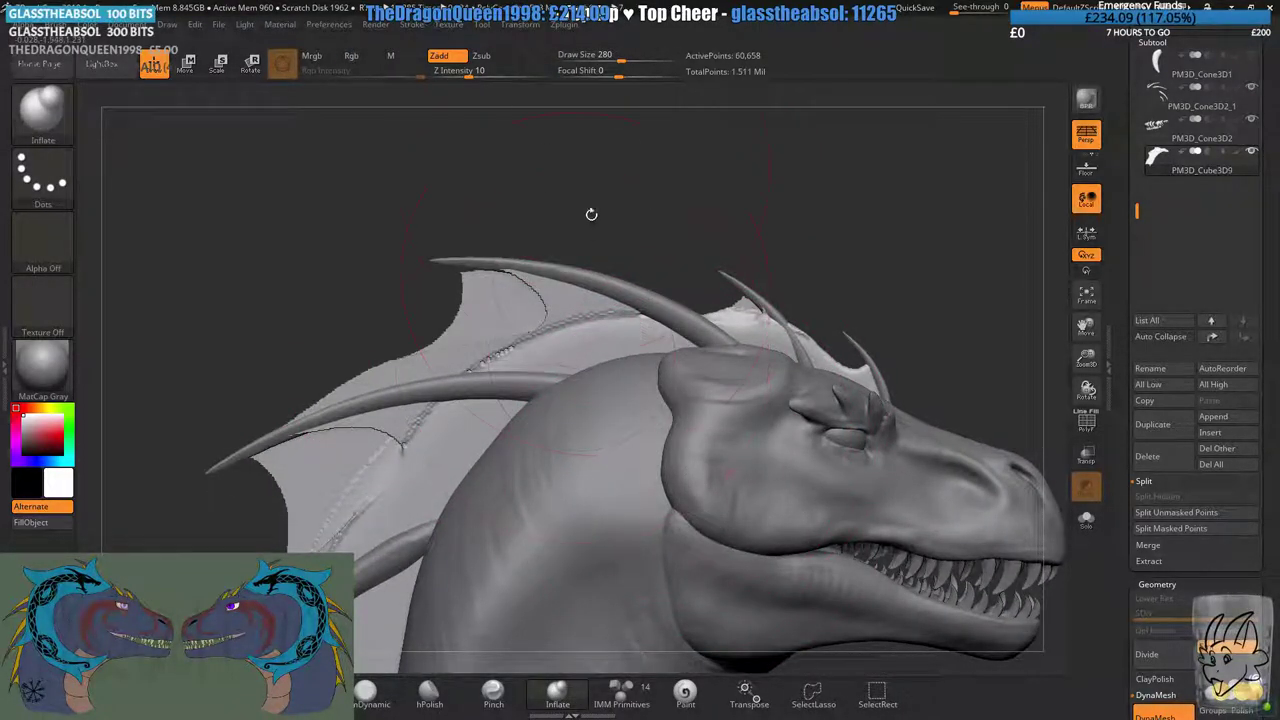
# - Position the inflated membrane on the neck's midline behind the head, checking its fit from the back and side
pyautogui.click(528, 25)
pyautogui.moveTo(430, 320); pyautogui.dragTo(522, 345)
pyautogui.click(186, 65)
pyautogui.moveTo(330, 240); pyautogui.dragTo(332, 318)
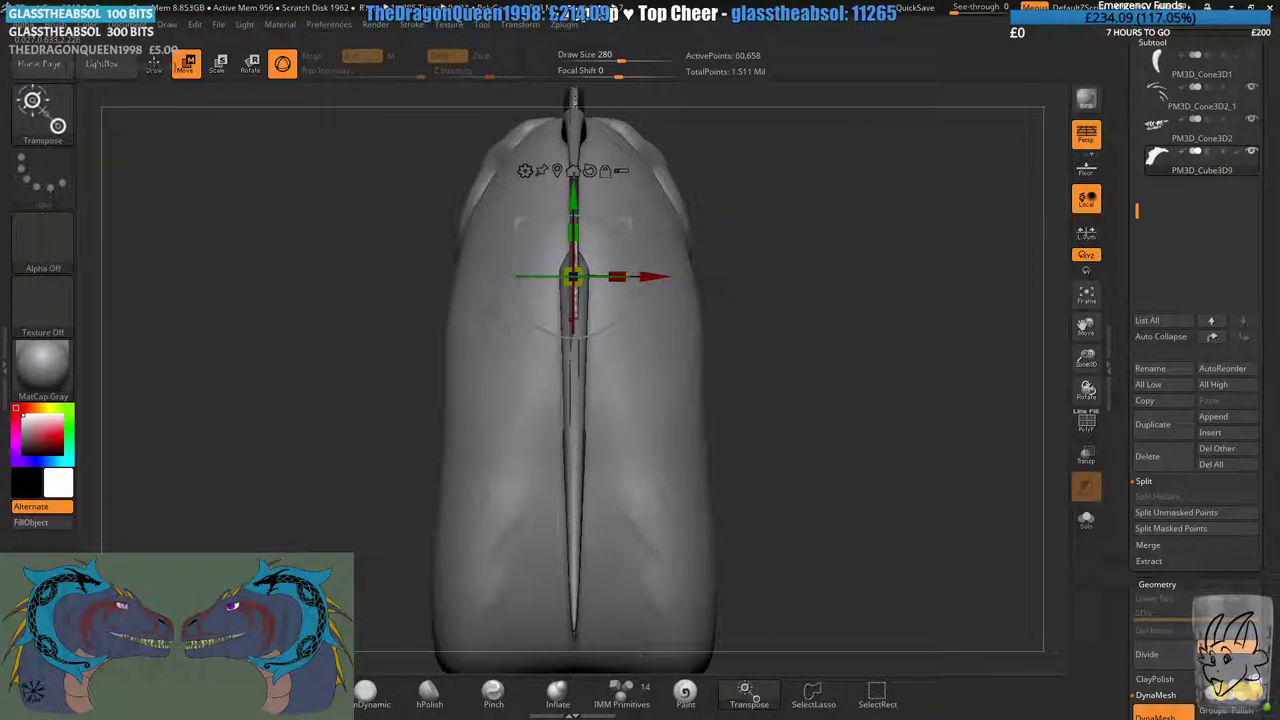
pyautogui.moveTo(332, 318); pyautogui.dragTo(500, 250)
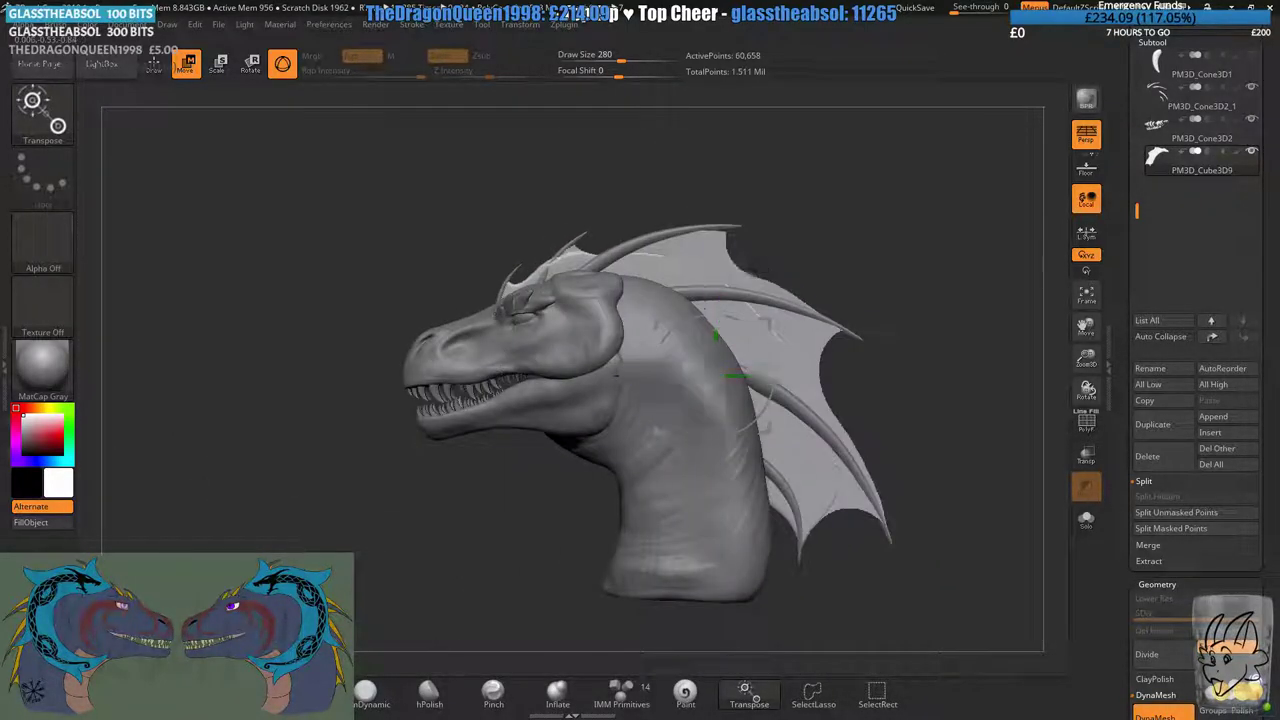
pyautogui.keyDown('alt'); pyautogui.moveTo(507, 364); pyautogui.dragTo(541, 352); pyautogui.keyUp('alt')
# - Save the project as Penya.ZPR, overwriting the existing file
pyautogui.hotkey('ctrl', 's')
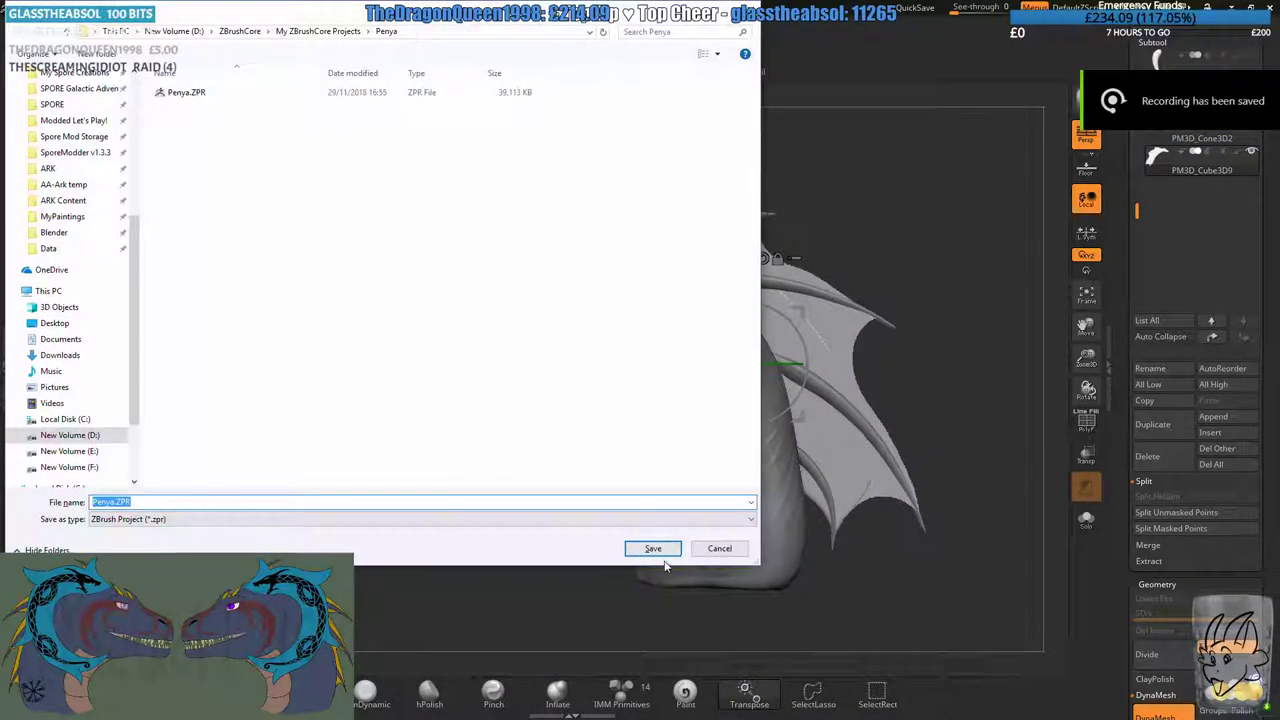
pyautogui.click(654, 547)
pyautogui.click(679, 370)
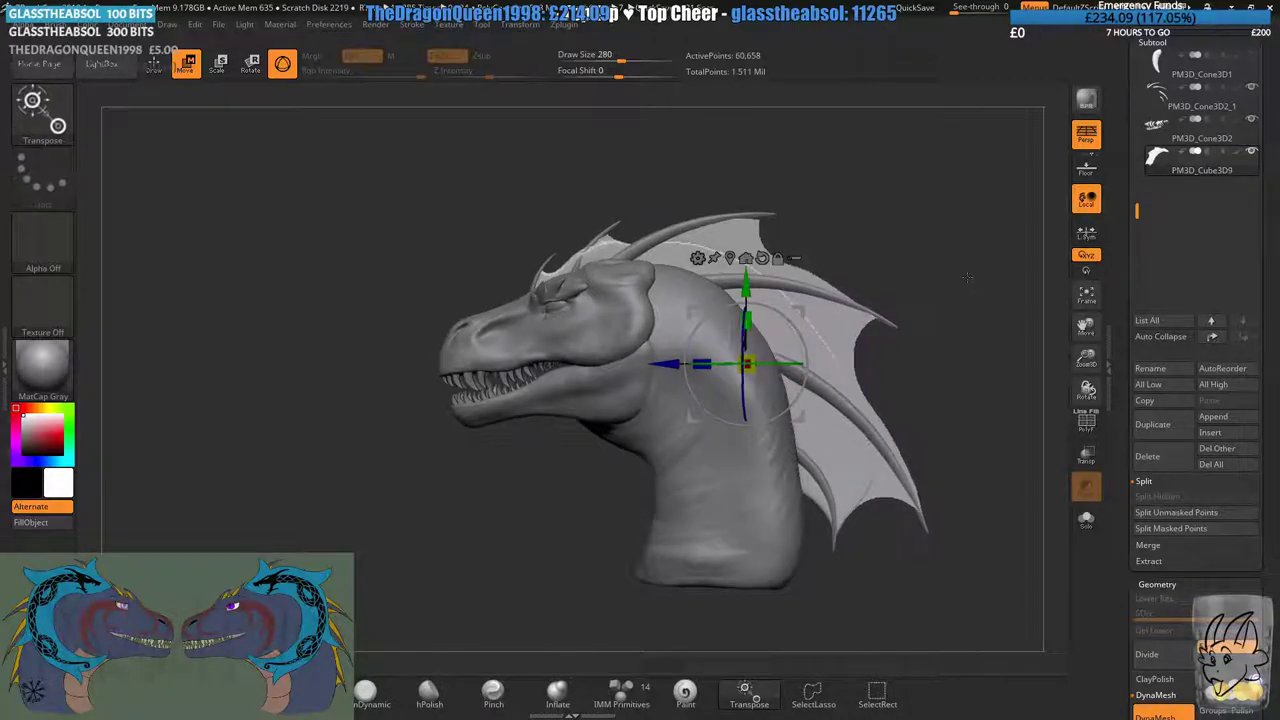
# - Shift the crest membrane slightly sideways off the centre line and duplicate its subtool
pyautogui.press('space')
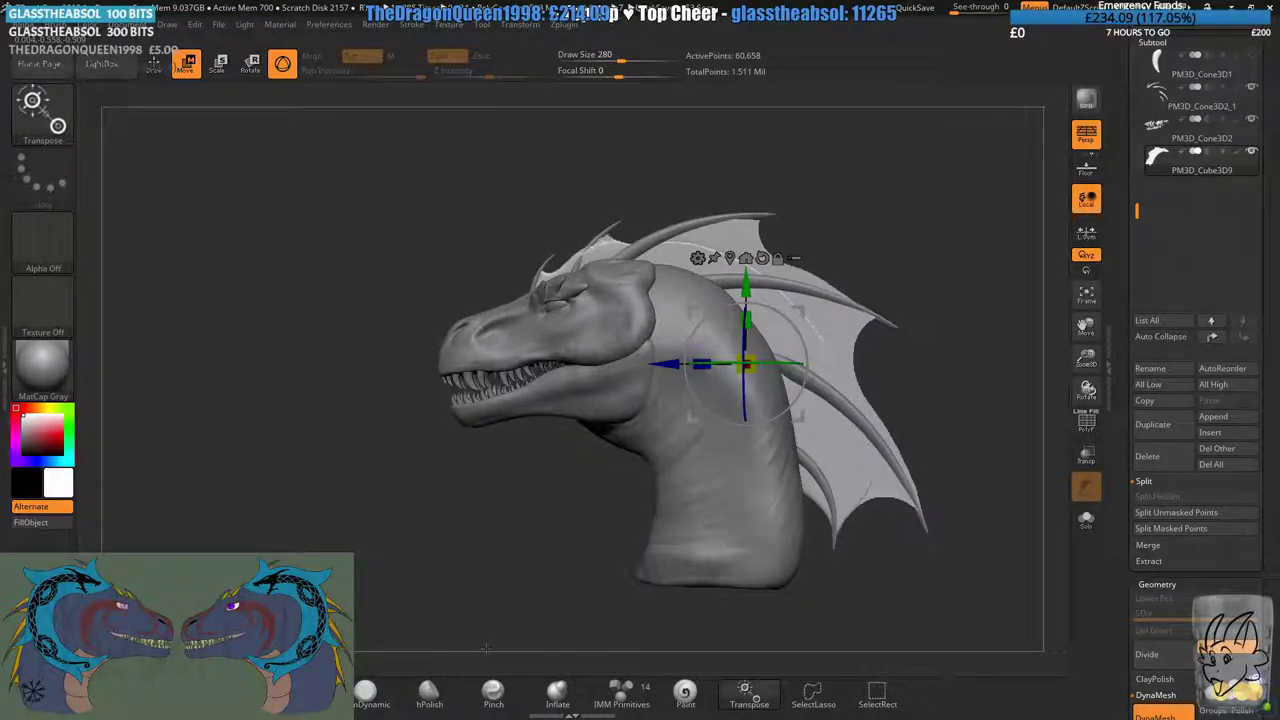
pyautogui.keyDown('alt'); pyautogui.moveTo(912, 290); pyautogui.dragTo(858, 365); pyautogui.keyUp('alt')
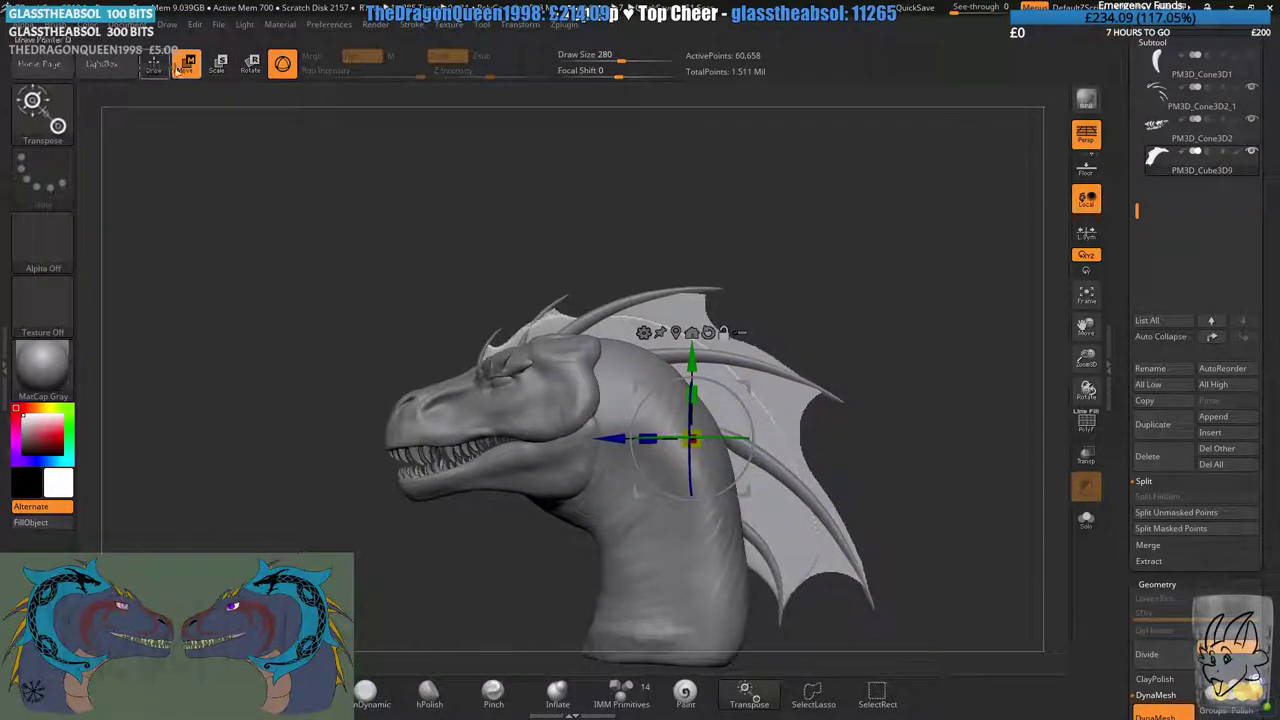
pyautogui.moveTo(640, 190); pyautogui.dragTo(700, 400)
pyautogui.keyDown('alt'); pyautogui.moveTo(863, 455); pyautogui.dragTo(809, 430); pyautogui.keyUp('alt')
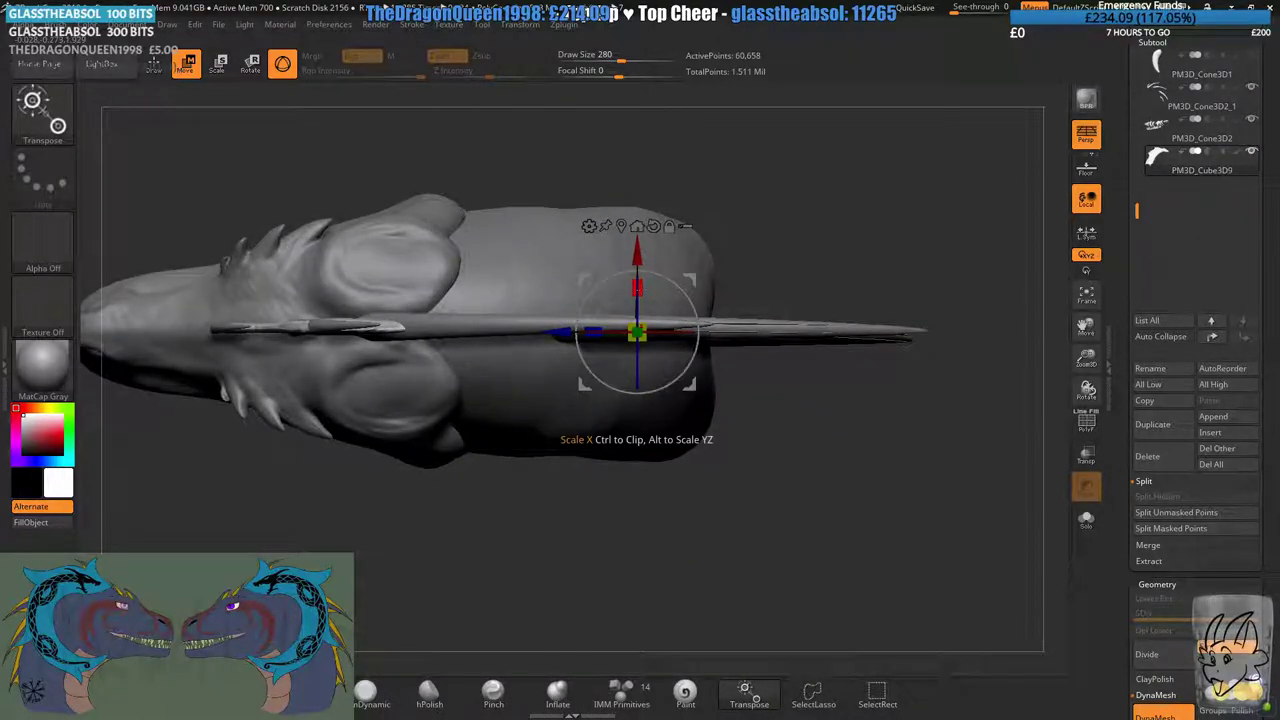
pyautogui.moveTo(637, 258); pyautogui.dragTo(637, 262)
pyautogui.hotkey('ctrl', 'z')
pyautogui.click(1148, 432)
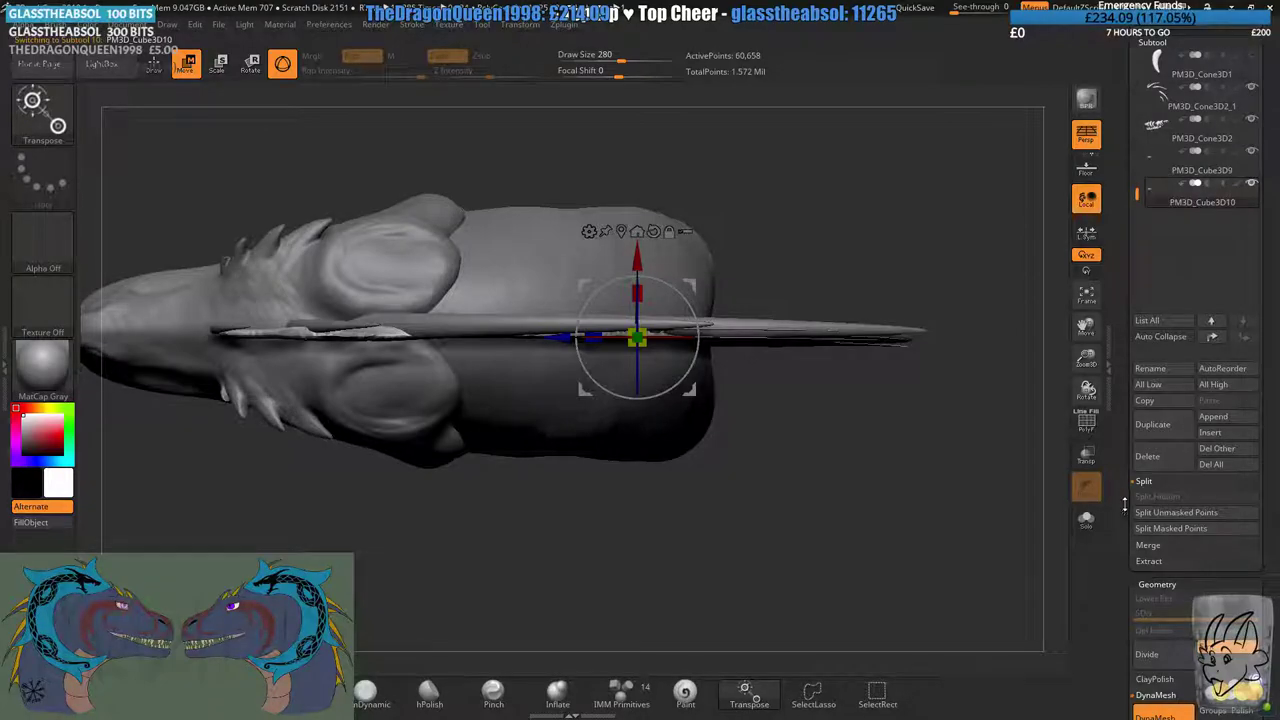
# - Mirror the duplicated crest membrane across the X axis
pyautogui.moveTo(1122, 511); pyautogui.dragTo(1124, 472)
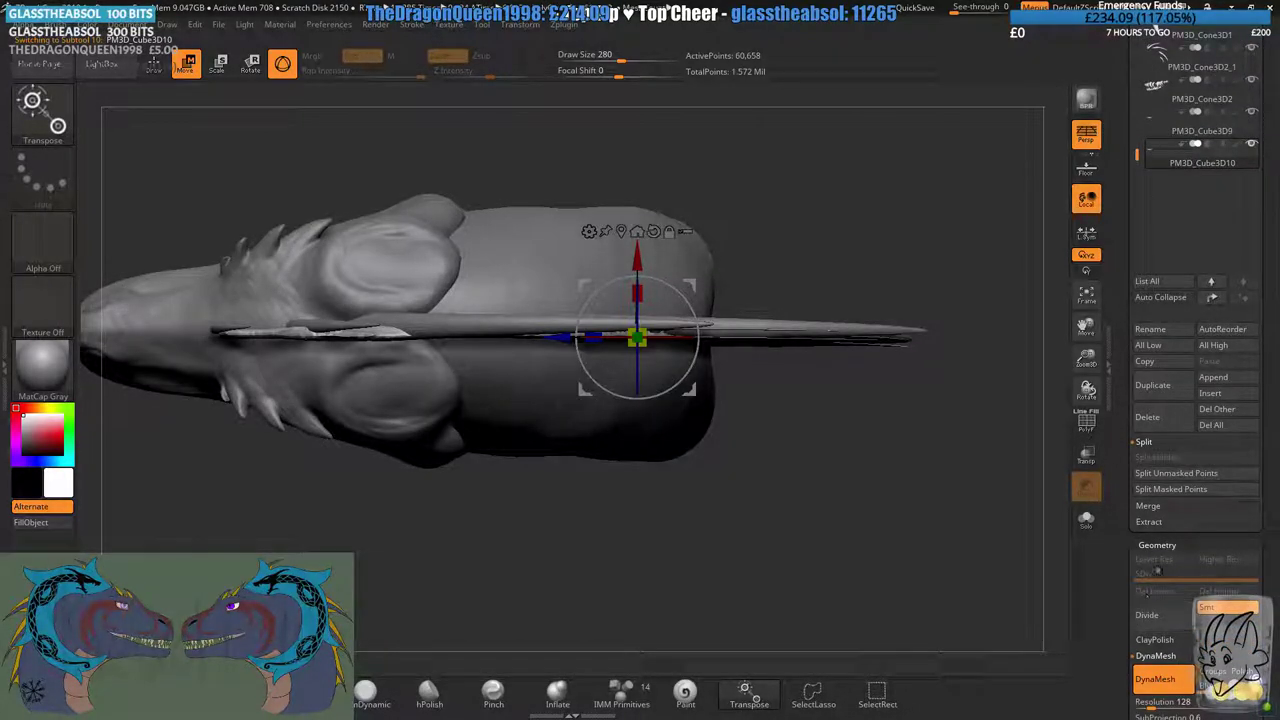
pyautogui.moveTo(1122, 604); pyautogui.dragTo(1122, 346)
pyautogui.click(1149, 627)
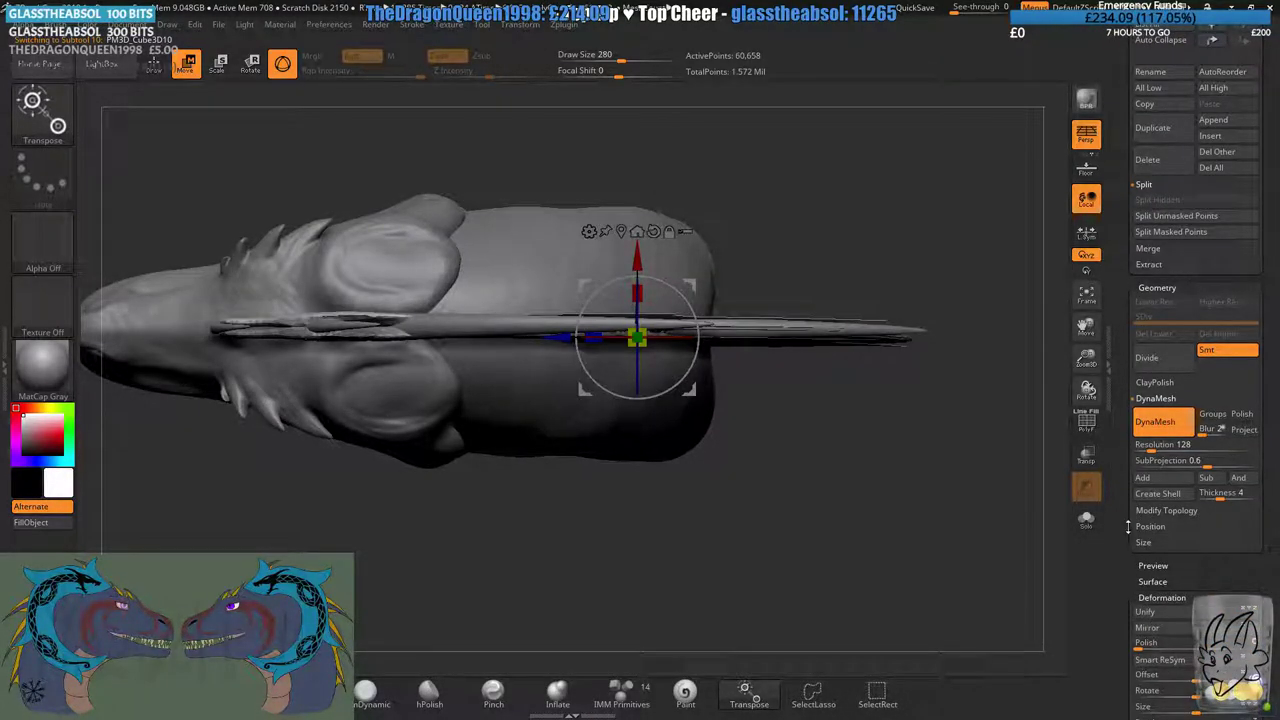
# - Merge the mirrored duplicate down into the original membrane subtool PM3D_Cube3D9
pyautogui.moveTo(1121, 293); pyautogui.dragTo(1121, 545)
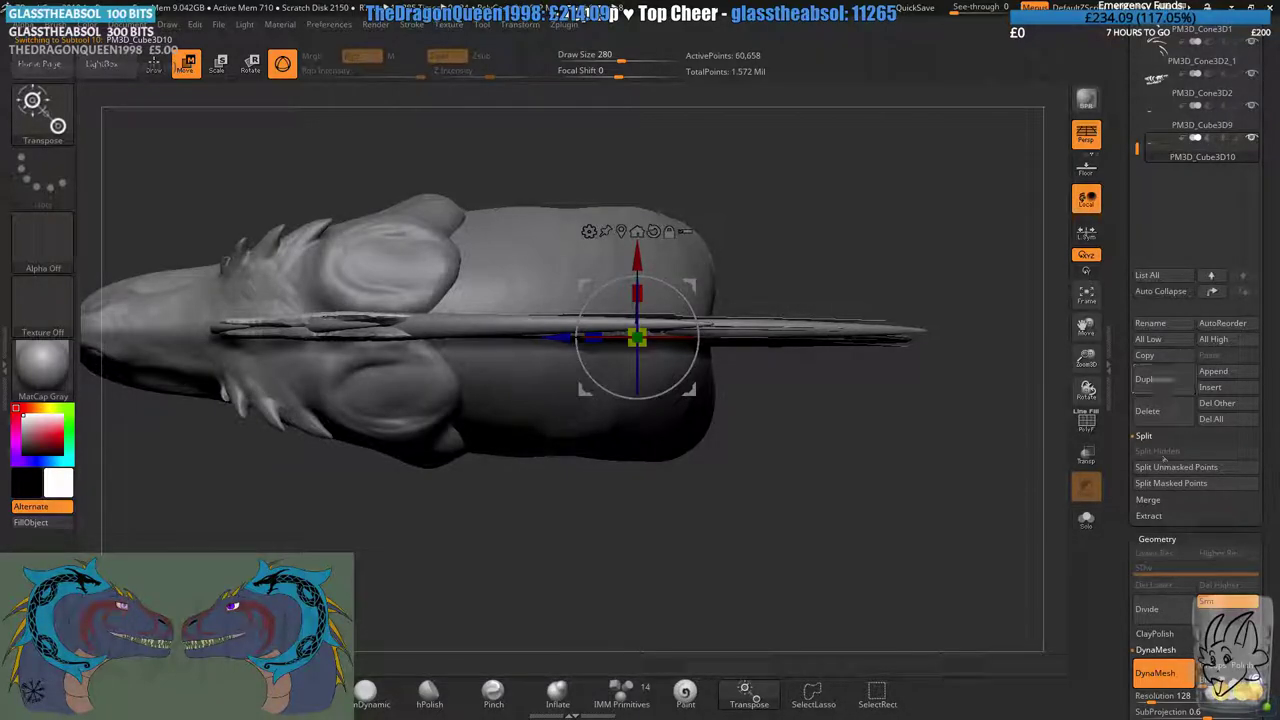
pyautogui.click(1150, 500)
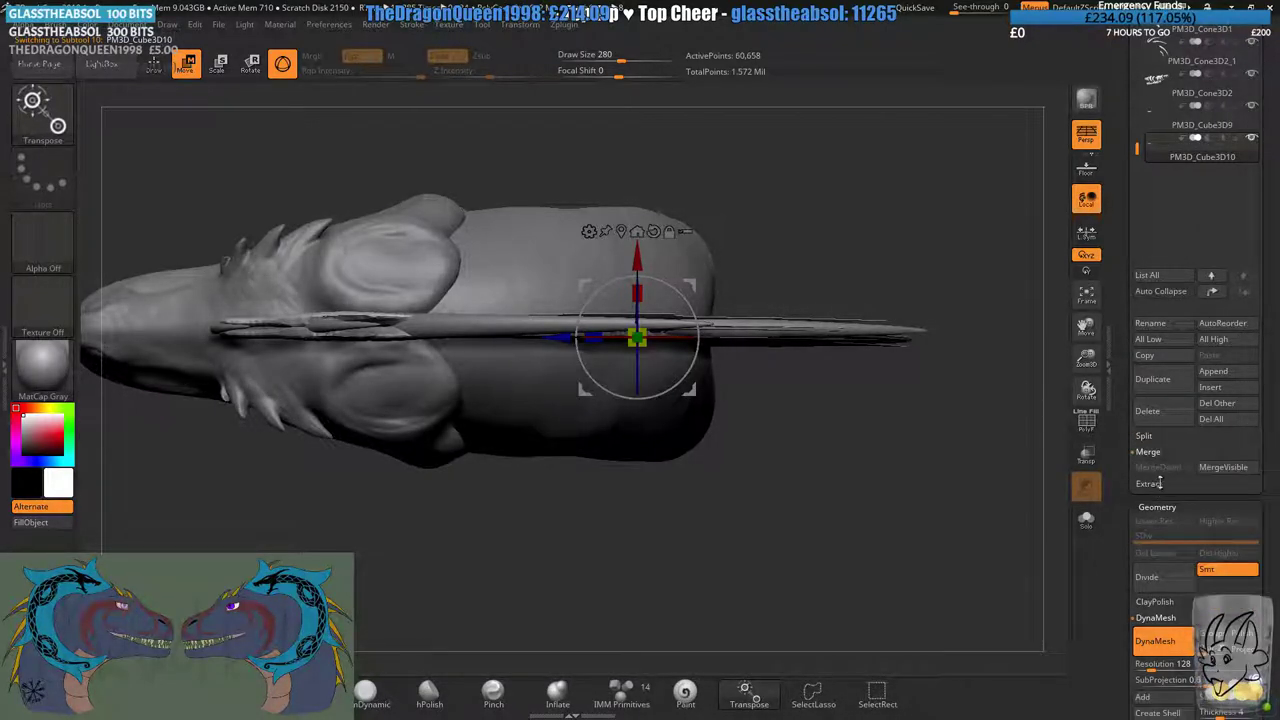
pyautogui.click(1156, 118)
pyautogui.click(1186, 470)
pyautogui.click(1041, 495)
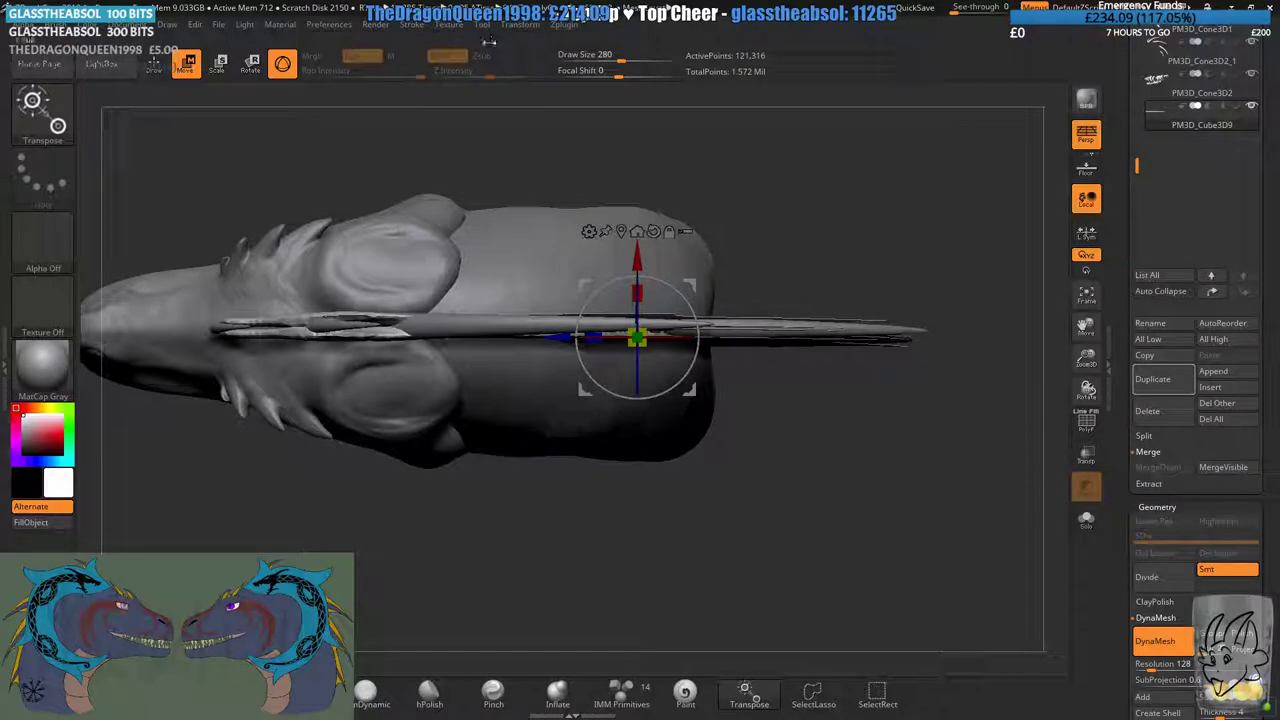
# - Squash the merged membrane halves closer together along X and remesh them with DynaMesh
pyautogui.moveTo(522, 24)
pyautogui.click(634, 341)
pyautogui.moveTo(742, 610); pyautogui.dragTo(762, 492)
pyautogui.keyDown('ctrl'); pyautogui.moveTo(976, 334); pyautogui.dragTo(858, 396); pyautogui.keyUp('ctrl')
pyautogui.hotkey('ctrl', 'z')
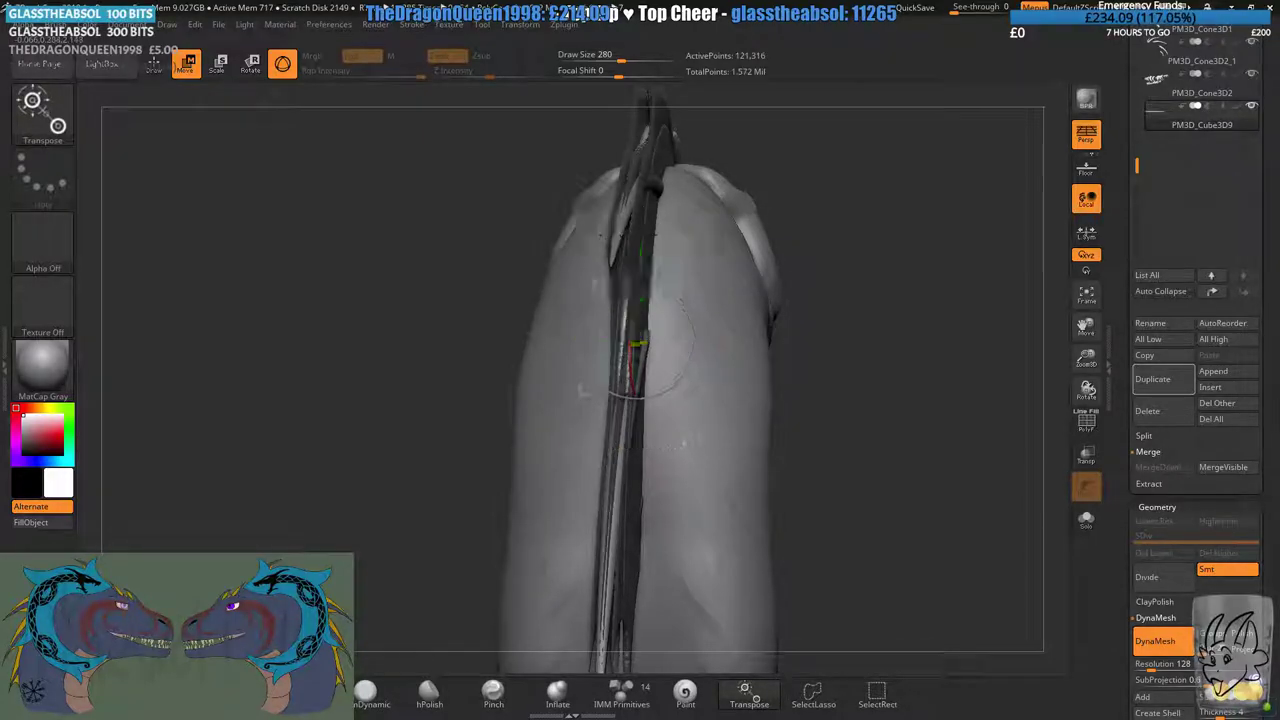
pyautogui.keyDown('shift'); pyautogui.moveTo(650, 376); pyautogui.dragTo(628, 376, button='right'); pyautogui.keyUp('shift')
pyautogui.rightClick(628, 376)
pyautogui.moveTo(680, 343); pyautogui.dragTo(644, 343)
pyautogui.moveTo(821, 235)
pyautogui.keyDown('ctrl'); pyautogui.mouseDown()
pyautogui.moveTo(847, 313)
pyautogui.moveTo(812, 350)
pyautogui.moveTo(930, 350)
pyautogui.mouseUp(); pyautogui.keyUp('ctrl')
# - Try to thicken the crest membrane with Inflate brush strokes at draw size 567, and undo the strokes
pyautogui.click(557, 704)
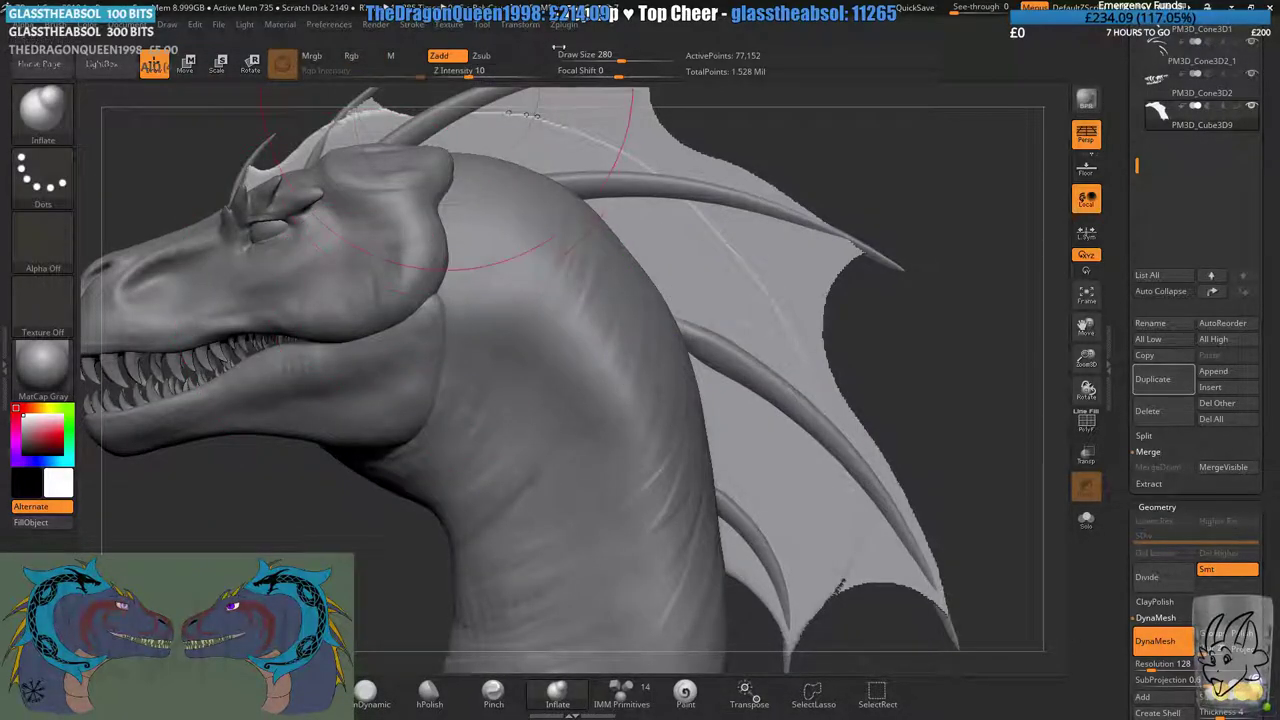
pyautogui.moveTo(621, 59); pyautogui.dragTo(647, 59)
pyautogui.keyDown('ctrl'); pyautogui.moveTo(670, 540); pyautogui.dragTo(655, 425, button='right'); pyautogui.keyUp('ctrl')
pyautogui.moveTo(656, 430); pyautogui.dragTo(700, 400)
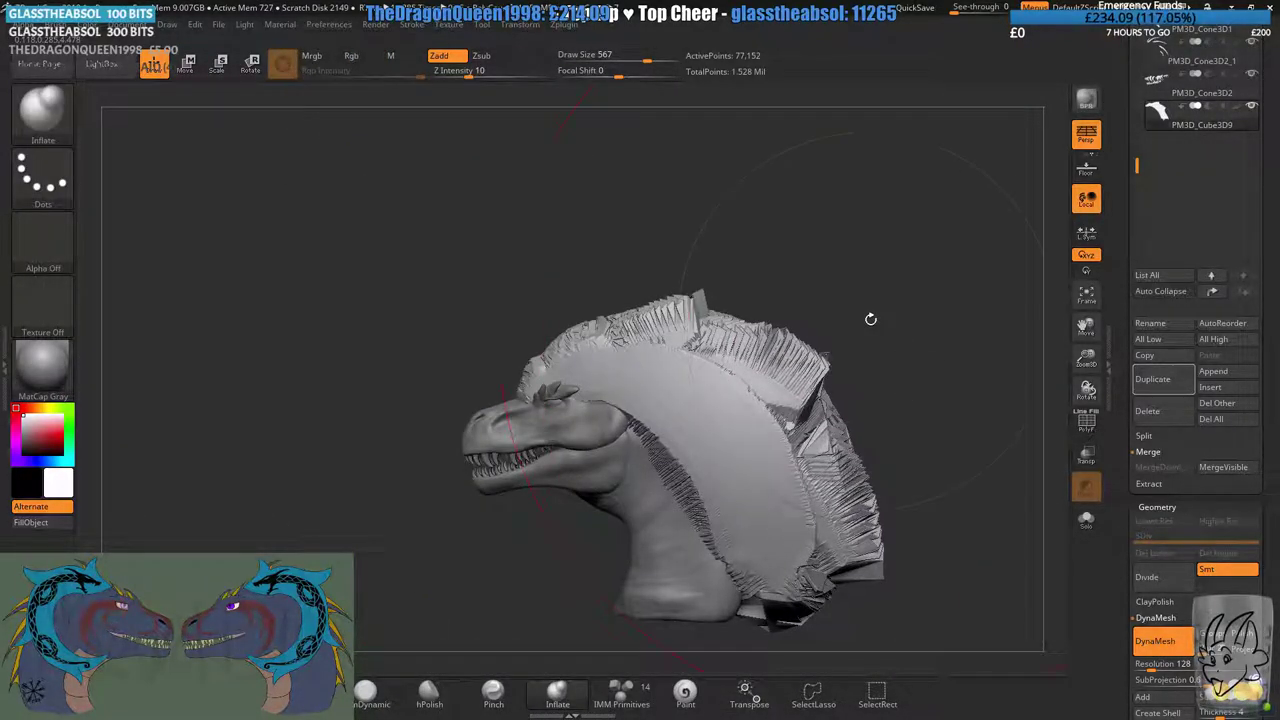
pyautogui.hotkey('ctrl', 'z')
pyautogui.moveTo(871, 318); pyautogui.dragTo(896, 320)
pyautogui.keyDown('ctrl'); pyautogui.moveTo(560, 260); pyautogui.dragTo(545, 320, button='right'); pyautogui.keyUp('ctrl')
pyautogui.moveTo(530, 298)
pyautogui.mouseDown()
pyautogui.moveTo(511, 284)
pyautogui.moveTo(660, 266)
pyautogui.mouseUp()
pyautogui.hotkey('ctrl', 'z')
pyautogui.hotkey('ctrl', 'z')
pyautogui.hotkey('ctrl', 'z')
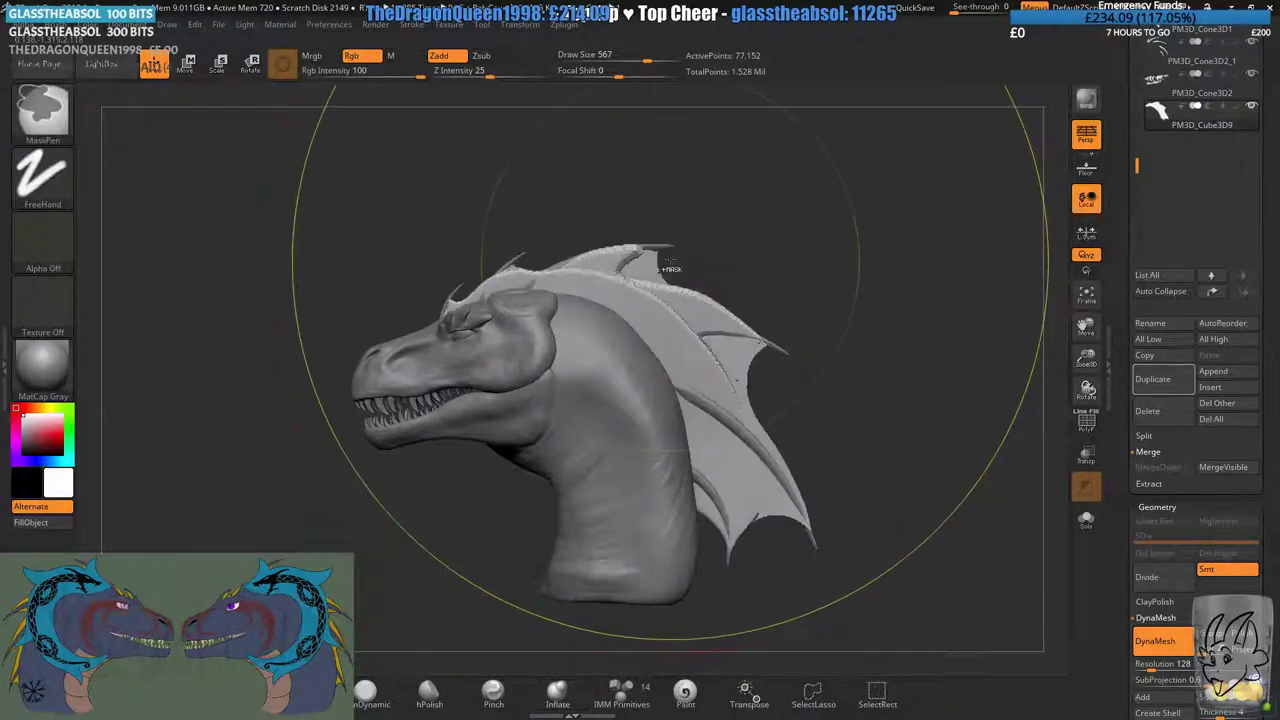
# - Mask everything except the membrane's upper tip, try inflating that tip with the Inflate brush, and undo it
pyautogui.moveTo(663, 266); pyautogui.dragTo(620, 260, button='right')
pyautogui.moveTo(620, 260)
pyautogui.keyDown('ctrl'); pyautogui.mouseDown(button='right')
pyautogui.moveTo(672, 292)
pyautogui.moveTo(712, 242)
pyautogui.mouseUp(button='right'); pyautogui.keyUp('ctrl')
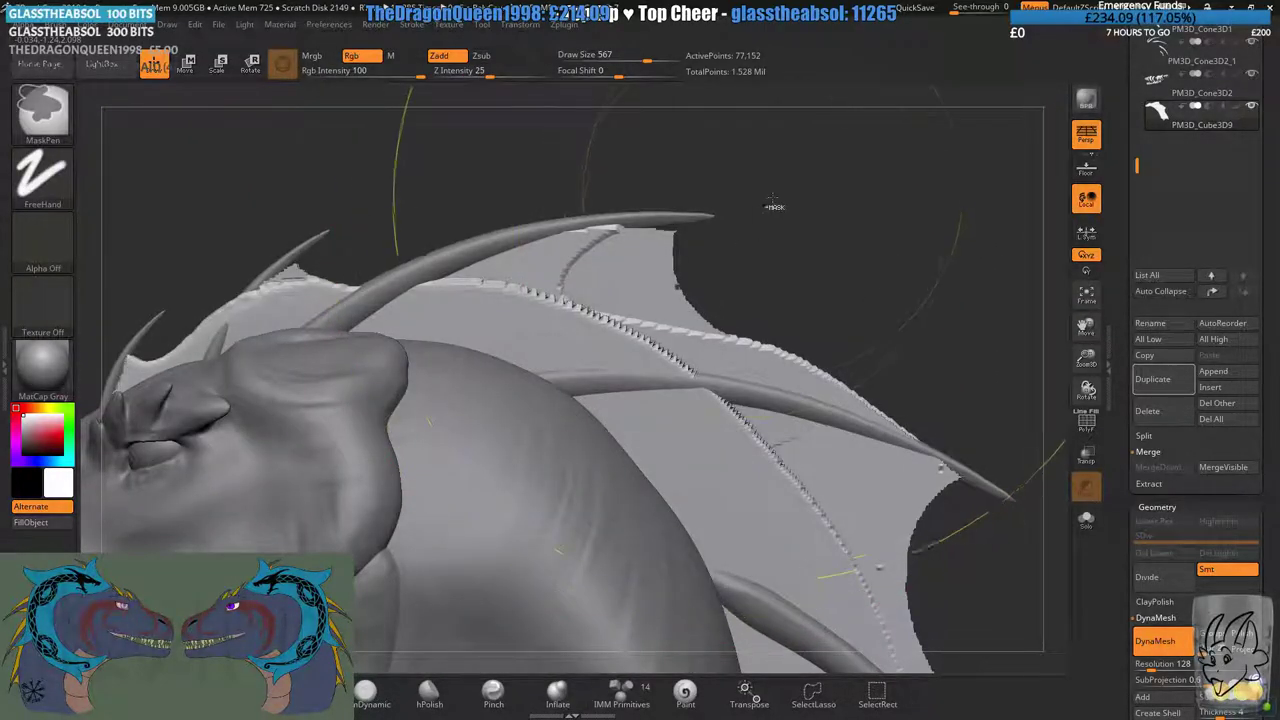
pyautogui.keyDown('ctrl'); pyautogui.moveTo(778, 188); pyautogui.dragTo(613, 308); pyautogui.keyUp('ctrl')
pyautogui.keyDown('ctrl'); pyautogui.click(895, 240); pyautogui.keyUp('ctrl')
pyautogui.moveTo(655, 268); pyautogui.dragTo(800, 275)
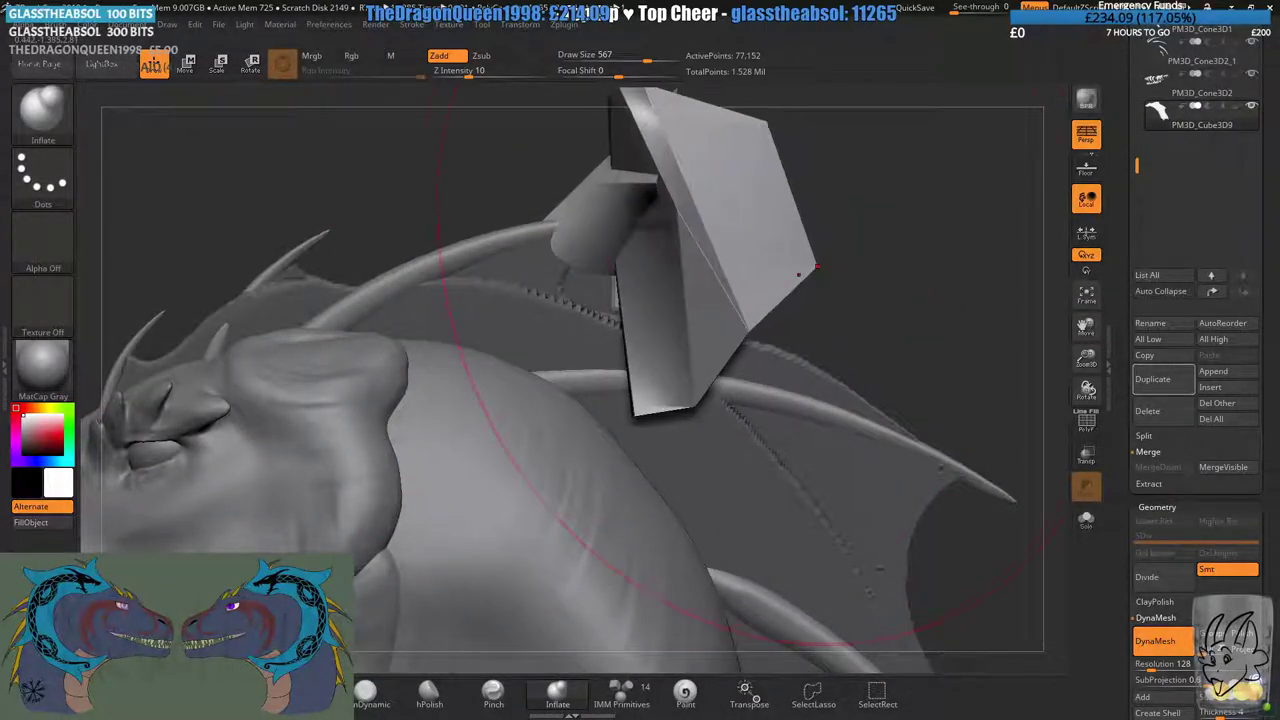
pyautogui.moveTo(806, 278); pyautogui.dragTo(666, 280, button='right')
pyautogui.hotkey('ctrl', 'z')
# - Thicken the whole crest membrane with the Inflate deformation
pyautogui.keyDown('ctrl'); pyautogui.moveTo(574, 463); pyautogui.dragTo(881, 192, button='right'); pyautogui.keyUp('ctrl')
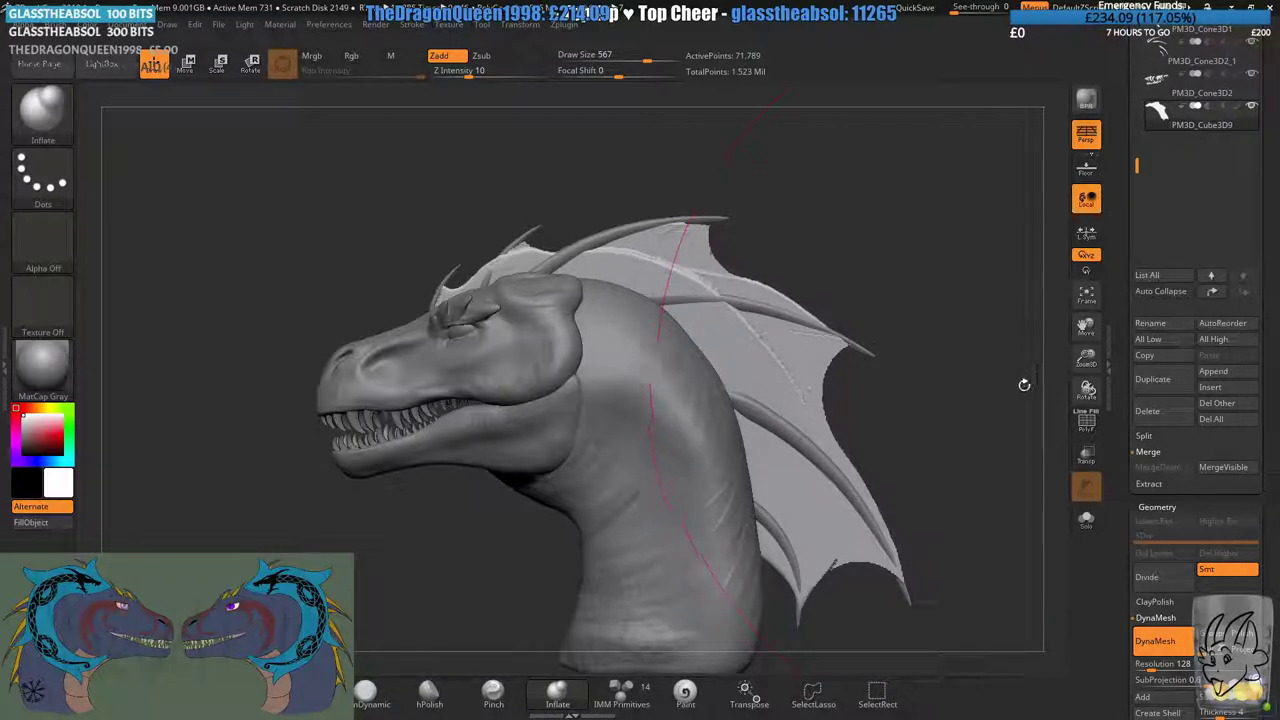
pyautogui.moveTo(1008, 284); pyautogui.dragTo(868, 343)
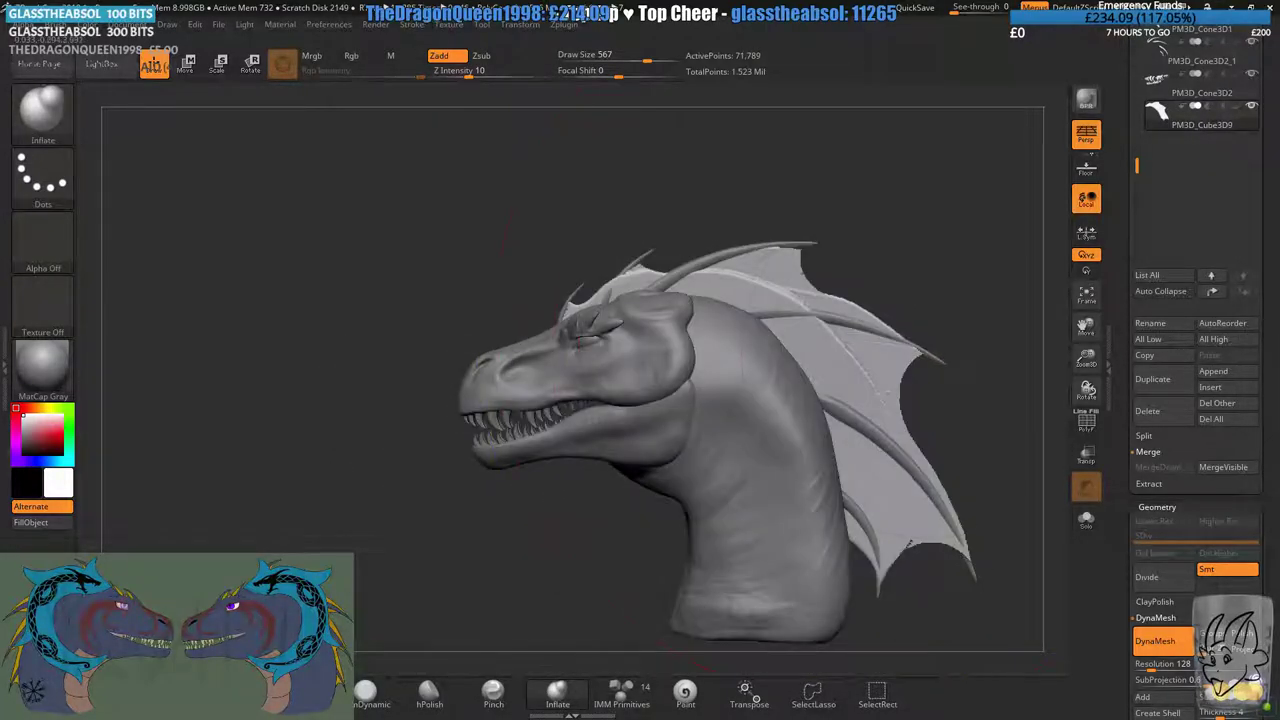
pyautogui.moveTo(1125, 540); pyautogui.dragTo(1121, 430)
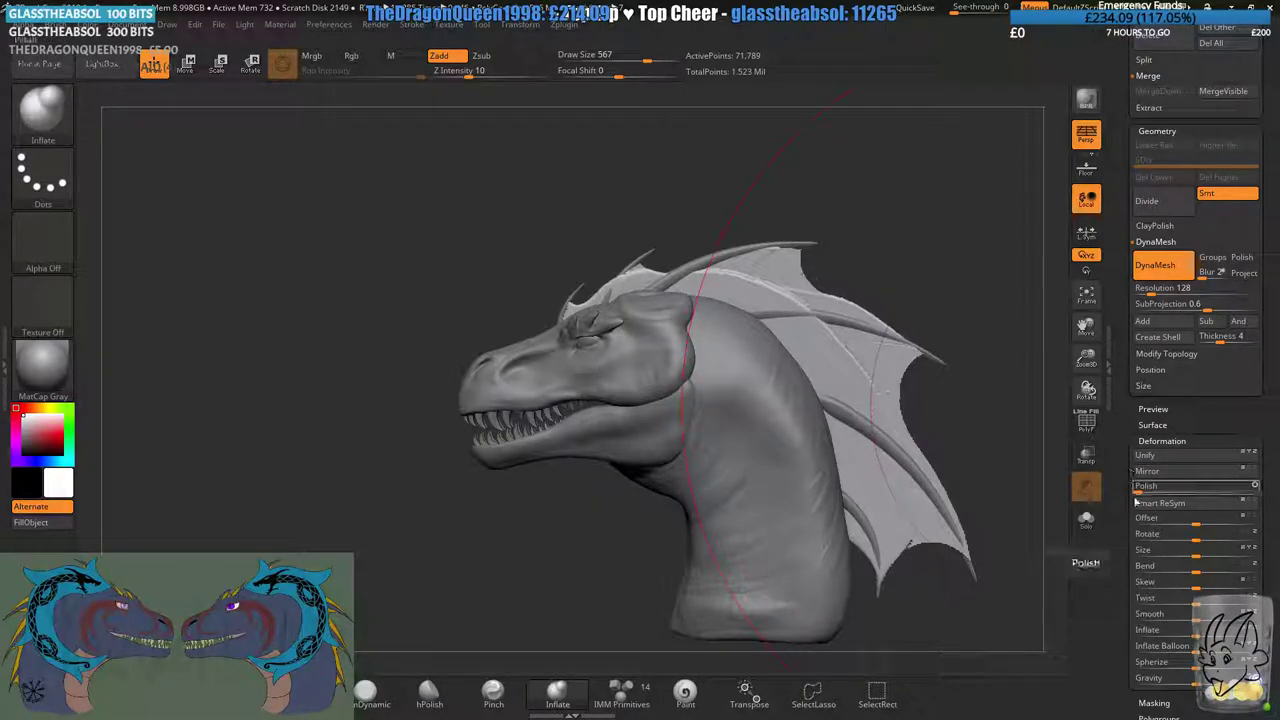
pyautogui.scroll(-3, 1160, 465)
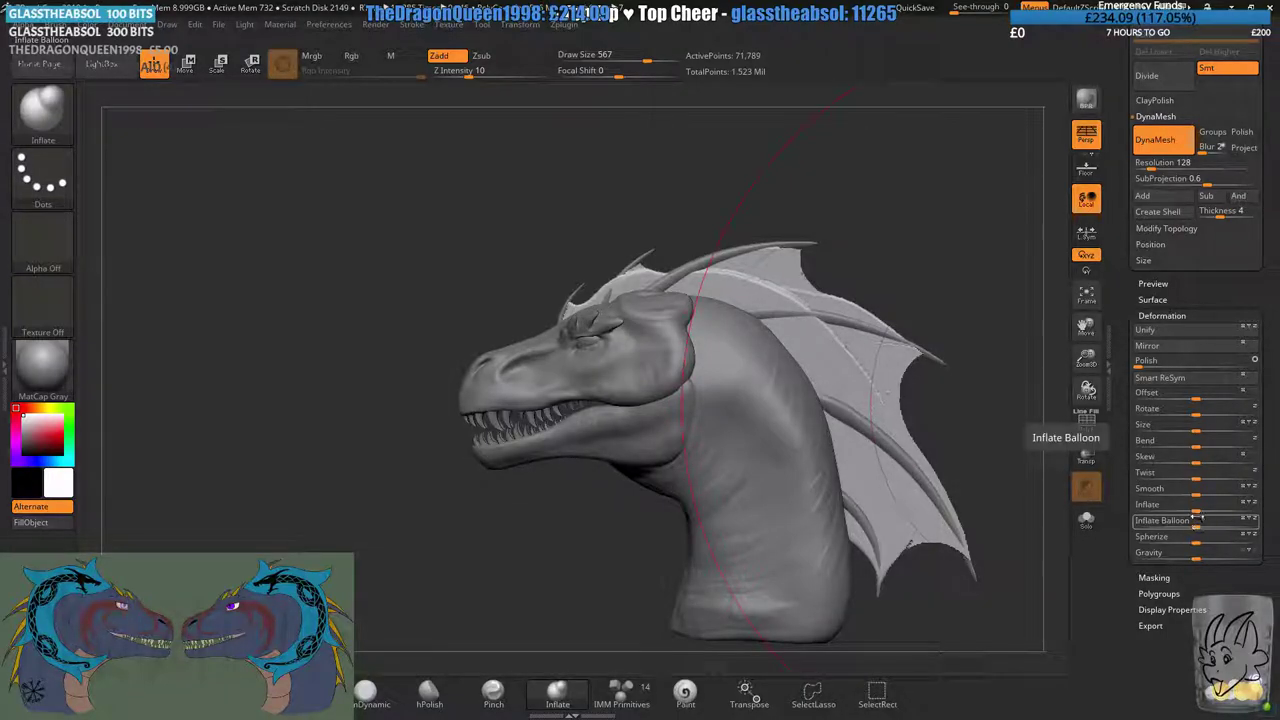
pyautogui.moveTo(1197, 504)
pyautogui.mouseDown()
pyautogui.moveTo(1244, 504)
pyautogui.moveTo(1183, 505)
pyautogui.moveTo(1194, 505)
pyautogui.mouseUp()
pyautogui.moveTo(1008, 487); pyautogui.dragTo(827, 490)
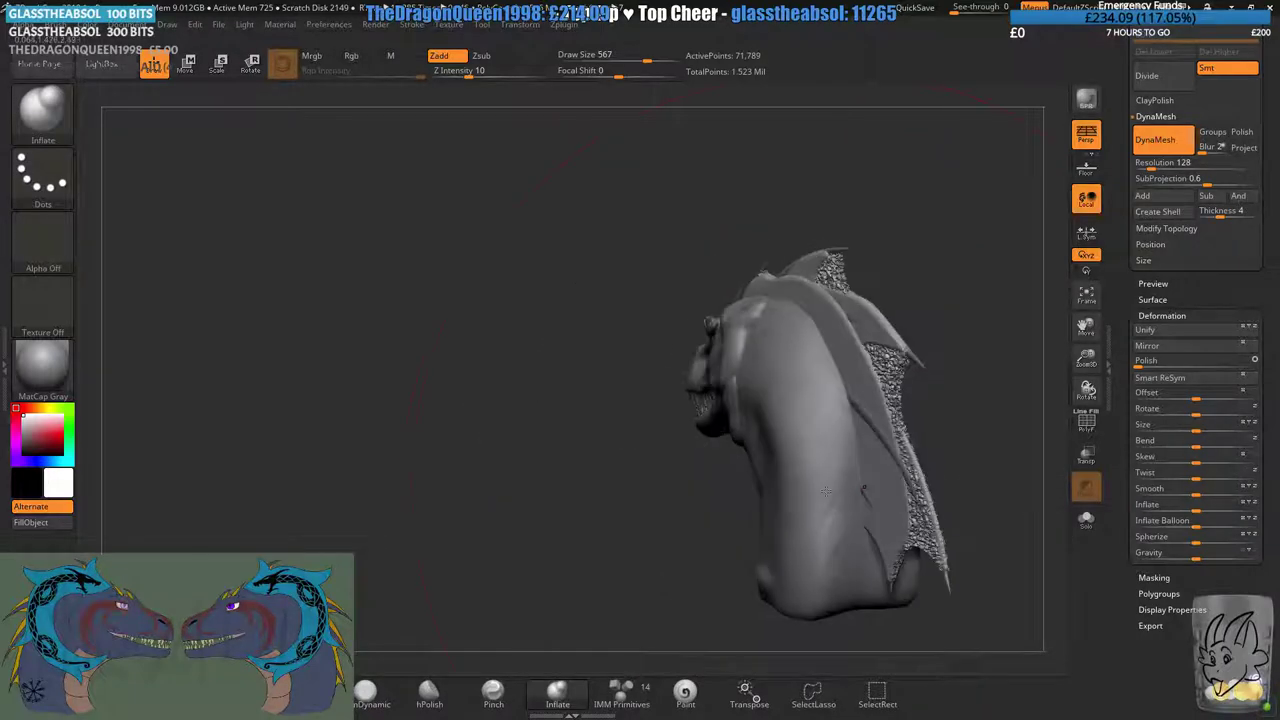
pyautogui.keyDown('alt'); pyautogui.moveTo(776, 445); pyautogui.dragTo(556, 447, button='right'); pyautogui.keyUp('alt')
pyautogui.keyDown('ctrl'); pyautogui.moveTo(556, 447); pyautogui.dragTo(556, 540, button='right'); pyautogui.keyUp('ctrl')
pyautogui.moveTo(1008, 487); pyautogui.dragTo(862, 490)
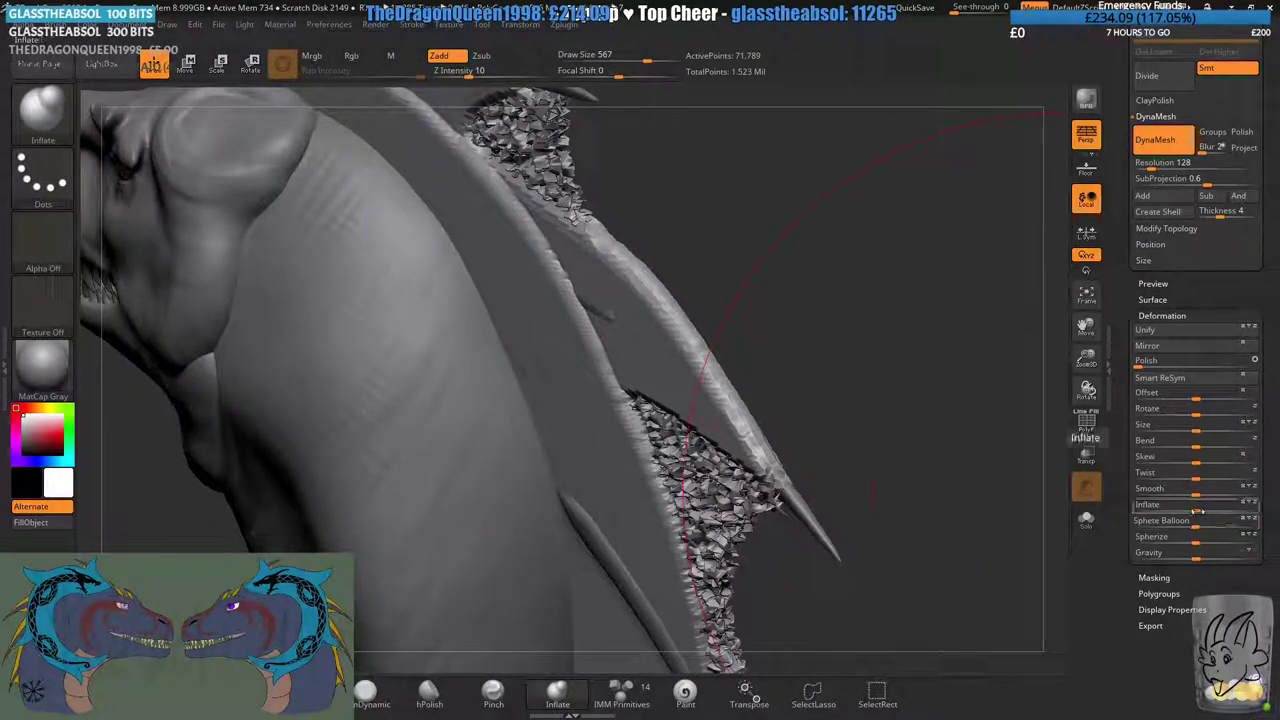
pyautogui.moveTo(1197, 511); pyautogui.dragTo(1216, 511)
pyautogui.keyDown('ctrl'); pyautogui.moveTo(868, 462); pyautogui.dragTo(1010, 405, button='right'); pyautogui.keyUp('ctrl')
pyautogui.moveTo(1123, 291); pyautogui.dragTo(1123, 668)
pyautogui.keyDown('alt'); pyautogui.moveTo(975, 462); pyautogui.dragTo(979, 299, button='right'); pyautogui.keyUp('alt')
# - Alternate DynaMesh remeshing and smoothing strokes to turn the inflated membrane into an even, clean surface
pyautogui.keyDown('ctrl'); pyautogui.moveTo(958, 287); pyautogui.dragTo(897, 406); pyautogui.keyUp('ctrl')
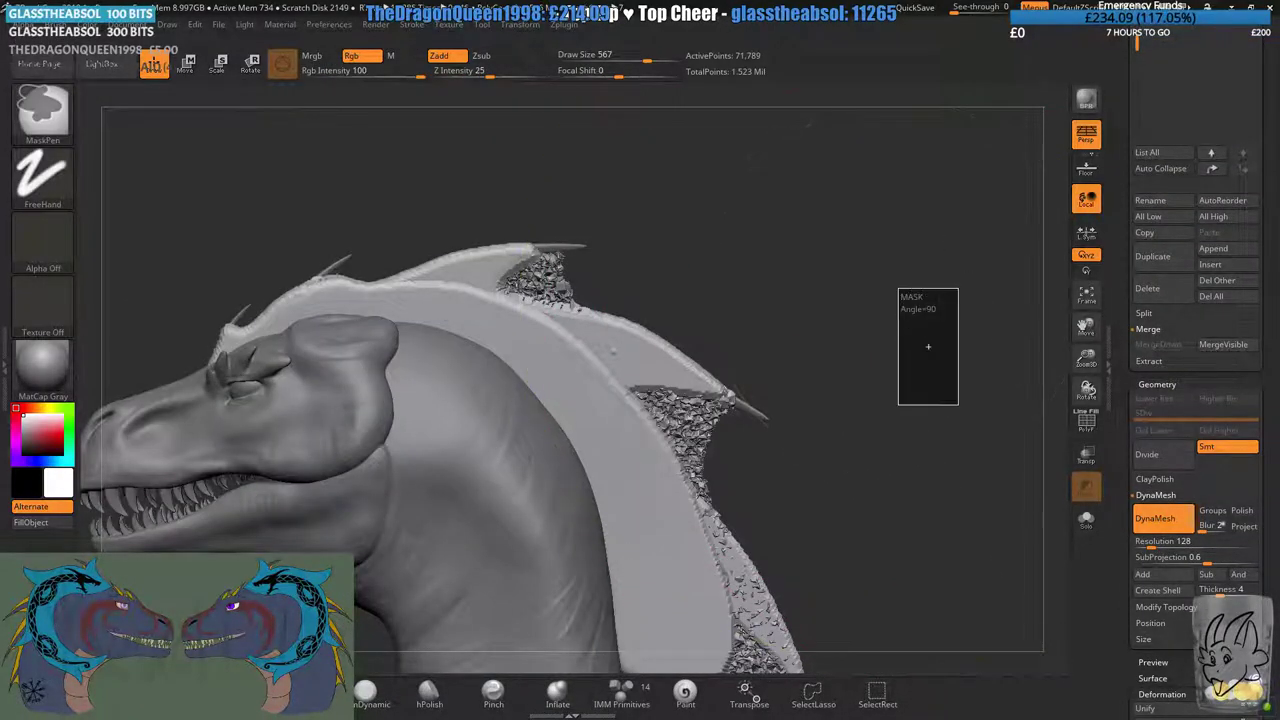
pyautogui.moveTo(780, 361)
pyautogui.keyDown('alt'); pyautogui.mouseDown(button='right')
pyautogui.moveTo(800, 331)
pyautogui.moveTo(806, 263)
pyautogui.mouseUp(button='right'); pyautogui.keyUp('alt')
pyautogui.moveTo(575, 175)
pyautogui.keyDown('shift'); pyautogui.mouseDown()
pyautogui.moveTo(700, 320)
pyautogui.moveTo(776, 585)
pyautogui.moveTo(620, 235)
pyautogui.moveTo(400, 200)
pyautogui.mouseUp(); pyautogui.keyUp('shift')
pyautogui.keyDown('ctrl'); pyautogui.moveTo(950, 316); pyautogui.dragTo(884, 444); pyautogui.keyUp('ctrl')
pyautogui.moveTo(730, 340)
pyautogui.keyDown('shift'); pyautogui.mouseDown()
pyautogui.moveTo(776, 544)
pyautogui.moveTo(480, 185)
pyautogui.moveTo(560, 175)
pyautogui.mouseUp(); pyautogui.keyUp('shift')
pyautogui.keyDown('ctrl'); pyautogui.moveTo(940, 208); pyautogui.dragTo(918, 350); pyautogui.keyUp('ctrl')
pyautogui.keyDown('alt'); pyautogui.moveTo(820, 403); pyautogui.dragTo(938, 401, button='right'); pyautogui.keyUp('alt')
pyautogui.moveTo(640, 200)
pyautogui.keyDown('shift'); pyautogui.mouseDown()
pyautogui.moveTo(892, 507)
pyautogui.moveTo(971, 449)
pyautogui.mouseUp(); pyautogui.keyUp('shift')
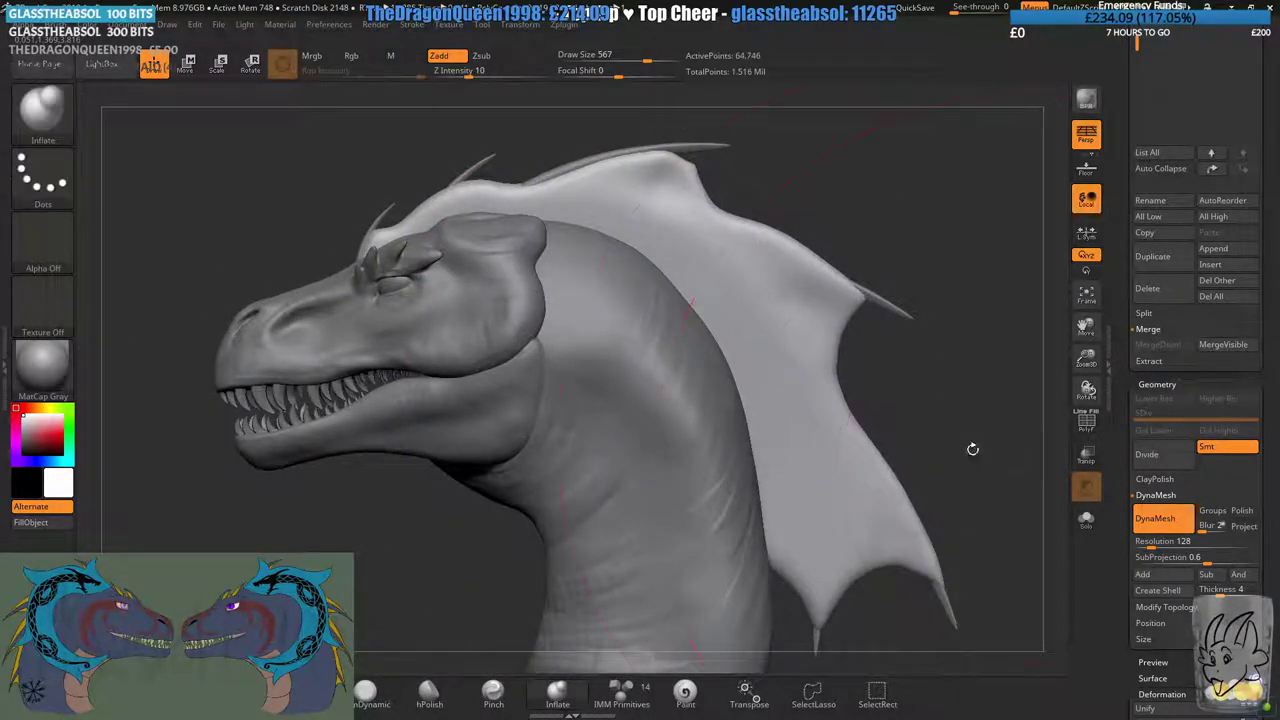
pyautogui.keyDown('shift'); pyautogui.moveTo(820, 540); pyautogui.dragTo(583, 271); pyautogui.keyUp('shift')
pyautogui.keyDown('ctrl'); pyautogui.moveTo(995, 399); pyautogui.dragTo(1023, 449); pyautogui.keyUp('ctrl')
pyautogui.moveTo(902, 407)
pyautogui.mouseDown(button='right')
pyautogui.moveTo(635, 440)
pyautogui.moveTo(785, 440)
pyautogui.moveTo(688, 472)
pyautogui.mouseUp(button='right')
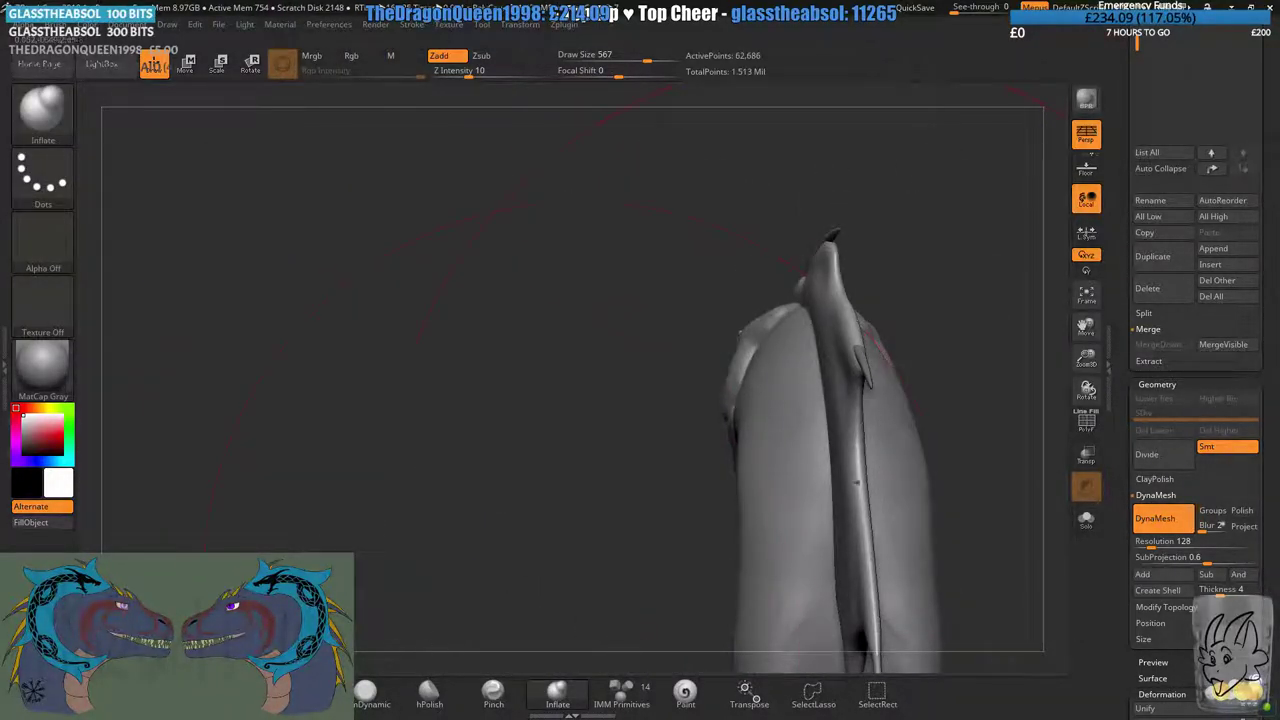
pyautogui.moveTo(572, 562)
pyautogui.mouseDown(button='right')
pyautogui.moveTo(694, 372)
pyautogui.moveTo(795, 402)
pyautogui.moveTo(770, 560)
pyautogui.mouseUp(button='right')
# - With the Move brush at draw size 149, pull the membrane up to the tip of the frontmost spine
pyautogui.click(301, 692)
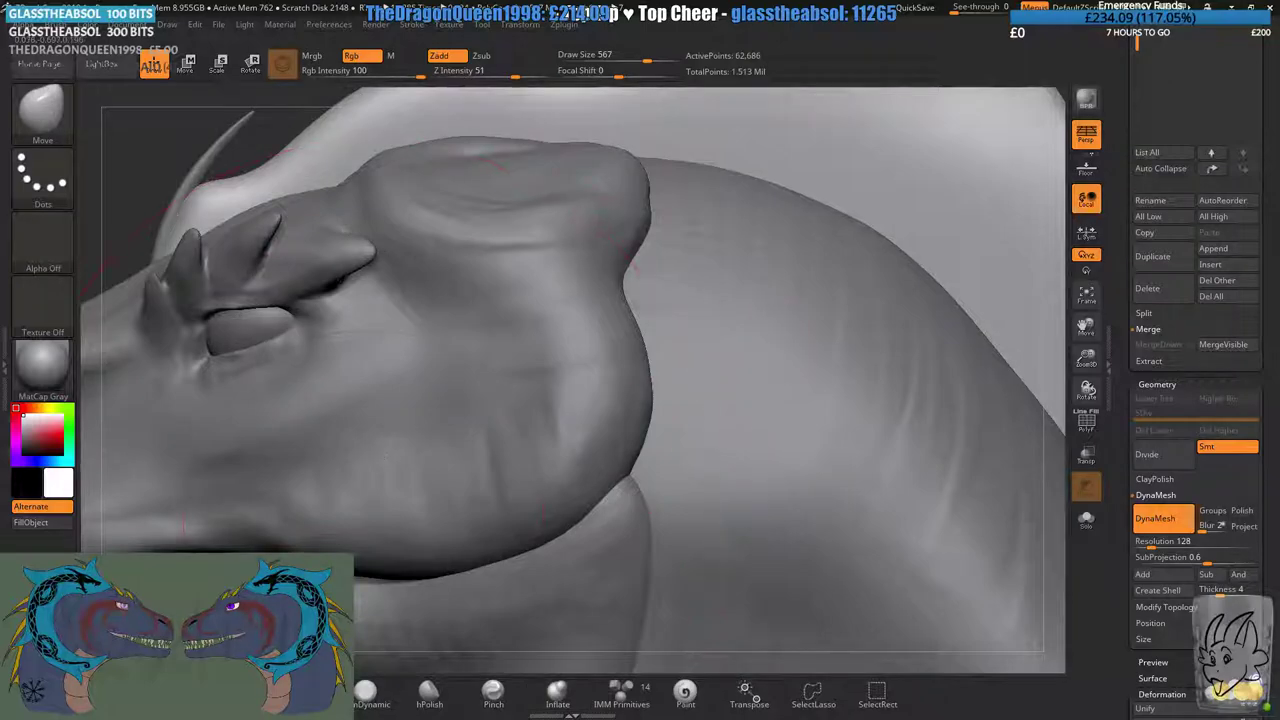
pyautogui.keyDown('alt'); pyautogui.moveTo(364, 520); pyautogui.dragTo(606, 658, button='right'); pyautogui.keyUp('alt')
pyautogui.click(604, 59)
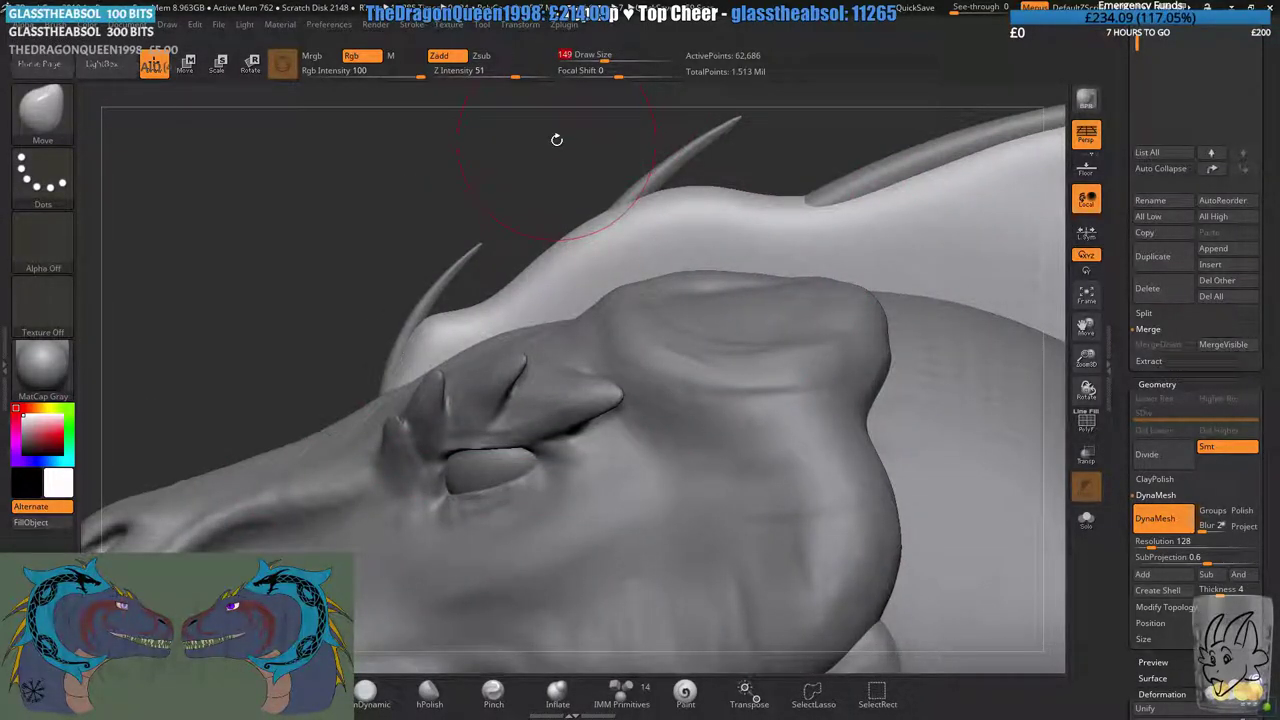
pyautogui.moveTo(604, 272)
pyautogui.keyDown('alt'); pyautogui.mouseDown(button='right')
pyautogui.moveTo(780, 323)
pyautogui.moveTo(706, 323)
pyautogui.mouseUp(button='right'); pyautogui.keyUp('alt')
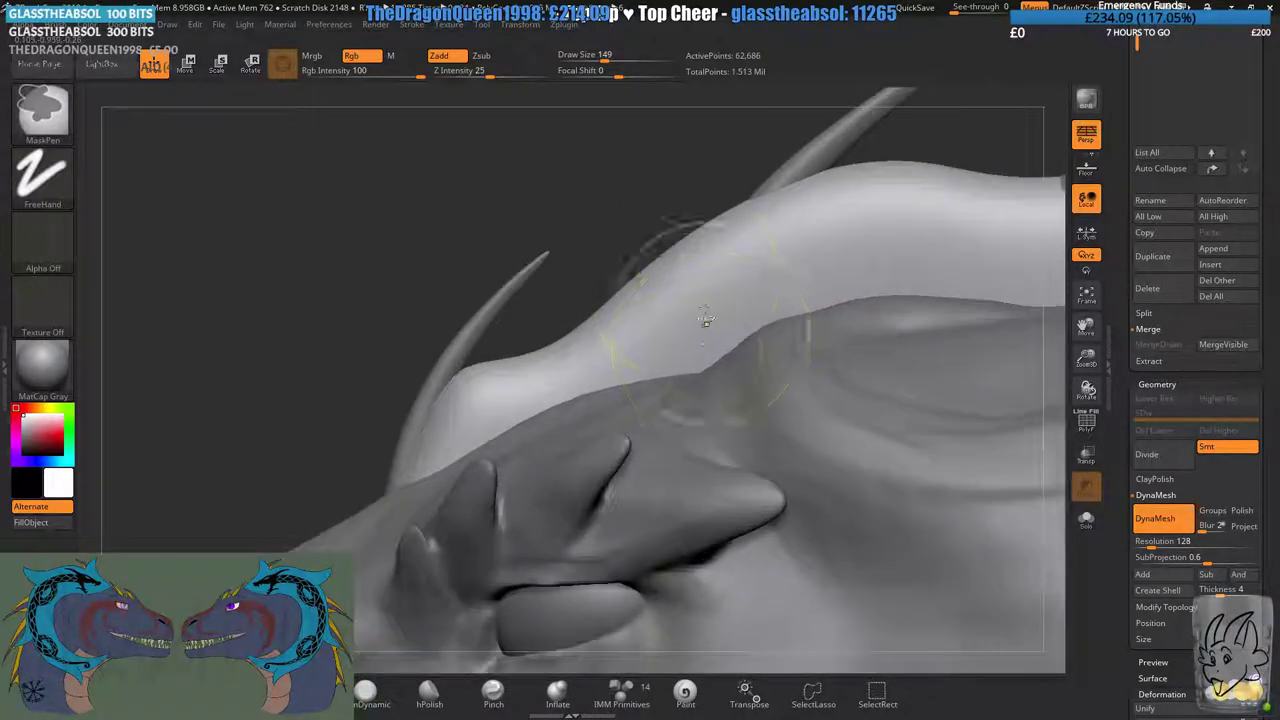
pyautogui.moveTo(452, 376); pyautogui.dragTo(541, 242)
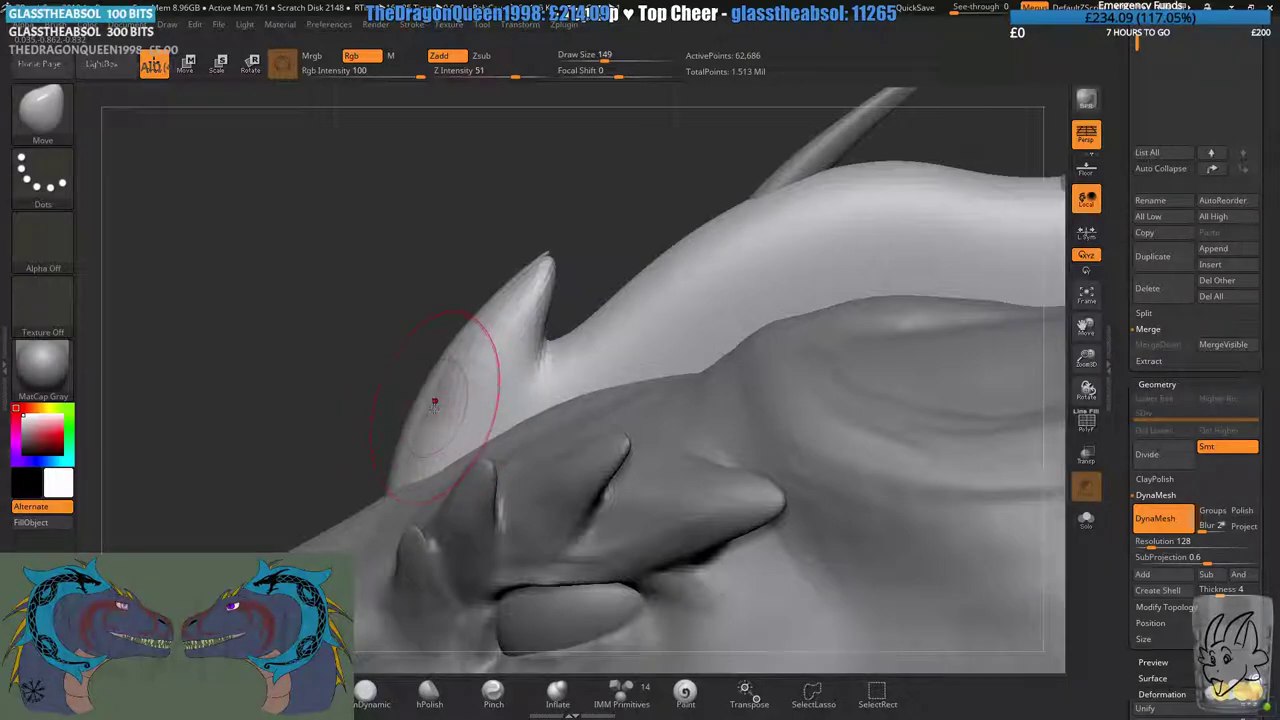
pyautogui.moveTo(340, 425)
pyautogui.mouseDown(button='right')
pyautogui.moveTo(457, 370)
pyautogui.moveTo(350, 285)
pyautogui.mouseUp(button='right')
# - With the Move brush at draw size 217, pull the membrane up over the second spine to its tip
pyautogui.keyDown('alt'); pyautogui.moveTo(404, 245); pyautogui.dragTo(618, 388, button='right'); pyautogui.keyUp('alt')
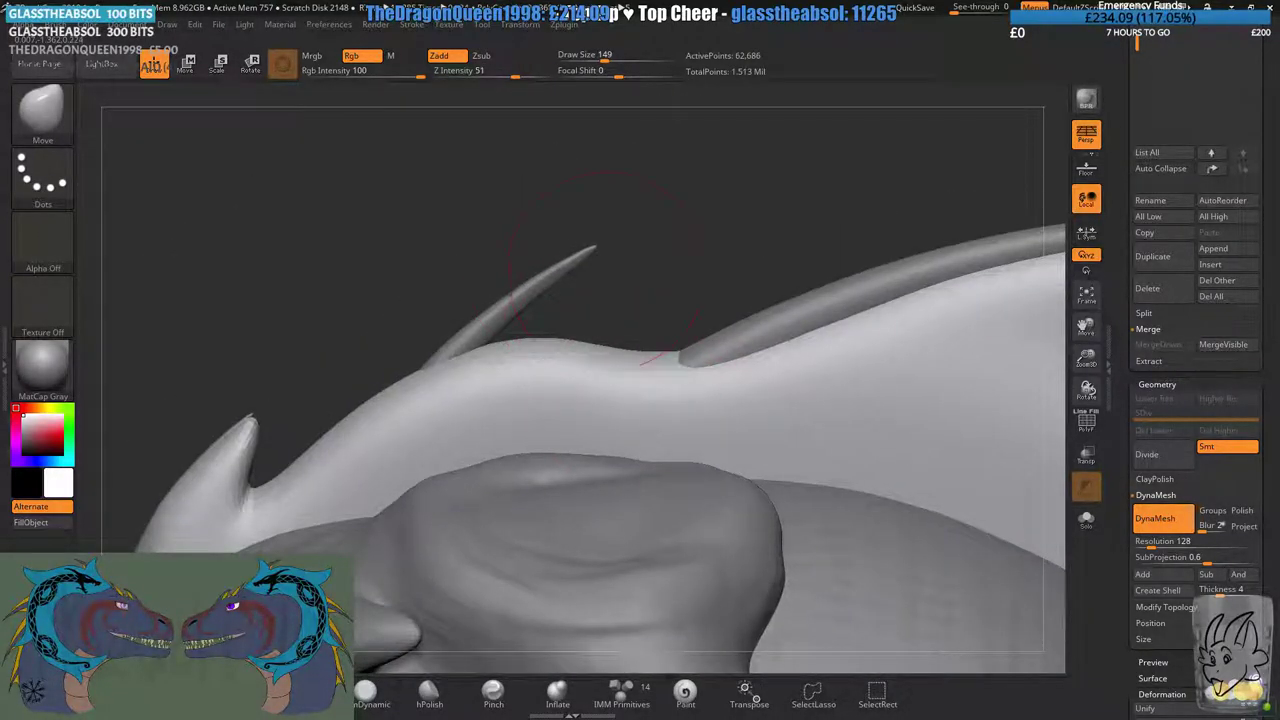
pyautogui.keyDown('alt'); pyautogui.moveTo(603, 268); pyautogui.dragTo(653, 266, button='right'); pyautogui.keyUp('alt')
pyautogui.moveTo(604, 58); pyautogui.dragTo(614, 58)
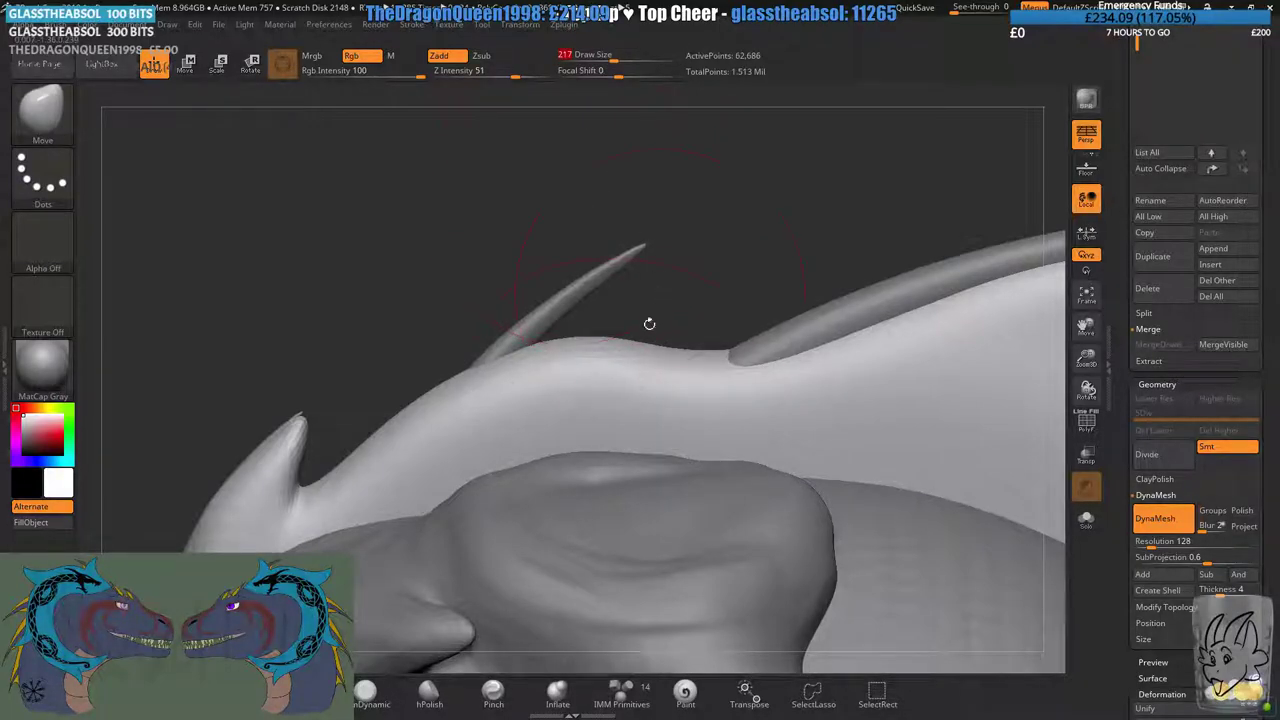
pyautogui.moveTo(540, 342); pyautogui.dragTo(645, 243)
pyautogui.moveTo(507, 314); pyautogui.dragTo(564, 338, button='right')
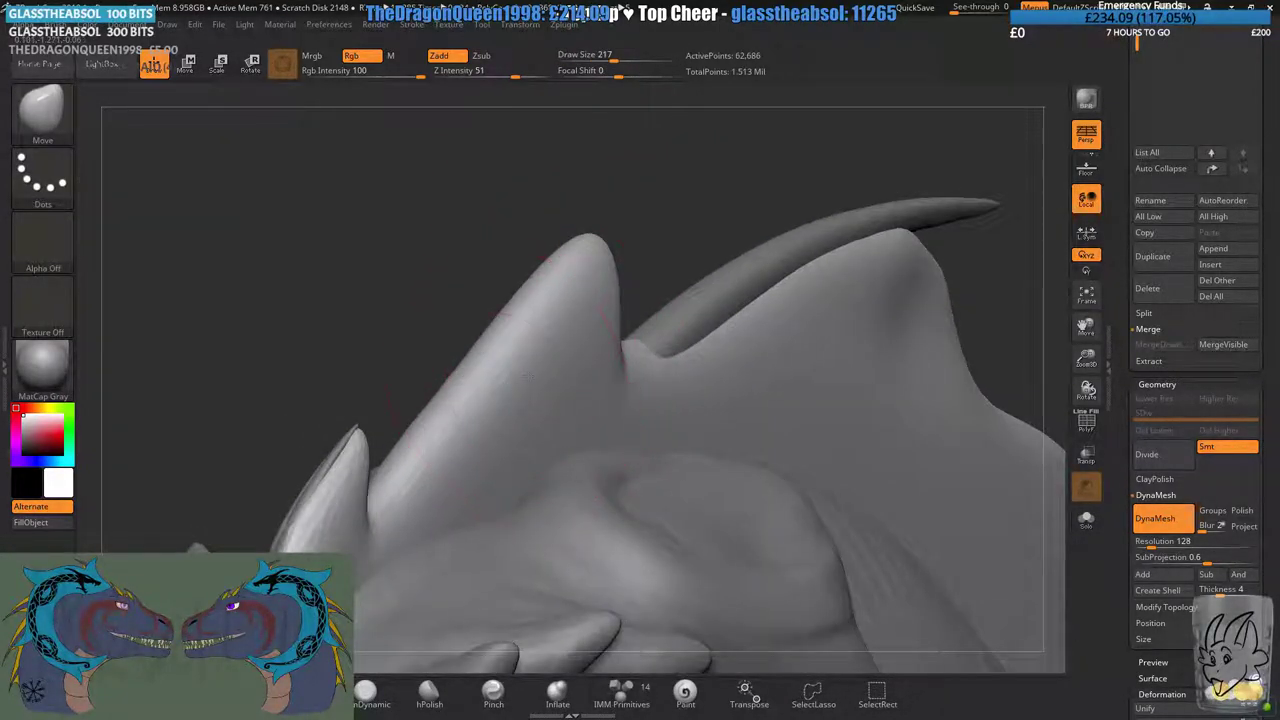
pyautogui.moveTo(525, 376)
pyautogui.mouseDown(button='right')
pyautogui.moveTo(660, 383)
pyautogui.moveTo(520, 312)
pyautogui.mouseUp(button='right')
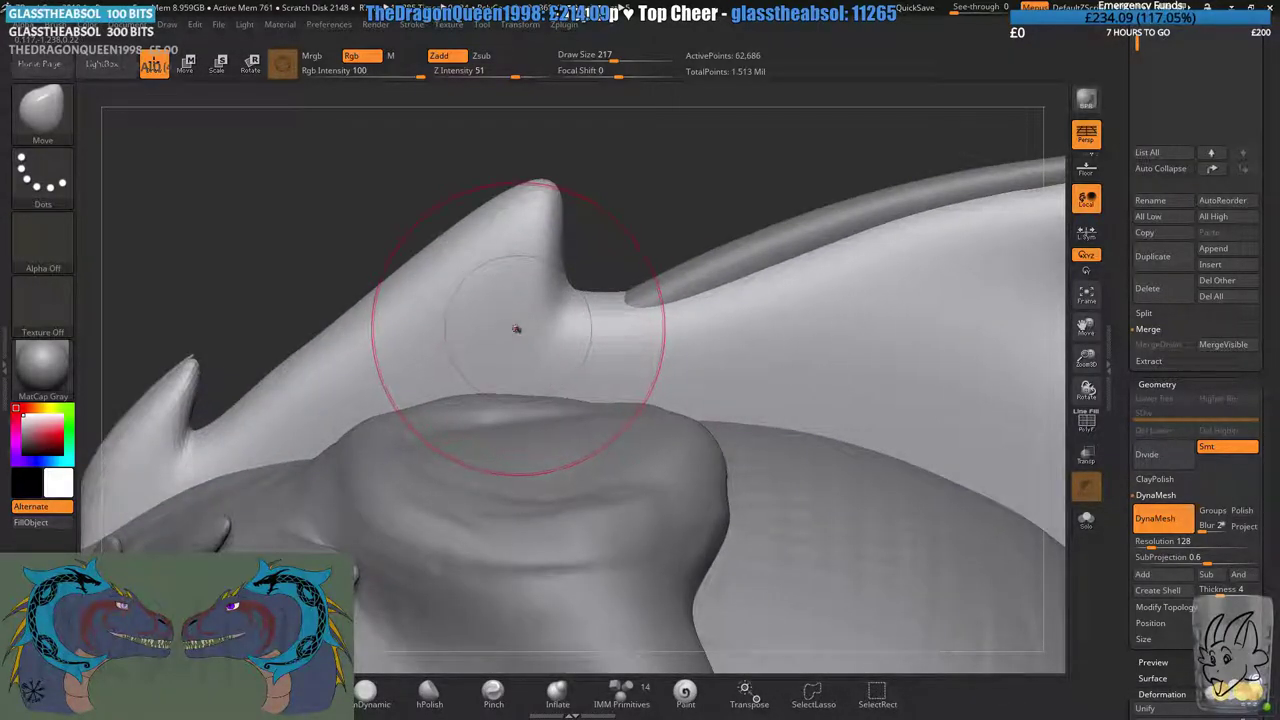
# - With the Move brush at draw size 217, pull the membrane's upper edge over the full length of the third spine
pyautogui.keyDown('alt'); pyautogui.moveTo(699, 279); pyautogui.dragTo(591, 321, button='right'); pyautogui.keyUp('alt')
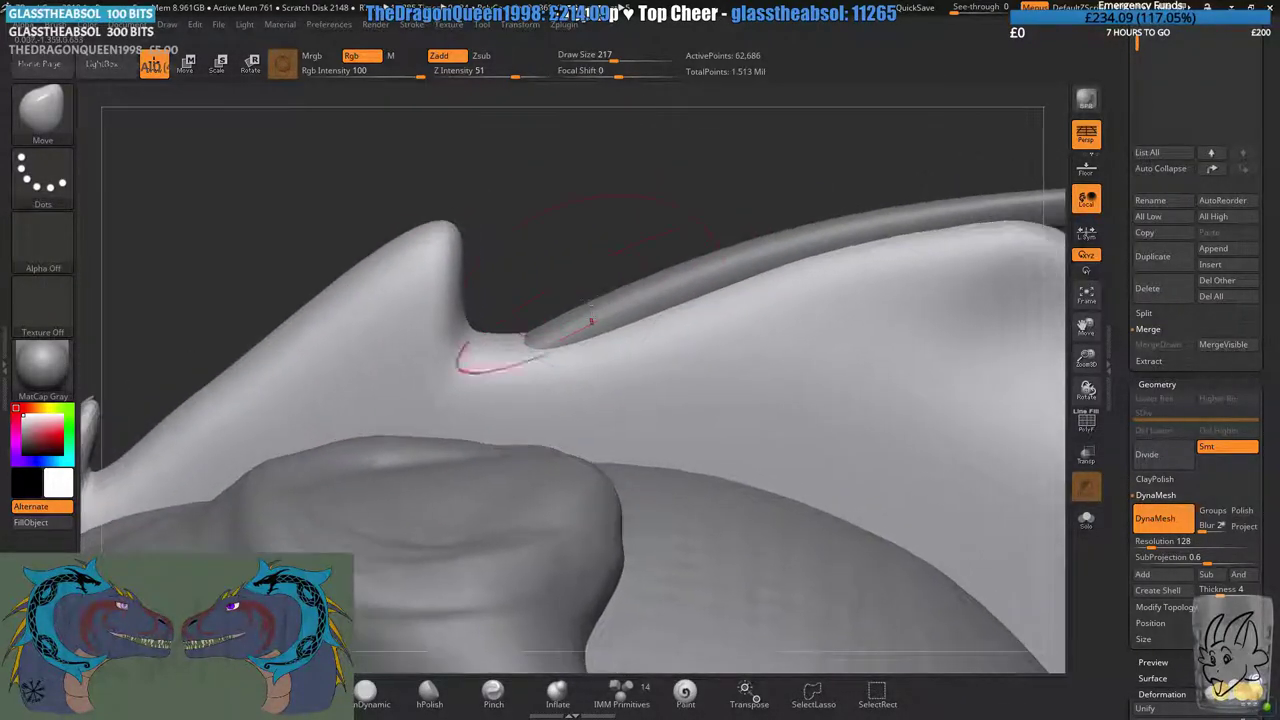
pyautogui.moveTo(591, 321)
pyautogui.mouseDown()
pyautogui.moveTo(623, 286)
pyautogui.moveTo(851, 289)
pyautogui.moveTo(823, 330)
pyautogui.moveTo(905, 335)
pyautogui.moveTo(889, 289)
pyautogui.moveTo(898, 318)
pyautogui.mouseUp()
pyautogui.moveTo(909, 366); pyautogui.dragTo(892, 352)
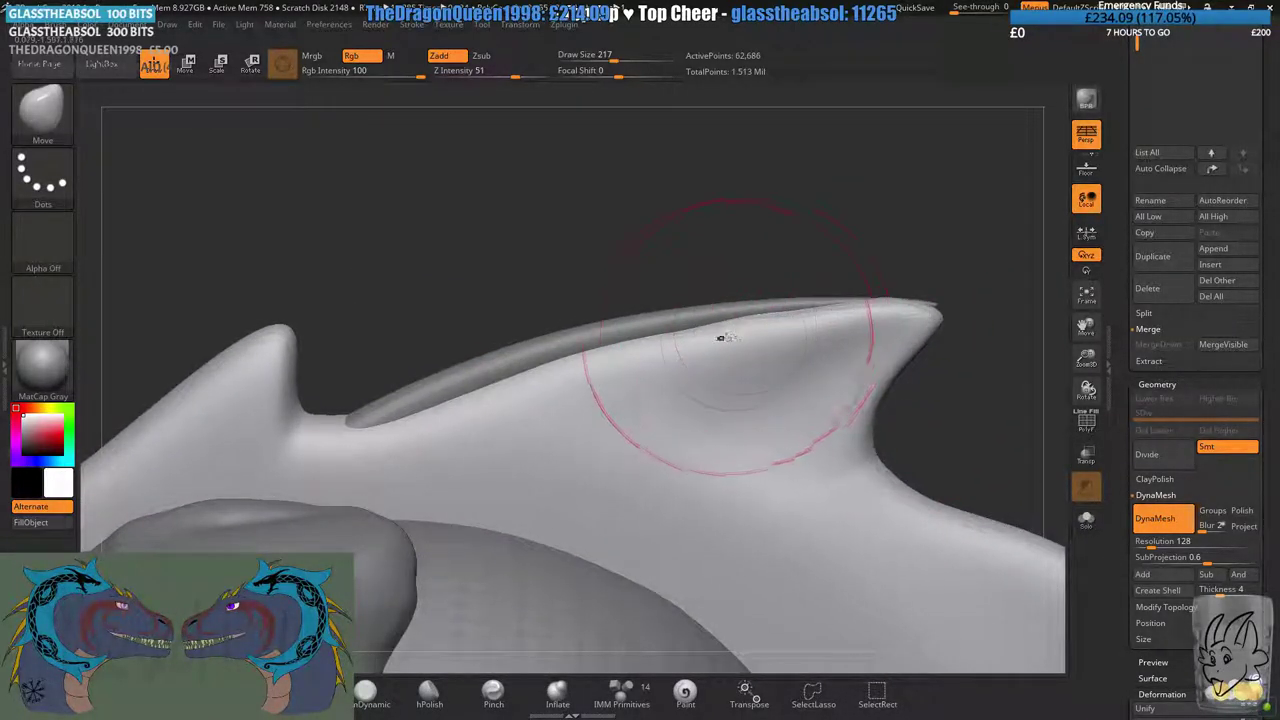
pyautogui.moveTo(727, 340); pyautogui.dragTo(735, 326)
pyautogui.moveTo(818, 330); pyautogui.dragTo(824, 314)
pyautogui.moveTo(664, 364); pyautogui.dragTo(656, 346)
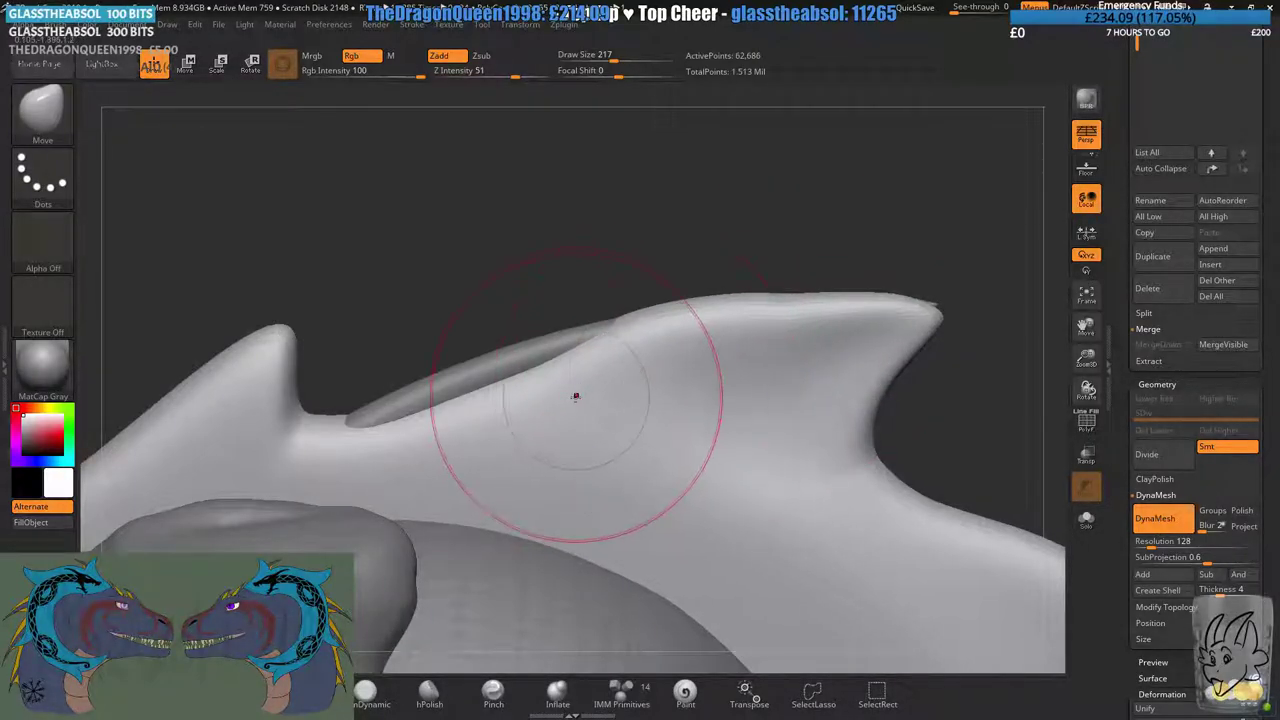
pyautogui.moveTo(575, 396)
pyautogui.mouseDown()
pyautogui.moveTo(520, 397)
pyautogui.moveTo(426, 443)
pyautogui.moveTo(420, 426)
pyautogui.mouseUp()
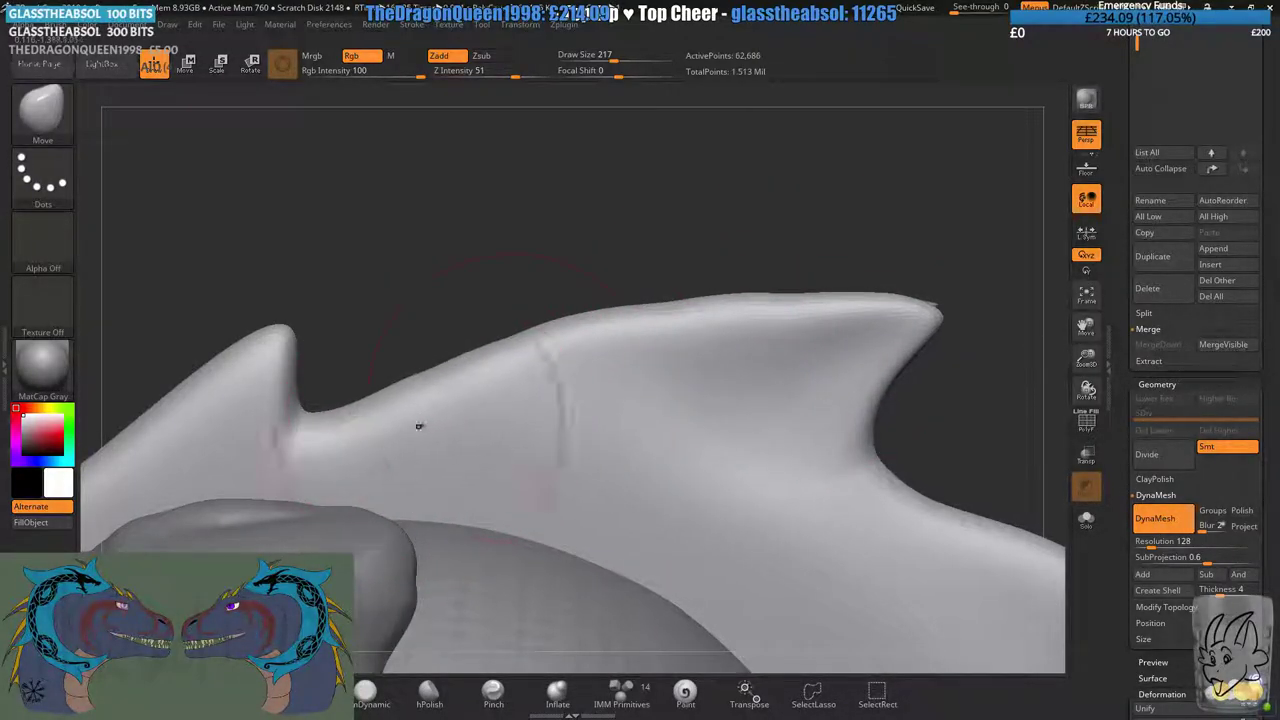
# - Set the Move brush's draw size to 212 and pull the membrane toward the tip of the fourth spine
pyautogui.moveTo(617, 48); pyautogui.dragTo(607, 49)
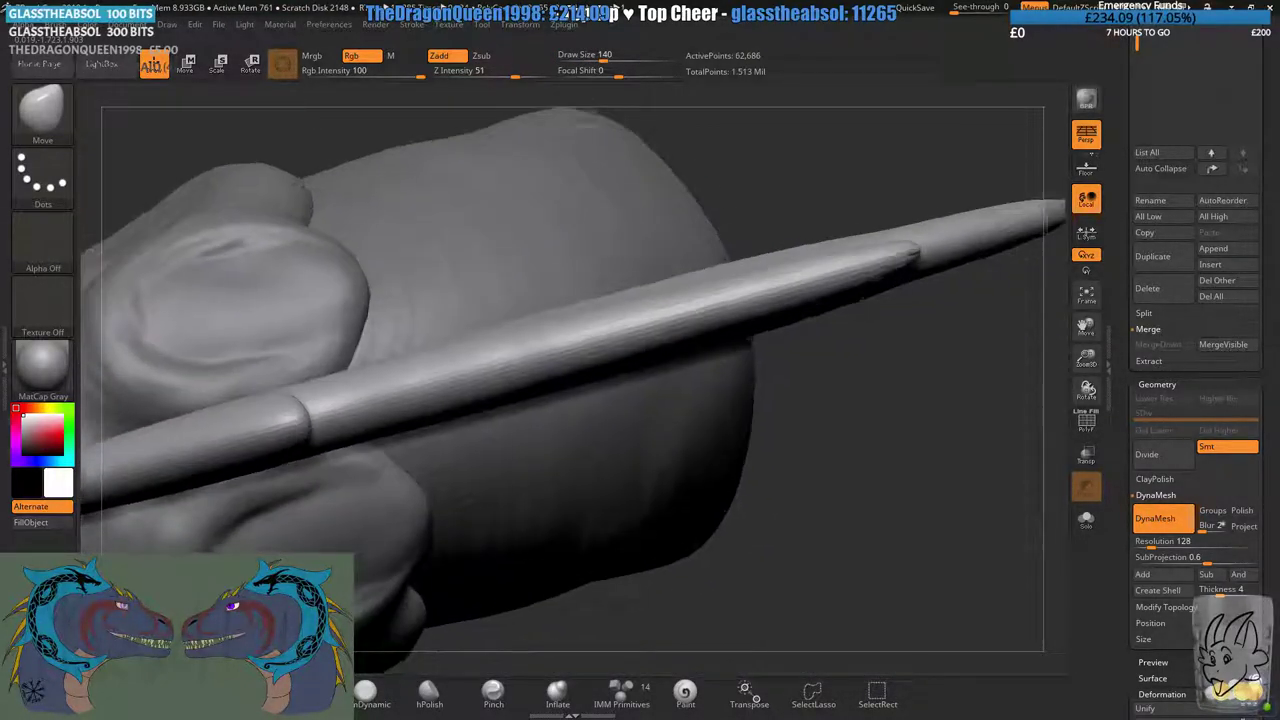
pyautogui.press('shift')
pyautogui.keyDown('alt'); pyautogui.moveTo(918, 412); pyautogui.dragTo(709, 254); pyautogui.keyUp('alt')
pyautogui.click(612, 54)
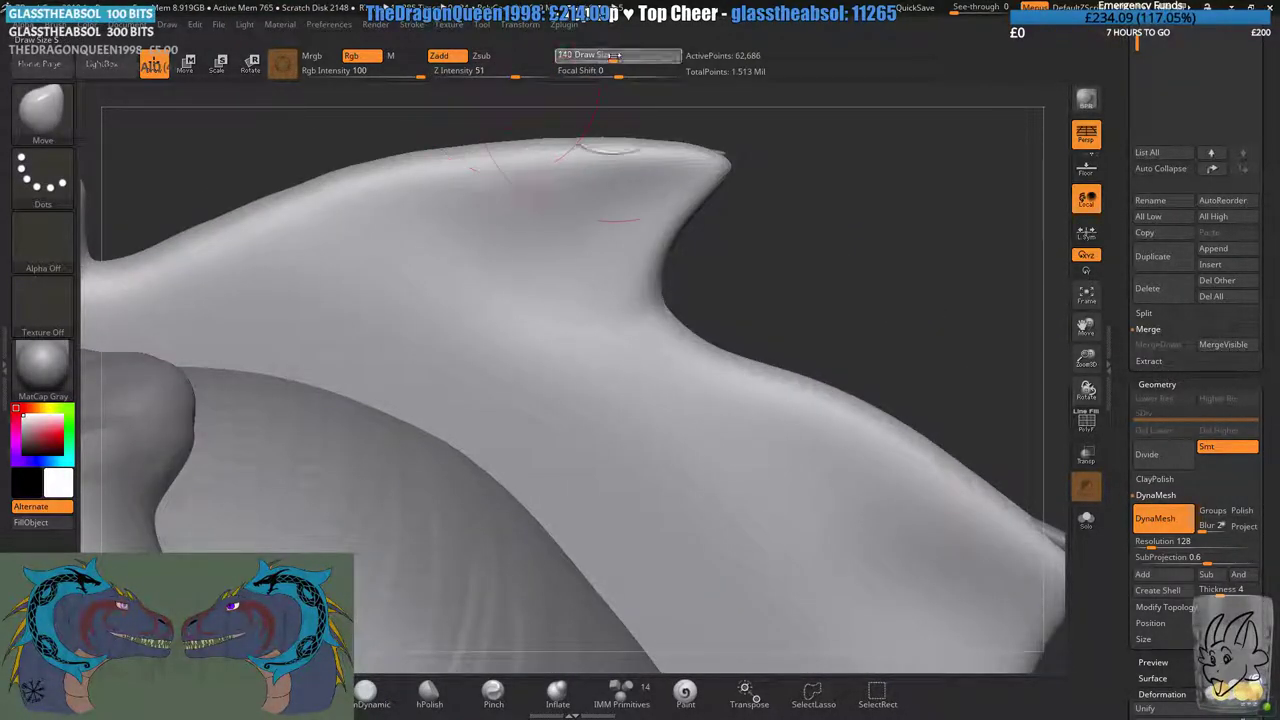
pyautogui.keyDown('alt'); pyautogui.moveTo(991, 440); pyautogui.dragTo(922, 340); pyautogui.keyUp('alt')
pyautogui.moveTo(1021, 478)
pyautogui.keyDown('alt'); pyautogui.mouseDown()
pyautogui.moveTo(771, 371)
pyautogui.moveTo(896, 418)
pyautogui.mouseUp(); pyautogui.keyUp('alt')
pyautogui.keyDown('ctrl'); pyautogui.moveTo(745, 352); pyautogui.dragTo(731, 320, button='right'); pyautogui.keyUp('ctrl')
pyautogui.moveTo(717, 326); pyautogui.dragTo(736, 298)
pyautogui.moveTo(776, 357)
pyautogui.keyDown('alt'); pyautogui.mouseDown(button='right')
pyautogui.moveTo(698, 209)
pyautogui.moveTo(771, 457)
pyautogui.moveTo(749, 391)
pyautogui.mouseUp(button='right'); pyautogui.keyUp('alt')
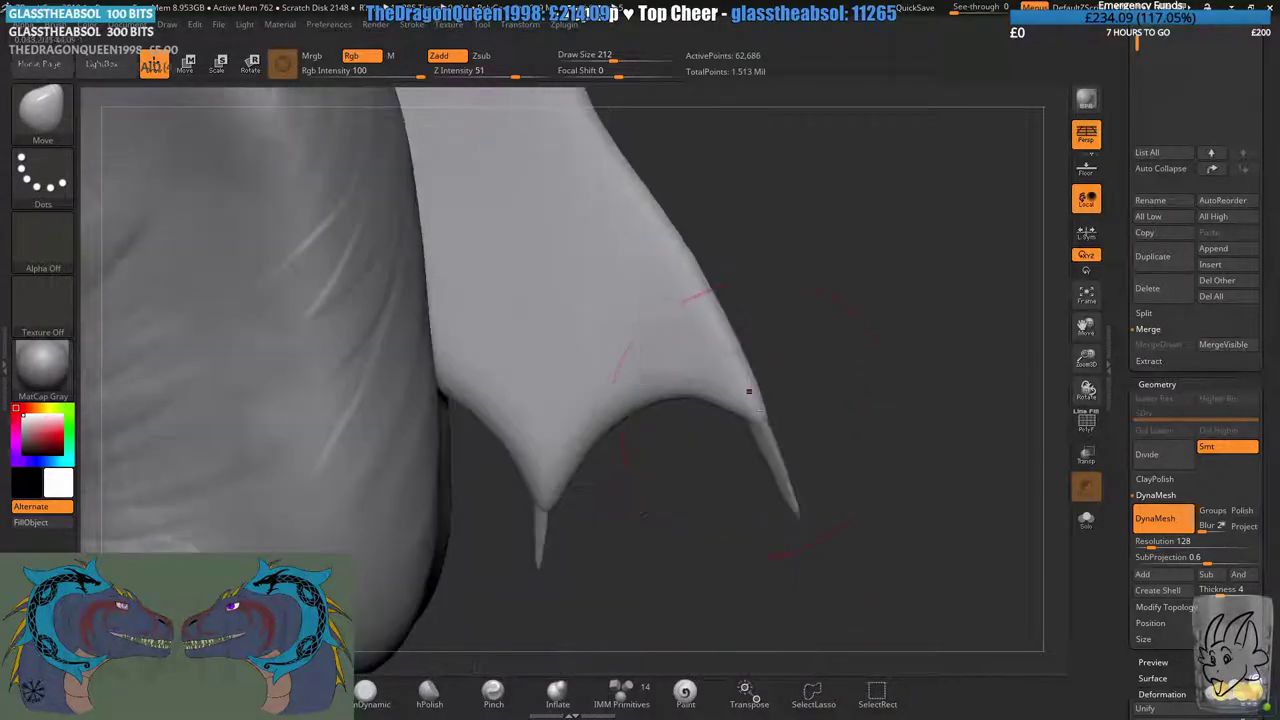
# - Pull the membrane down along the lowest spine beside the neck and check its shape in Solo mode
pyautogui.moveTo(622, 527); pyautogui.dragTo(687, 304, button='right')
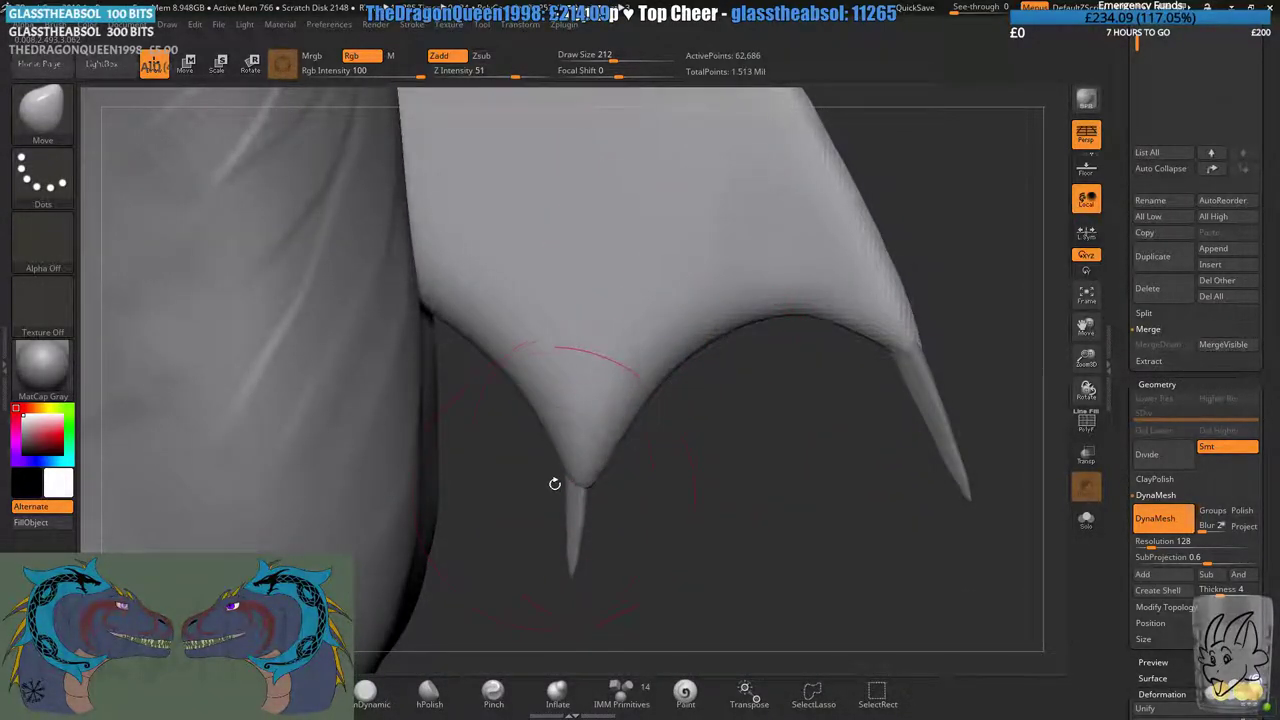
pyautogui.moveTo(568, 487); pyautogui.dragTo(578, 527)
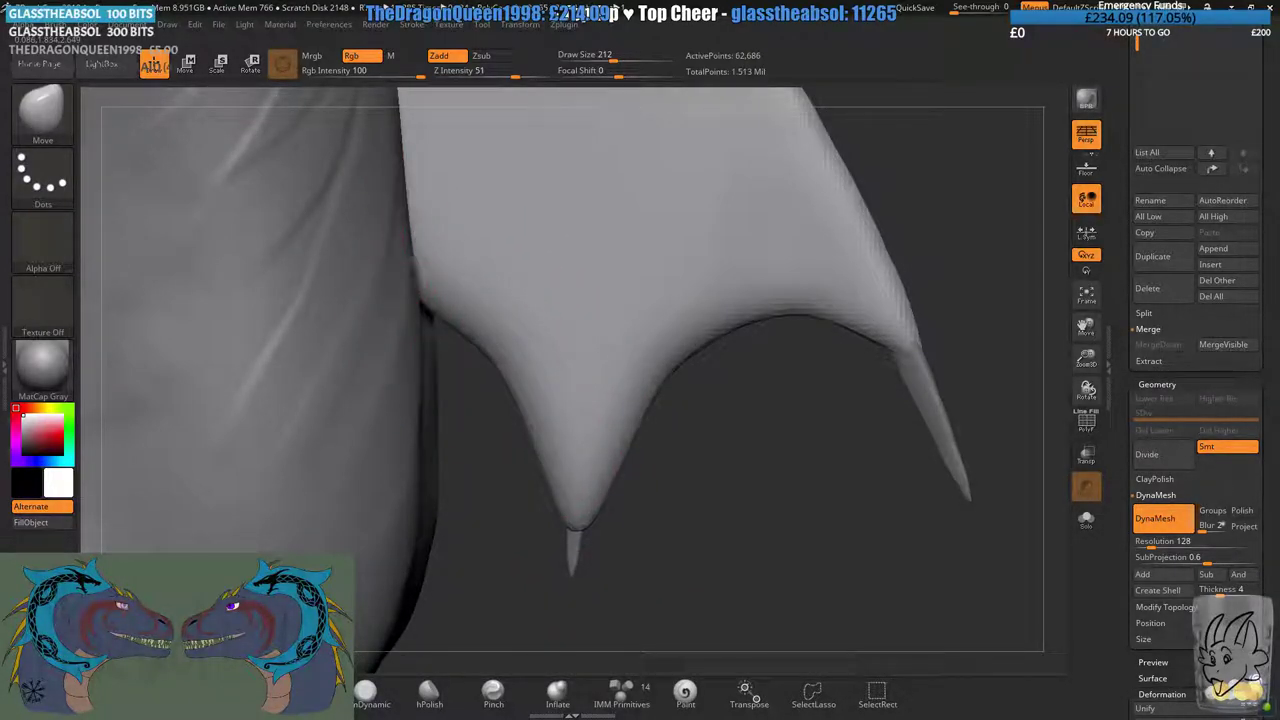
pyautogui.click(1088, 519)
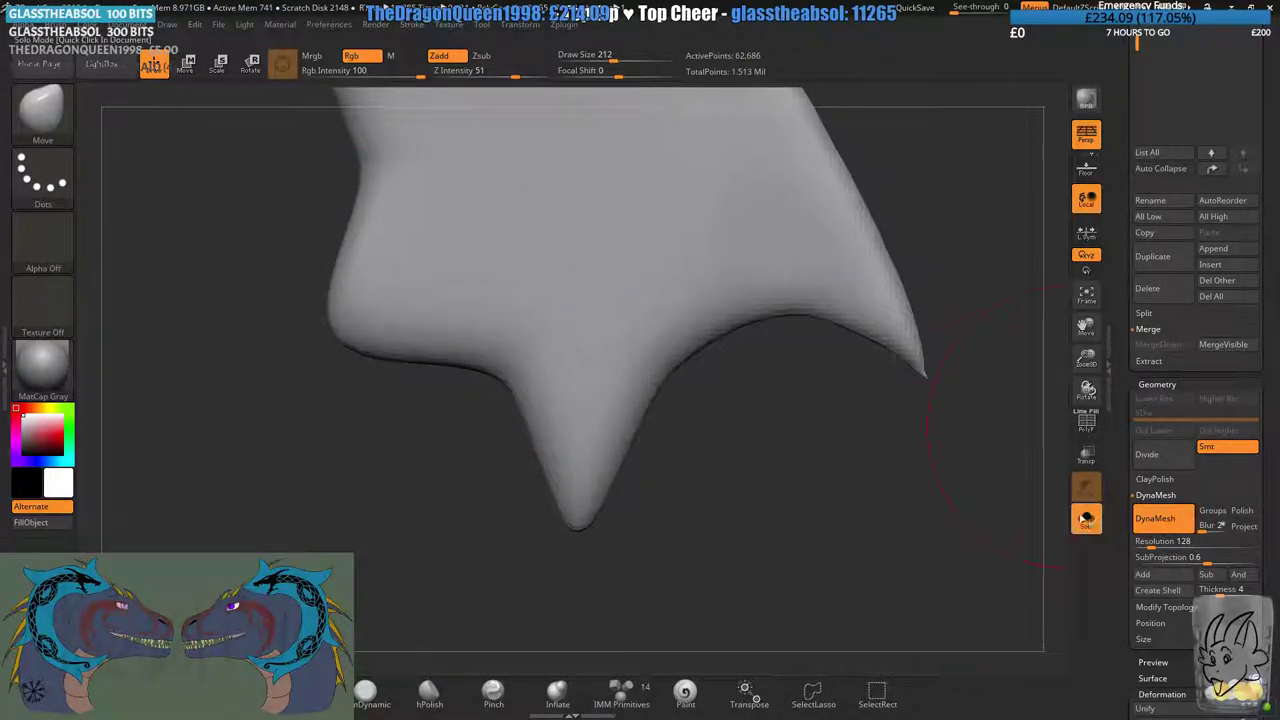
pyautogui.click(1087, 519)
# - Pull the membrane over the outer lower spine toward its tip and reshape the curved edge between the two lower spines
pyautogui.keyDown('alt'); pyautogui.moveTo(722, 400); pyautogui.dragTo(647, 397); pyautogui.keyUp('alt')
pyautogui.moveTo(808, 326); pyautogui.dragTo(856, 444)
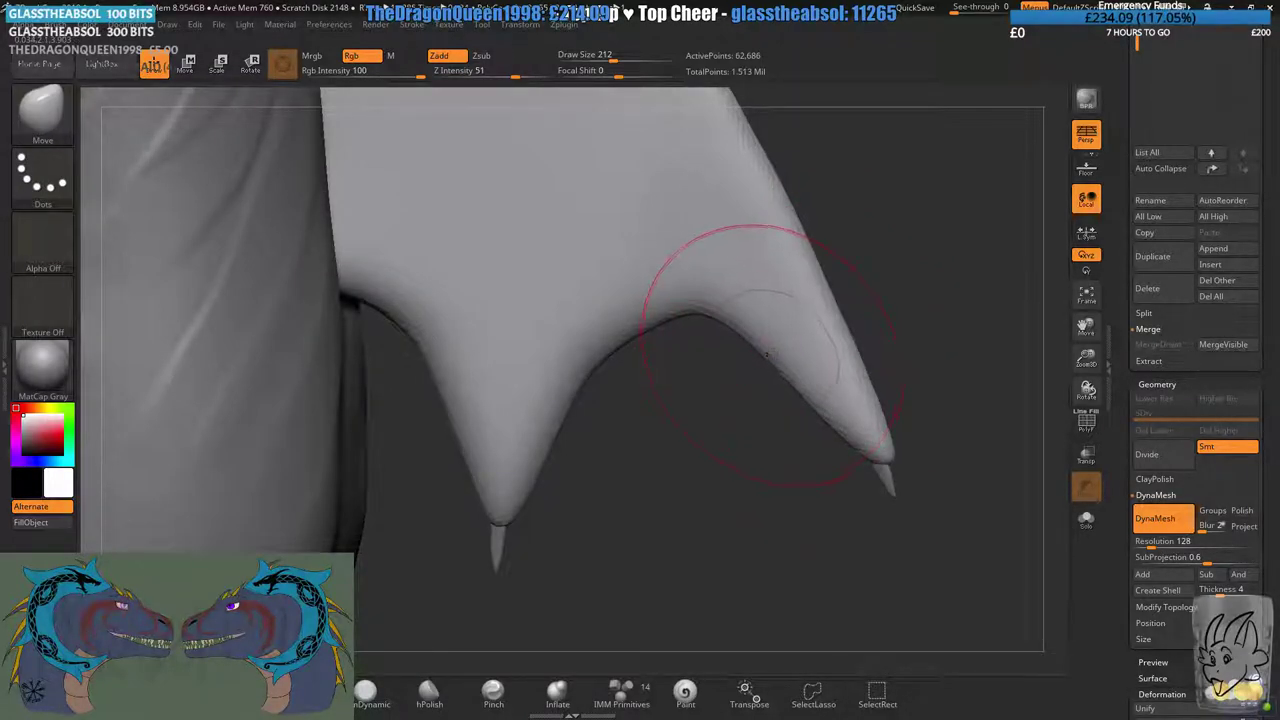
pyautogui.moveTo(767, 352); pyautogui.dragTo(788, 336)
pyautogui.moveTo(655, 322); pyautogui.dragTo(665, 290)
pyautogui.moveTo(618, 348); pyautogui.dragTo(608, 336)
pyautogui.moveTo(615, 356); pyautogui.dragTo(586, 352)
# - Remesh the reshaped membrane with DynaMesh, smooth its surface along the crest, and remesh it again
pyautogui.keyDown('ctrl'); pyautogui.moveTo(689, 426); pyautogui.dragTo(765, 316, button='right'); pyautogui.keyUp('ctrl')
pyautogui.keyDown('ctrl'); pyautogui.moveTo(804, 303); pyautogui.dragTo(833, 246); pyautogui.keyUp('ctrl')
pyautogui.keyDown('alt'); pyautogui.moveTo(699, 186); pyautogui.dragTo(791, 355); pyautogui.keyUp('alt')
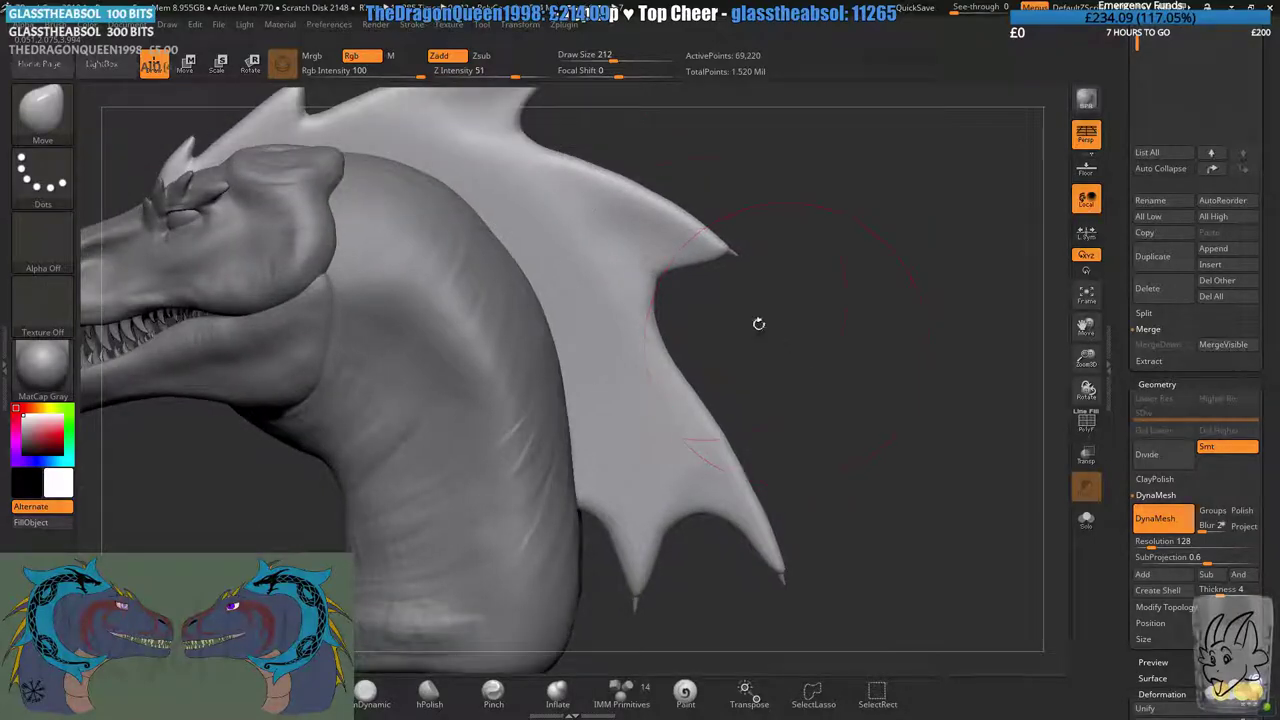
pyautogui.moveTo(632, 182)
pyautogui.keyDown('shift'); pyautogui.mouseDown()
pyautogui.moveTo(690, 212)
pyautogui.moveTo(640, 391)
pyautogui.moveTo(520, 180)
pyautogui.mouseUp(); pyautogui.keyUp('shift')
pyautogui.moveTo(590, 124)
pyautogui.keyDown('alt'); pyautogui.mouseDown()
pyautogui.moveTo(698, 275)
pyautogui.moveTo(690, 257)
pyautogui.mouseUp(); pyautogui.keyUp('alt')
pyautogui.keyDown('shift'); pyautogui.moveTo(590, 222); pyautogui.dragTo(453, 261); pyautogui.keyUp('shift')
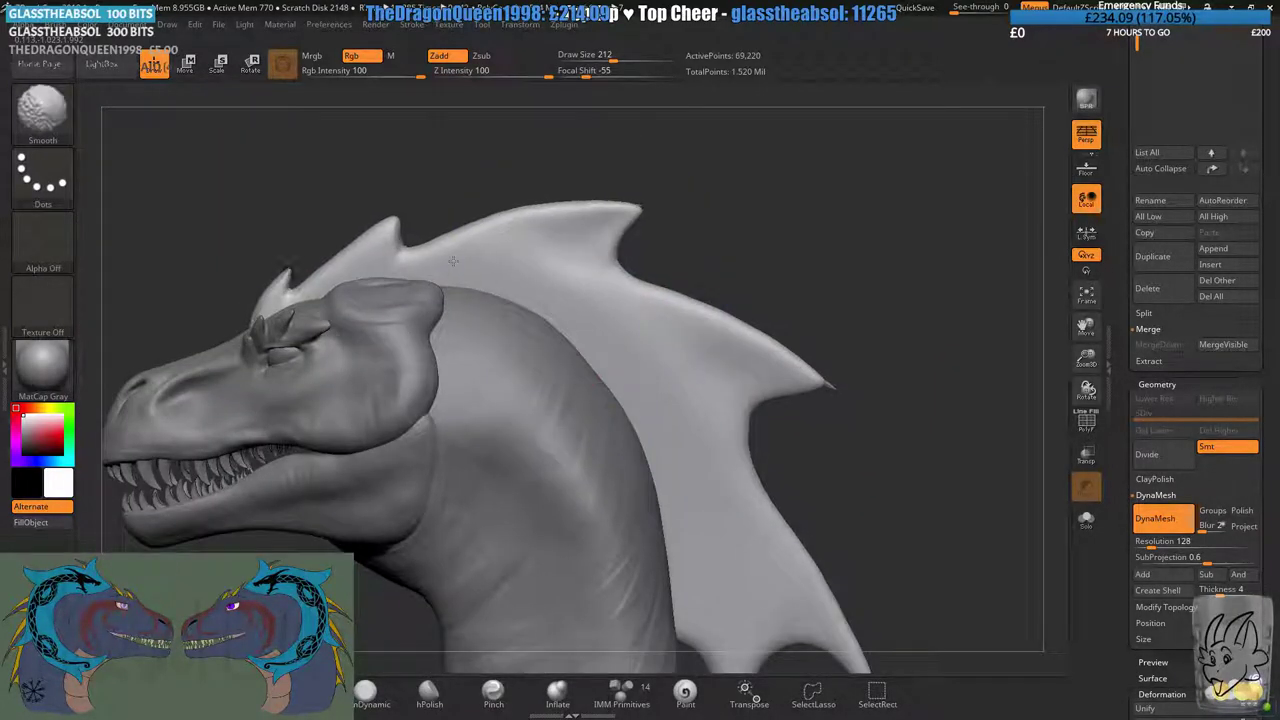
pyautogui.keyDown('ctrl'); pyautogui.moveTo(690, 90); pyautogui.dragTo(975, 351); pyautogui.keyUp('ctrl')
pyautogui.moveTo(880, 297)
pyautogui.mouseDown()
pyautogui.moveTo(803, 303)
pyautogui.moveTo(900, 298)
pyautogui.mouseUp()
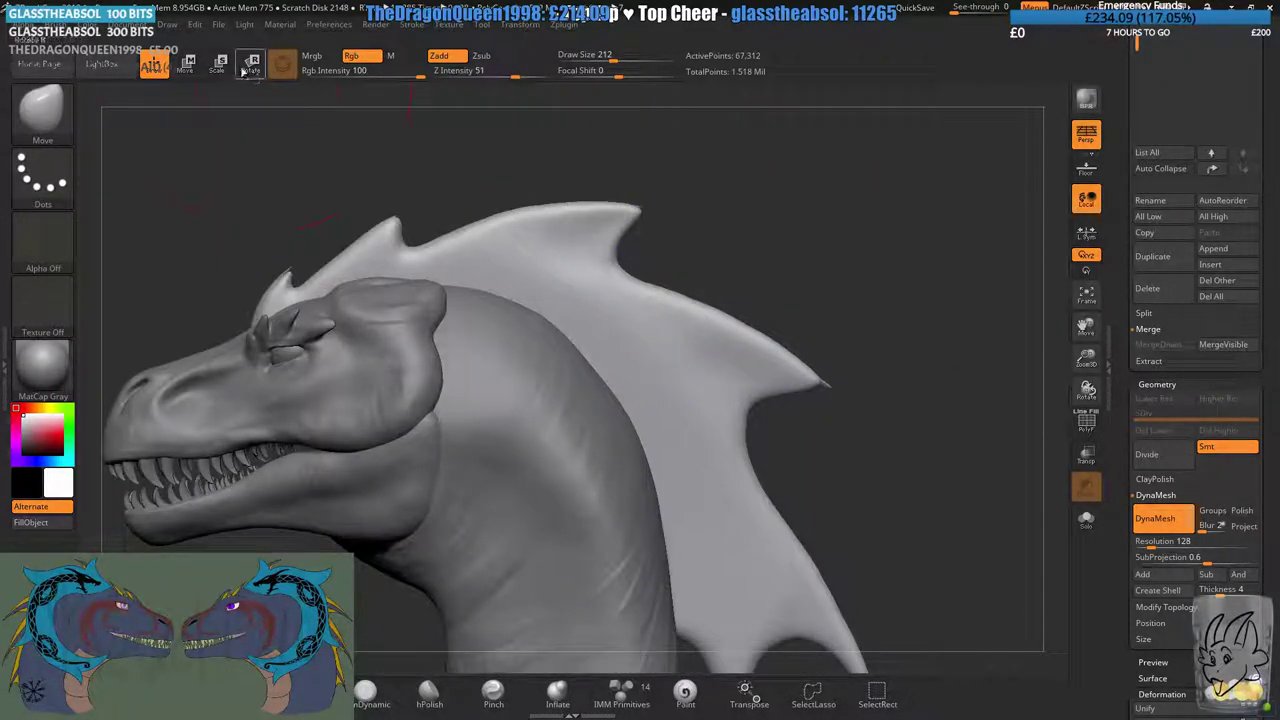
# - Scale the membrane thinner across its width with the gizmo and remesh it with DynaMesh
pyautogui.click(187, 66)
pyautogui.keyDown('shift'); pyautogui.moveTo(812, 292); pyautogui.dragTo(720, 304); pyautogui.keyUp('shift')
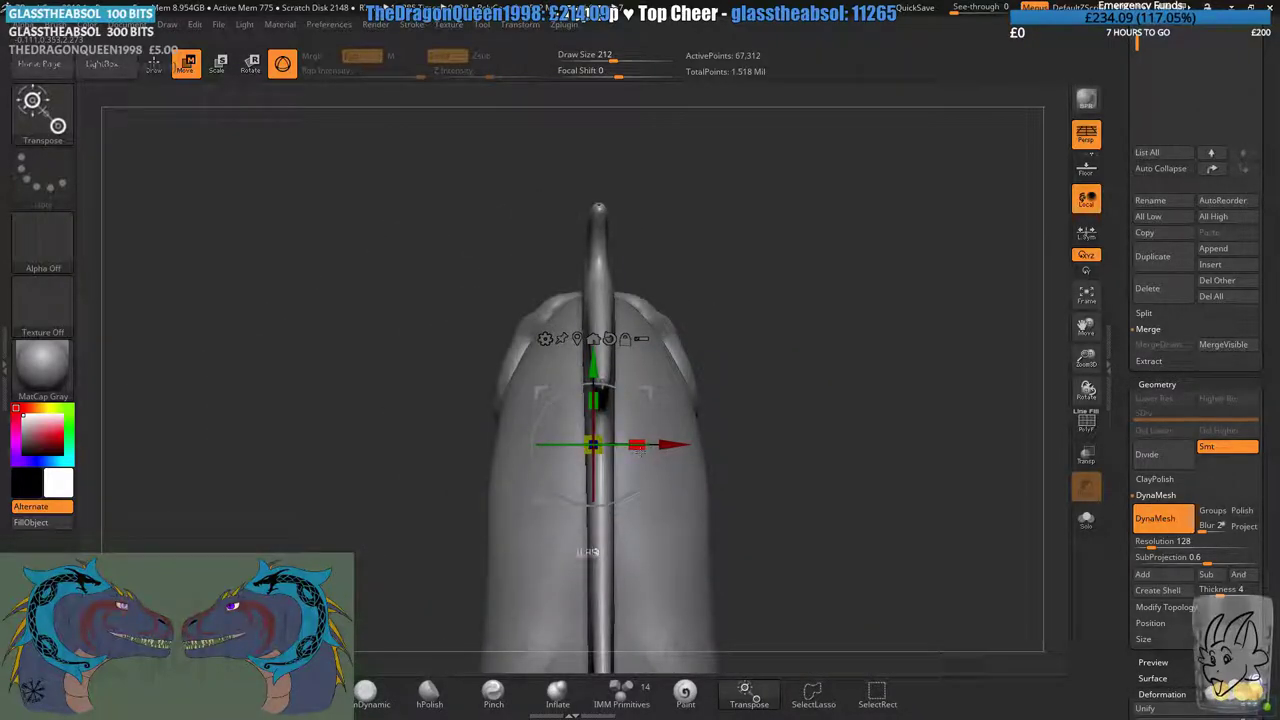
pyautogui.moveTo(634, 453); pyautogui.dragTo(592, 459)
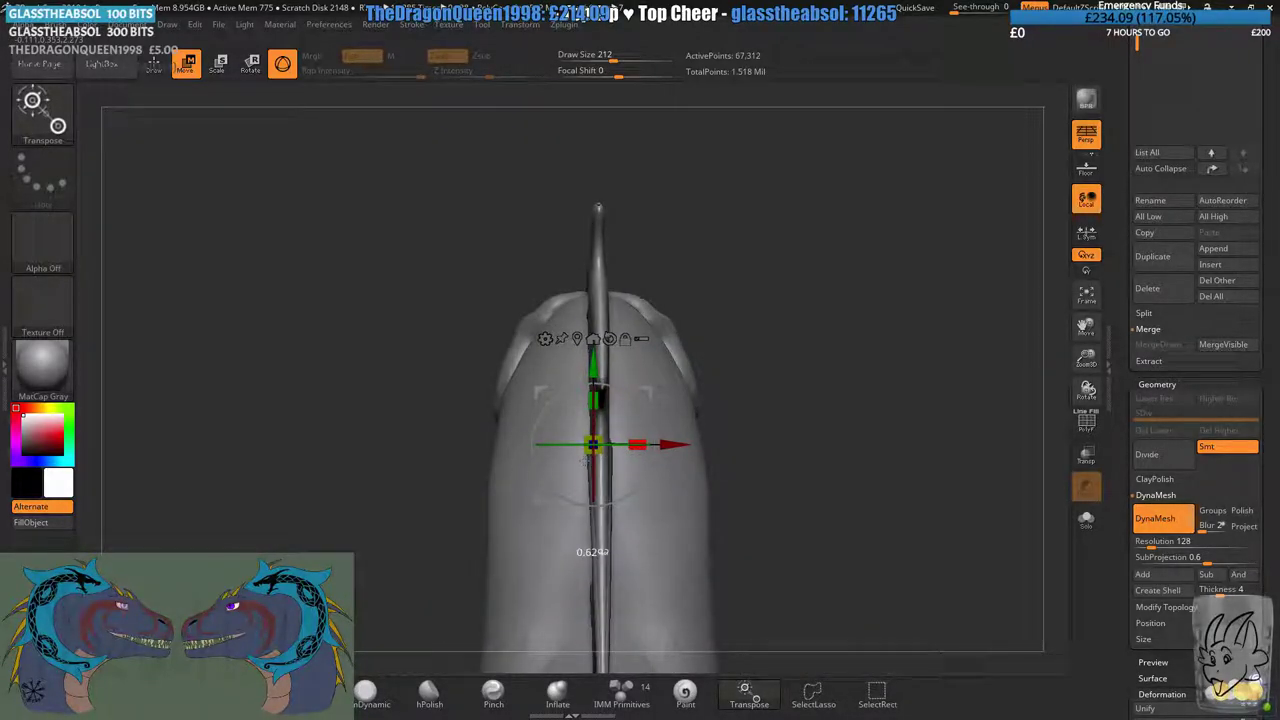
pyautogui.press('q')
pyautogui.keyDown('ctrl'); pyautogui.moveTo(178, 98); pyautogui.dragTo(456, 384); pyautogui.keyUp('ctrl')
pyautogui.moveTo(456, 440)
pyautogui.mouseDown()
pyautogui.moveTo(620, 350)
pyautogui.moveTo(650, 278)
pyautogui.moveTo(540, 250)
pyautogui.moveTo(620, 225)
pyautogui.mouseUp()
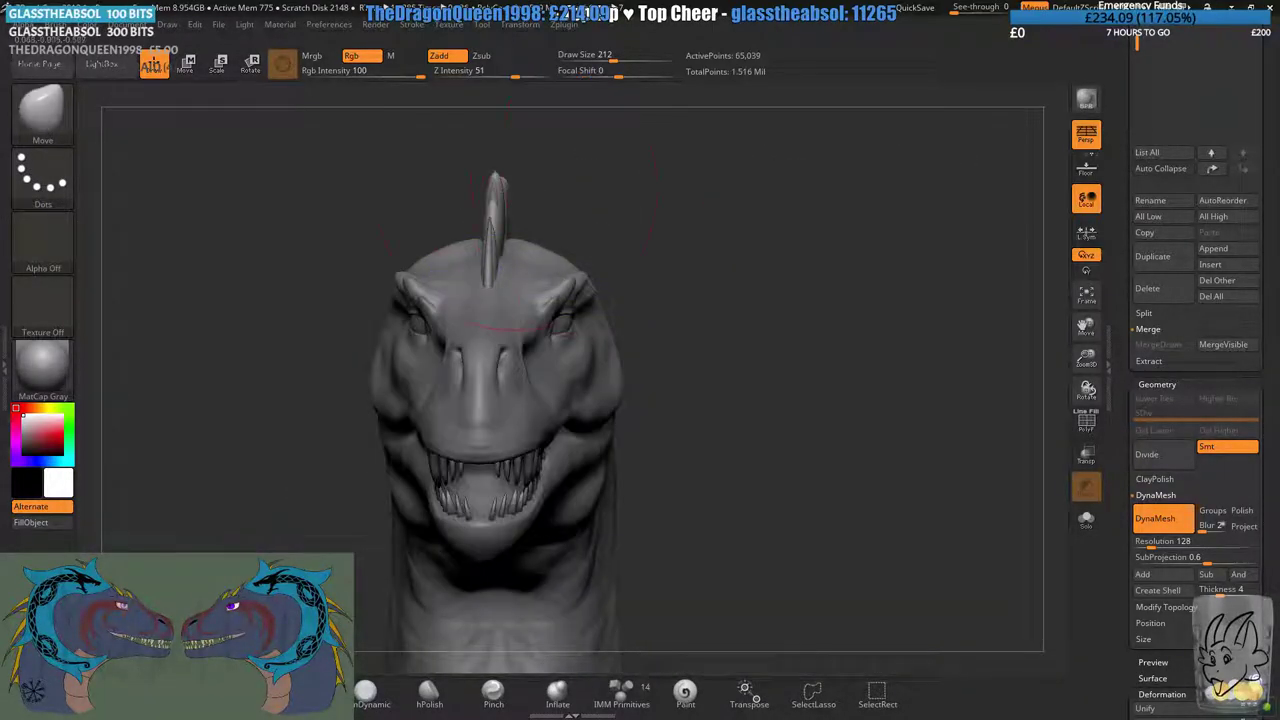
# - With the Move brush, pull the membrane's front point and leading edge against the frontmost spine
pyautogui.moveTo(655, 300); pyautogui.dragTo(566, 245, button='right')
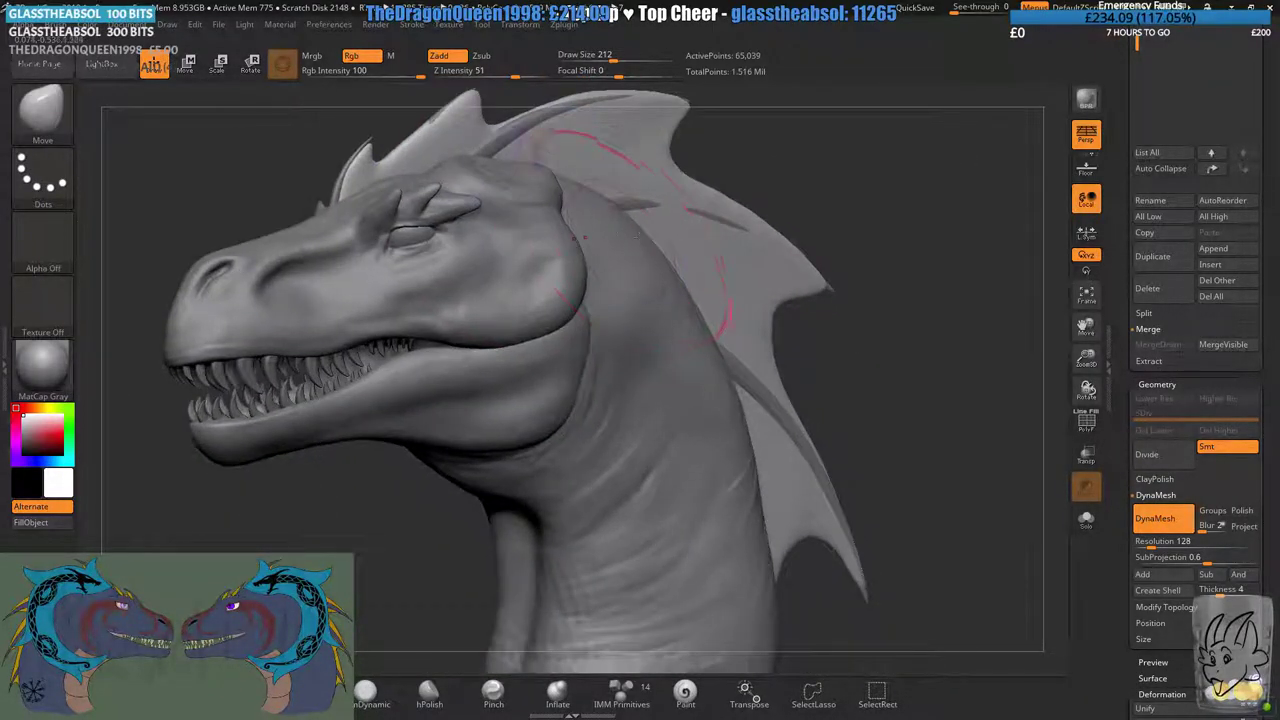
pyautogui.moveTo(670, 256)
pyautogui.mouseDown(button='right')
pyautogui.moveTo(615, 240)
pyautogui.moveTo(688, 305)
pyautogui.mouseUp(button='right')
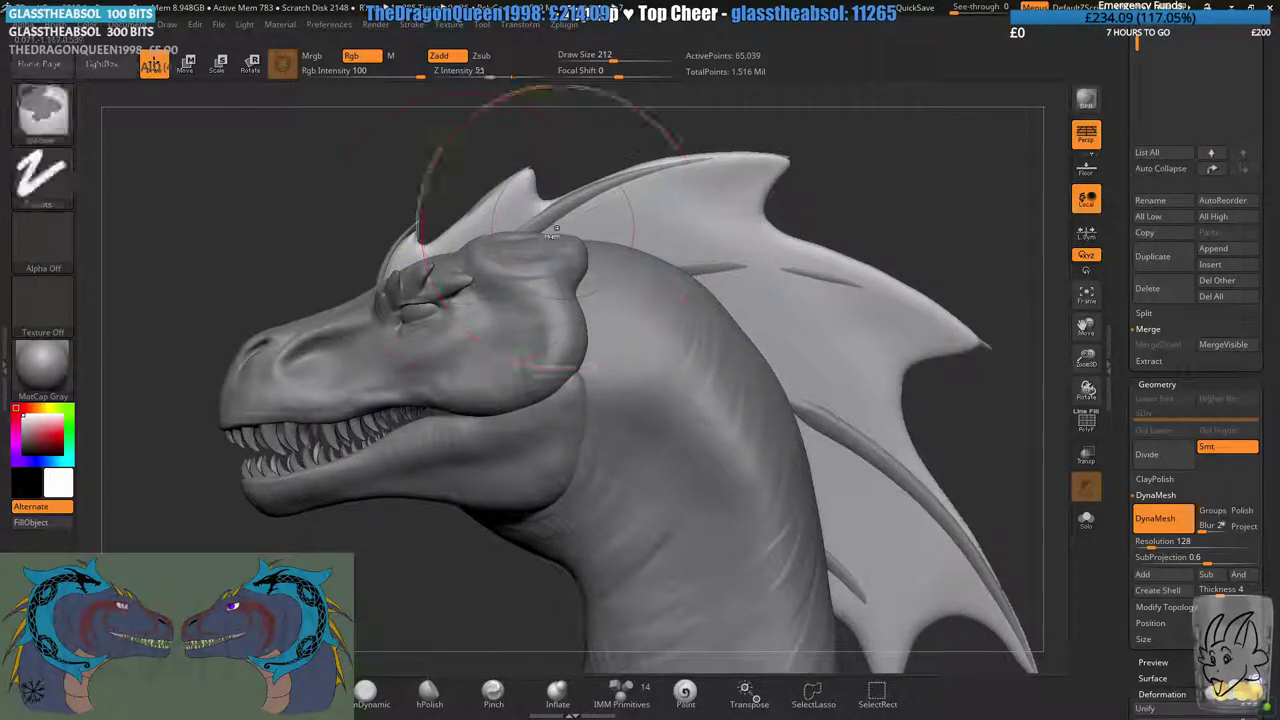
pyautogui.keyDown('alt'); pyautogui.moveTo(416, 252); pyautogui.dragTo(488, 315, button='right'); pyautogui.keyUp('alt')
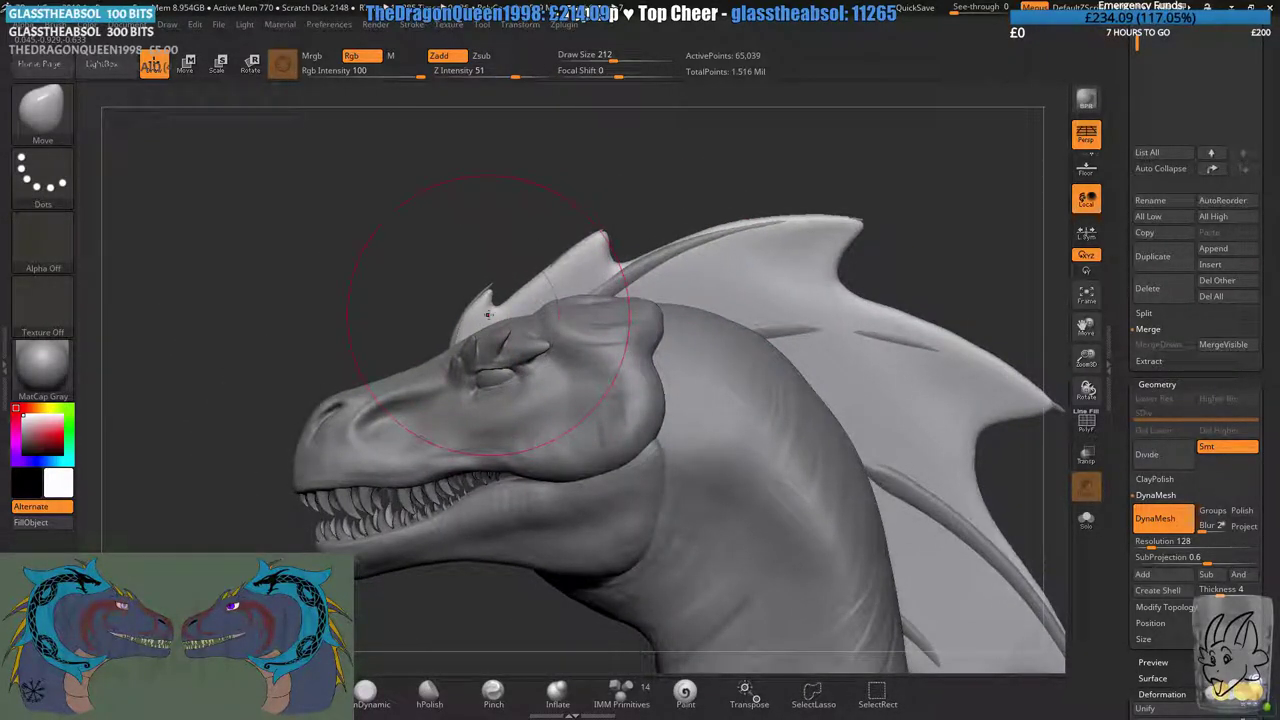
pyautogui.keyDown('alt'); pyautogui.moveTo(430, 279); pyautogui.dragTo(527, 403, button='right'); pyautogui.keyUp('alt')
pyautogui.keyDown('ctrl'); pyautogui.moveTo(550, 295); pyautogui.dragTo(556, 432, button='right'); pyautogui.keyUp('ctrl')
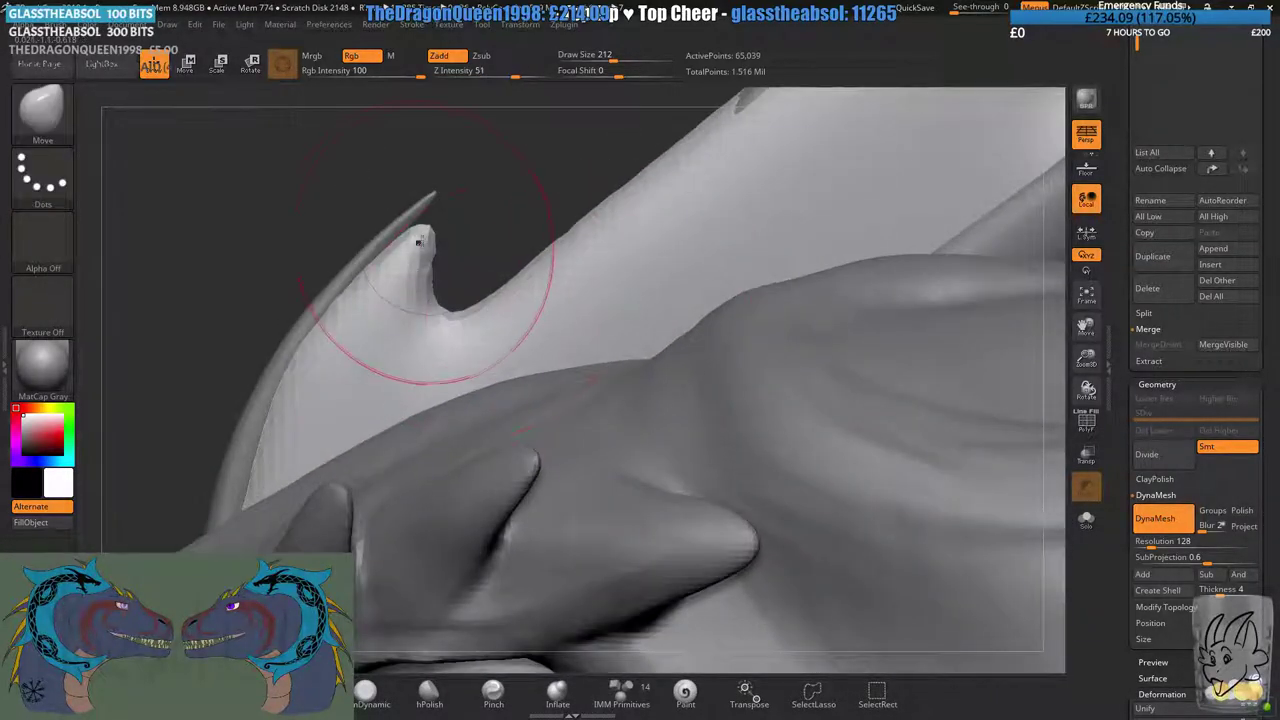
pyautogui.moveTo(423, 243); pyautogui.dragTo(431, 212)
pyautogui.moveTo(366, 346); pyautogui.dragTo(335, 342)
pyautogui.moveTo(302, 464); pyautogui.dragTo(278, 460)
pyautogui.keyDown('ctrl'); pyautogui.moveTo(556, 474); pyautogui.dragTo(537, 366, button='right'); pyautogui.keyUp('ctrl')
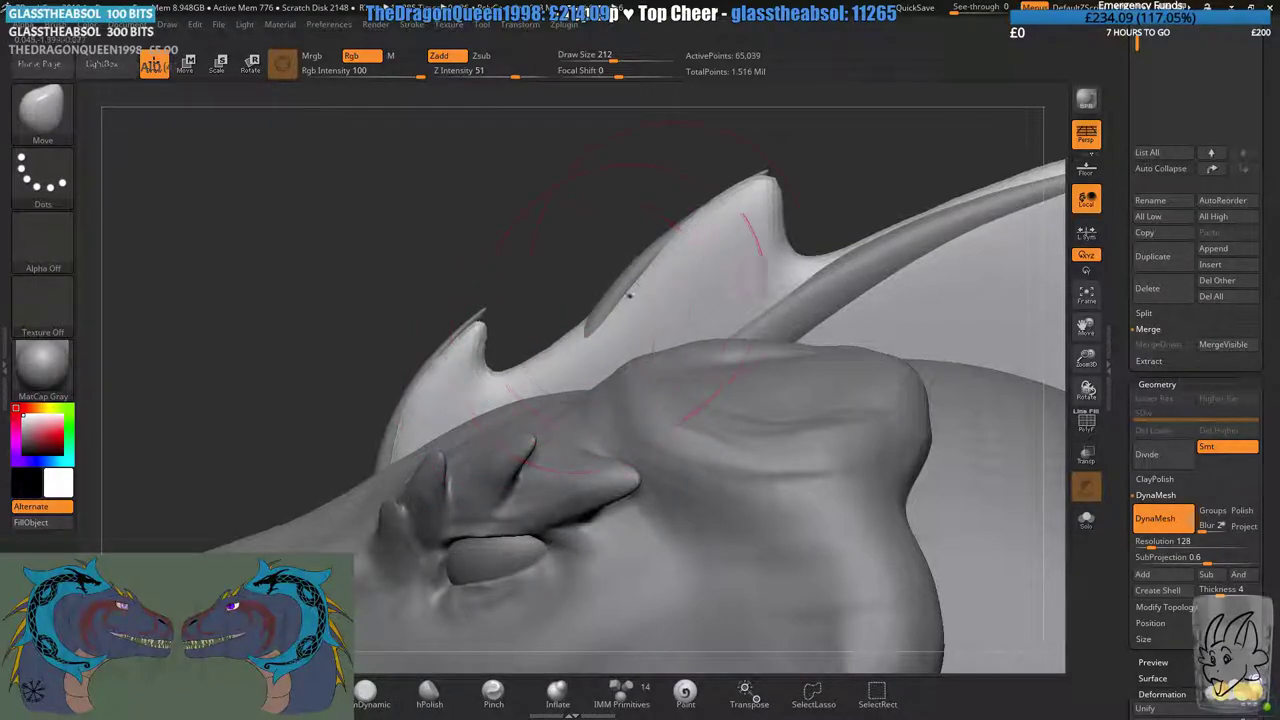
# - Adjust the membrane's upper edge along the second and third spines with the Move brush
pyautogui.moveTo(746, 195)
pyautogui.keyDown('alt'); pyautogui.mouseDown(button='right')
pyautogui.moveTo(655, 306)
pyautogui.moveTo(649, 350)
pyautogui.mouseUp(button='right'); pyautogui.keyUp('alt')
pyautogui.moveTo(648, 337)
pyautogui.keyDown('shift'); pyautogui.mouseDown()
pyautogui.moveTo(590, 315)
pyautogui.moveTo(677, 289)
pyautogui.moveTo(763, 365)
pyautogui.moveTo(647, 365)
pyautogui.mouseUp(); pyautogui.keyUp('shift')
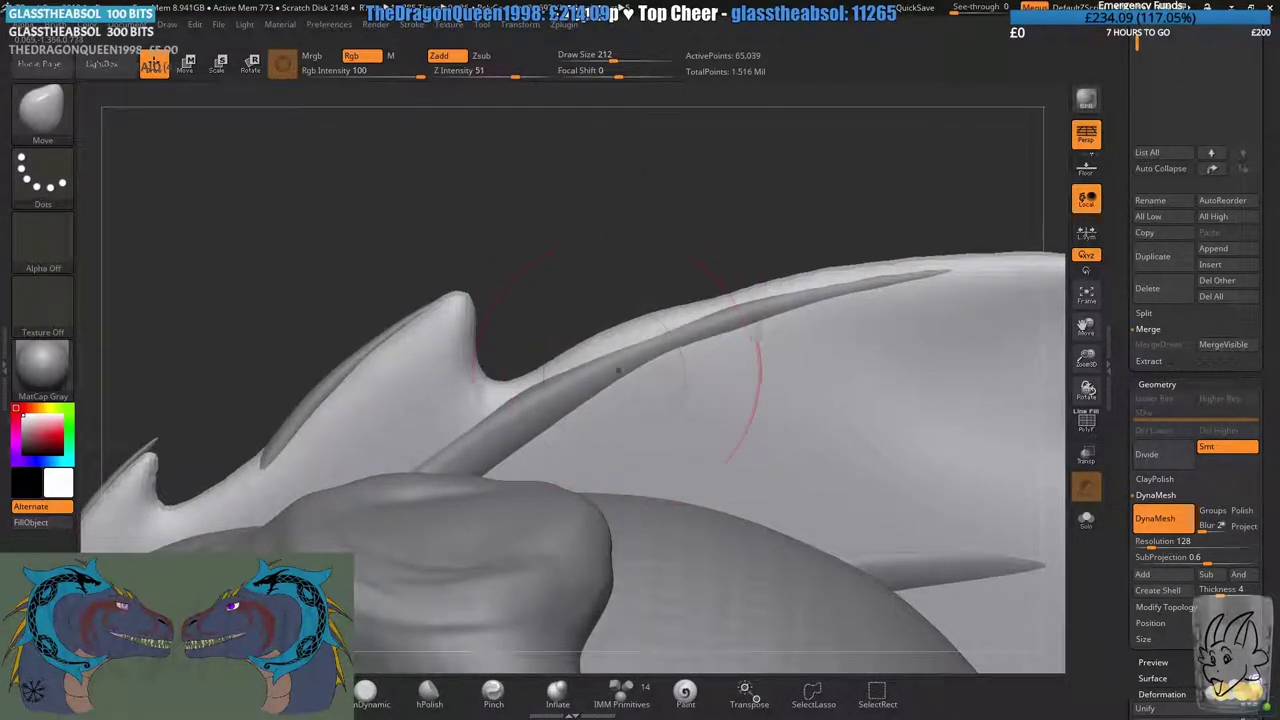
pyautogui.moveTo(543, 407); pyautogui.dragTo(528, 398)
pyautogui.keyDown('alt'); pyautogui.moveTo(738, 322); pyautogui.dragTo(610, 336, button='right'); pyautogui.keyUp('alt')
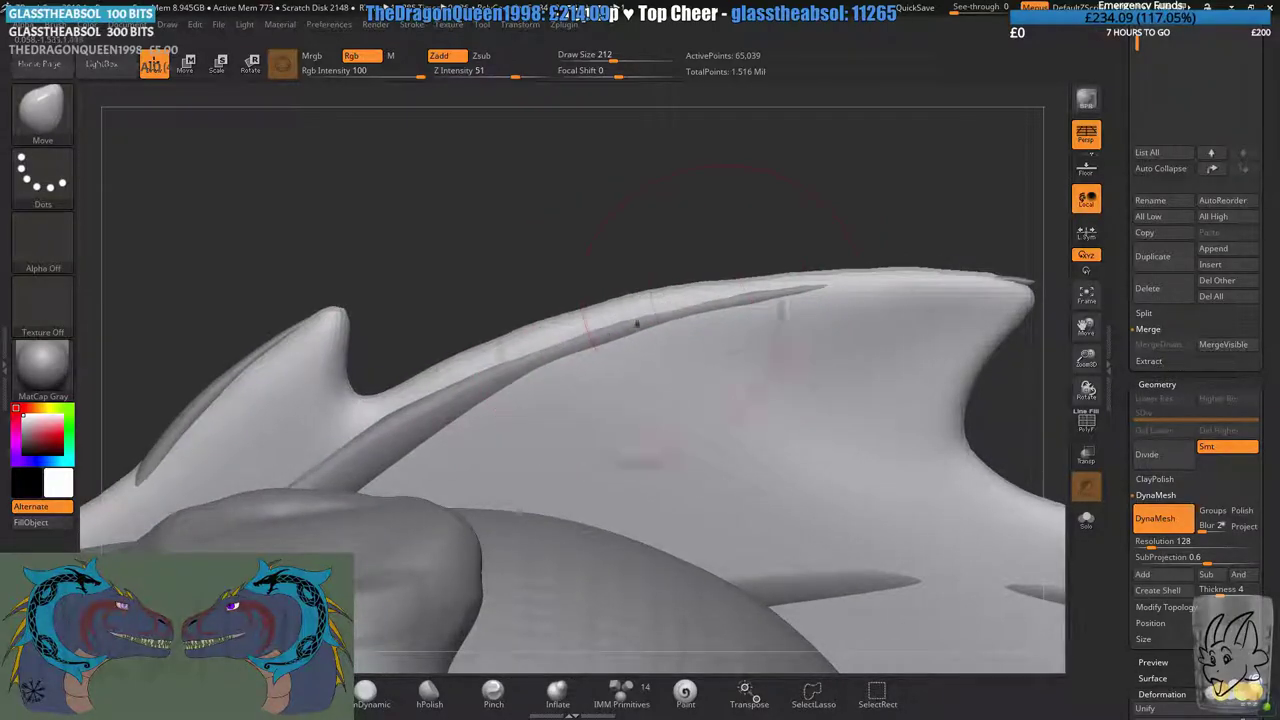
pyautogui.keyDown('alt'); pyautogui.moveTo(826, 316); pyautogui.dragTo(729, 288, button='right'); pyautogui.keyUp('alt')
pyautogui.keyDown('alt'); pyautogui.moveTo(890, 374); pyautogui.dragTo(798, 335, button='right'); pyautogui.keyUp('alt')
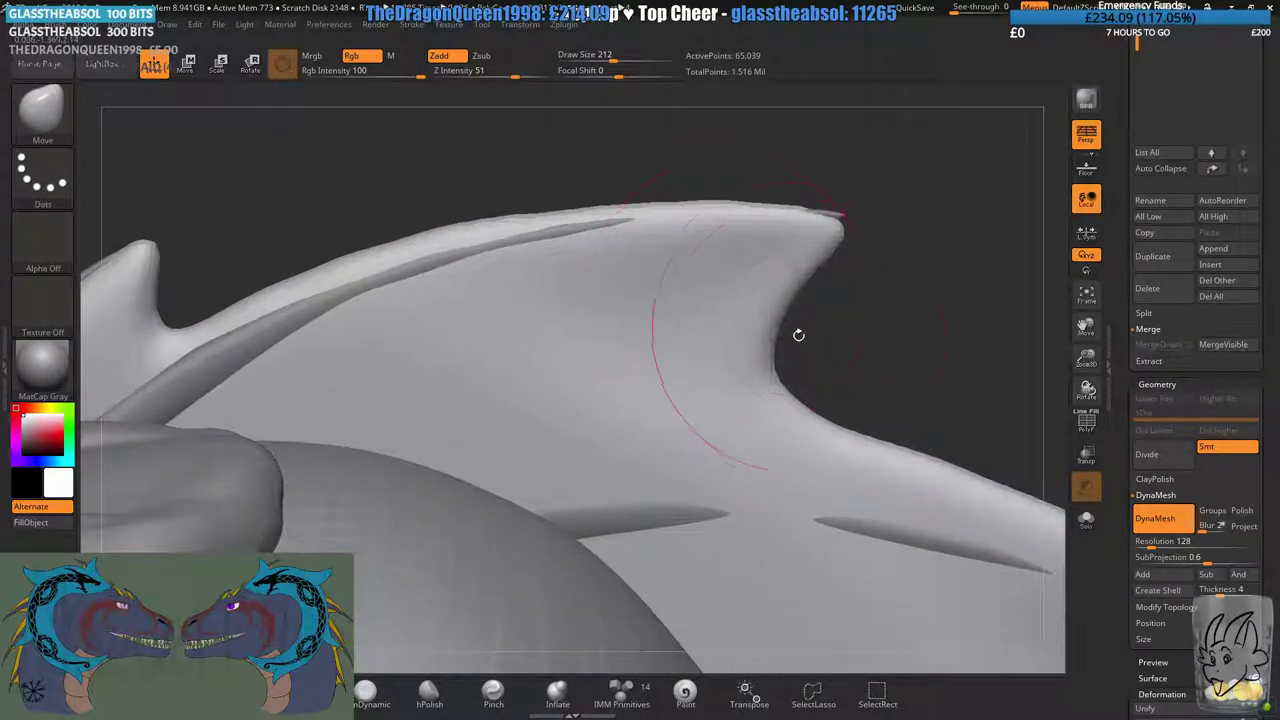
# - Push the membrane's edge inward below the fourth spine to deepen the notch there
pyautogui.moveTo(770, 392); pyautogui.dragTo(808, 468)
pyautogui.keyDown('alt'); pyautogui.moveTo(808, 468); pyautogui.dragTo(734, 386, button='right'); pyautogui.keyUp('alt')
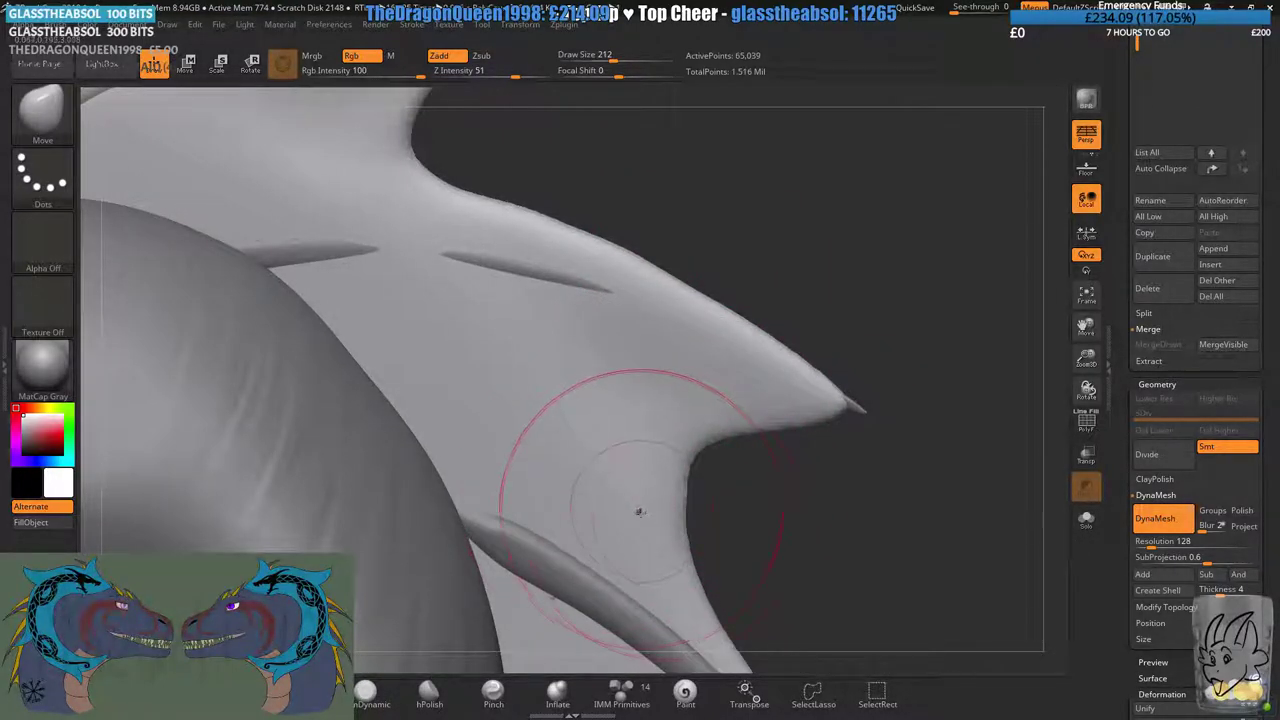
pyautogui.moveTo(690, 495); pyautogui.dragTo(663, 500)
pyautogui.moveTo(672, 480); pyautogui.dragTo(700, 420, button='right')
pyautogui.moveTo(830, 400); pyautogui.dragTo(630, 425)
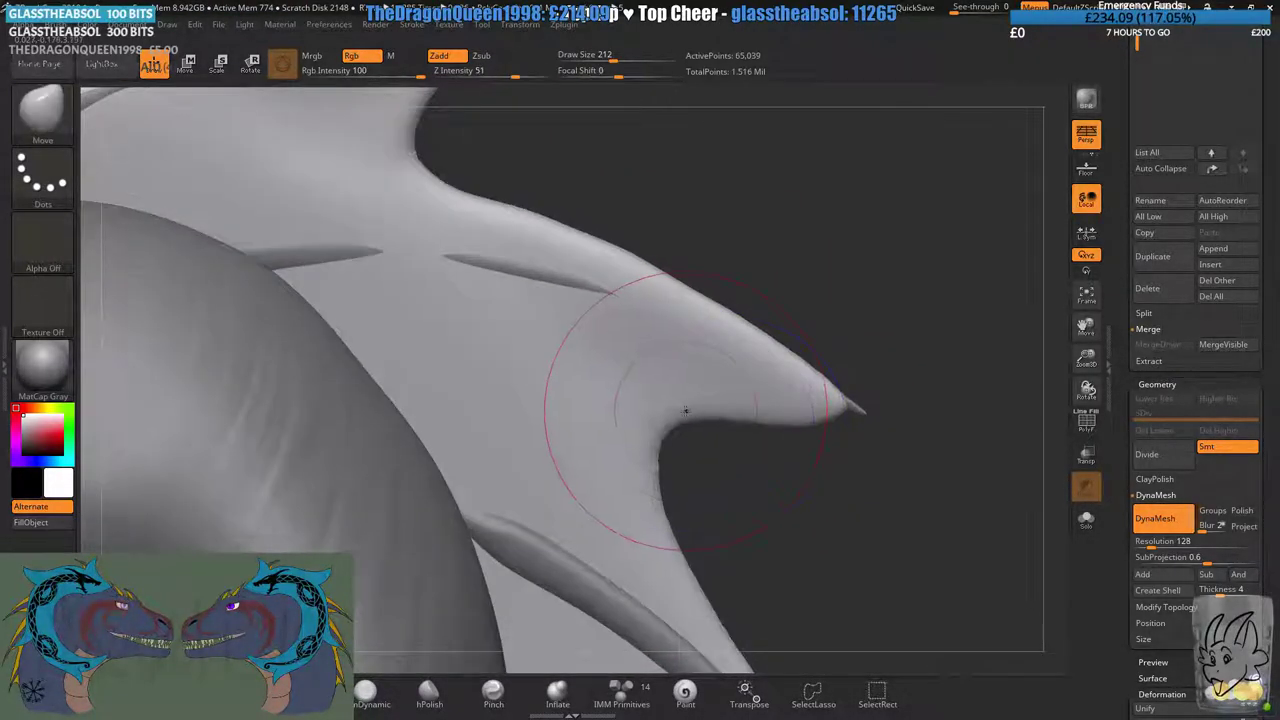
# - Slim the membrane's fourth point from above and below so it tapers toward the spine's tip
pyautogui.keyDown('alt'); pyautogui.moveTo(802, 405); pyautogui.dragTo(692, 352, button='right'); pyautogui.keyUp('alt')
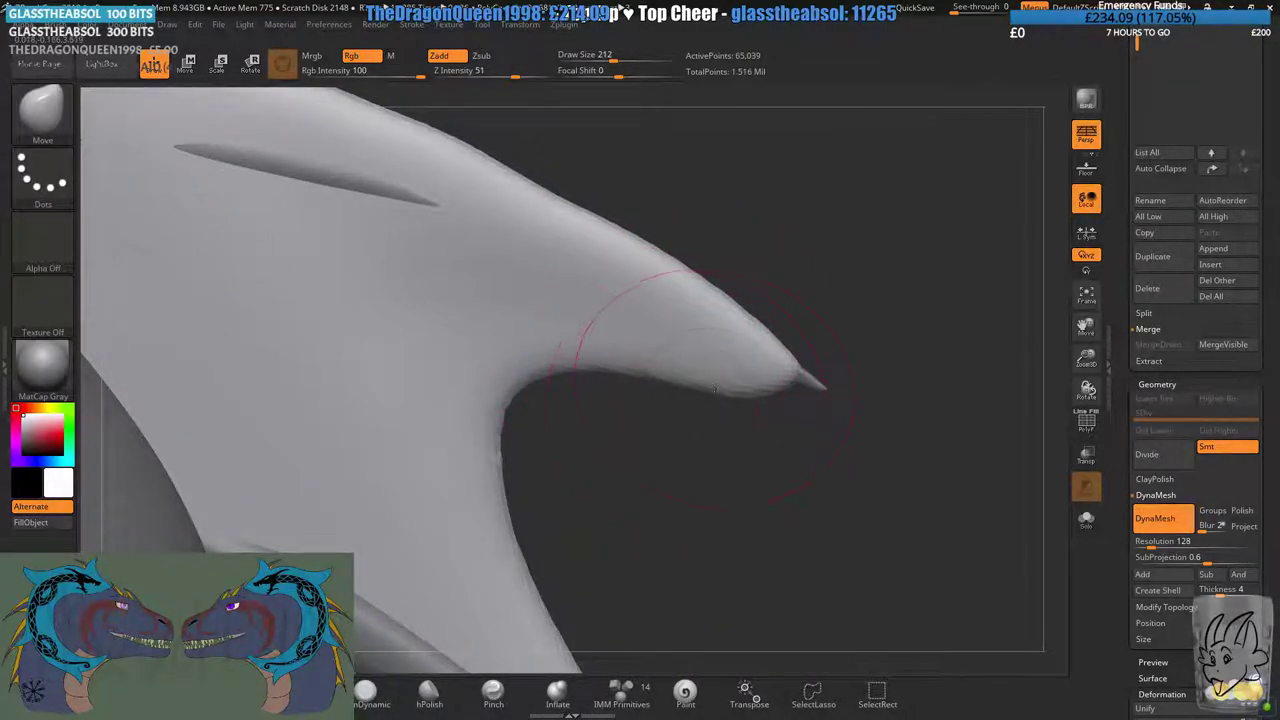
pyautogui.moveTo(714, 388); pyautogui.dragTo(724, 362)
pyautogui.moveTo(746, 298); pyautogui.dragTo(738, 322)
pyautogui.moveTo(748, 394); pyautogui.dragTo(758, 362)
pyautogui.moveTo(758, 322); pyautogui.dragTo(768, 350)
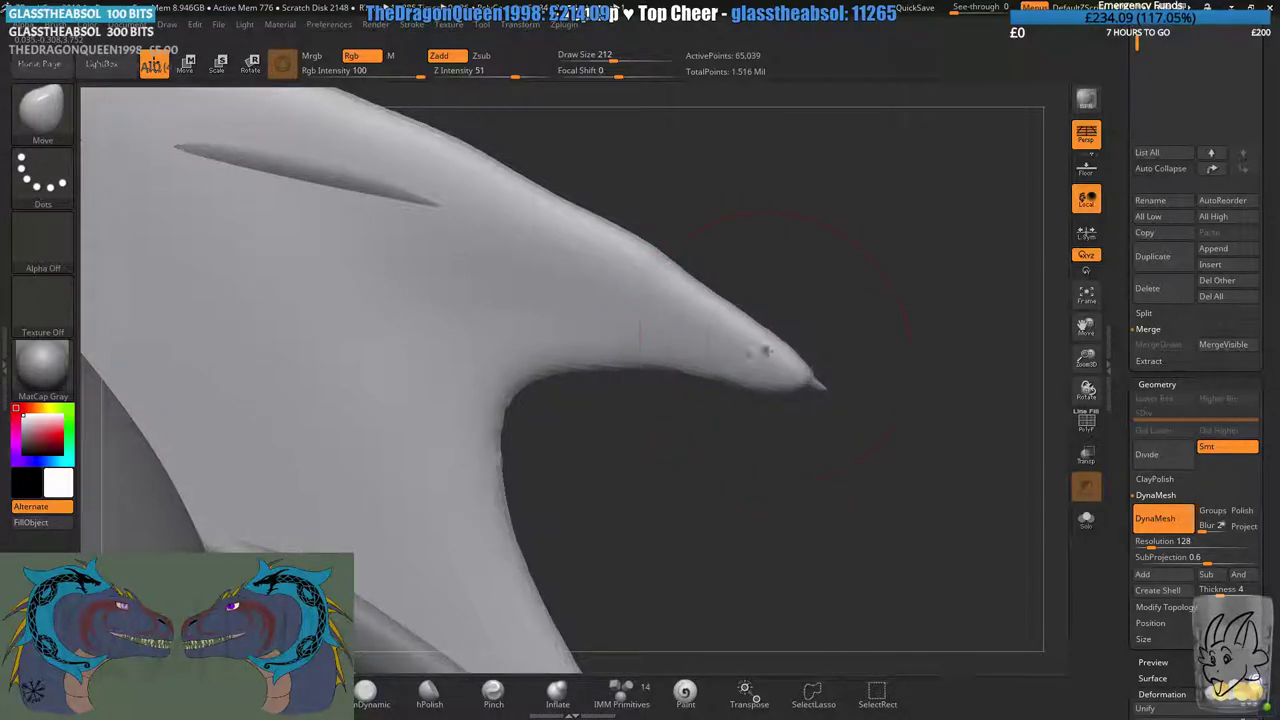
pyautogui.moveTo(681, 240); pyautogui.dragTo(706, 320)
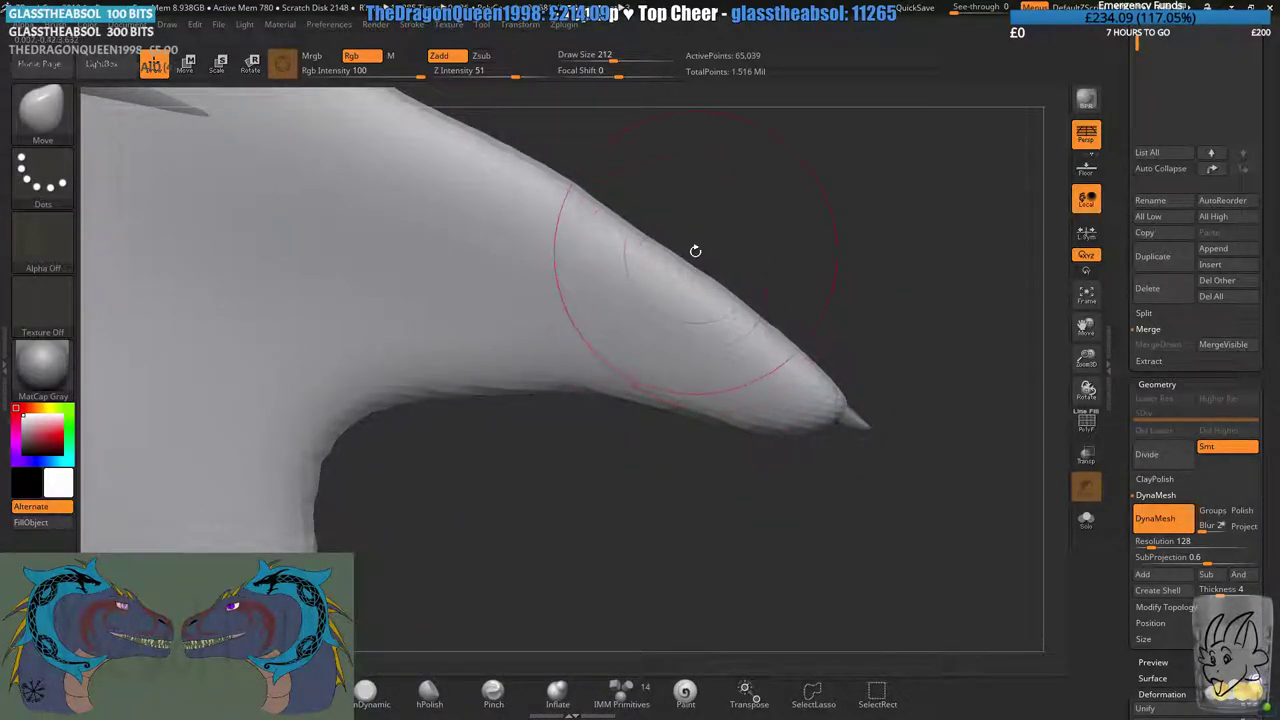
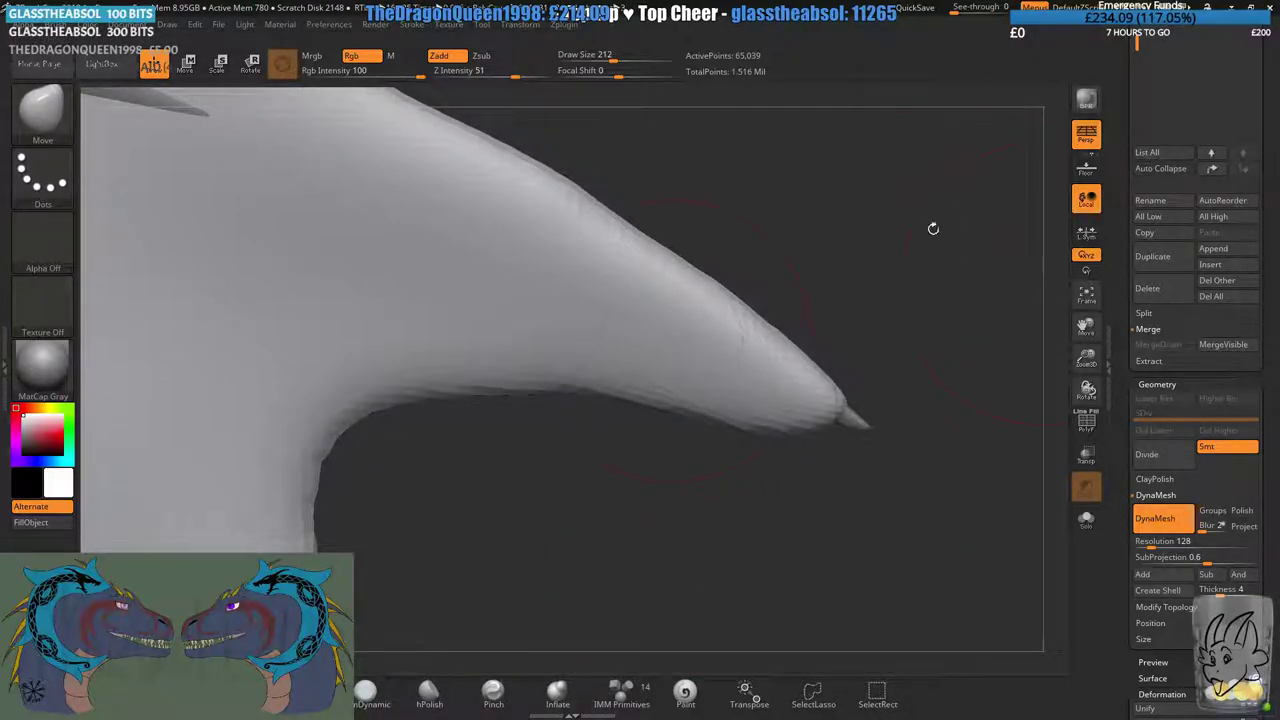
# - Remesh the membrane, scale it thinner across its width once more with the gizmo, and remesh the thinned result
pyautogui.moveTo(933, 229); pyautogui.dragTo(797, 372)
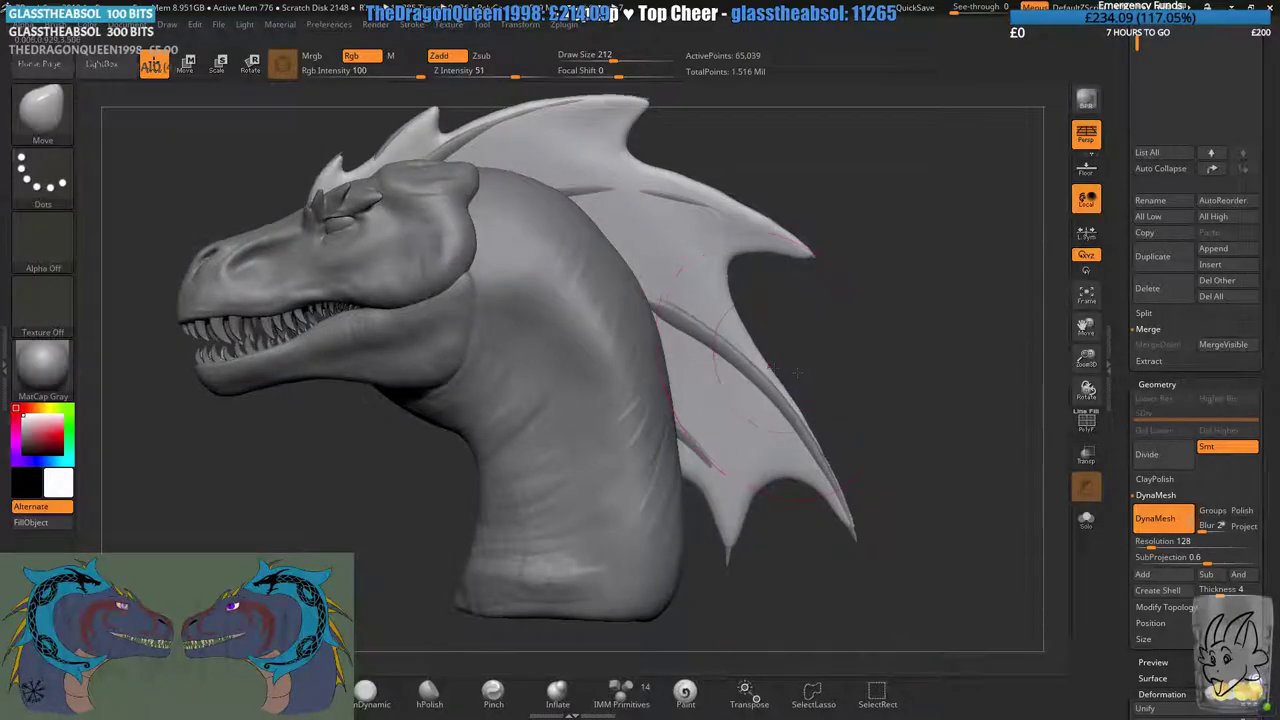
pyautogui.keyDown('ctrl'); pyautogui.moveTo(897, 303); pyautogui.dragTo(875, 370); pyautogui.keyUp('ctrl')
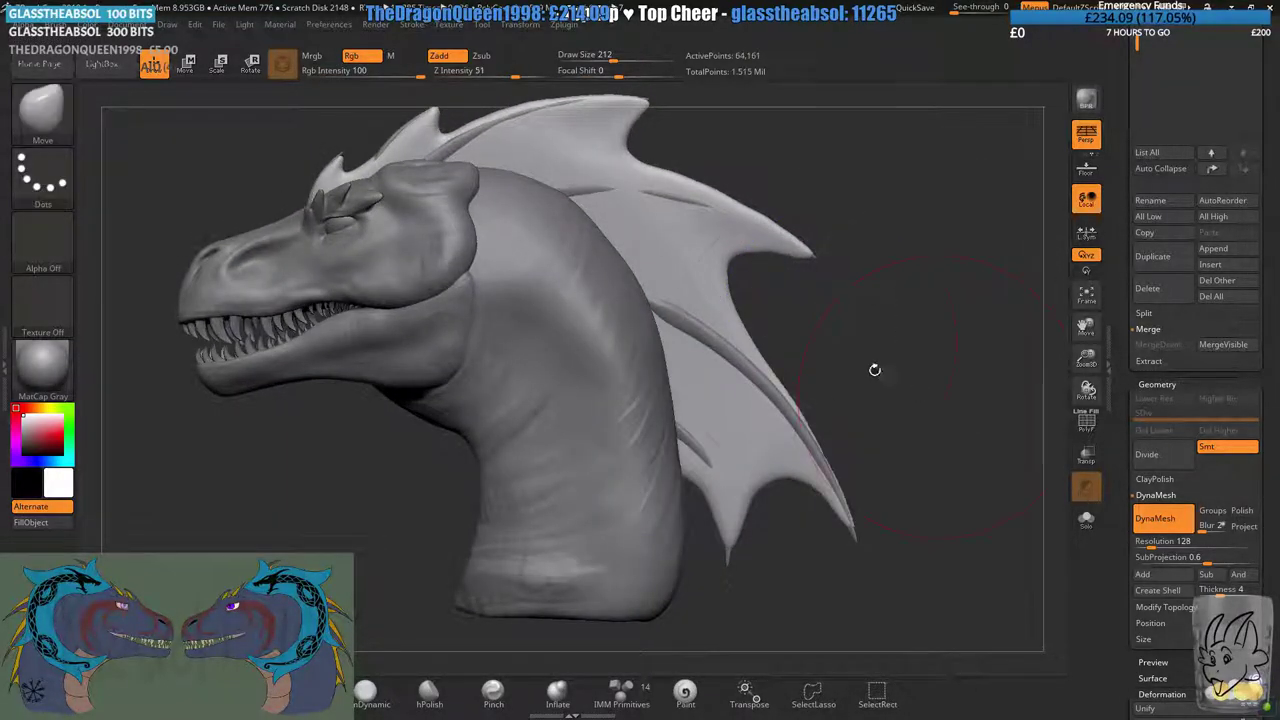
pyautogui.click(188, 63)
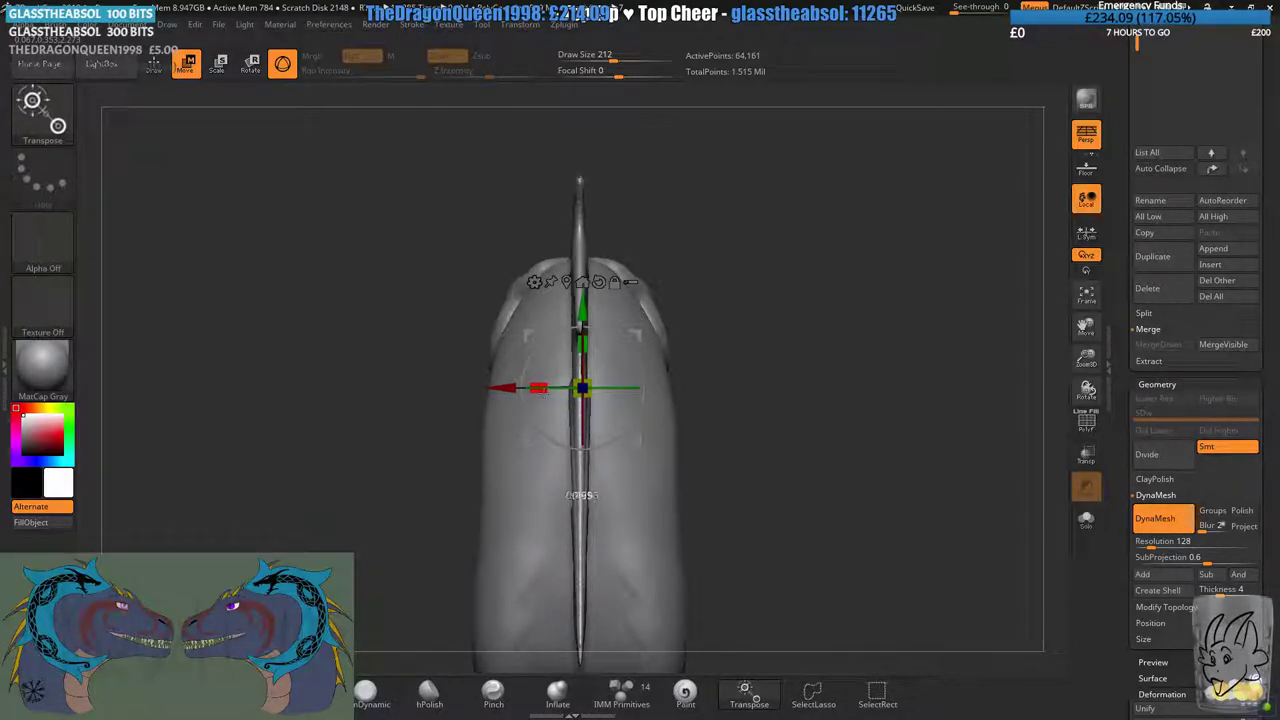
pyautogui.keyDown('shift'); pyautogui.moveTo(545, 399); pyautogui.dragTo(770, 390); pyautogui.keyUp('shift')
pyautogui.keyDown('ctrl'); pyautogui.moveTo(800, 330); pyautogui.dragTo(770, 400); pyautogui.keyUp('ctrl')
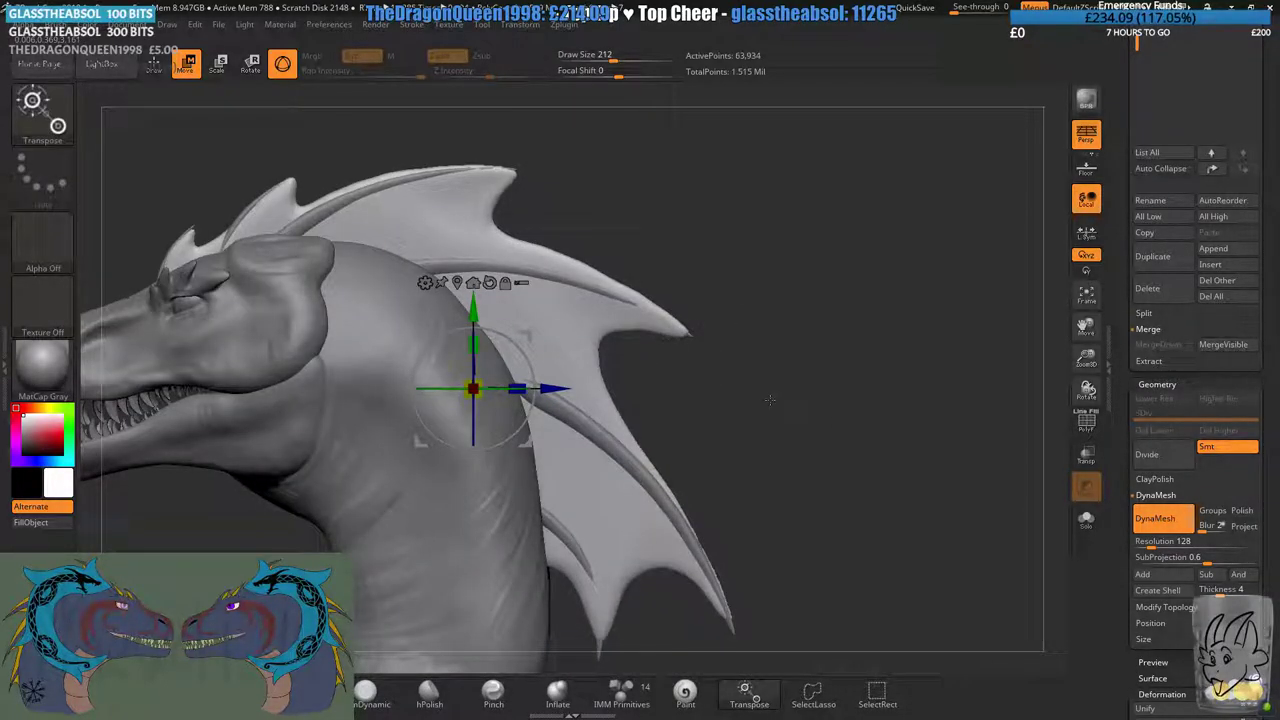
# - Flatten the membrane around the lowest two crest spines with the hPolish brush to expose them
pyautogui.click(155, 65)
pyautogui.keyDown('alt'); pyautogui.moveTo(700, 520); pyautogui.dragTo(690, 400, button='right'); pyautogui.keyUp('alt')
pyautogui.keyDown('alt'); pyautogui.moveTo(690, 570); pyautogui.dragTo(690, 424, button='right'); pyautogui.keyUp('alt')
pyautogui.keyDown('alt'); pyautogui.moveTo(640, 508); pyautogui.dragTo(645, 408, button='right'); pyautogui.keyUp('alt')
pyautogui.click(429, 693)
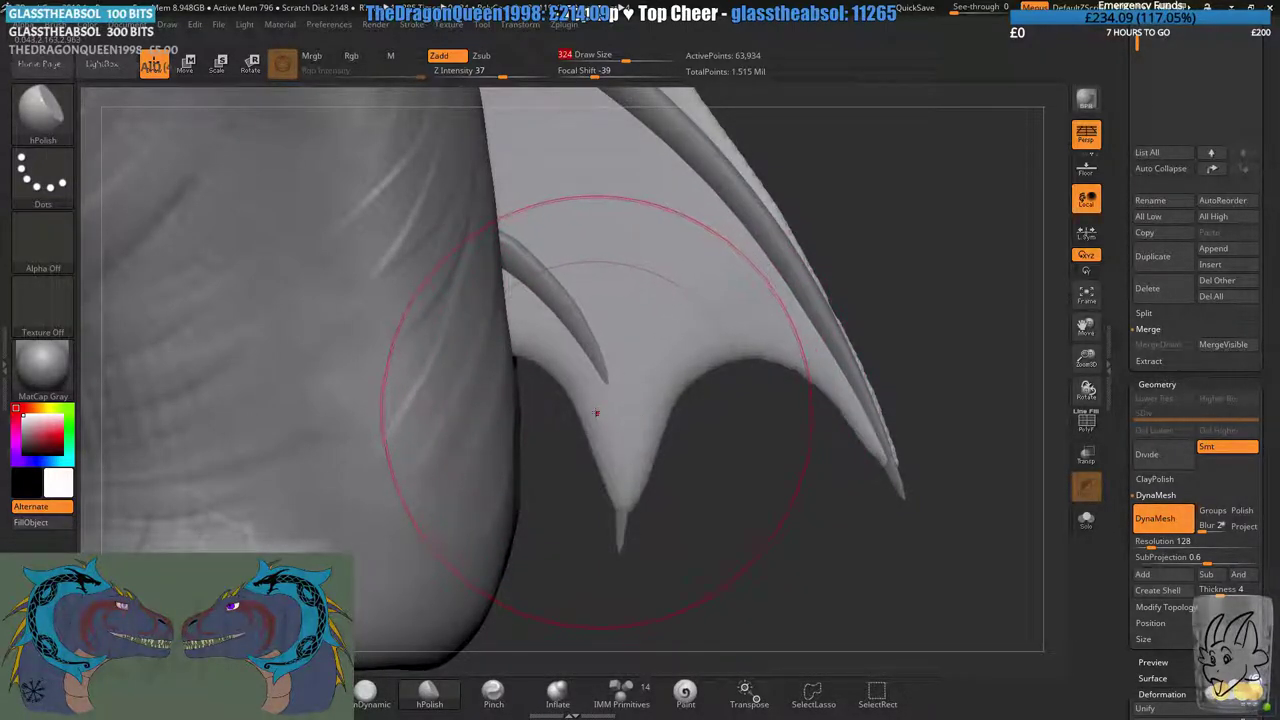
pyautogui.keyDown('alt'); pyautogui.moveTo(574, 426); pyautogui.dragTo(634, 412); pyautogui.keyUp('alt')
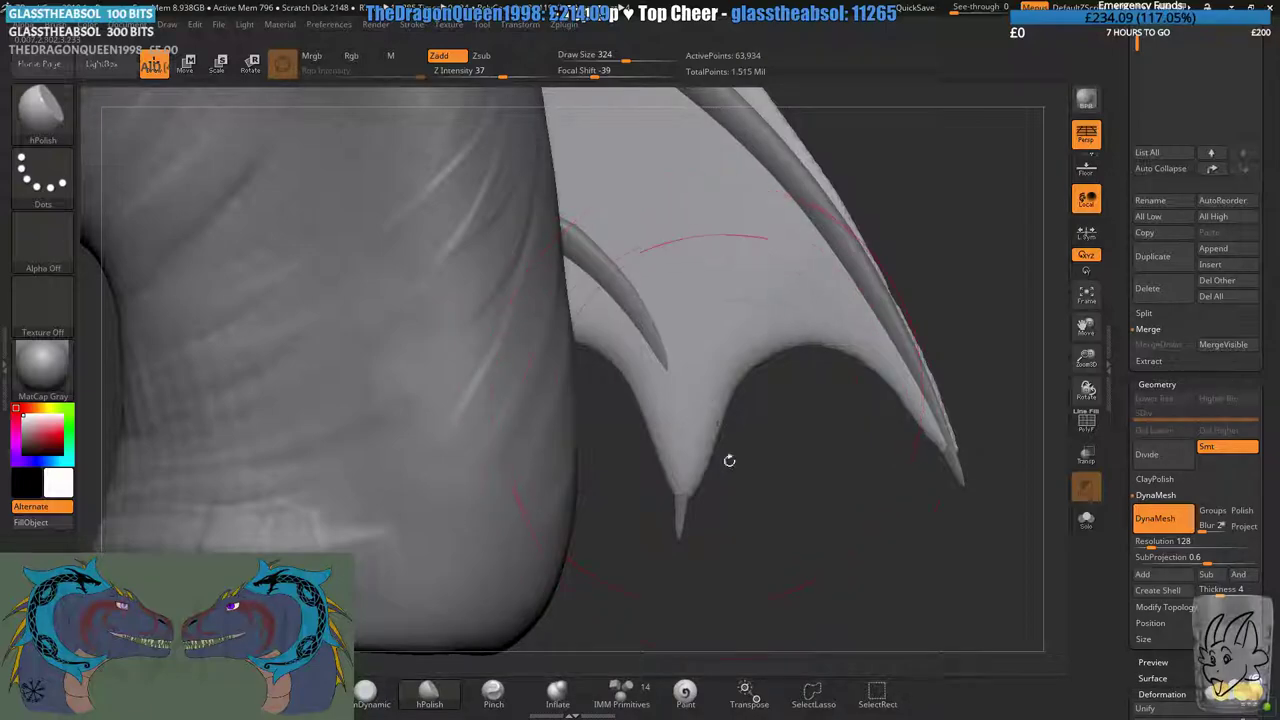
pyautogui.moveTo(662, 350); pyautogui.dragTo(684, 492)
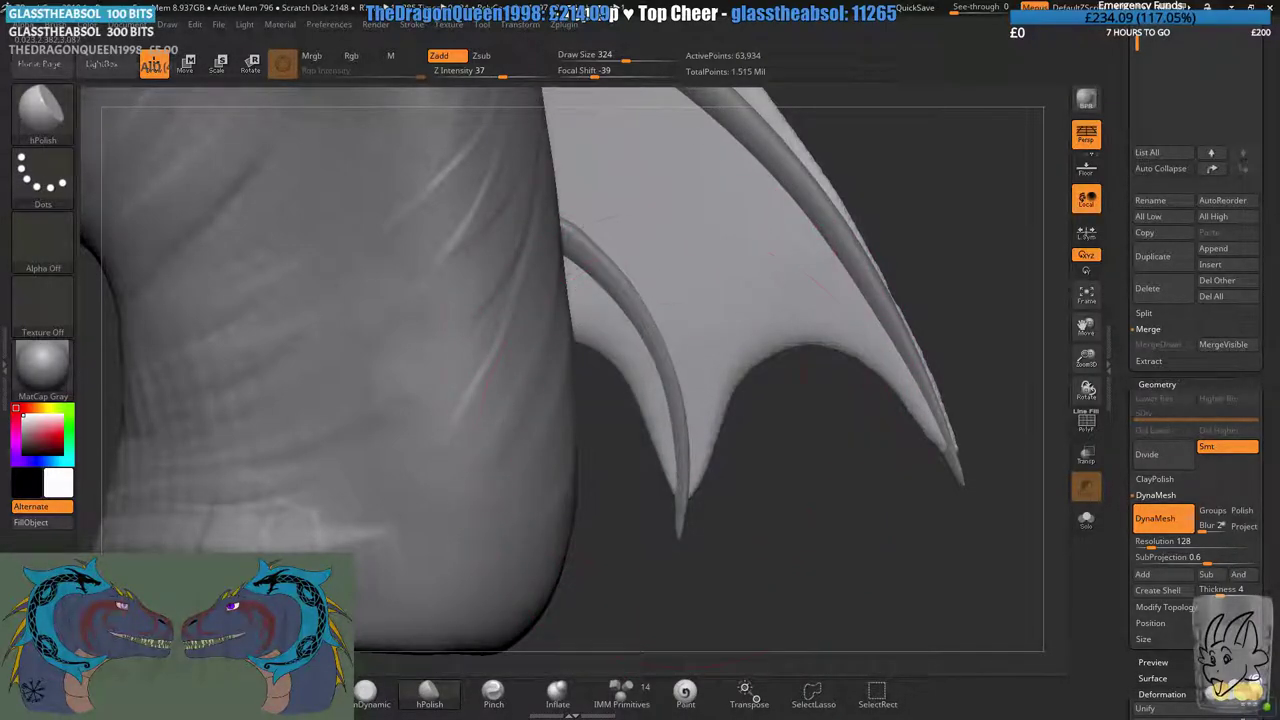
pyautogui.moveTo(714, 428); pyautogui.dragTo(881, 449)
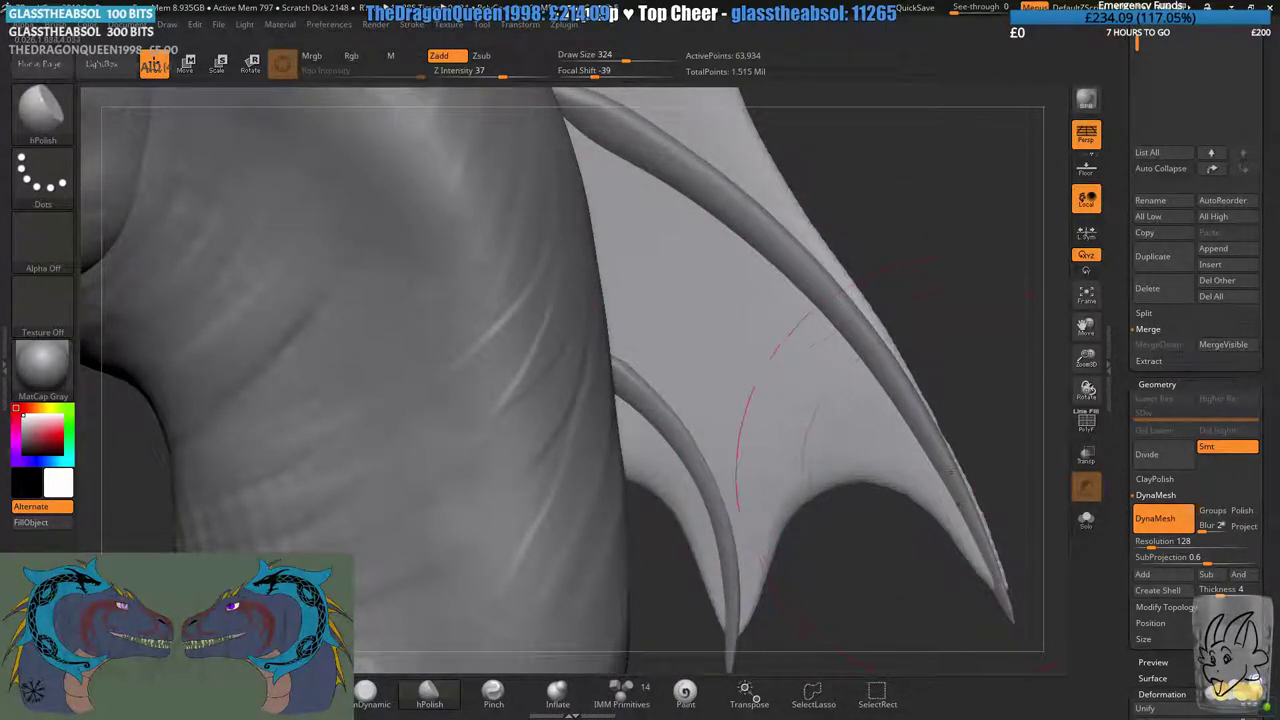
pyautogui.moveTo(663, 211)
pyautogui.mouseDown()
pyautogui.moveTo(655, 375)
pyautogui.moveTo(682, 493)
pyautogui.mouseUp()
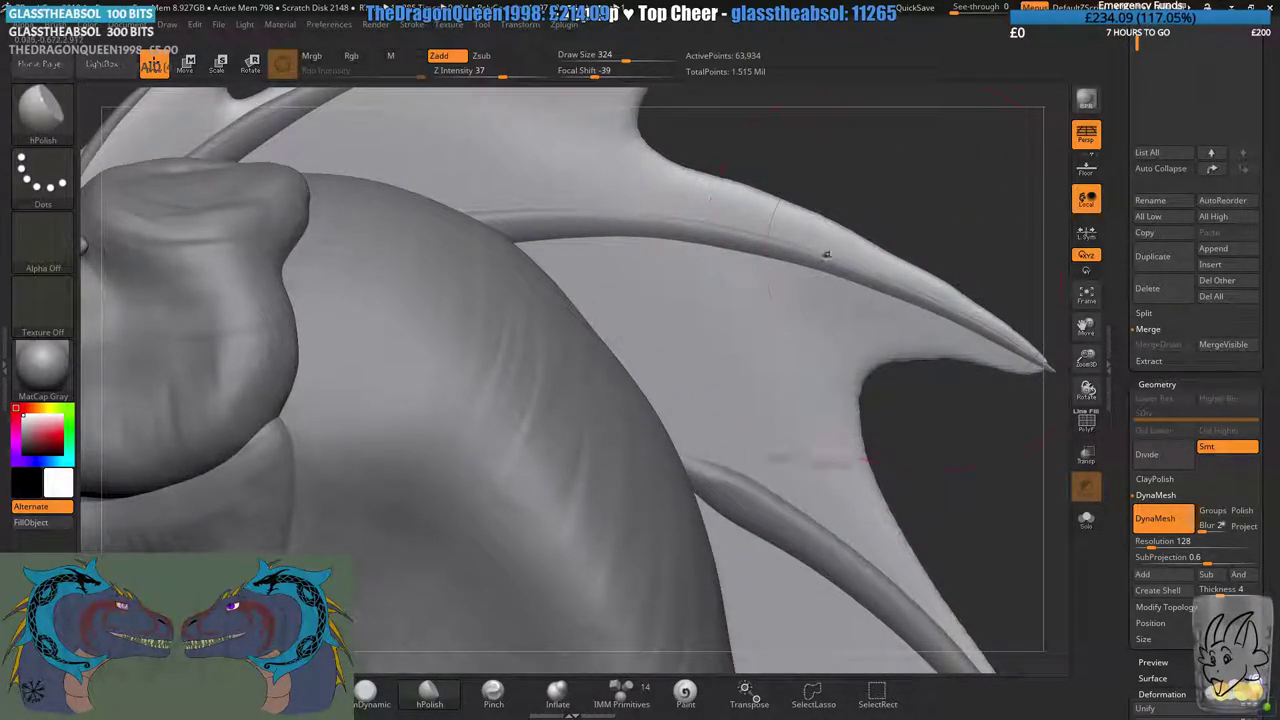
# - Flatten the membrane along the upper and front crest spines with hPolish and inspect it in isolation
pyautogui.keyDown('alt'); pyautogui.moveTo(827, 254); pyautogui.dragTo(852, 336, button='right'); pyautogui.keyUp('alt')
pyautogui.keyDown('alt'); pyautogui.moveTo(580, 185); pyautogui.dragTo(684, 296, button='right'); pyautogui.keyUp('alt')
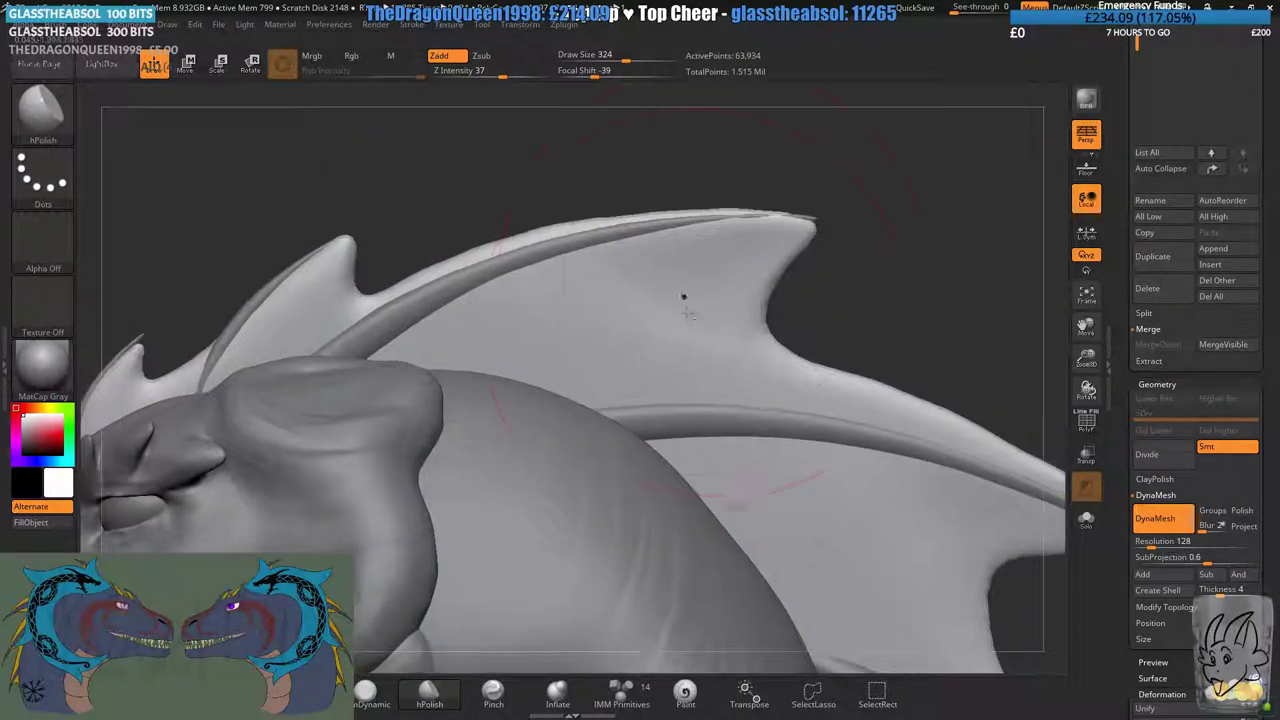
pyautogui.keyDown('alt'); pyautogui.moveTo(276, 347); pyautogui.dragTo(540, 349, button='right'); pyautogui.keyUp('alt')
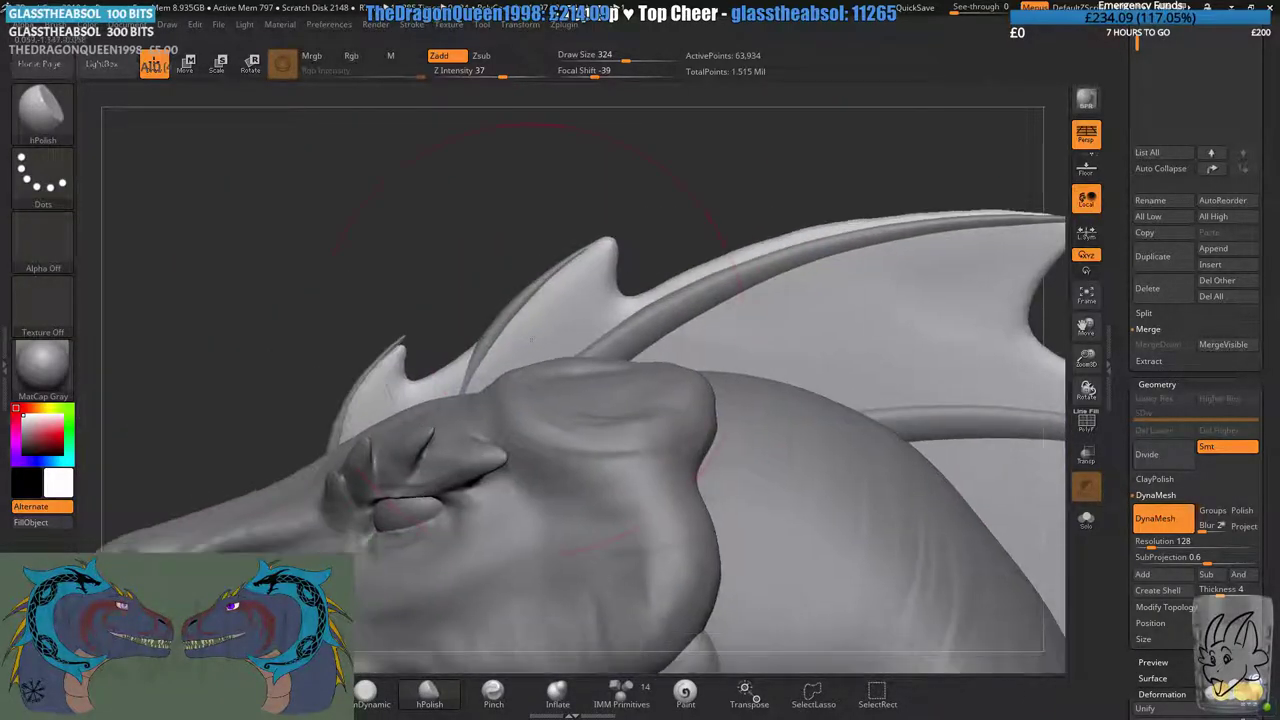
pyautogui.moveTo(359, 328); pyautogui.dragTo(645, 325, button='right')
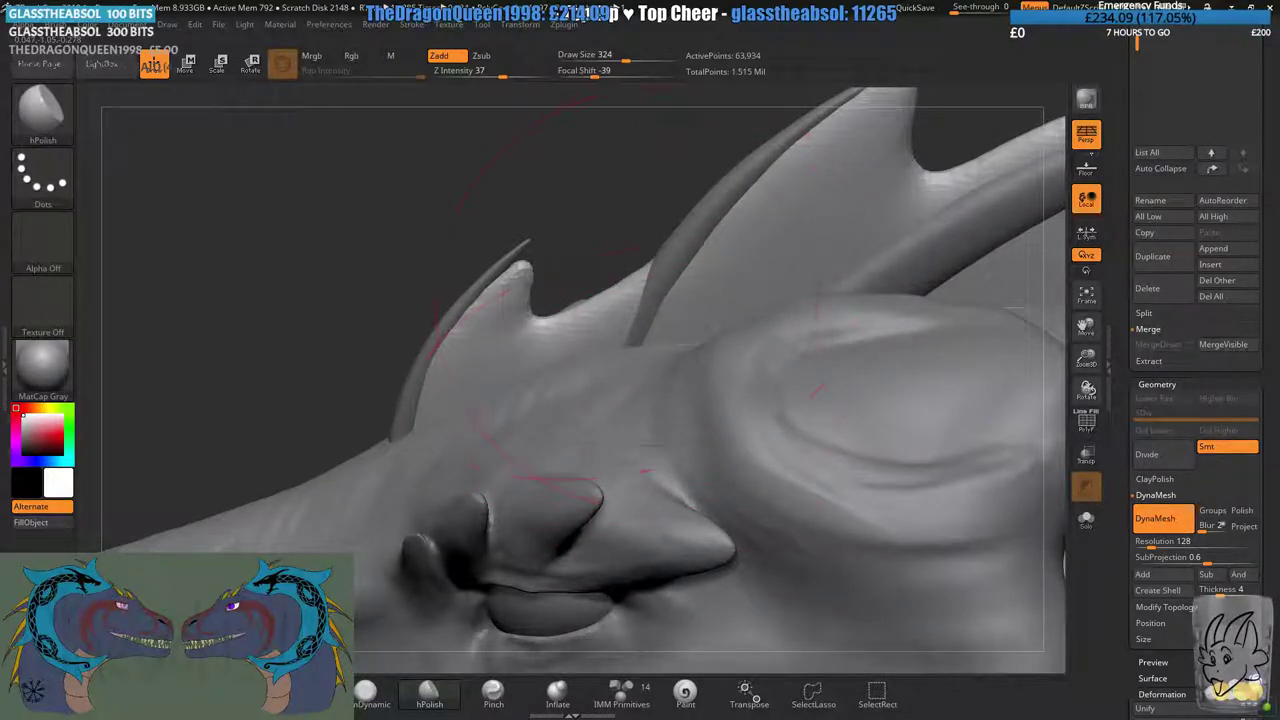
pyautogui.keyDown('shift'); pyautogui.moveTo(630, 345); pyautogui.dragTo(641, 334); pyautogui.keyUp('shift')
pyautogui.moveTo(489, 388); pyautogui.dragTo(508, 288, button='right')
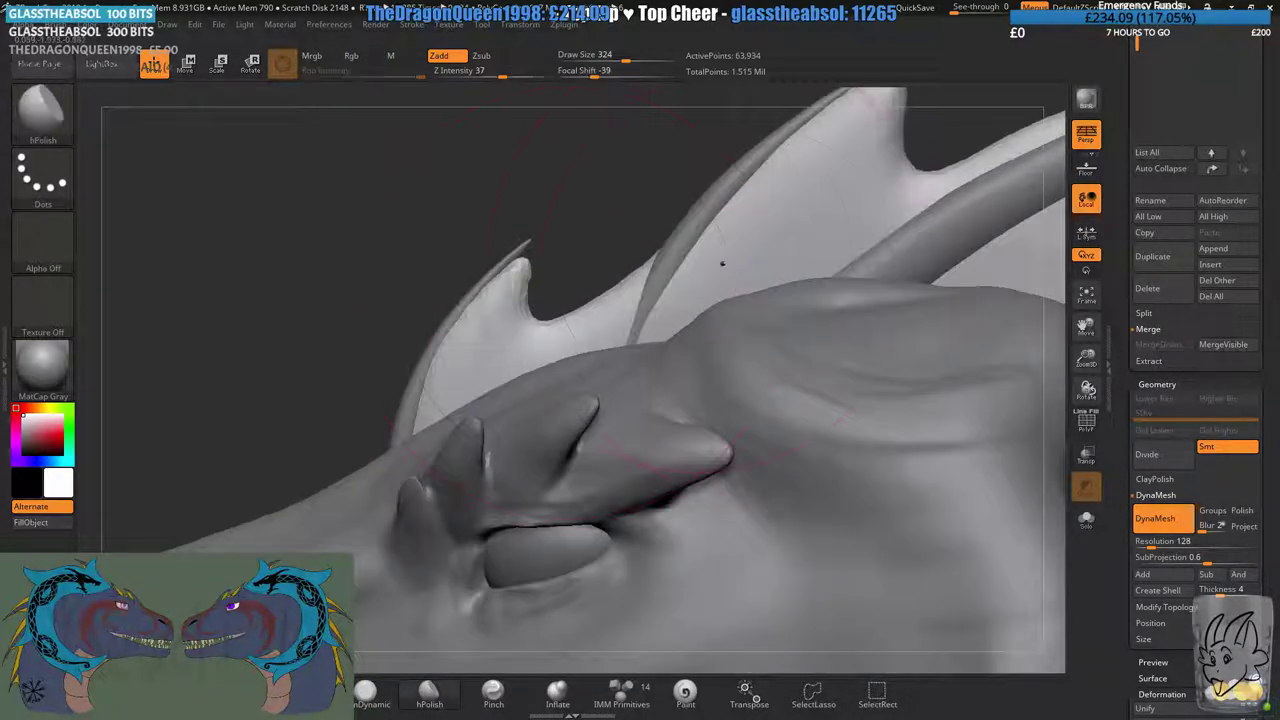
pyautogui.click(1087, 520)
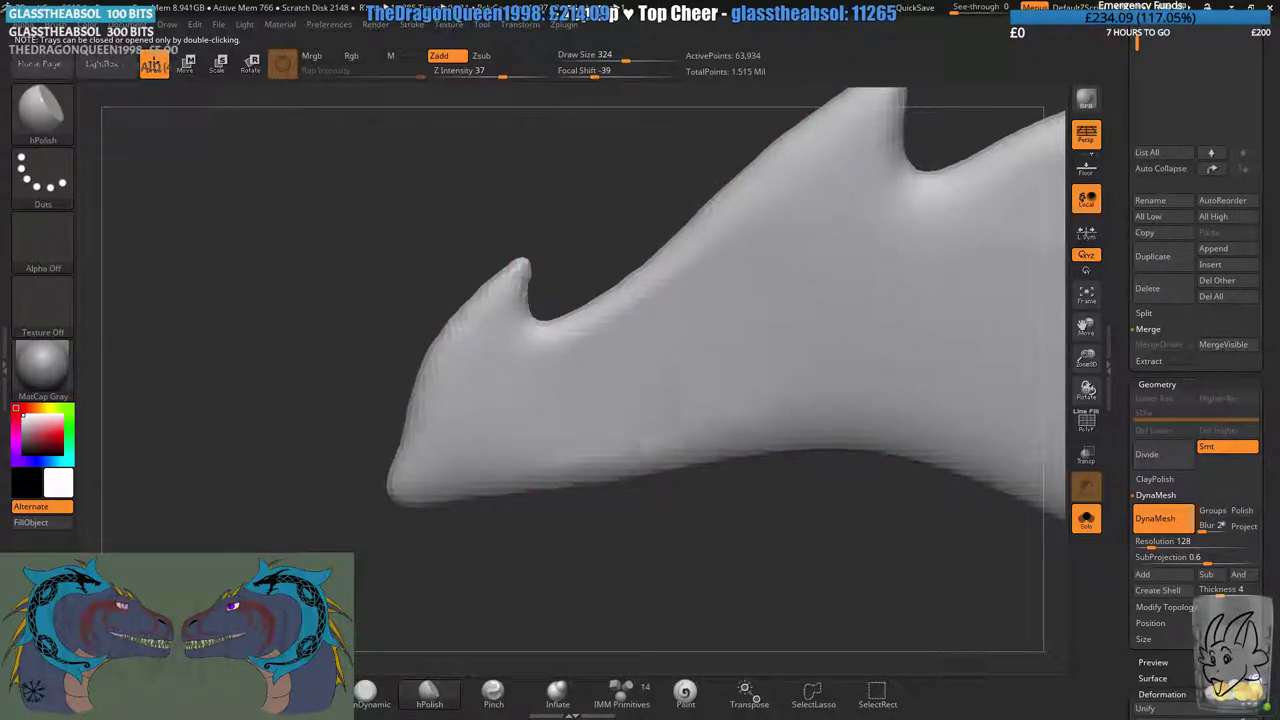
pyautogui.click(1087, 520)
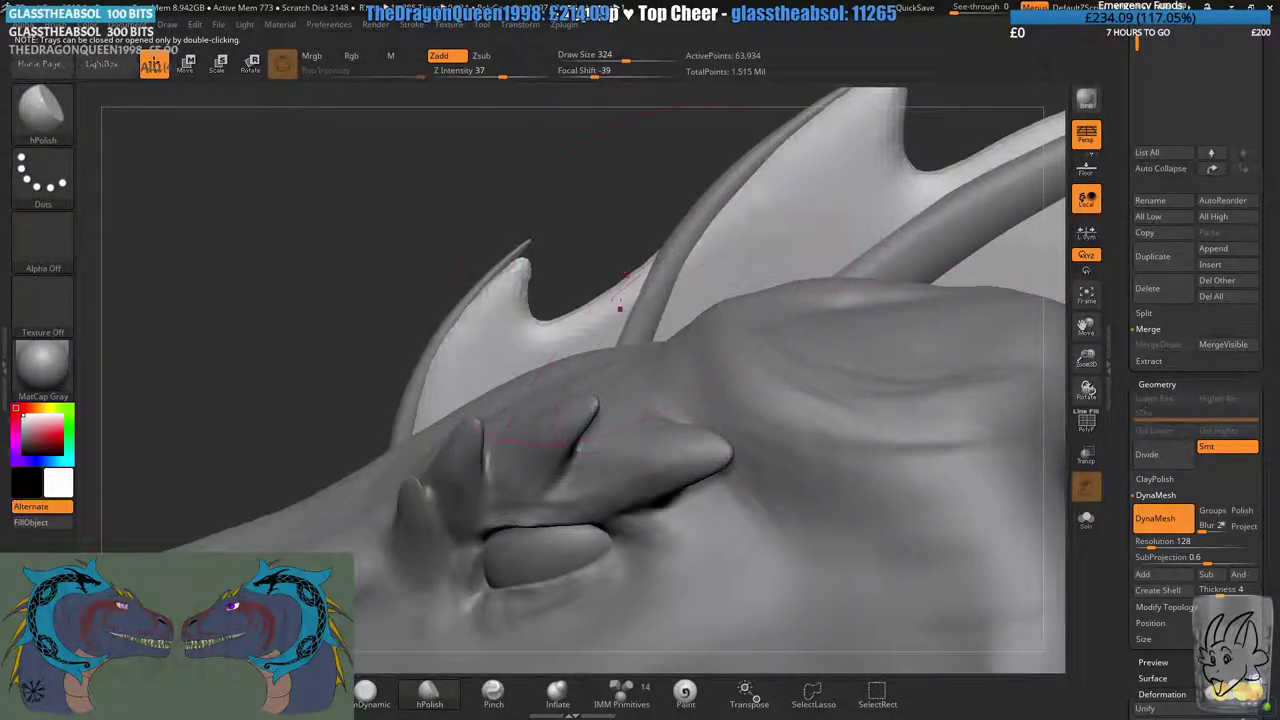
# - Pull the membrane's outer edge outward along the second spine with the Move brush
pyautogui.moveTo(330, 250); pyautogui.dragTo(227, 170)
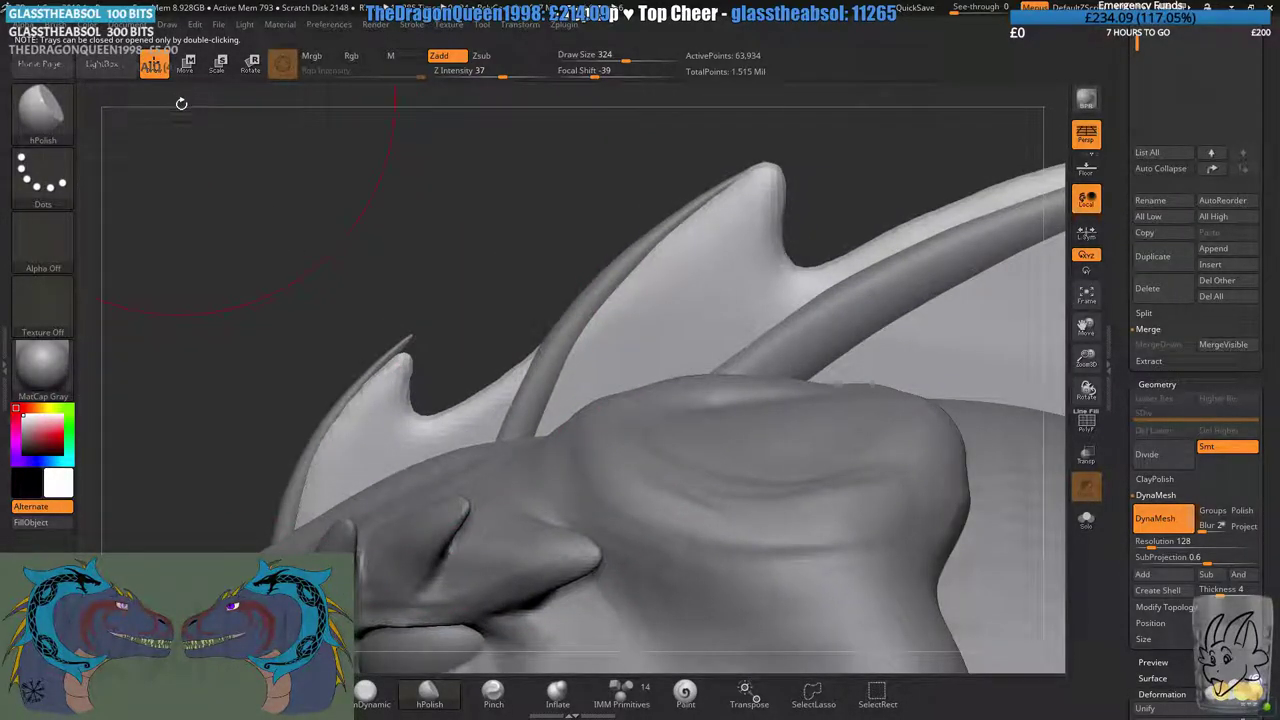
pyautogui.click(240, 688)
pyautogui.moveTo(603, 337); pyautogui.dragTo(591, 309)
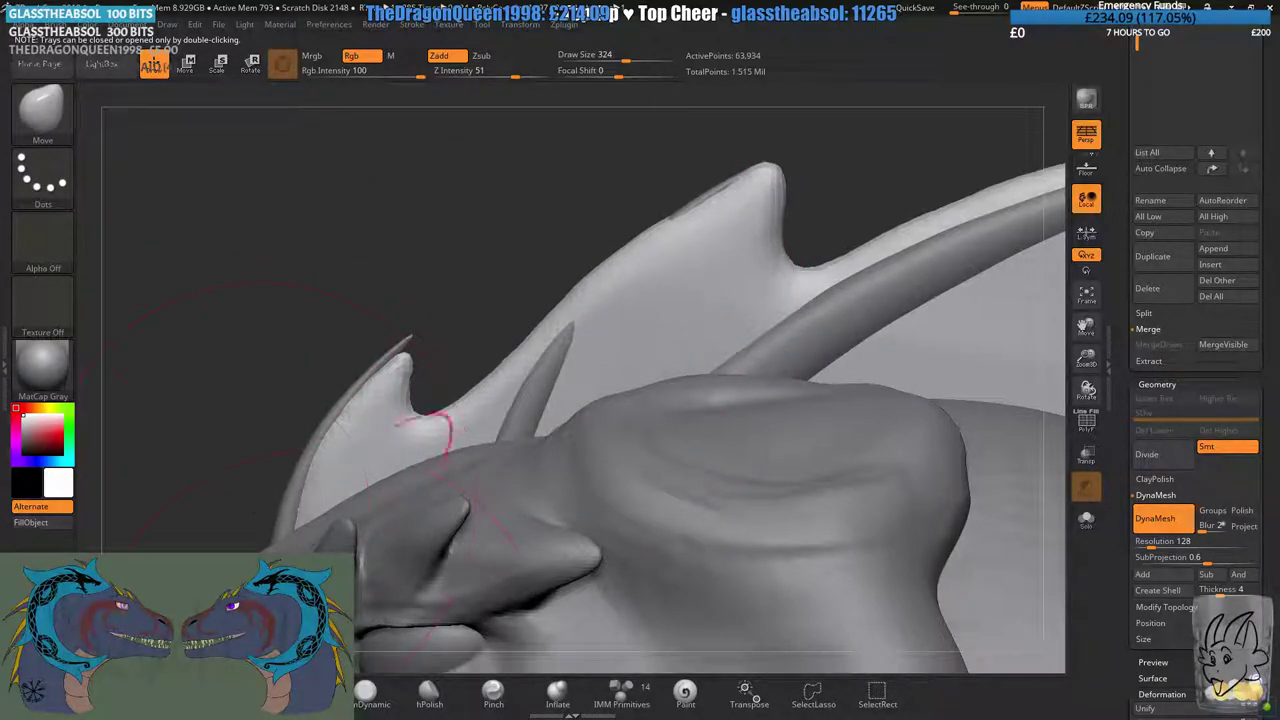
# - Flatten the membrane over the second spine with hPolish to expose it, and remesh the membrane
pyautogui.click(420, 702)
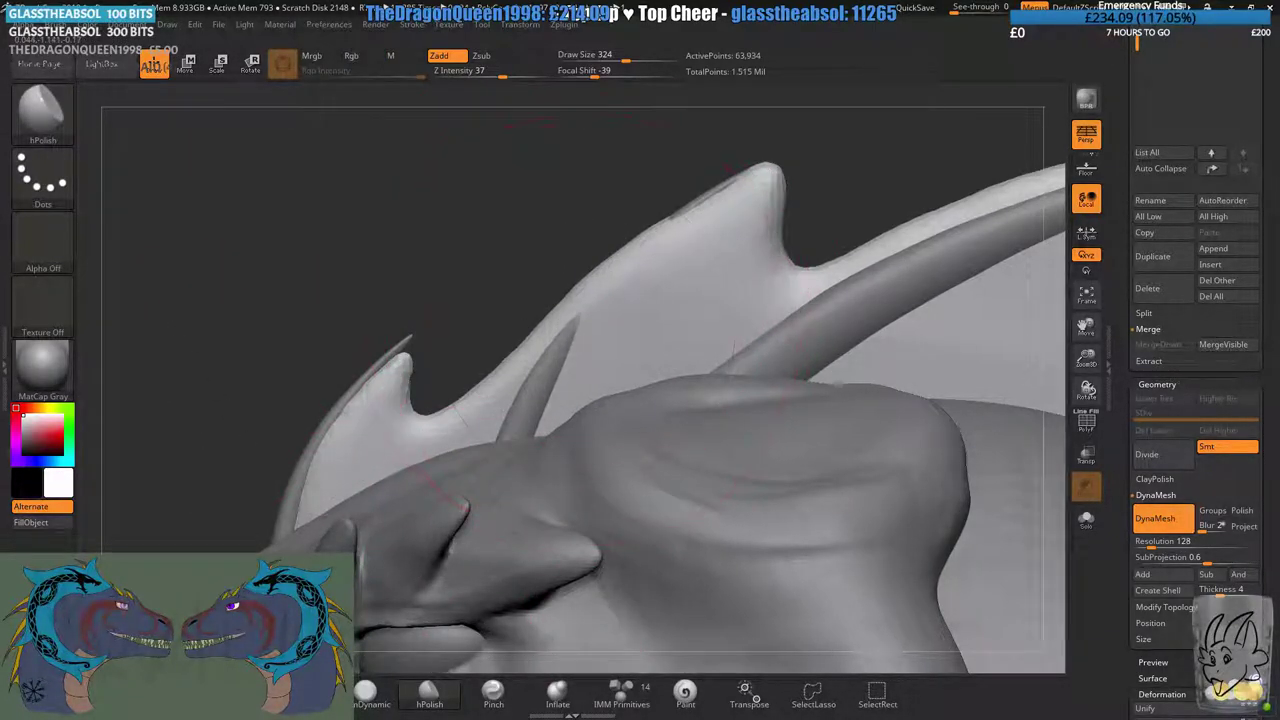
pyautogui.moveTo(582, 318)
pyautogui.mouseDown()
pyautogui.moveTo(663, 250)
pyautogui.moveTo(566, 314)
pyautogui.moveTo(604, 281)
pyautogui.moveTo(755, 335)
pyautogui.mouseUp()
pyautogui.hotkey('ctrl', 'z')
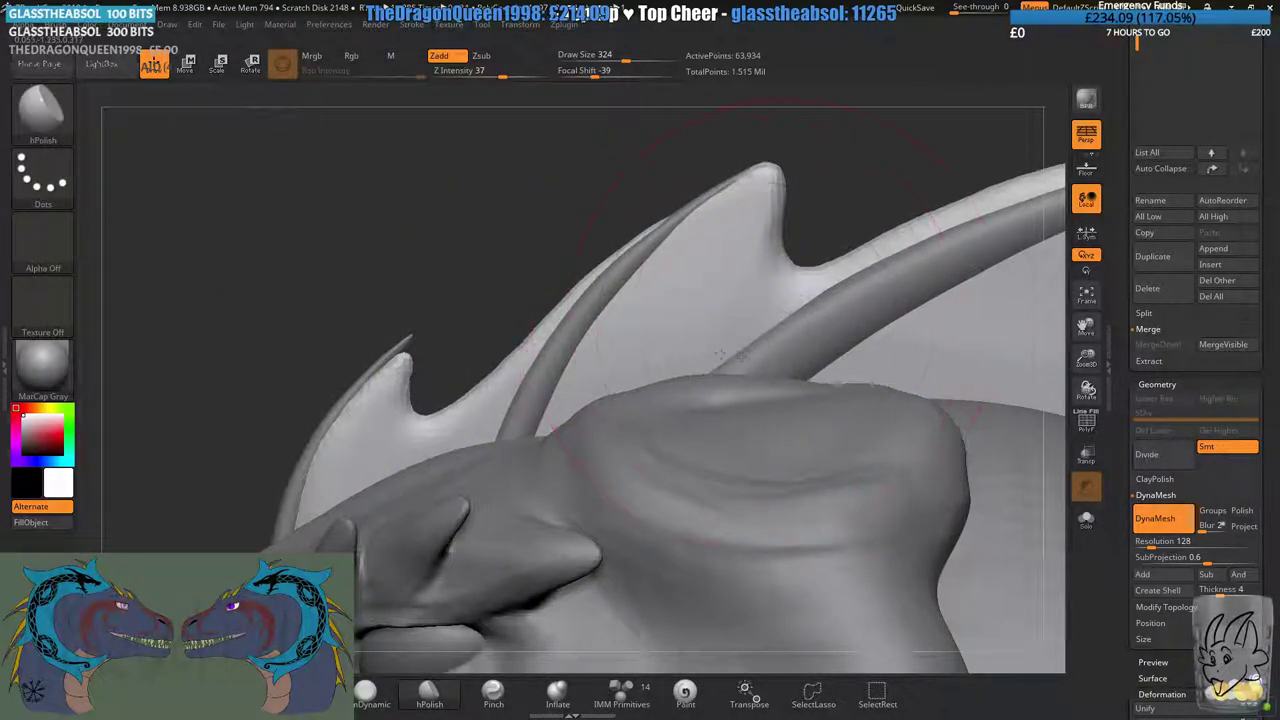
pyautogui.keyDown('ctrl'); pyautogui.moveTo(520, 217); pyautogui.dragTo(540, 232); pyautogui.keyUp('ctrl')
pyautogui.moveTo(694, 431)
pyautogui.keyDown('ctrl'); pyautogui.mouseDown(button='right')
pyautogui.moveTo(612, 350)
pyautogui.moveTo(638, 297)
pyautogui.moveTo(572, 312)
pyautogui.moveTo(731, 349)
pyautogui.moveTo(632, 357)
pyautogui.mouseUp(button='right'); pyautogui.keyUp('ctrl')
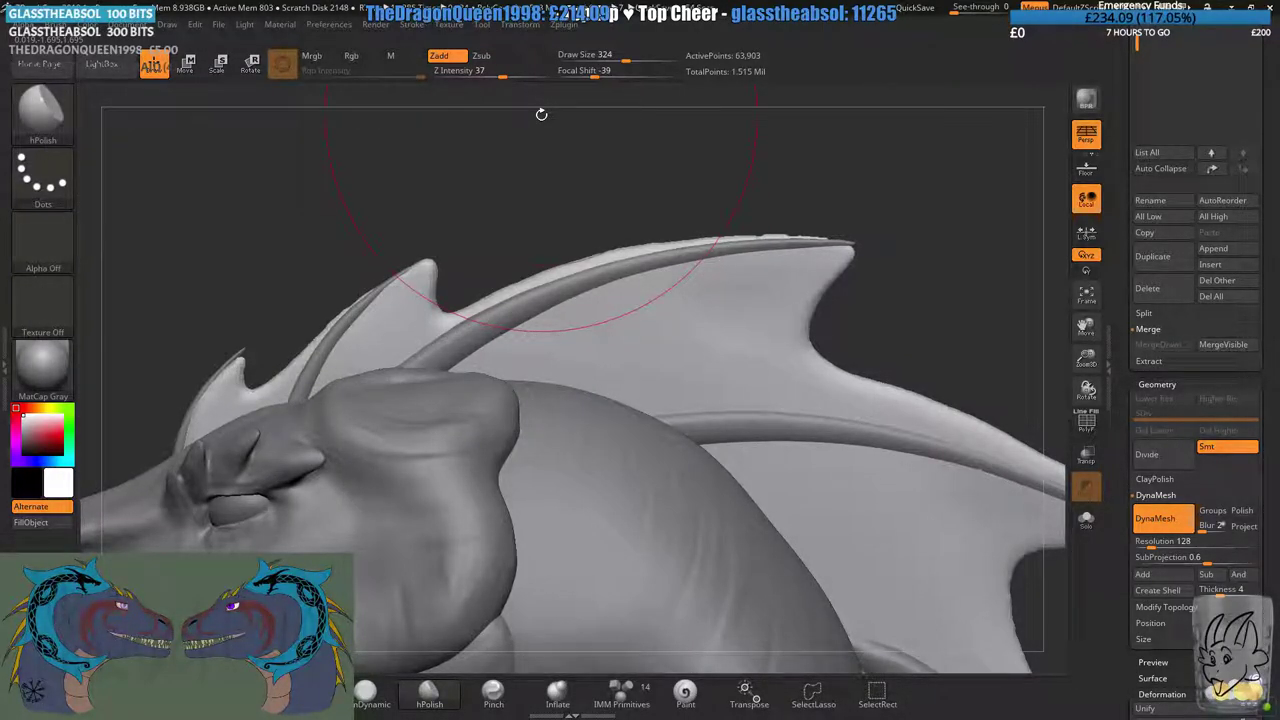
# - Pull the membrane's front point toward the first spine's tip with the Move brush, narrow it, and remesh
pyautogui.moveTo(917, 364)
pyautogui.keyDown('alt'); pyautogui.mouseDown(button='right')
pyautogui.moveTo(906, 274)
pyautogui.moveTo(646, 291)
pyautogui.mouseUp(button='right'); pyautogui.keyUp('alt')
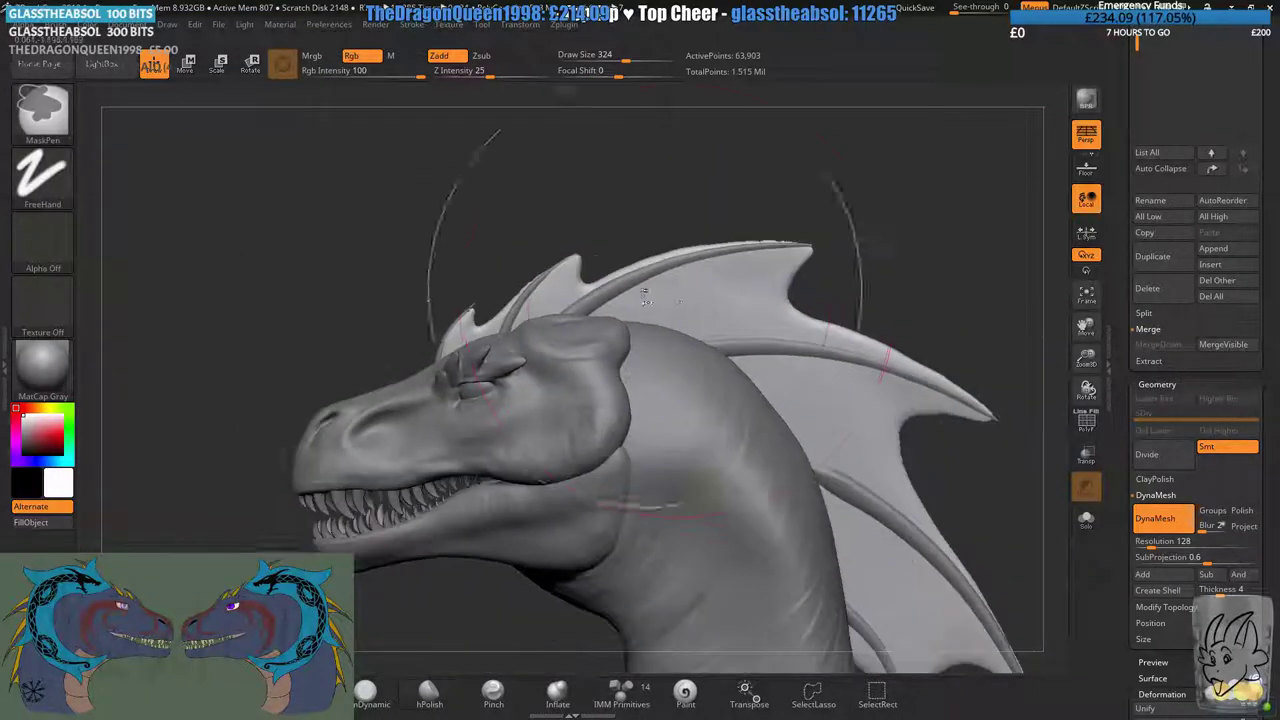
pyautogui.moveTo(660, 265)
pyautogui.mouseDown()
pyautogui.moveTo(765, 247)
pyautogui.moveTo(680, 262)
pyautogui.mouseUp()
pyautogui.keyDown('ctrl'); pyautogui.moveTo(702, 329); pyautogui.dragTo(768, 348, button='right'); pyautogui.keyUp('ctrl')
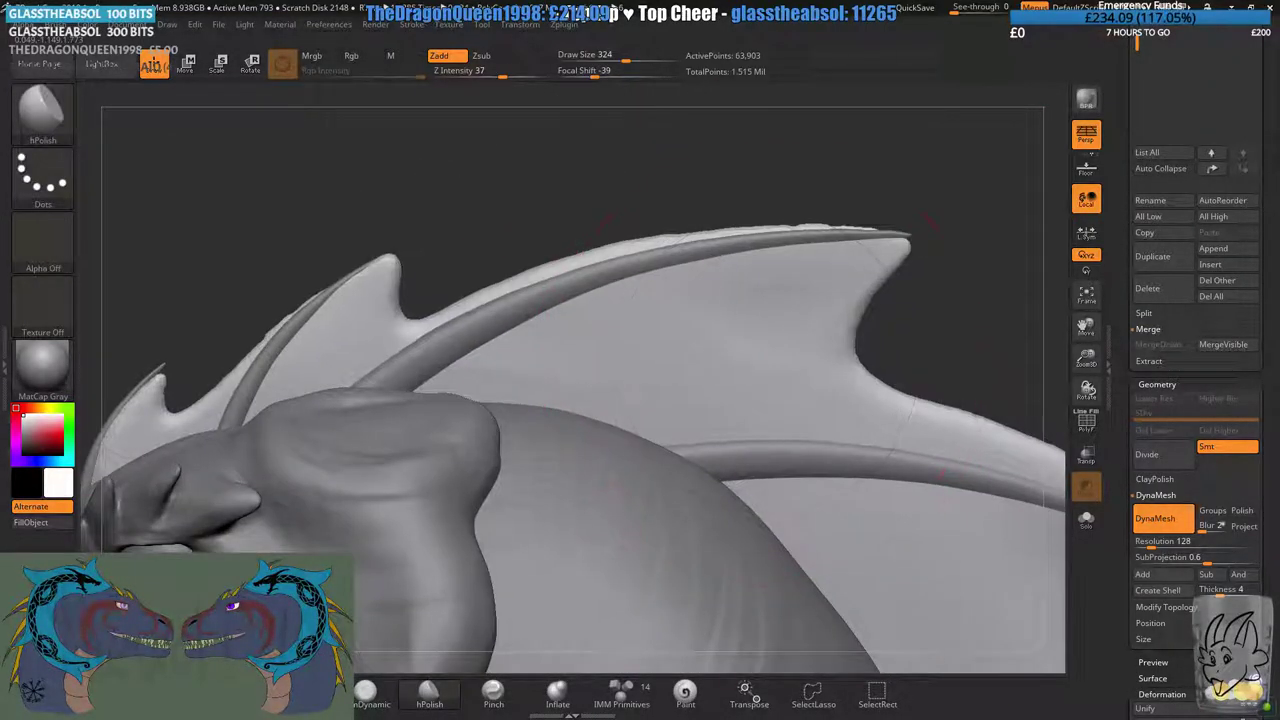
pyautogui.keyDown('alt'); pyautogui.moveTo(376, 357); pyautogui.dragTo(593, 357, button='right'); pyautogui.keyUp('alt')
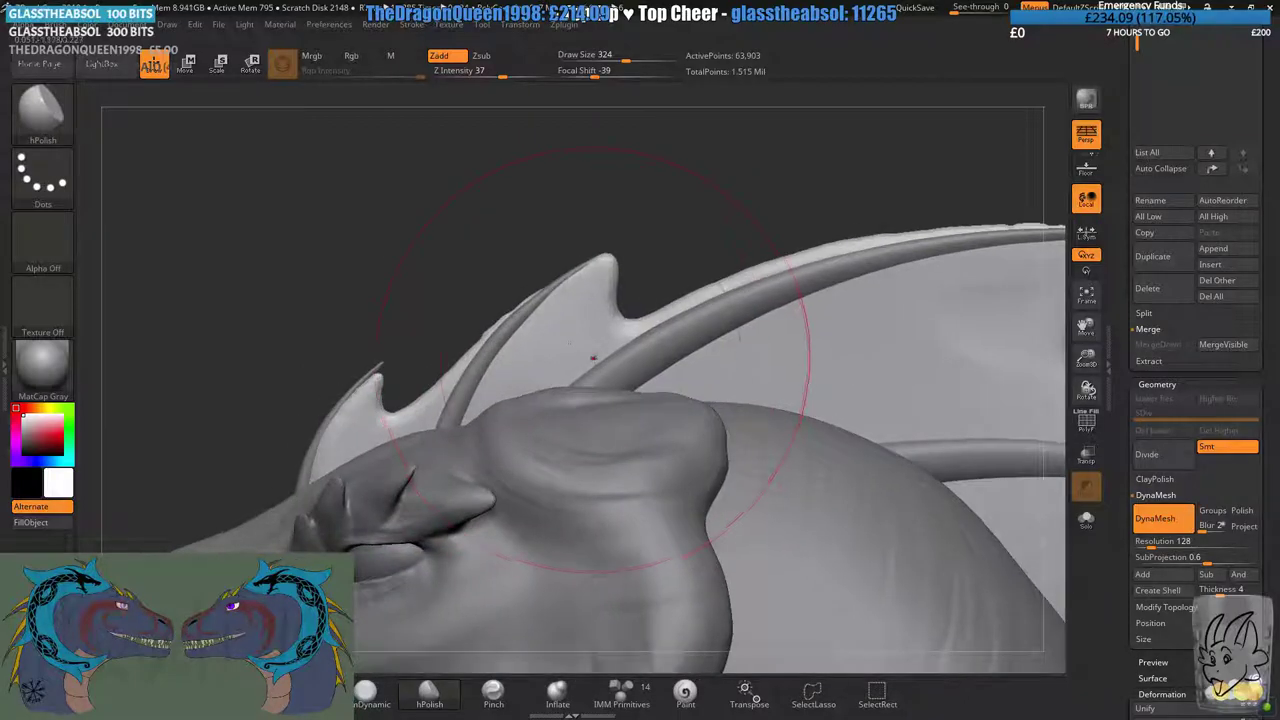
pyautogui.moveTo(480, 371)
pyautogui.keyDown('alt'); pyautogui.mouseDown(button='right')
pyautogui.moveTo(684, 298)
pyautogui.moveTo(640, 480)
pyautogui.mouseUp(button='right'); pyautogui.keyUp('alt')
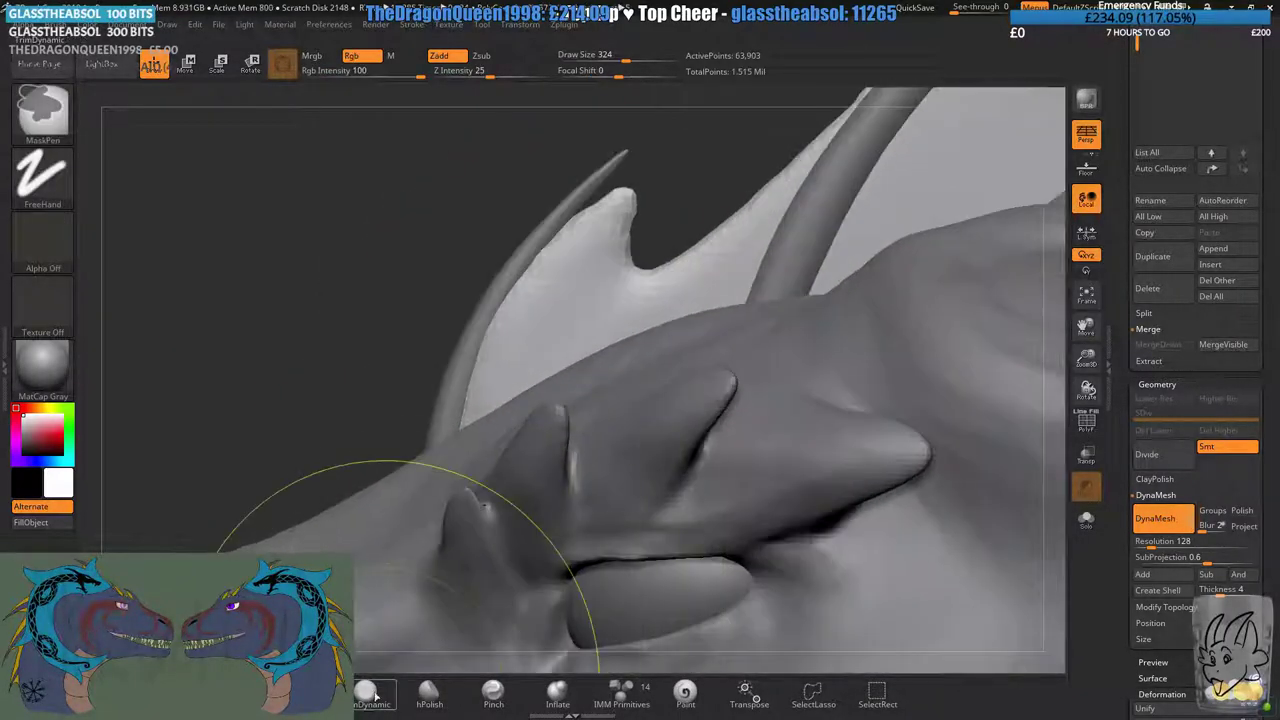
pyautogui.click(301, 692)
pyautogui.keyDown('alt'); pyautogui.moveTo(591, 289); pyautogui.dragTo(774, 357, button='right'); pyautogui.keyUp('alt')
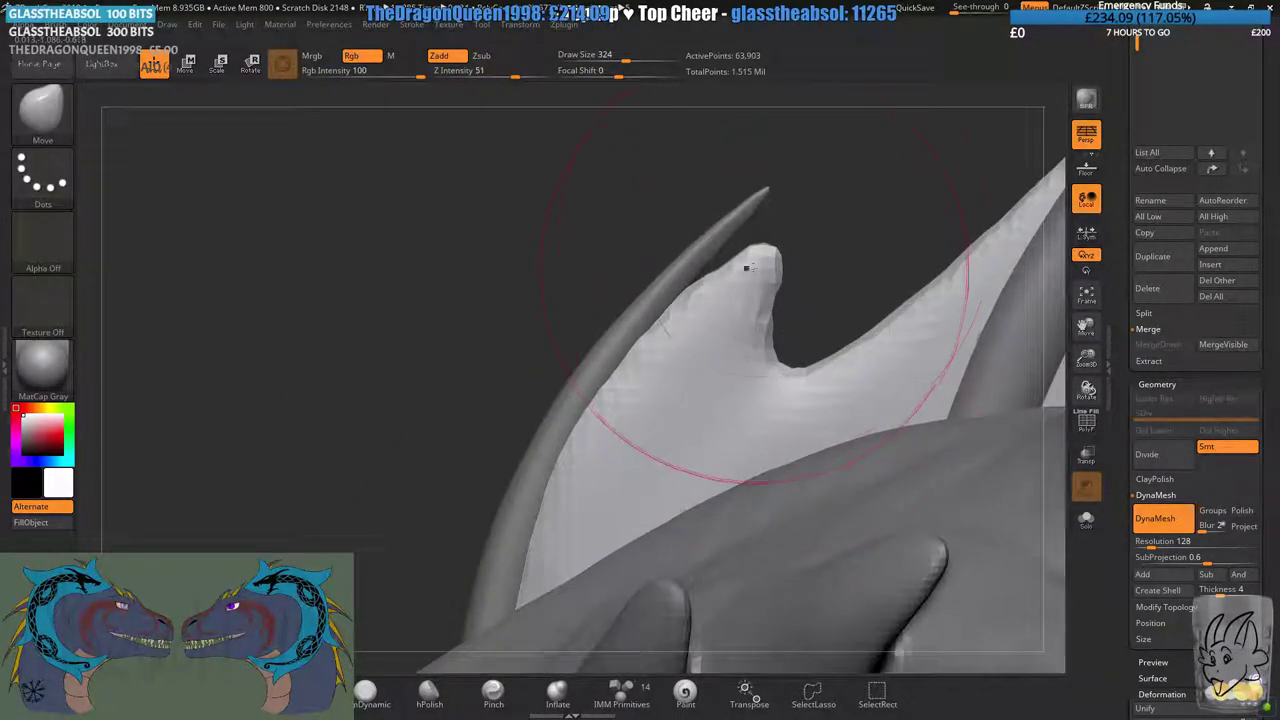
pyautogui.keyDown('ctrl'); pyautogui.moveTo(749, 266); pyautogui.dragTo(772, 240, button='right'); pyautogui.keyUp('ctrl')
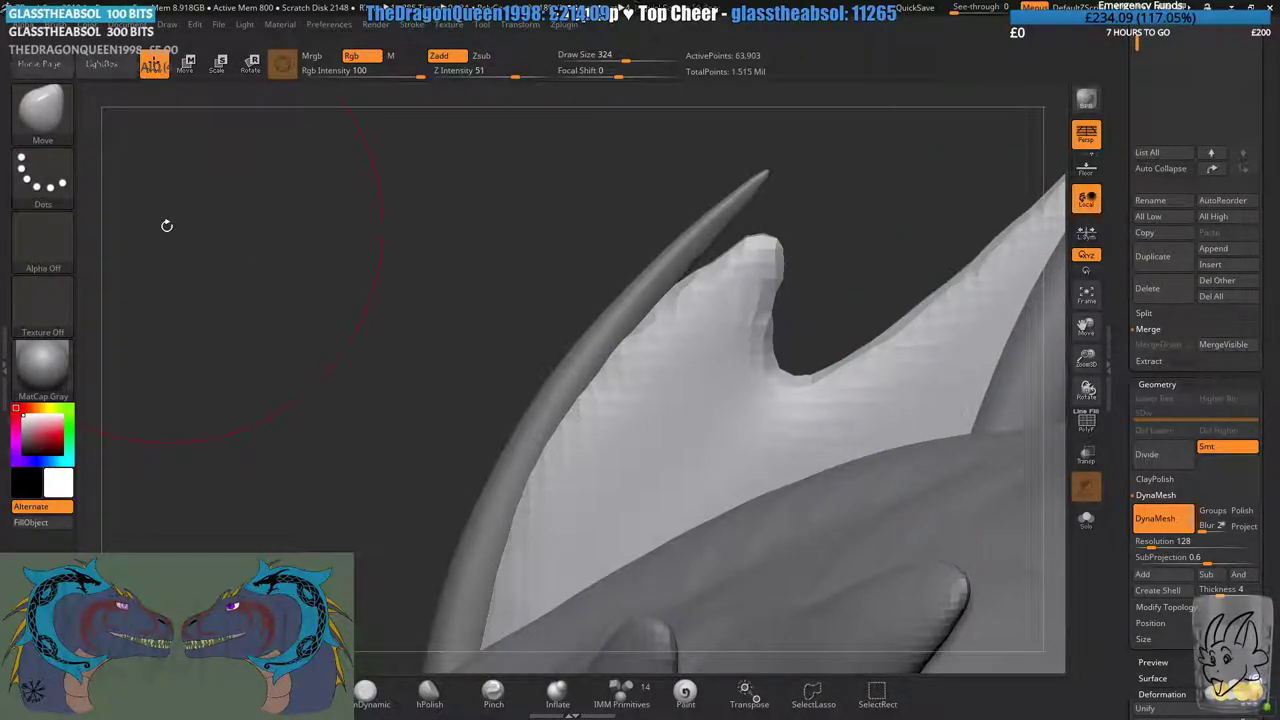
pyautogui.keyDown('alt'); pyautogui.moveTo(900, 285); pyautogui.dragTo(820, 272); pyautogui.keyUp('alt')
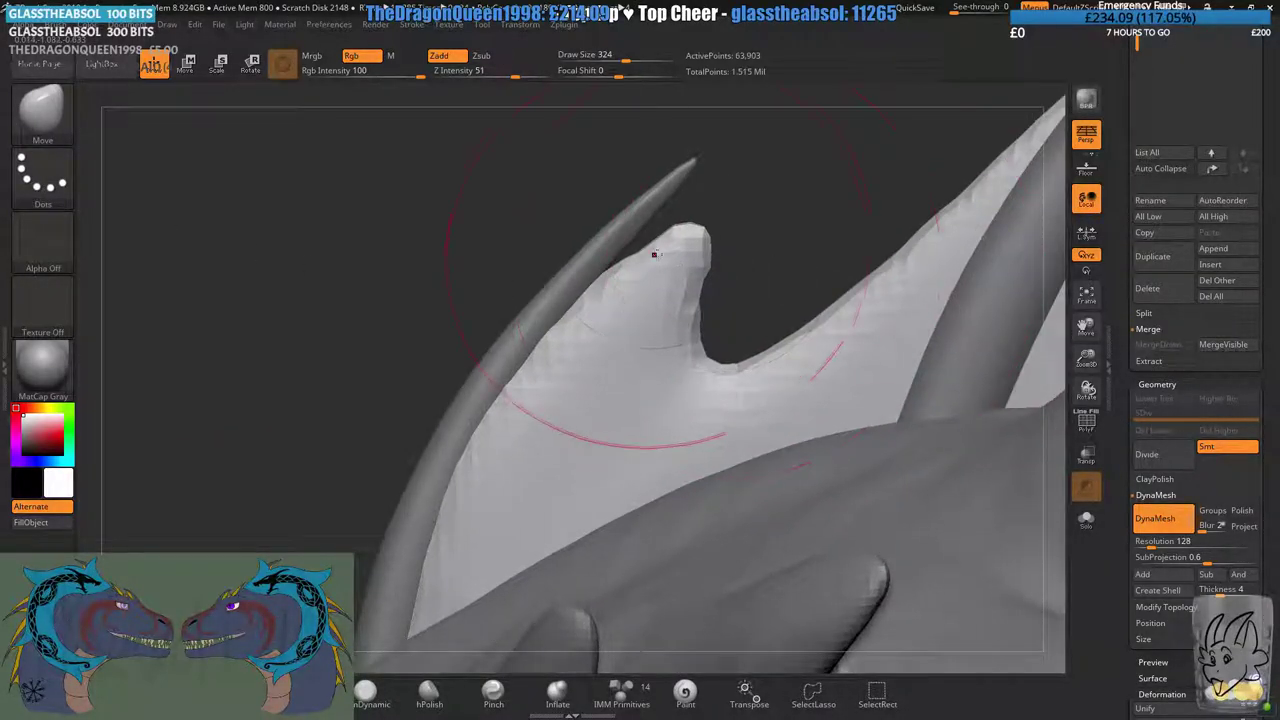
pyautogui.moveTo(668, 238); pyautogui.dragTo(657, 190)
pyautogui.moveTo(715, 269); pyautogui.dragTo(626, 289)
pyautogui.moveTo(598, 237); pyautogui.dragTo(615, 260)
pyautogui.keyDown('ctrl'); pyautogui.moveTo(574, 349); pyautogui.dragTo(480, 346, button='right'); pyautogui.keyUp('ctrl')
pyautogui.keyDown('ctrl'); pyautogui.moveTo(480, 346); pyautogui.dragTo(543, 357); pyautogui.keyUp('ctrl')
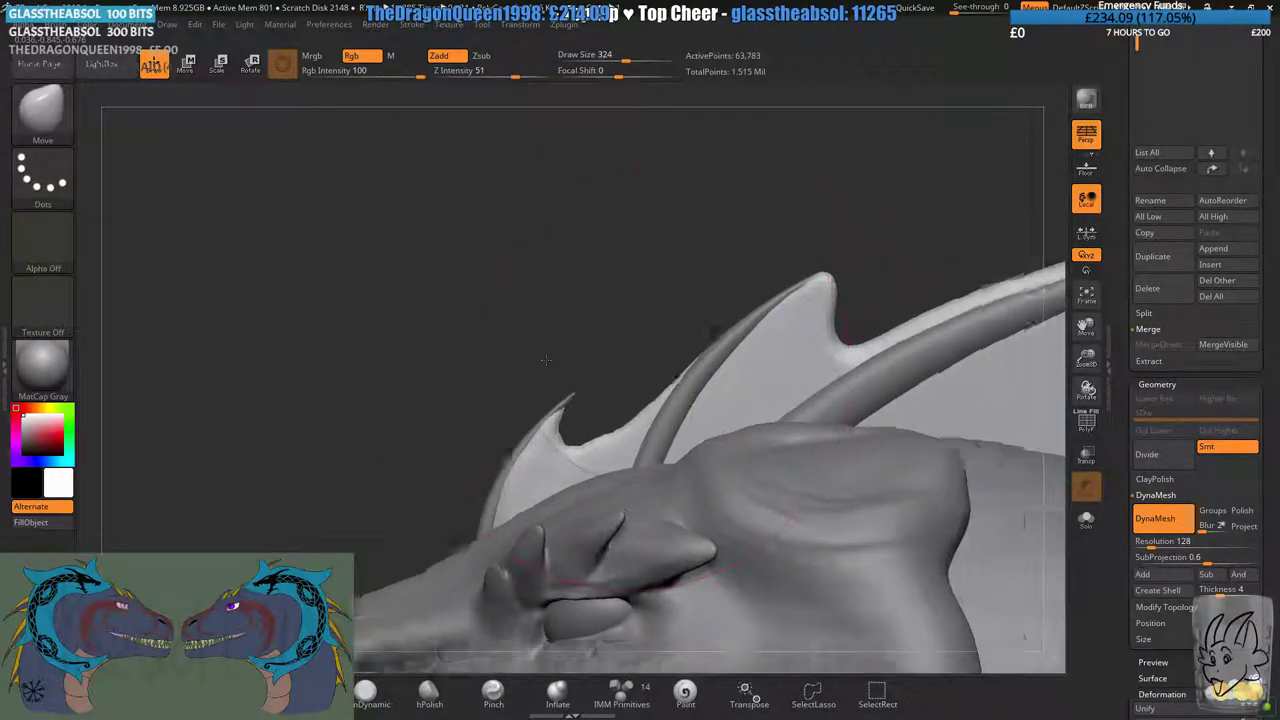
# - Carve a deeper notch behind the second spine with the Move brush at draw size 202, and remesh
pyautogui.keyDown('ctrl'); pyautogui.moveTo(543, 357); pyautogui.dragTo(461, 434, button='right'); pyautogui.keyUp('ctrl')
pyautogui.keyDown('alt'); pyautogui.moveTo(732, 231); pyautogui.dragTo(693, 284, button='right'); pyautogui.keyUp('alt')
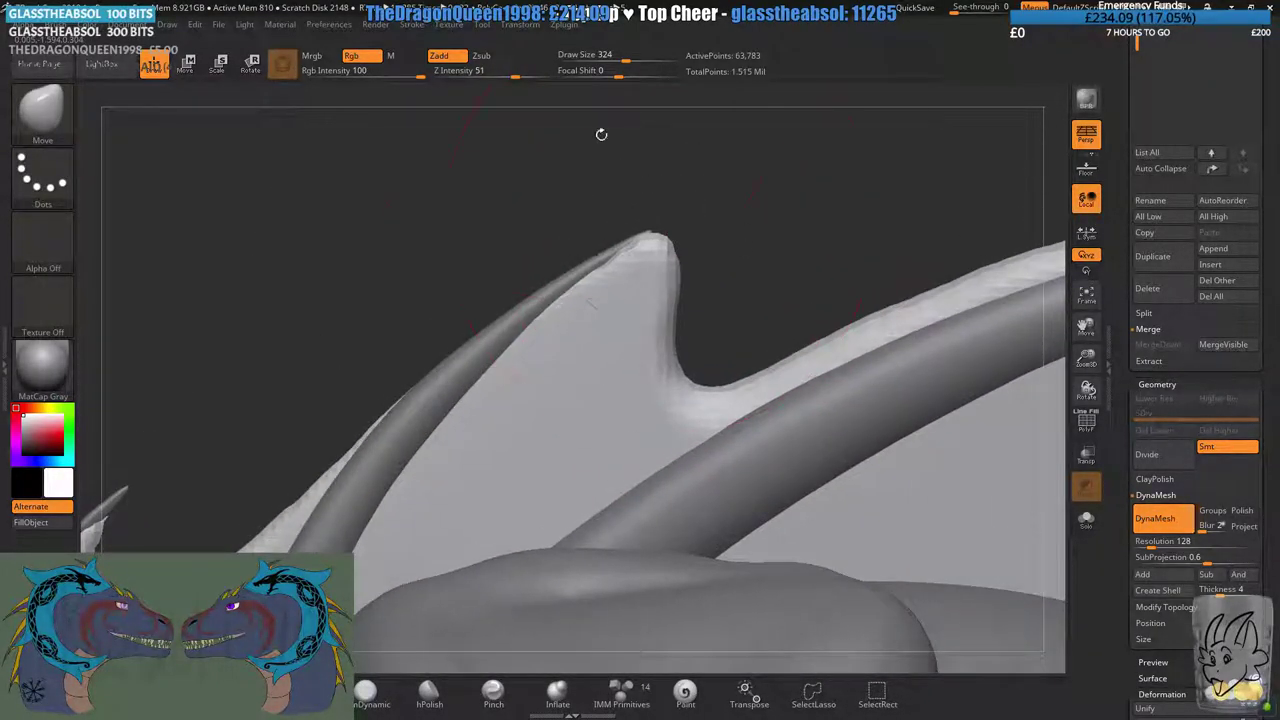
pyautogui.click(612, 60)
pyautogui.moveTo(677, 345)
pyautogui.mouseDown()
pyautogui.moveTo(662, 366)
pyautogui.moveTo(625, 301)
pyautogui.mouseUp()
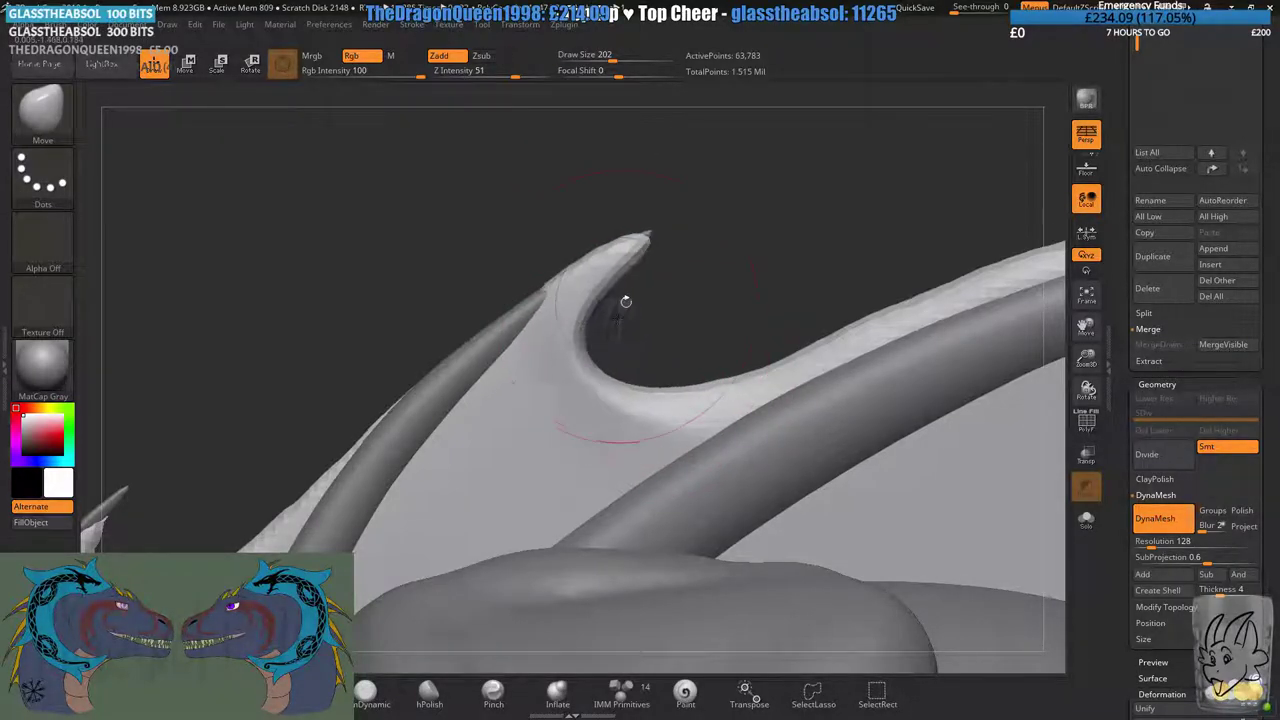
pyautogui.keyDown('ctrl'); pyautogui.click(749, 214); pyautogui.keyUp('ctrl')
pyautogui.moveTo(588, 272); pyautogui.dragTo(573, 280)
pyautogui.keyDown('ctrl'); pyautogui.moveTo(728, 217); pyautogui.dragTo(752, 242); pyautogui.keyUp('ctrl')
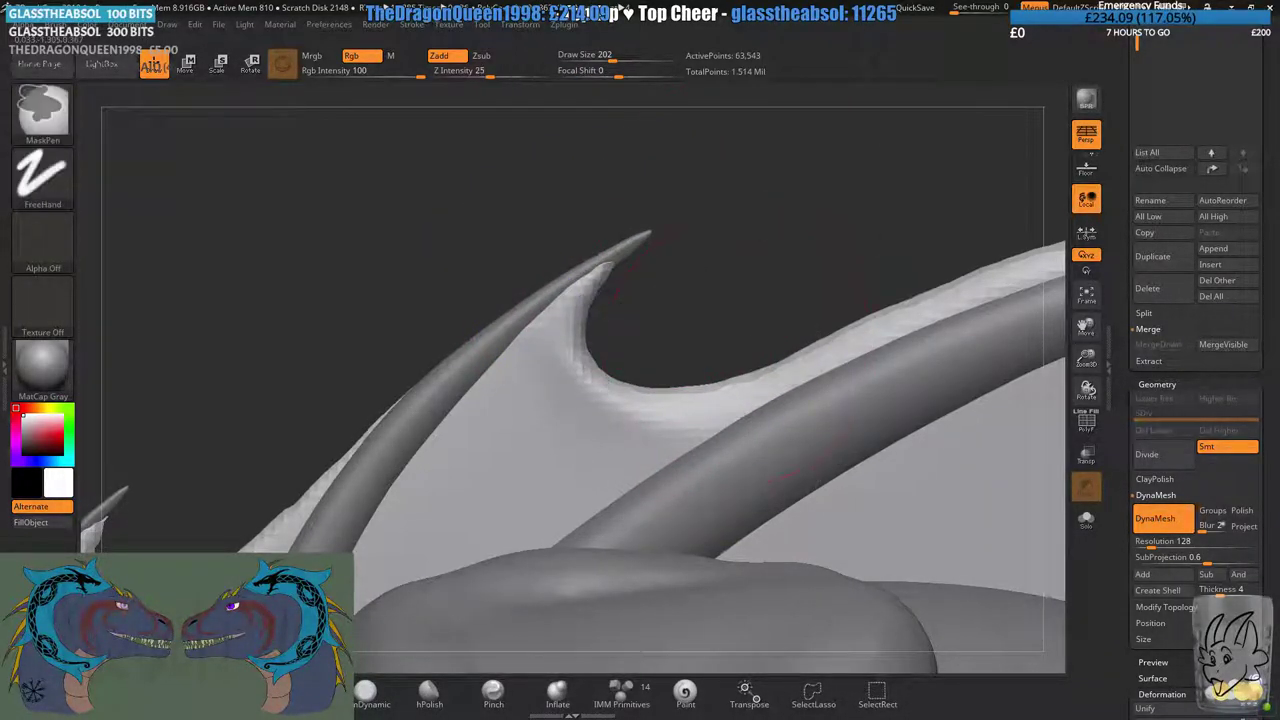
# - Push the membrane's edge deep inward below the third spine's tip, smooth the resulting point, and remesh
pyautogui.keyDown('ctrl'); pyautogui.moveTo(752, 330); pyautogui.dragTo(740, 250, button='right'); pyautogui.keyUp('ctrl')
pyautogui.keyDown('alt'); pyautogui.moveTo(943, 334); pyautogui.dragTo(743, 320, button='right'); pyautogui.keyUp('alt')
pyautogui.keyDown('ctrl'); pyautogui.moveTo(716, 229); pyautogui.dragTo(717, 298, button='right'); pyautogui.keyUp('ctrl')
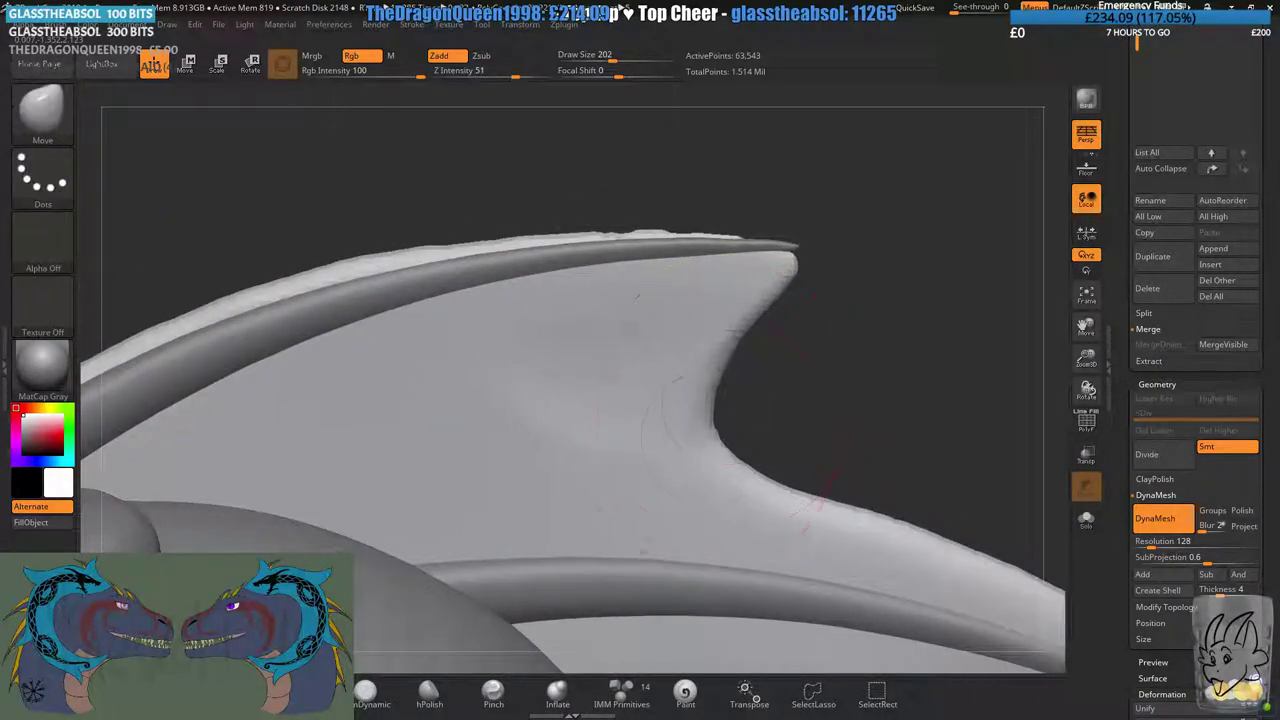
pyautogui.moveTo(700, 430)
pyautogui.mouseDown()
pyautogui.moveTo(648, 430)
pyautogui.moveTo(594, 402)
pyautogui.mouseUp()
pyautogui.moveTo(680, 350); pyautogui.dragTo(694, 314)
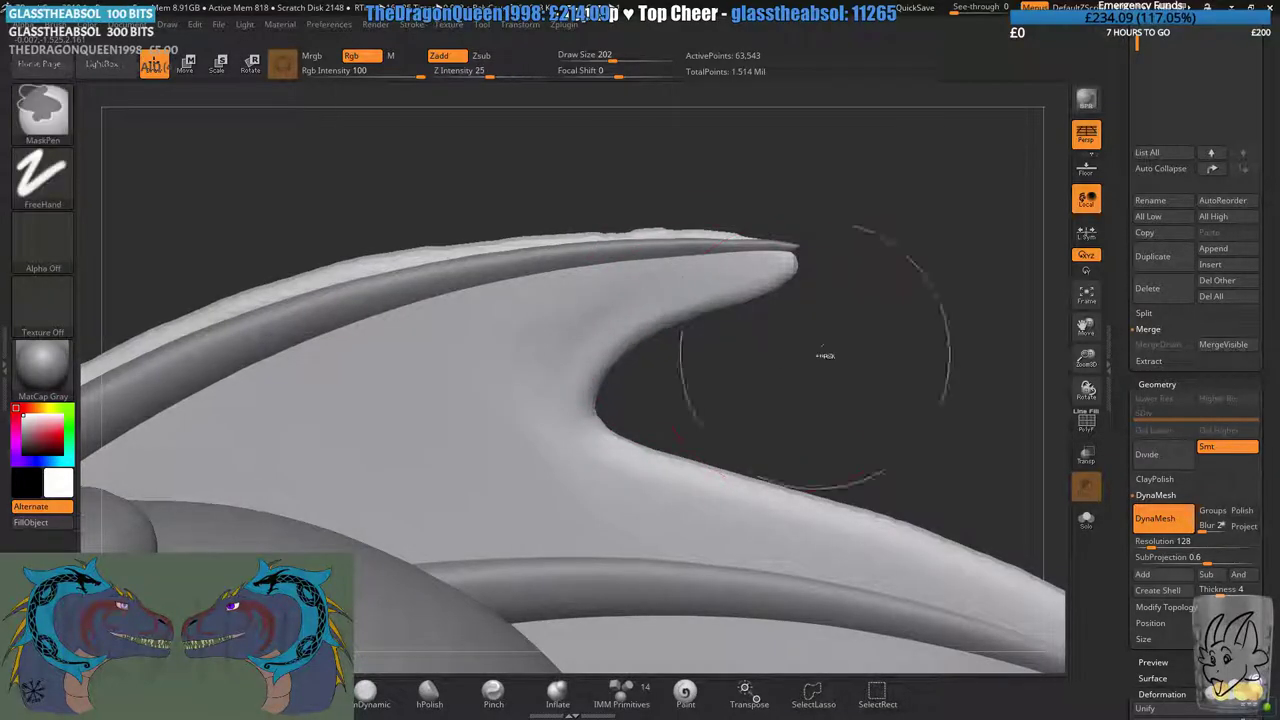
pyautogui.keyDown('ctrl'); pyautogui.moveTo(826, 357); pyautogui.dragTo(850, 375); pyautogui.keyUp('ctrl')
pyautogui.moveTo(646, 300)
pyautogui.keyDown('shift'); pyautogui.mouseDown()
pyautogui.moveTo(694, 274)
pyautogui.moveTo(757, 274)
pyautogui.mouseUp(); pyautogui.keyUp('shift')
pyautogui.keyDown('ctrl'); pyautogui.moveTo(812, 345); pyautogui.dragTo(838, 366); pyautogui.keyUp('ctrl')
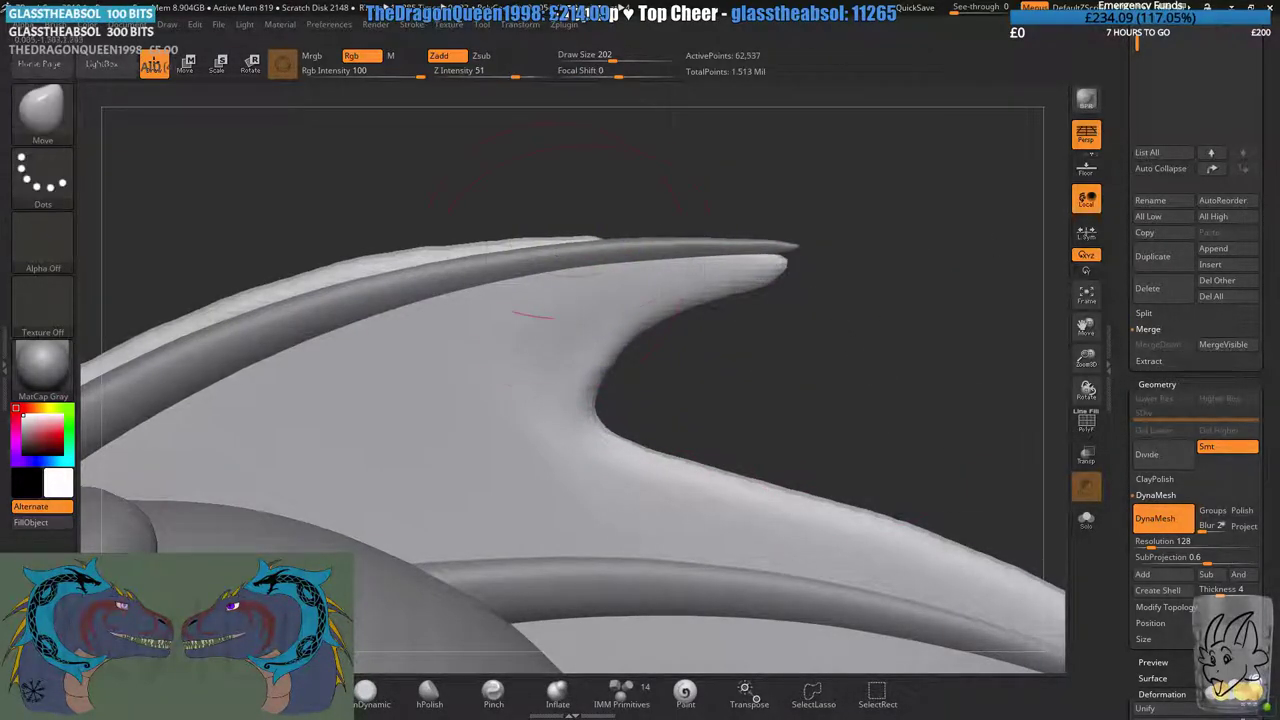
# - Lower the membrane's upper edge near the third spine's tip, slim the point from below, and remesh
pyautogui.keyDown('ctrl'); pyautogui.moveTo(622, 175); pyautogui.dragTo(642, 243, button='right'); pyautogui.keyUp('ctrl')
pyautogui.moveTo(697, 203); pyautogui.dragTo(702, 226)
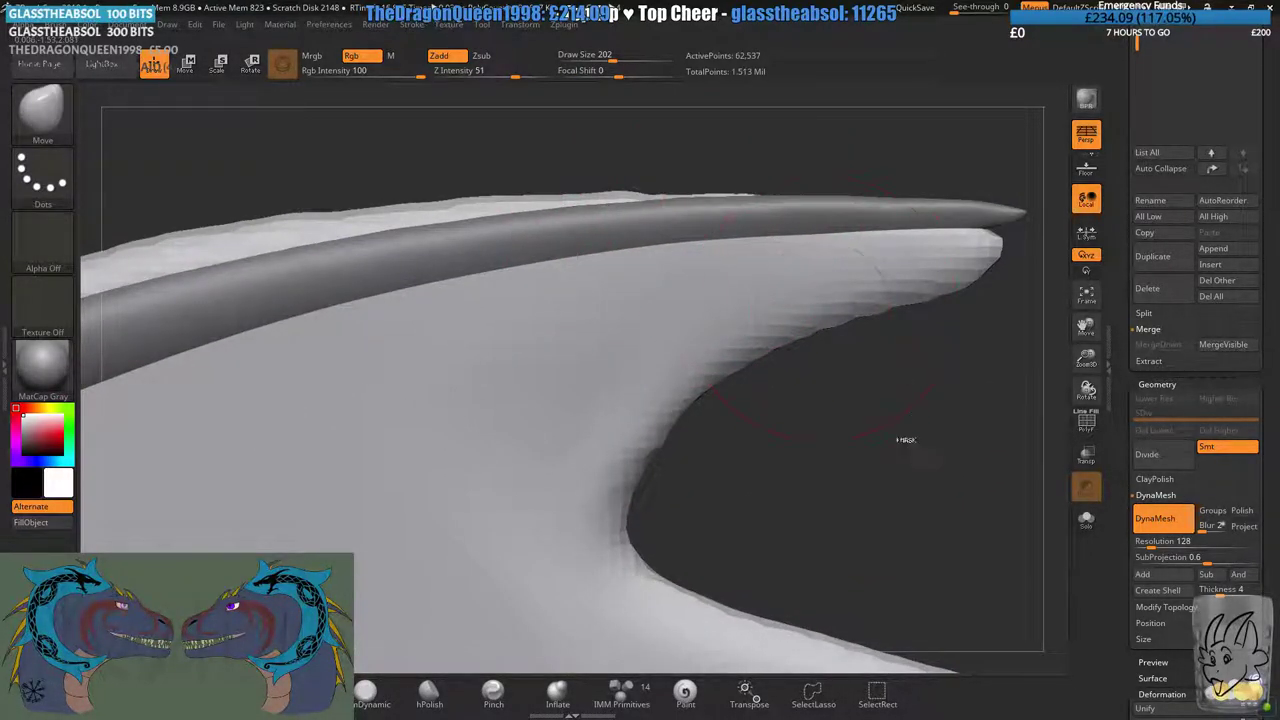
pyautogui.keyDown('ctrl'); pyautogui.moveTo(906, 440); pyautogui.dragTo(934, 463); pyautogui.keyUp('ctrl')
pyautogui.moveTo(926, 292)
pyautogui.mouseDown()
pyautogui.moveTo(942, 274)
pyautogui.moveTo(934, 263)
pyautogui.mouseUp()
pyautogui.moveTo(870, 282); pyautogui.dragTo(872, 304, button='right')
pyautogui.moveTo(830, 342); pyautogui.dragTo(814, 320)
pyautogui.keyDown('ctrl'); pyautogui.moveTo(843, 409); pyautogui.dragTo(866, 430); pyautogui.keyUp('ctrl')
pyautogui.keyDown('ctrl'); pyautogui.moveTo(789, 437); pyautogui.dragTo(760, 323, button='right'); pyautogui.keyUp('ctrl')
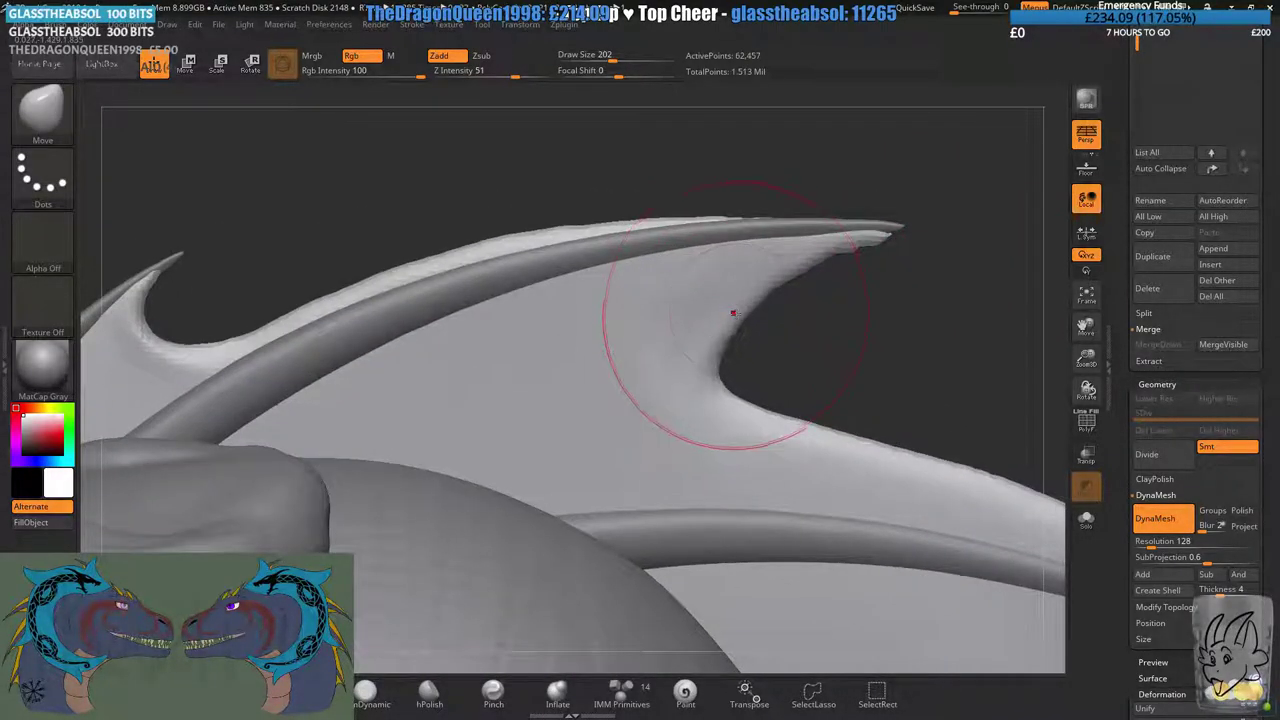
# - Push the notch between the third and fourth spines further inward, round its curve, and remesh
pyautogui.moveTo(734, 311); pyautogui.dragTo(722, 318)
pyautogui.moveTo(728, 325); pyautogui.dragTo(684, 330, button='right')
pyautogui.moveTo(738, 332); pyautogui.dragTo(730, 338)
pyautogui.moveTo(732, 343); pyautogui.dragTo(780, 341, button='right')
pyautogui.keyDown('ctrl'); pyautogui.moveTo(820, 343); pyautogui.dragTo(842, 366); pyautogui.keyUp('ctrl')
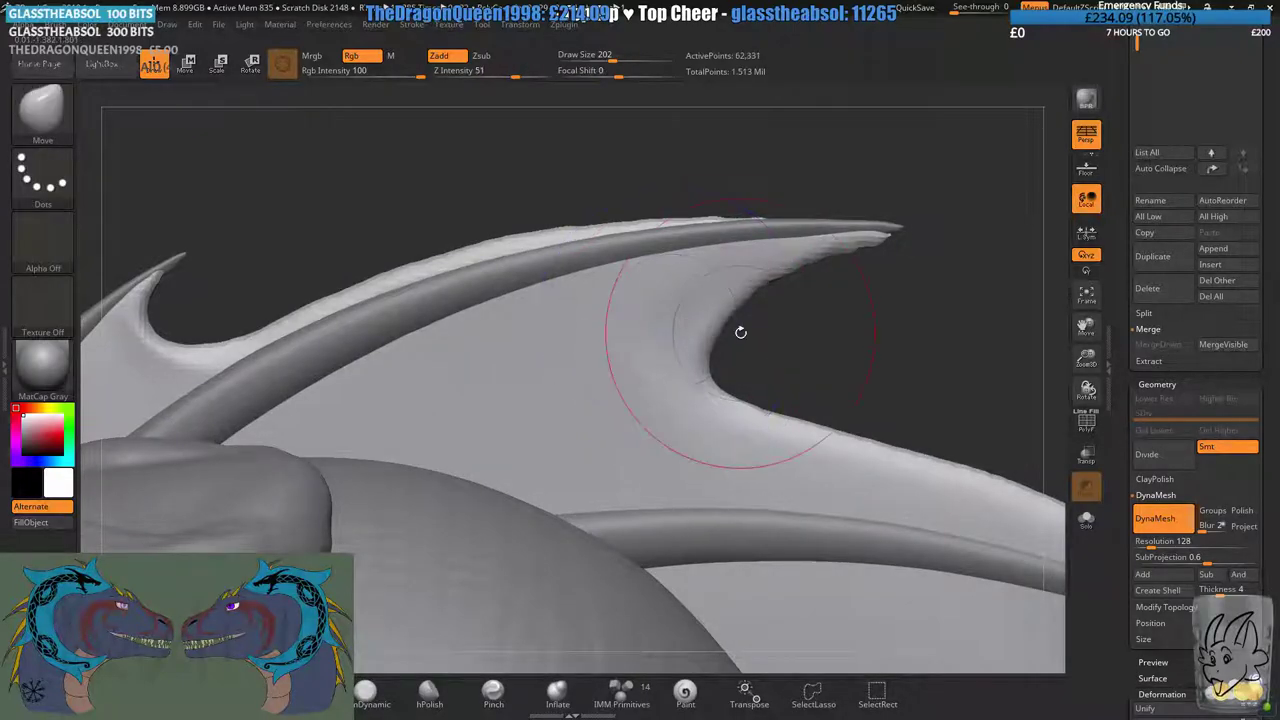
pyautogui.moveTo(740, 331)
pyautogui.mouseDown(button='right')
pyautogui.moveTo(698, 344)
pyautogui.moveTo(731, 322)
pyautogui.mouseUp(button='right')
pyautogui.moveTo(731, 319); pyautogui.dragTo(685, 327)
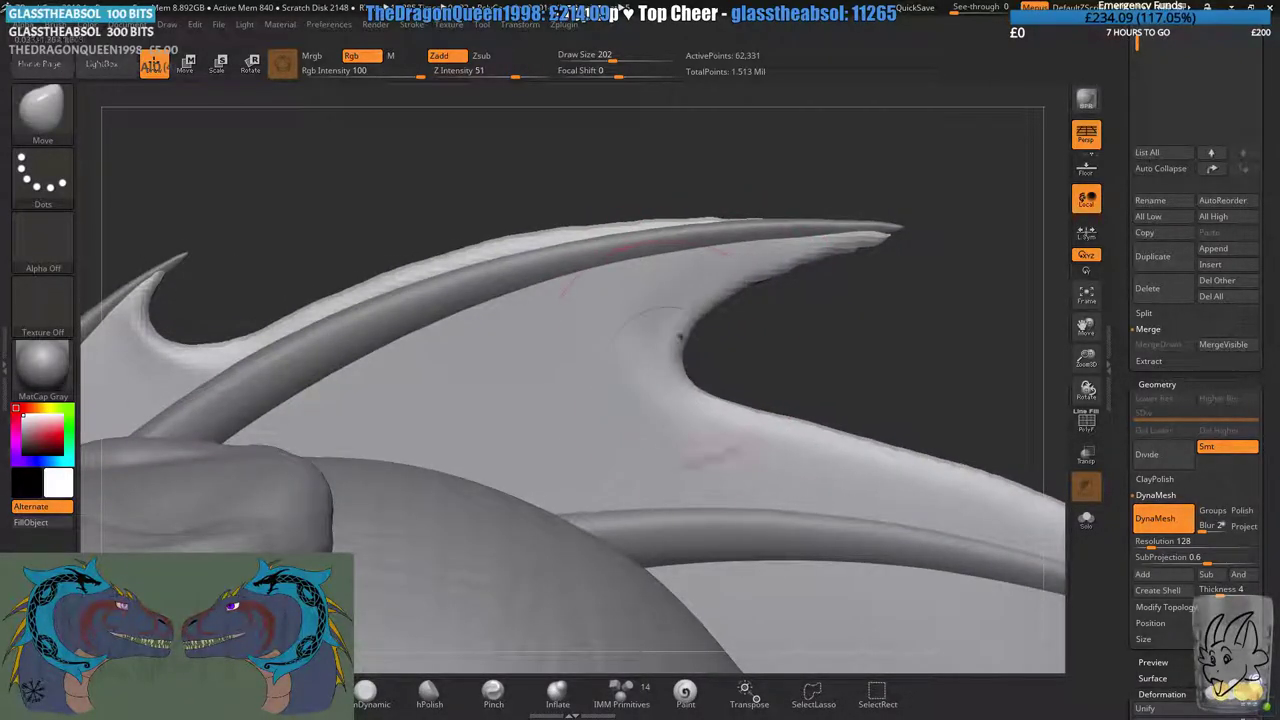
pyautogui.moveTo(712, 385); pyautogui.dragTo(693, 351)
pyautogui.moveTo(693, 351); pyautogui.dragTo(686, 385, button='right')
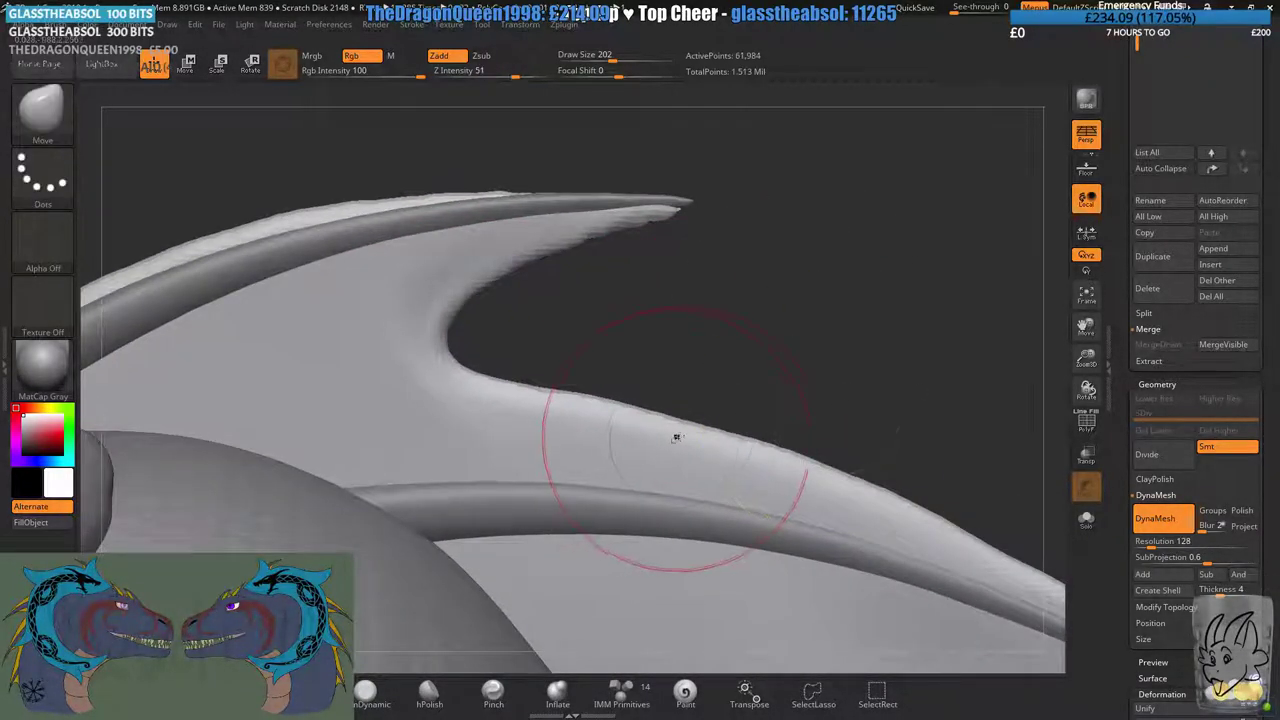
# - Push the notch between the third and fourth spines deeper, widen its curve toward the third spine's tip, and remesh
pyautogui.keyDown('ctrl'); pyautogui.moveTo(876, 412); pyautogui.dragTo(840, 298, button='right'); pyautogui.keyUp('ctrl')
pyautogui.keyDown('ctrl'); pyautogui.moveTo(840, 298); pyautogui.dragTo(831, 334); pyautogui.keyUp('ctrl')
pyautogui.keyDown('alt'); pyautogui.moveTo(690, 295); pyautogui.dragTo(802, 304, button='right'); pyautogui.keyUp('alt')
pyautogui.keyDown('ctrl'); pyautogui.moveTo(726, 272); pyautogui.dragTo(697, 345, button='right'); pyautogui.keyUp('ctrl')
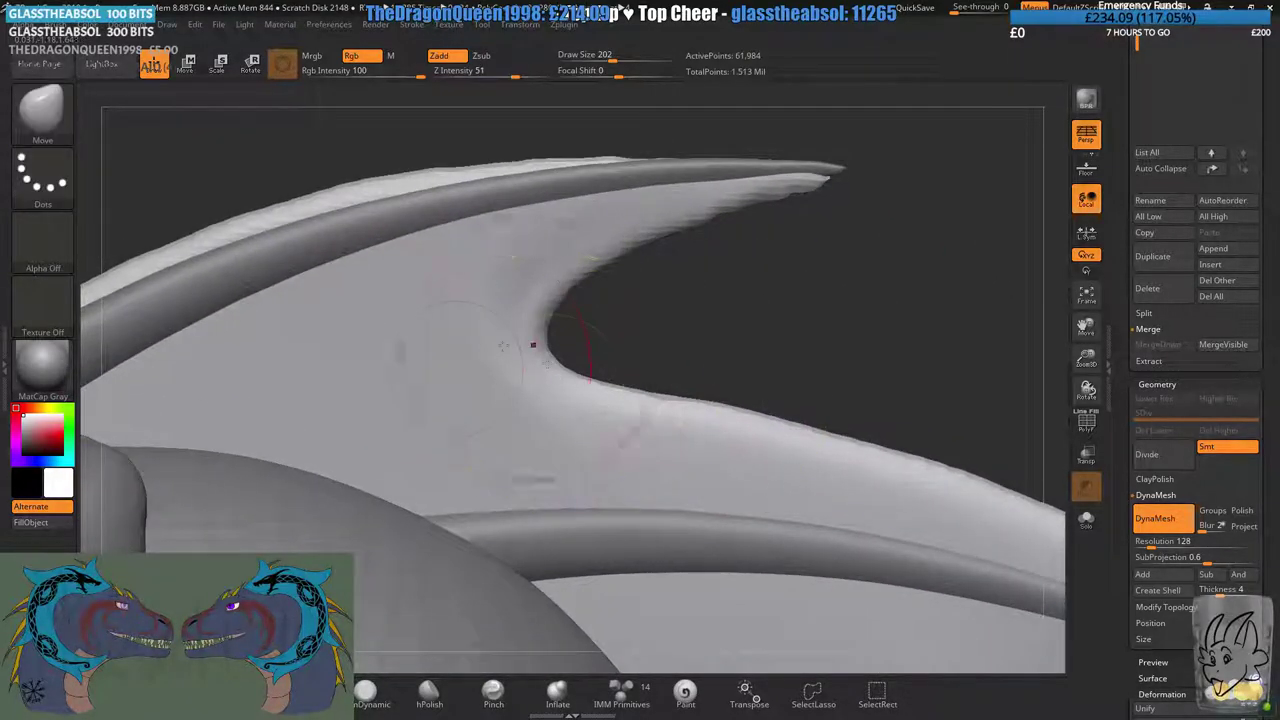
pyautogui.moveTo(534, 346); pyautogui.dragTo(488, 371)
pyautogui.moveTo(594, 385); pyautogui.dragTo(512, 381)
pyautogui.keyDown('alt'); pyautogui.moveTo(602, 425); pyautogui.dragTo(676, 453, button='right'); pyautogui.keyUp('alt')
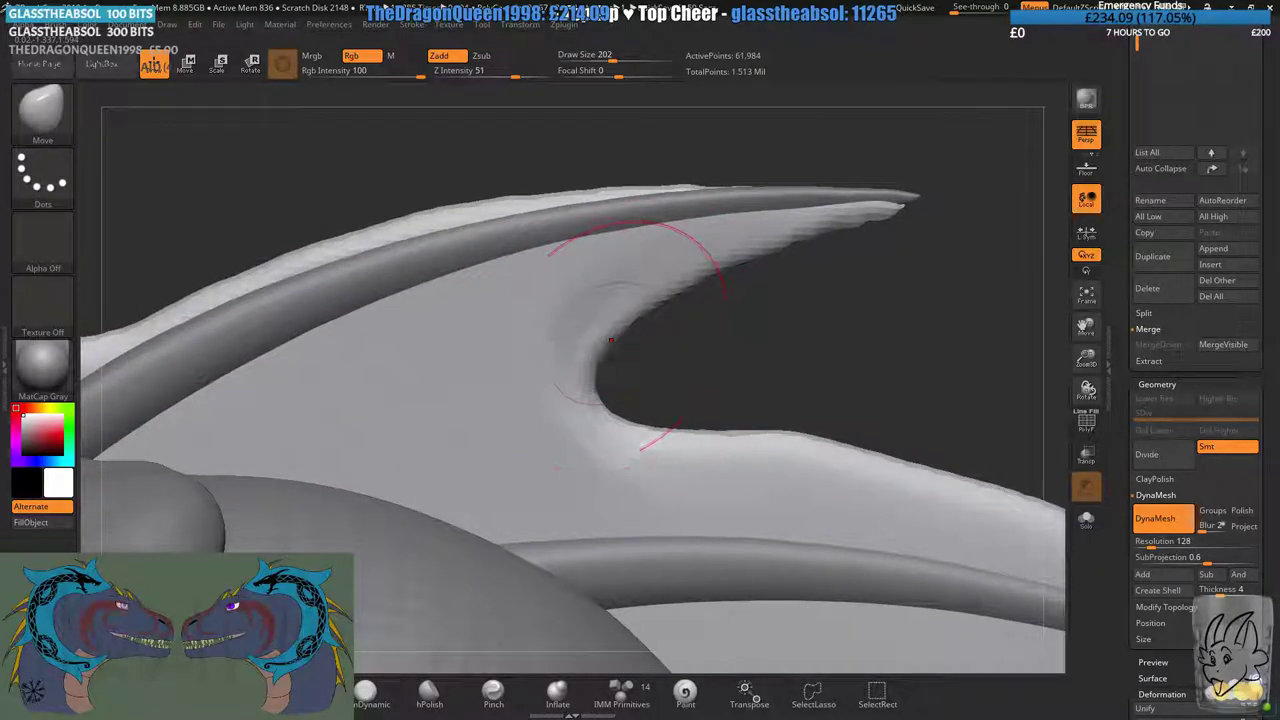
pyautogui.moveTo(628, 337)
pyautogui.mouseDown()
pyautogui.moveTo(617, 311)
pyautogui.moveTo(705, 247)
pyautogui.mouseUp()
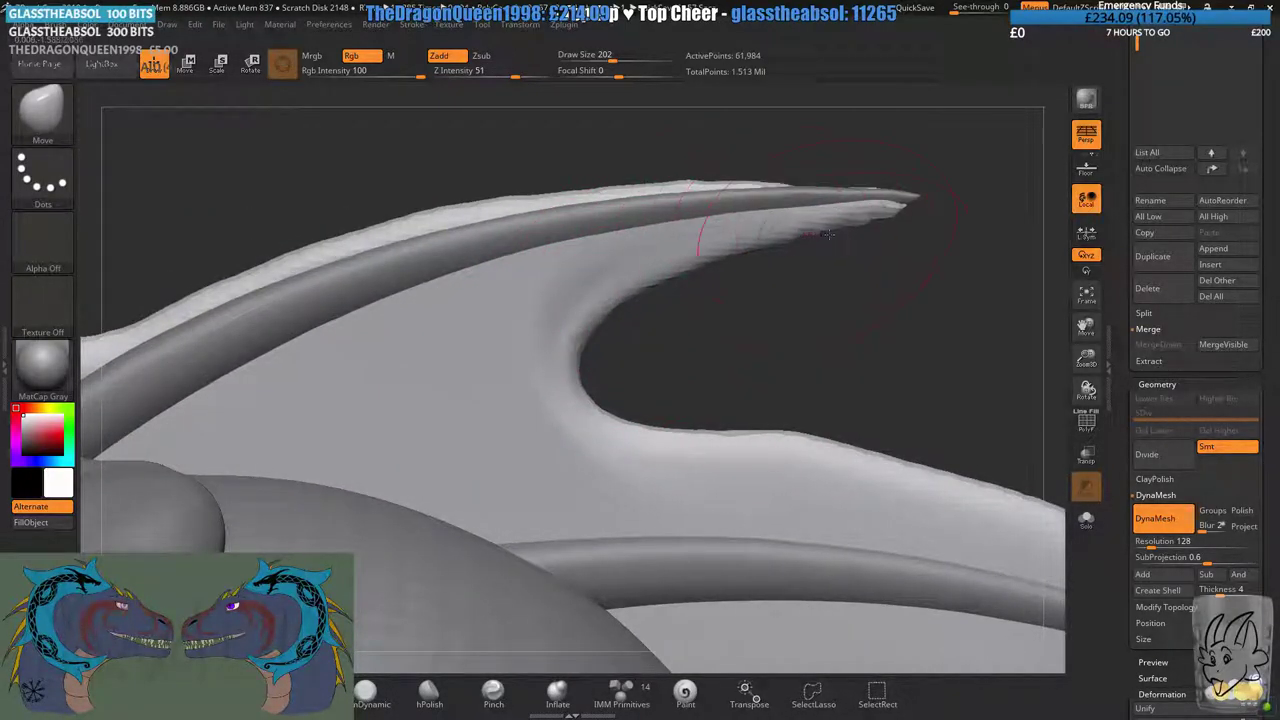
pyautogui.moveTo(601, 421); pyautogui.dragTo(565, 412)
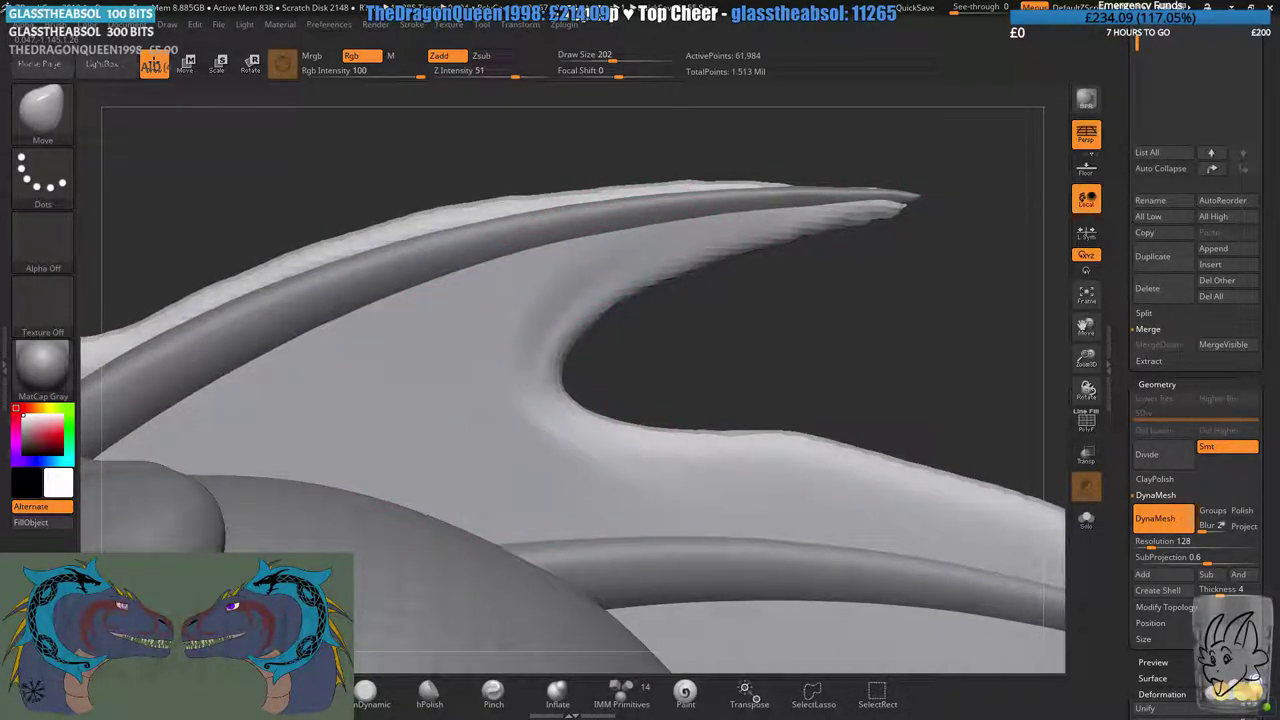
pyautogui.keyDown('ctrl'); pyautogui.moveTo(661, 277); pyautogui.dragTo(802, 336); pyautogui.keyUp('ctrl')
# - Flatten the bump on the membrane edge behind the notch, smooth the edge above the fourth spine, and remesh
pyautogui.moveTo(797, 426); pyautogui.dragTo(813, 450)
pyautogui.keyDown('shift'); pyautogui.moveTo(556, 346); pyautogui.dragTo(592, 345); pyautogui.keyUp('shift')
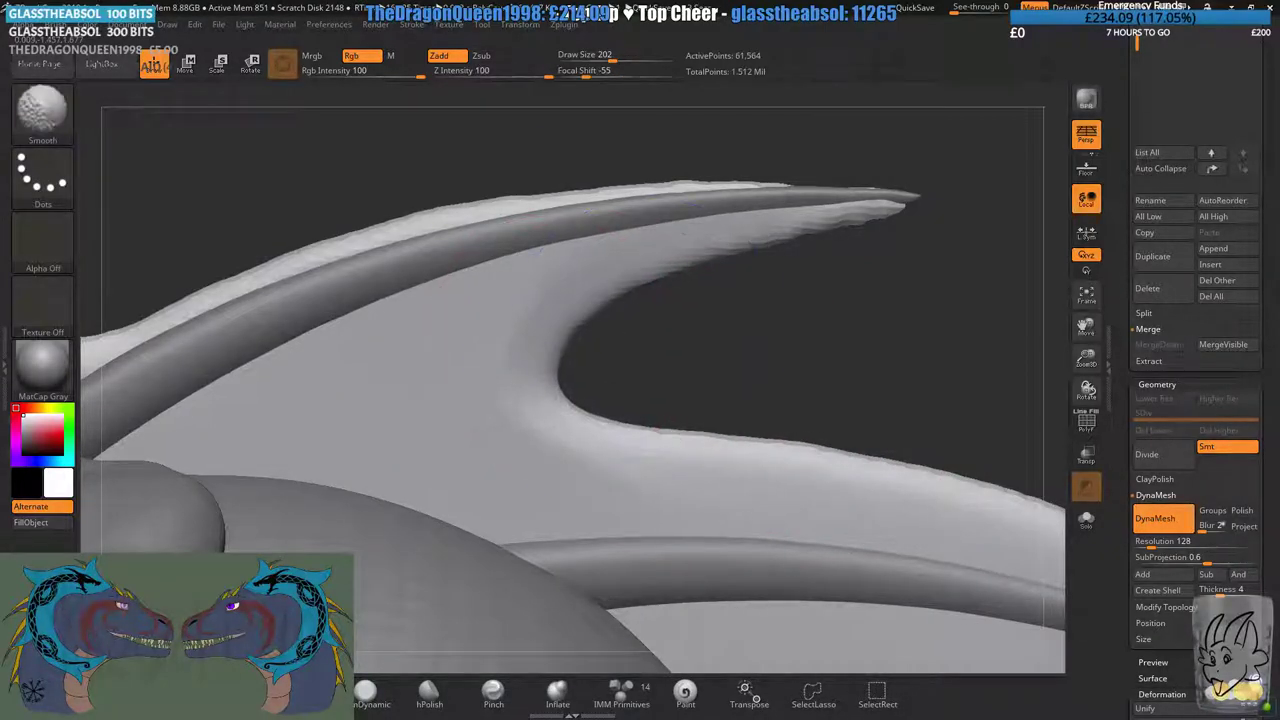
pyautogui.moveTo(683, 447)
pyautogui.keyDown('shift'); pyautogui.mouseDown()
pyautogui.moveTo(705, 438)
pyautogui.moveTo(970, 490)
pyautogui.mouseUp(); pyautogui.keyUp('shift')
pyautogui.keyDown('ctrl'); pyautogui.moveTo(849, 348); pyautogui.dragTo(878, 384); pyautogui.keyUp('ctrl')
pyautogui.keyDown('ctrl'); pyautogui.moveTo(860, 408); pyautogui.dragTo(650, 325, button='right'); pyautogui.keyUp('ctrl')
pyautogui.keyDown('ctrl'); pyautogui.moveTo(650, 325); pyautogui.dragTo(640, 250, button='right'); pyautogui.keyUp('ctrl')
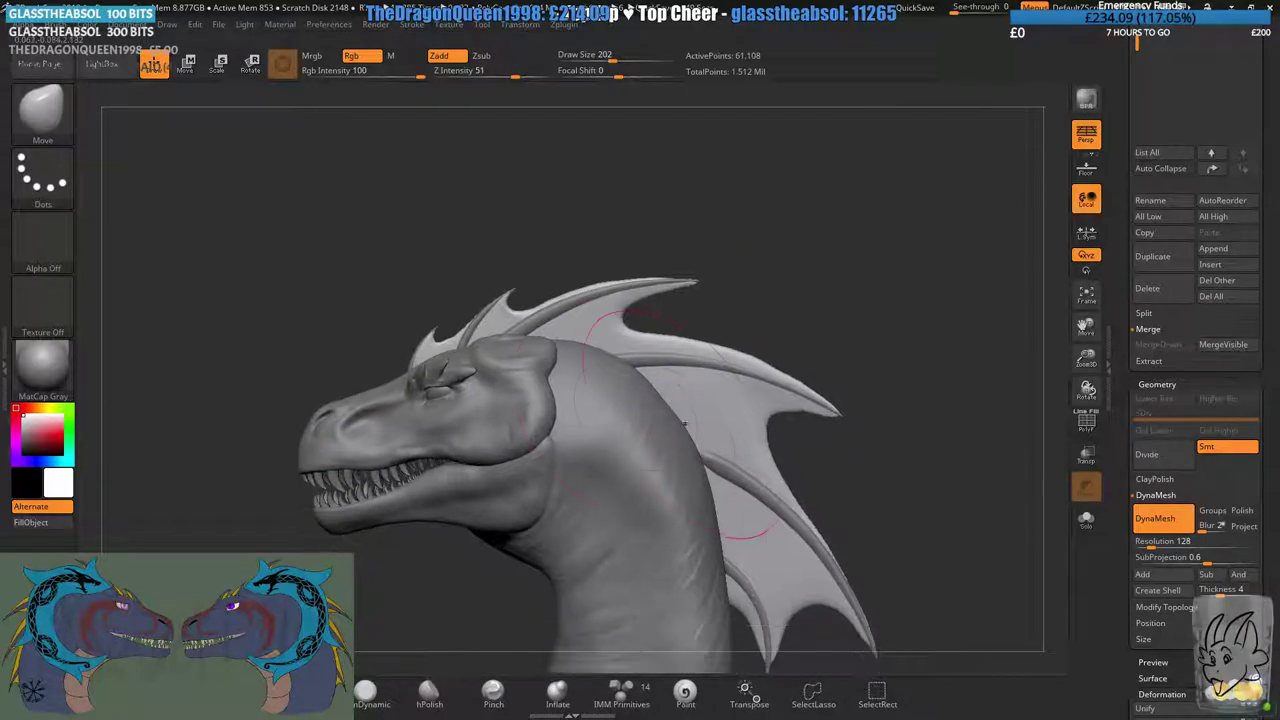
# - Reshape the membrane's outer edge along the fifth spine toward its tip, and remesh
pyautogui.keyDown('shift'); pyautogui.moveTo(748, 400); pyautogui.dragTo(737, 455, button='right'); pyautogui.keyUp('shift')
pyautogui.moveTo(737, 455)
pyautogui.keyDown('alt'); pyautogui.mouseDown(button='right')
pyautogui.moveTo(645, 423)
pyautogui.moveTo(689, 480)
pyautogui.mouseUp(button='right'); pyautogui.keyUp('alt')
pyautogui.moveTo(685, 322)
pyautogui.keyDown('shift'); pyautogui.mouseDown()
pyautogui.moveTo(791, 326)
pyautogui.moveTo(623, 317)
pyautogui.mouseUp(); pyautogui.keyUp('shift')
pyautogui.moveTo(748, 532); pyautogui.dragTo(673, 420, button='right')
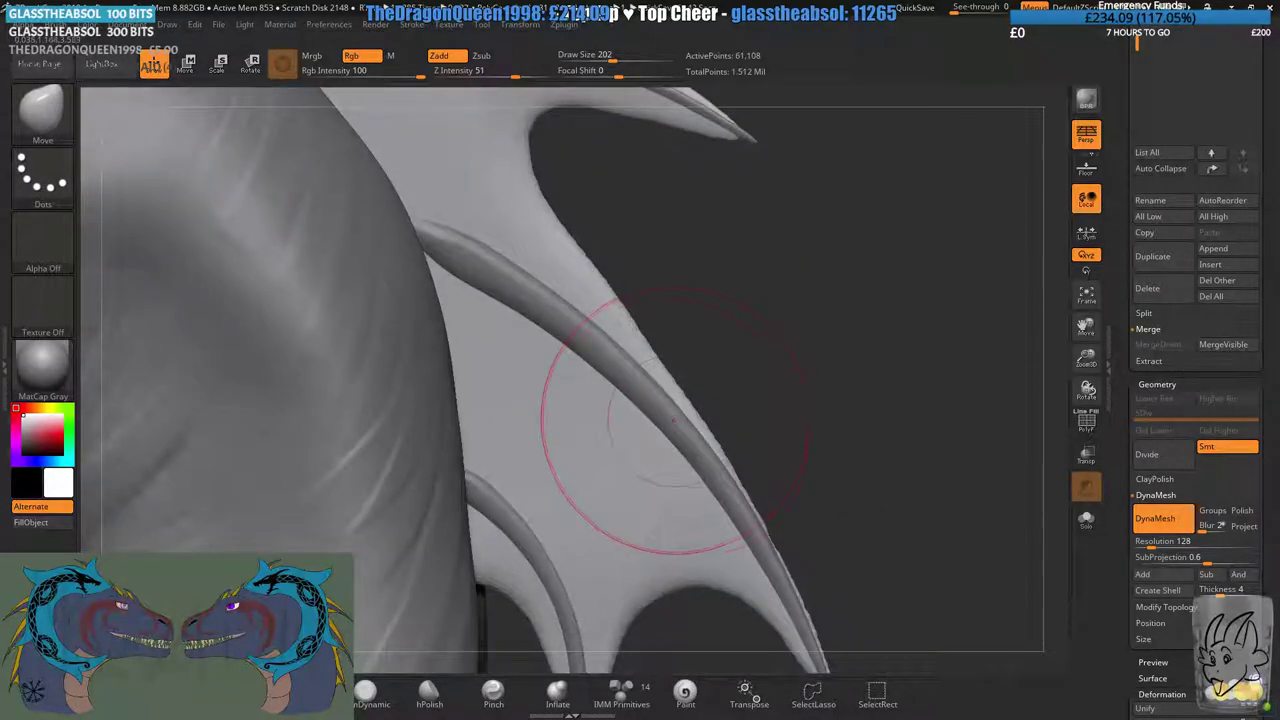
pyautogui.moveTo(775, 538); pyautogui.dragTo(715, 462, button='right')
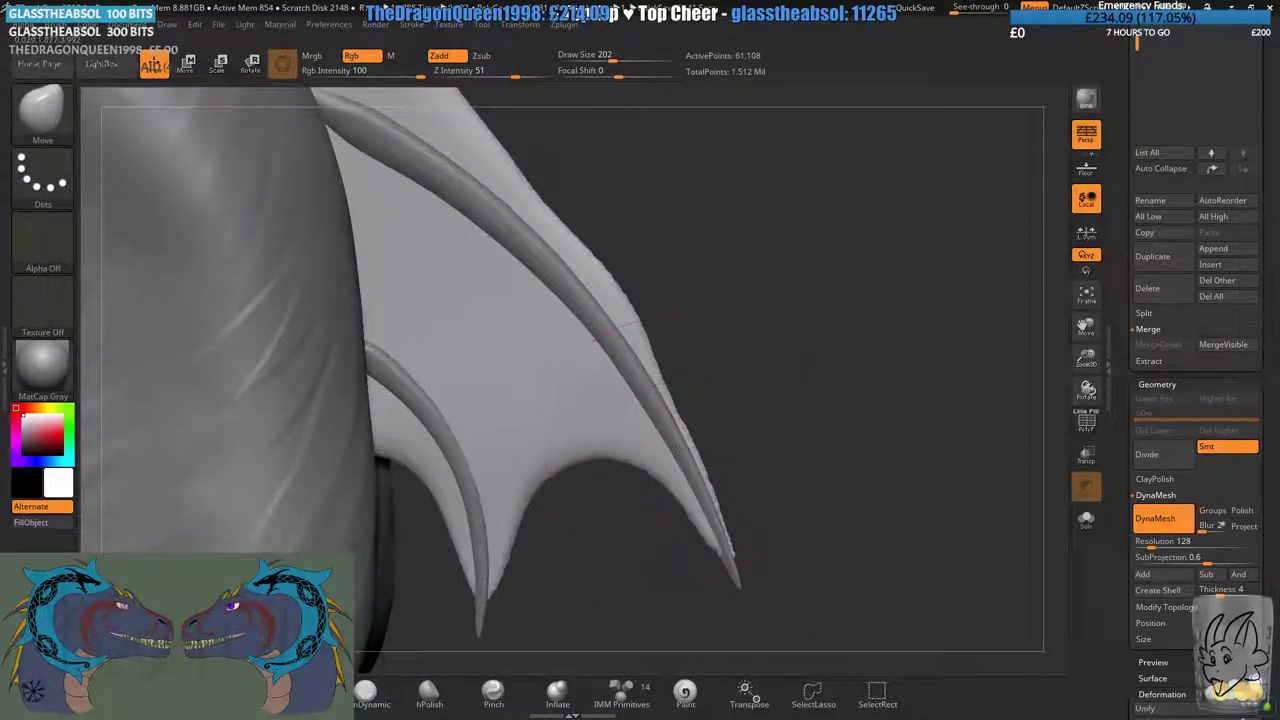
pyautogui.press('shift')
pyautogui.moveTo(735, 526)
pyautogui.mouseDown(button='right')
pyautogui.moveTo(751, 351)
pyautogui.moveTo(651, 401)
pyautogui.mouseUp(button='right')
pyautogui.moveTo(718, 496)
pyautogui.keyDown('ctrl'); pyautogui.mouseDown(button='right')
pyautogui.moveTo(754, 526)
pyautogui.moveTo(683, 428)
pyautogui.mouseUp(button='right'); pyautogui.keyUp('ctrl')
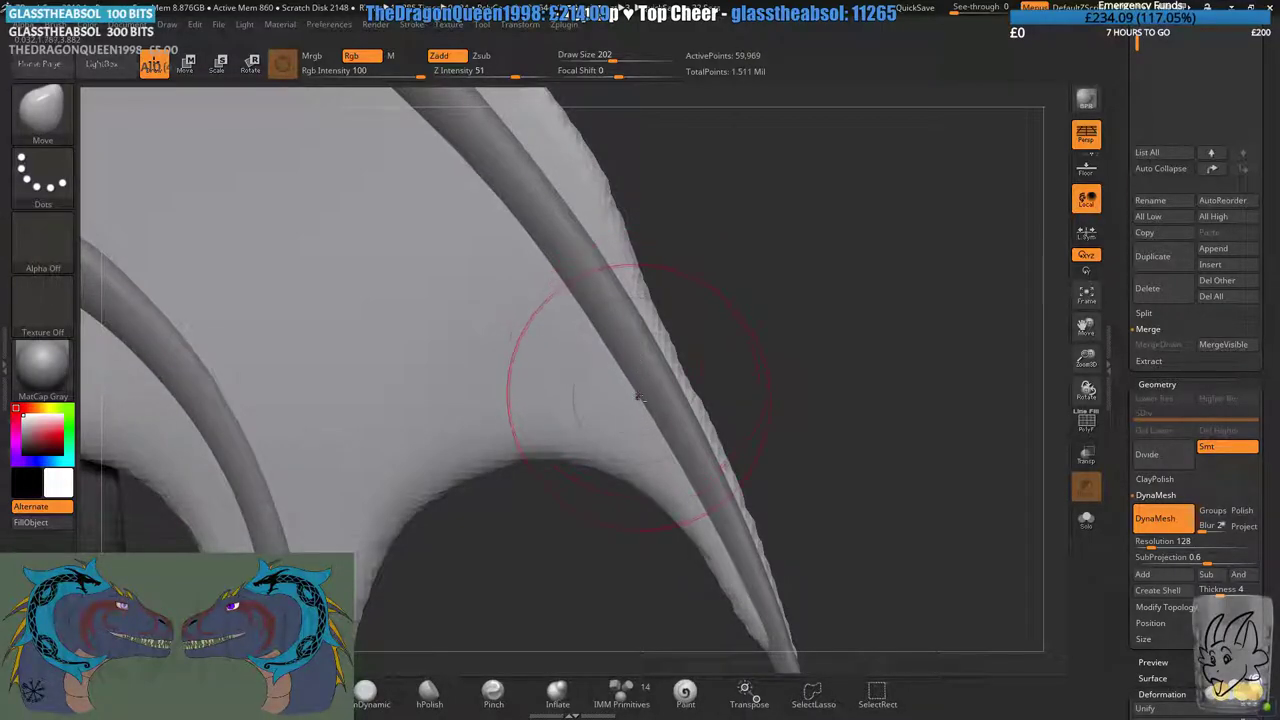
pyautogui.moveTo(614, 371); pyautogui.dragTo(685, 458, button='right')
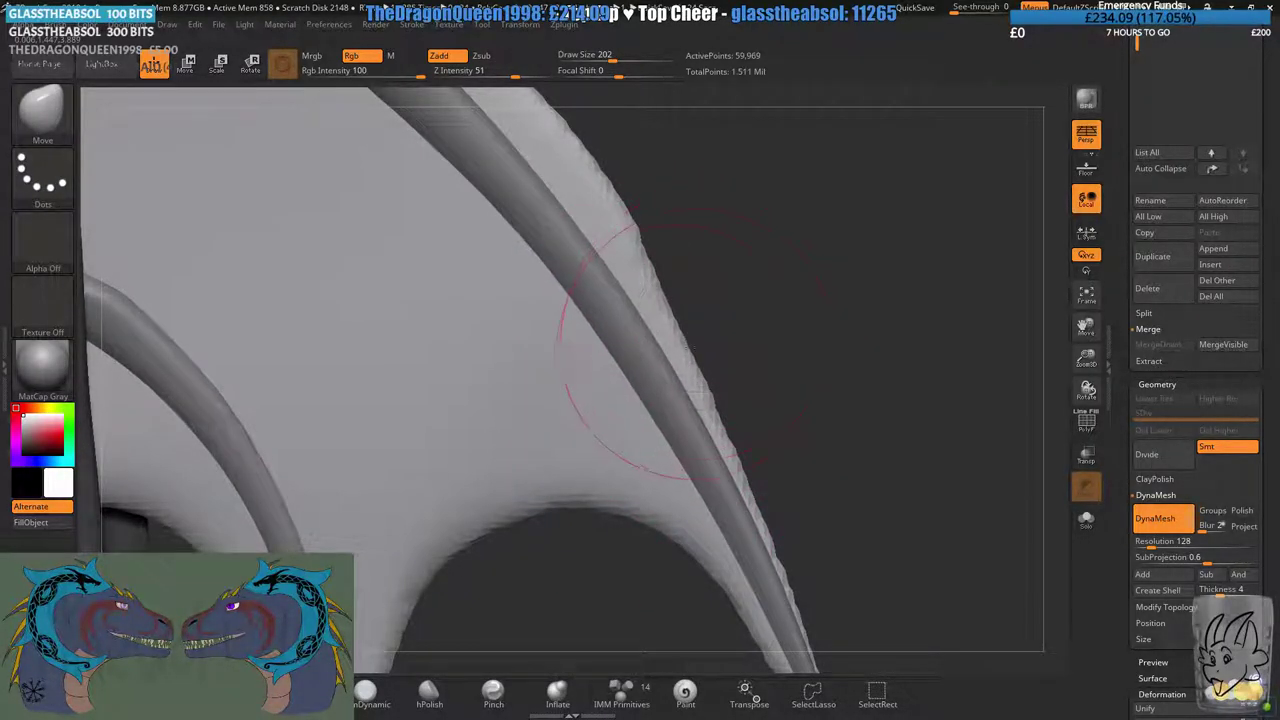
pyautogui.moveTo(695, 399)
pyautogui.mouseDown(button='right')
pyautogui.moveTo(724, 425)
pyautogui.moveTo(732, 415)
pyautogui.moveTo(621, 388)
pyautogui.mouseUp(button='right')
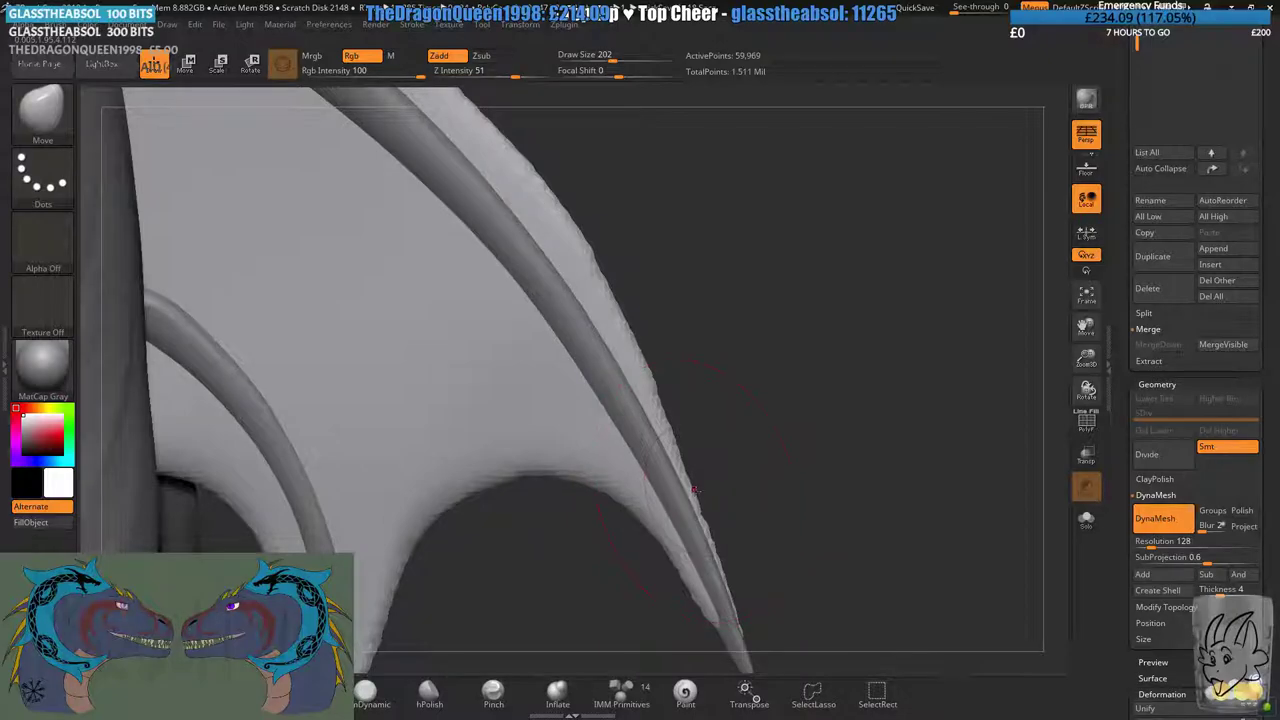
pyautogui.moveTo(680, 325); pyautogui.dragTo(618, 424, button='right')
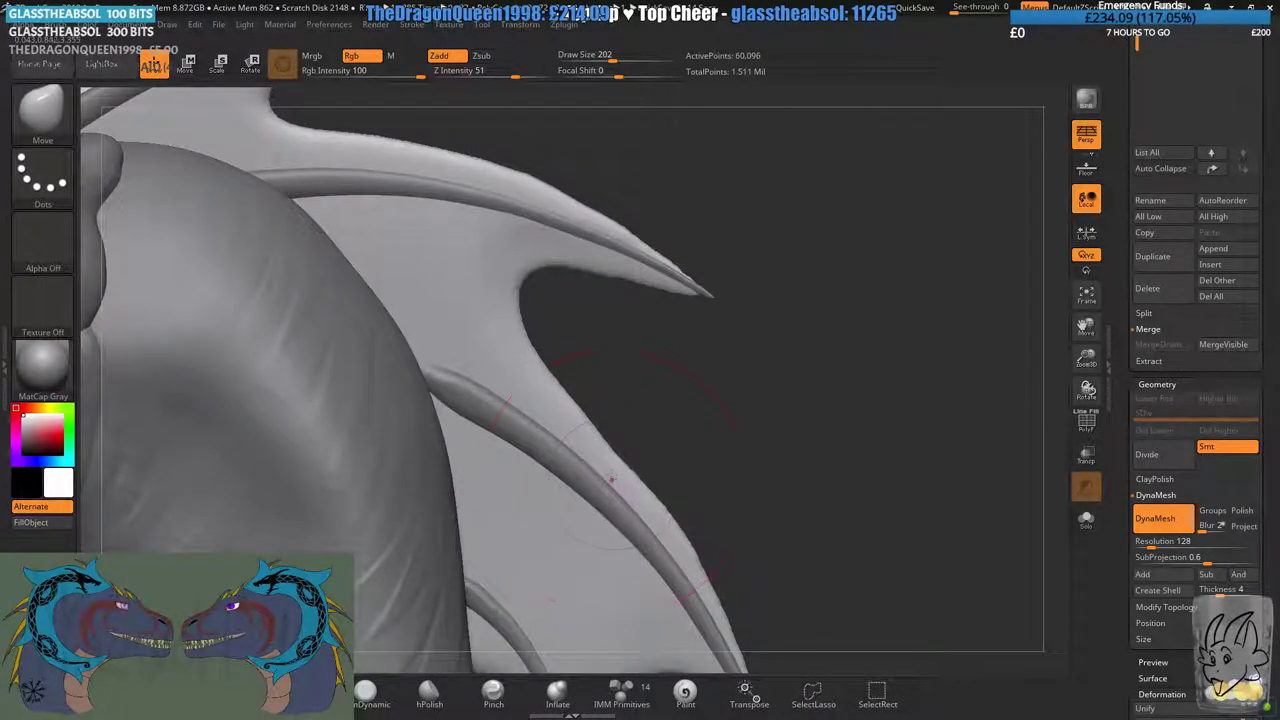
# - Push the membrane notches on either side of the fifth spine further inward with the Move brush
pyautogui.moveTo(536, 372); pyautogui.dragTo(495, 369)
pyautogui.keyDown('alt'); pyautogui.moveTo(775, 402); pyautogui.dragTo(708, 185); pyautogui.keyUp('alt')
pyautogui.moveTo(586, 345)
pyautogui.keyDown('ctrl'); pyautogui.mouseDown(button='right')
pyautogui.moveTo(600, 309)
pyautogui.moveTo(621, 350)
pyautogui.mouseUp(button='right'); pyautogui.keyUp('ctrl')
pyautogui.moveTo(629, 361)
pyautogui.mouseDown()
pyautogui.moveTo(665, 421)
pyautogui.moveTo(663, 375)
pyautogui.mouseUp()
pyautogui.moveTo(589, 341); pyautogui.dragTo(581, 335)
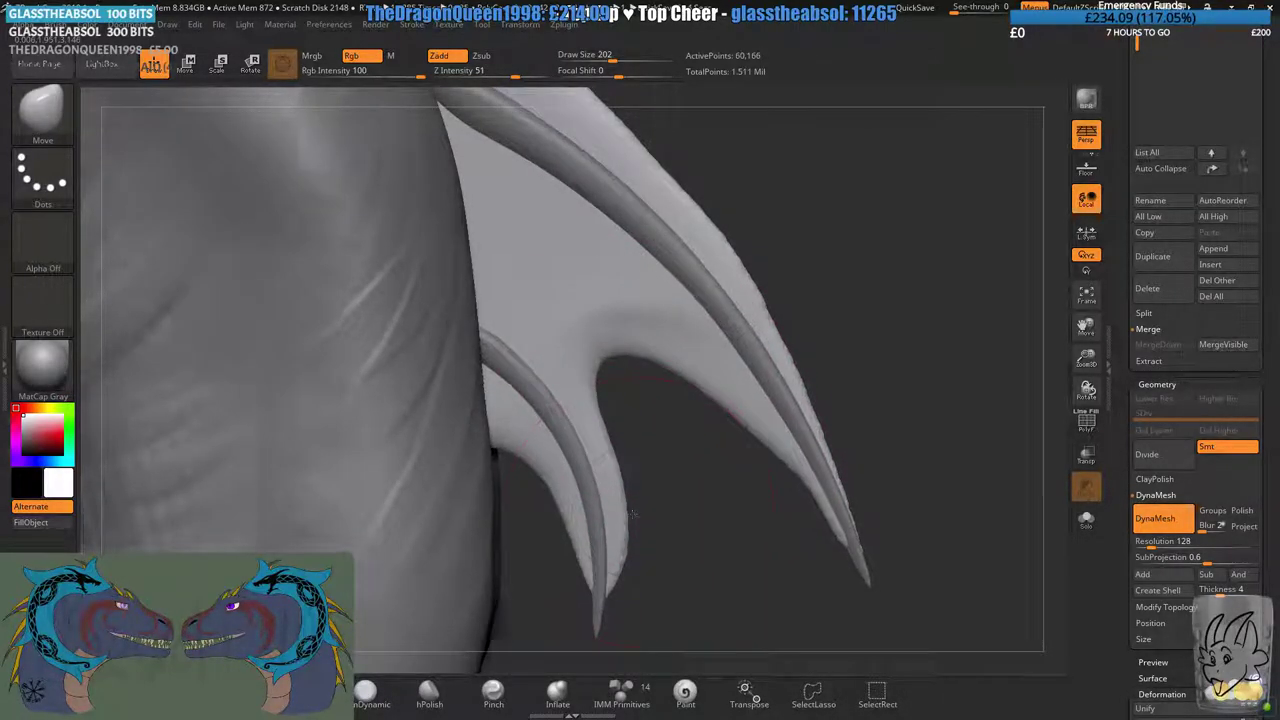
pyautogui.rightClick(639, 497)
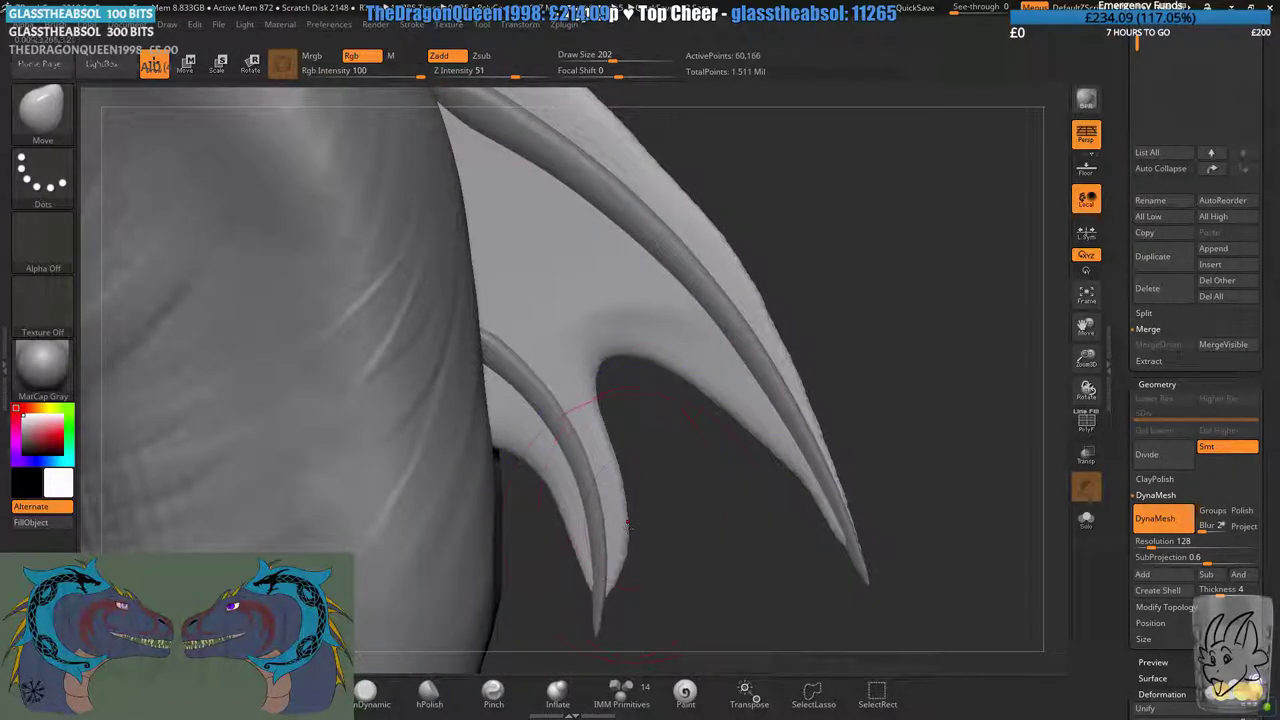
# - Slim the membrane points beside the fifth and sixth spines' tips, smooth their edges, and remesh
pyautogui.moveTo(633, 532); pyautogui.dragTo(650, 528, button='right')
pyautogui.moveTo(628, 524); pyautogui.dragTo(620, 522)
pyautogui.moveTo(663, 509); pyautogui.dragTo(692, 500, button='right')
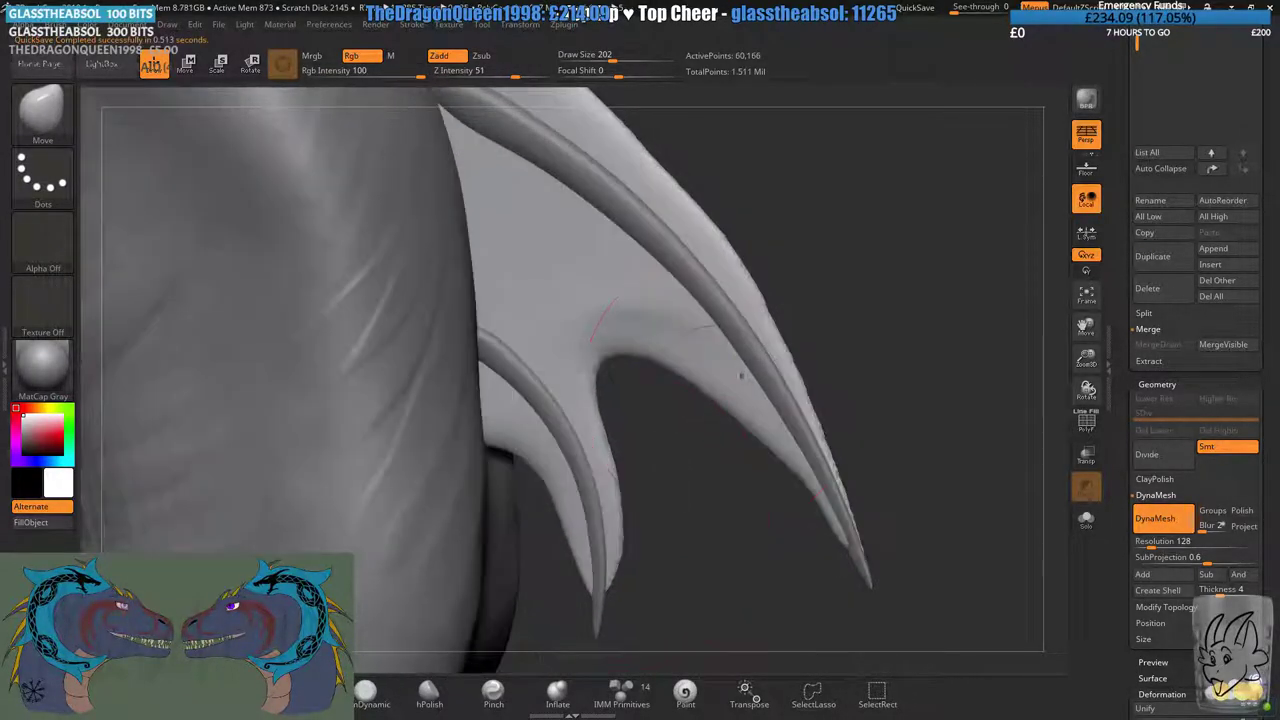
pyautogui.keyDown('ctrl'); pyautogui.moveTo(893, 297); pyautogui.dragTo(916, 249); pyautogui.keyUp('ctrl')
pyautogui.moveTo(749, 289); pyautogui.dragTo(763, 294, button='right')
pyautogui.keyDown('shift'); pyautogui.moveTo(614, 322); pyautogui.dragTo(612, 320); pyautogui.keyUp('shift')
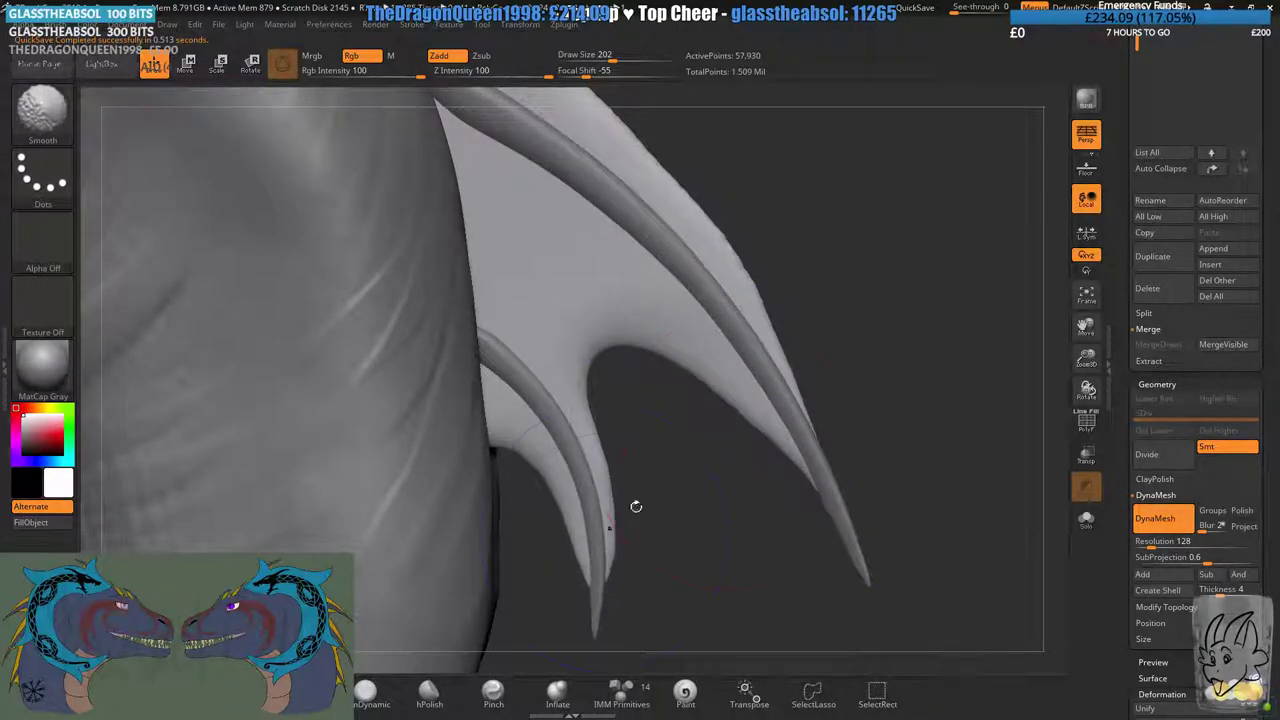
pyautogui.keyDown('ctrl'); pyautogui.moveTo(650, 496); pyautogui.dragTo(658, 450); pyautogui.keyUp('ctrl')
# - Refine the rounded curve of the notch between the fifth and sixth spines, and remesh
pyautogui.moveTo(643, 443)
pyautogui.keyDown('alt'); pyautogui.mouseDown(button='right')
pyautogui.moveTo(628, 328)
pyautogui.moveTo(622, 410)
pyautogui.mouseUp(button='right'); pyautogui.keyUp('alt')
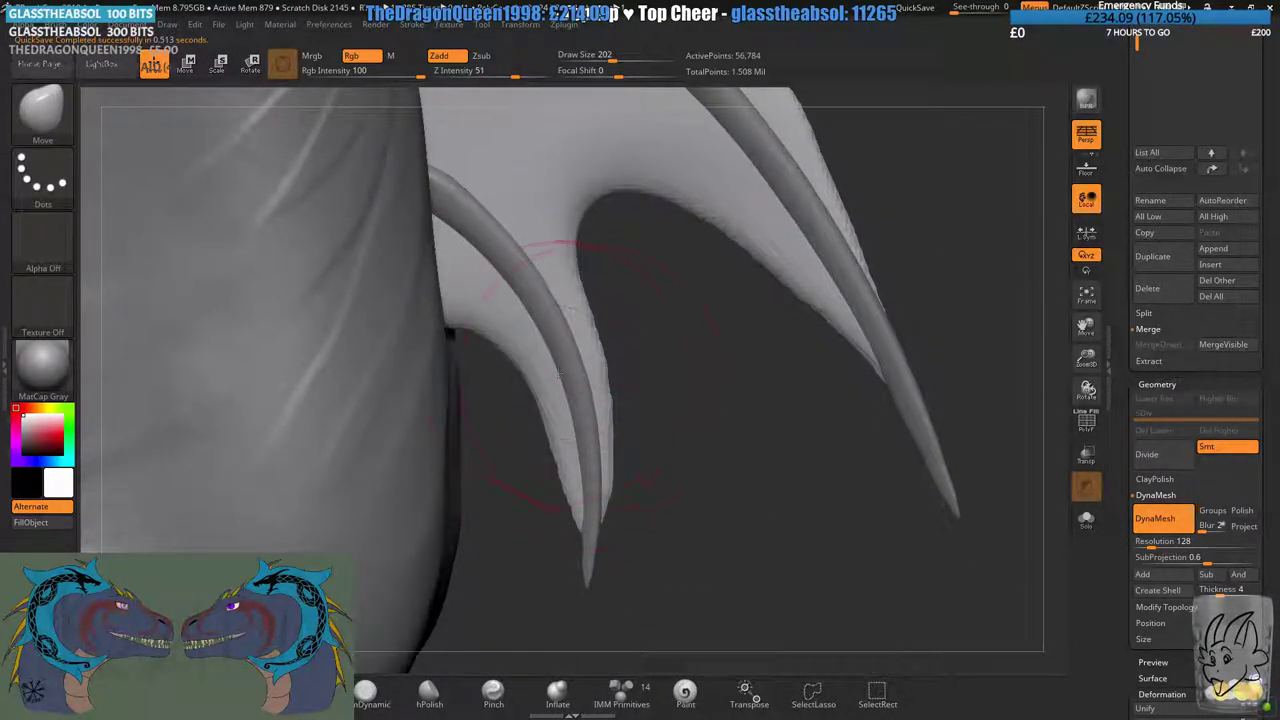
pyautogui.moveTo(571, 253)
pyautogui.mouseDown(button='right')
pyautogui.moveTo(657, 316)
pyautogui.moveTo(683, 369)
pyautogui.mouseUp(button='right')
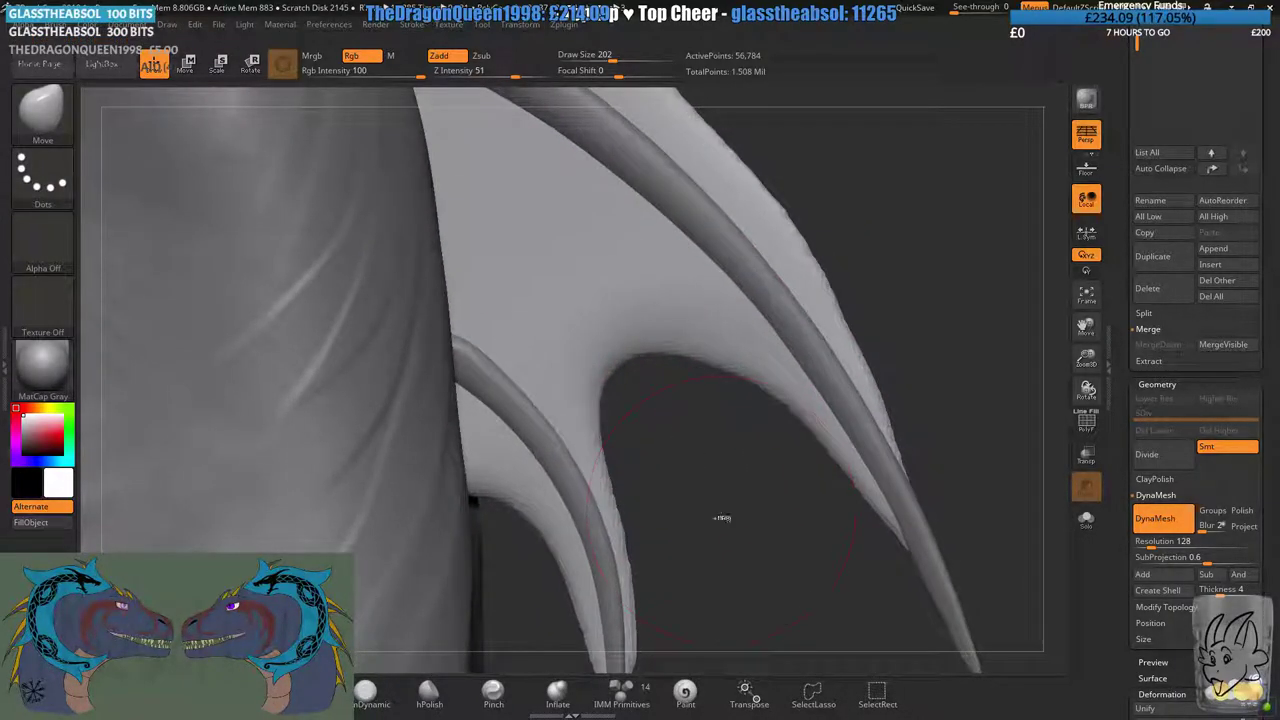
pyautogui.keyDown('ctrl'); pyautogui.moveTo(738, 504); pyautogui.dragTo(790, 546); pyautogui.keyUp('ctrl')
pyautogui.keyDown('ctrl'); pyautogui.moveTo(578, 449); pyautogui.dragTo(658, 392, button='right'); pyautogui.keyUp('ctrl')
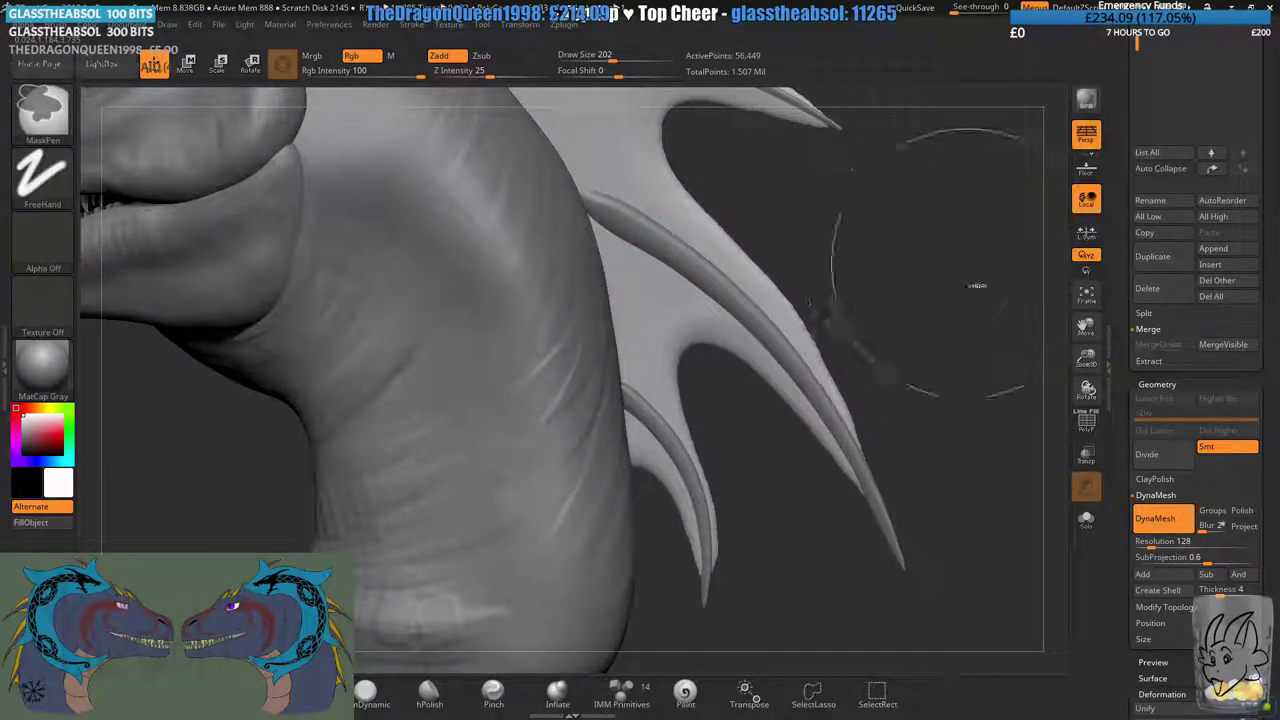
pyautogui.keyDown('ctrl'); pyautogui.moveTo(977, 286); pyautogui.dragTo(947, 321, button='right'); pyautogui.keyUp('ctrl')
pyautogui.keyDown('ctrl'); pyautogui.moveTo(935, 273); pyautogui.dragTo(987, 334); pyautogui.keyUp('ctrl')
pyautogui.keyDown('ctrl'); pyautogui.moveTo(960, 303); pyautogui.dragTo(840, 410, button='right'); pyautogui.keyUp('ctrl')
# - Adjust the membrane's outer edge along the sixth spine toward its tip, and remesh
pyautogui.moveTo(712, 478); pyautogui.dragTo(727, 476)
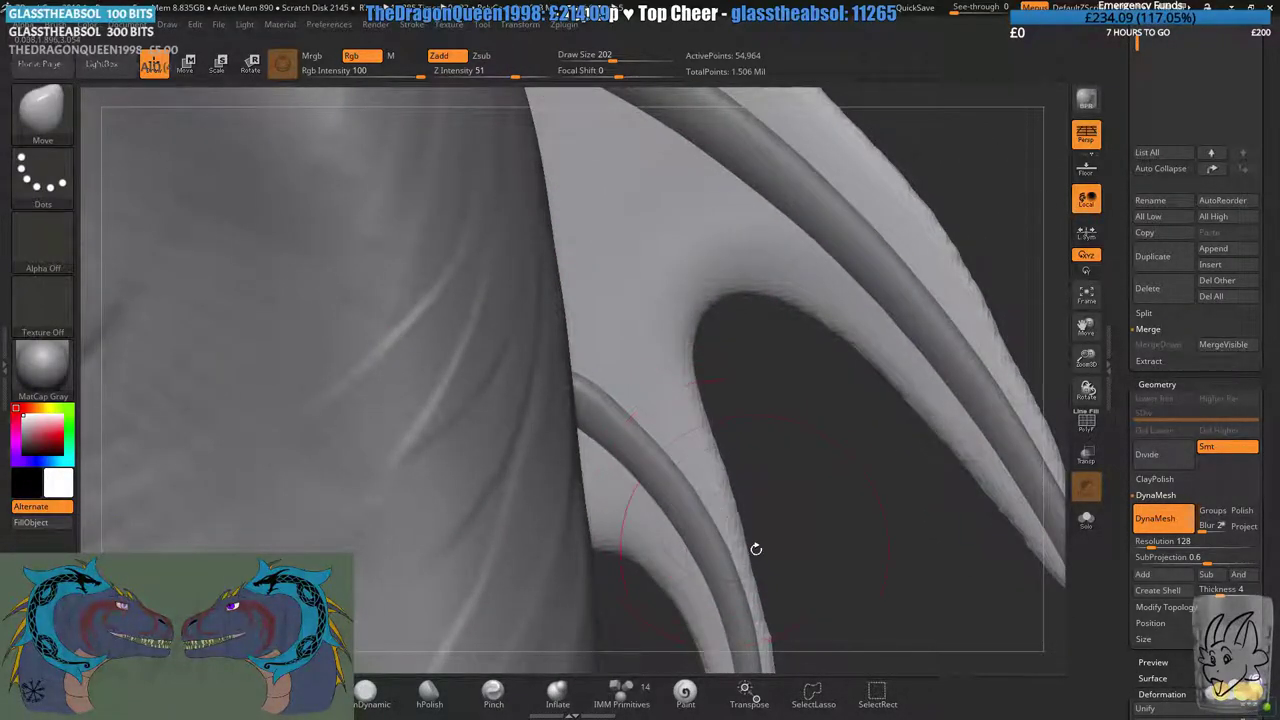
pyautogui.moveTo(754, 549); pyautogui.dragTo(735, 570, button='right')
pyautogui.moveTo(749, 589); pyautogui.dragTo(761, 583)
pyautogui.moveTo(757, 534); pyautogui.dragTo(787, 490, button='right')
pyautogui.keyDown('ctrl'); pyautogui.moveTo(809, 446); pyautogui.dragTo(846, 492); pyautogui.keyUp('ctrl')
pyautogui.keyDown('ctrl'); pyautogui.moveTo(800, 490); pyautogui.dragTo(577, 418, button='right'); pyautogui.keyUp('ctrl')
pyautogui.moveTo(606, 417); pyautogui.dragTo(640, 470)
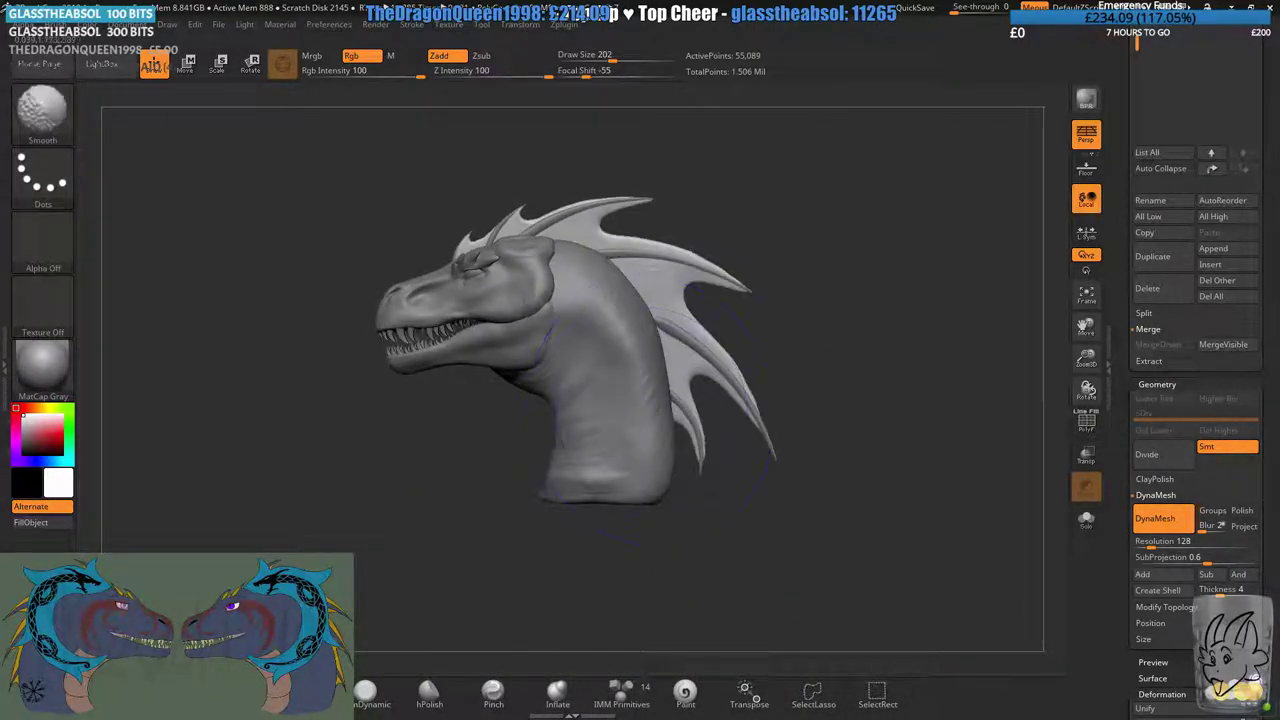
# - Try ClayPolish on the crest membrane with Max 90 and Soft 100
pyautogui.click(1154, 479)
pyautogui.click(1222, 498)
pyautogui.click(1256, 514)
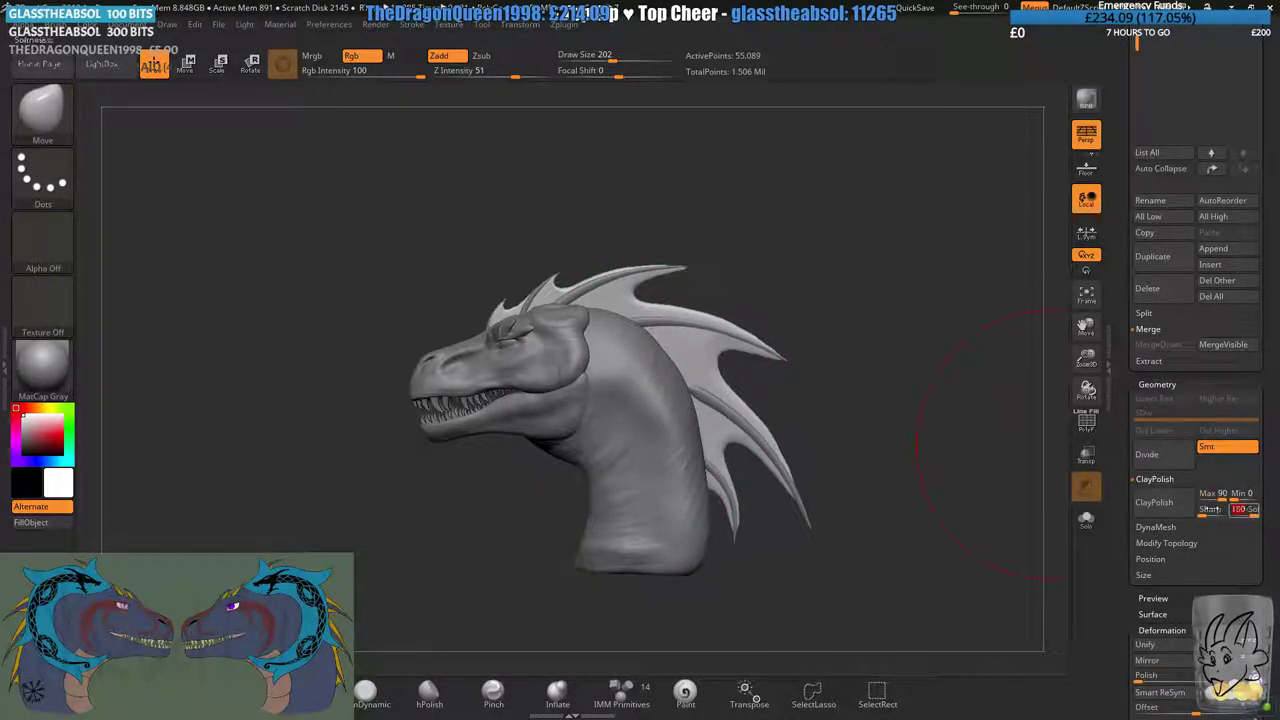
pyautogui.click(1214, 511)
pyautogui.click(1166, 507)
pyautogui.moveTo(820, 275)
pyautogui.keyDown('ctrl'); pyautogui.mouseDown(button='right')
pyautogui.moveTo(892, 417)
pyautogui.moveTo(860, 403)
pyautogui.moveTo(870, 395)
pyautogui.moveTo(851, 366)
pyautogui.moveTo(890, 479)
pyautogui.moveTo(857, 477)
pyautogui.moveTo(870, 510)
pyautogui.mouseUp(button='right'); pyautogui.keyUp('ctrl')
pyautogui.press('ctrl')
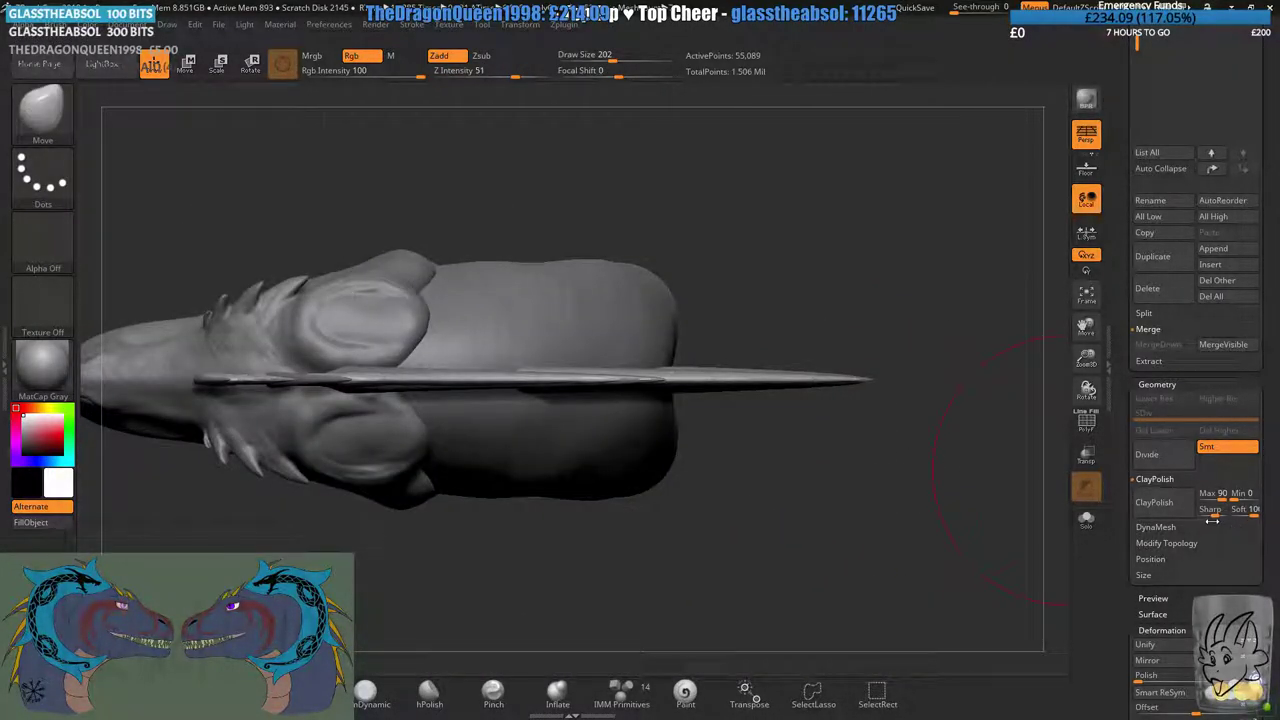
# - Try ClayPolish on the membrane with a lower Sharp value, check the crest from above, and undo it
pyautogui.moveTo(1213, 513); pyautogui.dragTo(1204, 515)
pyautogui.click(1168, 508)
pyautogui.keyDown('alt'); pyautogui.moveTo(610, 382); pyautogui.dragTo(735, 501, button='right'); pyautogui.keyUp('alt')
pyautogui.hotkey('ctrl', 'z')
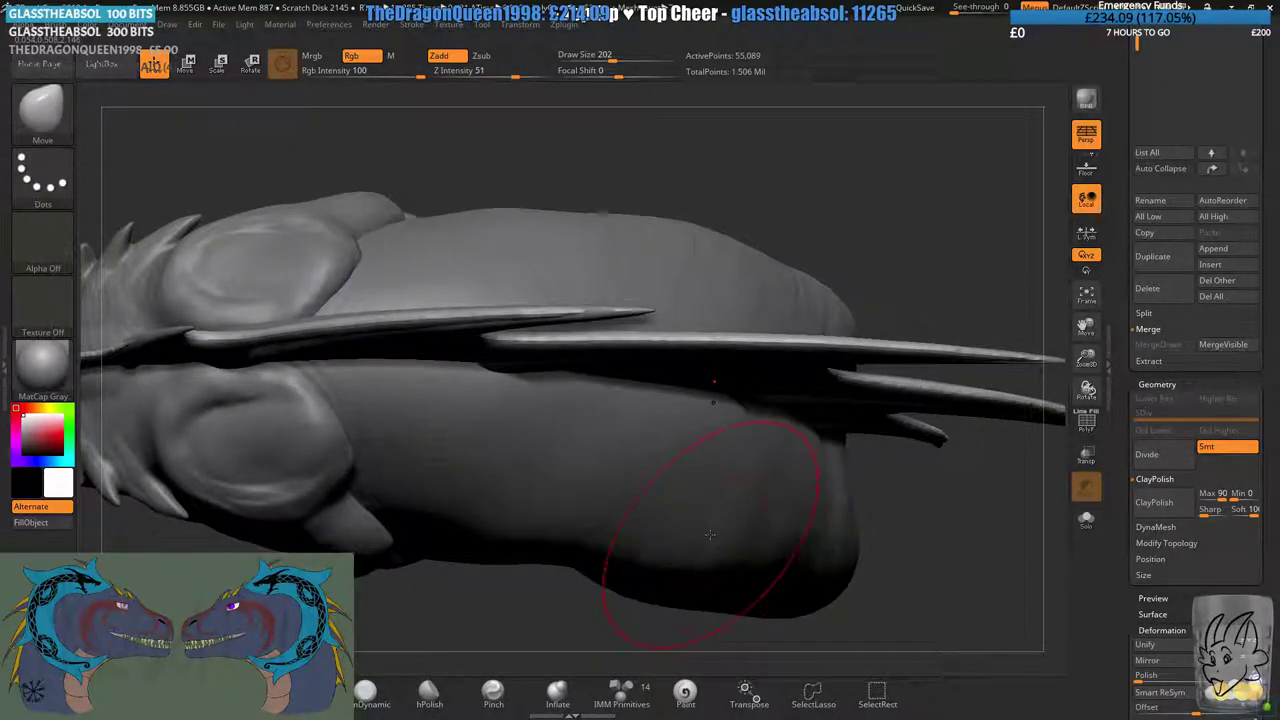
pyautogui.moveTo(716, 554); pyautogui.dragTo(682, 468, button='right')
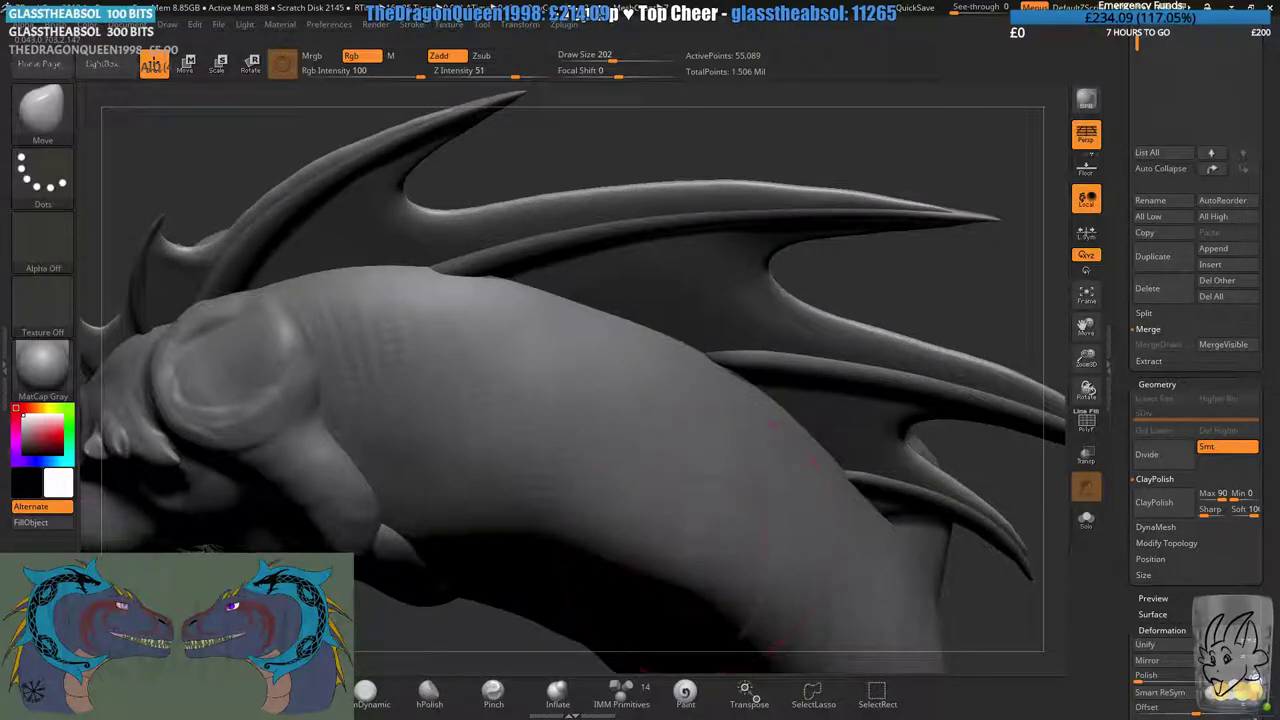
pyautogui.moveTo(706, 532)
pyautogui.mouseDown(button='right')
pyautogui.moveTo(693, 499)
pyautogui.moveTo(700, 526)
pyautogui.moveTo(706, 500)
pyautogui.moveTo(730, 526)
pyautogui.moveTo(699, 494)
pyautogui.mouseUp(button='right')
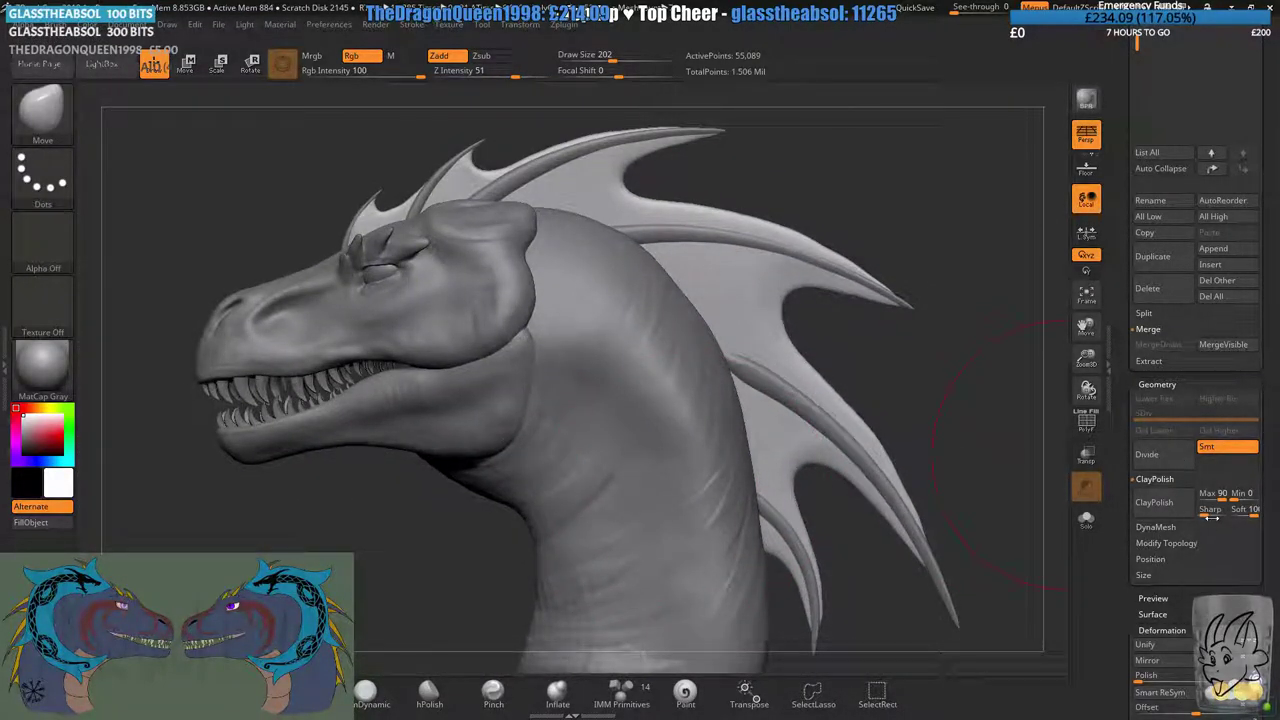
# - Apply ClayPolish to the membrane with Max 1 and Sharp 30, comparing the crest before and after
pyautogui.click(1166, 479)
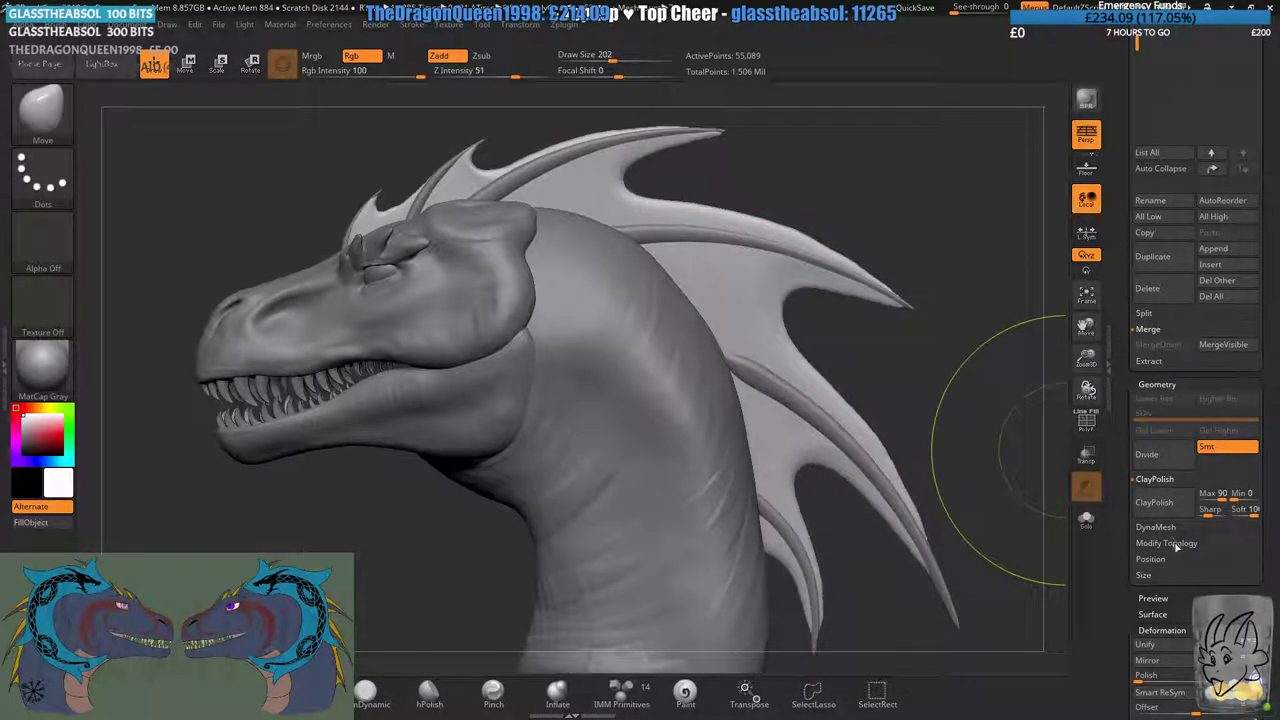
pyautogui.click(1185, 504)
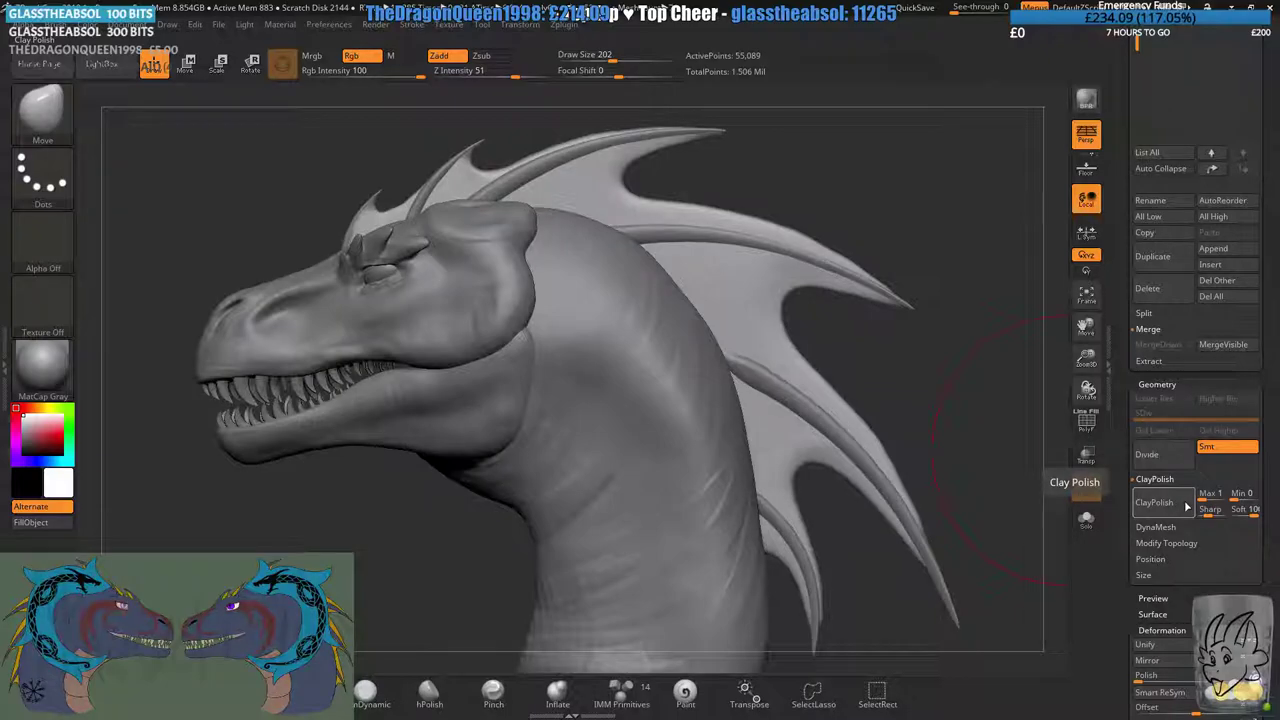
pyautogui.press('ctrl')
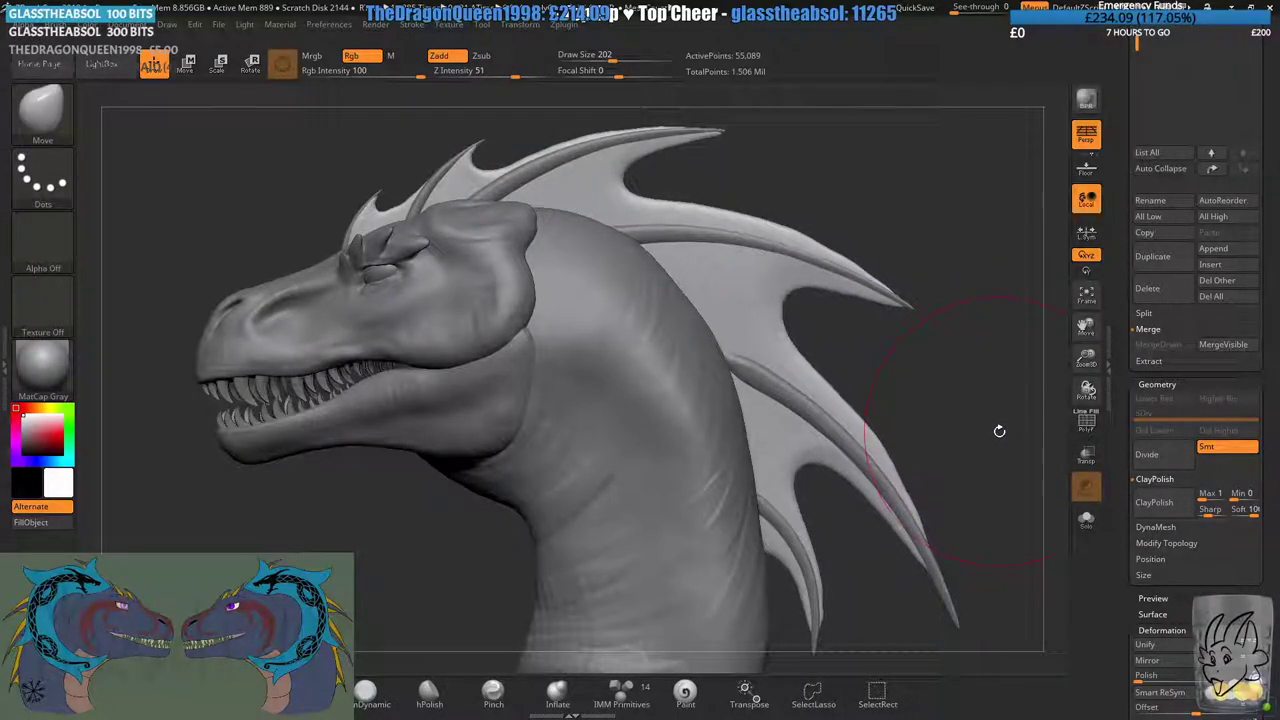
pyautogui.press('ctrl')
pyautogui.hotkey('ctrl', 'shift', 'z')
pyautogui.hotkey('ctrl', 'shift', 'z')
# - Examine the polished membrane's edges and notches along the whole crest, from the foremost spine to the neck
pyautogui.moveTo(857, 354)
pyautogui.keyDown('alt'); pyautogui.mouseDown()
pyautogui.moveTo(912, 541)
pyautogui.moveTo(782, 319)
pyautogui.mouseUp(); pyautogui.keyUp('alt')
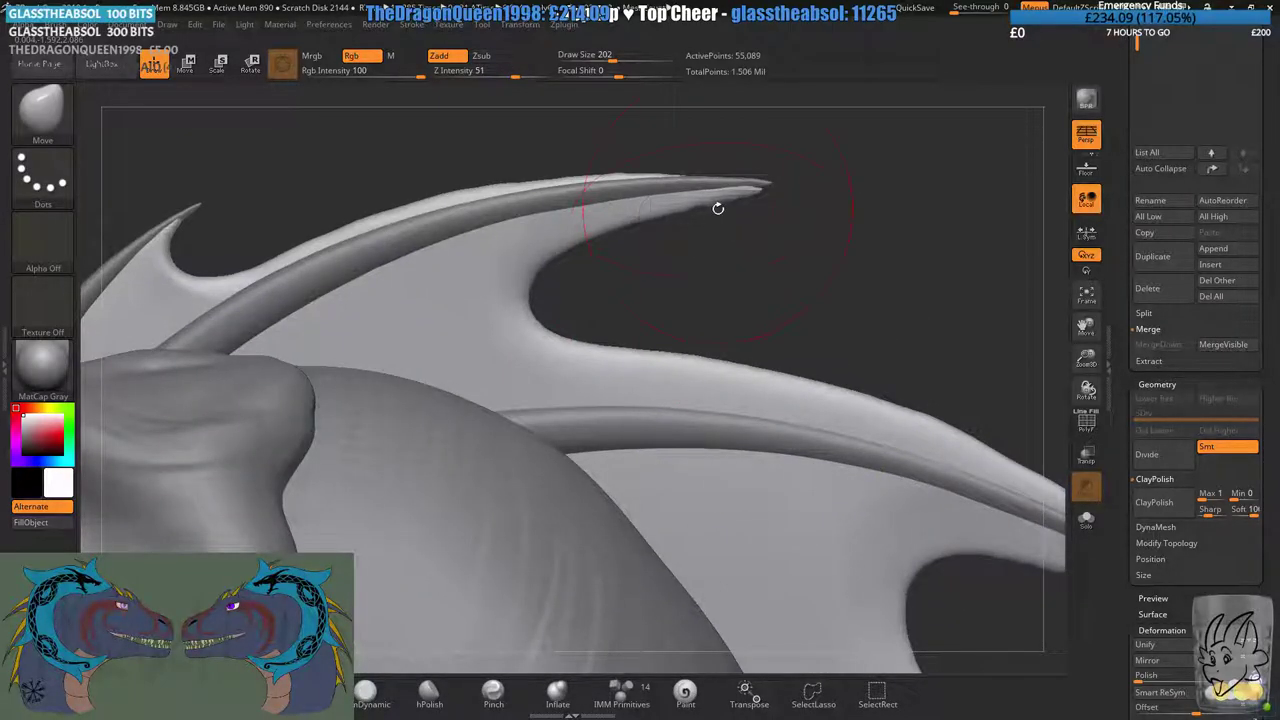
pyautogui.moveTo(717, 208); pyautogui.dragTo(716, 206)
pyautogui.keyDown('alt'); pyautogui.moveTo(829, 298); pyautogui.dragTo(1240, 300); pyautogui.keyUp('alt')
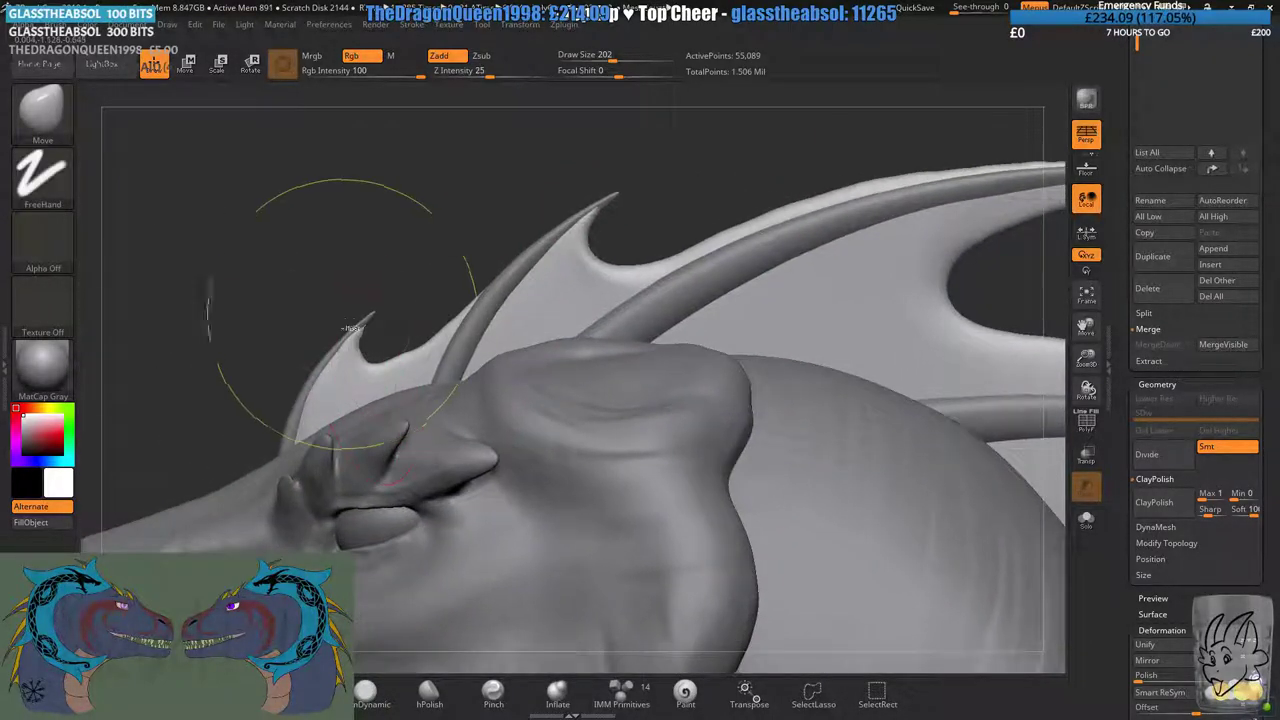
pyautogui.moveTo(343, 280)
pyautogui.keyDown('alt'); pyautogui.mouseDown()
pyautogui.moveTo(440, 330)
pyautogui.moveTo(490, 312)
pyautogui.mouseUp(); pyautogui.keyUp('alt')
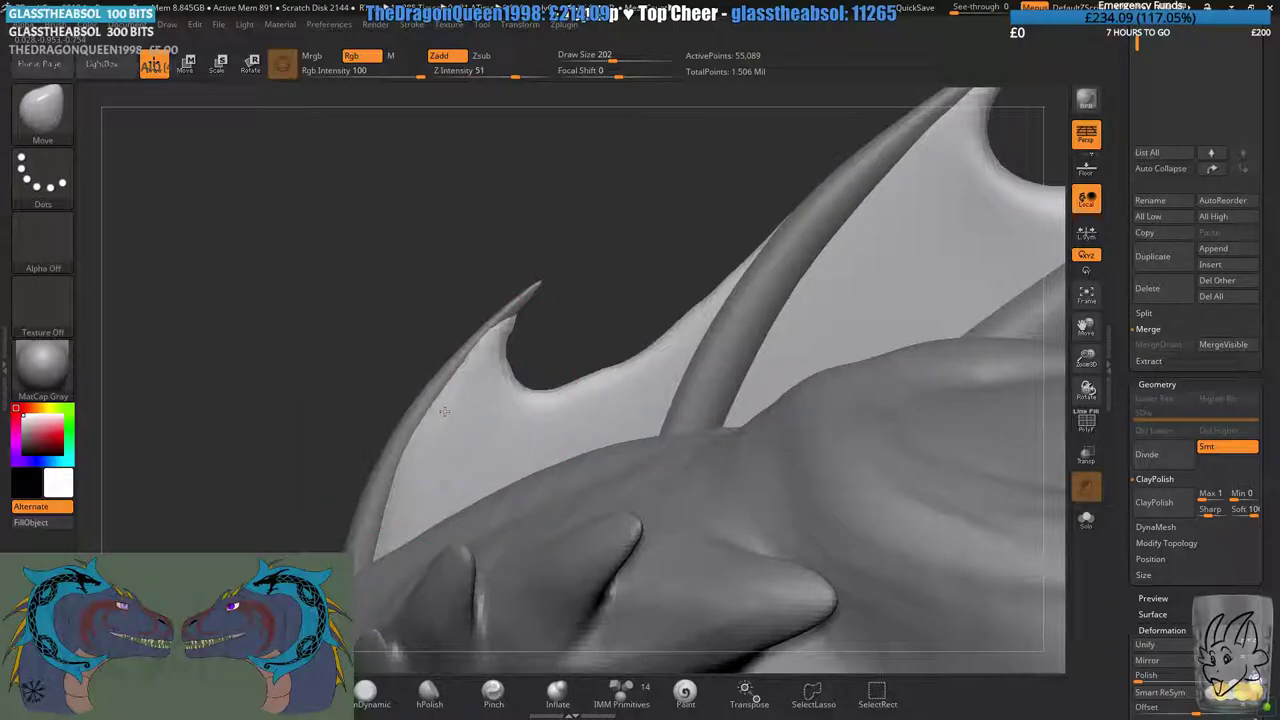
pyautogui.keyDown('ctrl'); pyautogui.moveTo(427, 415); pyautogui.dragTo(611, 326, button='right'); pyautogui.keyUp('ctrl')
pyautogui.moveTo(610, 325); pyautogui.dragTo(898, 418)
pyautogui.moveTo(986, 466); pyautogui.dragTo(910, 462)
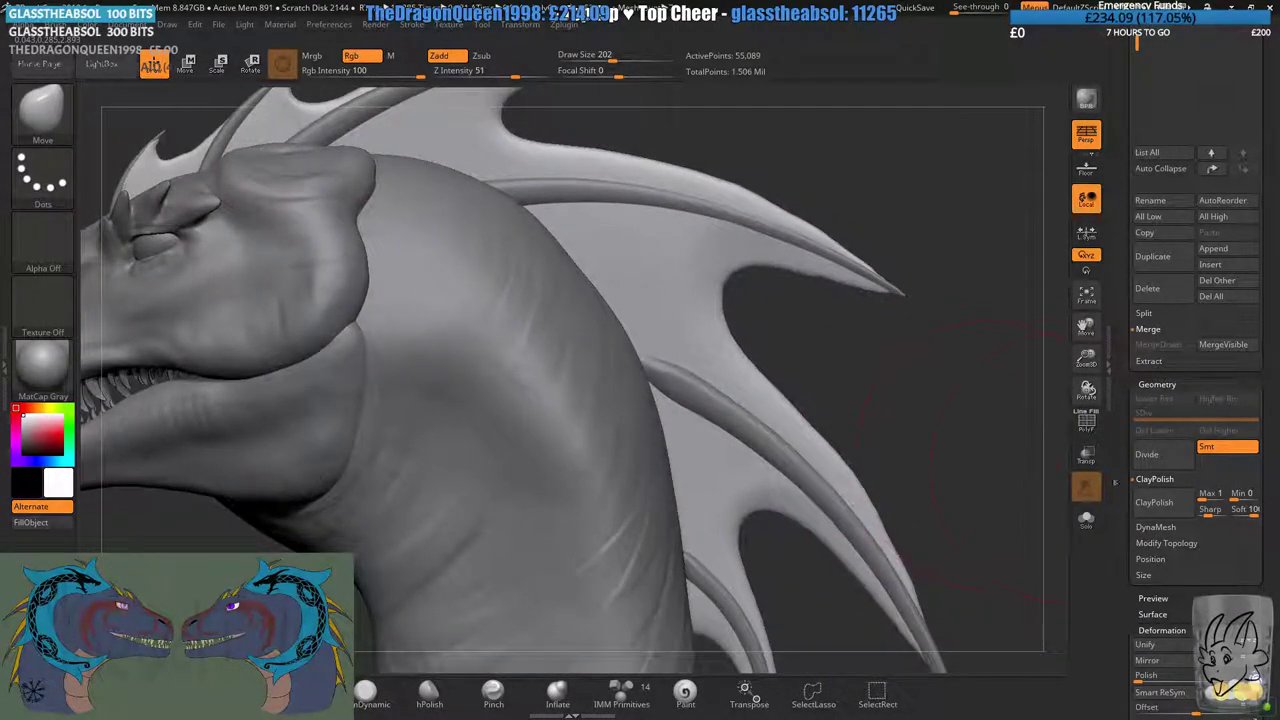
pyautogui.keyDown('ctrl'); pyautogui.moveTo(910, 462); pyautogui.dragTo(885, 410, button='right'); pyautogui.keyUp('ctrl')
pyautogui.moveTo(885, 410); pyautogui.dragTo(940, 443)
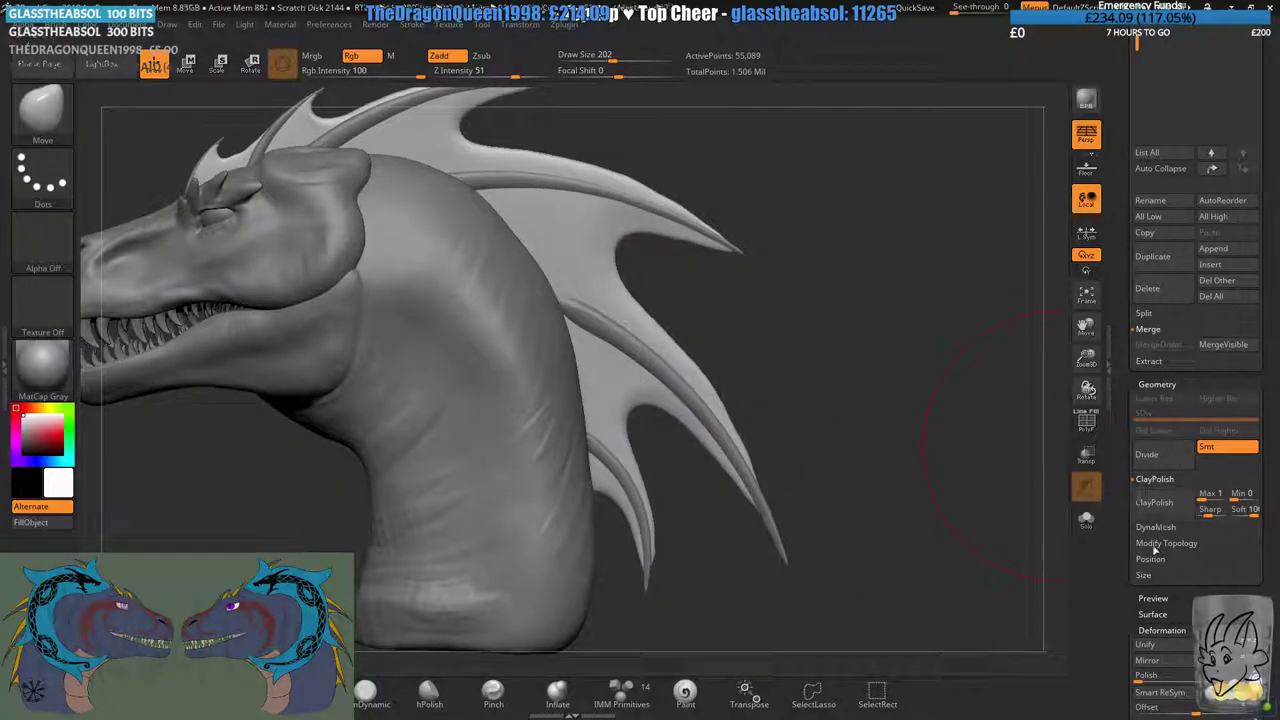
# - Try remeshing the crest membrane and reapplying ClayPolish with Max 1 and Sharp 30, and undo it
pyautogui.click(1212, 512)
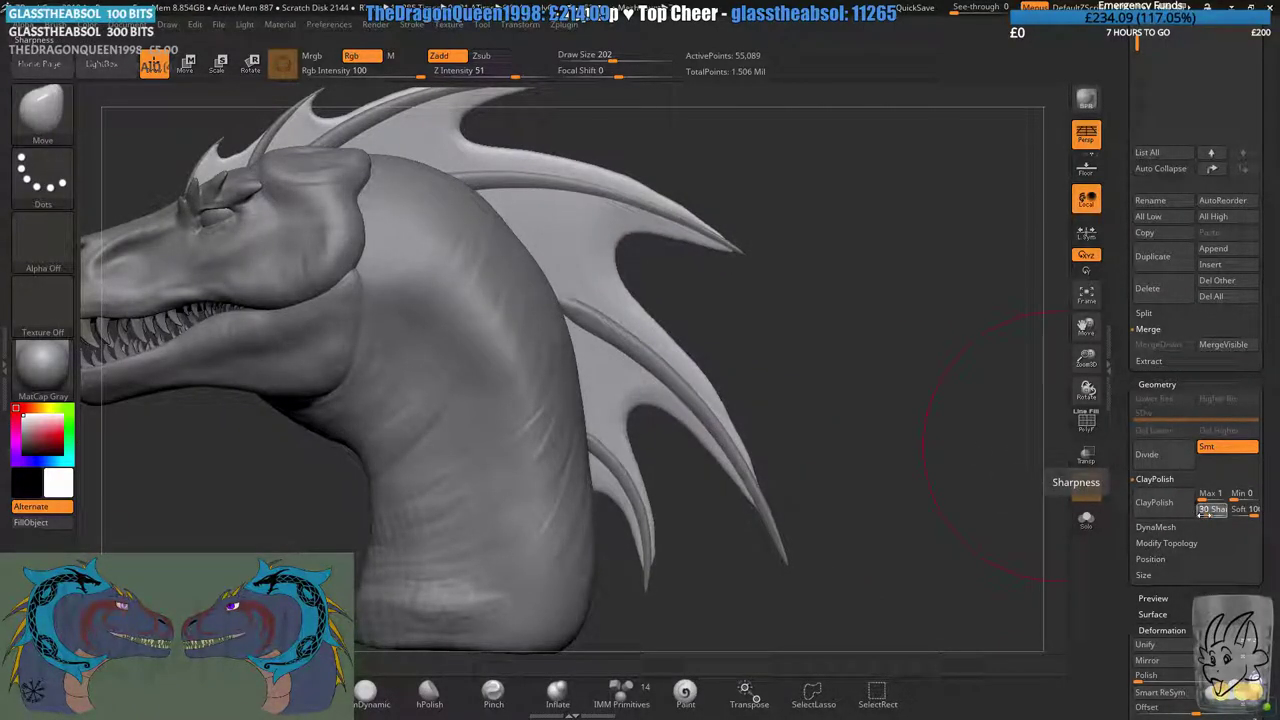
pyautogui.keyDown('ctrl'); pyautogui.moveTo(883, 440); pyautogui.dragTo(890, 447); pyautogui.keyUp('ctrl')
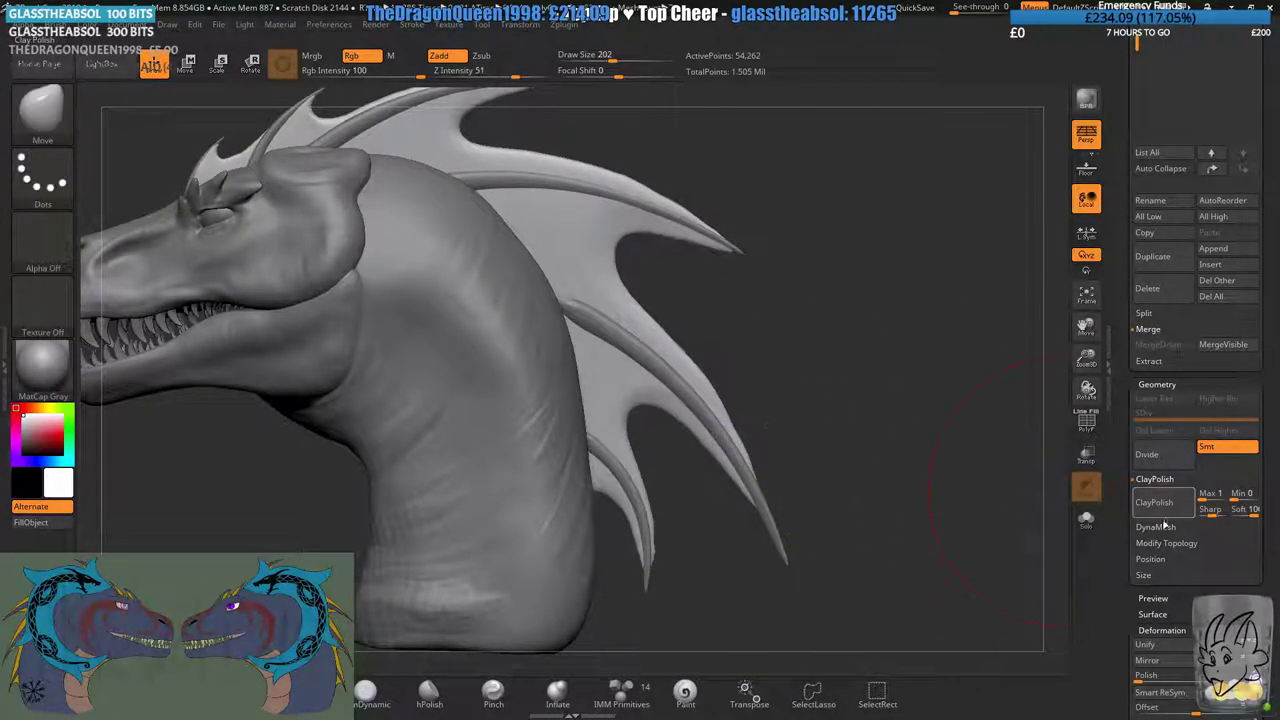
pyautogui.click(1168, 512)
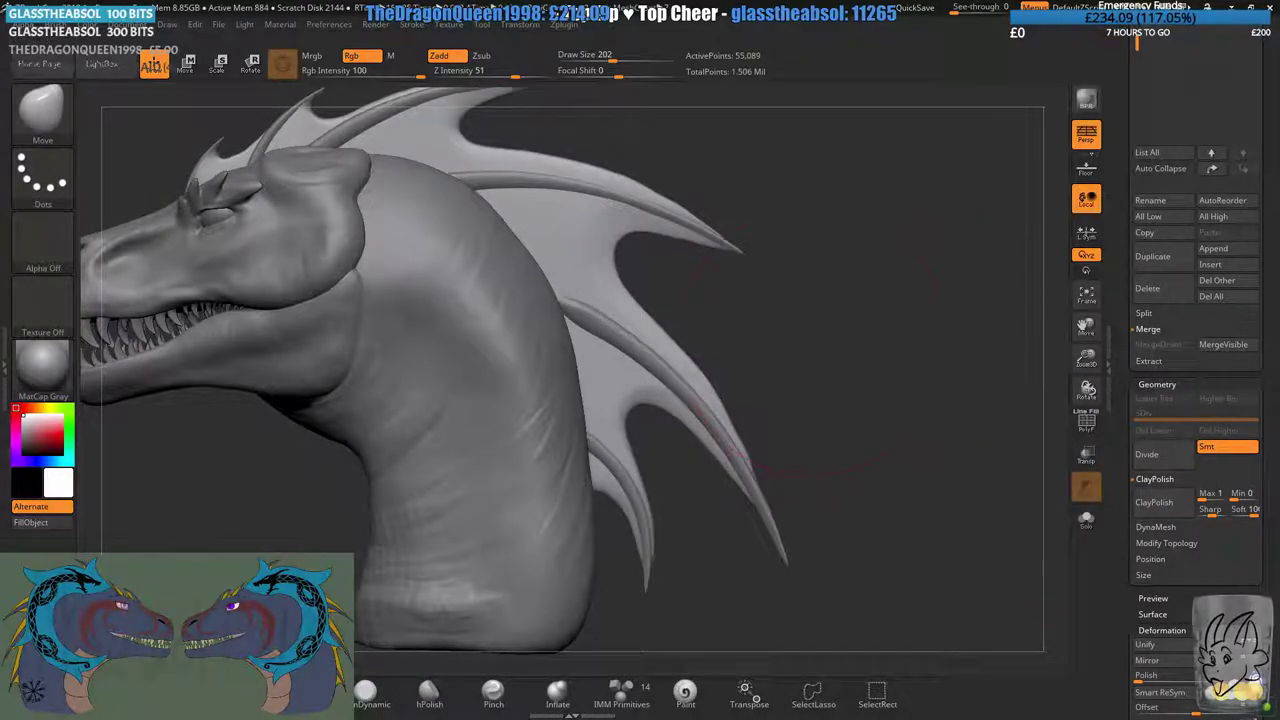
pyautogui.moveTo(870, 430); pyautogui.dragTo(914, 431)
pyautogui.press('ctrl')
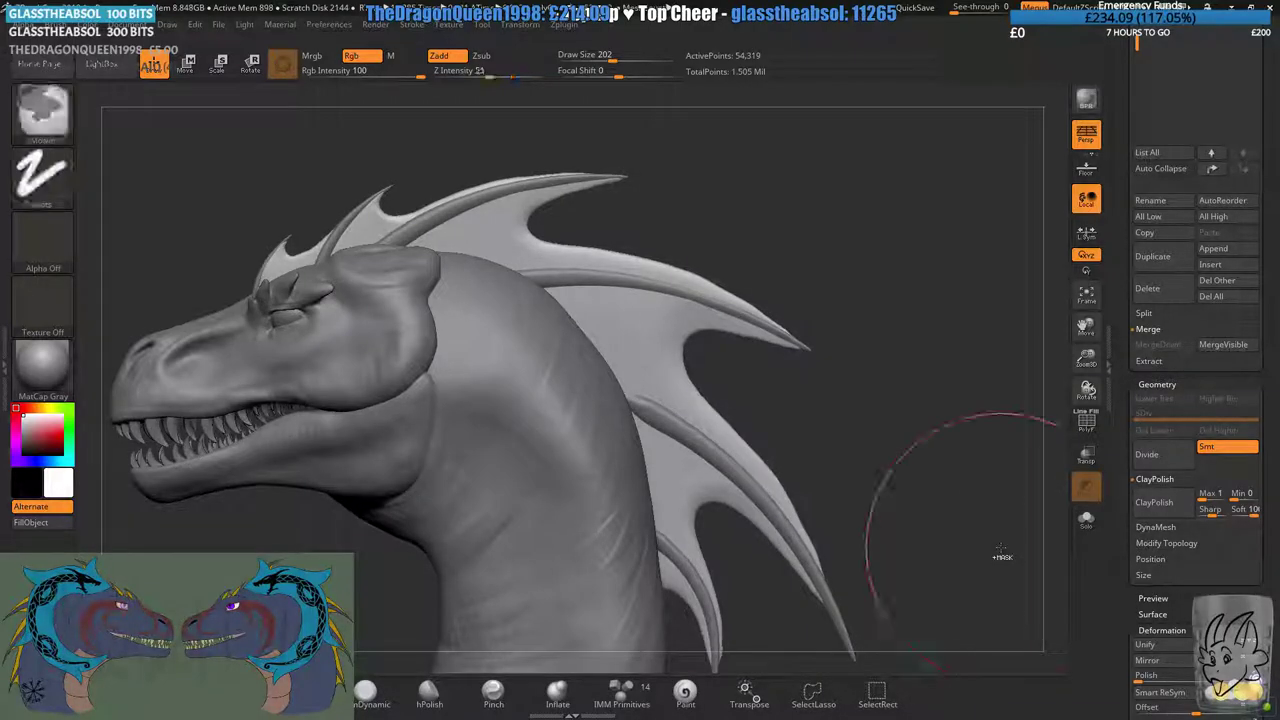
pyautogui.moveTo(990, 545); pyautogui.dragTo(793, 543)
# - Pull the membrane's outer edge along the long lower spine toward its tip with the Move brush
pyautogui.moveTo(794, 543)
pyautogui.mouseDown(button='right')
pyautogui.moveTo(905, 545)
pyautogui.moveTo(800, 560)
pyautogui.mouseUp(button='right')
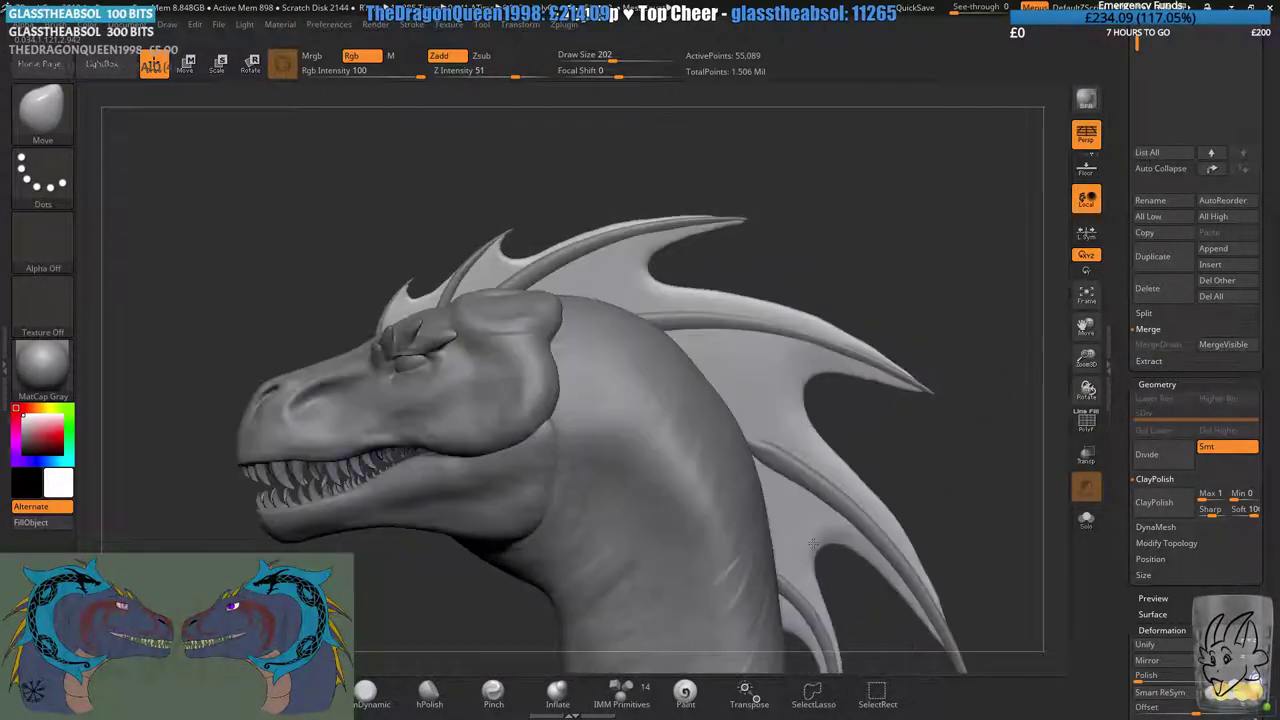
pyautogui.keyDown('alt'); pyautogui.moveTo(843, 665); pyautogui.dragTo(835, 535, button='right'); pyautogui.keyUp('alt')
pyautogui.keyDown('alt'); pyautogui.moveTo(835, 535); pyautogui.dragTo(700, 490, button='right'); pyautogui.keyUp('alt')
pyautogui.keyDown('ctrl'); pyautogui.moveTo(700, 350); pyautogui.dragTo(722, 396, button='right'); pyautogui.keyUp('ctrl')
pyautogui.press('shift')
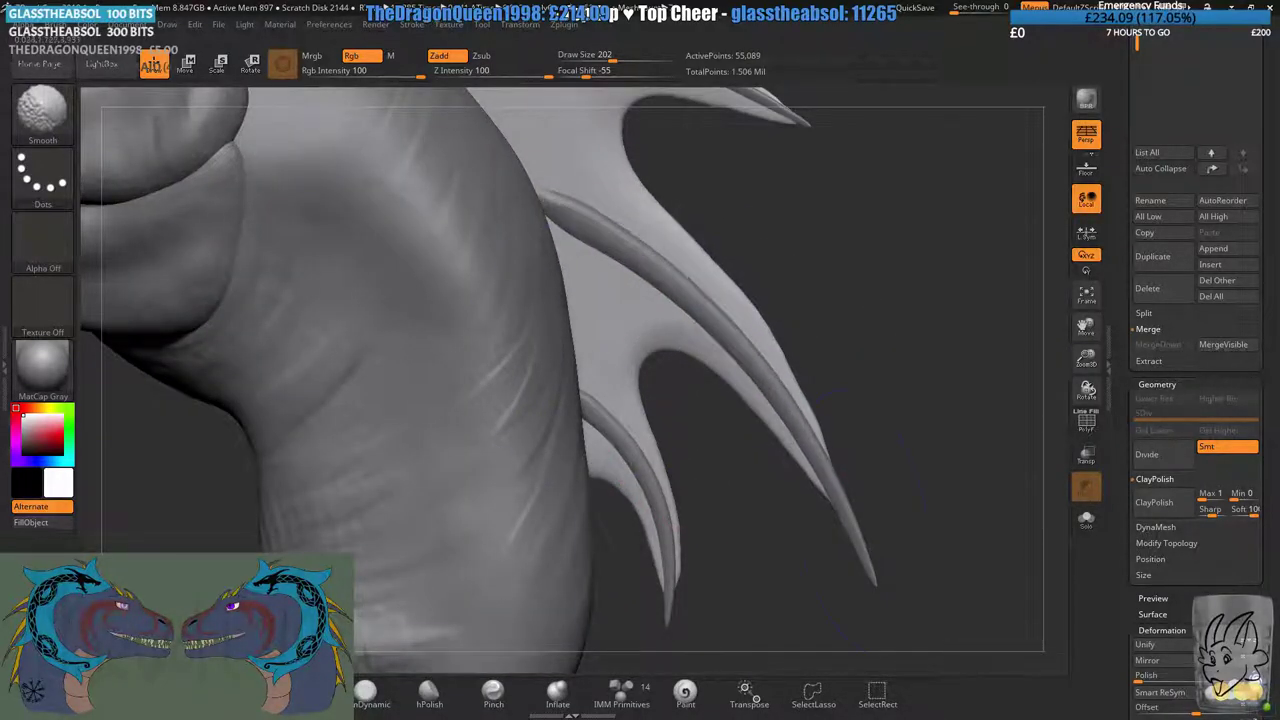
pyautogui.moveTo(880, 479)
pyautogui.keyDown('alt'); pyautogui.mouseDown(button='right')
pyautogui.moveTo(743, 431)
pyautogui.moveTo(760, 474)
pyautogui.moveTo(735, 470)
pyautogui.mouseUp(button='right'); pyautogui.keyUp('alt')
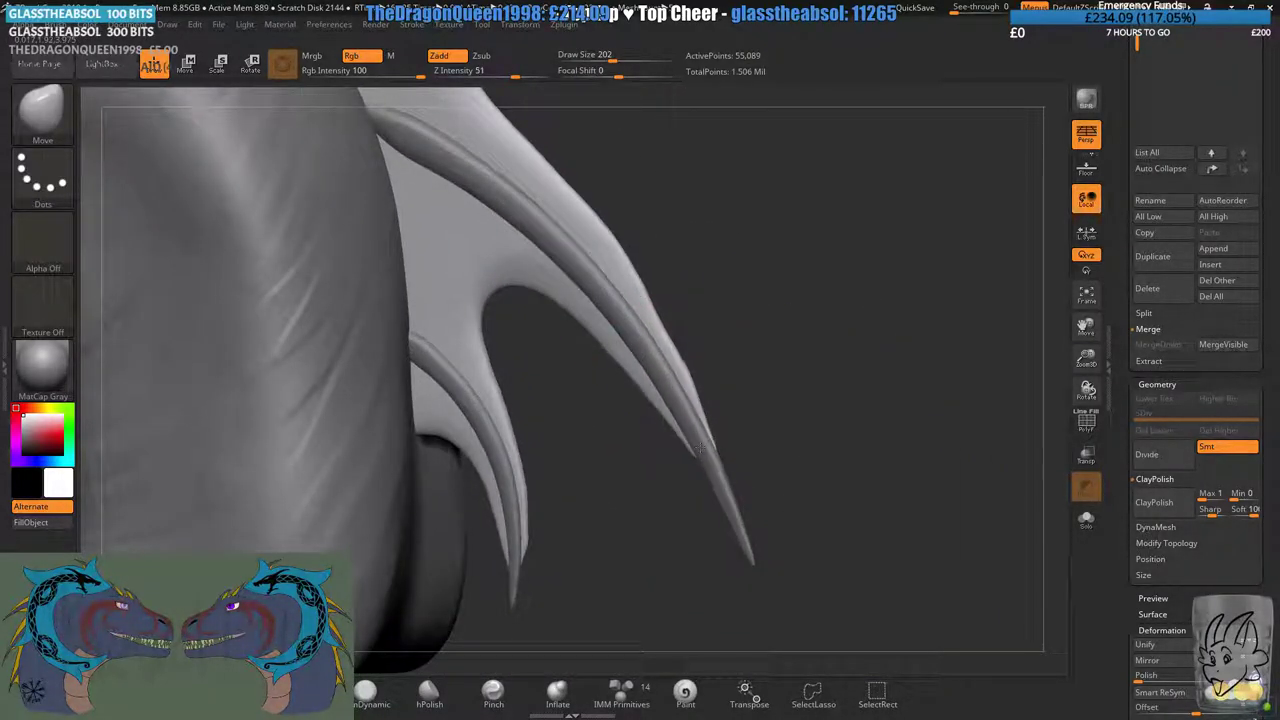
pyautogui.moveTo(735, 369)
pyautogui.keyDown('ctrl'); pyautogui.mouseDown(button='right')
pyautogui.moveTo(722, 392)
pyautogui.moveTo(674, 283)
pyautogui.mouseUp(button='right'); pyautogui.keyUp('ctrl')
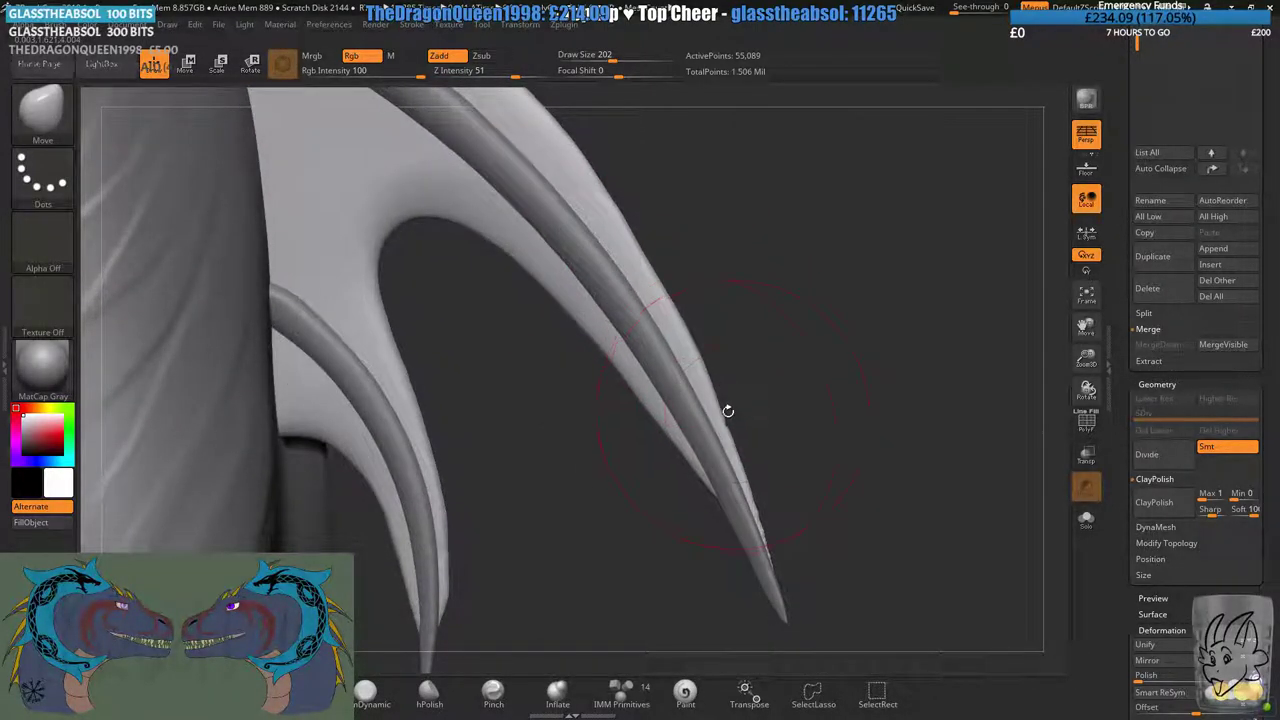
pyautogui.moveTo(712, 420); pyautogui.dragTo(724, 420)
# - Nudge and smooth the membrane's edge at the long upper spine's tip so it tapers cleanly into the point
pyautogui.moveTo(650, 285)
pyautogui.keyDown('alt'); pyautogui.mouseDown(button='right')
pyautogui.moveTo(757, 426)
pyautogui.moveTo(686, 366)
pyautogui.mouseUp(button='right'); pyautogui.keyUp('alt')
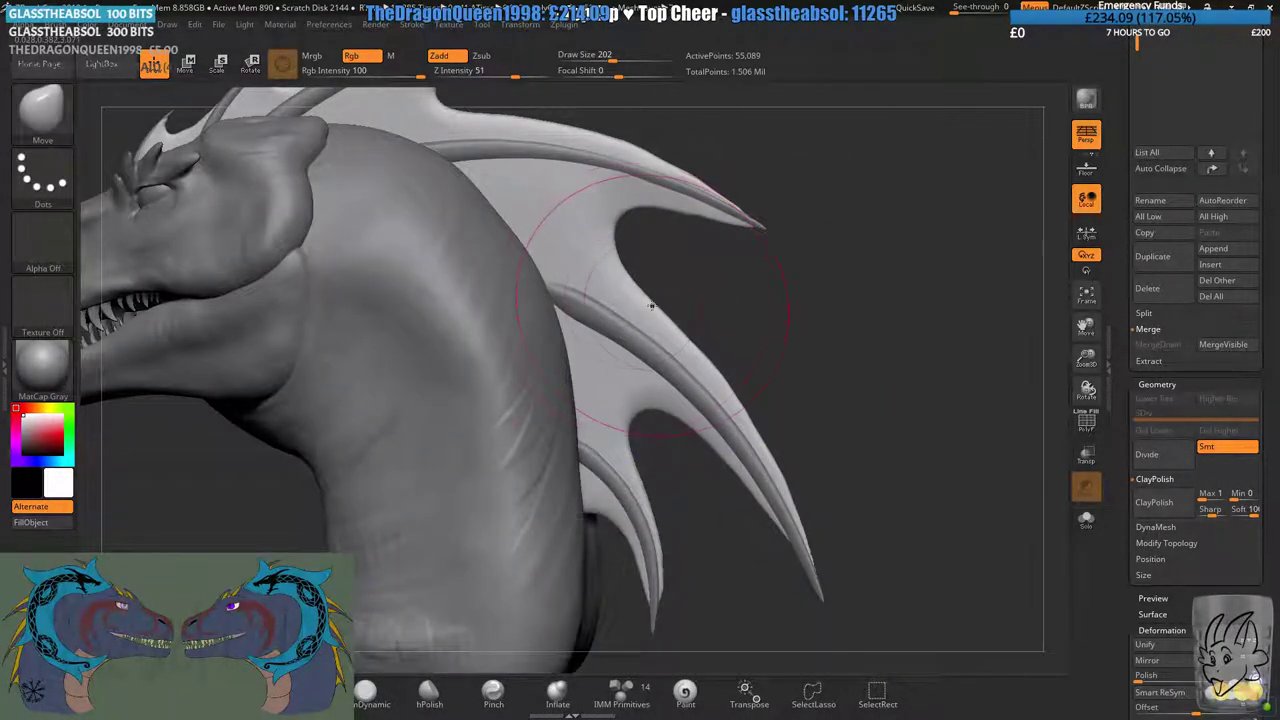
pyautogui.keyDown('alt'); pyautogui.moveTo(716, 186); pyautogui.dragTo(752, 340, button='right'); pyautogui.keyUp('alt')
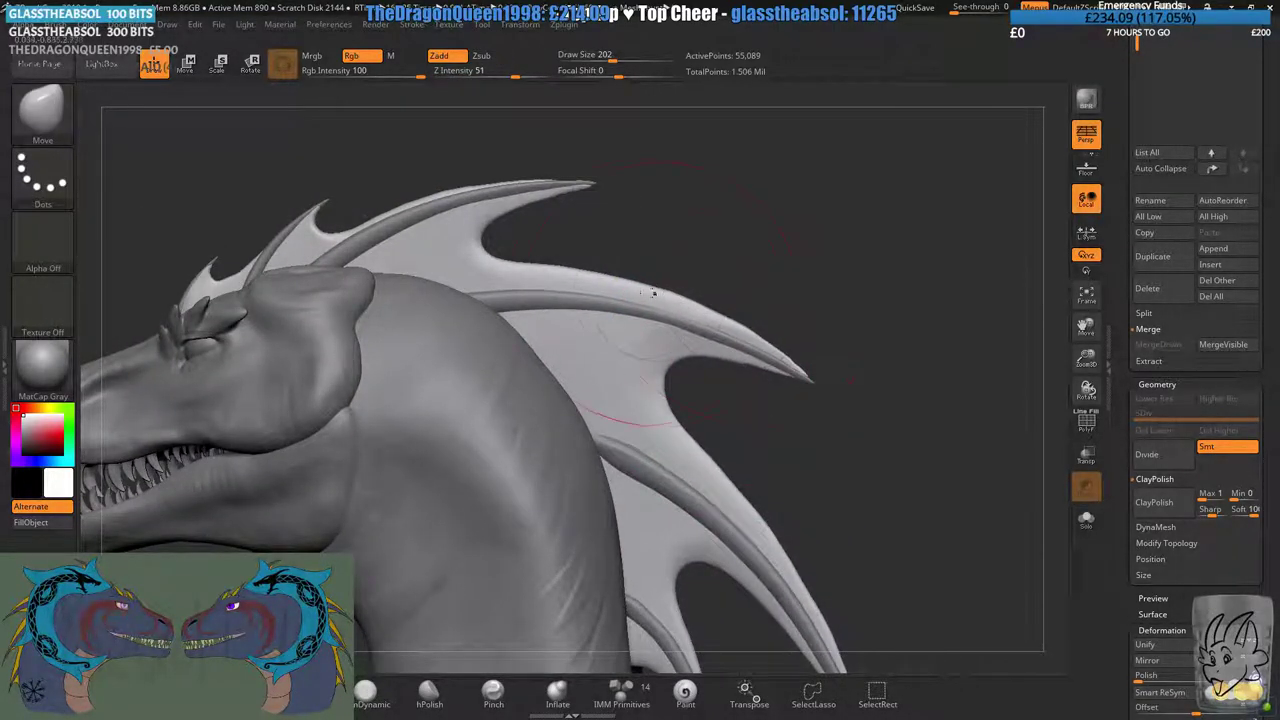
pyautogui.keyDown('alt'); pyautogui.moveTo(520, 187); pyautogui.dragTo(583, 220, button='right'); pyautogui.keyUp('alt')
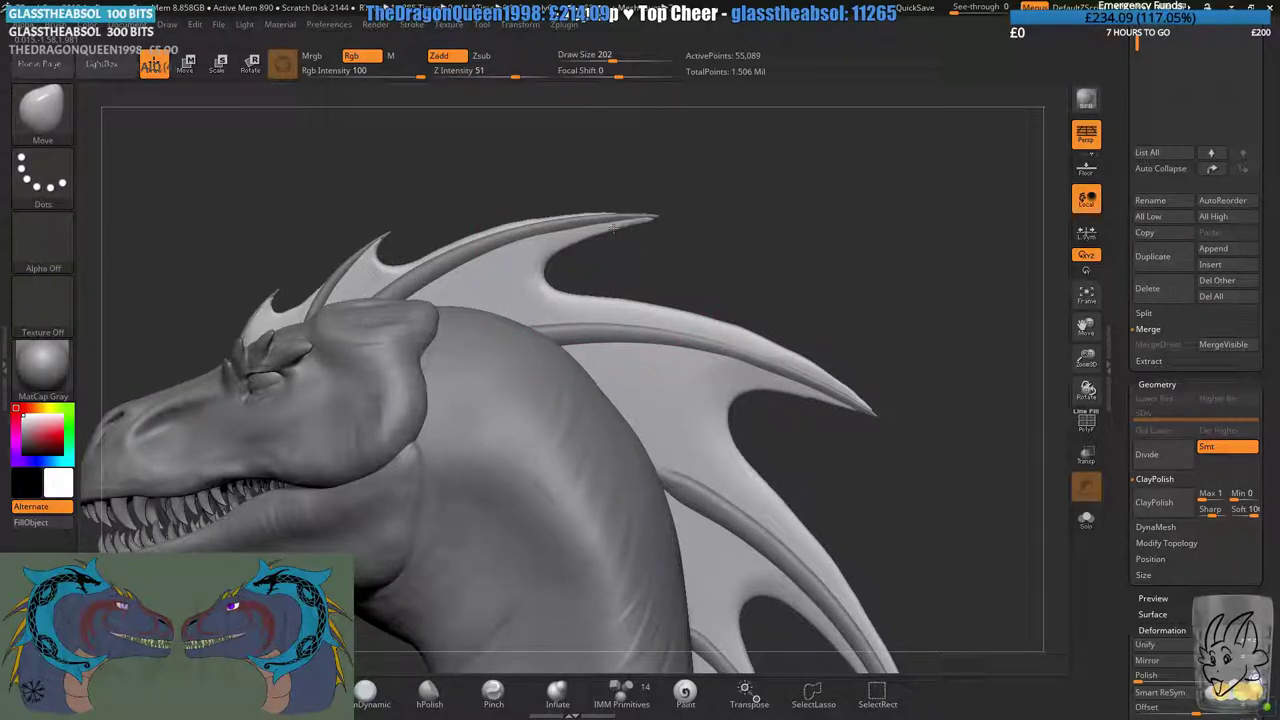
pyautogui.moveTo(612, 230); pyautogui.dragTo(607, 225)
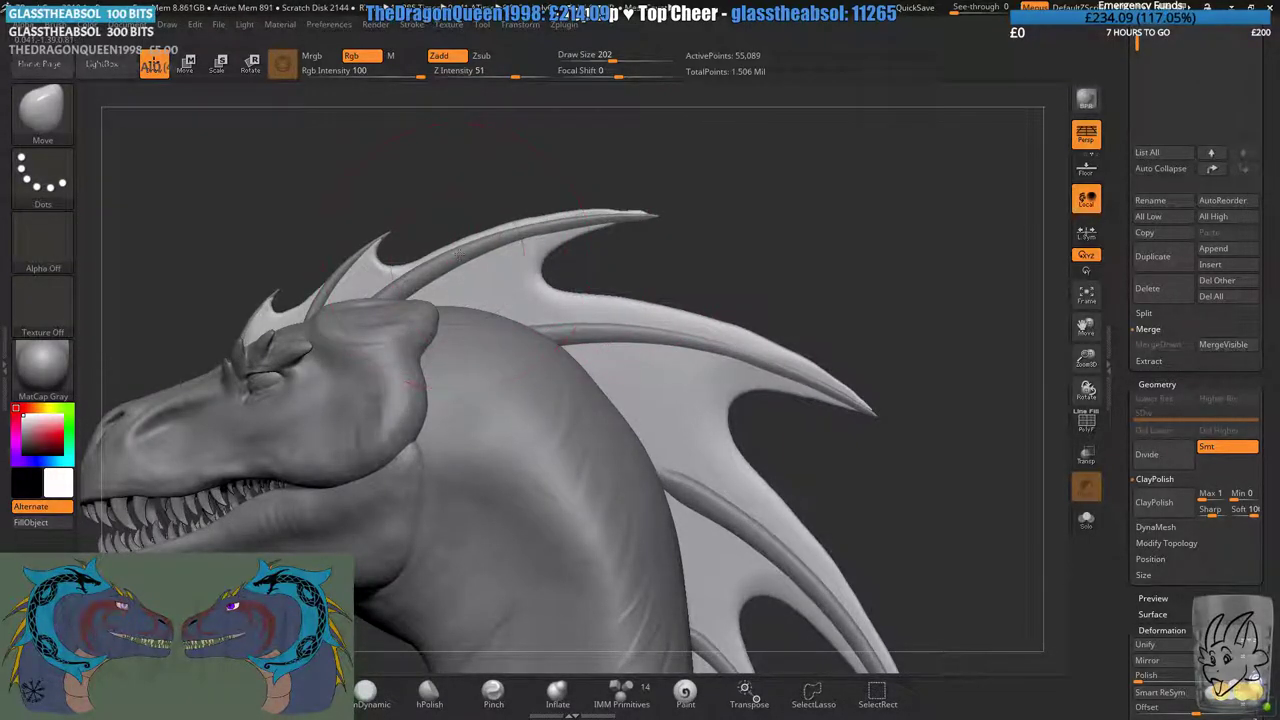
pyautogui.moveTo(453, 245)
pyautogui.keyDown('ctrl'); pyautogui.mouseDown(button='right')
pyautogui.moveTo(714, 380)
pyautogui.moveTo(405, 310)
pyautogui.mouseUp(button='right'); pyautogui.keyUp('ctrl')
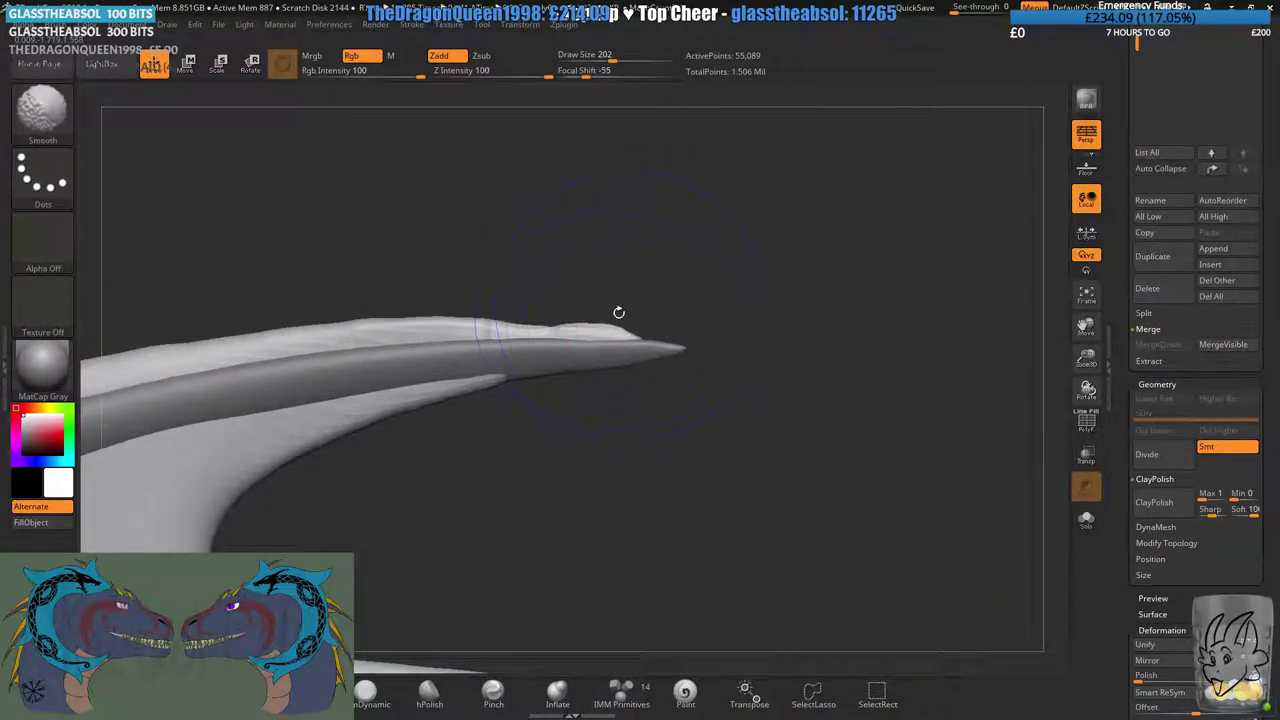
pyautogui.moveTo(617, 314)
pyautogui.keyDown('shift'); pyautogui.mouseDown()
pyautogui.moveTo(606, 331)
pyautogui.moveTo(664, 316)
pyautogui.mouseUp(); pyautogui.keyUp('shift')
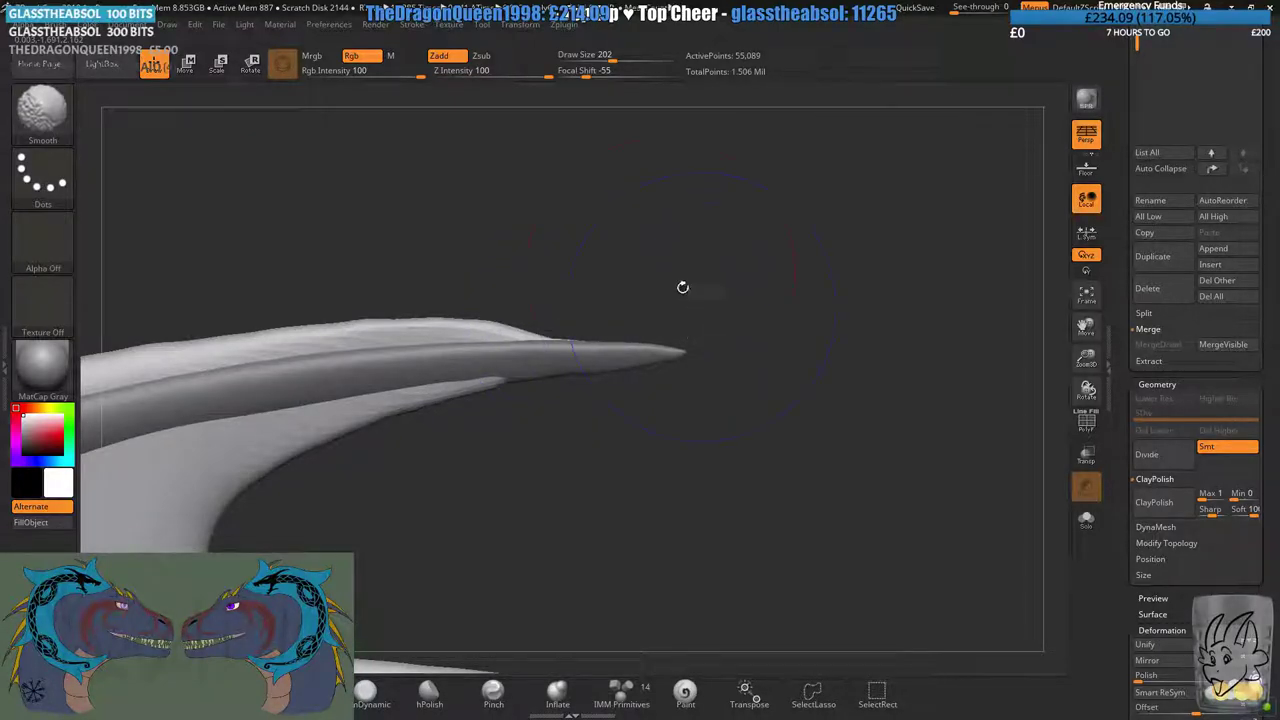
pyautogui.moveTo(683, 286); pyautogui.dragTo(604, 302, button='right')
pyautogui.moveTo(536, 339); pyautogui.dragTo(541, 328)
# - Show the curved horns subtool ZSphere2 on the head, leaving the loose PM3D_Cone3D1 subtool hidden
pyautogui.keyDown('ctrl'); pyautogui.moveTo(598, 479); pyautogui.dragTo(588, 300, button='right'); pyautogui.keyUp('ctrl')
pyautogui.keyDown('alt'); pyautogui.moveTo(588, 420); pyautogui.dragTo(585, 240, button='right'); pyautogui.keyUp('alt')
pyautogui.moveTo(634, 380); pyautogui.dragTo(860, 385, button='right')
pyautogui.moveTo(680, 400); pyautogui.dragTo(752, 383, button='right')
pyautogui.moveTo(1120, 235); pyautogui.dragTo(1121, 158)
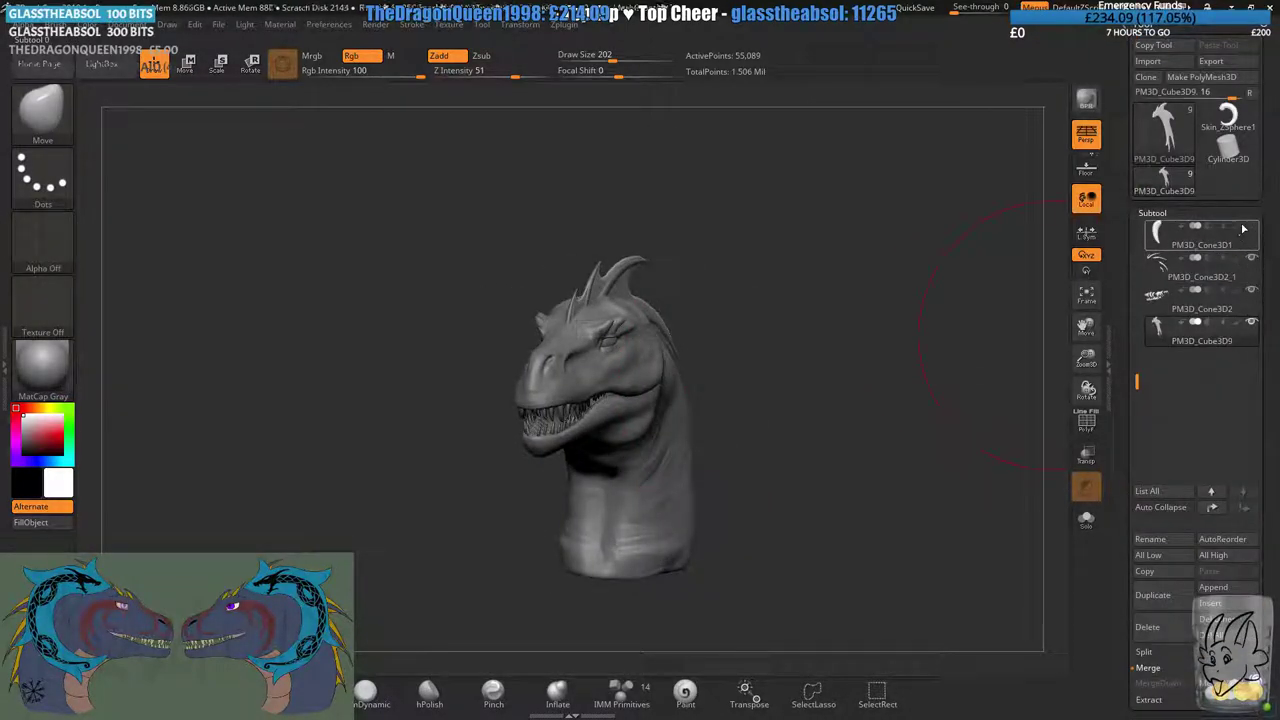
pyautogui.click(1155, 213)
pyautogui.click(1152, 213)
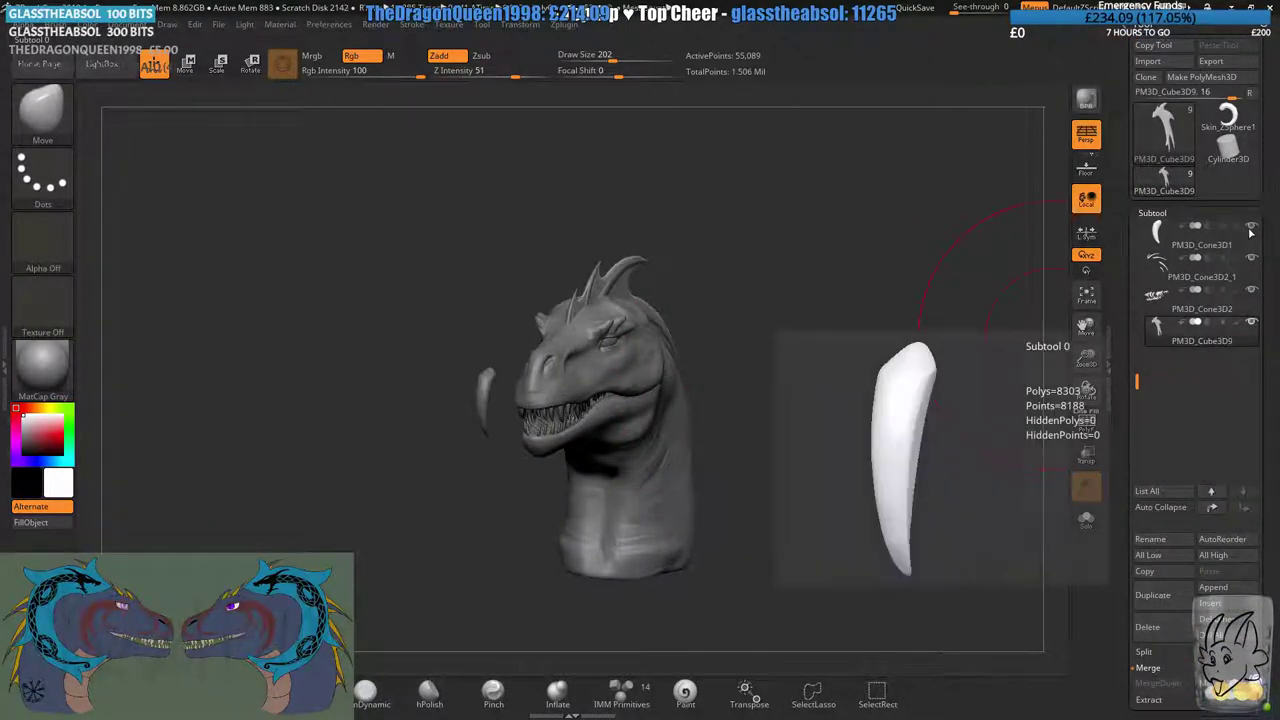
pyautogui.moveTo(1137, 380); pyautogui.dragTo(1138, 262)
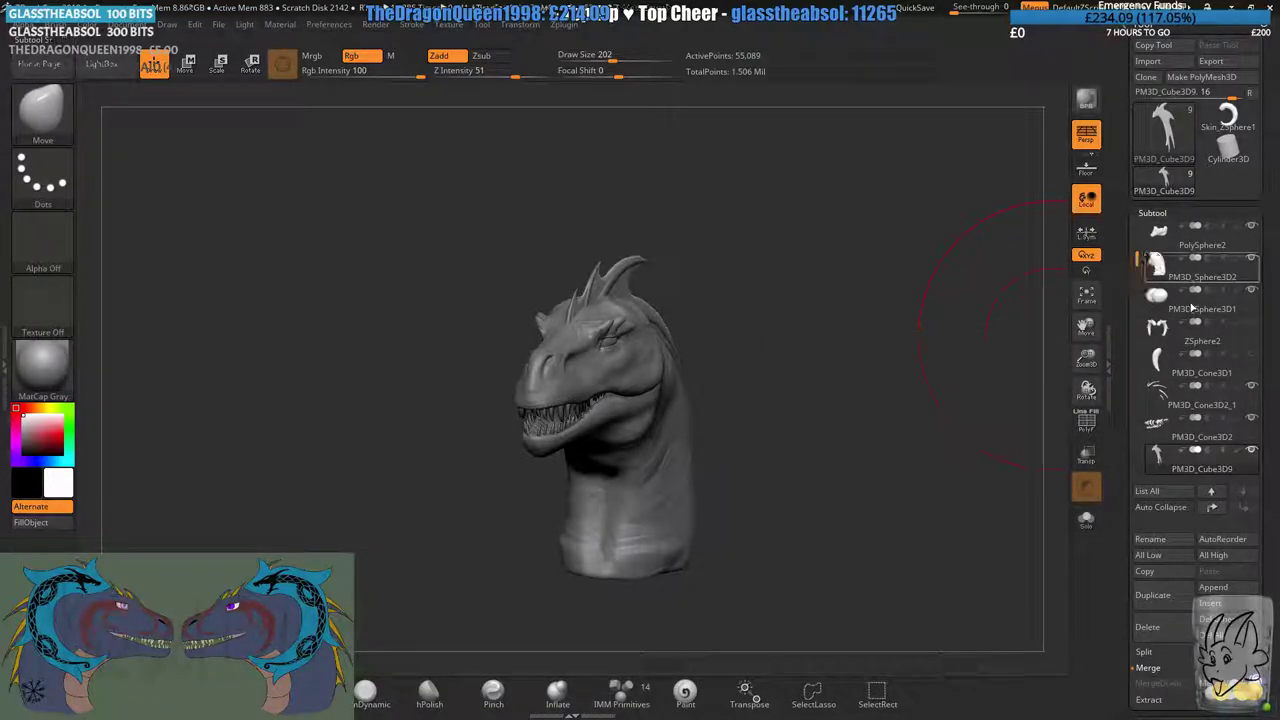
pyautogui.click(1252, 323)
pyautogui.moveTo(862, 379); pyautogui.dragTo(904, 339)
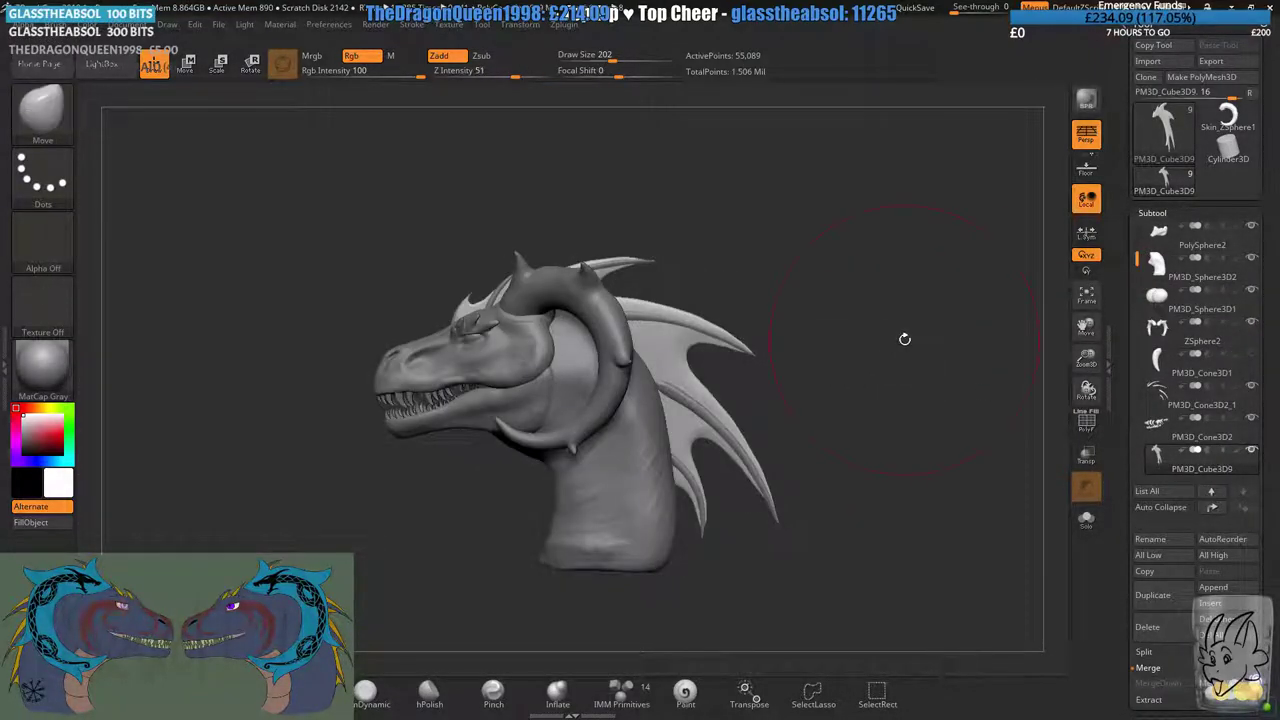
# - Save the project as Penya.ZPR, overwriting the existing file
pyautogui.hotkey('ctrl', 's')
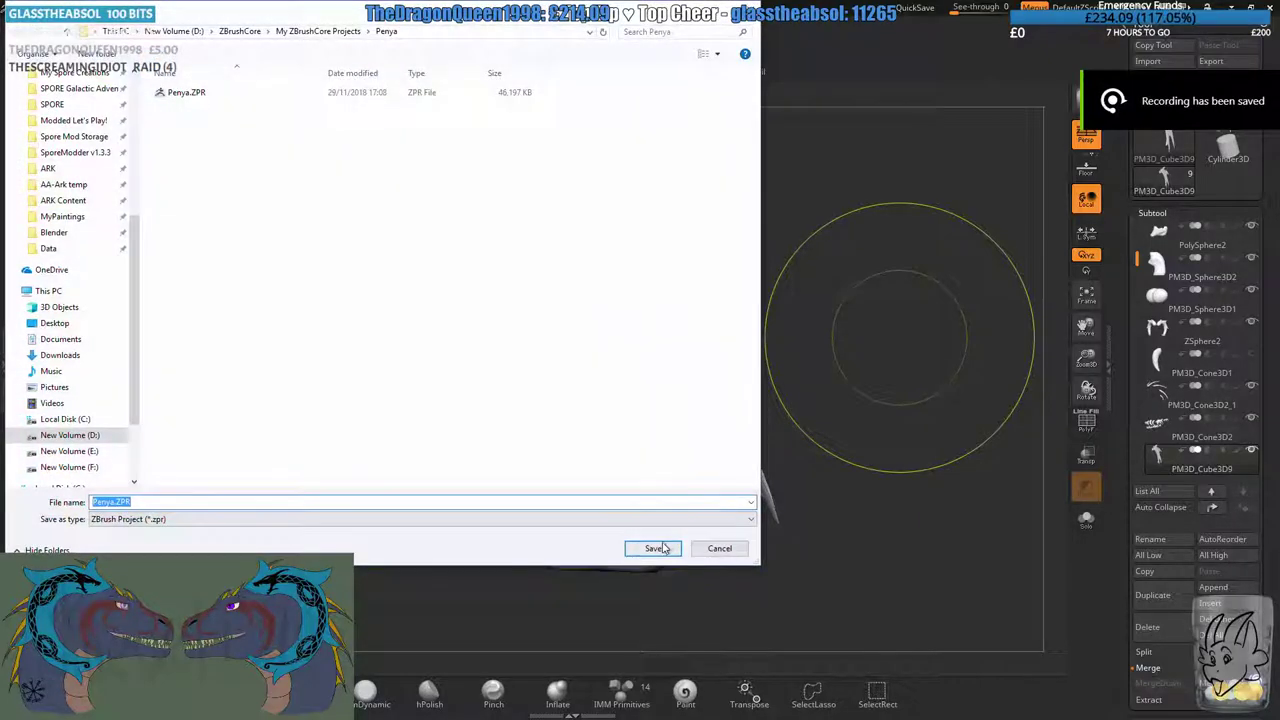
pyautogui.press('Return')
pyautogui.click(680, 369)
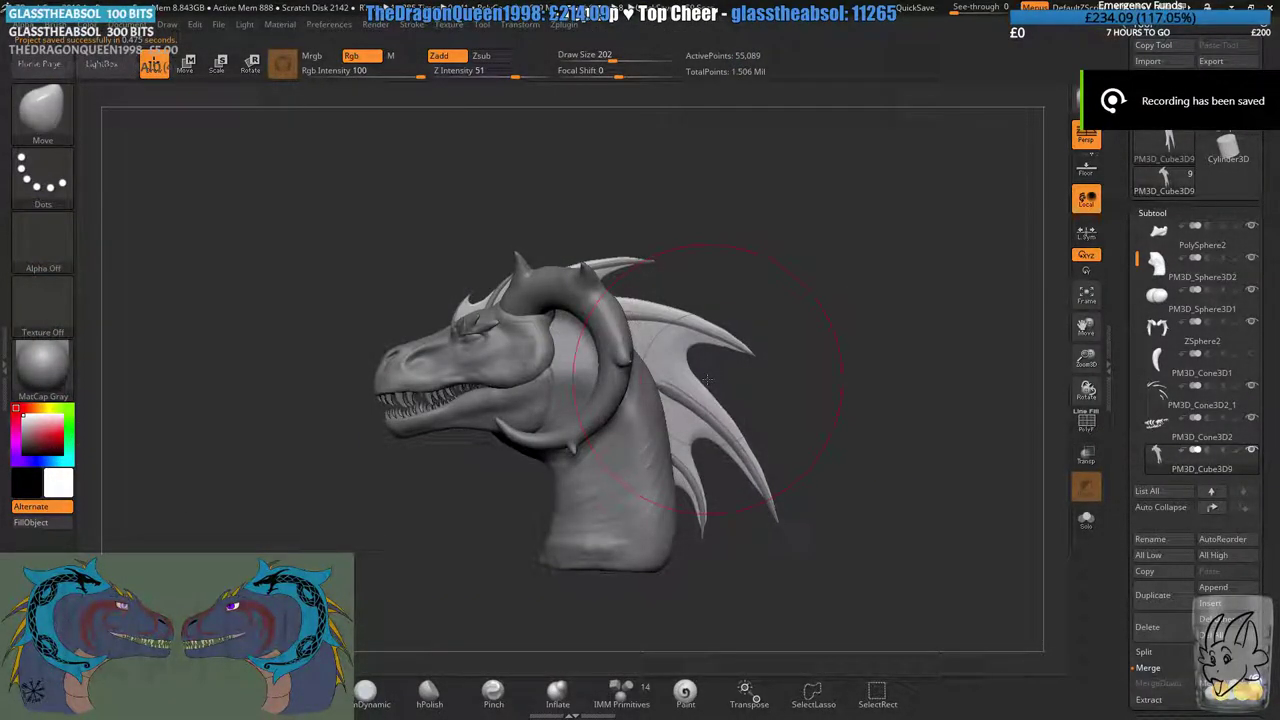
# - Make the upper head subtool PolySphere1 active and set the draw size to 97
pyautogui.moveTo(789, 430); pyautogui.dragTo(798, 412)
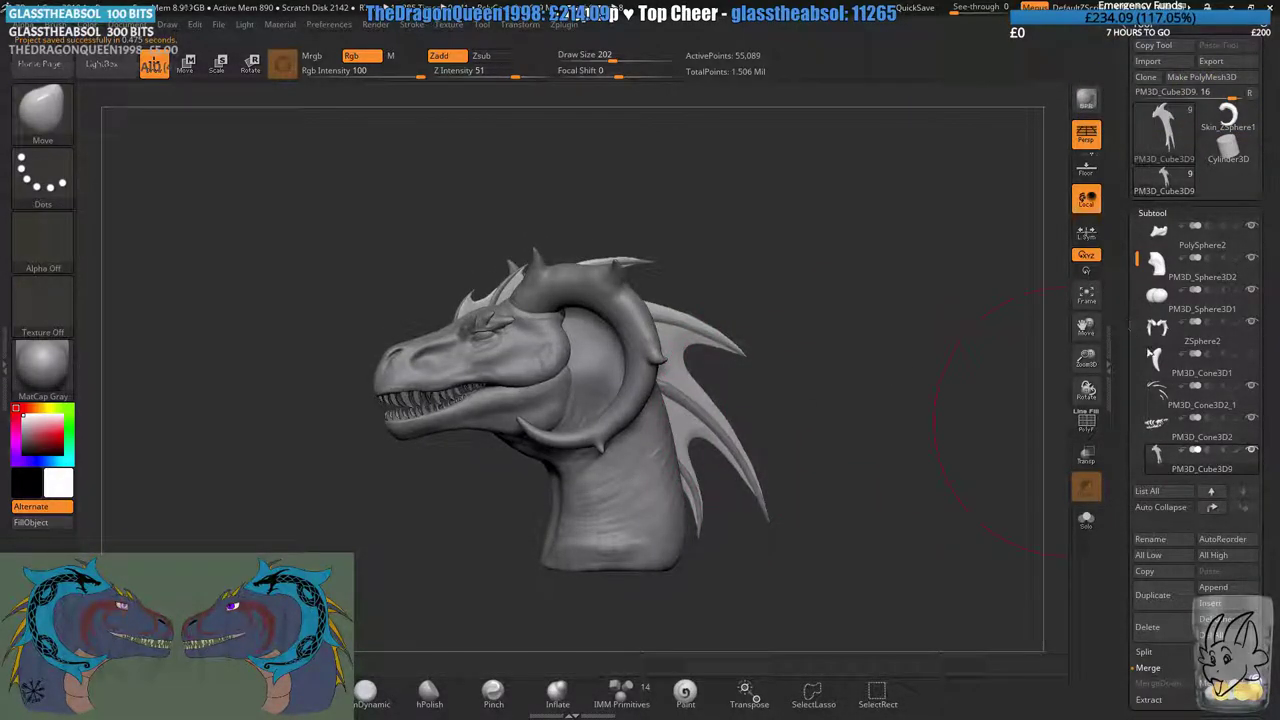
pyautogui.click(1156, 234)
pyautogui.moveTo(1137, 260); pyautogui.dragTo(1137, 230)
pyautogui.click(1156, 240)
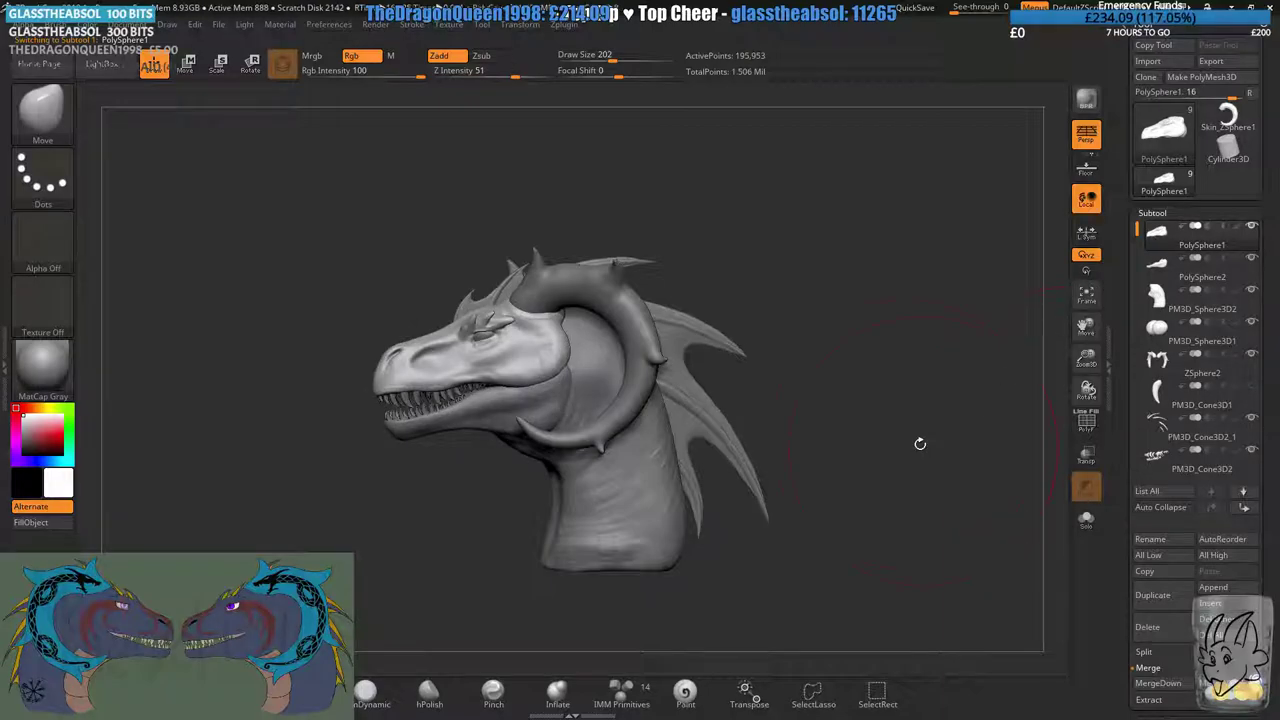
pyautogui.click(597, 60)
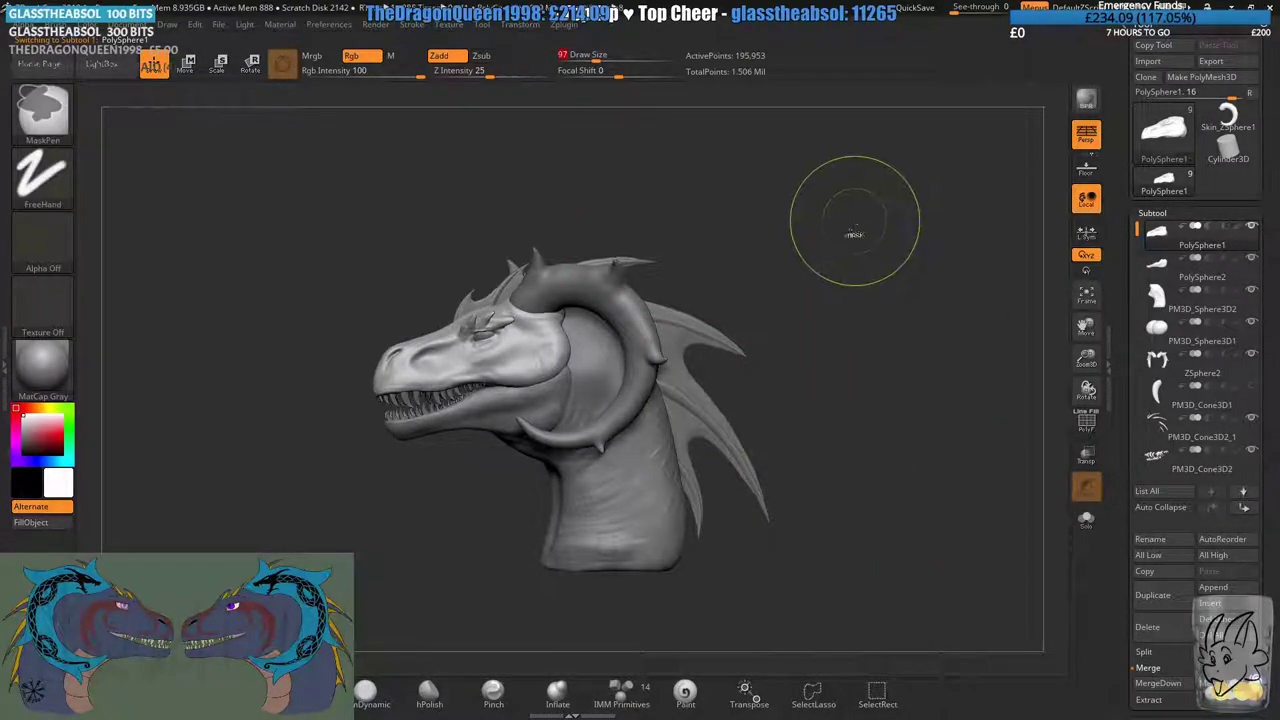
pyautogui.moveTo(854, 225)
pyautogui.keyDown('ctrl'); pyautogui.mouseDown(button='right')
pyautogui.moveTo(832, 300)
pyautogui.moveTo(950, 296)
pyautogui.mouseUp(button='right'); pyautogui.keyUp('ctrl')
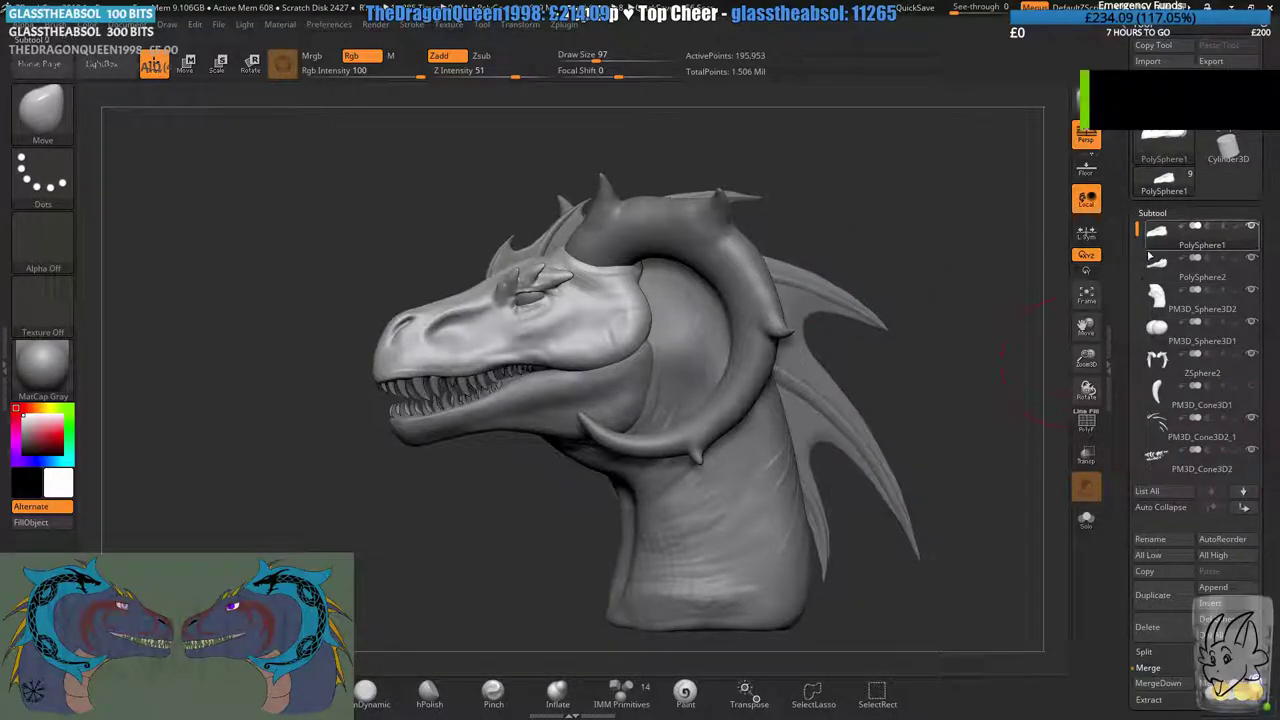
# - Examine the snout, teeth and mouth corner from the side and the front
pyautogui.moveTo(797, 368)
pyautogui.keyDown('alt'); pyautogui.mouseDown(button='right')
pyautogui.moveTo(938, 336)
pyautogui.moveTo(940, 425)
pyautogui.moveTo(1018, 397)
pyautogui.mouseUp(button='right'); pyautogui.keyUp('alt')
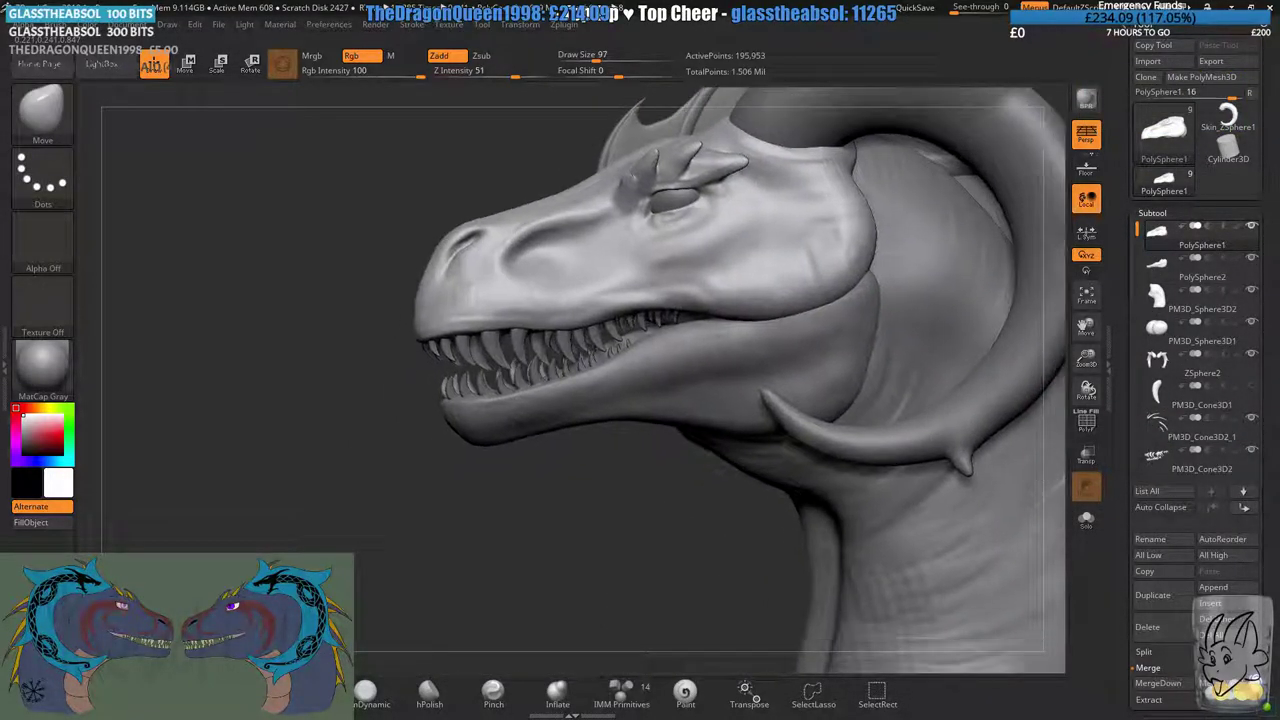
pyautogui.moveTo(628, 462)
pyautogui.mouseDown(button='right')
pyautogui.moveTo(640, 450)
pyautogui.moveTo(637, 352)
pyautogui.moveTo(620, 402)
pyautogui.moveTo(630, 418)
pyautogui.moveTo(606, 380)
pyautogui.moveTo(720, 390)
pyautogui.mouseUp(button='right')
pyautogui.moveTo(720, 390)
pyautogui.keyDown('ctrl'); pyautogui.mouseDown(button='right')
pyautogui.moveTo(722, 450)
pyautogui.moveTo(960, 420)
pyautogui.moveTo(715, 425)
pyautogui.mouseUp(button='right'); pyautogui.keyUp('ctrl')
pyautogui.moveTo(605, 317); pyautogui.dragTo(640, 330, button='right')
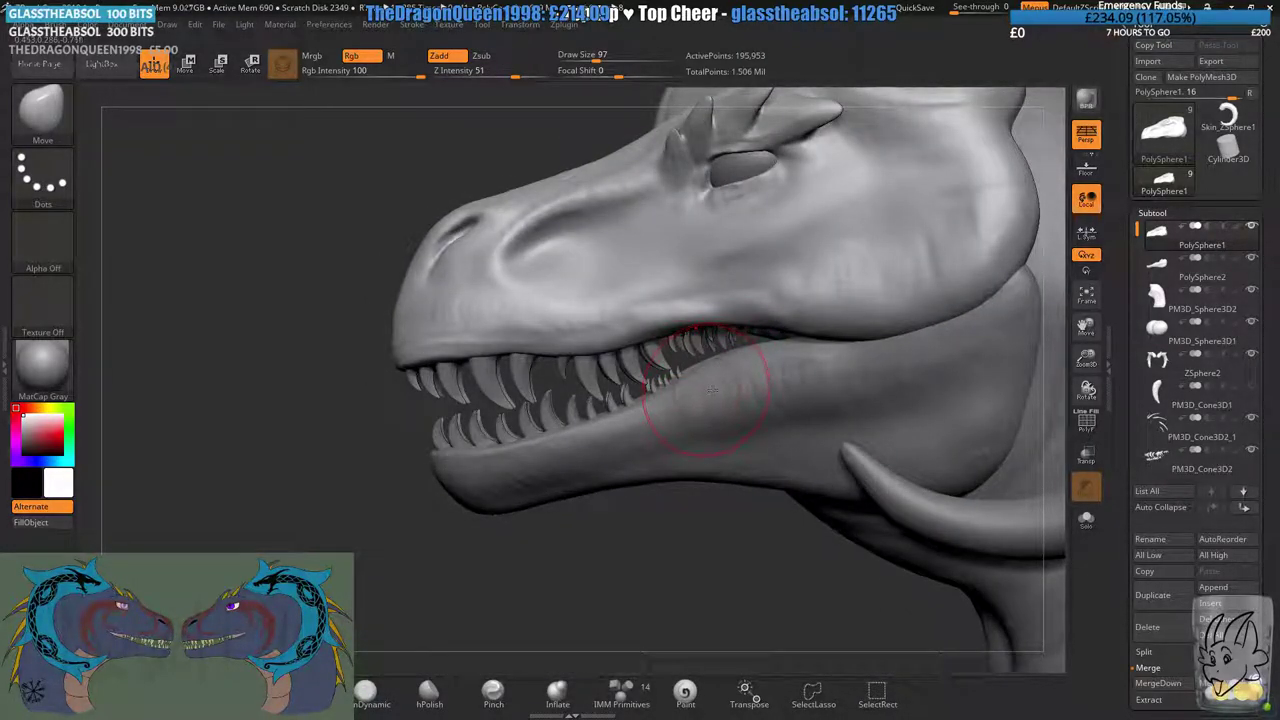
pyautogui.keyDown('alt'); pyautogui.moveTo(822, 410); pyautogui.dragTo(668, 368, button='right'); pyautogui.keyUp('alt')
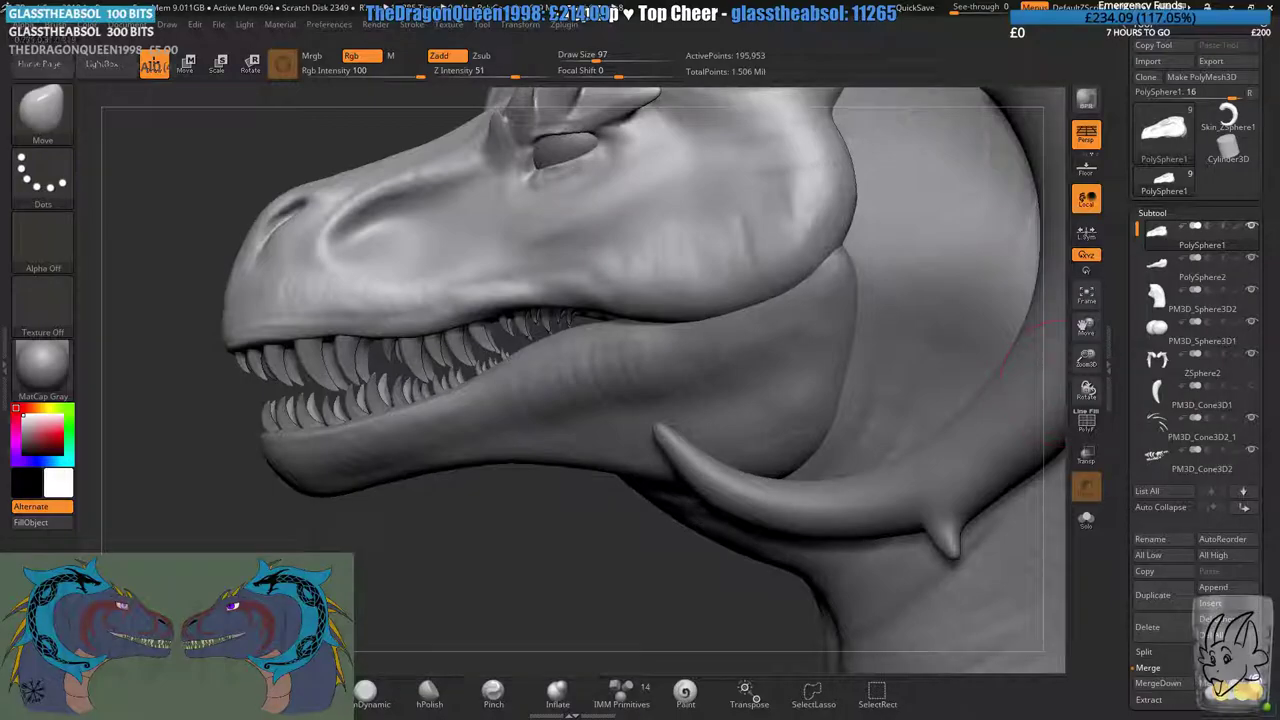
pyautogui.moveTo(1034, 329); pyautogui.dragTo(1064, 338, button='right')
pyautogui.moveTo(520, 400); pyautogui.dragTo(620, 440, button='right')
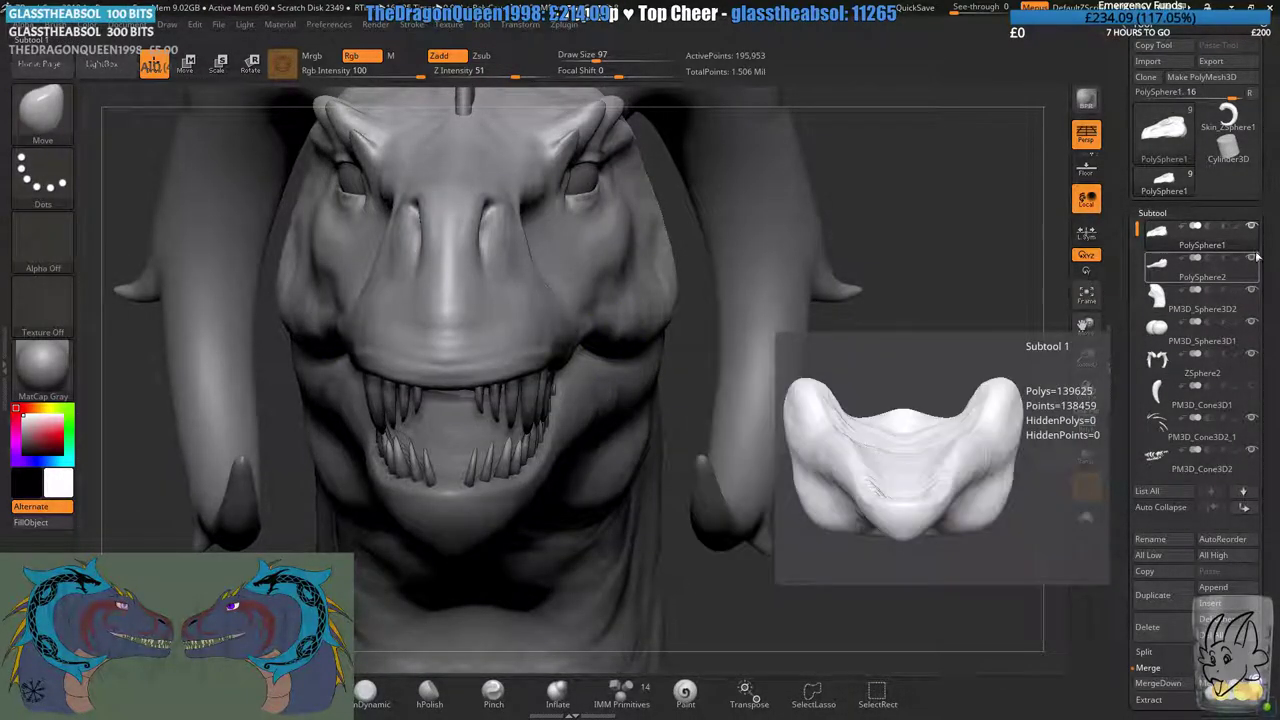
# - Inspect the mouth and jaw from below using Solo and ghost transparency
pyautogui.click(1086, 518)
pyautogui.moveTo(560, 420); pyautogui.dragTo(636, 150, button='right')
pyautogui.click(1086, 519)
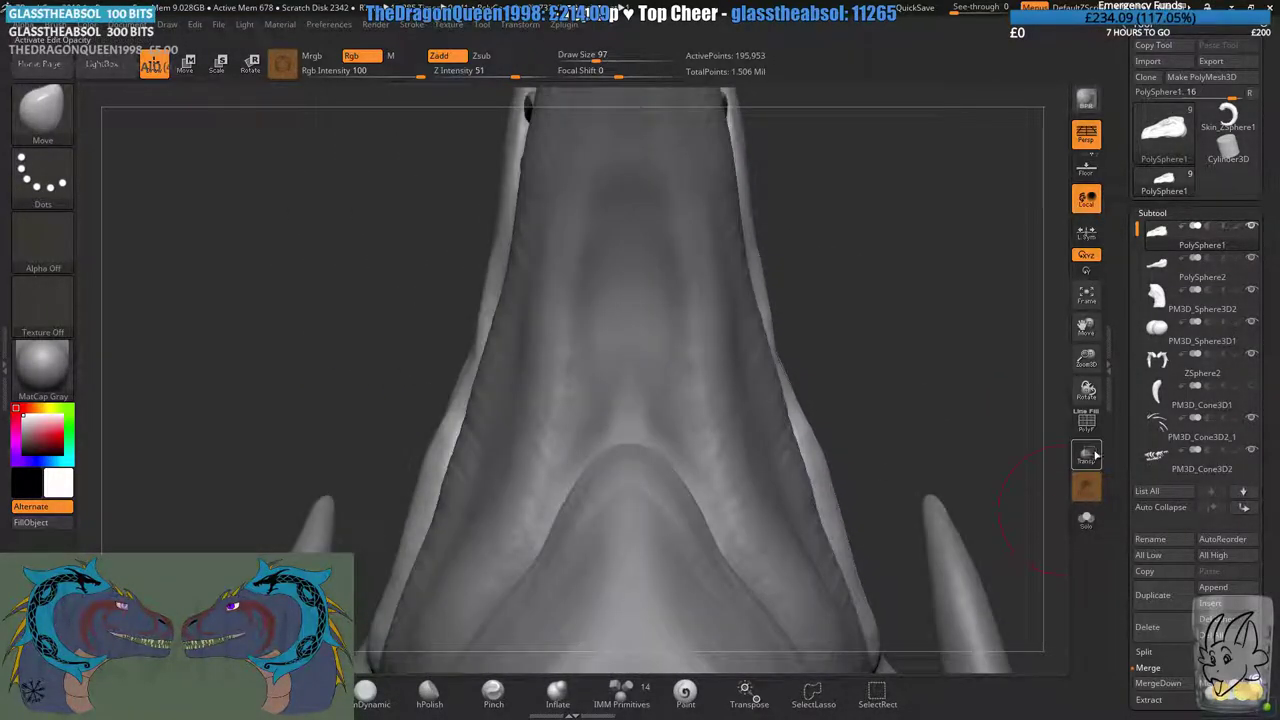
pyautogui.click(1086, 456)
pyautogui.moveTo(637, 360); pyautogui.dragTo(627, 451, button='right')
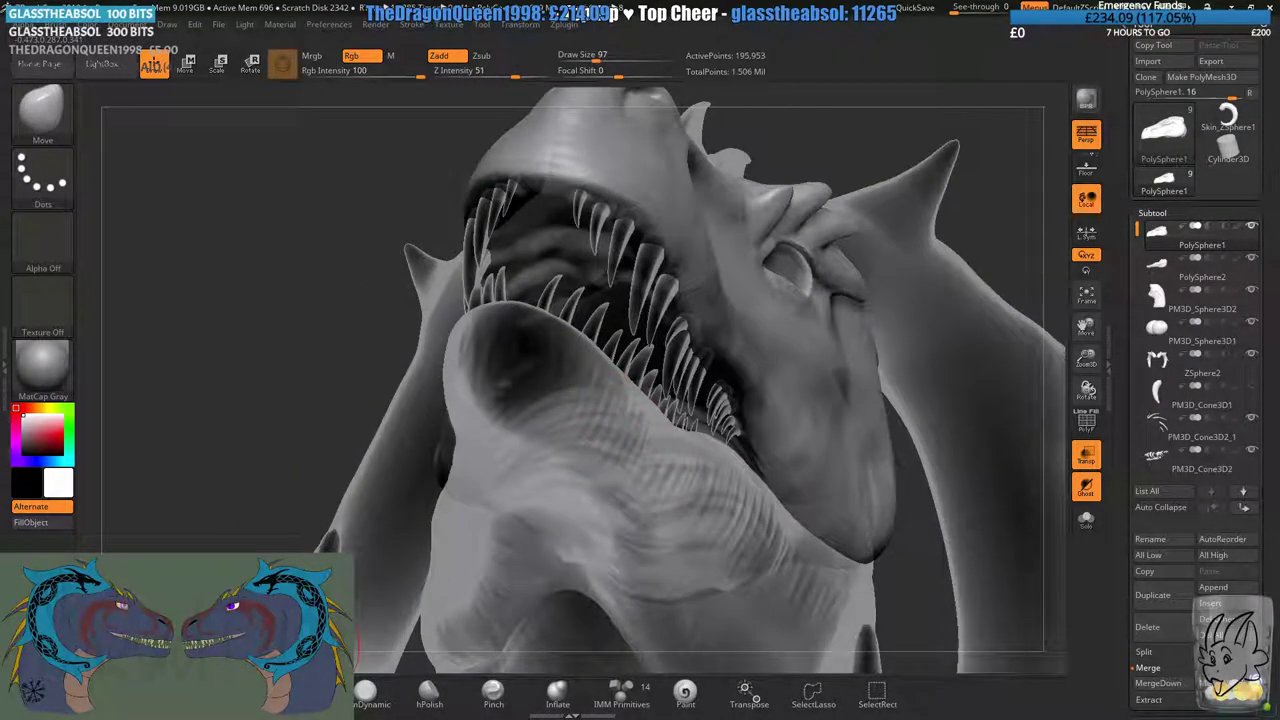
# - Choose the DamStandard brush, turn transparency off and isolate the upper head with its palate facing the view
pyautogui.click(301, 690)
pyautogui.moveTo(520, 583); pyautogui.dragTo(481, 453, button='right')
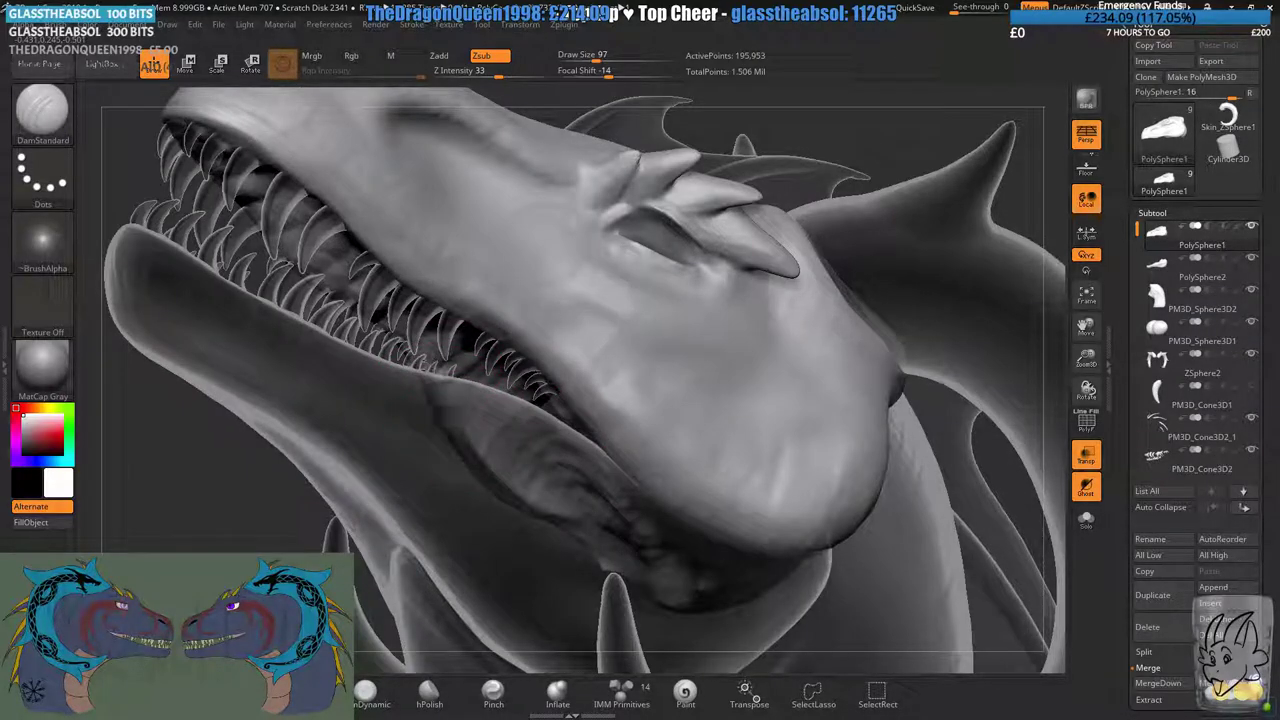
pyautogui.click(1087, 457)
pyautogui.click(1087, 517)
pyautogui.moveTo(450, 455)
pyautogui.mouseDown(button='right')
pyautogui.moveTo(590, 355)
pyautogui.moveTo(785, 280)
pyautogui.moveTo(745, 345)
pyautogui.moveTo(715, 335)
pyautogui.mouseUp(button='right')
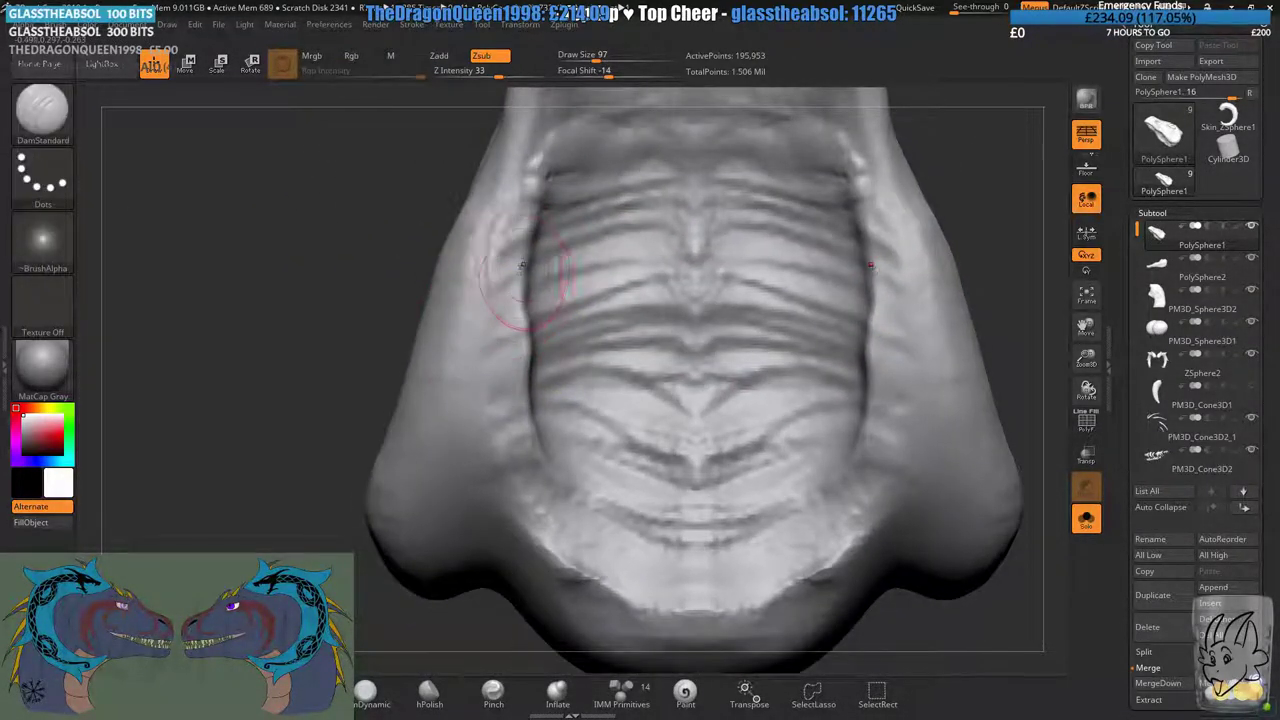
# - Try masking along the palate's side edge at draw size 29, and undo the mask strokes
pyautogui.press('ctrl')
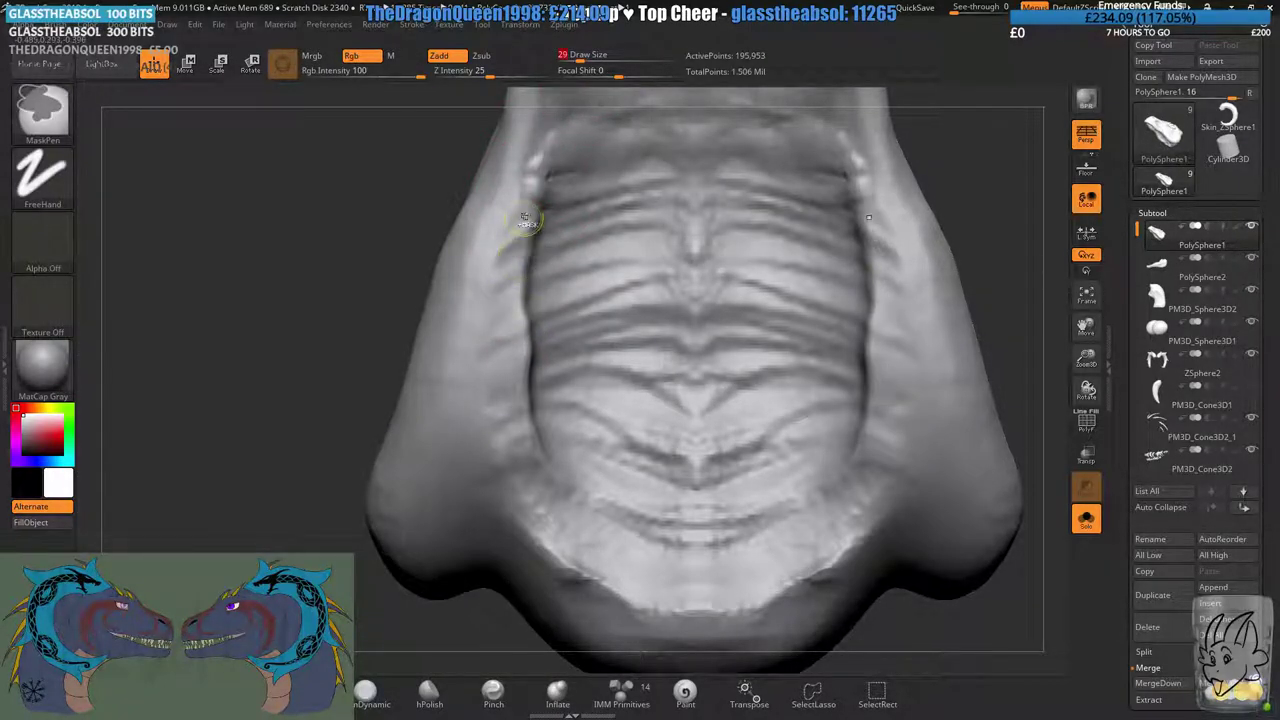
pyautogui.moveTo(525, 218)
pyautogui.keyDown('ctrl'); pyautogui.mouseDown()
pyautogui.moveTo(518, 296)
pyautogui.moveTo(540, 436)
pyautogui.mouseUp(); pyautogui.keyUp('ctrl')
pyautogui.hotkey('ctrl', 'z')
pyautogui.moveTo(525, 218)
pyautogui.keyDown('ctrl'); pyautogui.mouseDown()
pyautogui.moveTo(521, 366)
pyautogui.moveTo(549, 450)
pyautogui.moveTo(531, 243)
pyautogui.moveTo(534, 368)
pyautogui.moveTo(517, 221)
pyautogui.moveTo(519, 374)
pyautogui.moveTo(546, 480)
pyautogui.moveTo(566, 495)
pyautogui.mouseUp(); pyautogui.keyUp('ctrl')
pyautogui.hotkey('ctrl', 'z')
pyautogui.hotkey('ctrl', 'z')
# - Invert the mask and try pulling the palate's side edge down with the Move gizmo, checking it against the full head
pyautogui.moveTo(552, 432); pyautogui.dragTo(350, 500, button='right')
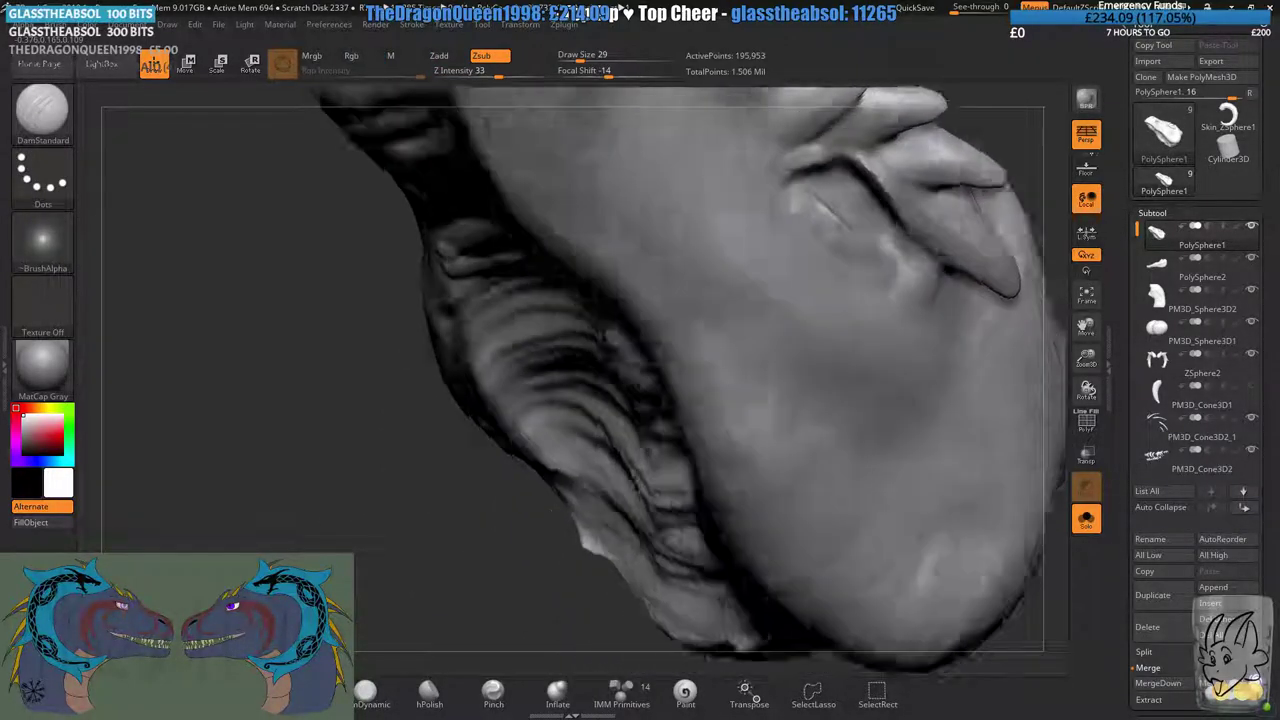
pyautogui.keyDown('shift'); pyautogui.moveTo(551, 510); pyautogui.dragTo(516, 494, button='right'); pyautogui.keyUp('shift')
pyautogui.keyDown('ctrl'); pyautogui.click(443, 484); pyautogui.keyUp('ctrl')
pyautogui.click(186, 65)
pyautogui.moveTo(420, 300); pyautogui.dragTo(240, 310, button='right')
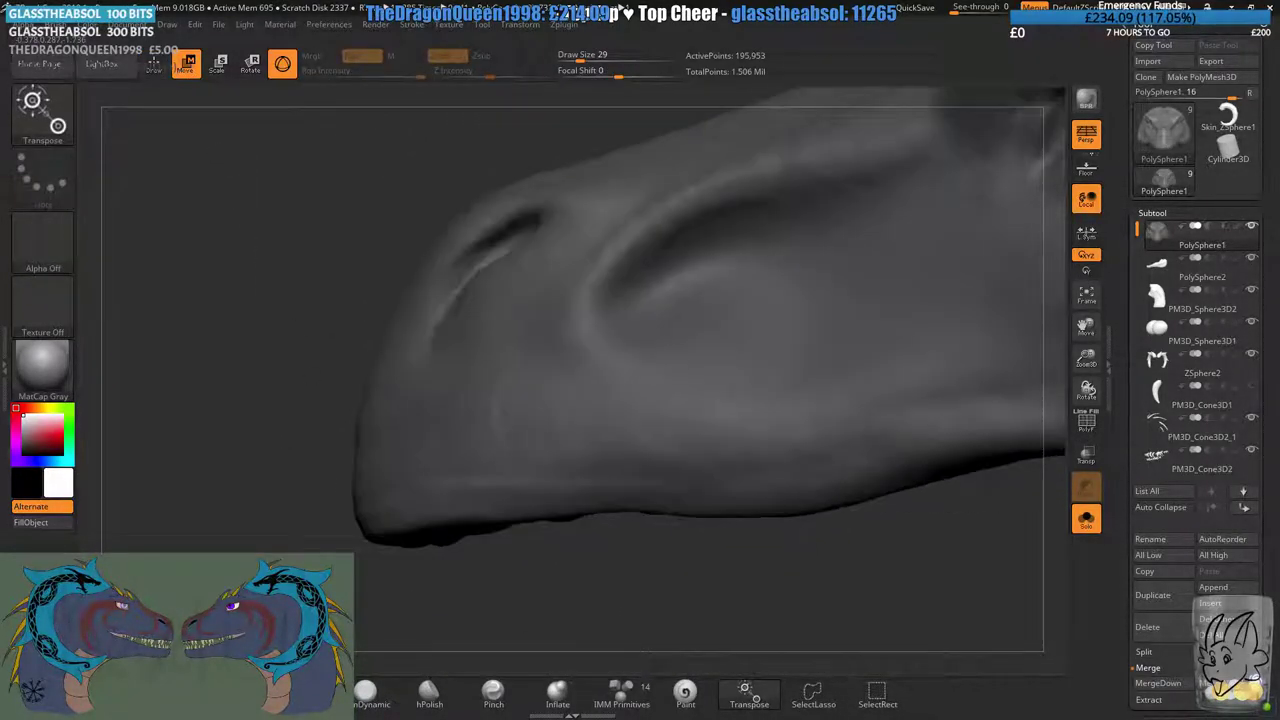
pyautogui.keyDown('ctrl'); pyautogui.moveTo(900, 400); pyautogui.dragTo(940, 170, button='right'); pyautogui.keyUp('ctrl')
pyautogui.keyDown('alt'); pyautogui.moveTo(1020, 160); pyautogui.dragTo(633, 288, button='right'); pyautogui.keyUp('alt')
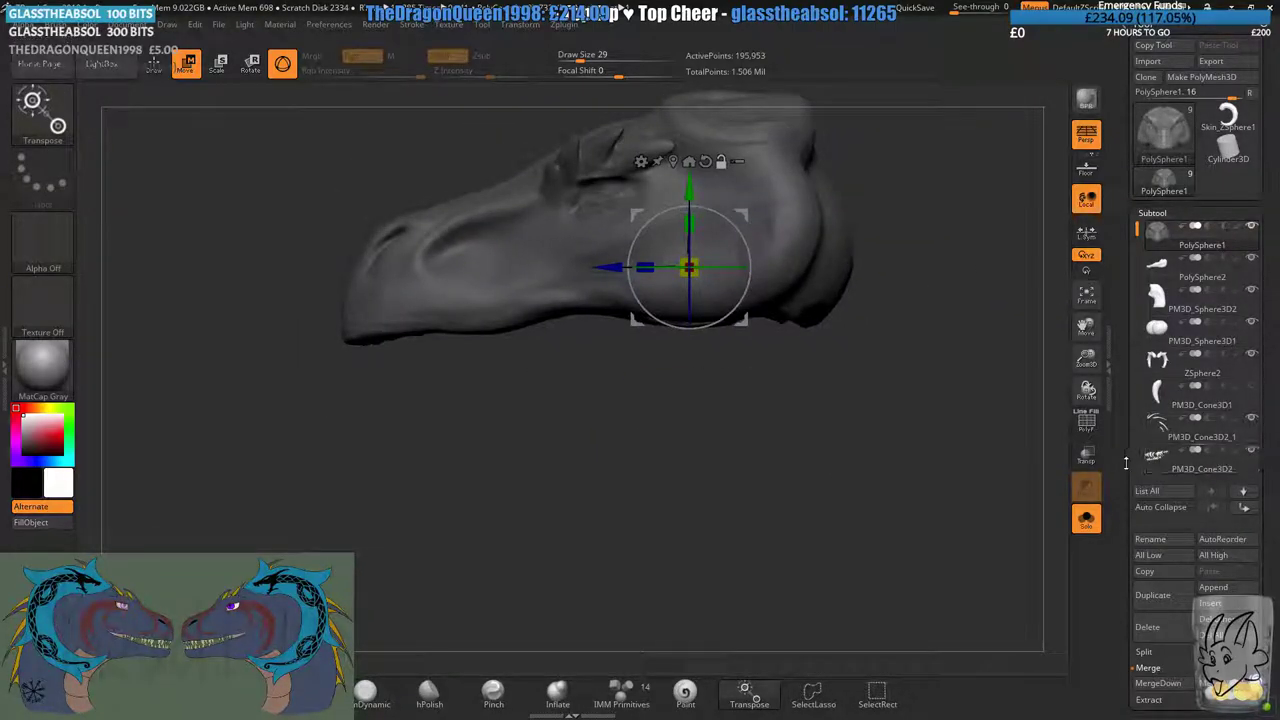
pyautogui.click(1086, 518)
pyautogui.keyDown('alt'); pyautogui.moveTo(690, 188); pyautogui.dragTo(690, 238); pyautogui.keyUp('alt')
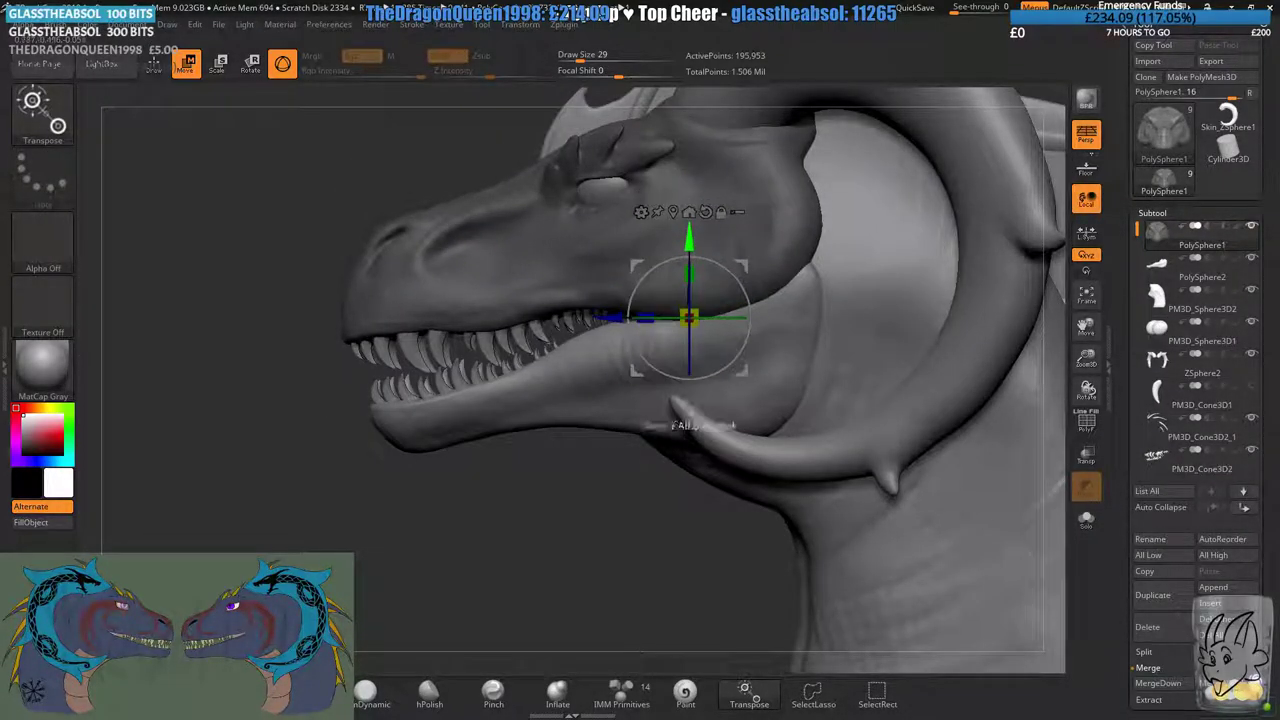
pyautogui.moveTo(492, 422); pyautogui.dragTo(525, 464, button='right')
pyautogui.moveTo(525, 465); pyautogui.dragTo(540, 482)
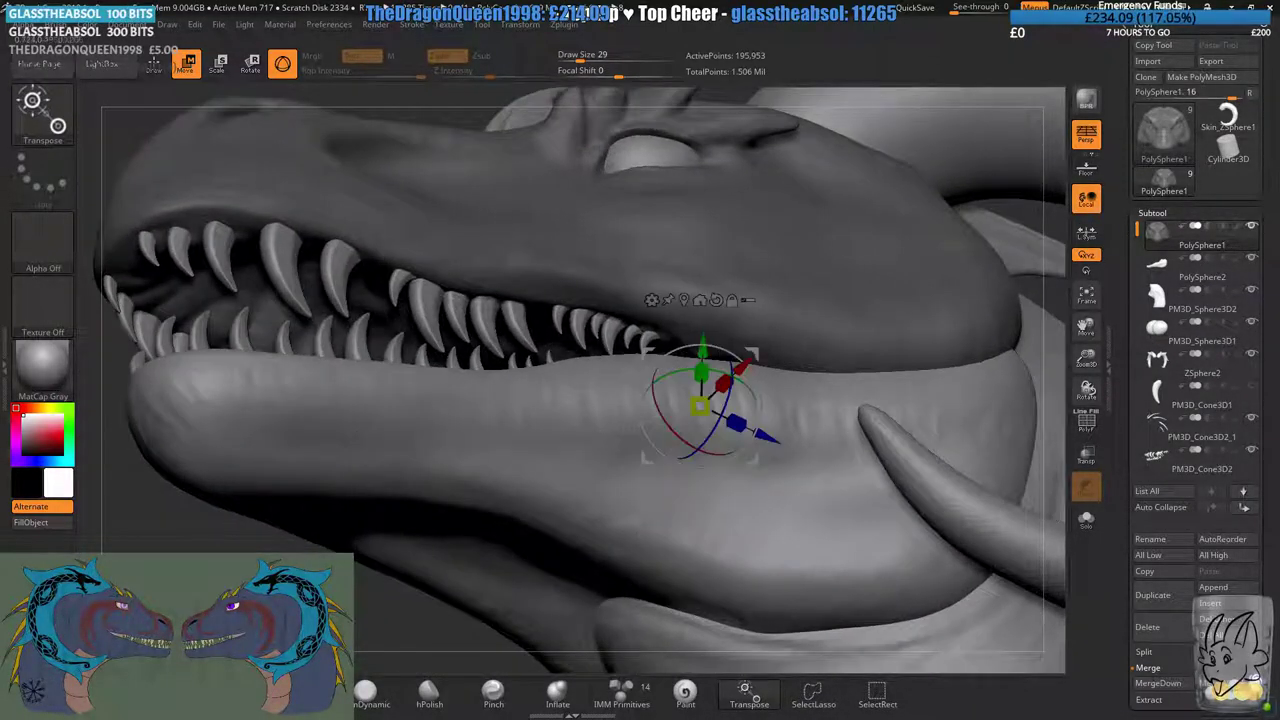
# - Isolate the upper head, mask a longer strip along the palate's side edge at draw size 29, and invert the mask
pyautogui.click(1087, 524)
pyautogui.keyDown('ctrl'); pyautogui.moveTo(430, 565); pyautogui.dragTo(478, 443); pyautogui.keyUp('ctrl')
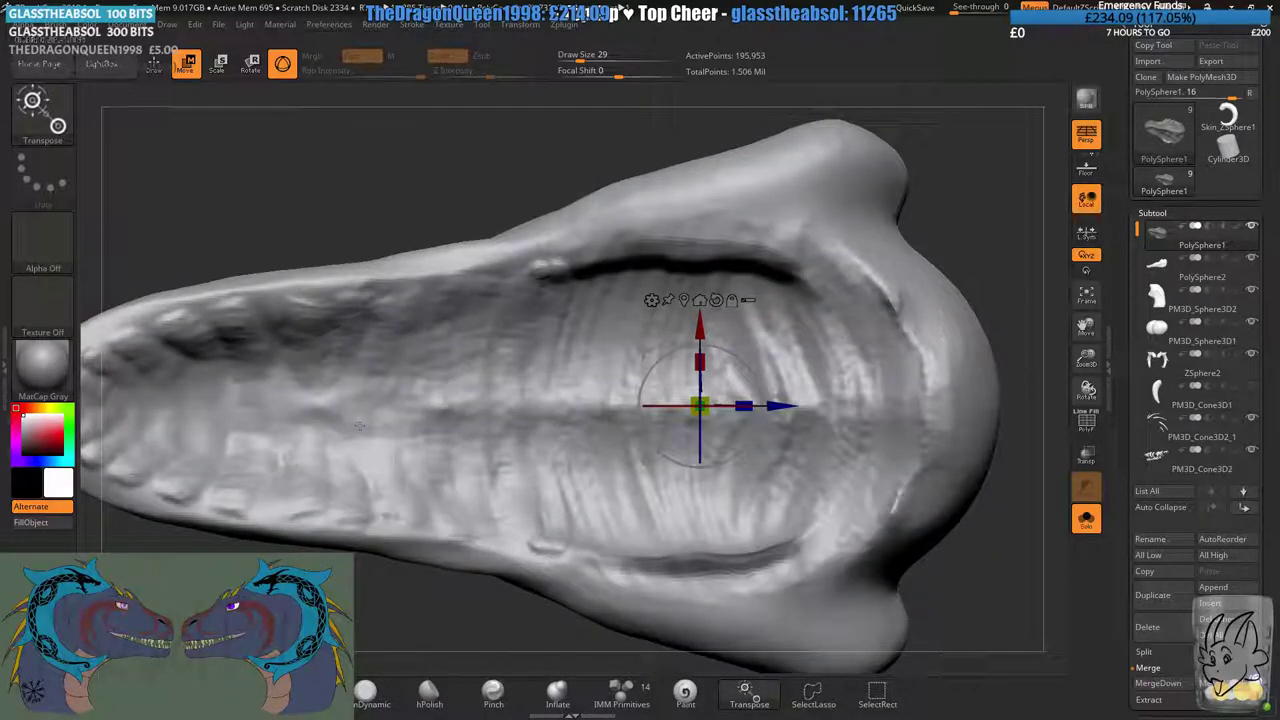
pyautogui.press('q')
pyautogui.moveTo(712, 363)
pyautogui.keyDown('ctrl'); pyautogui.mouseDown(button='right')
pyautogui.moveTo(660, 425)
pyautogui.moveTo(628, 272)
pyautogui.mouseUp(button='right'); pyautogui.keyUp('ctrl')
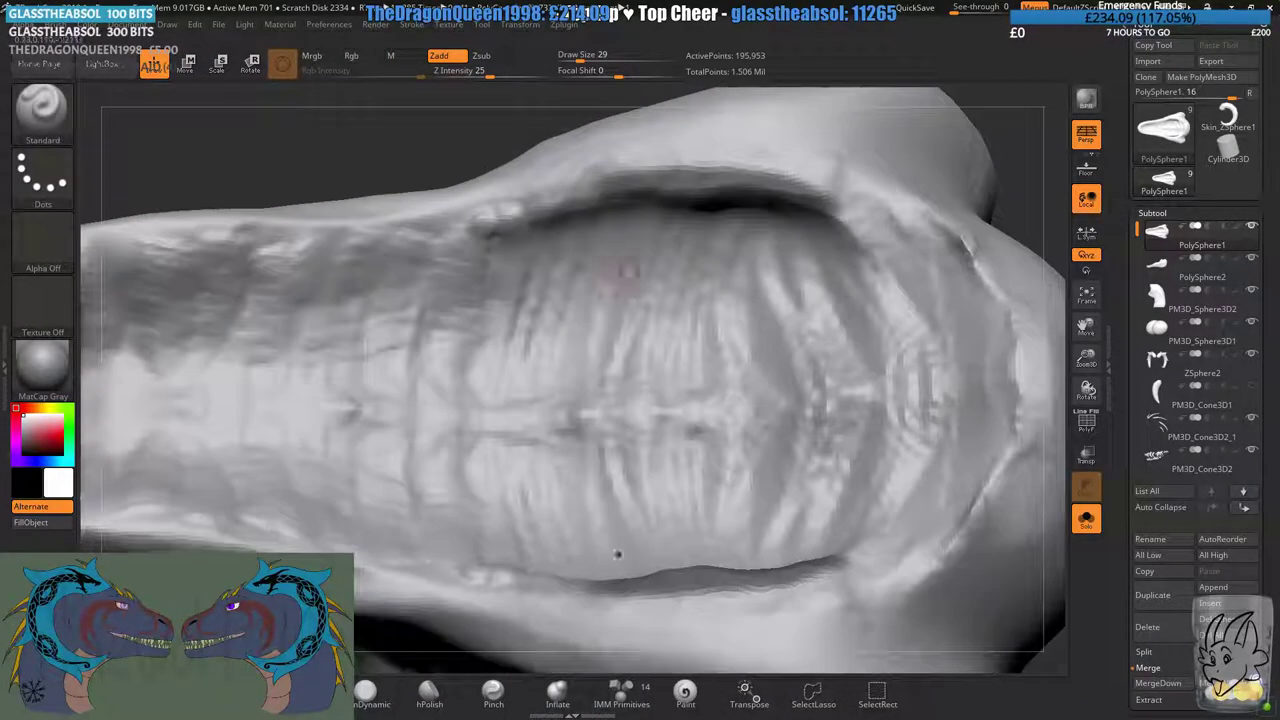
pyautogui.press('ctrl')
pyautogui.keyDown('ctrl'); pyautogui.moveTo(370, 240); pyautogui.dragTo(662, 197); pyautogui.keyUp('ctrl')
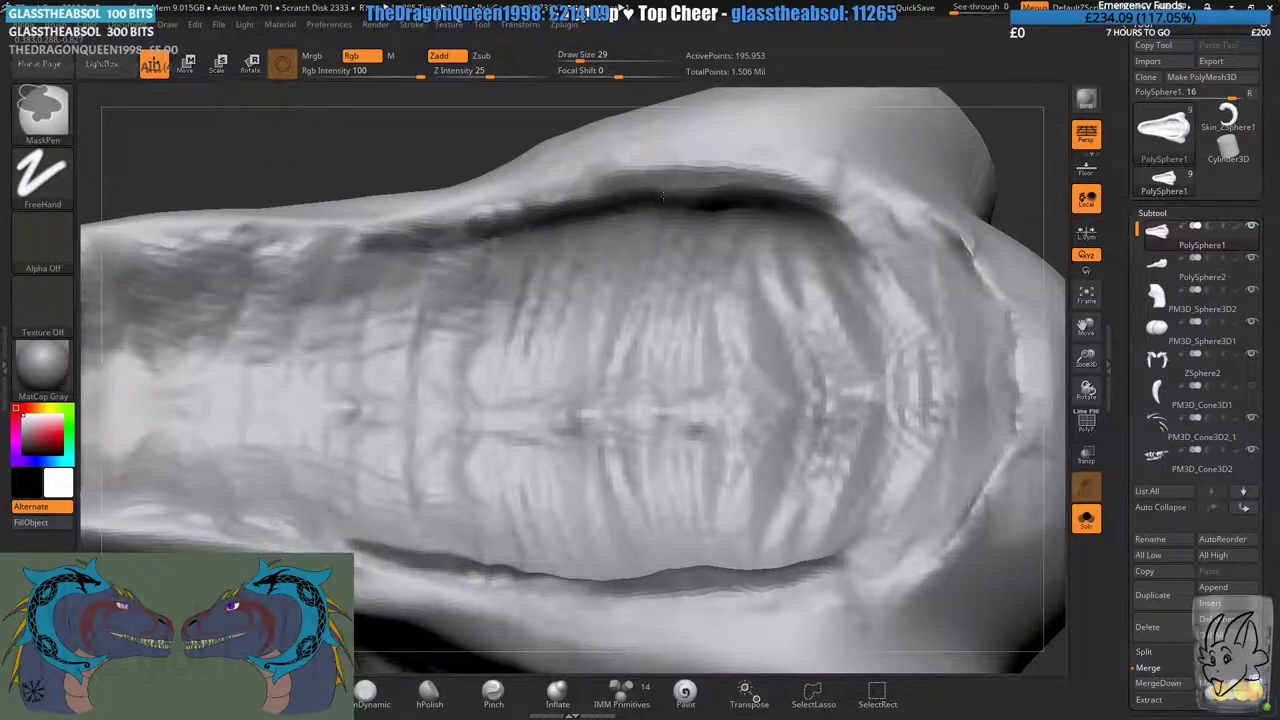
pyautogui.hotkey('ctrl', 'z')
pyautogui.keyDown('ctrl'); pyautogui.moveTo(366, 246); pyautogui.dragTo(674, 202); pyautogui.keyUp('ctrl')
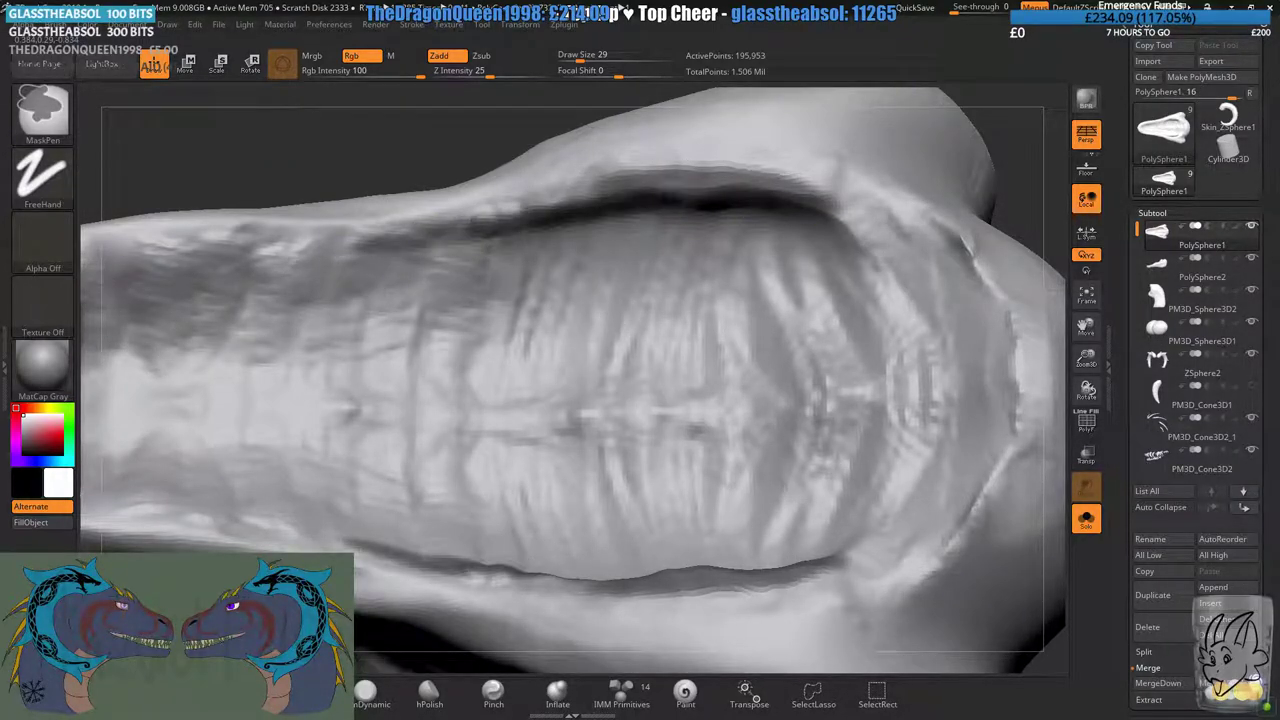
pyautogui.hotkey('ctrl', 'z')
pyautogui.keyDown('ctrl'); pyautogui.moveTo(350, 240); pyautogui.dragTo(750, 198); pyautogui.keyUp('ctrl')
pyautogui.keyDown('ctrl'); pyautogui.click(430, 150); pyautogui.keyUp('ctrl')
# - Pull the unmasked palate edge down about 0.36 and back about 0.17 with the Move gizmo to form a cheek flap
pyautogui.moveTo(1024, 396); pyautogui.dragTo(1052, 479, button='right')
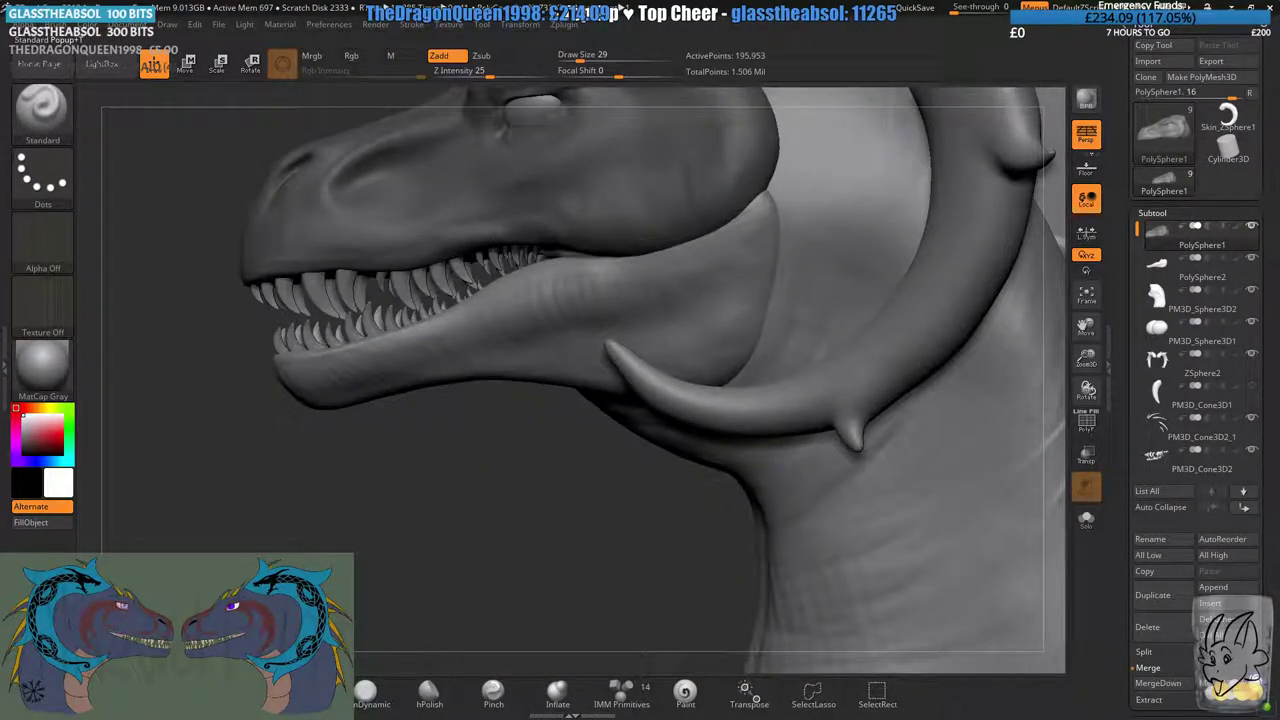
pyautogui.press('w')
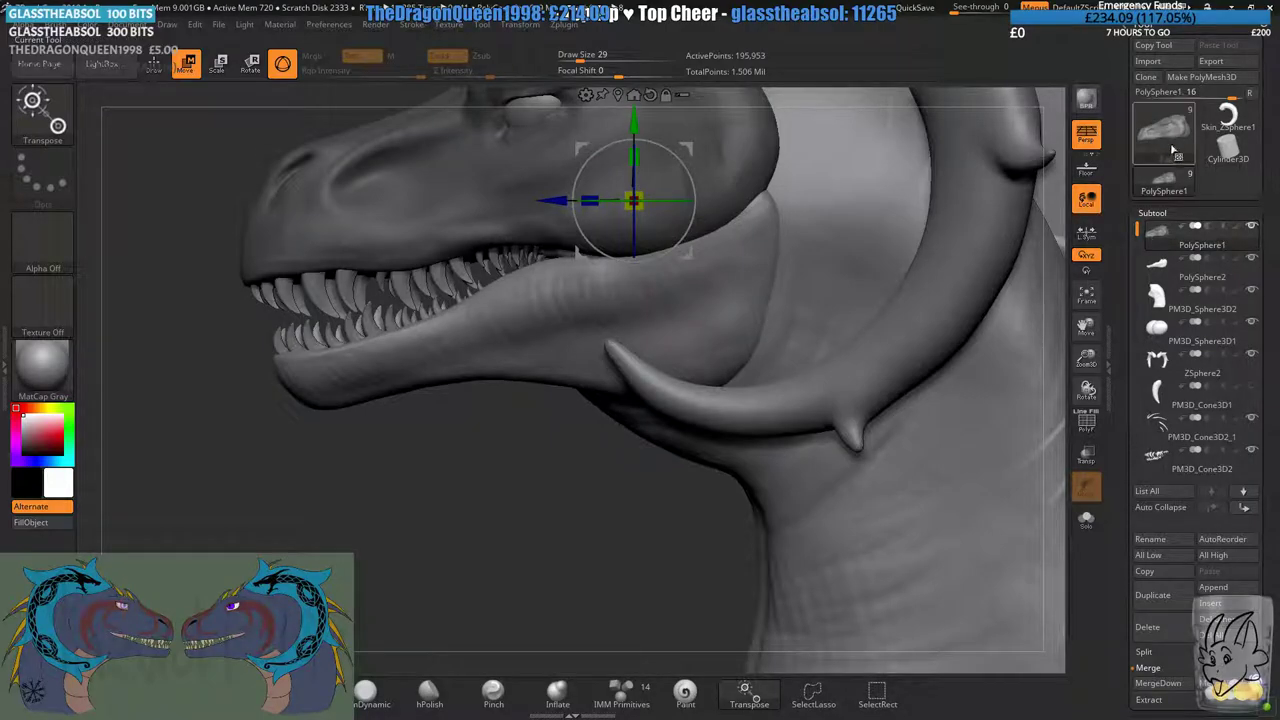
pyautogui.keyDown('alt'); pyautogui.moveTo(634, 122); pyautogui.dragTo(634, 189); pyautogui.keyUp('alt')
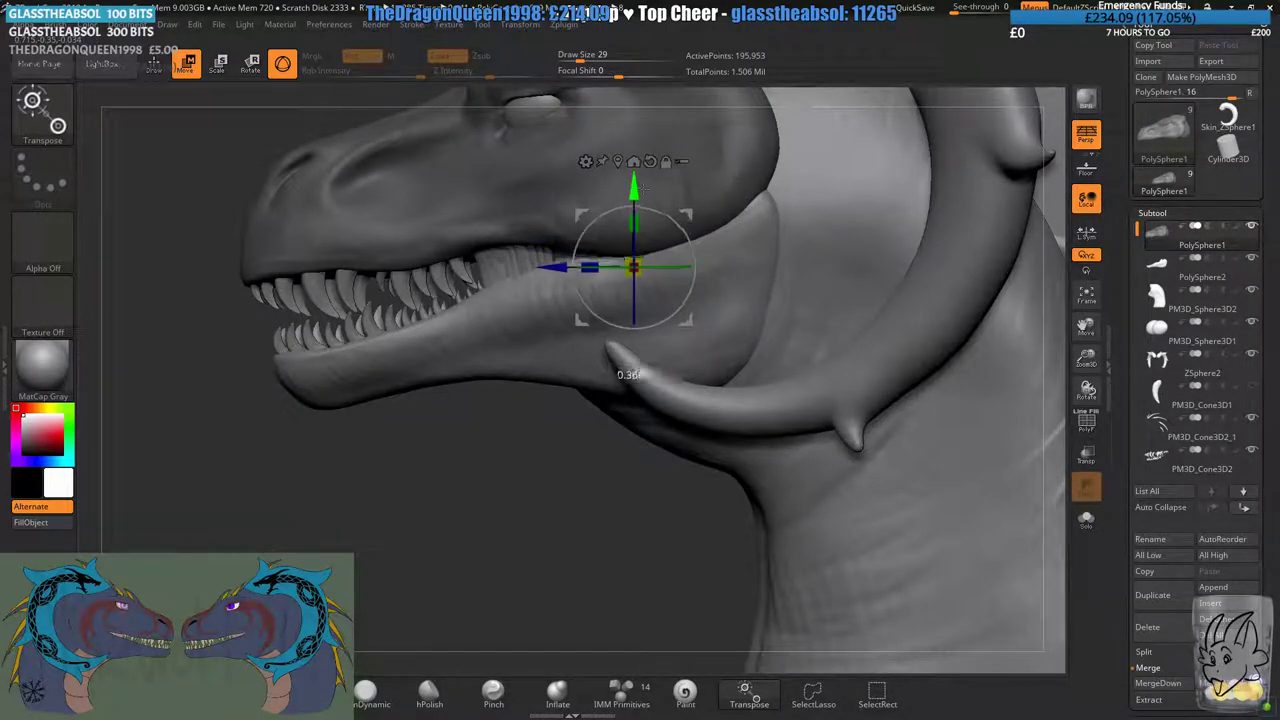
pyautogui.moveTo(668, 158); pyautogui.dragTo(766, 190, button='right')
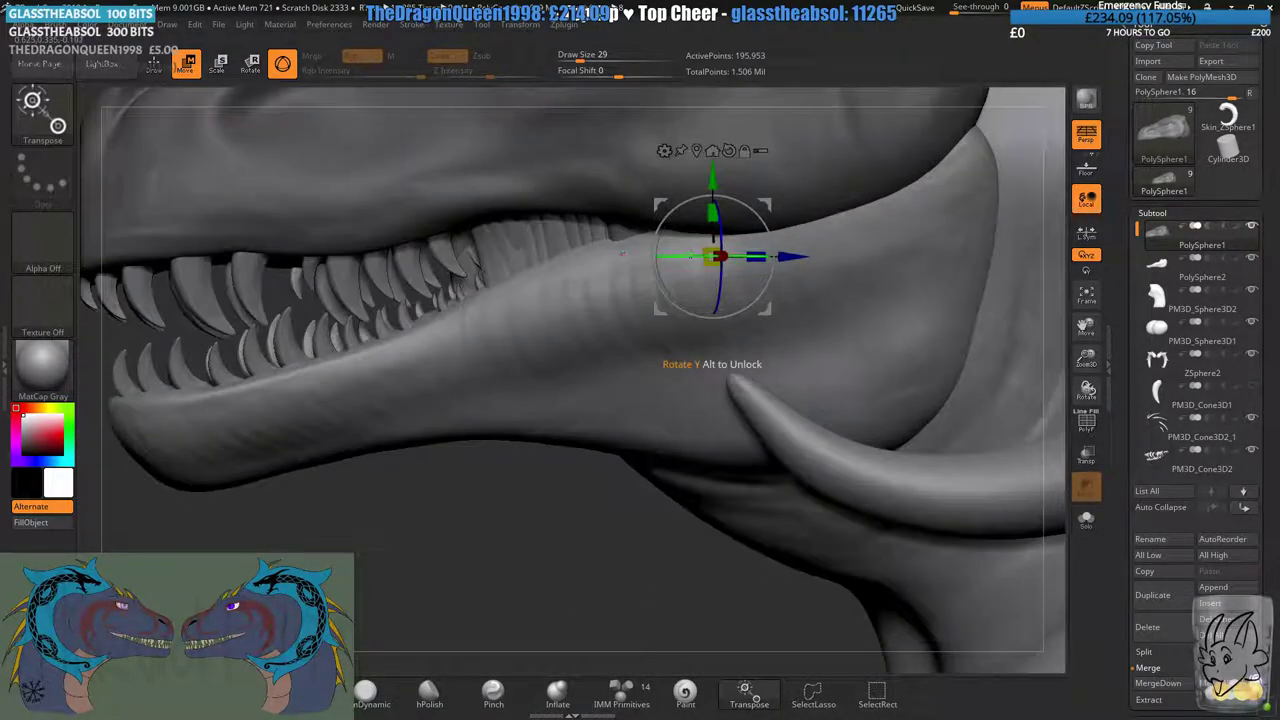
pyautogui.keyDown('alt'); pyautogui.moveTo(792, 260); pyautogui.dragTo(842, 260); pyautogui.keyUp('alt')
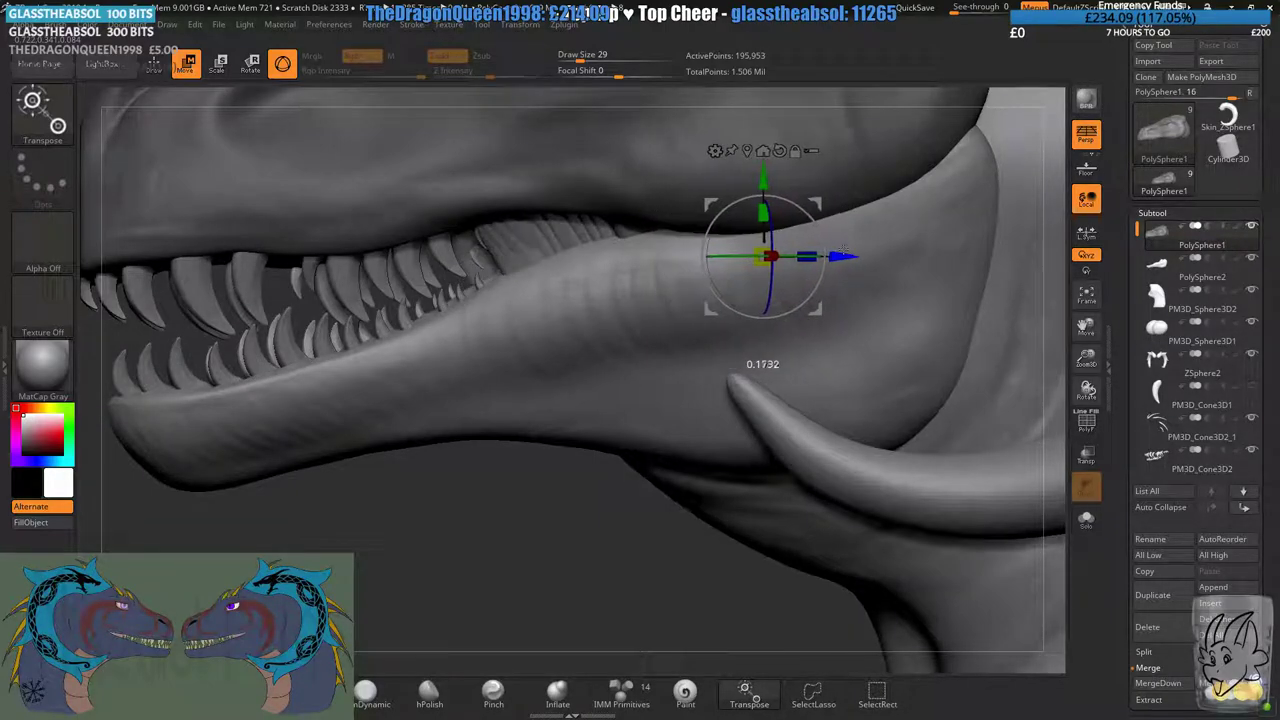
pyautogui.moveTo(540, 350)
pyautogui.mouseDown(button='right')
pyautogui.moveTo(709, 321)
pyautogui.moveTo(606, 342)
pyautogui.moveTo(509, 297)
pyautogui.moveTo(563, 306)
pyautogui.moveTo(638, 375)
pyautogui.moveTo(570, 420)
pyautogui.mouseUp(button='right')
# - Clear the mask, remesh the upper head and flatten the ribbed cheek flap using TrimDynamic at draw size 97
pyautogui.keyDown('ctrl'); pyautogui.click(494, 520); pyautogui.keyUp('ctrl')
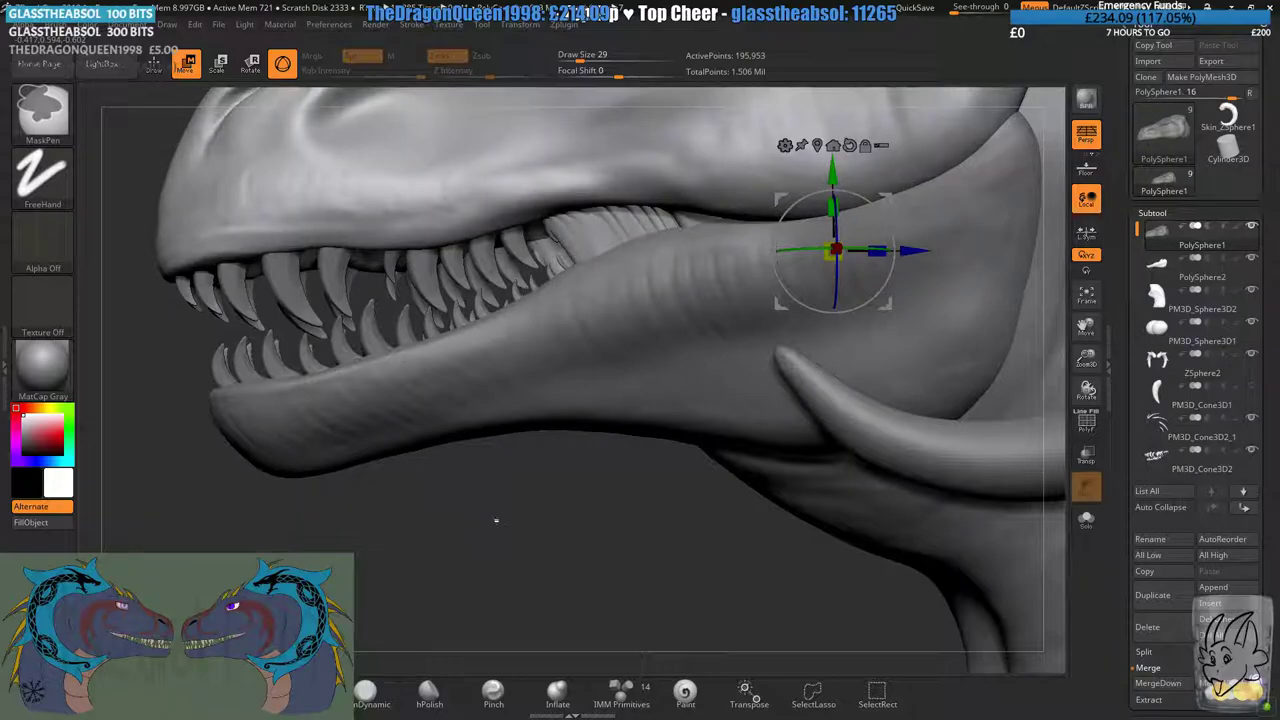
pyautogui.press('q')
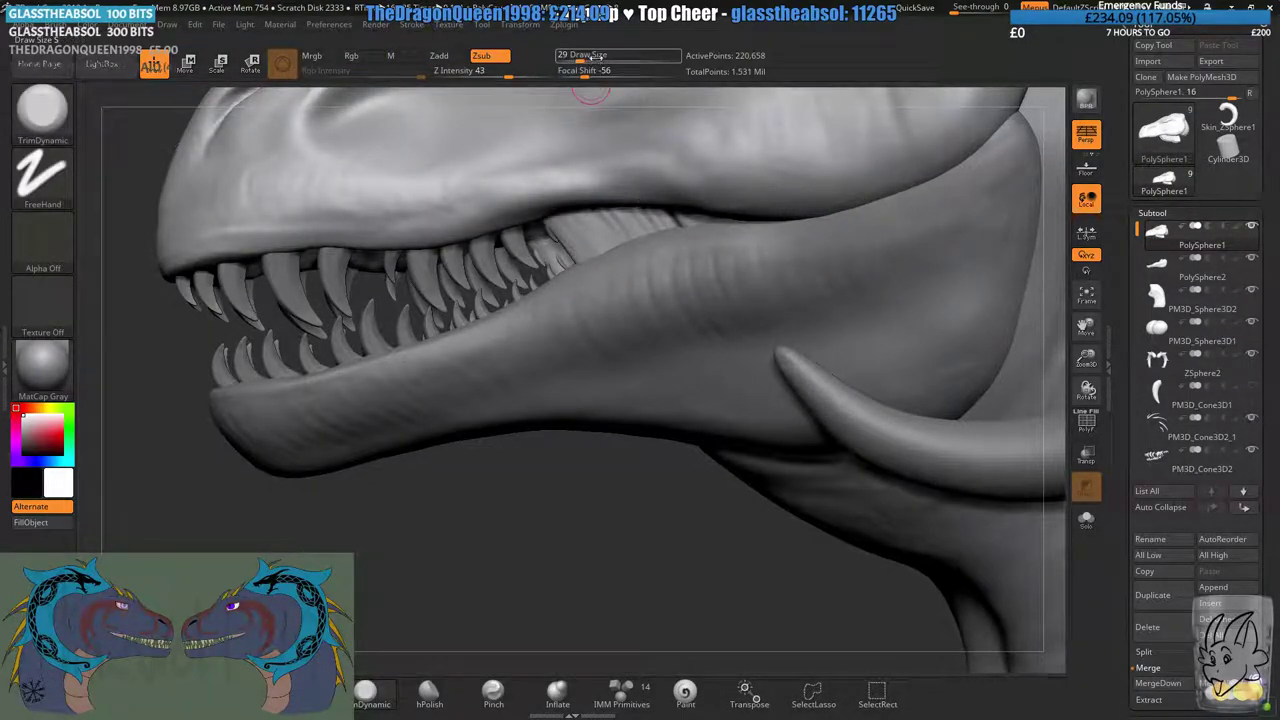
pyautogui.moveTo(580, 60); pyautogui.dragTo(596, 62)
pyautogui.moveTo(632, 205)
pyautogui.keyDown('ctrl'); pyautogui.mouseDown(button='right')
pyautogui.moveTo(484, 218)
pyautogui.moveTo(562, 227)
pyautogui.moveTo(550, 212)
pyautogui.mouseUp(button='right'); pyautogui.keyUp('ctrl')
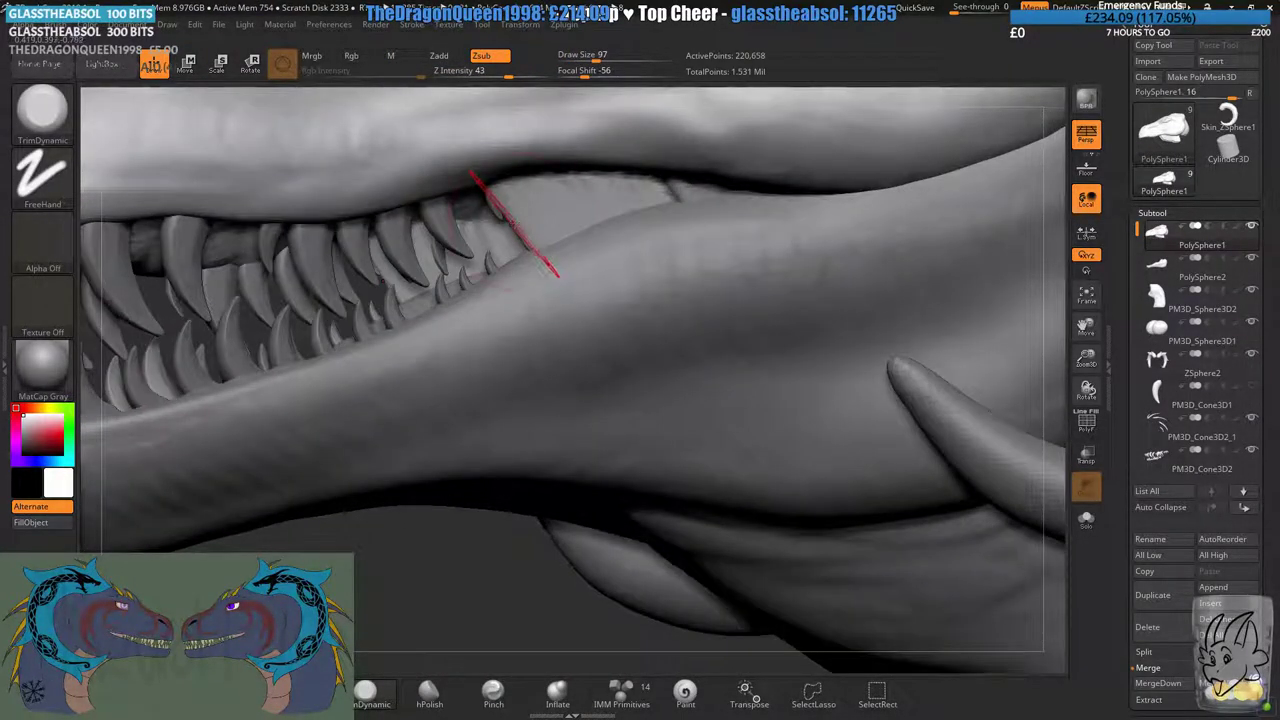
# - Reshape the cheek flap's front edge behind the back teeth with the Move brush at draw size 140
pyautogui.press('b')
pyautogui.press('m')
pyautogui.press('v')
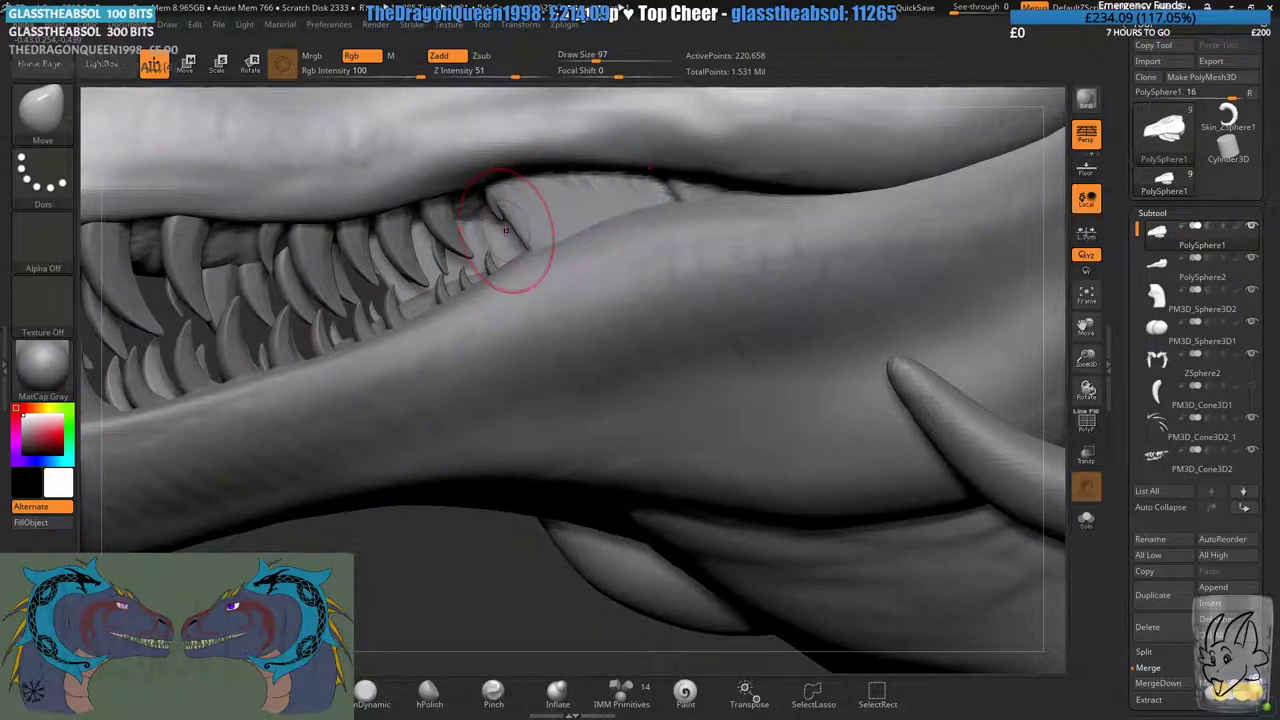
pyautogui.moveTo(596, 60); pyautogui.dragTo(603, 61)
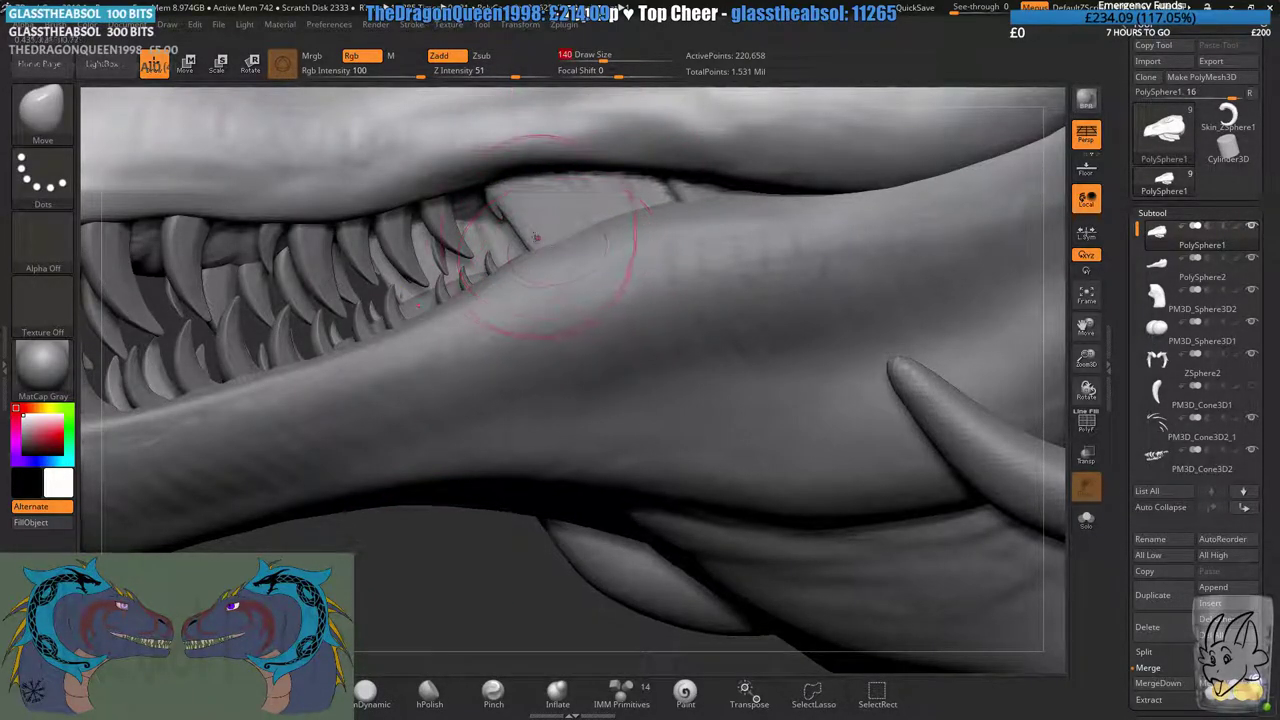
pyautogui.moveTo(536, 237); pyautogui.dragTo(660, 203)
pyautogui.moveTo(600, 215)
pyautogui.mouseDown(button='right')
pyautogui.moveTo(655, 235)
pyautogui.moveTo(620, 242)
pyautogui.moveTo(660, 240)
pyautogui.mouseUp(button='right')
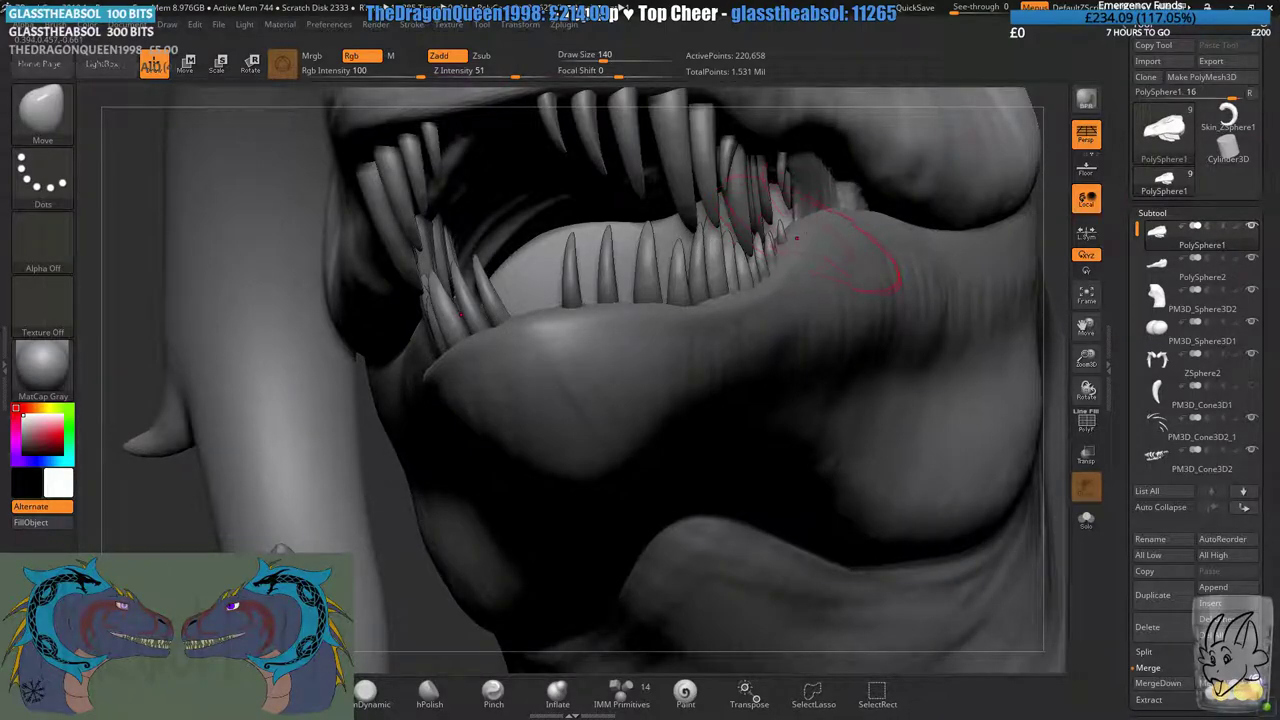
pyautogui.moveTo(800, 195); pyautogui.dragTo(729, 229, button='right')
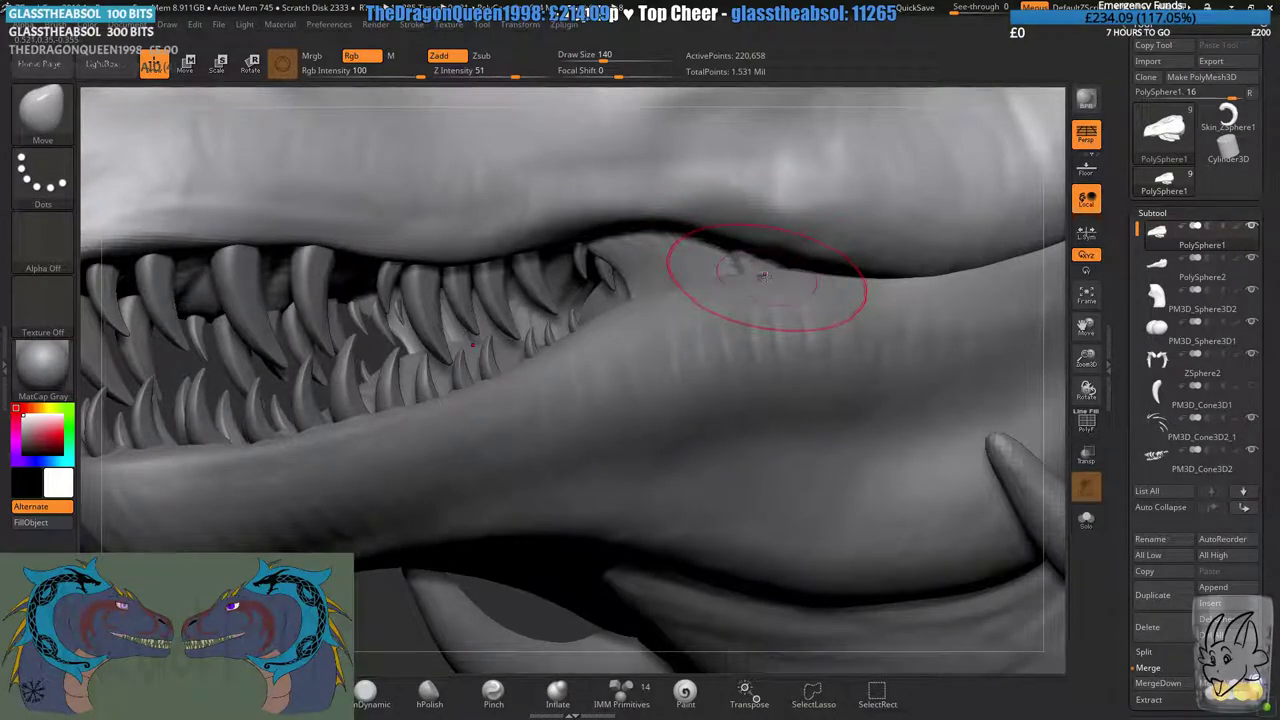
# - Smooth and adjust the cheek flap at the mouth corner with the Move brush, and remesh the upper head
pyautogui.moveTo(760, 265); pyautogui.dragTo(595, 291, button='right')
pyautogui.press('shift')
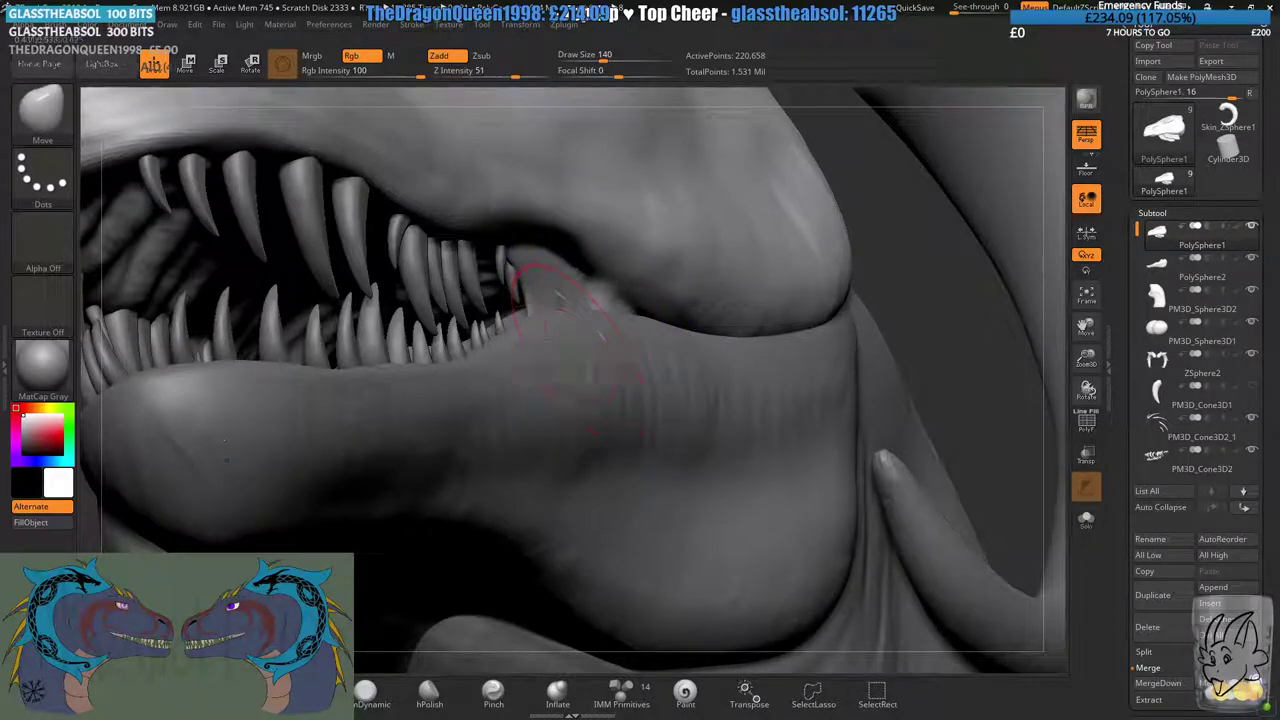
pyautogui.press('ctrl')
pyautogui.moveTo(456, 258)
pyautogui.mouseDown(button='right')
pyautogui.moveTo(521, 286)
pyautogui.moveTo(574, 264)
pyautogui.moveTo(588, 285)
pyautogui.moveTo(612, 268)
pyautogui.moveTo(598, 262)
pyautogui.mouseUp(button='right')
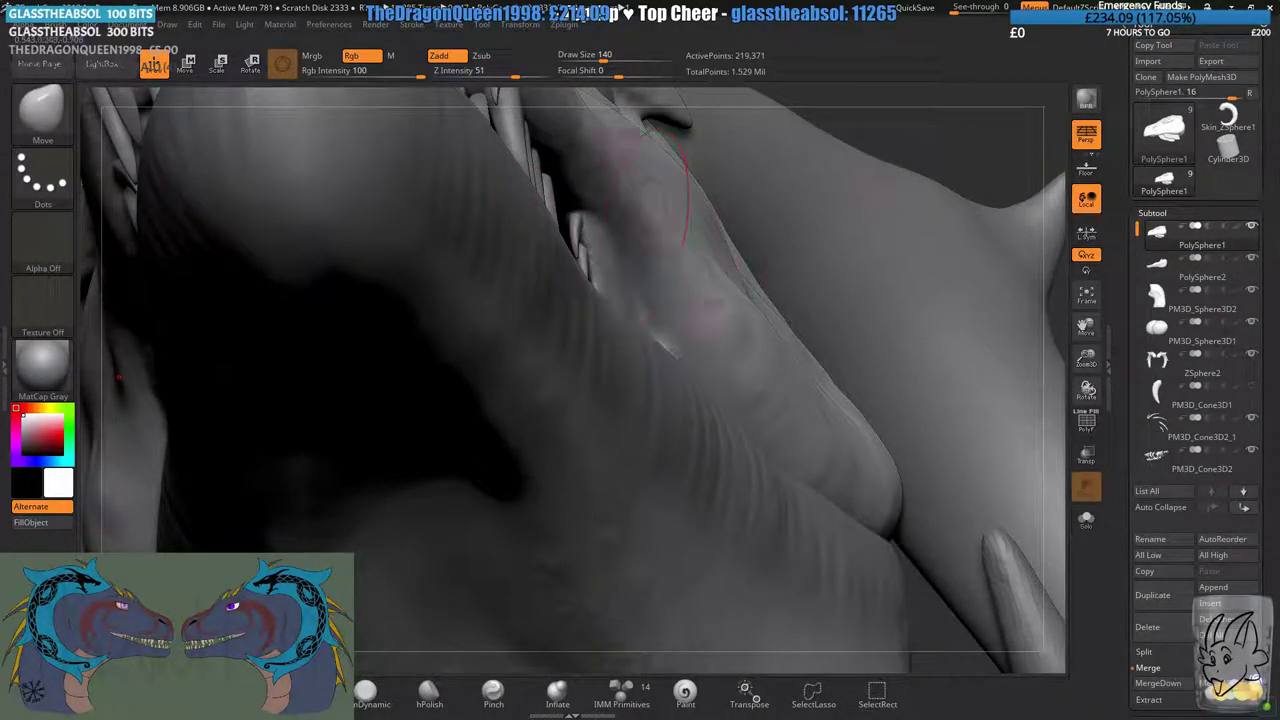
pyautogui.hotkey('ctrl', 'z')
pyautogui.moveTo(577, 220); pyautogui.dragTo(583, 212)
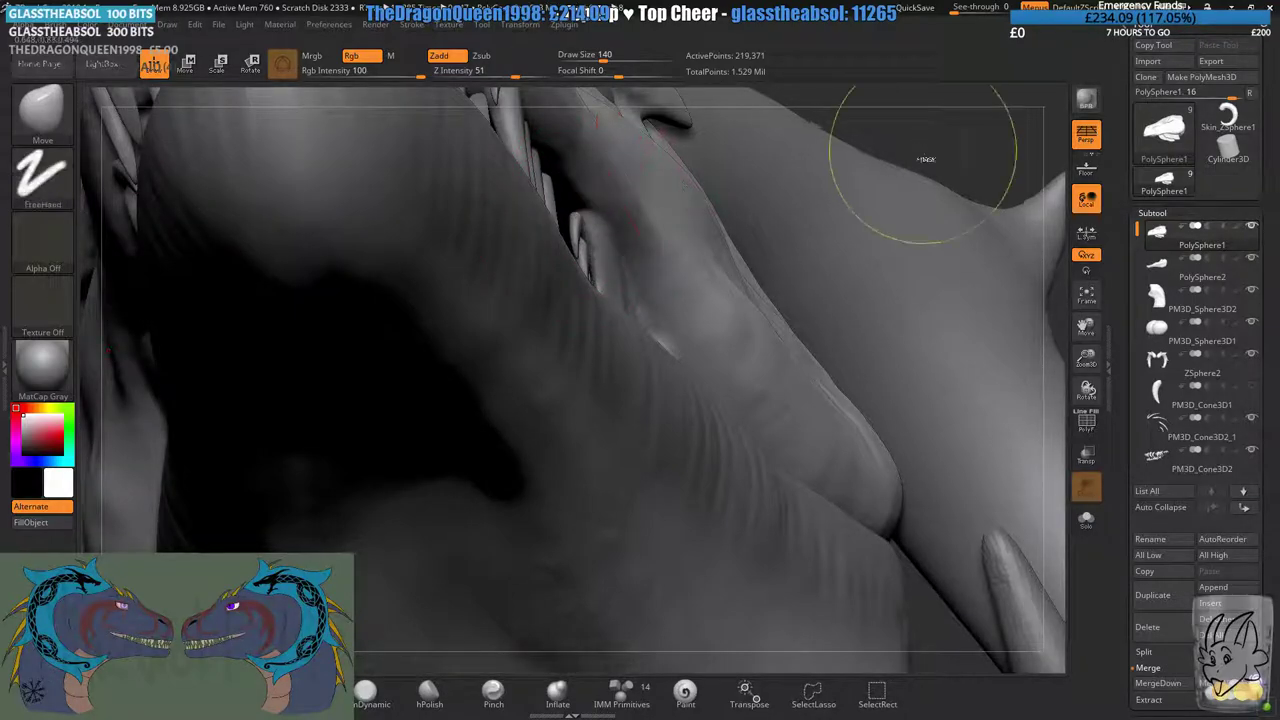
pyautogui.keyDown('ctrl'); pyautogui.moveTo(708, 294); pyautogui.dragTo(615, 352, button='right'); pyautogui.keyUp('ctrl')
pyautogui.keyDown('ctrl'); pyautogui.moveTo(528, 551); pyautogui.dragTo(465, 609); pyautogui.keyUp('ctrl')
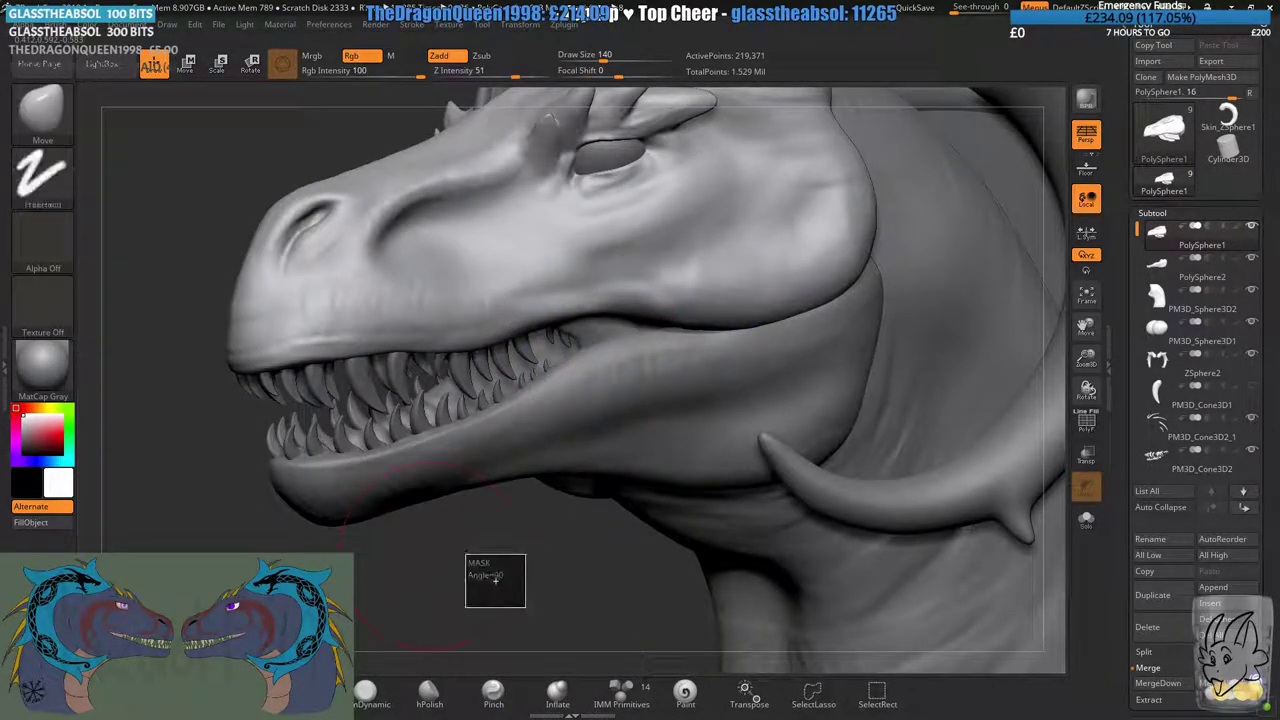
# - Carve the crease between the upper lip and the cheek flap with DamStandard, and remesh the upper head
pyautogui.moveTo(427, 490)
pyautogui.mouseDown(button='right')
pyautogui.moveTo(326, 406)
pyautogui.moveTo(400, 545)
pyautogui.mouseUp(button='right')
pyautogui.press('b')
pyautogui.press('d')
pyautogui.press('s')
pyautogui.moveTo(505, 415); pyautogui.dragTo(429, 408, button='right')
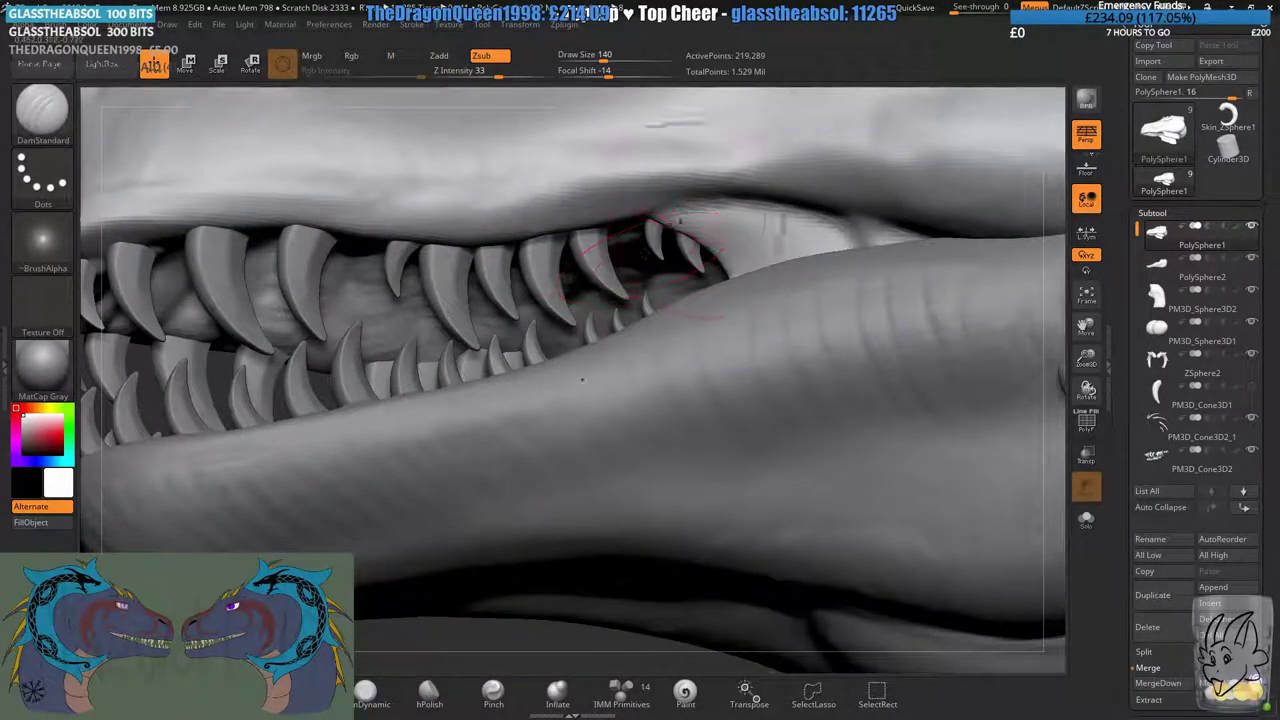
pyautogui.moveTo(708, 204); pyautogui.dragTo(868, 222)
pyautogui.moveTo(968, 283); pyautogui.dragTo(423, 311, button='right')
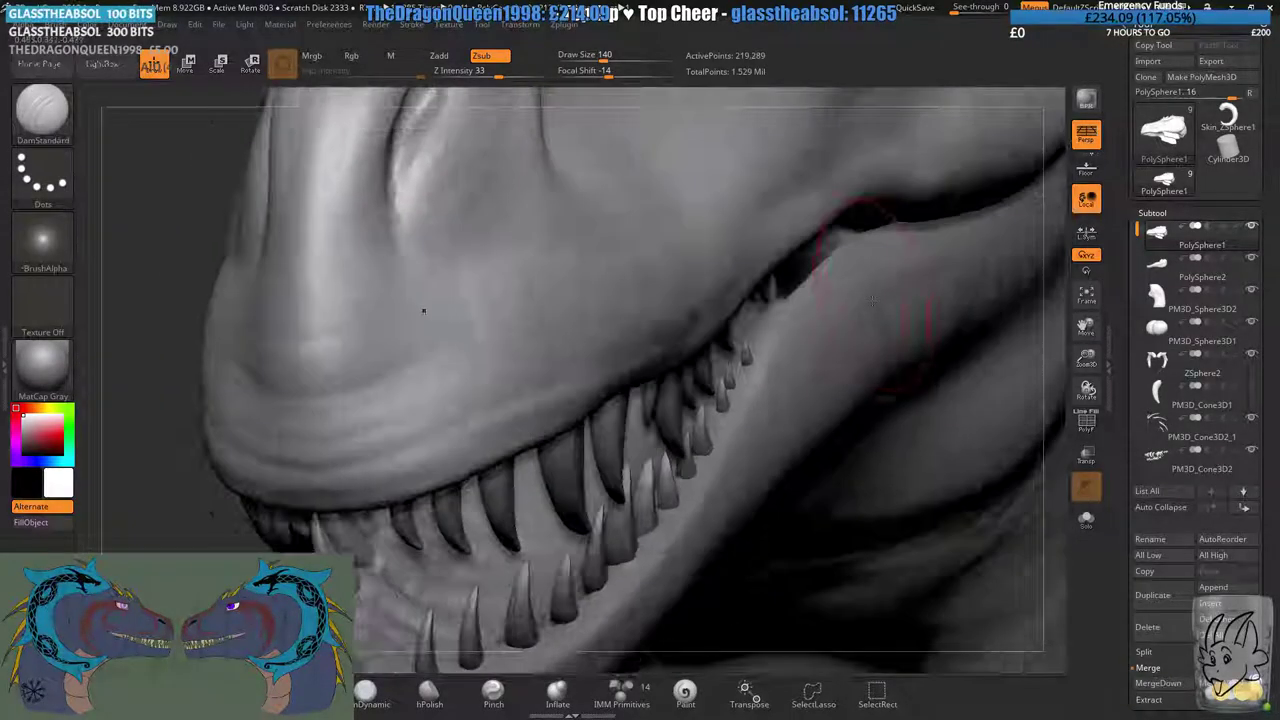
pyautogui.moveTo(423, 250); pyautogui.dragTo(400, 98)
pyautogui.keyDown('ctrl'); pyautogui.moveTo(330, 480); pyautogui.dragTo(290, 400, button='right'); pyautogui.keyUp('ctrl')
pyautogui.keyDown('ctrl'); pyautogui.moveTo(240, 489); pyautogui.dragTo(276, 513); pyautogui.keyUp('ctrl')
# - Check the head from both sides, choose the Move brush and isolate the upper head at the mouth corner
pyautogui.keyDown('ctrl'); pyautogui.moveTo(596, 490); pyautogui.dragTo(820, 400, button='right'); pyautogui.keyUp('ctrl')
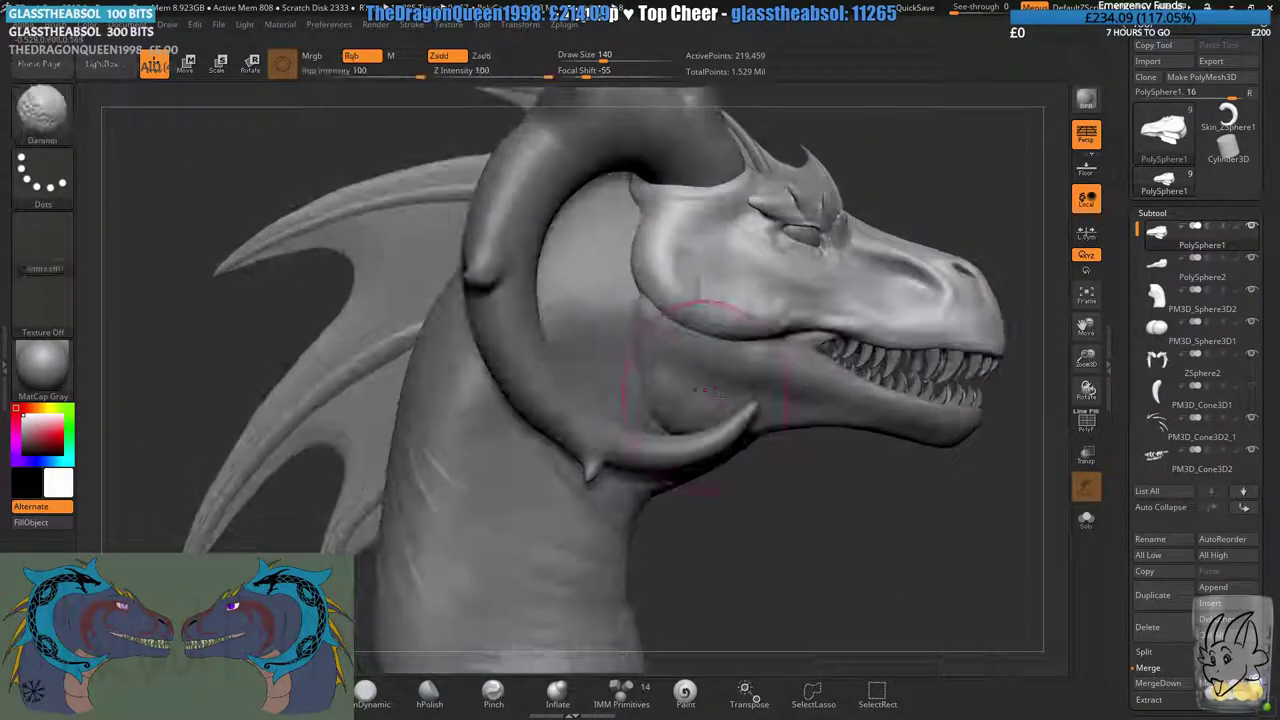
pyautogui.moveTo(745, 430); pyautogui.dragTo(603, 357, button='right')
pyautogui.moveTo(690, 410); pyautogui.dragTo(717, 420, button='right')
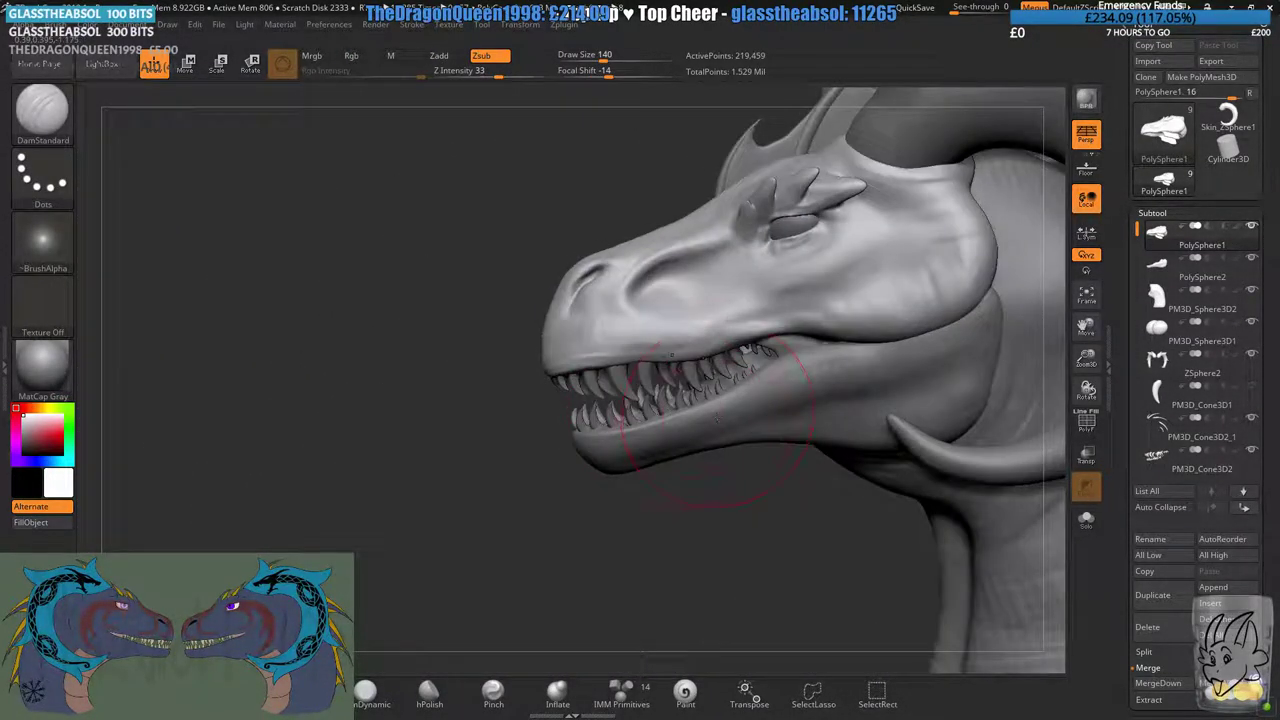
pyautogui.moveTo(703, 519)
pyautogui.keyDown('alt'); pyautogui.mouseDown(button='right')
pyautogui.moveTo(477, 428)
pyautogui.moveTo(564, 457)
pyautogui.moveTo(604, 492)
pyautogui.mouseUp(button='right'); pyautogui.keyUp('alt')
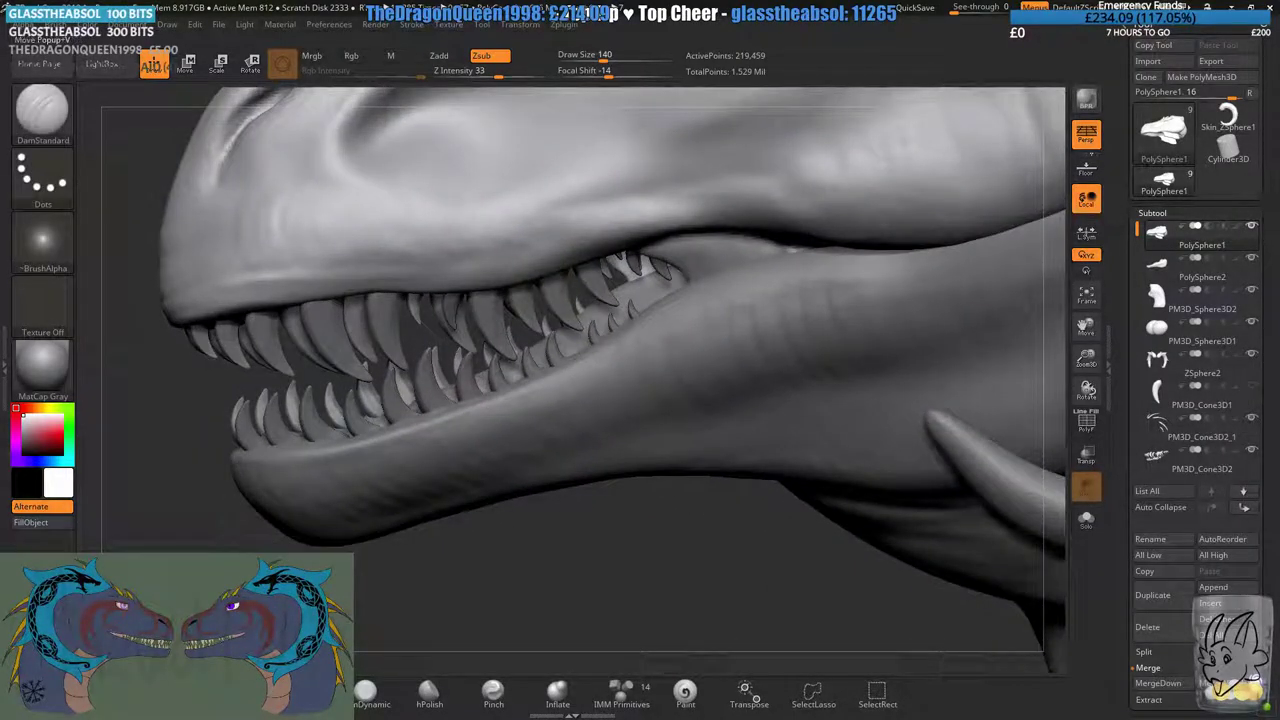
pyautogui.press('b')
pyautogui.press('m')
pyautogui.press('v')
pyautogui.keyDown('ctrl'); pyautogui.moveTo(790, 248); pyautogui.dragTo(1098, 543, button='right'); pyautogui.keyUp('ctrl')
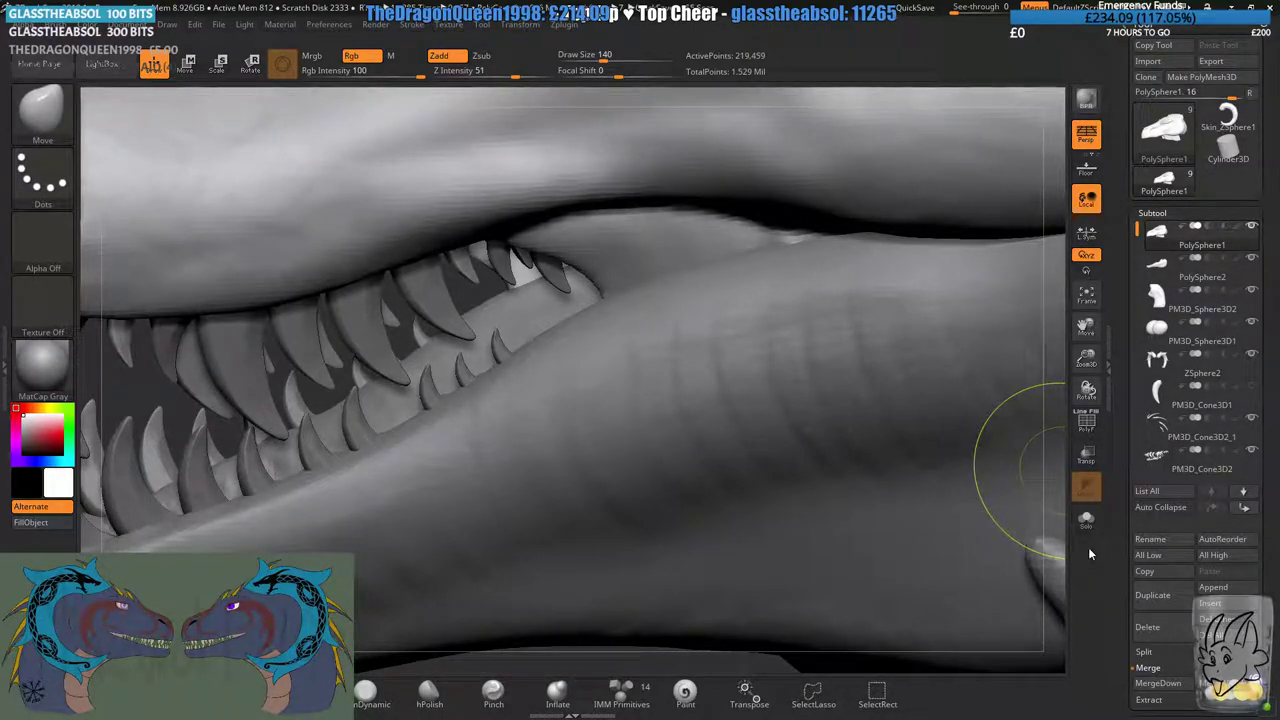
pyautogui.click(1086, 519)
pyautogui.moveTo(900, 530); pyautogui.dragTo(680, 520, button='right')
pyautogui.moveTo(680, 520)
pyautogui.mouseDown(button='right')
pyautogui.moveTo(501, 281)
pyautogui.moveTo(572, 362)
pyautogui.mouseUp(button='right')
# - Push the cheek flap's front edge back and its upper corner up with the Move brush, and smooth the corner
pyautogui.moveTo(512, 299)
pyautogui.mouseDown()
pyautogui.moveTo(540, 273)
pyautogui.moveTo(602, 283)
pyautogui.mouseUp()
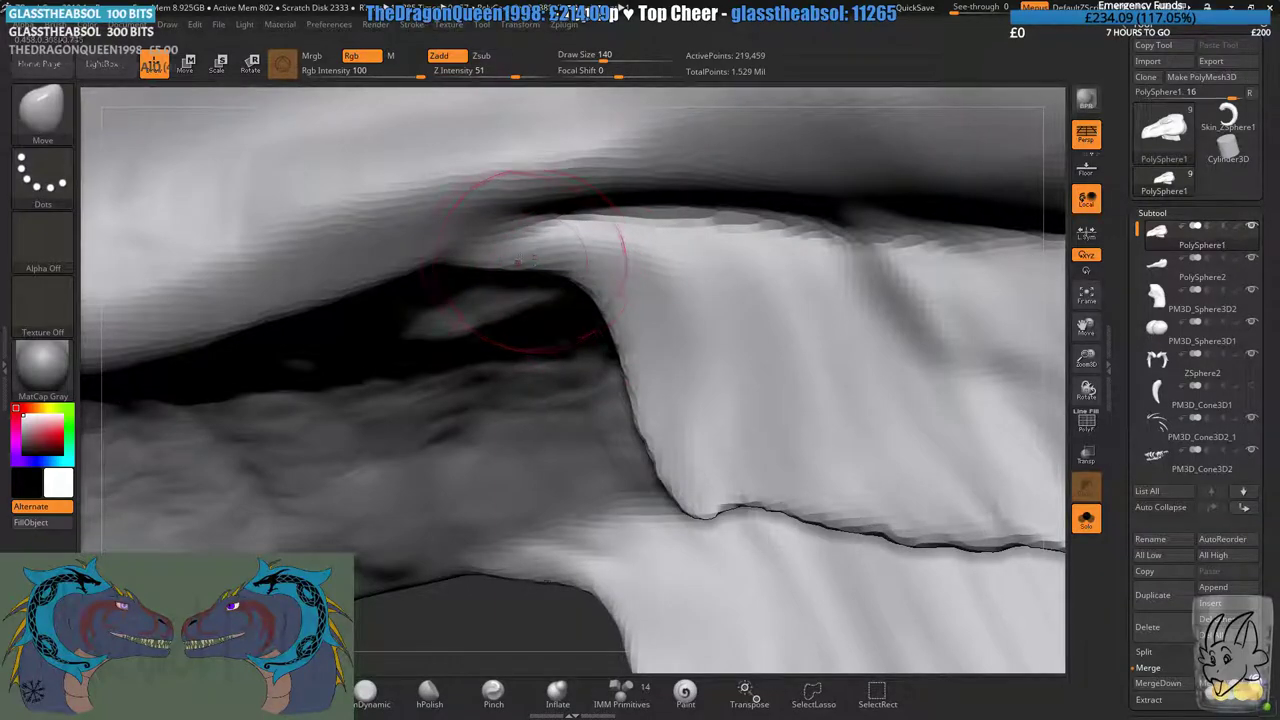
pyautogui.moveTo(530, 260); pyautogui.dragTo(521, 234)
pyautogui.moveTo(614, 303); pyautogui.dragTo(624, 304)
pyautogui.moveTo(632, 359); pyautogui.dragTo(654, 363)
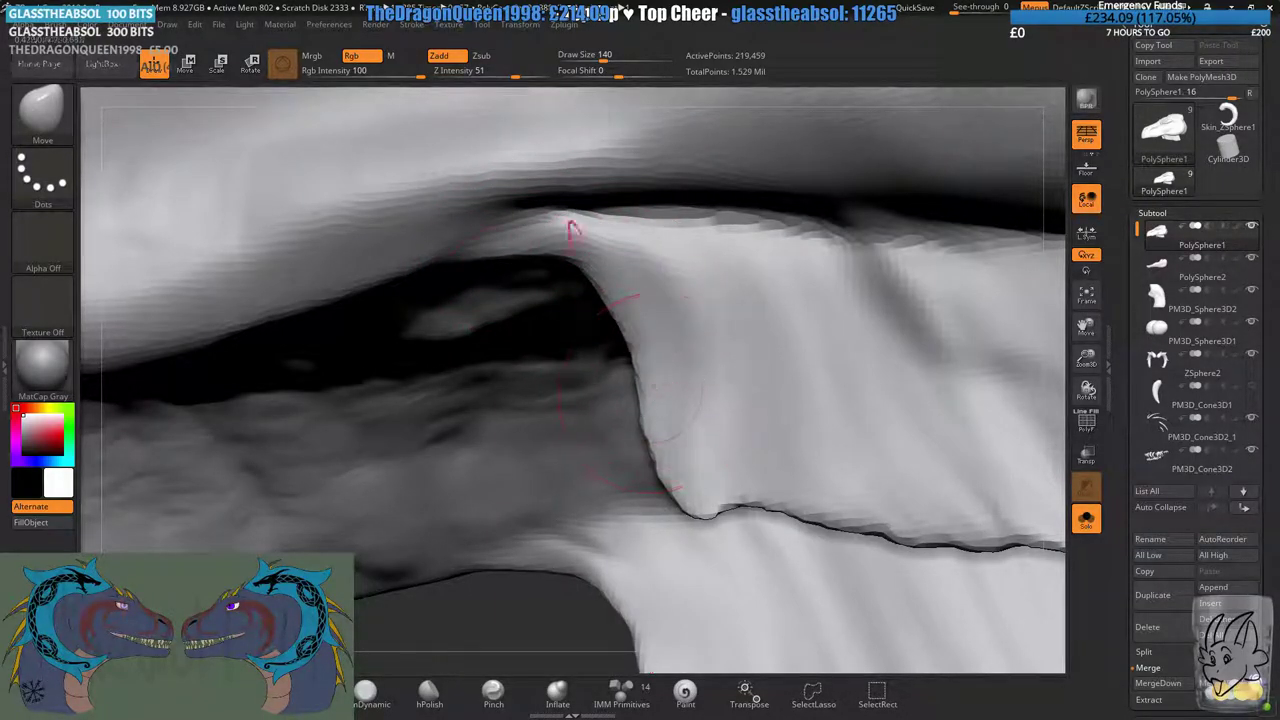
pyautogui.keyDown('shift'); pyautogui.moveTo(510, 232); pyautogui.dragTo(524, 232); pyautogui.keyUp('shift')
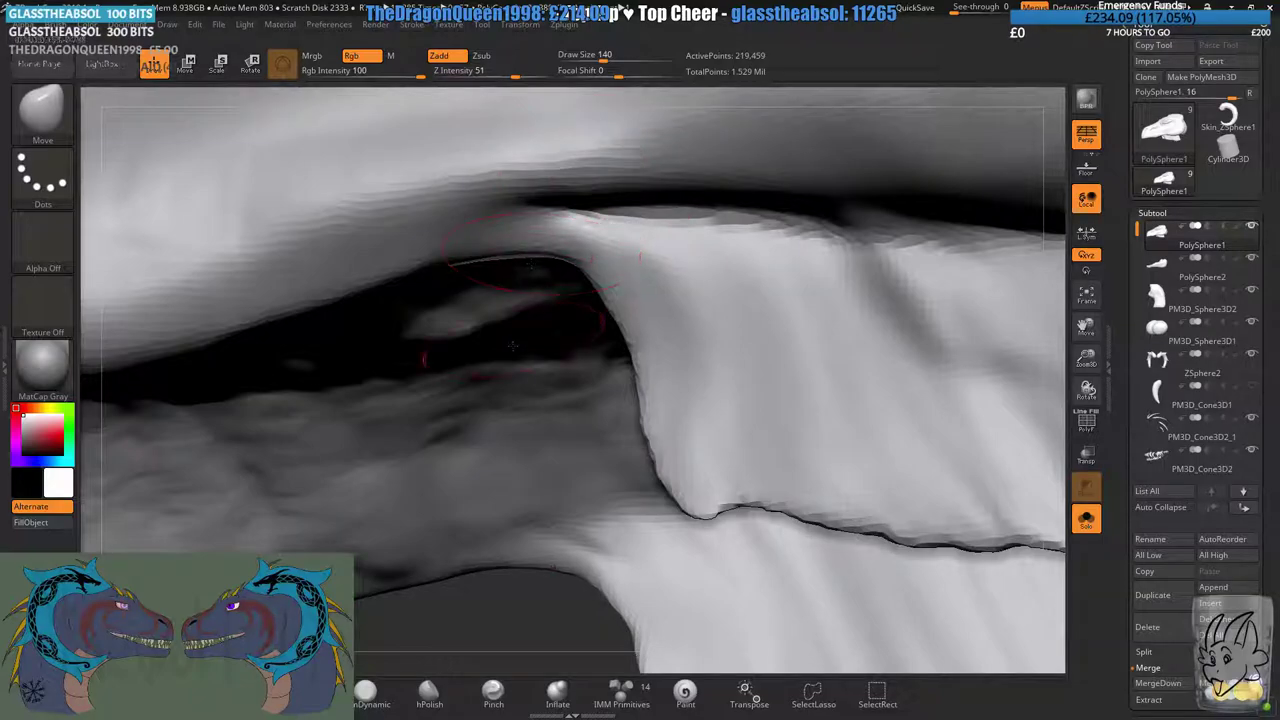
pyautogui.moveTo(512, 346)
pyautogui.mouseDown(button='right')
pyautogui.moveTo(494, 238)
pyautogui.moveTo(590, 340)
pyautogui.moveTo(650, 328)
pyautogui.moveTo(612, 288)
pyautogui.mouseUp(button='right')
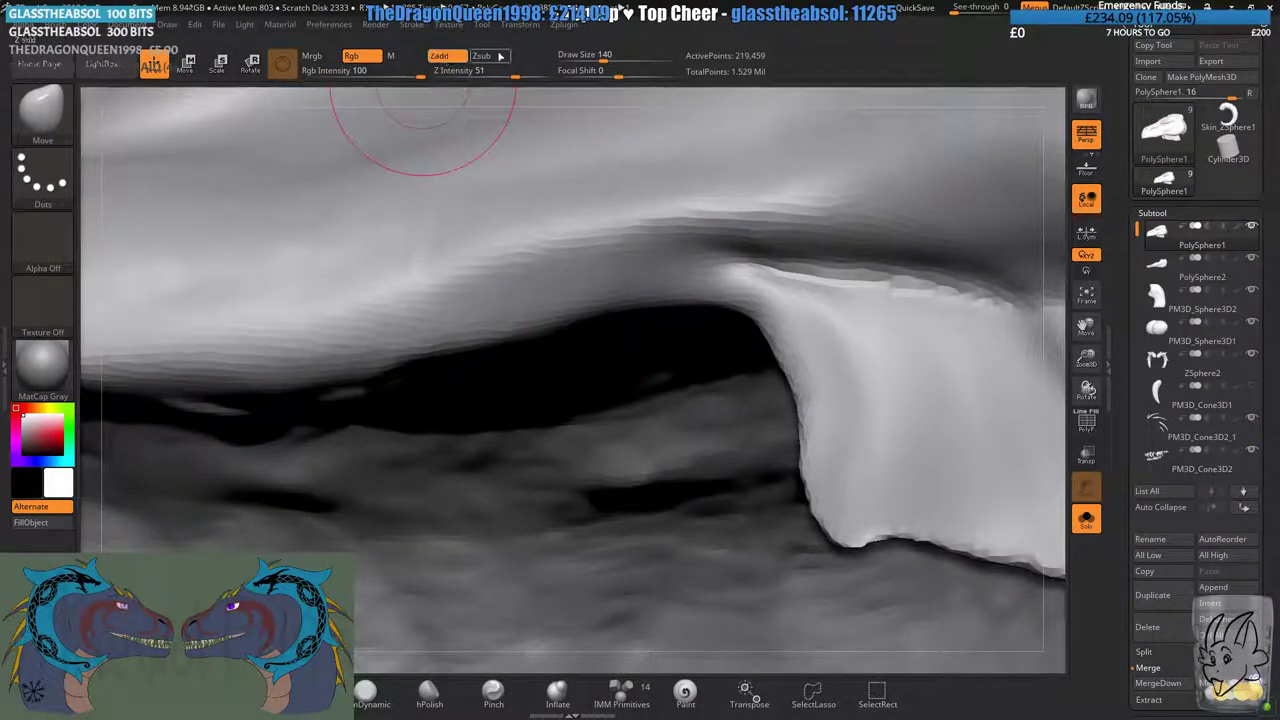
# - Set the Move brush's draw size to 145 and push the cheek flap's front edge back toward the mouth corner
pyautogui.moveTo(752, 351)
pyautogui.keyDown('alt'); pyautogui.mouseDown(button='right')
pyautogui.moveTo(632, 316)
pyautogui.moveTo(632, 285)
pyautogui.mouseUp(button='right'); pyautogui.keyUp('alt')
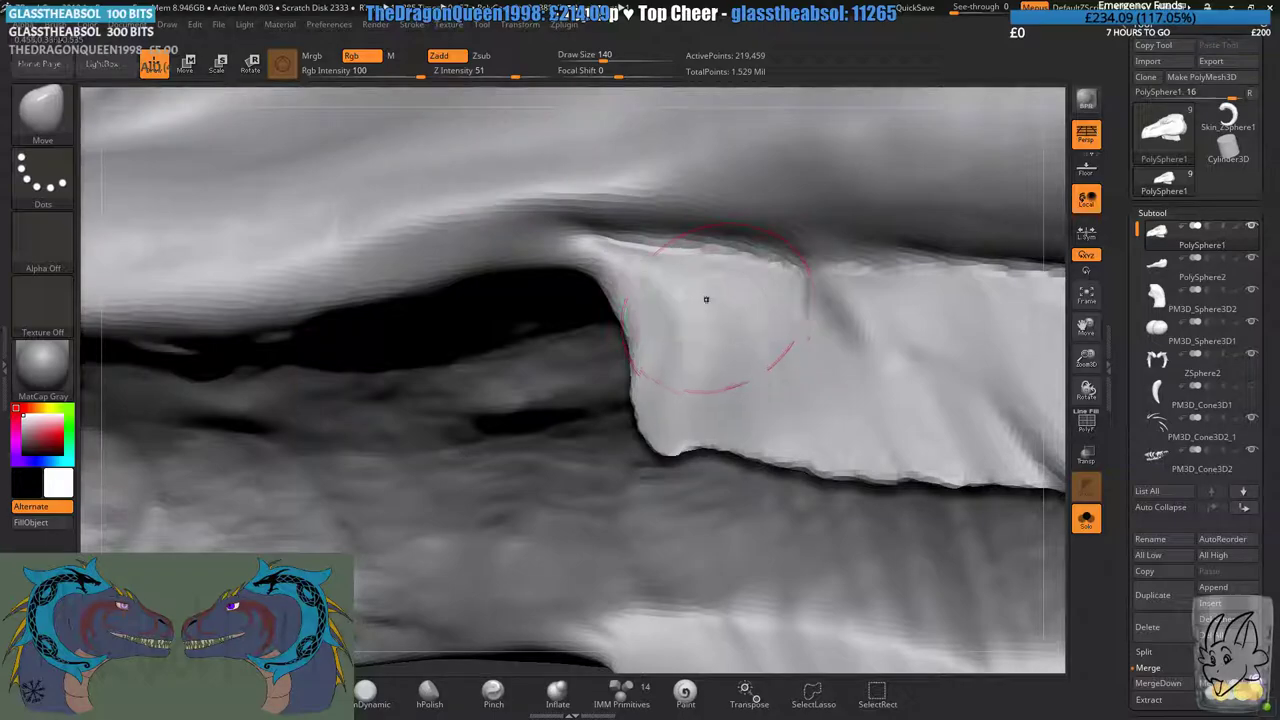
pyautogui.moveTo(706, 299); pyautogui.dragTo(609, 254, button='right')
pyautogui.moveTo(735, 320); pyautogui.dragTo(494, 484, button='right')
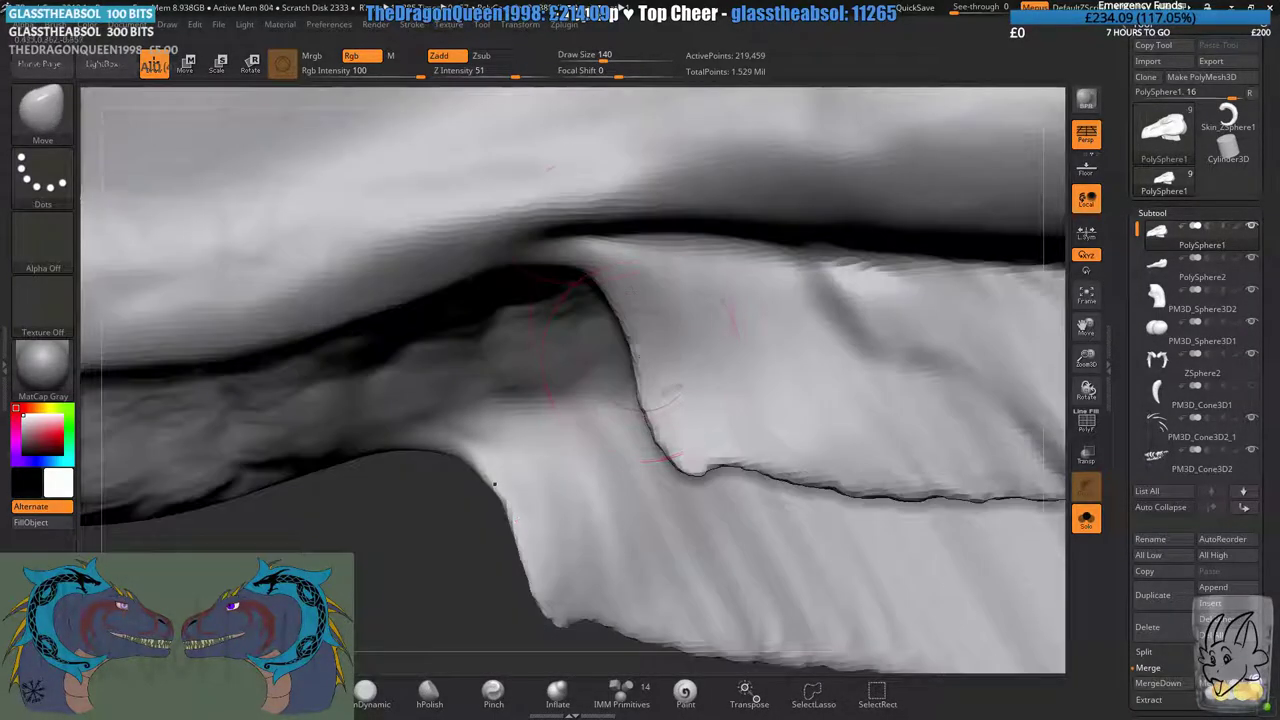
pyautogui.click(602, 60)
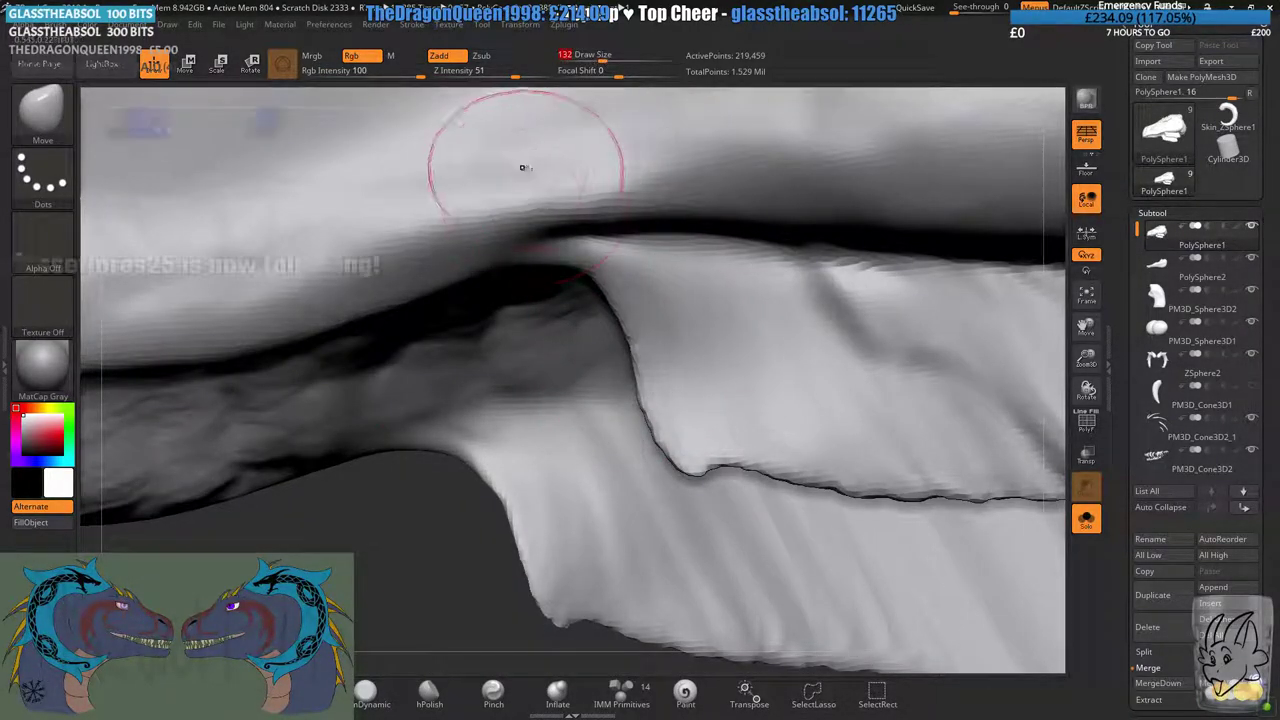
pyautogui.moveTo(562, 235); pyautogui.dragTo(622, 345, button='right')
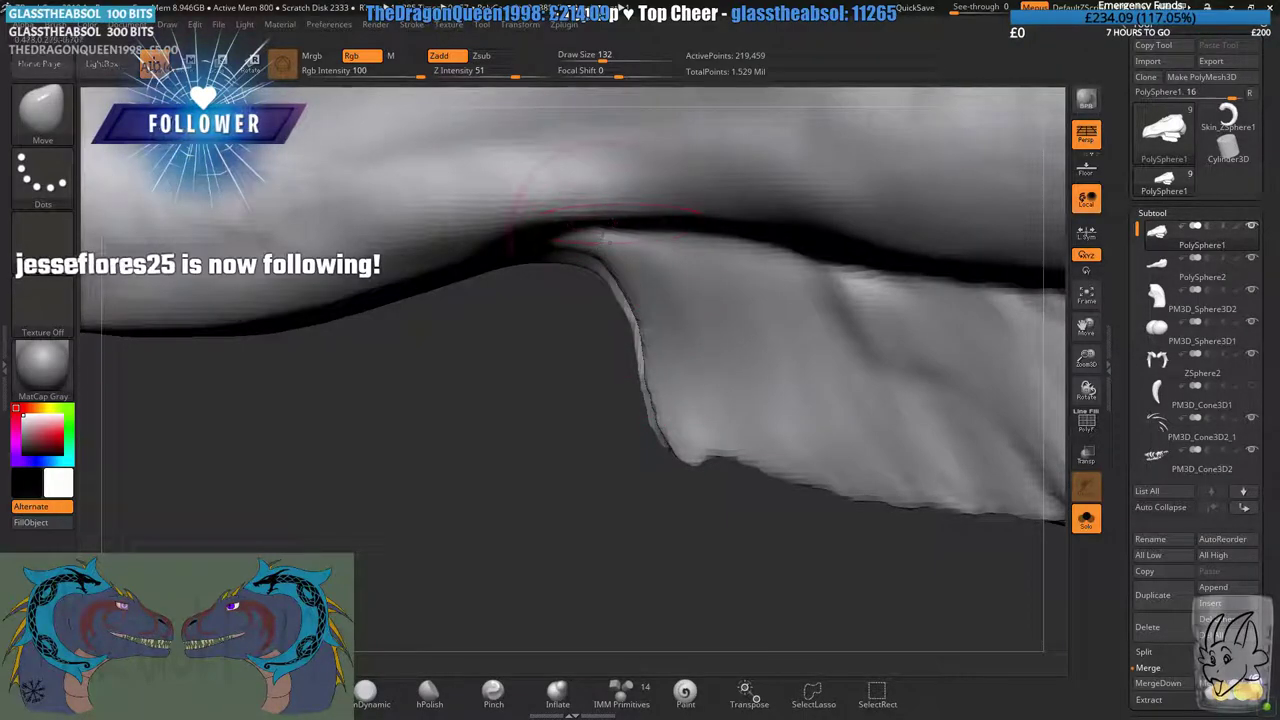
pyautogui.moveTo(530, 214); pyautogui.dragTo(474, 254, button='right')
pyautogui.moveTo(601, 61); pyautogui.dragTo(609, 61)
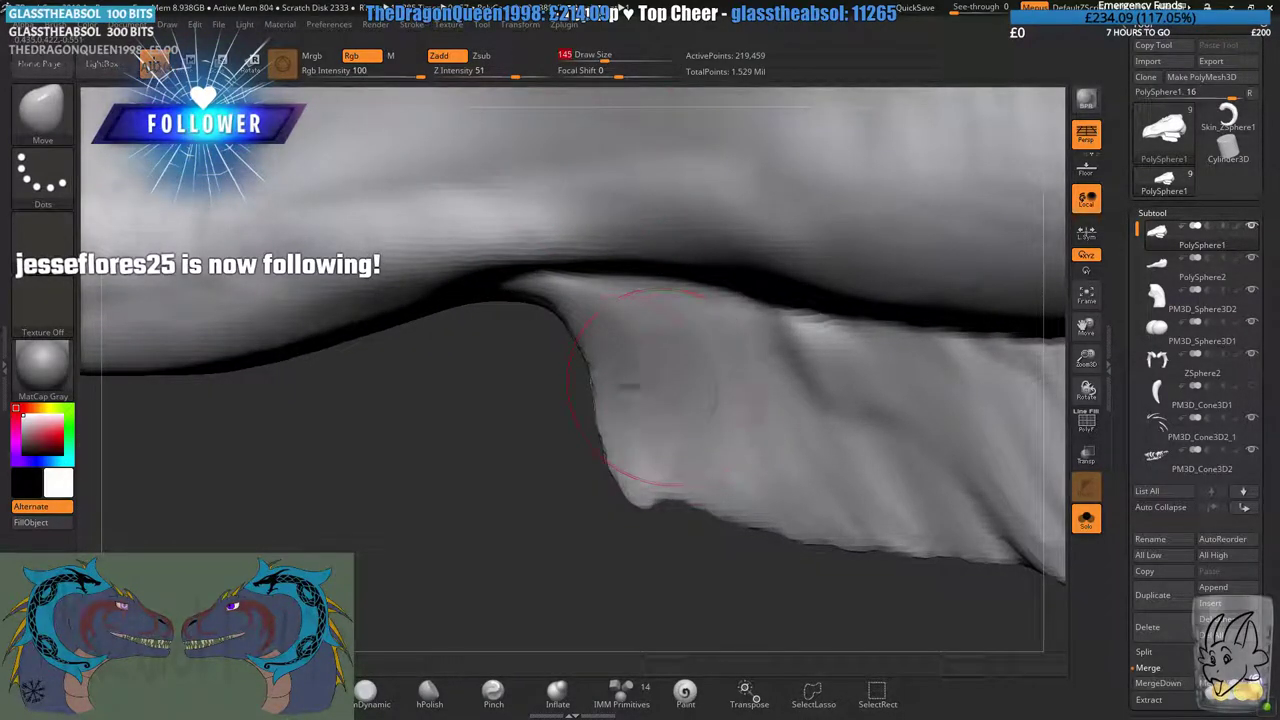
pyautogui.moveTo(646, 453); pyautogui.dragTo(655, 450)
pyautogui.moveTo(586, 330); pyautogui.dragTo(588, 326)
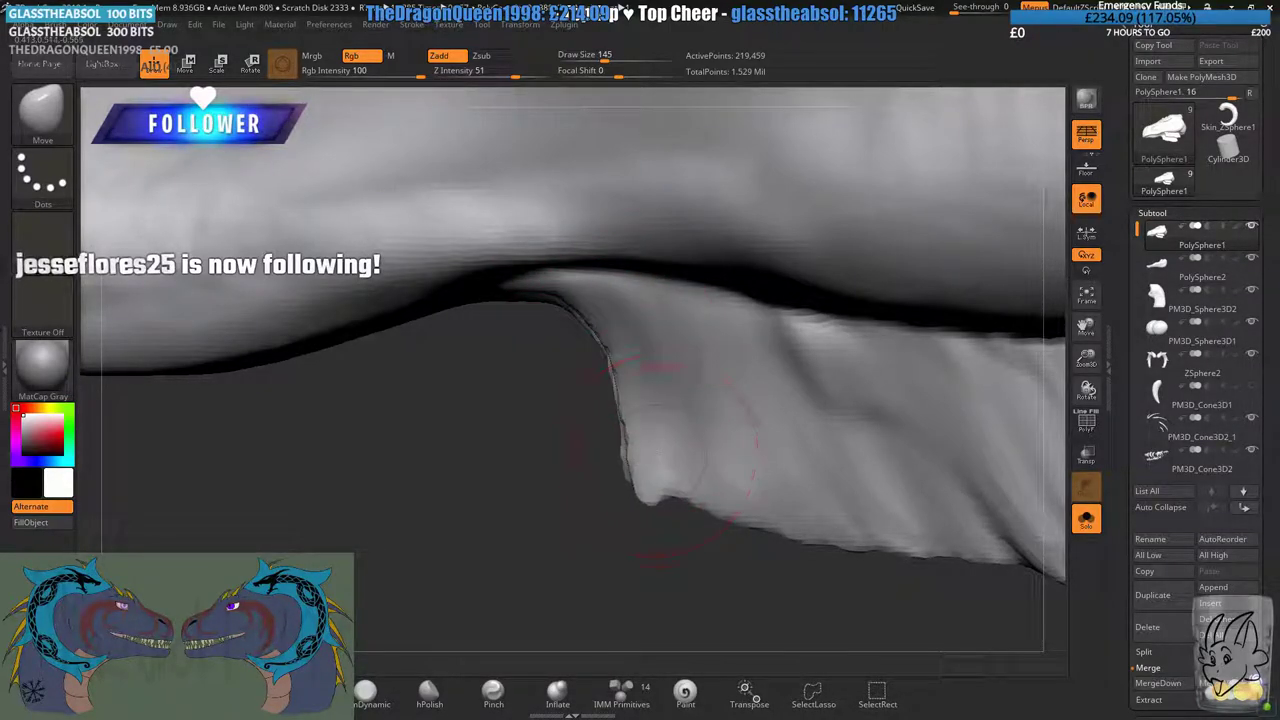
# - Try to paint the area above the mouth corner black with the Standard brush in Rgb mode
pyautogui.press('b')
pyautogui.press('s')
pyautogui.press('t')
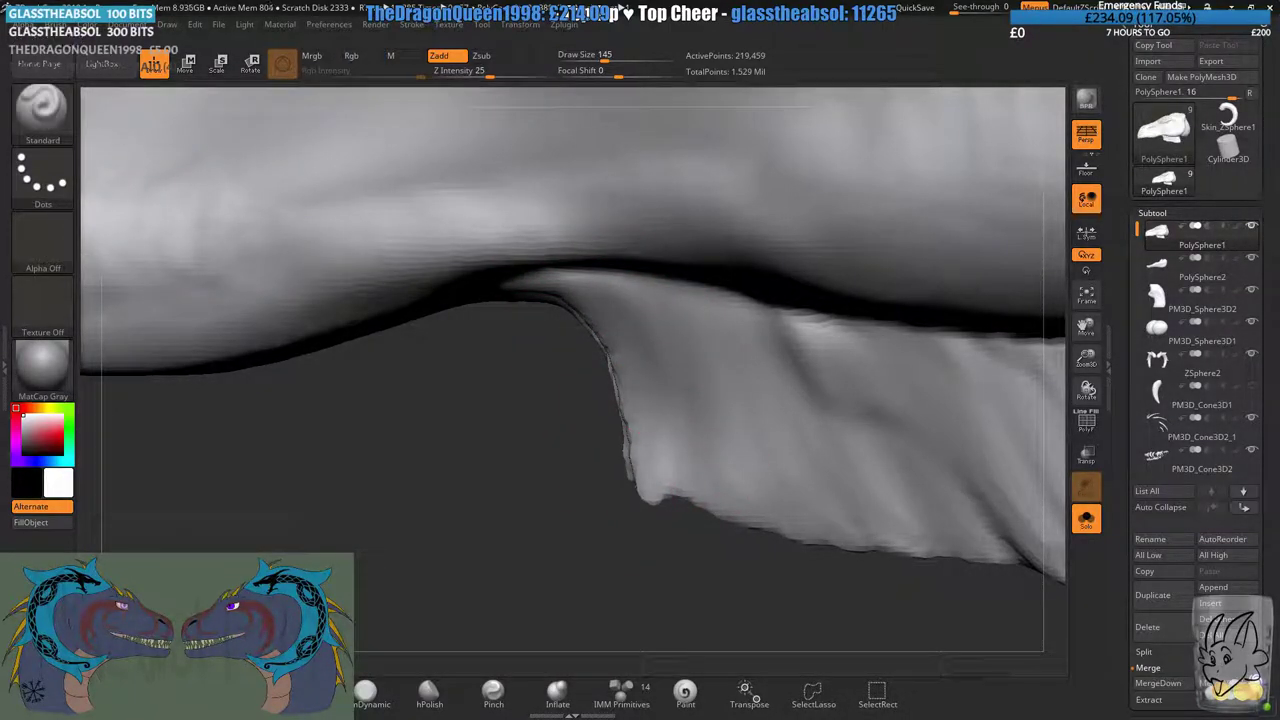
pyautogui.click(360, 57)
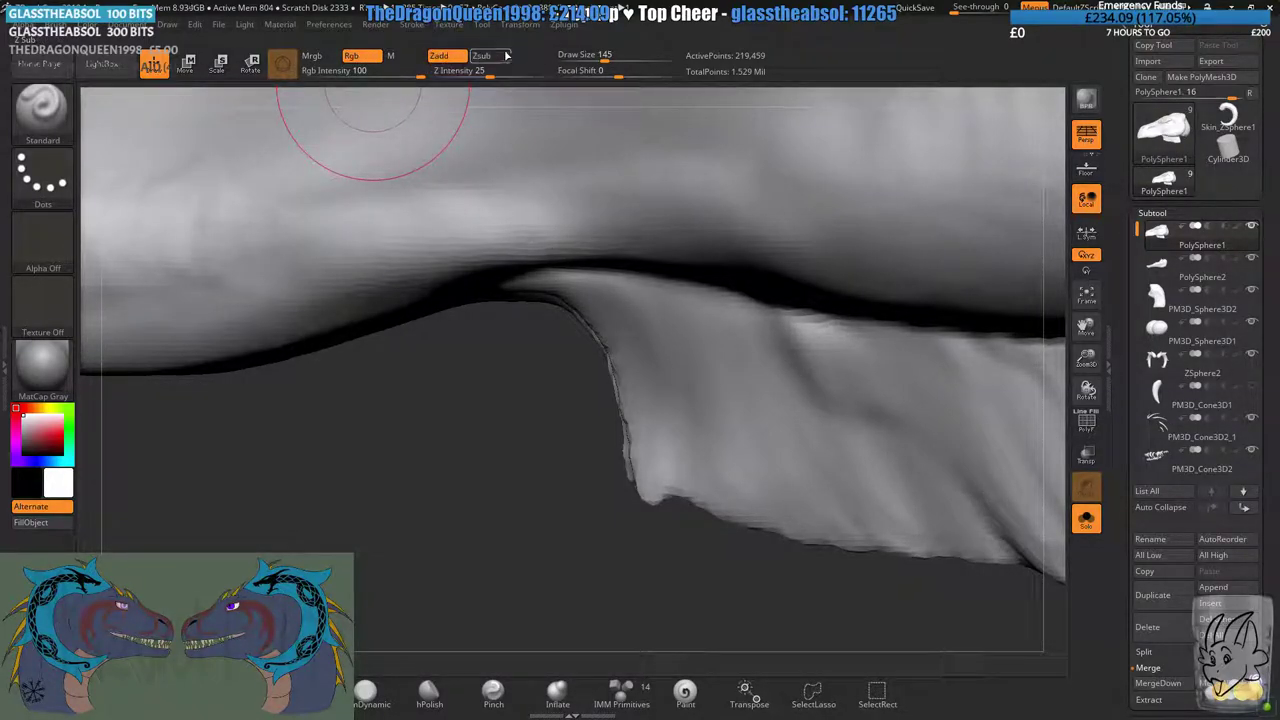
pyautogui.click(447, 57)
pyautogui.moveTo(42, 437); pyautogui.dragTo(23, 447)
pyautogui.keyDown('alt'); pyautogui.moveTo(380, 400); pyautogui.dragTo(448, 552); pyautogui.keyUp('alt')
pyautogui.moveTo(487, 278)
pyautogui.mouseDown()
pyautogui.moveTo(397, 374)
pyautogui.moveTo(871, 286)
pyautogui.moveTo(680, 318)
pyautogui.mouseUp()
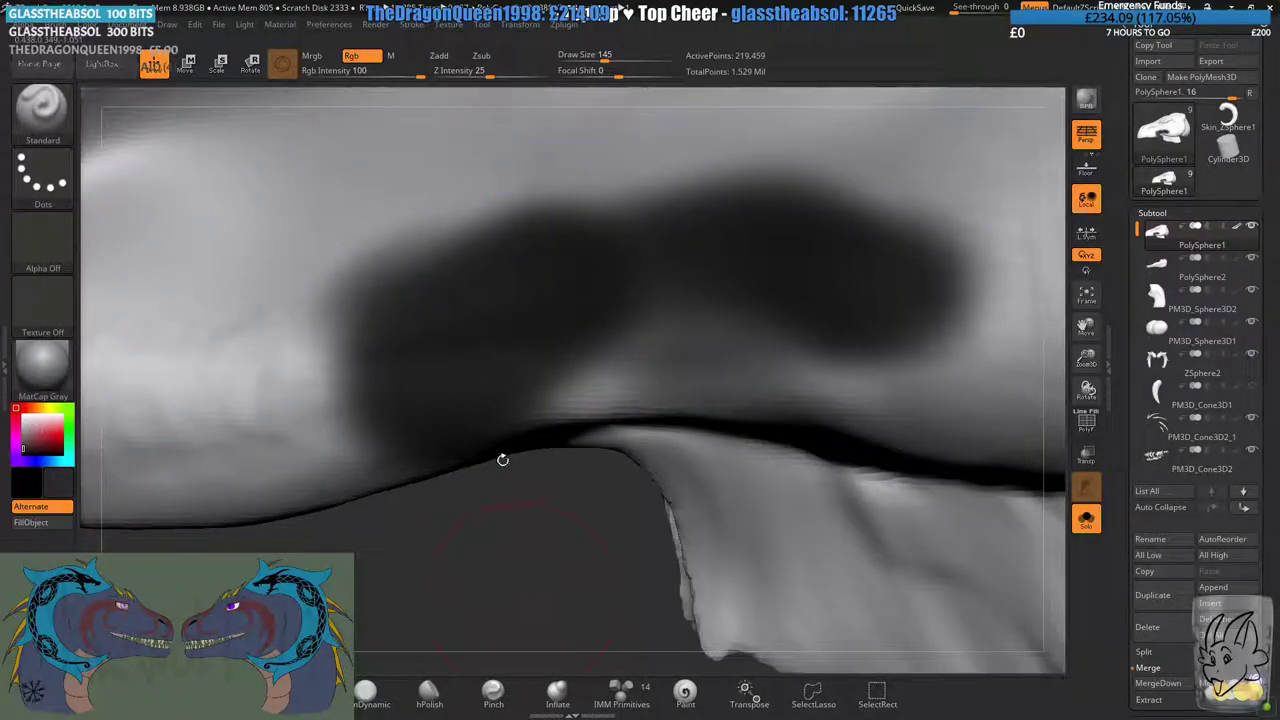
pyautogui.hotkey('ctrl', 'z')
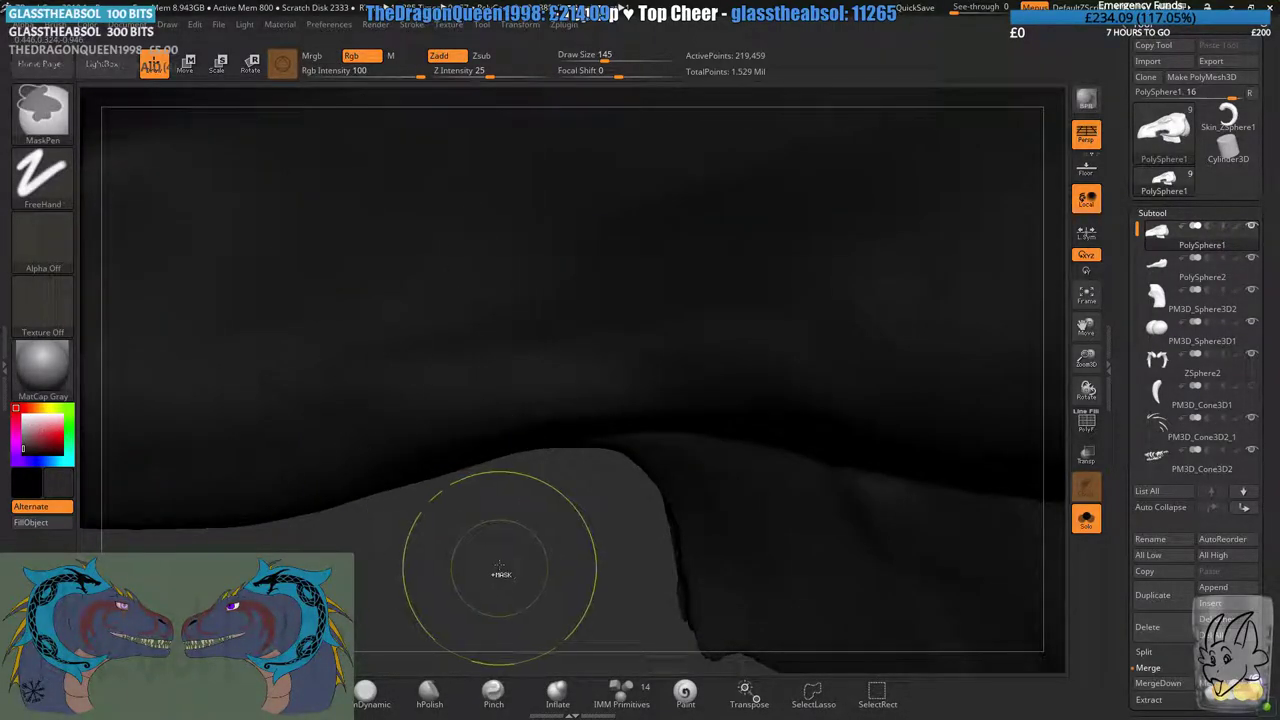
pyautogui.click(14, 412)
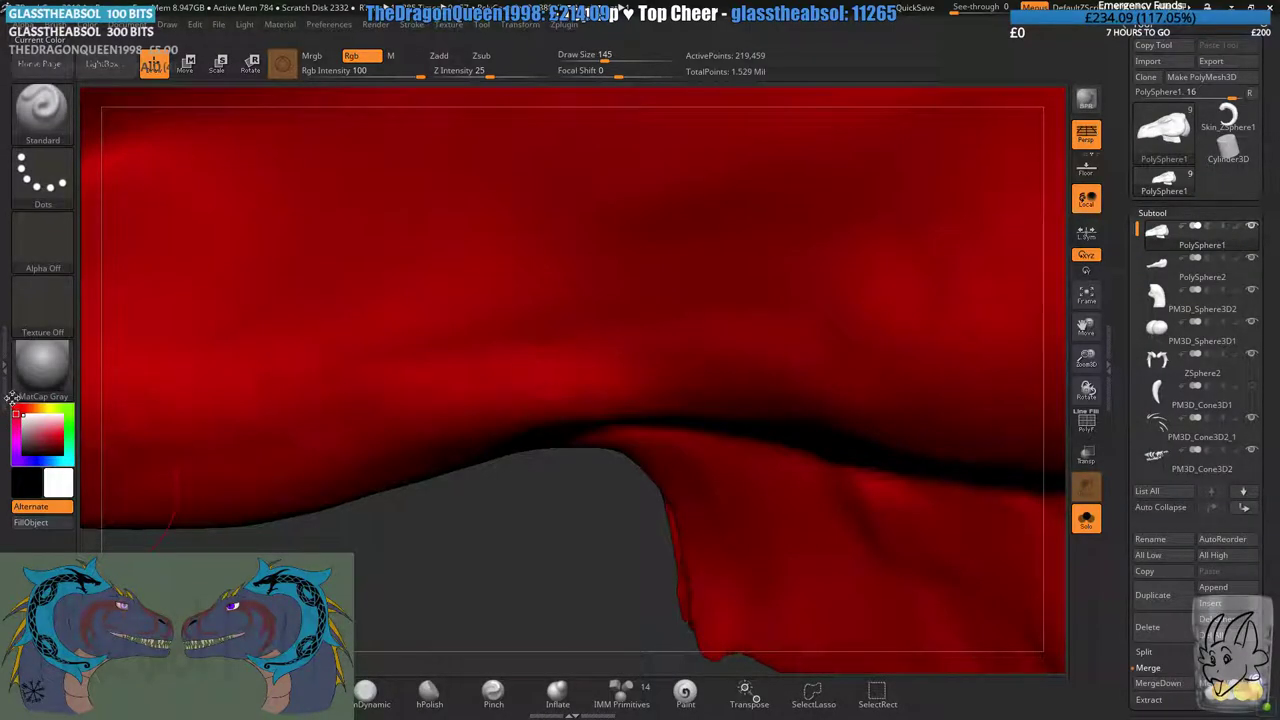
pyautogui.moveTo(94, 437); pyautogui.dragTo(368, 395)
pyautogui.click(372, 57)
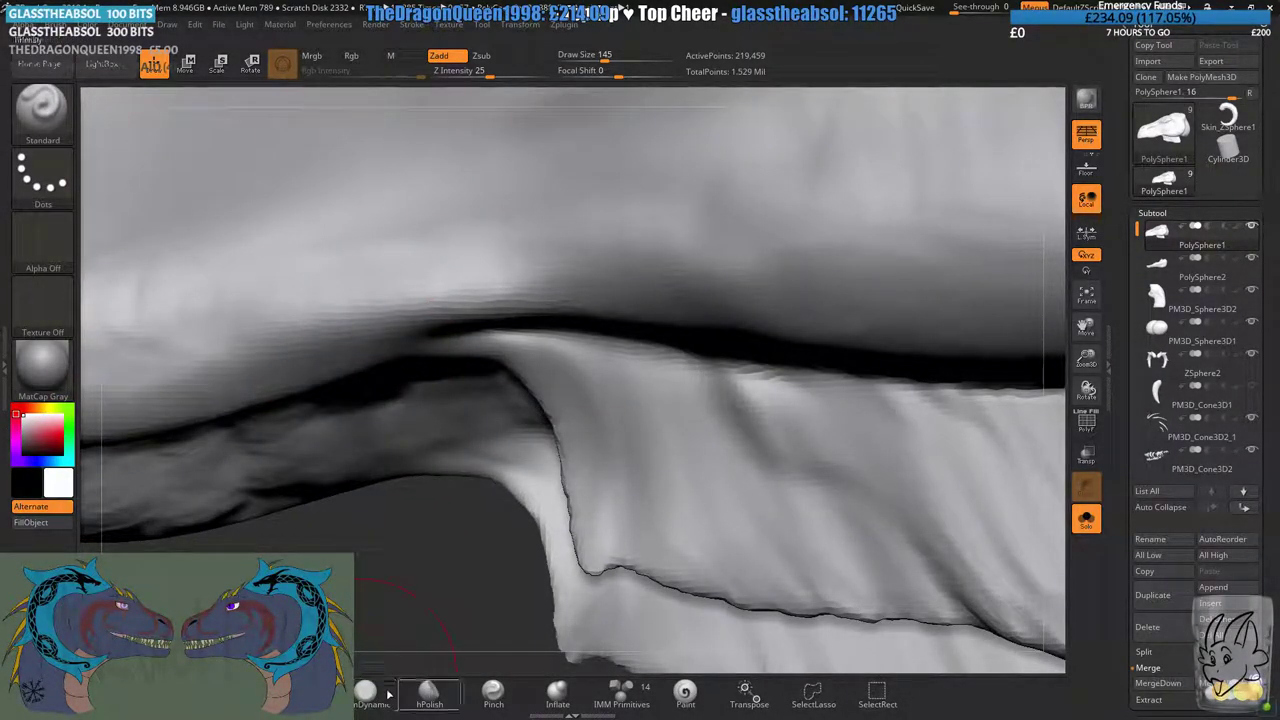
# - Return to the Move brush, check the cheek flap's front edge and remesh the upper head
pyautogui.click(301, 692)
pyautogui.keyDown('alt'); pyautogui.moveTo(511, 634); pyautogui.dragTo(489, 489, button='right'); pyautogui.keyUp('alt')
pyautogui.moveTo(594, 368)
pyautogui.keyDown('ctrl'); pyautogui.mouseDown(button='right')
pyautogui.moveTo(604, 405)
pyautogui.moveTo(589, 437)
pyautogui.mouseUp(button='right'); pyautogui.keyUp('ctrl')
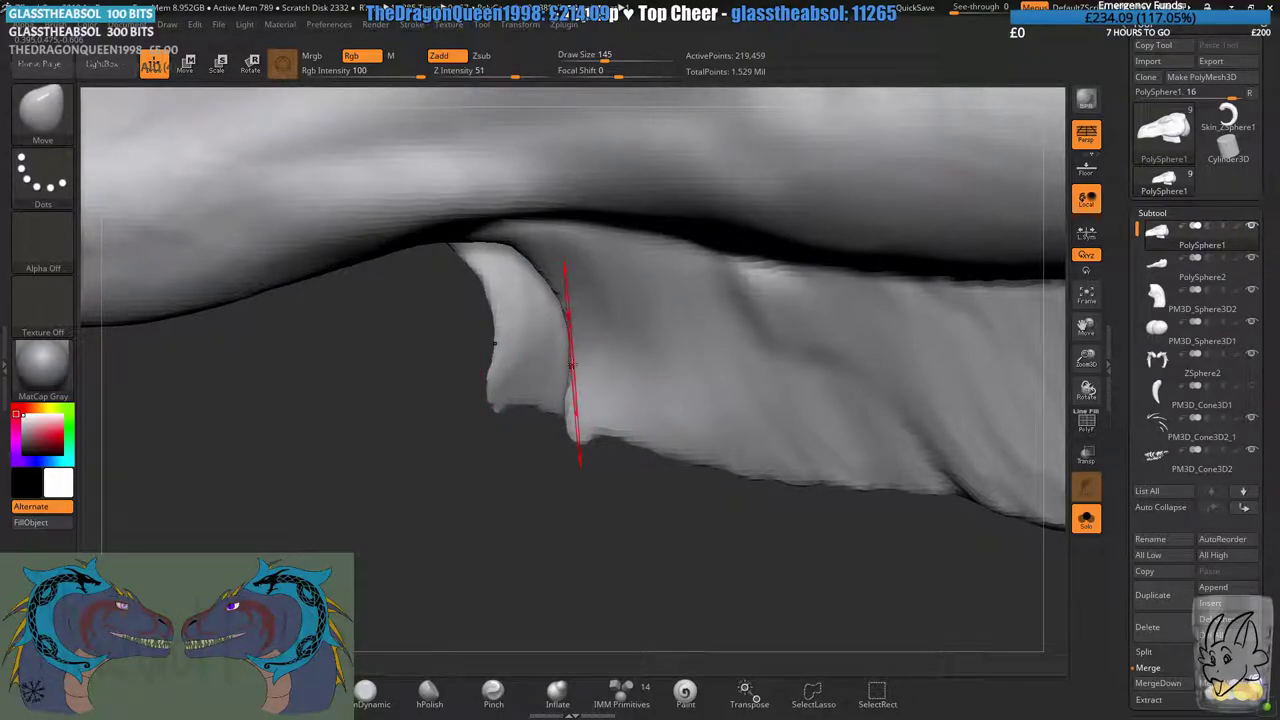
pyautogui.moveTo(551, 367); pyautogui.dragTo(530, 288, button='right')
pyautogui.keyDown('ctrl'); pyautogui.moveTo(357, 490); pyautogui.dragTo(450, 586); pyautogui.keyUp('ctrl')
pyautogui.keyDown('ctrl'); pyautogui.moveTo(532, 533); pyautogui.dragTo(532, 450, button='right'); pyautogui.keyUp('ctrl')
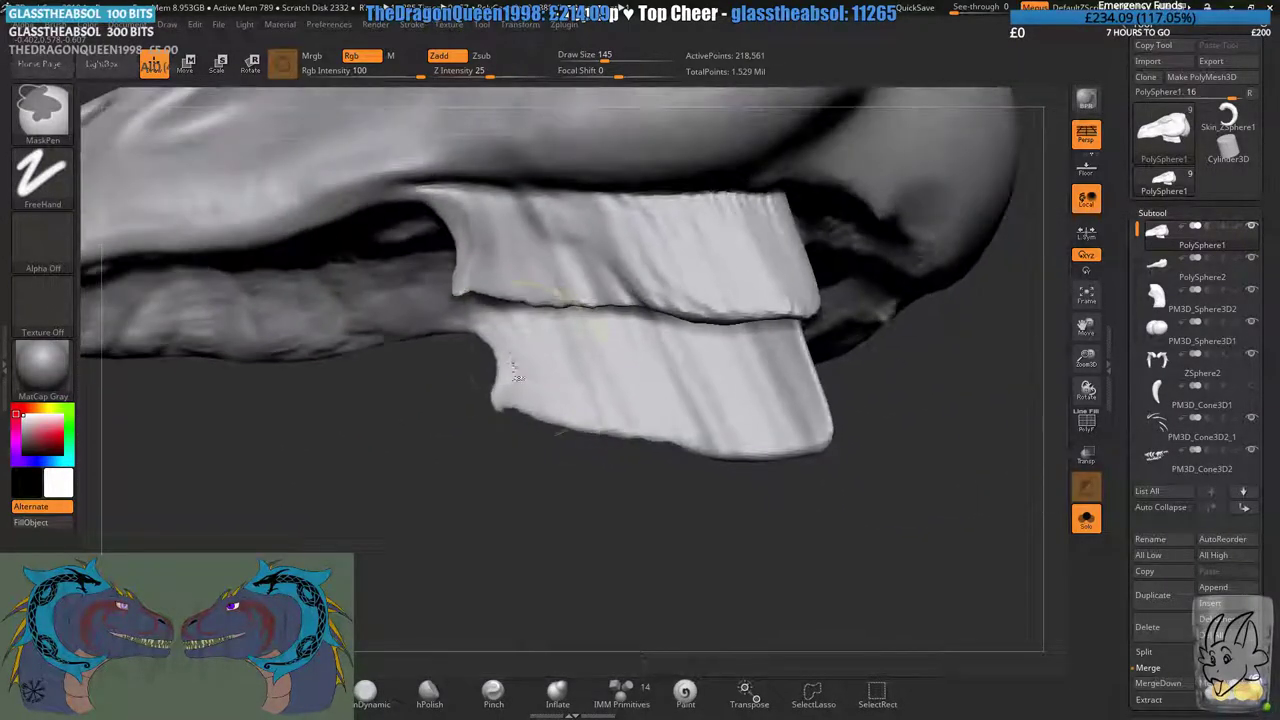
pyautogui.moveTo(532, 290); pyautogui.dragTo(549, 370, button='right')
# - Show all parts of the model again and examine how the cheek flap sits behind the teeth
pyautogui.click(1098, 530)
pyautogui.keyDown('ctrl'); pyautogui.moveTo(570, 530); pyautogui.dragTo(575, 410, button='right'); pyautogui.keyUp('ctrl')
pyautogui.moveTo(575, 410)
pyautogui.mouseDown(button='right')
pyautogui.moveTo(586, 375)
pyautogui.moveTo(500, 397)
pyautogui.moveTo(572, 338)
pyautogui.mouseUp(button='right')
pyautogui.keyDown('ctrl'); pyautogui.moveTo(572, 338); pyautogui.dragTo(560, 430, button='right'); pyautogui.keyUp('ctrl')
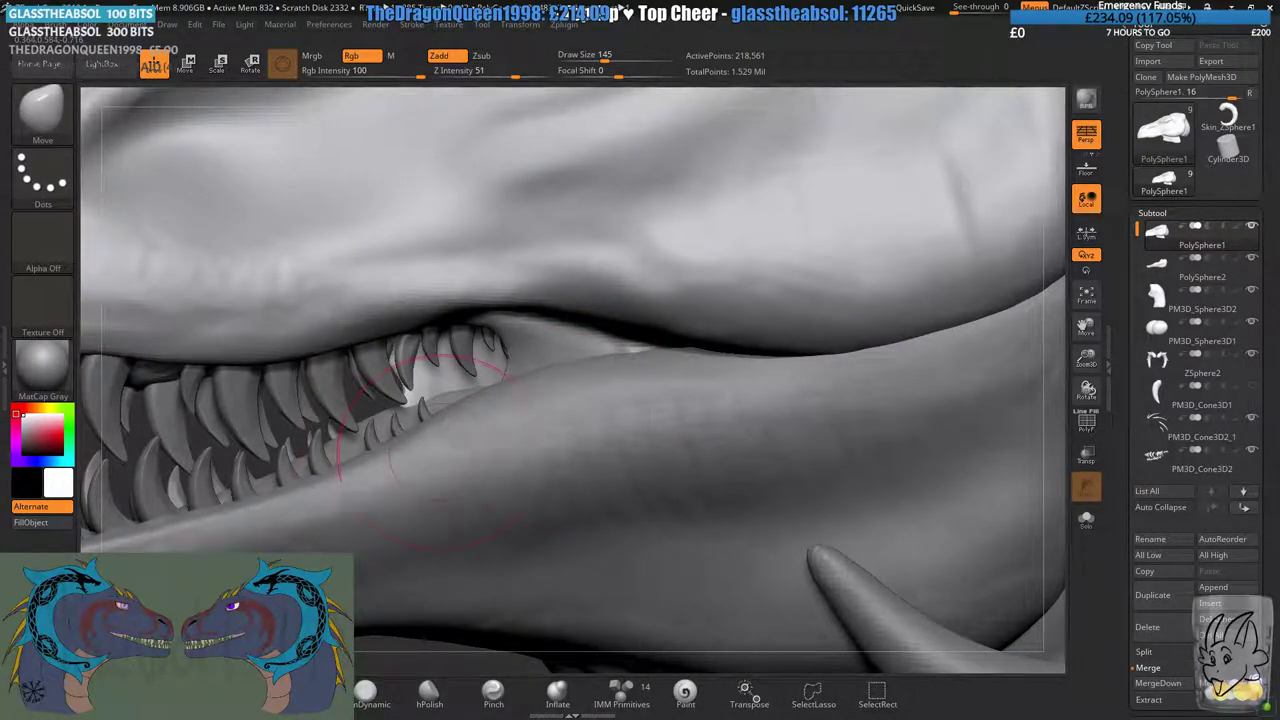
pyautogui.moveTo(439, 452); pyautogui.dragTo(610, 303, button='right')
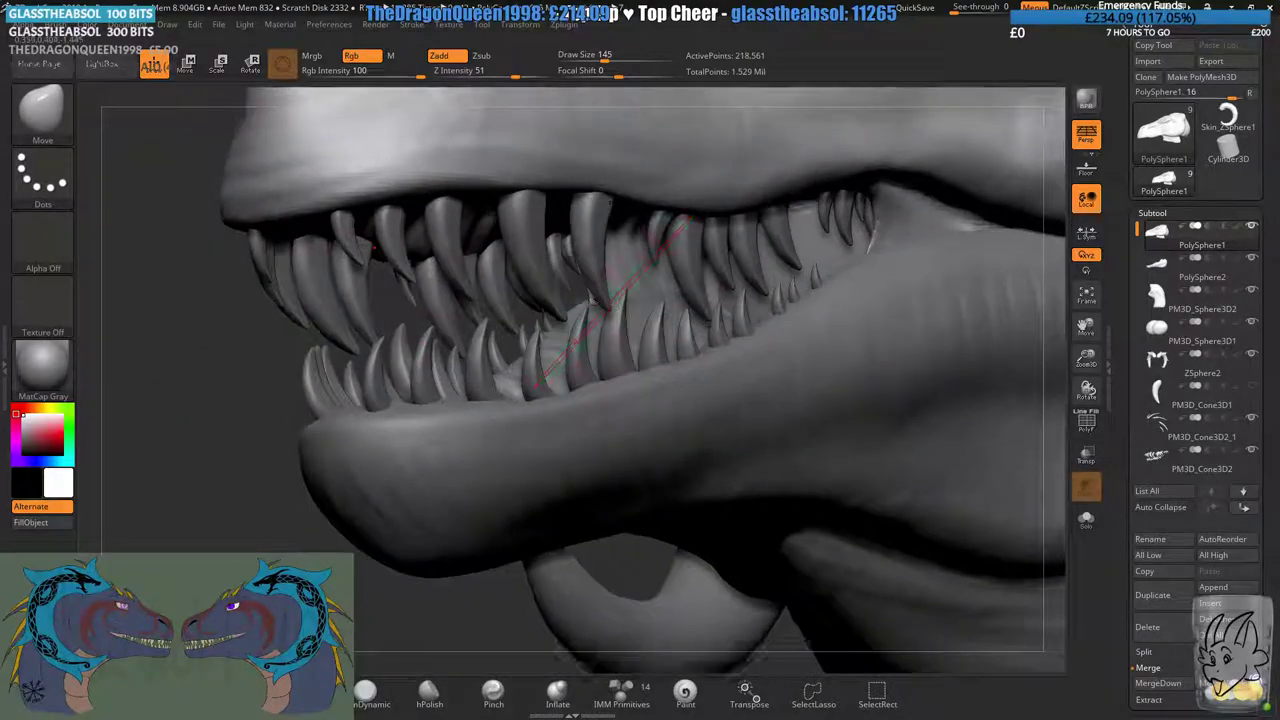
pyautogui.moveTo(610, 203); pyautogui.dragTo(385, 325, button='right')
pyautogui.keyDown('ctrl'); pyautogui.moveTo(240, 560); pyautogui.dragTo(244, 450, button='right'); pyautogui.keyUp('ctrl')
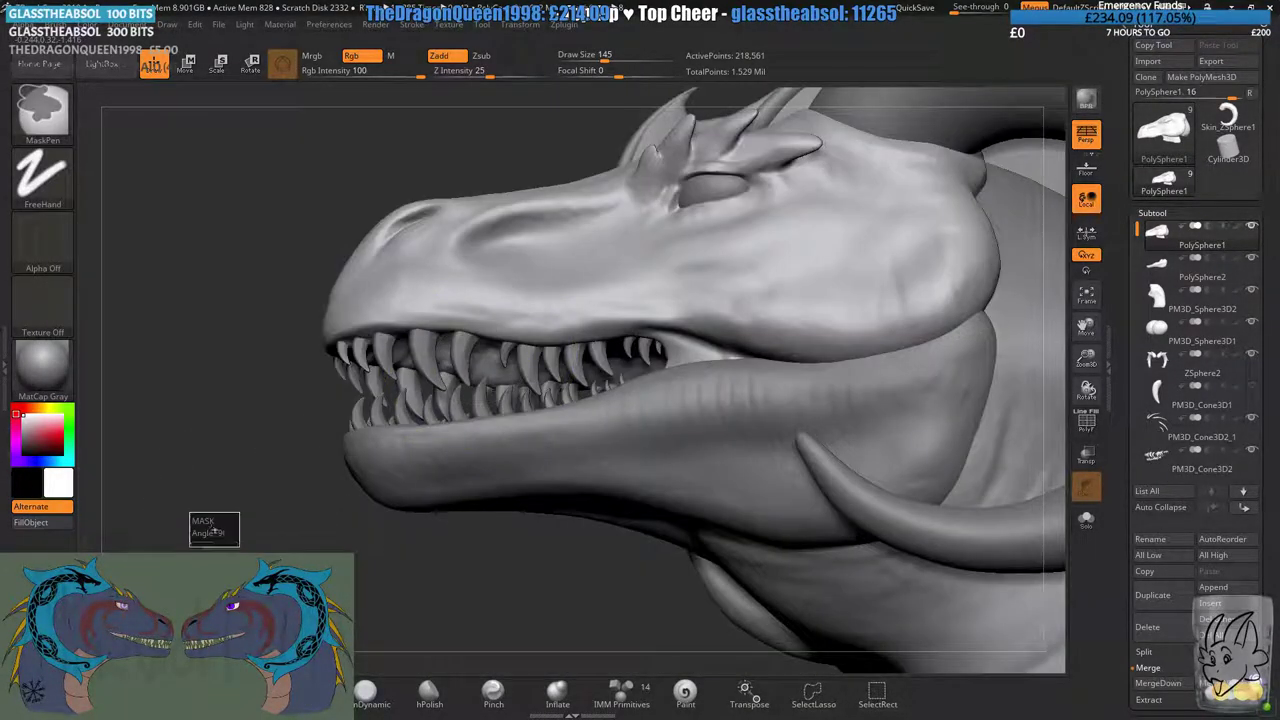
# - Remesh the upper head, check it from both sides, and set the Move brush to draw size 51 and focal shift -37
pyautogui.keyDown('ctrl'); pyautogui.moveTo(214, 531); pyautogui.dragTo(235, 435, button='right'); pyautogui.keyUp('ctrl')
pyautogui.moveTo(235, 435); pyautogui.dragTo(382, 454, button='right')
pyautogui.moveTo(235, 400); pyautogui.dragTo(358, 397, button='right')
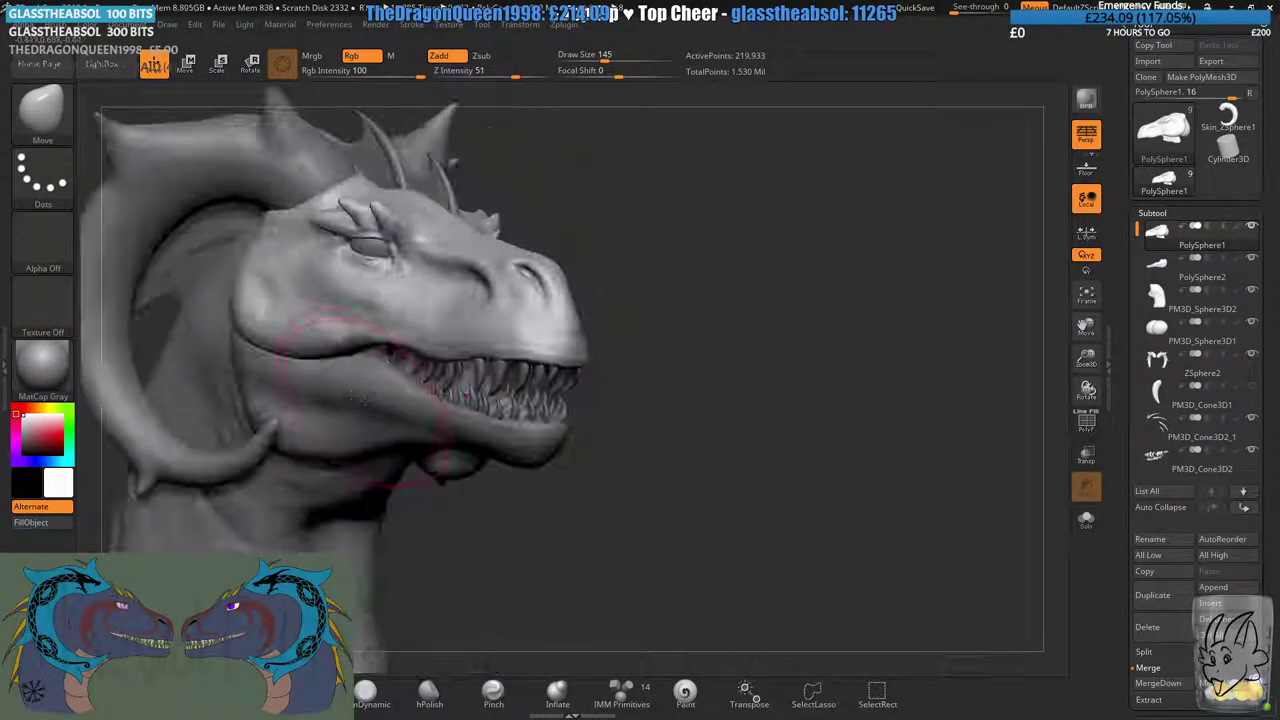
pyautogui.moveTo(360, 398); pyautogui.dragTo(425, 420)
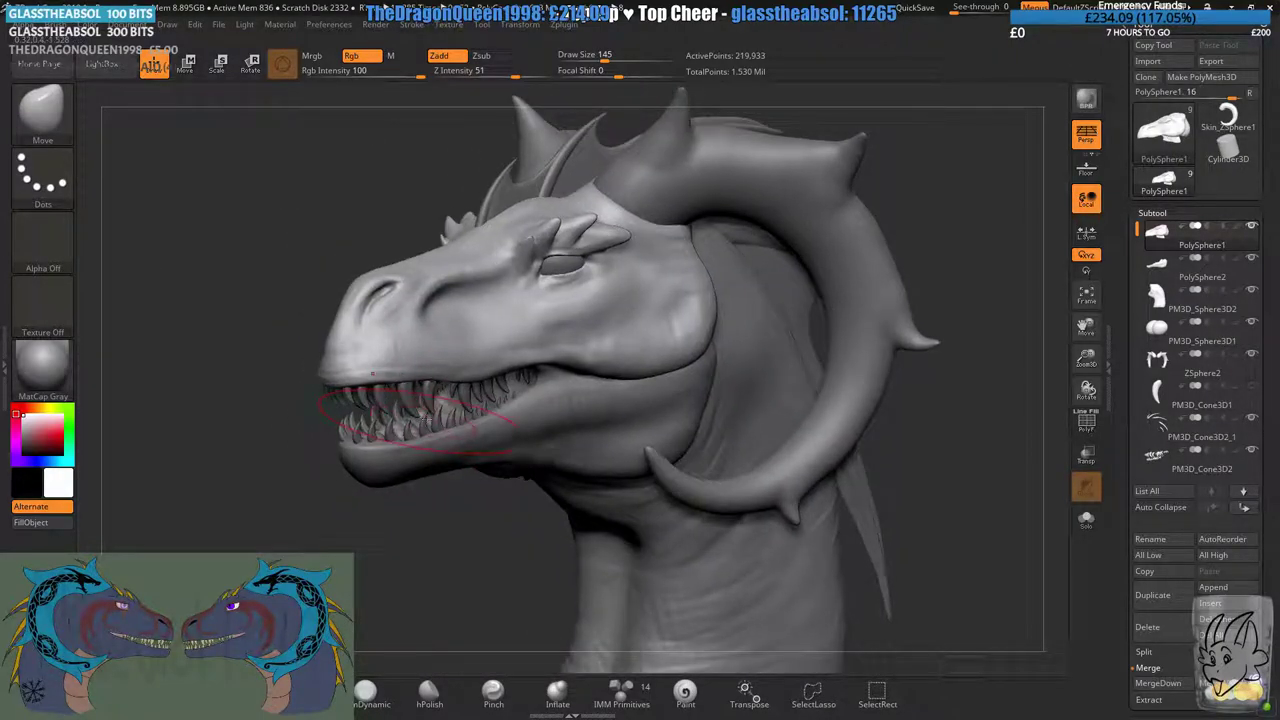
pyautogui.moveTo(425, 420)
pyautogui.mouseDown(button='right')
pyautogui.moveTo(575, 425)
pyautogui.moveTo(470, 420)
pyautogui.moveTo(570, 420)
pyautogui.moveTo(415, 390)
pyautogui.moveTo(442, 403)
pyautogui.mouseUp(button='right')
pyautogui.click(595, 71)
pyautogui.moveTo(557, 197); pyautogui.dragTo(490, 188)
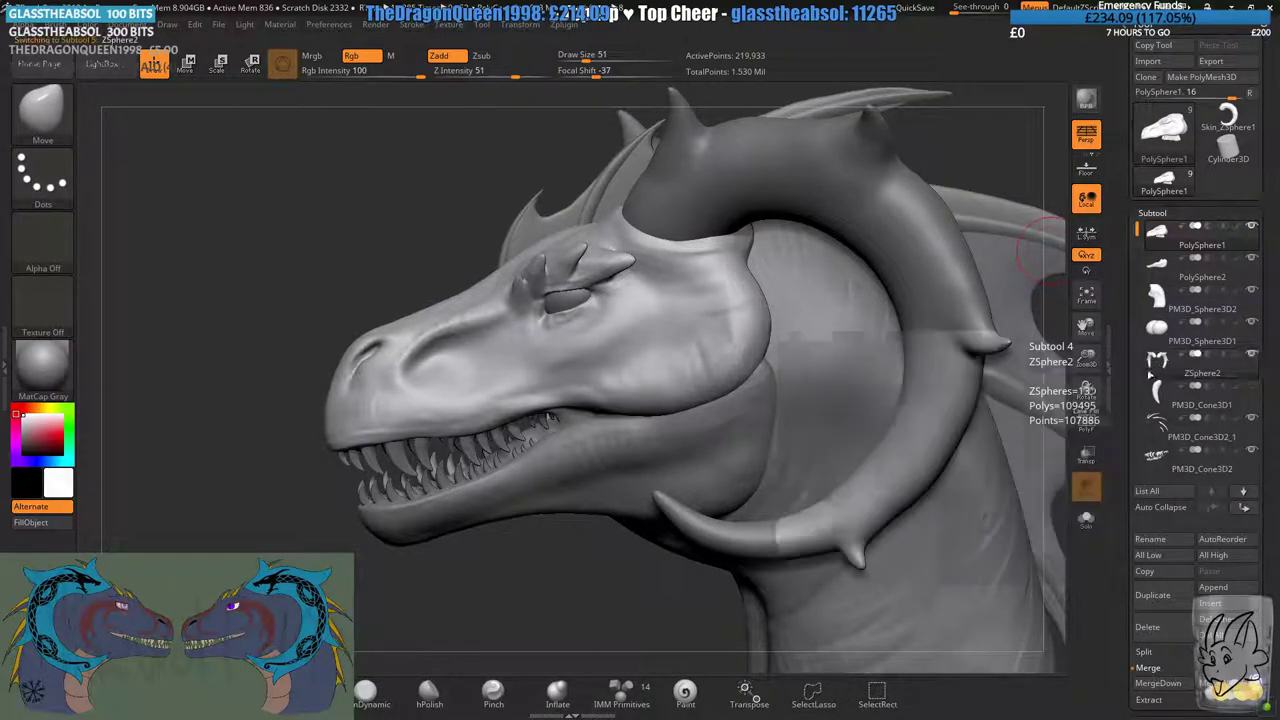
# - Select the horn subtool, choose ClayBuildup at draw size 145 and smooth the horn's base near the first spike
pyautogui.click(1157, 362)
pyautogui.click(595, 55)
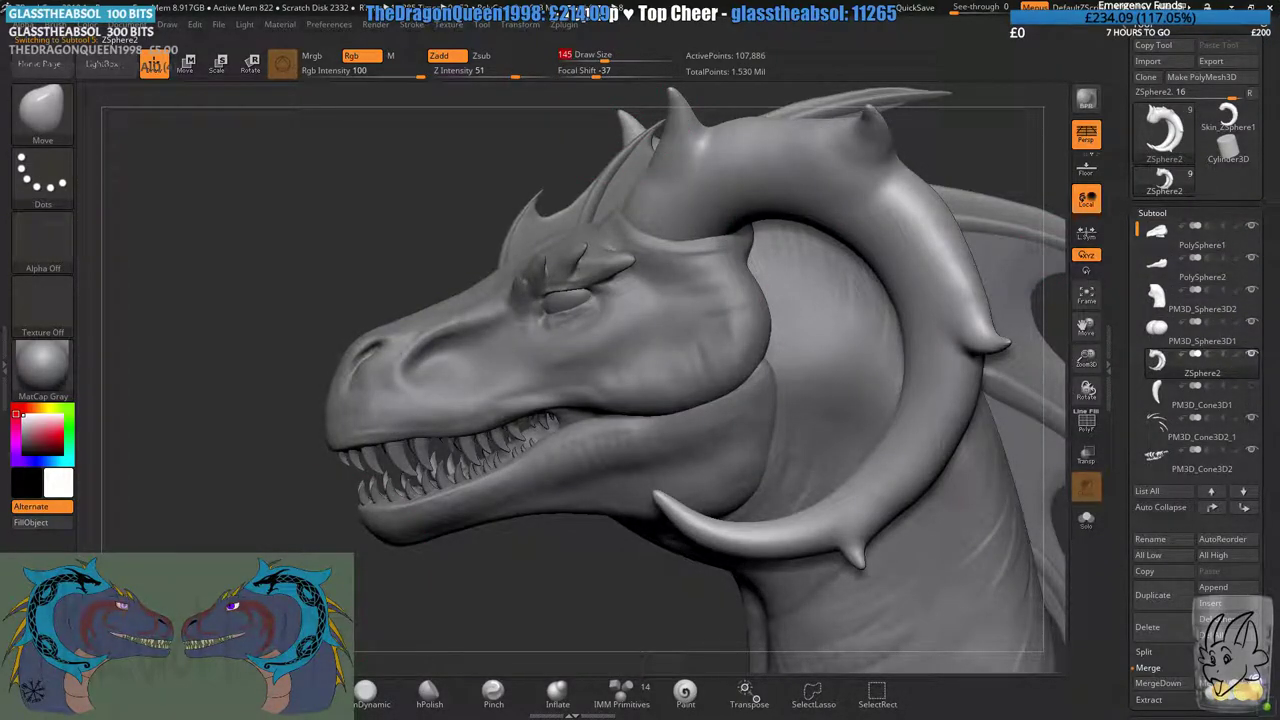
pyautogui.click(237, 692)
pyautogui.moveTo(420, 580); pyautogui.dragTo(575, 440, button='right')
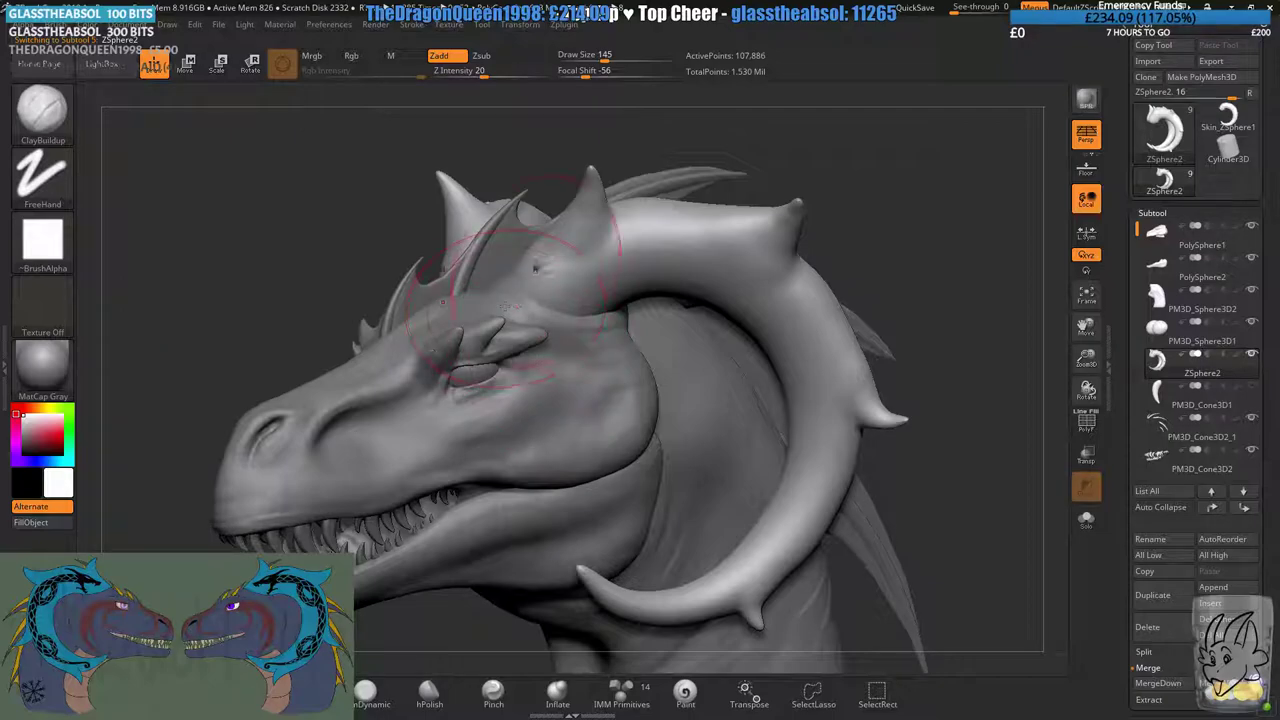
pyautogui.keyDown('ctrl'); pyautogui.moveTo(539, 270); pyautogui.dragTo(585, 364, button='right'); pyautogui.keyUp('ctrl')
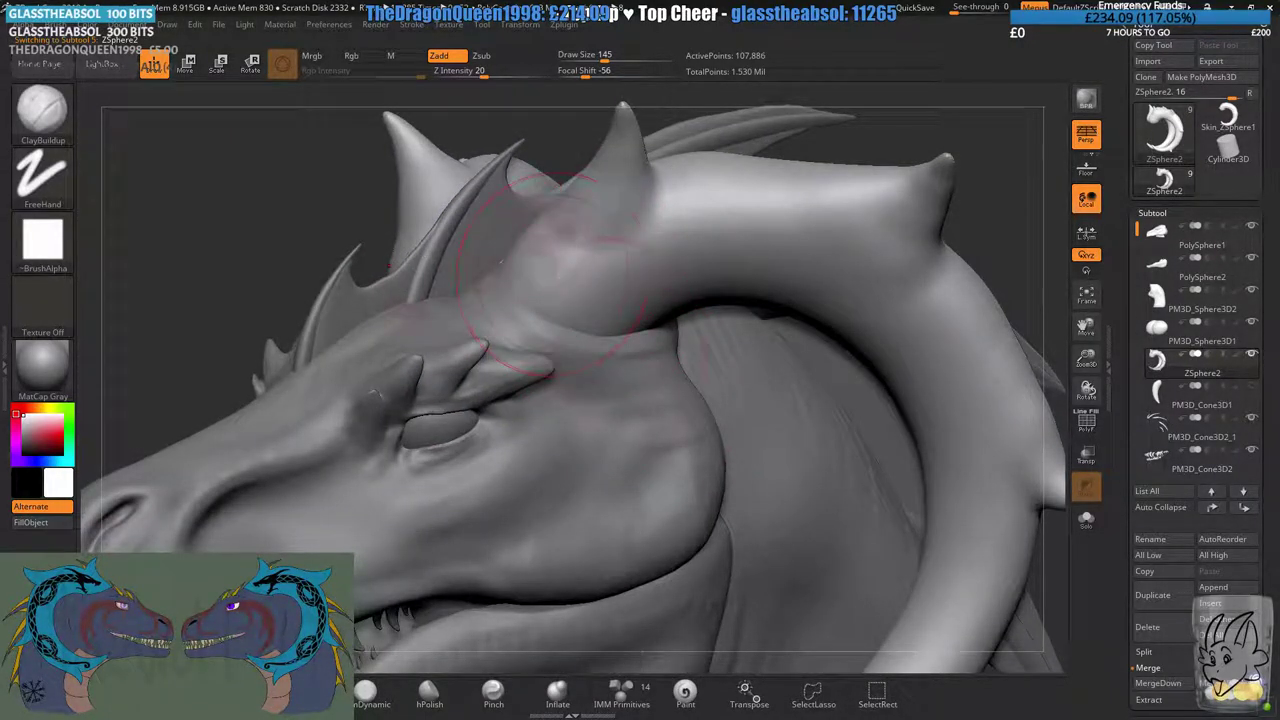
pyautogui.keyDown('shift'); pyautogui.moveTo(571, 246); pyautogui.dragTo(520, 266); pyautogui.keyUp('shift')
# - Build up the horn's base and the surface around its first spike with ClayBuildup
pyautogui.moveTo(520, 266)
pyautogui.mouseDown(button='right')
pyautogui.moveTo(614, 371)
pyautogui.moveTo(490, 255)
pyautogui.mouseUp(button='right')
pyautogui.moveTo(590, 300); pyautogui.dragTo(635, 308, button='right')
pyautogui.moveTo(553, 270); pyautogui.dragTo(440, 250, button='right')
pyautogui.moveTo(650, 280); pyautogui.dragTo(548, 286, button='right')
pyautogui.moveTo(614, 240); pyautogui.dragTo(690, 222, button='right')
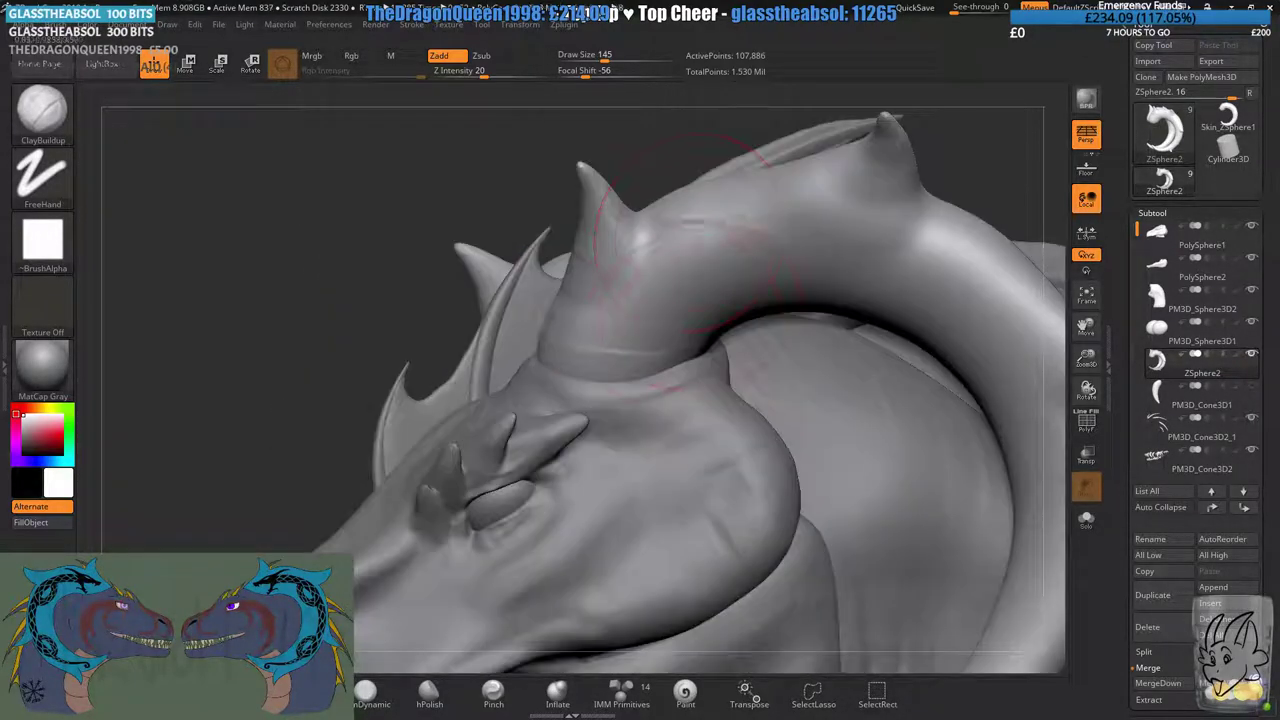
pyautogui.moveTo(750, 302); pyautogui.dragTo(580, 330, button='right')
pyautogui.moveTo(704, 311)
pyautogui.mouseDown(button='right')
pyautogui.moveTo(686, 332)
pyautogui.moveTo(688, 262)
pyautogui.moveTo(745, 330)
pyautogui.moveTo(822, 322)
pyautogui.moveTo(700, 400)
pyautogui.moveTo(634, 257)
pyautogui.moveTo(672, 338)
pyautogui.moveTo(665, 300)
pyautogui.moveTo(646, 314)
pyautogui.moveTo(540, 308)
pyautogui.moveTo(614, 322)
pyautogui.mouseUp(button='right')
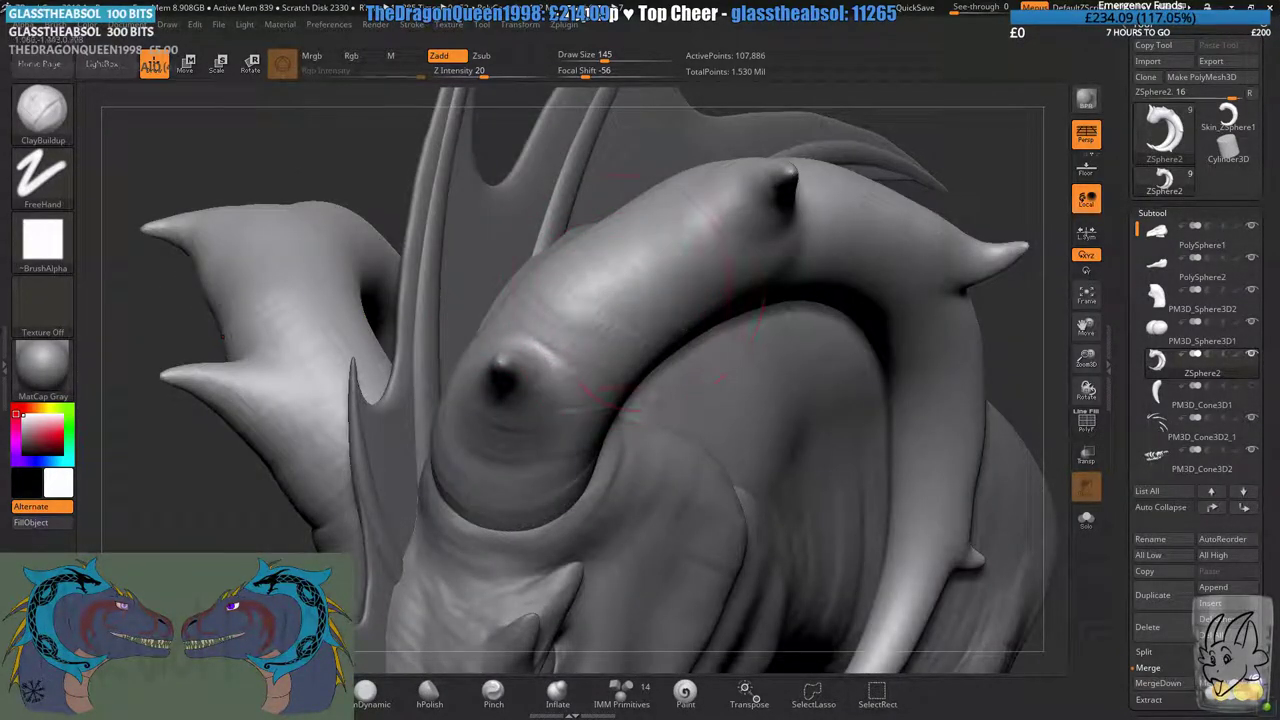
# - Build up soft ring-like ridges along the horn between the first and second spikes with ClayBuildup
pyautogui.moveTo(610, 390); pyautogui.dragTo(543, 200, button='right')
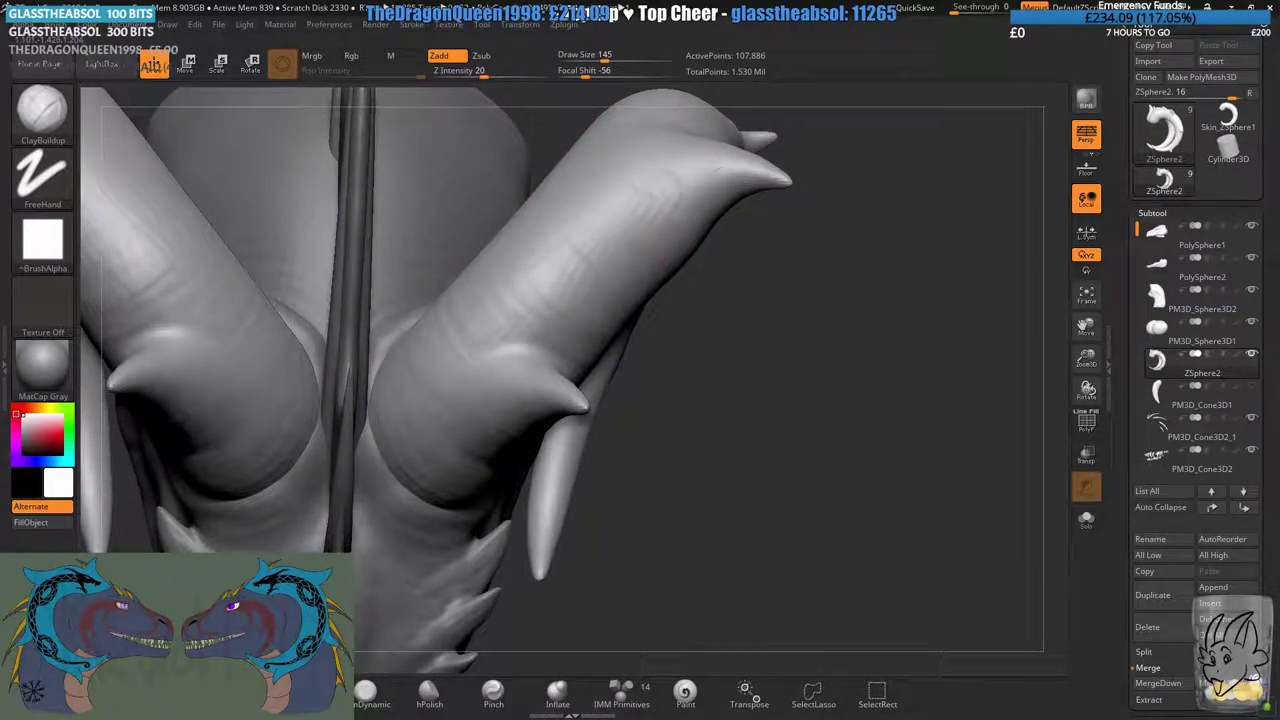
pyautogui.moveTo(662, 262); pyautogui.dragTo(656, 330, button='right')
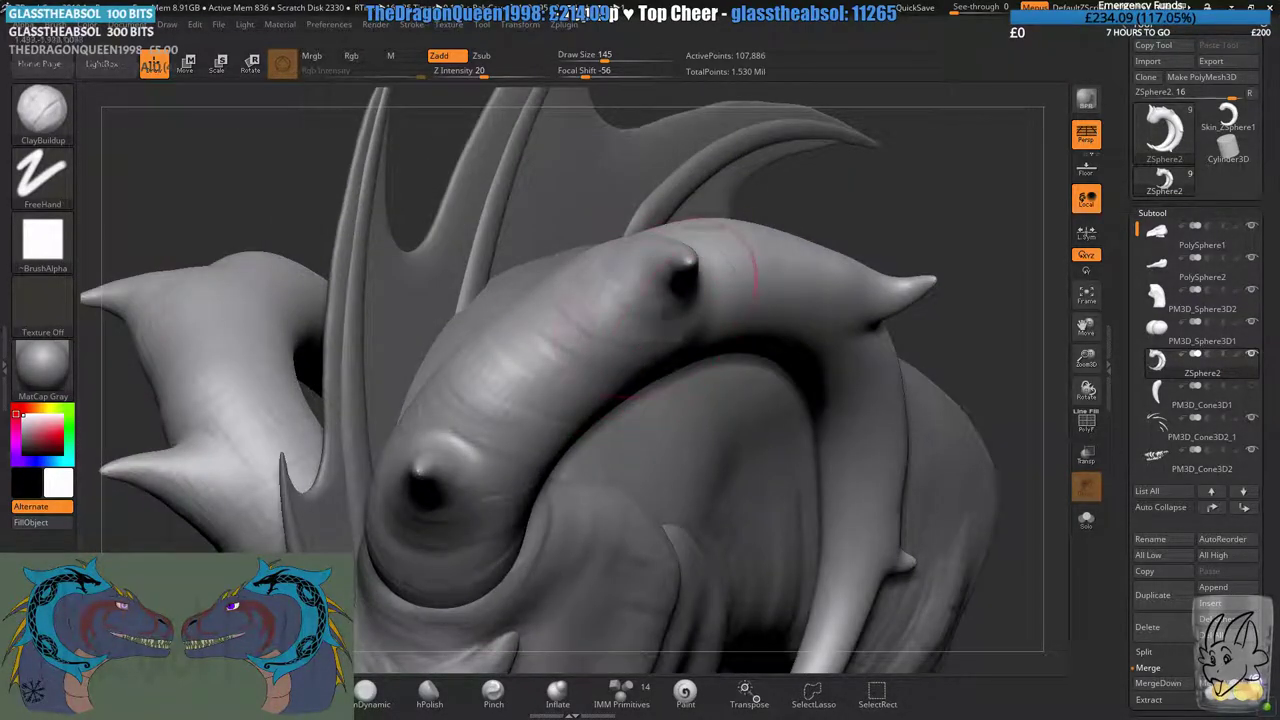
pyautogui.moveTo(676, 275)
pyautogui.mouseDown(button='right')
pyautogui.moveTo(690, 312)
pyautogui.moveTo(648, 310)
pyautogui.mouseUp(button='right')
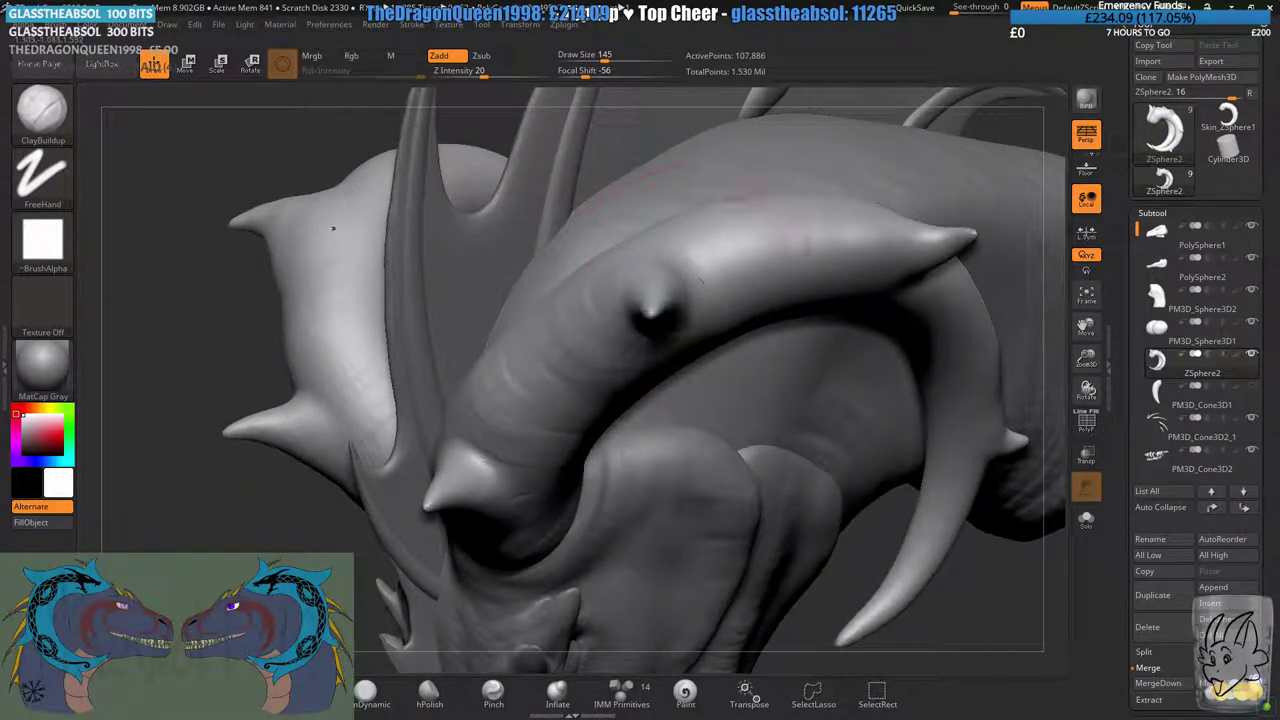
pyautogui.moveTo(700, 375); pyautogui.dragTo(710, 228, button='right')
pyautogui.moveTo(636, 340)
pyautogui.mouseDown(button='right')
pyautogui.moveTo(585, 238)
pyautogui.moveTo(428, 333)
pyautogui.mouseUp(button='right')
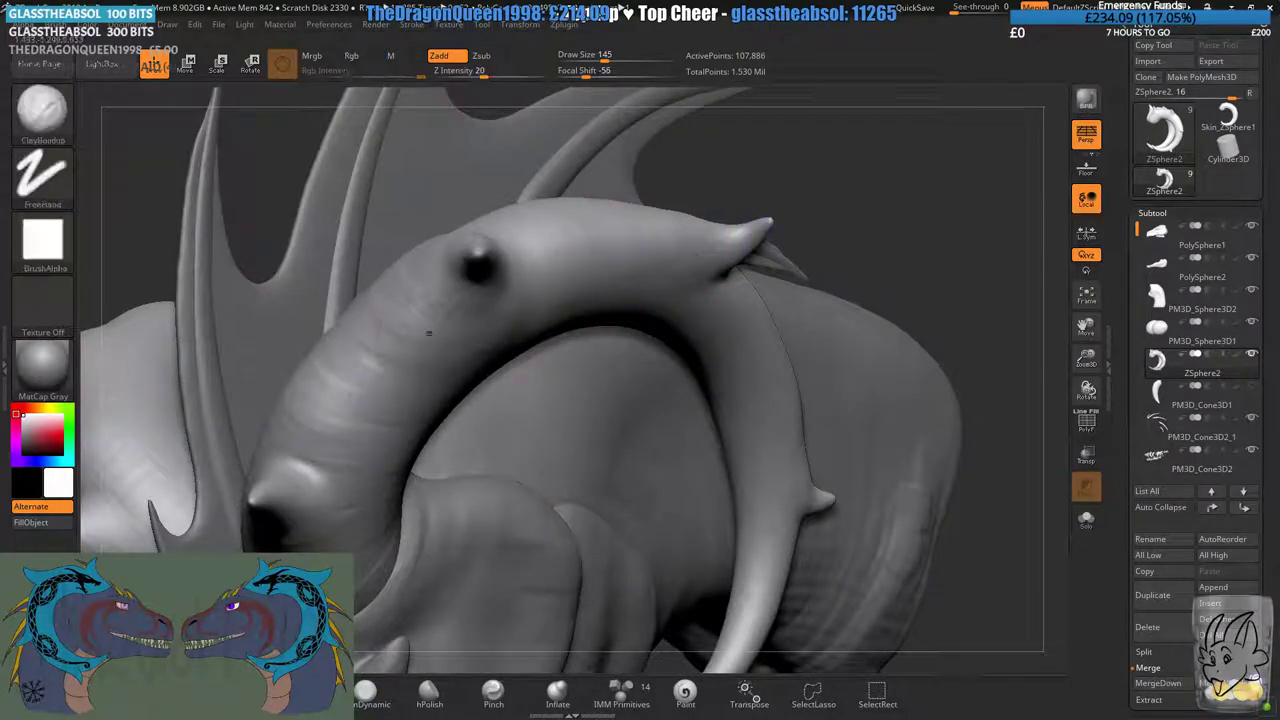
# - Smooth the built-up ridges between the horn's first and second spikes
pyautogui.keyDown('shift'); pyautogui.moveTo(429, 333); pyautogui.dragTo(343, 380); pyautogui.keyUp('shift')
pyautogui.moveTo(343, 380); pyautogui.dragTo(571, 177, button='right')
pyautogui.moveTo(530, 290); pyautogui.dragTo(374, 377, button='right')
pyautogui.keyDown('shift'); pyautogui.moveTo(374, 377); pyautogui.dragTo(434, 400); pyautogui.keyUp('shift')
pyautogui.moveTo(434, 400); pyautogui.dragTo(446, 372, button='right')
pyautogui.keyDown('shift'); pyautogui.moveTo(446, 372); pyautogui.dragTo(521, 314); pyautogui.keyUp('shift')
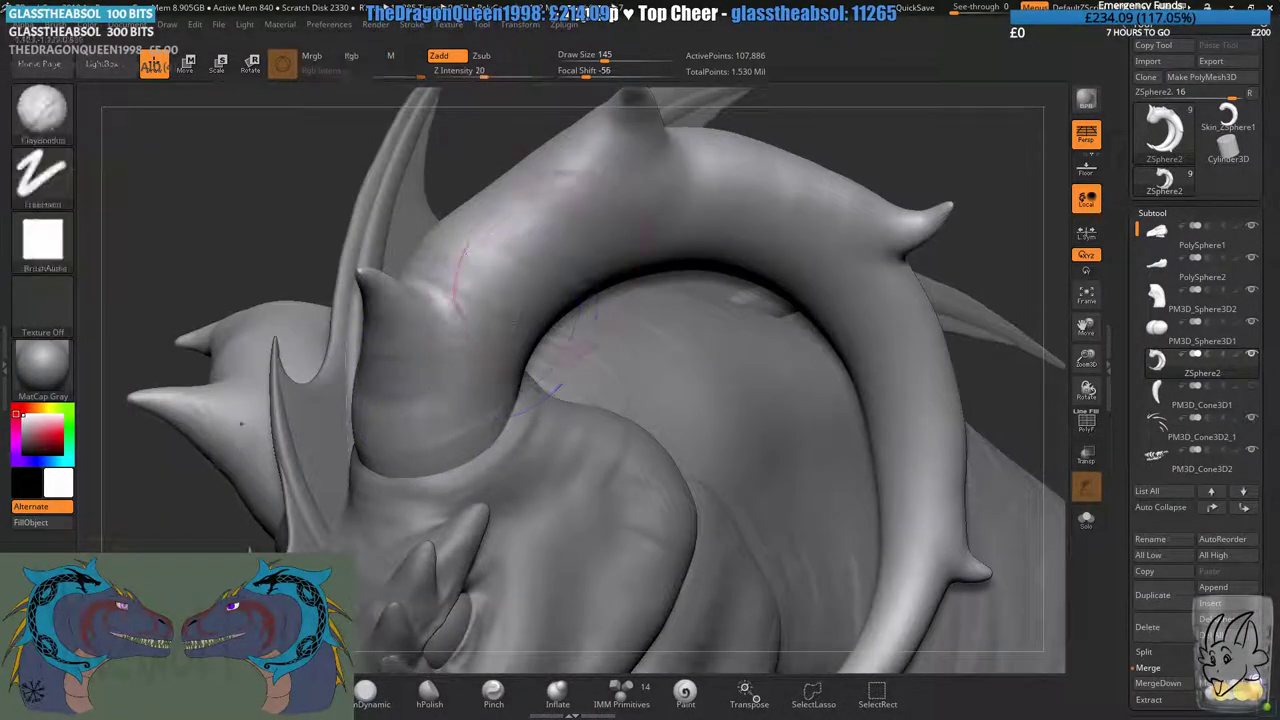
# - Refine the horn's base below and behind the first spike with ClayBuildup, and smooth it where it meets the head
pyautogui.moveTo(510, 320); pyautogui.dragTo(625, 455, button='right')
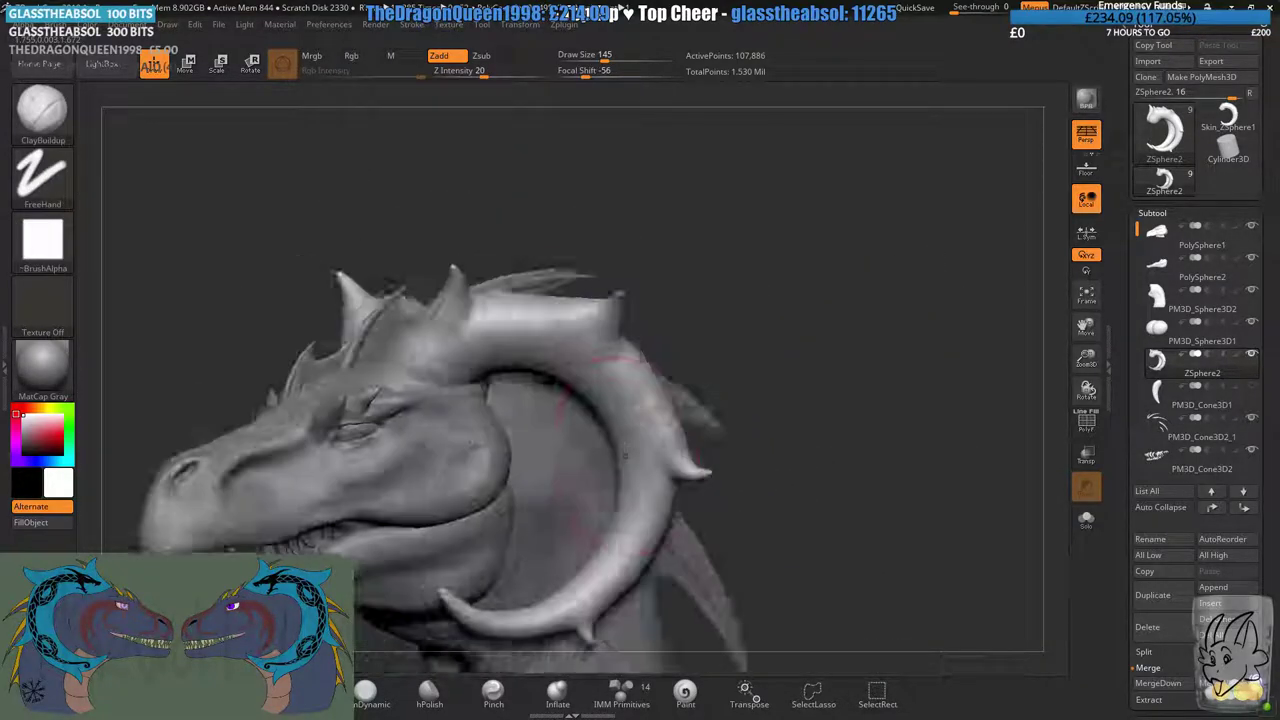
pyautogui.moveTo(420, 294)
pyautogui.keyDown('ctrl'); pyautogui.mouseDown(button='right')
pyautogui.moveTo(500, 330)
pyautogui.moveTo(603, 285)
pyautogui.mouseUp(button='right'); pyautogui.keyUp('ctrl')
pyautogui.keyDown('shift'); pyautogui.moveTo(603, 285); pyautogui.dragTo(583, 308); pyautogui.keyUp('shift')
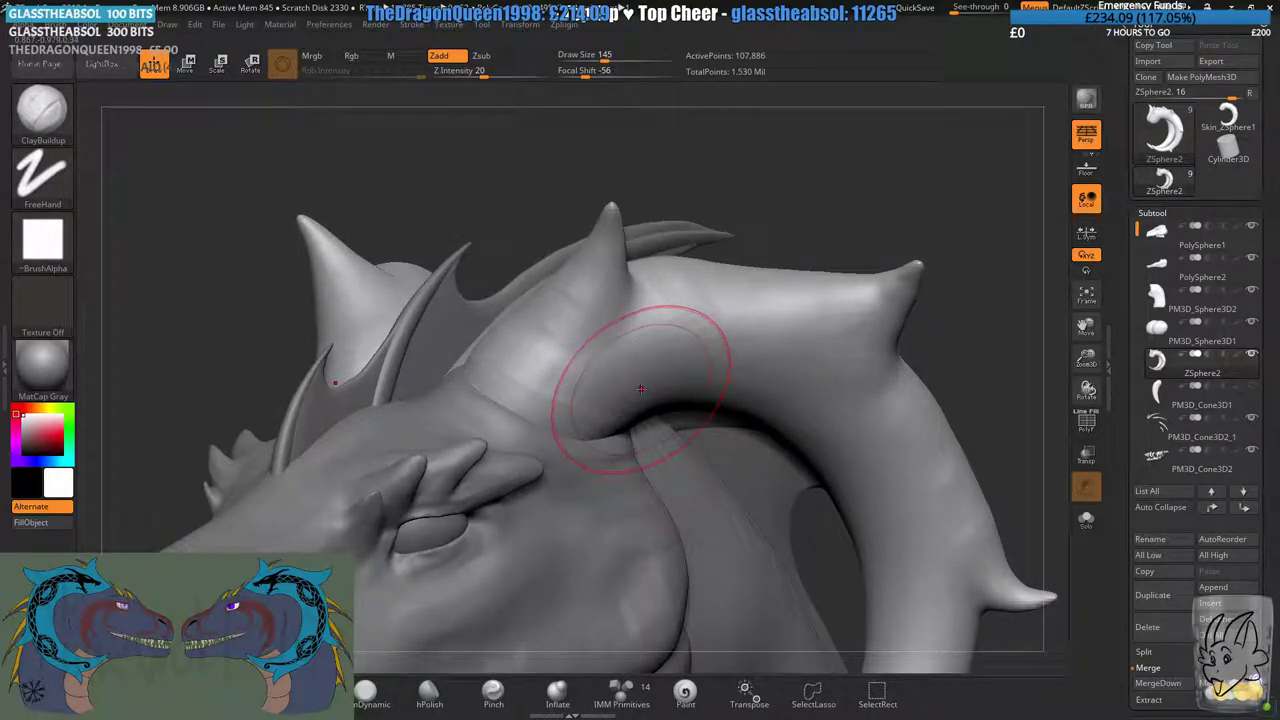
pyautogui.moveTo(630, 391); pyautogui.dragTo(669, 335)
pyautogui.keyDown('alt'); pyautogui.moveTo(765, 352); pyautogui.dragTo(605, 306, button='right'); pyautogui.keyUp('alt')
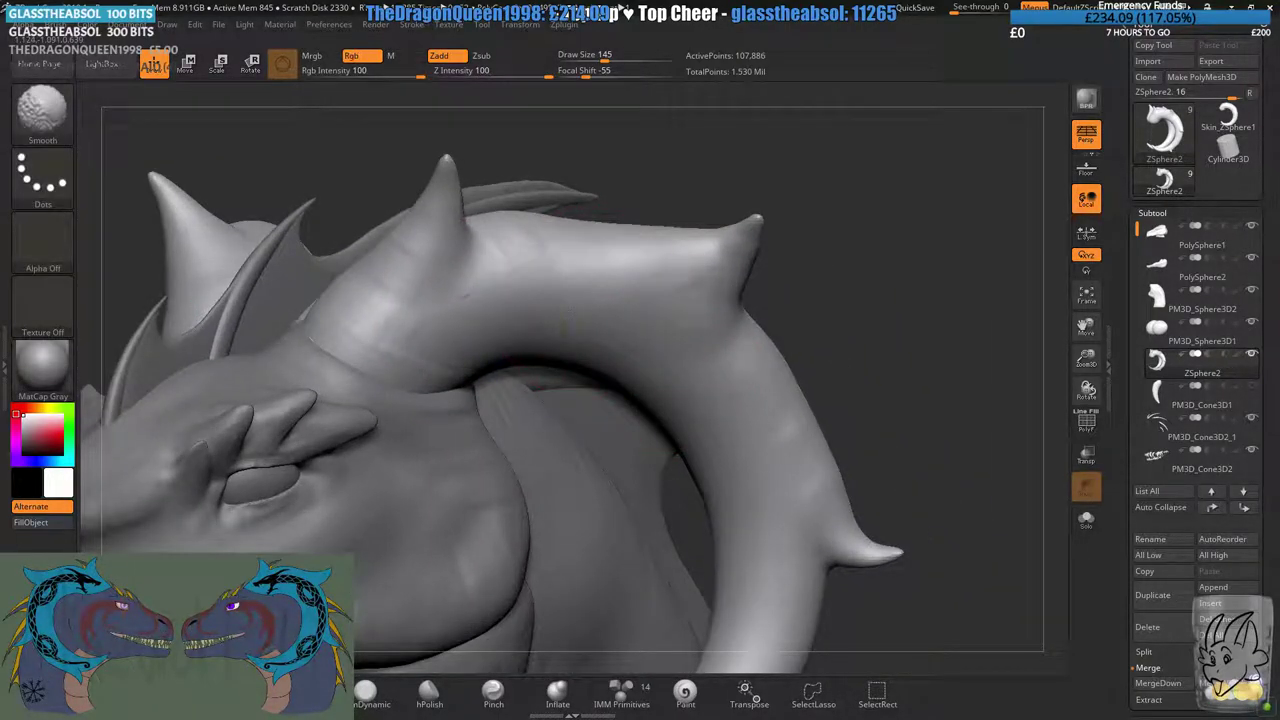
pyautogui.moveTo(449, 352); pyautogui.dragTo(448, 371)
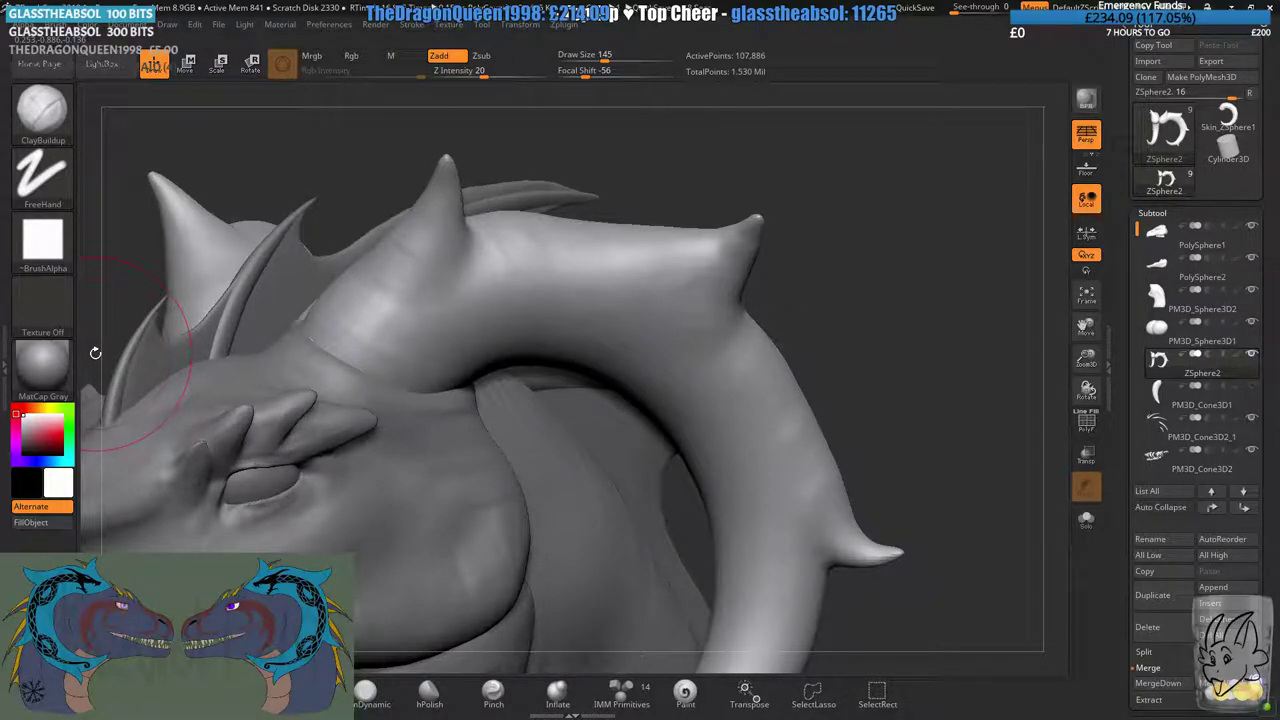
pyautogui.keyDown('alt'); pyautogui.moveTo(830, 280); pyautogui.dragTo(990, 300); pyautogui.keyUp('alt')
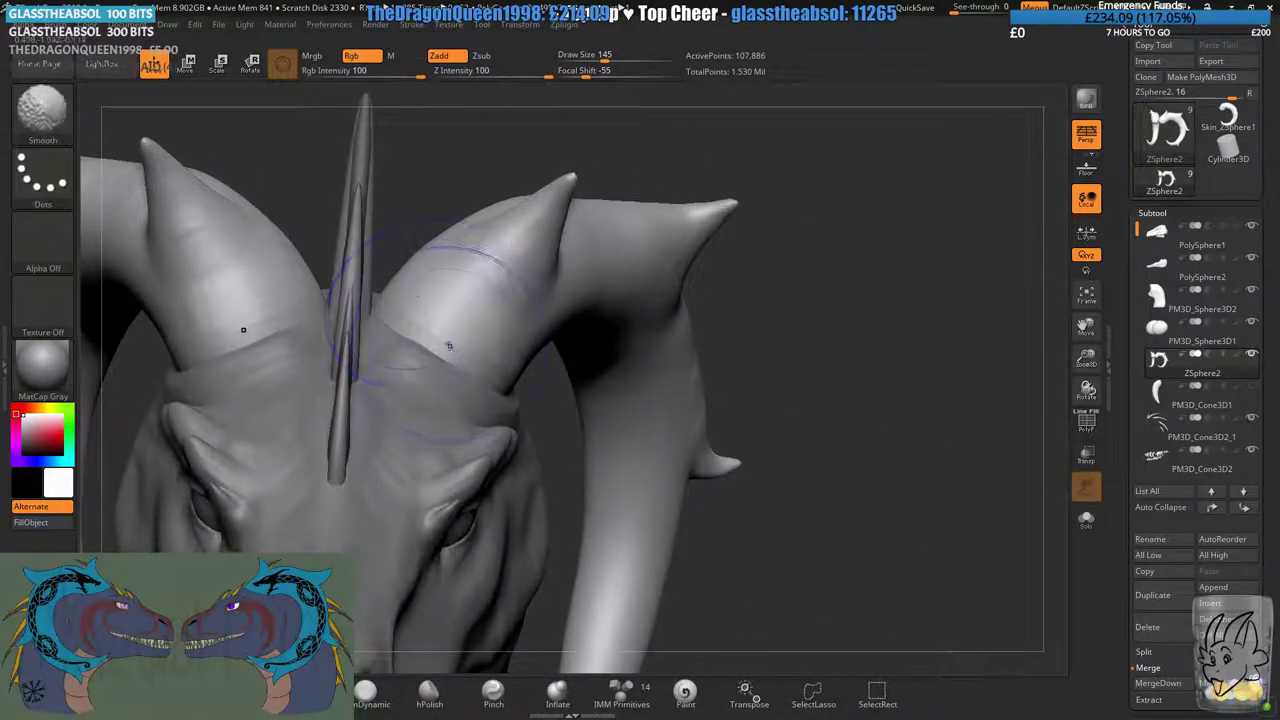
# - Reshape the inner edge of the horns' base beside the central crest with the Move brush at draw size 192
pyautogui.click(310, 693)
pyautogui.moveTo(270, 295)
pyautogui.keyDown('alt'); pyautogui.mouseDown(button='right')
pyautogui.moveTo(391, 320)
pyautogui.moveTo(455, 300)
pyautogui.moveTo(538, 299)
pyautogui.moveTo(385, 297)
pyautogui.mouseUp(button='right'); pyautogui.keyUp('alt')
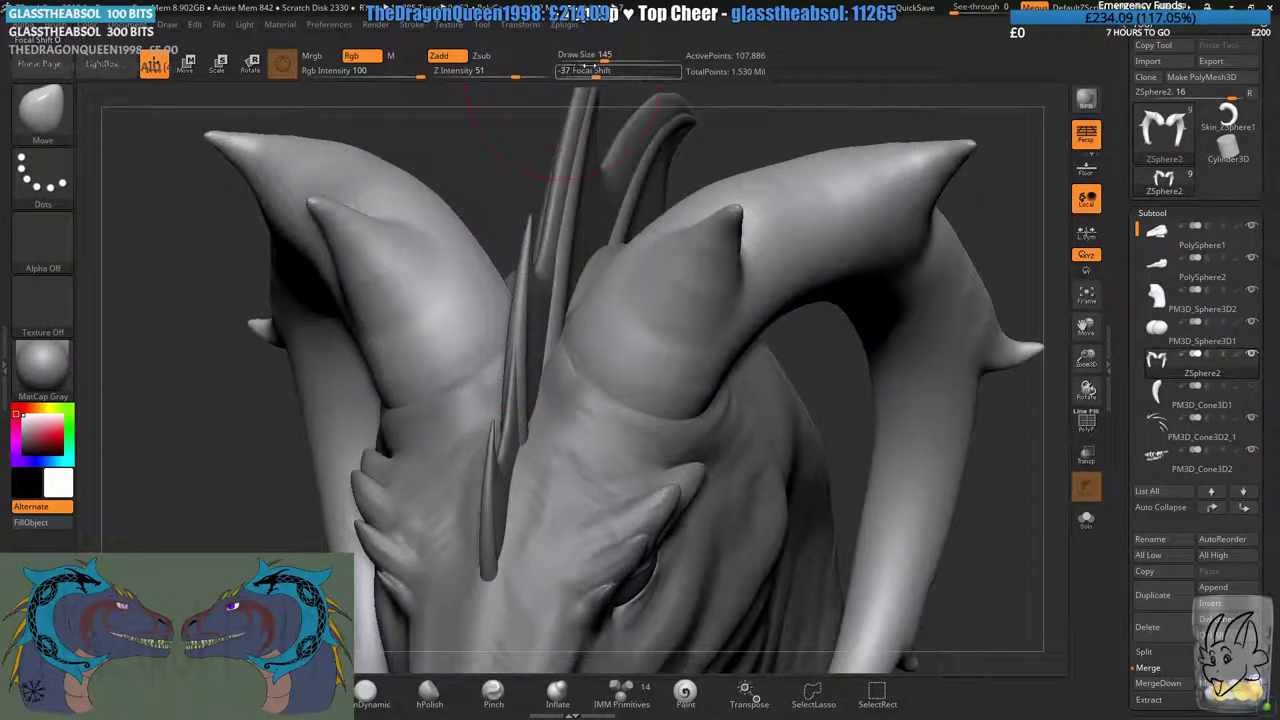
pyautogui.click(611, 58)
pyautogui.moveTo(500, 290); pyautogui.dragTo(490, 300, button='right')
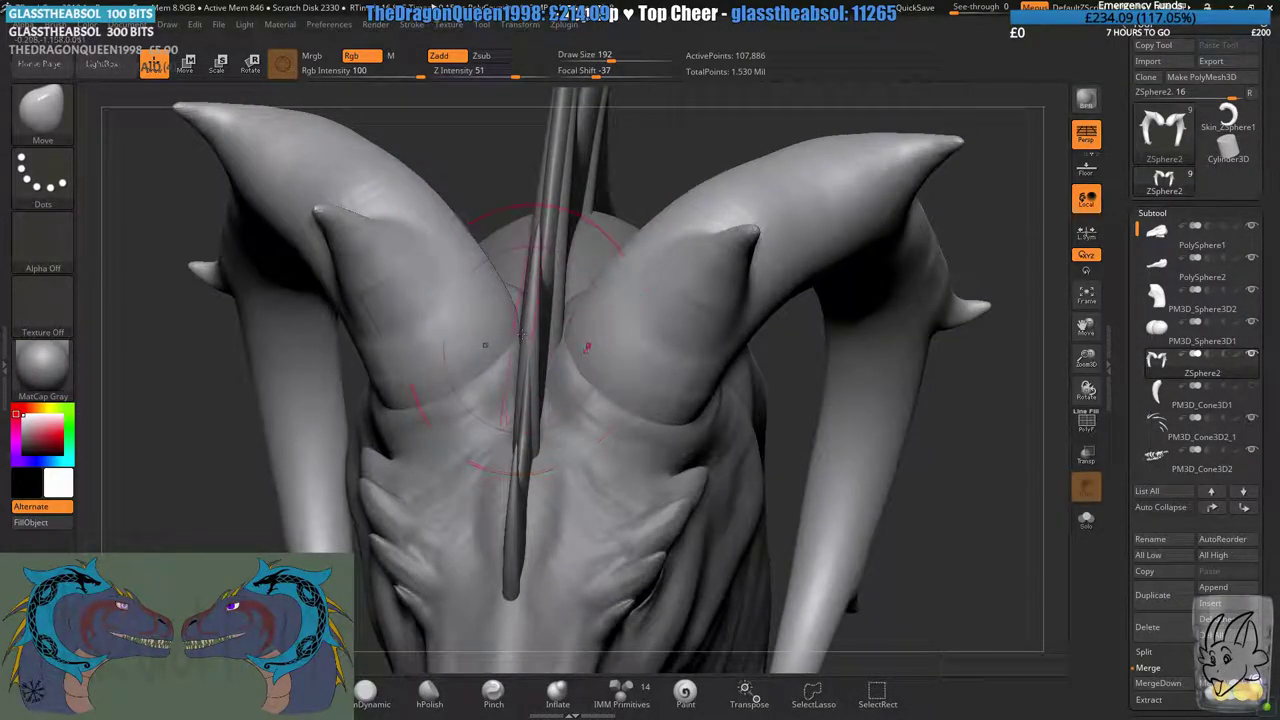
pyautogui.moveTo(485, 342); pyautogui.dragTo(499, 346)
pyautogui.moveTo(380, 410); pyautogui.dragTo(472, 300, button='right')
pyautogui.moveTo(465, 455); pyautogui.dragTo(498, 463, button='right')
pyautogui.keyDown('alt'); pyautogui.moveTo(498, 463); pyautogui.dragTo(458, 321, button='right'); pyautogui.keyUp('alt')
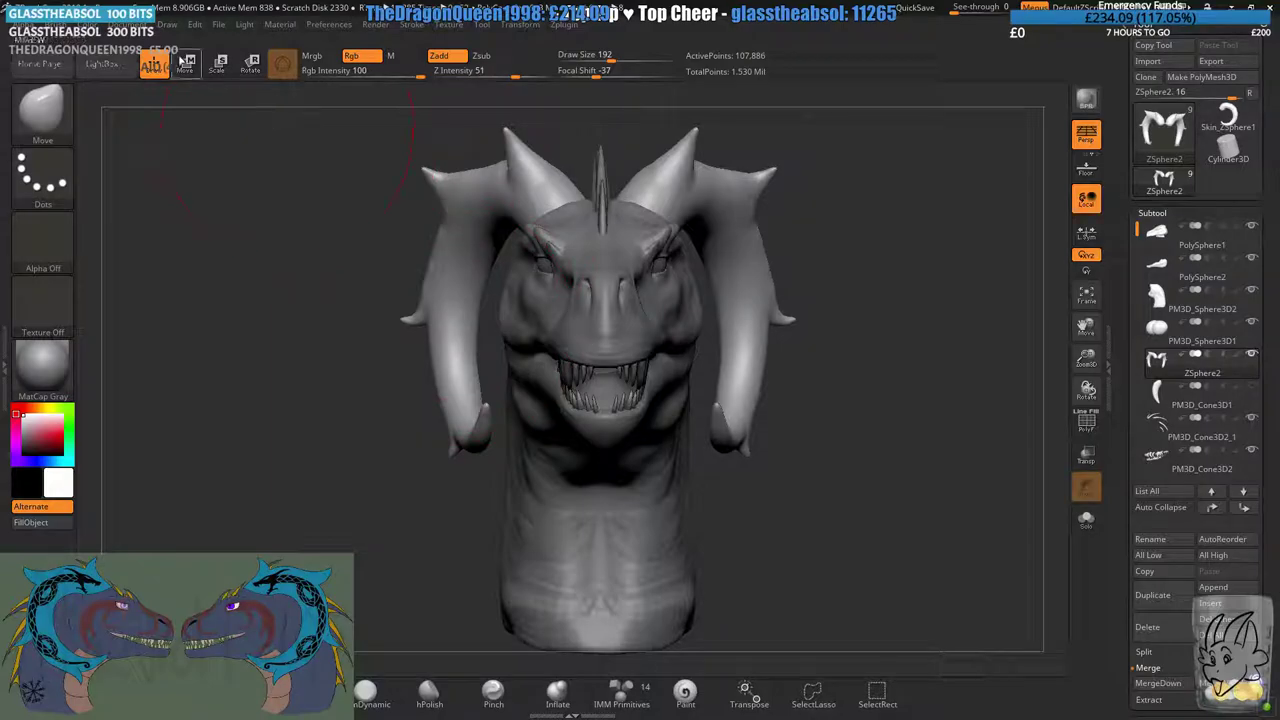
# - Switch to ClayBuildup at draw size 172 and smooth the horn's lower curve between the third and fourth spikes
pyautogui.click(184, 63)
pyautogui.moveTo(555, 405); pyautogui.dragTo(488, 403, button='right')
pyautogui.press('q')
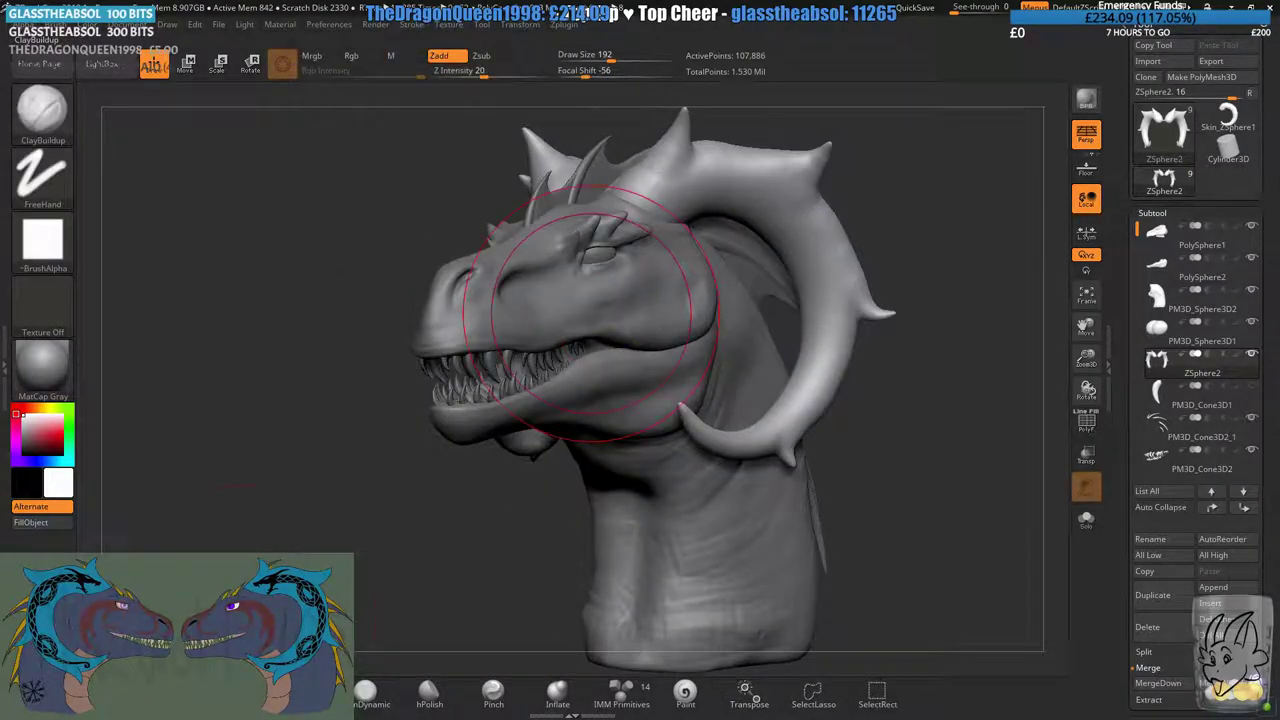
pyautogui.moveTo(700, 440)
pyautogui.mouseDown(button='right')
pyautogui.moveTo(672, 355)
pyautogui.moveTo(608, 268)
pyautogui.moveTo(606, 434)
pyautogui.mouseUp(button='right')
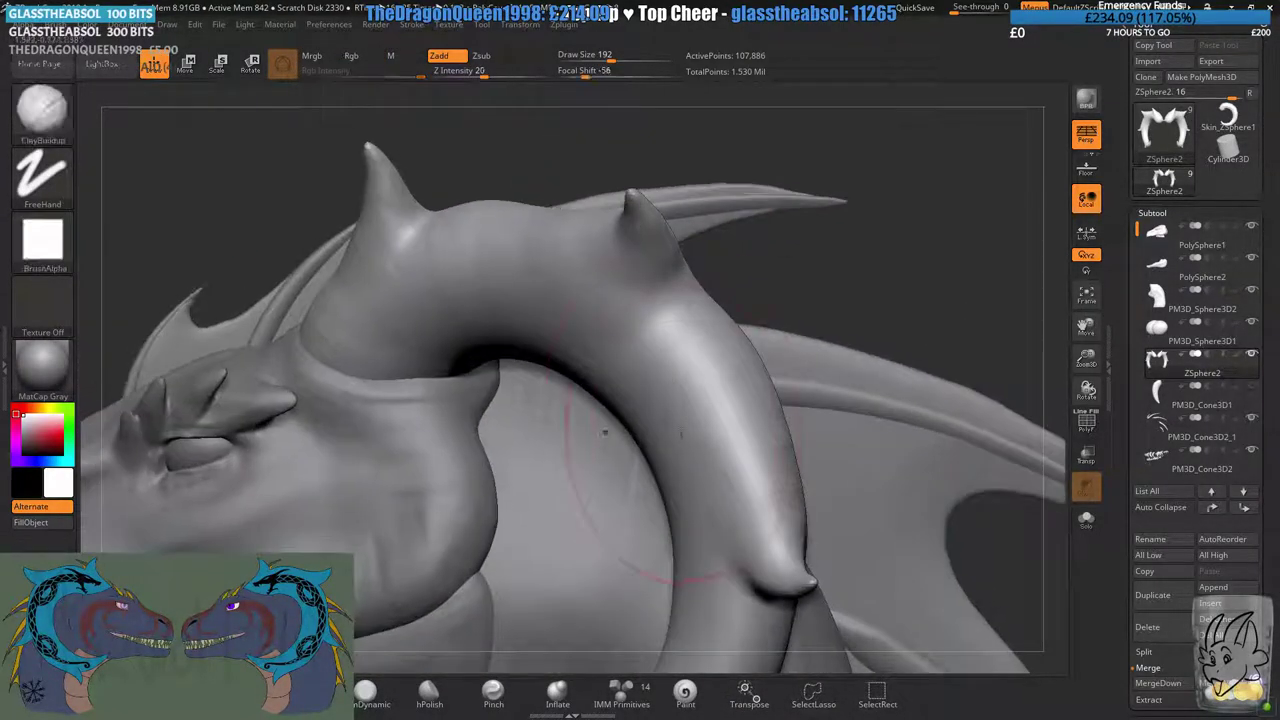
pyautogui.moveTo(611, 58); pyautogui.dragTo(607, 58)
pyautogui.moveTo(614, 488)
pyautogui.keyDown('alt'); pyautogui.mouseDown(button='right')
pyautogui.moveTo(555, 287)
pyautogui.moveTo(680, 491)
pyautogui.moveTo(670, 406)
pyautogui.mouseUp(button='right'); pyautogui.keyUp('alt')
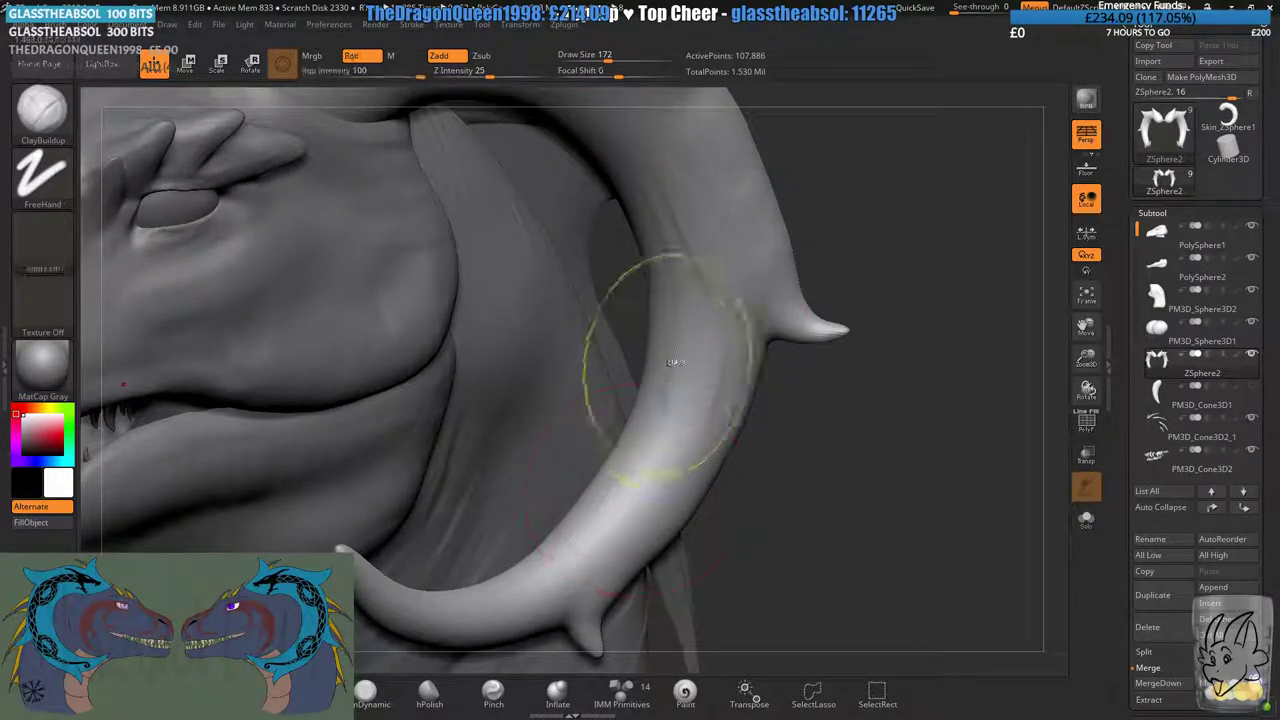
pyautogui.moveTo(682, 318)
pyautogui.mouseDown()
pyautogui.moveTo(569, 540)
pyautogui.moveTo(515, 565)
pyautogui.moveTo(605, 520)
pyautogui.moveTo(688, 303)
pyautogui.mouseUp()
pyautogui.hotkey('ctrl', 'z')
pyautogui.keyDown('shift'); pyautogui.moveTo(614, 386); pyautogui.dragTo(592, 541); pyautogui.keyUp('shift')
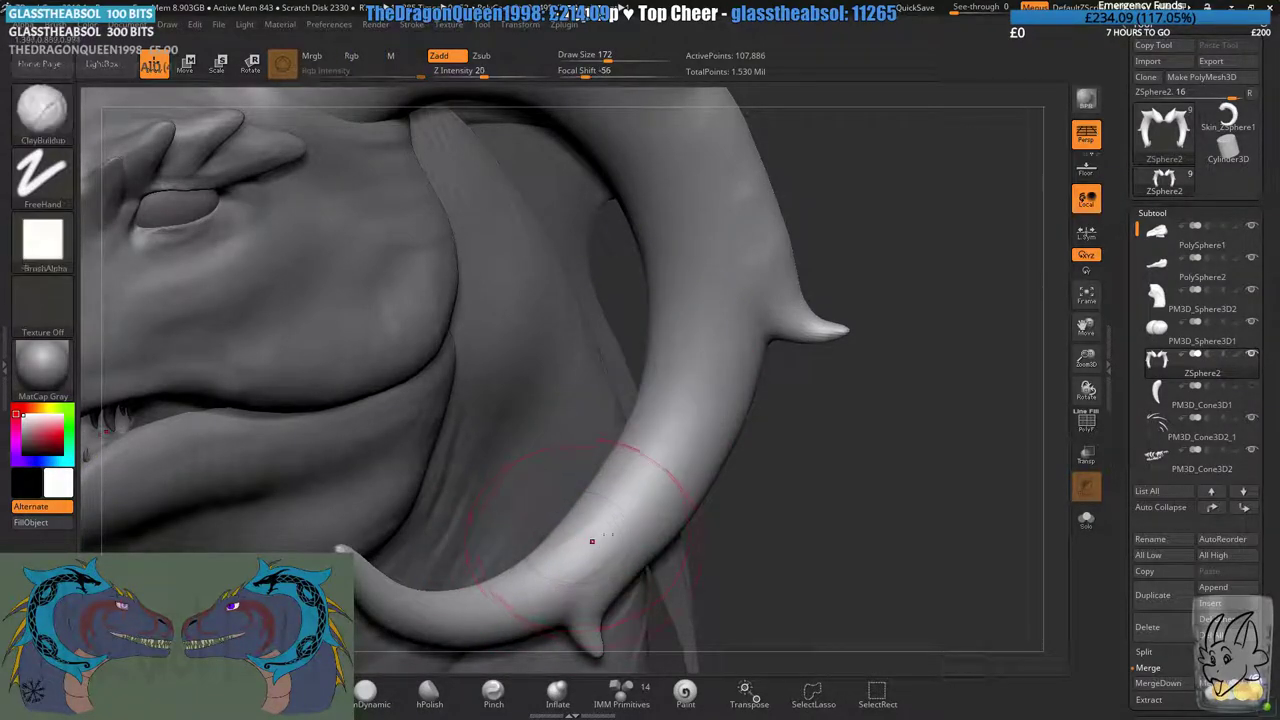
# - Build up the horn's surface beside and just below the third spike with ClayBuildup
pyautogui.keyDown('alt'); pyautogui.moveTo(835, 210); pyautogui.dragTo(797, 373); pyautogui.keyUp('alt')
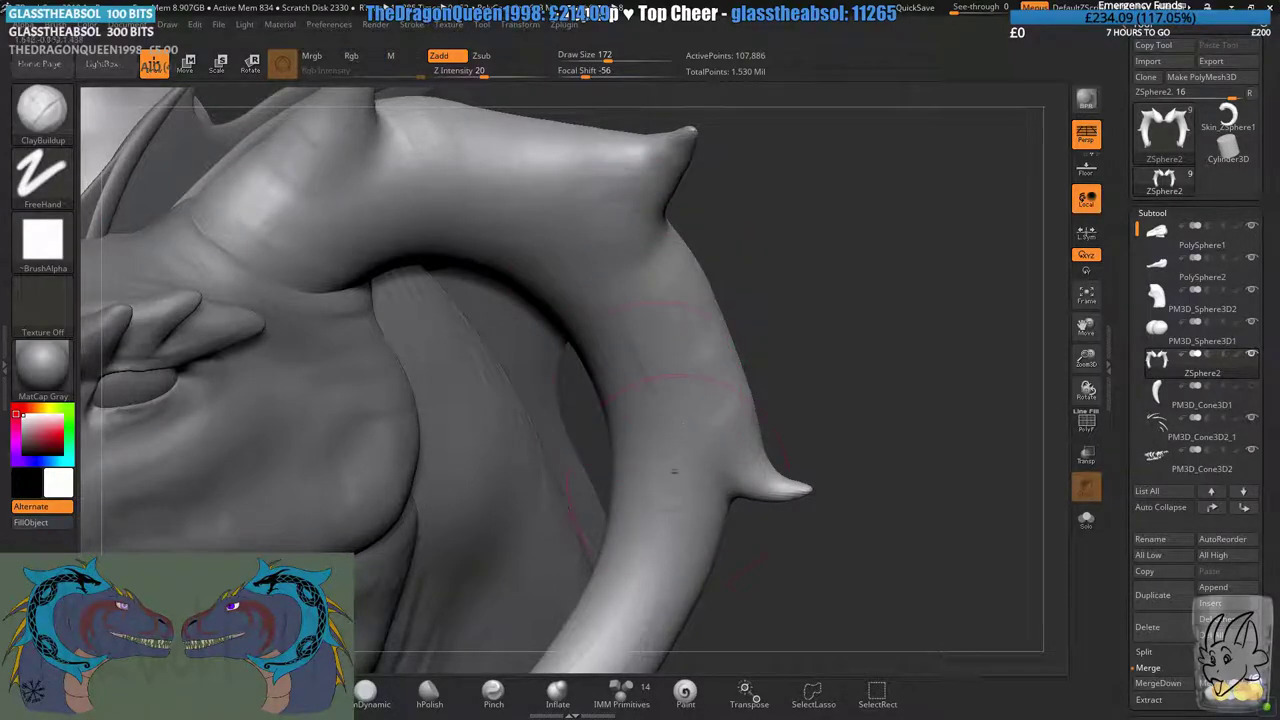
pyautogui.moveTo(669, 517)
pyautogui.mouseDown()
pyautogui.moveTo(629, 614)
pyautogui.moveTo(674, 486)
pyautogui.mouseUp()
pyautogui.keyDown('alt'); pyautogui.moveTo(815, 410); pyautogui.dragTo(783, 311); pyautogui.keyUp('alt')
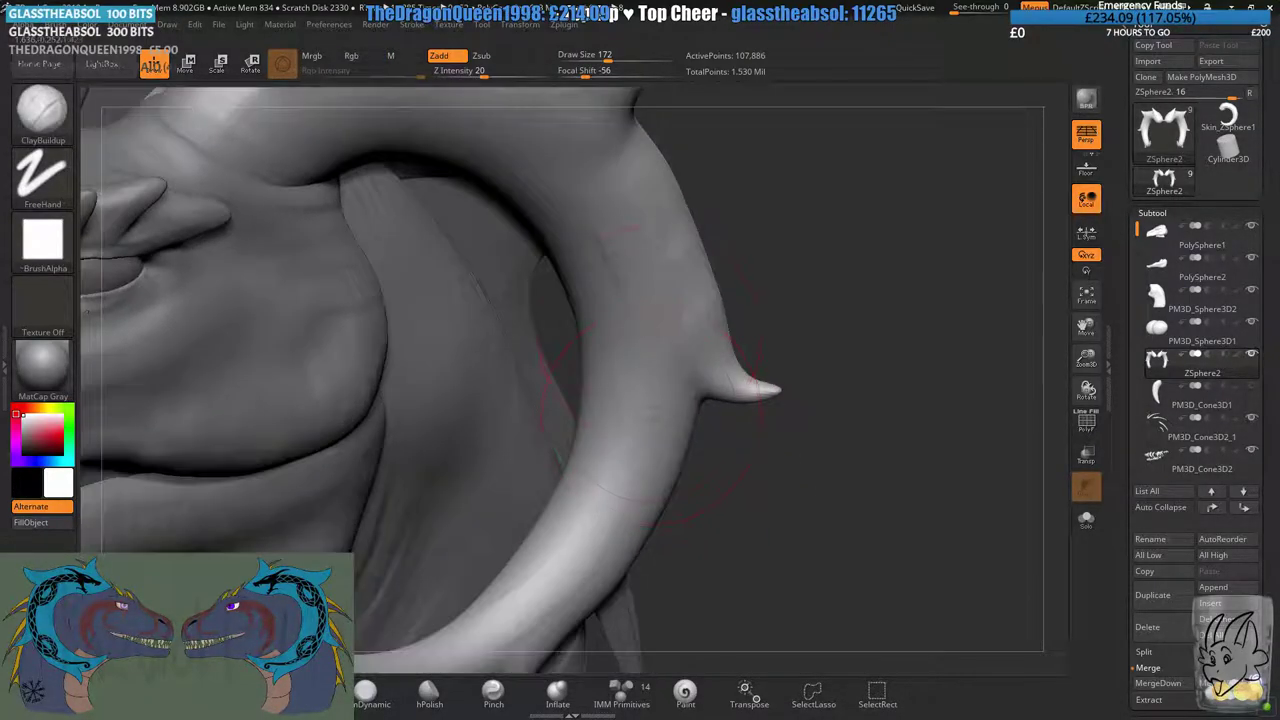
pyautogui.moveTo(606, 440); pyautogui.dragTo(586, 489)
# - Build up soft form on the horn's outer face, between the second and third spikes and along the upper arch
pyautogui.moveTo(790, 320)
pyautogui.mouseDown()
pyautogui.moveTo(663, 271)
pyautogui.moveTo(643, 374)
pyautogui.moveTo(588, 368)
pyautogui.mouseUp()
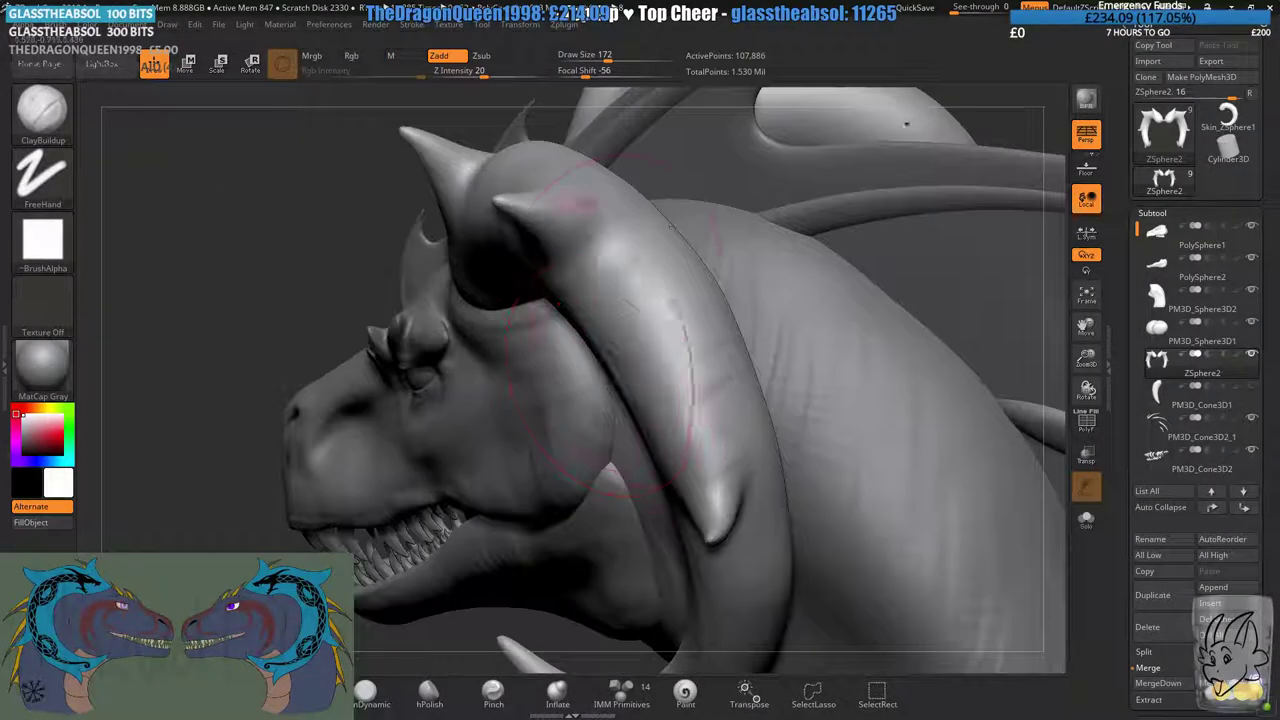
pyautogui.moveTo(720, 492); pyautogui.dragTo(623, 269)
pyautogui.moveTo(840, 270)
pyautogui.mouseDown()
pyautogui.moveTo(889, 330)
pyautogui.moveTo(830, 470)
pyautogui.mouseUp()
pyautogui.moveTo(543, 300); pyautogui.dragTo(640, 350)
pyautogui.moveTo(862, 430); pyautogui.dragTo(851, 283)
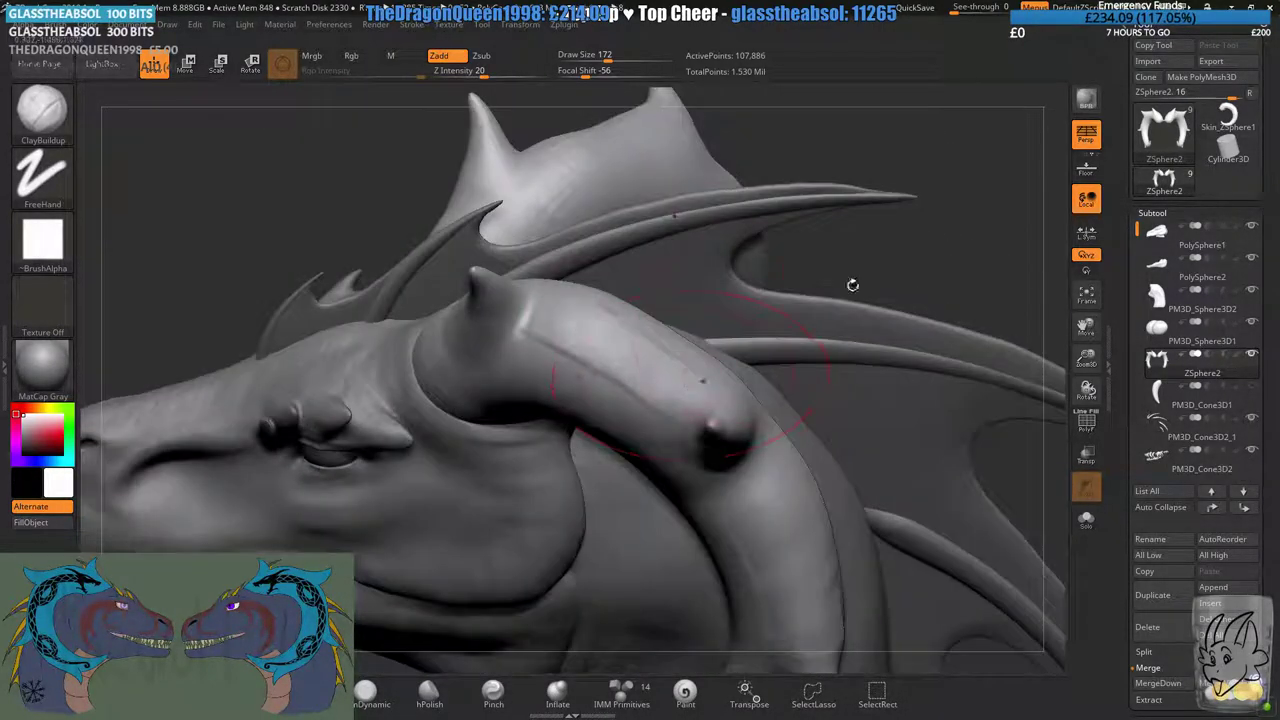
# - Smooth the built-up surface along the horn's upper arch and down to the third spike
pyautogui.moveTo(700, 375)
pyautogui.keyDown('shift'); pyautogui.mouseDown()
pyautogui.moveTo(600, 352)
pyautogui.moveTo(613, 378)
pyautogui.mouseUp(); pyautogui.keyUp('shift')
pyautogui.moveTo(650, 400)
pyautogui.mouseDown(button='right')
pyautogui.moveTo(735, 520)
pyautogui.moveTo(665, 385)
pyautogui.moveTo(691, 371)
pyautogui.moveTo(722, 400)
pyautogui.moveTo(692, 298)
pyautogui.mouseUp(button='right')
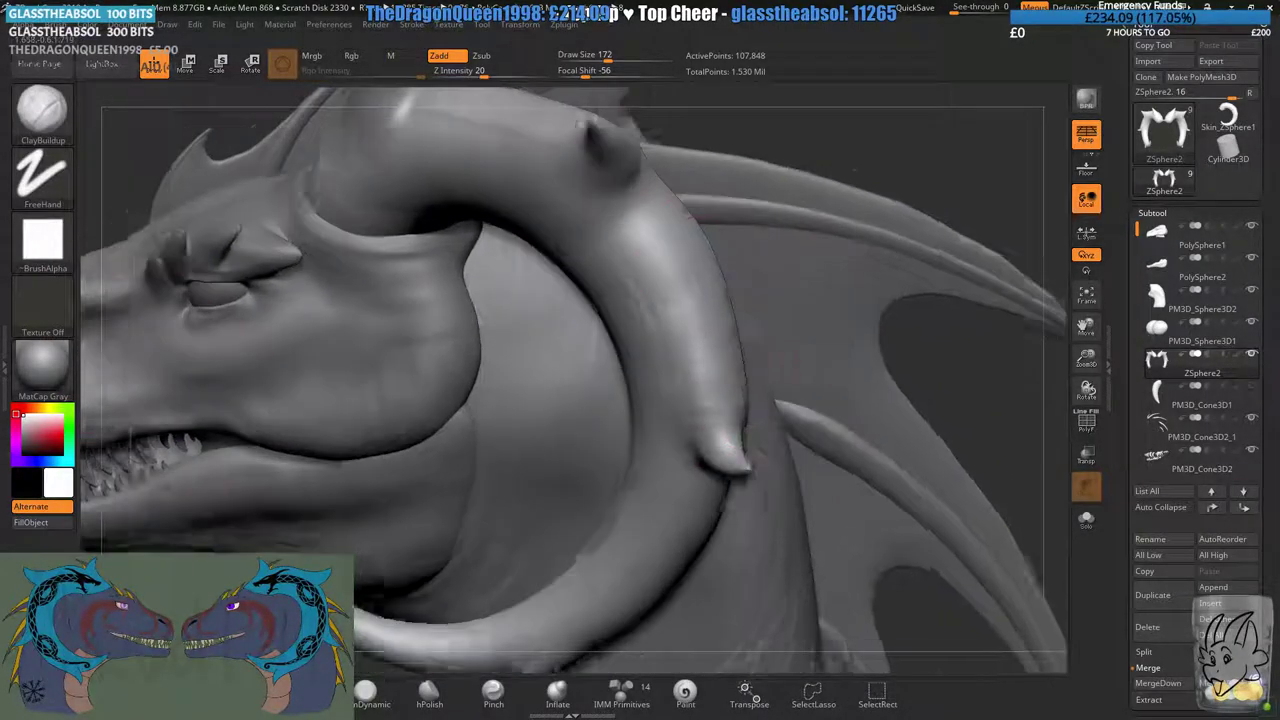
pyautogui.keyDown('shift'); pyautogui.moveTo(640, 270); pyautogui.dragTo(620, 325); pyautogui.keyUp('shift')
pyautogui.moveTo(620, 325); pyautogui.dragTo(637, 386, button='right')
pyautogui.keyDown('shift'); pyautogui.moveTo(637, 386); pyautogui.dragTo(630, 410); pyautogui.keyUp('shift')
pyautogui.moveTo(630, 410)
pyautogui.mouseDown(button='right')
pyautogui.moveTo(645, 420)
pyautogui.moveTo(683, 340)
pyautogui.mouseUp(button='right')
pyautogui.moveTo(650, 410)
pyautogui.keyDown('shift'); pyautogui.mouseDown()
pyautogui.moveTo(606, 471)
pyautogui.moveTo(640, 430)
pyautogui.mouseUp(); pyautogui.keyUp('shift')
pyautogui.keyDown('ctrl'); pyautogui.moveTo(800, 460); pyautogui.dragTo(841, 383, button='right'); pyautogui.keyUp('ctrl')
pyautogui.moveTo(615, 330)
pyautogui.mouseDown(button='right')
pyautogui.moveTo(815, 368)
pyautogui.moveTo(675, 347)
pyautogui.moveTo(865, 358)
pyautogui.moveTo(700, 350)
pyautogui.mouseUp(button='right')
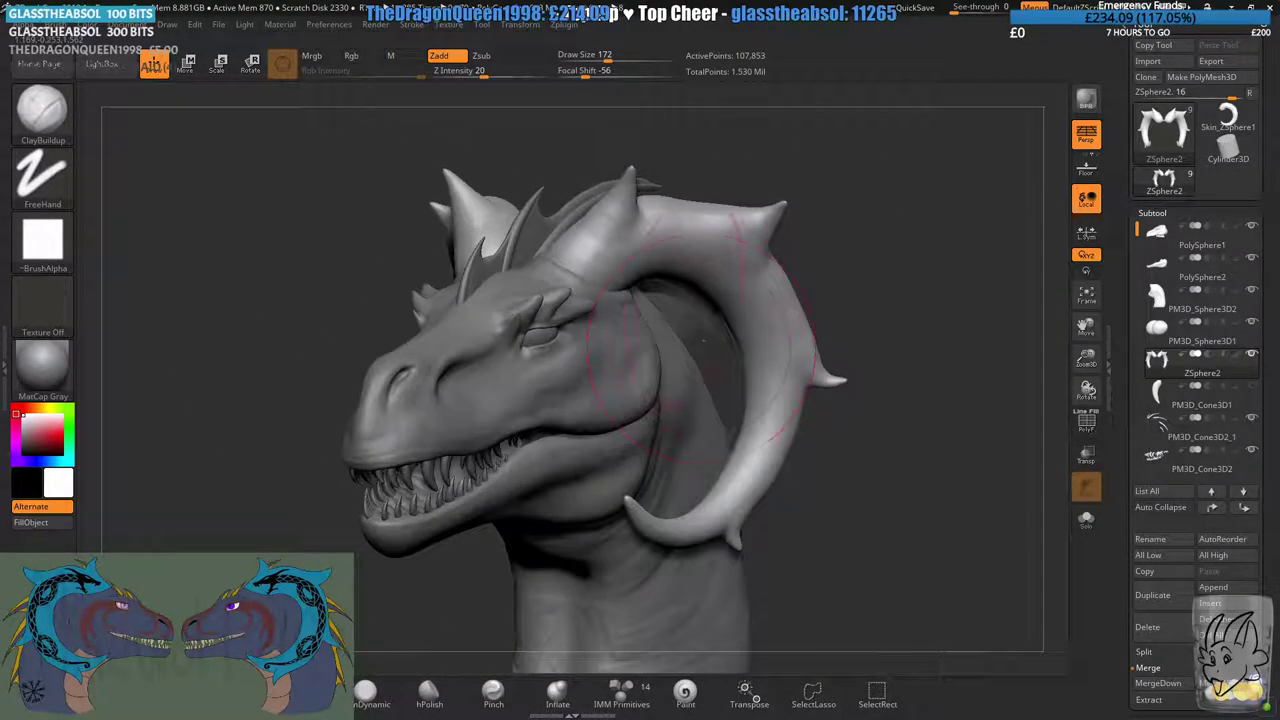
# - Set the ClayBuildup brush to draw size 44 and focal shift -9
pyautogui.click(608, 73)
pyautogui.click(586, 58)
pyautogui.click(611, 73)
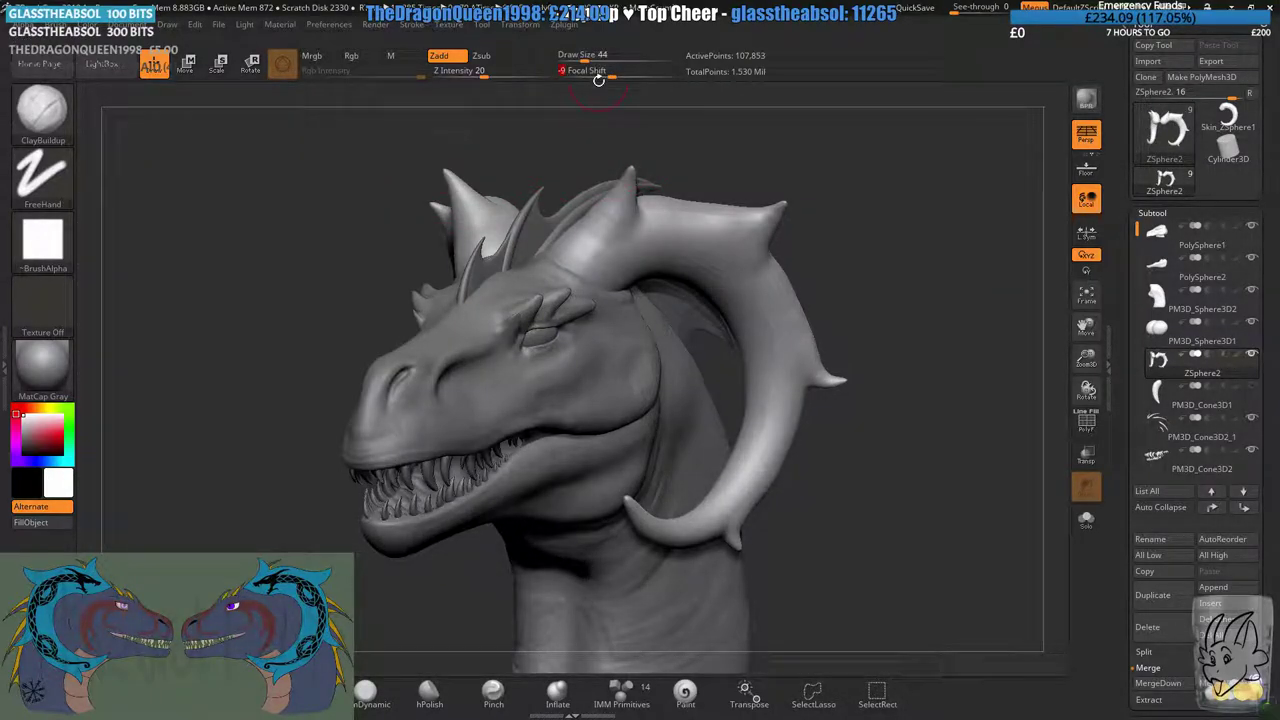
pyautogui.moveTo(690, 451); pyautogui.dragTo(700, 395, button='right')
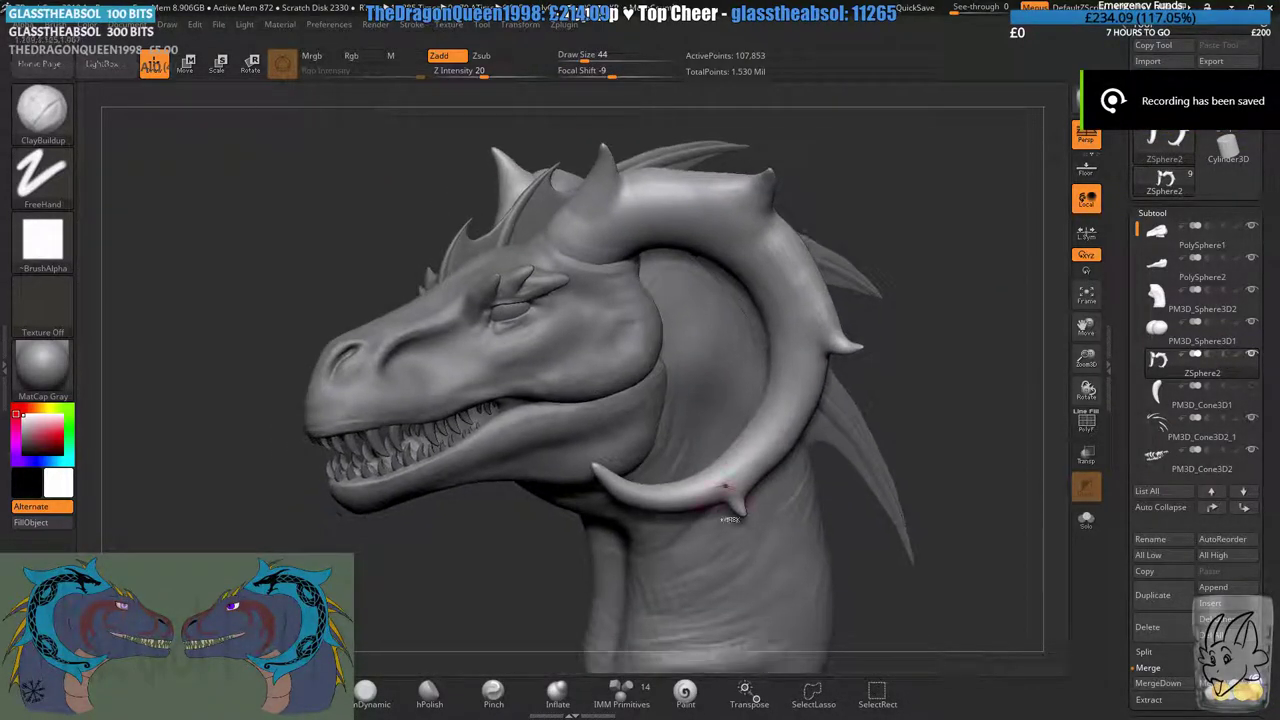
# - Save the dragon head project
pyautogui.hotkey('ctrl', 's')
pyautogui.click(655, 547)
pyautogui.click(681, 372)
pyautogui.click(679, 371)
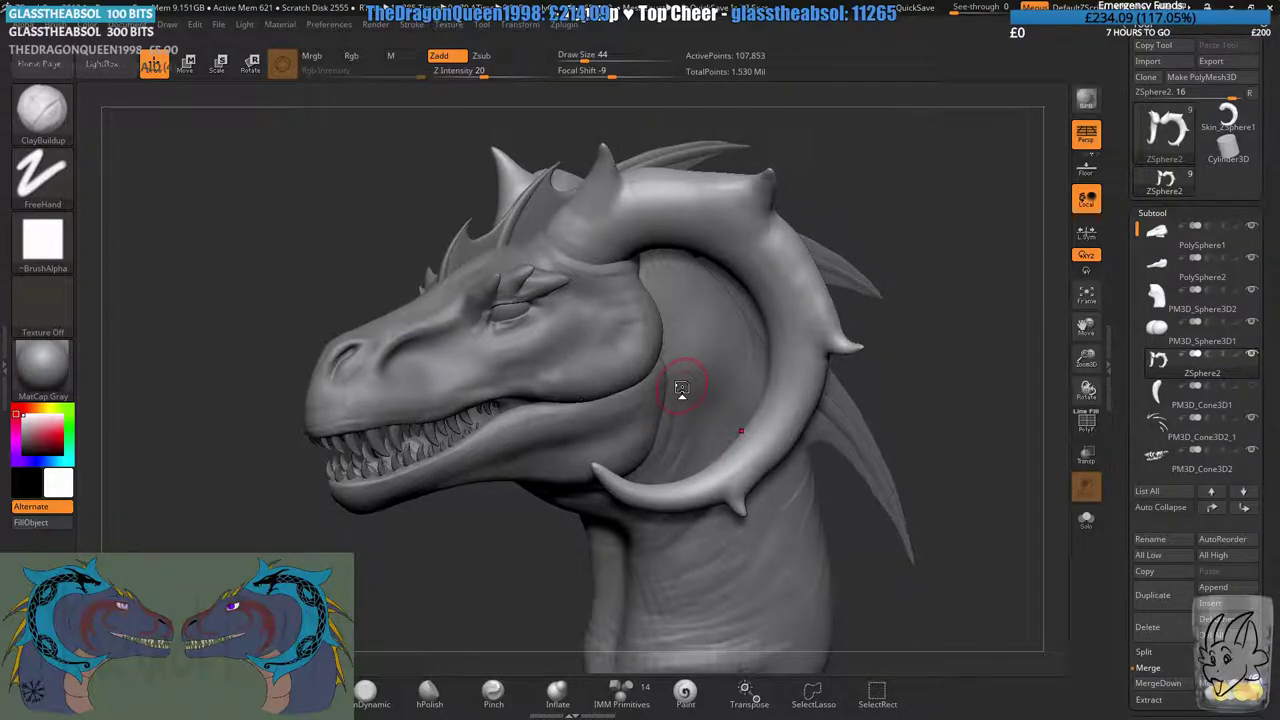
# - Append a Sphere3D mesh as a new subtool and make it the active subtool
pyautogui.moveTo(830, 355)
pyautogui.keyDown('alt'); pyautogui.mouseDown(button='right')
pyautogui.moveTo(902, 358)
pyautogui.moveTo(884, 369)
pyautogui.mouseUp(button='right'); pyautogui.keyUp('alt')
pyautogui.press('space')
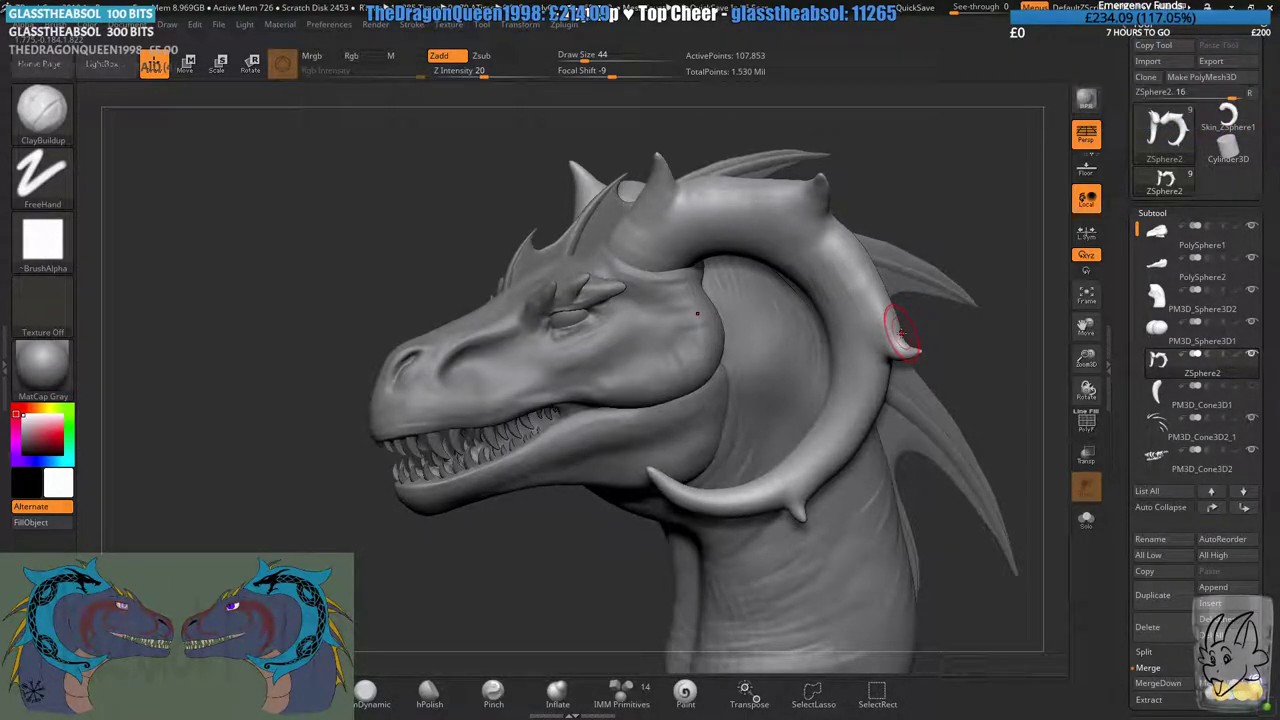
pyautogui.keyDown('alt'); pyautogui.moveTo(905, 342); pyautogui.dragTo(911, 275, button='right'); pyautogui.keyUp('alt')
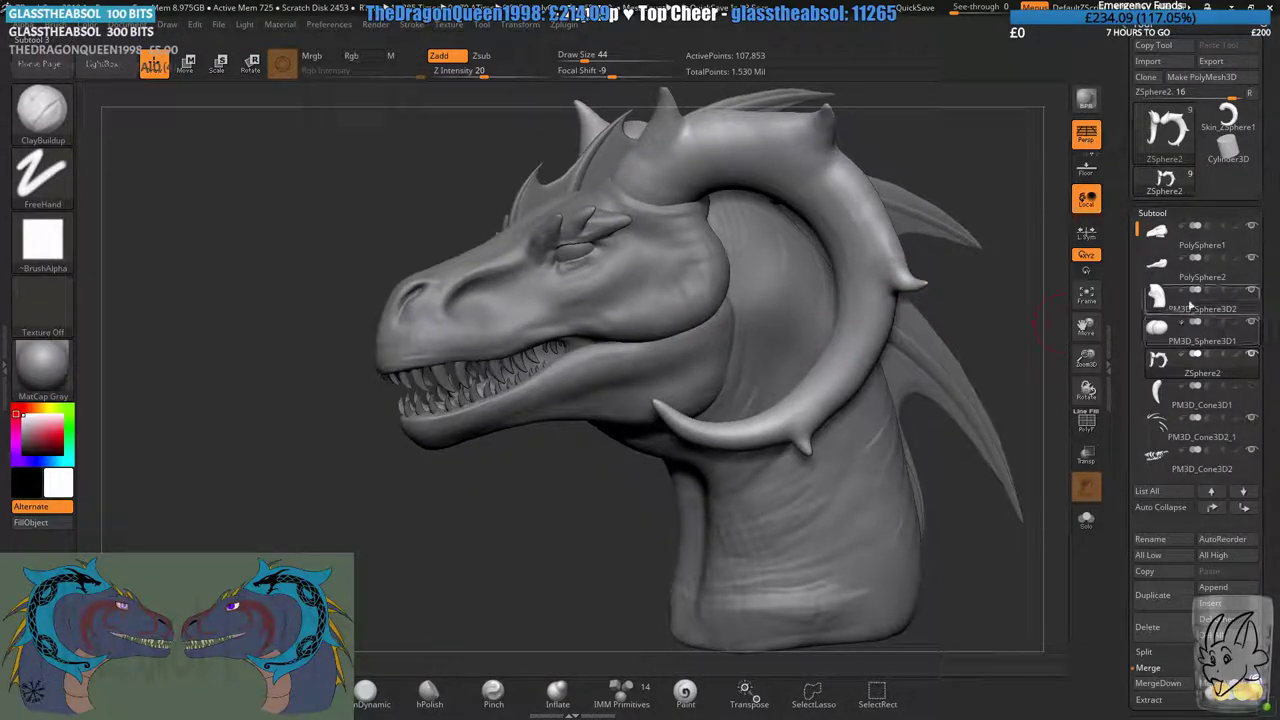
pyautogui.click(1178, 238)
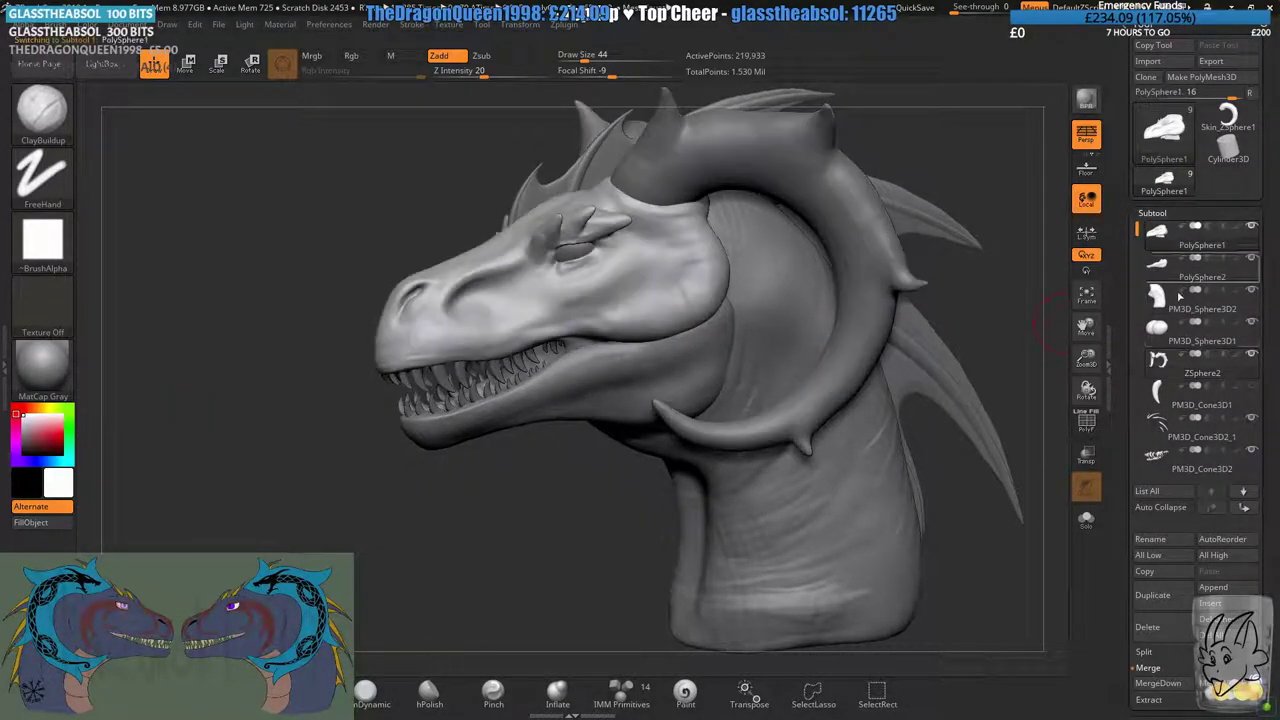
pyautogui.click(1222, 588)
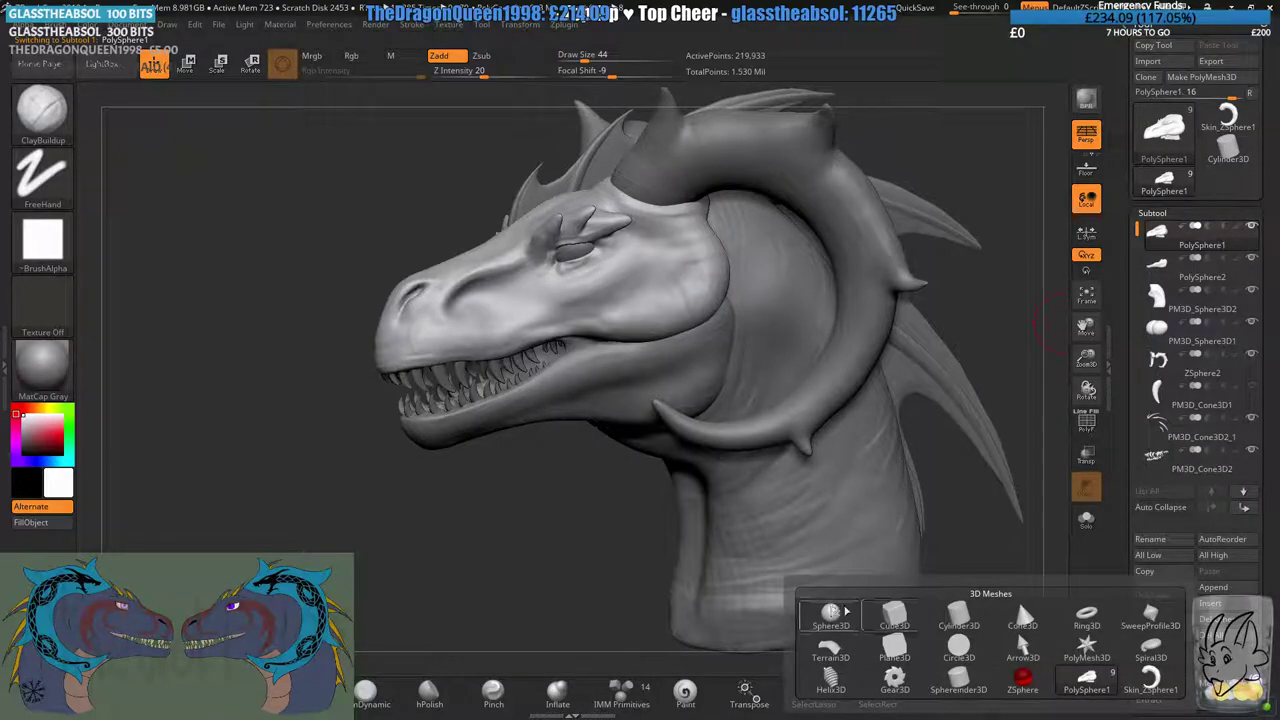
pyautogui.click(830, 614)
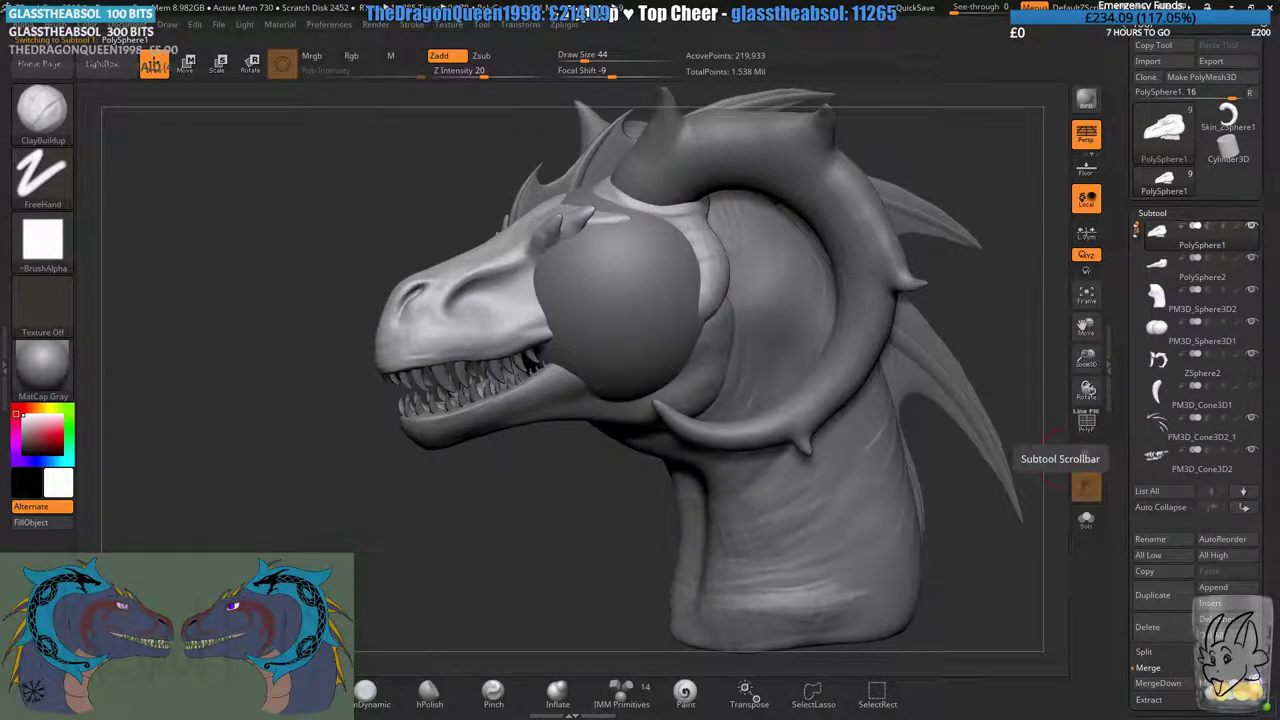
pyautogui.moveTo(1141, 233); pyautogui.dragTo(1141, 271)
pyautogui.click(1154, 465)
pyautogui.moveTo(1005, 470); pyautogui.dragTo(1048, 488, button='right')
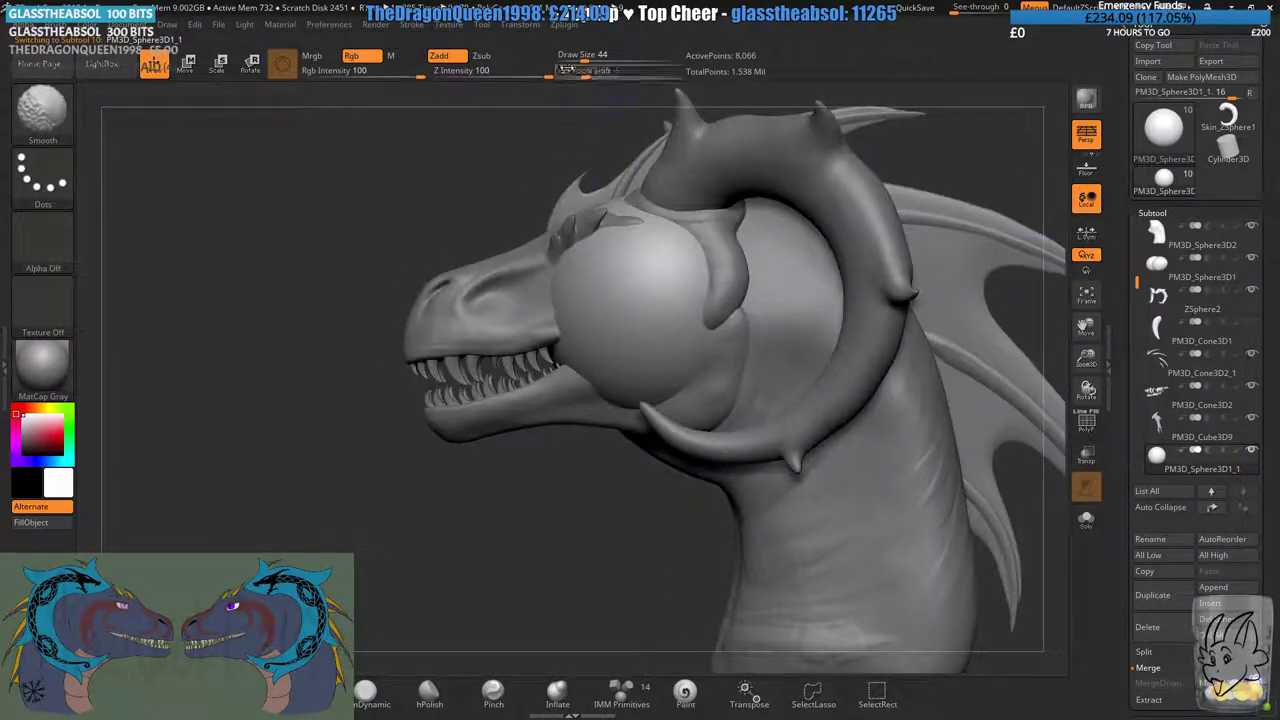
# - Move the sphere below the jaw and scale it down into a narrow upright ellipsoid in front of the throat
pyautogui.moveTo(522, 25)
pyautogui.click(578, 341)
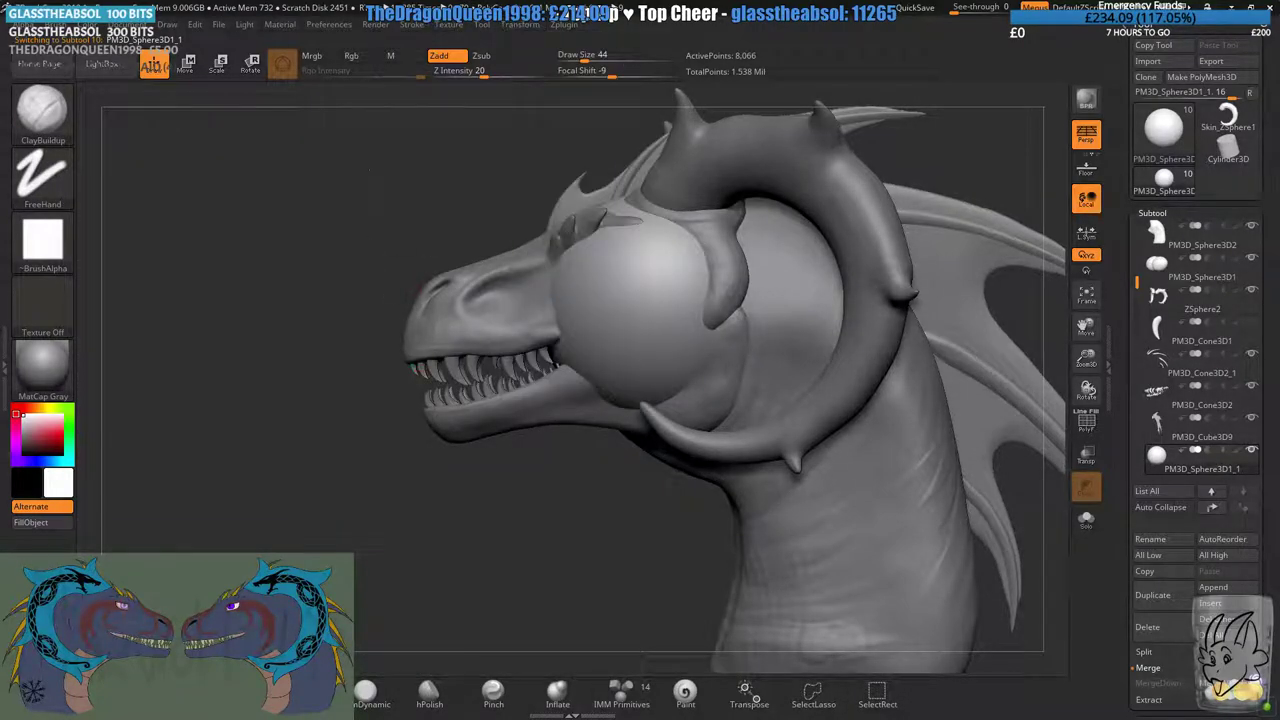
pyautogui.keyDown('alt'); pyautogui.moveTo(362, 230); pyautogui.dragTo(304, 100, button='right'); pyautogui.keyUp('alt')
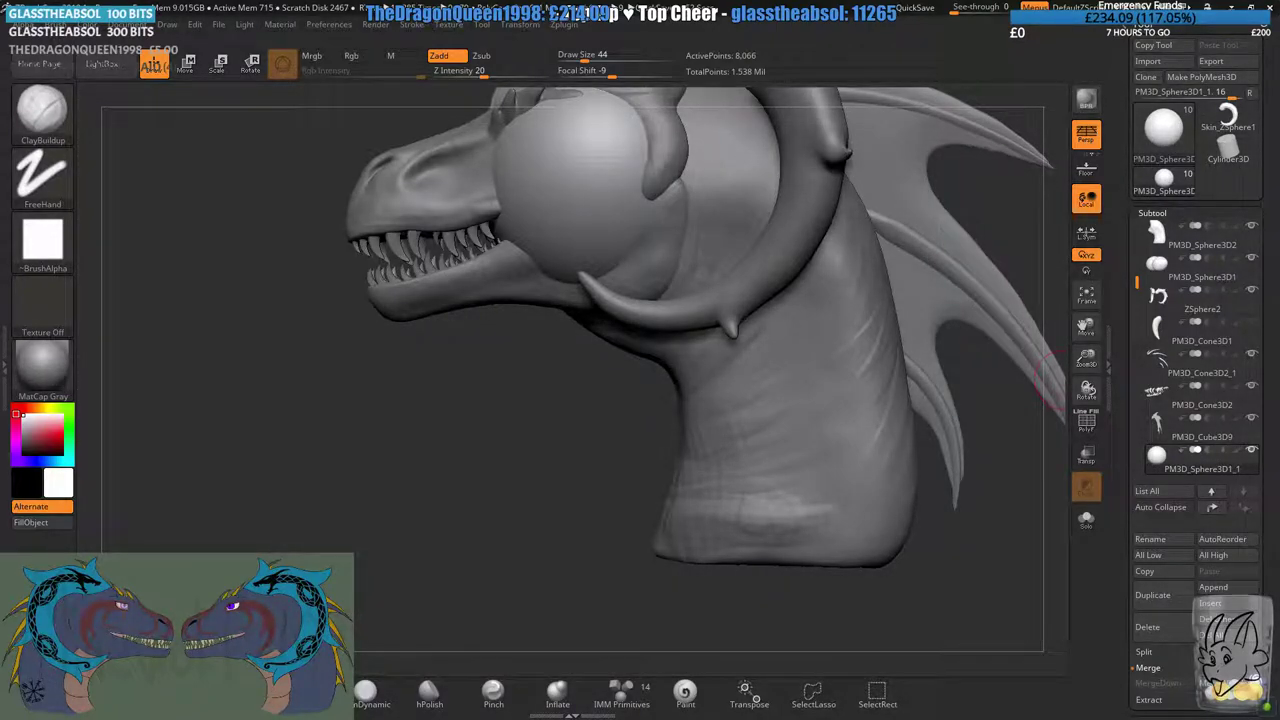
pyautogui.moveTo(534, 507); pyautogui.dragTo(359, 449)
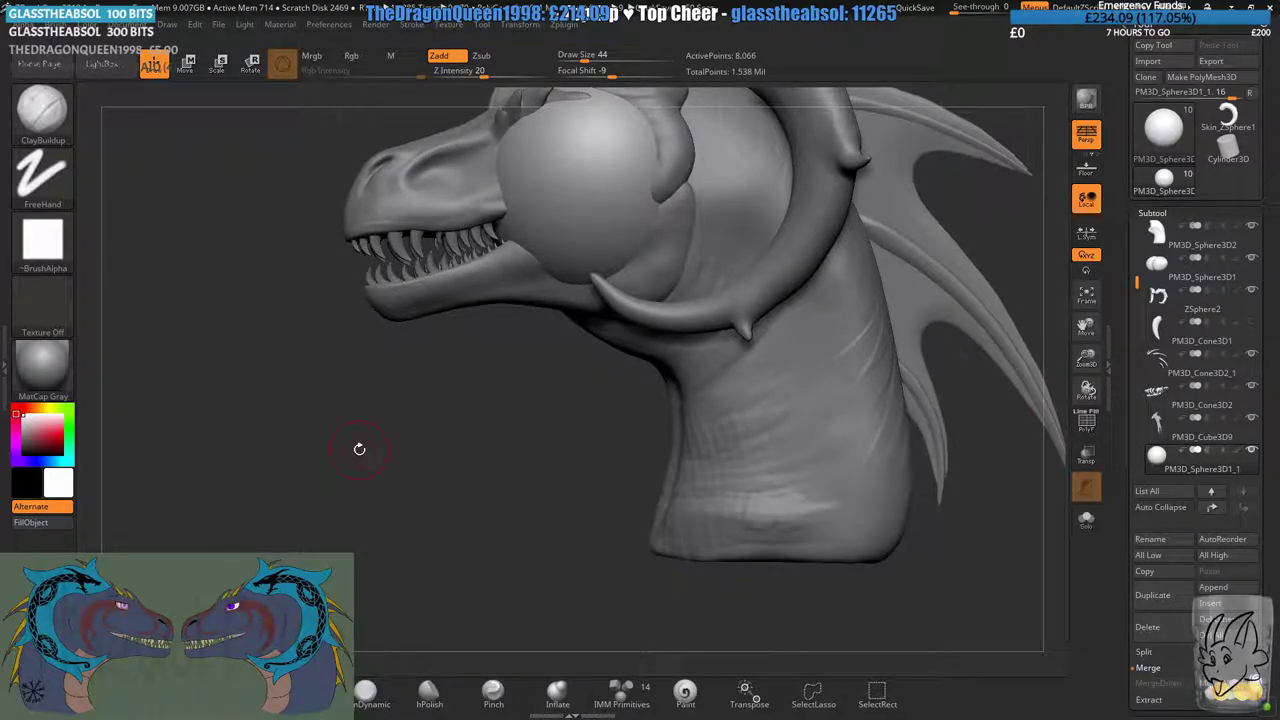
pyautogui.moveTo(370, 334); pyautogui.dragTo(328, 320)
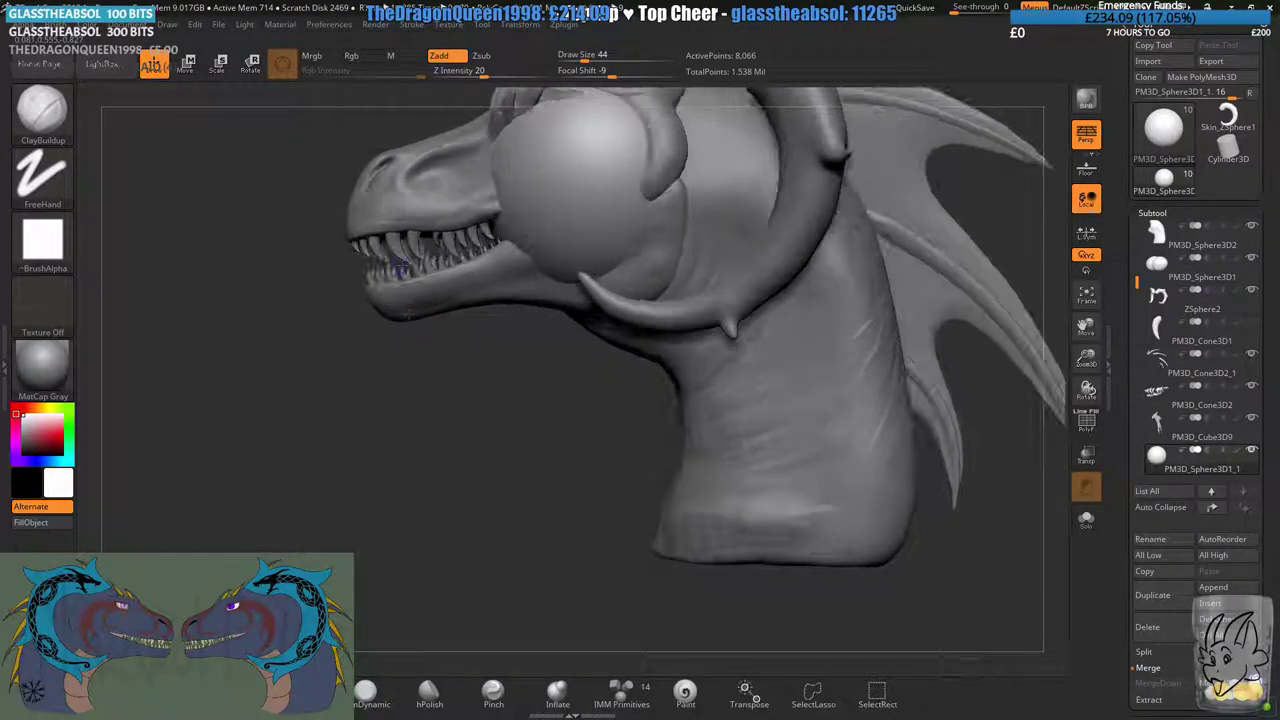
pyautogui.click(186, 64)
pyautogui.moveTo(652, 134); pyautogui.dragTo(621, 356)
pyautogui.keyDown('alt'); pyautogui.moveTo(601, 386); pyautogui.dragTo(731, 397, button='right'); pyautogui.keyUp('alt')
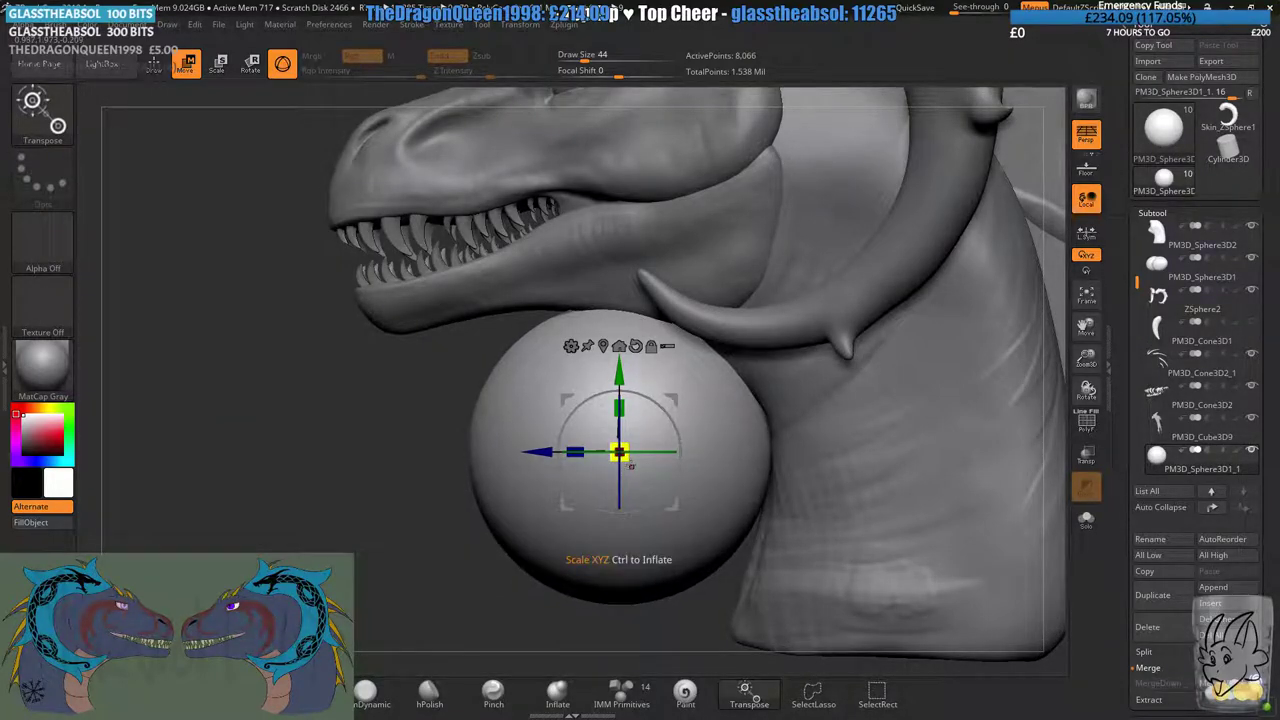
pyautogui.moveTo(620, 452); pyautogui.dragTo(631, 484)
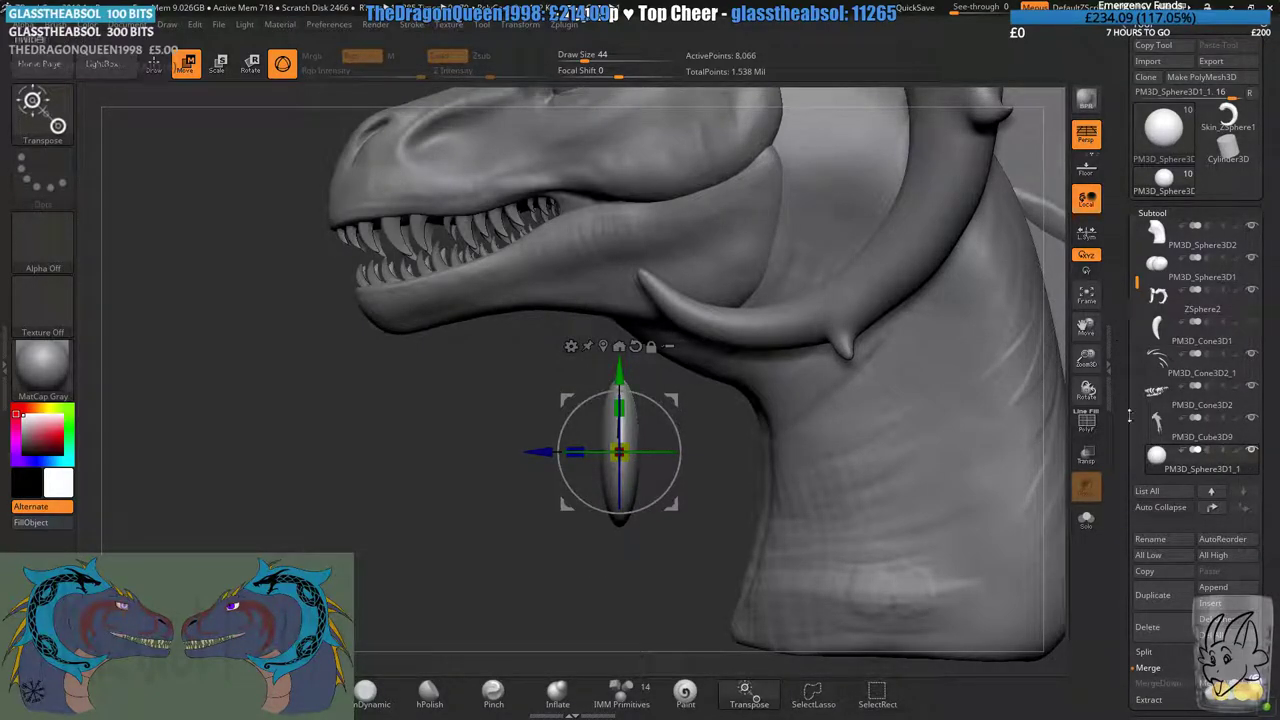
# - Delete the narrow sphere subtool in front of the throat
pyautogui.click(1160, 628)
pyautogui.click(1032, 648)
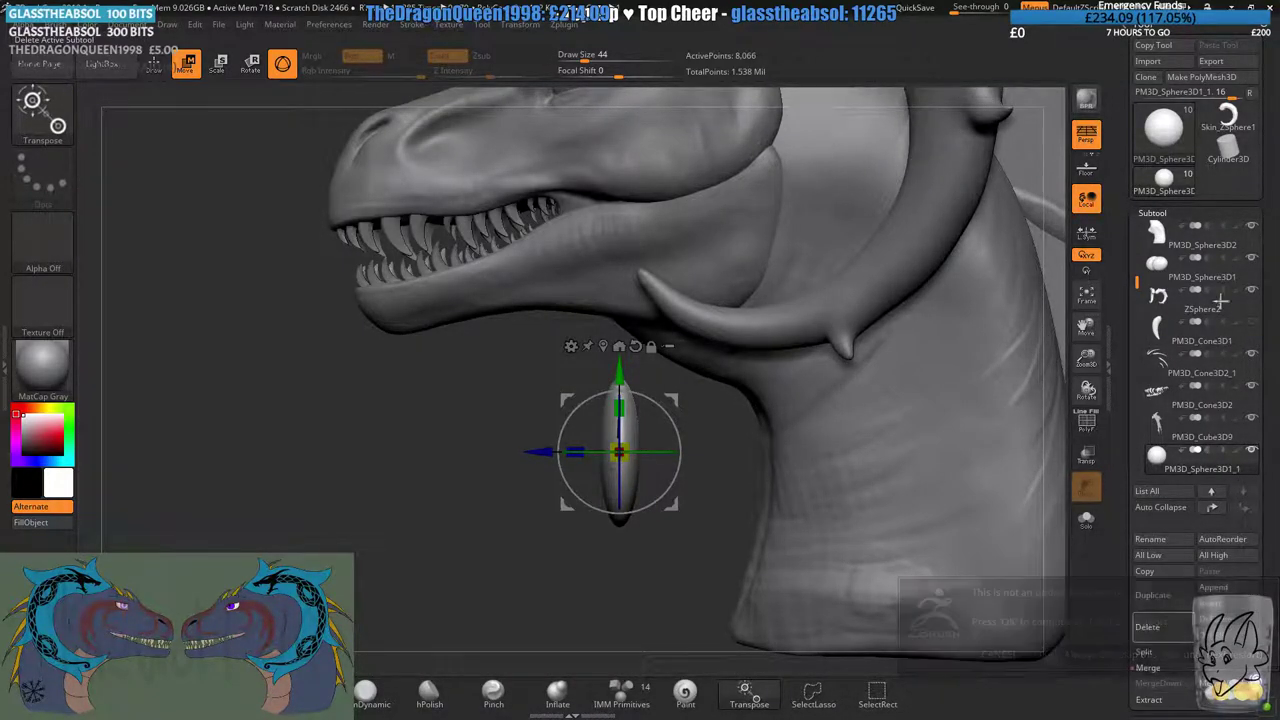
# - Select the neck subtool and mask down the front of the throat with MaskPen at draw size 97, undoing the first mask stroke
pyautogui.click(1158, 293)
pyautogui.keyDown('alt'); pyautogui.moveTo(1018, 655); pyautogui.dragTo(927, 486); pyautogui.keyUp('alt')
pyautogui.keyDown('shift'); pyautogui.moveTo(400, 255); pyautogui.dragTo(533, 237); pyautogui.keyUp('shift')
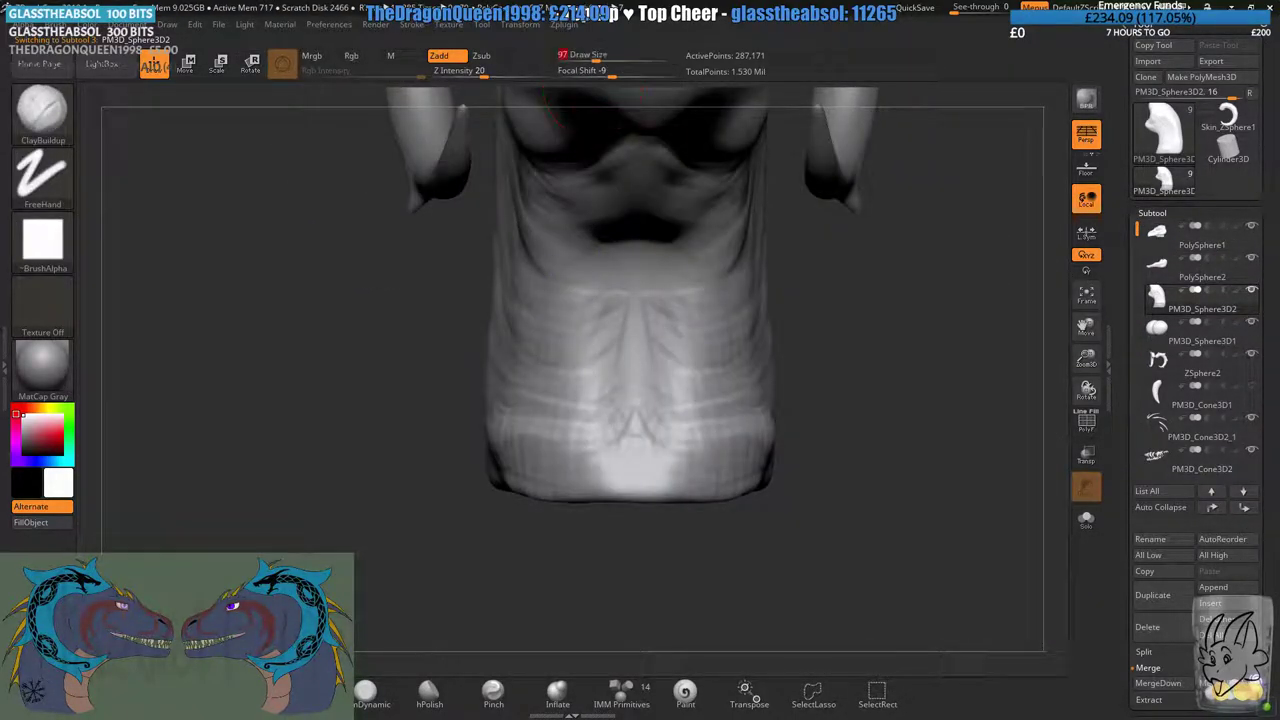
pyautogui.moveTo(598, 97); pyautogui.dragTo(575, 62)
pyautogui.keyDown('ctrl'); pyautogui.moveTo(642, 101); pyautogui.dragTo(645, 484); pyautogui.keyUp('ctrl')
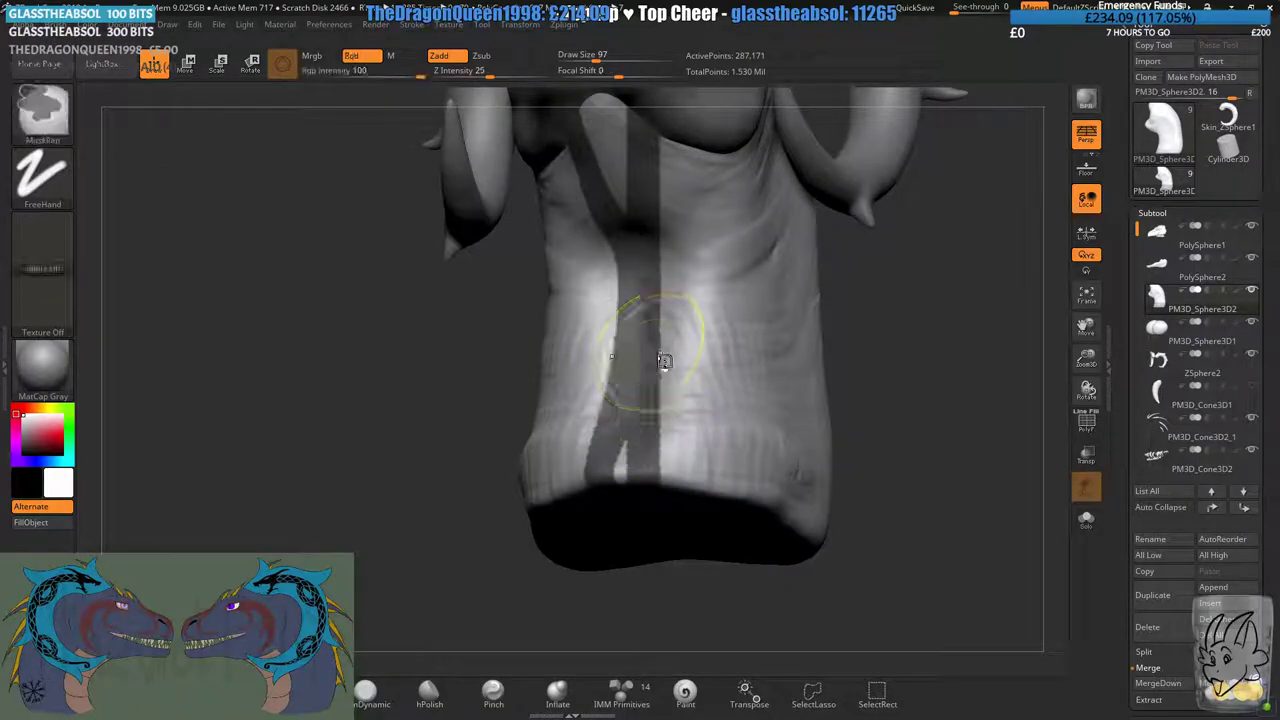
pyautogui.hotkey('ctrl', 'z')
pyautogui.moveTo(614, 222)
pyautogui.keyDown('ctrl'); pyautogui.mouseDown()
pyautogui.moveTo(600, 440)
pyautogui.moveTo(600, 330)
pyautogui.mouseUp(); pyautogui.keyUp('ctrl')
pyautogui.moveTo(890, 340)
pyautogui.mouseDown()
pyautogui.moveTo(885, 420)
pyautogui.moveTo(724, 472)
pyautogui.moveTo(706, 500)
pyautogui.moveTo(700, 490)
pyautogui.mouseUp()
pyautogui.moveTo(925, 350); pyautogui.dragTo(745, 360)
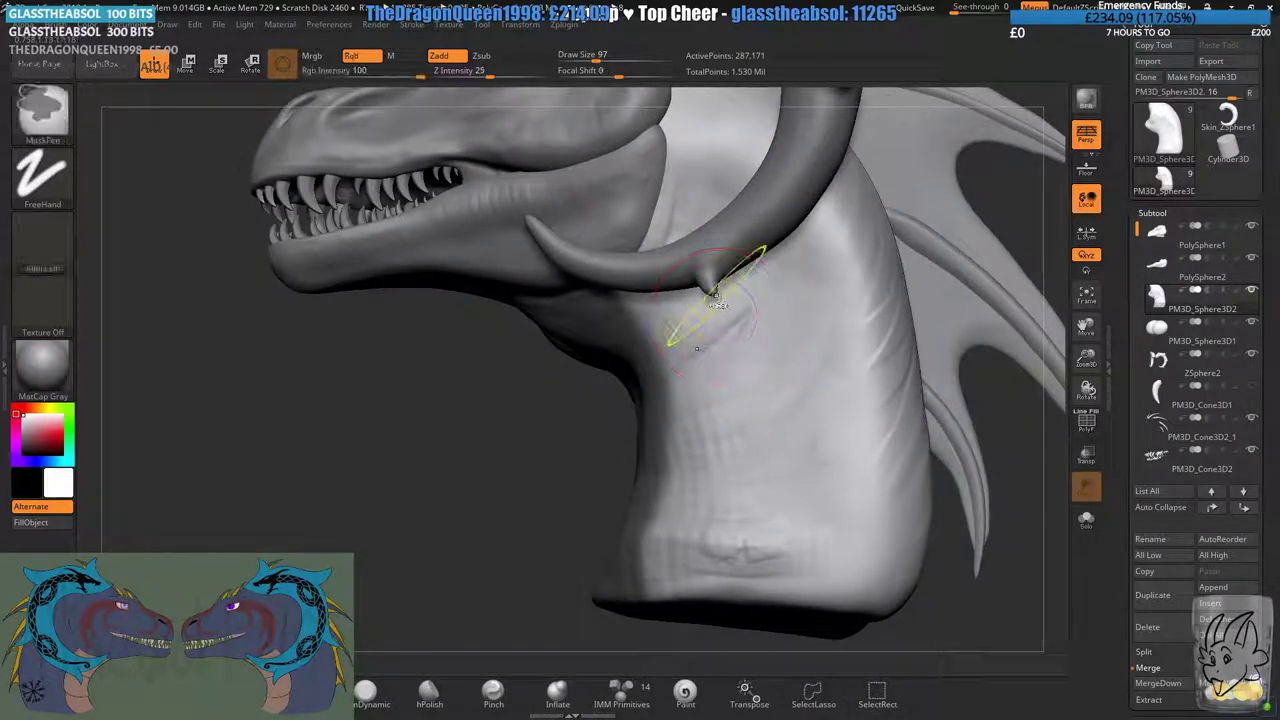
# - Set the draw size to 87 and hide the horns subtool to expose the side of the neck
pyautogui.keyDown('ctrl'); pyautogui.moveTo(716, 293); pyautogui.dragTo(704, 434, button='right'); pyautogui.keyUp('ctrl')
pyautogui.moveTo(596, 56); pyautogui.dragTo(596, 55)
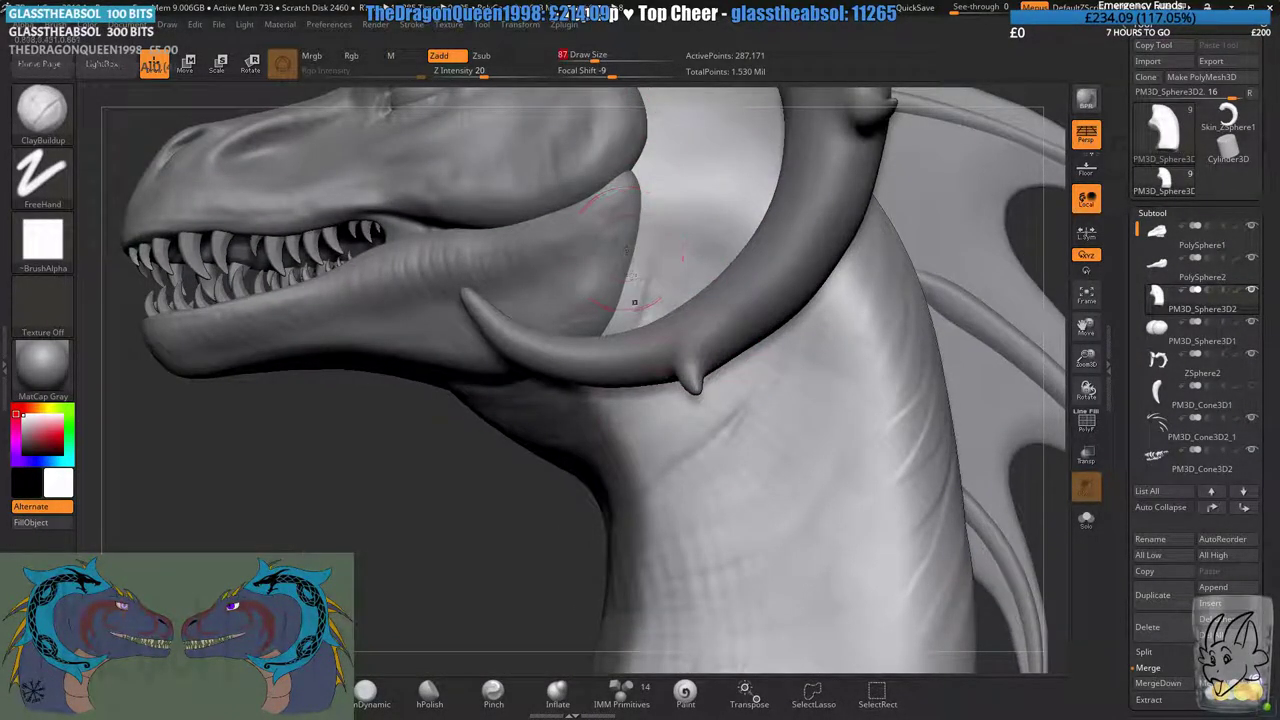
pyautogui.click(1240, 266)
pyautogui.click(1252, 355)
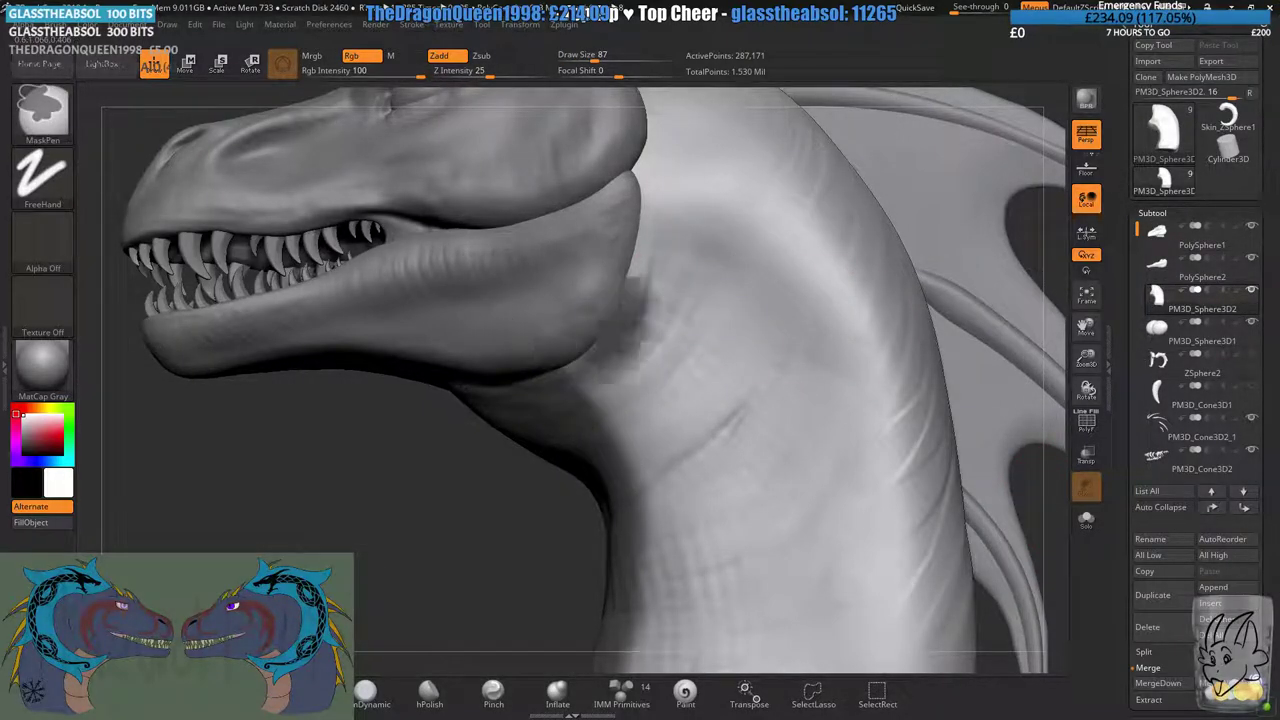
# - Mask the side of the throat in scalloped lobes from behind the jaw down to the neck base with MaskPen at draw size 87
pyautogui.keyDown('alt'); pyautogui.moveTo(643, 418); pyautogui.dragTo(670, 338, button='right'); pyautogui.keyUp('alt')
pyautogui.moveTo(634, 222)
pyautogui.keyDown('ctrl'); pyautogui.mouseDown()
pyautogui.moveTo(655, 197)
pyautogui.moveTo(615, 300)
pyautogui.mouseUp(); pyautogui.keyUp('ctrl')
pyautogui.keyDown('alt'); pyautogui.moveTo(721, 515); pyautogui.dragTo(675, 382, button='right'); pyautogui.keyUp('alt')
pyautogui.moveTo(671, 257)
pyautogui.keyDown('ctrl'); pyautogui.mouseDown()
pyautogui.moveTo(671, 330)
pyautogui.moveTo(643, 345)
pyautogui.mouseUp(); pyautogui.keyUp('ctrl')
pyautogui.keyDown('ctrl'); pyautogui.moveTo(698, 430); pyautogui.dragTo(635, 500); pyautogui.keyUp('ctrl')
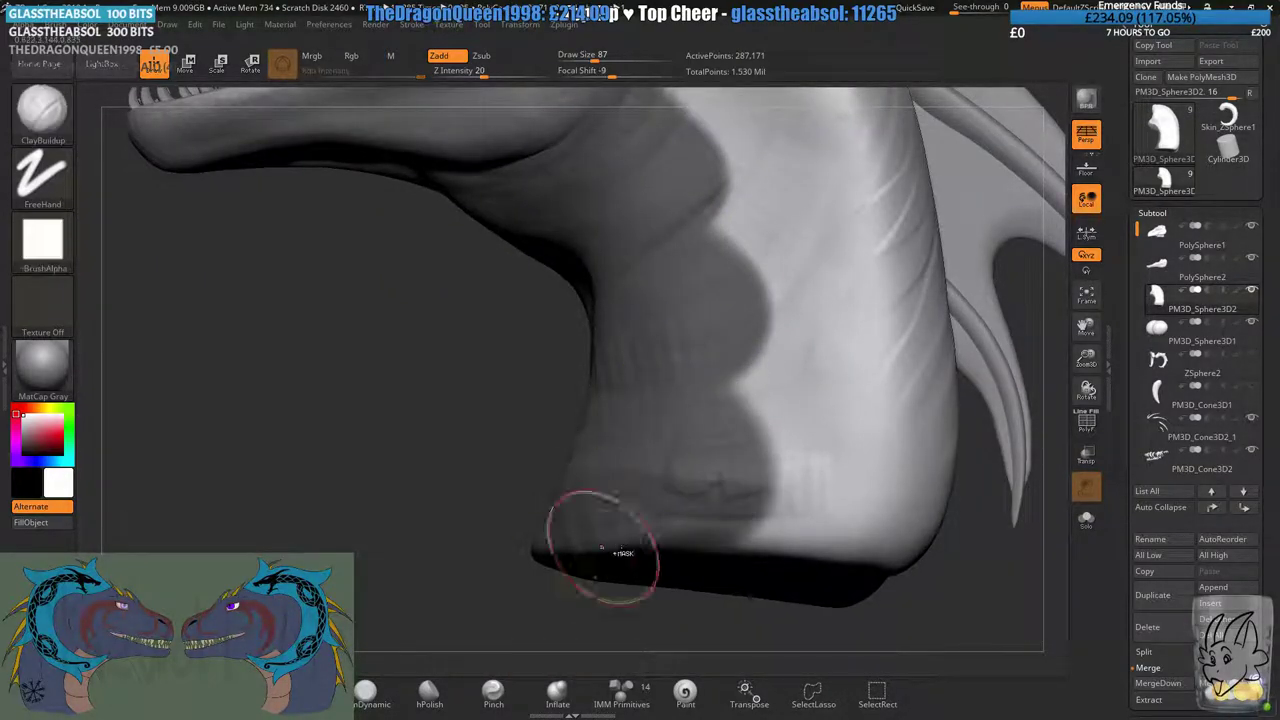
pyautogui.keyDown('ctrl'); pyautogui.moveTo(614, 551); pyautogui.dragTo(610, 490, button='right'); pyautogui.keyUp('ctrl')
# - Smooth the rim around the underside of the neck's base, and undo the last change to keep the throat mask
pyautogui.moveTo(606, 580)
pyautogui.mouseDown(button='right')
pyautogui.moveTo(600, 516)
pyautogui.moveTo(643, 329)
pyautogui.moveTo(690, 300)
pyautogui.moveTo(683, 285)
pyautogui.moveTo(680, 352)
pyautogui.mouseUp(button='right')
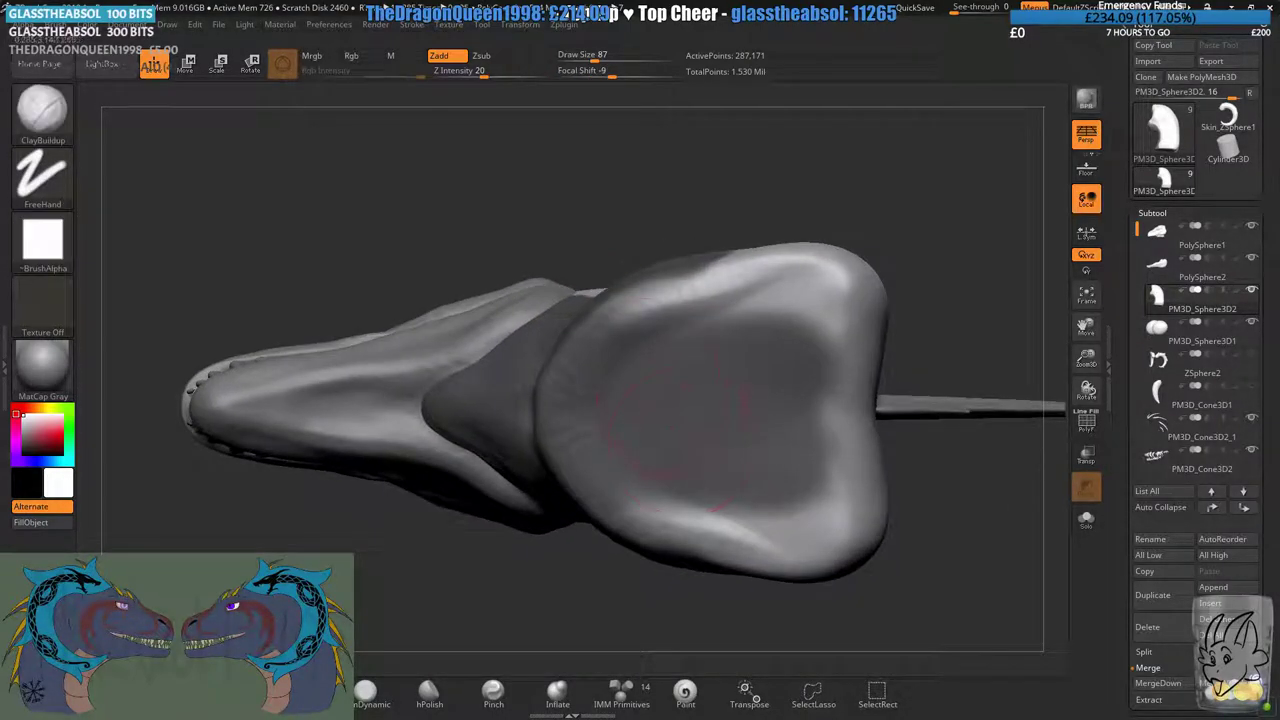
pyautogui.moveTo(610, 310)
pyautogui.keyDown('shift'); pyautogui.mouseDown()
pyautogui.moveTo(630, 292)
pyautogui.moveTo(652, 300)
pyautogui.mouseUp(); pyautogui.keyUp('shift')
pyautogui.moveTo(645, 310); pyautogui.dragTo(648, 372, button='right')
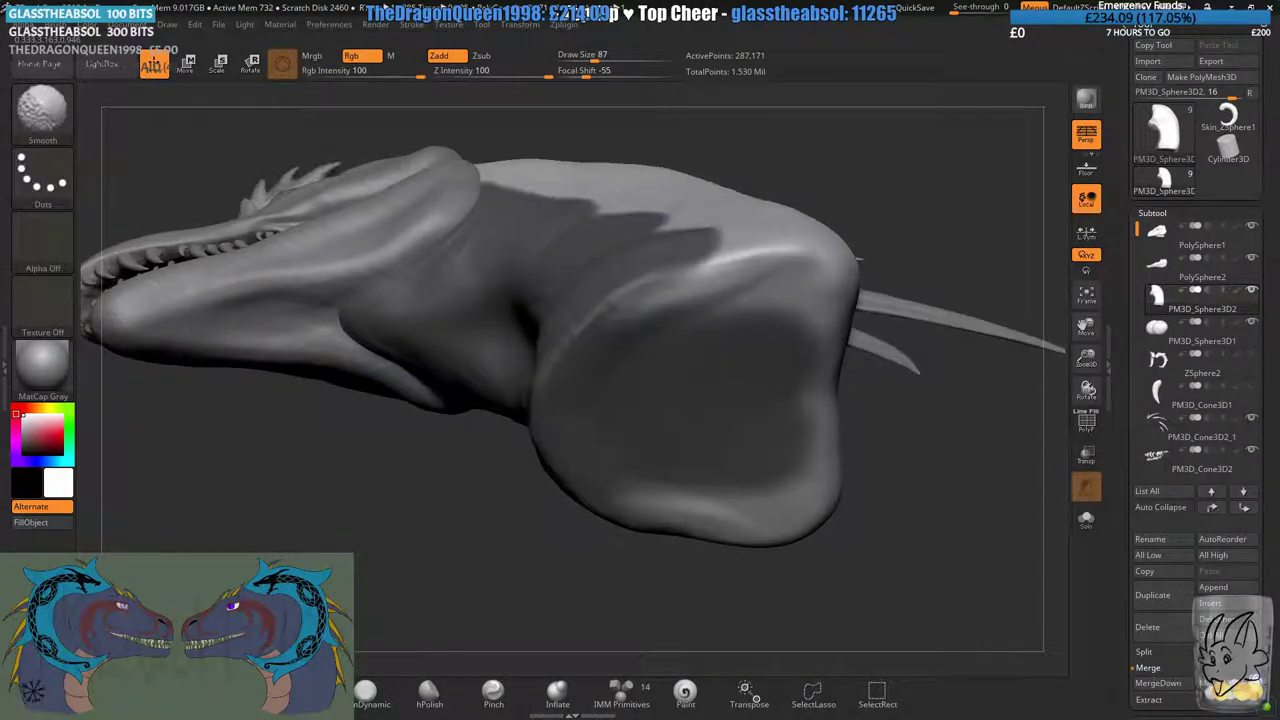
pyautogui.keyDown('shift'); pyautogui.moveTo(608, 350); pyautogui.dragTo(607, 314); pyautogui.keyUp('shift')
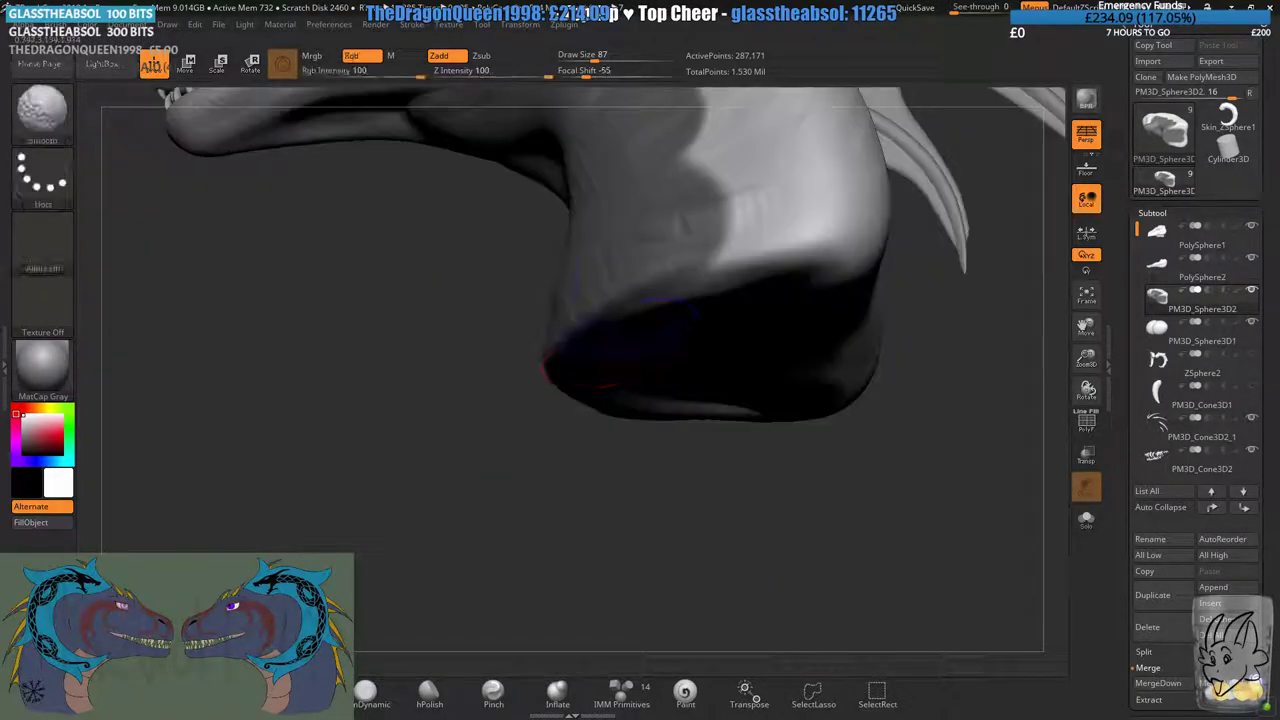
pyautogui.moveTo(665, 296); pyautogui.dragTo(705, 281)
pyautogui.moveTo(640, 485); pyautogui.dragTo(640, 330)
pyautogui.keyDown('shift'); pyautogui.moveTo(668, 272); pyautogui.dragTo(606, 295); pyautogui.keyUp('shift')
pyautogui.moveTo(480, 400); pyautogui.dragTo(486, 490)
pyautogui.keyDown('ctrl'); pyautogui.moveTo(486, 486); pyautogui.dragTo(531, 500); pyautogui.keyUp('ctrl')
pyautogui.moveTo(512, 388)
pyautogui.keyDown('alt'); pyautogui.mouseDown()
pyautogui.moveTo(529, 446)
pyautogui.moveTo(477, 423)
pyautogui.moveTo(566, 430)
pyautogui.moveTo(448, 452)
pyautogui.moveTo(468, 494)
pyautogui.mouseUp(); pyautogui.keyUp('alt')
pyautogui.hotkey('ctrl', 'z')
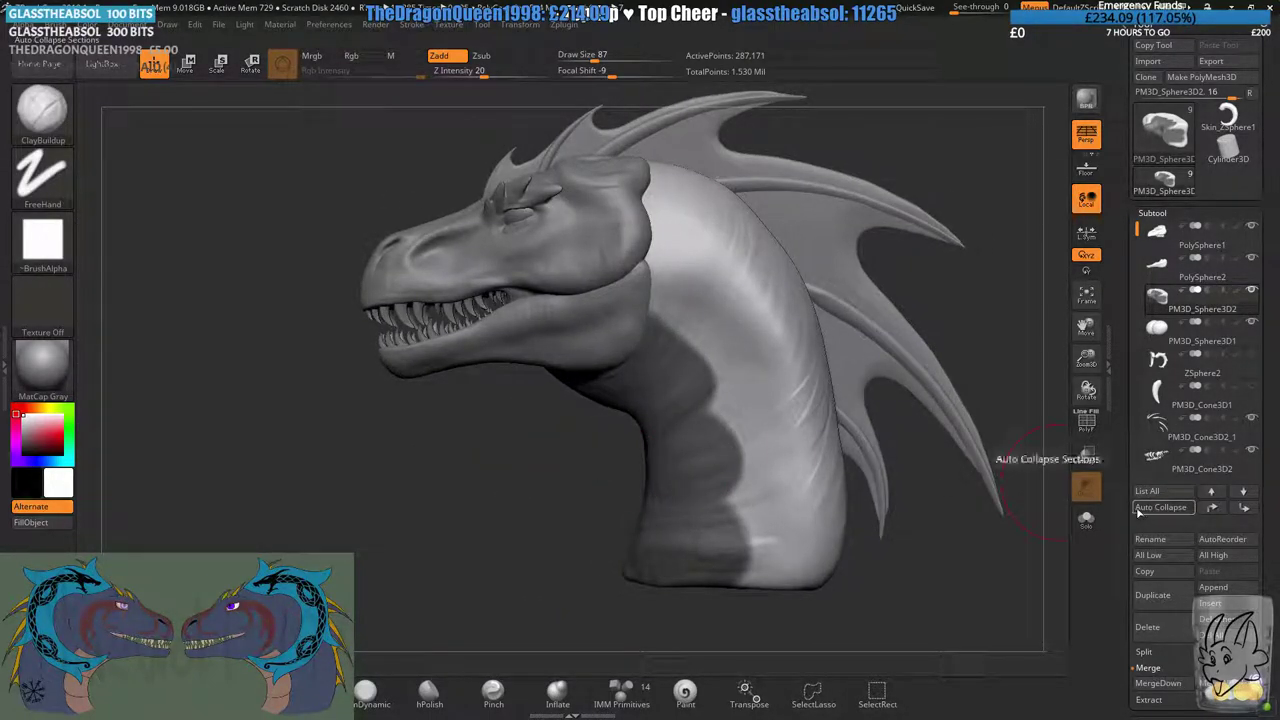
# - Extract the masked throat area with thickness 0.02 and smoothness 5, and accept it as a new subtool
pyautogui.moveTo(1132, 624)
pyautogui.mouseDown()
pyautogui.moveTo(1132, 576)
pyautogui.moveTo(1154, 540)
pyautogui.mouseUp()
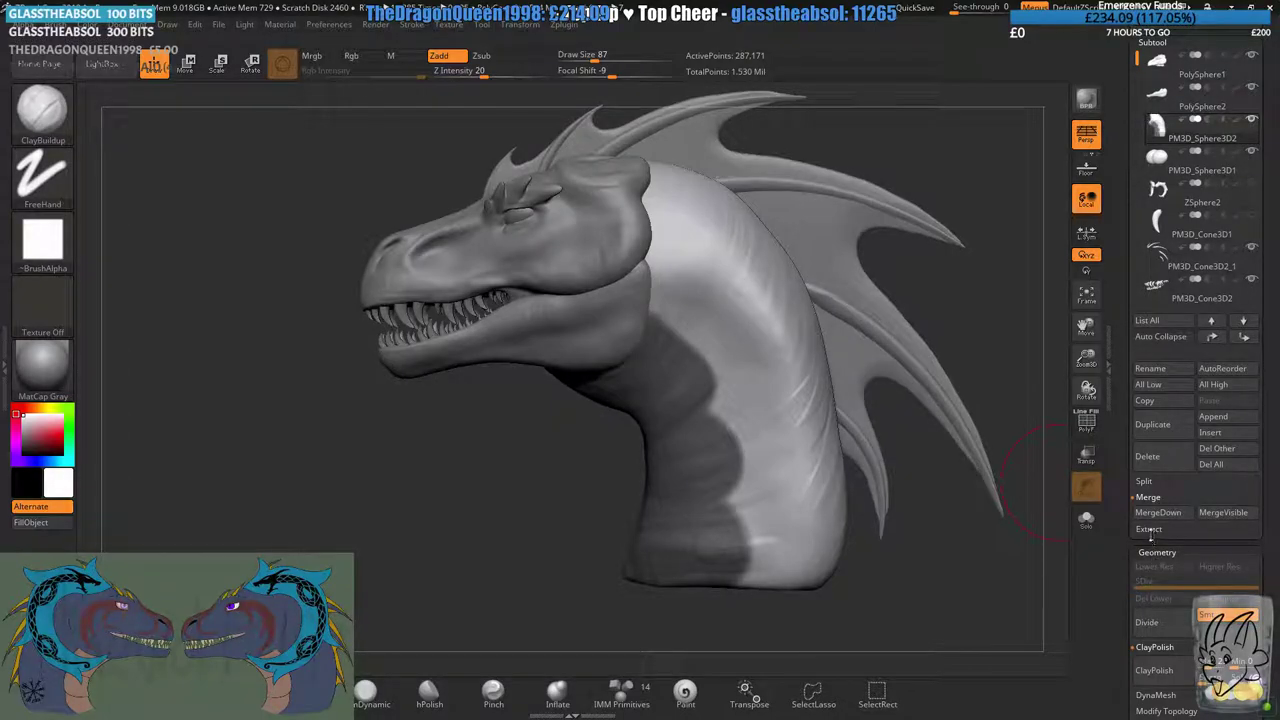
pyautogui.click(1148, 529)
pyautogui.click(1166, 536)
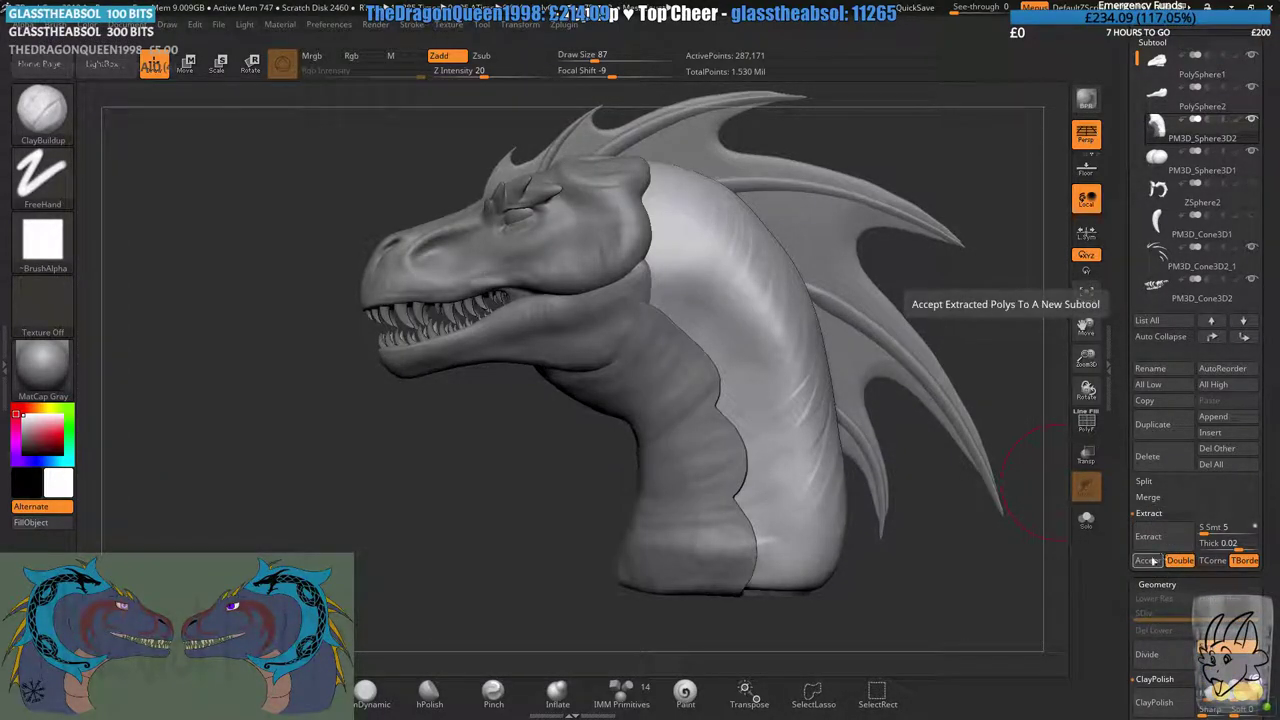
pyautogui.click(1147, 560)
# - Clear the masks on the neck subtool and the extracted throat subtool, briefly isolating the neck to check its surface
pyautogui.click(1180, 138)
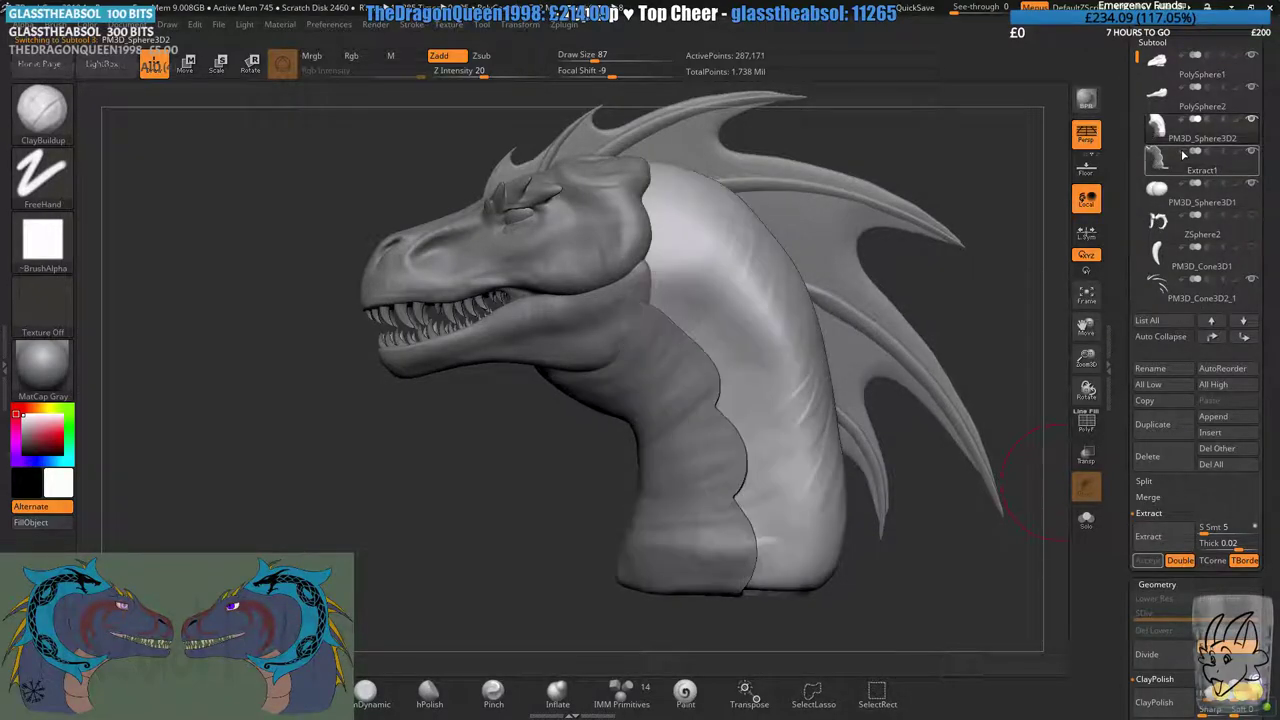
pyautogui.keyDown('ctrl'); pyautogui.click(428, 561); pyautogui.keyUp('ctrl')
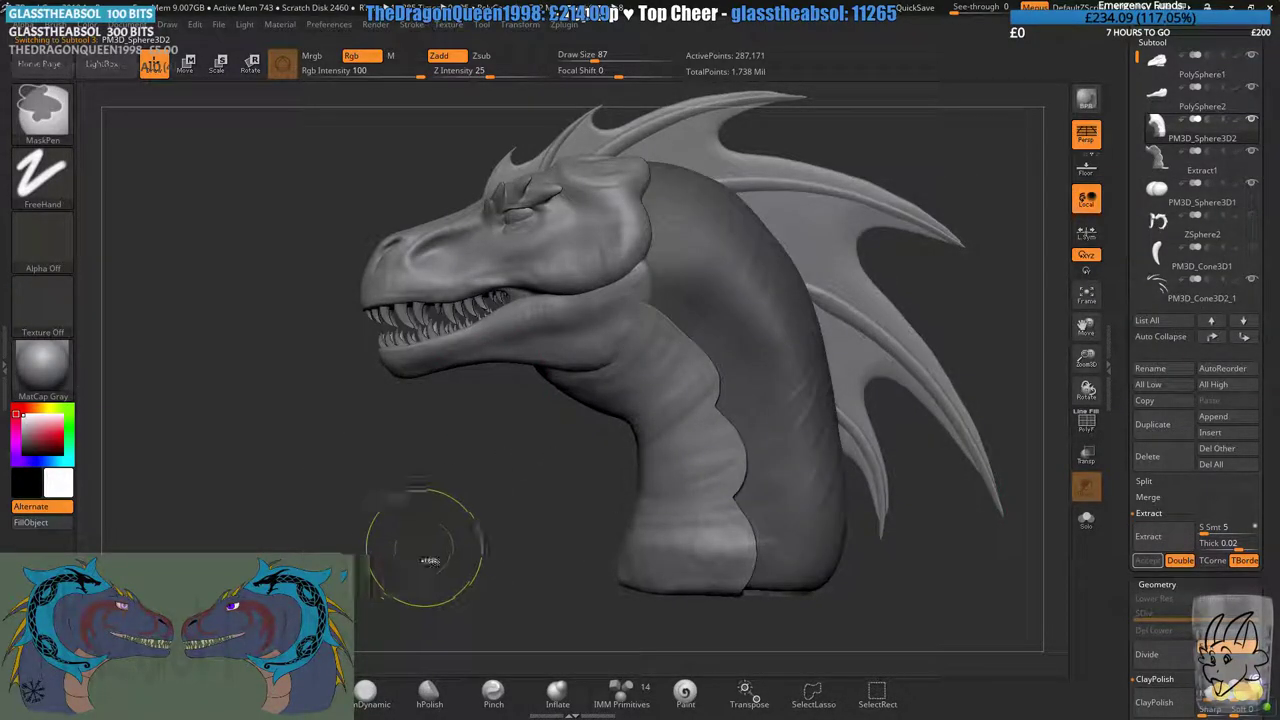
pyautogui.keyDown('ctrl'); pyautogui.click(427, 575); pyautogui.keyUp('ctrl')
pyautogui.click(1155, 146)
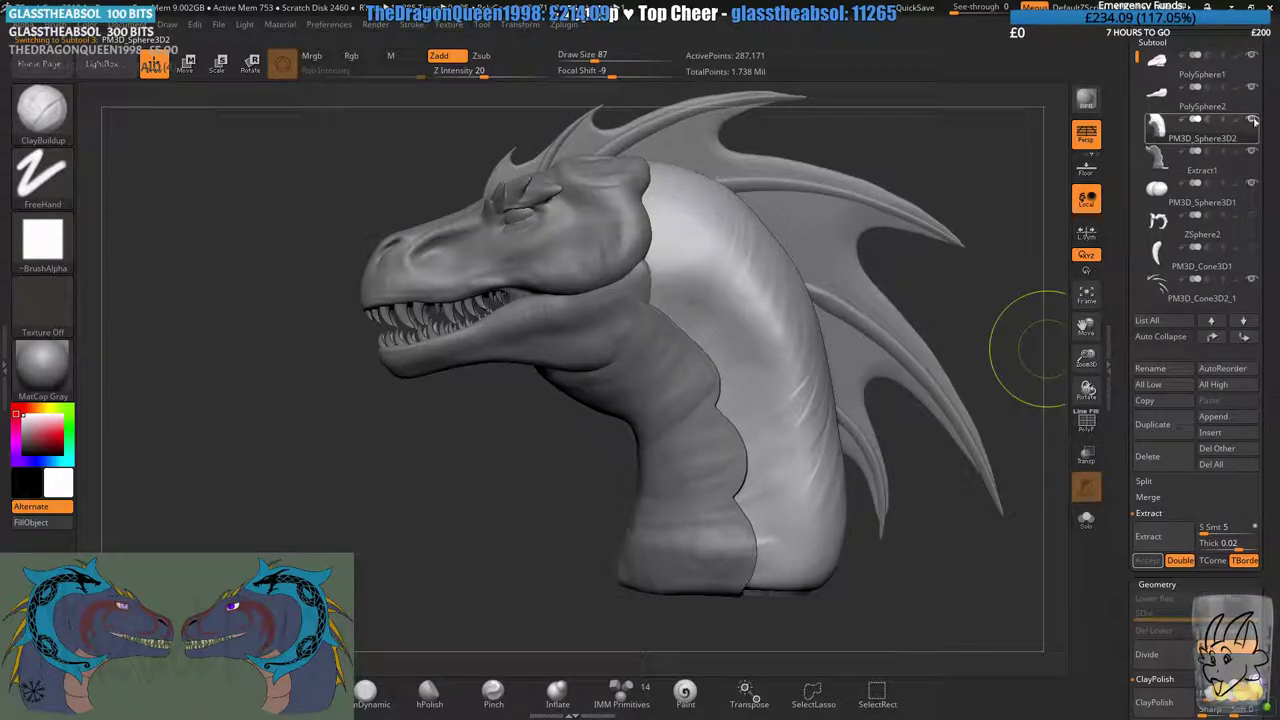
pyautogui.click(1086, 518)
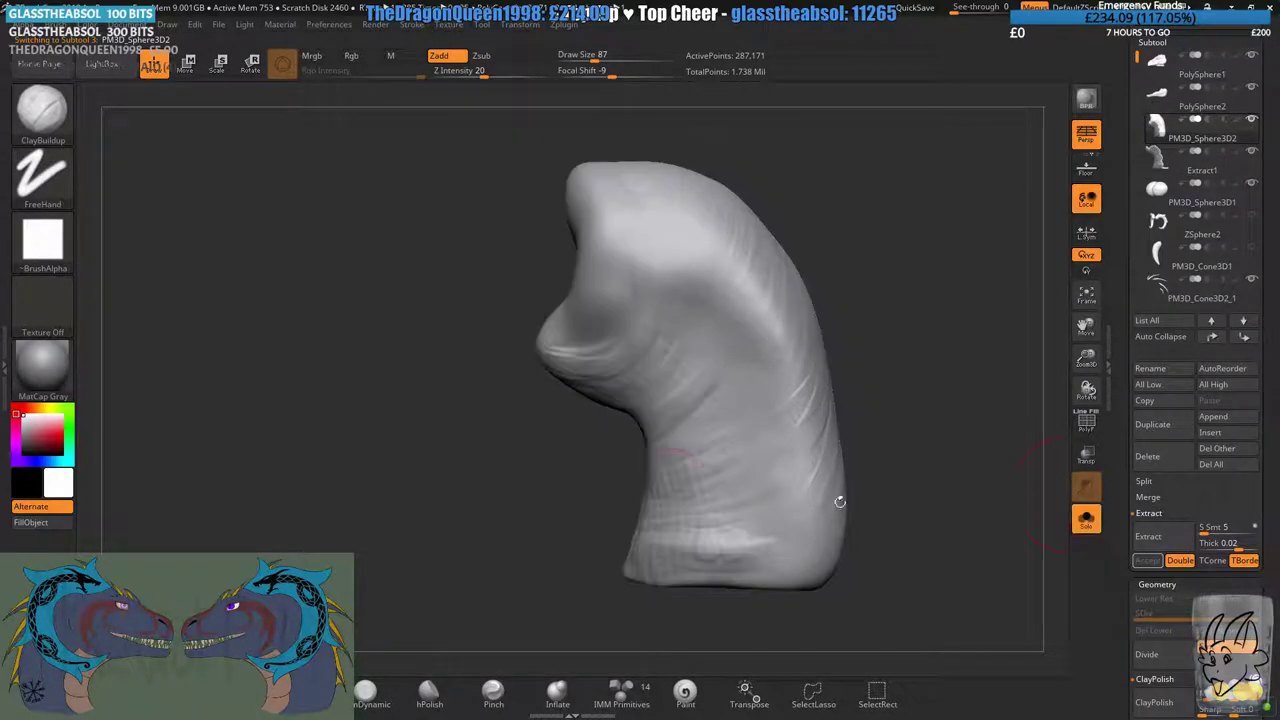
pyautogui.click(1094, 525)
pyautogui.click(1168, 160)
pyautogui.keyDown('ctrl'); pyautogui.click(443, 589); pyautogui.keyUp('ctrl')
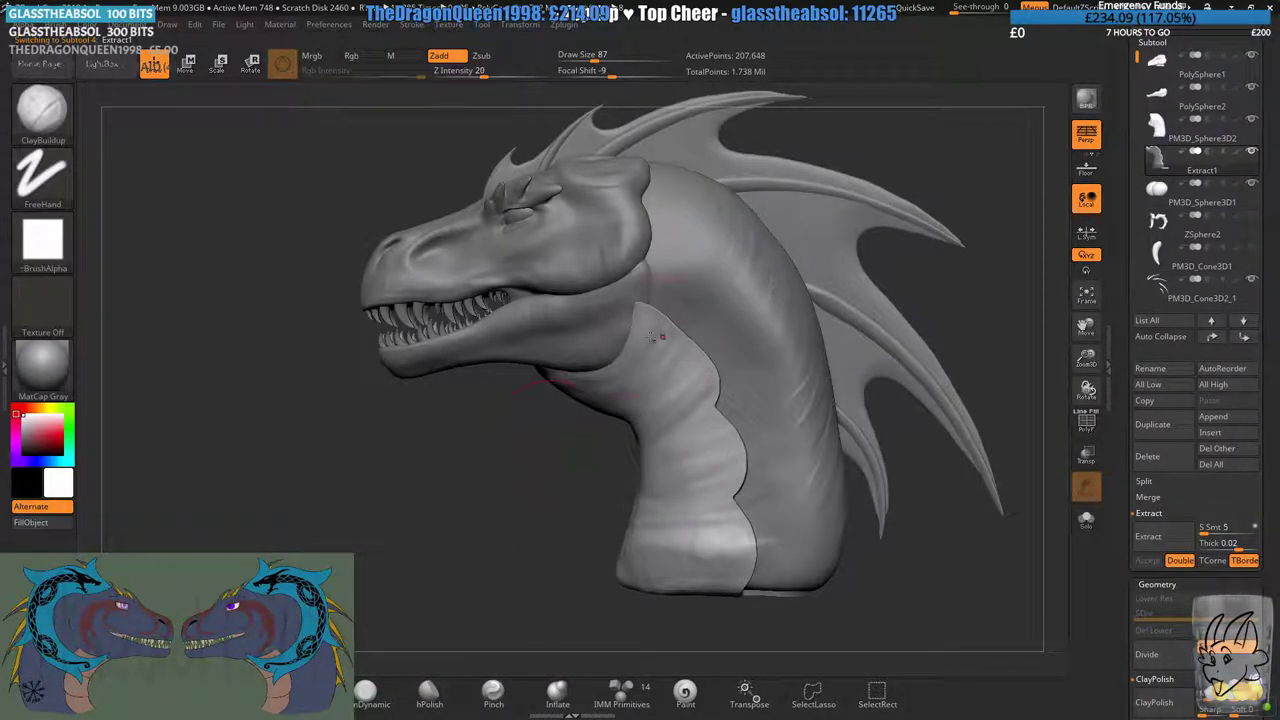
# - Set the draw size to 136, choose the DamStandard brush and smooth the front of the extracted throat plate
pyautogui.click(602, 61)
pyautogui.keyDown('alt'); pyautogui.moveTo(521, 419); pyautogui.dragTo(553, 276); pyautogui.keyUp('alt')
pyautogui.press('b')
pyautogui.press('d')
pyautogui.press('s')
pyautogui.moveTo(520, 335)
pyautogui.mouseDown()
pyautogui.moveTo(760, 350)
pyautogui.moveTo(755, 265)
pyautogui.mouseUp()
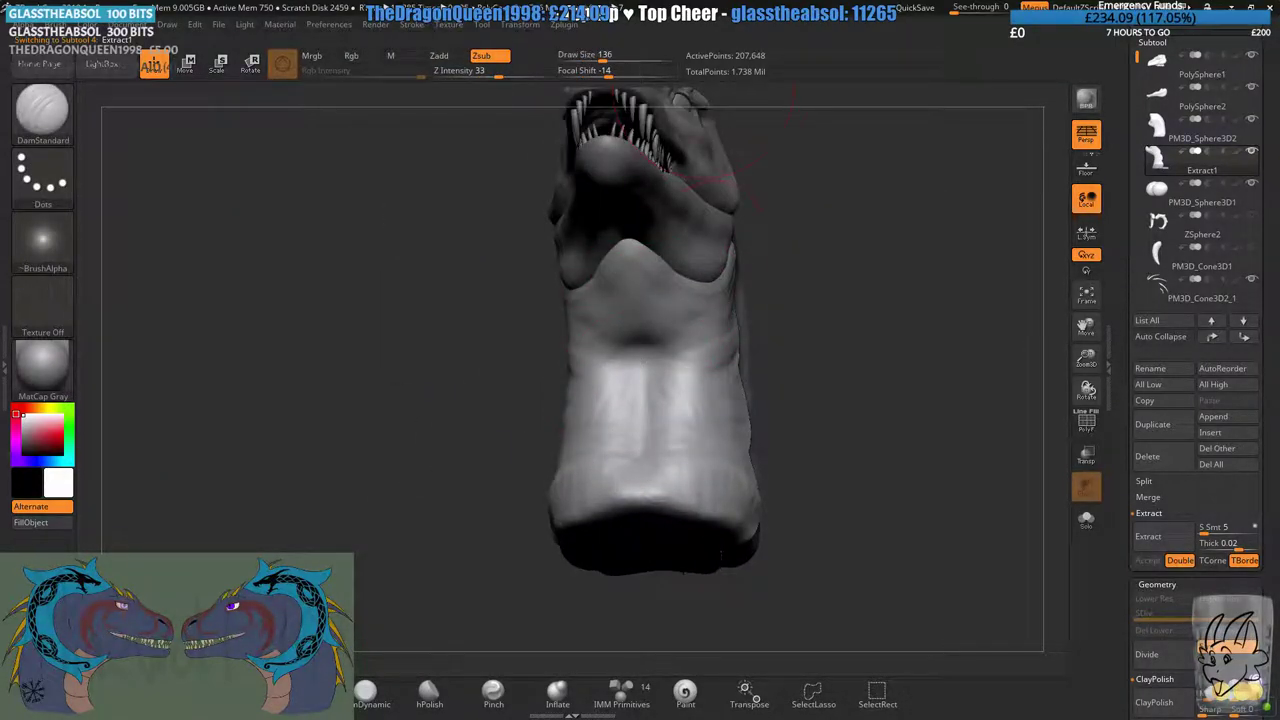
pyautogui.moveTo(721, 556); pyautogui.dragTo(620, 600)
pyautogui.keyDown('shift'); pyautogui.moveTo(663, 446); pyautogui.dragTo(680, 450); pyautogui.keyUp('shift')
# - DynaMesh the extracted throat plate at resolution 72 and switch to the Move brush
pyautogui.moveTo(1117, 607); pyautogui.dragTo(1117, 506)
pyautogui.click(1155, 628)
pyautogui.moveTo(1151, 645); pyautogui.dragTo(1140, 645)
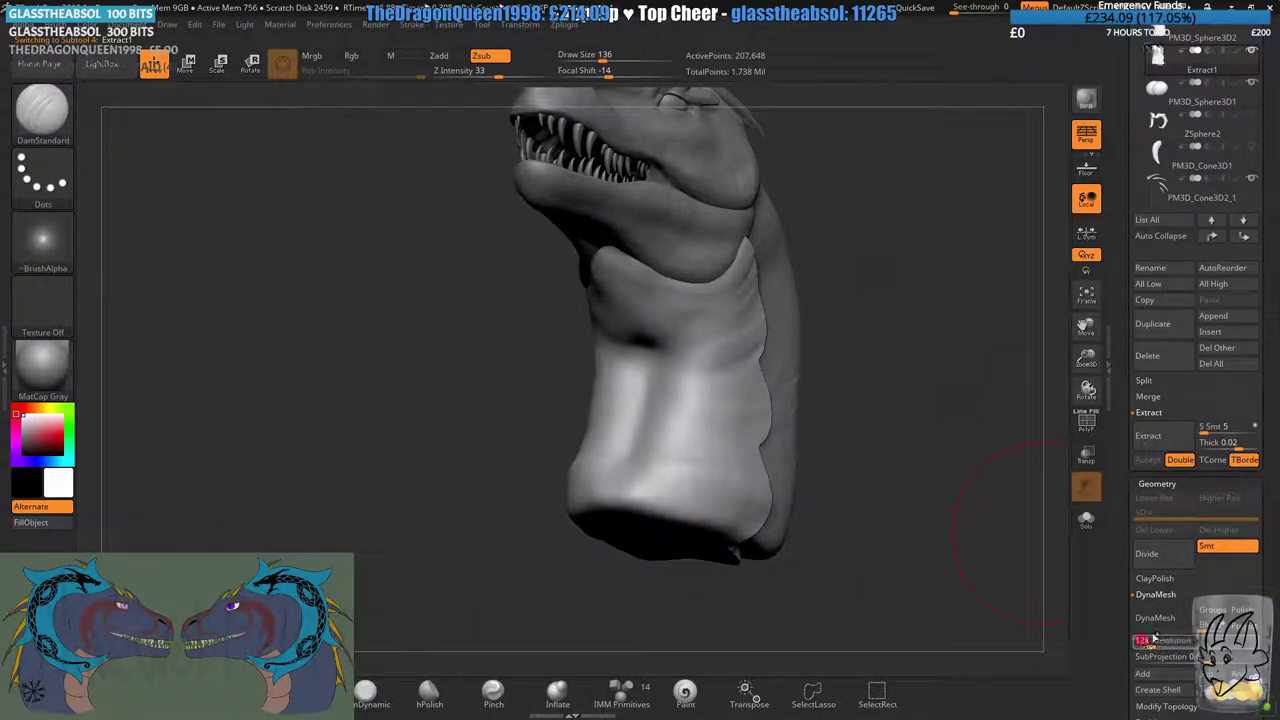
pyautogui.click(1150, 618)
pyautogui.click(1142, 621)
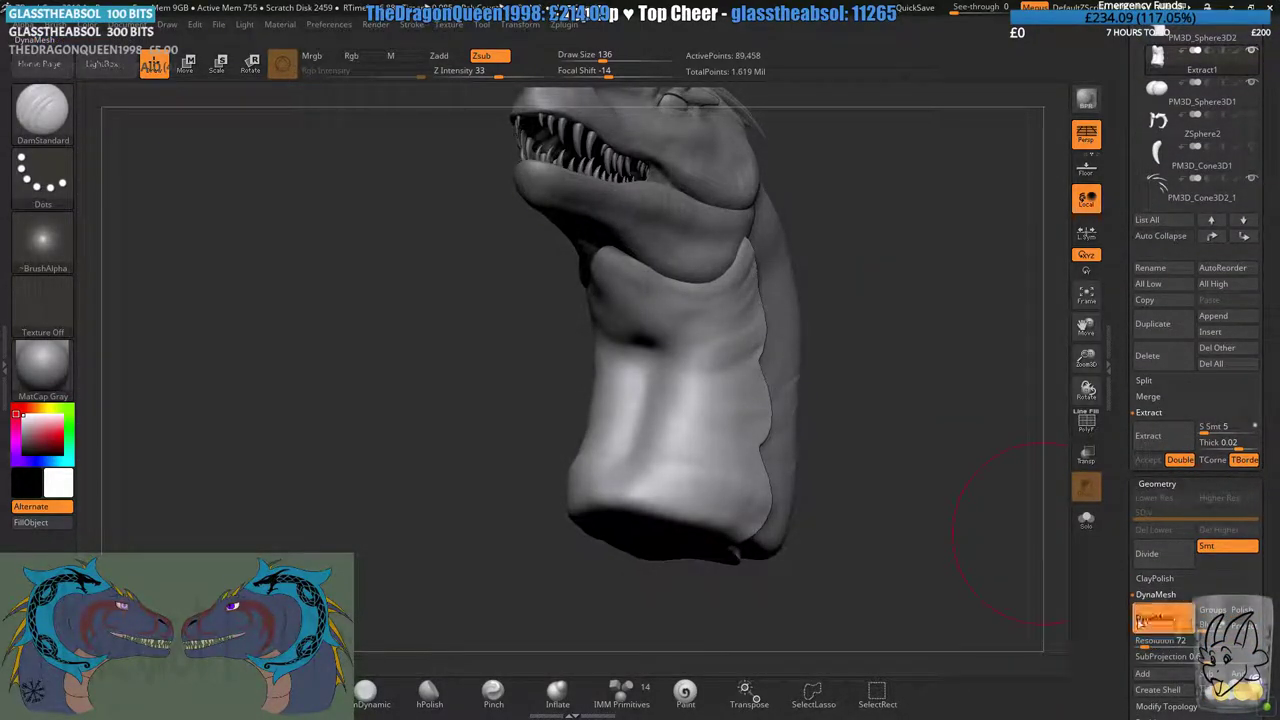
pyautogui.click(302, 690)
pyautogui.keyDown('ctrl'); pyautogui.moveTo(871, 387); pyautogui.dragTo(907, 461); pyautogui.keyUp('ctrl')
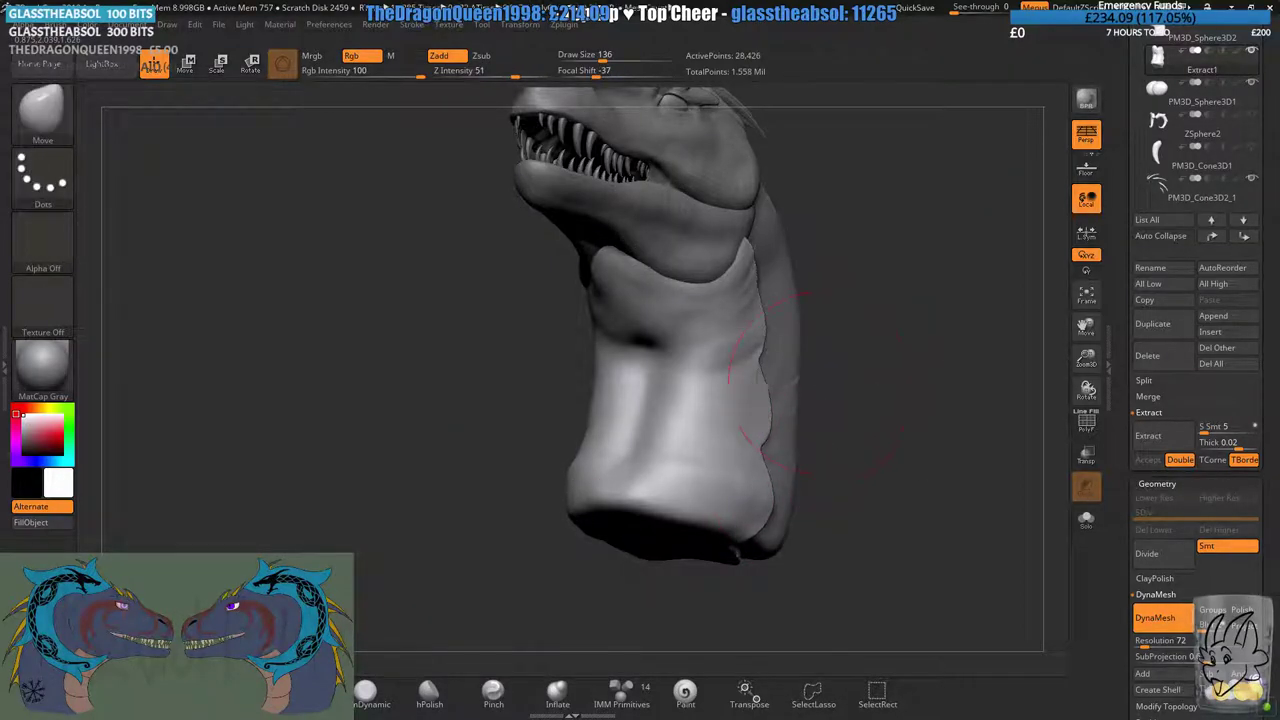
# - Lower the throat plate's DynaMesh resolution to 40 and remesh it
pyautogui.moveTo(824, 383); pyautogui.dragTo(942, 453)
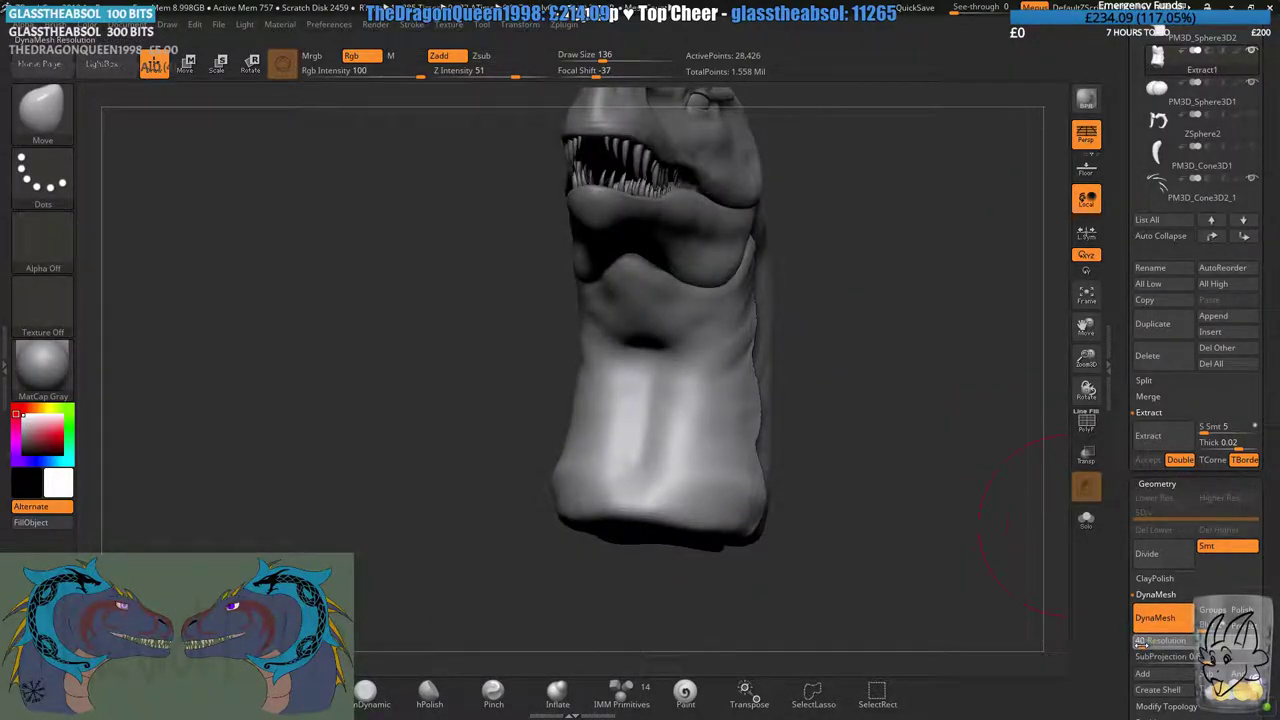
pyautogui.press('Return')
pyautogui.moveTo(862, 400)
pyautogui.keyDown('ctrl'); pyautogui.mouseDown()
pyautogui.moveTo(911, 443)
pyautogui.moveTo(878, 424)
pyautogui.moveTo(894, 434)
pyautogui.moveTo(838, 425)
pyautogui.mouseUp(); pyautogui.keyUp('ctrl')
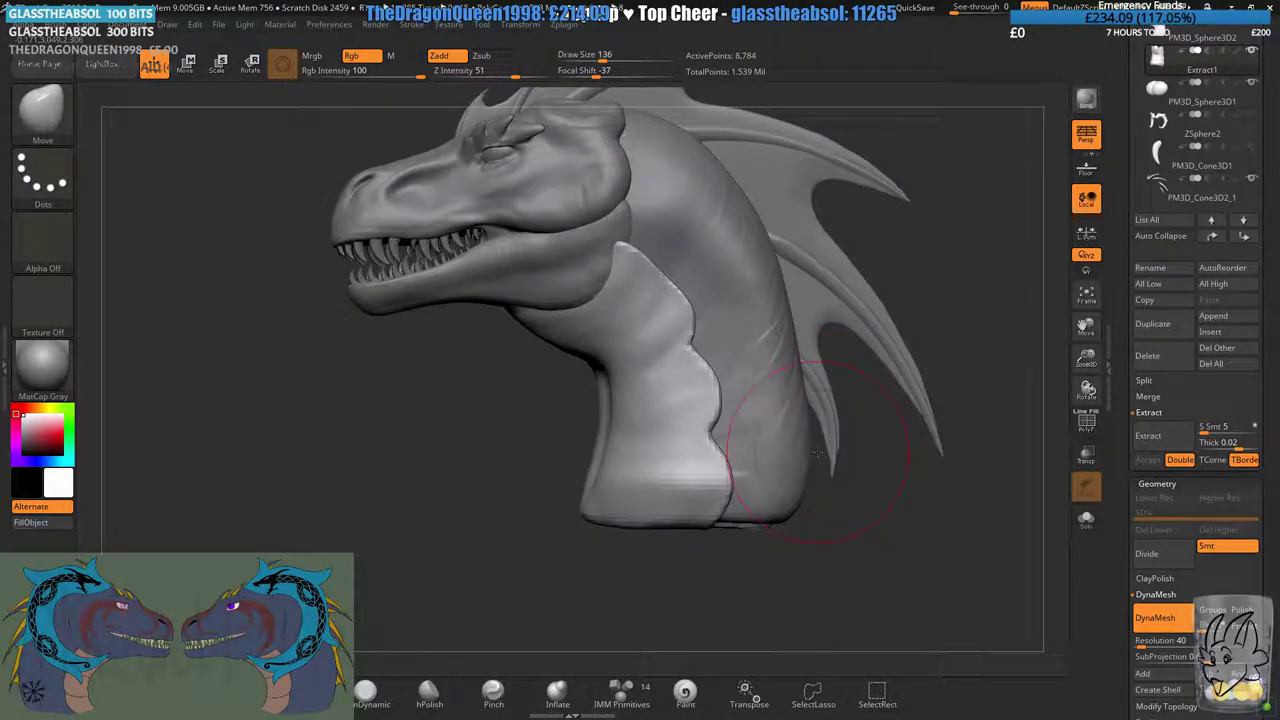
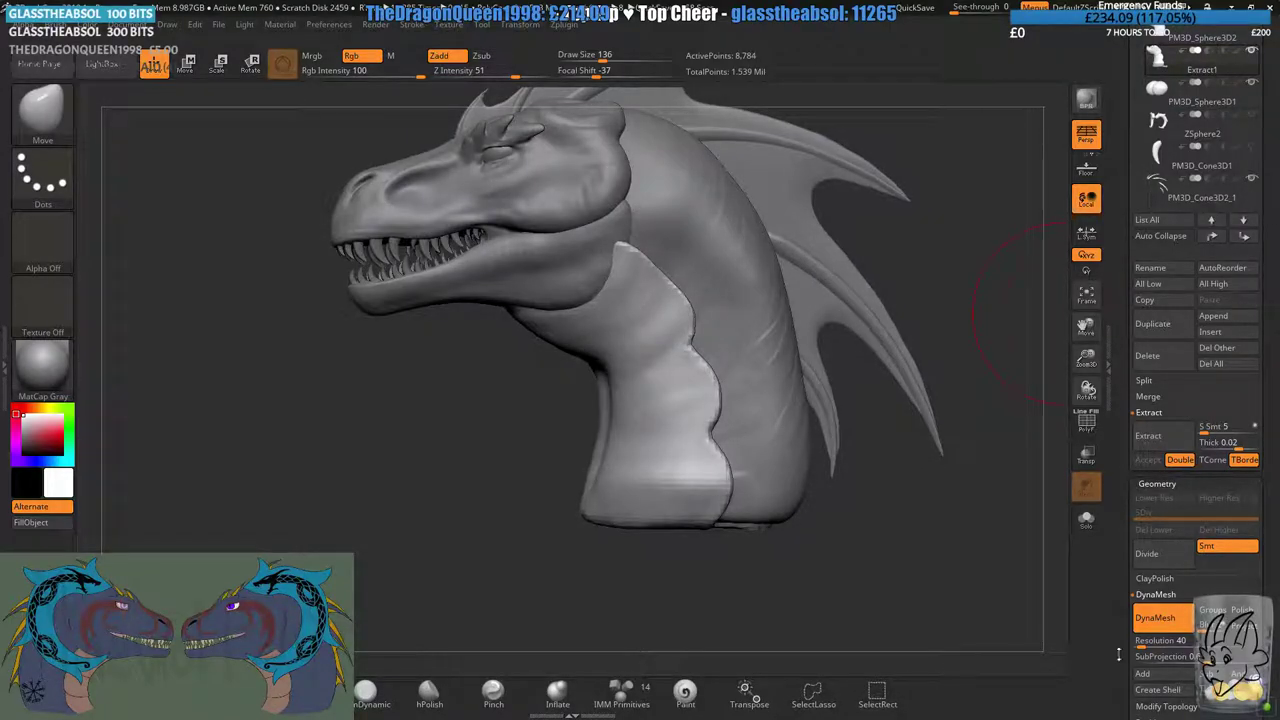
# - Reshape the upper edge and tip of the throat plate with the Move brush so it tucks under the jaw
pyautogui.moveTo(1008, 610)
pyautogui.keyDown('alt'); pyautogui.mouseDown()
pyautogui.moveTo(1008, 650)
pyautogui.moveTo(970, 610)
pyautogui.moveTo(996, 624)
pyautogui.mouseUp(); pyautogui.keyUp('alt')
pyautogui.moveTo(586, 368); pyautogui.dragTo(584, 350)
pyautogui.moveTo(490, 470); pyautogui.dragTo(514, 420)
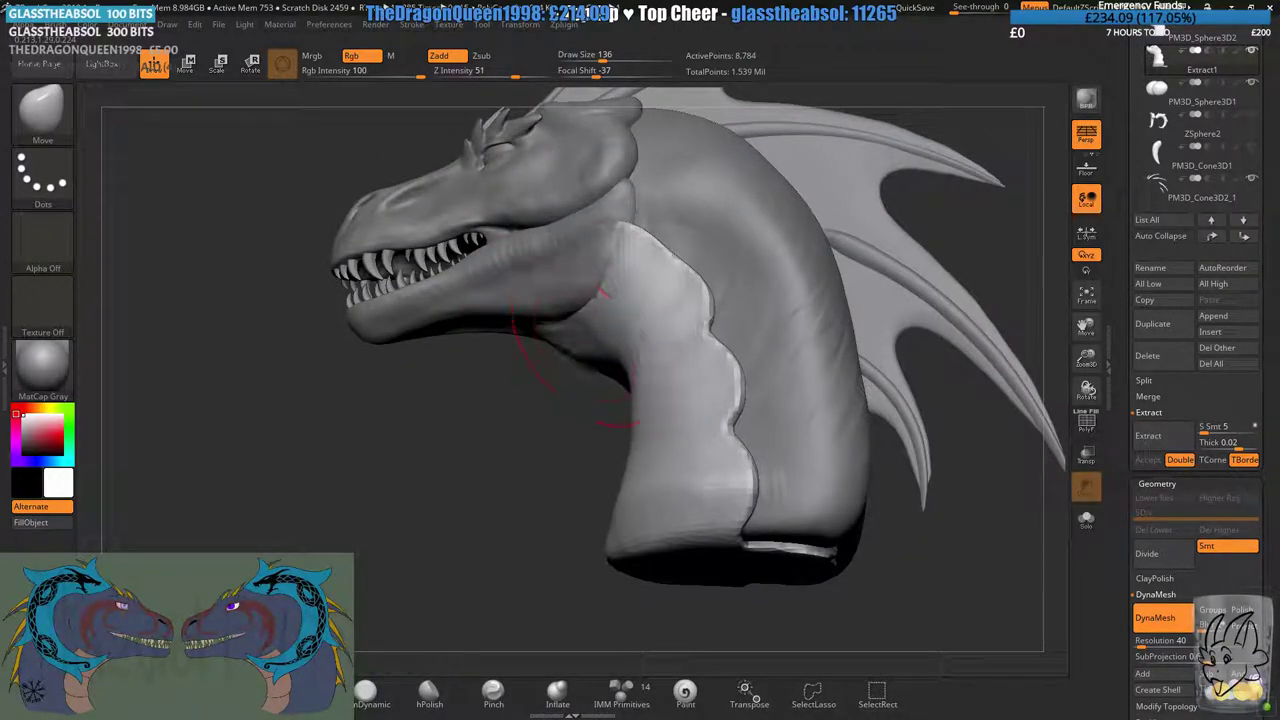
pyautogui.moveTo(603, 293); pyautogui.dragTo(626, 236, button='right')
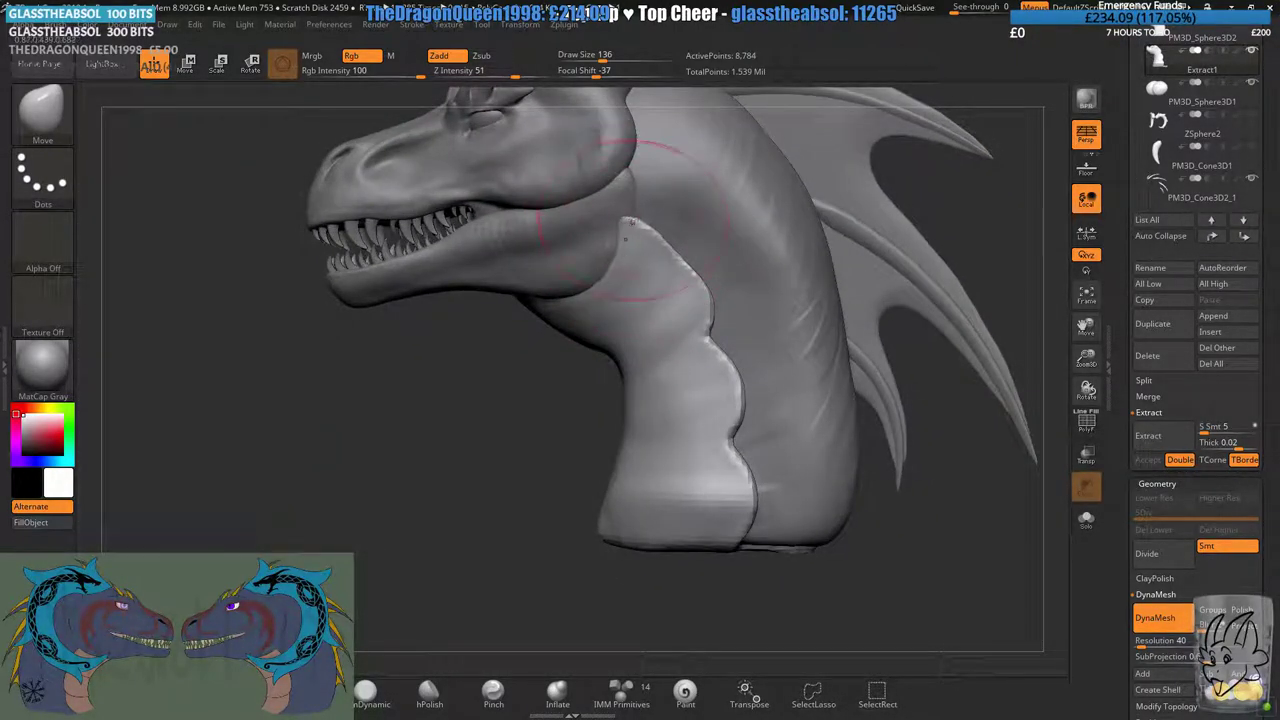
pyautogui.scroll(4, 628, 225)
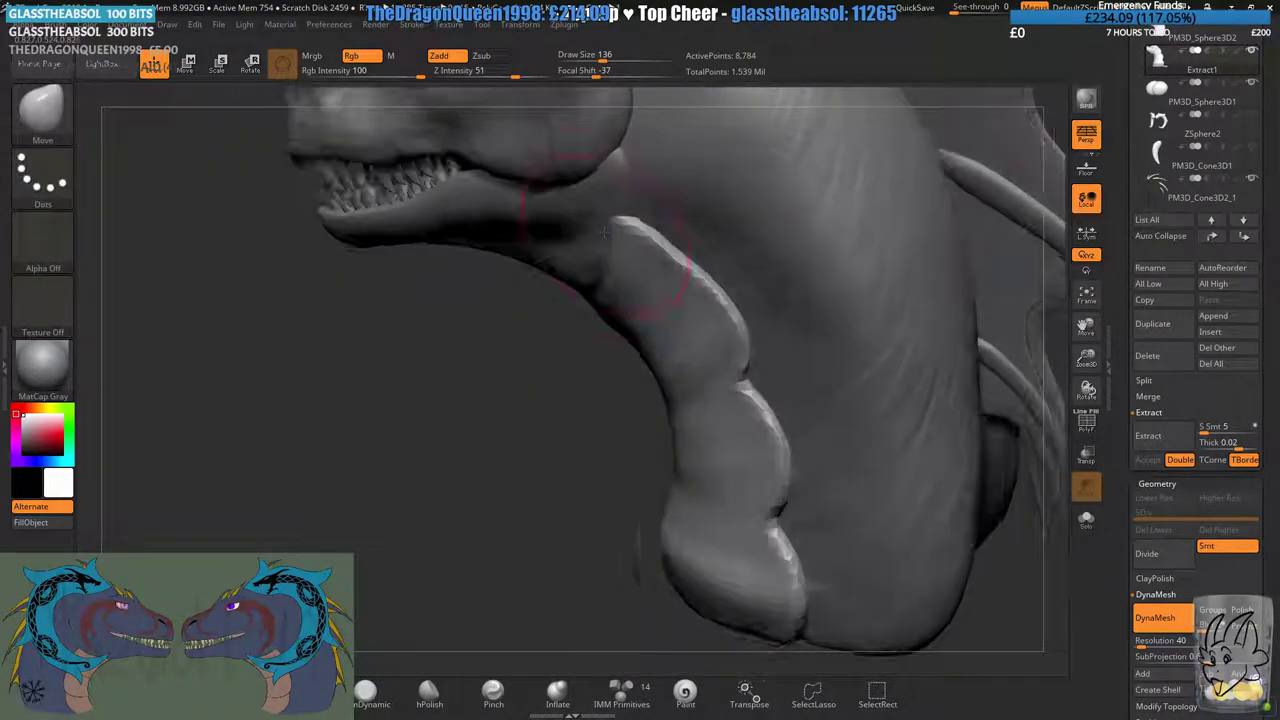
pyautogui.moveTo(598, 321); pyautogui.dragTo(605, 241, button='right')
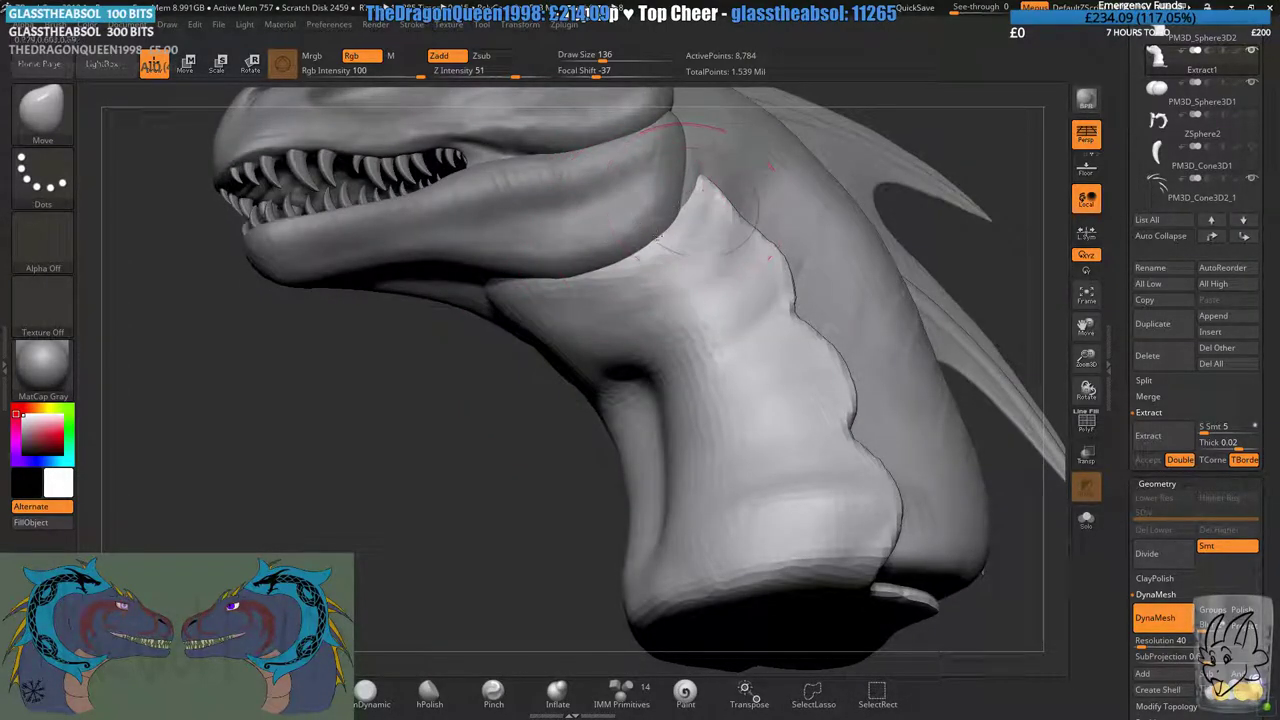
pyautogui.moveTo(700, 200); pyautogui.dragTo(405, 555, button='right')
# - Adjust the lower front and sides of the throat plate around the neck base with the Move brush
pyautogui.rightClick(588, 458)
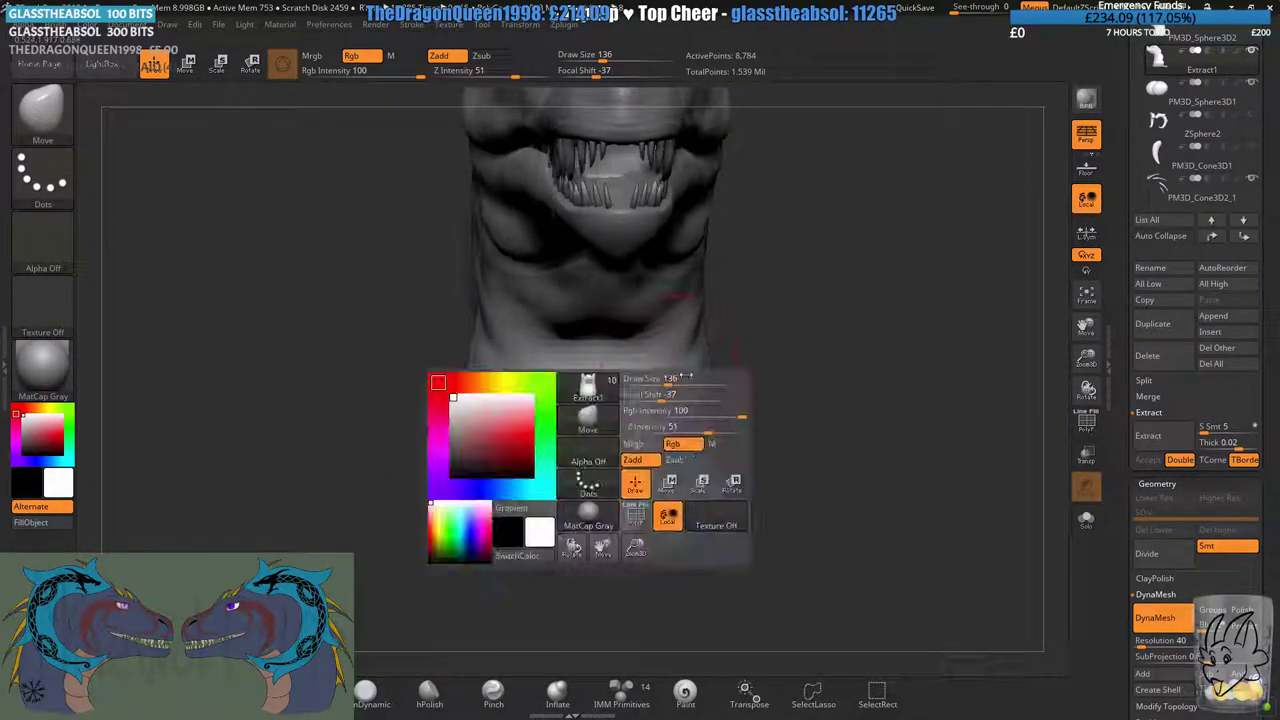
pyautogui.keyDown('ctrl'); pyautogui.moveTo(700, 440); pyautogui.dragTo(665, 396, button='right'); pyautogui.keyUp('ctrl')
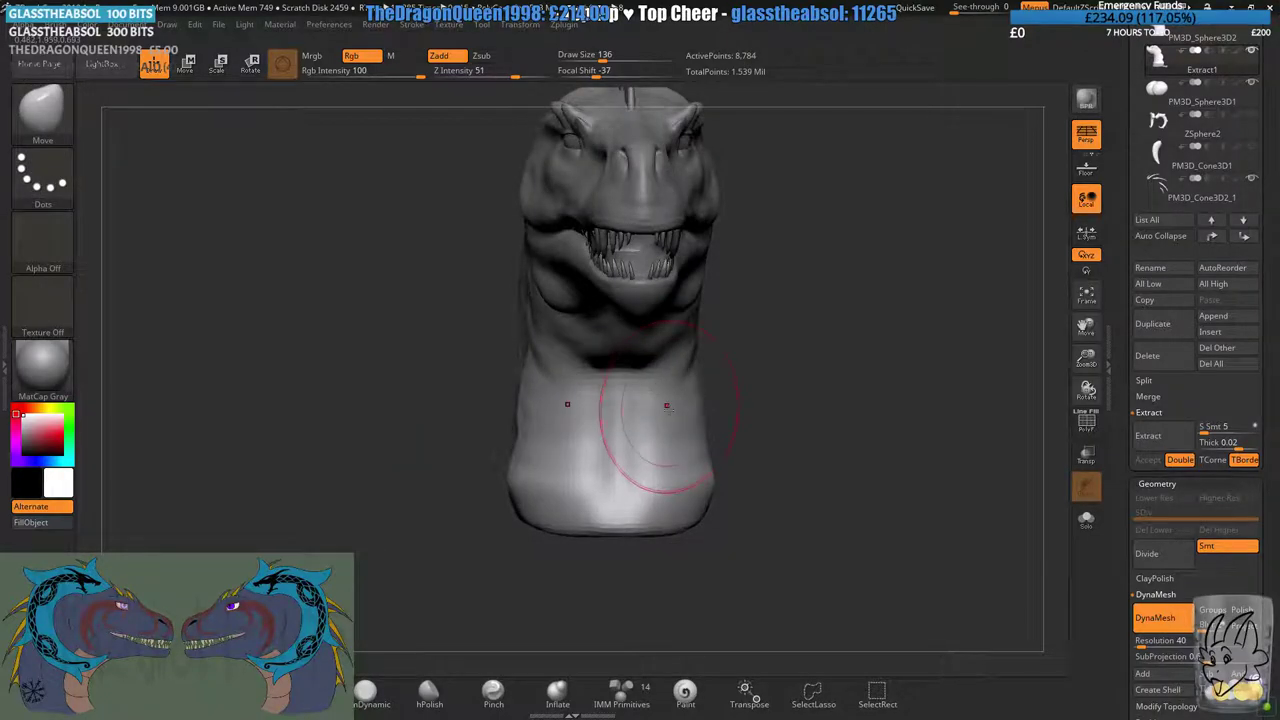
pyautogui.moveTo(687, 488); pyautogui.dragTo(690, 432, button='right')
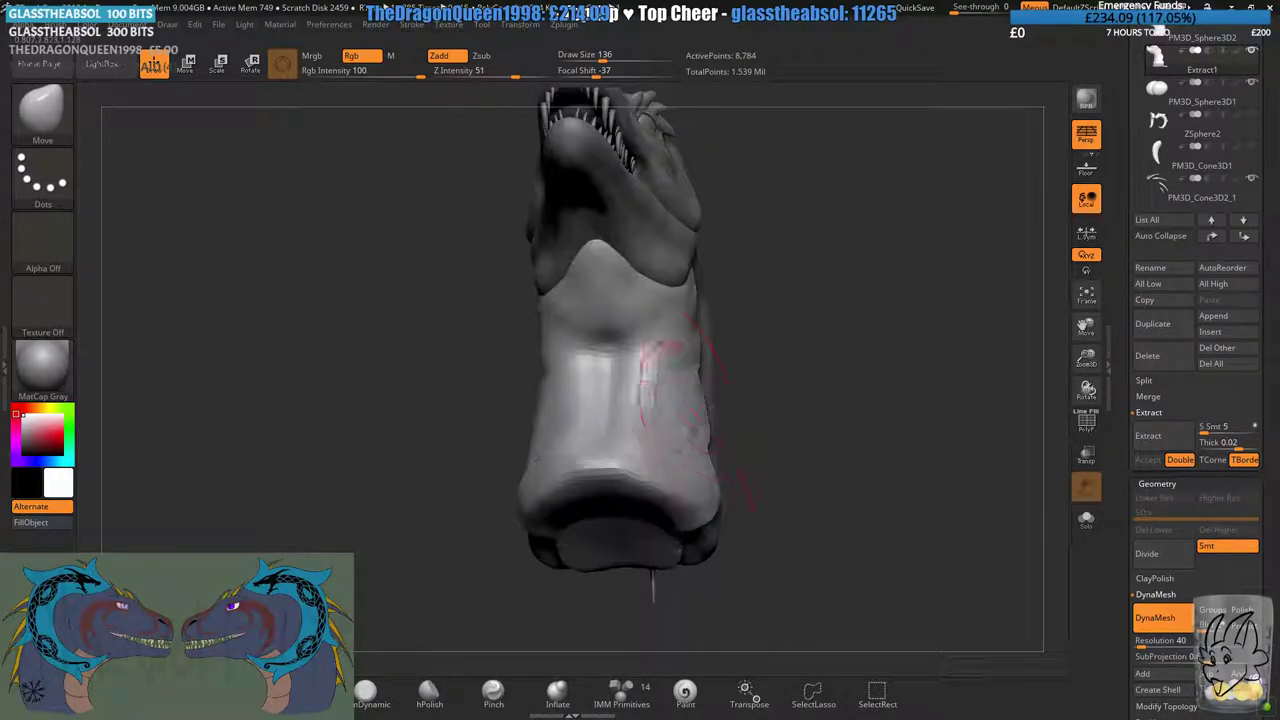
pyautogui.moveTo(668, 455)
pyautogui.mouseDown()
pyautogui.moveTo(666, 484)
pyautogui.moveTo(706, 504)
pyautogui.mouseUp()
pyautogui.moveTo(704, 540); pyautogui.dragTo(680, 465, button='right')
pyautogui.keyDown('shift'); pyautogui.moveTo(628, 577); pyautogui.dragTo(626, 580); pyautogui.keyUp('shift')
pyautogui.moveTo(626, 580)
pyautogui.keyDown('alt'); pyautogui.mouseDown(button='right')
pyautogui.moveTo(641, 474)
pyautogui.moveTo(654, 514)
pyautogui.mouseUp(button='right'); pyautogui.keyUp('alt')
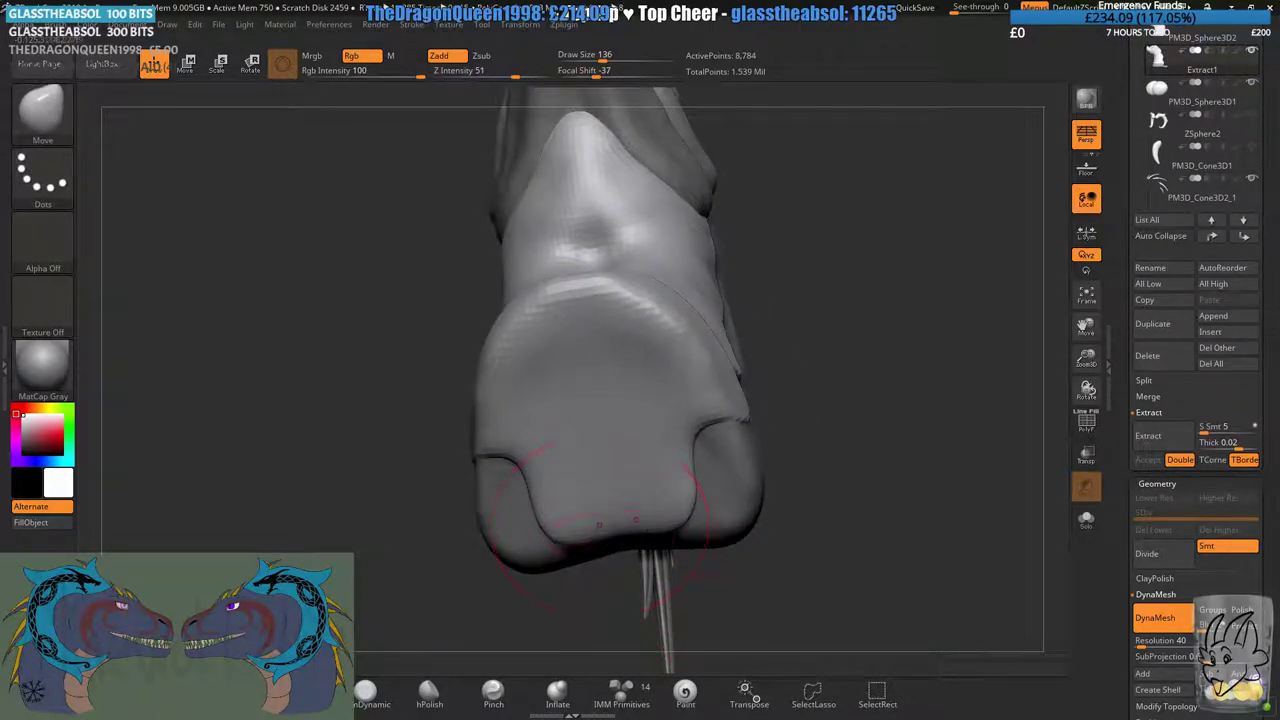
# - Push the throat plate's underside flap forward into an arc along the front of the neck base, remeshing it with DynaMesh
pyautogui.moveTo(673, 525); pyautogui.dragTo(626, 413)
pyautogui.keyDown('ctrl'); pyautogui.moveTo(820, 340); pyautogui.dragTo(845, 418); pyautogui.keyUp('ctrl')
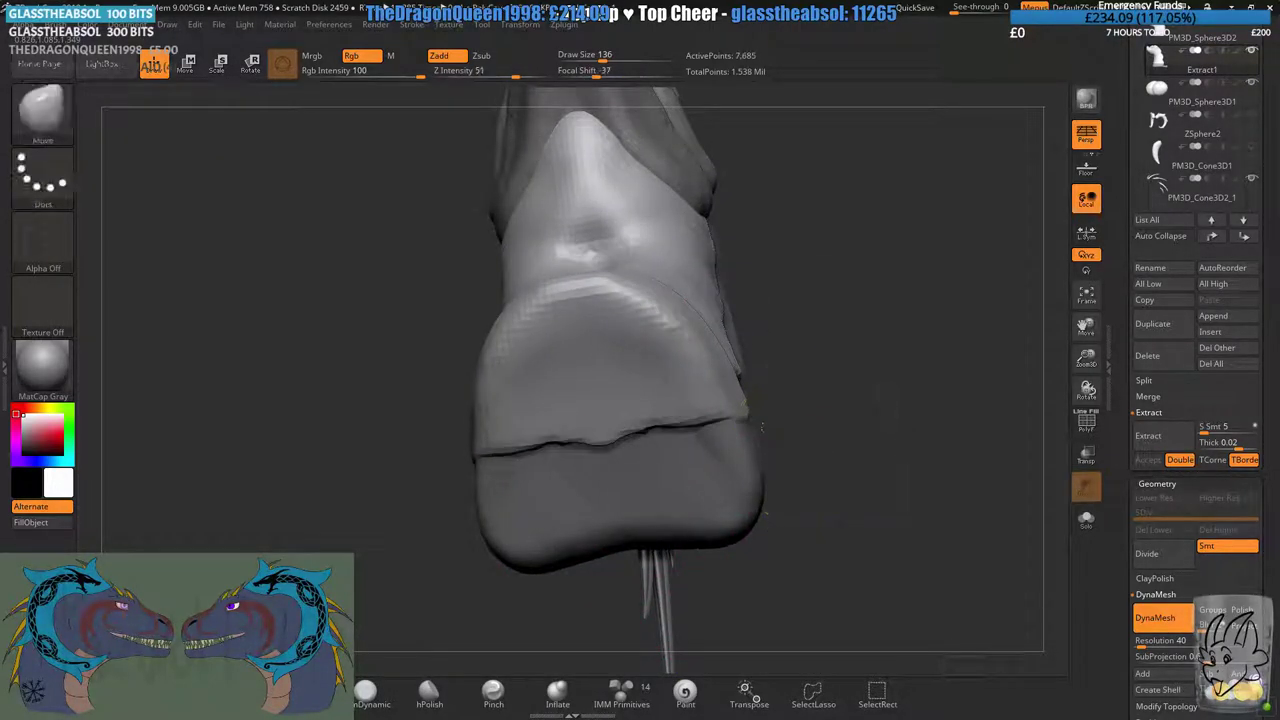
pyautogui.moveTo(845, 418); pyautogui.dragTo(745, 330, button='right')
pyautogui.moveTo(650, 440)
pyautogui.mouseDown(button='right')
pyautogui.moveTo(628, 472)
pyautogui.moveTo(640, 525)
pyautogui.mouseUp(button='right')
pyautogui.moveTo(640, 525)
pyautogui.mouseDown()
pyautogui.moveTo(663, 459)
pyautogui.moveTo(657, 432)
pyautogui.mouseUp()
pyautogui.moveTo(535, 520); pyautogui.dragTo(525, 488)
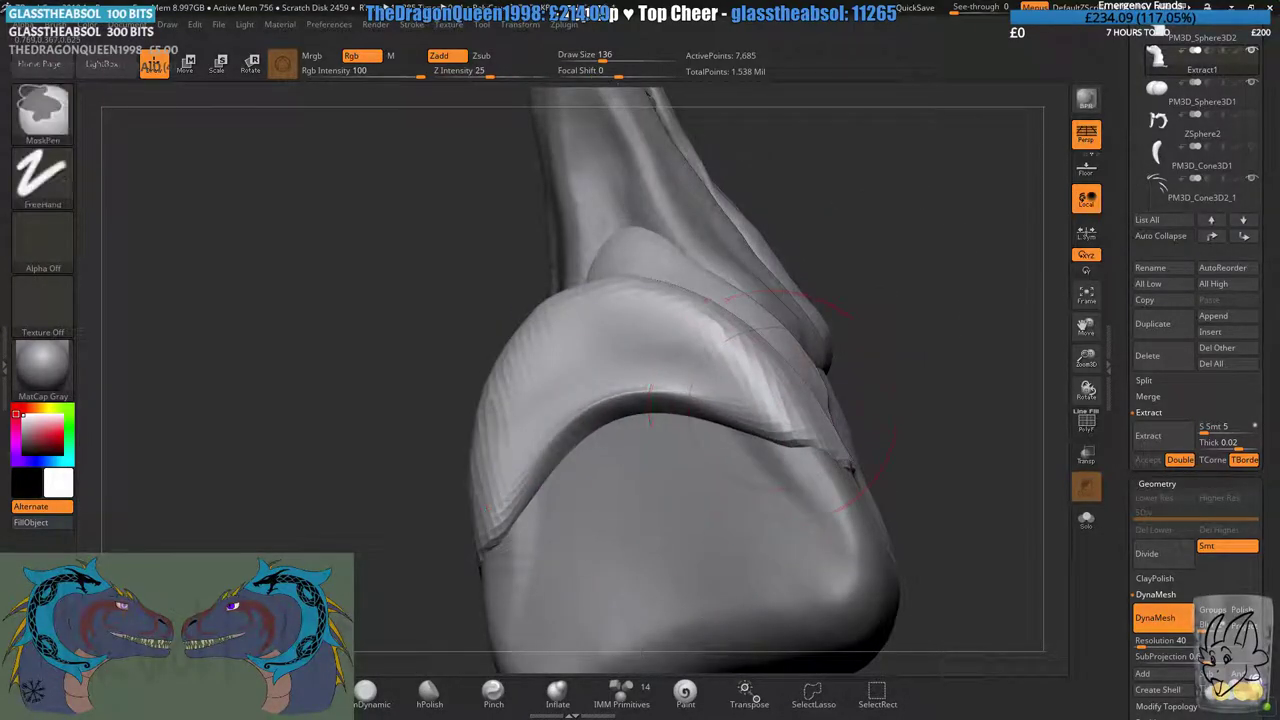
pyautogui.moveTo(930, 320)
pyautogui.keyDown('ctrl'); pyautogui.mouseDown()
pyautogui.moveTo(965, 403)
pyautogui.moveTo(920, 470)
pyautogui.mouseUp(); pyautogui.keyUp('ctrl')
pyautogui.keyDown('ctrl'); pyautogui.moveTo(786, 446); pyautogui.dragTo(763, 380, button='right'); pyautogui.keyUp('ctrl')
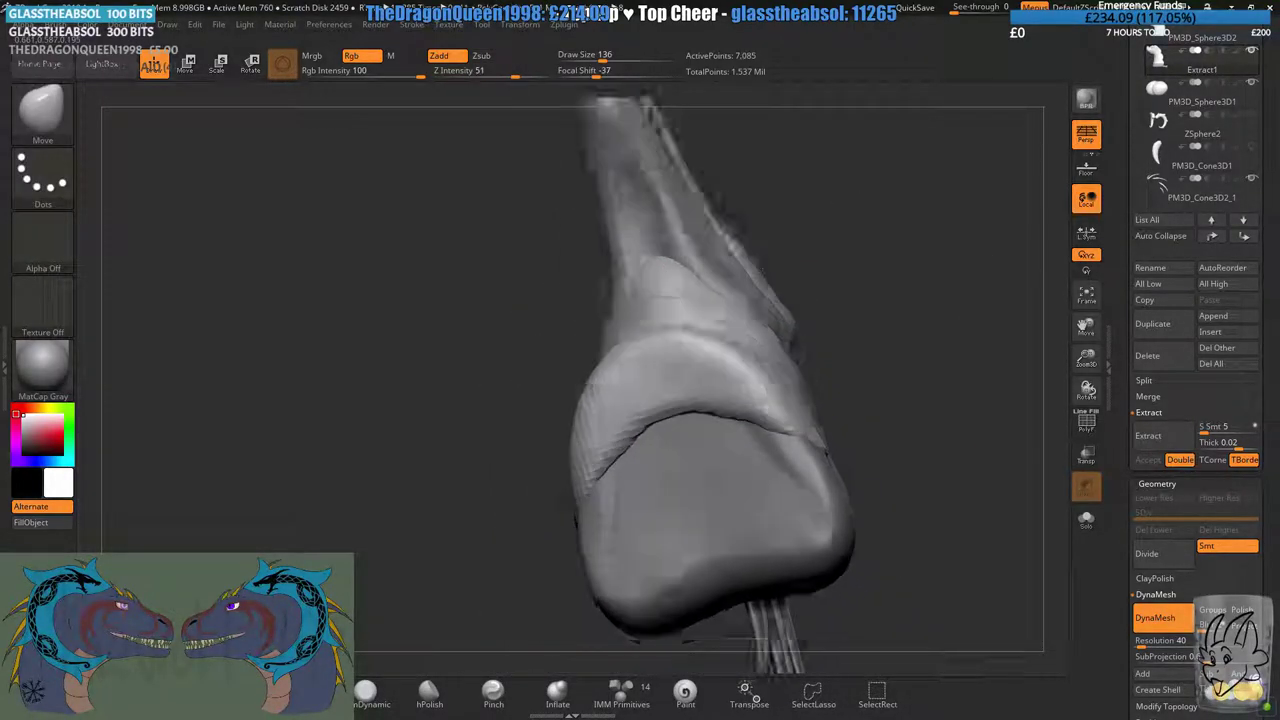
# - Smooth out the vertical groove and deep crease on the front of the throat plate and remesh it
pyautogui.moveTo(763, 300); pyautogui.dragTo(763, 352, button='right')
pyautogui.moveTo(850, 350)
pyautogui.mouseDown(button='right')
pyautogui.moveTo(743, 338)
pyautogui.moveTo(700, 371)
pyautogui.mouseUp(button='right')
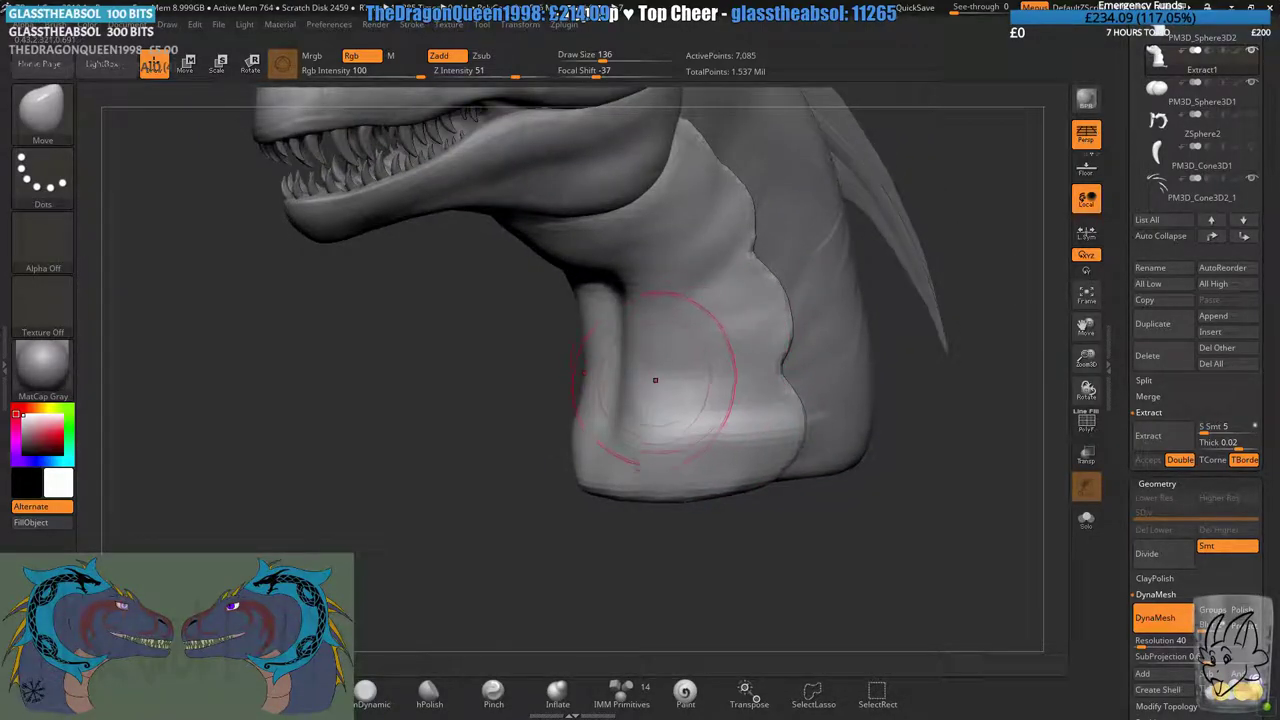
pyautogui.click(308, 684)
pyautogui.keyDown('ctrl'); pyautogui.moveTo(685, 275); pyautogui.dragTo(688, 391, button='right'); pyautogui.keyUp('ctrl')
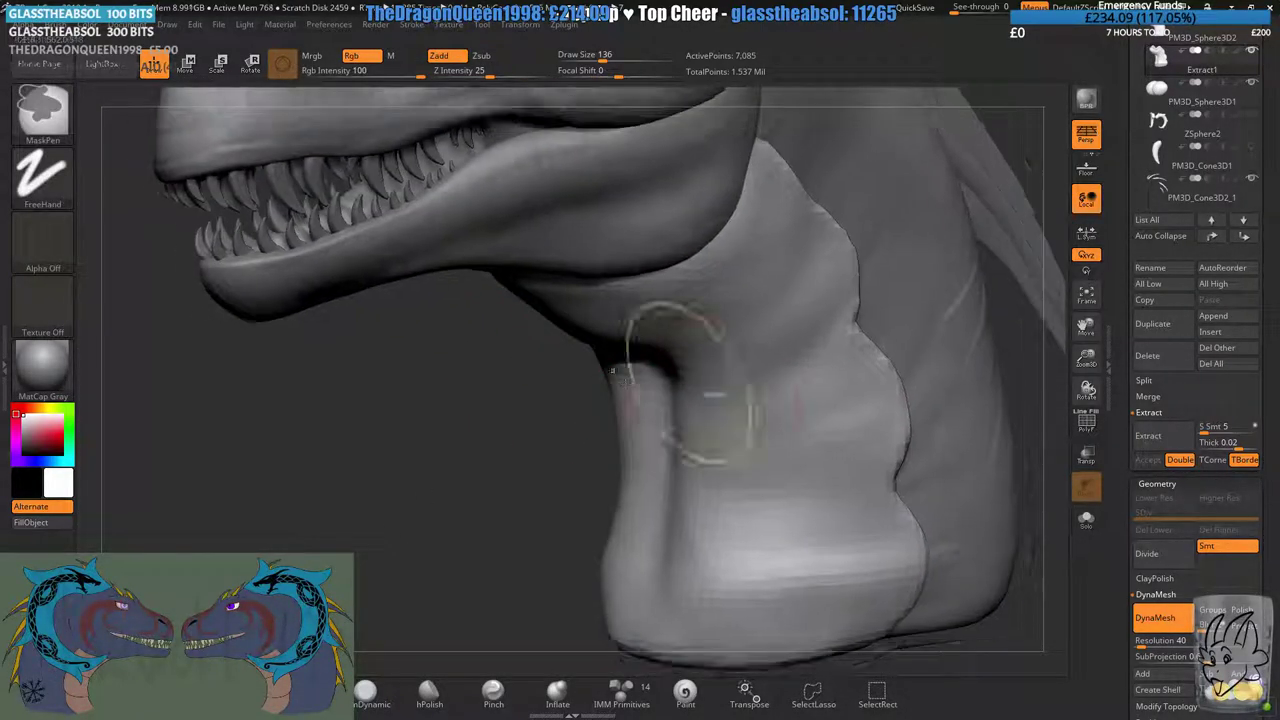
pyautogui.moveTo(702, 437)
pyautogui.mouseDown(button='right')
pyautogui.moveTo(707, 288)
pyautogui.moveTo(709, 314)
pyautogui.mouseUp(button='right')
pyautogui.keyDown('shift'); pyautogui.moveTo(660, 385); pyautogui.dragTo(663, 465); pyautogui.keyUp('shift')
pyautogui.moveTo(610, 440); pyautogui.dragTo(672, 433, button='right')
pyautogui.moveTo(672, 425)
pyautogui.keyDown('shift'); pyautogui.mouseDown()
pyautogui.moveTo(695, 560)
pyautogui.moveTo(770, 590)
pyautogui.mouseUp(); pyautogui.keyUp('shift')
pyautogui.keyDown('ctrl'); pyautogui.moveTo(450, 545); pyautogui.dragTo(391, 580); pyautogui.keyUp('ctrl')
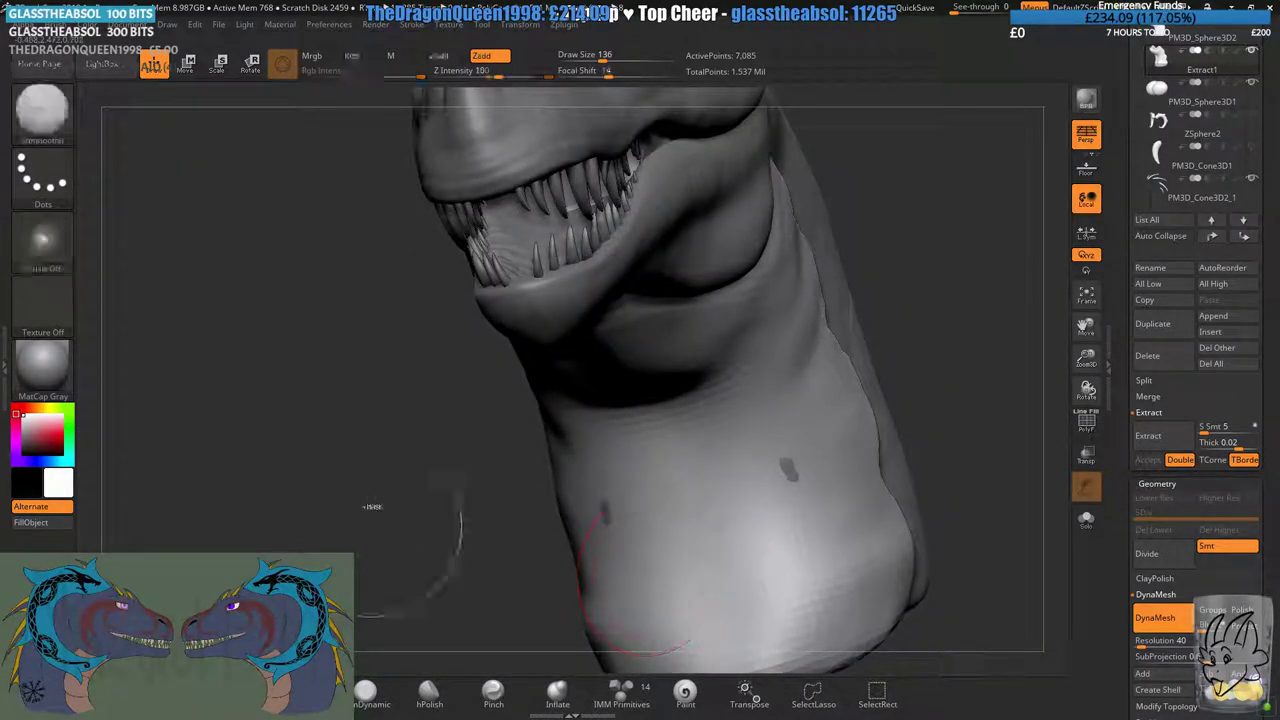
pyautogui.moveTo(430, 607); pyautogui.dragTo(788, 407, button='right')
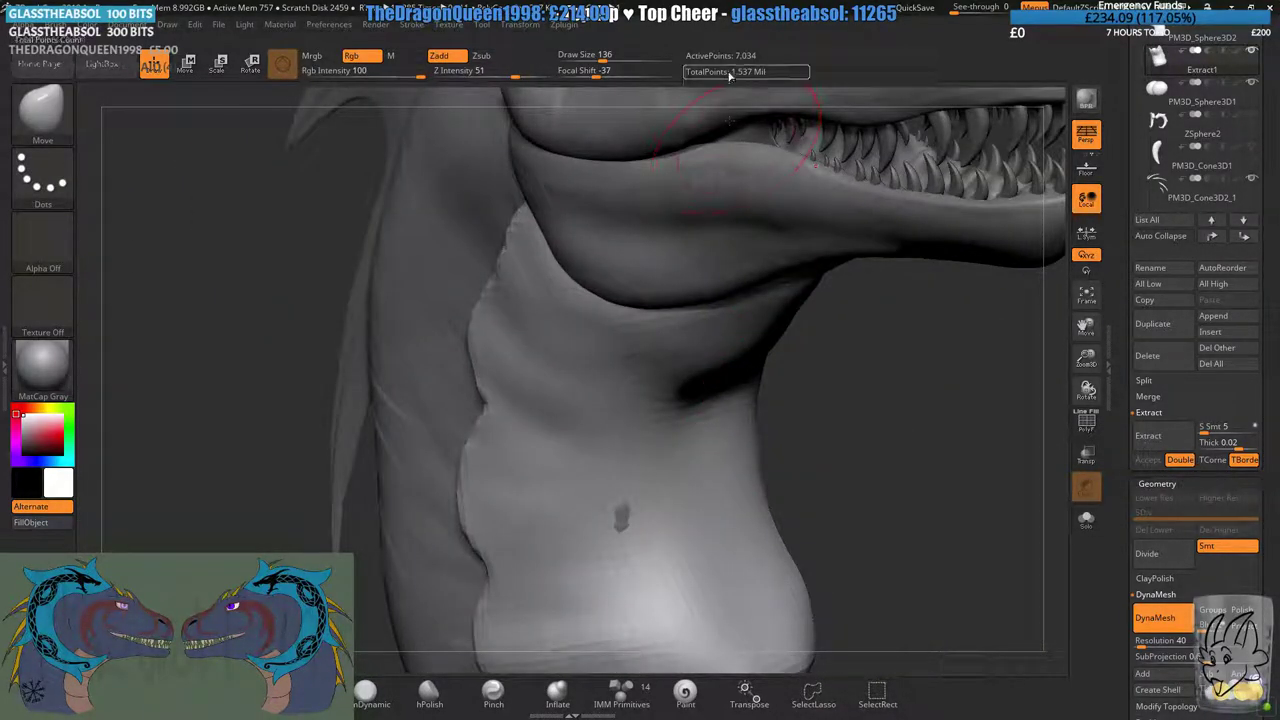
# - Adjust the throat plate's front profile below the jaw with the Move brush, enlarged to draw size 197, and remesh it
pyautogui.moveTo(603, 60); pyautogui.dragTo(606, 60)
pyautogui.moveTo(847, 415); pyautogui.dragTo(945, 398)
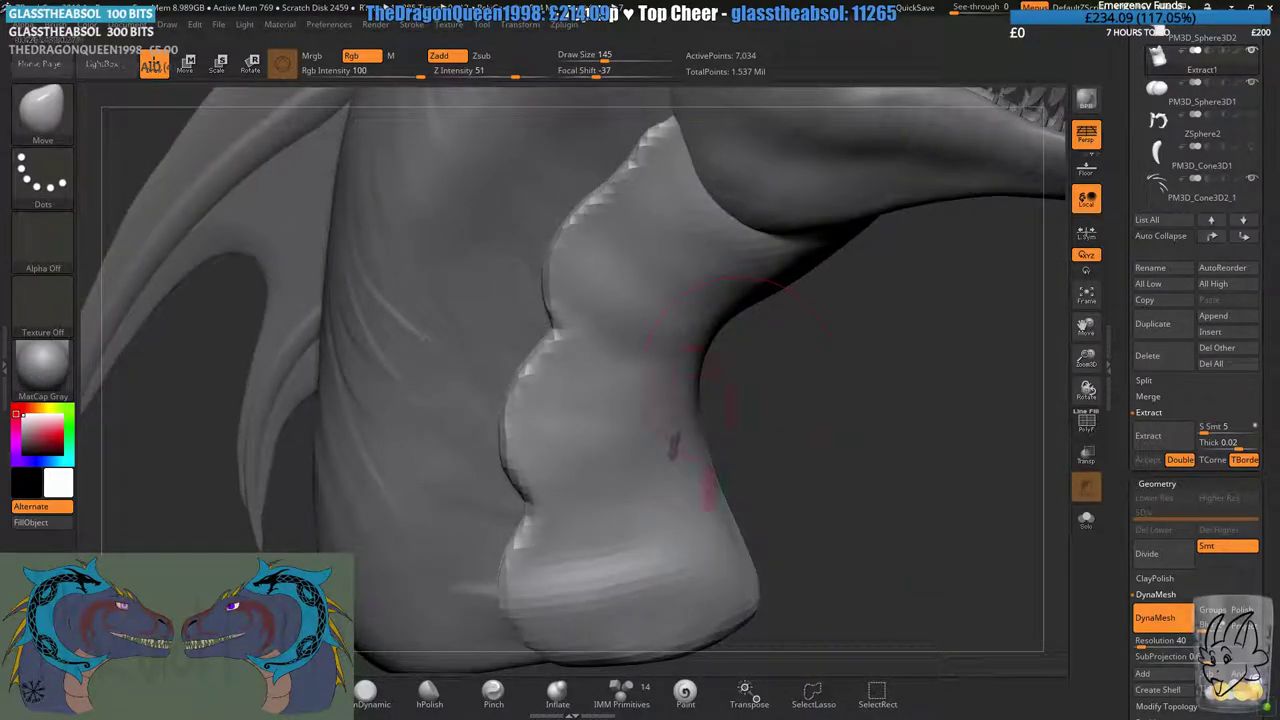
pyautogui.moveTo(702, 441); pyautogui.dragTo(714, 443)
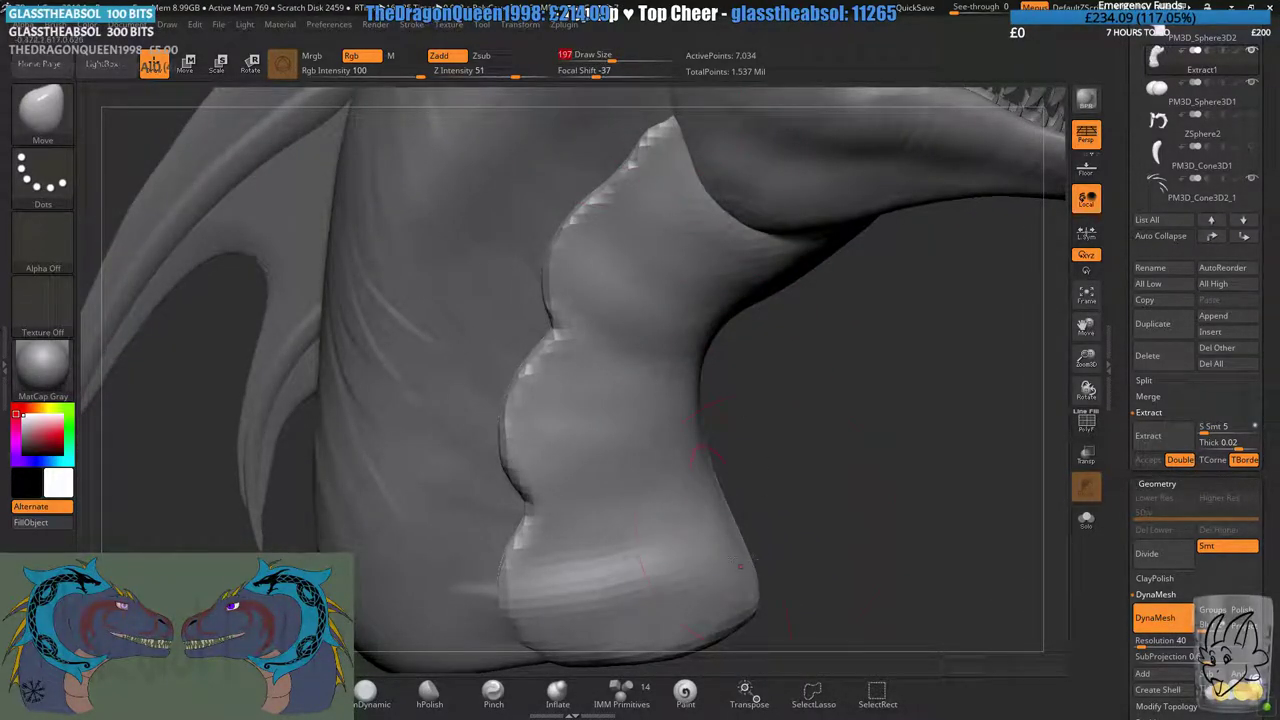
pyautogui.moveTo(716, 356); pyautogui.dragTo(735, 350)
pyautogui.moveTo(845, 400); pyautogui.dragTo(545, 362)
pyautogui.keyDown('ctrl'); pyautogui.moveTo(430, 392); pyautogui.dragTo(482, 532); pyautogui.keyUp('ctrl')
pyautogui.moveTo(677, 486); pyautogui.dragTo(658, 448)
pyautogui.moveTo(657, 449)
pyautogui.mouseDown(button='right')
pyautogui.moveTo(629, 437)
pyautogui.moveTo(697, 443)
pyautogui.mouseUp(button='right')
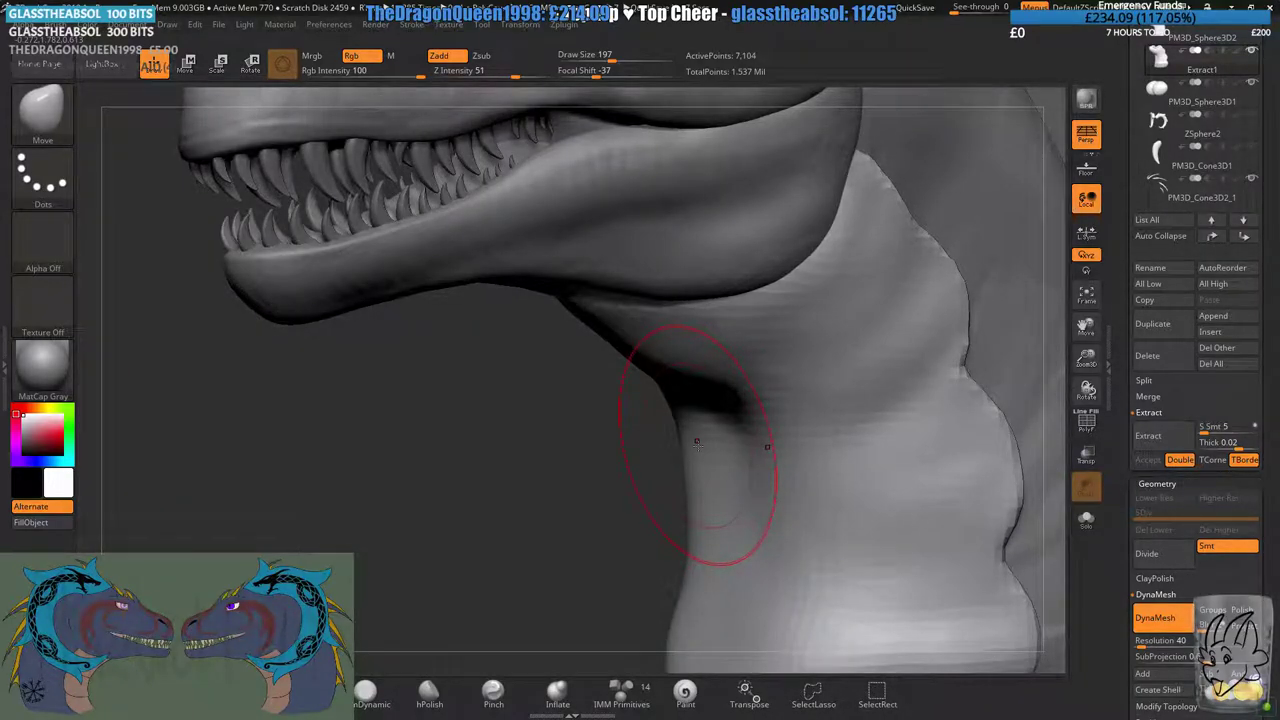
# - Try to carve horizontal grooves across the throat plate with the DamStandard brush at draw size 197
pyautogui.press('b')
pyautogui.press('d')
pyautogui.press('s')
pyautogui.moveTo(739, 474)
pyautogui.mouseDown(button='right')
pyautogui.moveTo(757, 424)
pyautogui.moveTo(628, 388)
pyautogui.mouseUp(button='right')
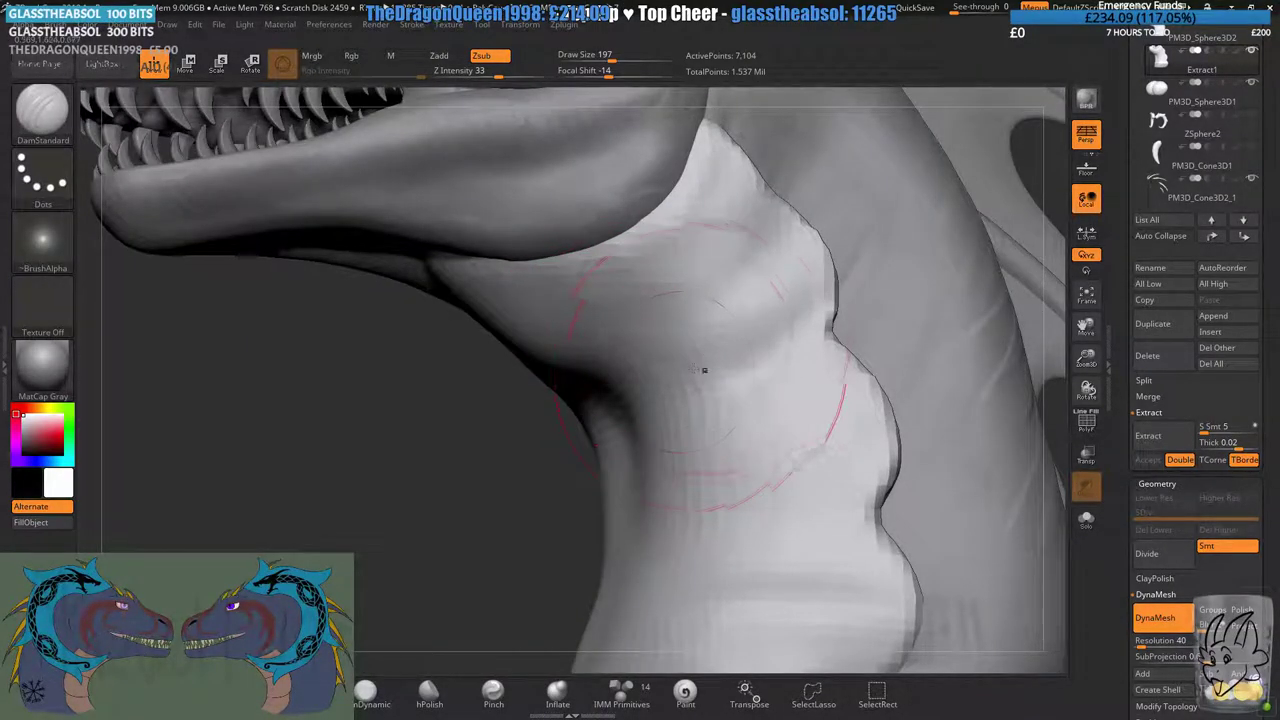
pyautogui.press('space')
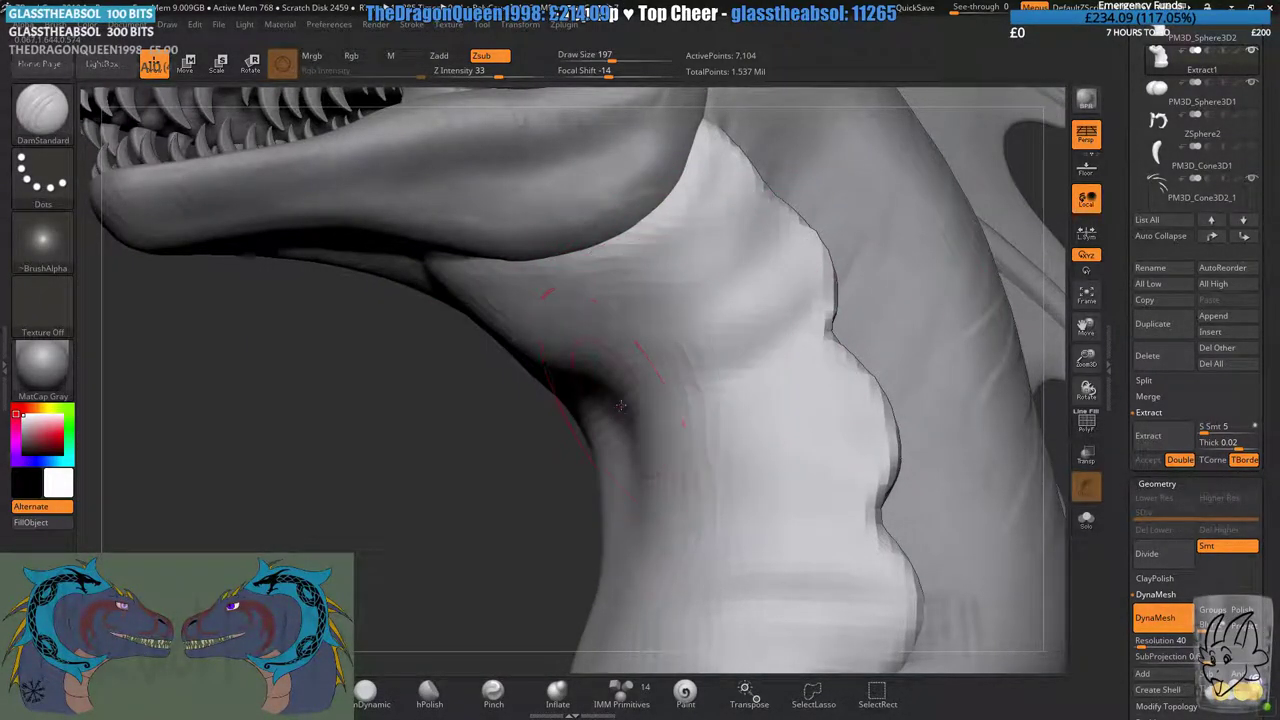
pyautogui.moveTo(830, 328)
pyautogui.mouseDown()
pyautogui.moveTo(600, 412)
pyautogui.moveTo(805, 332)
pyautogui.moveTo(868, 291)
pyautogui.mouseUp()
pyautogui.hotkey('ctrl', 'z')
pyautogui.moveTo(850, 420); pyautogui.dragTo(734, 391, button='right')
pyautogui.moveTo(588, 464); pyautogui.dragTo(828, 465)
pyautogui.keyDown('ctrl'); pyautogui.moveTo(389, 489); pyautogui.dragTo(440, 540); pyautogui.keyUp('ctrl')
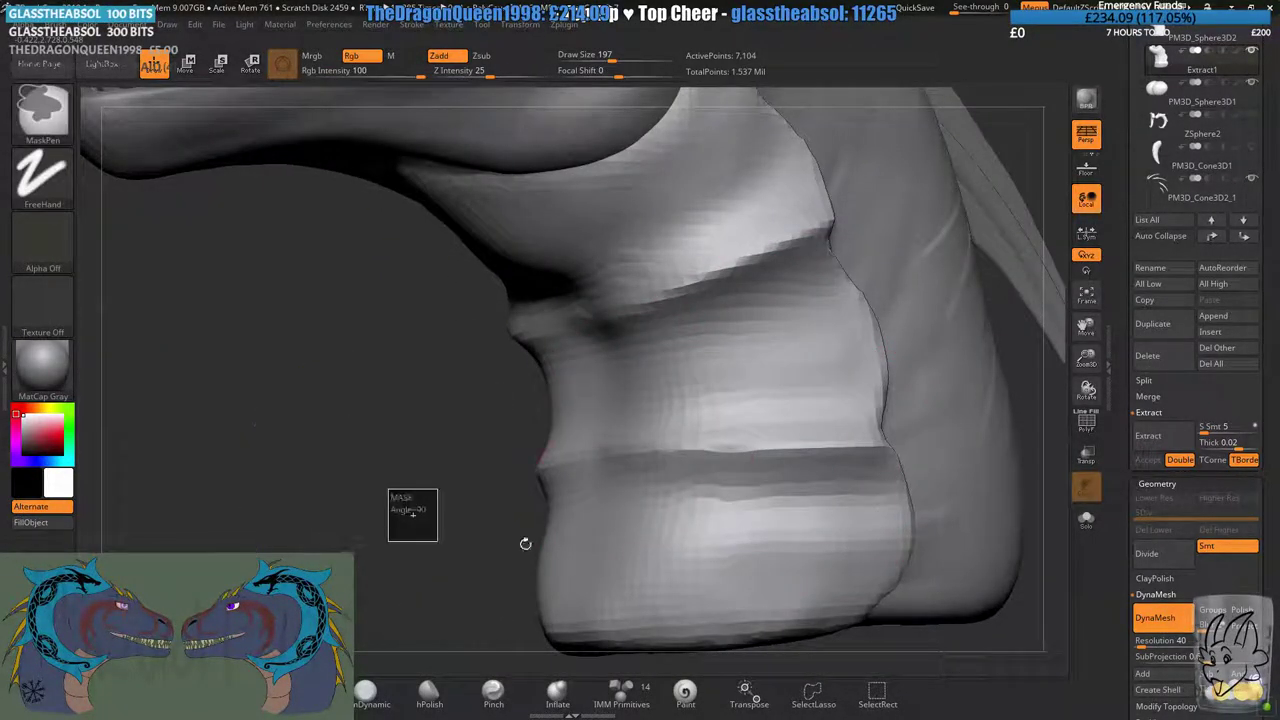
pyautogui.press('f')
pyautogui.moveTo(643, 420)
pyautogui.mouseDown(button='right')
pyautogui.moveTo(587, 433)
pyautogui.moveTo(612, 417)
pyautogui.mouseUp(button='right')
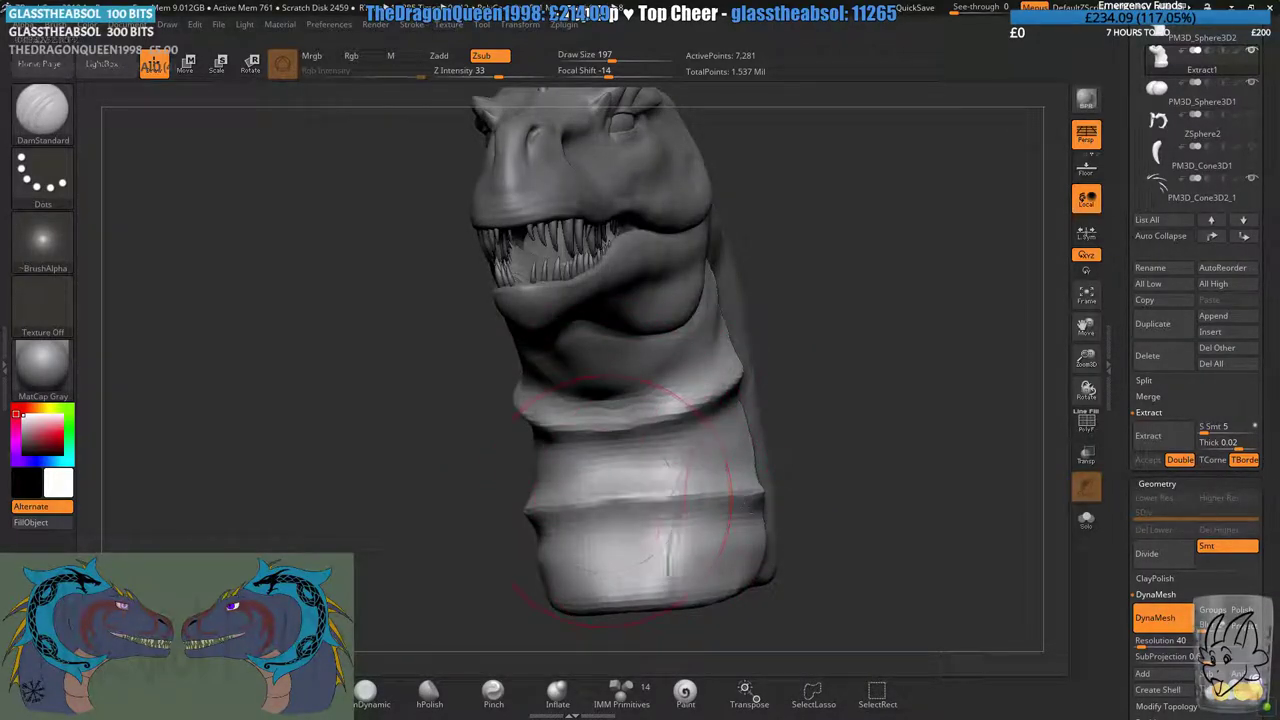
pyautogui.hotkey('ctrl', 'z')
pyautogui.hotkey('ctrl', 'z')
pyautogui.hotkey('ctrl', 'z')
pyautogui.hotkey('ctrl', 'z')
# - Carve an upper and a lower horizontal groove across the throat plate with the DamStandard brush at draw size 116
pyautogui.click(612, 57)
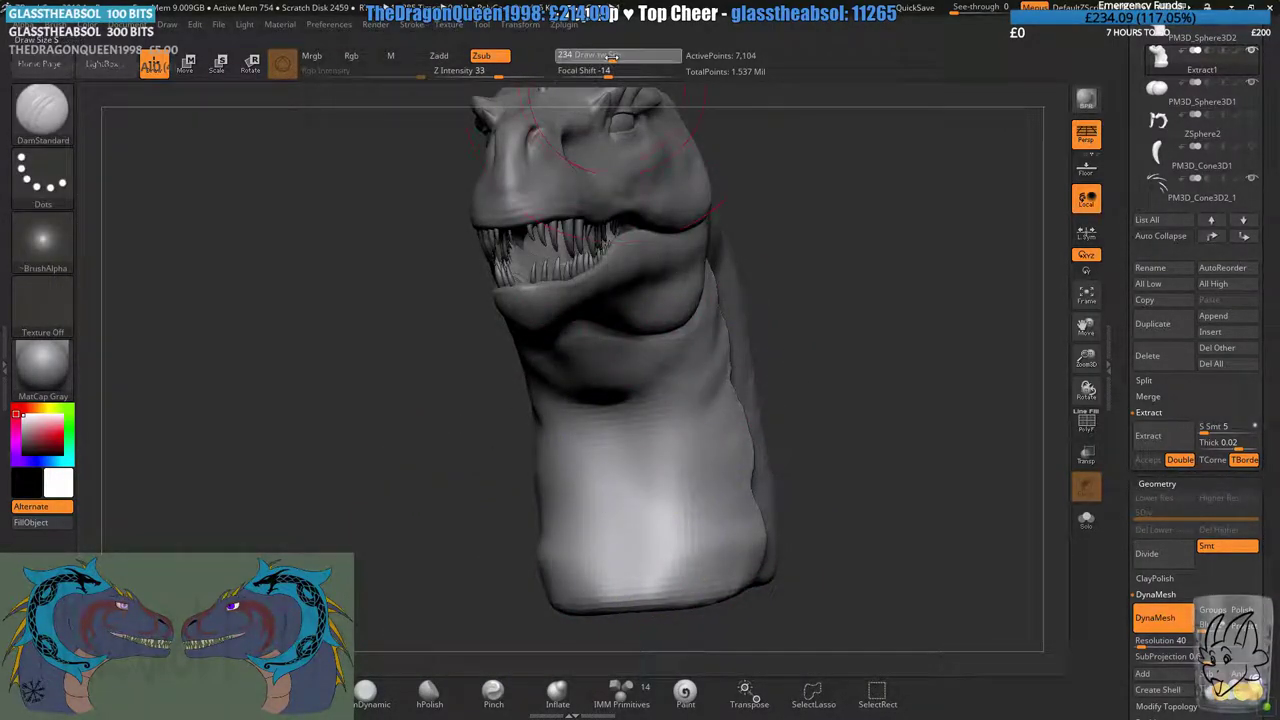
pyautogui.moveTo(612, 57); pyautogui.dragTo(600, 57)
pyautogui.moveTo(740, 350)
pyautogui.mouseDown(button='right')
pyautogui.moveTo(664, 424)
pyautogui.moveTo(652, 380)
pyautogui.mouseUp(button='right')
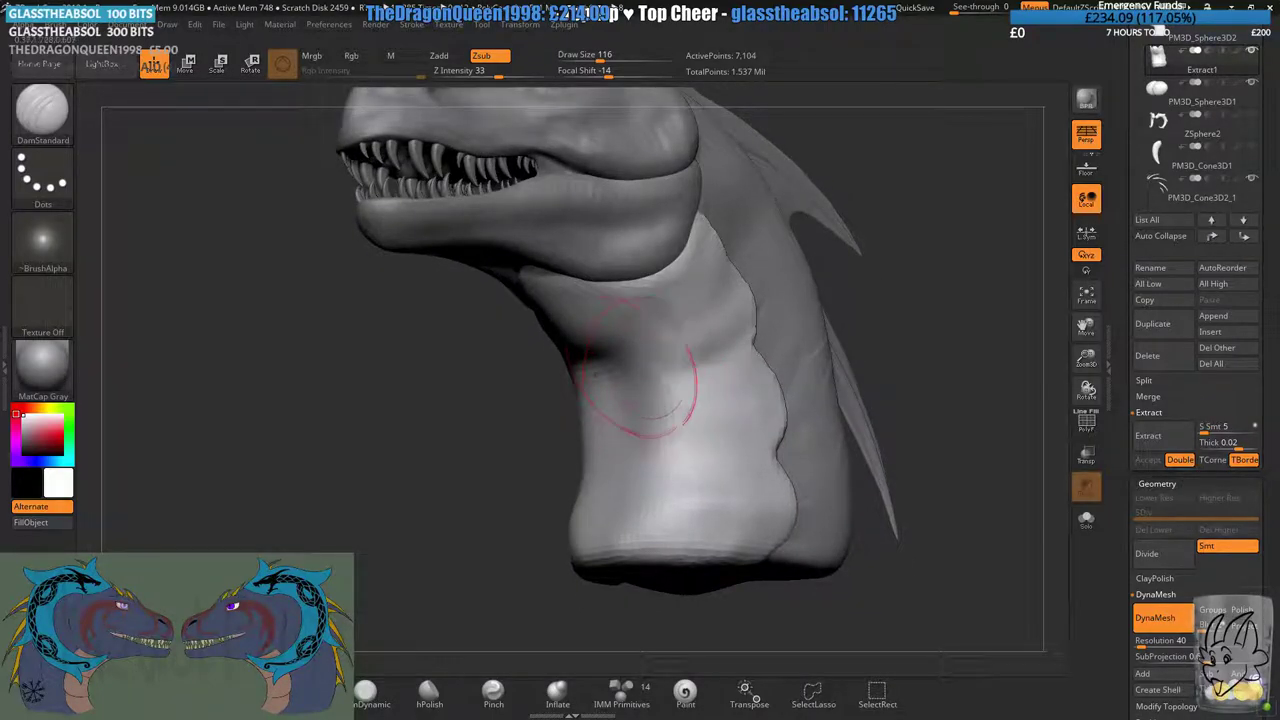
pyautogui.moveTo(620, 398); pyautogui.dragTo(760, 345)
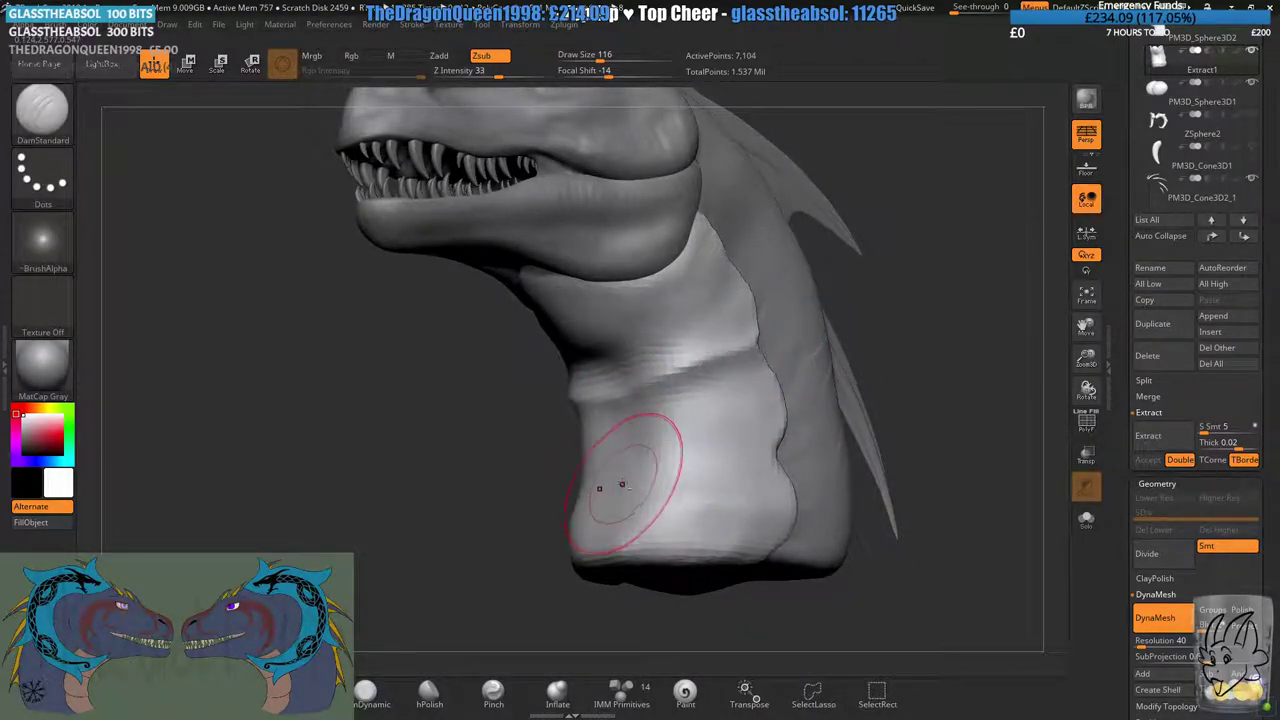
pyautogui.press('ctrl')
pyautogui.hotkey('ctrl', 'z')
pyautogui.moveTo(580, 482)
pyautogui.mouseDown(button='right')
pyautogui.moveTo(636, 495)
pyautogui.moveTo(613, 497)
pyautogui.mouseUp(button='right')
pyautogui.moveTo(604, 497); pyautogui.dragTo(780, 452)
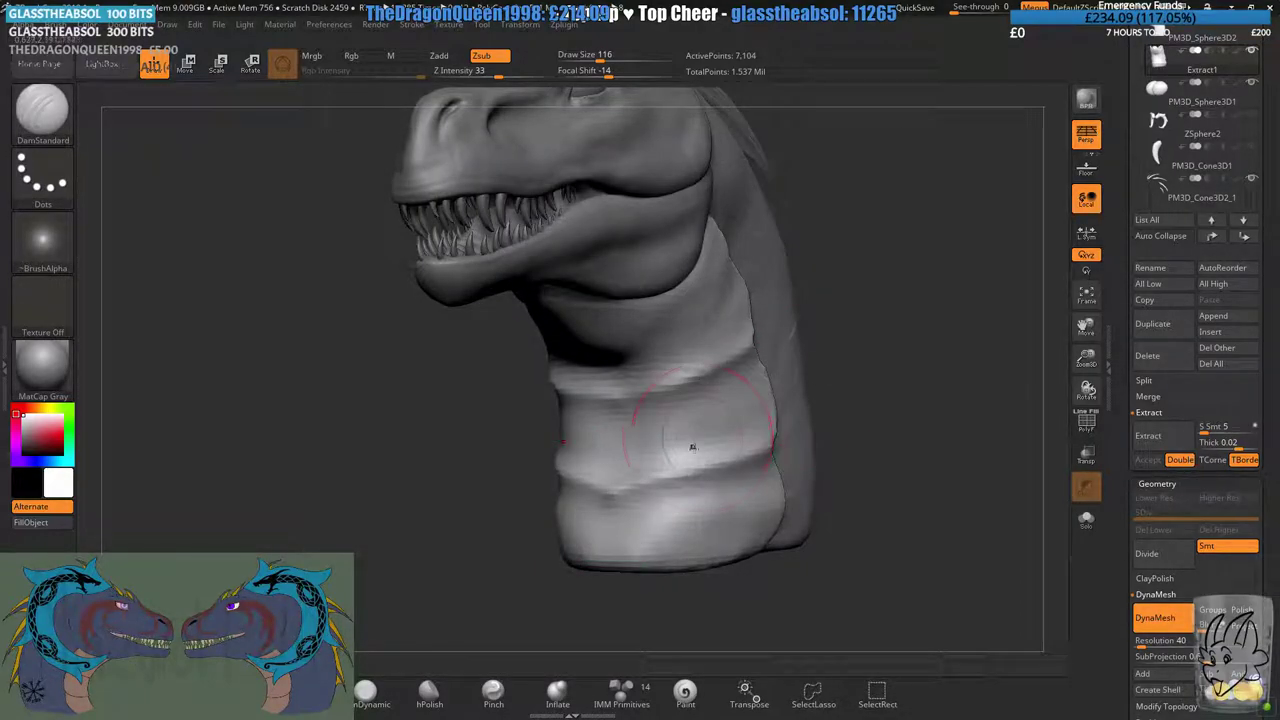
pyautogui.moveTo(692, 447); pyautogui.dragTo(400, 509, button='right')
pyautogui.press('space')
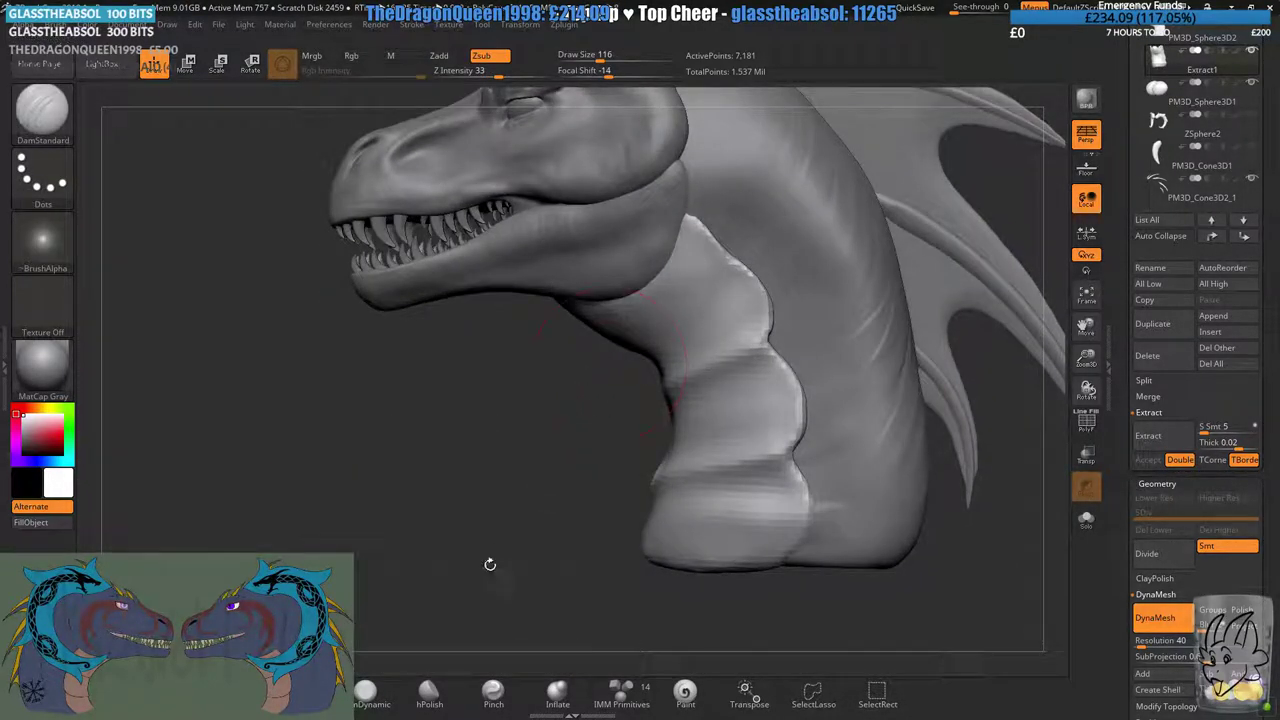
# - Try to build up the throat plate's top segment above the upper groove with ClayBuildup at draw size 167 and remesh it
pyautogui.press('b')
pyautogui.press('c')
pyautogui.press('b')
pyautogui.moveTo(400, 537); pyautogui.dragTo(590, 450, button='right')
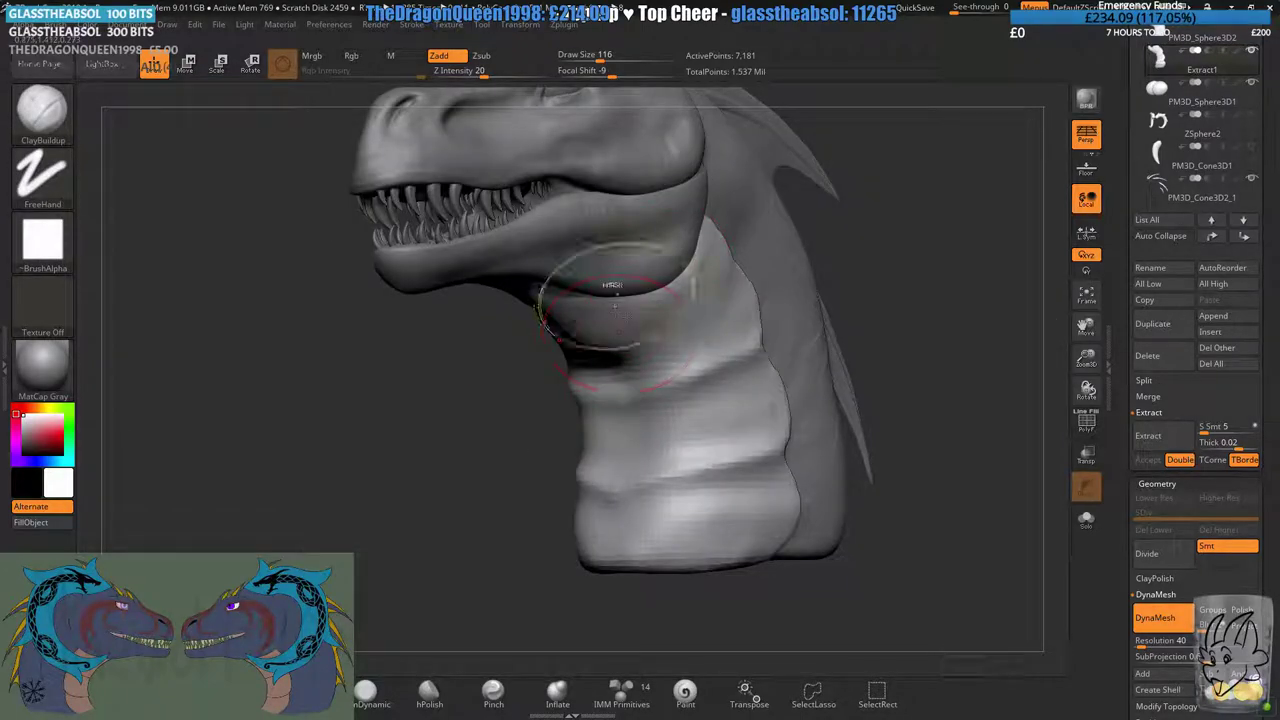
pyautogui.moveTo(632, 308)
pyautogui.keyDown('ctrl'); pyautogui.mouseDown(button='right')
pyautogui.moveTo(632, 370)
pyautogui.moveTo(610, 300)
pyautogui.moveTo(655, 240)
pyautogui.moveTo(657, 300)
pyautogui.mouseUp(button='right'); pyautogui.keyUp('ctrl')
pyautogui.moveTo(665, 330)
pyautogui.mouseDown()
pyautogui.moveTo(530, 354)
pyautogui.moveTo(695, 285)
pyautogui.mouseUp()
pyautogui.moveTo(510, 335); pyautogui.dragTo(700, 285)
pyautogui.moveTo(490, 340); pyautogui.dragTo(668, 315)
pyautogui.moveTo(650, 310); pyautogui.dragTo(620, 345, button='right')
pyautogui.moveTo(480, 335)
pyautogui.mouseDown()
pyautogui.moveTo(710, 275)
pyautogui.moveTo(680, 295)
pyautogui.mouseUp()
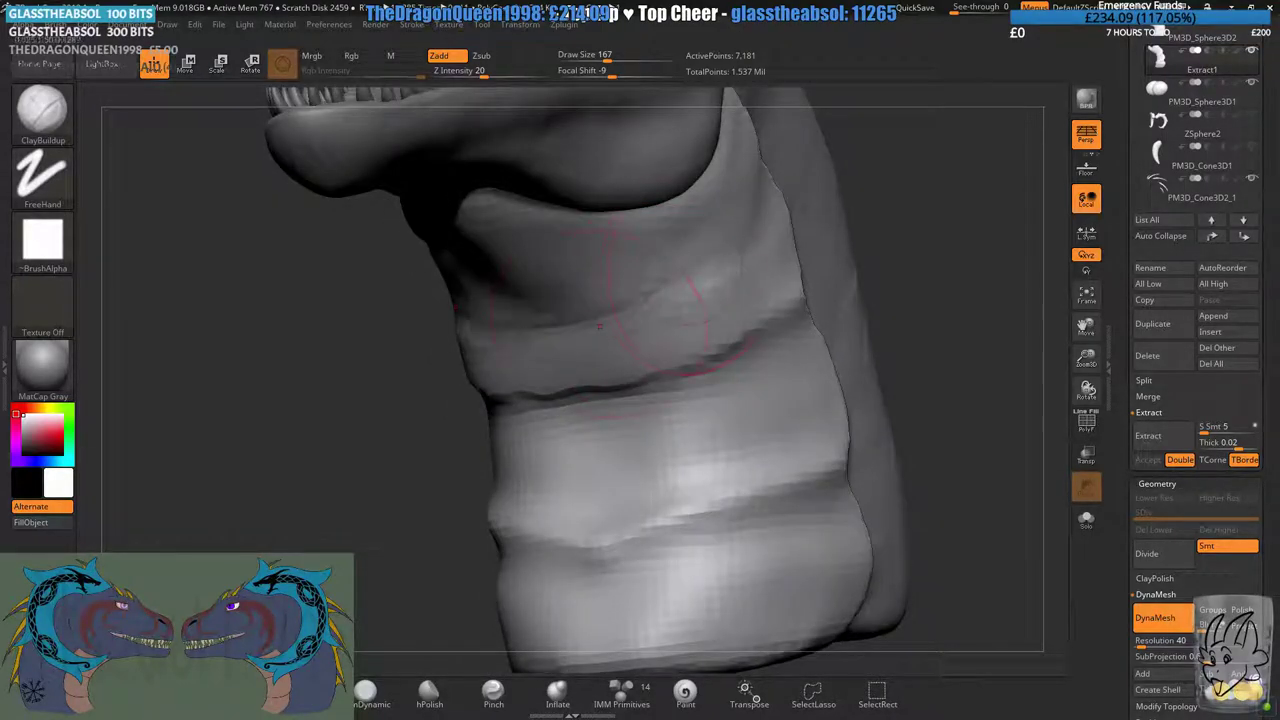
pyautogui.keyDown('ctrl'); pyautogui.moveTo(374, 415); pyautogui.dragTo(437, 481); pyautogui.keyUp('ctrl')
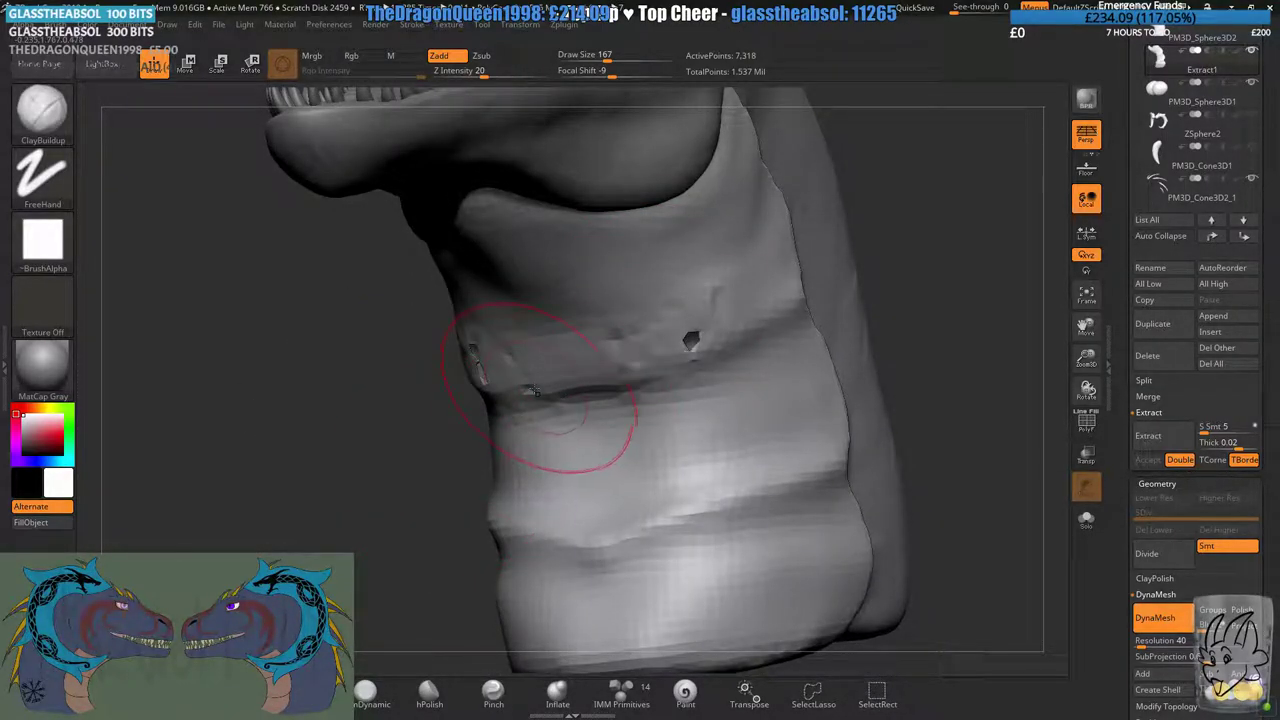
pyautogui.moveTo(533, 392); pyautogui.dragTo(511, 453, button='right')
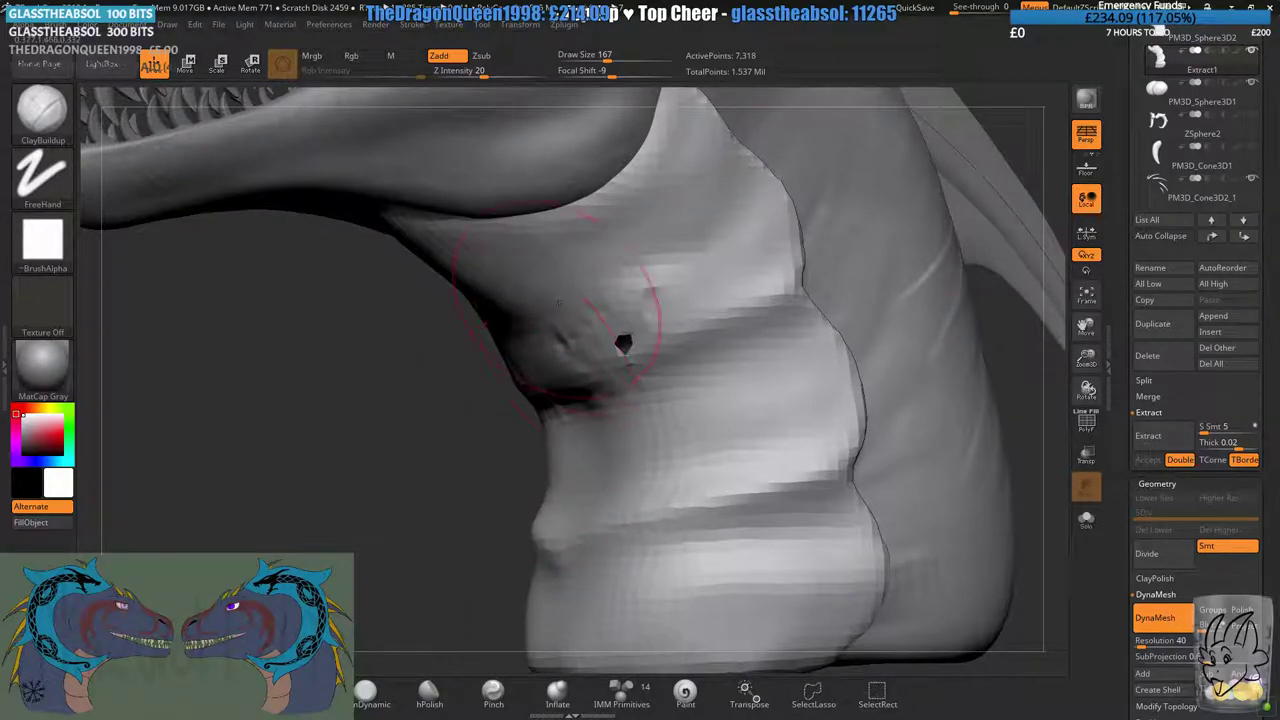
pyautogui.moveTo(557, 310); pyautogui.dragTo(590, 455, button='right')
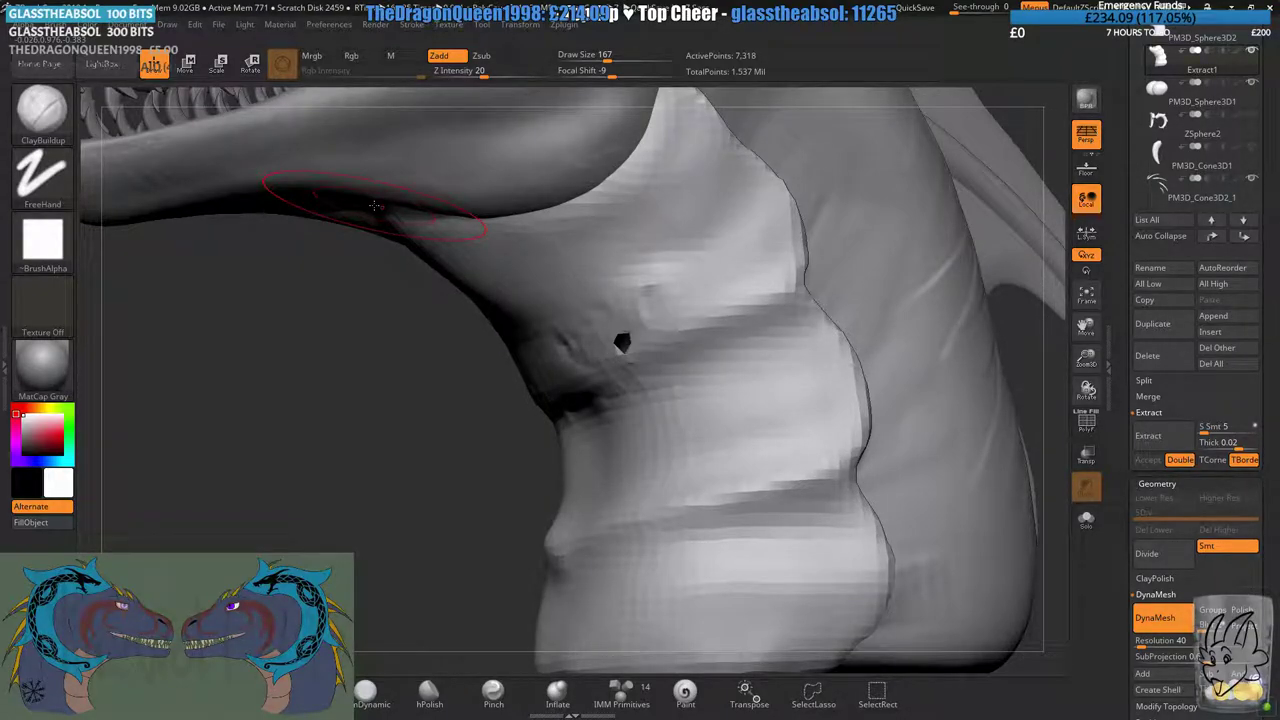
pyautogui.moveTo(622, 343); pyautogui.dragTo(512, 515, button='right')
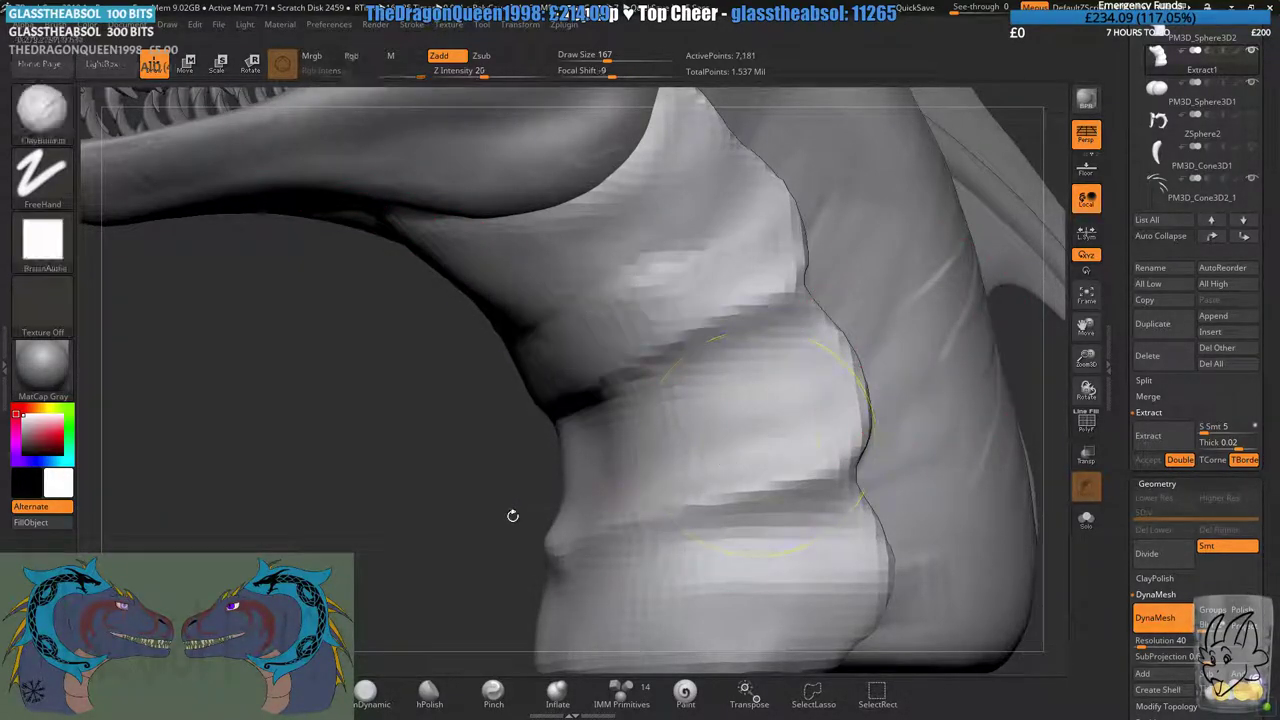
# - Isolate the throat plate, thicken its inner surface with the Inflate brush at draw size 228, and remesh it
pyautogui.click(557, 690)
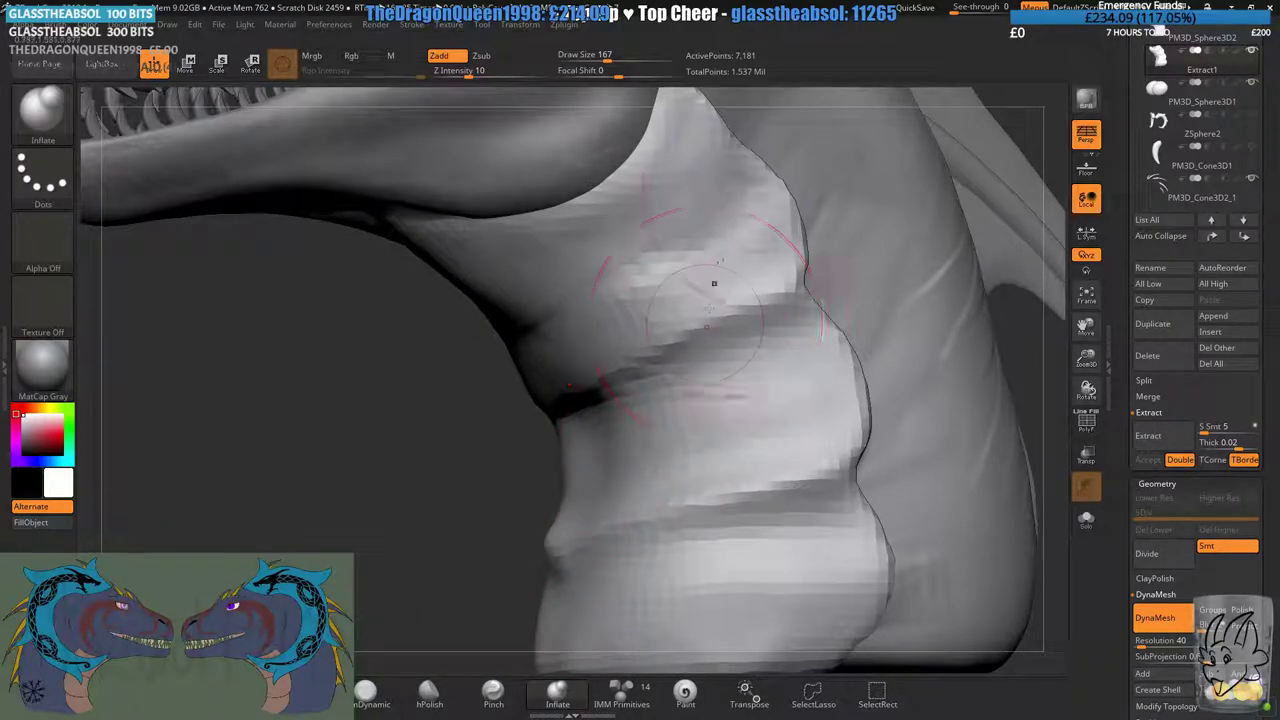
pyautogui.moveTo(683, 234); pyautogui.dragTo(649, 214, button='right')
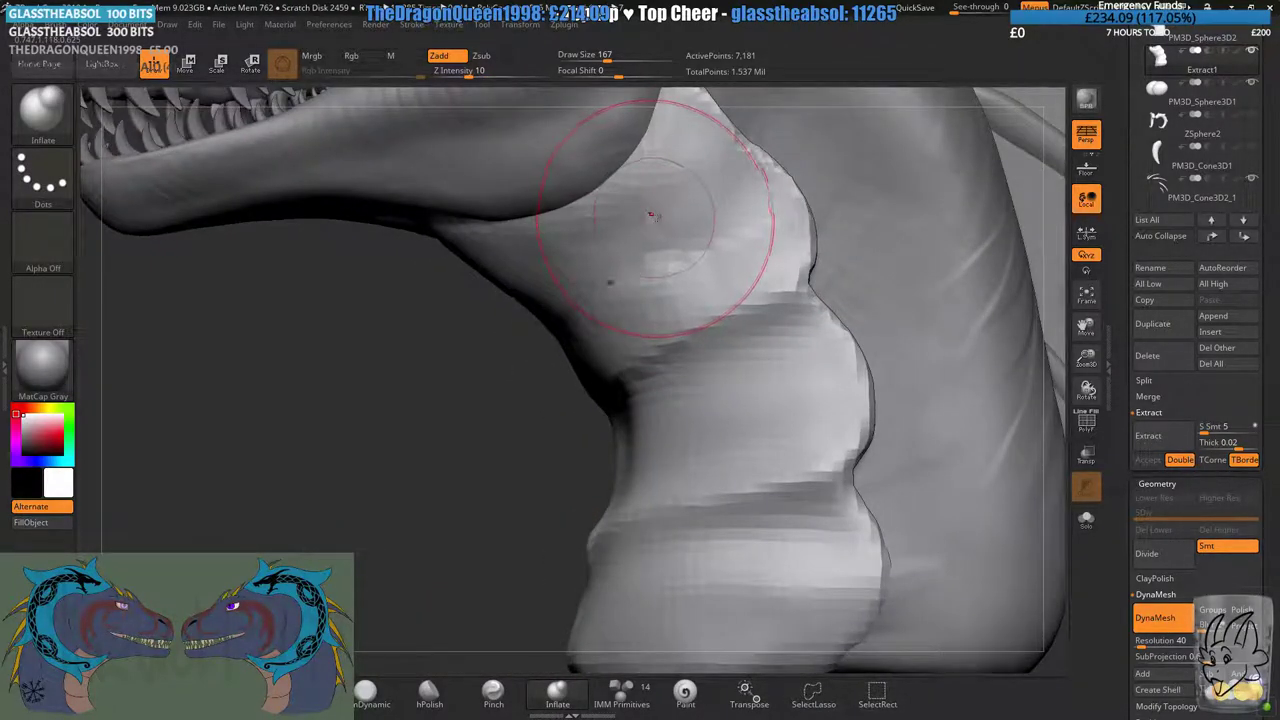
pyautogui.moveTo(658, 205); pyautogui.dragTo(709, 111)
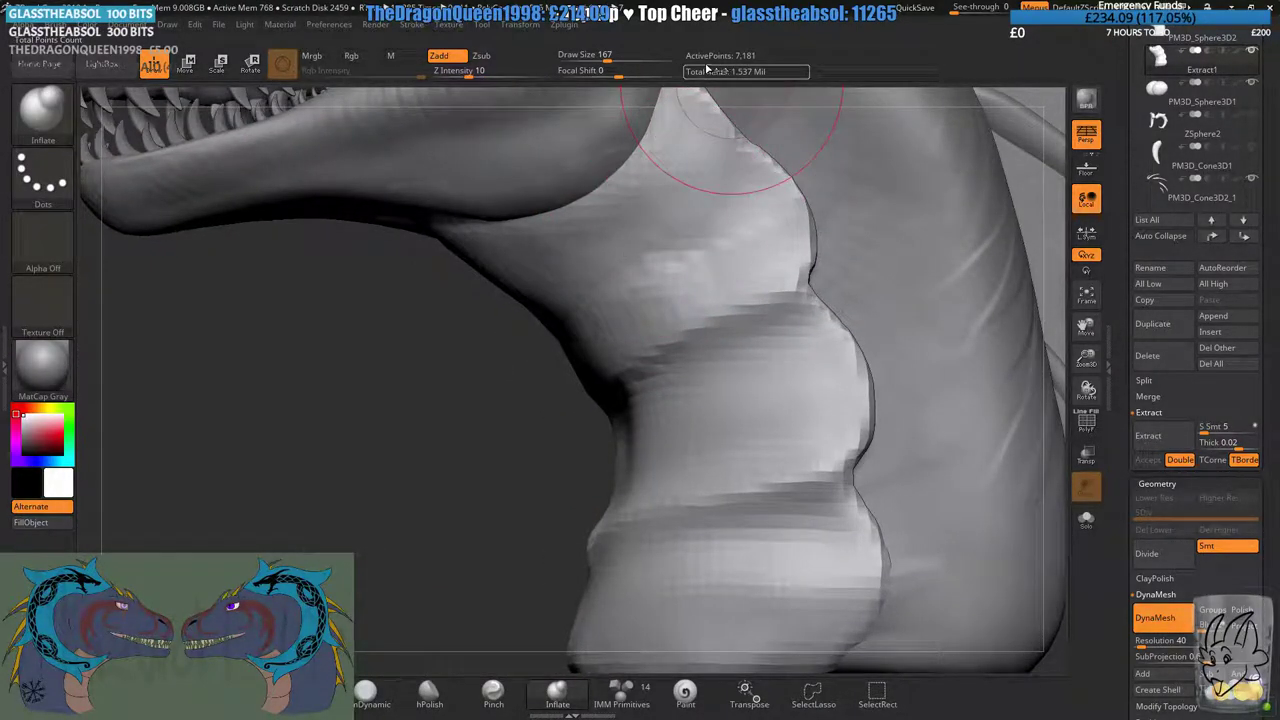
pyautogui.moveTo(603, 55); pyautogui.dragTo(616, 59)
pyautogui.click(1087, 519)
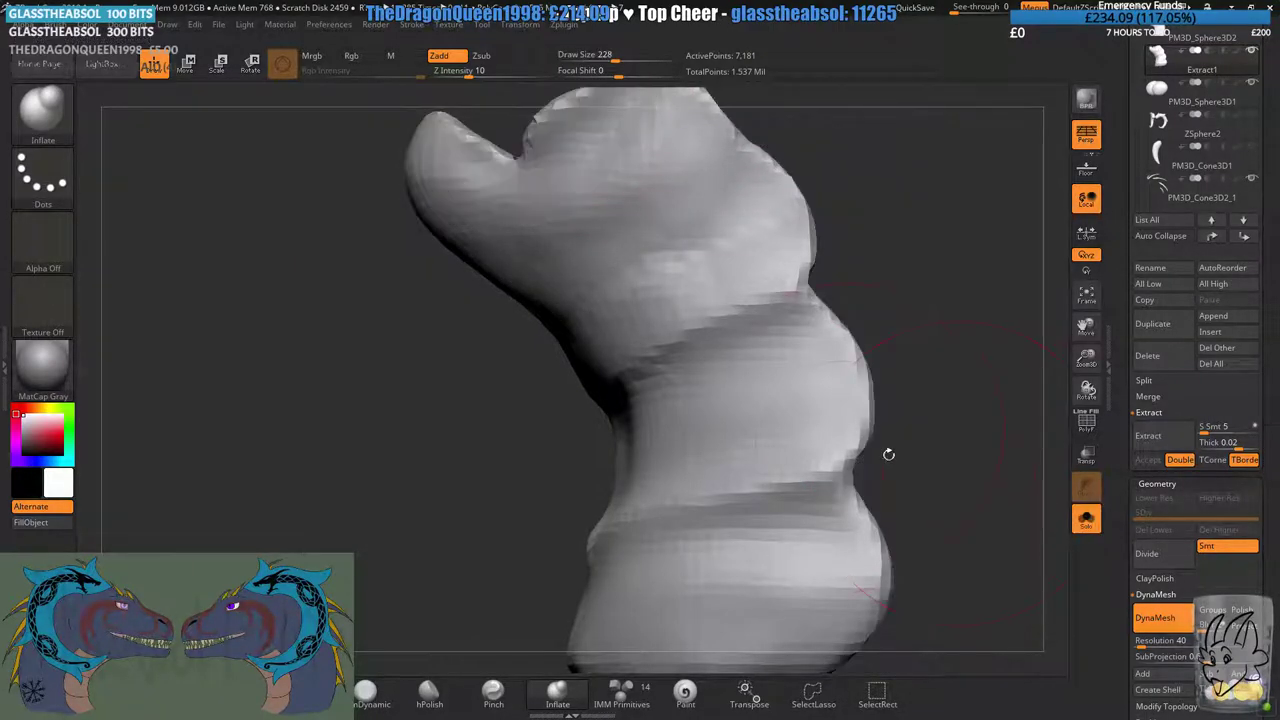
pyautogui.moveTo(889, 451); pyautogui.dragTo(660, 440, button='right')
pyautogui.moveTo(902, 290)
pyautogui.mouseDown()
pyautogui.moveTo(860, 338)
pyautogui.moveTo(829, 322)
pyautogui.moveTo(920, 450)
pyautogui.mouseUp()
pyautogui.keyDown('ctrl'); pyautogui.moveTo(465, 480); pyautogui.dragTo(523, 529); pyautogui.keyUp('ctrl')
# - Smooth and further inflate the thin areas on the inner side of the throat plate, remeshing with DynaMesh between passes
pyautogui.keyDown('alt'); pyautogui.moveTo(838, 355); pyautogui.dragTo(683, 335, button='right'); pyautogui.keyUp('alt')
pyautogui.moveTo(737, 400)
pyautogui.keyDown('shift'); pyautogui.mouseDown()
pyautogui.moveTo(712, 305)
pyautogui.moveTo(655, 290)
pyautogui.mouseUp(); pyautogui.keyUp('shift')
pyautogui.moveTo(580, 405)
pyautogui.mouseDown(button='right')
pyautogui.moveTo(470, 405)
pyautogui.moveTo(580, 390)
pyautogui.mouseUp(button='right')
pyautogui.moveTo(709, 315)
pyautogui.mouseDown()
pyautogui.moveTo(651, 460)
pyautogui.moveTo(630, 480)
pyautogui.mouseUp()
pyautogui.moveTo(423, 426); pyautogui.dragTo(386, 428, button='right')
pyautogui.keyDown('ctrl'); pyautogui.moveTo(386, 428); pyautogui.dragTo(457, 522); pyautogui.keyUp('ctrl')
pyautogui.moveTo(585, 440); pyautogui.dragTo(575, 510)
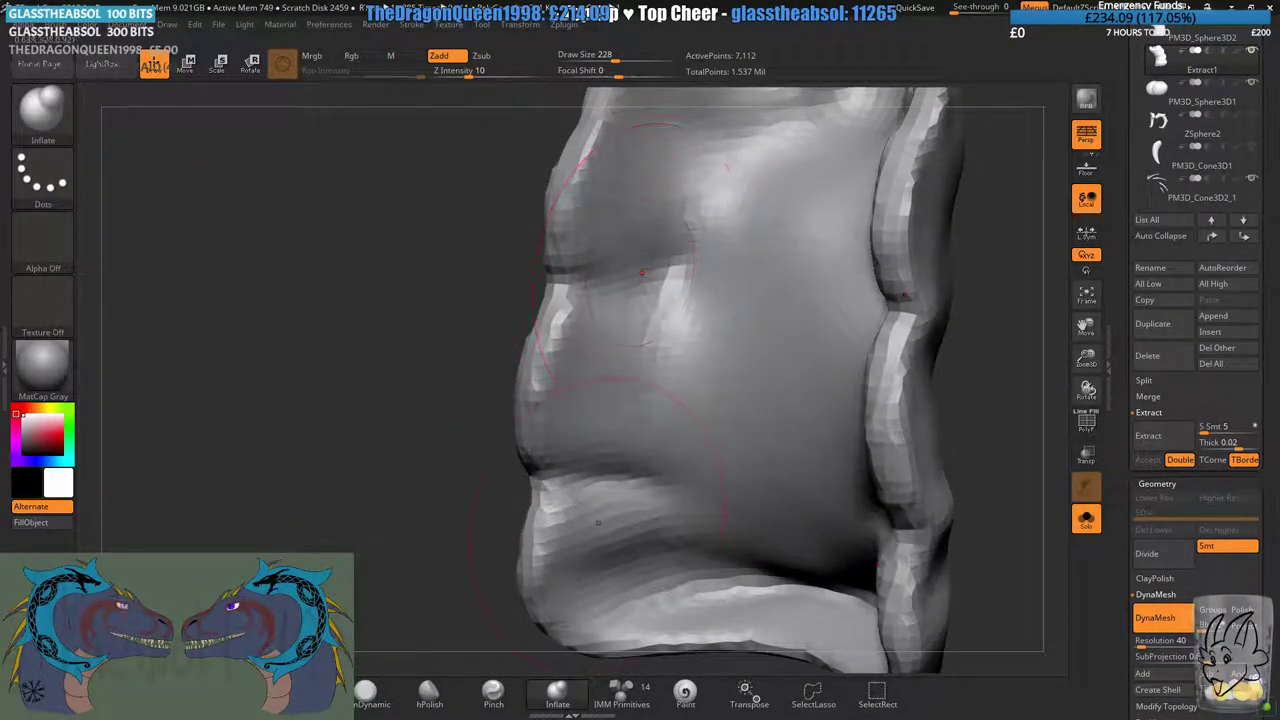
pyautogui.keyDown('ctrl'); pyautogui.moveTo(400, 440); pyautogui.dragTo(462, 522); pyautogui.keyUp('ctrl')
# - Smooth the throat plate's grooves into soft undulations, remesh it, and show the full dragon model again
pyautogui.keyDown('ctrl'); pyautogui.moveTo(675, 440); pyautogui.dragTo(722, 378, button='right'); pyautogui.keyUp('ctrl')
pyautogui.moveTo(600, 420)
pyautogui.keyDown('shift'); pyautogui.mouseDown()
pyautogui.moveTo(603, 300)
pyautogui.moveTo(578, 390)
pyautogui.mouseUp(); pyautogui.keyUp('shift')
pyautogui.moveTo(471, 406); pyautogui.dragTo(735, 372, button='right')
pyautogui.keyDown('ctrl'); pyautogui.moveTo(763, 363); pyautogui.dragTo(900, 470); pyautogui.keyUp('ctrl')
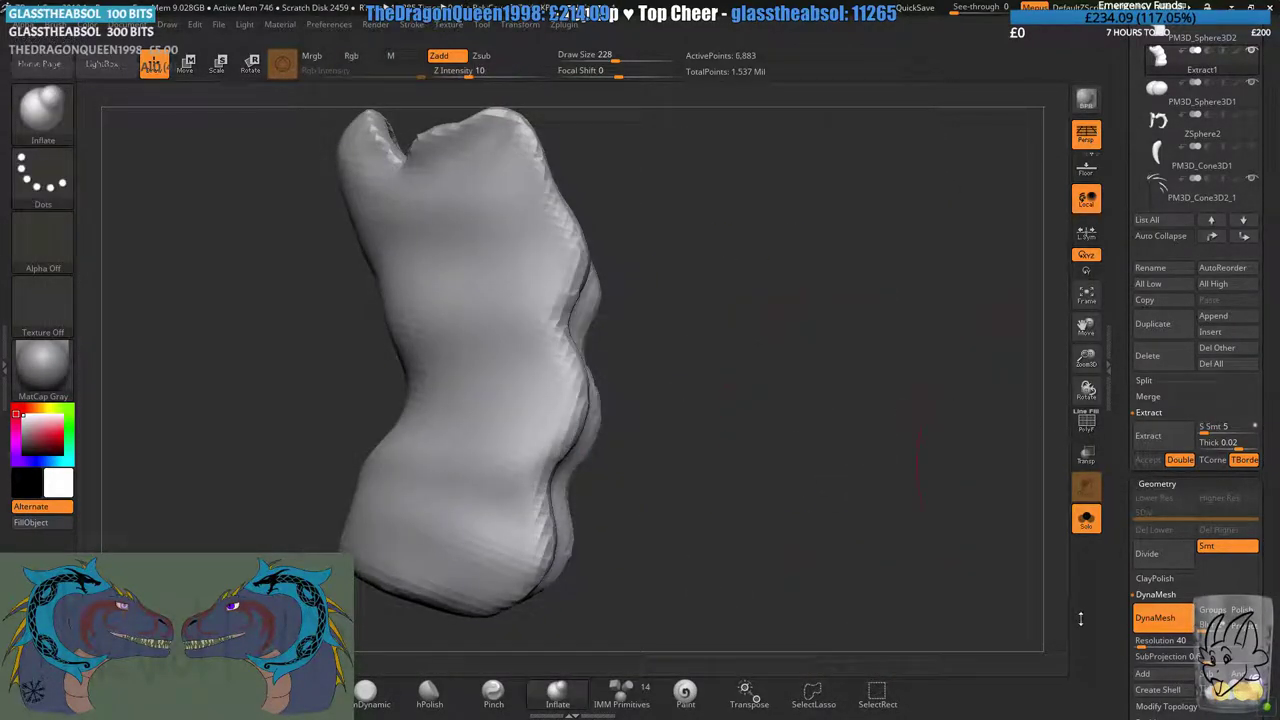
pyautogui.click(1088, 514)
# - Carve the upper groove diagonally from the throat plate's front to its scalloped edge notch with DamStandard at draw size 132
pyautogui.moveTo(591, 446); pyautogui.dragTo(706, 449, button='right')
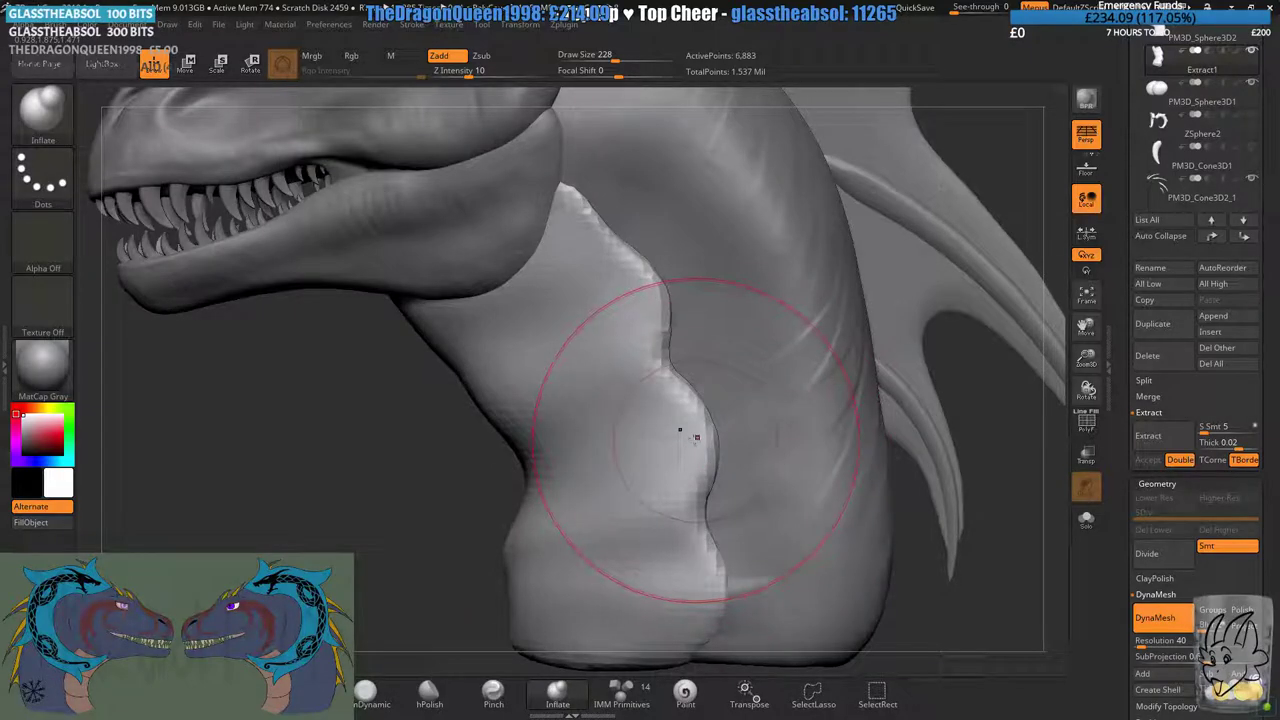
pyautogui.press('b')
pyautogui.press('d')
pyautogui.press('s')
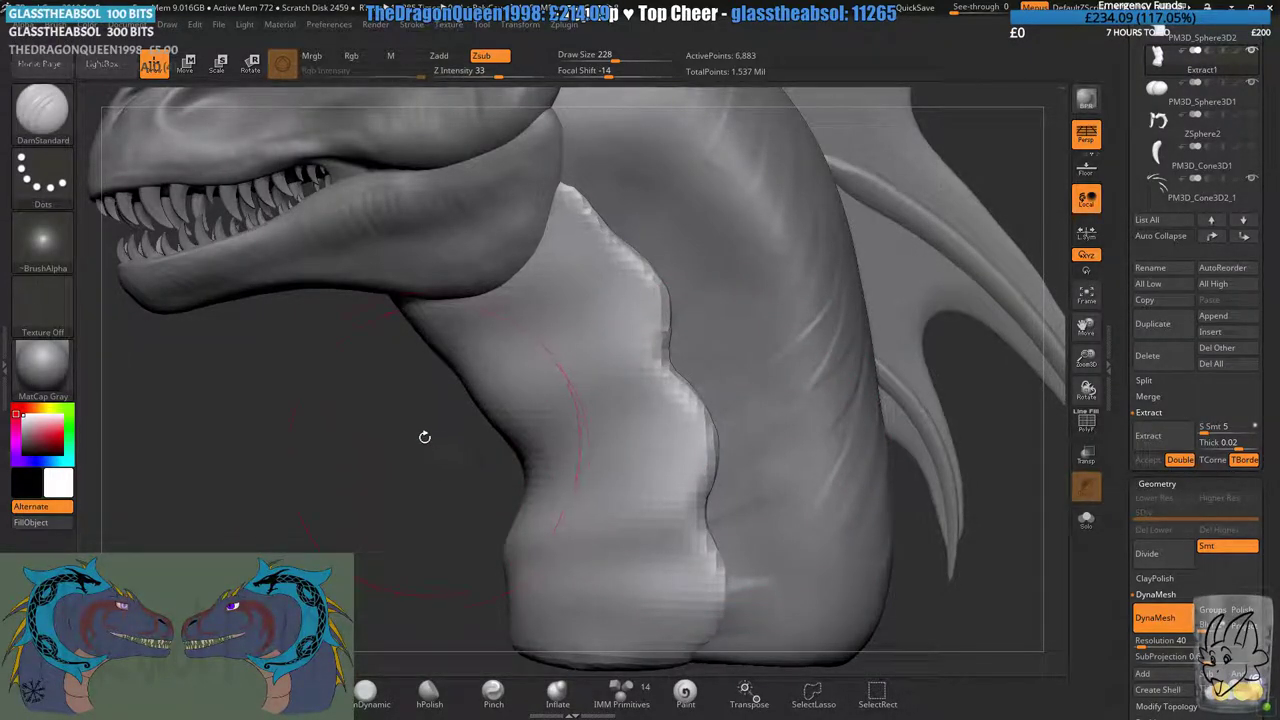
pyautogui.keyDown('alt'); pyautogui.moveTo(424, 437); pyautogui.dragTo(545, 408, button='right'); pyautogui.keyUp('alt')
pyautogui.keyDown('ctrl'); pyautogui.moveTo(572, 320); pyautogui.dragTo(626, 338, button='right'); pyautogui.keyUp('ctrl')
pyautogui.moveTo(614, 58); pyautogui.dragTo(602, 58)
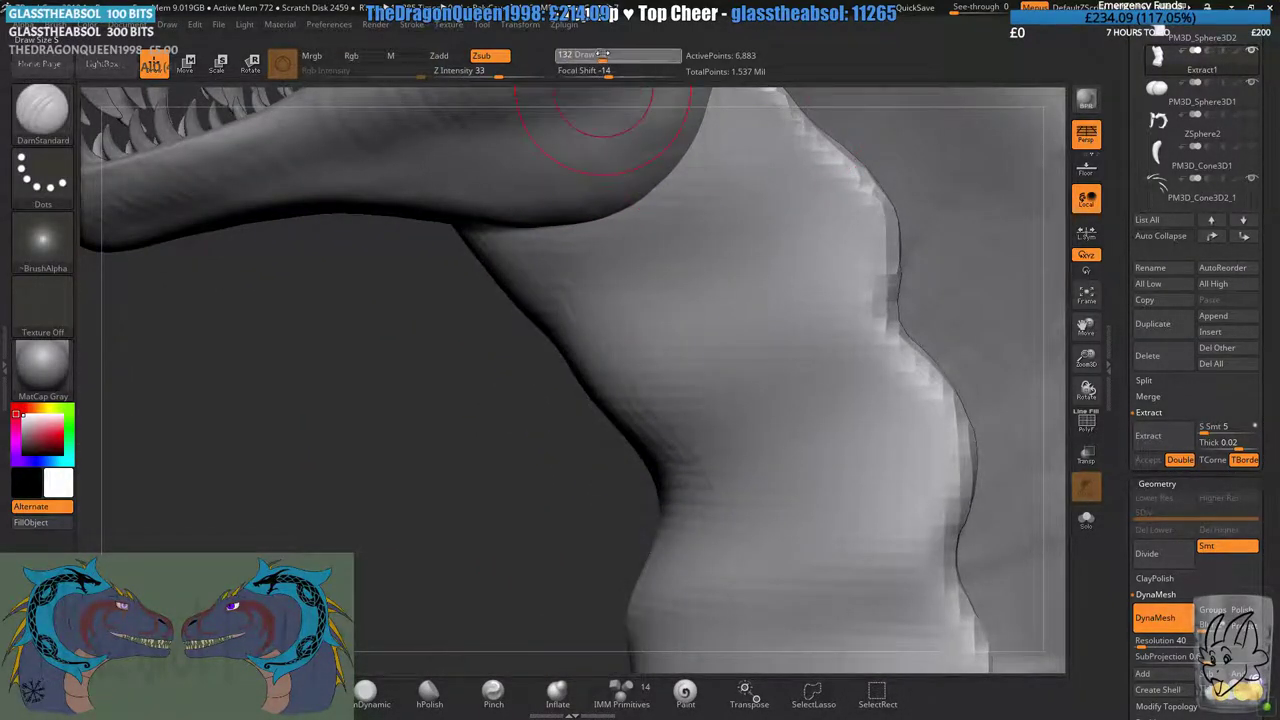
pyautogui.moveTo(763, 319); pyautogui.dragTo(762, 307, button='right')
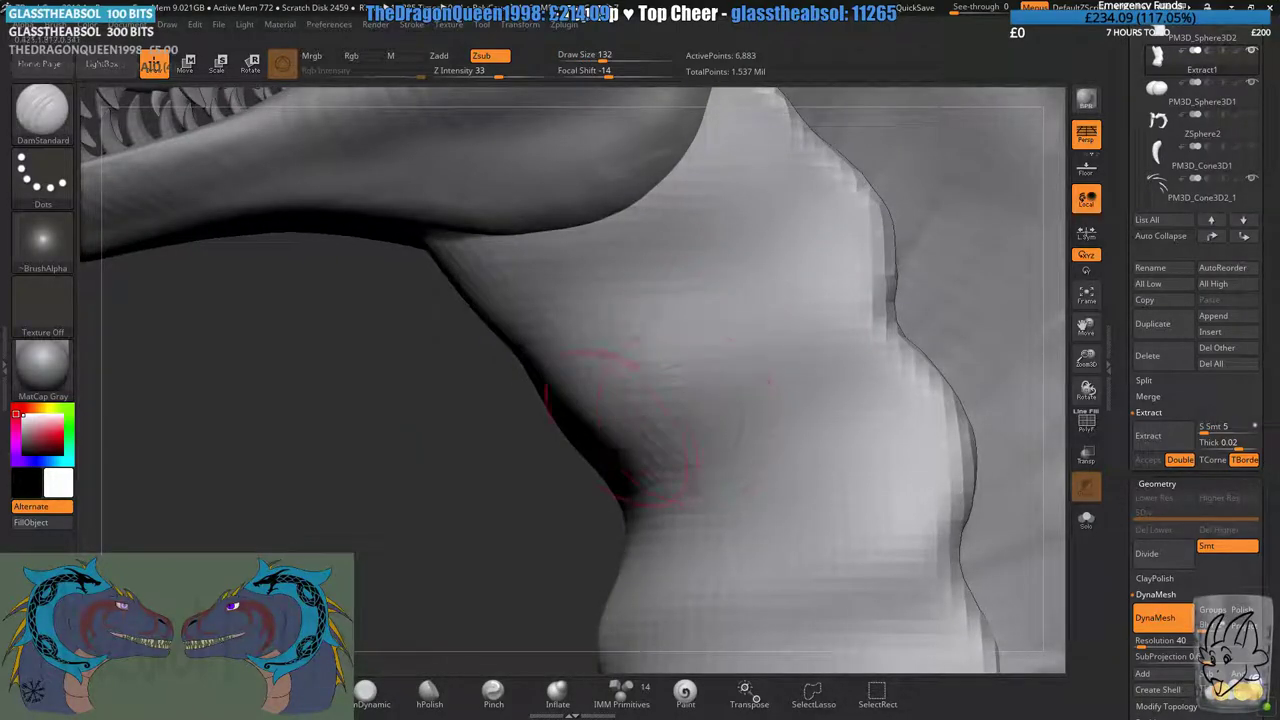
pyautogui.moveTo(628, 420); pyautogui.dragTo(863, 271)
pyautogui.hotkey('ctrl', 'z')
pyautogui.moveTo(596, 450); pyautogui.dragTo(912, 275)
# - Carve the lower groove across the throat plate to its lower scalloped edge notch with the DamStandard brush and remesh it
pyautogui.keyDown('alt'); pyautogui.moveTo(667, 416); pyautogui.dragTo(676, 470, button='right'); pyautogui.keyUp('alt')
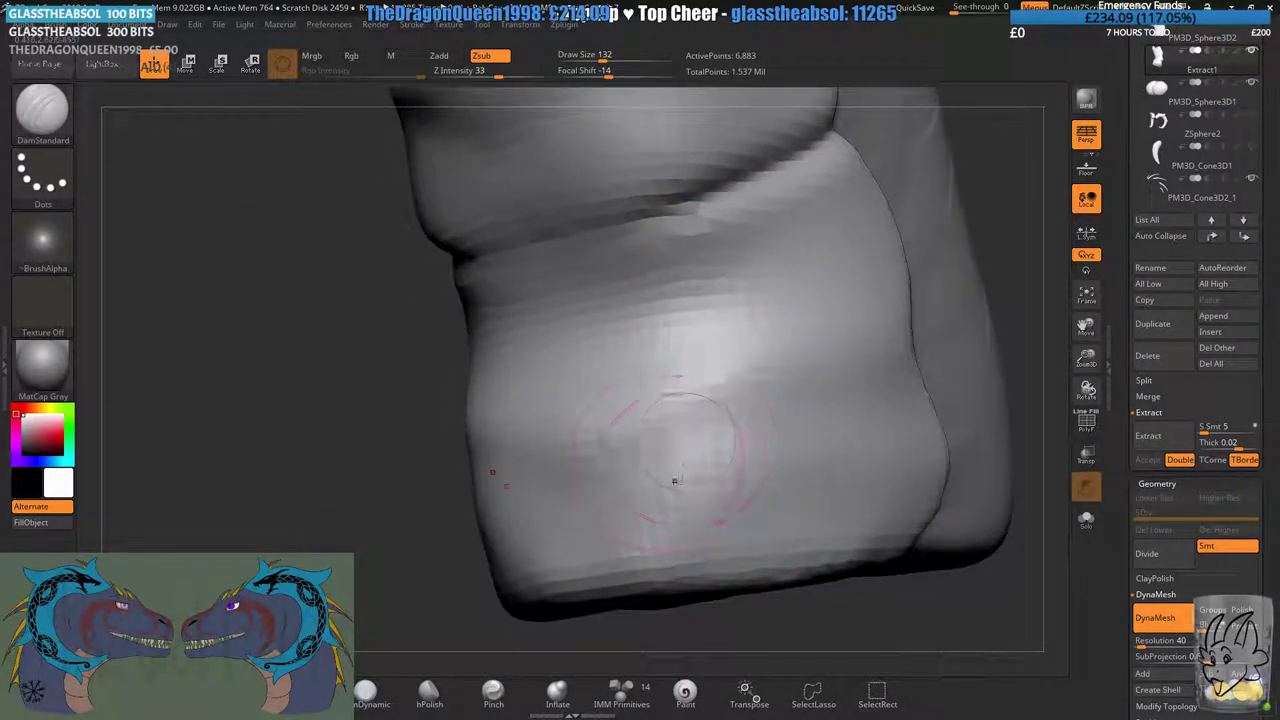
pyautogui.moveTo(482, 452); pyautogui.dragTo(945, 345)
pyautogui.keyDown('ctrl'); pyautogui.moveTo(700, 350); pyautogui.dragTo(426, 457, button='right'); pyautogui.keyUp('ctrl')
pyautogui.moveTo(662, 355); pyautogui.dragTo(492, 449, button='right')
pyautogui.moveTo(492, 449)
pyautogui.mouseDown()
pyautogui.moveTo(474, 437)
pyautogui.moveTo(540, 430)
pyautogui.moveTo(513, 420)
pyautogui.mouseUp()
# - Deepen both horizontal grooves of the throat plate with the DamStandard brush and remesh the plate
pyautogui.keyDown('ctrl'); pyautogui.moveTo(458, 493); pyautogui.dragTo(638, 330, button='right'); pyautogui.keyUp('ctrl')
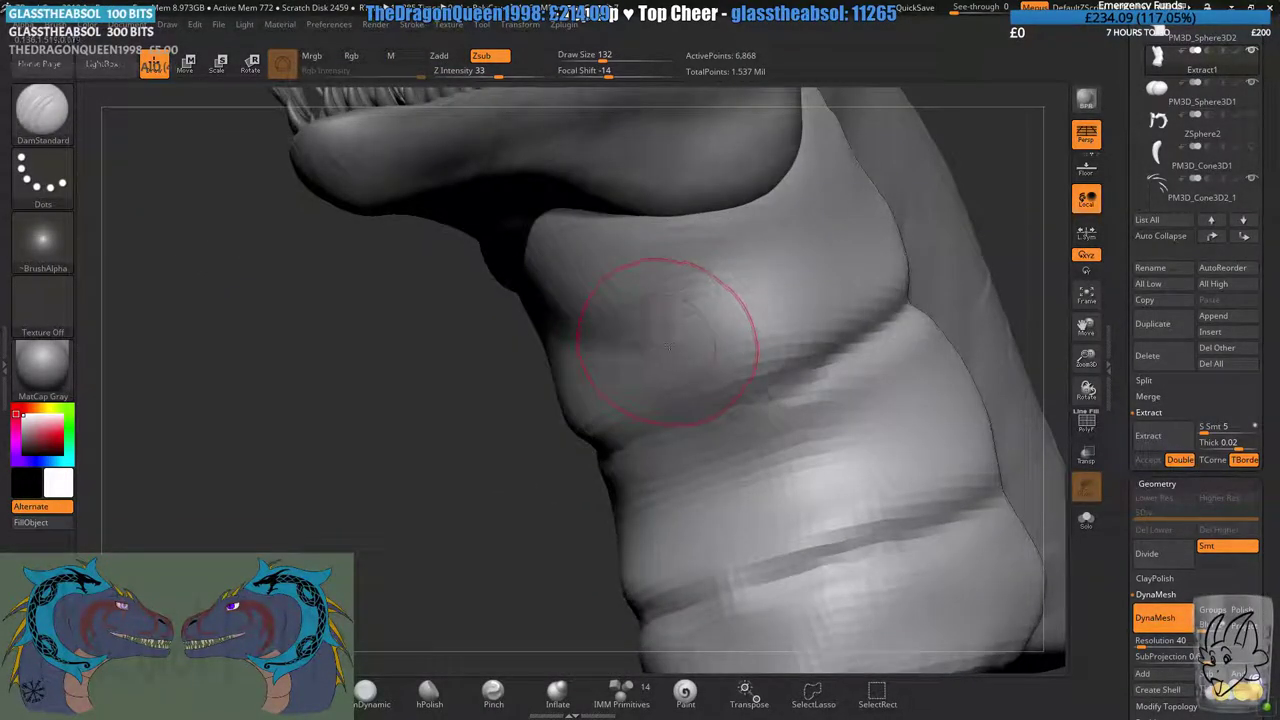
pyautogui.moveTo(570, 428); pyautogui.dragTo(900, 292)
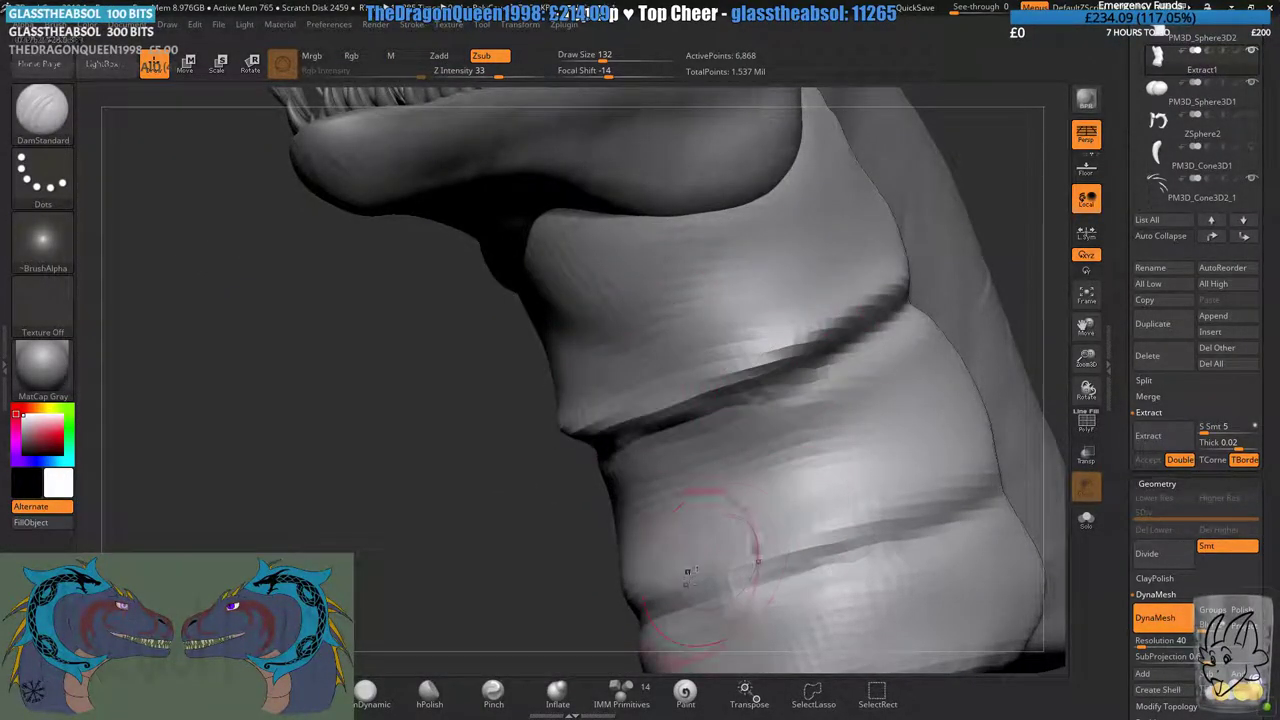
pyautogui.moveTo(640, 602); pyautogui.dragTo(1000, 494)
pyautogui.moveTo(806, 348); pyautogui.dragTo(823, 306, button='right')
pyautogui.keyDown('ctrl'); pyautogui.moveTo(400, 450); pyautogui.dragTo(528, 570); pyautogui.keyUp('ctrl')
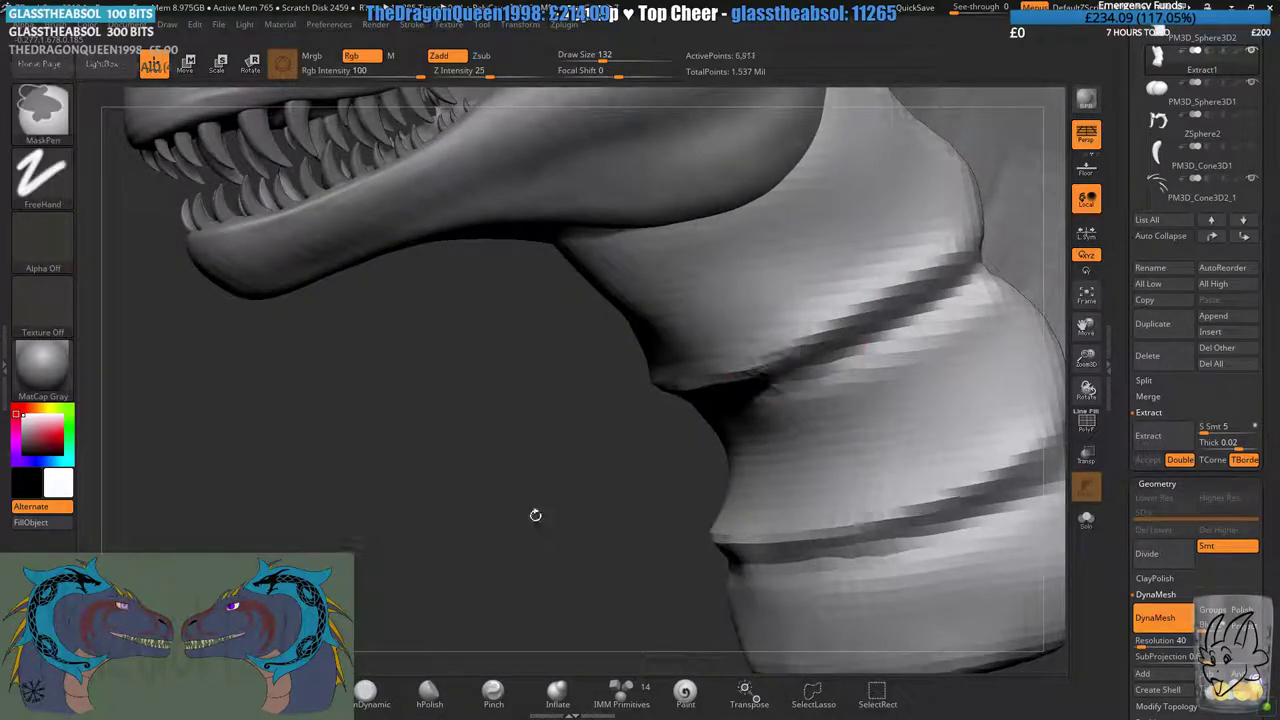
# - Shape the throat plate's front corner under the jaw with the Move brush at draw size 80 and remesh it
pyautogui.moveTo(535, 514); pyautogui.dragTo(490, 397)
pyautogui.press('b')
pyautogui.press('m')
pyautogui.press('v')
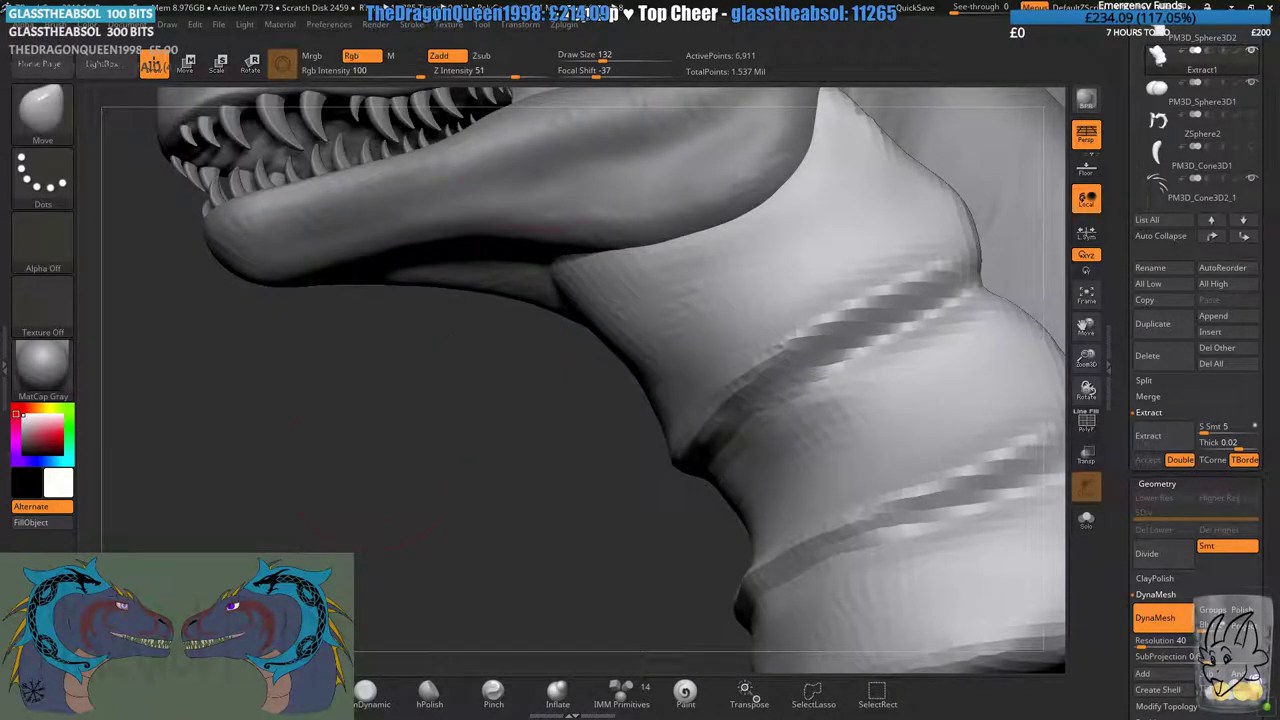
pyautogui.moveTo(530, 258); pyautogui.dragTo(562, 272)
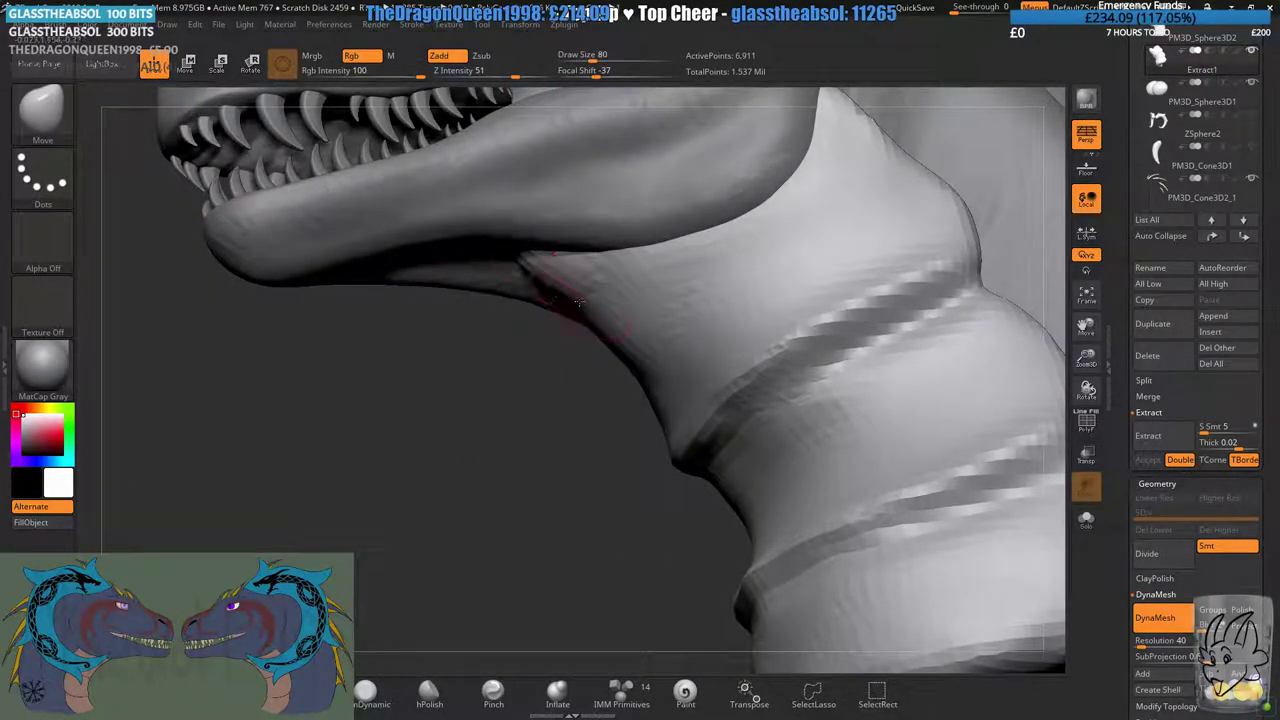
pyautogui.keyDown('ctrl'); pyautogui.moveTo(571, 494); pyautogui.dragTo(585, 510); pyautogui.keyUp('ctrl')
pyautogui.keyDown('ctrl'); pyautogui.moveTo(571, 494); pyautogui.dragTo(504, 377, button='right'); pyautogui.keyUp('ctrl')
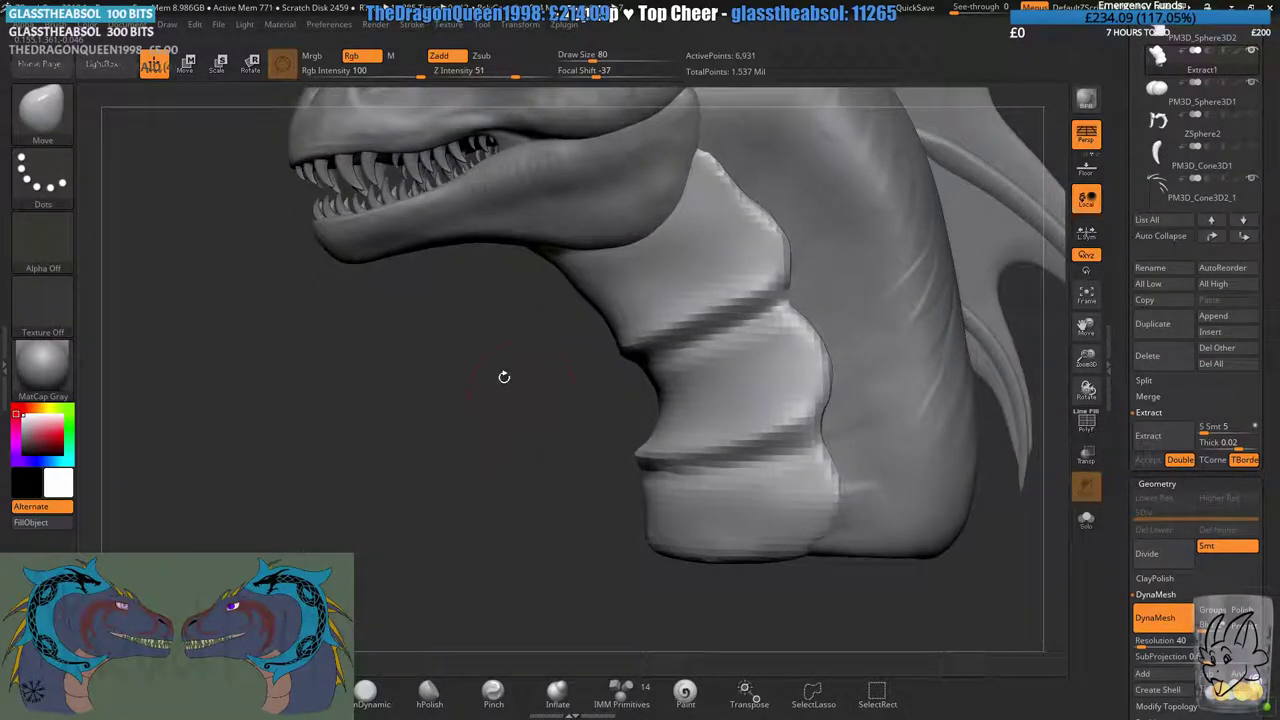
# - Isolate the neck subtool PM3D_Sphere3D2, try remeshing it around its thin lower front edge, and undo that remesh
pyautogui.moveTo(1129, 139); pyautogui.dragTo(1131, 290)
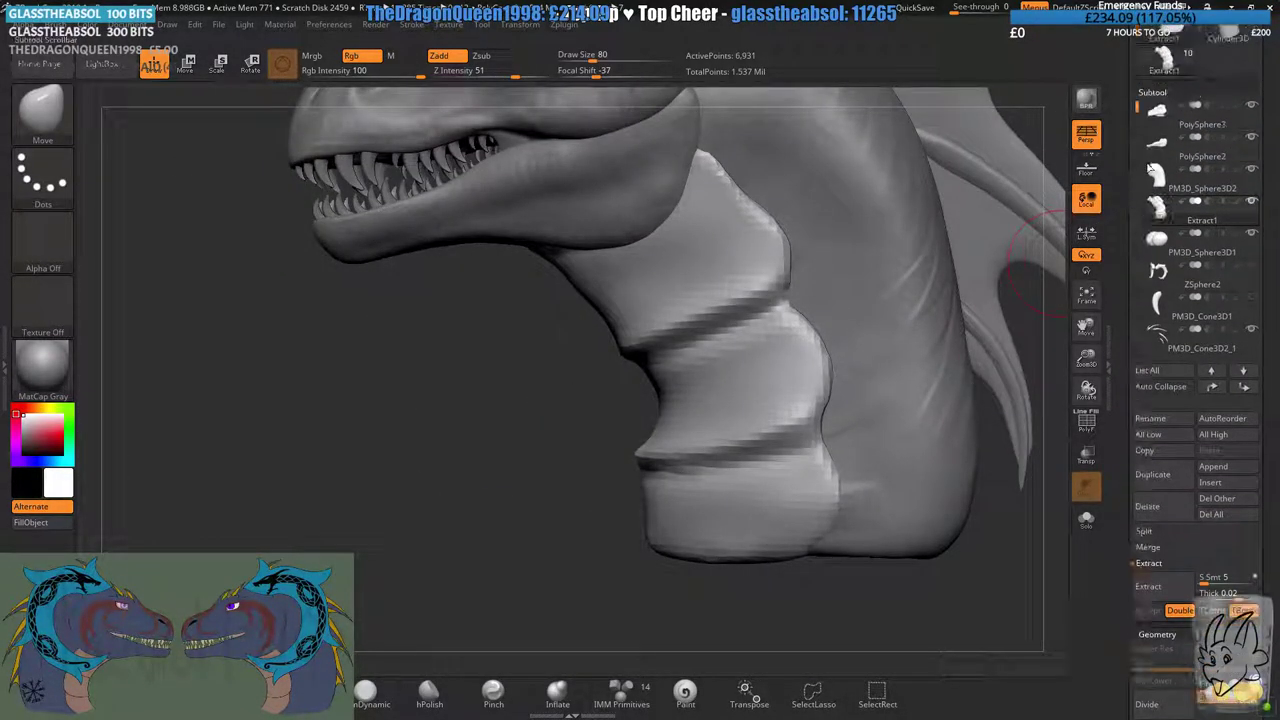
pyautogui.click(1162, 180)
pyautogui.moveTo(594, 62); pyautogui.dragTo(613, 62)
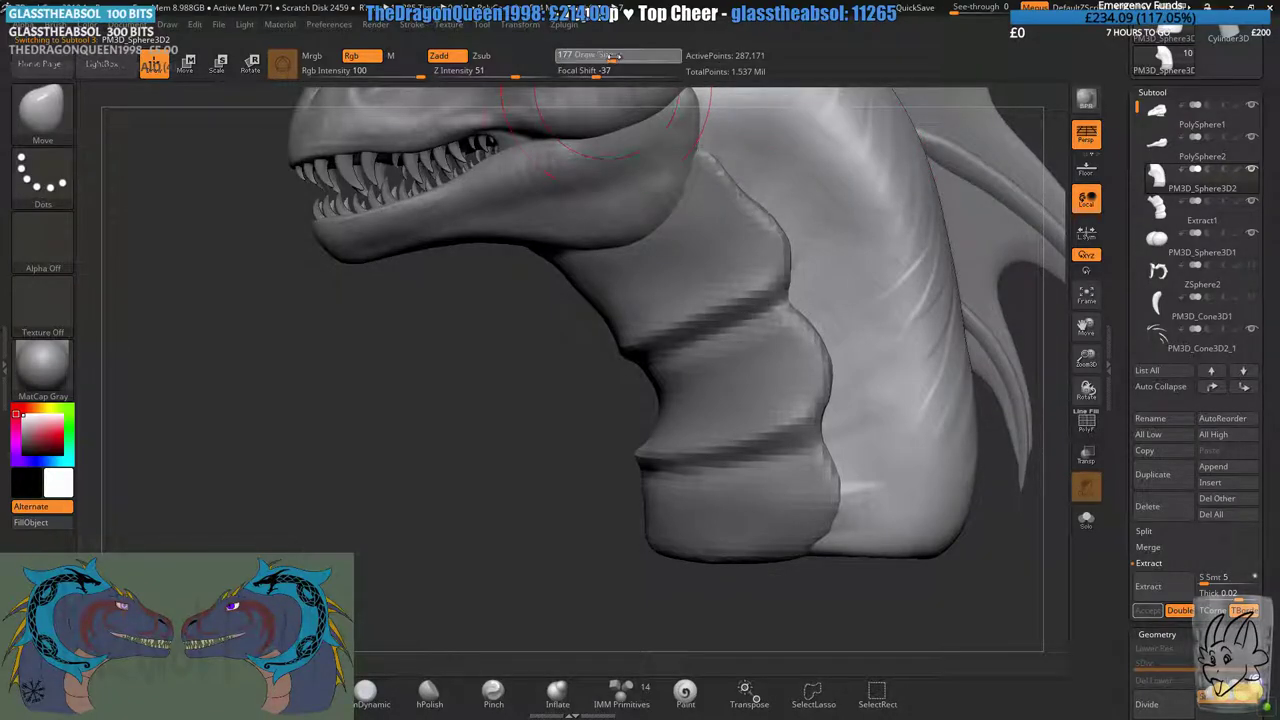
pyautogui.click(1087, 519)
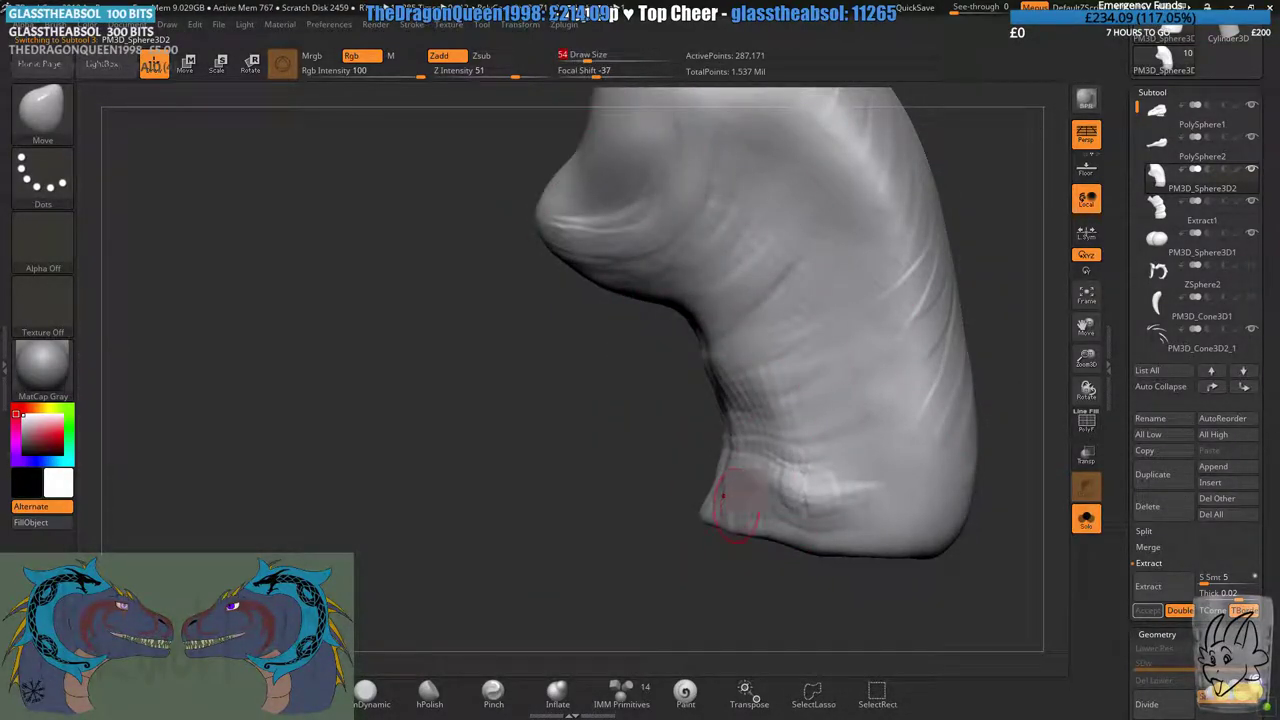
pyautogui.keyDown('ctrl'); pyautogui.moveTo(662, 508); pyautogui.dragTo(590, 568); pyautogui.keyUp('ctrl')
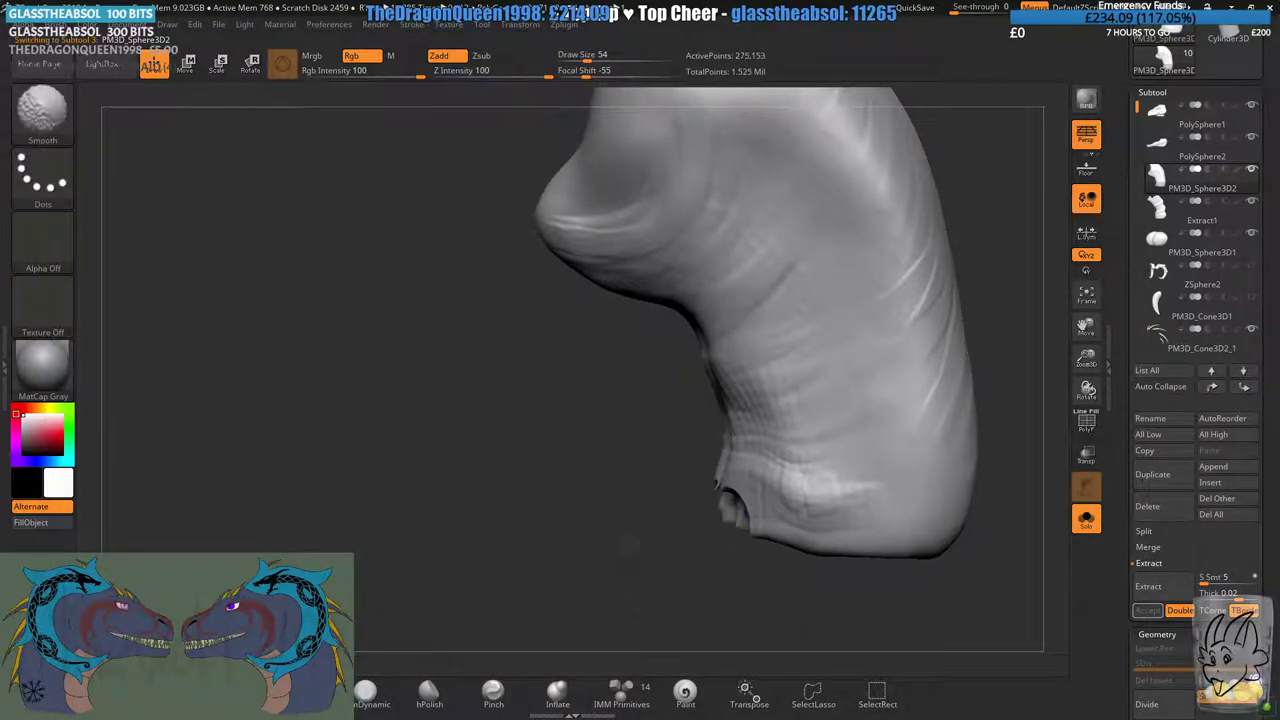
pyautogui.hotkey('ctrl', 'z')
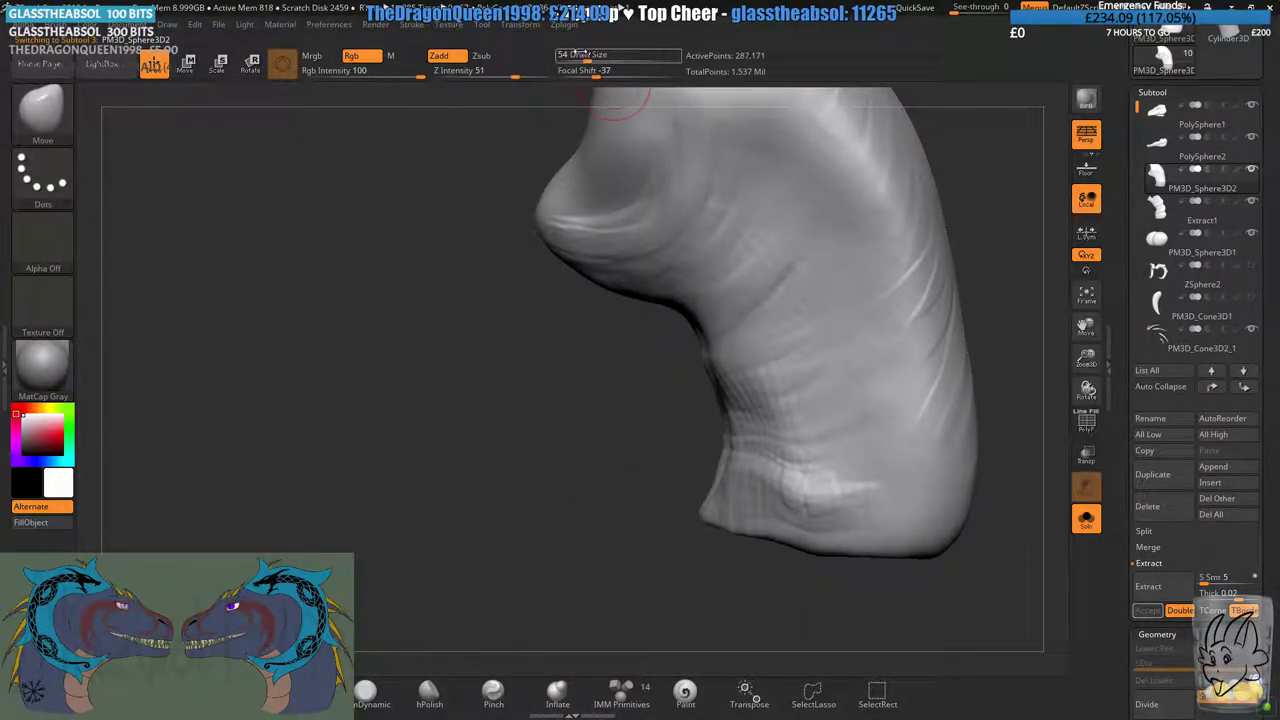
# - Carve back the lower front of the isolated neck mesh with the ClayBuildup brush at draw size 101
pyautogui.click(597, 58)
pyautogui.press('b')
pyautogui.press('c')
pyautogui.press('b')
pyautogui.moveTo(452, 382); pyautogui.dragTo(510, 318)
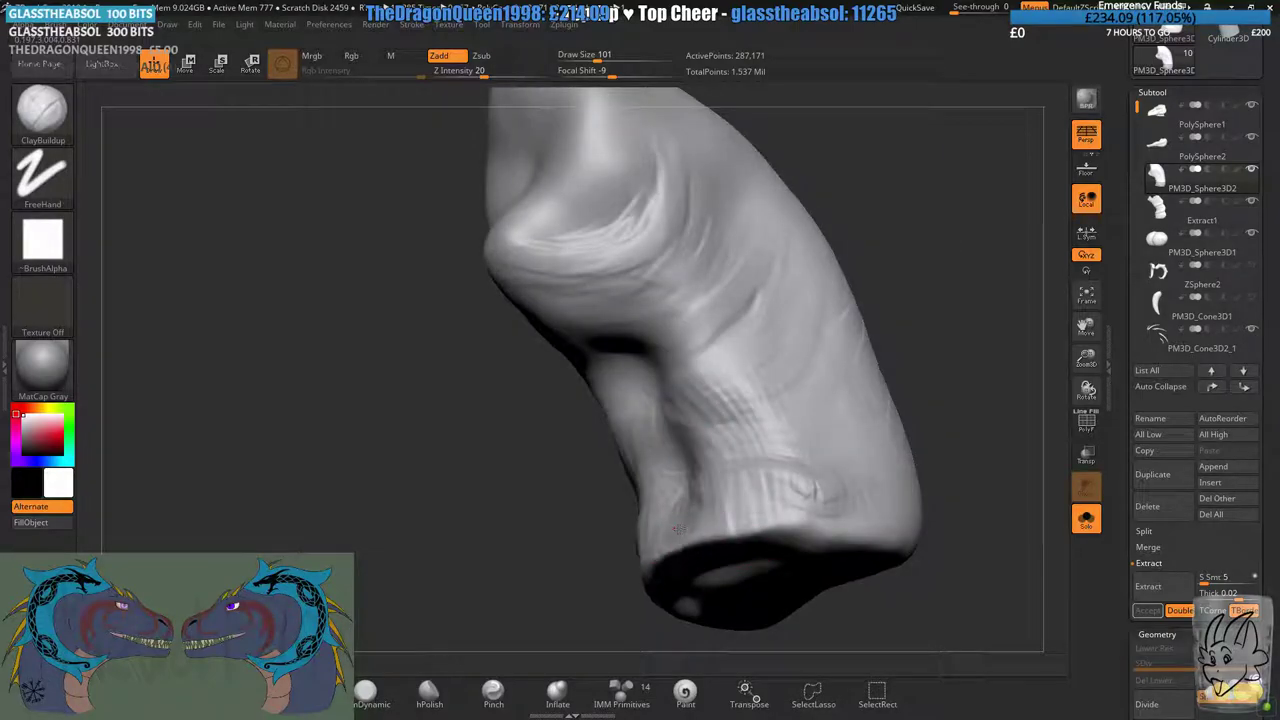
pyautogui.moveTo(678, 529)
pyautogui.mouseDown()
pyautogui.moveTo(672, 572)
pyautogui.moveTo(700, 520)
pyautogui.moveTo(697, 474)
pyautogui.mouseUp()
pyautogui.press('b')
pyautogui.press('s')
pyautogui.press('t')
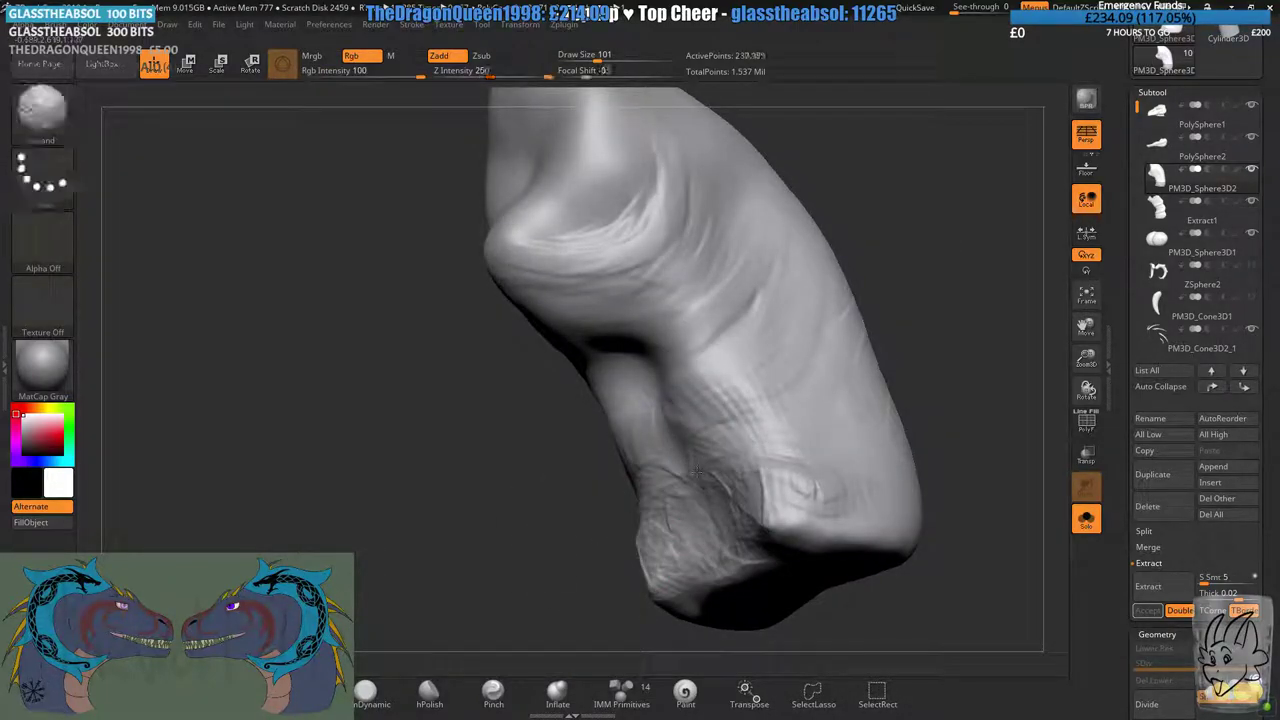
# - Show the whole model with ghosted transparency, carve the neck back beneath the throat plate with ClayBuildup, and remesh the neck
pyautogui.click(1086, 518)
pyautogui.click(1086, 455)
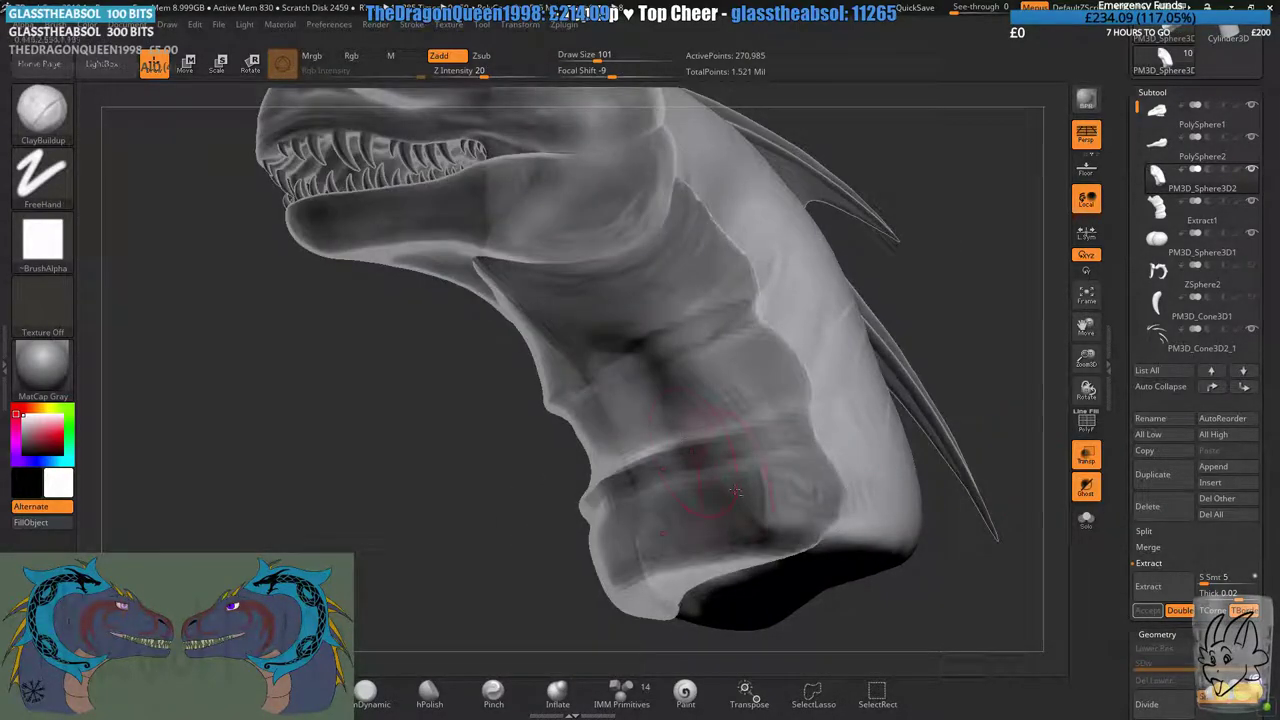
pyautogui.moveTo(735, 492); pyautogui.dragTo(657, 390)
pyautogui.moveTo(706, 446); pyautogui.dragTo(684, 370)
pyautogui.moveTo(712, 356); pyautogui.dragTo(742, 530)
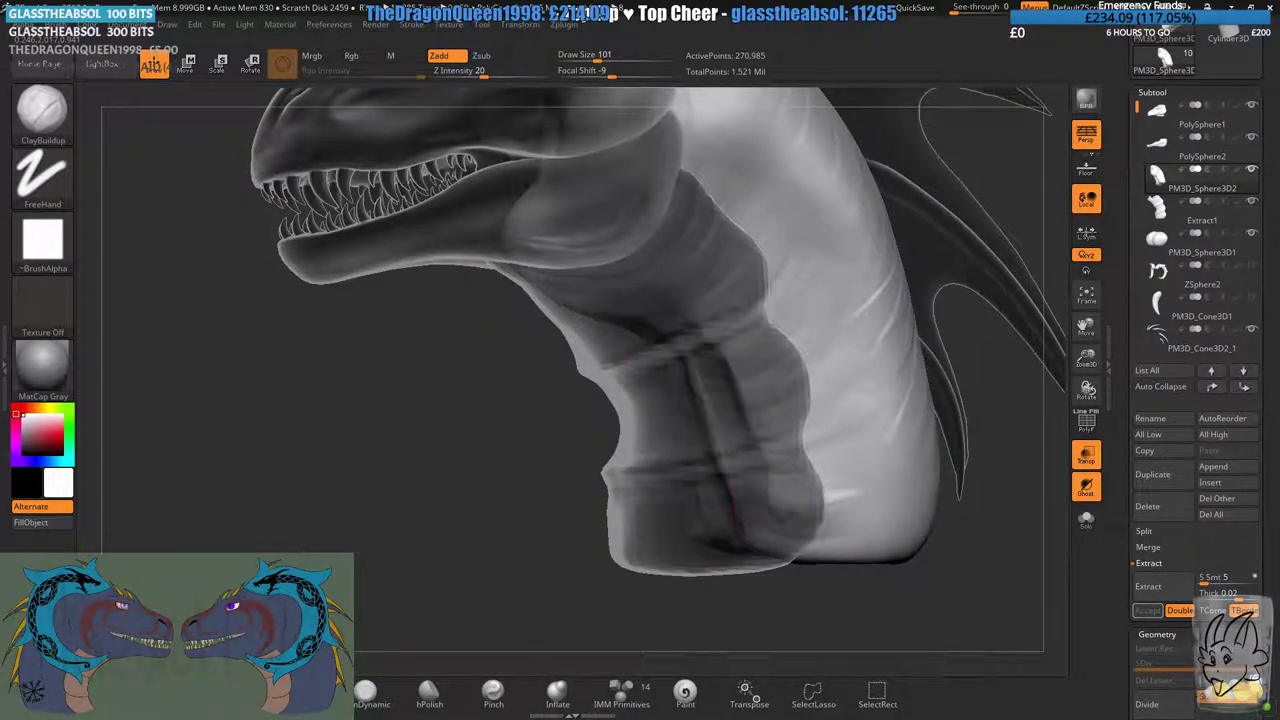
pyautogui.keyDown('ctrl'); pyautogui.moveTo(562, 500); pyautogui.dragTo(398, 638); pyautogui.keyUp('ctrl')
pyautogui.moveTo(520, 500); pyautogui.dragTo(507, 432)
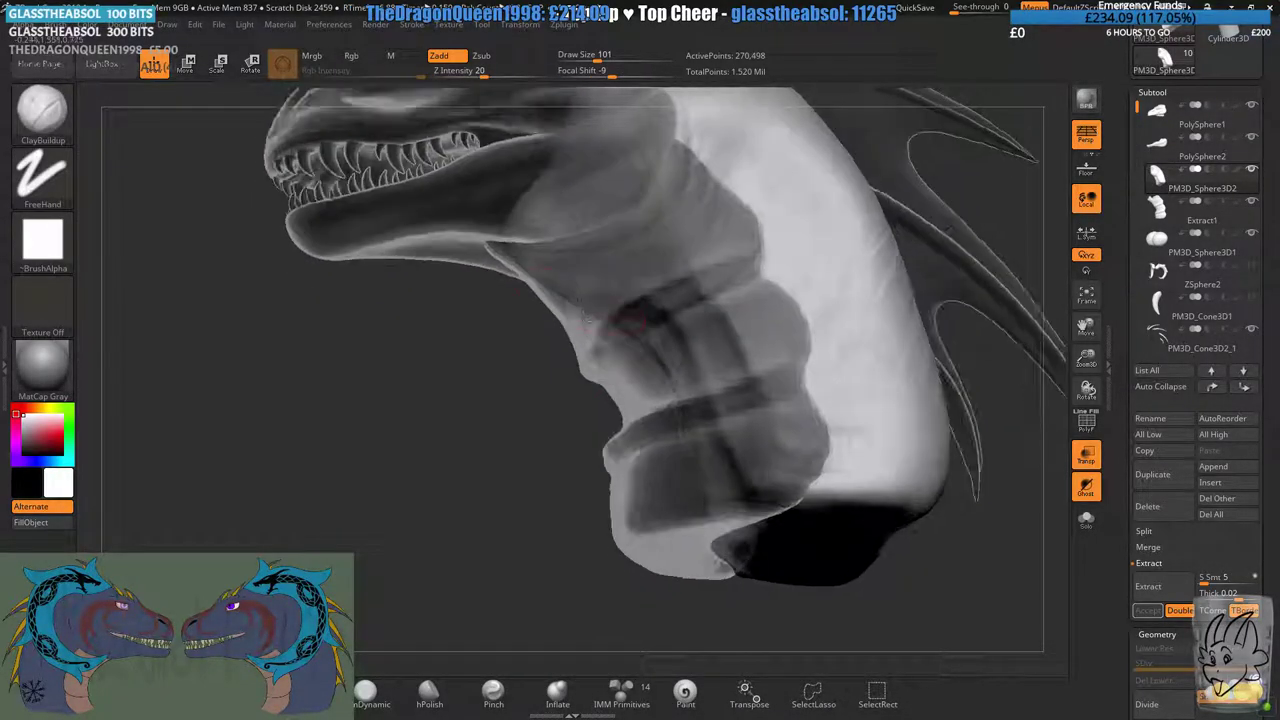
# - Build up and smooth the neck surface beneath the throat plates using the ClayBuildup brush
pyautogui.moveTo(600, 265); pyautogui.dragTo(664, 320)
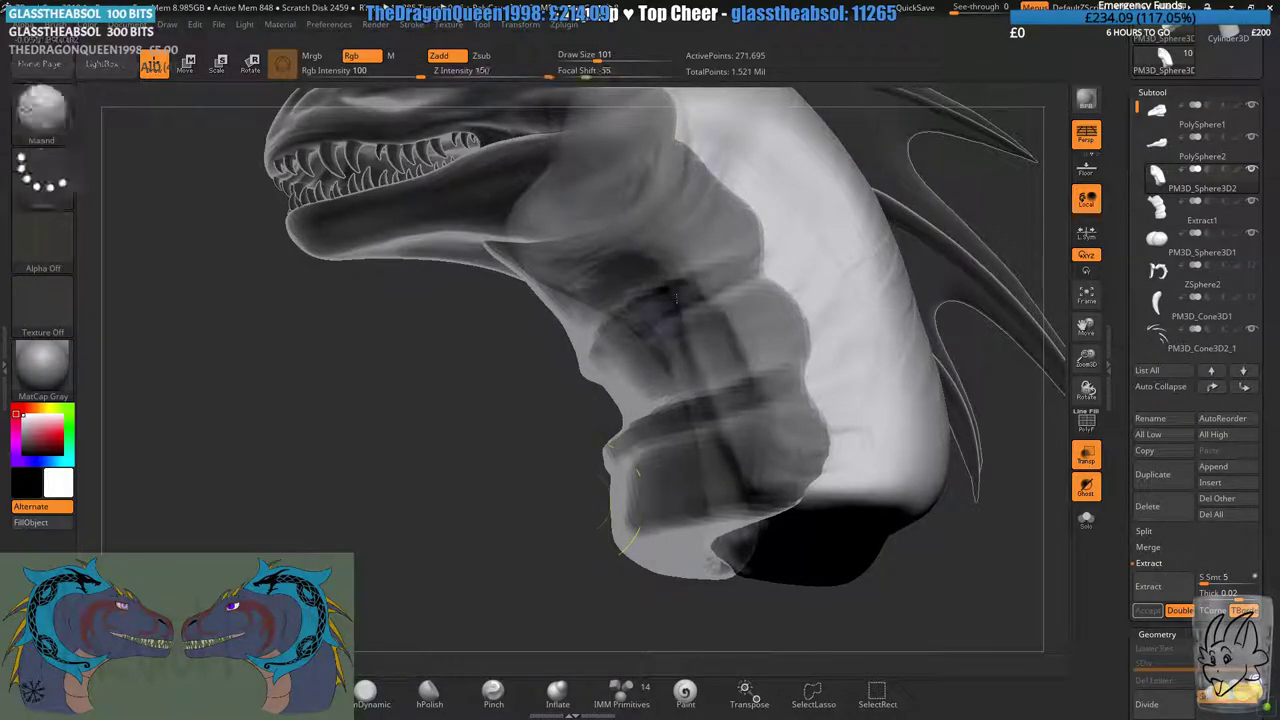
pyautogui.moveTo(507, 432); pyautogui.dragTo(690, 431)
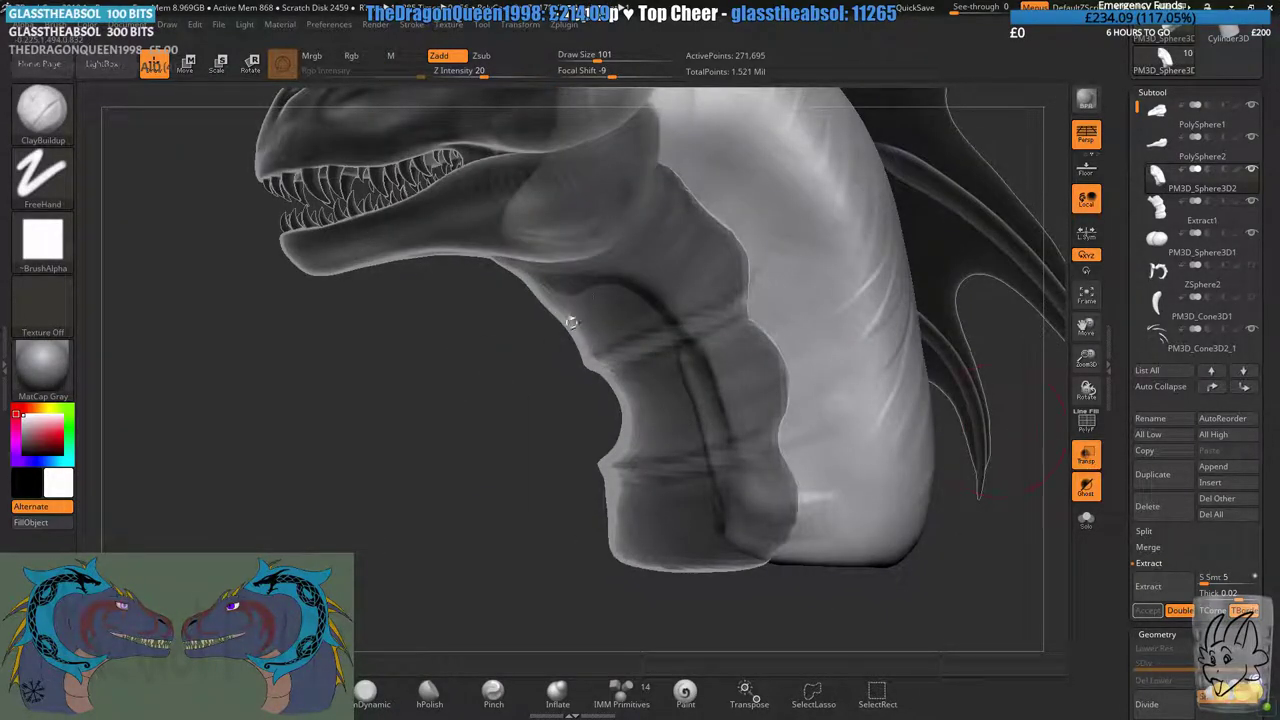
pyautogui.moveTo(570, 322); pyautogui.dragTo(537, 275)
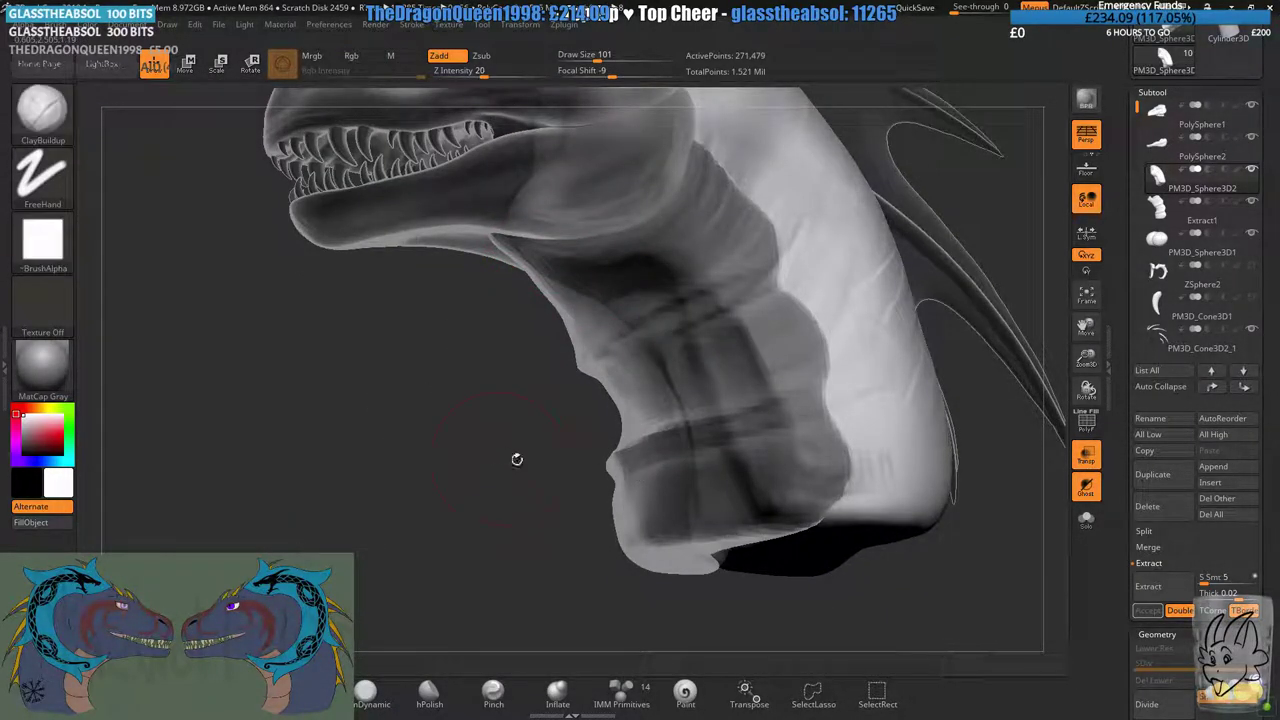
# - Turn off the transparent display and make the Extract1 throat plates the active subtool
pyautogui.click(1087, 520)
pyautogui.click(1087, 520)
pyautogui.click(1078, 453)
pyautogui.moveTo(1020, 410); pyautogui.dragTo(1030, 330)
pyautogui.click(1190, 212)
pyautogui.keyDown('alt'); pyautogui.moveTo(567, 300); pyautogui.dragTo(555, 377); pyautogui.keyUp('alt')
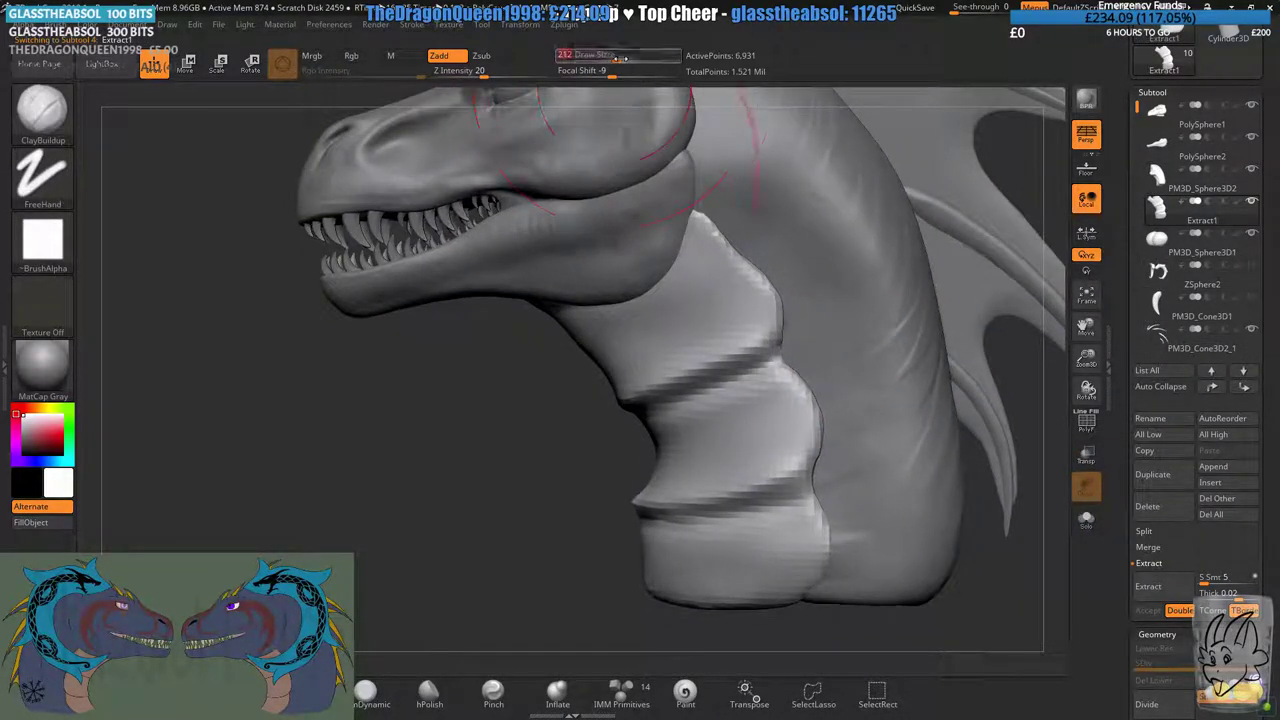
# - Push the front of the lower throat plates back towards the neck with the Move brush at draw size 262, and remesh them
pyautogui.click(305, 690)
pyautogui.moveTo(620, 410); pyautogui.dragTo(640, 402)
pyautogui.moveTo(648, 535); pyautogui.dragTo(672, 520)
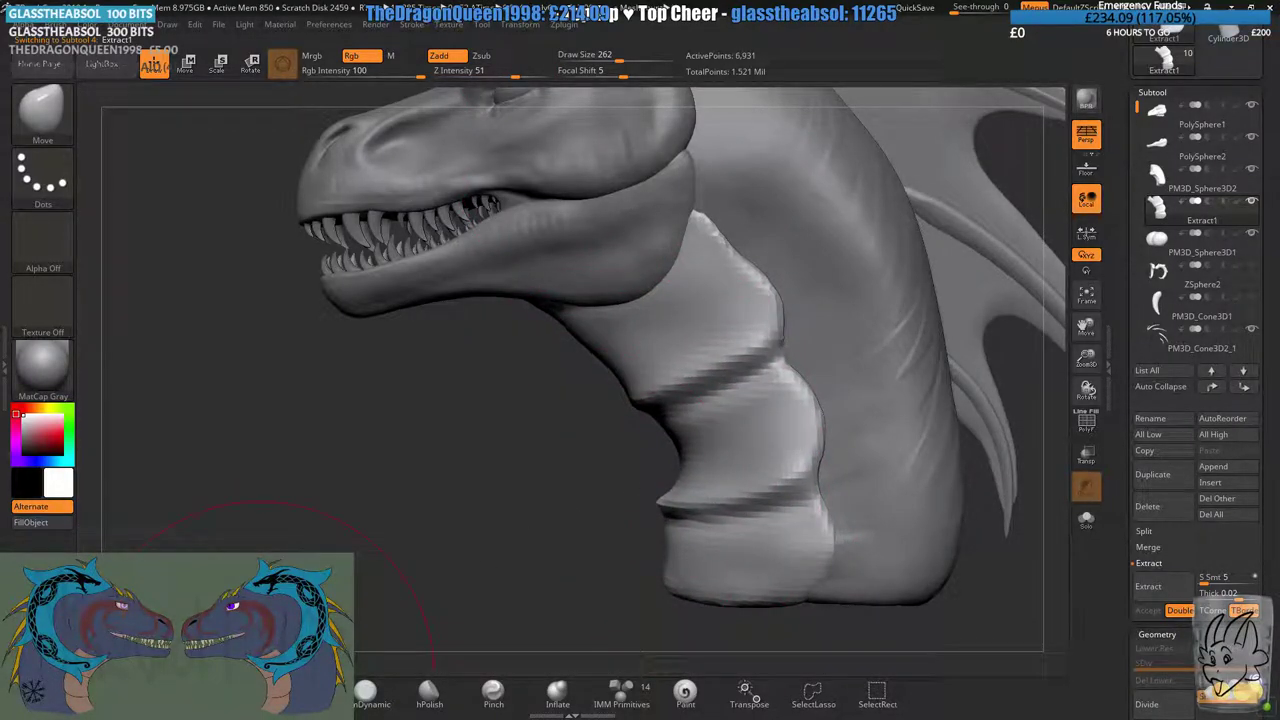
pyautogui.keyDown('ctrl'); pyautogui.moveTo(262, 671); pyautogui.dragTo(321, 632); pyautogui.keyUp('ctrl')
# - Inflate the throat plate surface around the upper crease with the Inflate brush at draw size 202
pyautogui.click(495, 690)
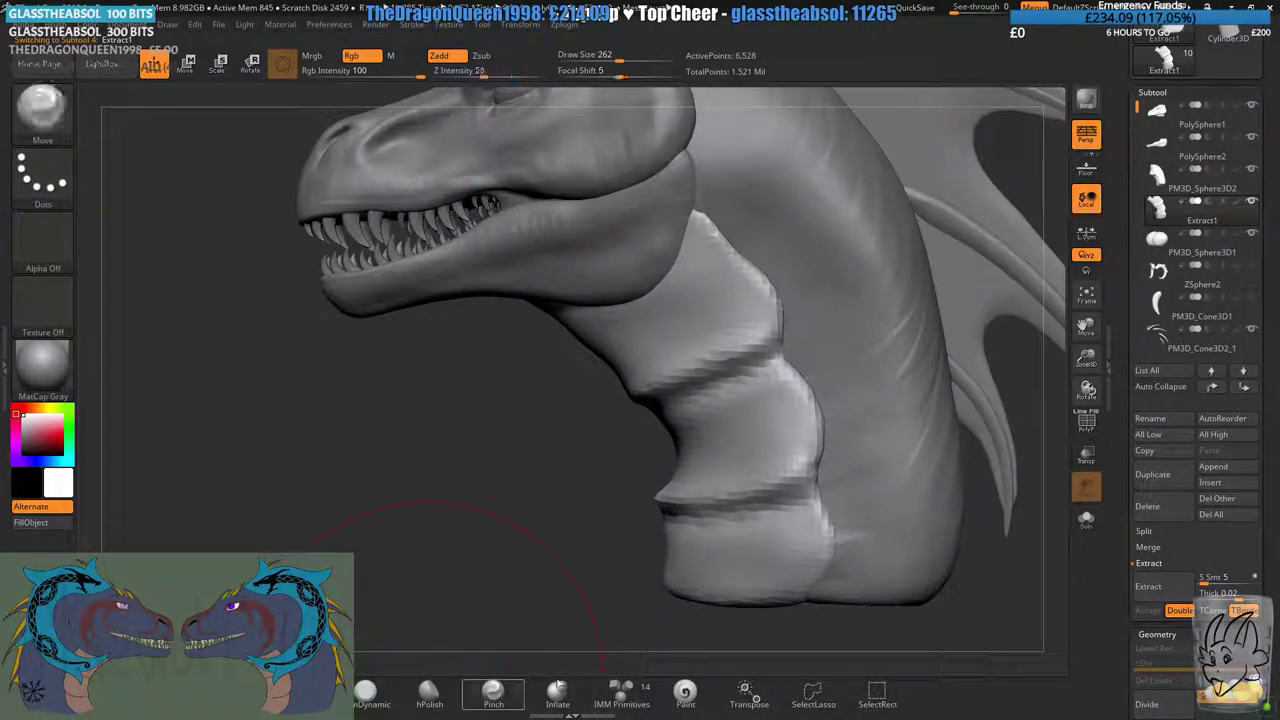
pyautogui.click(558, 688)
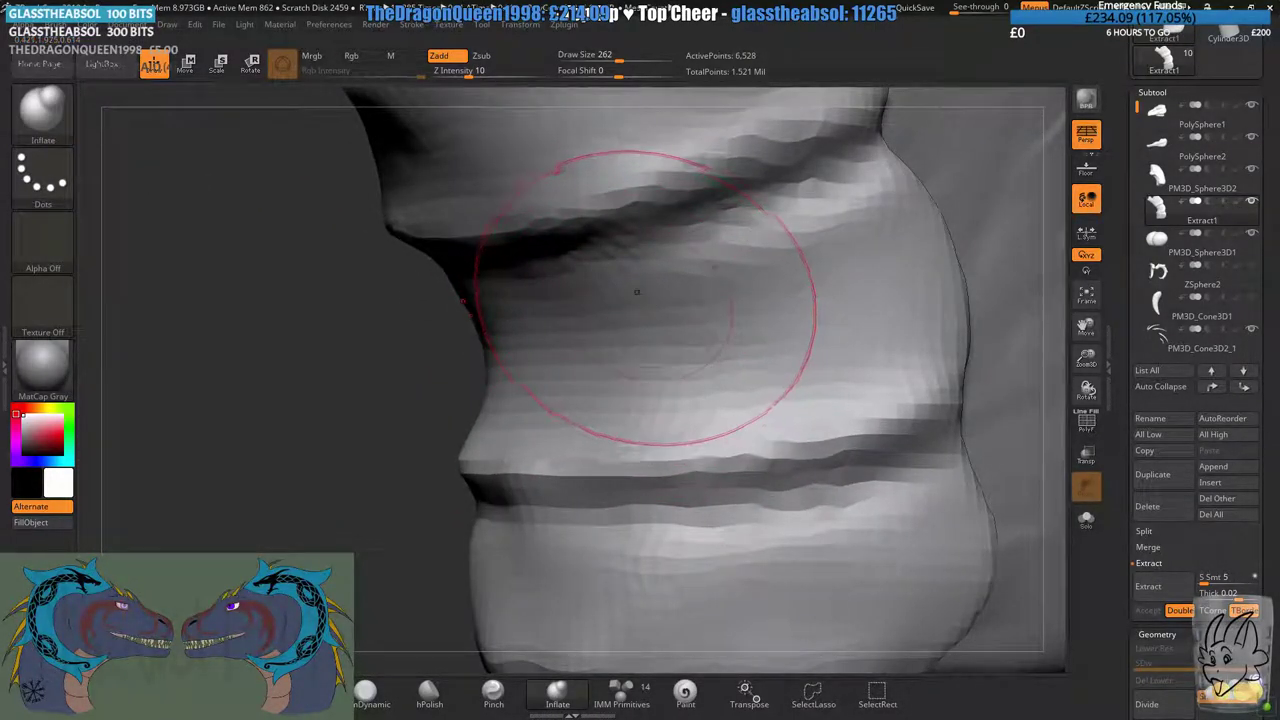
pyautogui.click(612, 60)
pyautogui.moveTo(628, 365)
pyautogui.mouseDown(button='right')
pyautogui.moveTo(498, 328)
pyautogui.moveTo(563, 426)
pyautogui.moveTo(546, 374)
pyautogui.mouseUp(button='right')
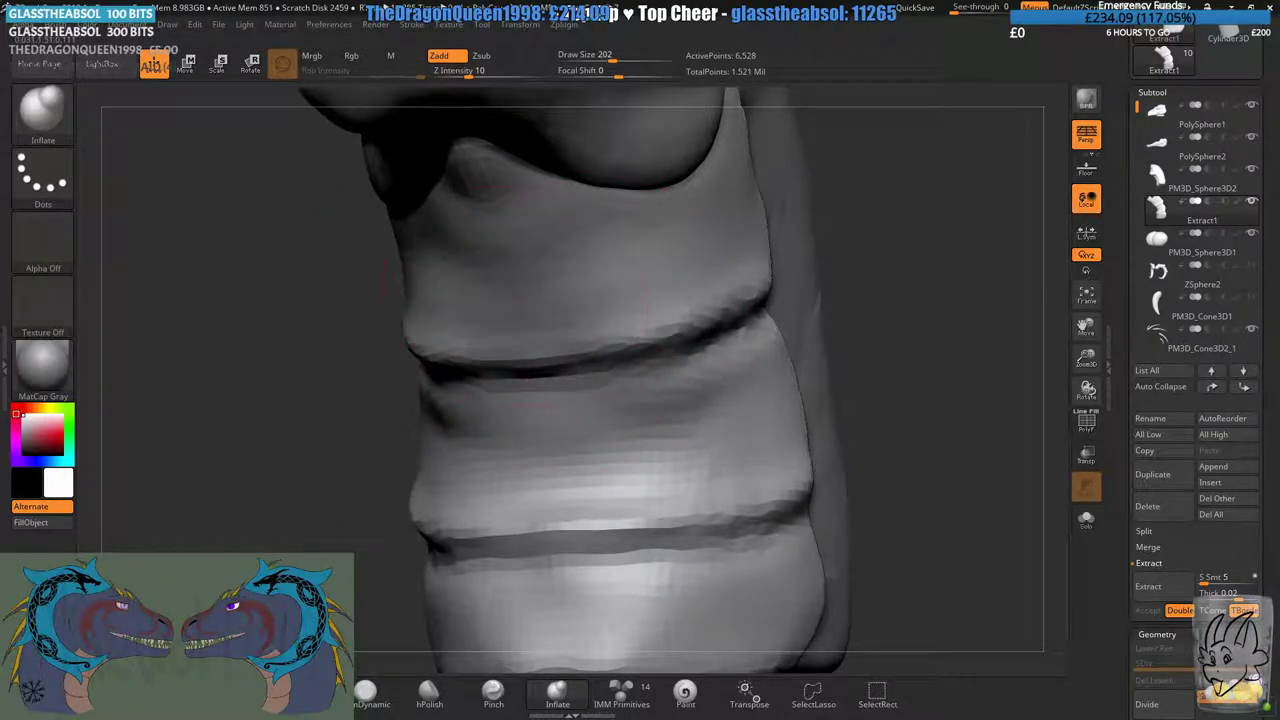
pyautogui.moveTo(515, 296); pyautogui.dragTo(493, 305)
pyautogui.moveTo(510, 306)
pyautogui.mouseDown(button='right')
pyautogui.moveTo(602, 306)
pyautogui.moveTo(623, 546)
pyautogui.mouseUp(button='right')
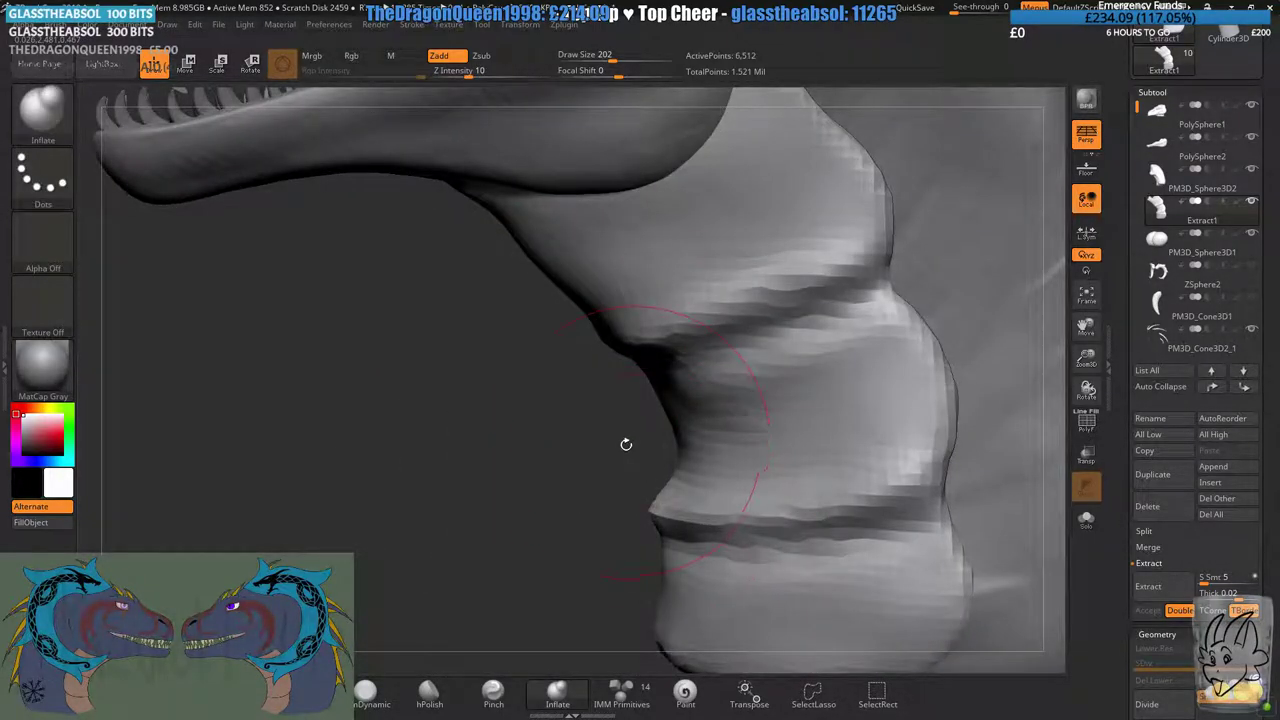
pyautogui.moveTo(662, 428); pyautogui.dragTo(643, 427, button='right')
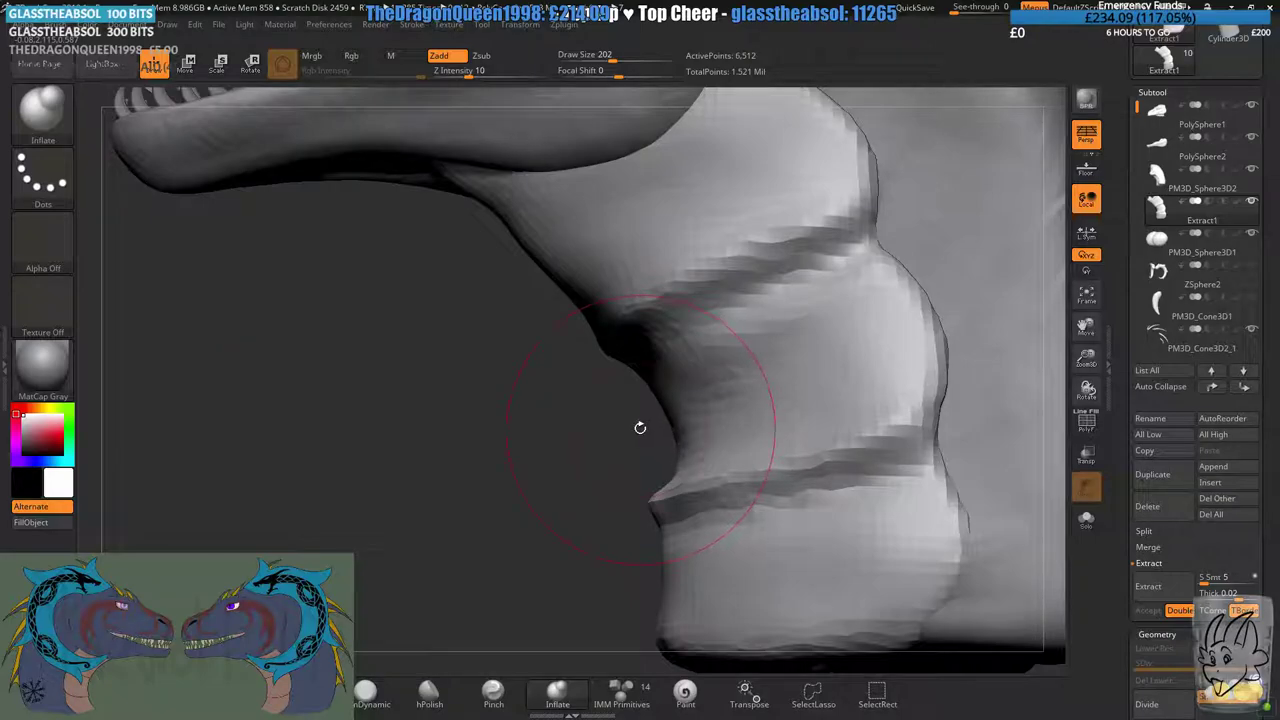
pyautogui.moveTo(530, 400); pyautogui.dragTo(551, 471, button='right')
# - Sharpen the upper crease between the throat plates with the Pinch brush
pyautogui.click(249, 680)
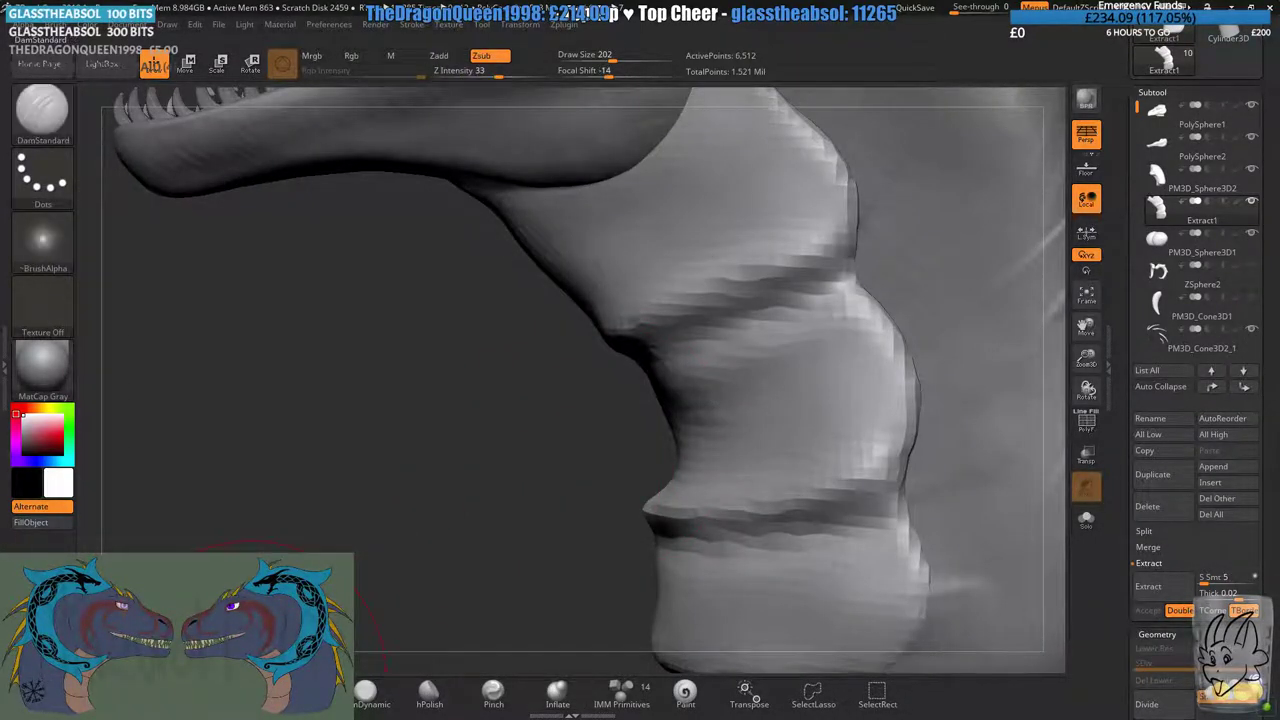
pyautogui.click(477, 700)
pyautogui.moveTo(480, 440); pyautogui.dragTo(560, 430, button='right')
pyautogui.keyDown('ctrl'); pyautogui.moveTo(560, 430); pyautogui.dragTo(560, 490, button='right'); pyautogui.keyUp('ctrl')
pyautogui.moveTo(480, 425); pyautogui.dragTo(640, 345)
pyautogui.moveTo(708, 322); pyautogui.dragTo(862, 312)
pyautogui.keyDown('alt'); pyautogui.moveTo(640, 480); pyautogui.dragTo(625, 345, button='right'); pyautogui.keyUp('alt')
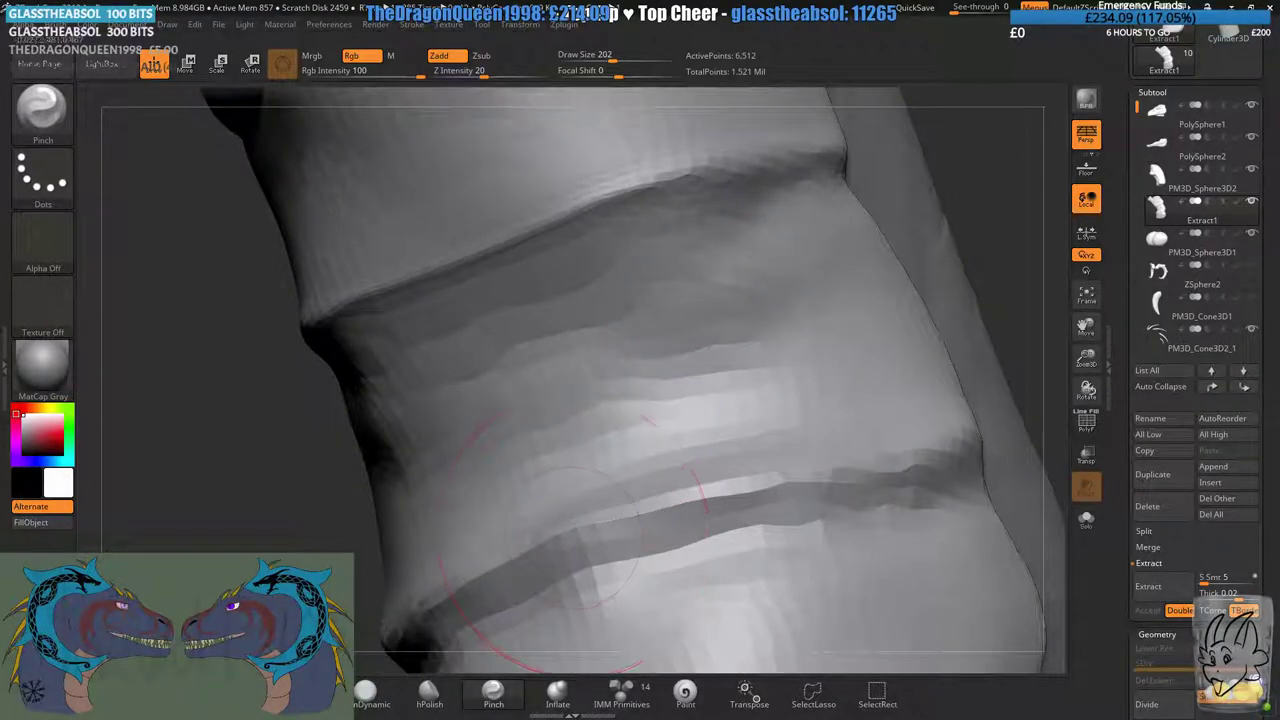
# - Pinch the lower crease between the throat plates and smooth the surface of the middle plate
pyautogui.moveTo(440, 595)
pyautogui.mouseDown()
pyautogui.moveTo(764, 486)
pyautogui.moveTo(968, 466)
pyautogui.mouseUp()
pyautogui.keyDown('shift'); pyautogui.moveTo(500, 530); pyautogui.dragTo(794, 409); pyautogui.keyUp('shift')
pyautogui.moveTo(530, 430)
pyautogui.keyDown('ctrl'); pyautogui.mouseDown(button='right')
pyautogui.moveTo(514, 349)
pyautogui.moveTo(350, 370)
pyautogui.mouseUp(button='right'); pyautogui.keyUp('ctrl')
pyautogui.keyDown('alt'); pyautogui.moveTo(431, 556); pyautogui.dragTo(440, 598, button='right'); pyautogui.keyUp('alt')
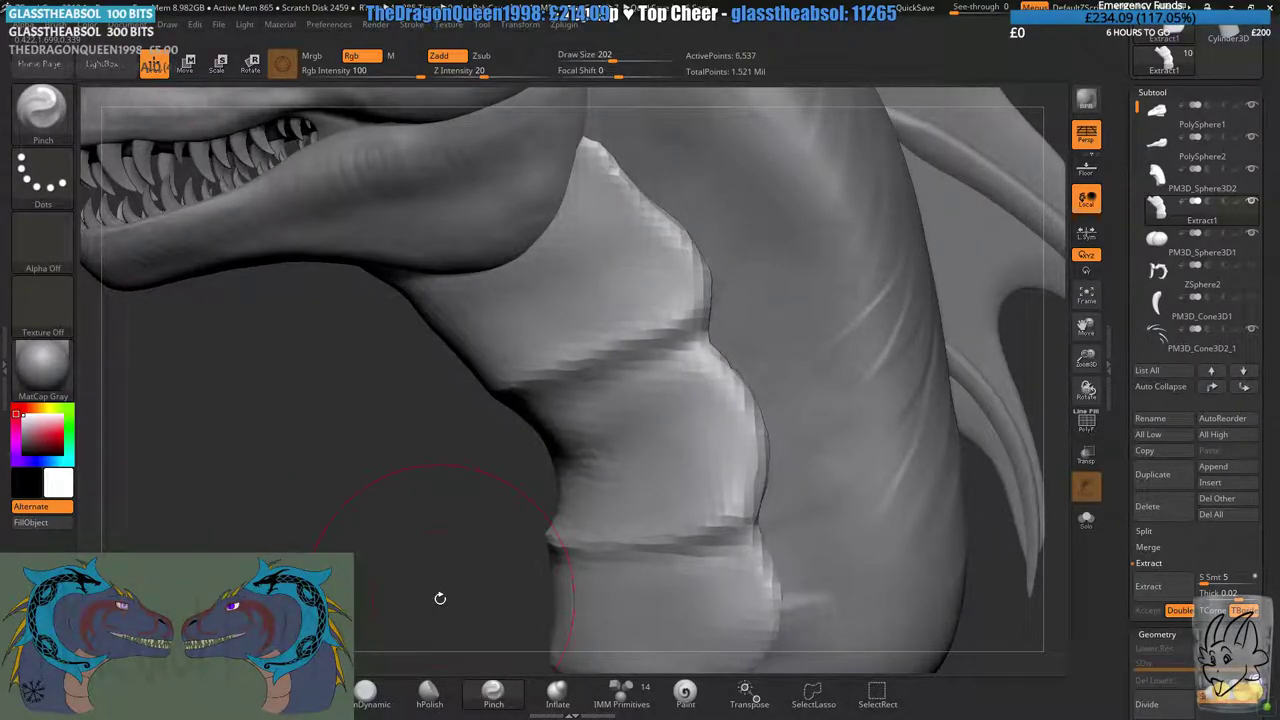
pyautogui.keyDown('alt'); pyautogui.moveTo(625, 354); pyautogui.dragTo(647, 271, button='right'); pyautogui.keyUp('alt')
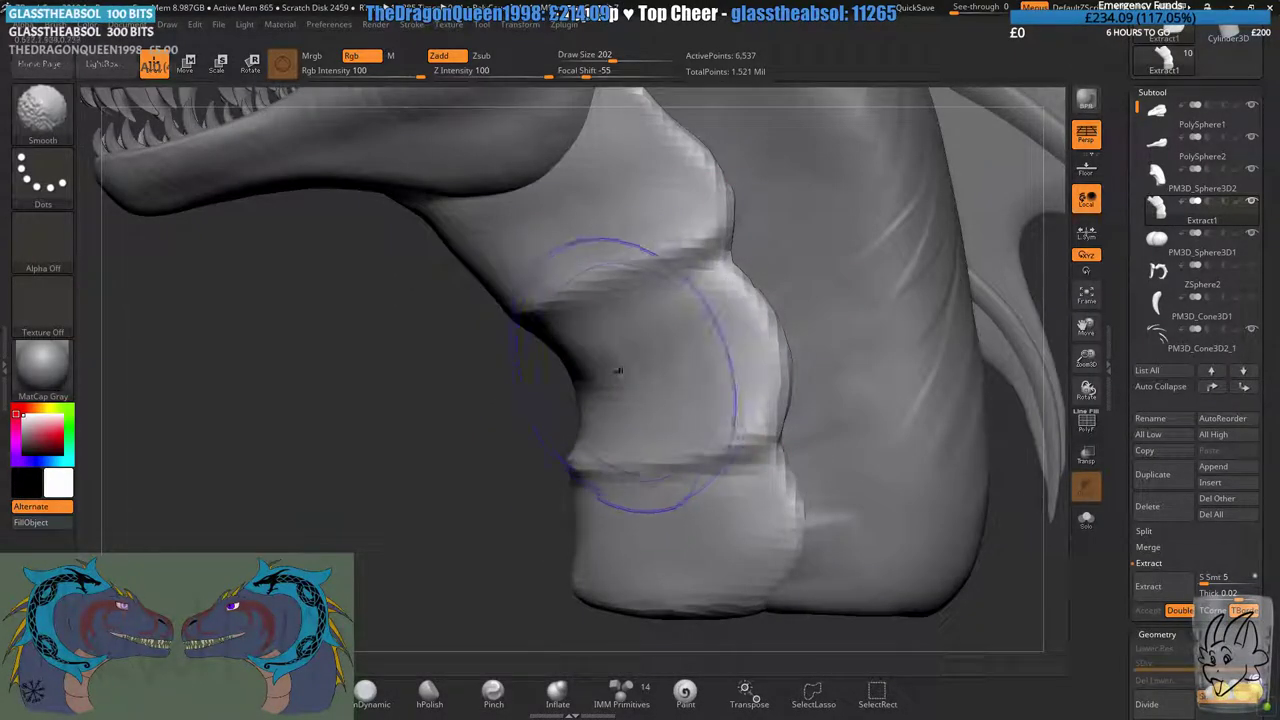
pyautogui.moveTo(500, 505)
pyautogui.keyDown('ctrl'); pyautogui.mouseDown(button='right')
pyautogui.moveTo(497, 425)
pyautogui.moveTo(800, 455)
pyautogui.moveTo(562, 455)
pyautogui.moveTo(562, 320)
pyautogui.mouseUp(button='right'); pyautogui.keyUp('ctrl')
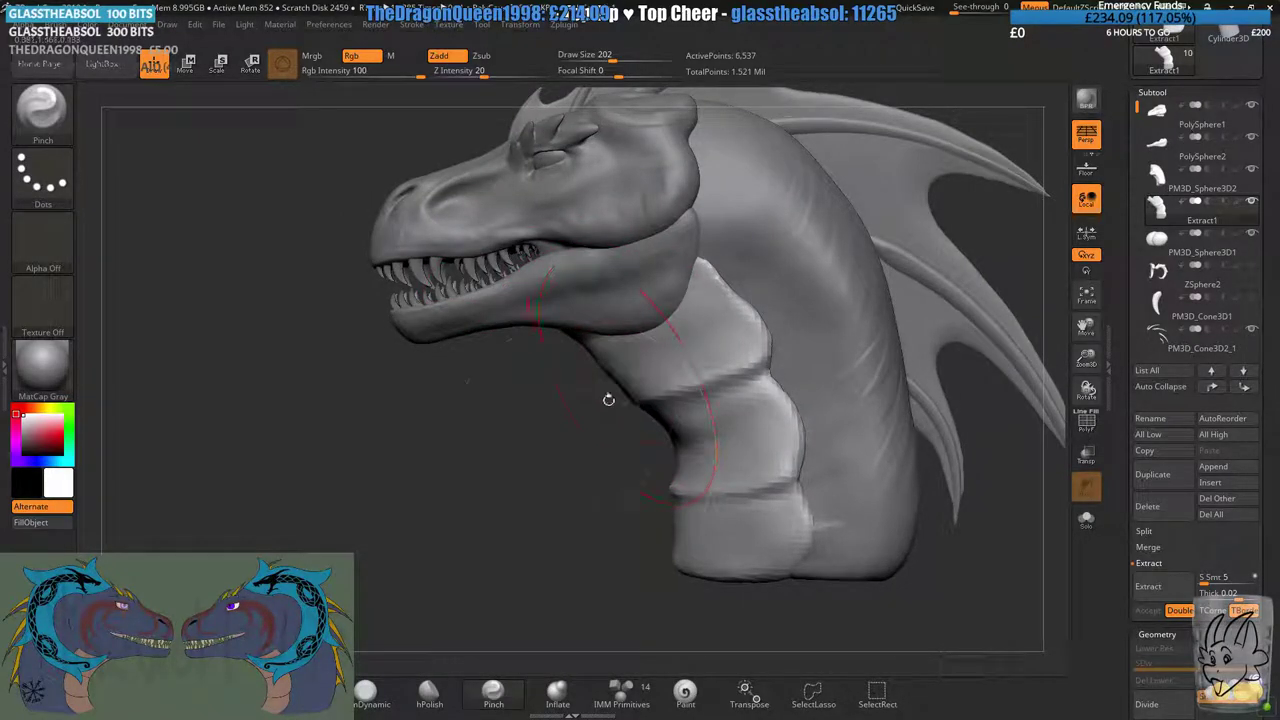
# - Adjust the front profile of the throat plates with the Move brush and remesh them
pyautogui.press('b')
pyautogui.press('m')
pyautogui.press('v')
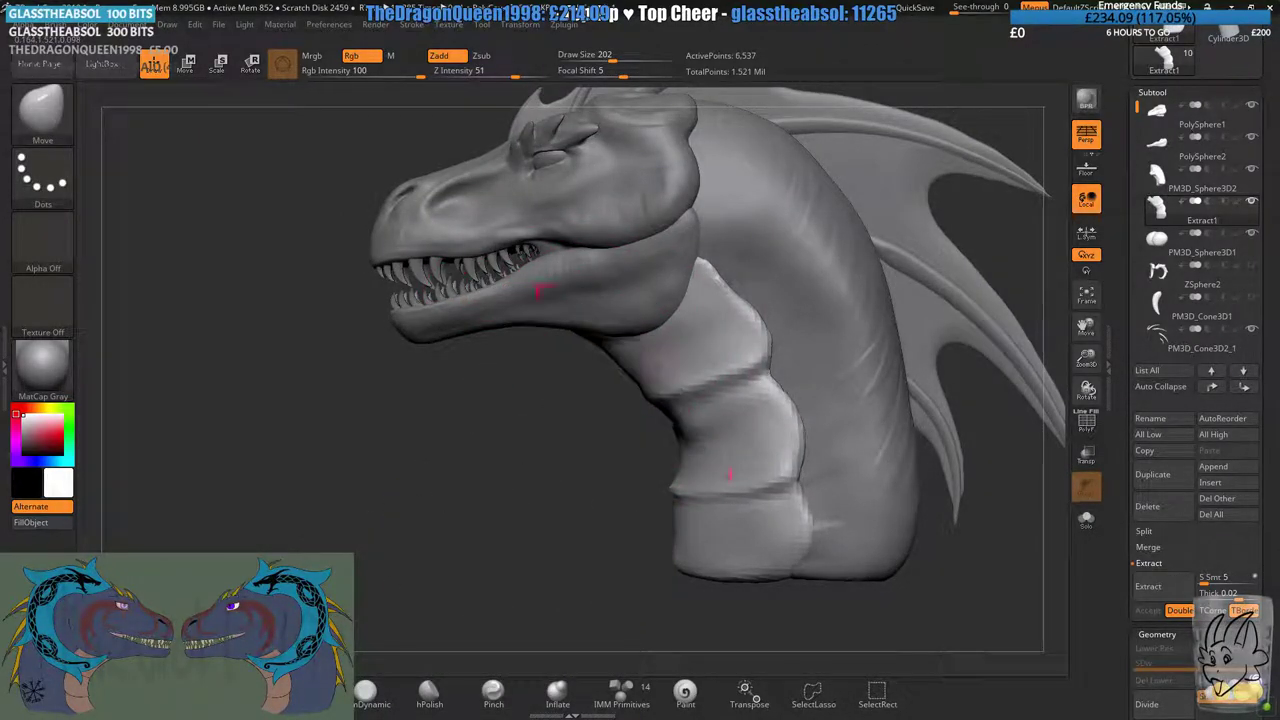
pyautogui.moveTo(621, 331)
pyautogui.mouseDown(button='right')
pyautogui.moveTo(592, 296)
pyautogui.moveTo(580, 341)
pyautogui.moveTo(643, 391)
pyautogui.moveTo(660, 357)
pyautogui.mouseUp(button='right')
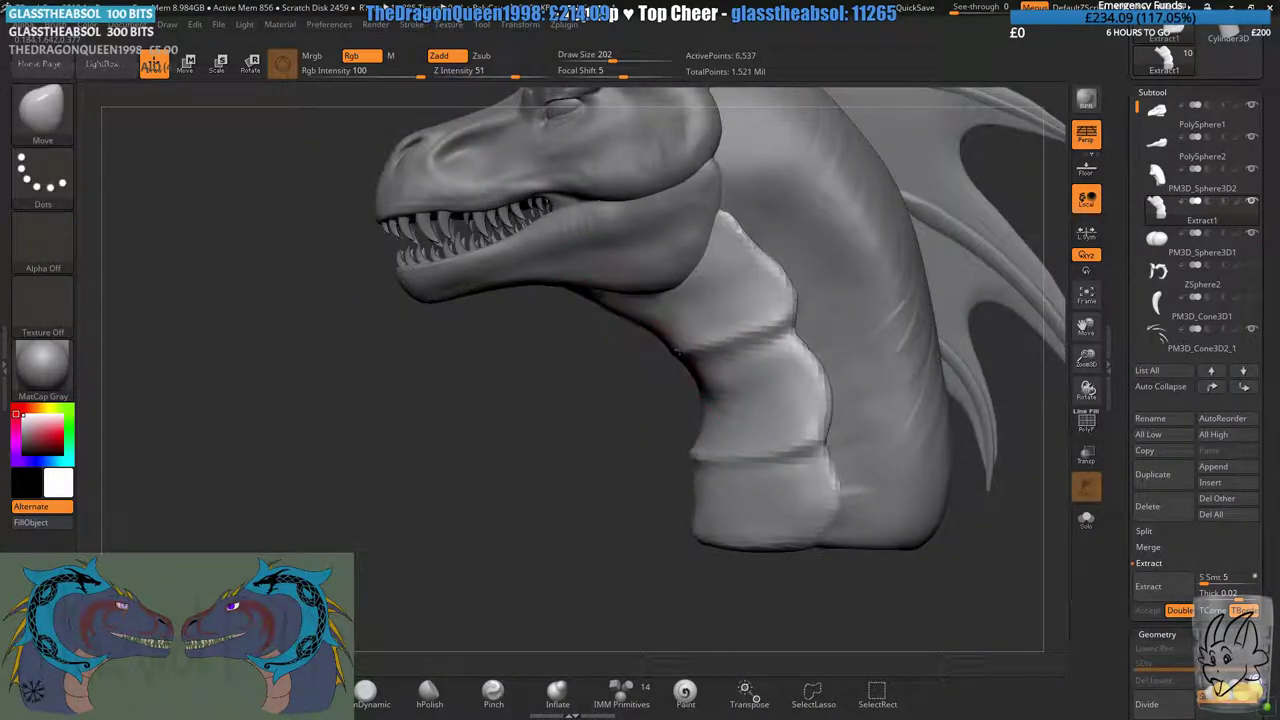
pyautogui.moveTo(605, 324)
pyautogui.keyDown('ctrl'); pyautogui.mouseDown(button='right')
pyautogui.moveTo(593, 304)
pyautogui.moveTo(552, 310)
pyautogui.moveTo(535, 352)
pyautogui.mouseUp(button='right'); pyautogui.keyUp('ctrl')
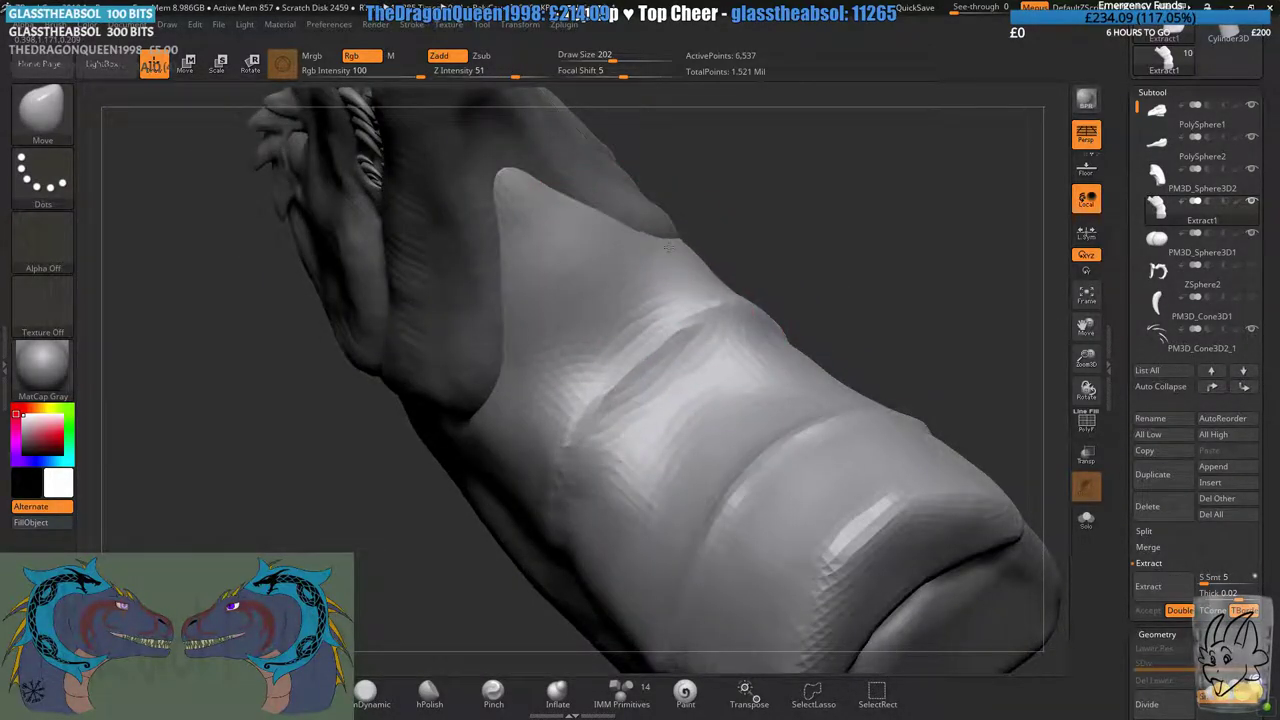
pyautogui.moveTo(669, 247); pyautogui.dragTo(529, 446, button='right')
pyautogui.keyDown('ctrl'); pyautogui.moveTo(777, 437); pyautogui.dragTo(832, 488); pyautogui.keyUp('ctrl')
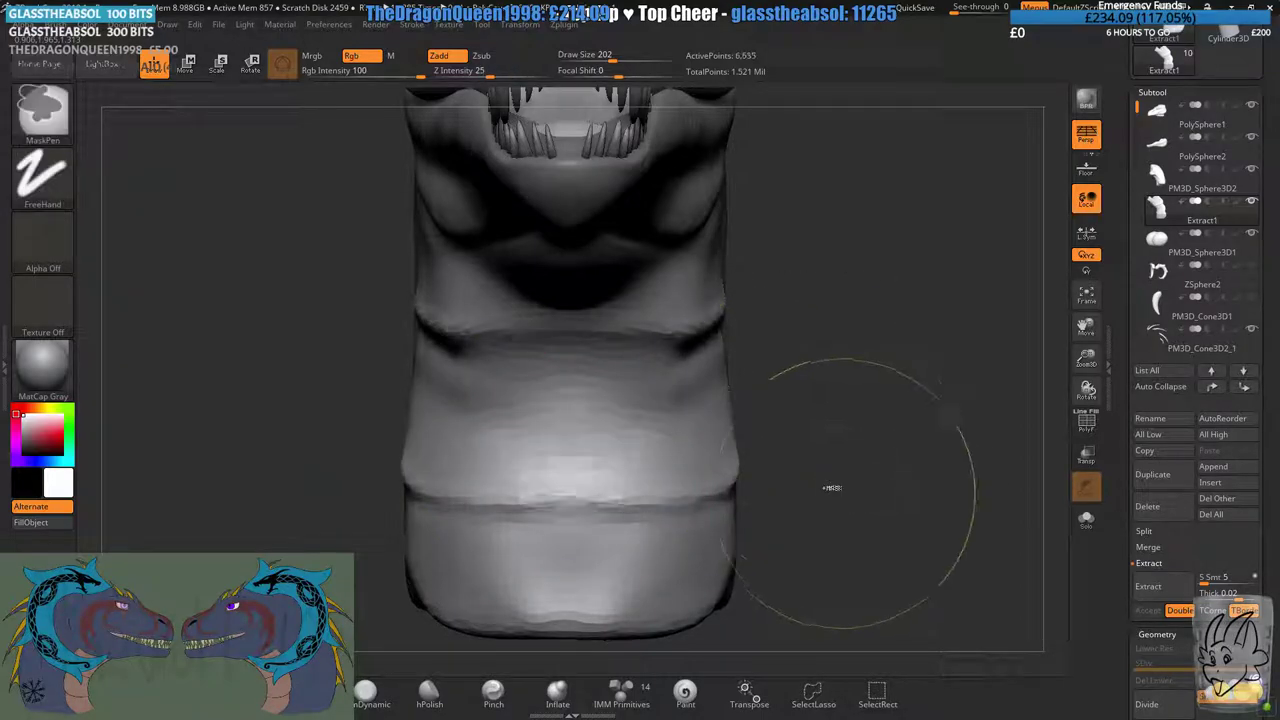
# - Turn off the Rgb colour channel for the Move brush
pyautogui.keyDown('ctrl'); pyautogui.moveTo(832, 488); pyautogui.dragTo(828, 370, button='right'); pyautogui.keyUp('ctrl')
pyautogui.moveTo(828, 370); pyautogui.dragTo(728, 342, button='right')
pyautogui.press('space')
pyautogui.click(734, 403)
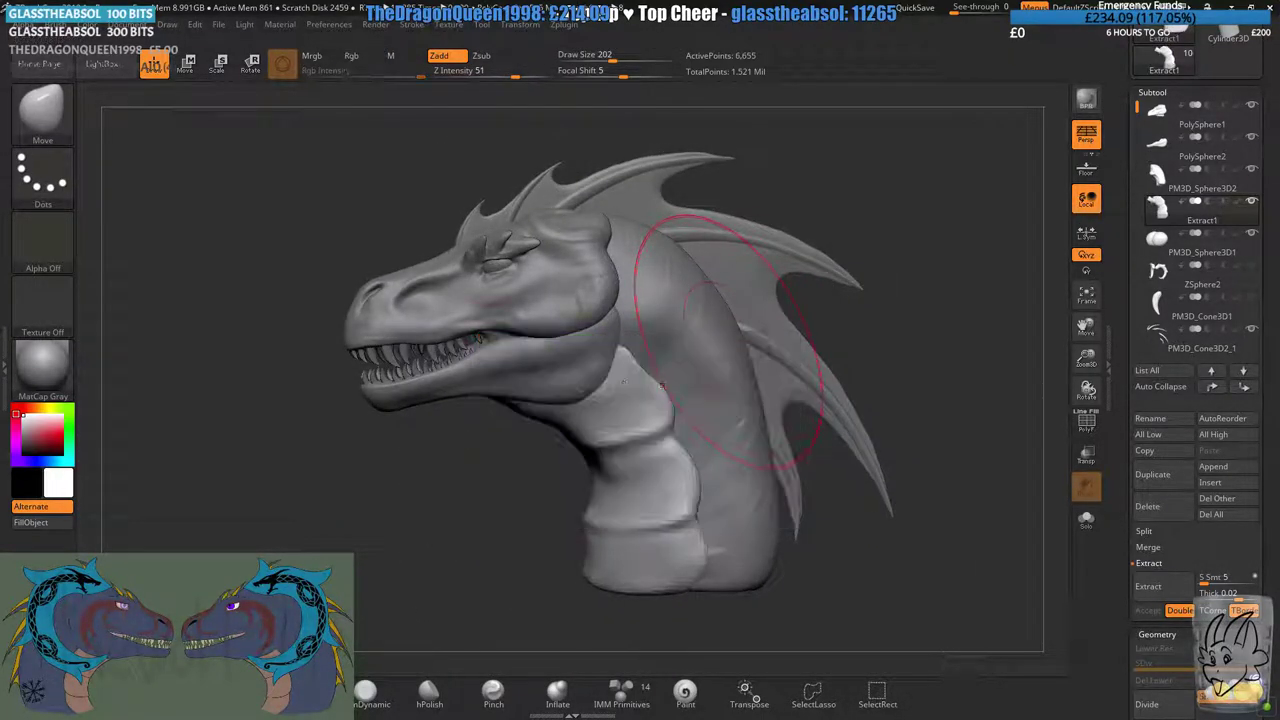
pyautogui.keyDown('alt'); pyautogui.moveTo(958, 530); pyautogui.dragTo(1097, 391, button='right'); pyautogui.keyUp('alt')
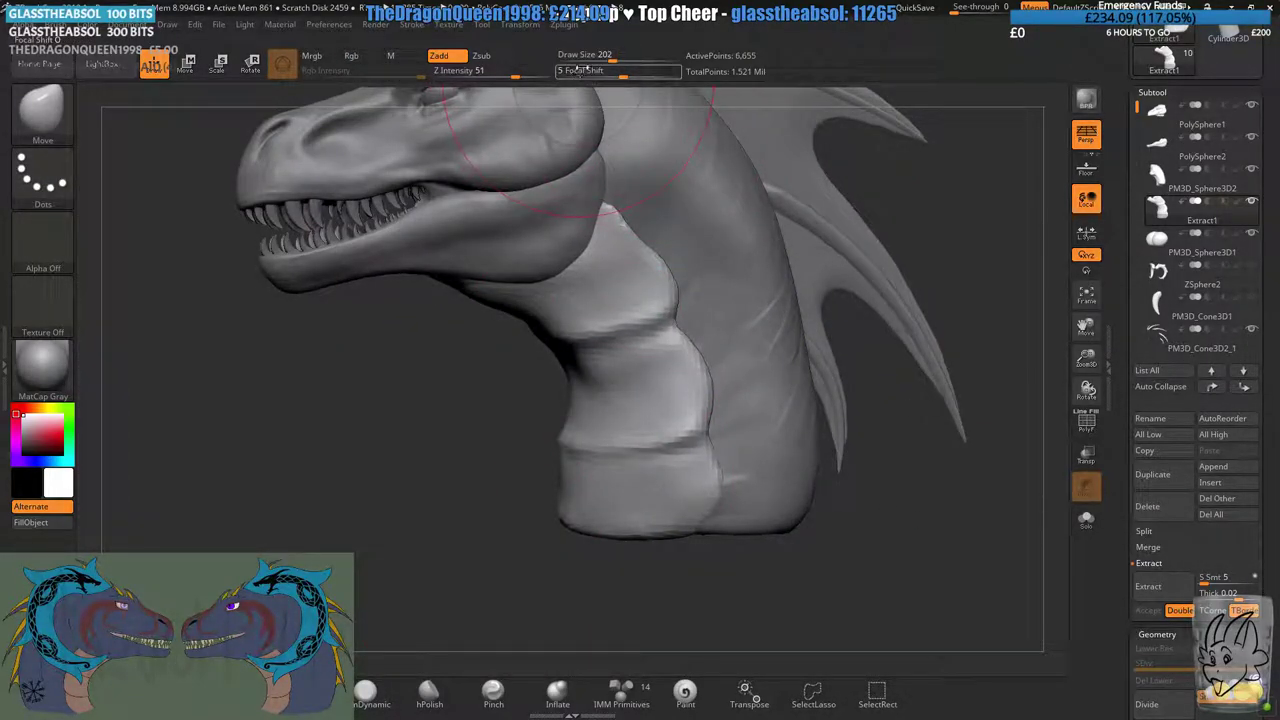
# - Shape the side edges and bottom corner of the throat plates with the Move brush at draw size 74, remeshing along the way
pyautogui.click(592, 57)
pyautogui.keyDown('ctrl'); pyautogui.moveTo(727, 286); pyautogui.dragTo(713, 268, button='right'); pyautogui.keyUp('ctrl')
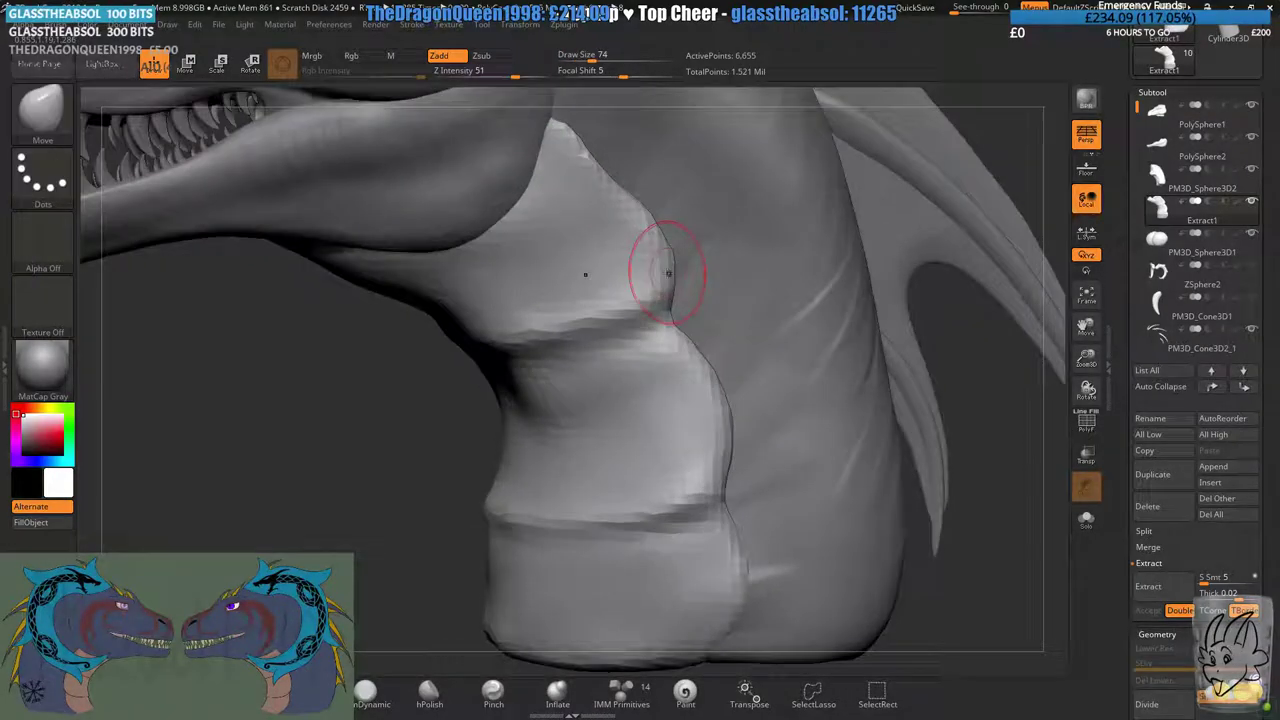
pyautogui.keyDown('alt'); pyautogui.moveTo(738, 490); pyautogui.dragTo(710, 364, button='right'); pyautogui.keyUp('alt')
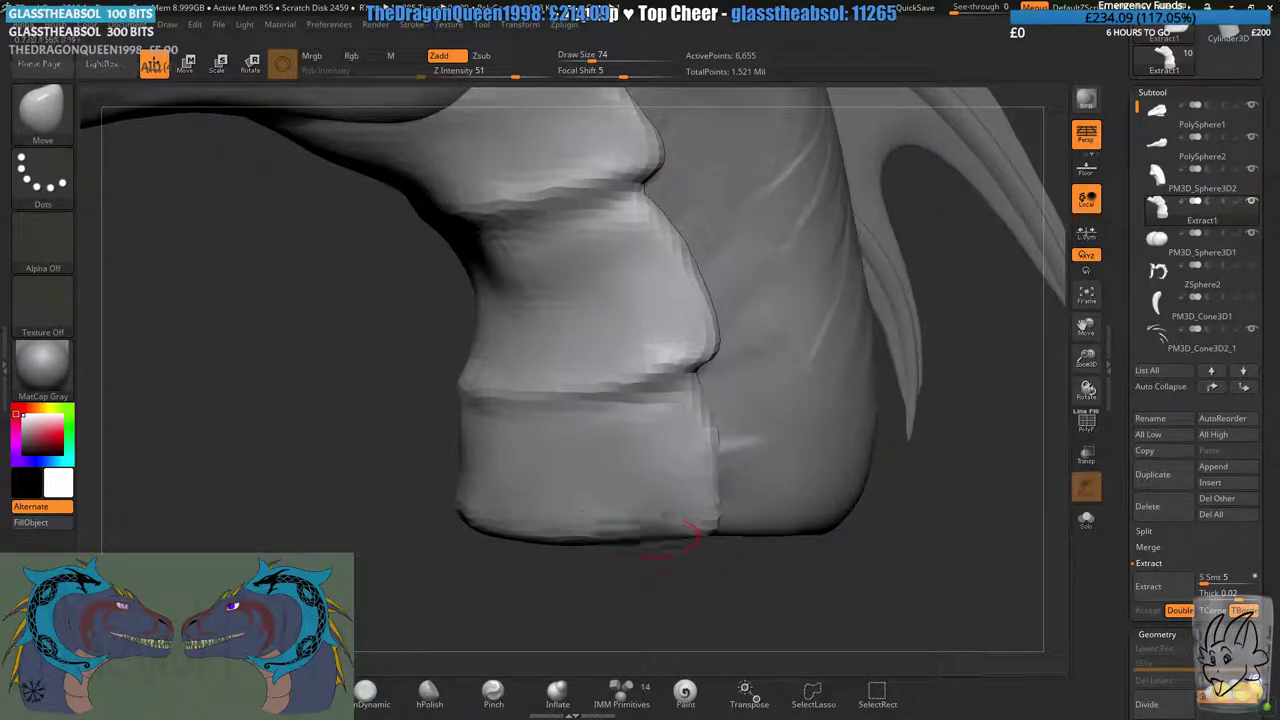
pyautogui.moveTo(657, 520); pyautogui.dragTo(571, 563, button='right')
pyautogui.keyDown('ctrl'); pyautogui.moveTo(571, 563); pyautogui.dragTo(592, 582); pyautogui.keyUp('ctrl')
pyautogui.moveTo(592, 575); pyautogui.dragTo(725, 505, button='right')
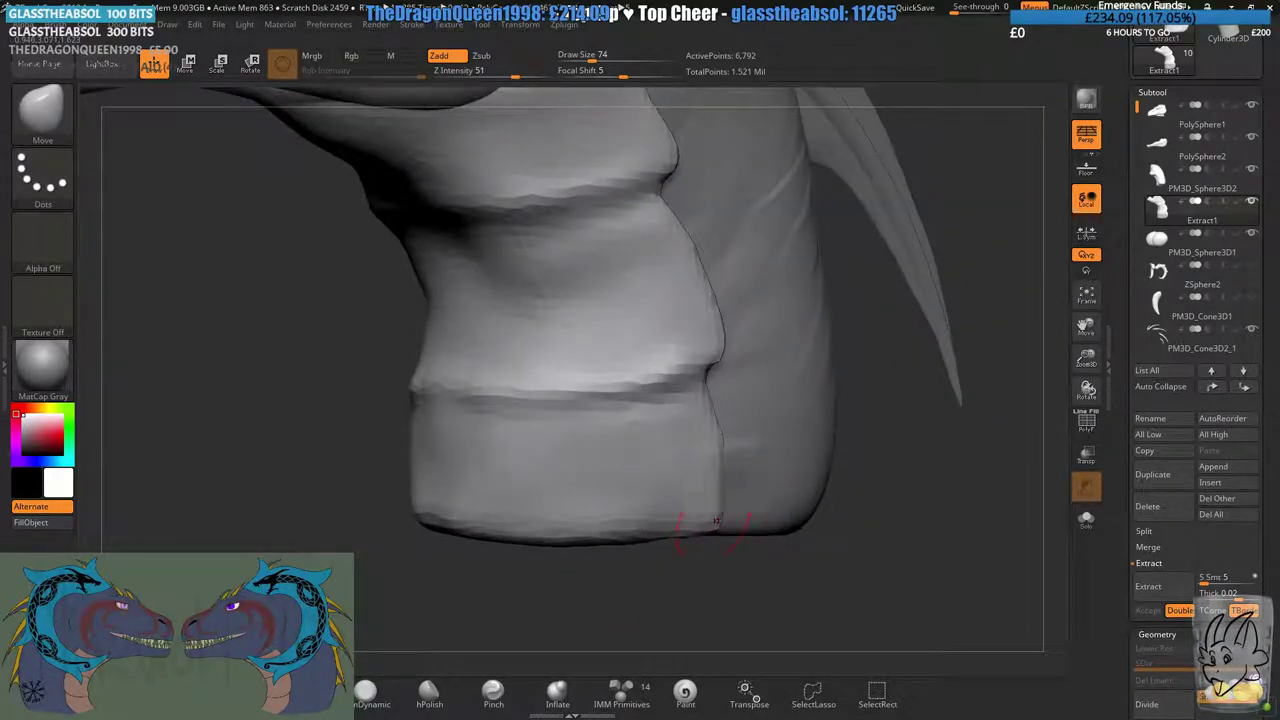
pyautogui.moveTo(755, 465); pyautogui.dragTo(615, 545, button='right')
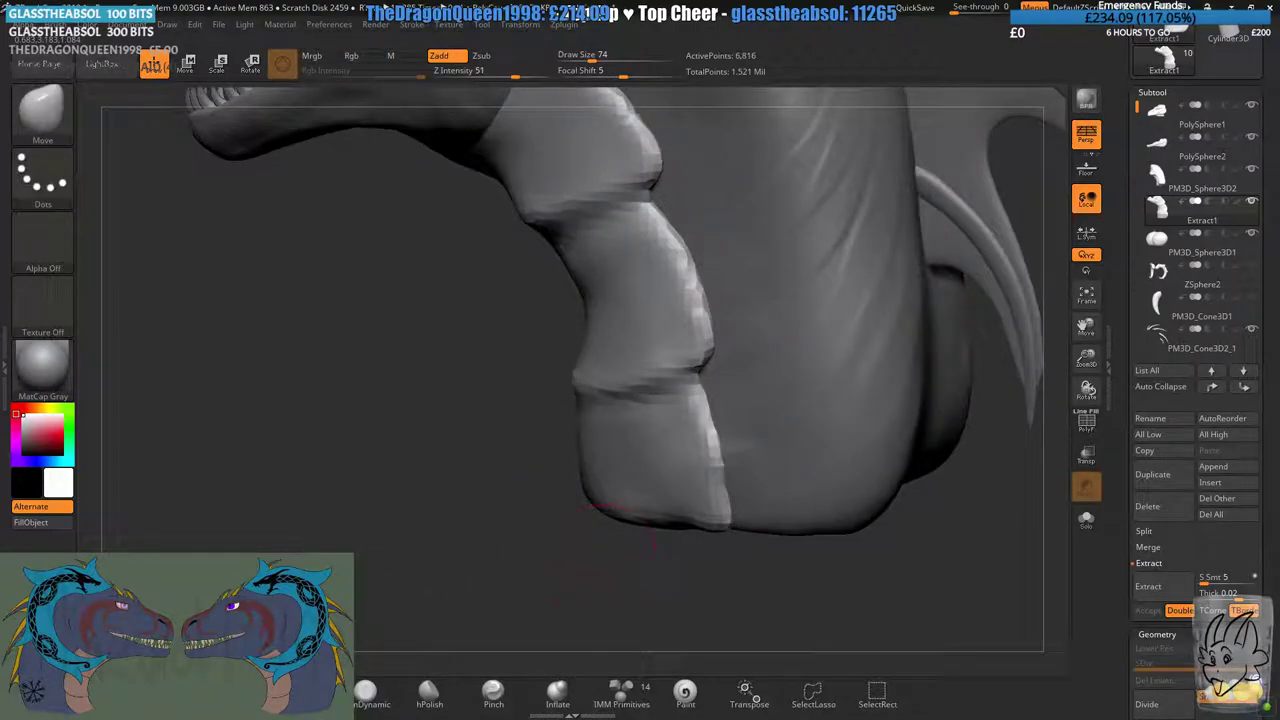
# - Build up the bottom and side edges of the lowest throat plate with ClayBuildup at draw size 97
pyautogui.press('1')
pyautogui.press('2')
pyautogui.press('3')
pyautogui.moveTo(518, 580); pyautogui.dragTo(598, 560, button='right')
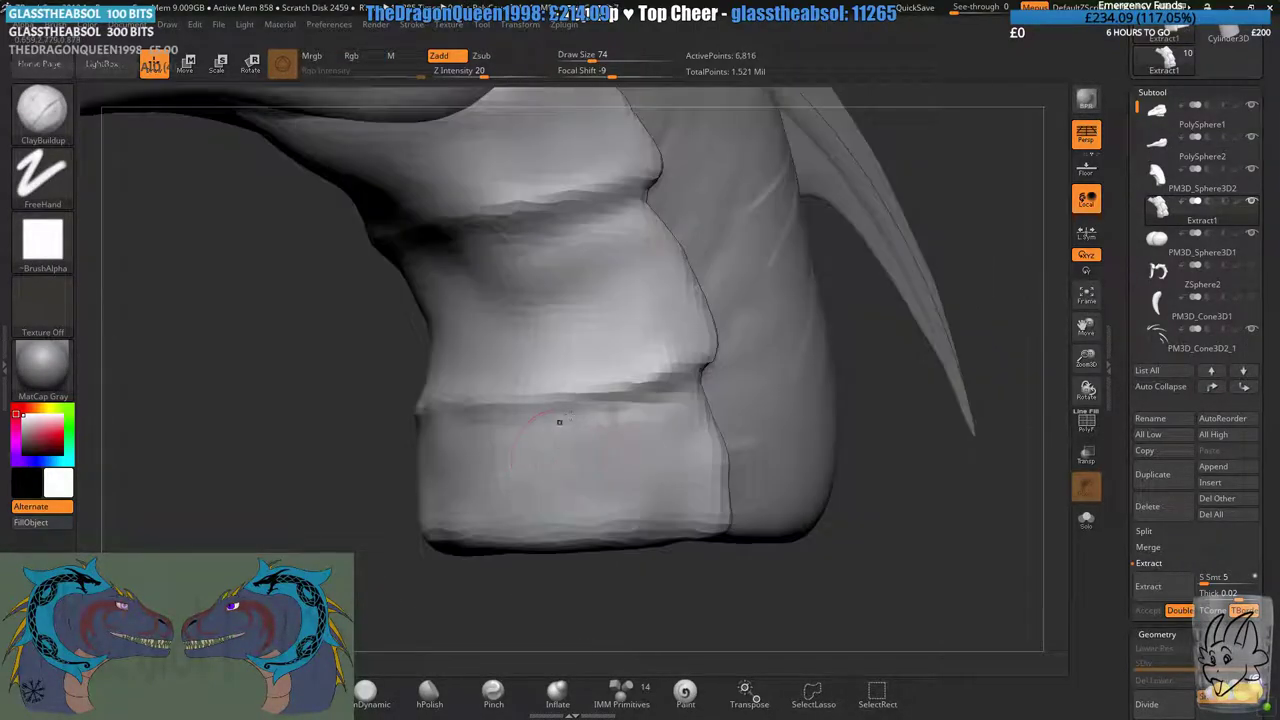
pyautogui.click(597, 57)
pyautogui.keyDown('ctrl'); pyautogui.moveTo(765, 395); pyautogui.dragTo(765, 425, button='right'); pyautogui.keyUp('ctrl')
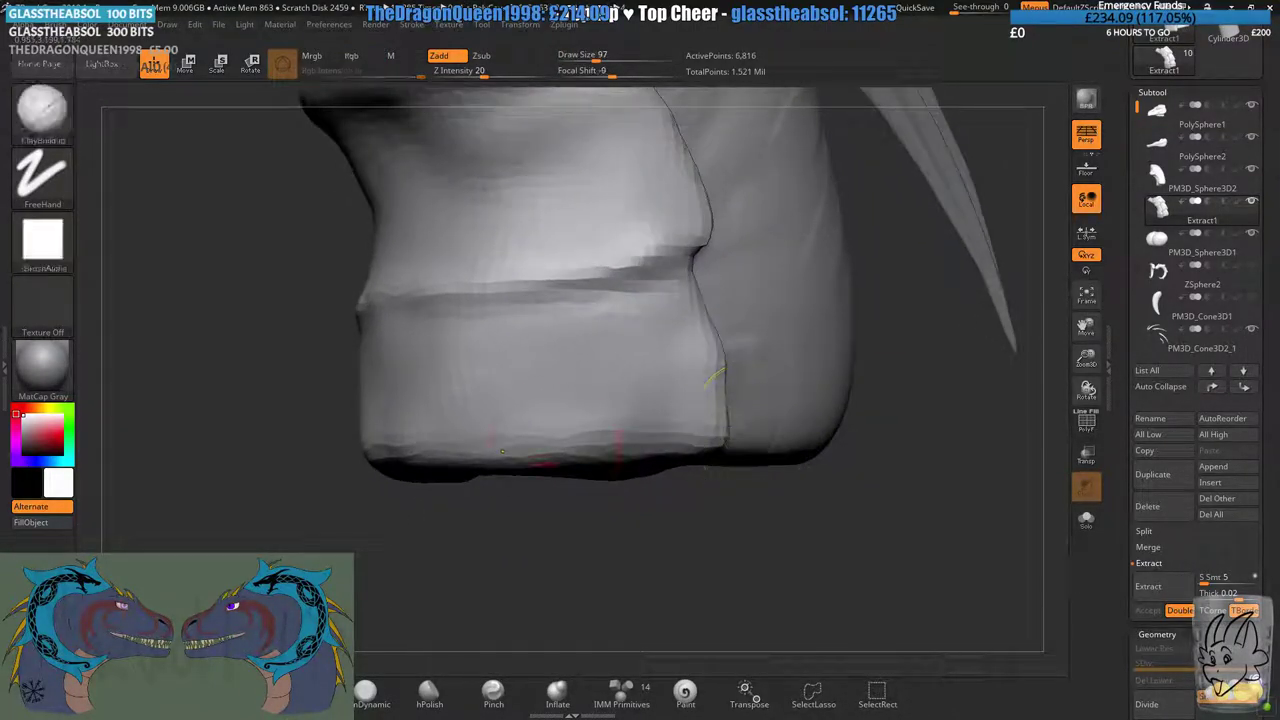
pyautogui.moveTo(572, 434); pyautogui.dragTo(700, 438)
pyautogui.moveTo(688, 296)
pyautogui.mouseDown()
pyautogui.moveTo(715, 424)
pyautogui.moveTo(684, 328)
pyautogui.mouseUp()
pyautogui.keyDown('alt'); pyautogui.moveTo(474, 354); pyautogui.dragTo(536, 461, button='right'); pyautogui.keyUp('alt')
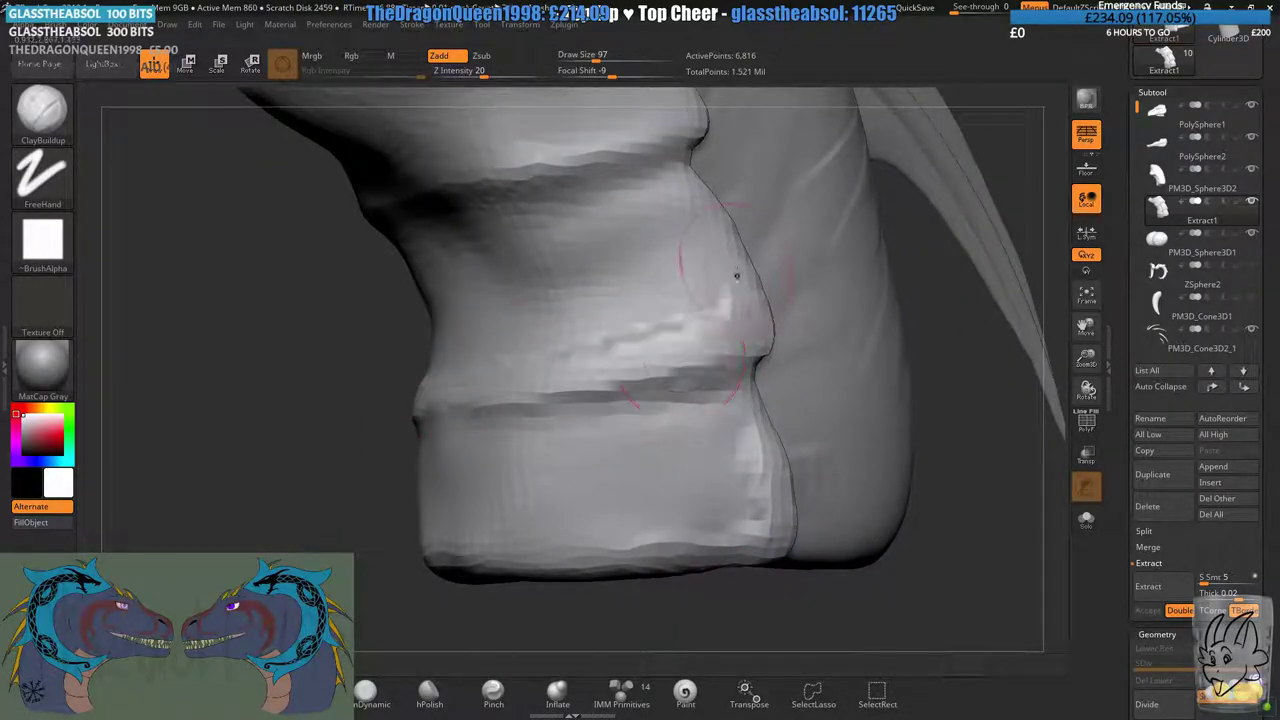
# - Thicken the side rim of the middle throat plate and the lower rim of the uppermost plate with ClayBuildup
pyautogui.moveTo(700, 275); pyautogui.dragTo(687, 320, button='right')
pyautogui.moveTo(698, 310)
pyautogui.mouseDown()
pyautogui.moveTo(665, 392)
pyautogui.moveTo(686, 352)
pyautogui.mouseUp()
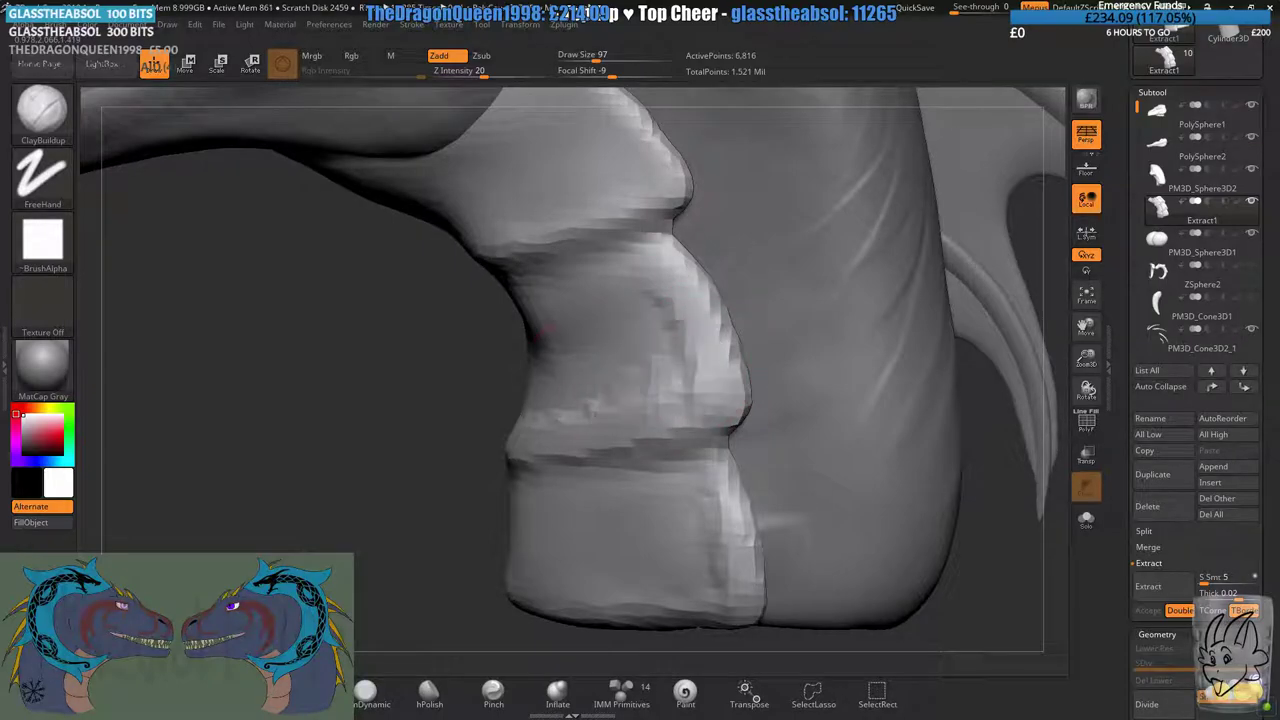
pyautogui.moveTo(526, 329)
pyautogui.keyDown('alt'); pyautogui.mouseDown(button='right')
pyautogui.moveTo(603, 395)
pyautogui.moveTo(617, 322)
pyautogui.mouseUp(button='right'); pyautogui.keyUp('alt')
pyautogui.moveTo(537, 306)
pyautogui.mouseDown()
pyautogui.moveTo(610, 282)
pyautogui.moveTo(570, 291)
pyautogui.mouseUp()
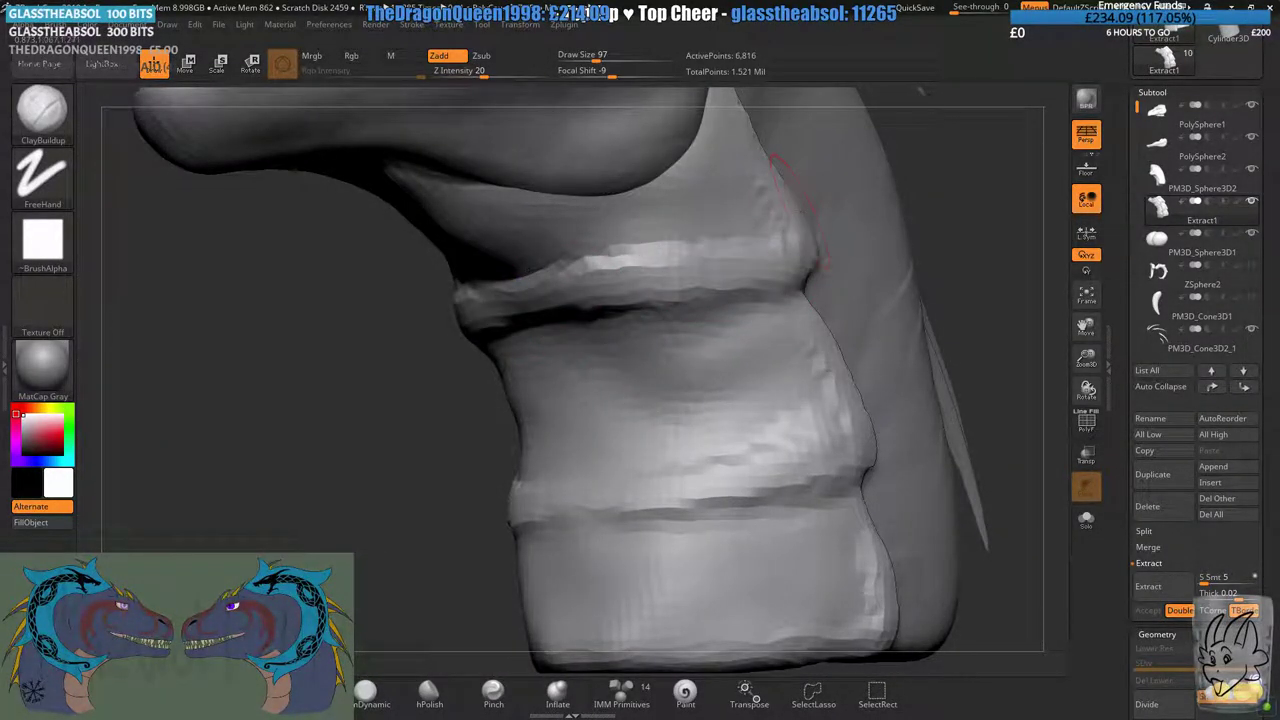
pyautogui.moveTo(790, 200); pyautogui.dragTo(766, 280, button='right')
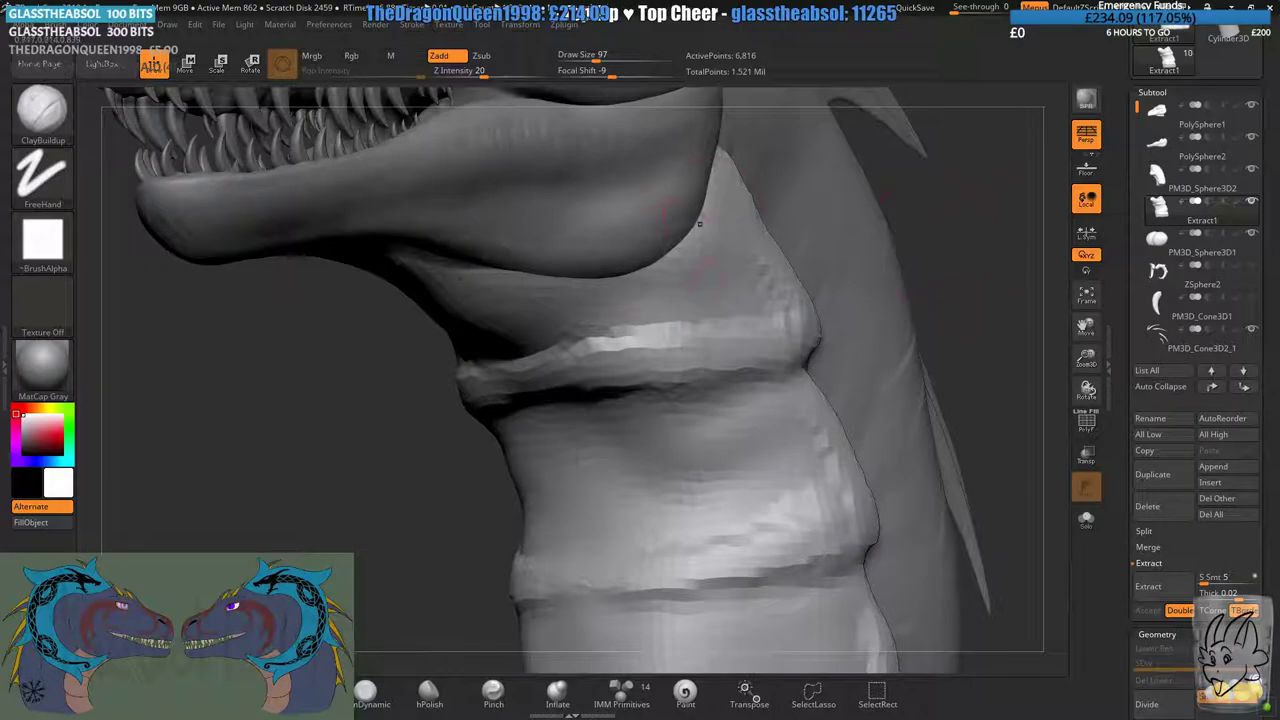
# - Add clay across the uppermost throat plate beneath the jaw, smooth the plates and remesh them
pyautogui.moveTo(700, 224); pyautogui.dragTo(650, 180, button='right')
pyautogui.moveTo(612, 342)
pyautogui.mouseDown()
pyautogui.moveTo(510, 362)
pyautogui.moveTo(650, 310)
pyautogui.mouseUp()
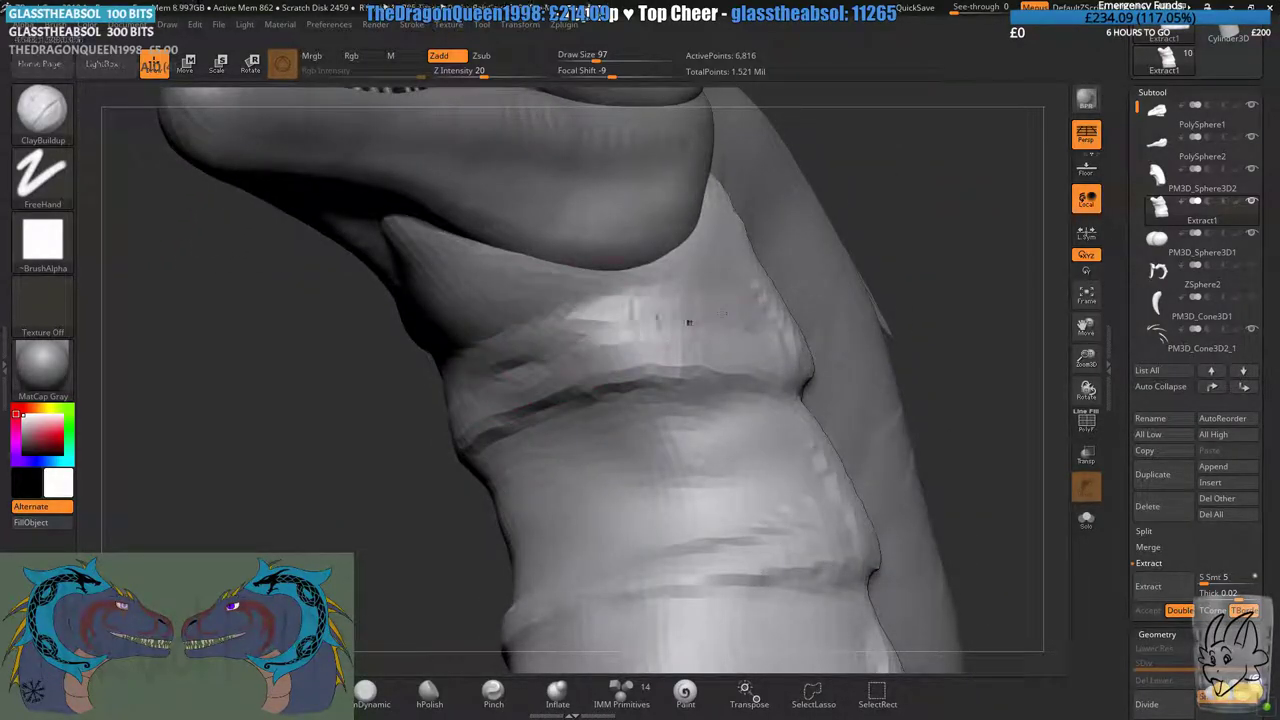
pyautogui.moveTo(783, 322); pyautogui.dragTo(714, 329, button='right')
pyautogui.moveTo(714, 329)
pyautogui.mouseDown()
pyautogui.moveTo(780, 334)
pyautogui.moveTo(742, 236)
pyautogui.moveTo(769, 298)
pyautogui.moveTo(706, 331)
pyautogui.mouseUp()
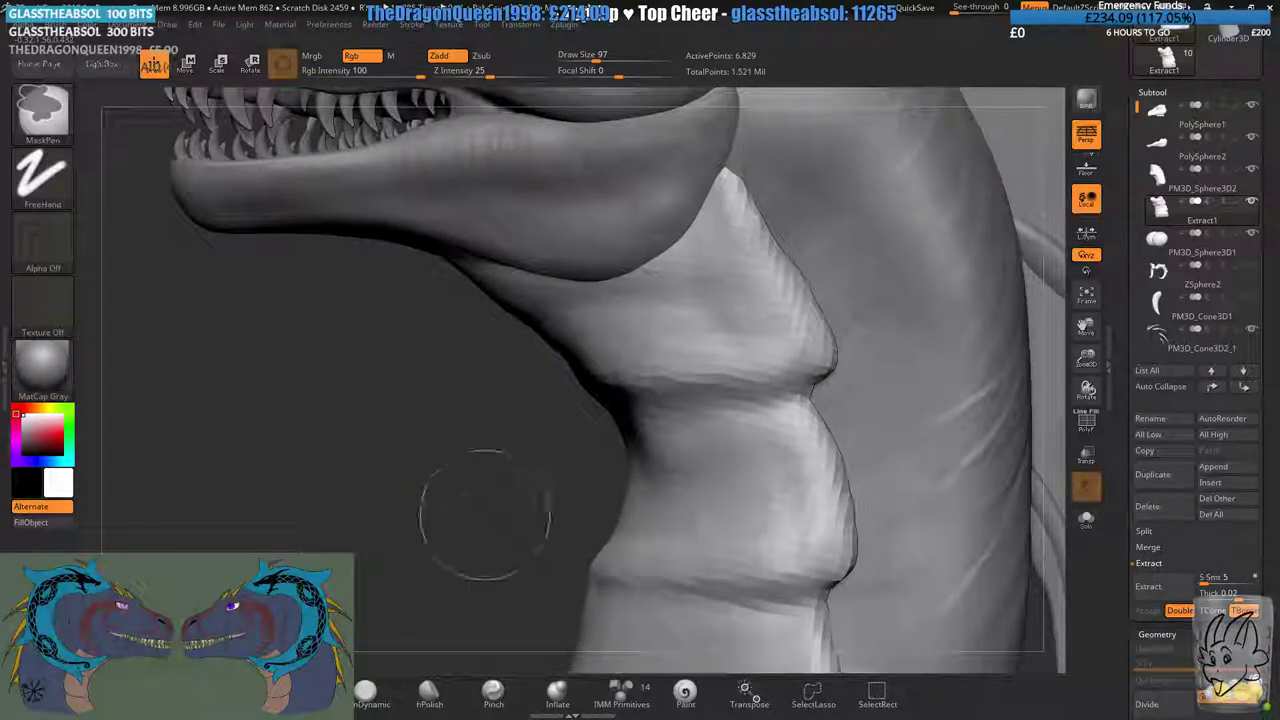
pyautogui.keyDown('ctrl'); pyautogui.moveTo(546, 514); pyautogui.dragTo(542, 455, button='right'); pyautogui.keyUp('ctrl')
pyautogui.moveTo(542, 455)
pyautogui.mouseDown(button='right')
pyautogui.moveTo(580, 445)
pyautogui.moveTo(640, 458)
pyautogui.mouseUp(button='right')
# - Reshape the lower edge and front contour of the uppermost throat plate with the Move brush at draw size 187
pyautogui.click(611, 61)
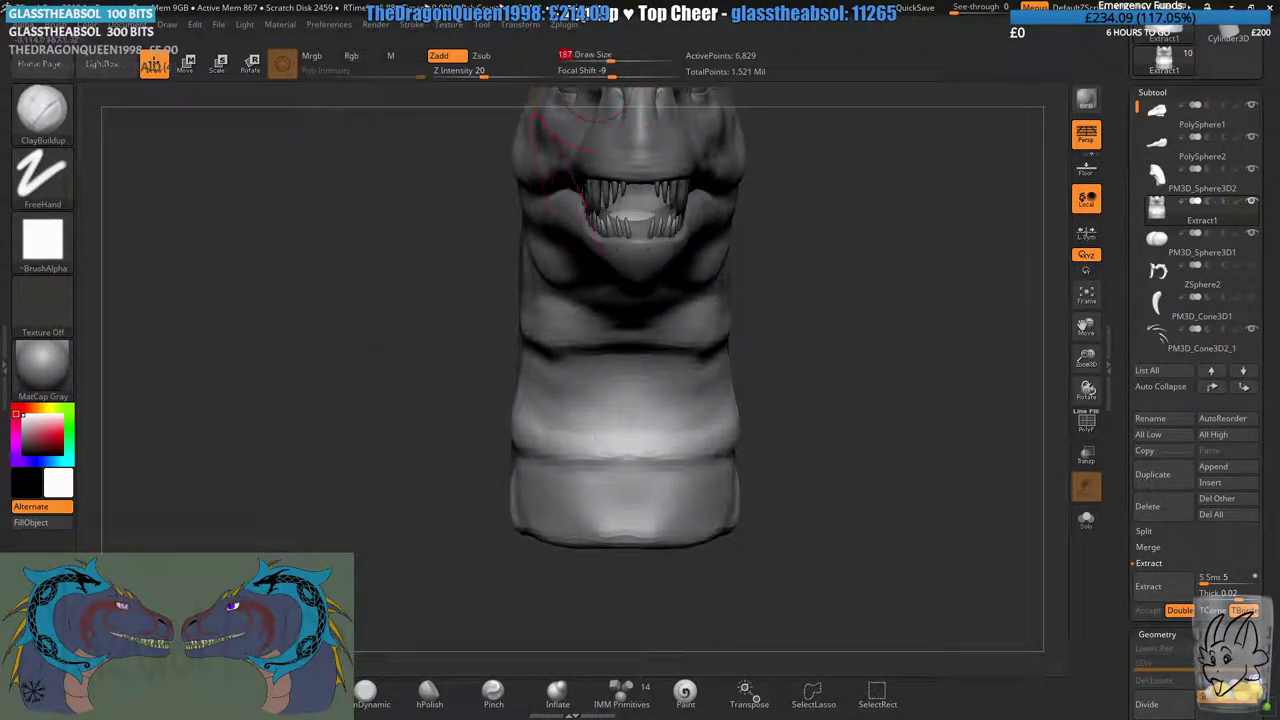
pyautogui.click(237, 693)
pyautogui.moveTo(572, 285)
pyautogui.keyDown('ctrl'); pyautogui.mouseDown(button='right')
pyautogui.moveTo(600, 375)
pyautogui.moveTo(706, 335)
pyautogui.mouseUp(button='right'); pyautogui.keyUp('ctrl')
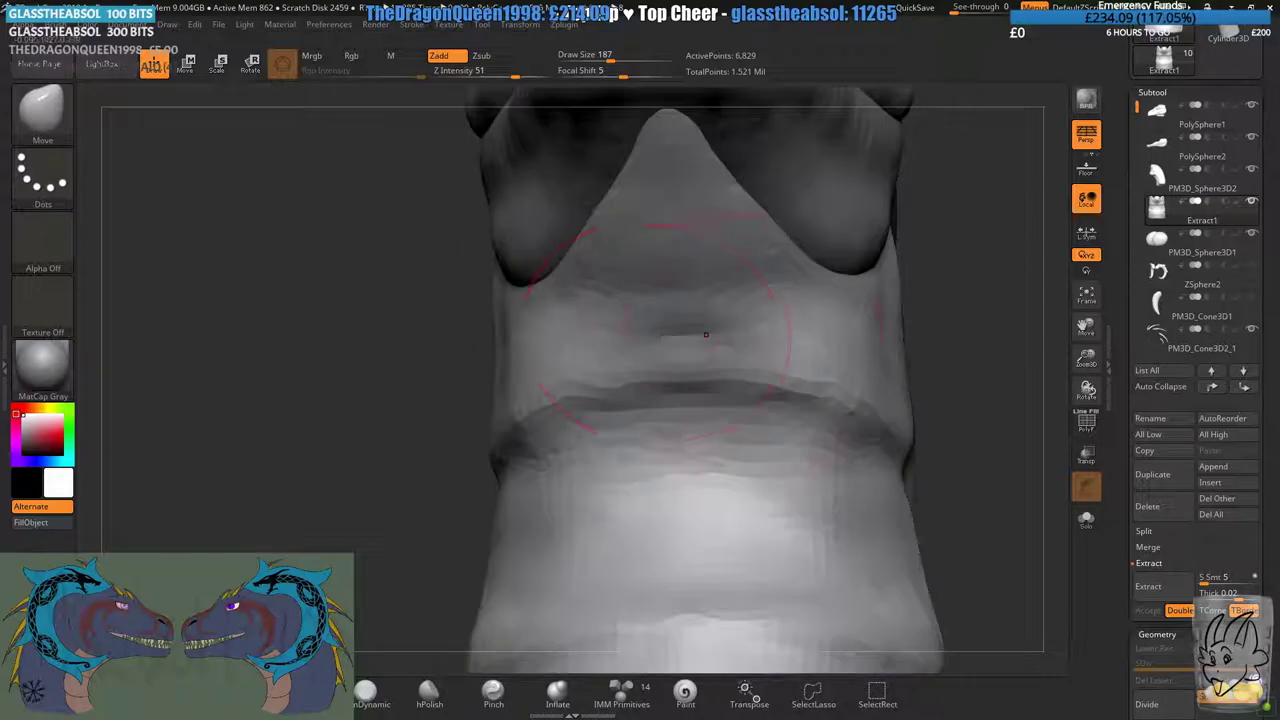
pyautogui.moveTo(687, 406)
pyautogui.mouseDown()
pyautogui.moveTo(696, 420)
pyautogui.moveTo(836, 412)
pyautogui.mouseUp()
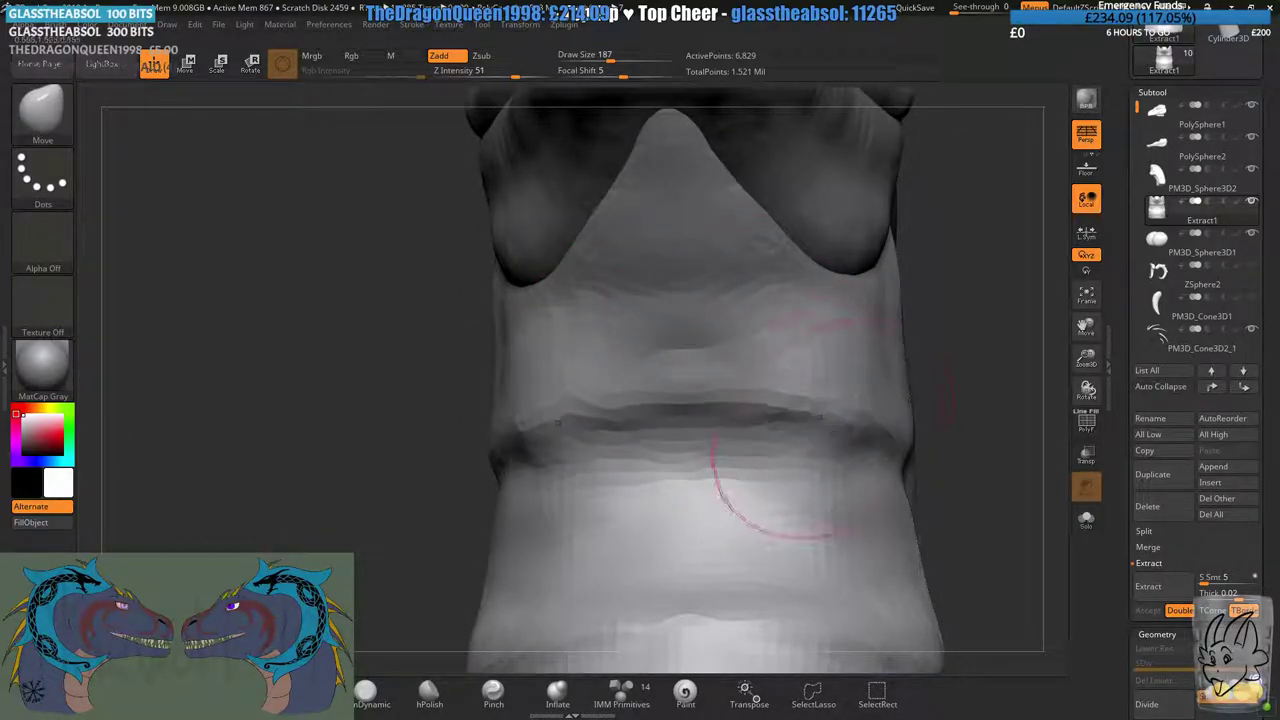
pyautogui.moveTo(836, 412); pyautogui.dragTo(960, 404, button='right')
pyautogui.moveTo(740, 530)
pyautogui.keyDown('ctrl'); pyautogui.mouseDown(button='right')
pyautogui.moveTo(726, 451)
pyautogui.moveTo(751, 435)
pyautogui.mouseUp(button='right'); pyautogui.keyUp('ctrl')
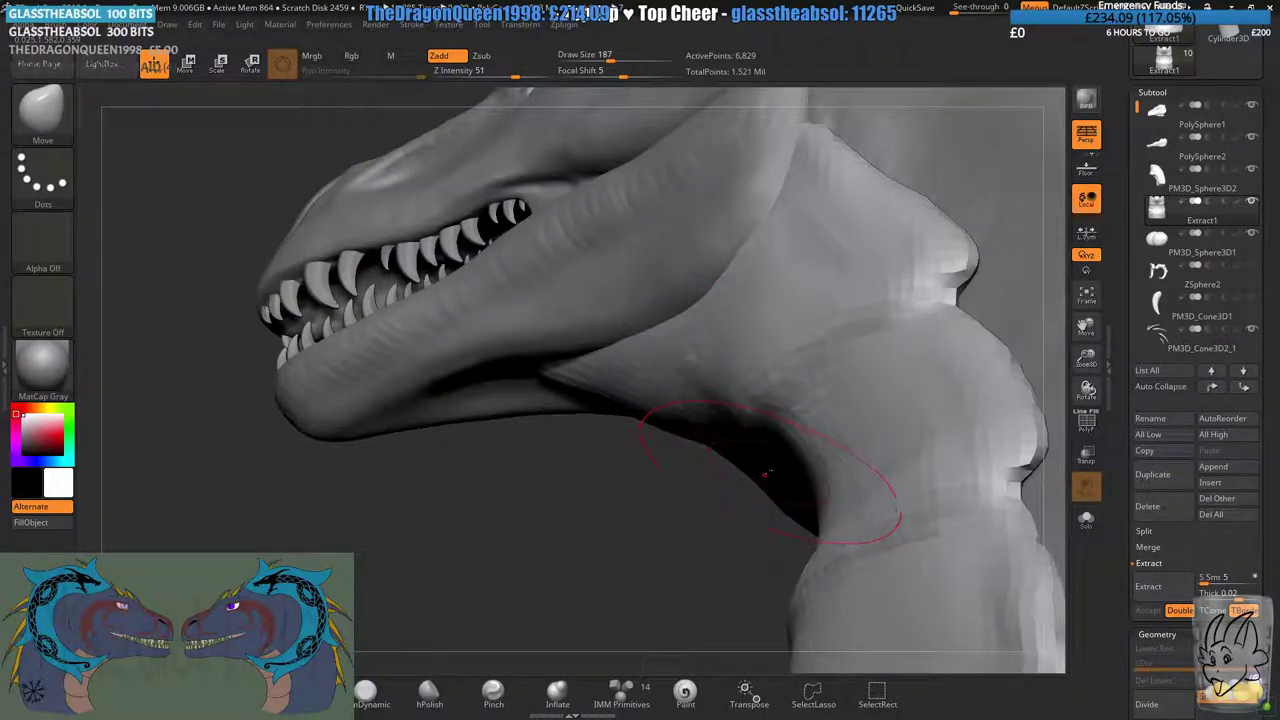
pyautogui.moveTo(767, 474); pyautogui.dragTo(722, 492)
pyautogui.moveTo(714, 496)
pyautogui.mouseDown(button='right')
pyautogui.moveTo(582, 544)
pyautogui.moveTo(590, 318)
pyautogui.mouseUp(button='right')
# - Add clay across the front of the uppermost throat plate with ClayBuildup at draw size 187
pyautogui.press('b')
pyautogui.press('c')
pyautogui.press('b')
pyautogui.moveTo(660, 440); pyautogui.dragTo(737, 367, button='right')
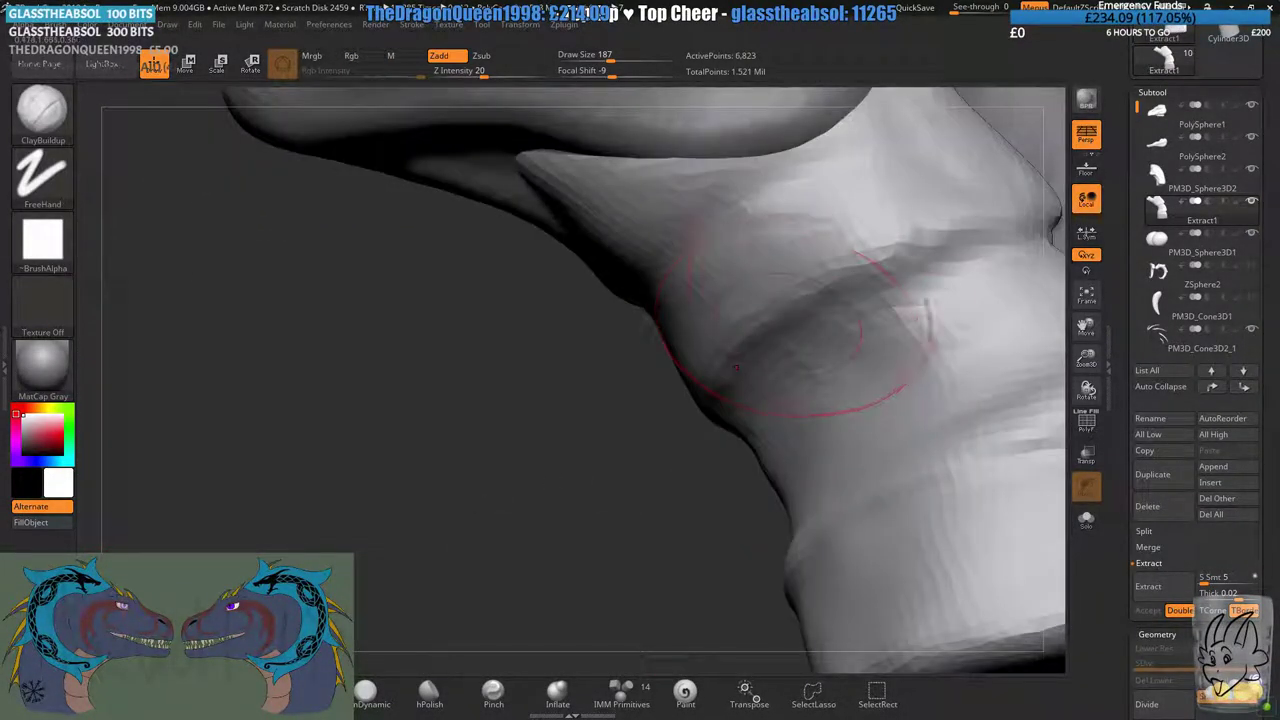
pyautogui.moveTo(737, 367)
pyautogui.mouseDown()
pyautogui.moveTo(850, 288)
pyautogui.moveTo(822, 302)
pyautogui.moveTo(745, 268)
pyautogui.mouseUp()
pyautogui.moveTo(804, 258)
pyautogui.keyDown('alt'); pyautogui.mouseDown(button='right')
pyautogui.moveTo(654, 280)
pyautogui.moveTo(583, 349)
pyautogui.mouseUp(button='right'); pyautogui.keyUp('alt')
pyautogui.moveTo(690, 410); pyautogui.dragTo(703, 403, button='right')
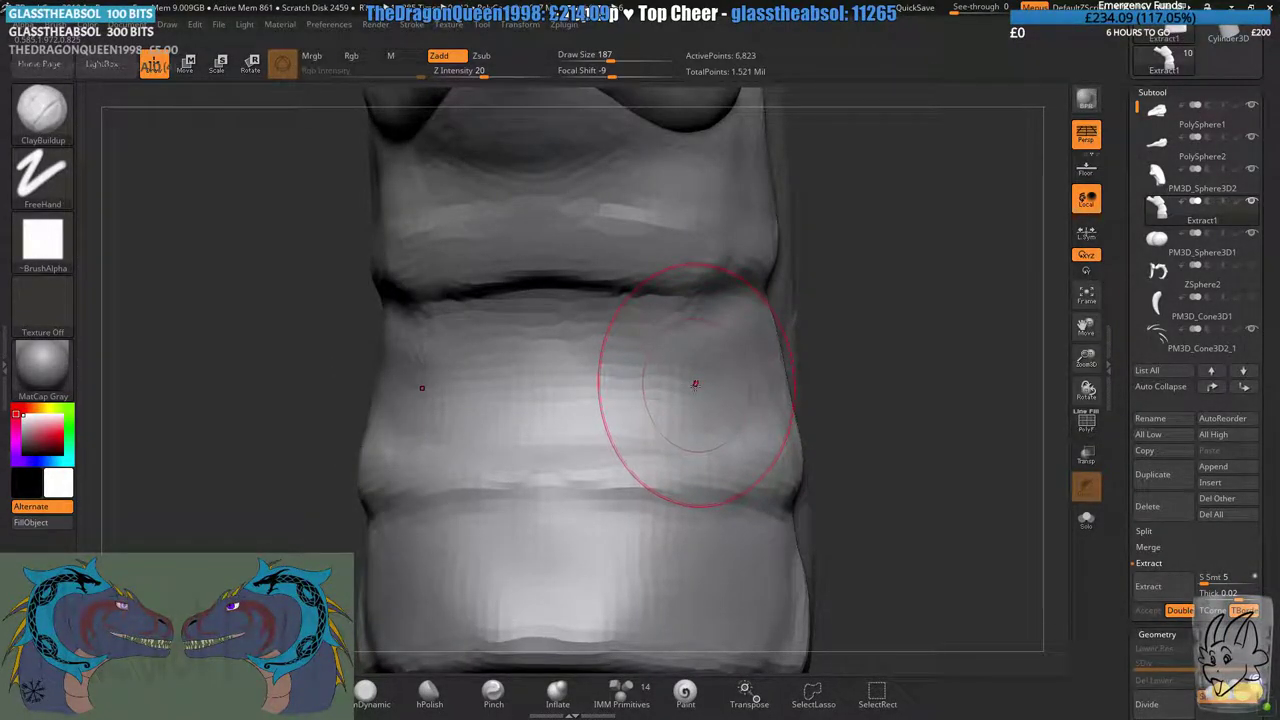
pyautogui.moveTo(640, 392)
pyautogui.mouseDown(button='right')
pyautogui.moveTo(676, 370)
pyautogui.moveTo(707, 318)
pyautogui.moveTo(664, 390)
pyautogui.moveTo(740, 300)
pyautogui.mouseUp(button='right')
# - Build up the lower front of the middle throat plate with ClayBuildup at draw size 128
pyautogui.click(601, 58)
pyautogui.moveTo(630, 300); pyautogui.dragTo(684, 318, button='right')
pyautogui.moveTo(631, 354)
pyautogui.mouseDown()
pyautogui.moveTo(757, 354)
pyautogui.moveTo(668, 325)
pyautogui.moveTo(684, 323)
pyautogui.mouseUp()
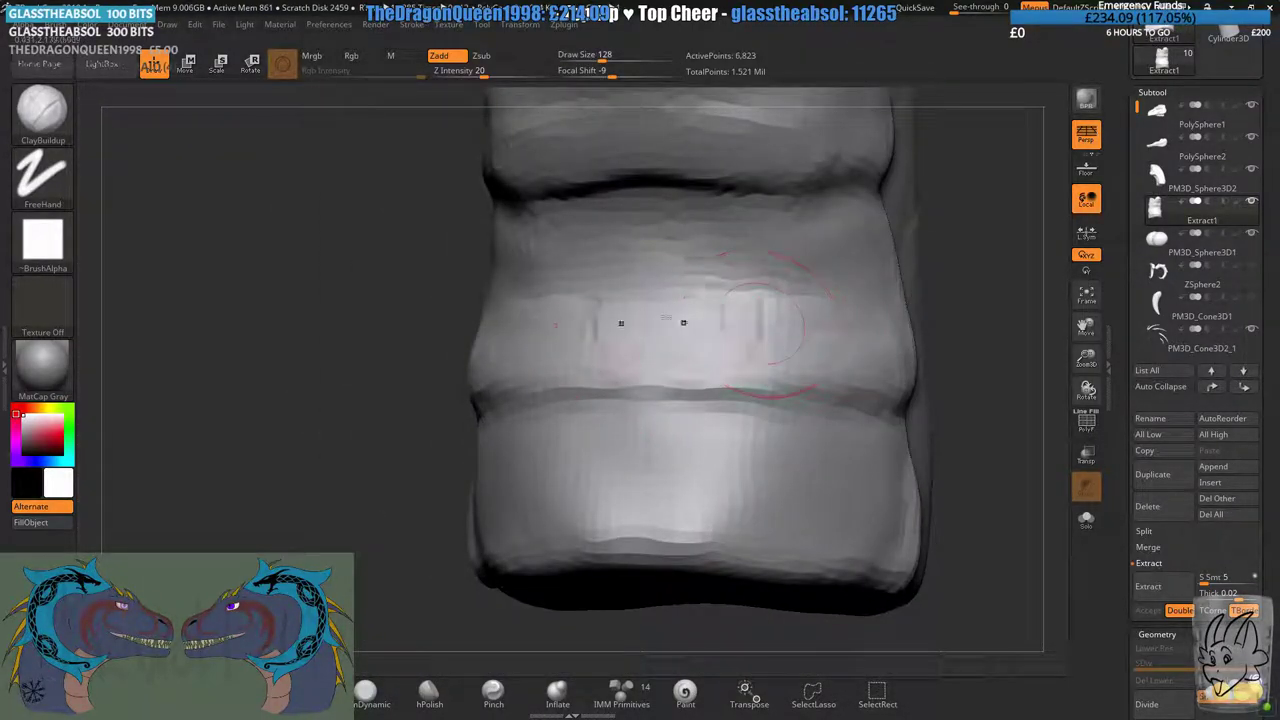
pyautogui.moveTo(683, 322); pyautogui.dragTo(494, 457, button='right')
pyautogui.moveTo(651, 394); pyautogui.dragTo(629, 494, button='right')
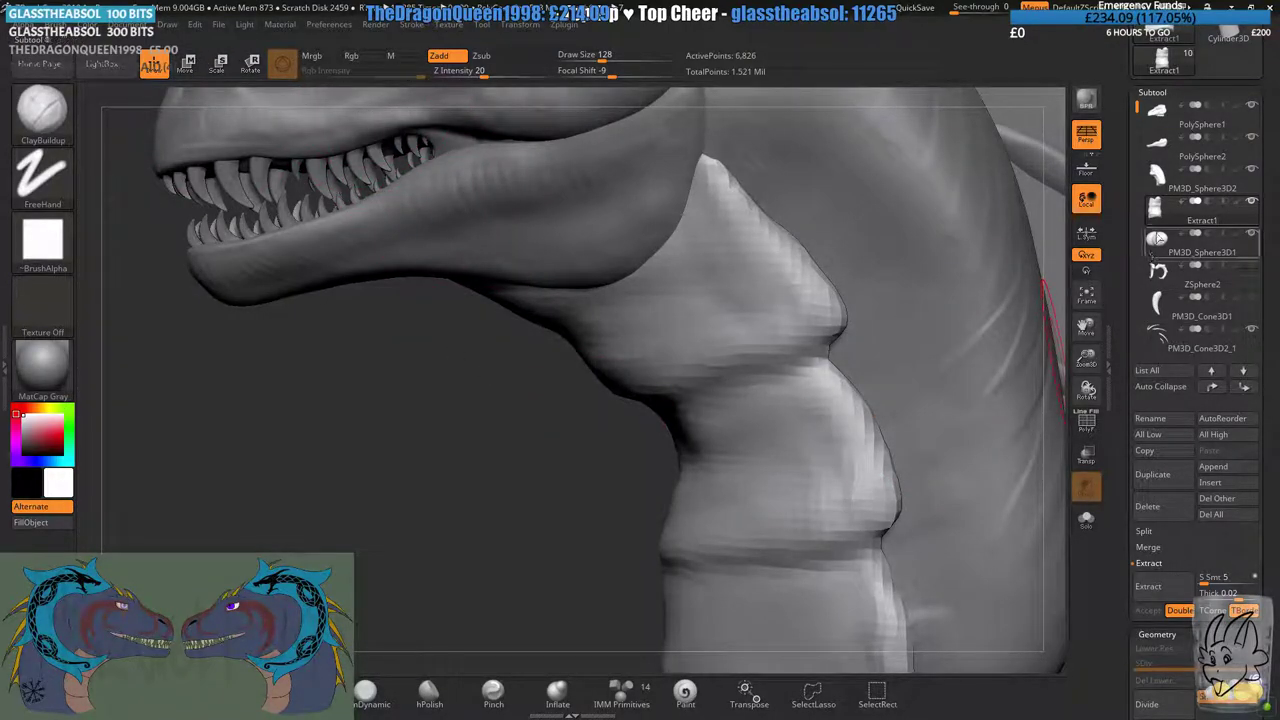
# - Raise the throat plates' DynaMesh resolution to 136 and remesh them
pyautogui.click(1153, 183)
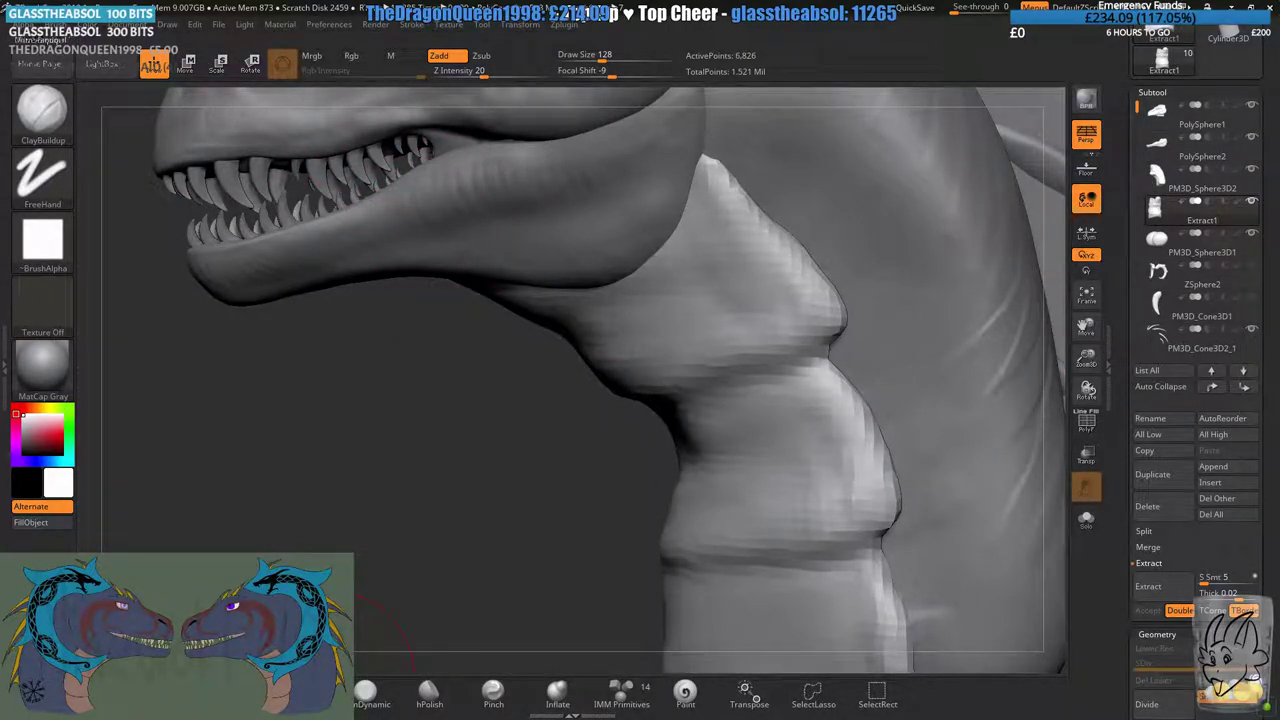
pyautogui.click(304, 692)
pyautogui.moveTo(1123, 574); pyautogui.dragTo(1125, 467)
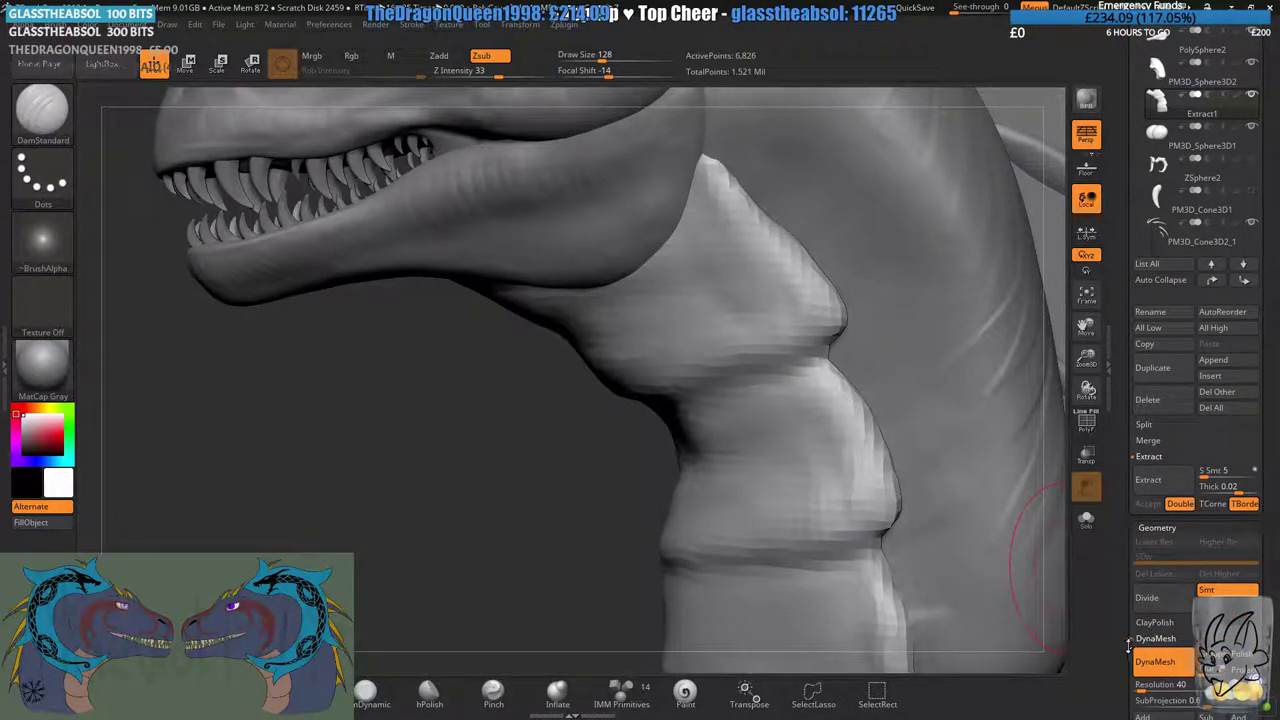
pyautogui.scroll(-1, 1128, 640)
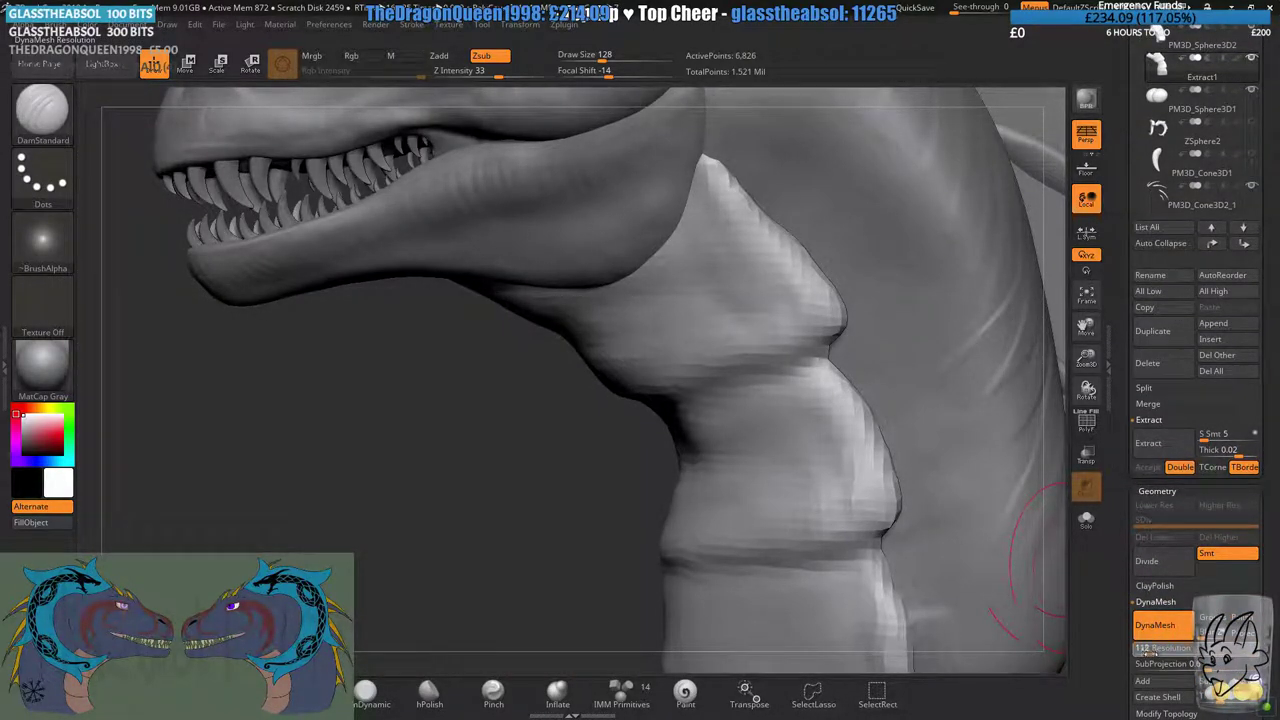
pyautogui.moveTo(1141, 648); pyautogui.dragTo(1163, 648)
pyautogui.press('b')
pyautogui.press('m')
pyautogui.press('v')
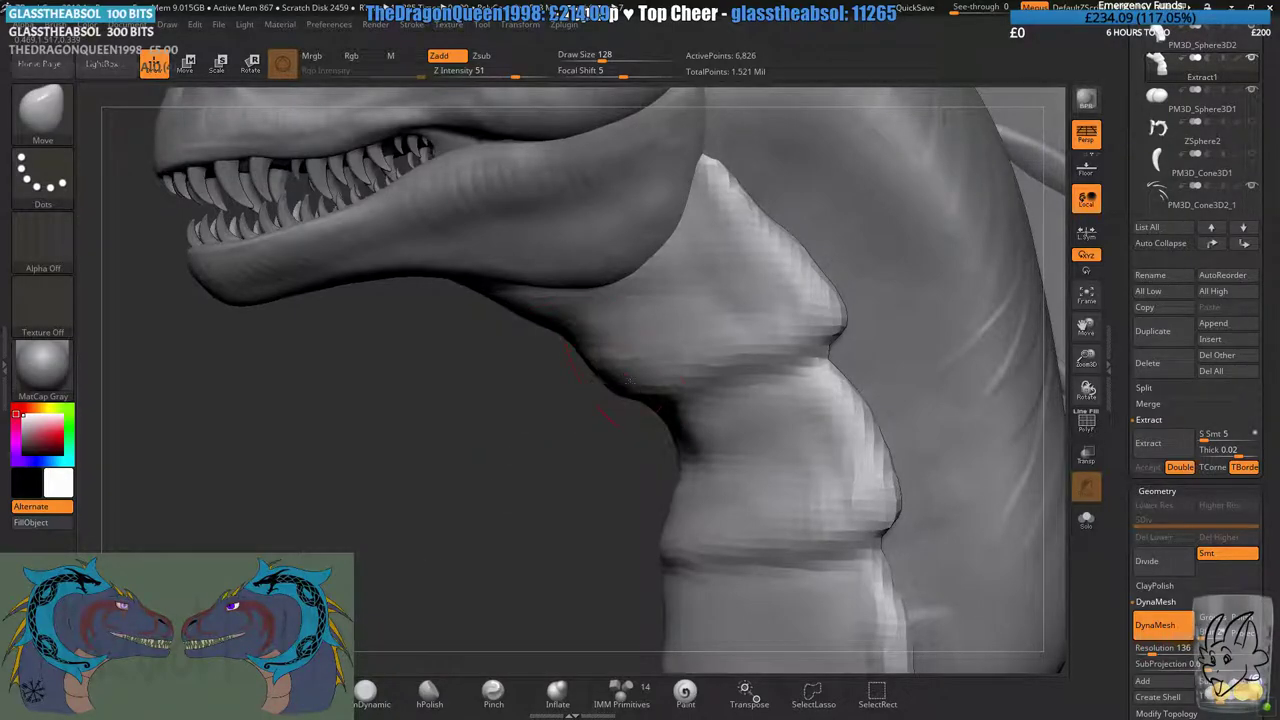
pyautogui.keyDown('ctrl'); pyautogui.moveTo(628, 382); pyautogui.dragTo(620, 400); pyautogui.keyUp('ctrl')
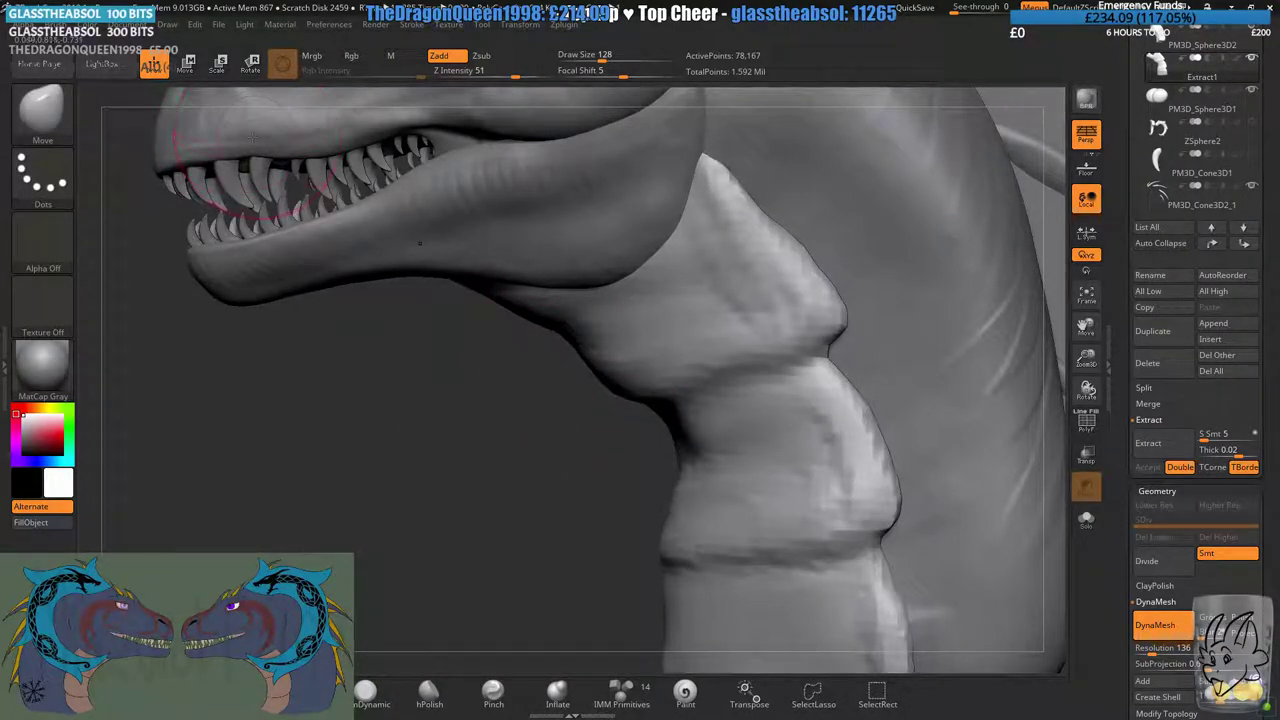
# - Sharpen the lower edges of the uppermost and middle throat plates with the Pinch brush at draw size 128, and remesh
pyautogui.press('b')
pyautogui.press('d')
pyautogui.press('s')
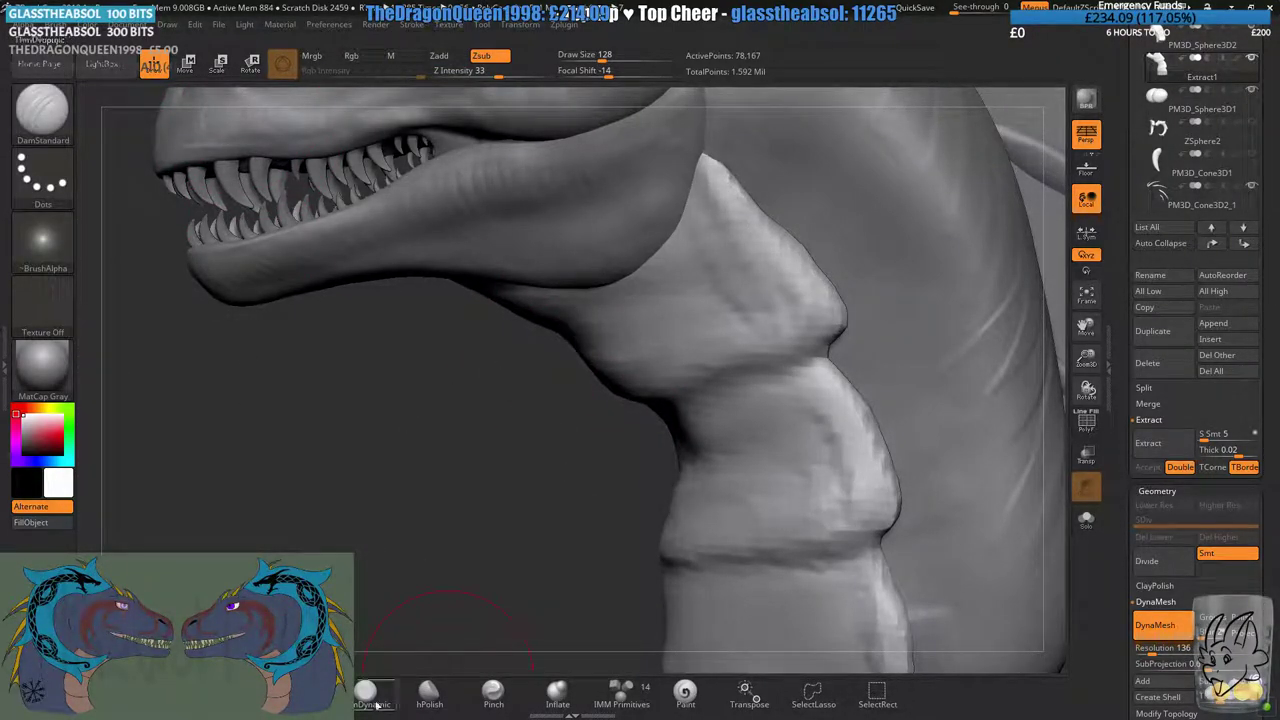
pyautogui.click(492, 694)
pyautogui.moveTo(471, 606); pyautogui.dragTo(490, 465)
pyautogui.moveTo(225, 330); pyautogui.dragTo(210, 257)
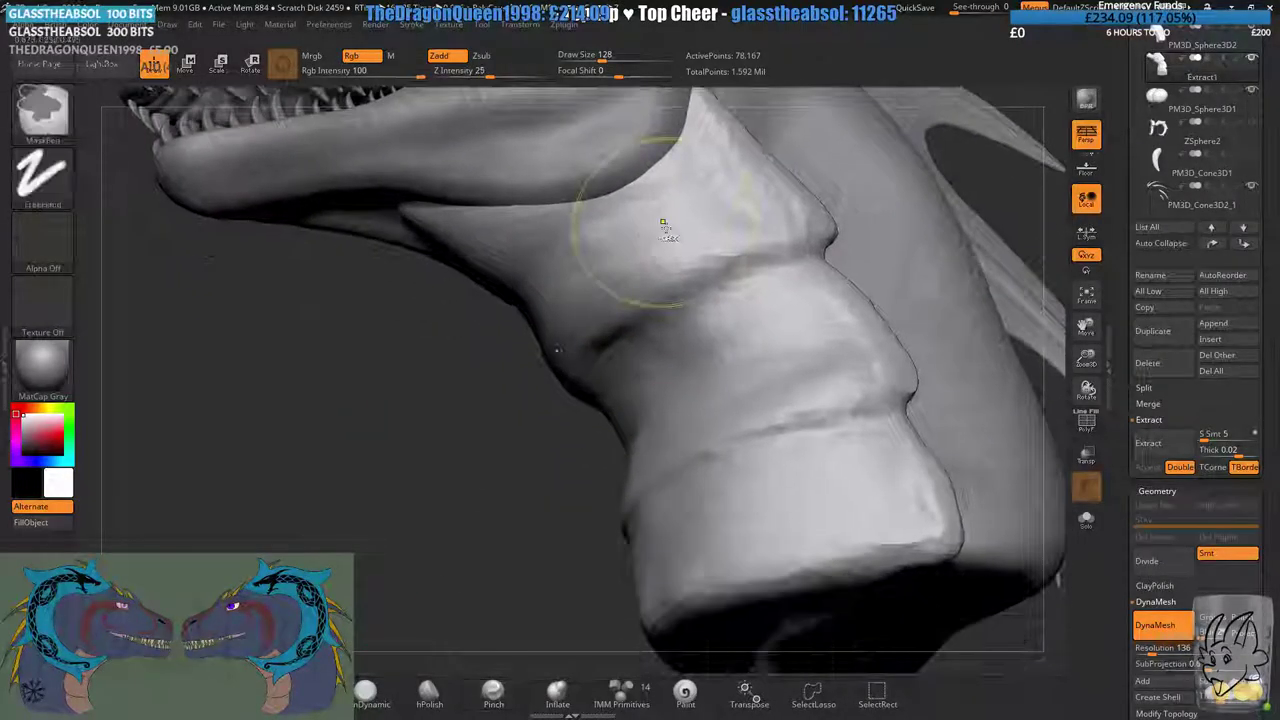
pyautogui.moveTo(663, 222)
pyautogui.keyDown('ctrl'); pyautogui.mouseDown(button='right')
pyautogui.moveTo(670, 275)
pyautogui.moveTo(715, 255)
pyautogui.mouseUp(button='right'); pyautogui.keyUp('ctrl')
pyautogui.moveTo(532, 369)
pyautogui.mouseDown()
pyautogui.moveTo(496, 405)
pyautogui.moveTo(636, 312)
pyautogui.moveTo(806, 233)
pyautogui.mouseUp()
pyautogui.keyDown('alt'); pyautogui.moveTo(851, 445); pyautogui.dragTo(808, 357, button='right'); pyautogui.keyUp('alt')
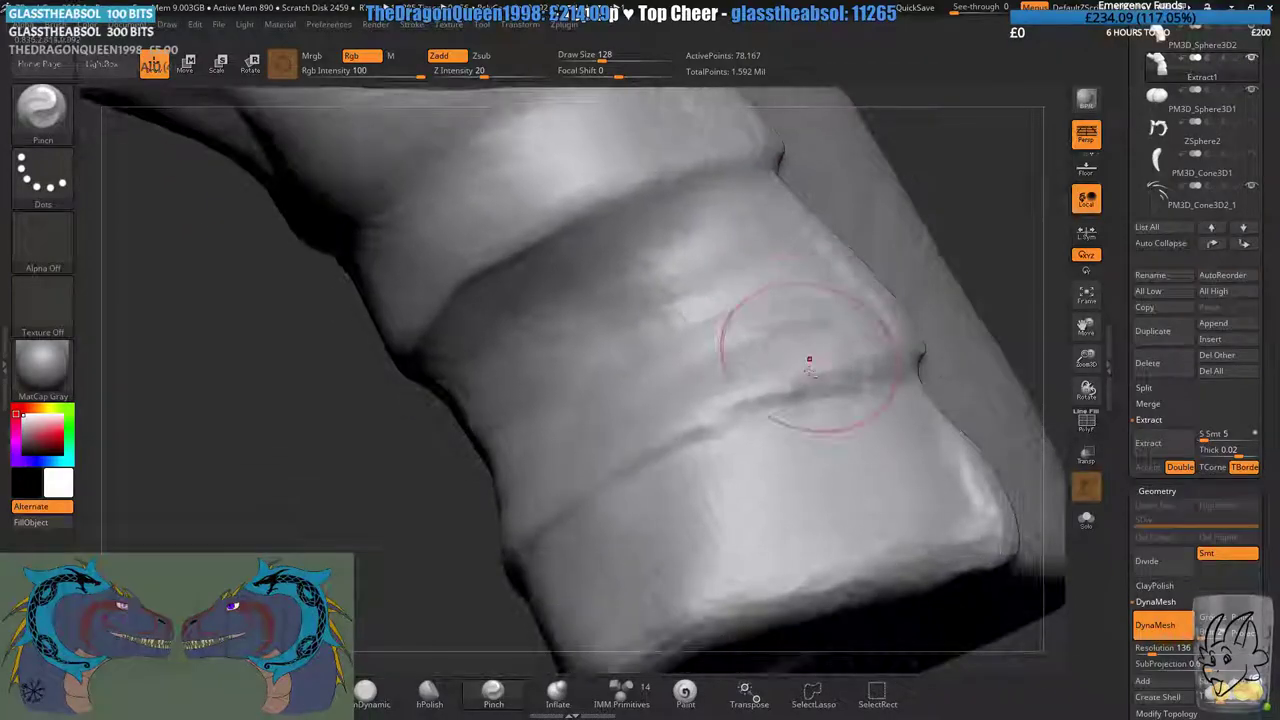
pyautogui.moveTo(552, 523); pyautogui.dragTo(655, 463)
pyautogui.keyDown('ctrl'); pyautogui.moveTo(430, 500); pyautogui.dragTo(456, 530); pyautogui.keyUp('ctrl')
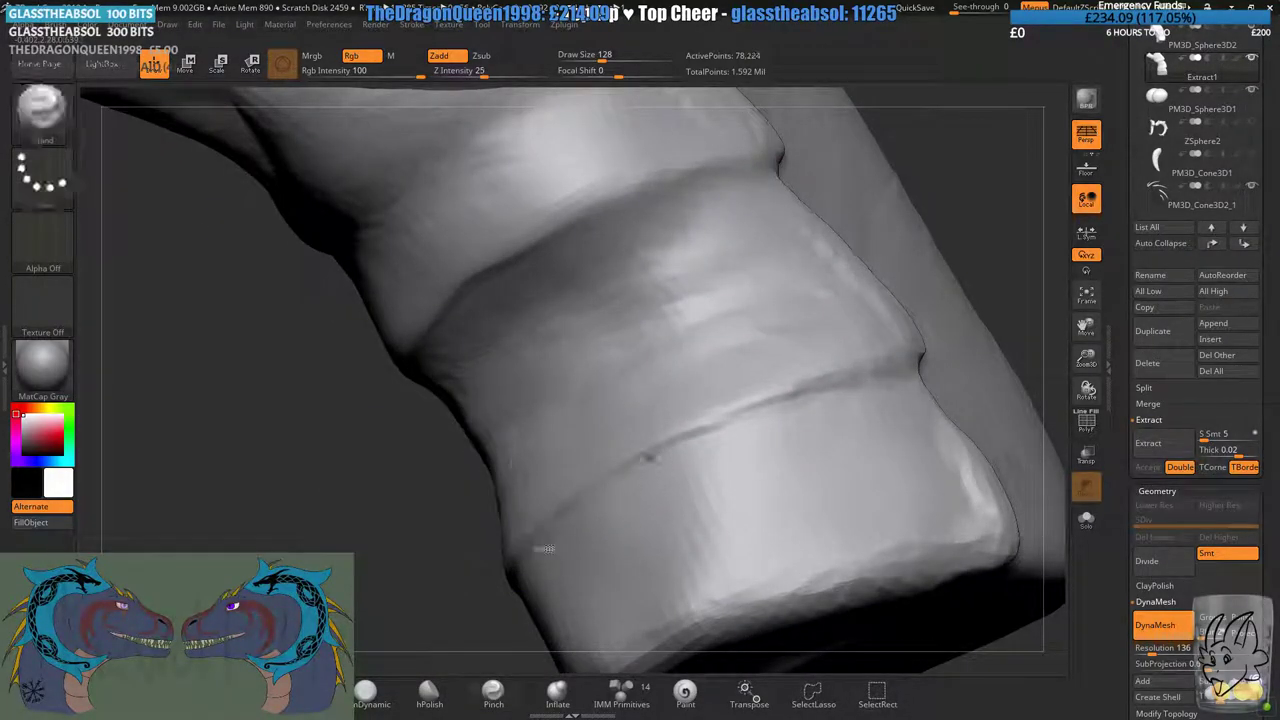
# - Smooth the middle plate's lower edge and carve the creases beneath the middle and uppermost plates with DamStandard
pyautogui.keyDown('ctrl'); pyautogui.moveTo(648, 457); pyautogui.dragTo(632, 377, button='right'); pyautogui.keyUp('ctrl')
pyautogui.moveTo(584, 465)
pyautogui.mouseDown(button='right')
pyautogui.moveTo(622, 235)
pyautogui.moveTo(512, 352)
pyautogui.mouseUp(button='right')
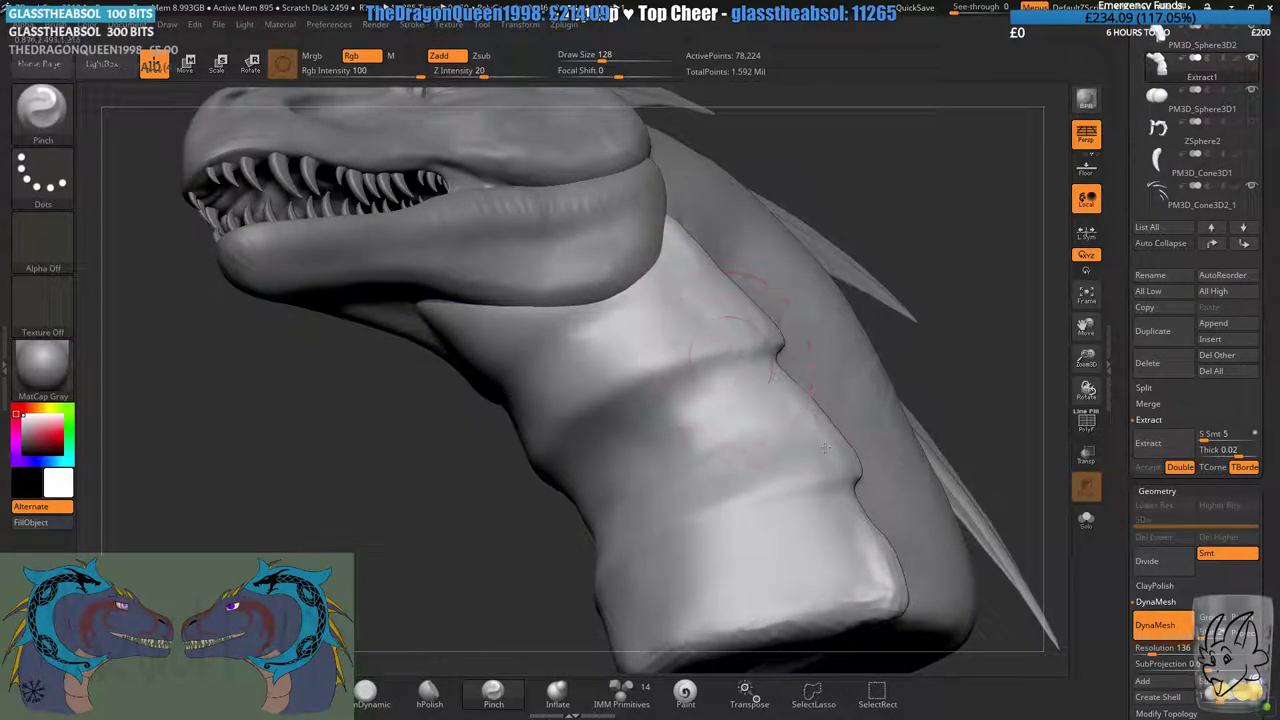
pyautogui.keyDown('alt'); pyautogui.moveTo(800, 565); pyautogui.dragTo(797, 449, button='right'); pyautogui.keyUp('alt')
pyautogui.moveTo(645, 507)
pyautogui.keyDown('shift'); pyautogui.mouseDown(button='right')
pyautogui.moveTo(534, 511)
pyautogui.moveTo(671, 400)
pyautogui.mouseUp(button='right'); pyautogui.keyUp('shift')
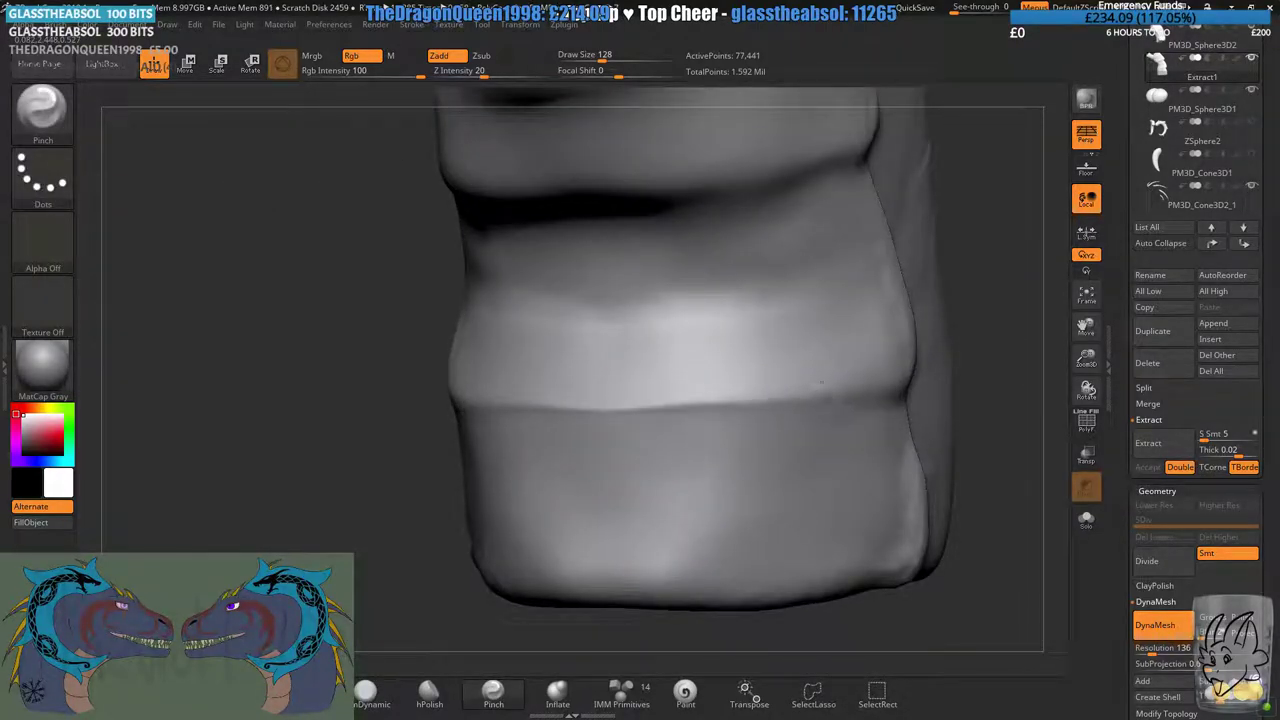
pyautogui.keyDown('shift'); pyautogui.moveTo(822, 381); pyautogui.dragTo(470, 408); pyautogui.keyUp('shift')
pyautogui.click(301, 692)
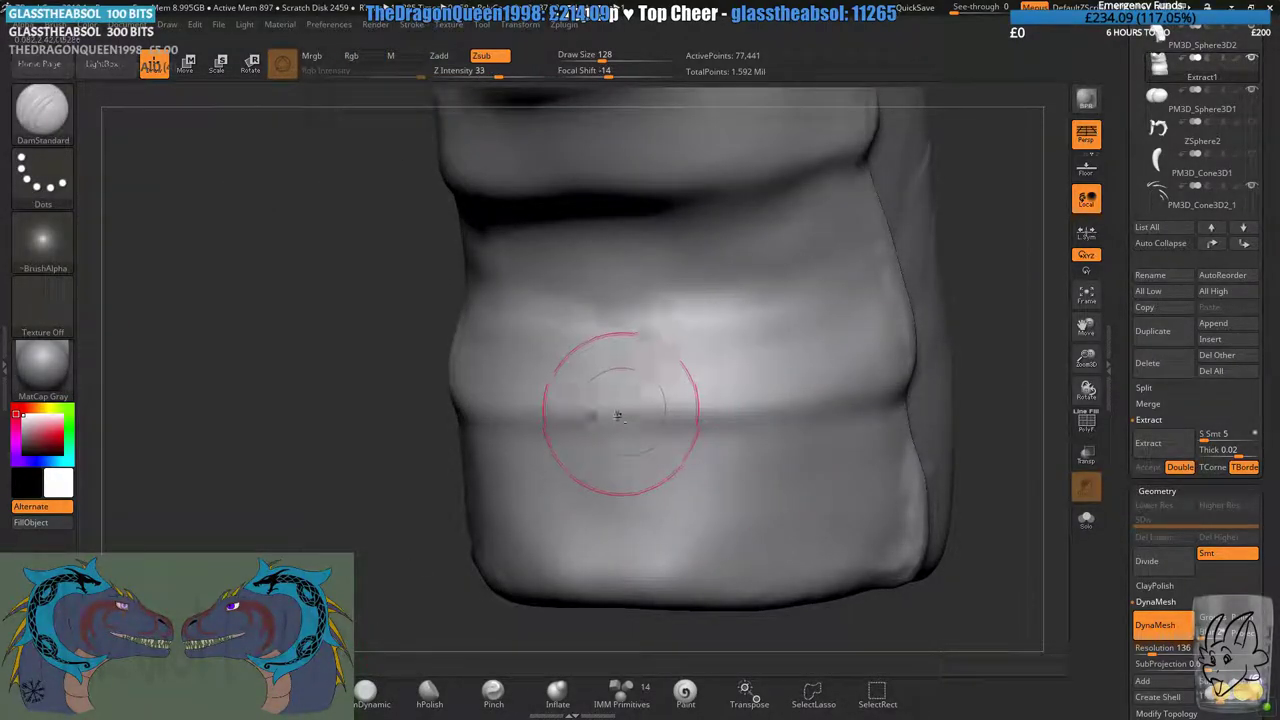
pyautogui.hotkey('ctrl', 'z')
pyautogui.hotkey('ctrl', 'shift', 'z')
pyautogui.moveTo(605, 423); pyautogui.dragTo(918, 396)
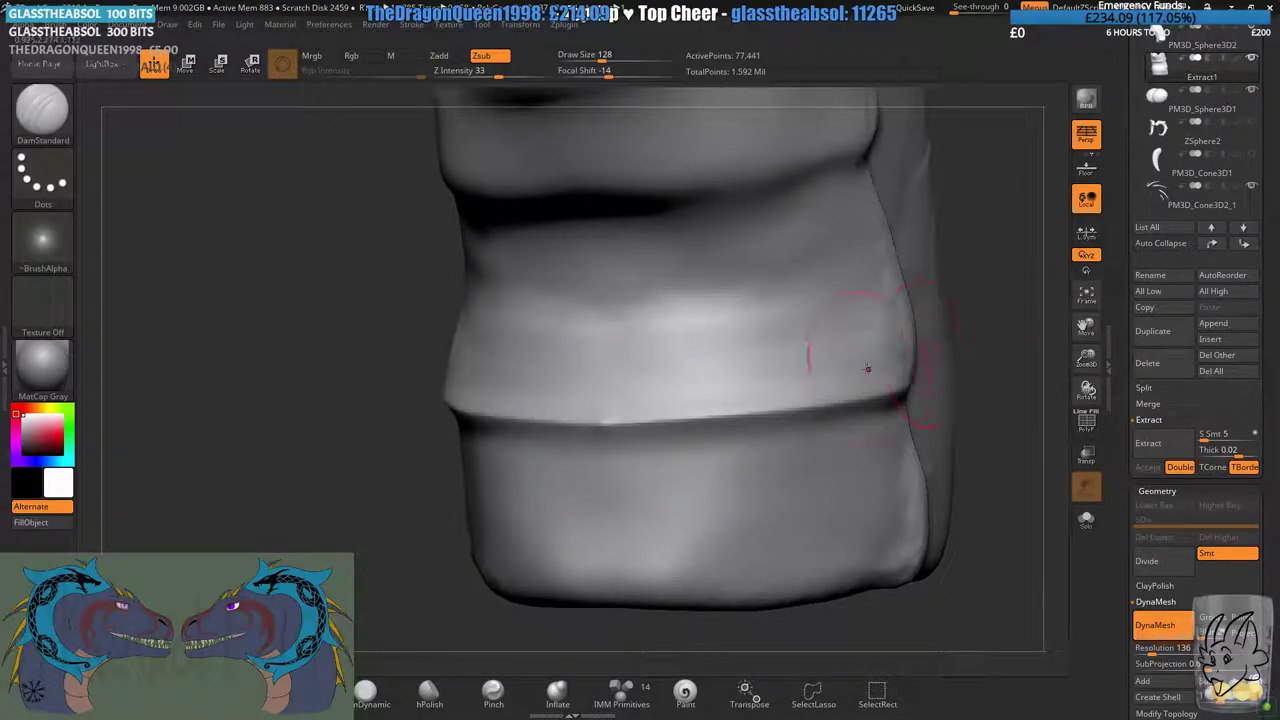
pyautogui.keyDown('alt'); pyautogui.moveTo(868, 369); pyautogui.dragTo(852, 456, button='right'); pyautogui.keyUp('alt')
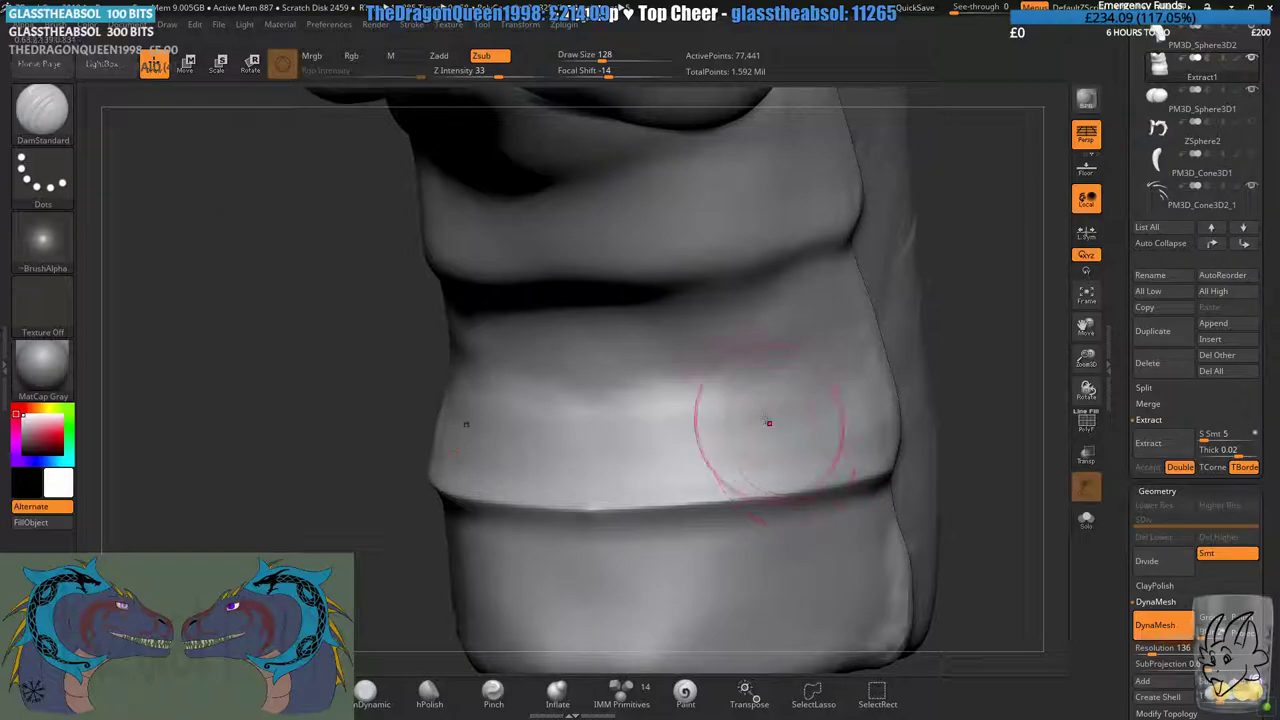
pyautogui.keyDown('alt'); pyautogui.click(563, 284); pyautogui.keyUp('alt')
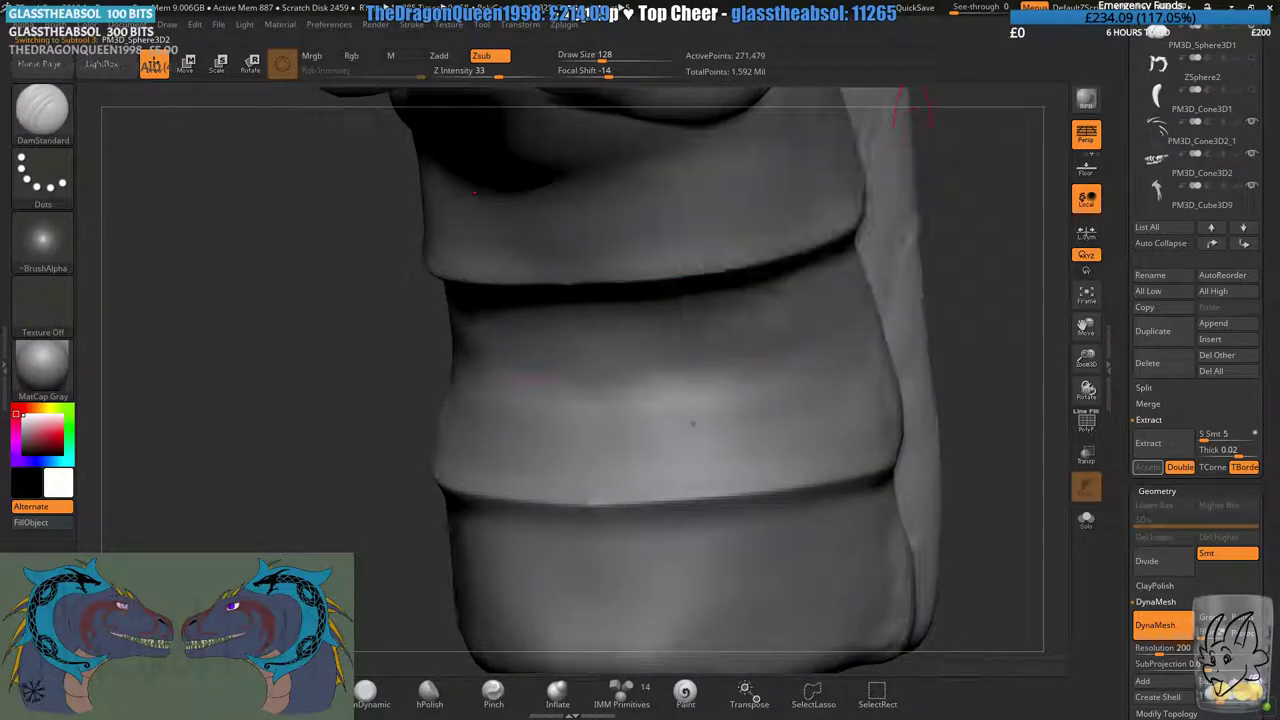
pyautogui.keyDown('ctrl'); pyautogui.click(399, 499); pyautogui.keyUp('ctrl')
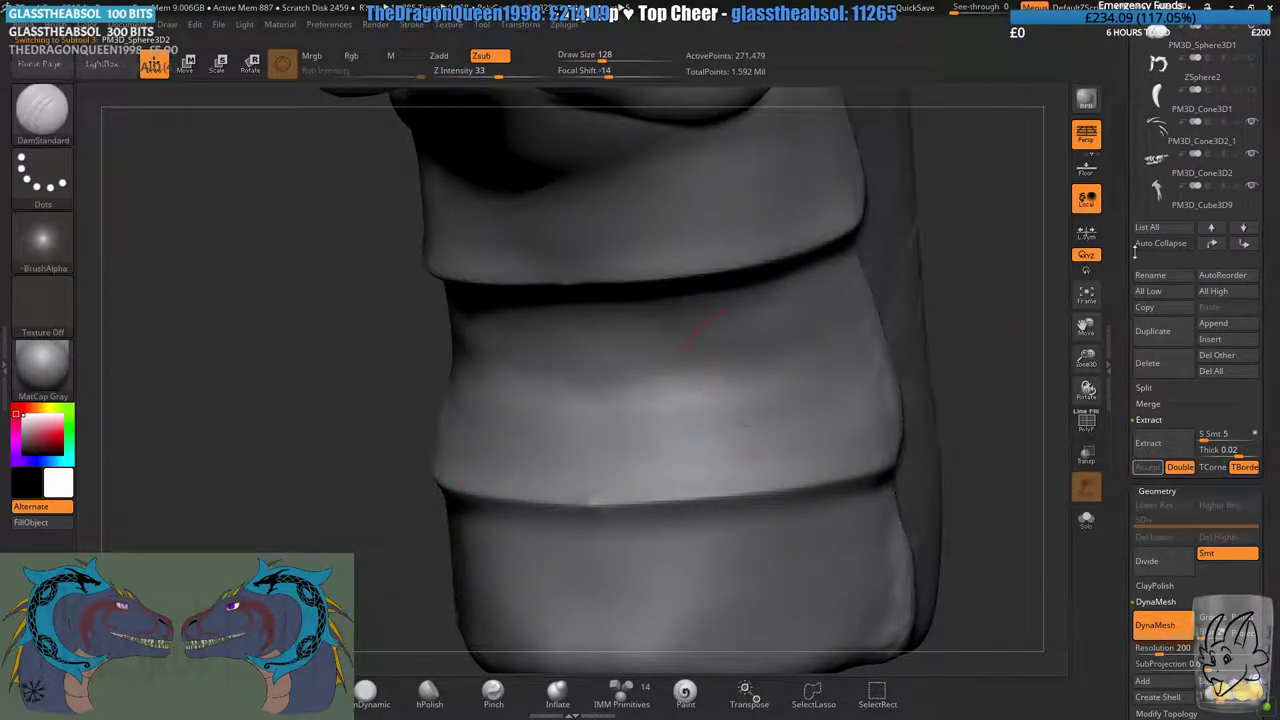
pyautogui.click(1110, 42)
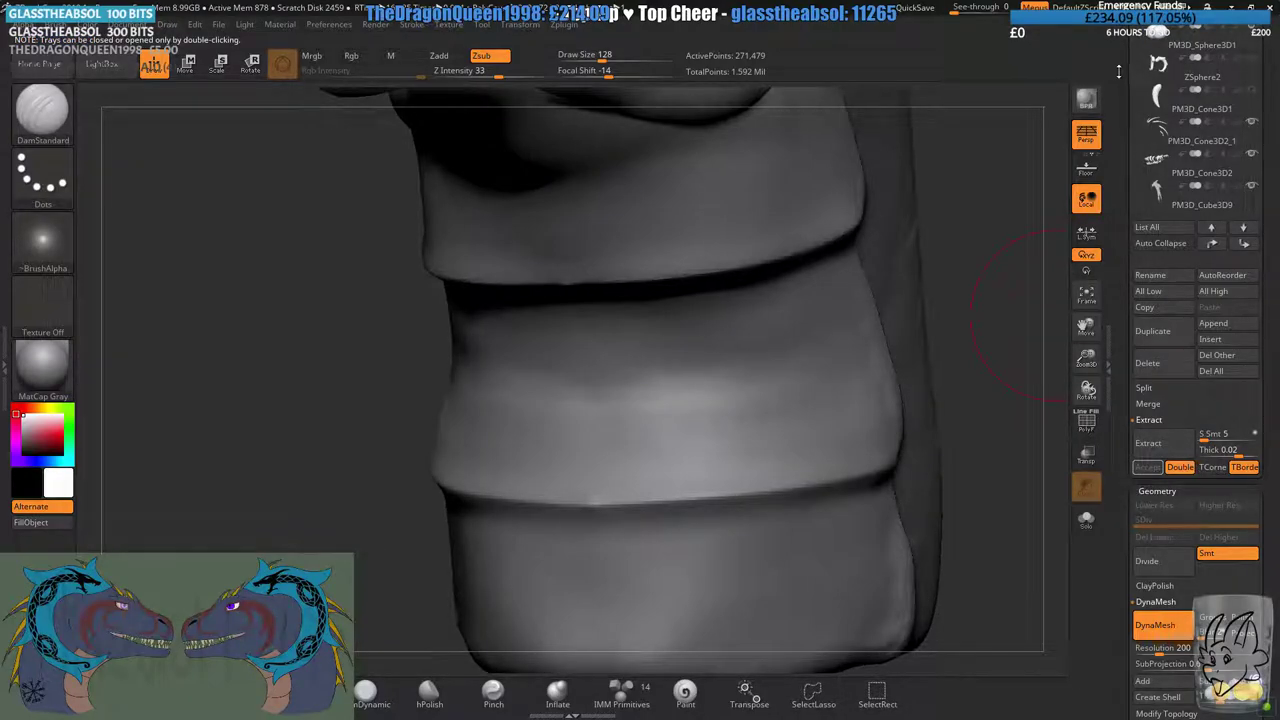
pyautogui.moveTo(1118, 71); pyautogui.dragTo(1120, 140)
pyautogui.click(1157, 76)
# - Fill the hollow on the middle throat plate just below the uppermost plate with ClayBuildup, and remesh
pyautogui.moveTo(564, 411); pyautogui.dragTo(472, 412, button='right')
pyautogui.keyDown('ctrl'); pyautogui.moveTo(472, 412); pyautogui.dragTo(443, 437, button='right'); pyautogui.keyUp('ctrl')
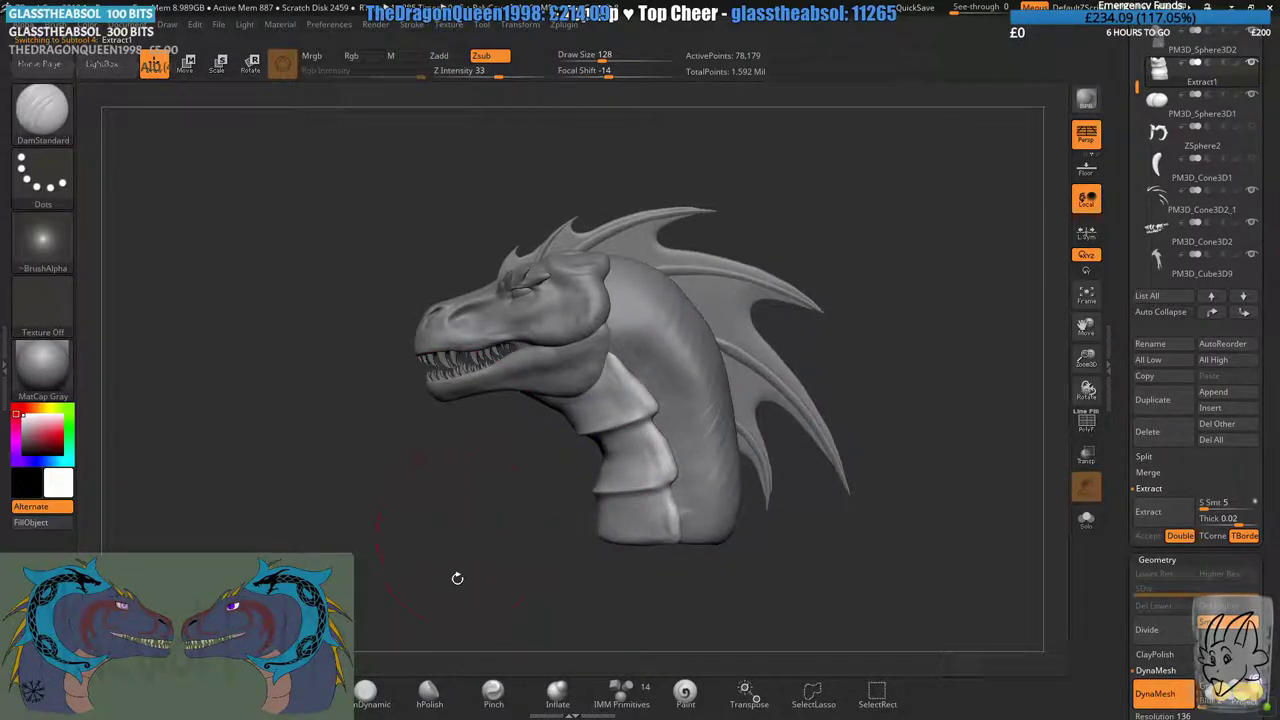
pyautogui.keyDown('alt'); pyautogui.moveTo(457, 578); pyautogui.dragTo(540, 490, button='right'); pyautogui.keyUp('alt')
pyautogui.keyDown('ctrl'); pyautogui.moveTo(537, 394); pyautogui.dragTo(542, 497, button='right'); pyautogui.keyUp('ctrl')
pyautogui.press('b')
pyautogui.press('m')
pyautogui.press('v')
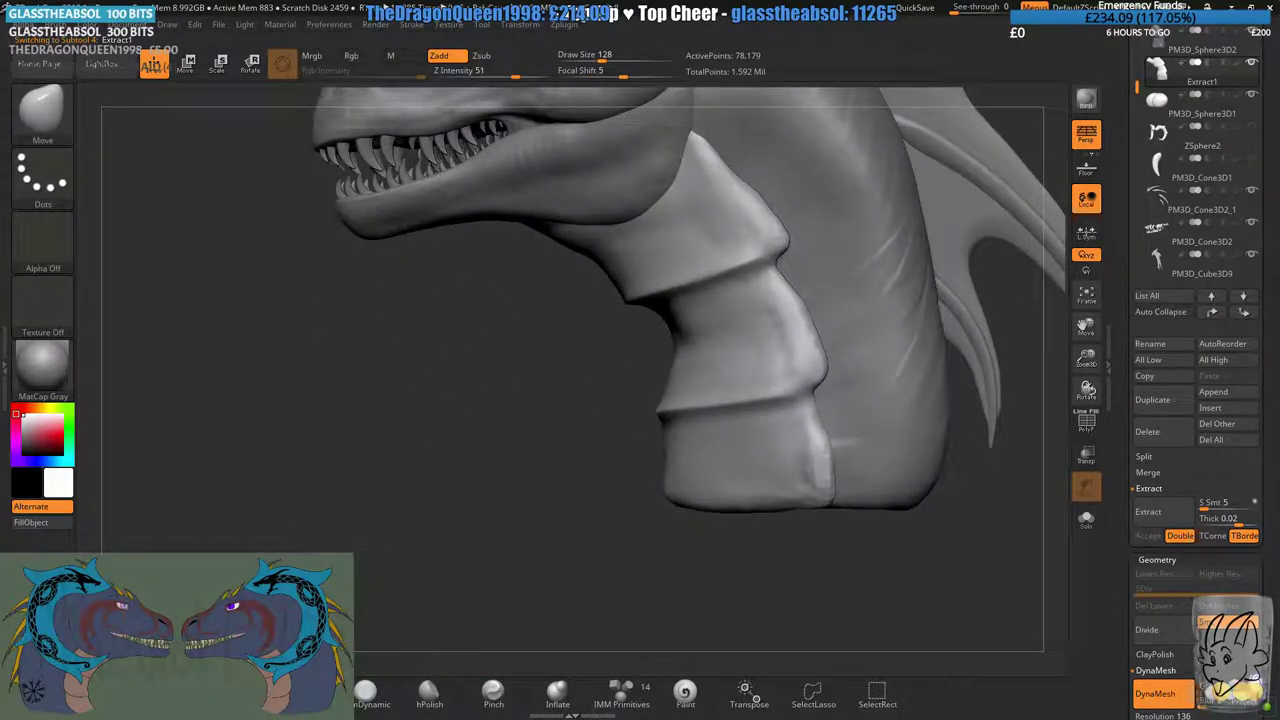
pyautogui.press('b')
pyautogui.press('c')
pyautogui.press('b')
pyautogui.keyDown('ctrl'); pyautogui.moveTo(690, 320); pyautogui.dragTo(696, 400, button='right'); pyautogui.keyUp('ctrl')
pyautogui.moveTo(696, 400); pyautogui.dragTo(720, 351, button='right')
pyautogui.keyDown('ctrl'); pyautogui.moveTo(620, 306); pyautogui.dragTo(622, 352, button='right'); pyautogui.keyUp('ctrl')
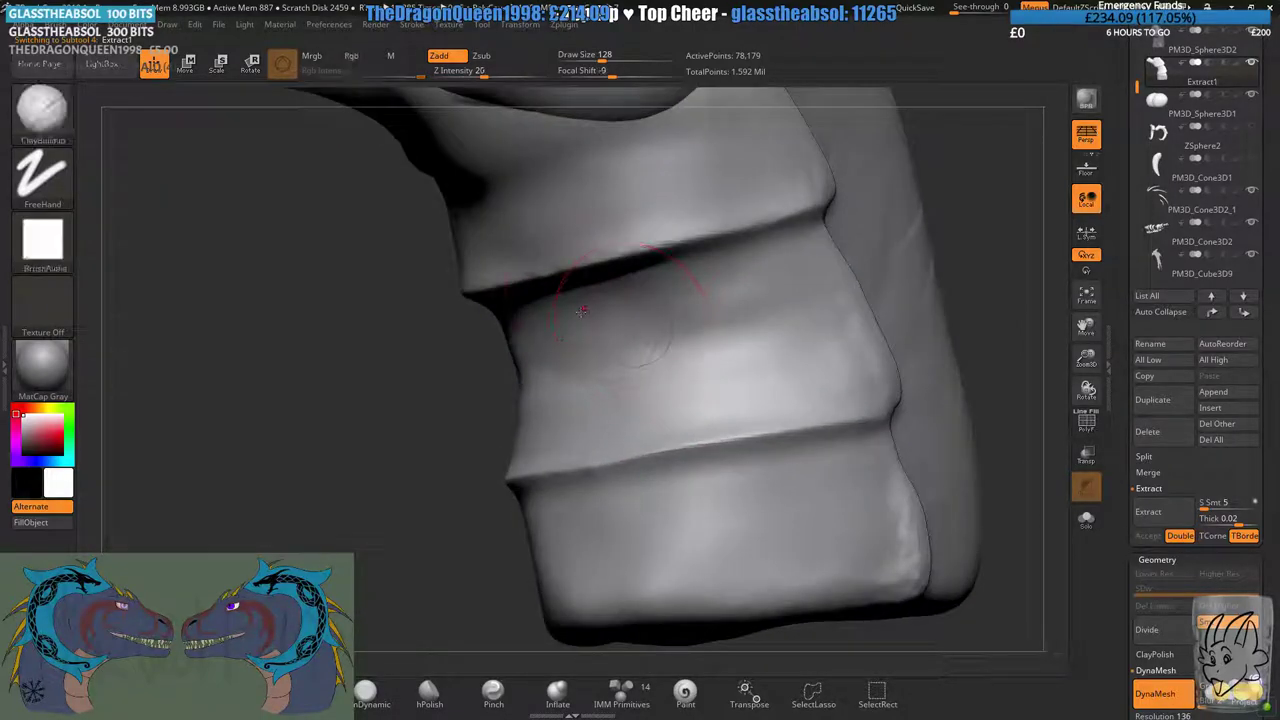
pyautogui.moveTo(620, 290); pyautogui.dragTo(748, 268)
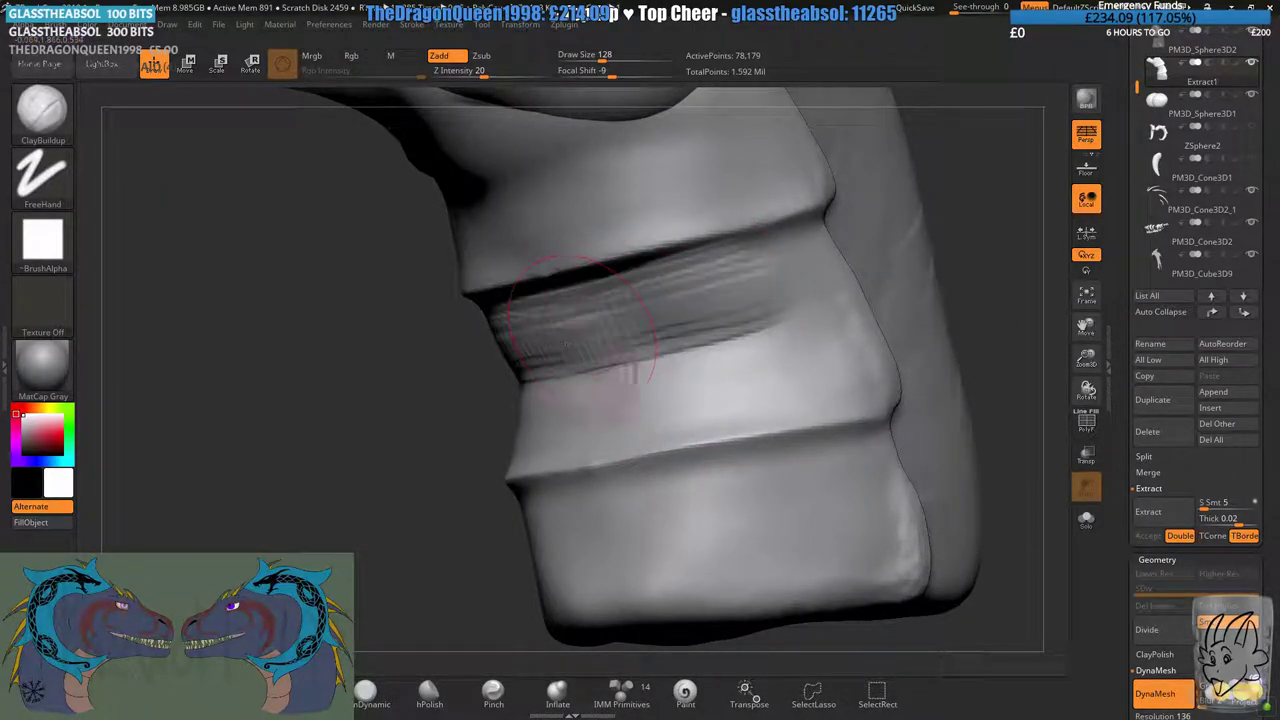
pyautogui.moveTo(595, 352)
pyautogui.mouseDown()
pyautogui.moveTo(745, 328)
pyautogui.moveTo(766, 338)
pyautogui.moveTo(669, 403)
pyautogui.moveTo(735, 359)
pyautogui.moveTo(600, 370)
pyautogui.moveTo(570, 330)
pyautogui.mouseUp()
pyautogui.keyDown('ctrl'); pyautogui.moveTo(364, 453); pyautogui.dragTo(422, 518); pyautogui.keyUp('ctrl')
# - Add clay across the centre of the middle throat plate and smooth out the stroke marks
pyautogui.moveTo(765, 345); pyautogui.dragTo(724, 322, button='right')
pyautogui.moveTo(724, 322)
pyautogui.keyDown('ctrl'); pyautogui.mouseDown(button='right')
pyautogui.moveTo(728, 336)
pyautogui.moveTo(742, 330)
pyautogui.mouseUp(button='right'); pyautogui.keyUp('ctrl')
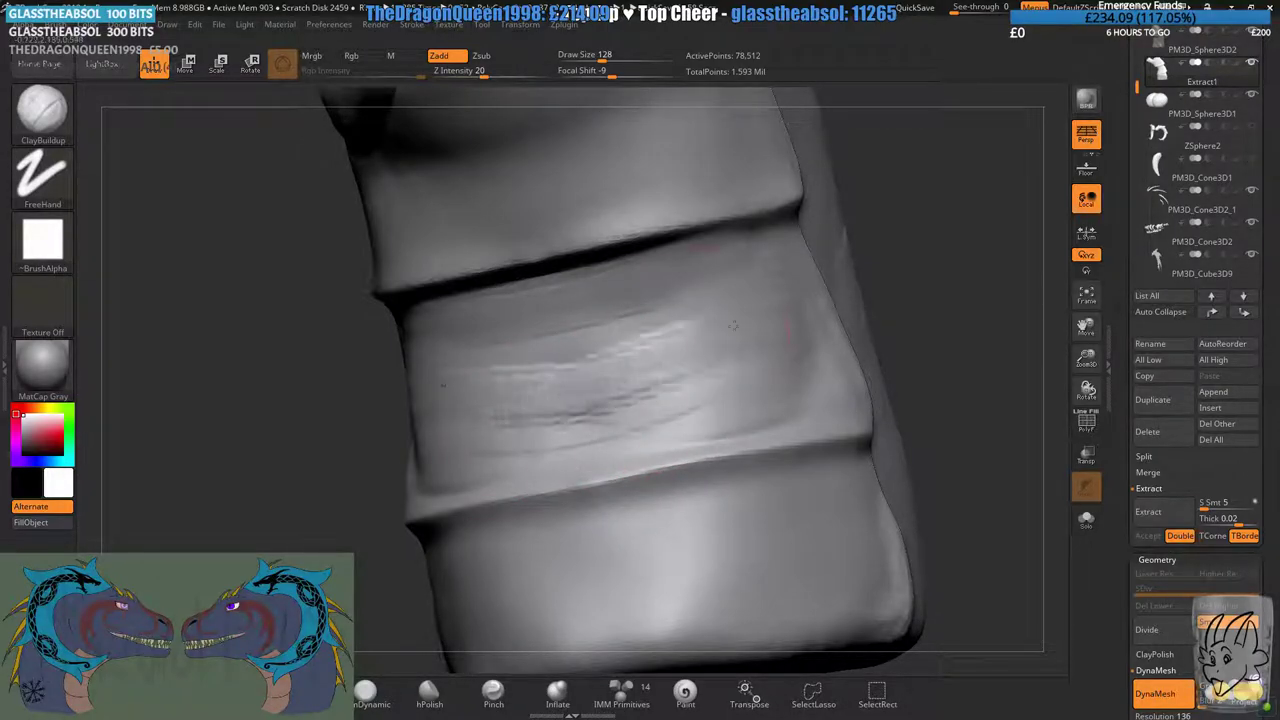
pyautogui.moveTo(582, 350); pyautogui.dragTo(486, 364)
pyautogui.keyDown('ctrl'); pyautogui.moveTo(286, 466); pyautogui.dragTo(286, 410, button='right'); pyautogui.keyUp('ctrl')
pyautogui.keyDown('shift'); pyautogui.moveTo(645, 360); pyautogui.dragTo(560, 400); pyautogui.keyUp('shift')
# - Build up the middle plate's upper area along the crease beneath the uppermost plate, smoothing and remeshing it
pyautogui.keyDown('ctrl'); pyautogui.moveTo(697, 500); pyautogui.dragTo(697, 400, button='right'); pyautogui.keyUp('ctrl')
pyautogui.moveTo(697, 400); pyautogui.dragTo(634, 353, button='right')
pyautogui.moveTo(572, 456)
pyautogui.keyDown('ctrl'); pyautogui.mouseDown(button='right')
pyautogui.moveTo(629, 414)
pyautogui.moveTo(586, 363)
pyautogui.mouseUp(button='right'); pyautogui.keyUp('ctrl')
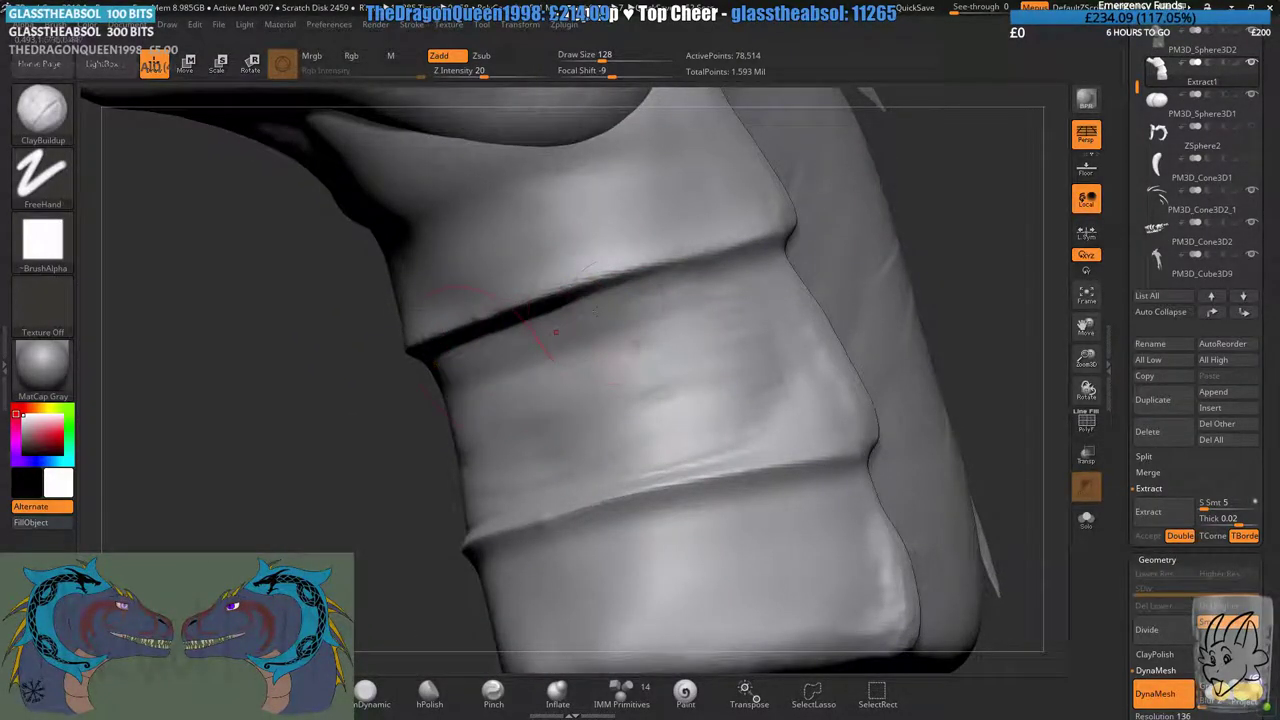
pyautogui.moveTo(493, 357); pyautogui.dragTo(532, 350)
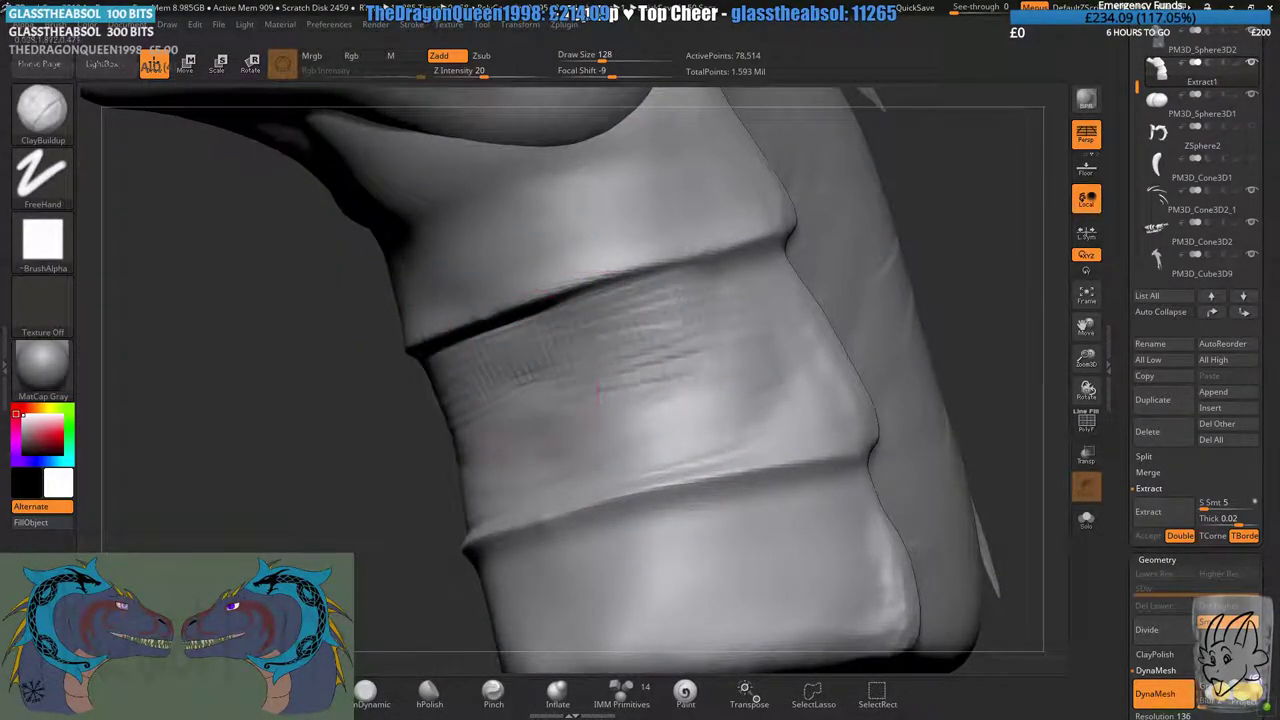
pyautogui.press('shift')
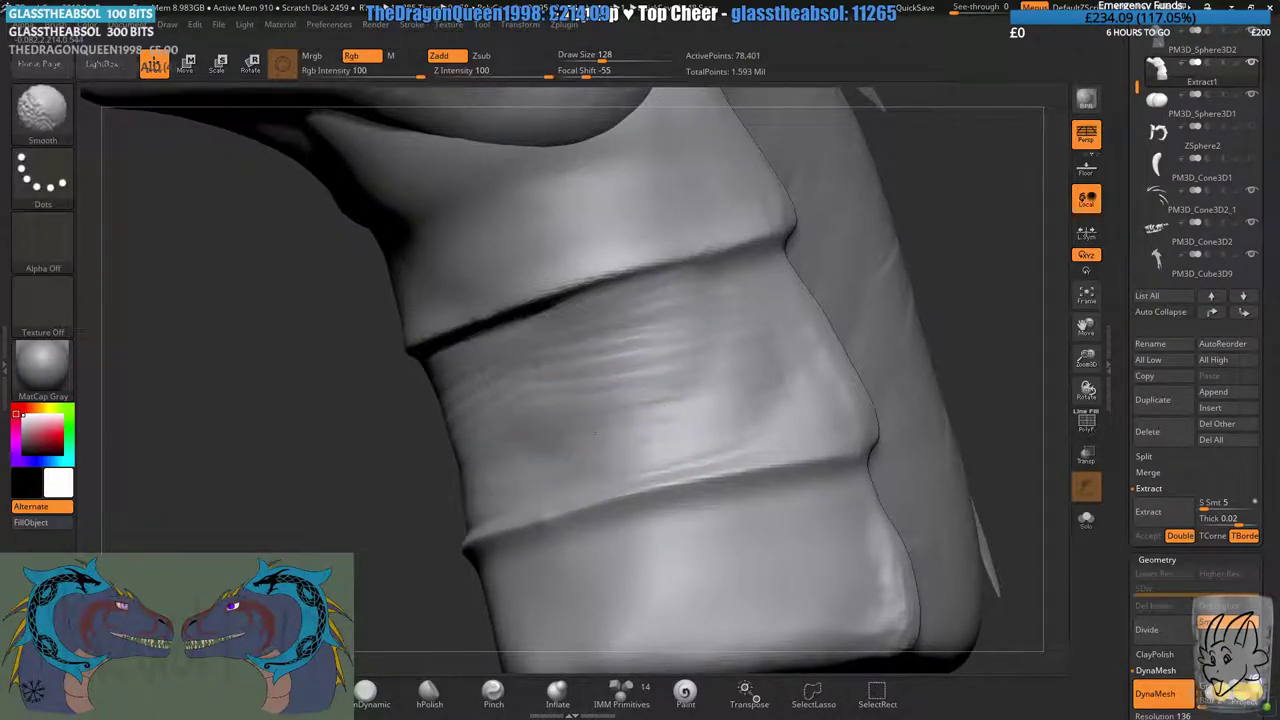
pyautogui.press('ctrl')
pyautogui.keyDown('ctrl'); pyautogui.moveTo(355, 555); pyautogui.dragTo(474, 460, button='right'); pyautogui.keyUp('ctrl')
pyautogui.moveTo(444, 402)
pyautogui.mouseDown()
pyautogui.moveTo(506, 351)
pyautogui.moveTo(528, 302)
pyautogui.mouseUp()
pyautogui.moveTo(664, 318)
pyautogui.keyDown('ctrl'); pyautogui.mouseDown(button='right')
pyautogui.moveTo(635, 430)
pyautogui.moveTo(600, 448)
pyautogui.mouseUp(button='right'); pyautogui.keyUp('ctrl')
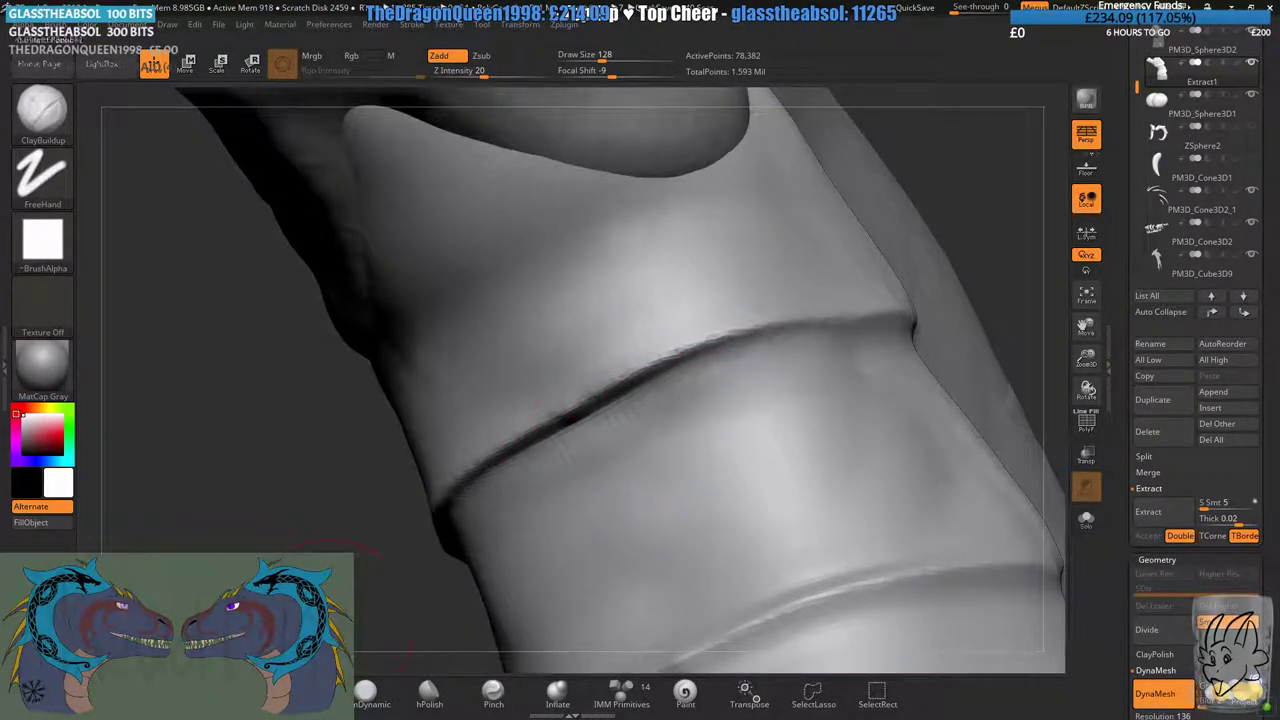
# - Adjust the middle throat plate's front edge with the Move brush at draw size 223, and remesh
pyautogui.click(240, 690)
pyautogui.moveTo(372, 520); pyautogui.dragTo(470, 340, button='right')
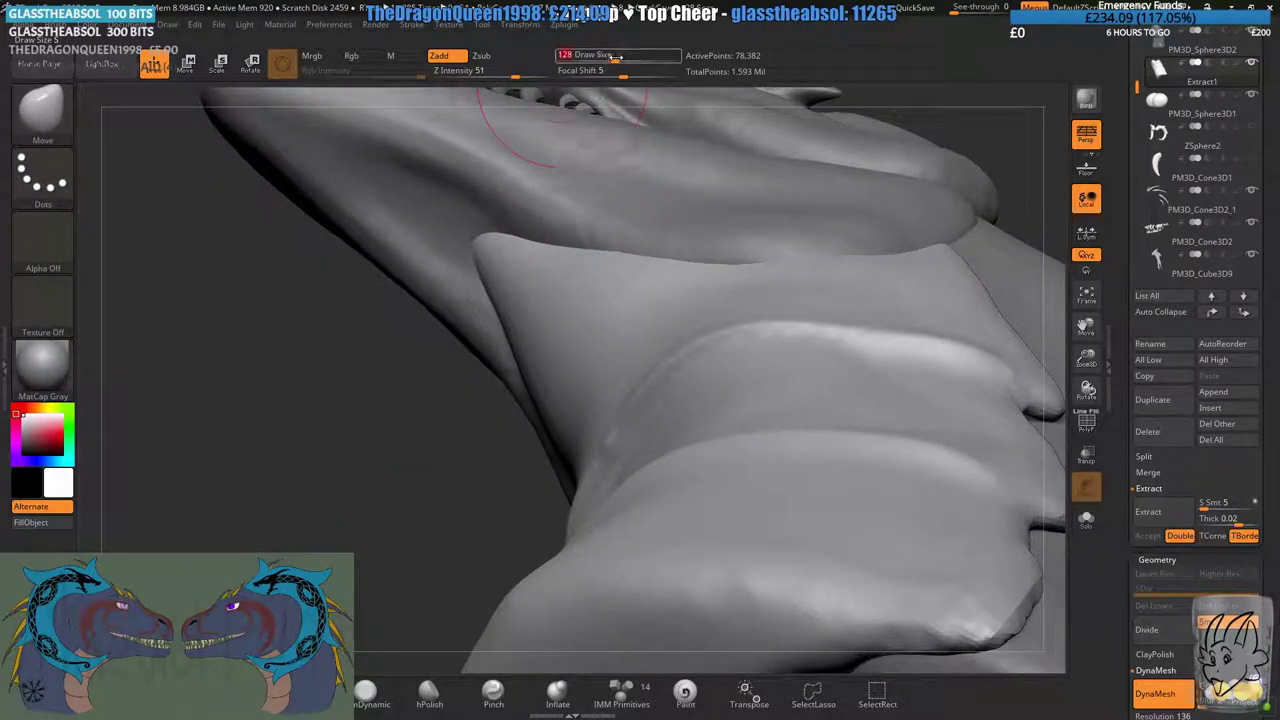
pyautogui.click(616, 57)
pyautogui.moveTo(604, 446)
pyautogui.keyDown('alt'); pyautogui.mouseDown(button='right')
pyautogui.moveTo(624, 413)
pyautogui.moveTo(726, 463)
pyautogui.moveTo(703, 328)
pyautogui.moveTo(800, 345)
pyautogui.moveTo(868, 337)
pyautogui.mouseUp(button='right'); pyautogui.keyUp('alt')
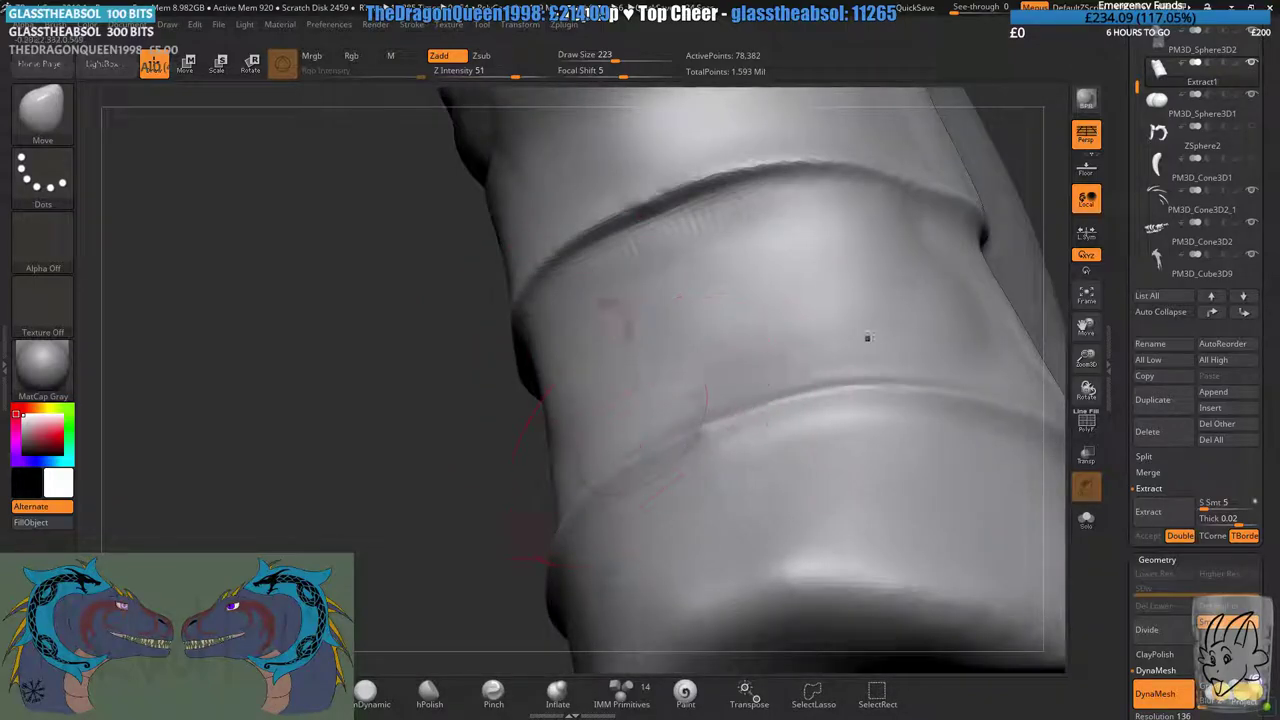
pyautogui.moveTo(868, 337); pyautogui.dragTo(412, 500)
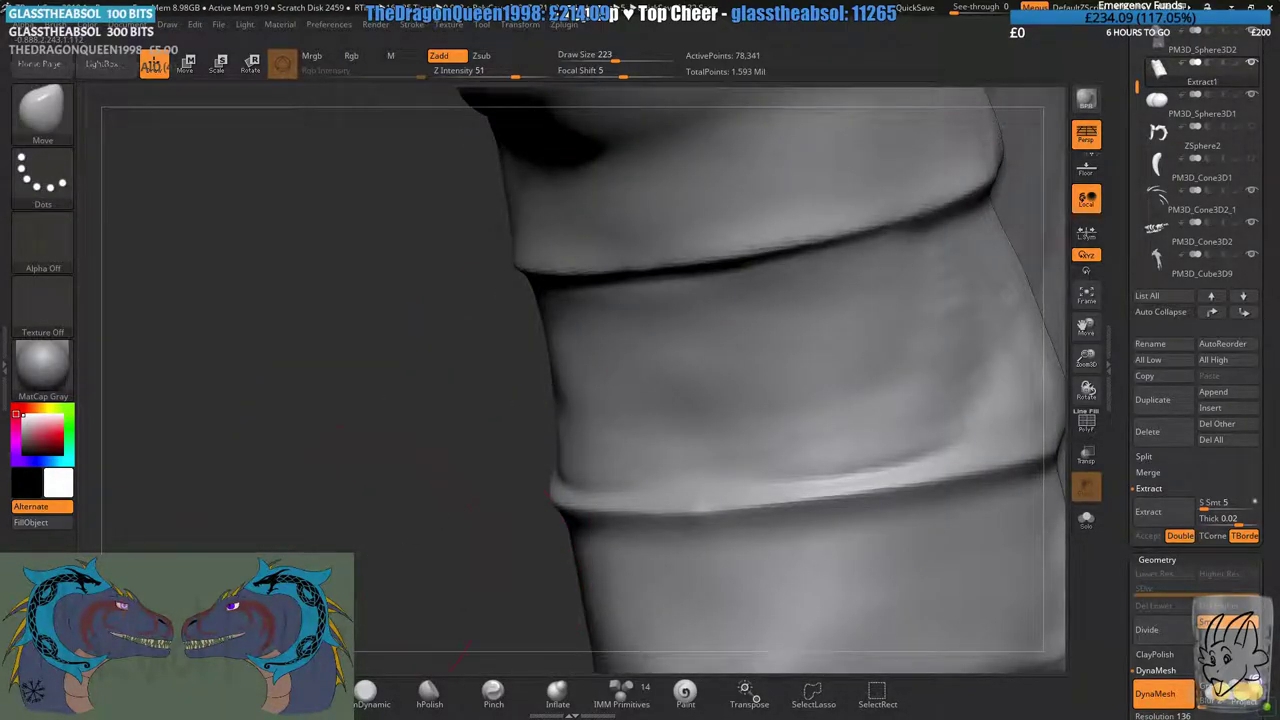
# - Switch back to the ClayBuildup brush and smooth the front of the middle throat plate above its lower edge
pyautogui.press('b')
pyautogui.press('c')
pyautogui.press('b')
pyautogui.moveTo(405, 508)
pyautogui.keyDown('ctrl'); pyautogui.mouseDown(button='right')
pyautogui.moveTo(440, 405)
pyautogui.moveTo(590, 335)
pyautogui.moveTo(565, 335)
pyautogui.moveTo(590, 410)
pyautogui.mouseUp(button='right'); pyautogui.keyUp('ctrl')
pyautogui.moveTo(815, 364)
pyautogui.keyDown('shift'); pyautogui.mouseDown()
pyautogui.moveTo(715, 400)
pyautogui.moveTo(553, 419)
pyautogui.mouseUp(); pyautogui.keyUp('shift')
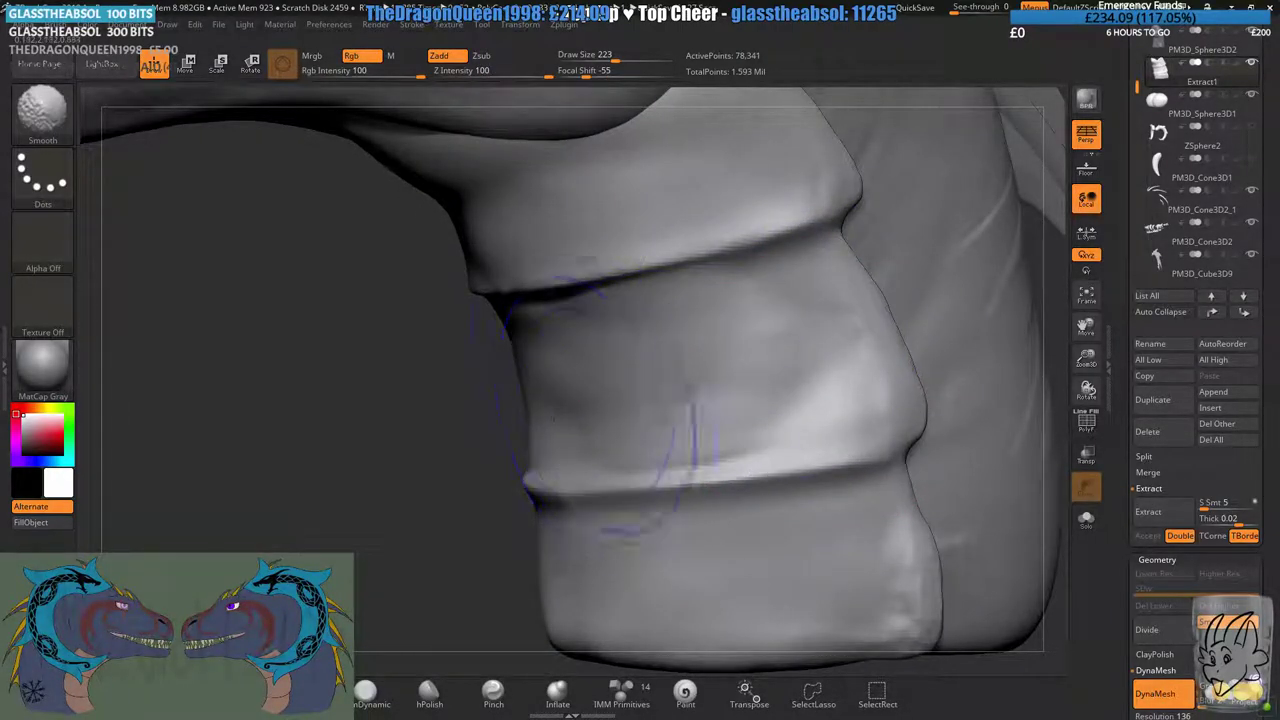
# - Build up the lower half of the middle throat plate with ClayBuildup strokes running across it at draw size 124
pyautogui.moveTo(613, 56); pyautogui.dragTo(601, 56)
pyautogui.keyDown('alt'); pyautogui.moveTo(556, 308); pyautogui.dragTo(558, 373, button='right'); pyautogui.keyUp('alt')
pyautogui.keyDown('alt'); pyautogui.moveTo(656, 538); pyautogui.dragTo(612, 445, button='right'); pyautogui.keyUp('alt')
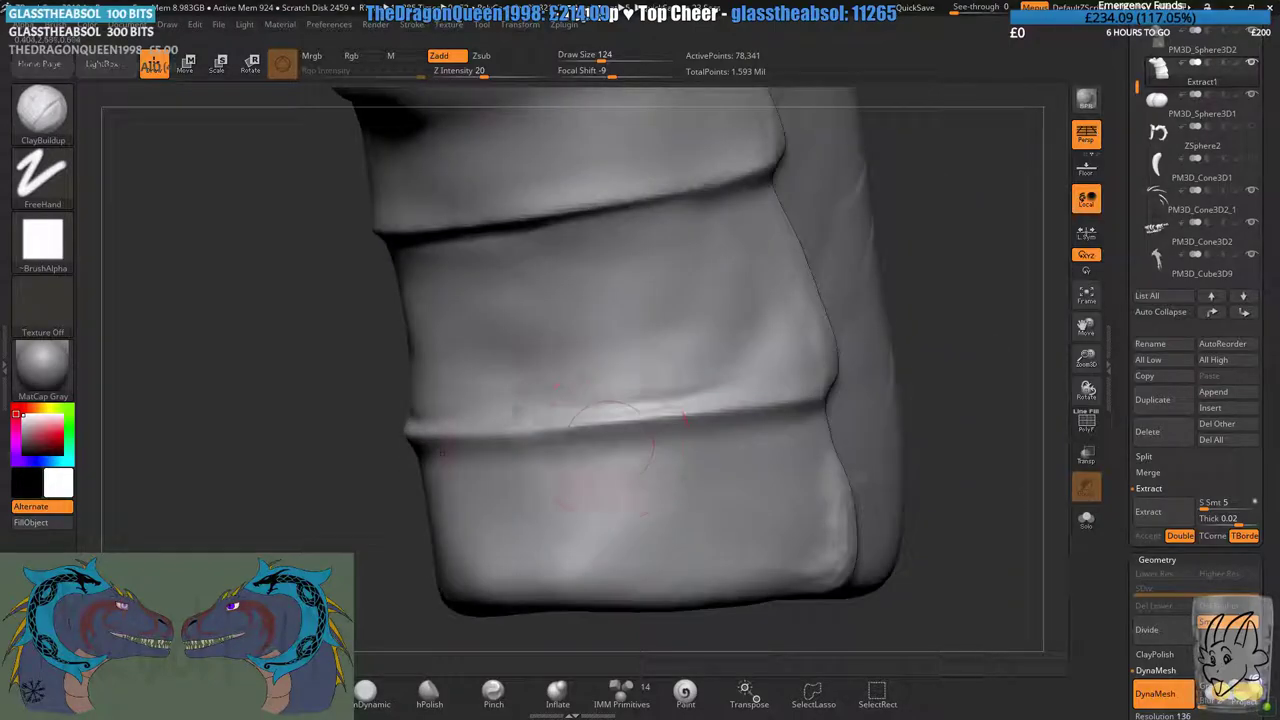
pyautogui.moveTo(490, 408)
pyautogui.mouseDown()
pyautogui.moveTo(650, 390)
pyautogui.moveTo(425, 408)
pyautogui.moveTo(648, 389)
pyautogui.mouseUp()
pyautogui.moveTo(580, 362)
pyautogui.mouseDown()
pyautogui.moveTo(430, 378)
pyautogui.moveTo(690, 348)
pyautogui.mouseUp()
pyautogui.moveTo(420, 372)
pyautogui.mouseDown(button='right')
pyautogui.moveTo(595, 350)
pyautogui.moveTo(567, 389)
pyautogui.moveTo(400, 388)
pyautogui.mouseUp(button='right')
pyautogui.moveTo(385, 375)
pyautogui.mouseDown()
pyautogui.moveTo(640, 314)
pyautogui.moveTo(557, 309)
pyautogui.mouseUp()
pyautogui.moveTo(350, 345); pyautogui.dragTo(583, 288)
pyautogui.moveTo(405, 318); pyautogui.dragTo(545, 272)
pyautogui.moveTo(400, 340); pyautogui.dragTo(595, 312)
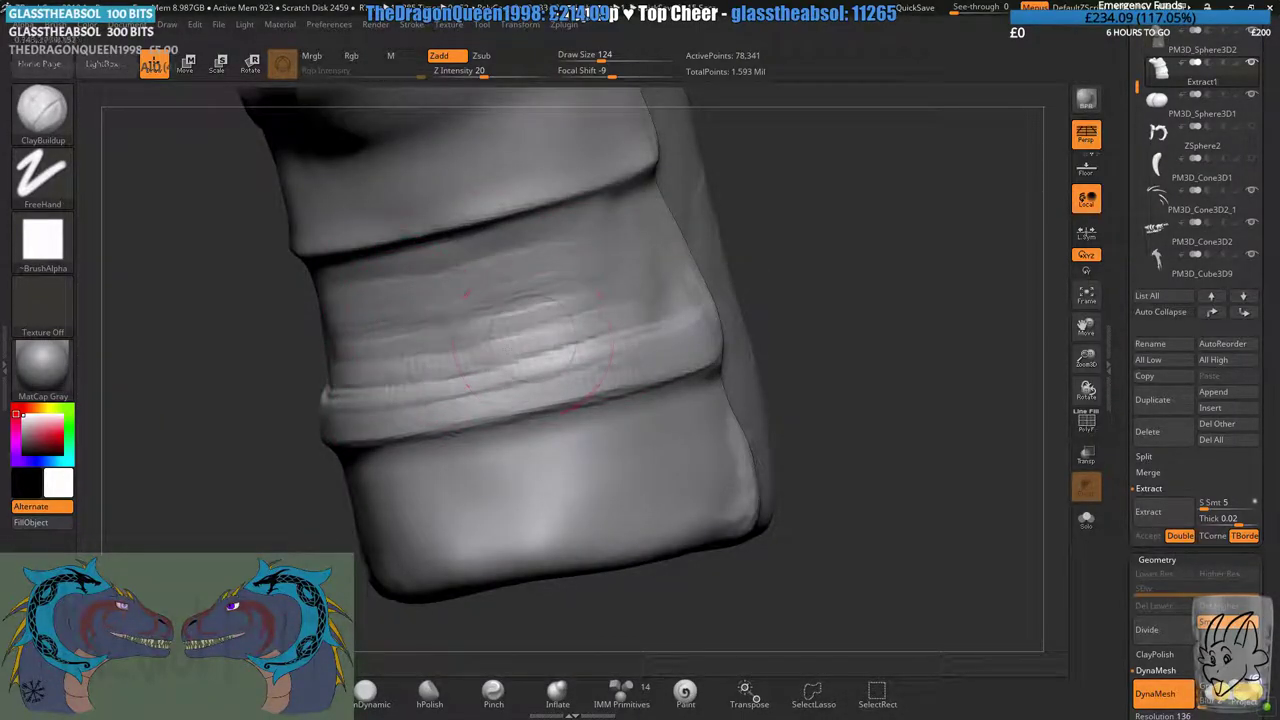
pyautogui.moveTo(430, 375); pyautogui.dragTo(600, 342)
# - Add clay across the front of the uppermost and lowest throat plates
pyautogui.keyDown('alt'); pyautogui.moveTo(421, 212); pyautogui.dragTo(483, 314, button='right'); pyautogui.keyUp('alt')
pyautogui.moveTo(435, 305)
pyautogui.mouseDown()
pyautogui.moveTo(535, 281)
pyautogui.moveTo(491, 300)
pyautogui.moveTo(626, 248)
pyautogui.moveTo(456, 303)
pyautogui.moveTo(606, 246)
pyautogui.moveTo(491, 258)
pyautogui.mouseUp()
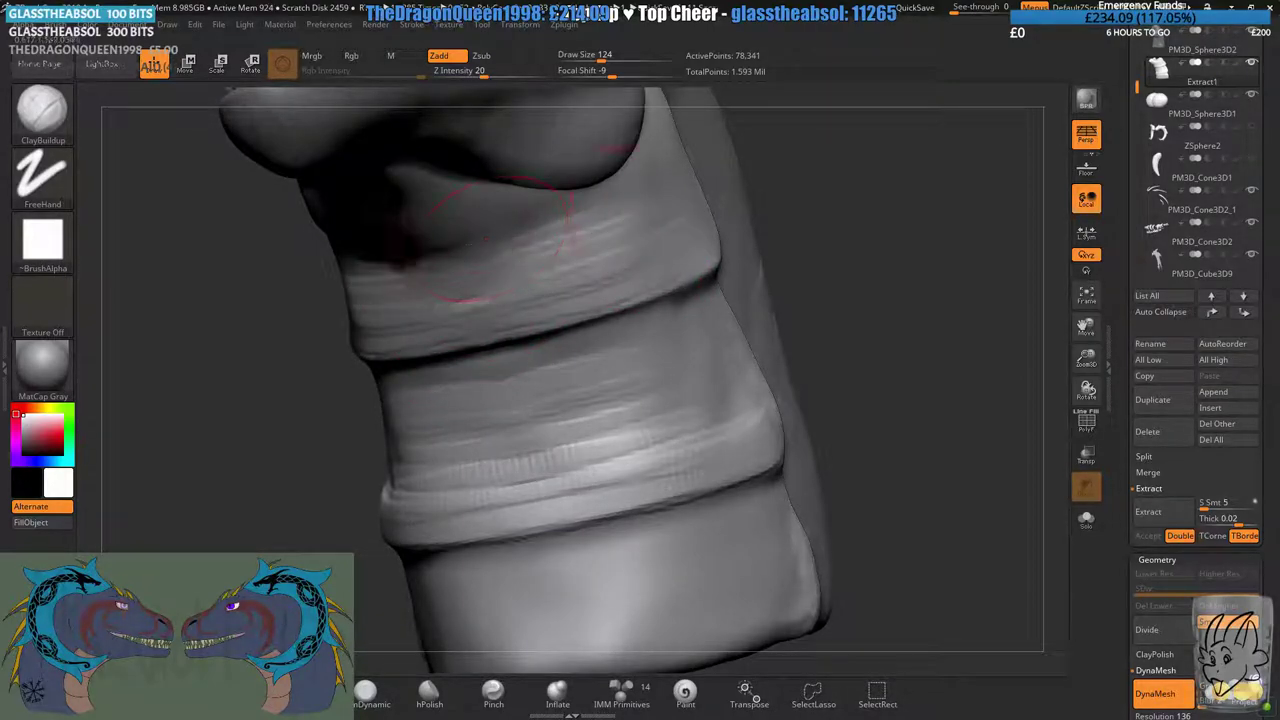
pyautogui.keyDown('alt'); pyautogui.moveTo(637, 567); pyautogui.dragTo(626, 424, button='right'); pyautogui.keyUp('alt')
pyautogui.moveTo(560, 537)
pyautogui.mouseDown()
pyautogui.moveTo(650, 525)
pyautogui.moveTo(470, 510)
pyautogui.moveTo(610, 440)
pyautogui.mouseUp()
# - Remesh the throat plates and smooth out the clay stroke marks
pyautogui.moveTo(994, 400); pyautogui.dragTo(871, 377)
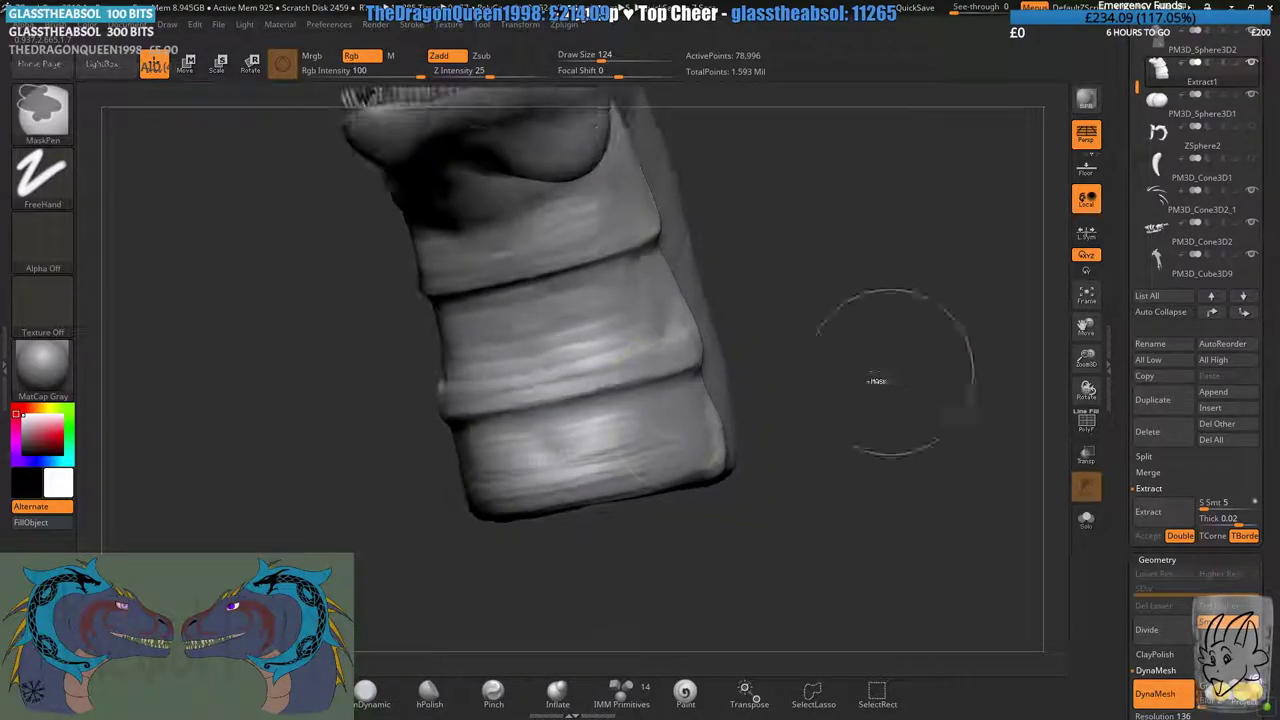
pyautogui.press('shift')
pyautogui.keyDown('shift'); pyautogui.moveTo(605, 358); pyautogui.dragTo(588, 313); pyautogui.keyUp('shift')
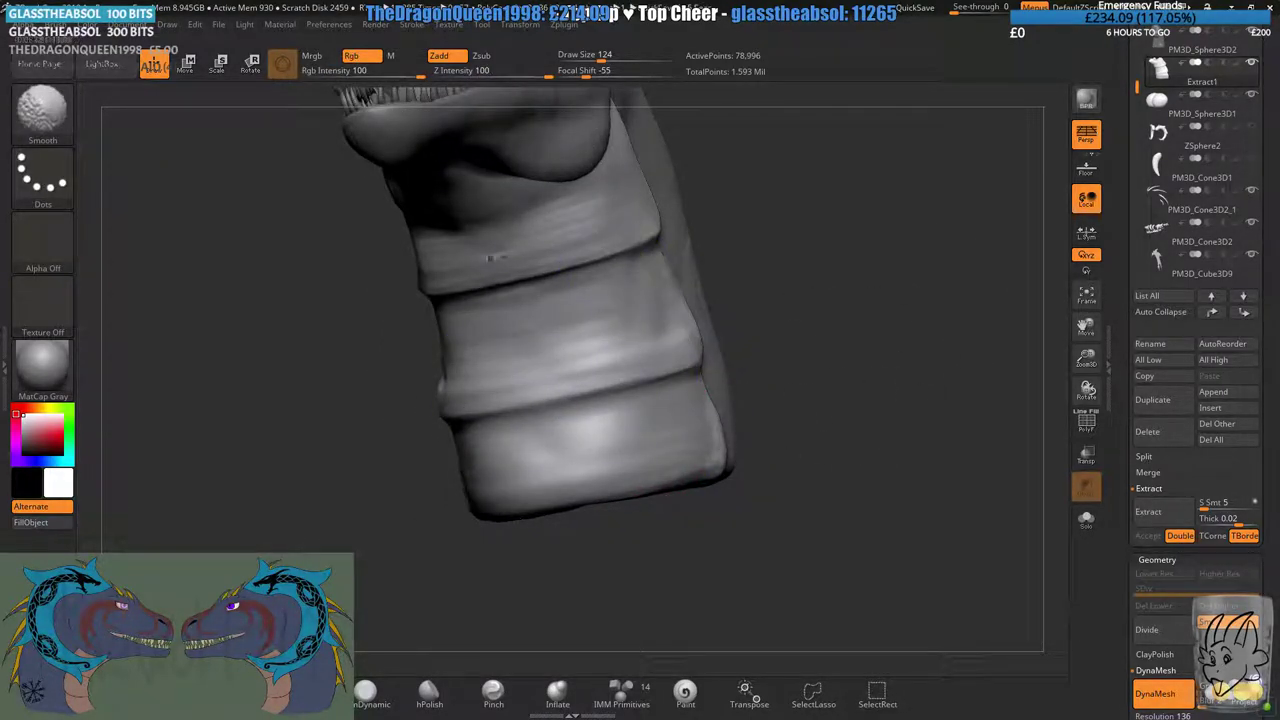
# - Layer more clay across the uppermost plate above its lower edge and along the lower part of the middle plate
pyautogui.moveTo(885, 290); pyautogui.dragTo(707, 340)
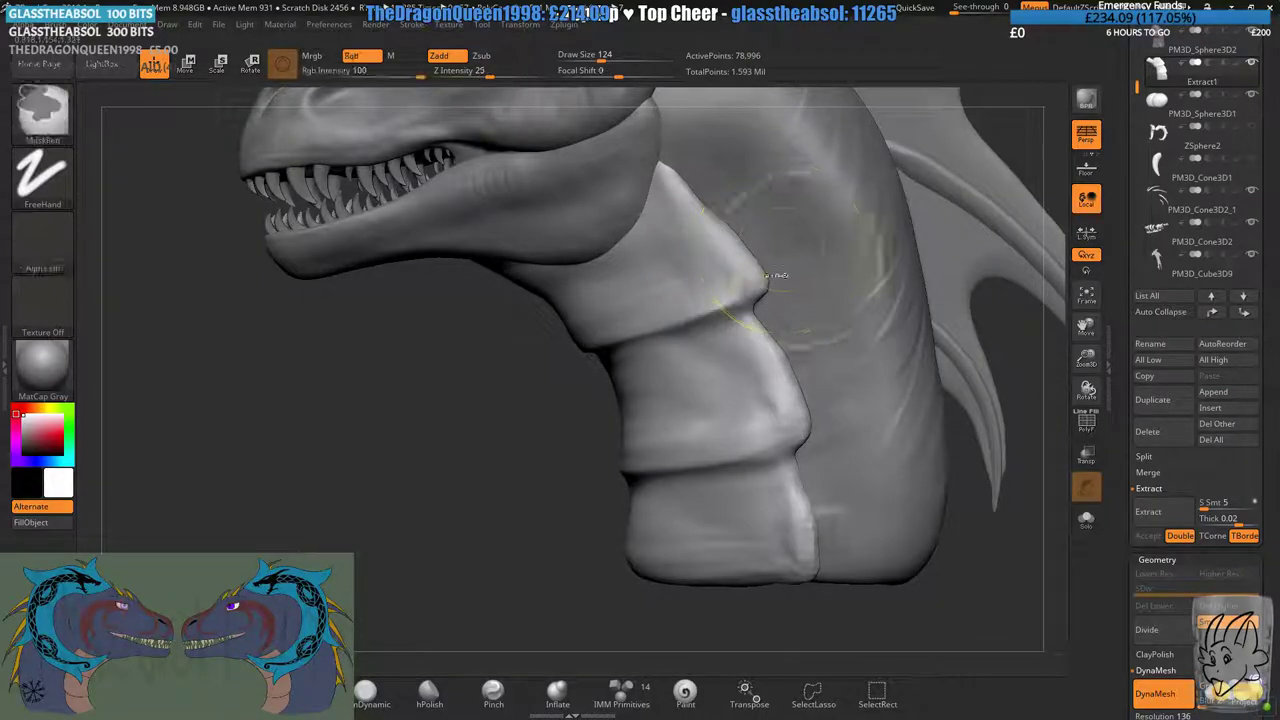
pyautogui.moveTo(672, 258)
pyautogui.keyDown('ctrl'); pyautogui.mouseDown(button='right')
pyautogui.moveTo(543, 357)
pyautogui.moveTo(546, 337)
pyautogui.mouseUp(button='right'); pyautogui.keyUp('ctrl')
pyautogui.moveTo(476, 340); pyautogui.dragTo(672, 283)
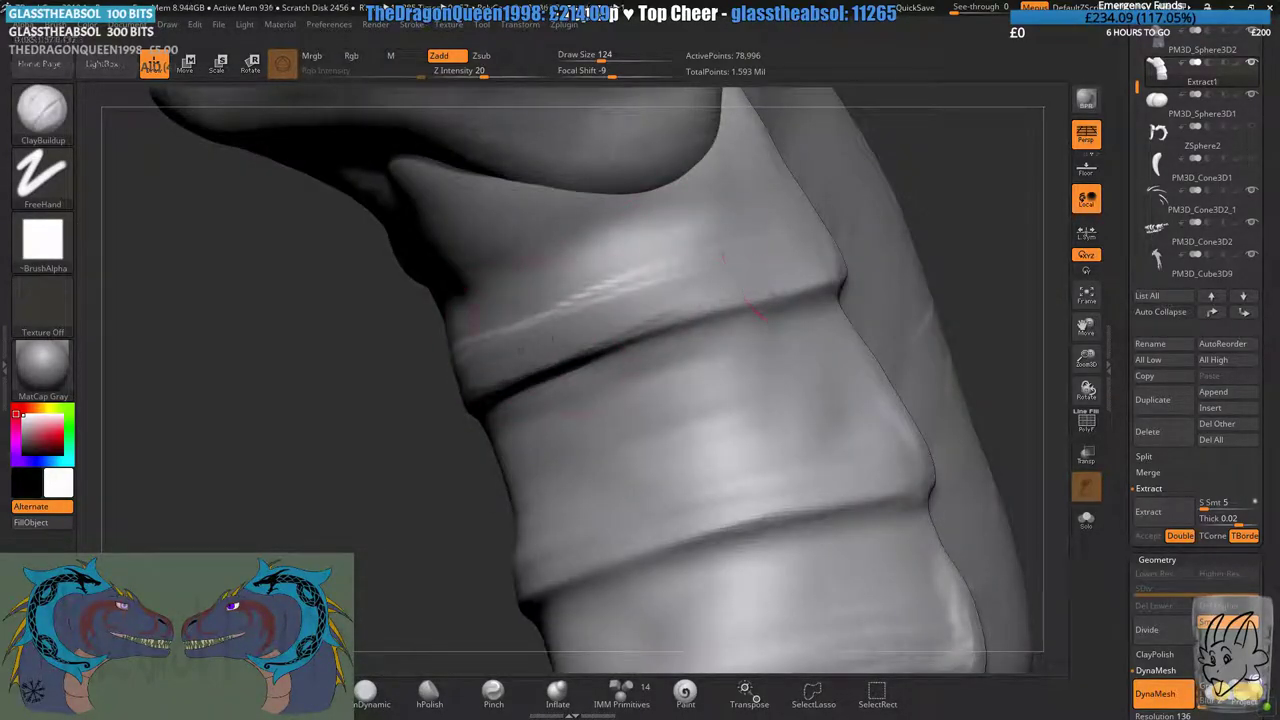
pyautogui.moveTo(574, 293); pyautogui.dragTo(658, 248)
pyautogui.moveTo(490, 308); pyautogui.dragTo(663, 277)
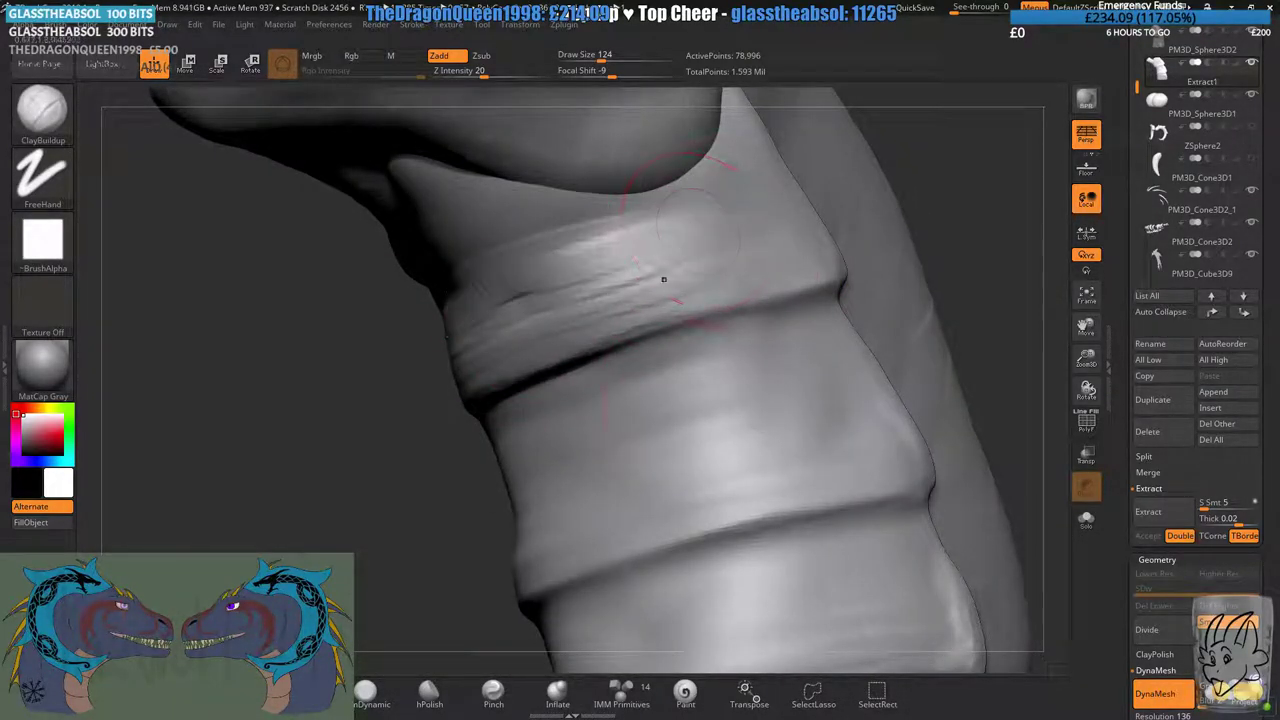
pyautogui.keyDown('alt'); pyautogui.moveTo(715, 485); pyautogui.dragTo(654, 403, button='right'); pyautogui.keyUp('alt')
pyautogui.moveTo(630, 428); pyautogui.dragTo(724, 411)
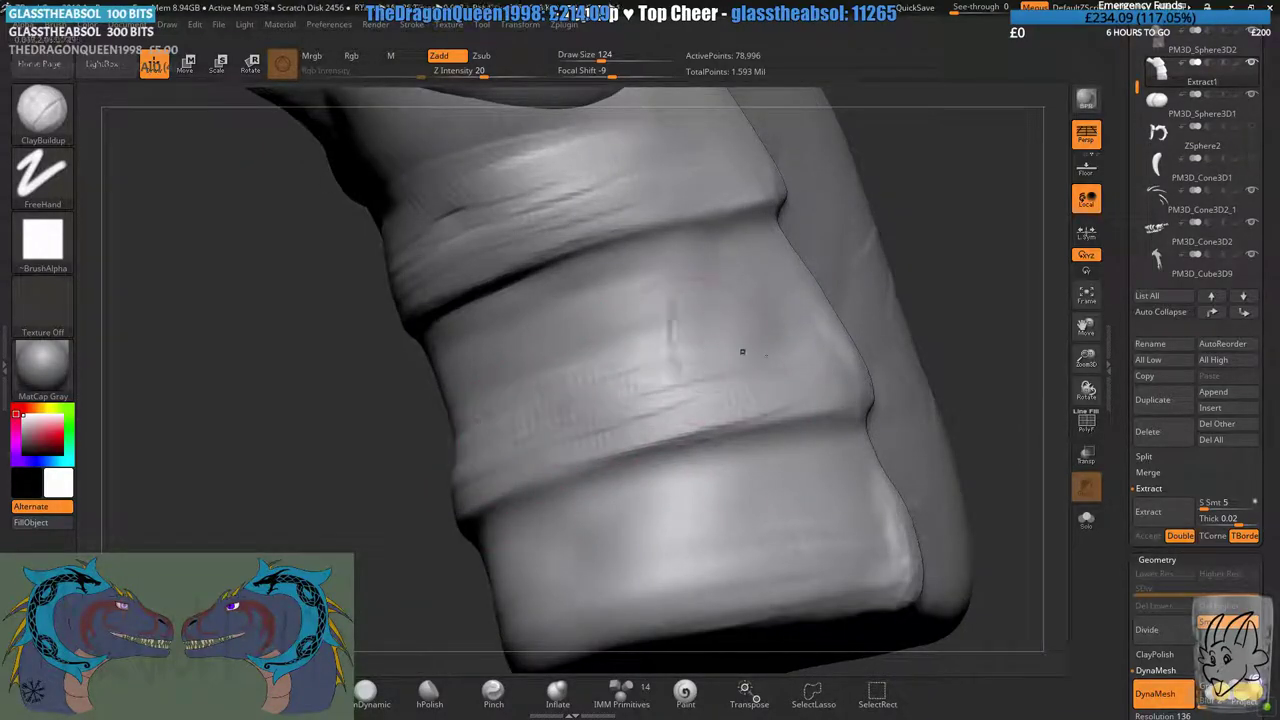
# - Build up the front of the lowest throat plate with ClayBuildup strokes from its bottom rim upward
pyautogui.moveTo(743, 351)
pyautogui.mouseDown(button='right')
pyautogui.moveTo(703, 394)
pyautogui.moveTo(722, 425)
pyautogui.mouseUp(button='right')
pyautogui.moveTo(520, 558); pyautogui.dragTo(746, 484)
pyautogui.moveTo(510, 507); pyautogui.dragTo(714, 436)
pyautogui.moveTo(555, 463); pyautogui.dragTo(665, 430)
pyautogui.moveTo(557, 430); pyautogui.dragTo(640, 398)
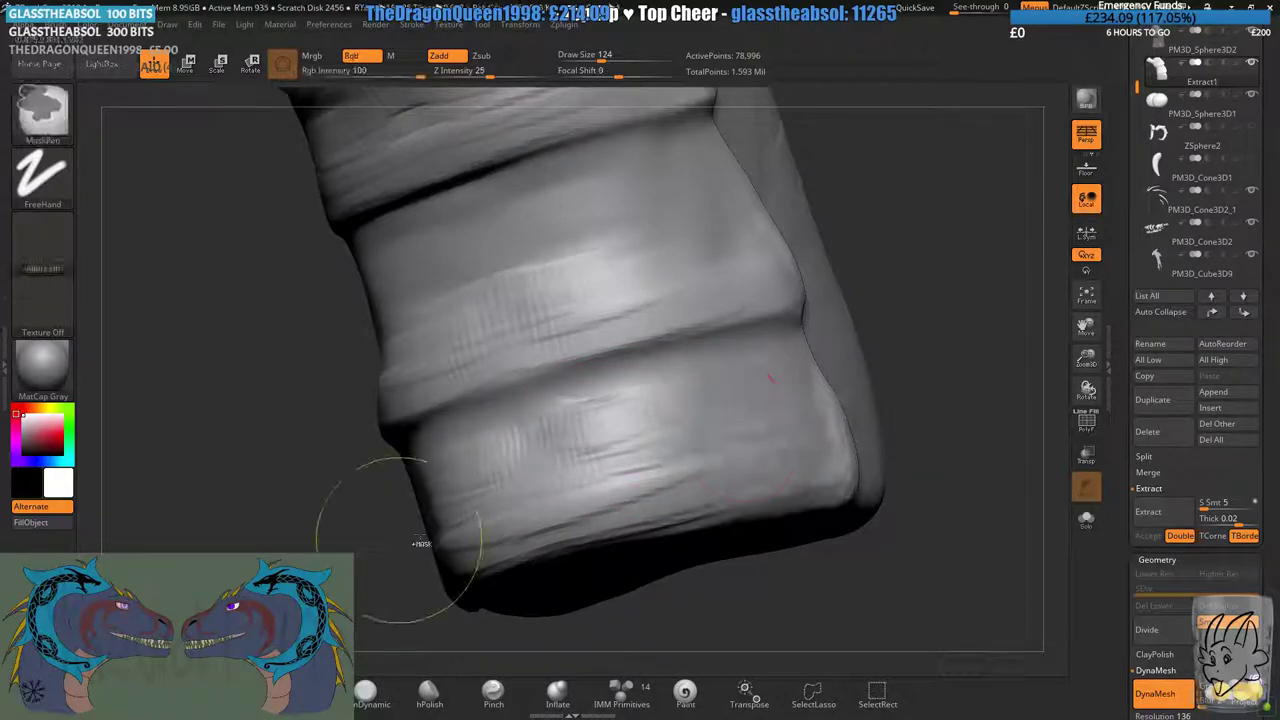
# - Remesh the throat plates and smooth the fresh clay on all three of them
pyautogui.keyDown('ctrl'); pyautogui.moveTo(290, 492); pyautogui.dragTo(311, 516); pyautogui.keyUp('ctrl')
pyautogui.moveTo(500, 325)
pyautogui.keyDown('shift'); pyautogui.mouseDown()
pyautogui.moveTo(612, 460)
pyautogui.moveTo(575, 465)
pyautogui.mouseUp(); pyautogui.keyUp('shift')
pyautogui.keyDown('alt'); pyautogui.moveTo(575, 380); pyautogui.dragTo(655, 440, button='right'); pyautogui.keyUp('alt')
pyautogui.keyDown('shift'); pyautogui.moveTo(640, 425); pyautogui.dragTo(685, 405); pyautogui.keyUp('shift')
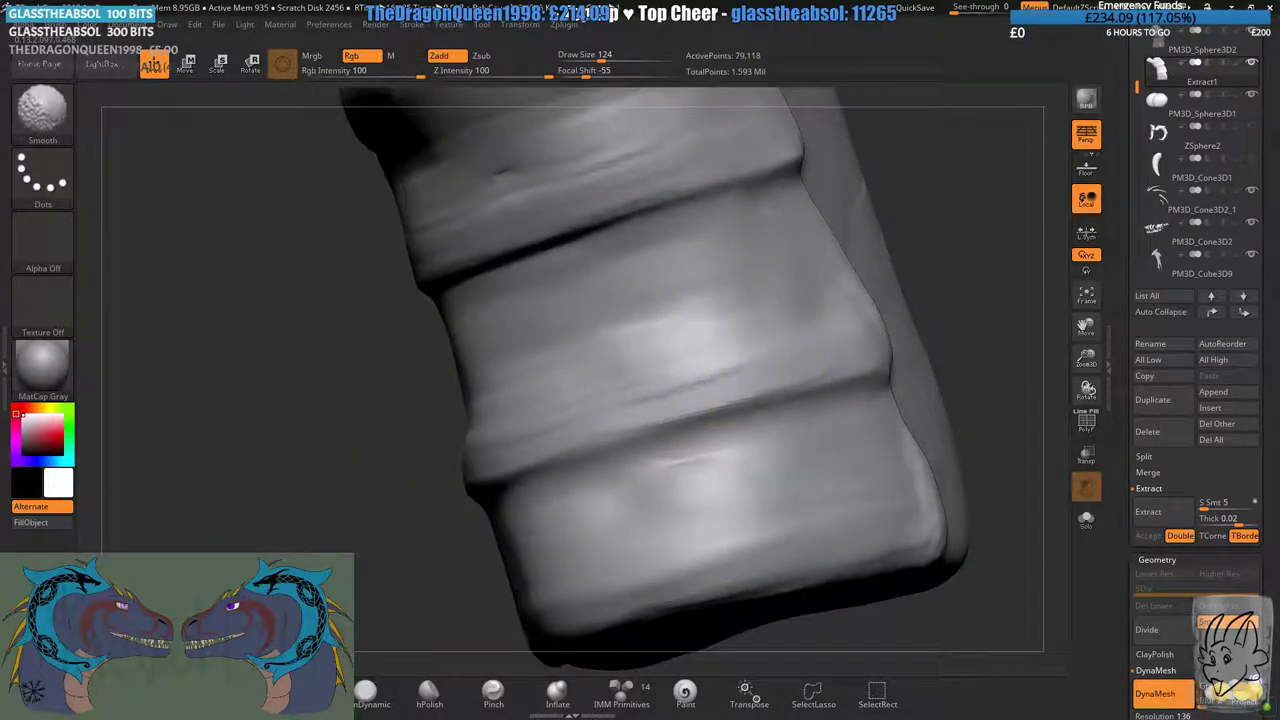
pyautogui.moveTo(540, 215)
pyautogui.keyDown('alt'); pyautogui.mouseDown(button='right')
pyautogui.moveTo(635, 330)
pyautogui.moveTo(655, 414)
pyautogui.mouseUp(button='right'); pyautogui.keyUp('alt')
pyautogui.keyDown('shift'); pyautogui.moveTo(576, 373); pyautogui.dragTo(535, 398); pyautogui.keyUp('shift')
pyautogui.keyDown('ctrl'); pyautogui.moveTo(289, 461); pyautogui.dragTo(357, 533); pyautogui.keyUp('ctrl')
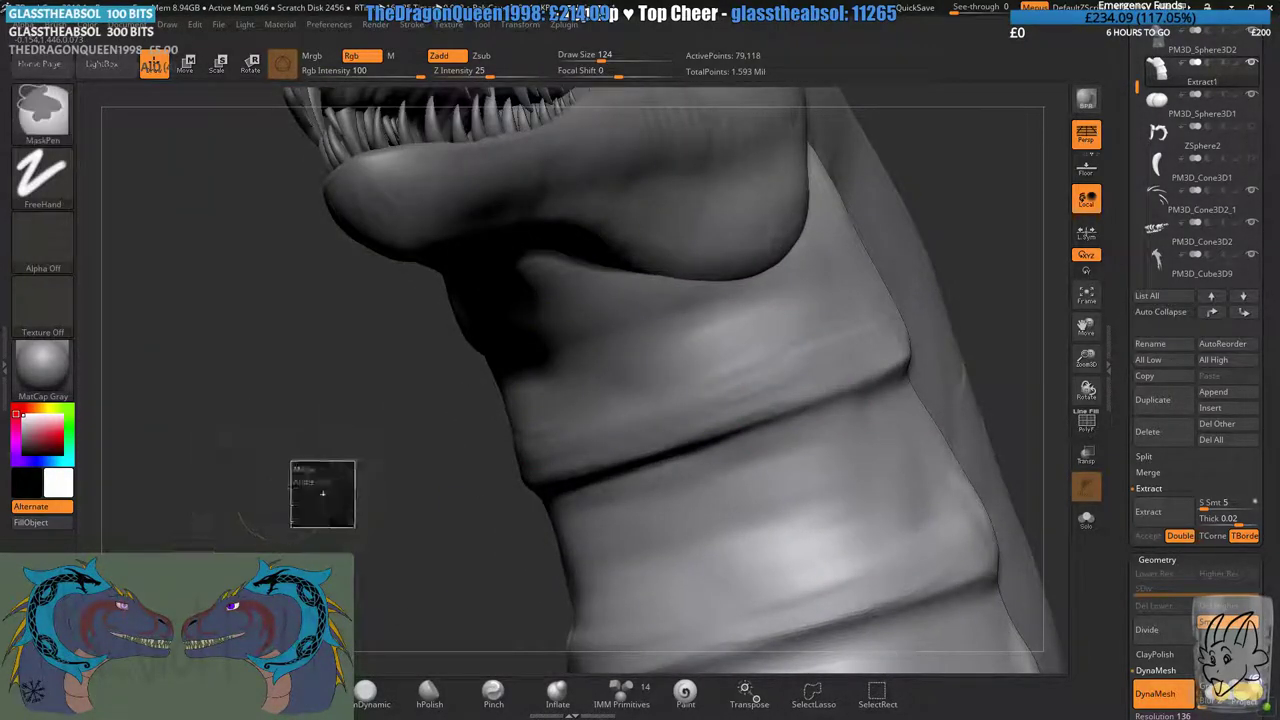
pyautogui.moveTo(615, 480)
pyautogui.keyDown('ctrl'); pyautogui.mouseDown(button='right')
pyautogui.moveTo(631, 386)
pyautogui.moveTo(627, 504)
pyautogui.moveTo(612, 461)
pyautogui.moveTo(660, 455)
pyautogui.mouseUp(button='right'); pyautogui.keyUp('ctrl')
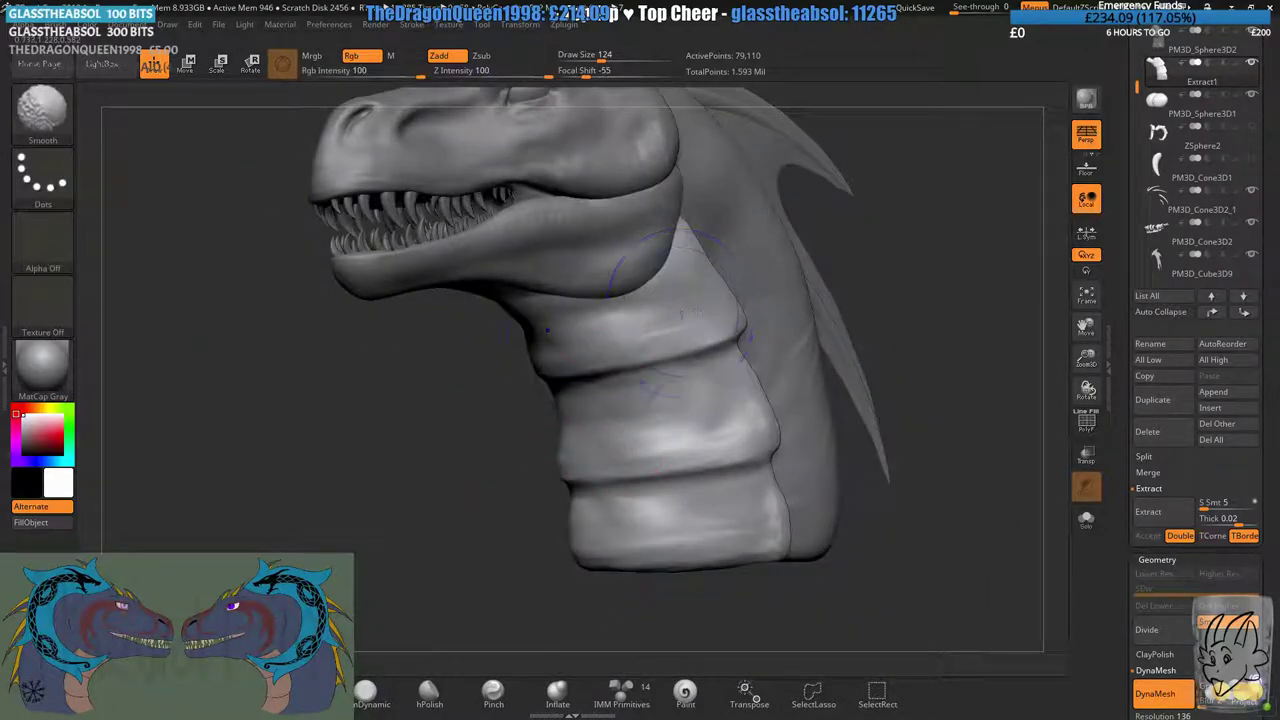
pyautogui.moveTo(652, 373)
pyautogui.keyDown('shift'); pyautogui.mouseDown()
pyautogui.moveTo(637, 474)
pyautogui.moveTo(797, 528)
pyautogui.mouseUp(); pyautogui.keyUp('shift')
# - Fill the groove beside the lowest plate's side edge with ClayBuildup, and remesh
pyautogui.moveTo(610, 450); pyautogui.dragTo(581, 98, button='right')
pyautogui.moveTo(585, 485); pyautogui.dragTo(622, 503, button='right')
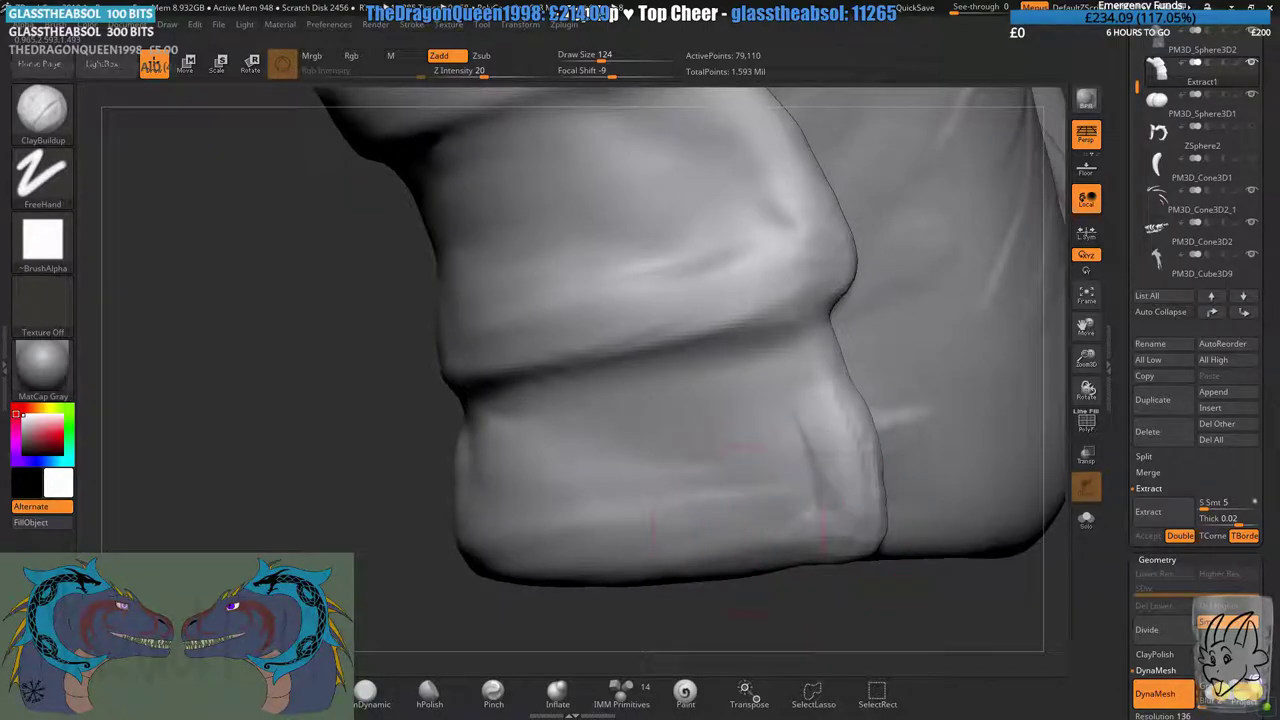
pyautogui.moveTo(815, 478)
pyautogui.mouseDown()
pyautogui.moveTo(820, 502)
pyautogui.moveTo(815, 435)
pyautogui.mouseUp()
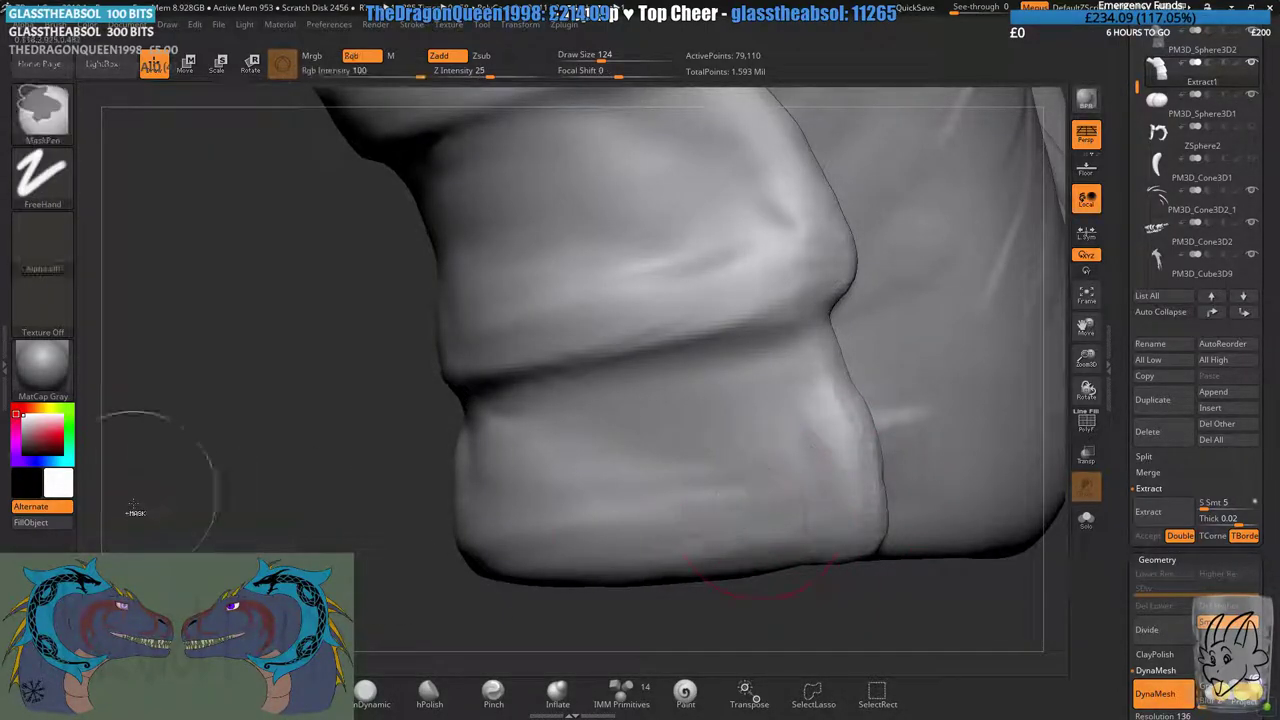
pyautogui.keyDown('ctrl'); pyautogui.moveTo(142, 510); pyautogui.dragTo(185, 540); pyautogui.keyUp('ctrl')
# - Carve the crease beneath the middle throat plate with DamStandard
pyautogui.press('b')
pyautogui.press('d')
pyautogui.press('s')
pyautogui.moveTo(634, 360); pyautogui.dragTo(580, 364, button='right')
pyautogui.moveTo(322, 402); pyautogui.dragTo(784, 320)
pyautogui.hotkey('ctrl', 'z')
pyautogui.hotkey('ctrl', 'shift', 'z')
# - Carve the crease beneath the uppermost throat plate with DamStandard, redoing the stroke once, and remesh
pyautogui.keyDown('alt'); pyautogui.moveTo(620, 275); pyautogui.dragTo(544, 411, button='right'); pyautogui.keyUp('alt')
pyautogui.moveTo(388, 312); pyautogui.dragTo(762, 206)
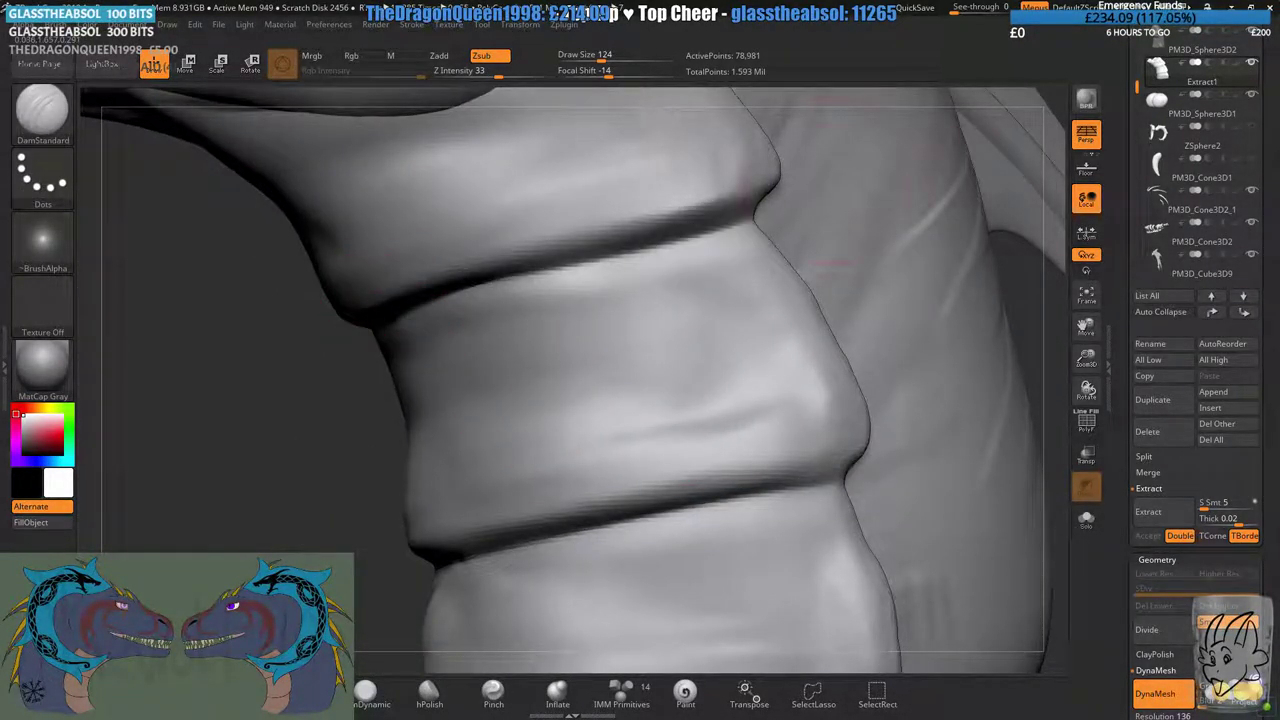
pyautogui.hotkey('ctrl', 'z')
pyautogui.moveTo(385, 314); pyautogui.dragTo(766, 204)
pyautogui.keyDown('ctrl'); pyautogui.moveTo(245, 535); pyautogui.dragTo(300, 581); pyautogui.keyUp('ctrl')
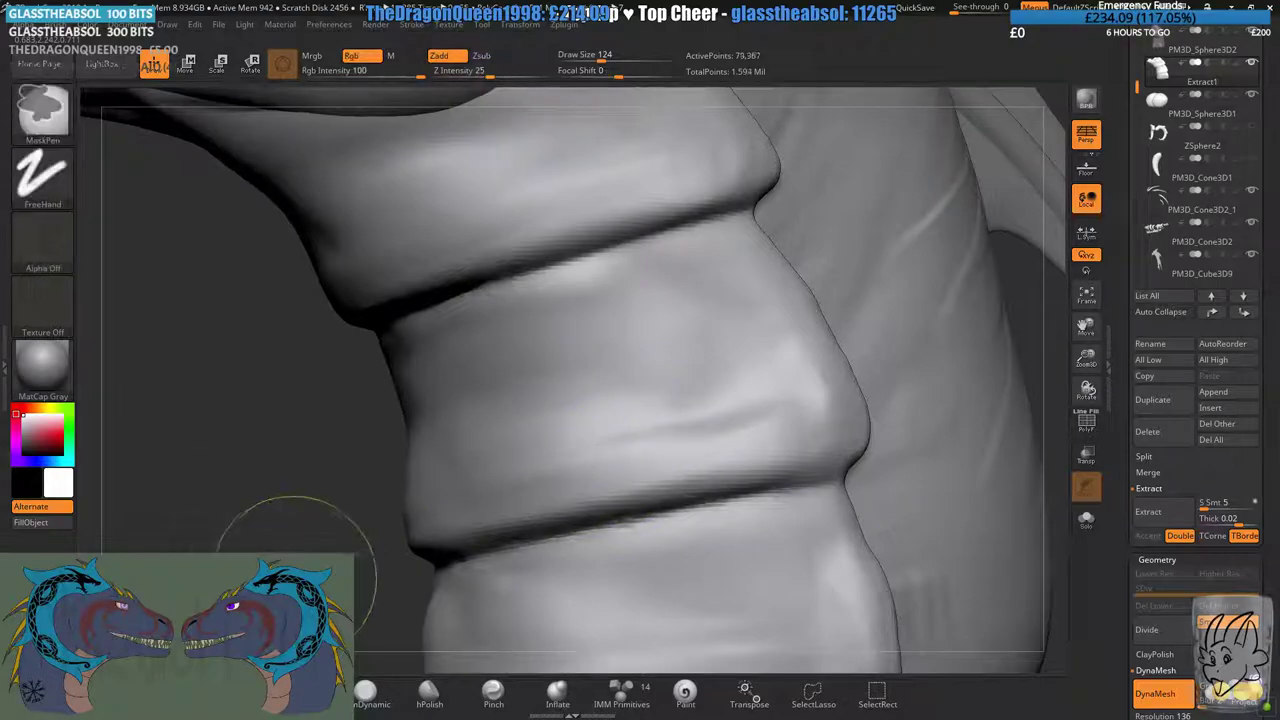
pyautogui.keyDown('ctrl'); pyautogui.moveTo(300, 575); pyautogui.dragTo(392, 260, button='right'); pyautogui.keyUp('ctrl')
pyautogui.moveTo(392, 260); pyautogui.dragTo(625, 446, button='right')
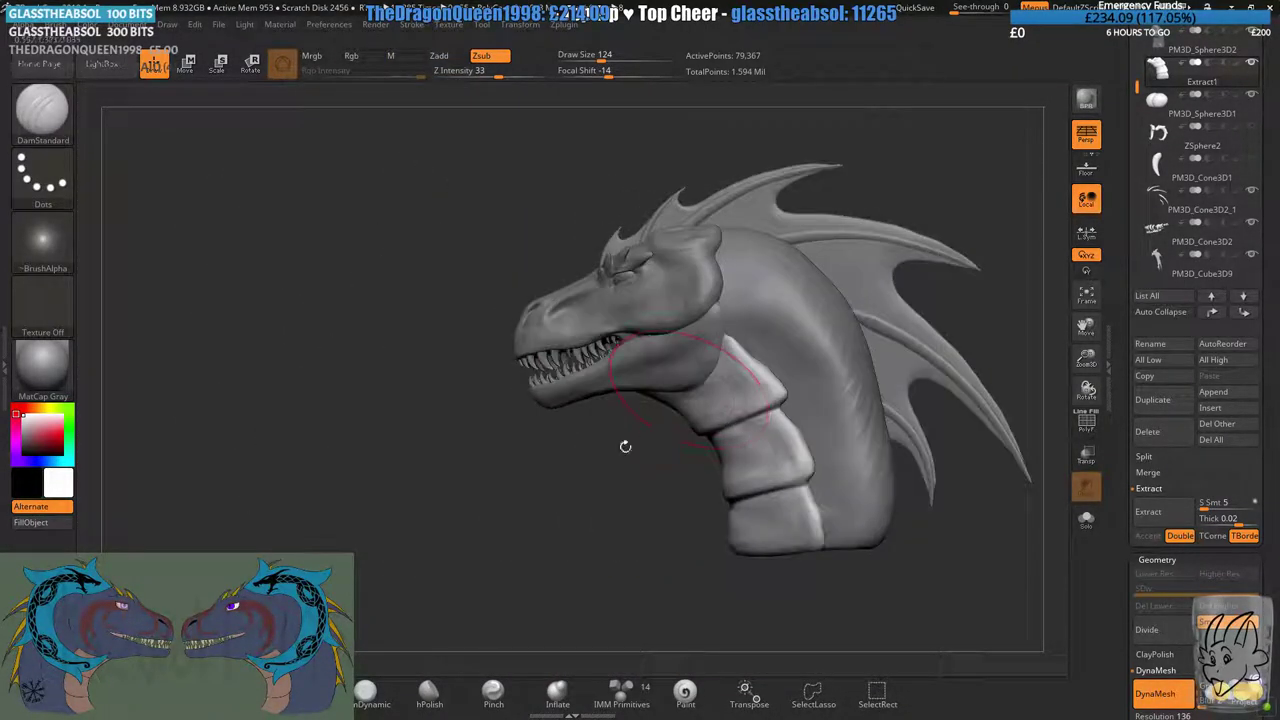
pyautogui.click(298, 688)
pyautogui.moveTo(560, 600)
pyautogui.keyDown('alt'); pyautogui.mouseDown(button='right')
pyautogui.moveTo(360, 520)
pyautogui.moveTo(355, 492)
pyautogui.mouseUp(button='right'); pyautogui.keyUp('alt')
pyautogui.click(493, 690)
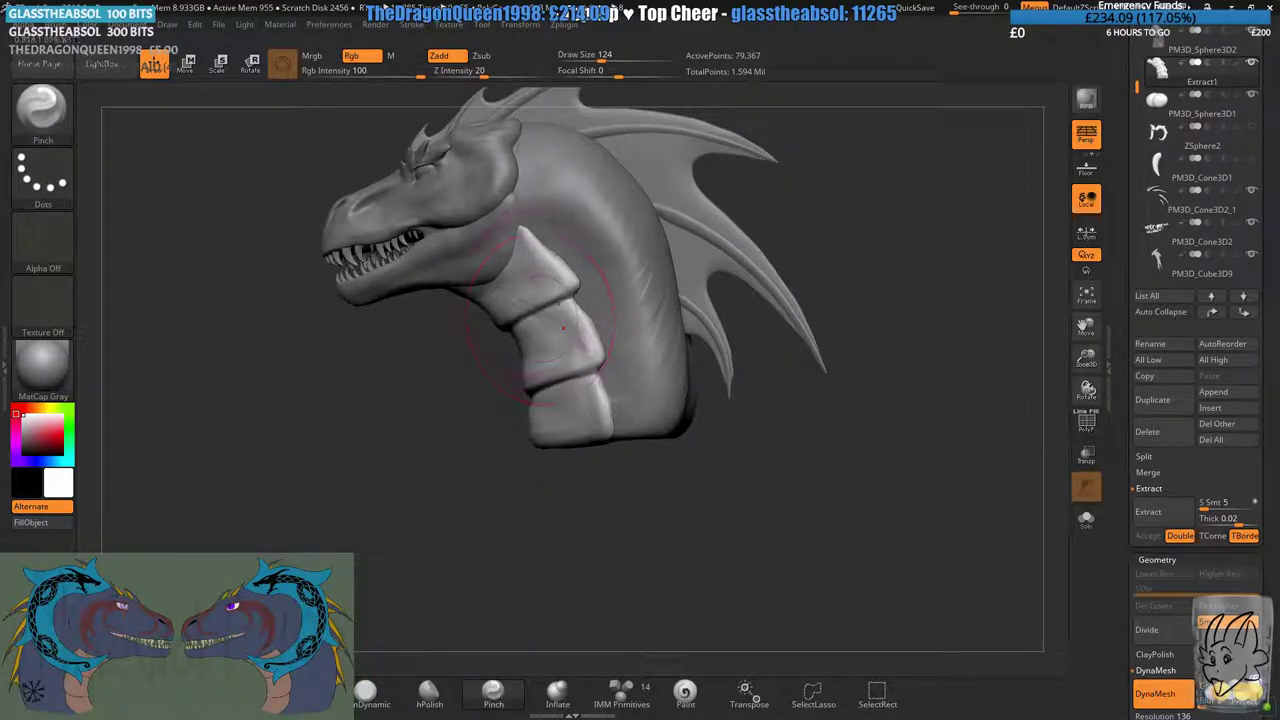
pyautogui.keyDown('ctrl'); pyautogui.moveTo(549, 270); pyautogui.dragTo(656, 324, button='right'); pyautogui.keyUp('ctrl')
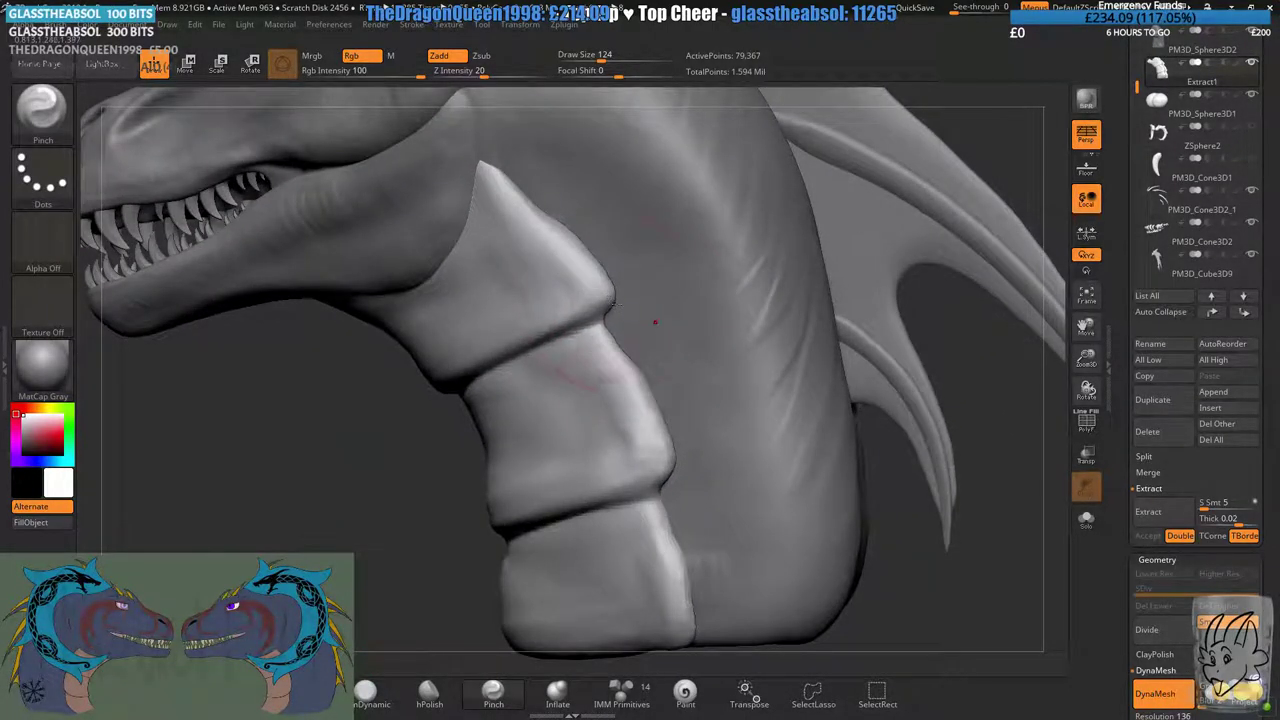
# - Reshape the side edges of the middle and lowest throat plates where they meet the neck using the Move brush, and remesh
pyautogui.click(298, 689)
pyautogui.moveTo(553, 256)
pyautogui.keyDown('alt'); pyautogui.mouseDown(button='right')
pyautogui.moveTo(608, 361)
pyautogui.moveTo(655, 352)
pyautogui.moveTo(591, 324)
pyautogui.mouseUp(button='right'); pyautogui.keyUp('alt')
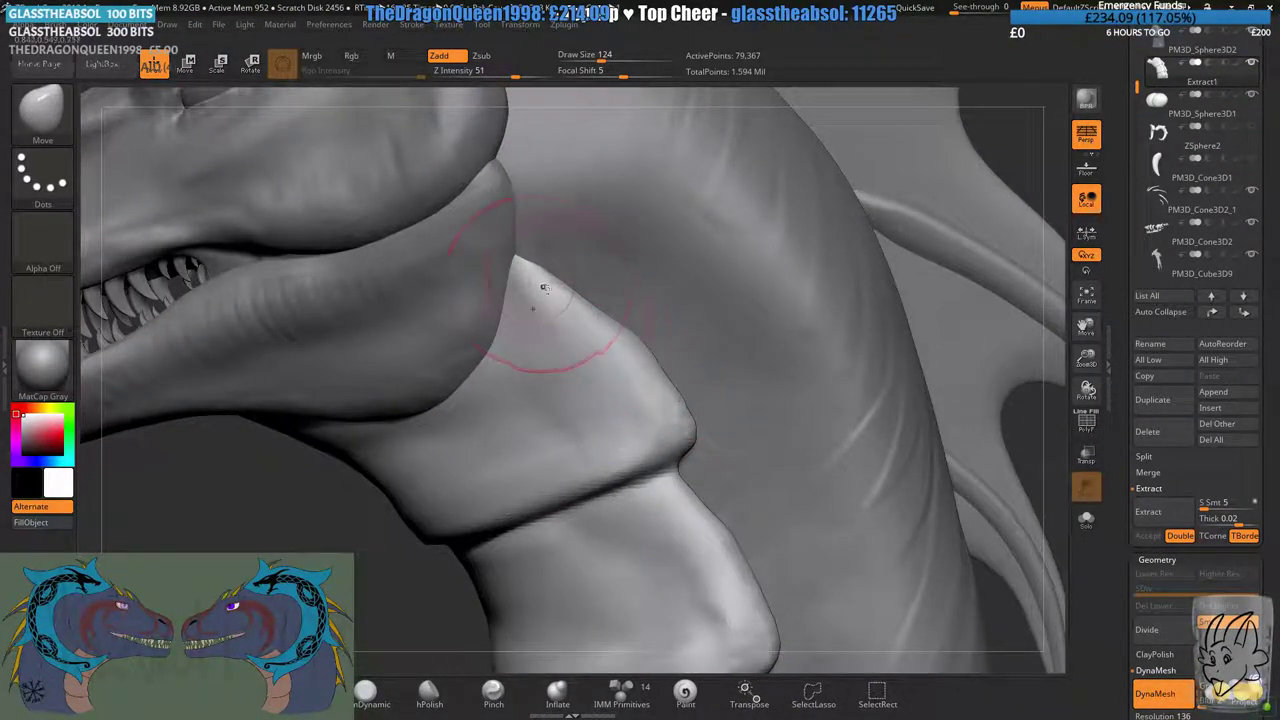
pyautogui.moveTo(660, 429); pyautogui.dragTo(711, 437, button='right')
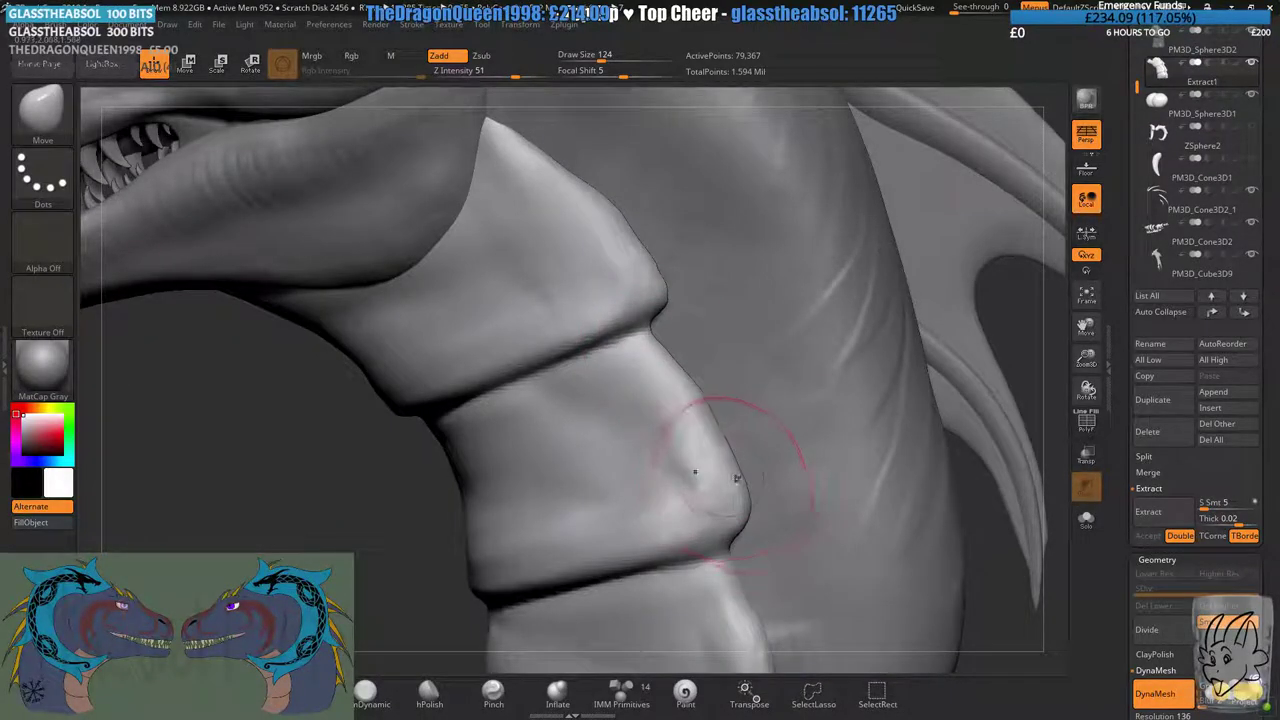
pyautogui.moveTo(736, 478); pyautogui.dragTo(711, 474)
pyautogui.keyDown('alt'); pyautogui.moveTo(711, 474); pyautogui.dragTo(648, 325, button='right'); pyautogui.keyUp('alt')
pyautogui.moveTo(680, 460); pyautogui.dragTo(677, 446)
pyautogui.moveTo(677, 446); pyautogui.dragTo(692, 448, button='right')
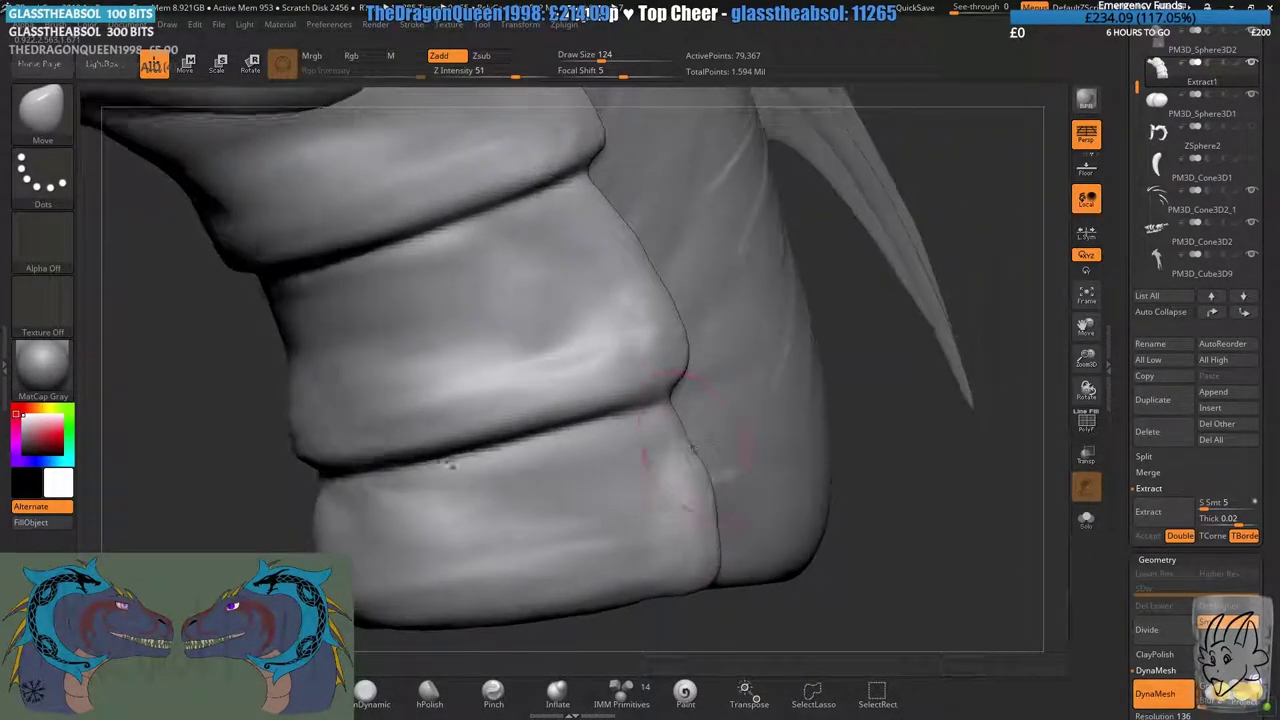
pyautogui.moveTo(692, 448); pyautogui.dragTo(697, 436)
pyautogui.moveTo(697, 440); pyautogui.dragTo(757, 452, button='right')
pyautogui.keyDown('ctrl'); pyautogui.moveTo(250, 494); pyautogui.dragTo(302, 549); pyautogui.keyUp('ctrl')
# - Sharpen the crease between the middle and lowest throat plates with the Pinch brush
pyautogui.moveTo(604, 492)
pyautogui.mouseDown(button='right')
pyautogui.moveTo(593, 520)
pyautogui.moveTo(622, 530)
pyautogui.moveTo(605, 541)
pyautogui.mouseUp(button='right')
pyautogui.click(301, 693)
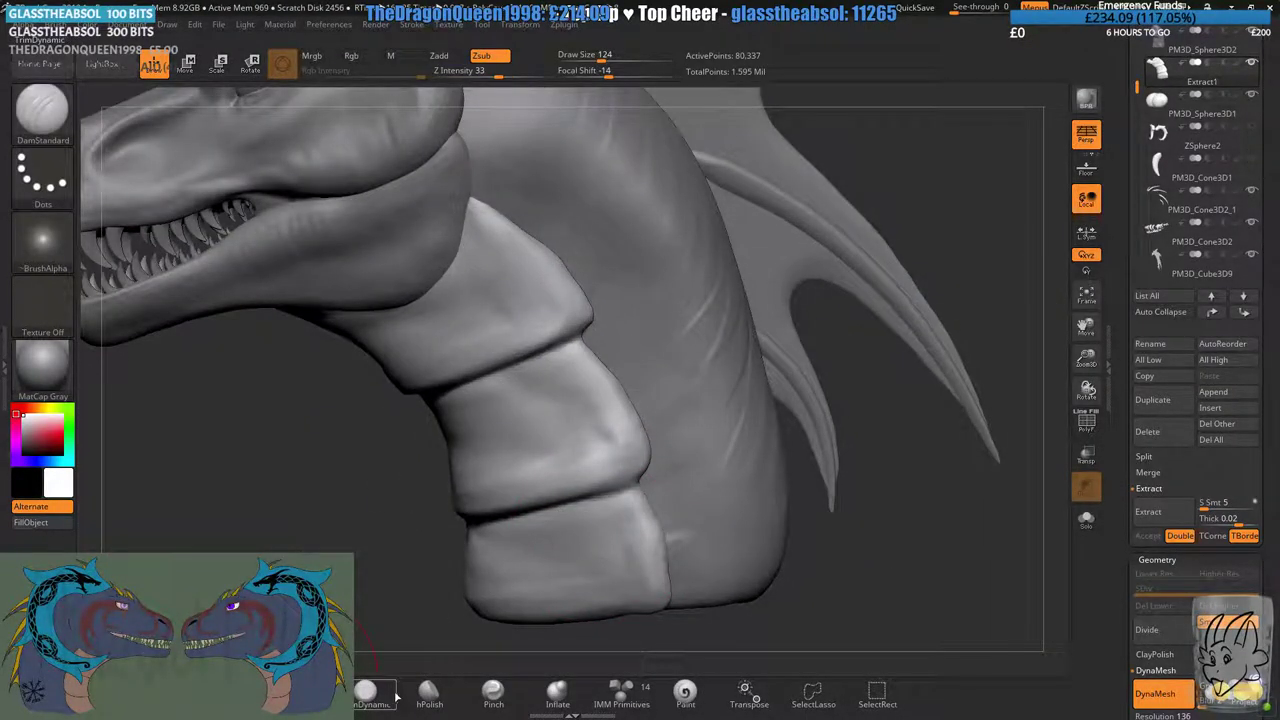
pyautogui.click(492, 693)
pyautogui.moveTo(711, 507)
pyautogui.keyDown('alt'); pyautogui.mouseDown(button='right')
pyautogui.moveTo(663, 451)
pyautogui.moveTo(574, 436)
pyautogui.moveTo(640, 440)
pyautogui.mouseUp(button='right'); pyautogui.keyUp('alt')
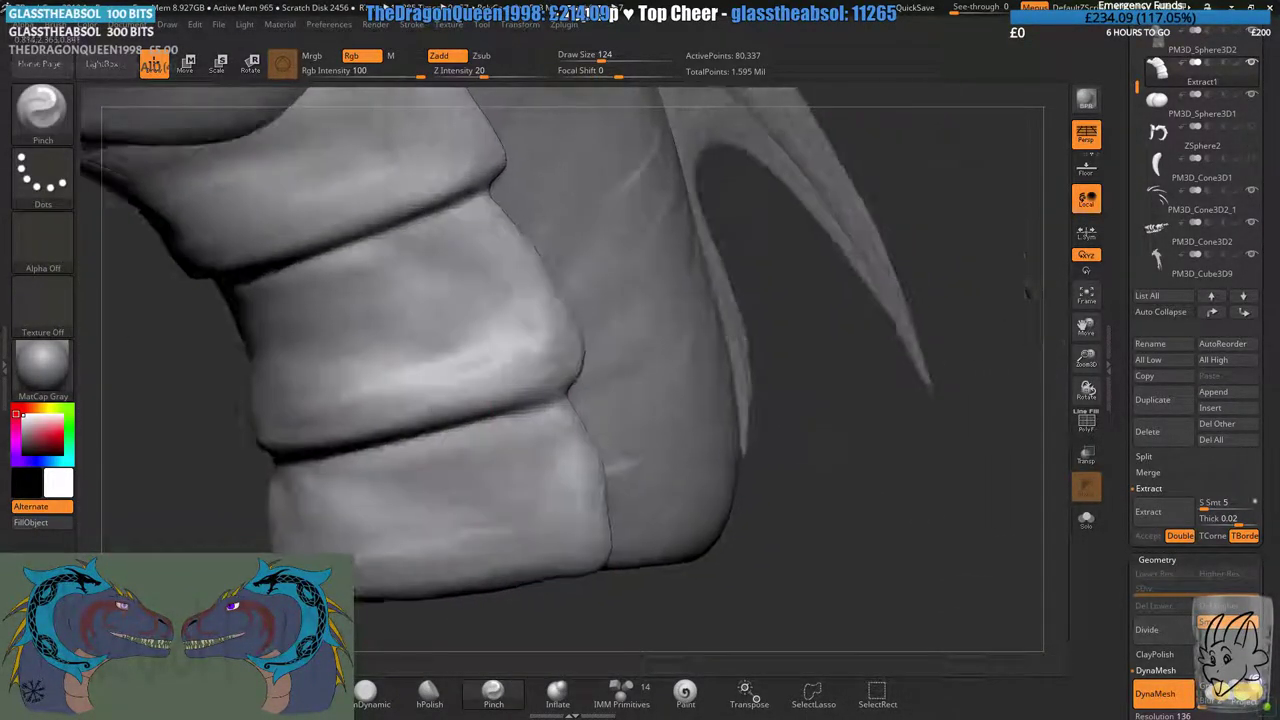
pyautogui.moveTo(1028, 293); pyautogui.dragTo(1058, 298, button='right')
pyautogui.moveTo(288, 463)
pyautogui.mouseDown()
pyautogui.moveTo(528, 405)
pyautogui.moveTo(290, 466)
pyautogui.mouseUp()
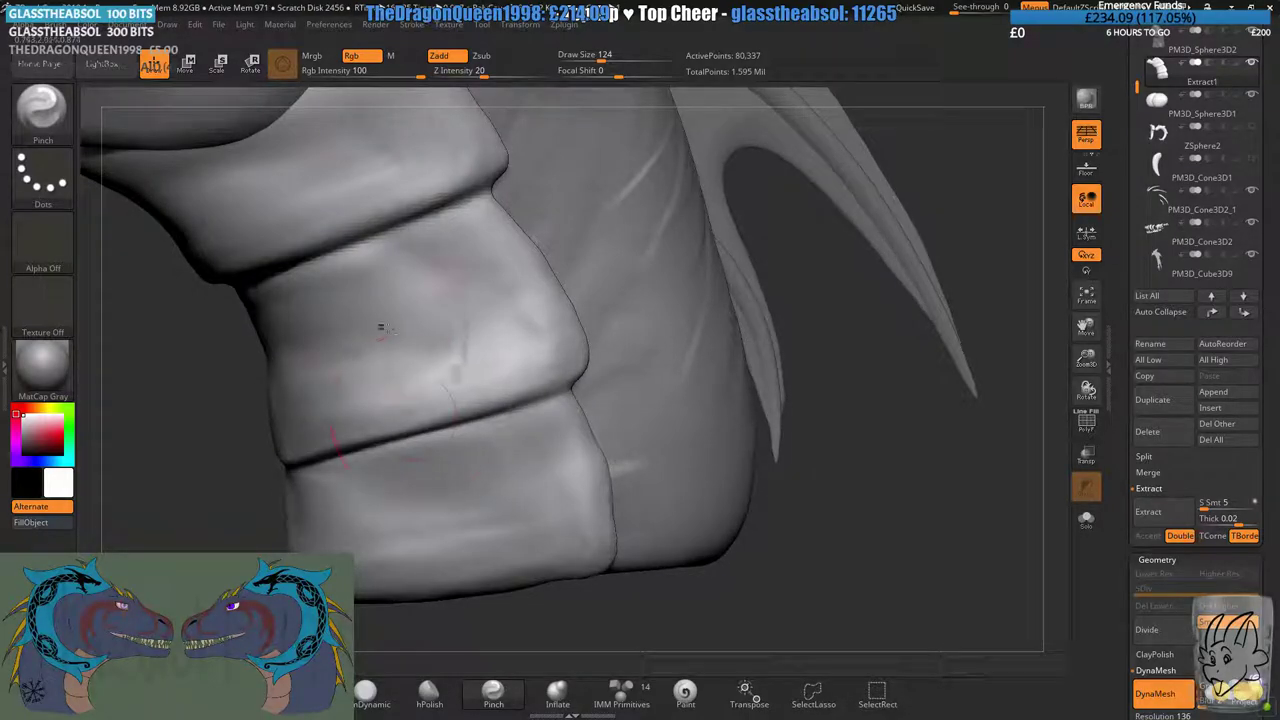
pyautogui.keyDown('alt'); pyautogui.moveTo(380, 328); pyautogui.dragTo(447, 400, button='right'); pyautogui.keyUp('alt')
pyautogui.moveTo(550, 393); pyautogui.dragTo(430, 422, button='right')
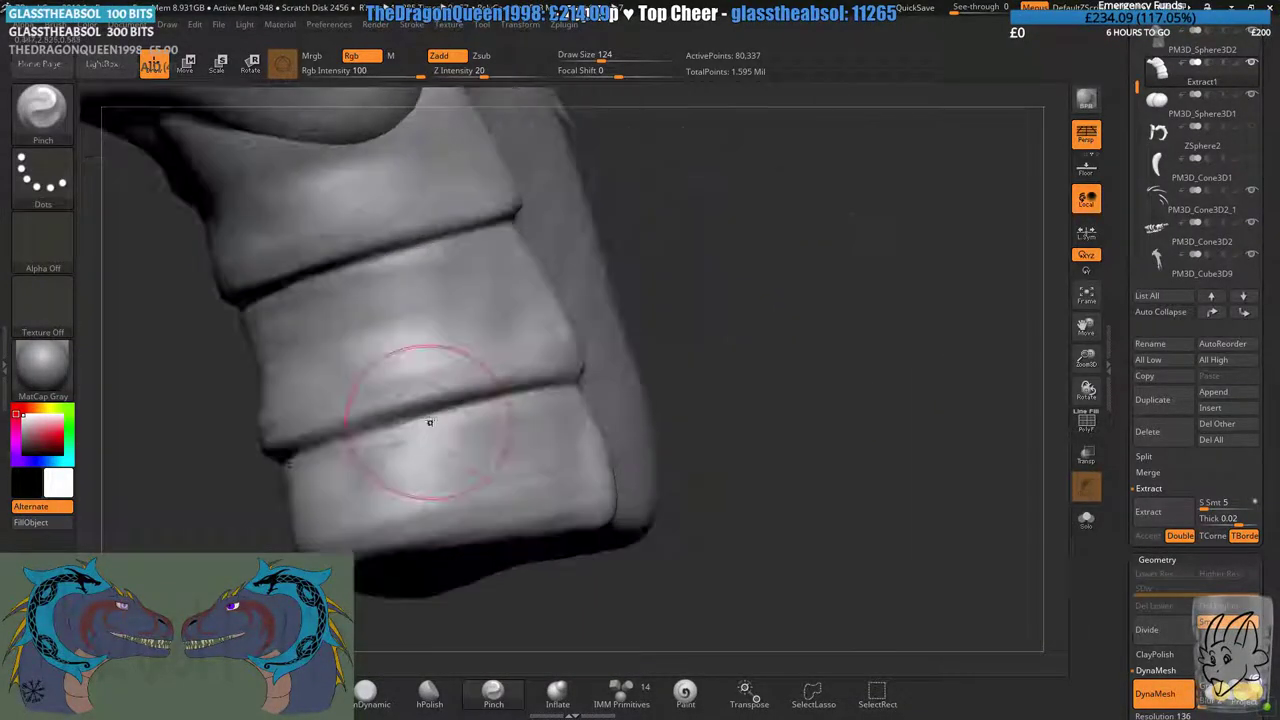
pyautogui.moveTo(429, 422); pyautogui.dragTo(346, 433)
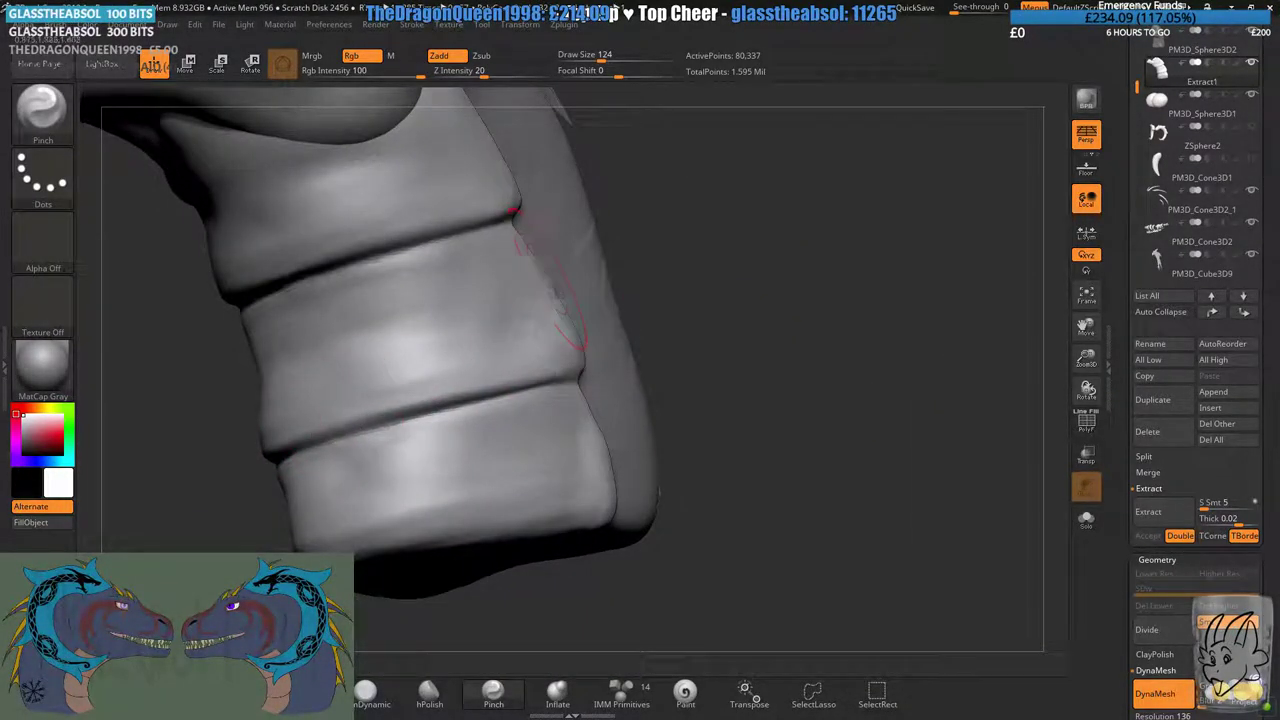
# - Pinch the middle plate's side edge against the neck, and remesh the plates
pyautogui.moveTo(550, 285); pyautogui.dragTo(357, 386, button='right')
pyautogui.moveTo(558, 287); pyautogui.dragTo(534, 219, button='right')
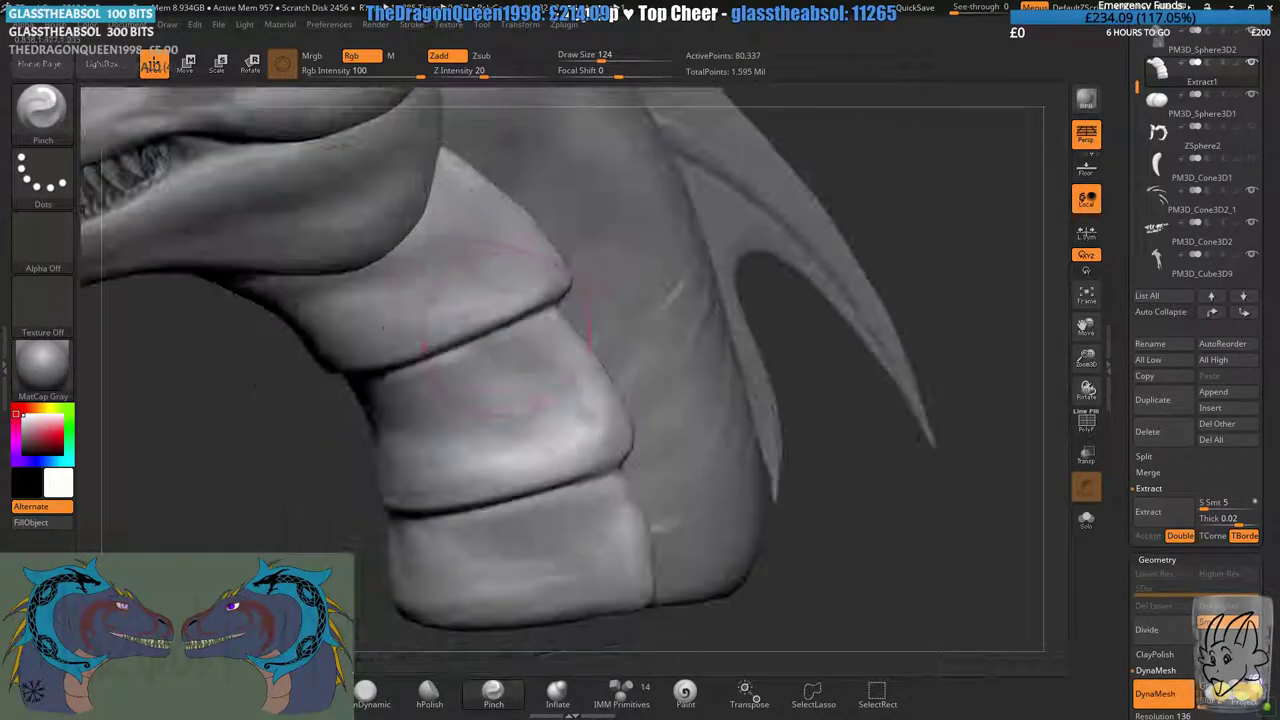
pyautogui.moveTo(575, 345); pyautogui.dragTo(625, 475)
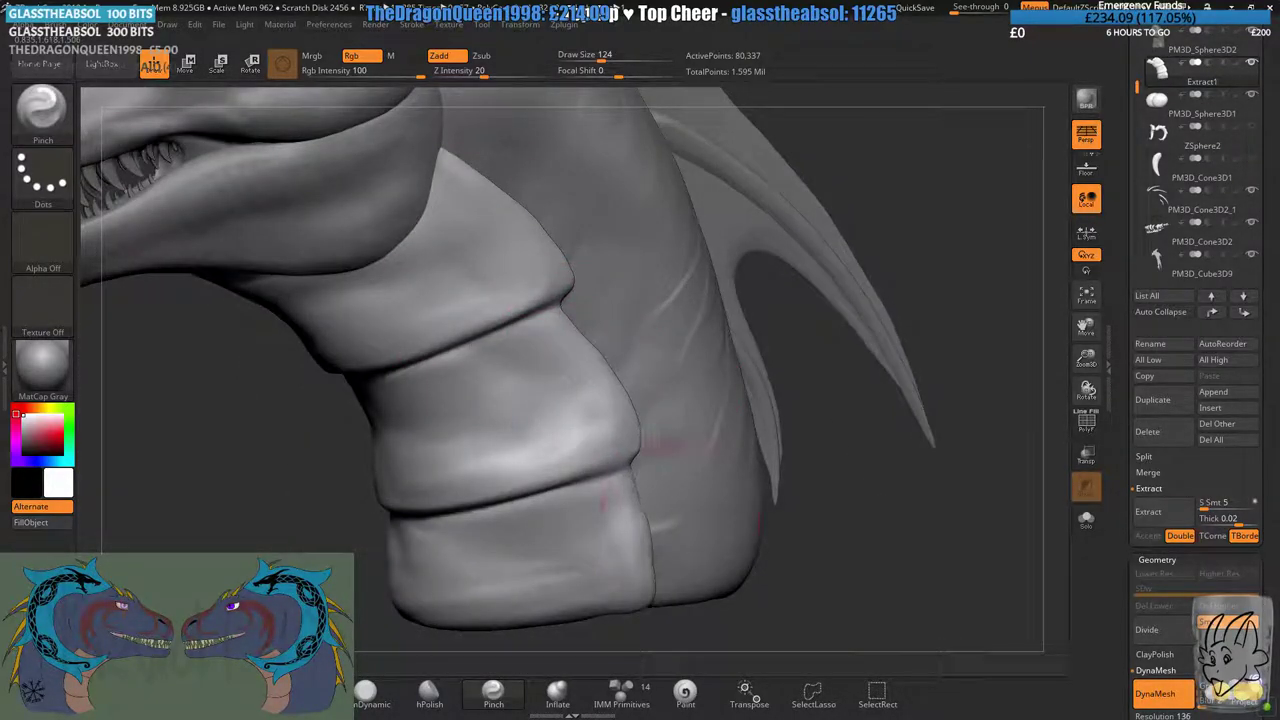
pyautogui.press('shift')
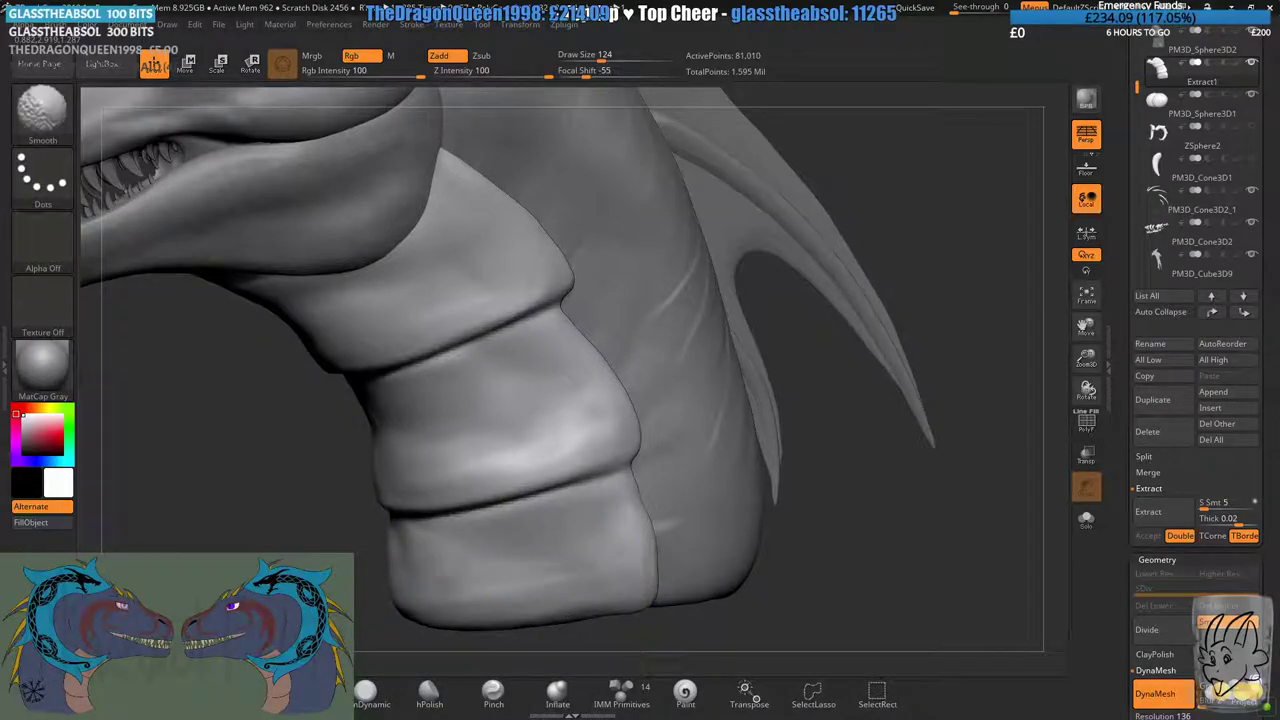
# - Set ClayPolish Max to 90, apply it to the throat plates, and remesh them
pyautogui.moveTo(1152, 658); pyautogui.dragTo(1152, 295)
pyautogui.click(1153, 291)
pyautogui.click(1223, 307)
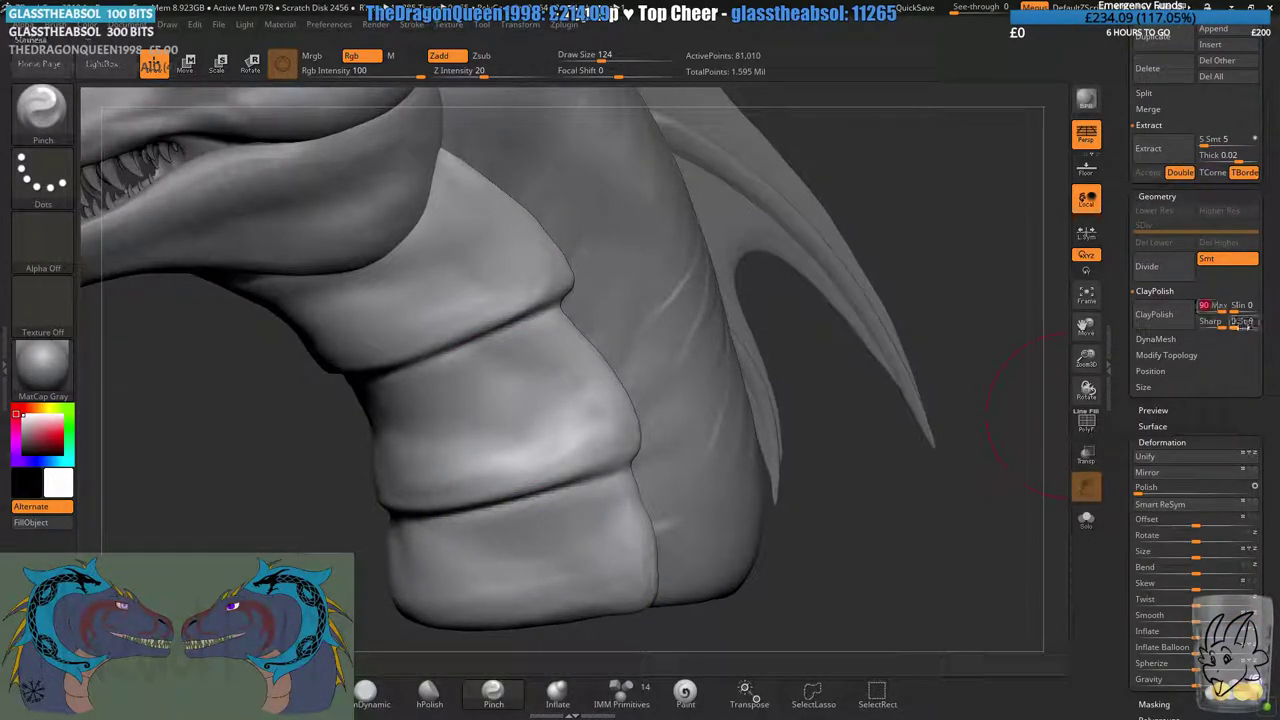
pyautogui.click(1171, 327)
pyautogui.moveTo(1054, 431)
pyautogui.mouseDown()
pyautogui.moveTo(900, 520)
pyautogui.moveTo(995, 655)
pyautogui.mouseUp()
pyautogui.keyDown('ctrl'); pyautogui.moveTo(1039, 556); pyautogui.dragTo(1059, 600); pyautogui.keyUp('ctrl')
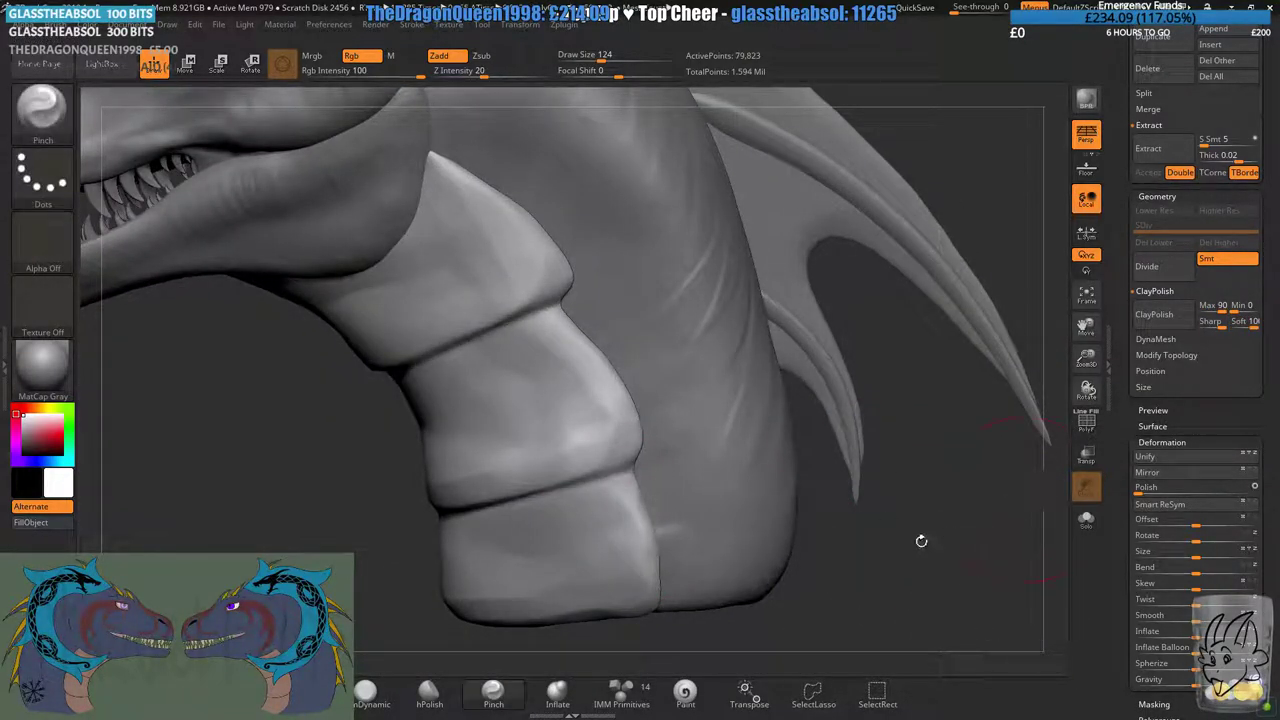
# - Smooth the polished faces of the uppermost and middle throat plates
pyautogui.moveTo(300, 420); pyautogui.dragTo(365, 405)
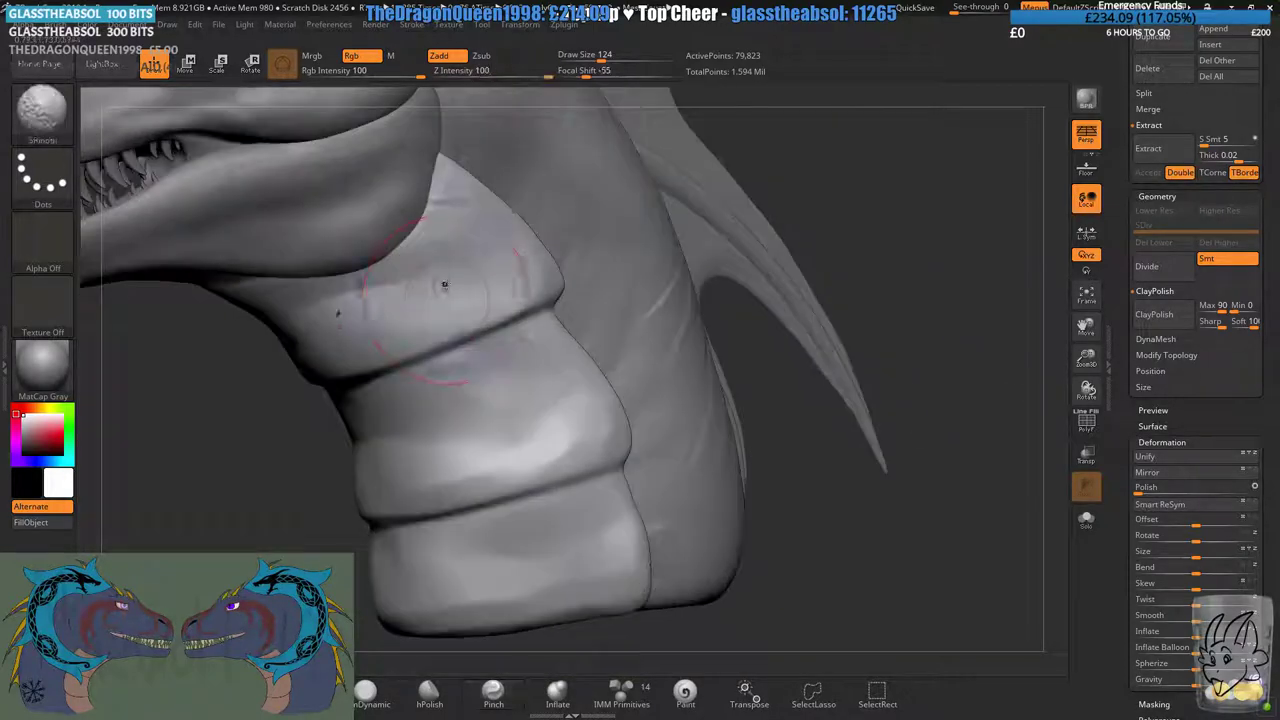
pyautogui.keyDown('shift'); pyautogui.moveTo(443, 283); pyautogui.dragTo(400, 320); pyautogui.keyUp('shift')
pyautogui.moveTo(215, 400)
pyautogui.mouseDown()
pyautogui.moveTo(265, 335)
pyautogui.moveTo(574, 420)
pyautogui.mouseUp()
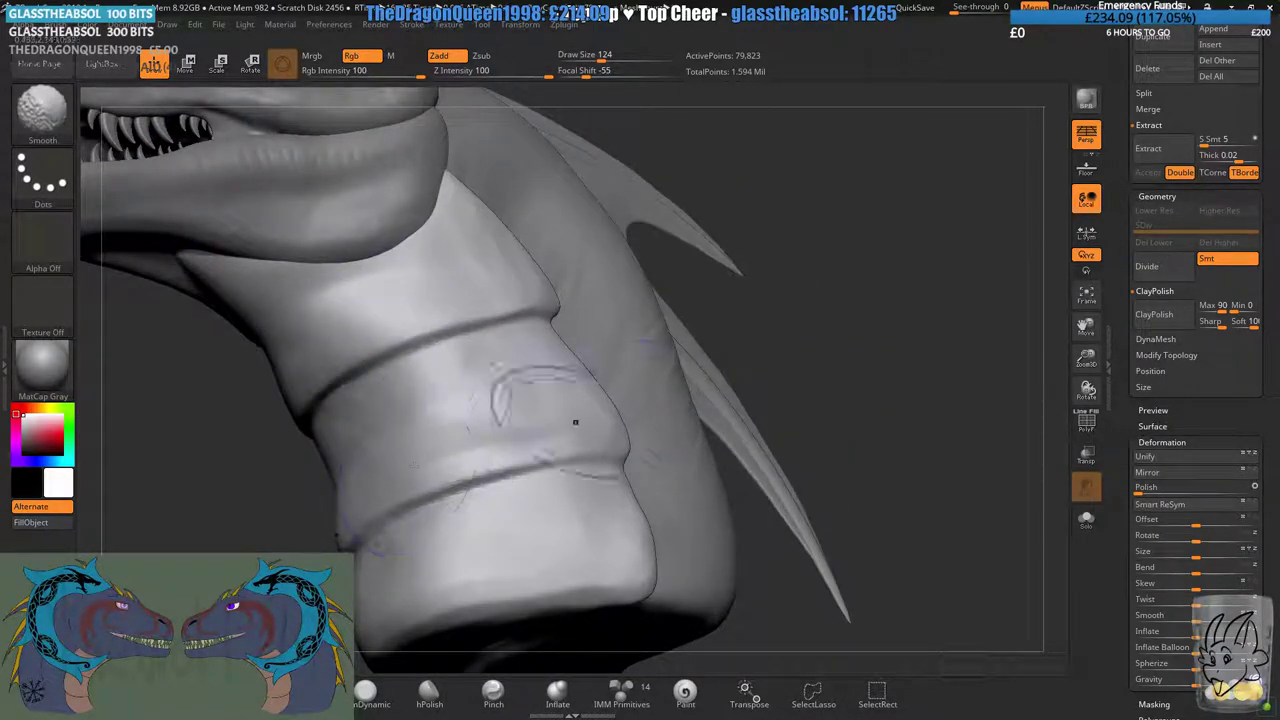
# - Apply ClayPolish to the throat plates with Max 90, Min 40 and Soft 80, adjusting its sharpness
pyautogui.click(1153, 325)
pyautogui.keyDown('shift'); pyautogui.moveTo(987, 379); pyautogui.dragTo(925, 405); pyautogui.keyUp('shift')
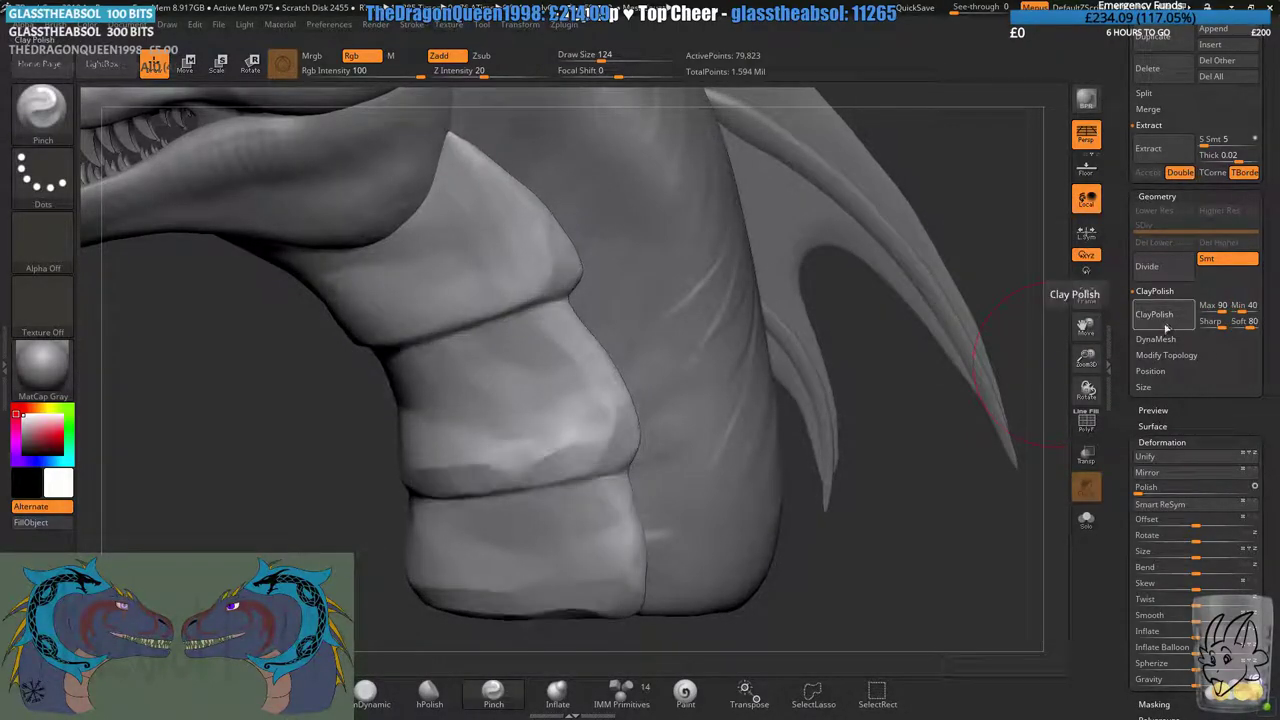
pyautogui.click(1170, 318)
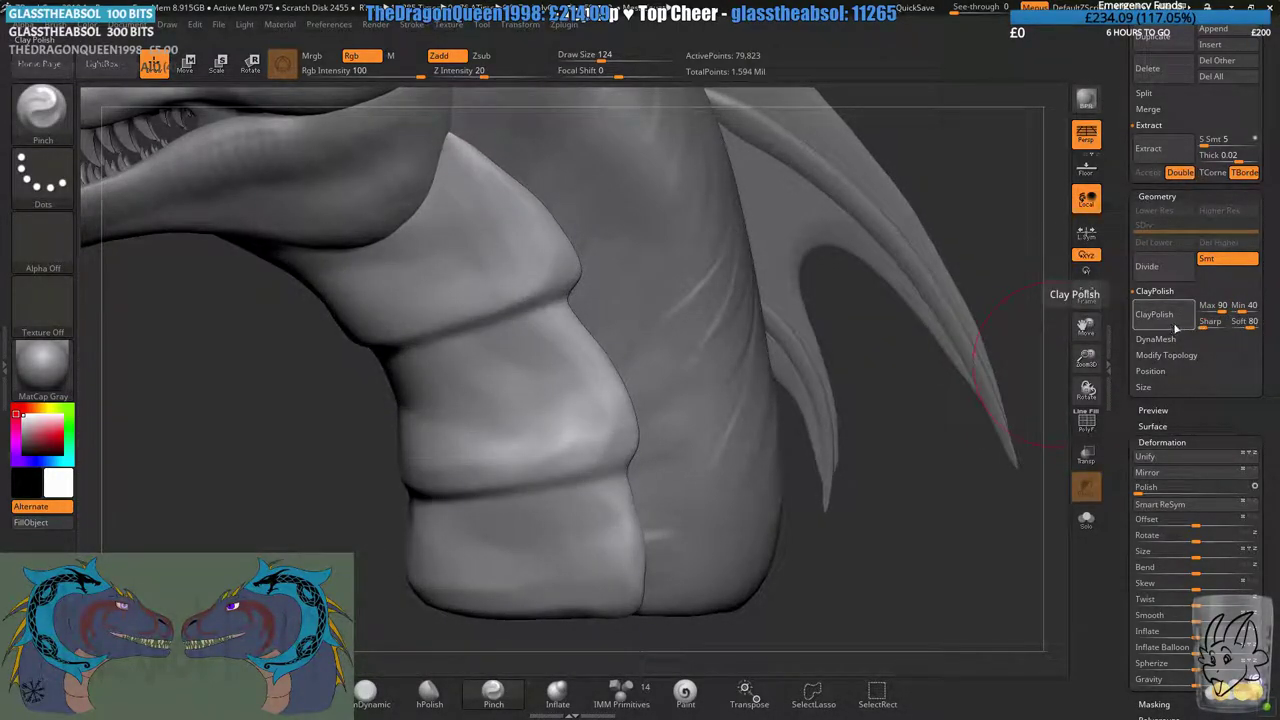
pyautogui.click(1172, 320)
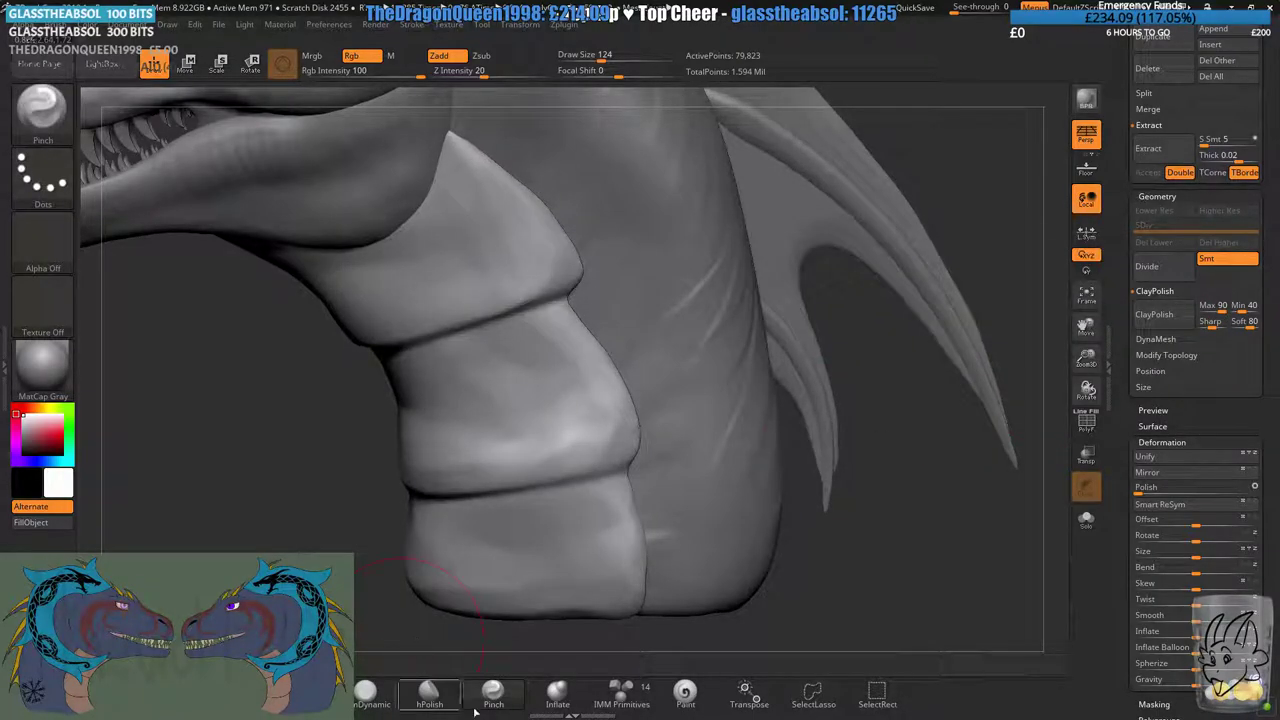
# - Smooth out the uneven faces of all three throat plates, with the draw size set to 87
pyautogui.click(418, 690)
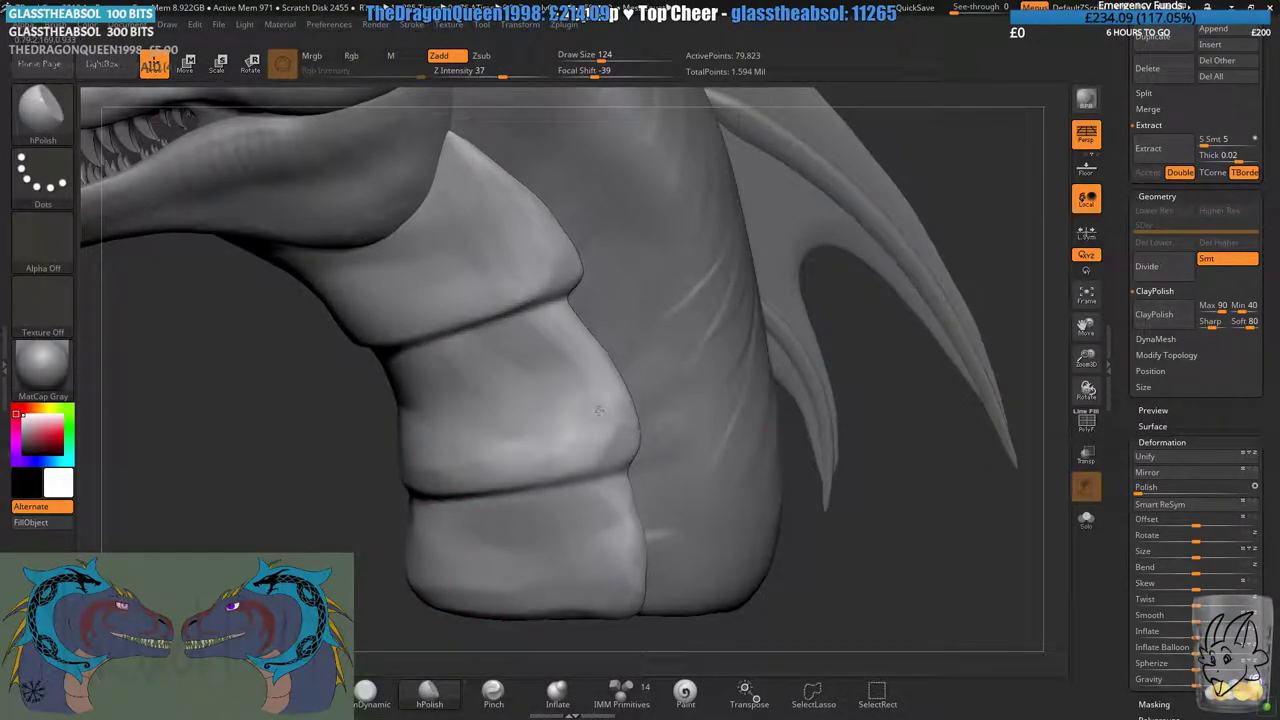
pyautogui.keyDown('shift'); pyautogui.moveTo(482, 456); pyautogui.dragTo(477, 524); pyautogui.keyUp('shift')
pyautogui.keyDown('shift'); pyautogui.moveTo(466, 406); pyautogui.dragTo(480, 480); pyautogui.keyUp('shift')
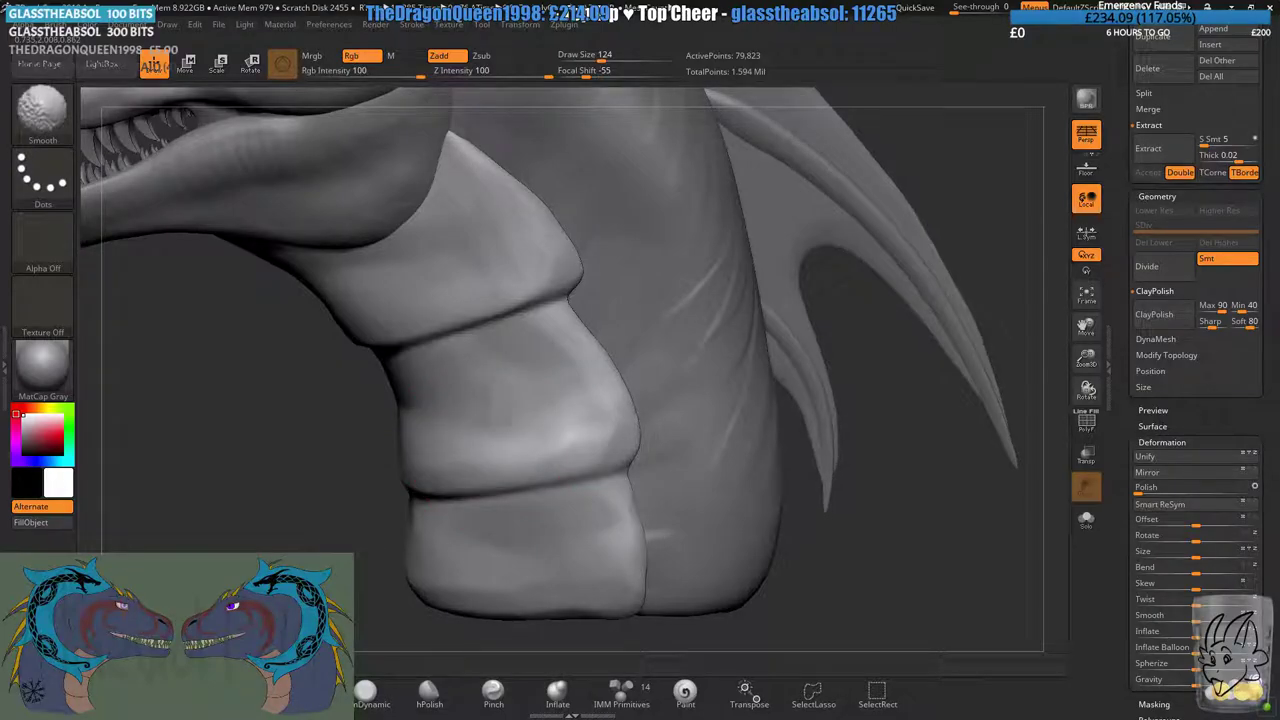
pyautogui.hotkey('ctrl', 'z')
pyautogui.keyDown('alt'); pyautogui.moveTo(553, 400); pyautogui.dragTo(586, 342, button='right'); pyautogui.keyUp('alt')
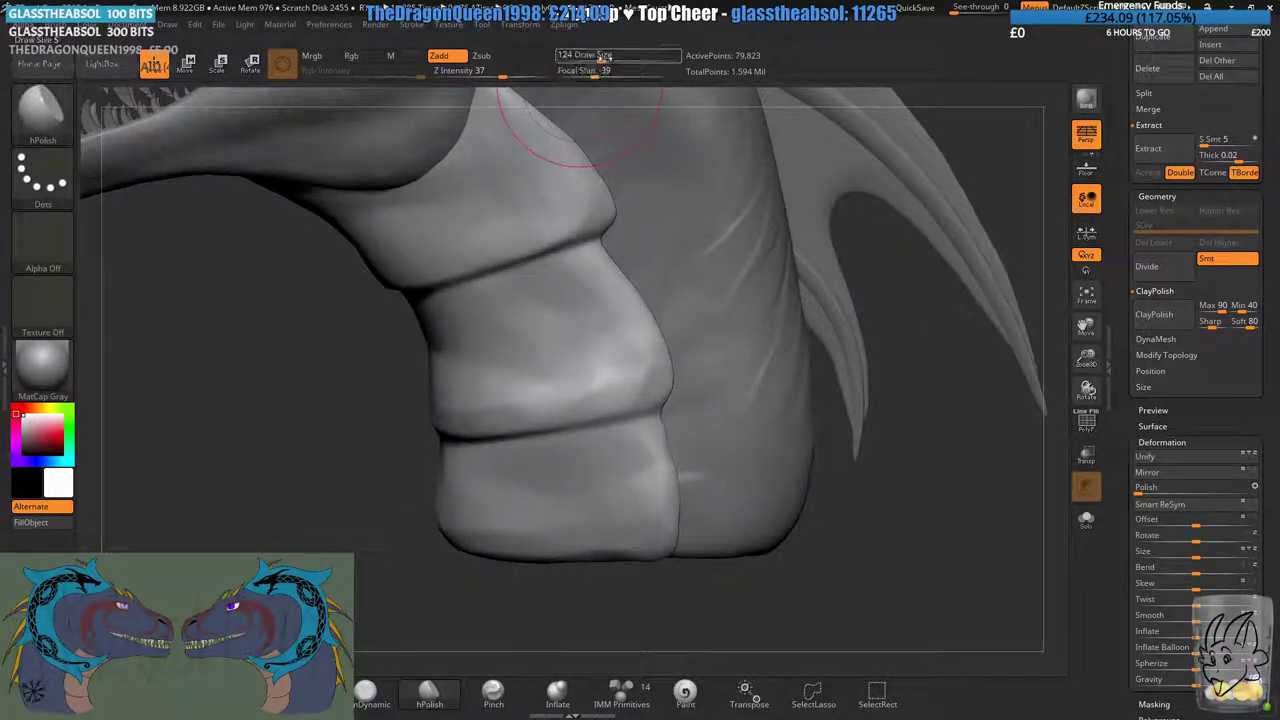
pyautogui.moveTo(602, 60); pyautogui.dragTo(594, 60)
pyautogui.keyDown('ctrl'); pyautogui.moveTo(520, 141); pyautogui.dragTo(500, 175, button='right'); pyautogui.keyUp('ctrl')
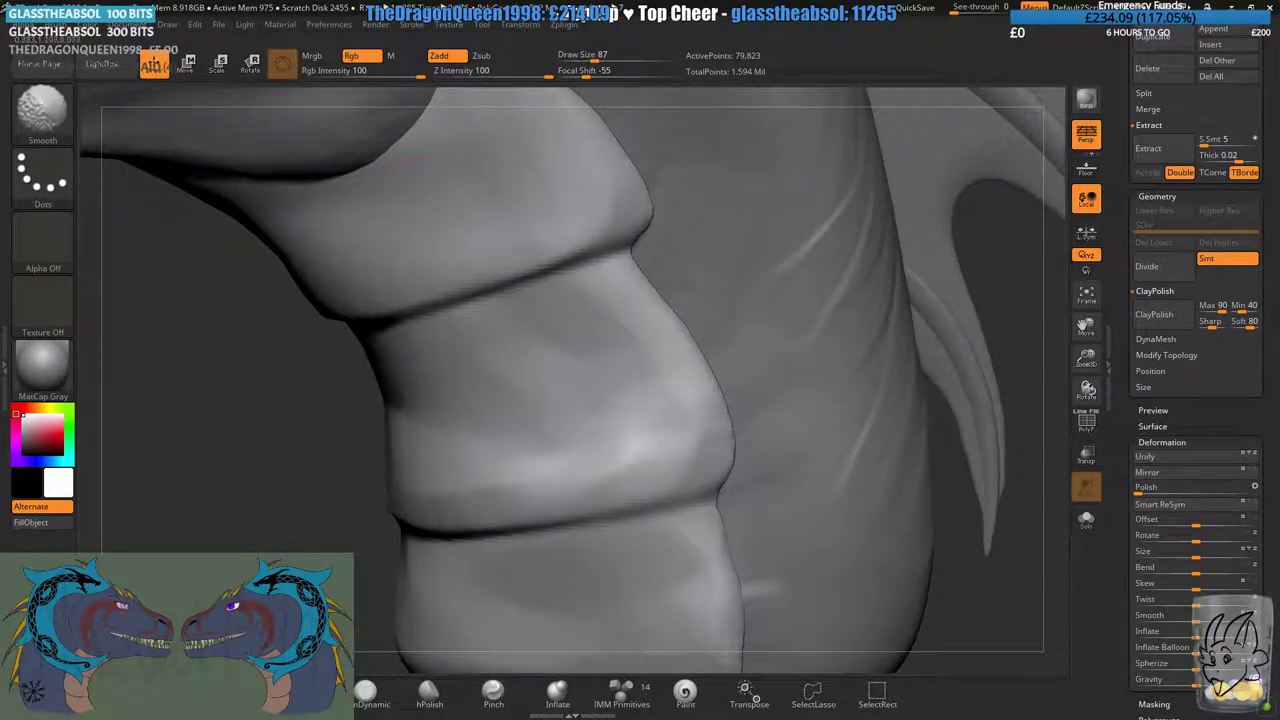
pyautogui.moveTo(410, 218); pyautogui.dragTo(303, 247, button='right')
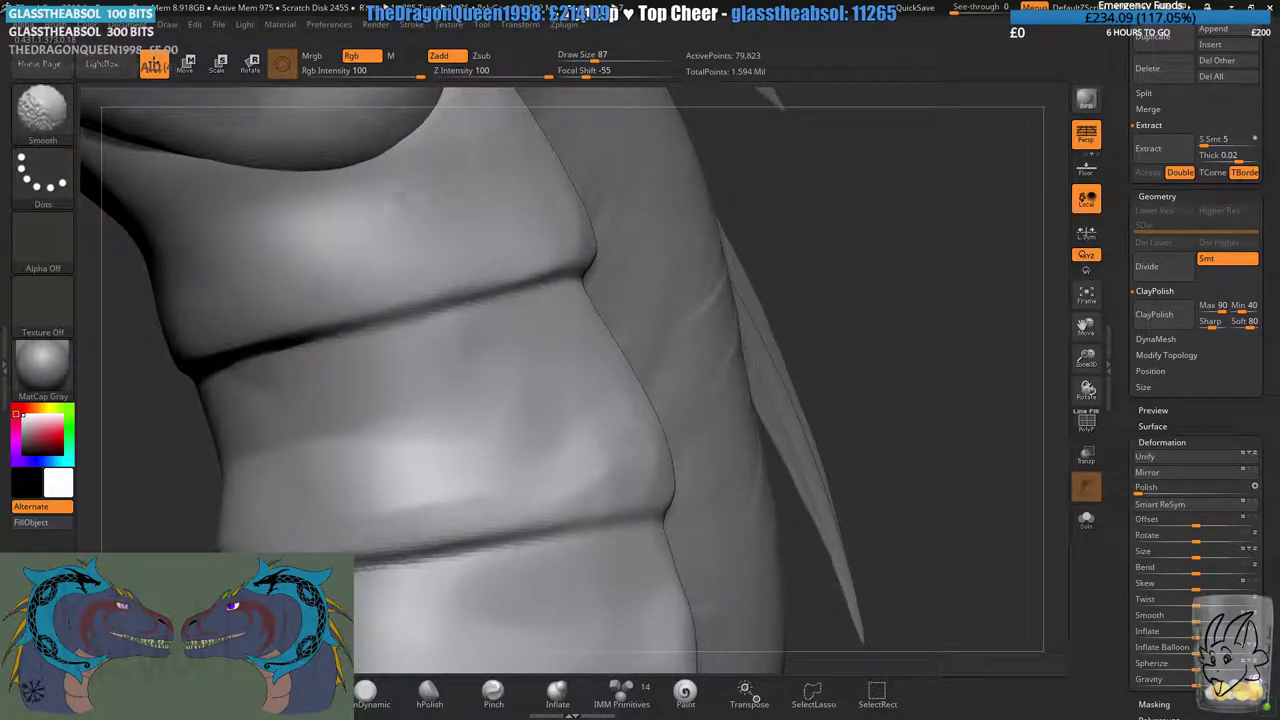
pyautogui.keyDown('alt'); pyautogui.moveTo(426, 412); pyautogui.dragTo(474, 349, button='right'); pyautogui.keyUp('alt')
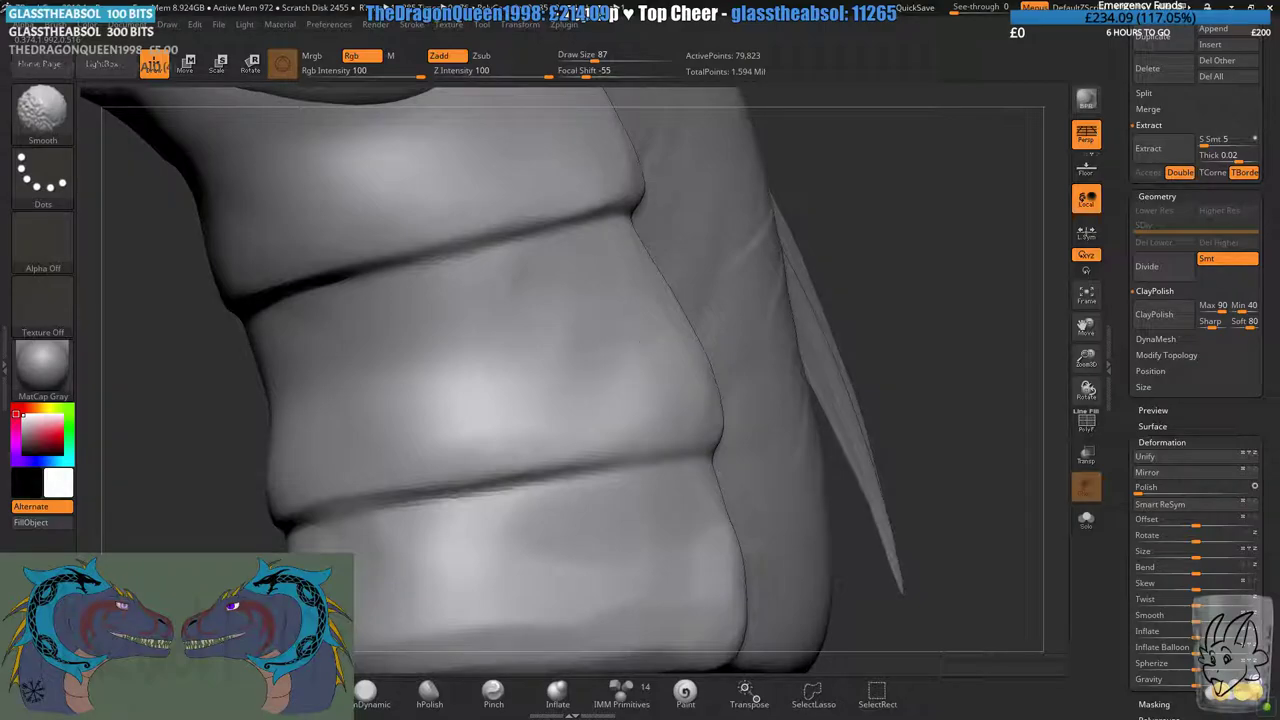
pyautogui.keyDown('alt'); pyautogui.moveTo(463, 543); pyautogui.dragTo(481, 445, button='right'); pyautogui.keyUp('alt')
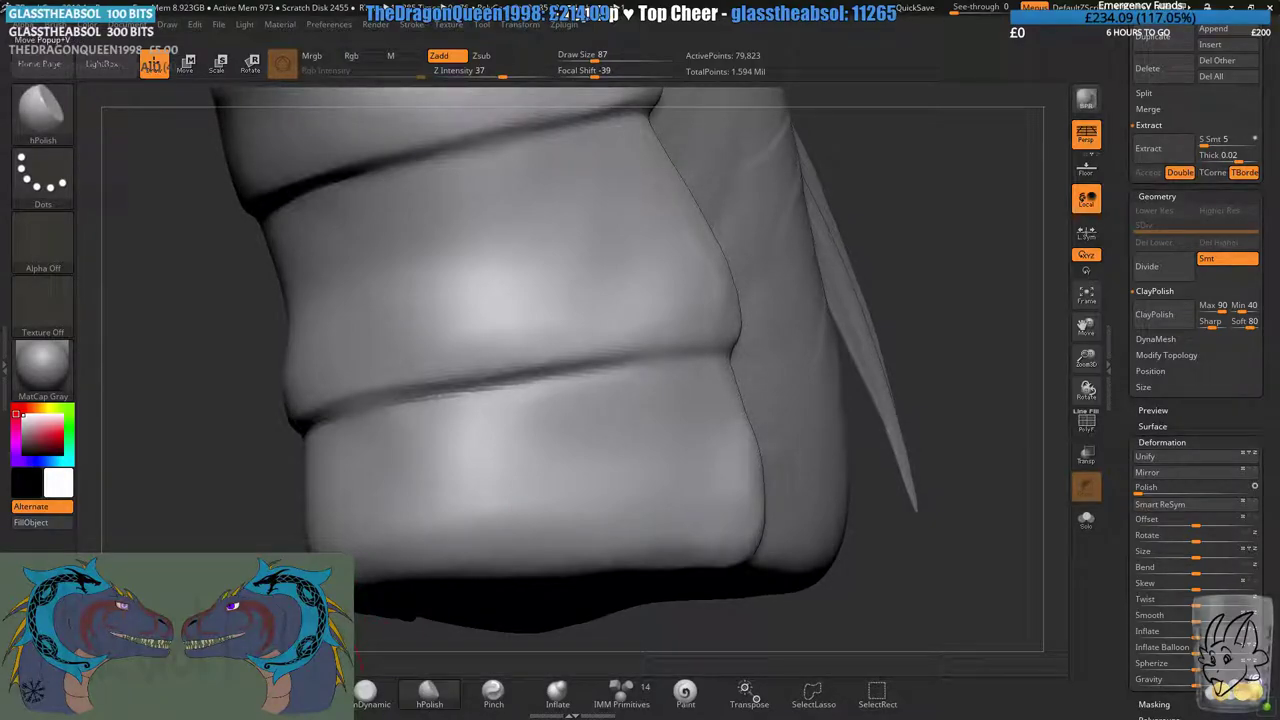
# - Deepen the crease between the middle and lowest throat plates with DamStandard, and smooth along it
pyautogui.click(493, 692)
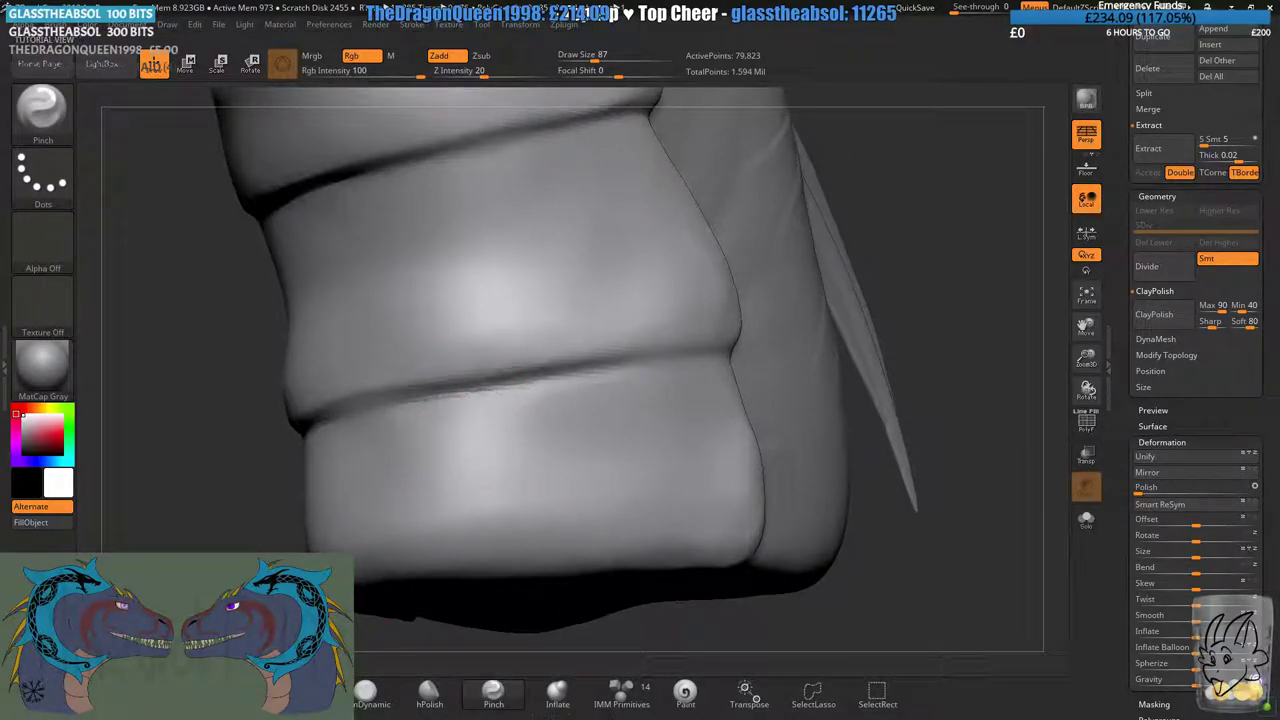
pyautogui.click(301, 686)
pyautogui.moveTo(300, 414); pyautogui.dragTo(650, 344)
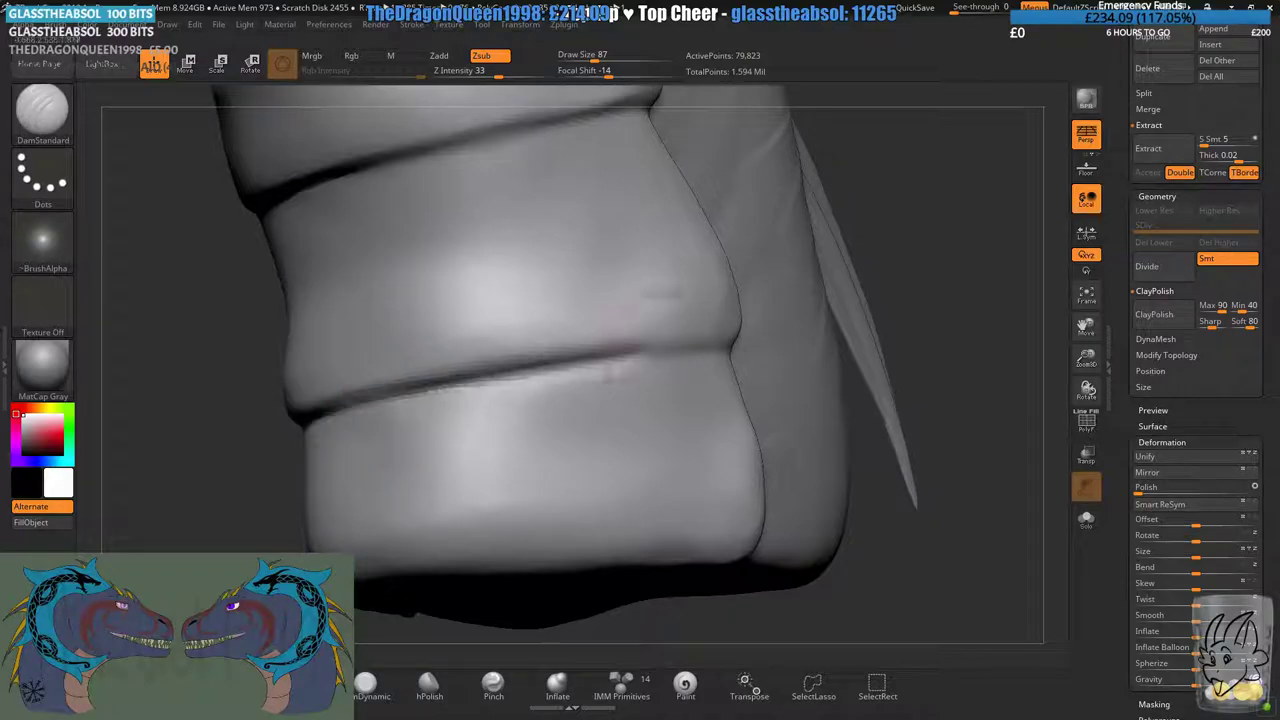
pyautogui.moveTo(437, 400); pyautogui.dragTo(732, 346)
pyautogui.moveTo(507, 406)
pyautogui.keyDown('shift'); pyautogui.mouseDown()
pyautogui.moveTo(345, 412)
pyautogui.moveTo(732, 346)
pyautogui.mouseUp(); pyautogui.keyUp('shift')
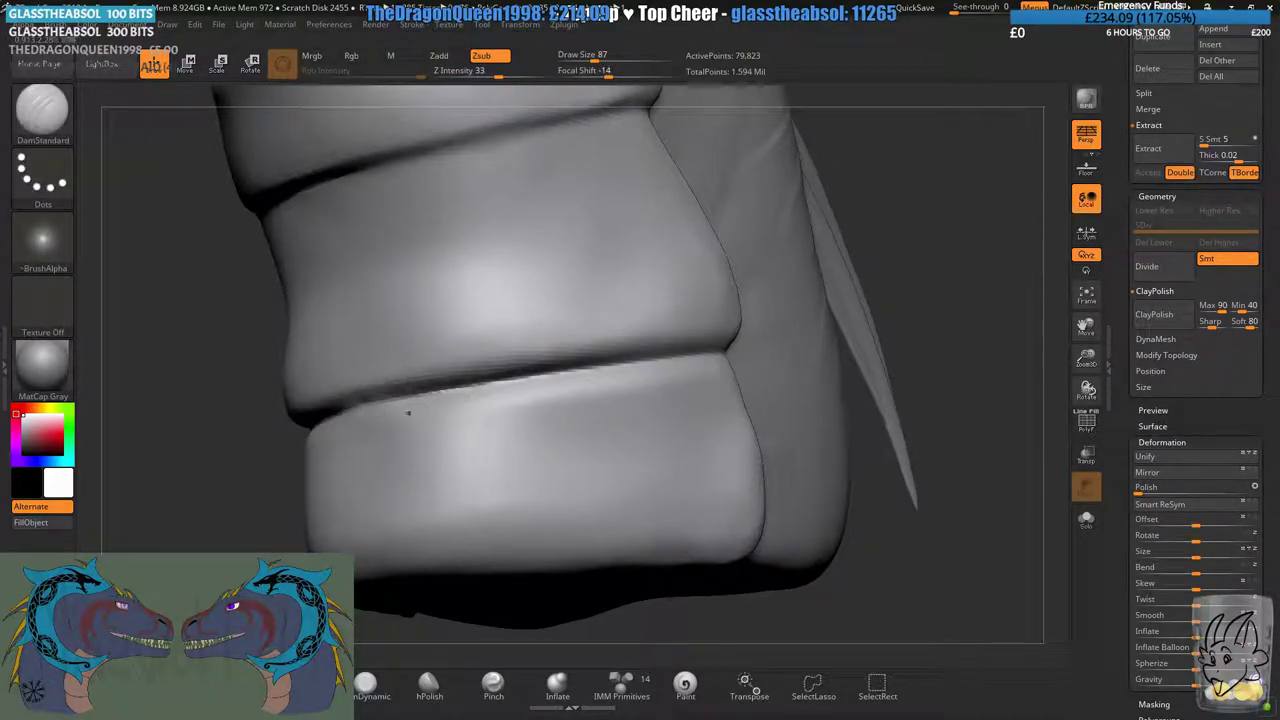
# - Deepen the crease between the uppermost and middle throat plates with DamStandard
pyautogui.keyDown('alt'); pyautogui.moveTo(572, 228); pyautogui.dragTo(622, 320, button='right'); pyautogui.keyUp('alt')
pyautogui.moveTo(397, 265); pyautogui.dragTo(710, 180)
pyautogui.moveTo(302, 296); pyautogui.dragTo(708, 178)
# - Run ClayPolish on the newly creased throat plates and check their shape against the whole head
pyautogui.keyDown('ctrl'); pyautogui.moveTo(628, 350); pyautogui.dragTo(612, 258, button='right'); pyautogui.keyUp('ctrl')
pyautogui.moveTo(612, 258)
pyautogui.mouseDown(button='right')
pyautogui.moveTo(548, 268)
pyautogui.moveTo(674, 357)
pyautogui.mouseUp(button='right')
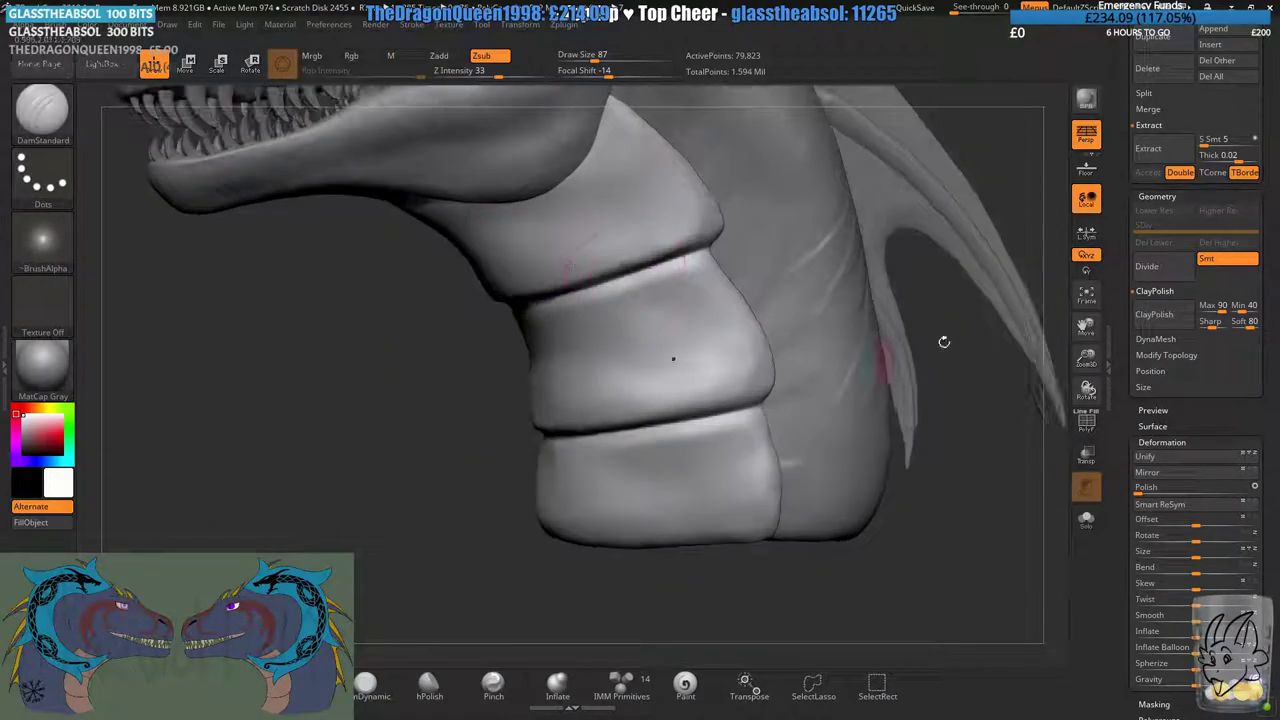
pyautogui.click(1154, 323)
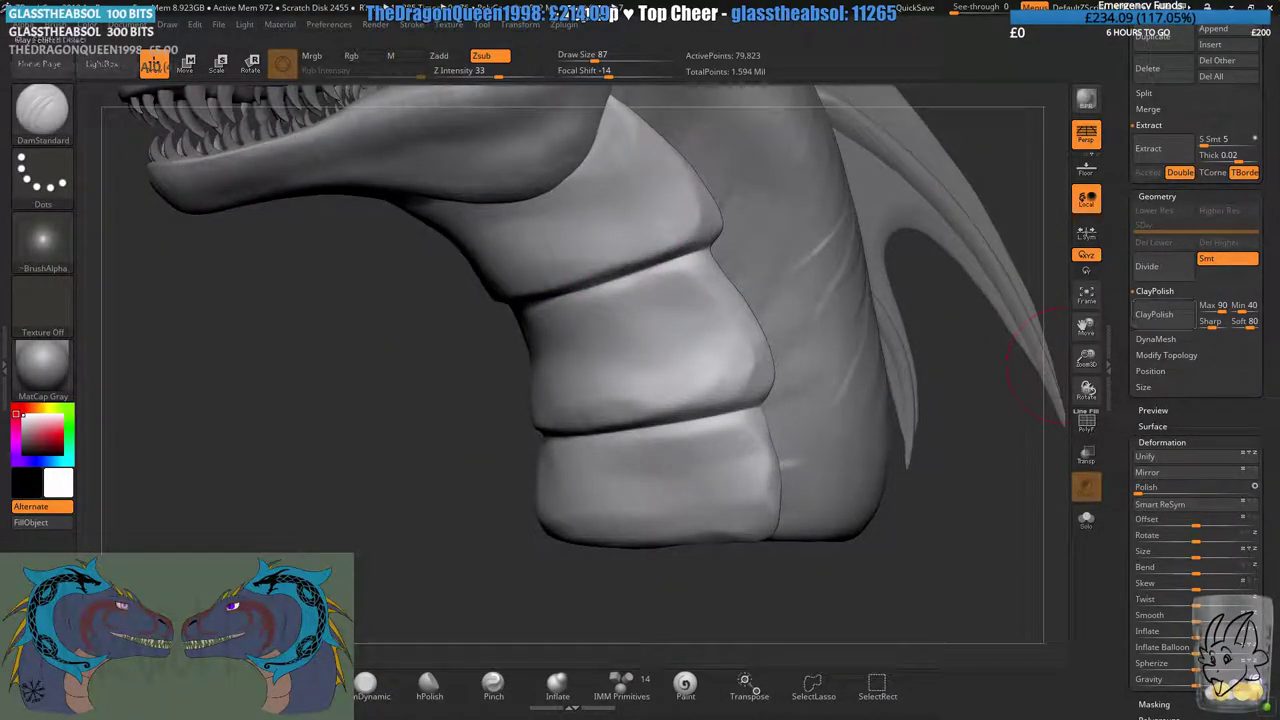
pyautogui.moveTo(915, 365); pyautogui.dragTo(1004, 350, button='right')
pyautogui.moveTo(1004, 350)
pyautogui.mouseDown(button='right')
pyautogui.moveTo(1052, 390)
pyautogui.moveTo(911, 426)
pyautogui.moveTo(790, 434)
pyautogui.moveTo(784, 482)
pyautogui.mouseUp(button='right')
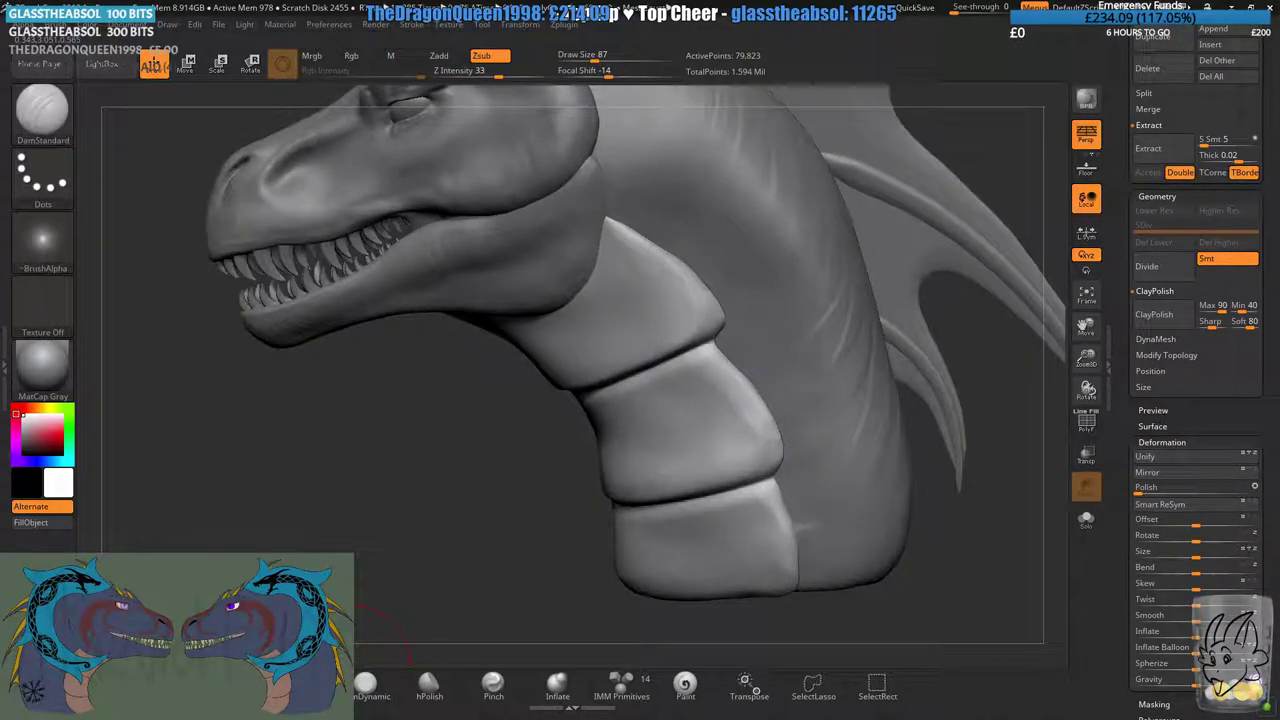
# - Fill the hollow on the middle throat plate's side with ClayBuildup at draw size 108, and remesh
pyautogui.press('b')
pyautogui.press('c')
pyautogui.press('b')
pyautogui.click(598, 57)
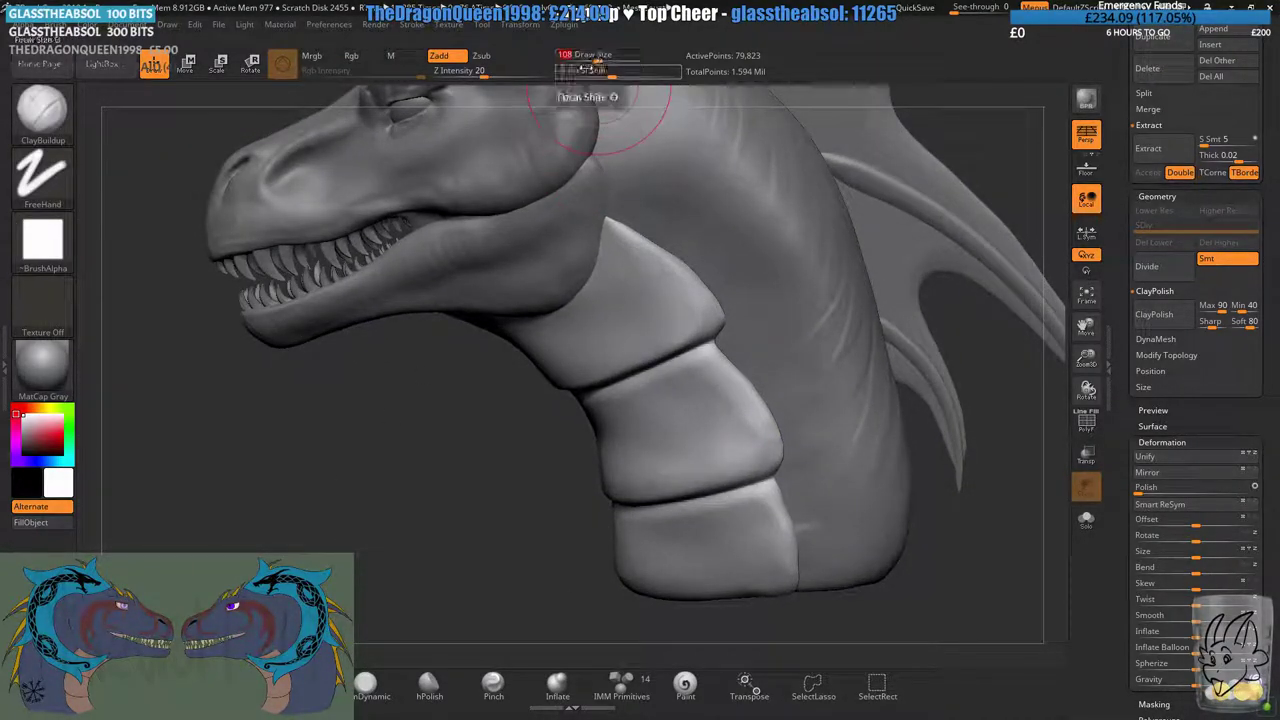
pyautogui.moveTo(650, 385)
pyautogui.keyDown('alt'); pyautogui.mouseDown(button='right')
pyautogui.moveTo(658, 308)
pyautogui.moveTo(648, 415)
pyautogui.moveTo(706, 426)
pyautogui.mouseUp(button='right'); pyautogui.keyUp('alt')
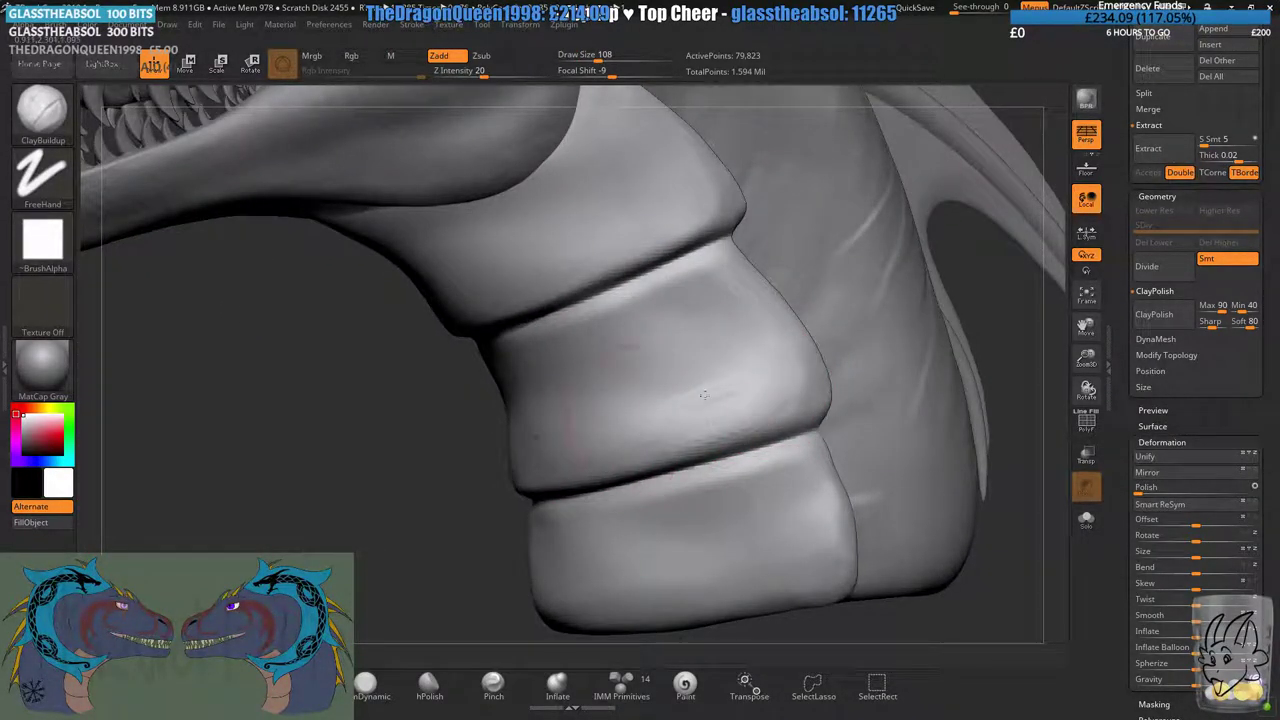
pyautogui.moveTo(766, 364)
pyautogui.mouseDown()
pyautogui.moveTo(749, 400)
pyautogui.moveTo(757, 372)
pyautogui.moveTo(712, 402)
pyautogui.mouseUp()
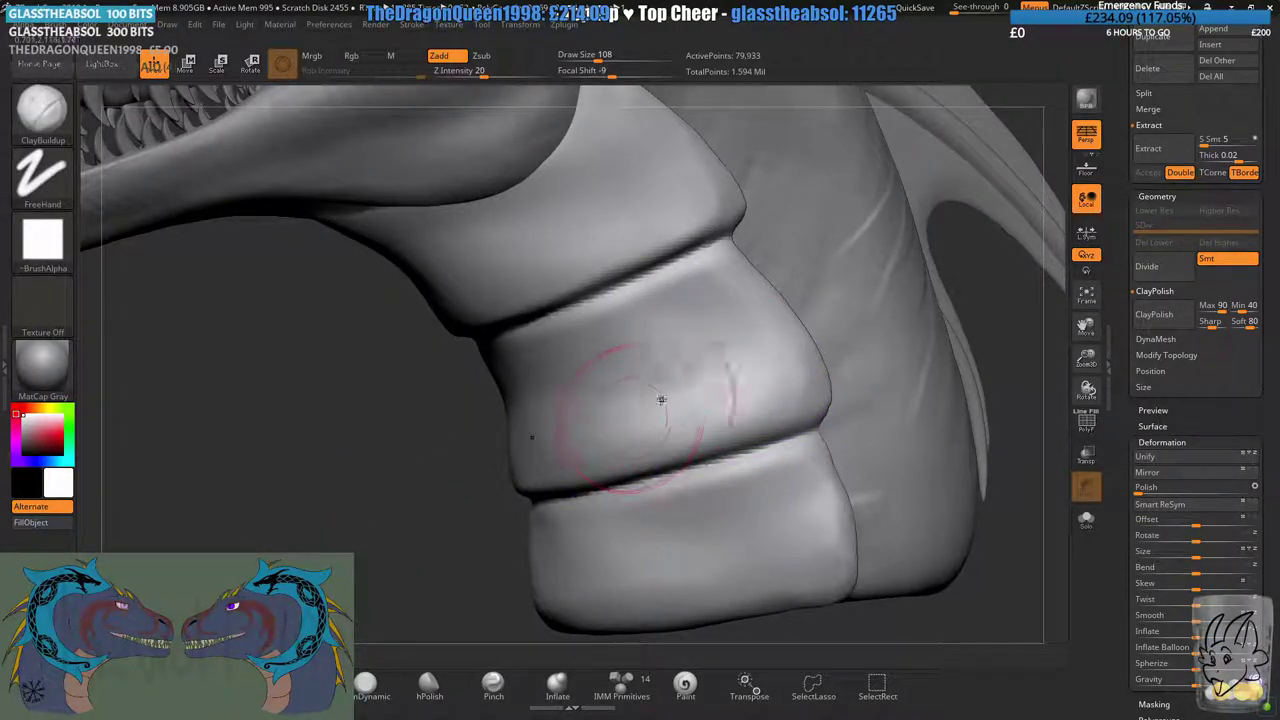
pyautogui.moveTo(791, 398); pyautogui.dragTo(594, 468)
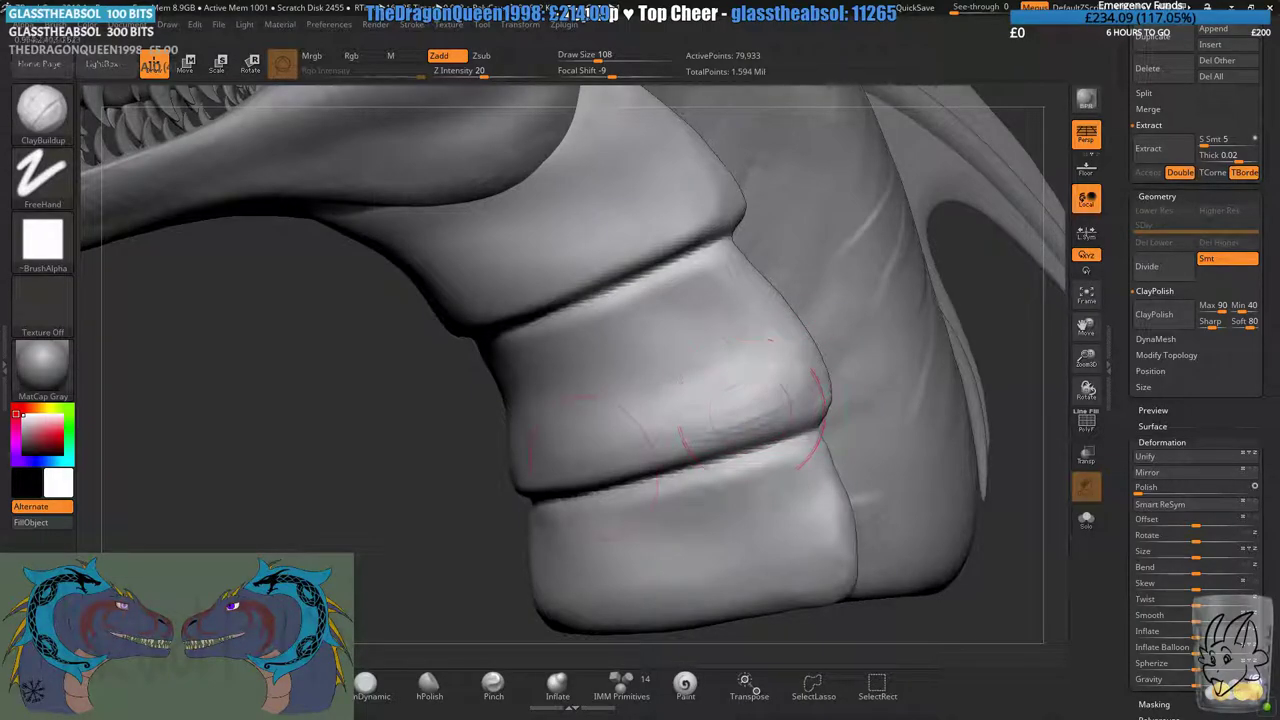
pyautogui.keyDown('ctrl'); pyautogui.moveTo(187, 497); pyautogui.dragTo(290, 540); pyautogui.keyUp('ctrl')
# - Blend the added clay into the middle throat plate's surface, checking it from below and from the side
pyautogui.moveTo(757, 372)
pyautogui.keyDown('shift'); pyautogui.mouseDown()
pyautogui.moveTo(677, 394)
pyautogui.moveTo(735, 378)
pyautogui.mouseUp(); pyautogui.keyUp('shift')
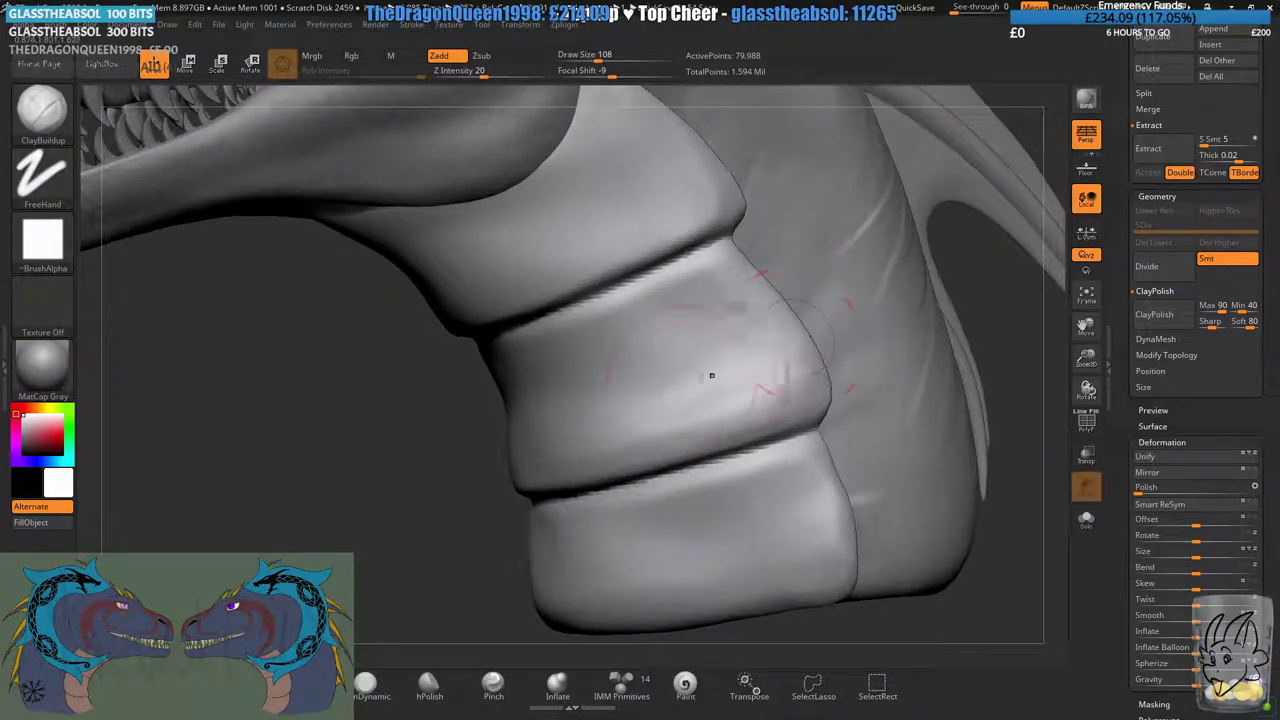
pyautogui.press('space')
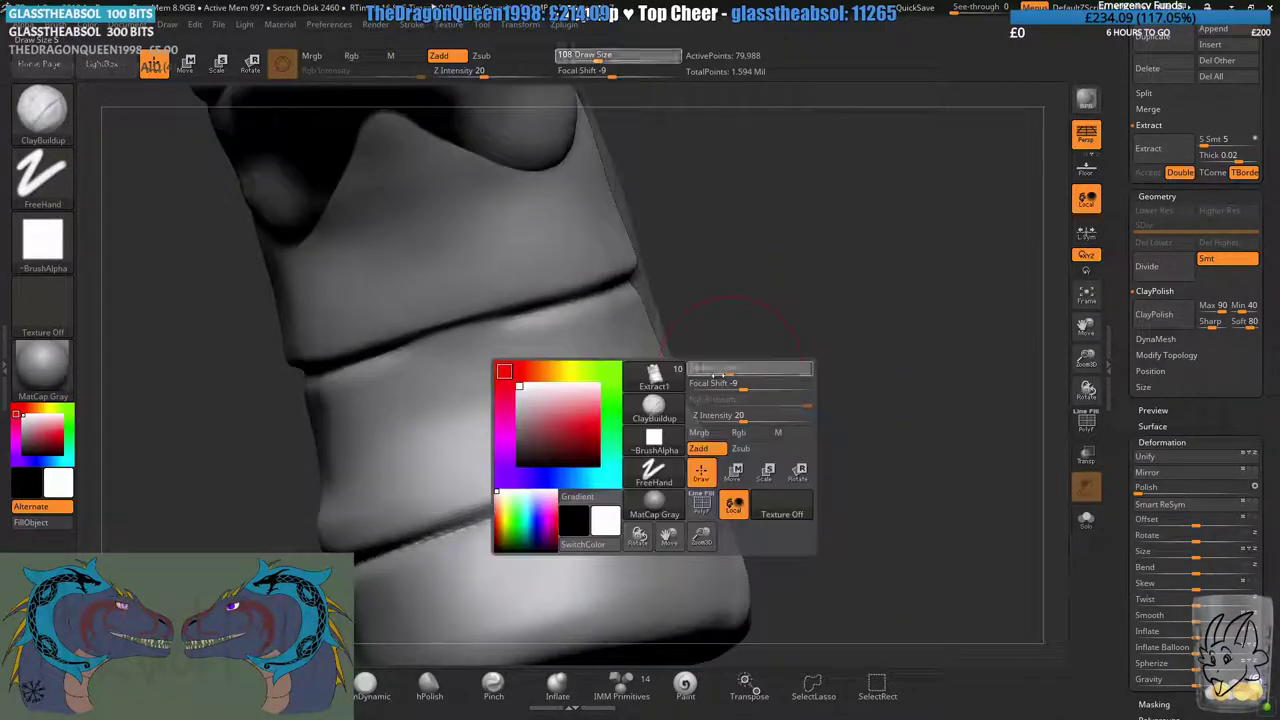
pyautogui.moveTo(820, 226); pyautogui.dragTo(771, 323)
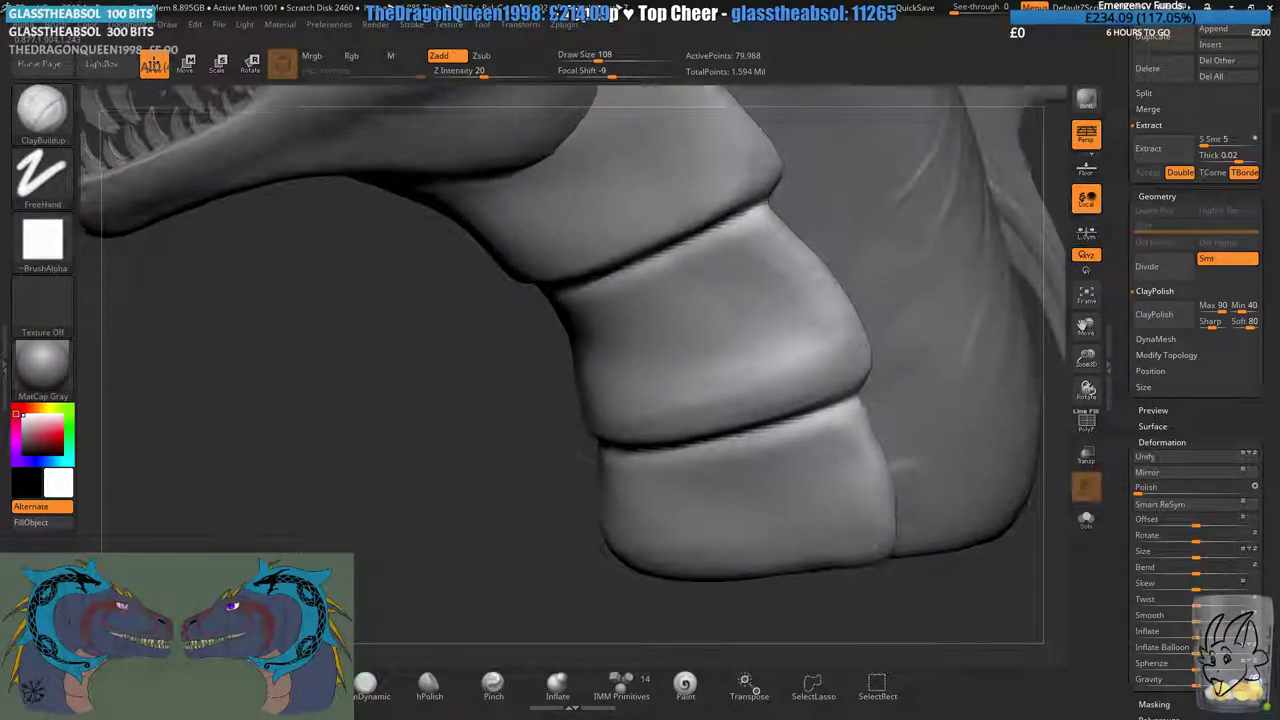
pyautogui.moveTo(750, 322)
pyautogui.keyDown('alt'); pyautogui.mouseDown(button='right')
pyautogui.moveTo(708, 366)
pyautogui.moveTo(717, 352)
pyautogui.mouseUp(button='right'); pyautogui.keyUp('alt')
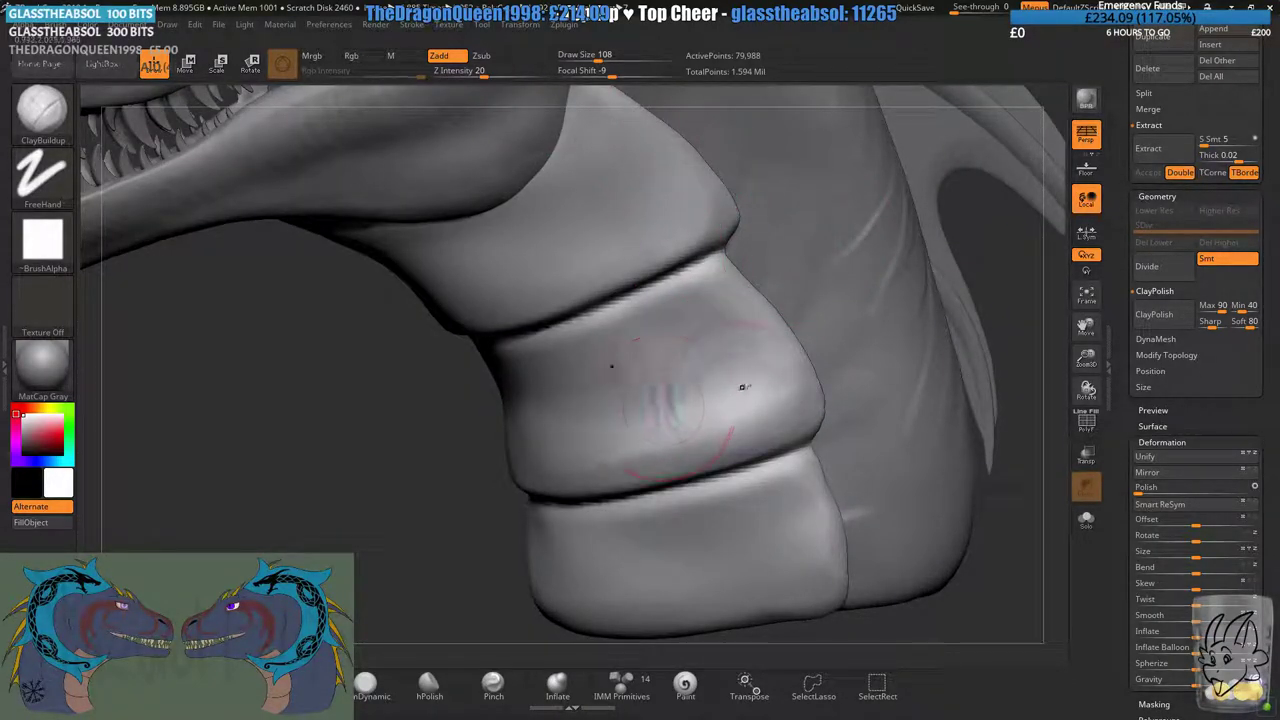
pyautogui.press('shift')
pyautogui.keyDown('alt'); pyautogui.moveTo(710, 498); pyautogui.dragTo(689, 411, button='right'); pyautogui.keyUp('alt')
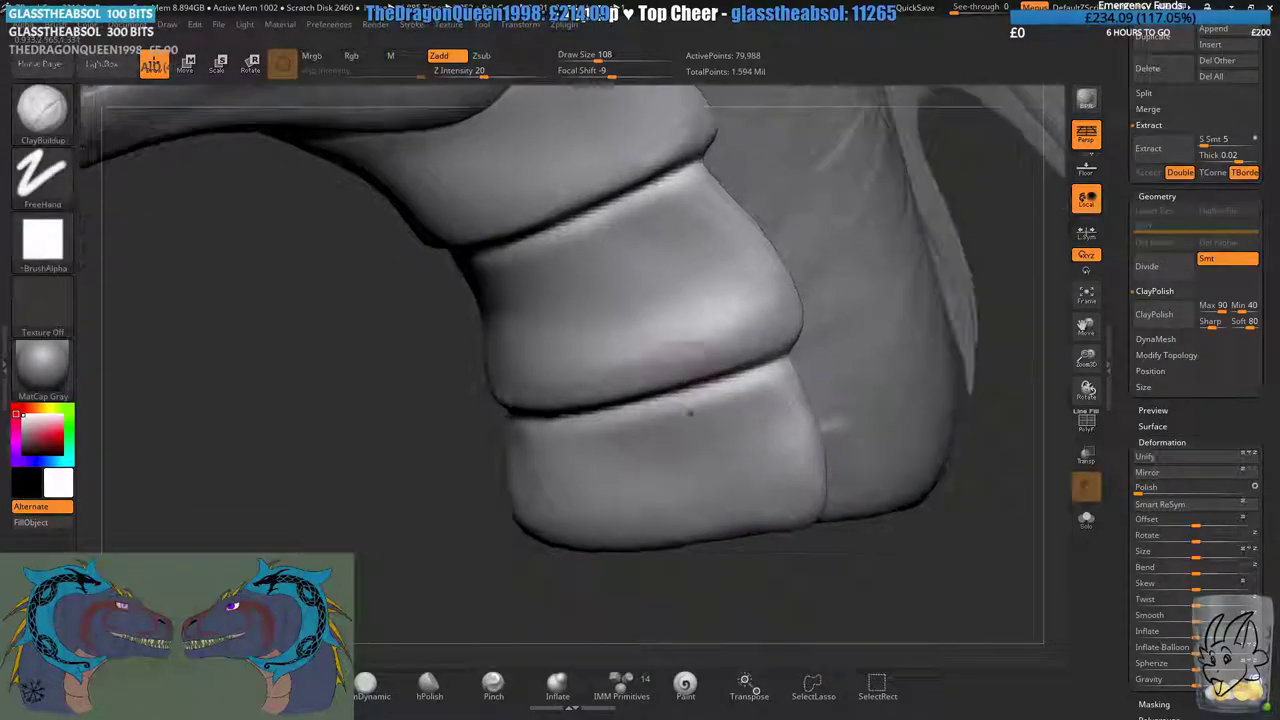
# - Apply ClayPolish to the rebuilt throat plates and review the neck and head from several angles
pyautogui.click(1156, 318)
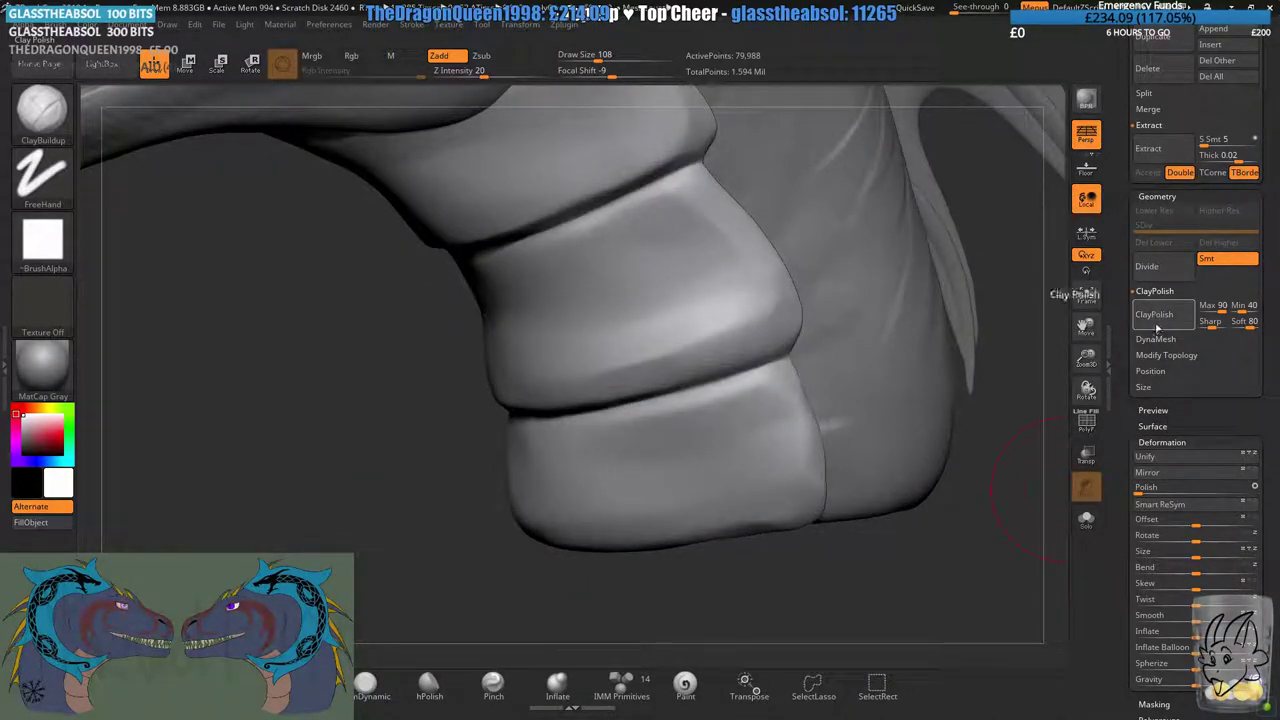
pyautogui.keyDown('alt'); pyautogui.moveTo(661, 312); pyautogui.dragTo(700, 430, button='right'); pyautogui.keyUp('alt')
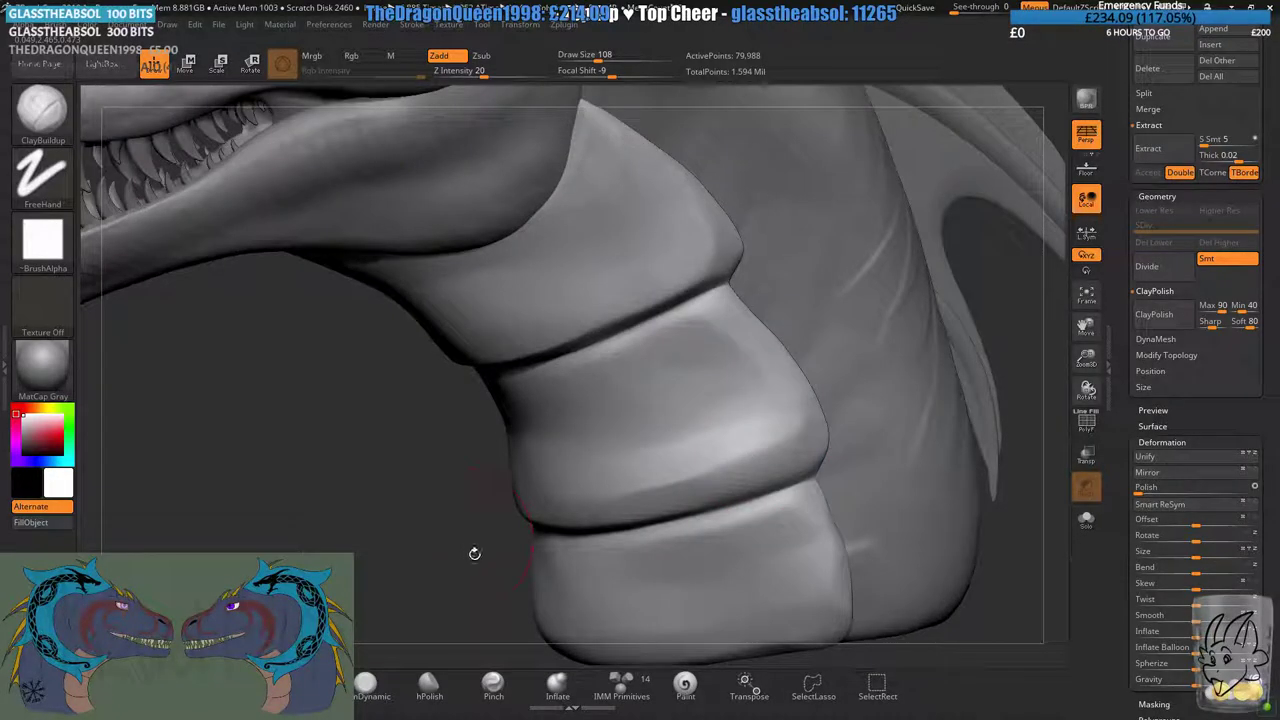
pyautogui.keyDown('ctrl'); pyautogui.moveTo(474, 554); pyautogui.dragTo(469, 506, button='right'); pyautogui.keyUp('ctrl')
pyautogui.moveTo(443, 577)
pyautogui.keyDown('ctrl'); pyautogui.mouseDown(button='right')
pyautogui.moveTo(423, 514)
pyautogui.moveTo(534, 494)
pyautogui.moveTo(420, 490)
pyautogui.mouseUp(button='right'); pyautogui.keyUp('ctrl')
pyautogui.moveTo(475, 445); pyautogui.dragTo(455, 447, button='right')
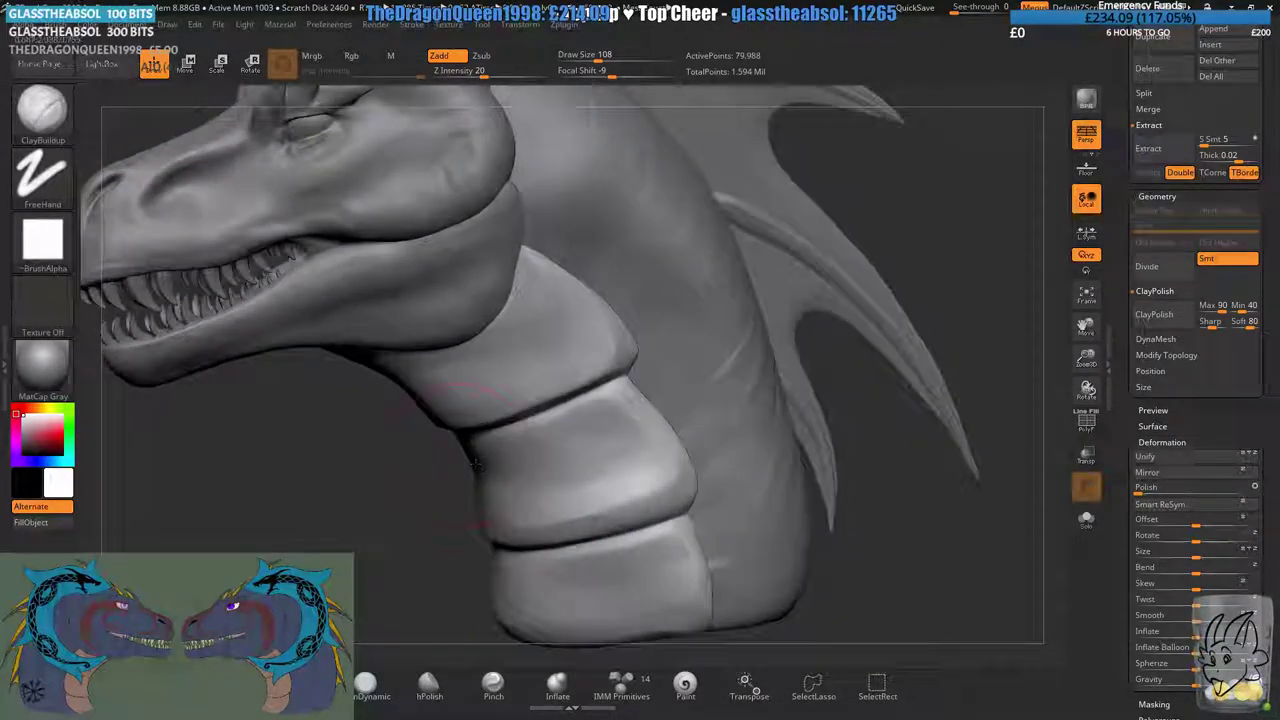
pyautogui.keyDown('alt'); pyautogui.moveTo(537, 472); pyautogui.dragTo(680, 480, button='right'); pyautogui.keyUp('alt')
pyautogui.moveTo(557, 503); pyautogui.dragTo(520, 466, button='right')
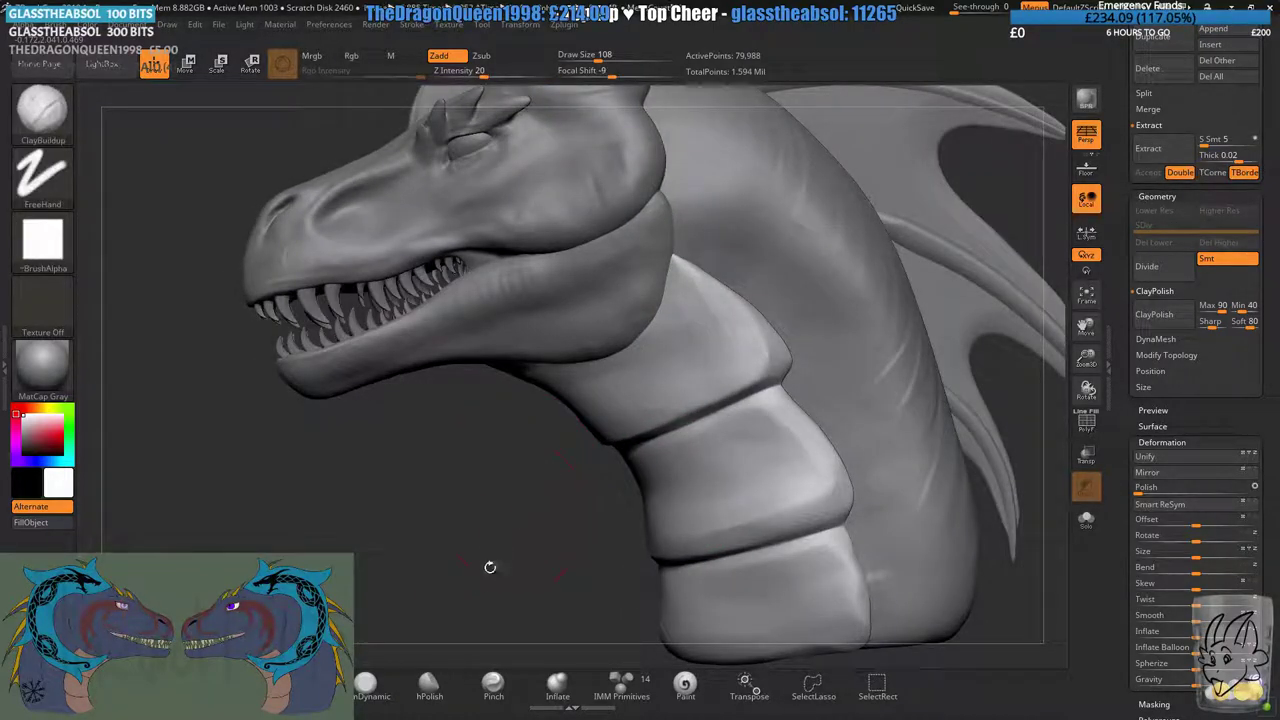
# - Try to crease the upper throat plate's edge along the jaw with DamStandard at draw size 140, undoing the strokes
pyautogui.press('b')
pyautogui.press('d')
pyautogui.press('s')
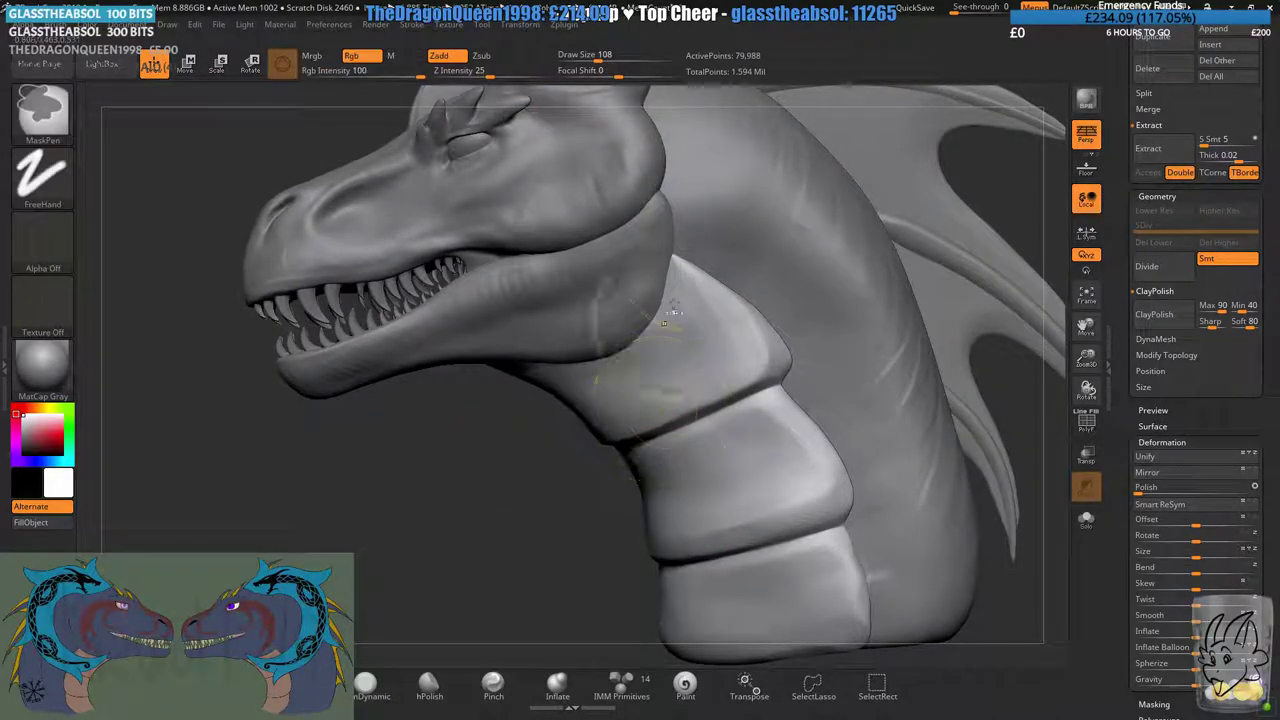
pyautogui.keyDown('ctrl'); pyautogui.moveTo(660, 304); pyautogui.dragTo(674, 366, button='right'); pyautogui.keyUp('ctrl')
pyautogui.moveTo(663, 233); pyautogui.dragTo(655, 225, button='right')
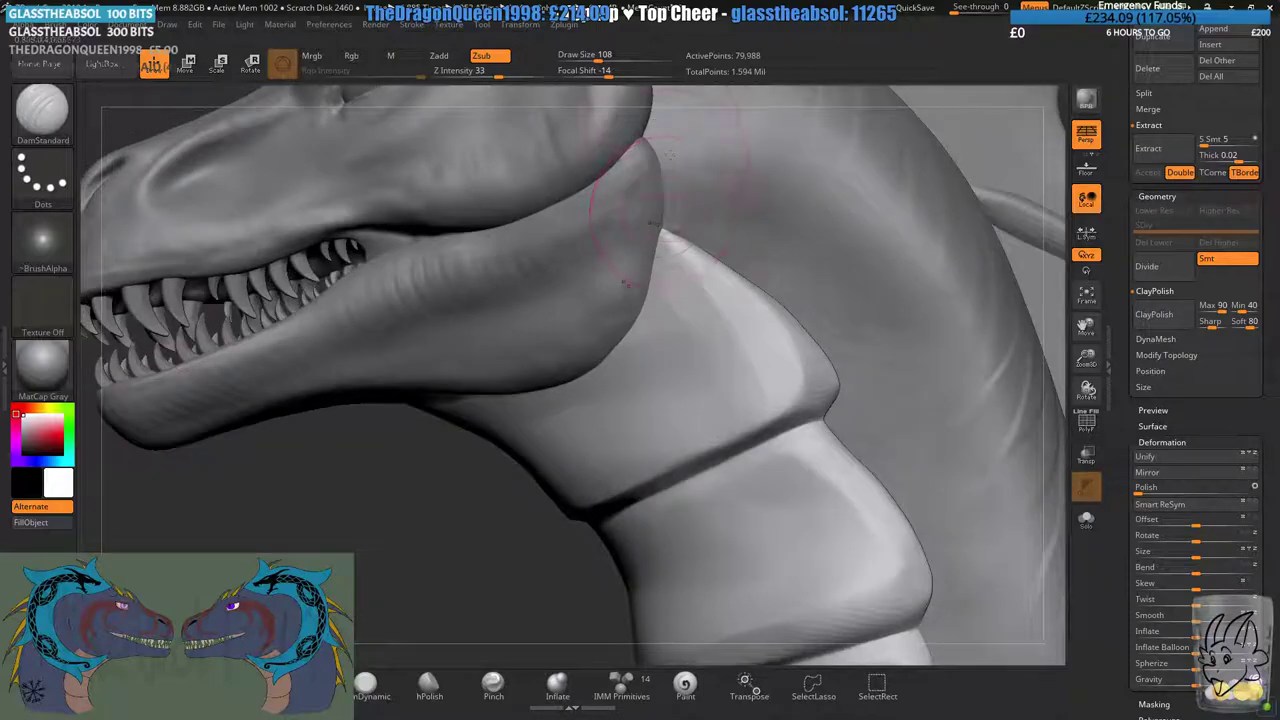
pyautogui.click(603, 59)
pyautogui.moveTo(580, 378); pyautogui.dragTo(668, 238)
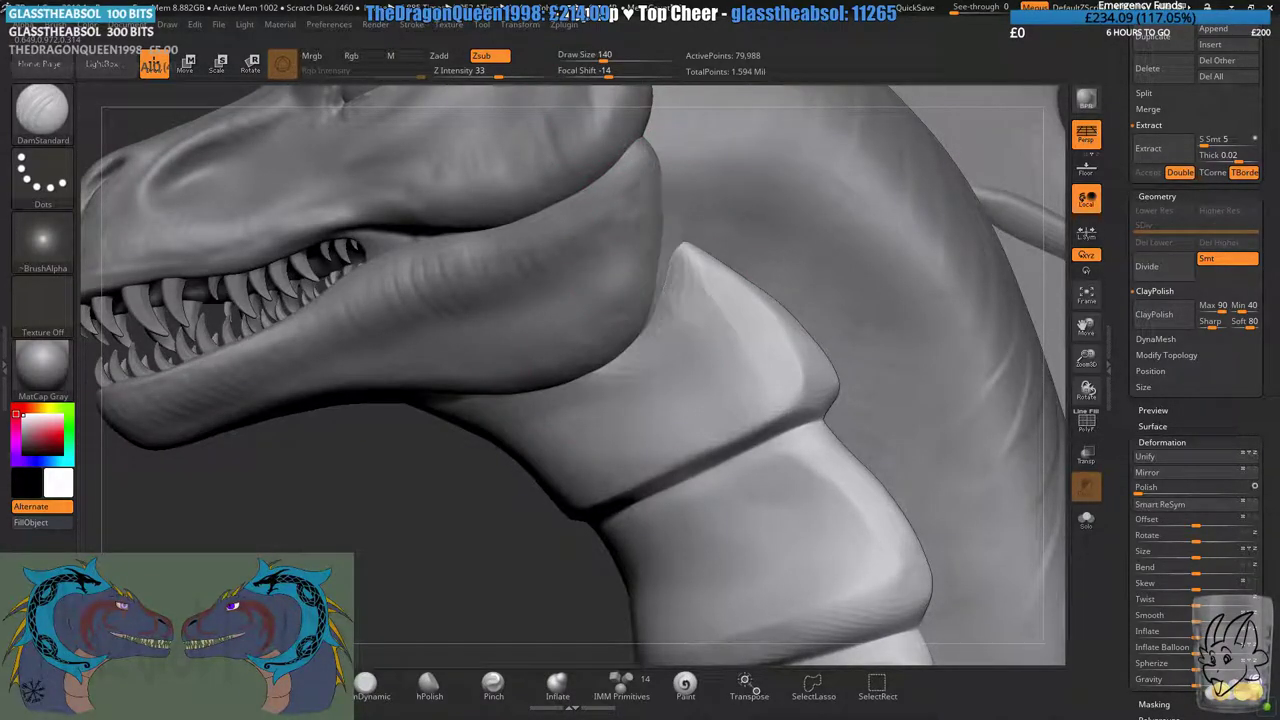
pyautogui.hotkey('ctrl', 'z')
pyautogui.moveTo(570, 362); pyautogui.dragTo(657, 218)
pyautogui.hotkey('ctrl', 'z')
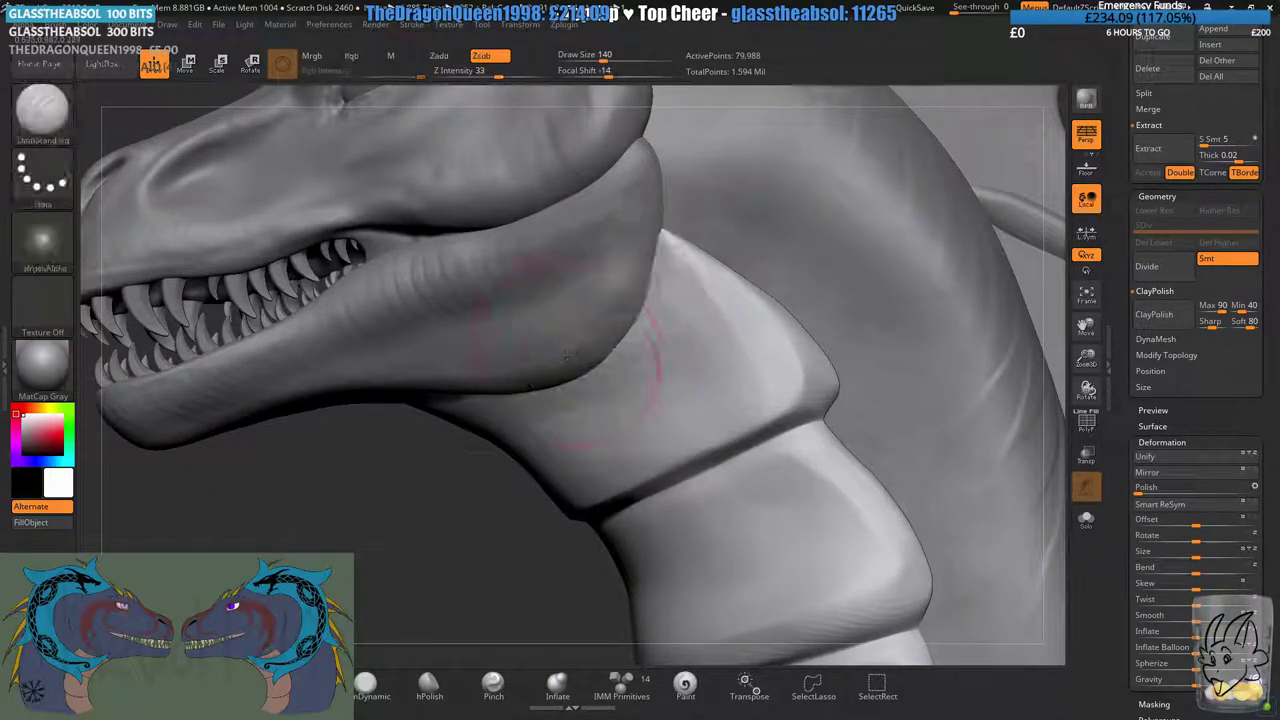
pyautogui.moveTo(585, 384); pyautogui.dragTo(688, 262)
pyautogui.hotkey('ctrl', 'z')
pyautogui.hotkey('ctrl', 'z')
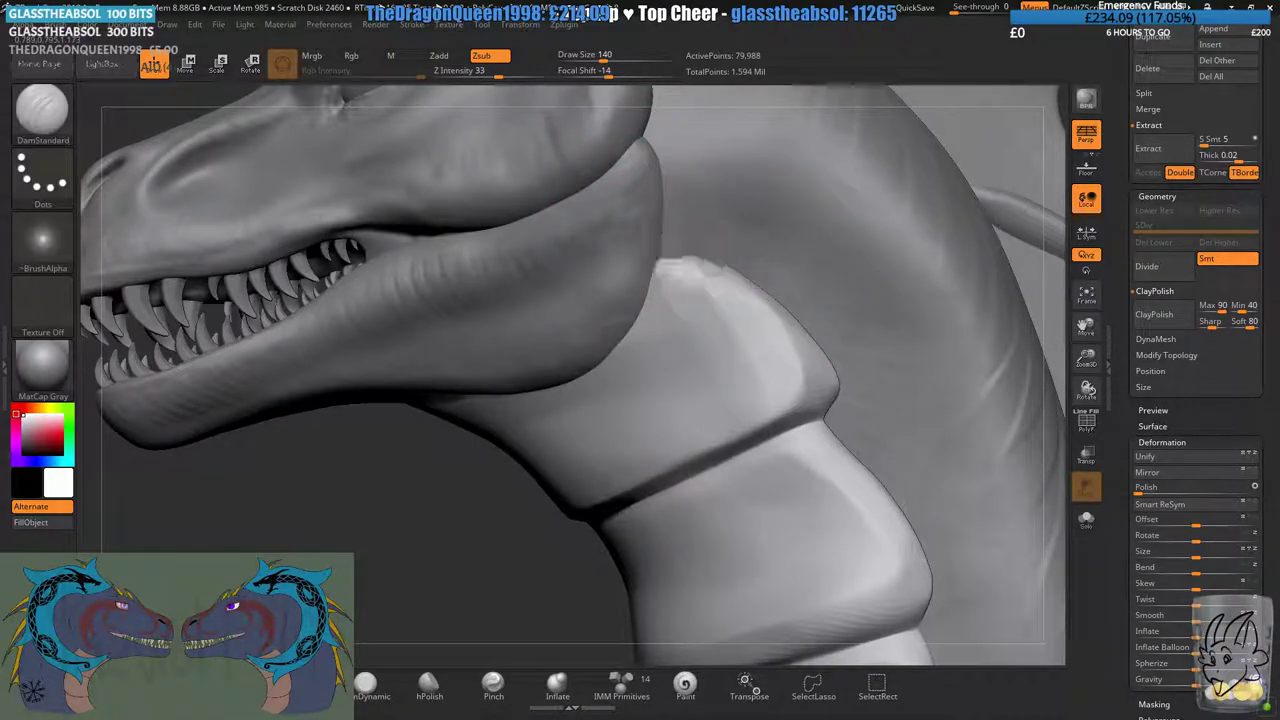
pyautogui.hotkey('ctrl', 'z')
# - Try smoothing the upper throat plate's front edge beneath the lower jaw, and undo the stroke
pyautogui.moveTo(586, 324)
pyautogui.mouseDown(button='right')
pyautogui.moveTo(540, 380)
pyautogui.moveTo(573, 362)
pyautogui.moveTo(632, 268)
pyautogui.moveTo(560, 232)
pyautogui.mouseUp(button='right')
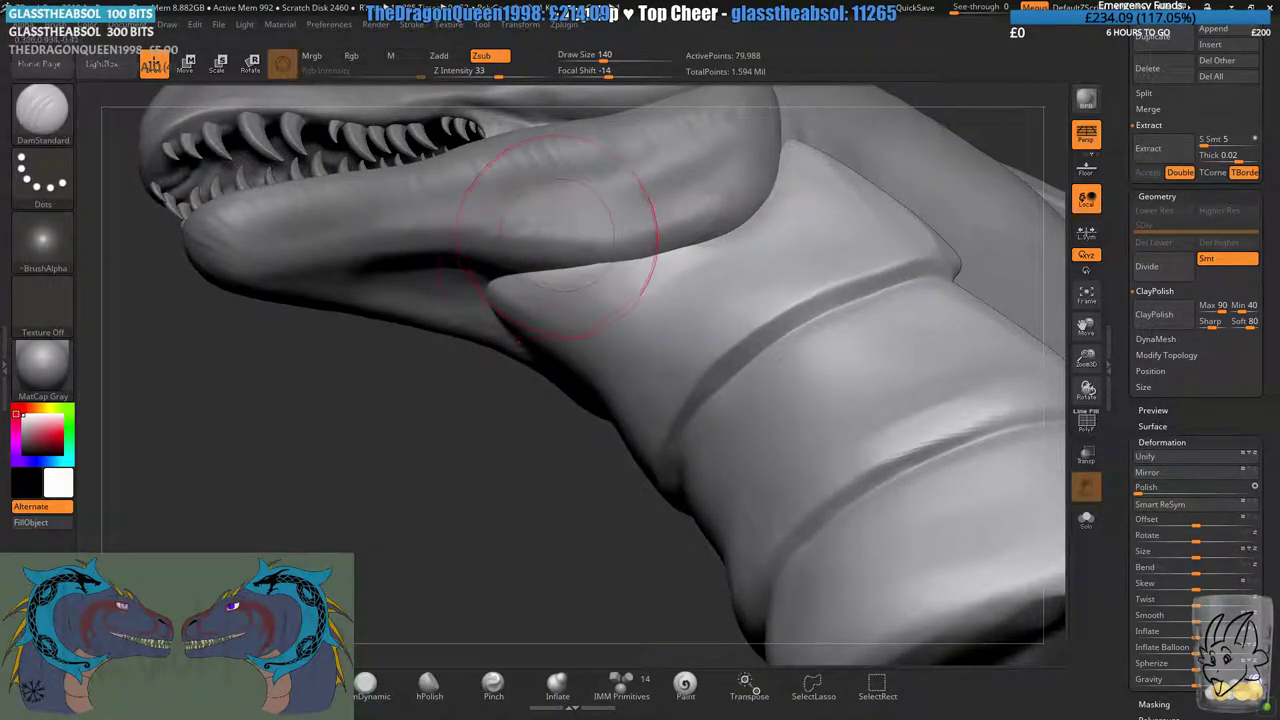
pyautogui.moveTo(546, 290); pyautogui.dragTo(456, 318, button='right')
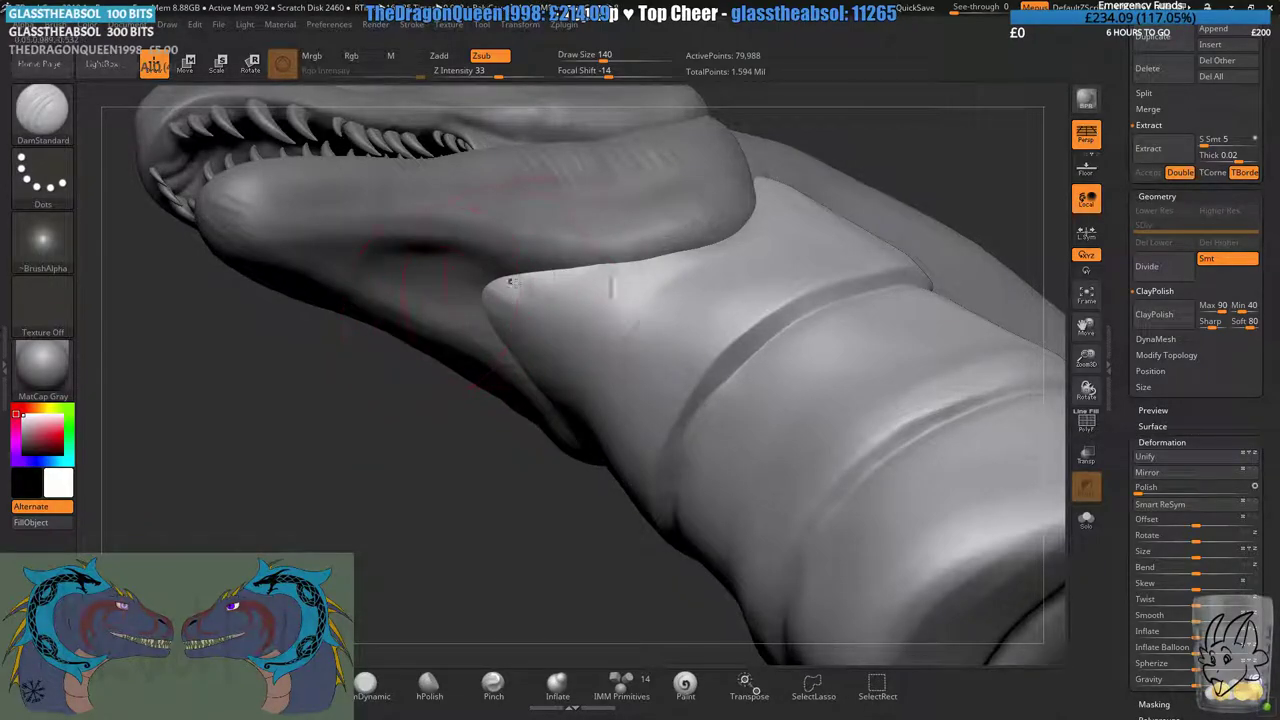
pyautogui.keyDown('shift'); pyautogui.moveTo(612, 281); pyautogui.dragTo(510, 288); pyautogui.keyUp('shift')
pyautogui.hotkey('ctrl', 'z')
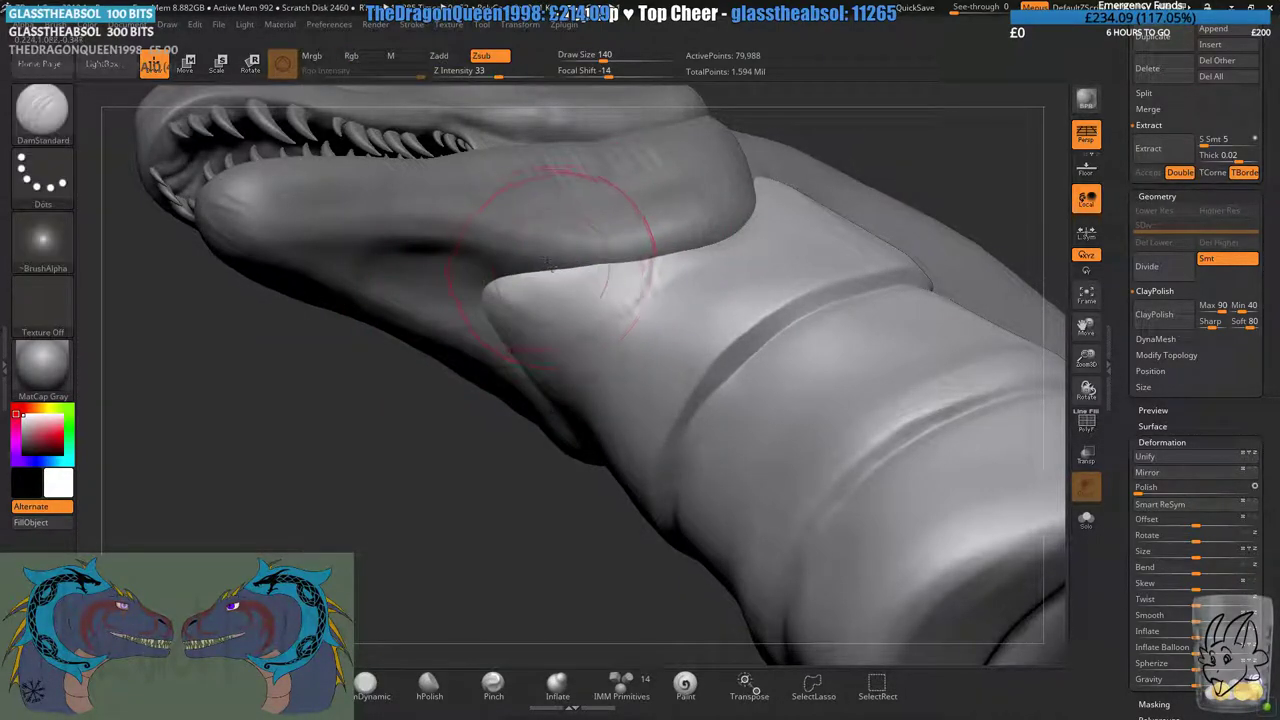
# - Smooth the surfaces and edges of the throat plates along the side of the neck
pyautogui.keyDown('ctrl'); pyautogui.moveTo(518, 274); pyautogui.dragTo(489, 466, button='right'); pyautogui.keyUp('ctrl')
pyautogui.moveTo(460, 520)
pyautogui.keyDown('ctrl'); pyautogui.mouseDown(button='right')
pyautogui.moveTo(412, 448)
pyautogui.moveTo(440, 440)
pyautogui.moveTo(450, 445)
pyautogui.moveTo(425, 450)
pyautogui.moveTo(437, 491)
pyautogui.mouseUp(button='right'); pyautogui.keyUp('ctrl')
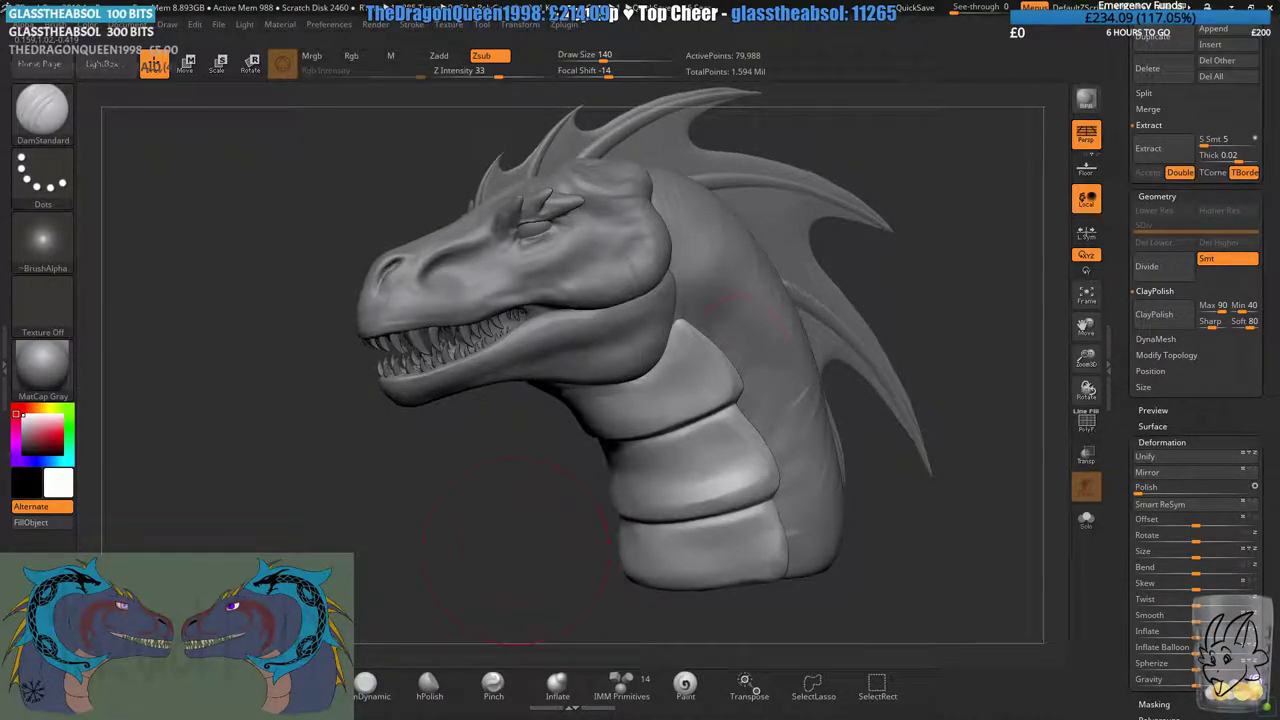
pyautogui.moveTo(516, 552); pyautogui.dragTo(482, 550, button='right')
pyautogui.moveTo(751, 477)
pyautogui.keyDown('alt'); pyautogui.mouseDown(button='right')
pyautogui.moveTo(708, 362)
pyautogui.moveTo(702, 412)
pyautogui.mouseUp(button='right'); pyautogui.keyUp('alt')
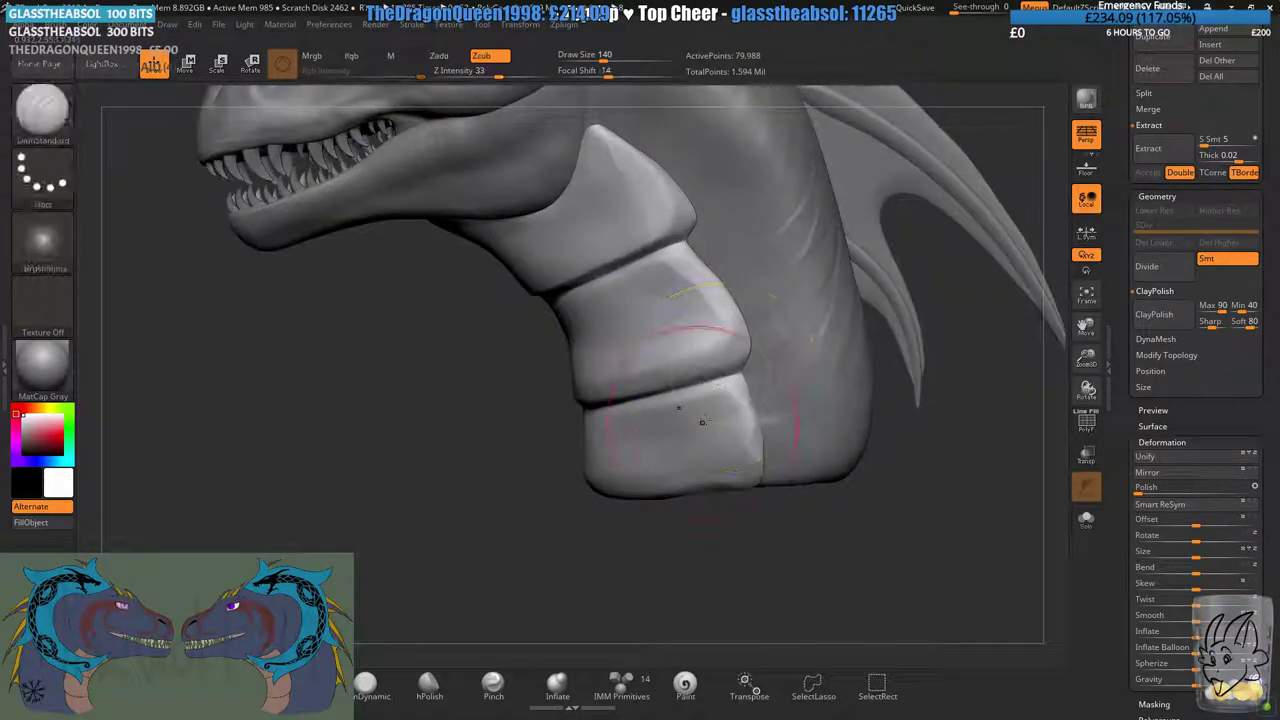
pyautogui.keyDown('shift'); pyautogui.moveTo(612, 388); pyautogui.dragTo(668, 366); pyautogui.keyUp('shift')
pyautogui.keyDown('alt'); pyautogui.moveTo(481, 373); pyautogui.dragTo(529, 440, button='right'); pyautogui.keyUp('alt')
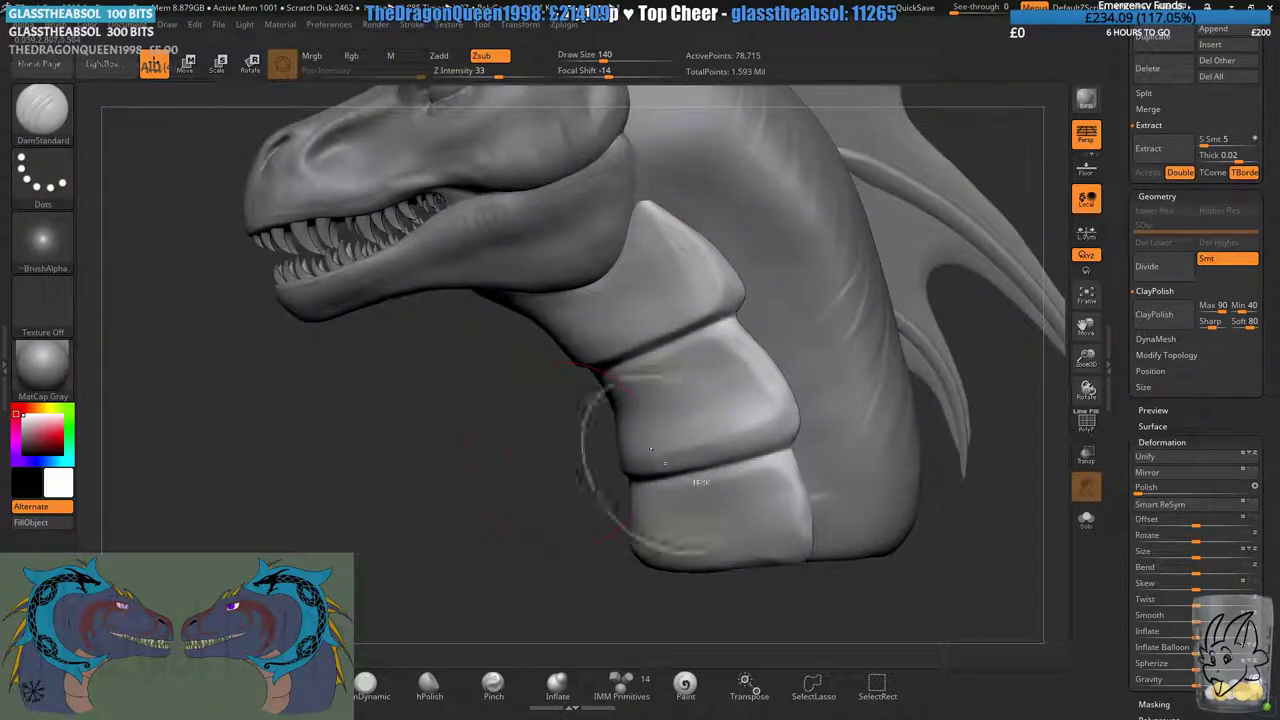
pyautogui.keyDown('ctrl'); pyautogui.moveTo(708, 402); pyautogui.dragTo(706, 437, button='right'); pyautogui.keyUp('ctrl')
pyautogui.moveTo(706, 430)
pyautogui.keyDown('shift'); pyautogui.mouseDown()
pyautogui.moveTo(758, 388)
pyautogui.moveTo(688, 540)
pyautogui.mouseUp(); pyautogui.keyUp('shift')
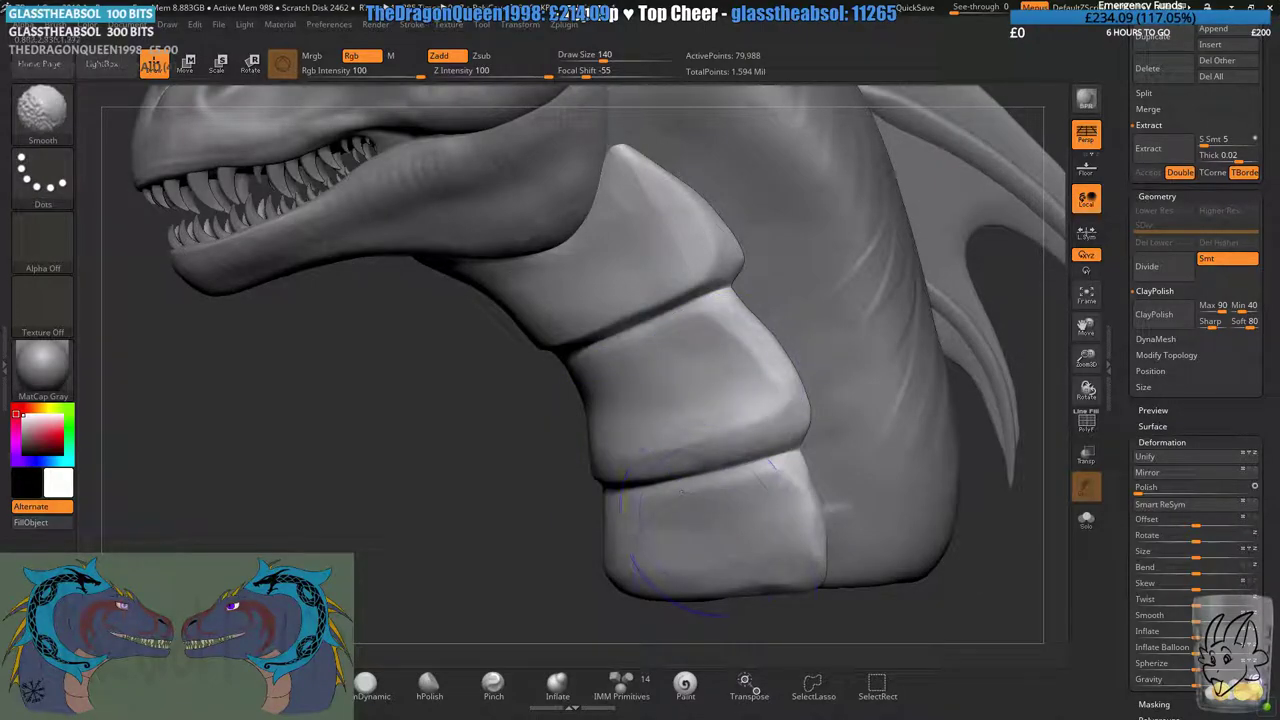
pyautogui.keyDown('alt'); pyautogui.moveTo(650, 258); pyautogui.dragTo(730, 403, button='right'); pyautogui.keyUp('alt')
pyautogui.moveTo(728, 395)
pyautogui.keyDown('shift'); pyautogui.mouseDown()
pyautogui.moveTo(691, 409)
pyautogui.moveTo(688, 440)
pyautogui.mouseUp(); pyautogui.keyUp('shift')
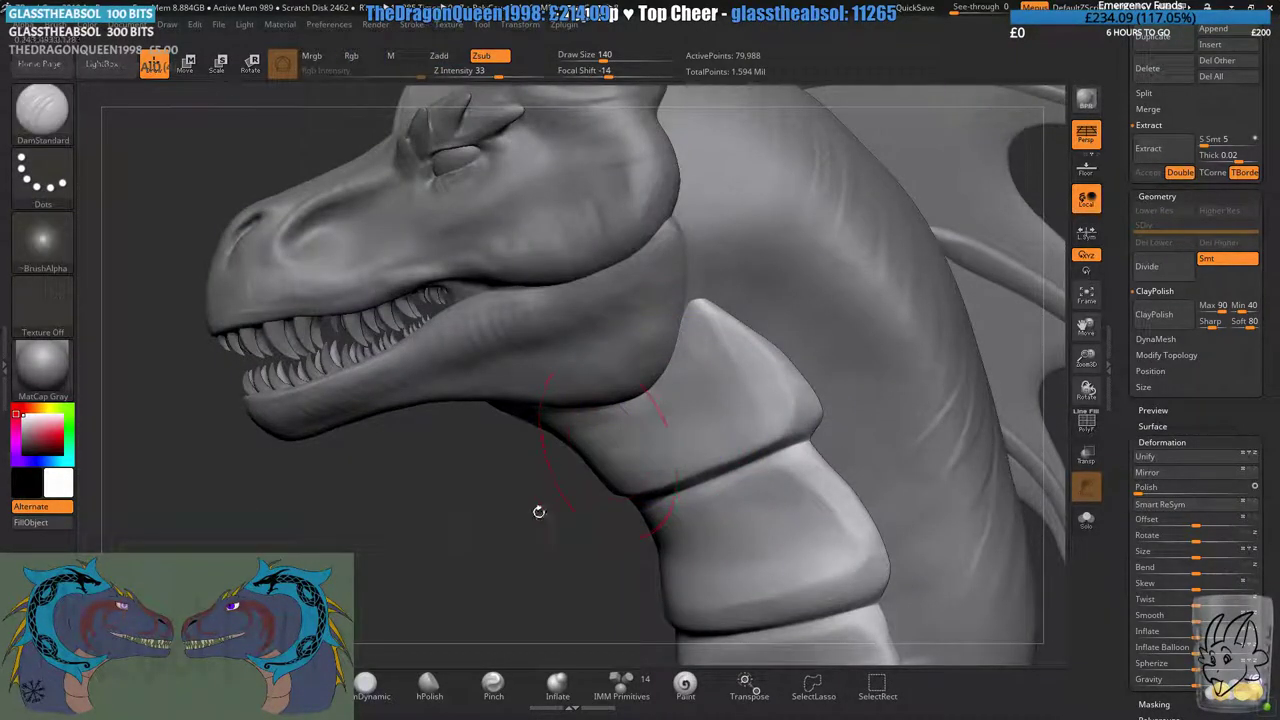
# - Reshape the upper throat plate's tip behind the jaw with the Move brush at draw size 140, and remesh
pyautogui.keyDown('ctrl'); pyautogui.moveTo(563, 572); pyautogui.dragTo(651, 424, button='right'); pyautogui.keyUp('ctrl')
pyautogui.click(301, 683)
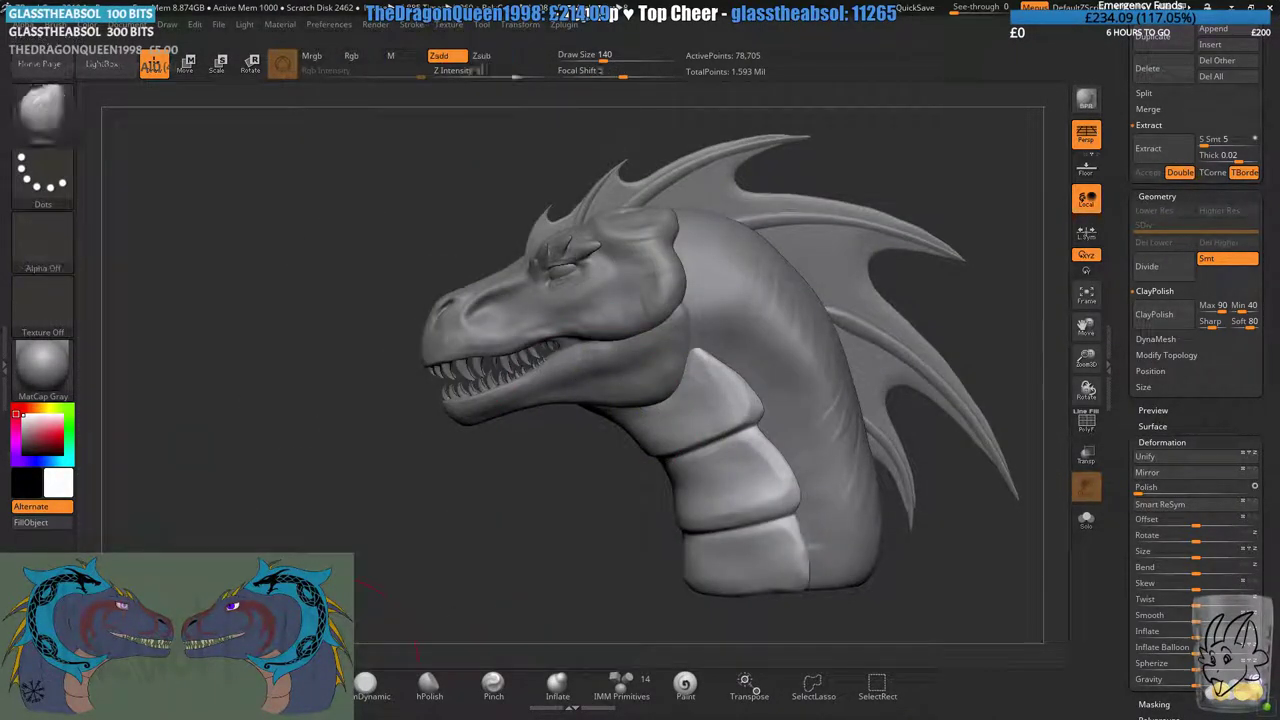
pyautogui.keyDown('ctrl'); pyautogui.moveTo(738, 368); pyautogui.dragTo(804, 372, button='right'); pyautogui.keyUp('ctrl')
pyautogui.moveTo(646, 325); pyautogui.dragTo(647, 335)
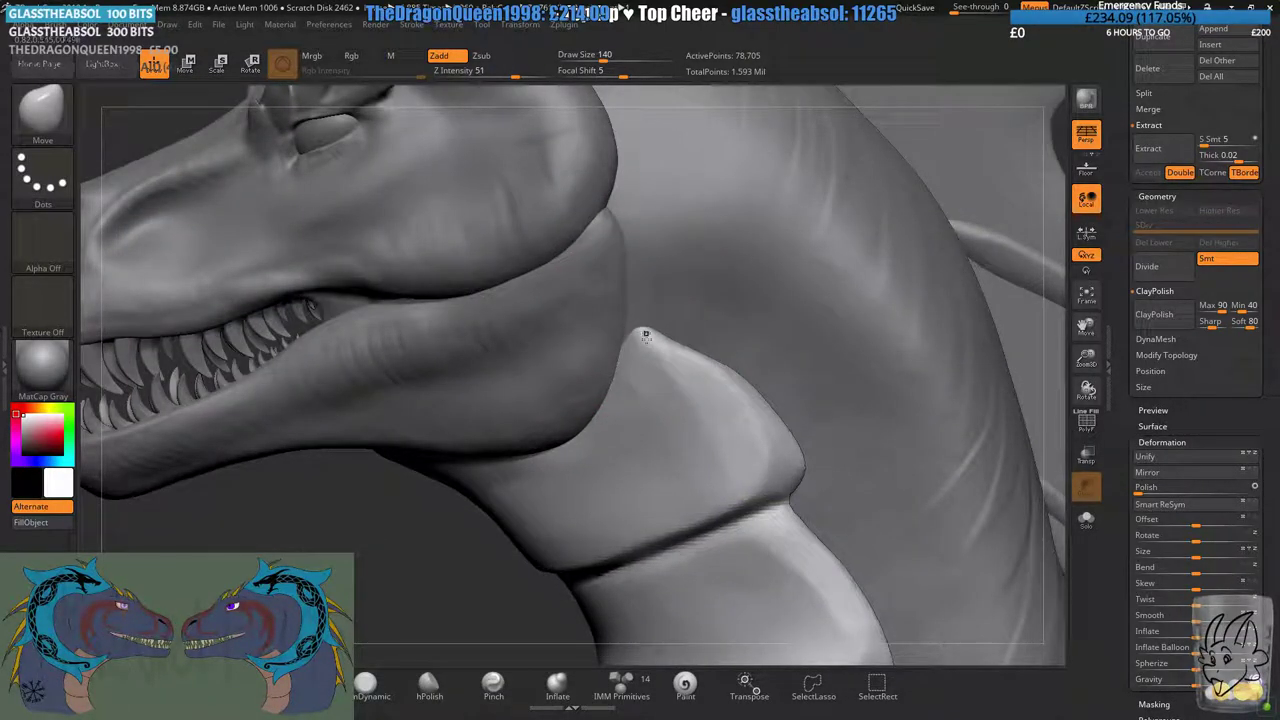
pyautogui.keyDown('ctrl'); pyautogui.moveTo(650, 345); pyautogui.dragTo(700, 350, button='right'); pyautogui.keyUp('ctrl')
pyautogui.moveTo(686, 351); pyautogui.dragTo(690, 340)
pyautogui.moveTo(590, 367); pyautogui.dragTo(580, 360)
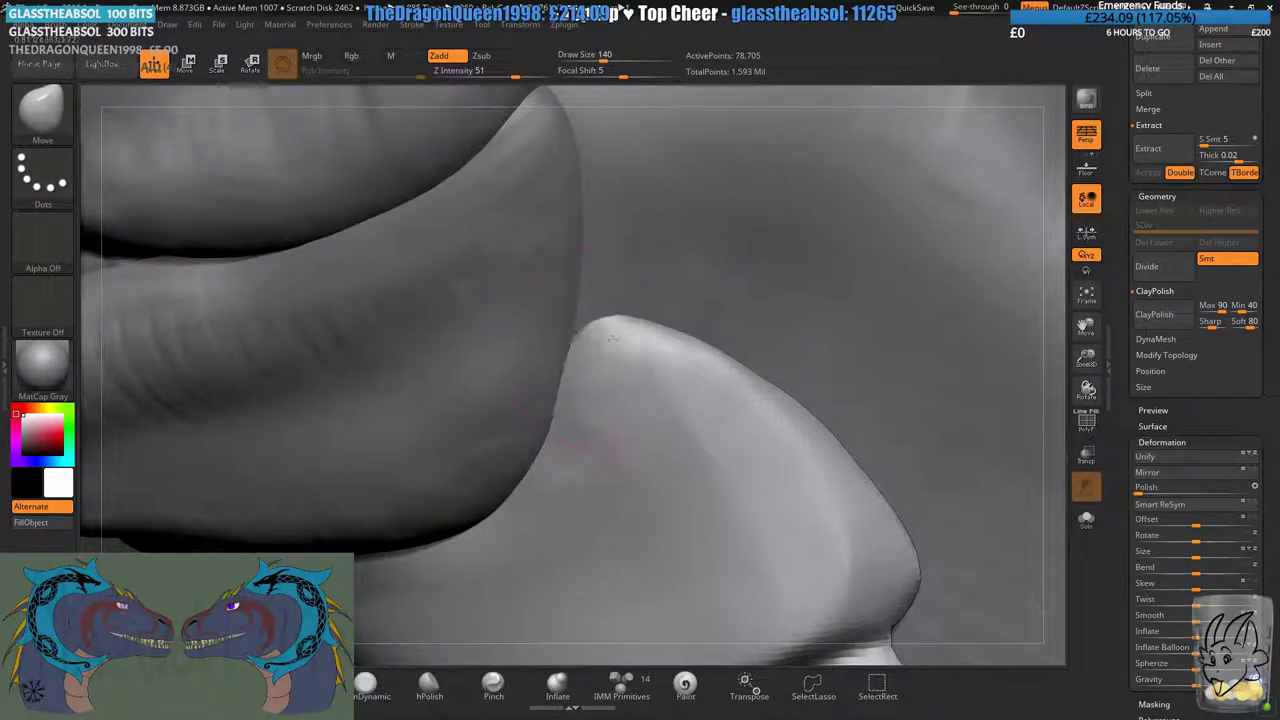
pyautogui.moveTo(616, 315); pyautogui.dragTo(621, 328)
pyautogui.keyDown('ctrl'); pyautogui.moveTo(449, 514); pyautogui.dragTo(326, 572, button='right'); pyautogui.keyUp('ctrl')
pyautogui.keyDown('ctrl'); pyautogui.moveTo(326, 572); pyautogui.dragTo(365, 600); pyautogui.keyUp('ctrl')
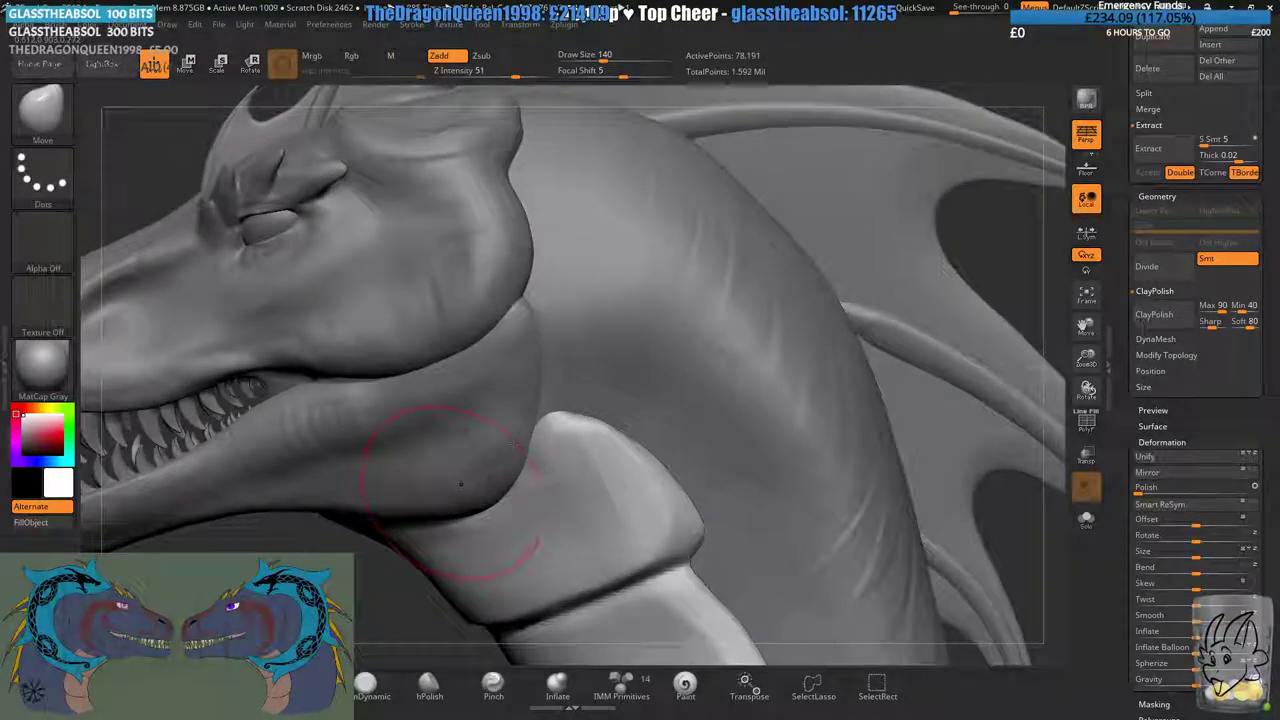
# - Show the hidden curled horns and check the throat plates together with the whole head
pyautogui.keyDown('ctrl'); pyautogui.moveTo(528, 543); pyautogui.dragTo(600, 435, button='right'); pyautogui.keyUp('ctrl')
pyautogui.moveTo(480, 430)
pyautogui.mouseDown(button='right')
pyautogui.moveTo(677, 393)
pyautogui.moveTo(500, 416)
pyautogui.mouseUp(button='right')
pyautogui.moveTo(1122, 163); pyautogui.dragTo(1126, 280)
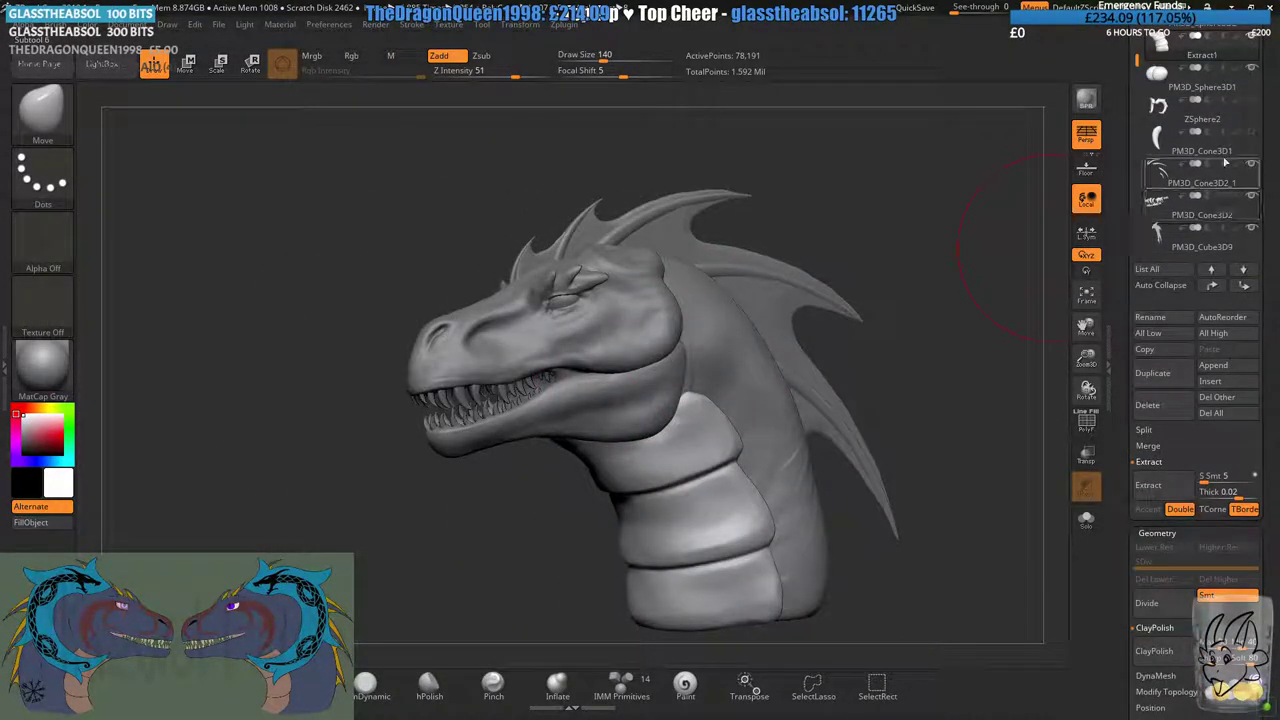
pyautogui.click(1250, 100)
pyautogui.moveTo(775, 340)
pyautogui.keyDown('ctrl'); pyautogui.mouseDown(button='right')
pyautogui.moveTo(742, 414)
pyautogui.moveTo(620, 525)
pyautogui.mouseUp(button='right'); pyautogui.keyUp('ctrl')
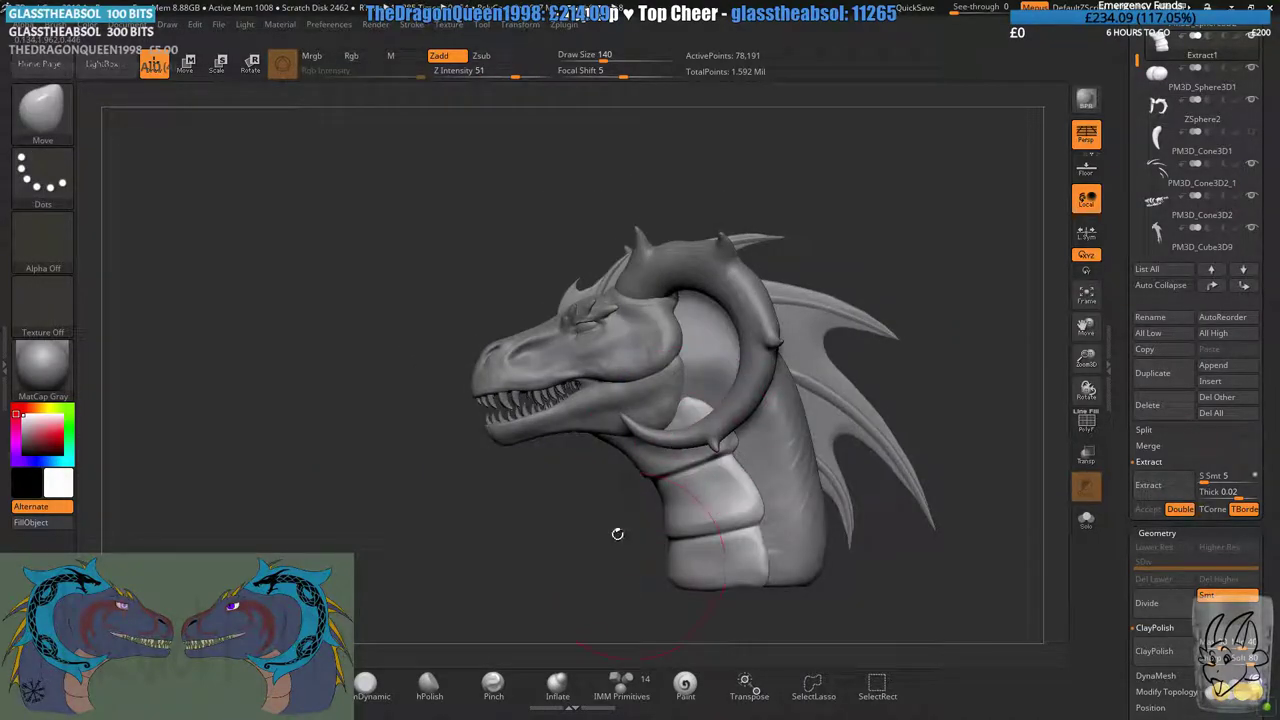
pyautogui.keyDown('alt'); pyautogui.moveTo(711, 182); pyautogui.dragTo(694, 120, button='right'); pyautogui.keyUp('alt')
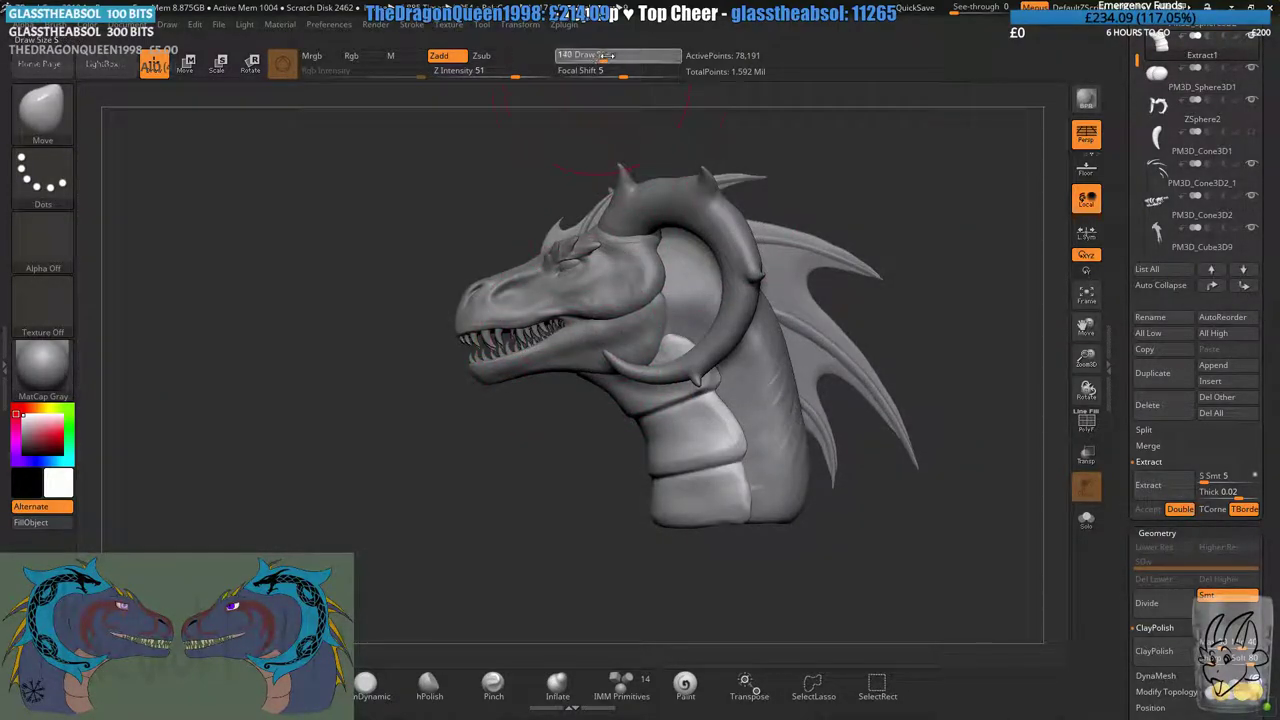
# - Reshape the throat plates' front profile with the Move brush at draw size 202, and smooth the adjusted spots
pyautogui.moveTo(603, 59); pyautogui.dragTo(612, 59)
pyautogui.keyDown('ctrl'); pyautogui.moveTo(660, 440); pyautogui.dragTo(671, 520, button='right'); pyautogui.keyUp('ctrl')
pyautogui.moveTo(653, 548); pyautogui.dragTo(638, 560)
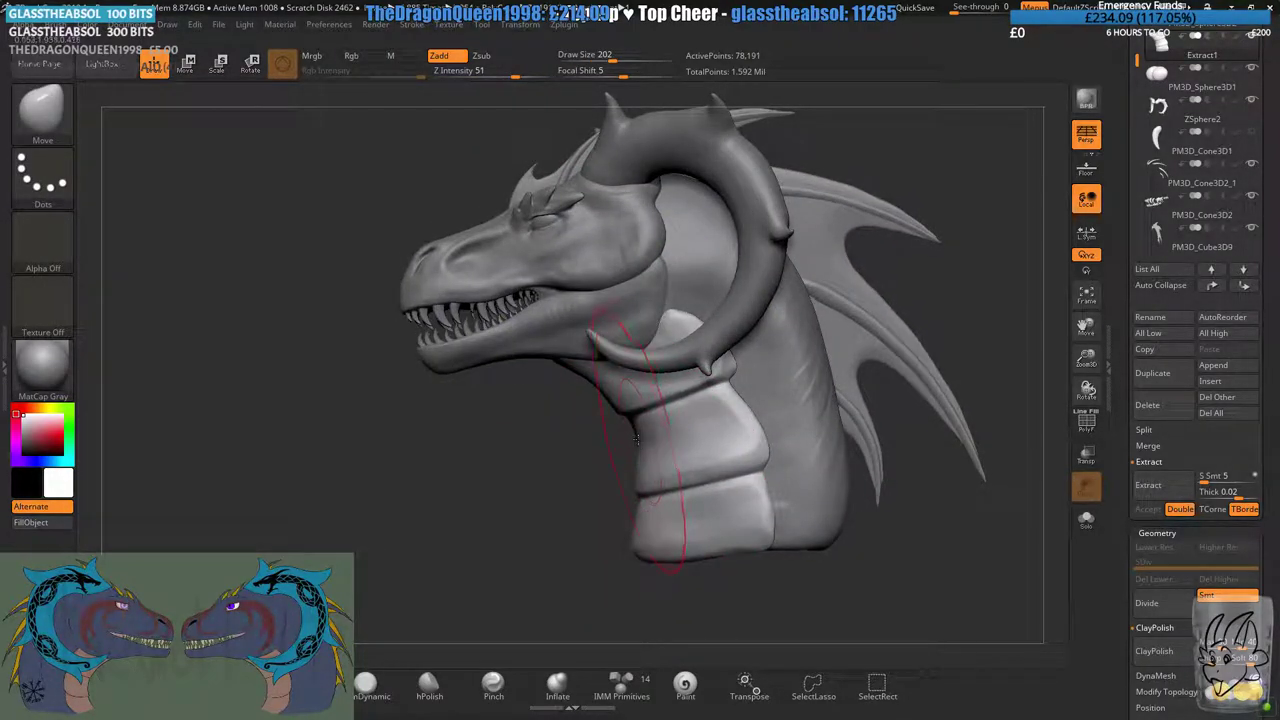
pyautogui.moveTo(645, 487); pyautogui.dragTo(650, 484)
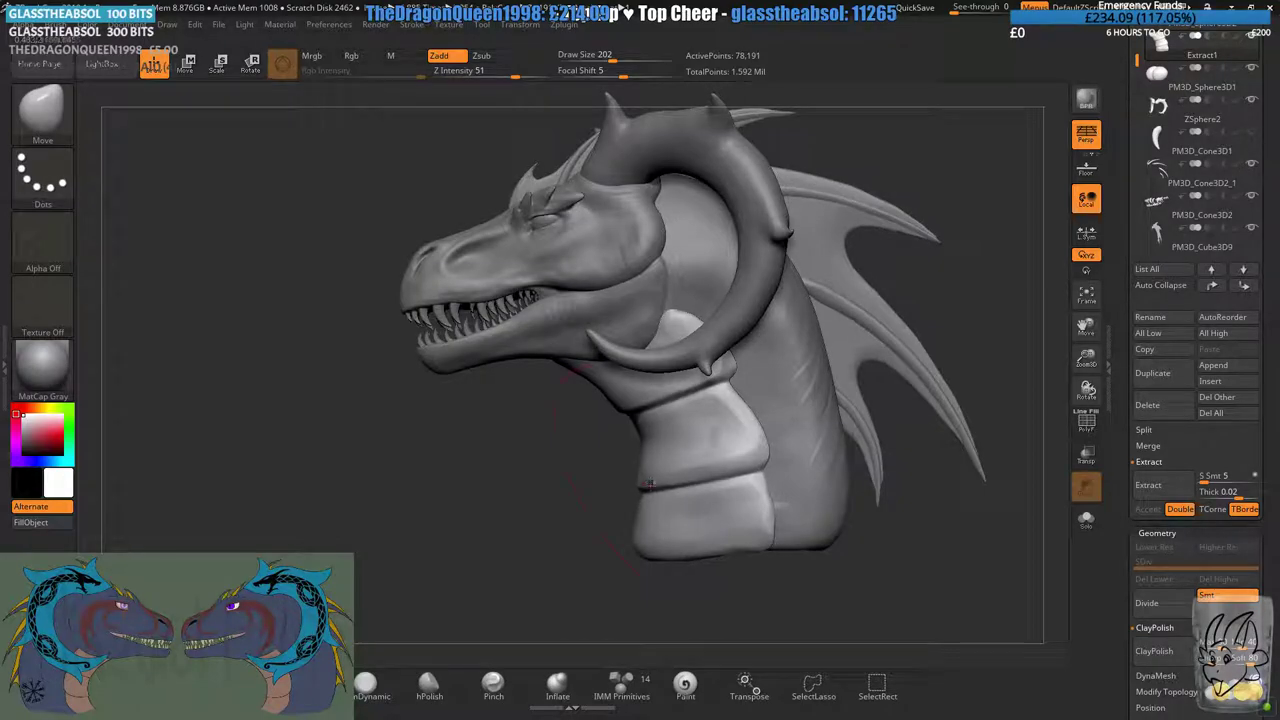
pyautogui.moveTo(675, 560)
pyautogui.mouseDown()
pyautogui.moveTo(633, 554)
pyautogui.moveTo(627, 565)
pyautogui.moveTo(600, 450)
pyautogui.moveTo(643, 398)
pyautogui.moveTo(628, 430)
pyautogui.mouseUp()
pyautogui.keyDown('shift'); pyautogui.moveTo(690, 345); pyautogui.dragTo(700, 355); pyautogui.keyUp('shift')
pyautogui.keyDown('shift'); pyautogui.moveTo(645, 480); pyautogui.dragTo(656, 493); pyautogui.keyUp('shift')
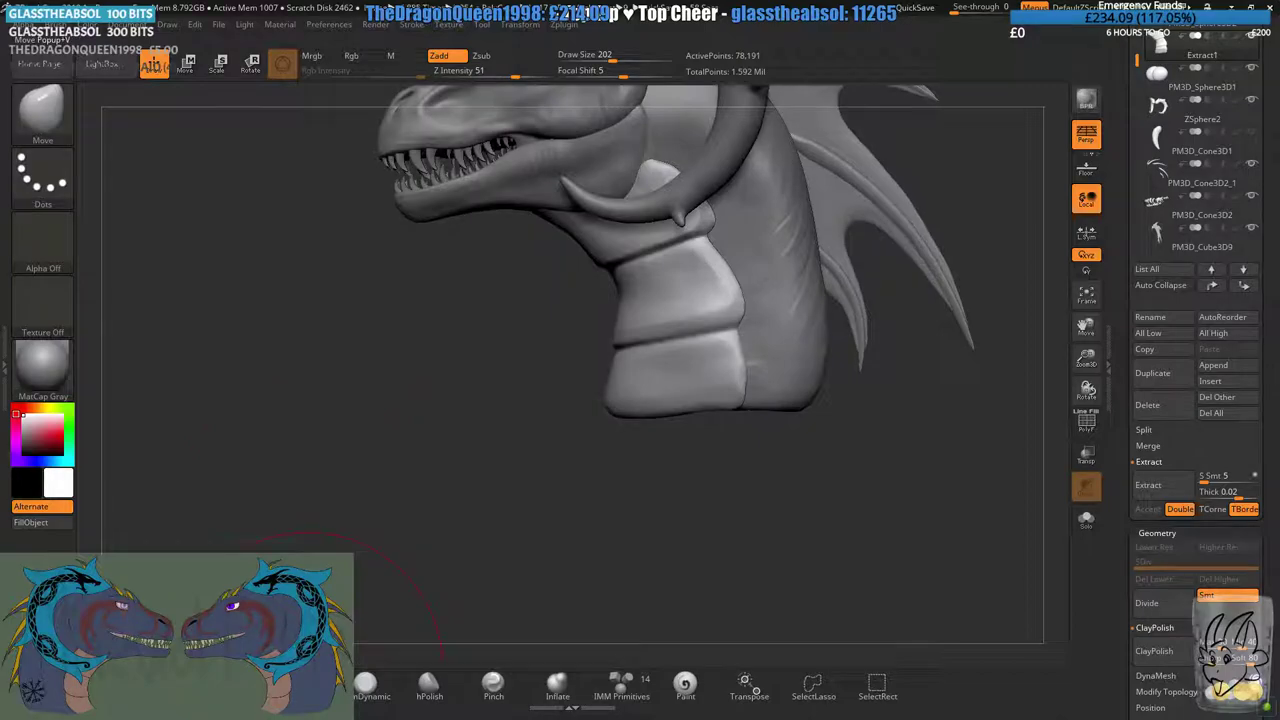
# - Deepen the crease between the middle and lowest throat plates with DamStandard at draw size 68
pyautogui.press('b')
pyautogui.press('d')
pyautogui.press('s')
pyautogui.keyDown('alt'); pyautogui.moveTo(800, 420); pyautogui.dragTo(828, 500); pyautogui.keyUp('alt')
pyautogui.moveTo(606, 58)
pyautogui.mouseDown()
pyautogui.moveTo(583, 60)
pyautogui.moveTo(589, 84)
pyautogui.mouseUp()
pyautogui.moveTo(610, 545); pyautogui.dragTo(656, 543)
pyautogui.moveTo(727, 289); pyautogui.dragTo(634, 301)
pyautogui.click(590, 60)
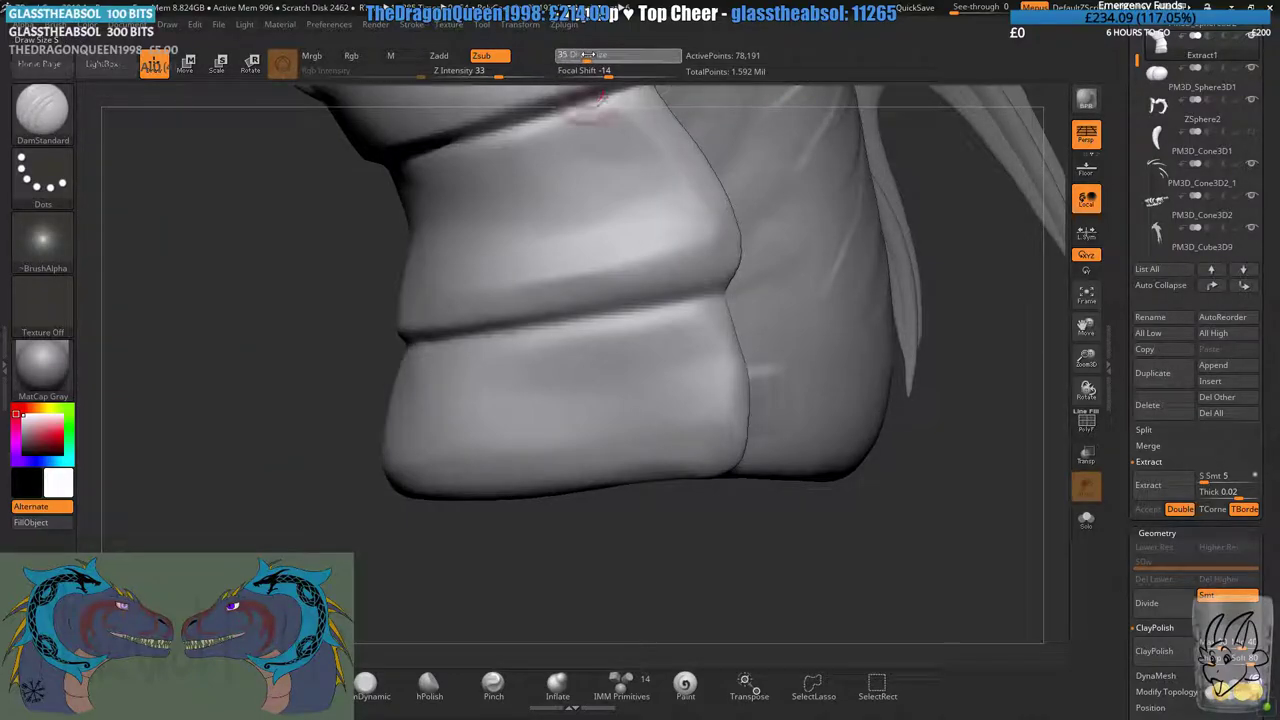
pyautogui.moveTo(420, 337); pyautogui.dragTo(727, 289)
# - Deepen the crease between the upper and middle throat plates, remesh, and review the whole bust
pyautogui.keyDown('alt'); pyautogui.moveTo(340, 262); pyautogui.dragTo(326, 438); pyautogui.keyUp('alt')
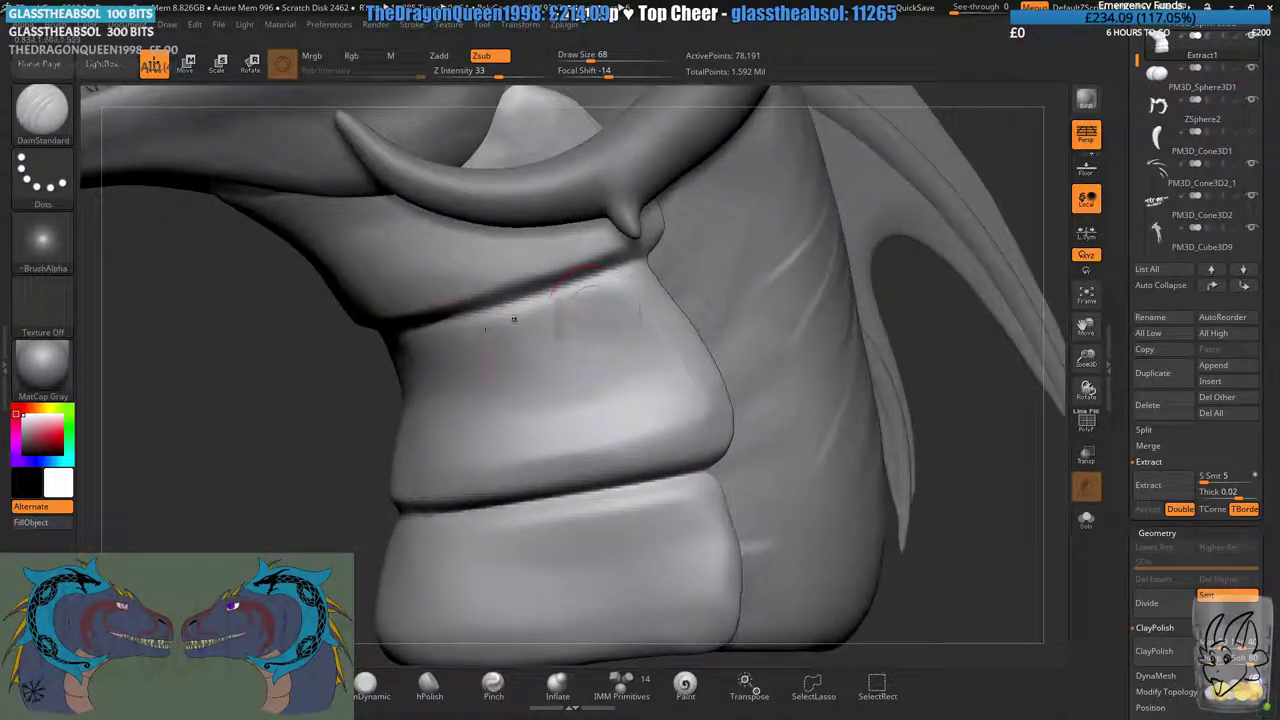
pyautogui.moveTo(468, 336); pyautogui.dragTo(484, 325, button='right')
pyautogui.moveTo(410, 334); pyautogui.dragTo(655, 246)
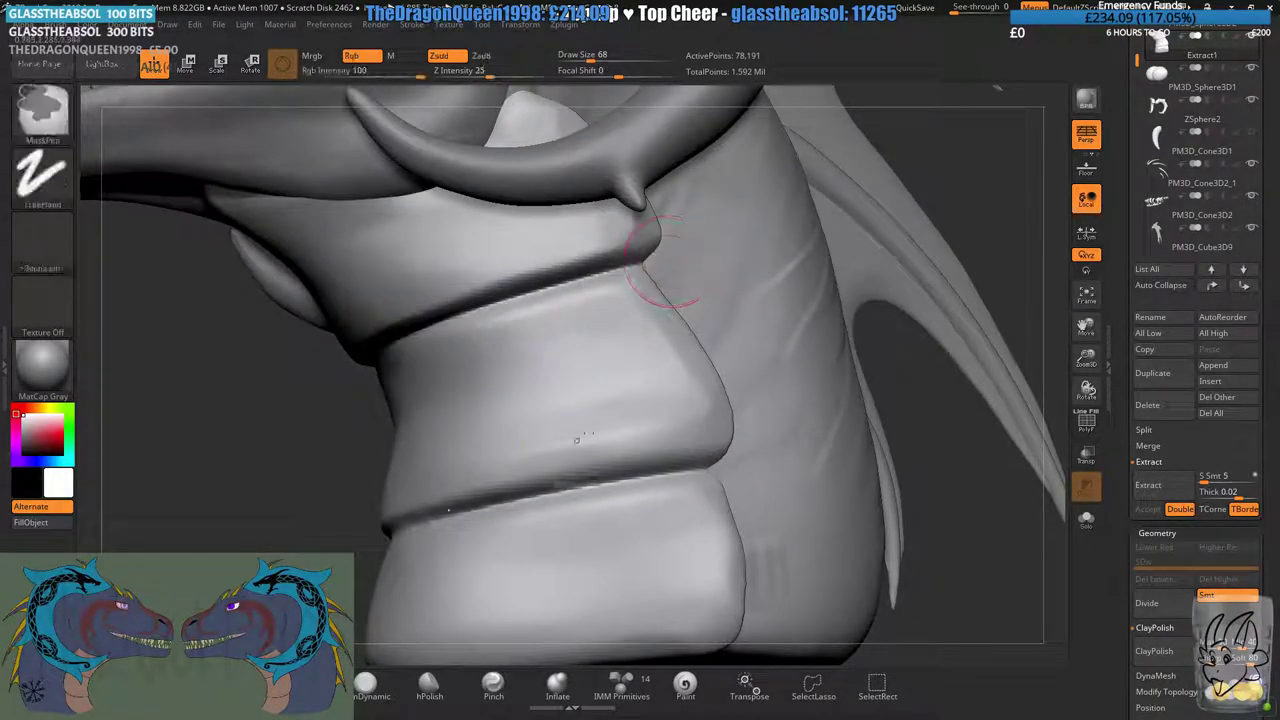
pyautogui.keyDown('ctrl'); pyautogui.moveTo(577, 440); pyautogui.dragTo(317, 512, button='right'); pyautogui.keyUp('ctrl')
pyautogui.keyDown('ctrl'); pyautogui.moveTo(320, 512); pyautogui.dragTo(364, 534); pyautogui.keyUp('ctrl')
pyautogui.moveTo(376, 471); pyautogui.dragTo(404, 514, button='right')
pyautogui.moveTo(406, 501); pyautogui.dragTo(408, 466)
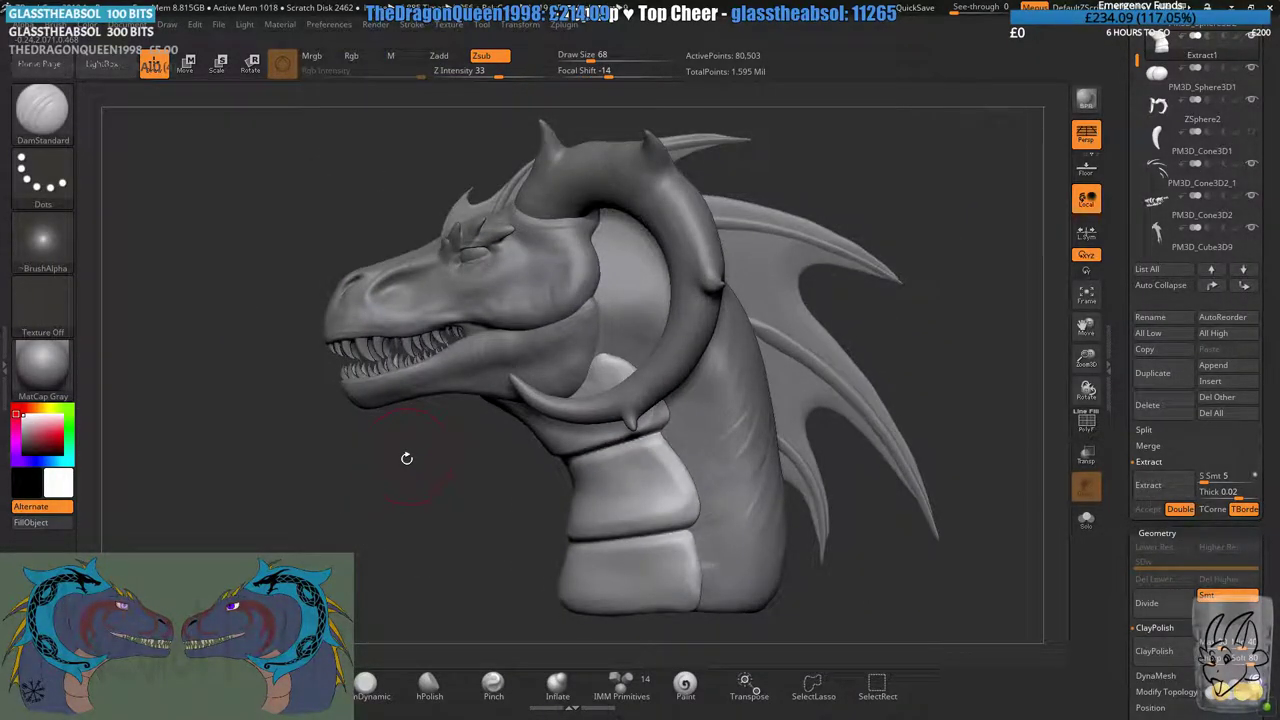
pyautogui.moveTo(393, 413)
pyautogui.mouseDown()
pyautogui.moveTo(560, 408)
pyautogui.moveTo(410, 400)
pyautogui.mouseUp()
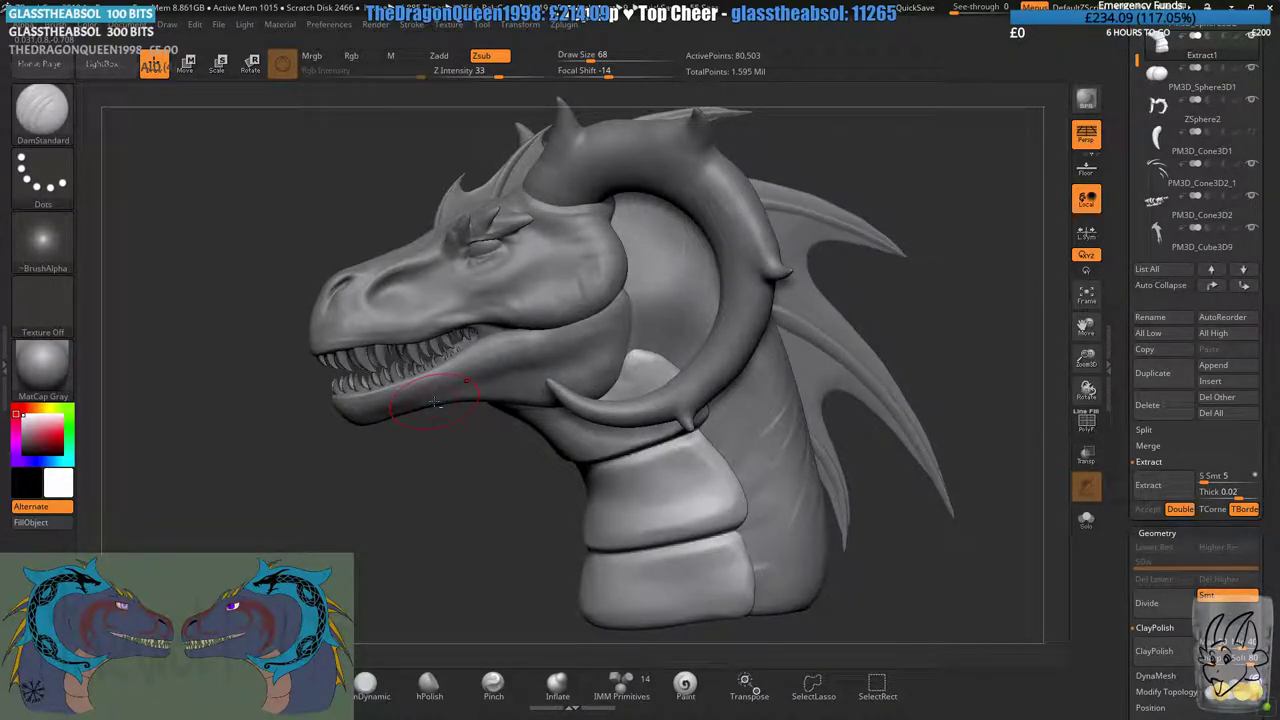
# - Save the project as Penya.ZPR, replacing the existing file
pyautogui.hotkey('ctrl', 's')
pyautogui.press('Return')
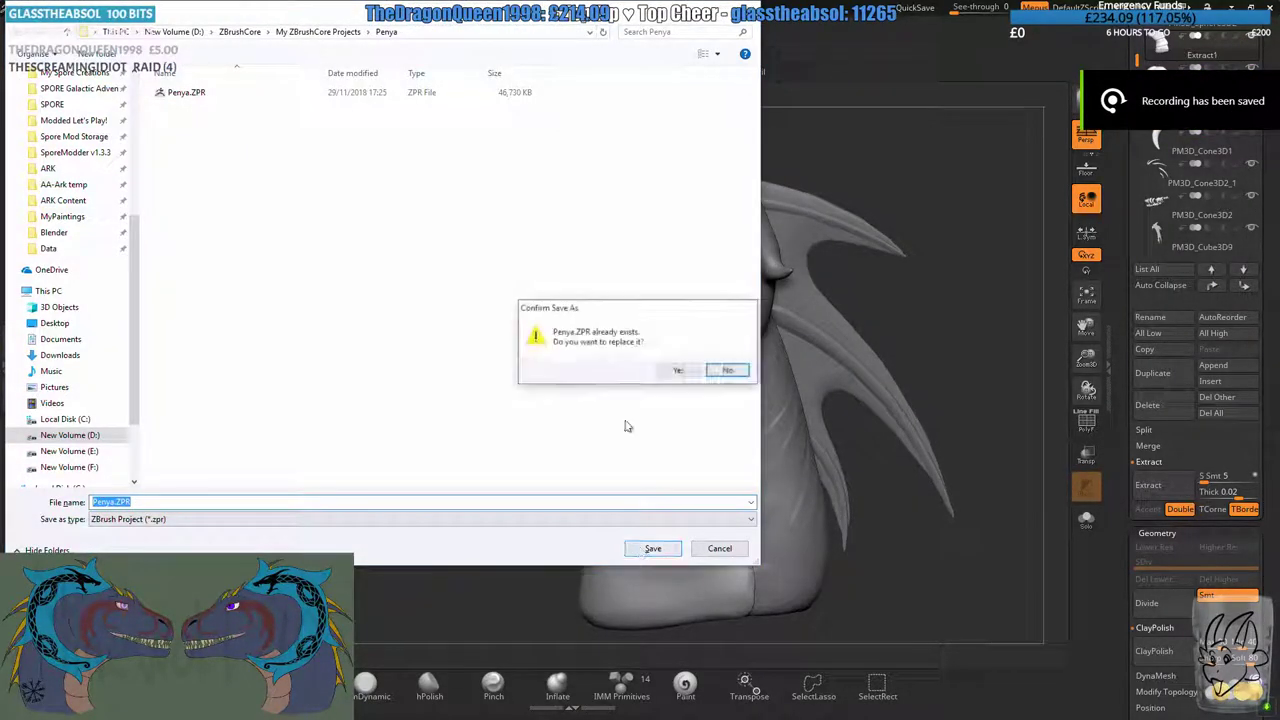
pyautogui.click(676, 372)
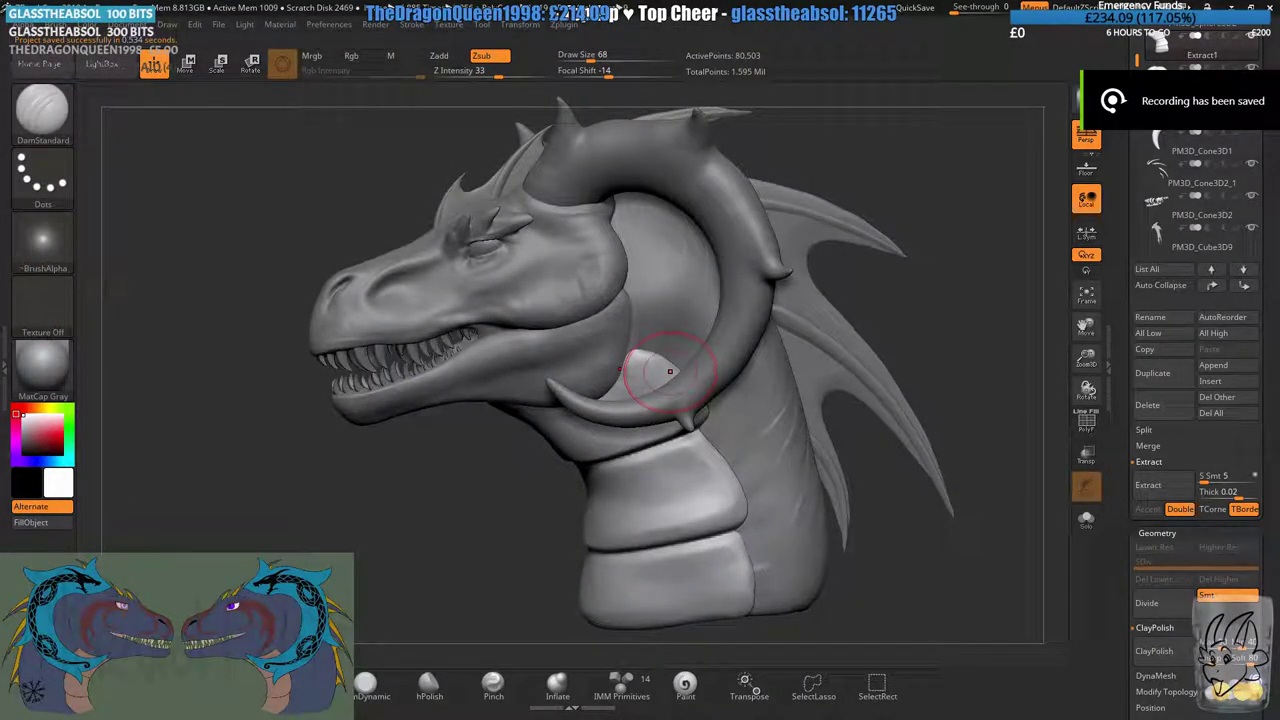
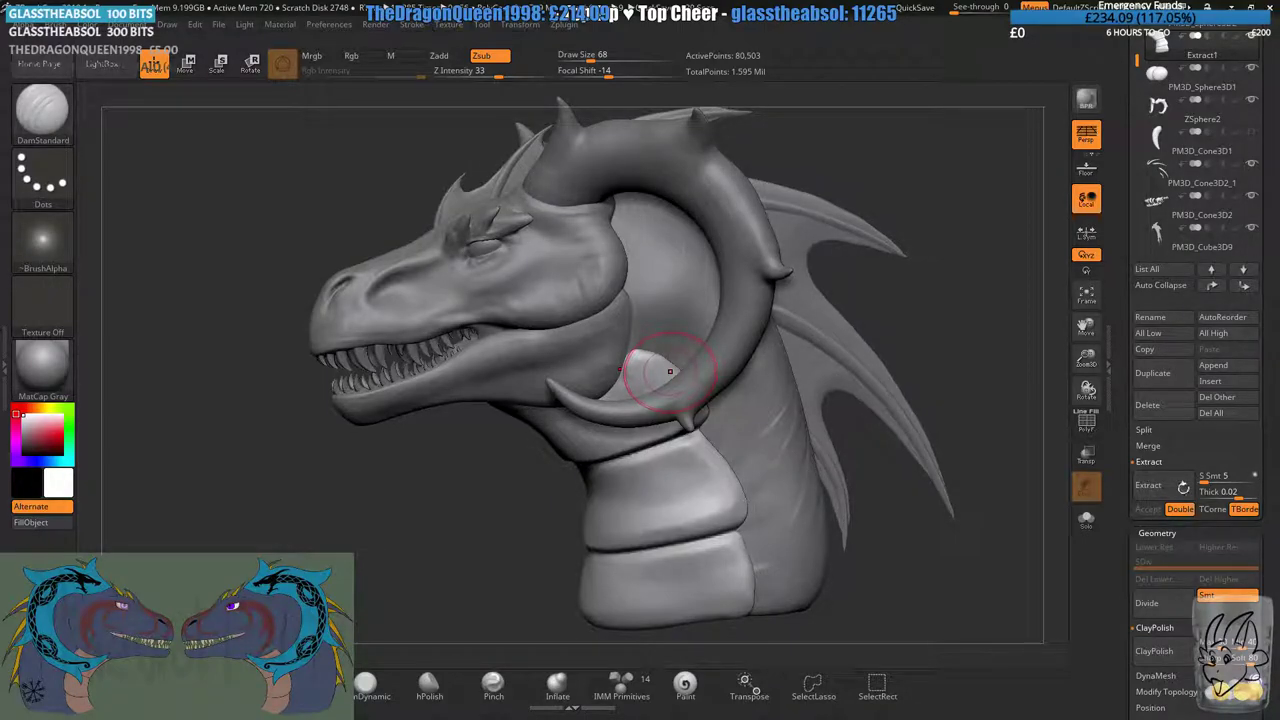
# - Review the bust in solo and full view from the side, and make the upper head the active subtool
pyautogui.click(1087, 517)
pyautogui.click(1086, 518)
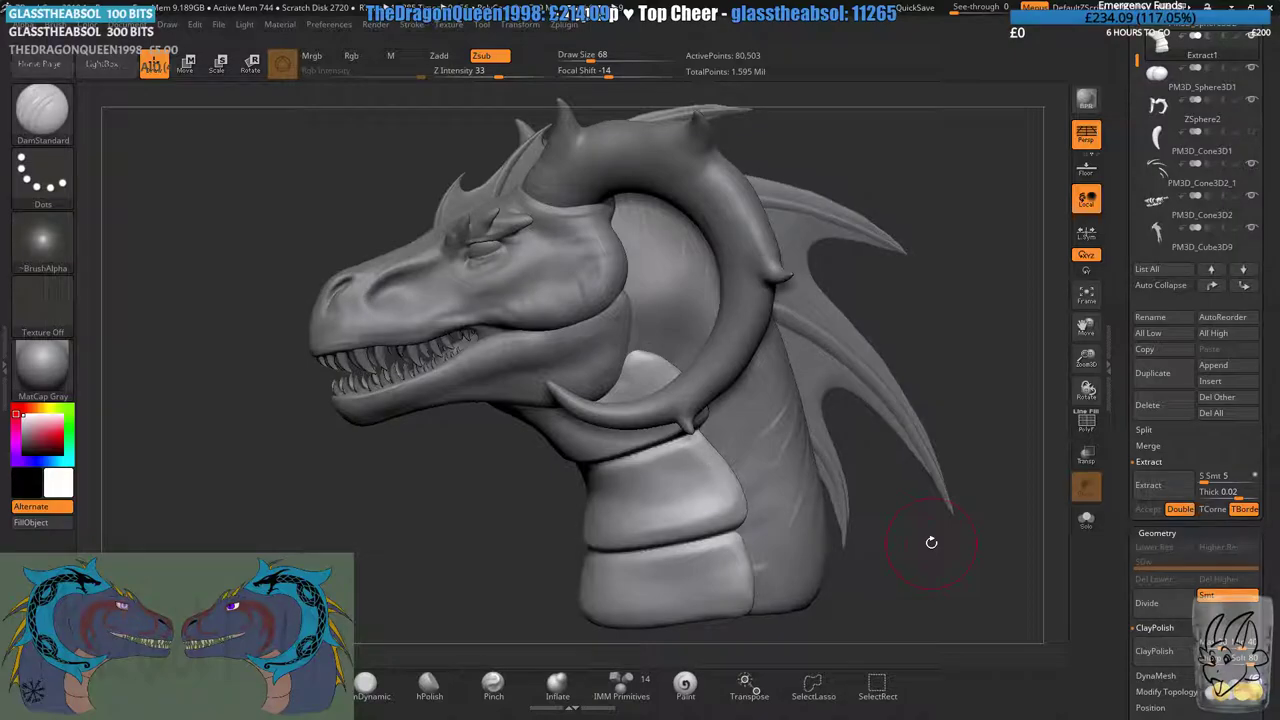
pyautogui.moveTo(937, 334); pyautogui.dragTo(980, 326)
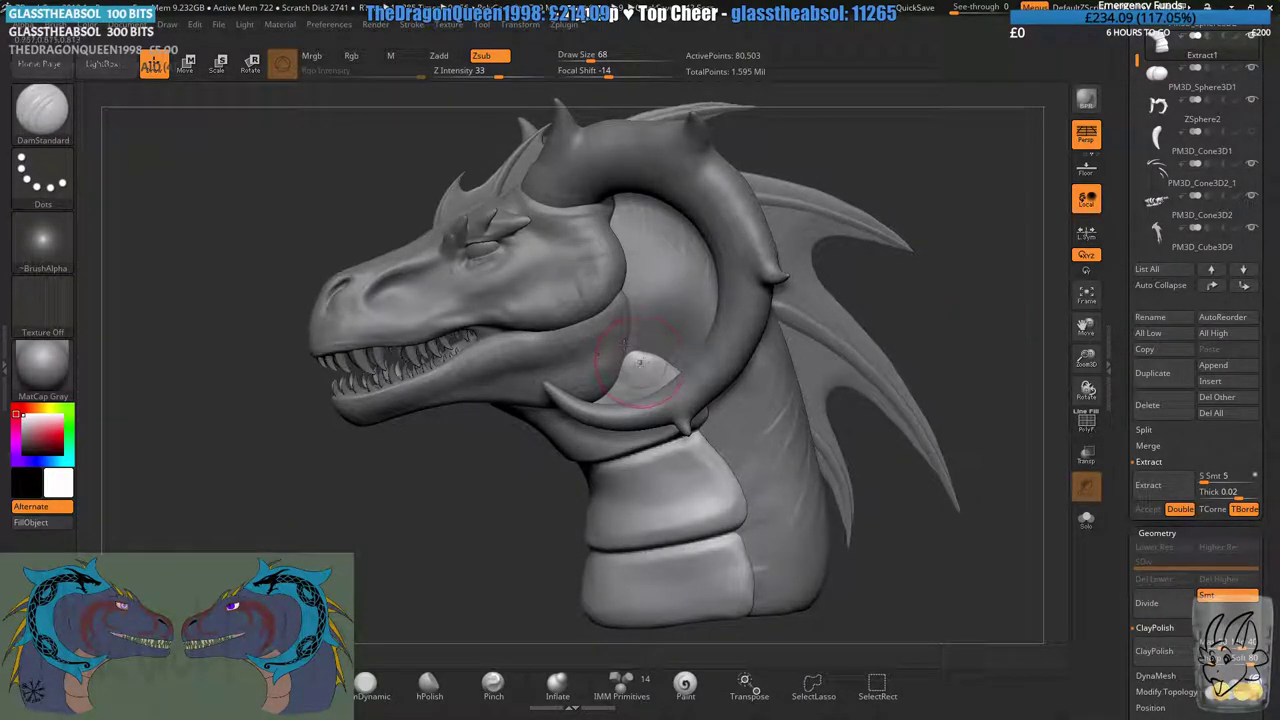
pyautogui.moveTo(270, 400); pyautogui.dragTo(450, 400)
pyautogui.moveTo(959, 510); pyautogui.dragTo(720, 500)
pyautogui.moveTo(1121, 194); pyautogui.dragTo(1122, 261)
pyautogui.scroll(3, 1121, 260)
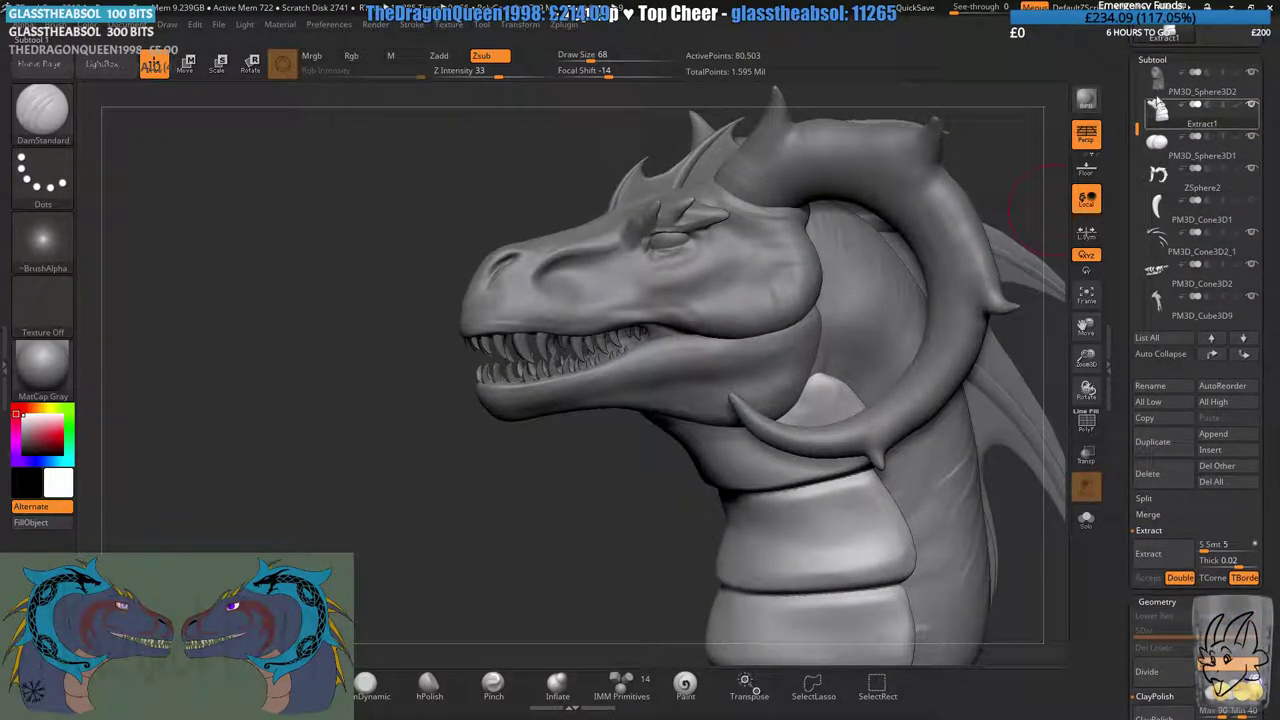
pyautogui.keyDown('alt'); pyautogui.click(795, 289); pyautogui.keyUp('alt')
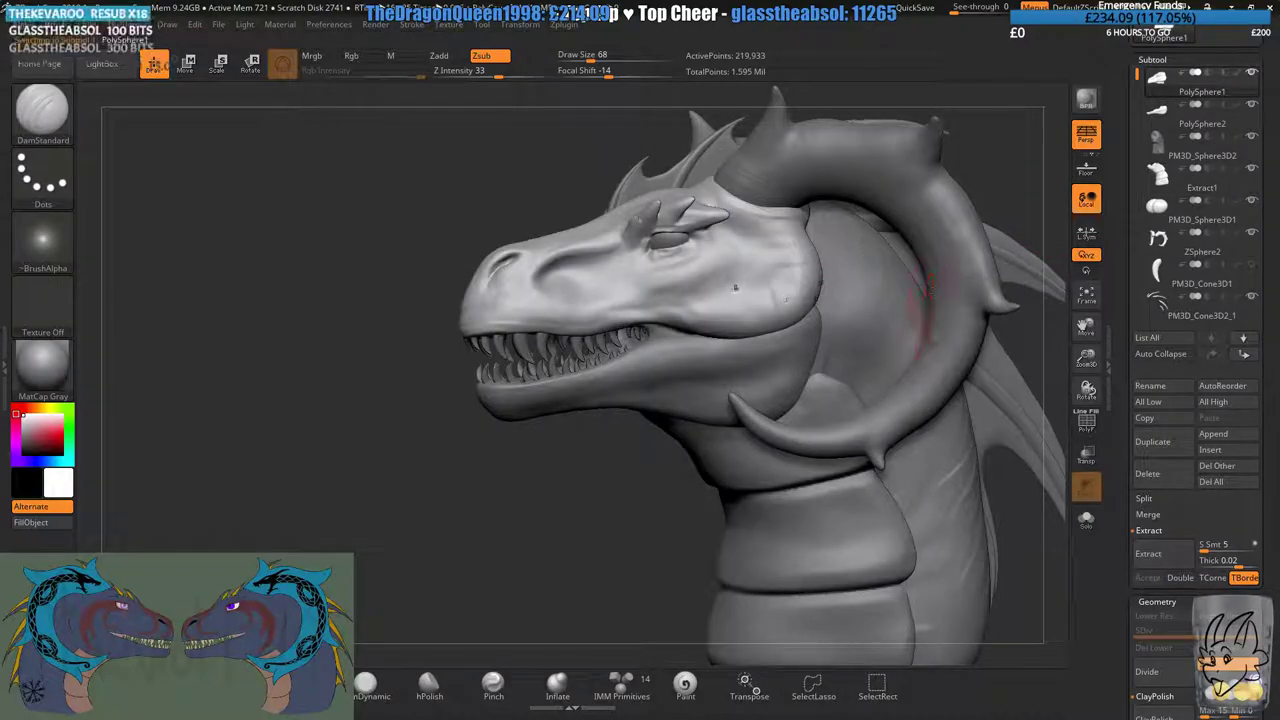
# - Examine the bust from the side and front and check the eye area up close, ending on the upper head subtool
pyautogui.moveTo(470, 460)
pyautogui.mouseDown()
pyautogui.moveTo(420, 445)
pyautogui.moveTo(470, 430)
pyautogui.moveTo(382, 428)
pyautogui.moveTo(475, 428)
pyautogui.mouseUp()
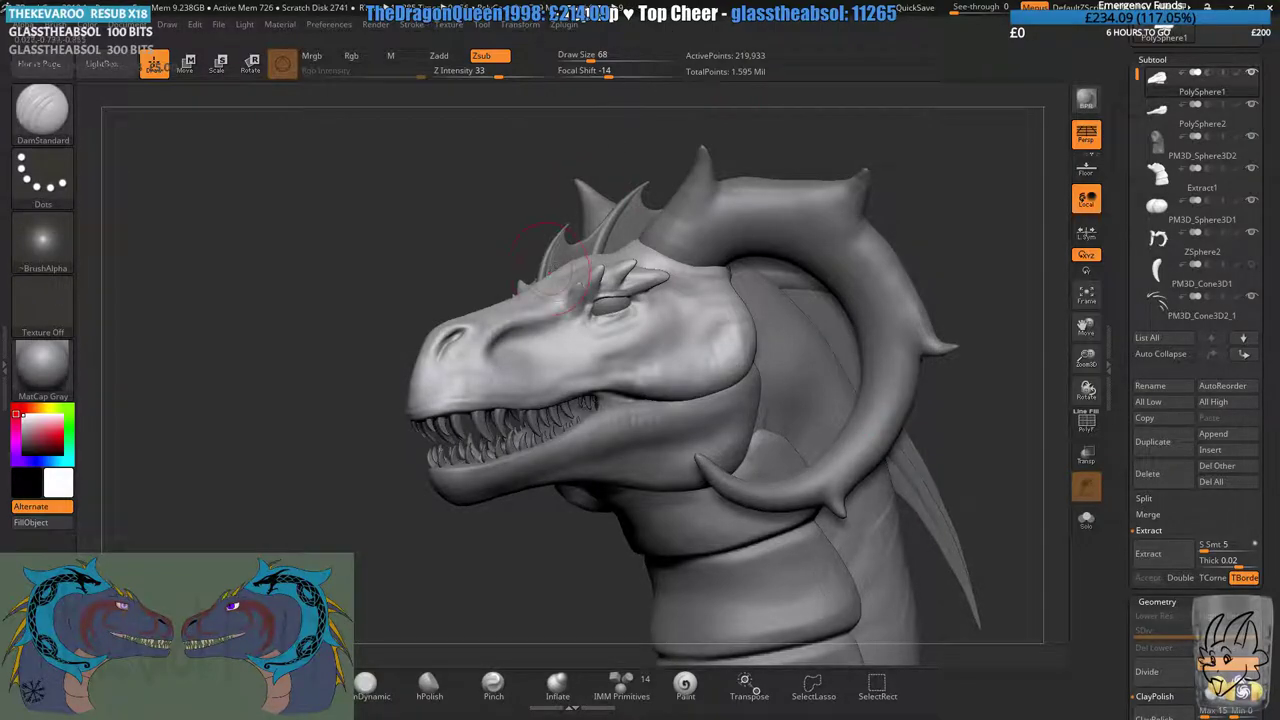
pyautogui.moveTo(388, 318); pyautogui.dragTo(700, 262)
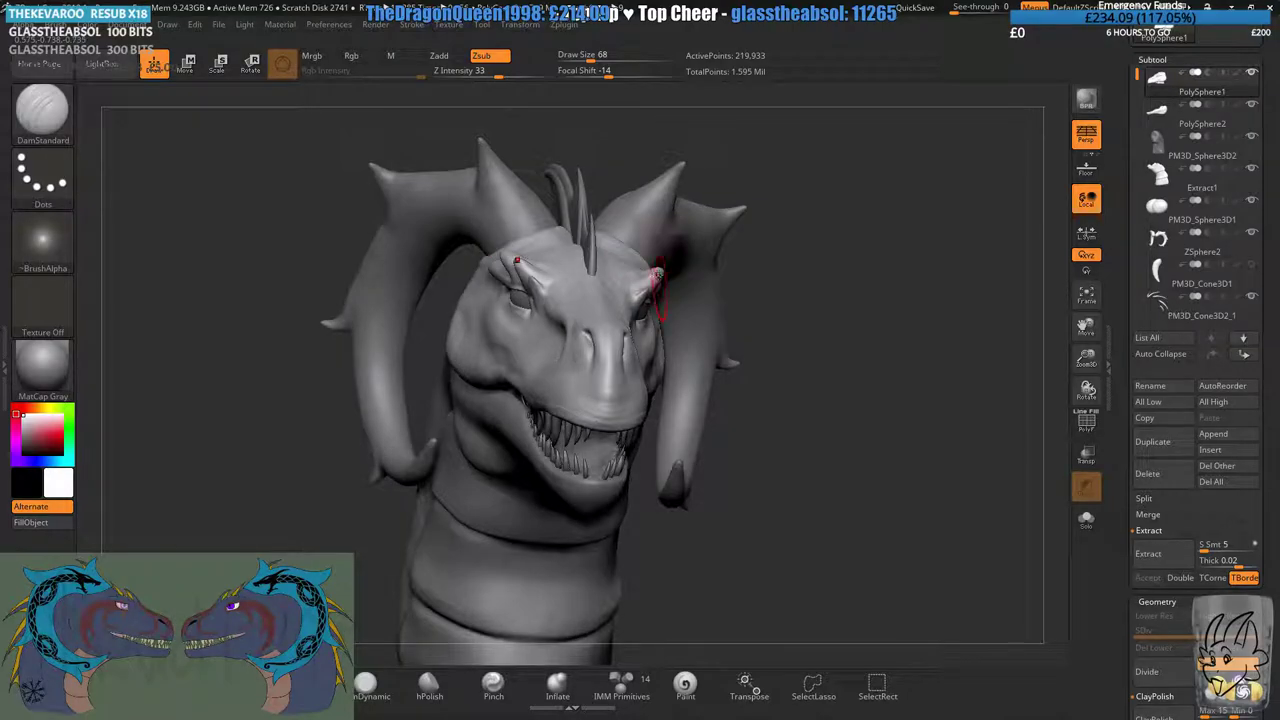
pyautogui.moveTo(645, 276)
pyautogui.mouseDown(button='right')
pyautogui.moveTo(600, 292)
pyautogui.moveTo(770, 262)
pyautogui.moveTo(624, 269)
pyautogui.mouseUp(button='right')
pyautogui.moveTo(623, 268); pyautogui.dragTo(682, 270)
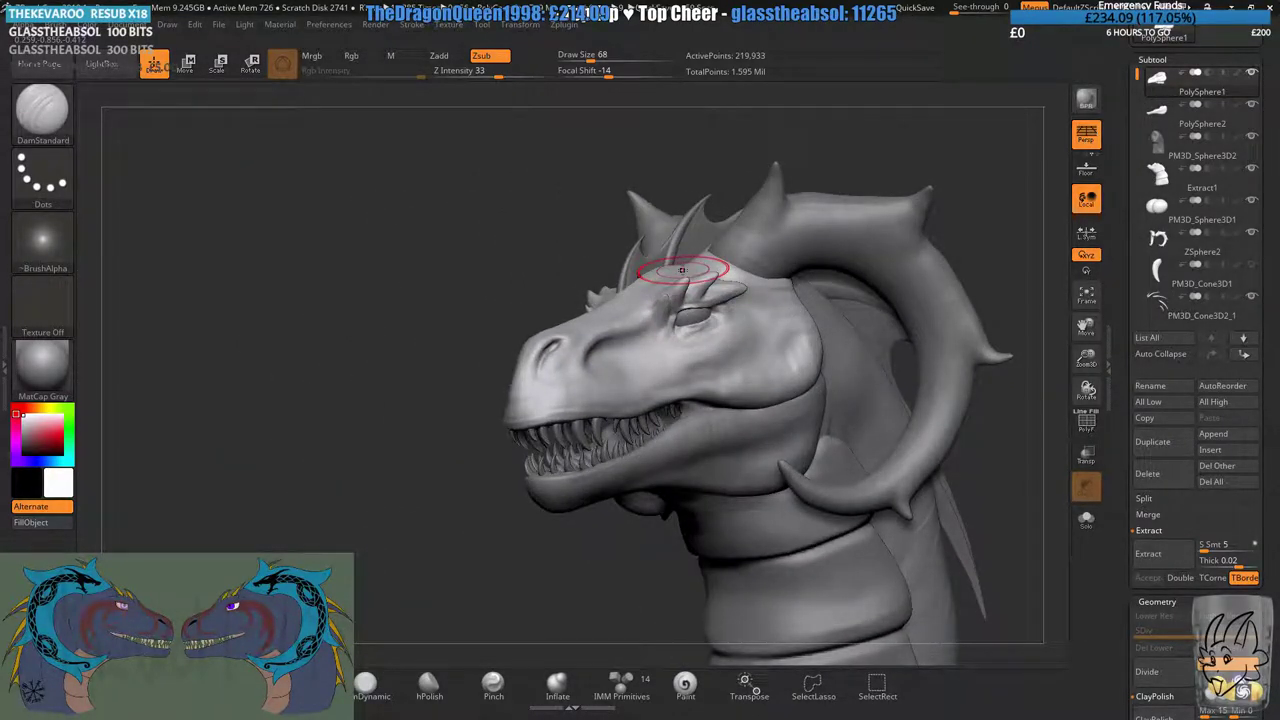
pyautogui.hotkey('alt', 'F9')
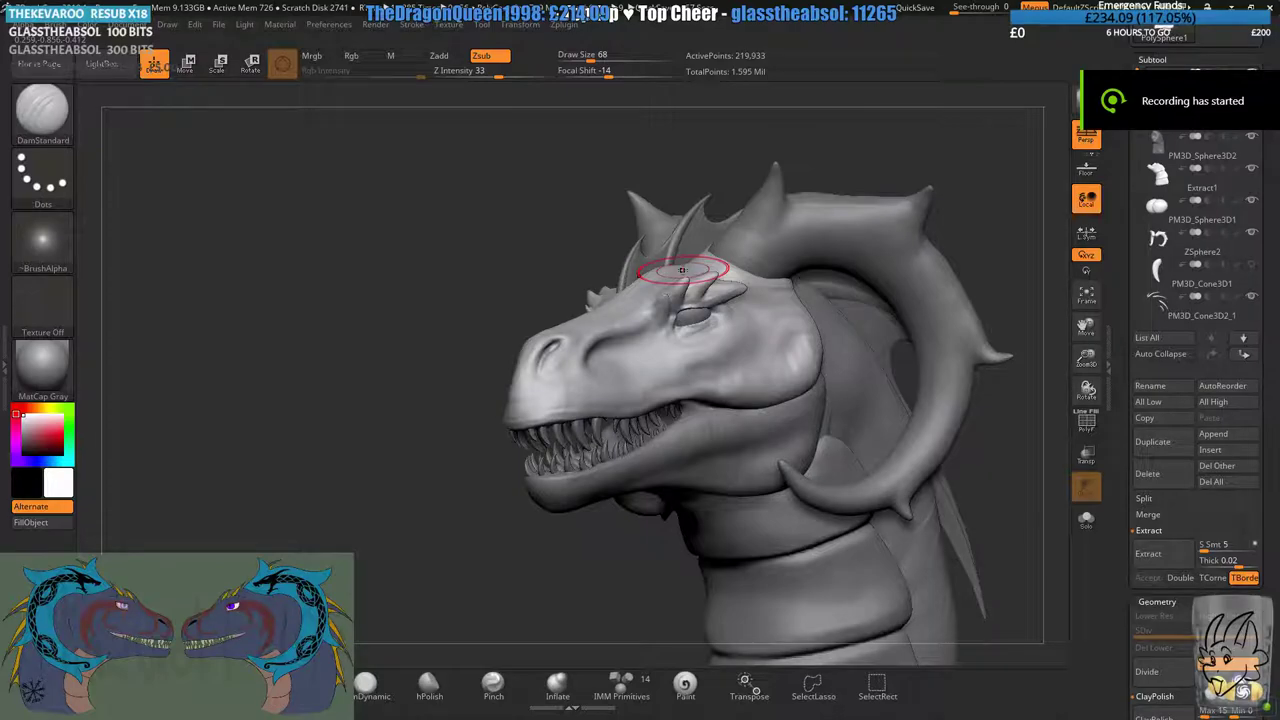
pyautogui.keyDown('alt'); pyautogui.moveTo(682, 270); pyautogui.dragTo(602, 244, button='right'); pyautogui.keyUp('alt')
pyautogui.click(1162, 210)
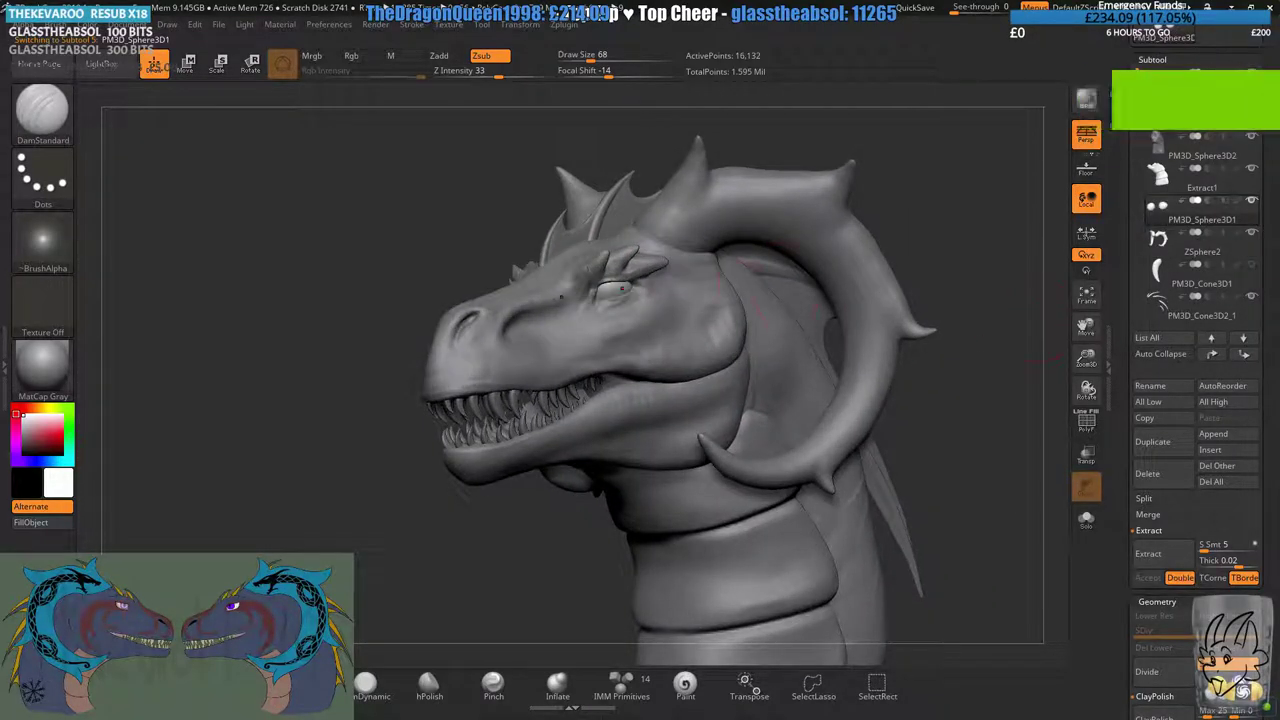
pyautogui.keyDown('alt'); pyautogui.moveTo(622, 289); pyautogui.dragTo(624, 490, button='right'); pyautogui.keyUp('alt')
pyautogui.moveTo(1125, 578); pyautogui.dragTo(1125, 471)
pyautogui.keyDown('ctrl'); pyautogui.moveTo(1055, 430); pyautogui.dragTo(1057, 274, button='right'); pyautogui.keyUp('ctrl')
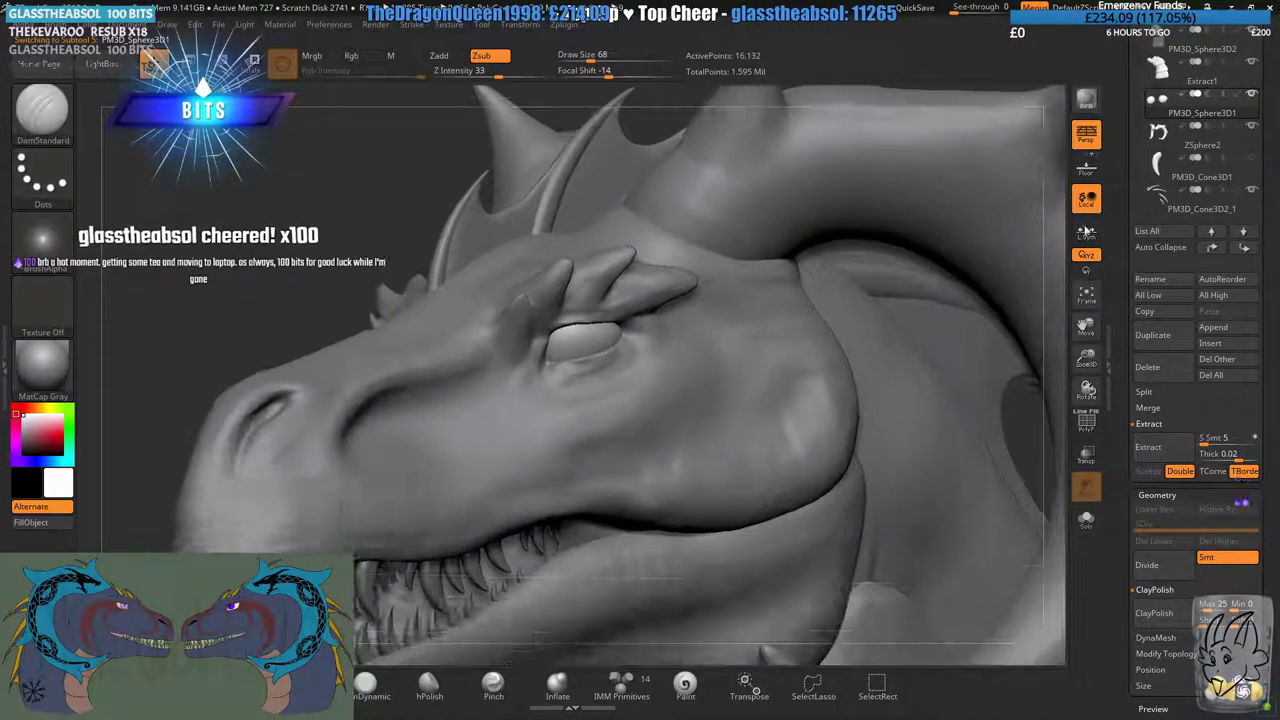
pyautogui.moveTo(1131, 179); pyautogui.dragTo(1131, 371)
pyautogui.click(1166, 168)
pyautogui.moveTo(654, 461)
pyautogui.keyDown('alt'); pyautogui.mouseDown(button='right')
pyautogui.moveTo(682, 430)
pyautogui.moveTo(746, 405)
pyautogui.mouseUp(button='right'); pyautogui.keyUp('alt')
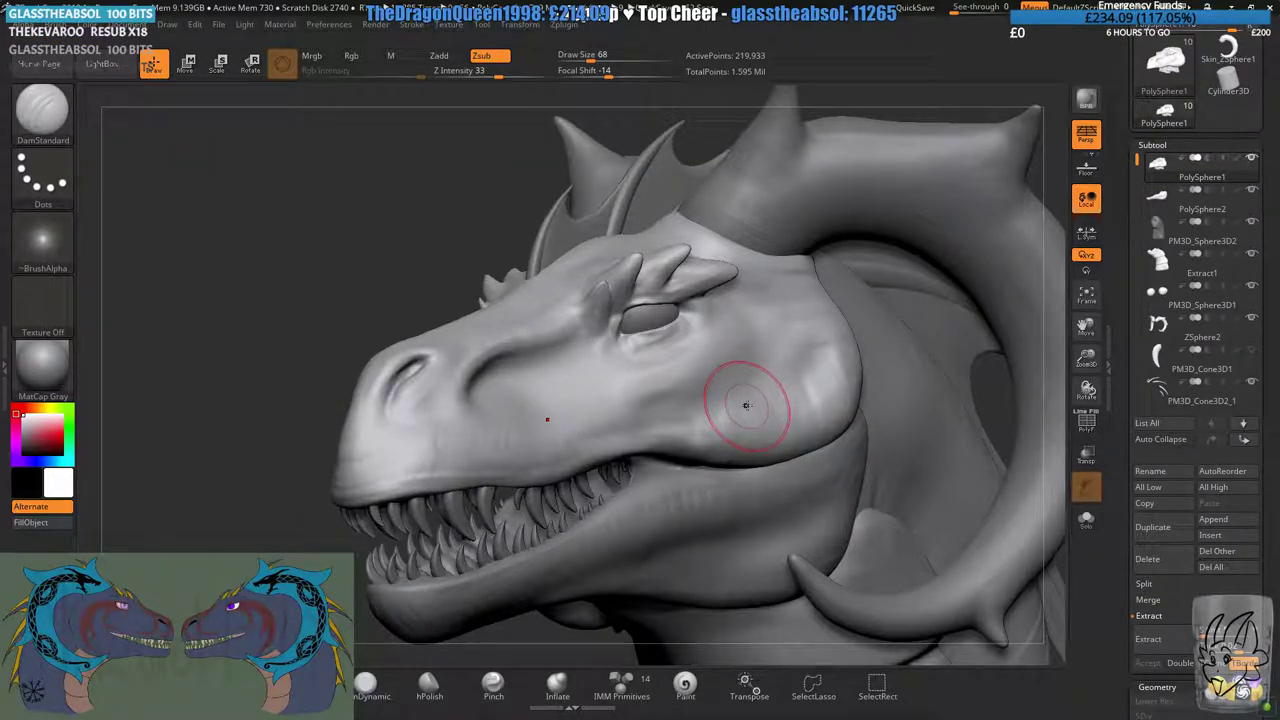
# - Activate the Standard brush, open the upper head's DynaMesh settings, and save the project as Penya.ZPR, replacing the existing file
pyautogui.click(173, 685)
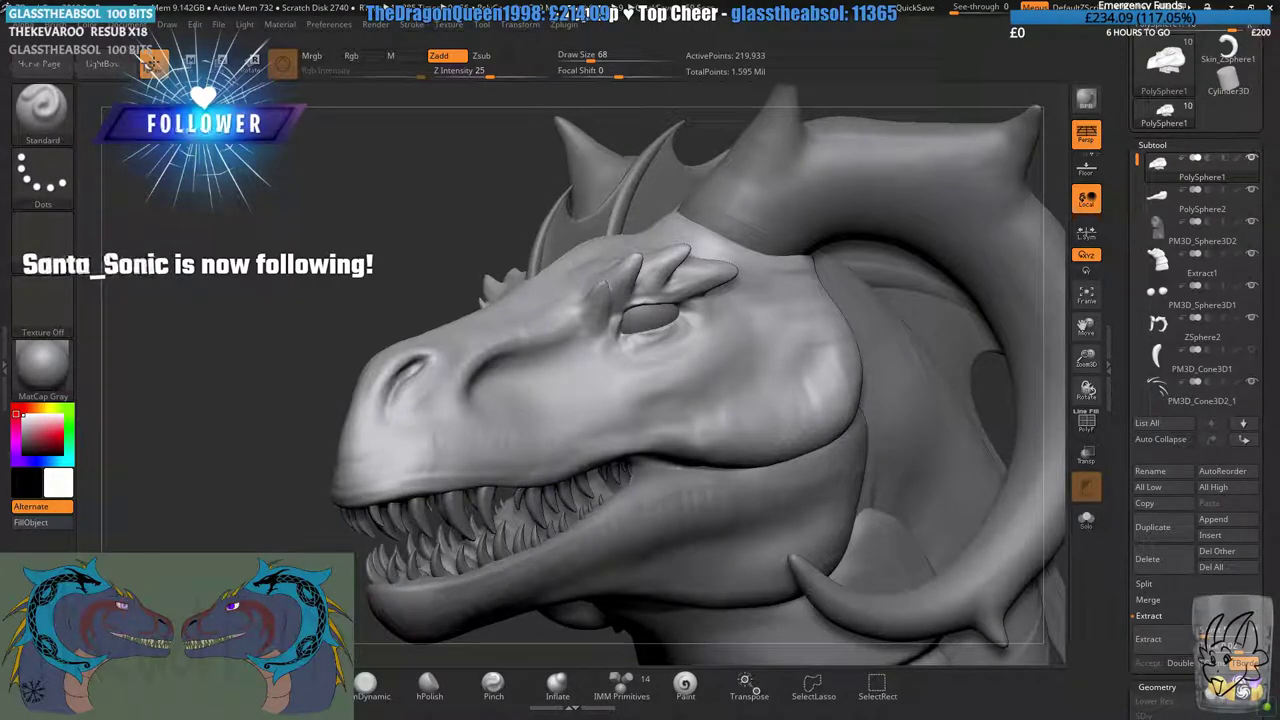
pyautogui.moveTo(1124, 590); pyautogui.dragTo(1124, 392)
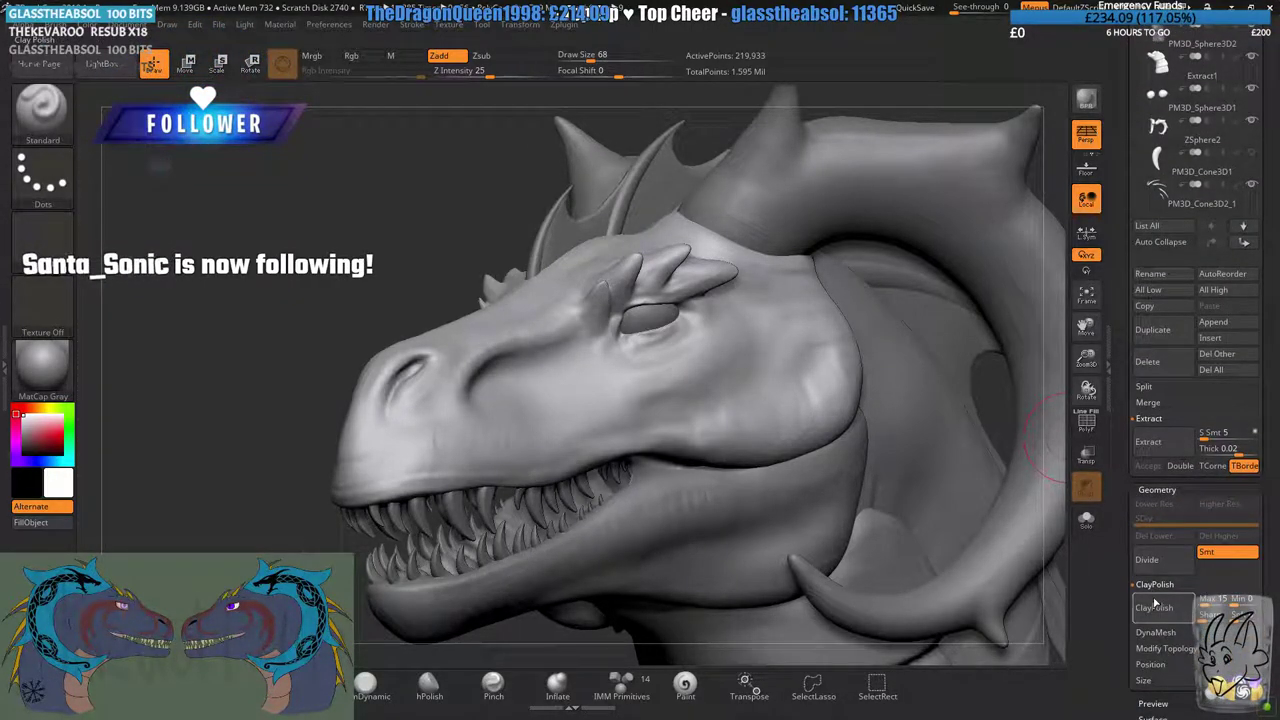
pyautogui.click(1155, 632)
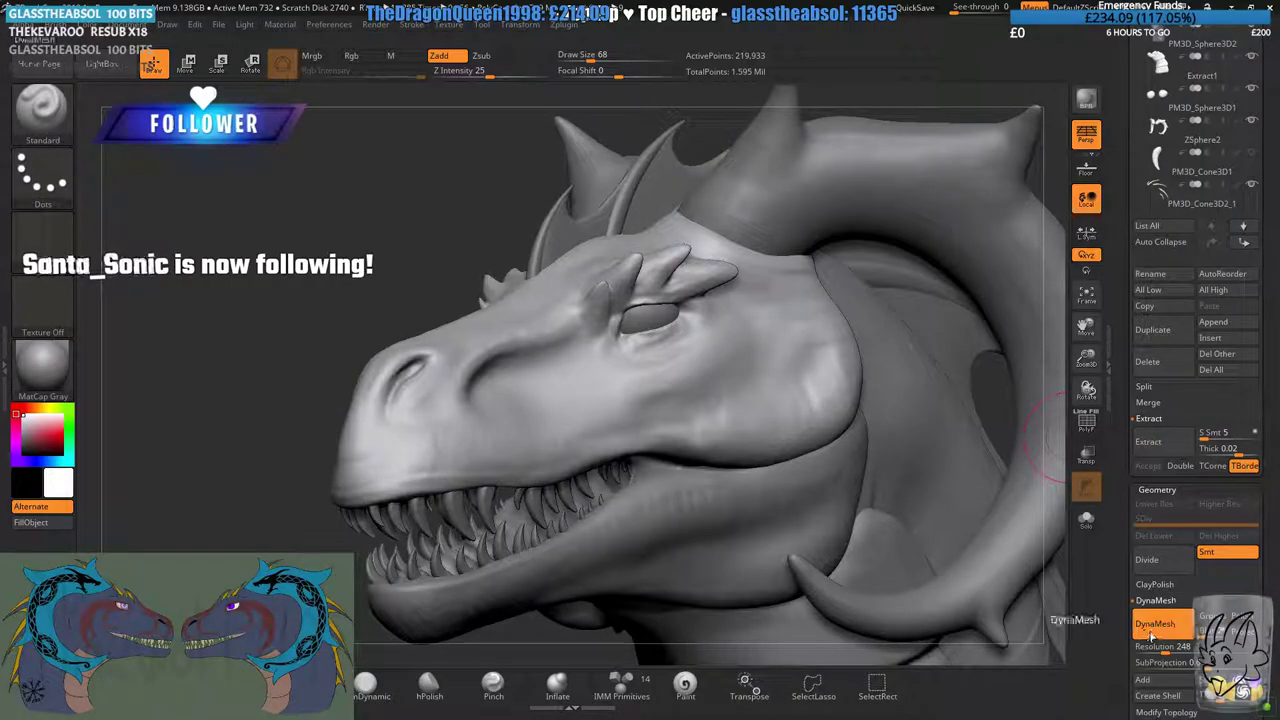
pyautogui.hotkey('ctrl', 's')
pyautogui.click(652, 547)
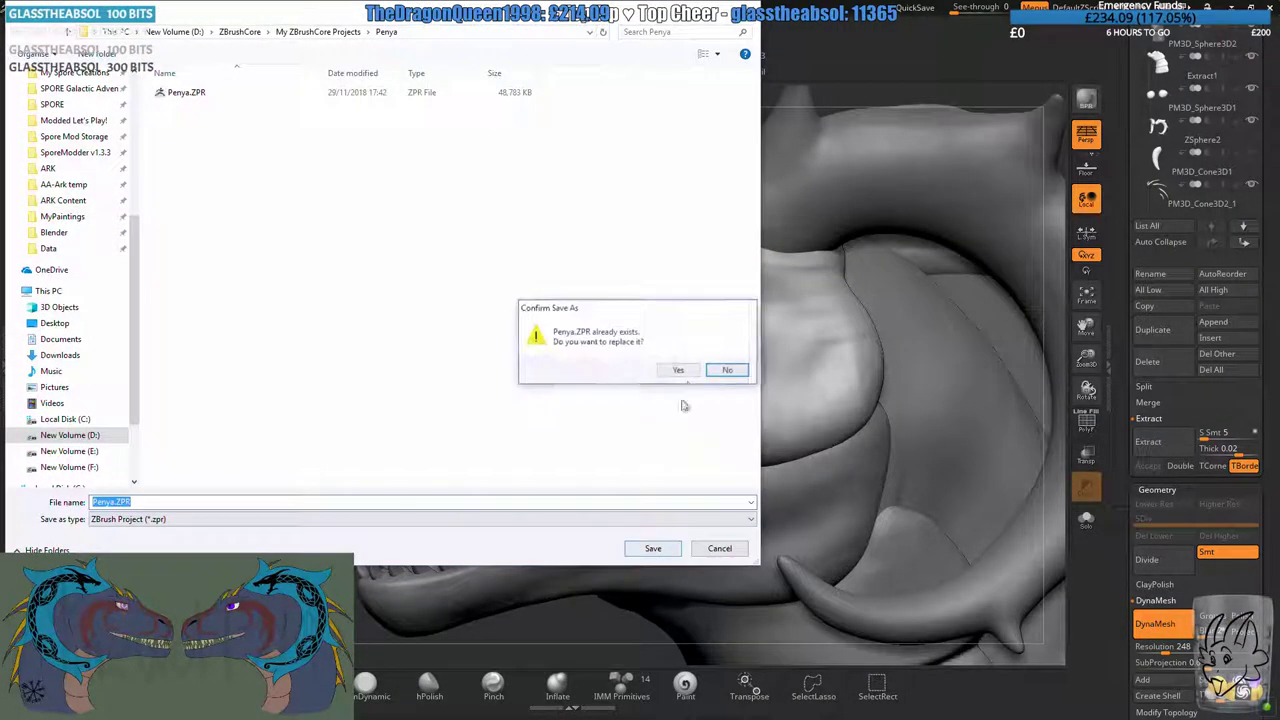
pyautogui.click(683, 370)
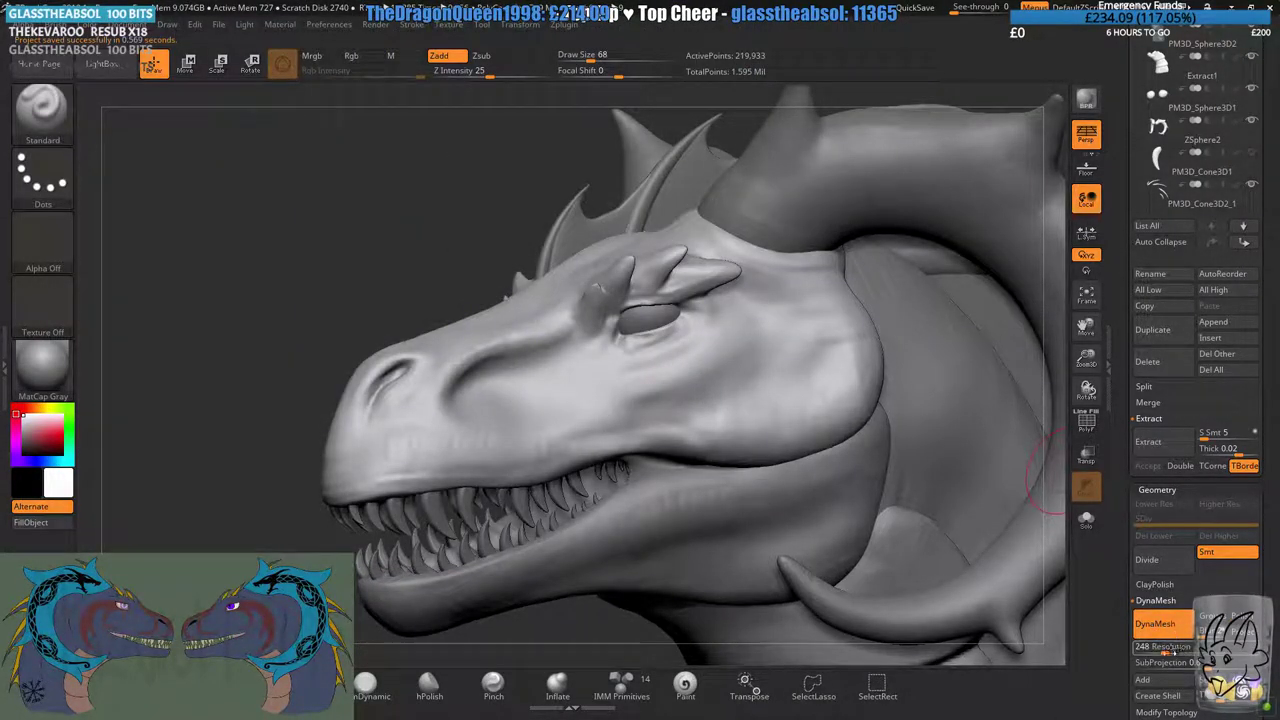
# - Remesh the upper head with DynaMesh at resolution 504 and return to the Standard brush
pyautogui.moveTo(1173, 651); pyautogui.dragTo(1195, 652)
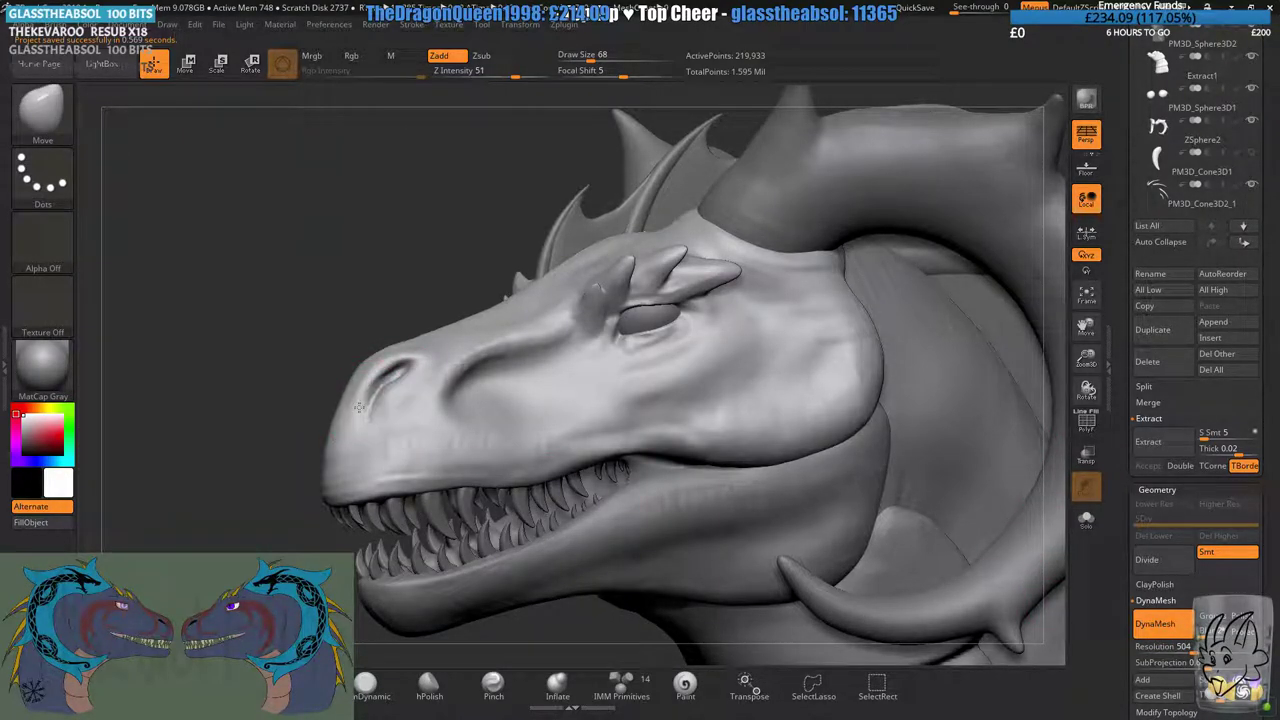
pyautogui.moveTo(282, 284)
pyautogui.keyDown('ctrl'); pyautogui.mouseDown()
pyautogui.moveTo(343, 375)
pyautogui.moveTo(327, 367)
pyautogui.mouseUp(); pyautogui.keyUp('ctrl')
pyautogui.click(237, 684)
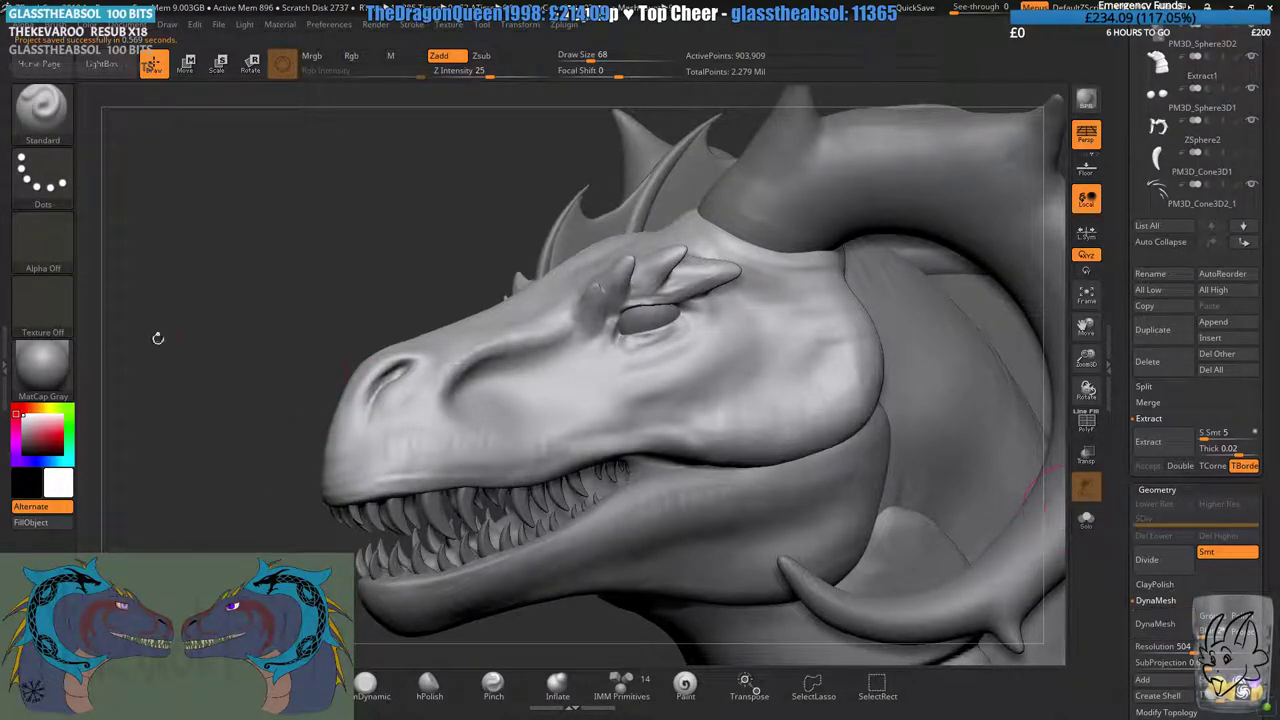
# - Choose the MatCap Gray material and load the dm_dragonskin1 alpha into the Standard brush
pyautogui.click(44, 372)
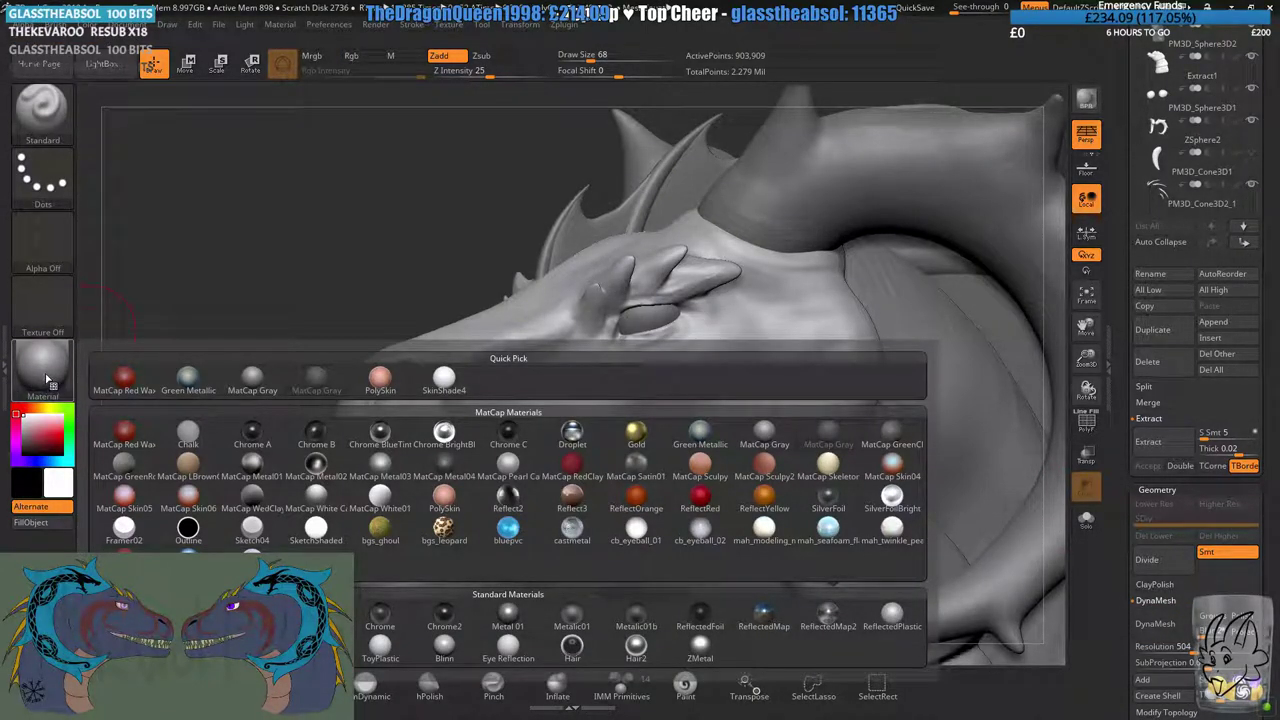
pyautogui.click(252, 379)
pyautogui.click(43, 240)
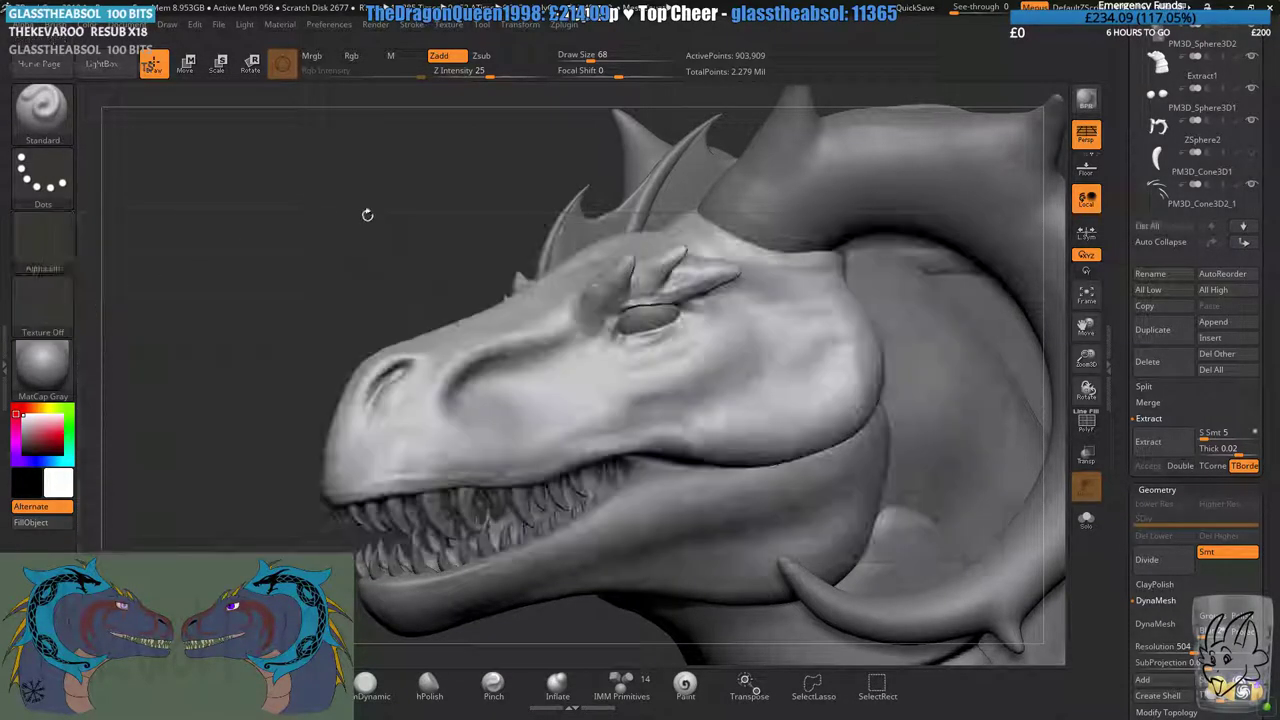
pyautogui.click(57, 248)
pyautogui.click(438, 405)
pyautogui.click(59, 250)
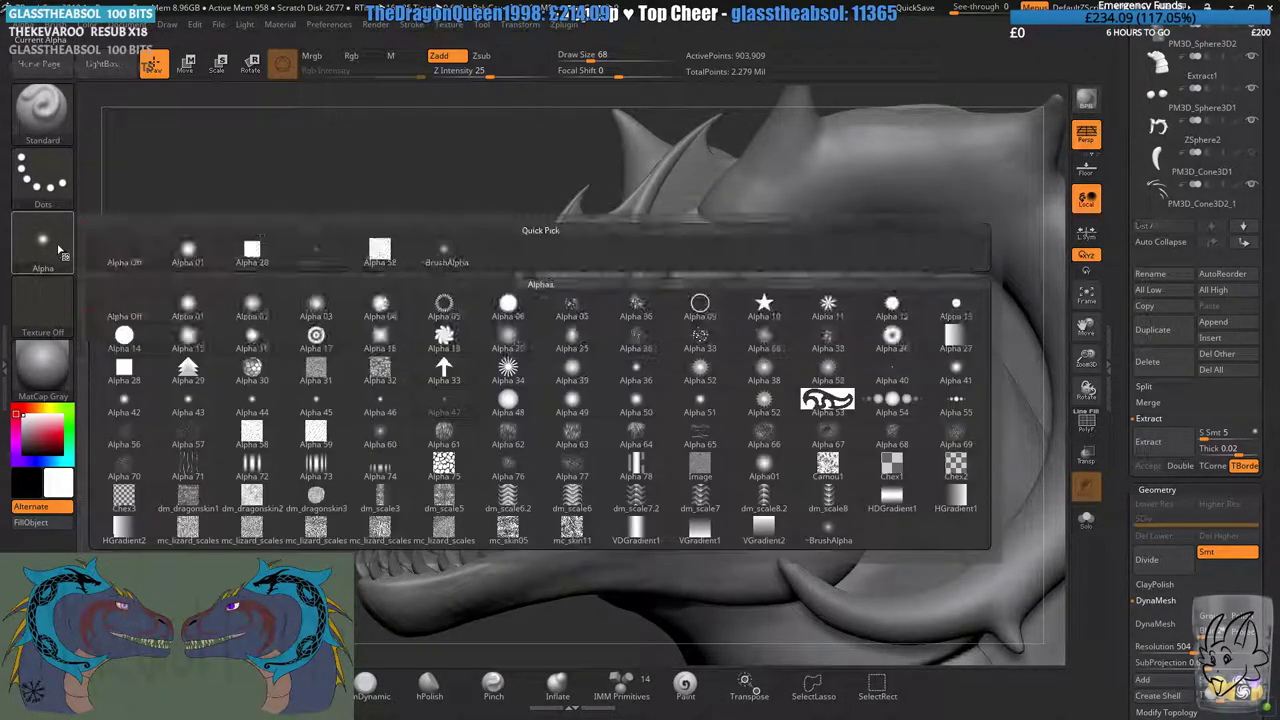
pyautogui.moveTo(400, 530)
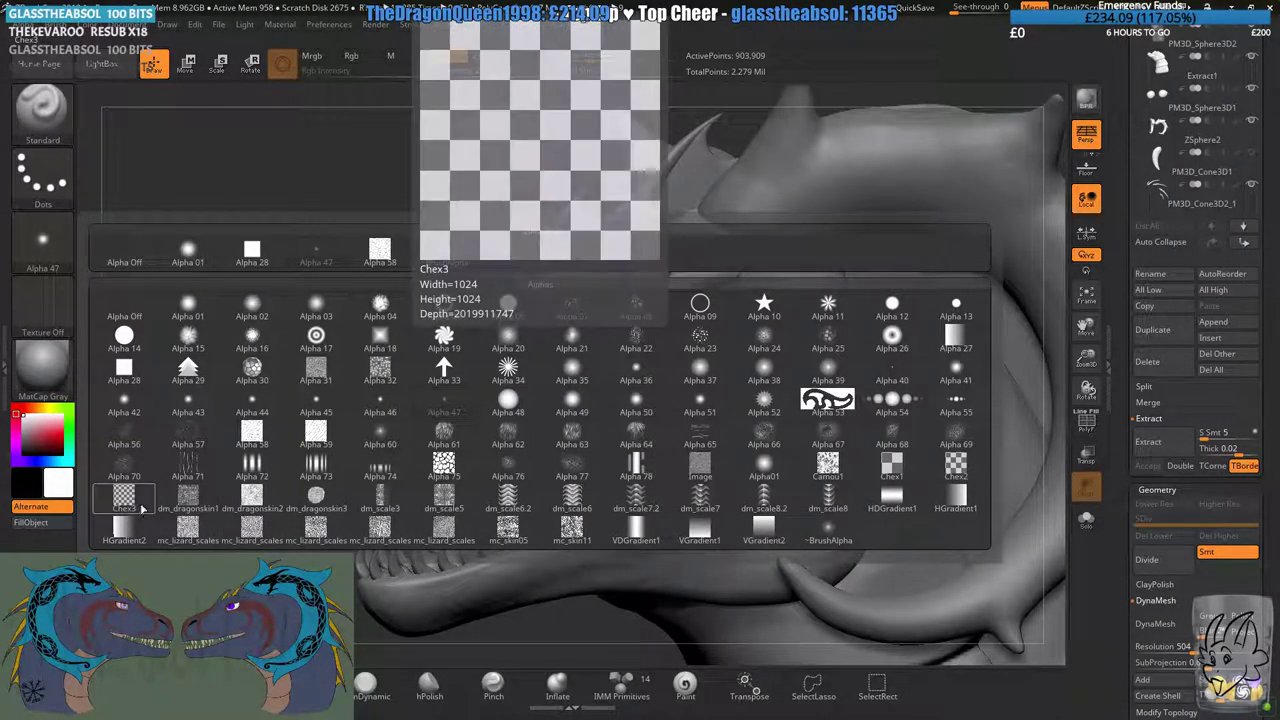
pyautogui.click(190, 505)
# - Test the dragon skin alpha on the side of the snout at draw size 202 and undo the strokes
pyautogui.moveTo(420, 309); pyautogui.dragTo(372, 185)
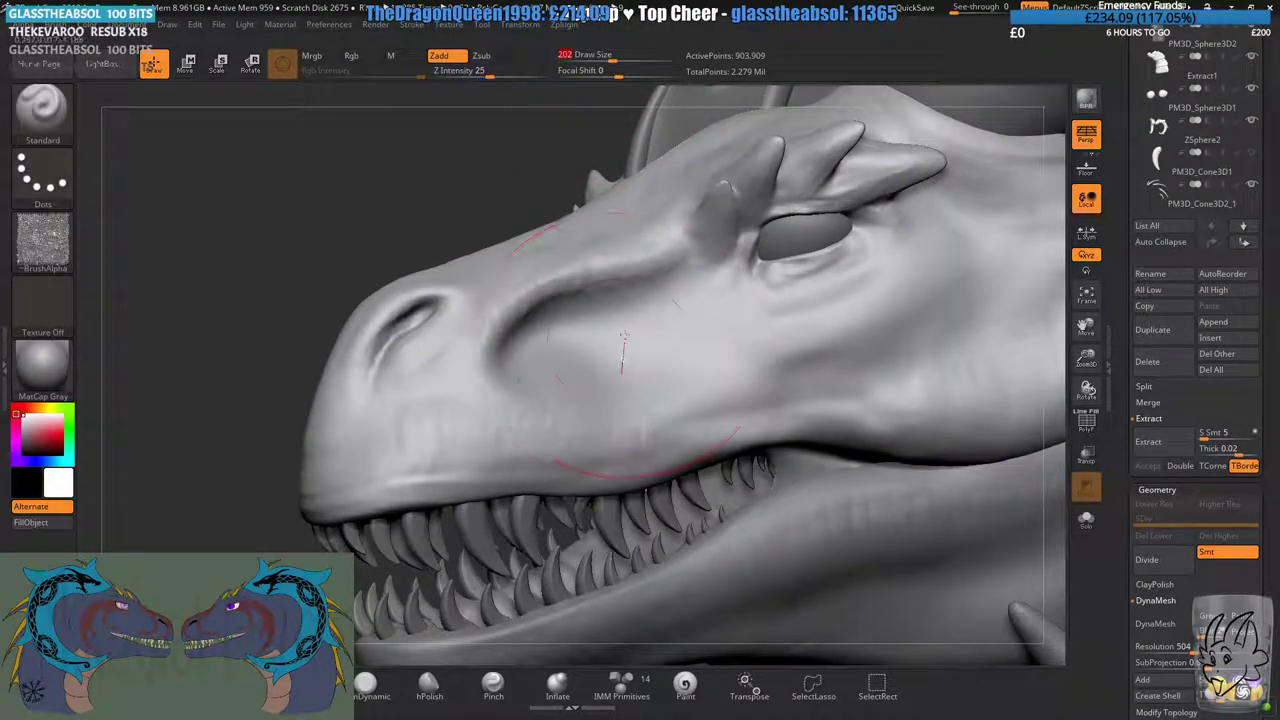
pyautogui.moveTo(620, 330)
pyautogui.mouseDown()
pyautogui.moveTo(535, 392)
pyautogui.moveTo(569, 341)
pyautogui.mouseUp()
pyautogui.hotkey('ctrl', 'z')
pyautogui.moveTo(569, 341); pyautogui.dragTo(541, 348, button='right')
pyautogui.hotkey('ctrl', 'z')
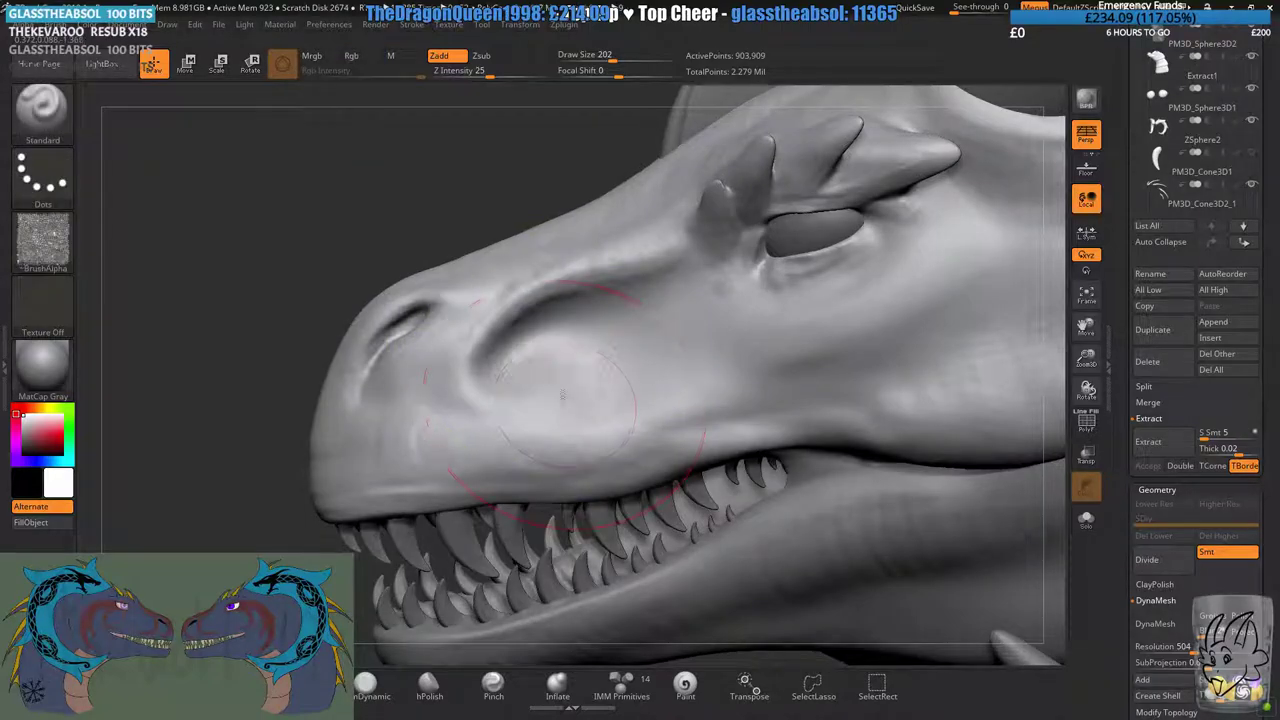
pyautogui.moveTo(563, 398); pyautogui.dragTo(575, 380)
pyautogui.hotkey('ctrl', 'z')
# - Load the dm_scale8.2 alpha, try scale strokes along the snout and upper lip, and undo them
pyautogui.click(43, 240)
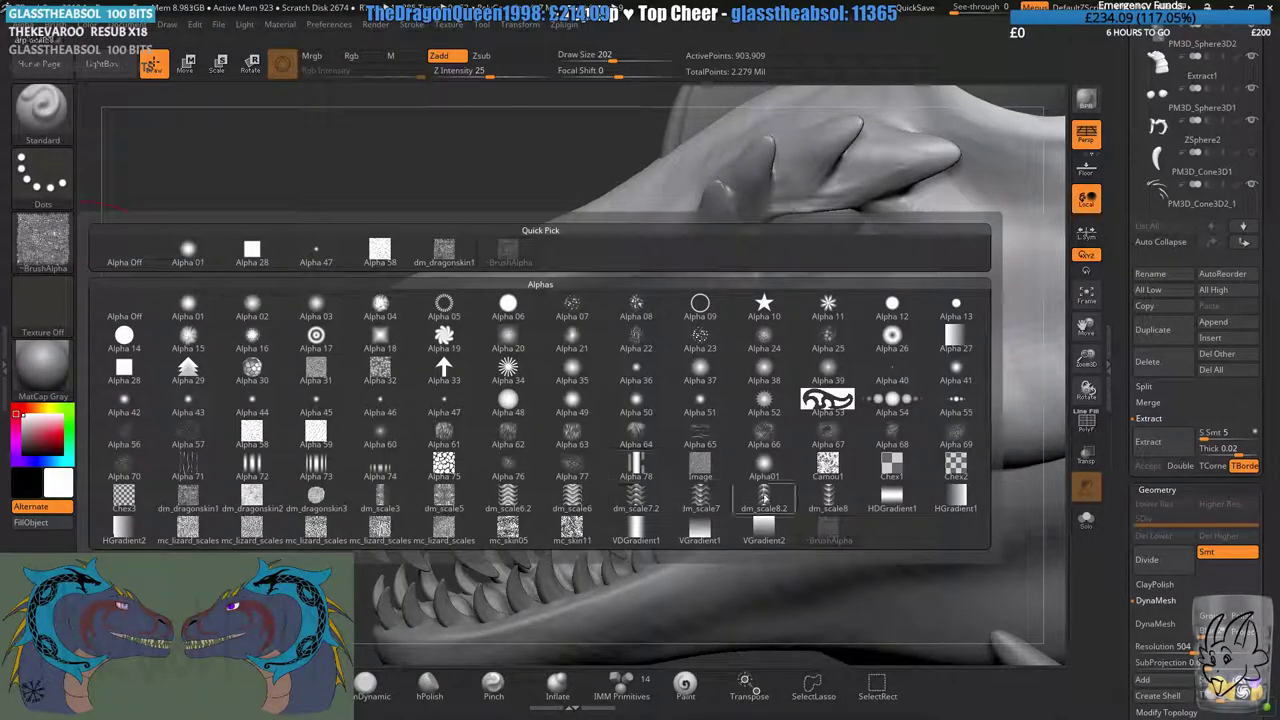
pyautogui.click(764, 498)
pyautogui.moveTo(440, 475); pyautogui.dragTo(606, 464)
pyautogui.hotkey('ctrl', 'z')
pyautogui.moveTo(430, 438)
pyautogui.keyDown('alt'); pyautogui.mouseDown(button='right')
pyautogui.moveTo(480, 345)
pyautogui.moveTo(548, 378)
pyautogui.mouseUp(button='right'); pyautogui.keyUp('alt')
pyautogui.moveTo(412, 403); pyautogui.dragTo(898, 348)
pyautogui.hotkey('ctrl', 'z')
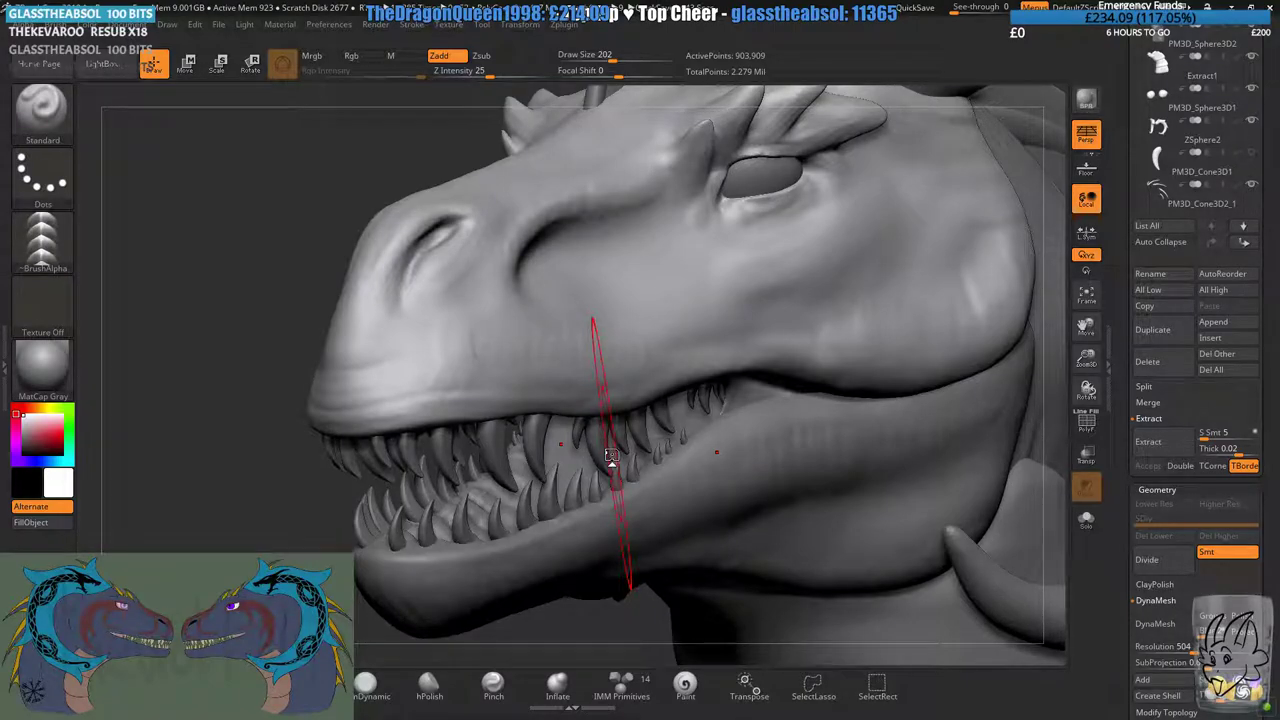
pyautogui.moveTo(262, 314); pyautogui.dragTo(168, 325)
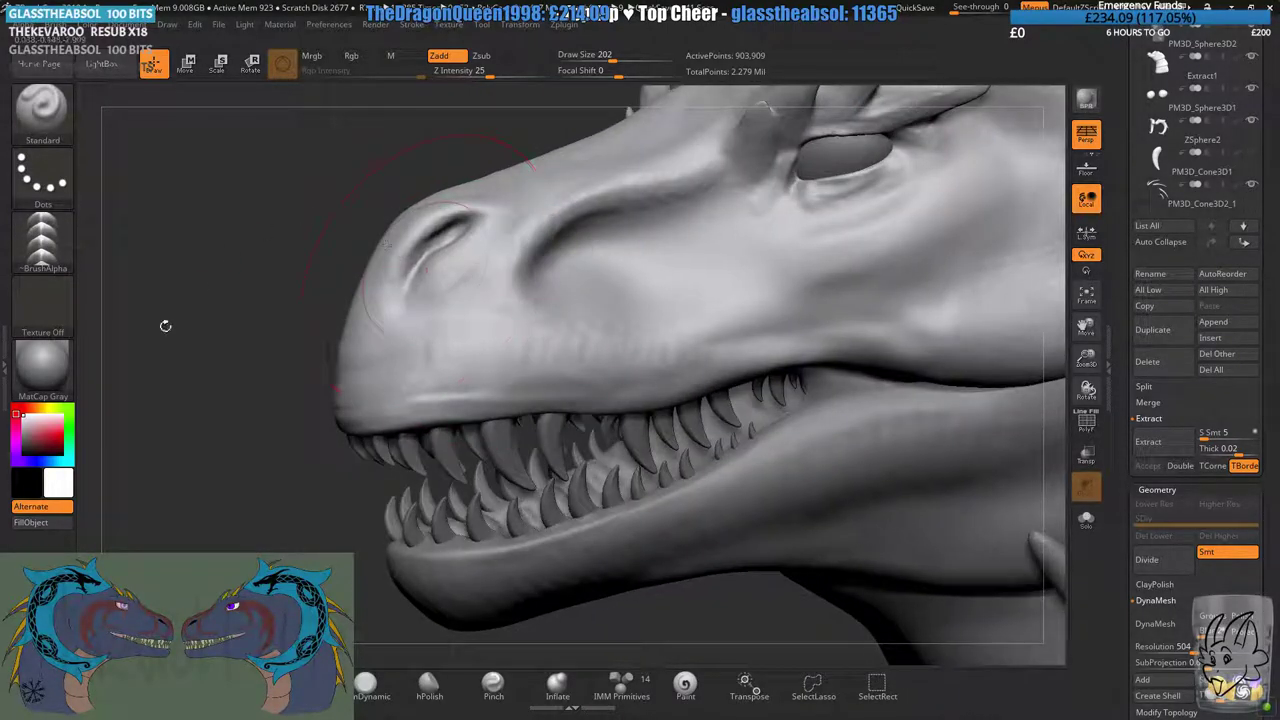
# - Try Alpha 75 on the front of the snout, undo the stroke, and set the brush back to Alpha Off
pyautogui.click(65, 250)
pyautogui.click(849, 400)
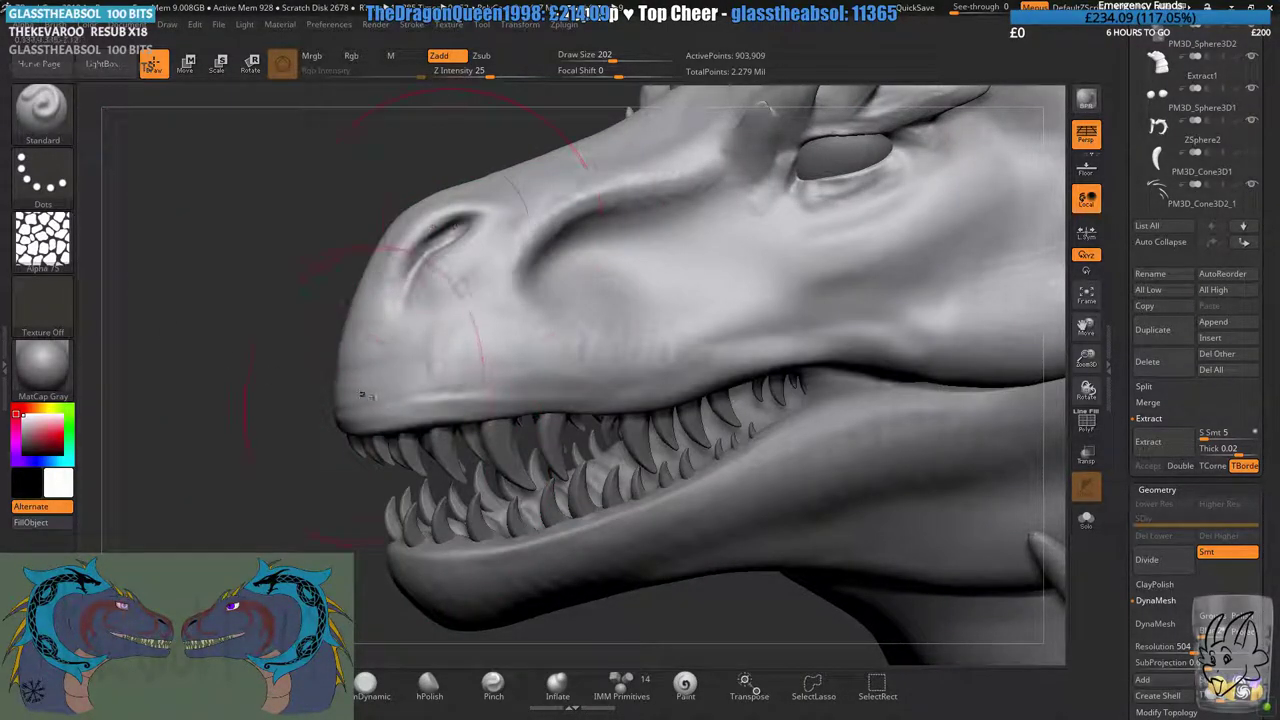
pyautogui.moveTo(396, 374); pyautogui.dragTo(428, 368)
pyautogui.hotkey('ctrl', 'z')
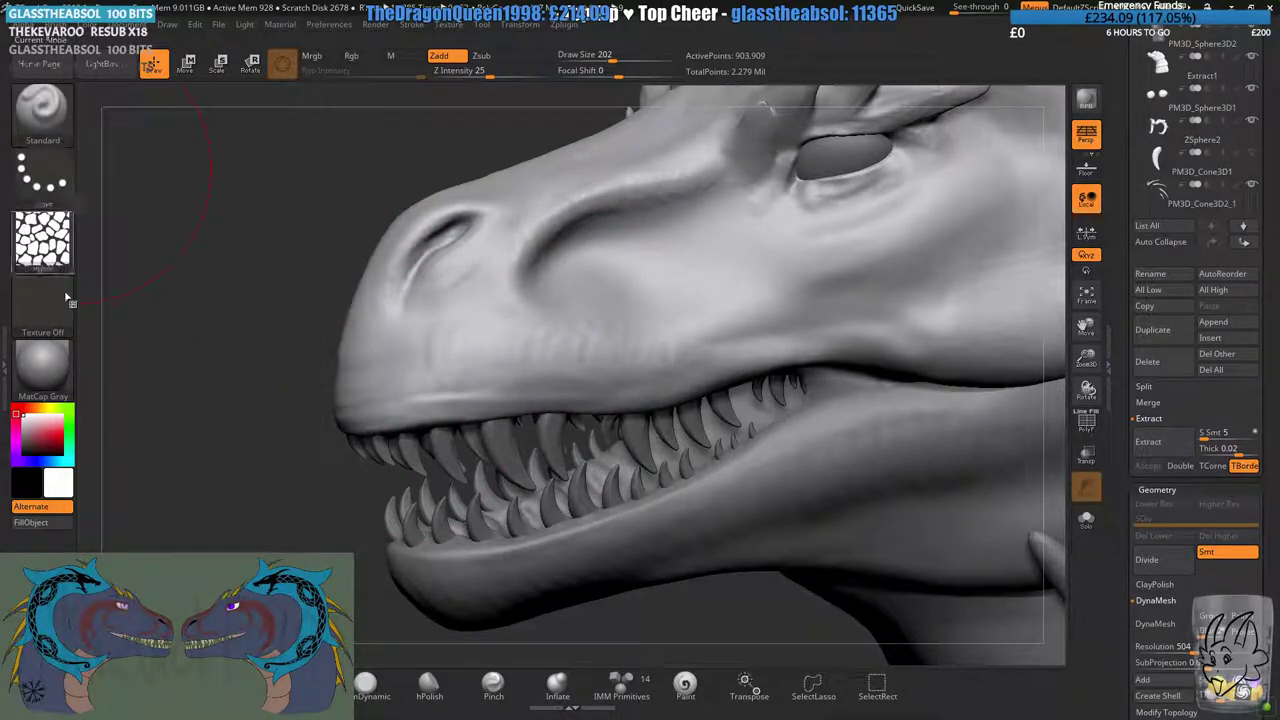
pyautogui.click(53, 253)
pyautogui.click(122, 262)
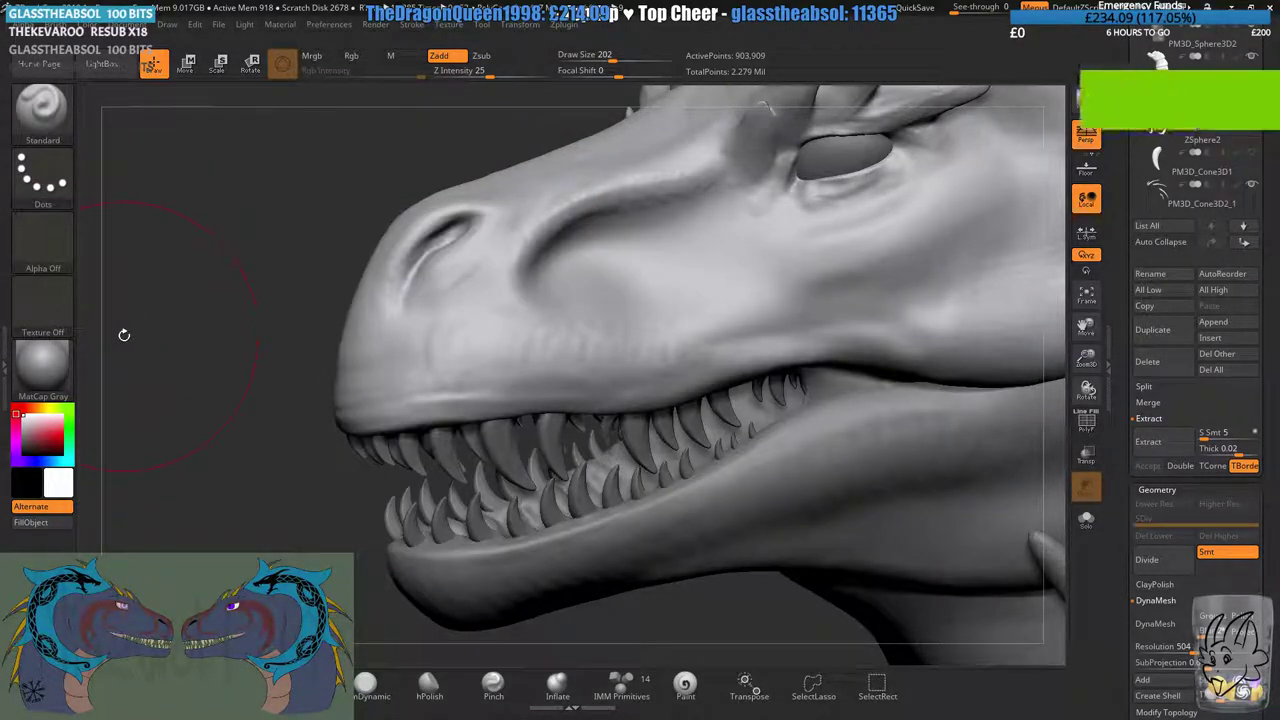
pyautogui.press('super')
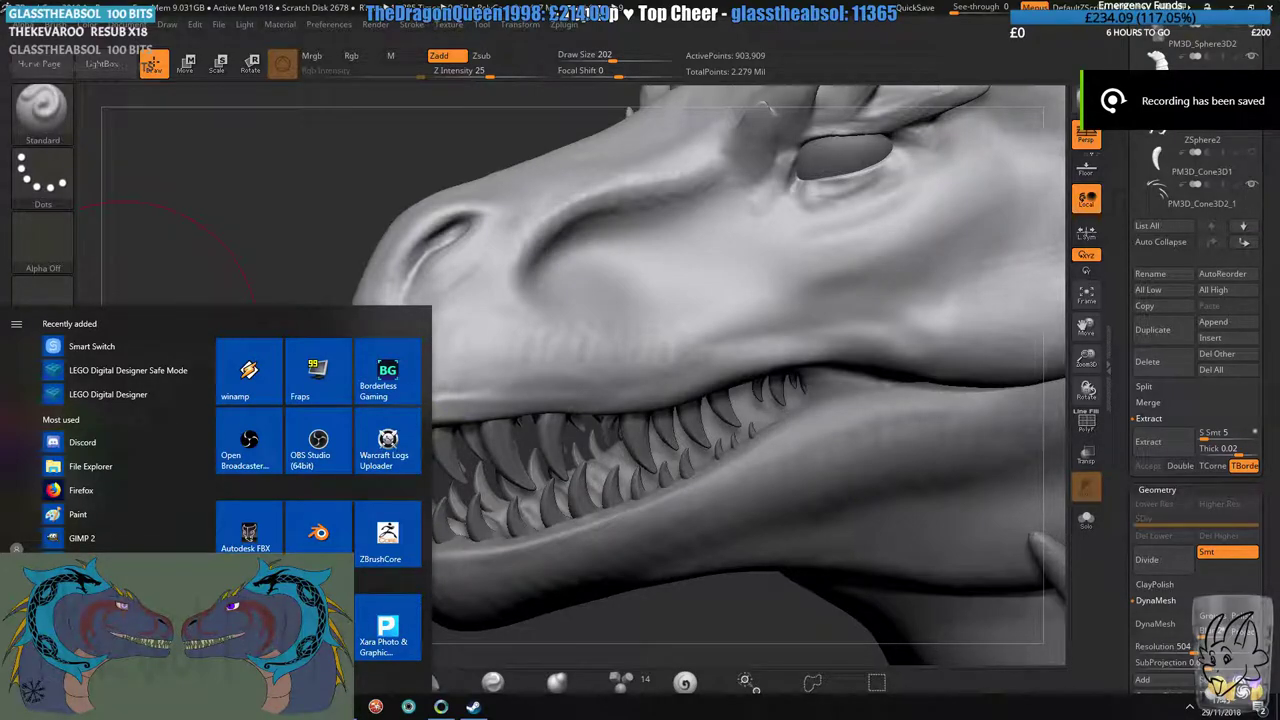
pyautogui.press('super')
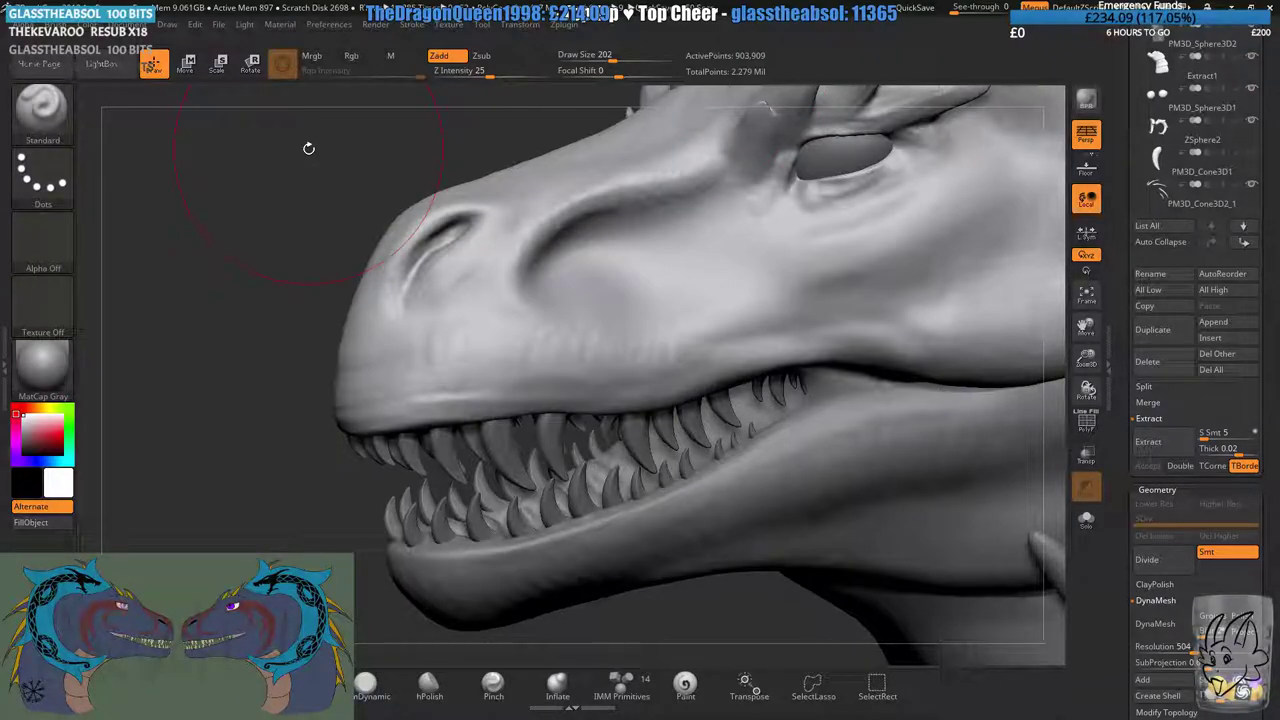
# - Save the remeshed bust over the existing Penya.ZPR project file
pyautogui.keyDown('ctrl'); pyautogui.moveTo(461, 267); pyautogui.dragTo(640, 431, button='right'); pyautogui.keyUp('ctrl')
pyautogui.hotkey('ctrl', 's')
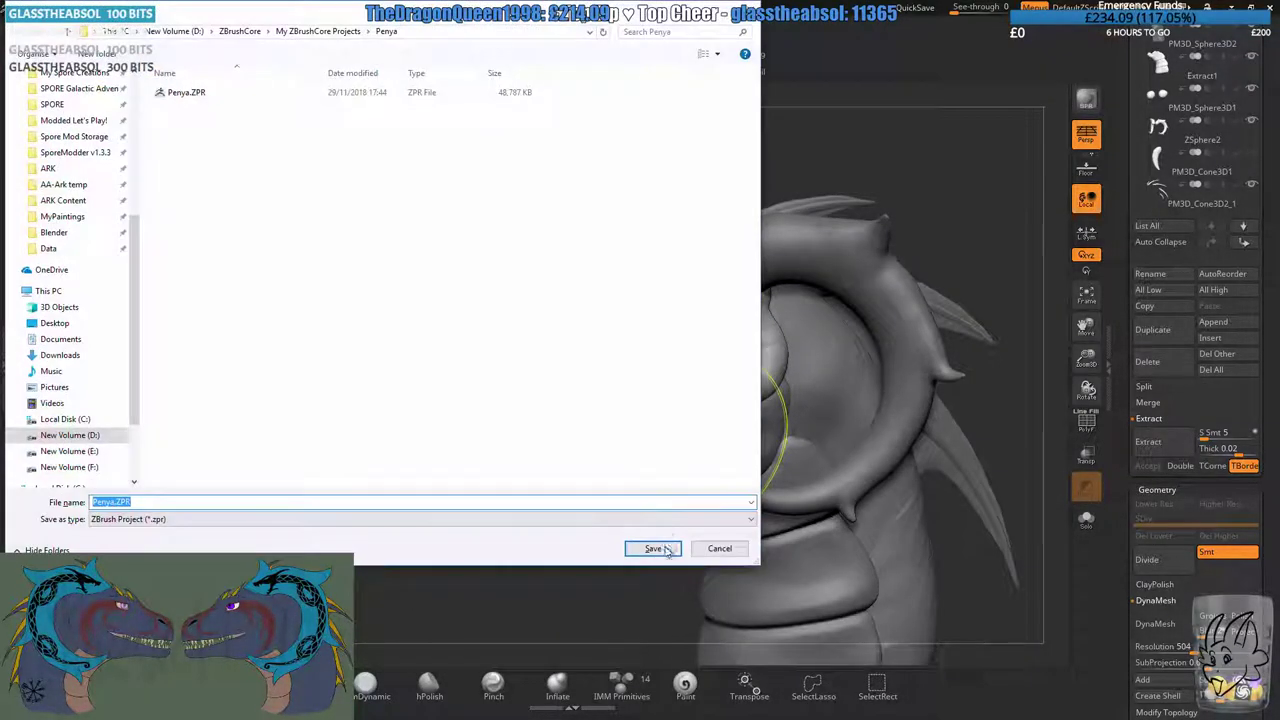
pyautogui.click(662, 550)
pyautogui.click(677, 370)
# - Open the Realistic Jowel project from the recent files and examine the scales on the creature's head and throat
pyautogui.click(101, 63)
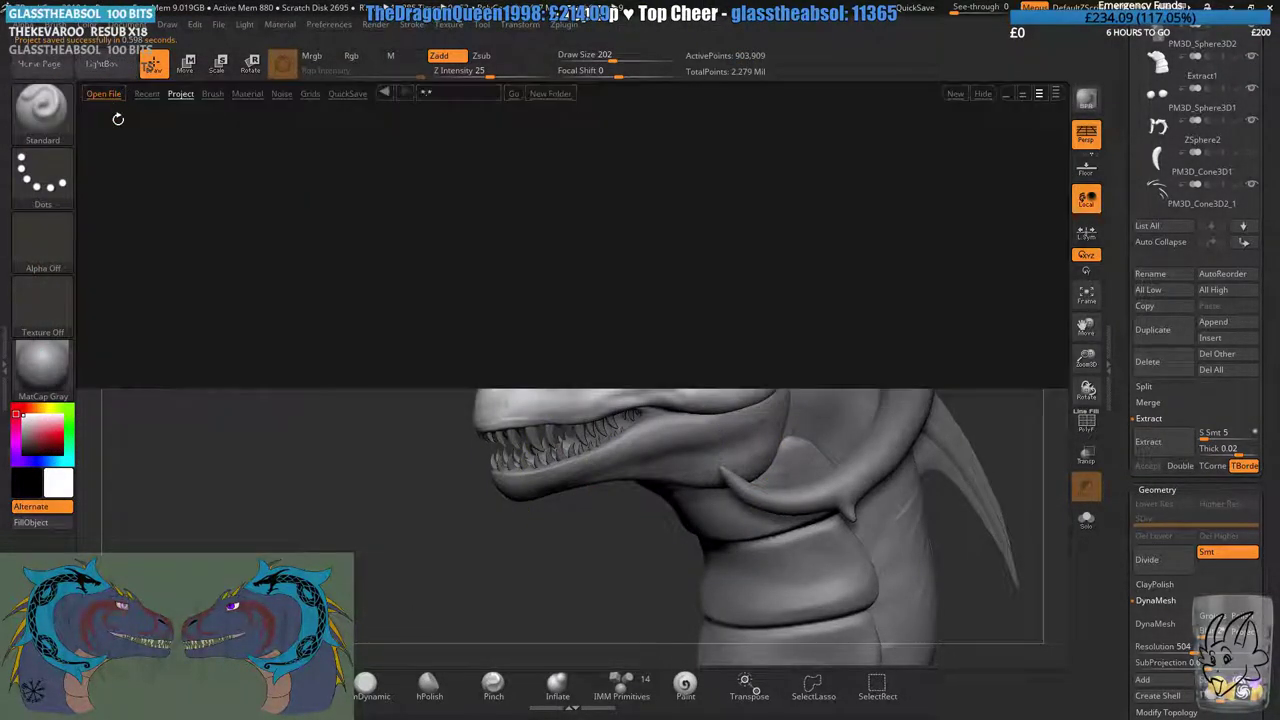
pyautogui.click(147, 94)
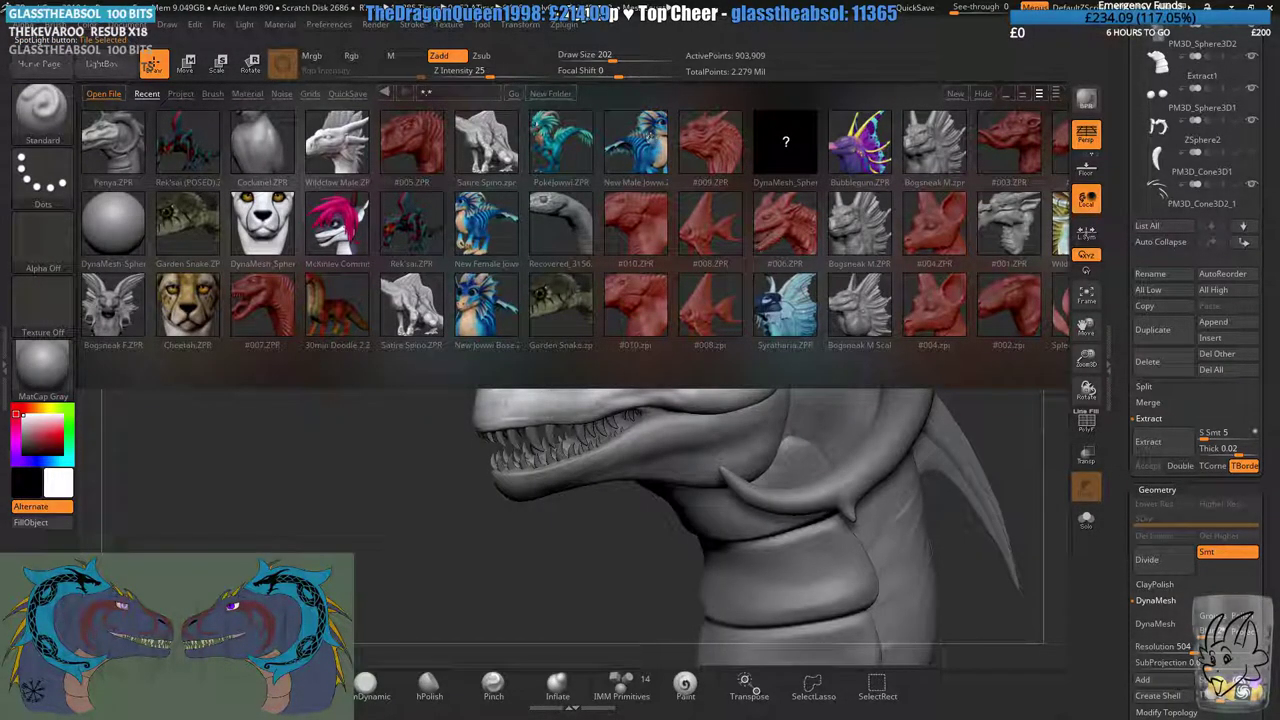
pyautogui.moveTo(789, 262); pyautogui.dragTo(578, 257)
pyautogui.moveTo(140, 258); pyautogui.dragTo(104, 258)
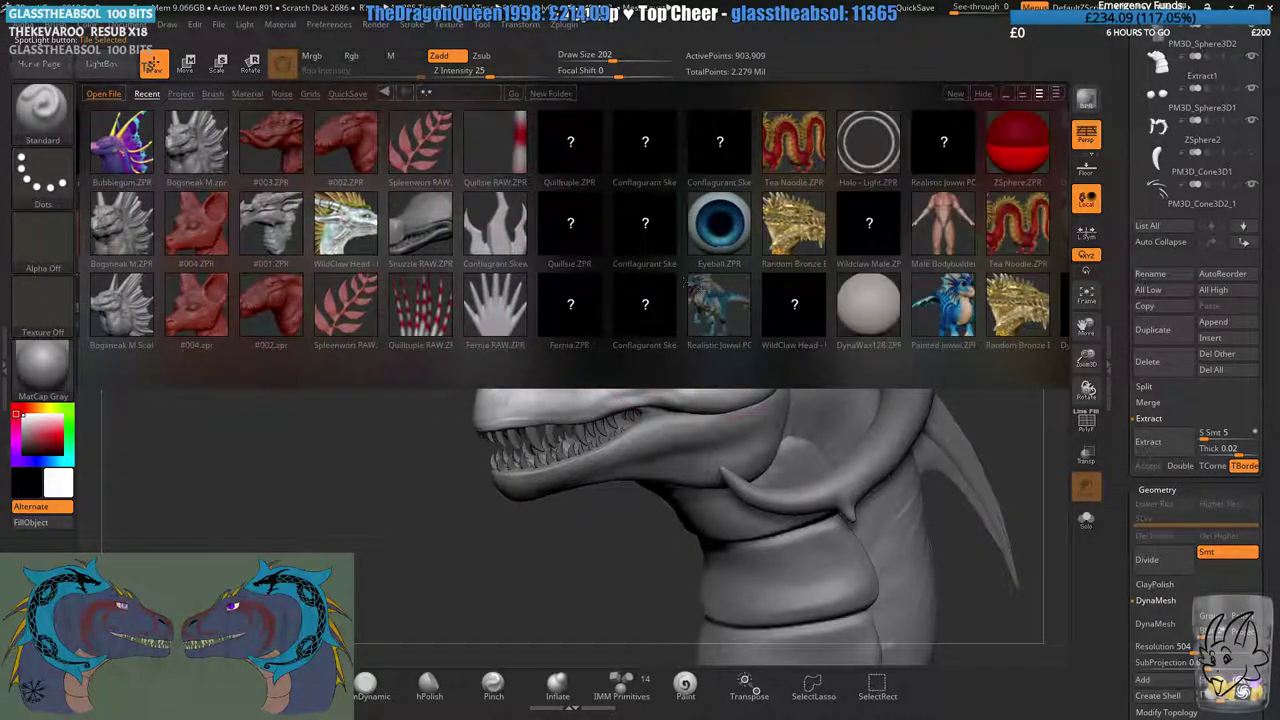
pyautogui.doubleClick(719, 300)
pyautogui.click(687, 411)
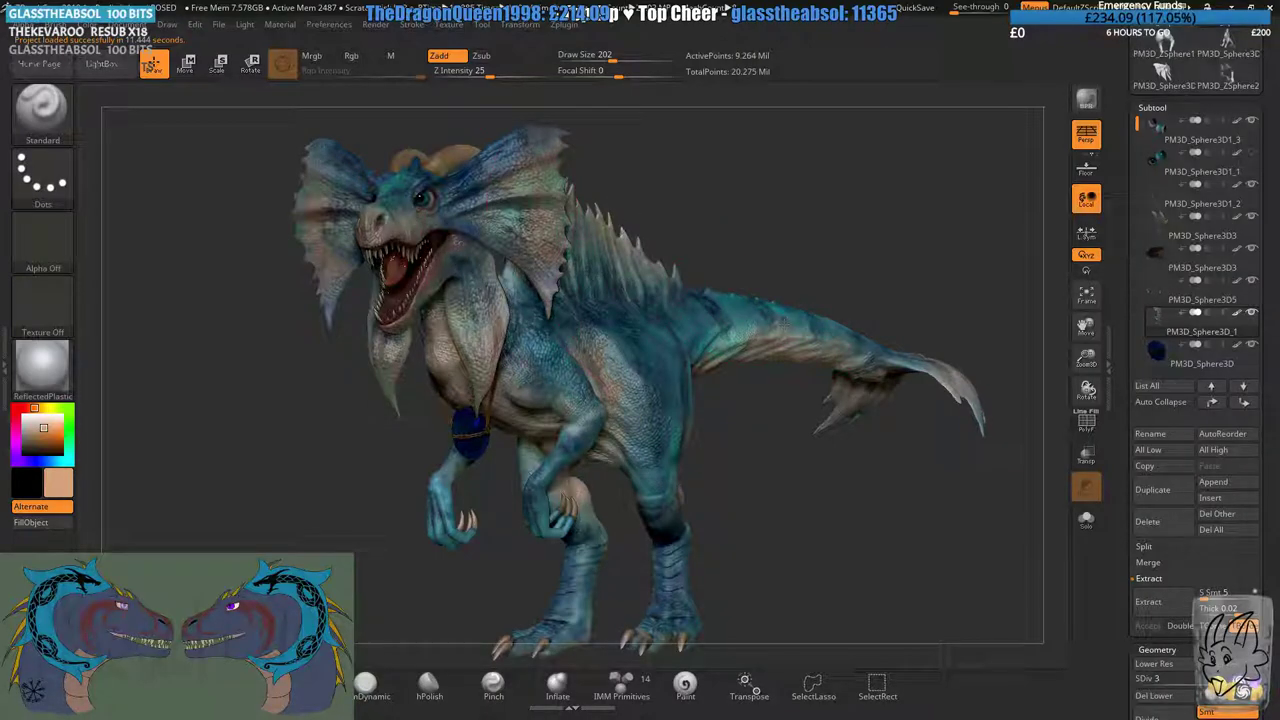
pyautogui.moveTo(560, 190); pyautogui.dragTo(620, 415)
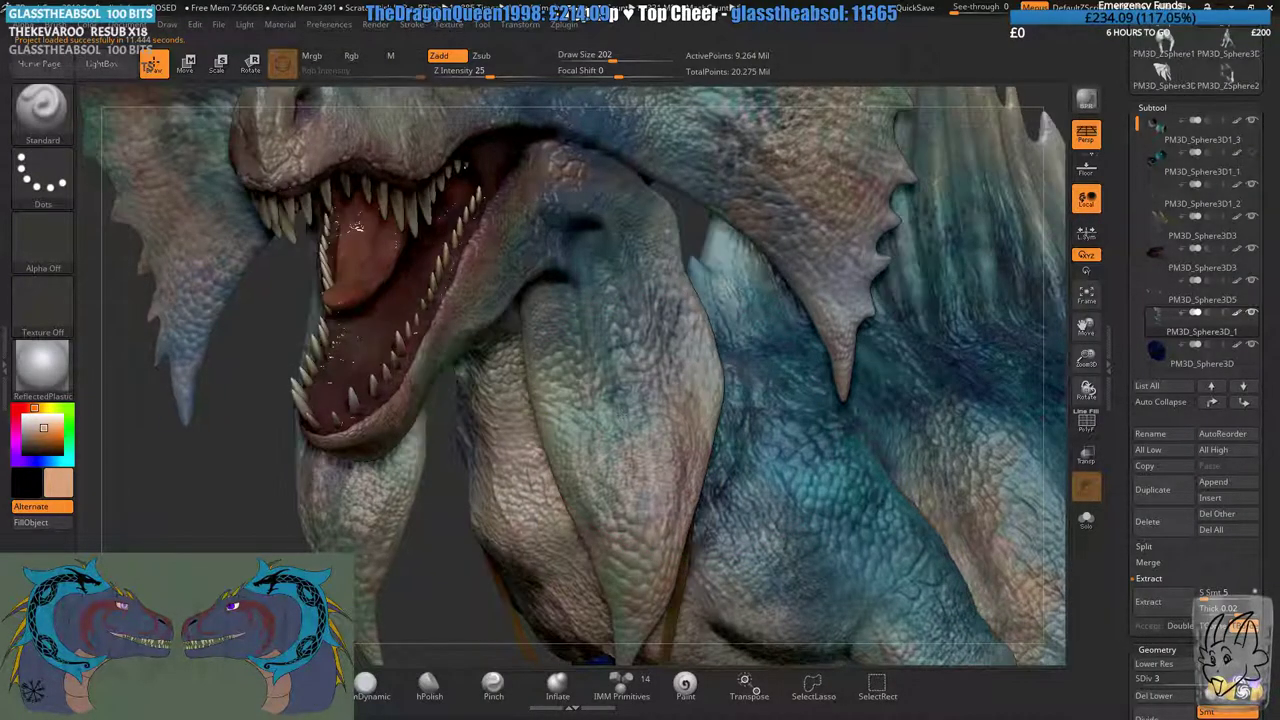
pyautogui.moveTo(620, 415); pyautogui.dragTo(530, 385, button='right')
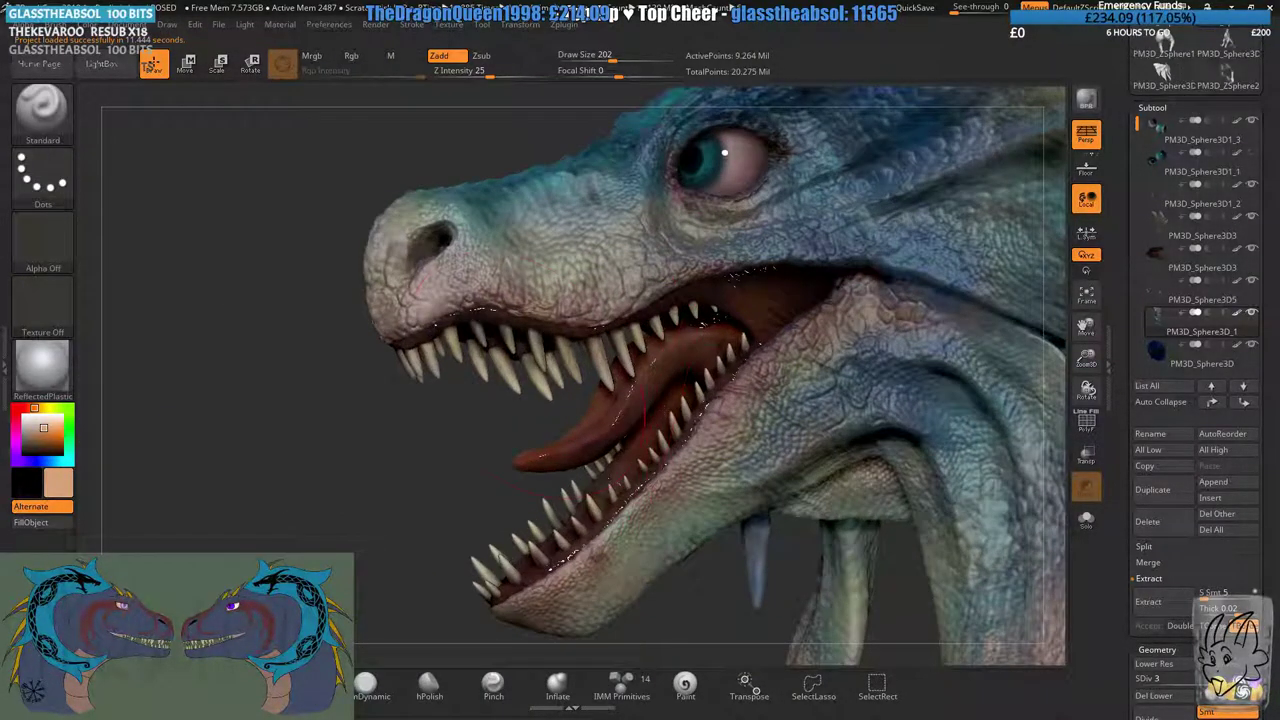
# - Examine the reference creature's frill and jaw scales, and reopen the Penya project from the recent files
pyautogui.moveTo(234, 384); pyautogui.dragTo(152, 352)
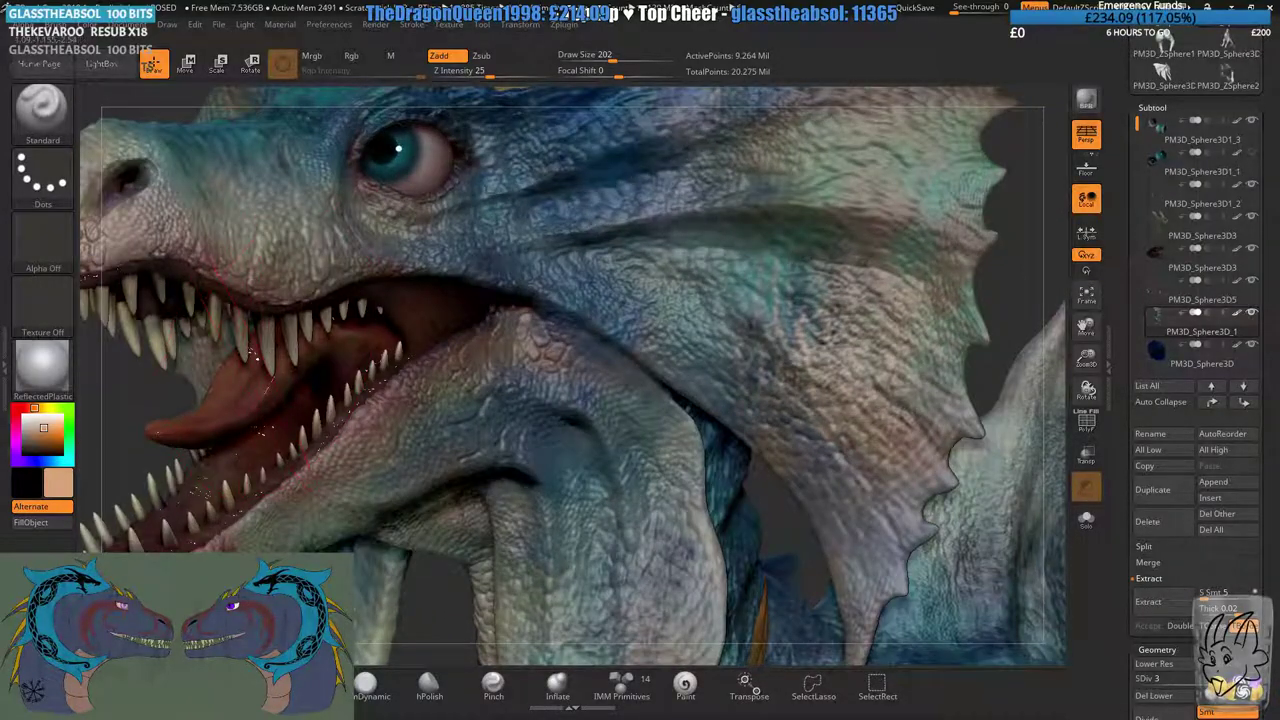
pyautogui.keyDown('alt'); pyautogui.moveTo(253, 354); pyautogui.dragTo(533, 402); pyautogui.keyUp('alt')
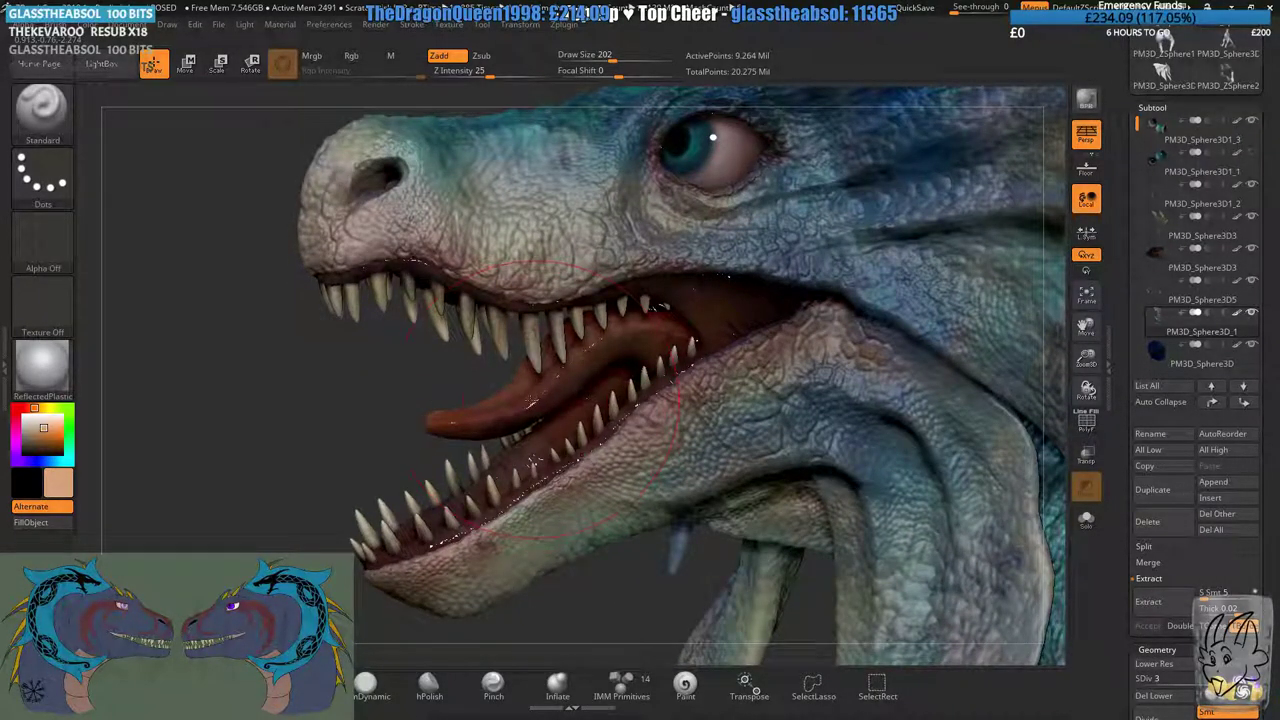
pyautogui.click(108, 64)
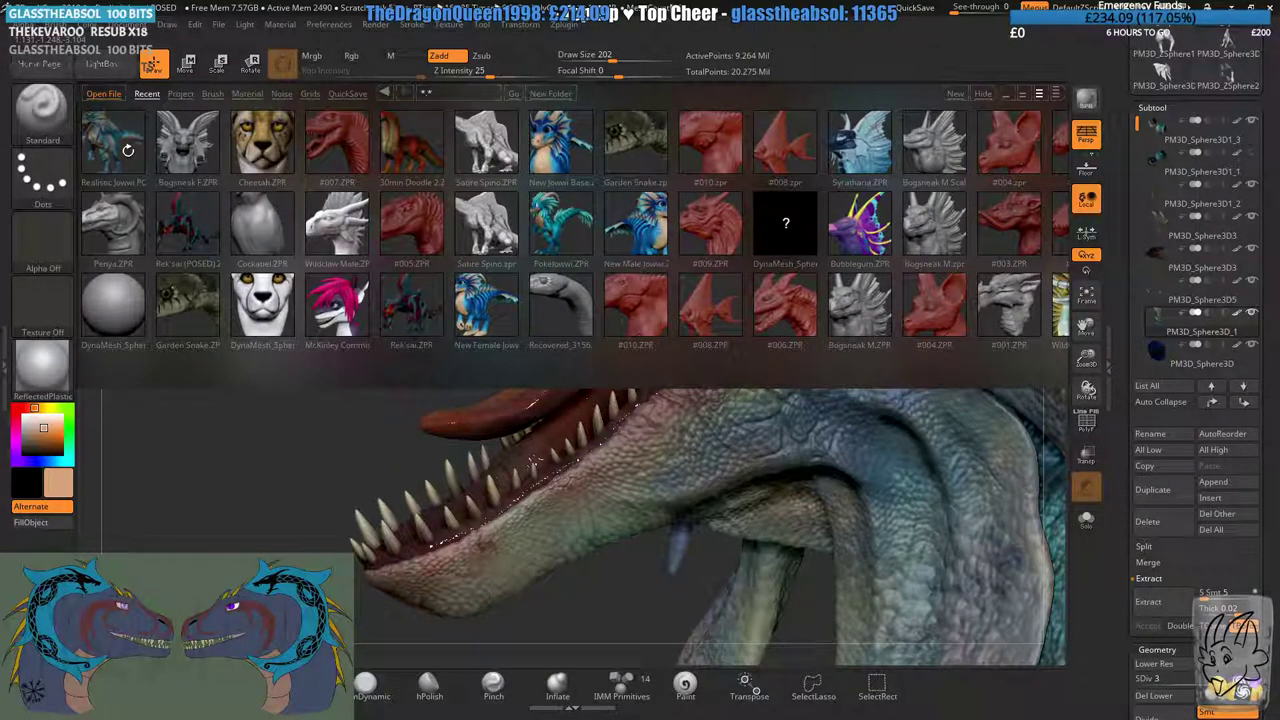
pyautogui.doubleClick(119, 200)
pyautogui.click(686, 408)
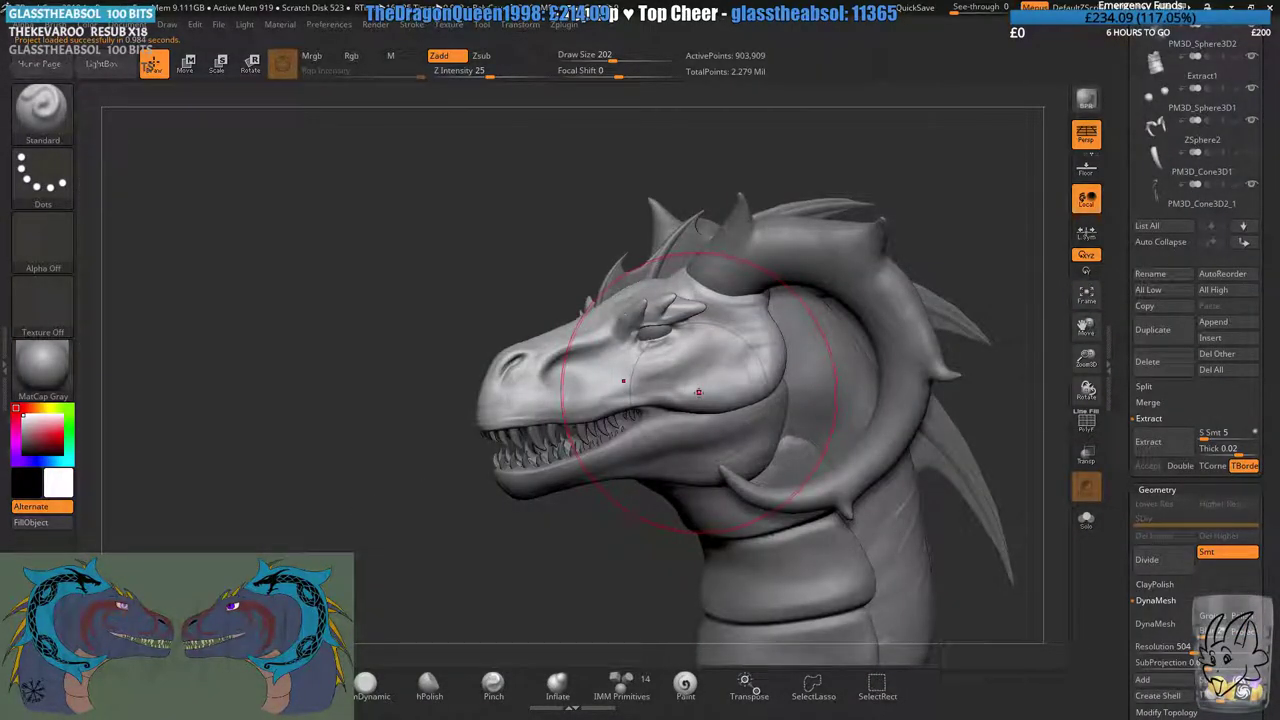
# - Load Alpha 75 on the Standard brush with the Dots stroke and set the draw size to 172
pyautogui.moveTo(968, 171)
pyautogui.keyDown('alt'); pyautogui.mouseDown(button='right')
pyautogui.moveTo(932, 143)
pyautogui.moveTo(1084, 262)
pyautogui.mouseUp(button='right'); pyautogui.keyUp('alt')
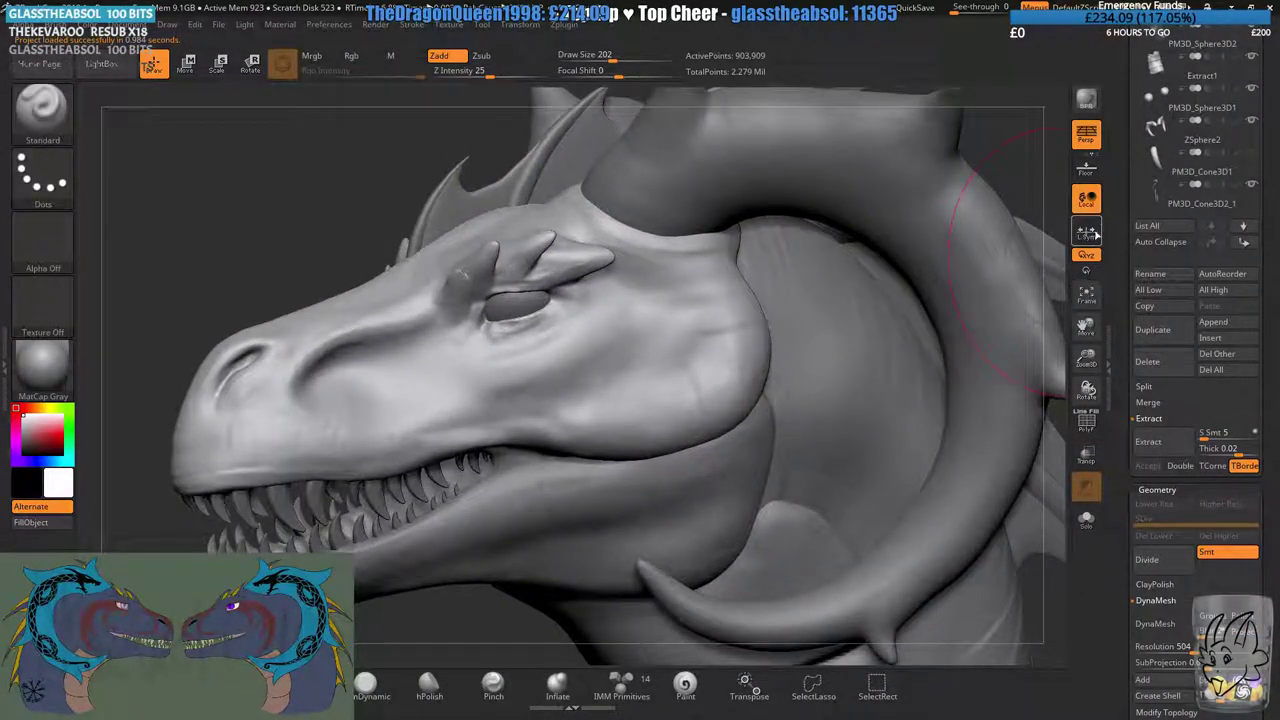
pyautogui.moveTo(1123, 206); pyautogui.dragTo(1123, 326)
pyautogui.keyDown('alt'); pyautogui.moveTo(254, 589); pyautogui.dragTo(324, 470, button='right'); pyautogui.keyUp('alt')
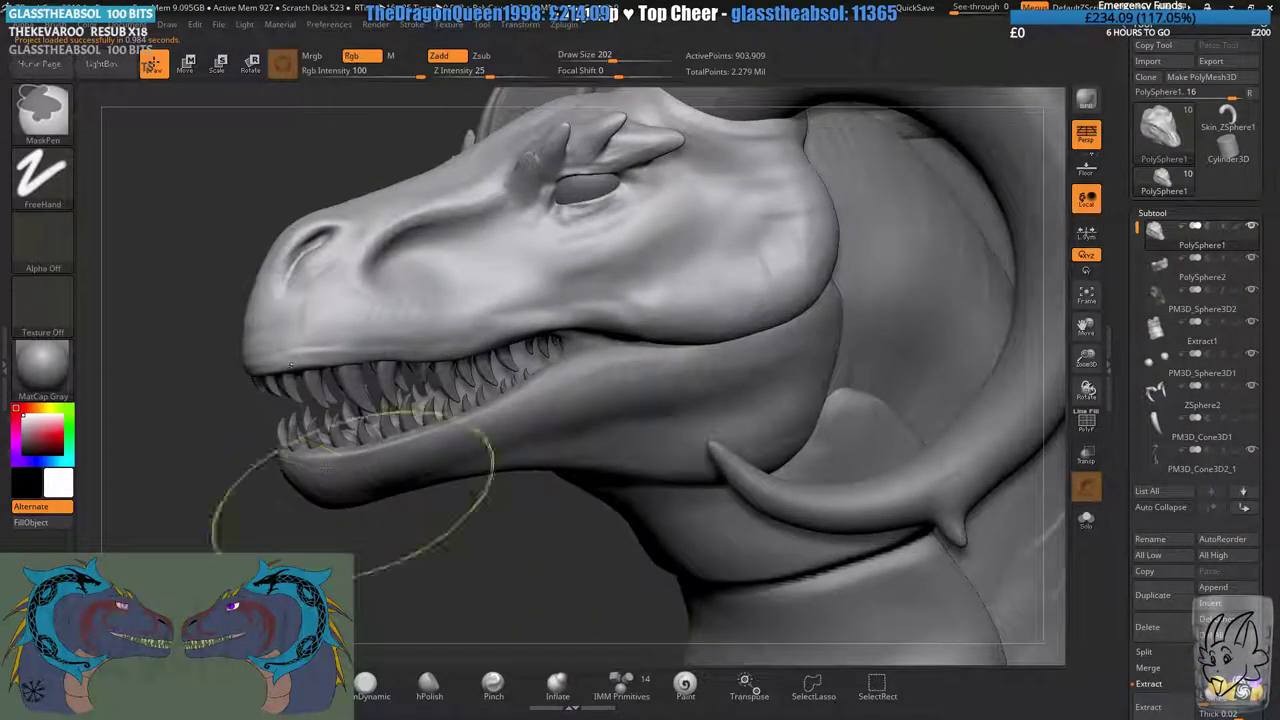
pyautogui.moveTo(352, 490); pyautogui.dragTo(305, 530)
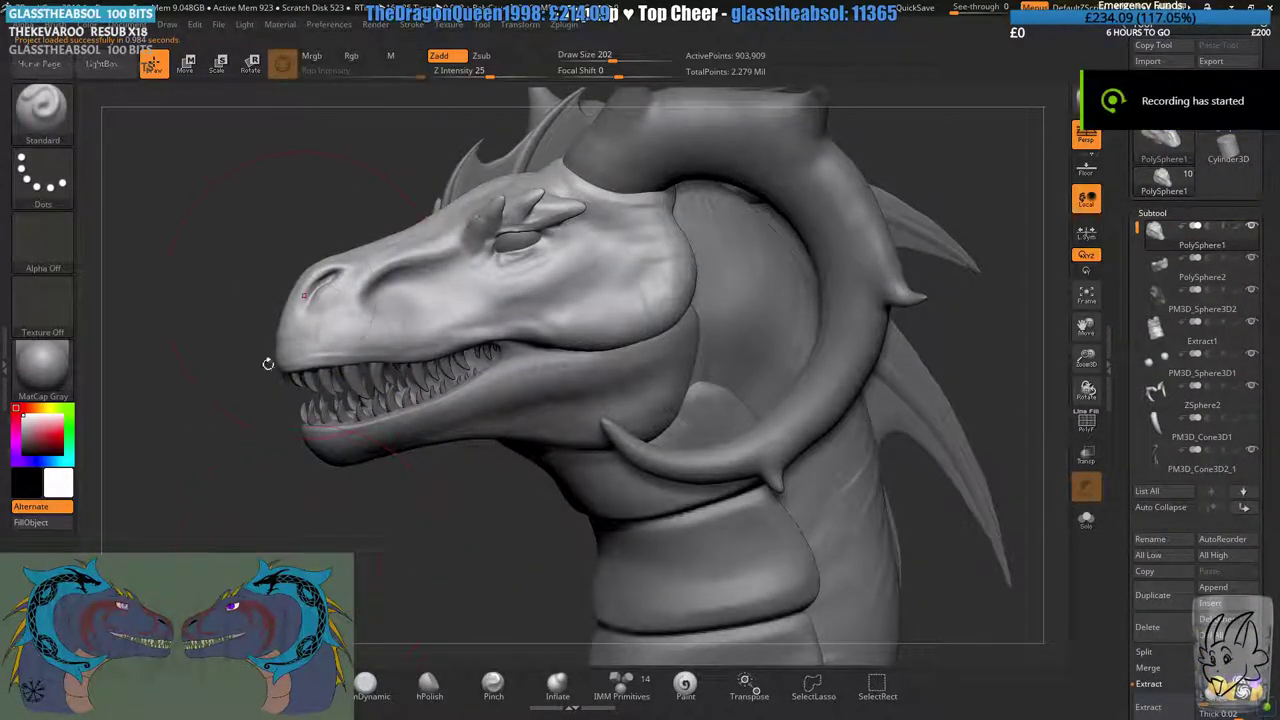
pyautogui.moveTo(208, 276)
pyautogui.keyDown('alt'); pyautogui.mouseDown(button='right')
pyautogui.moveTo(271, 260)
pyautogui.moveTo(198, 279)
pyautogui.mouseUp(button='right'); pyautogui.keyUp('alt')
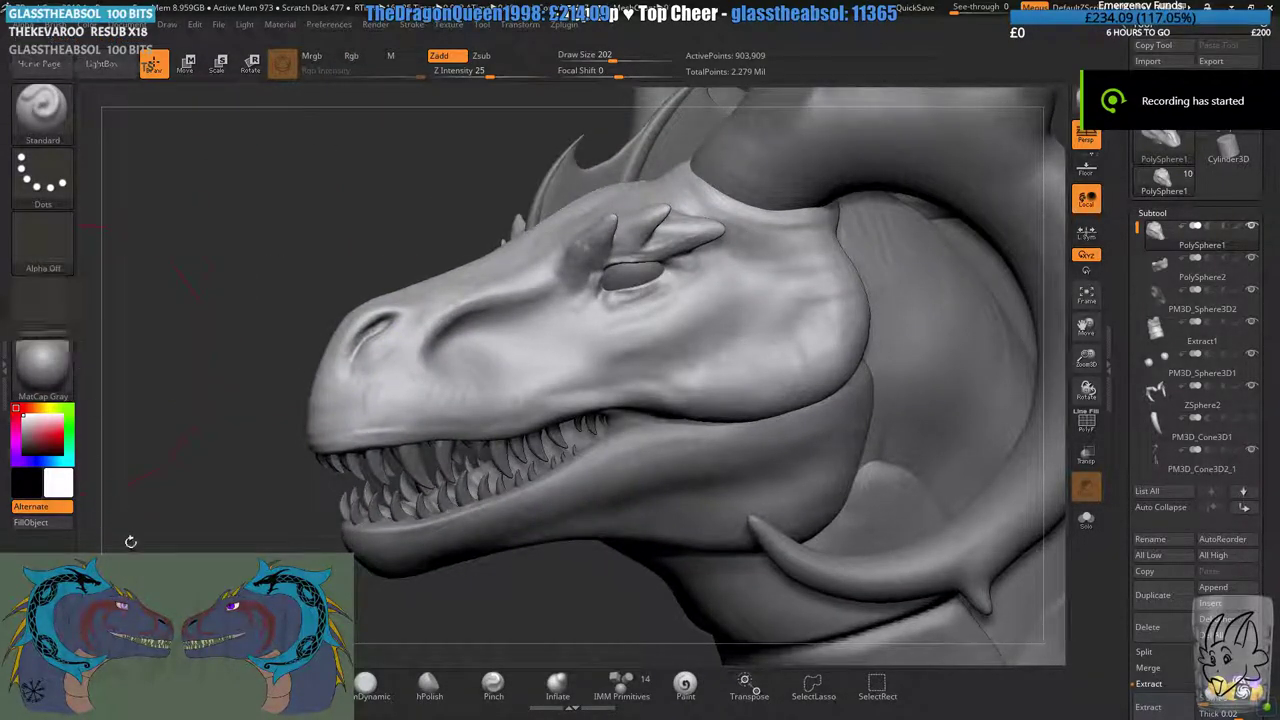
pyautogui.click(60, 243)
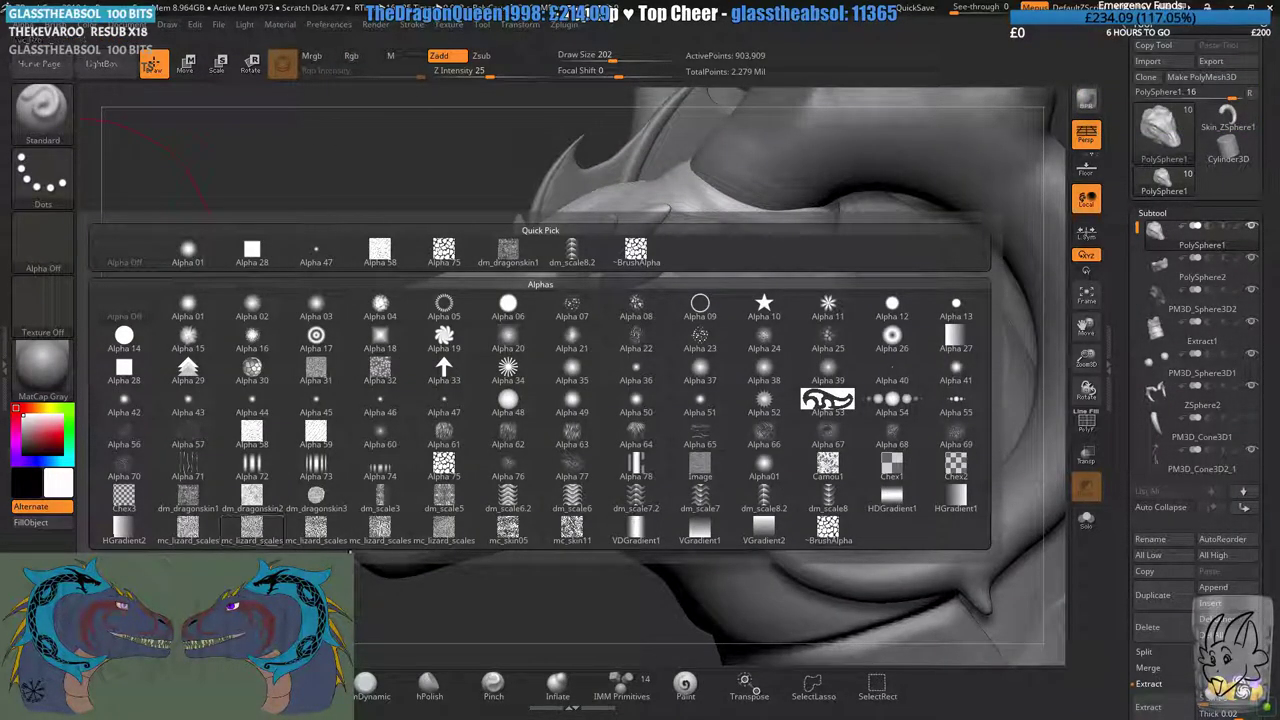
pyautogui.click(48, 254)
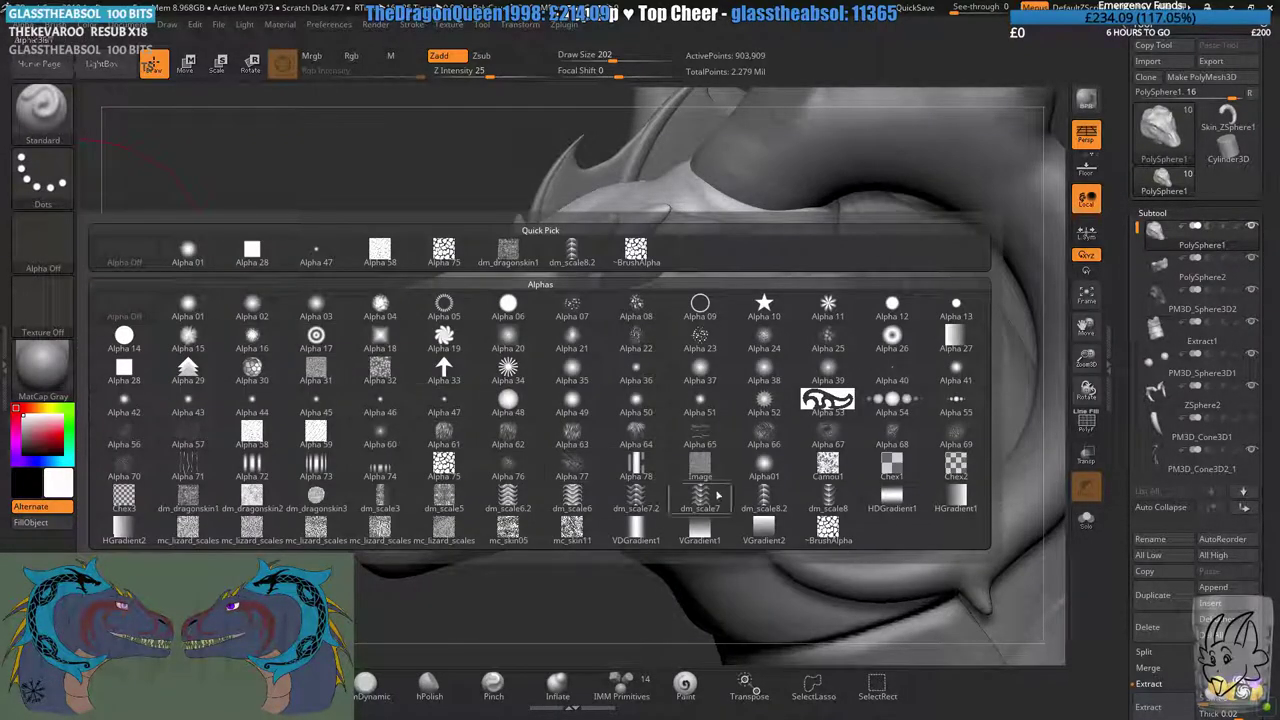
pyautogui.click(446, 467)
pyautogui.click(44, 178)
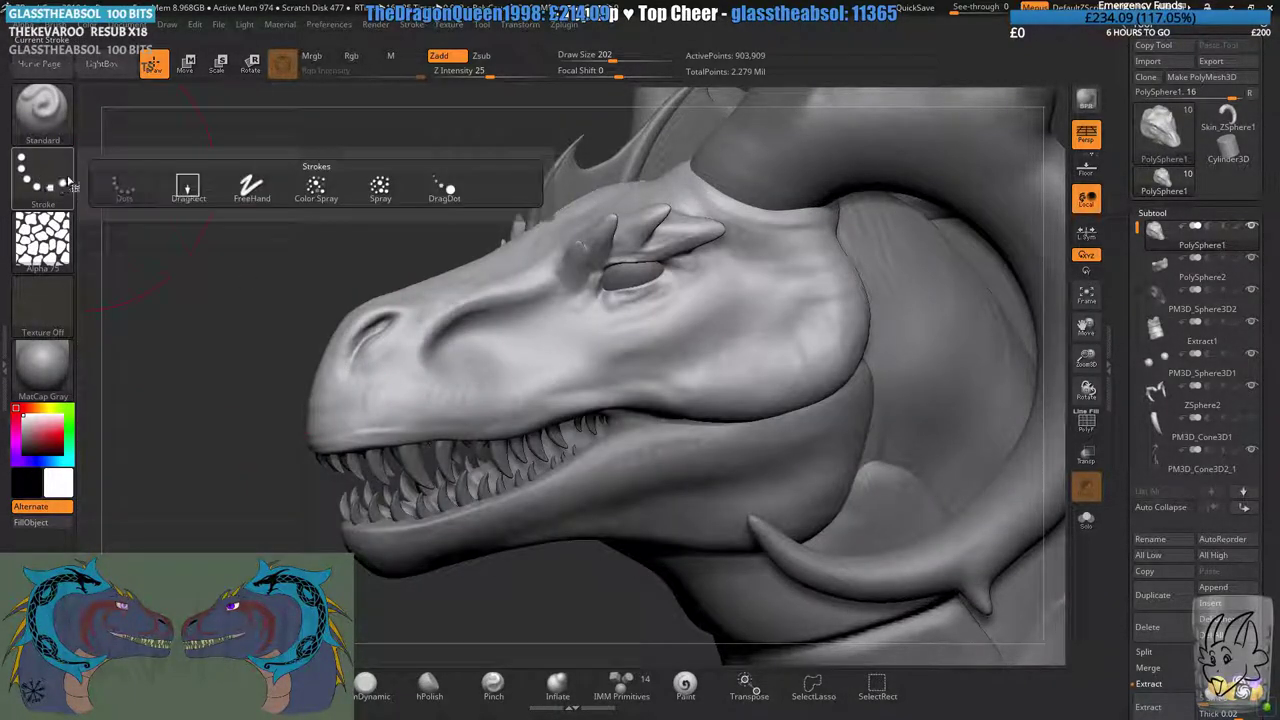
pyautogui.click(188, 186)
pyautogui.moveTo(252, 455); pyautogui.dragTo(427, 262)
pyautogui.keyDown('ctrl'); pyautogui.moveTo(427, 262); pyautogui.dragTo(440, 335, button='right'); pyautogui.keyUp('ctrl')
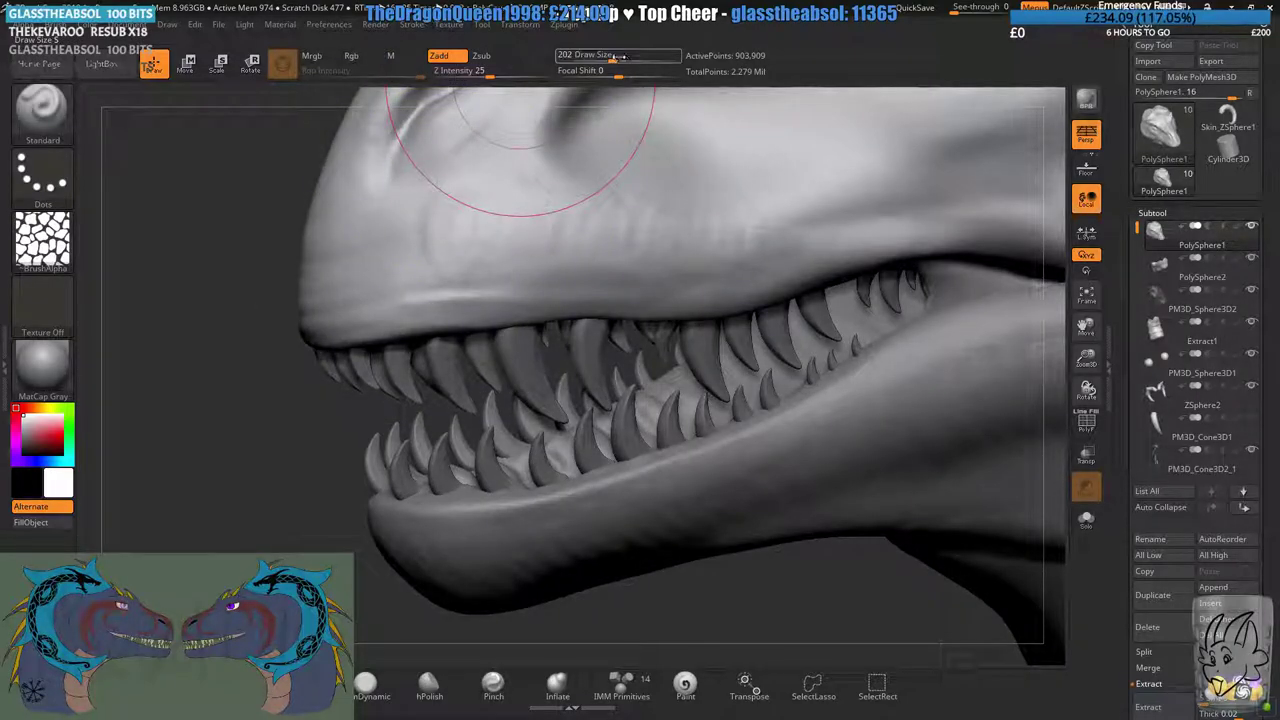
pyautogui.moveTo(613, 60); pyautogui.dragTo(607, 60)
# - Stamp large cracked scales along the upper lip from the snout tip to the mouth corner
pyautogui.moveTo(416, 262); pyautogui.dragTo(306, 305, button='right')
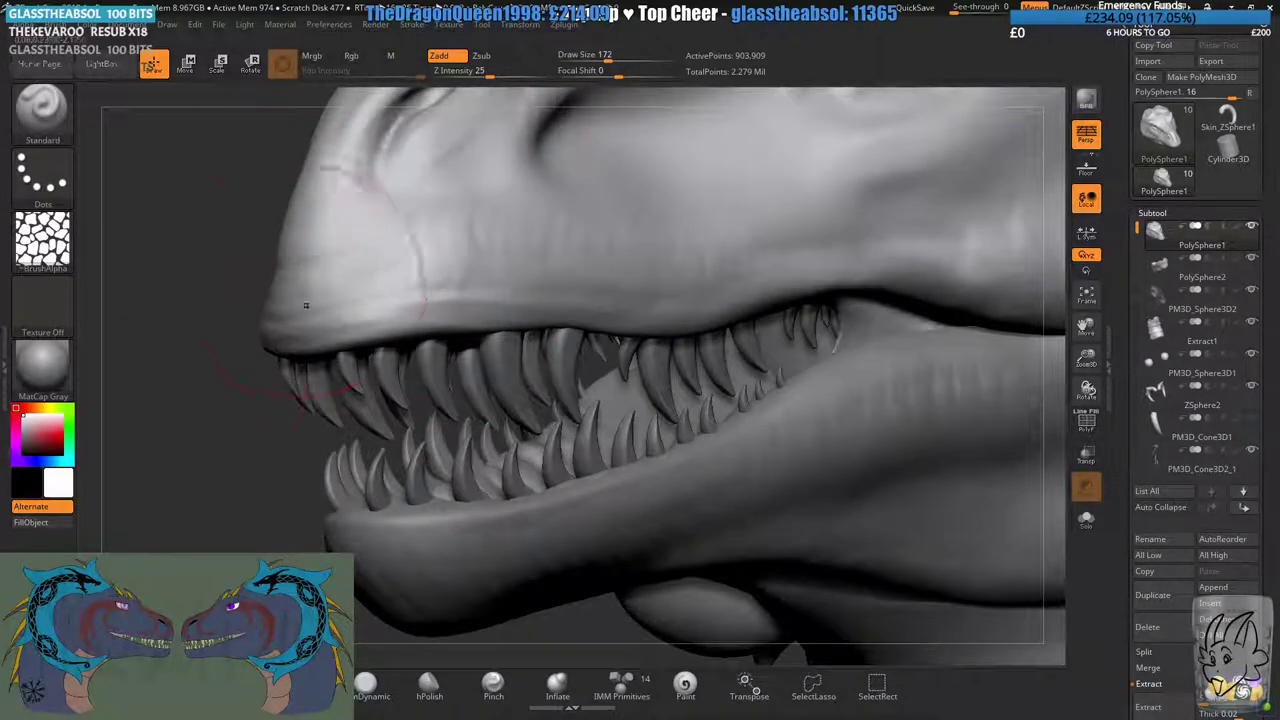
pyautogui.moveTo(317, 310)
pyautogui.mouseDown()
pyautogui.moveTo(375, 308)
pyautogui.moveTo(424, 327)
pyautogui.mouseUp()
pyautogui.hotkey('ctrl', 'z')
pyautogui.click(424, 325)
pyautogui.click(506, 327)
pyautogui.click(590, 322)
pyautogui.keyDown('alt'); pyautogui.moveTo(664, 327); pyautogui.dragTo(601, 339, button='right'); pyautogui.keyUp('alt')
pyautogui.click(600, 317)
pyautogui.click(664, 303)
pyautogui.keyDown('alt'); pyautogui.moveTo(733, 283); pyautogui.dragTo(608, 290, button='right'); pyautogui.keyUp('alt')
pyautogui.click(615, 286)
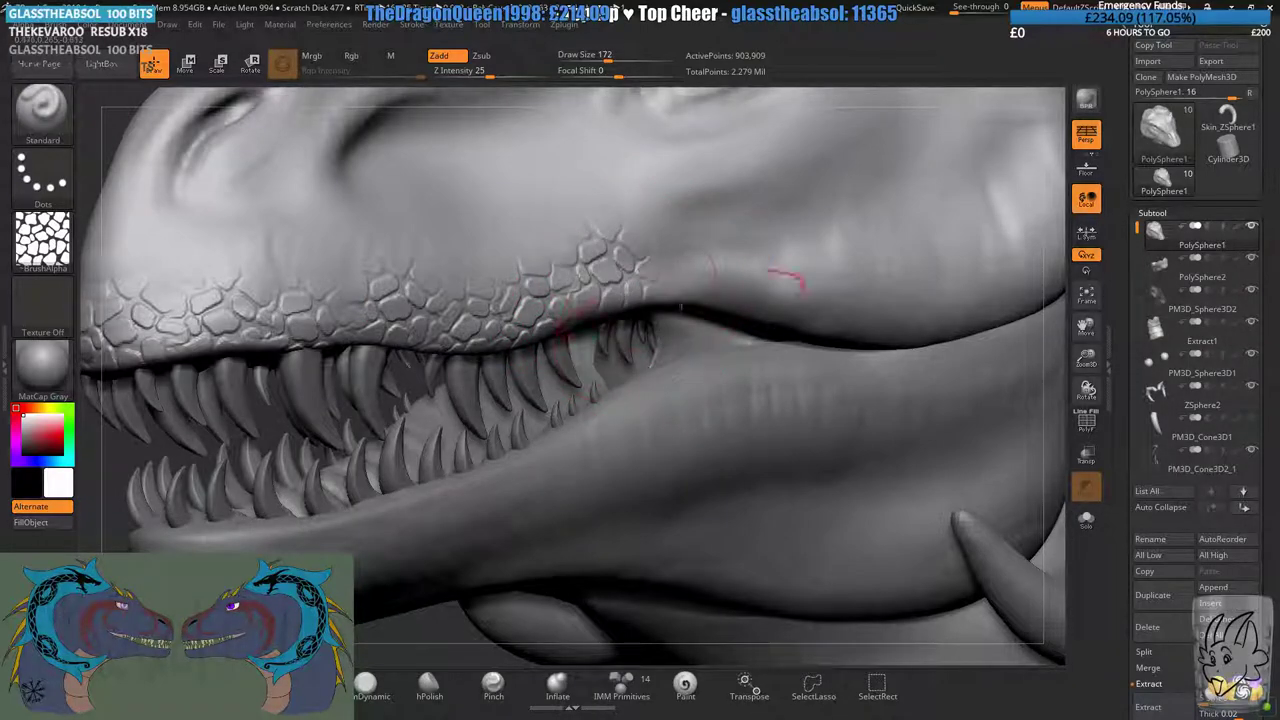
# - Continue the large scales past the mouth corner along the lower edge of the cheek
pyautogui.moveTo(771, 286); pyautogui.dragTo(632, 323, button='right')
pyautogui.moveTo(640, 340); pyautogui.dragTo(728, 340)
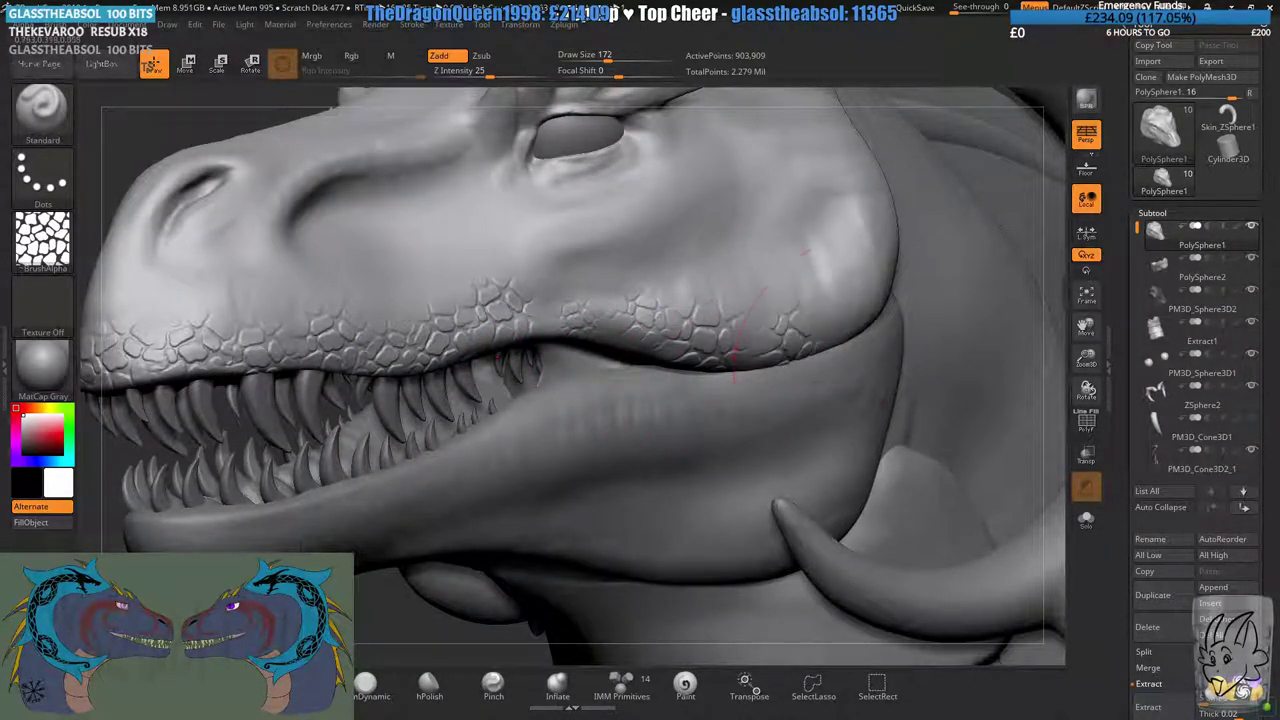
pyautogui.keyDown('alt'); pyautogui.moveTo(690, 271); pyautogui.dragTo(805, 364, button='right'); pyautogui.keyUp('alt')
# - Stamp scale patches above the nostril, along the snout ridge to the brow, and below and behind the eye
pyautogui.moveTo(720, 314)
pyautogui.mouseDown(button='right')
pyautogui.moveTo(623, 343)
pyautogui.moveTo(770, 232)
pyautogui.moveTo(722, 328)
pyautogui.moveTo(636, 213)
pyautogui.mouseUp(button='right')
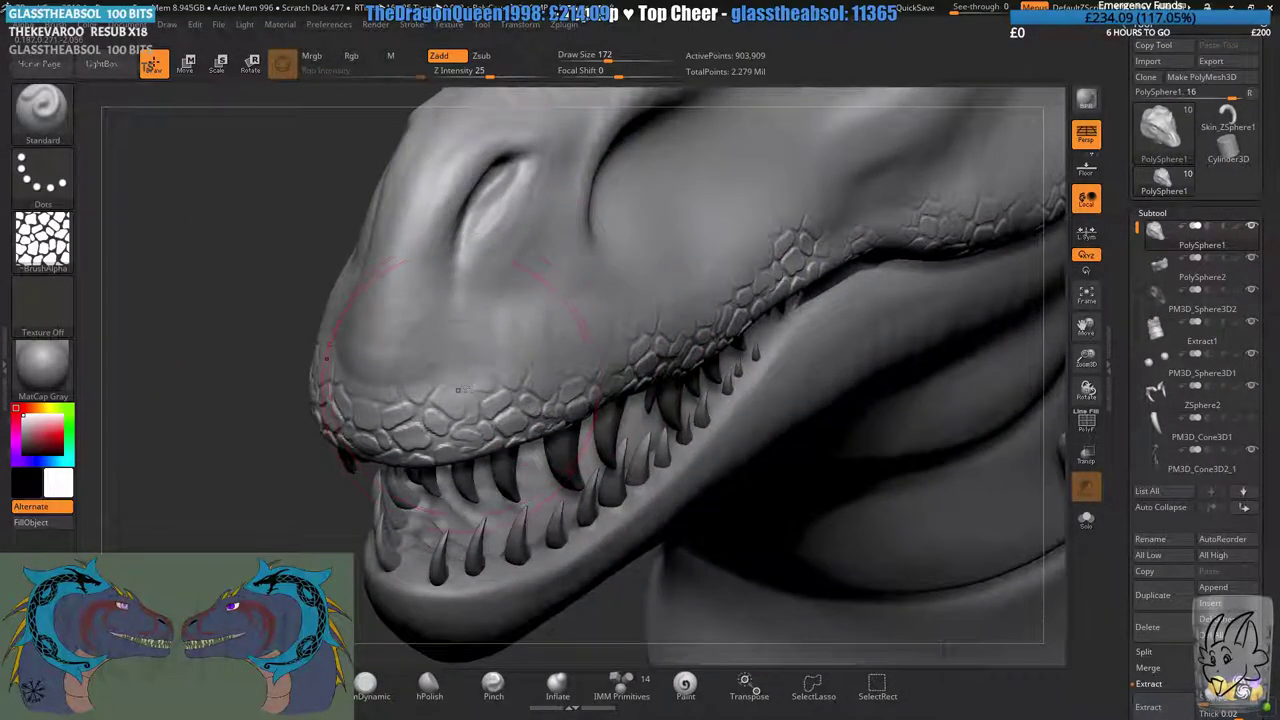
pyautogui.moveTo(460, 390); pyautogui.dragTo(457, 271, button='right')
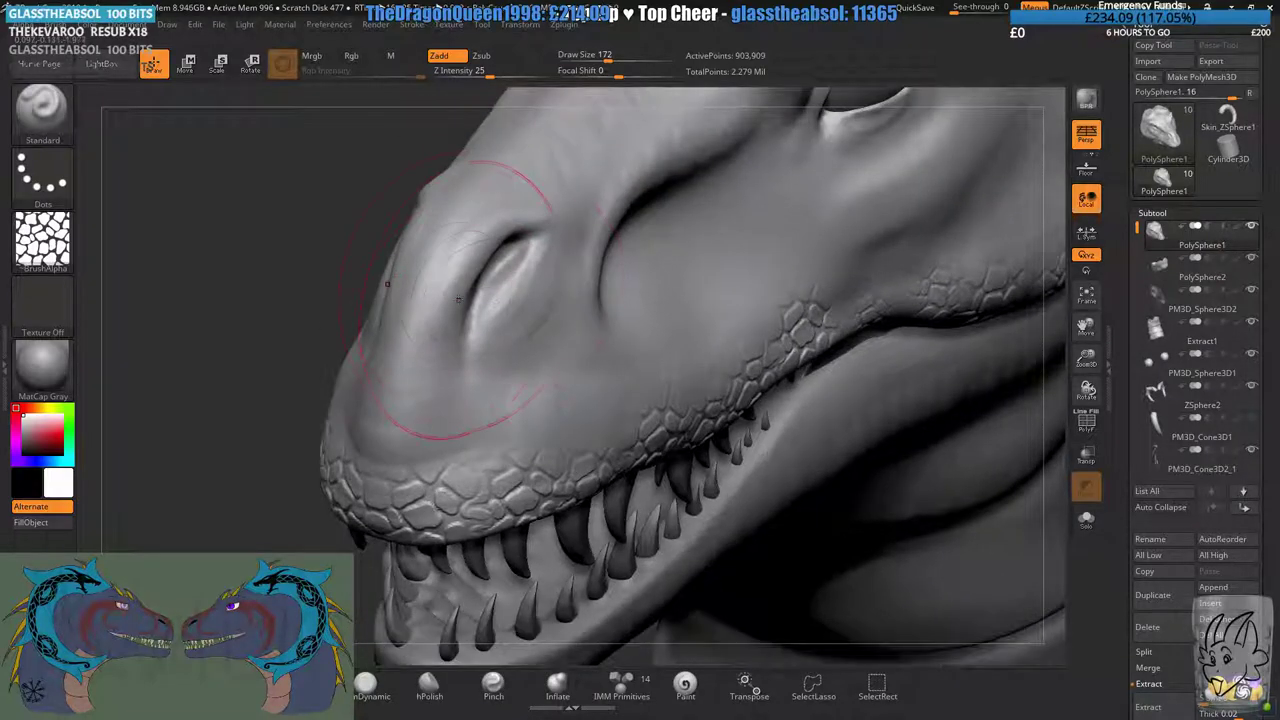
pyautogui.moveTo(514, 200); pyautogui.dragTo(470, 415, button='right')
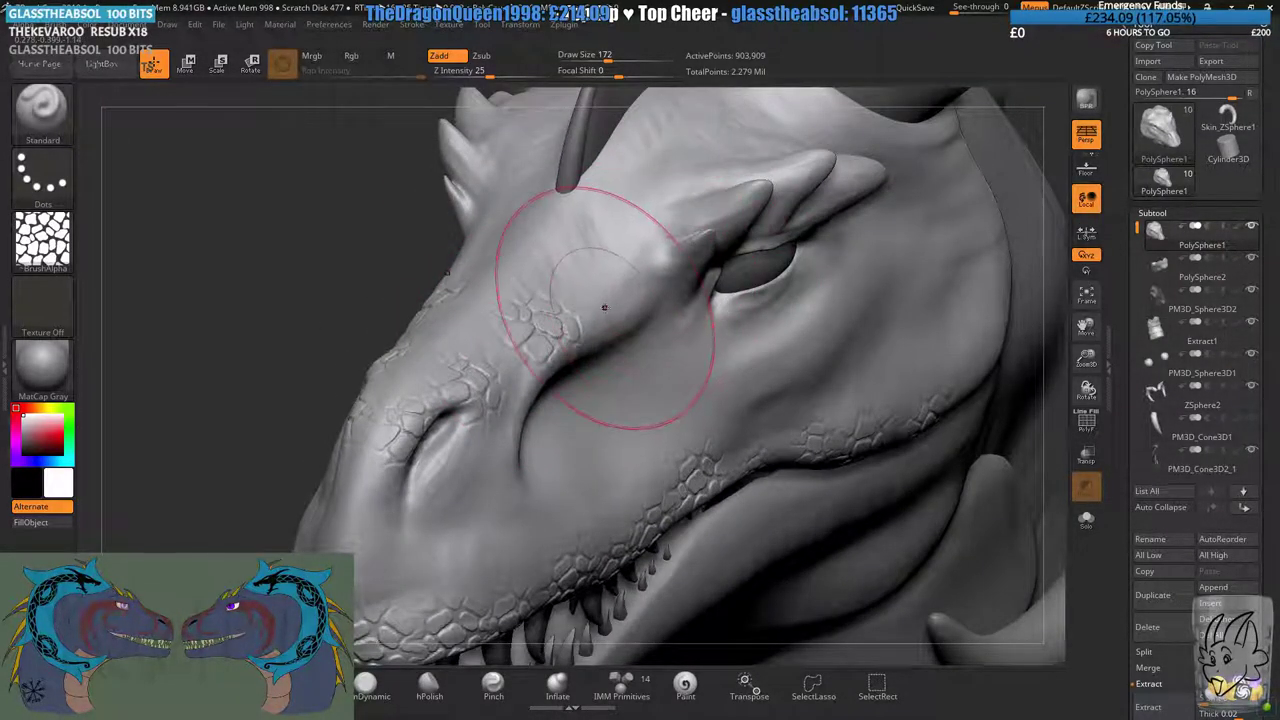
pyautogui.moveTo(649, 240); pyautogui.dragTo(546, 317, button='right')
pyautogui.click(546, 317)
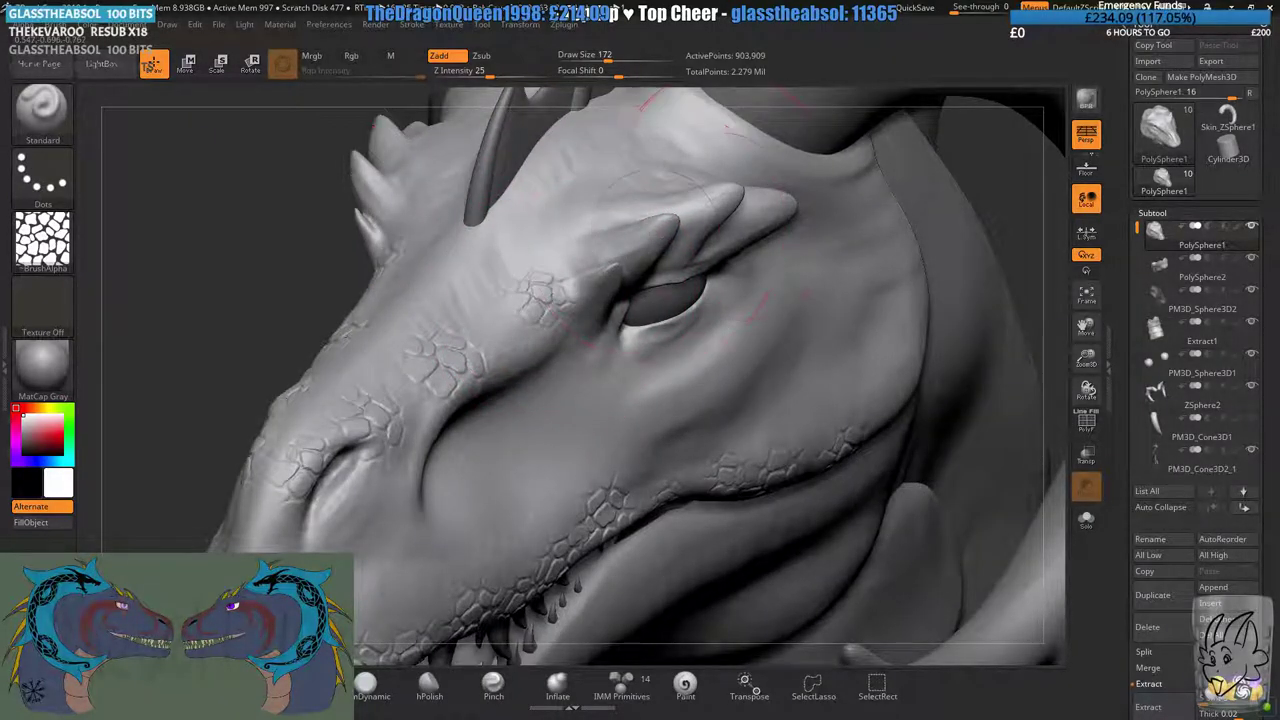
pyautogui.moveTo(736, 234)
pyautogui.mouseDown(button='right')
pyautogui.moveTo(700, 220)
pyautogui.moveTo(640, 238)
pyautogui.mouseUp(button='right')
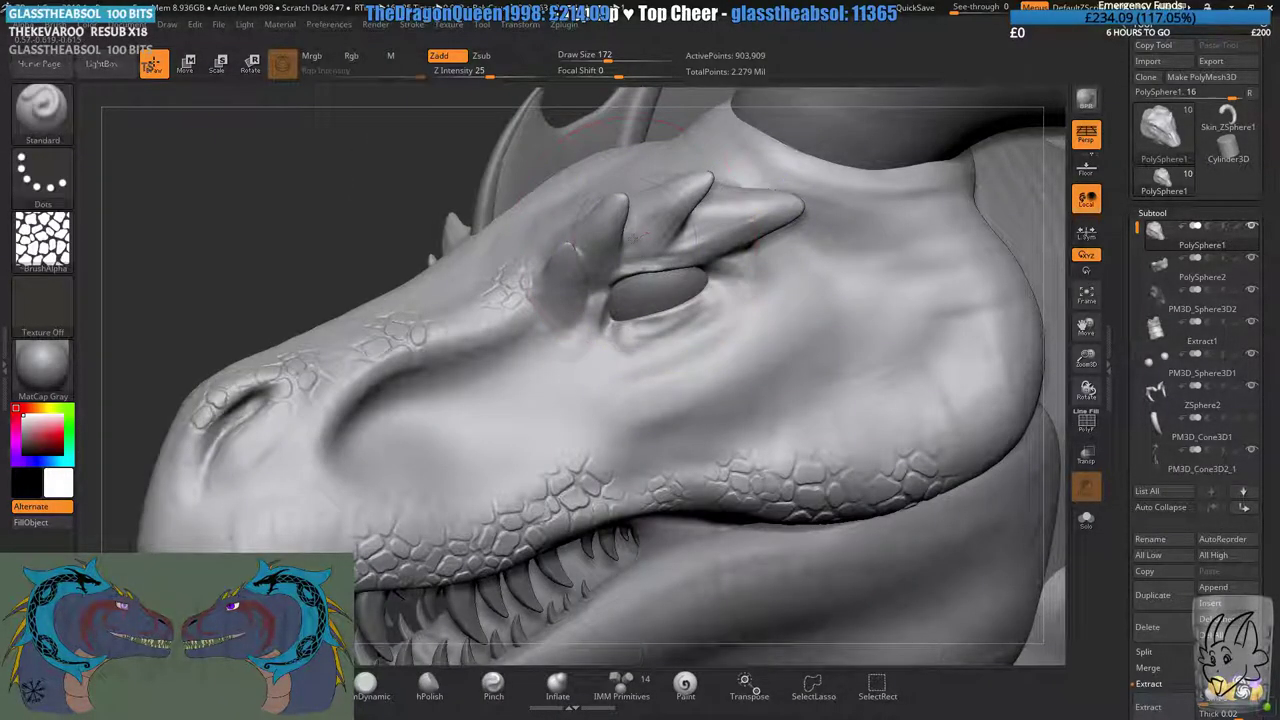
pyautogui.moveTo(705, 368); pyautogui.dragTo(811, 402)
# - Smooth the stamped scales lightly along the snout ridge and the upper lip
pyautogui.press('shift')
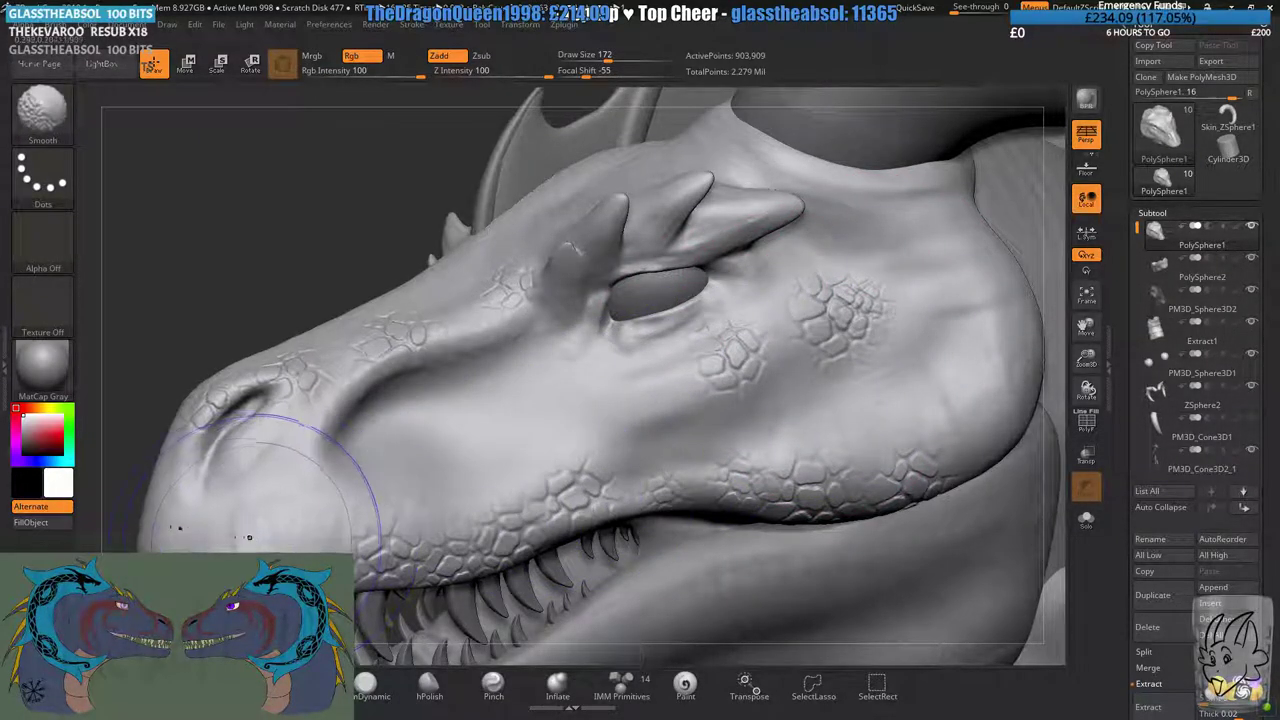
pyautogui.moveTo(265, 400)
pyautogui.mouseDown()
pyautogui.moveTo(300, 362)
pyautogui.moveTo(522, 280)
pyautogui.mouseUp()
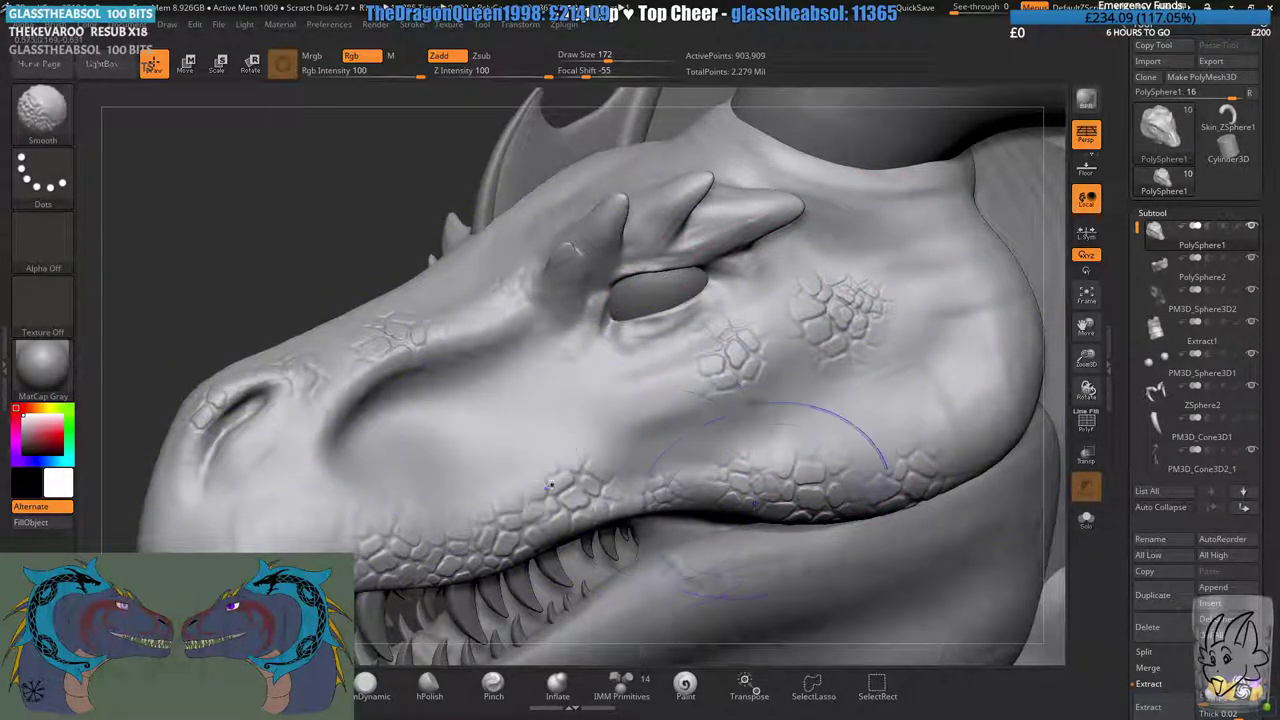
pyautogui.moveTo(550, 485)
pyautogui.keyDown('shift'); pyautogui.mouseDown()
pyautogui.moveTo(363, 520)
pyautogui.moveTo(262, 512)
pyautogui.mouseUp(); pyautogui.keyUp('shift')
# - Load the dm_dragonskin1 alpha and set the brush stroke type to Spray
pyautogui.moveTo(170, 300); pyautogui.dragTo(125, 315)
pyautogui.click(50, 240)
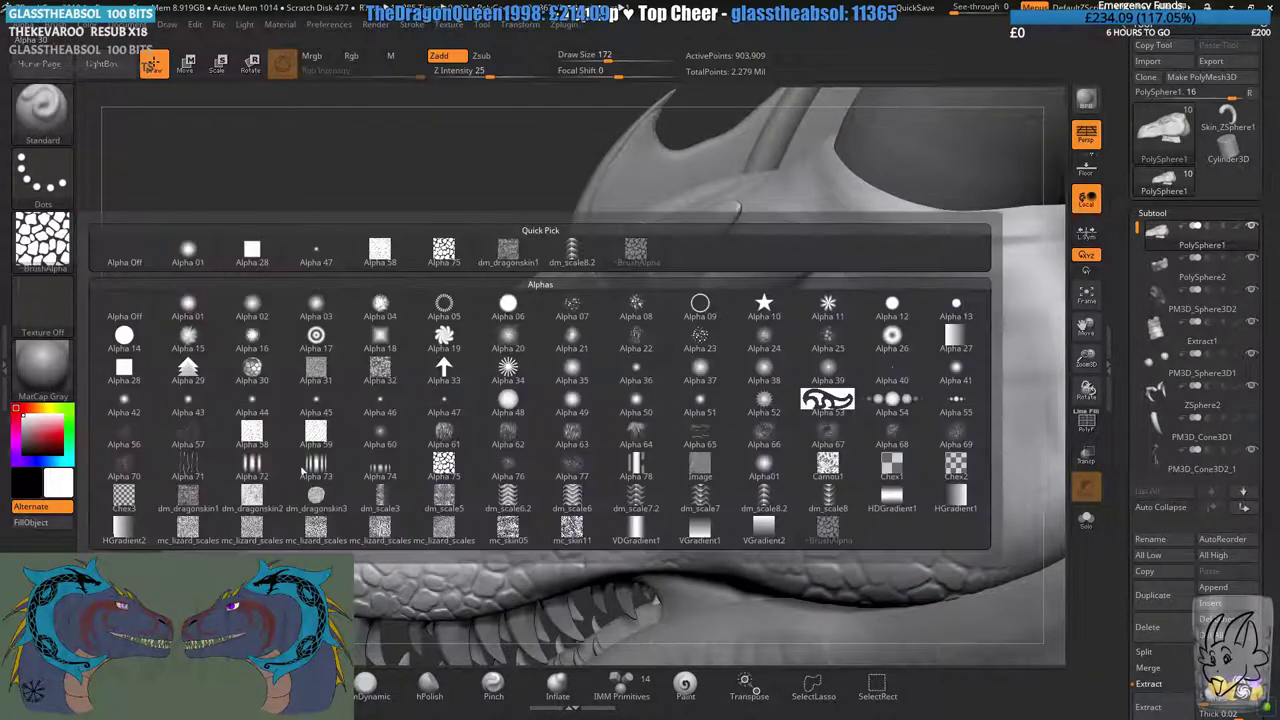
pyautogui.click(188, 497)
pyautogui.click(43, 175)
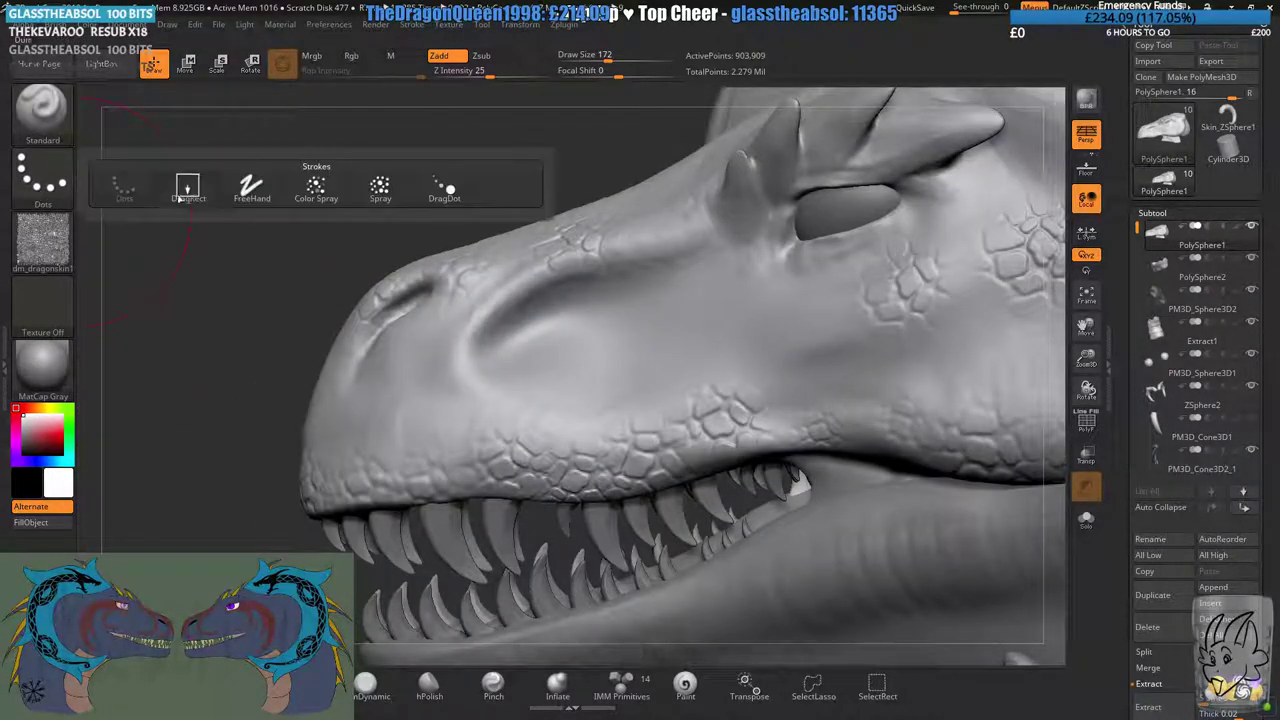
pyautogui.click(316, 190)
pyautogui.click(48, 178)
pyautogui.click(382, 190)
# - Try spraying the fine dragon-skin texture on the side of the snout and undo it
pyautogui.moveTo(425, 445); pyautogui.dragTo(515, 425)
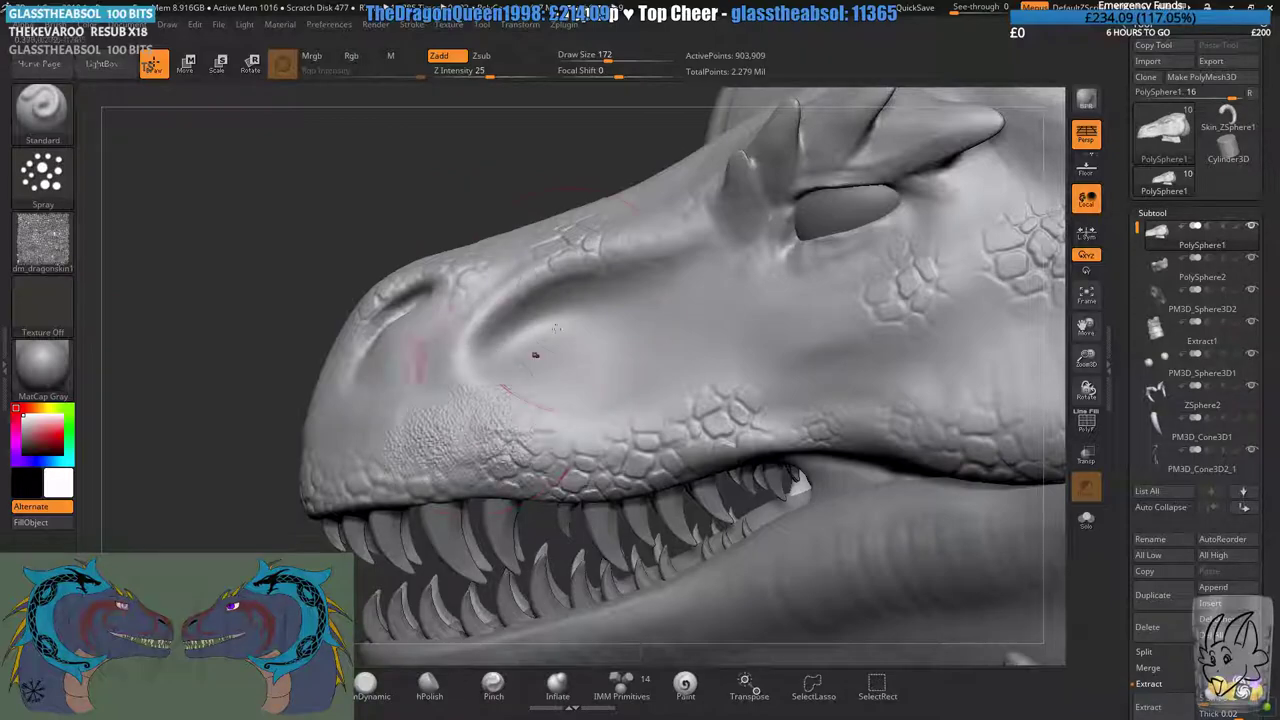
pyautogui.moveTo(270, 205); pyautogui.dragTo(240, 212)
pyautogui.hotkey('ctrl', 'z')
# - Set the draw size to 251 and try the dragon-skin spray across the snout, undoing the trial strokes
pyautogui.moveTo(608, 60); pyautogui.dragTo(618, 60)
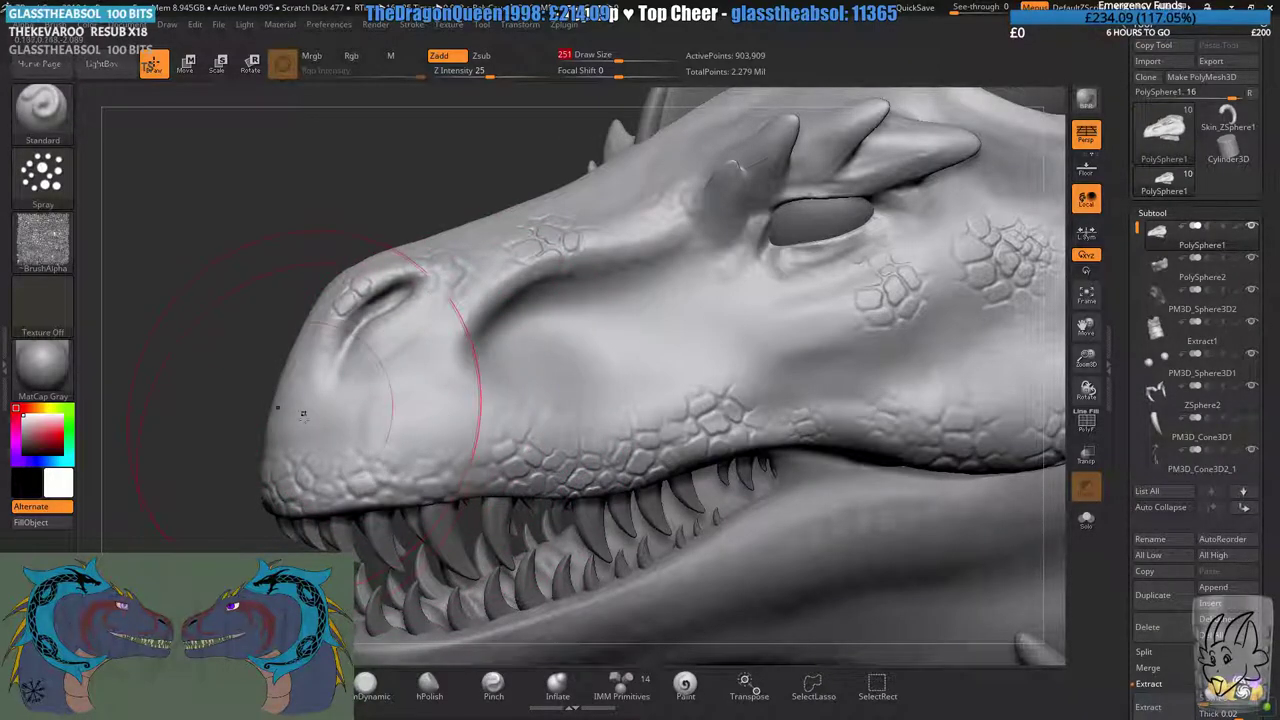
pyautogui.moveTo(304, 413)
pyautogui.mouseDown()
pyautogui.moveTo(395, 415)
pyautogui.moveTo(440, 395)
pyautogui.mouseUp()
pyautogui.hotkey('ctrl', 'z')
pyautogui.moveTo(369, 414); pyautogui.dragTo(398, 423)
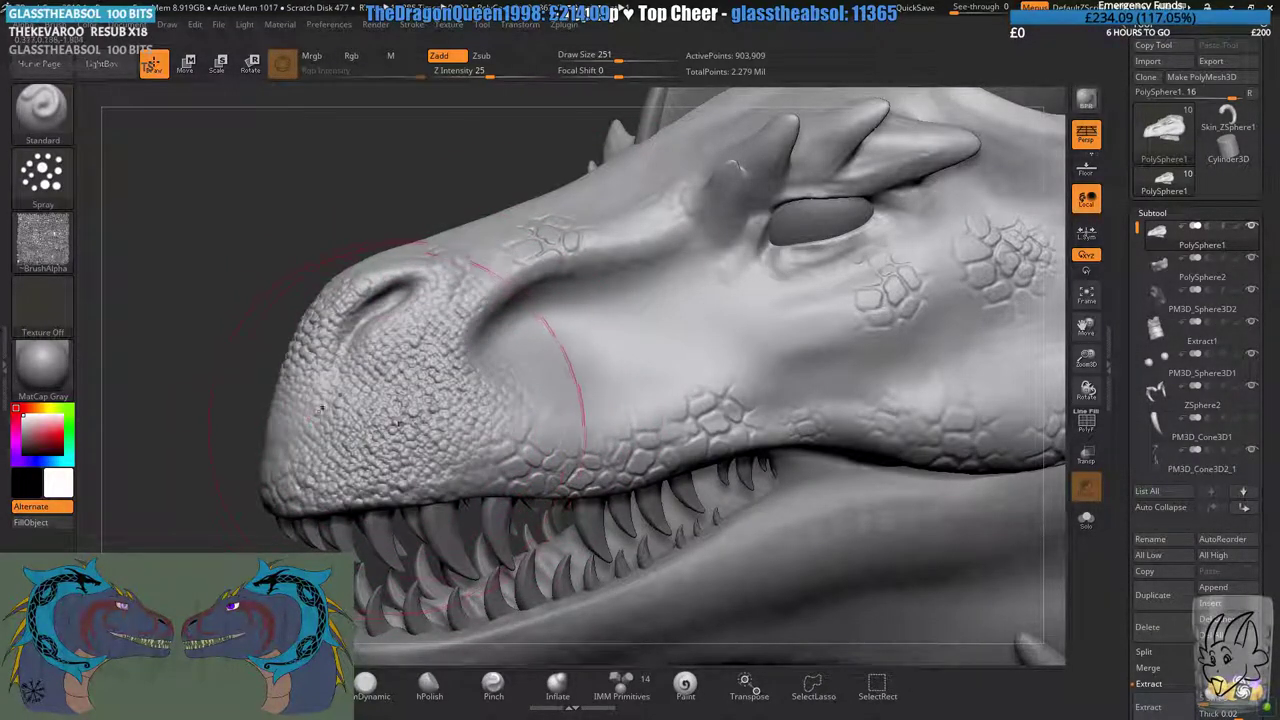
pyautogui.hotkey('ctrl', 'z')
pyautogui.moveTo(549, 363)
pyautogui.mouseDown()
pyautogui.moveTo(638, 252)
pyautogui.moveTo(600, 345)
pyautogui.mouseUp()
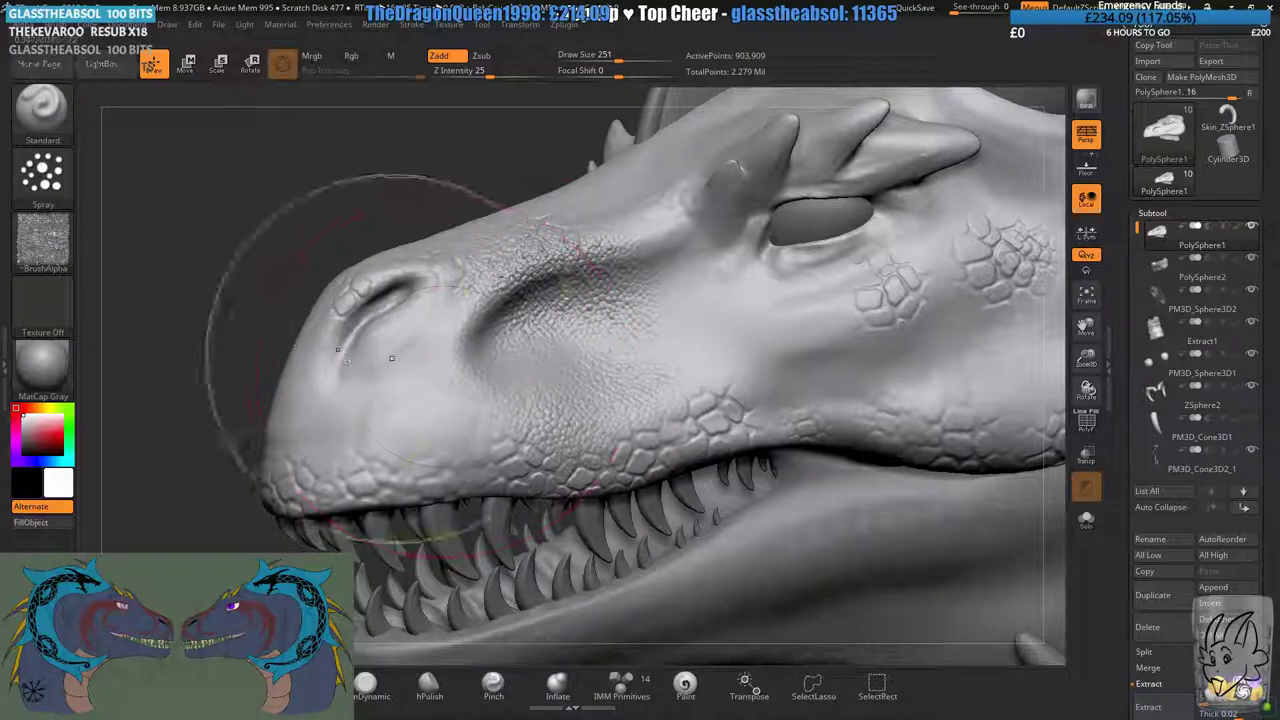
# - Load the dm_scale5 alpha and spray scales over the front of the snout around the nostril
pyautogui.click(42, 240)
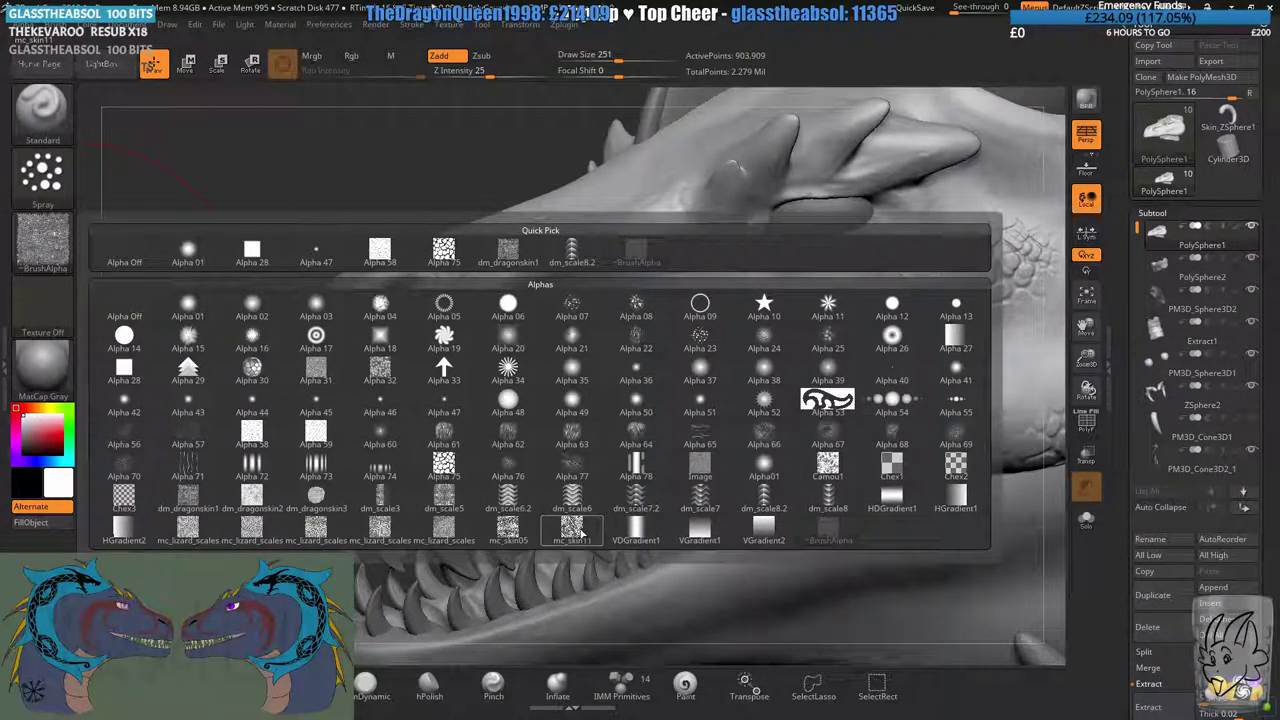
pyautogui.click(445, 500)
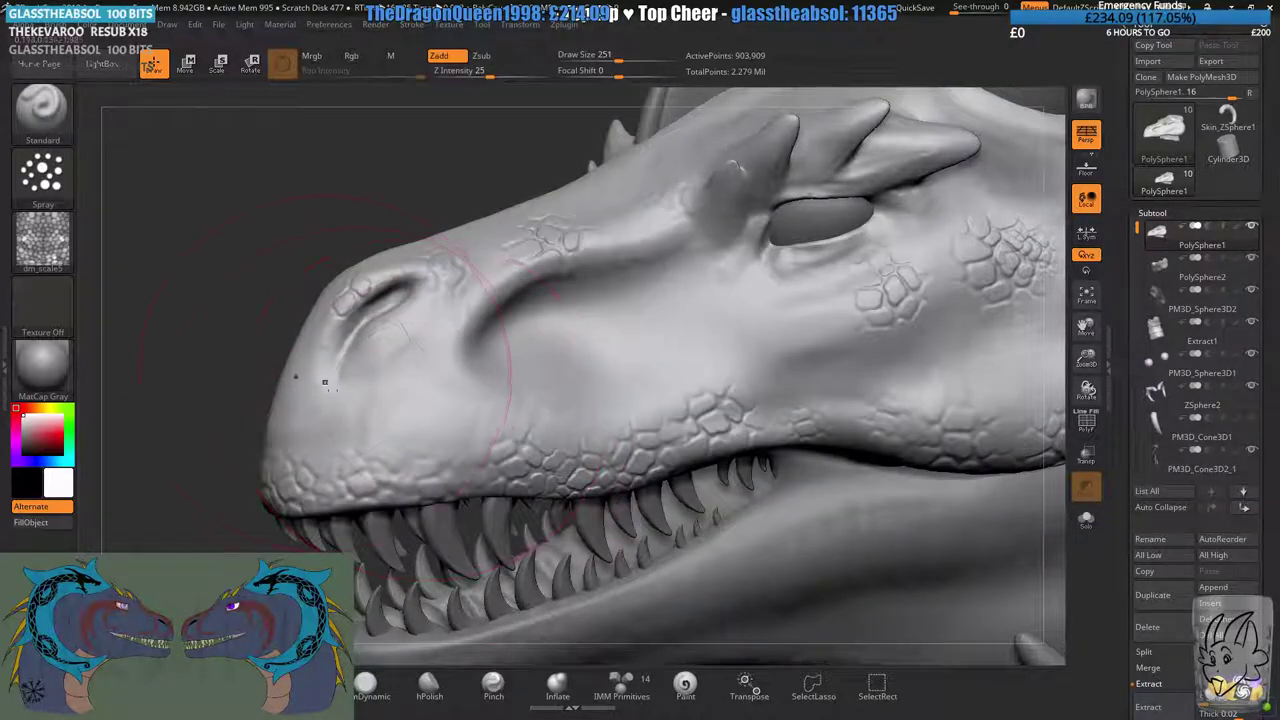
pyautogui.hotkey('ctrl', 'z')
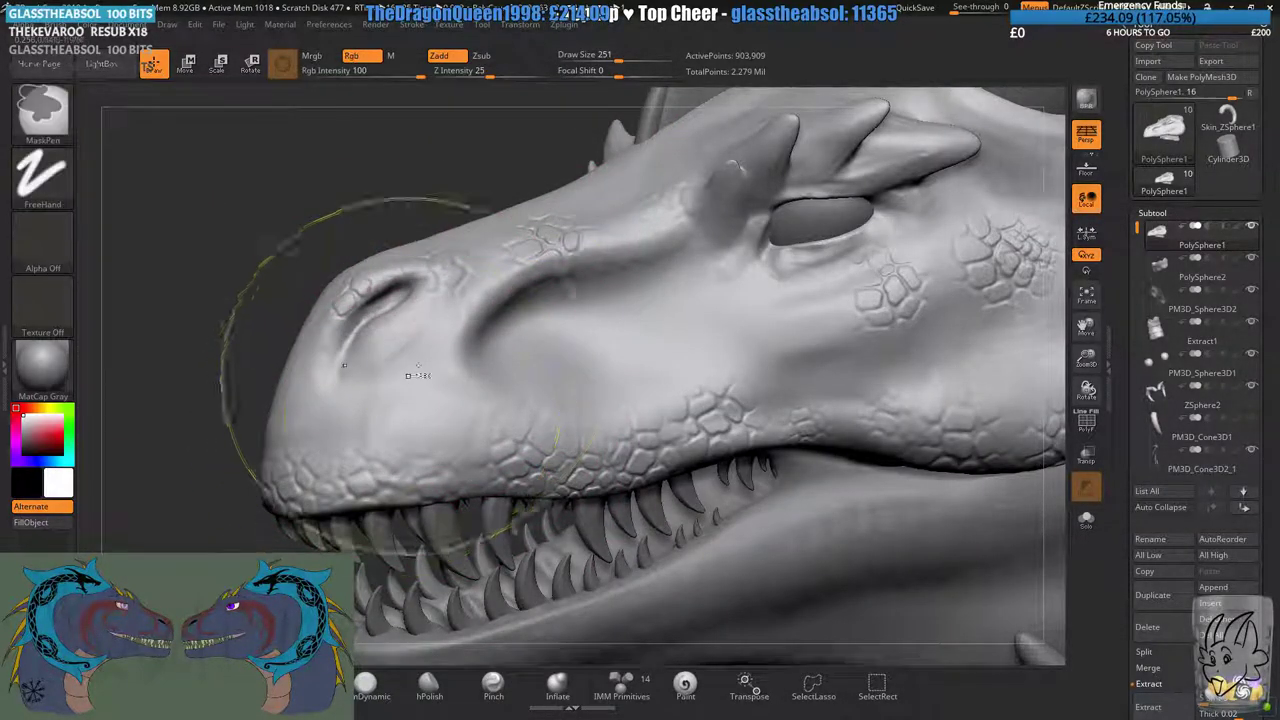
pyautogui.hotkey('ctrl', 'shift', 'z')
# - Undo a trial spray on the cheek, and spray scales along the snout ridge, under the eye and over the cheek
pyautogui.moveTo(426, 349)
pyautogui.keyDown('ctrl'); pyautogui.mouseDown(button='right')
pyautogui.moveTo(564, 337)
pyautogui.moveTo(706, 362)
pyautogui.mouseUp(button='right'); pyautogui.keyUp('ctrl')
pyautogui.moveTo(710, 366); pyautogui.dragTo(805, 374)
pyautogui.keyDown('alt'); pyautogui.moveTo(950, 388); pyautogui.dragTo(863, 380, button='right'); pyautogui.keyUp('alt')
pyautogui.hotkey('ctrl', 'z')
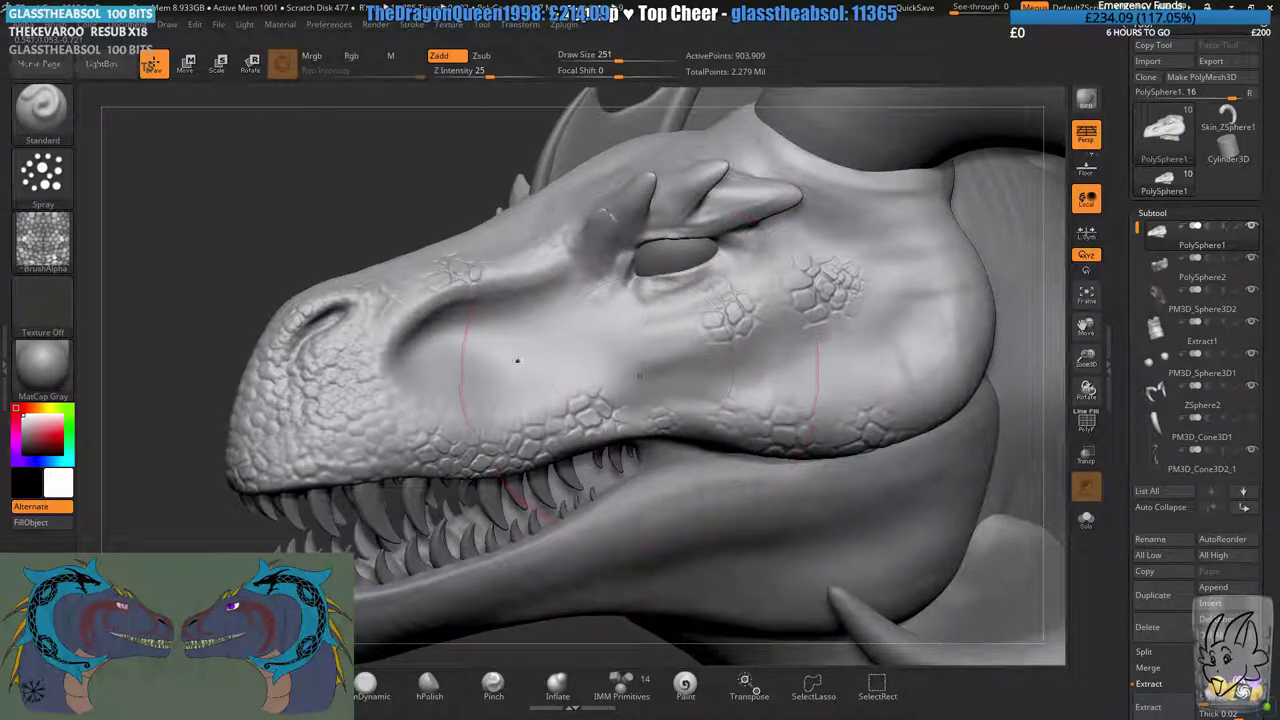
pyautogui.moveTo(517, 363); pyautogui.dragTo(795, 373)
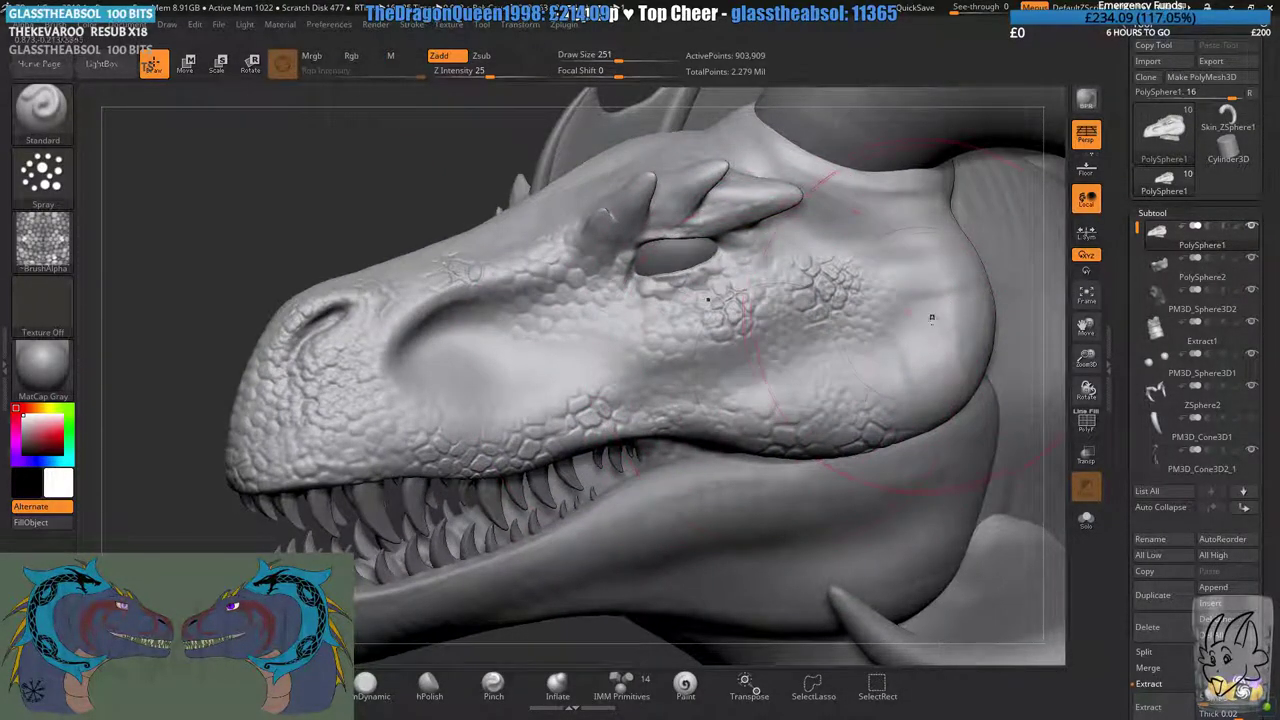
# - Spray scales over the back of the cheek, the temple, the brow and the forehead
pyautogui.moveTo(757, 290); pyautogui.dragTo(817, 439, button='right')
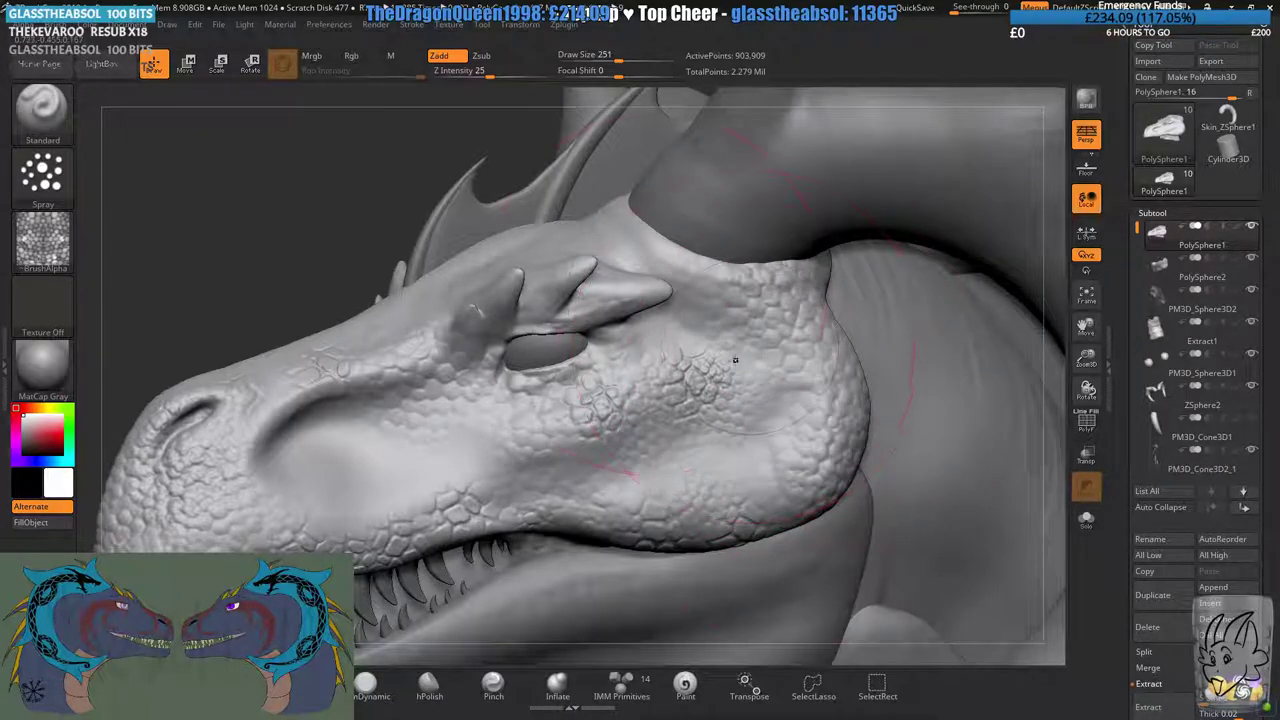
pyautogui.moveTo(740, 360); pyautogui.dragTo(508, 242, button='right')
pyautogui.moveTo(541, 242)
pyautogui.mouseDown()
pyautogui.moveTo(440, 315)
pyautogui.moveTo(443, 345)
pyautogui.mouseUp()
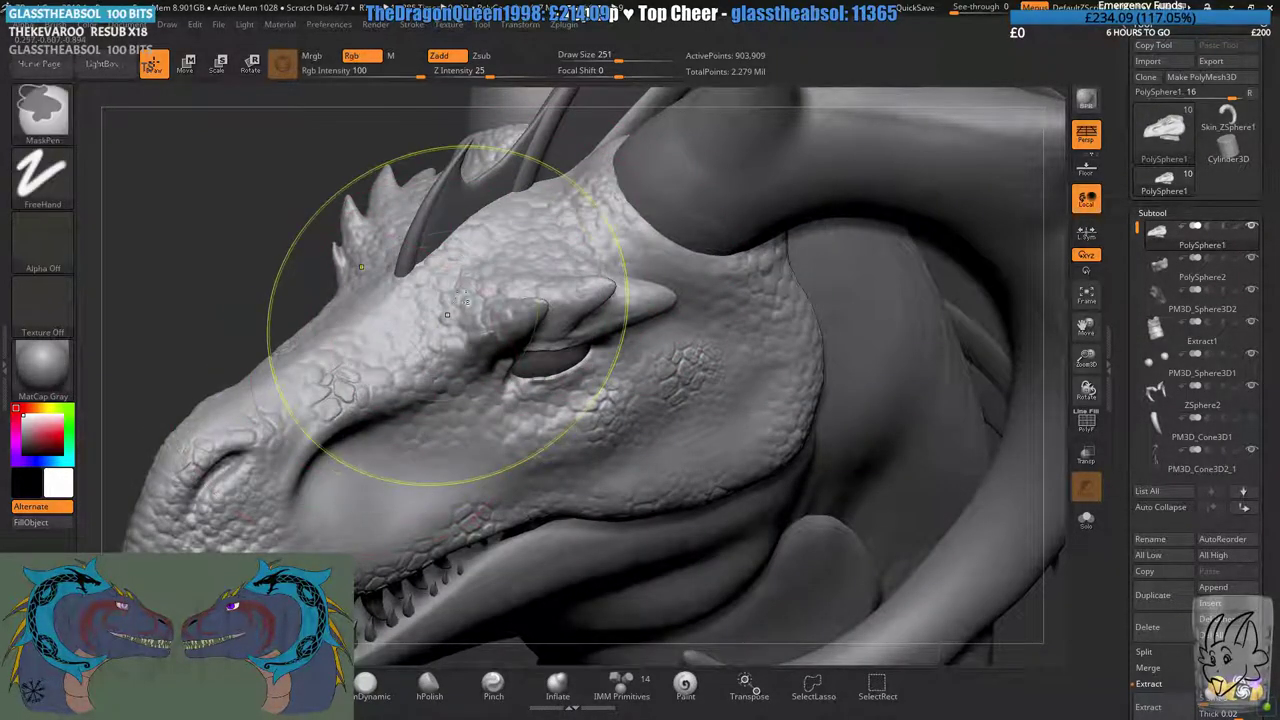
# - Undo the last trial sprays on the snout ridge, and spray scales into the hollow between the nostril, eye and upper lip
pyautogui.hotkey('ctrl', 'z')
pyautogui.moveTo(470, 268); pyautogui.dragTo(509, 226)
pyautogui.hotkey('ctrl', 'z')
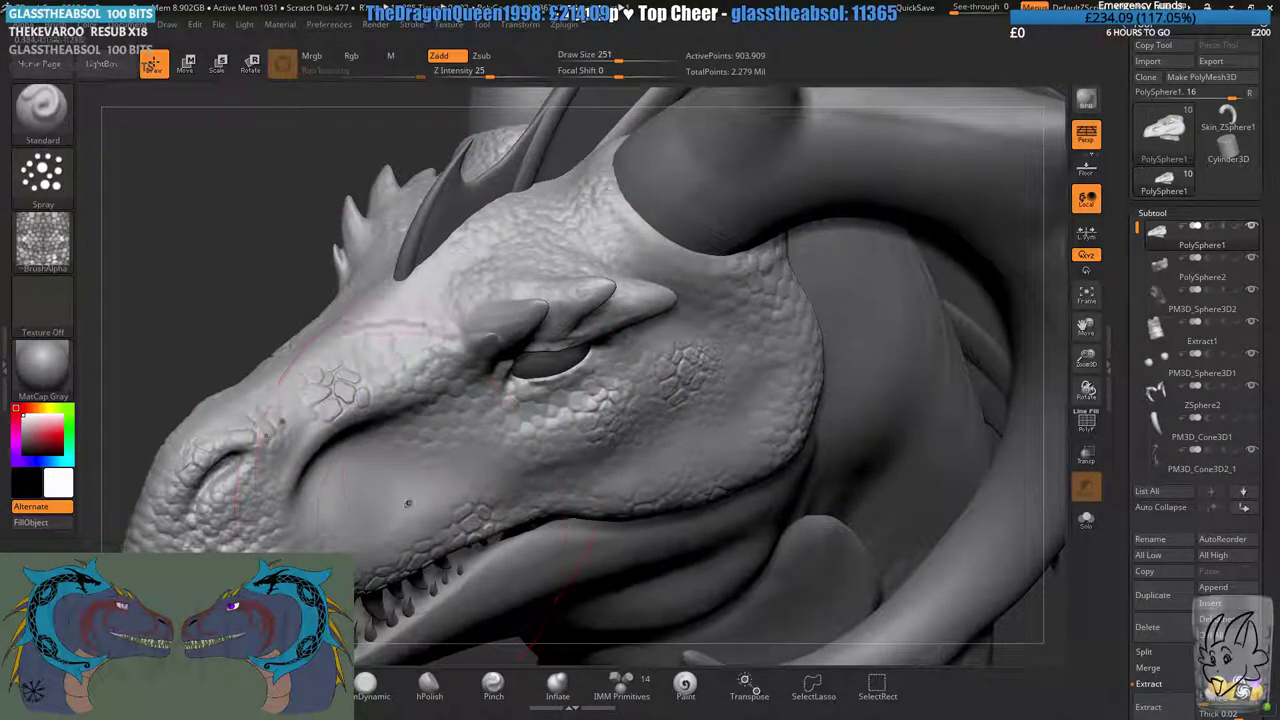
pyautogui.keyDown('alt'); pyautogui.moveTo(364, 368); pyautogui.dragTo(403, 289, button='right'); pyautogui.keyUp('alt')
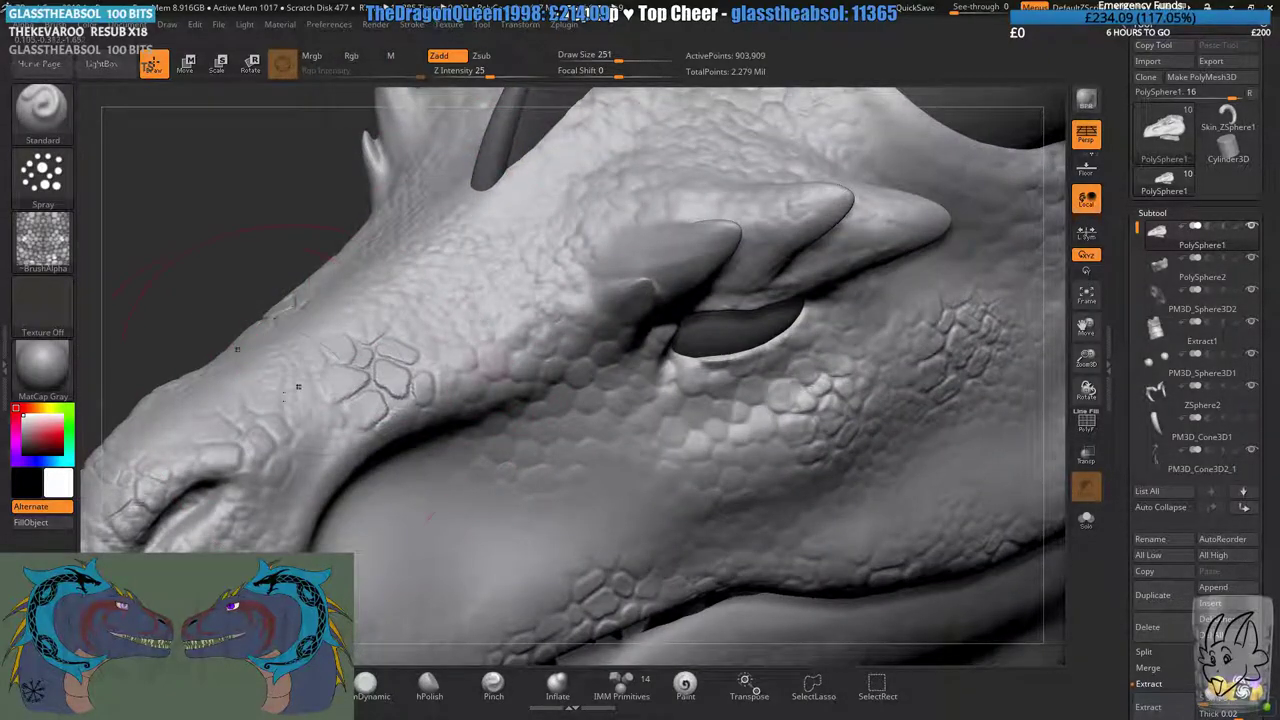
pyautogui.moveTo(640, 400); pyautogui.dragTo(575, 305, button='right')
pyautogui.keyDown('alt'); pyautogui.moveTo(580, 460); pyautogui.dragTo(578, 297, button='right'); pyautogui.keyUp('alt')
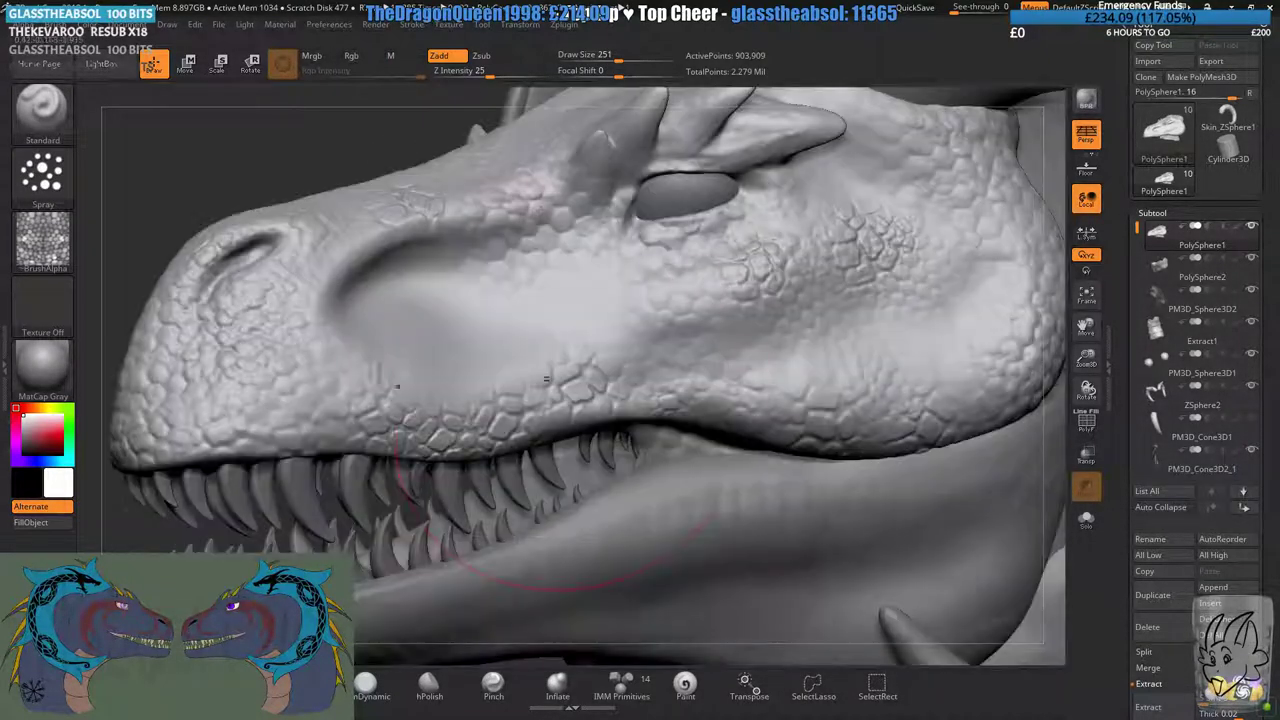
pyautogui.moveTo(594, 362)
pyautogui.keyDown('alt'); pyautogui.mouseDown(button='right')
pyautogui.moveTo(592, 242)
pyautogui.moveTo(590, 318)
pyautogui.mouseUp(button='right'); pyautogui.keyUp('alt')
pyautogui.keyDown('alt'); pyautogui.moveTo(380, 170); pyautogui.dragTo(612, 404, button='right'); pyautogui.keyUp('alt')
pyautogui.moveTo(498, 378)
pyautogui.keyDown('ctrl'); pyautogui.mouseDown(button='right')
pyautogui.moveTo(488, 332)
pyautogui.moveTo(680, 518)
pyautogui.moveTo(697, 364)
pyautogui.moveTo(830, 340)
pyautogui.moveTo(676, 312)
pyautogui.mouseUp(button='right'); pyautogui.keyUp('ctrl')
pyautogui.keyDown('ctrl'); pyautogui.moveTo(676, 312); pyautogui.dragTo(670, 362, button='right'); pyautogui.keyUp('ctrl')
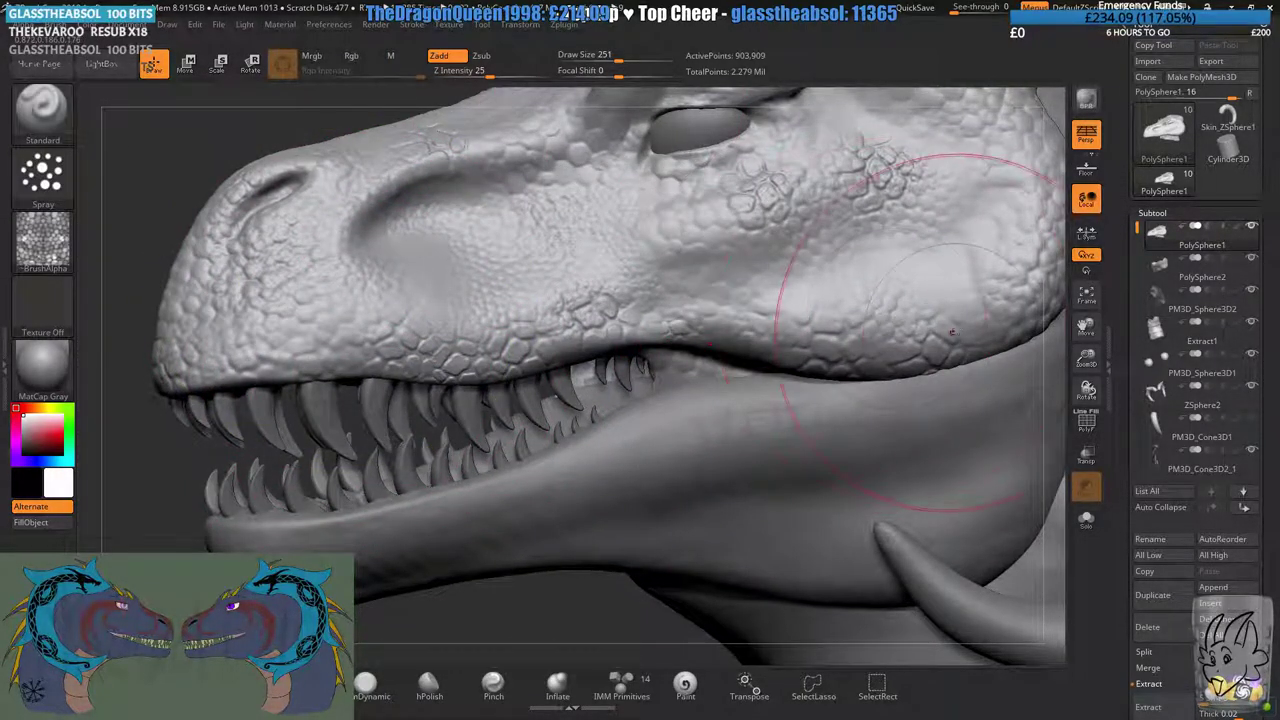
# - Select the lower jaw subtool and set the Standard brush to Alpha 75 with the Dots stroke
pyautogui.click(1163, 272)
pyautogui.click(66, 264)
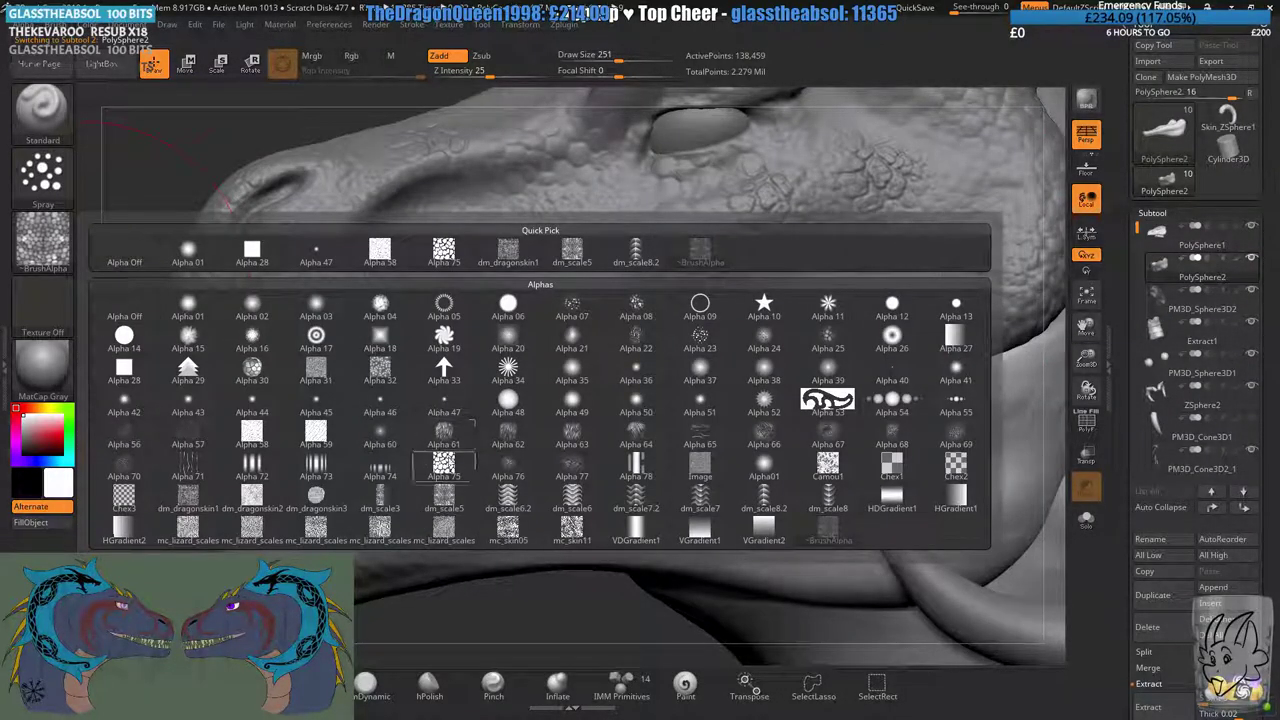
pyautogui.click(444, 463)
pyautogui.click(42, 172)
pyautogui.click(120, 183)
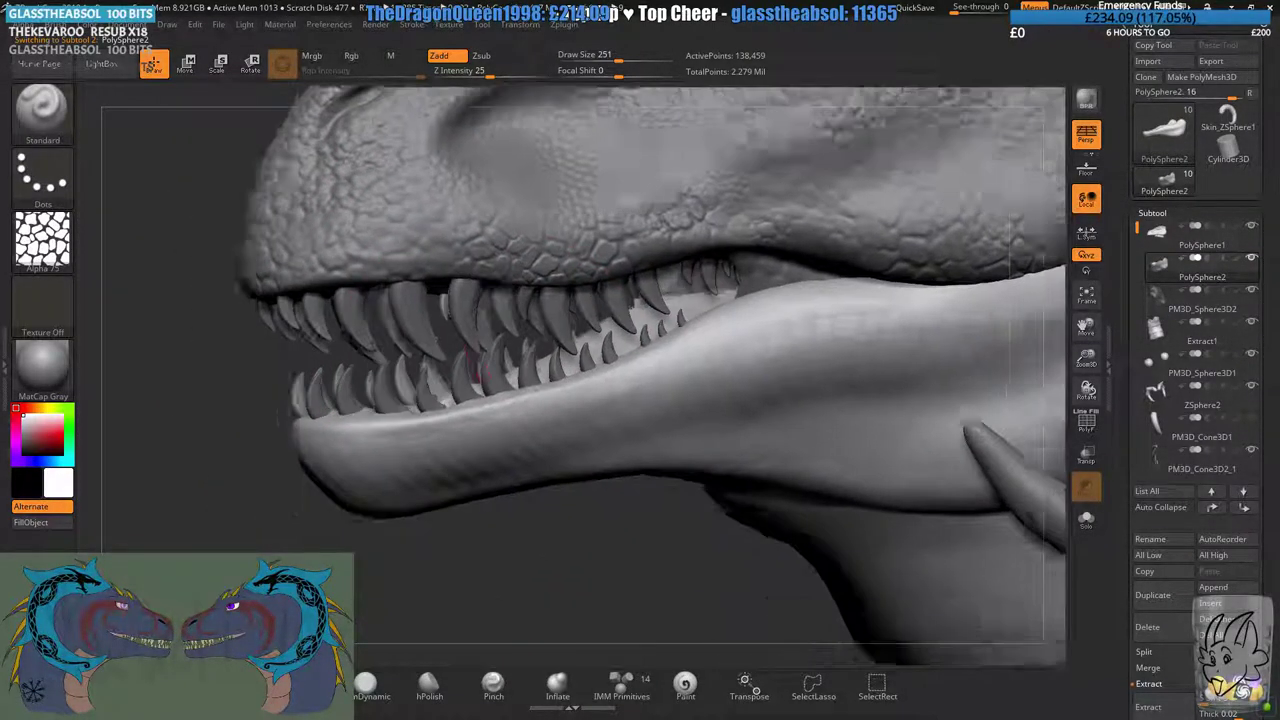
# - Try an Alpha 75 scale stroke on the front of the lower jaw and undo it
pyautogui.keyDown('alt'); pyautogui.moveTo(478, 371); pyautogui.dragTo(500, 352, button='right'); pyautogui.keyUp('alt')
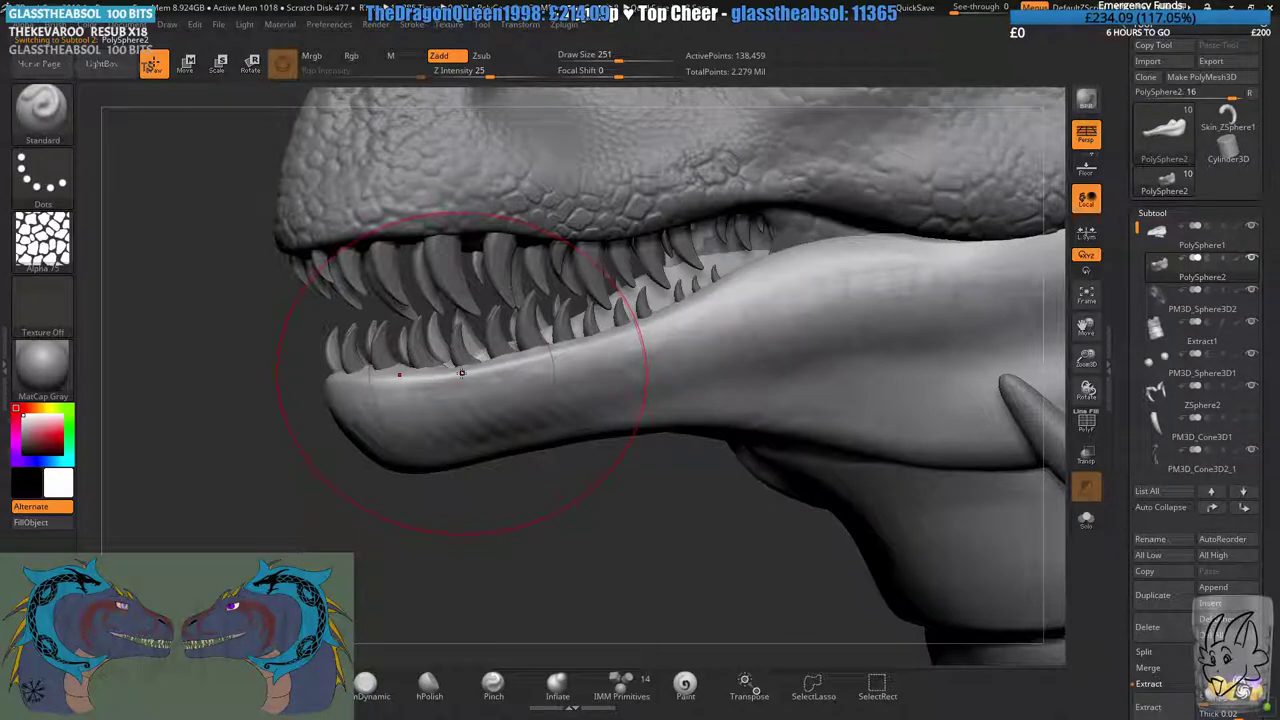
pyautogui.moveTo(560, 345); pyautogui.dragTo(690, 350, button='right')
pyautogui.keyDown('ctrl'); pyautogui.moveTo(565, 375); pyautogui.dragTo(563, 440, button='right'); pyautogui.keyUp('ctrl')
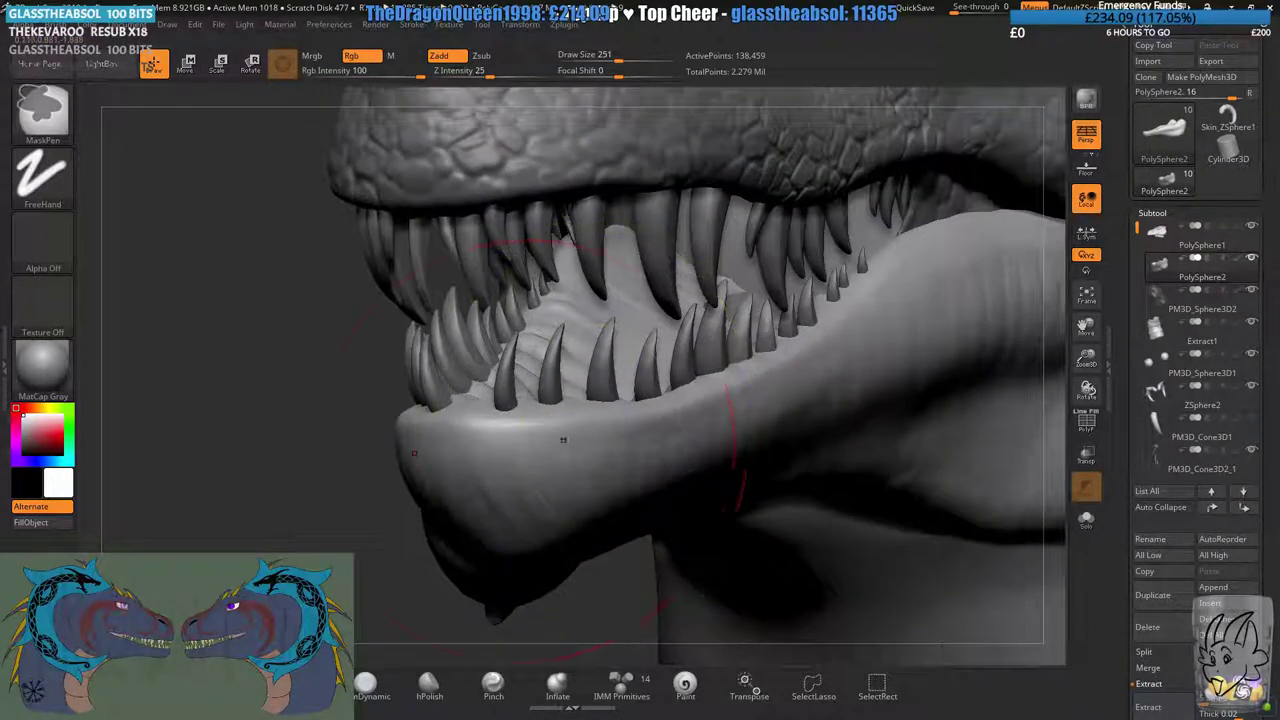
pyautogui.moveTo(475, 450); pyautogui.dragTo(508, 452)
pyautogui.hotkey('ctrl', 'z')
# - Save the project file
pyautogui.moveTo(662, 452); pyautogui.dragTo(600, 400, button='right')
pyautogui.moveTo(1123, 624); pyautogui.dragTo(1121, 410)
pyautogui.moveTo(880, 480); pyautogui.dragTo(686, 492, button='right')
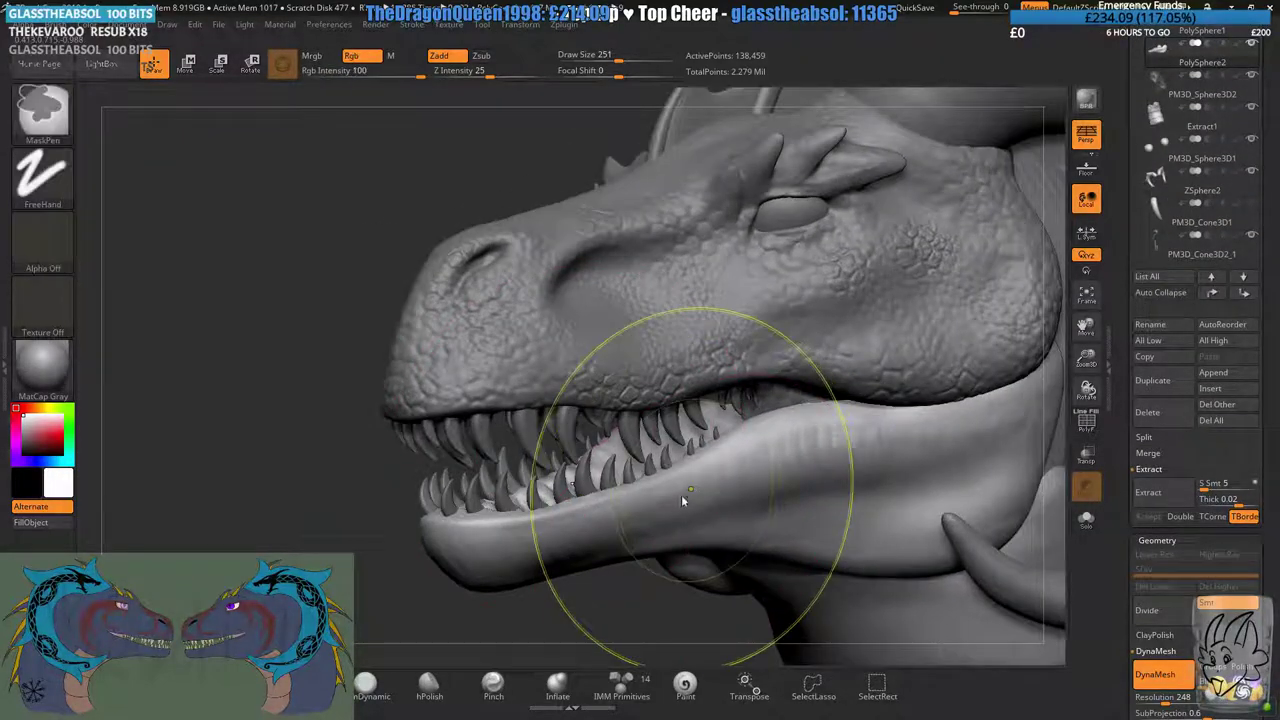
pyautogui.hotkey('ctrl', 's')
pyautogui.click(652, 549)
pyautogui.click(690, 372)
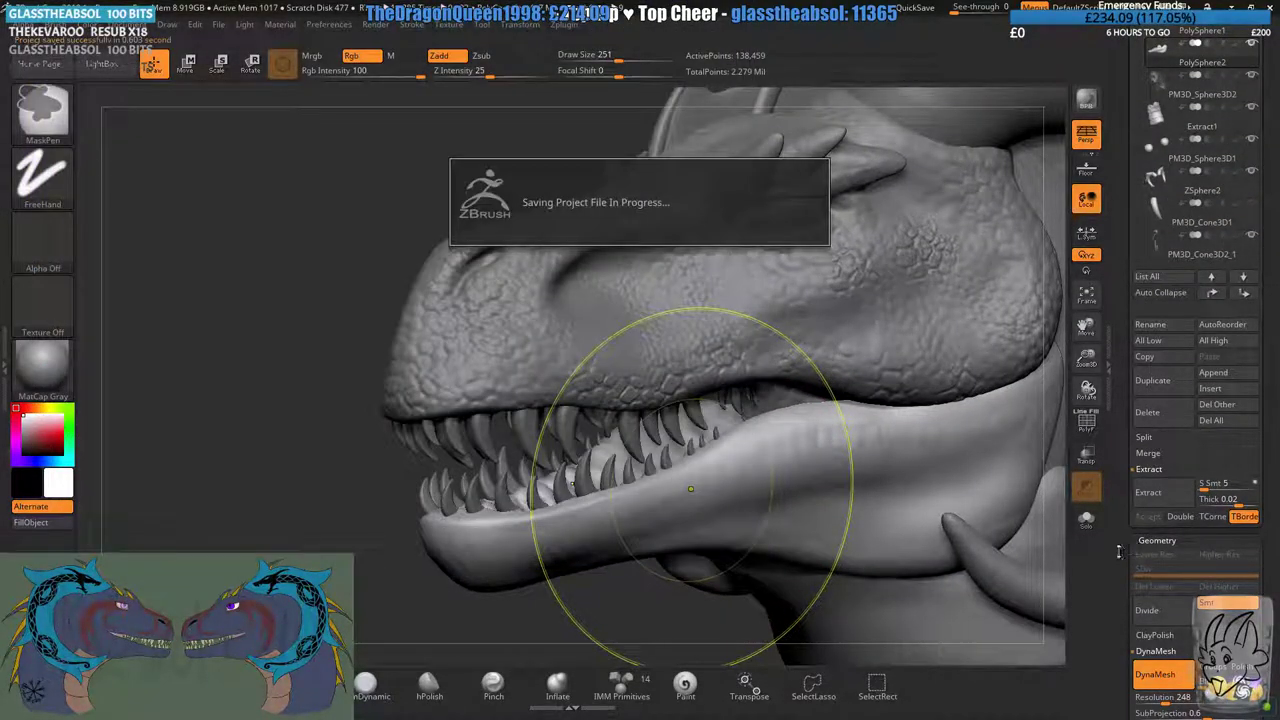
# - Set the lower jaw's DynaMesh resolution to 504, remesh it, and return to the Standard brush
pyautogui.scroll(-3, 1130, 540)
pyautogui.moveTo(1172, 592); pyautogui.dragTo(1194, 596)
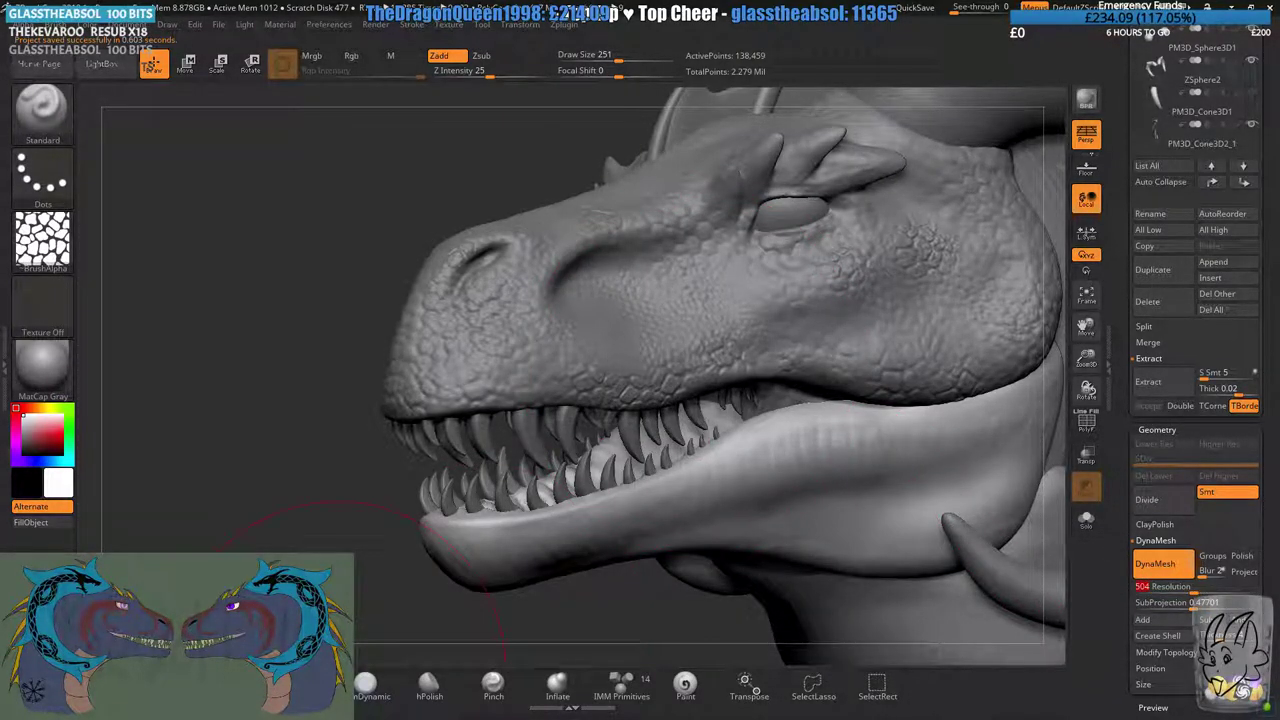
pyautogui.click(312, 686)
pyautogui.moveTo(471, 535); pyautogui.dragTo(460, 524)
pyautogui.hotkey('ctrl', 'z')
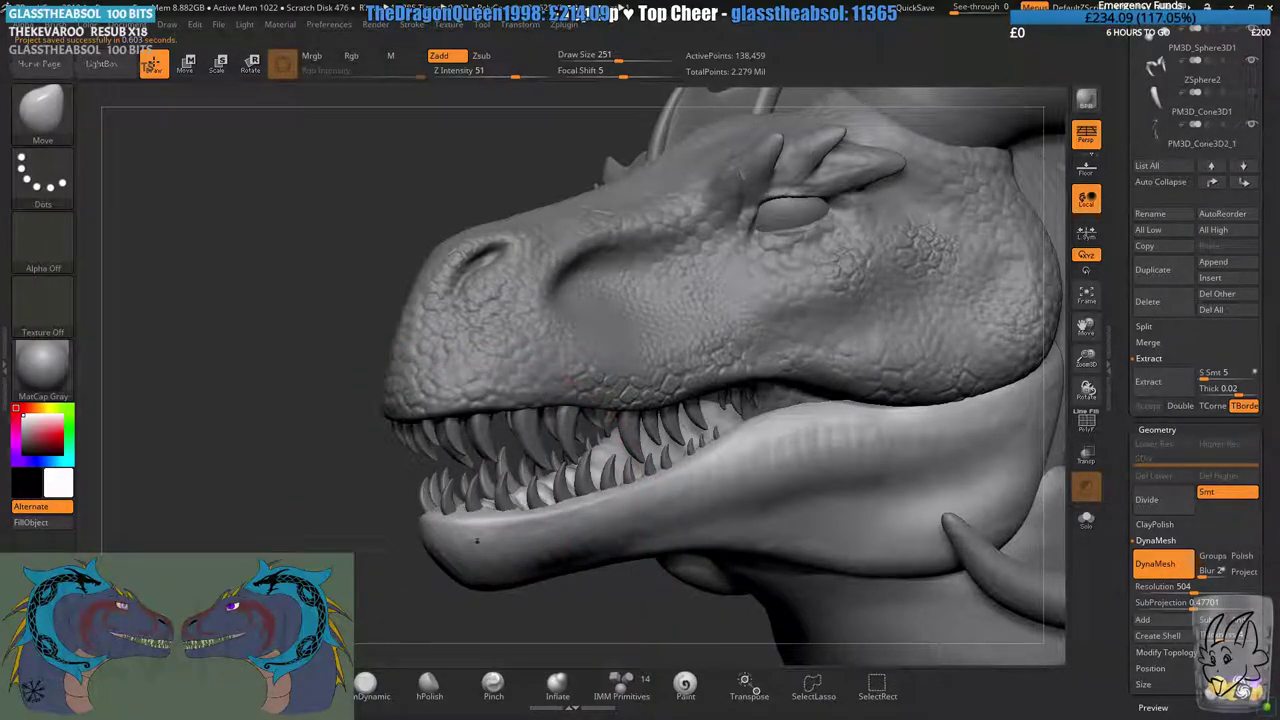
pyautogui.keyDown('ctrl'); pyautogui.moveTo(318, 455); pyautogui.dragTo(326, 475); pyautogui.keyUp('ctrl')
pyautogui.click(240, 684)
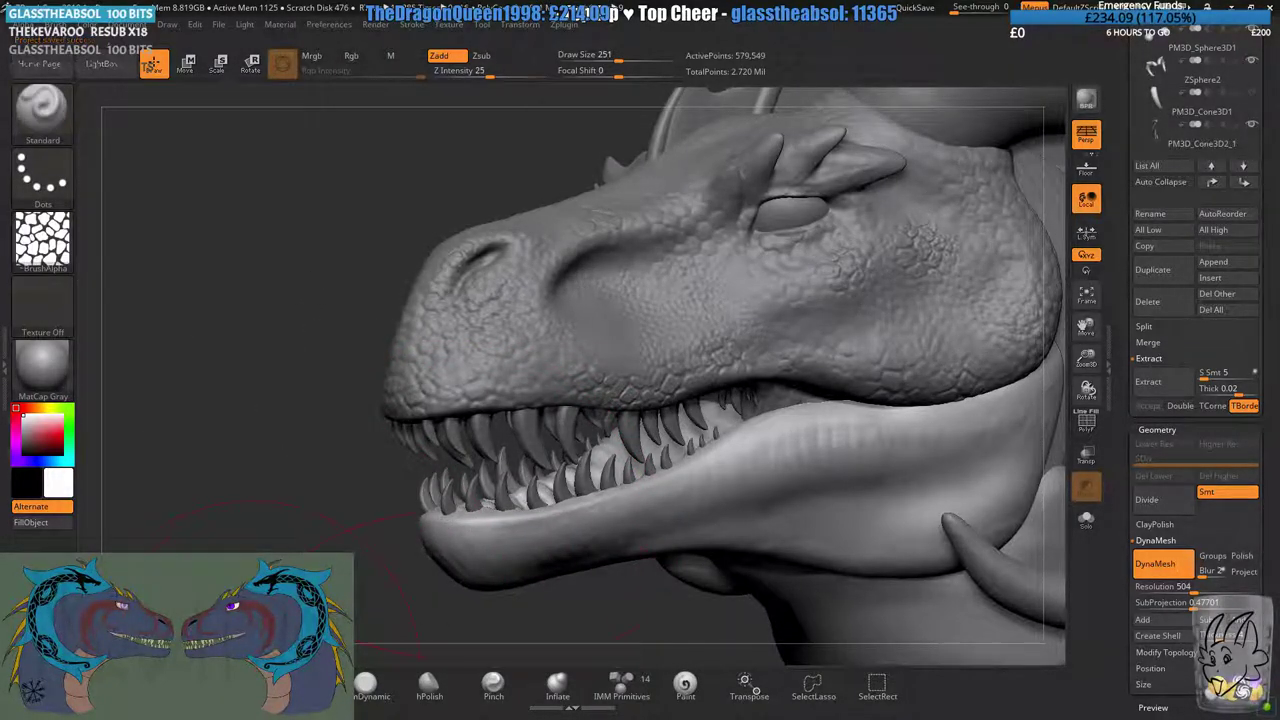
# - Try scale strokes on the chin, reduce the draw size to 108 for another trial, and undo the strokes
pyautogui.moveTo(509, 448)
pyautogui.keyDown('alt'); pyautogui.mouseDown(button='right')
pyautogui.moveTo(520, 294)
pyautogui.moveTo(500, 375)
pyautogui.mouseUp(button='right'); pyautogui.keyUp('alt')
pyautogui.moveTo(427, 389); pyautogui.dragTo(495, 405)
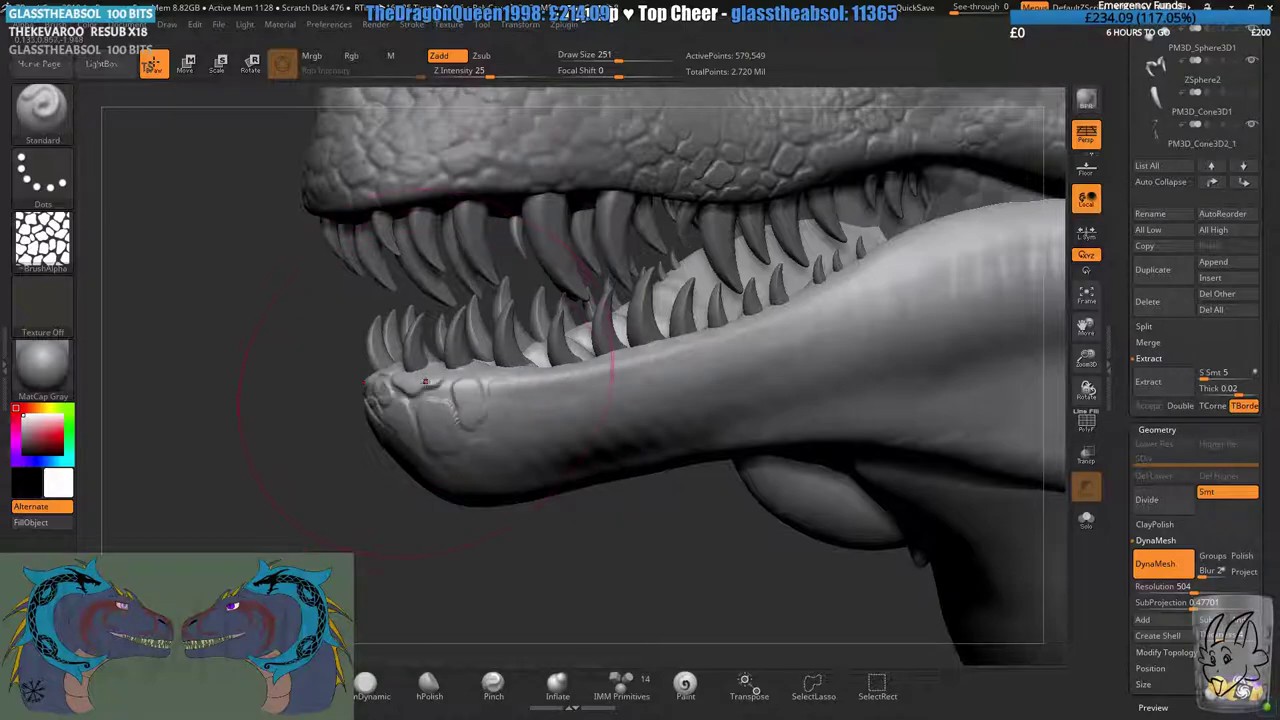
pyautogui.hotkey('ctrl', 'z')
pyautogui.click(599, 56)
pyautogui.moveTo(598, 55); pyautogui.dragTo(595, 55)
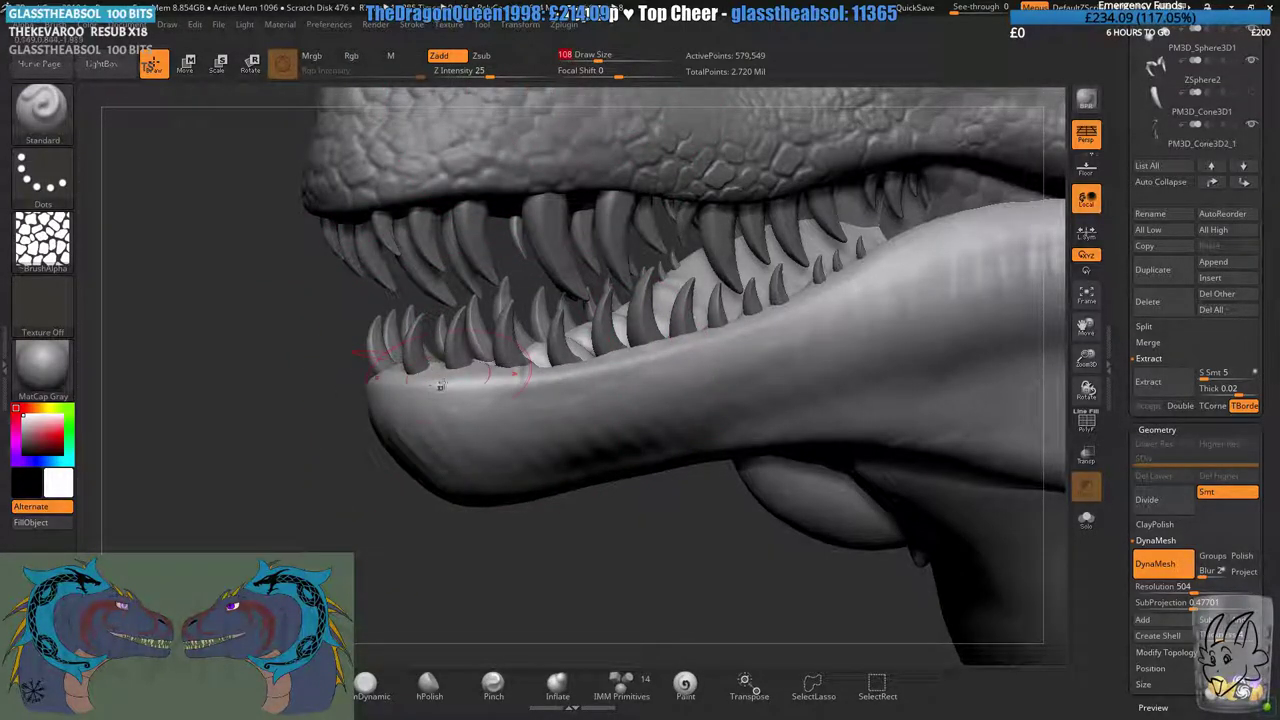
pyautogui.hotkey('ctrl', 'z')
# - Set the draw size to 149 and stroke large scales along the lower lip from the chin to the back of the jaw
pyautogui.click(603, 57)
pyautogui.moveTo(446, 412); pyautogui.dragTo(512, 405)
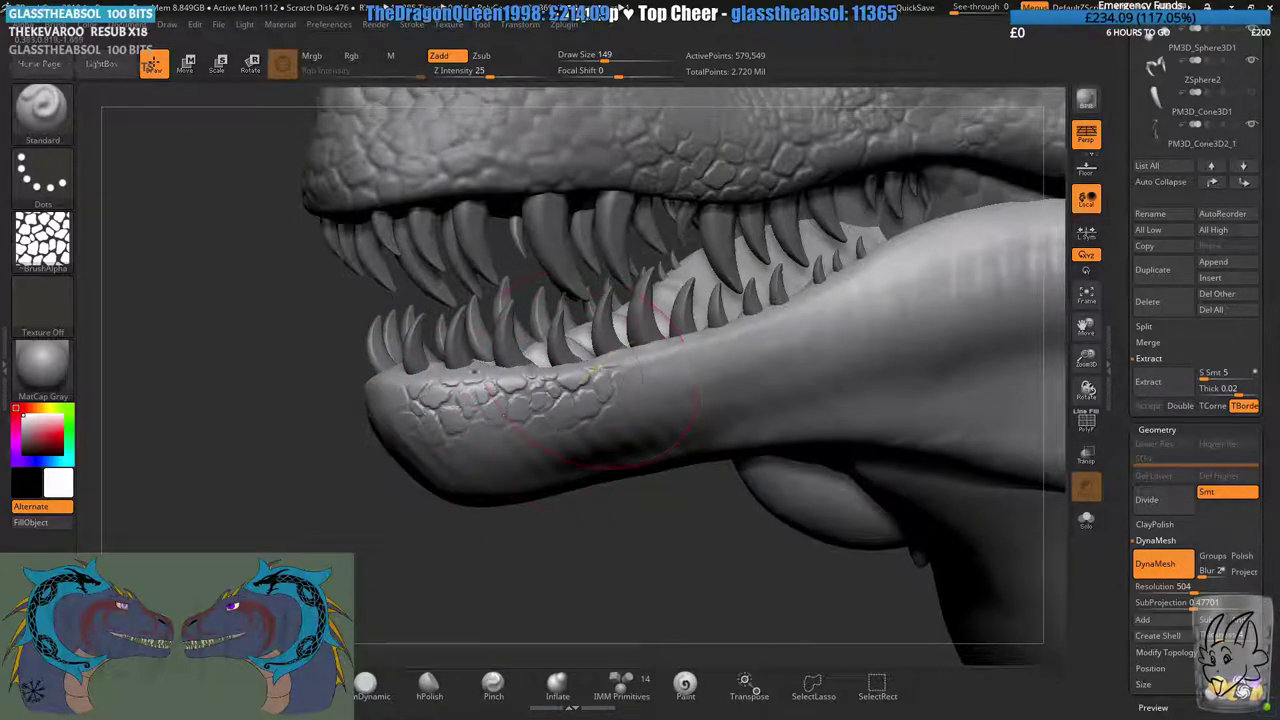
pyautogui.keyDown('ctrl'); pyautogui.moveTo(598, 370); pyautogui.dragTo(655, 396, button='right'); pyautogui.keyUp('ctrl')
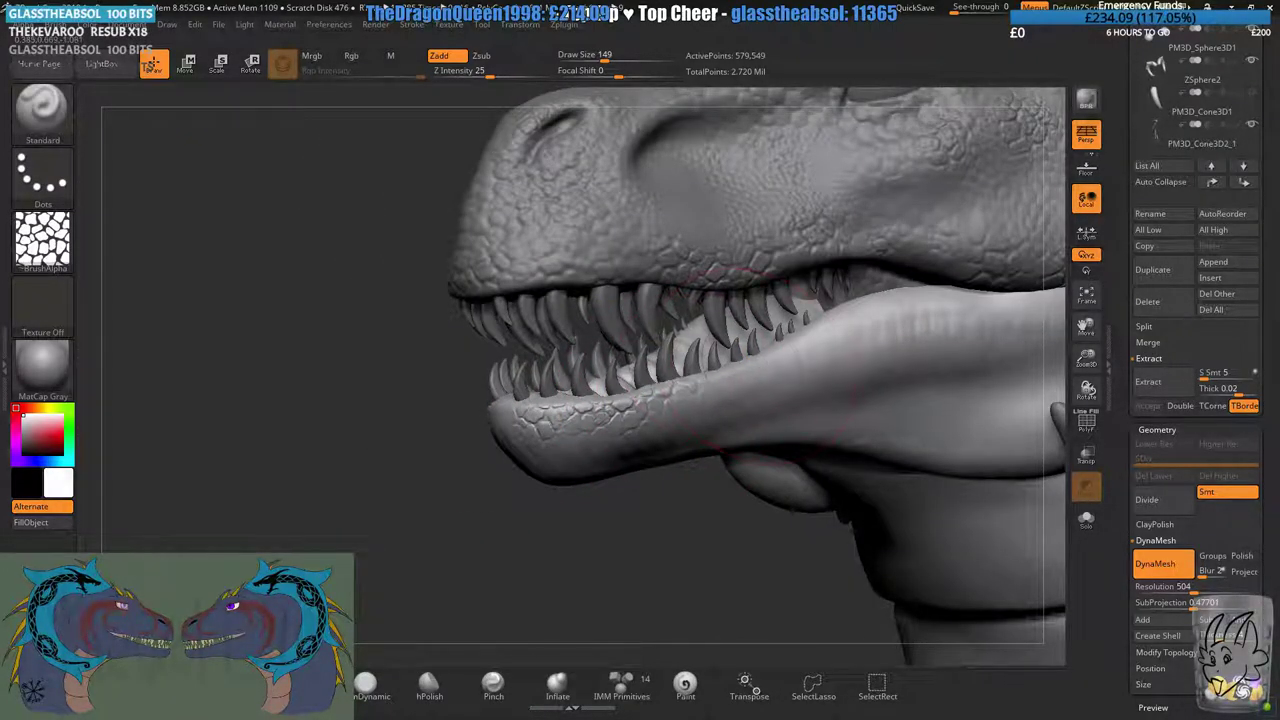
pyautogui.moveTo(762, 366)
pyautogui.keyDown('alt'); pyautogui.mouseDown(button='right')
pyautogui.moveTo(607, 400)
pyautogui.moveTo(564, 434)
pyautogui.mouseUp(button='right'); pyautogui.keyUp('alt')
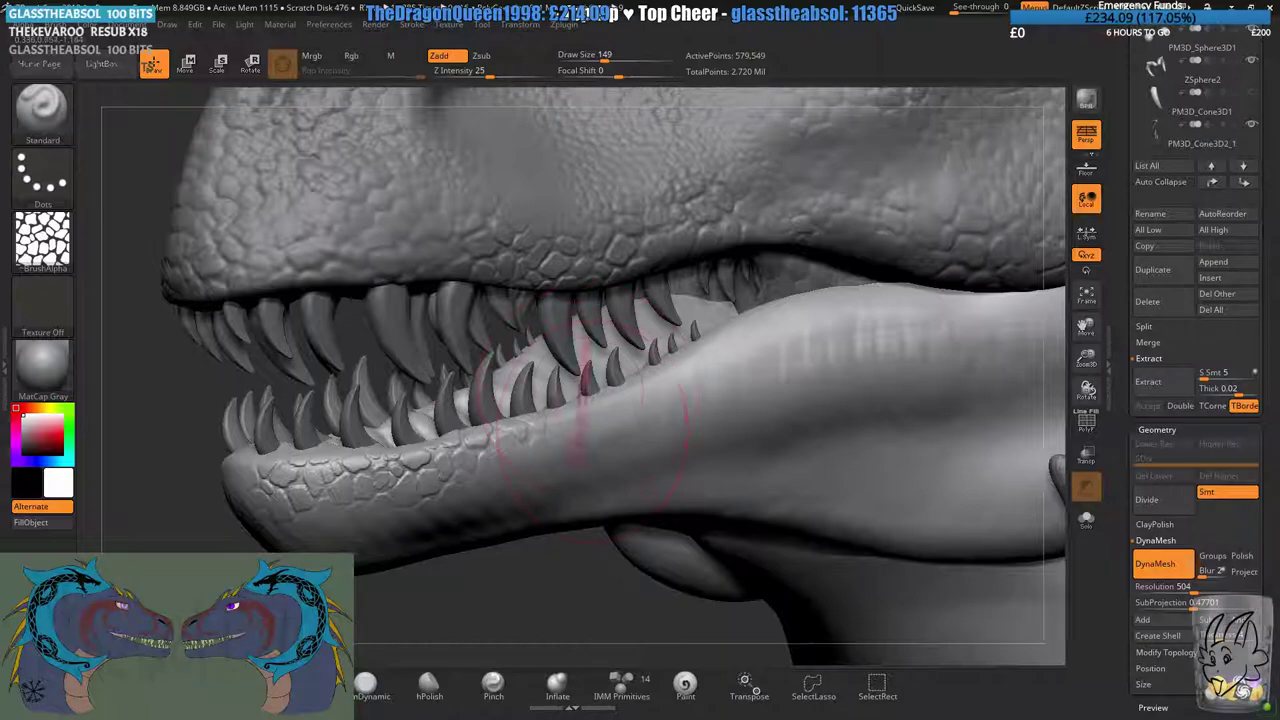
pyautogui.moveTo(591, 425); pyautogui.dragTo(581, 427, button='right')
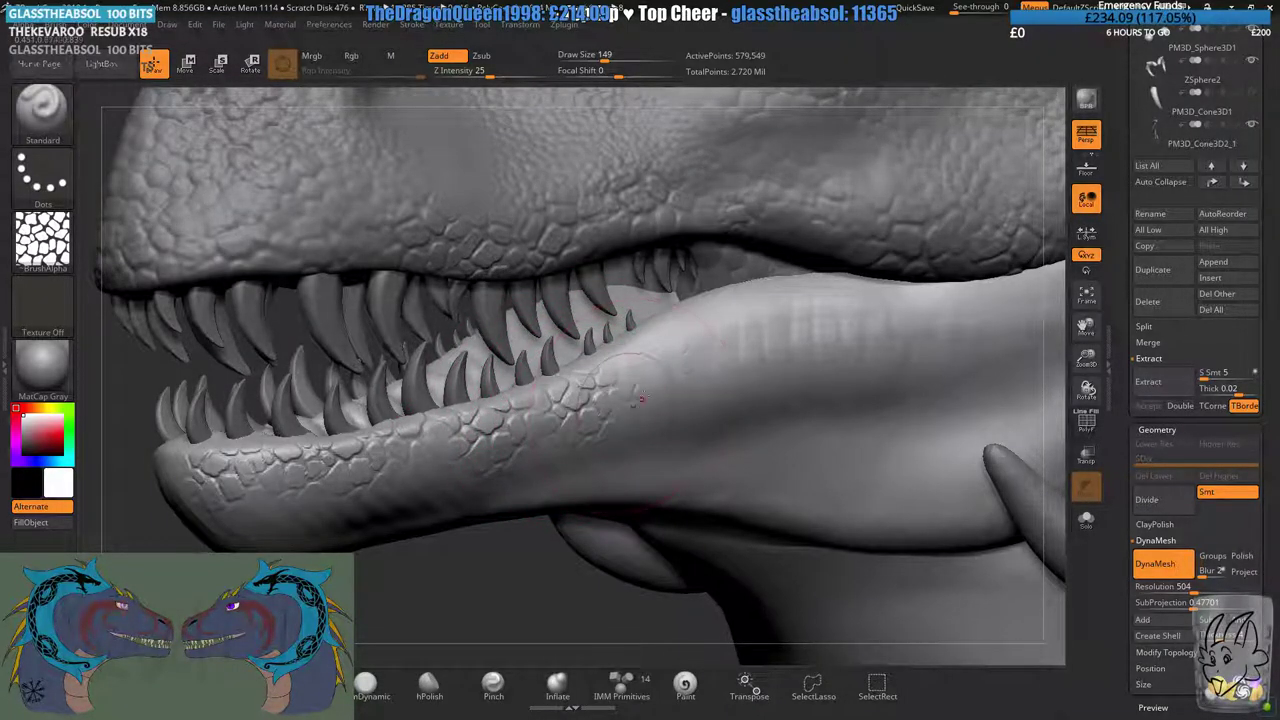
pyautogui.moveTo(826, 306)
pyautogui.mouseDown(button='right')
pyautogui.moveTo(645, 410)
pyautogui.moveTo(642, 358)
pyautogui.mouseUp(button='right')
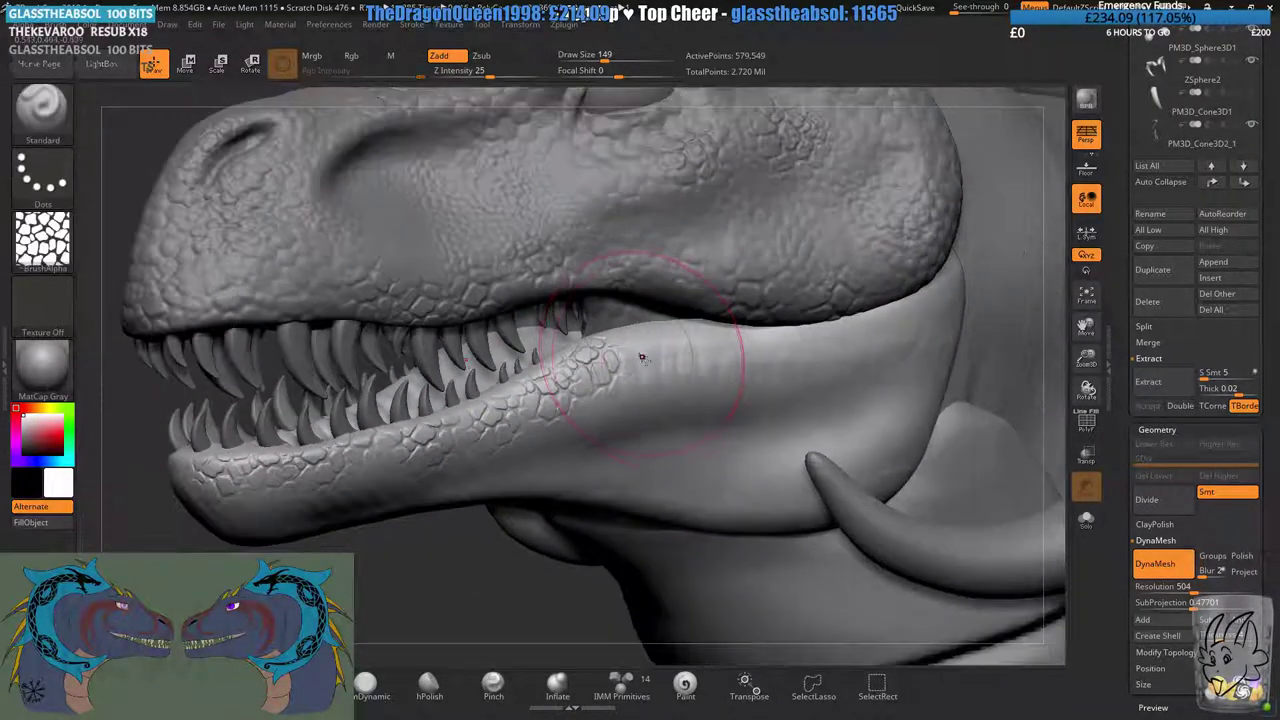
pyautogui.moveTo(776, 359); pyautogui.dragTo(802, 348)
pyautogui.keyDown('alt'); pyautogui.moveTo(864, 340); pyautogui.dragTo(760, 352, button='right'); pyautogui.keyUp('alt')
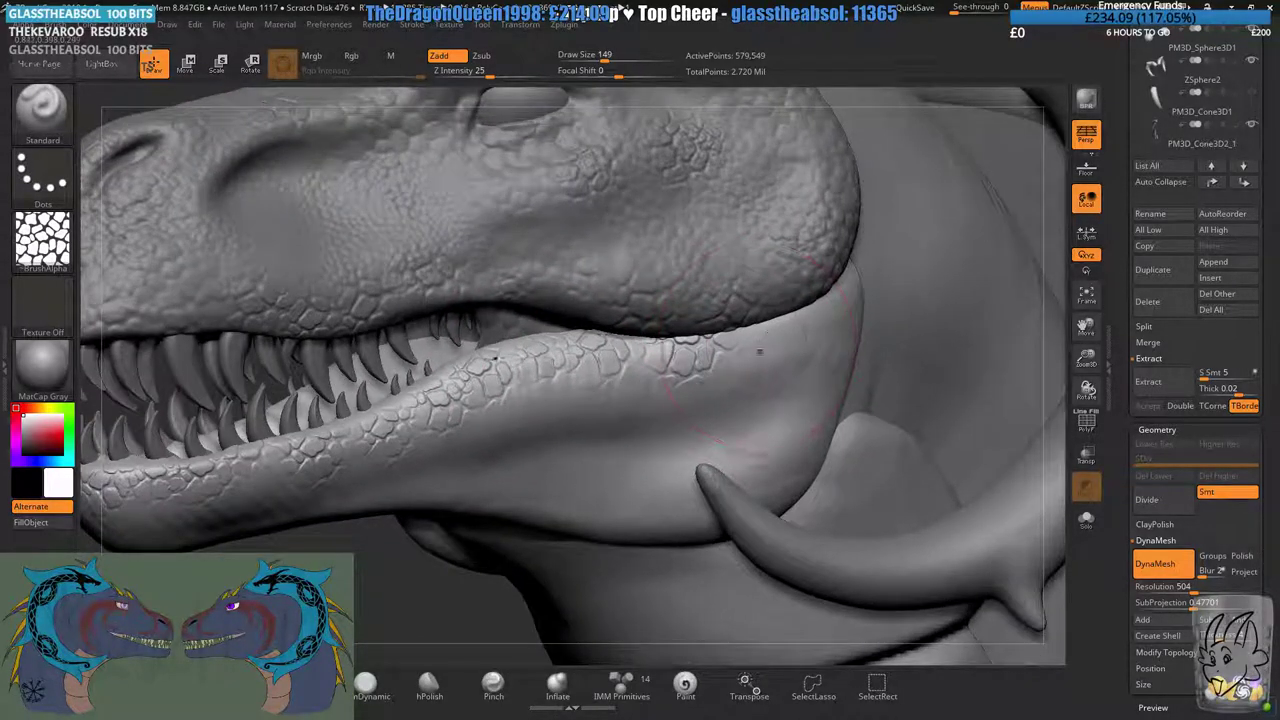
# - Add large scale accents along the lower edge and back corner of the lower jaw, and smooth the lip scales
pyautogui.keyDown('ctrl'); pyautogui.moveTo(640, 505); pyautogui.dragTo(624, 458, button='right'); pyautogui.keyUp('ctrl')
pyautogui.moveTo(617, 490); pyautogui.dragTo(612, 474)
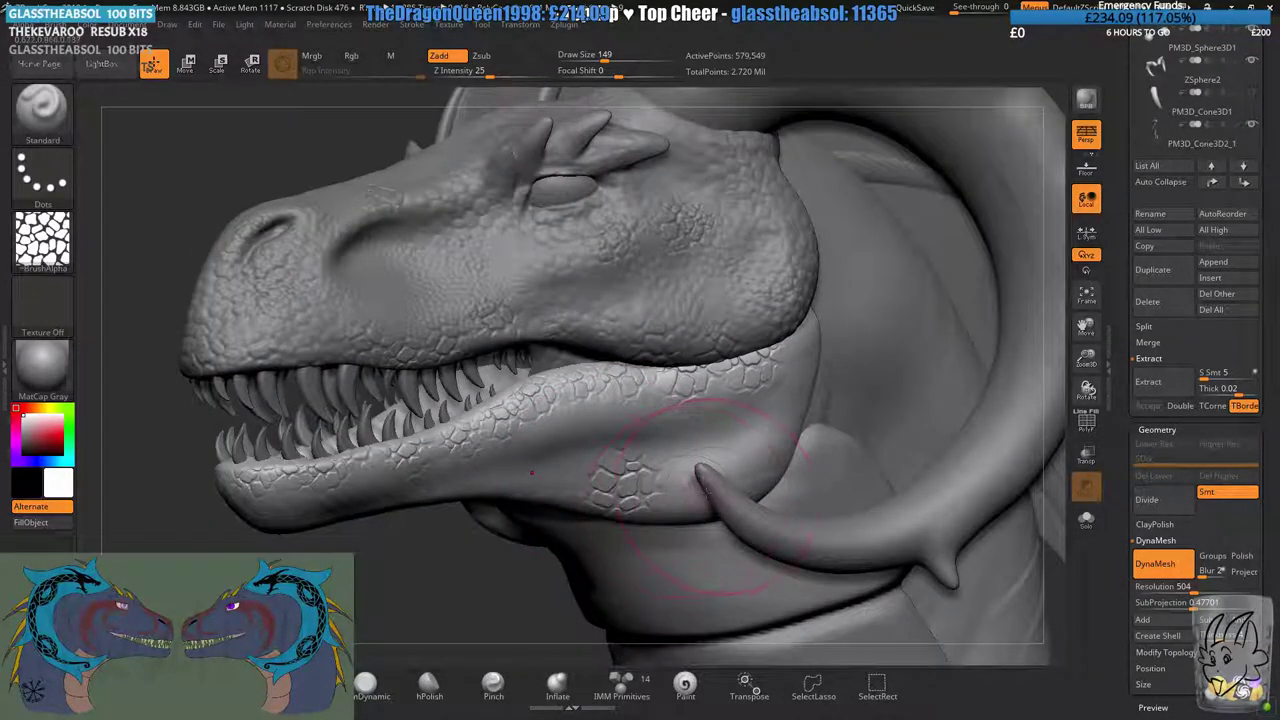
pyautogui.moveTo(778, 463); pyautogui.dragTo(700, 440, button='right')
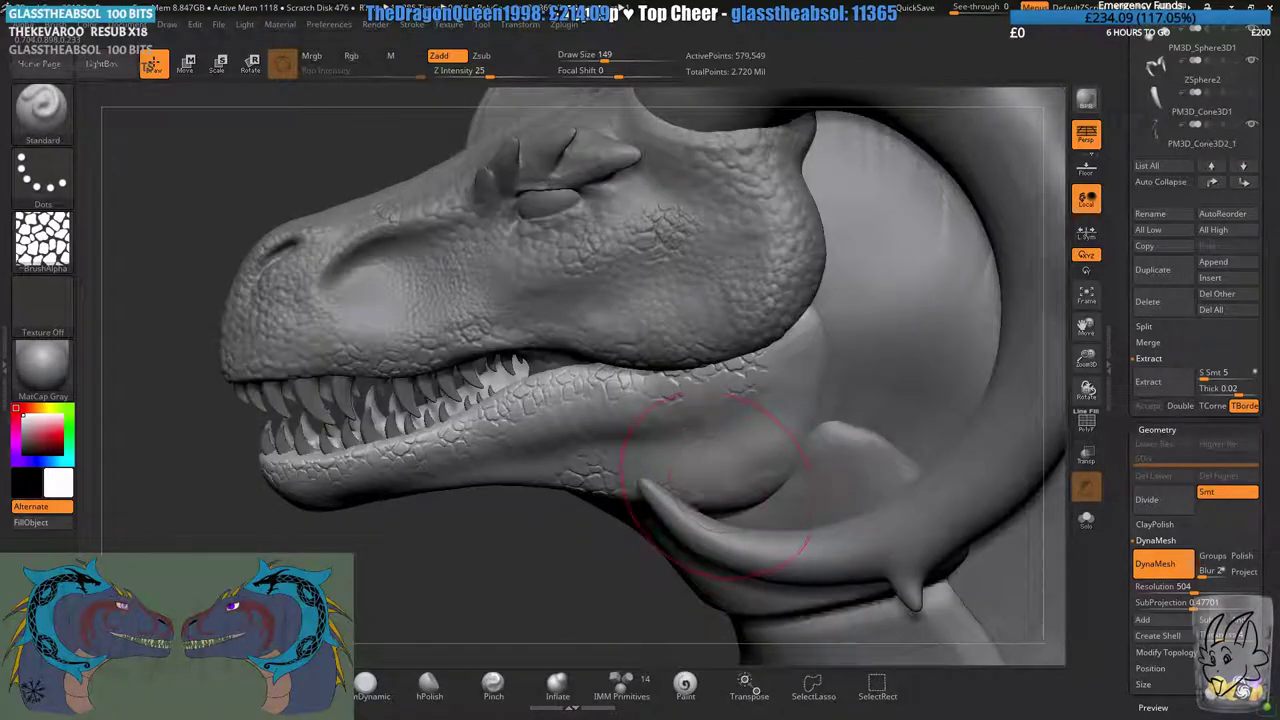
pyautogui.press('shift')
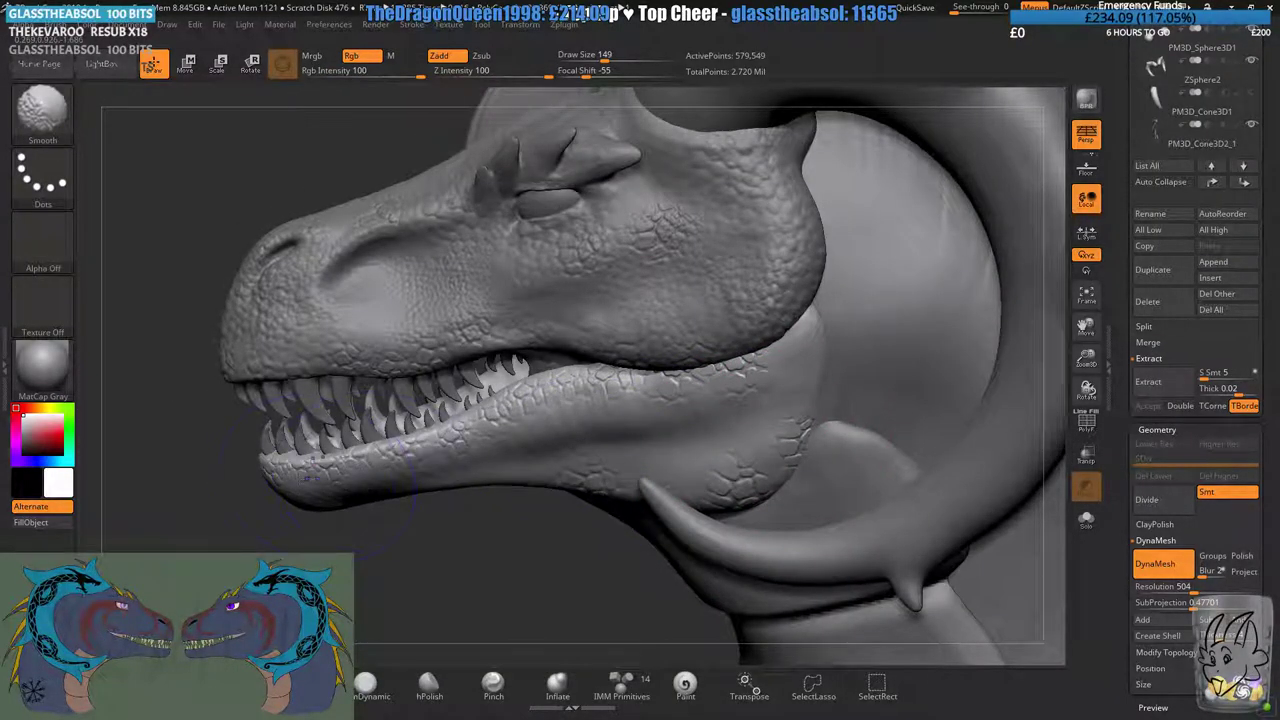
# - Load the dm_scale5 alpha and set the brush stroke to Spray
pyautogui.moveTo(310, 478); pyautogui.dragTo(413, 442, button='right')
pyautogui.click(48, 245)
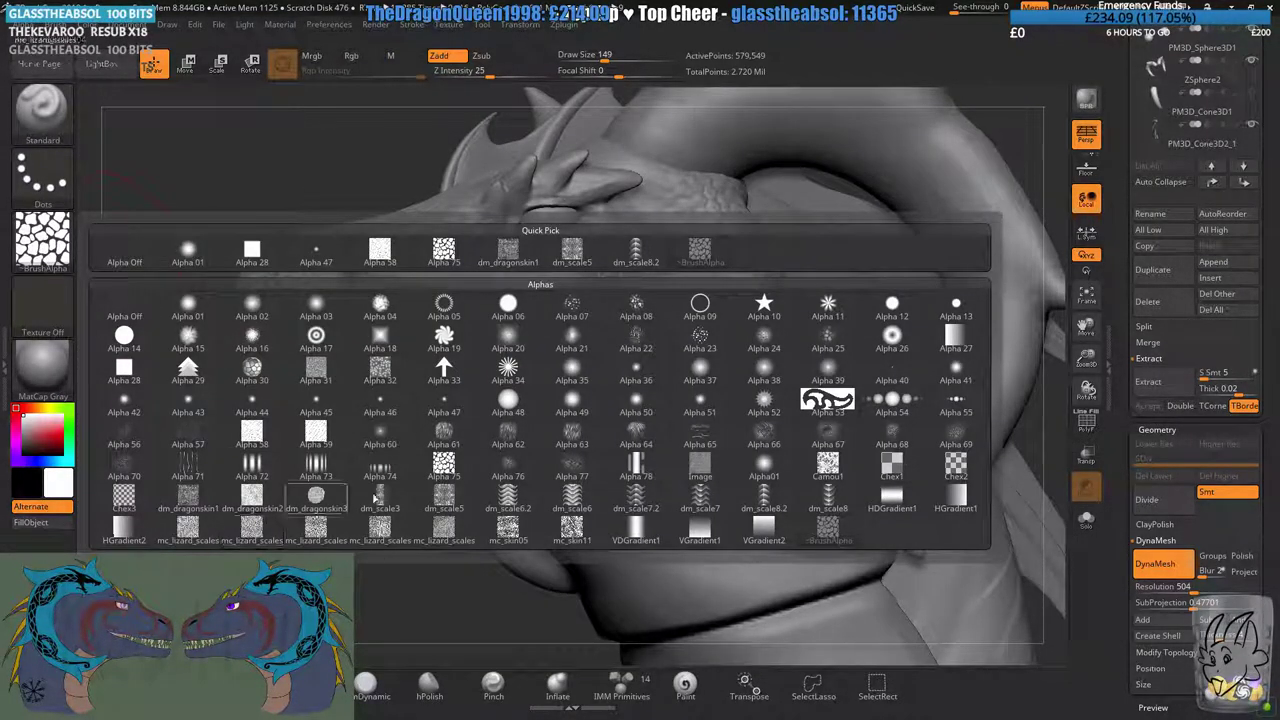
pyautogui.click(460, 513)
pyautogui.keyDown('alt'); pyautogui.moveTo(214, 298); pyautogui.dragTo(113, 226); pyautogui.keyUp('alt')
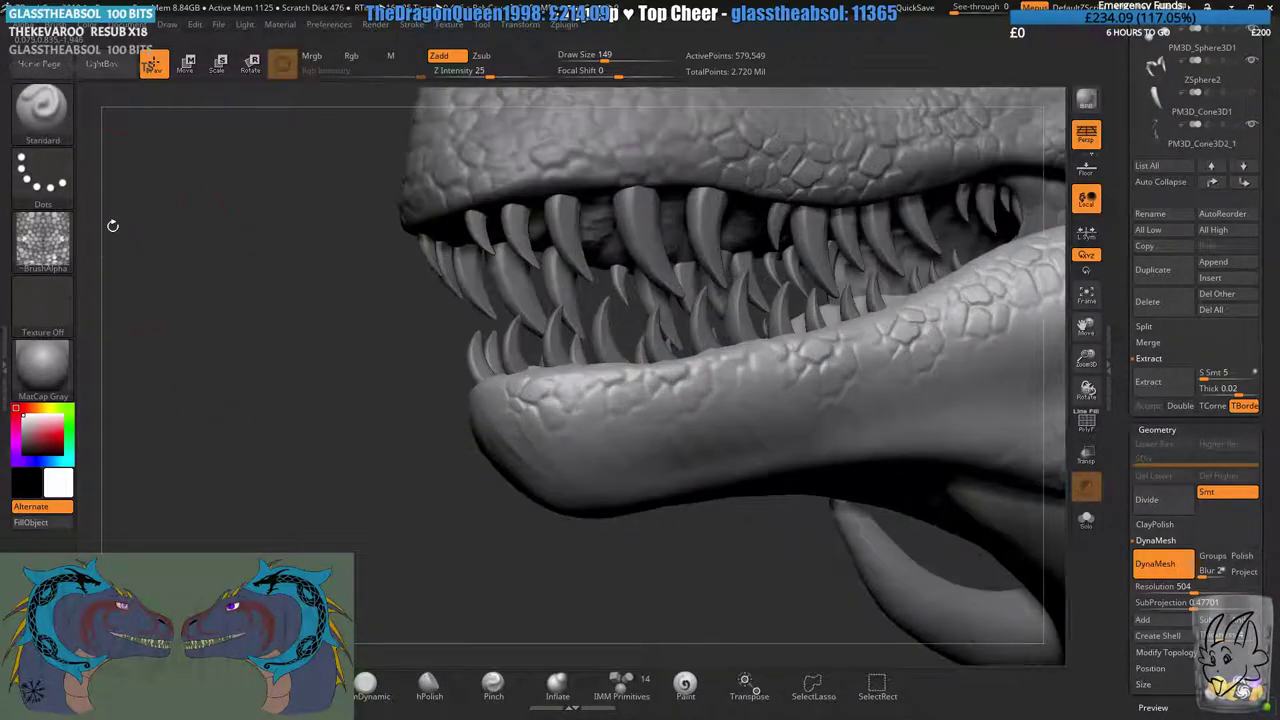
pyautogui.click(44, 181)
pyautogui.click(190, 188)
pyautogui.click(43, 180)
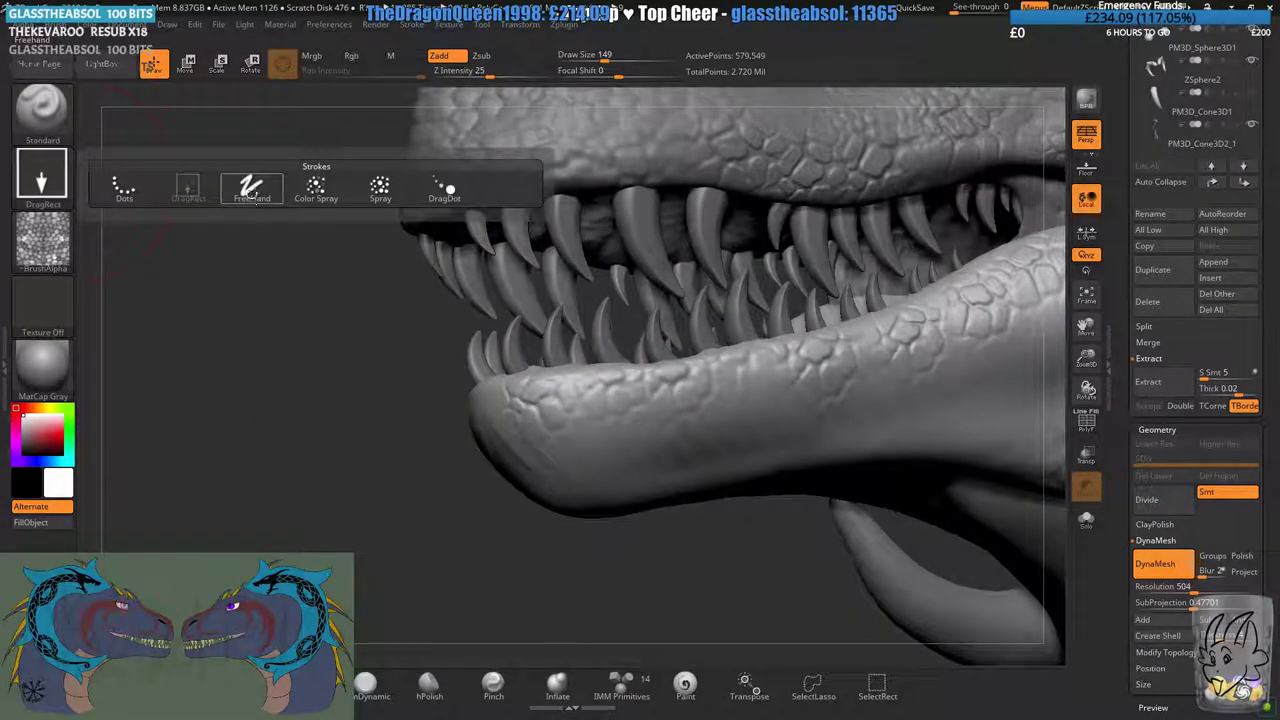
pyautogui.click(252, 188)
pyautogui.click(42, 180)
pyautogui.click(379, 190)
# - Spray scales over the chin and the side of the lower jaw, undoing one trial spray on the chin
pyautogui.keyDown('alt'); pyautogui.moveTo(600, 480); pyautogui.dragTo(566, 400, button='right'); pyautogui.keyUp('alt')
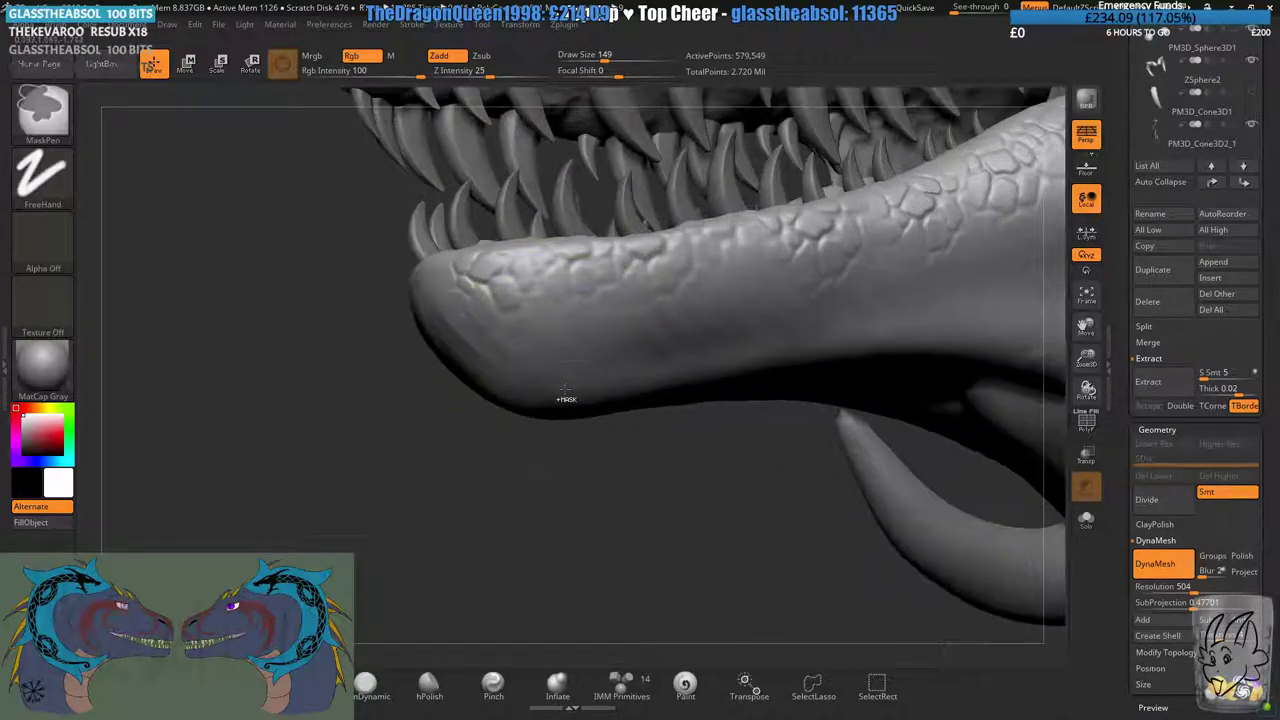
pyautogui.moveTo(700, 540)
pyautogui.mouseDown(button='right')
pyautogui.moveTo(822, 600)
pyautogui.moveTo(598, 350)
pyautogui.mouseUp(button='right')
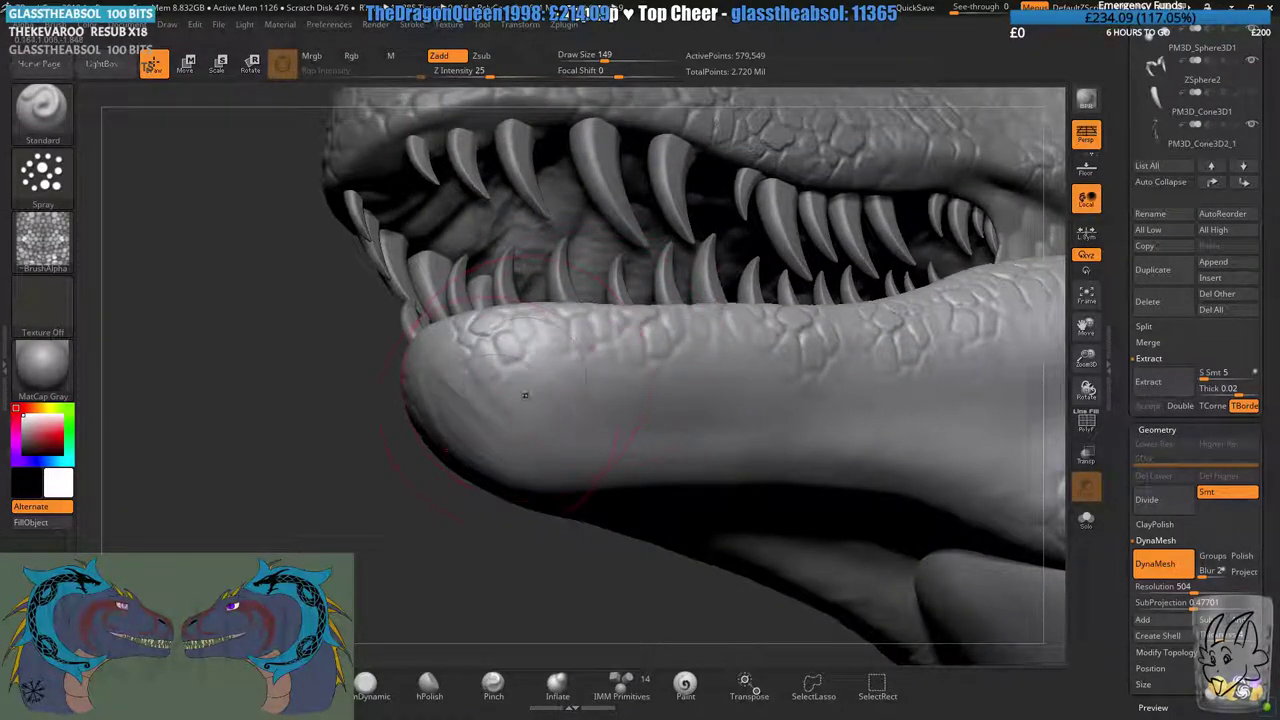
pyautogui.keyDown('ctrl'); pyautogui.moveTo(566, 470); pyautogui.dragTo(583, 455, button='right'); pyautogui.keyUp('ctrl')
pyautogui.moveTo(562, 474)
pyautogui.mouseDown()
pyautogui.moveTo(530, 484)
pyautogui.moveTo(549, 433)
pyautogui.moveTo(590, 445)
pyautogui.mouseUp()
pyautogui.hotkey('ctrl', 'z')
pyautogui.moveTo(870, 470); pyautogui.dragTo(891, 430)
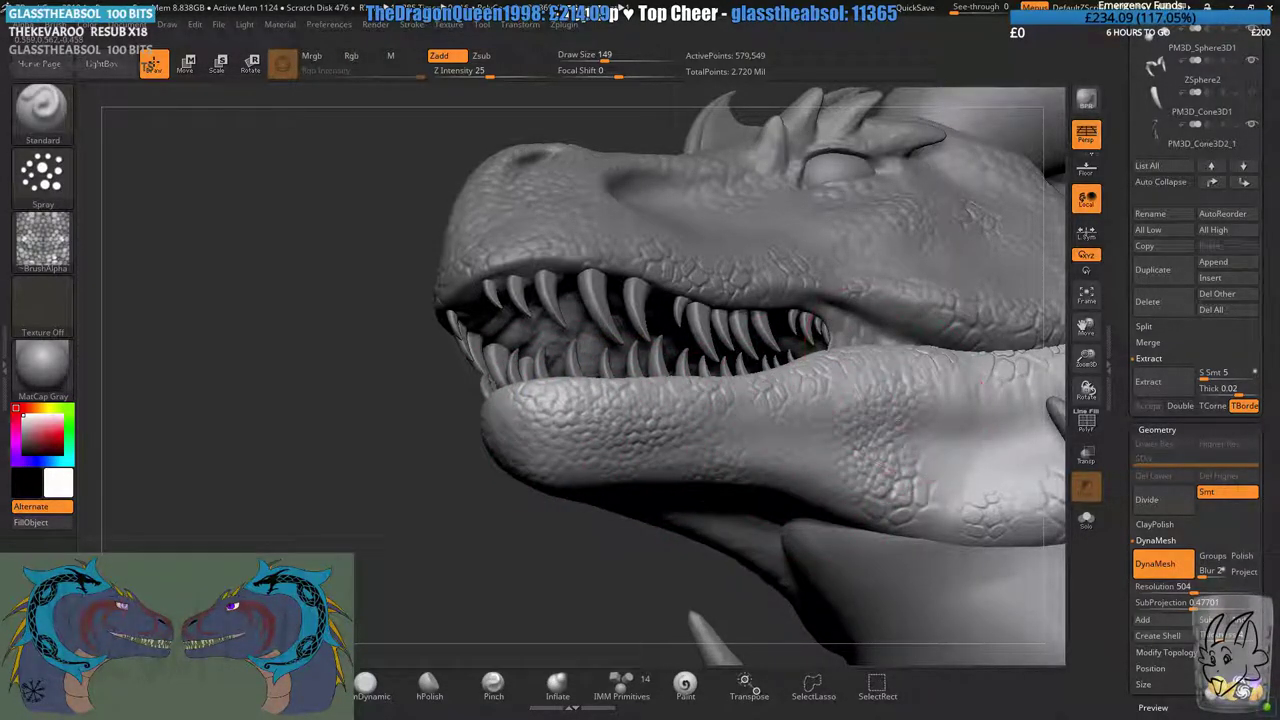
# - Spray scales over the back of the lower jaw and across its underside
pyautogui.moveTo(891, 451); pyautogui.dragTo(700, 370, button='right')
pyautogui.moveTo(690, 335); pyautogui.dragTo(765, 350)
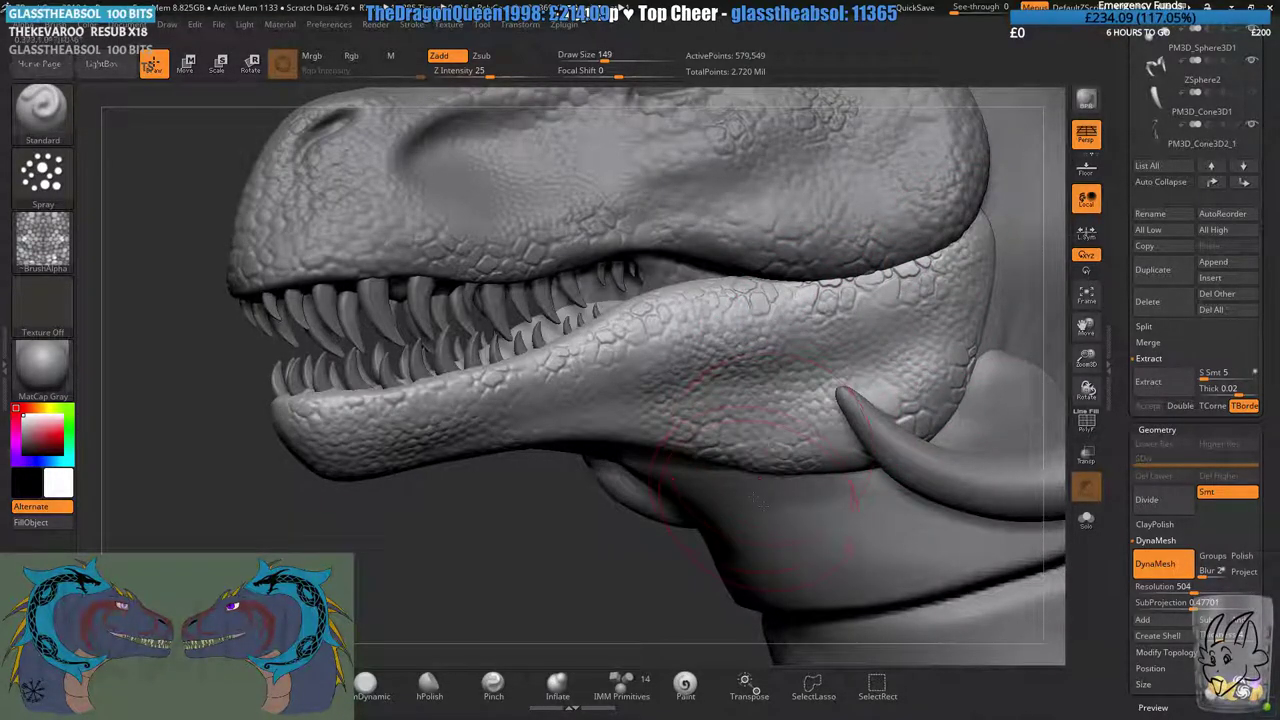
pyautogui.moveTo(800, 400); pyautogui.dragTo(585, 410, button='right')
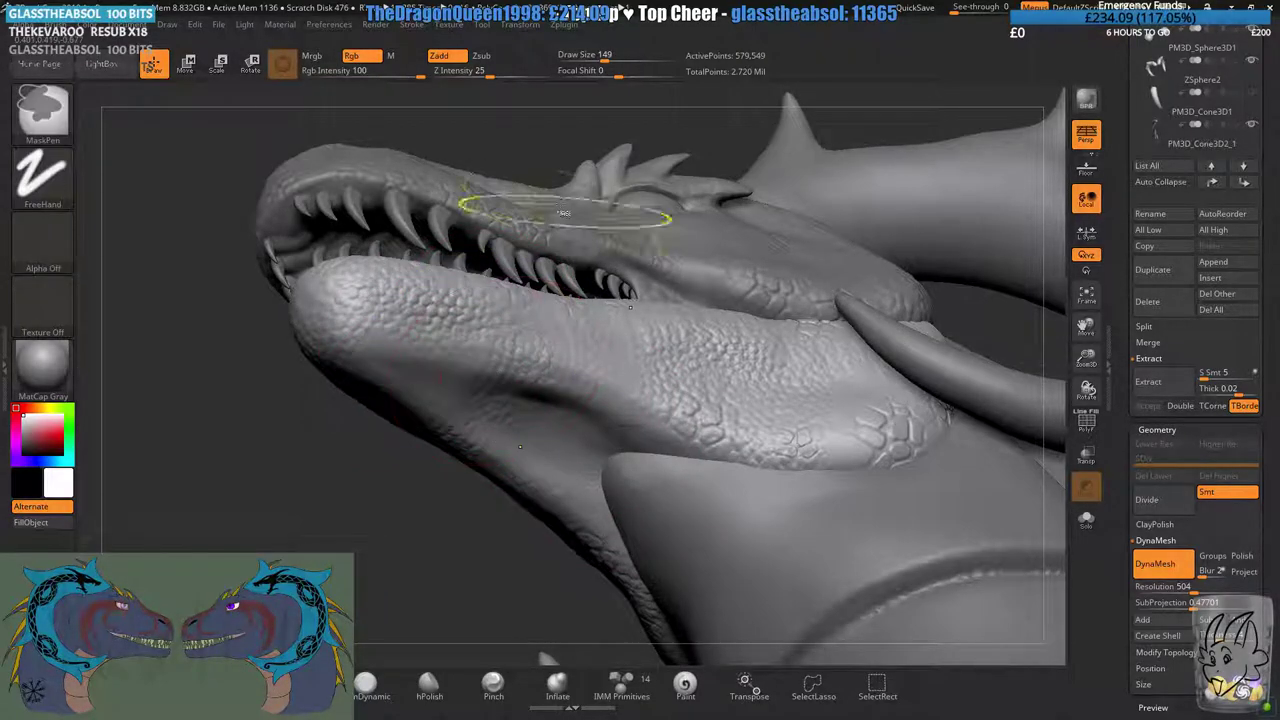
pyautogui.moveTo(600, 212)
pyautogui.keyDown('ctrl'); pyautogui.mouseDown(button='right')
pyautogui.moveTo(620, 300)
pyautogui.moveTo(602, 240)
pyautogui.moveTo(640, 325)
pyautogui.moveTo(500, 480)
pyautogui.moveTo(530, 430)
pyautogui.moveTo(538, 472)
pyautogui.mouseUp(button='right'); pyautogui.keyUp('ctrl')
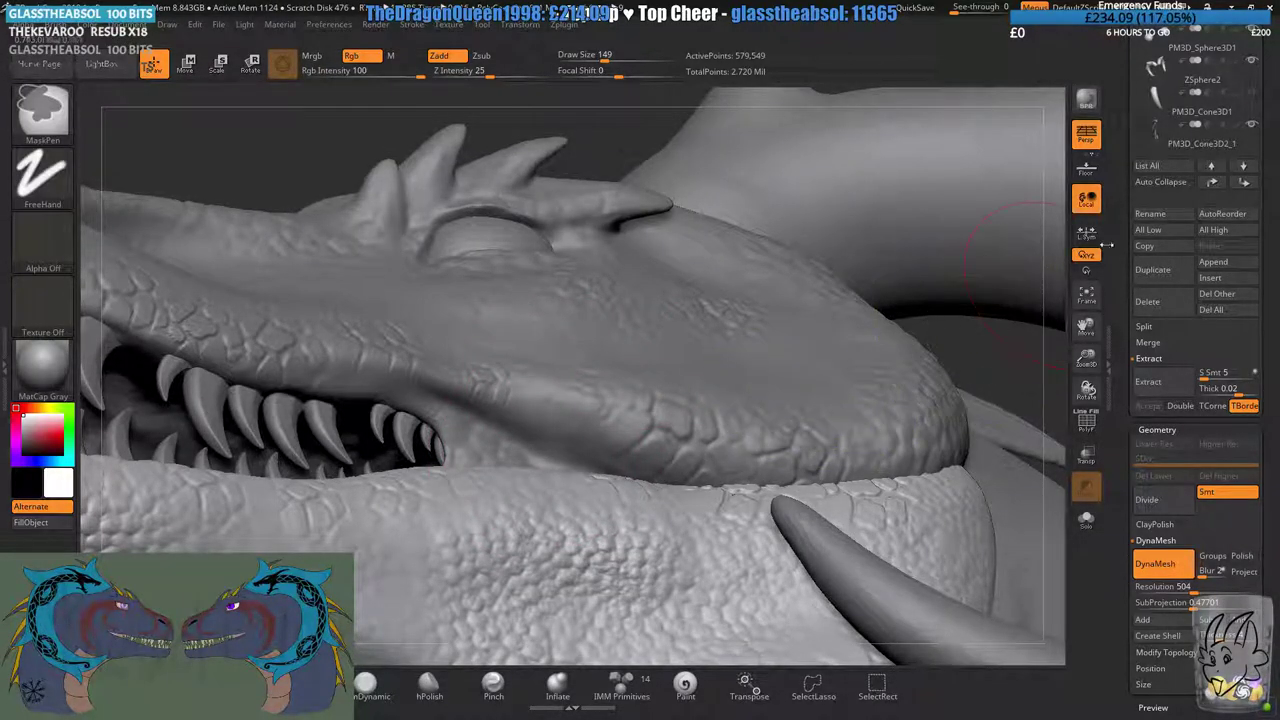
# - Select the PolySphere1 head subtool and spray scales over the cheek, around the eye and on the brow
pyautogui.moveTo(1148, 62); pyautogui.dragTo(1150, 201)
pyautogui.click(1200, 58)
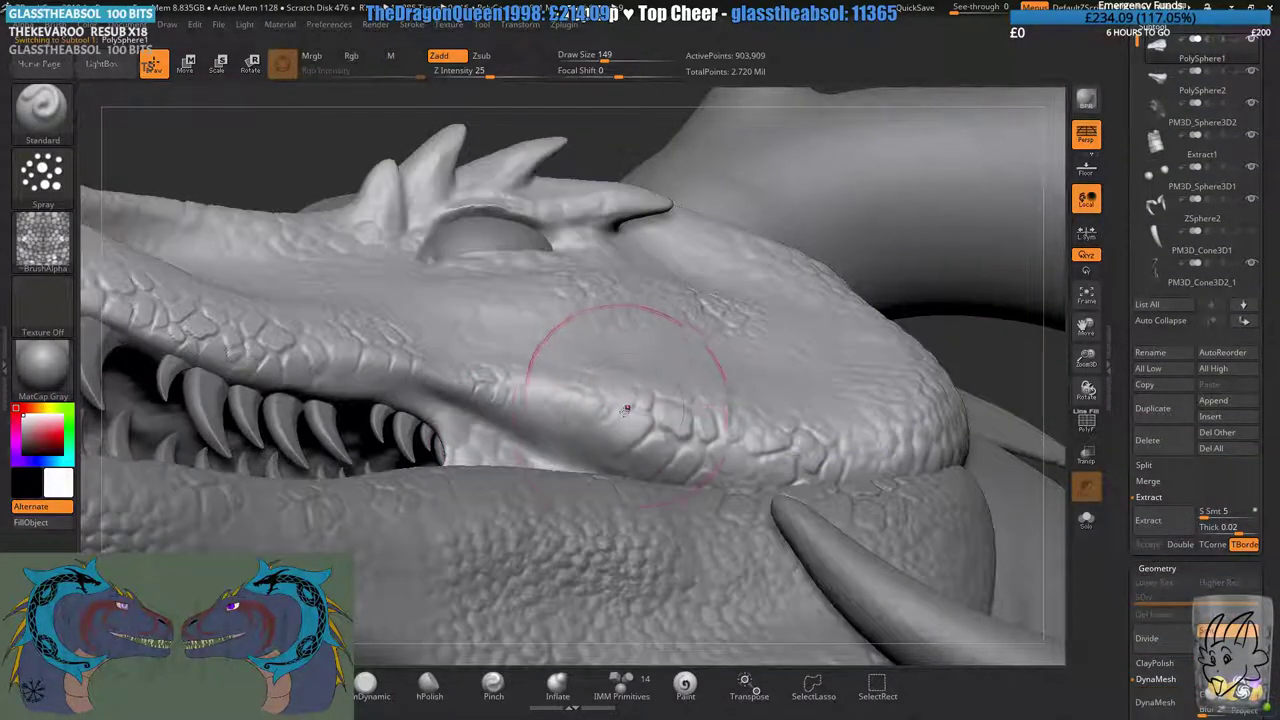
pyautogui.moveTo(594, 364); pyautogui.dragTo(545, 490, button='right')
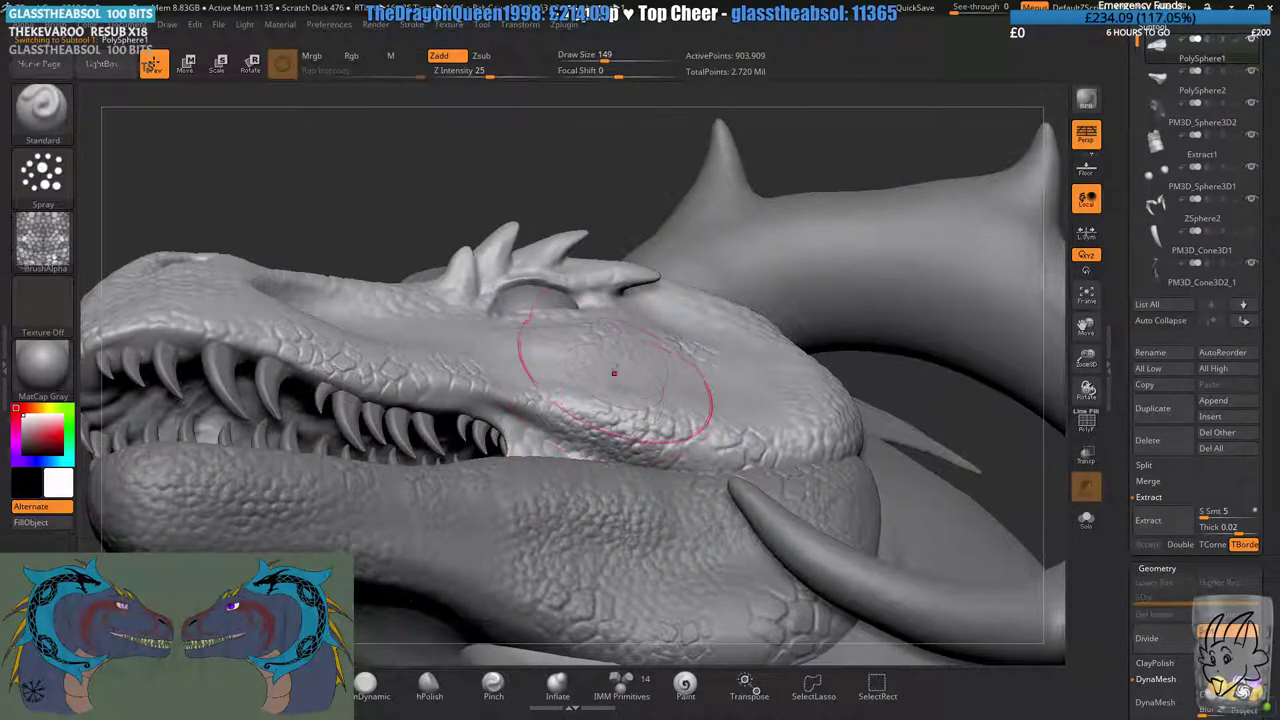
pyautogui.keyDown('ctrl'); pyautogui.moveTo(597, 429); pyautogui.dragTo(640, 250, button='right'); pyautogui.keyUp('ctrl')
pyautogui.moveTo(640, 250)
pyautogui.mouseDown(button='right')
pyautogui.moveTo(850, 168)
pyautogui.moveTo(640, 249)
pyautogui.moveTo(565, 470)
pyautogui.mouseUp(button='right')
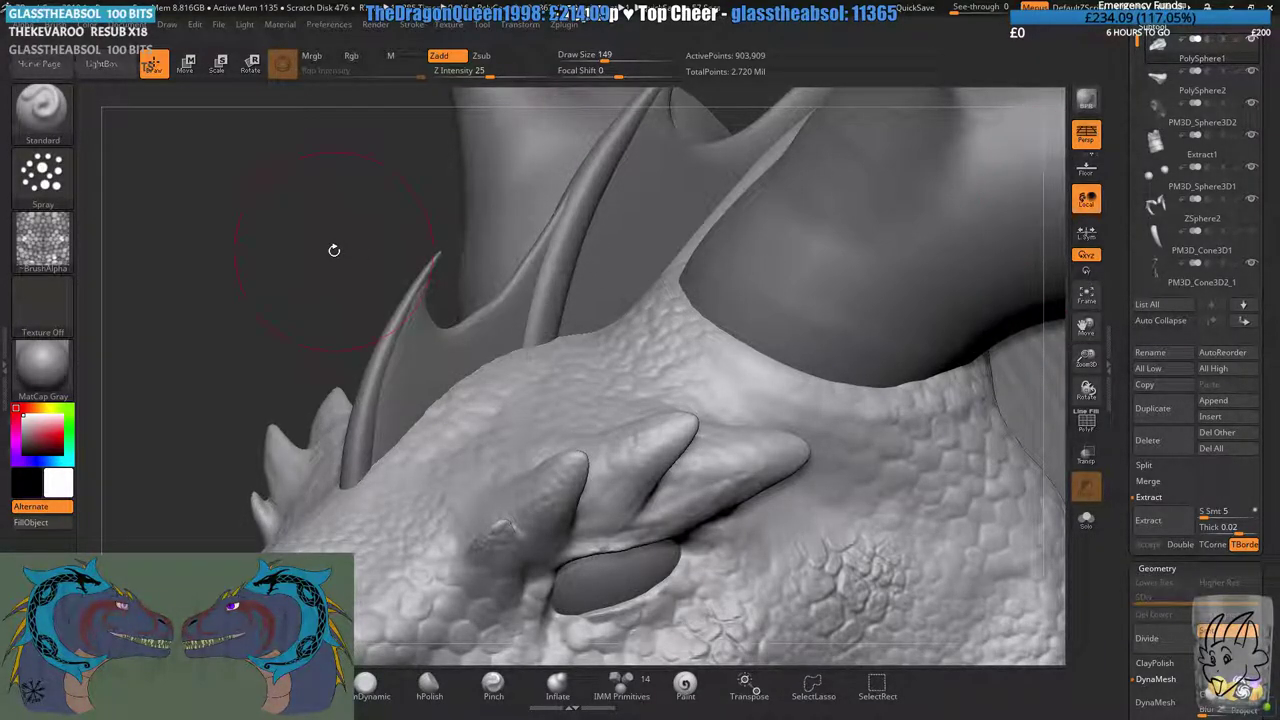
# - Spray scales over the back of the head below the horn base and along the top of the snout
pyautogui.keyDown('alt'); pyautogui.moveTo(957, 390); pyautogui.dragTo(843, 336, button='right'); pyautogui.keyUp('alt')
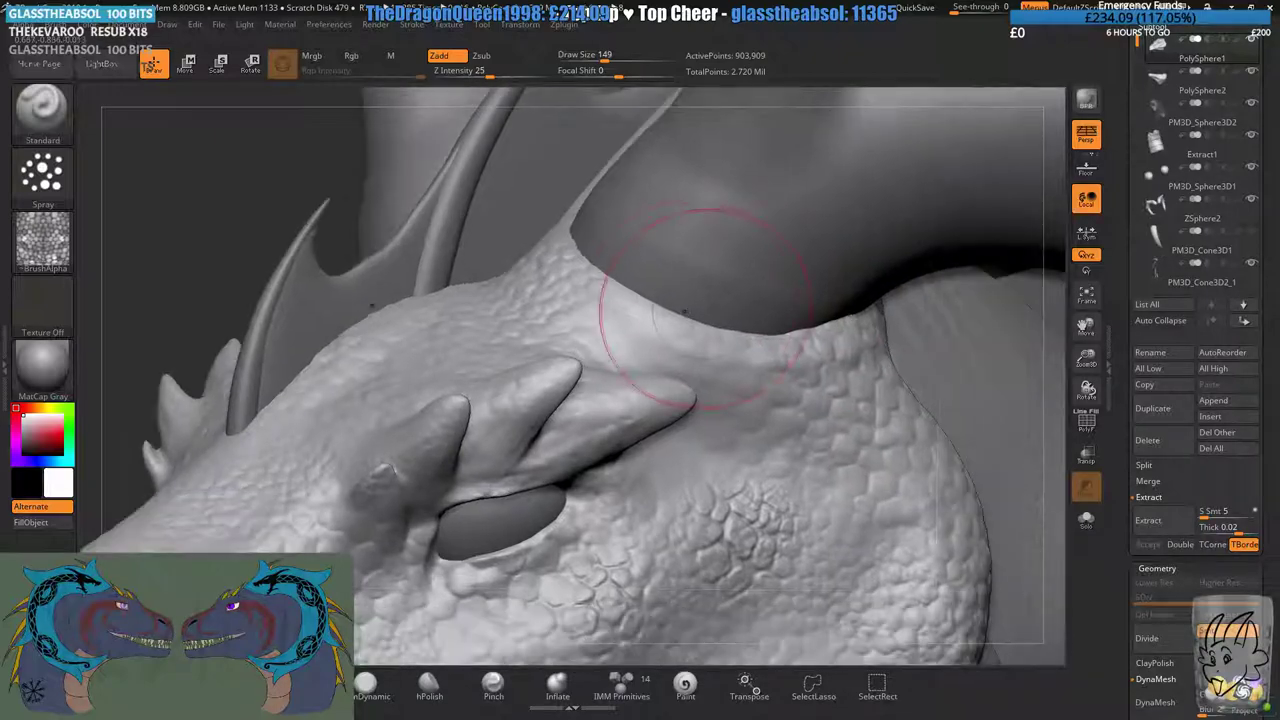
pyautogui.keyDown('ctrl'); pyautogui.moveTo(703, 388); pyautogui.dragTo(663, 357, button='right'); pyautogui.keyUp('ctrl')
pyautogui.moveTo(689, 457); pyautogui.dragTo(643, 386)
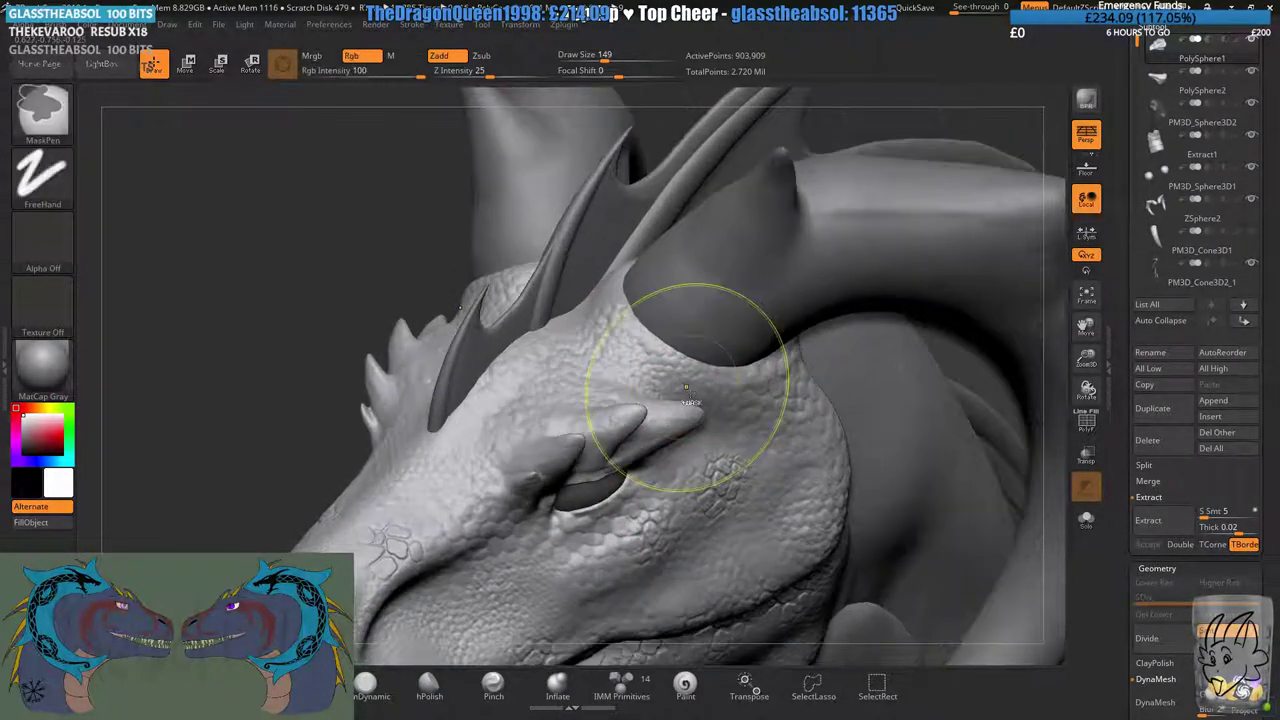
pyautogui.moveTo(680, 344); pyautogui.dragTo(640, 215, button='right')
pyautogui.moveTo(560, 470); pyautogui.dragTo(685, 512, button='right')
pyautogui.moveTo(620, 450); pyautogui.dragTo(660, 350)
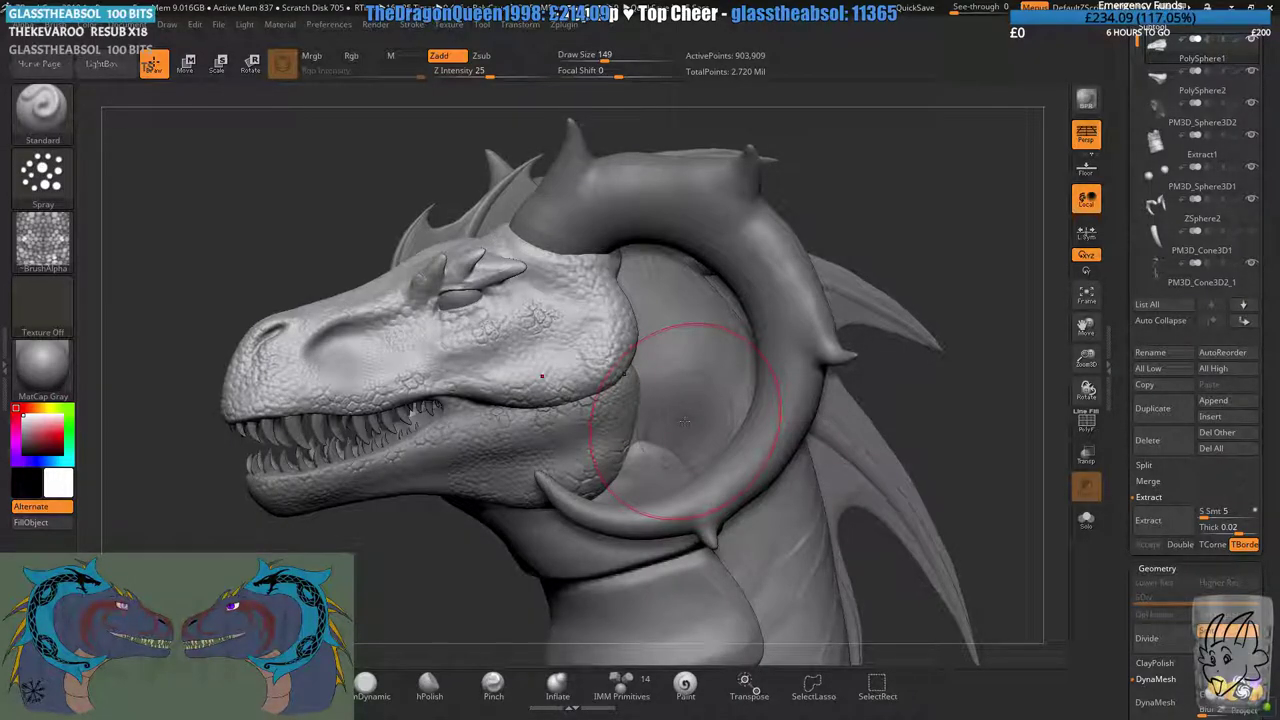
# - Select the PM3D_Sphere3D2 neck subtool and undo a trial spray of scales behind the jaw
pyautogui.moveTo(1052, 203)
pyautogui.mouseDown()
pyautogui.moveTo(992, 218)
pyautogui.moveTo(1088, 216)
pyautogui.moveTo(1132, 261)
pyautogui.mouseUp()
pyautogui.click(1159, 181)
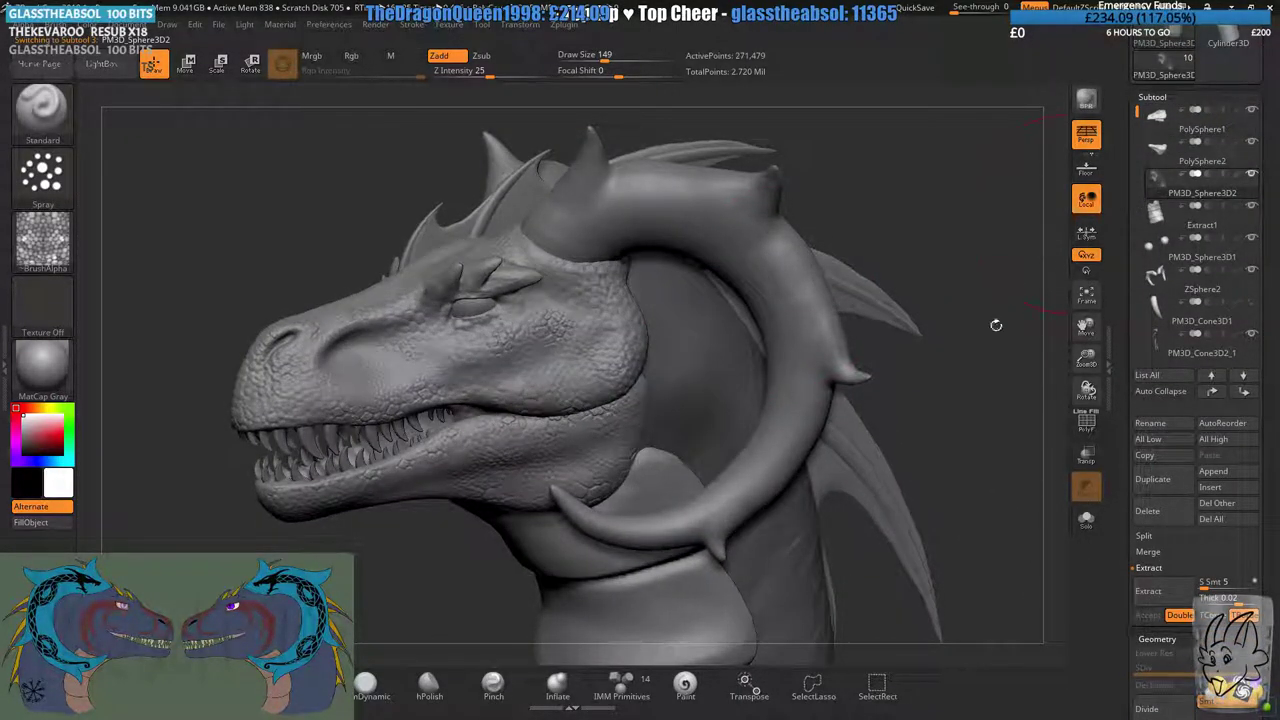
pyautogui.keyDown('alt'); pyautogui.moveTo(996, 325); pyautogui.dragTo(1022, 188); pyautogui.keyUp('alt')
pyautogui.moveTo(1003, 376)
pyautogui.keyDown('ctrl'); pyautogui.mouseDown()
pyautogui.moveTo(966, 420)
pyautogui.moveTo(931, 507)
pyautogui.mouseUp(); pyautogui.keyUp('ctrl')
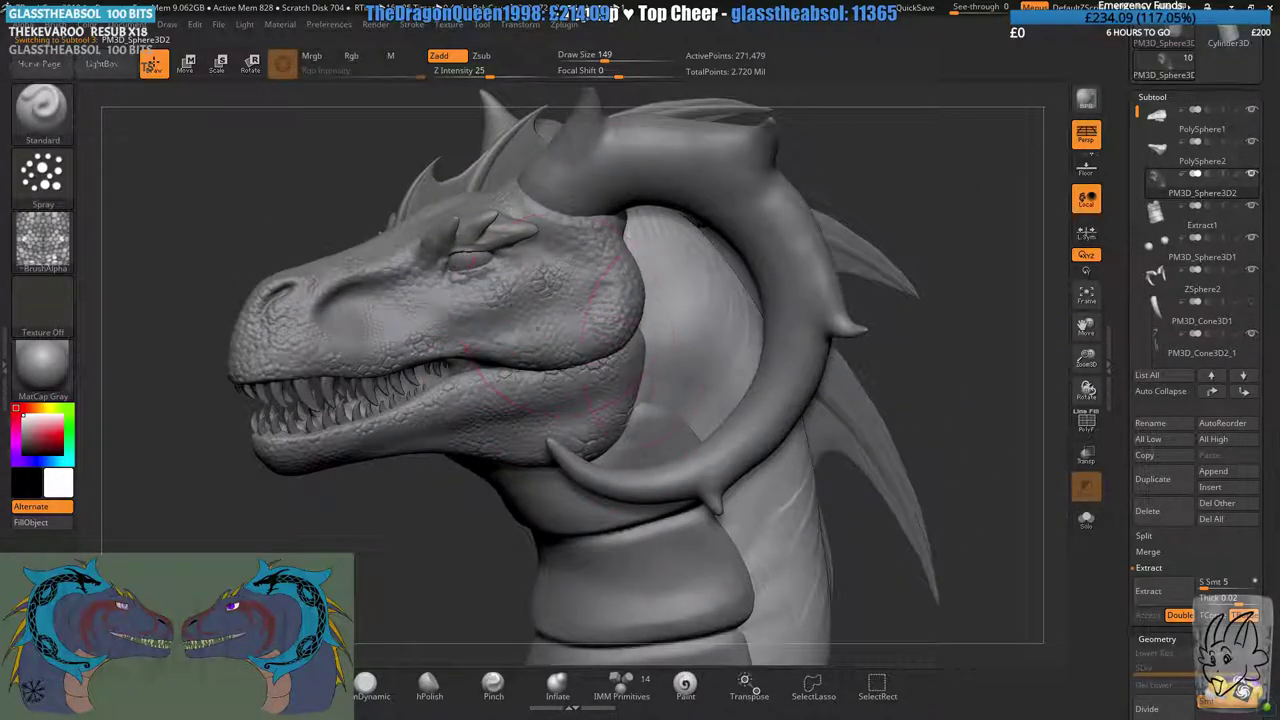
pyautogui.moveTo(985, 440); pyautogui.dragTo(935, 440)
pyautogui.moveTo(686, 379); pyautogui.dragTo(694, 384)
pyautogui.hotkey('ctrl', 'z')
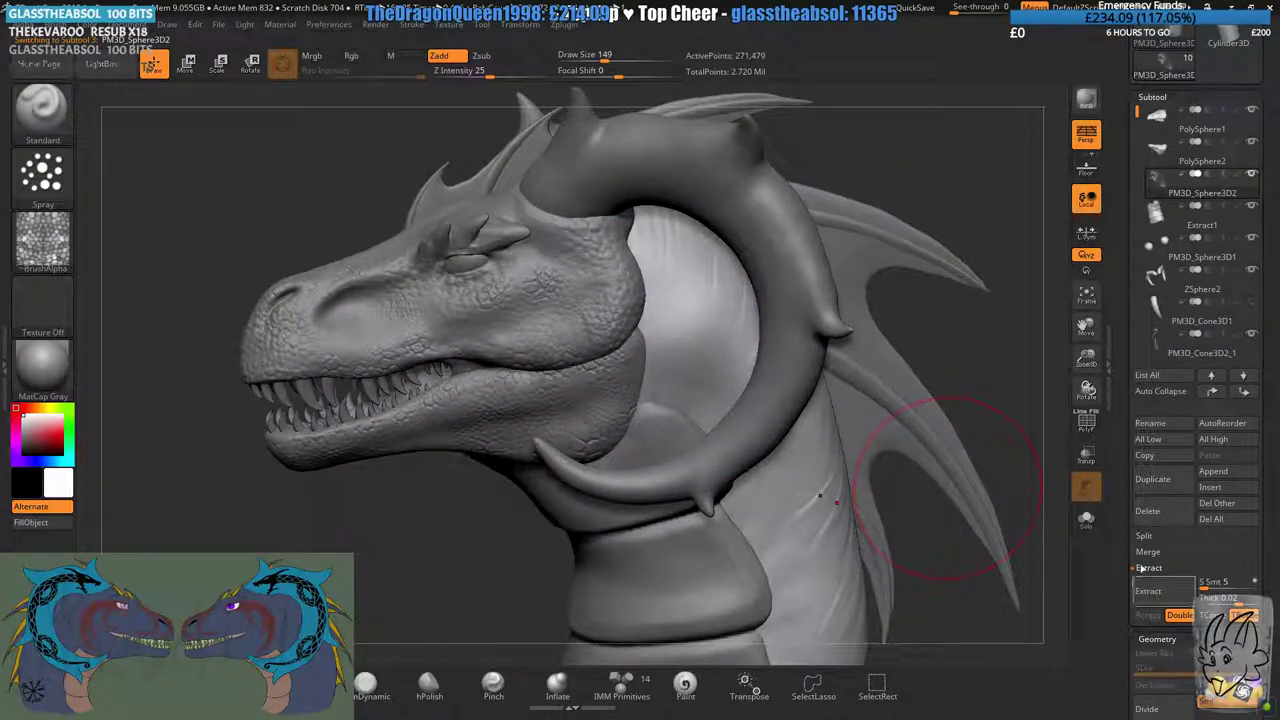
# - Set the neck's DynaMesh resolution to 520 and remesh it, undoing a trial spray and keeping the Standard brush active
pyautogui.scroll(-3, 1119, 567)
pyautogui.scroll(-3, 1130, 580)
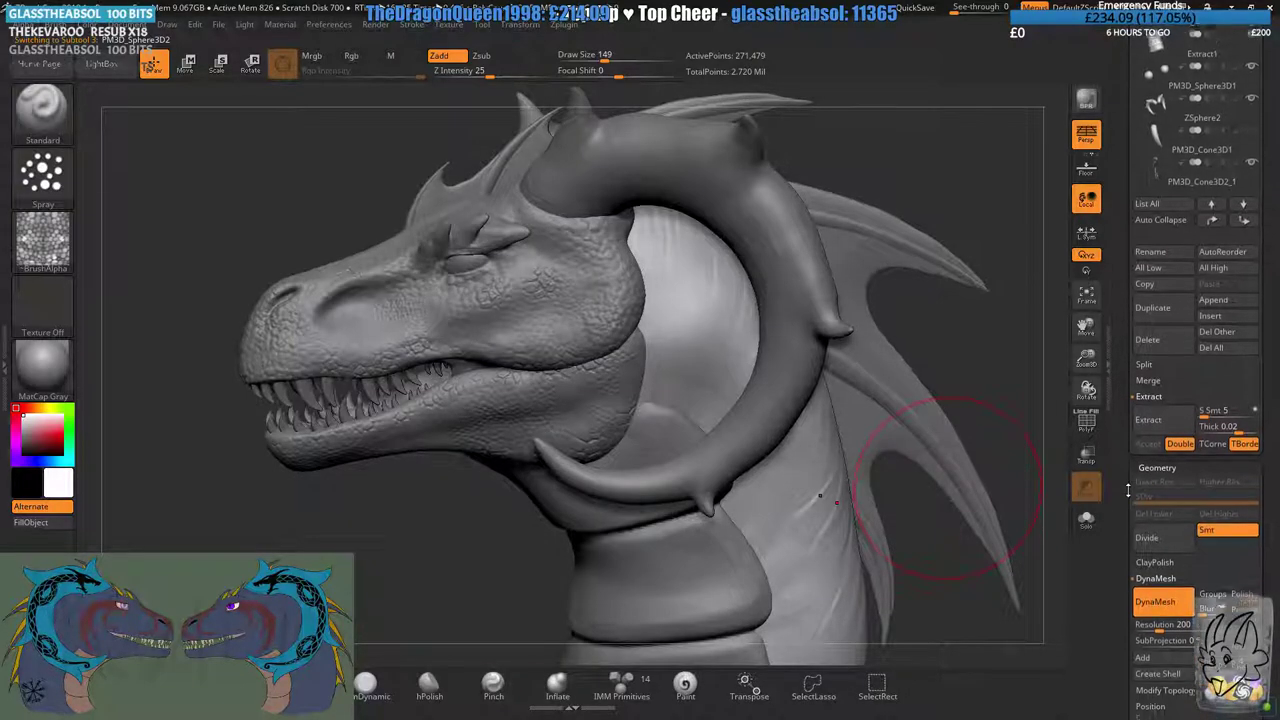
pyautogui.moveTo(1140, 613); pyautogui.dragTo(1186, 614)
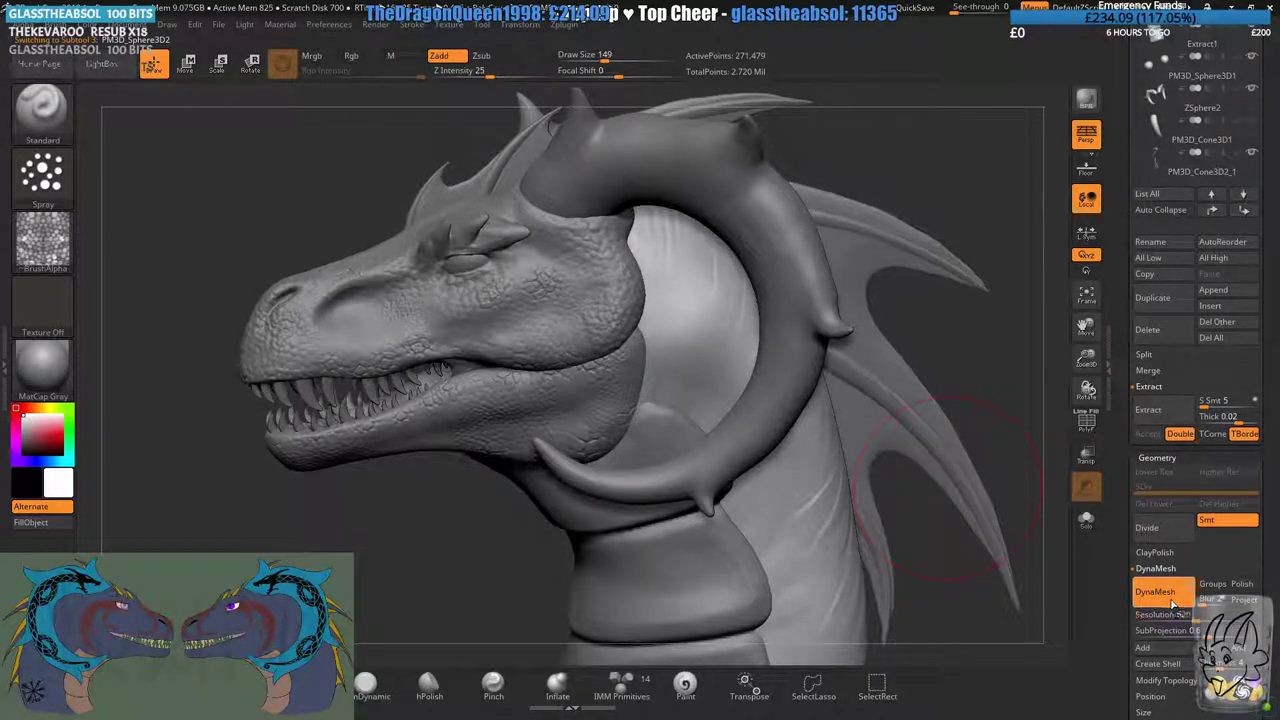
pyautogui.moveTo(676, 374); pyautogui.dragTo(684, 350)
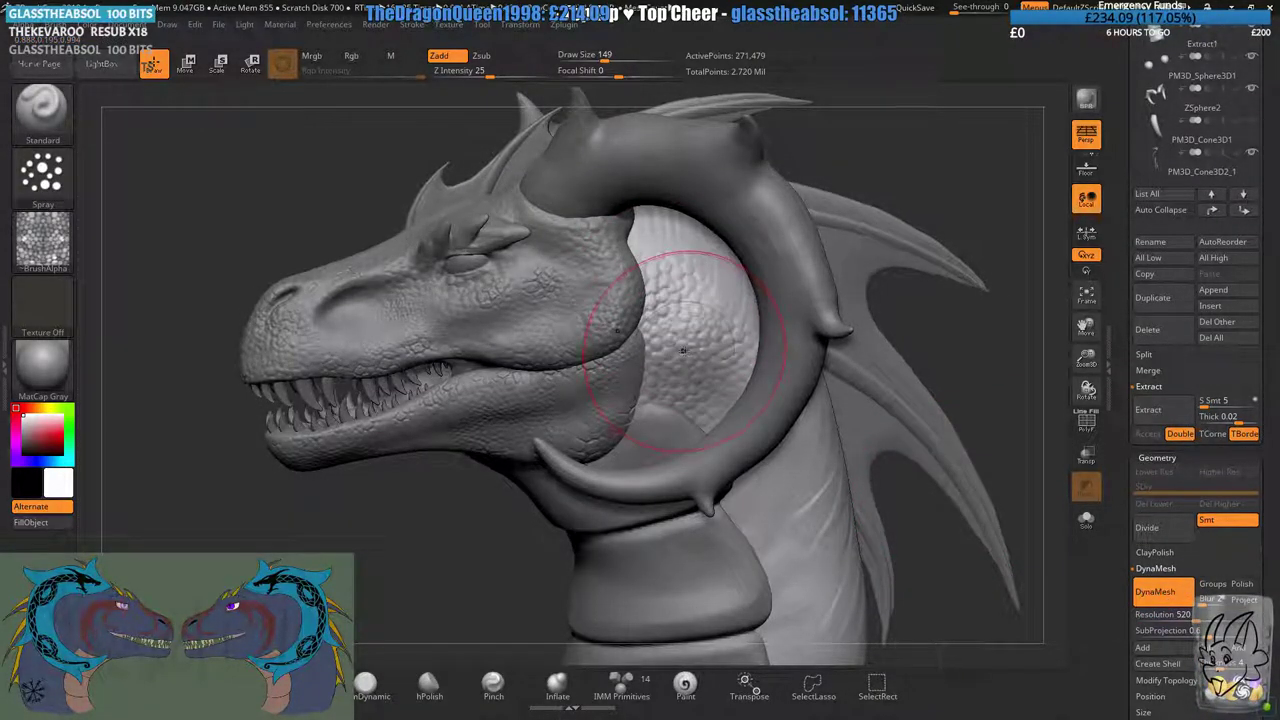
pyautogui.hotkey('ctrl', 'z')
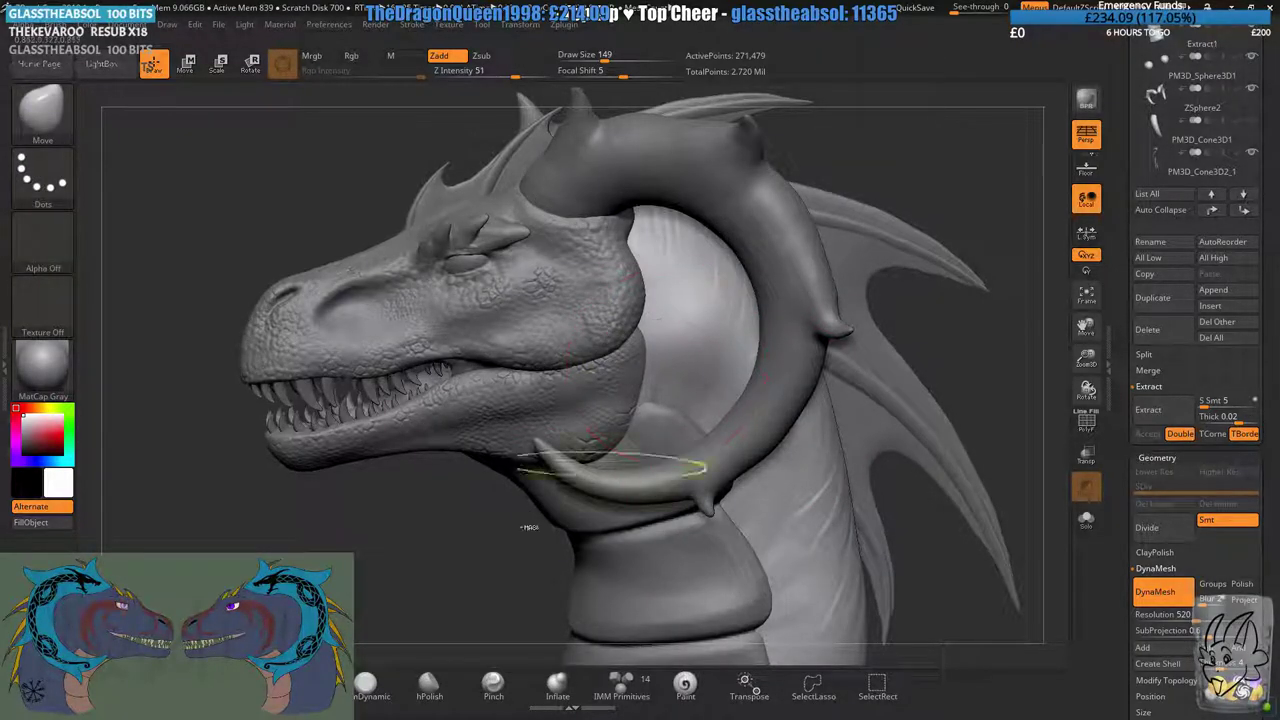
pyautogui.press('ctrl')
pyautogui.press('b')
pyautogui.press('m')
pyautogui.press('v')
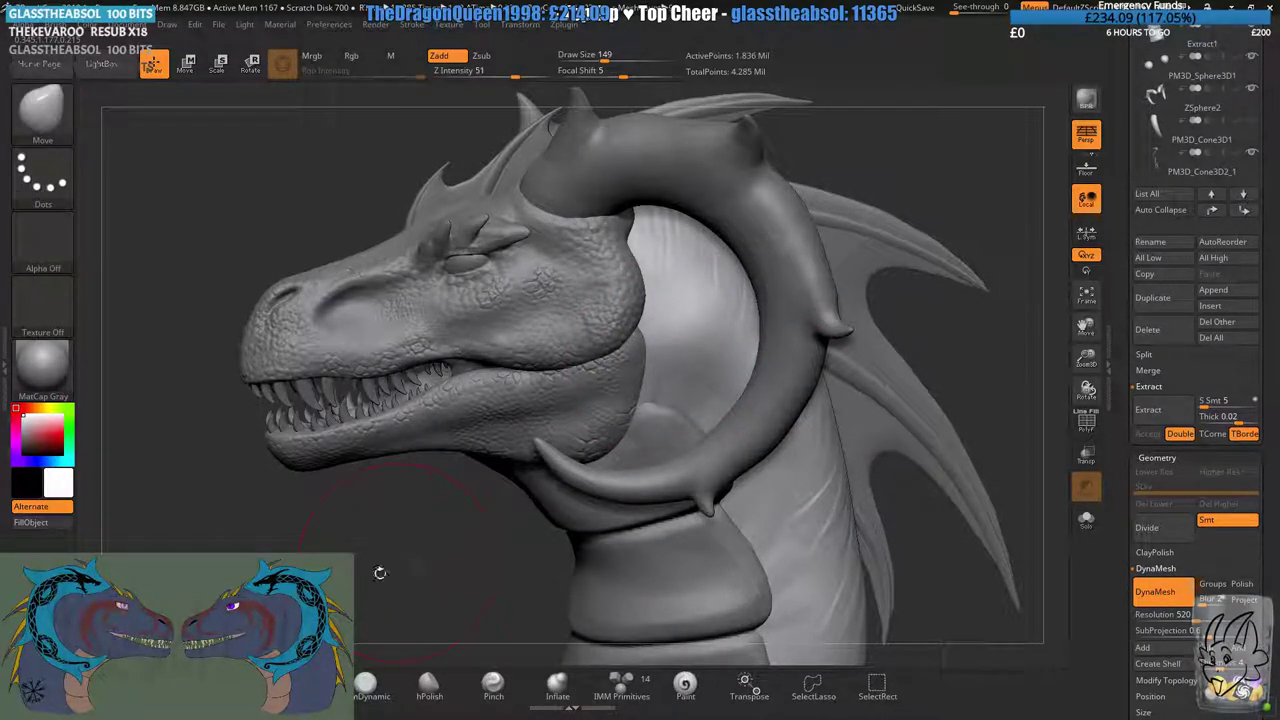
pyautogui.press('b')
pyautogui.press('s')
pyautogui.press('t')
# - Try spraying scales on the remeshed neck inside the curve of the horn, then undo the strokes
pyautogui.keyDown('alt'); pyautogui.moveTo(788, 280); pyautogui.dragTo(702, 300, button='right'); pyautogui.keyUp('alt')
pyautogui.moveTo(602, 372)
pyautogui.mouseDown()
pyautogui.moveTo(593, 403)
pyautogui.moveTo(556, 384)
pyautogui.mouseUp()
pyautogui.press('ctrl')
pyautogui.hotkey('ctrl', 'z')
pyautogui.hotkey('ctrl', 'z')
pyautogui.keyDown('ctrl'); pyautogui.moveTo(556, 345); pyautogui.dragTo(531, 371, button='right'); pyautogui.keyUp('ctrl')
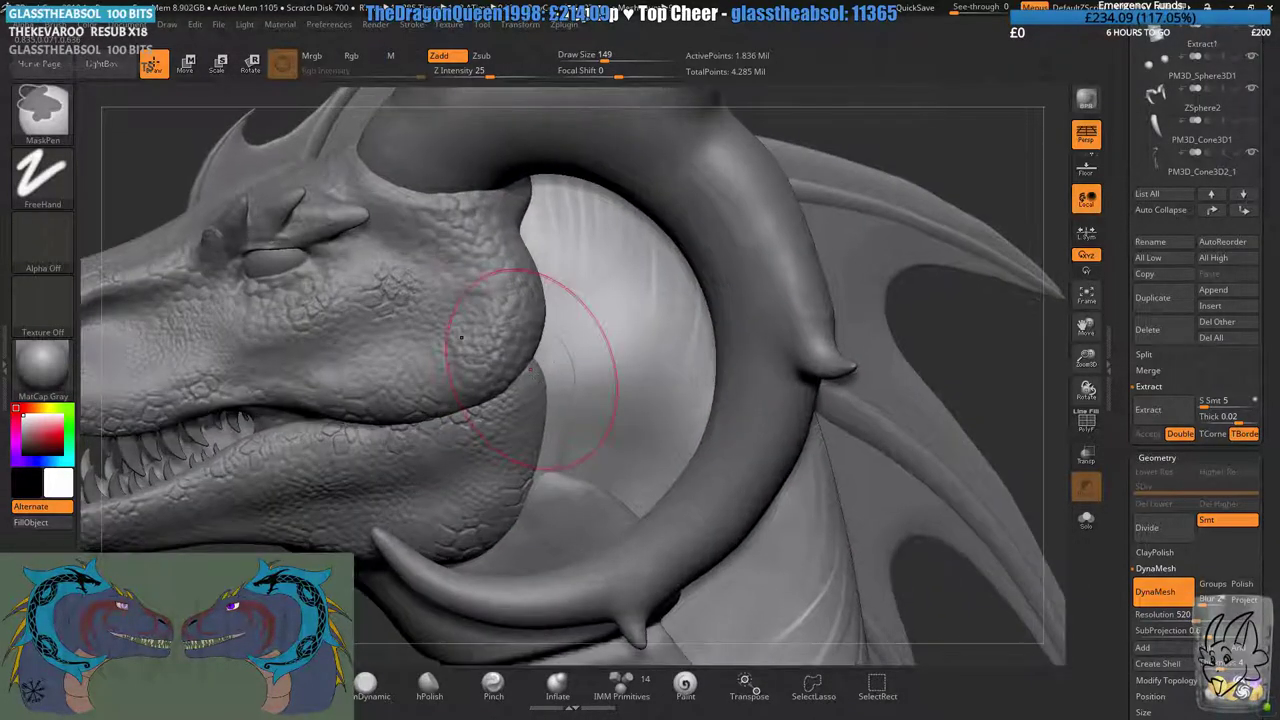
pyautogui.moveTo(560, 335)
pyautogui.mouseDown()
pyautogui.moveTo(557, 349)
pyautogui.moveTo(583, 251)
pyautogui.moveTo(626, 309)
pyautogui.moveTo(649, 296)
pyautogui.mouseUp()
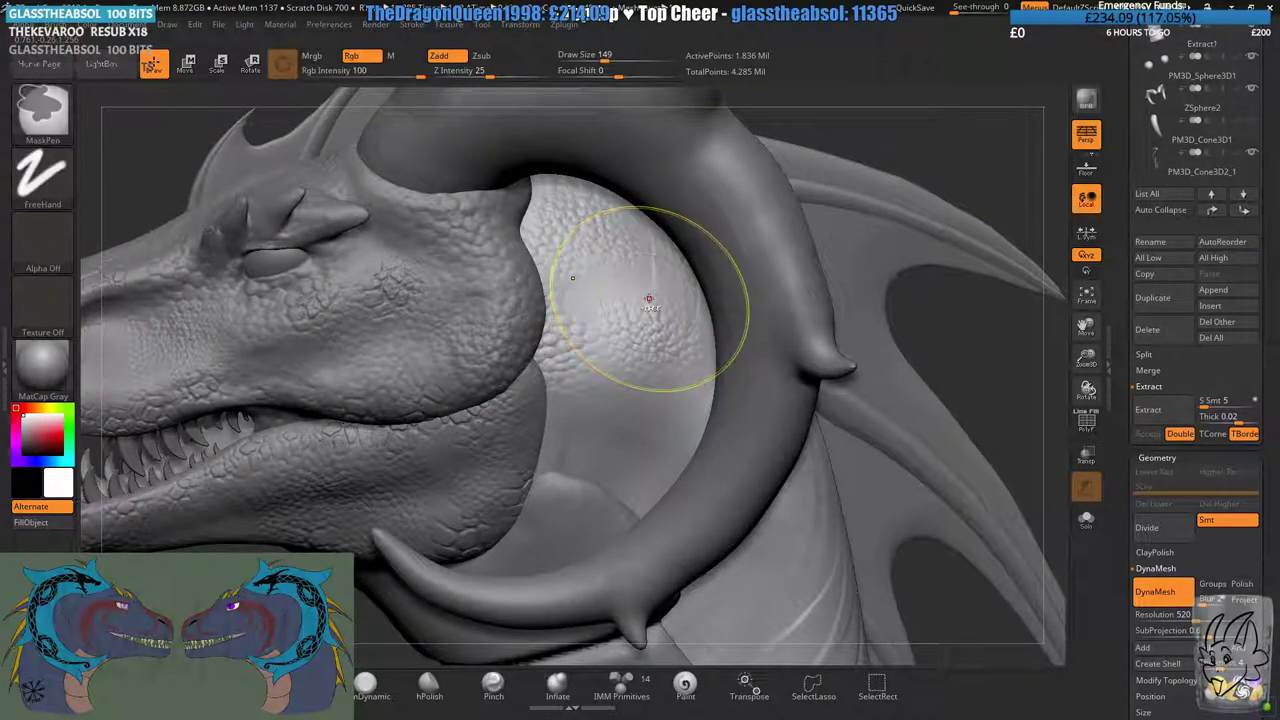
pyautogui.hotkey('ctrl', 'z')
# - Examine the neck subtool on its own in Solo mode and look through the available scale alphas
pyautogui.click(1086, 518)
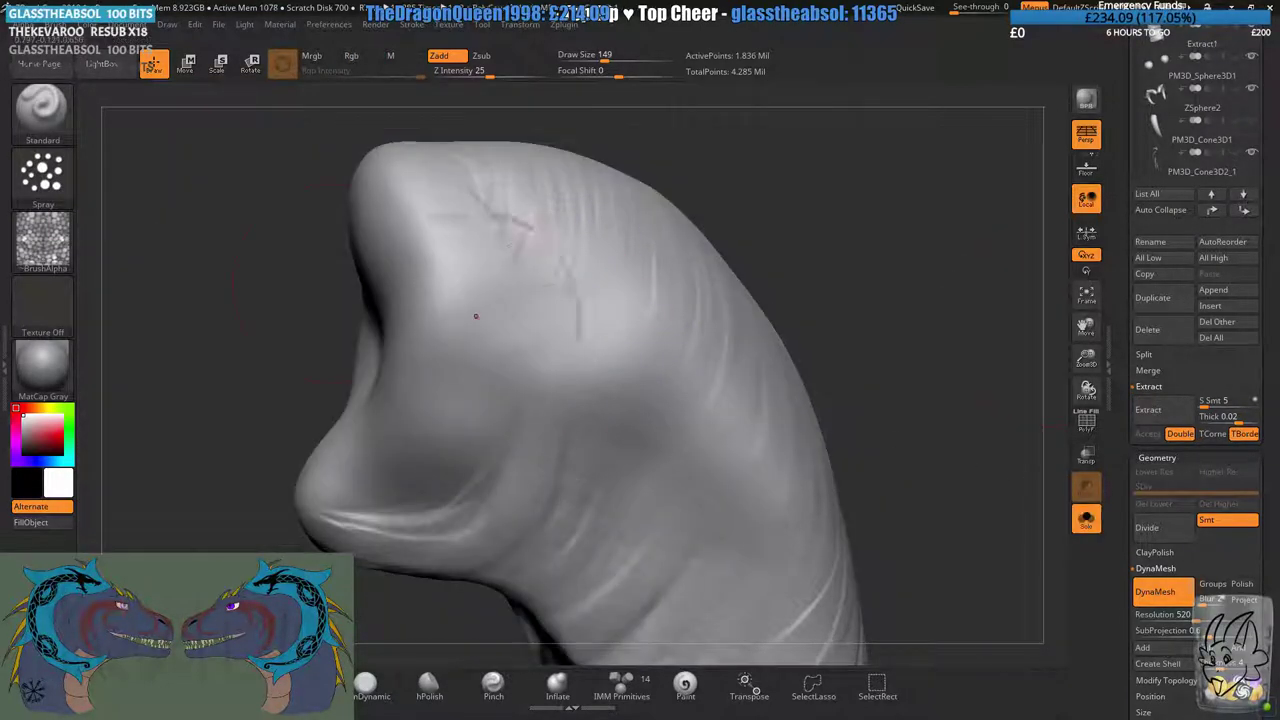
pyautogui.click(43, 240)
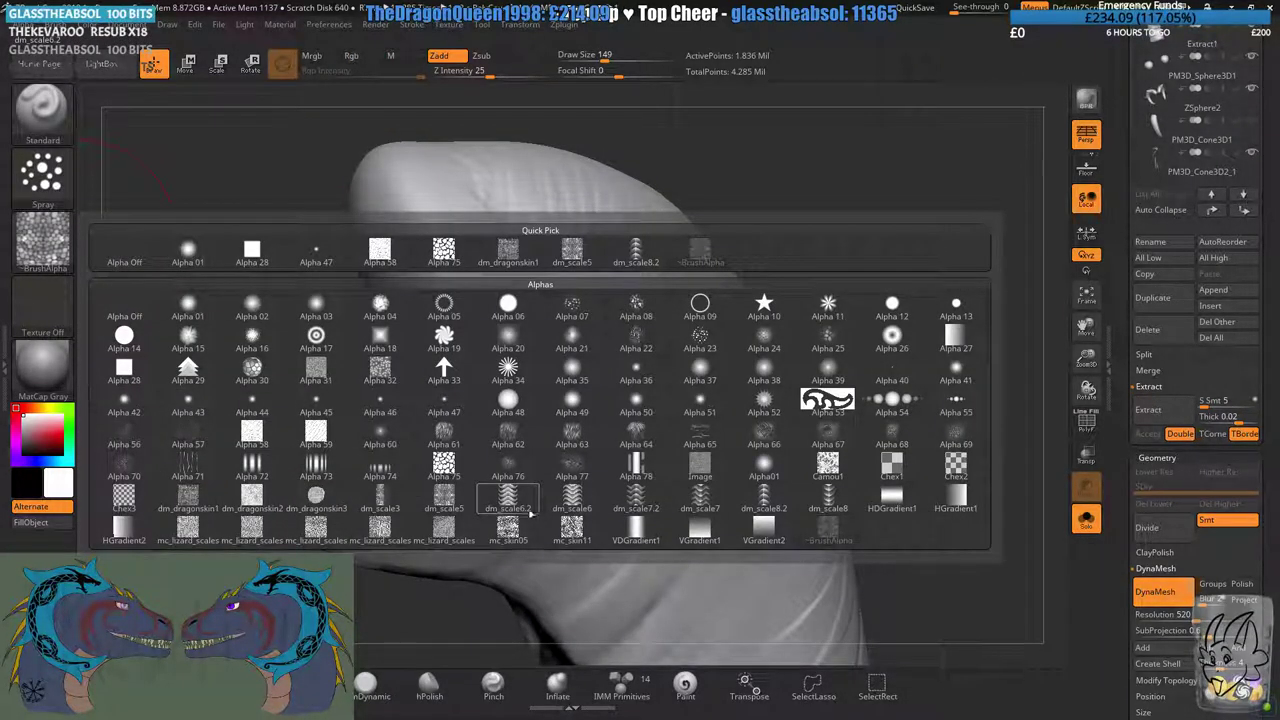
pyautogui.click(1086, 518)
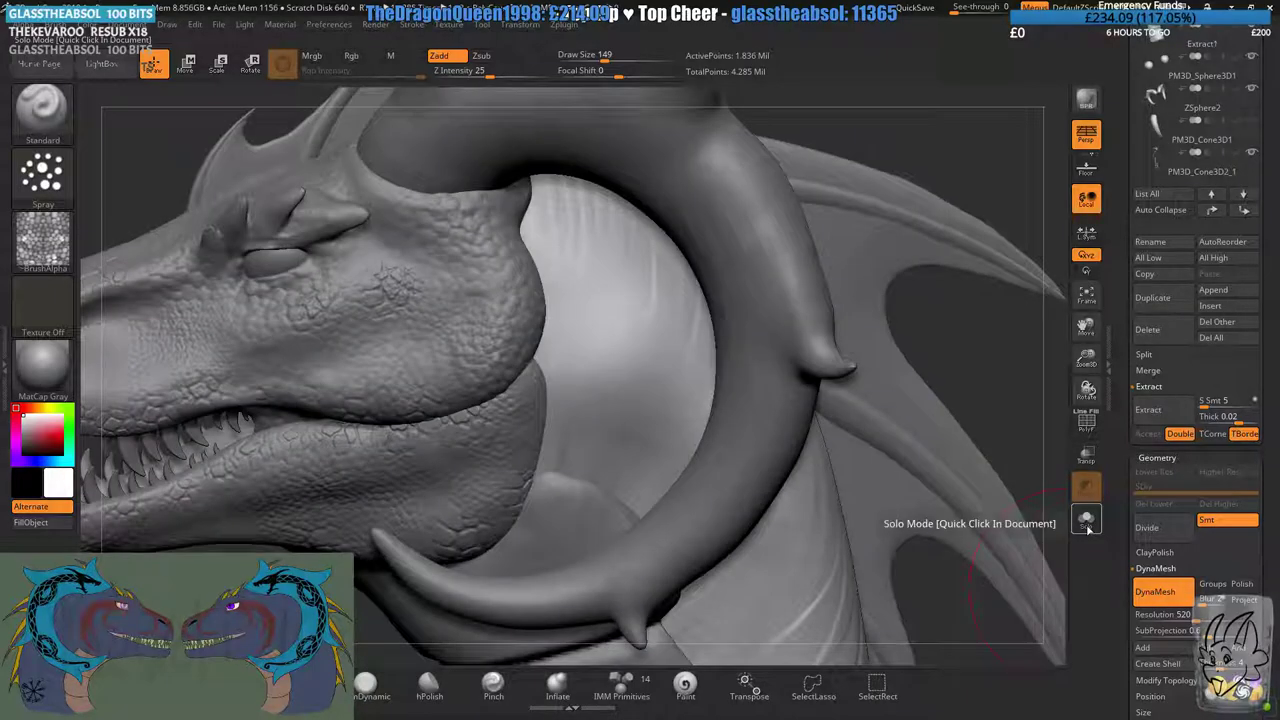
# - Make a PolyMesh3D copy of the neck subtool and append it to the dragon model
pyautogui.moveTo(1105, 216); pyautogui.dragTo(1105, 230)
pyautogui.moveTo(1139, 89); pyautogui.dragTo(1139, 126)
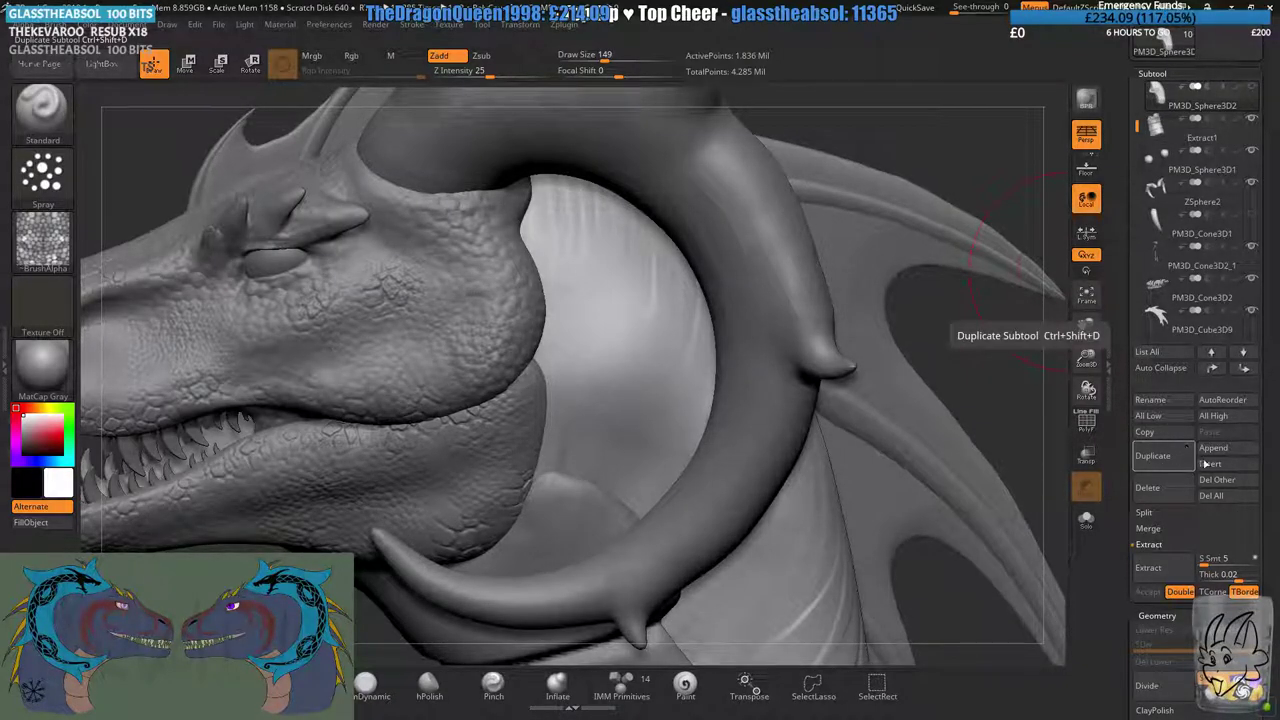
pyautogui.moveTo(1123, 251); pyautogui.dragTo(1123, 391)
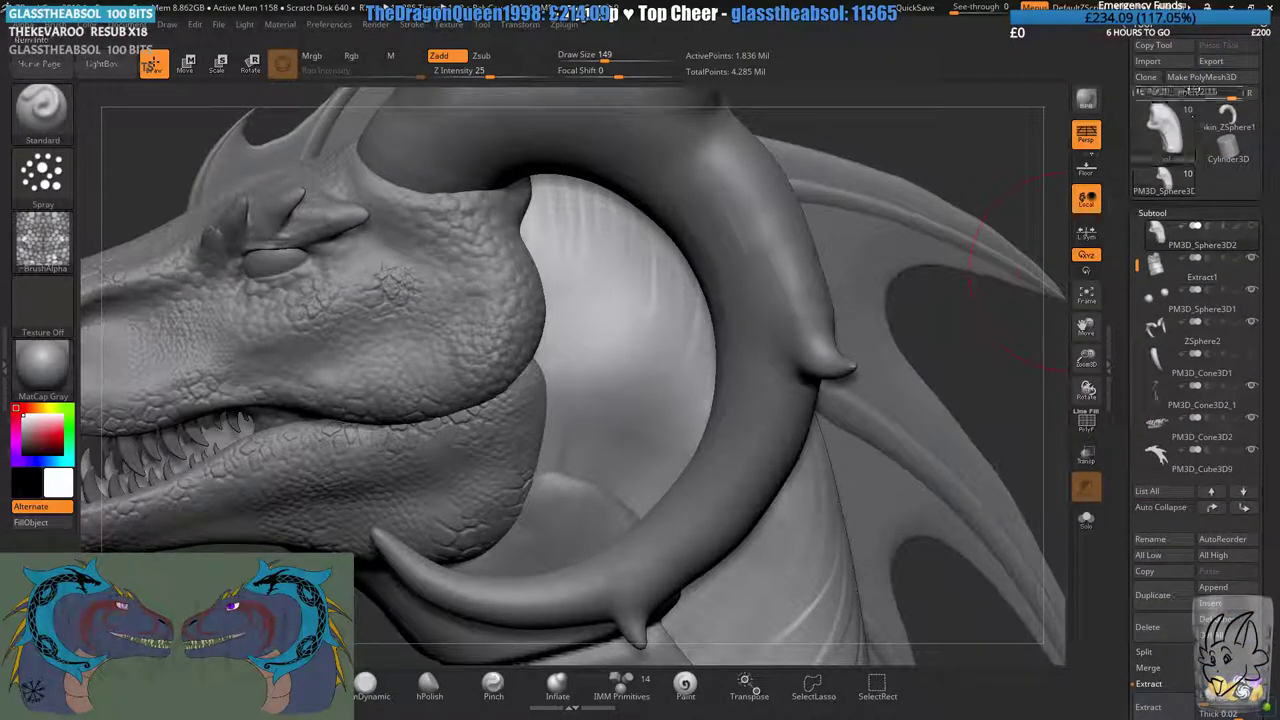
pyautogui.click(1189, 79)
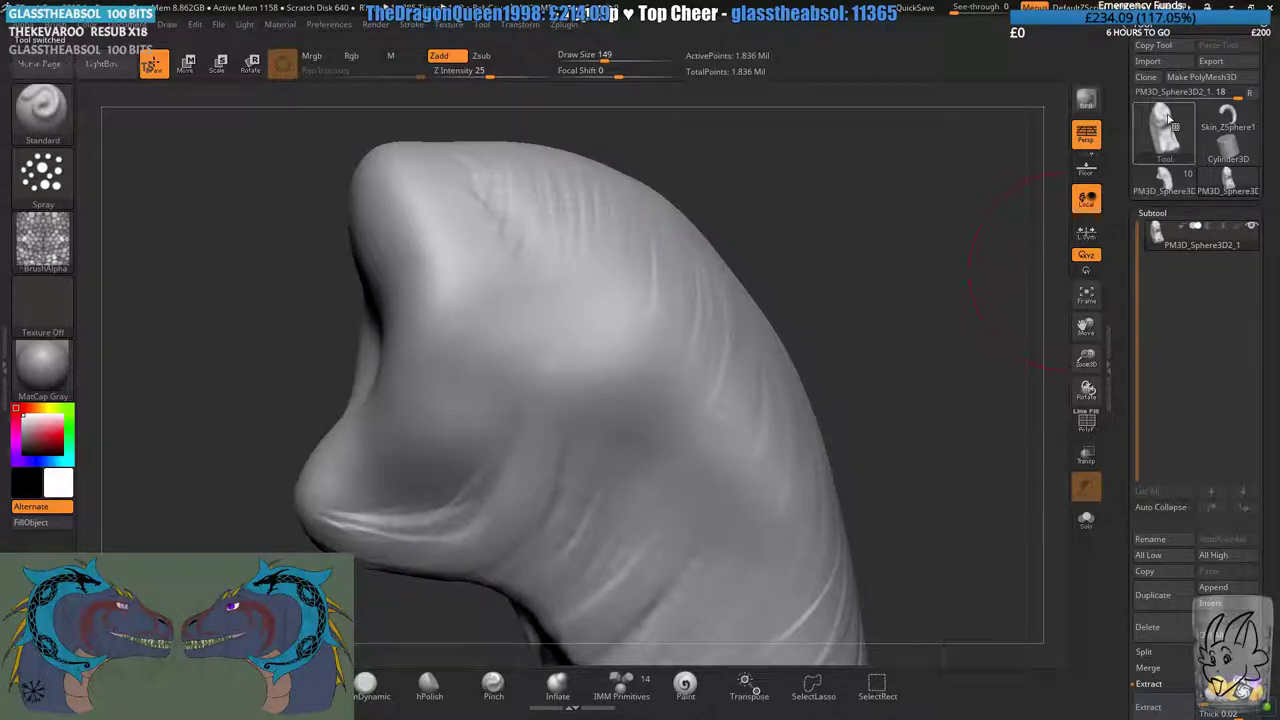
pyautogui.click(1160, 184)
pyautogui.moveTo(1119, 266); pyautogui.dragTo(1119, 195)
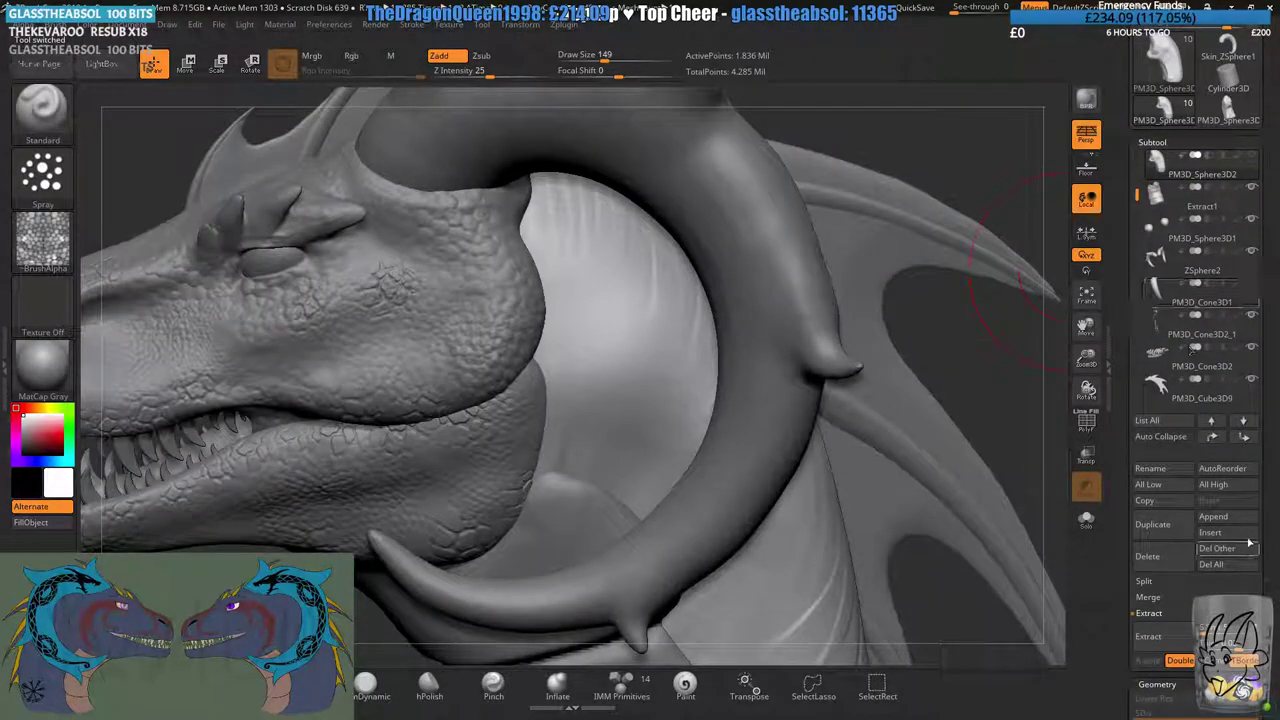
pyautogui.click(1232, 518)
pyautogui.click(1023, 608)
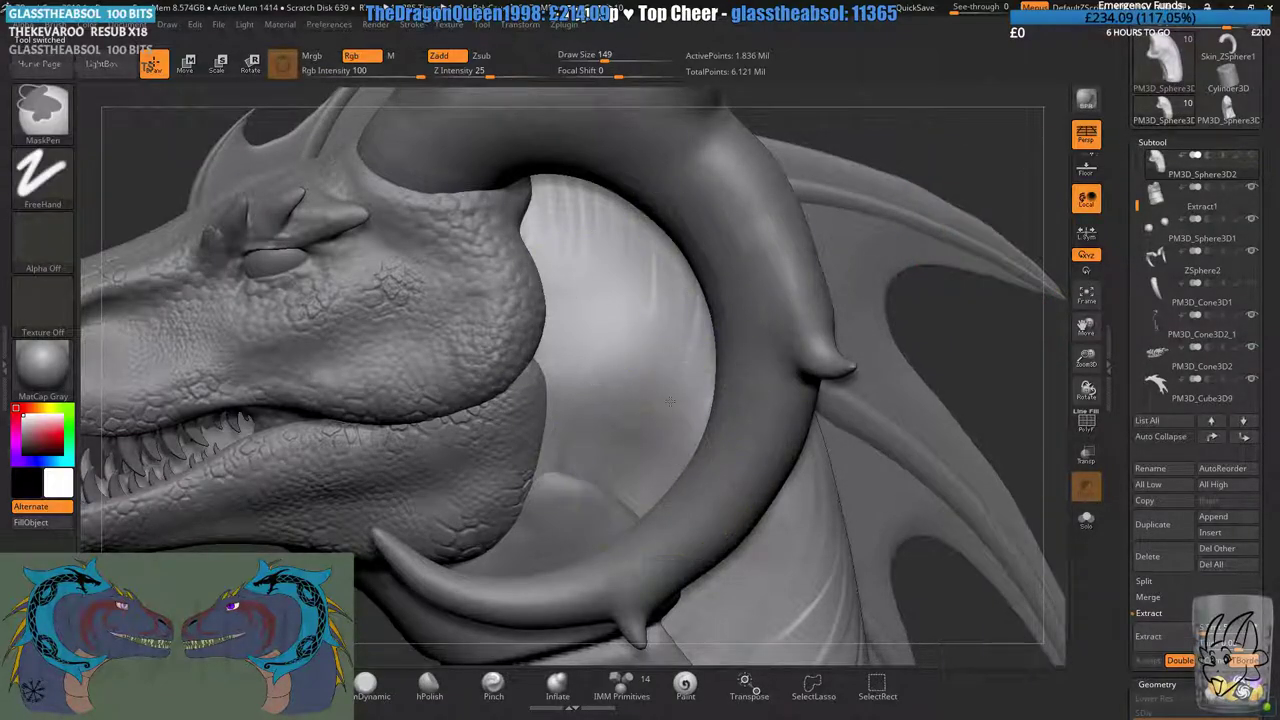
# - Delete the original PM3D_Sphere3D2 neck subtool, keeping the appended copy
pyautogui.press('f')
pyautogui.moveTo(1137, 209)
pyautogui.mouseDown()
pyautogui.moveTo(1138, 256)
pyautogui.moveTo(1139, 194)
pyautogui.mouseUp()
pyautogui.click(1212, 361)
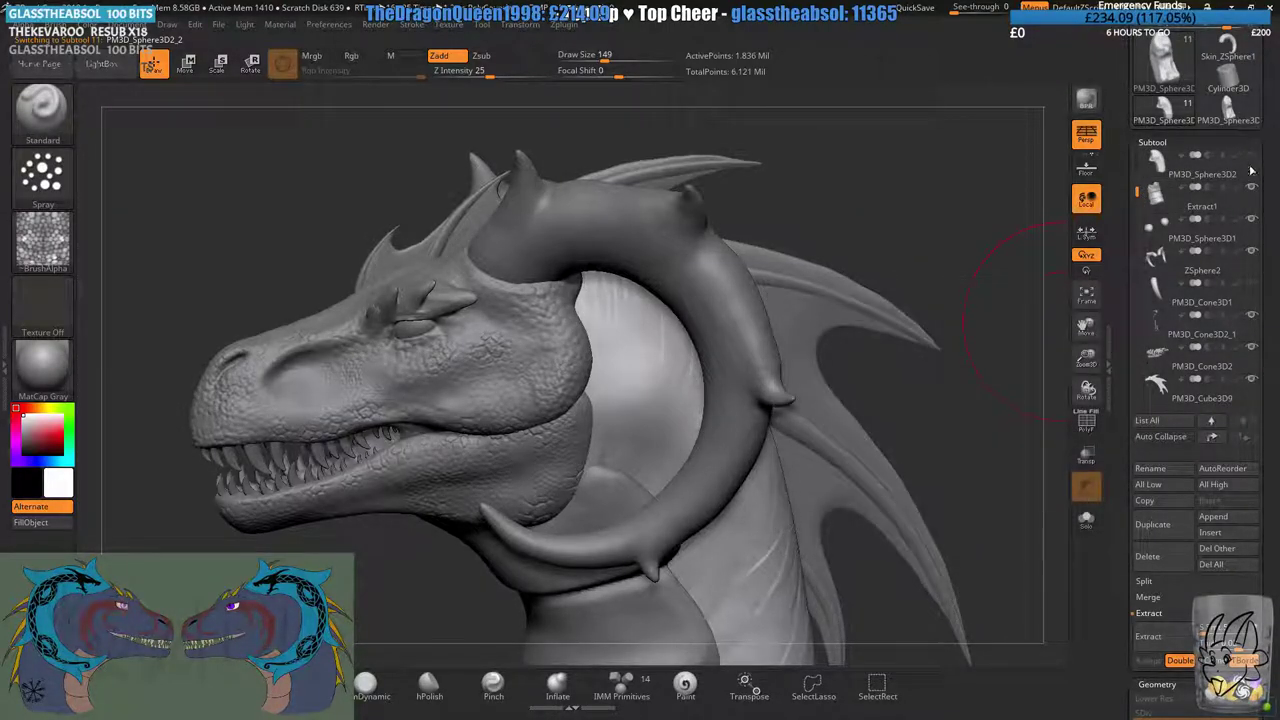
pyautogui.click(1147, 556)
pyautogui.click(1041, 586)
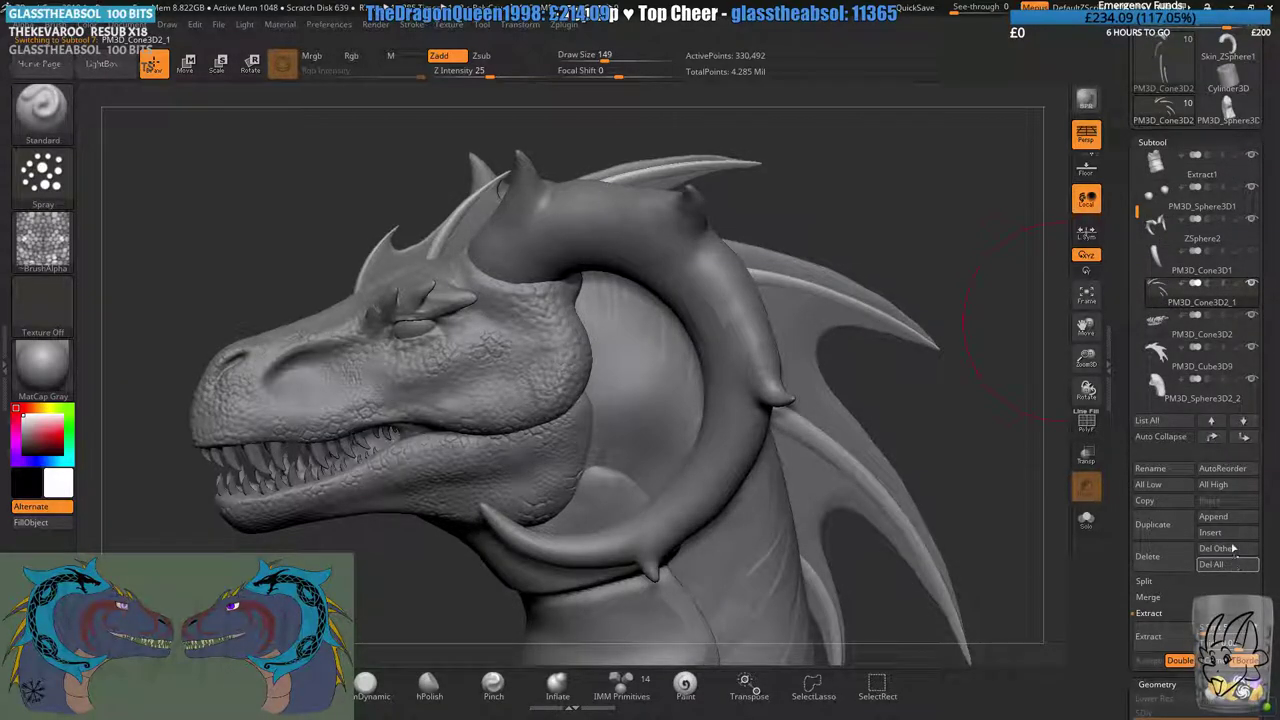
# - Append a PolyMesh3D copy of the PM3D_Cone3D2_1 fin spines to the dragon and delete the original spine subtool
pyautogui.moveTo(1129, 122); pyautogui.dragTo(1129, 166)
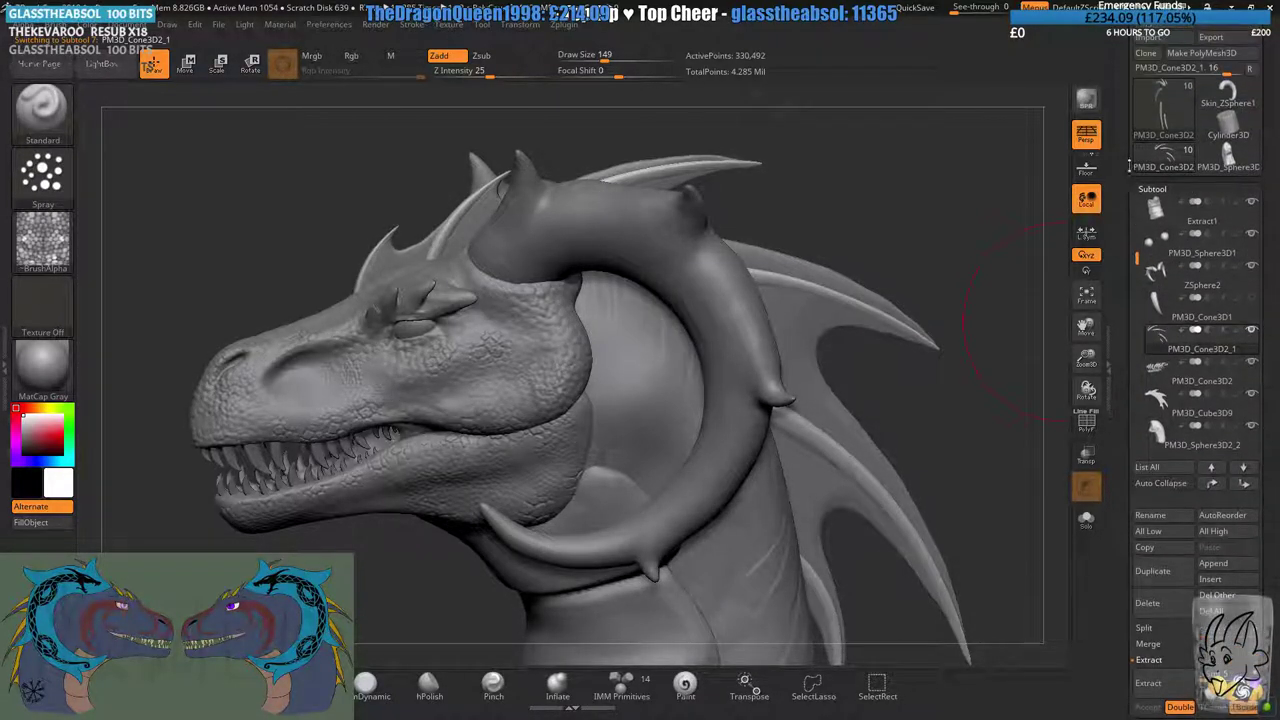
pyautogui.click(1208, 54)
pyautogui.moveTo(1123, 262); pyautogui.dragTo(1123, 256)
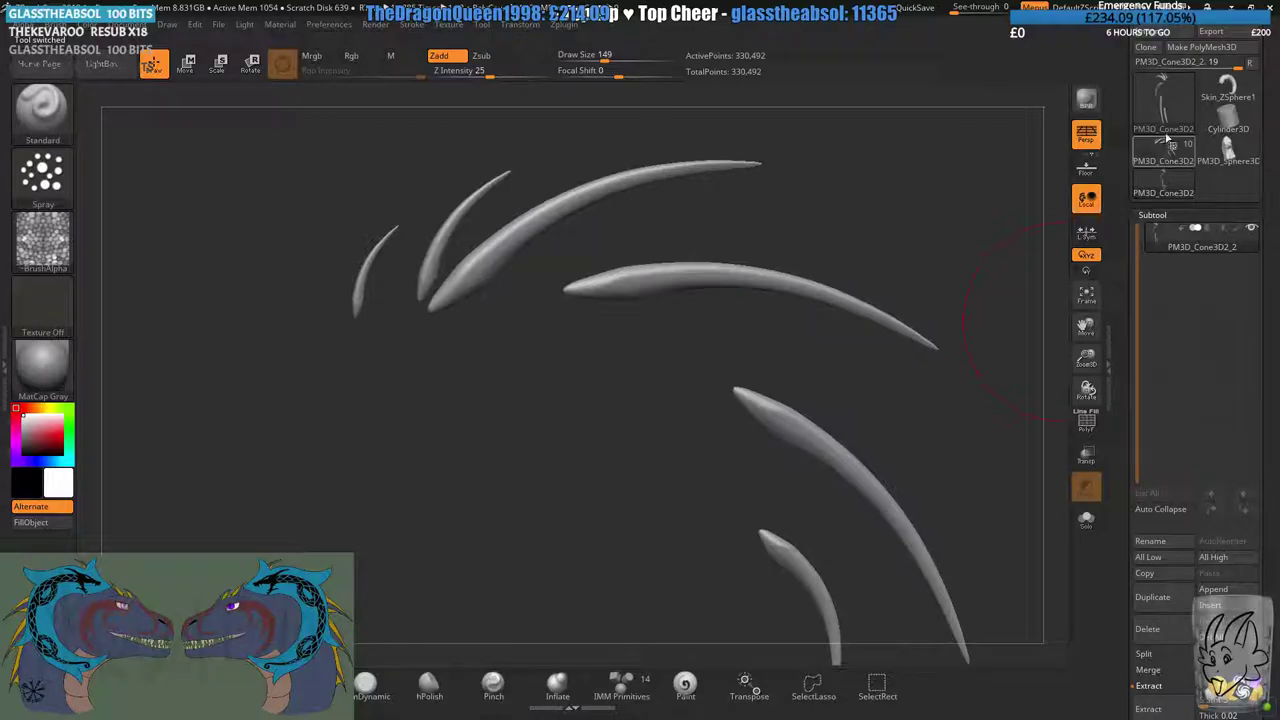
pyautogui.click(1166, 147)
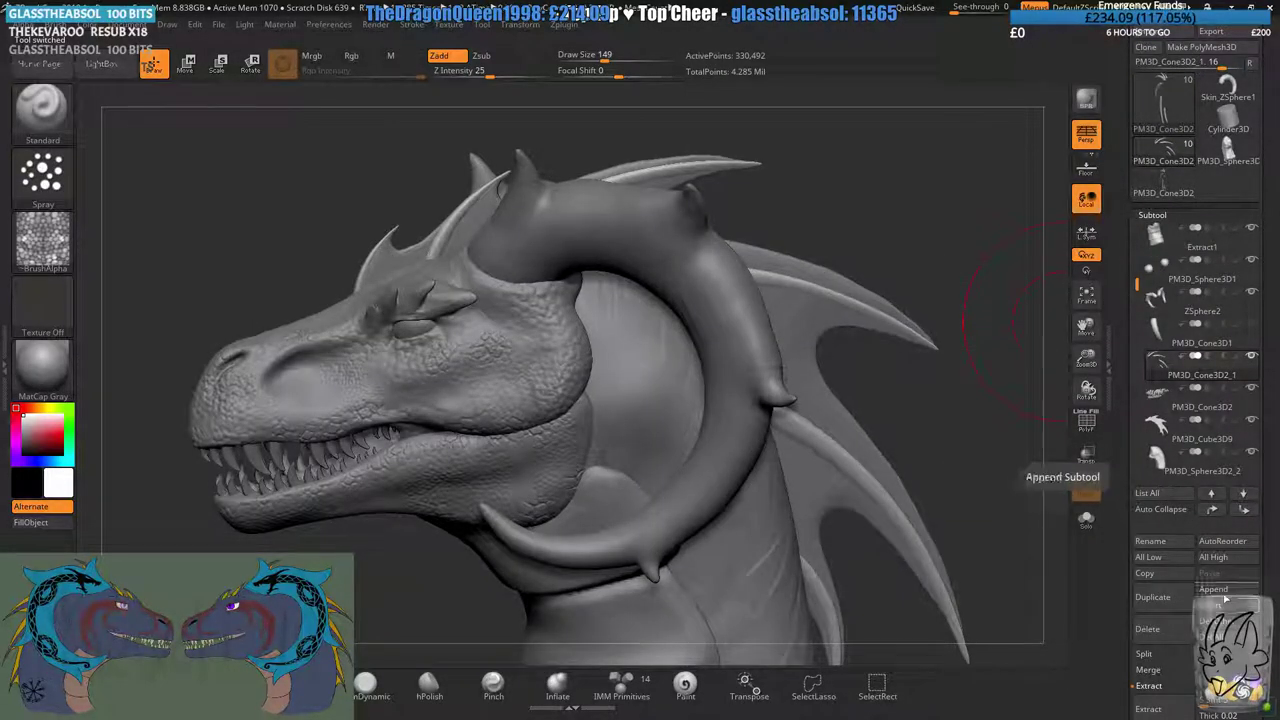
pyautogui.click(1213, 590)
pyautogui.click(1091, 680)
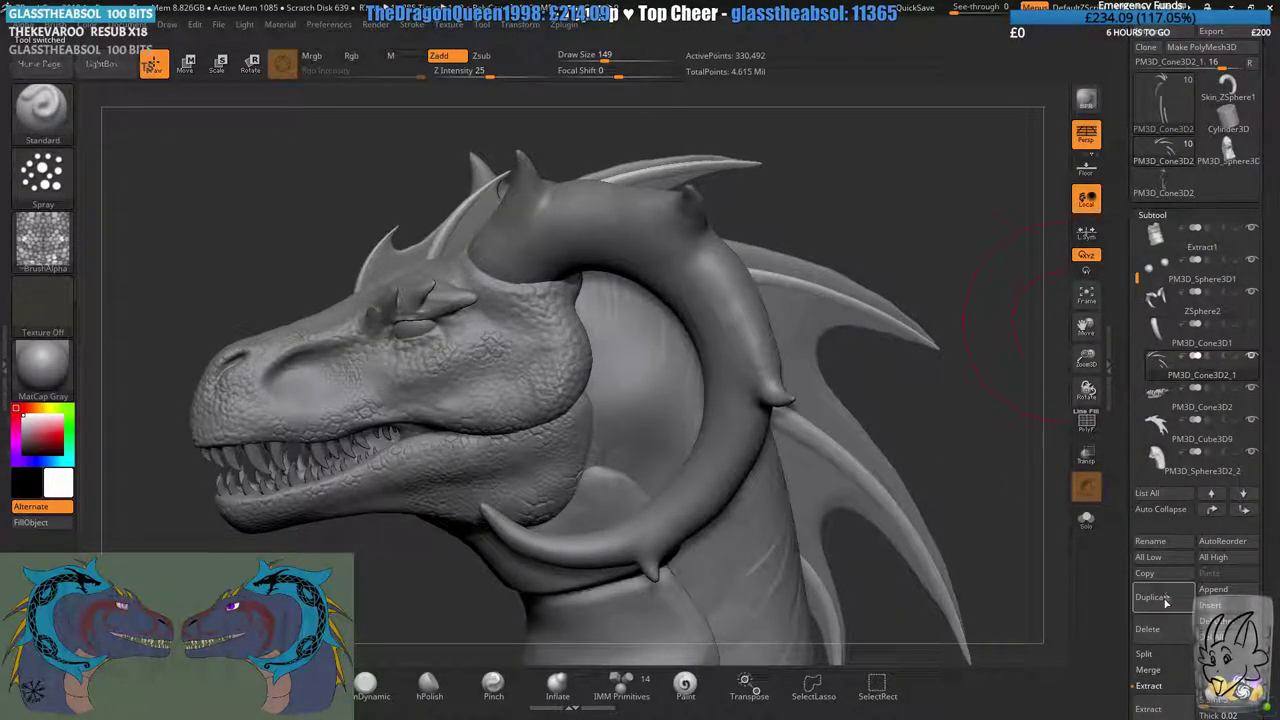
pyautogui.click(1147, 629)
pyautogui.click(1041, 658)
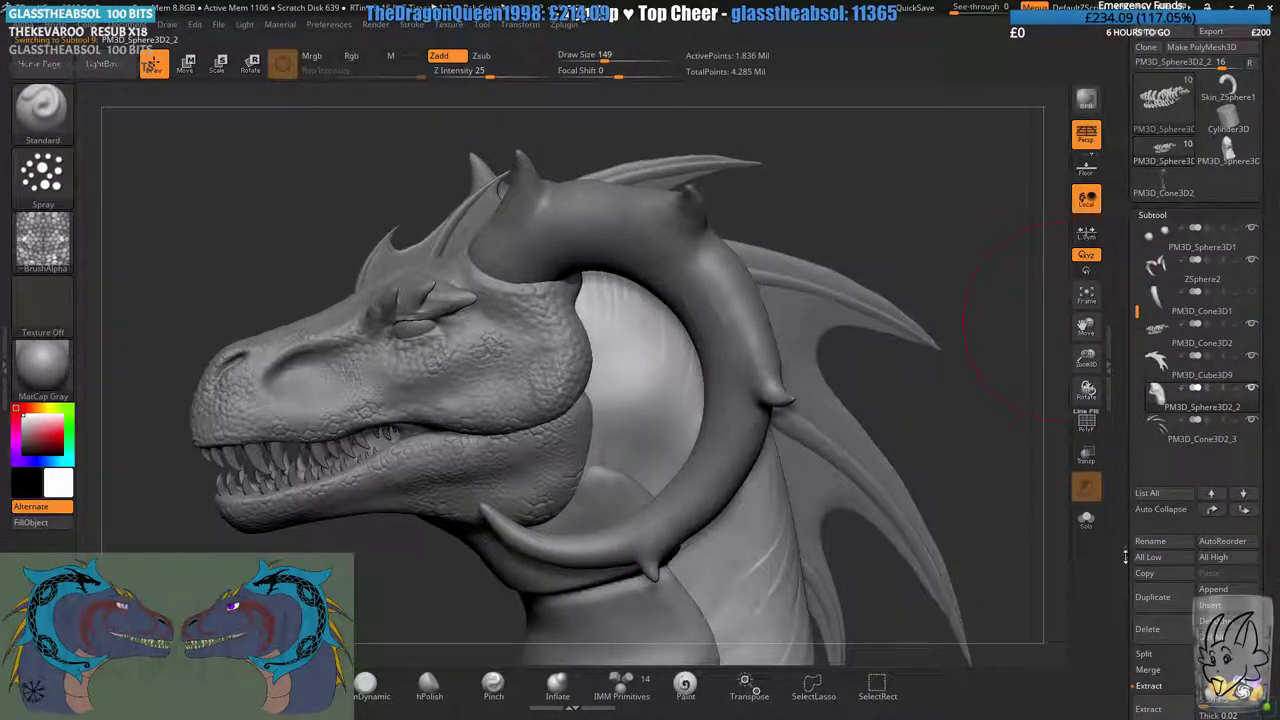
# - Merge the neck copy down with the fin spine copy into one subtool
pyautogui.scroll(-3, 1160, 612)
pyautogui.click(1155, 589)
pyautogui.click(1158, 604)
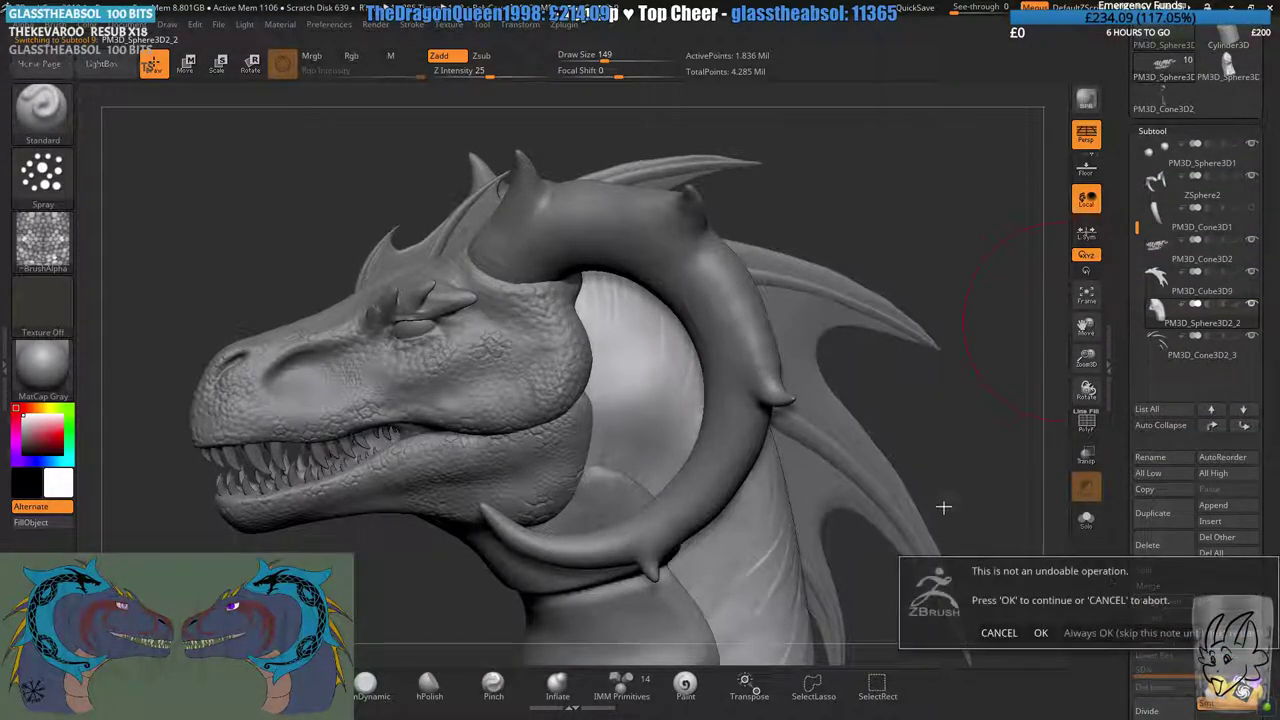
pyautogui.click(1040, 633)
# - Try to DynaMesh the merged neck and fin spines at a resolution of 512
pyautogui.moveTo(994, 451); pyautogui.dragTo(1001, 453)
pyautogui.keyDown('alt'); pyautogui.moveTo(814, 426); pyautogui.dragTo(654, 297, button='right'); pyautogui.keyUp('alt')
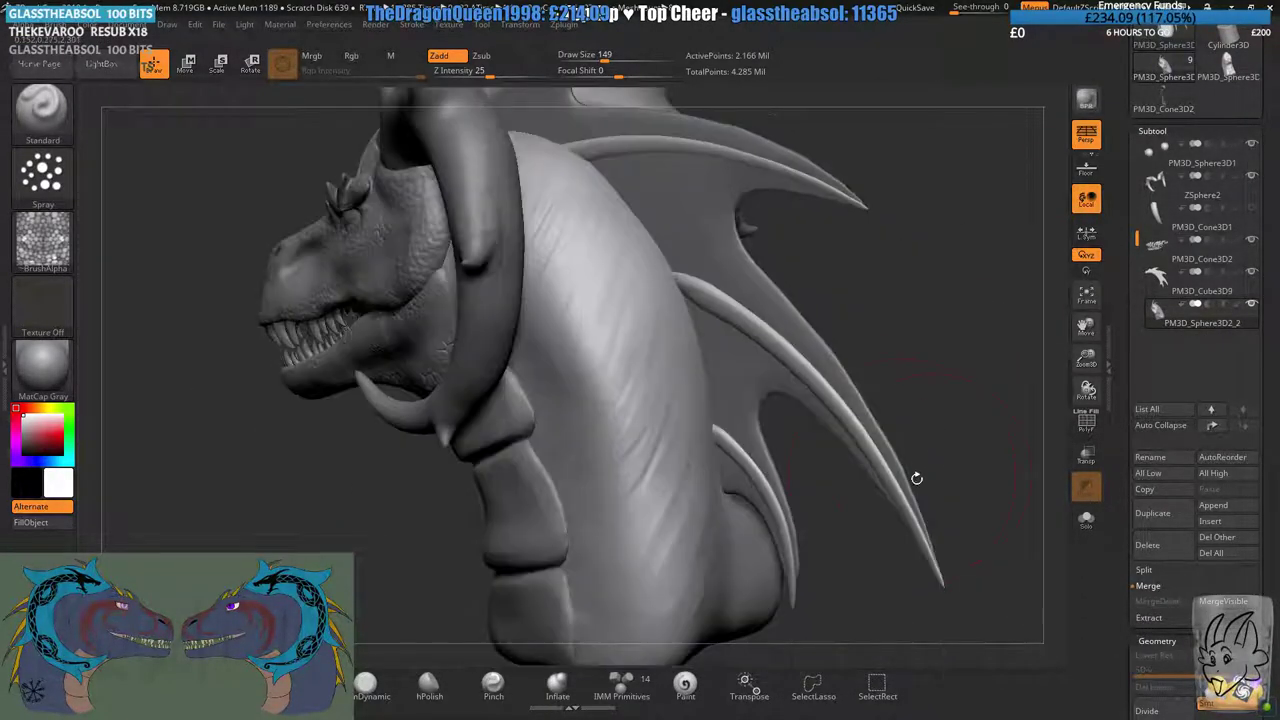
pyautogui.moveTo(1127, 607); pyautogui.dragTo(1127, 452)
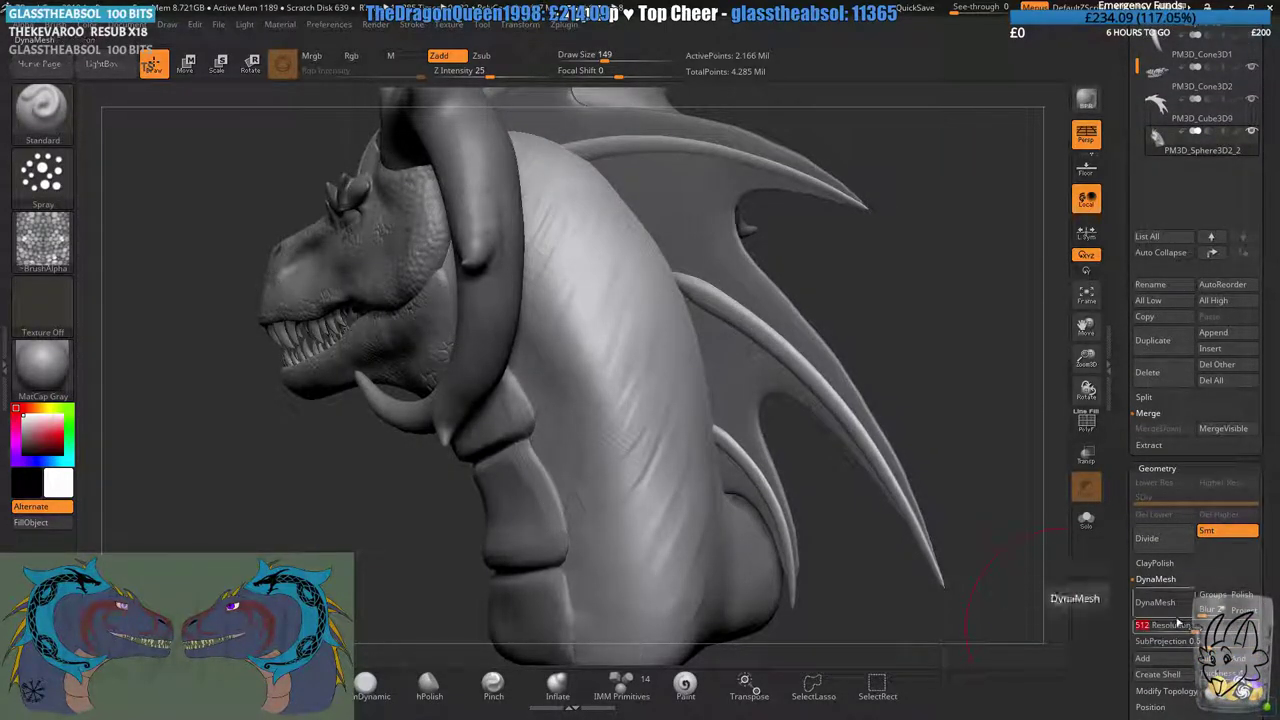
pyautogui.click(1175, 611)
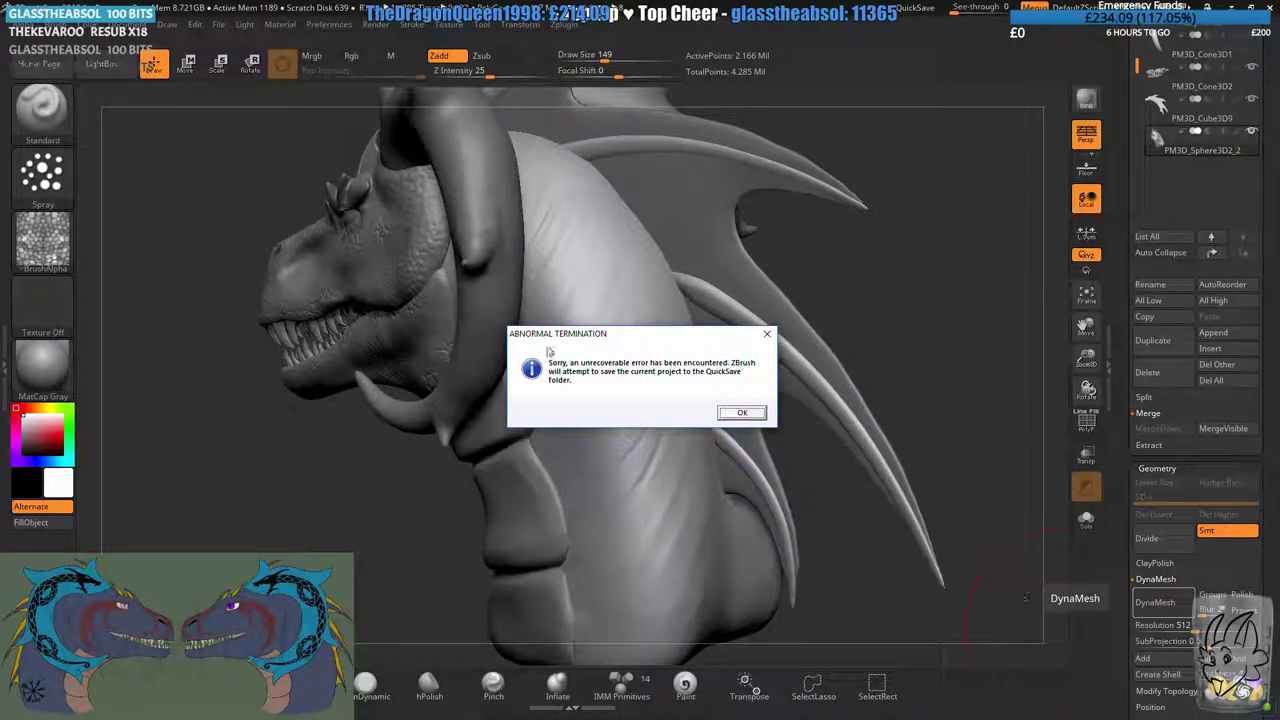
# - Dismiss the crash messages and the calendar reminder, and relaunch the sculpting program
pyautogui.click(766, 412)
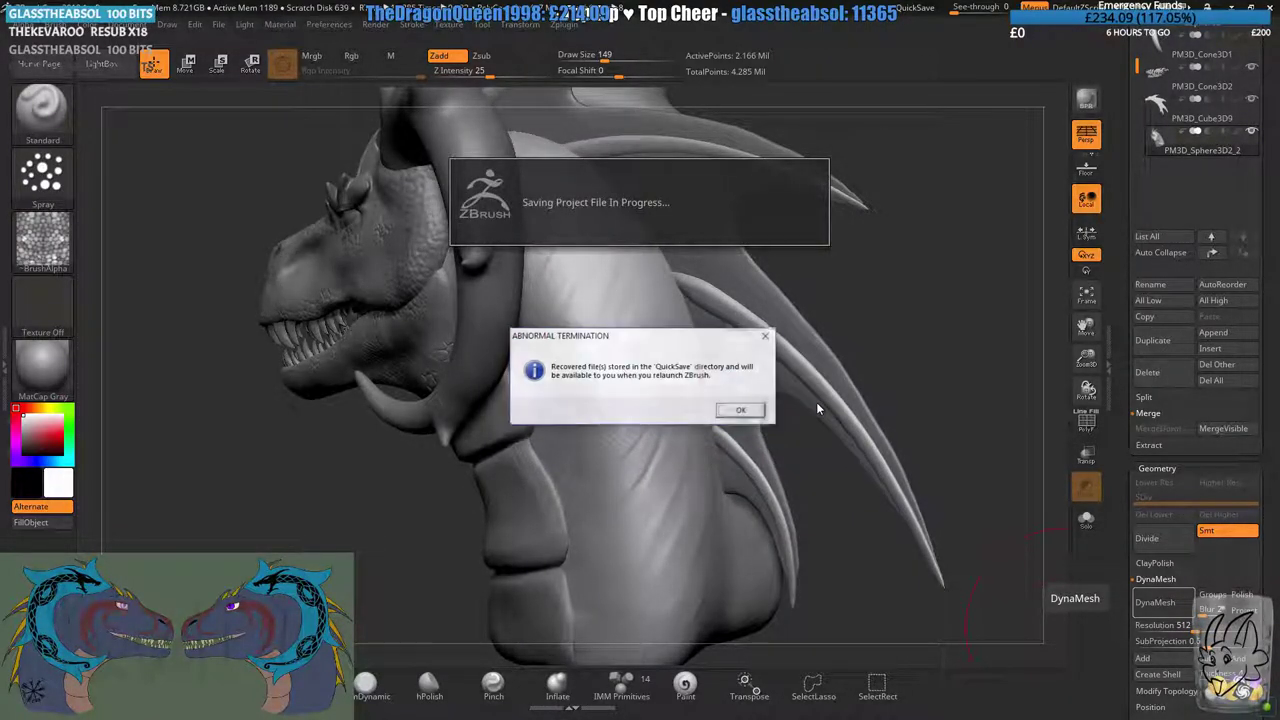
pyautogui.click(731, 413)
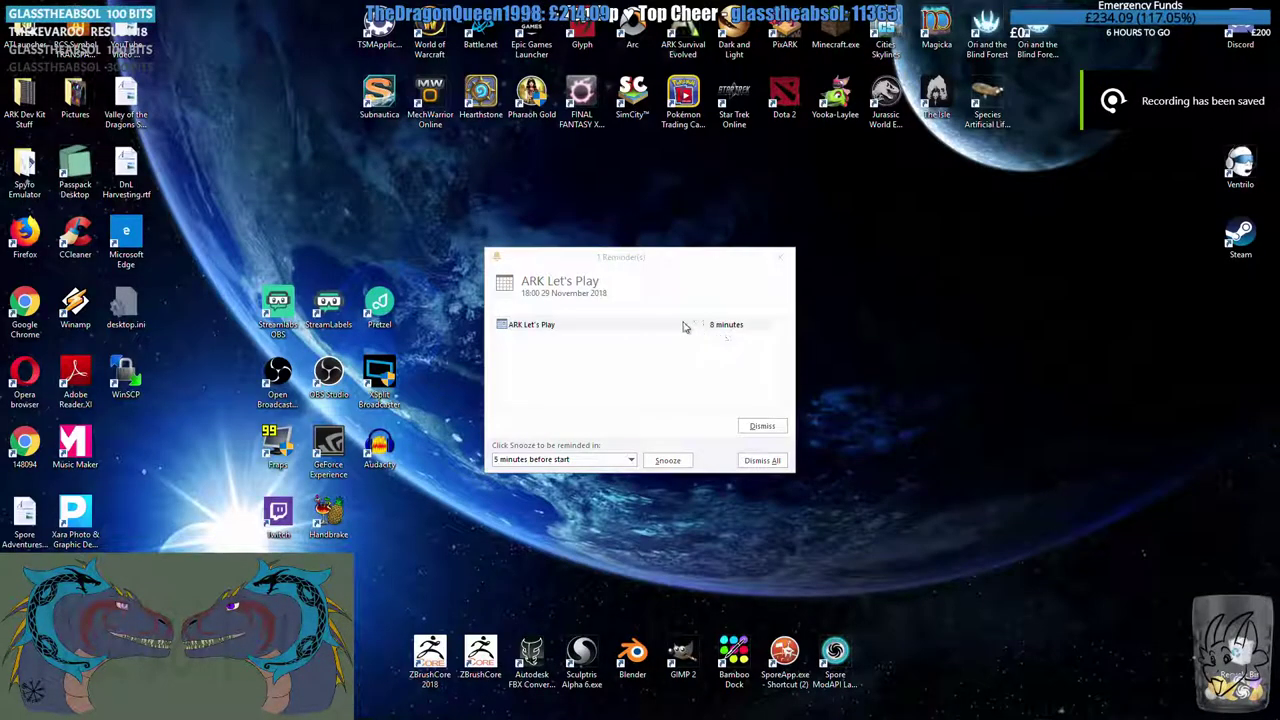
pyautogui.click(780, 258)
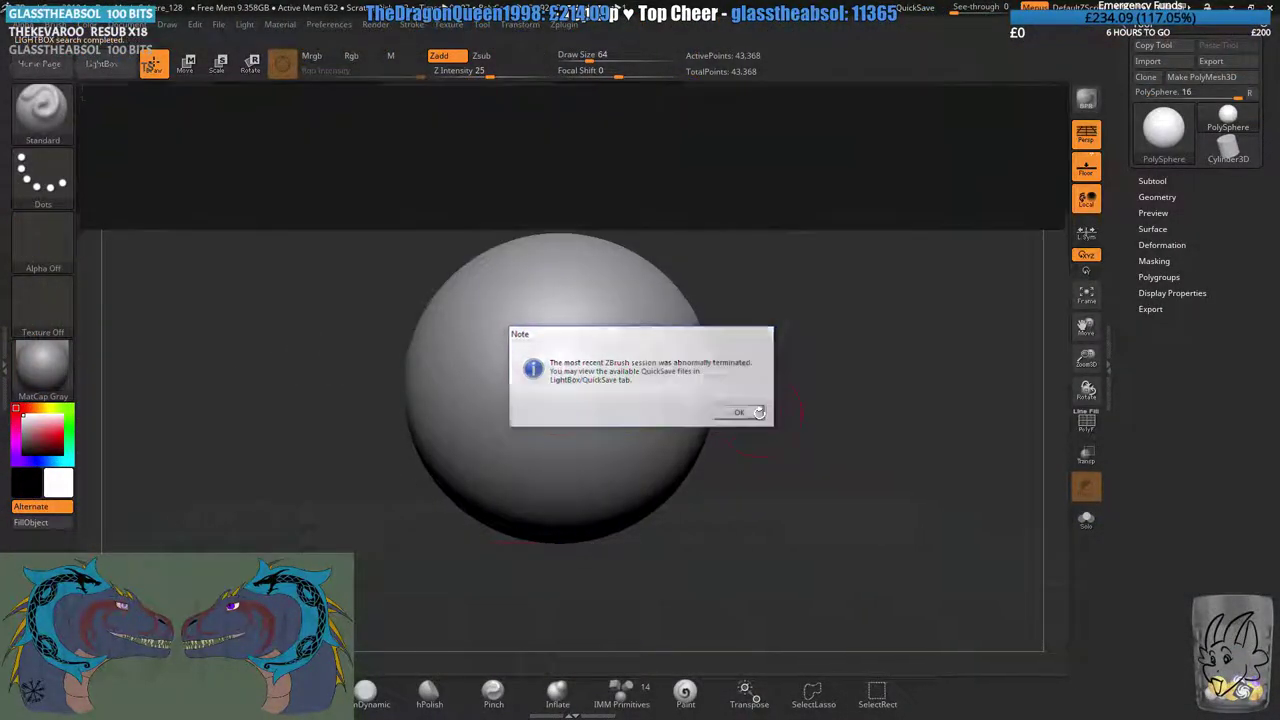
pyautogui.click(740, 412)
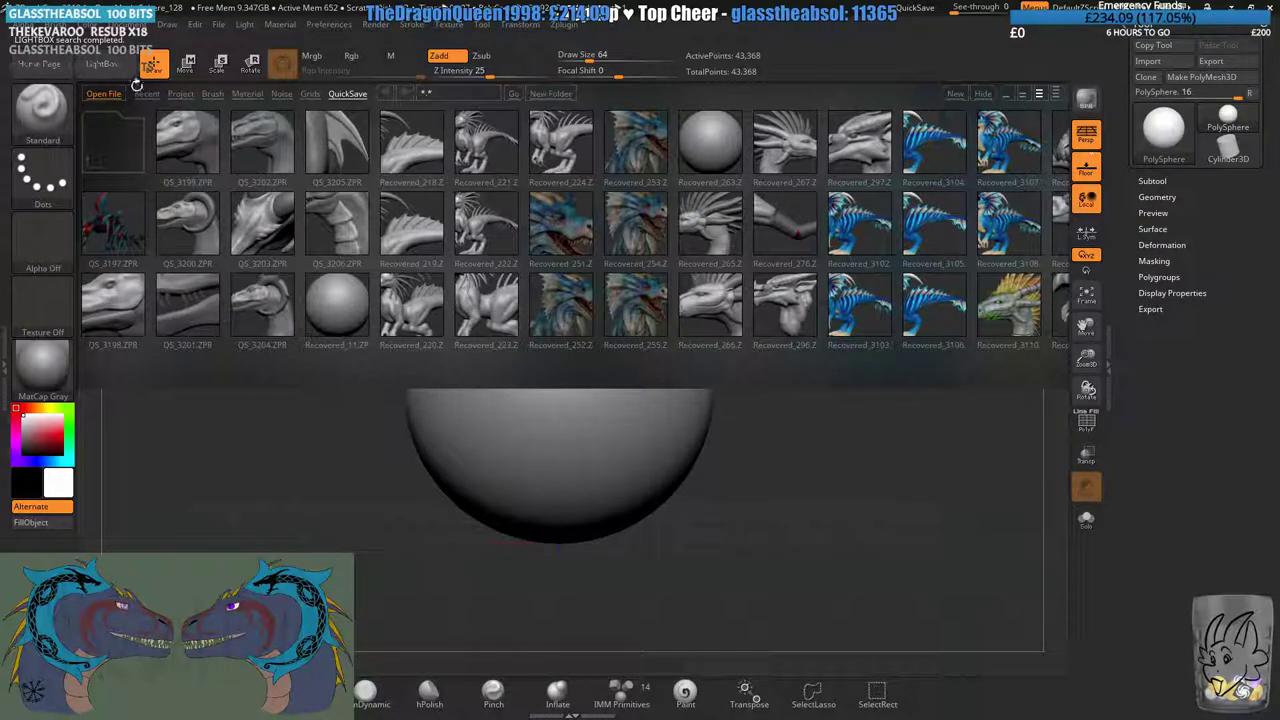
# - Open the saved Penya.ZPR project
pyautogui.click(157, 95)
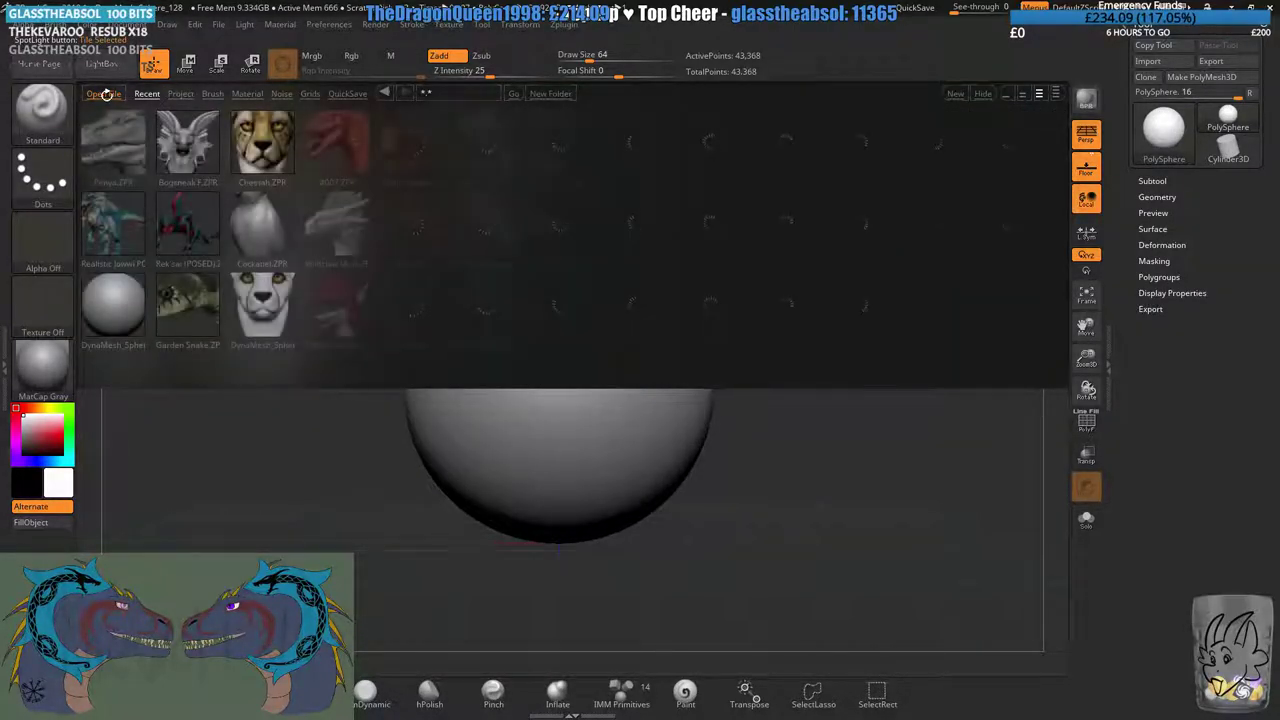
pyautogui.click(106, 94)
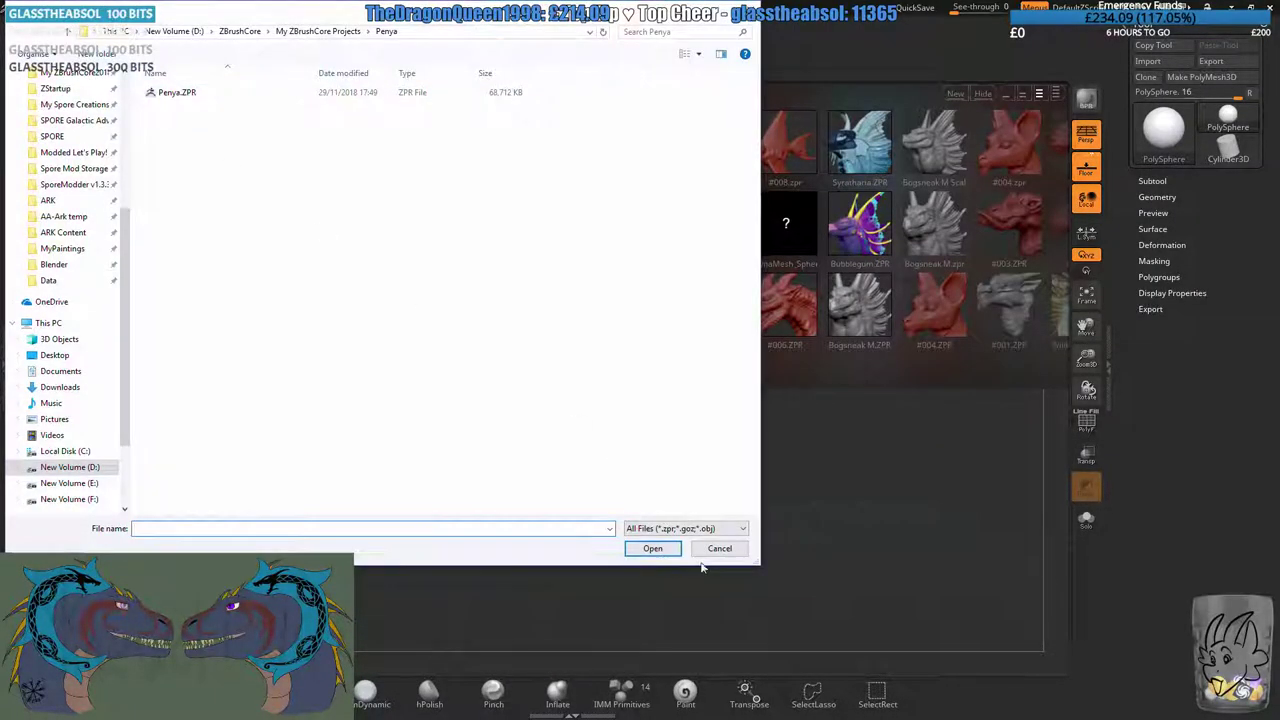
pyautogui.click(652, 548)
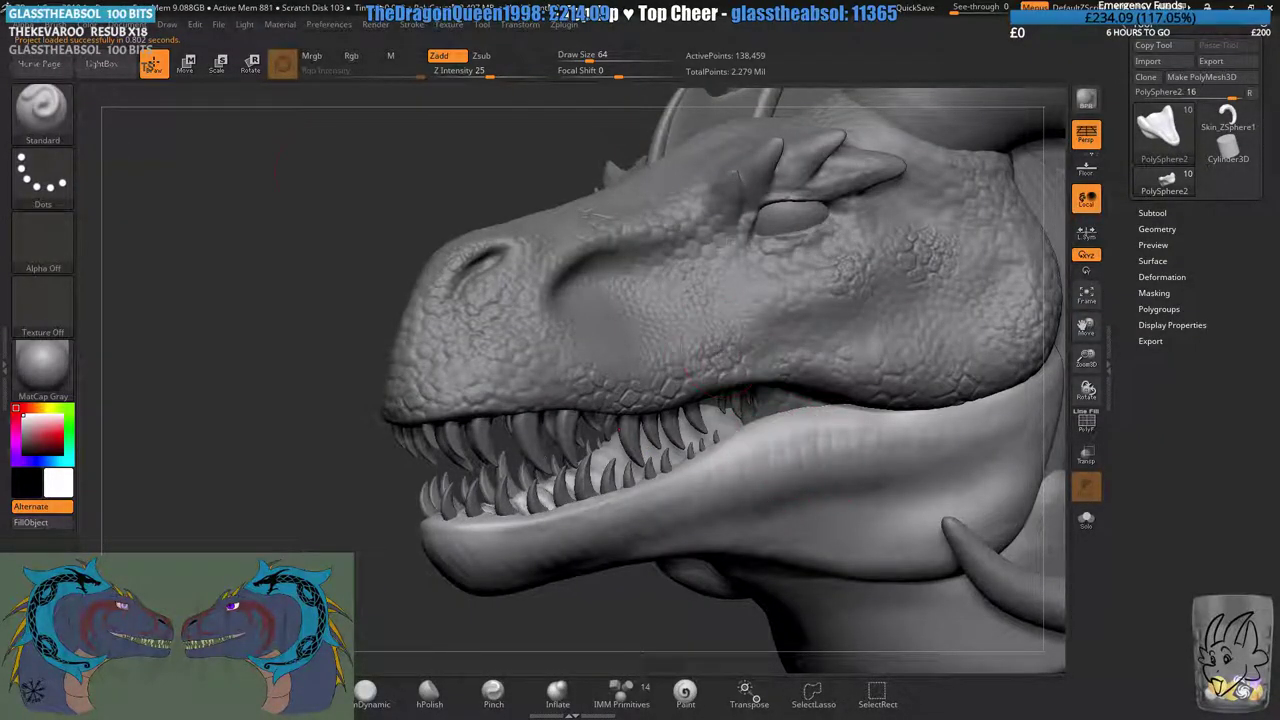
# - Restore the Recovered_3207 project from the QuickSave files
pyautogui.click(110, 68)
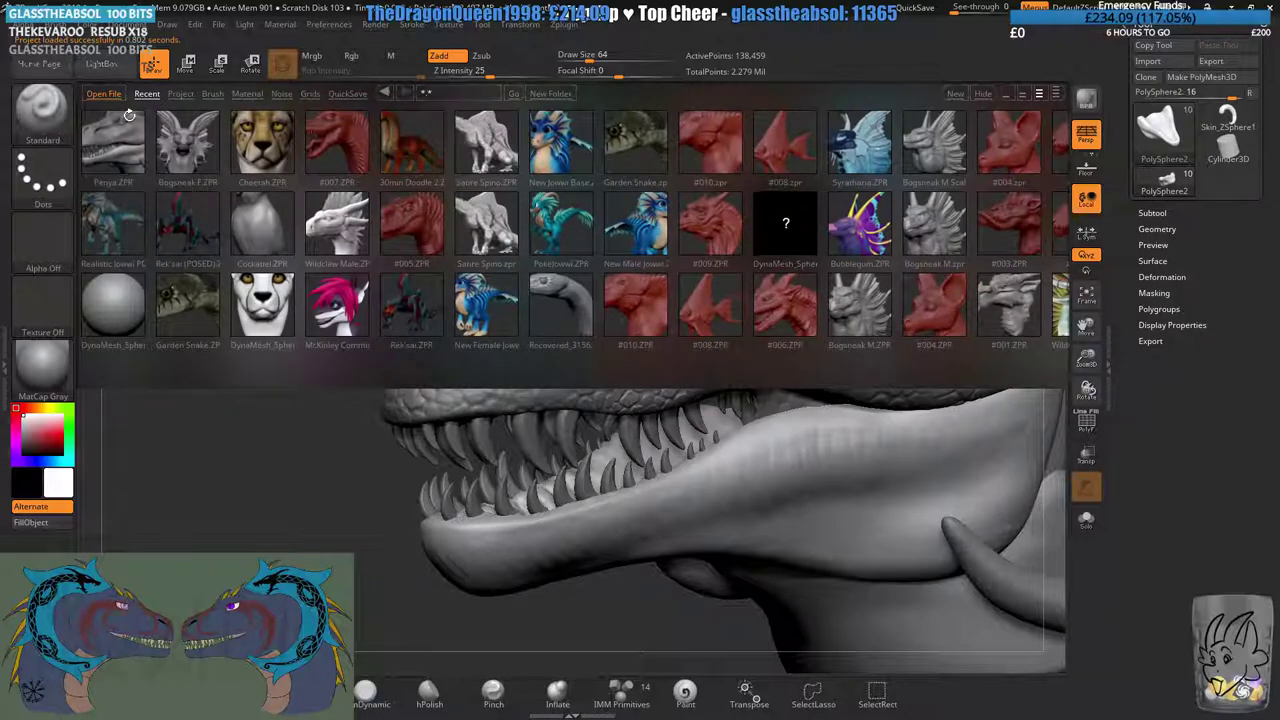
pyautogui.click(347, 93)
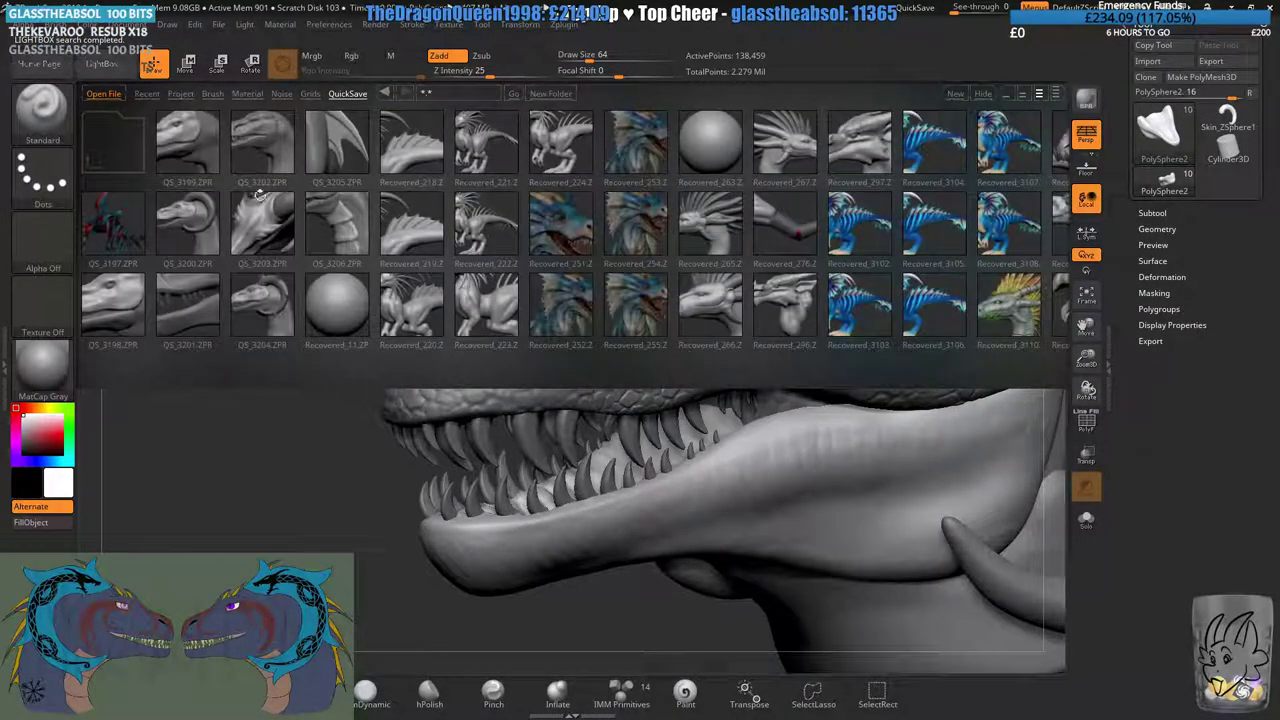
pyautogui.moveTo(788, 303); pyautogui.dragTo(590, 285)
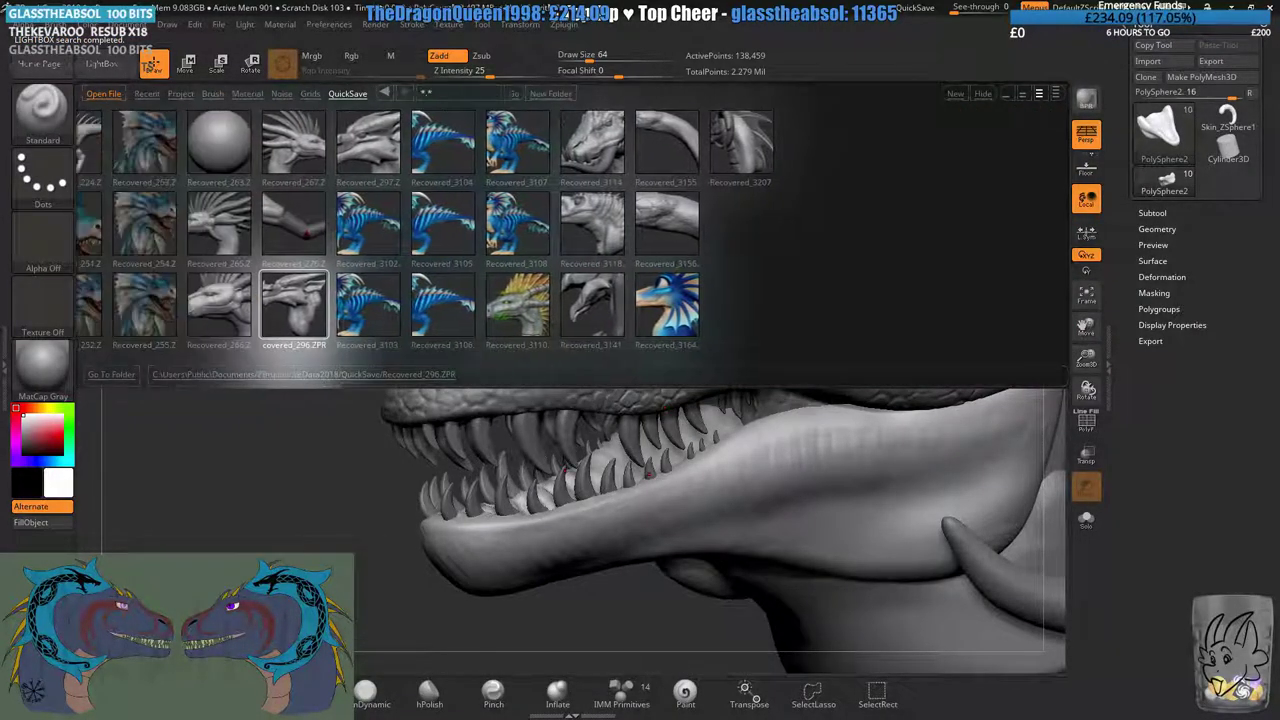
pyautogui.doubleClick(948, 142)
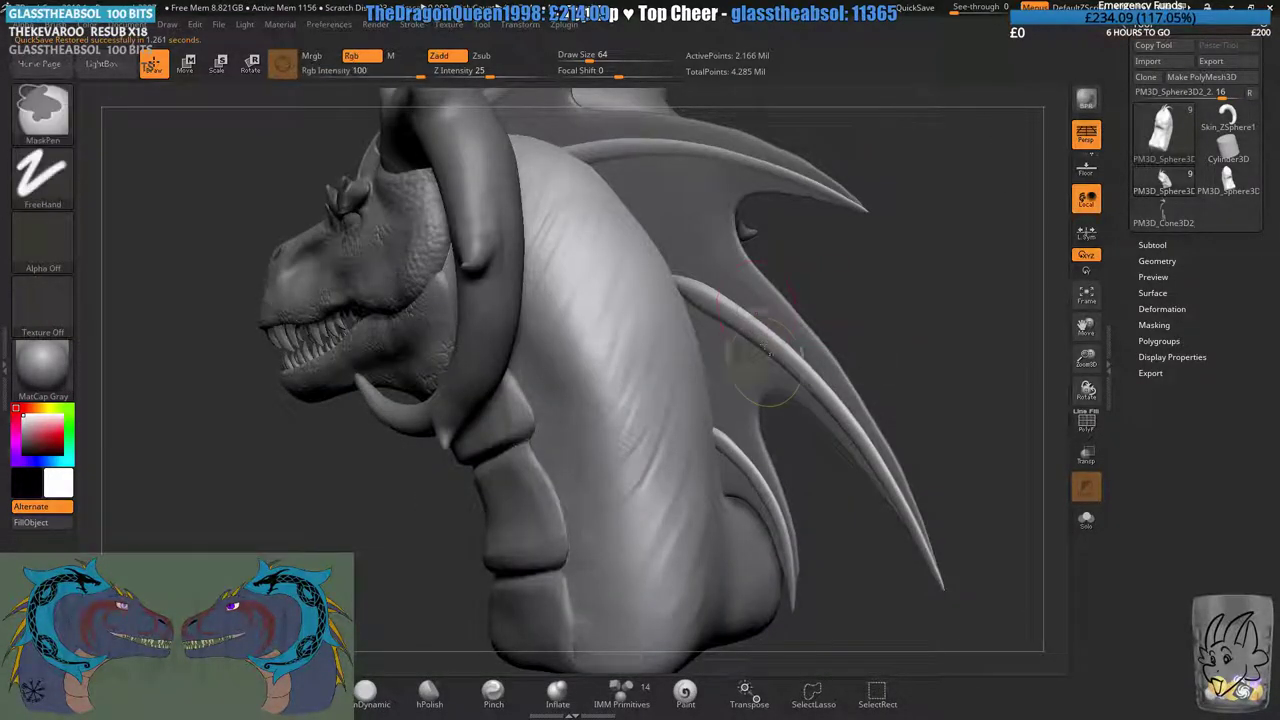
# - DynaMesh the merged neck and fin spine subtool PM3D_Sphere3D2_2 at a resolution of 344
pyautogui.moveTo(890, 255); pyautogui.dragTo(945, 265)
pyautogui.click(1152, 246)
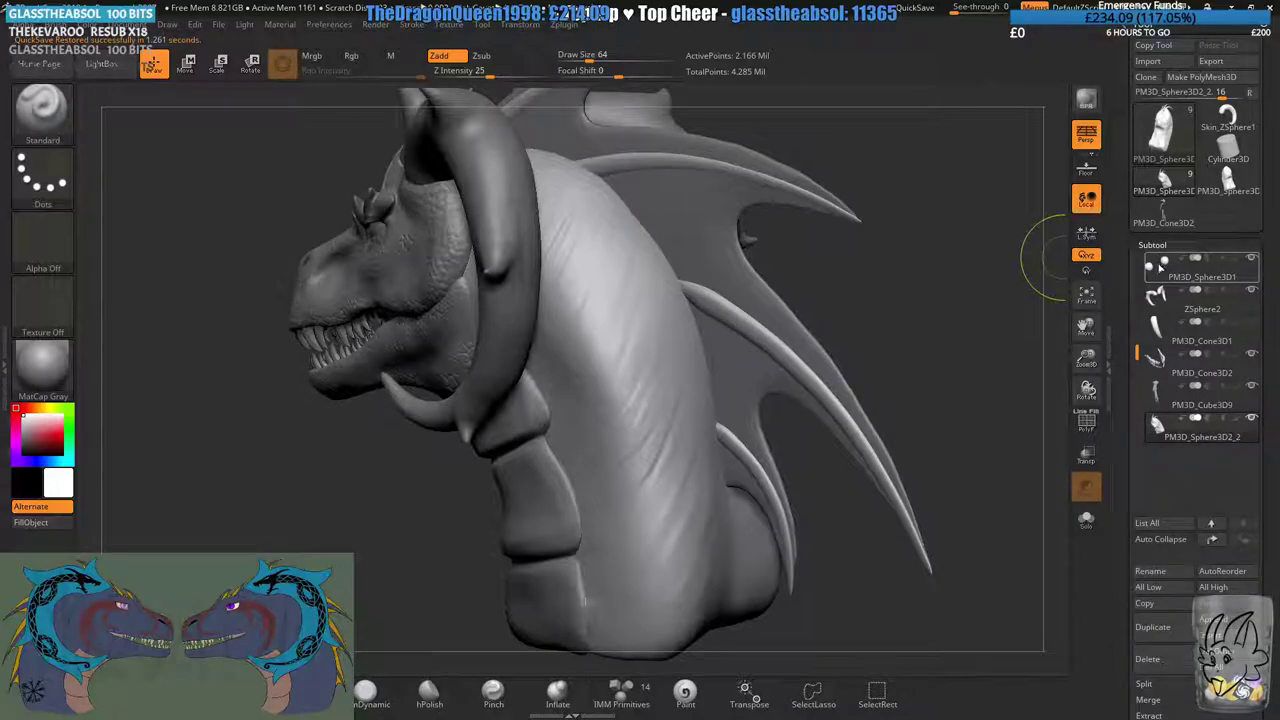
pyautogui.click(1156, 400)
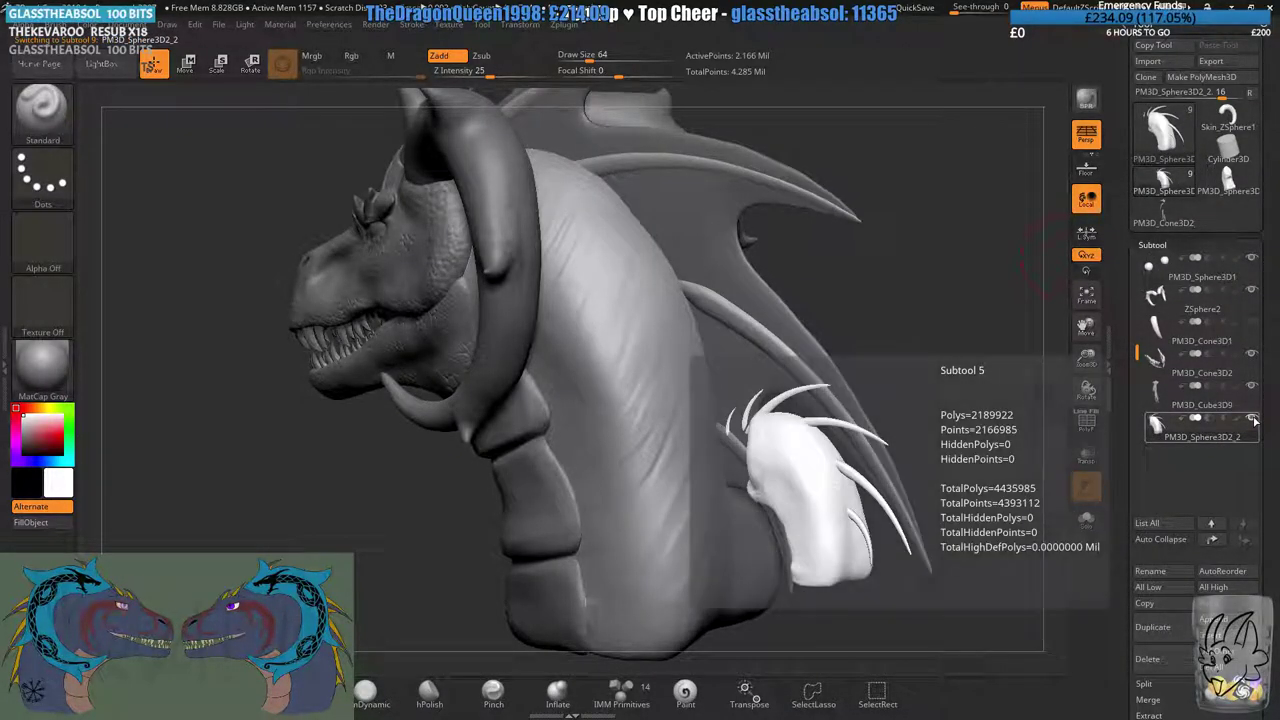
pyautogui.click(1088, 522)
pyautogui.click(1088, 522)
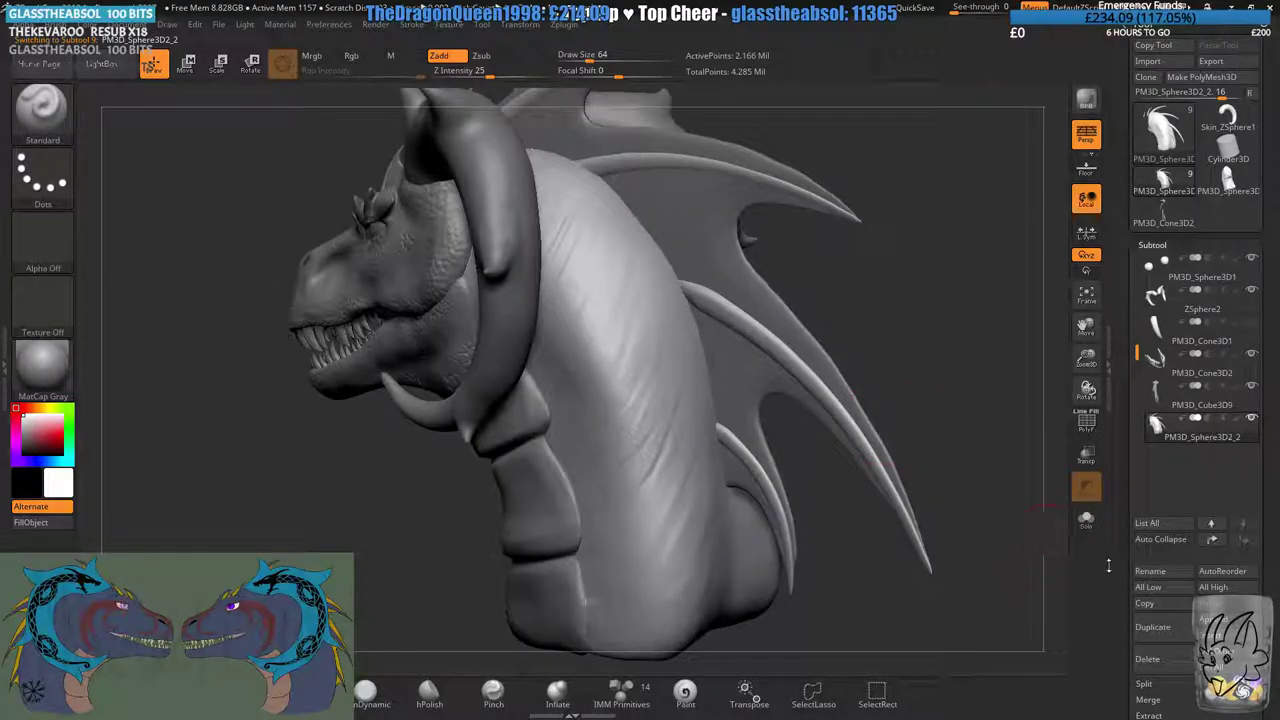
pyautogui.scroll(-3, 1125, 590)
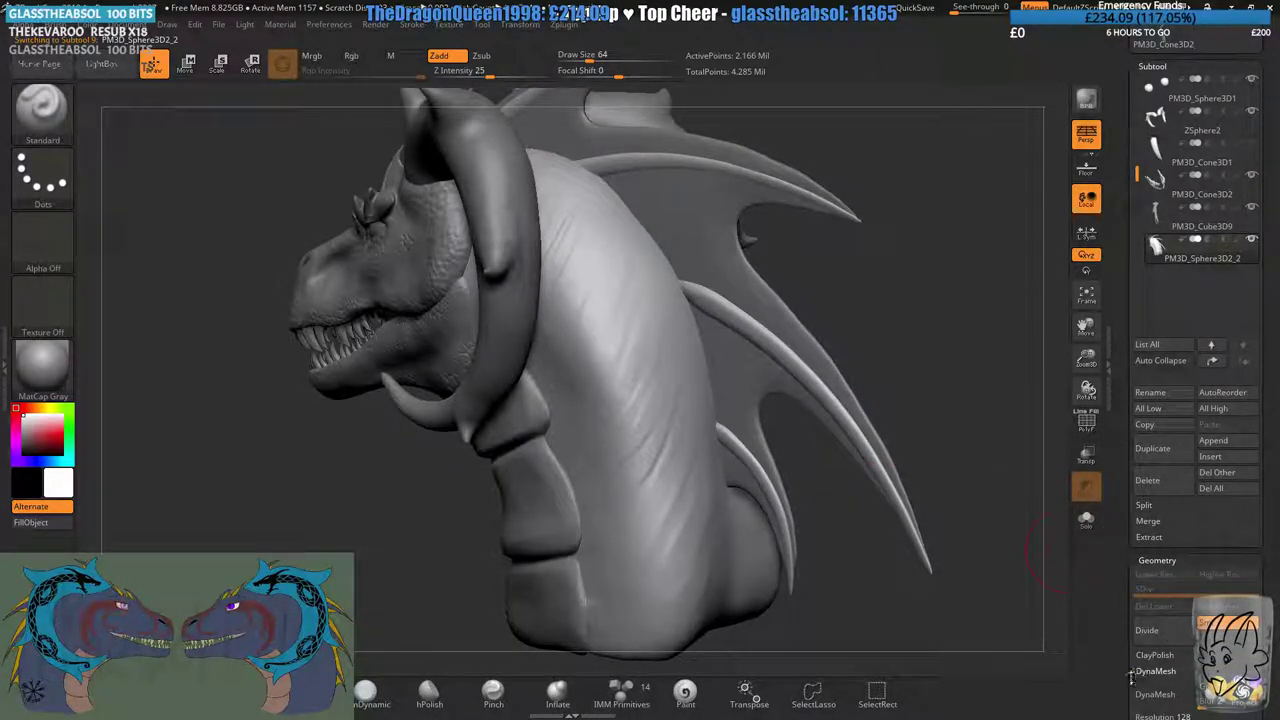
pyautogui.click(1155, 670)
pyautogui.moveTo(1172, 597)
pyautogui.mouseDown()
pyautogui.moveTo(1189, 597)
pyautogui.moveTo(1178, 598)
pyautogui.mouseUp()
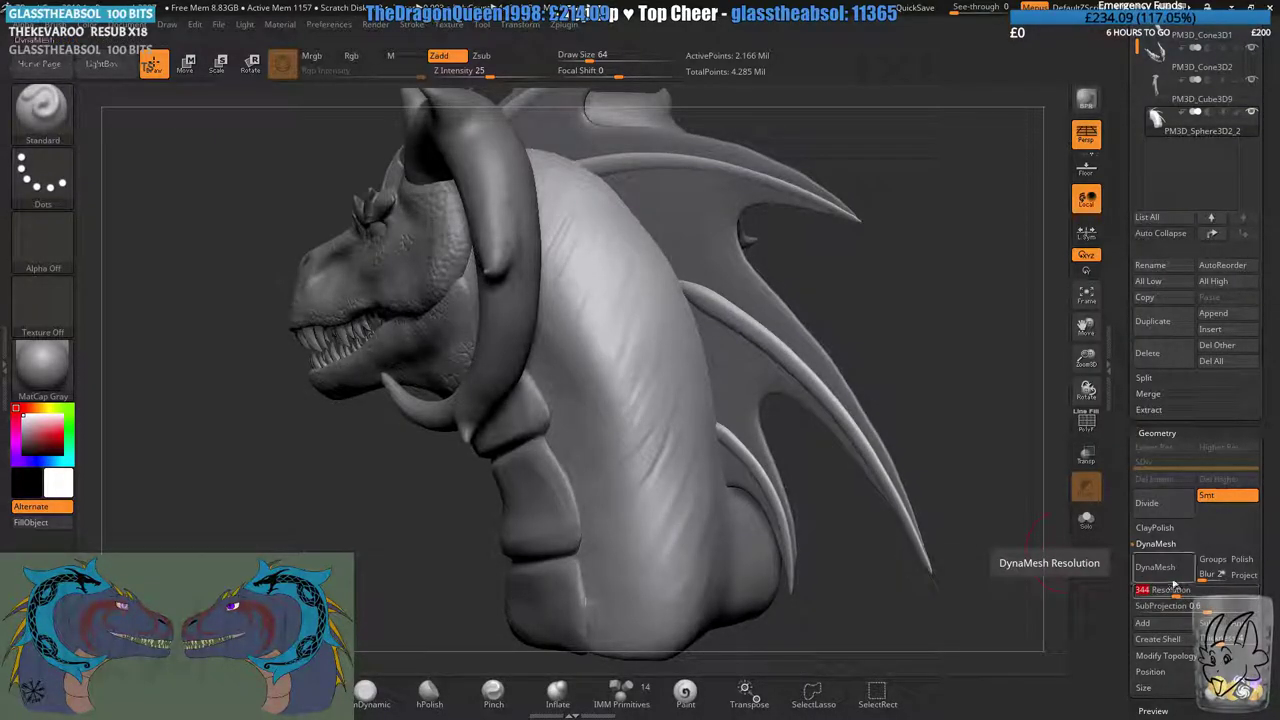
pyautogui.click(1160, 573)
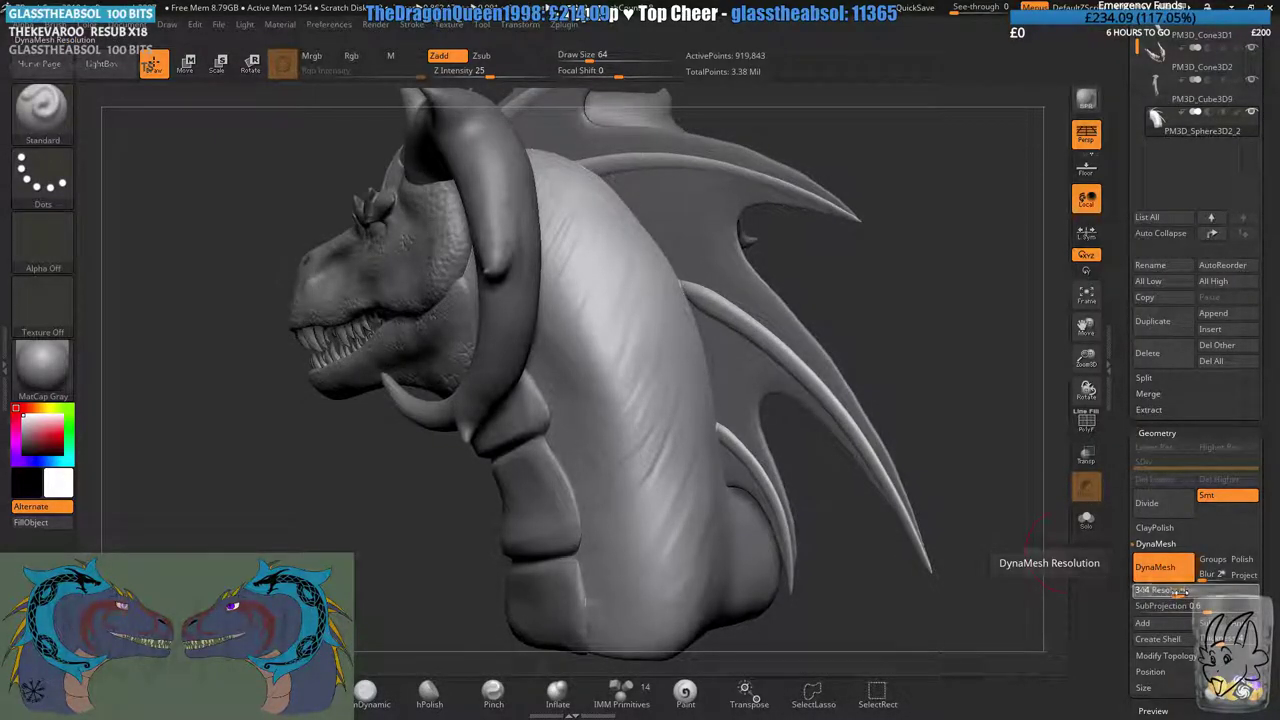
# - Set the DynaMesh resolution to 440, switch to the Move brush and try to remesh the merged neck again
pyautogui.click(1173, 570)
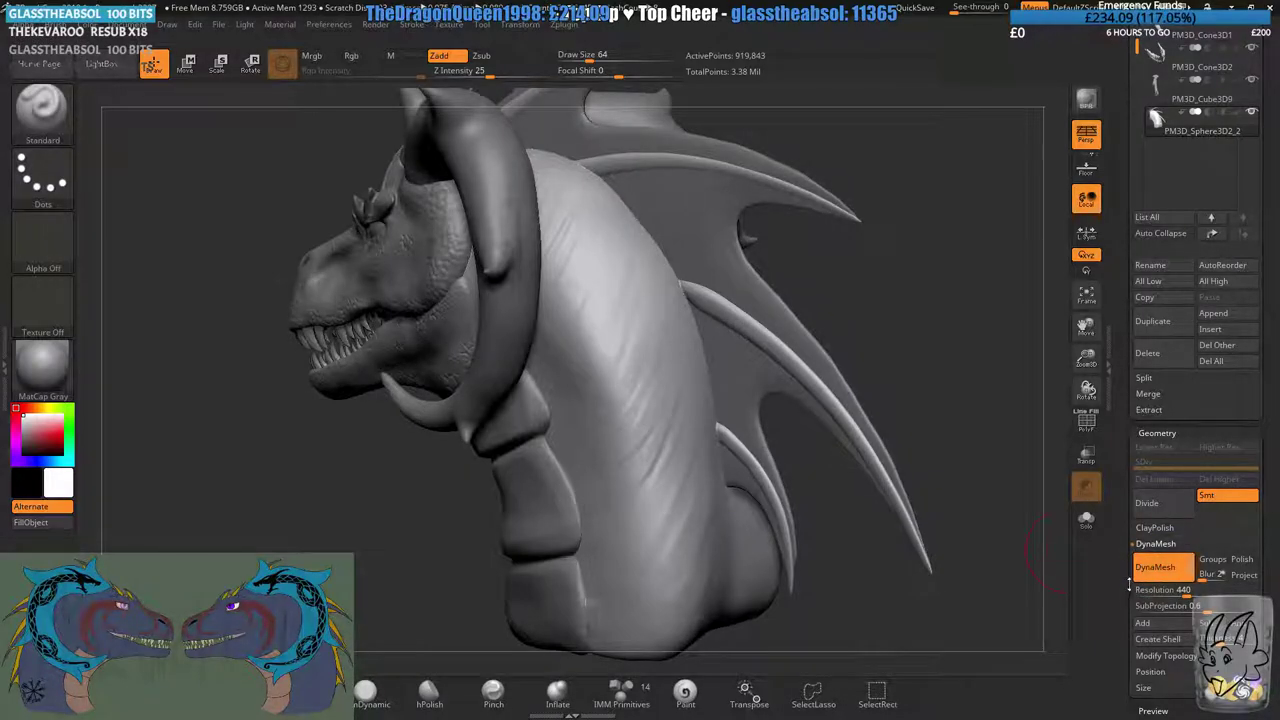
pyautogui.press('b')
pyautogui.press('m')
pyautogui.press('v')
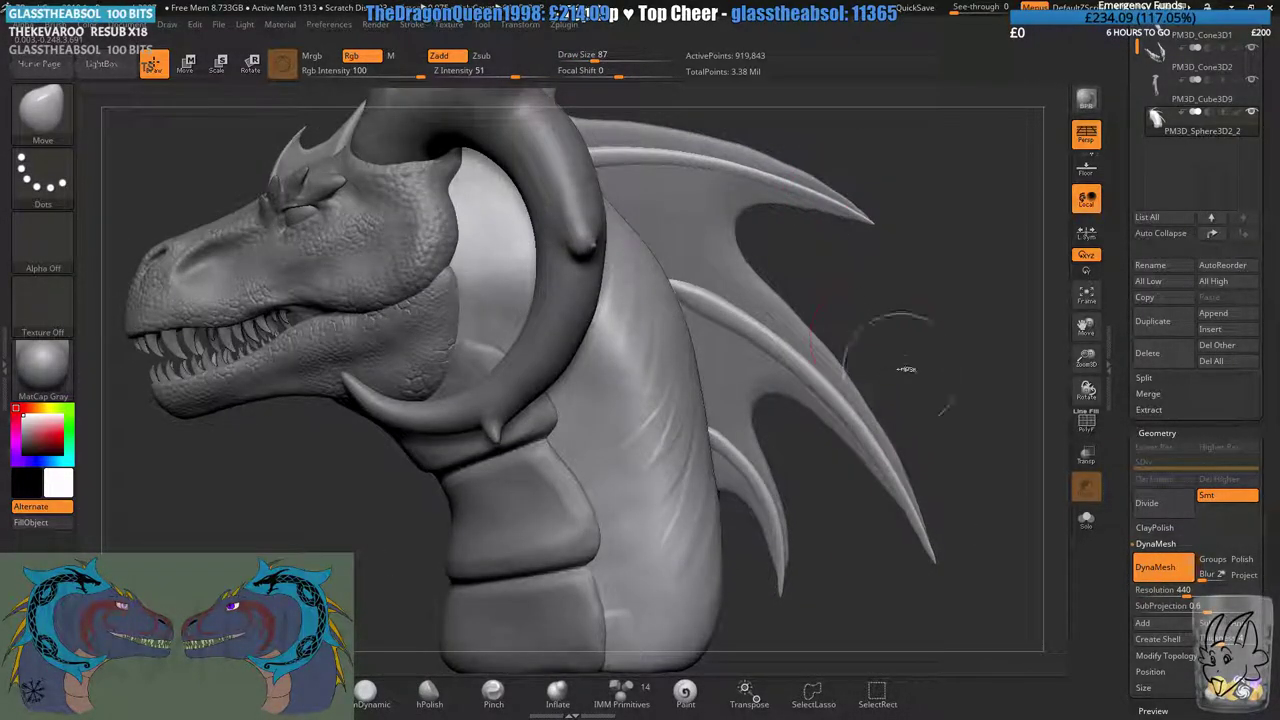
pyautogui.keyDown('ctrl'); pyautogui.moveTo(926, 293); pyautogui.dragTo(955, 392); pyautogui.keyUp('ctrl')
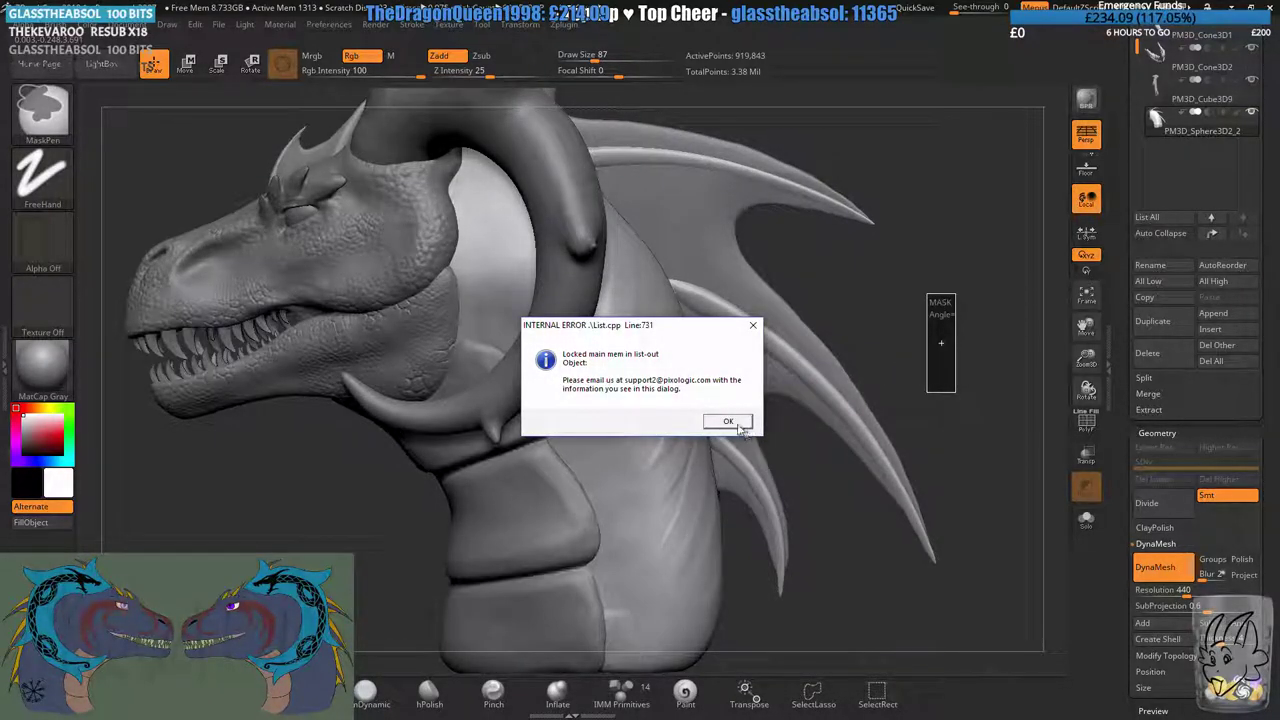
# - Dismiss the error messages, relaunch the sculpting program and restore the newest recovered QuickSave project of the dragon
pyautogui.click(728, 421)
pyautogui.click(740, 412)
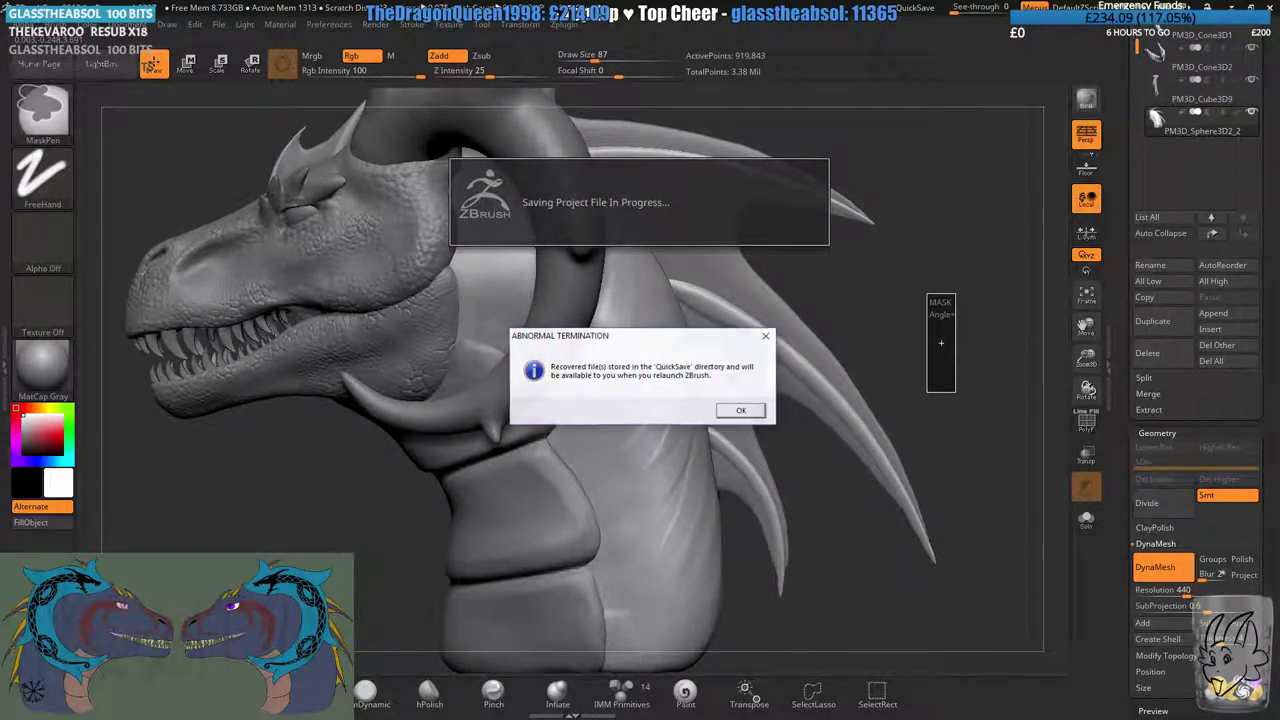
pyautogui.click(742, 410)
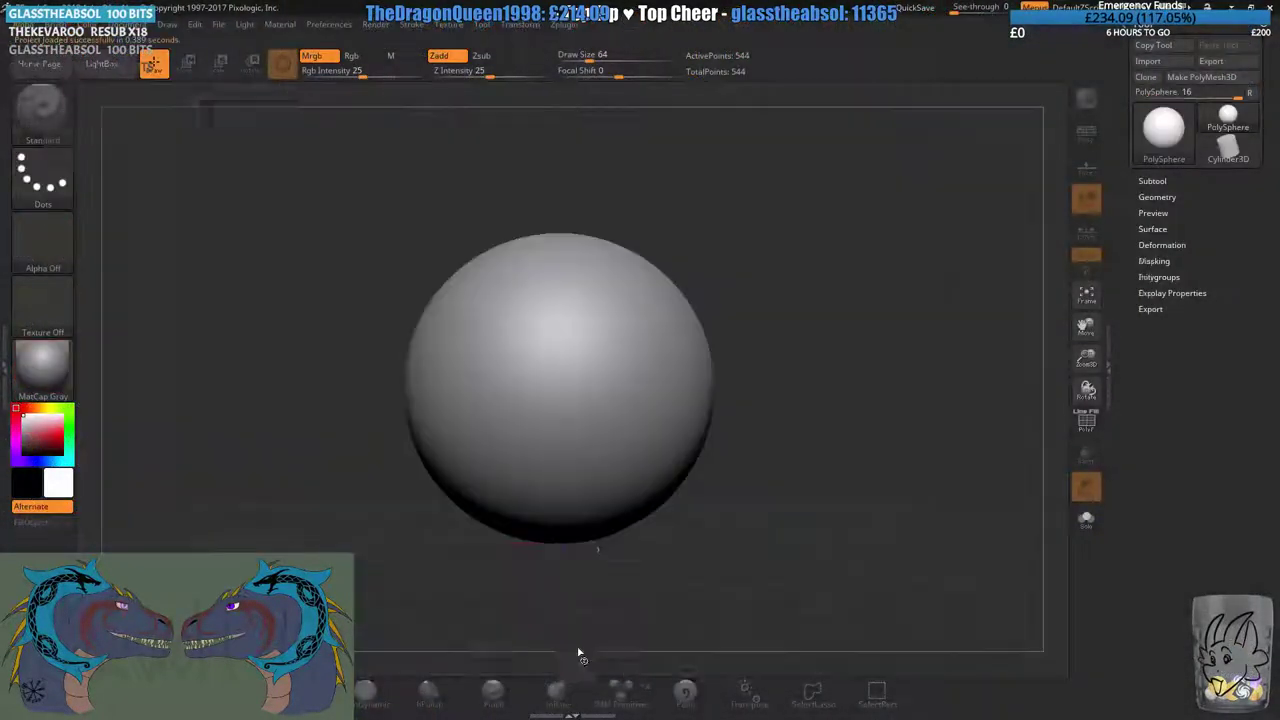
pyautogui.click(740, 411)
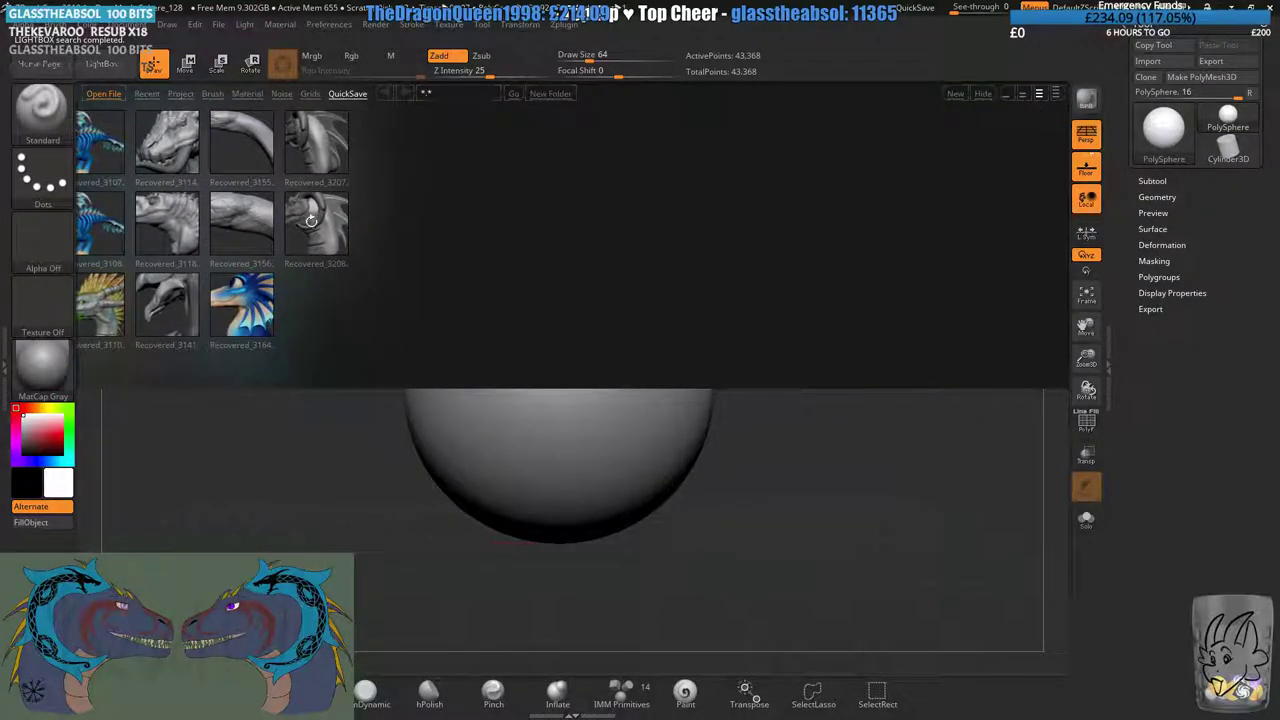
pyautogui.doubleClick(322, 228)
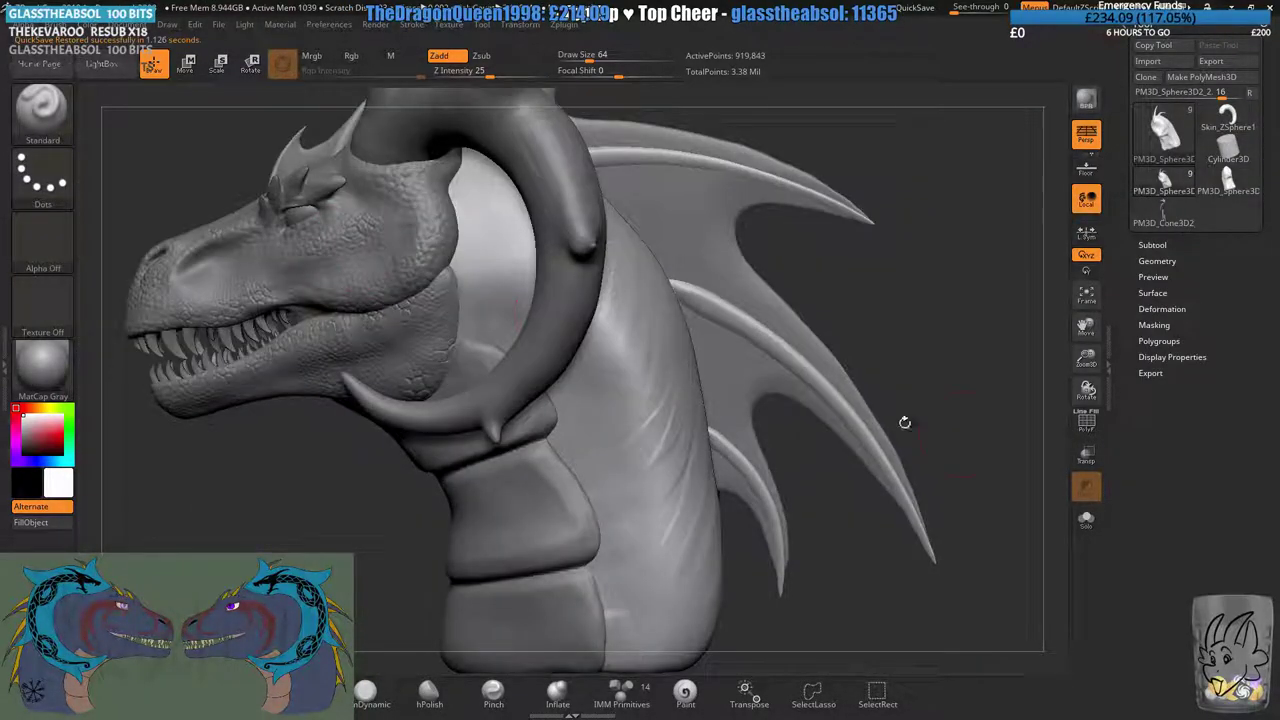
# - Open the DynaMesh settings for the merged neck subtool and quick-save the restored project
pyautogui.click(1165, 311)
pyautogui.click(1160, 251)
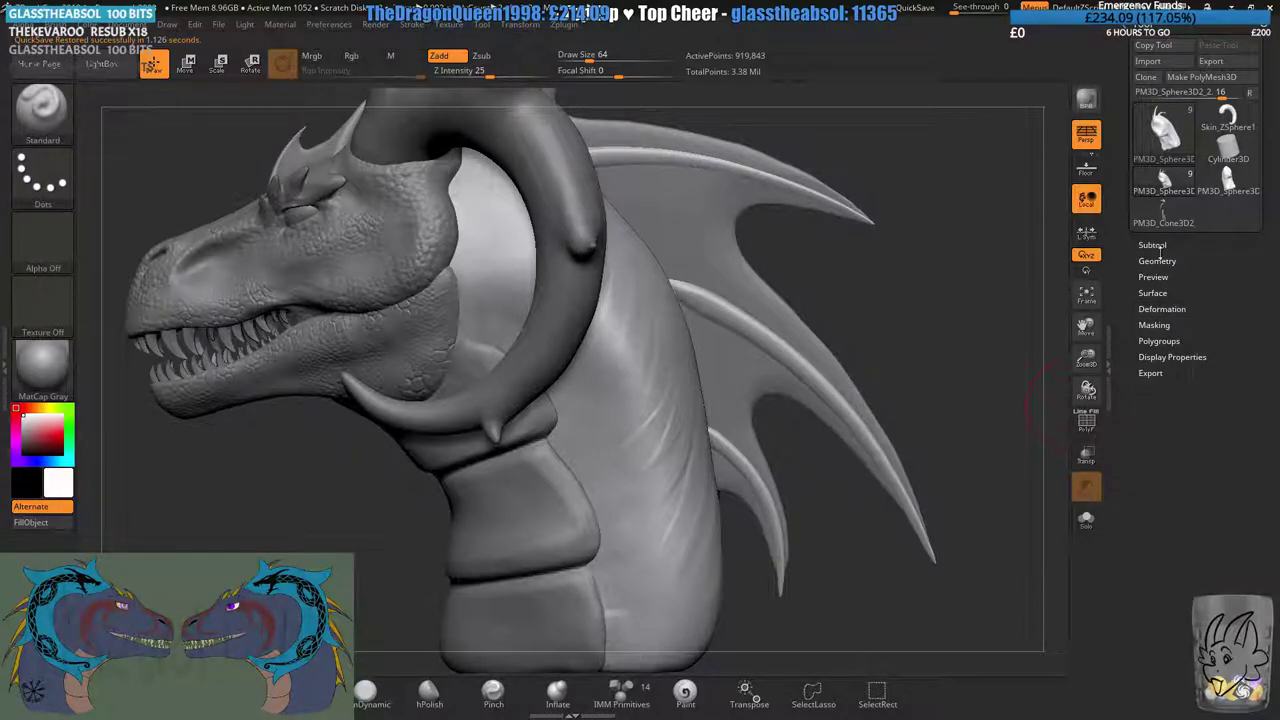
pyautogui.click(1156, 246)
pyautogui.scroll(-3, 1160, 364)
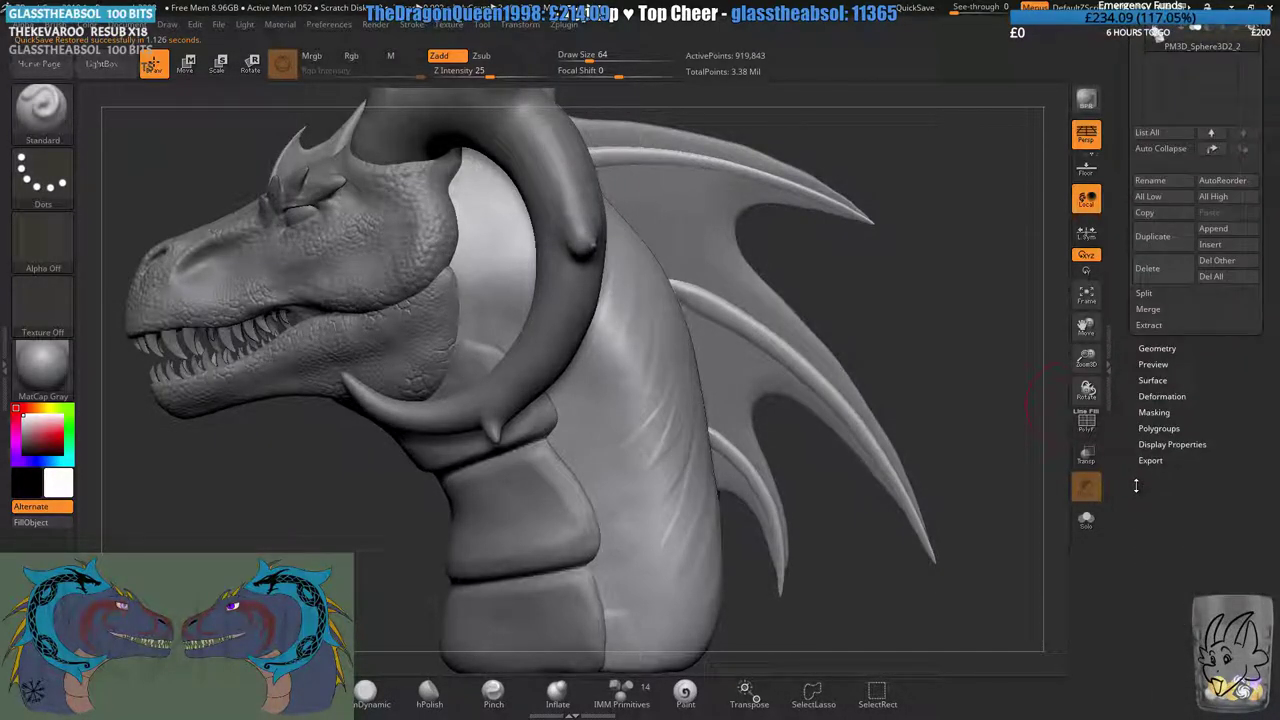
pyautogui.click(1160, 350)
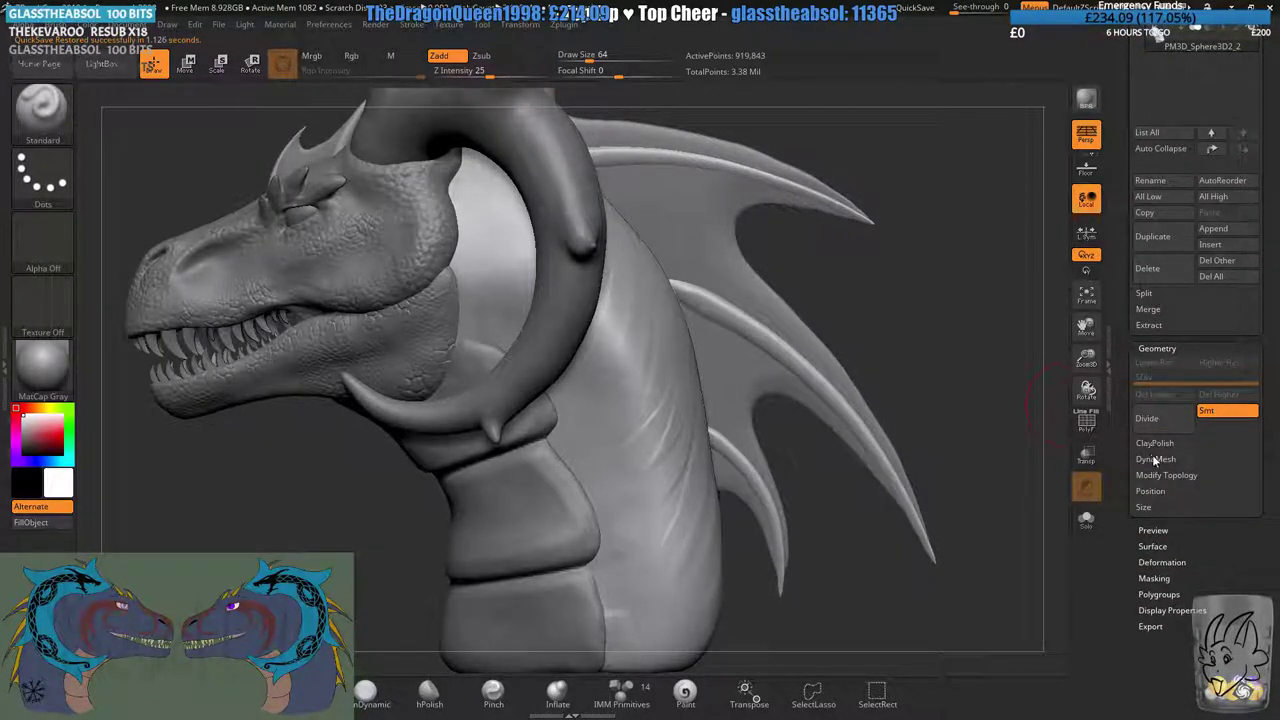
pyautogui.click(1155, 459)
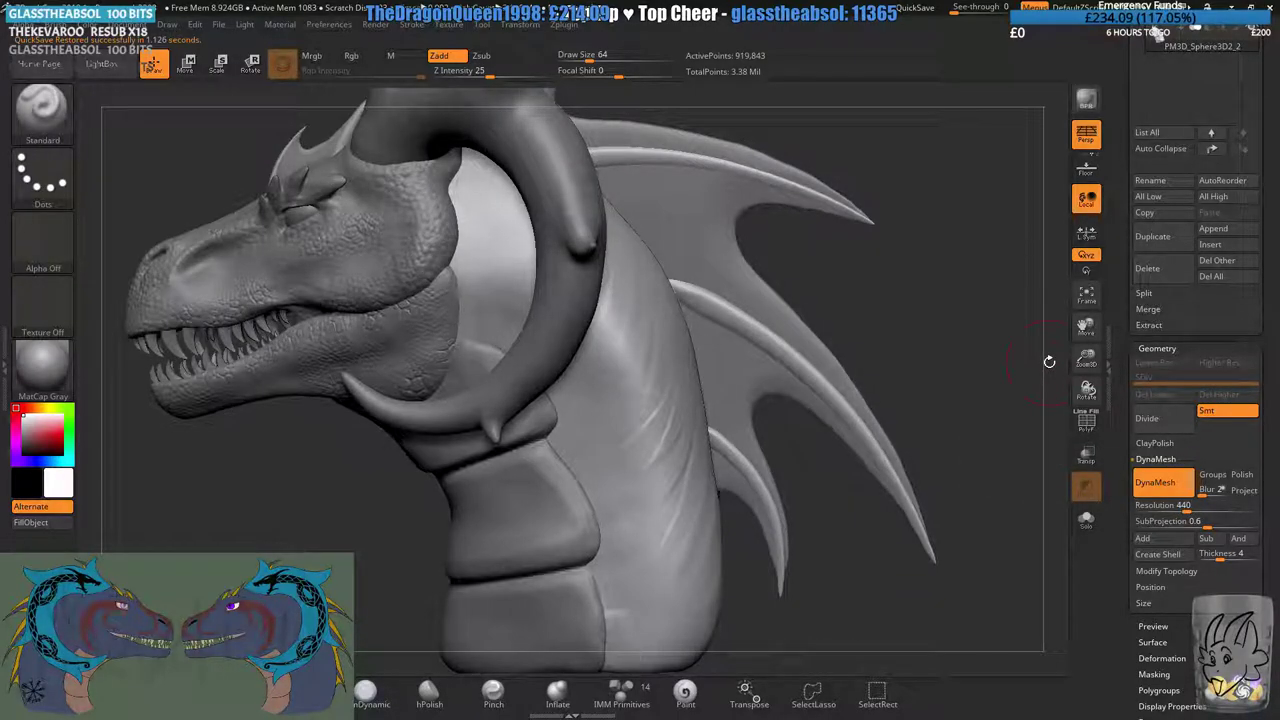
pyautogui.press('9')
# - Give the Standard brush the Alpha 75 scale pattern and set its draw size to 128
pyautogui.moveTo(863, 239); pyautogui.dragTo(822, 252)
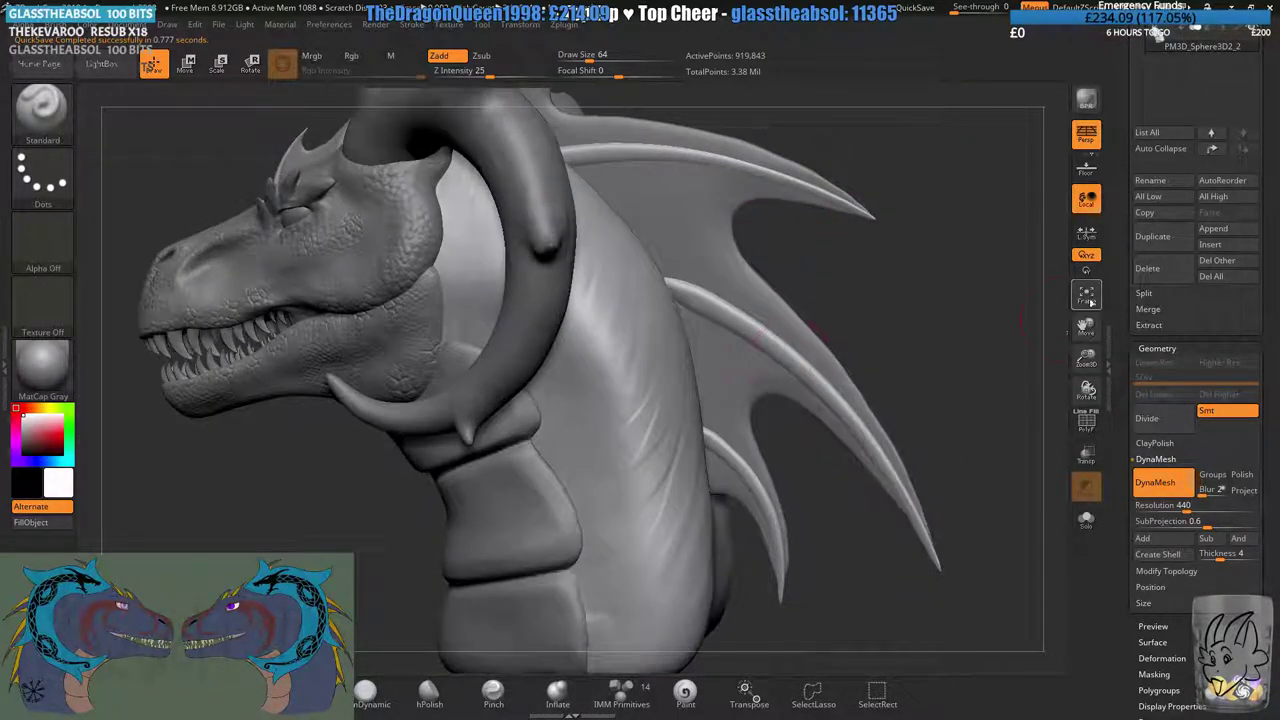
pyautogui.moveTo(1125, 326); pyautogui.dragTo(1125, 590)
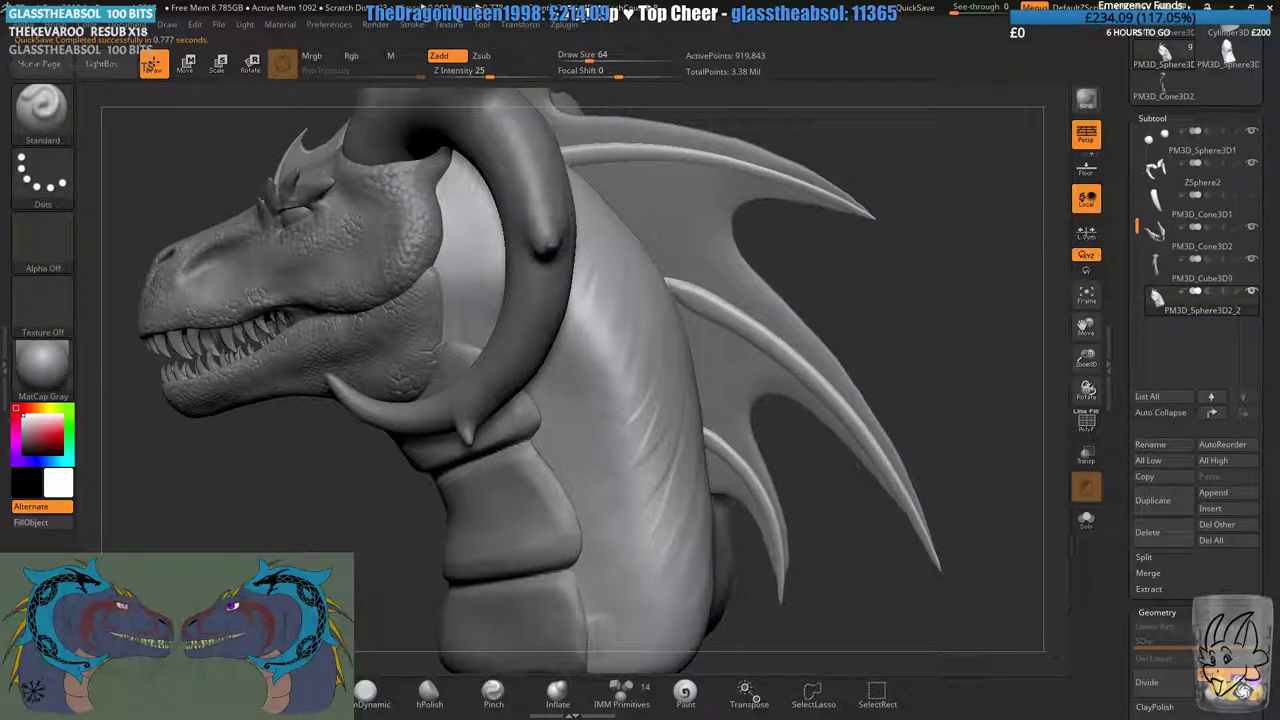
pyautogui.click(43, 240)
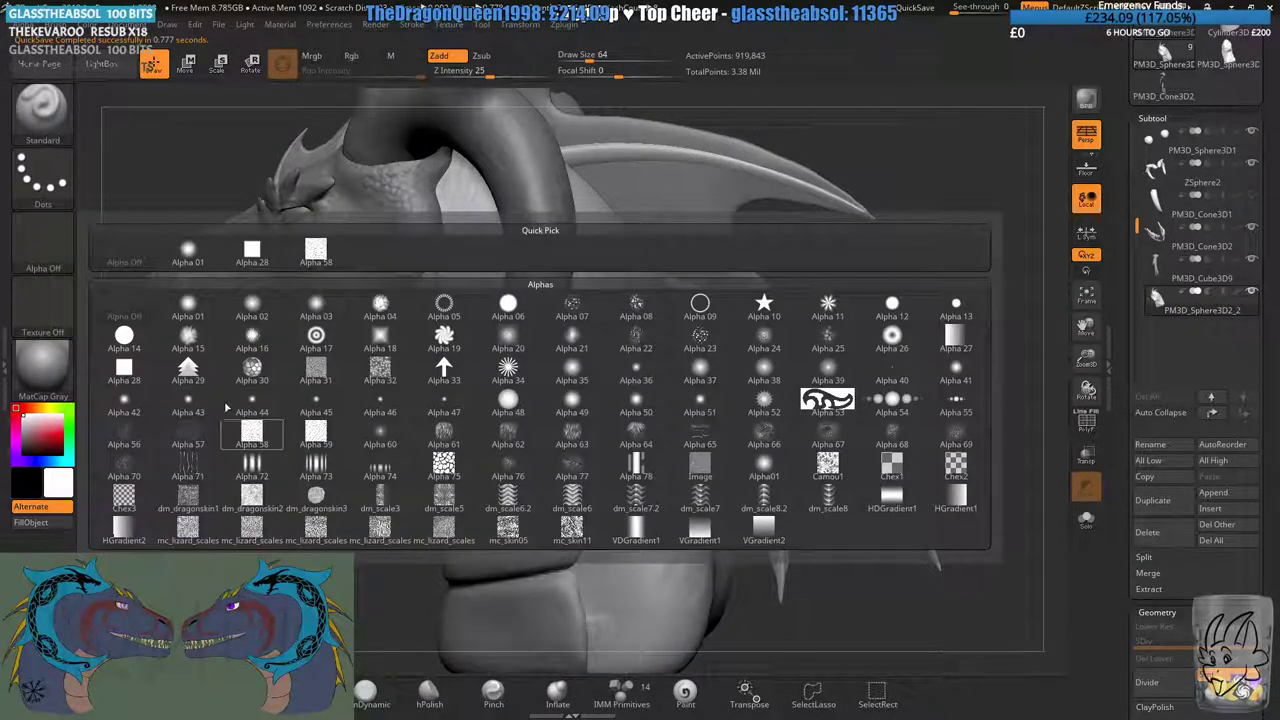
pyautogui.click(43, 240)
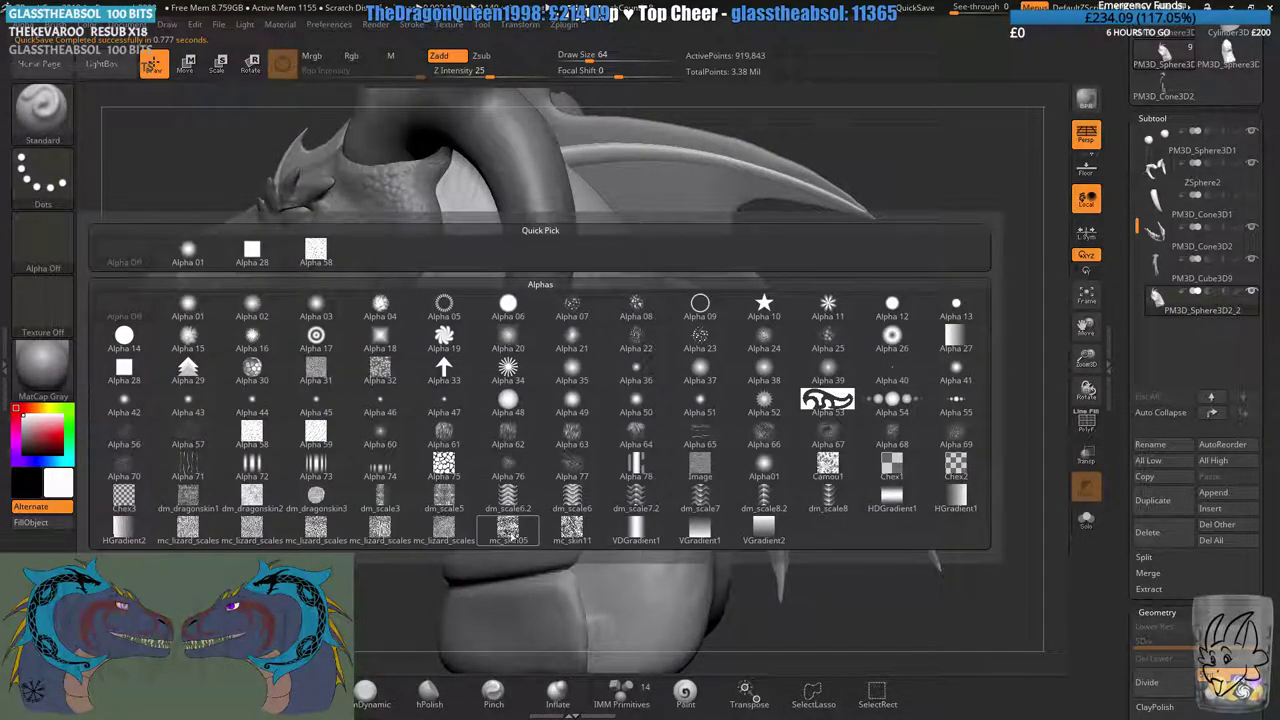
pyautogui.click(508, 445)
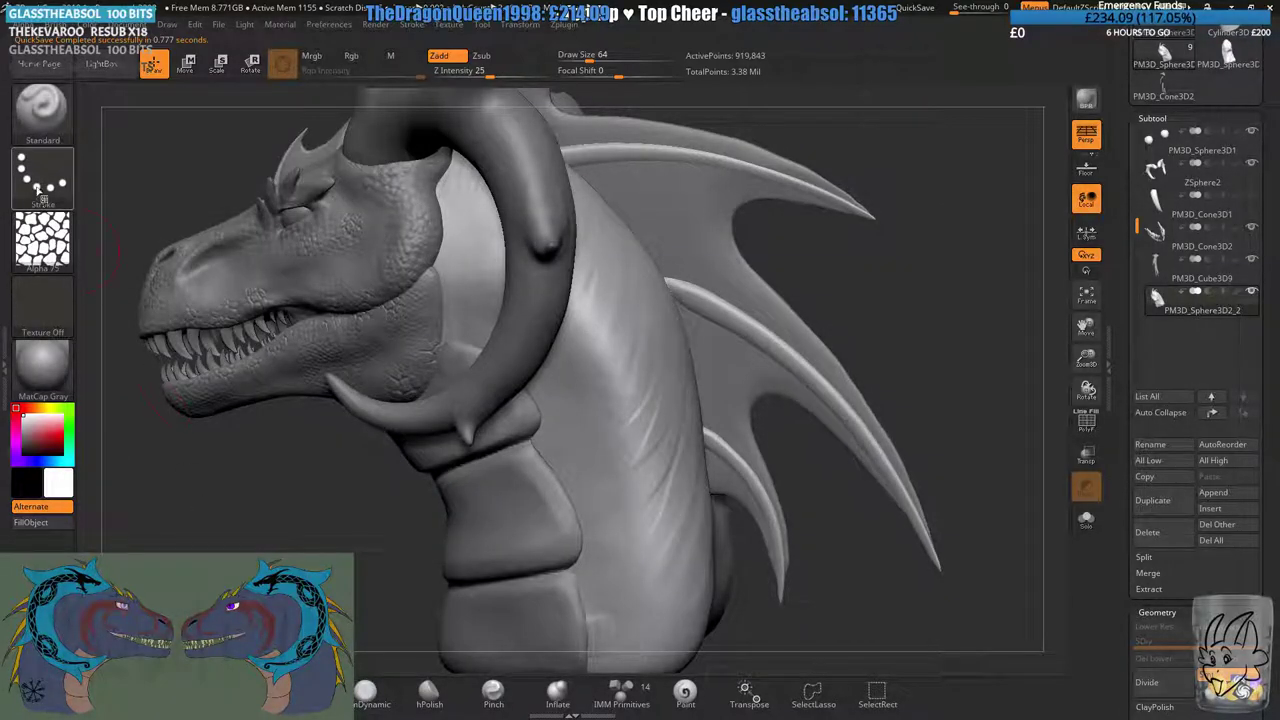
pyautogui.click(602, 58)
# - Hide the PM3D_Cone3D1 horn subtool so the sides of the neck are unobstructed
pyautogui.moveTo(945, 250); pyautogui.dragTo(797, 311)
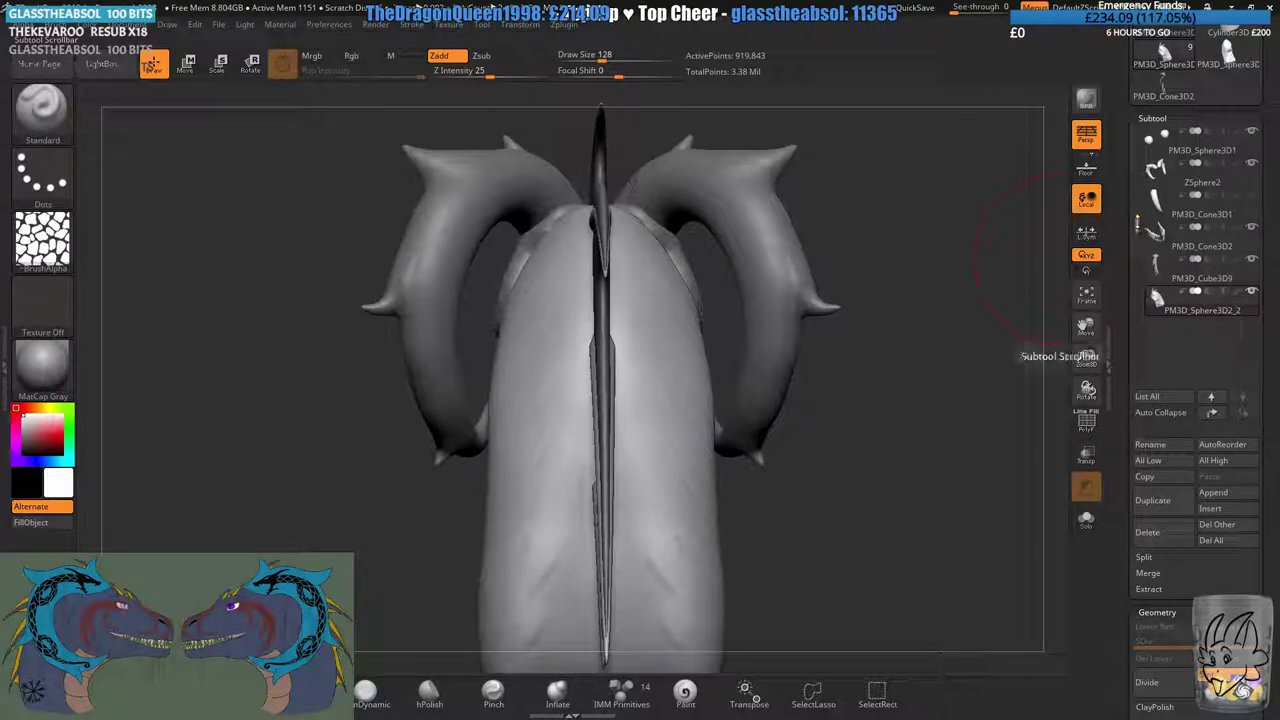
pyautogui.moveTo(1137, 228); pyautogui.dragTo(1137, 186)
pyautogui.click(1252, 196)
pyautogui.moveTo(753, 299); pyautogui.dragTo(694, 303)
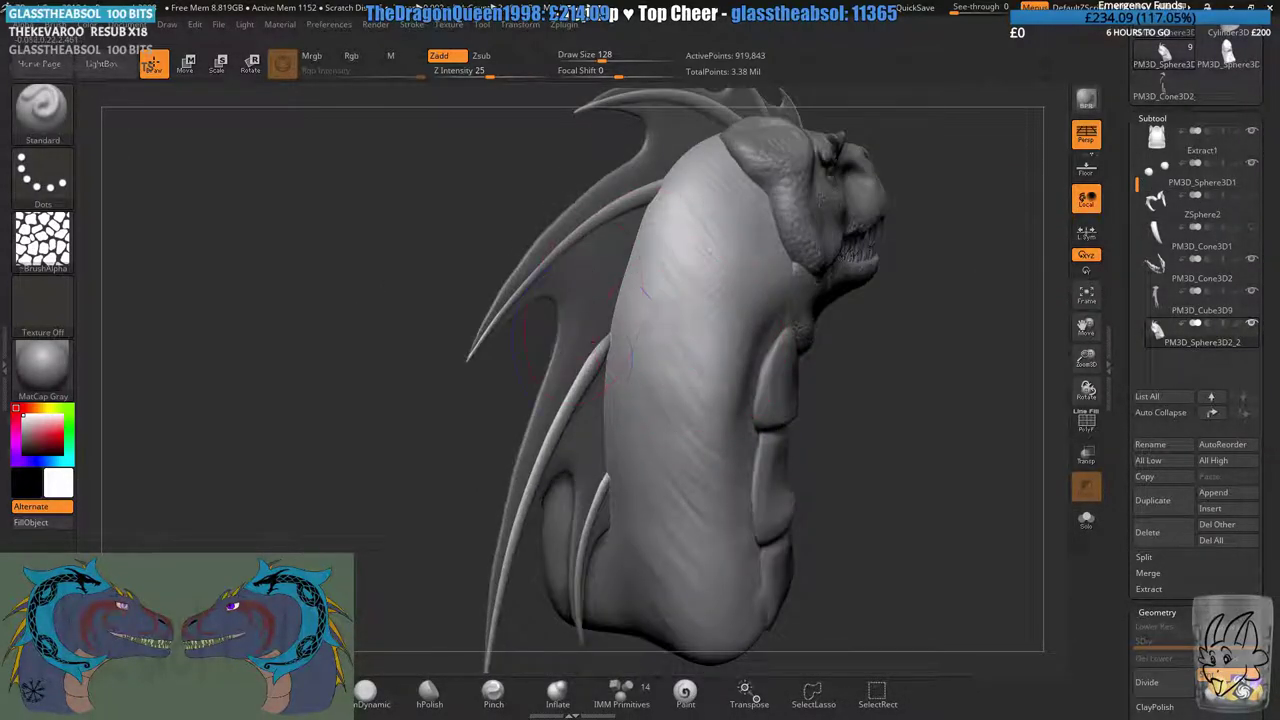
# - Build up and smooth the base of the fin spine behind the head where it joins the neck, using ClayBuildup at draw size 56
pyautogui.keyDown('shift'); pyautogui.moveTo(655, 360); pyautogui.dragTo(585, 626); pyautogui.keyUp('shift')
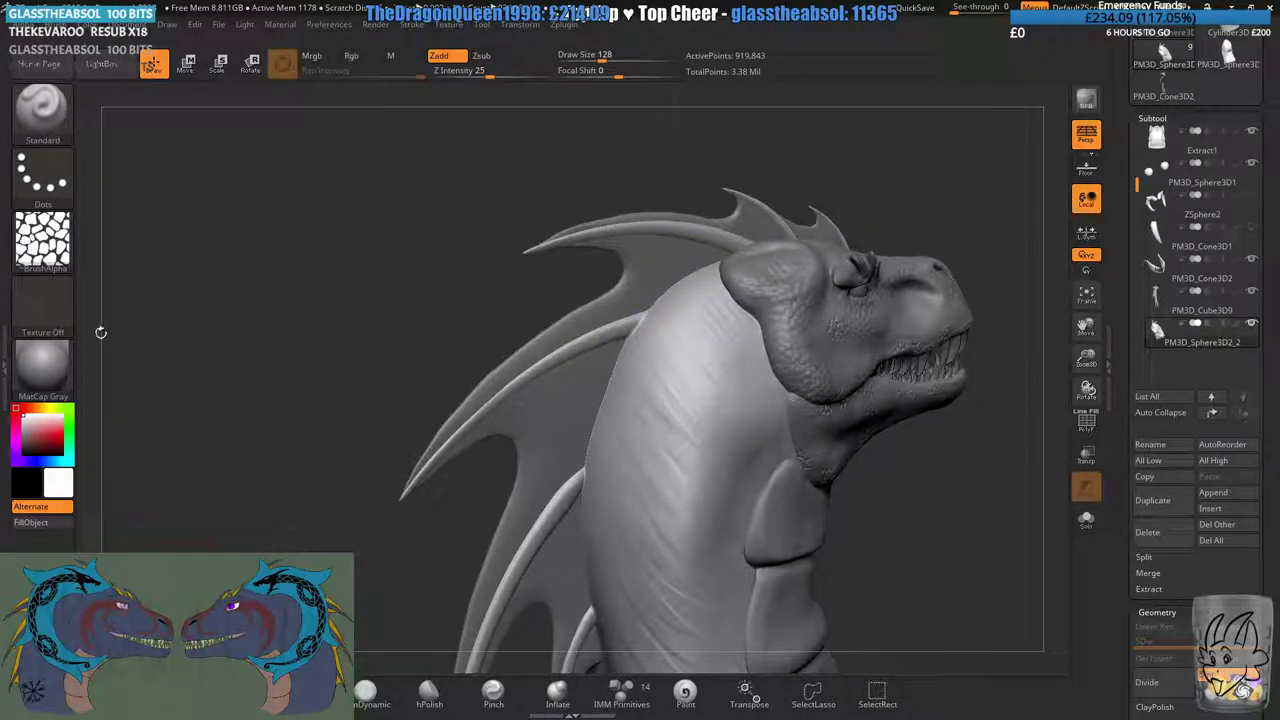
pyautogui.click(237, 692)
pyautogui.moveTo(540, 240)
pyautogui.keyDown('ctrl'); pyautogui.mouseDown(button='right')
pyautogui.moveTo(562, 330)
pyautogui.moveTo(606, 345)
pyautogui.mouseUp(button='right'); pyautogui.keyUp('ctrl')
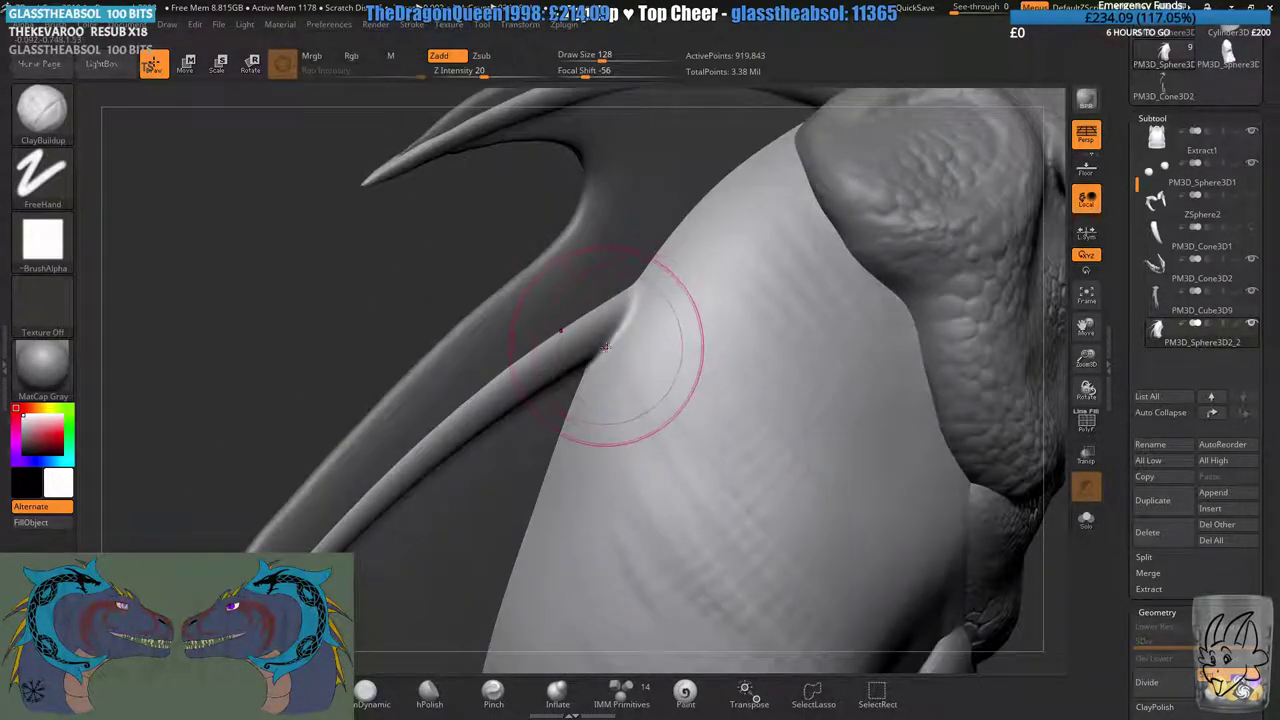
pyautogui.moveTo(609, 350); pyautogui.dragTo(642, 278)
pyautogui.hotkey('ctrl', 'z')
pyautogui.click(587, 58)
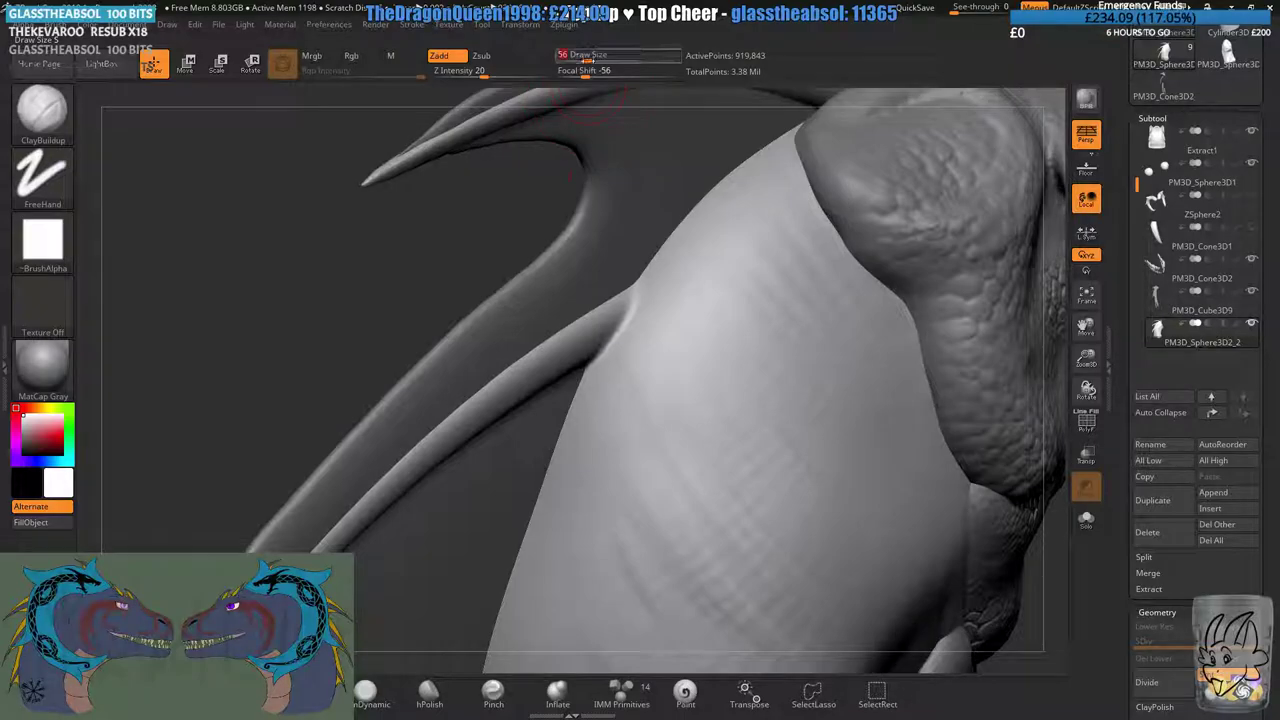
pyautogui.keyDown('ctrl'); pyautogui.moveTo(632, 284); pyautogui.dragTo(592, 364, button='right'); pyautogui.keyUp('ctrl')
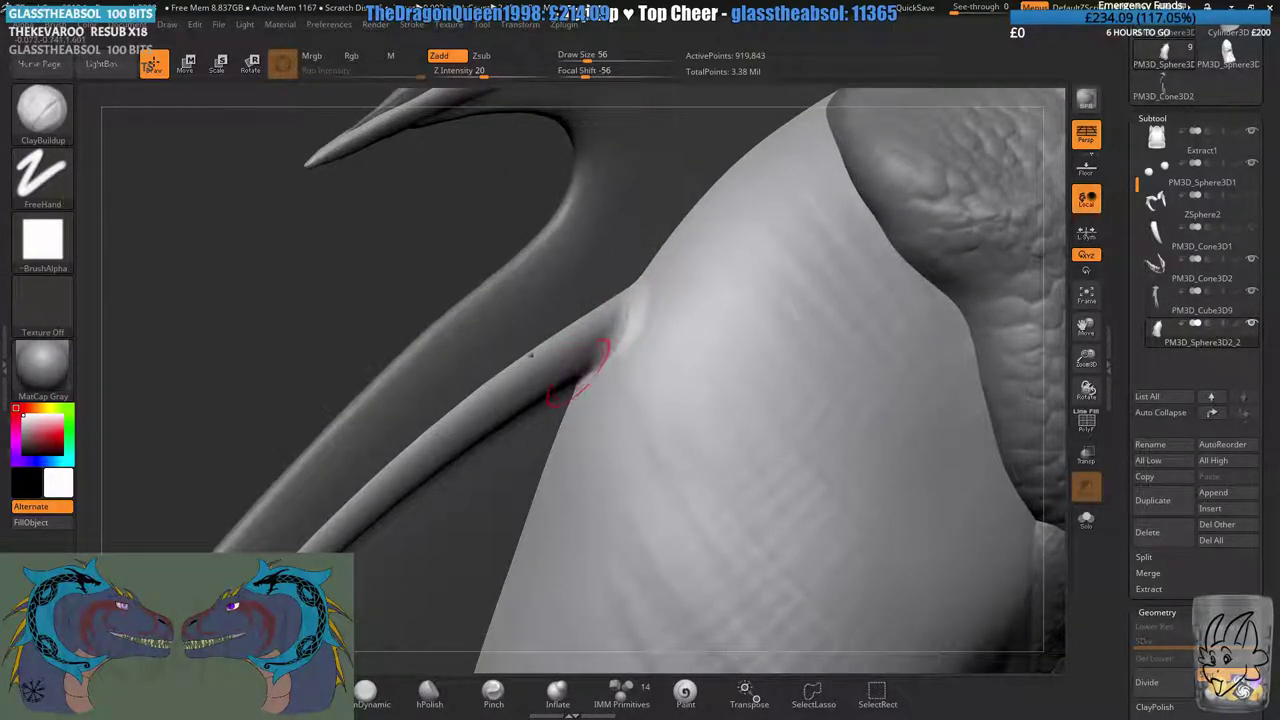
pyautogui.moveTo(614, 277)
pyautogui.mouseDown()
pyautogui.moveTo(599, 365)
pyautogui.moveTo(631, 314)
pyautogui.moveTo(640, 345)
pyautogui.moveTo(611, 346)
pyautogui.moveTo(609, 332)
pyautogui.moveTo(648, 316)
pyautogui.moveTo(612, 376)
pyautogui.mouseUp()
pyautogui.moveTo(612, 398)
pyautogui.mouseDown()
pyautogui.moveTo(634, 363)
pyautogui.moveTo(614, 340)
pyautogui.mouseUp()
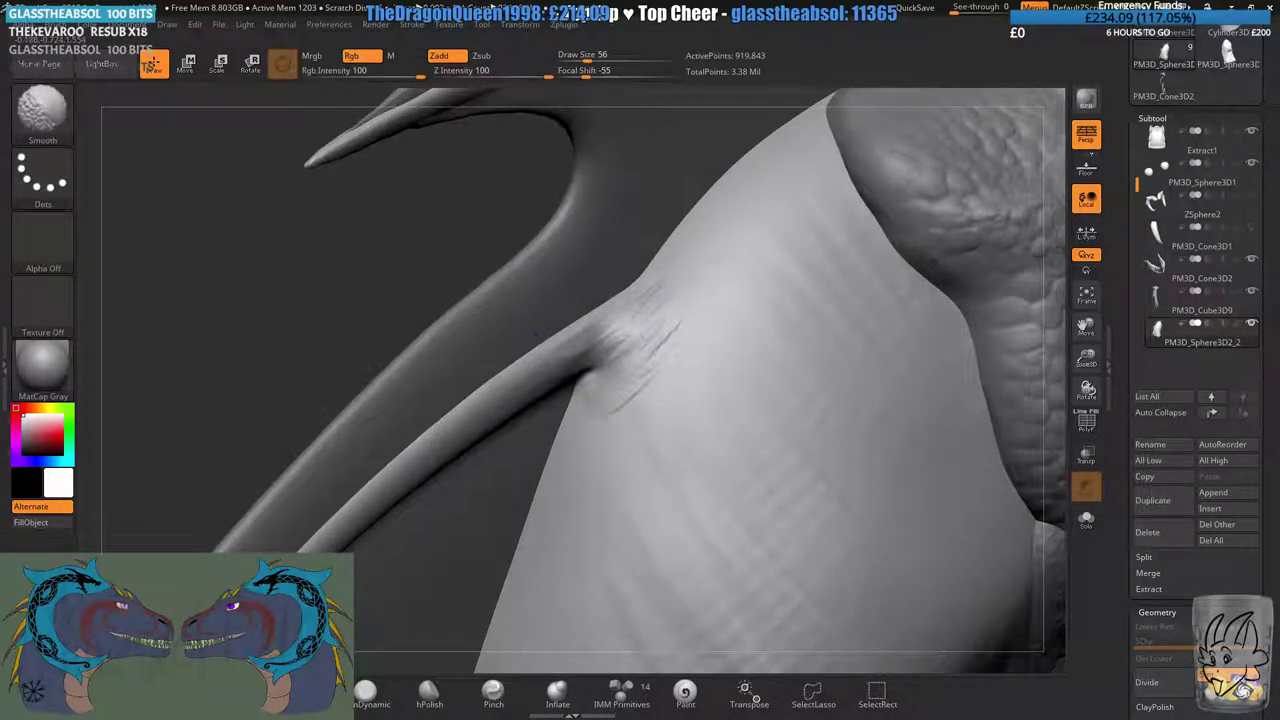
# - Try to update the neck's DynaMesh around the reworked spine base and dismiss the error messages
pyautogui.keyDown('ctrl'); pyautogui.moveTo(256, 314); pyautogui.dragTo(238, 285); pyautogui.keyUp('ctrl')
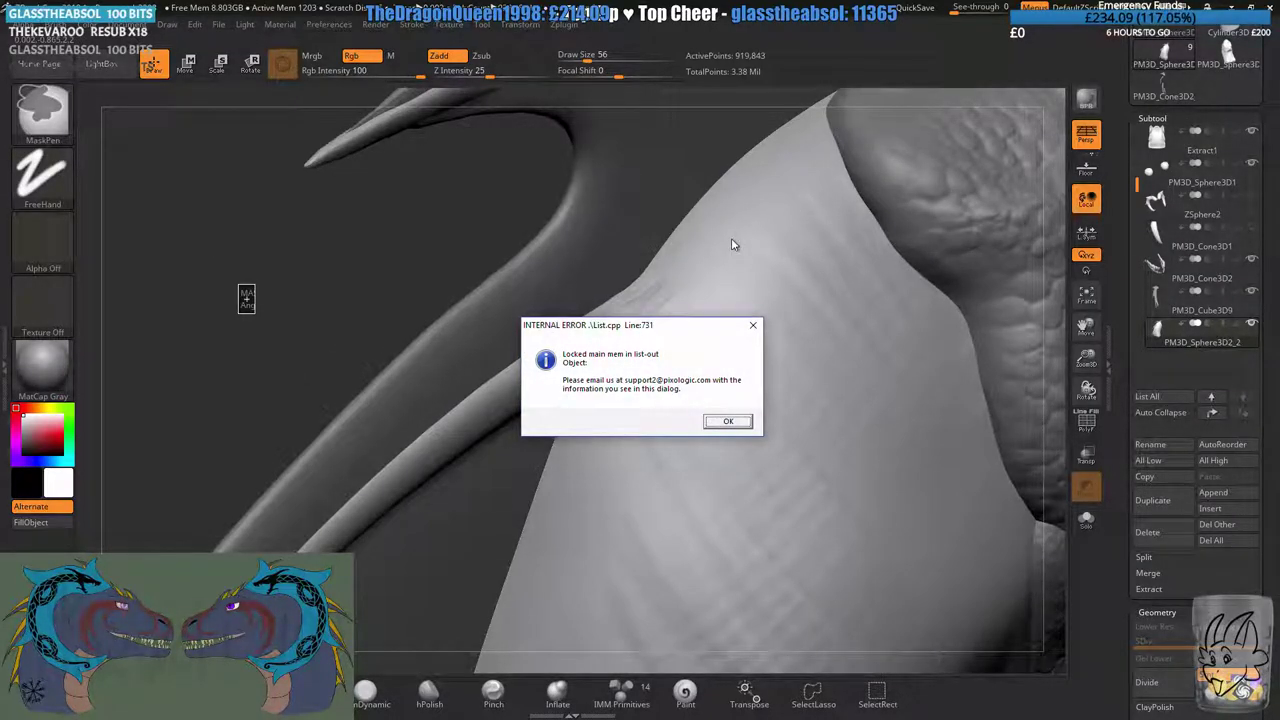
pyautogui.click(726, 420)
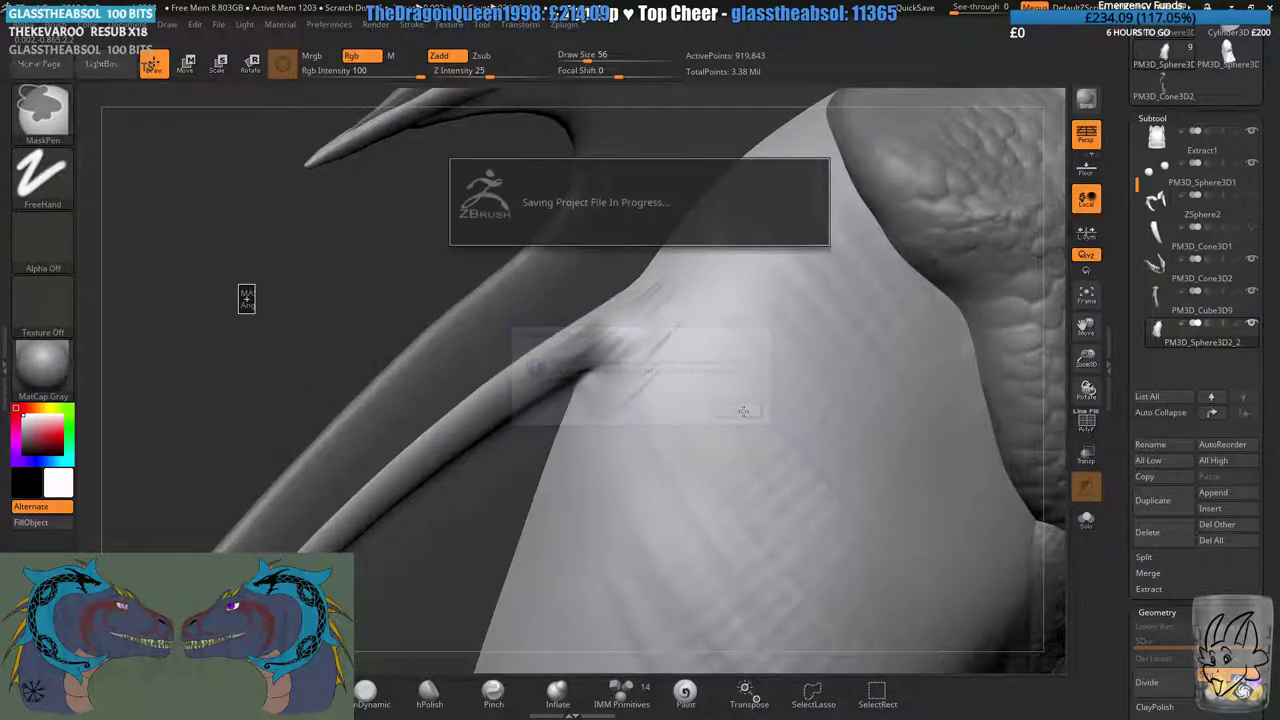
pyautogui.click(740, 411)
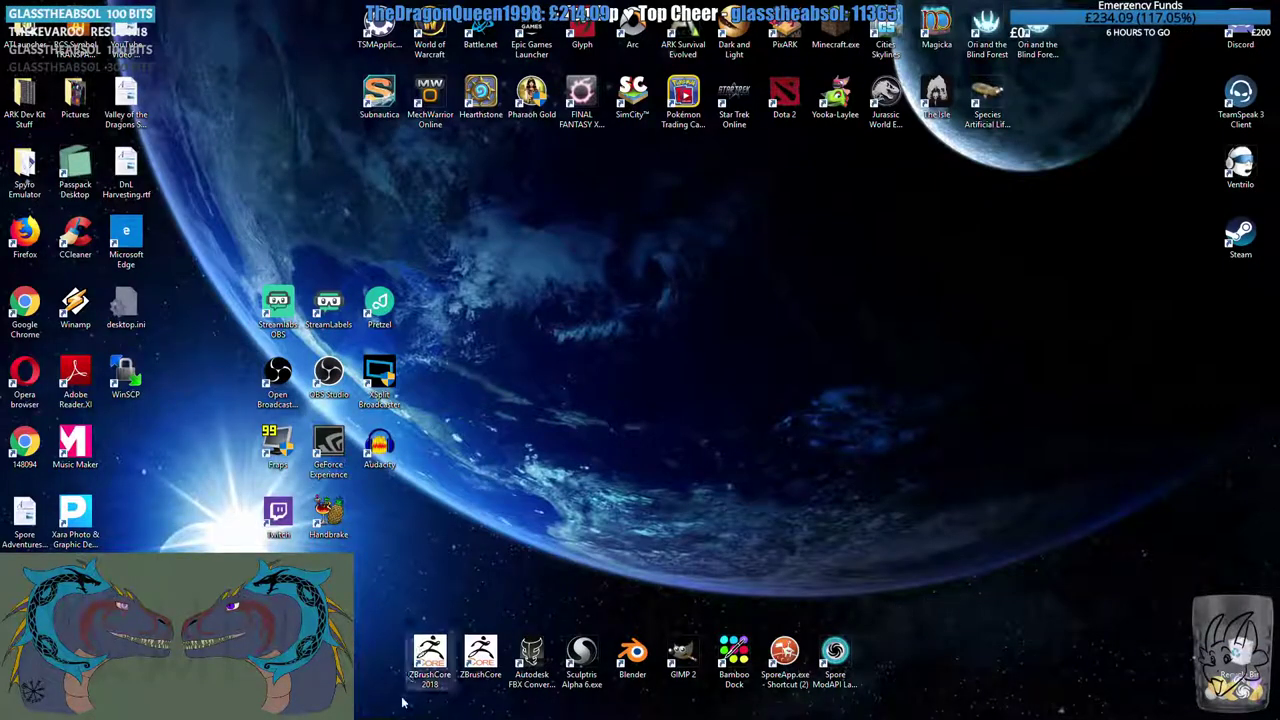